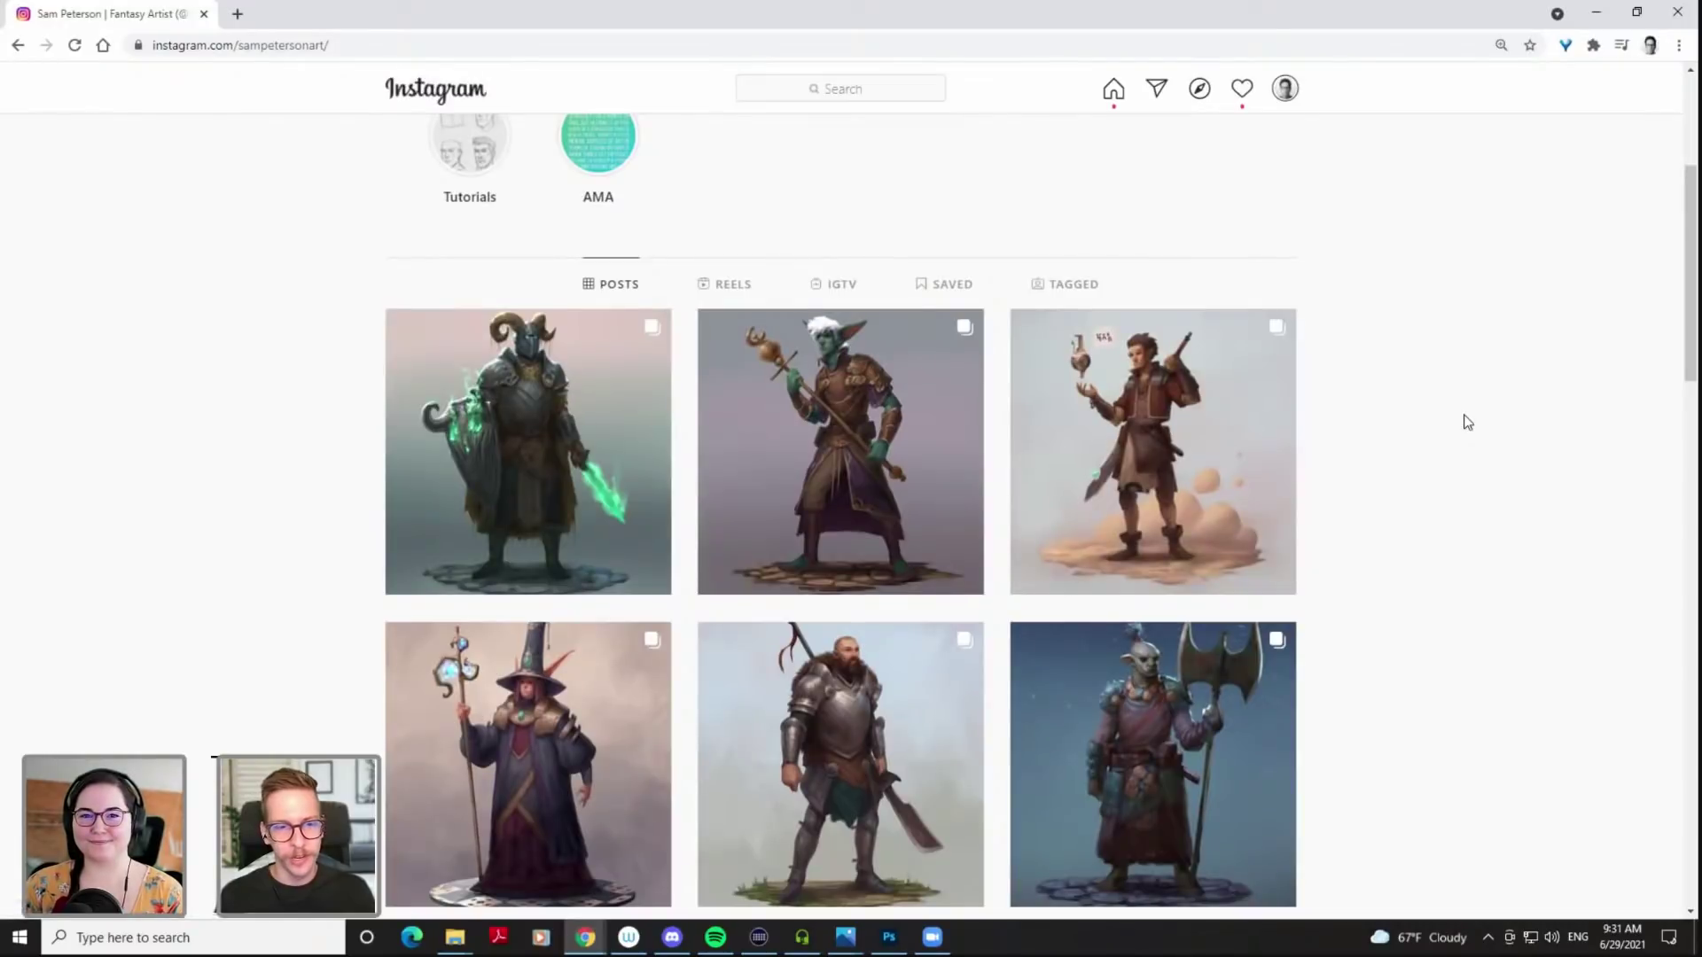
Browse the fantasy character paintings posted on the artist's Instagram profile
left_click(608, 374)
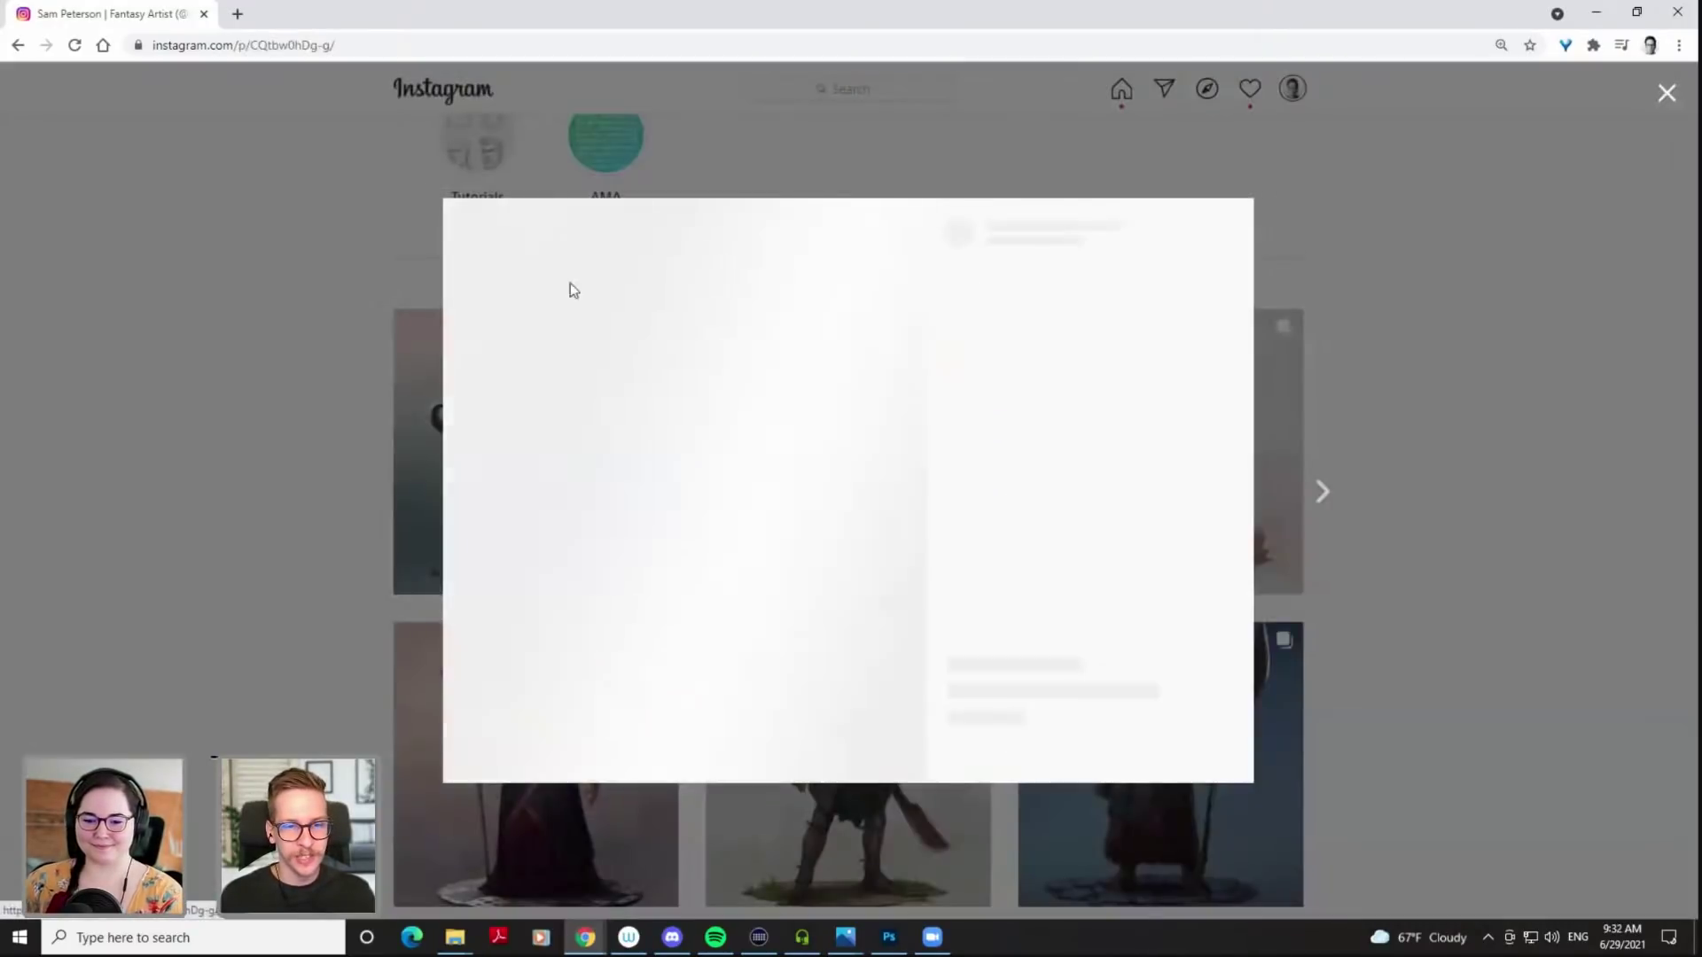
left_click(210, 454)
scroll(1398, 407, "down", 4)
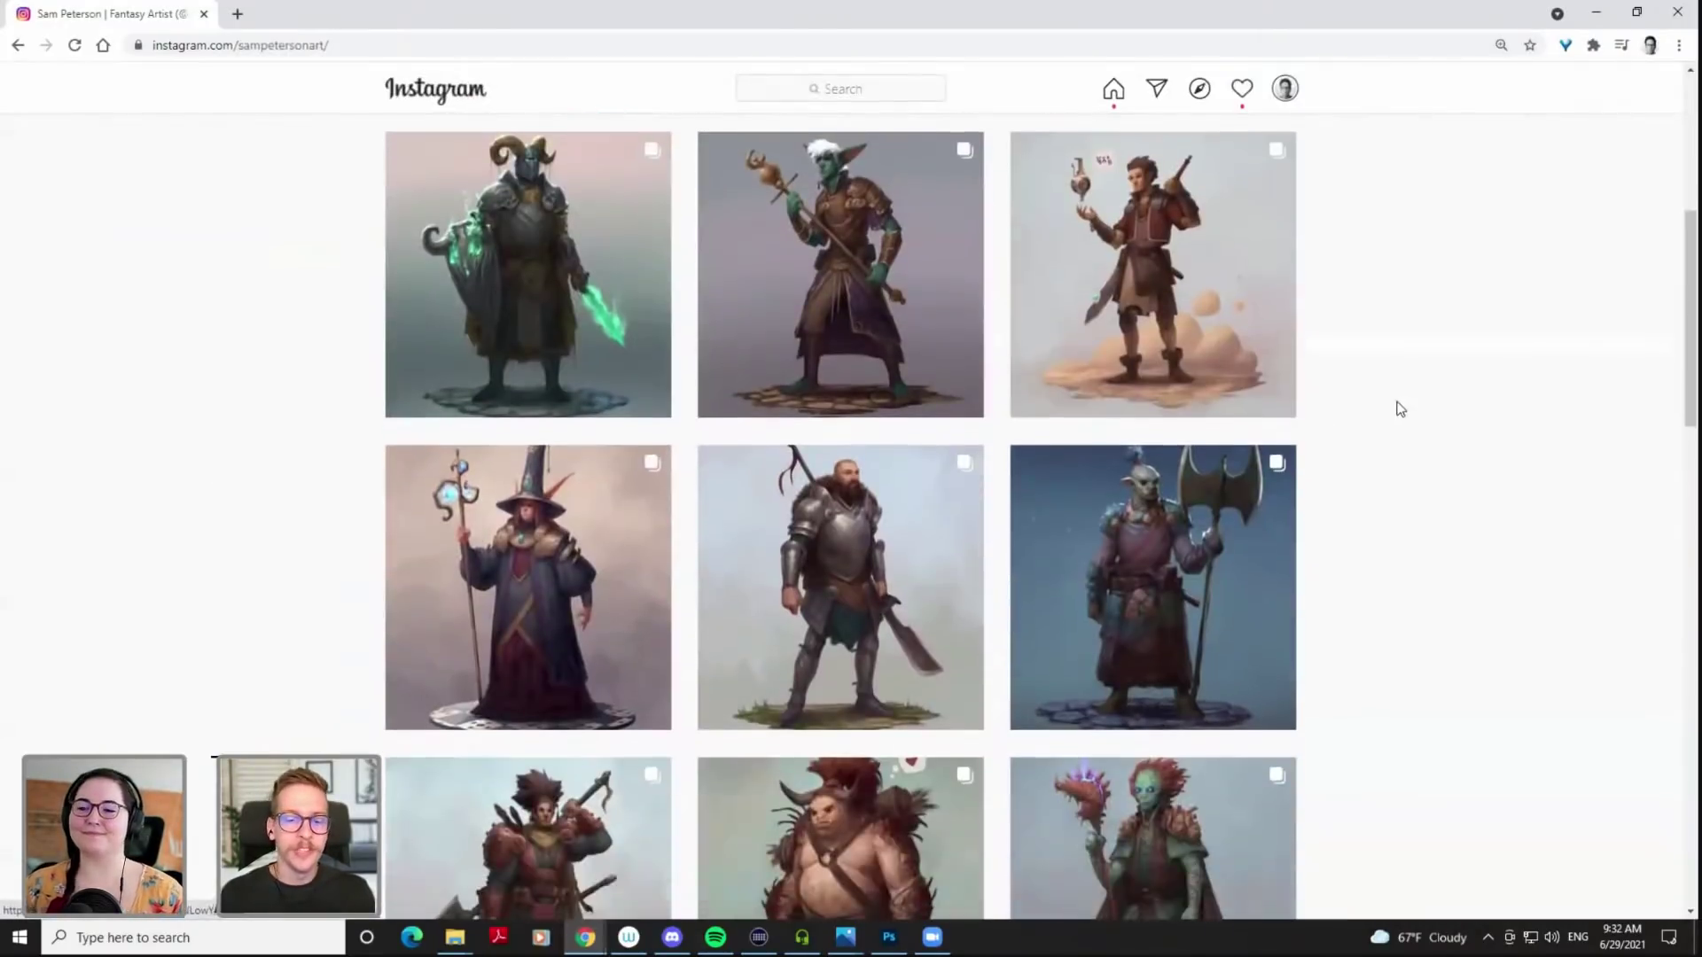
scroll(1412, 410, "down", 5)
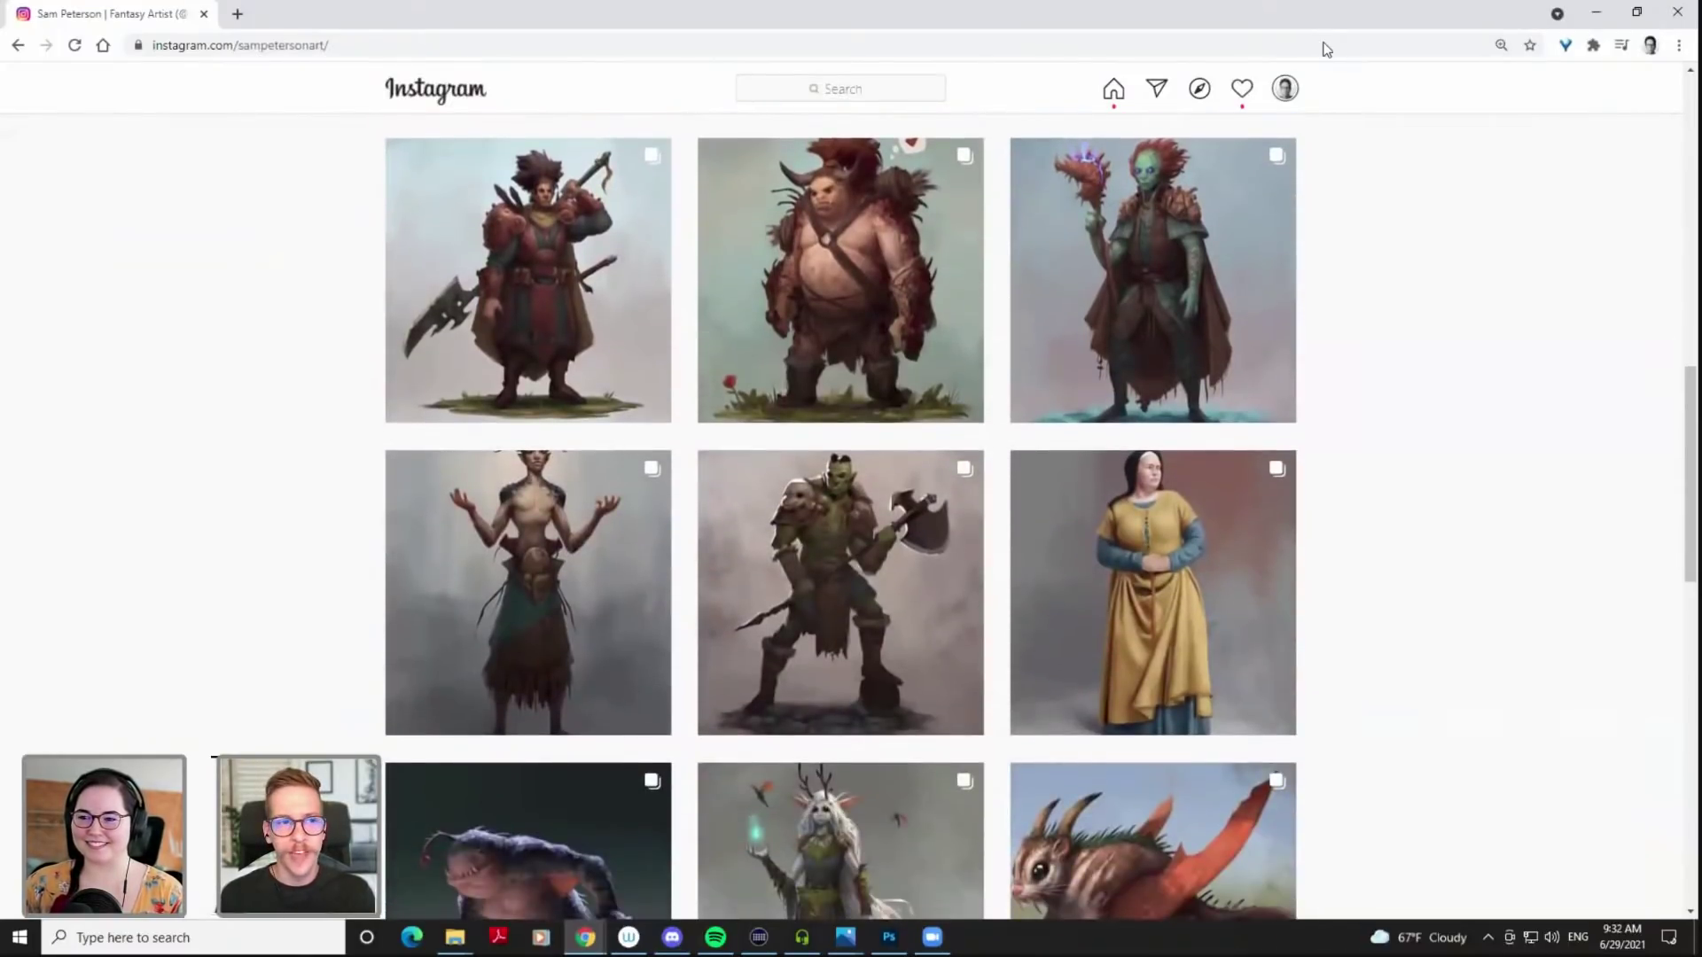
Switch to Adobe Ranger Character.psd in Photoshop and show the Mask layer in the Stream 1 layers group
left_click(1596, 13)
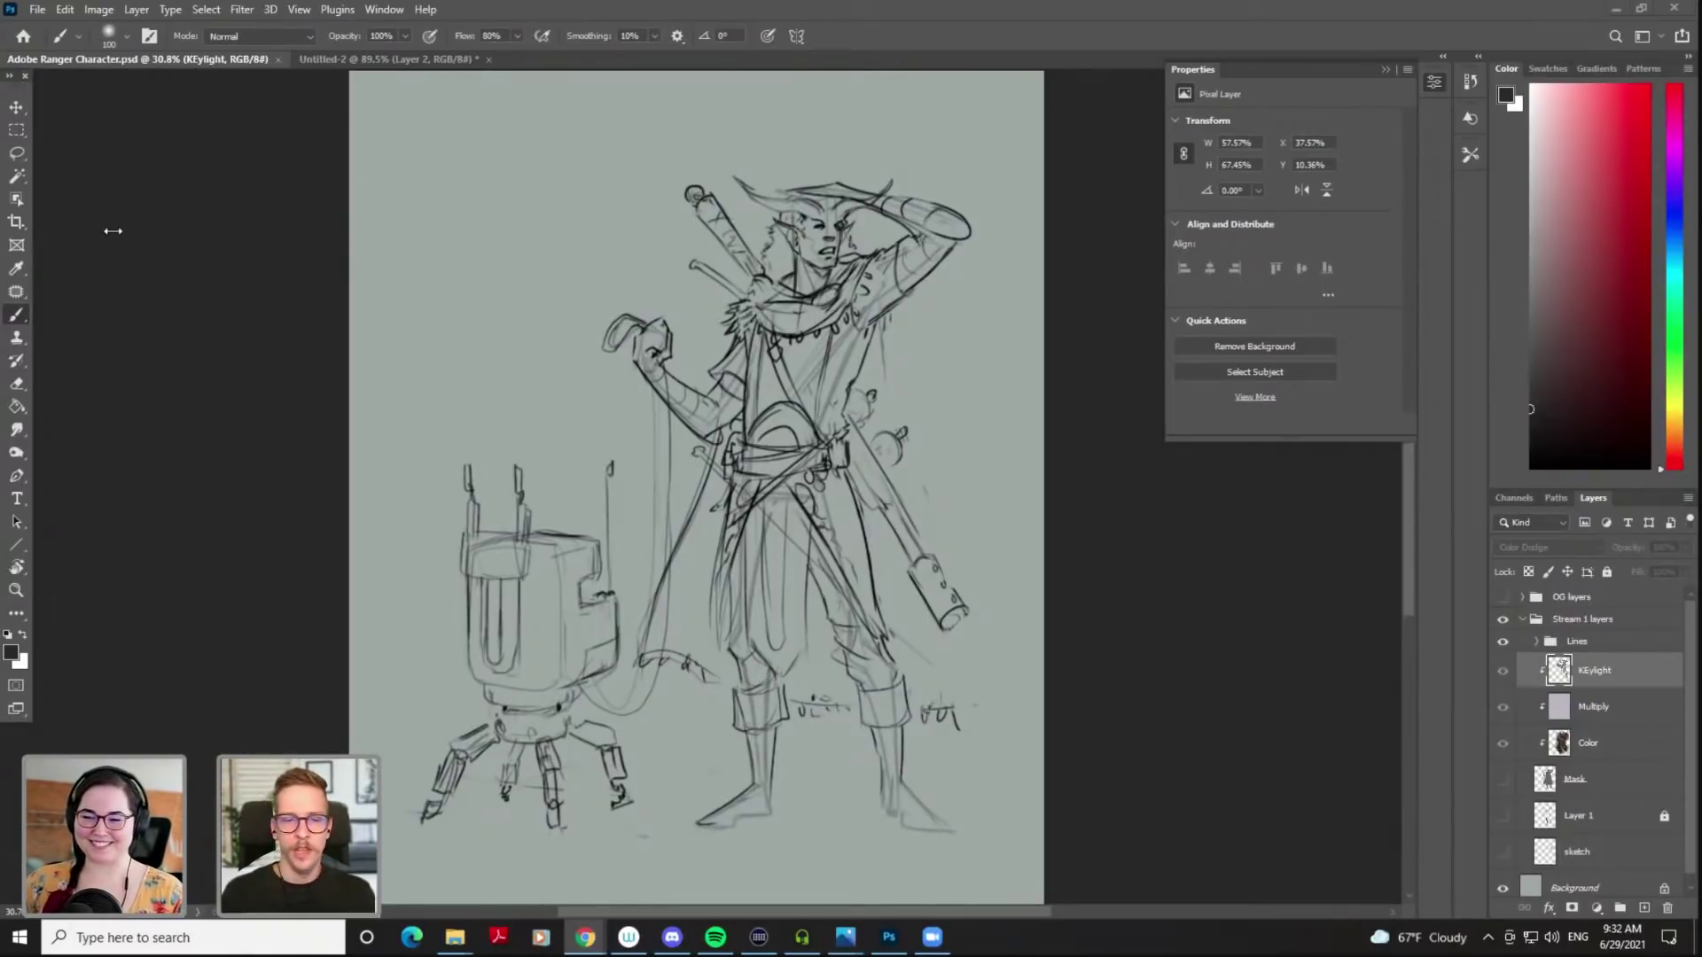
left_click(138, 62)
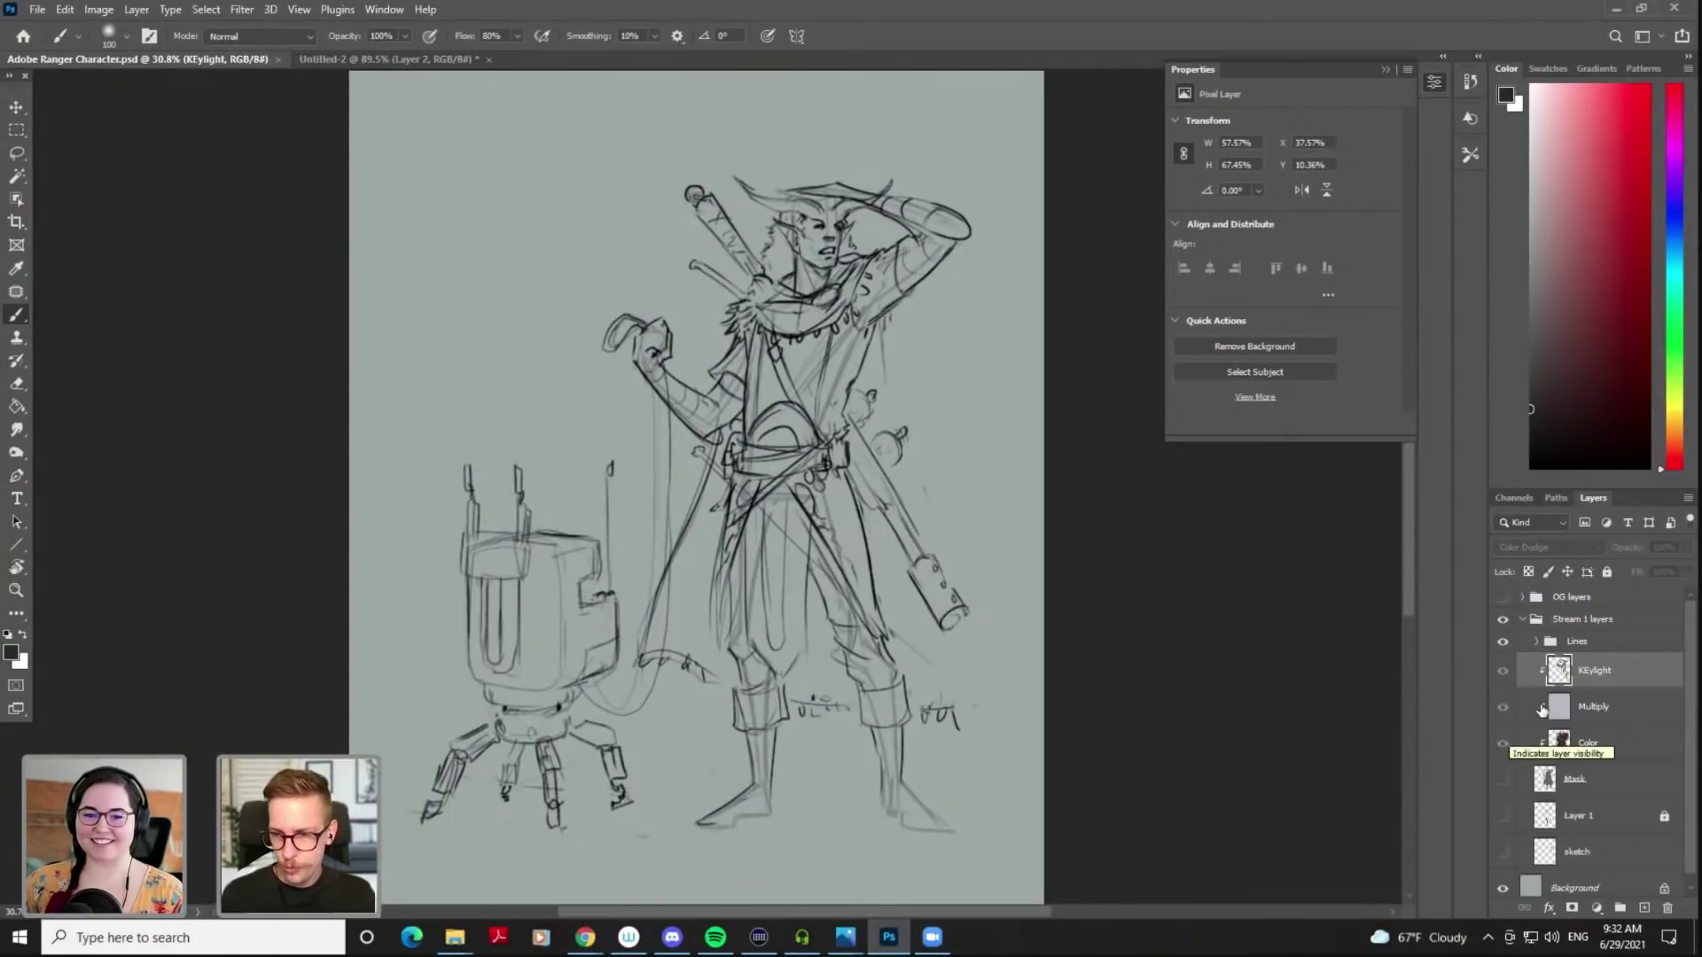
left_click(1503, 780)
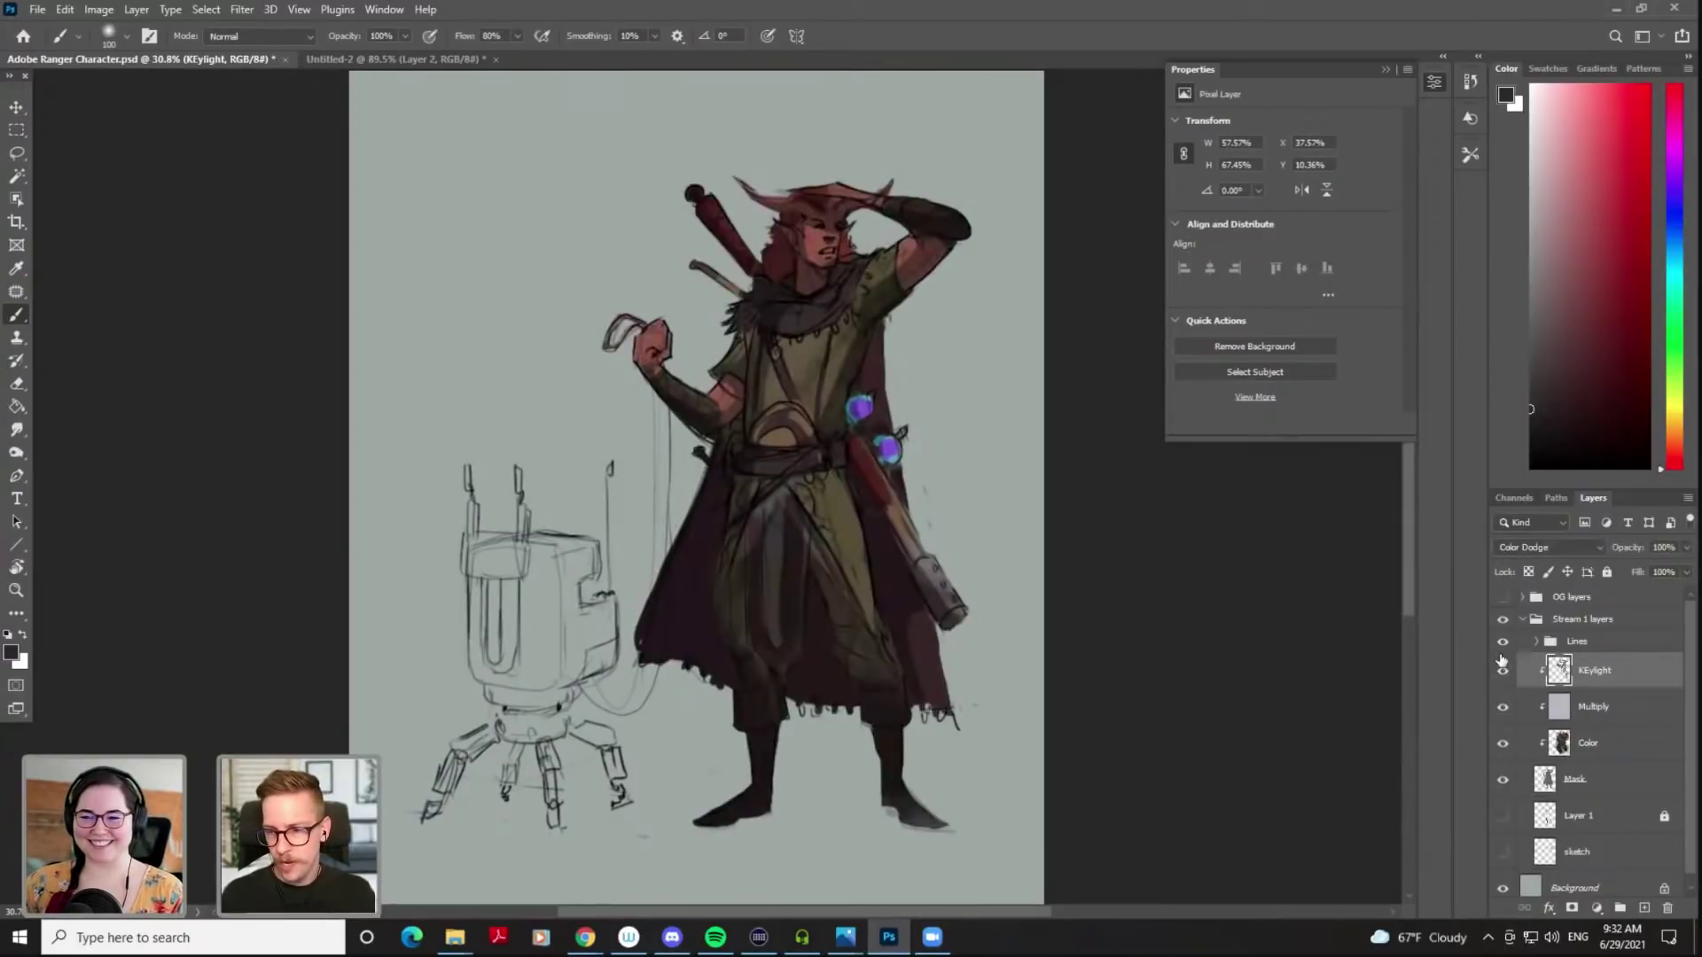
Compare the ranger's flat colours with and without the Lines group by toggling its visibility
left_click(1502, 642)
scroll(940, 536, "up", 3)
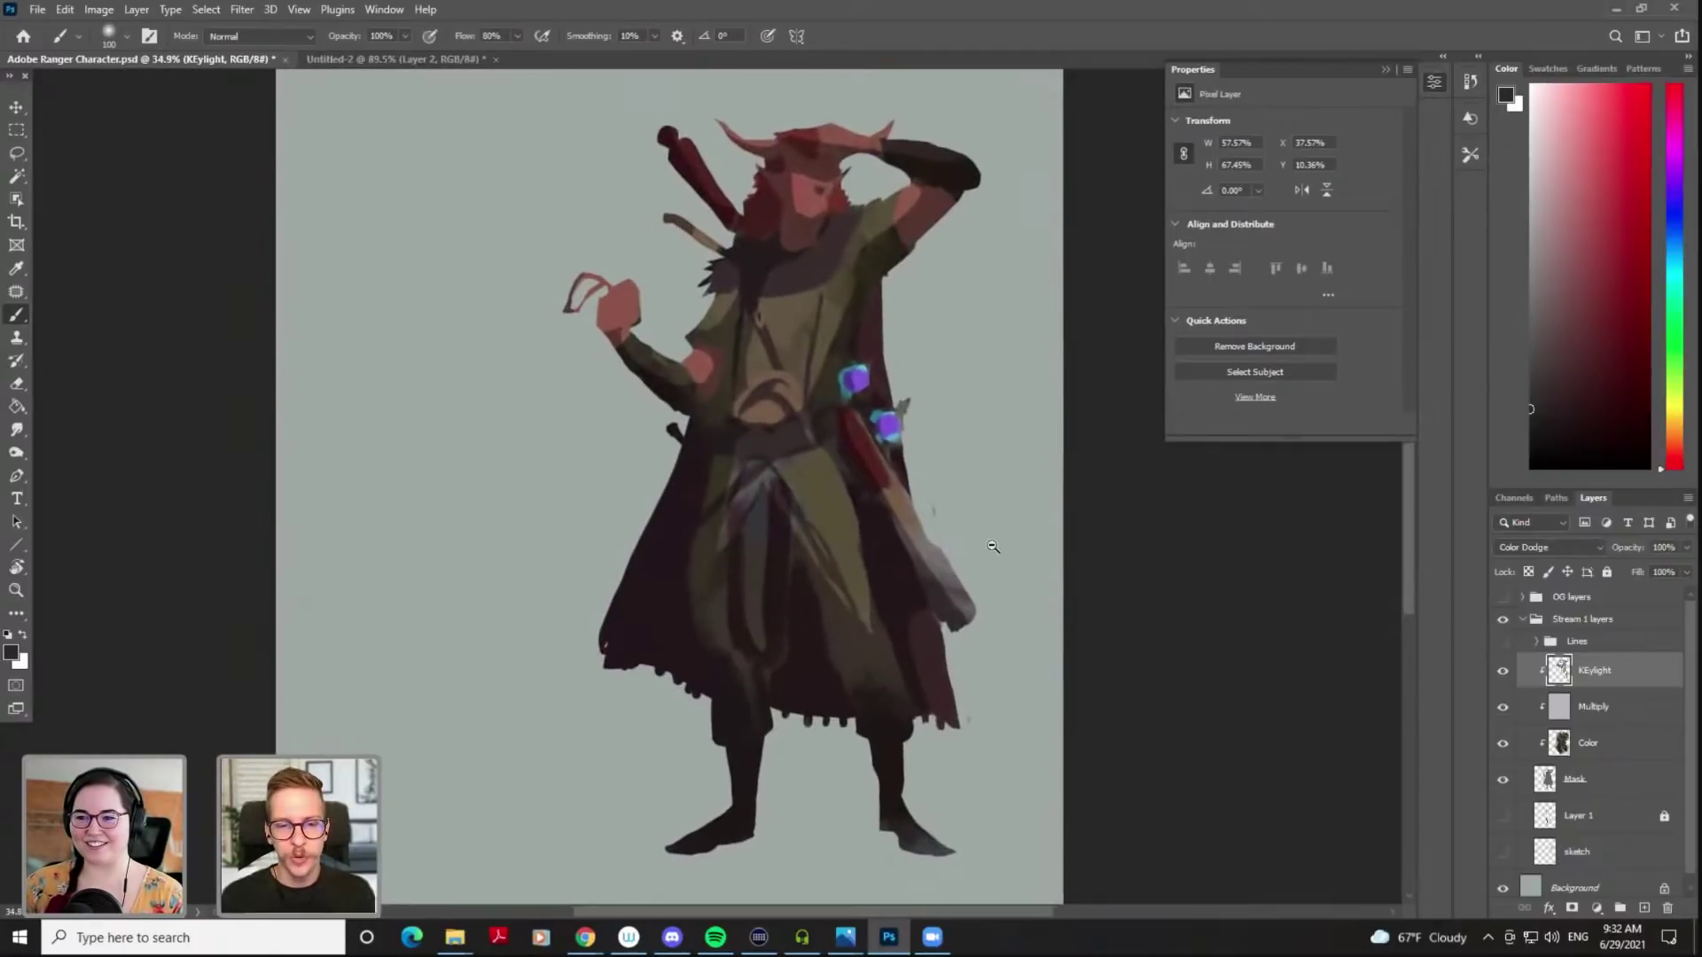
scroll(988, 549, "down", 2)
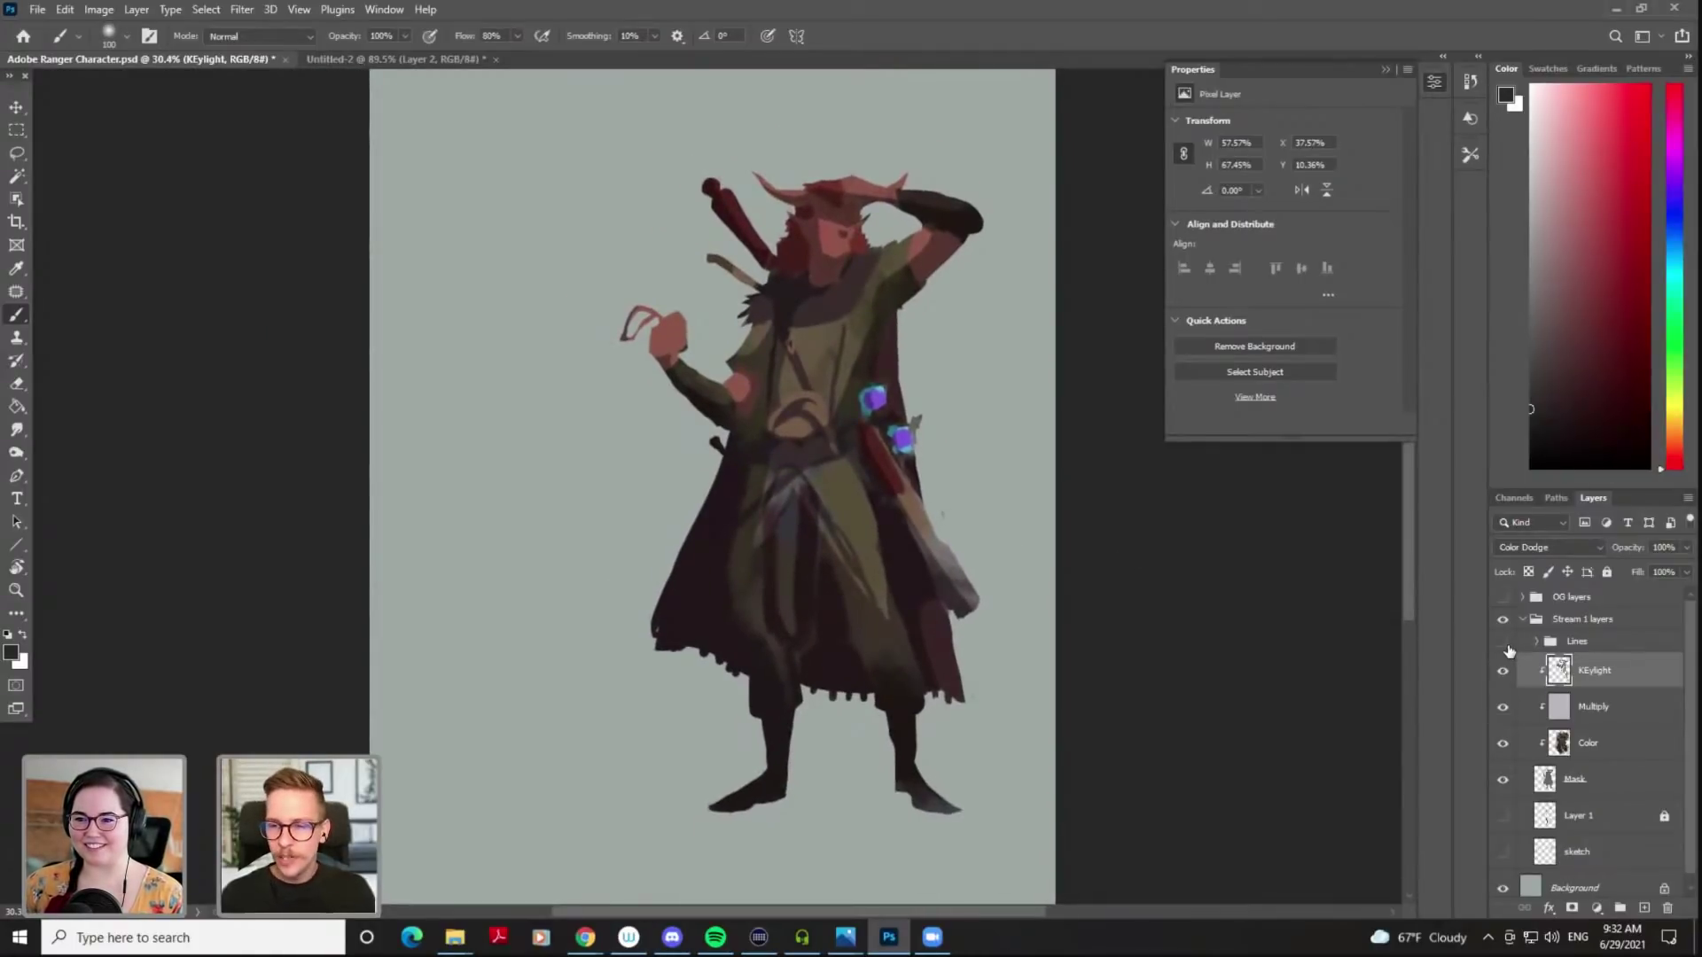
left_click(1507, 640)
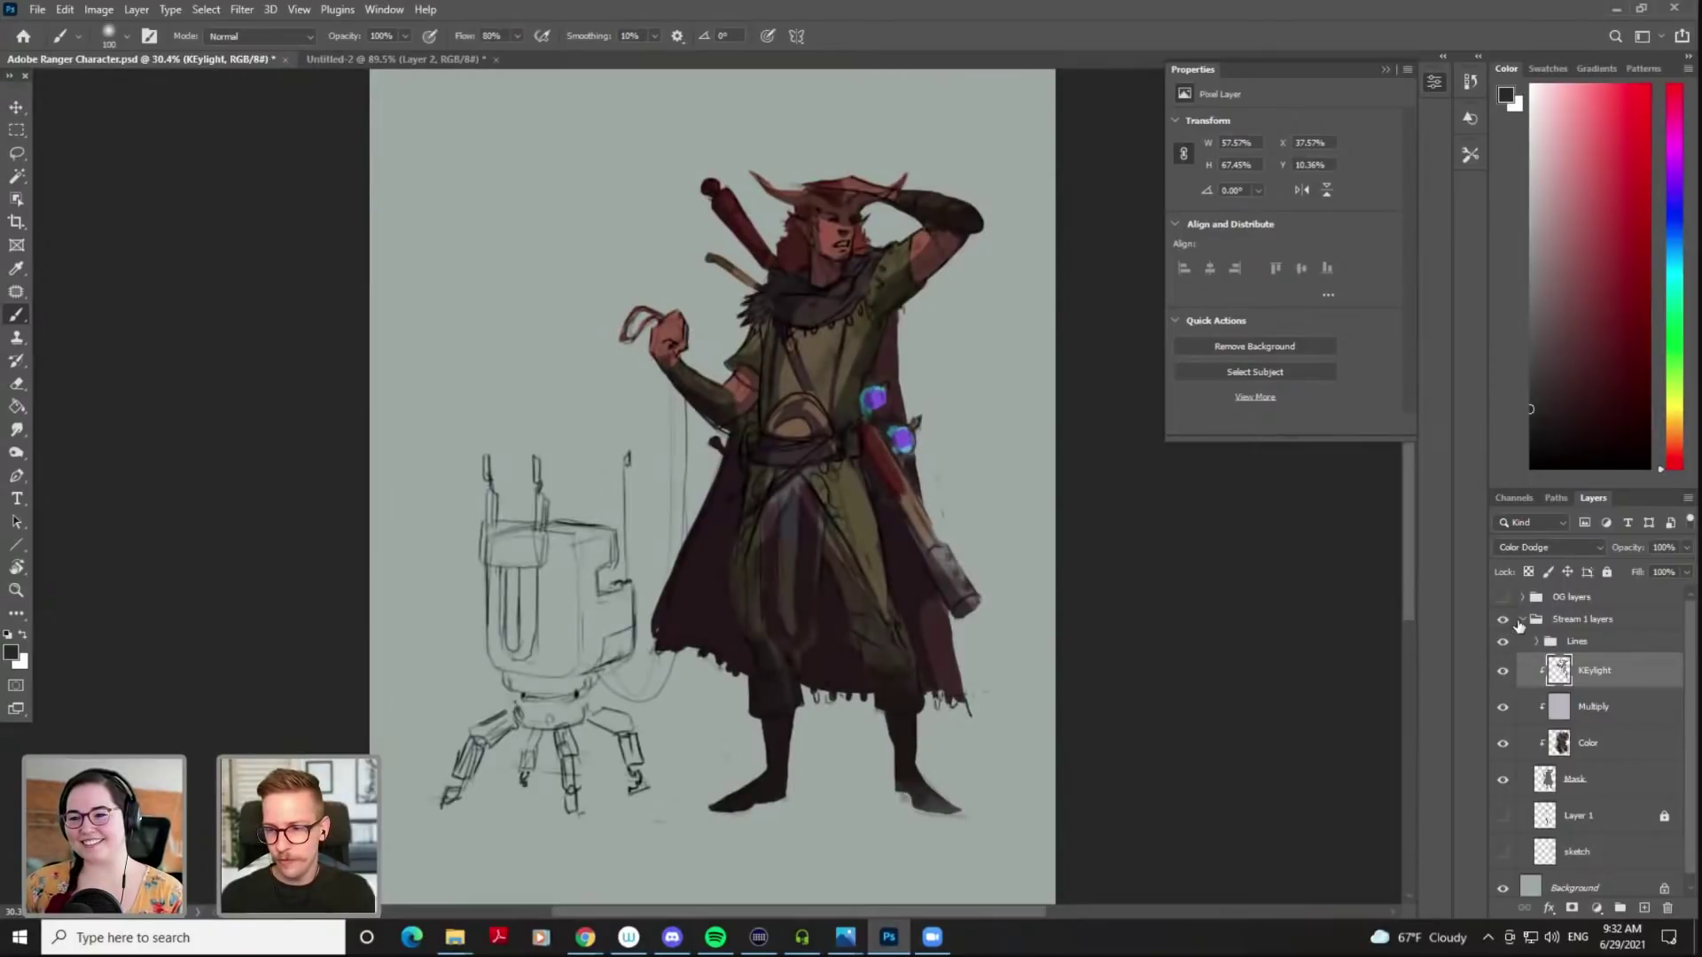
Show the OG layers group and hide the KEylight layer inside the Stream 1 layers group
left_click(1522, 619)
left_click(1503, 597)
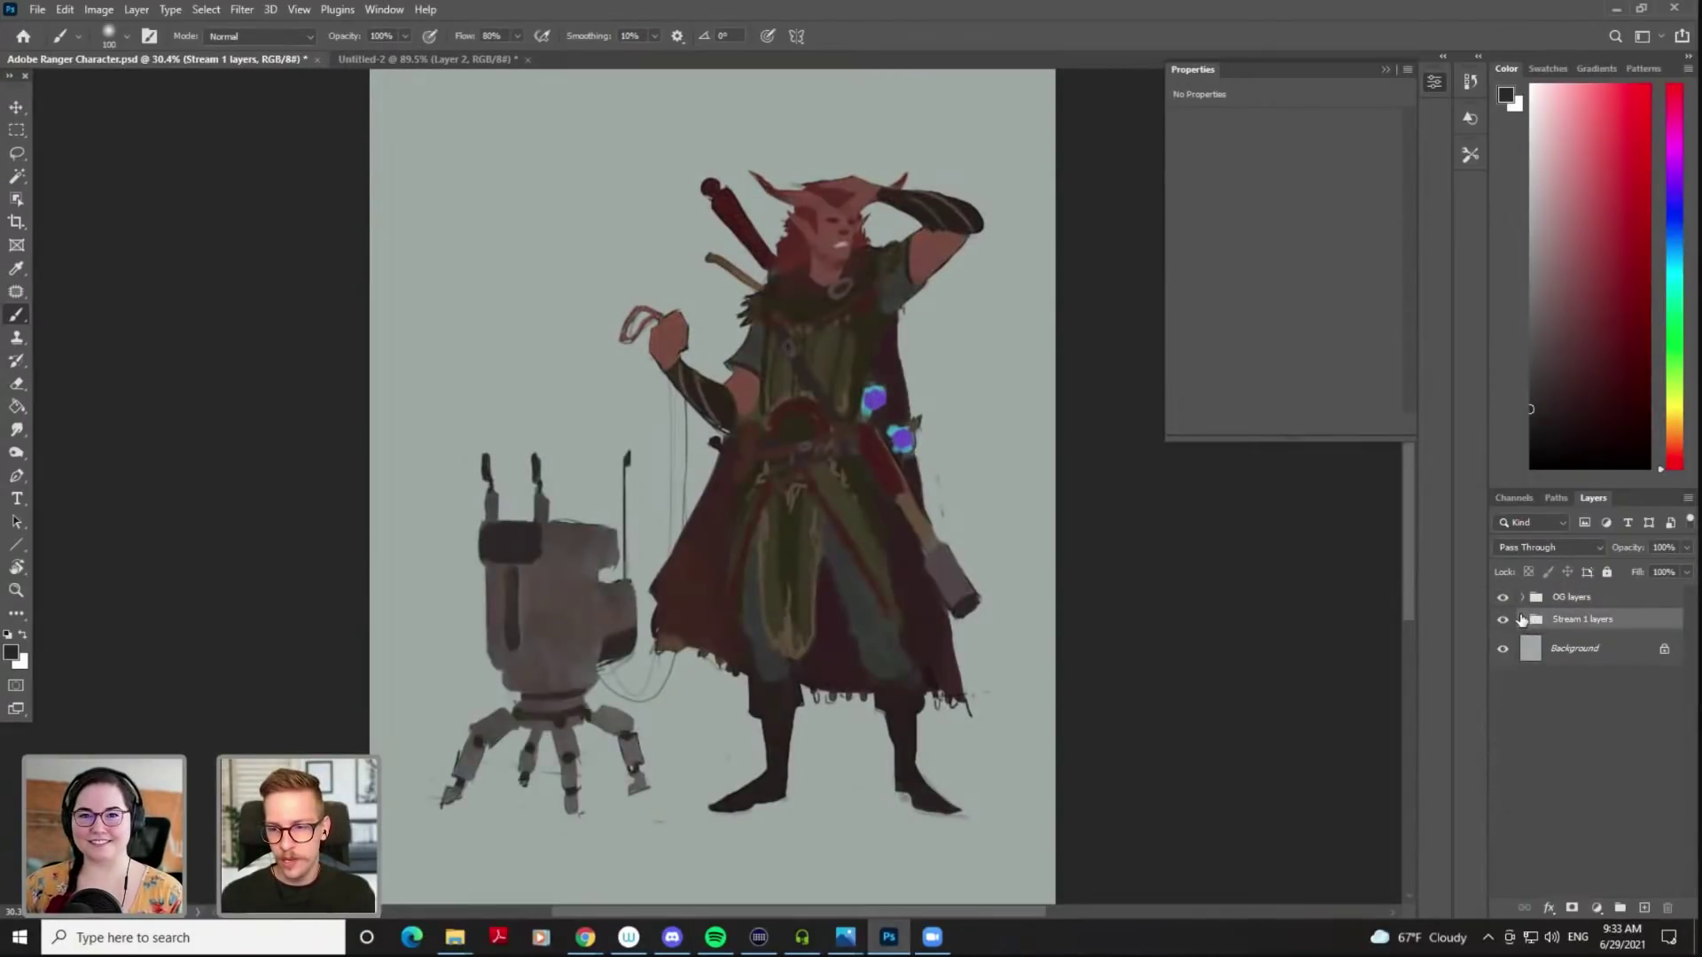
left_click(1522, 620)
left_click(1502, 672)
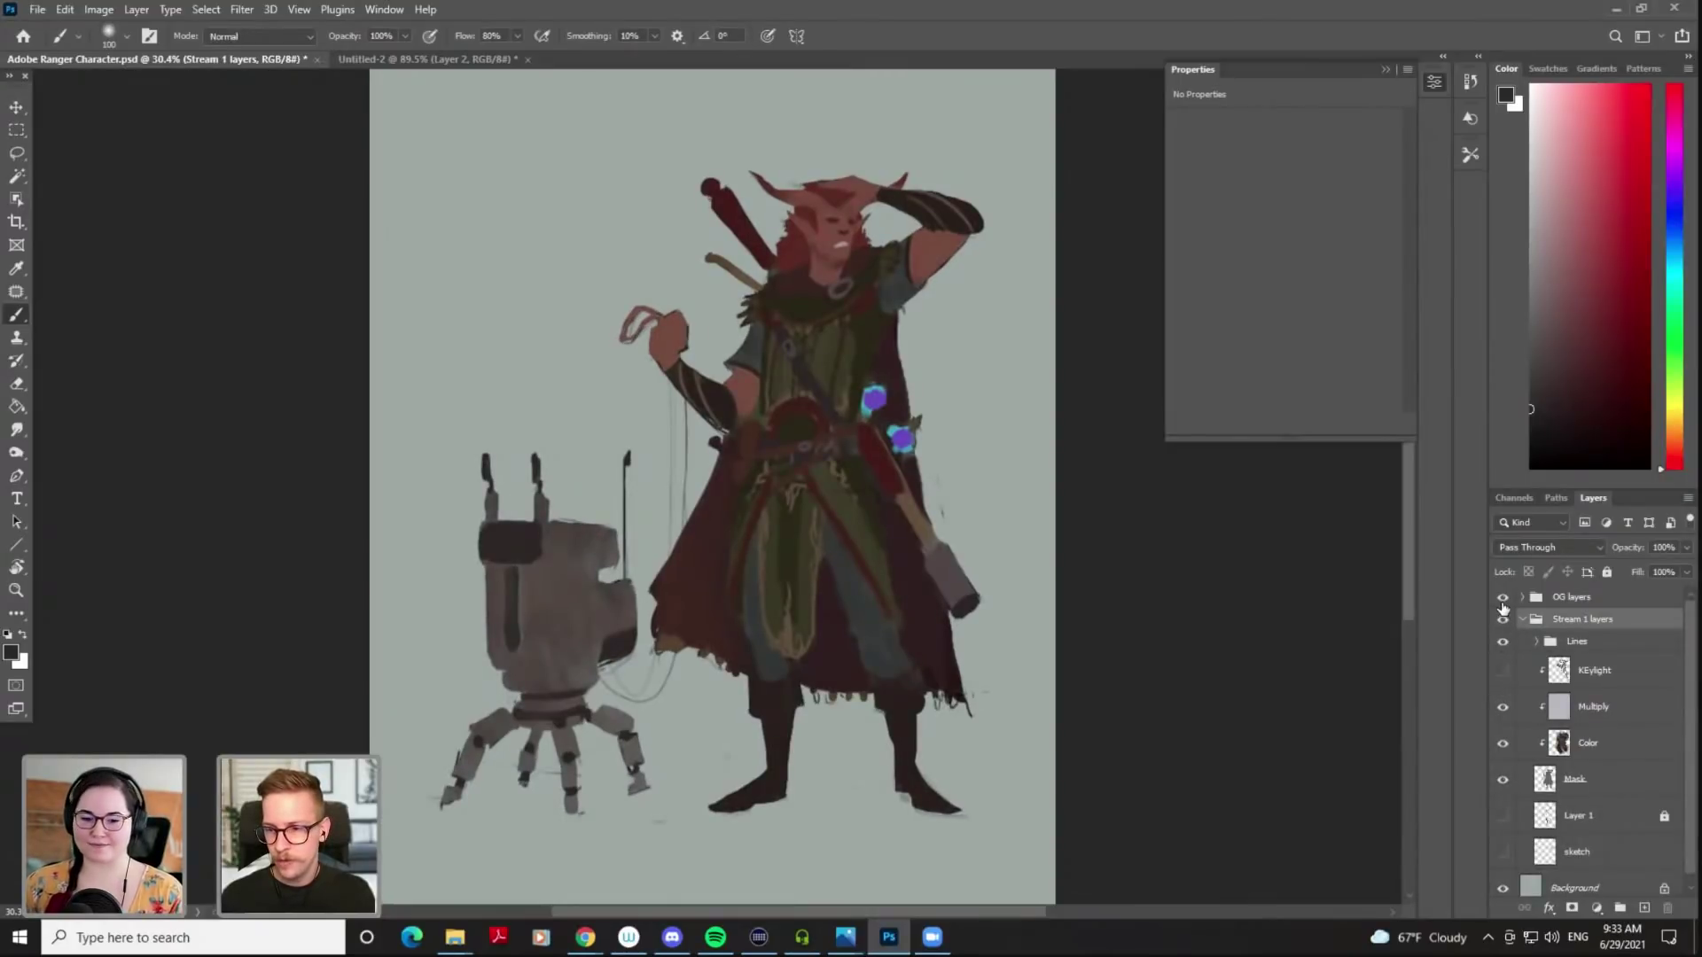
Hide the OG layers group, plus the Multiply layer and Lines group in Stream 1 layers
left_click(1502, 597)
left_click(1502, 707)
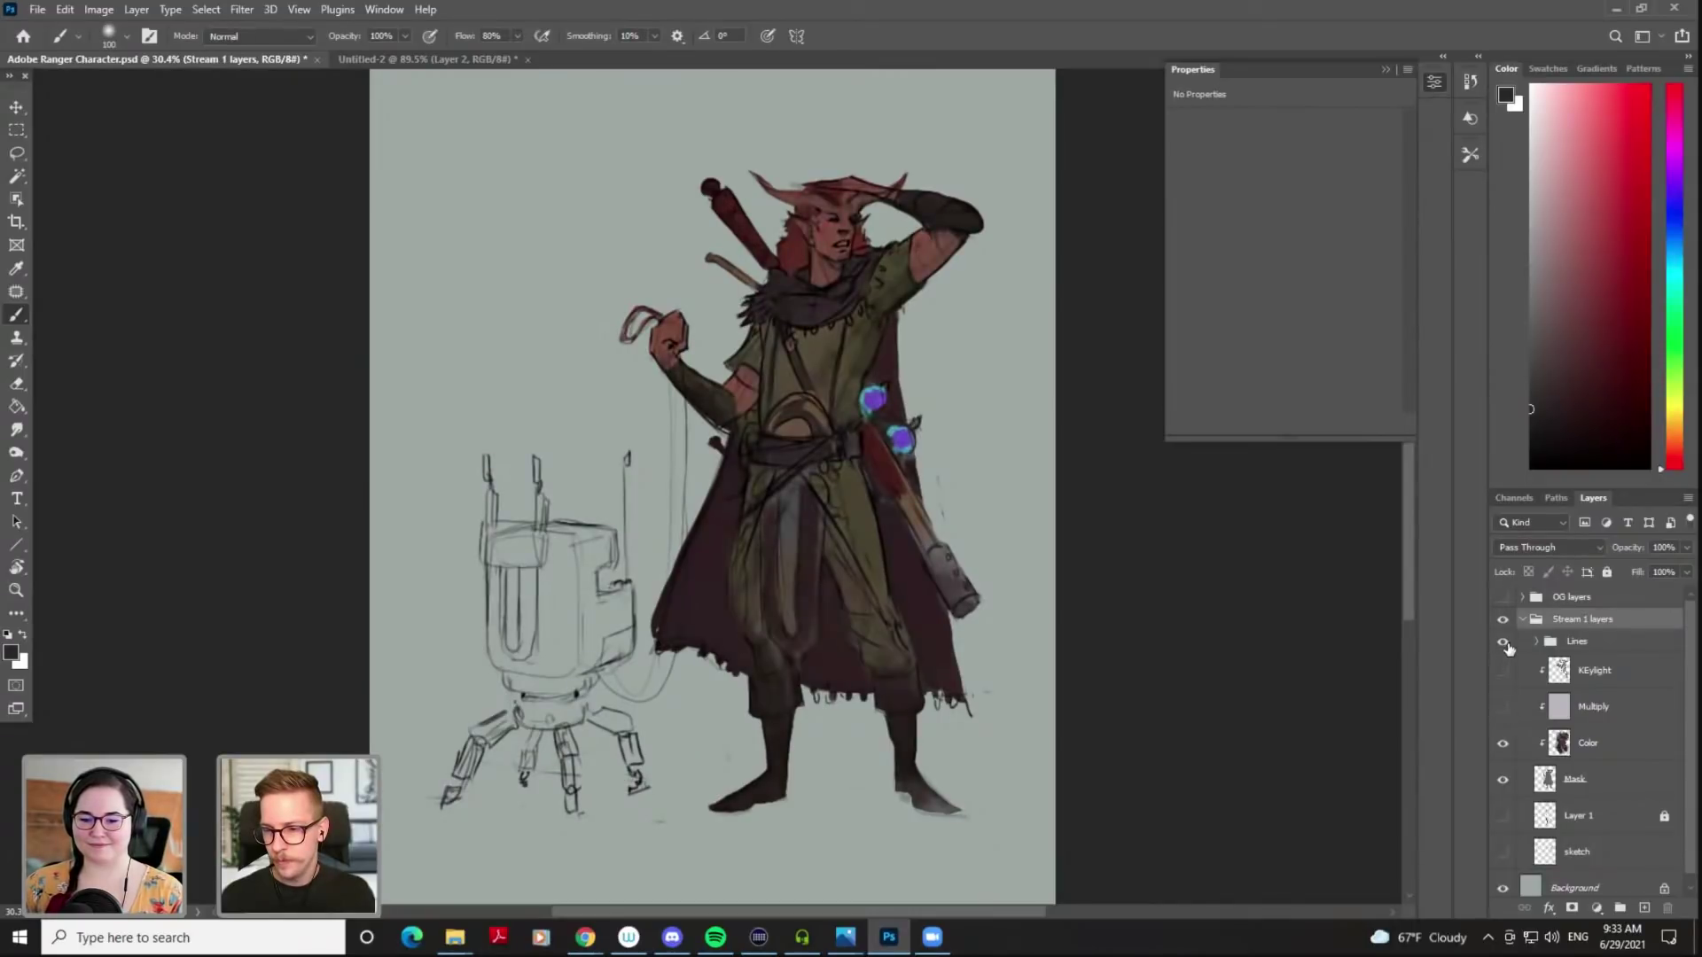
left_click(1502, 641)
Show the OG layers group again, toggling it to compare its colours with the Stream 1 version
left_click(1502, 600)
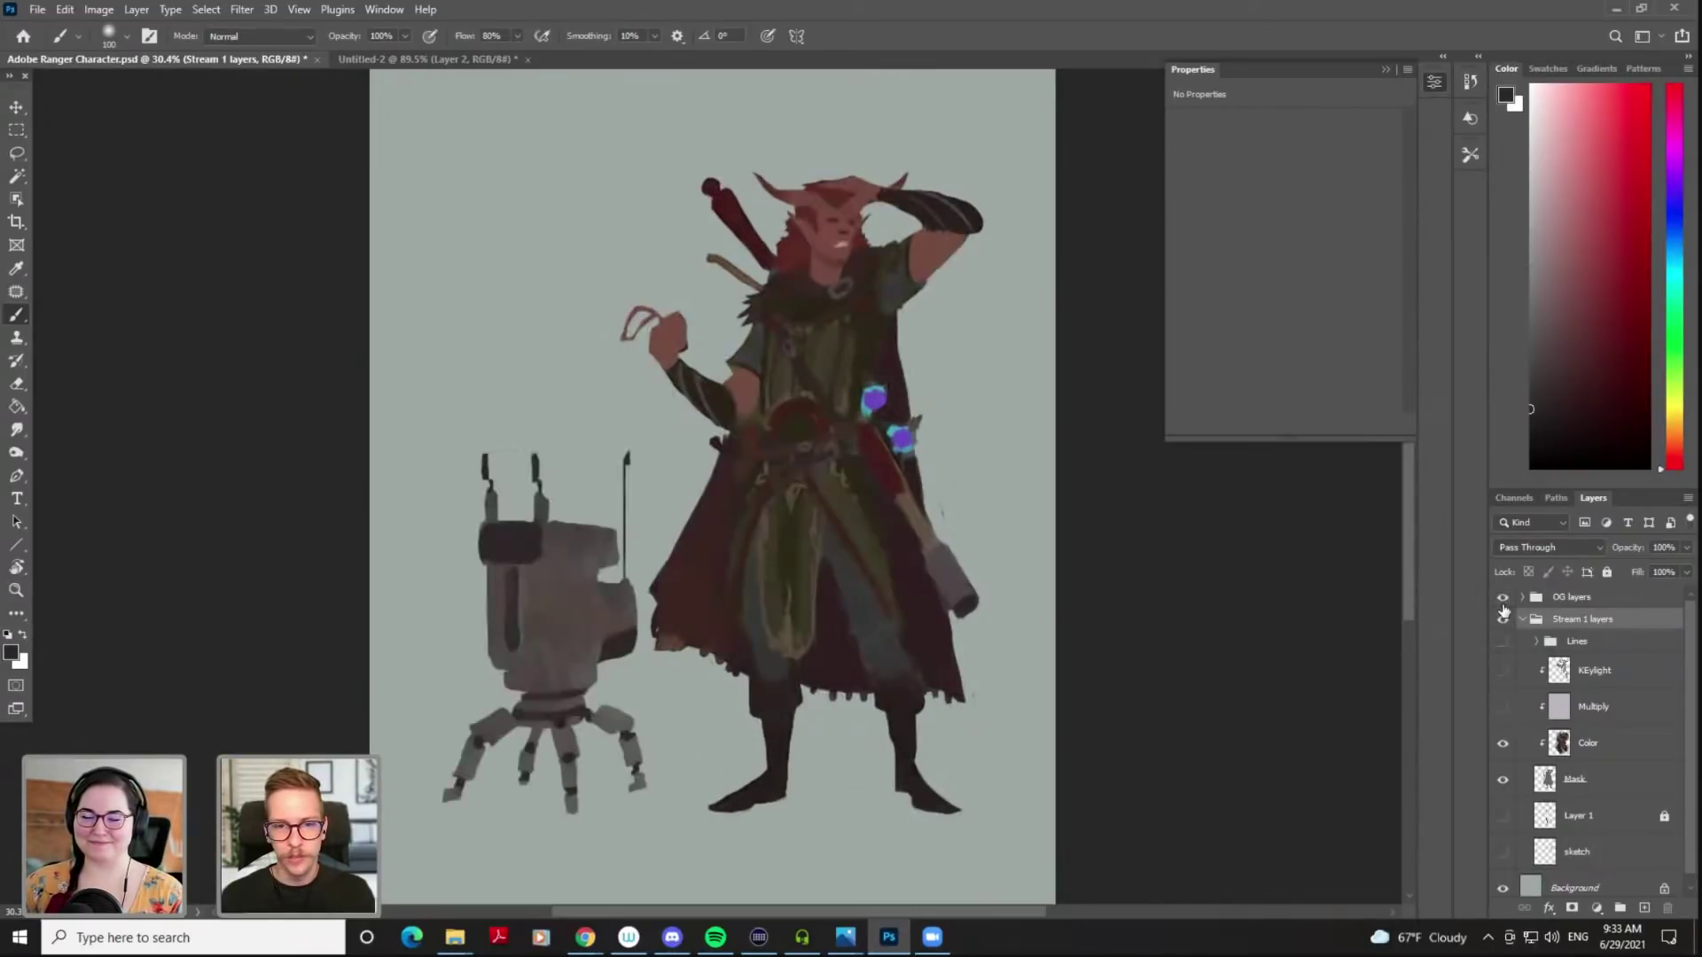
left_click(1503, 600)
left_click(1503, 599)
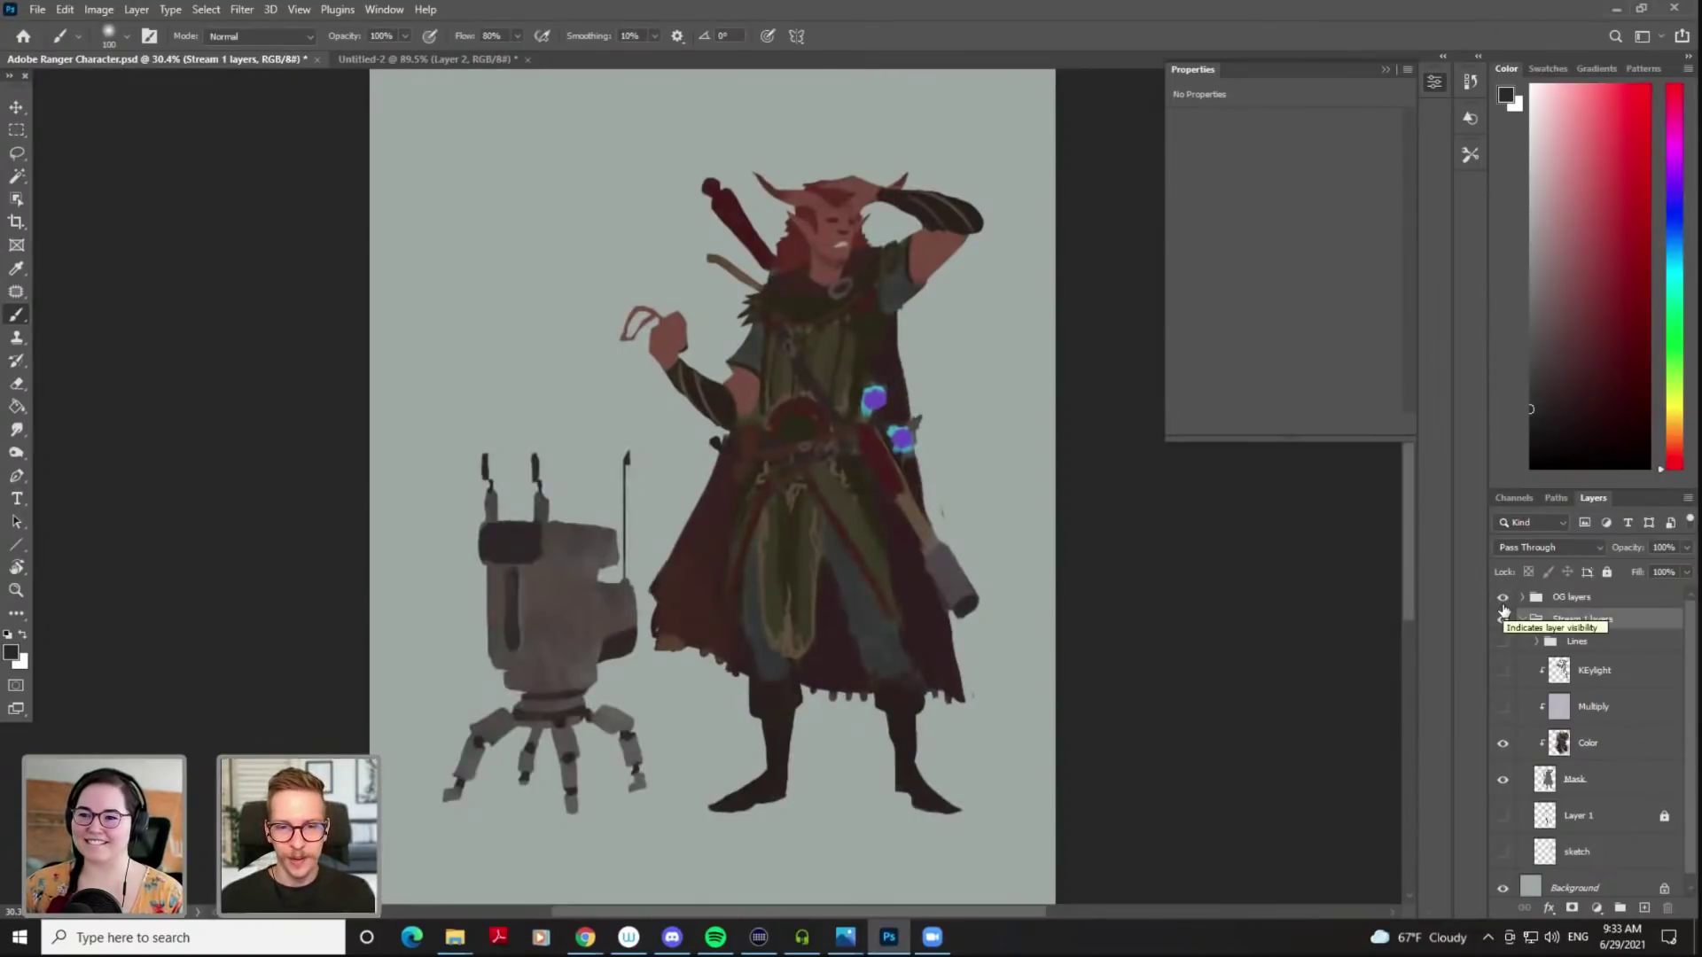
Inspect the painted details of the ranger's face, collar and clothing up close, and return to the full figure
left_click_drag(846, 314, 771, 702)
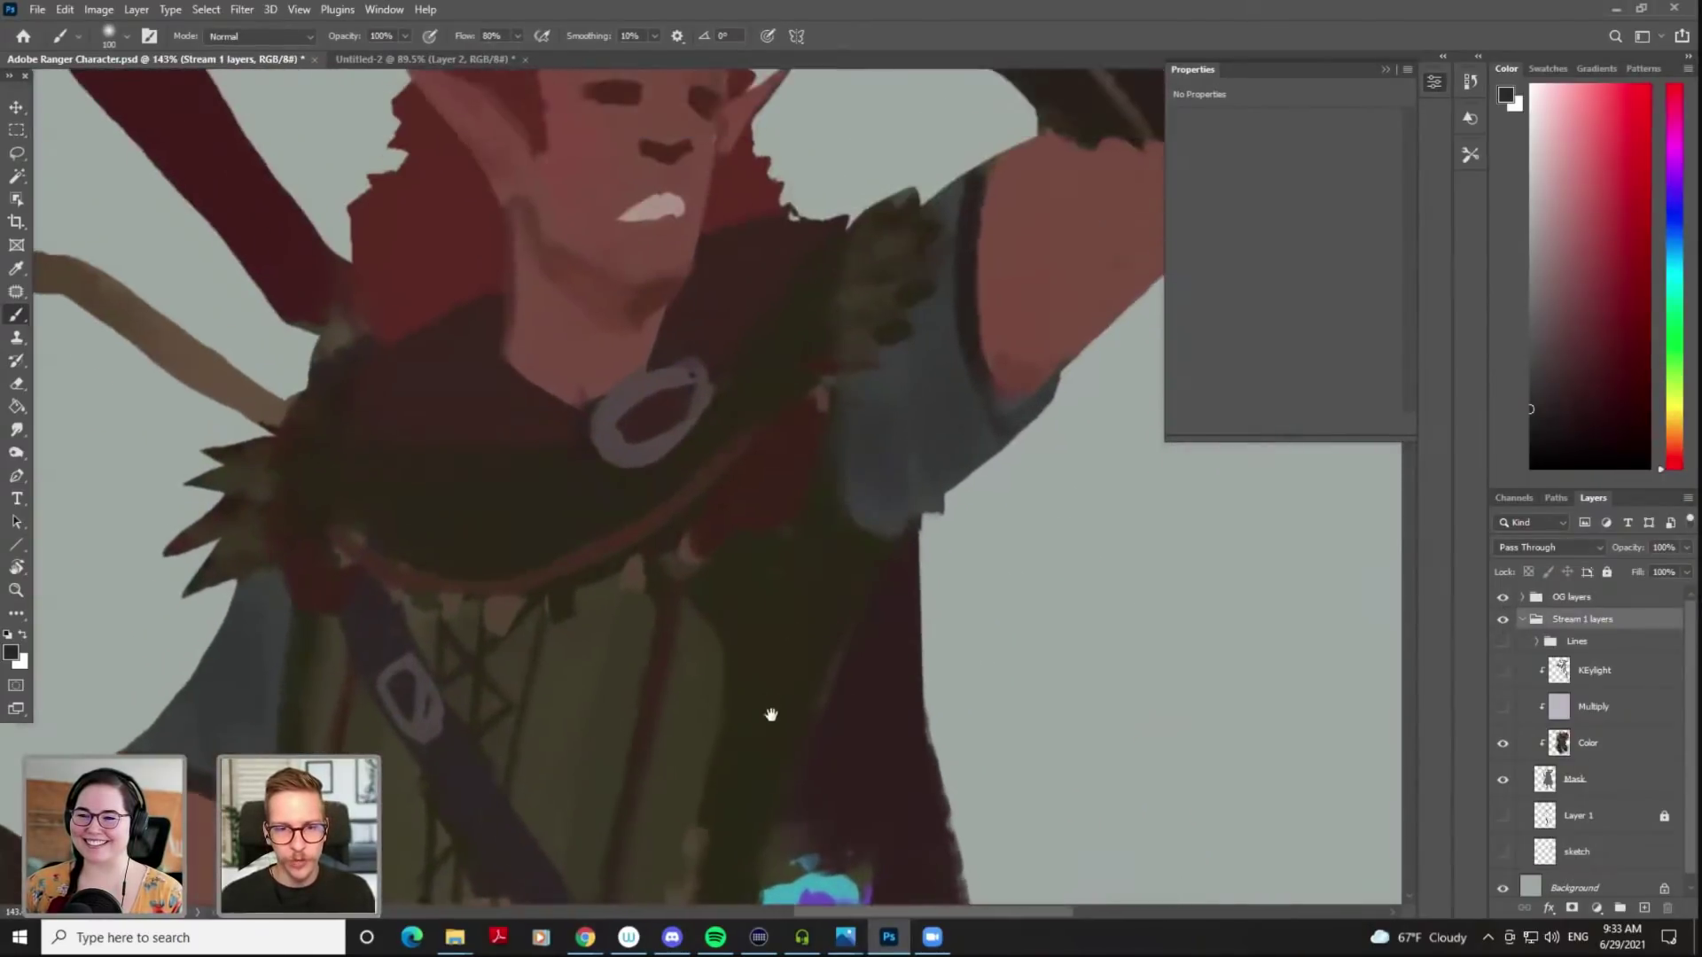
left_click_drag(646, 475, 773, 332)
mouse_move(790, 772)
left_mouse_down()
mouse_move(770, 779)
mouse_move(794, 303)
left_mouse_up()
left_click_drag(809, 673, 823, 255)
mouse_move(775, 544)
left_mouse_down()
mouse_move(806, 467)
mouse_move(866, 535)
mouse_move(713, 592)
left_mouse_up()
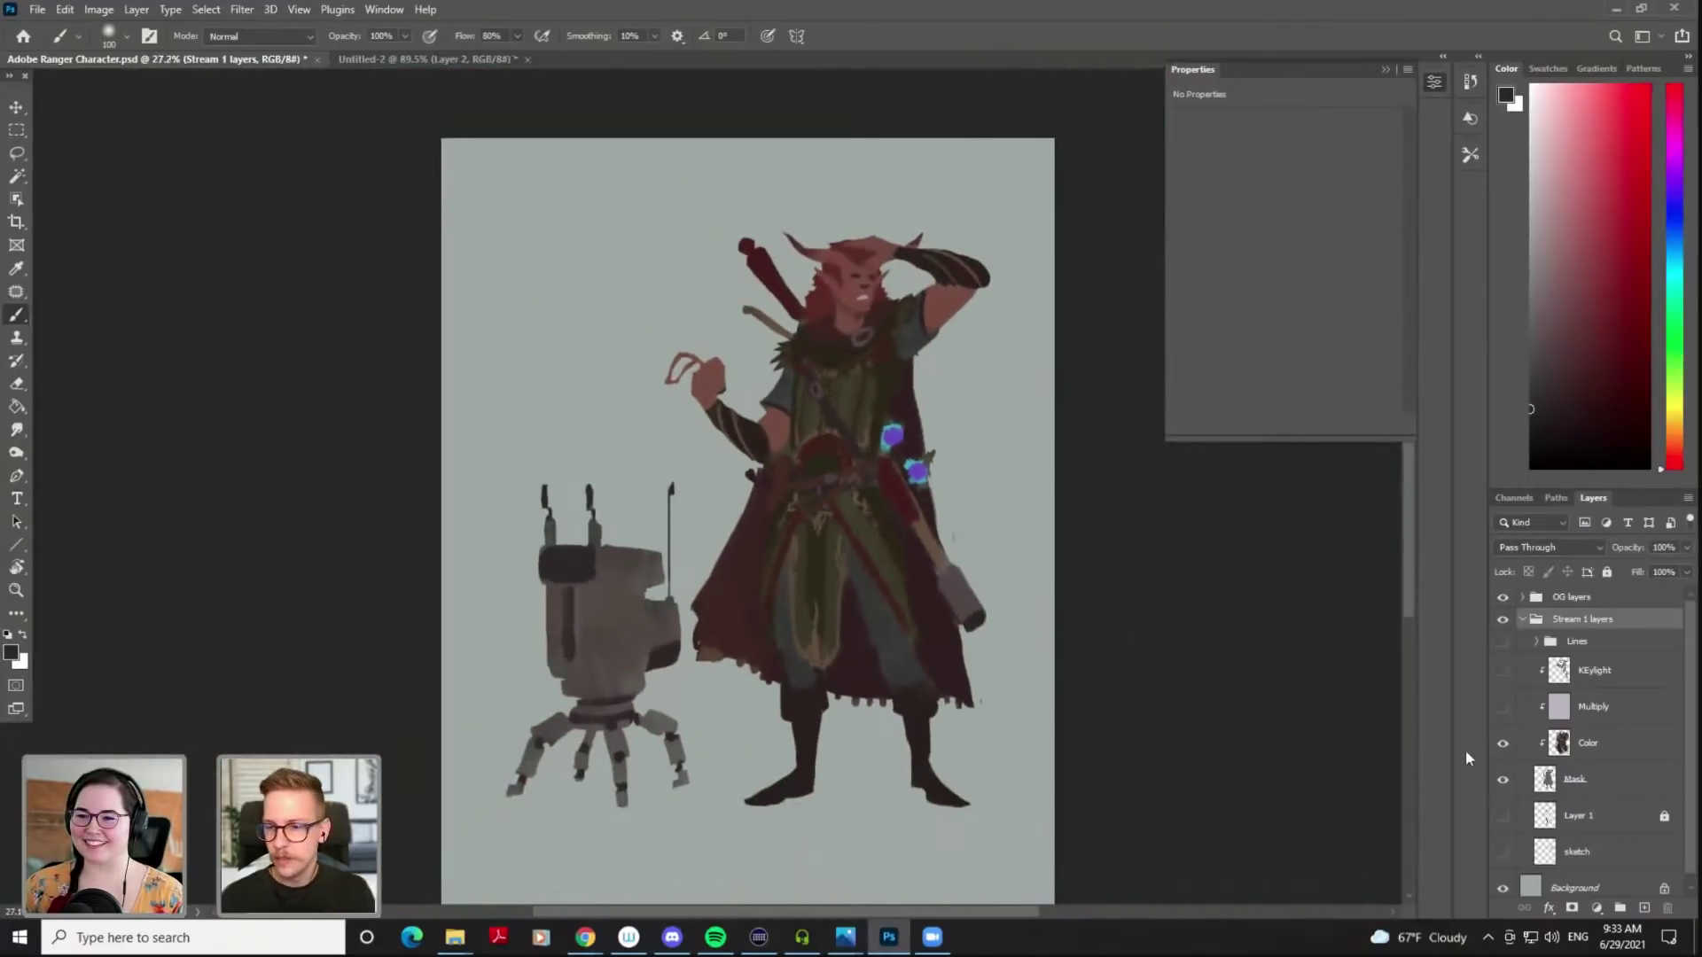
left_click_drag(1043, 609, 1027, 609)
Hide and collapse the Stream 1 layers group, and expand the OG layers group
left_click(1502, 619)
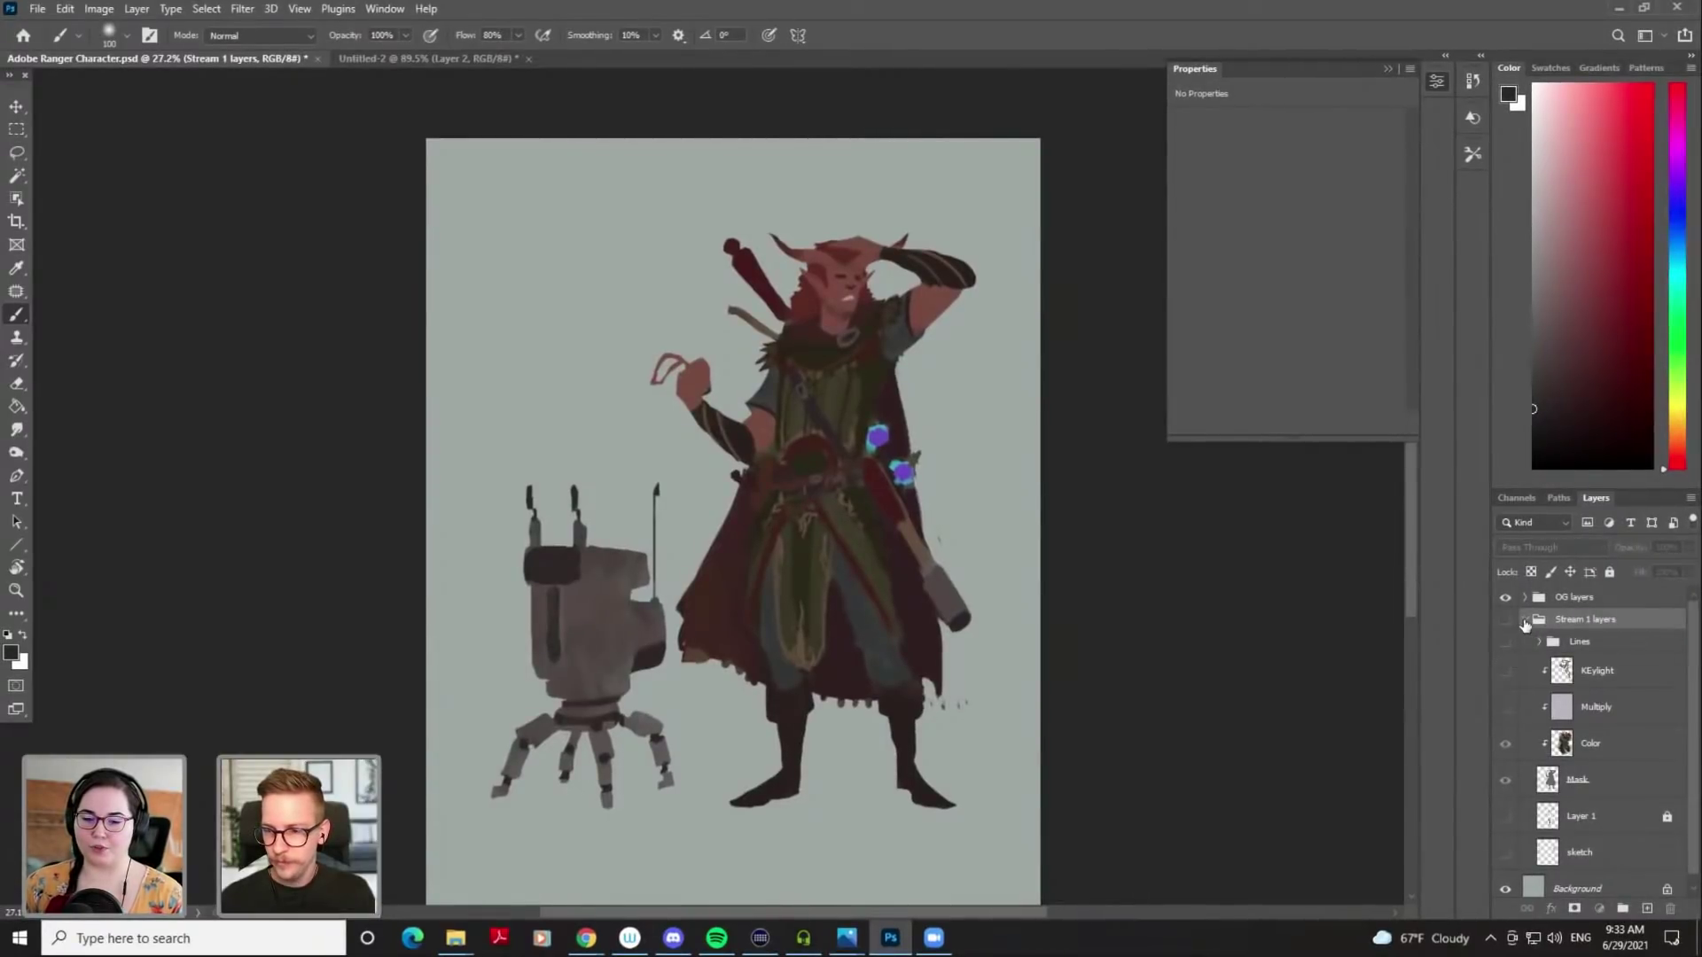
left_click(1524, 619)
left_click(1526, 599)
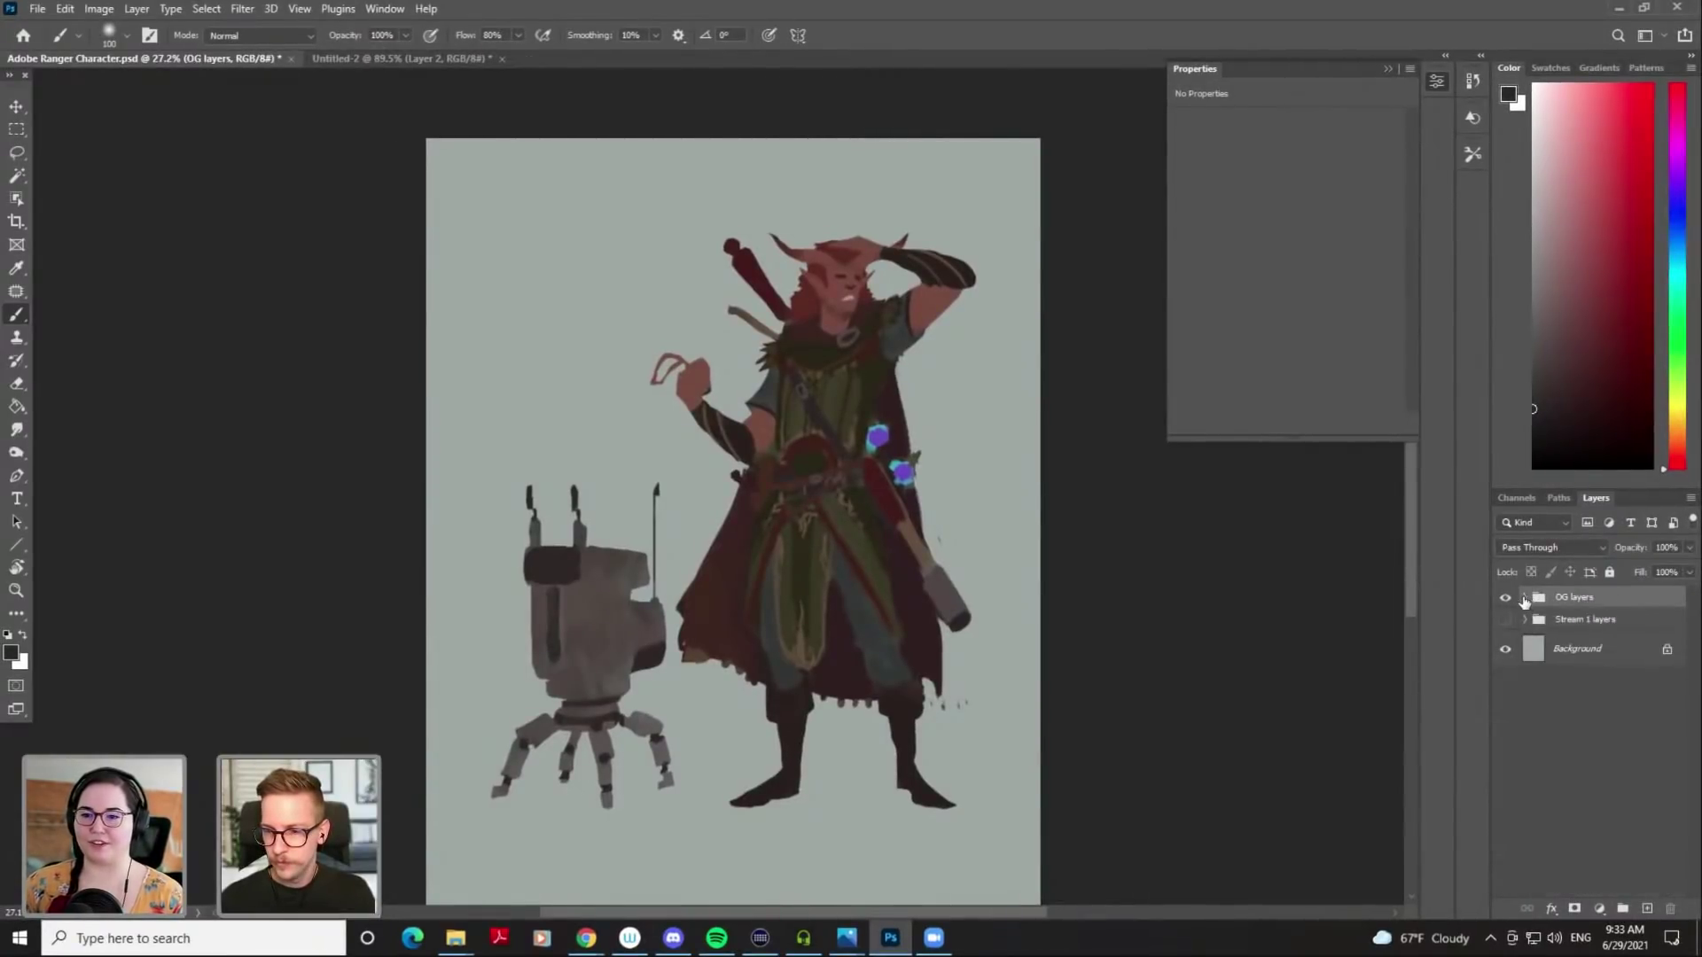
left_click(1523, 599)
Toggle Layer 2 to compare the base and detailed colours, and show the Lines layer in OG layers
left_click(1505, 737)
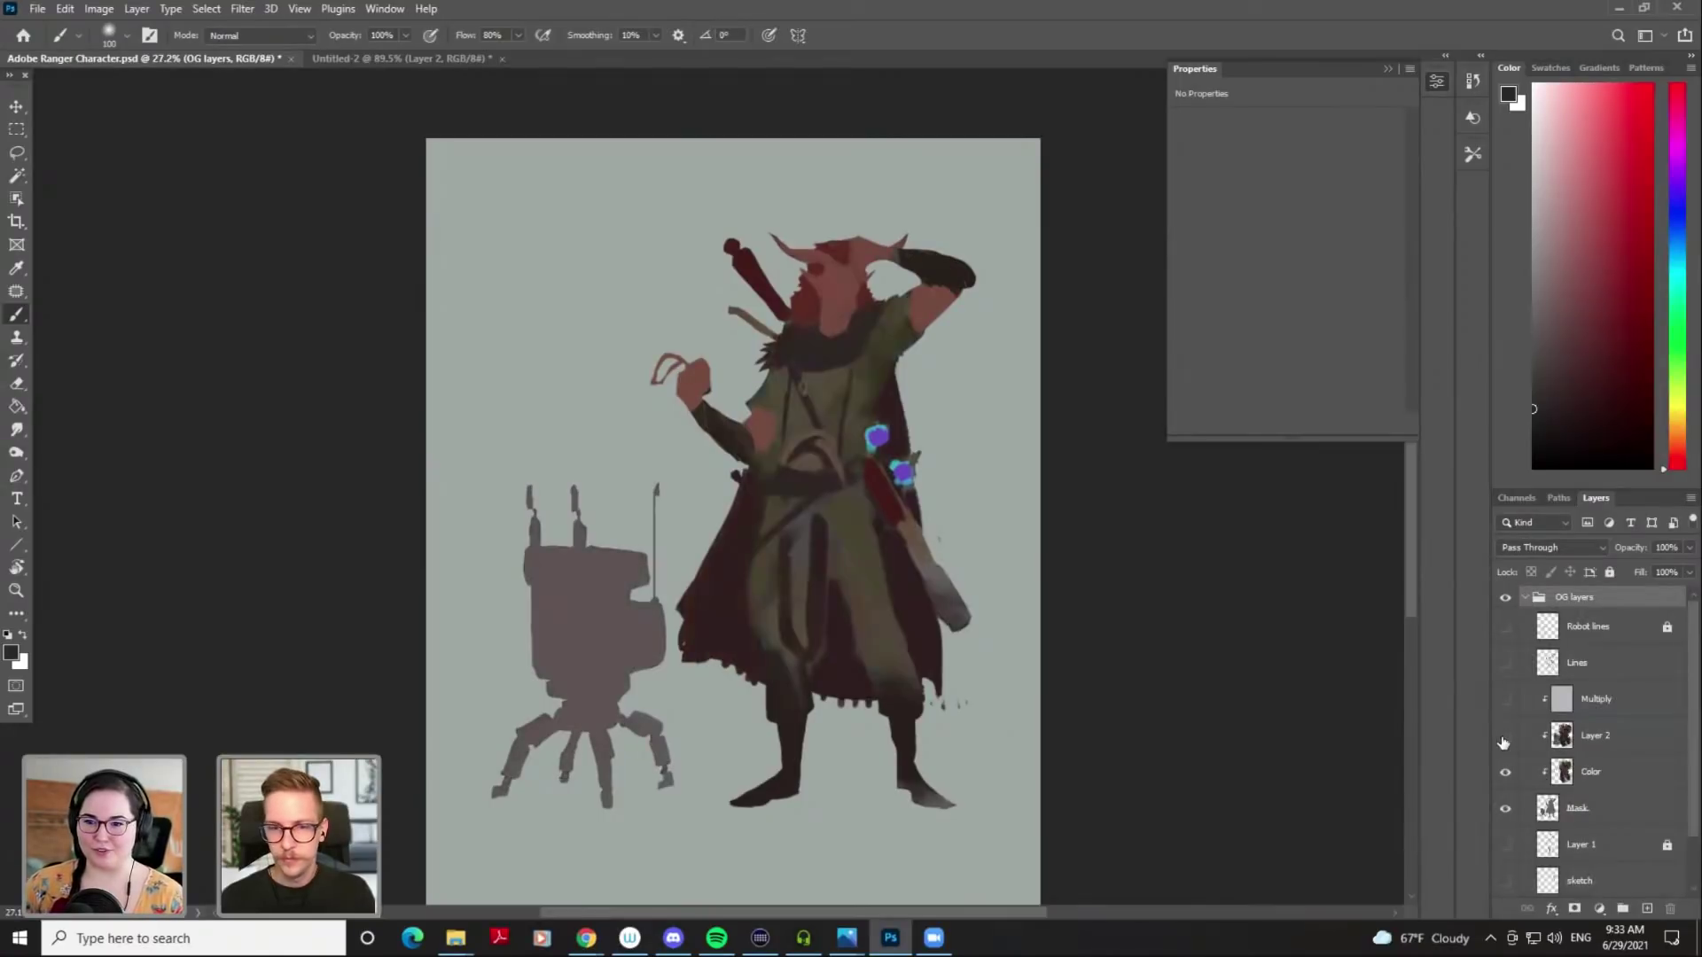
left_click(1504, 739)
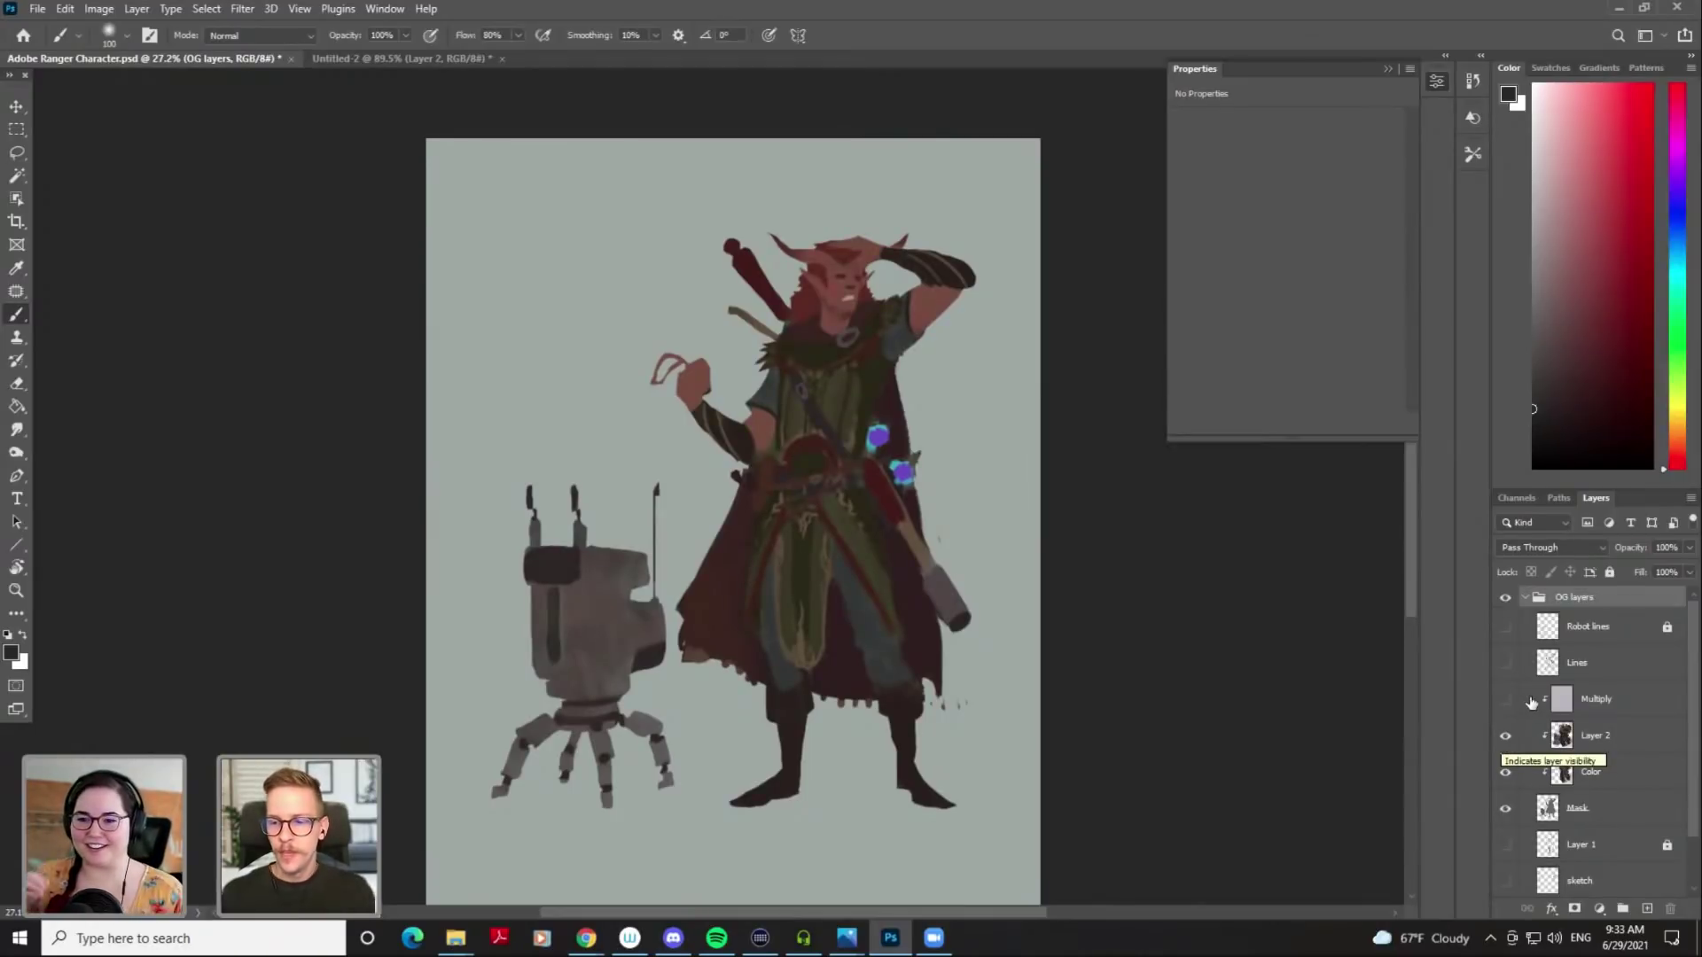
left_click(1504, 663)
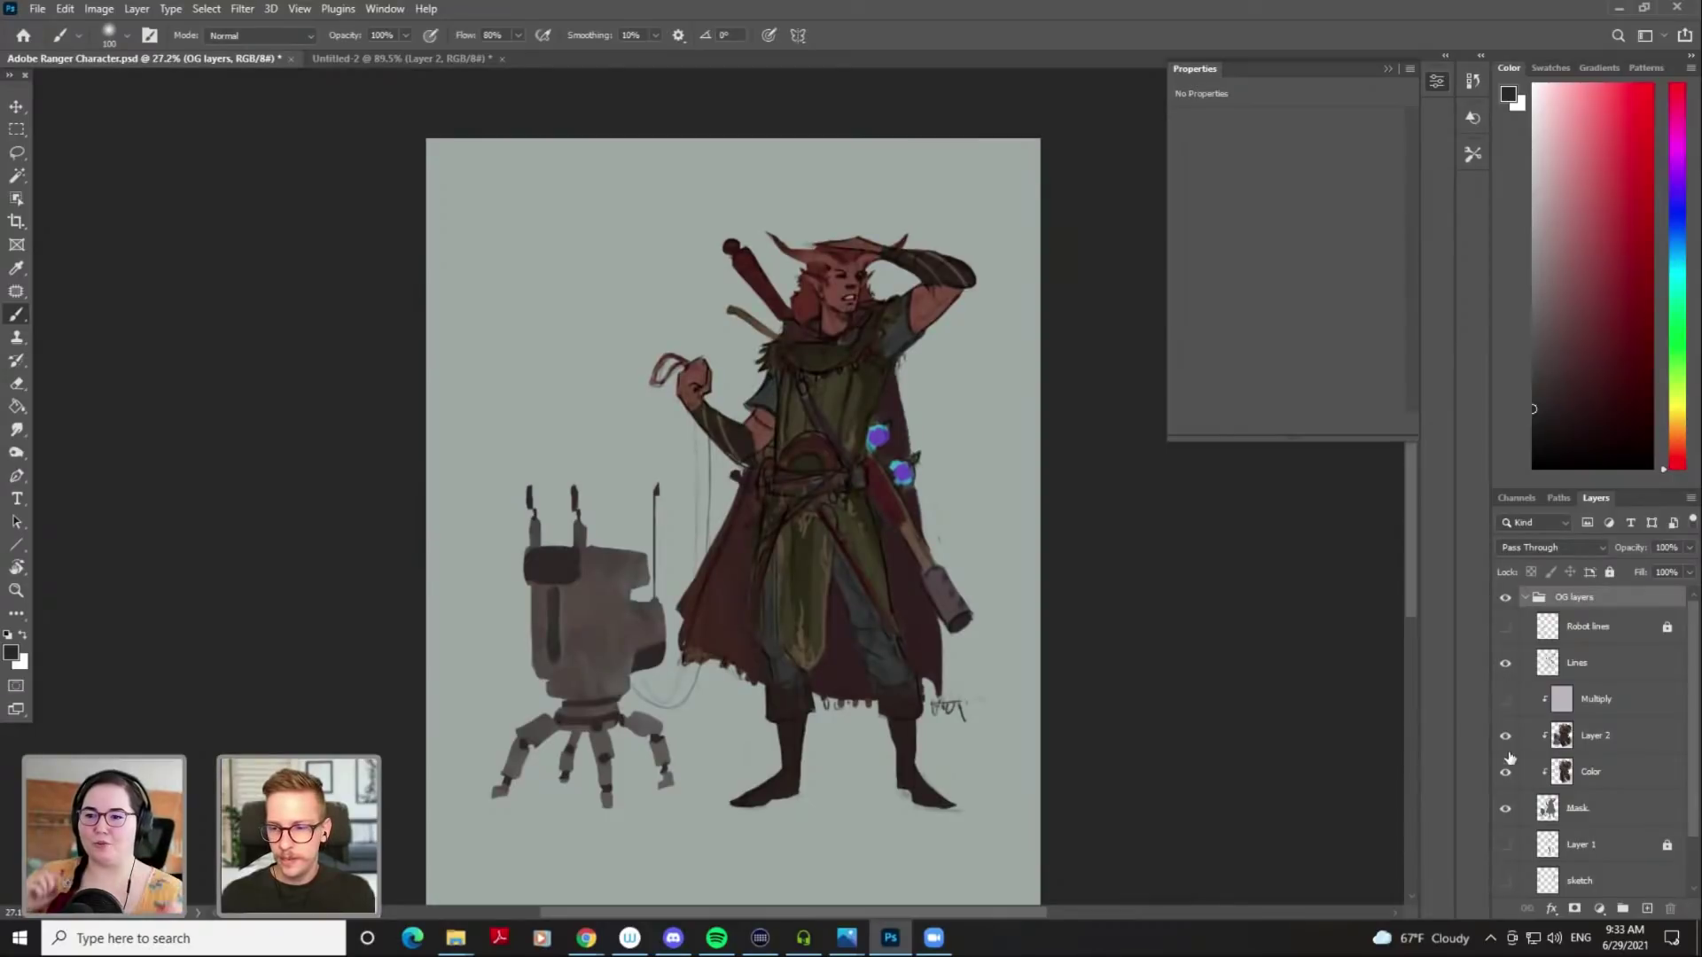
Hide the Mask layer and examine the ranger's line drawing without any colour
left_click(1505, 808)
left_click_drag(847, 413, 912, 399)
left_click_drag(897, 428, 861, 526)
left_click_drag(734, 557, 717, 390)
left_click_drag(830, 420, 789, 467)
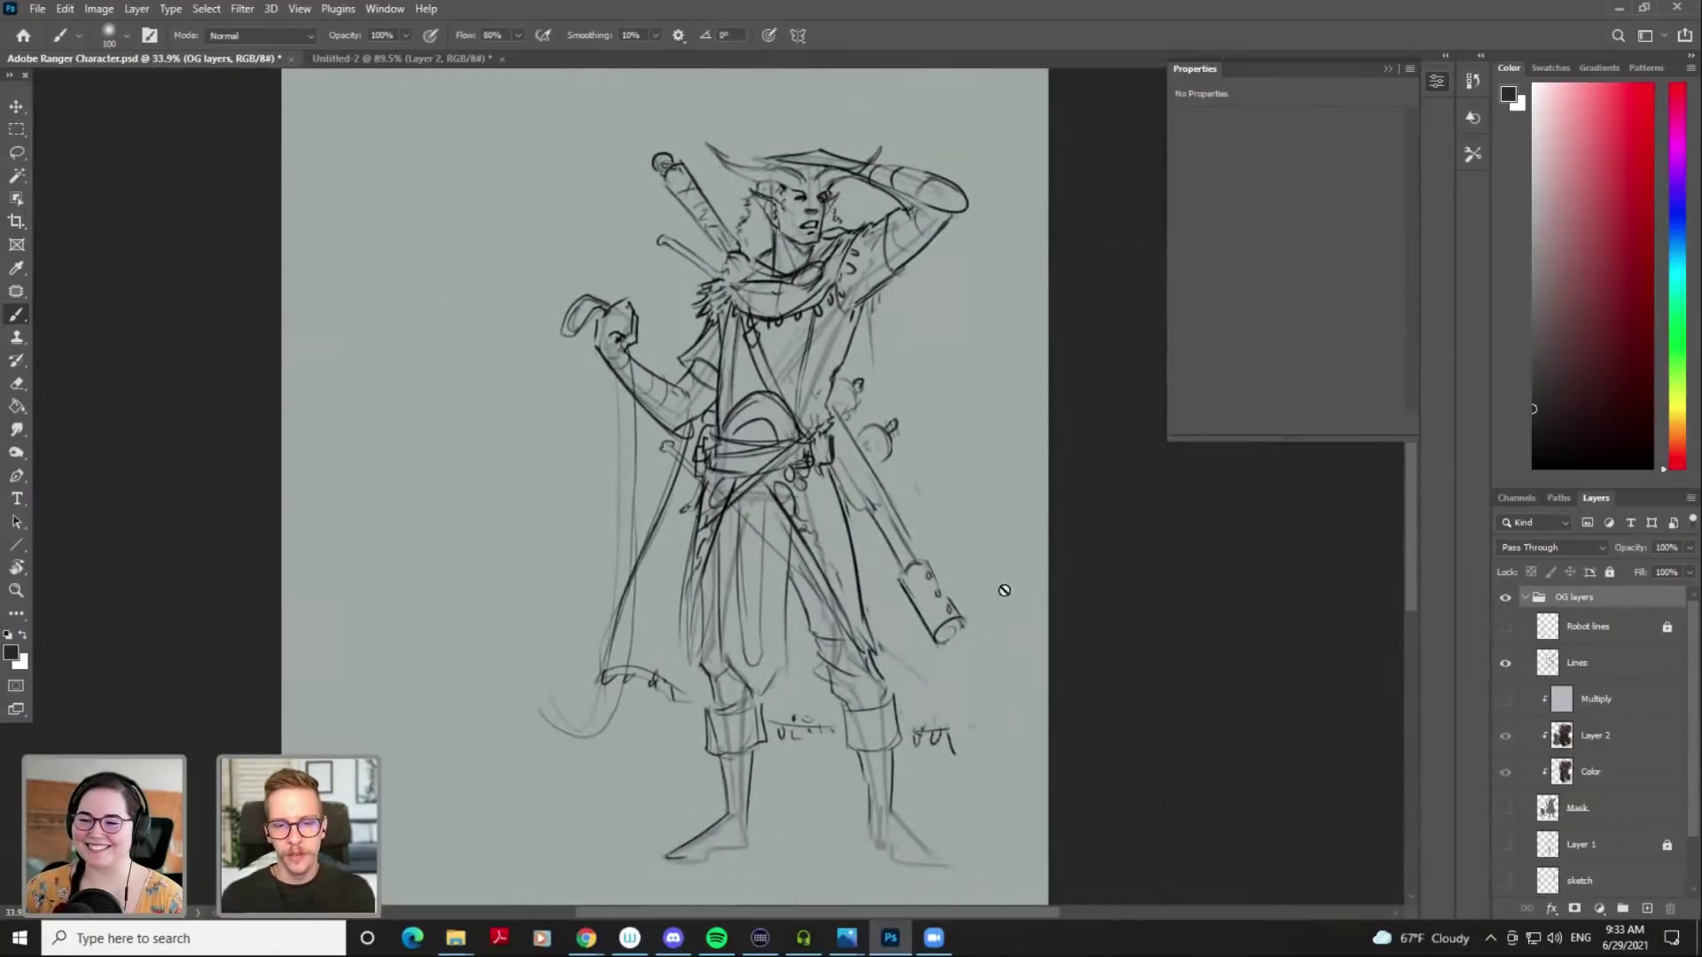
Hide the Lines layer and show the Mask layer to view the colours of the ranger and robot alone
left_click(1506, 664)
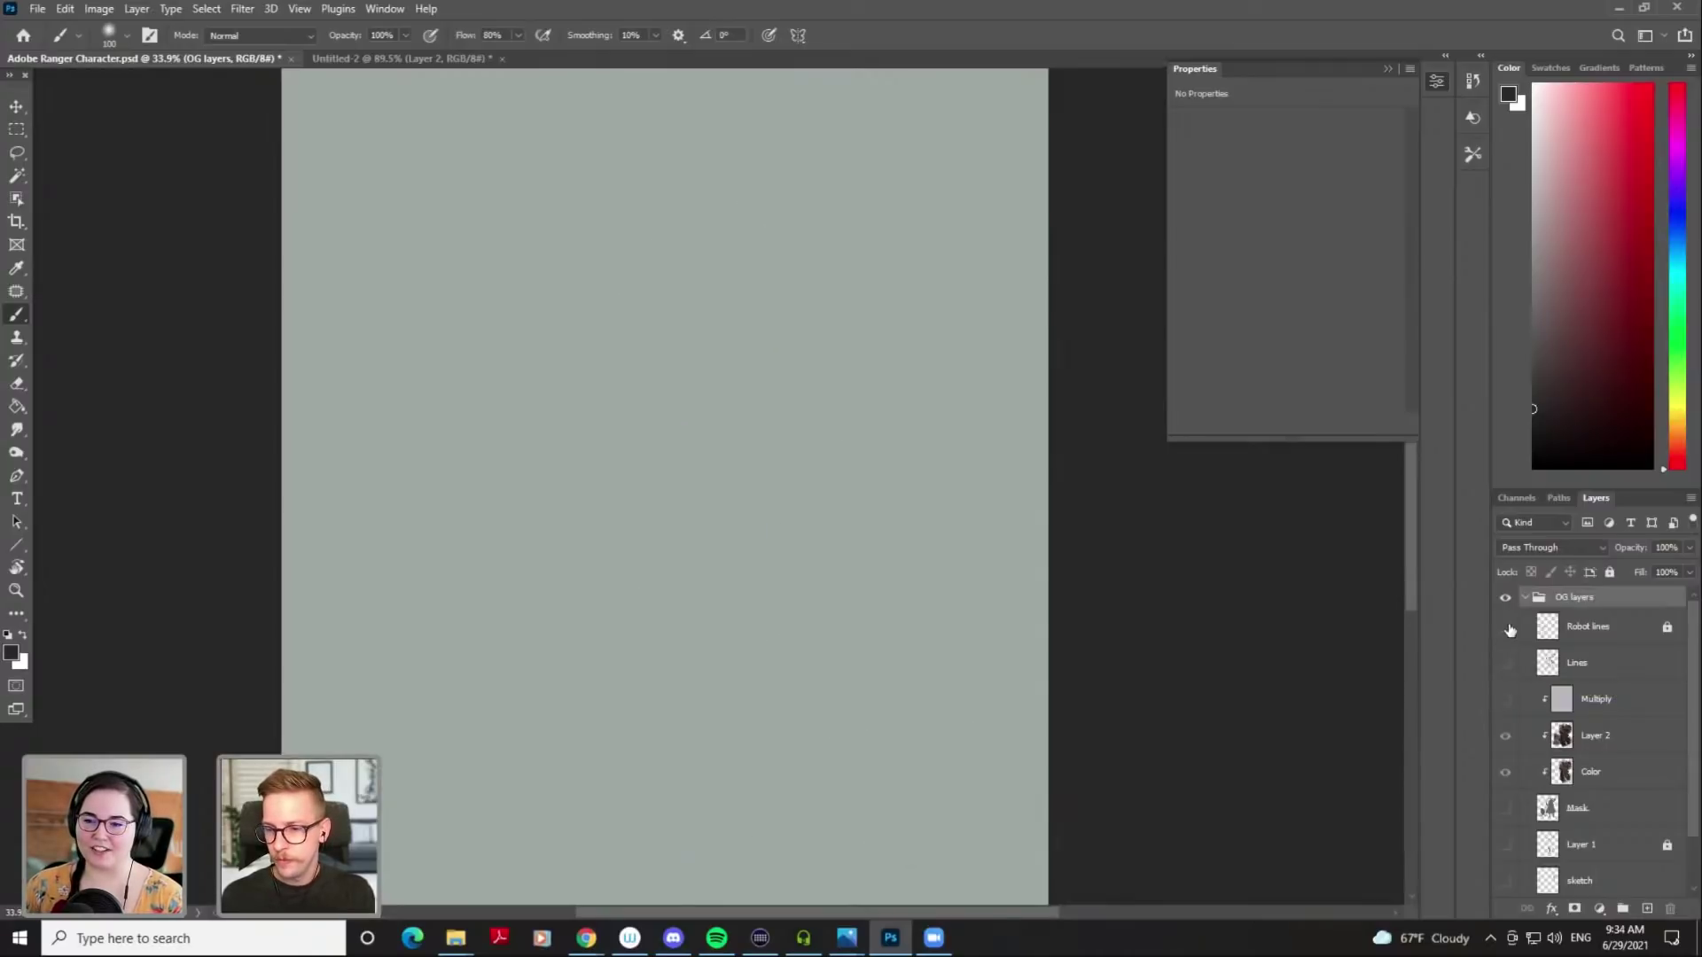
left_click(1508, 802)
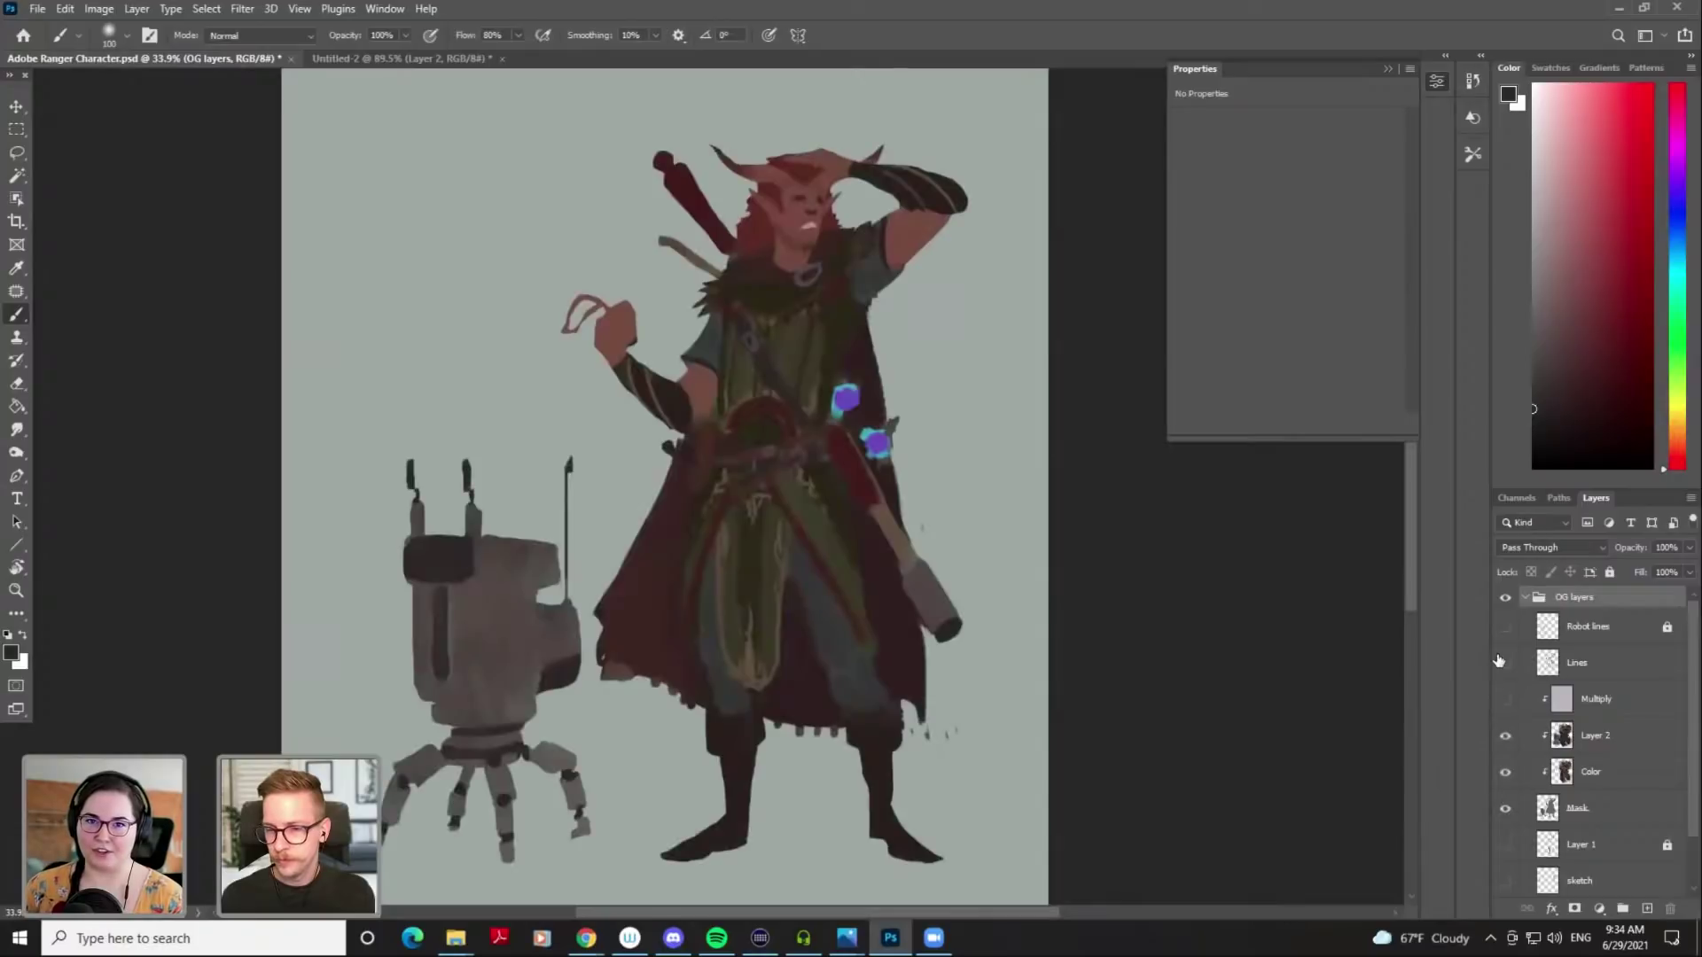
left_click_drag(941, 585, 899, 582)
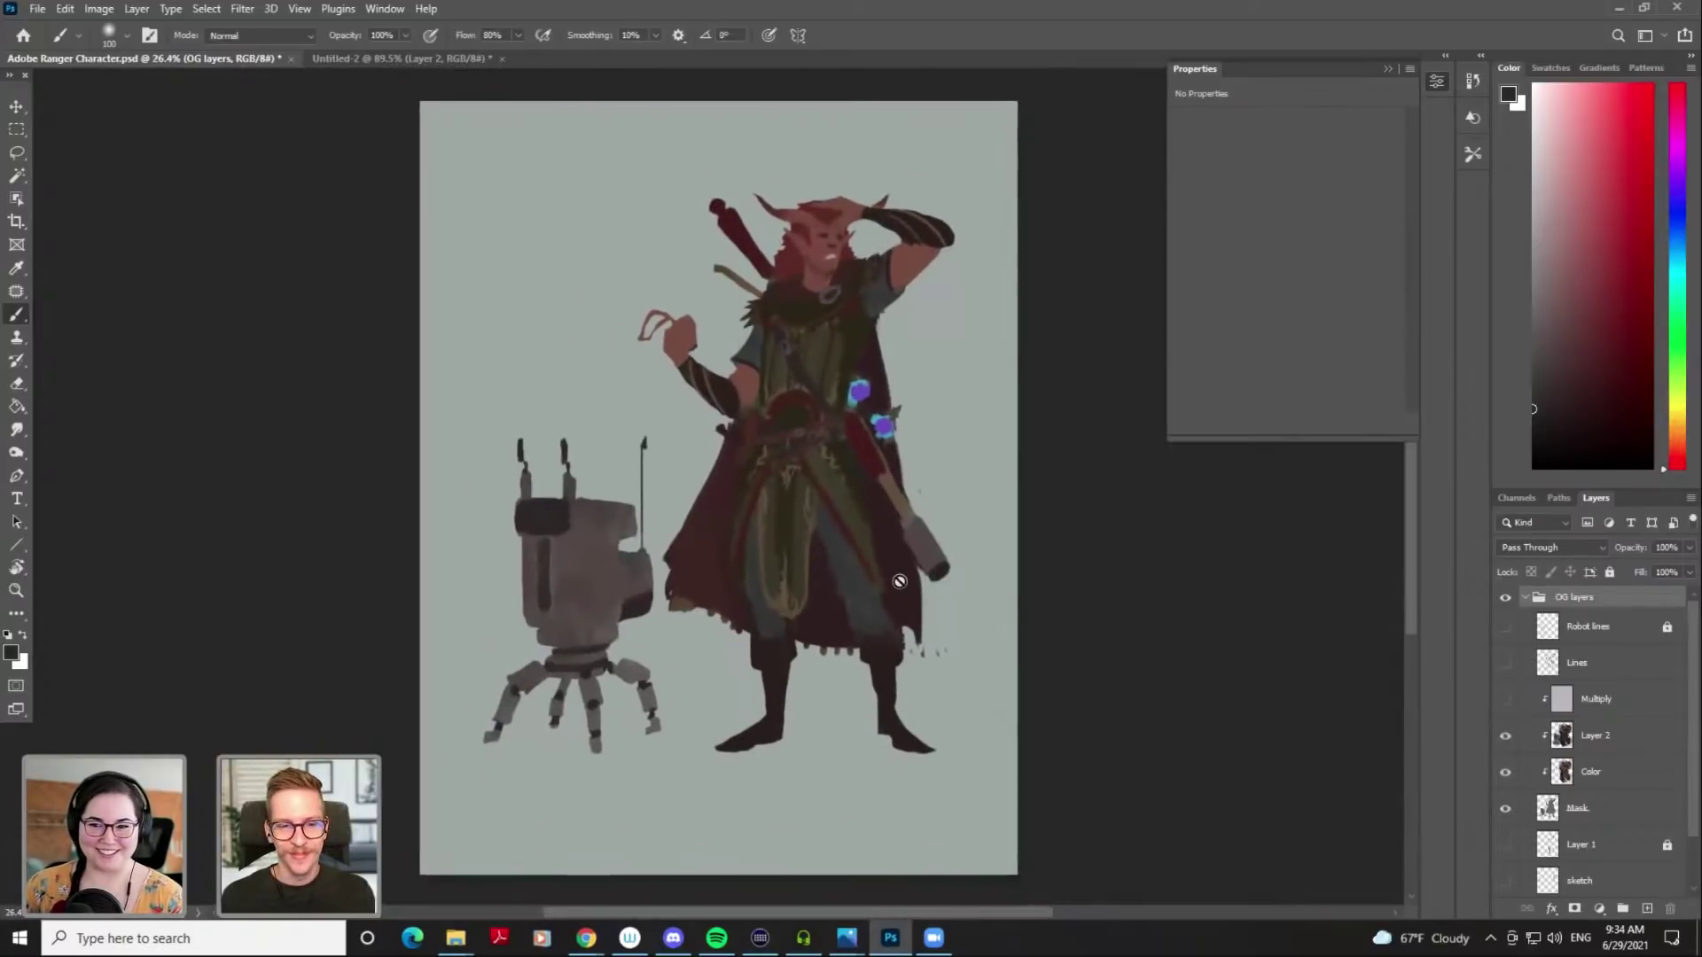
Toggle the Multiply layer to compare its darkening effect, and show the Lines layer over the colours
left_click(1506, 699)
left_click(1507, 696)
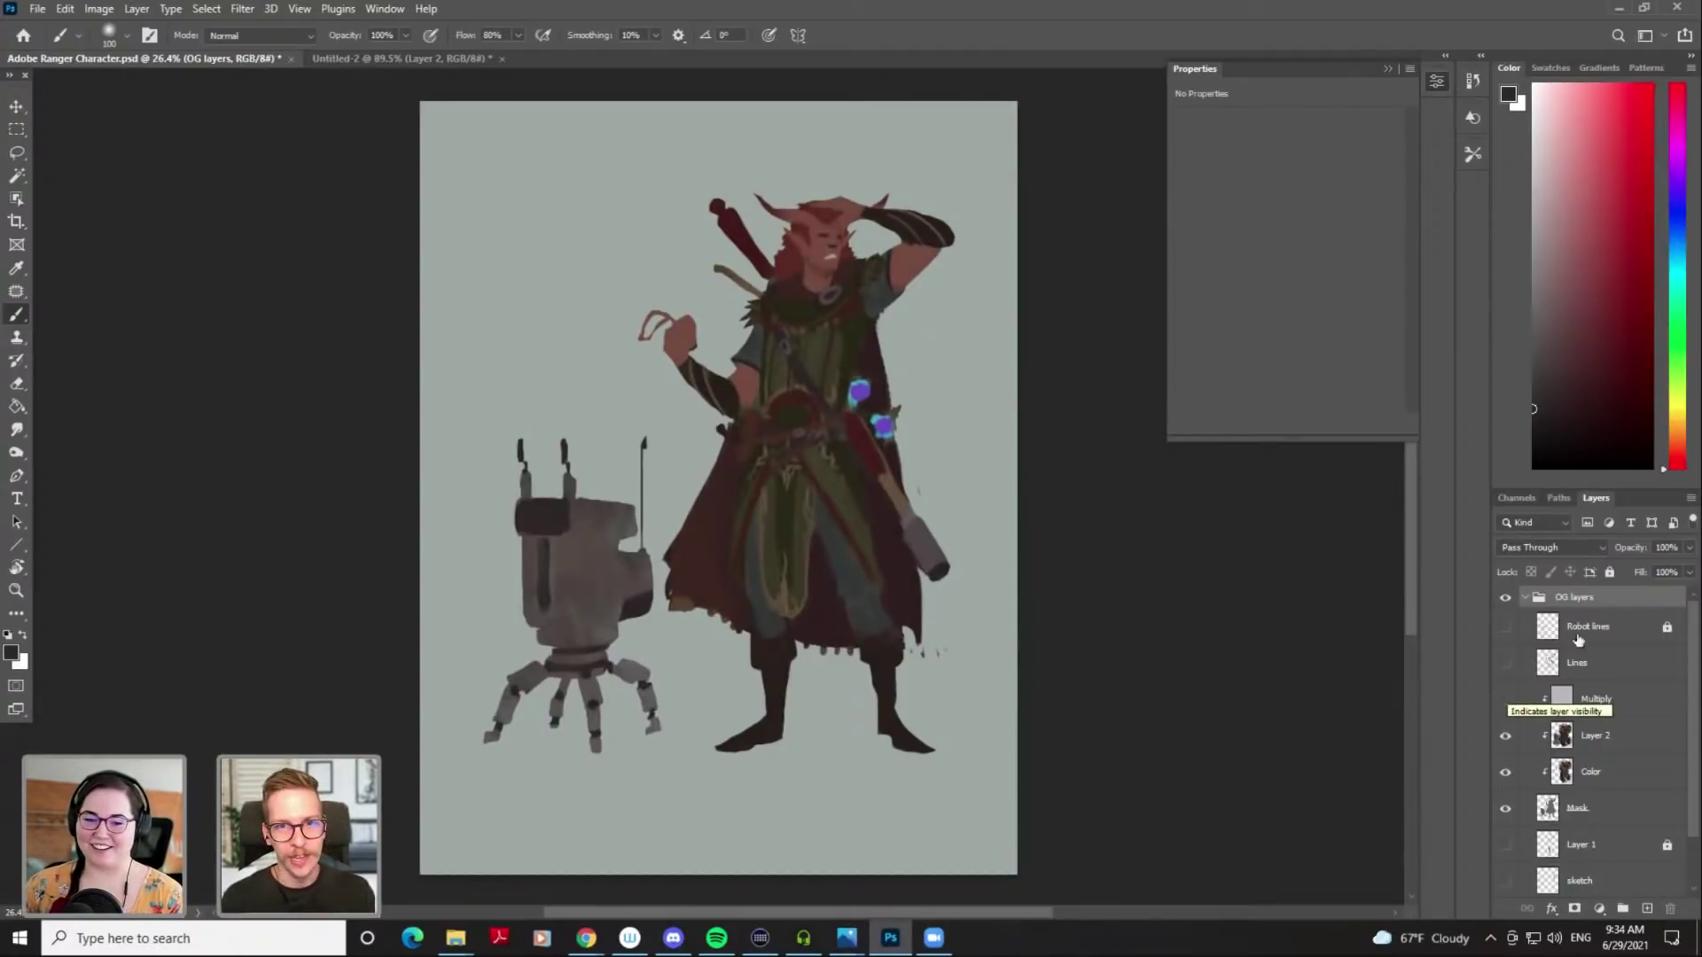
left_click(1505, 699)
left_click(1505, 700)
left_click(1505, 698)
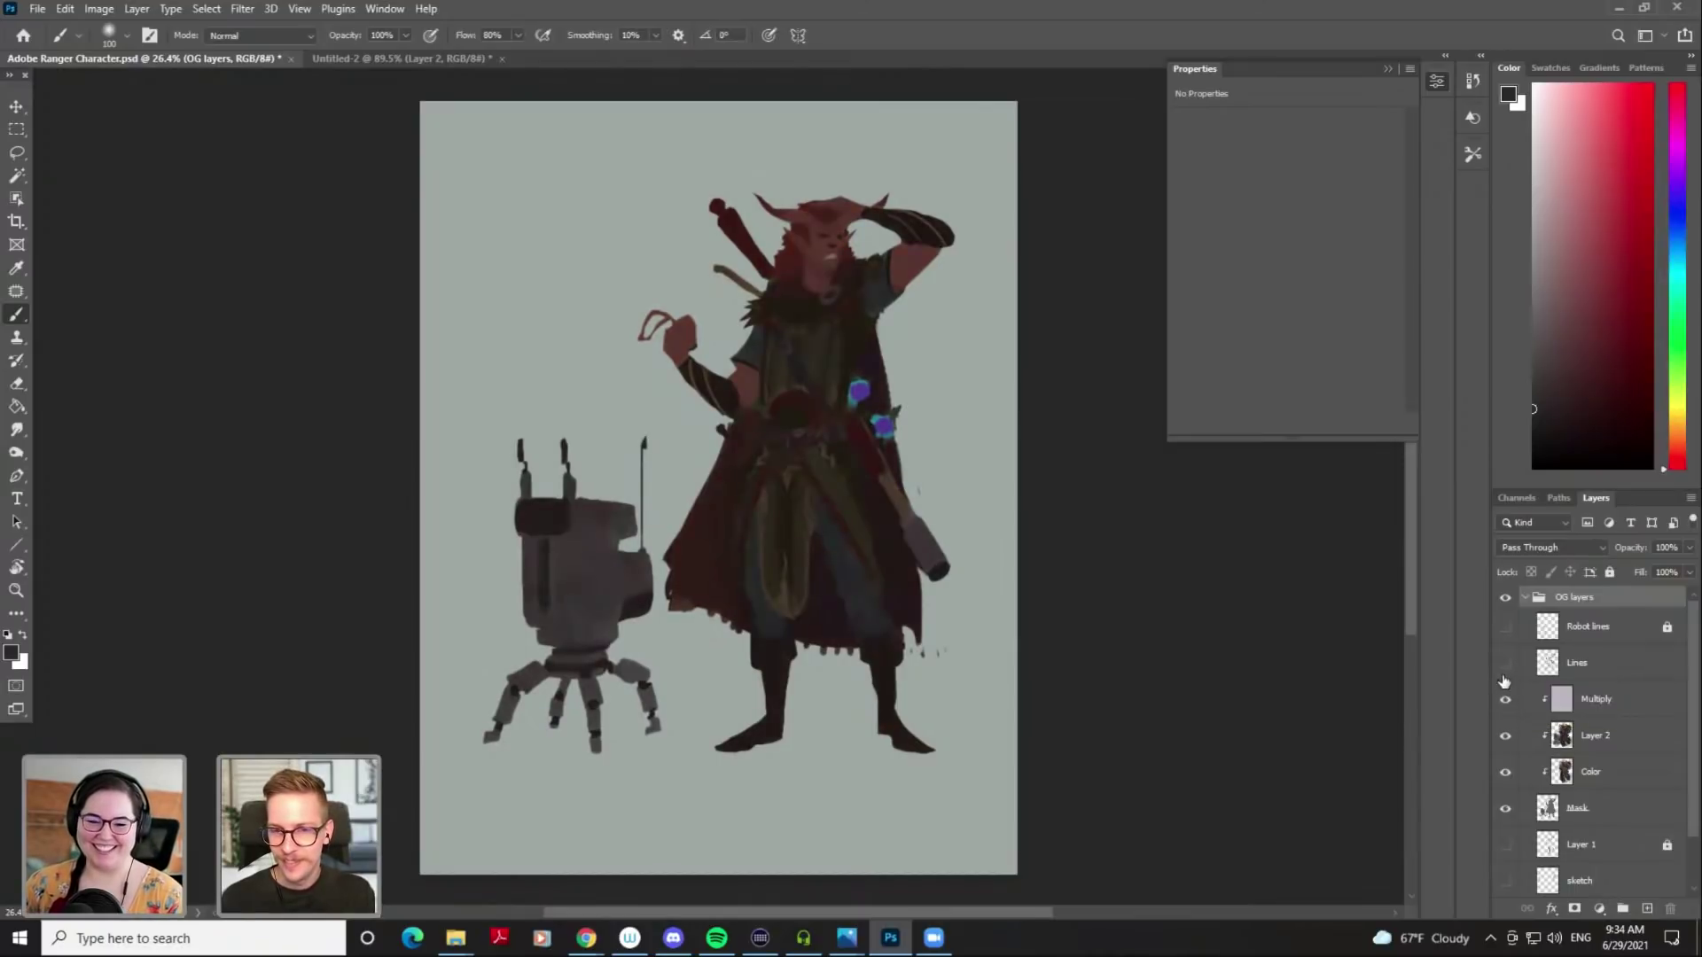
left_click(1505, 699)
left_click(1505, 665)
left_click_drag(862, 549, 902, 607)
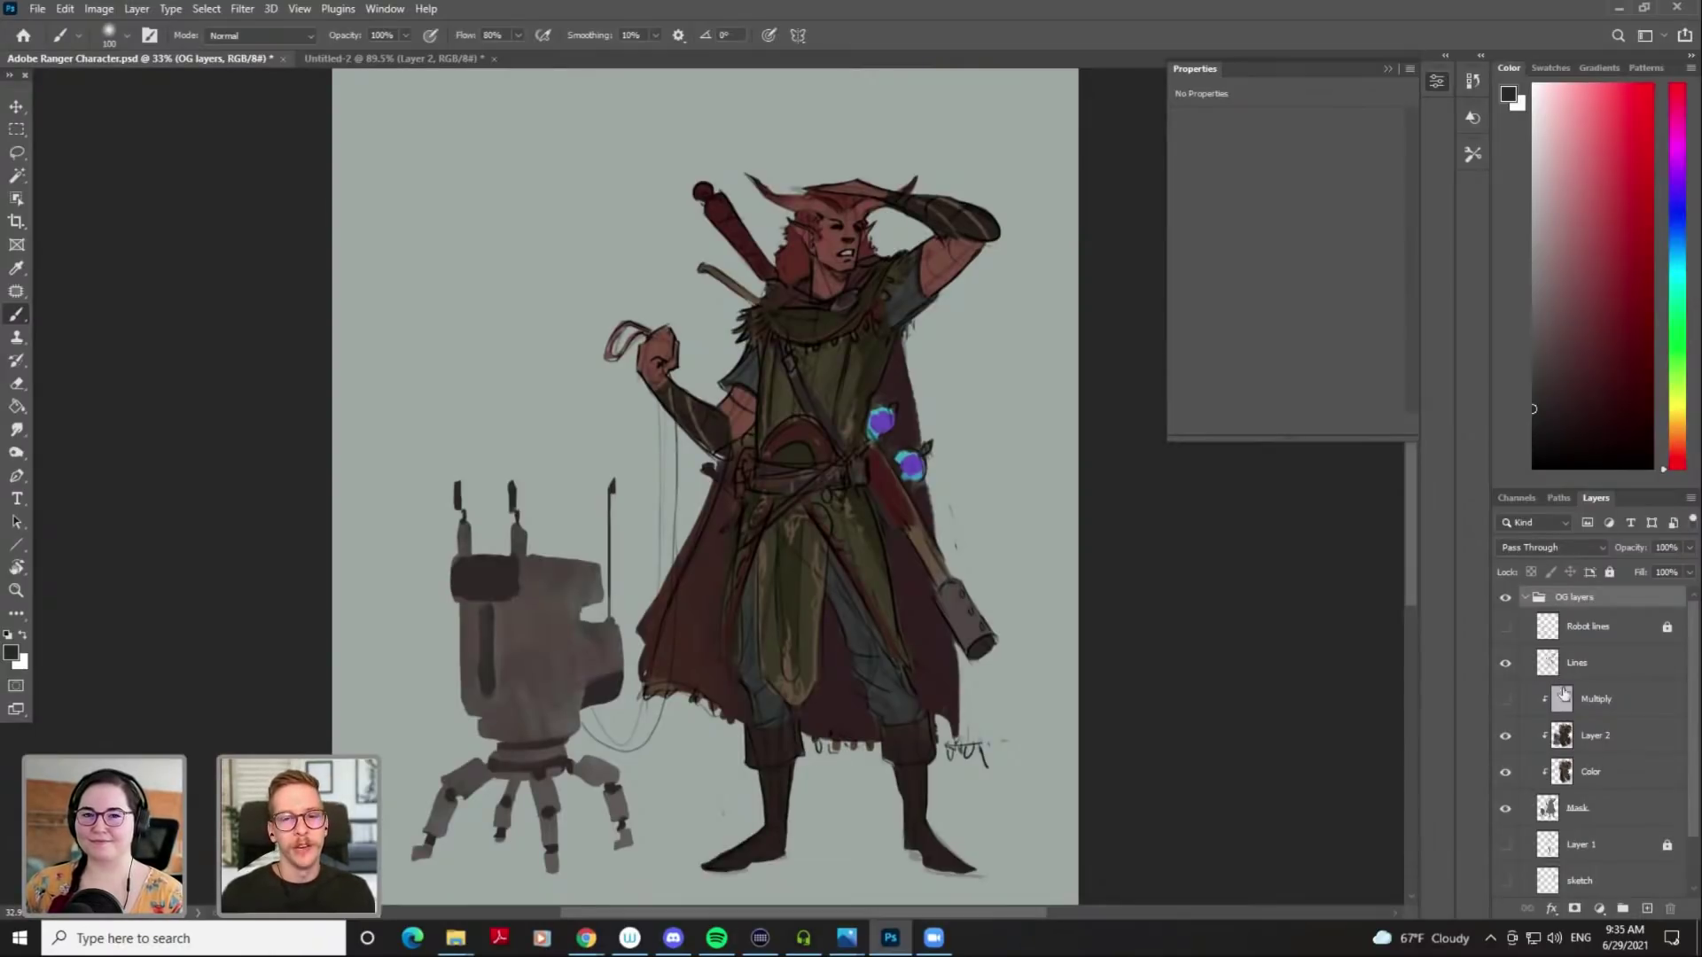
View the Multiply layer's effect with the Lines layer hidden, select the Multiply layer and hide it
left_click(1505, 699)
left_click(1505, 663)
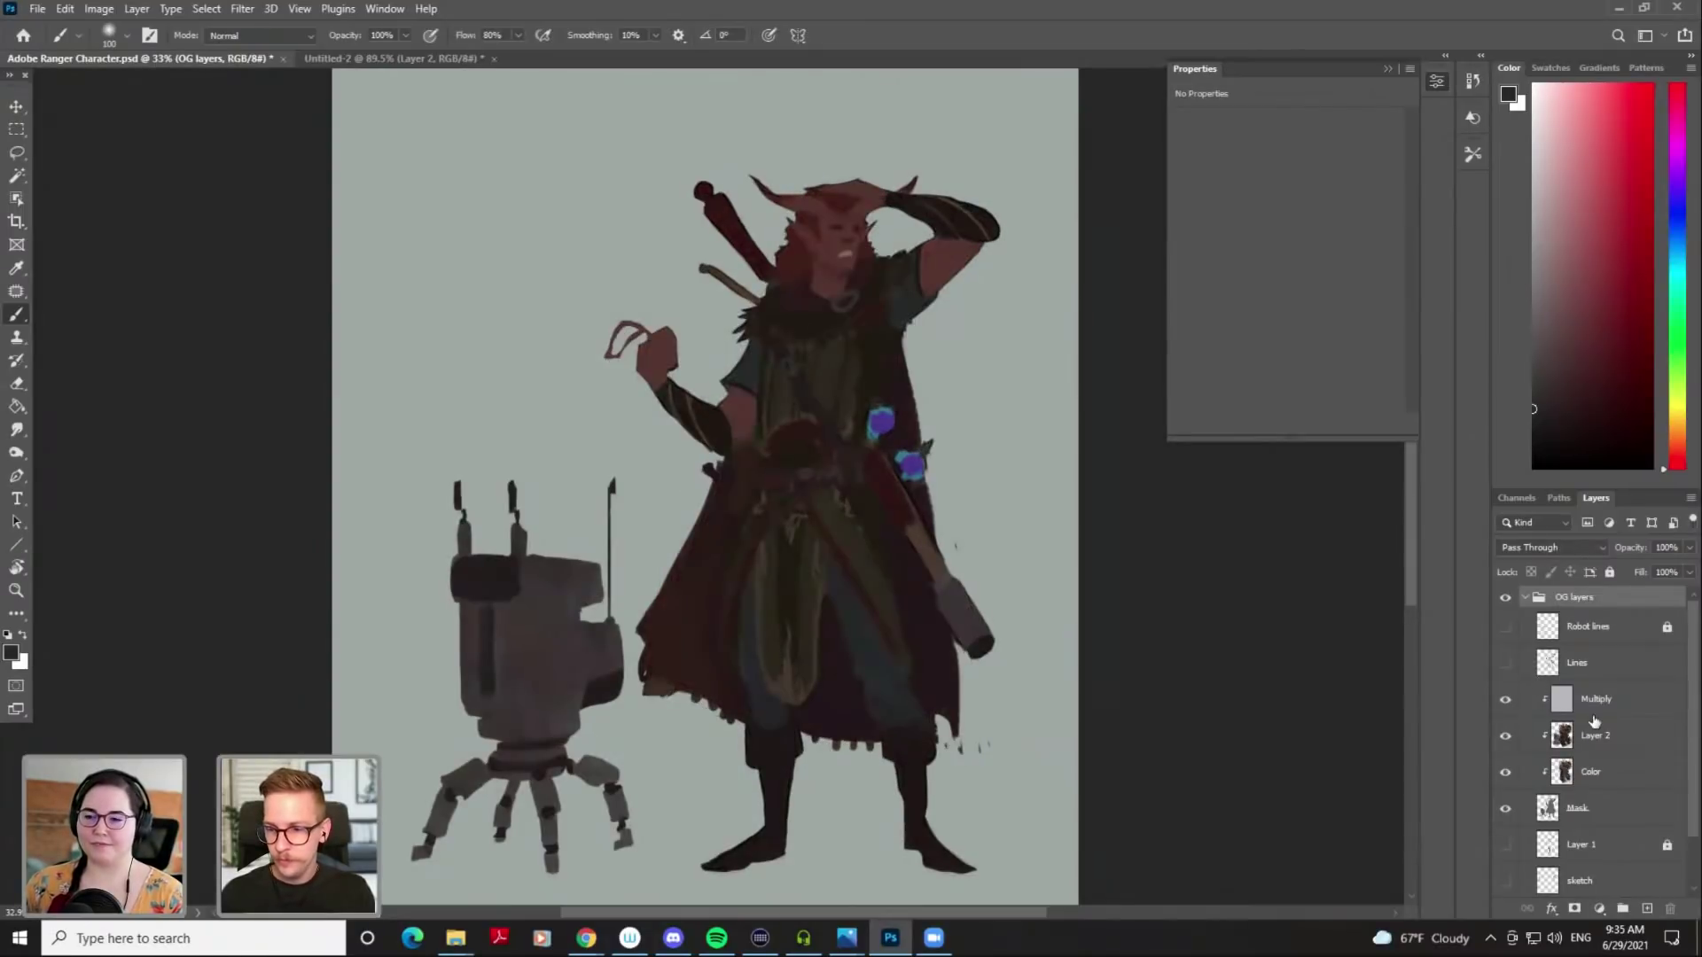
left_click(1596, 709)
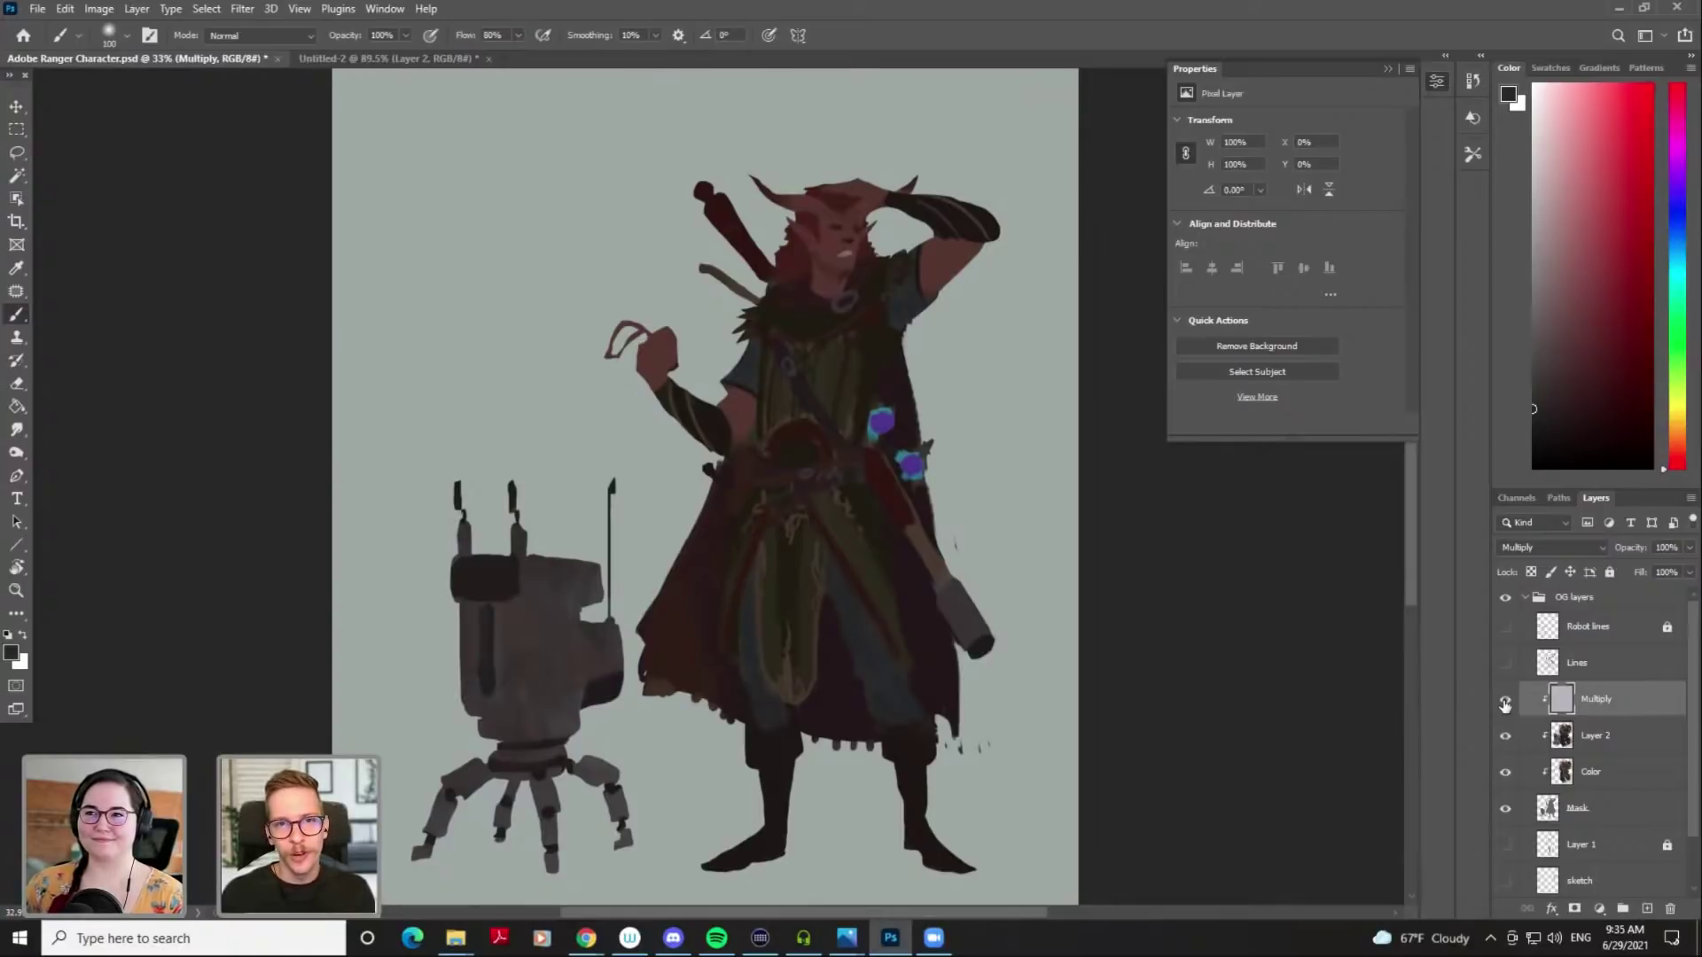
left_click(1505, 700)
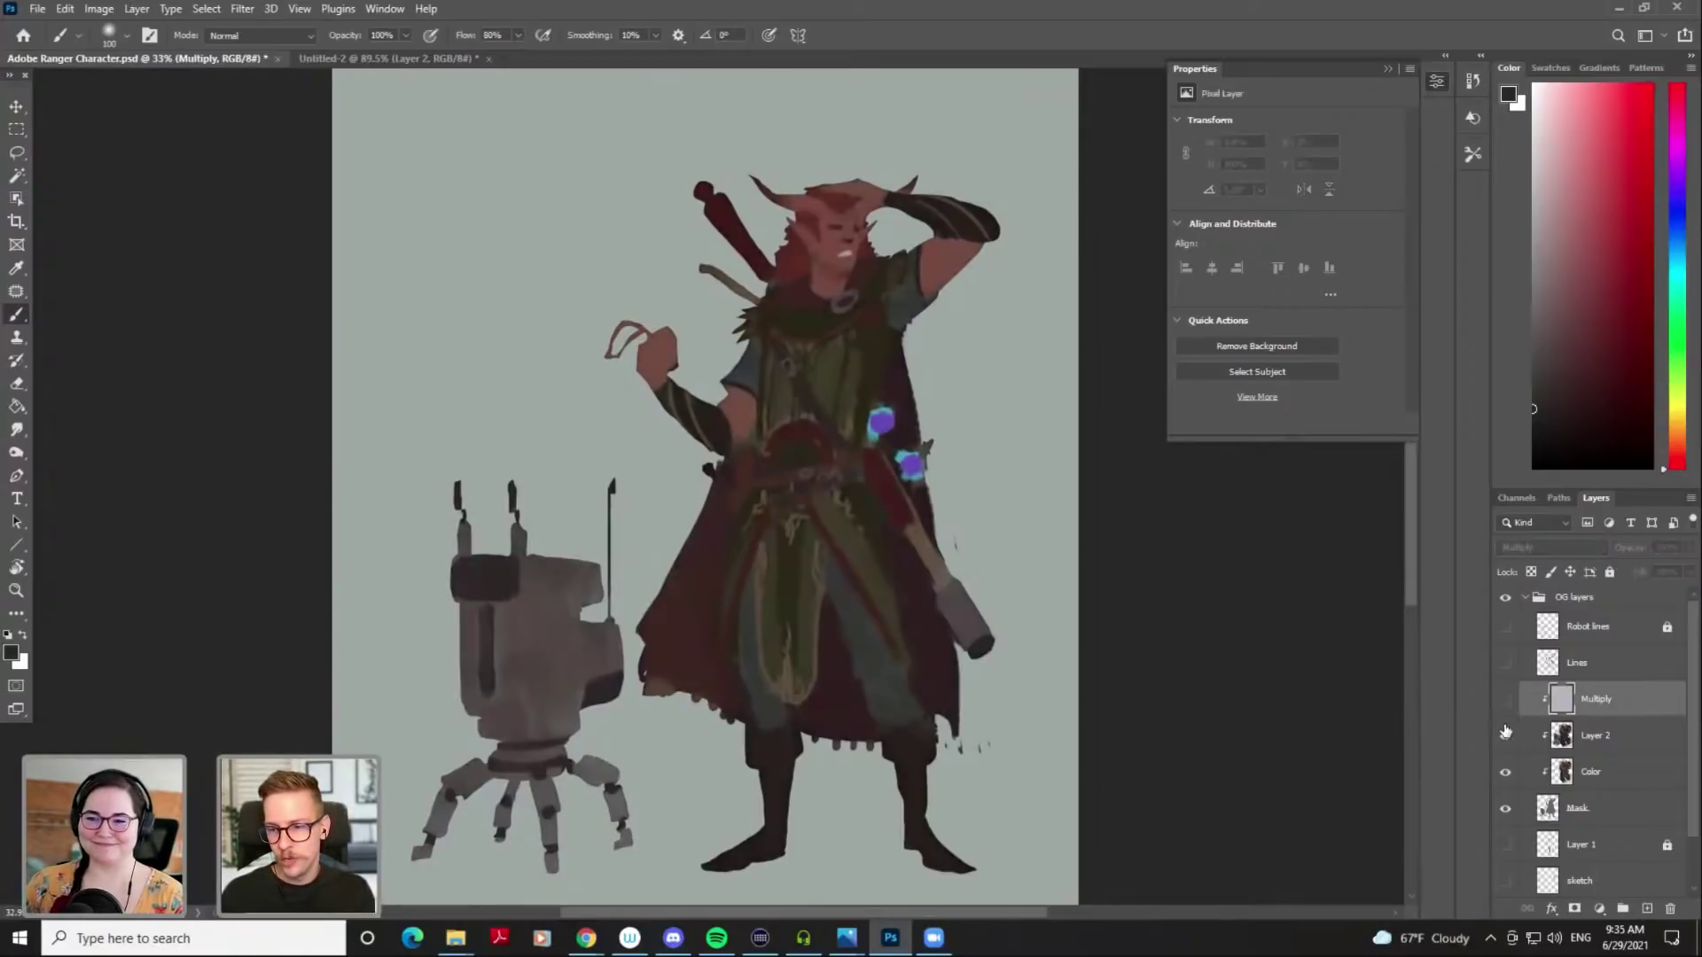
Show the Lines layer, duplicate it and hide the original
left_click(1505, 664)
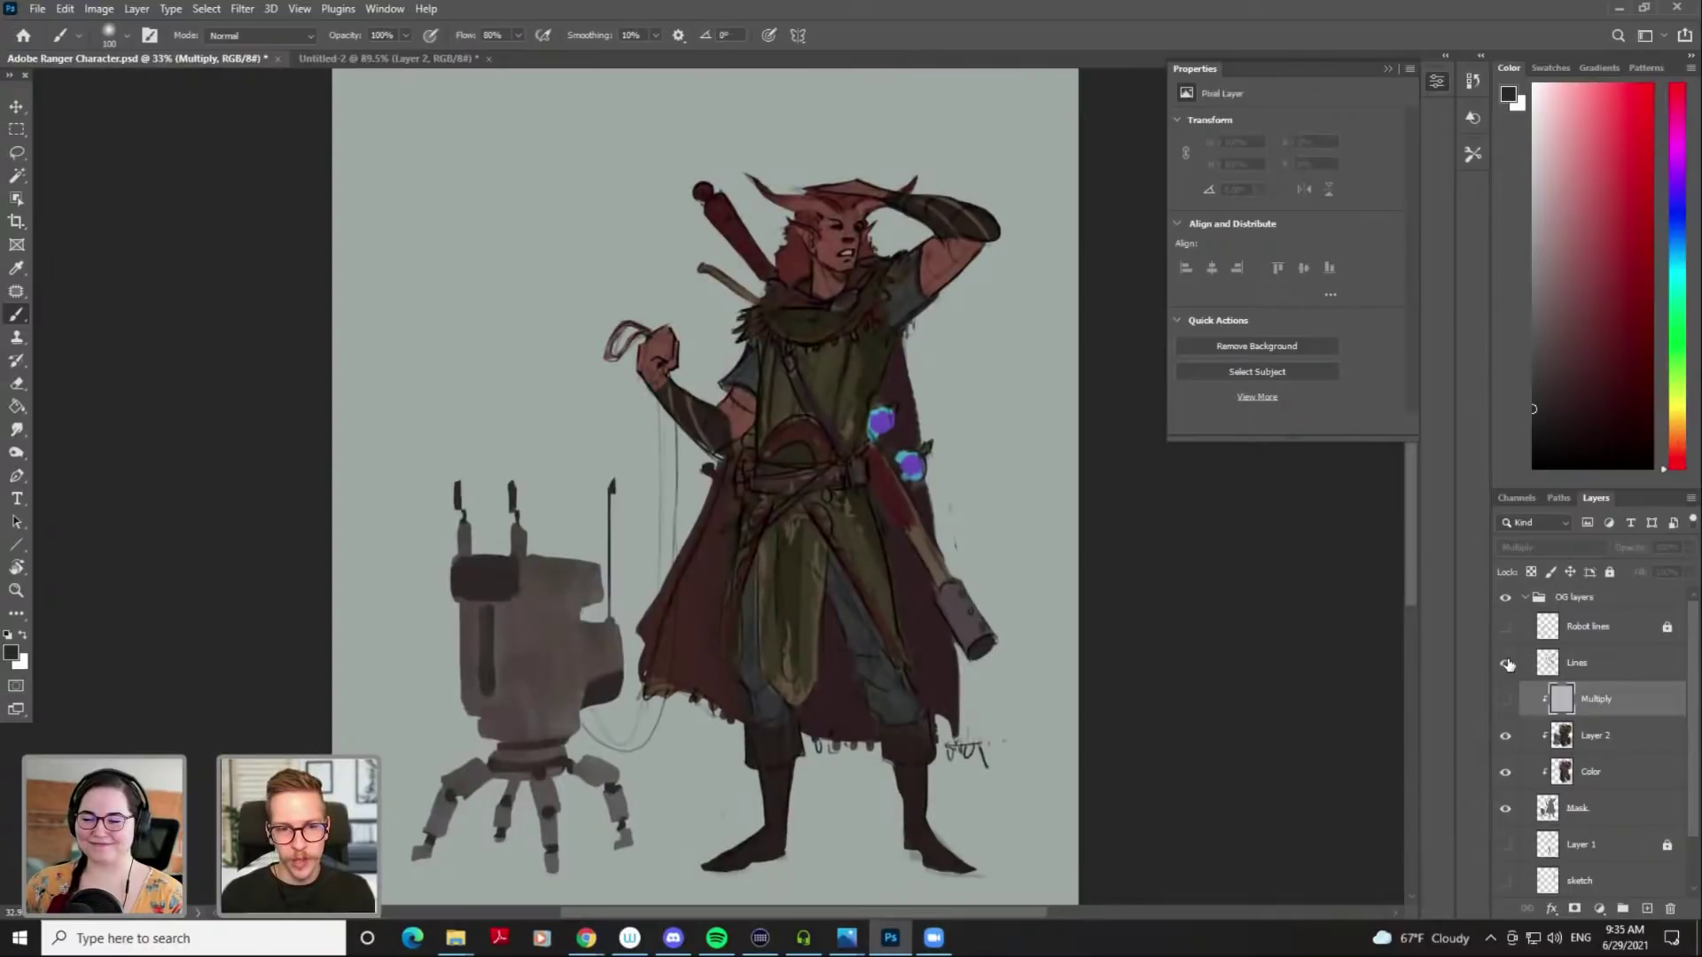
left_click(1574, 665)
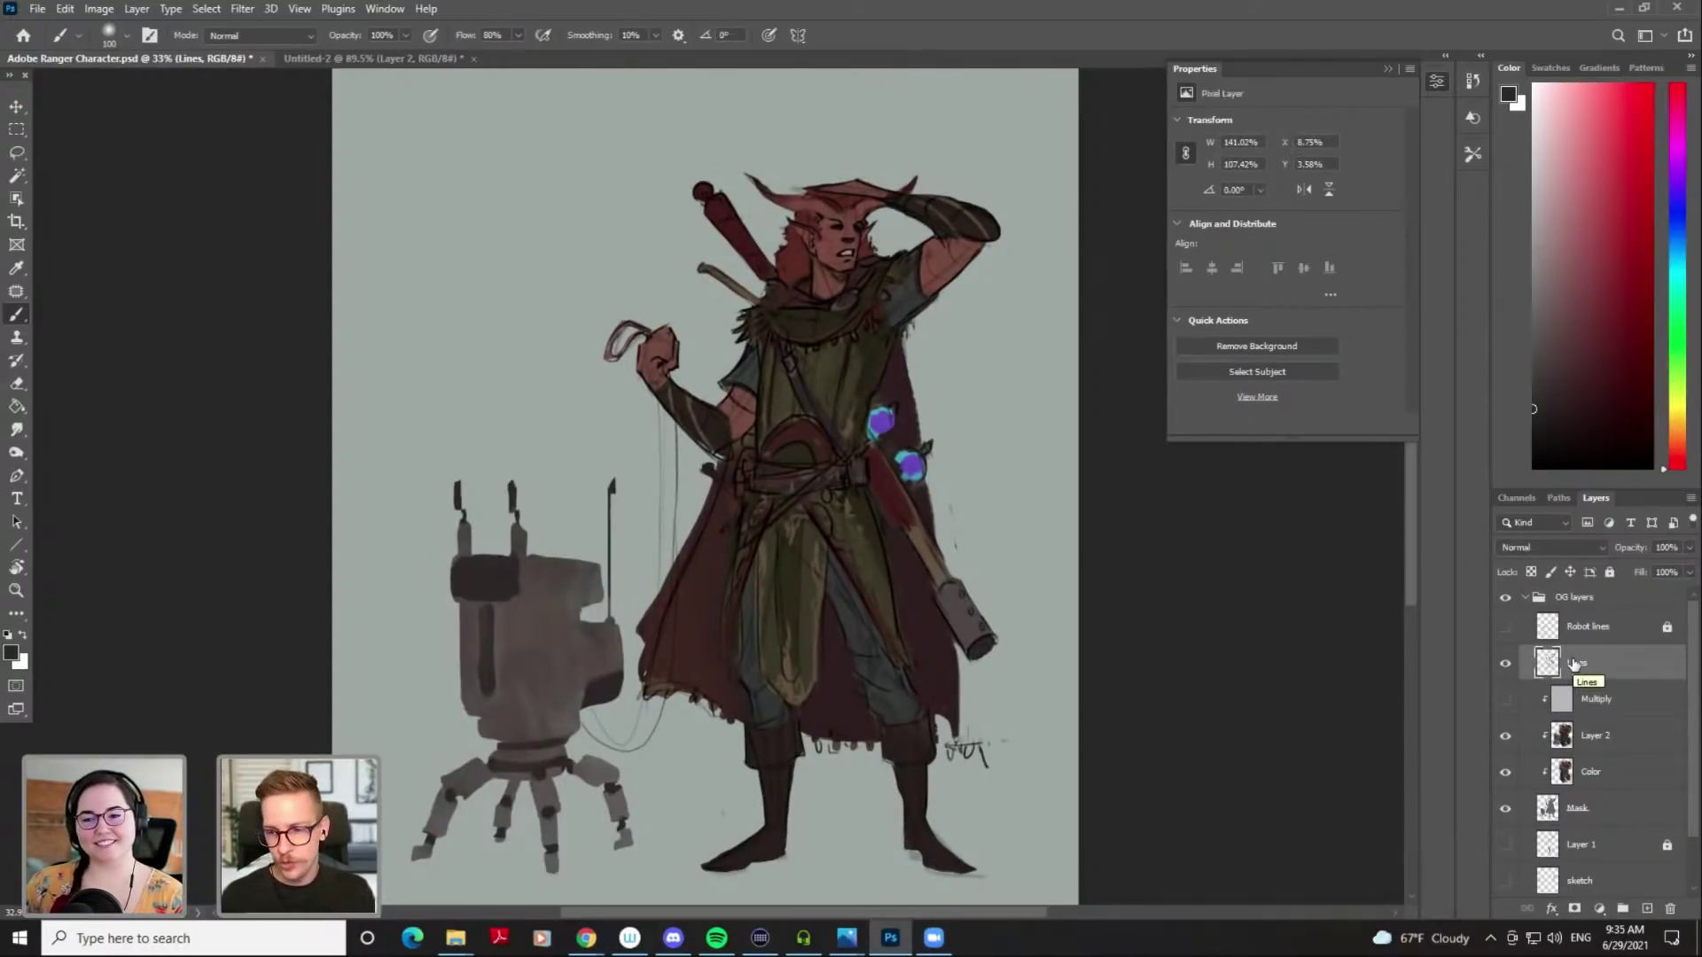
key("ctrl+j")
left_click(1508, 698)
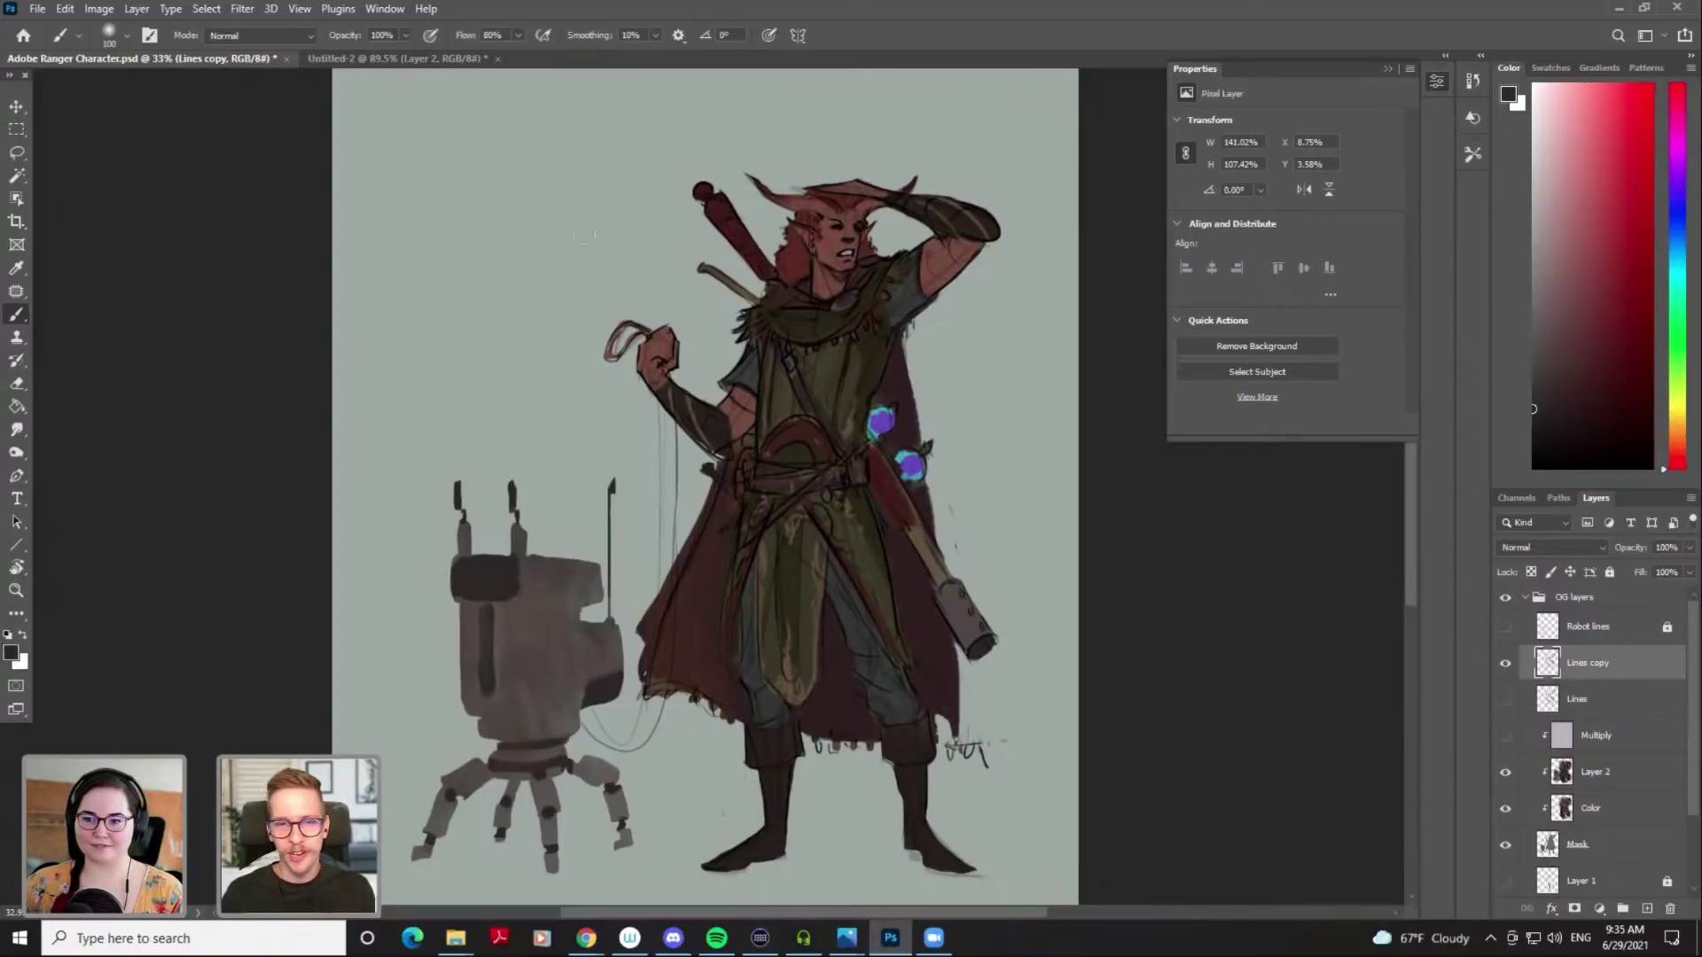
Switch to the Untitled-2 reference photo document and float it as a separate window over the ranger painting
left_click(352, 60)
left_click_drag(349, 62, 149, 96)
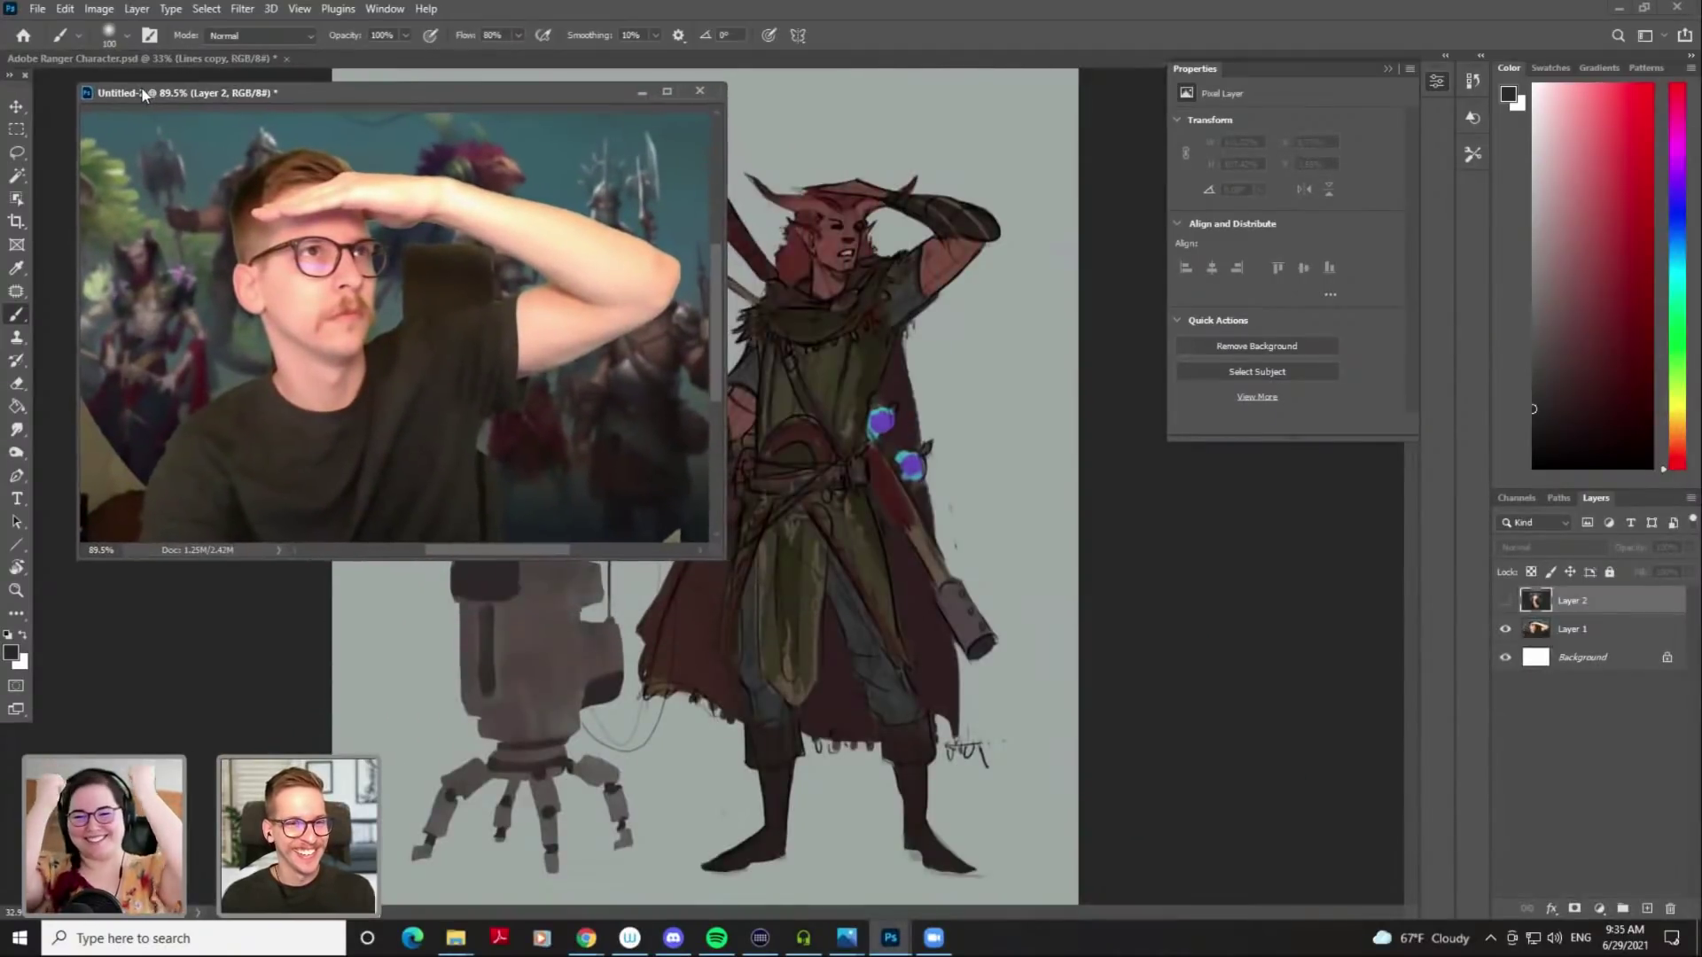
Shrink and reposition the floating reference photo window at the canvas corner, framing the man's face and raised hand
left_click_drag(723, 558, 624, 436)
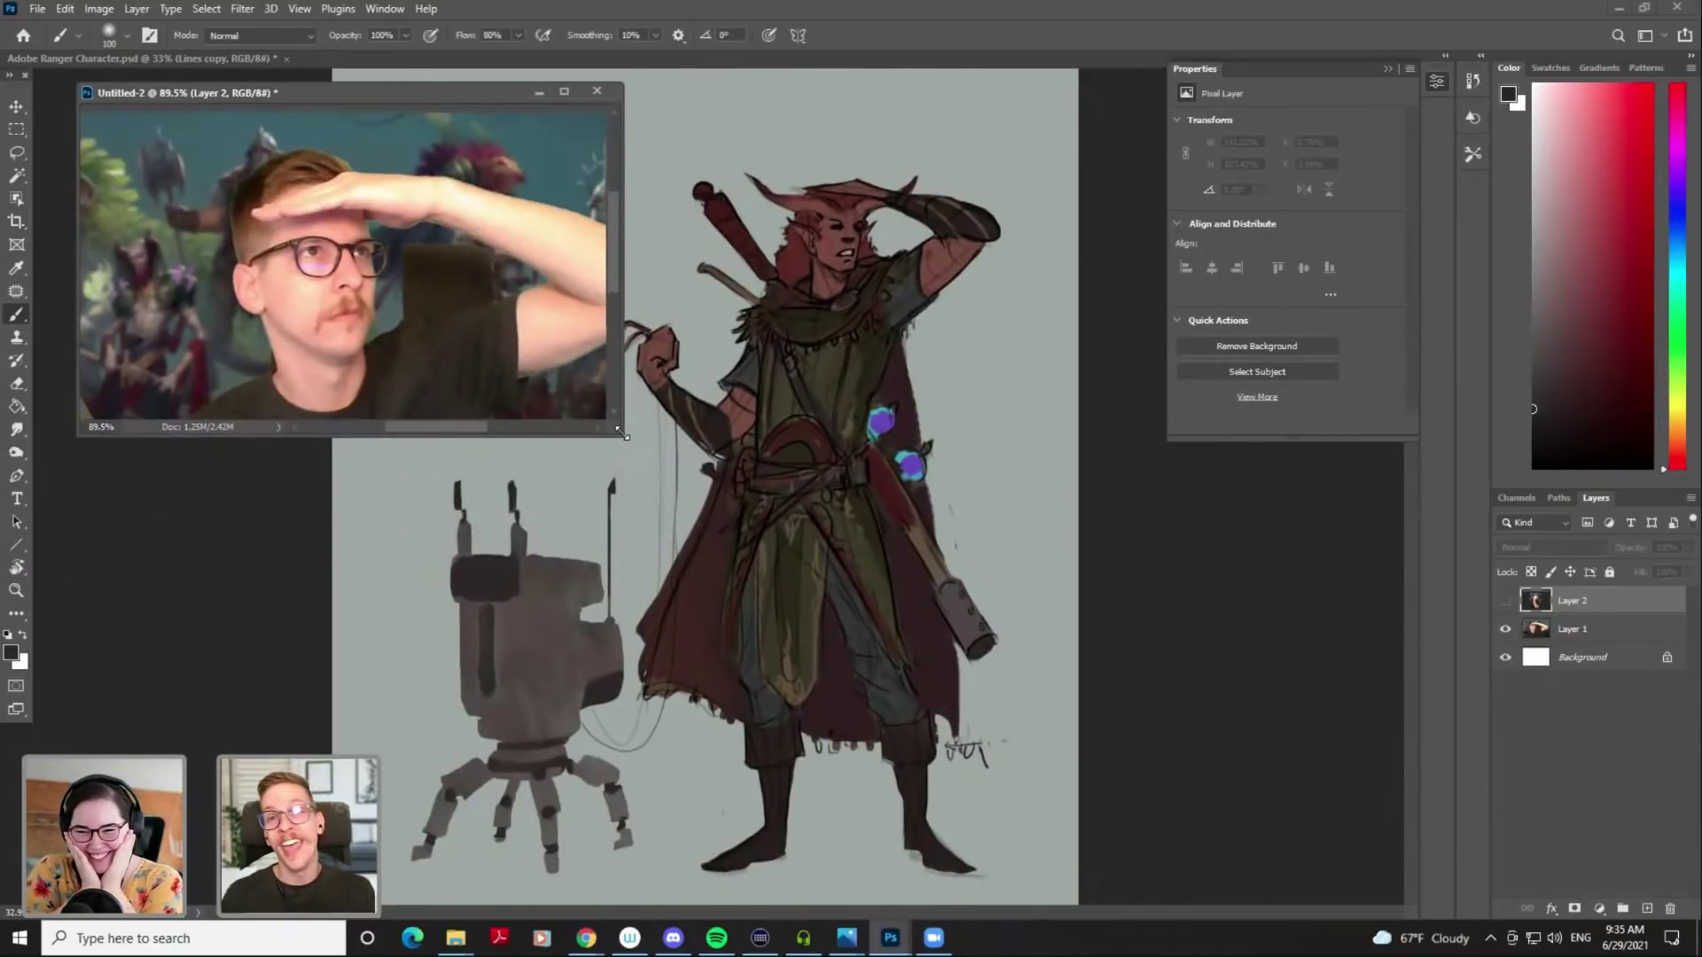
left_click_drag(397, 87, 365, 83)
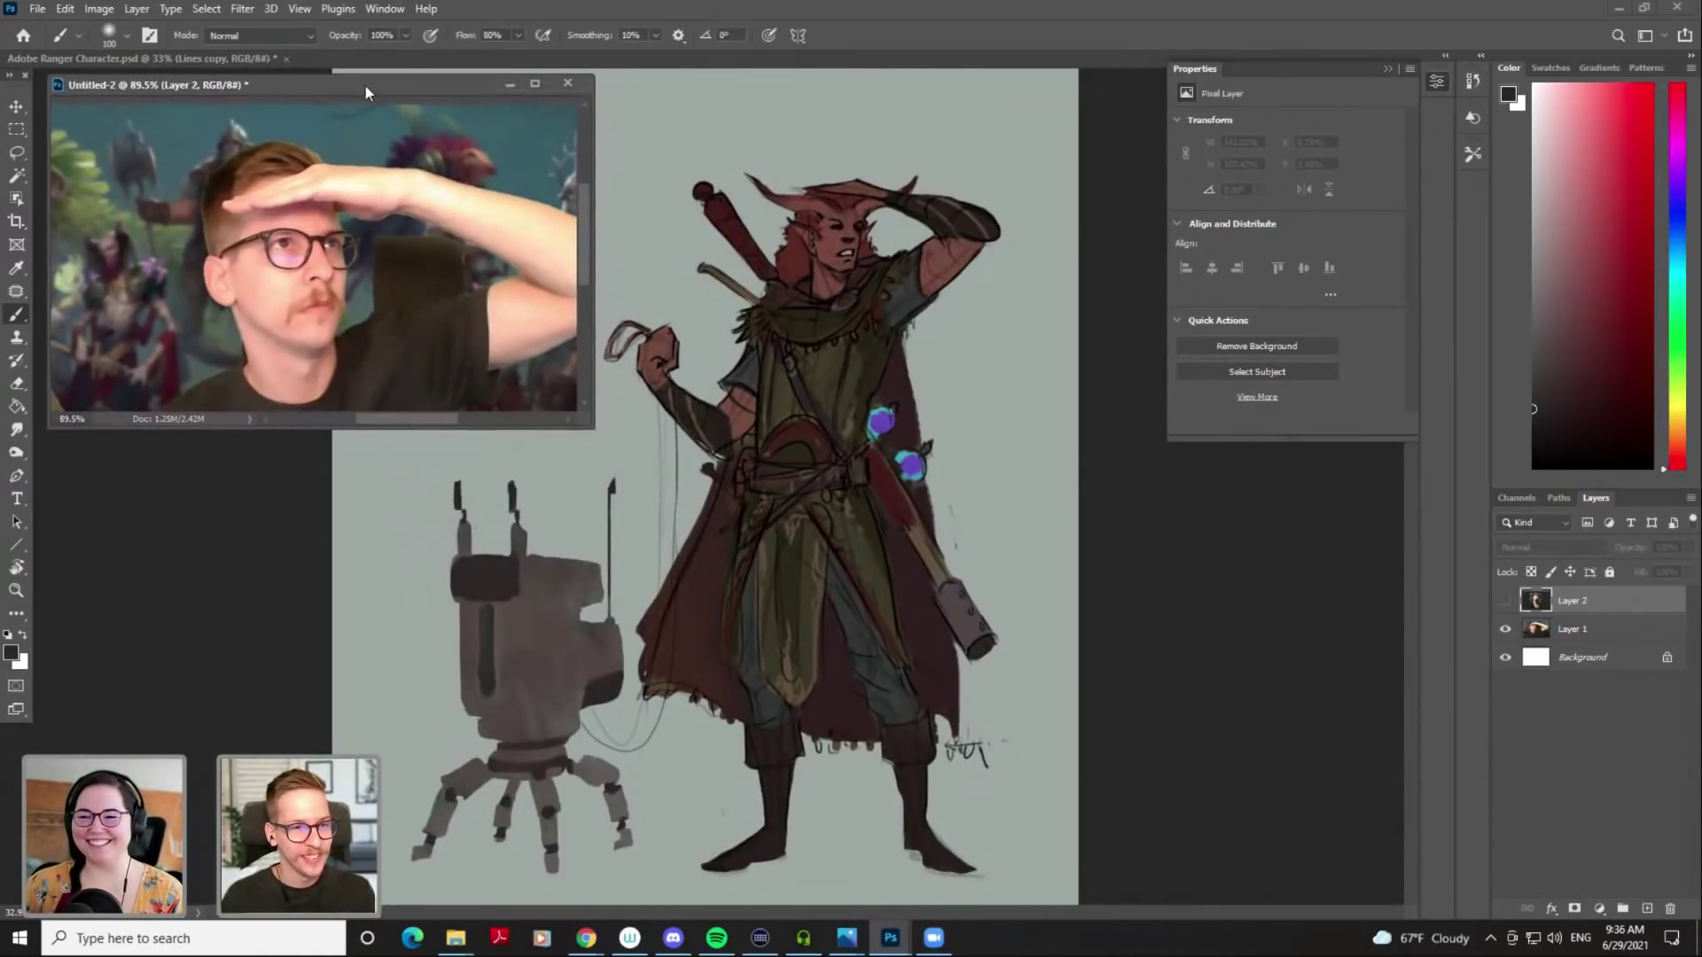
scroll(352, 178, "up", 2)
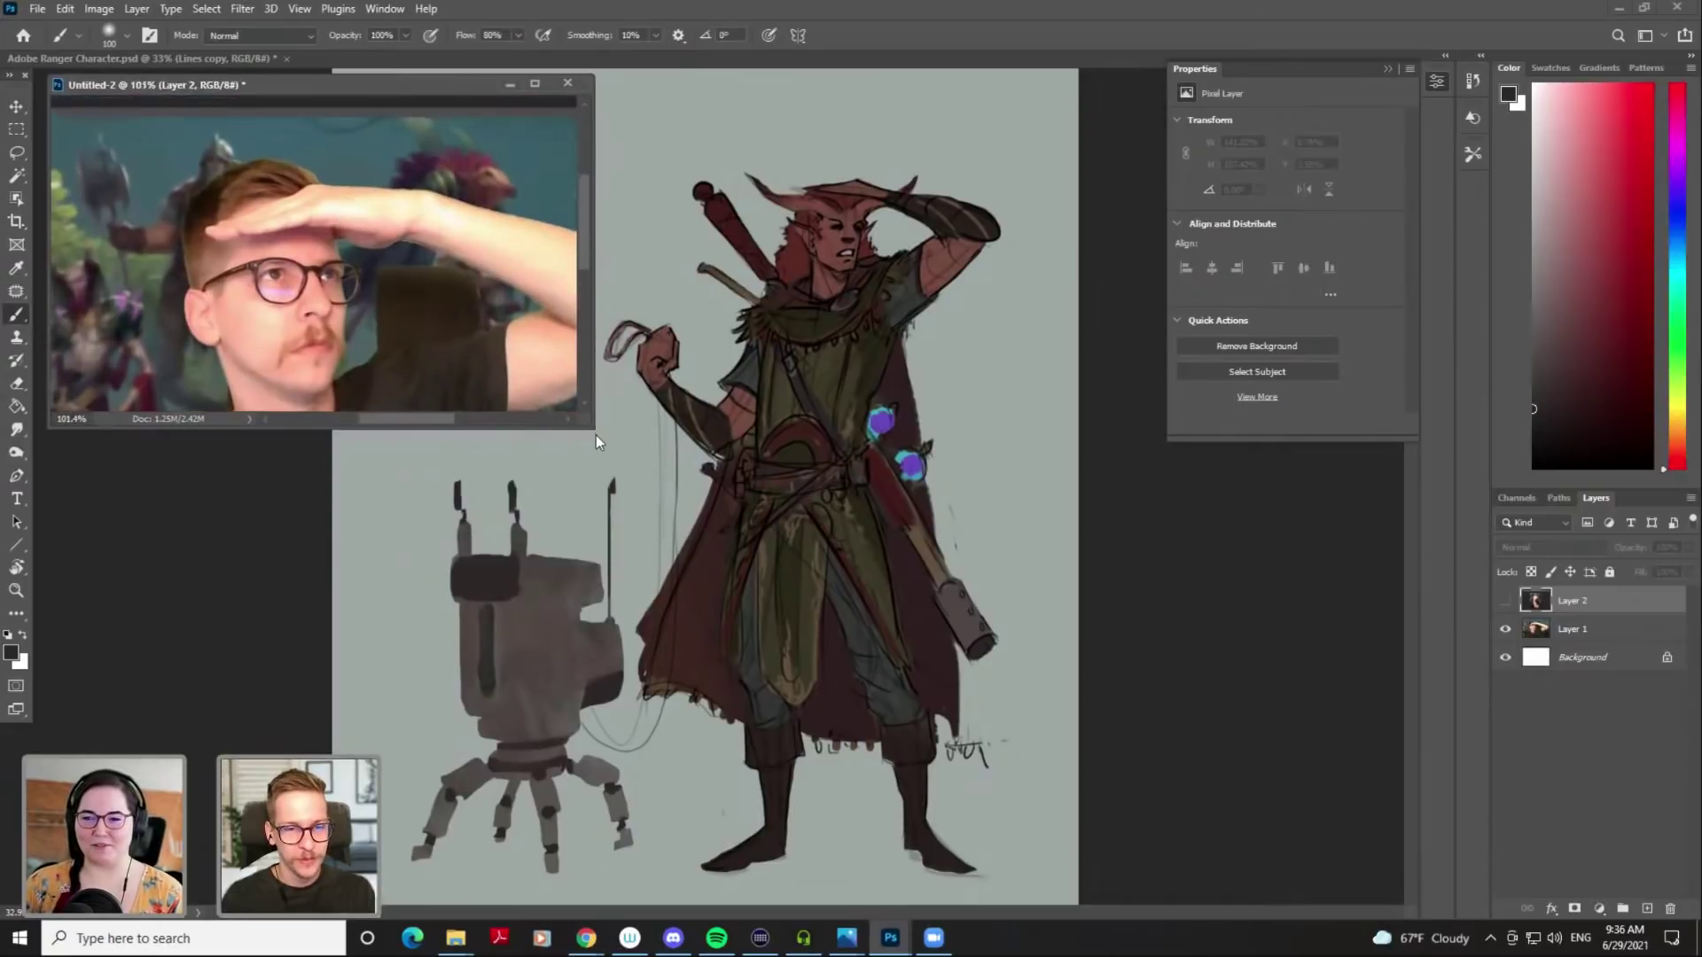
left_click_drag(594, 427, 504, 330)
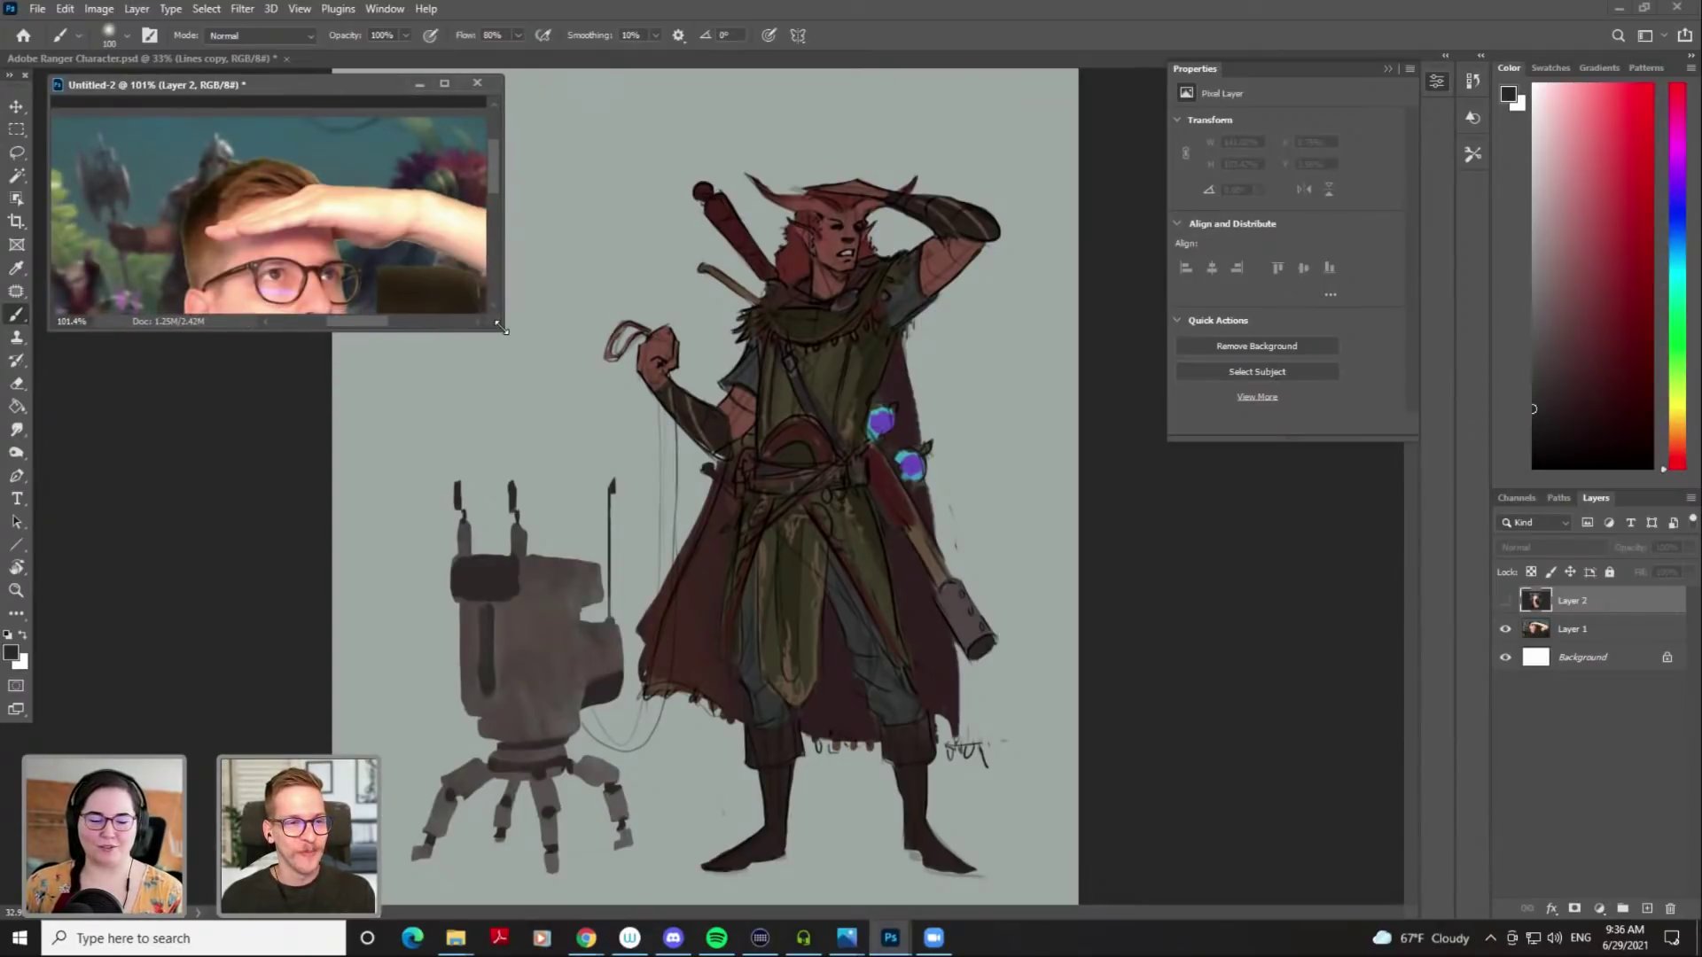
Return to the ranger painting and hide the Mask layer's colours, leaving Lines copy isolated around the head and raised arm
left_click(1340, 665)
left_click(1505, 664)
left_click(1505, 664)
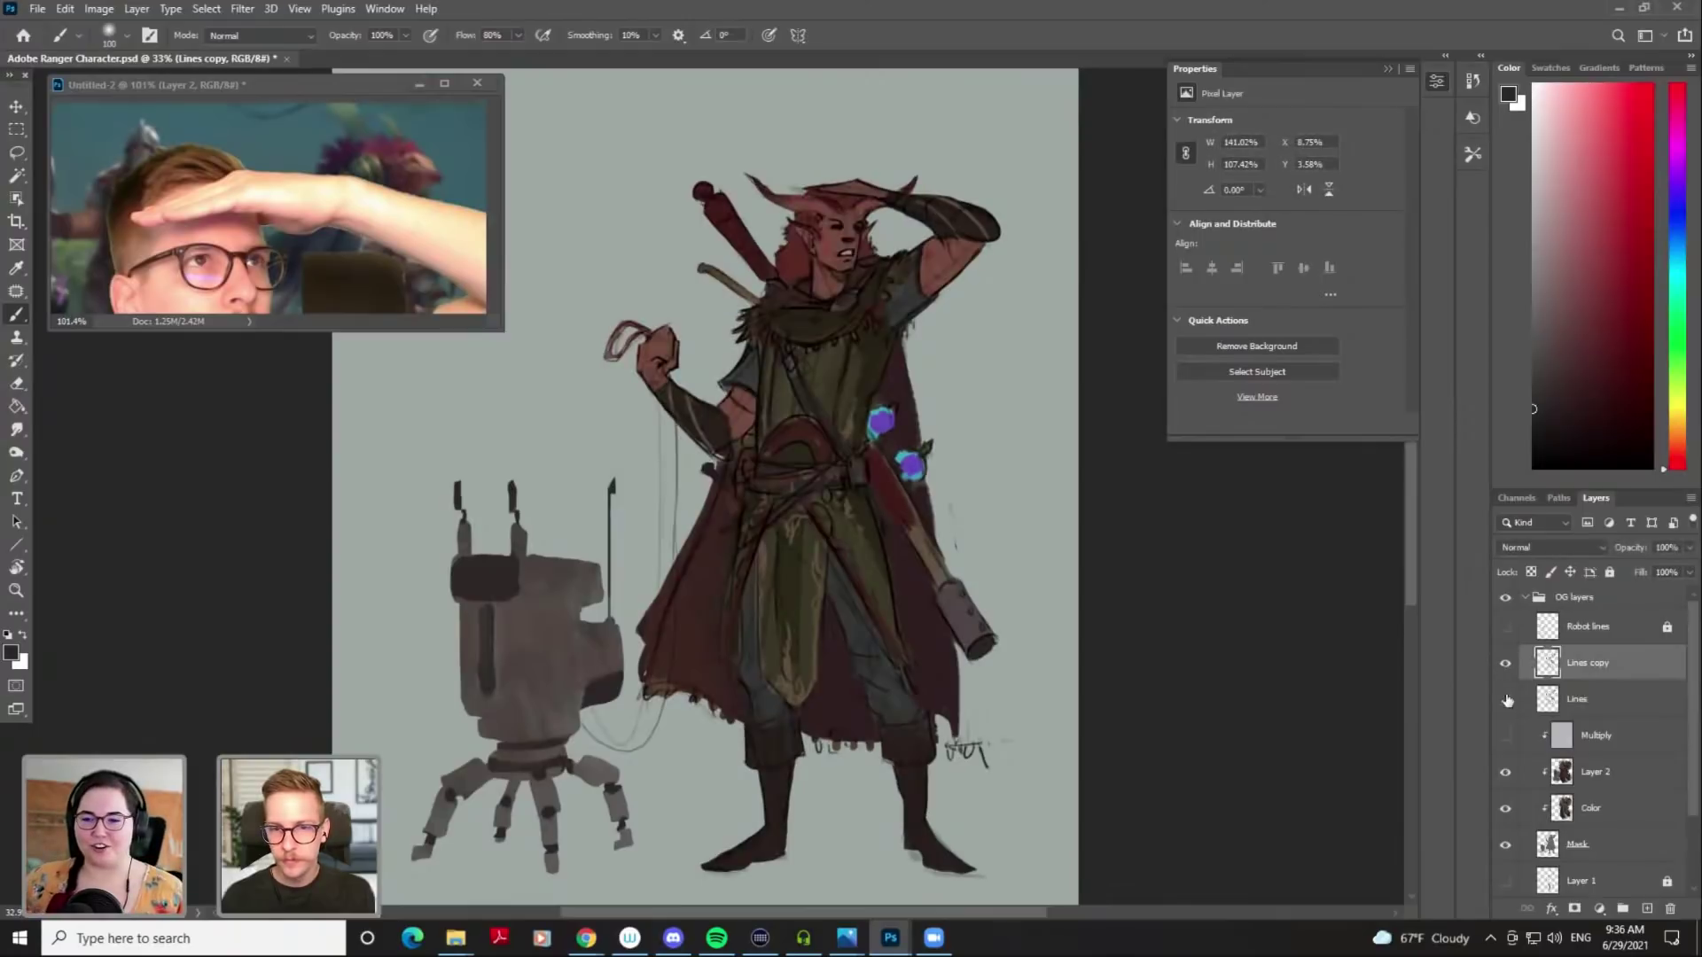
left_click(1505, 845)
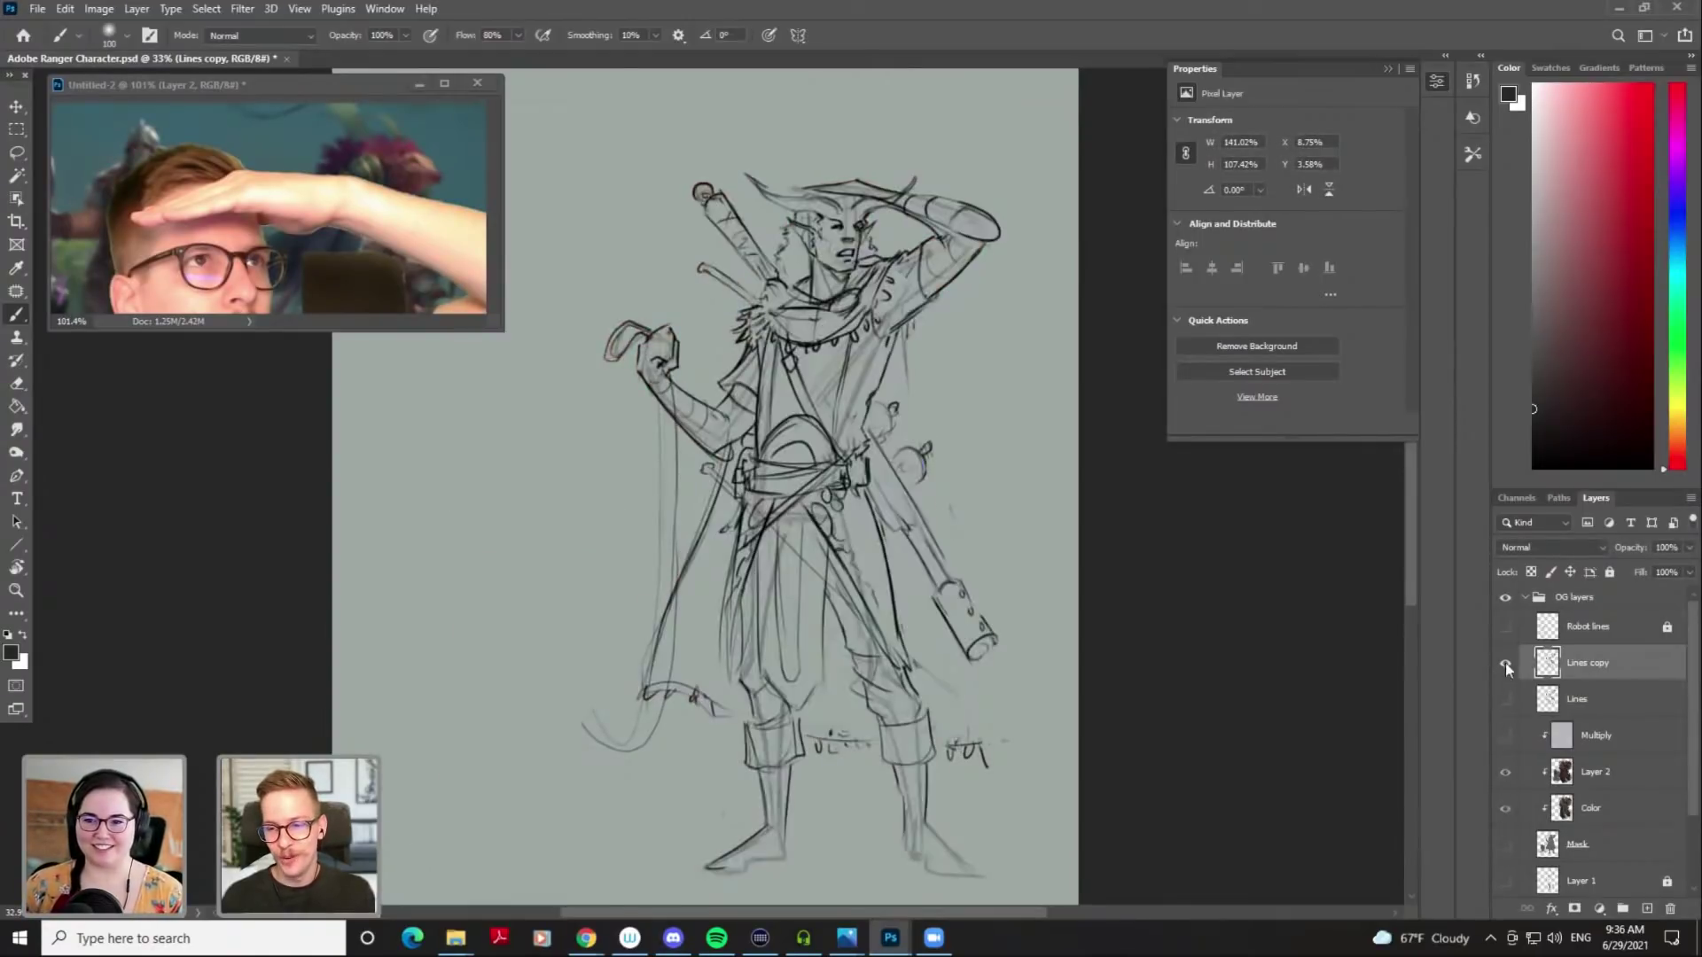
left_click_drag(935, 179, 1055, 184)
left_click_drag(730, 230, 849, 305)
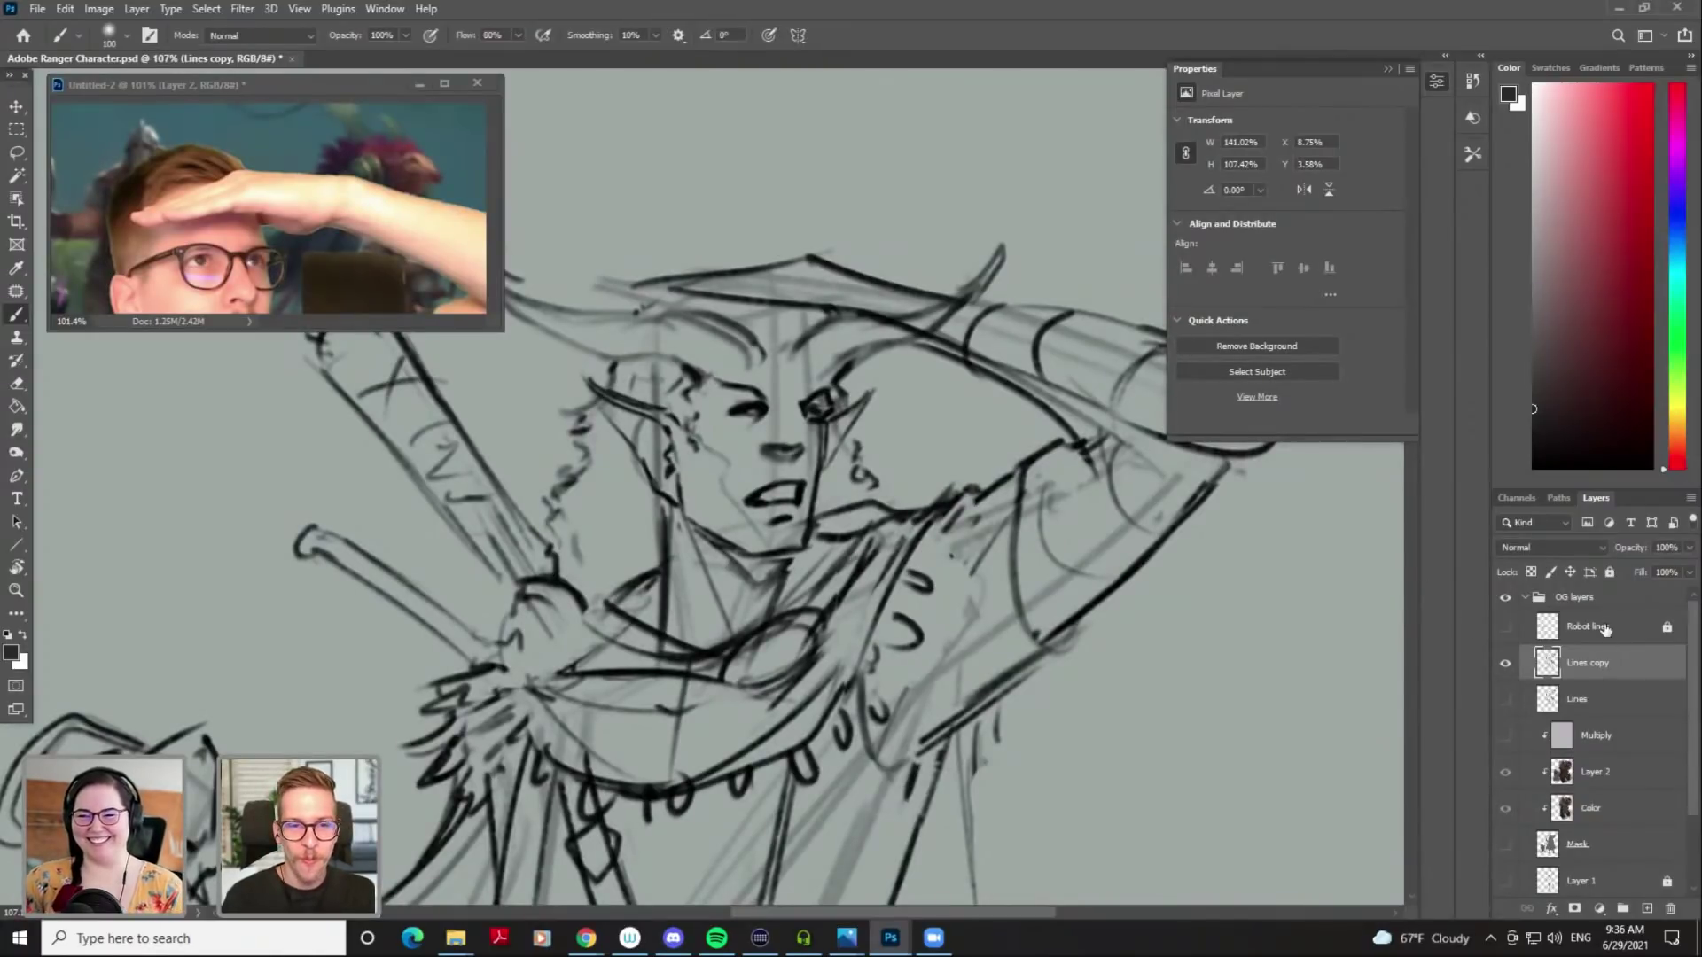
Choose the Sketch Pencil brush and reset the painting colours to the default black and white
right_click(842, 288)
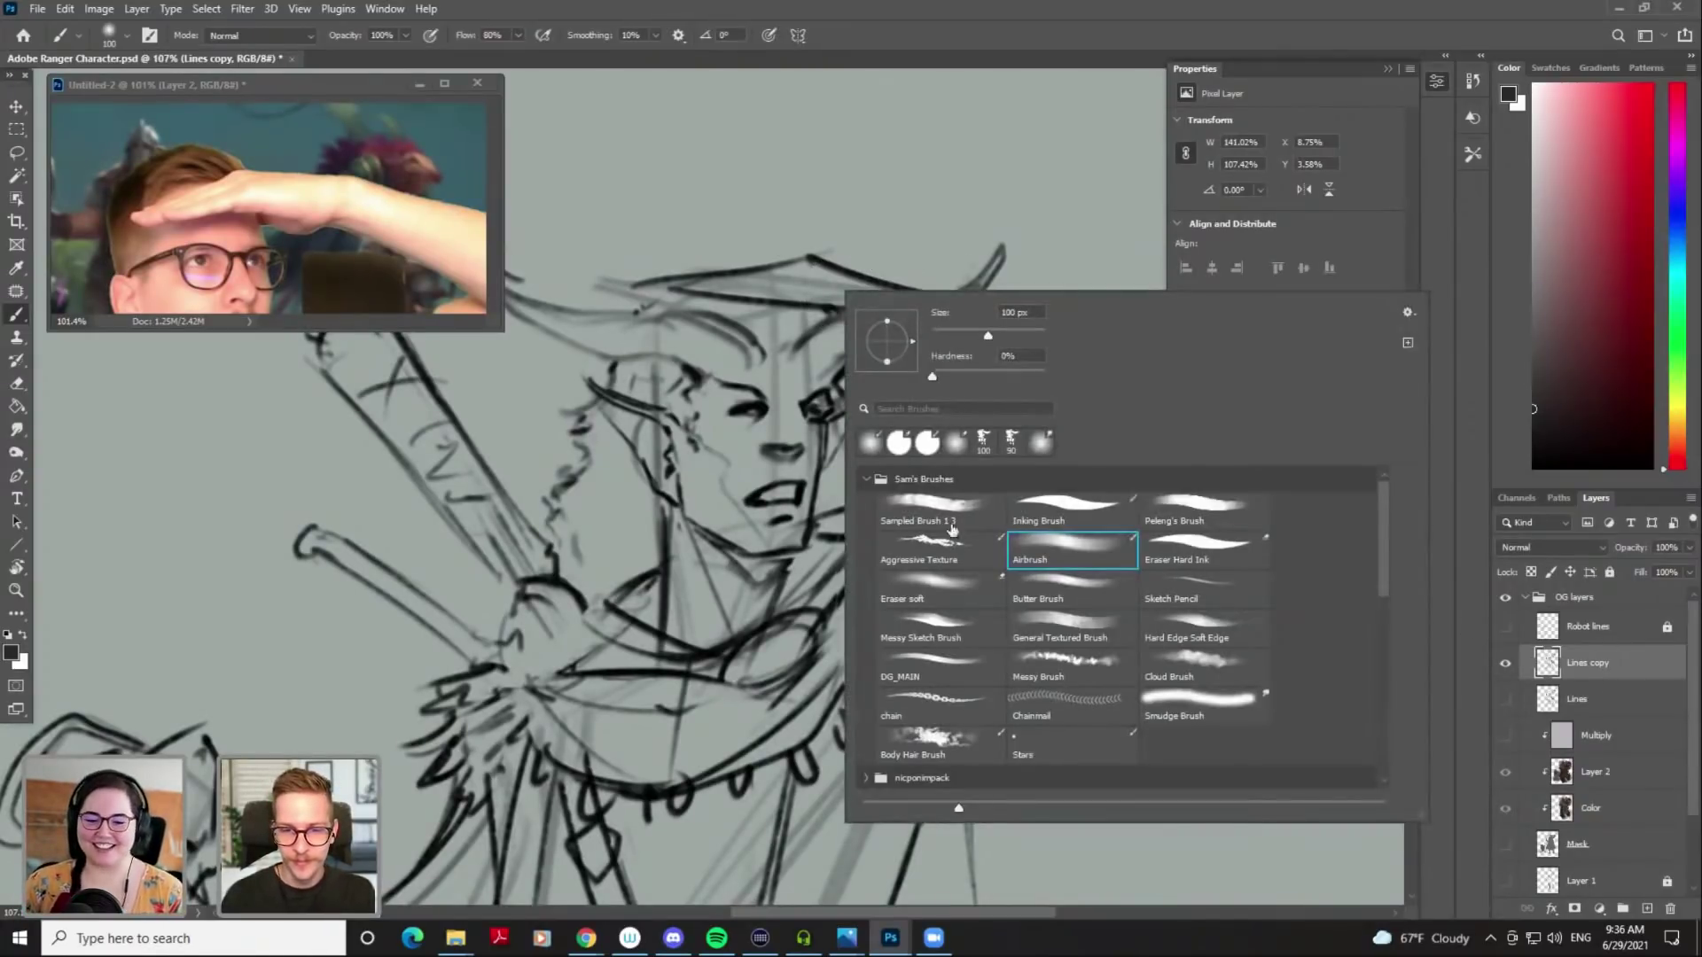
left_click(1170, 592)
key("Return")
key("ctrl+z")
key("d")
Switch to the eraser with the Eraser soft preset at 80 px
key("e")
key("bracketleft")
key("bracketleft")
key("bracketleft")
key("bracketleft")
key("bracketleft")
key("bracketleft")
key("bracketleft")
right_click(762, 261)
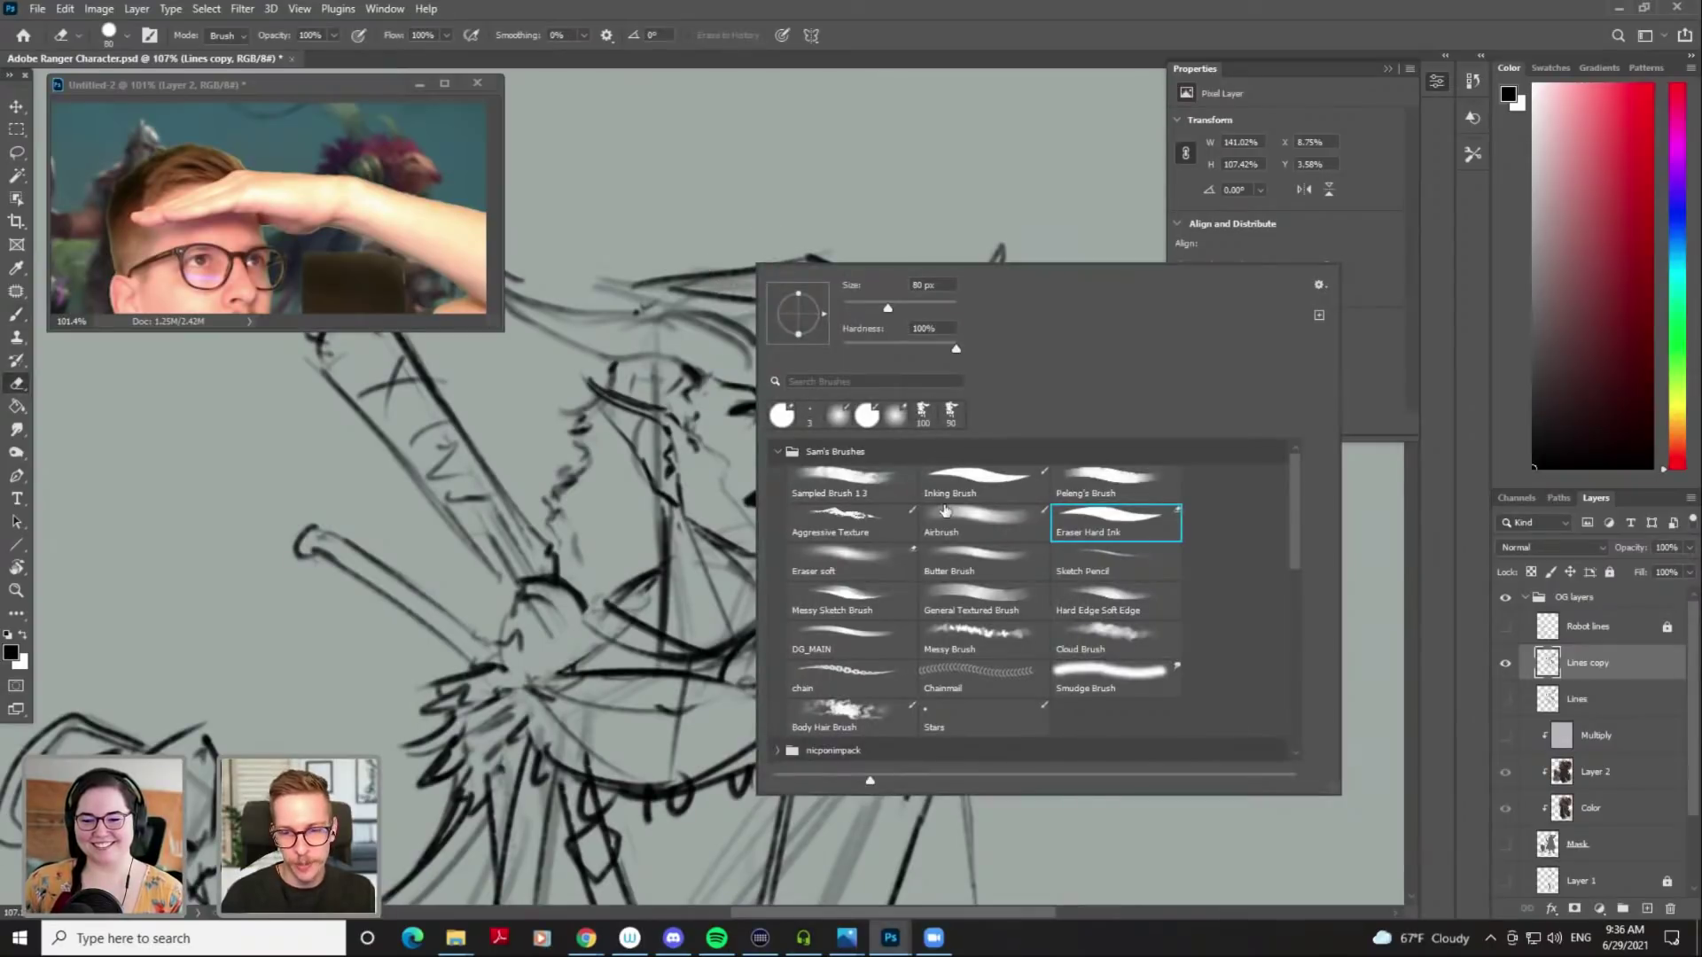
left_click(876, 570)
key("Return")
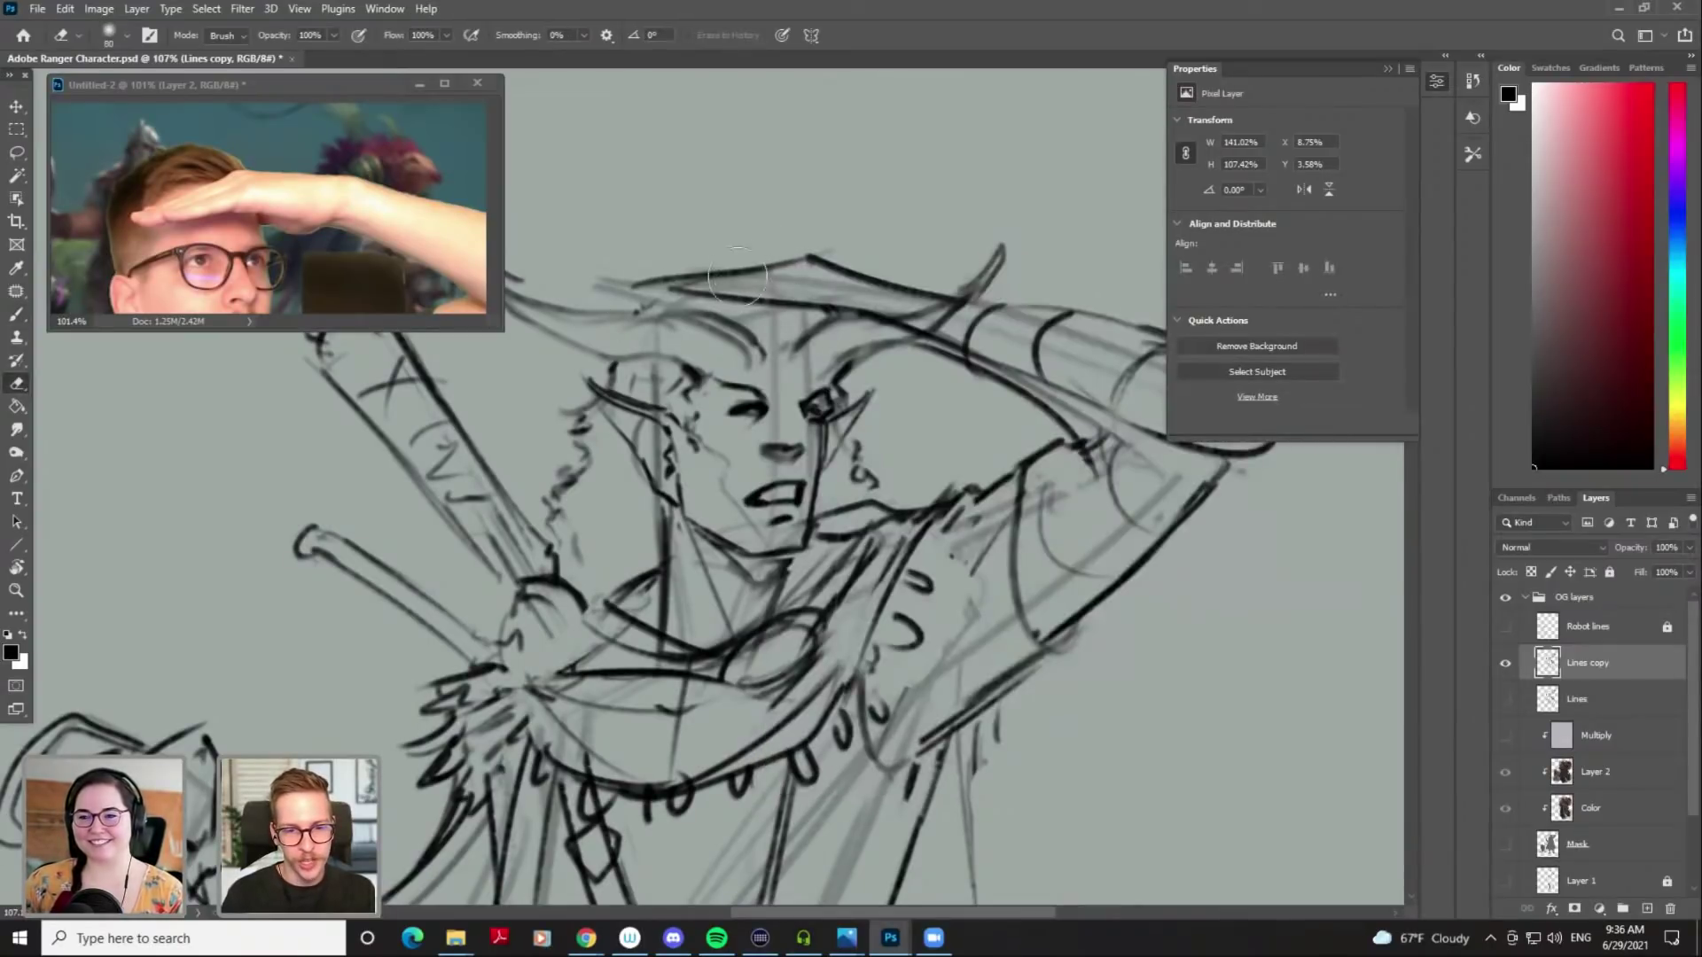
Reduce the soft eraser to 70 px and fade the raised hand's outline on Lines copy
key("bracketleft")
key("bracketleft")
key("bracketleft")
key("bracketleft")
key("bracketleft")
key("bracketright")
key("bracketright")
key("bracketright")
key("bracketright")
mouse_move(669, 284)
left_mouse_down()
mouse_move(850, 277)
mouse_move(917, 315)
mouse_move(890, 290)
left_mouse_up()
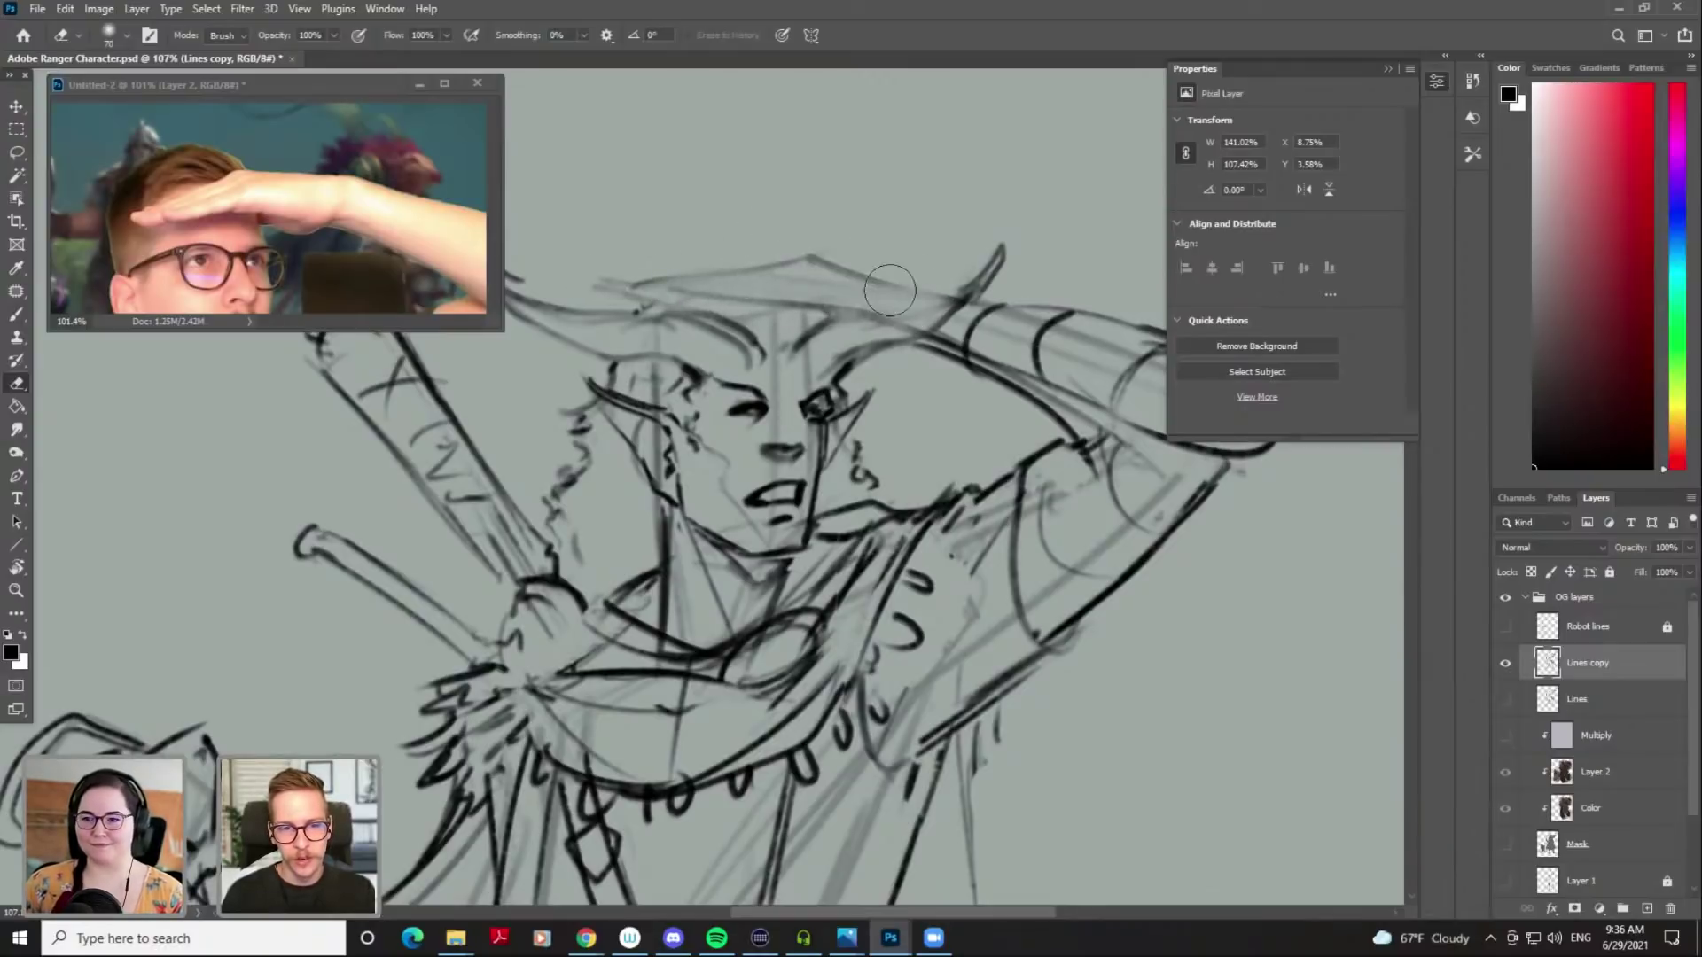
Redraw the upper contour of the raised hand in pencil over the faded lines, discarding unwanted strokes
key("b")
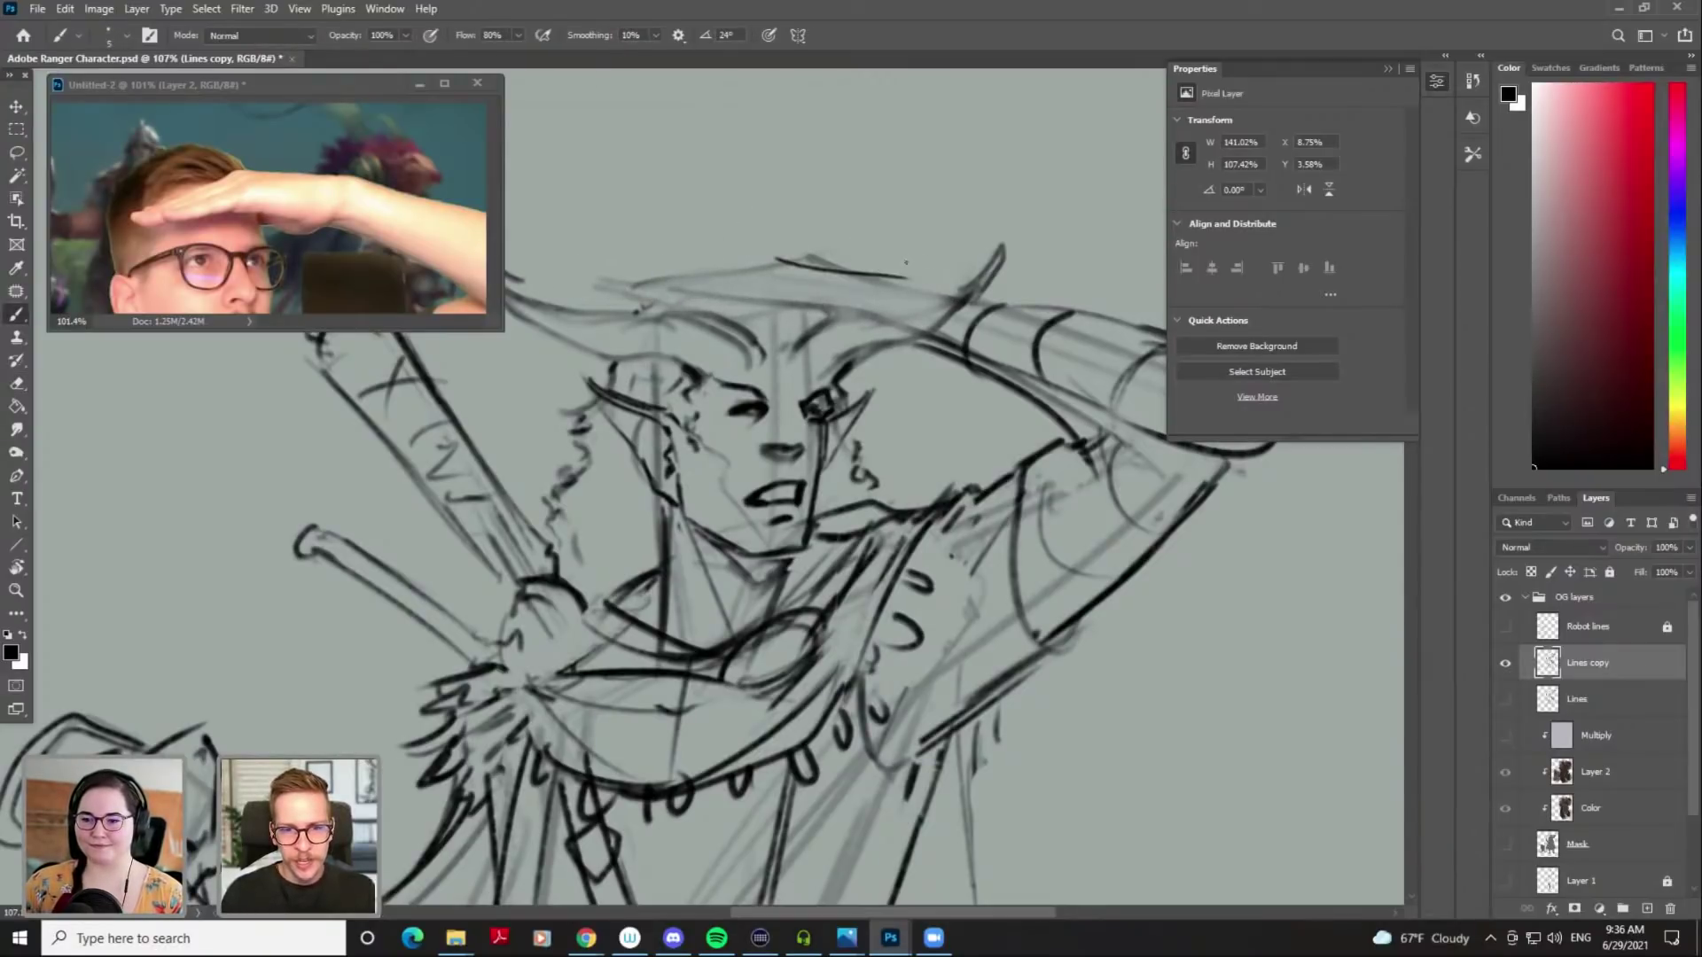
left_click_drag(919, 283, 961, 297)
key("ctrl+z")
key("e")
mouse_move(855, 265)
left_mouse_down()
mouse_move(813, 255)
mouse_move(847, 286)
mouse_move(917, 281)
mouse_move(824, 262)
mouse_move(770, 272)
mouse_move(831, 260)
left_mouse_up()
key("b")
key("ctrl+z")
key("ctrl+z")
key("ctrl+z")
key("ctrl+z")
key("ctrl+z")
key("ctrl+z")
key("ctrl+z")
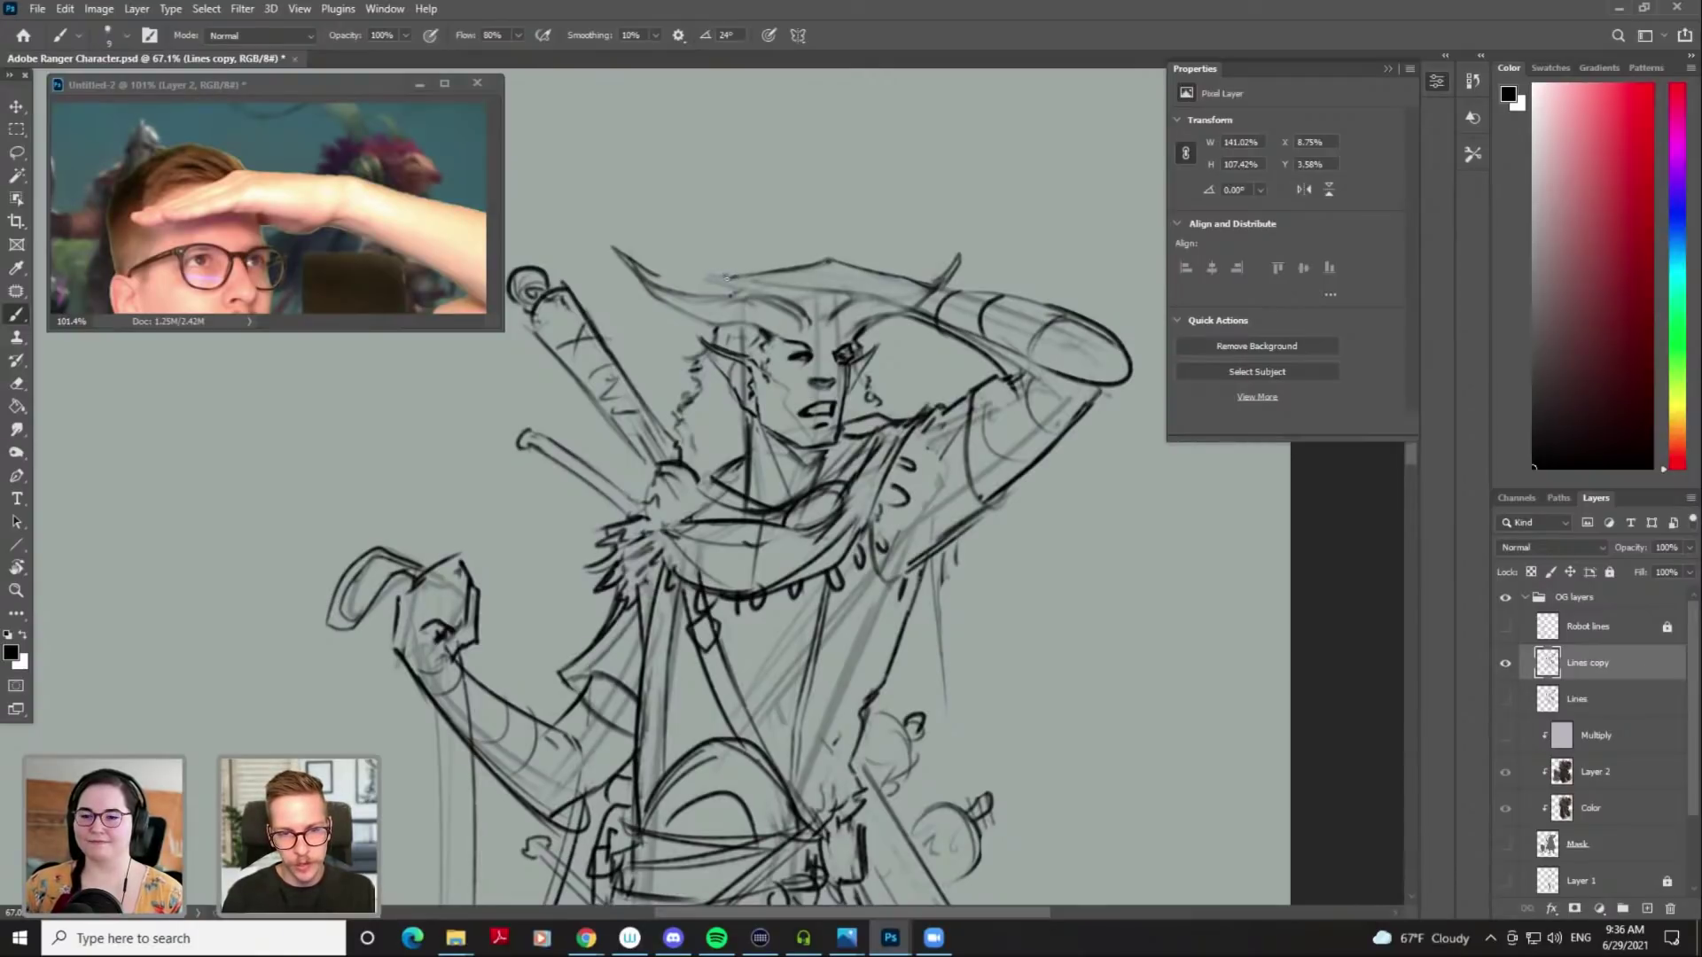
Sketch the underside of the raised hand's fingers, and soften and redraw the line along the back of the hand
left_click_drag(731, 284, 764, 283)
key("ctrl+z")
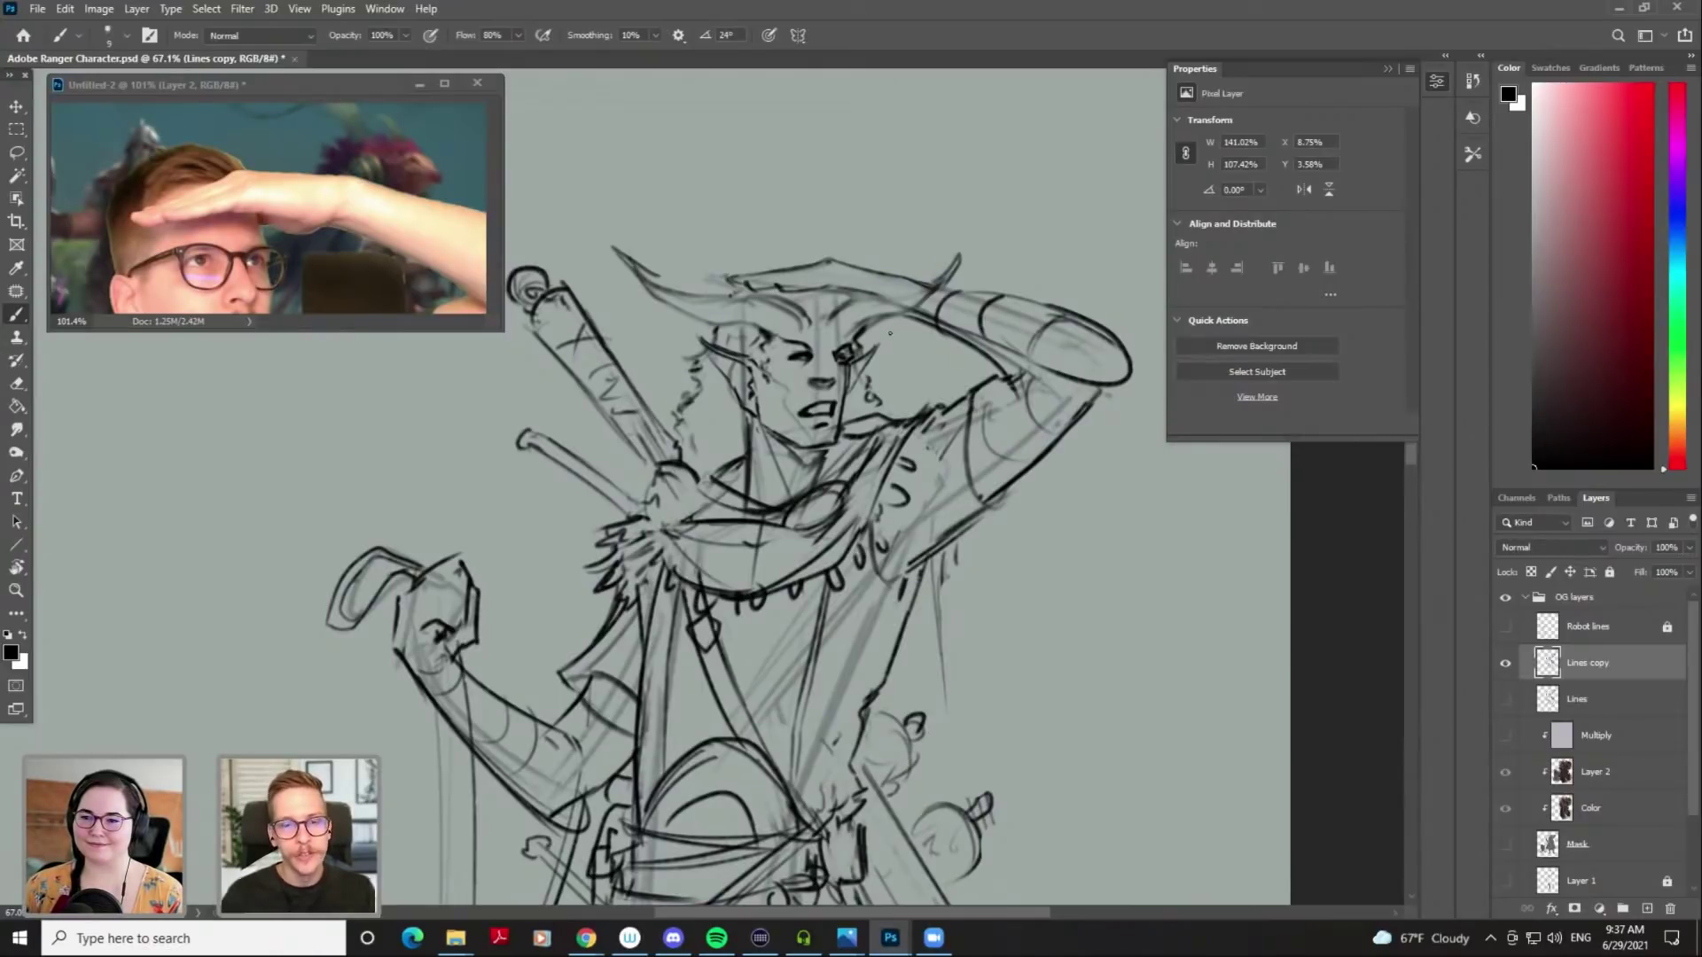
key("e")
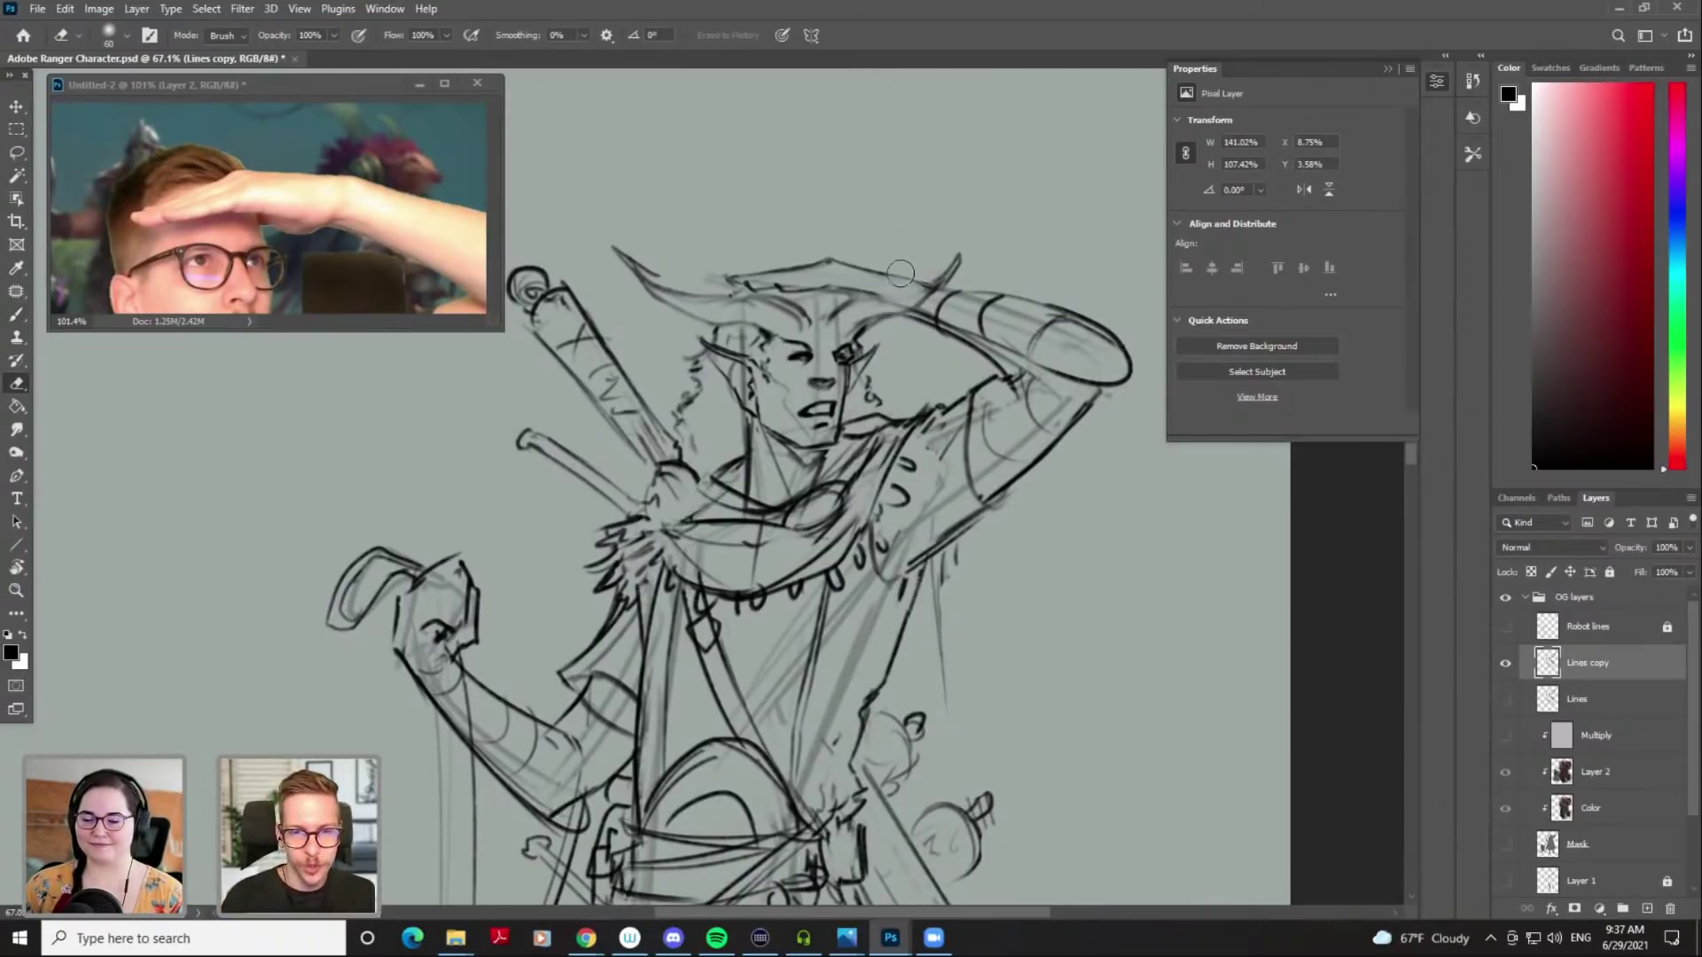
key("b")
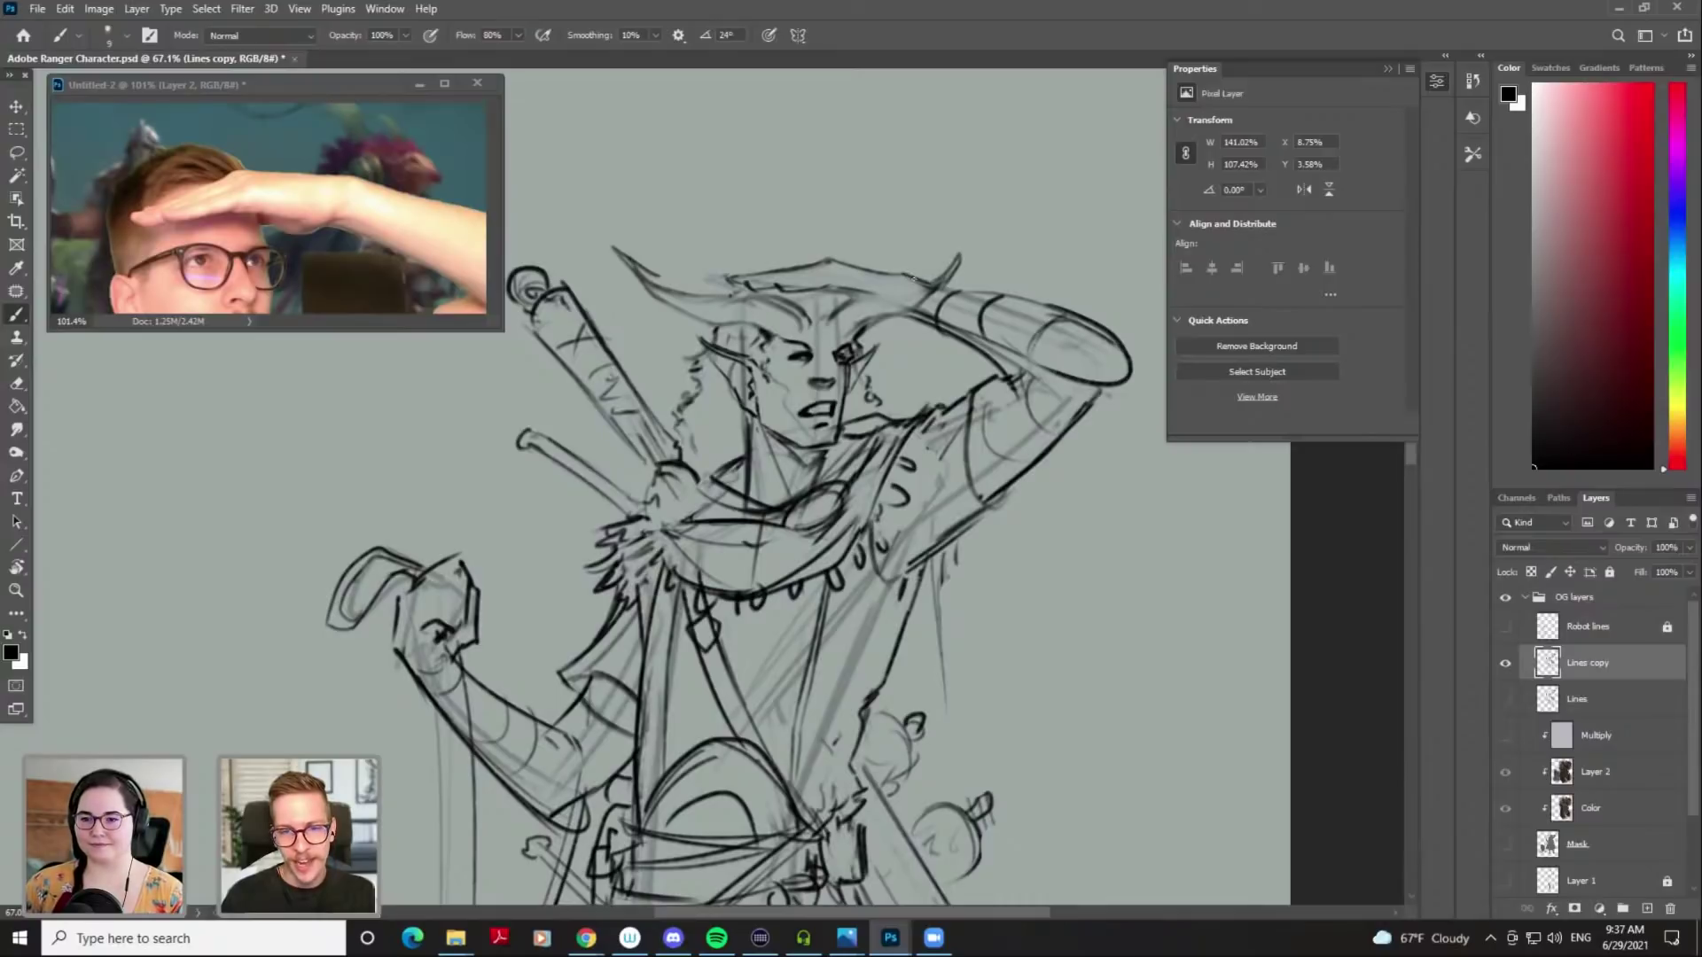
left_click_drag(908, 276, 882, 270)
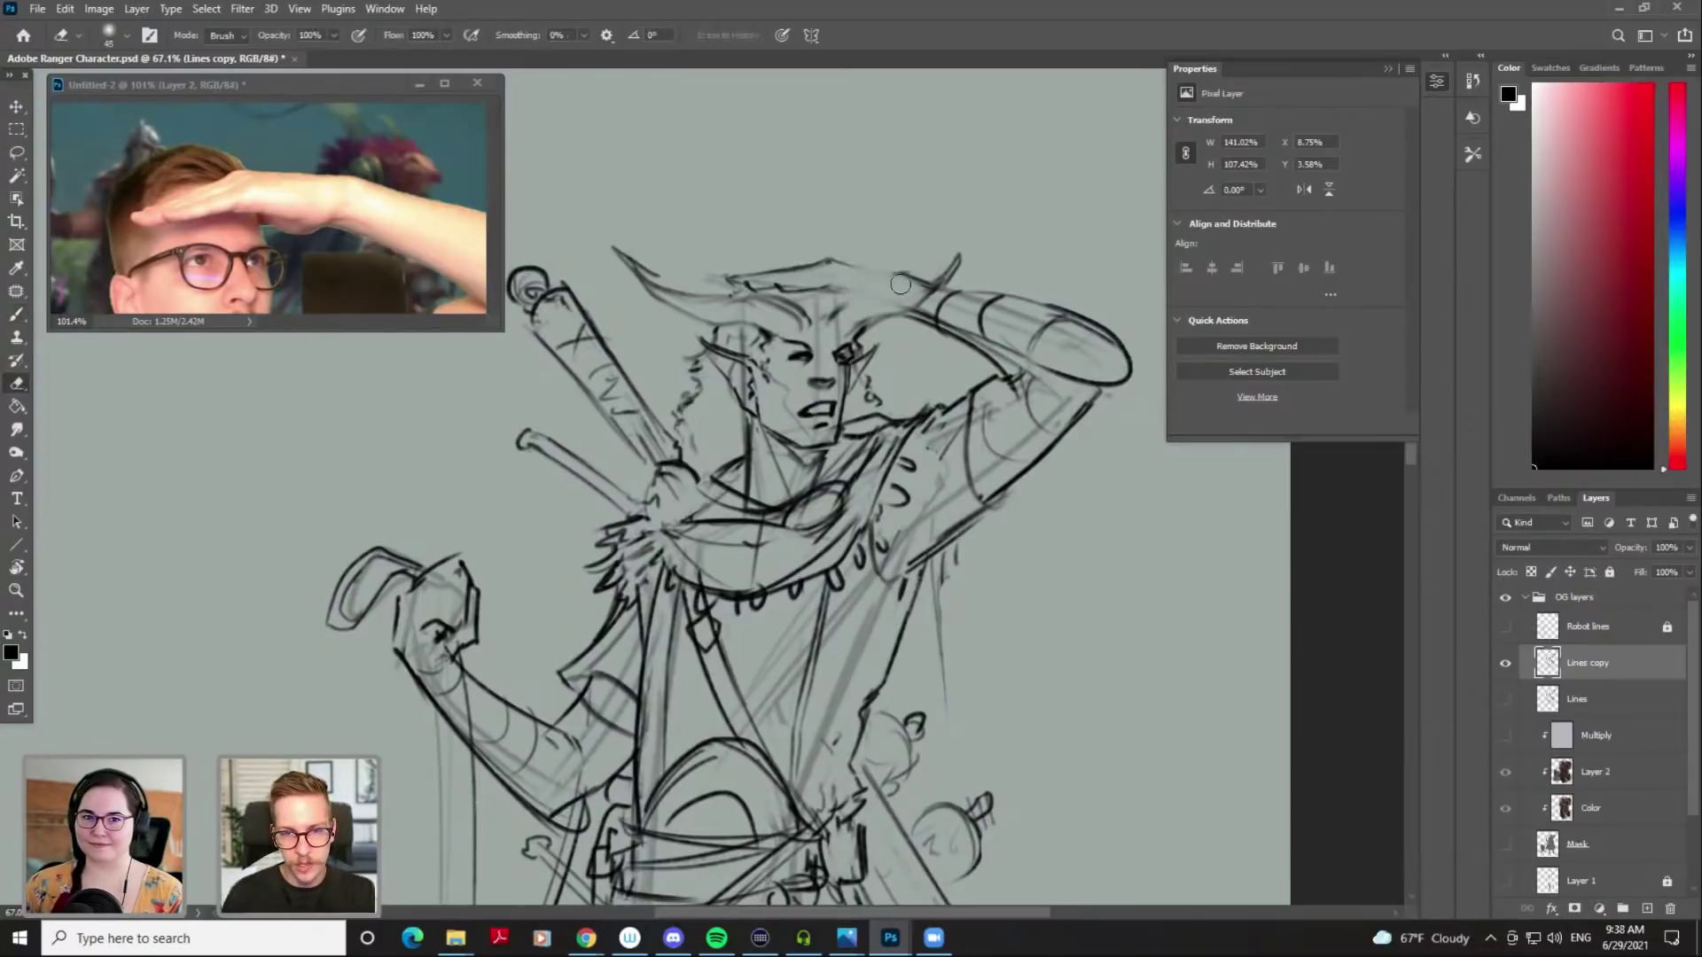
left_click_drag(837, 262, 893, 270)
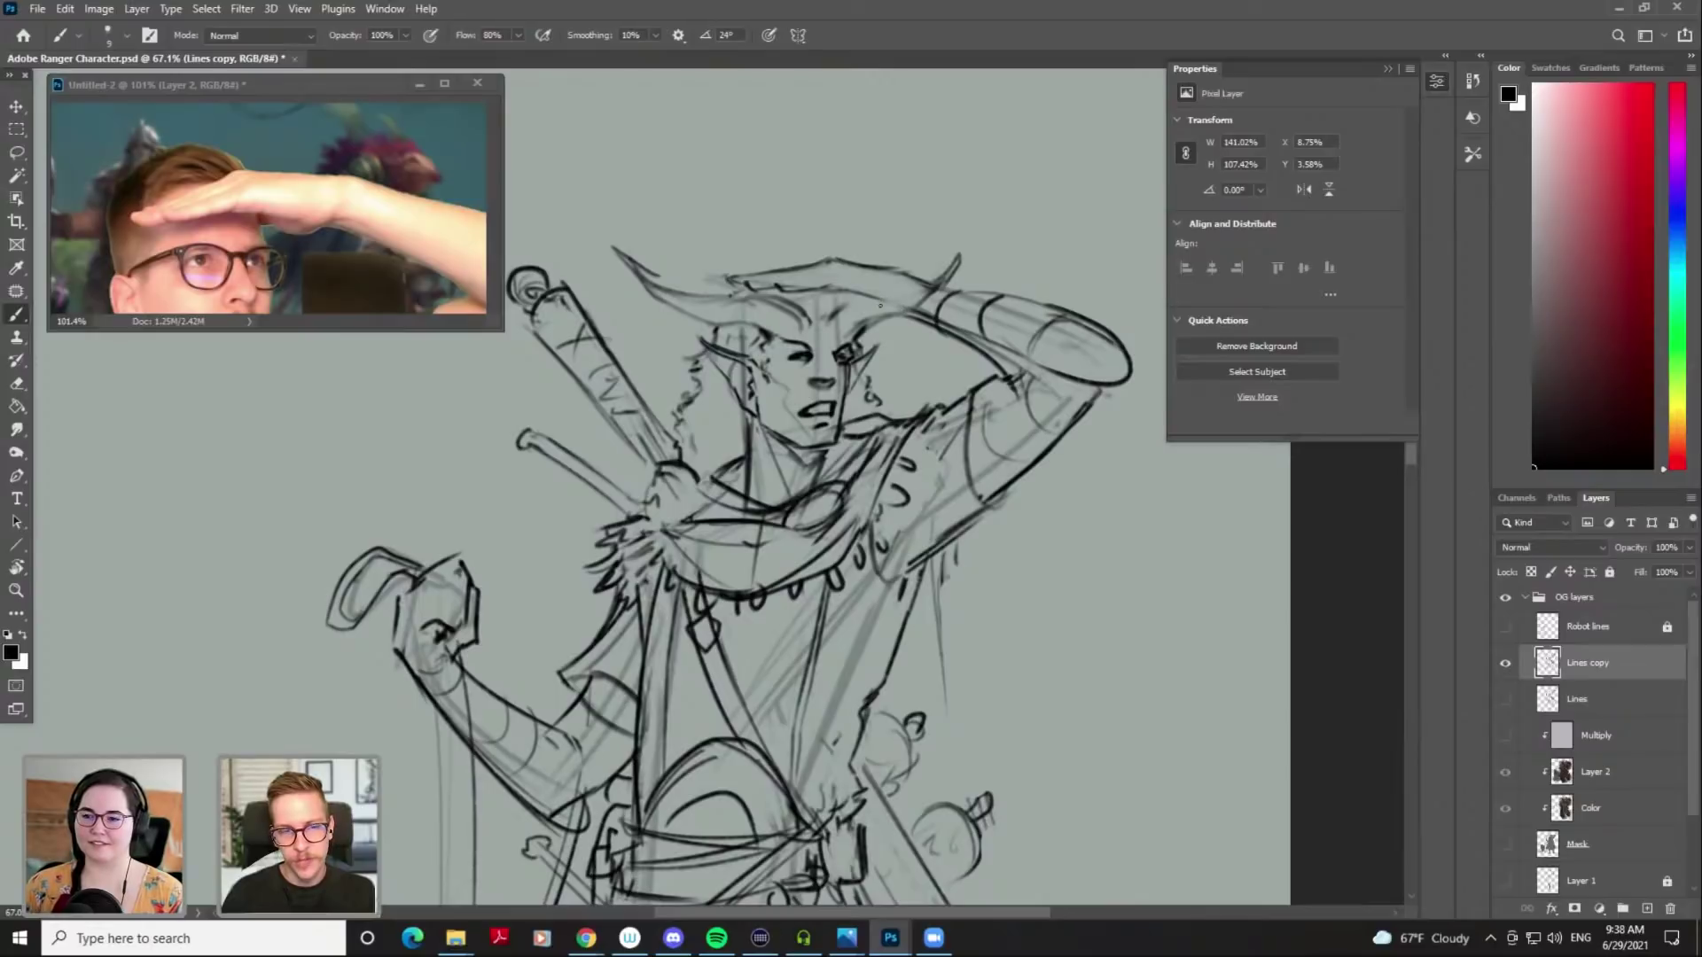
Redraw the raised hand's lower edge toward the wrist and soften the overlapping lines on the forehead
mouse_move(905, 310)
left_mouse_down()
mouse_move(869, 325)
mouse_move(919, 309)
mouse_move(876, 298)
left_mouse_up()
key("ctrl+z")
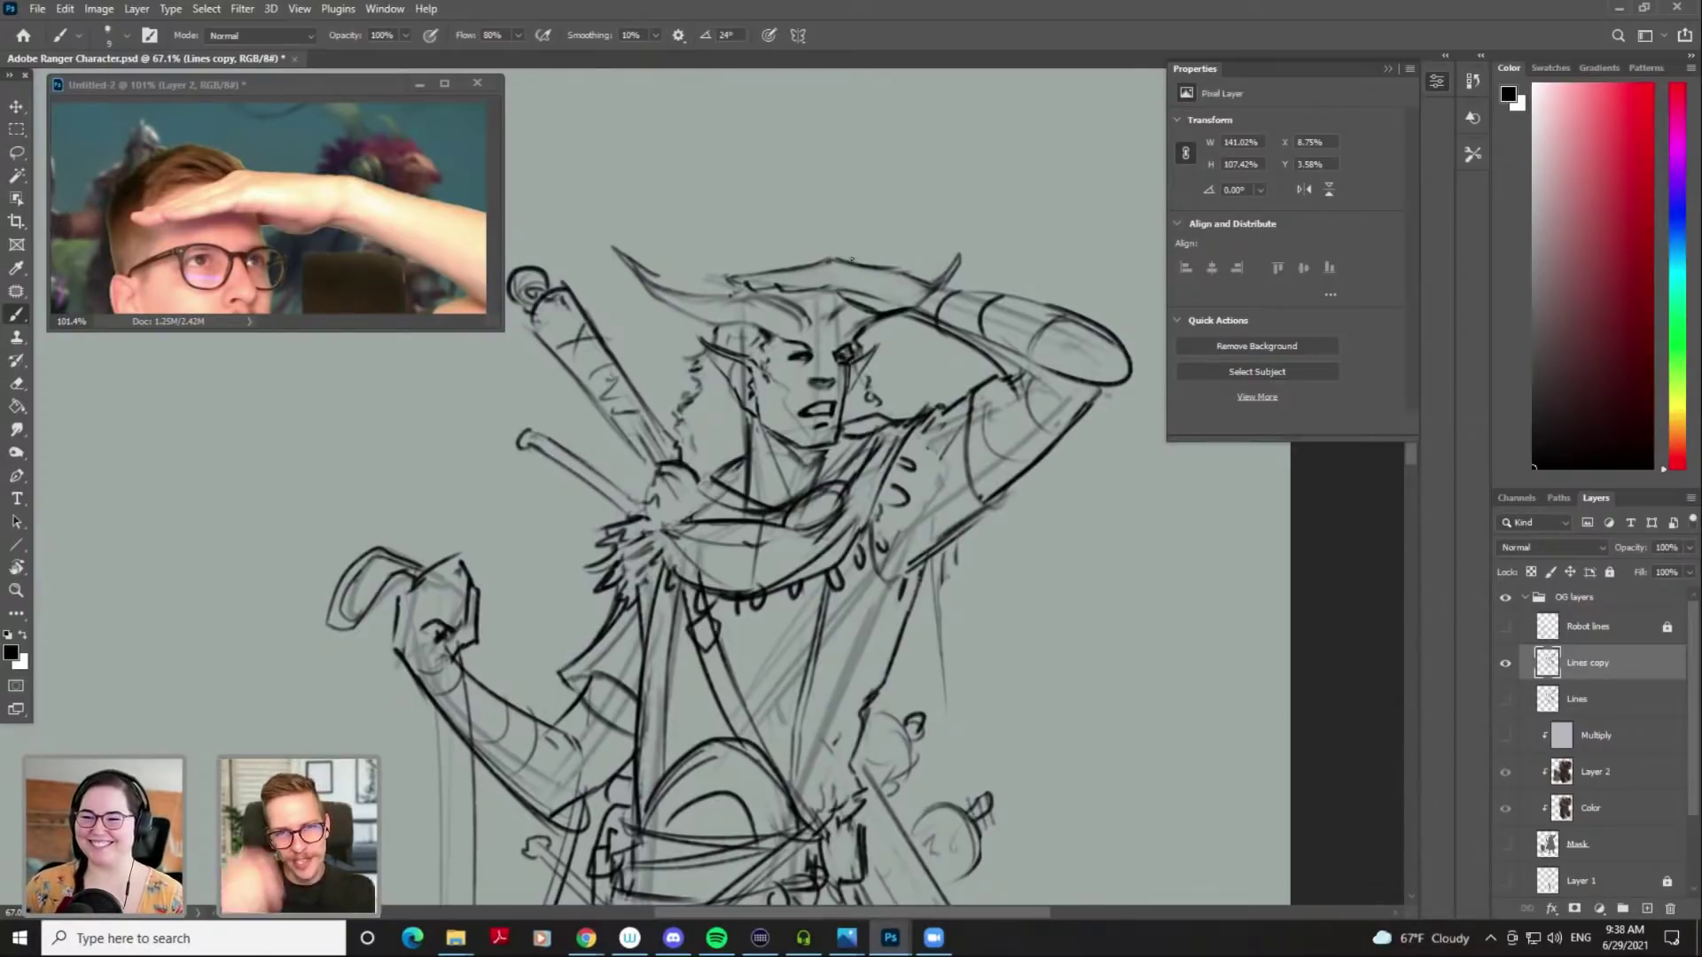
key("e")
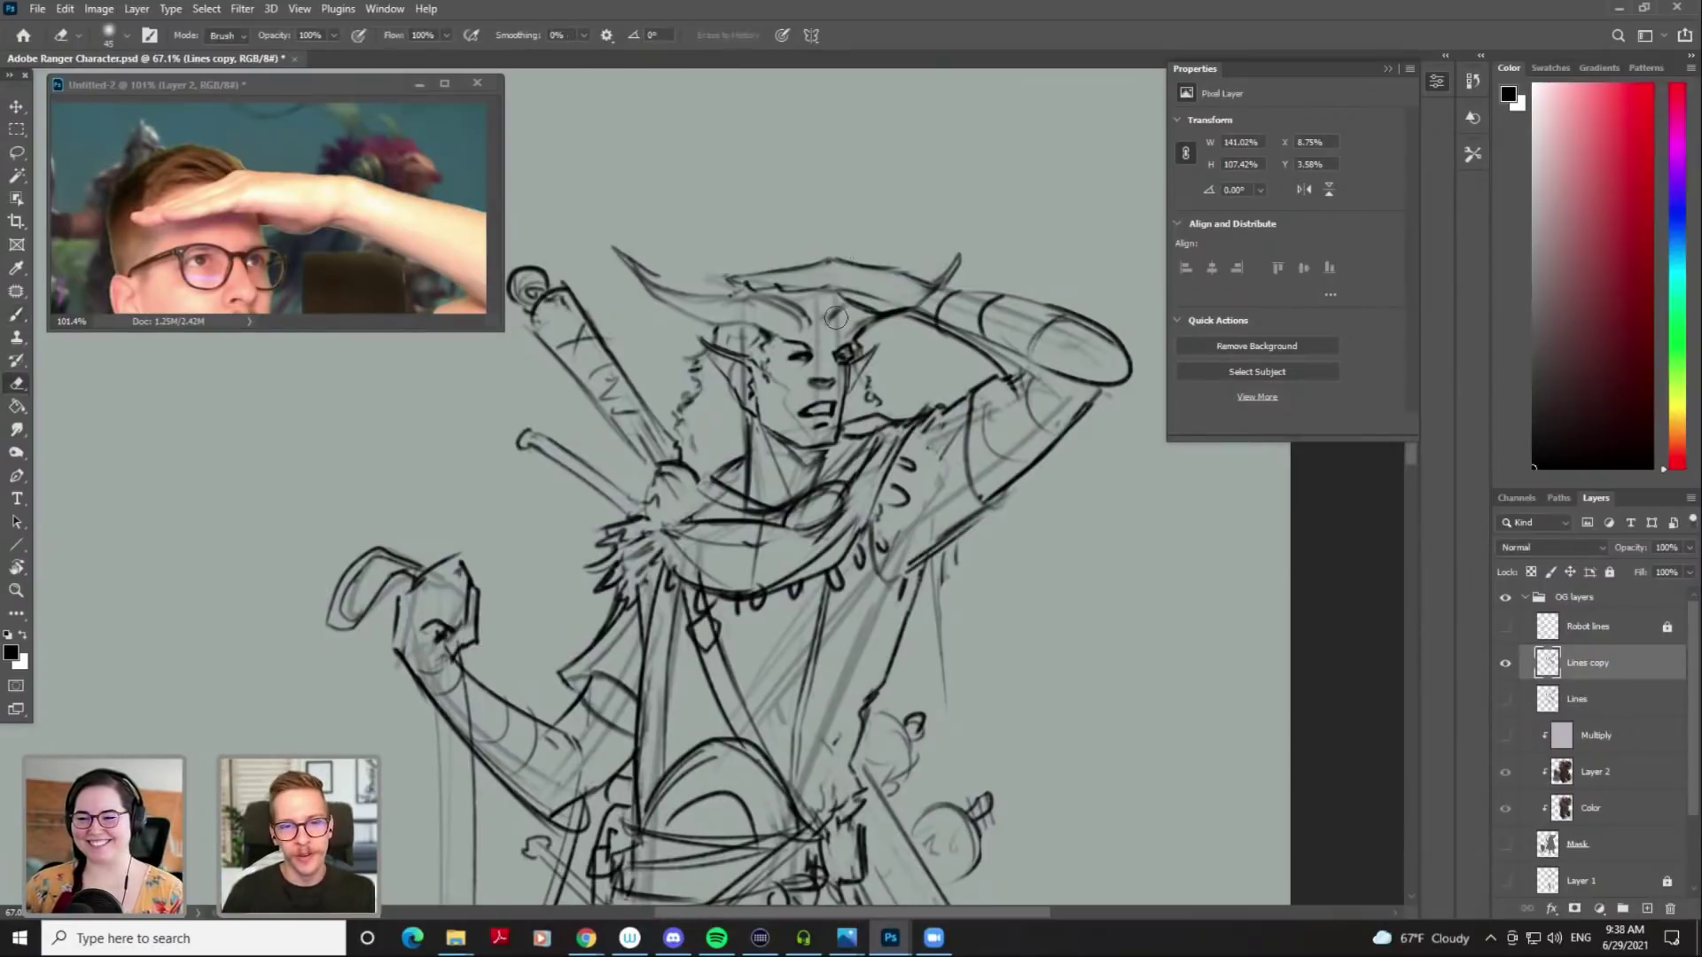
Try erasing the raised hand and brow lines with a 200 px soft eraser
left_click_drag(913, 293, 718, 284)
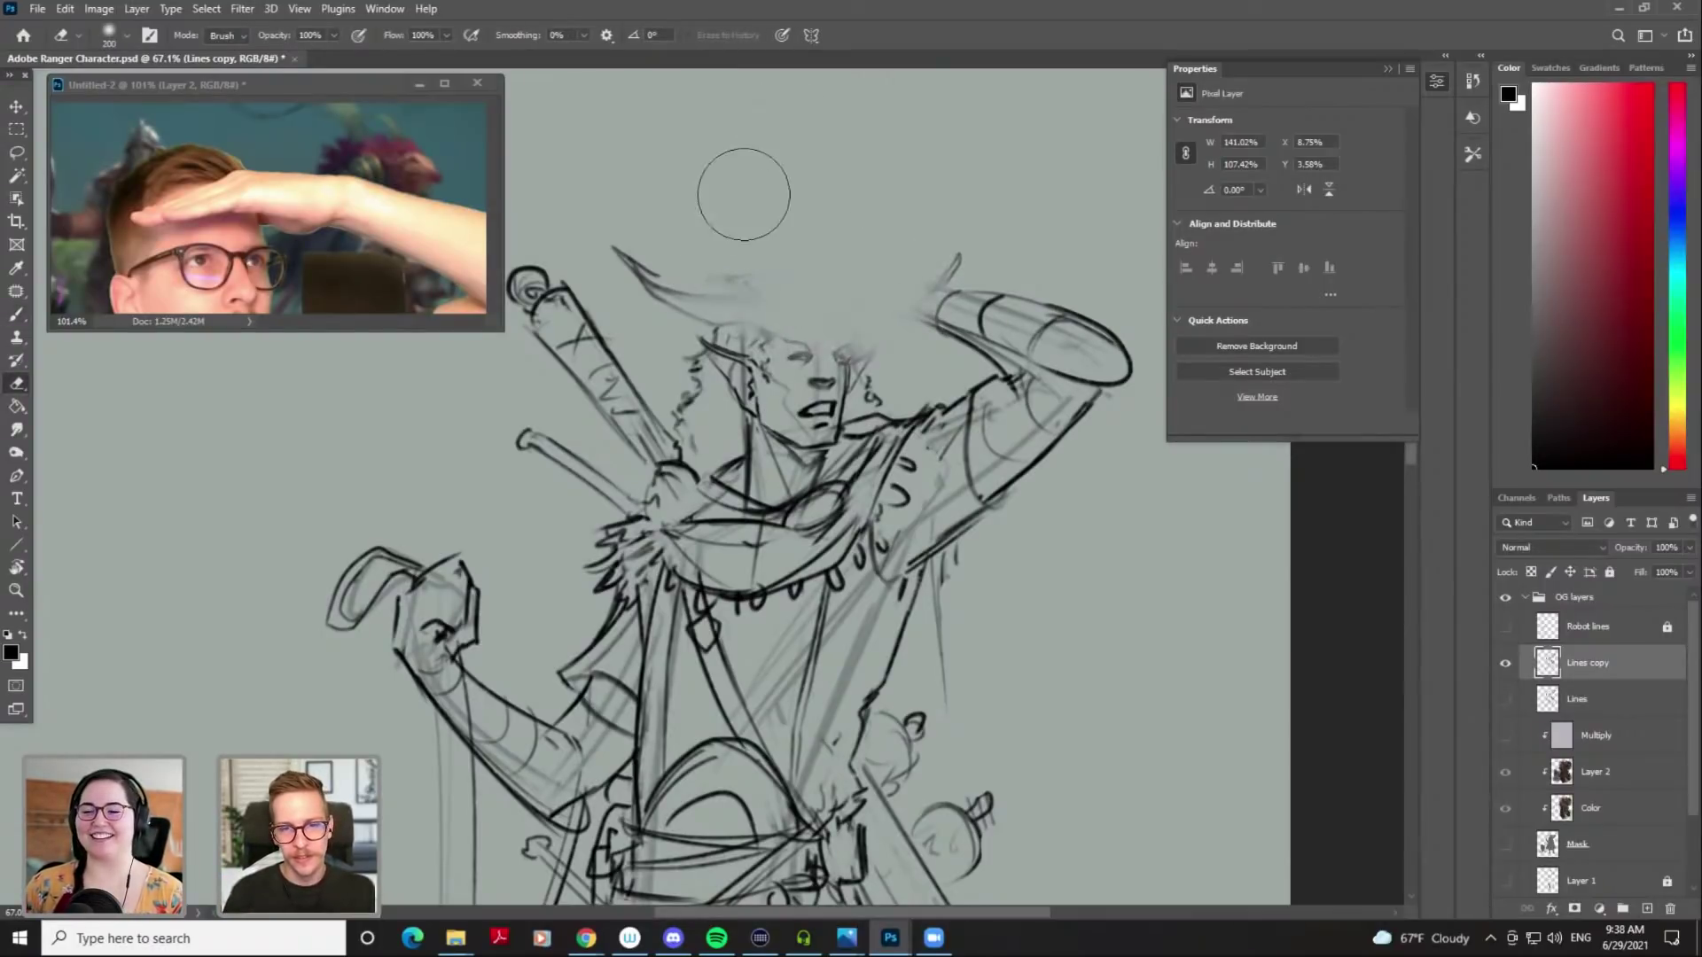
key("ctrl+z")
scroll(959, 256, "down", 3)
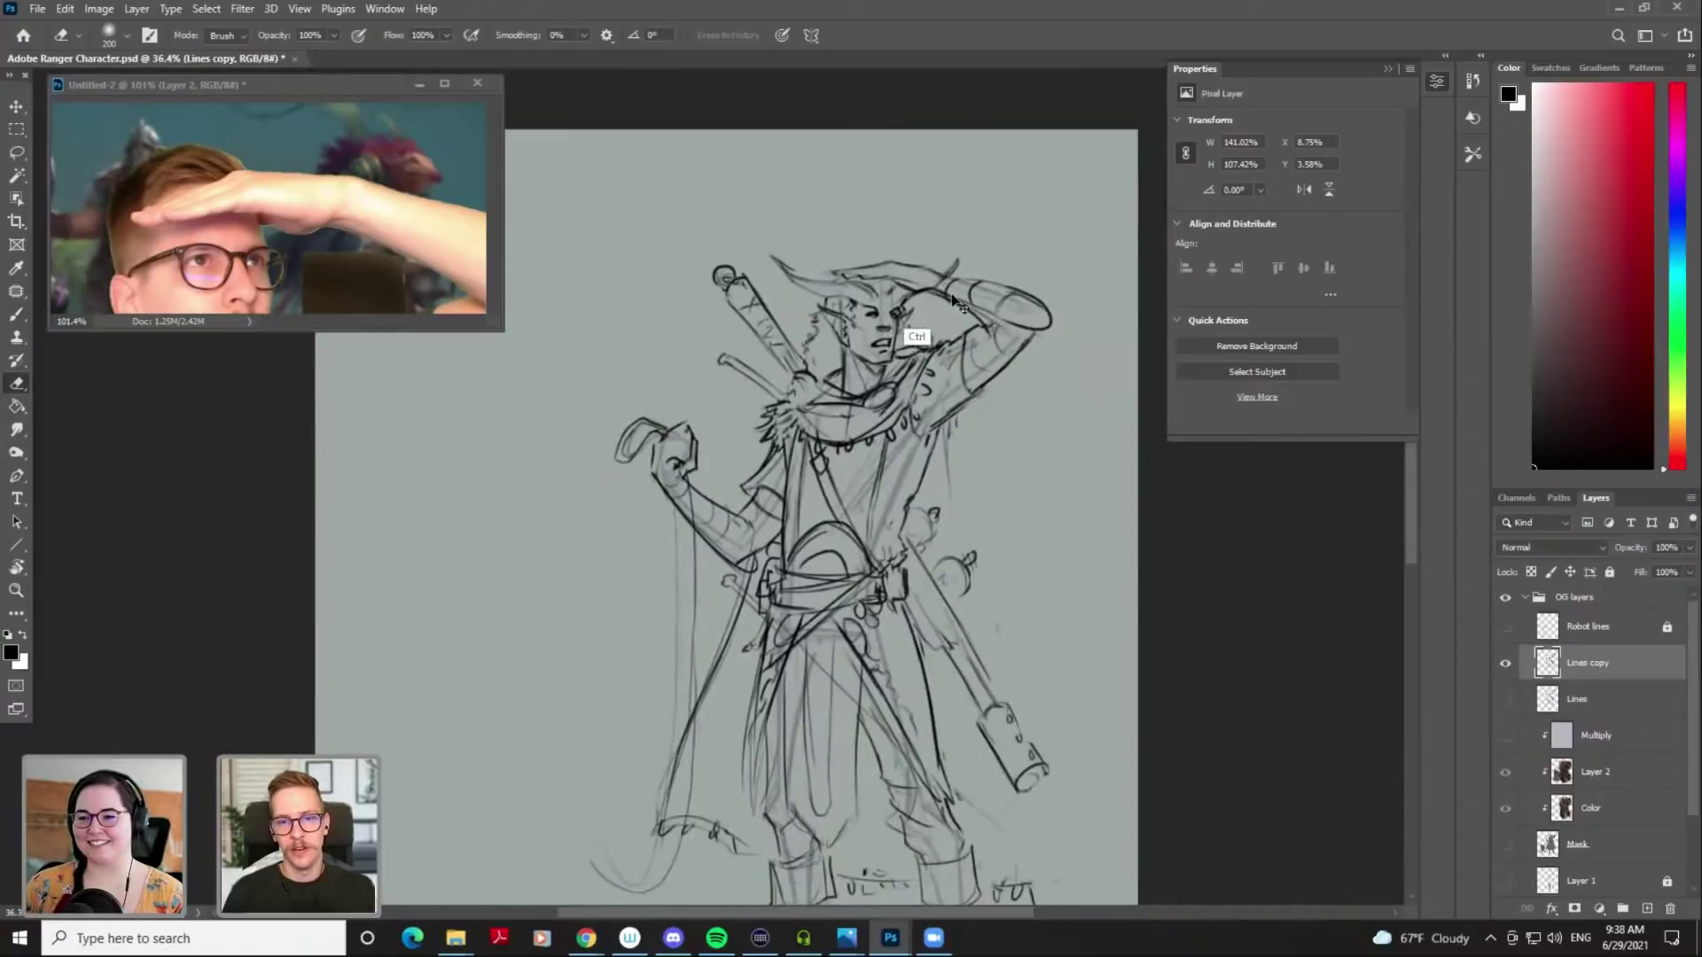
scroll(922, 293, "up", 2)
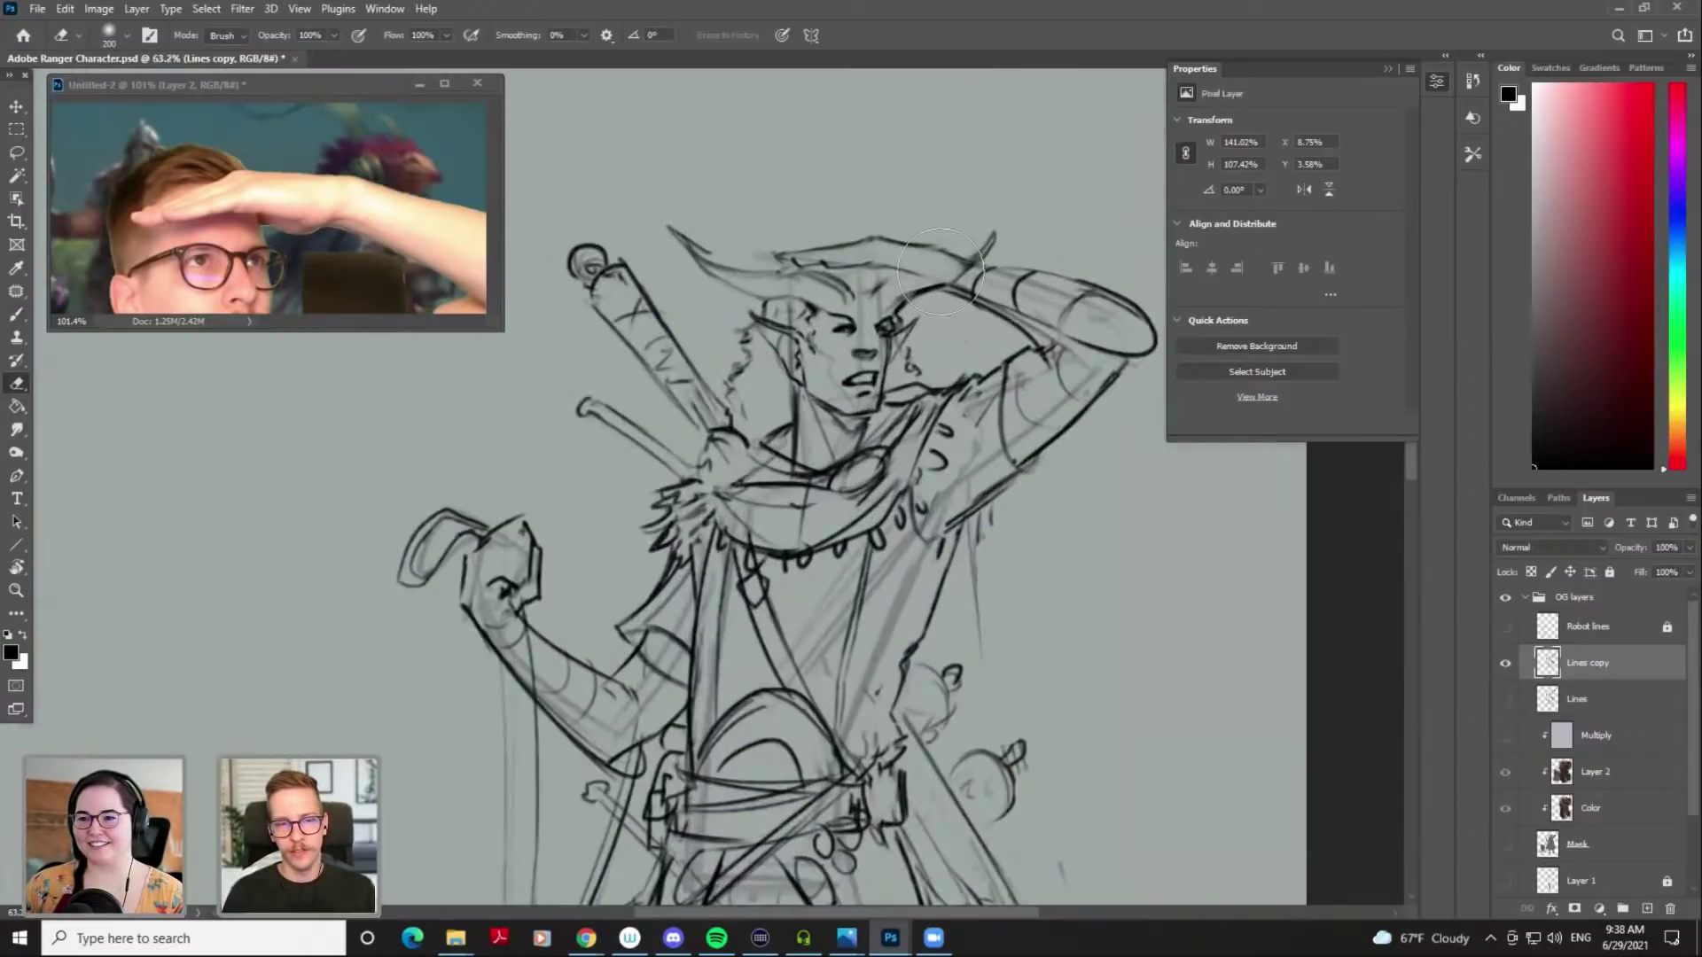
Start a separate hand study above the ranger's head, sketching the back of the hand and the palm contour
scroll(856, 259, "up", 2)
key("b")
left_click_drag(729, 214, 798, 190)
mouse_move(800, 198)
left_mouse_down()
mouse_move(816, 215)
mouse_move(814, 192)
mouse_move(877, 210)
mouse_move(866, 237)
mouse_move(881, 235)
mouse_move(853, 252)
mouse_move(835, 233)
mouse_move(847, 253)
left_mouse_up()
key("ctrl+z")
key("ctrl+z")
key("ctrl+z")
key("ctrl+z")
key("ctrl+z")
key("ctrl+z")
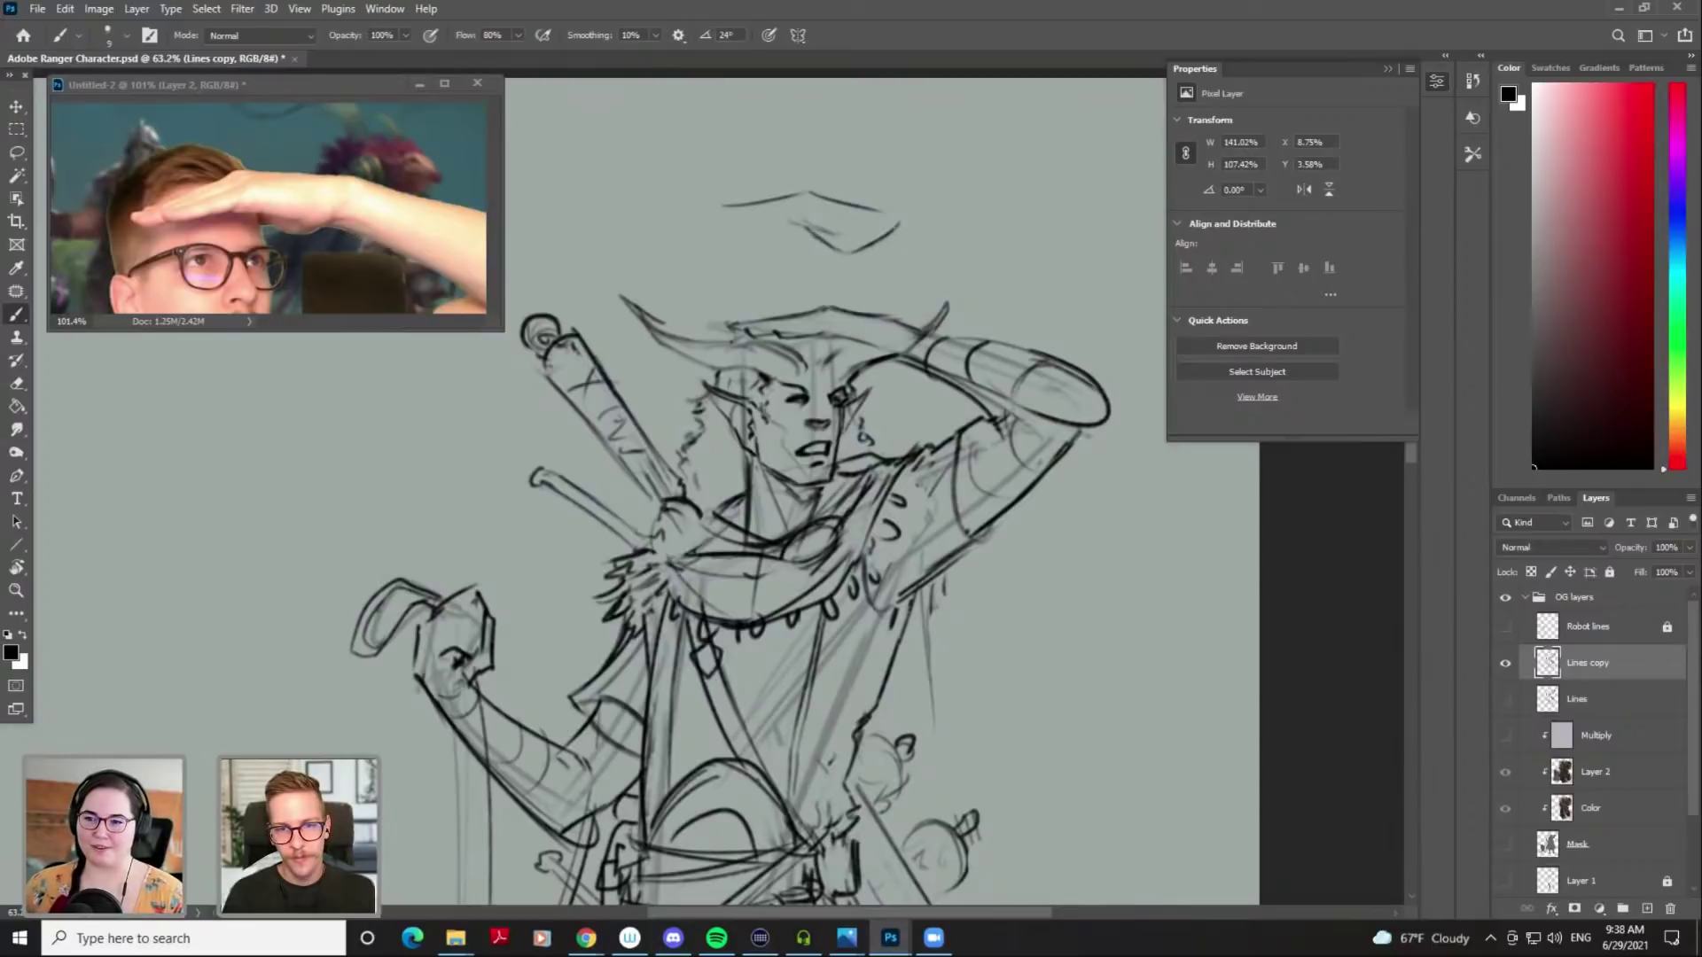
Add the upper and lower wrist lines to the hand study, discarding unwanted strokes
mouse_move(898, 215)
left_mouse_down()
mouse_move(879, 210)
mouse_move(954, 239)
mouse_move(920, 266)
mouse_move(945, 279)
left_mouse_up()
key("ctrl+z")
key("ctrl+z")
key("ctrl+z")
key("ctrl+z")
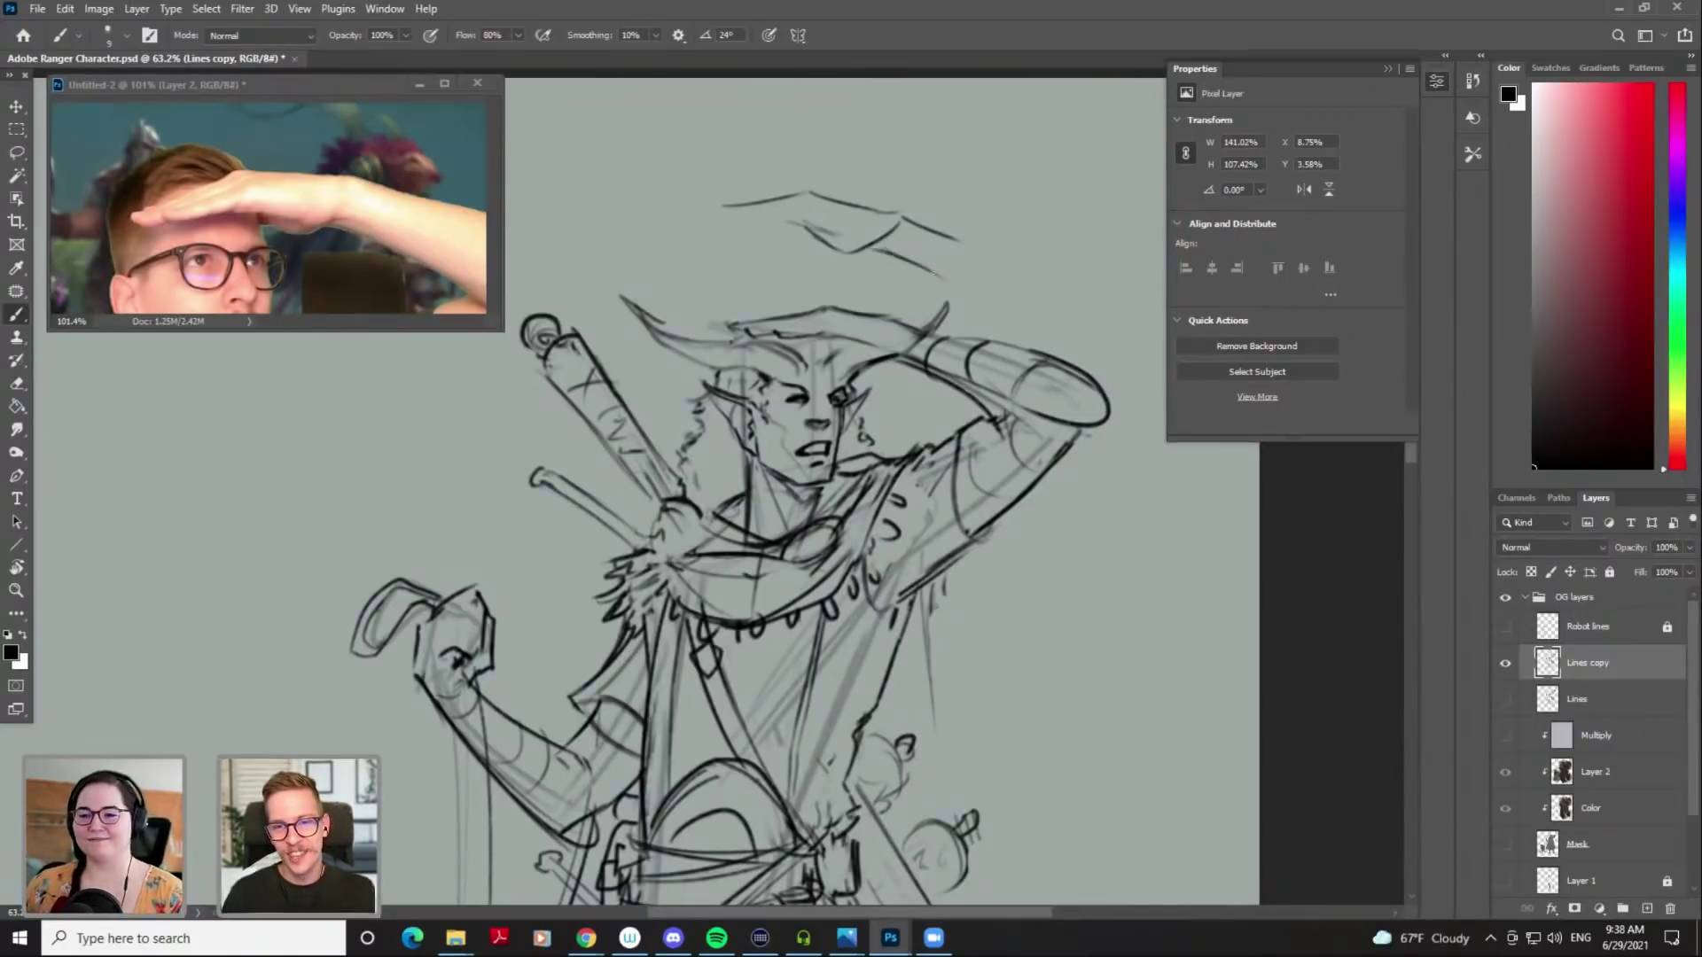
Reduce the eraser to 45 px and clean up the junction between the hand study's palm and wrist
key("e")
key("bracketleft")
key("bracketleft")
key("bracketleft")
key("bracketleft")
key("bracketleft")
key("bracketleft")
key("bracketleft")
key("bracketleft")
key("bracketleft")
key("bracketleft")
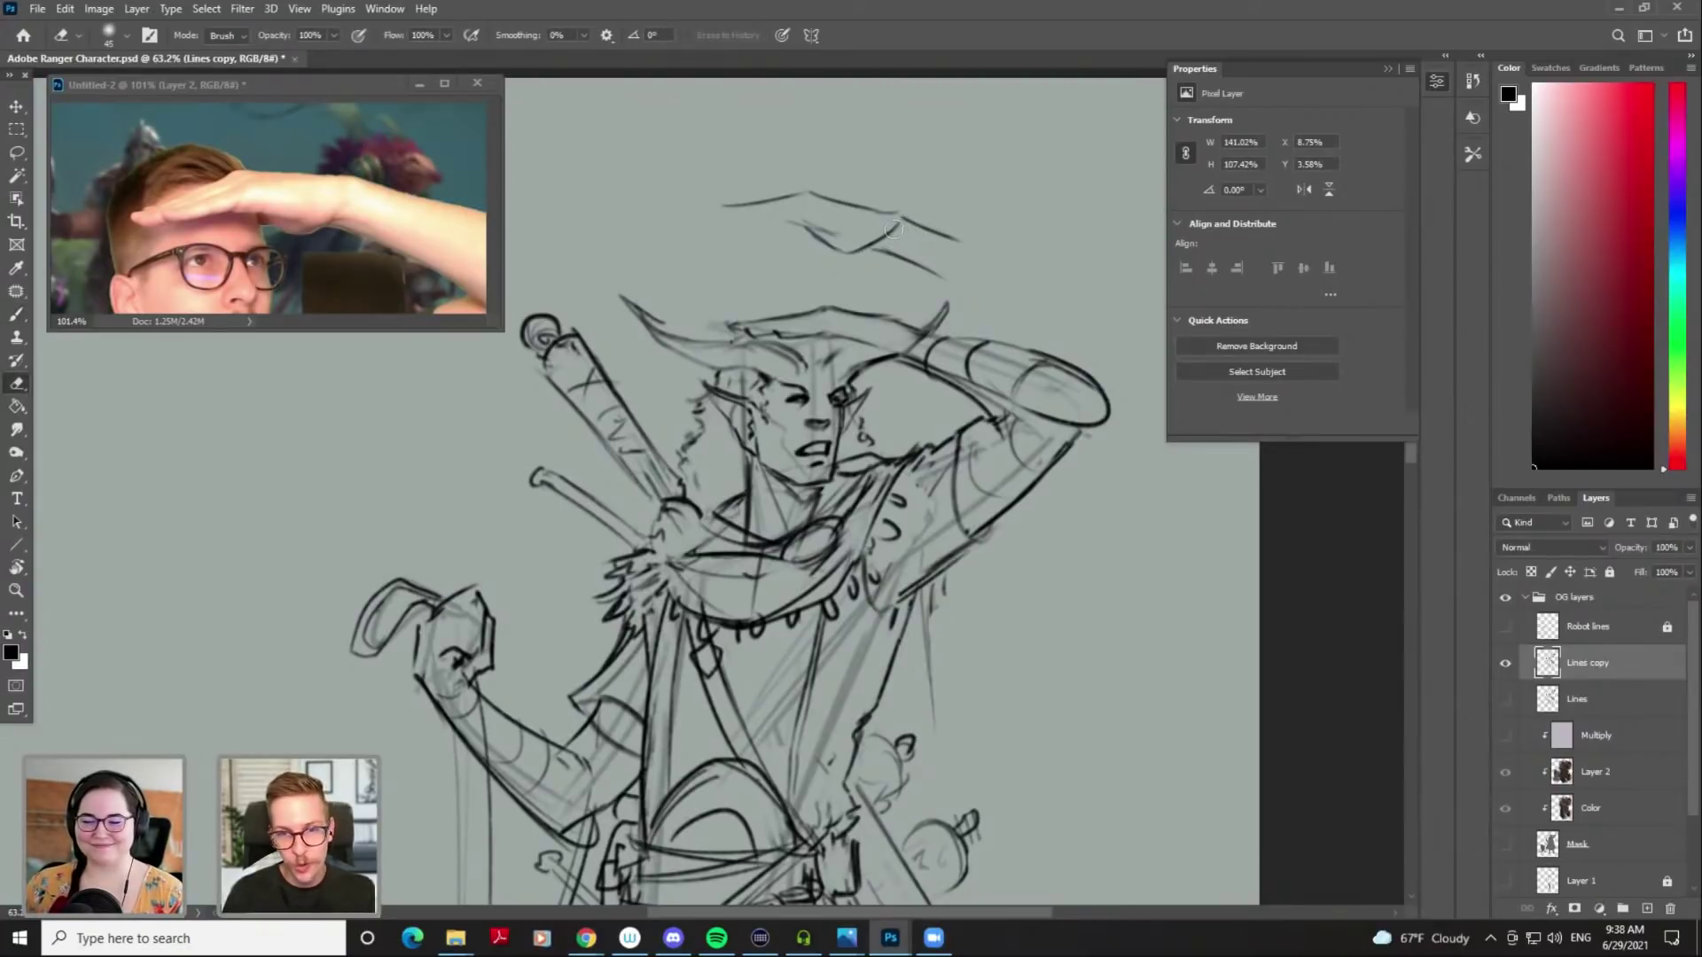
key("b")
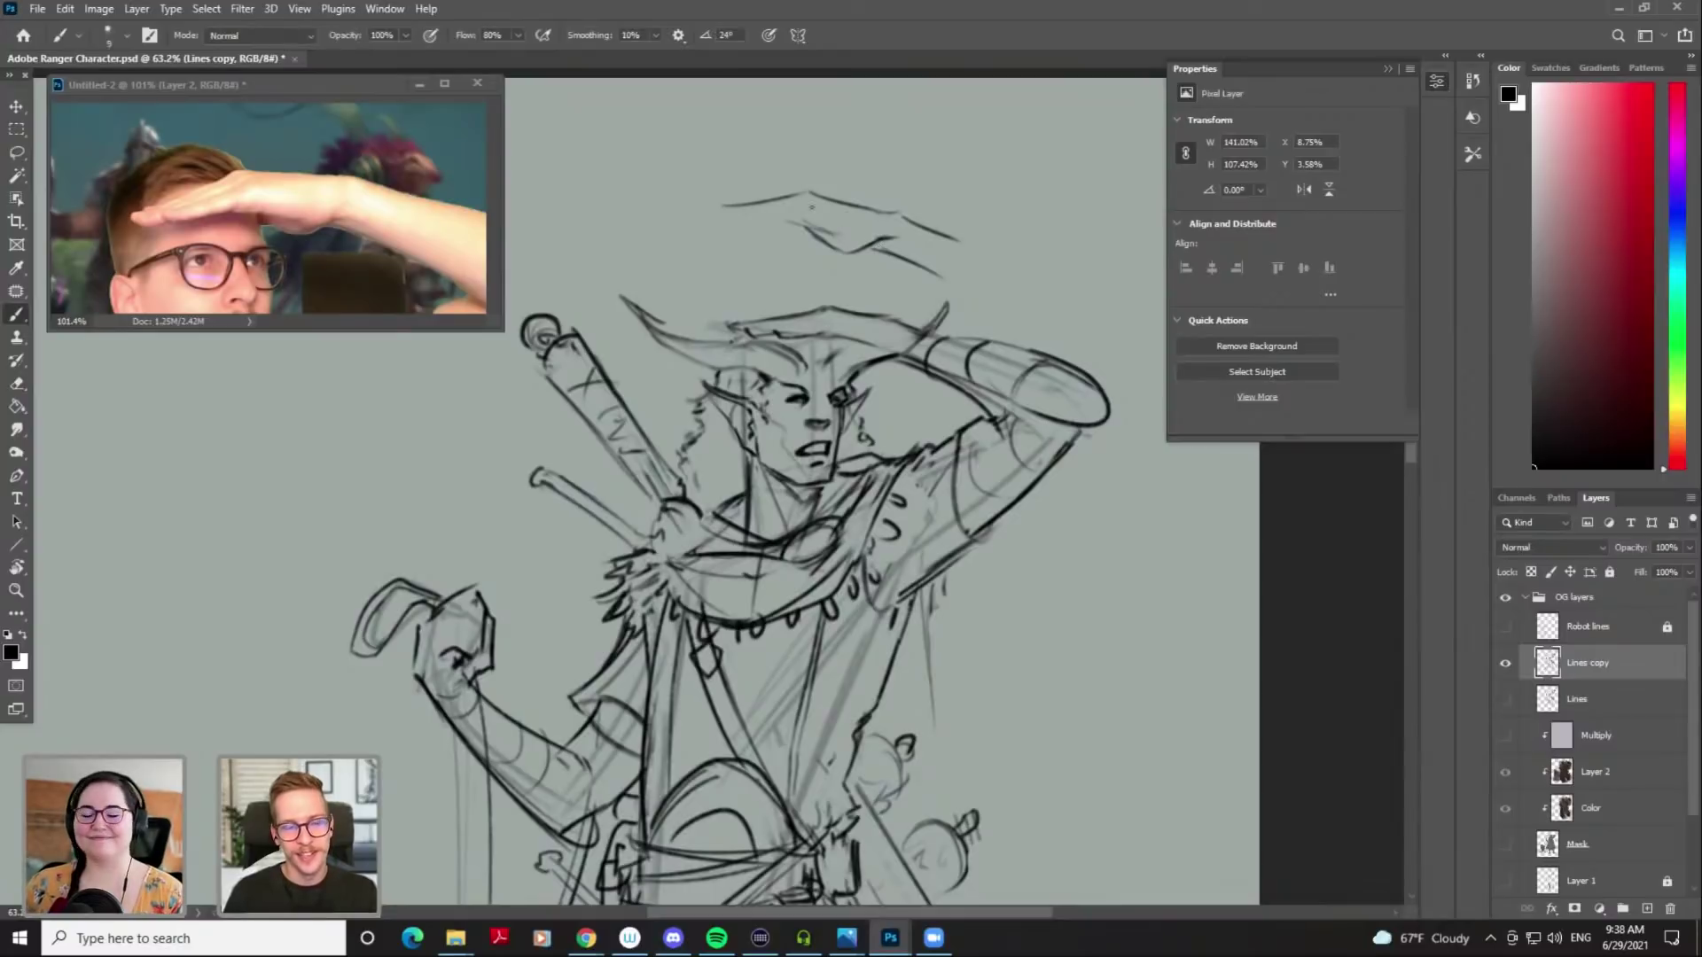
Soften the hand study's knuckle line and sketch its outstretched fingertips
key("e")
mouse_move(787, 197)
left_mouse_down()
mouse_move(715, 211)
mouse_move(788, 200)
left_mouse_up()
key("b")
key("ctrl+z")
key("ctrl+z")
key("ctrl+z")
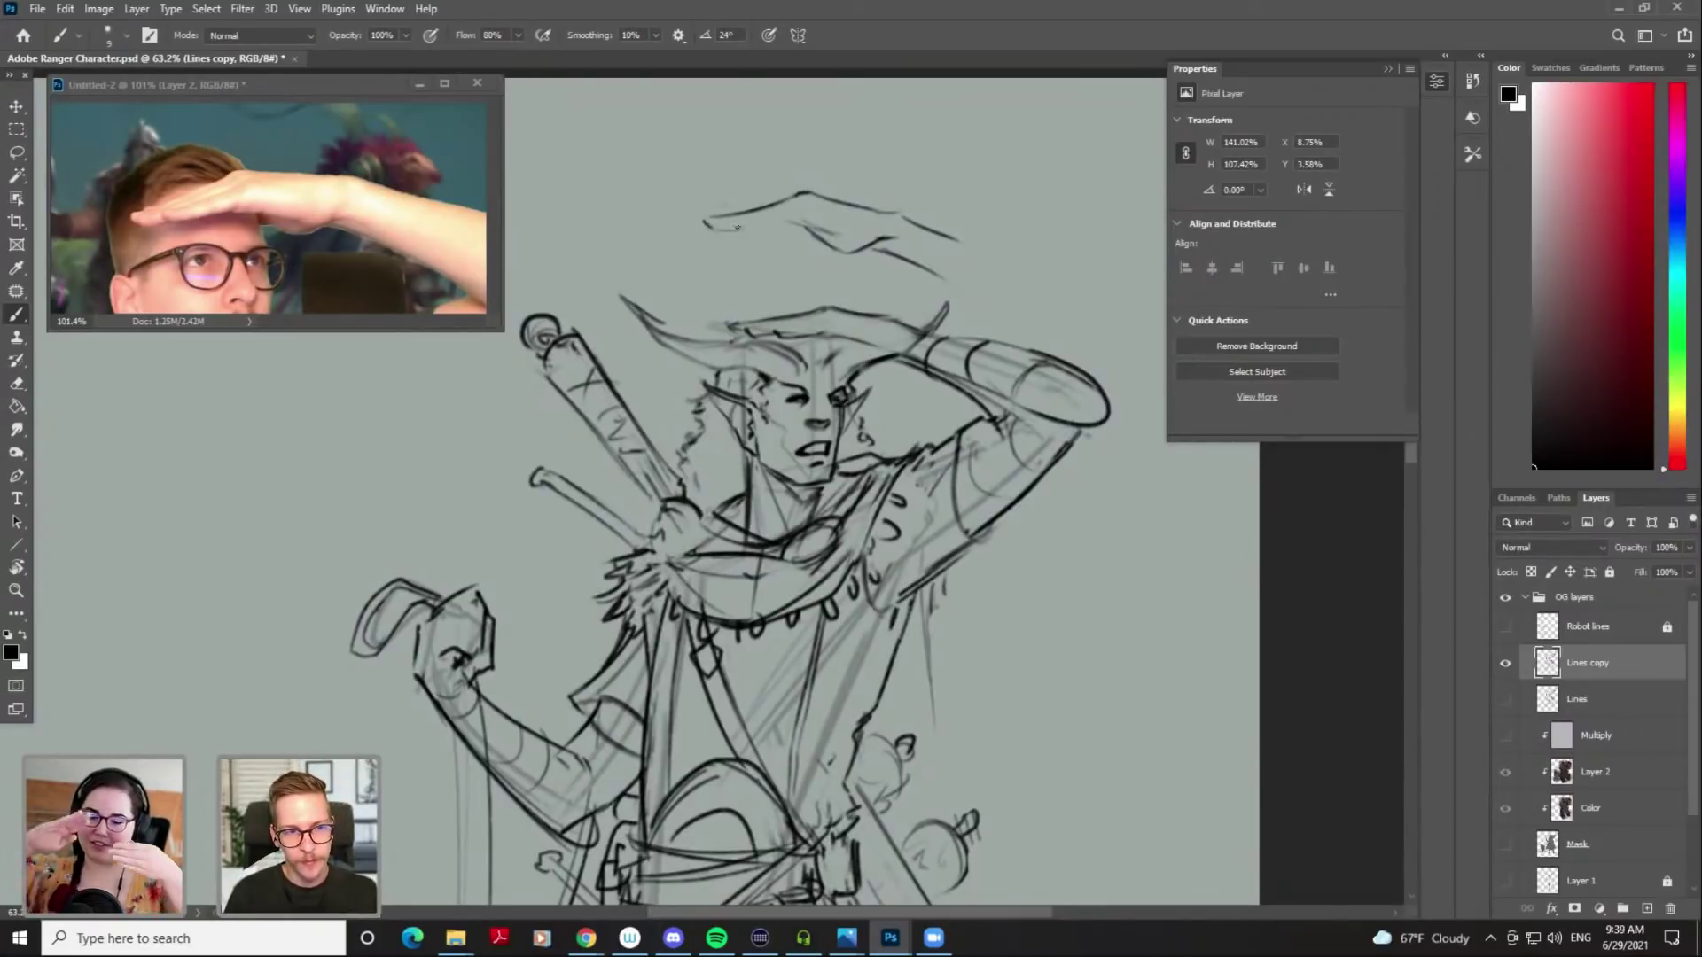
Draw the finger separations and the underside of the fingers on the hand study
left_click_drag(720, 223, 764, 216)
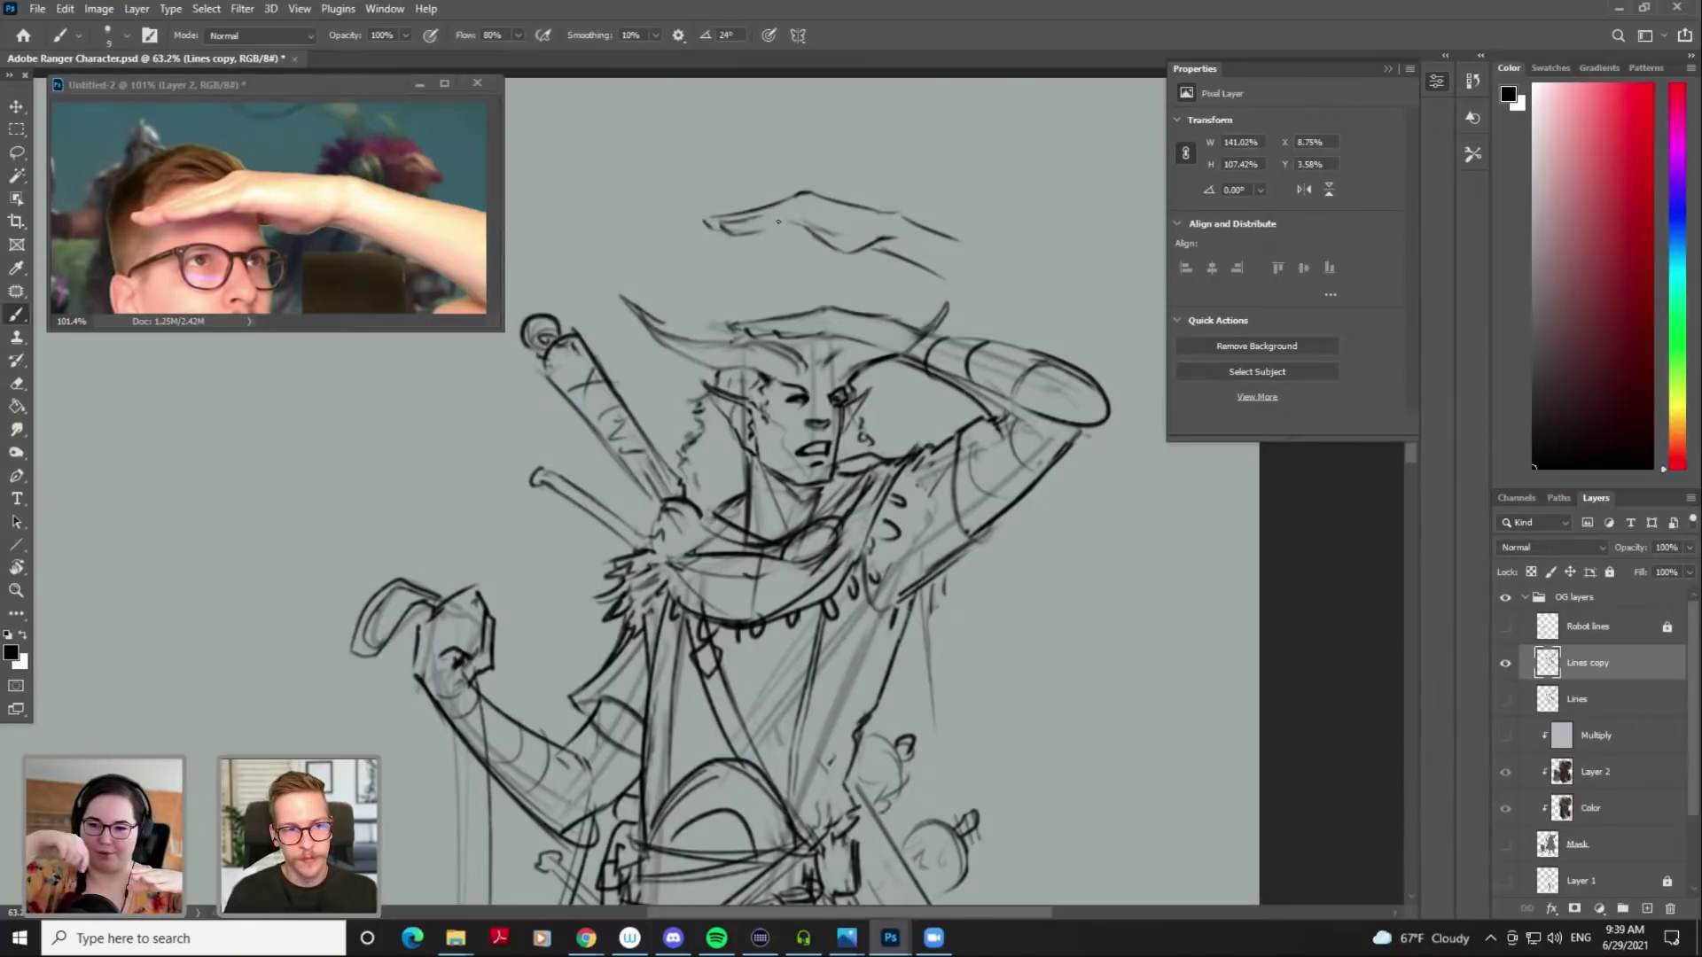
left_click_drag(741, 226, 781, 213)
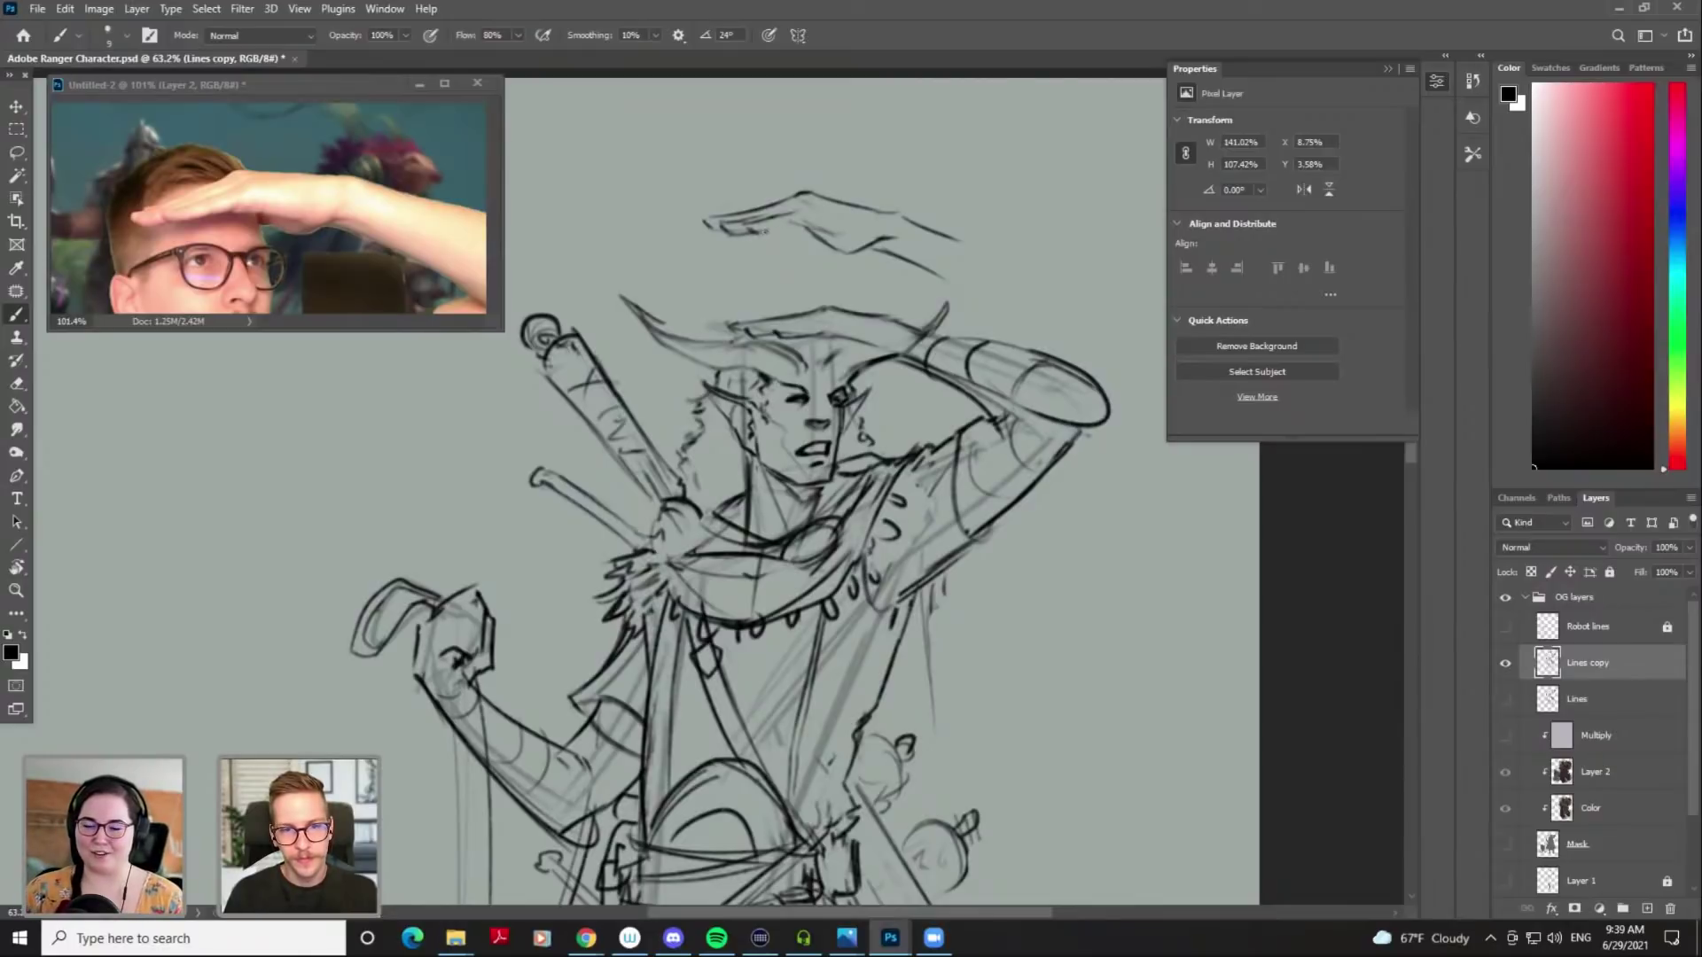
left_click_drag(754, 233, 815, 227)
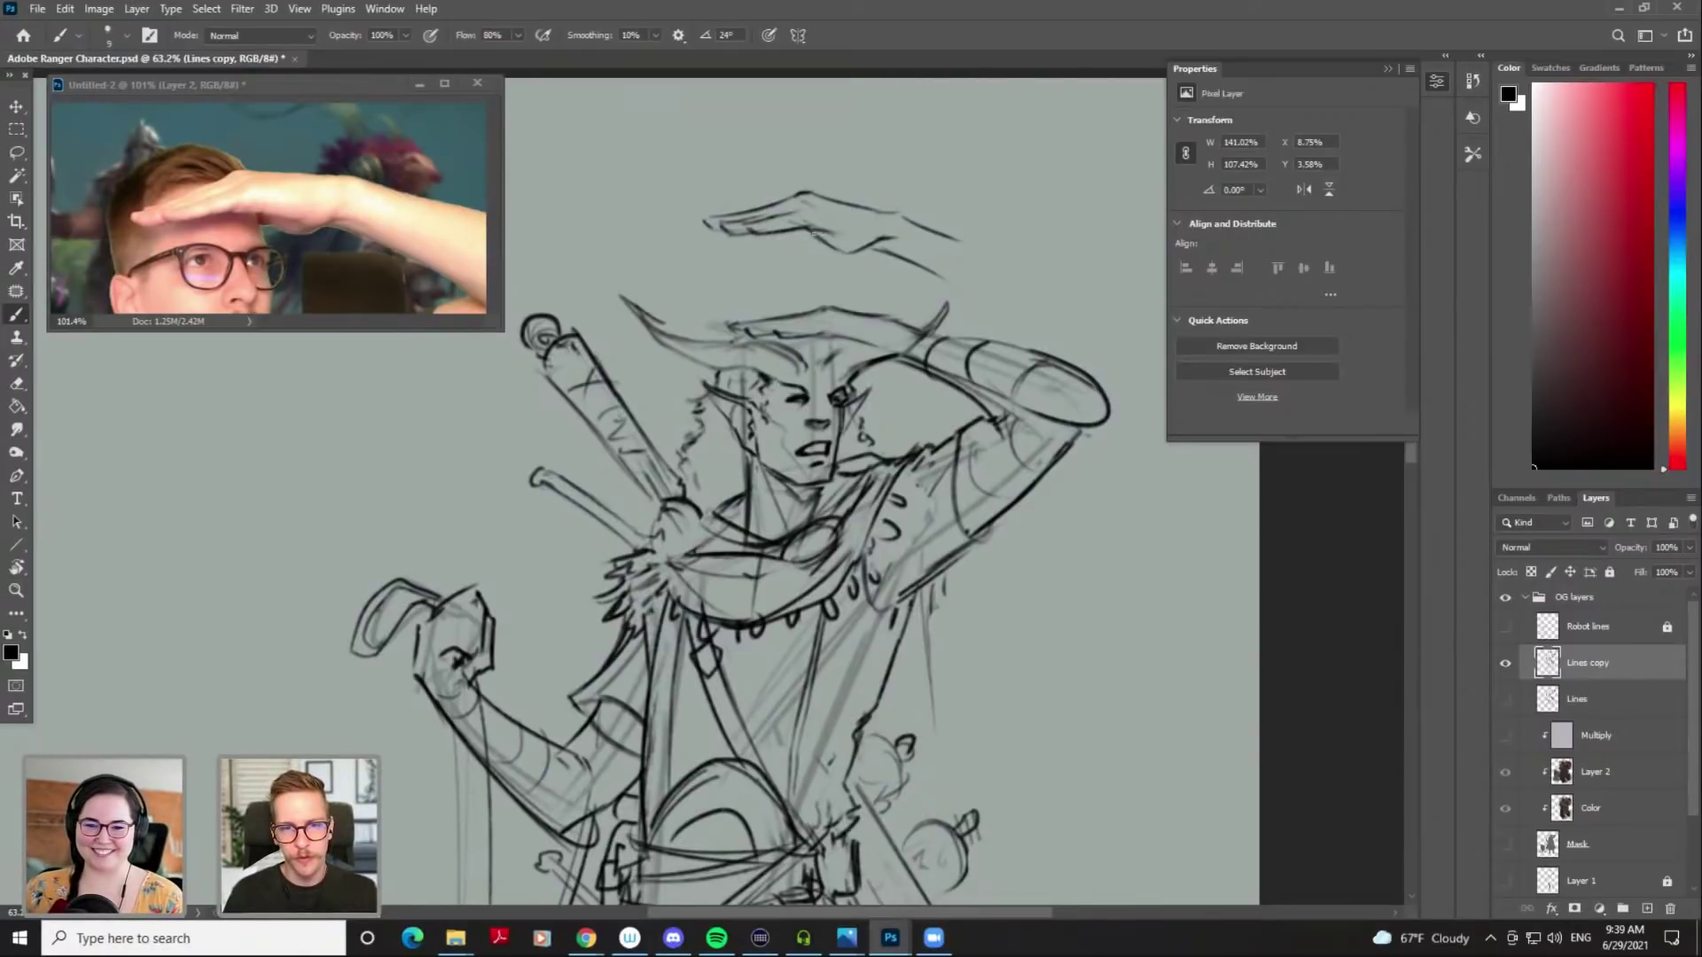
key("e")
key("b")
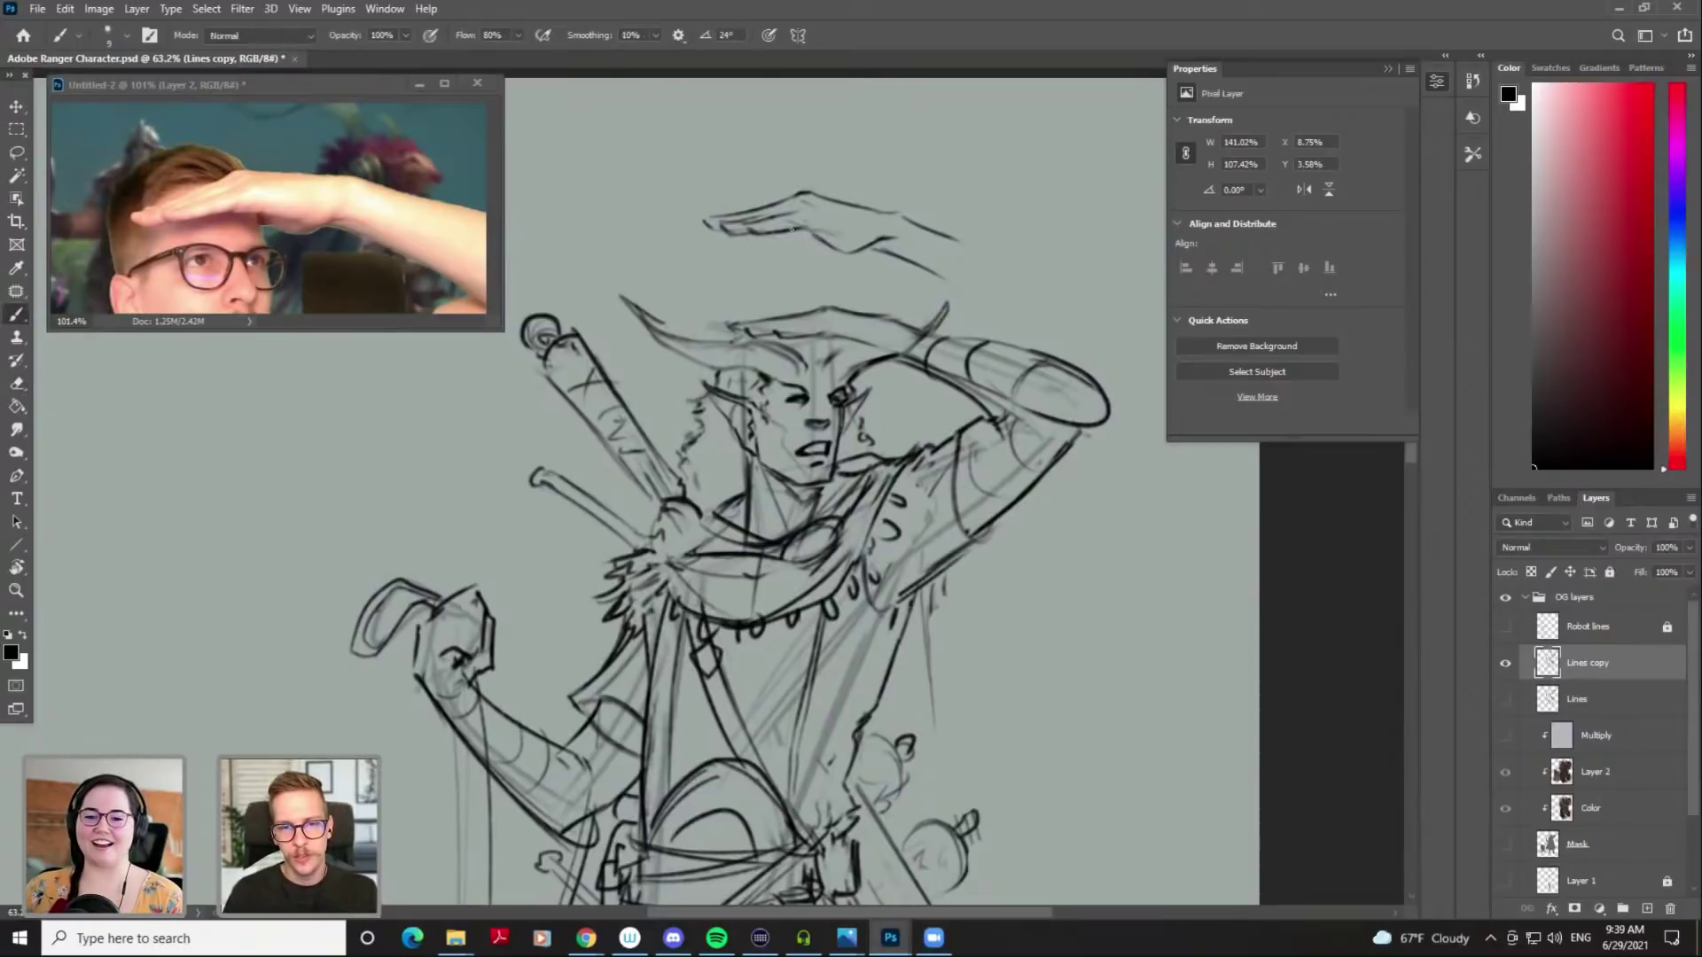
Erase and redraw the lower palm contour of the hand study, discarding unwanted strokes
key("e")
mouse_move(824, 246)
left_mouse_down()
mouse_move(872, 249)
mouse_move(849, 250)
left_mouse_up()
key("b")
key("ctrl+z")
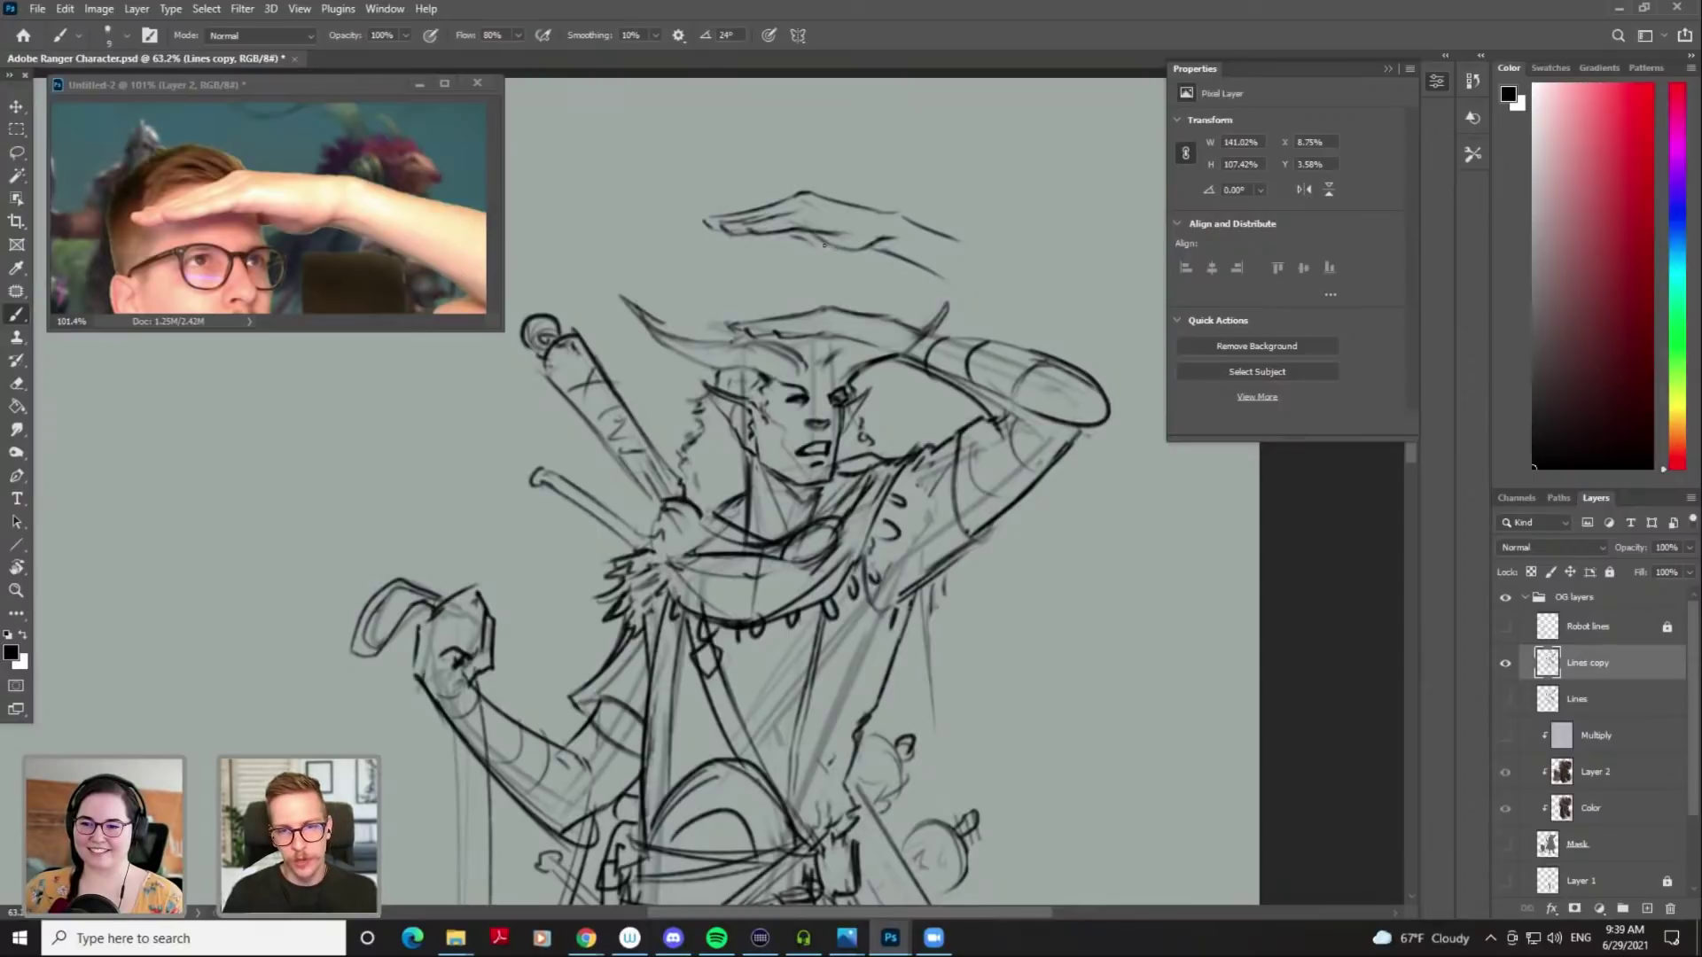
key("e")
left_click_drag(826, 247, 850, 252)
key("b")
key("ctrl+z")
mouse_move(842, 146)
left_mouse_down()
mouse_move(814, 149)
mouse_move(825, 135)
left_mouse_up()
key("ctrl+z")
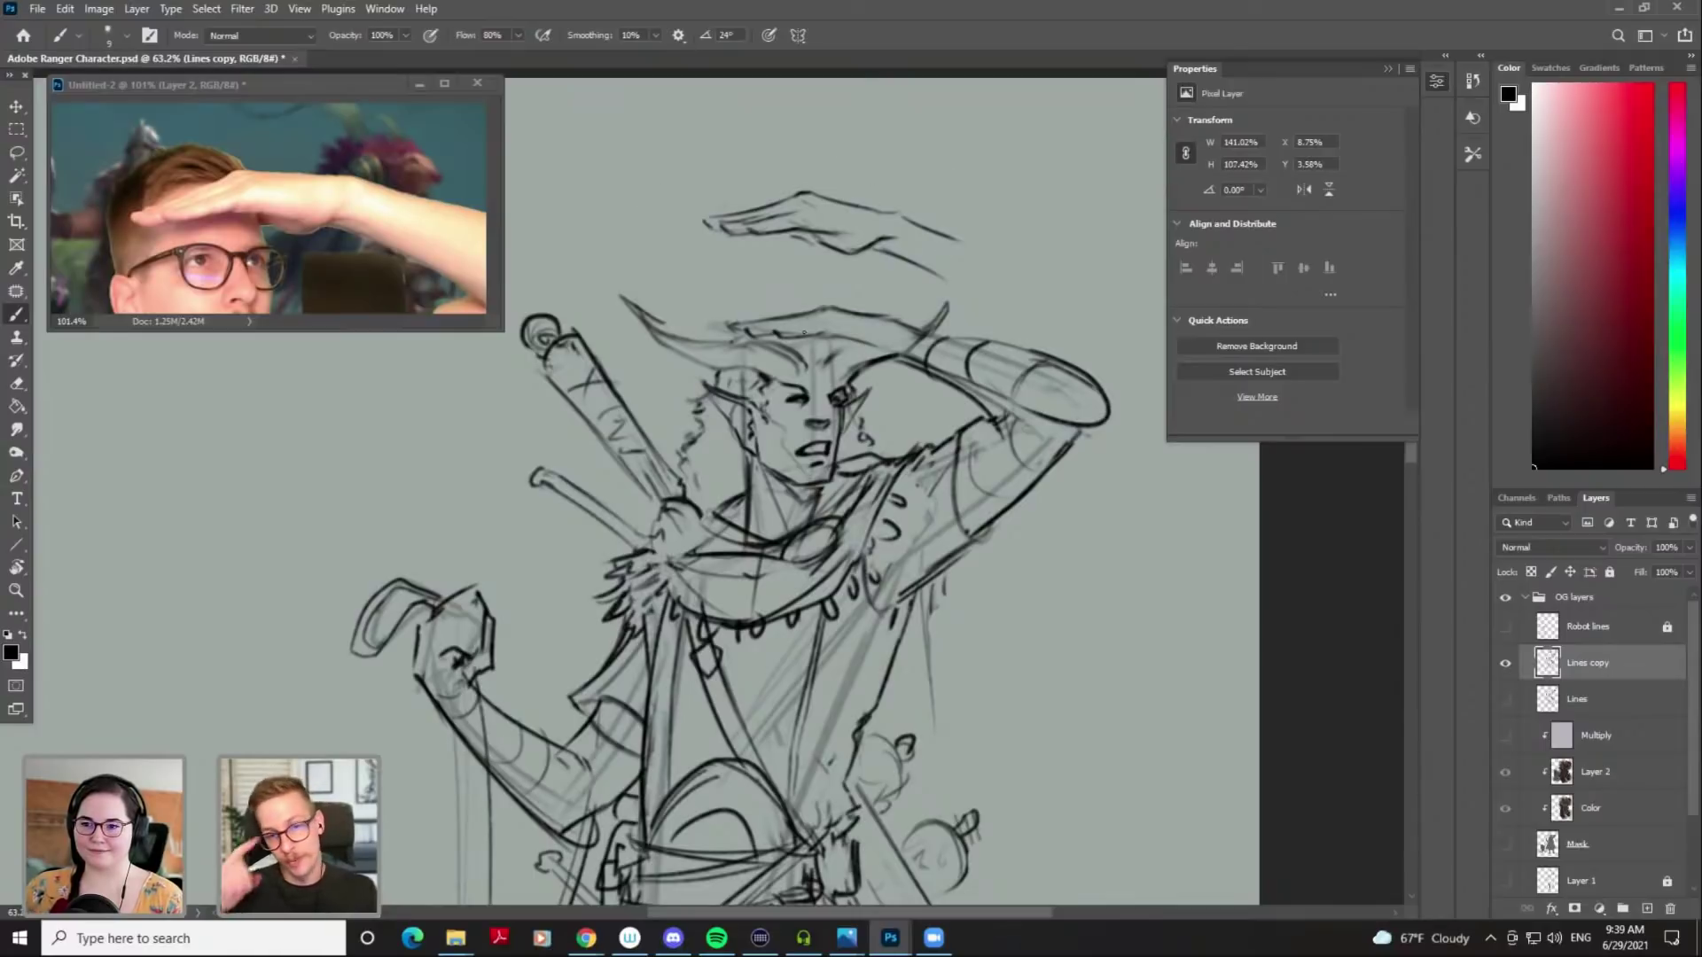
Refine the lower wrist line of the hand study
mouse_move(972, 148)
left_mouse_down()
mouse_move(1055, 166)
mouse_move(880, 169)
mouse_move(1048, 214)
mouse_move(904, 160)
mouse_move(900, 178)
mouse_move(1051, 143)
mouse_move(1006, 144)
left_mouse_up()
key("e")
key("b")
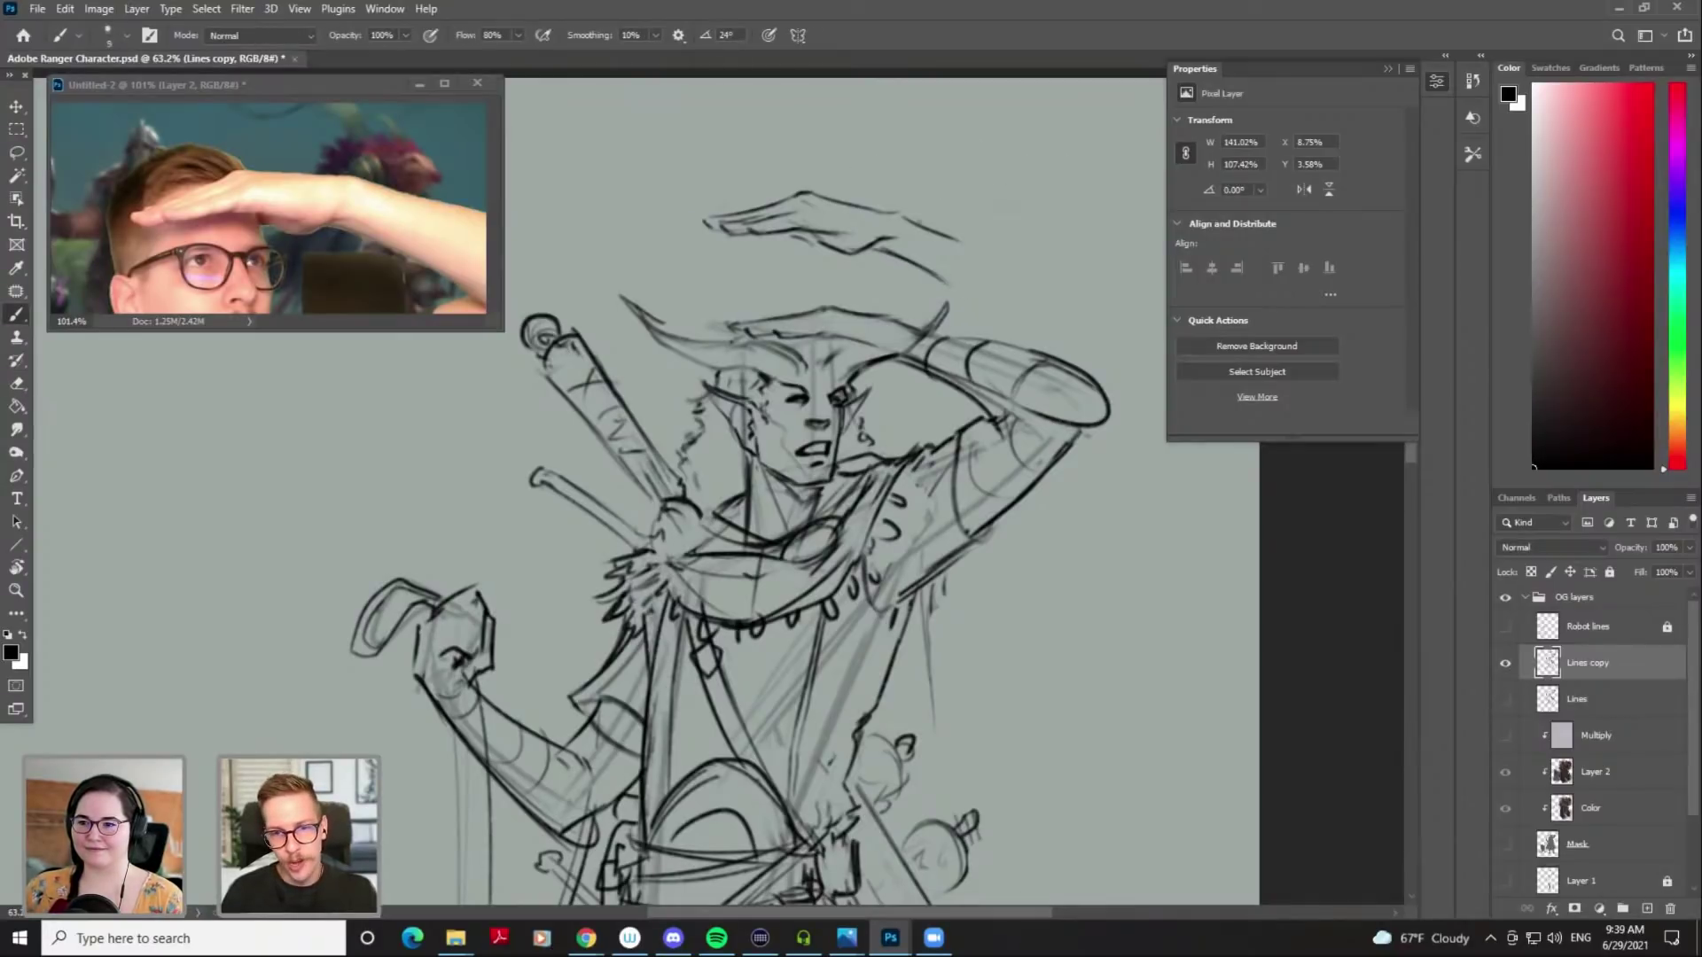
Extend the hand study's upper wrist line and erase the old raised hand above the ranger's brow
left_click_drag(898, 210, 980, 251)
key("e")
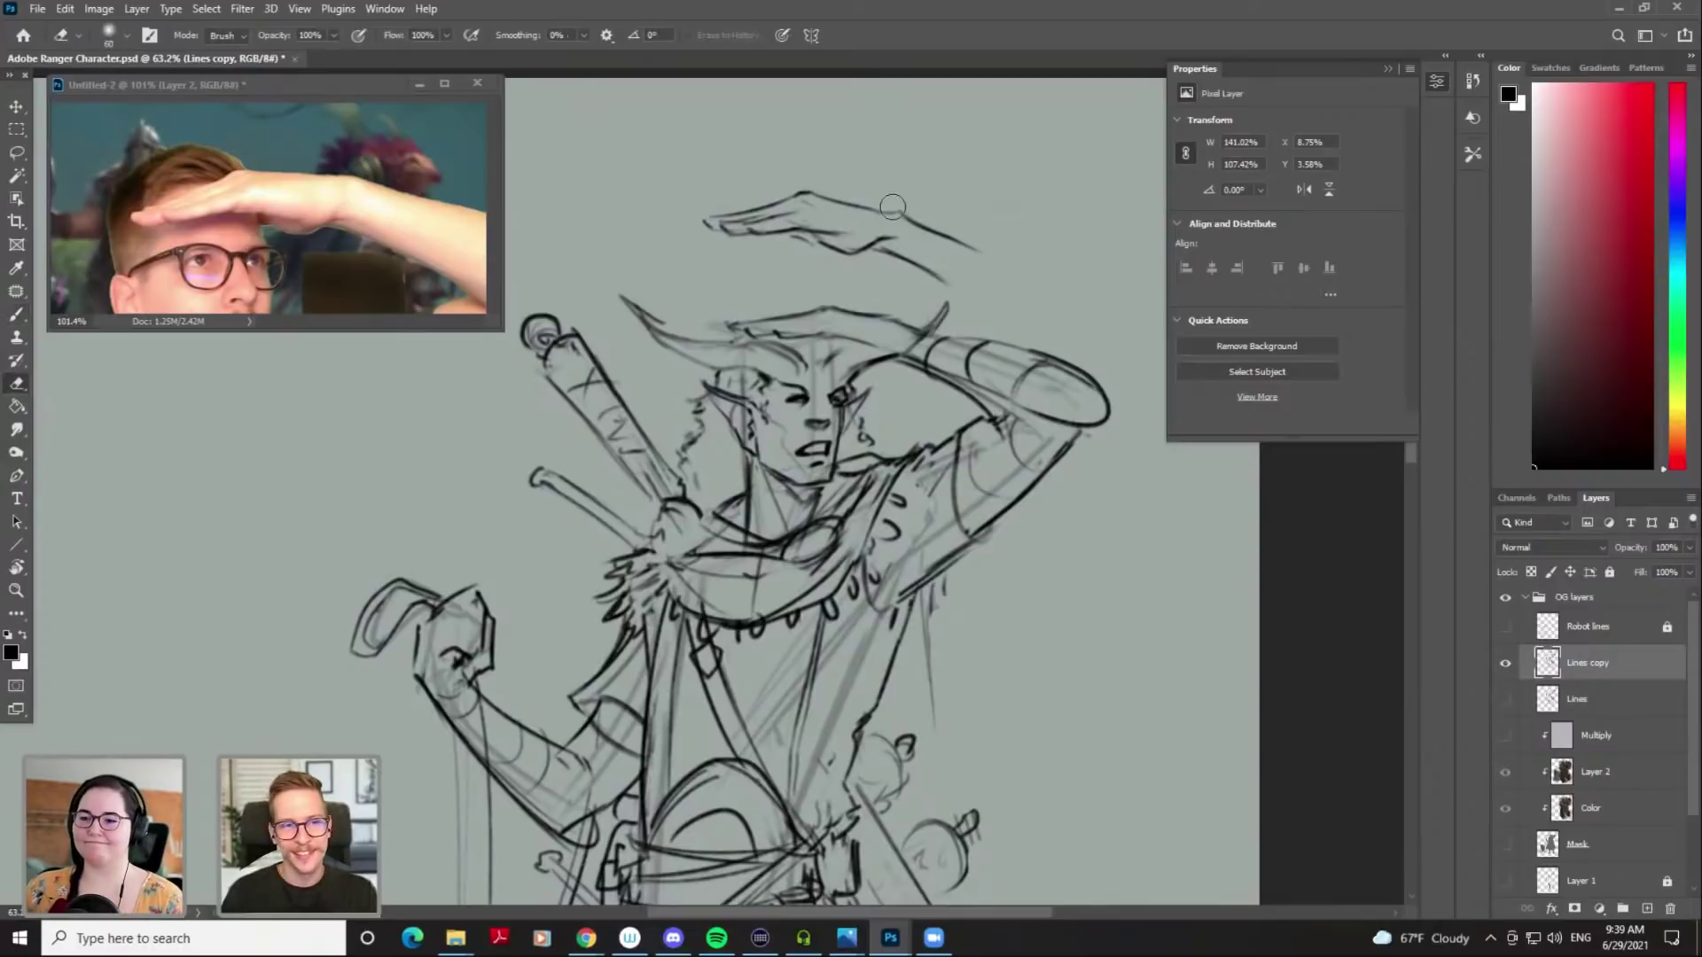
key("b")
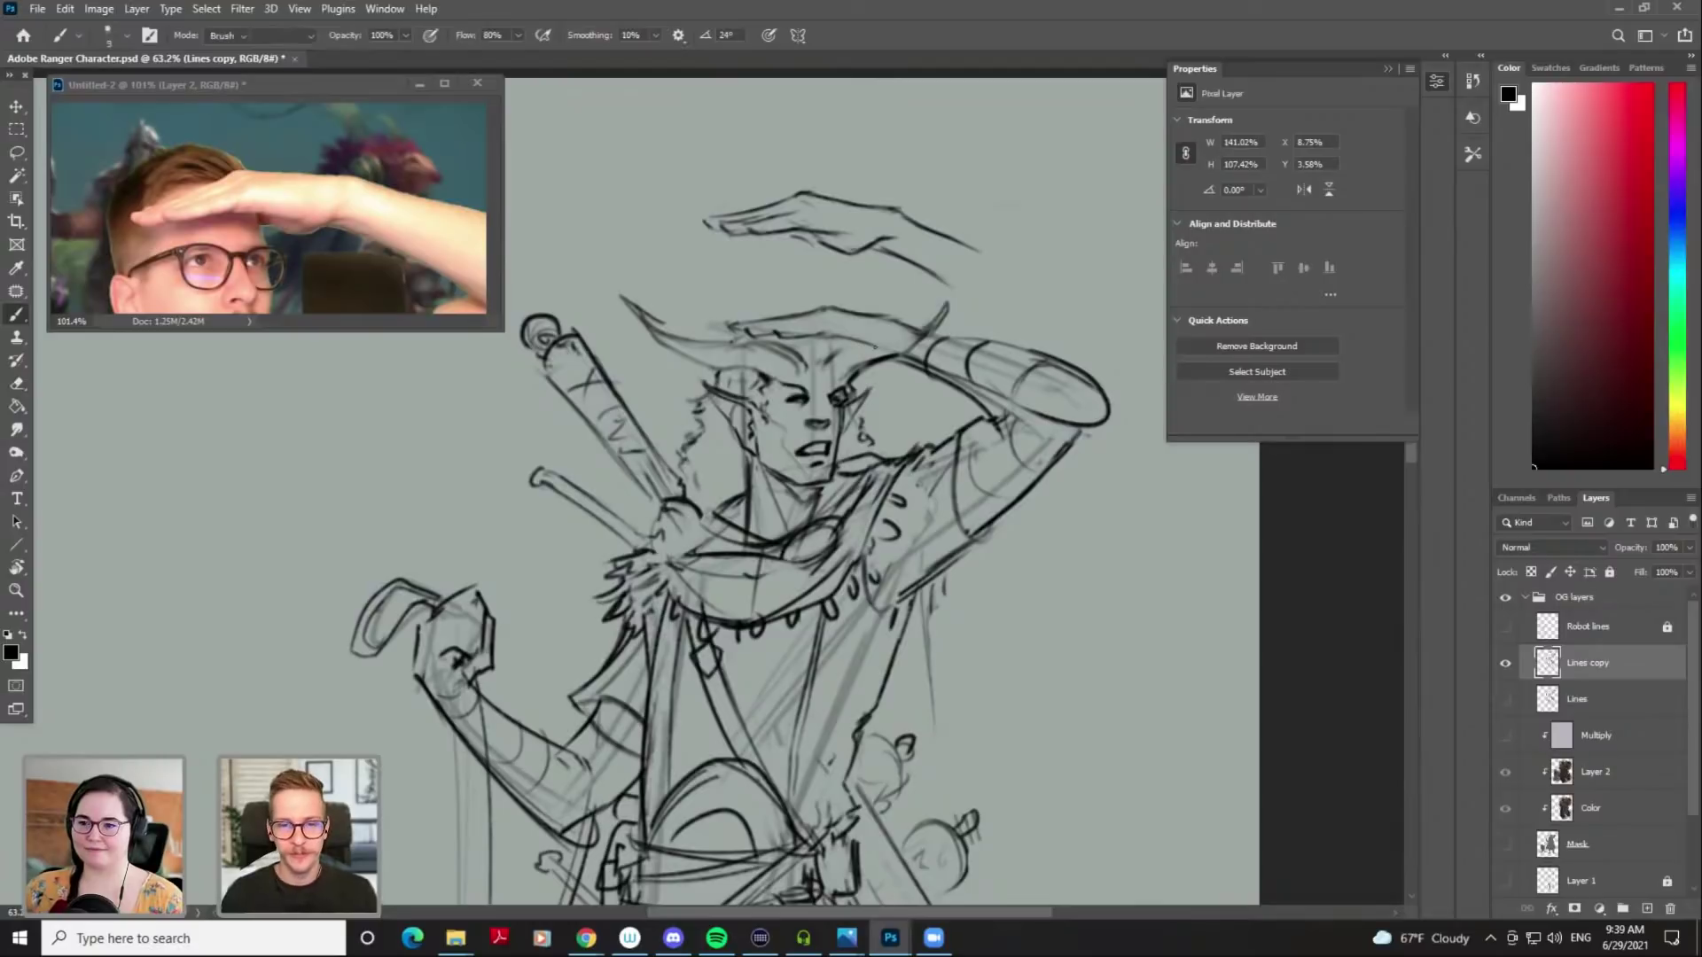
key("e")
mouse_move(753, 317)
left_mouse_down()
mouse_move(860, 325)
mouse_move(896, 319)
left_mouse_up()
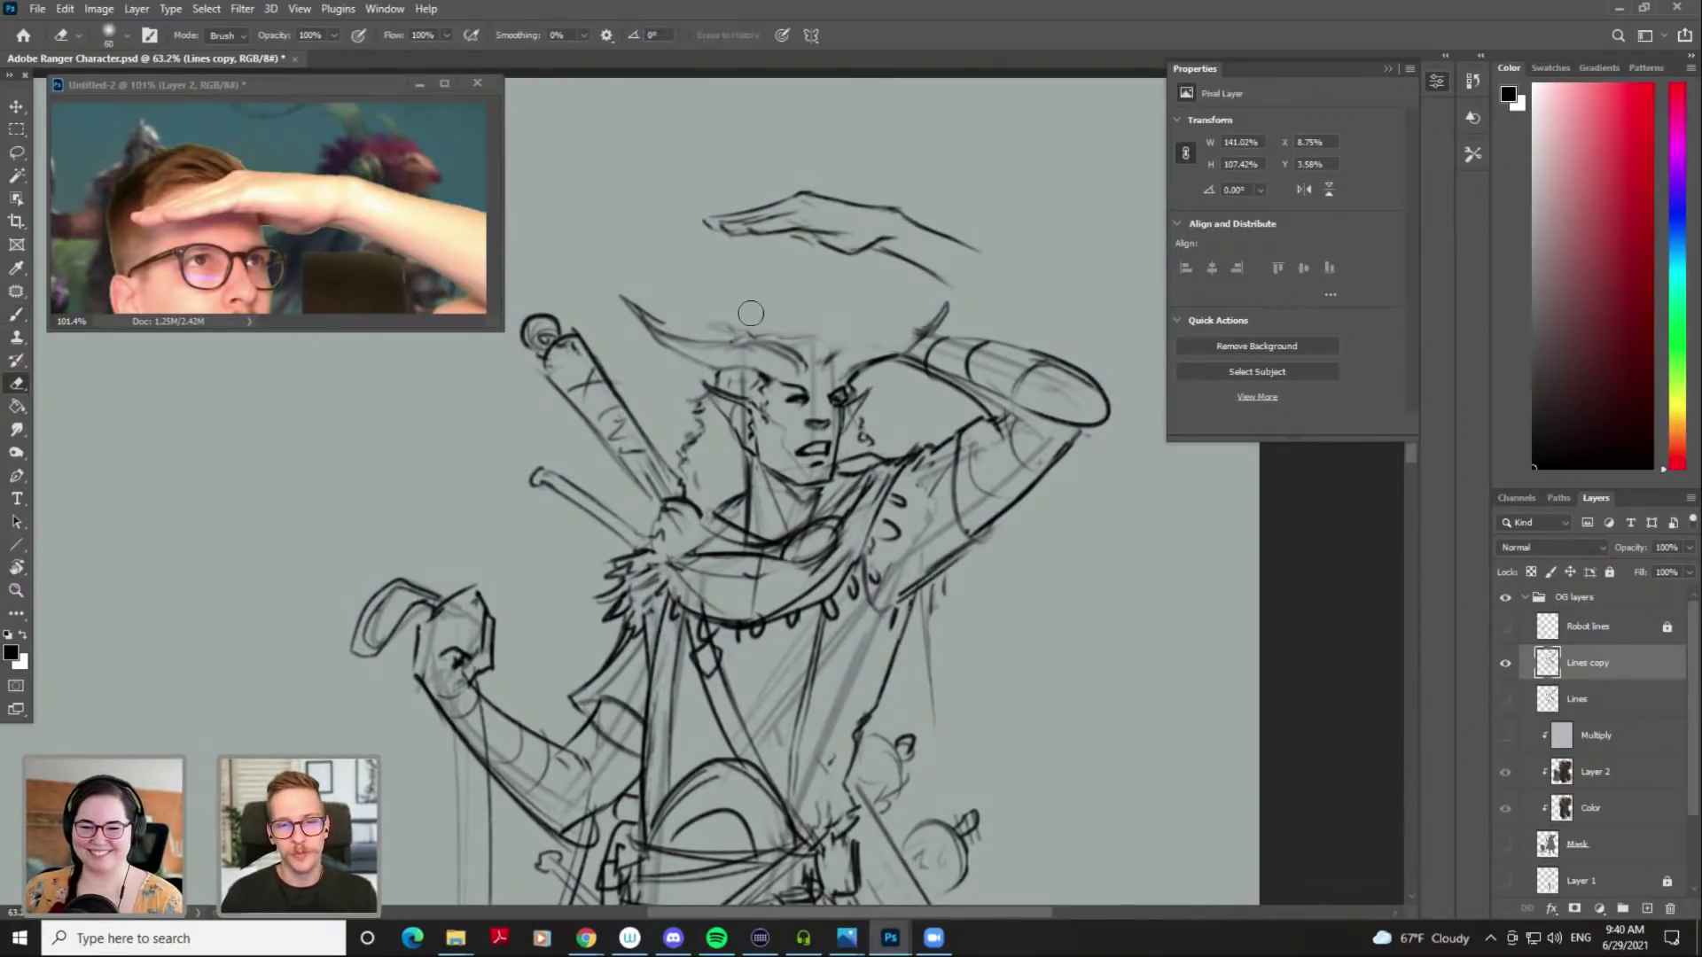
Select the floating hand study, scale it down, move it closer to the ranger's head and trim its wrist lines
key("l")
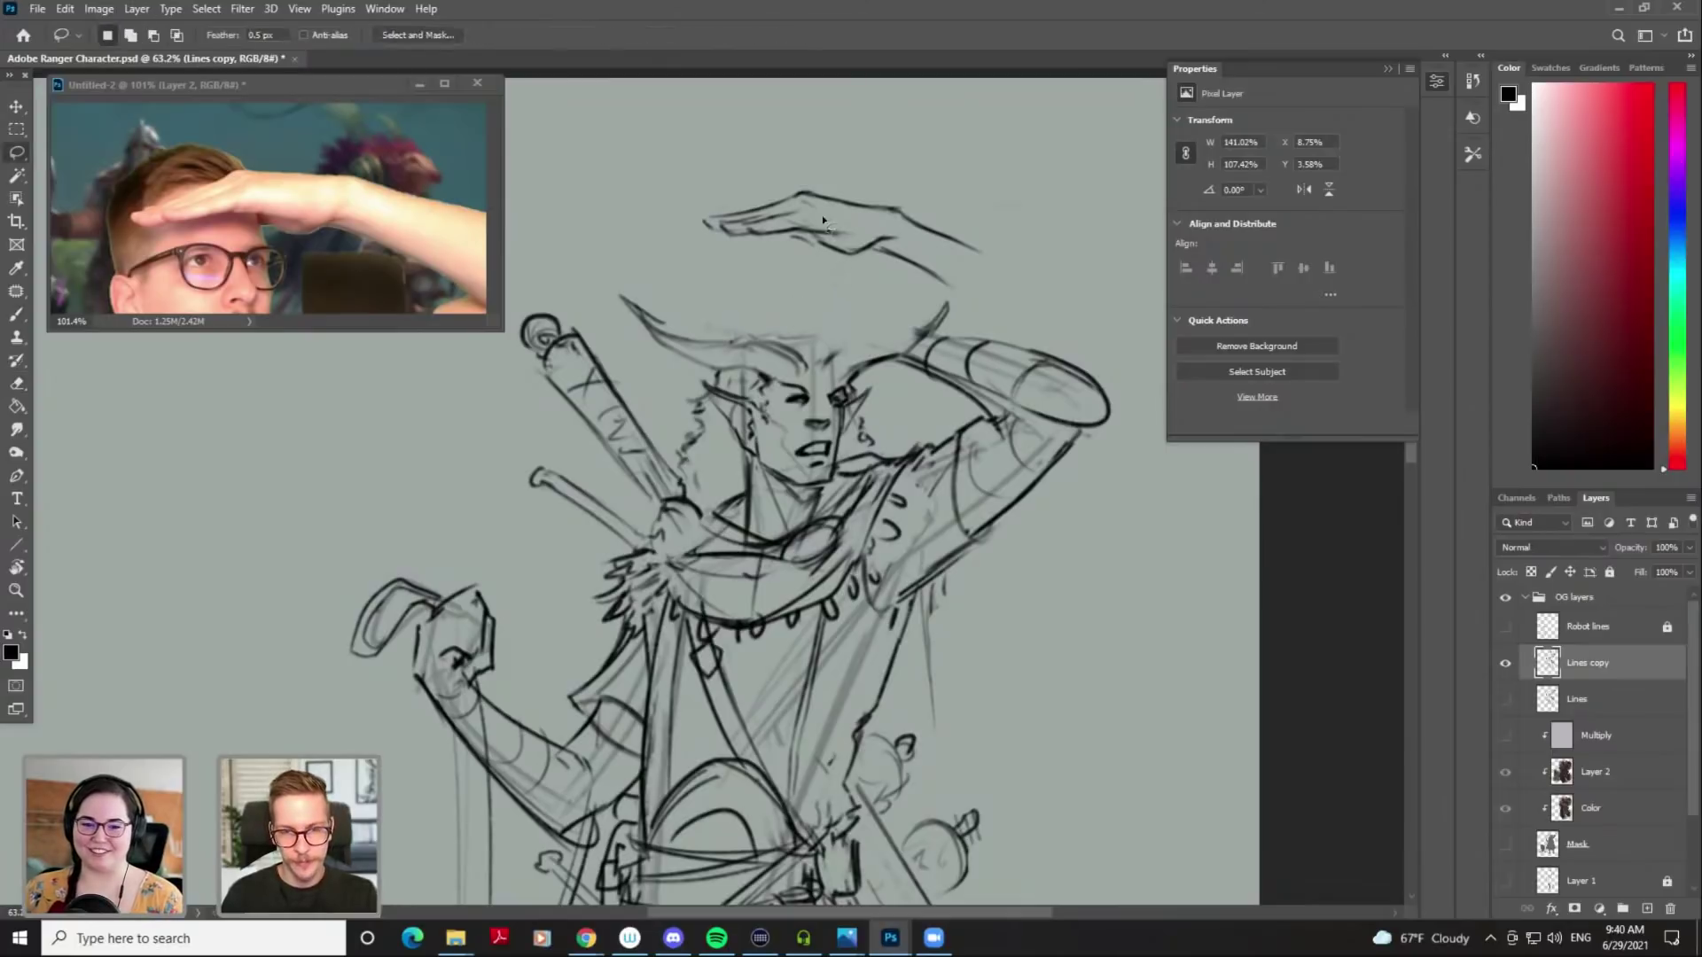
mouse_move(808, 164)
left_mouse_down()
mouse_move(693, 266)
mouse_move(937, 298)
mouse_move(959, 294)
mouse_move(1009, 210)
mouse_move(910, 234)
mouse_move(865, 291)
mouse_move(906, 312)
mouse_move(864, 275)
left_mouse_up()
key("v")
mouse_move(960, 348)
left_mouse_down()
mouse_move(872, 289)
mouse_move(891, 299)
mouse_move(880, 232)
mouse_move(911, 243)
left_mouse_up()
key("Return")
key("ctrl+d")
key("e")
key("b")
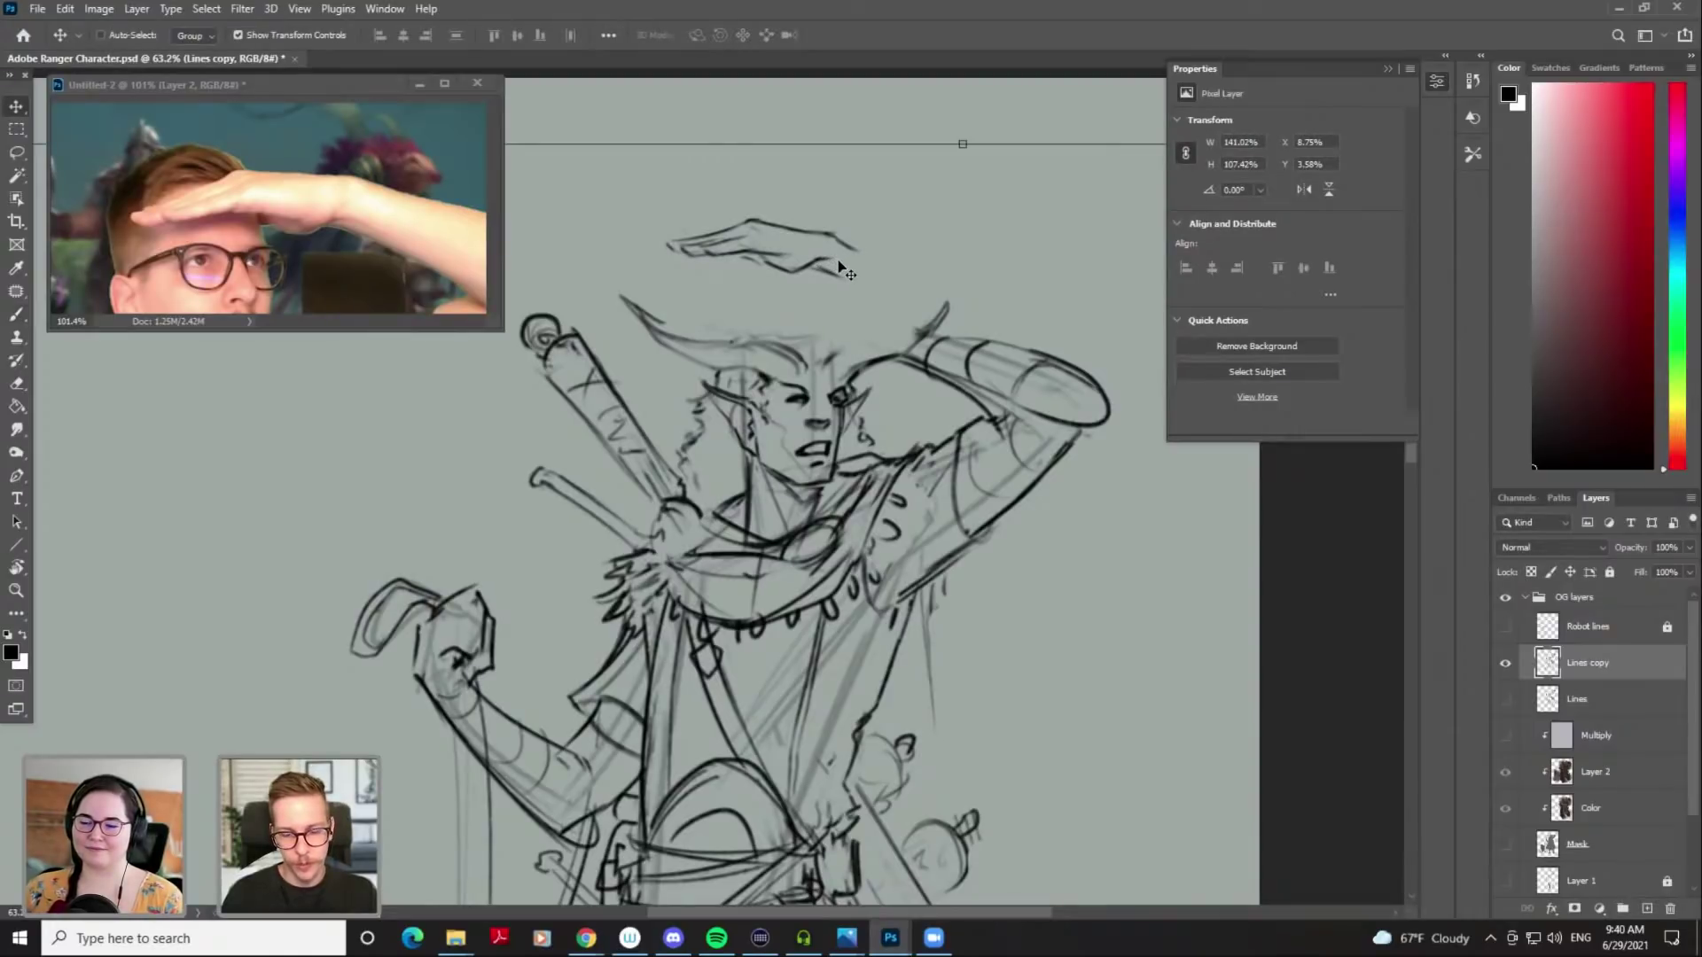
Select the hand study and move it over the brow to meet the raised forearm, comparing before and after
key("l")
mouse_move(847, 218)
left_mouse_down()
mouse_move(669, 217)
mouse_move(780, 301)
mouse_move(865, 216)
mouse_move(890, 330)
left_mouse_up()
key("v")
key("ctrl+d")
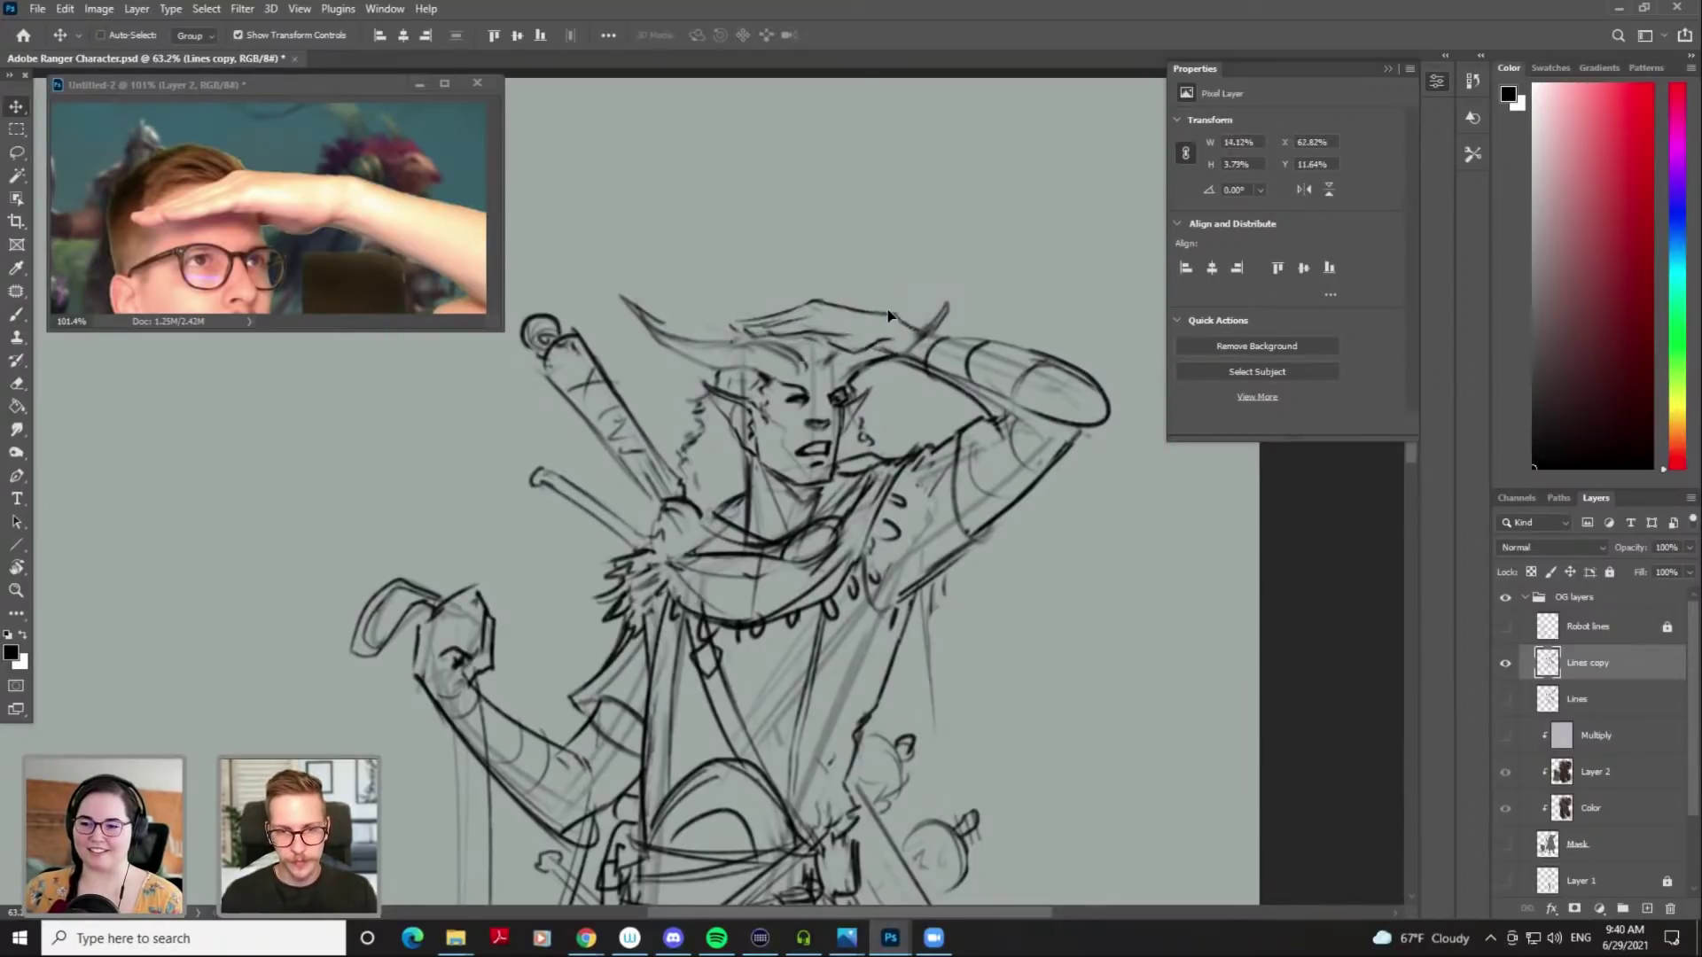
key("ctrl+z")
key("ctrl+shift+z")
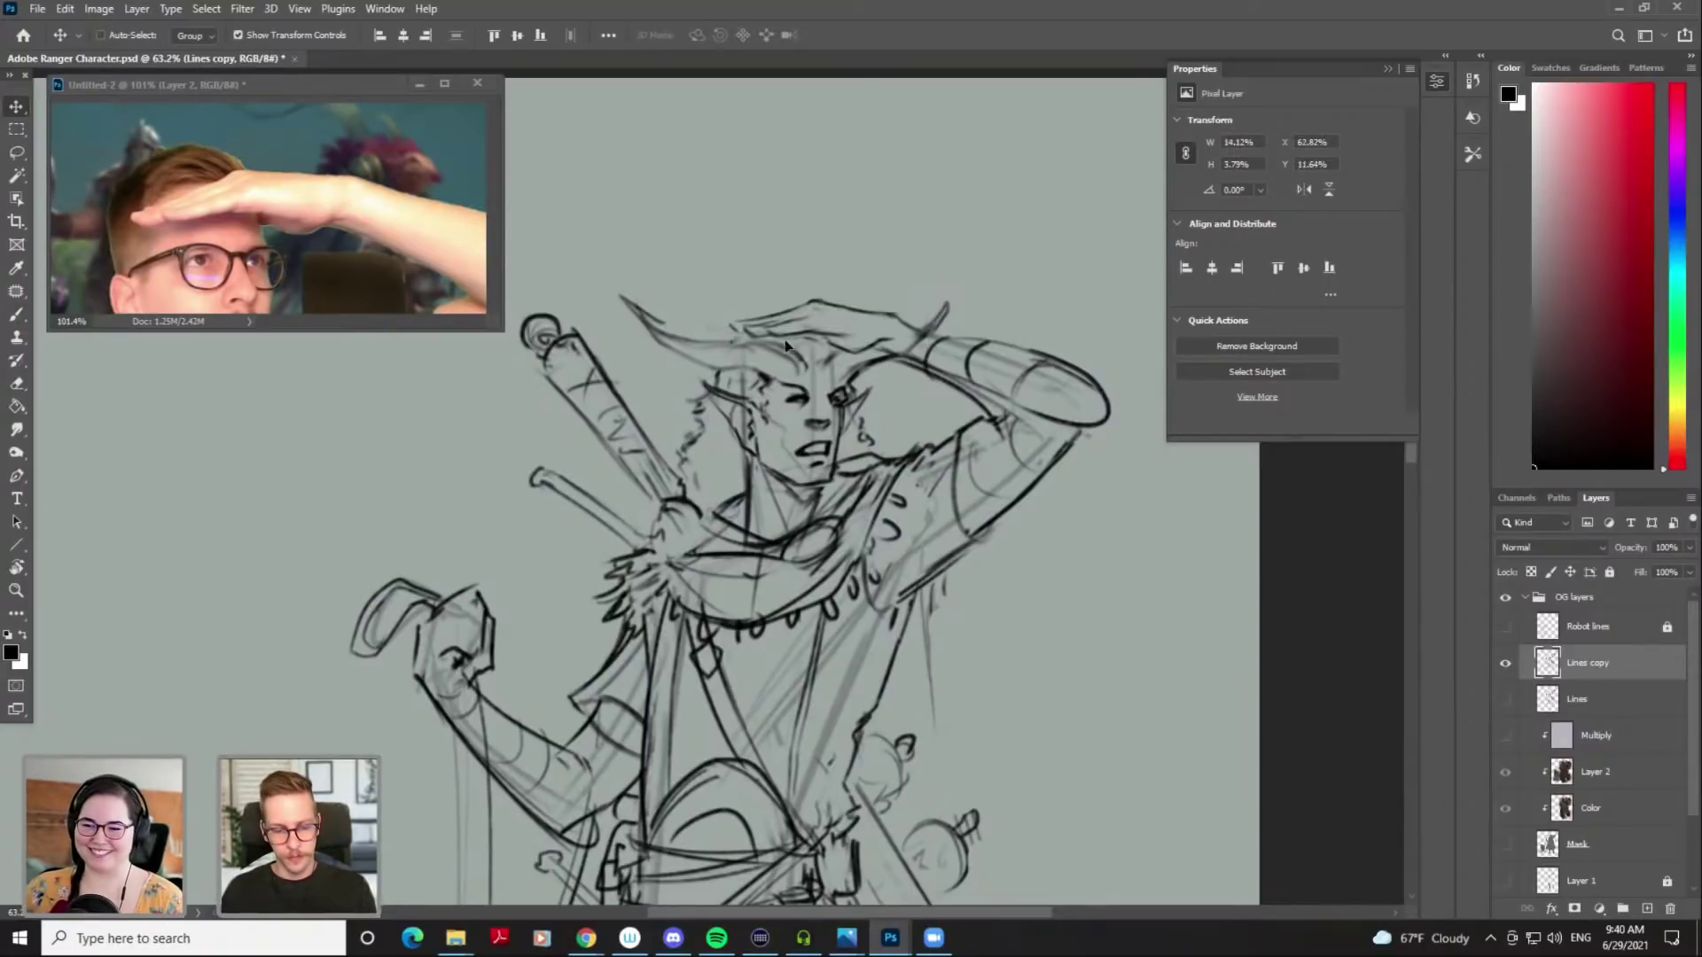
Scale the placed hand to 95.53% and shift it down toward the bracer
key("ctrl+shift+d")
key("ctrl+t")
left_click_drag(728, 291, 739, 291)
key("Return")
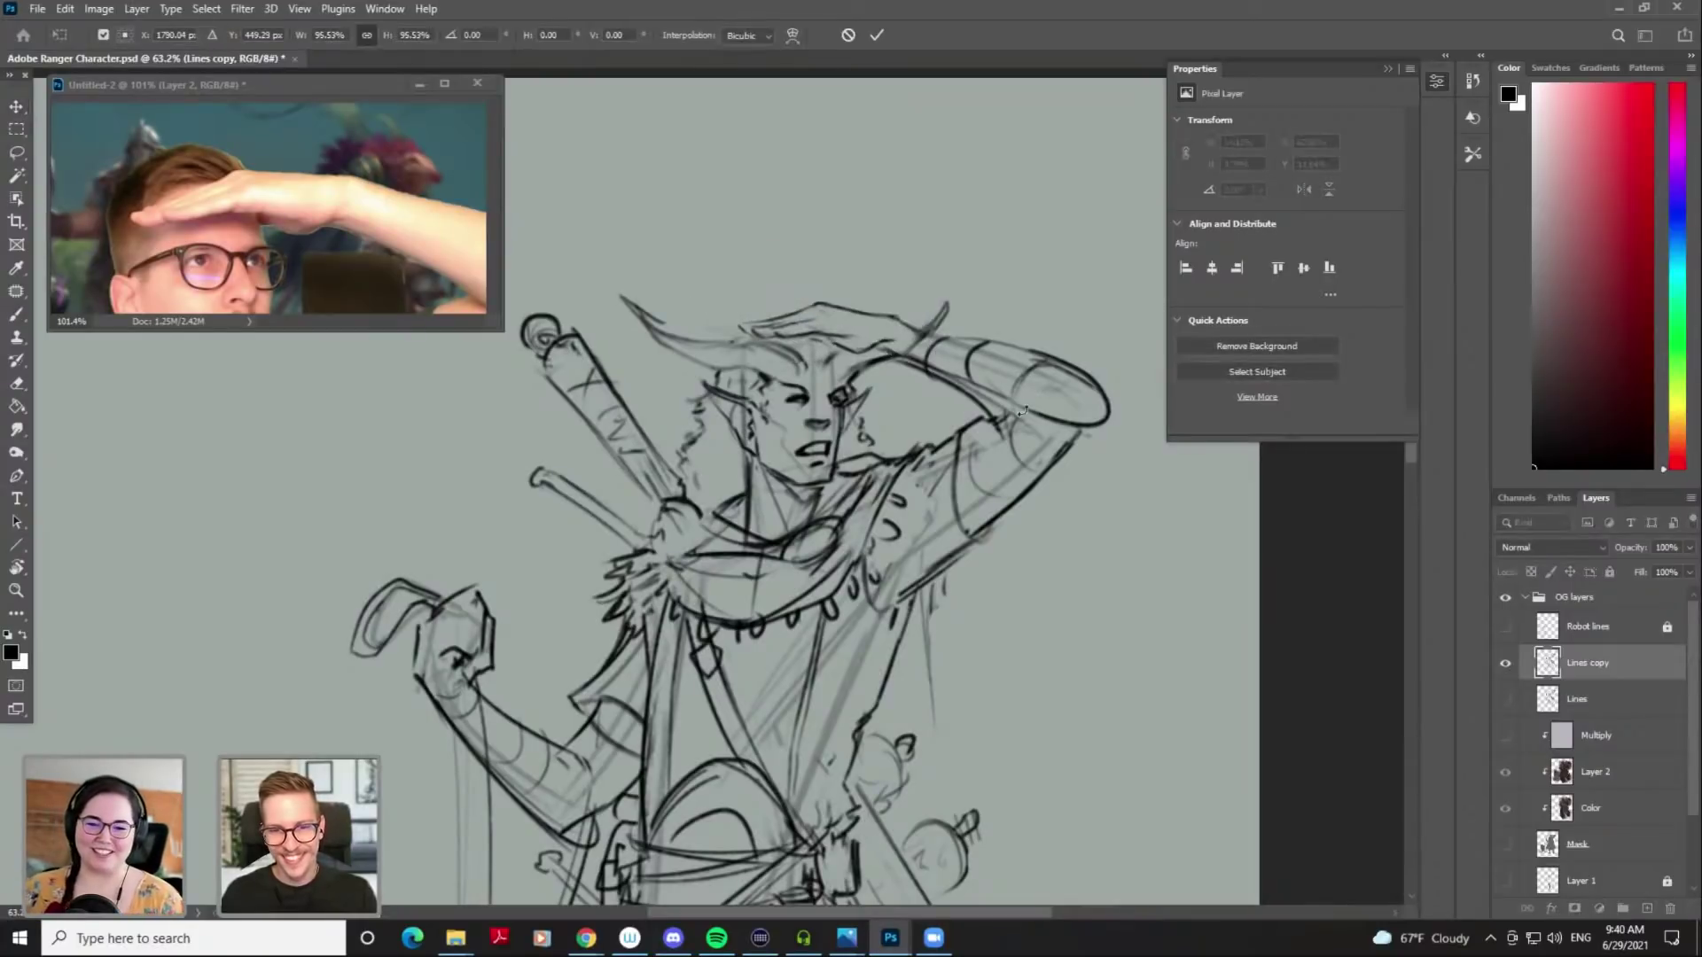
left_click_drag(854, 334, 872, 345)
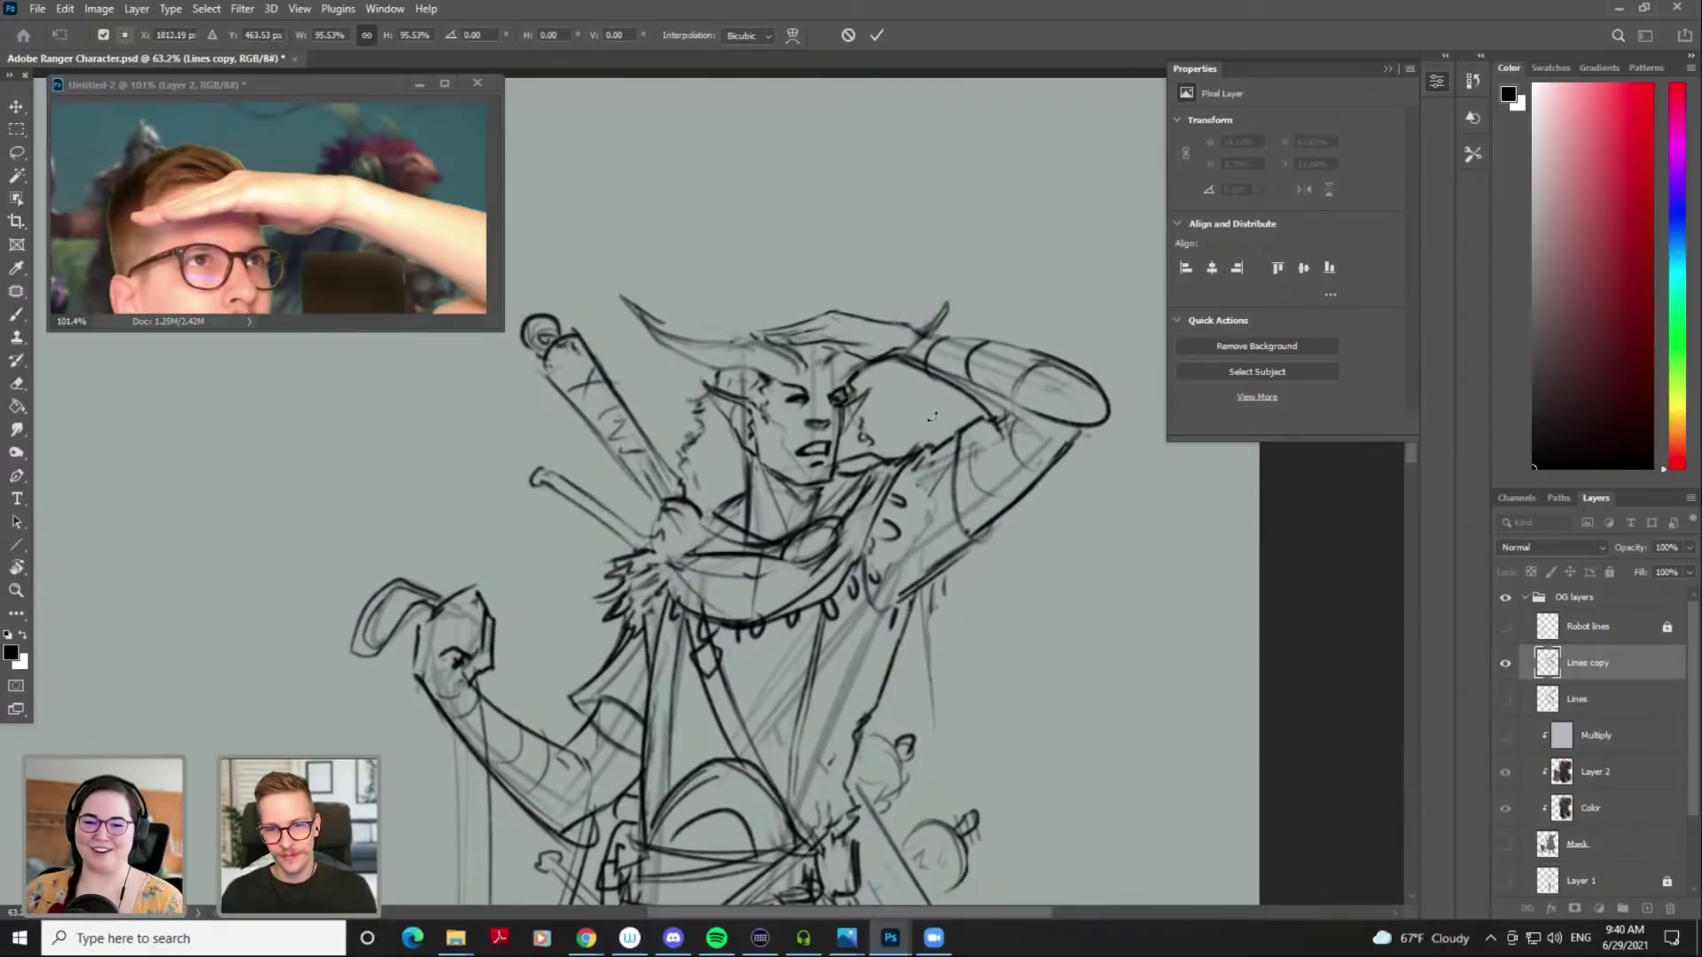
key("Return")
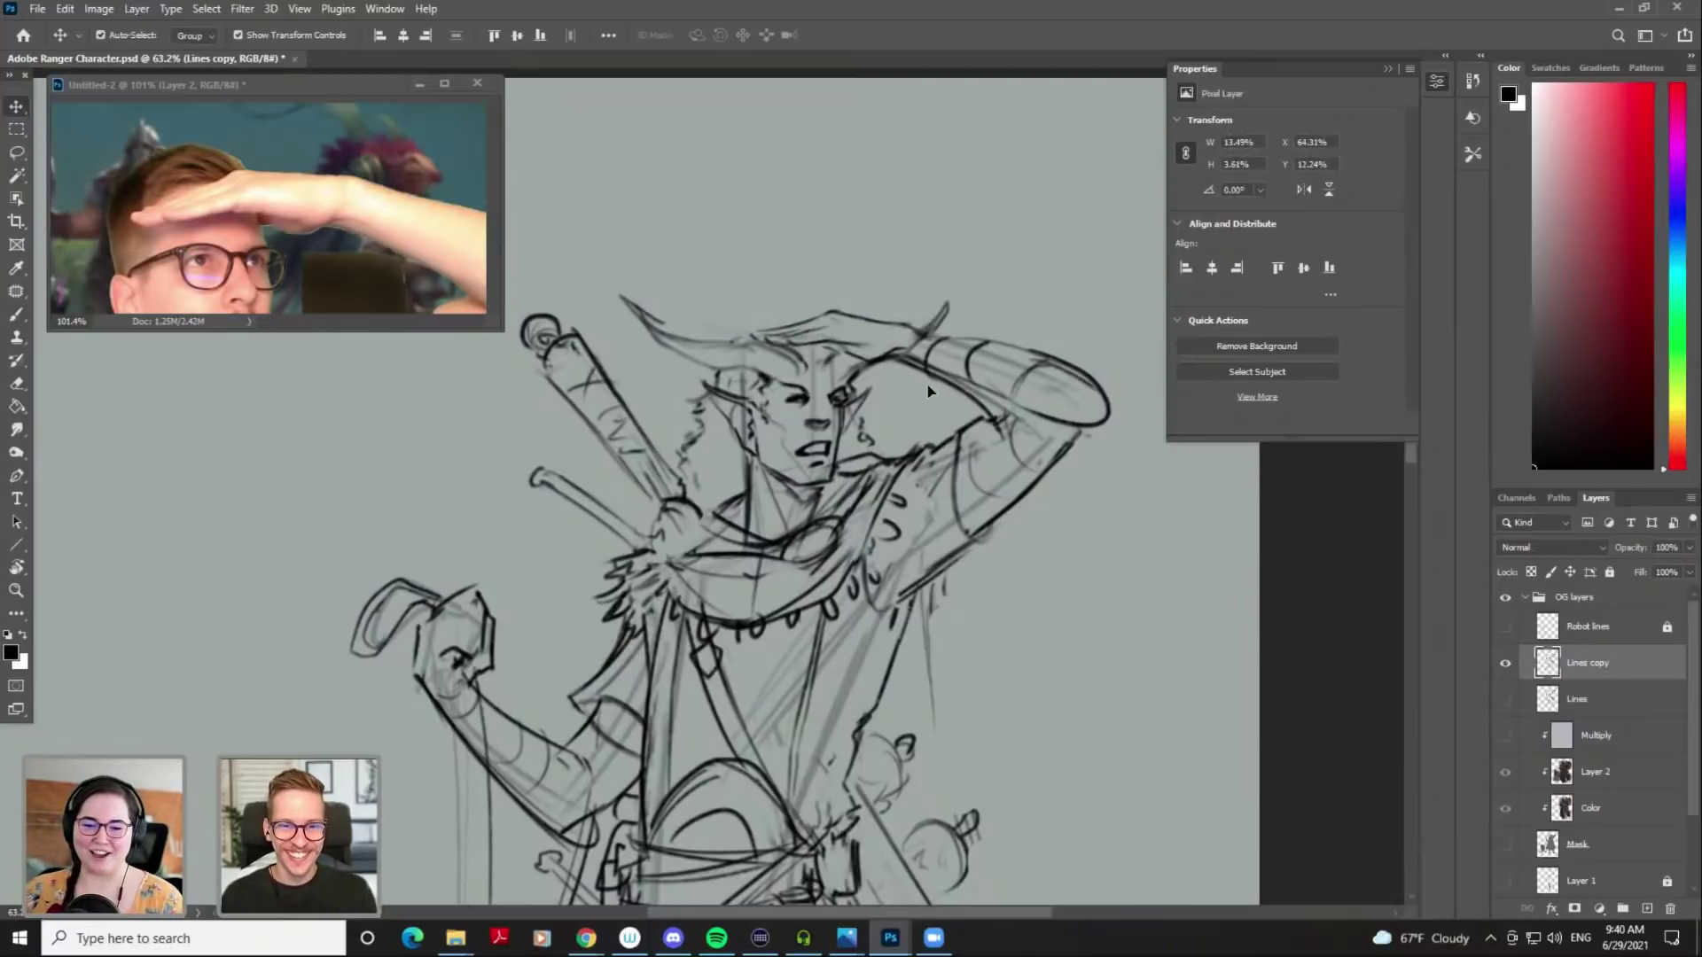
Nudge the hand slightly further toward the wrist and compare its placement before and after
key("ctrl+z")
key("ctrl+shift+z")
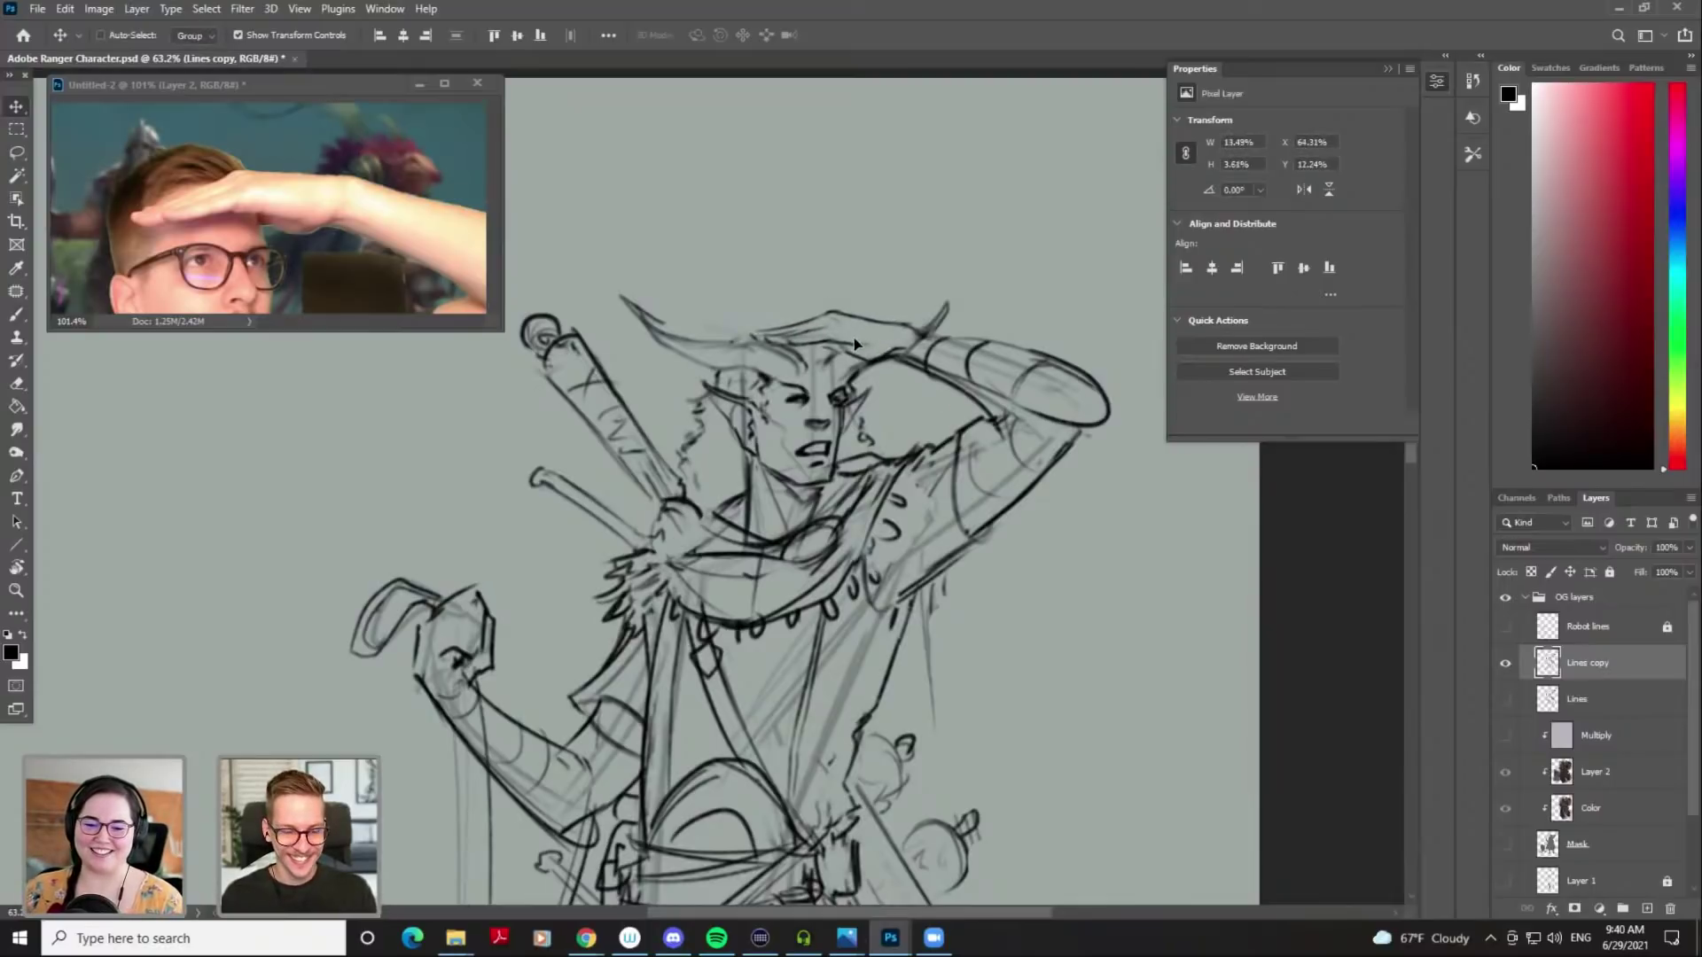
left_click_drag(867, 343, 873, 342)
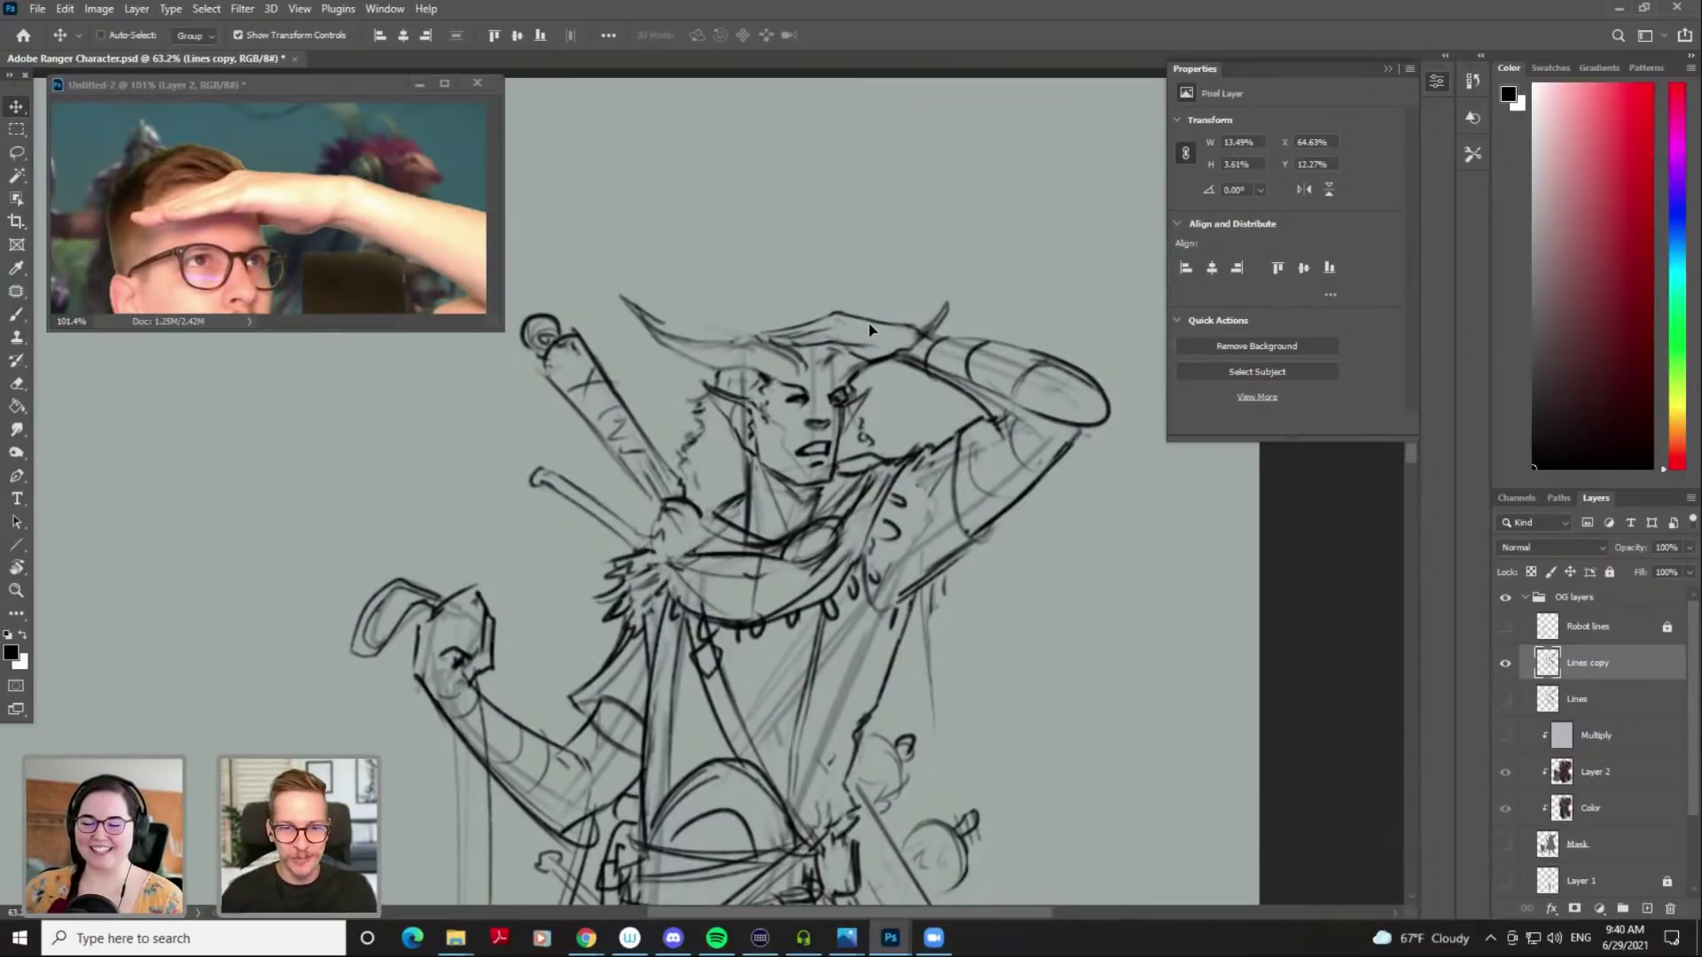
key("ctrl+z")
key("ctrl+shift+z")
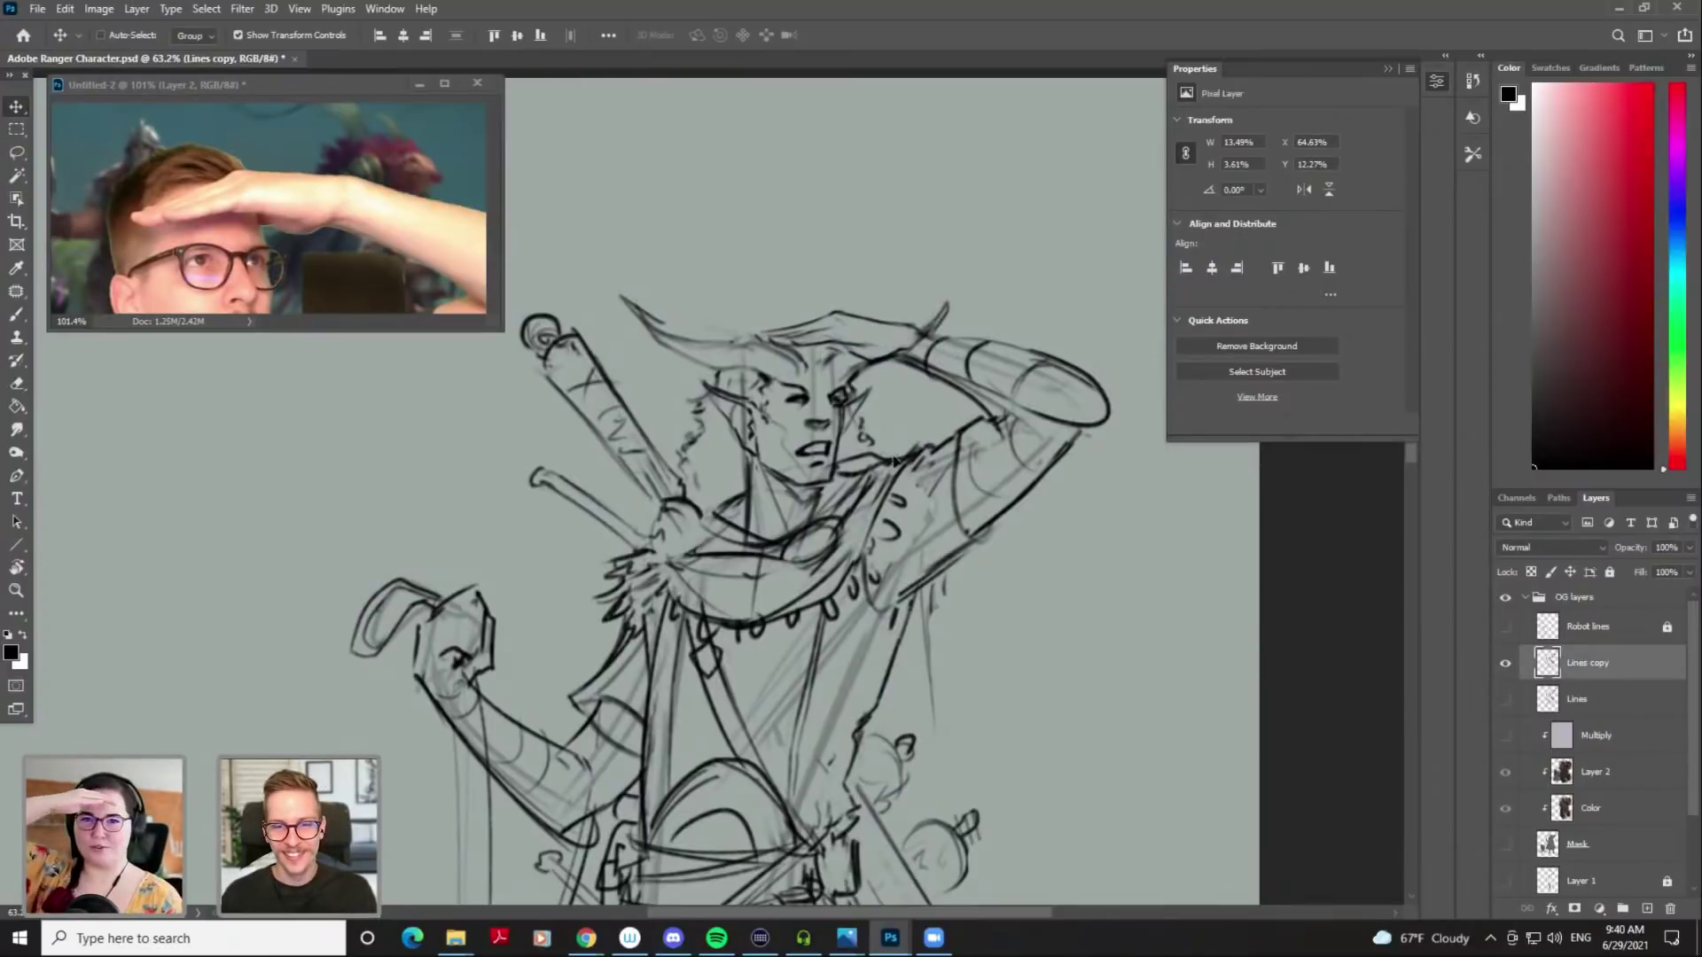
Compare the new hand with the original by toggling the visibility of the Lines copy and Lines layers
left_click(1504, 663)
left_click(1504, 663)
left_click(1505, 663)
left_click(1504, 663)
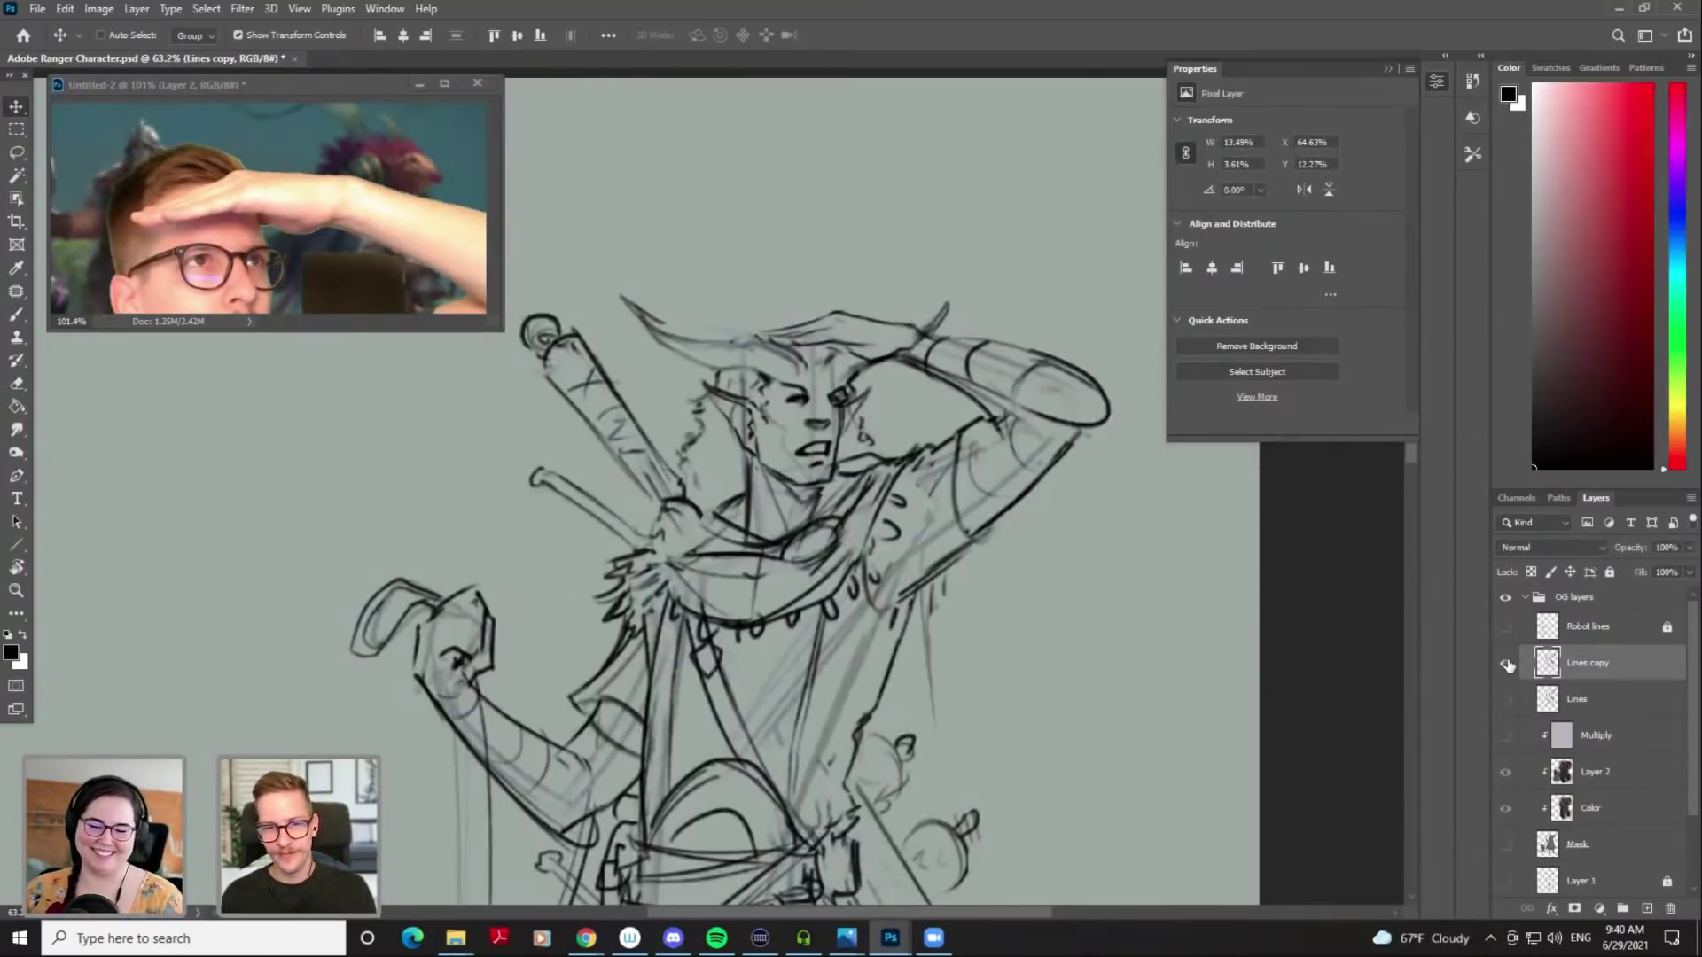
left_click(1504, 663)
left_click(1504, 700)
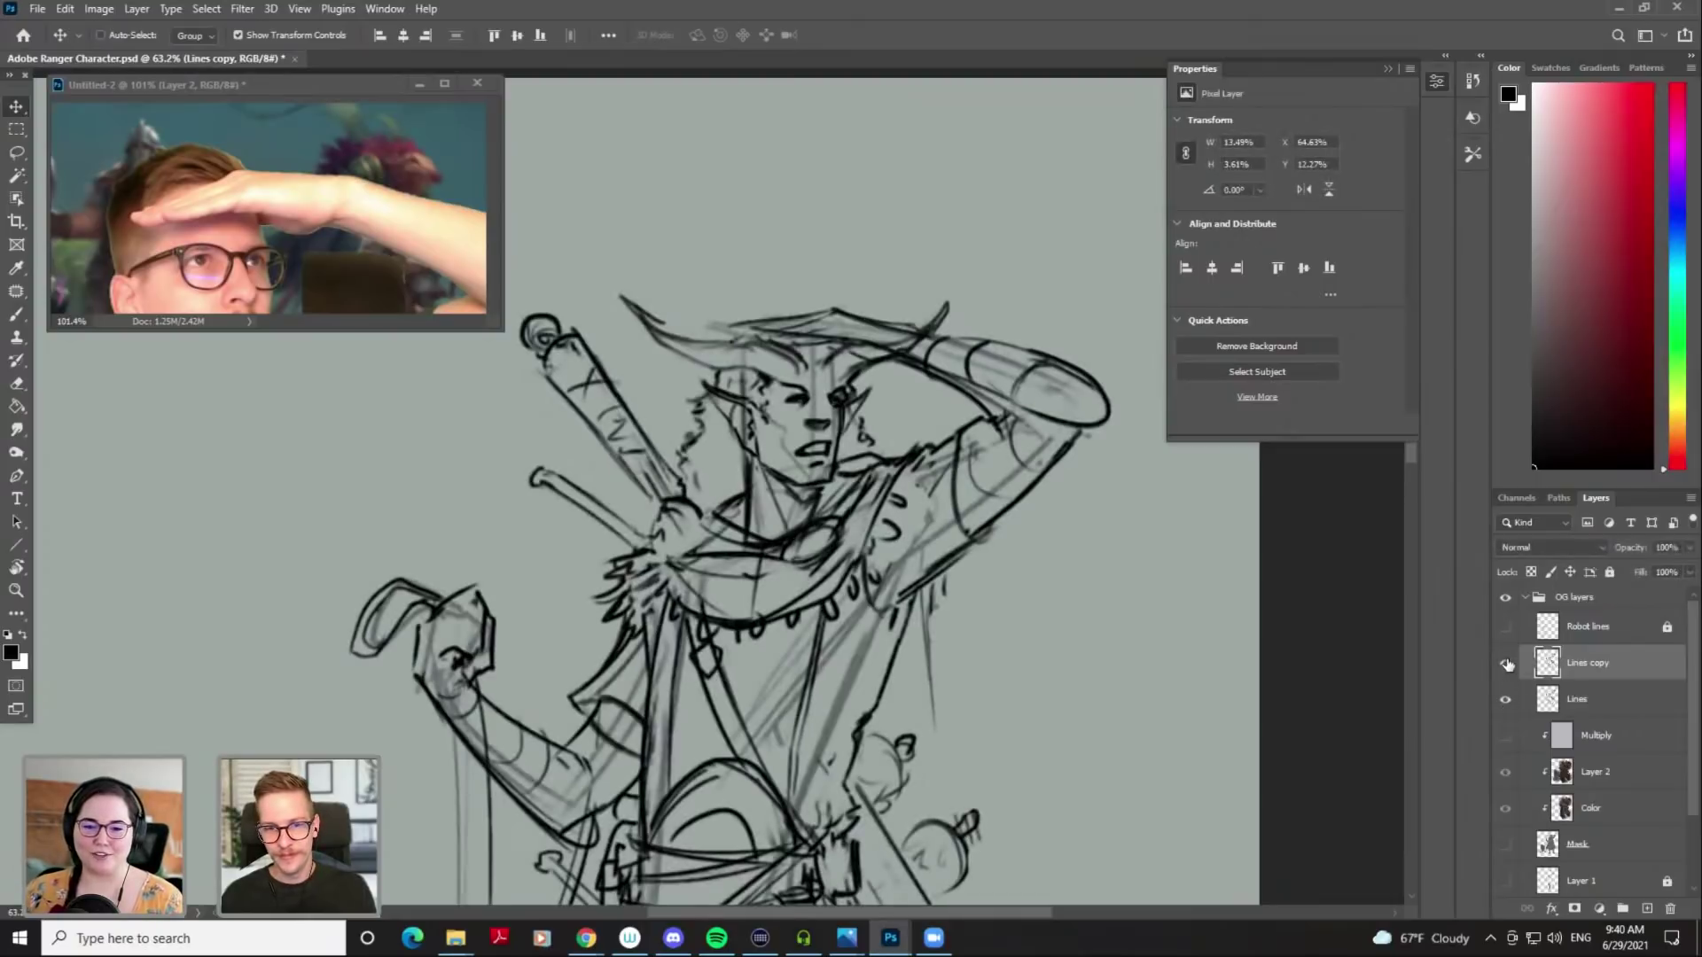
left_click(1504, 663)
left_click(1505, 699)
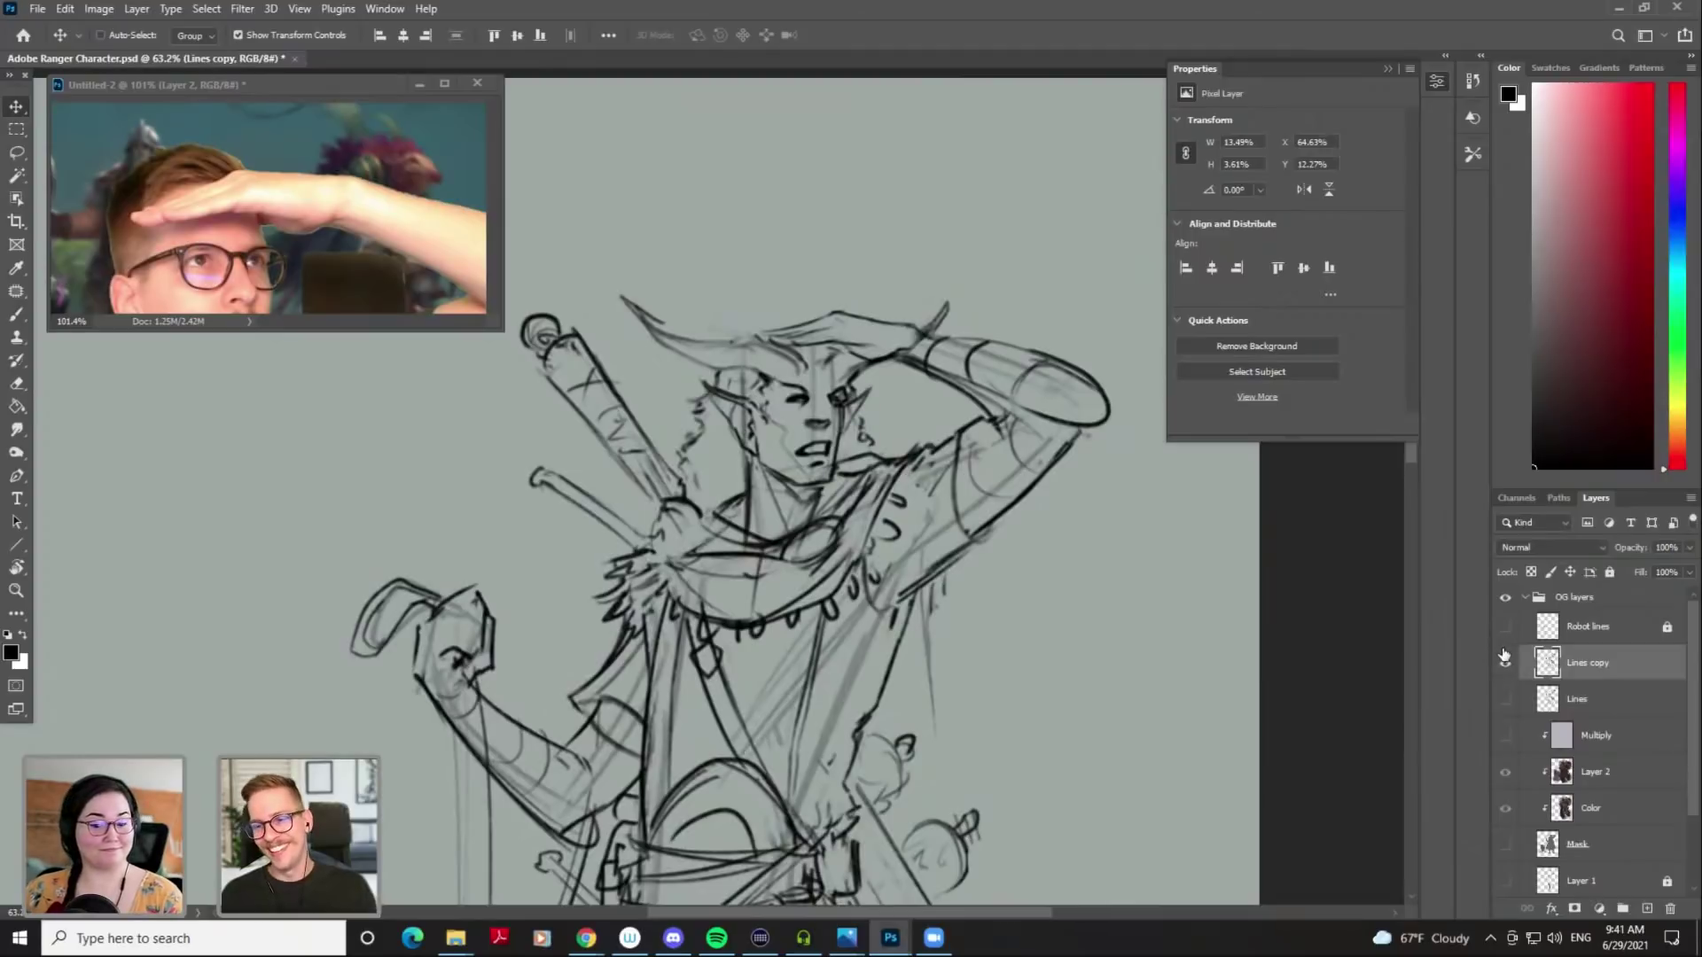
Deselect the hand and erase the overlapping lines between wrist, bracer and horn tip with a smaller eraser
key("e")
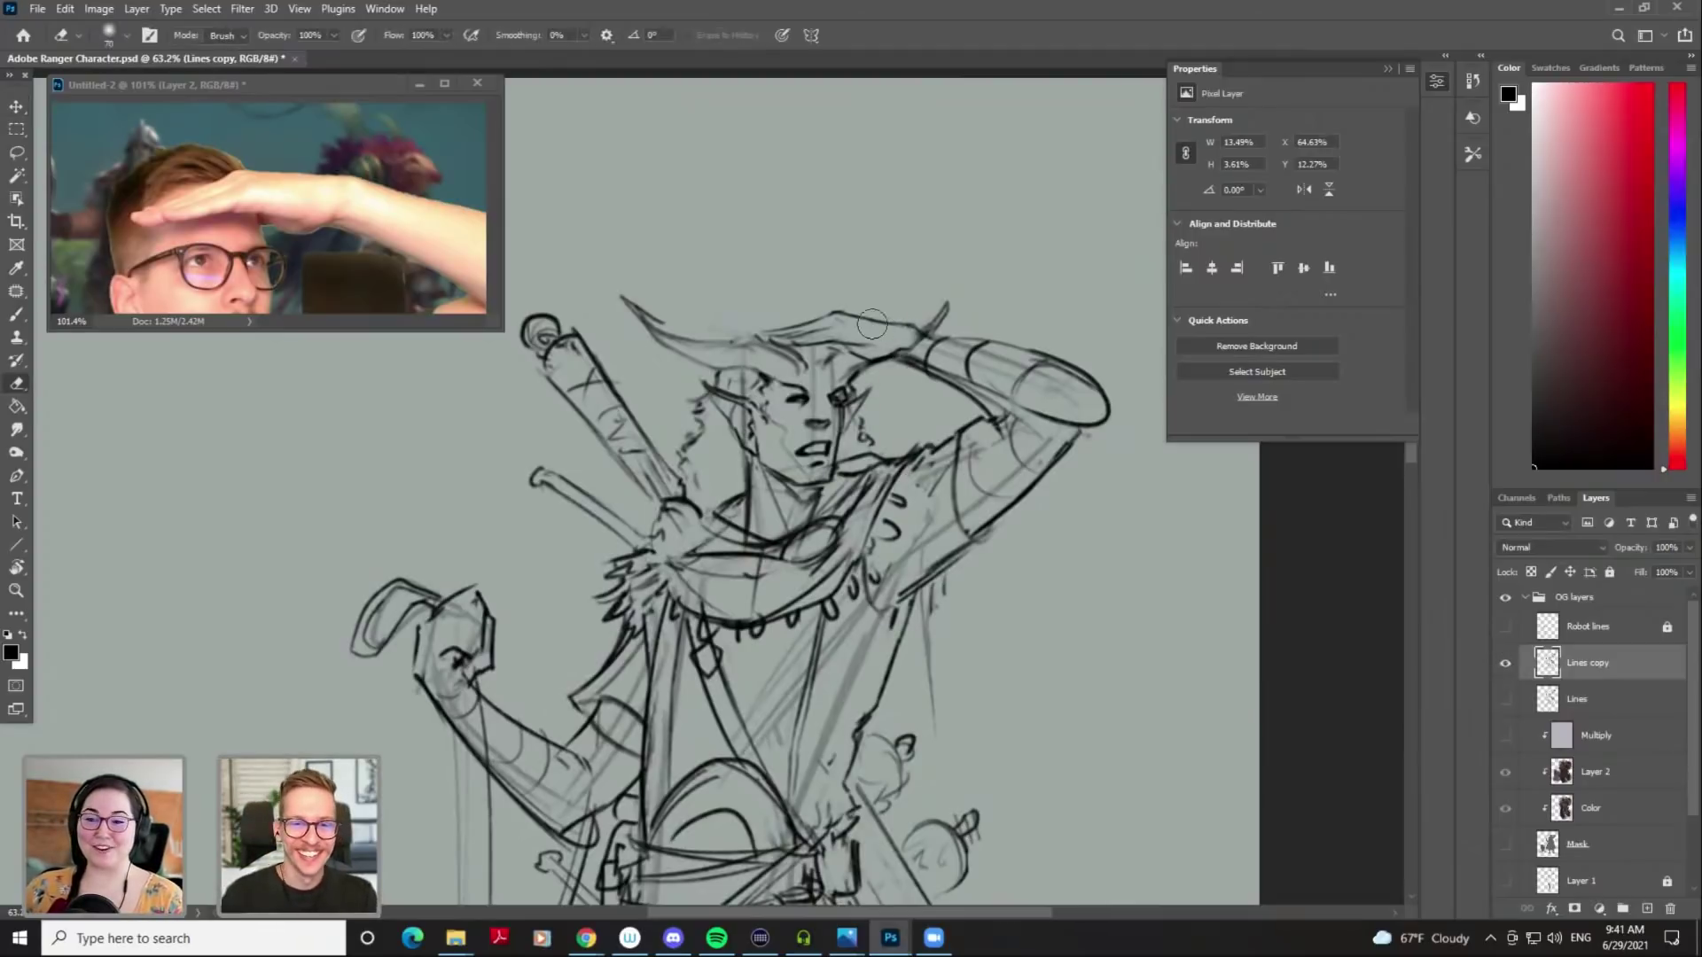
key("ctrl+d")
key("bracketleft")
key("bracketleft")
key("bracketleft")
key("bracketleft")
key("bracketleft")
key("bracketleft")
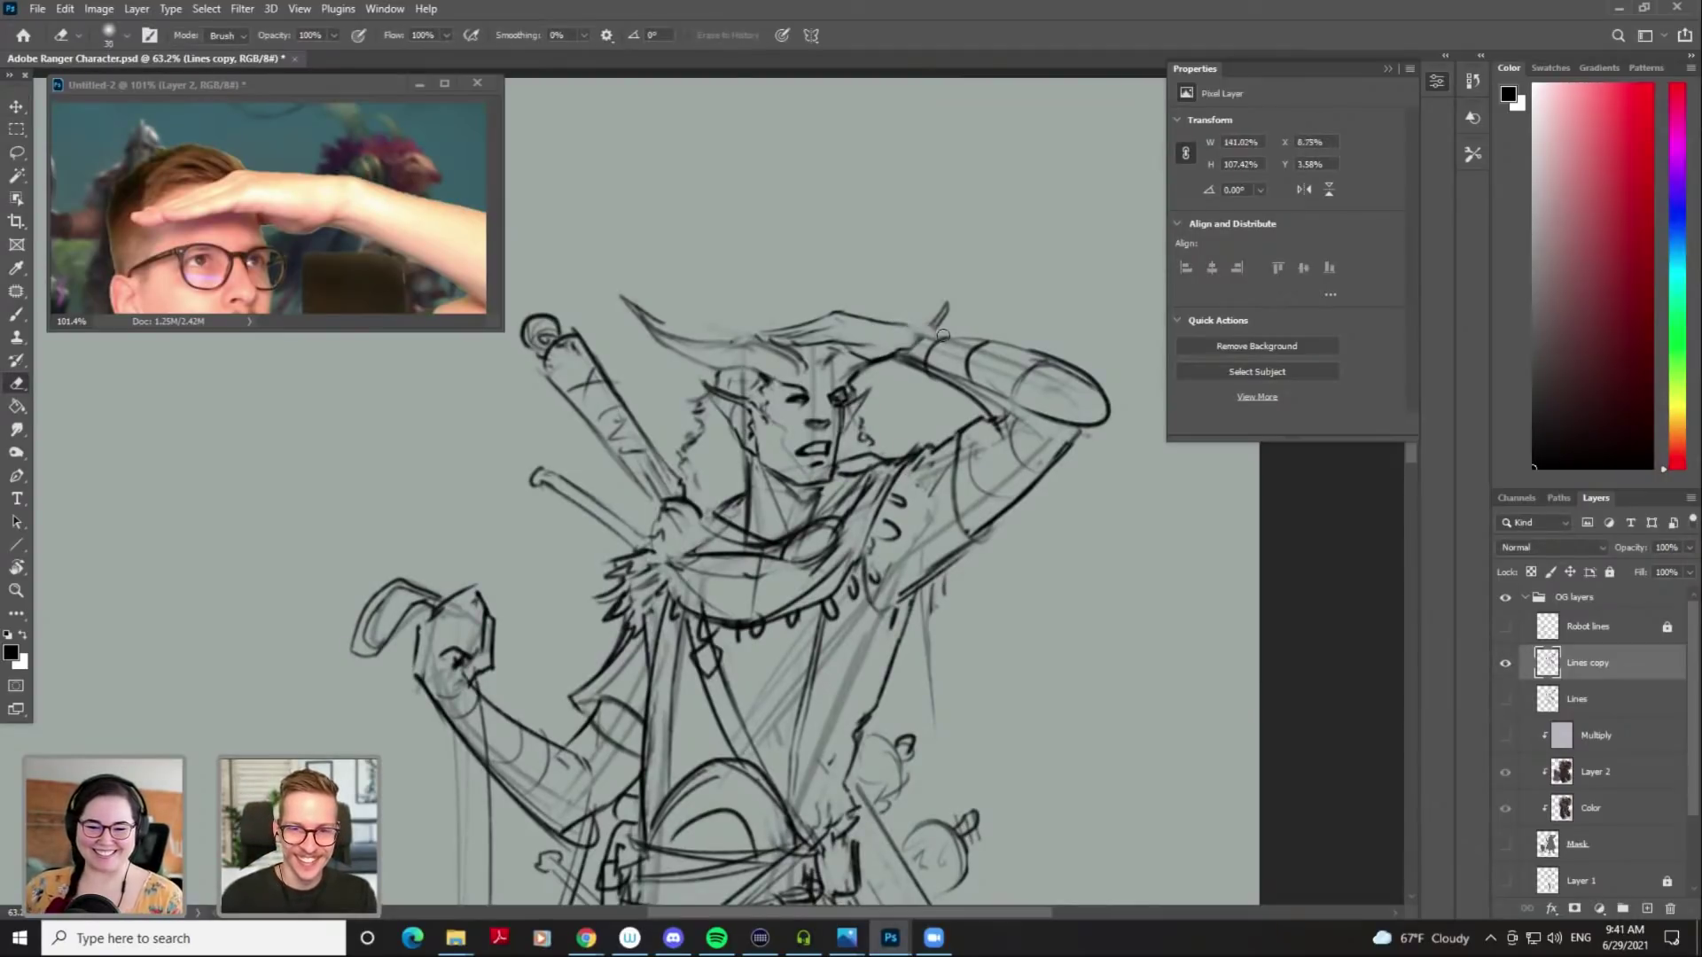
Draw the wrist lines joining the hand to the bracer, discarding unwanted strokes
key("b")
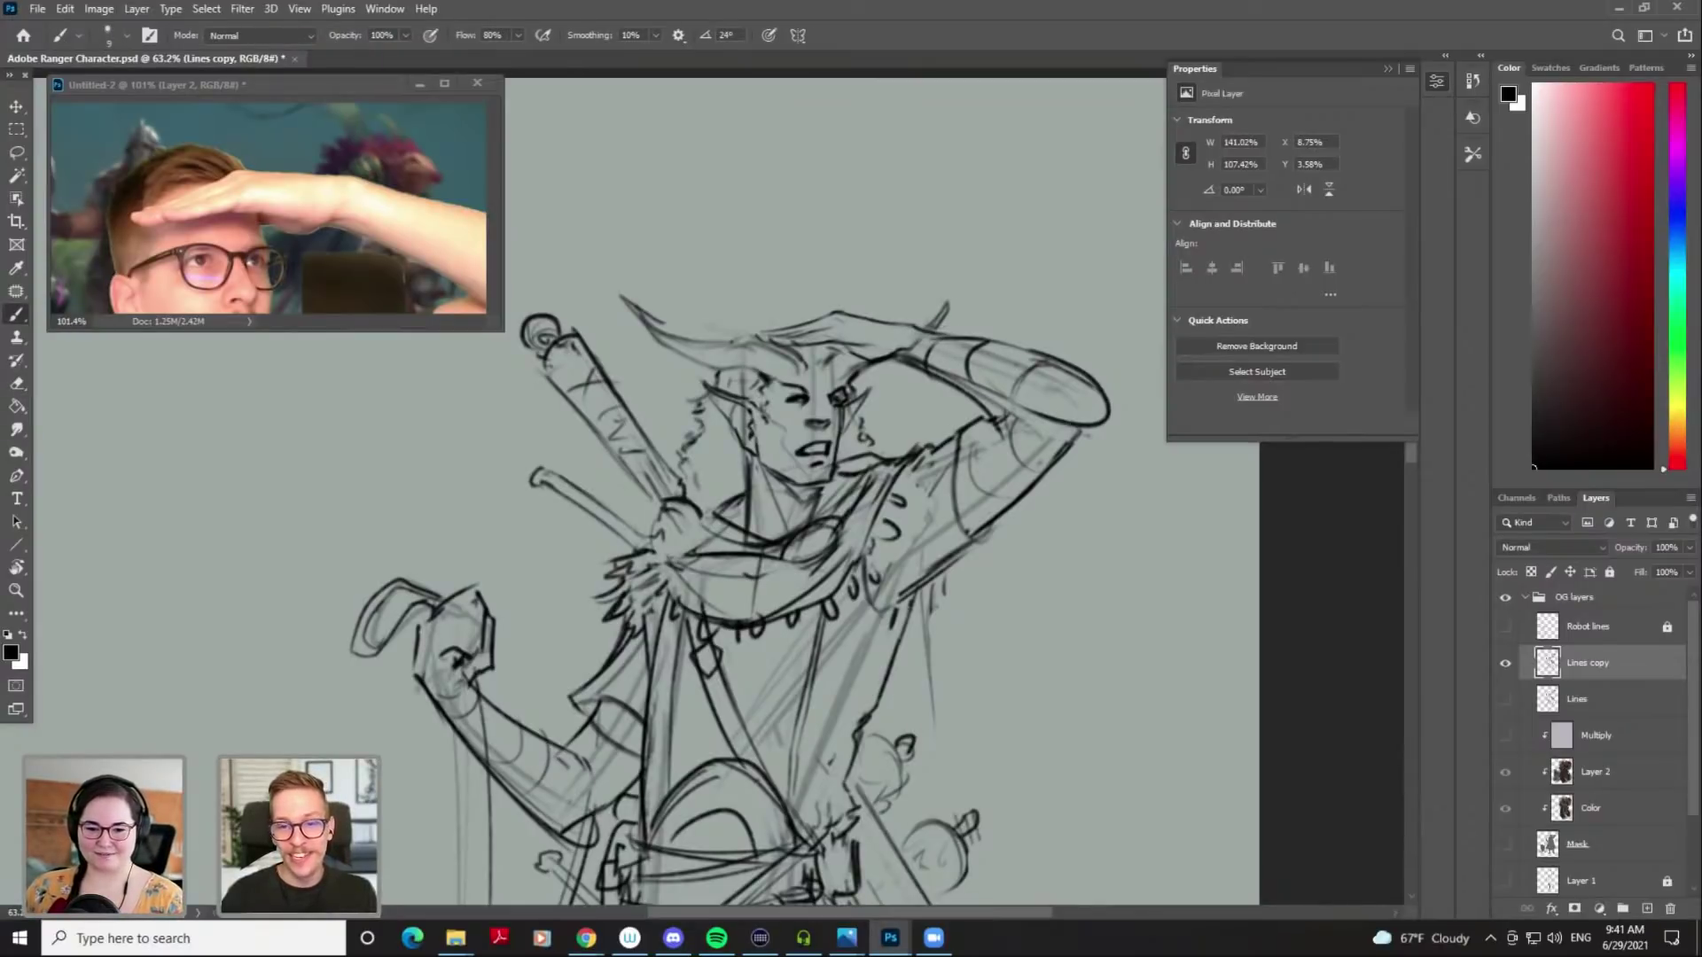
mouse_move(942, 335)
left_mouse_down()
mouse_move(986, 340)
mouse_move(901, 347)
mouse_move(930, 367)
mouse_move(906, 344)
mouse_move(828, 358)
left_mouse_up()
key("ctrl+z")
key("ctrl+z")
key("ctrl+z")
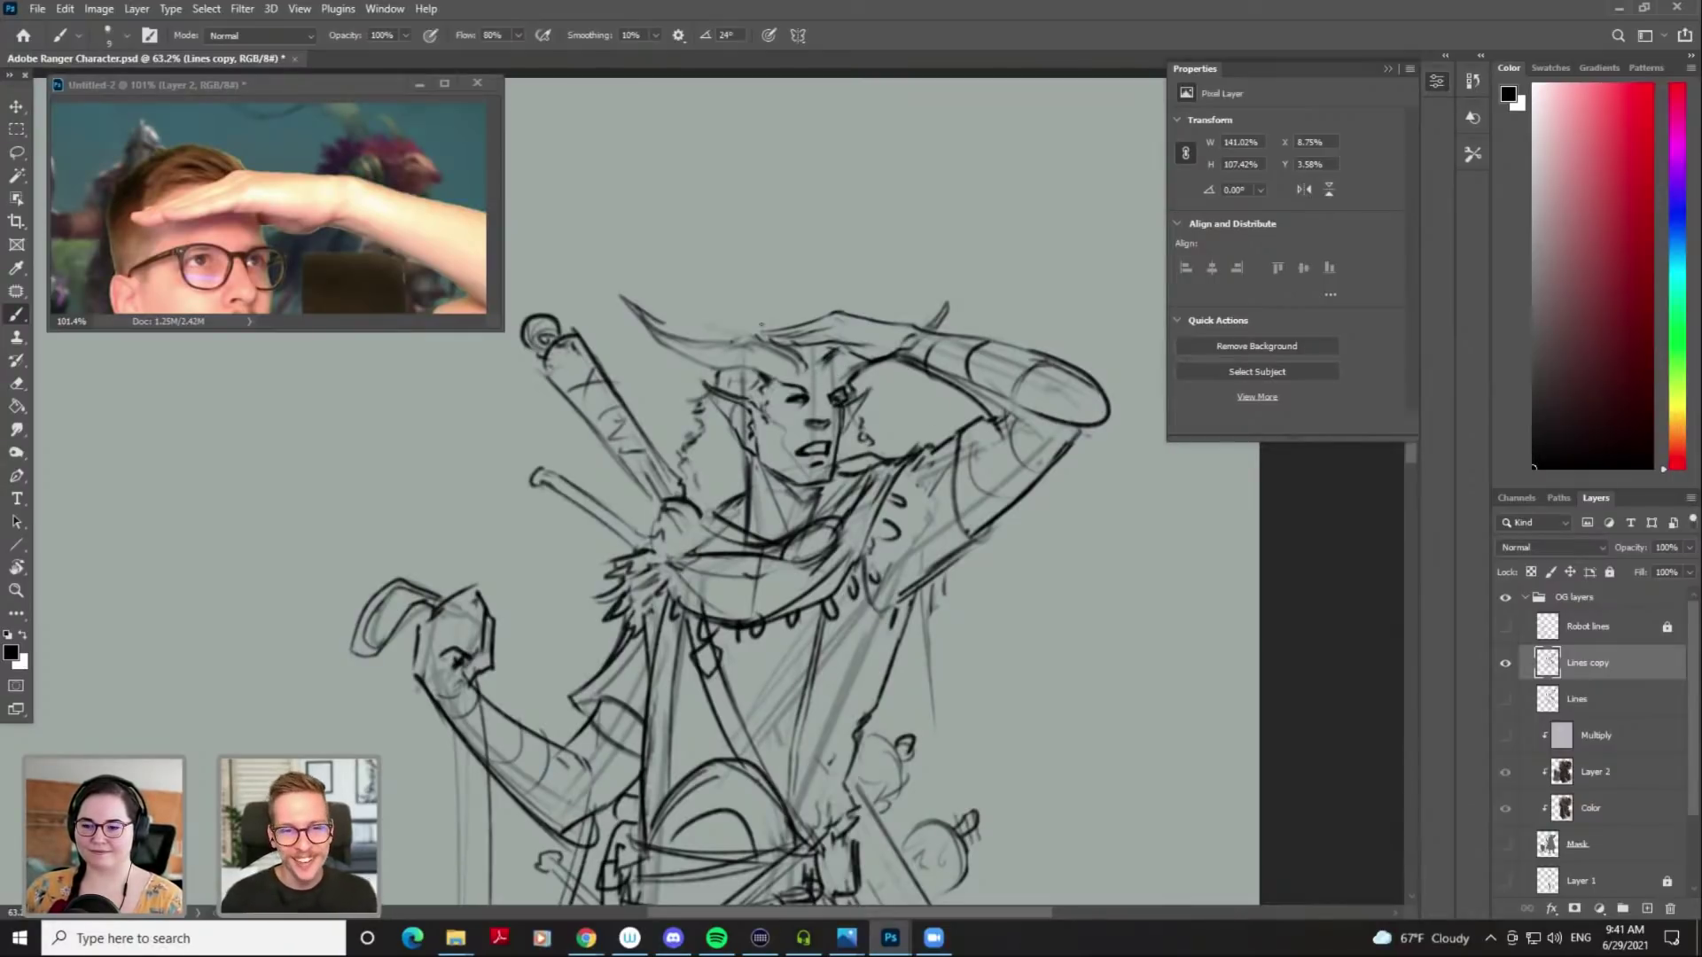
Redraw the sword-side horn's upper contour from its tip to the fingertips, discarding unwanted strokes, and check the Lines copy layer
mouse_move(655, 319)
left_mouse_down()
mouse_move(736, 349)
mouse_move(754, 334)
mouse_move(695, 337)
mouse_move(736, 337)
left_mouse_up()
key("ctrl+z")
key("ctrl+z")
key("ctrl+z")
key("ctrl+z")
key("ctrl+z")
key("ctrl+z")
key("ctrl+z")
key("ctrl+z")
mouse_move(733, 338)
left_mouse_down()
mouse_move(776, 332)
mouse_move(759, 336)
left_mouse_up()
key("ctrl+z")
key("ctrl+z")
key("ctrl+z")
key("ctrl+z")
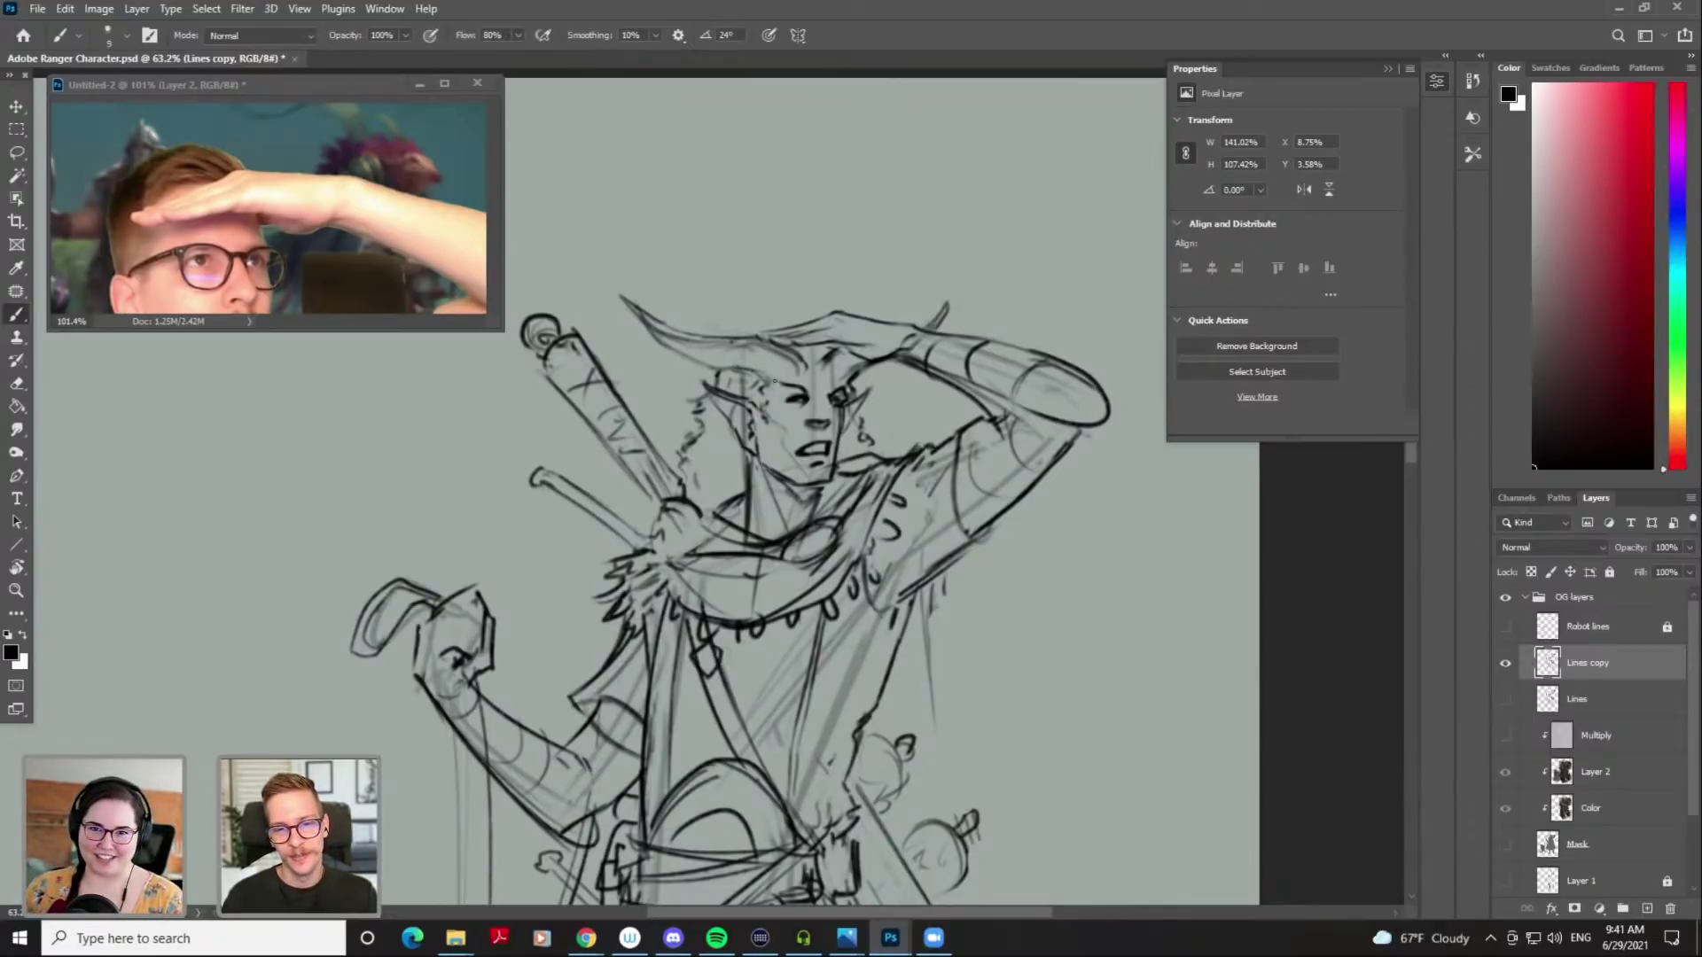
left_click(1506, 664)
left_click(1506, 663)
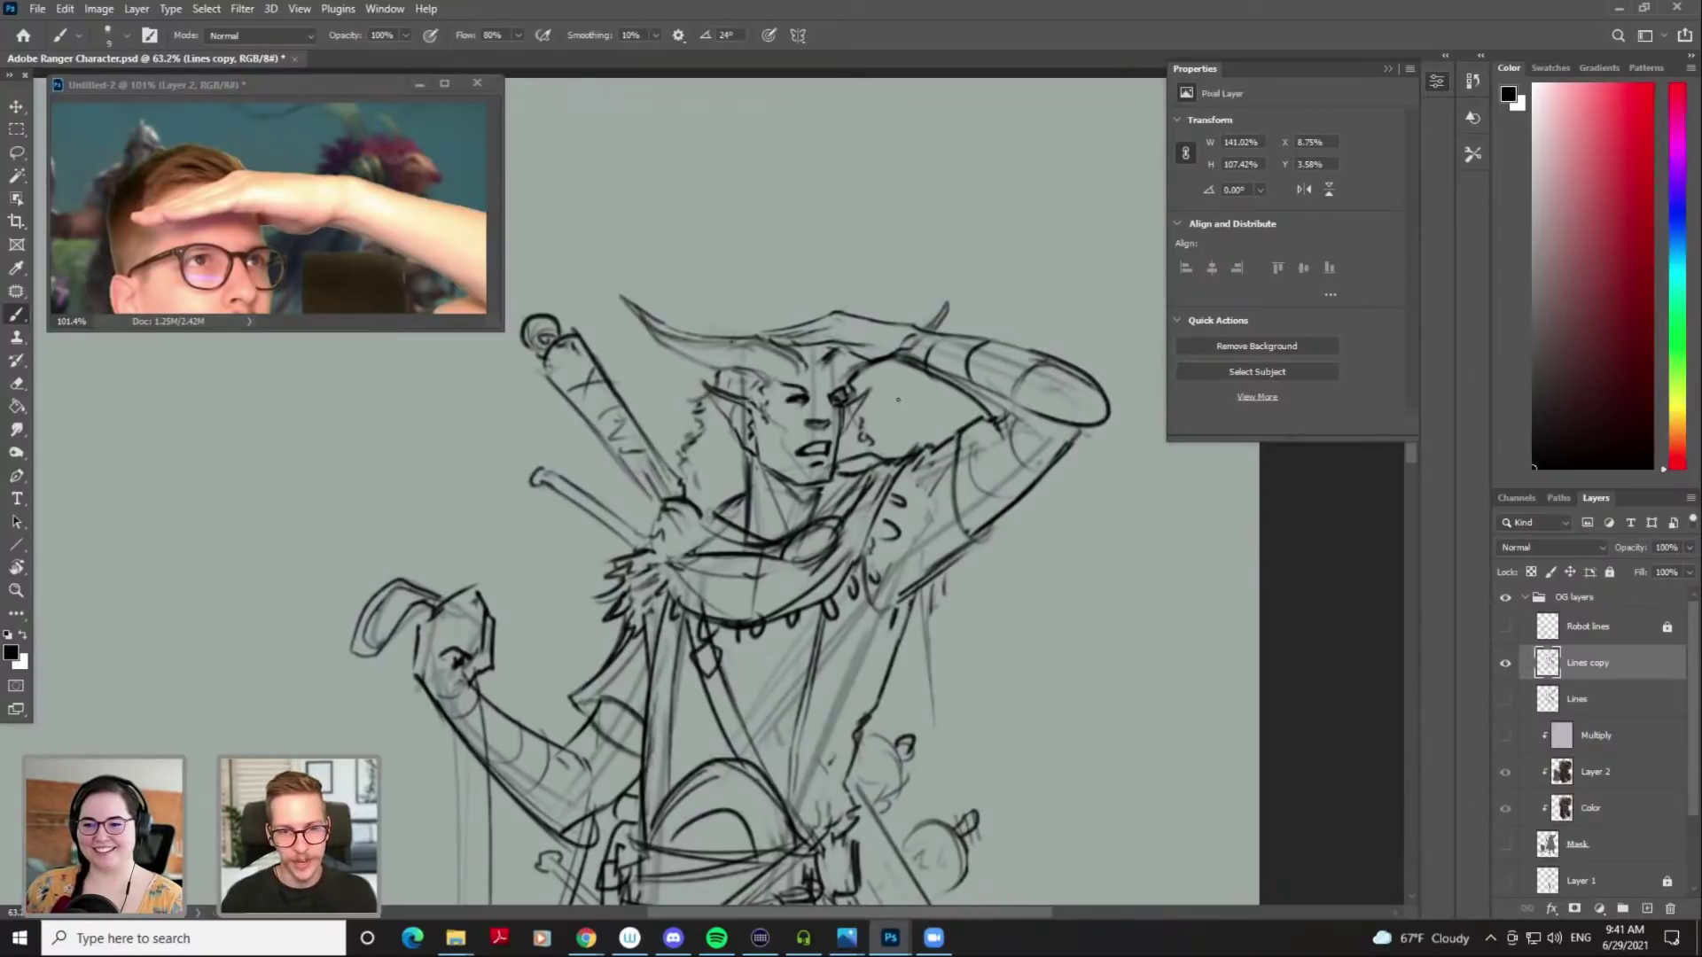
Resize the floating reference photo window to show more of the pose below the raised hand
scroll(895, 396, "down", 3)
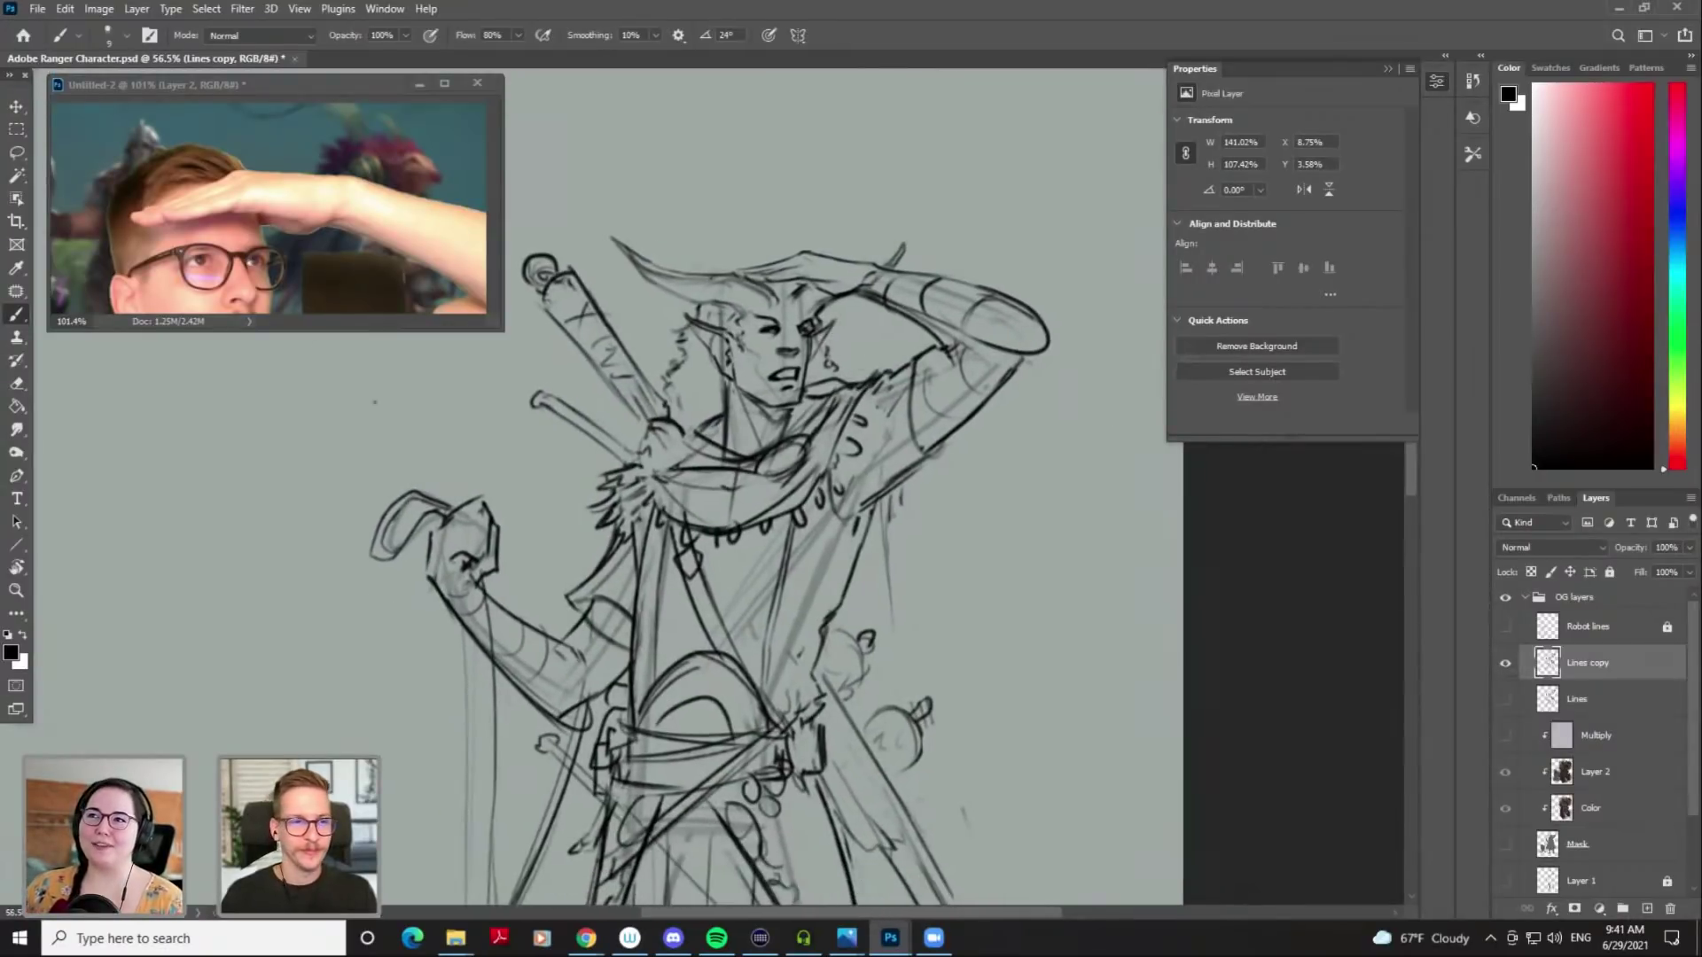
left_click(273, 89)
left_click_drag(503, 330, 427, 451)
left_click(567, 399)
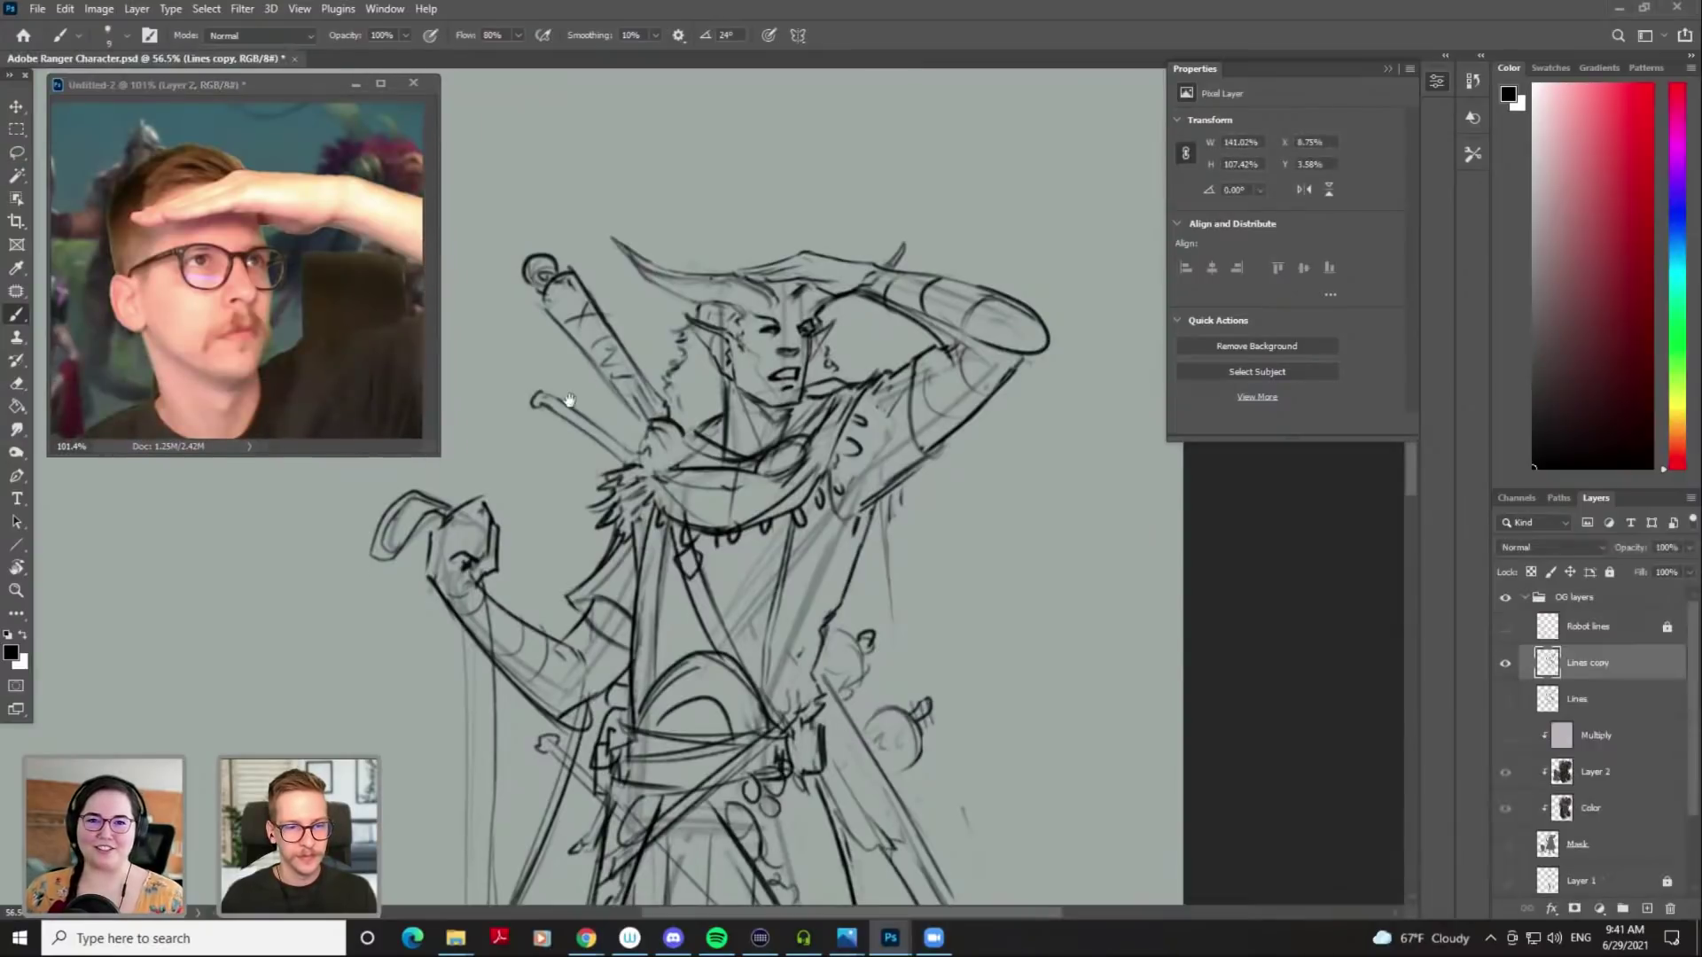
Erase most of the ranger's lowered fist beside the curved handle using a larger eraser
left_click_drag(567, 398, 858, 278)
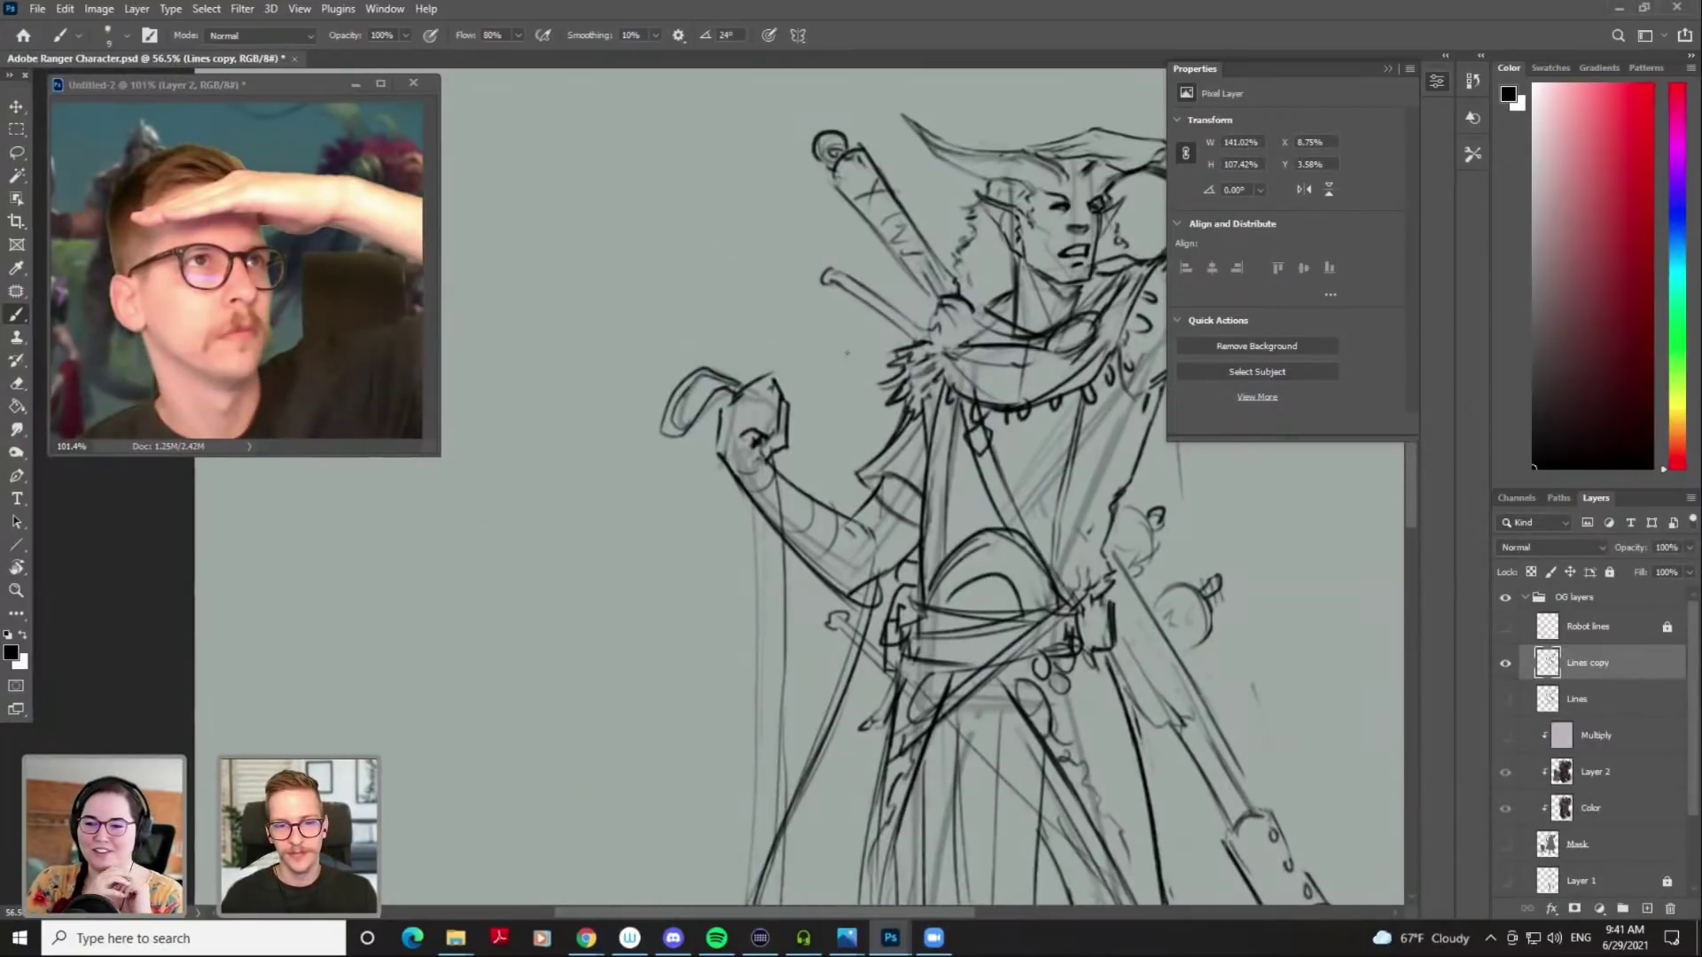
key("e")
mouse_move(758, 412)
left_mouse_down()
mouse_move(792, 365)
mouse_move(755, 440)
left_mouse_up()
key("ctrl+z")
key("bracketright")
key("bracketright")
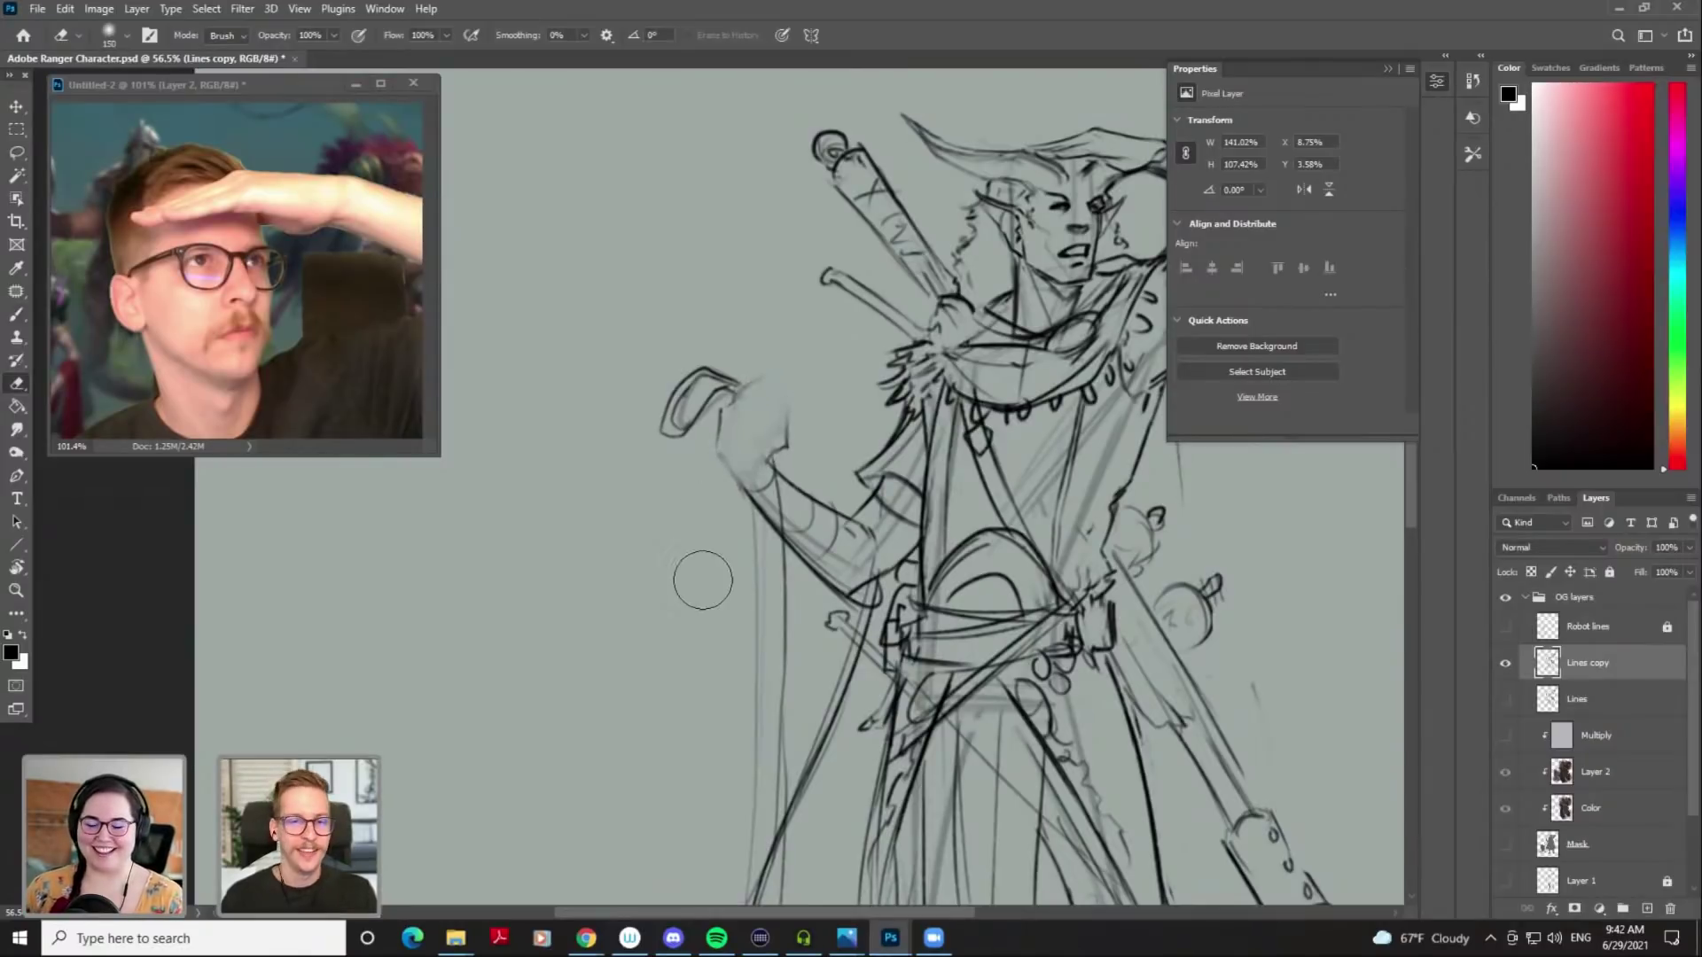
In the reference document, show the fist photo on Layer 2 and hide Layer 1
left_click(273, 88)
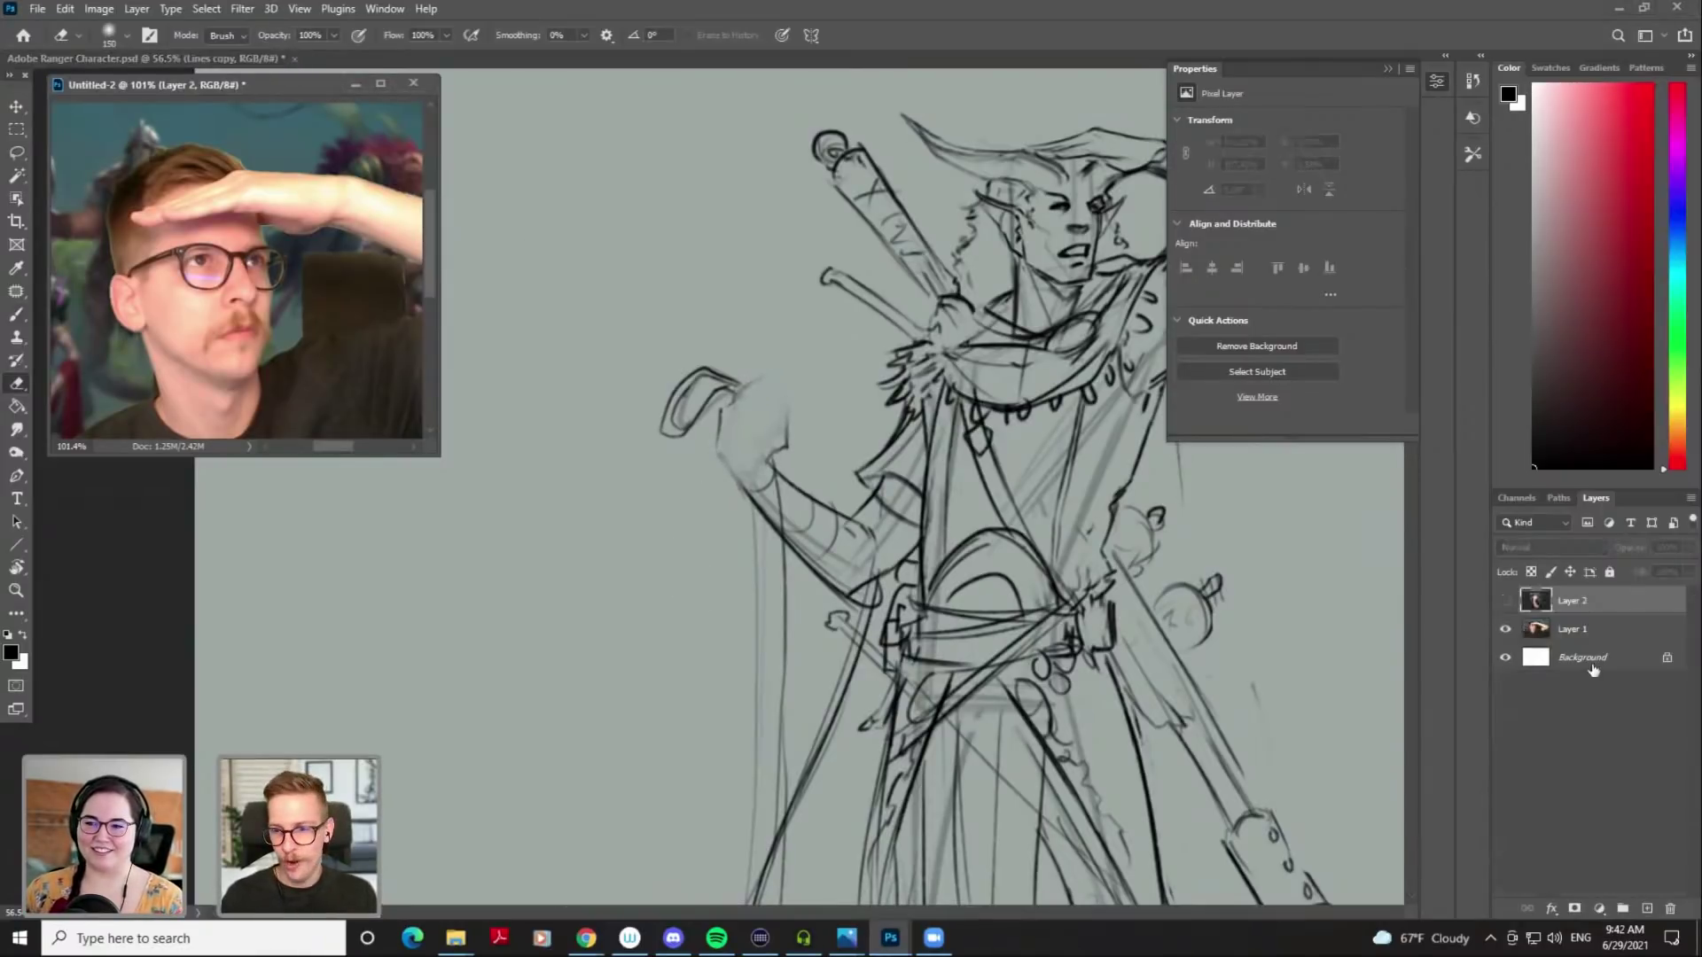
left_click(1505, 628)
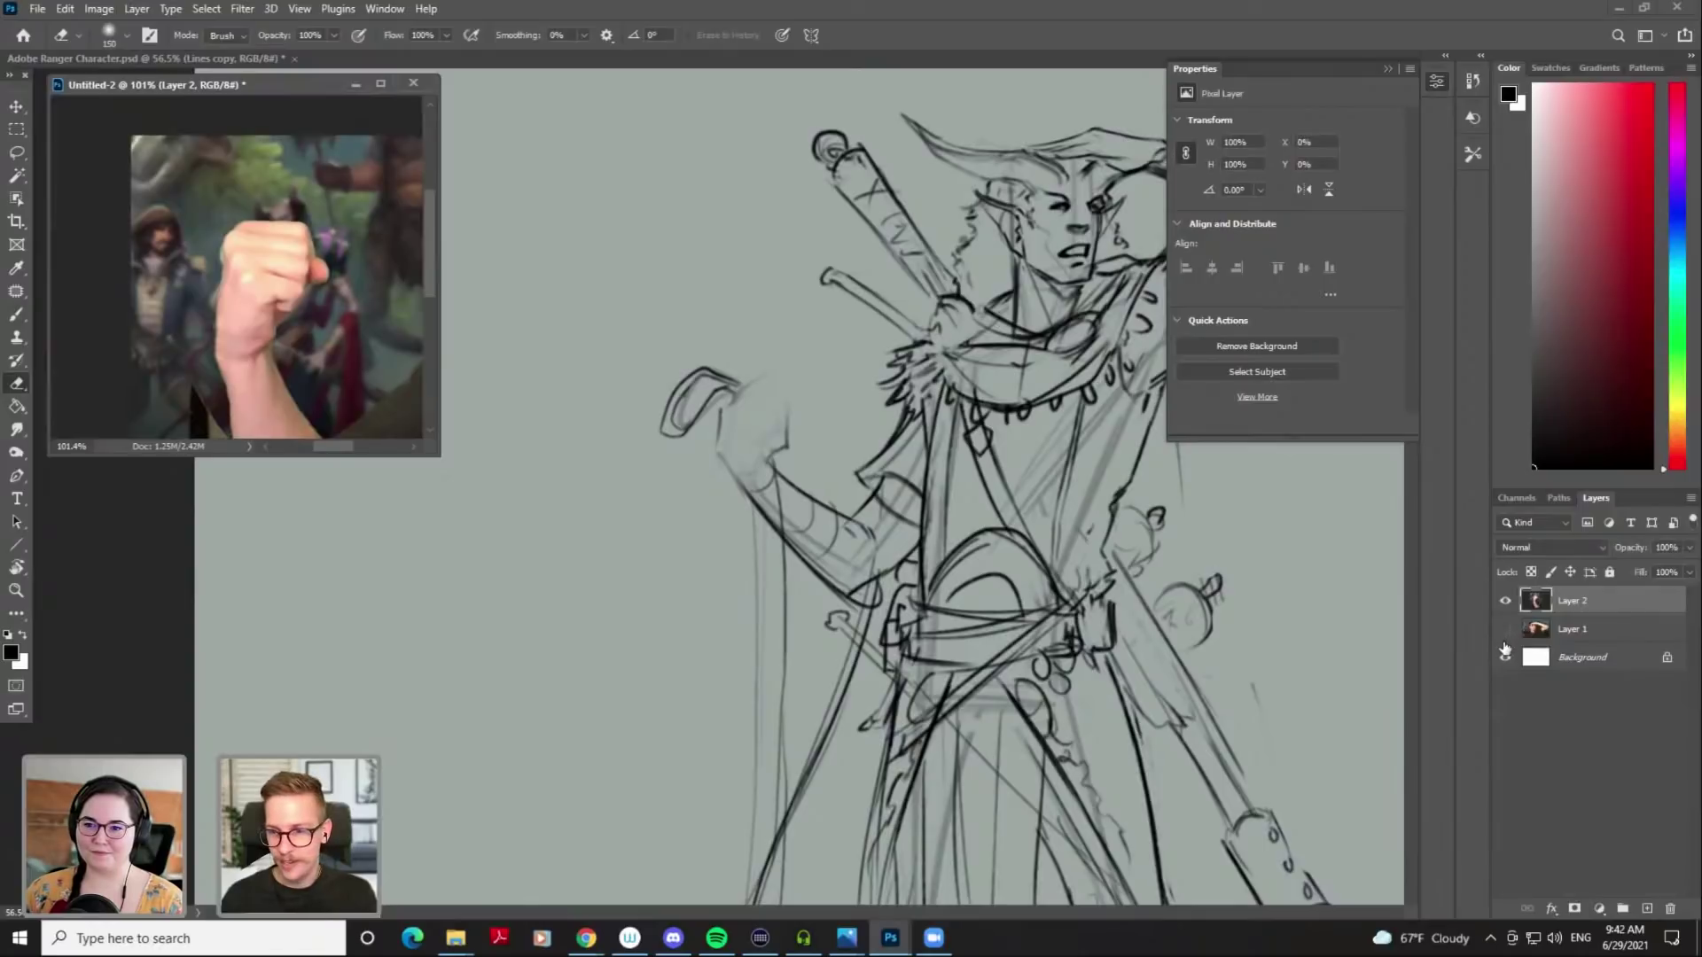
left_click(741, 394)
Clear the leftover lines of the old fist above the bracer
left_click_drag(821, 470, 784, 362)
key("b")
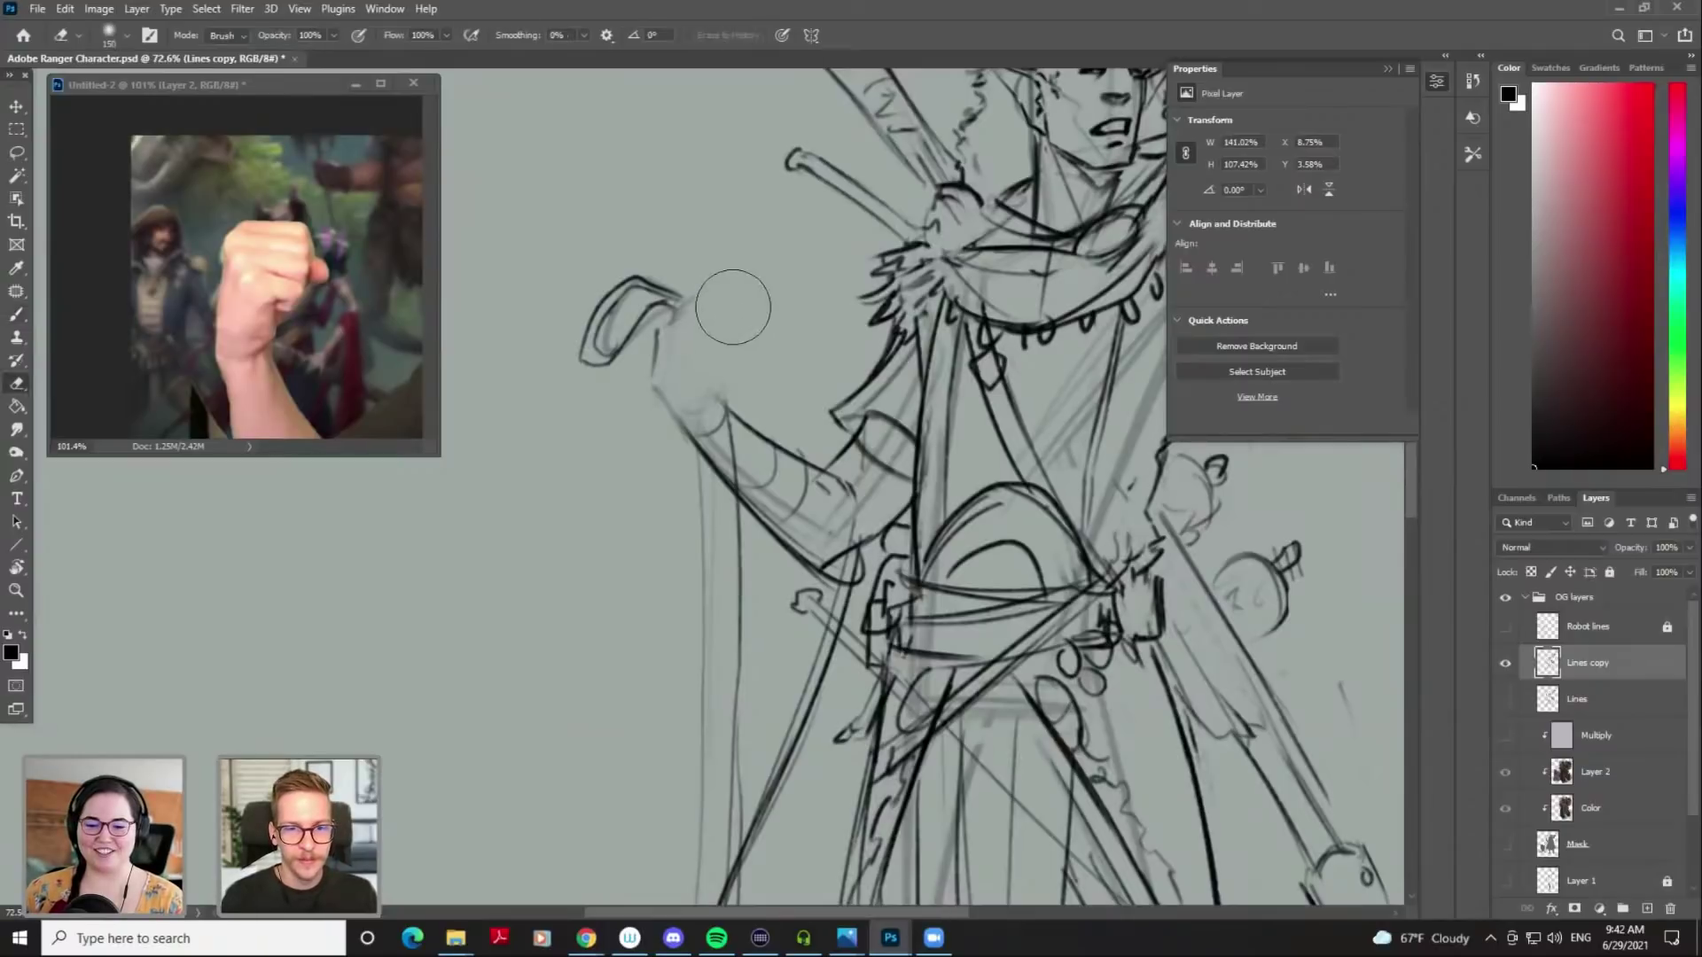
key("ctrl+z")
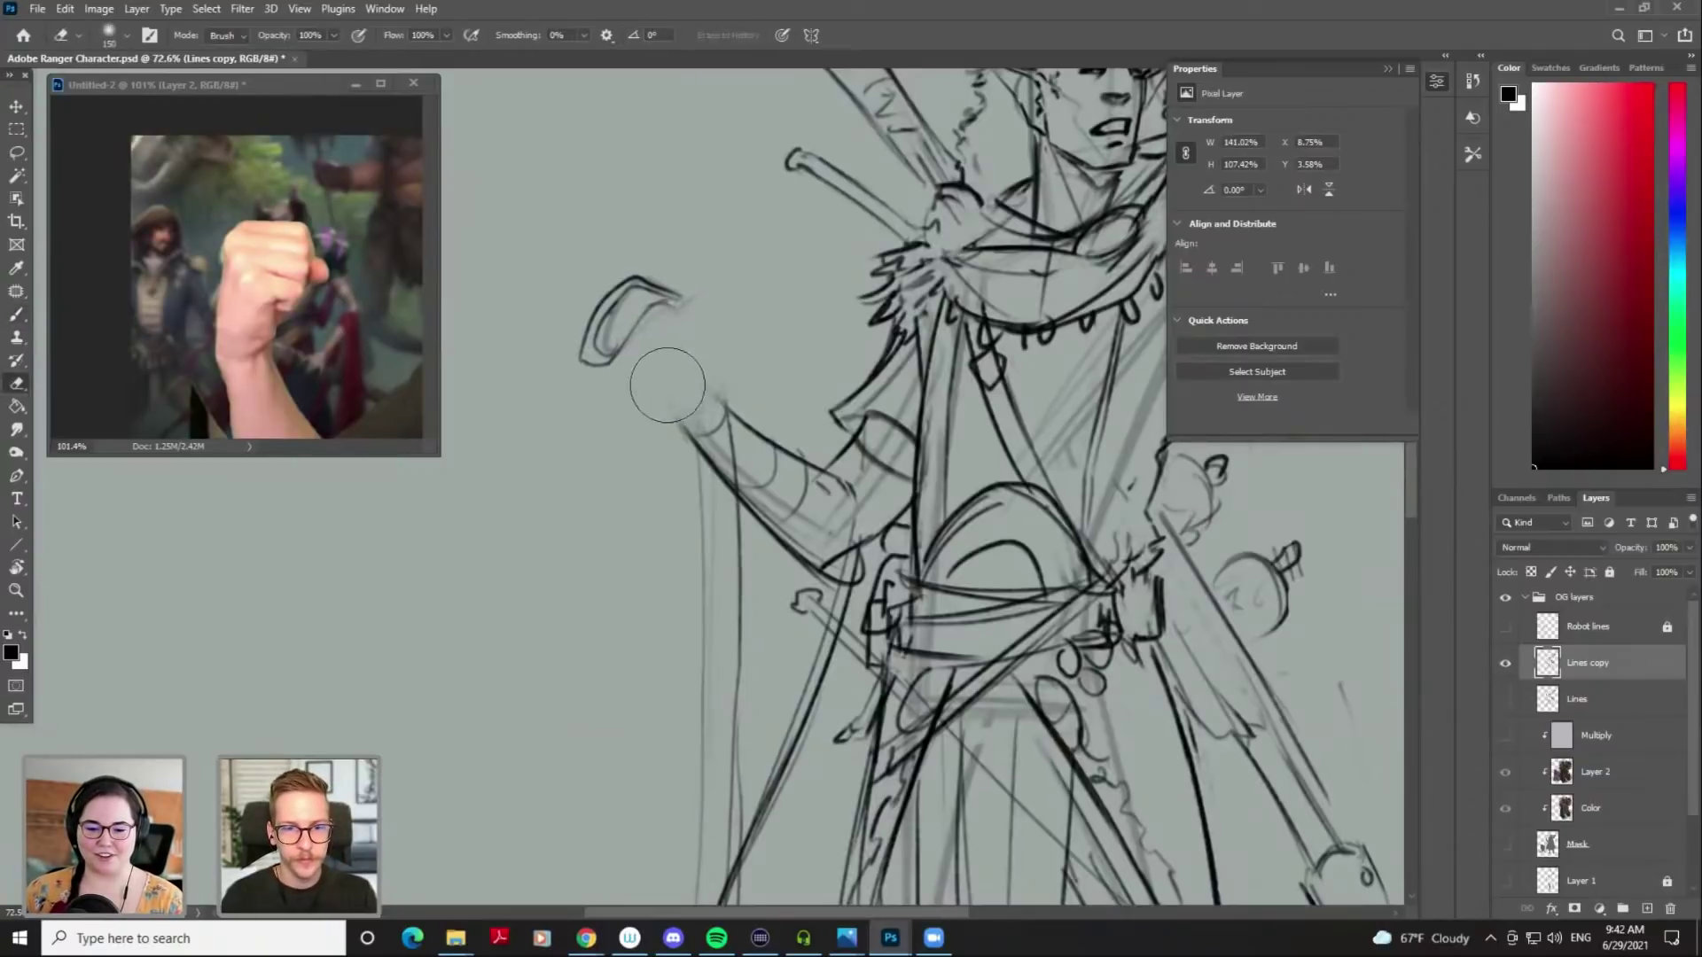
Sketch the new fist's back contour and top edge from the curved handle, discarding unwanted front-edge strokes
left_click_drag(661, 321, 666, 399)
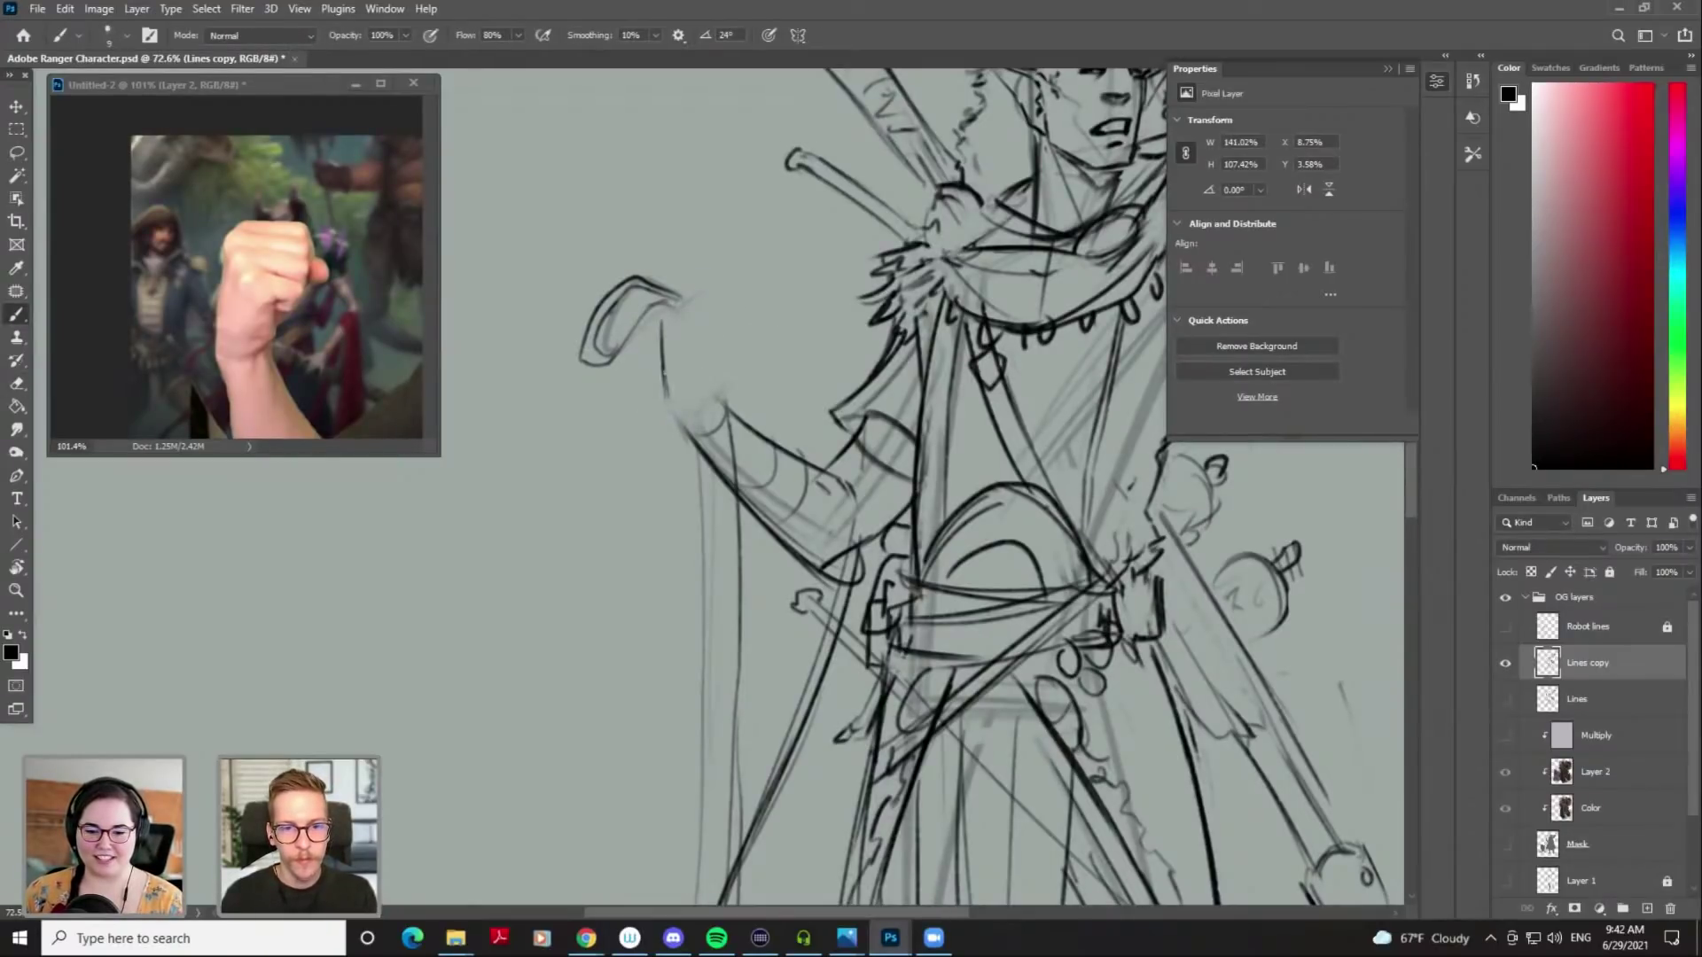
mouse_move(666, 308)
left_mouse_down()
mouse_move(662, 343)
mouse_move(686, 363)
mouse_move(681, 350)
left_mouse_up()
mouse_move(664, 292)
left_mouse_down()
mouse_move(718, 288)
mouse_move(729, 357)
left_mouse_up()
key("ctrl+z")
left_click_drag(728, 287, 730, 360)
key("ctrl+z")
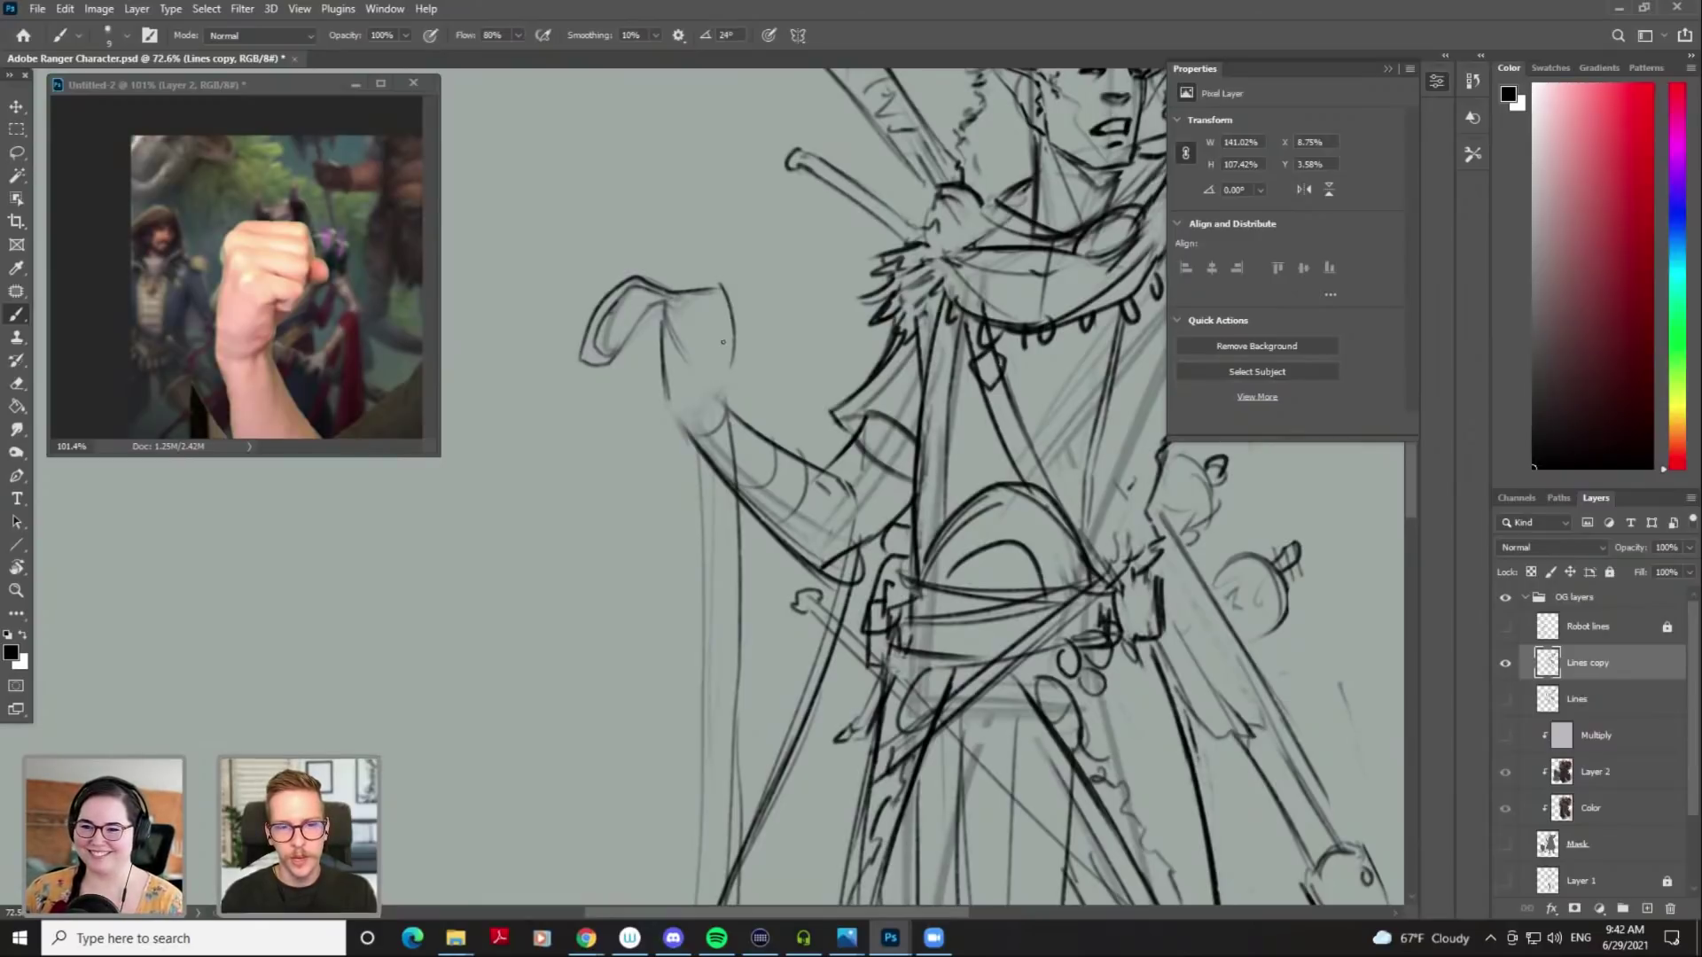
Redraw the fist's front edge down to the wrist and add short finger creases, discarding unwanted strokes
key("e")
mouse_move(728, 296)
left_mouse_down()
mouse_move(710, 361)
mouse_move(695, 323)
mouse_move(686, 337)
mouse_move(695, 314)
mouse_move(677, 352)
mouse_move(722, 350)
mouse_move(724, 410)
left_mouse_up()
key("b")
key("ctrl+z")
left_click_drag(738, 352, 708, 413)
left_click_drag(720, 289, 738, 356)
key("ctrl+z")
mouse_move(720, 288)
left_mouse_down()
mouse_move(738, 352)
mouse_move(705, 339)
mouse_move(703, 359)
mouse_move(735, 349)
left_mouse_up()
key("ctrl+z")
key("e")
key("b")
key("ctrl+z")
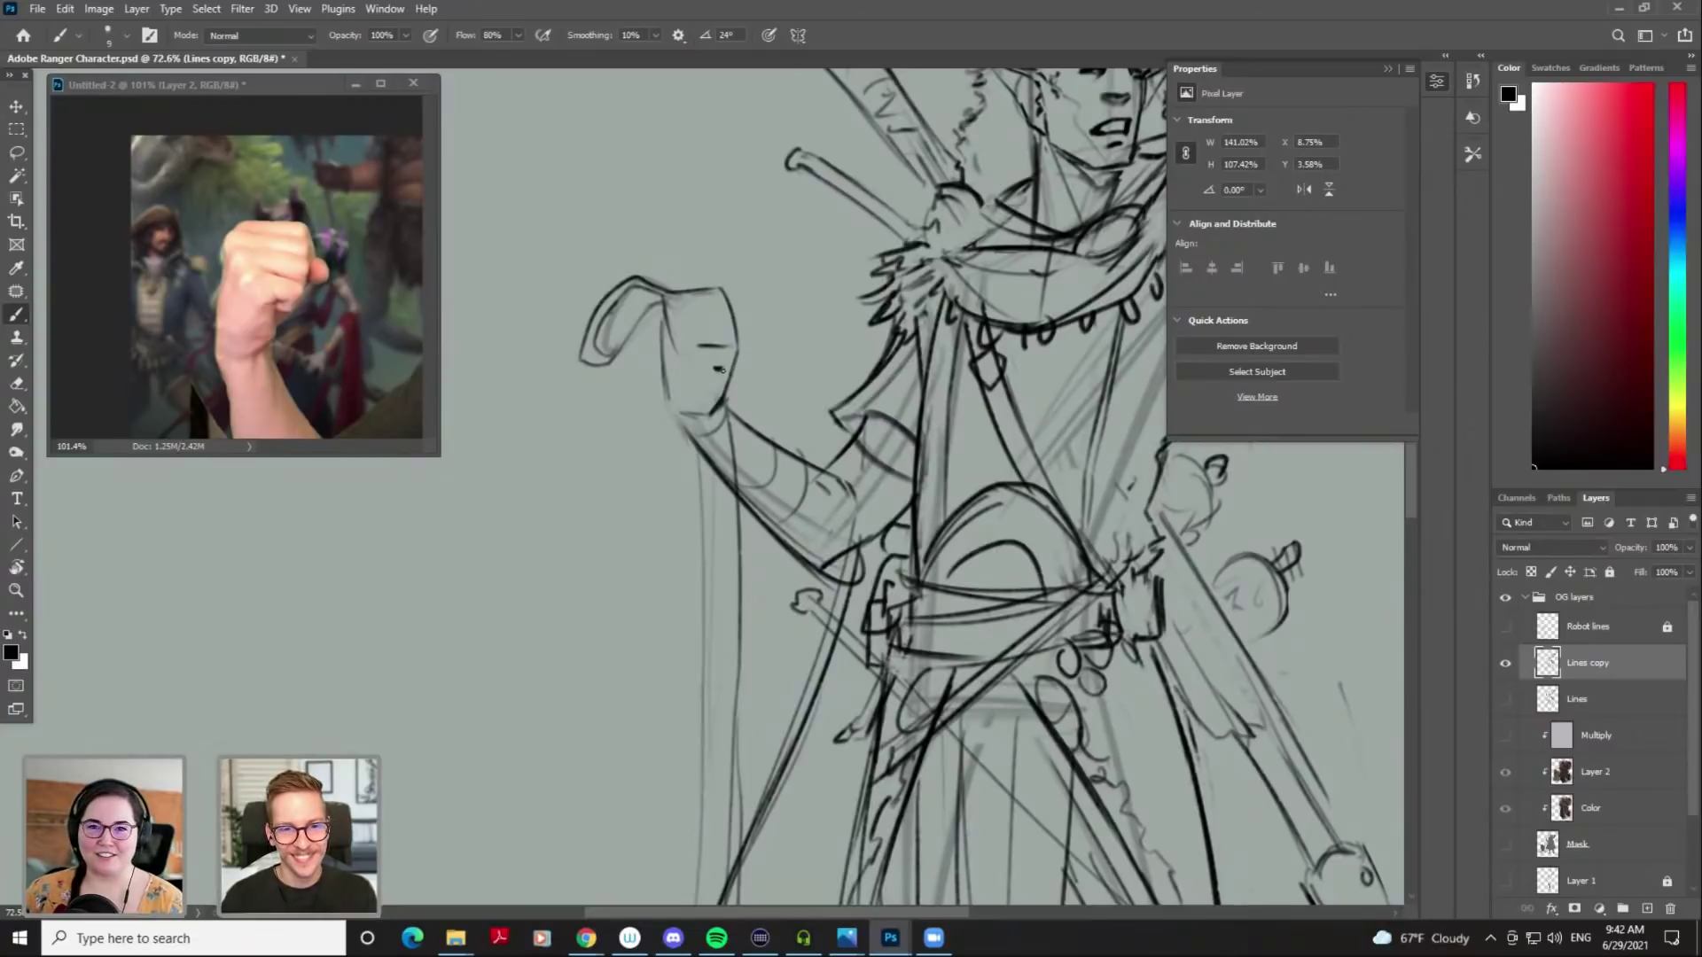
Add another finger crease and the rounded thumb tip protruding from the front of the fist
left_click_drag(740, 342, 735, 366)
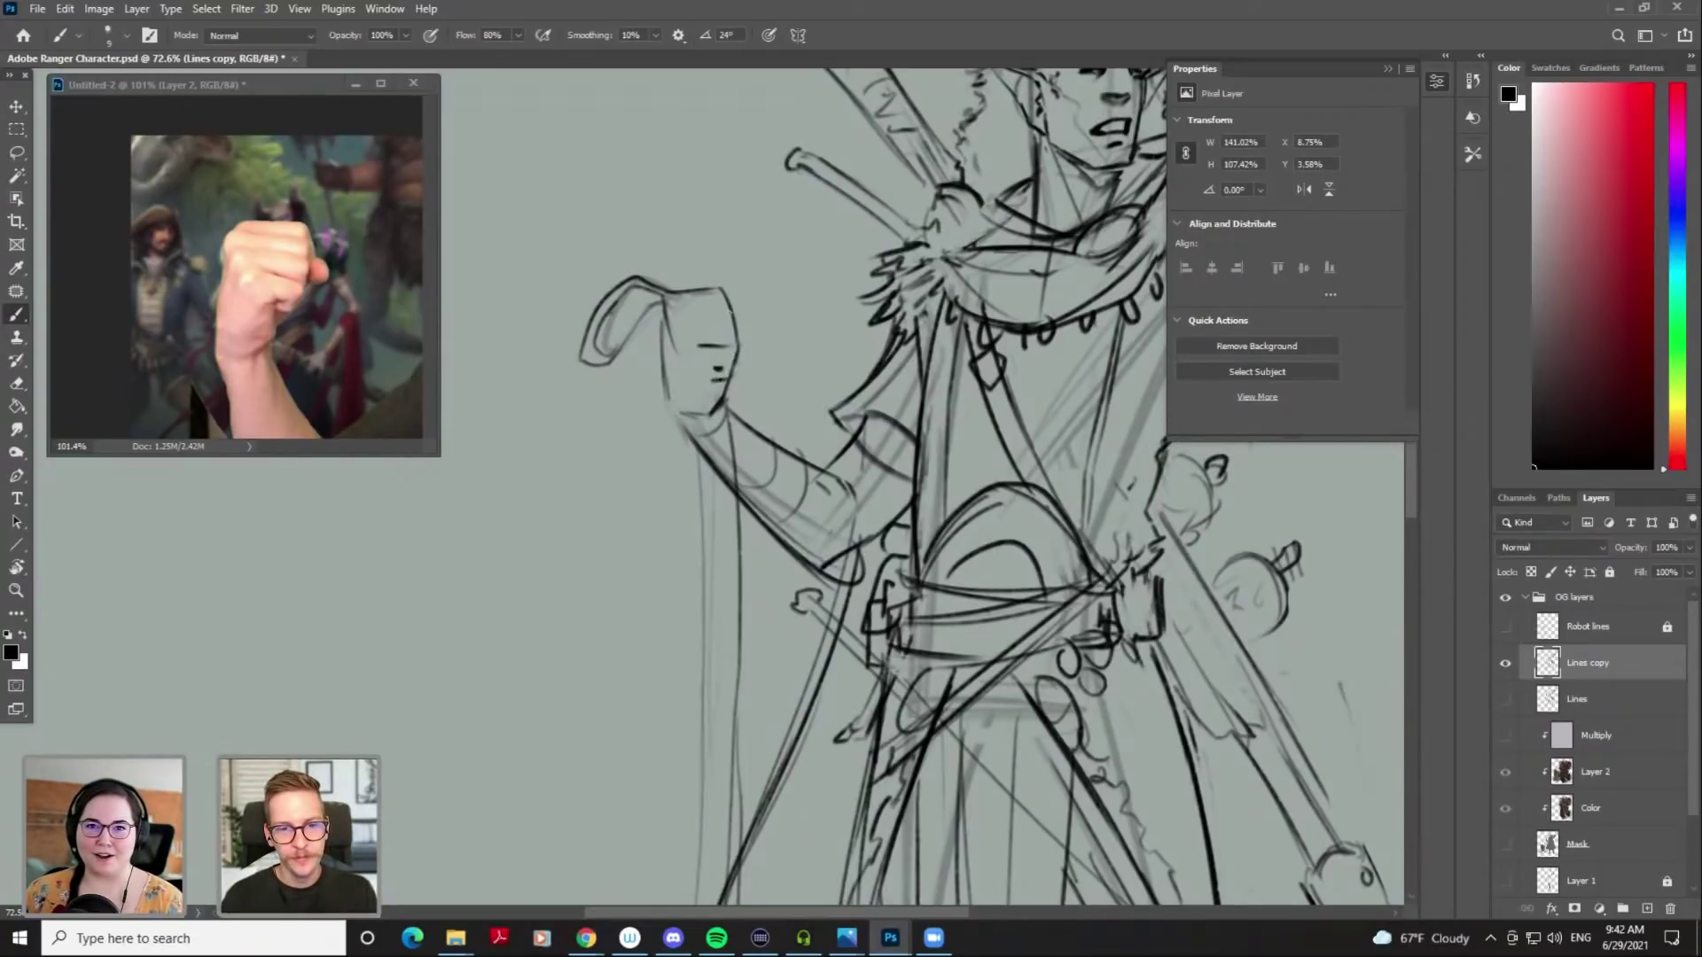
left_click_drag(735, 306, 752, 351)
key("ctrl+z")
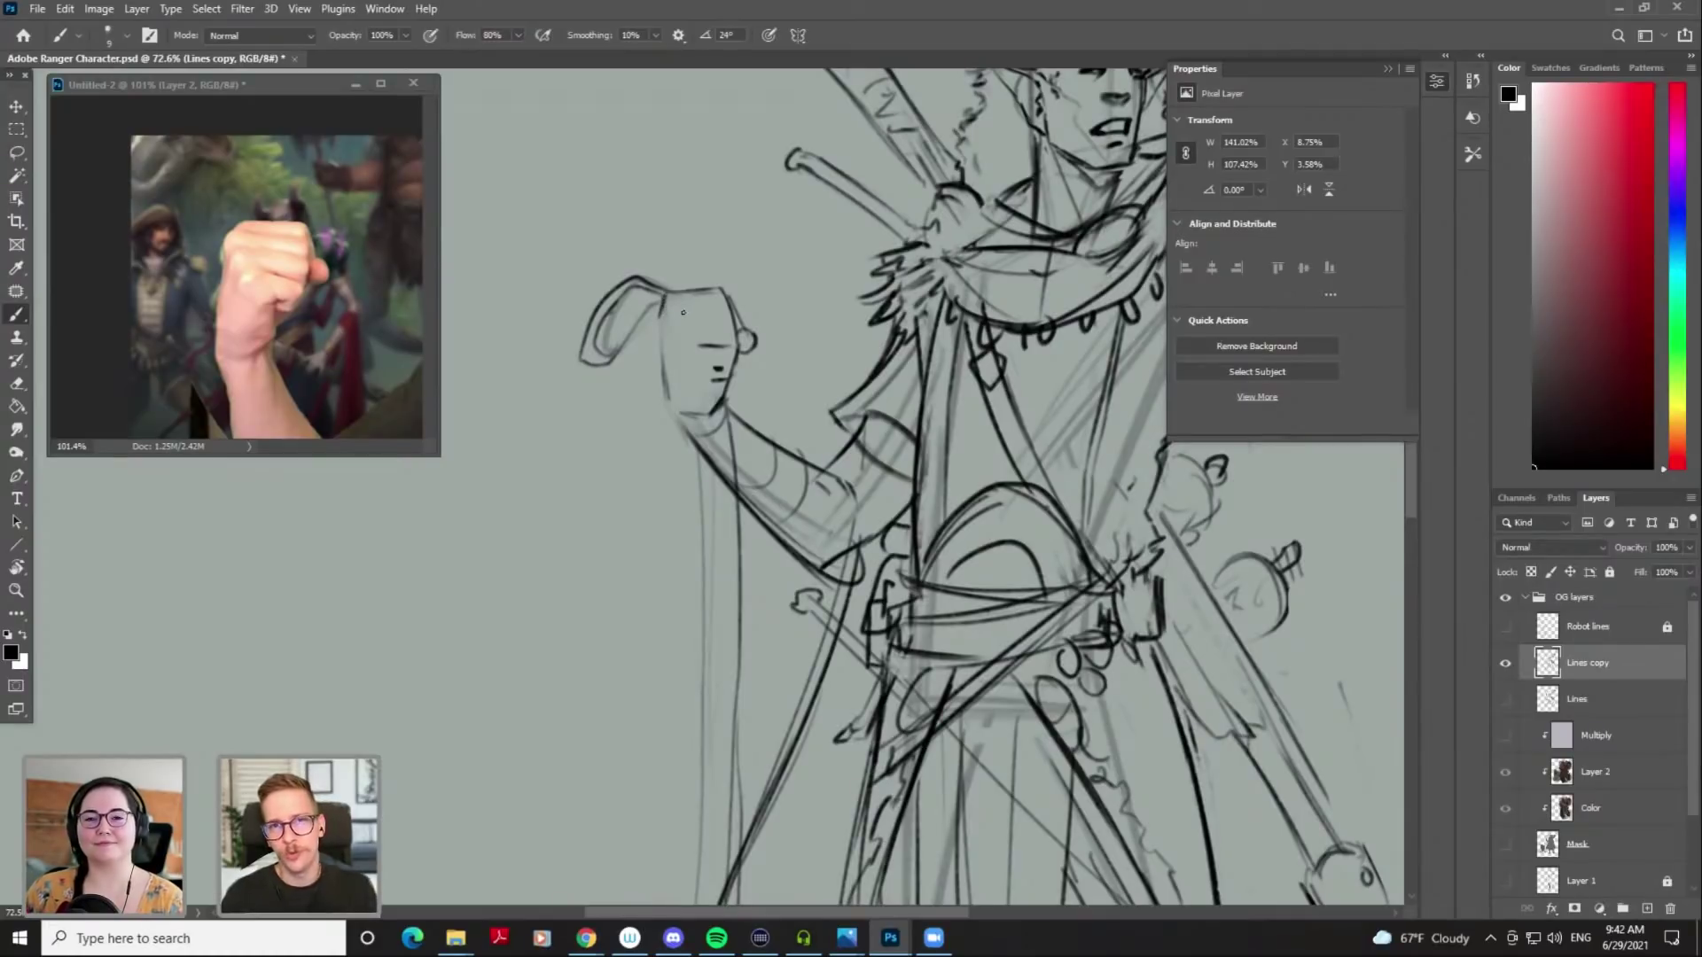
Darken the fist's back contour down to the wrist on the Lines copy layer, discarding unwanted strokes
mouse_move(663, 321)
left_mouse_down()
mouse_move(681, 368)
mouse_move(688, 355)
left_mouse_up()
key("ctrl+z")
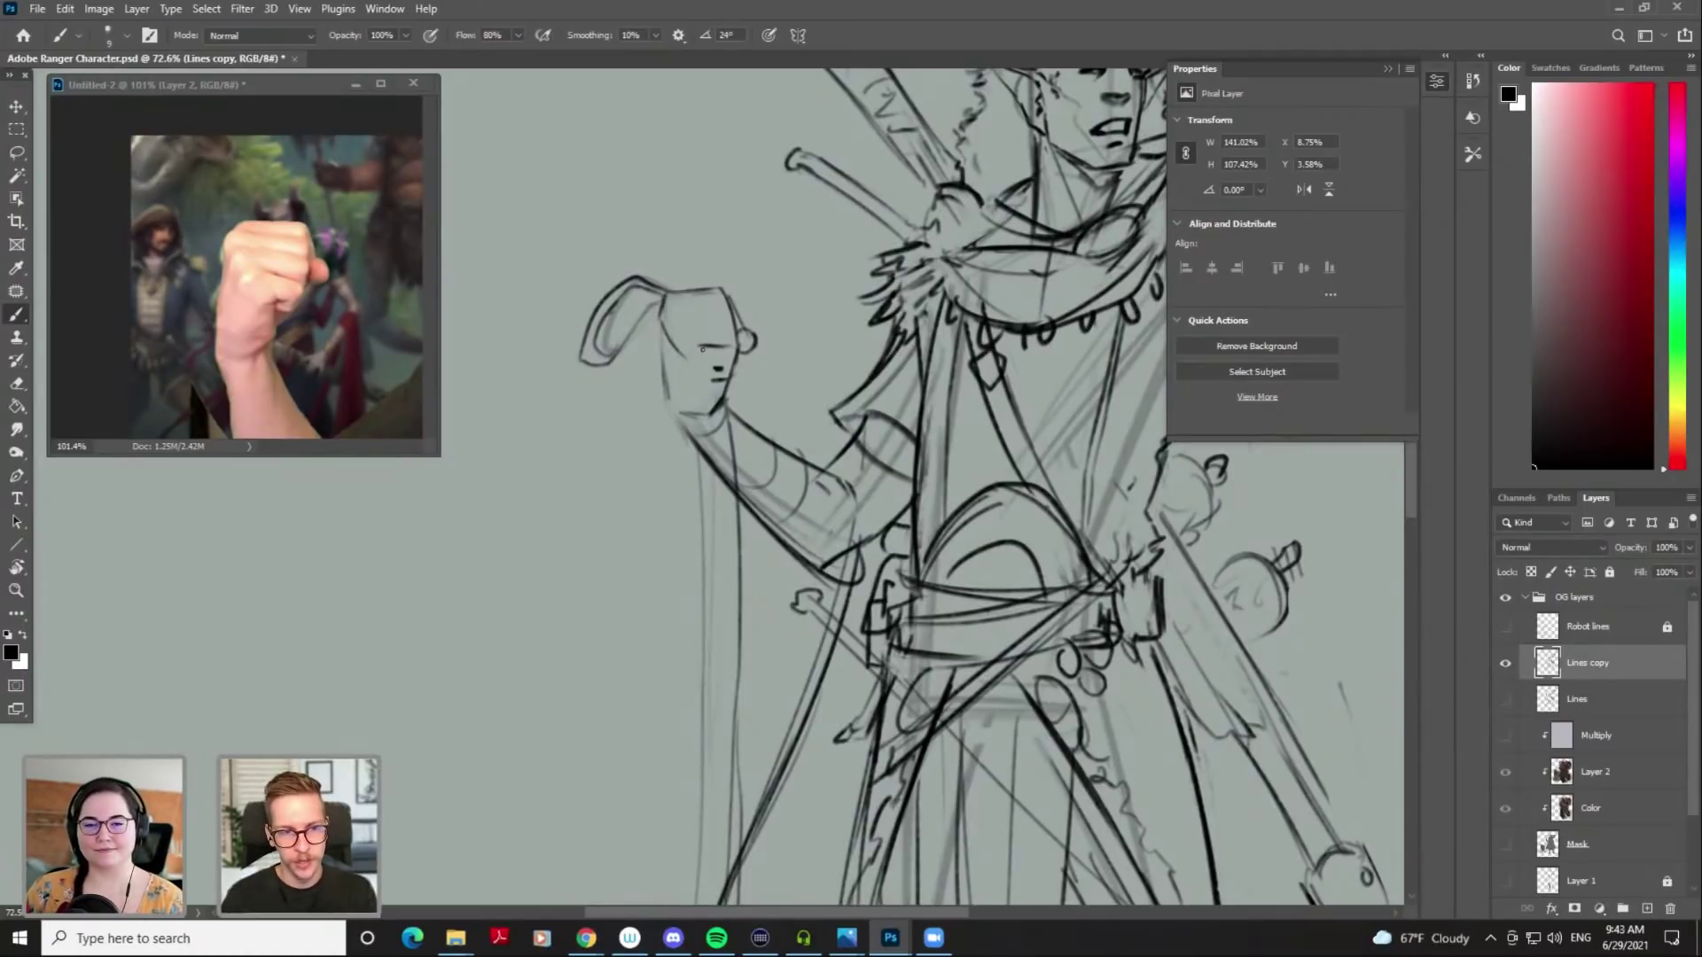
key("e")
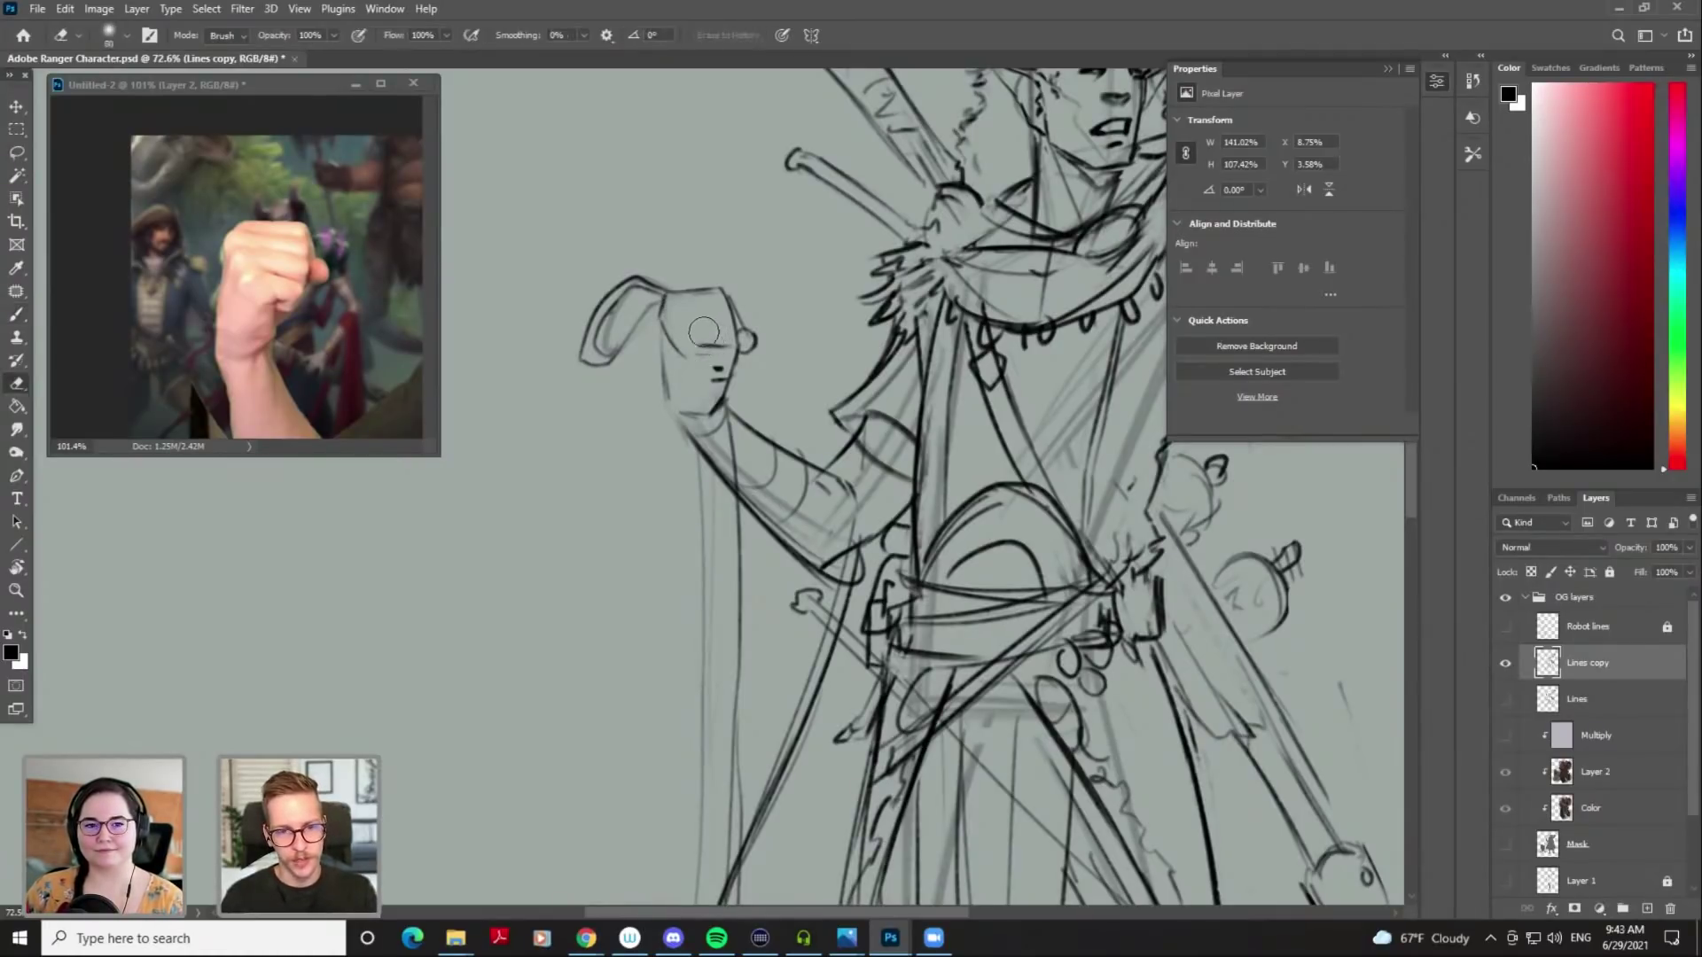
key("b")
mouse_move(683, 348)
left_mouse_down()
mouse_move(729, 348)
mouse_move(667, 384)
left_mouse_up()
key("ctrl+z")
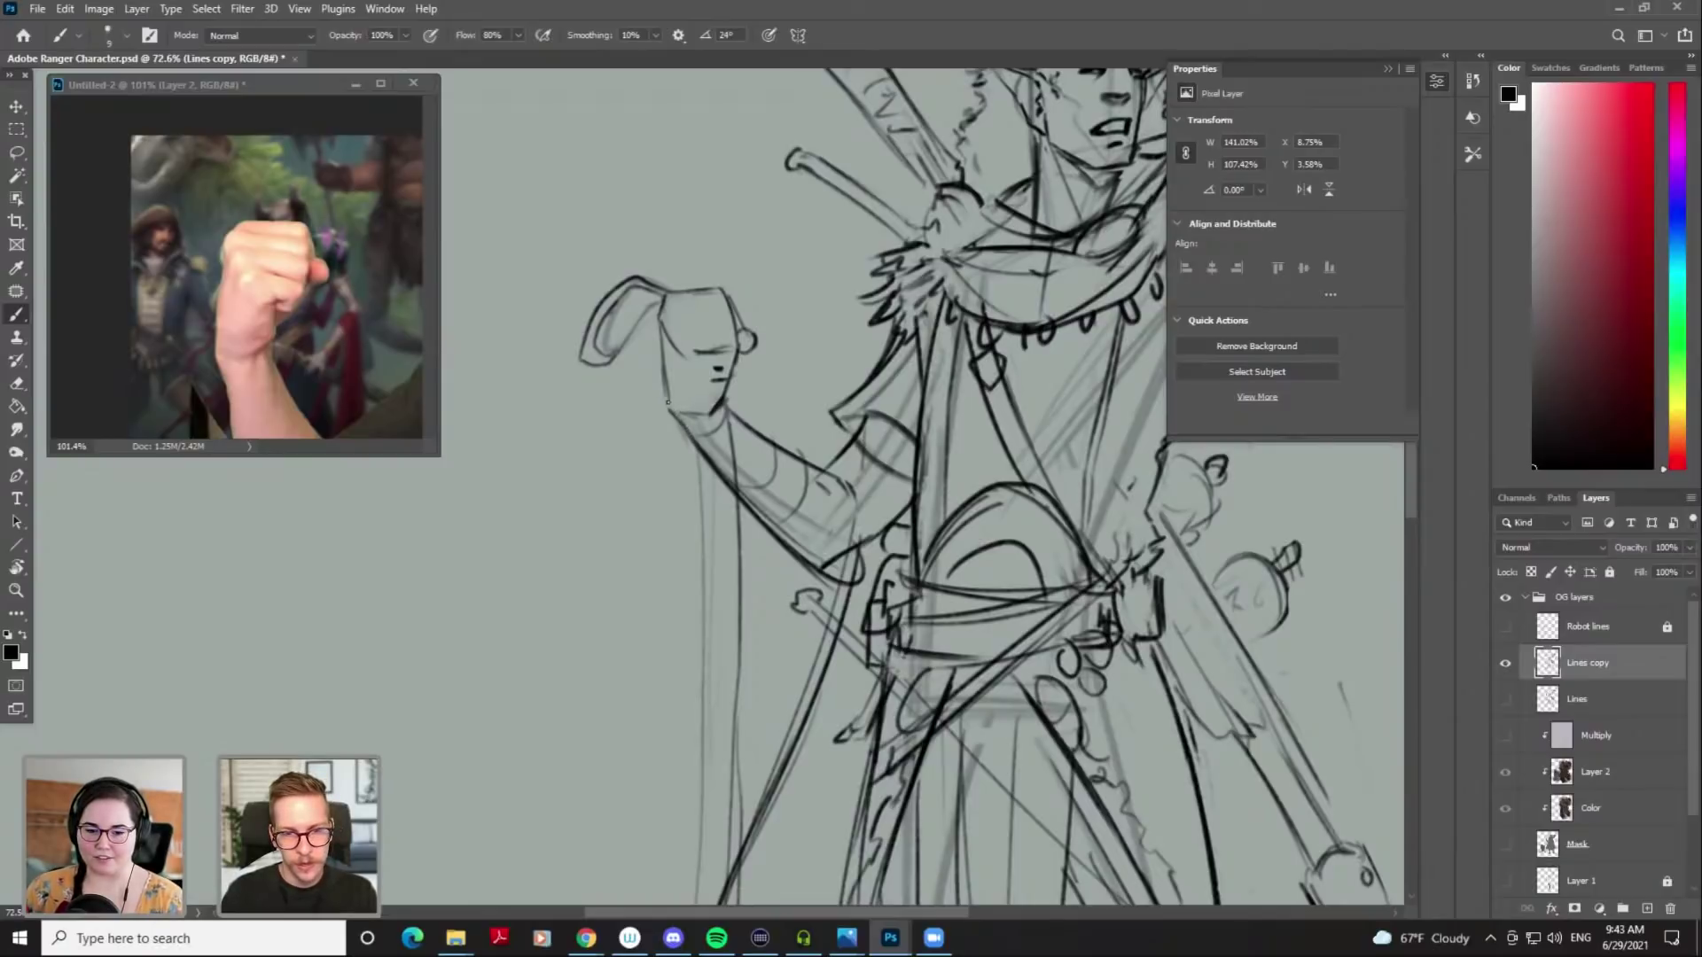
left_click_drag(663, 367, 670, 399)
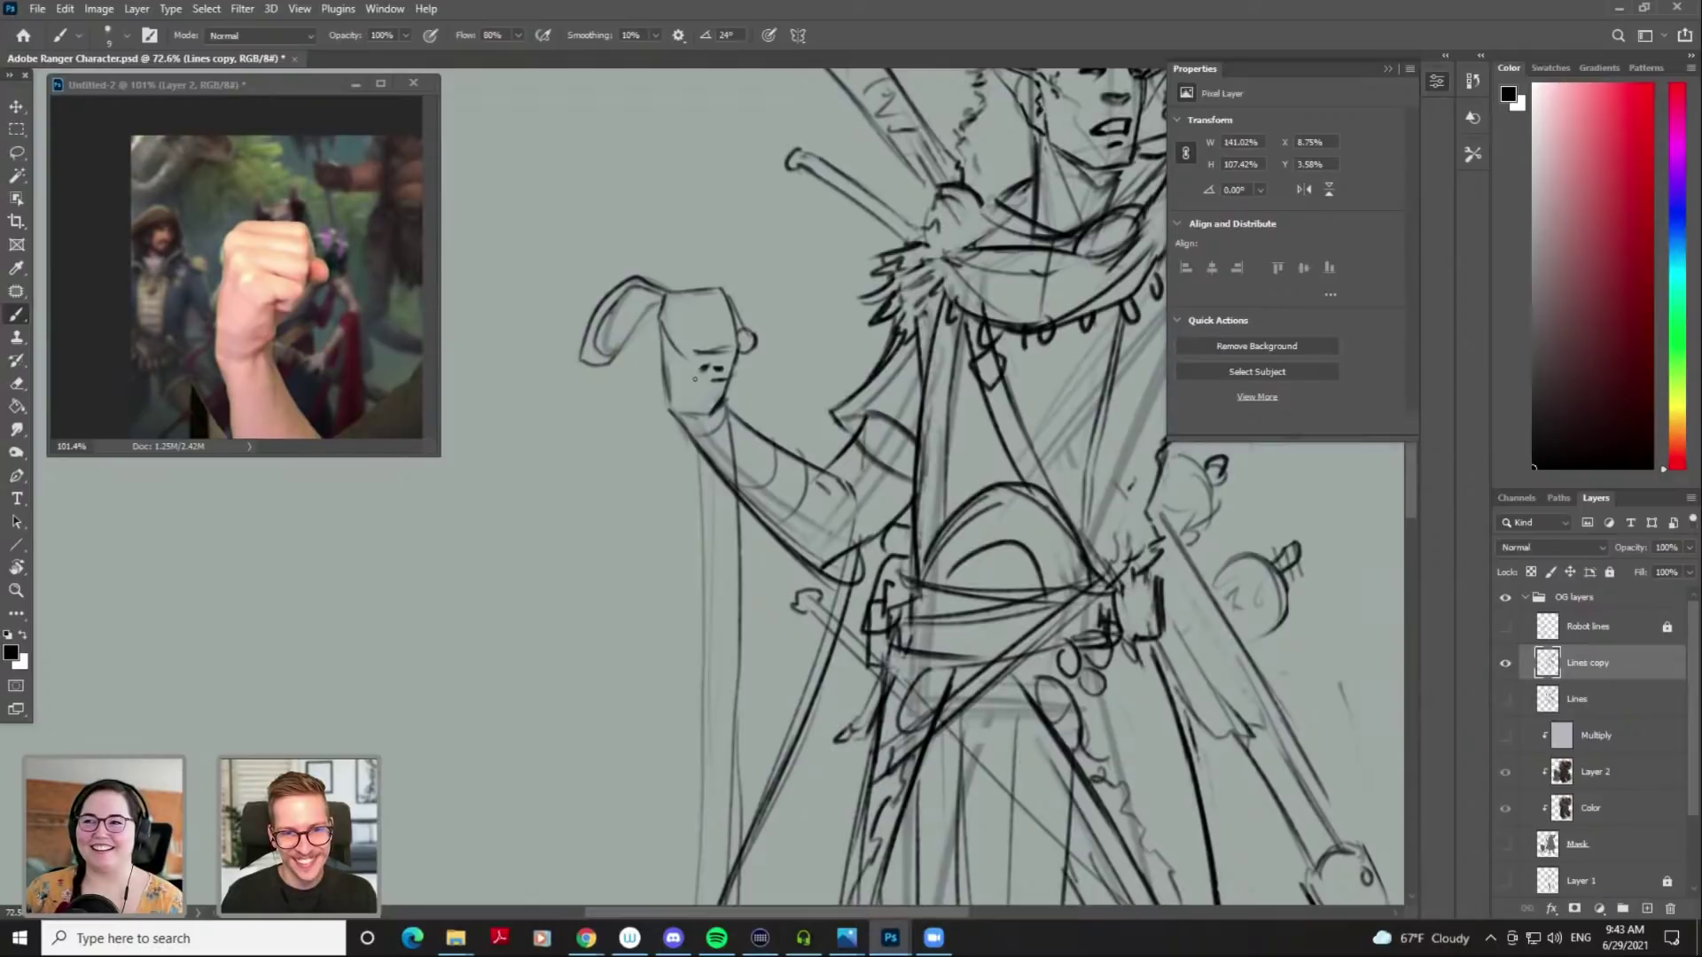
Trim the fist's finger creases with a smaller eraser and add light knuckle lines near its top edge
key("e")
key("bracketleft")
key("bracketleft")
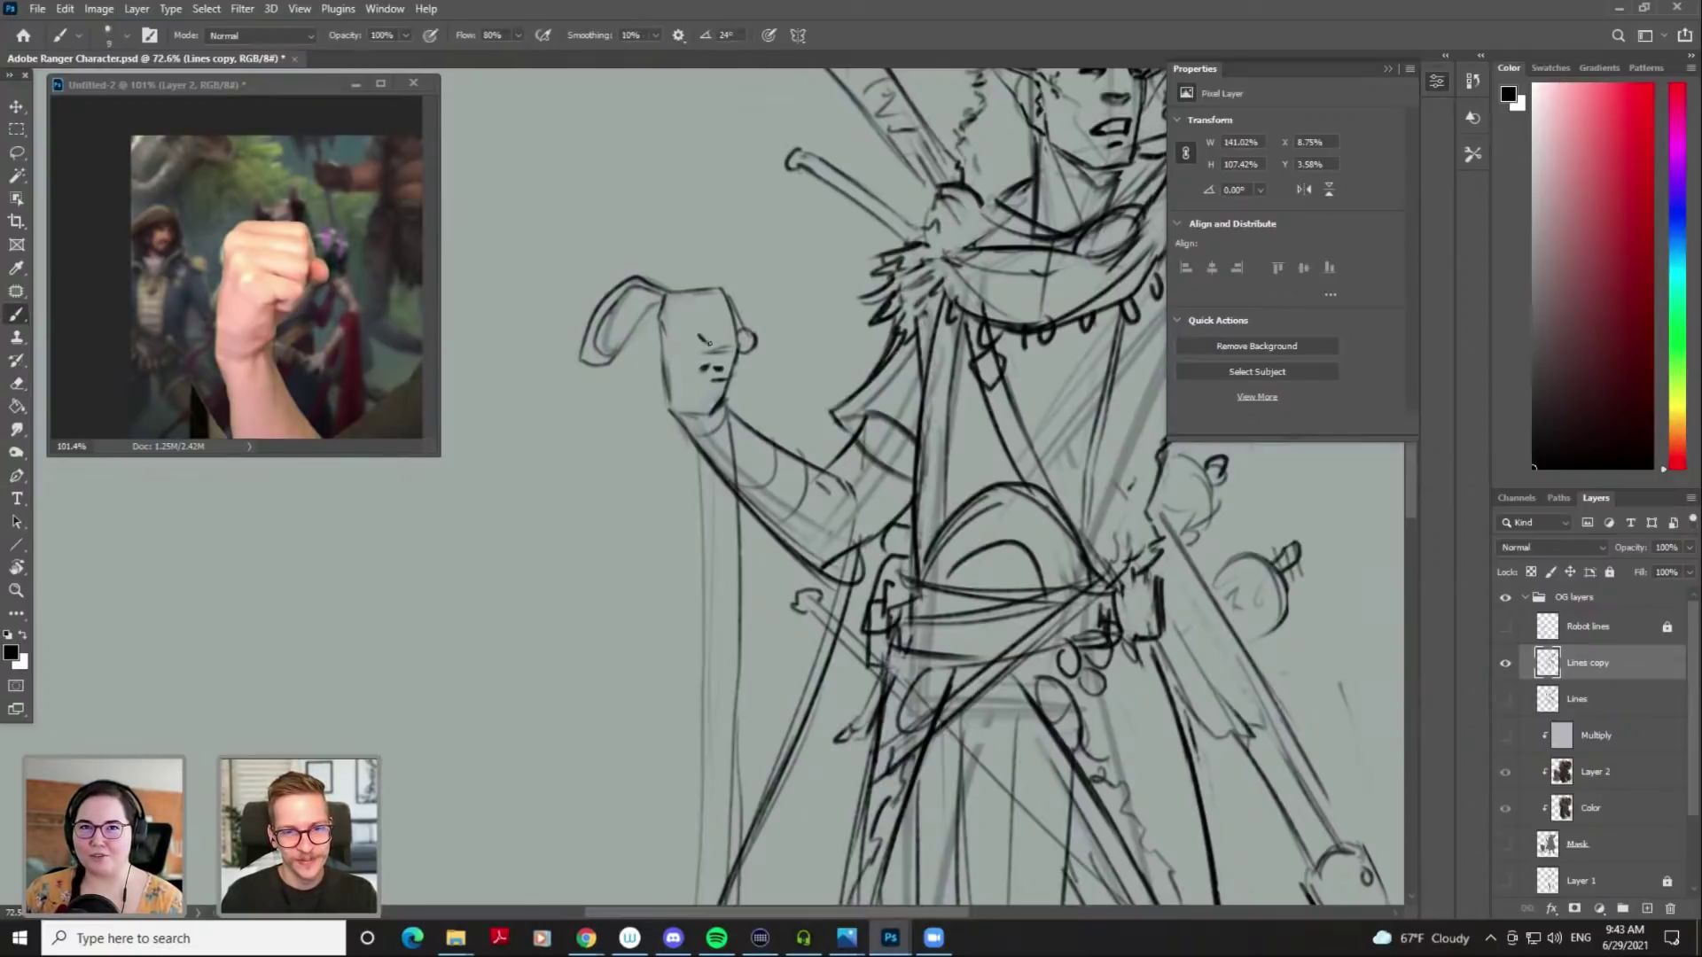
key("b")
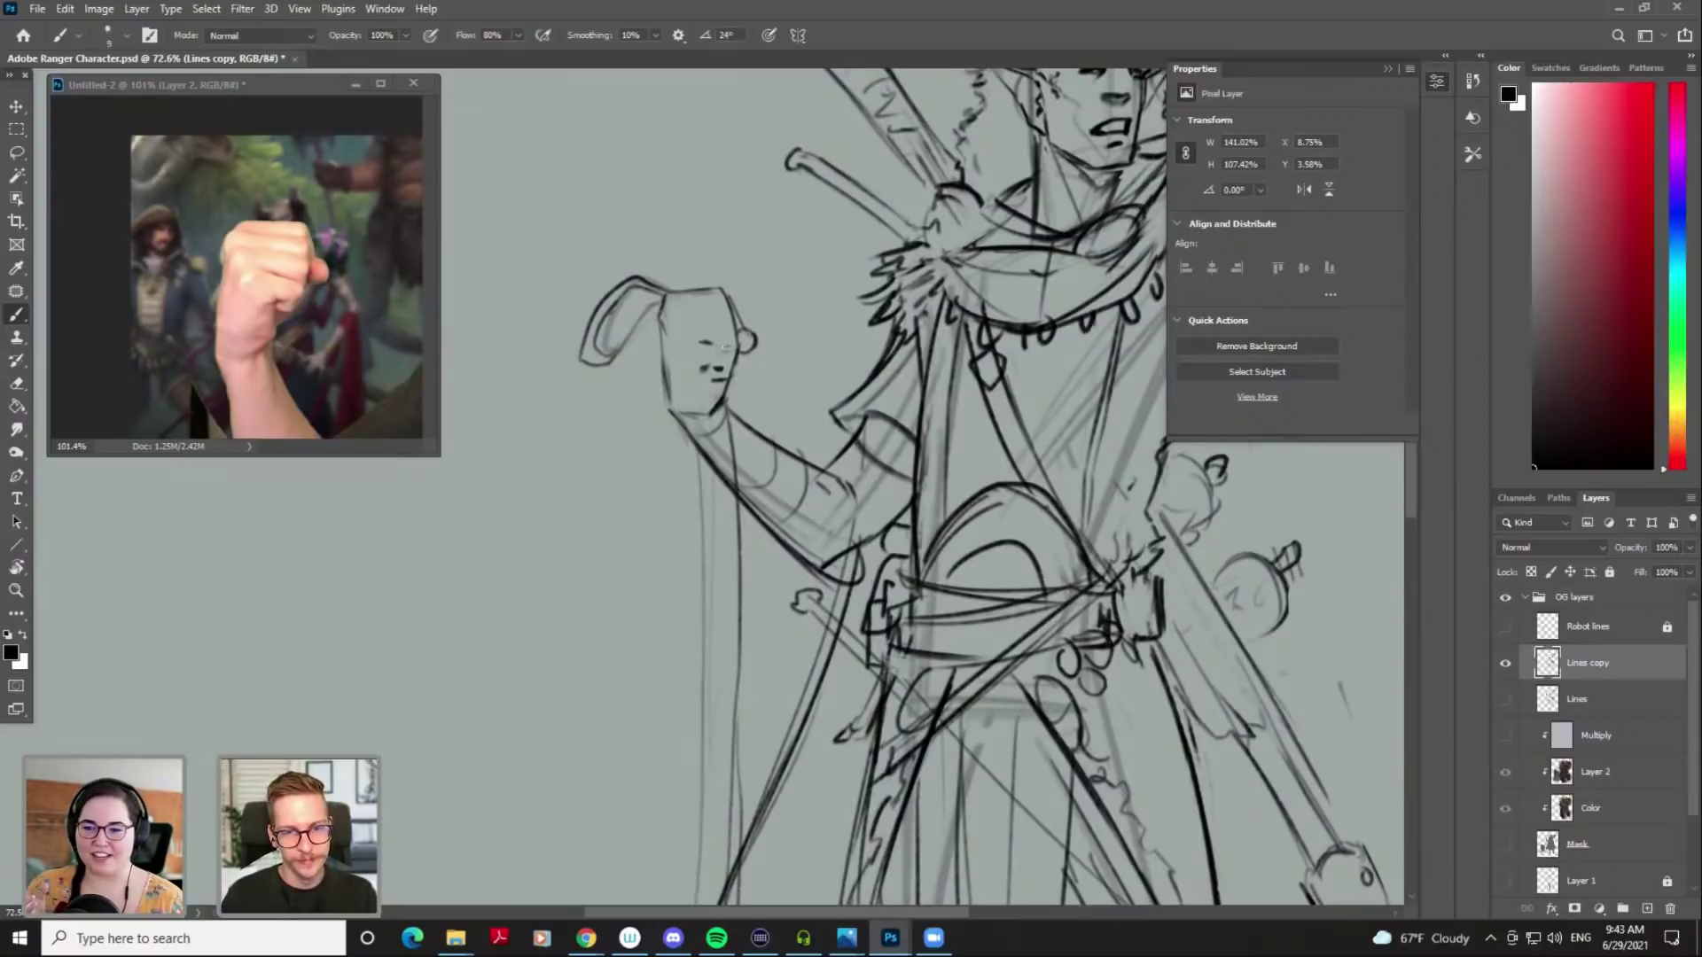
key("ctrl+z")
mouse_move(696, 341)
left_mouse_down()
mouse_move(713, 341)
mouse_move(707, 304)
mouse_move(720, 310)
left_mouse_up()
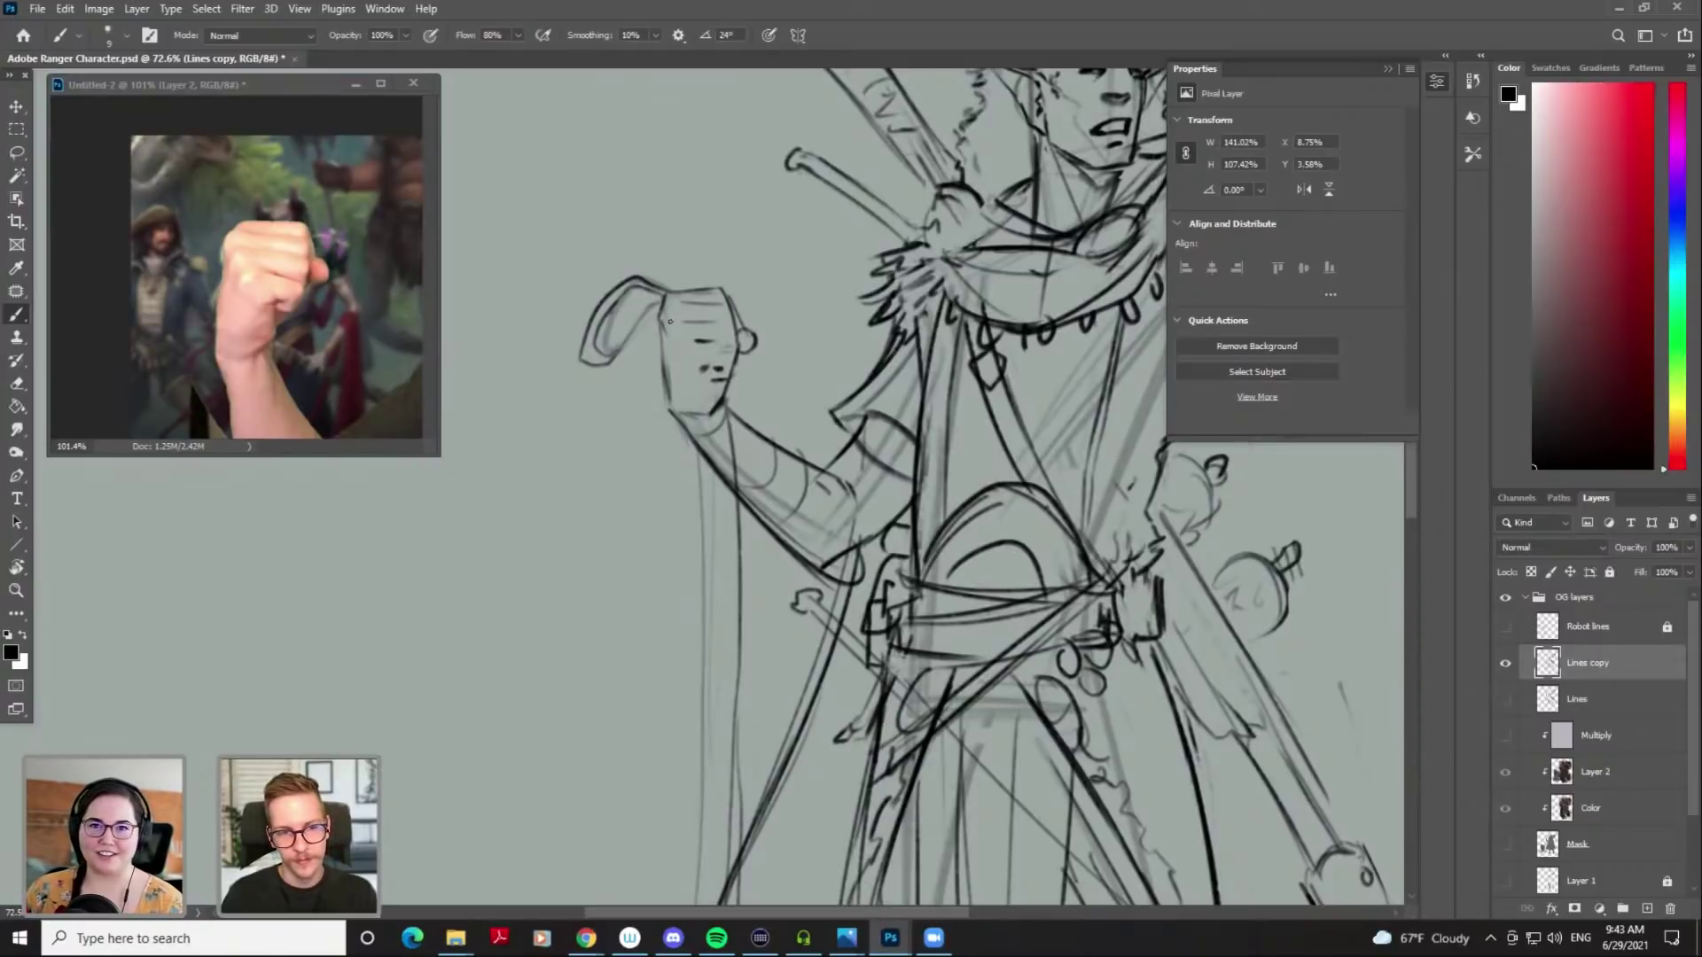
left_click_drag(665, 349, 663, 377)
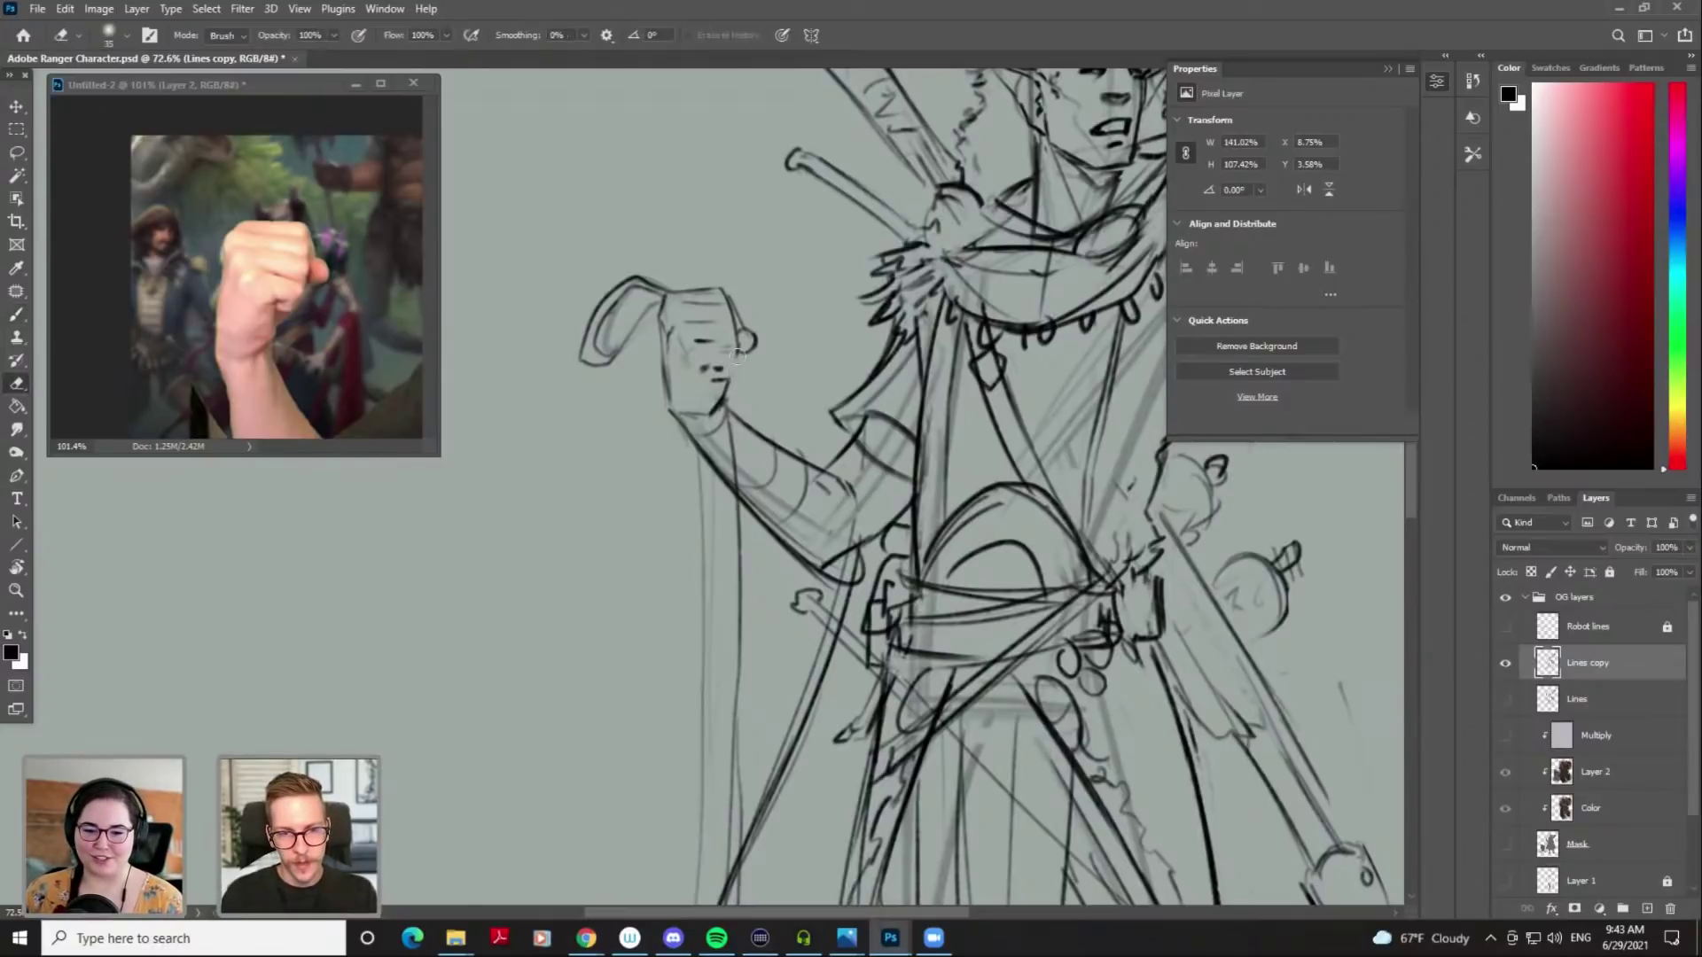
Refine the fist with a dark accent below the finger creases and a heavier back contour, discarding unwanted strokes
left_click_drag(739, 350, 733, 379)
key("ctrl+z")
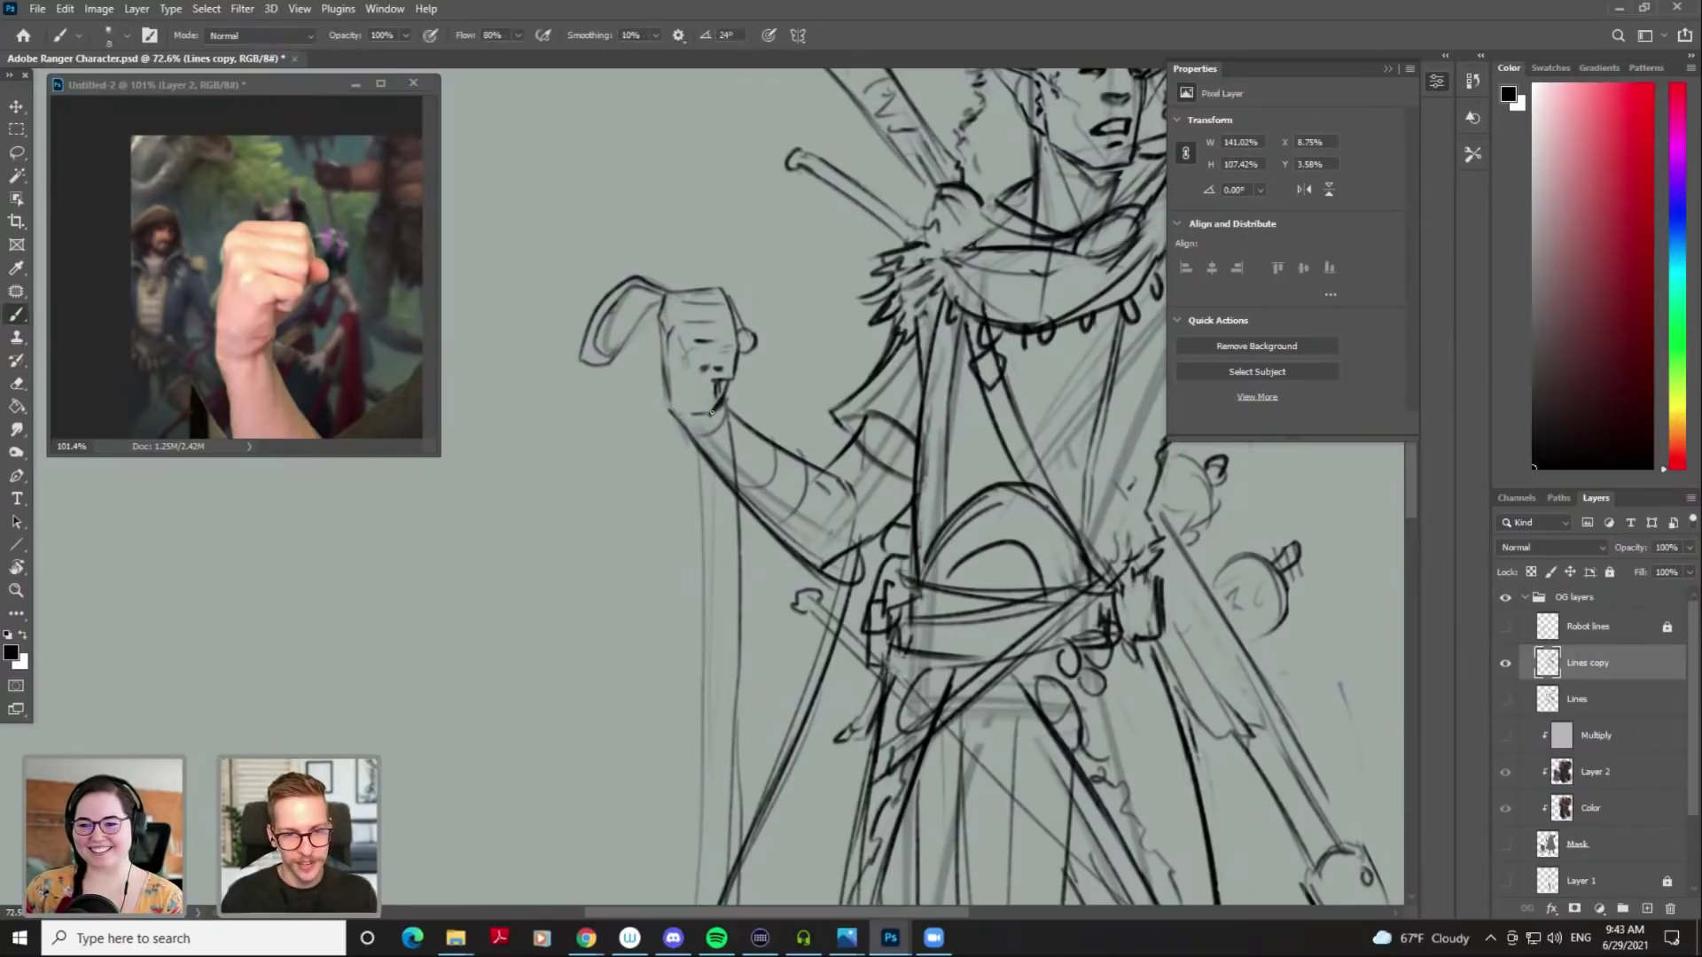
left_click_drag(663, 322, 664, 374)
key("ctrl+z")
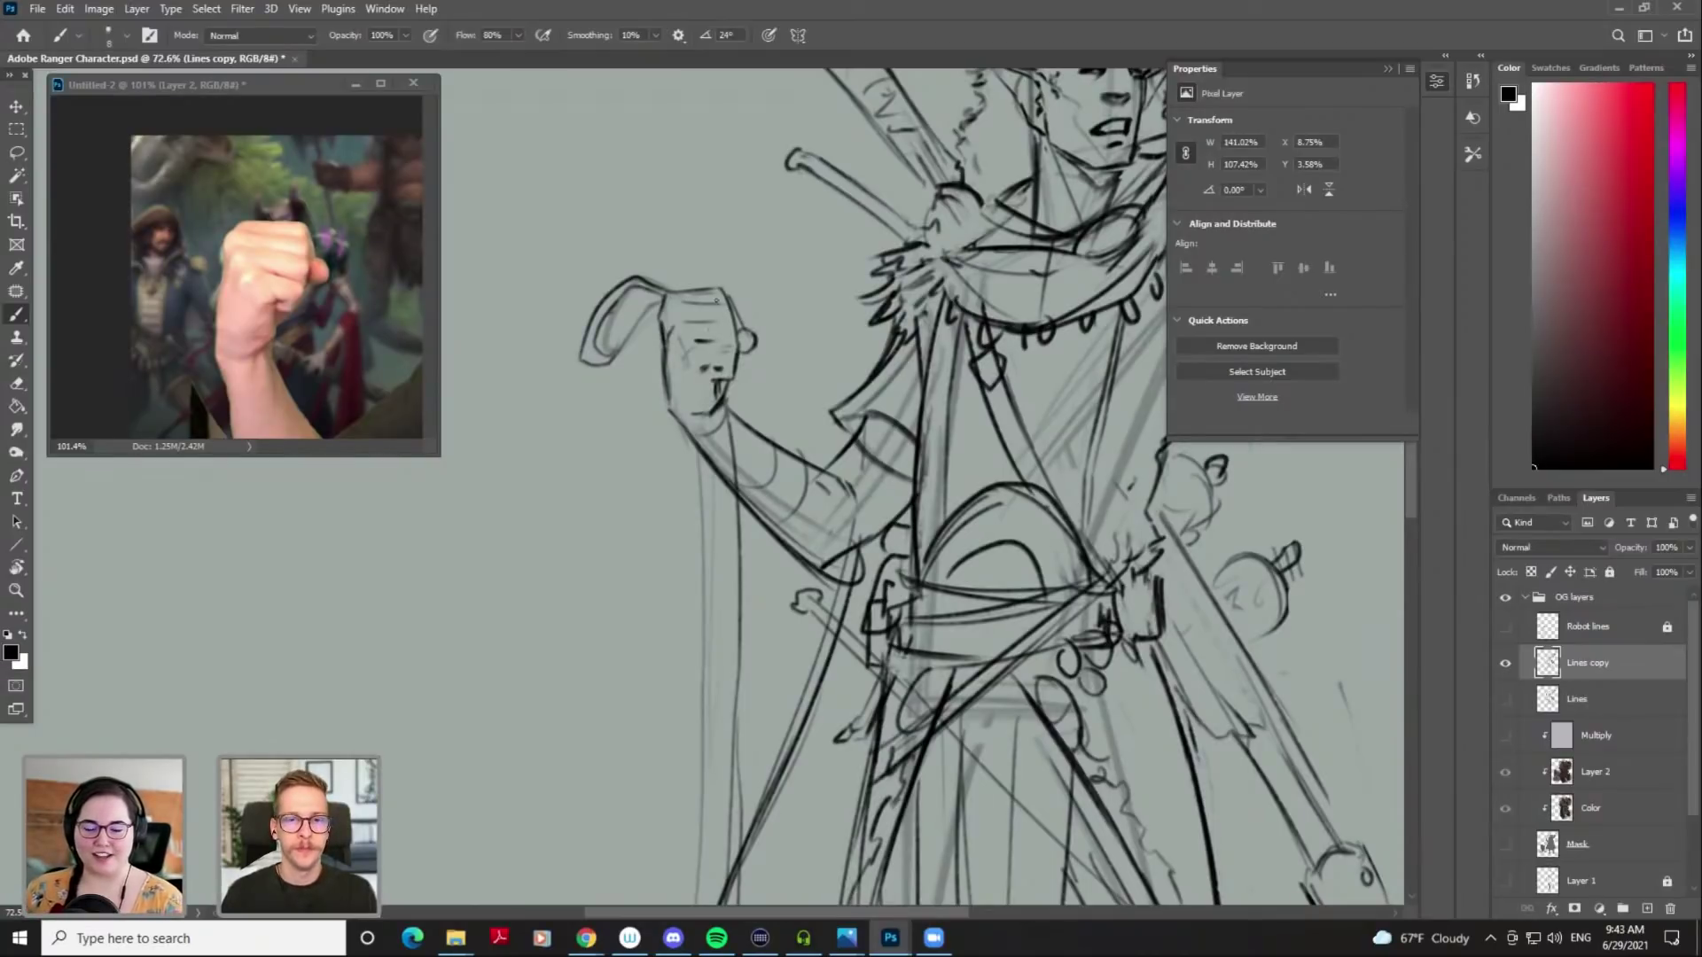
Lasso the redrawn fist, scale it down to about 93% and release the selection
left_click_drag(767, 331, 691, 333)
mouse_move(843, 372)
left_mouse_down()
mouse_move(752, 383)
mouse_move(720, 330)
left_mouse_up()
key("l")
left_click_drag(611, 249, 473, 298)
mouse_move(642, 274)
left_mouse_down()
mouse_move(566, 289)
mouse_move(555, 364)
mouse_move(574, 421)
mouse_move(609, 421)
mouse_move(653, 372)
mouse_move(669, 279)
mouse_move(643, 334)
left_mouse_up()
key("v")
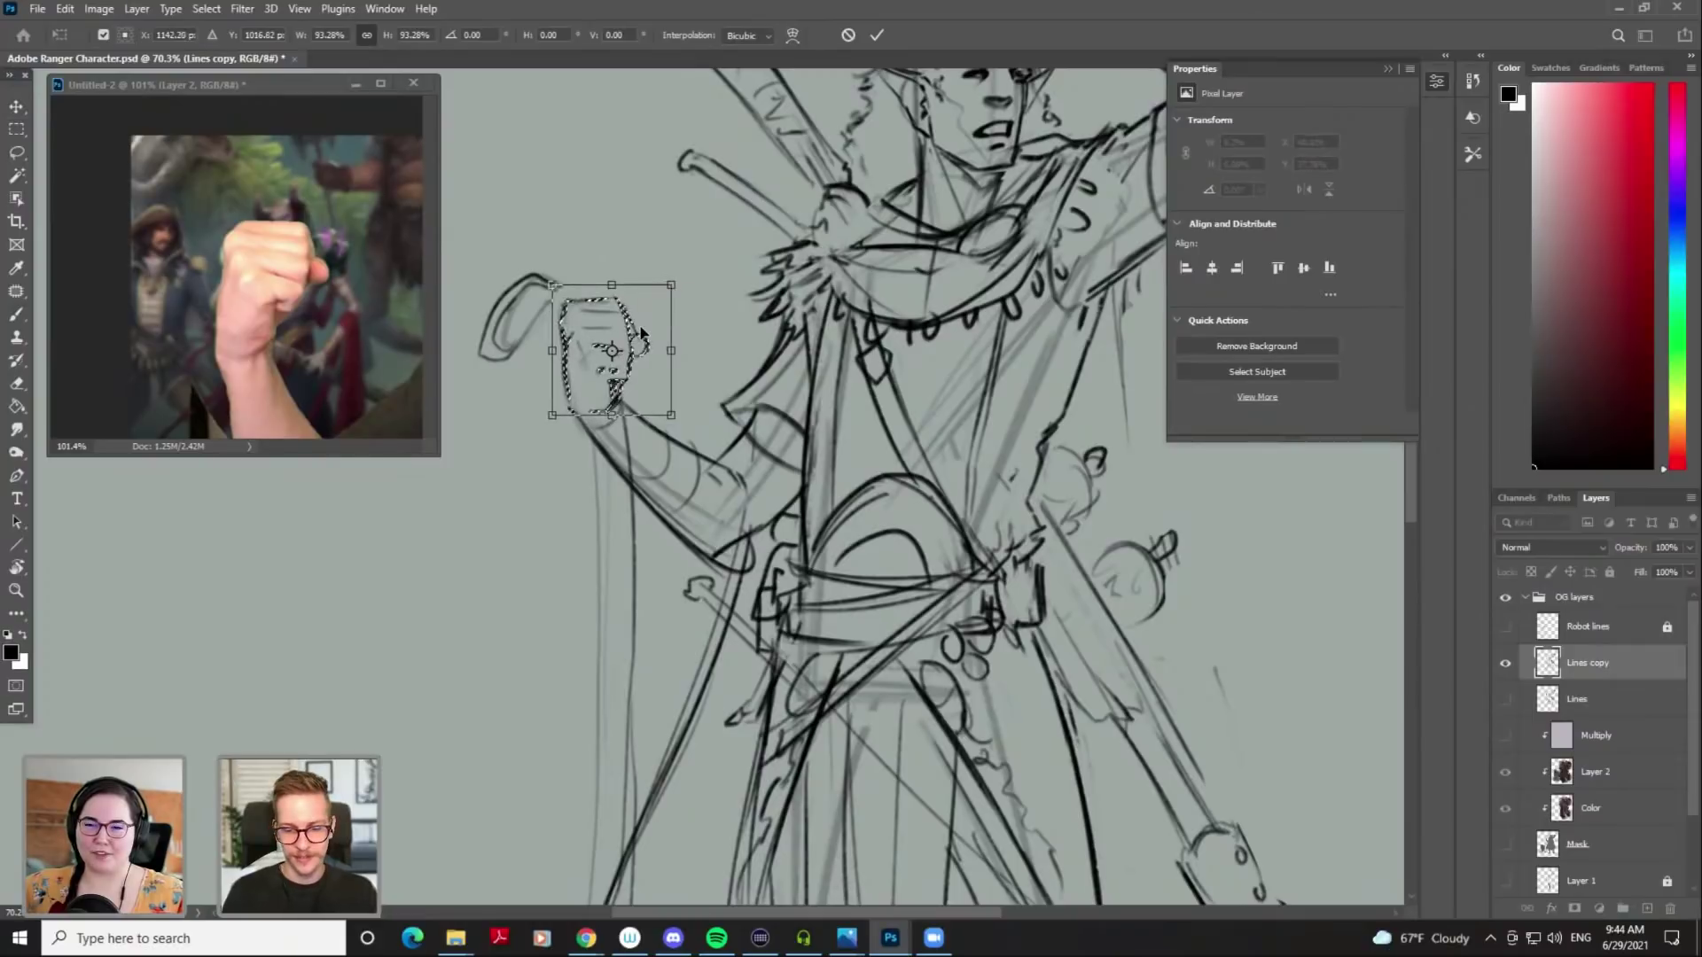
key("Return")
key("ctrl+d")
Compare the fist before and after scaling, dock the floating reference photo, and return to the ranger drawing
left_click_drag(913, 365, 843, 465)
left_click_drag(973, 453, 853, 469)
key("ctrl+z")
key("ctrl+shift+z")
left_click_drag(833, 455, 782, 459)
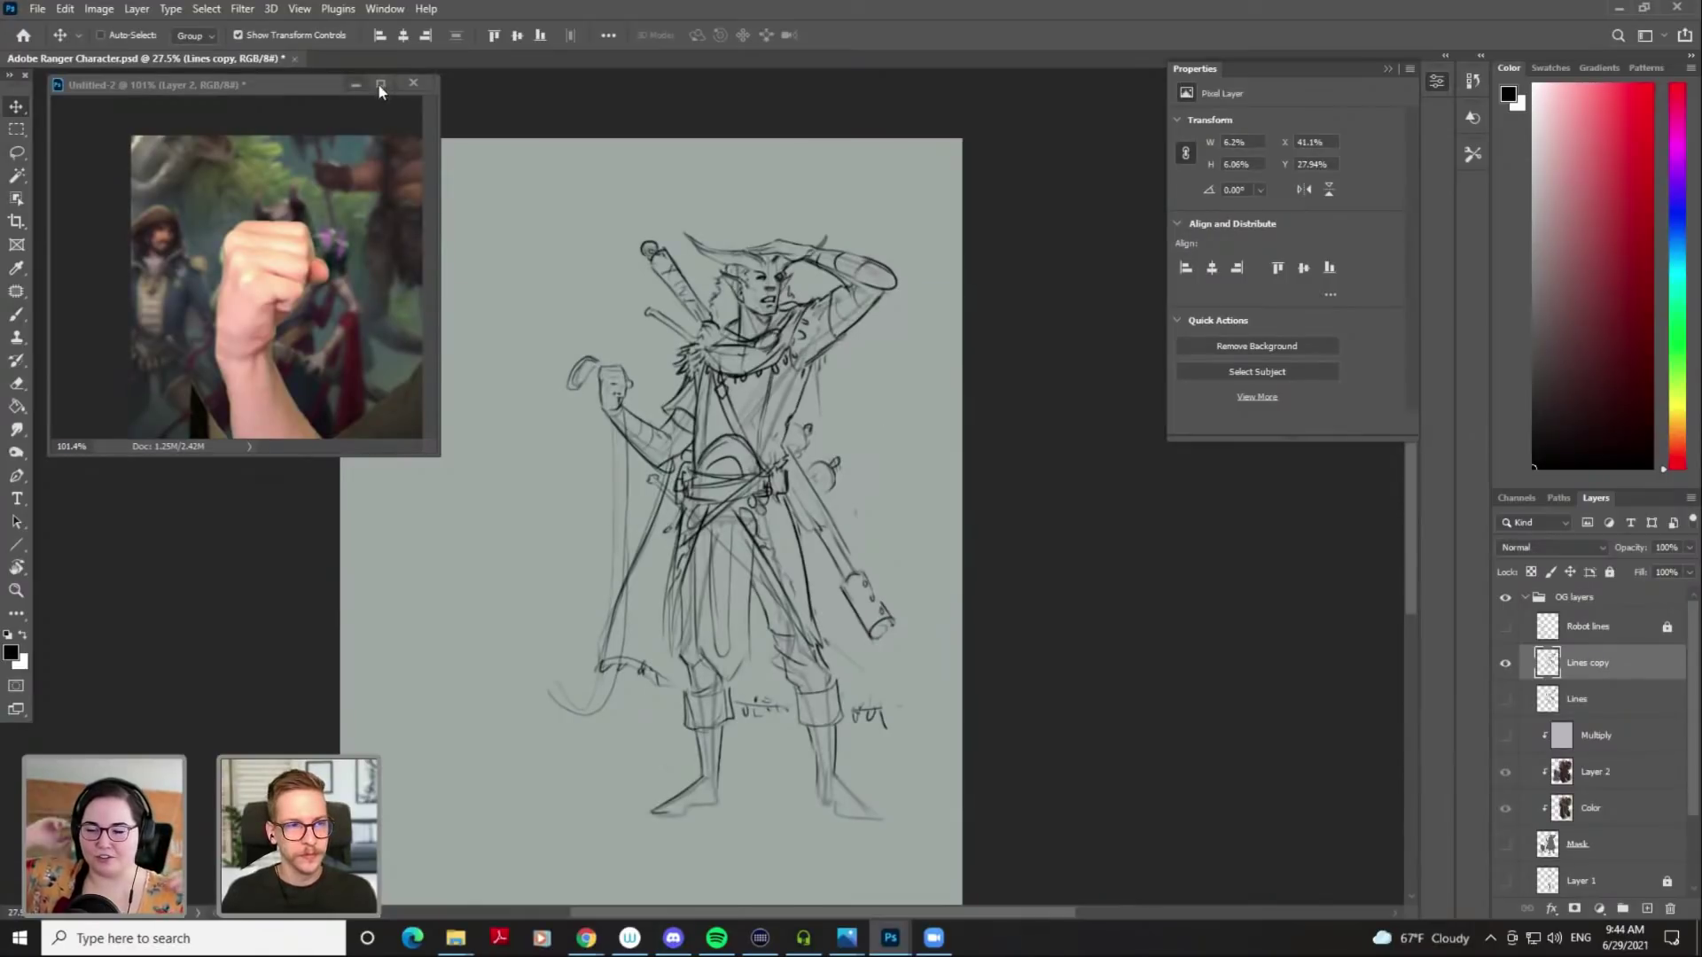
left_click_drag(266, 81, 224, 61)
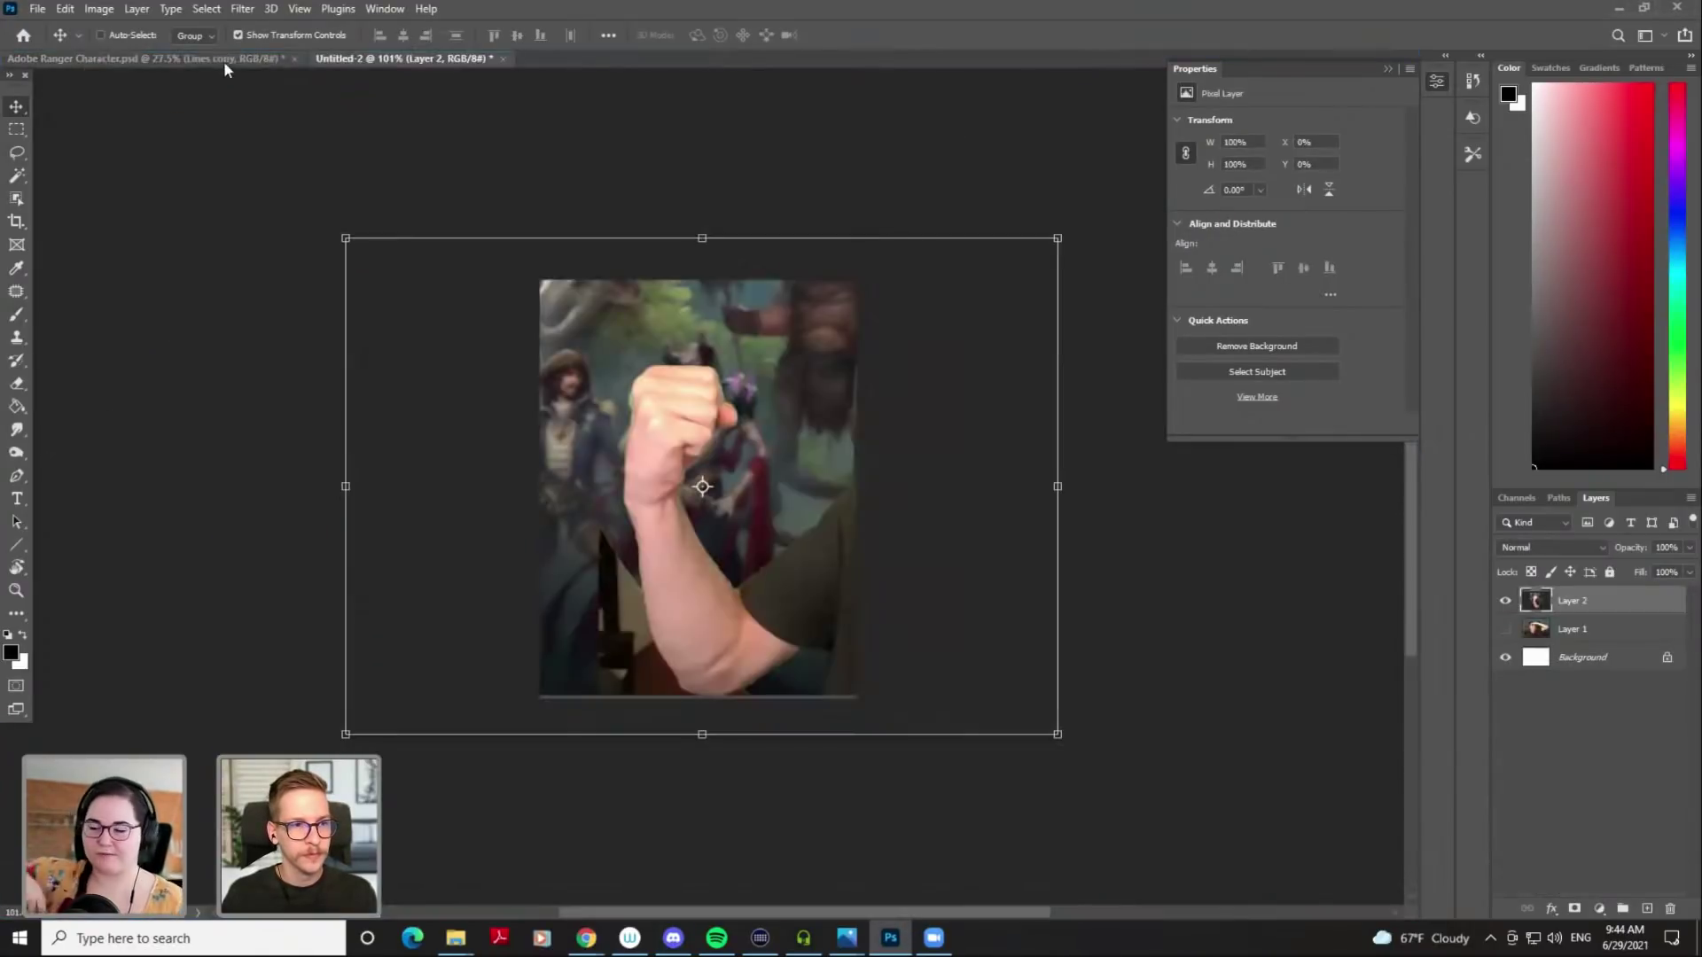
left_click(213, 57)
key("b")
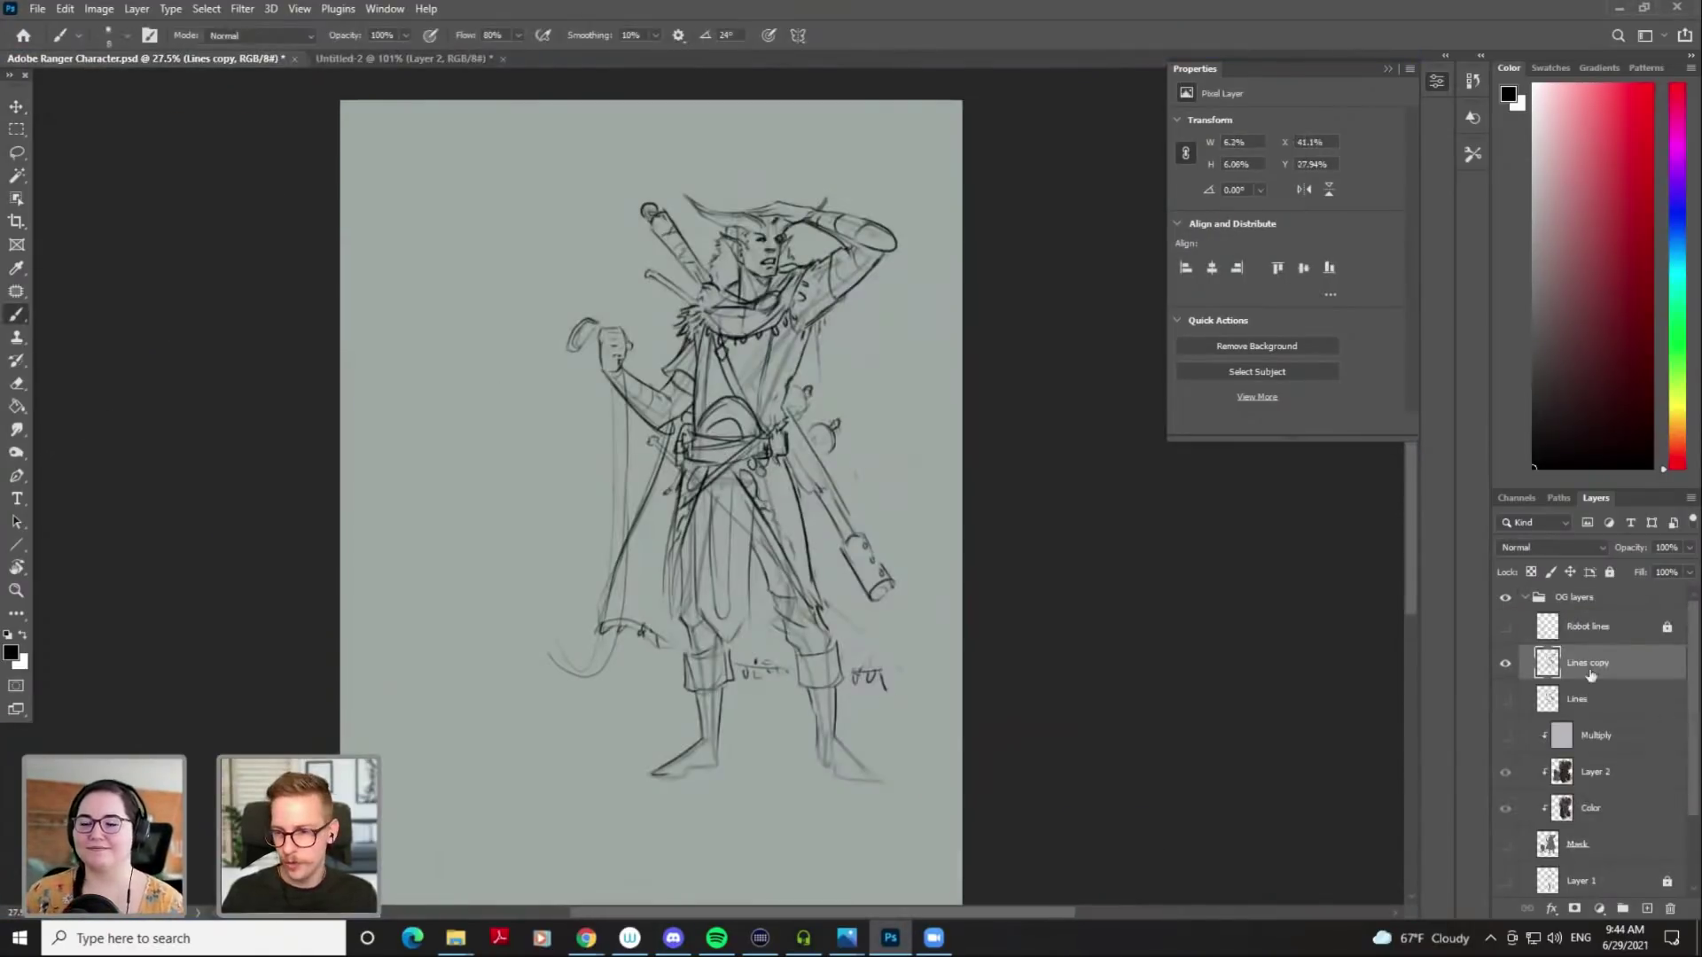
Compare the redrawn Lines copy with the original Lines layer by switching their visibility
left_click(1509, 699)
left_click(1509, 667)
left_click(1508, 668)
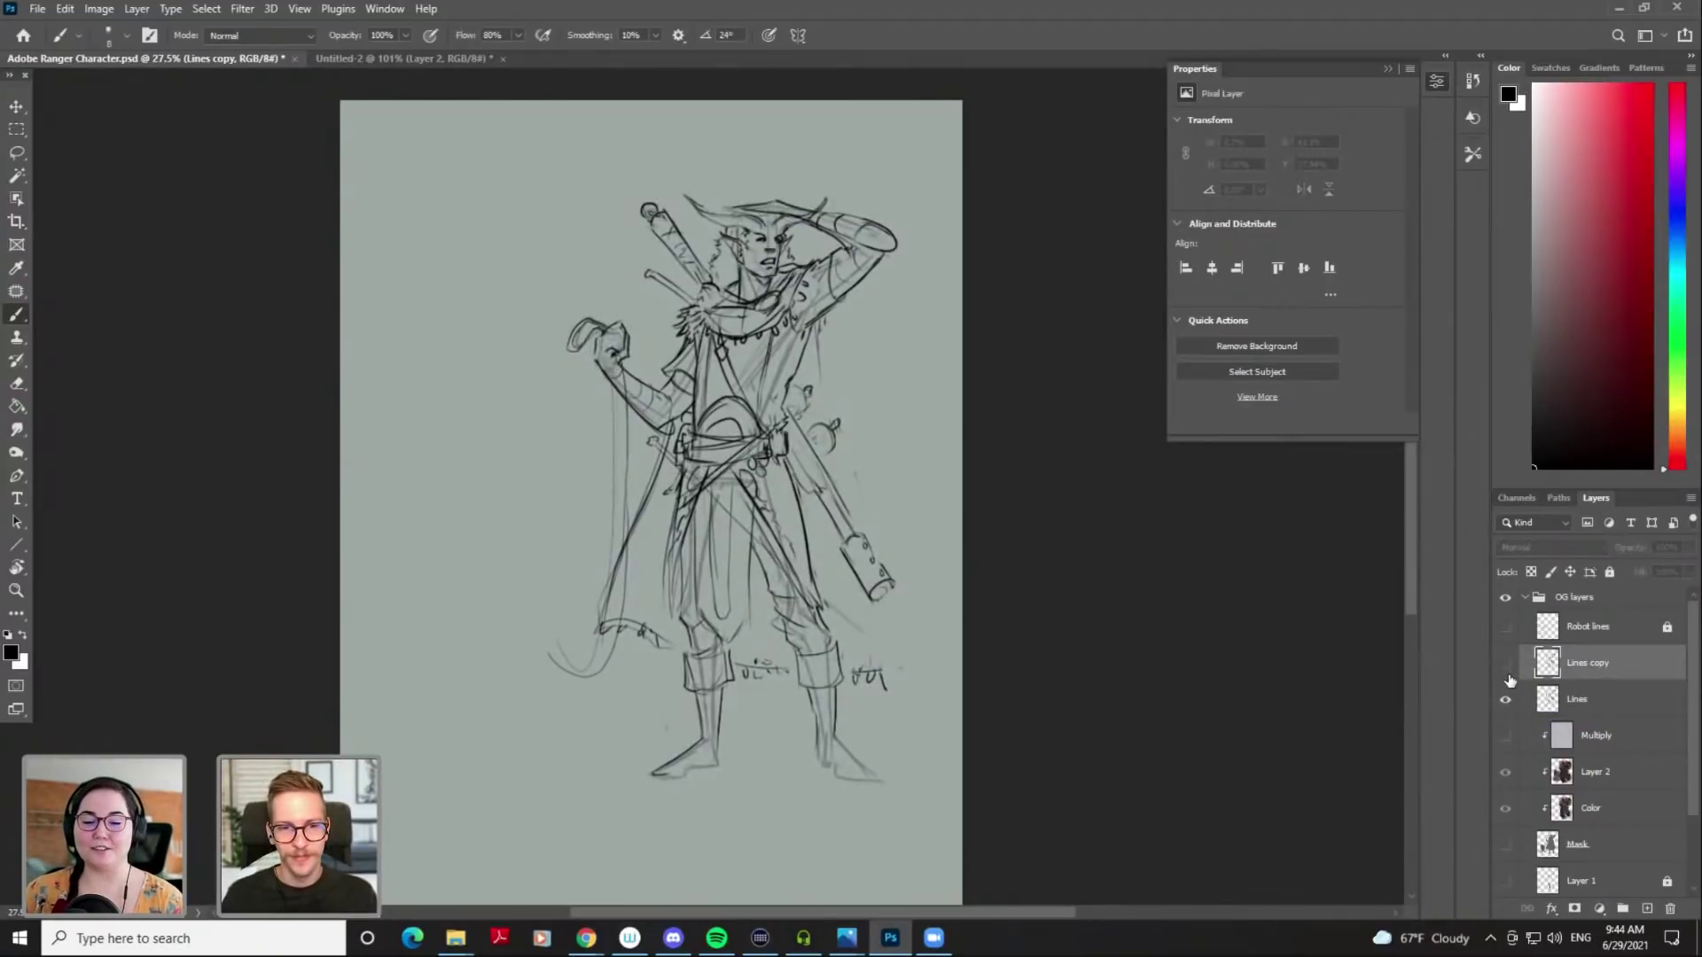
left_click(1508, 698)
Strengthen the inner line of the curved handle beside the fist
left_click_drag(990, 502, 957, 521)
left_click_drag(788, 446, 826, 437)
left_click_drag(417, 293, 447, 276)
key("ctrl+d")
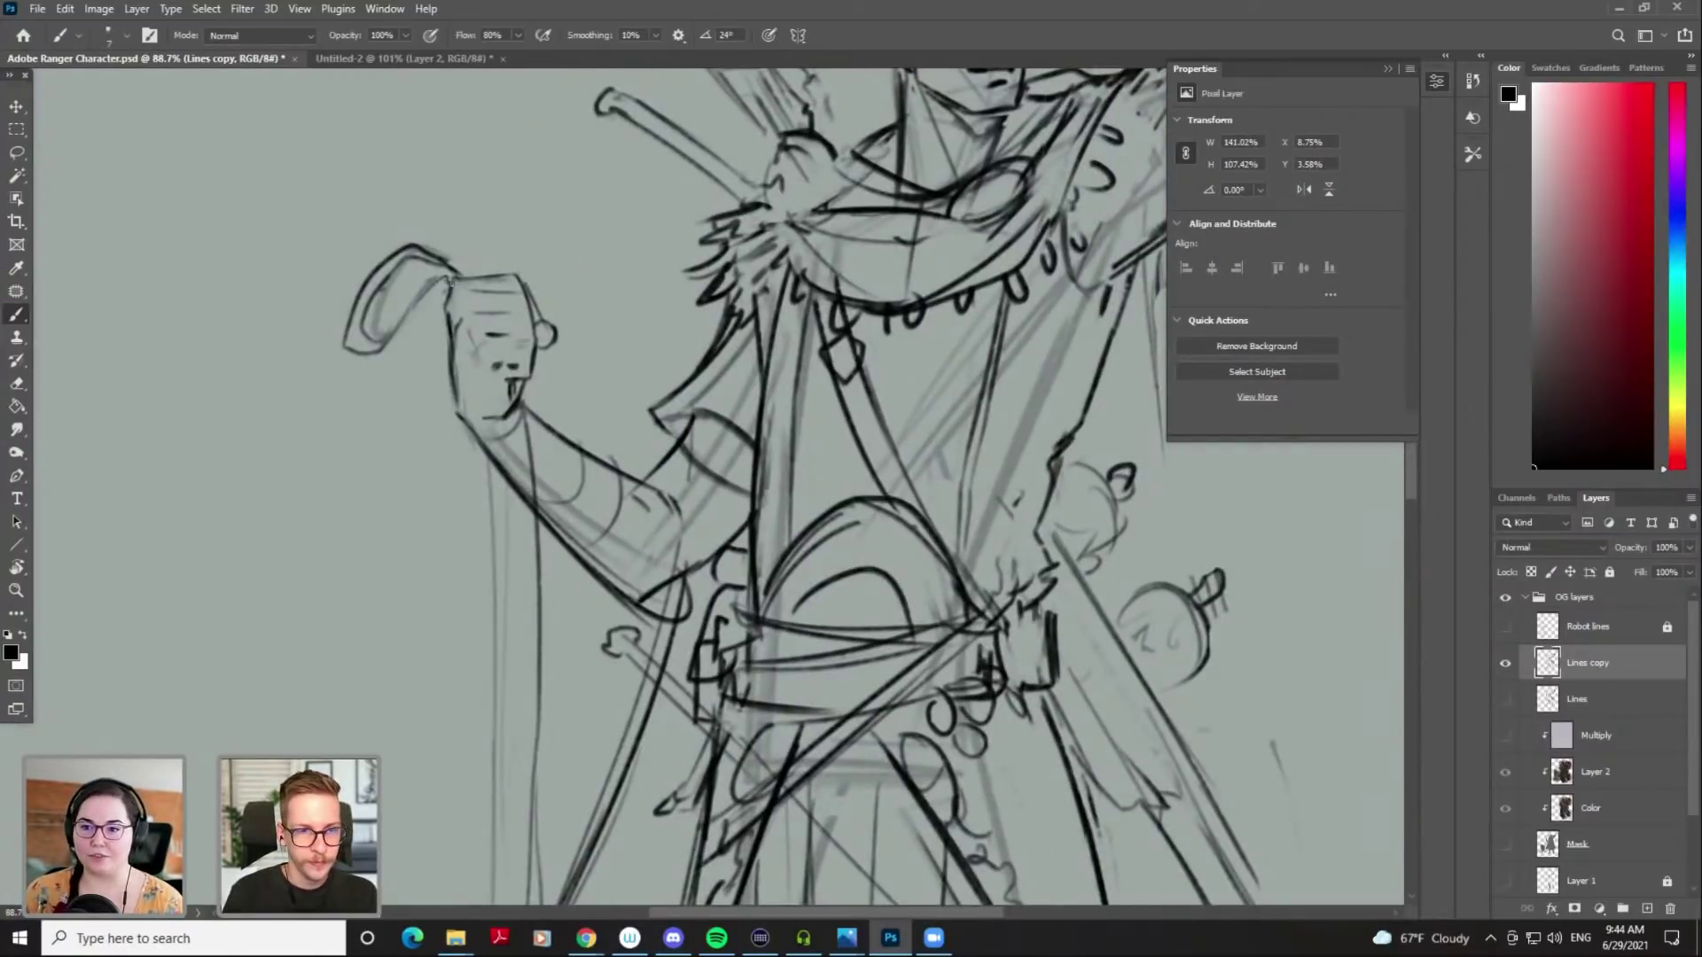
left_click_drag(389, 332, 452, 270)
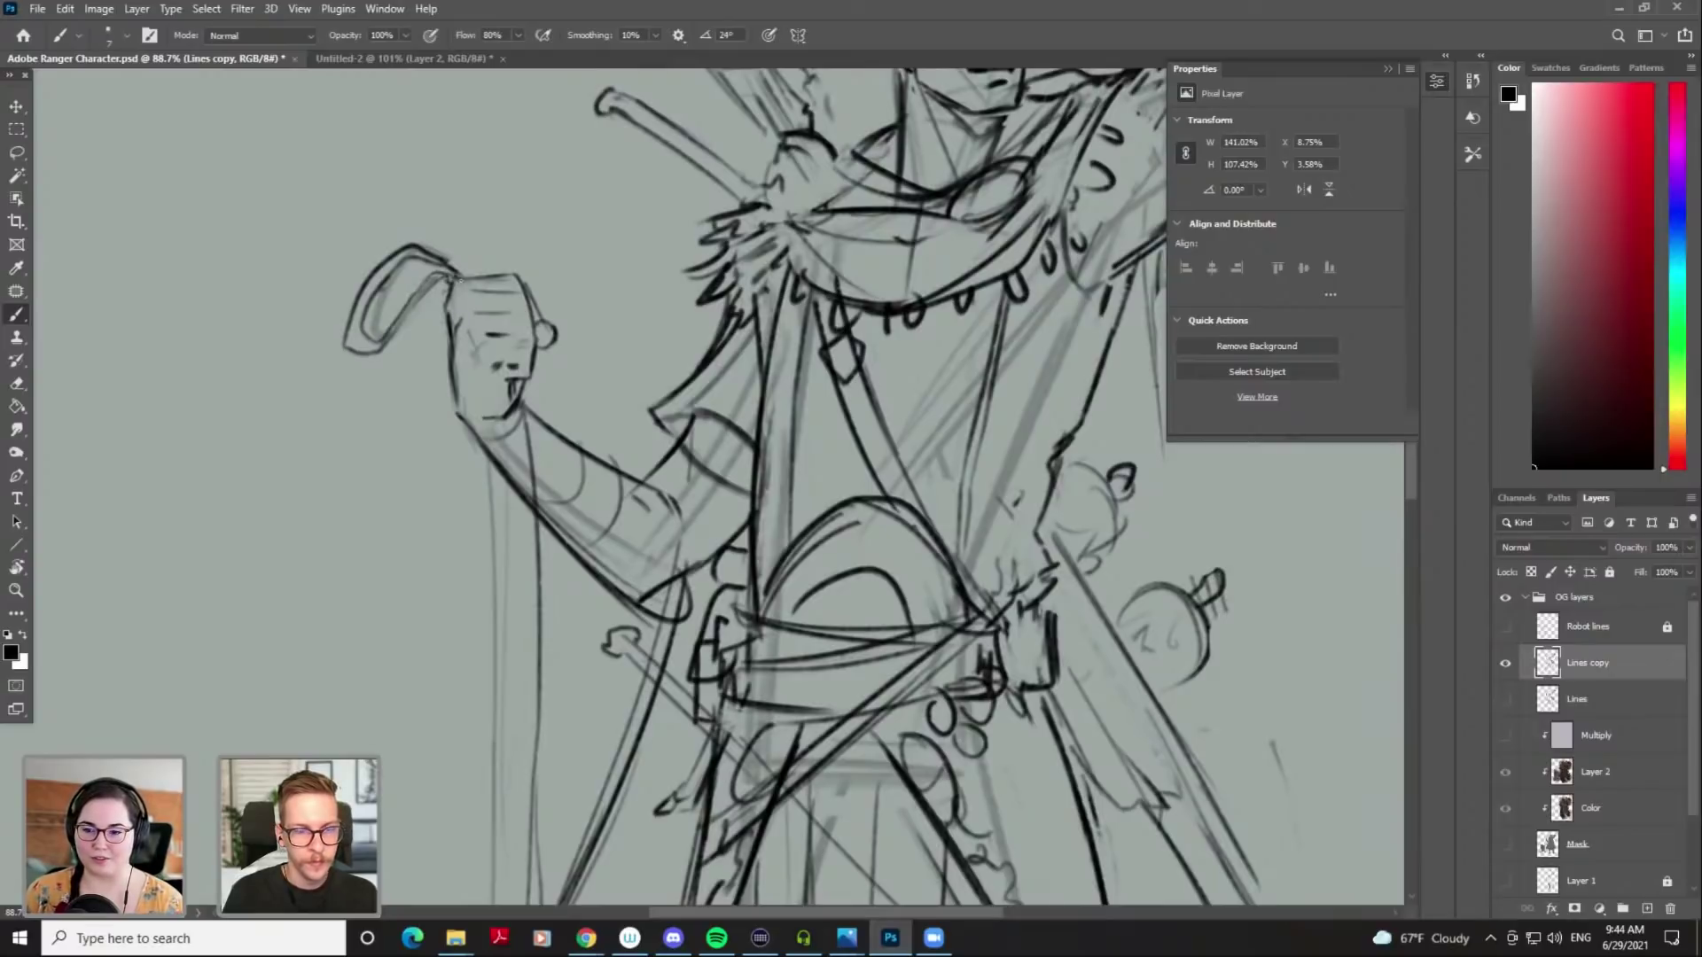
Show and select the Mask layer, and hide the Layer 2 and Color layers clipped to it
key("ctrl+0")
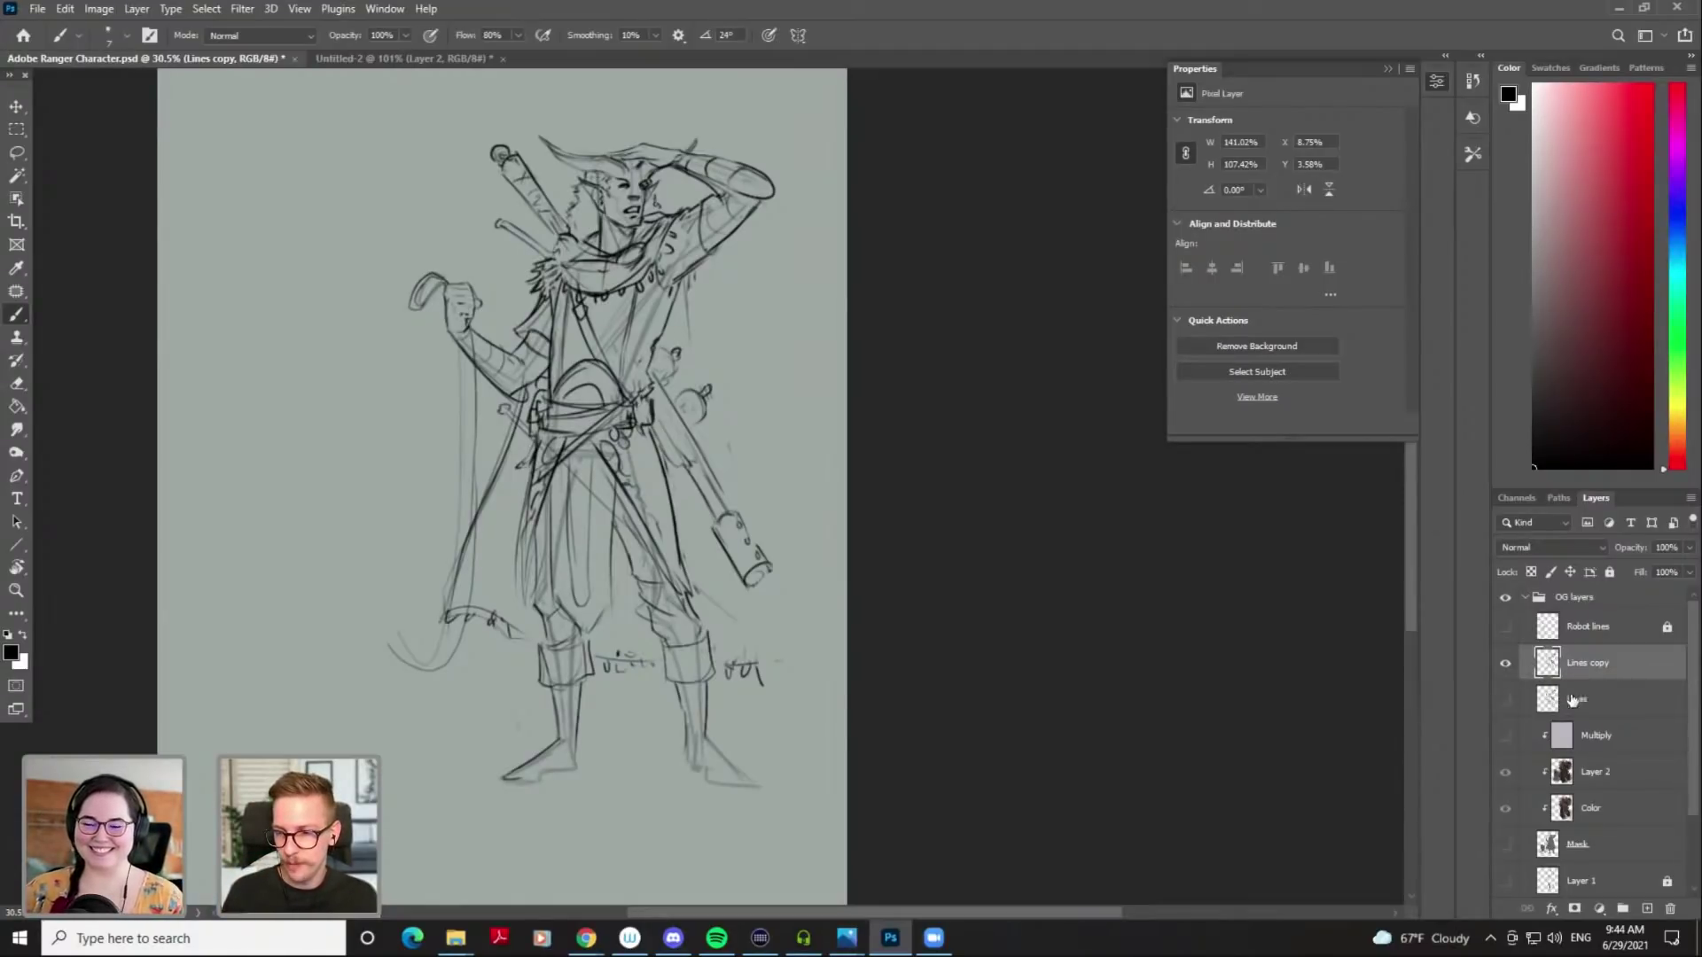
left_click(1506, 844)
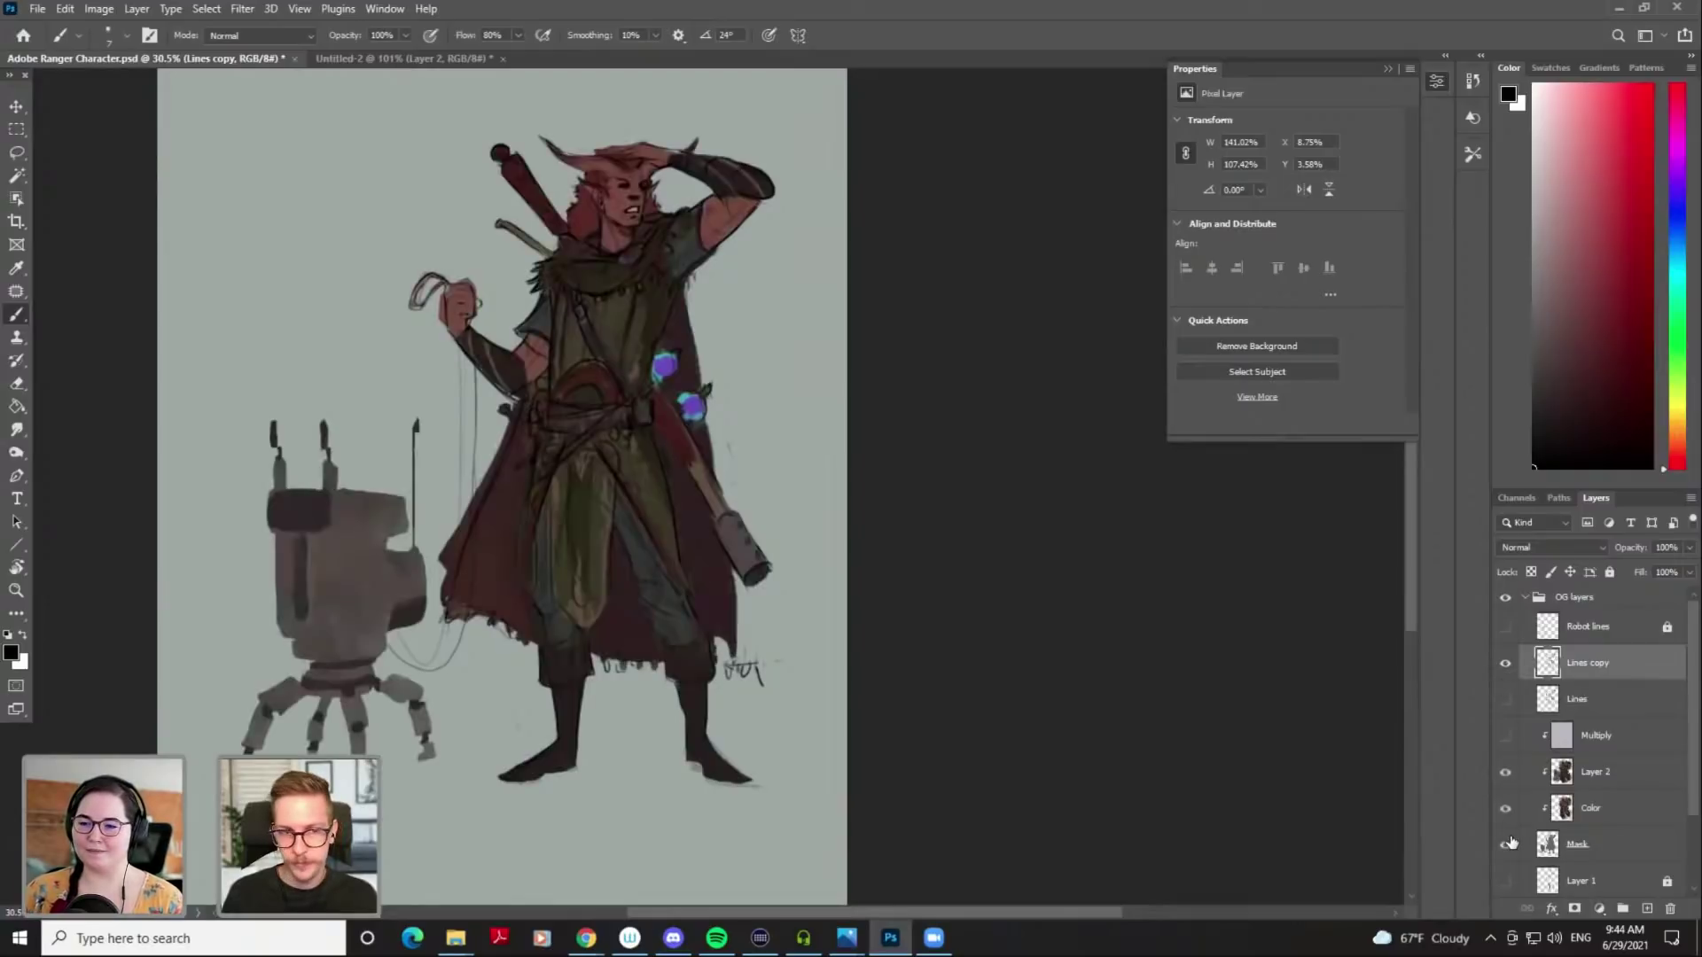
left_click(1505, 663)
left_click(1505, 663)
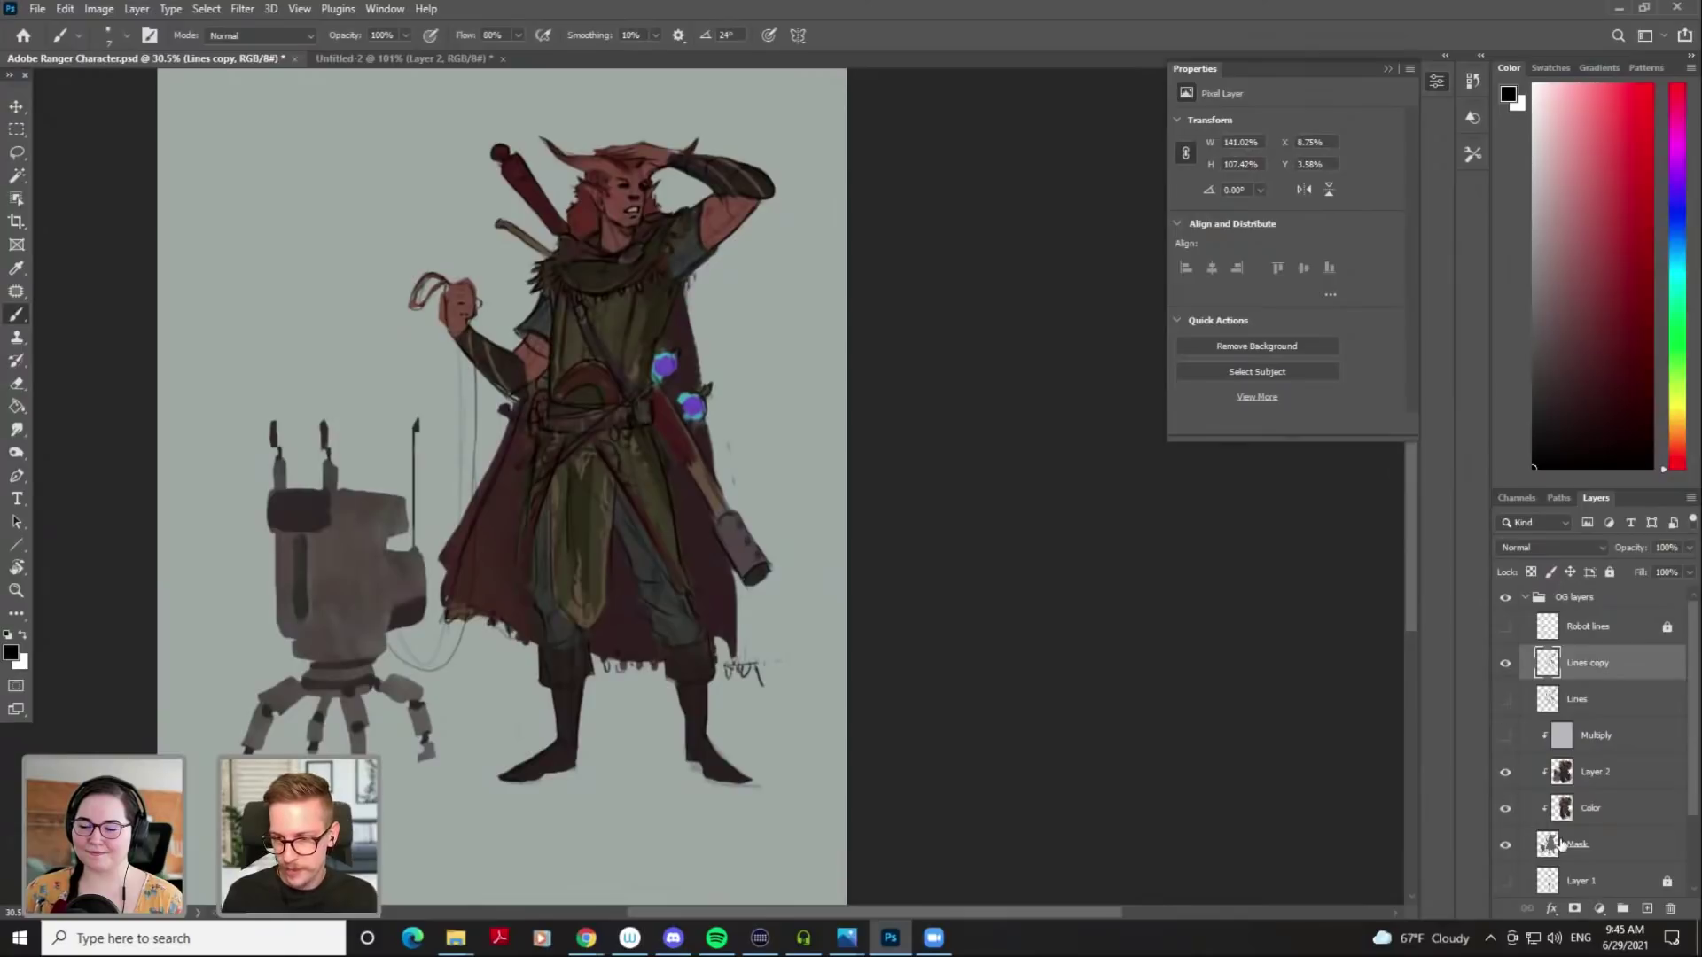
left_click(1557, 845)
left_click(1506, 772)
left_click(1506, 808)
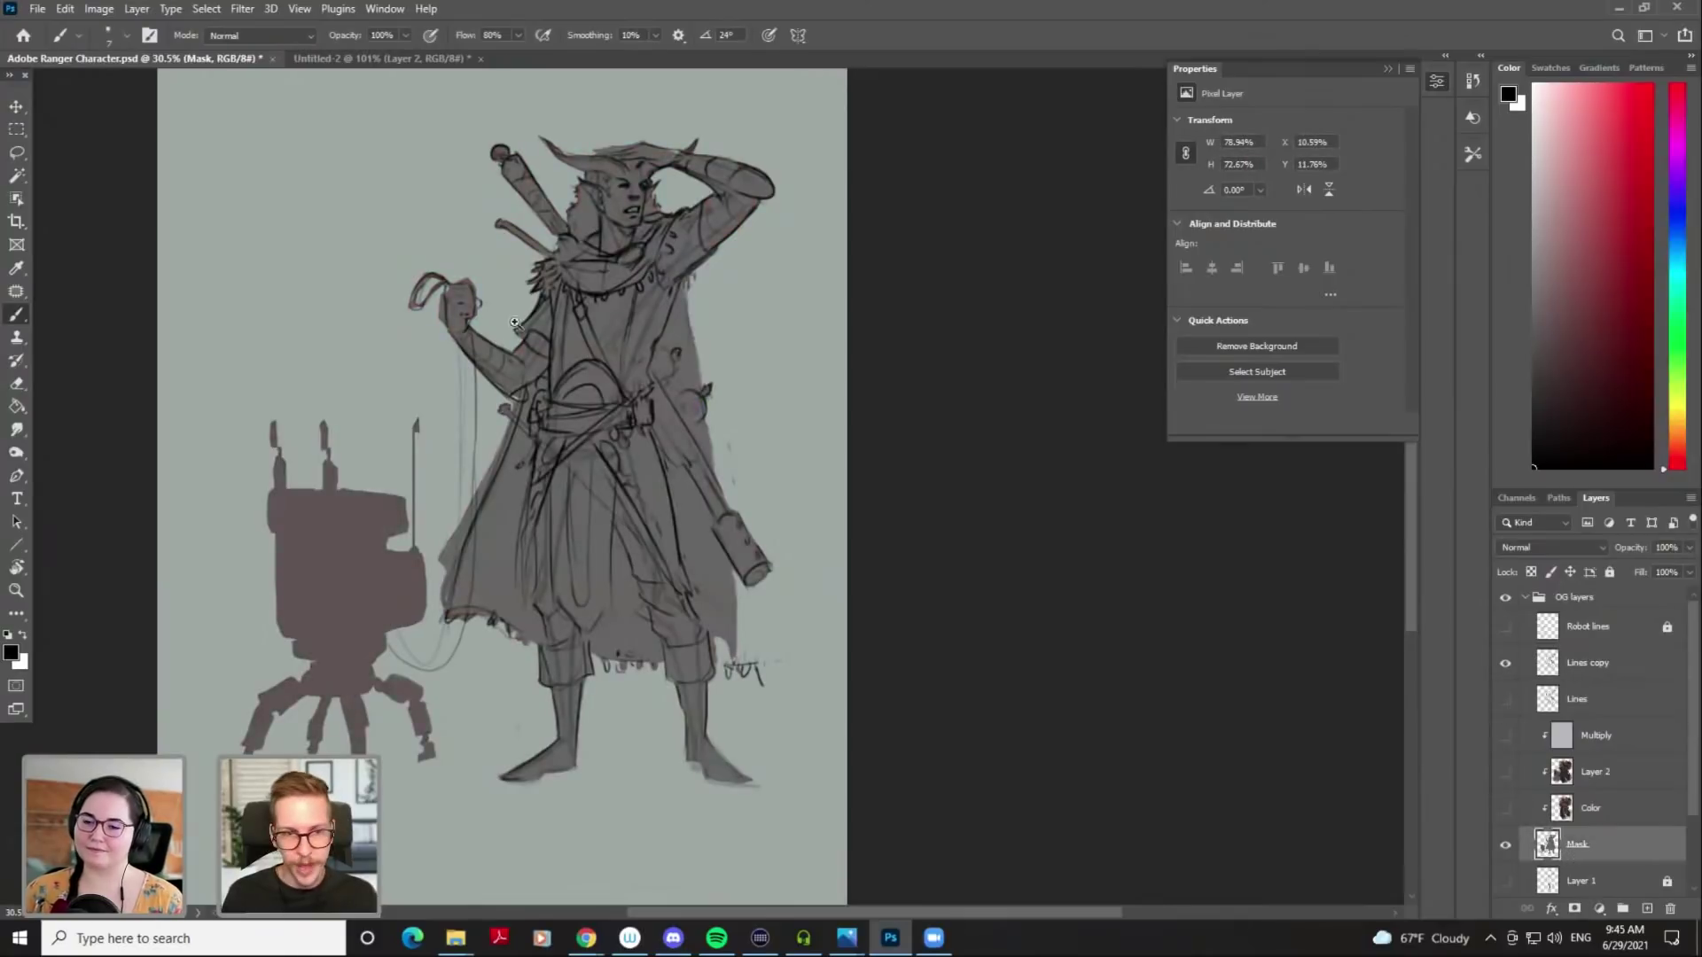
Erase the excess mask around the redrawn fist's outline using the Eraser Hard Ink brush
scroll(578, 362, "up", 3)
key("e")
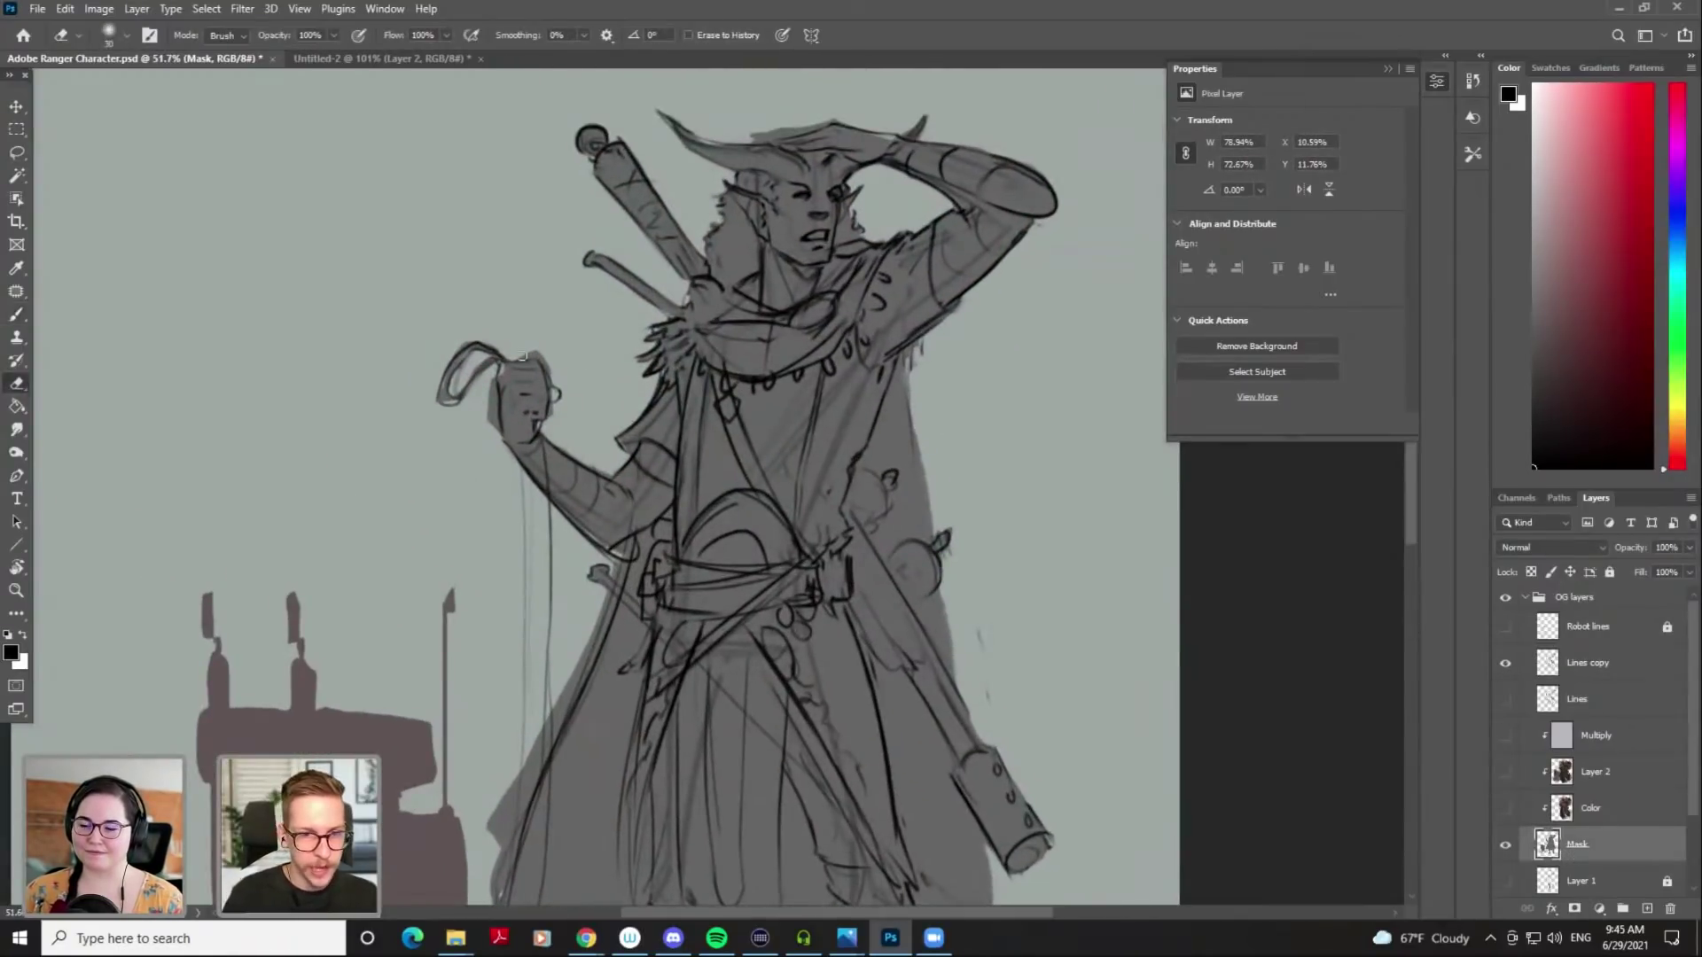
right_click(536, 330)
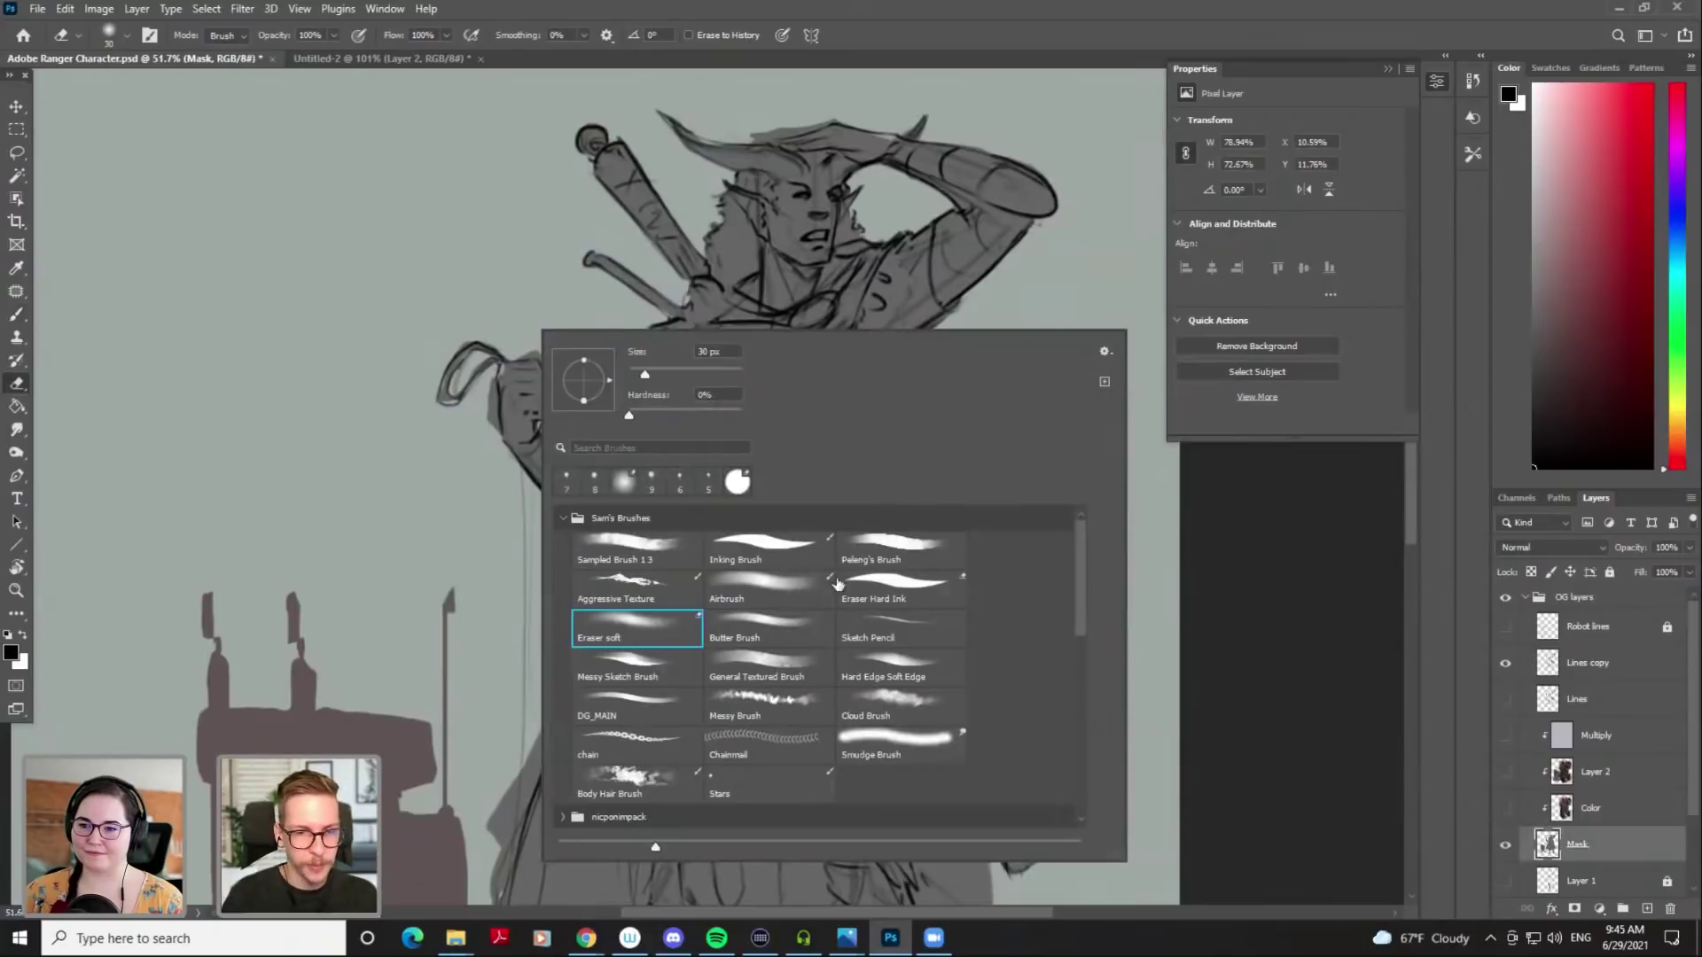
double_click(871, 600)
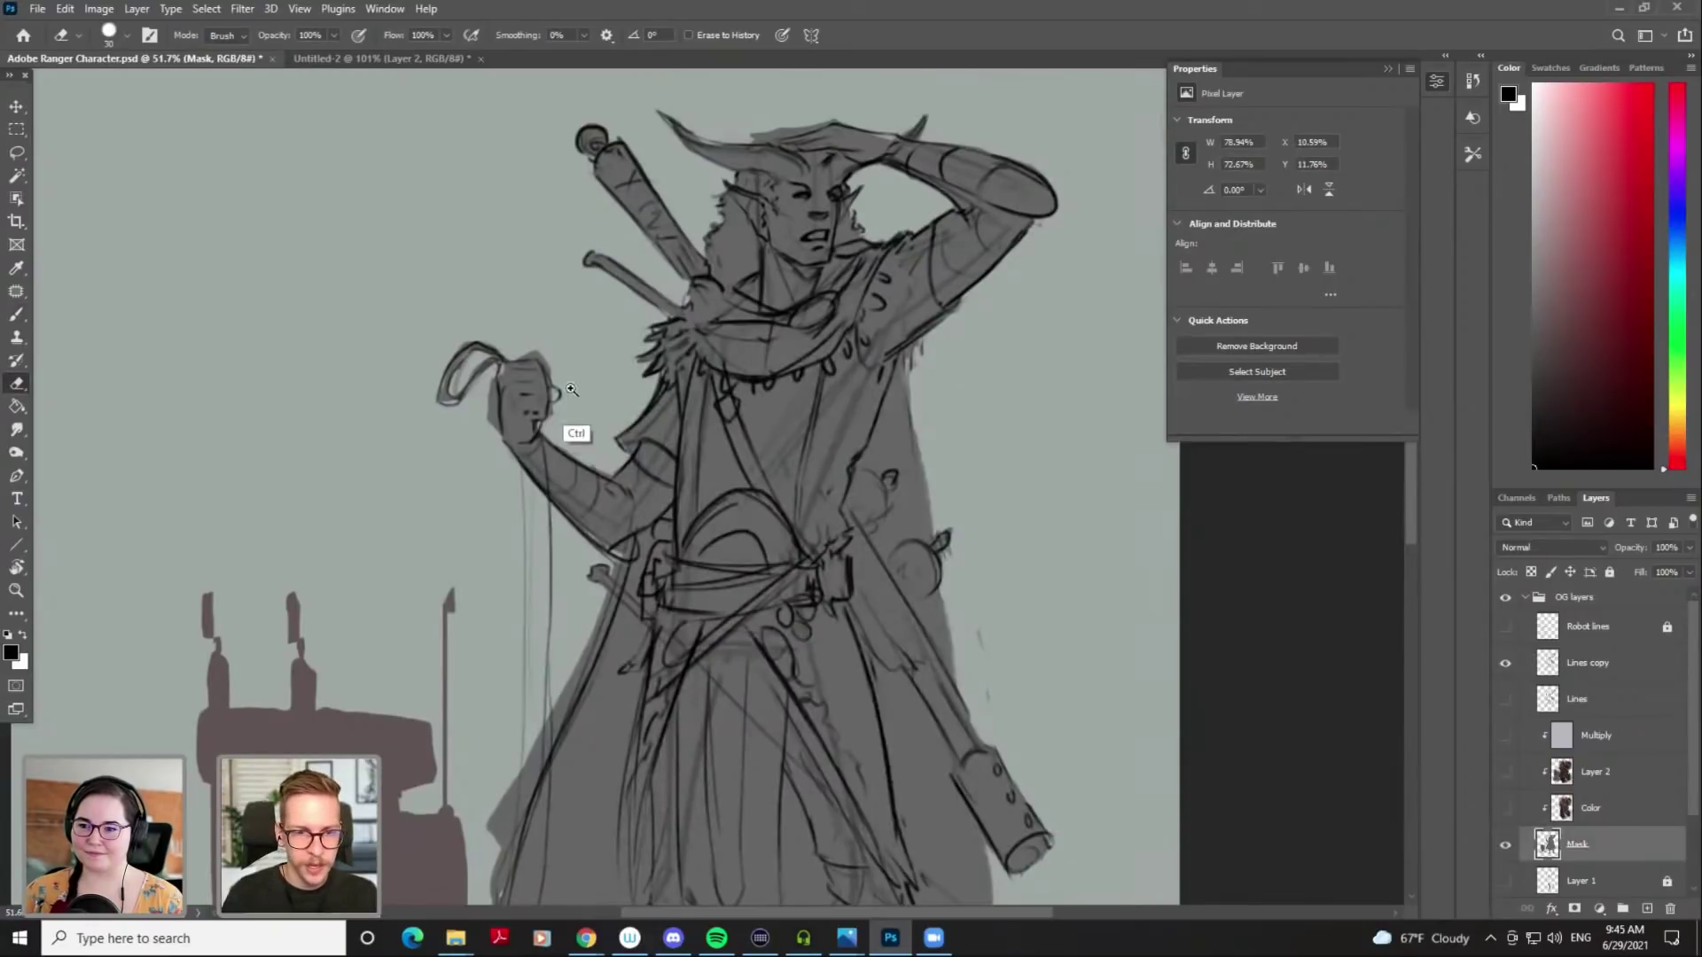
scroll(570, 437, "up", 2)
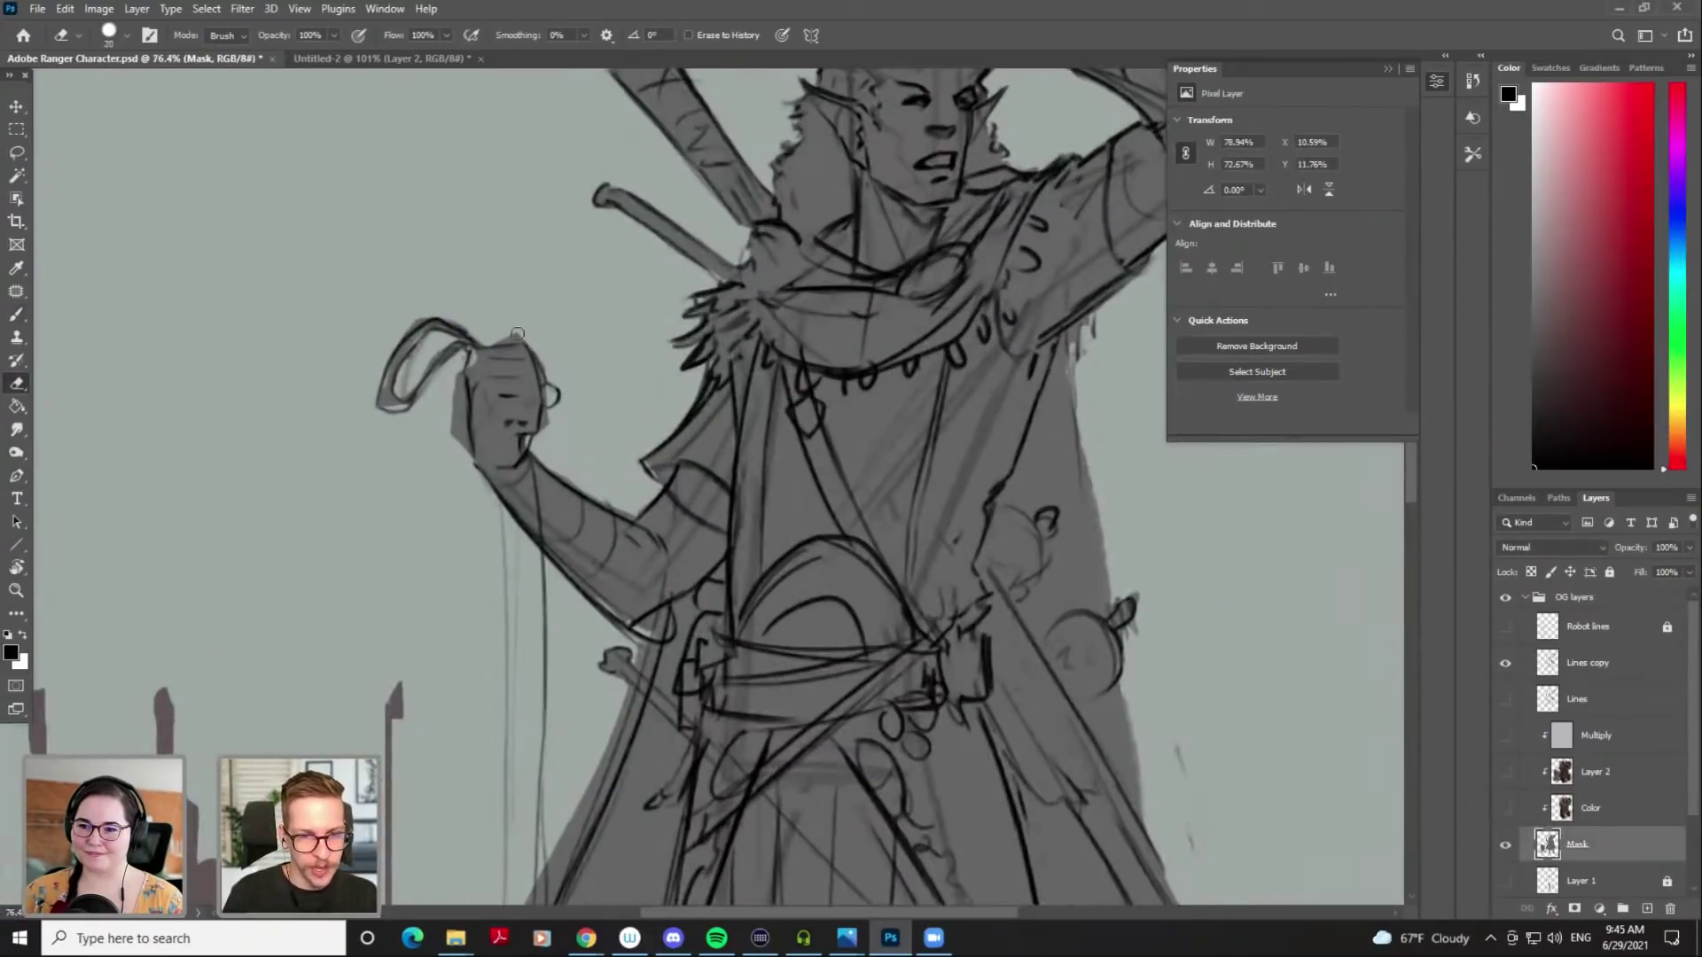
mouse_move(448, 378)
left_mouse_down()
mouse_move(458, 429)
mouse_move(454, 381)
left_mouse_up()
key("[")
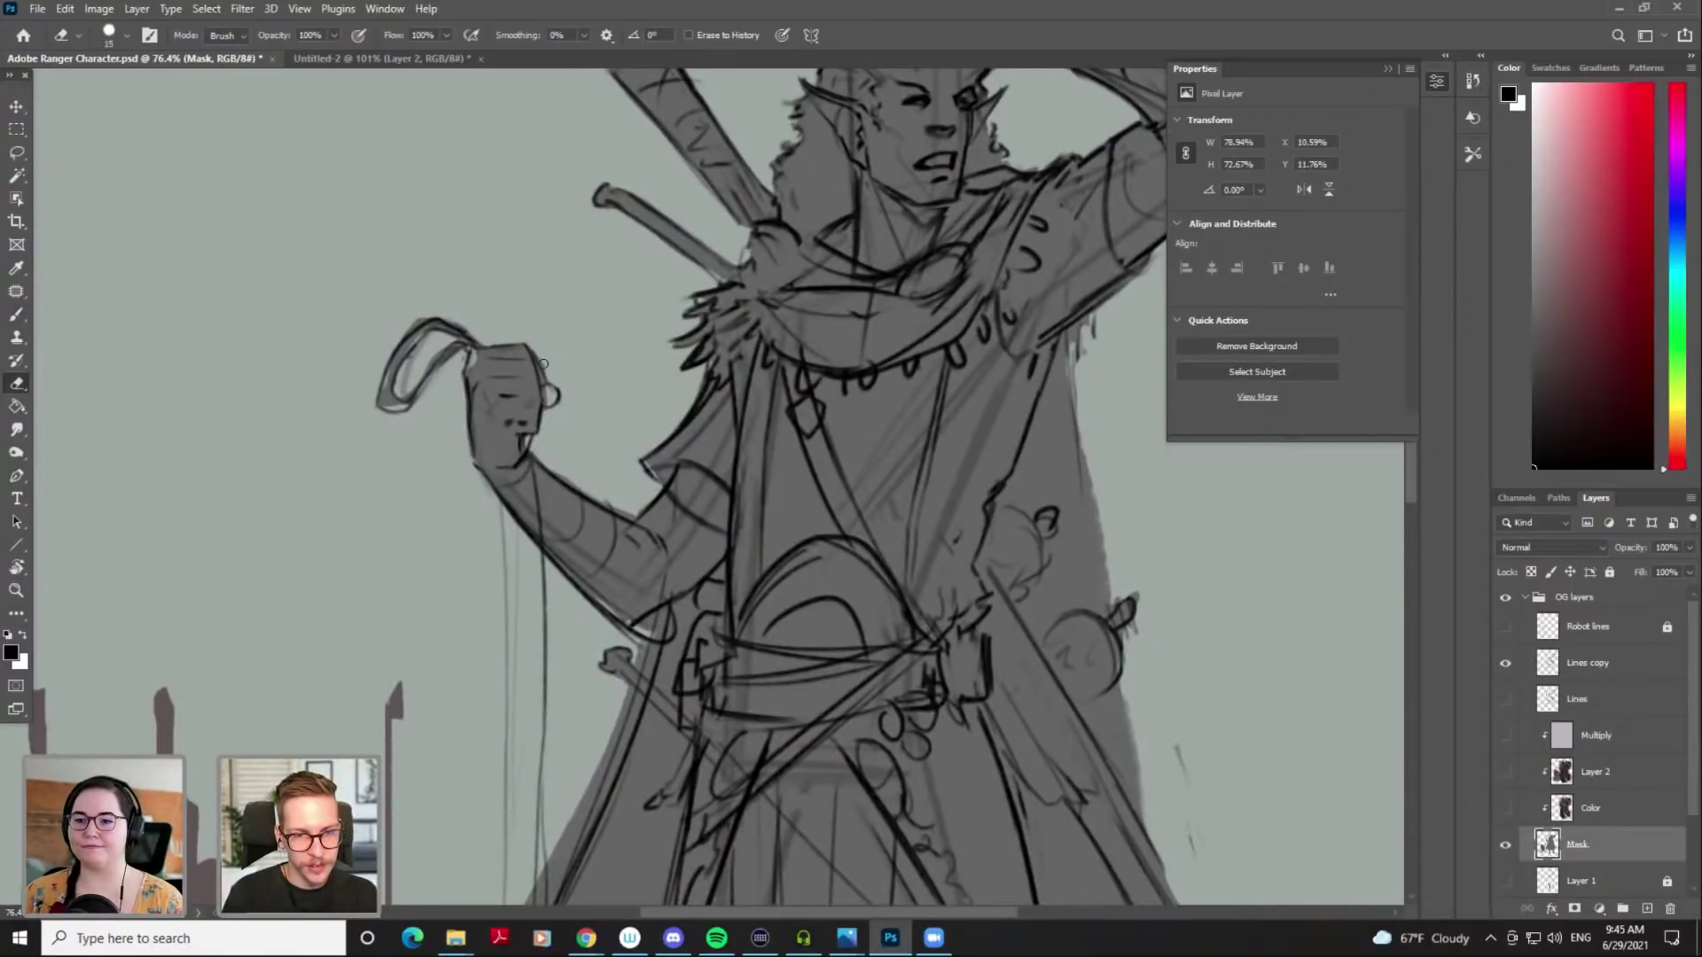
Fill the thumb tip and curved handle on the mask with its sampled grey using the Inking Brush, and clean up inside the handle
key("b")
left_click(494, 429, "alt")
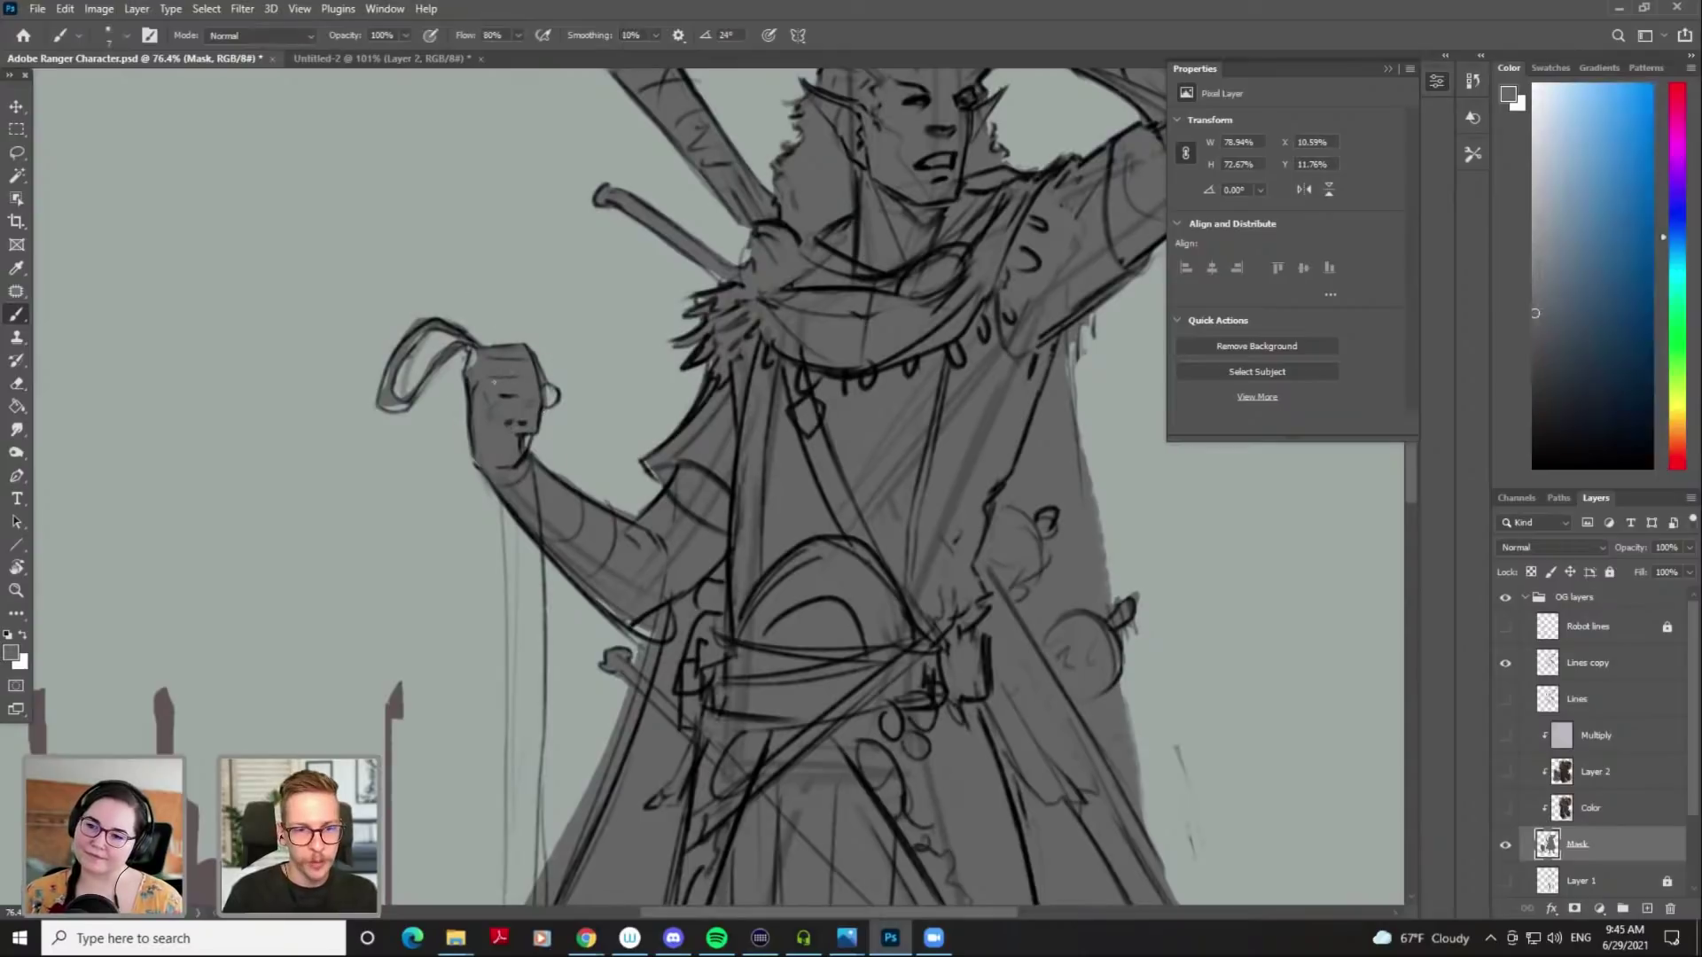
right_click(493, 429)
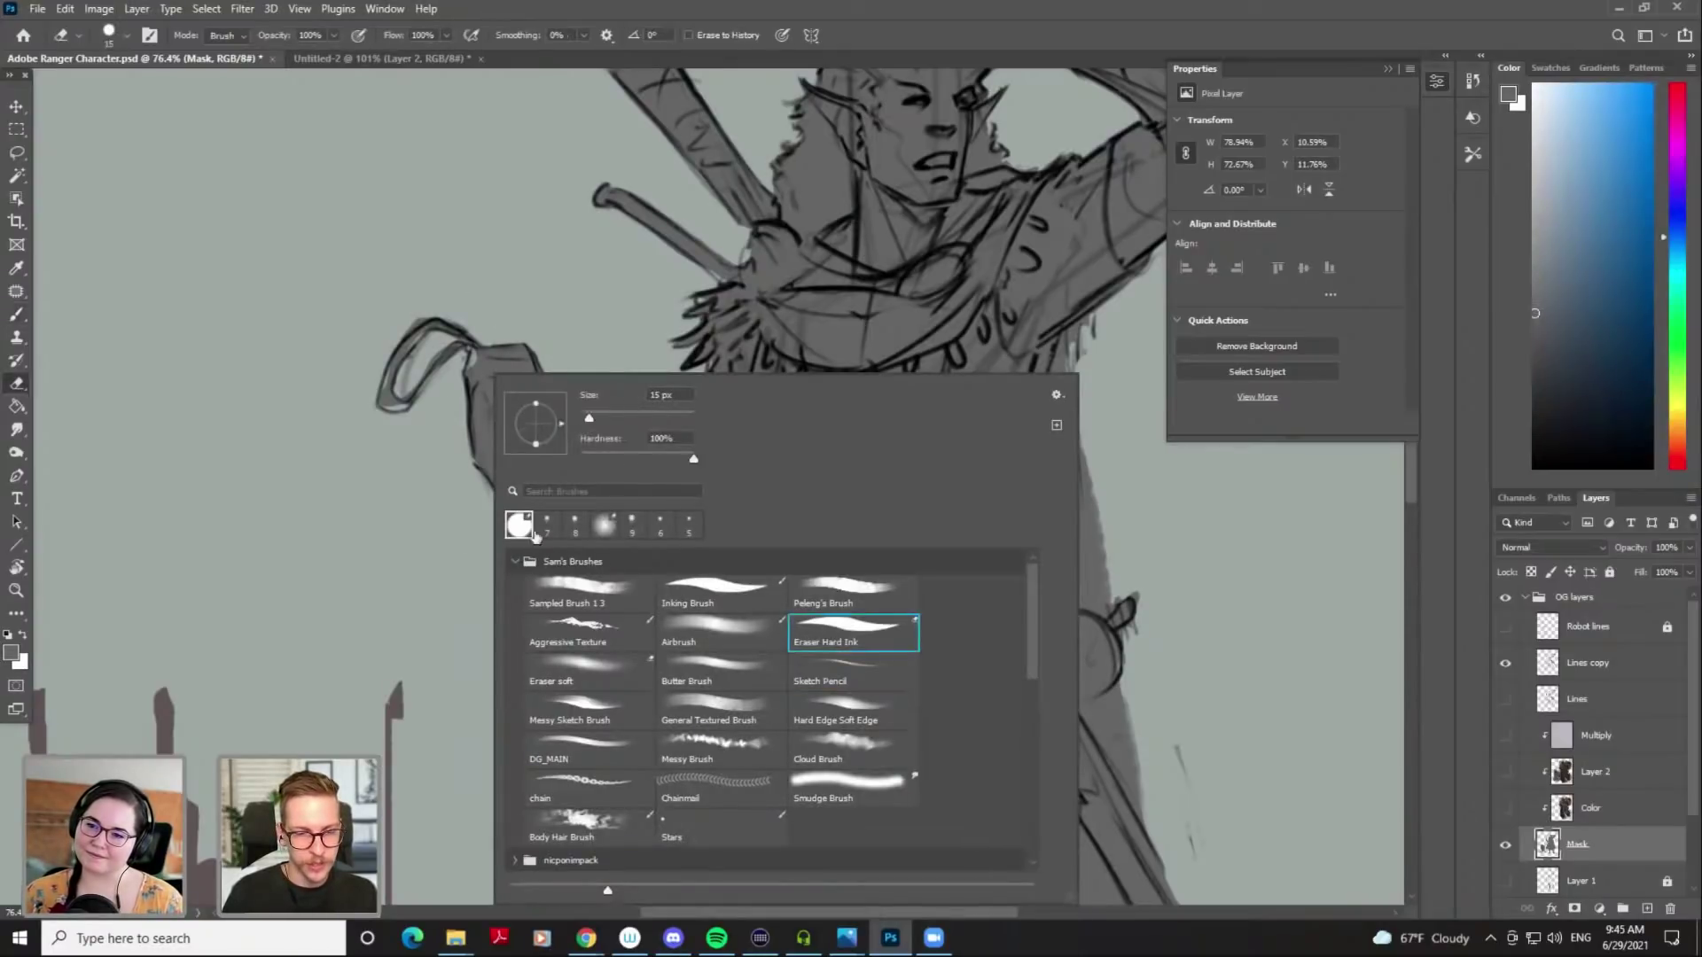
left_click(710, 605)
left_click(474, 352)
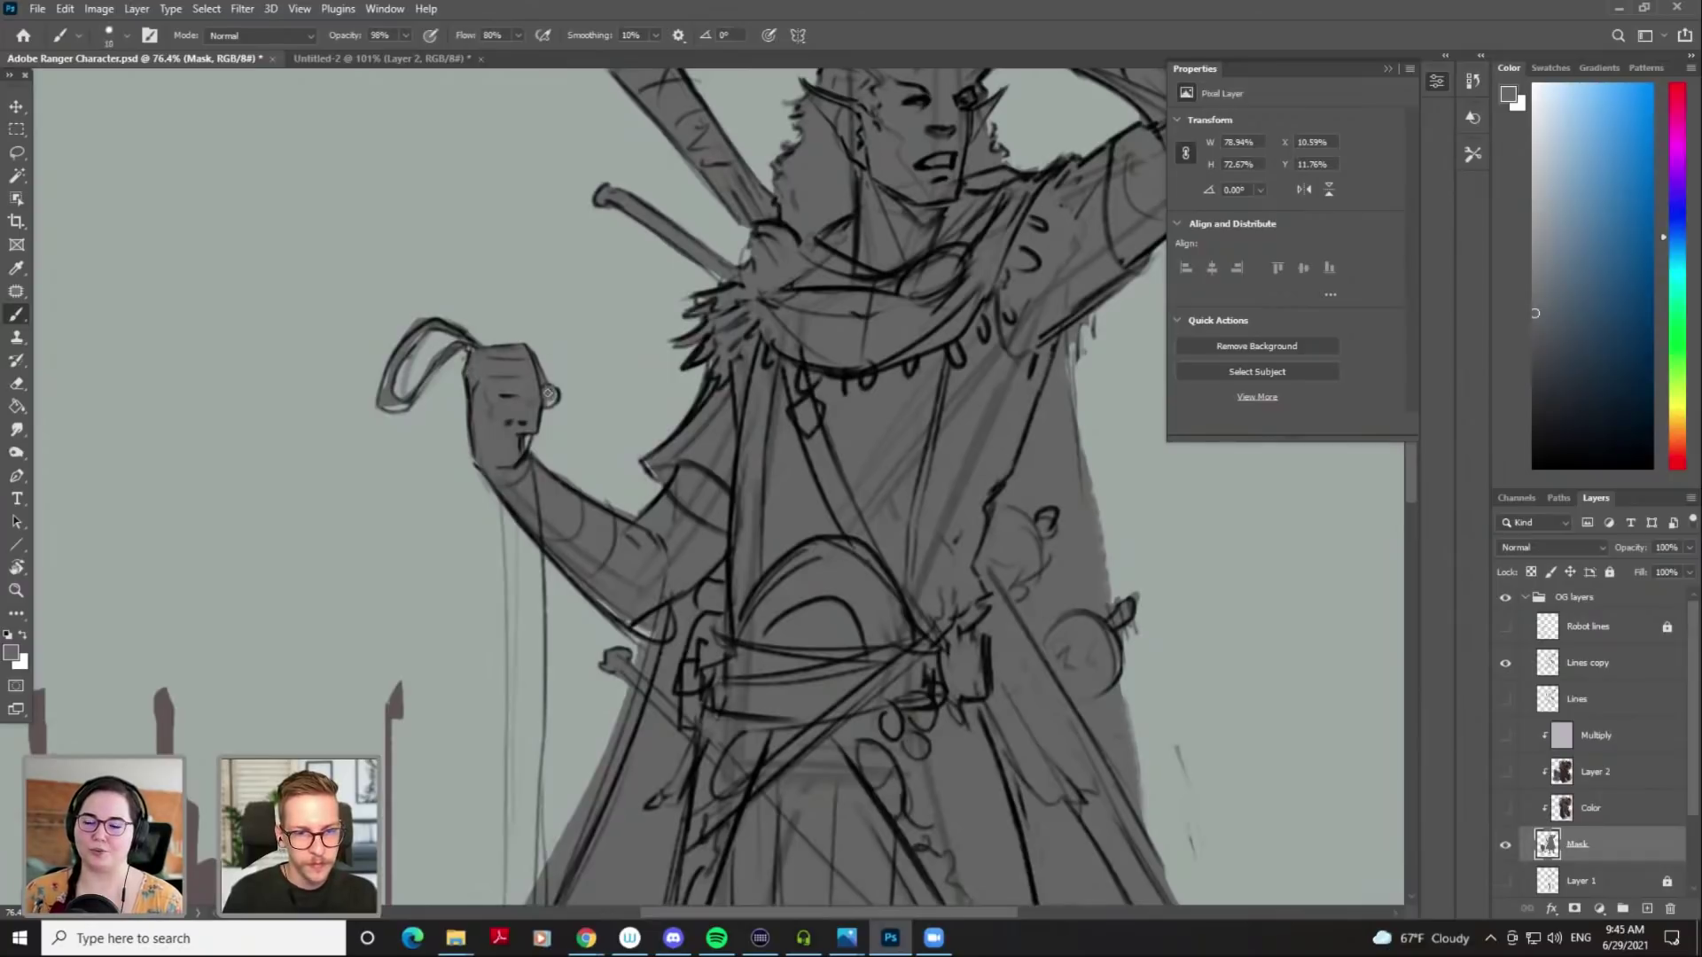
key("]")
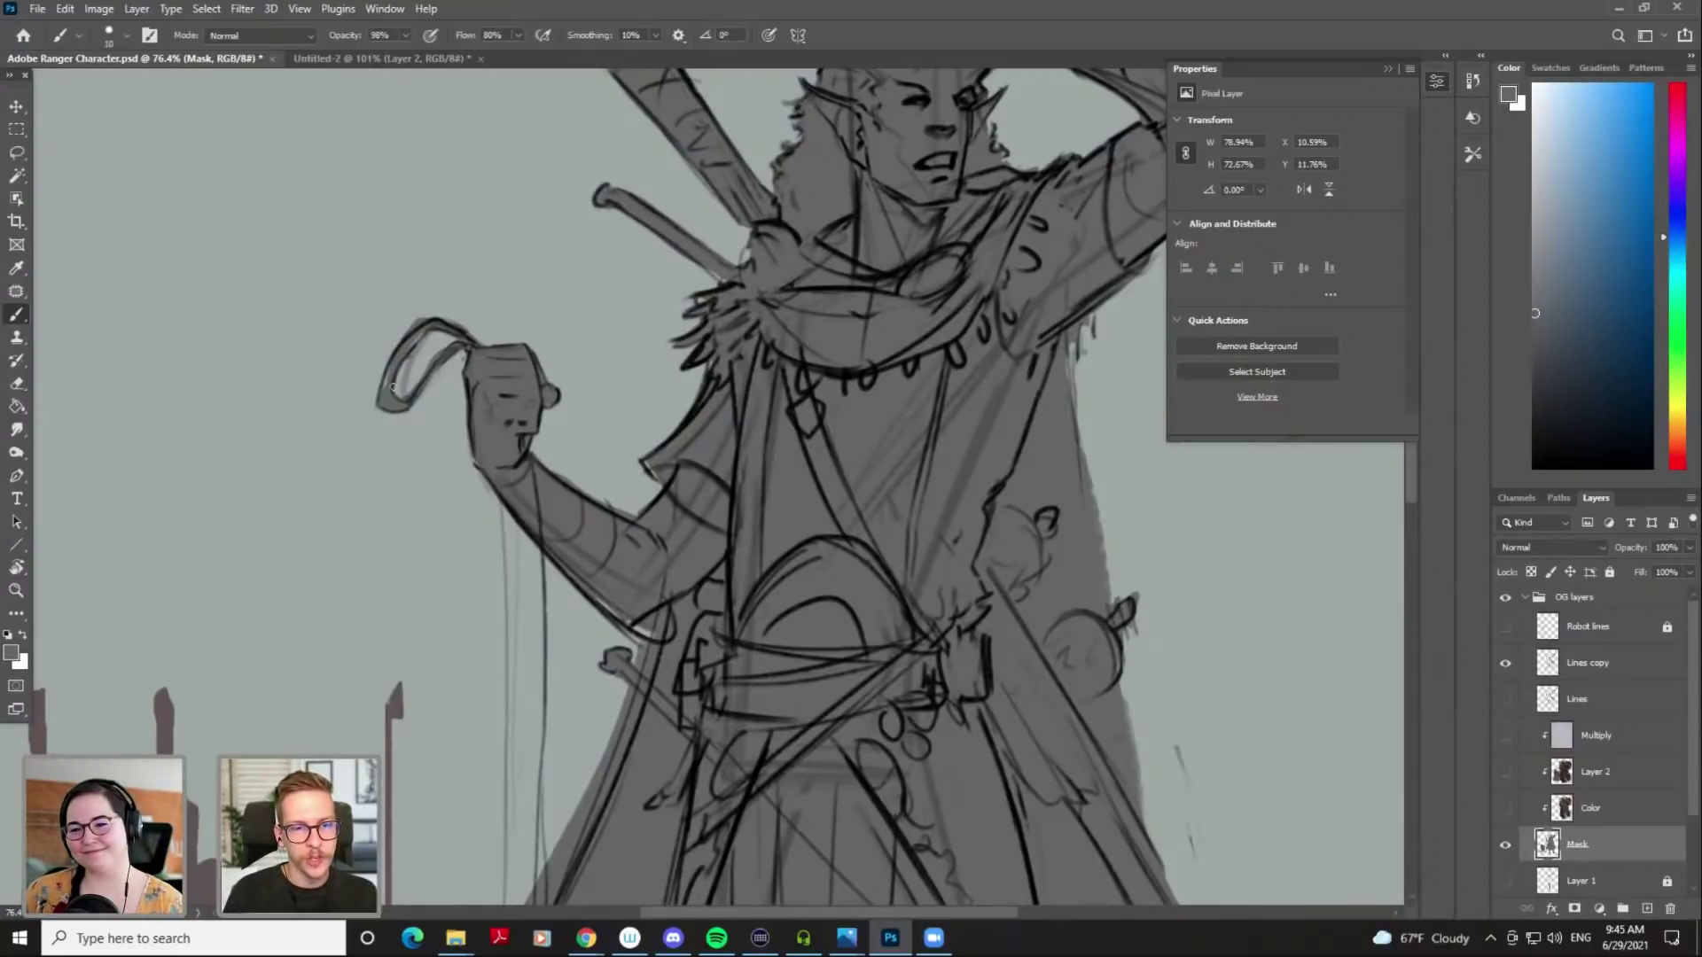
key("e")
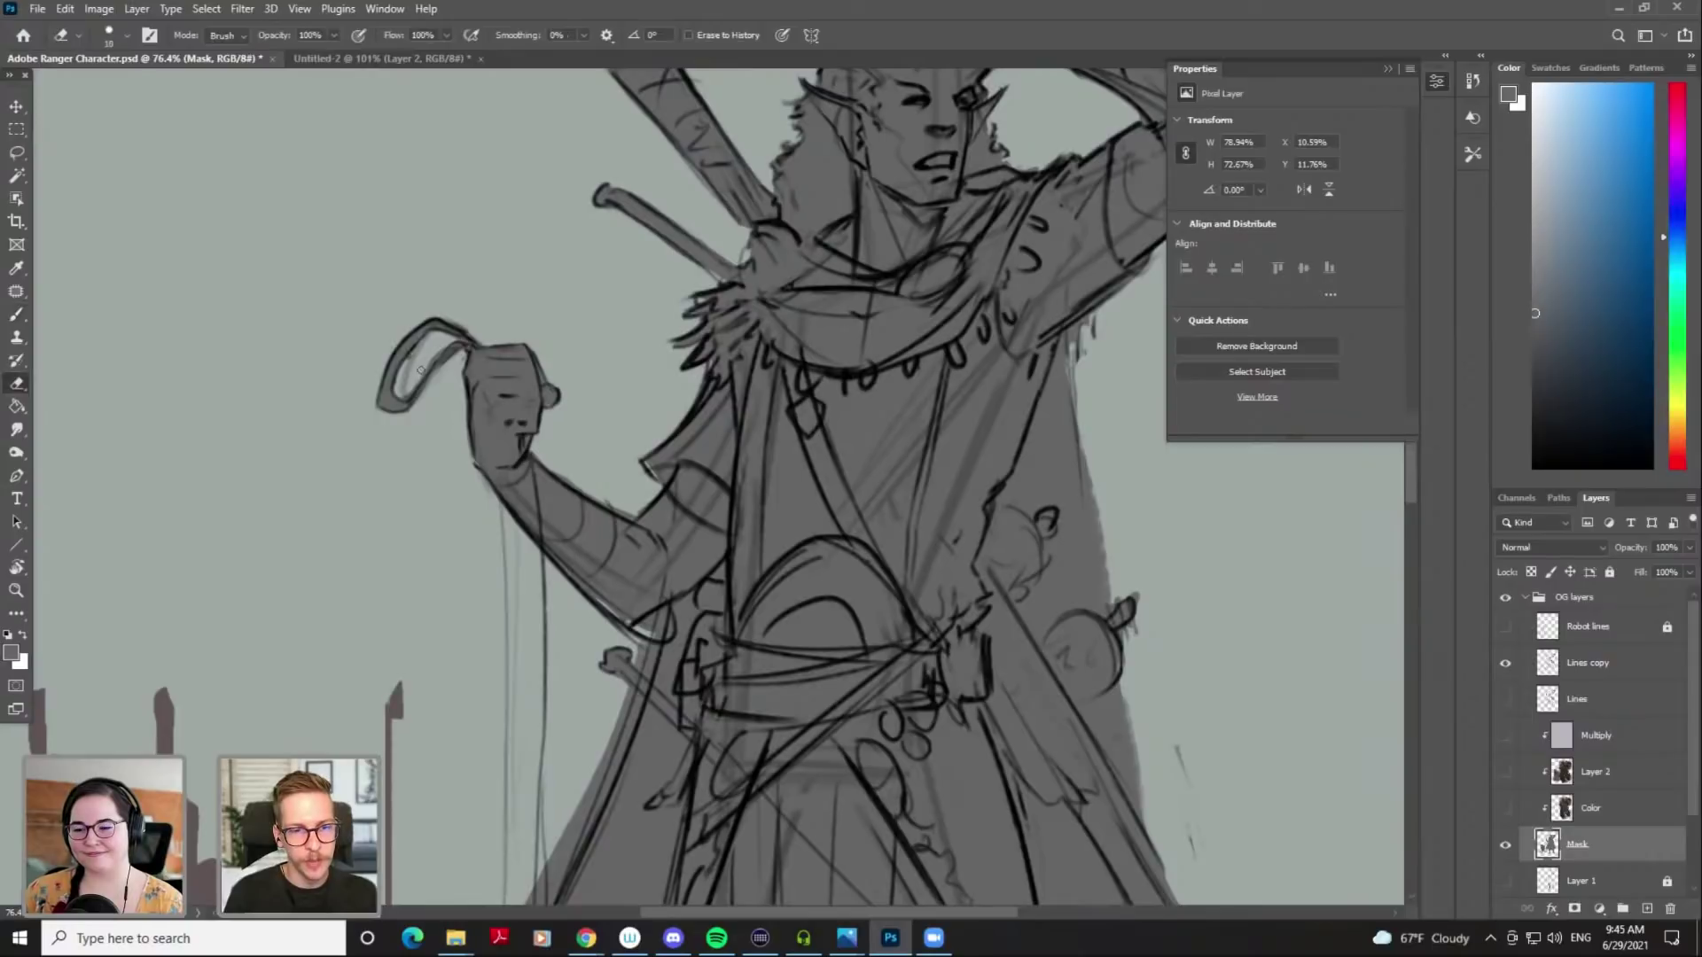
Fill the gaps in the grey mask along the raised hand's back and wrist with an enlarged brush
left_click_drag(812, 306, 755, 319)
left_click_drag(874, 304, 701, 388)
key("b")
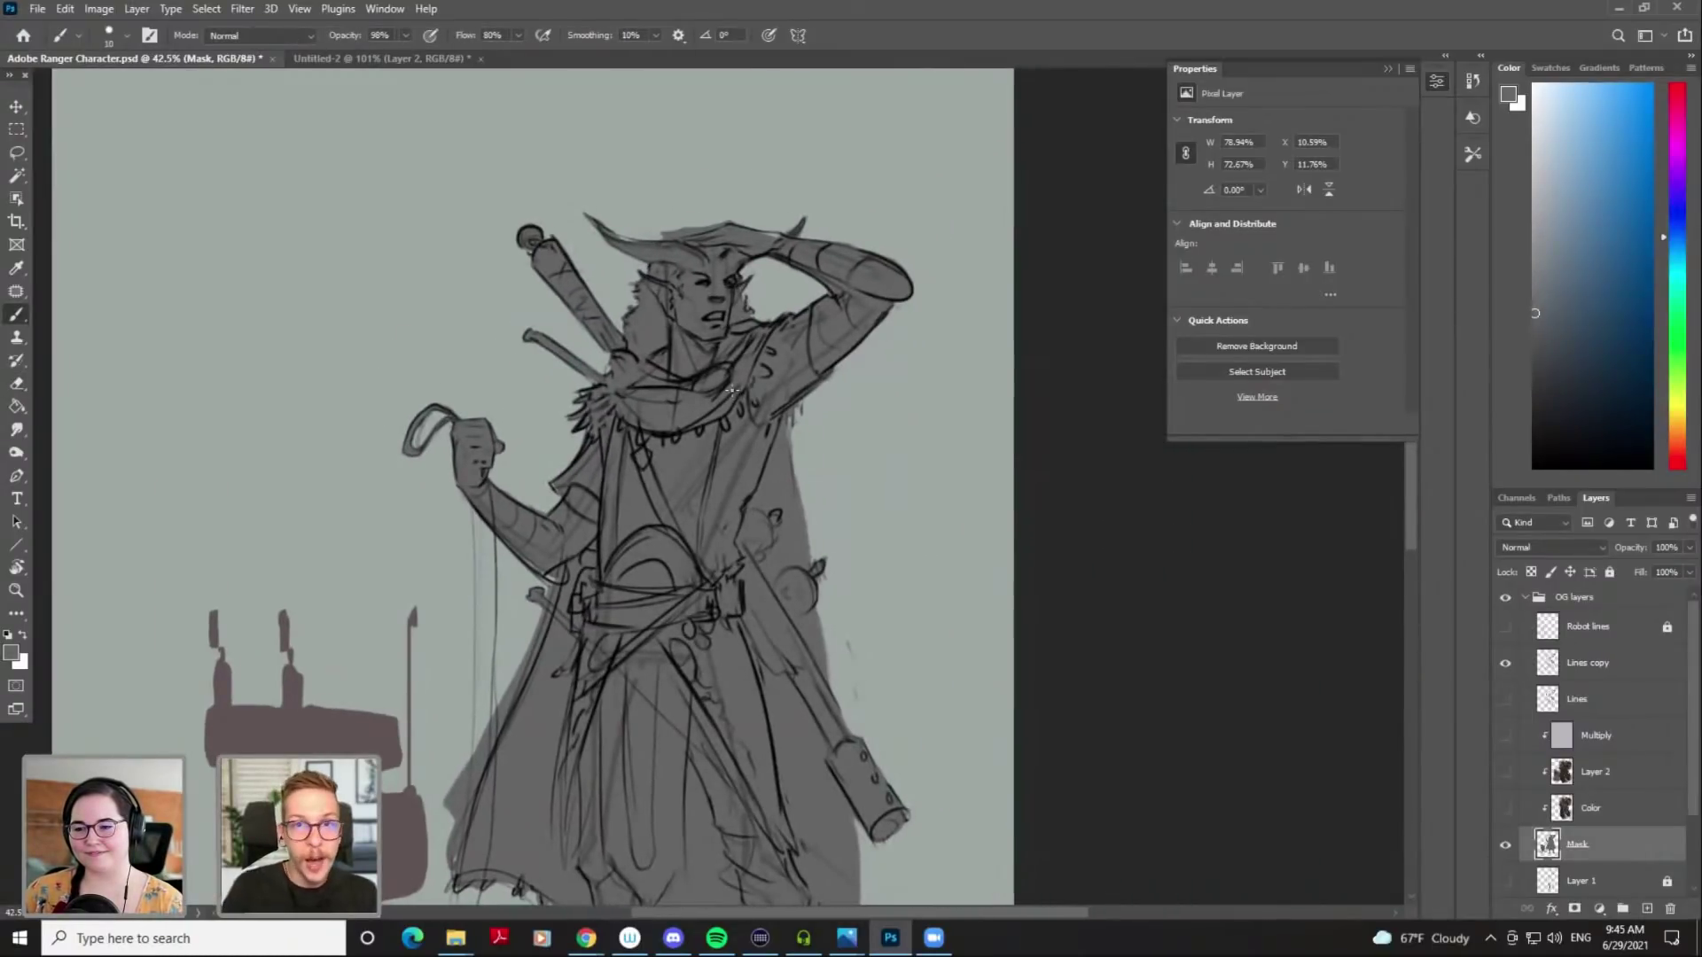
left_click_drag(771, 216, 824, 213)
mouse_move(740, 254)
left_mouse_down()
mouse_move(697, 286)
mouse_move(723, 285)
left_mouse_up()
key("bracketright")
key("bracketright")
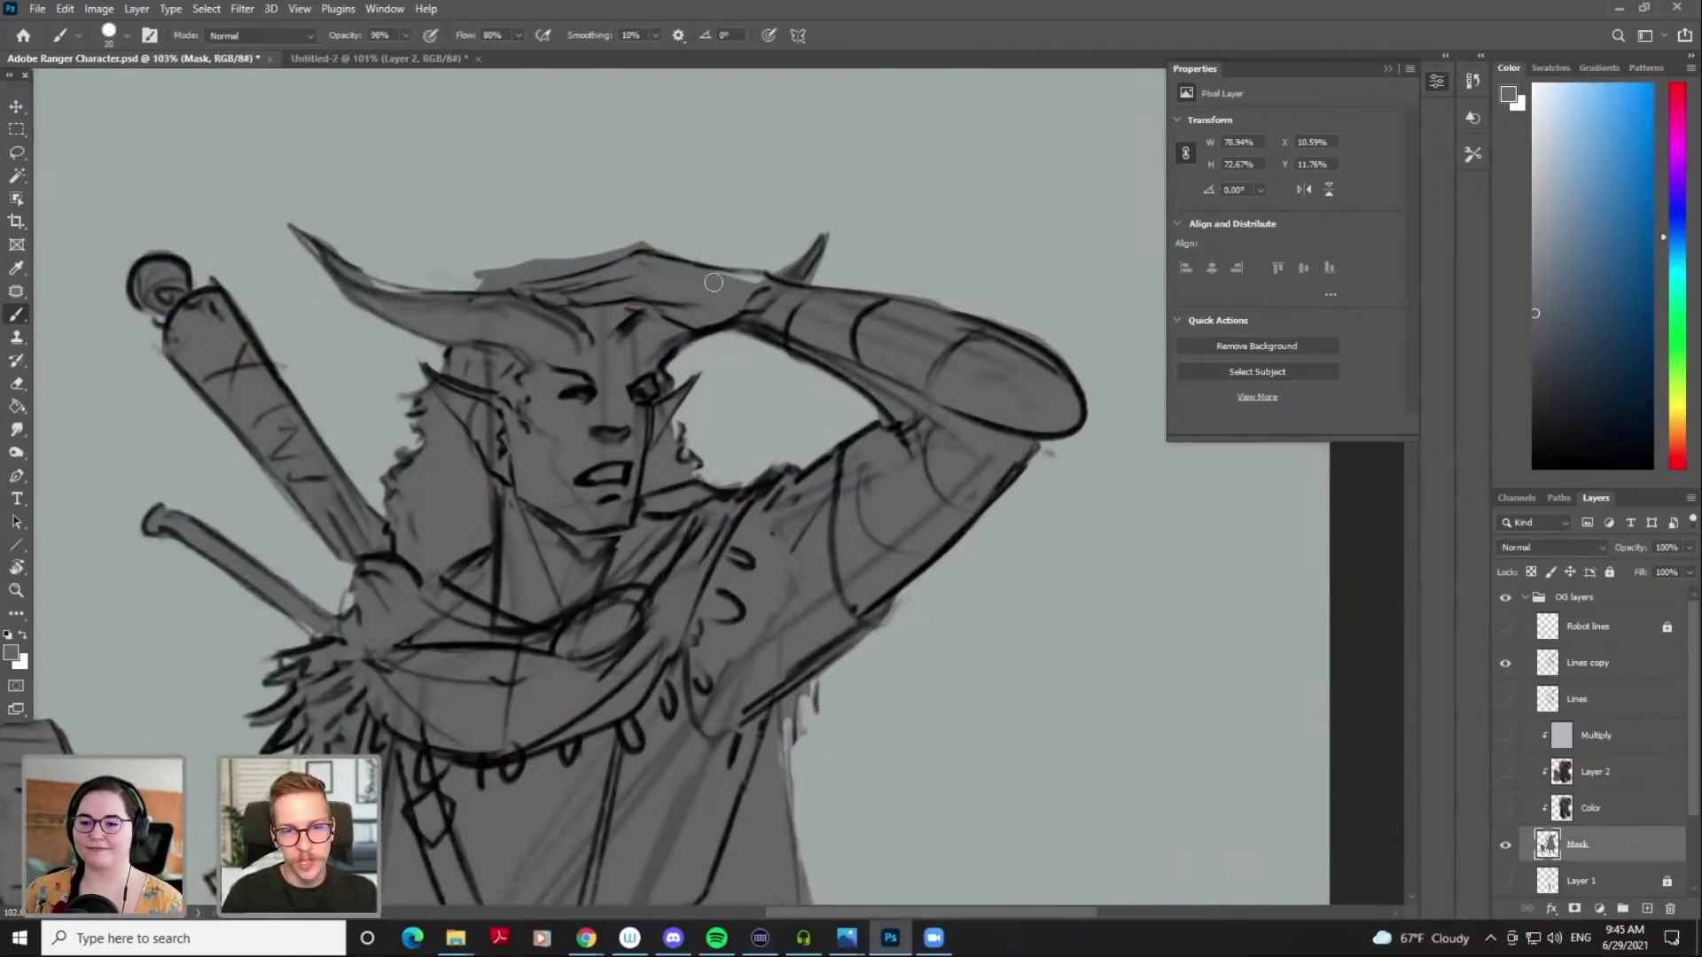
Erase the excess mask above the raised hand's fingers with an enlarged eraser
key("e")
key("bracketright")
key("bracketright")
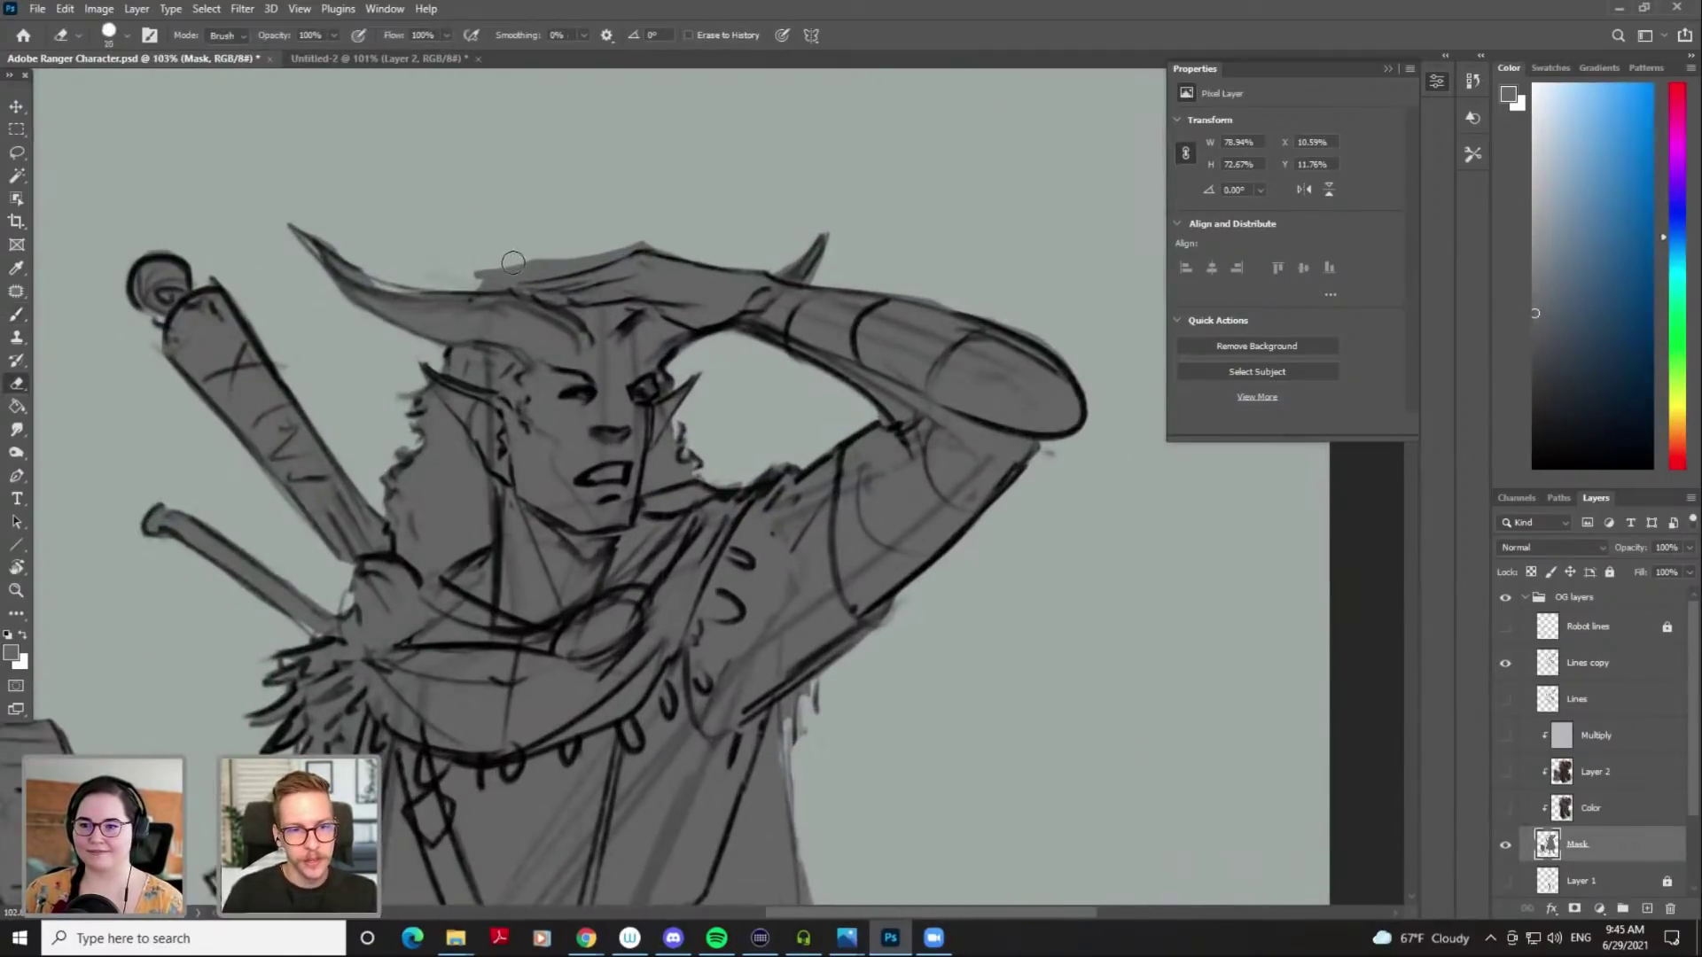
left_click_drag(496, 267, 609, 235)
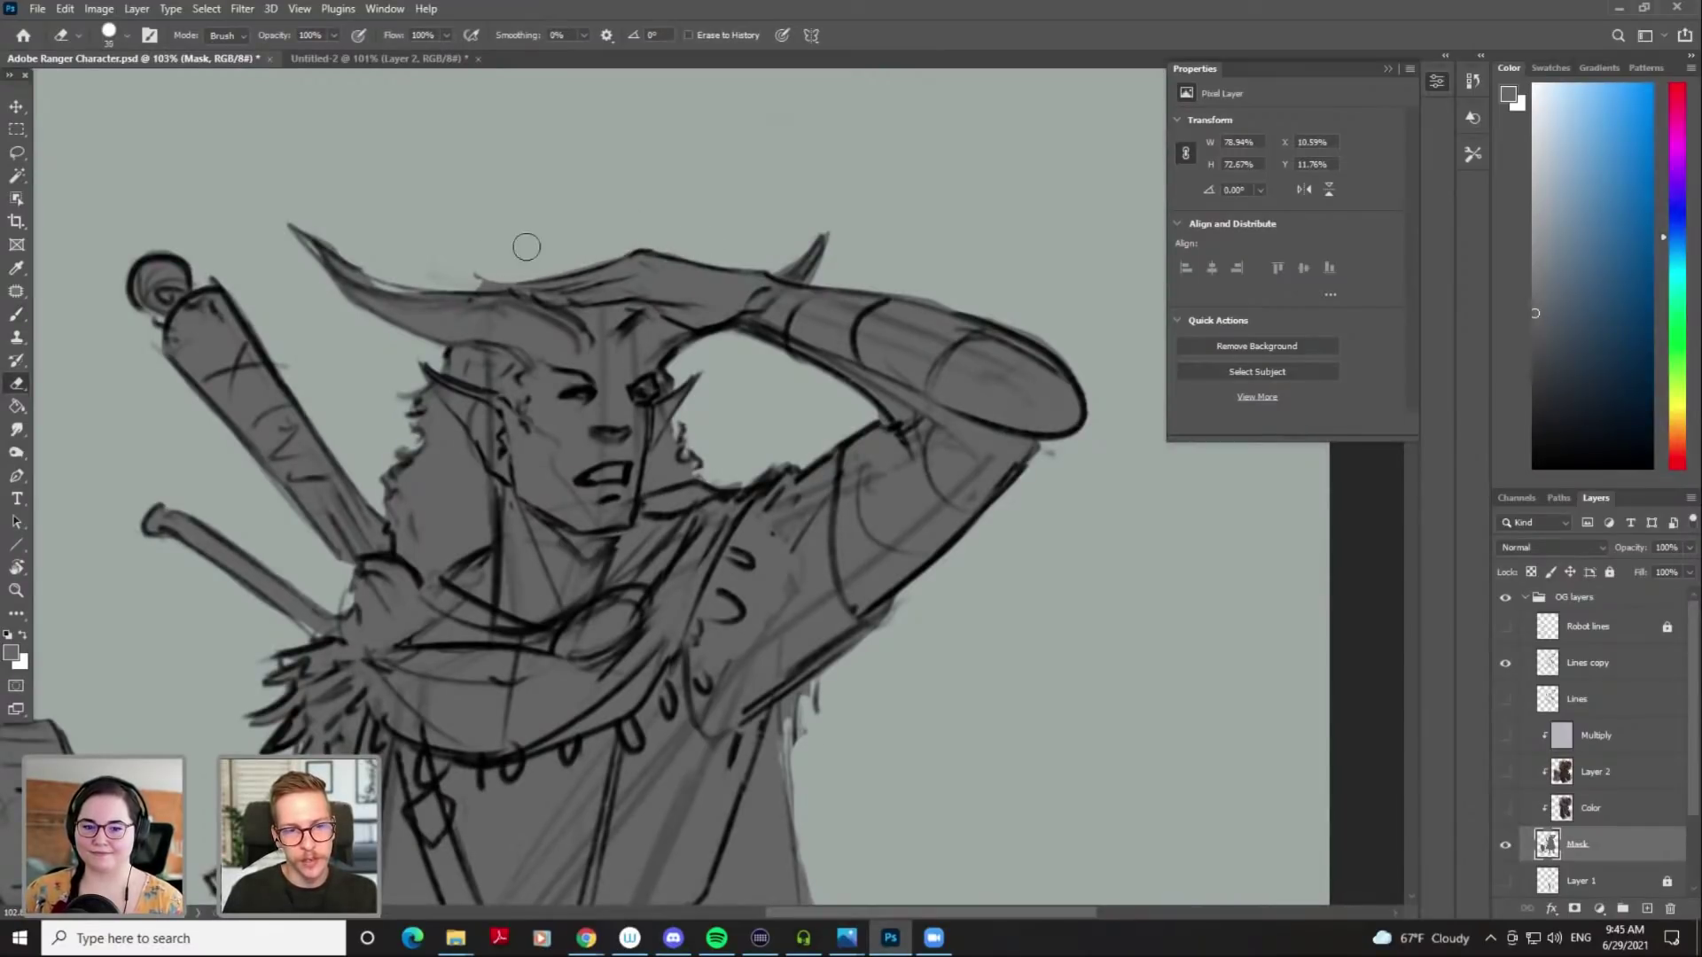
Paint the crown of the head above the raised hand in grey on the mask, undoing the stray strokes
key("b")
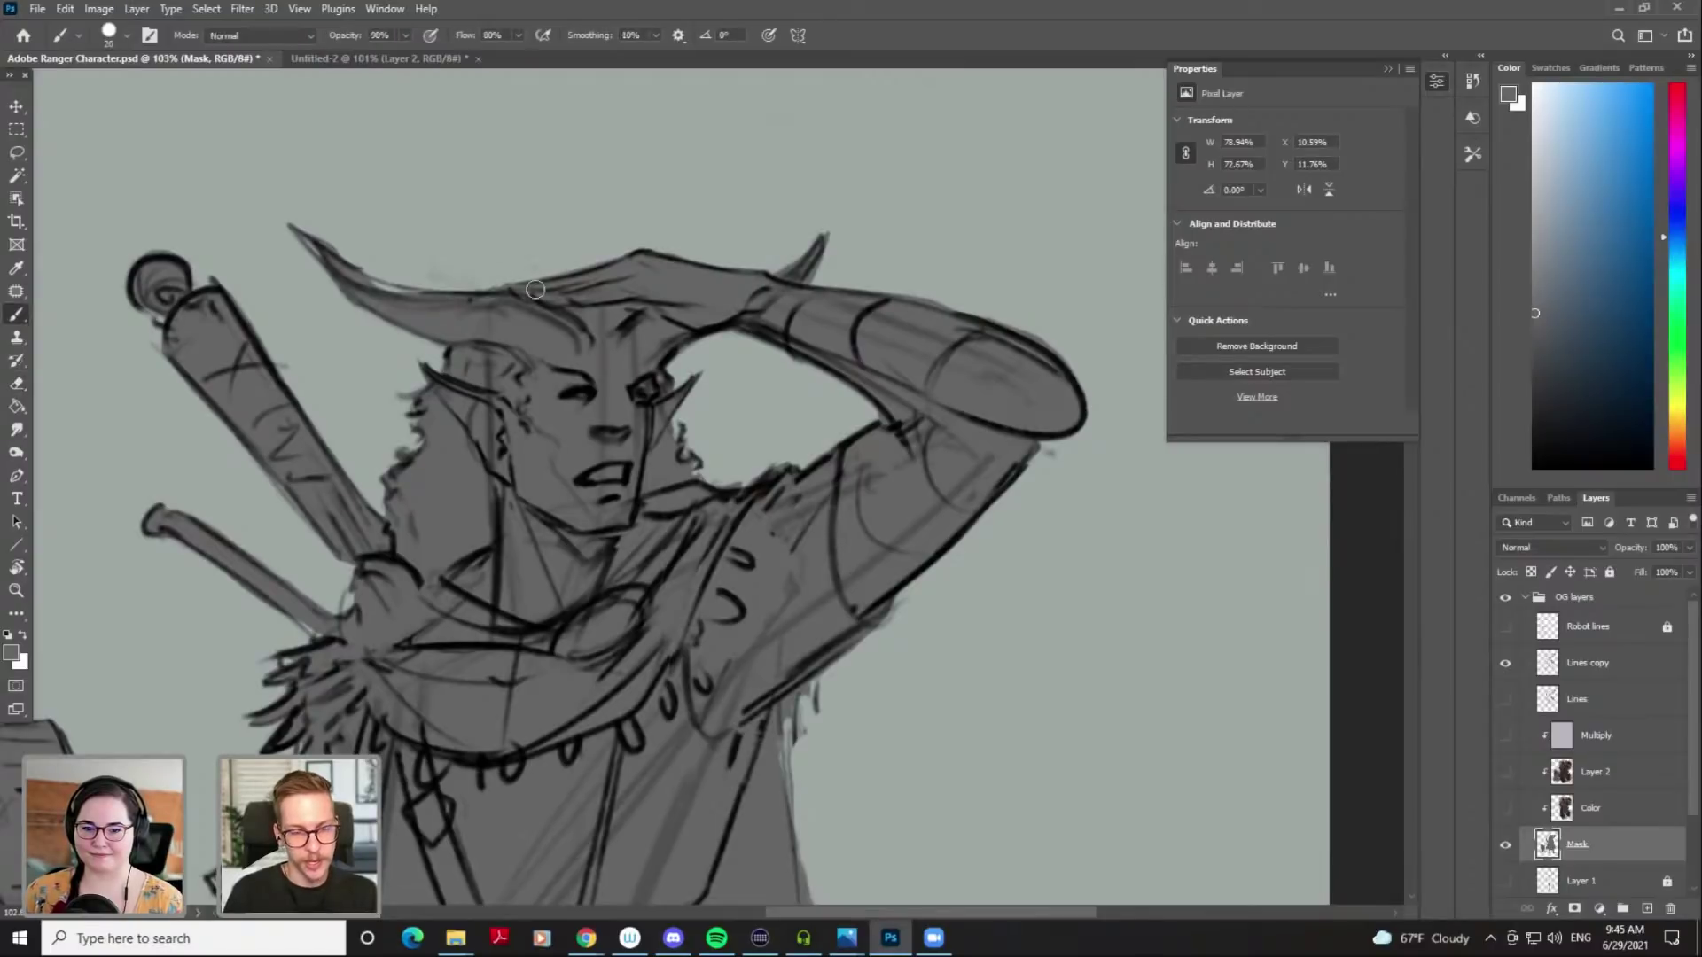
left_click_drag(501, 281, 638, 272)
key("ctrl+z")
key("ctrl+z")
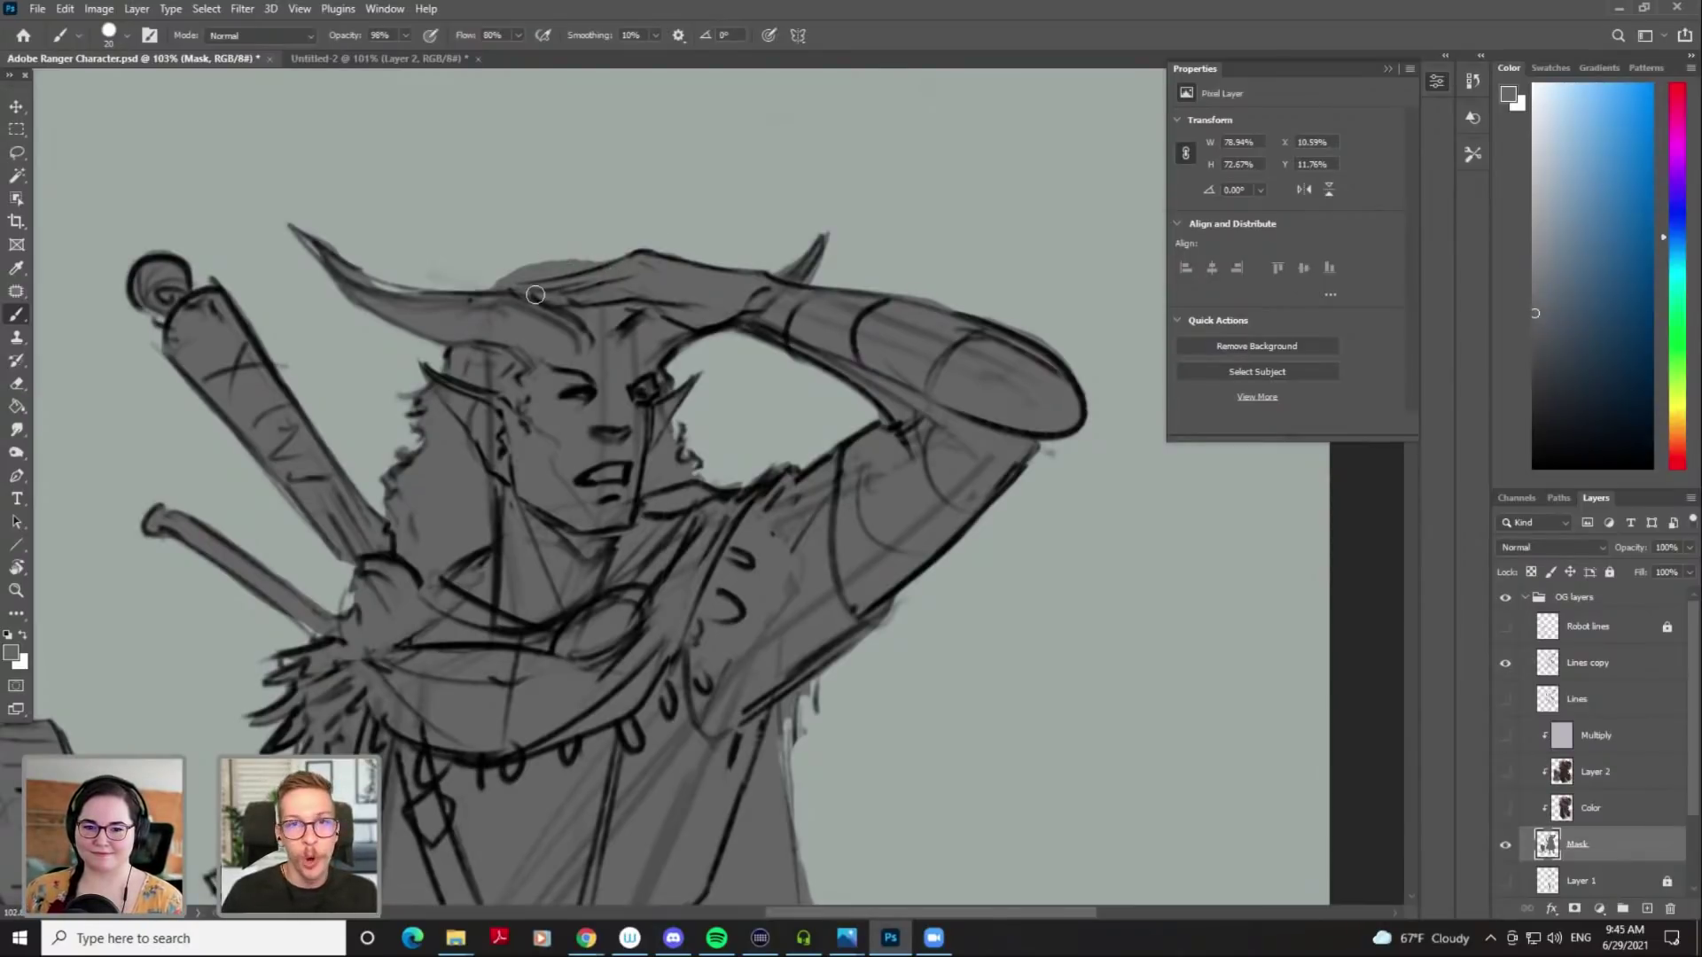
Fill the mask along the long horn's edge with a smaller brush and trim the crown above the fingers with the eraser
key("bracketleft")
key("bracketleft")
key("bracketright")
left_click_drag(372, 292, 428, 298)
key("bracketleft")
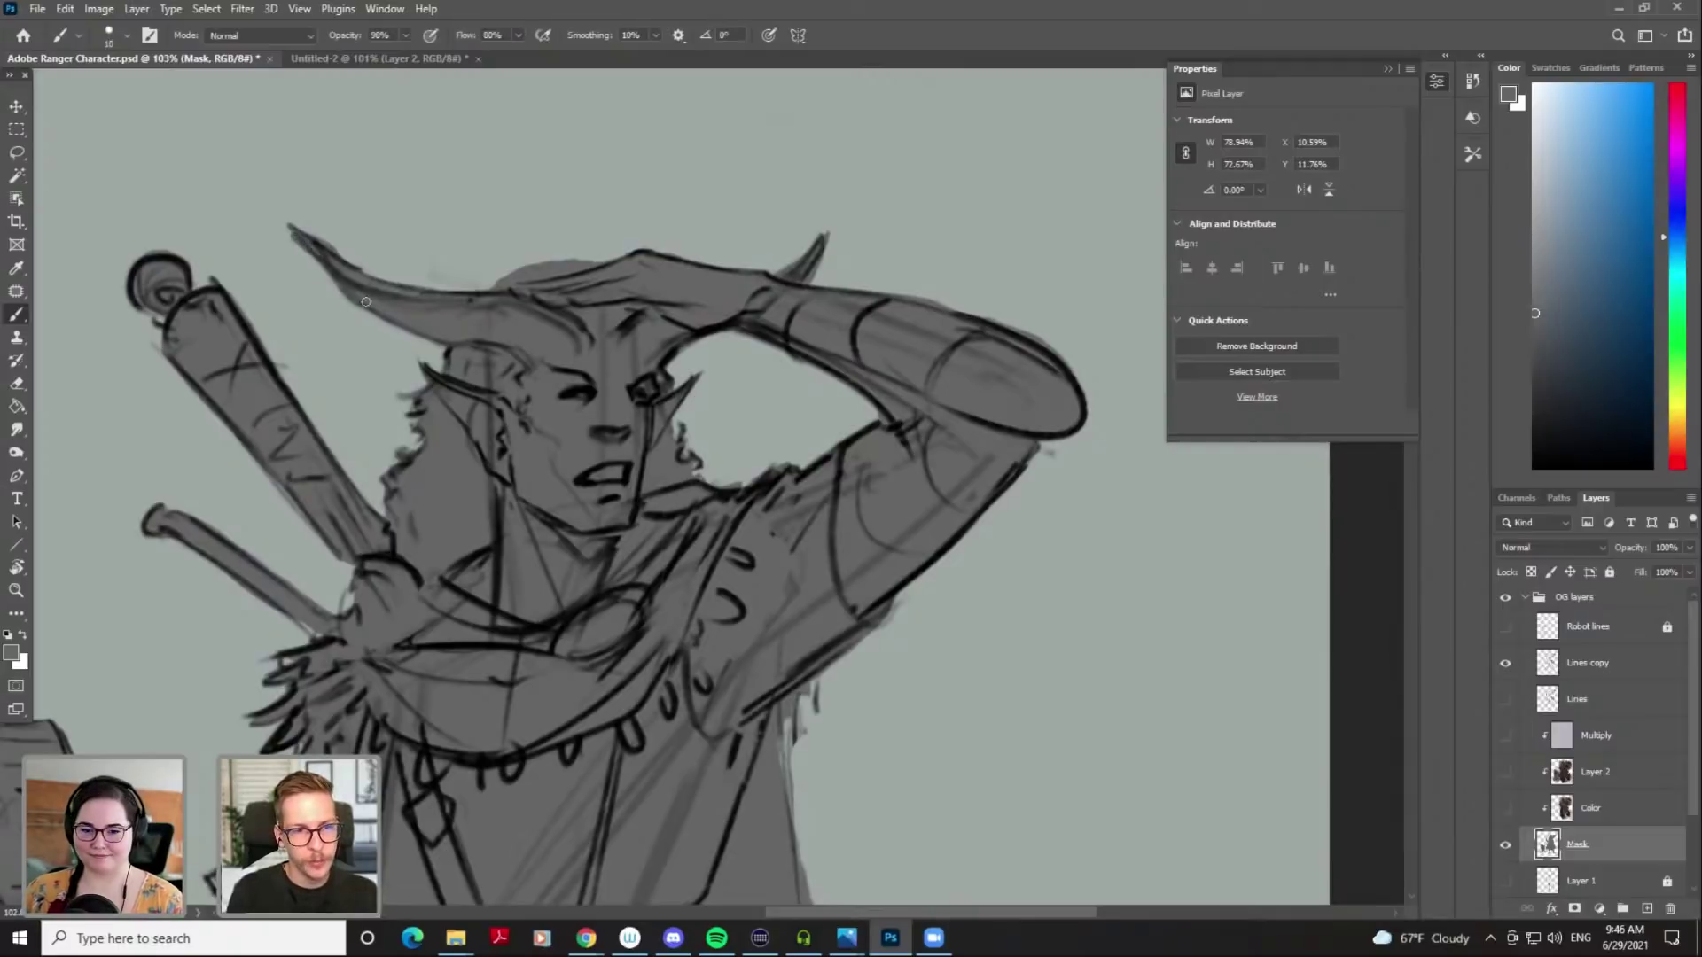
key("e")
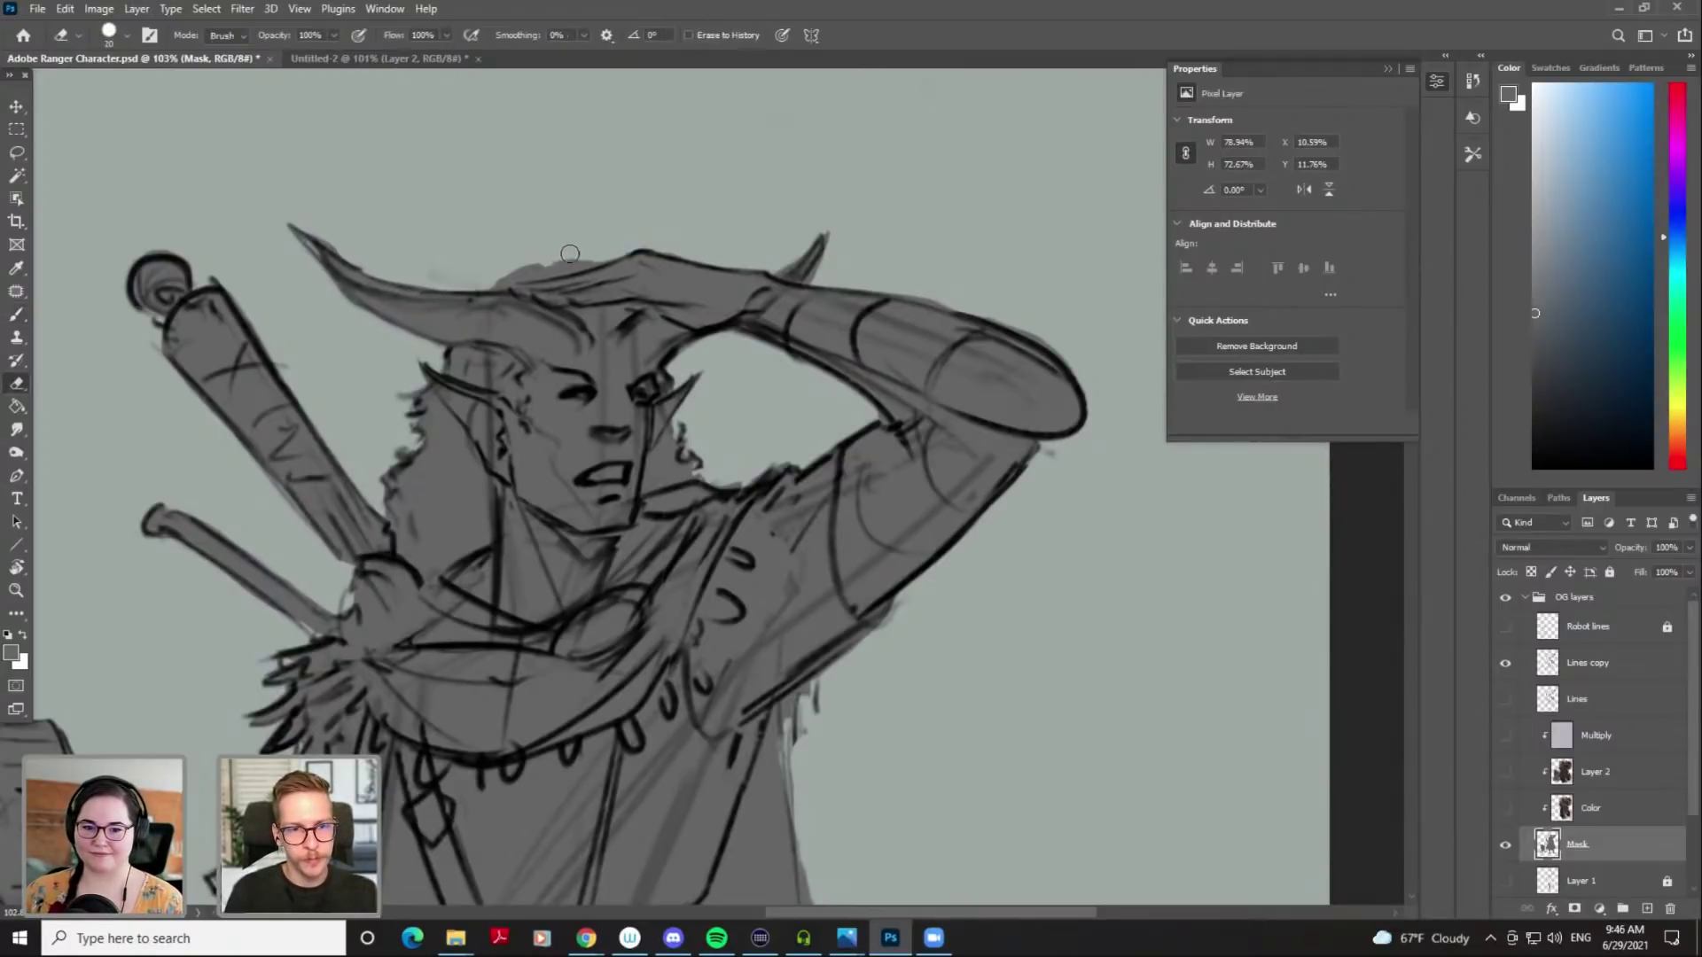
key("b")
Show the Color and Layer 2 layers and hide the Lines copy layer, leaving Multiply and Lines hidden
scroll(748, 364, "down", 5)
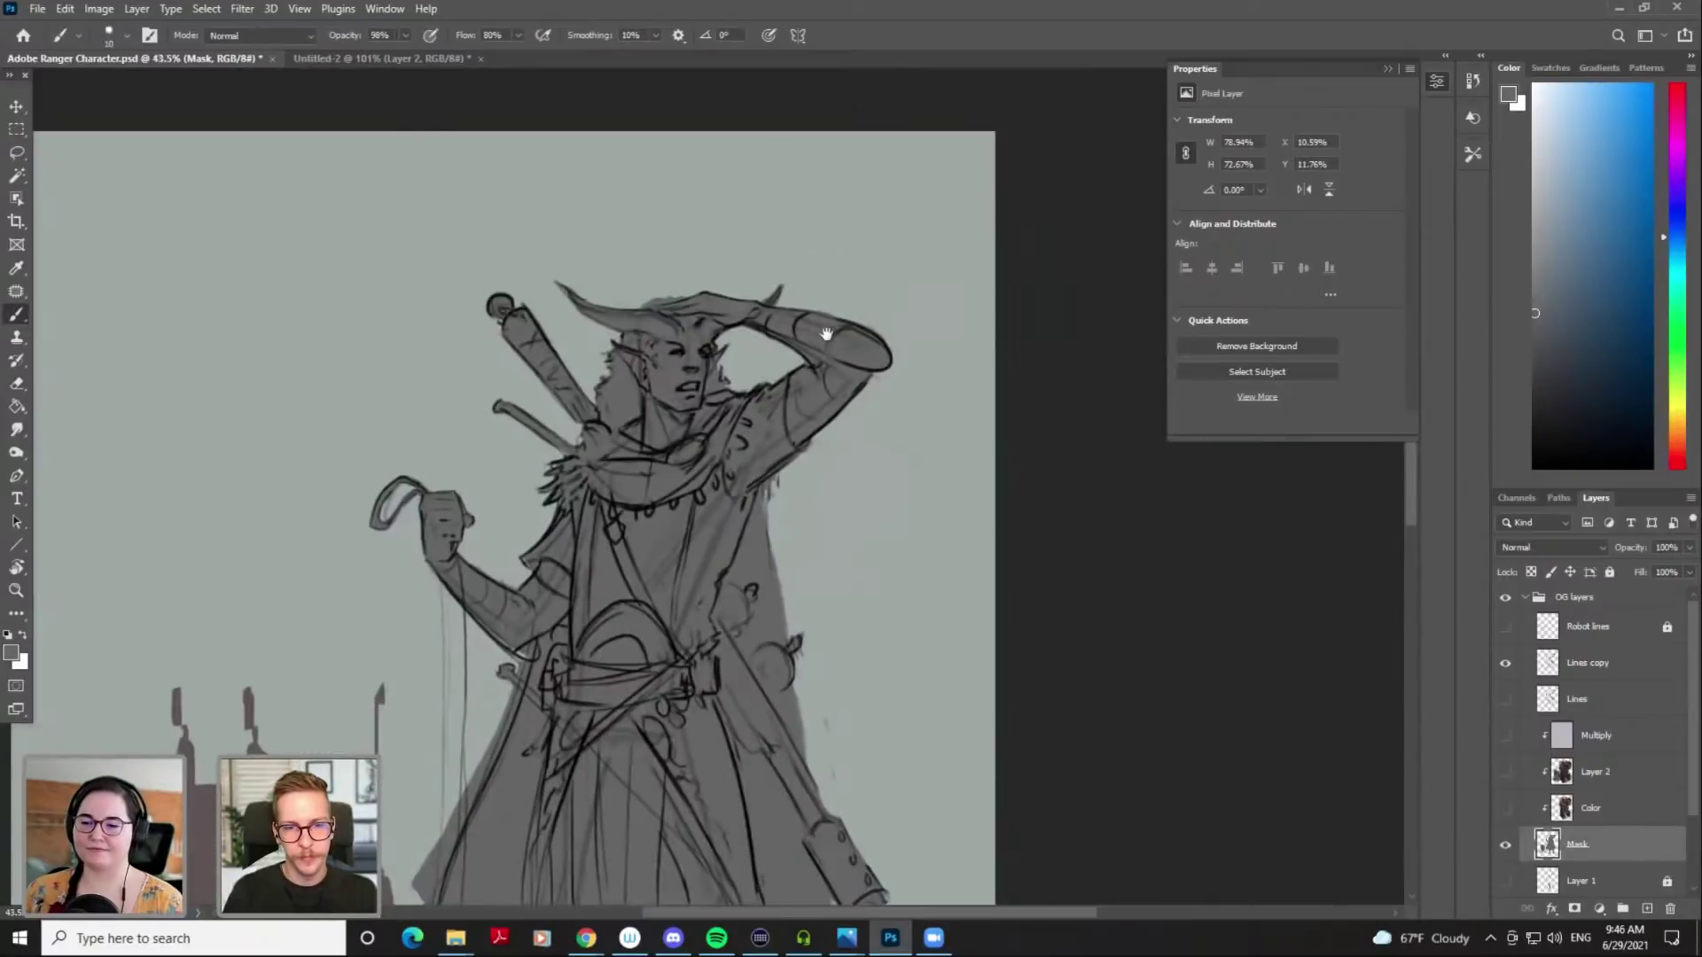
scroll(843, 392, "down", 3)
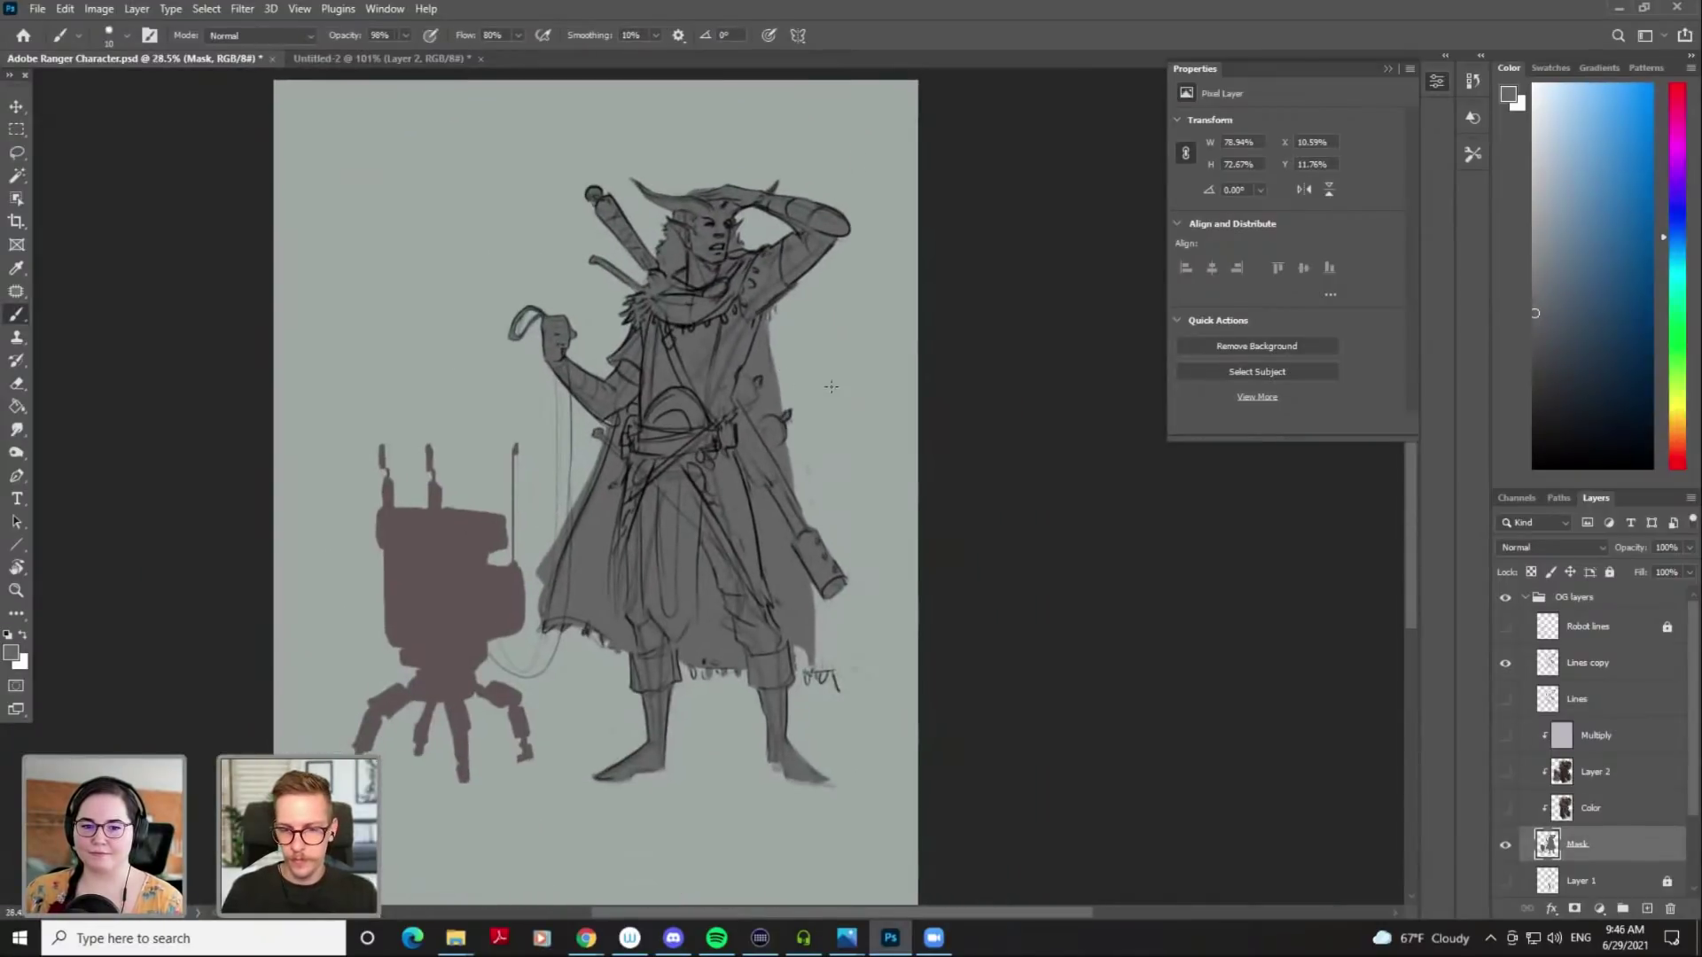
left_click(1505, 808)
left_click(1505, 772)
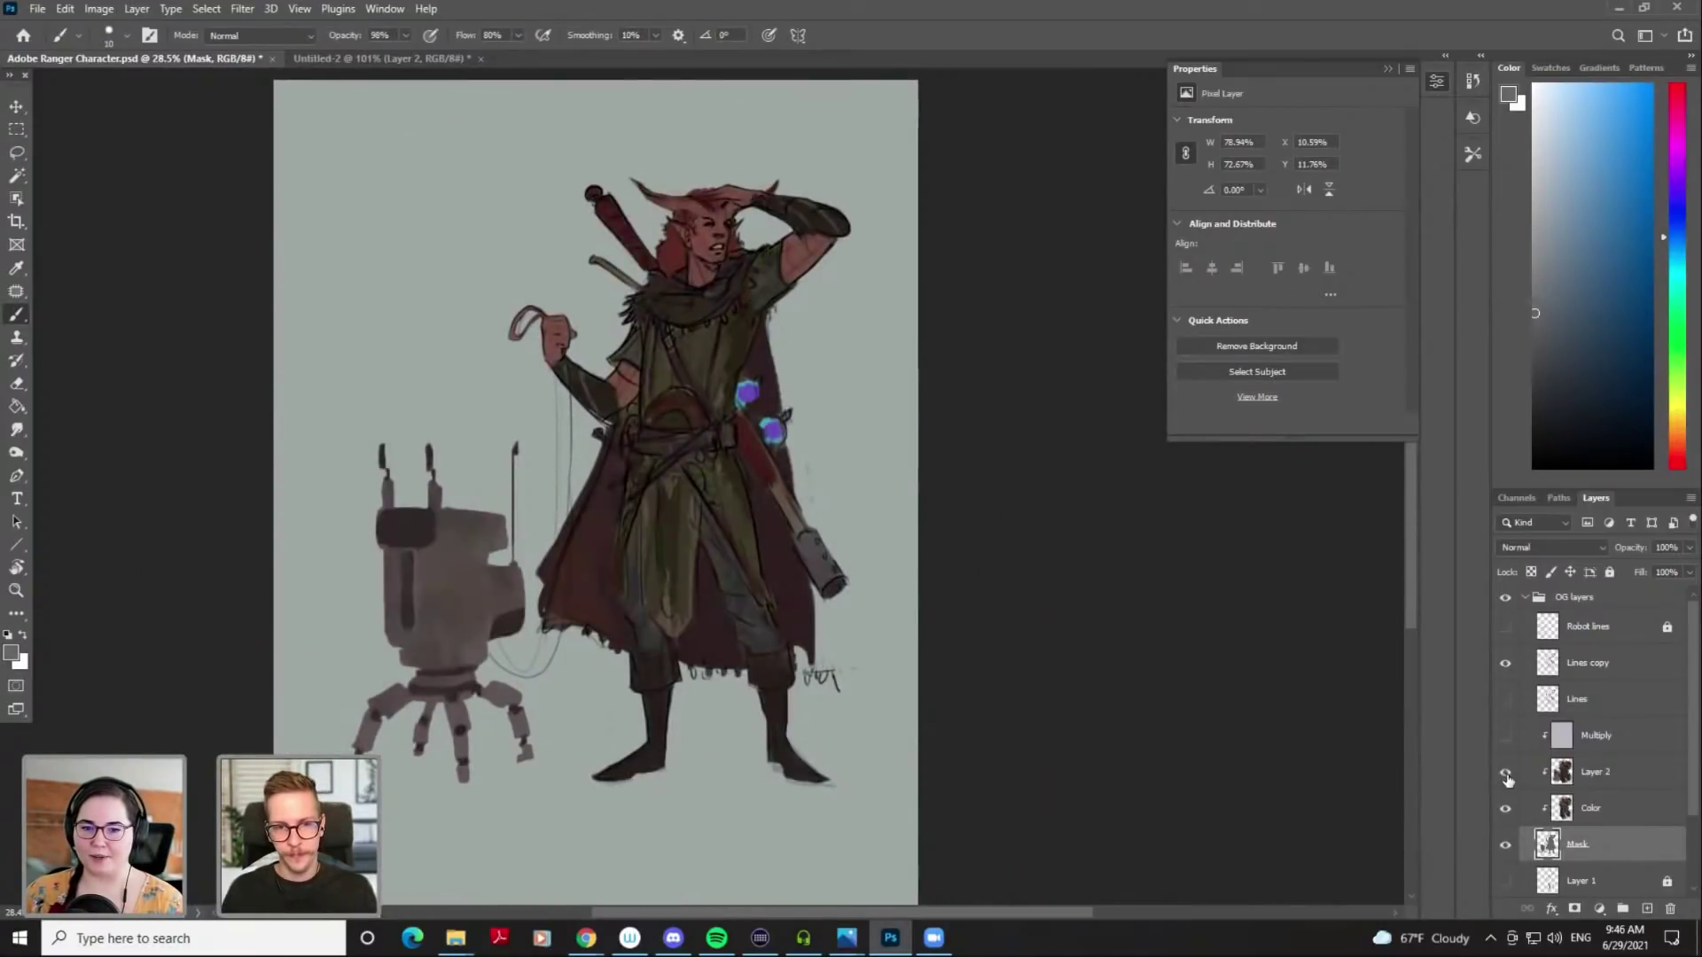
left_click(1505, 736)
left_click(1505, 735)
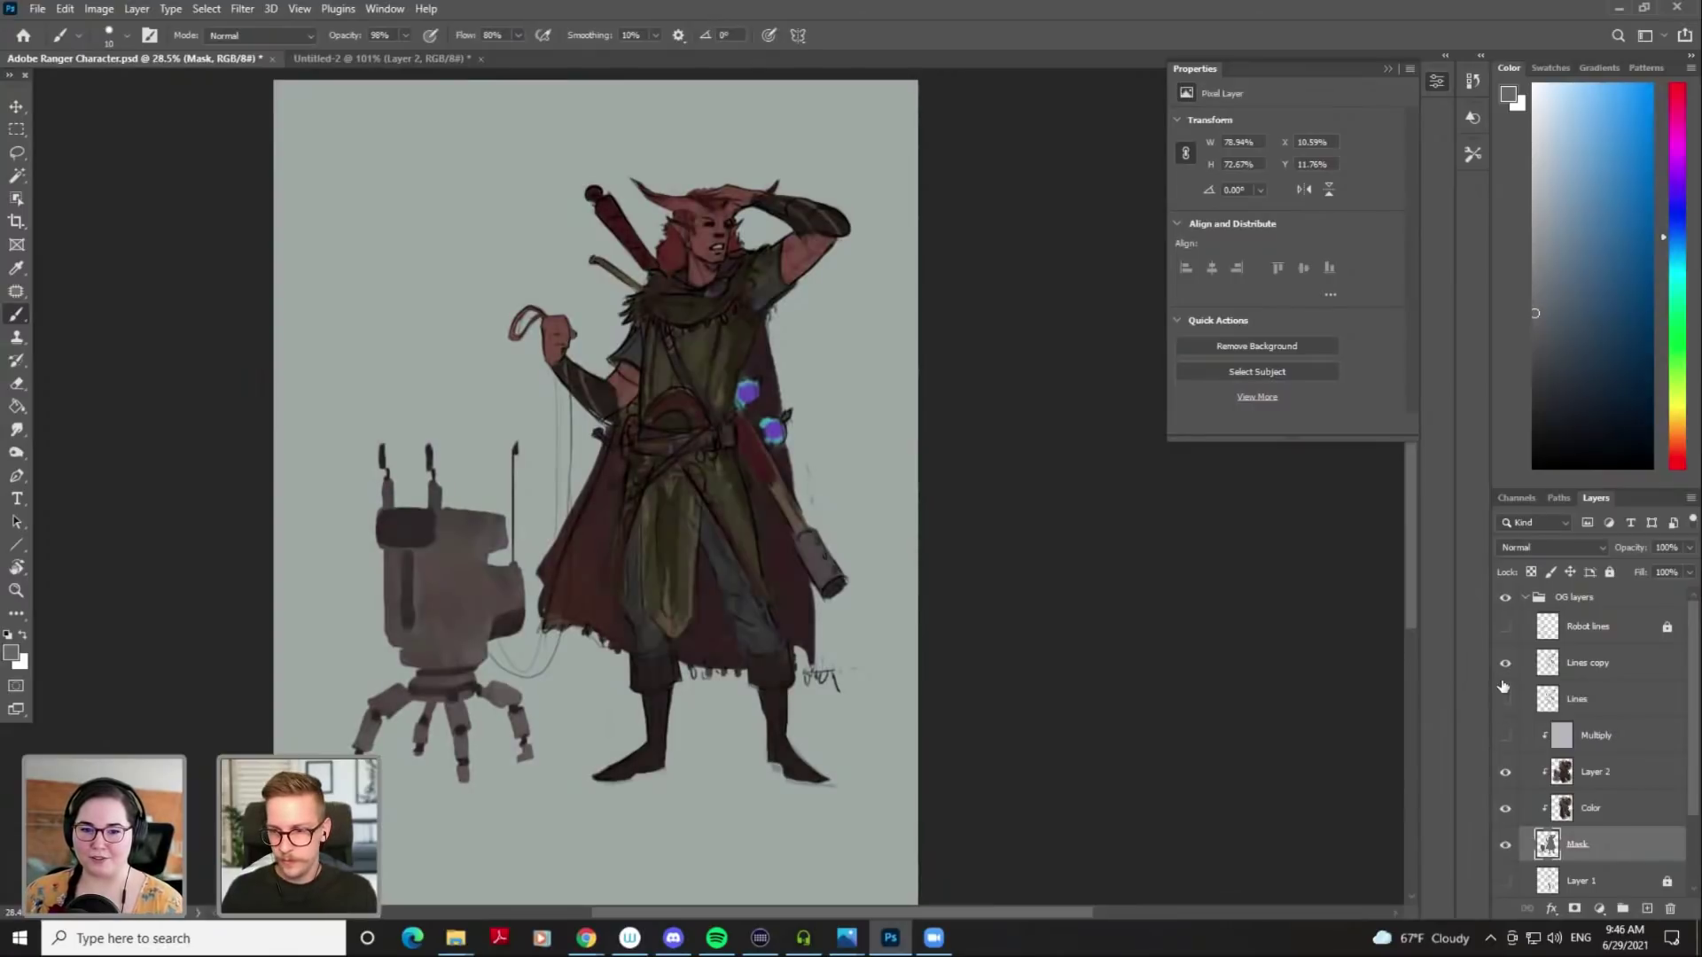
left_click(1505, 701)
left_click(1502, 674)
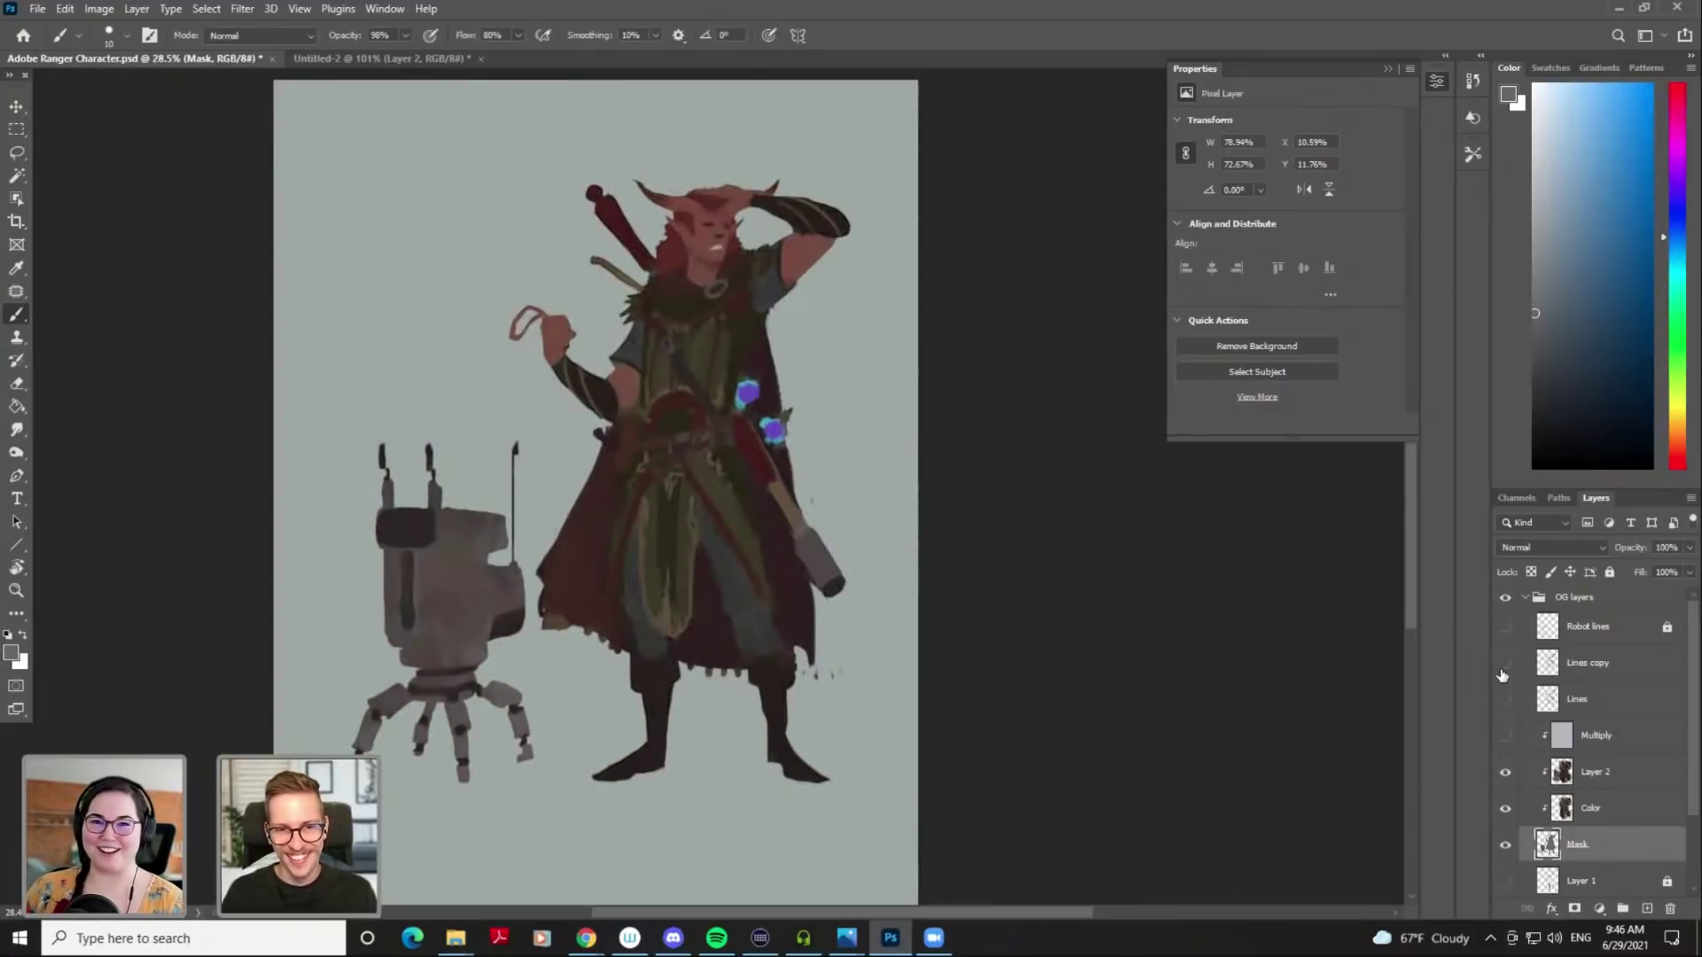
left_click(1505, 700)
left_click(1510, 701)
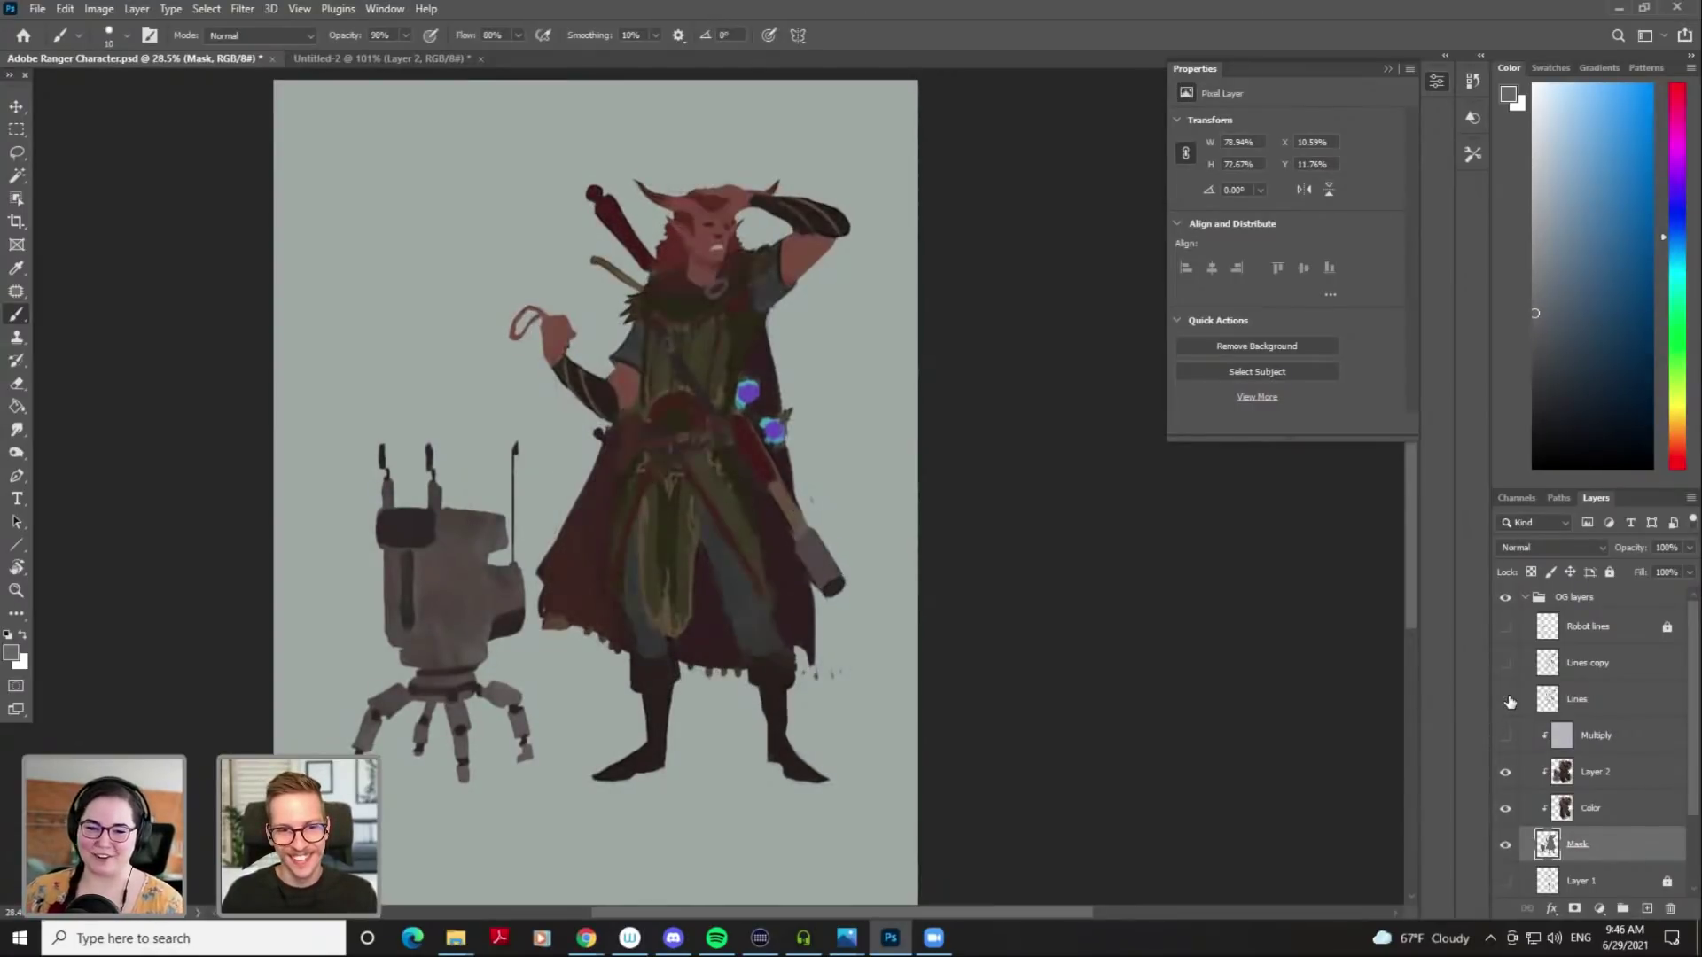
left_click(1505, 700)
left_click(1505, 700)
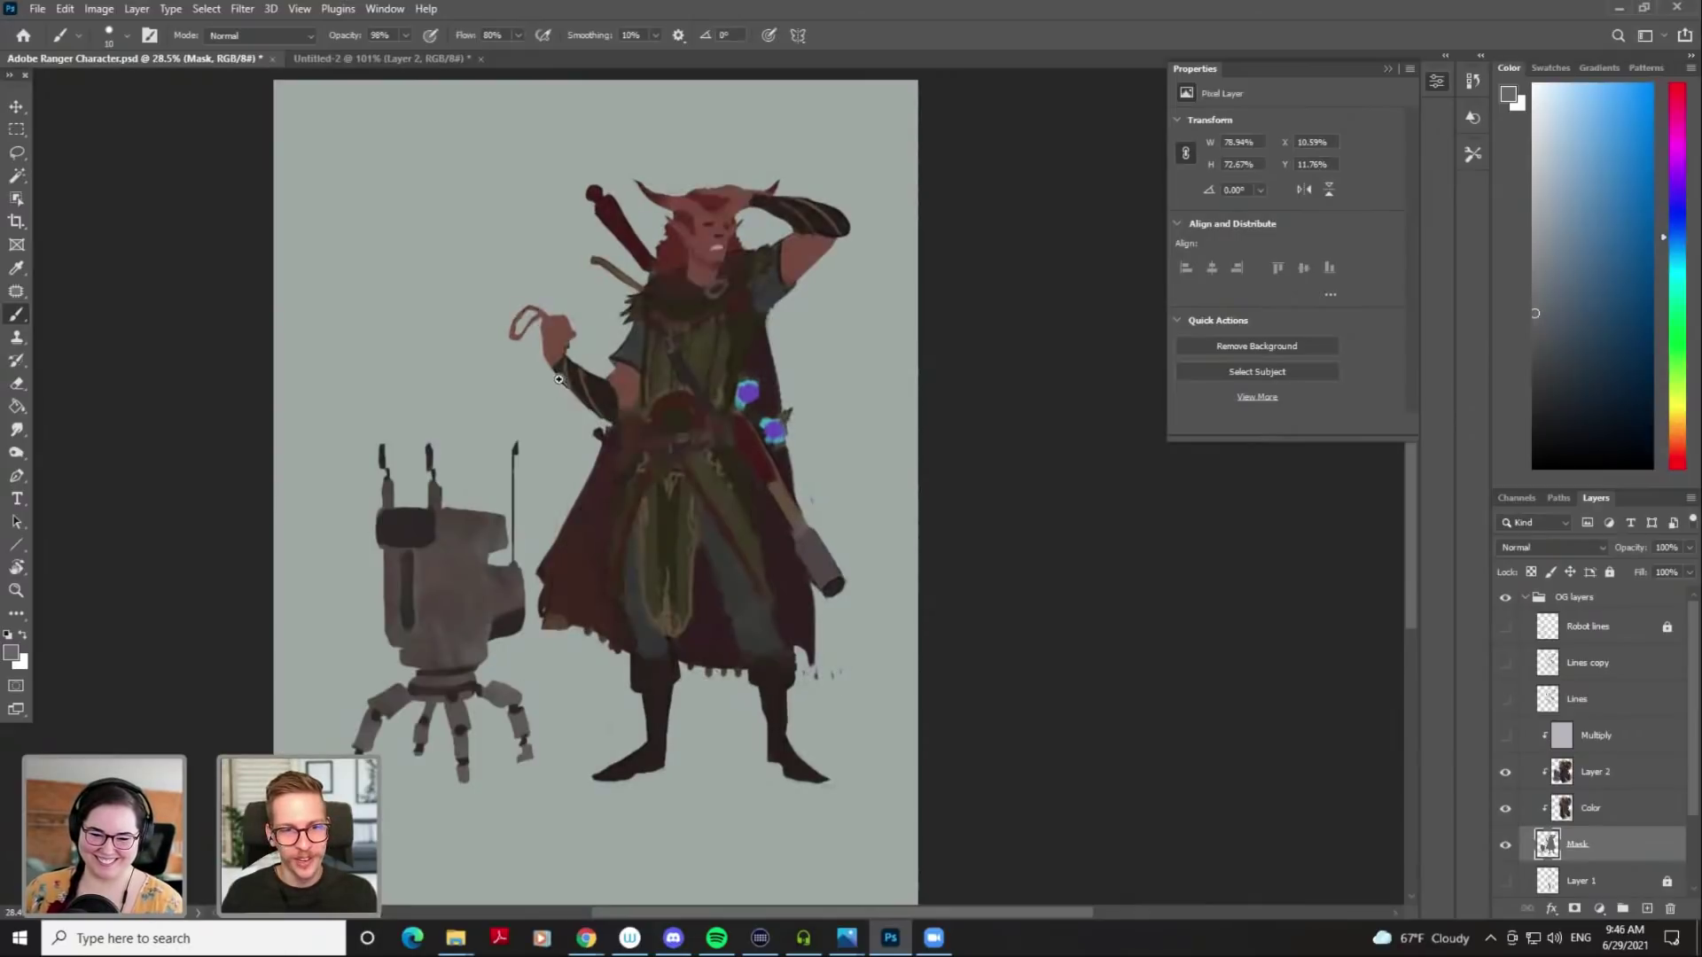
On Layer 2, repaint the curved handle held in the lowered fist with the dark brown sampled from the bracer
scroll(513, 319, "up", 3)
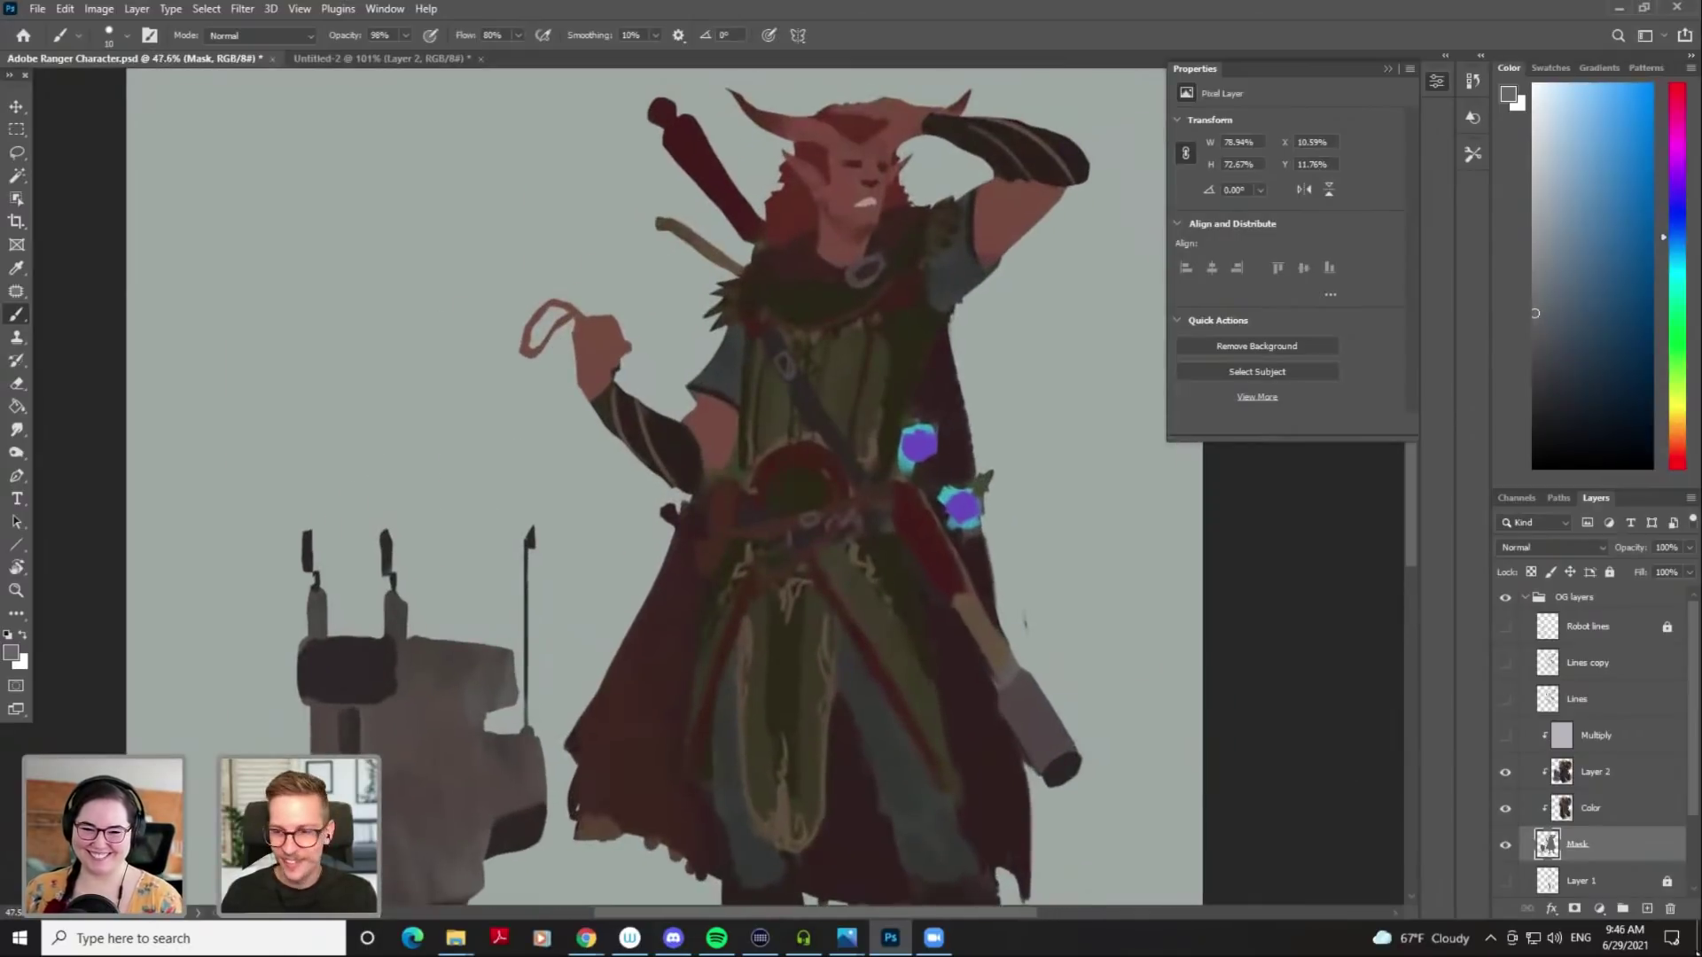
left_click(1587, 780)
left_click(609, 373, "alt")
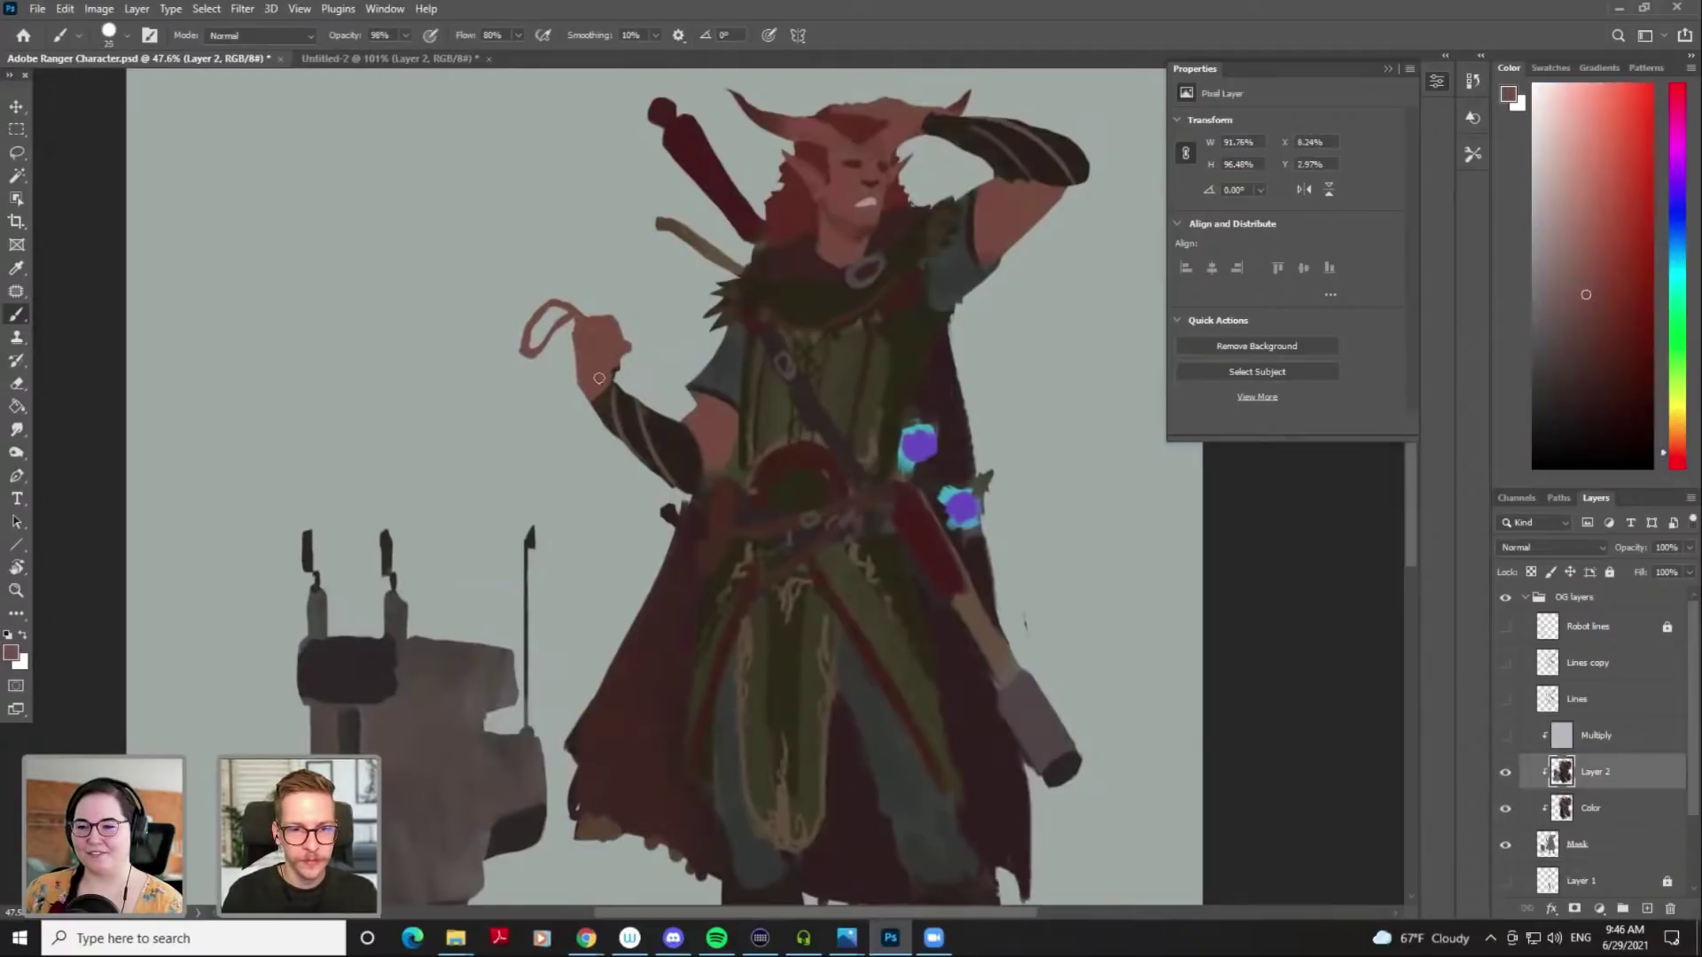
left_click(663, 424, "alt")
mouse_move(542, 329)
left_mouse_down()
mouse_move(525, 353)
mouse_move(570, 304)
left_mouse_up()
Inspect the painted colors from the ranger's head down to the boots and sample the skin and hair tones
left_click_drag(827, 302, 718, 385)
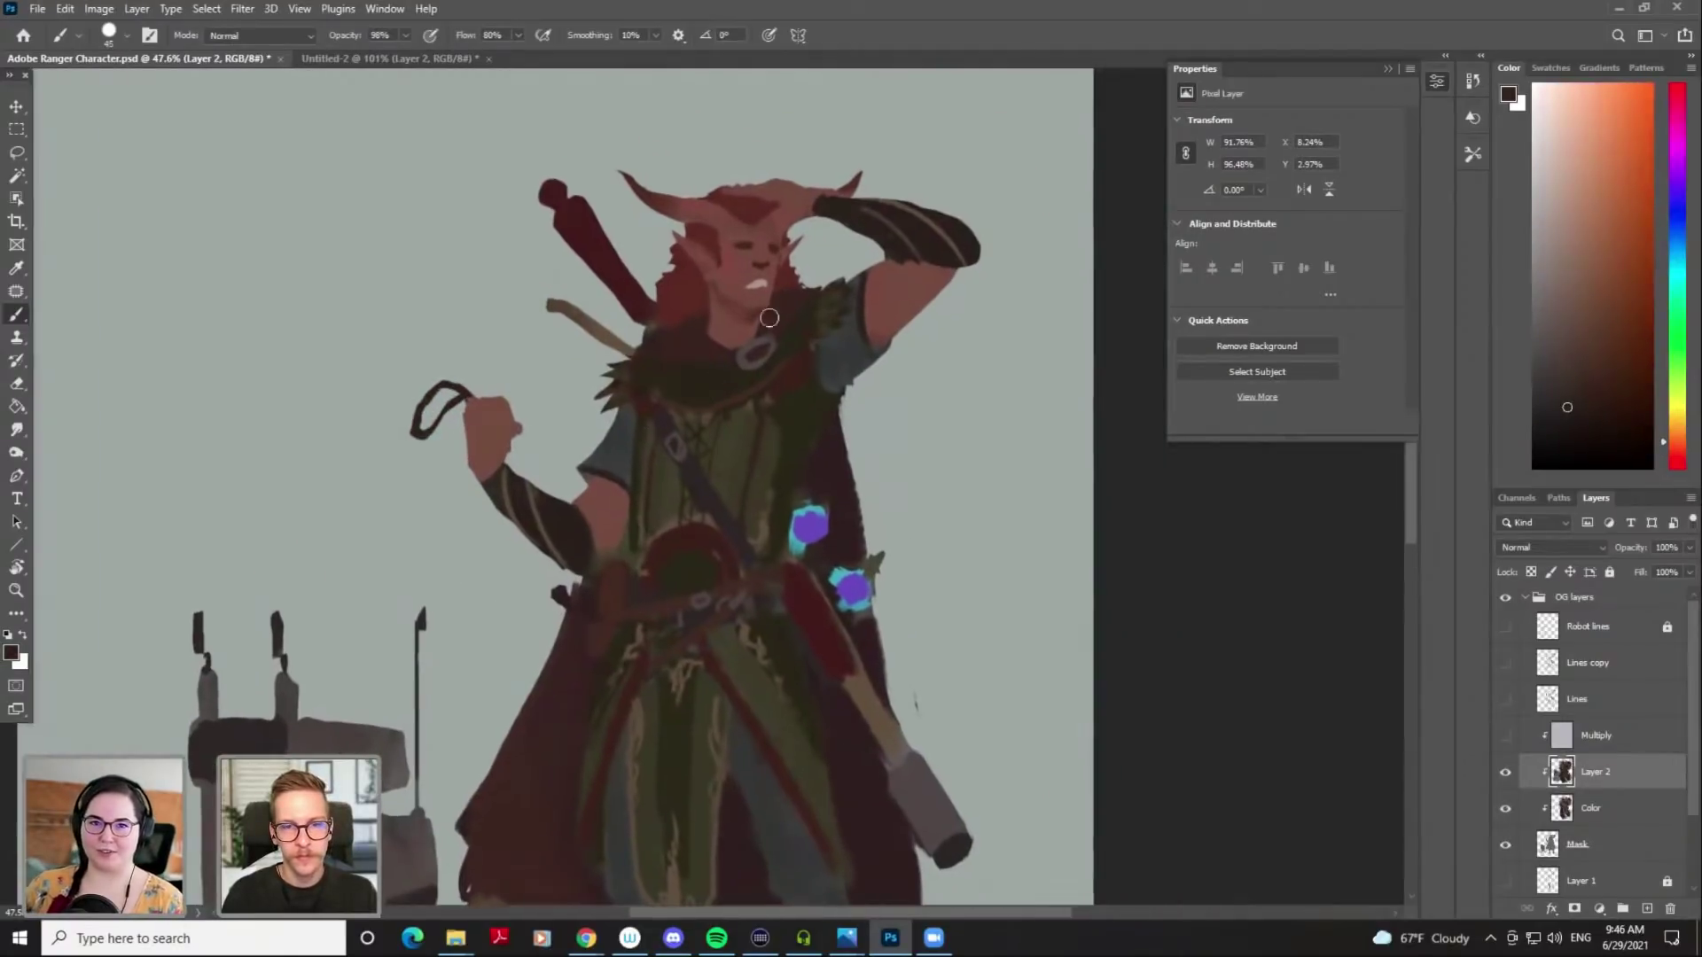
left_click_drag(824, 440, 791, 399)
left_click_drag(794, 457, 745, 259)
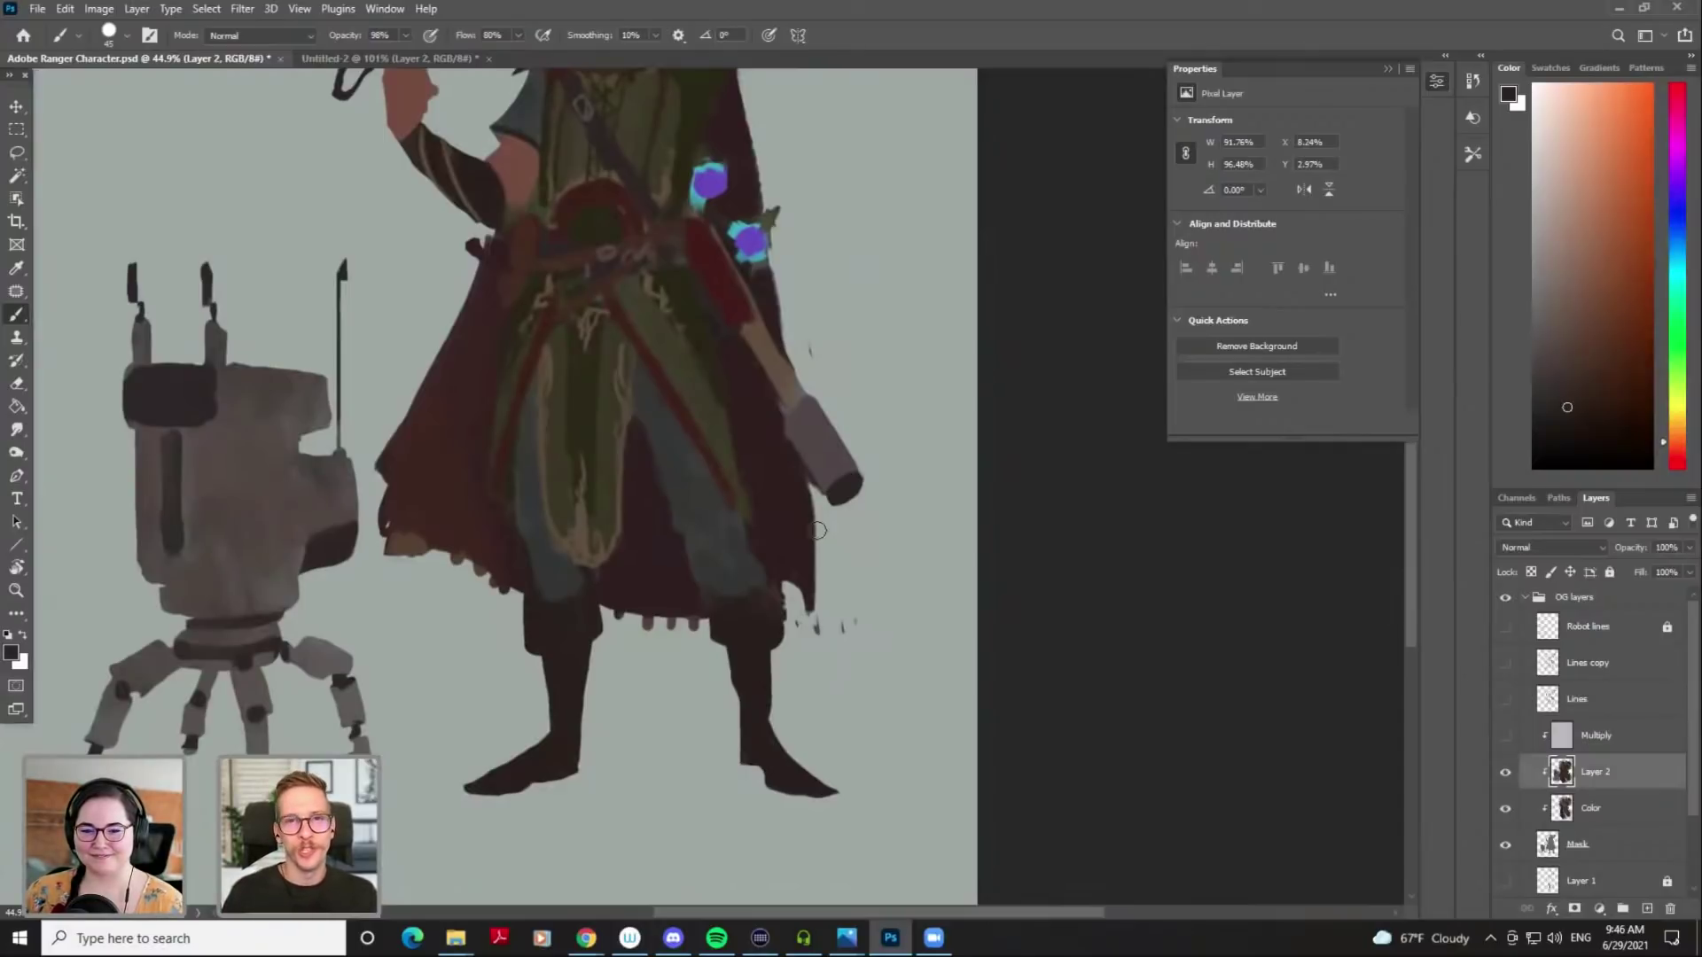
left_click_drag(690, 324, 776, 537)
left_click_drag(788, 398, 793, 520)
left_click(865, 365, "alt")
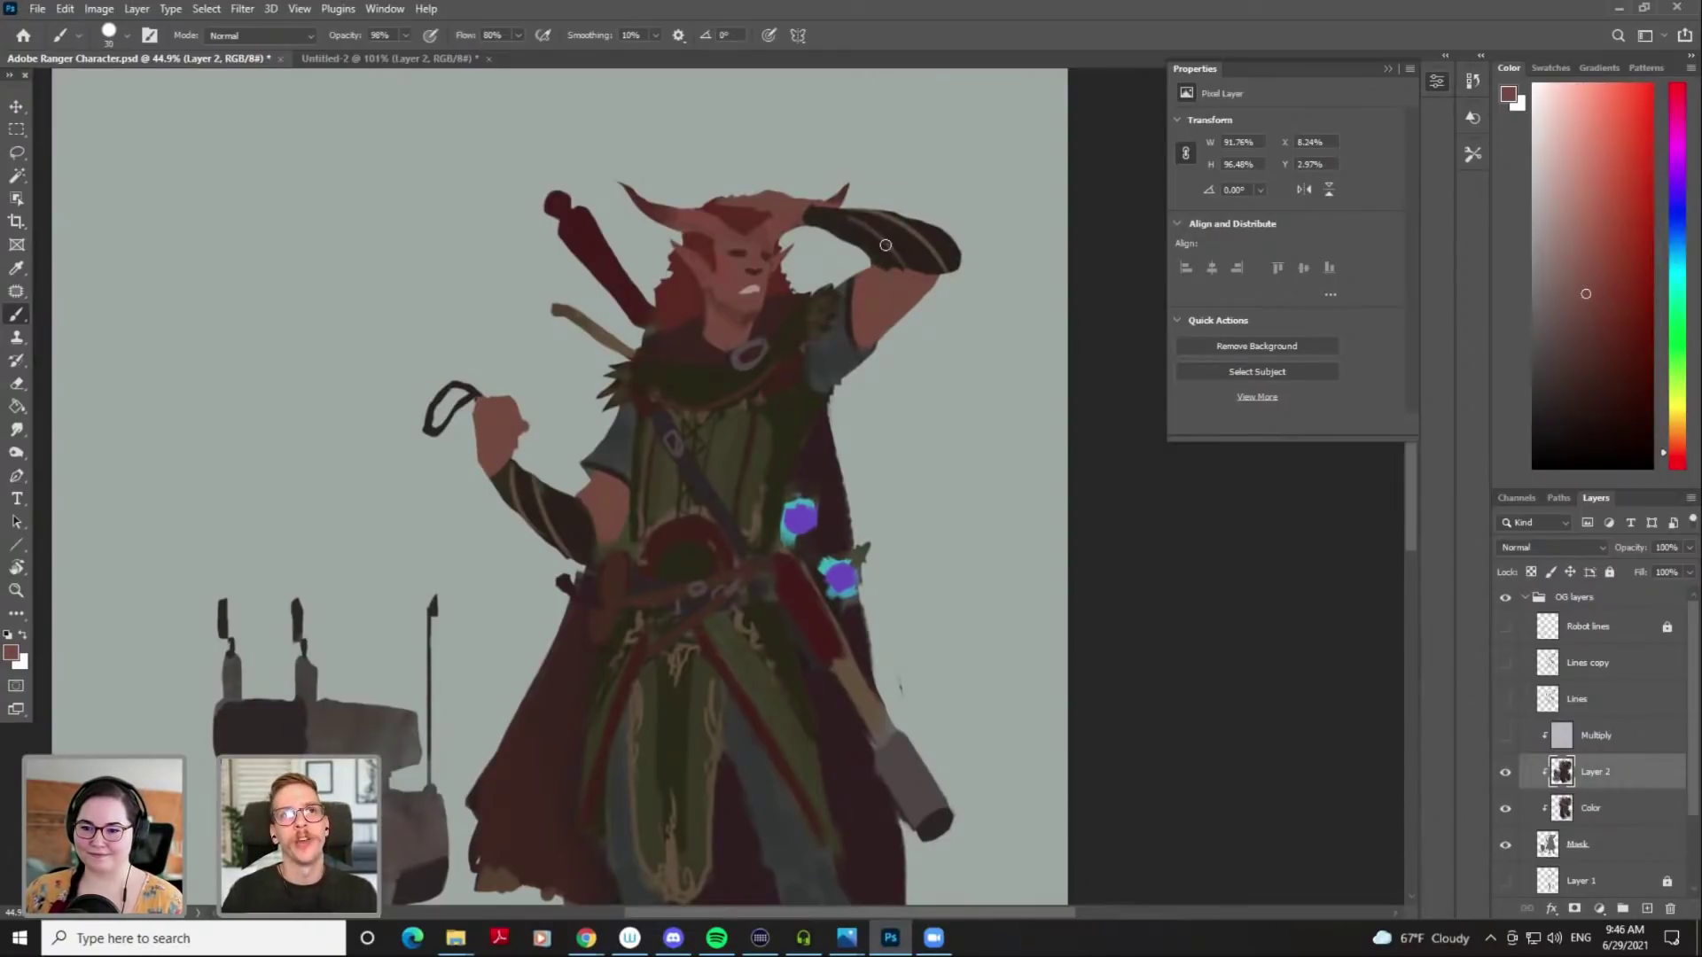
left_click(670, 317, "alt")
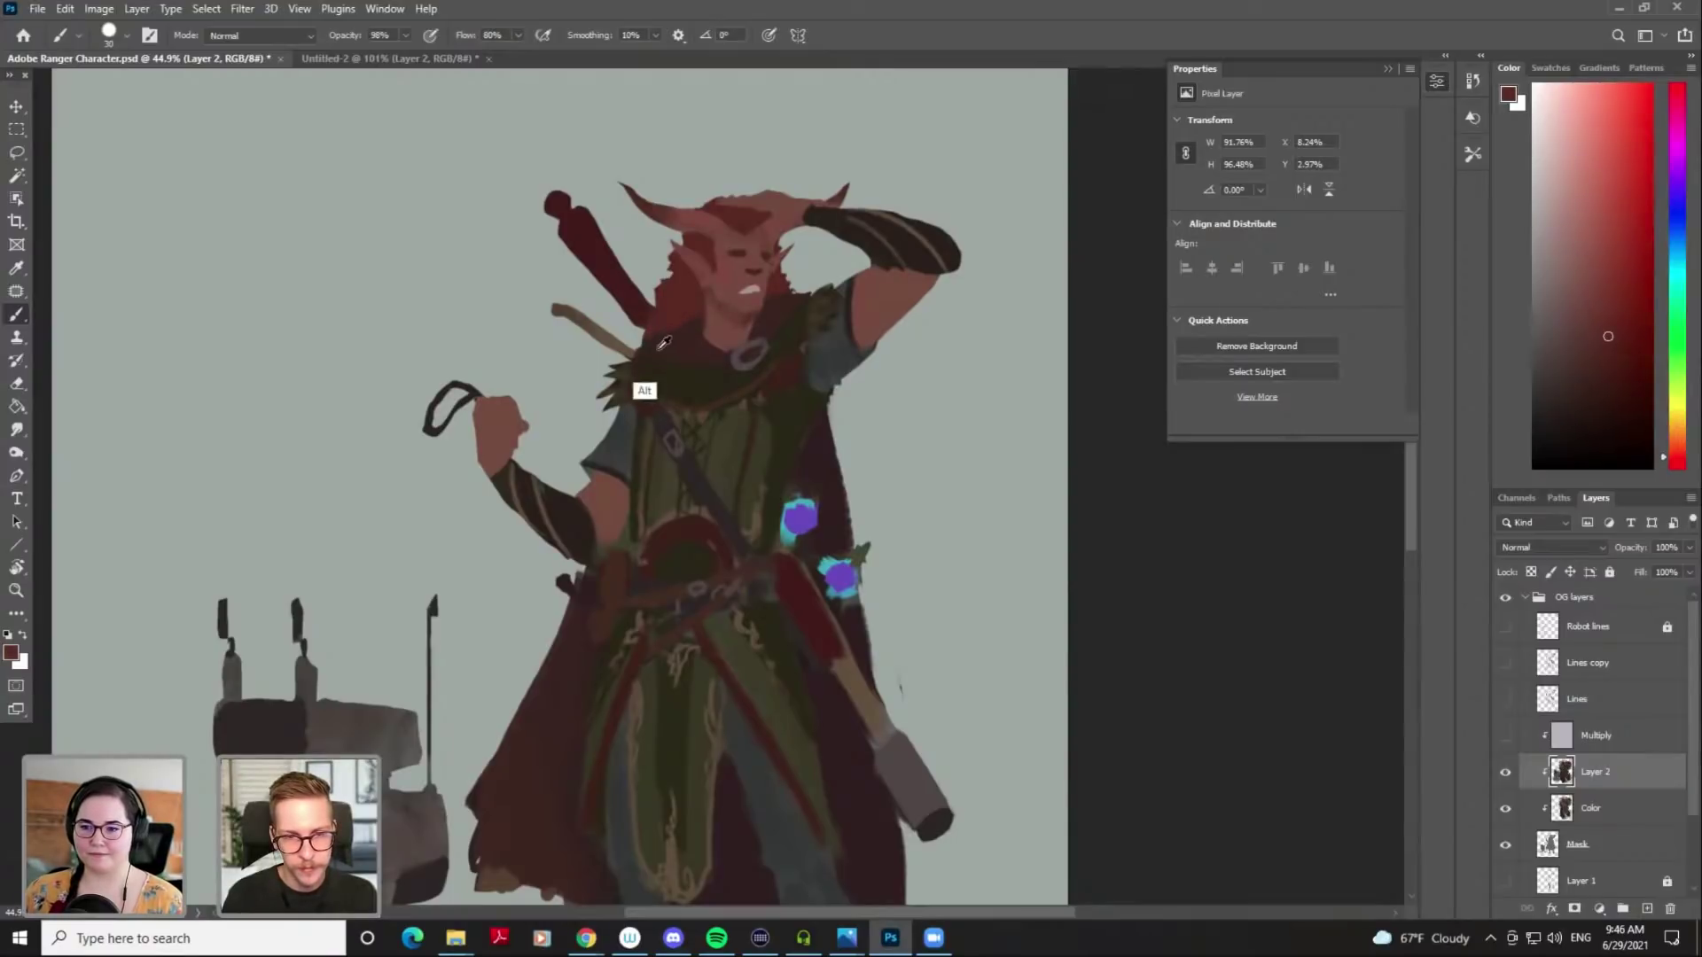
Fill the mask at the base of the sword handles with its sampled grey while Layer 2 and Color are temporarily hidden
left_click(1548, 845)
left_click(1505, 772)
left_click(1505, 809)
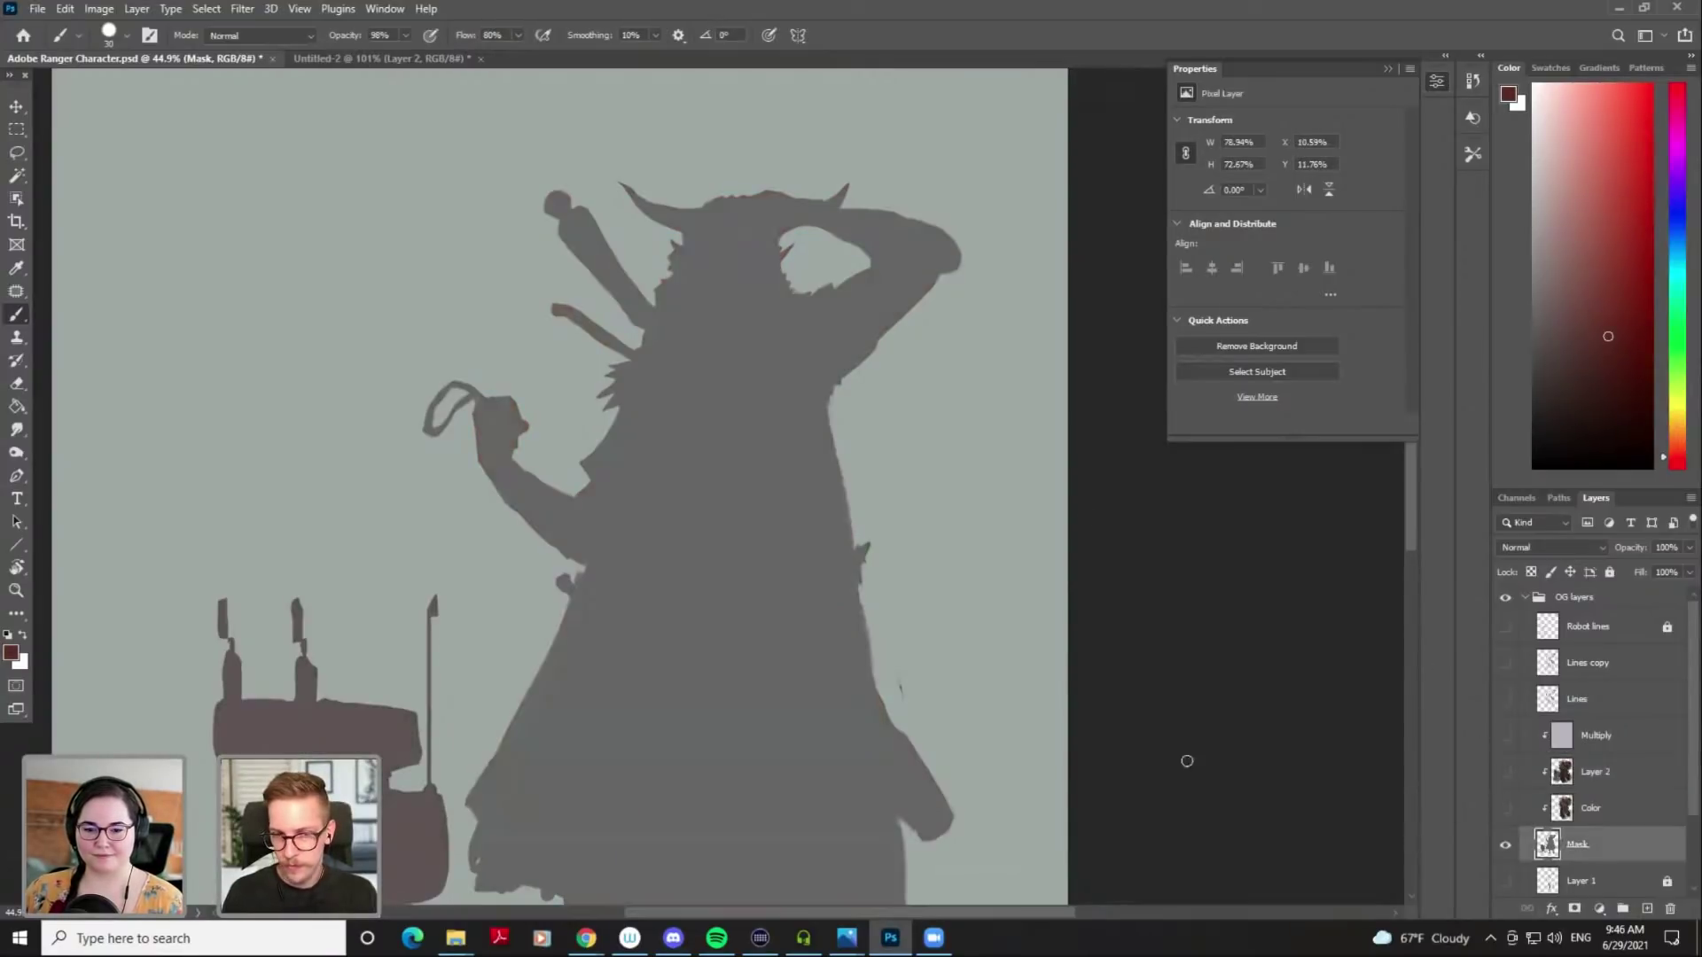
left_click(683, 475, "alt")
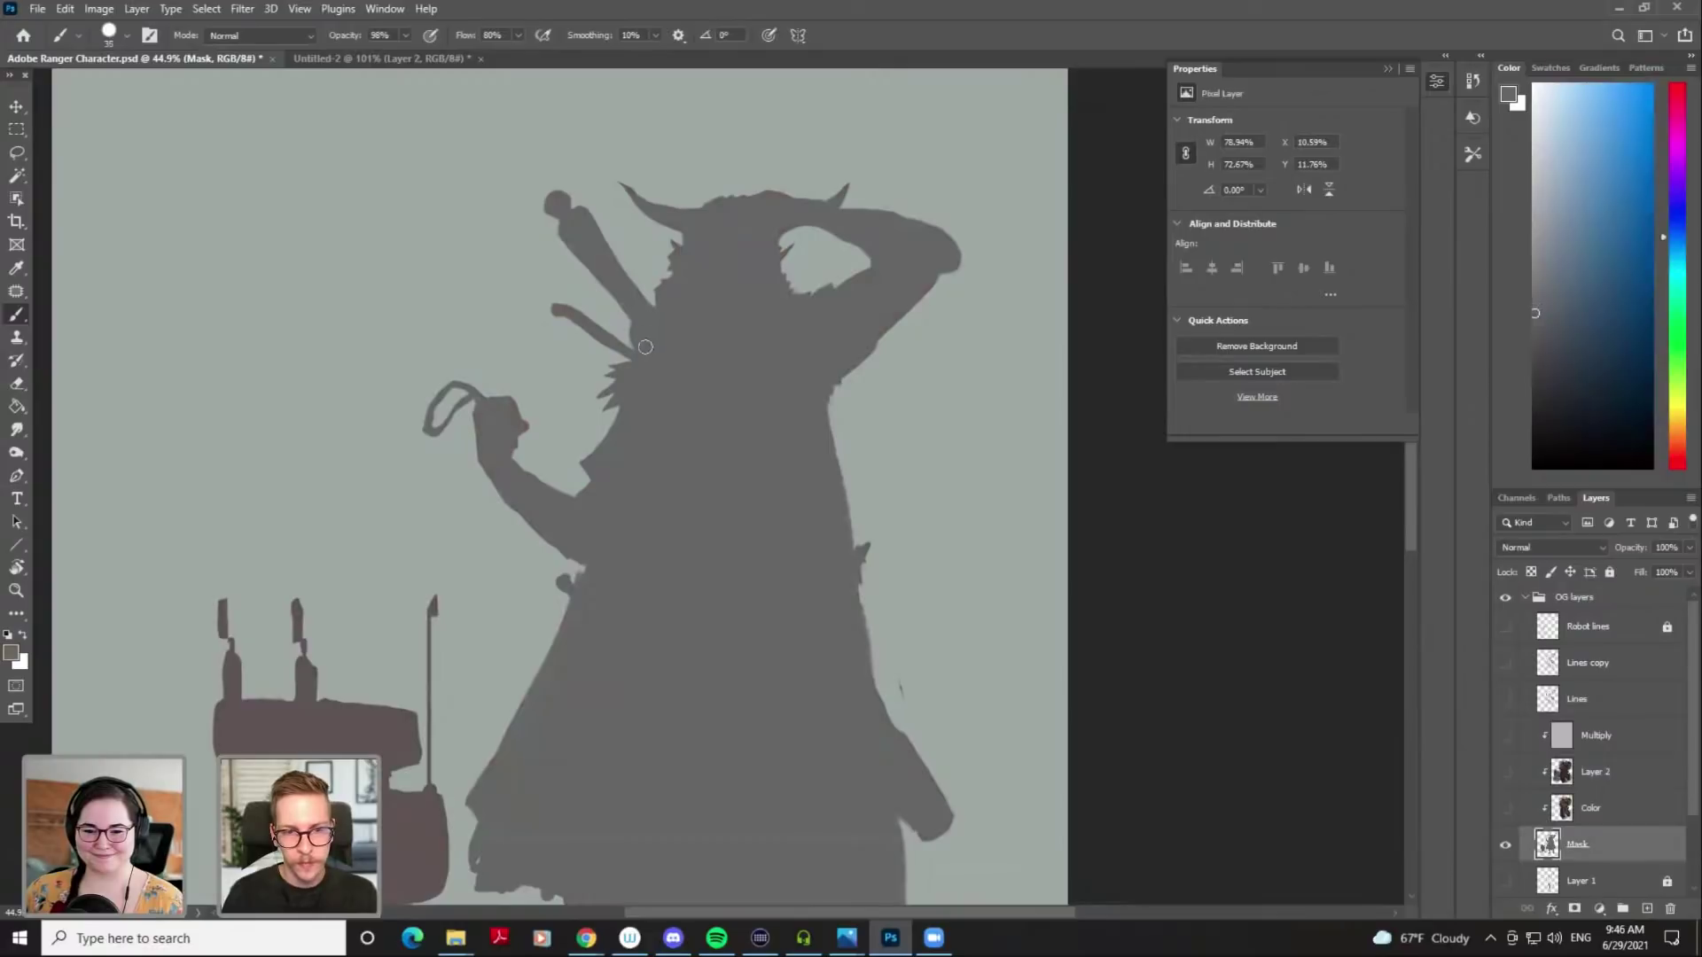
left_click(1505, 772)
left_click(1505, 808)
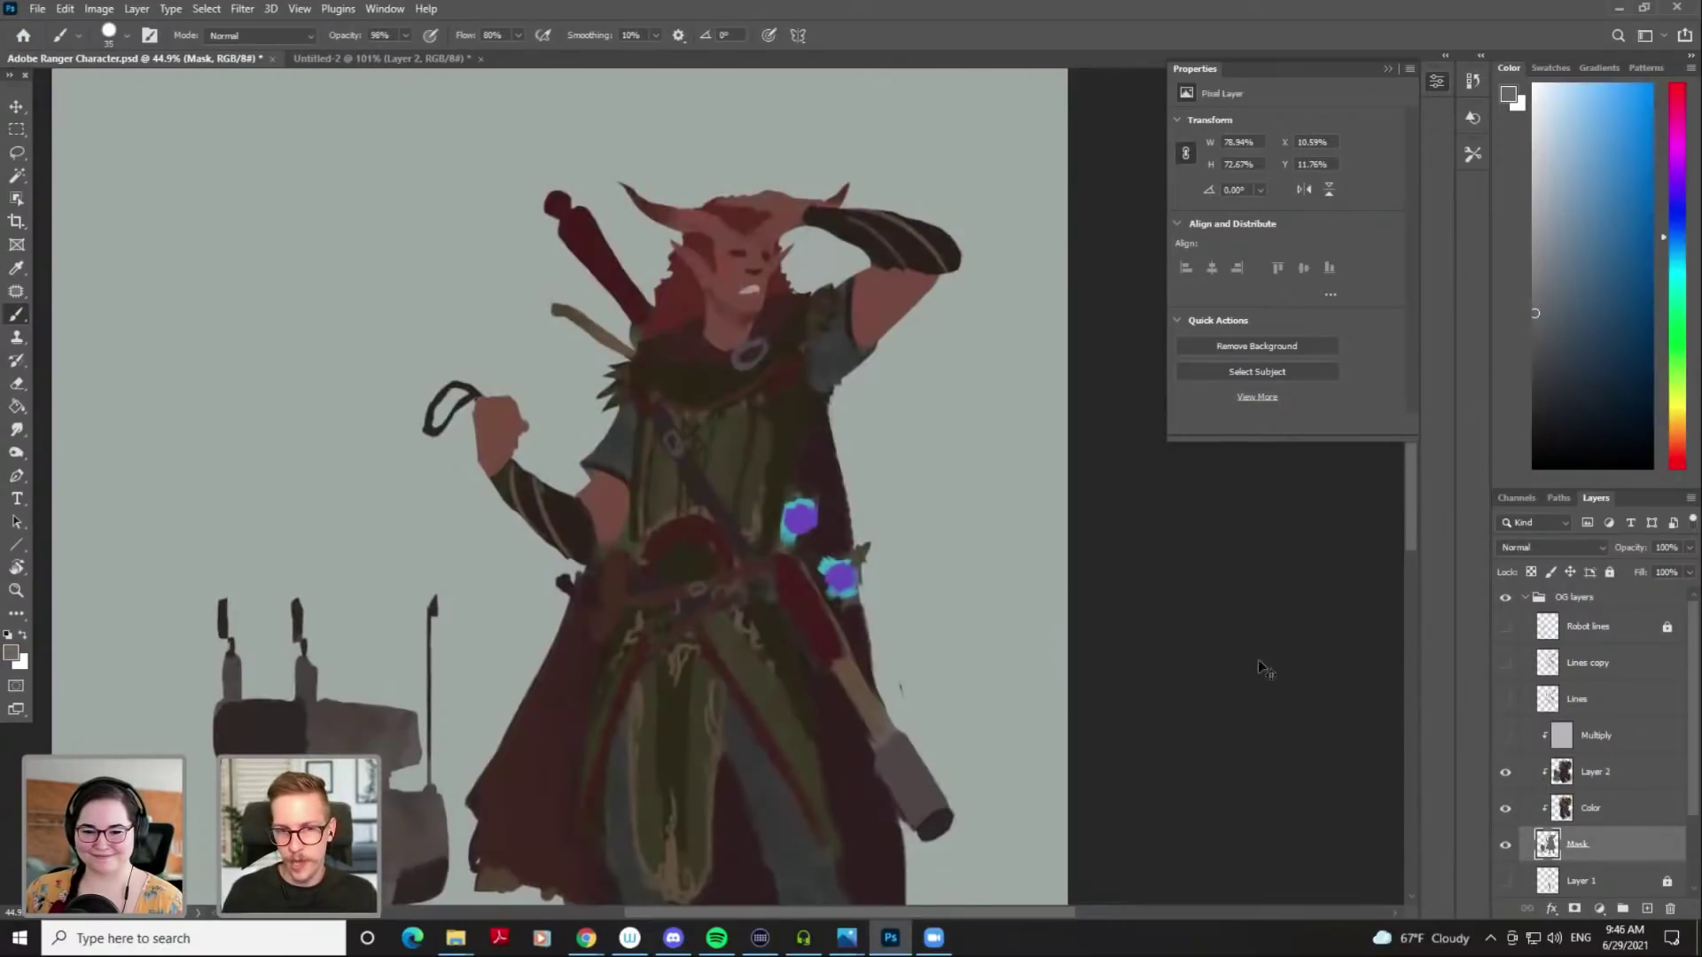
Check the whole character in a horizontally flipped view, restore the view, and look up the Flip Horizontal command
scroll(961, 551, "down", 5)
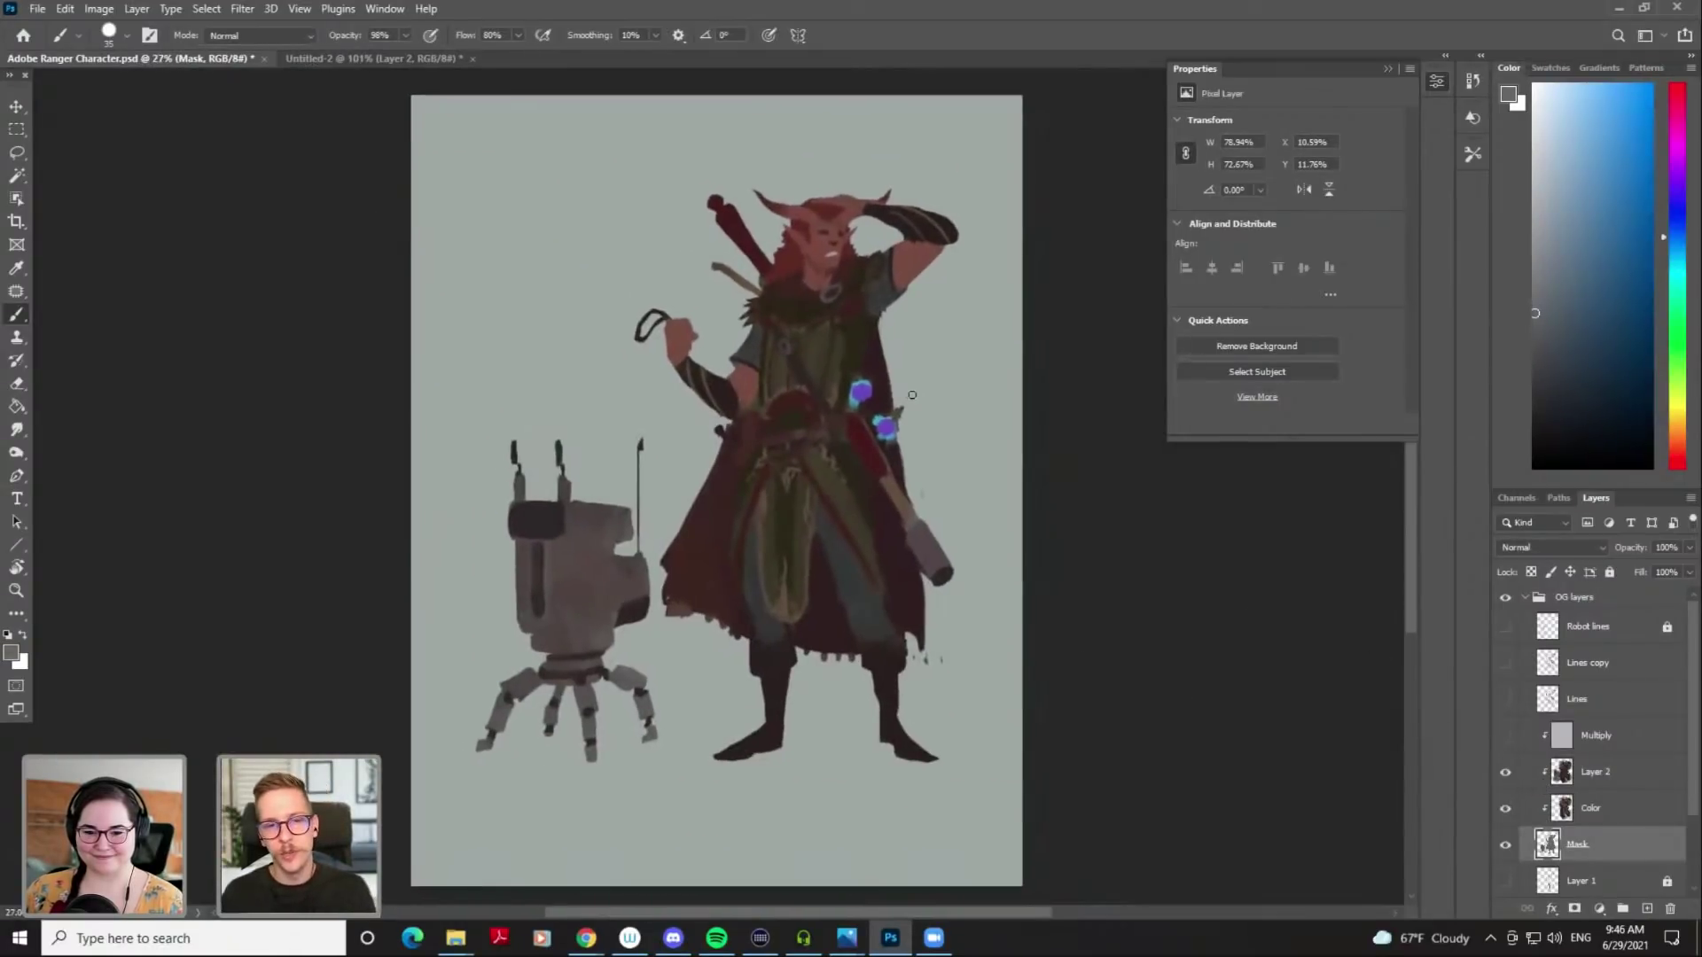
scroll(912, 395, "up", 2)
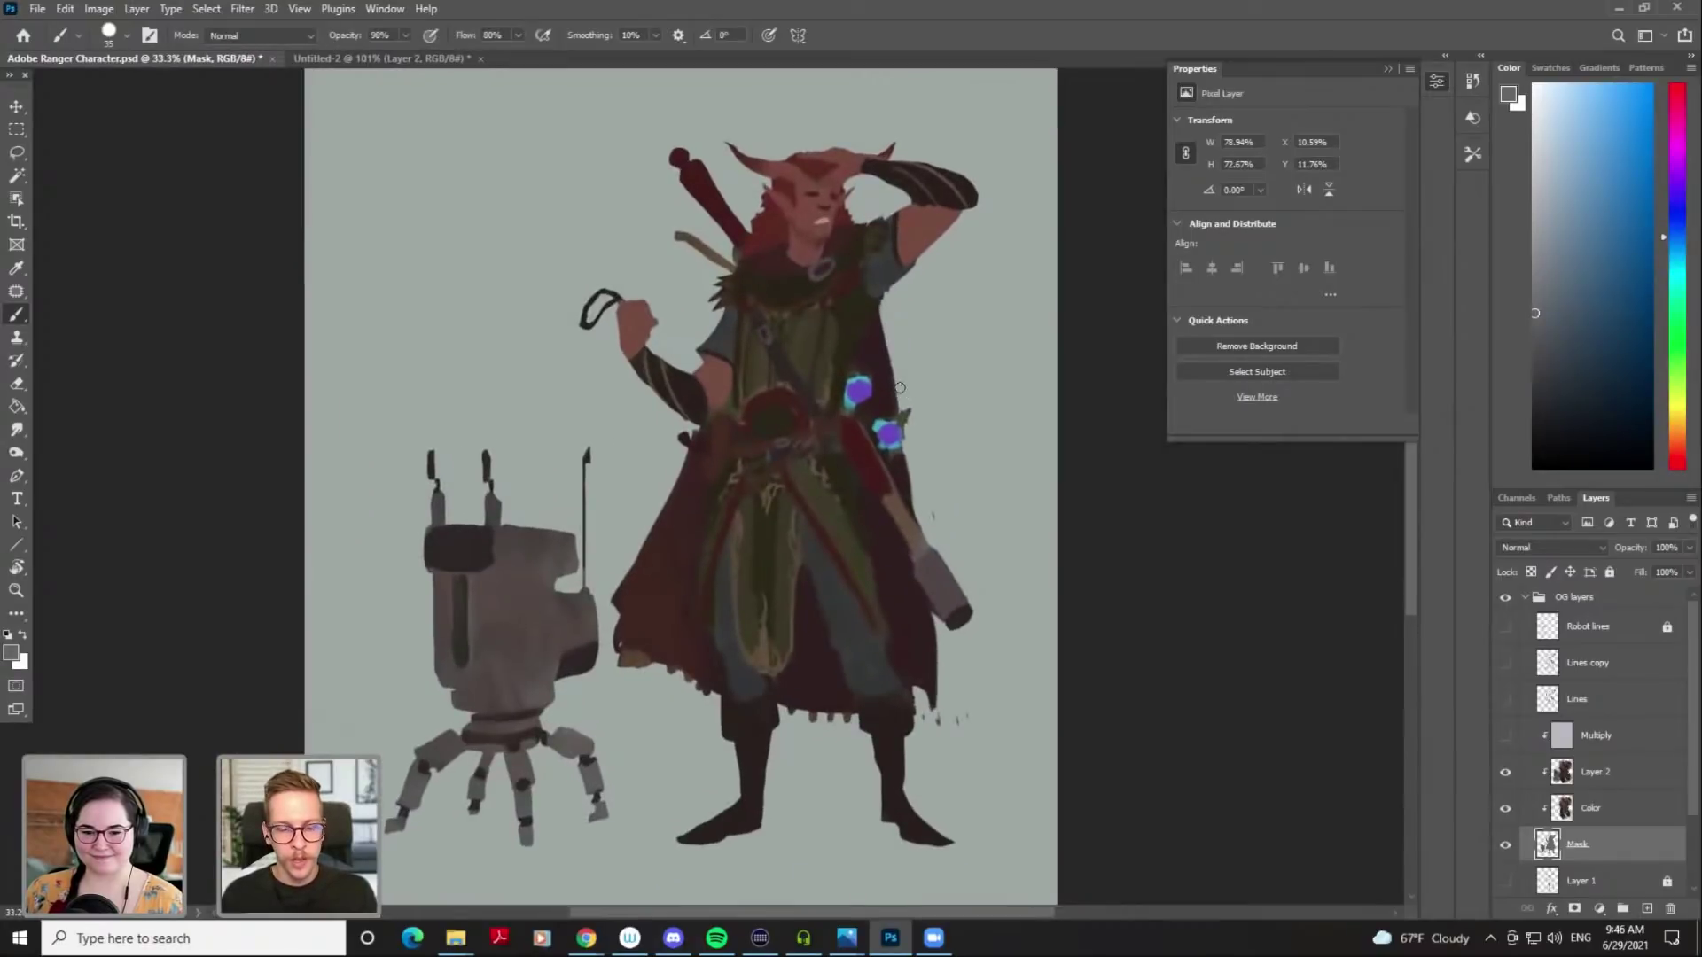
key("ctrl+shift+h")
key("ctrl+shift+h")
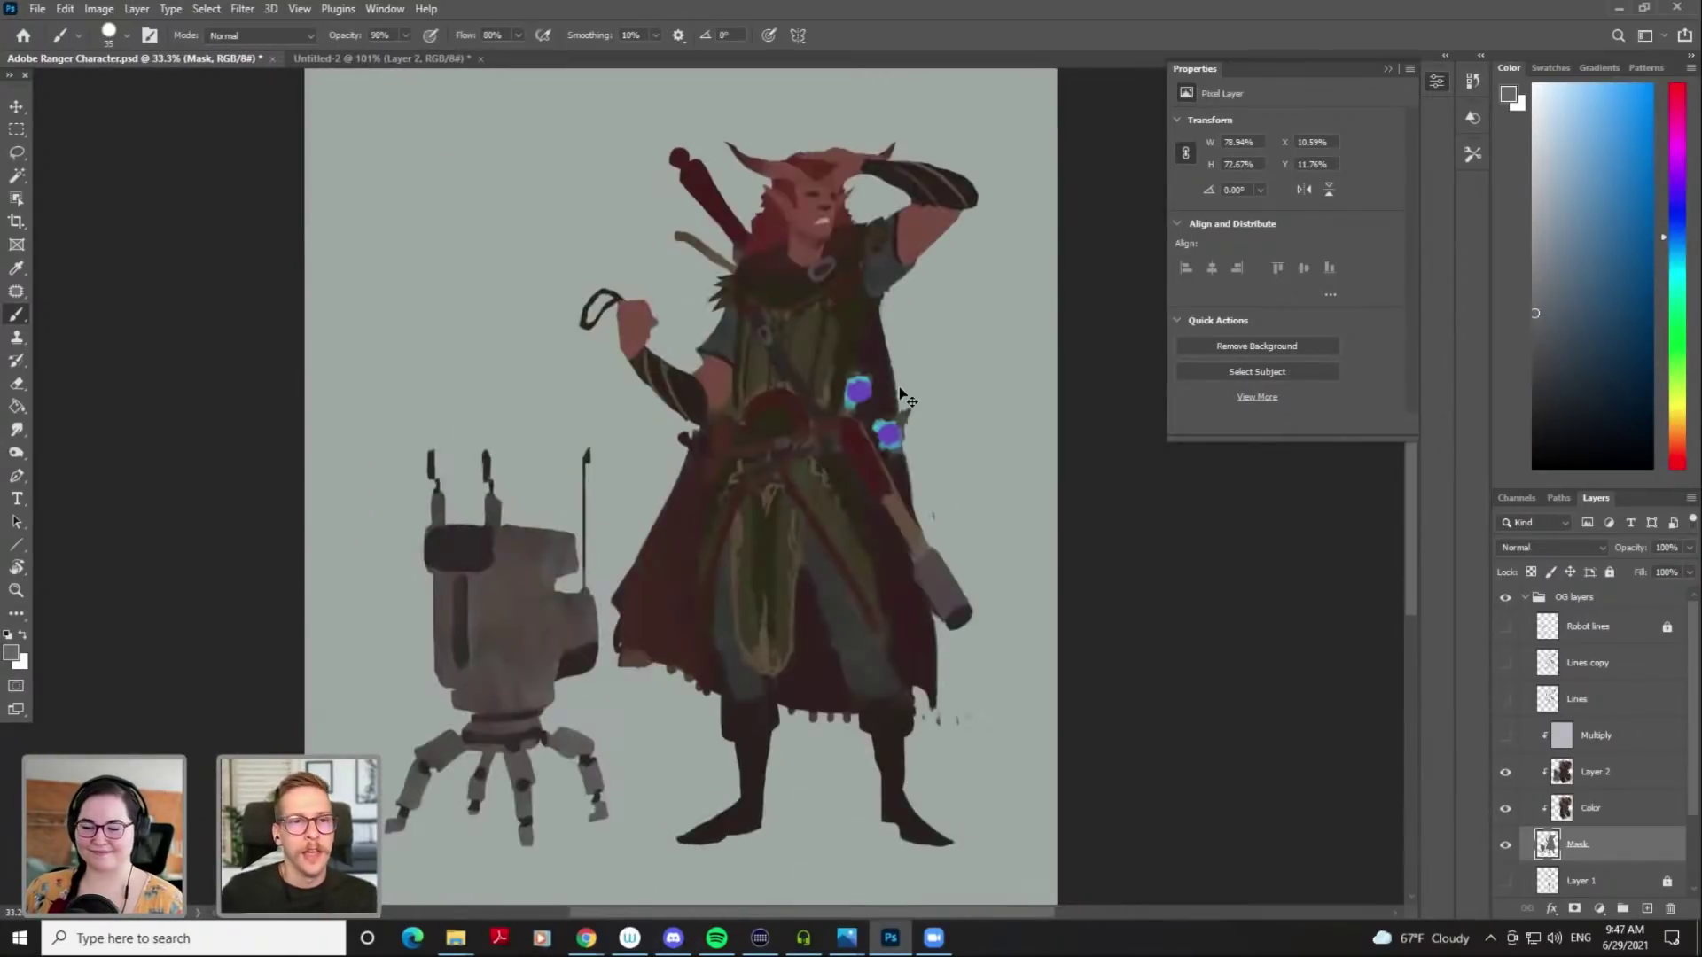
key("ctrl+shift+h")
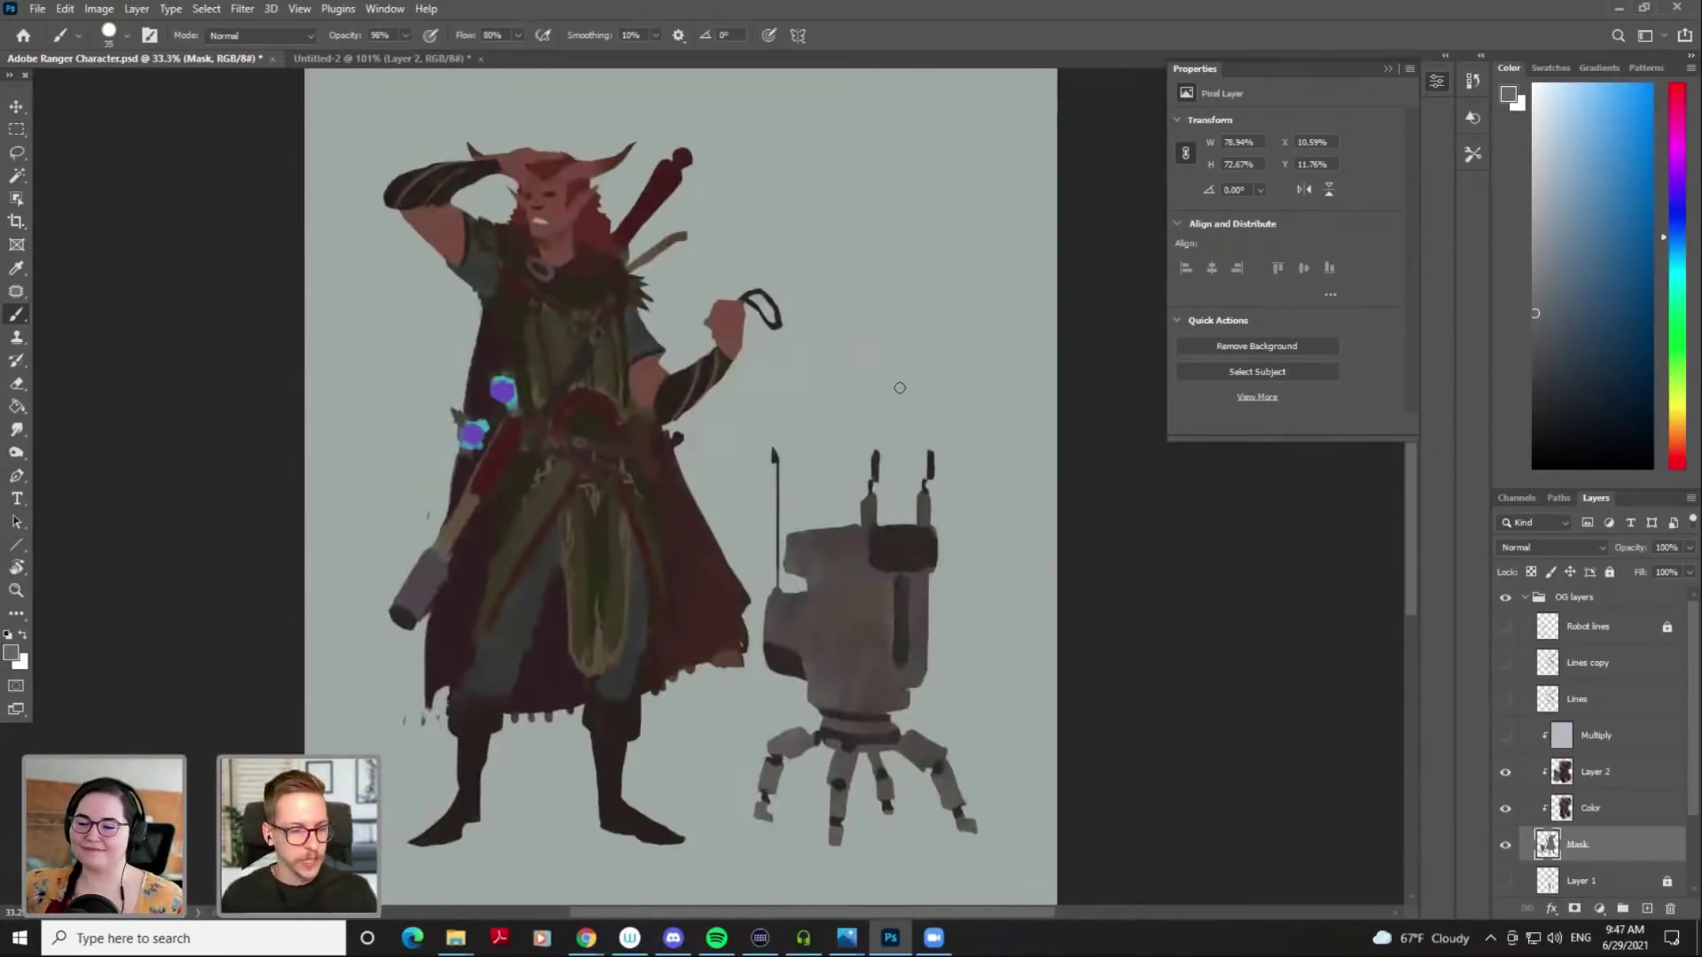
key("ctrl+t")
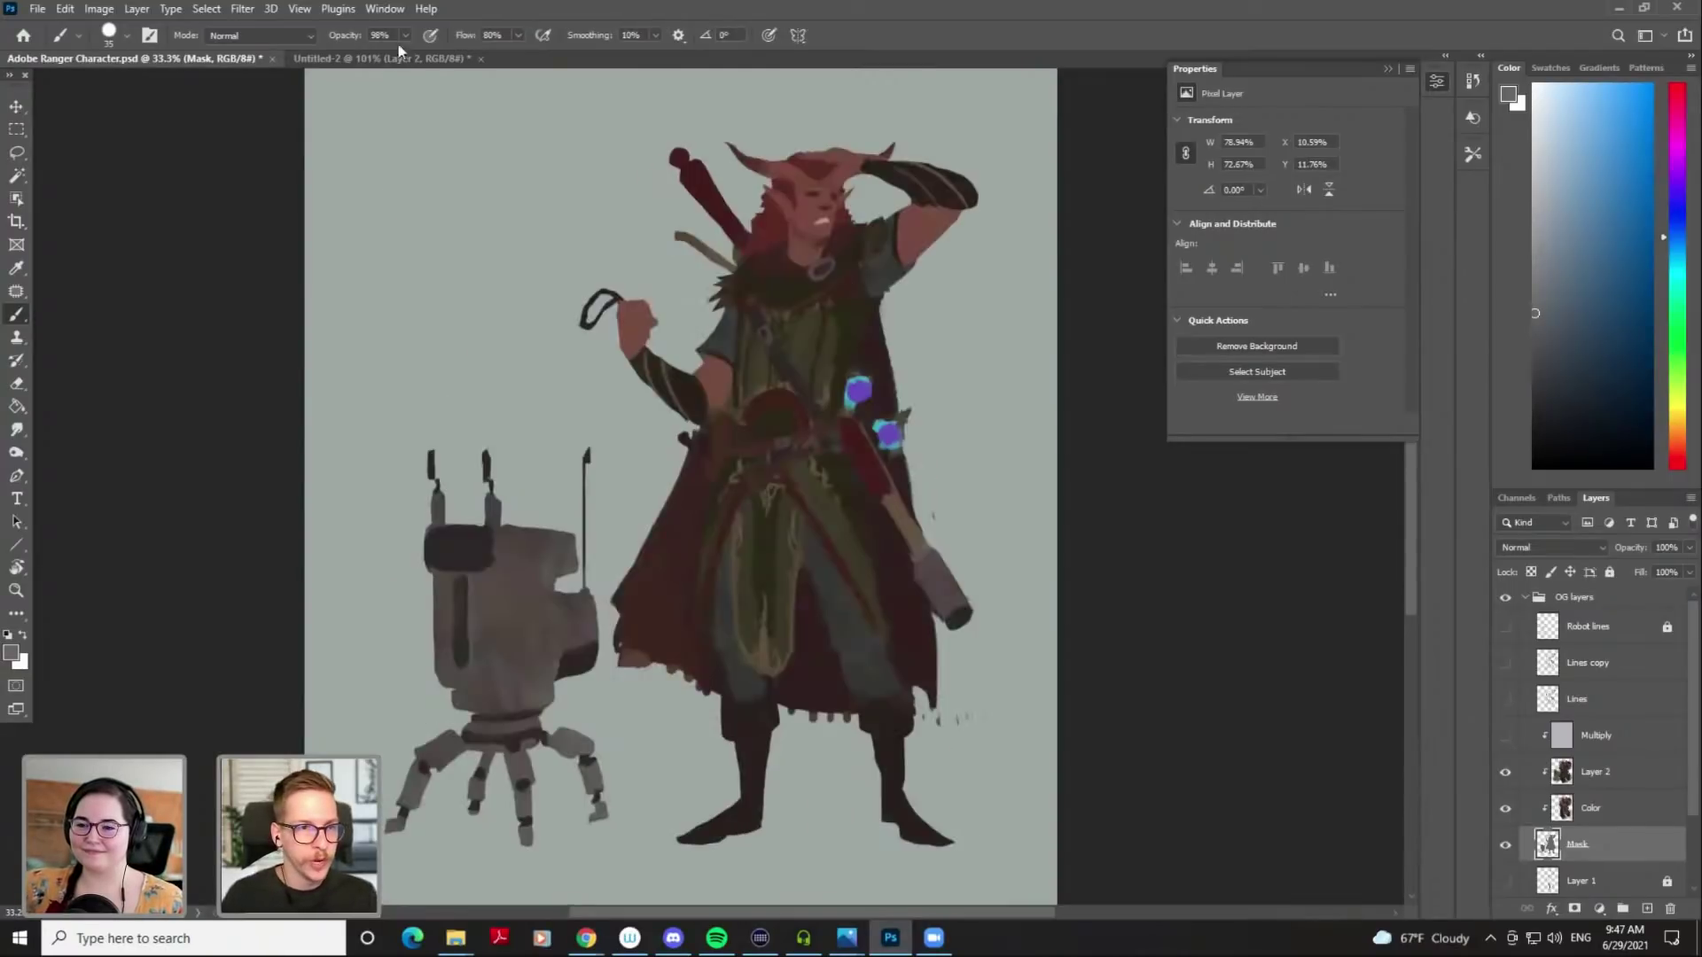
left_click(301, 10)
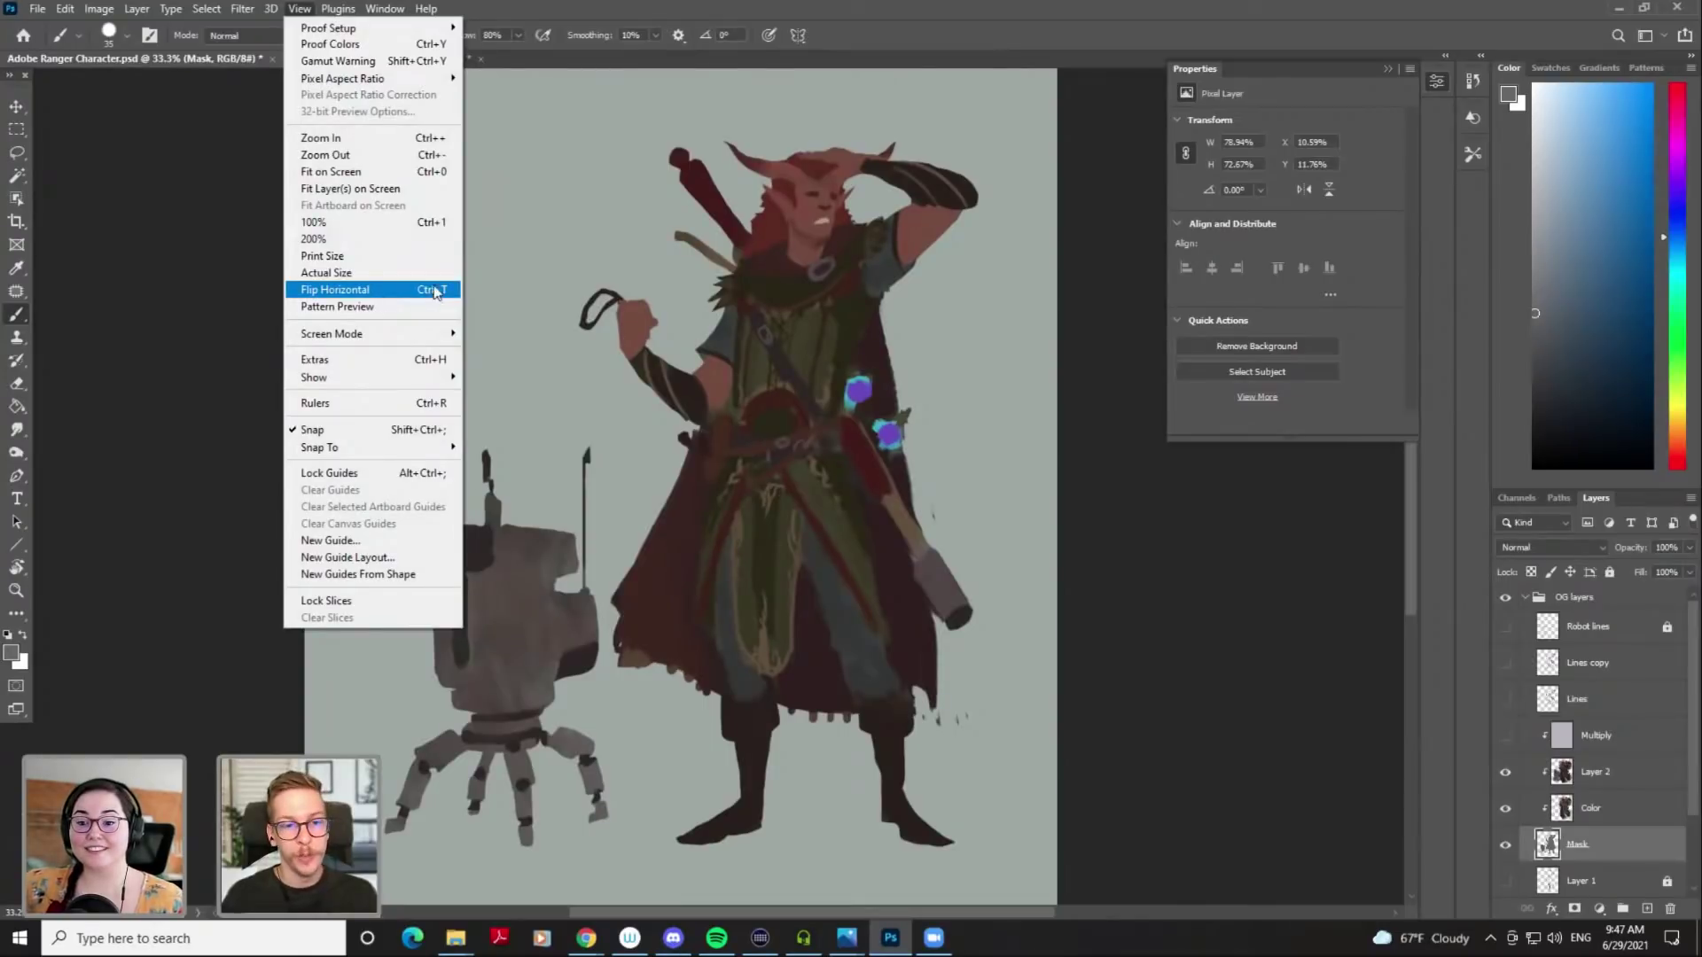
left_click(1167, 521)
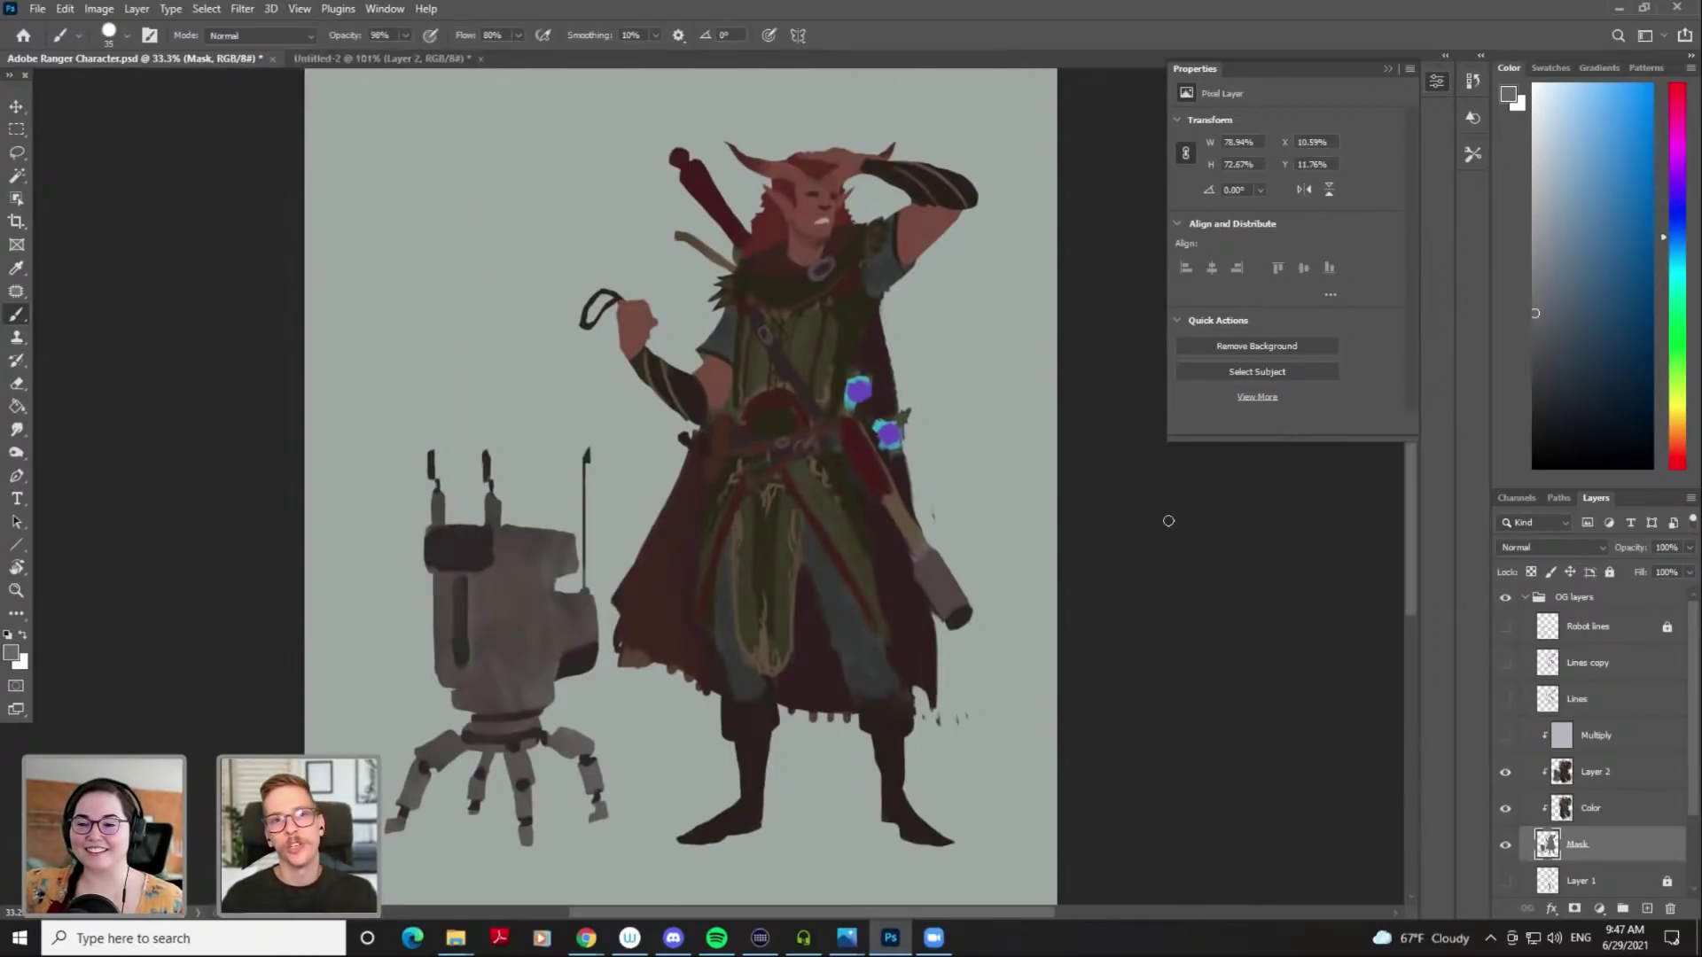
Compare the normal and mirrored views of the ranger and robot several times to judge the pose and silhouette
left_click_drag(1028, 509, 1008, 509)
key("ctrl+h")
key("ctrl+h")
key("ctrl+h")
key("ctrl+h")
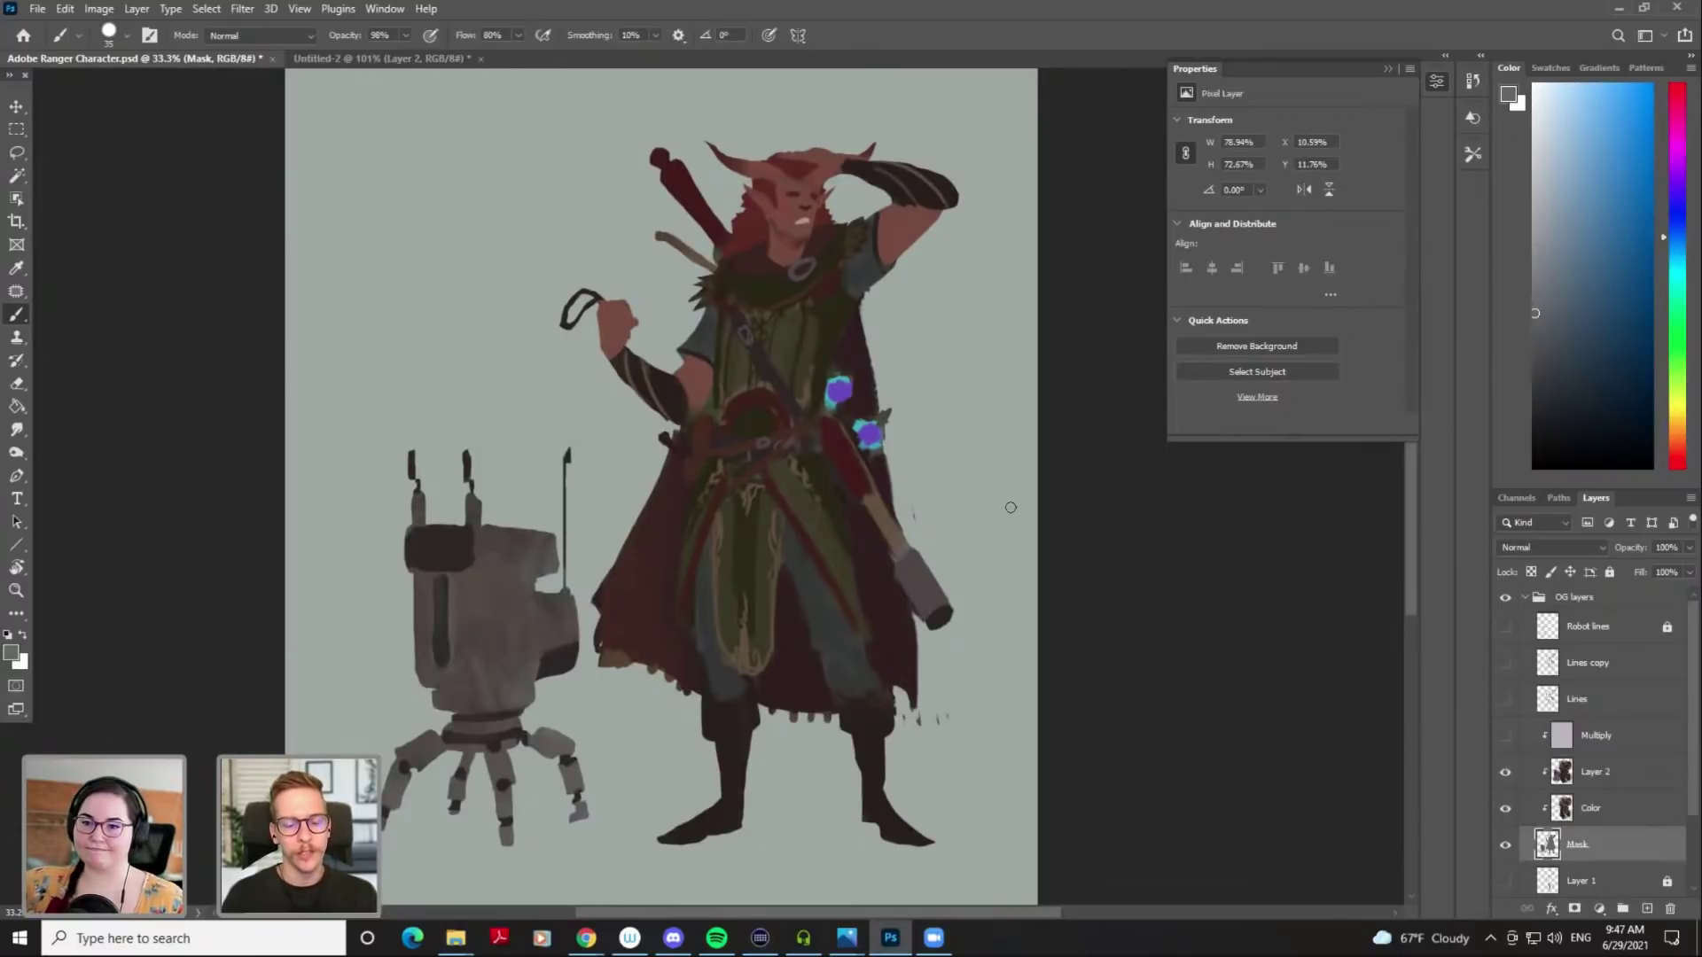
key("ctrl+shift+h")
key("ctrl+shift+h")
key("ctrl+shift+h")
key("ctrl+shift+h")
key("ctrl+shift+h")
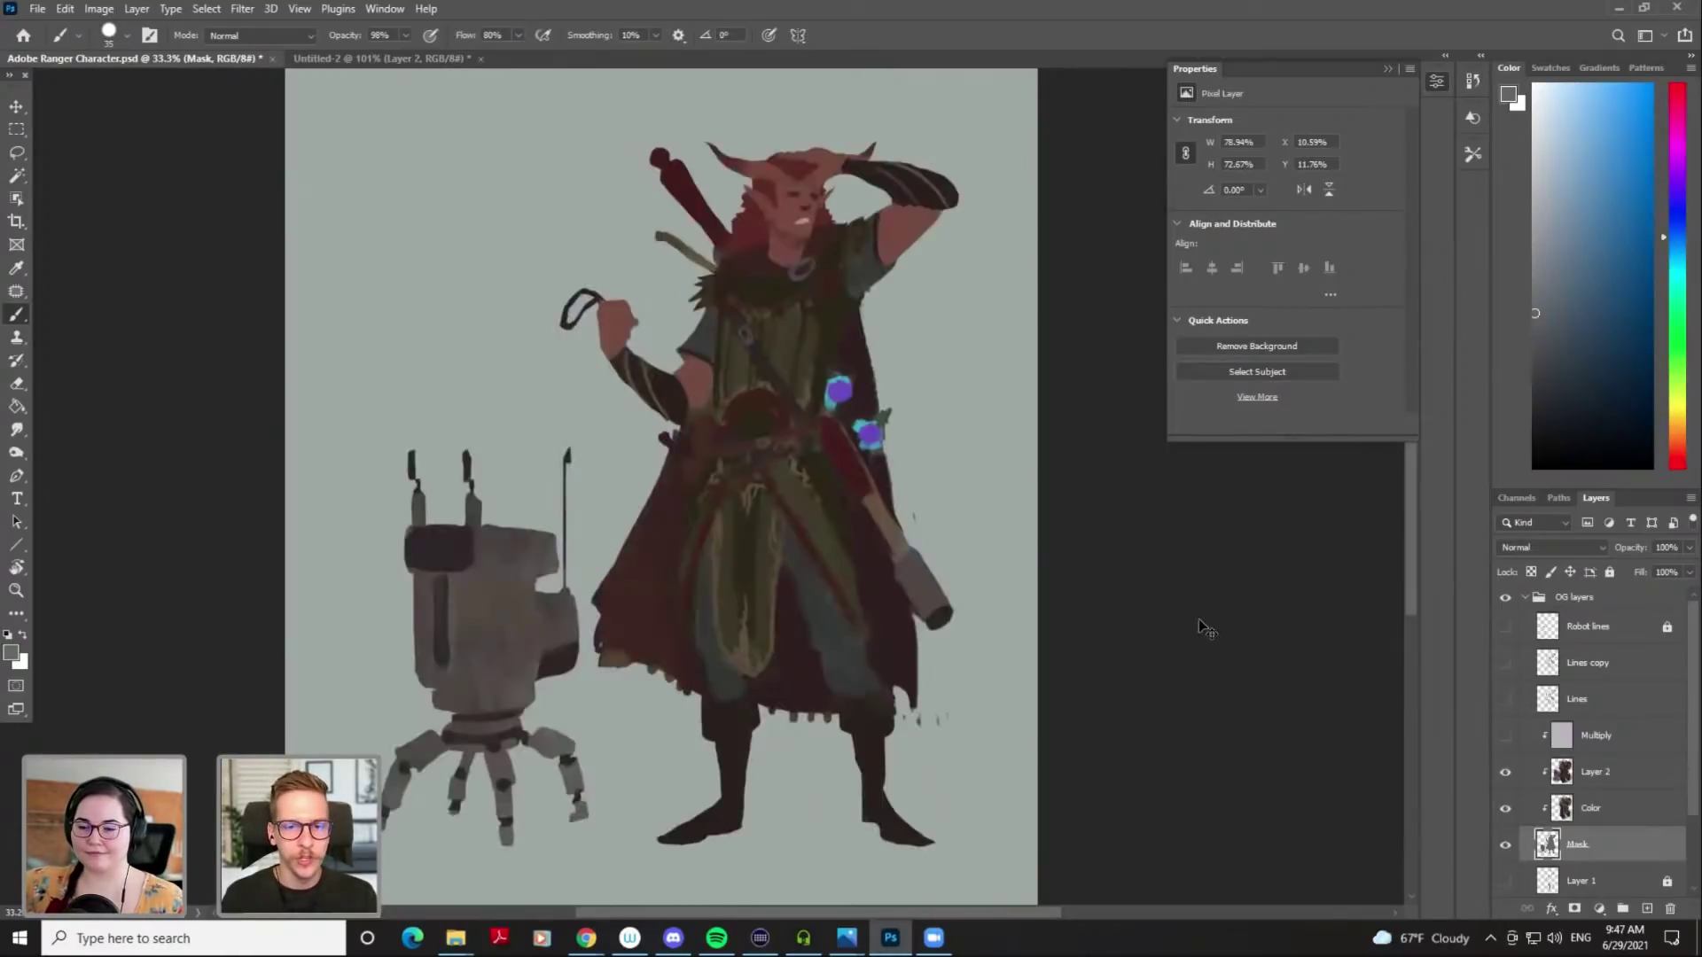
key("ctrl+shift+h")
left_click_drag(1051, 546, 1017, 560)
left_click_drag(1020, 560, 973, 558)
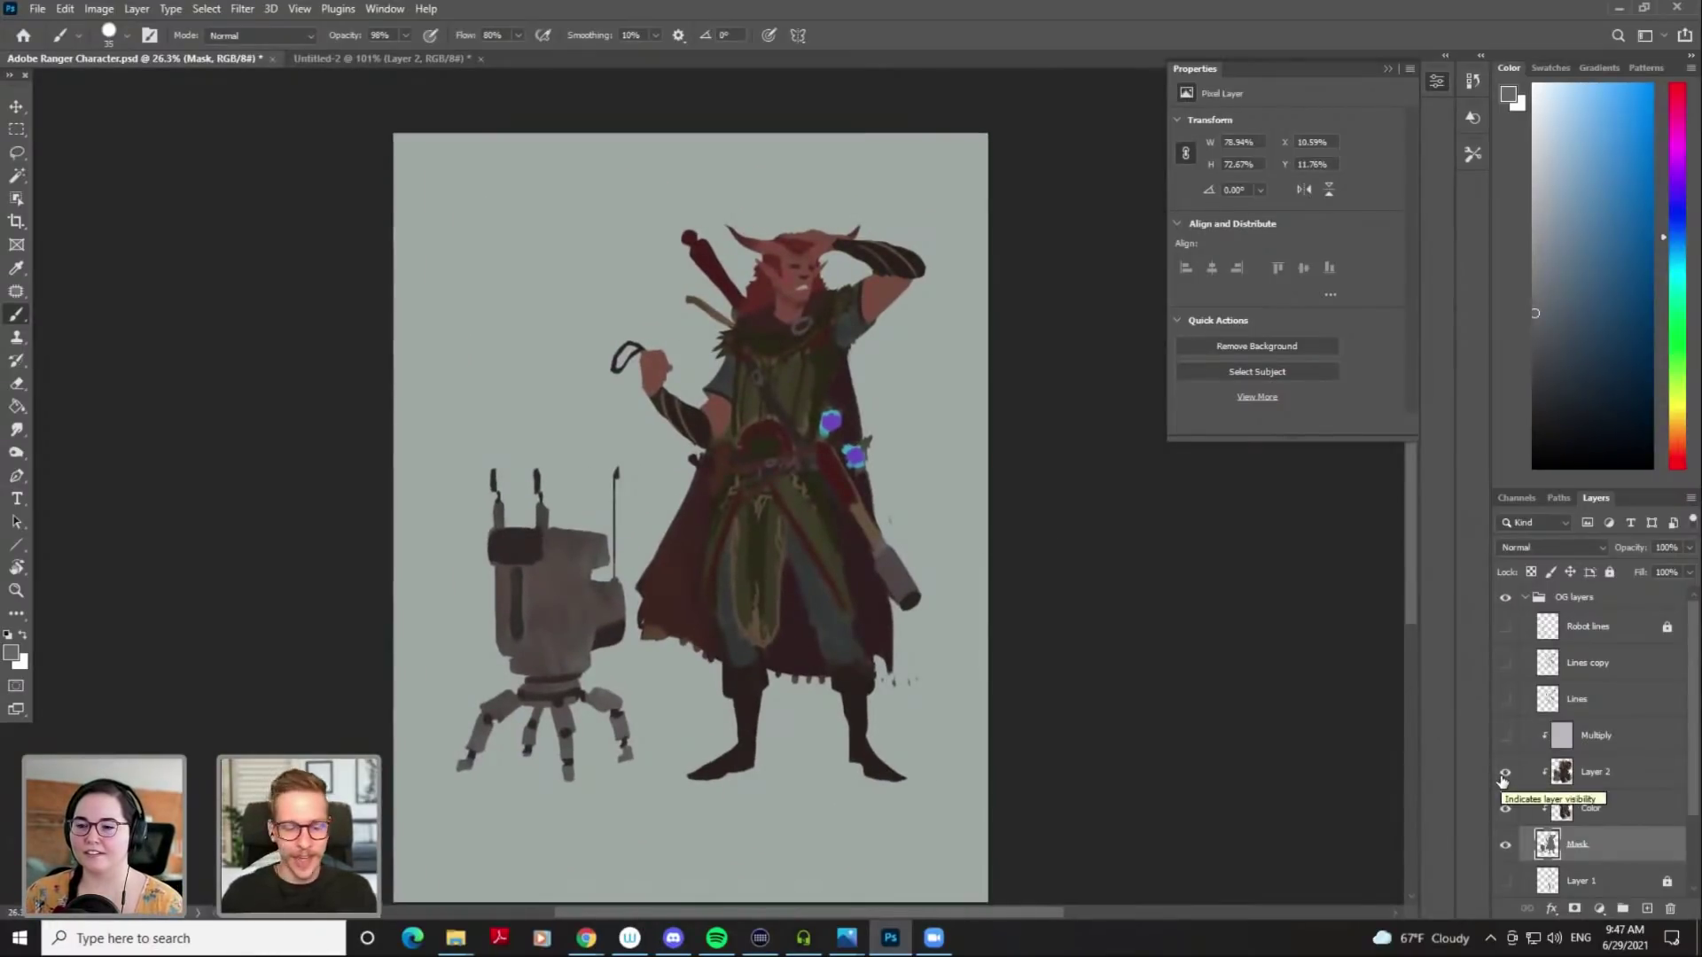
key("ctrl+shift+h")
key("ctrl+shift+h")
key("ctrl+shift+h")
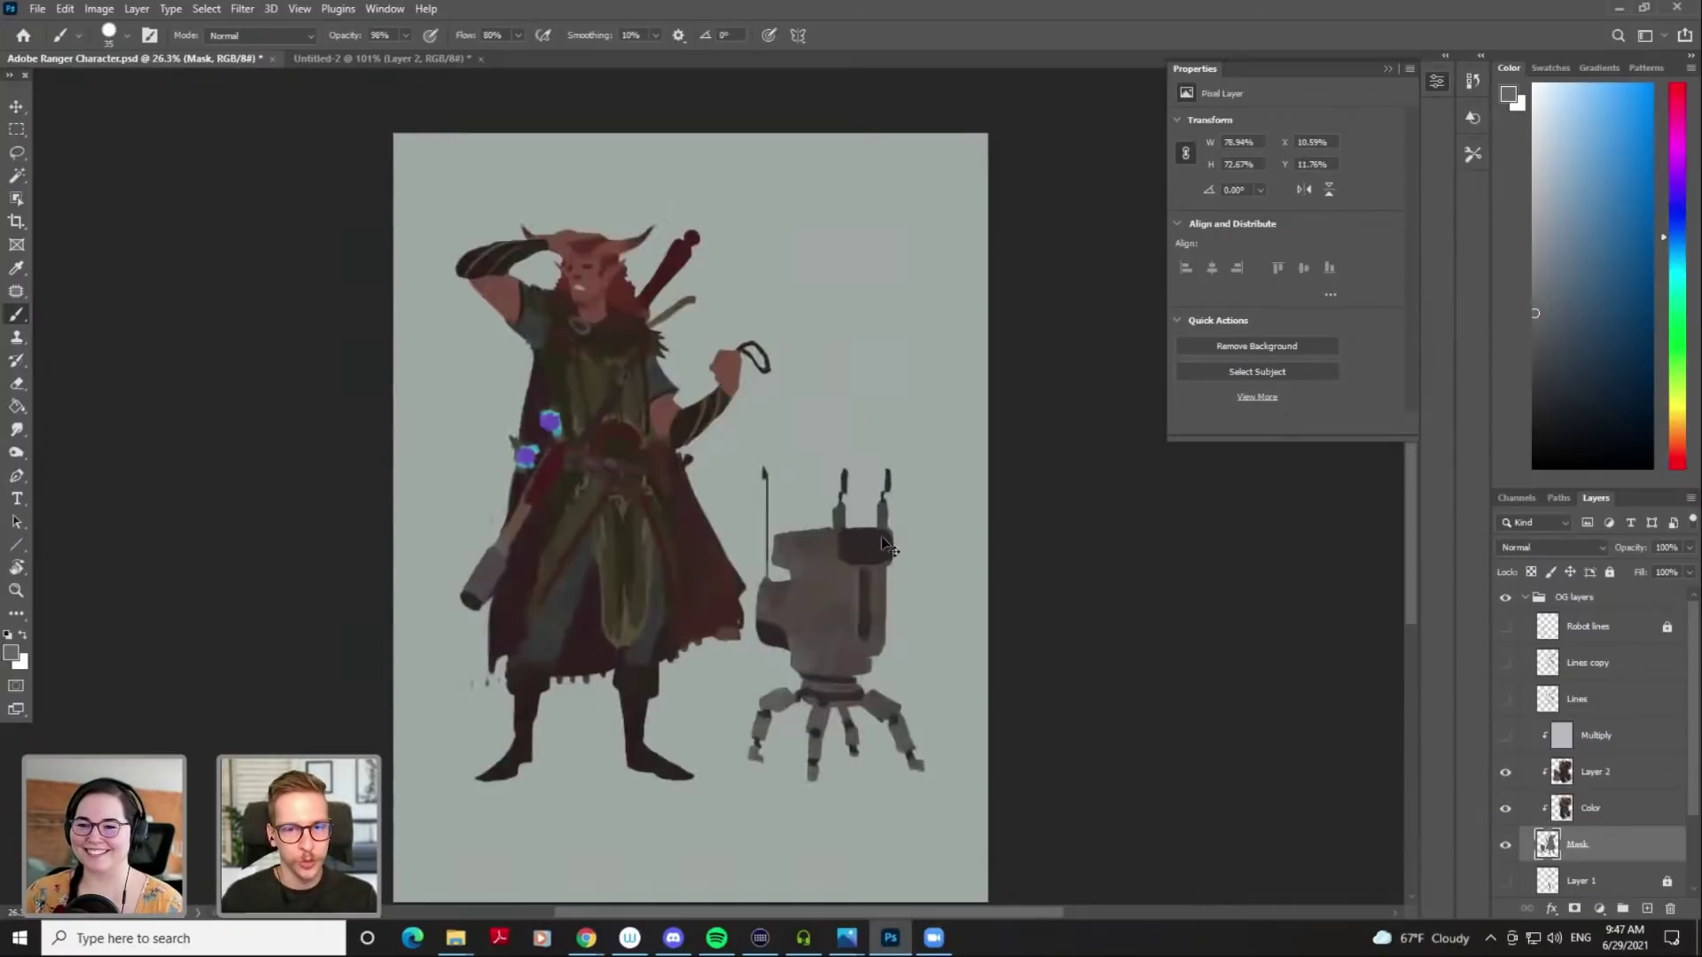
key("ctrl+shift+h")
Make Layer 2 the active layer for painting and show the Multiply layer over the colors
scroll(940, 543, "up", 2)
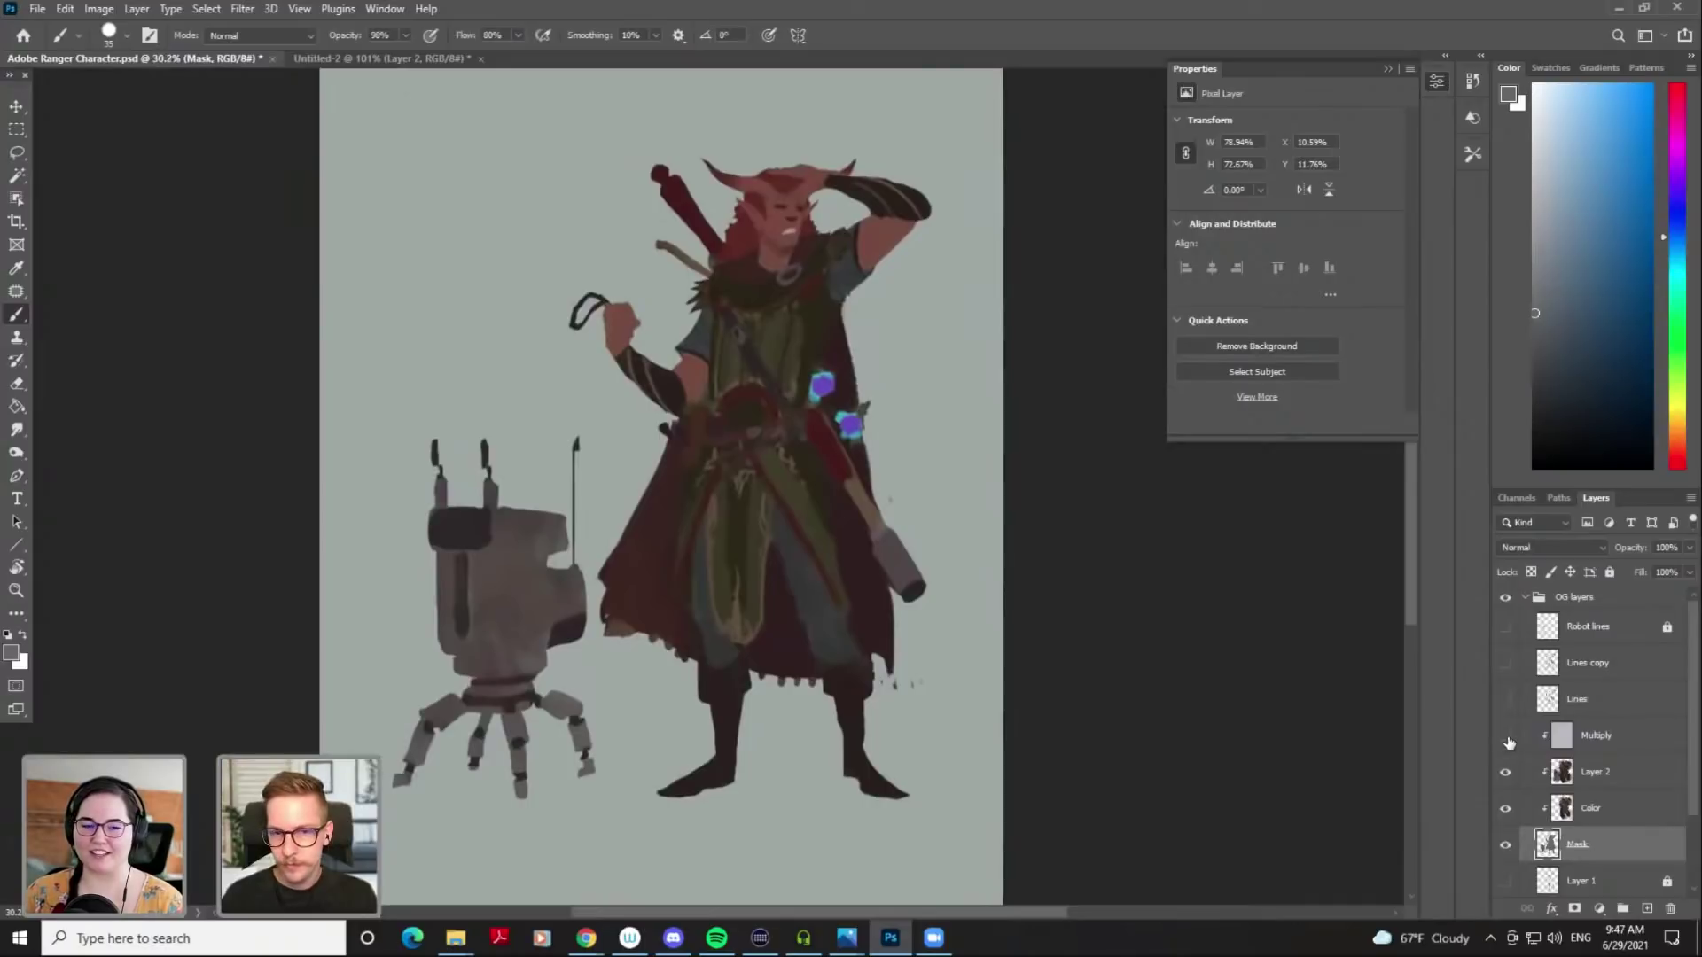
scroll(914, 497, "up", 1)
left_click_drag(915, 498, 890, 455)
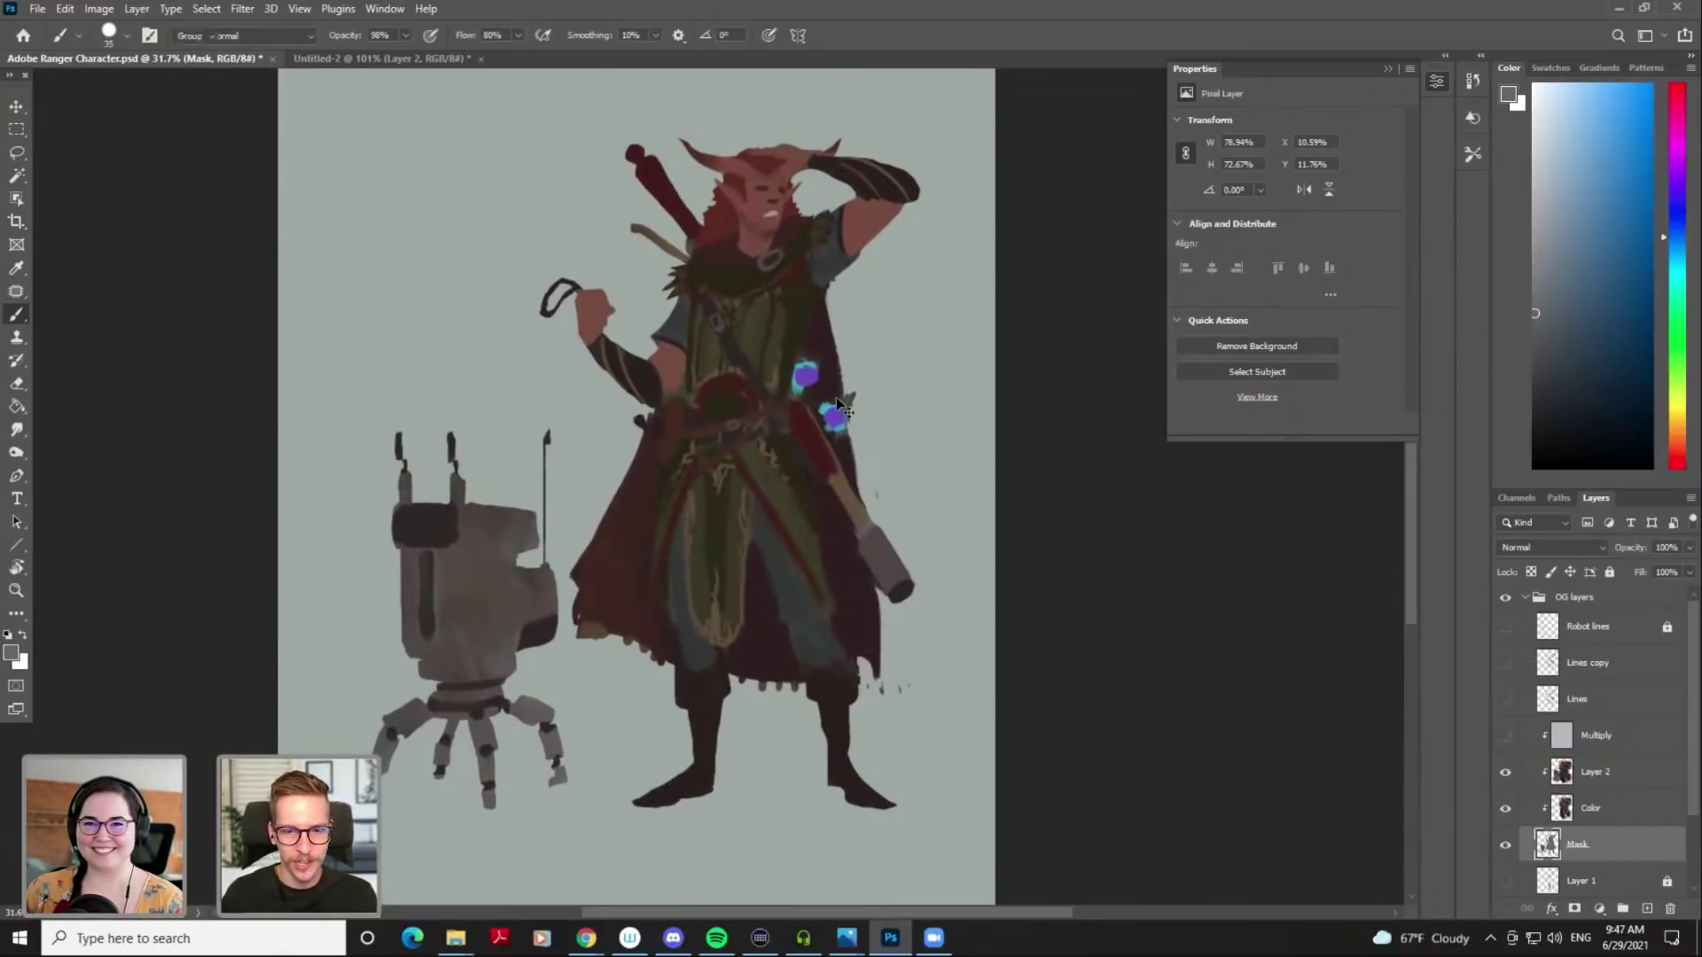
key("v")
left_click(1575, 773)
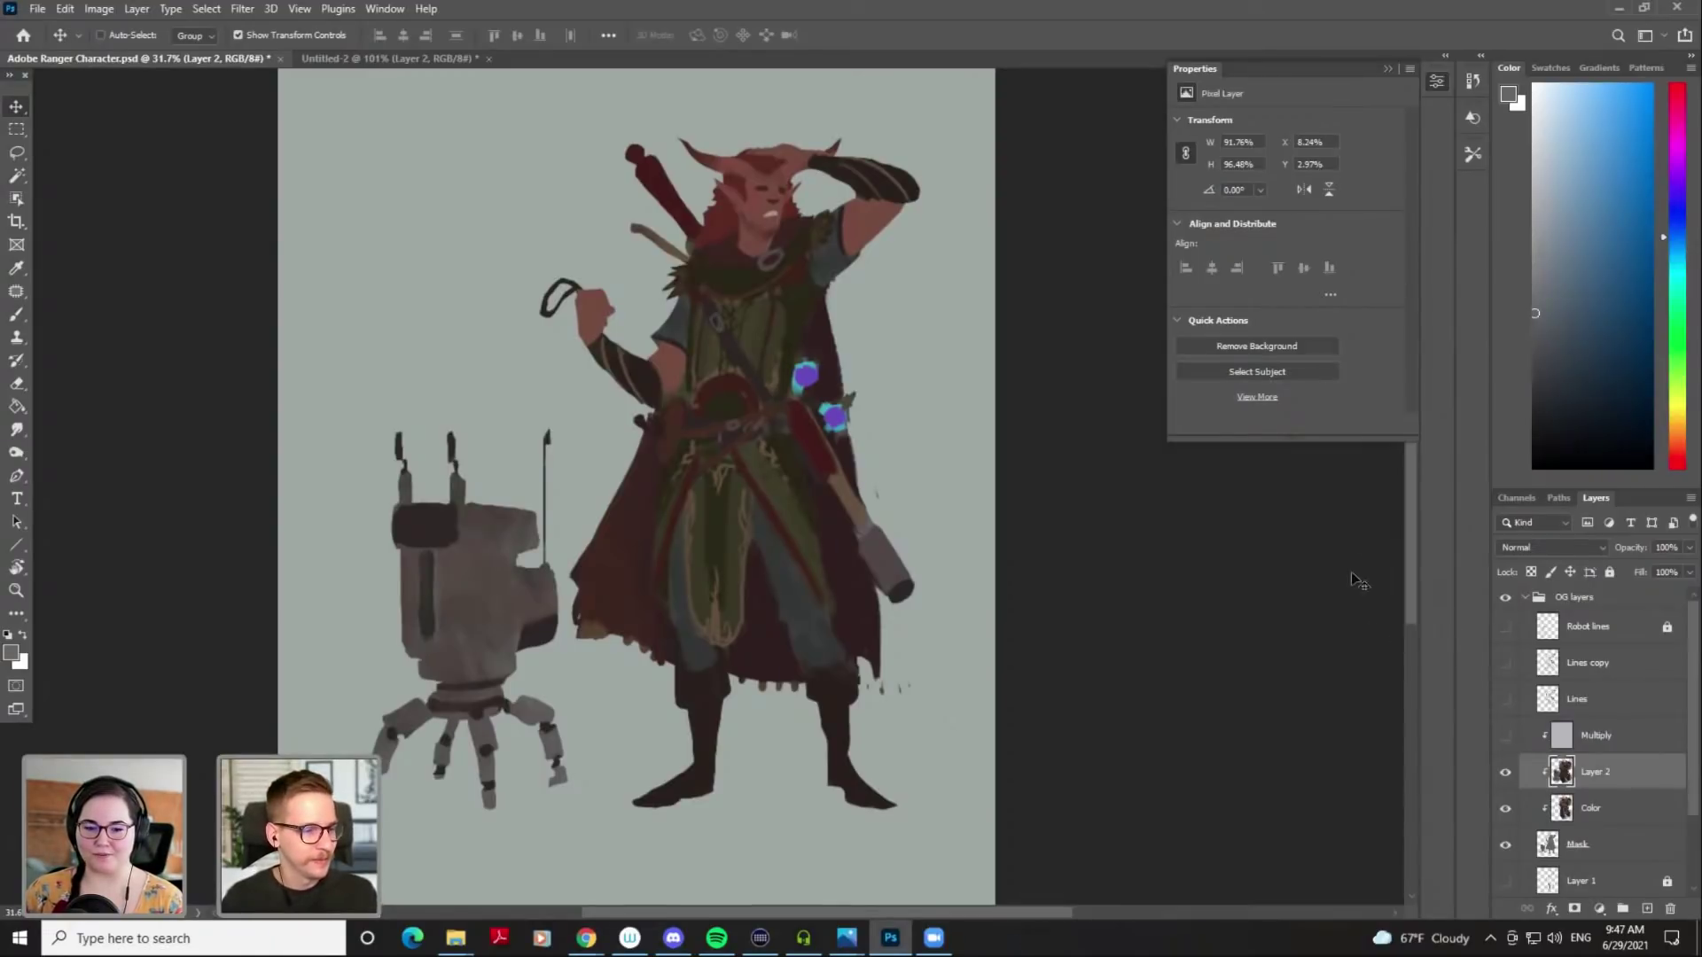
key("b")
mouse_move(790, 400)
left_mouse_down()
mouse_move(828, 399)
mouse_move(801, 400)
left_mouse_up()
left_click(1506, 735)
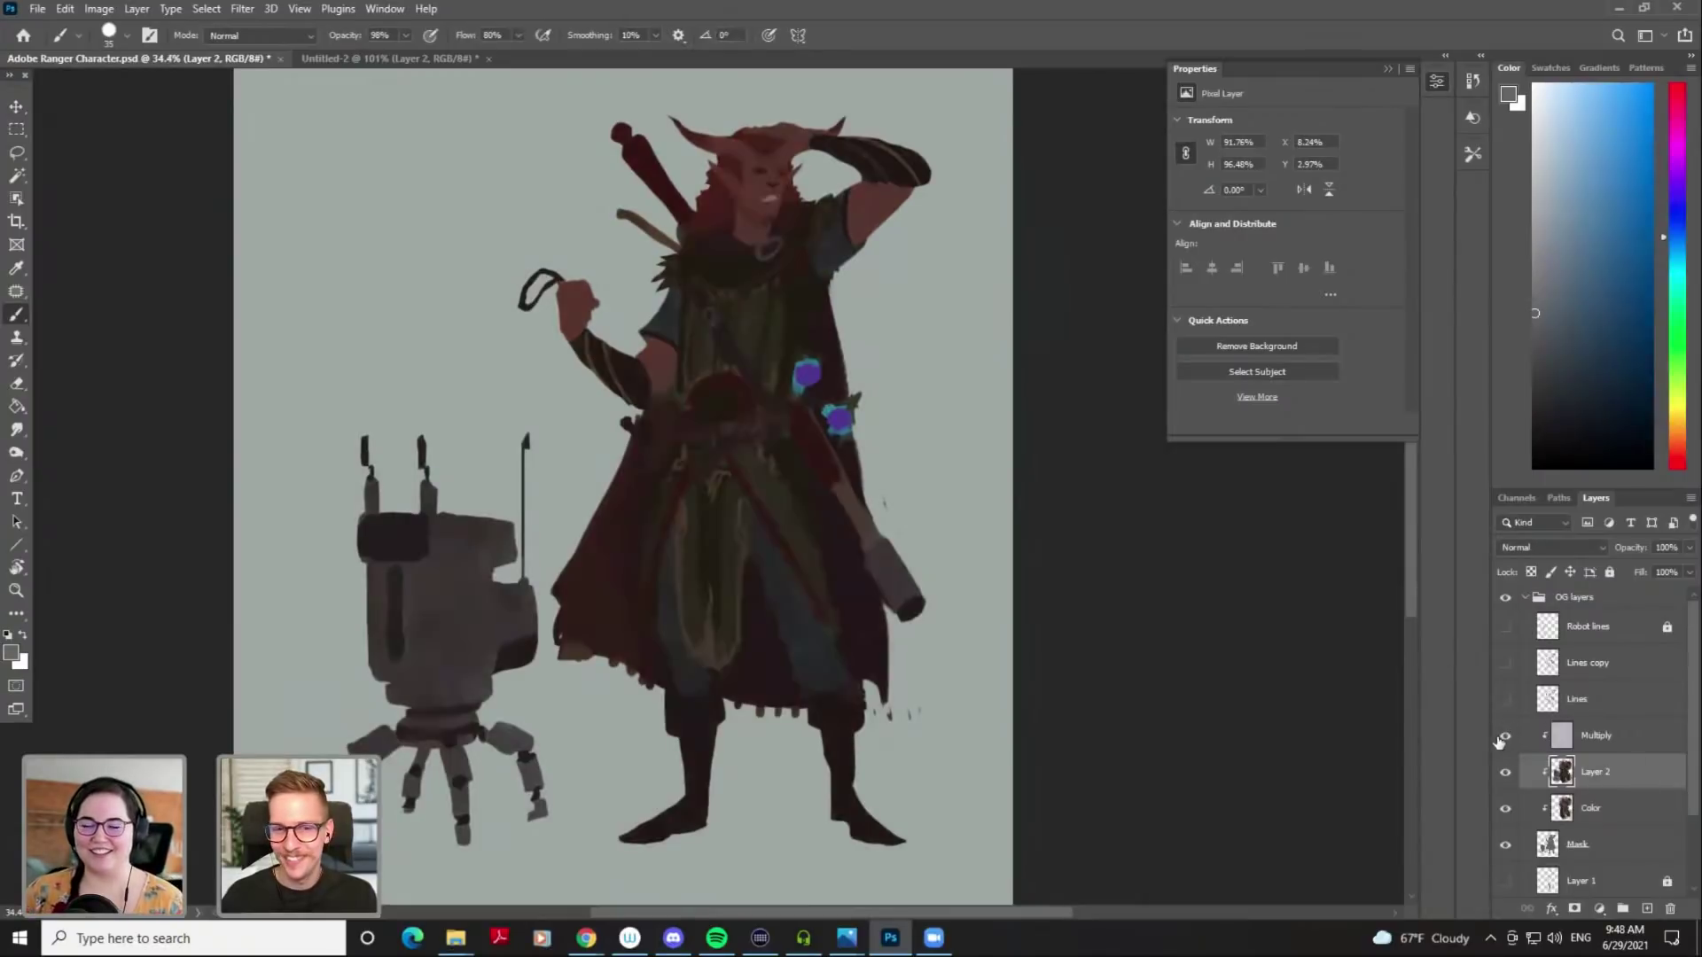
Add a new layer named CD in Color Dodge mode above the Multiply layer and save the document
left_click(1616, 736)
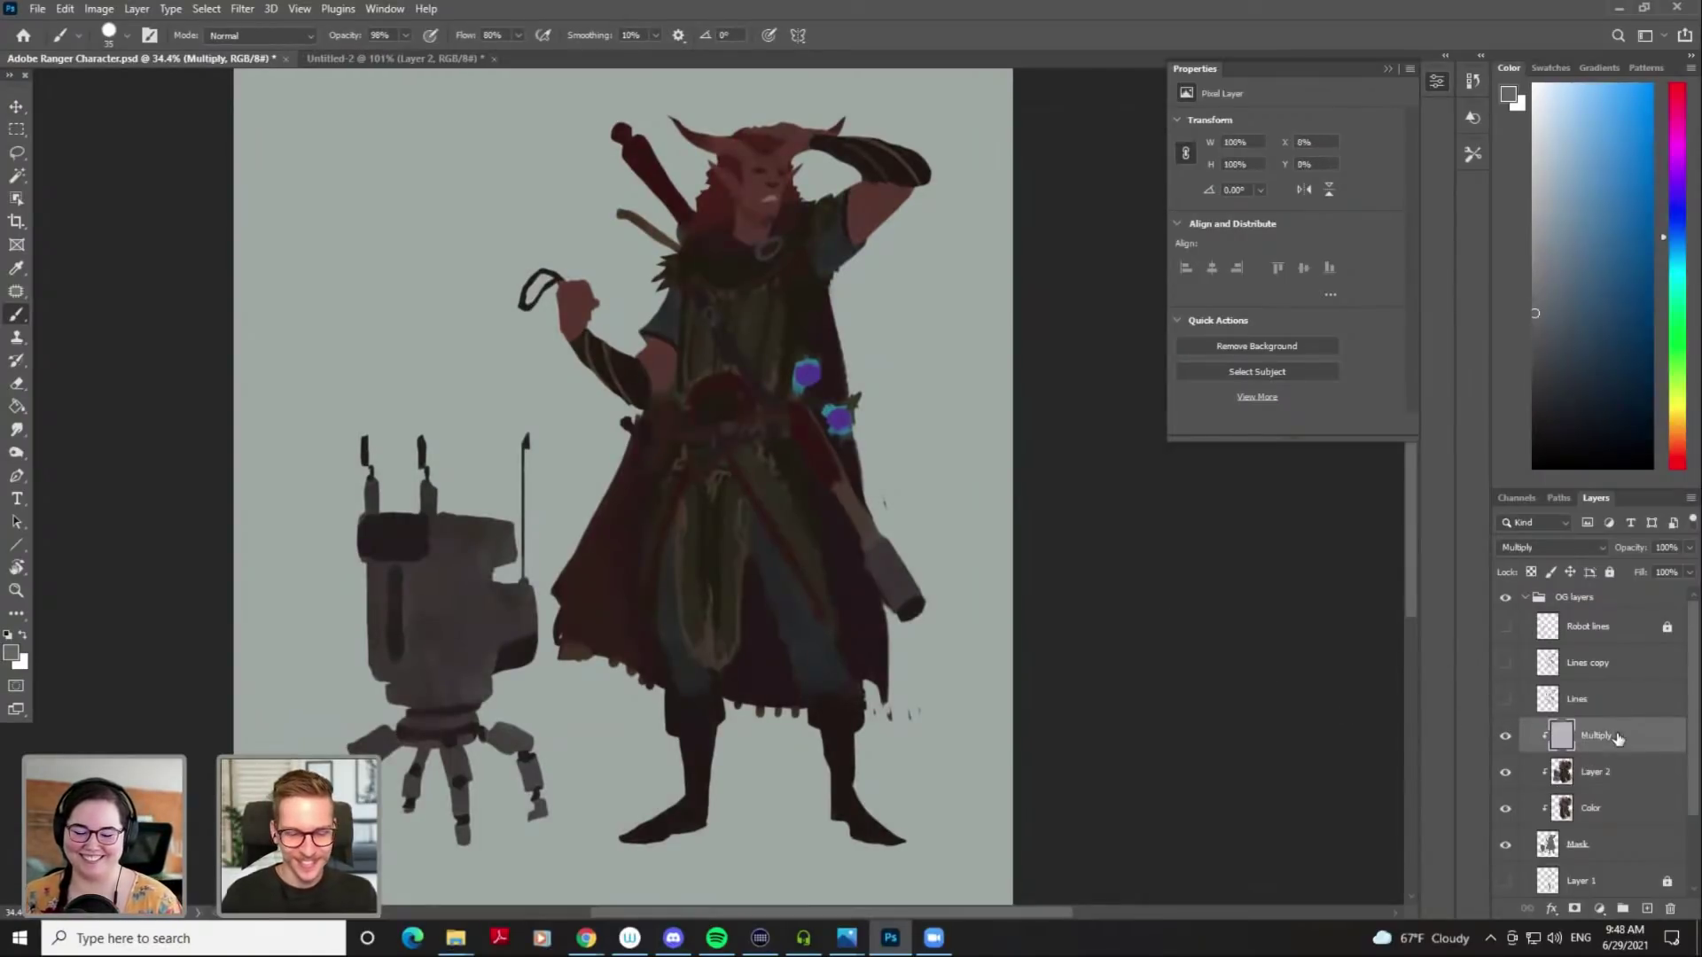
key("ctrl+shift+n")
type("CD")
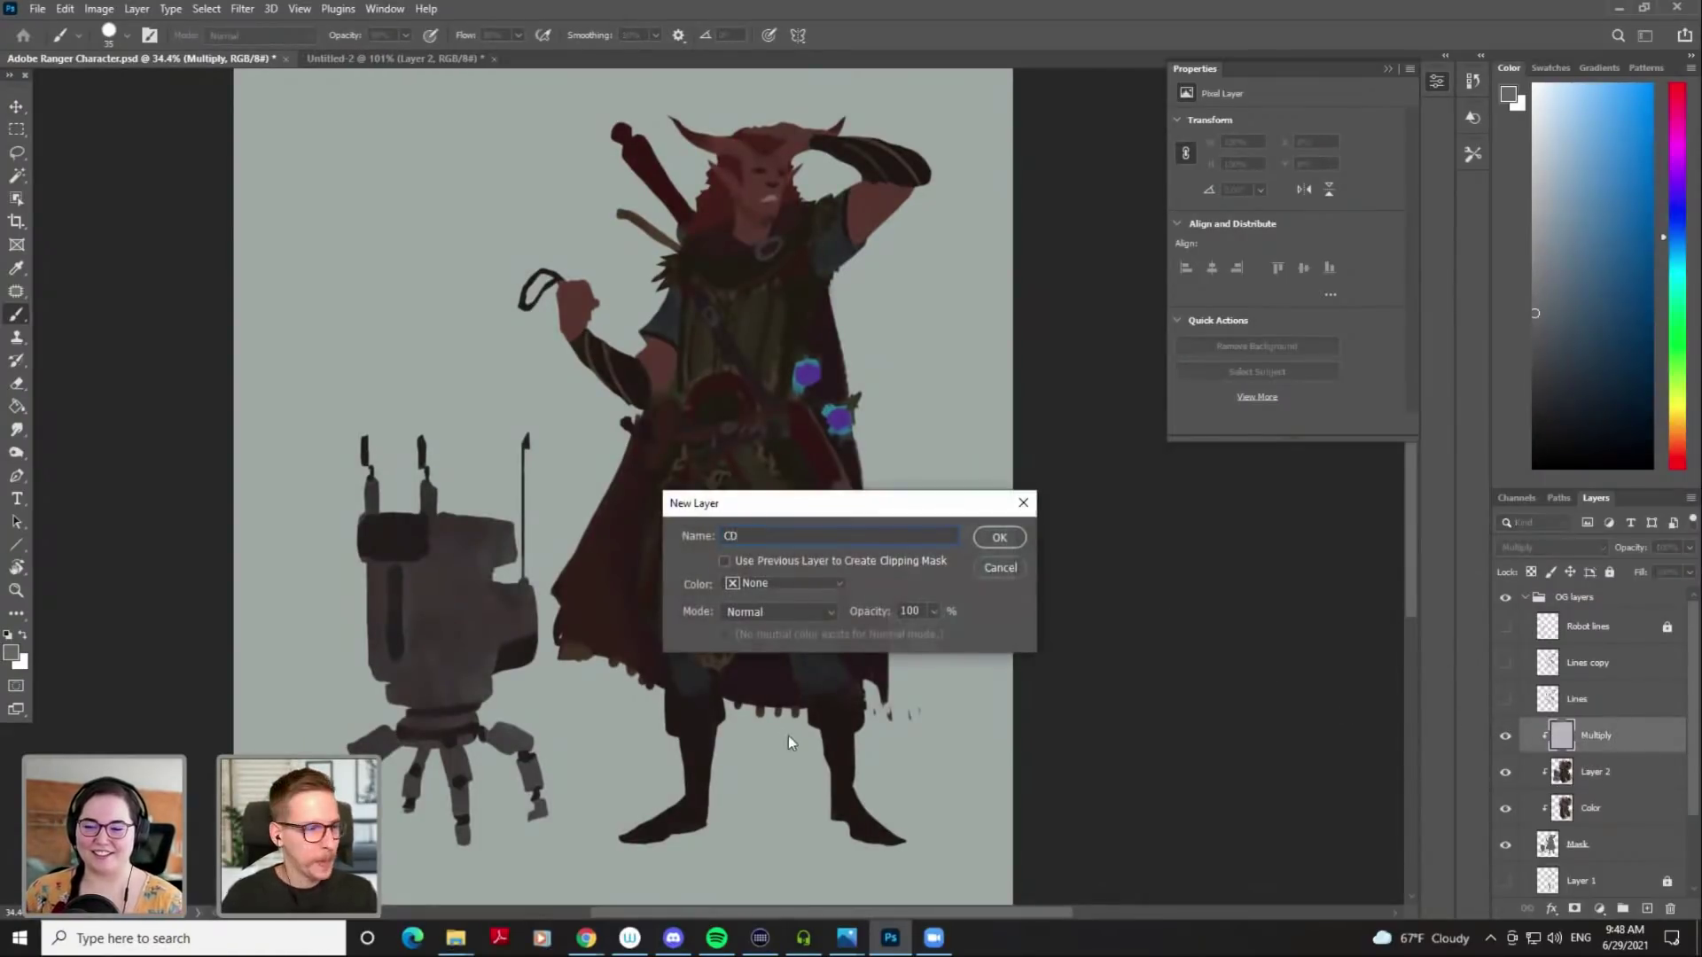
left_click(778, 612)
left_click(776, 596)
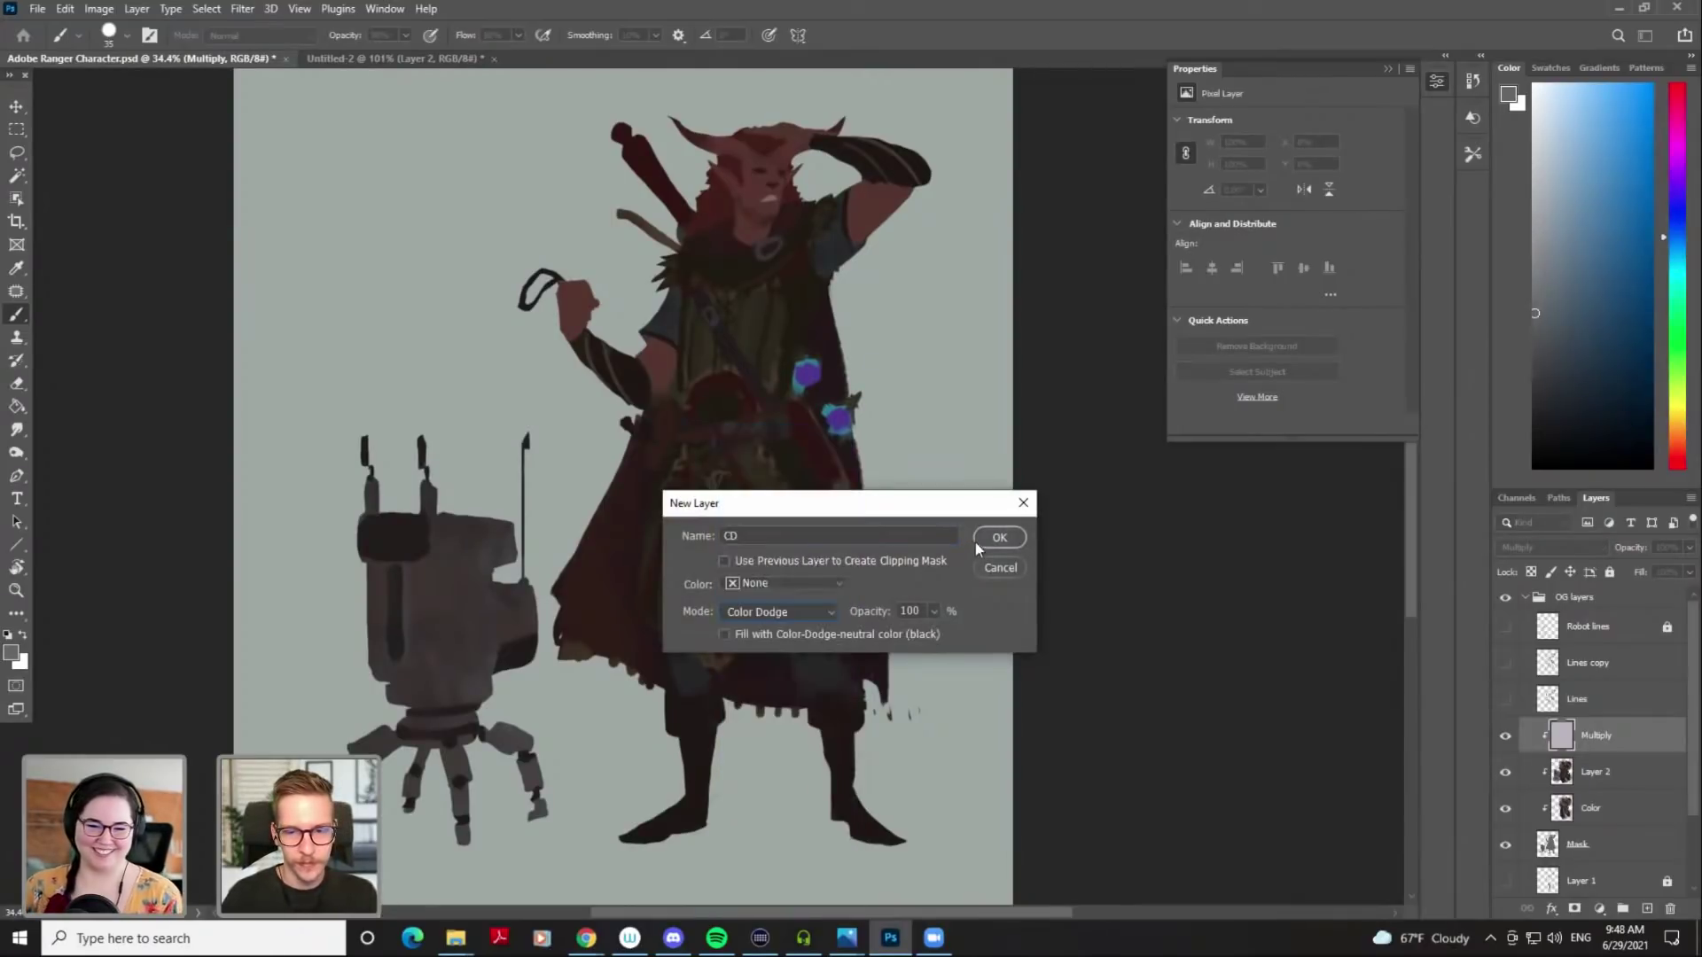
left_click(978, 542)
key("ctrl+s")
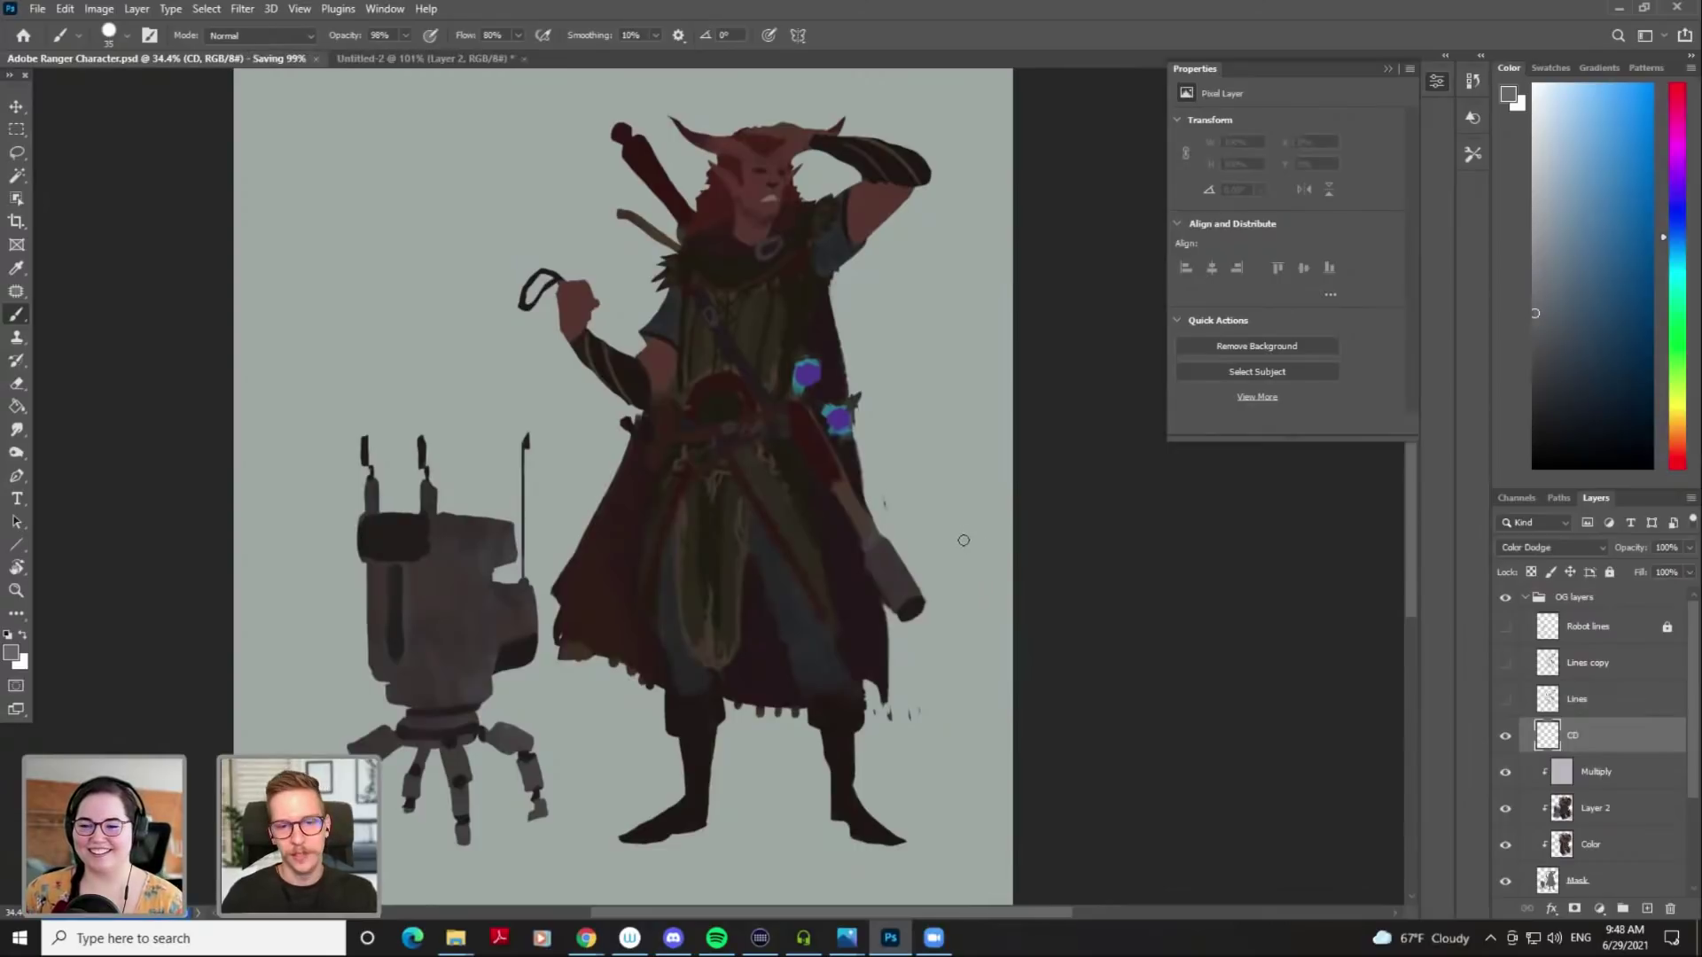
left_click_drag(1014, 399, 991, 428)
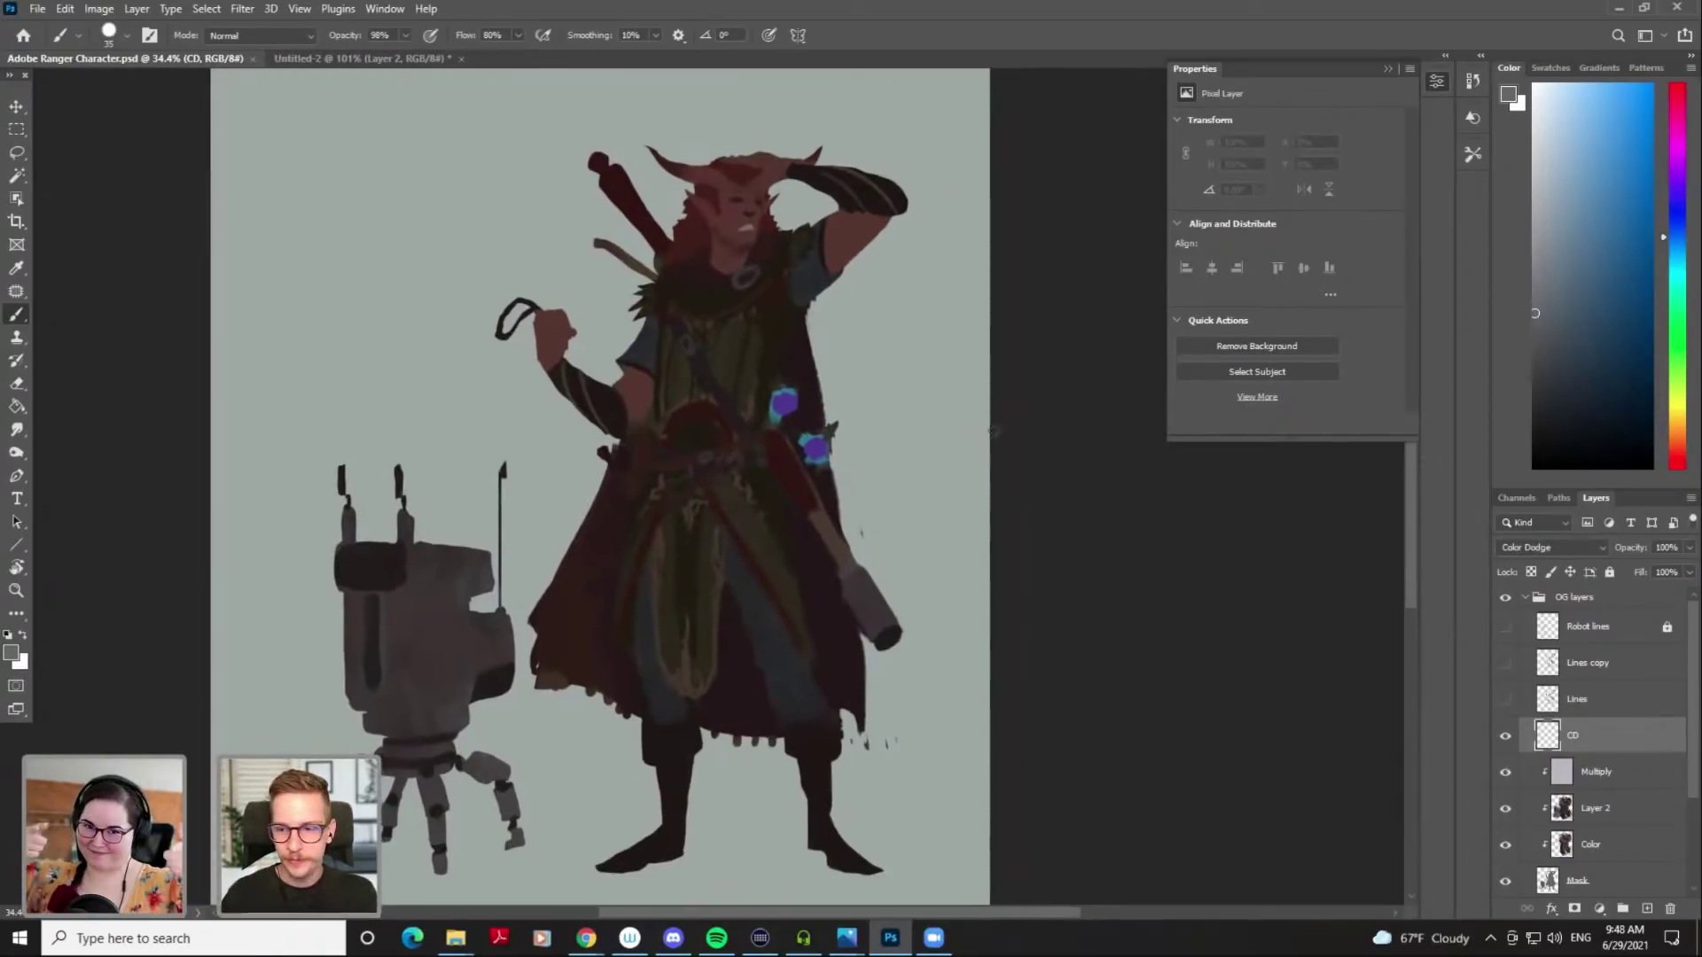
Try a greyish orange Color Dodge stroke with an enlarged brush over the face and chest, and undo it
right_click(745, 320)
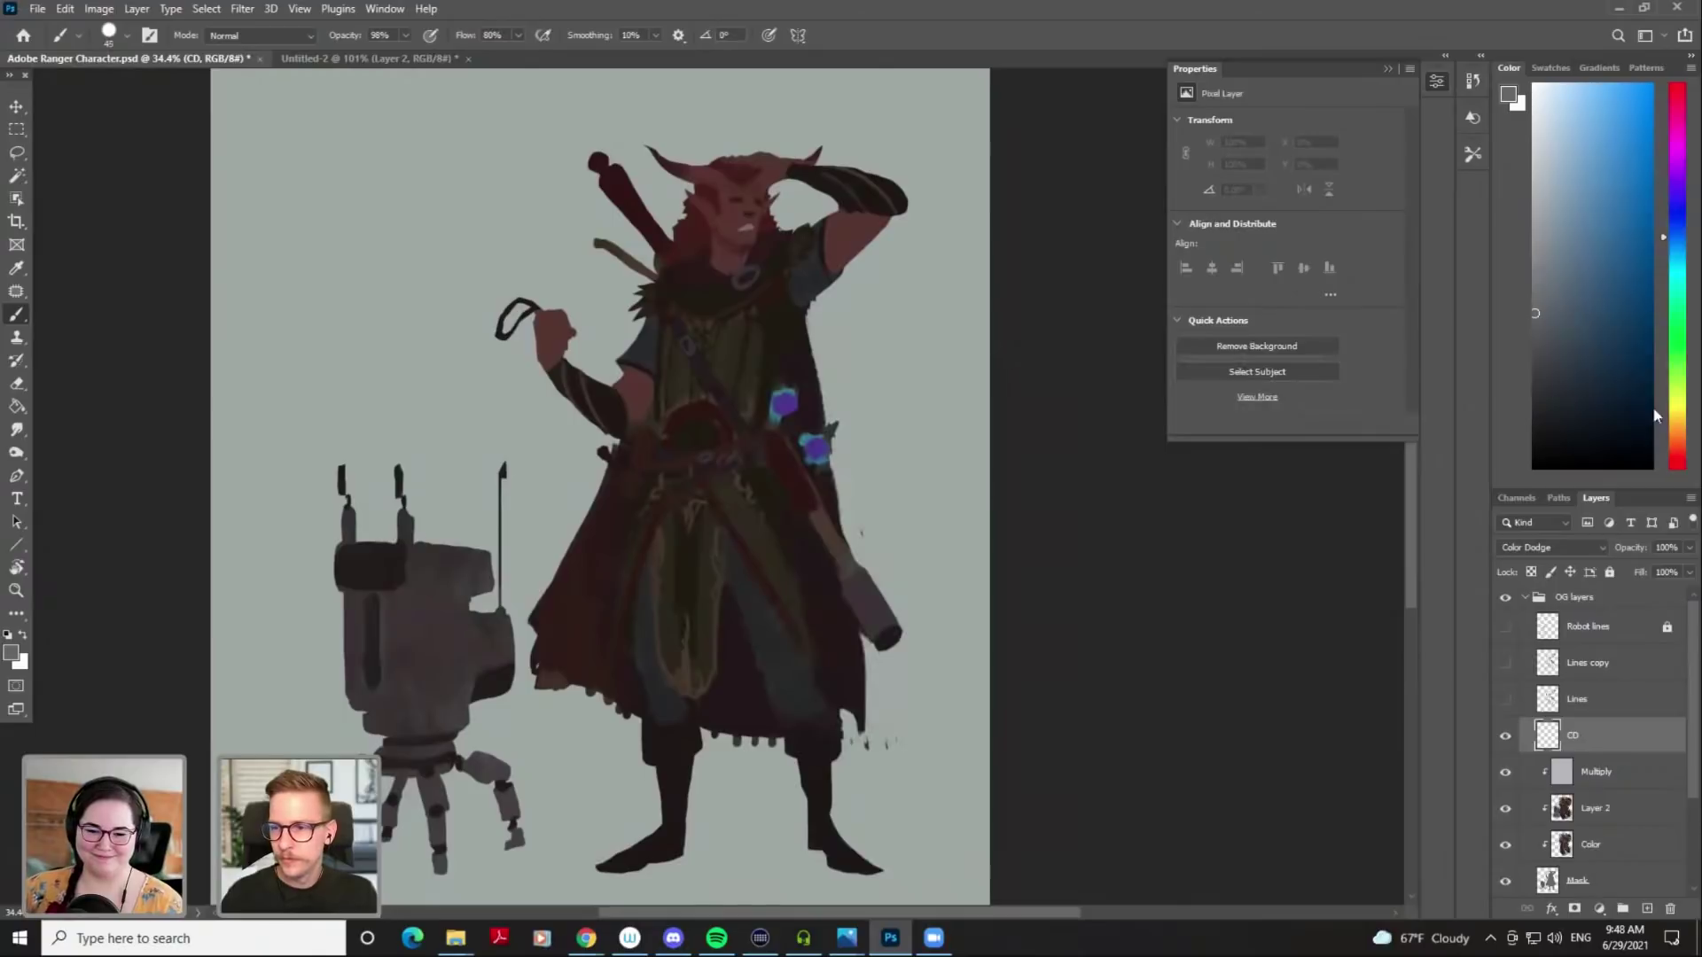
left_click(1677, 430)
left_click(1559, 304)
key("bracketright")
key("bracketright")
key("bracketright")
key("bracketright")
left_click_drag(752, 262, 653, 344)
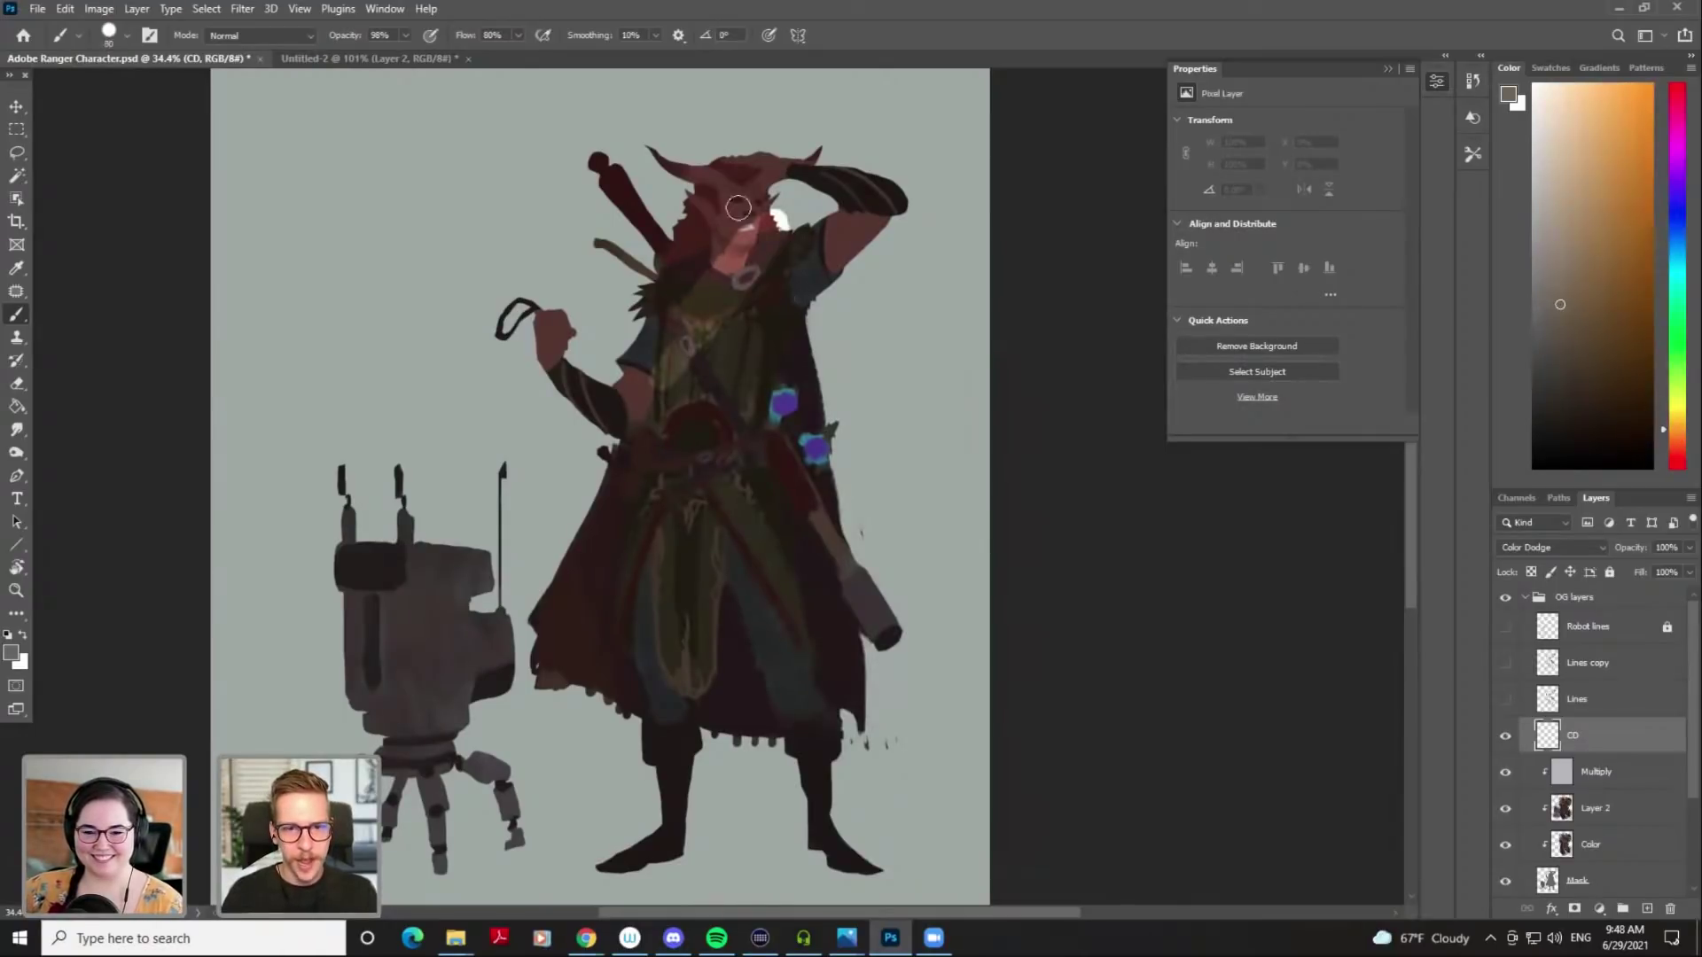
key("ctrl+z")
Hide the CD layer, try filling the Multiply layer with a medium purple, and undo the fill
left_click(1505, 737)
left_click(1506, 771)
left_click(1505, 771)
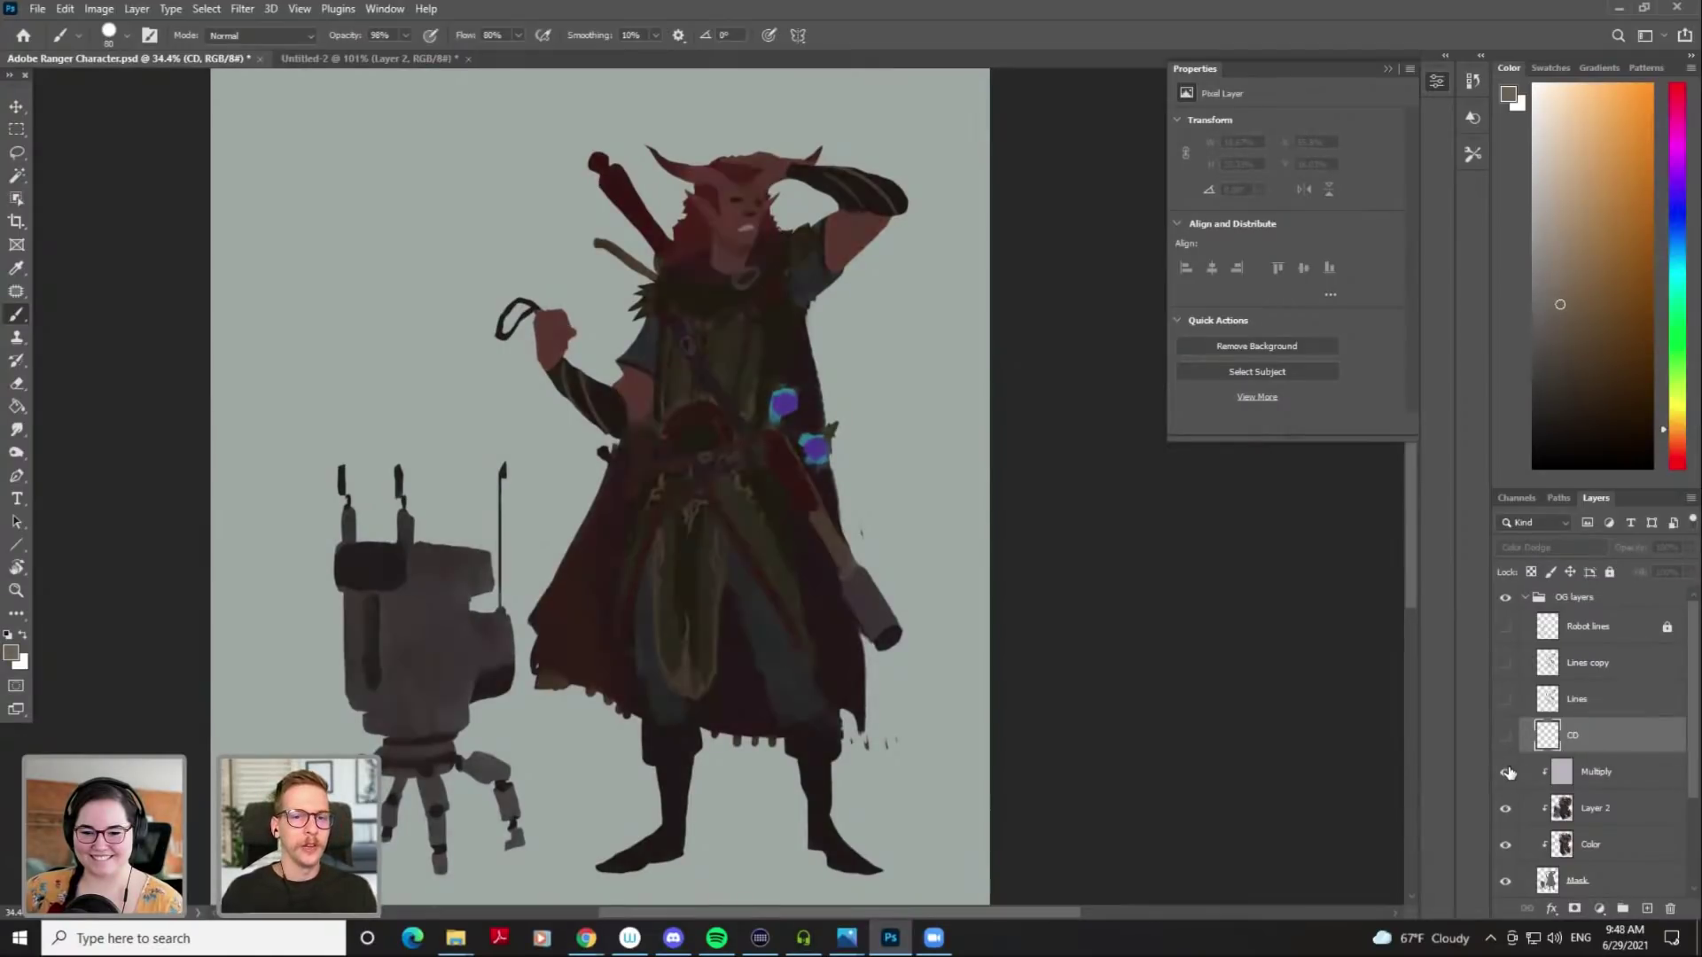
left_click(1542, 197)
left_click_drag(1542, 196, 1541, 185)
left_click_drag(1675, 198, 1675, 176)
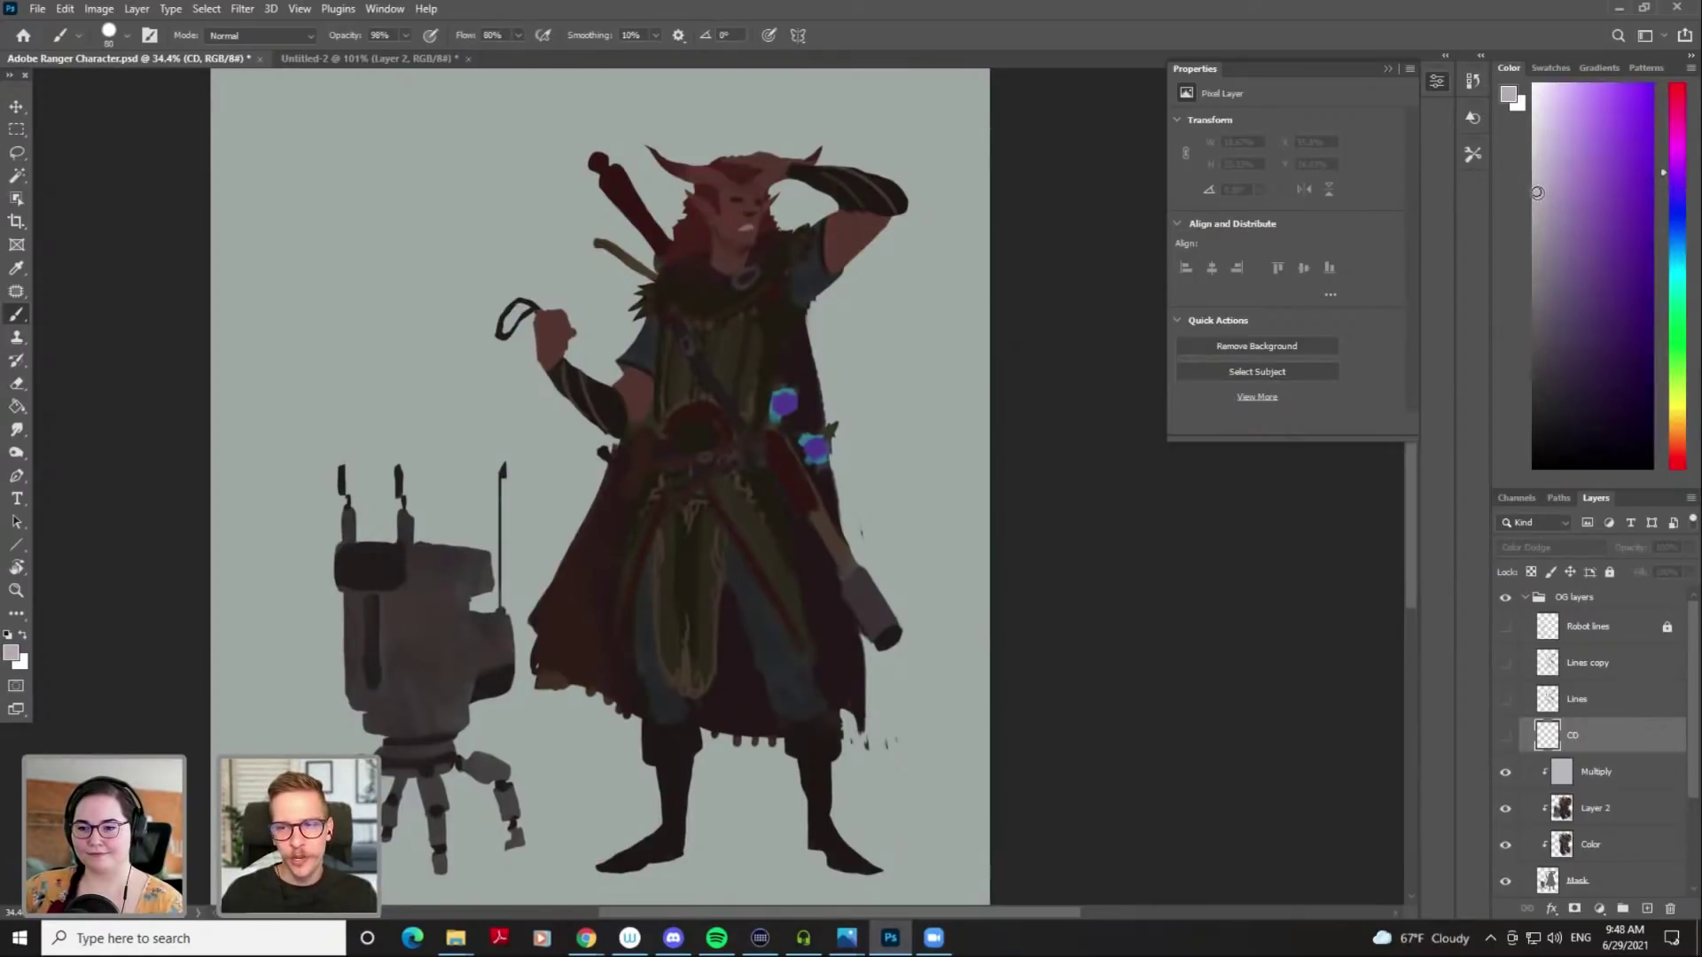
left_click(1587, 773)
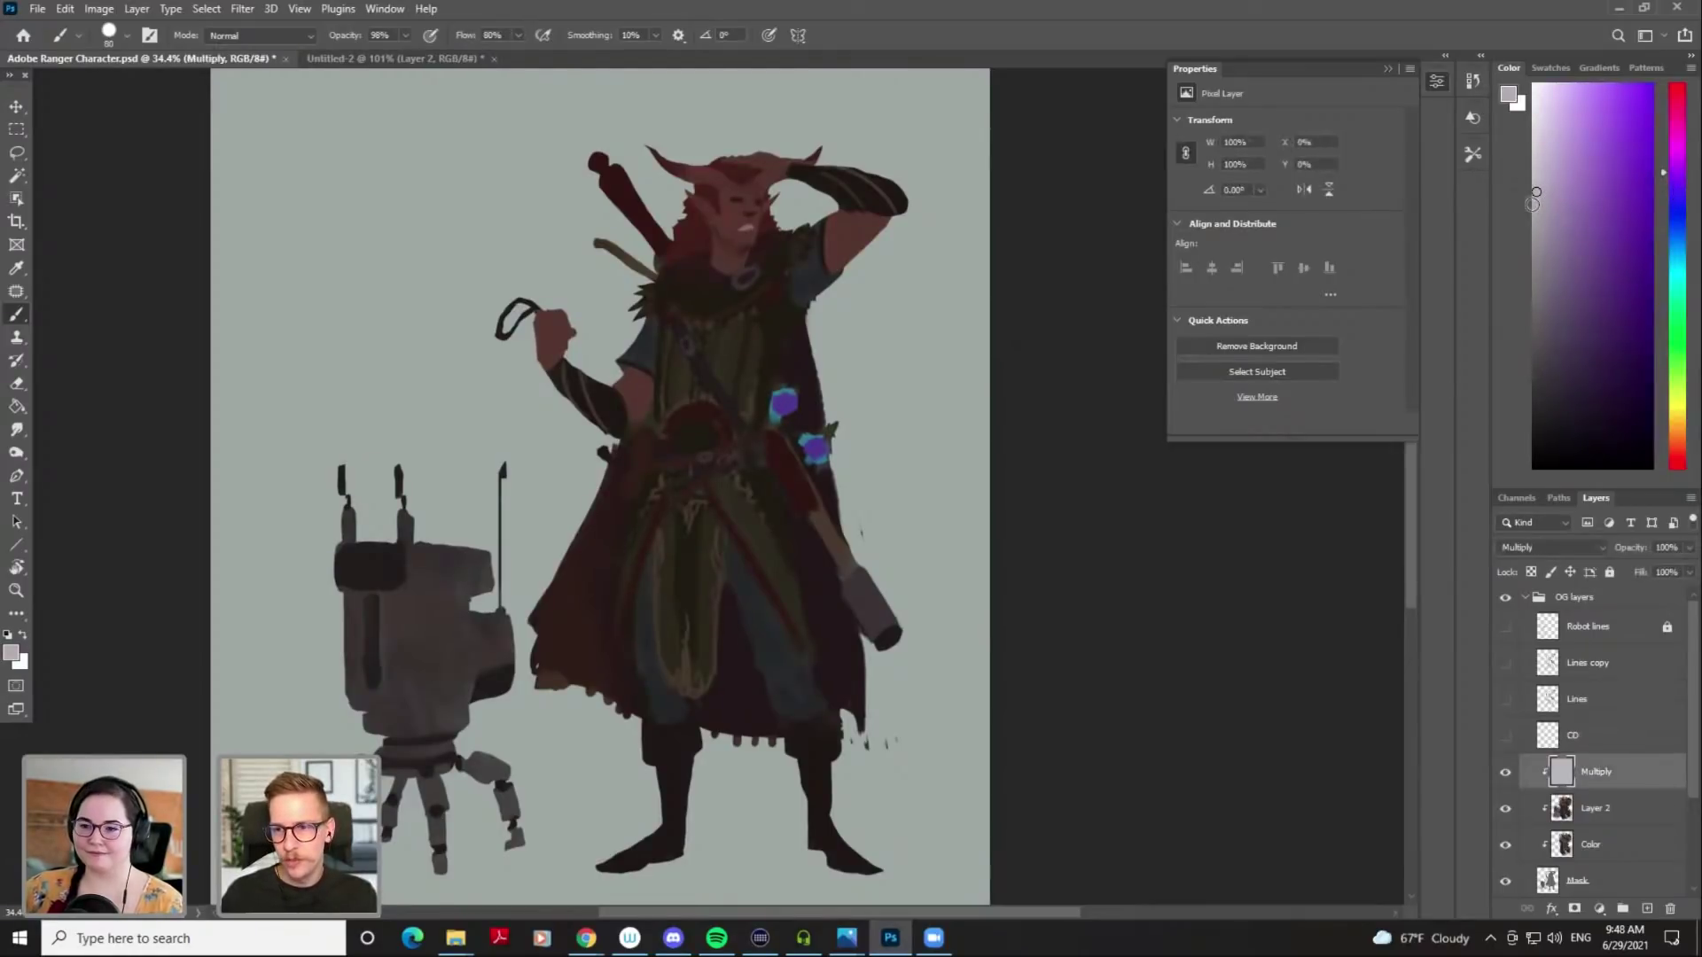
left_click(1538, 235)
left_click_drag(1543, 237, 1572, 228)
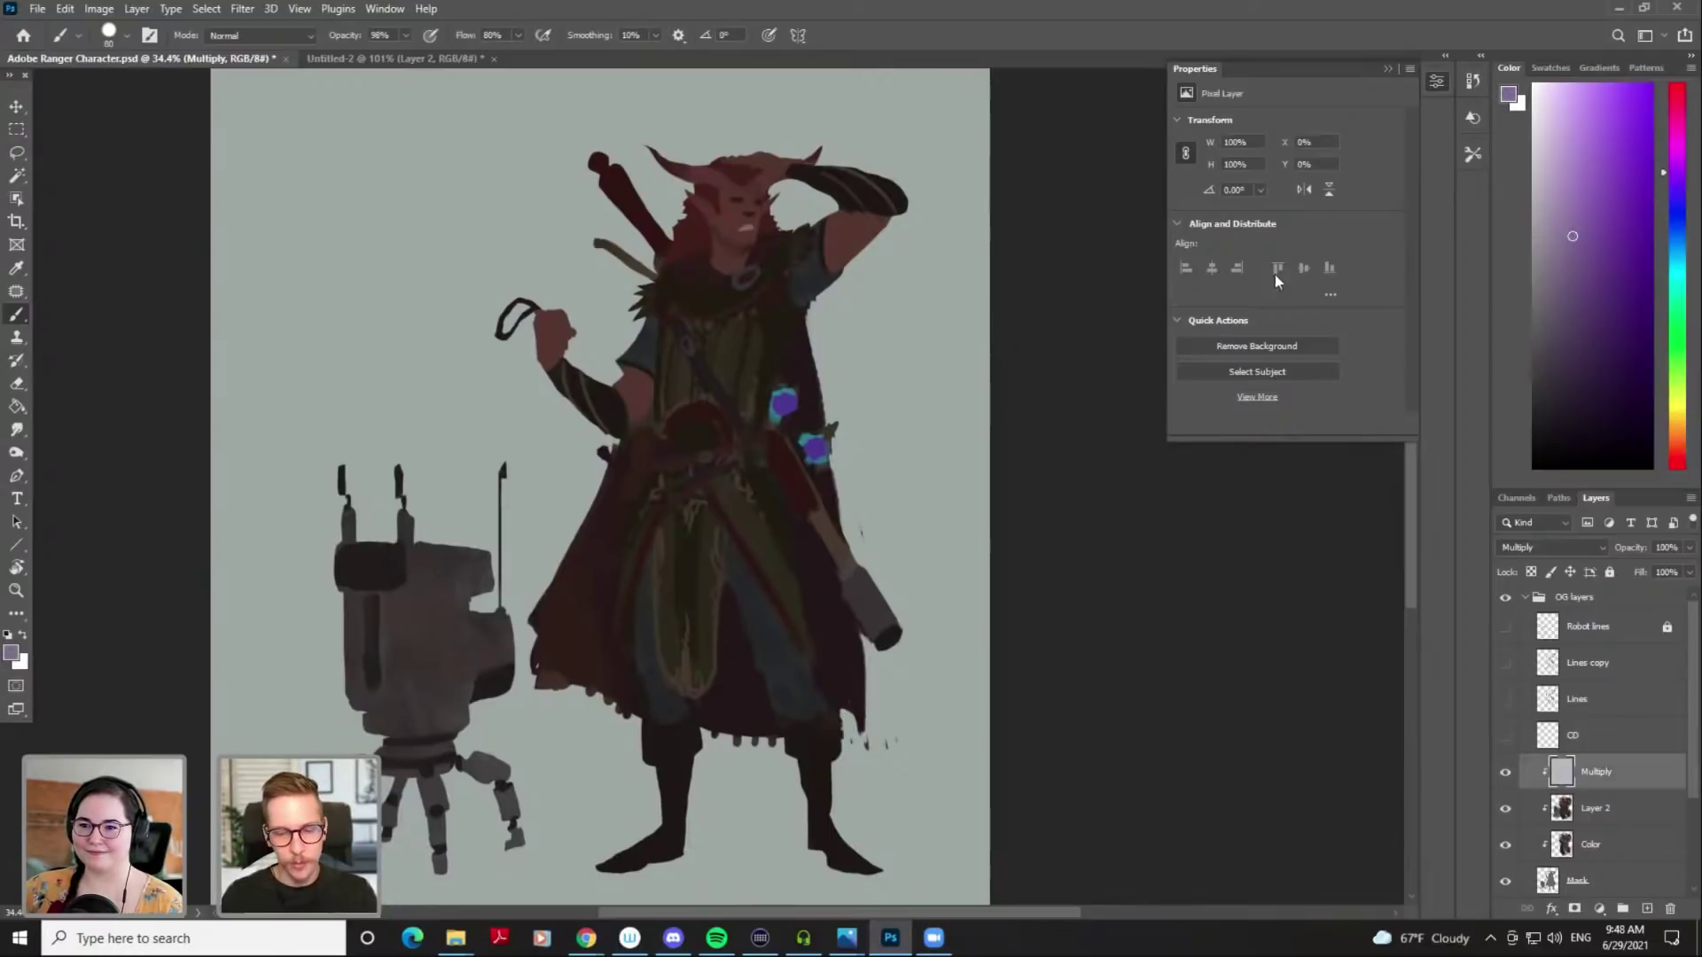
key("g")
left_click(720, 311)
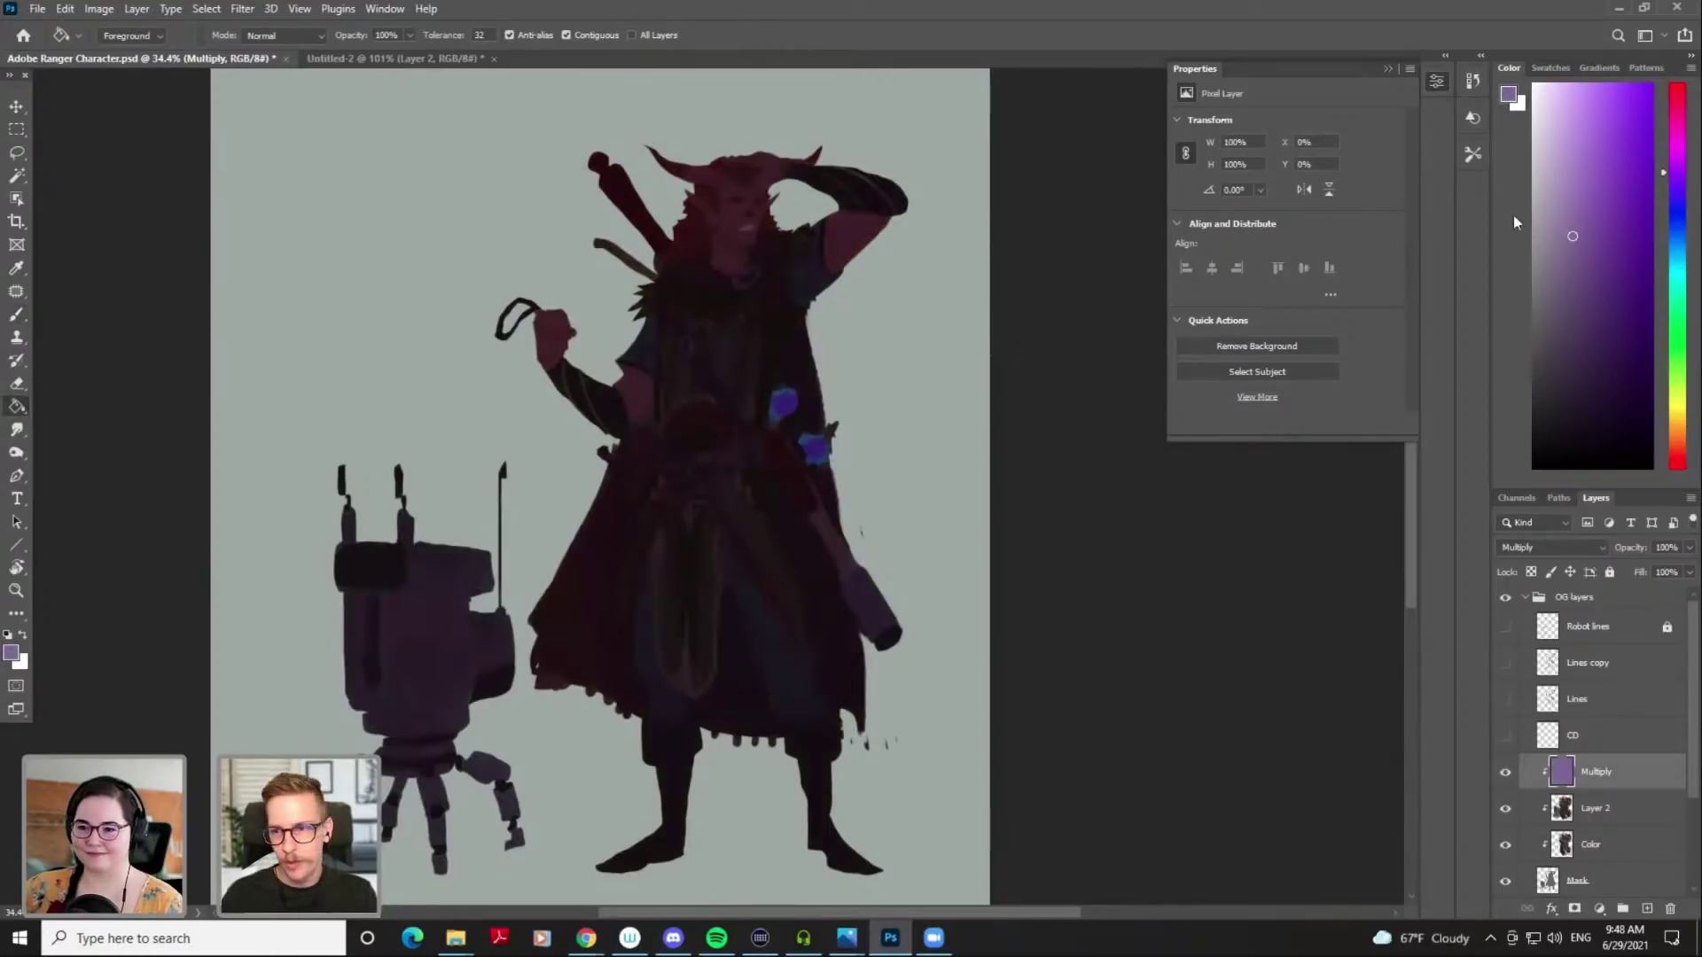
key("ctrl+z")
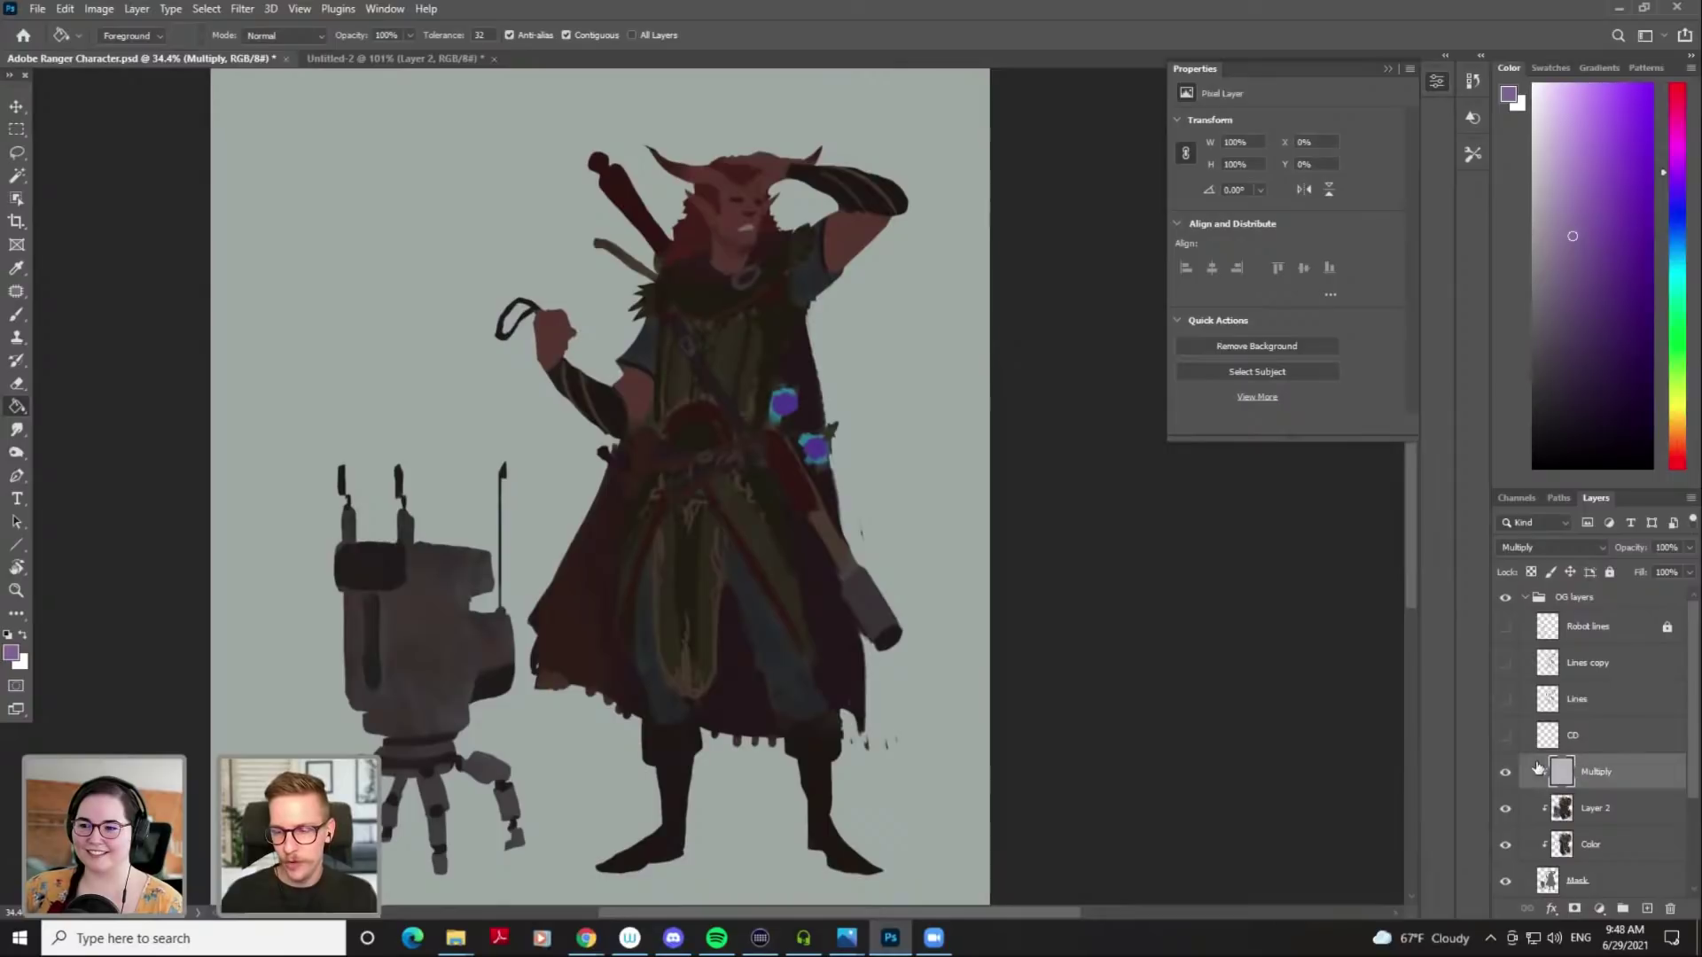
Show the CD layer and clip it to the Multiply layer below, ready for brushwork
right_click(1595, 735)
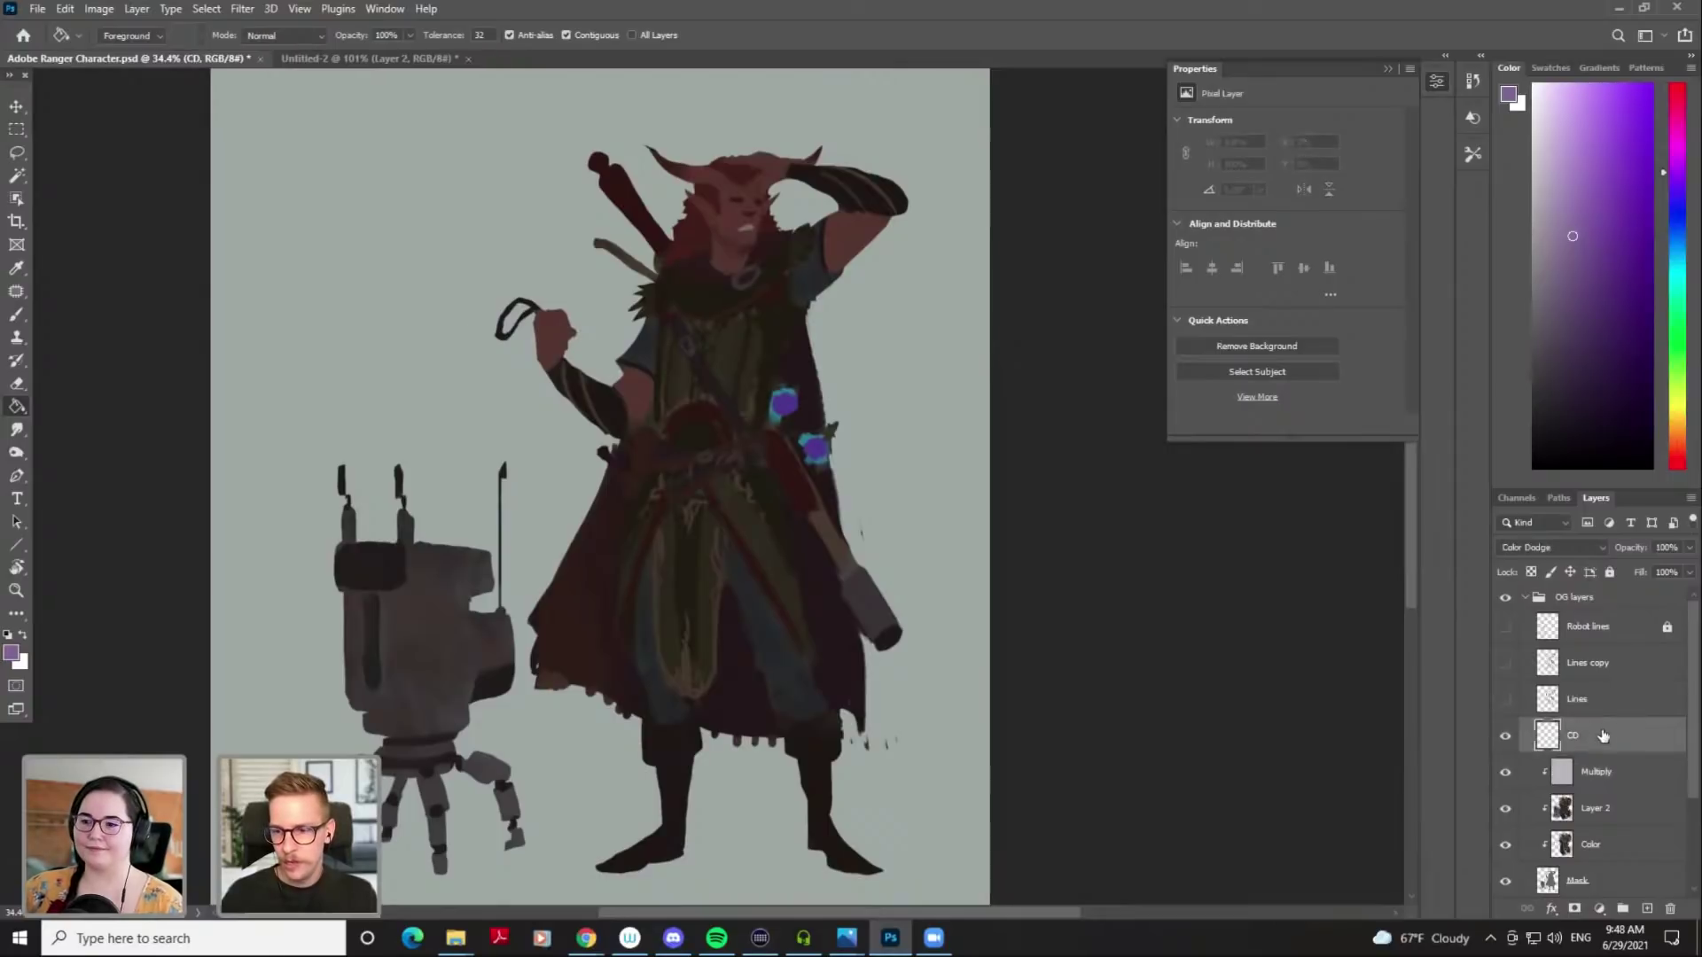
left_click(1481, 507)
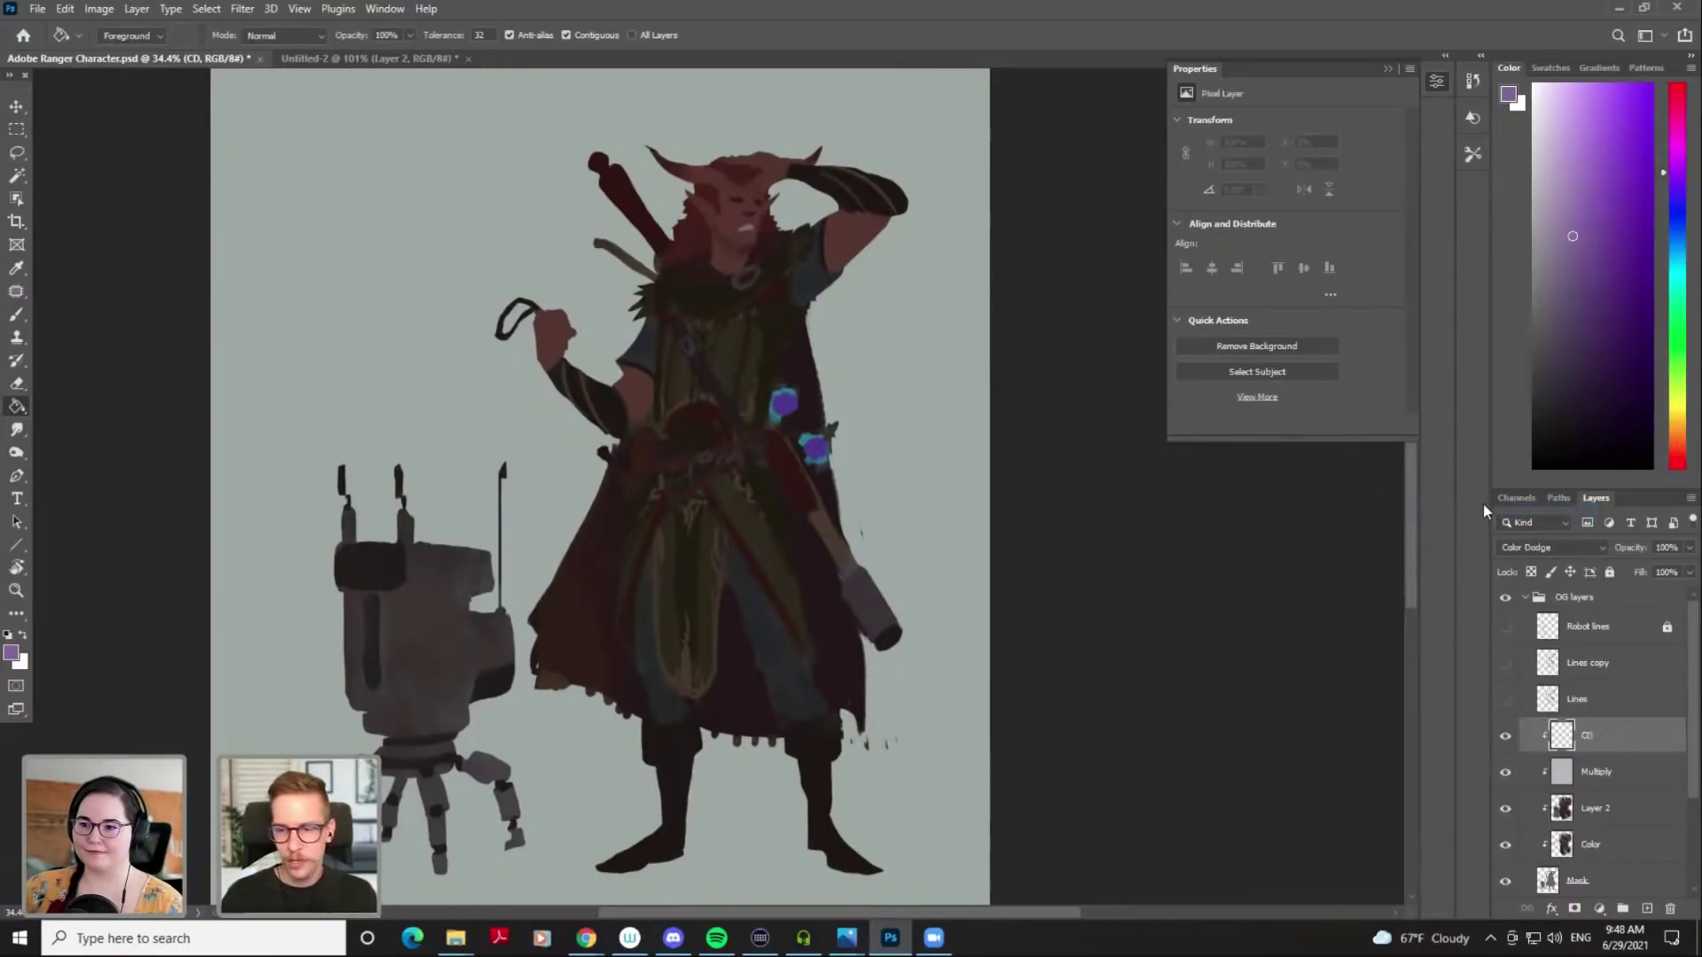
key("b")
right_click(658, 295)
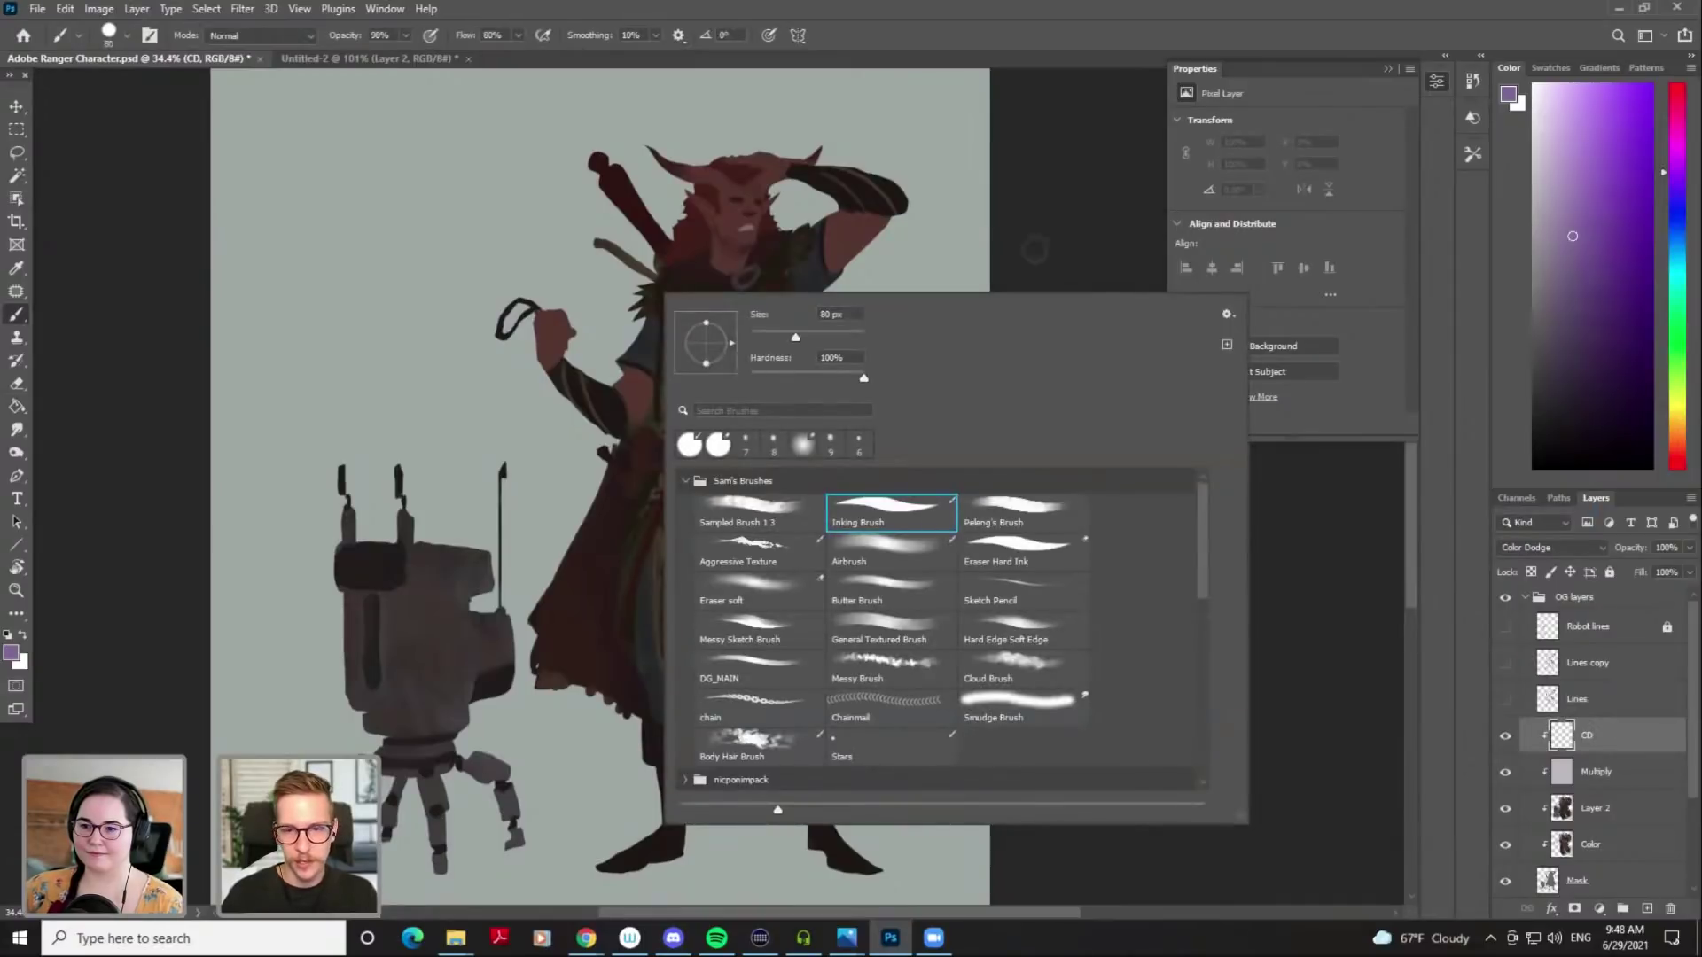
left_click(1022, 193)
Try purple and muted orange Color Dodge strokes on the ranger's face, undoing each attempt
key("bracketright")
left_click_drag(737, 196, 749, 232)
key("ctrl+z")
left_click(1550, 324)
left_click(1677, 433)
mouse_move(693, 235)
left_mouse_down()
mouse_move(736, 191)
mouse_move(777, 181)
left_mouse_up()
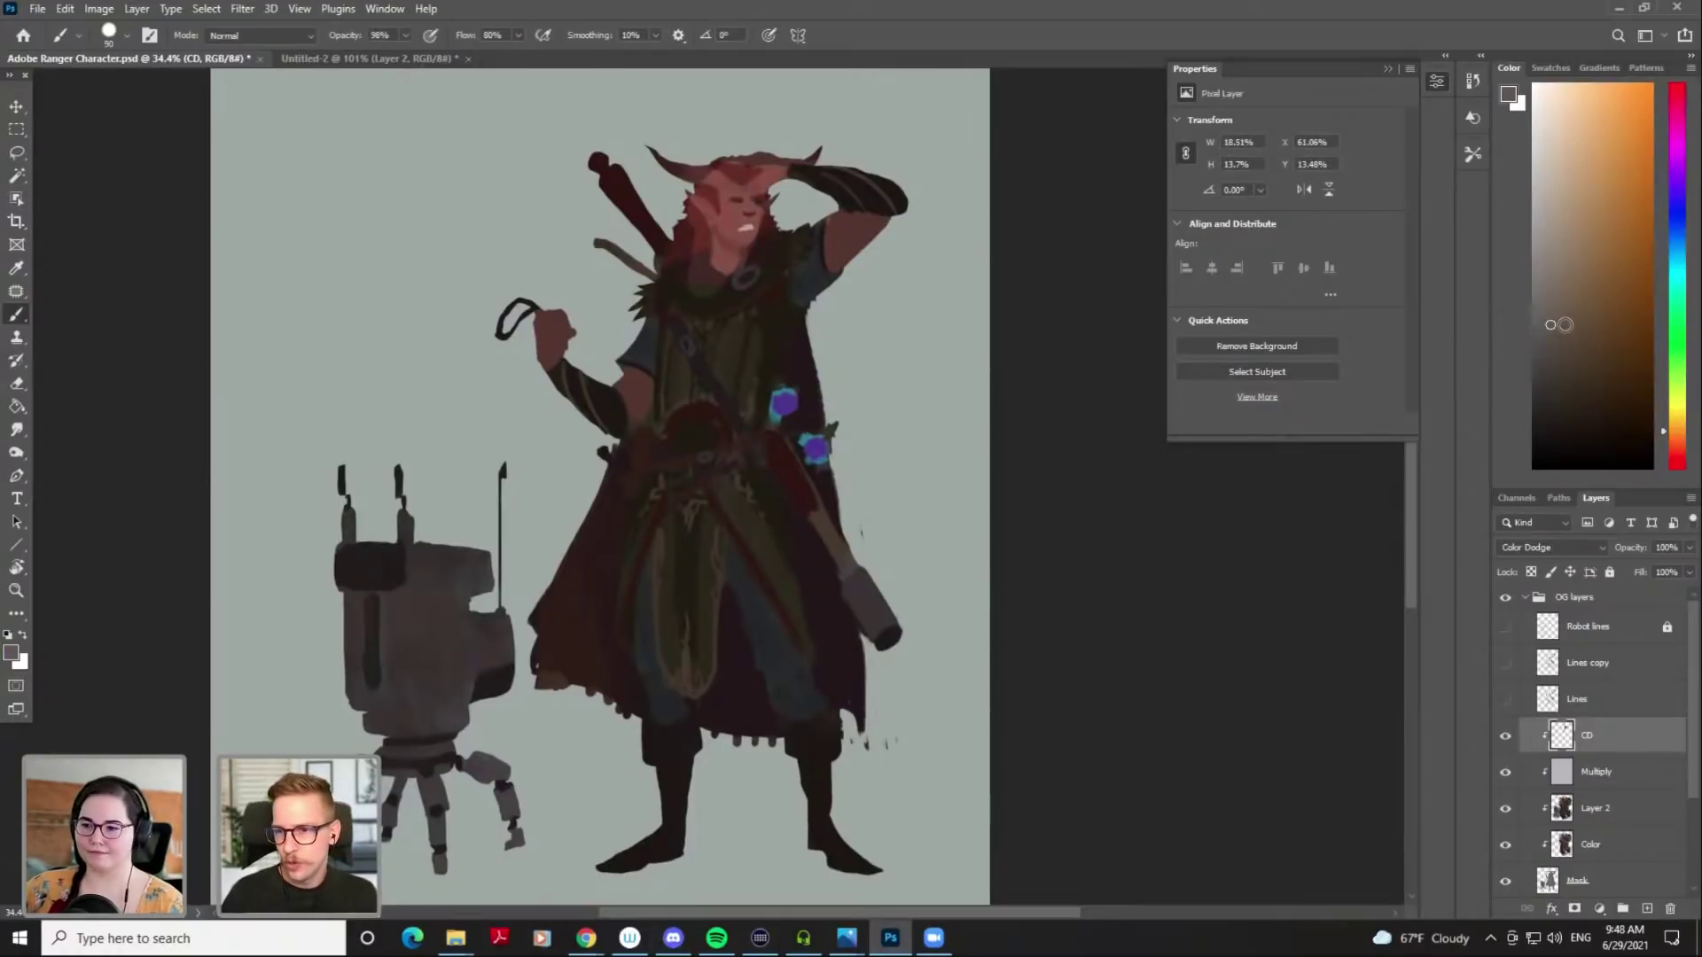
left_click(1564, 313)
key("ctrl+z")
Paint warm brownish-orange light over the ranger's face, neck, upper chest and raised arm on the CD layer
key("bracketright")
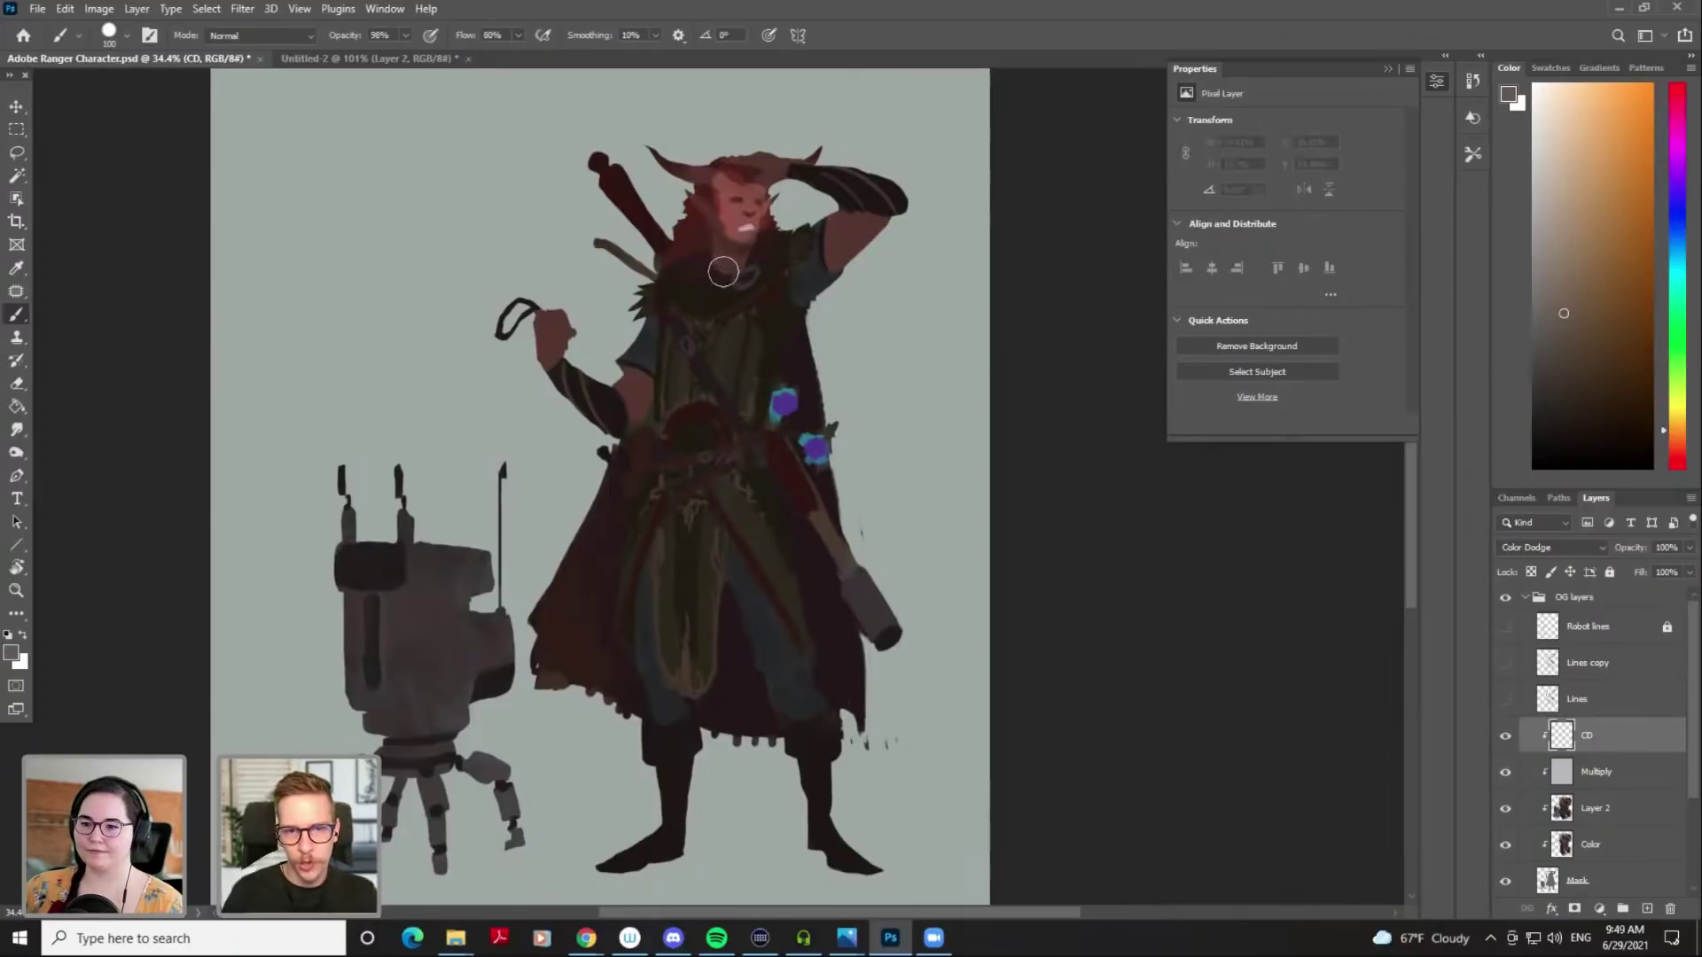
left_click_drag(745, 210, 728, 330)
key("bracketright")
left_click_drag(791, 262, 842, 220)
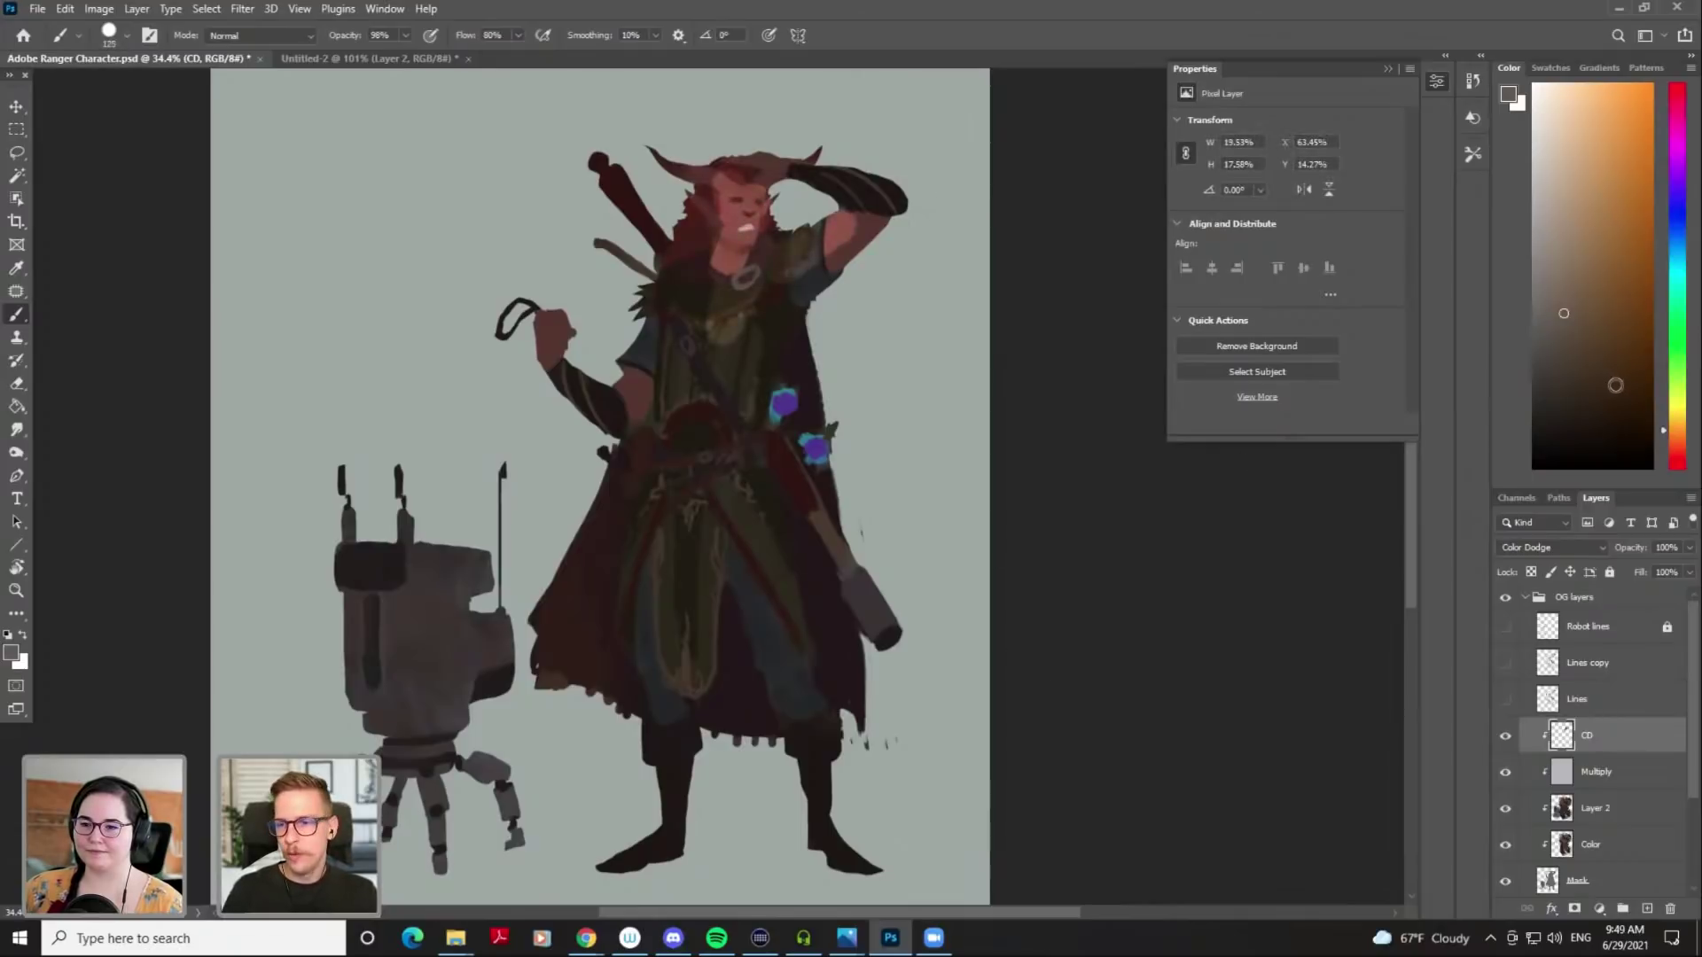
Paint cool muted-blue light with a larger brush over the ranger's head and torso down to the upper tabard
left_click(1678, 277)
left_click_drag(725, 228, 762, 315)
left_click_drag(1681, 280, 1680, 248)
left_click(1578, 295)
key("bracketright")
key("bracketright")
key("bracketright")
left_click_drag(701, 190, 688, 429)
key("ctrl+z")
mouse_move(696, 239)
left_mouse_down()
mouse_move(673, 407)
mouse_move(757, 527)
left_mouse_up()
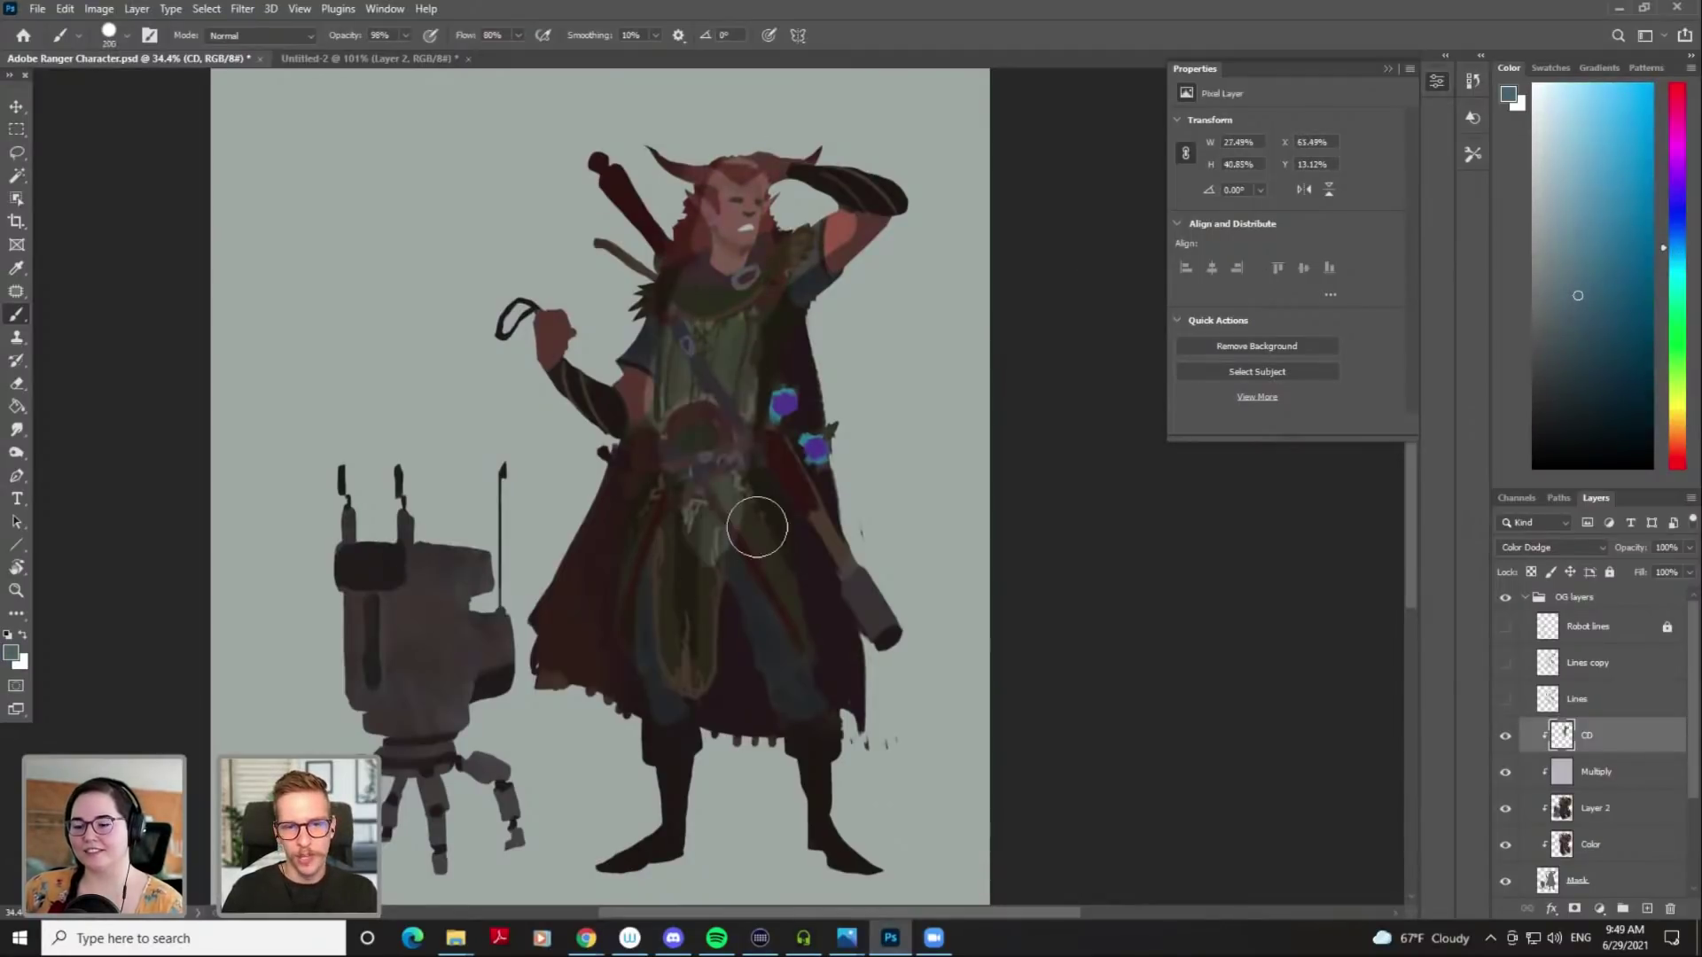
Extend a more saturated blue light over the head, raised arm and fist, and erase the spill around the hair and neck
left_click(1591, 297)
key("bracketright")
mouse_move(720, 195)
left_mouse_down()
mouse_move(744, 282)
mouse_move(849, 199)
mouse_move(844, 222)
left_mouse_up()
key("bracketleft")
key("bracketleft")
left_click_drag(787, 159, 899, 197)
key("bracketleft")
mouse_move(582, 314)
left_mouse_down()
mouse_move(557, 295)
mouse_move(553, 348)
left_mouse_up()
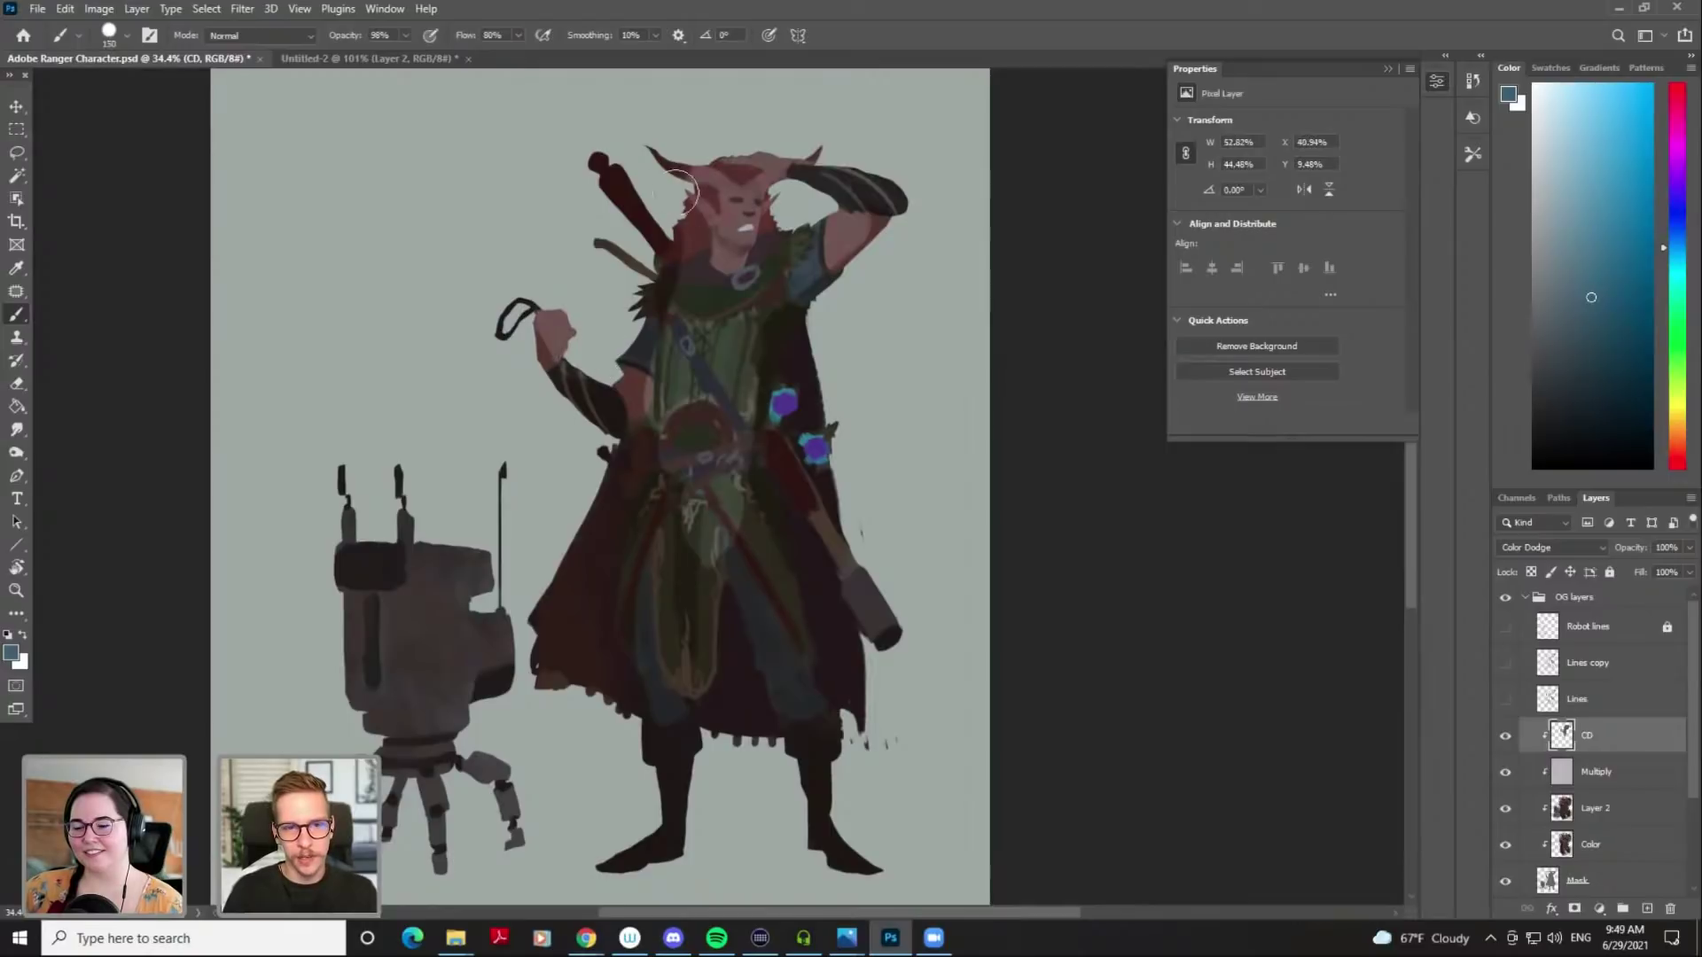
key("e")
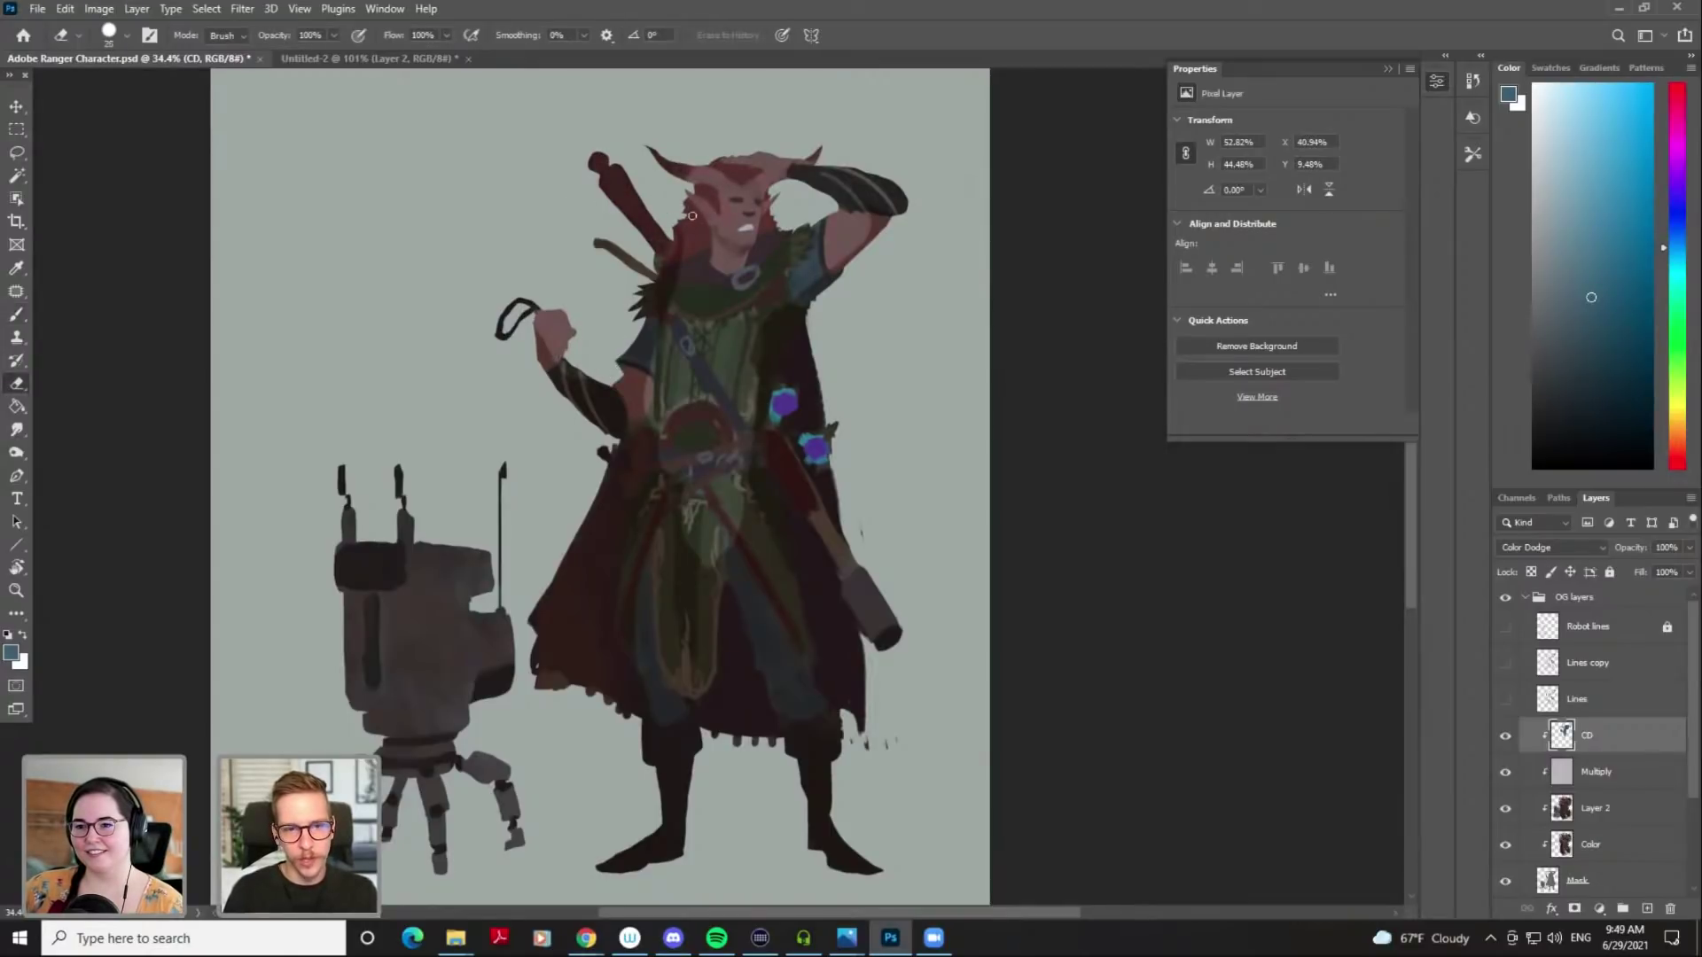
mouse_move(695, 219)
left_mouse_down()
mouse_move(692, 248)
mouse_move(709, 199)
mouse_move(743, 260)
left_mouse_up()
Try blue light on the cape, undo it, and paint the light on the robot's upper body and side
key("b")
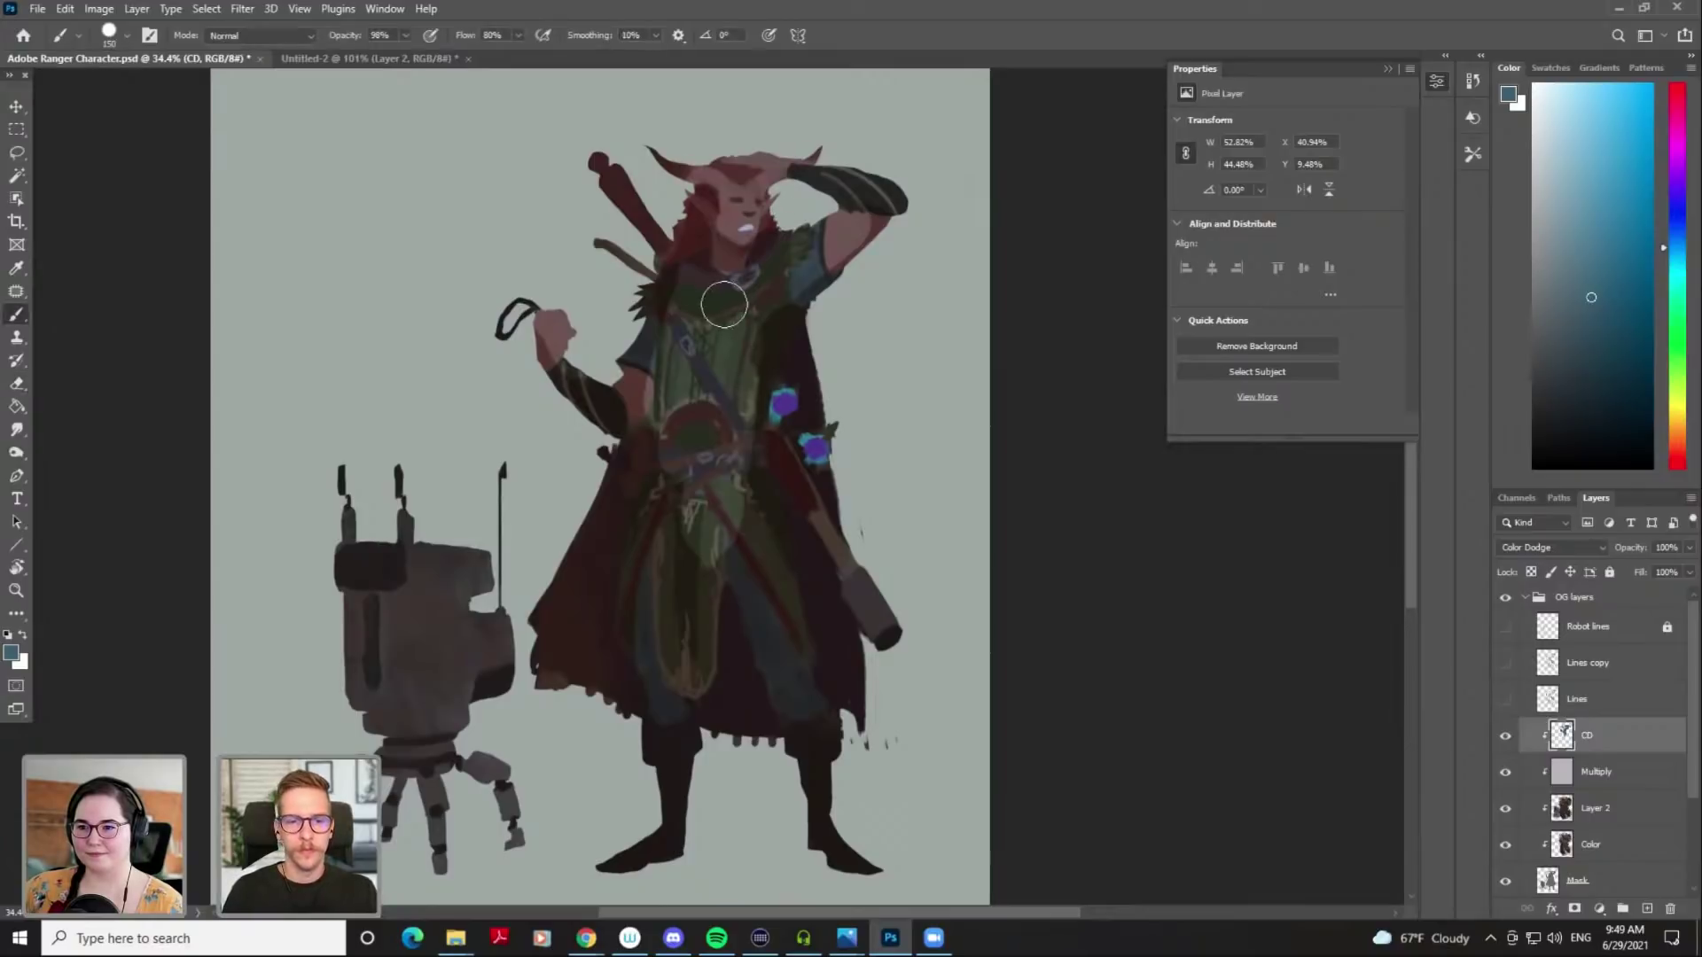
key("bracketright")
key("bracketright")
mouse_move(649, 486)
left_mouse_down()
mouse_move(586, 635)
mouse_move(591, 614)
mouse_move(621, 649)
left_mouse_up()
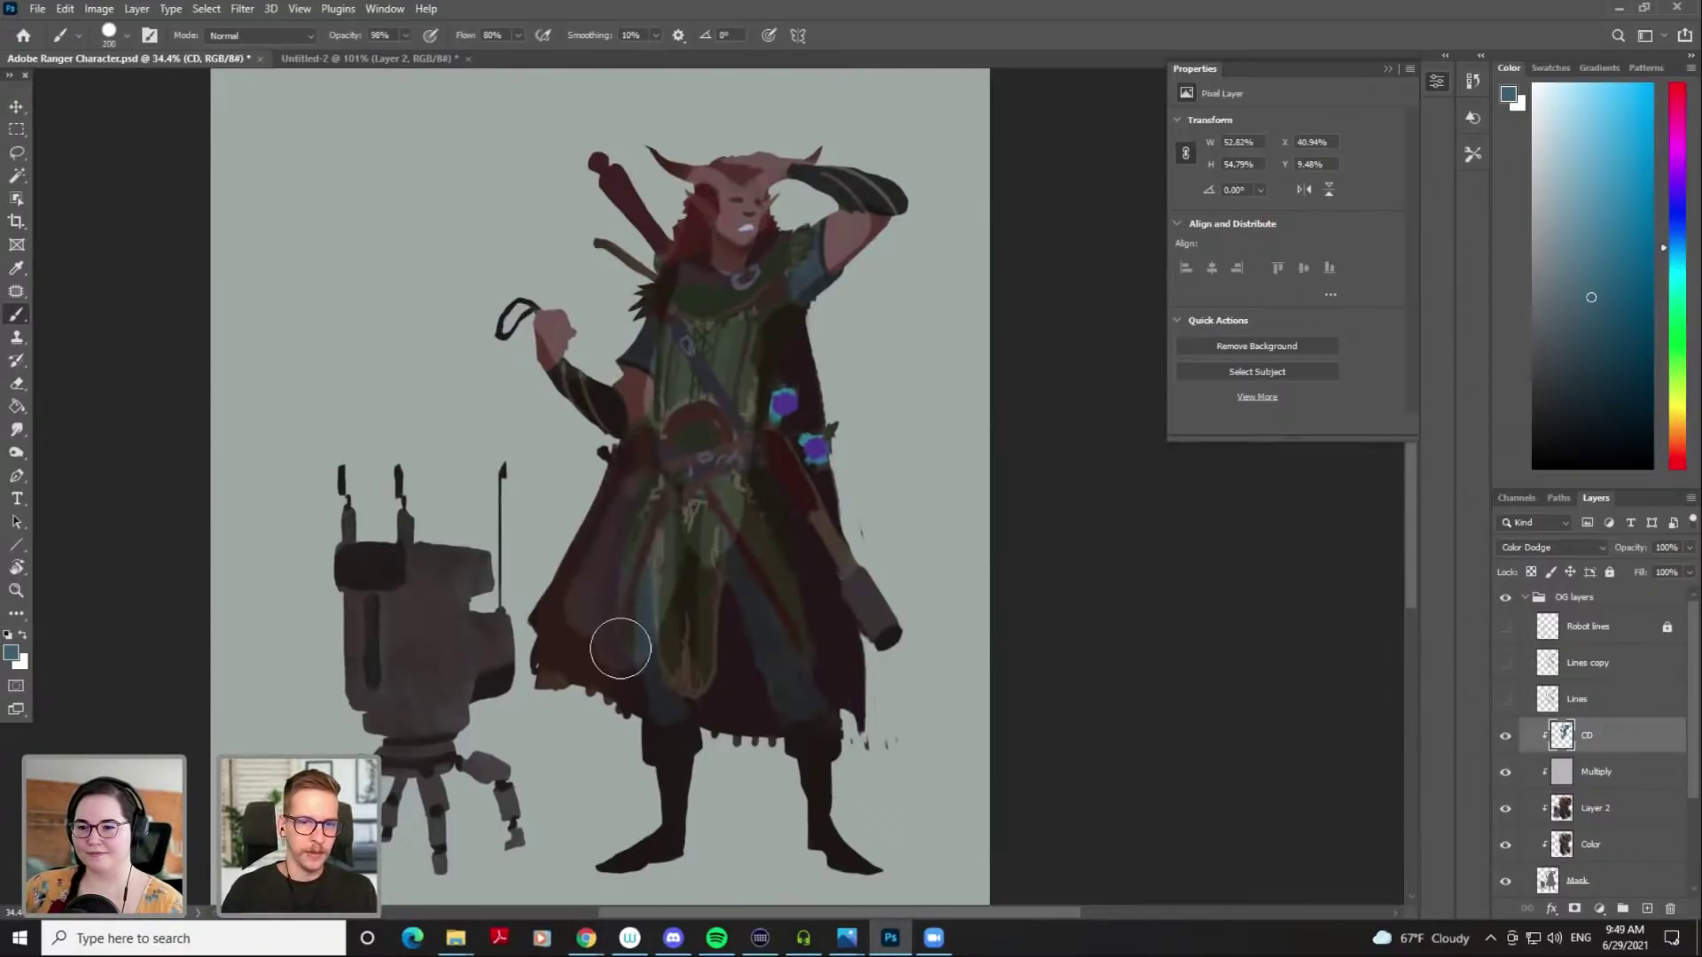
key("ctrl+z")
left_click_drag(354, 551, 462, 549)
key("bracketleft")
key("bracketleft")
mouse_move(505, 624)
left_mouse_down()
mouse_move(484, 625)
mouse_move(504, 624)
left_mouse_up()
Clear all painted light from the CD layer
key("ctrl+a")
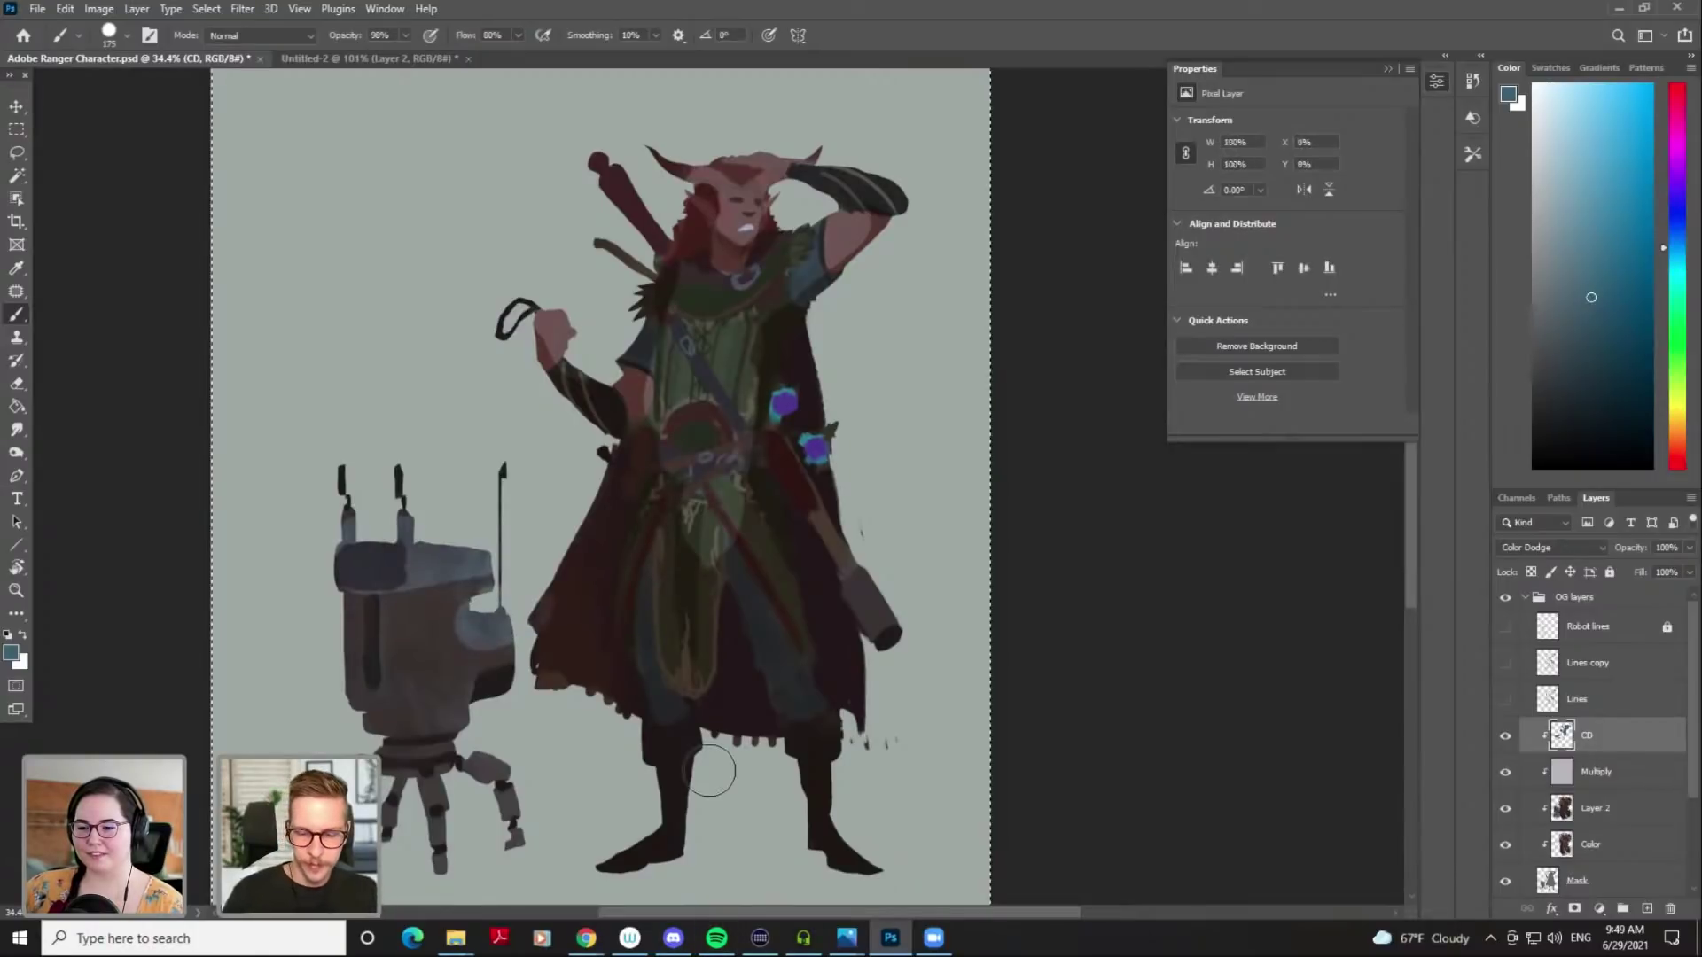
key("Delete")
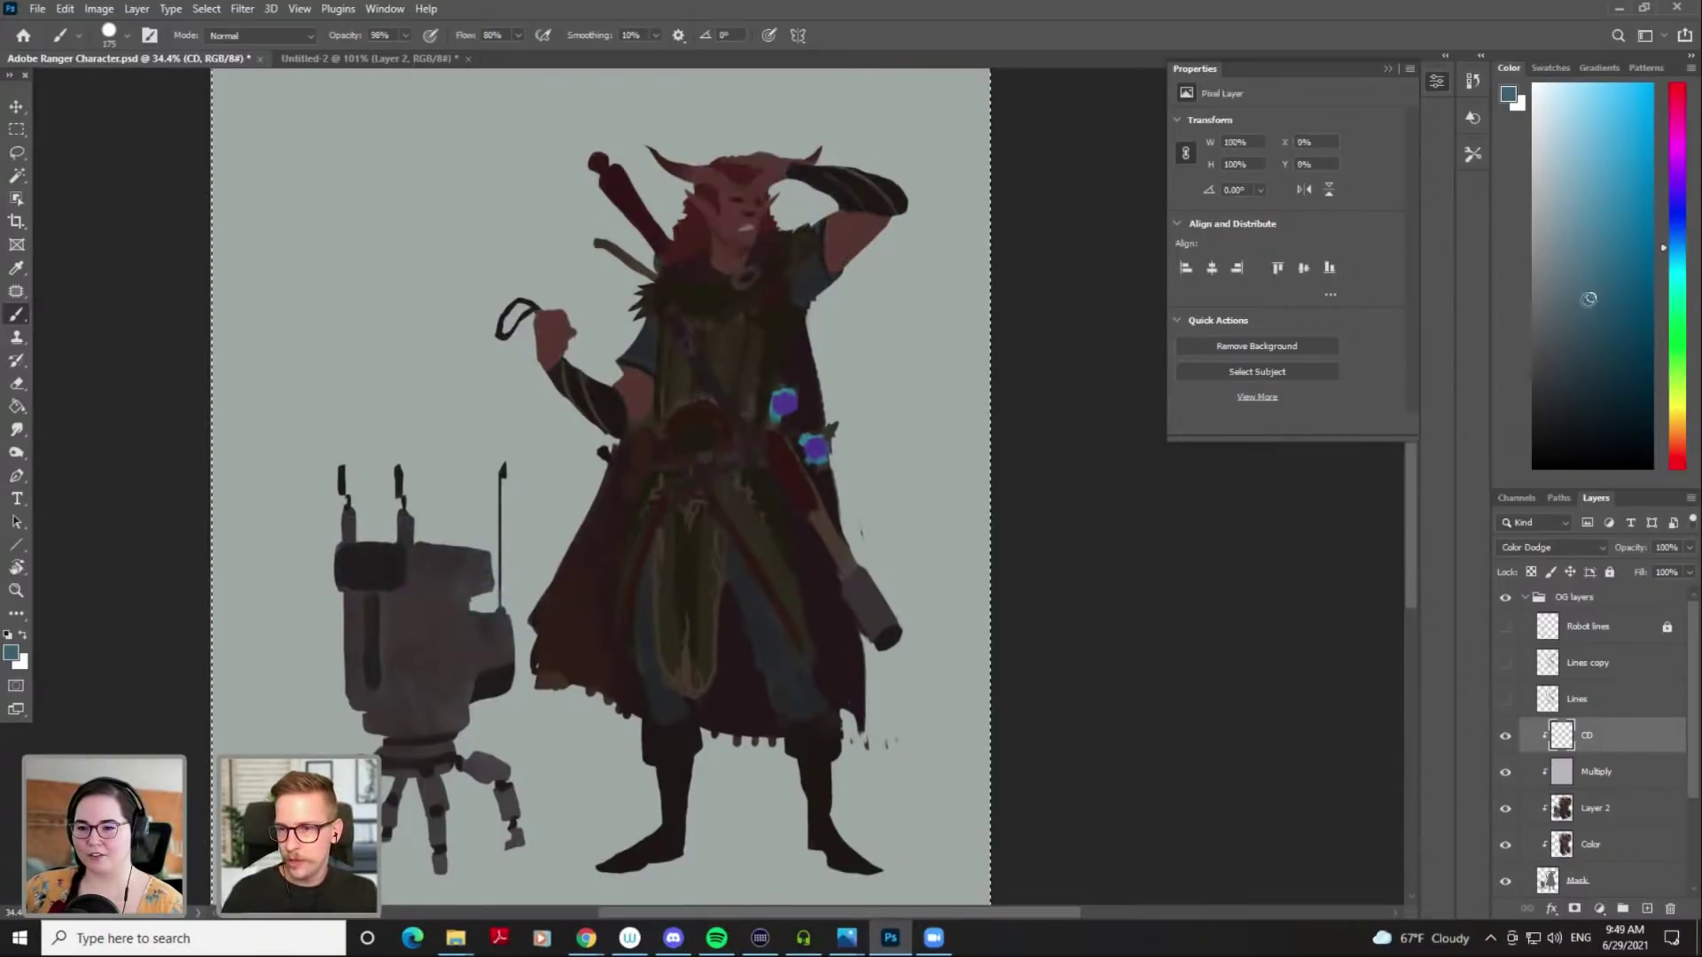
Try two muted red-orange Color Dodge tones on the ranger's face, undoing each stroke
mouse_move(1666, 273)
left_mouse_down()
mouse_move(1671, 239)
mouse_move(1679, 450)
left_mouse_up()
left_click(1547, 285)
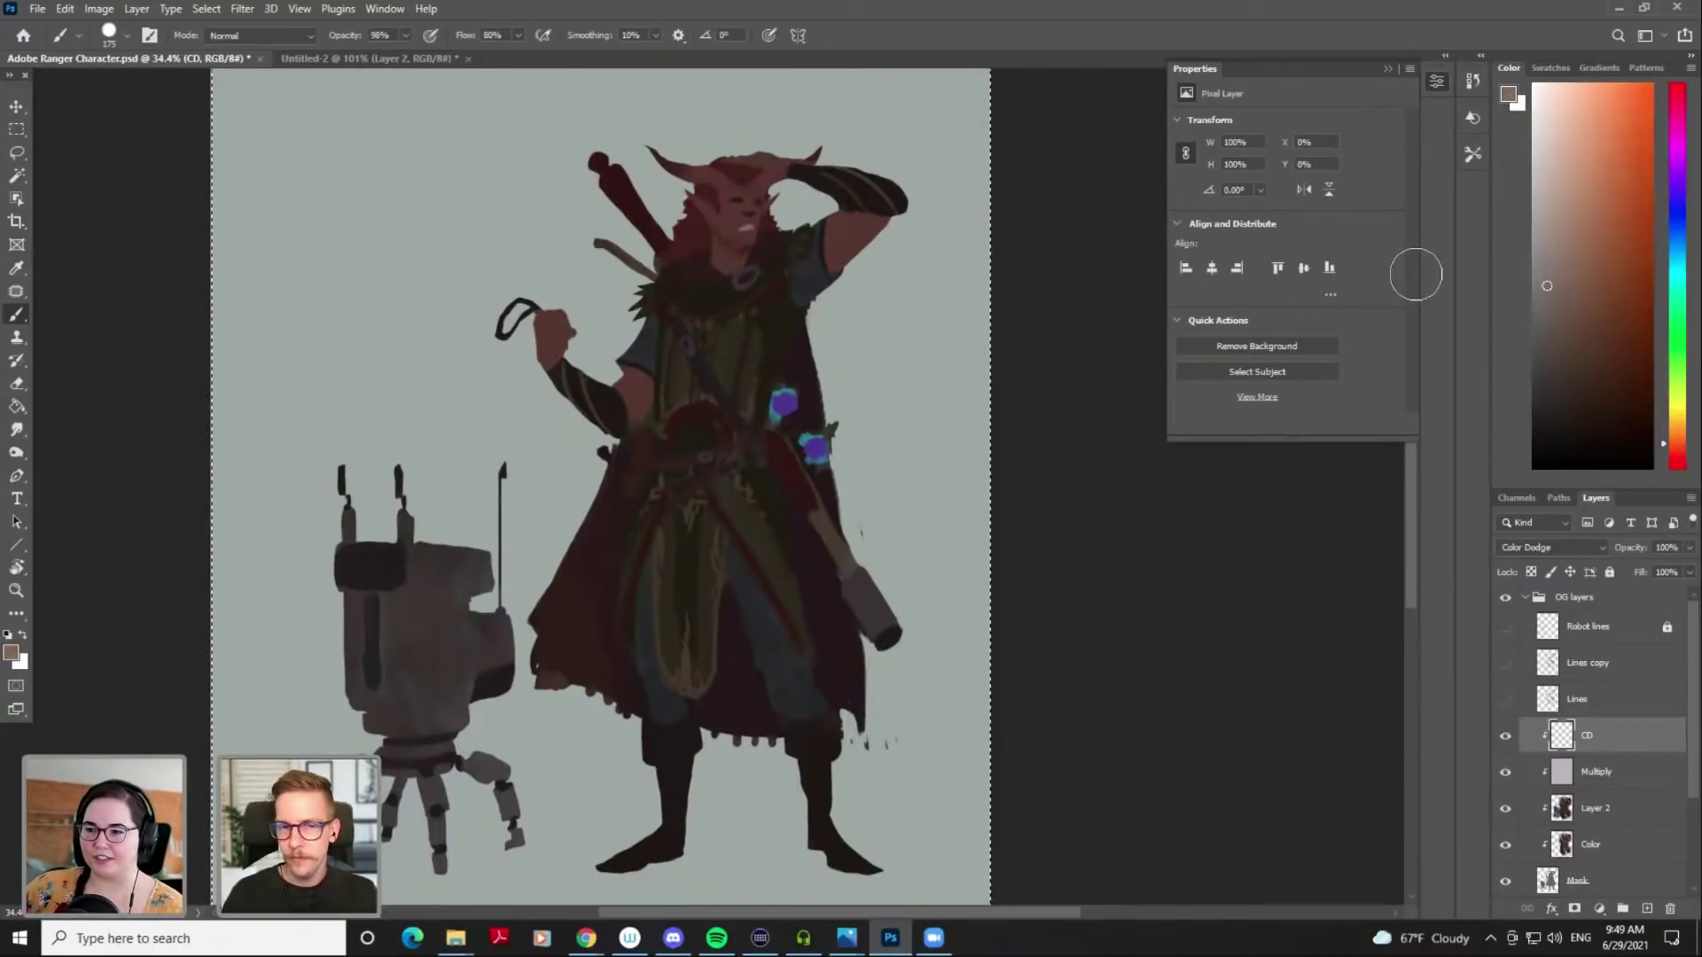
left_click_drag(713, 211, 727, 219)
key("ctrl+z")
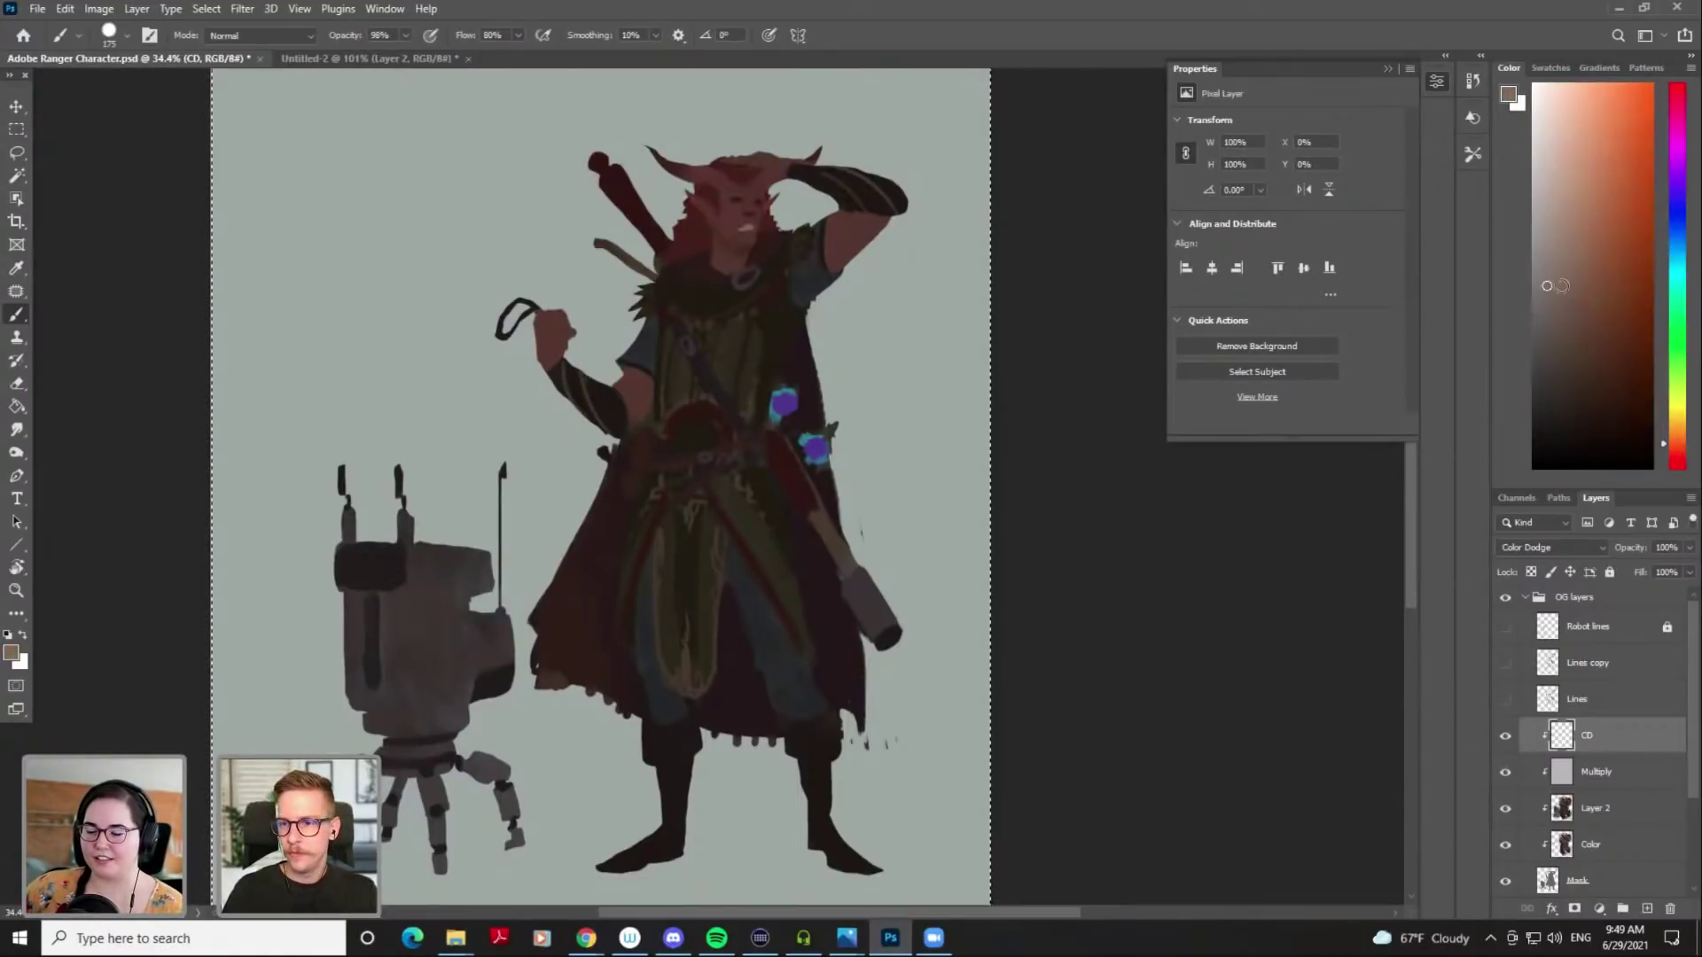
left_click(1552, 310)
left_click_drag(734, 217, 738, 213)
key("ctrl+z")
Isolate the Mask layer and briefly overlay the Lines layer to compare the silhouette with the drawing
scroll(1591, 689, "down", 3)
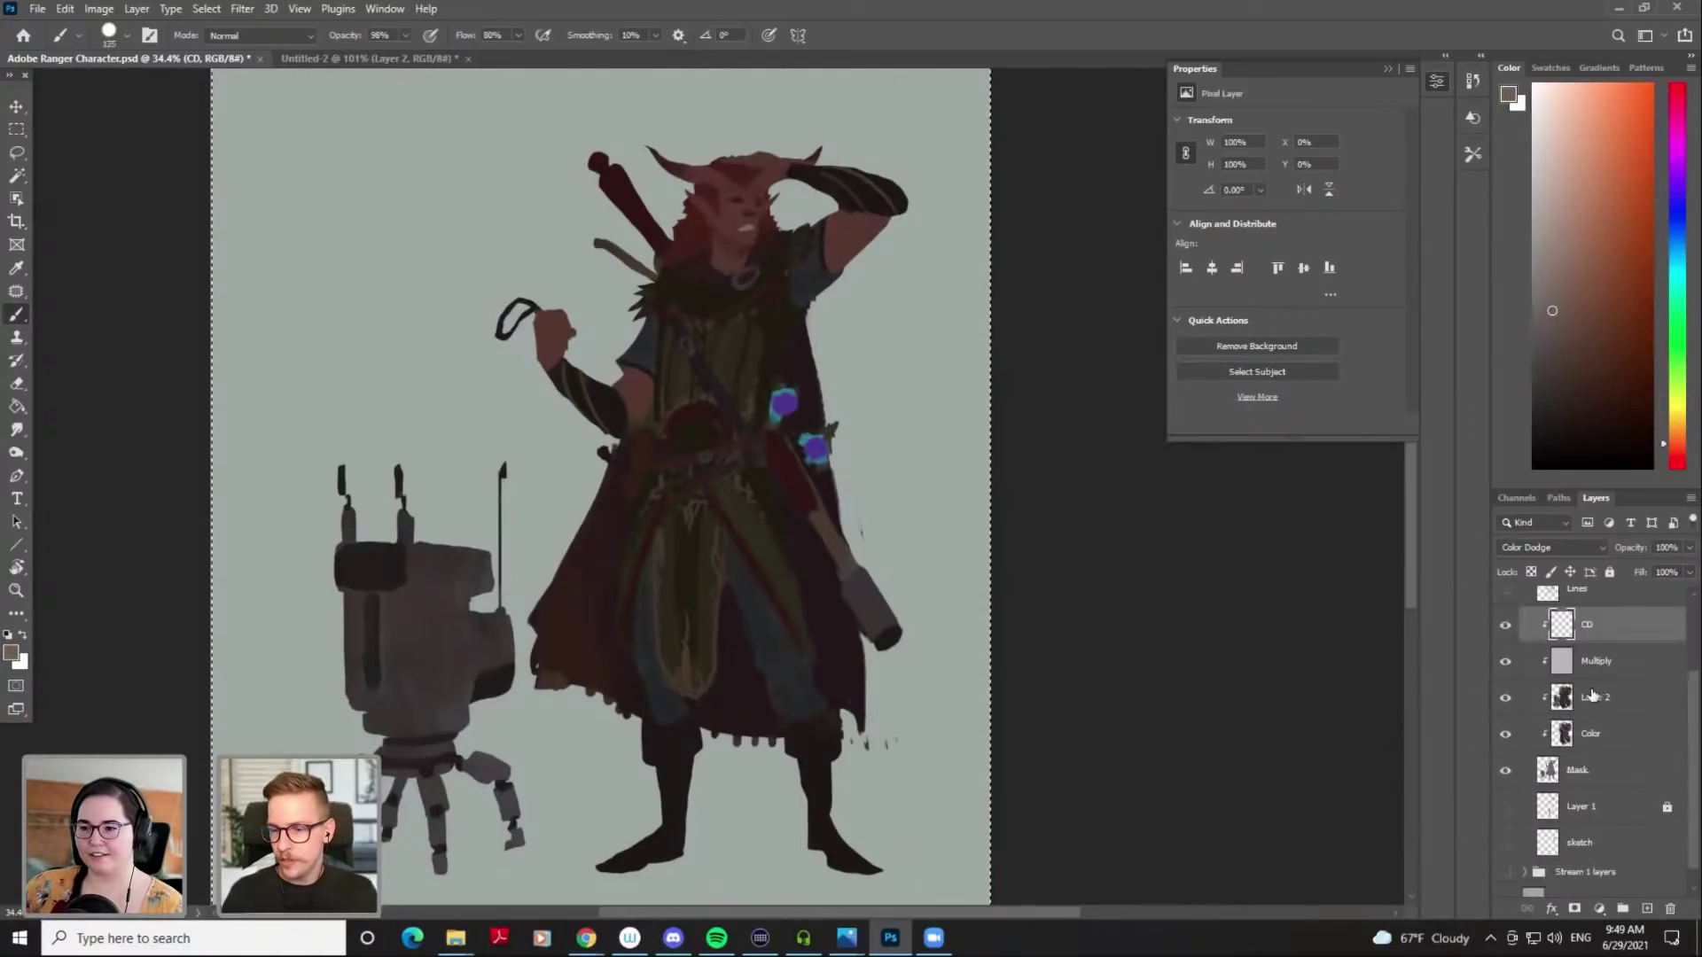
scroll(1590, 690, "up", 1)
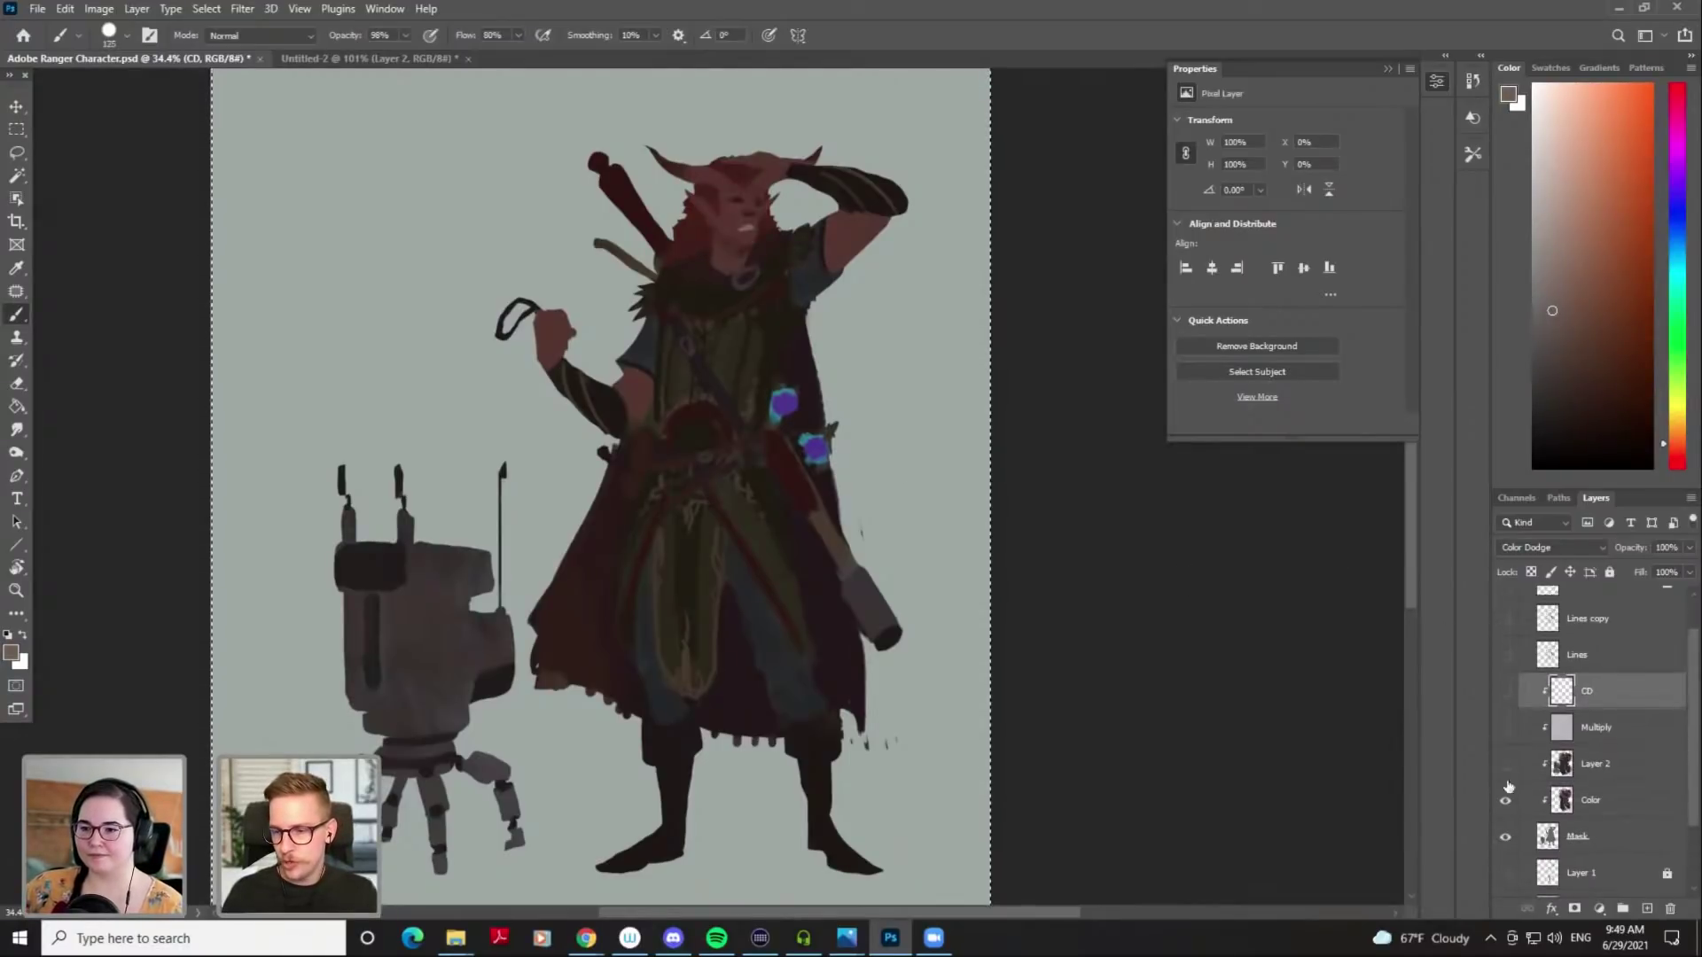
left_click(1505, 836, "alt")
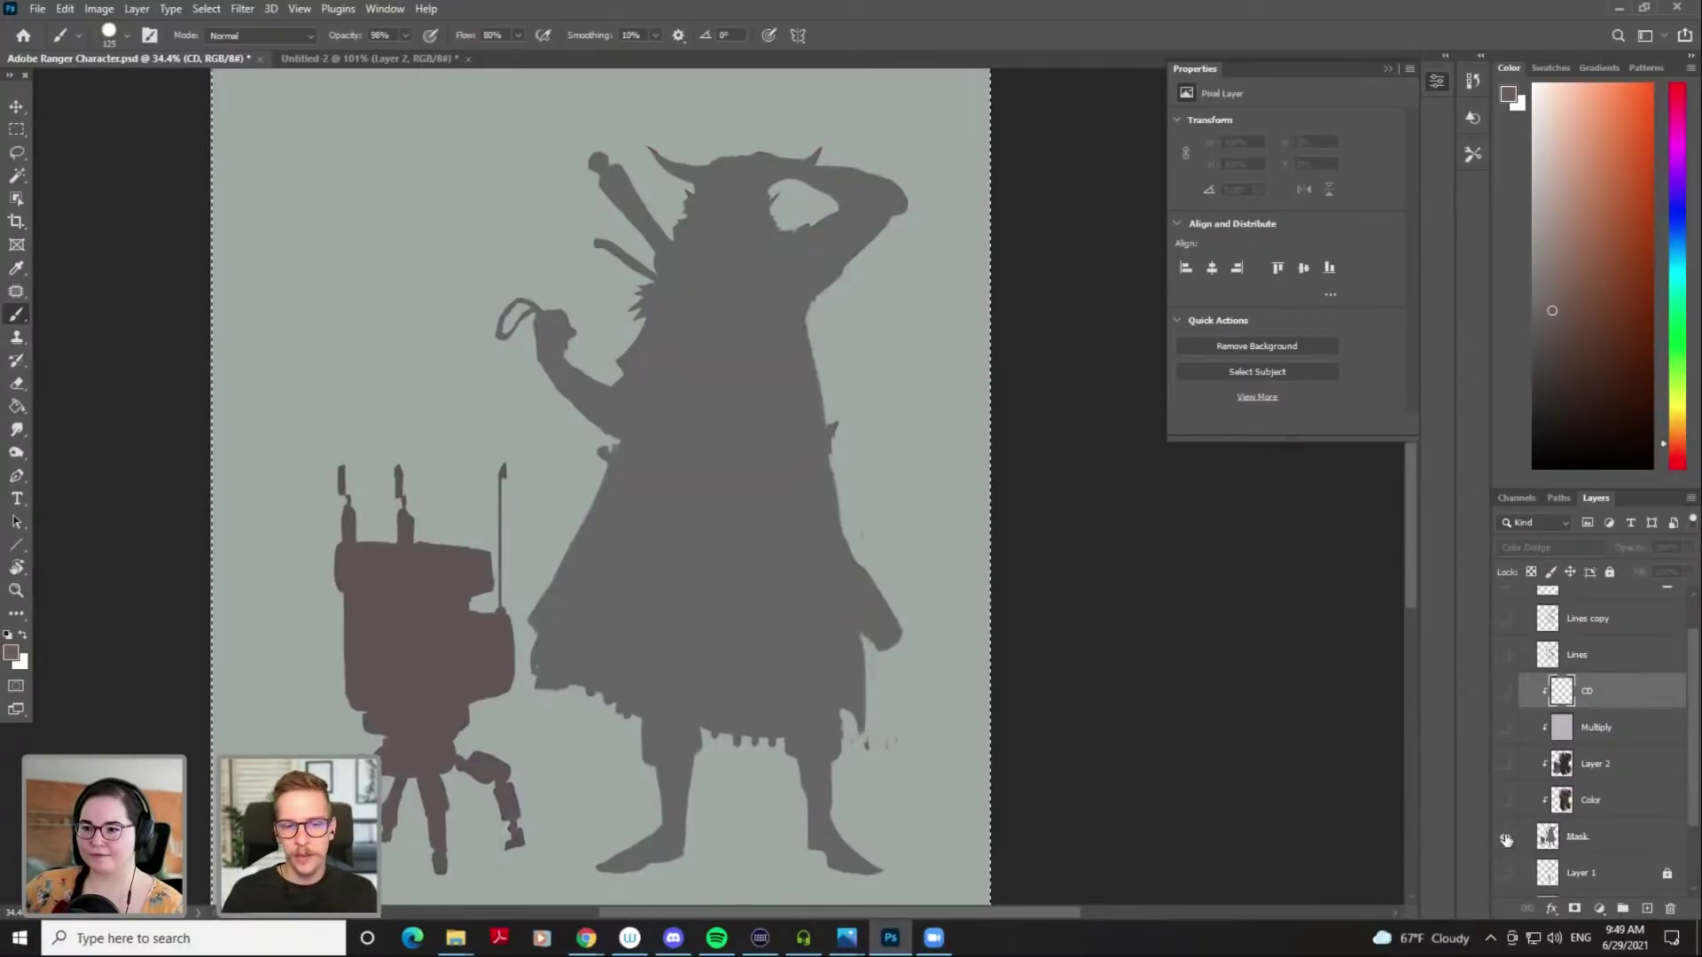
left_click(1507, 656)
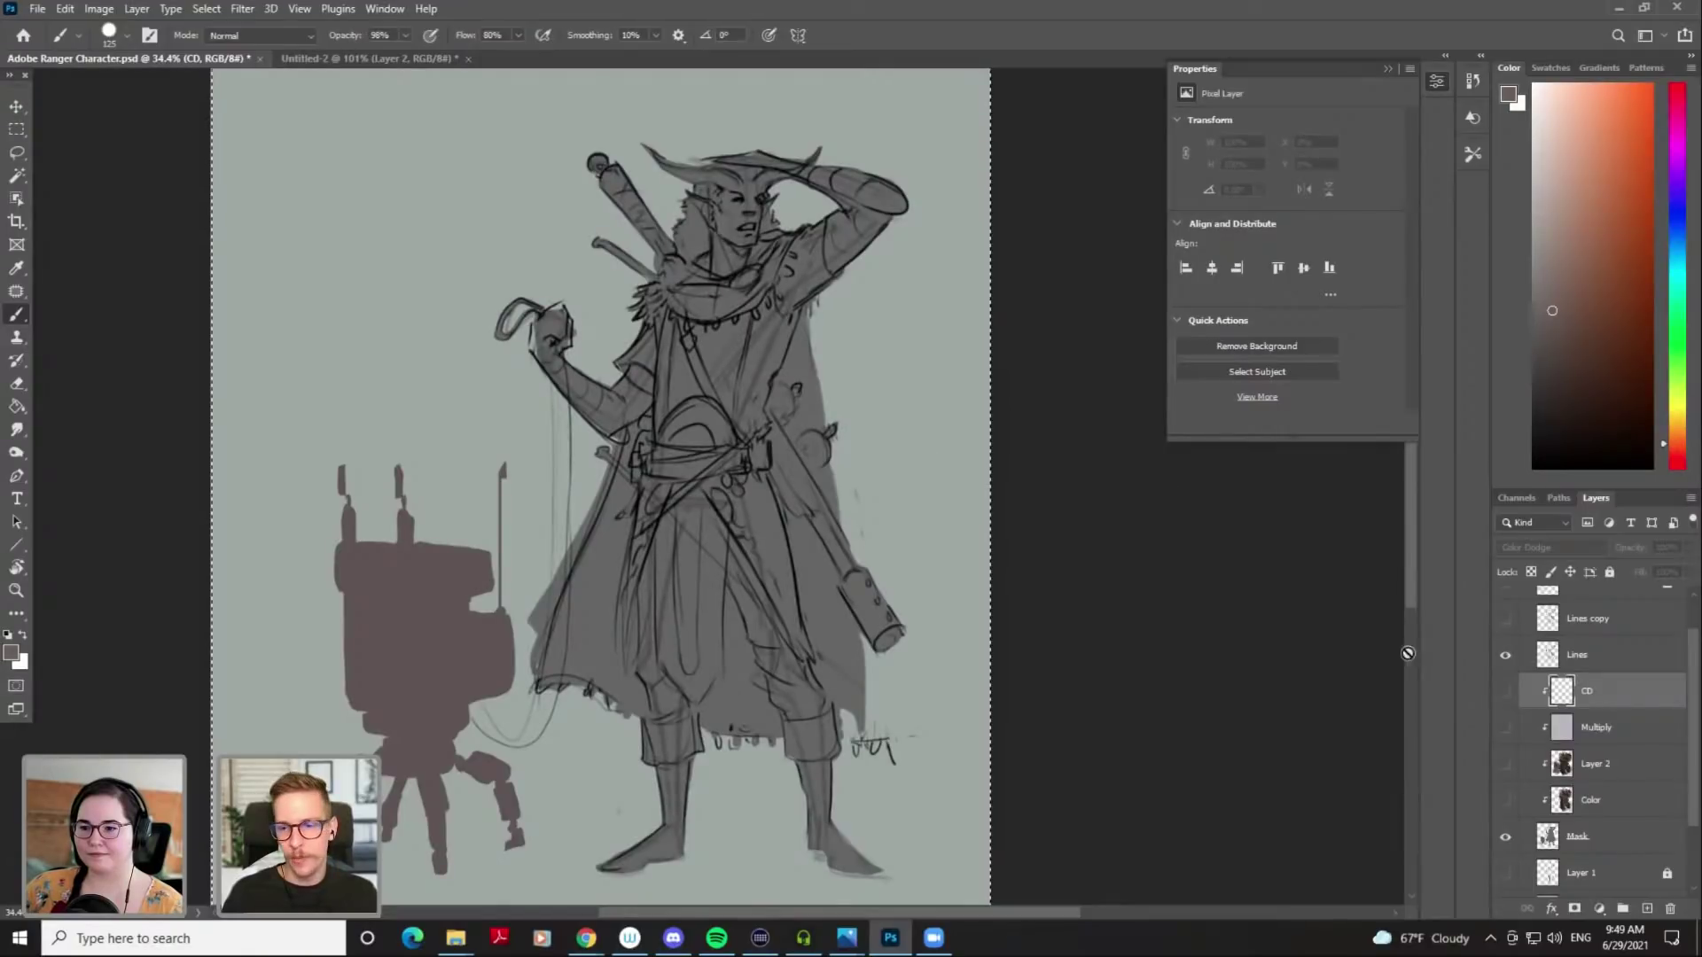
left_click(1505, 656)
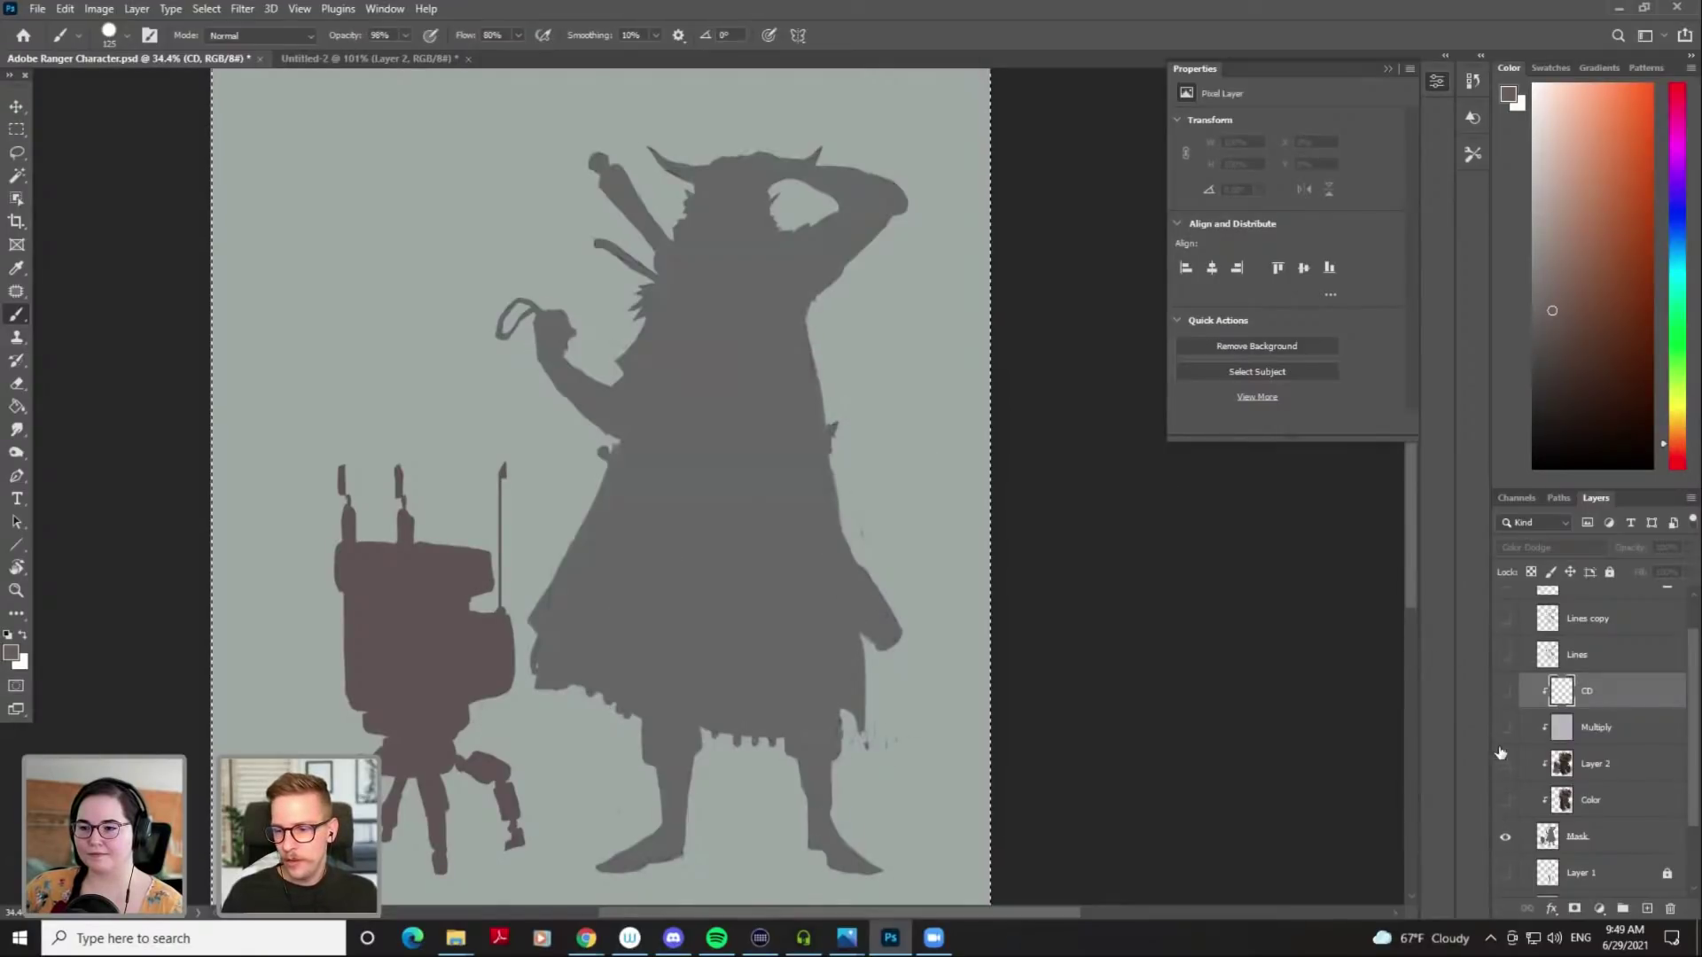
Show the Color layer over the mask and toggle Layer 2 to compare the flat colors with the painted details
left_click(1505, 801)
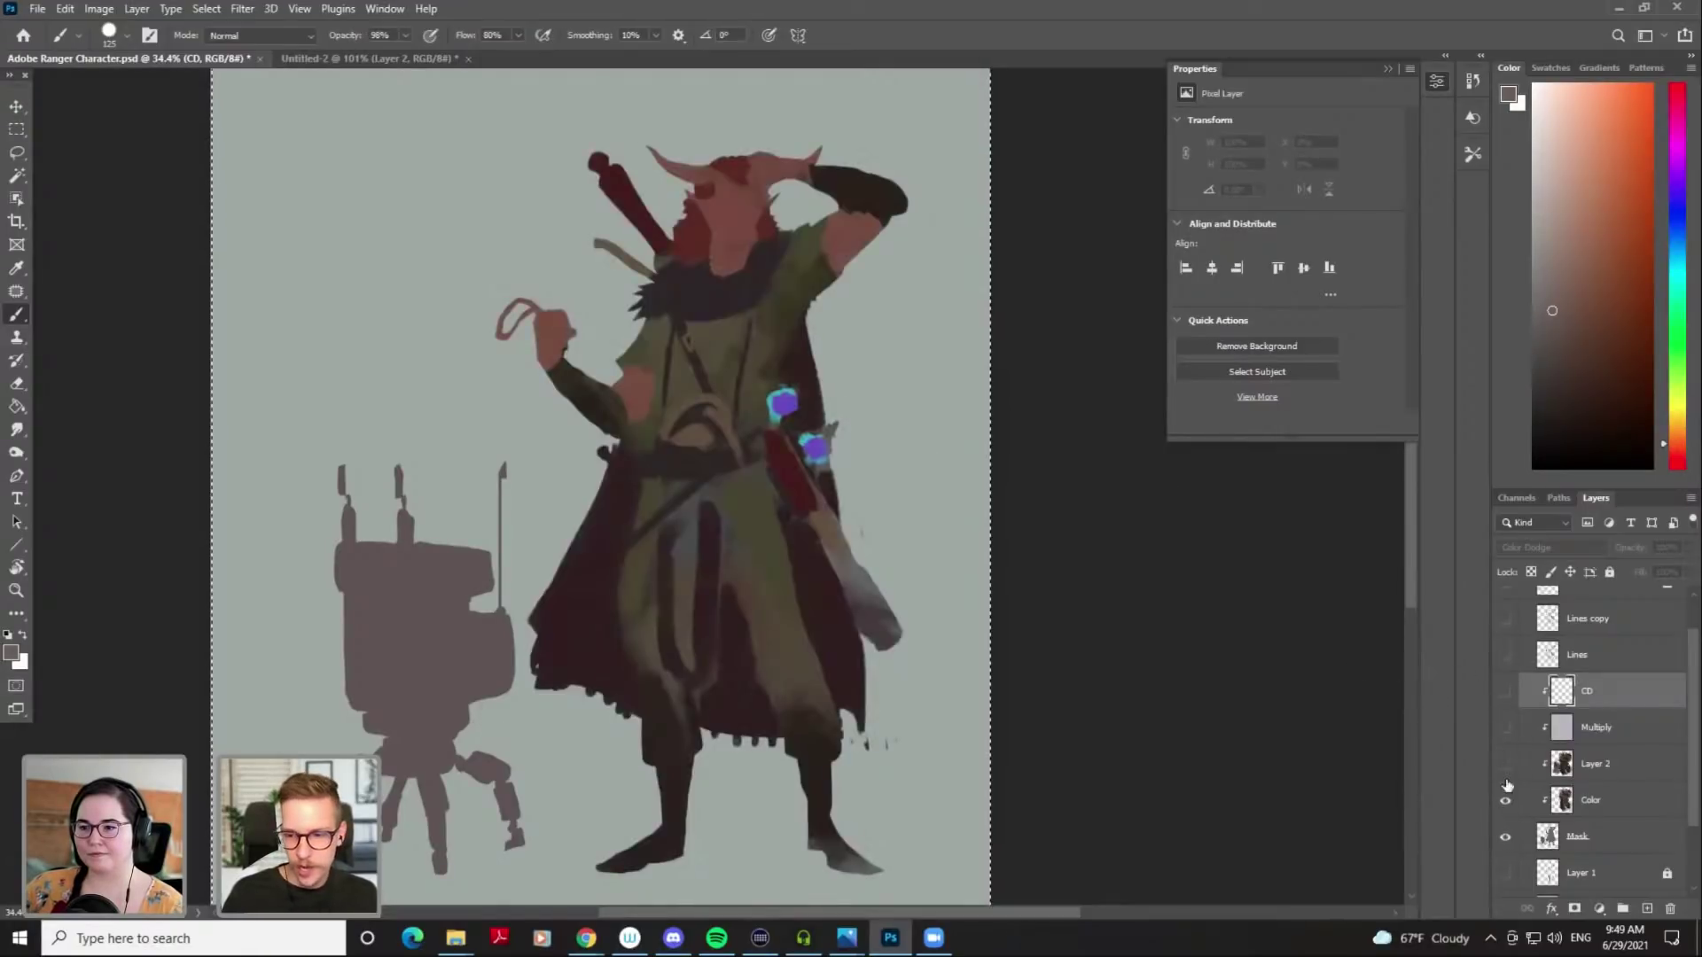
left_click(1505, 764)
left_click(1505, 764)
left_click(1505, 764)
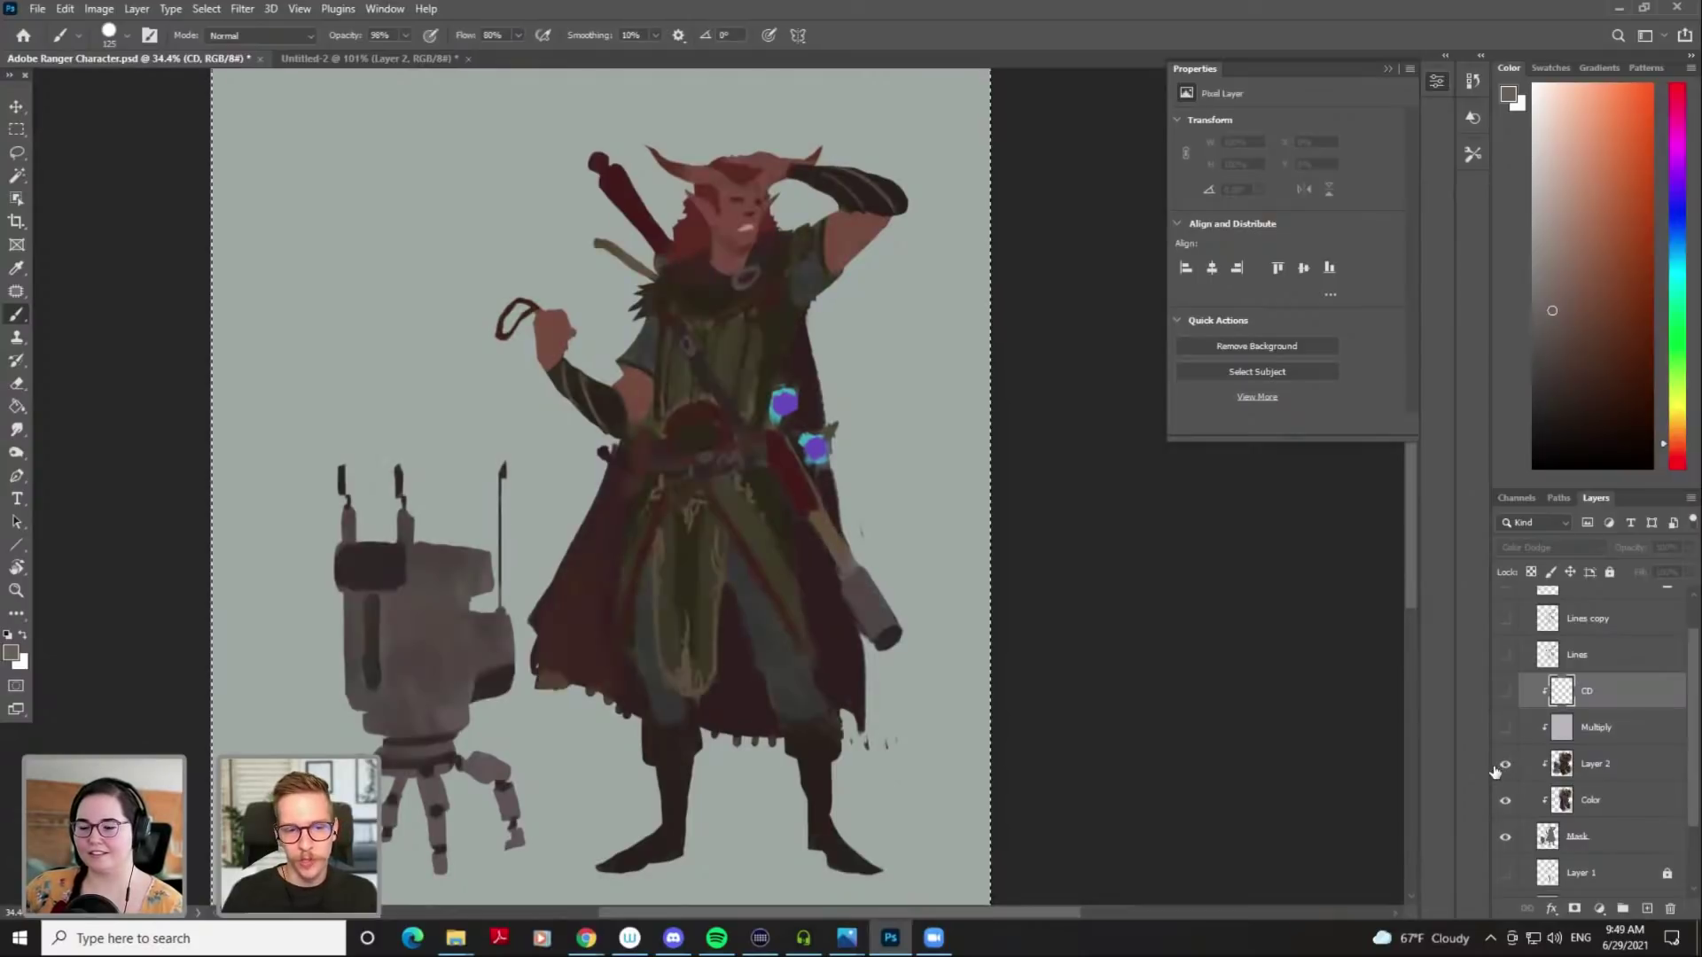
Show the Multiply and CD layers and paint a first patch of Color Dodge light on the ranger's face with a smaller brush
left_click(1506, 728)
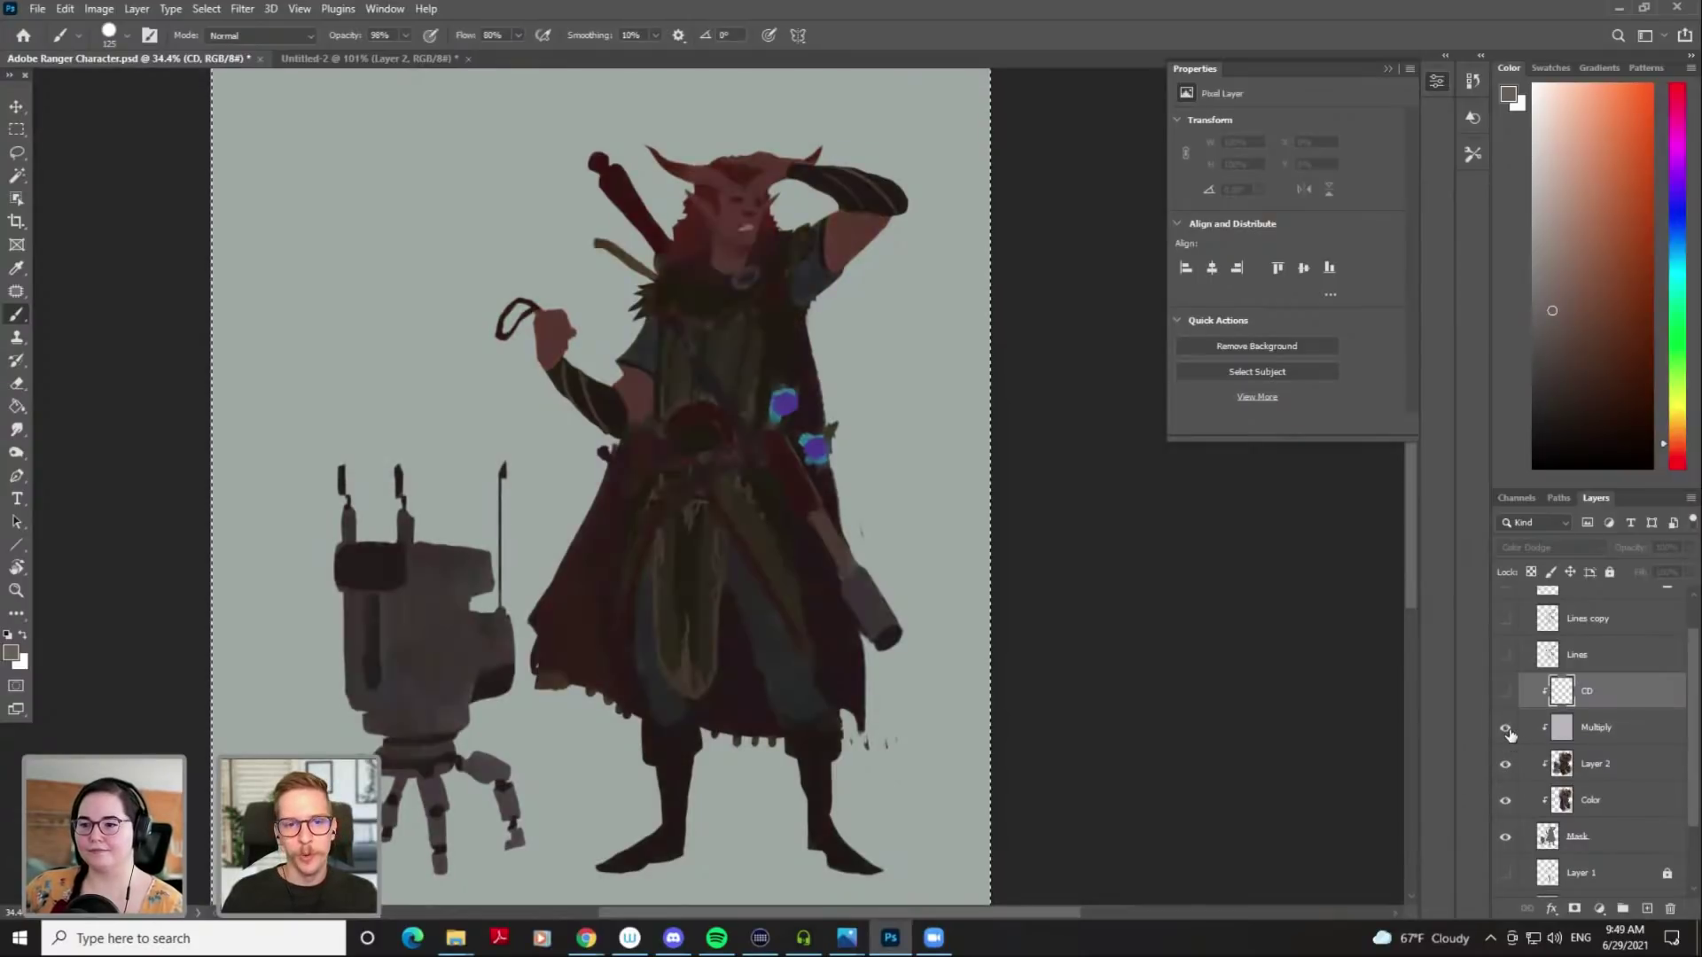
left_click(1506, 697)
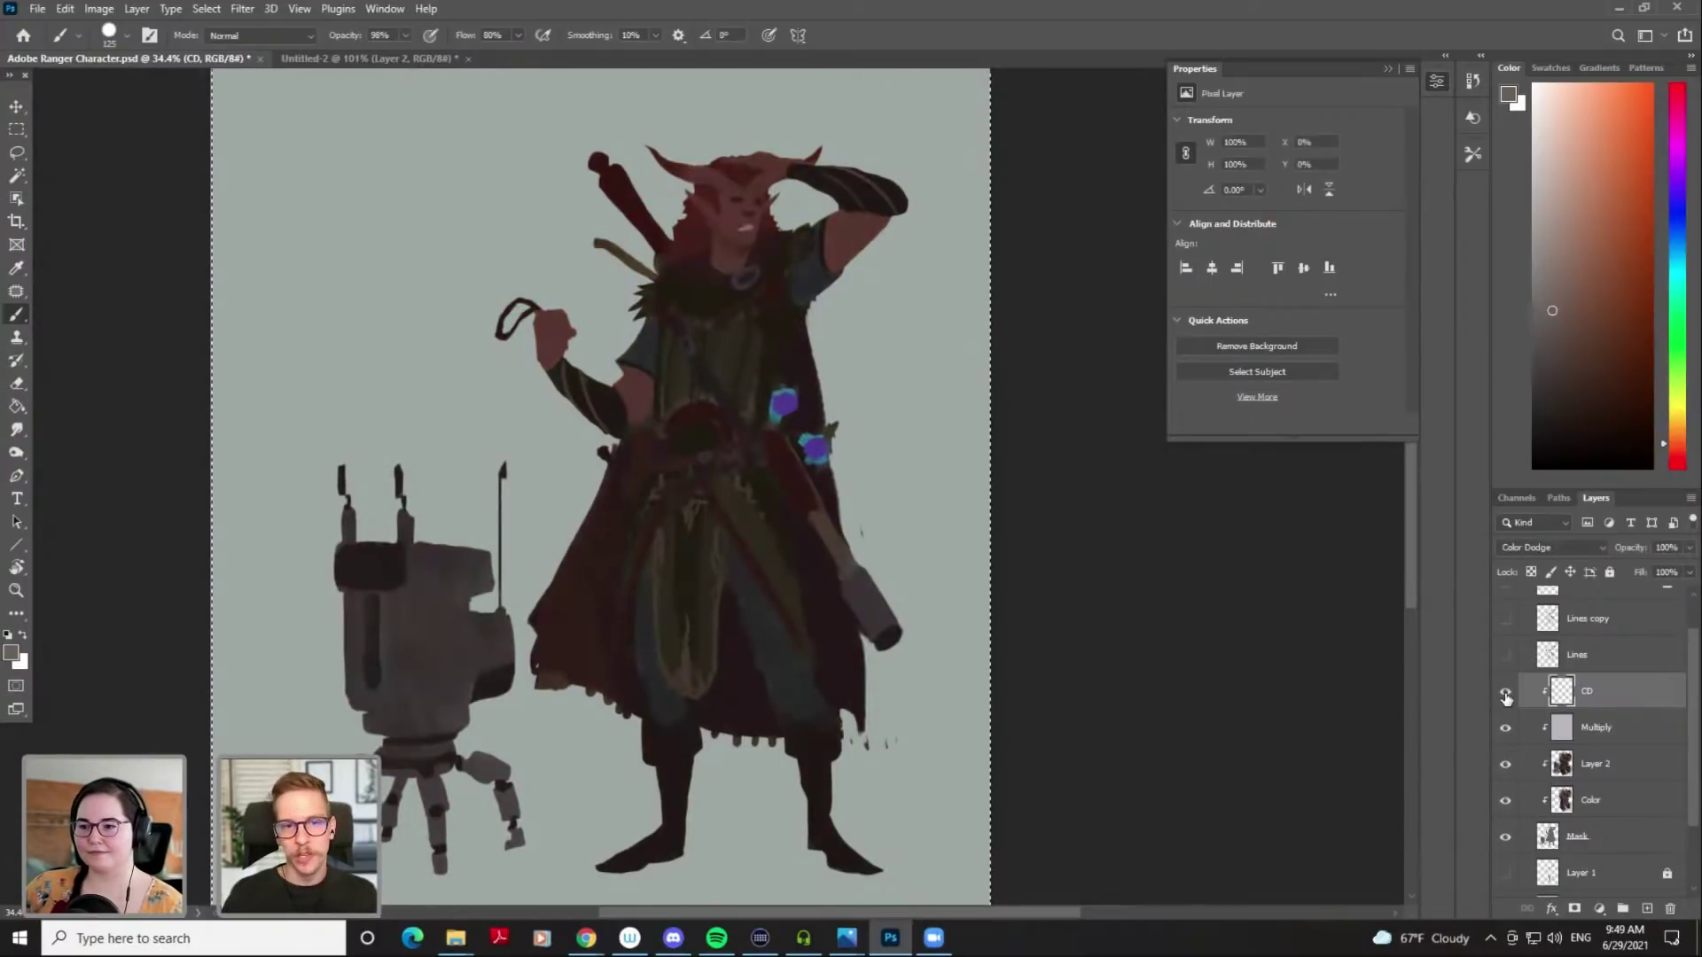
key("bracketleft")
key("bracketleft")
mouse_move(740, 190)
left_mouse_down()
mouse_move(756, 186)
mouse_move(751, 207)
left_mouse_up()
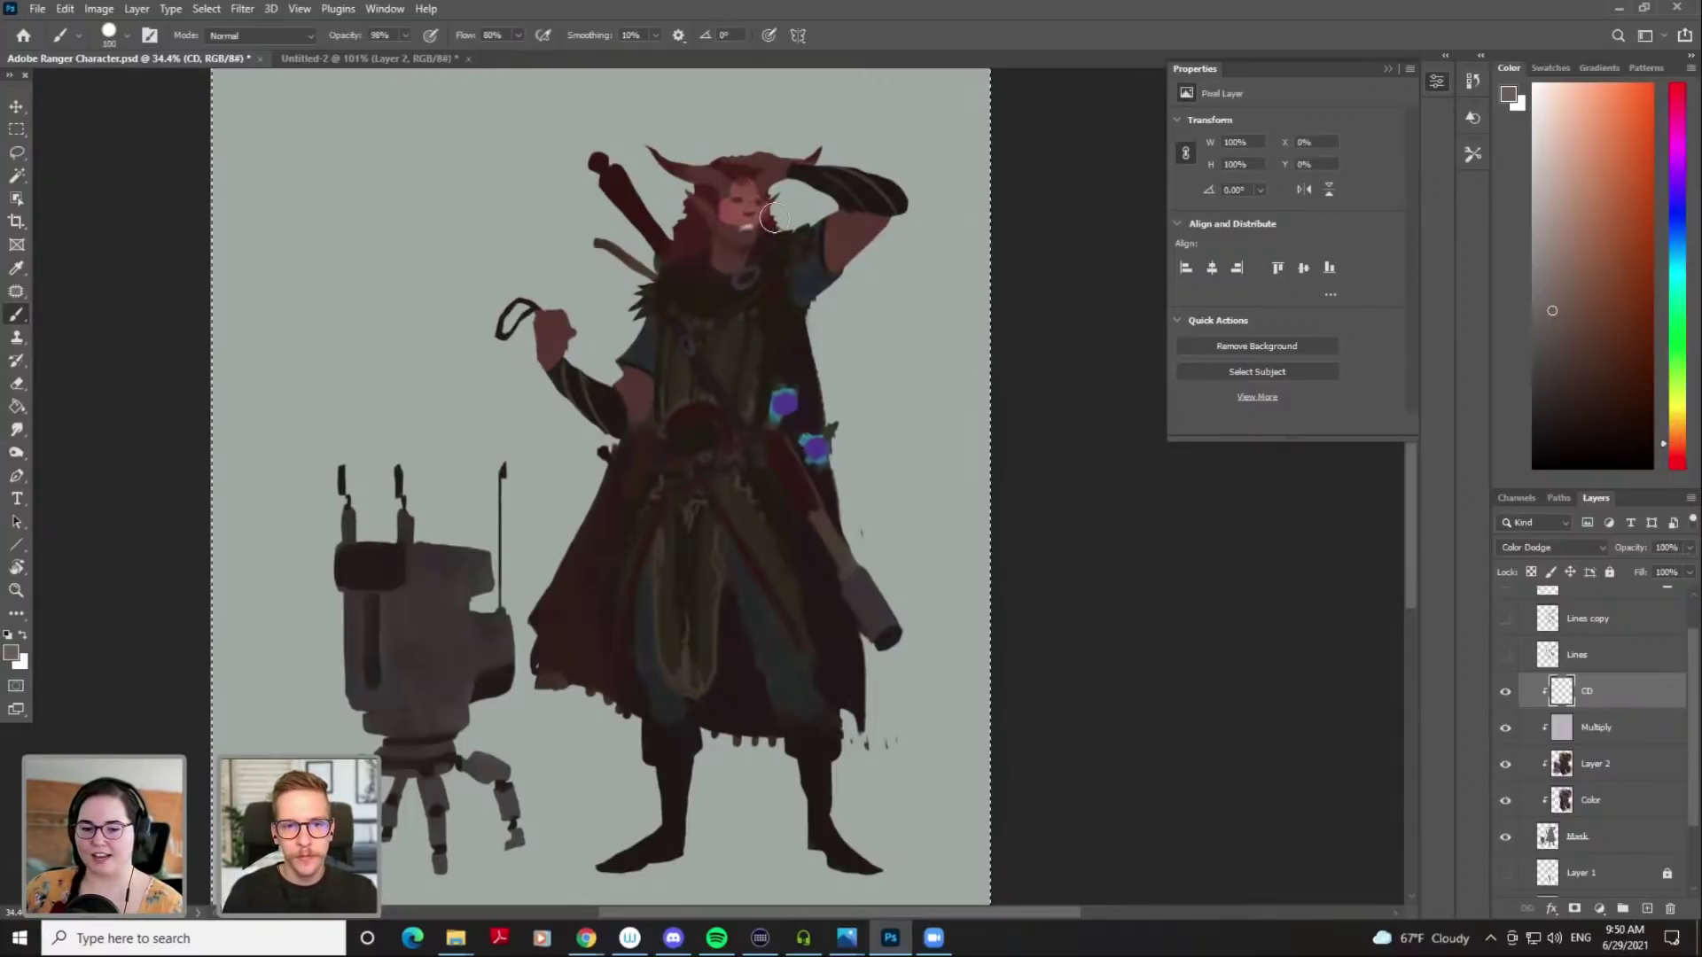
key("e")
key("b")
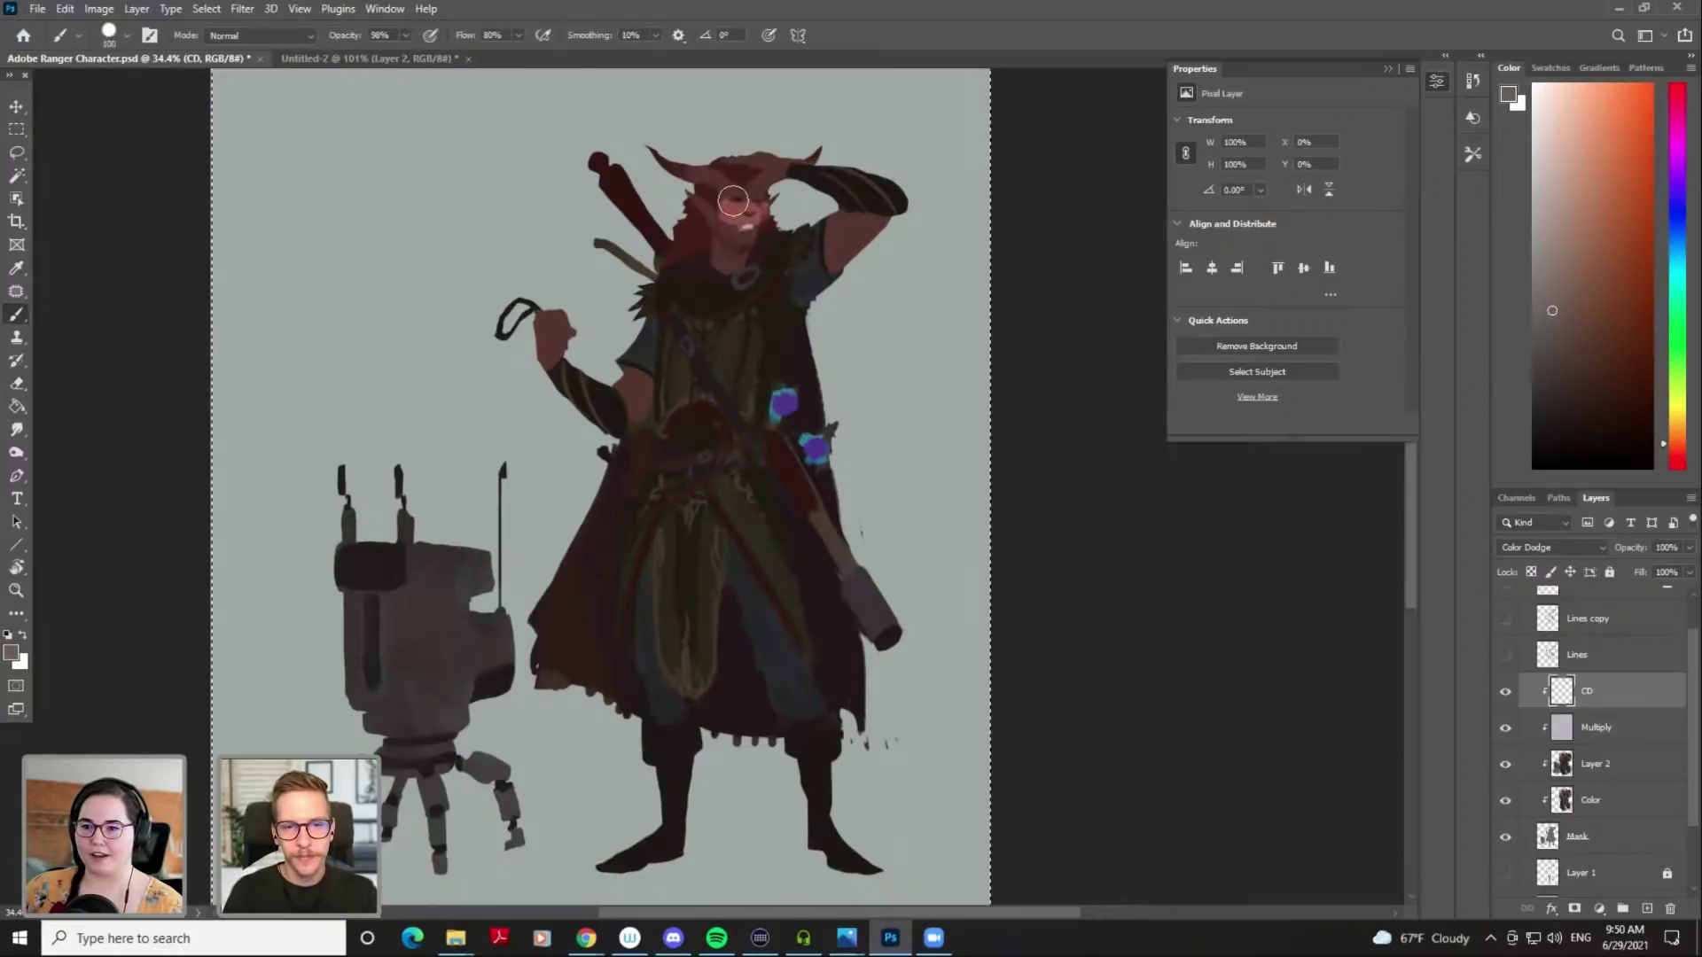
Shape the light on the ranger's face and neck on the CD layer, alternately erasing and repainting with smaller brush sizes
key("e")
left_click_drag(729, 227, 726, 218)
key("b")
key("bracketleft")
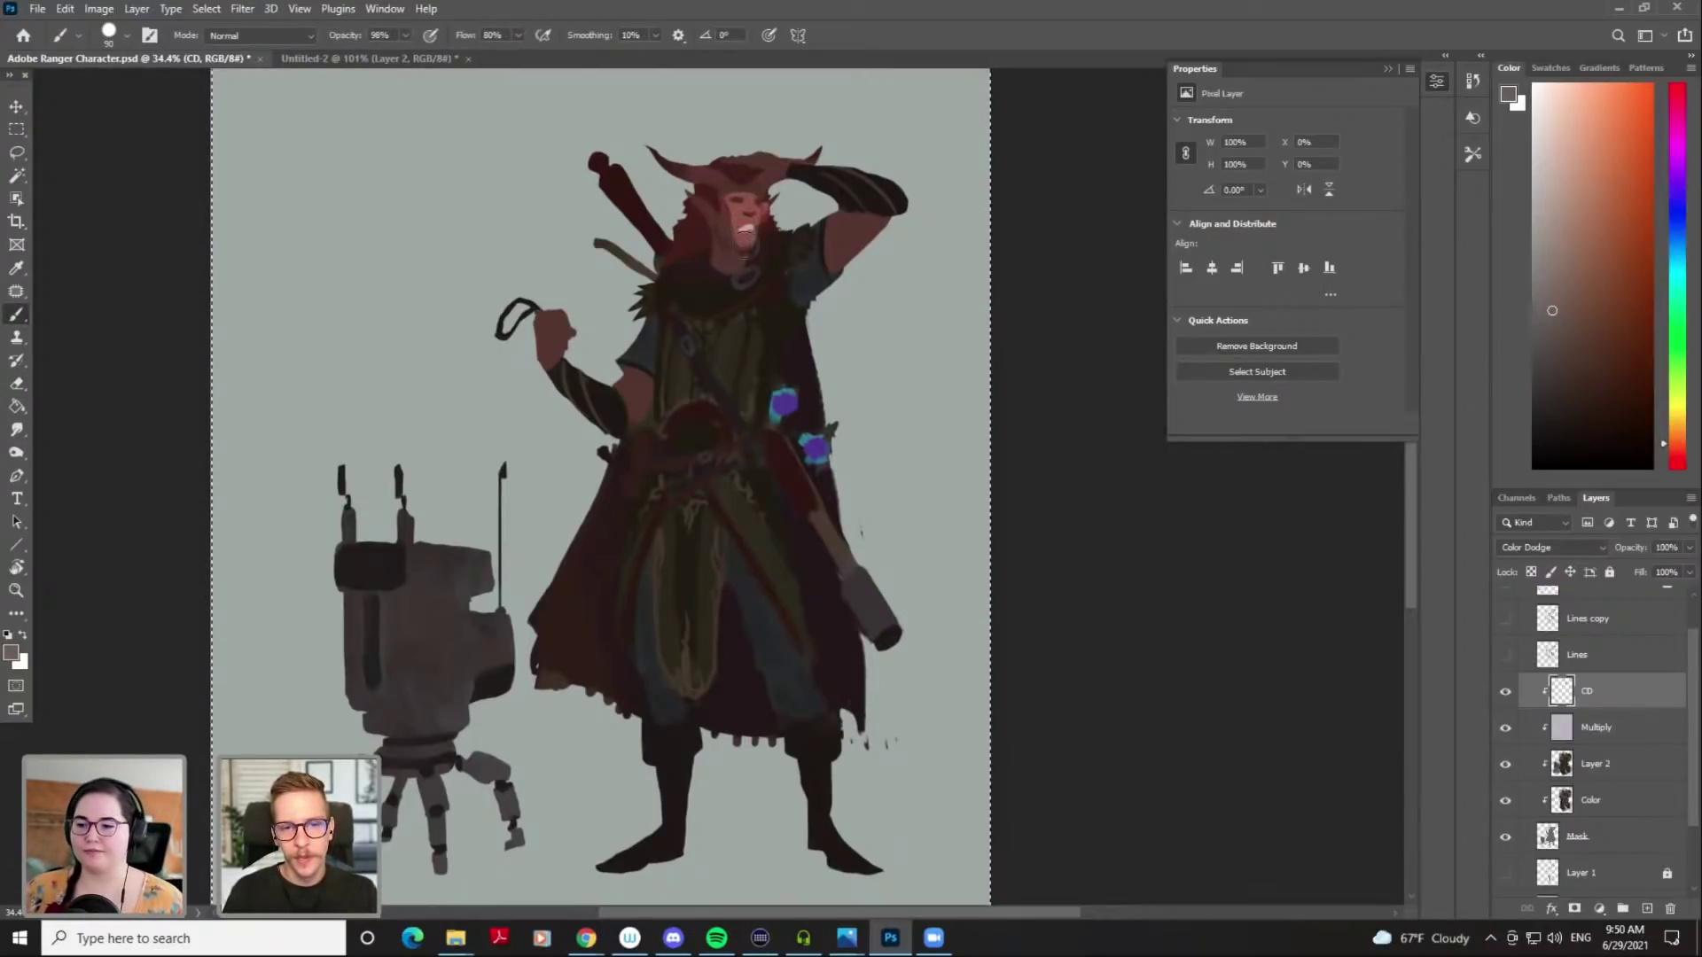
key("e")
mouse_move(767, 212)
left_mouse_down()
mouse_move(764, 257)
mouse_move(723, 281)
mouse_move(750, 259)
left_mouse_up()
key("b")
key("e")
key("b")
key("bracketleft")
key("bracketleft")
key("bracketleft")
key("e")
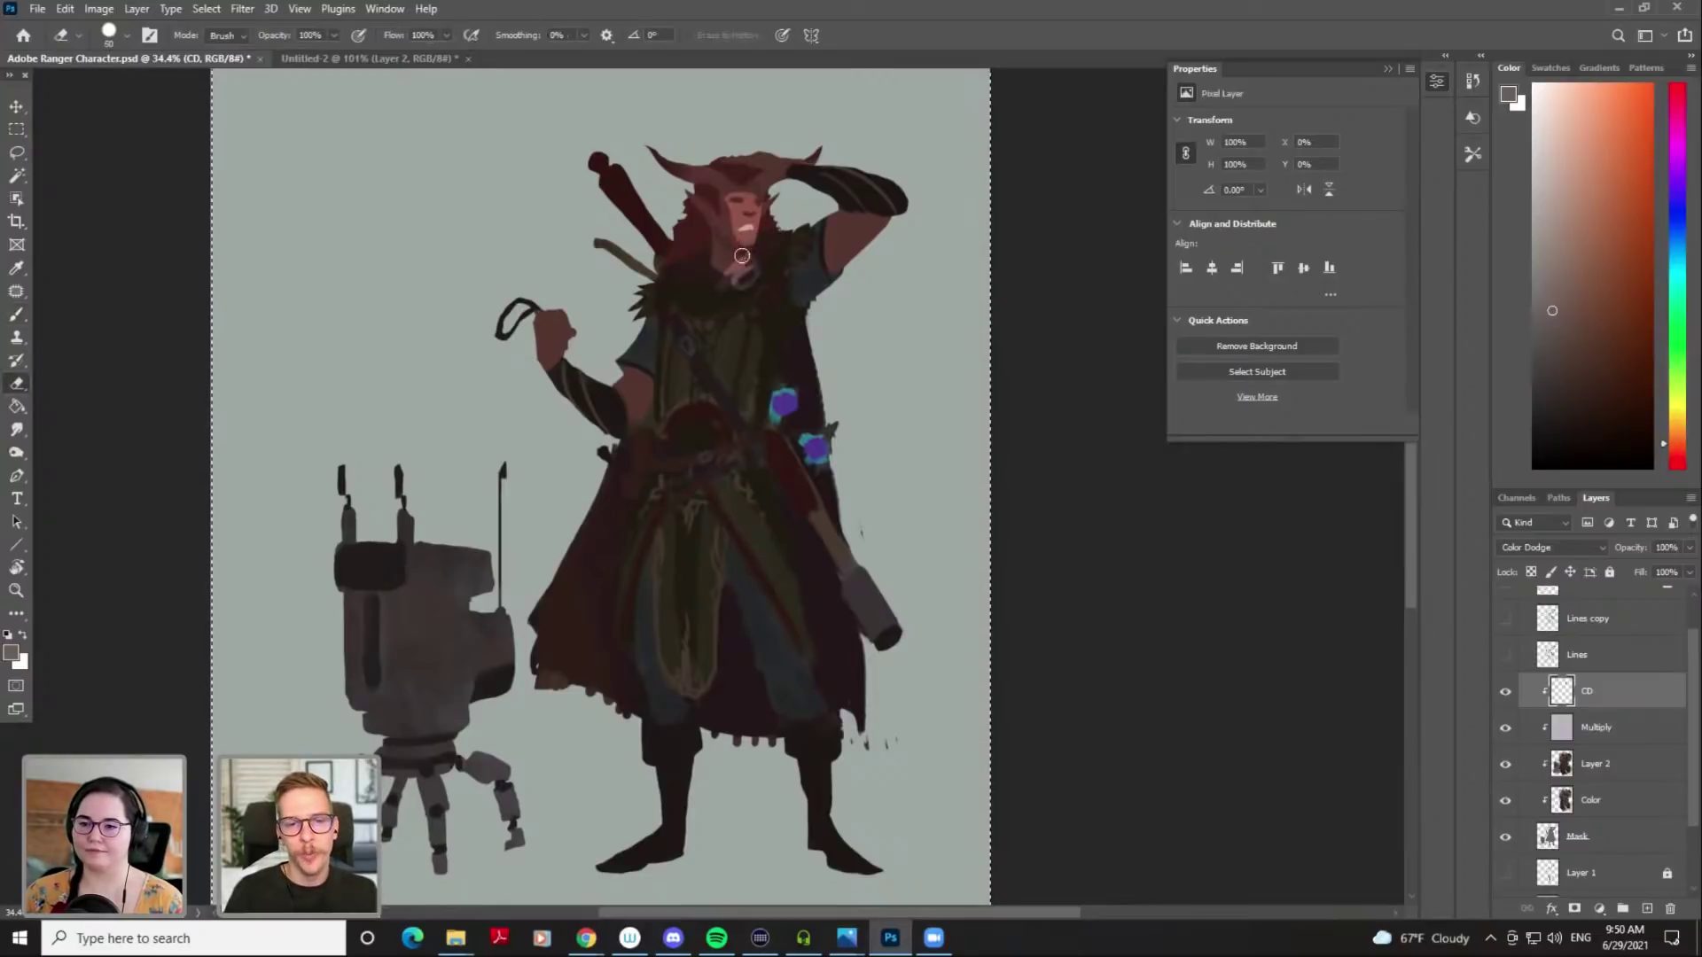
Paint light over the ranger's shoulder and chest on the CD layer, and pick a slightly lighter muted brown
key("b")
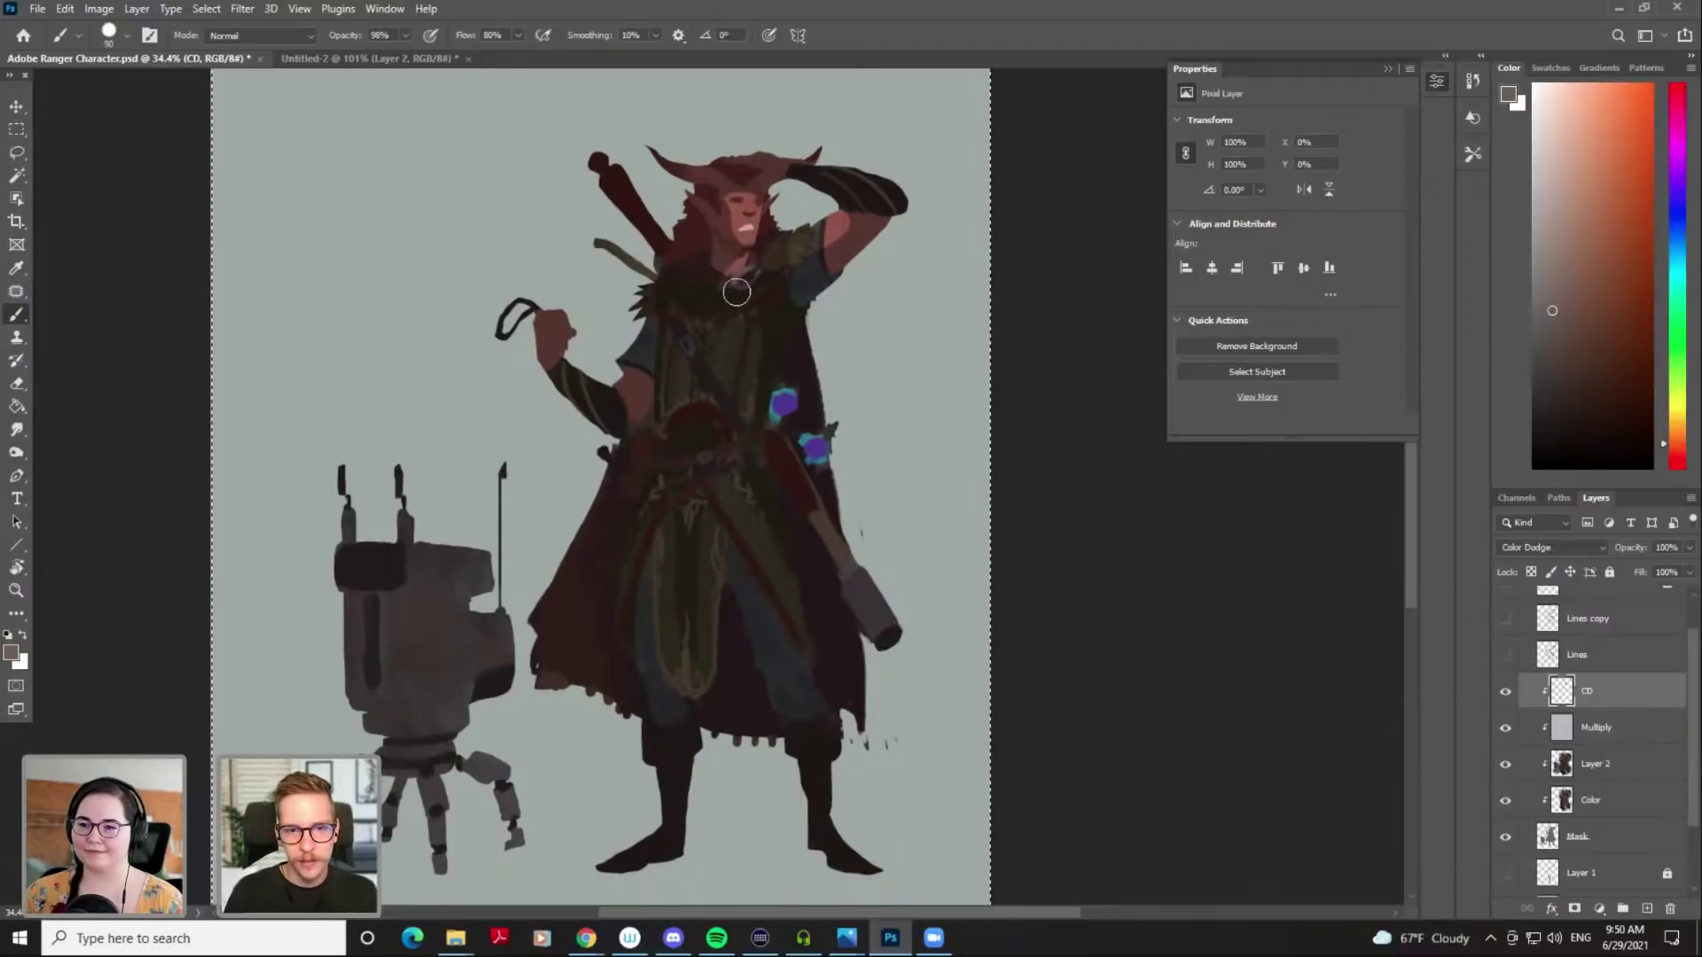
key("]")
mouse_move(702, 317)
left_mouse_down()
mouse_move(700, 395)
mouse_move(702, 333)
mouse_move(759, 312)
left_mouse_up()
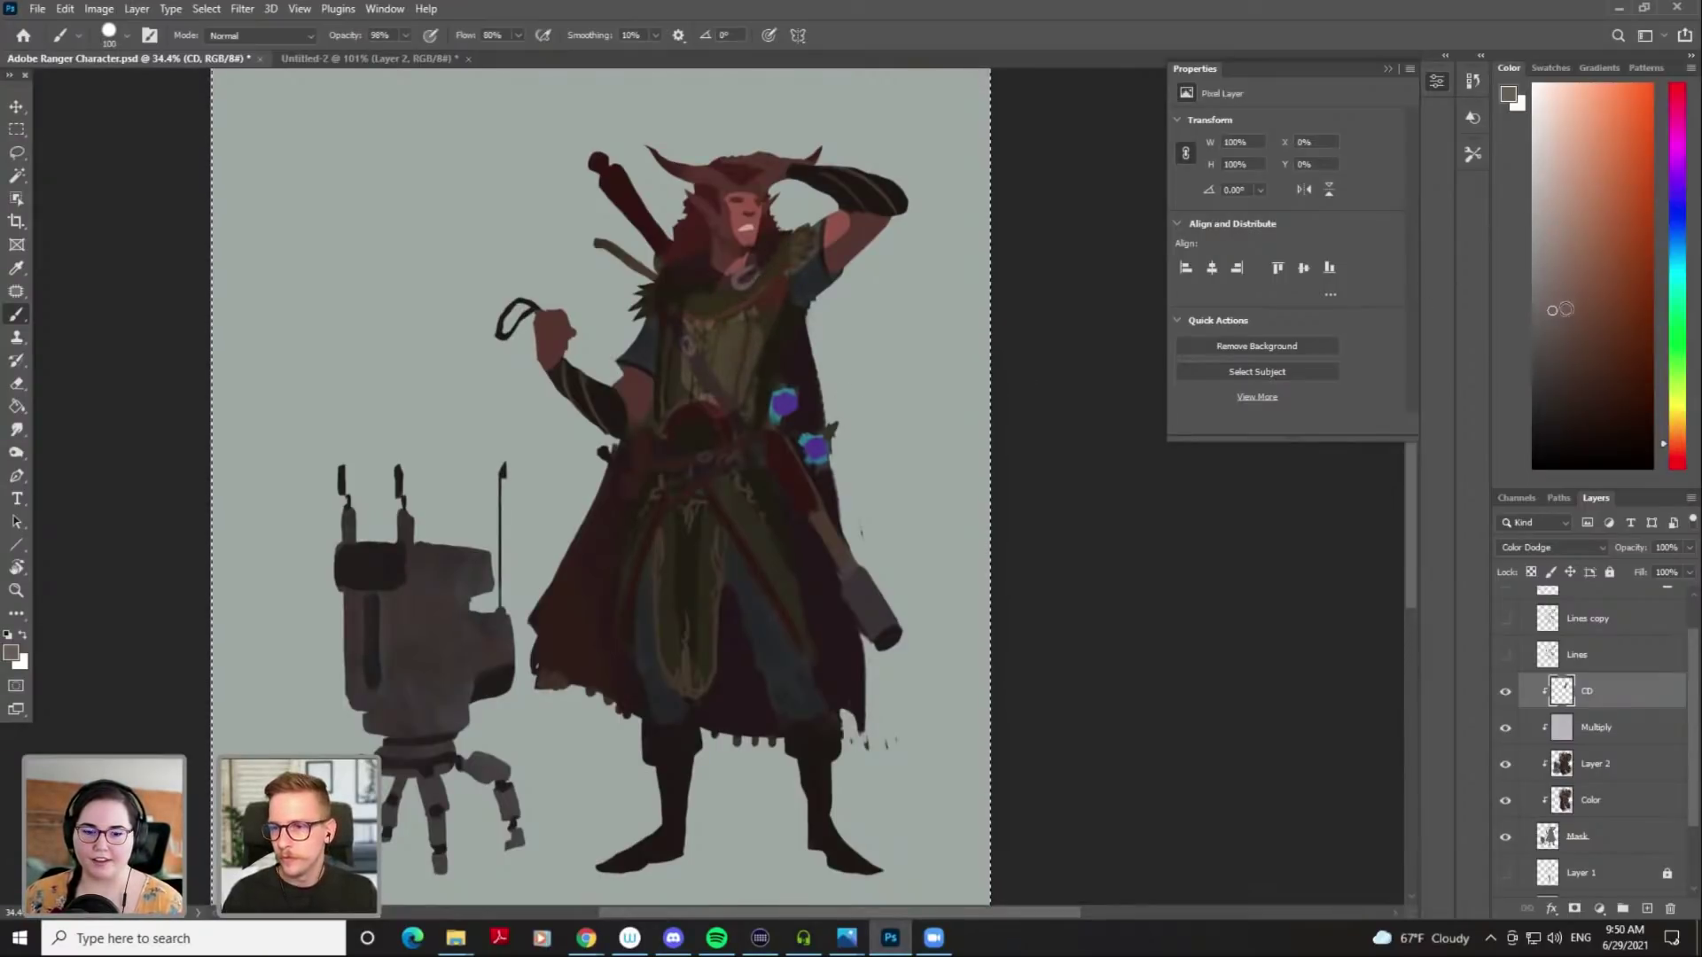
left_click(1555, 299)
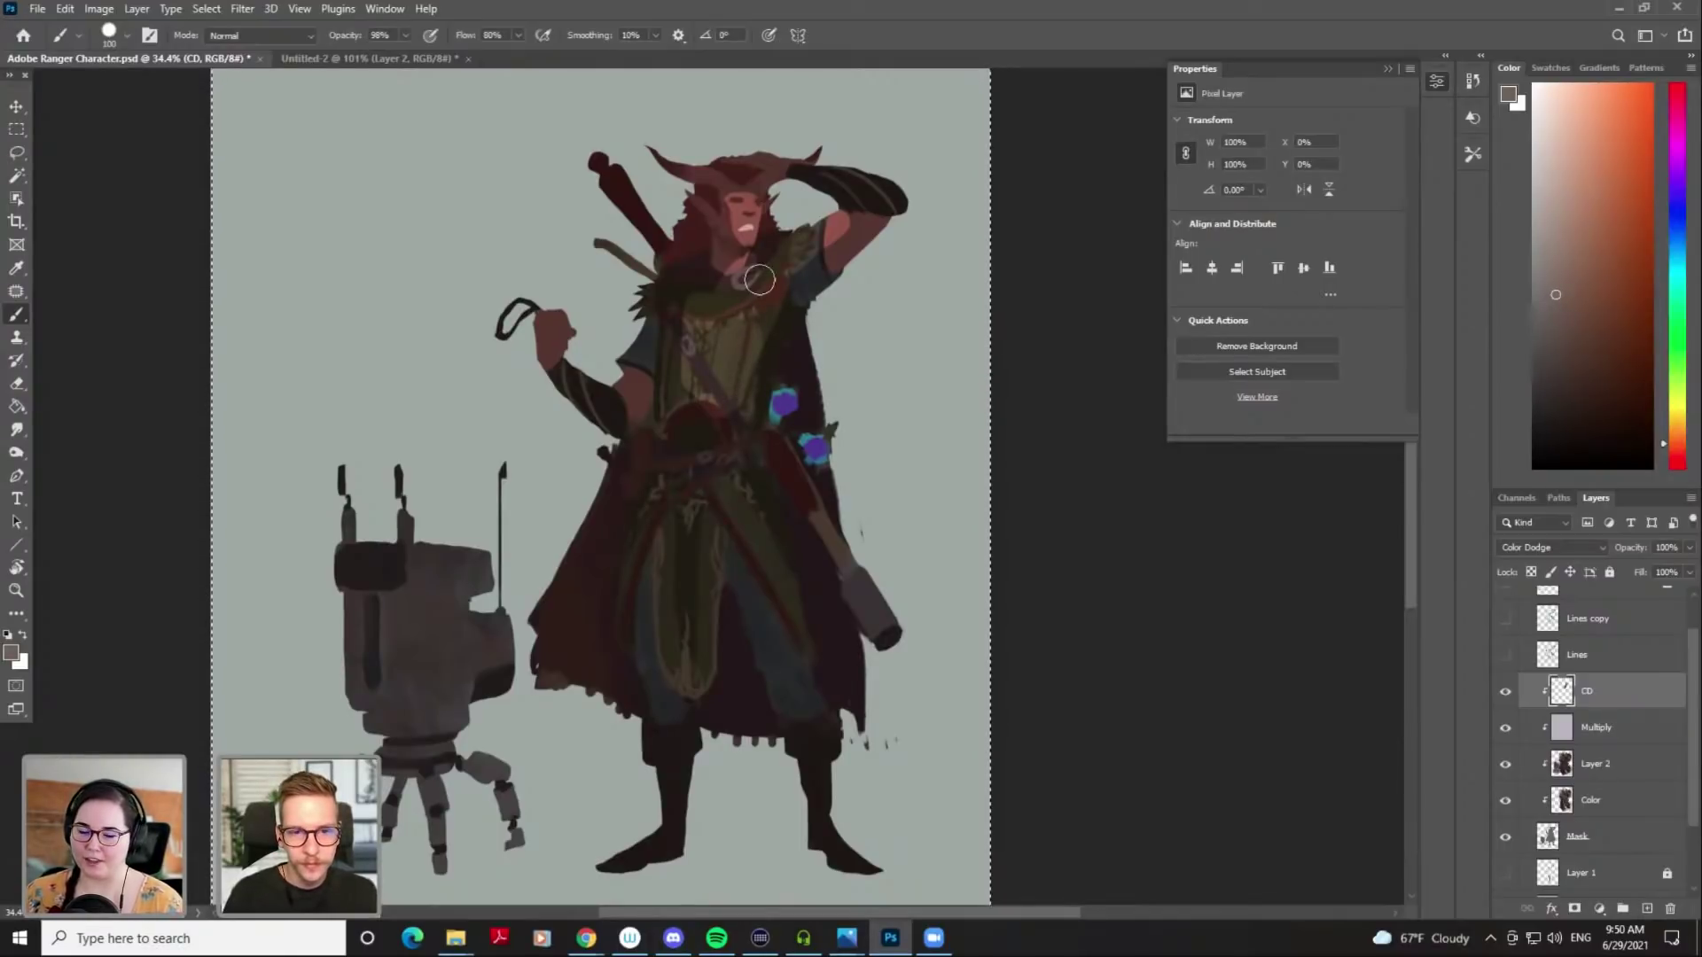
key("[")
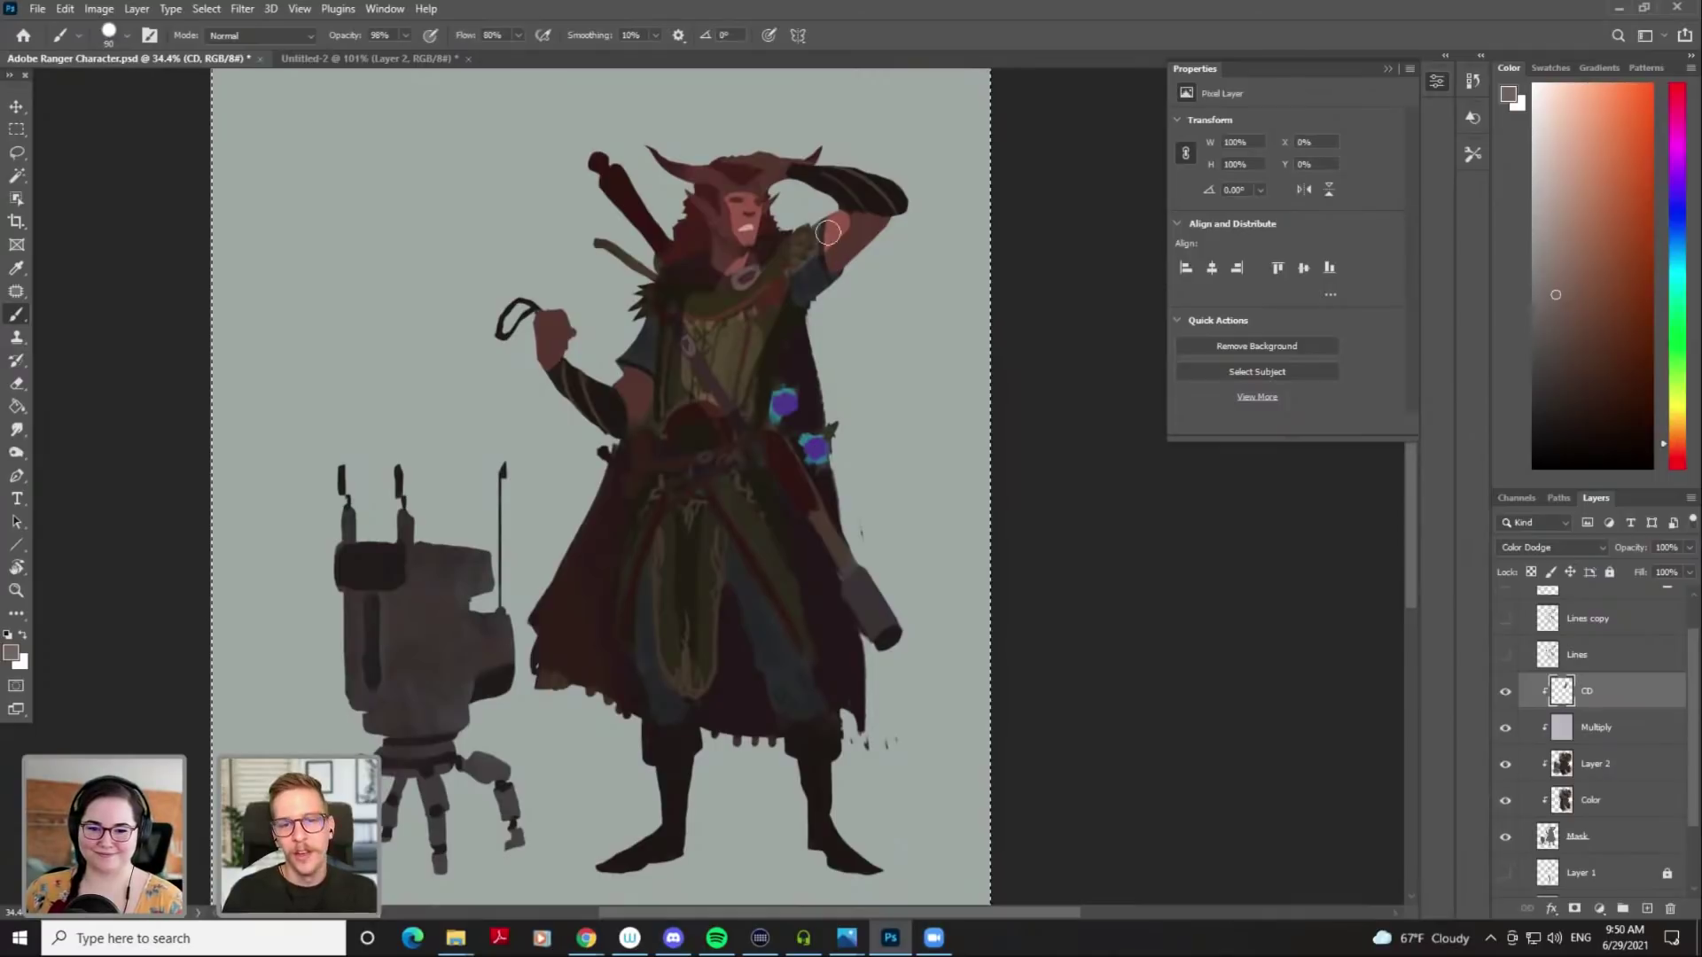
Light the ranger's raised arm, hand and horns on the CD layer, undoing the strokes that miss
left_click_drag(780, 164, 885, 189)
key("ctrl+z")
key("[")
key("ctrl+z")
key("[")
key("[")
left_click_drag(740, 157, 797, 154)
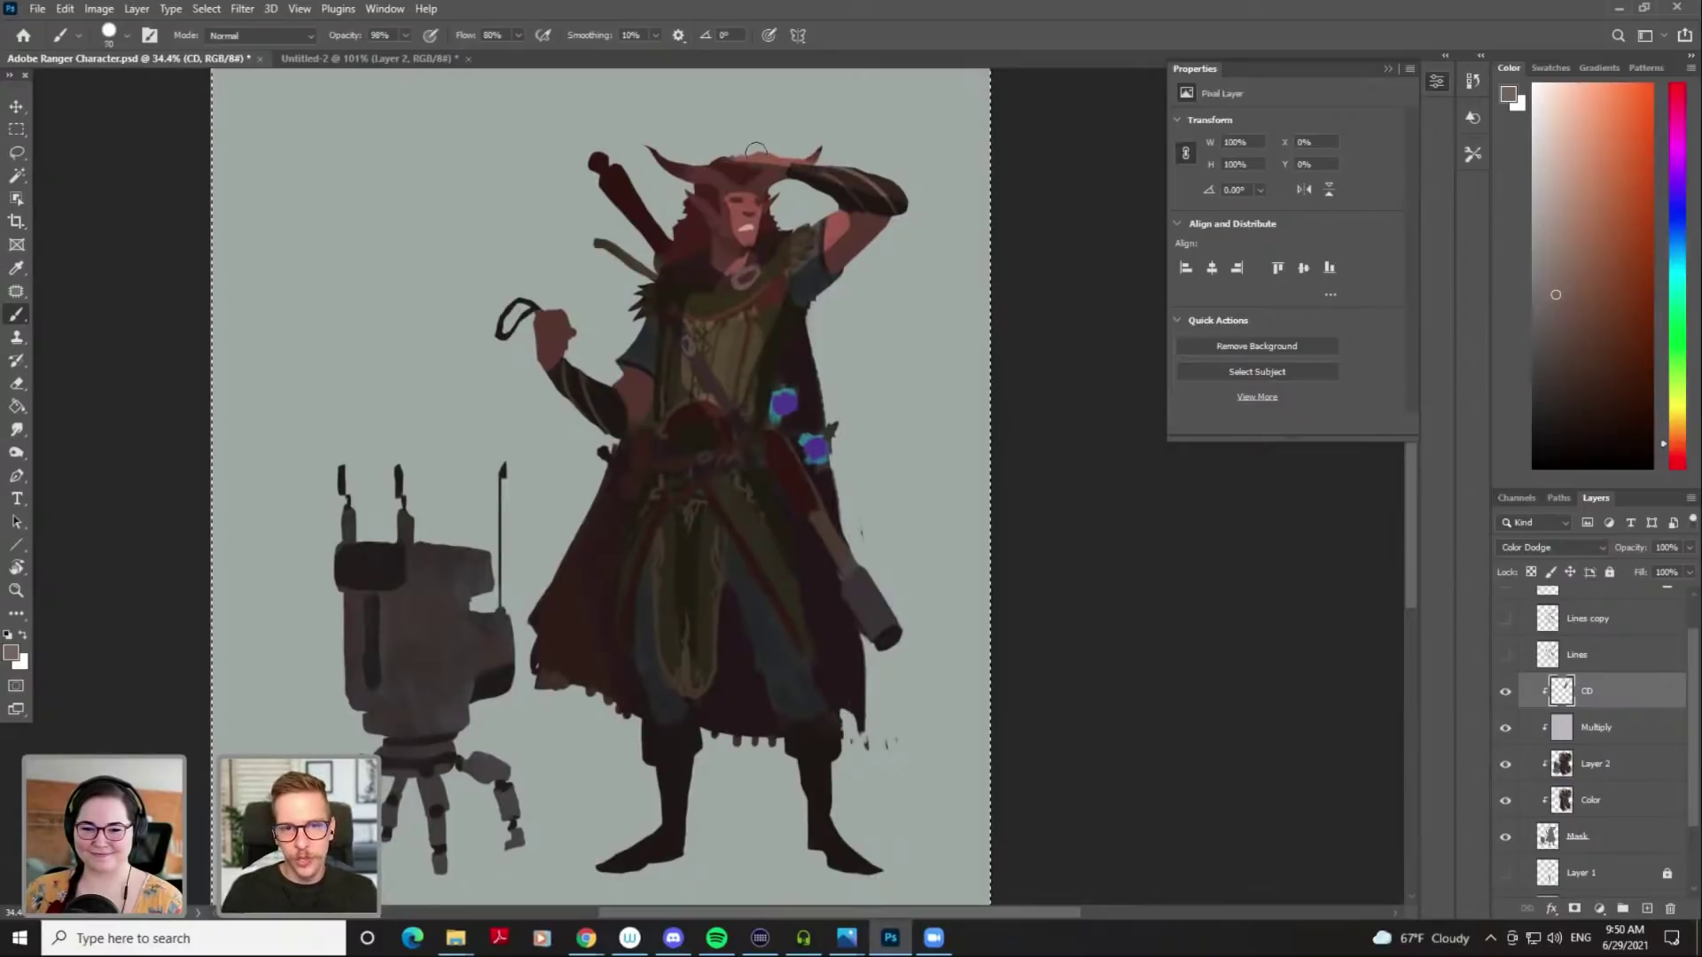
key("]")
left_click_drag(732, 154, 788, 154)
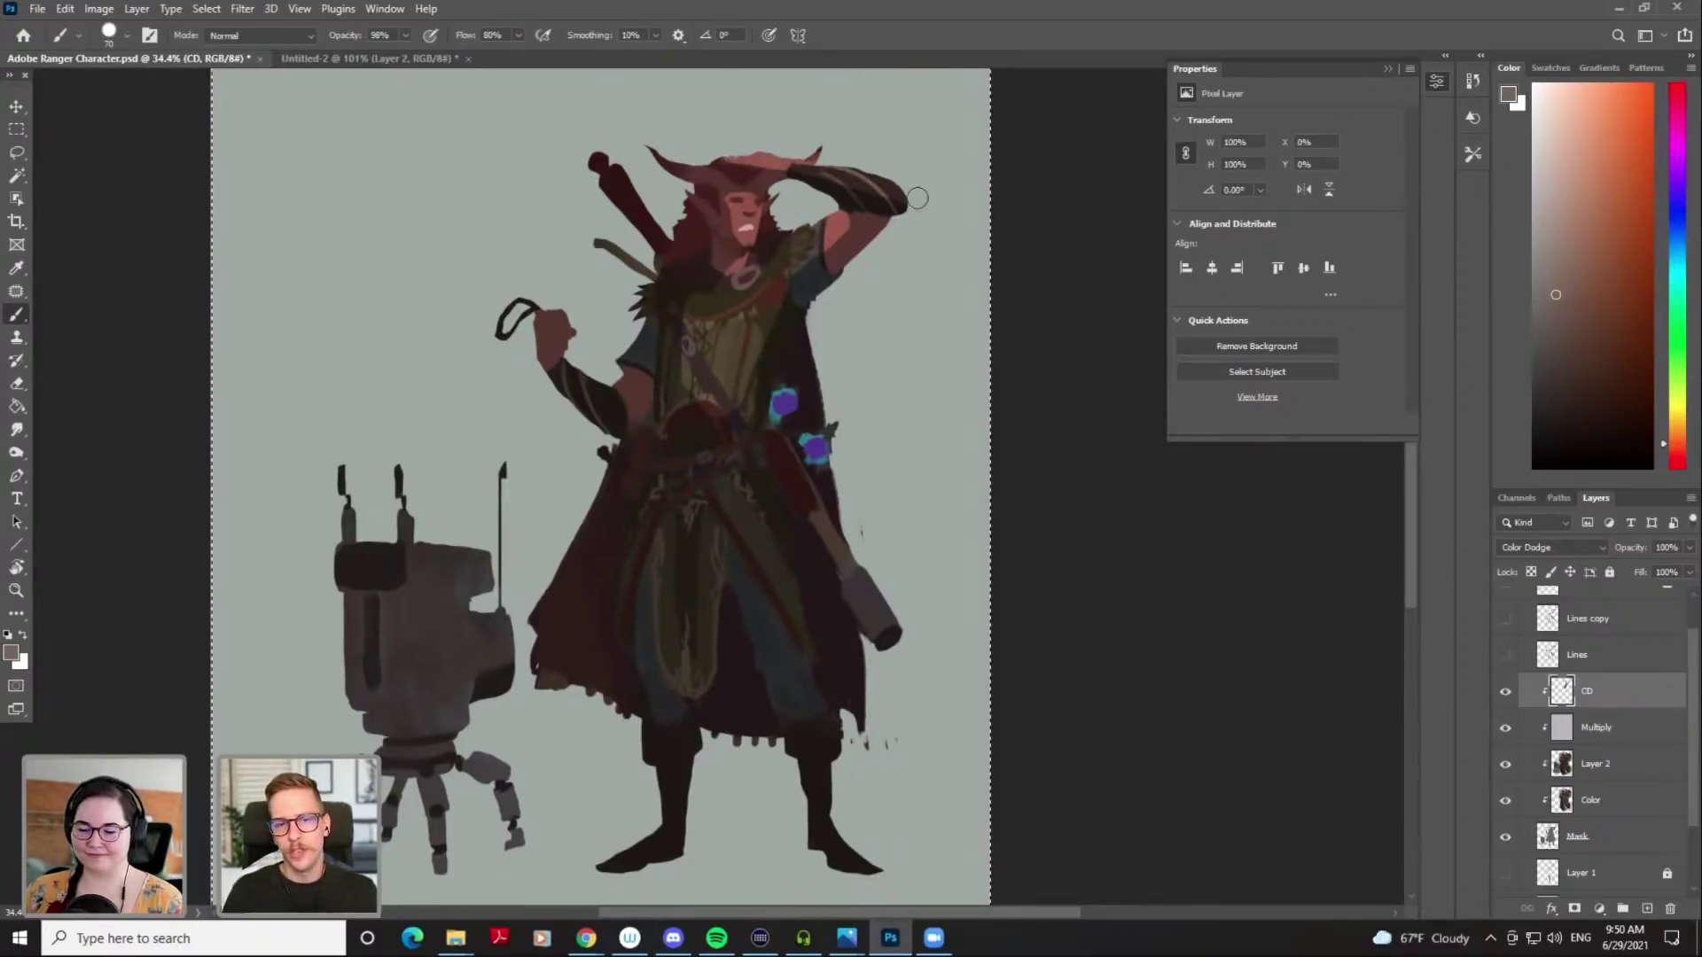
left_click_drag(669, 160, 709, 168)
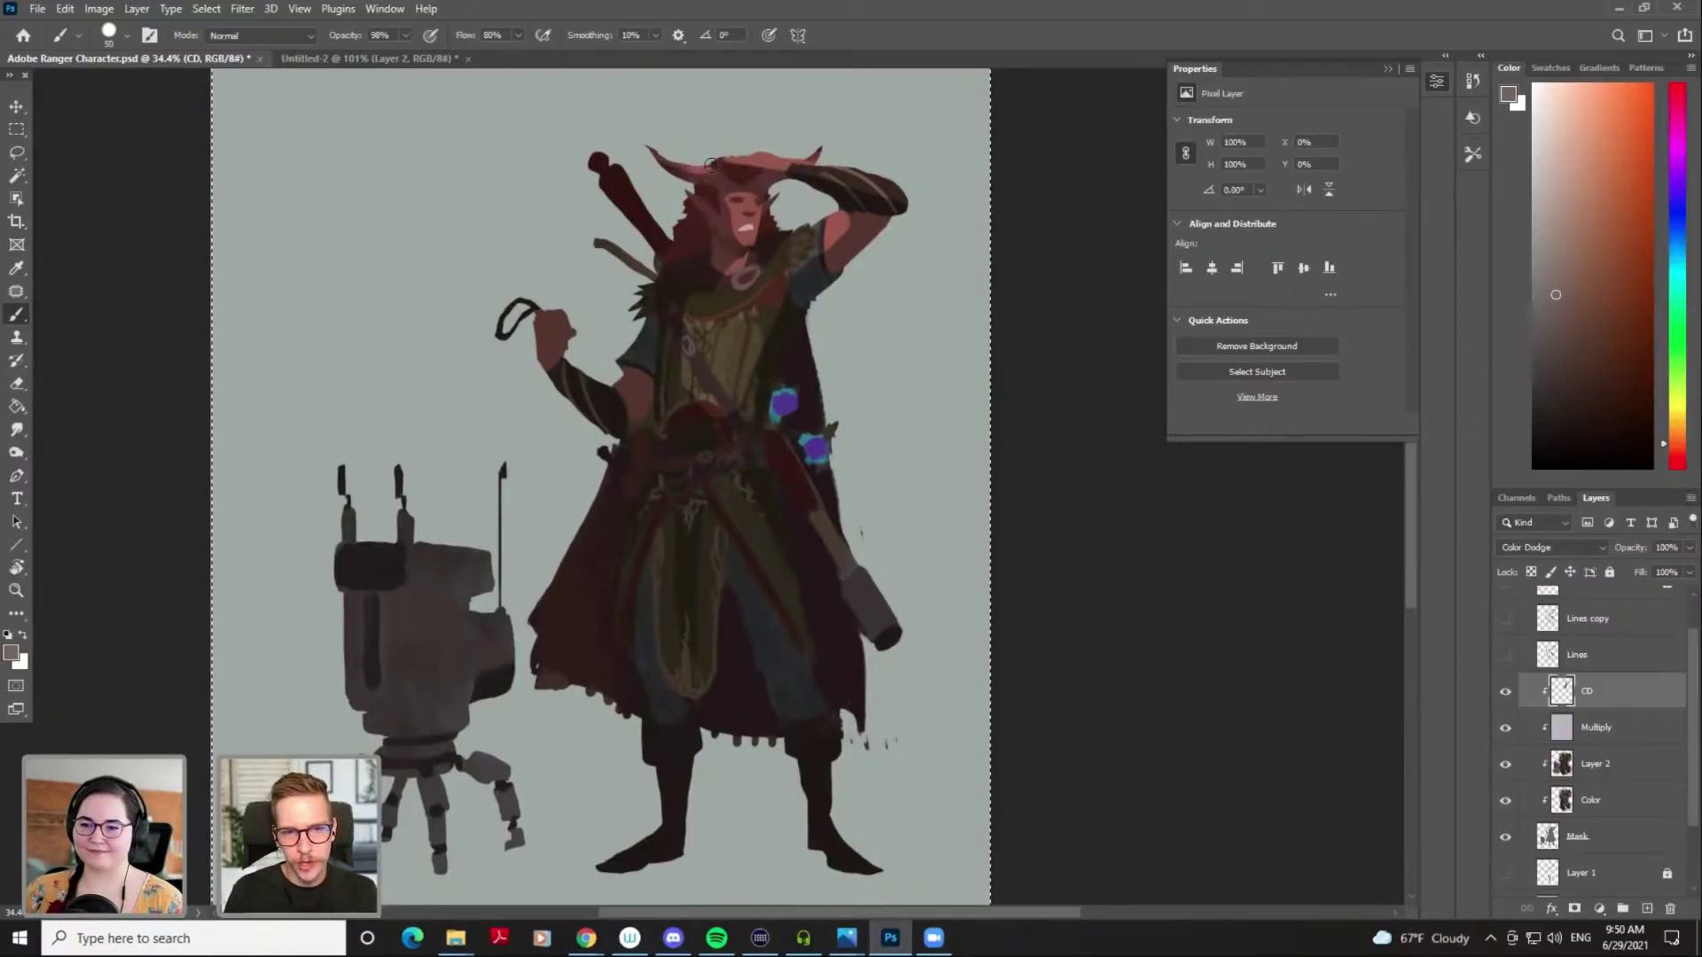
key("]")
key("]")
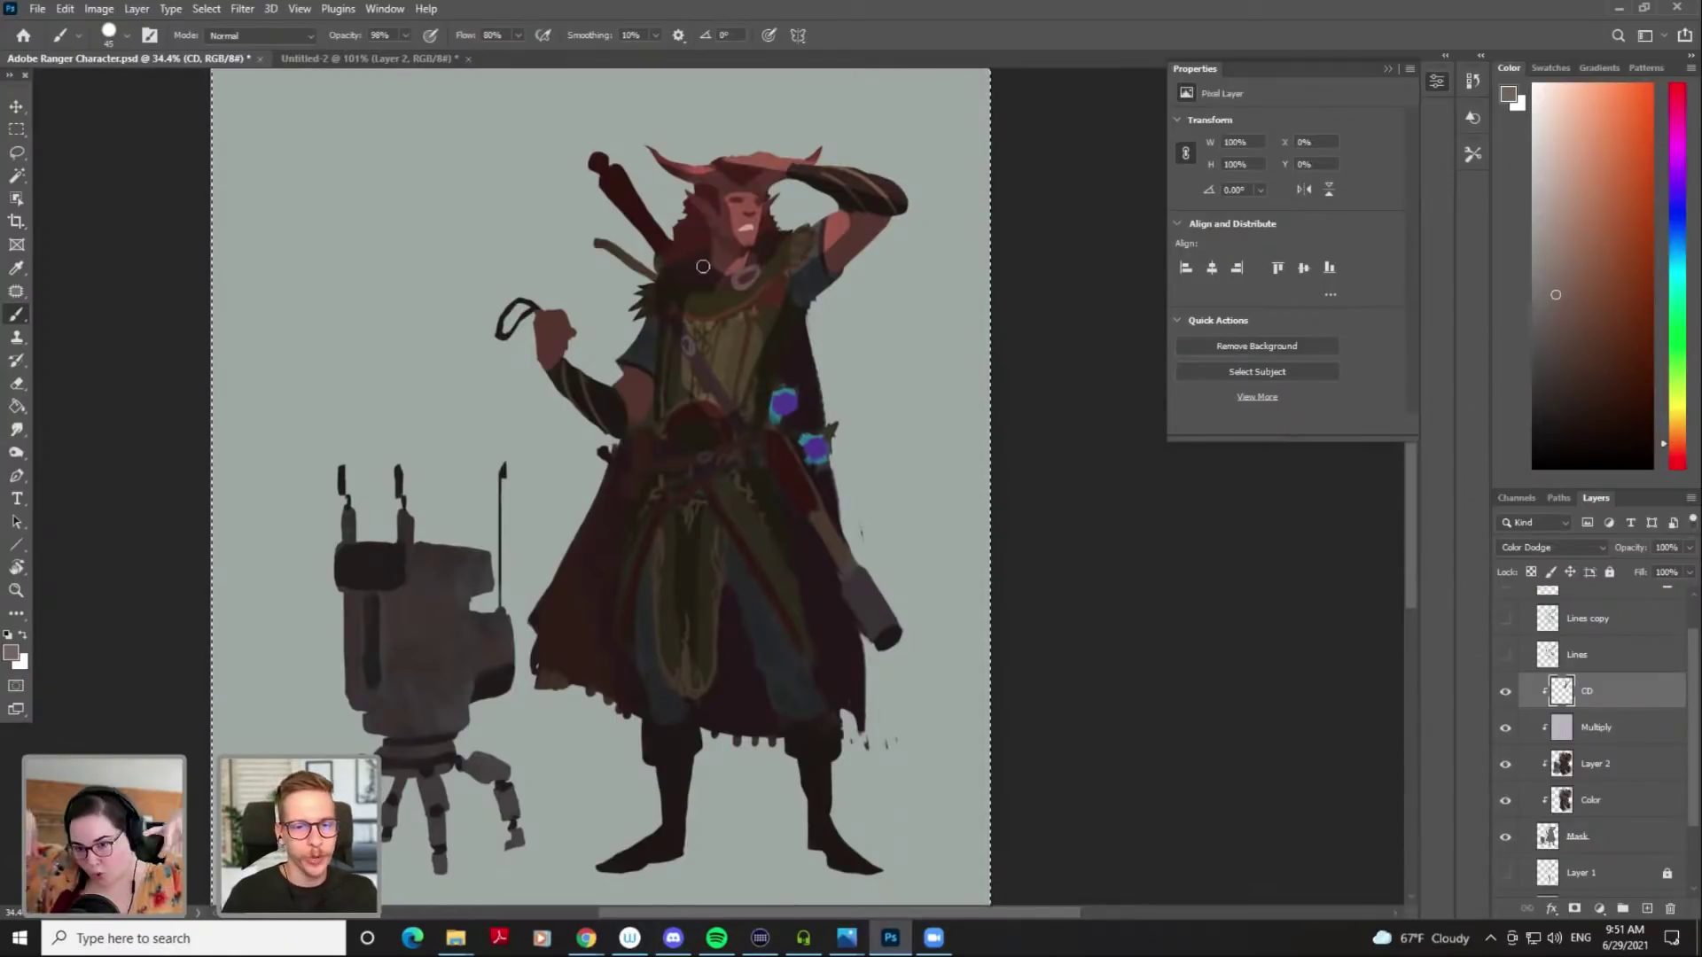
Paint light down the ranger's lowered arm from the fist to the elbow with a larger brush
key("bracketright")
key("bracketright")
key("bracketright")
key("bracketright")
key("bracketright")
key("ctrl+z")
left_click_drag(560, 317, 620, 396)
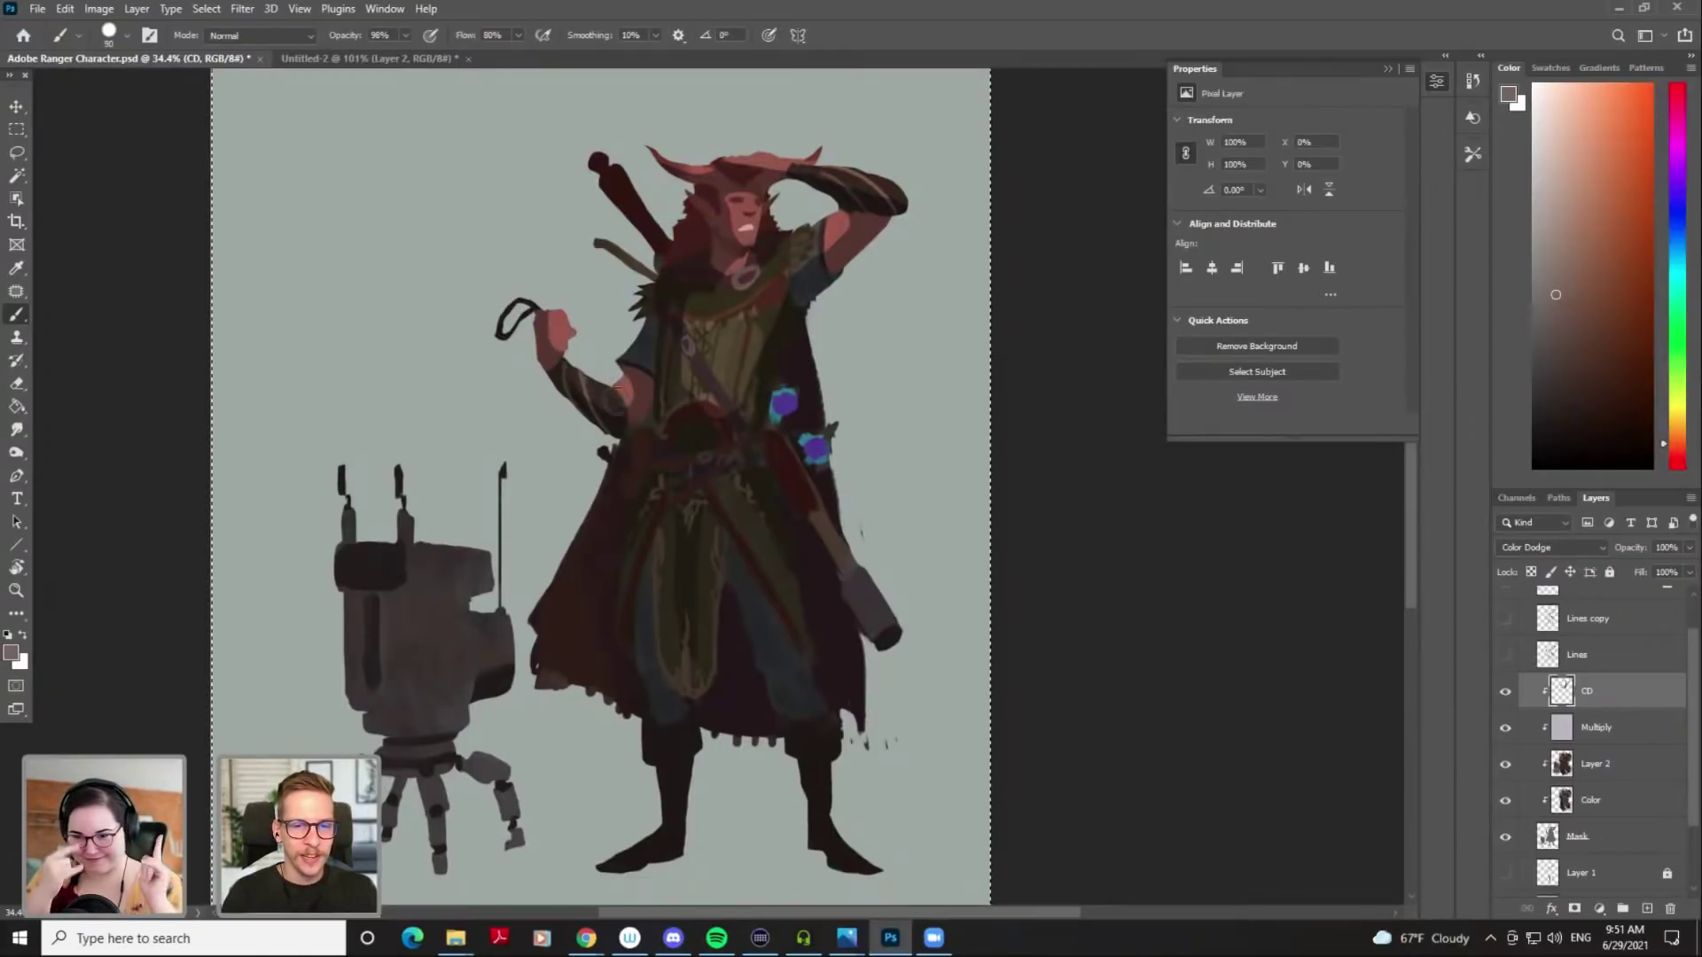
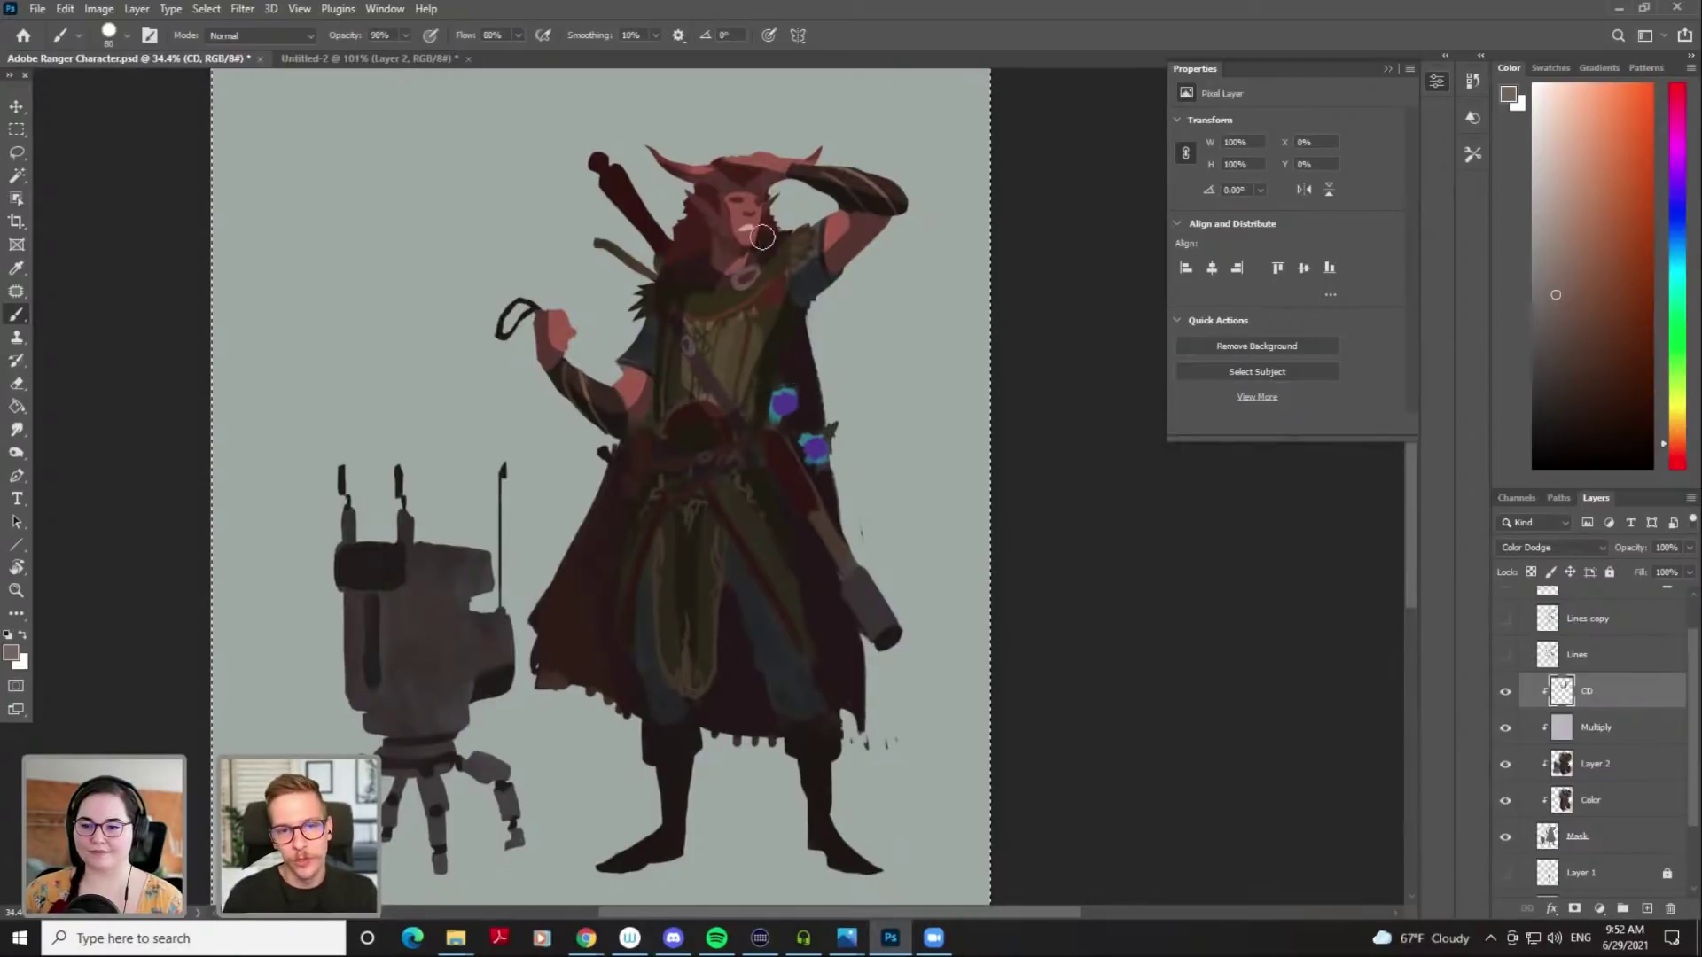
Carve shadows around the eyes, nose and mouth out of the face light, repainting small highlights between erasures
key("e")
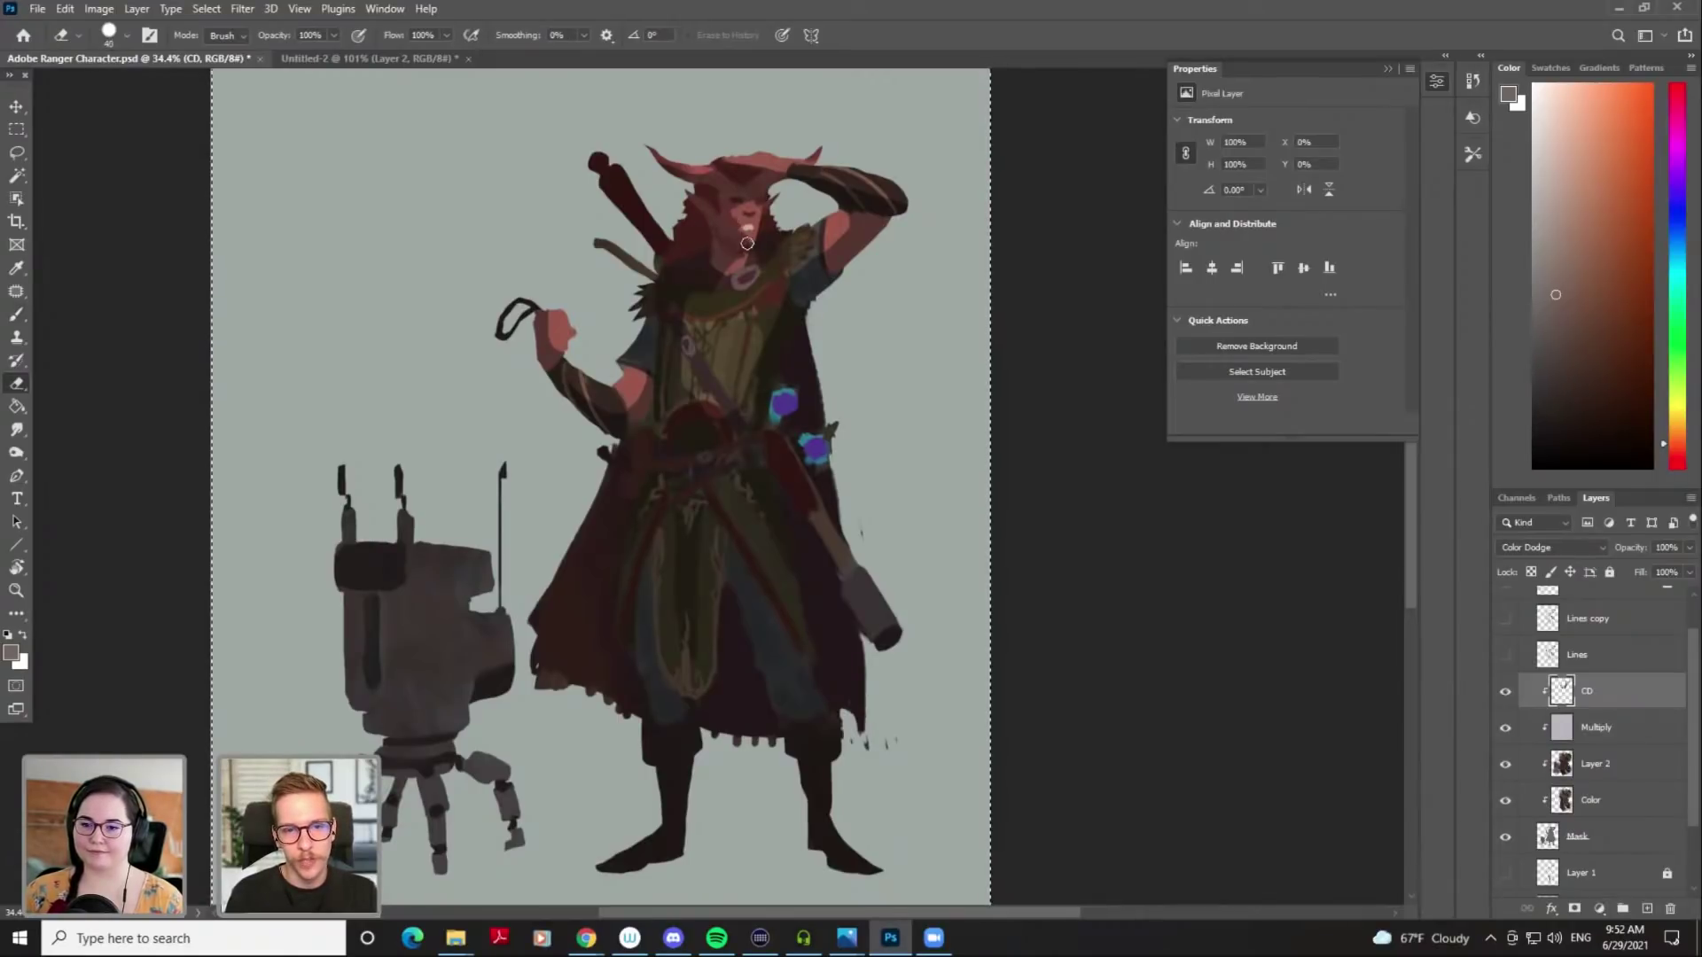
key("b")
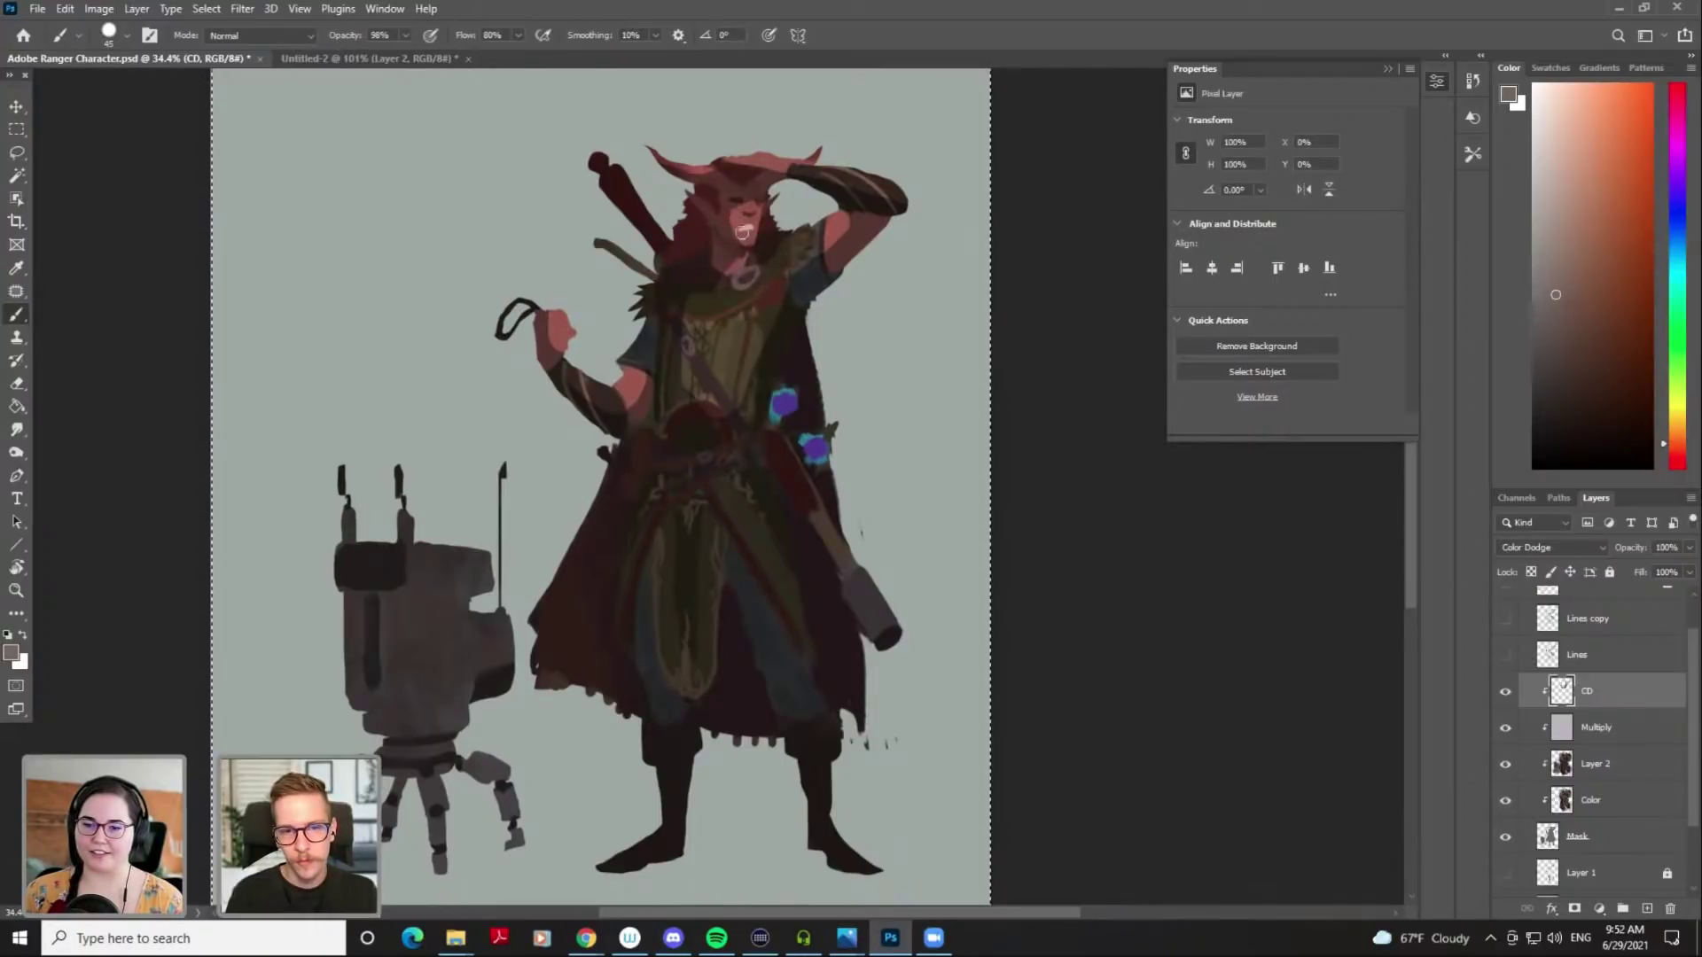
key("e")
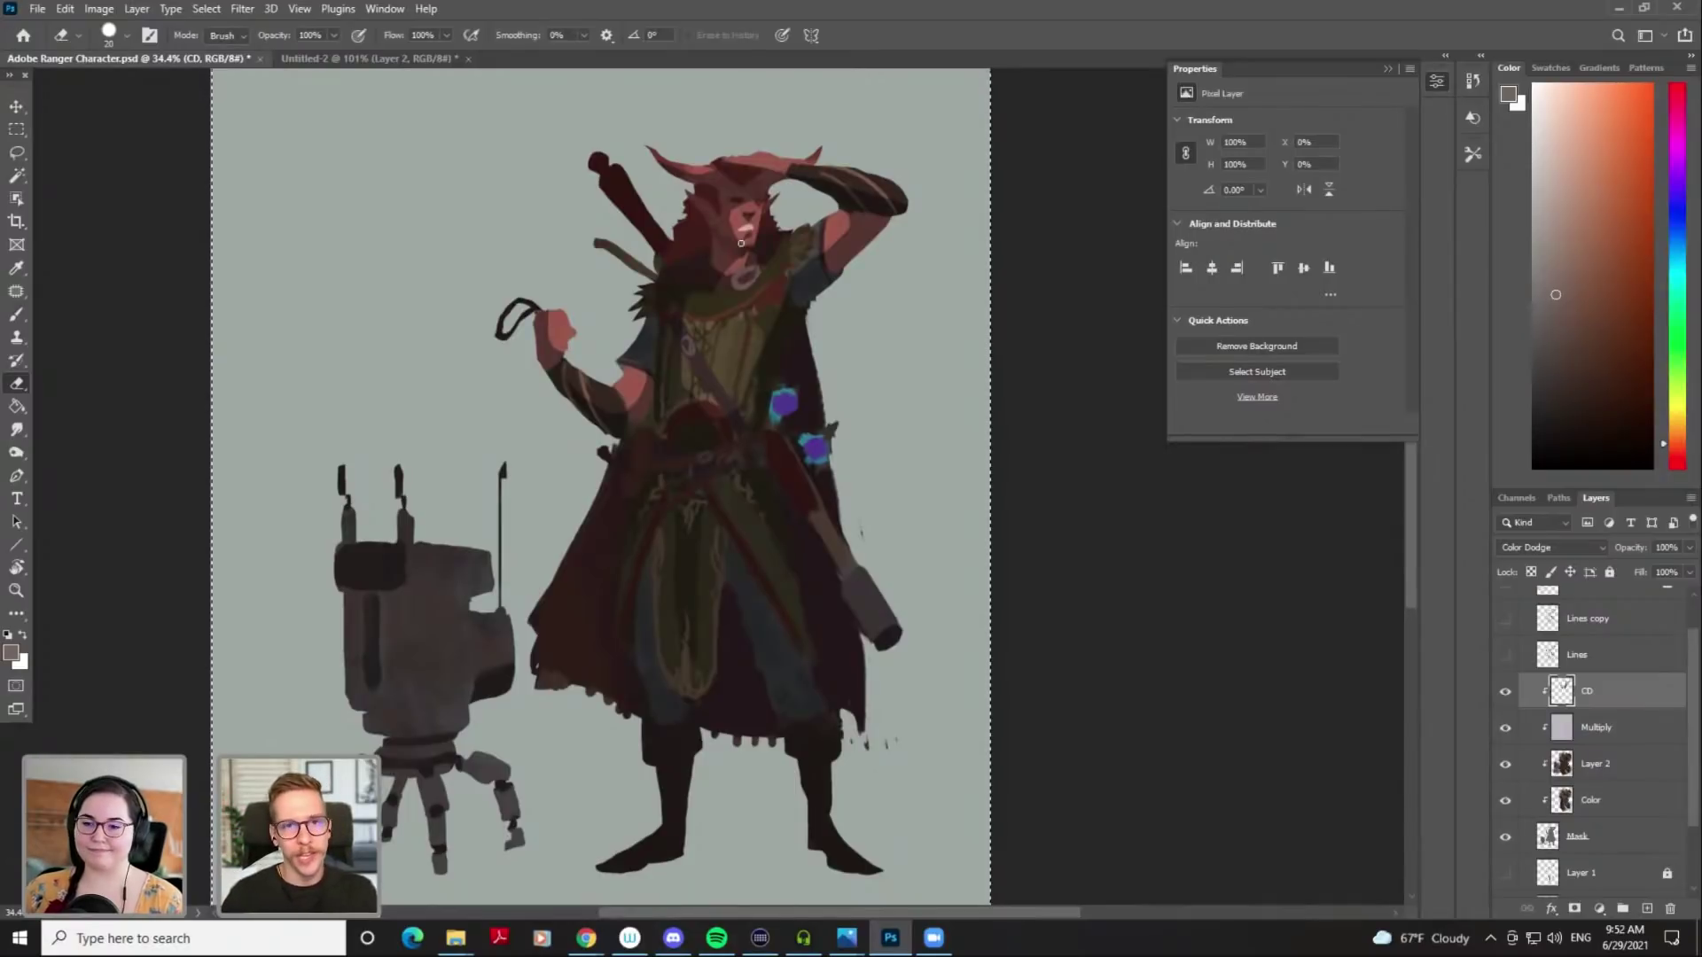
key("b")
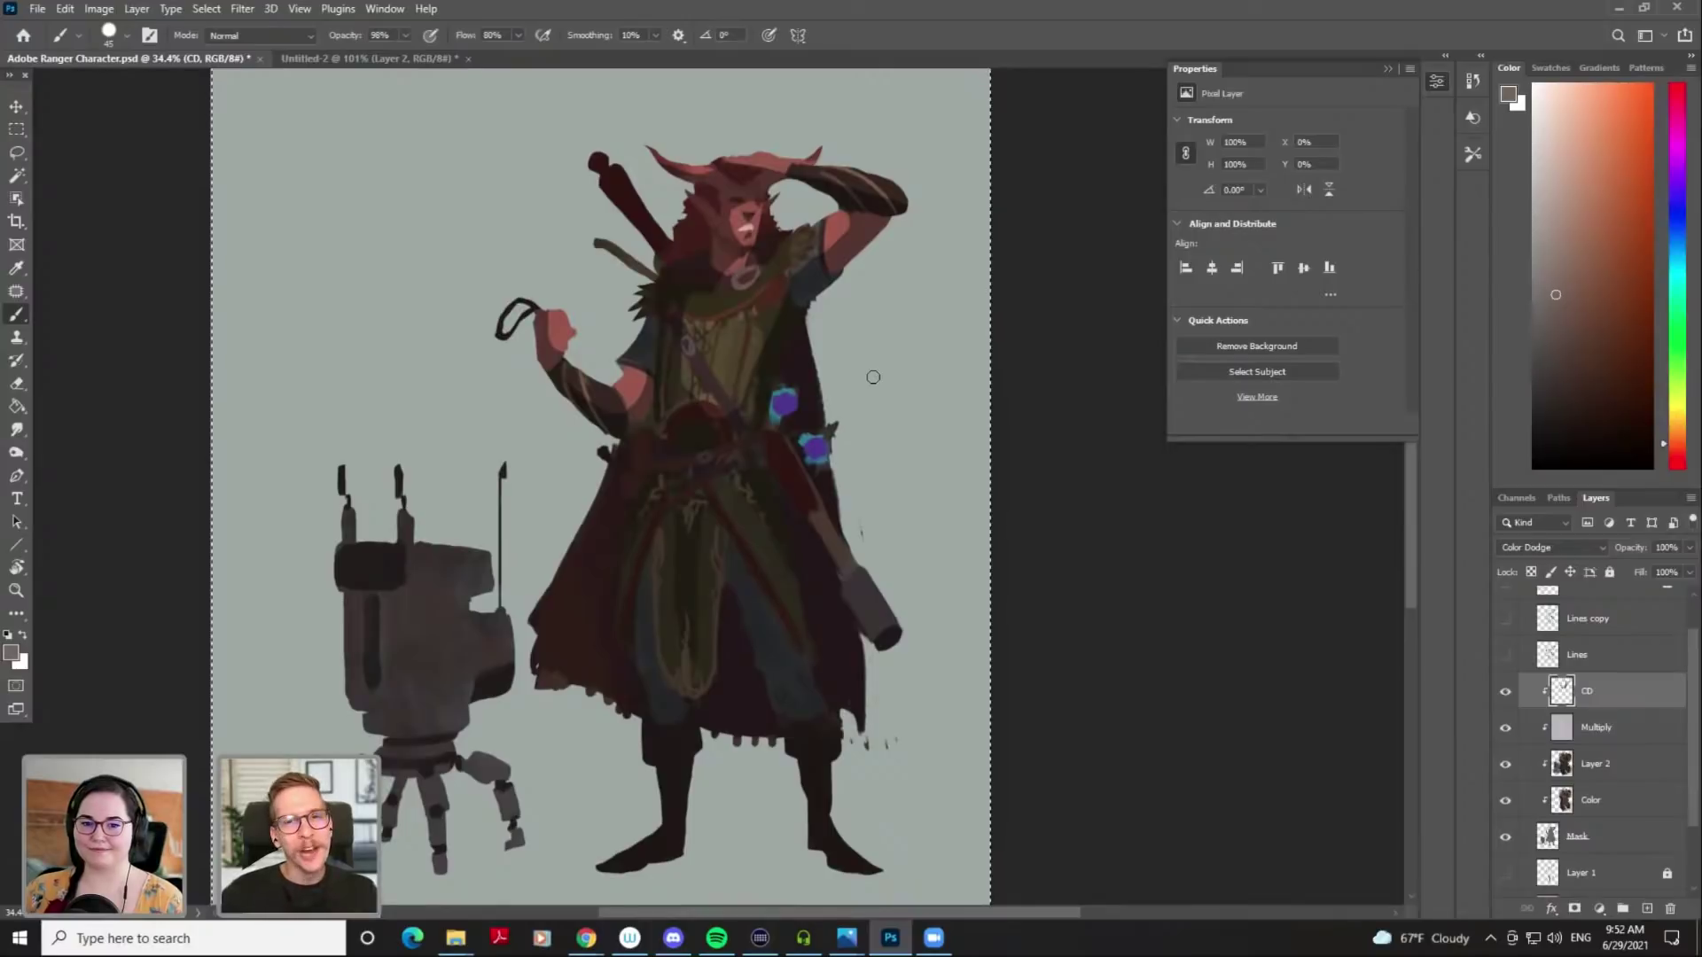
Erase light below the sleeve of the ranger's lowered arm and refine the light on the raised upper arm
key("e")
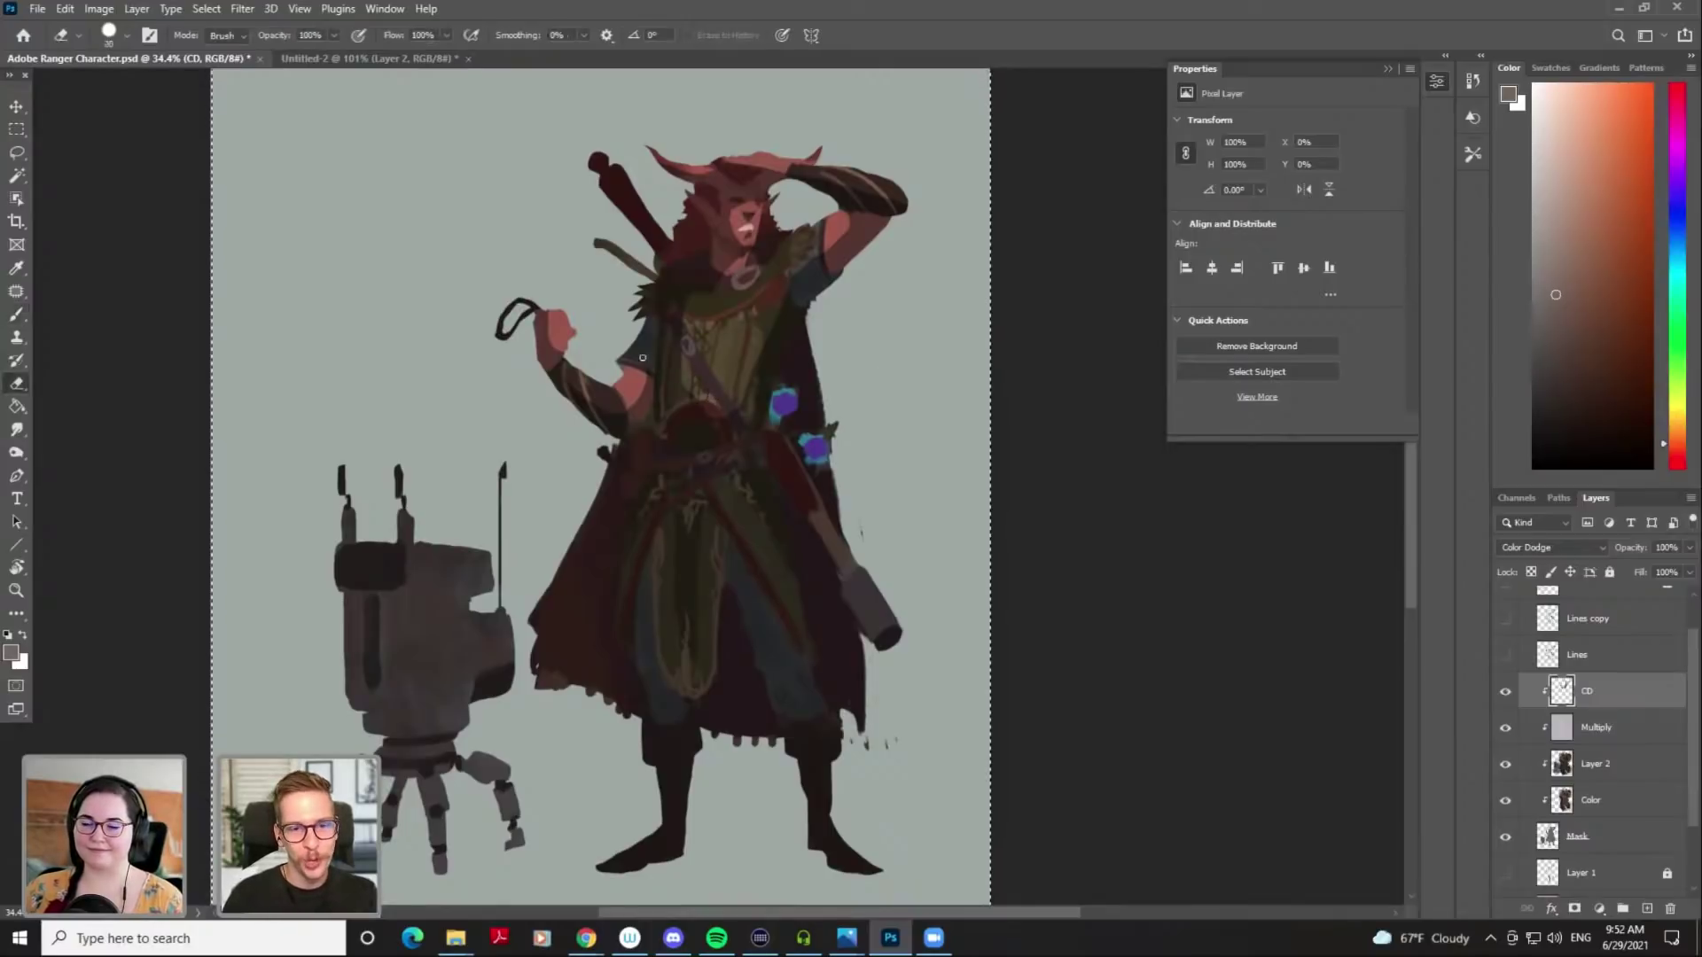
key("bracketright")
key("bracketright")
key("bracketright")
key("bracketright")
key("bracketright")
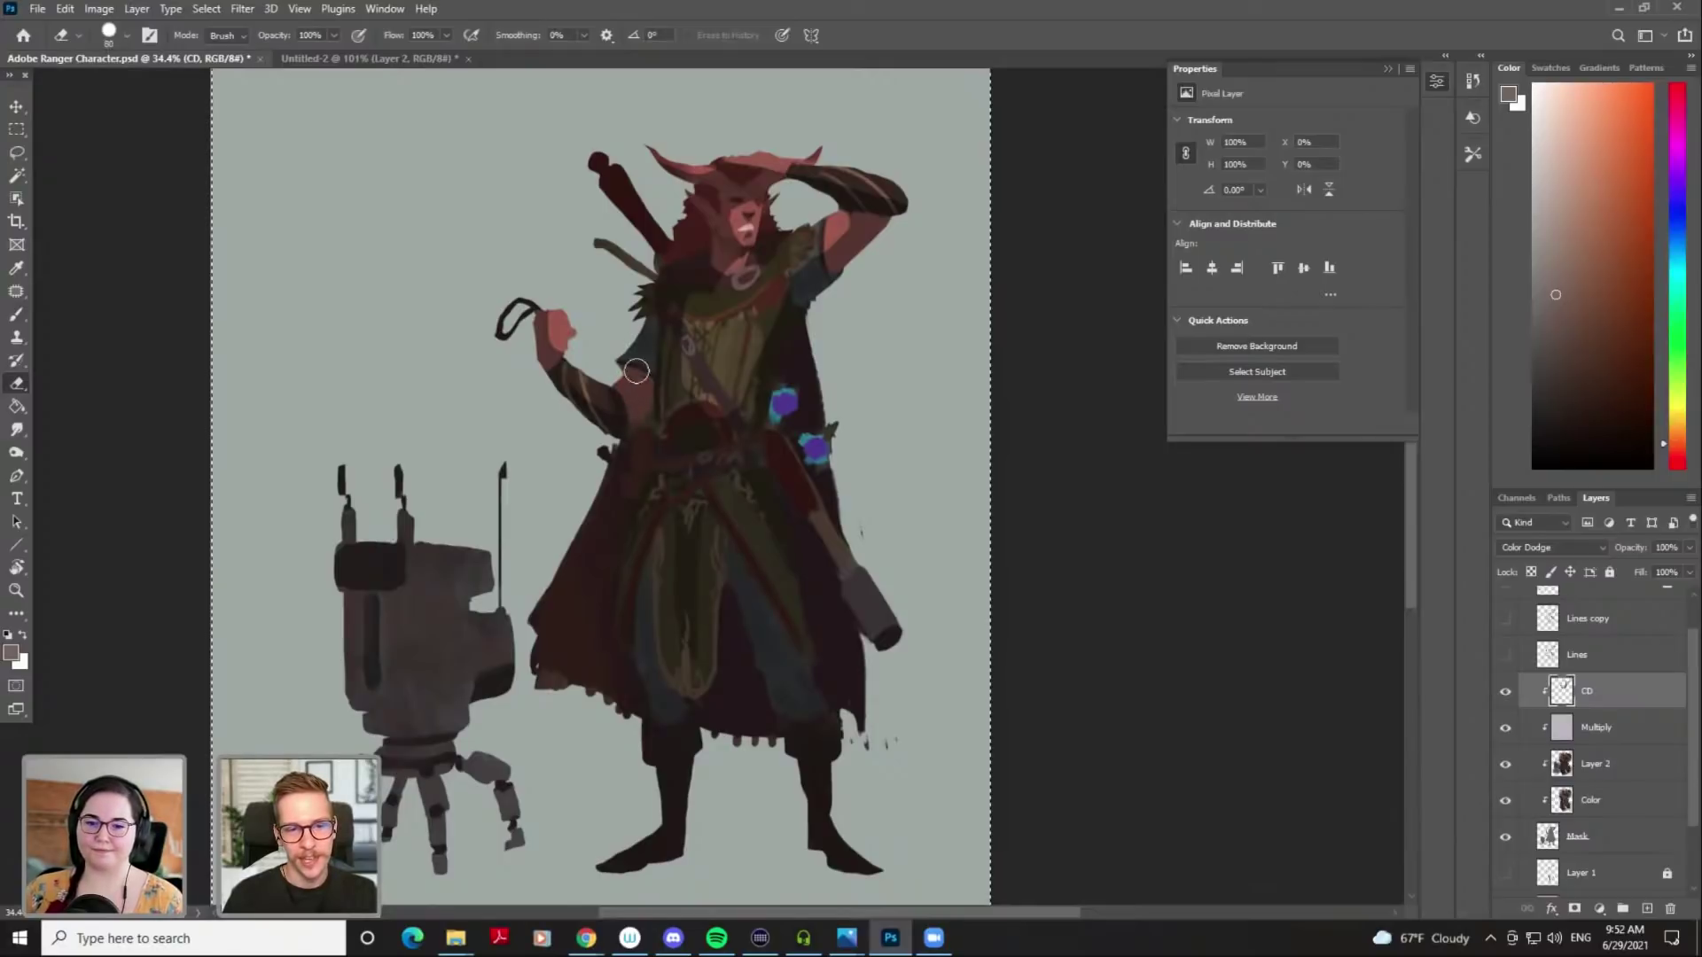
key("b")
key("bracketright")
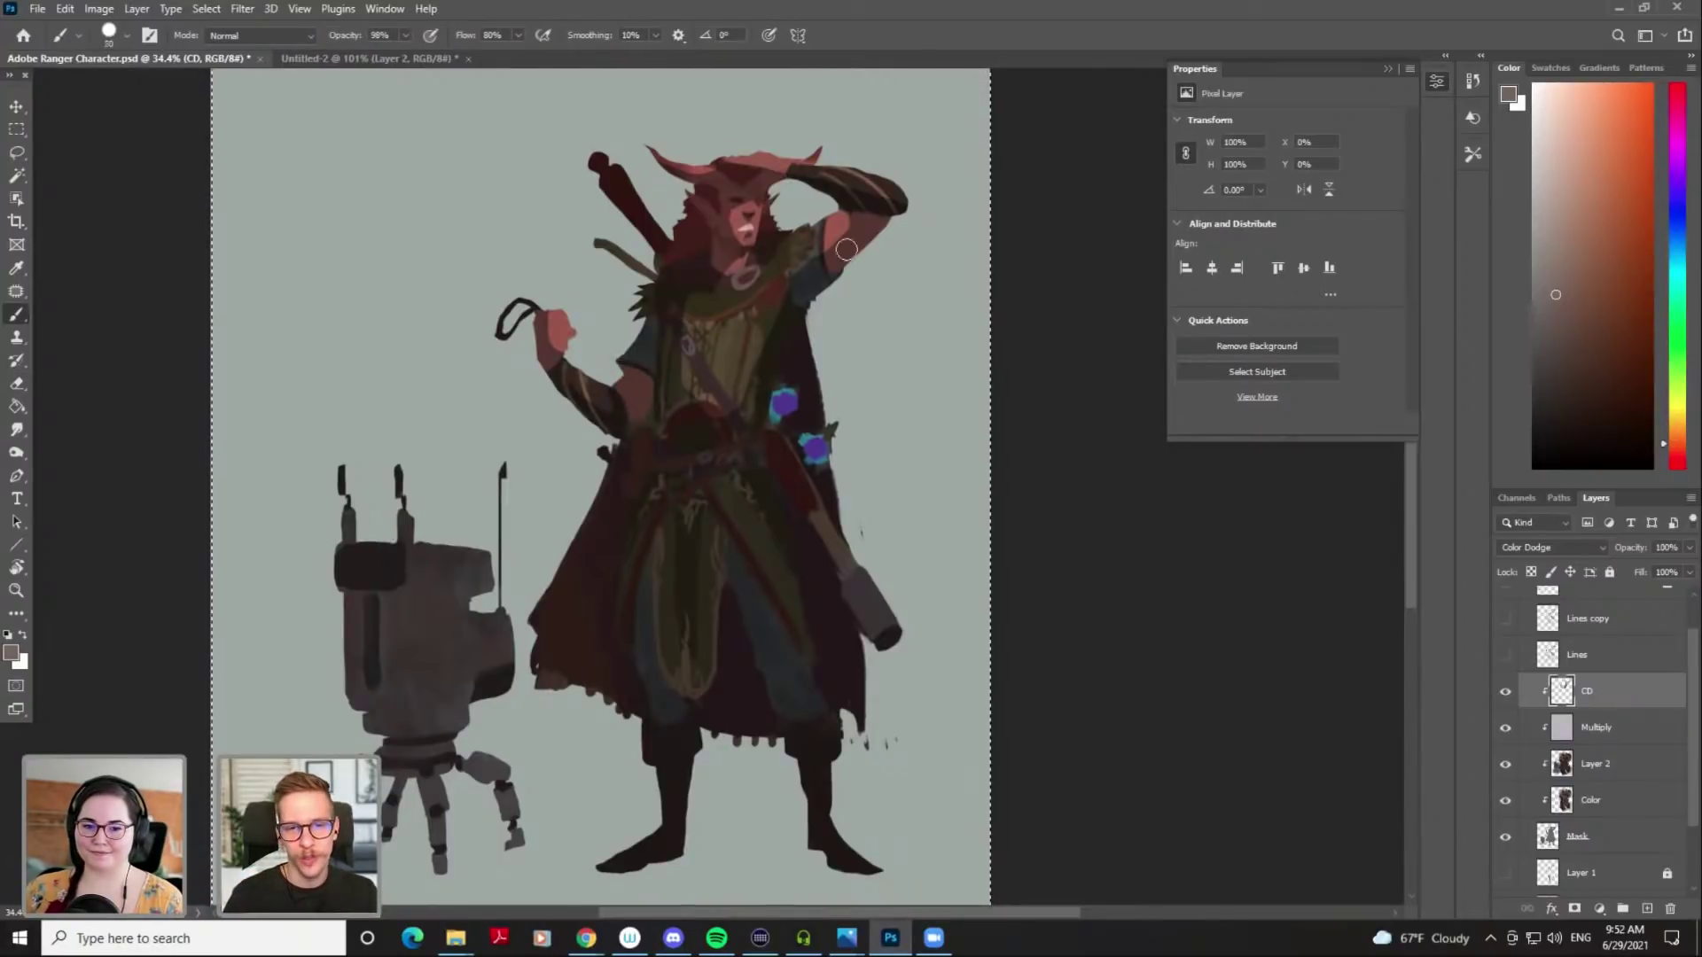
key("e")
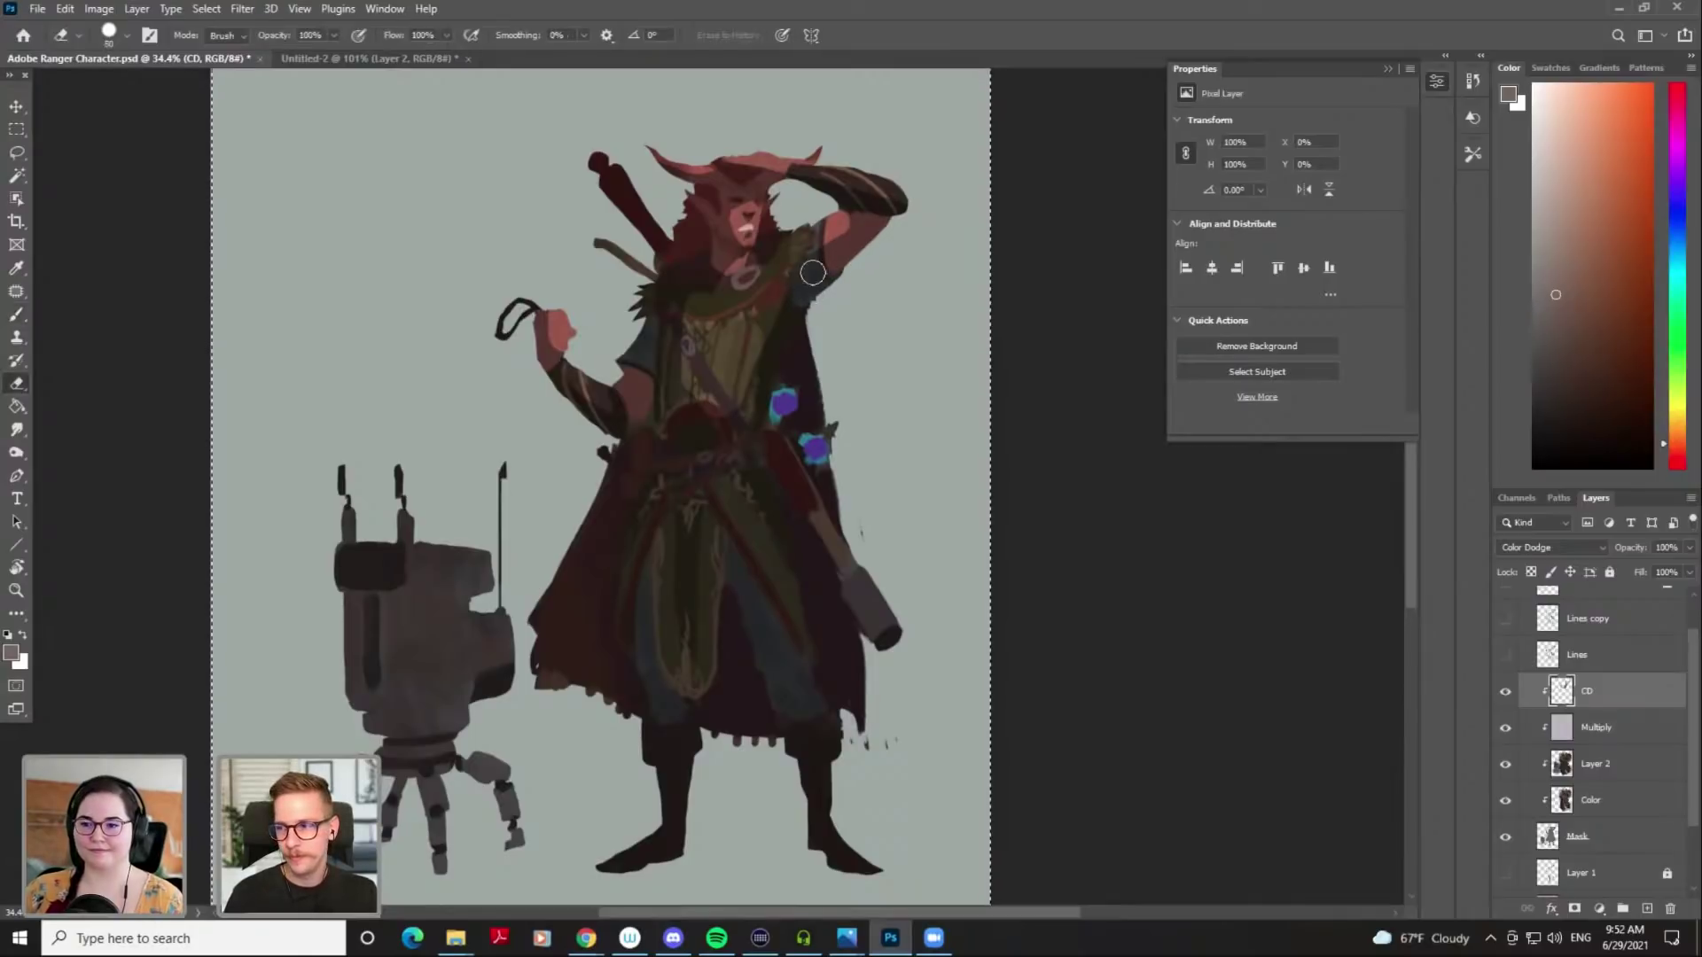
Paint light over the ranger's belt and the upper part of the tunic skirt, undoing the unwanted strokes
key("b")
key("bracketright")
mouse_move(712, 450)
left_mouse_down()
mouse_move(696, 503)
mouse_move(704, 450)
mouse_move(677, 530)
mouse_move(723, 480)
mouse_move(713, 509)
mouse_move(704, 524)
mouse_move(725, 421)
left_mouse_up()
key("ctrl+z")
left_click_drag(720, 479, 761, 561)
key("bracketleft")
key("bracketleft")
key("bracketleft")
key("bracketleft")
key("bracketleft")
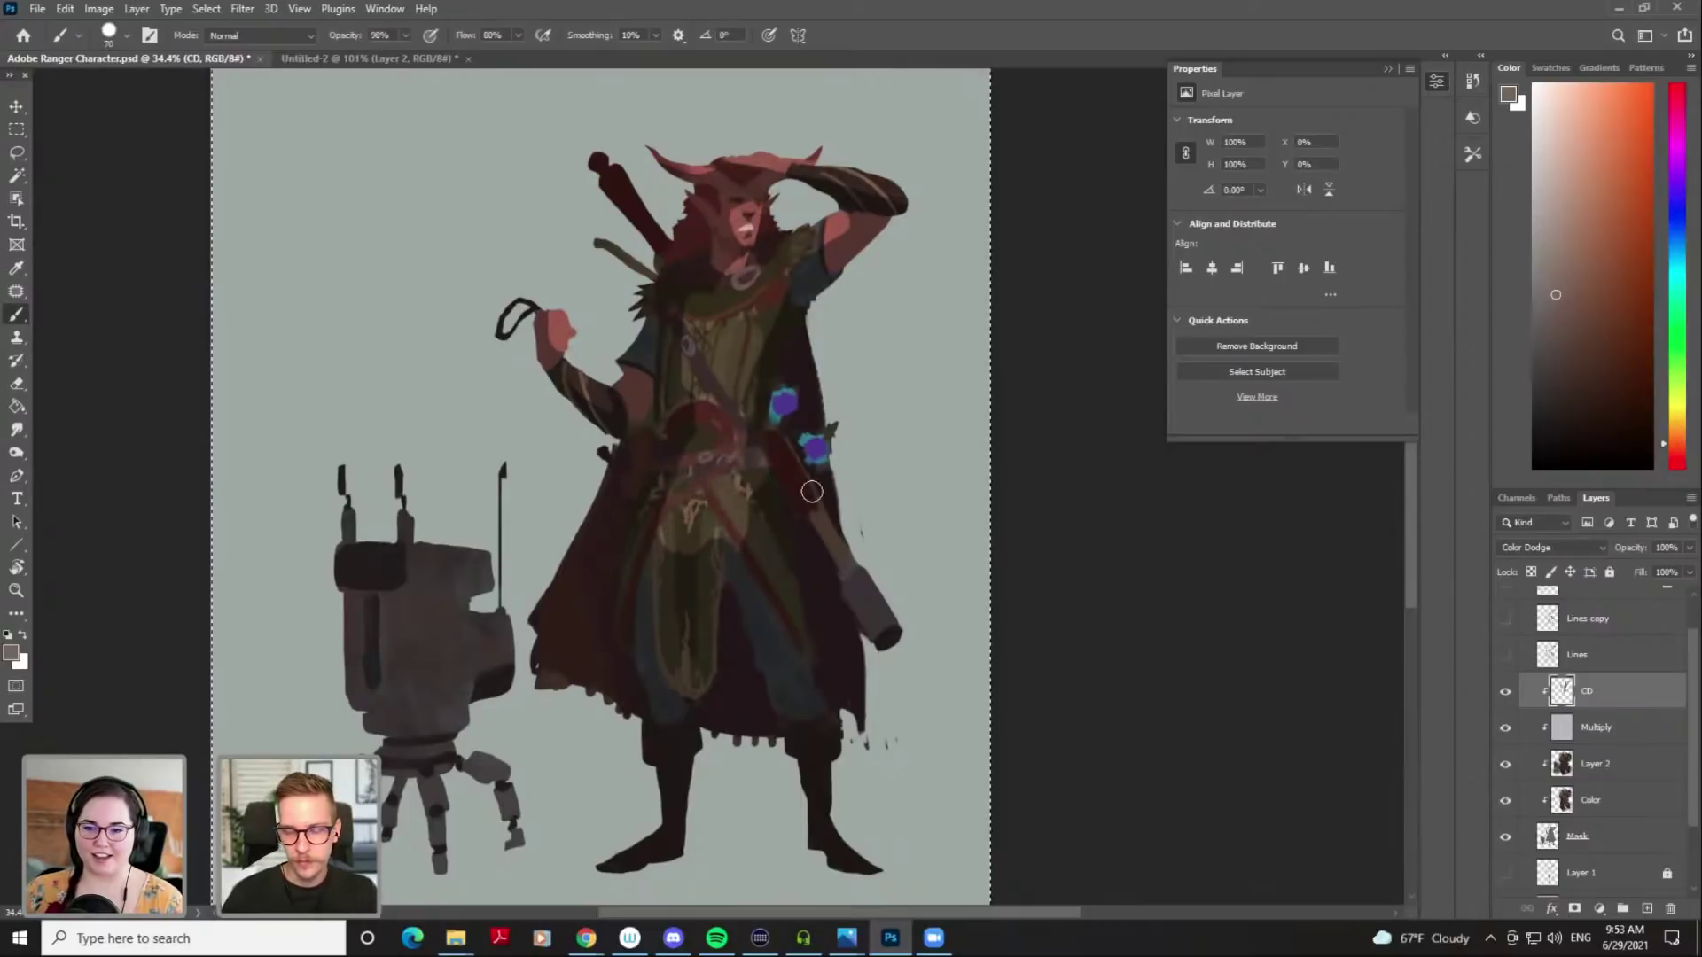
key("ctrl+z")
Light the handle of the weapon hanging at the ranger's hip and the lower glowing purple ornament
mouse_move(773, 446)
left_mouse_down()
mouse_move(884, 611)
mouse_move(852, 560)
mouse_move(878, 592)
mouse_move(902, 588)
mouse_move(868, 631)
left_mouse_up()
key("ctrl+z")
key("e")
key("b")
left_click_drag(820, 454, 815, 445)
key("ctrl+z")
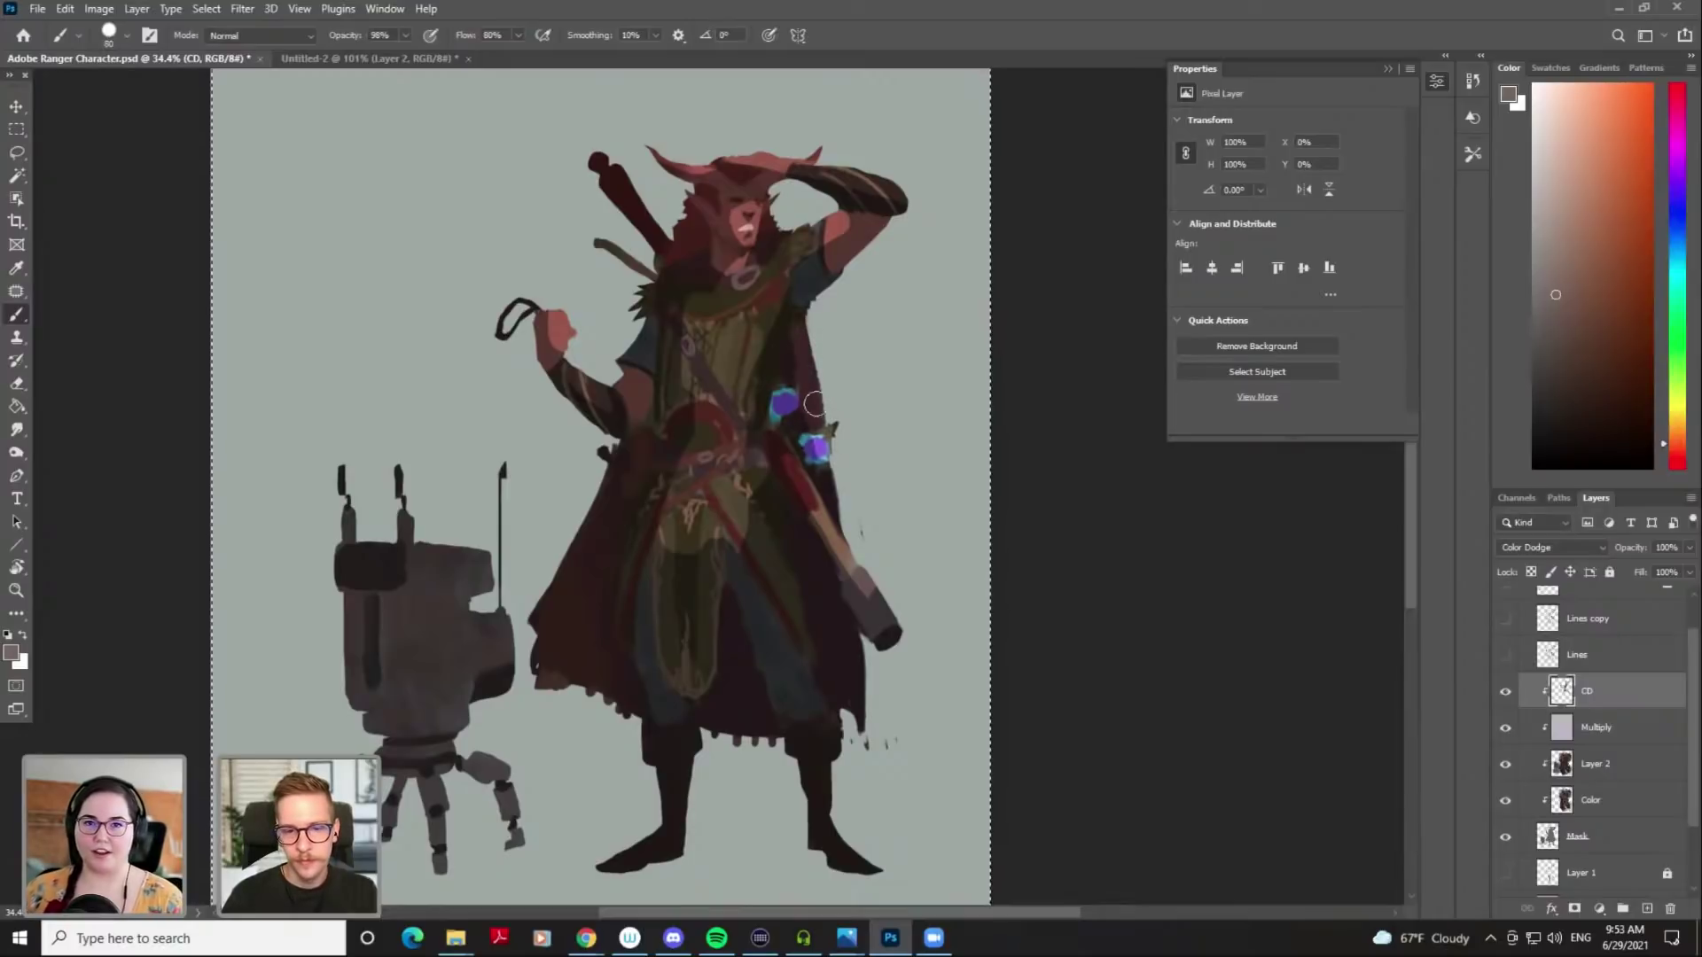
Add light along the outer edge of the cape and on the round red pouch at the belt
key("bracketright")
key("bracketright")
key("bracketleft")
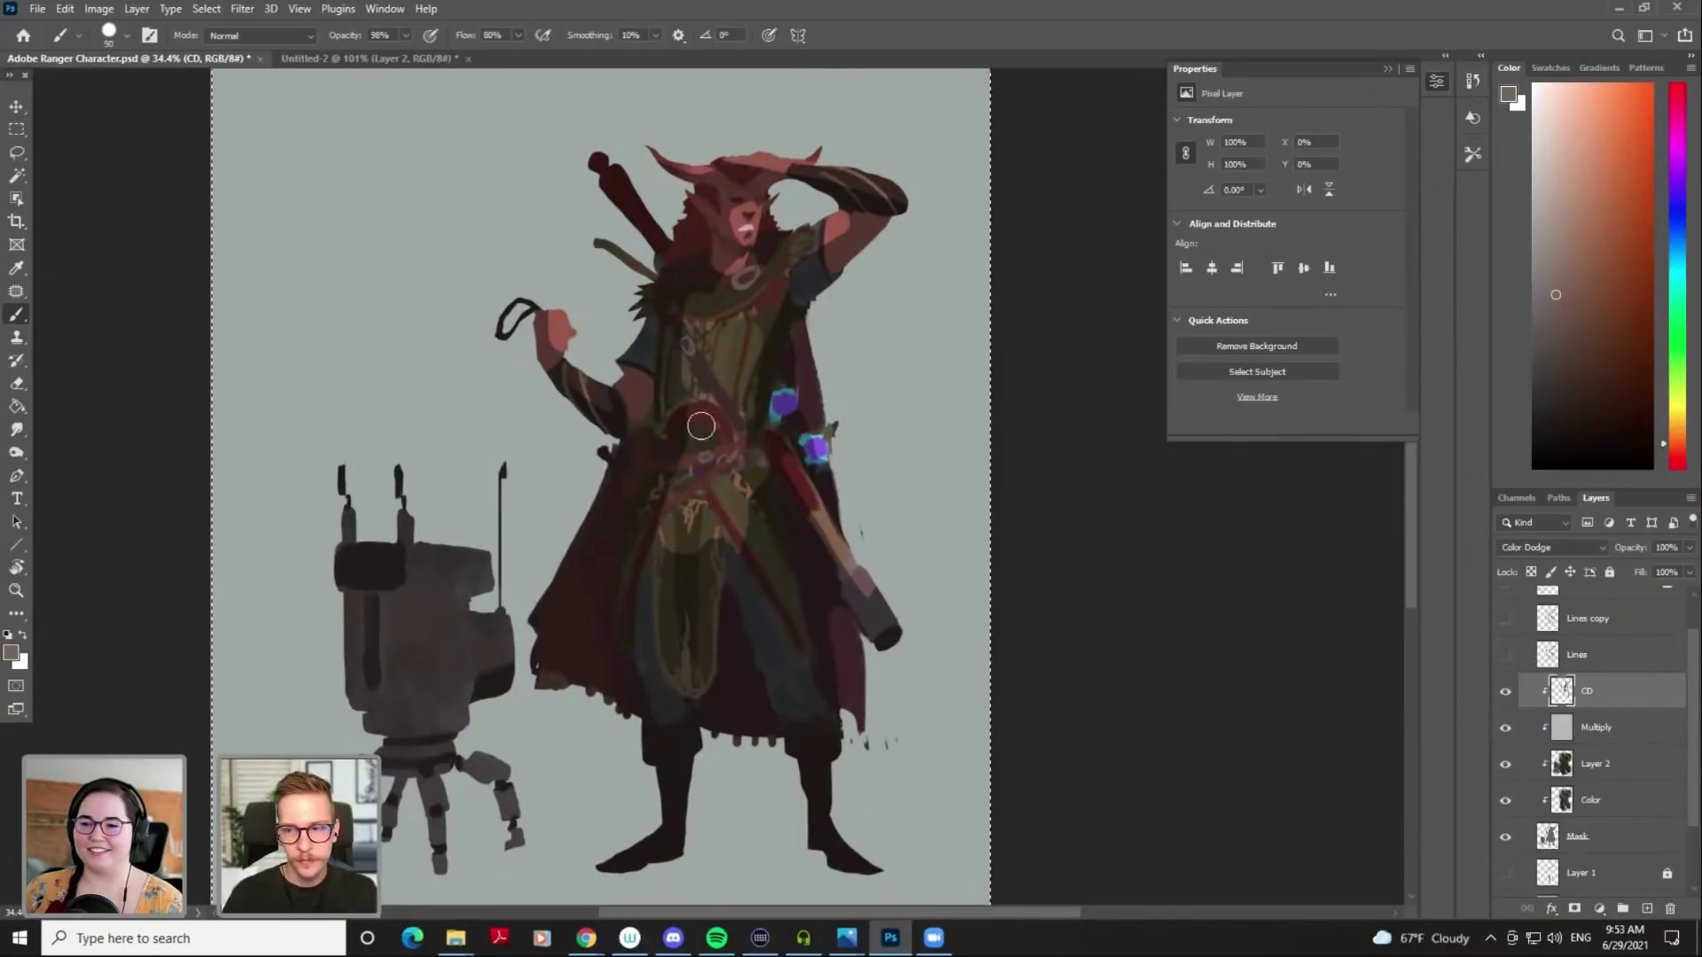
key("bracketright")
key("bracketleft")
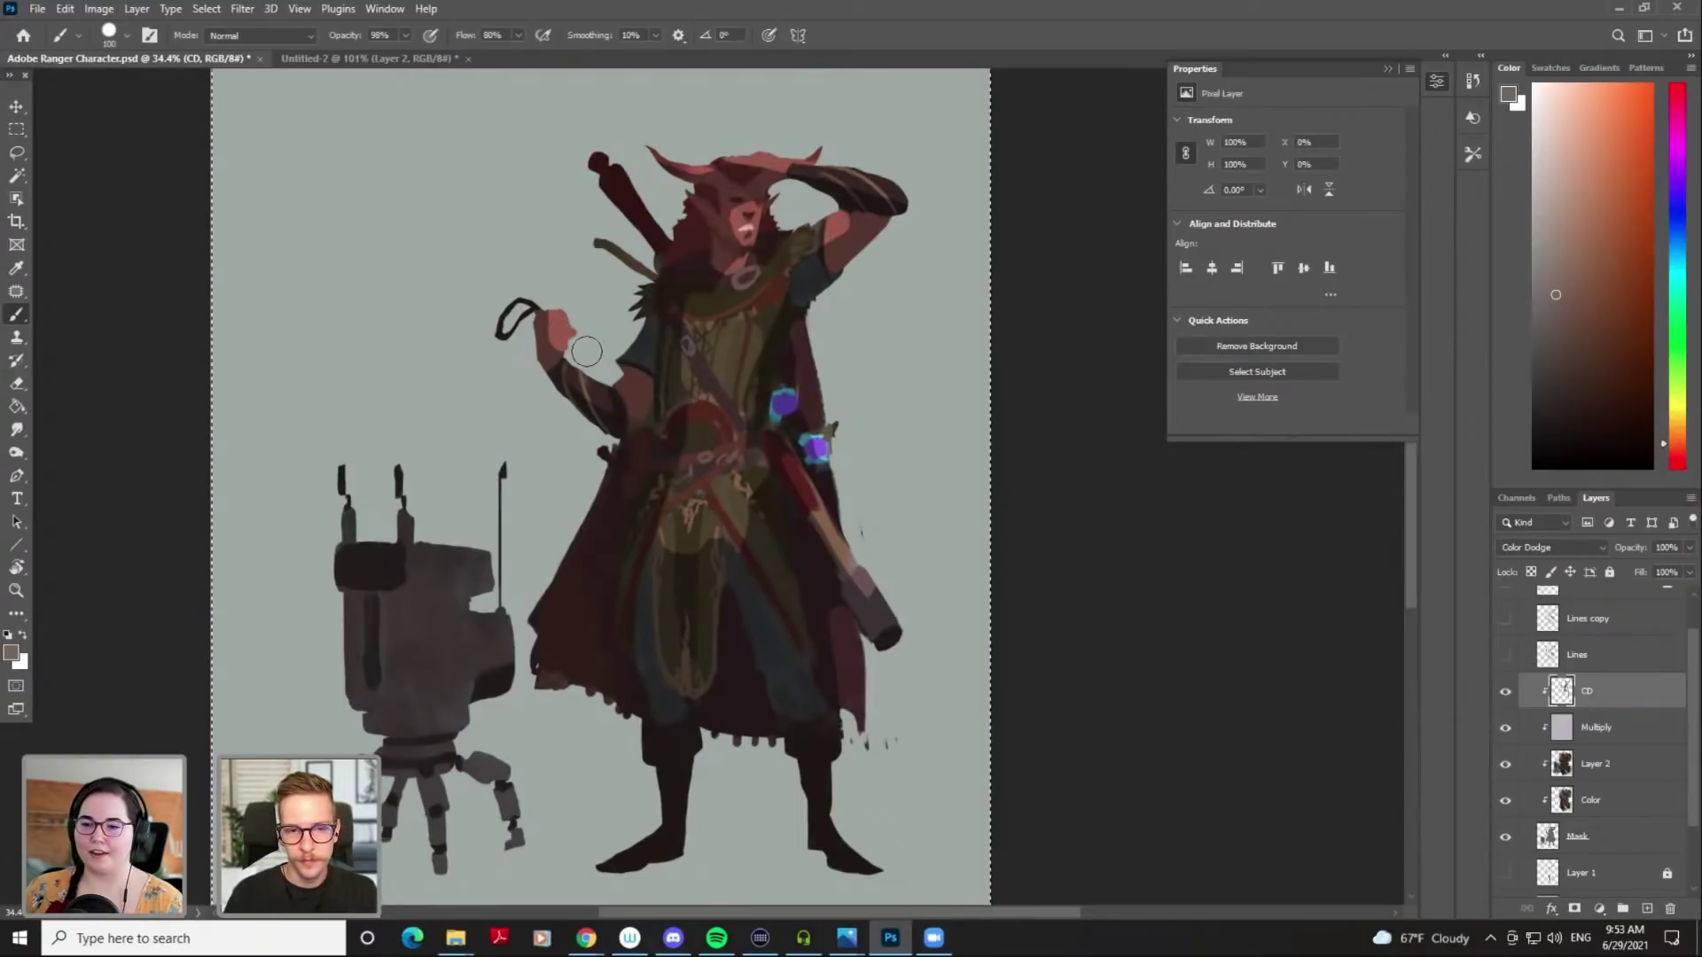
Paint light along the red sword and the thin staff behind the ranger's shoulder
left_click_drag(603, 154, 664, 224)
mouse_move(611, 157)
left_mouse_down()
mouse_move(656, 226)
mouse_move(642, 268)
mouse_move(610, 248)
mouse_move(652, 270)
left_mouse_up()
key("bracketleft")
key("bracketleft")
key("bracketleft")
key("bracketleft")
key("bracketleft")
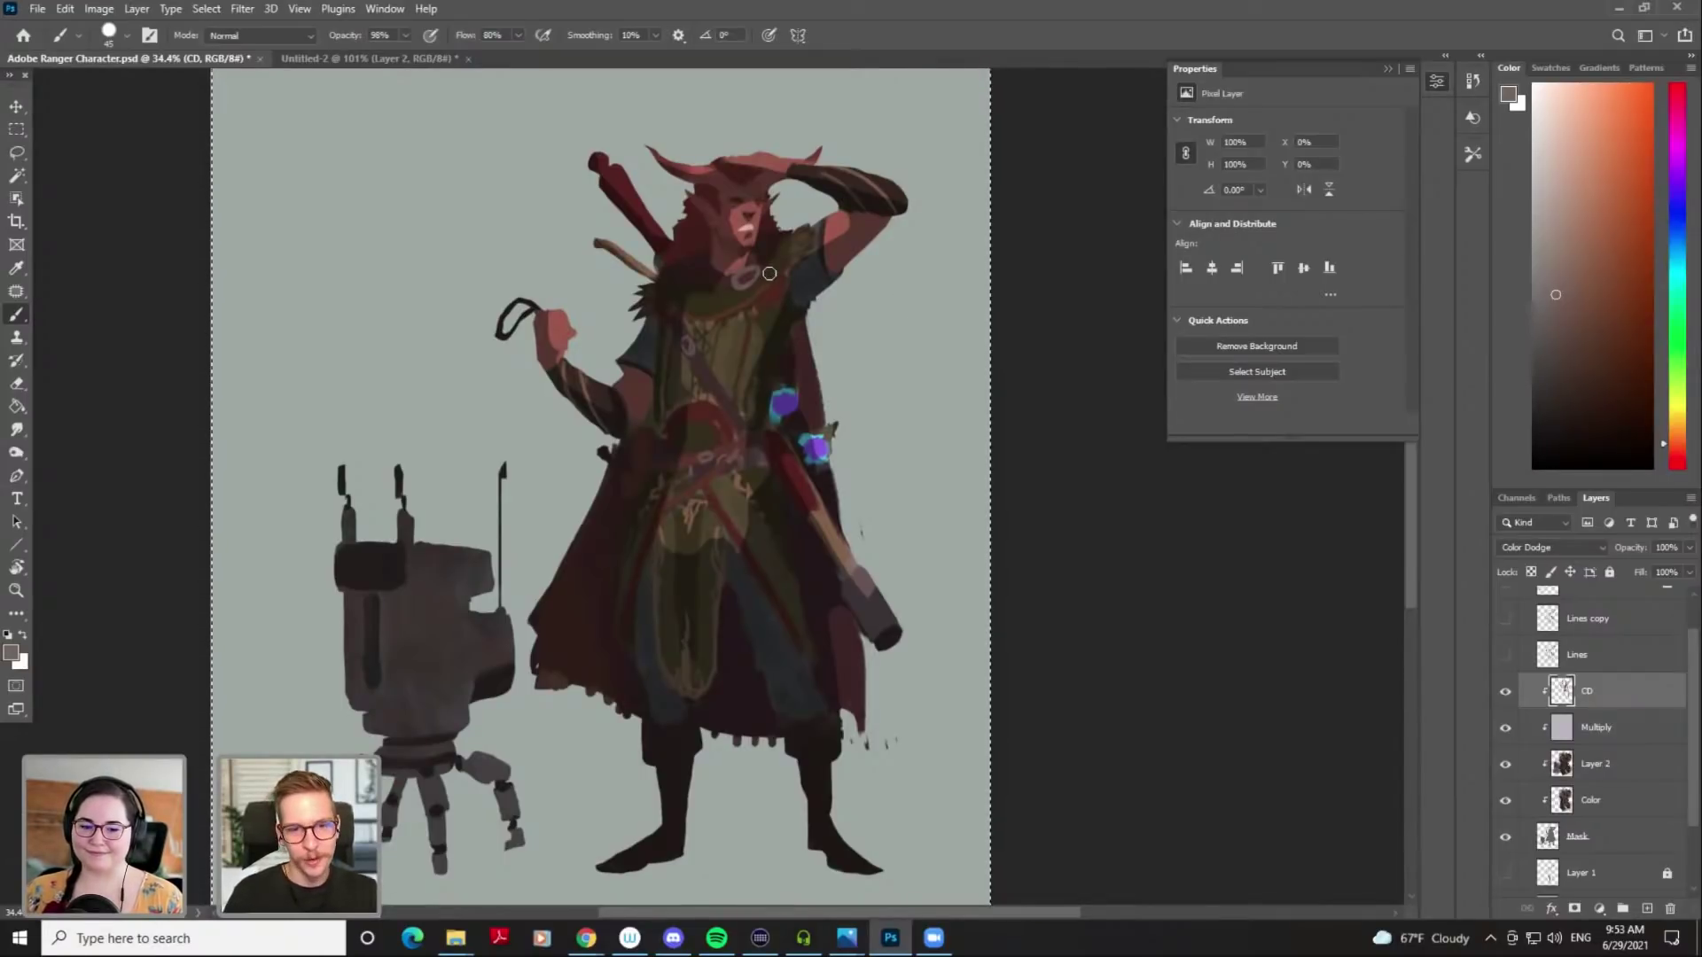
Refine the light around the ranger's neck and collar with a progressively smaller eraser
key("e")
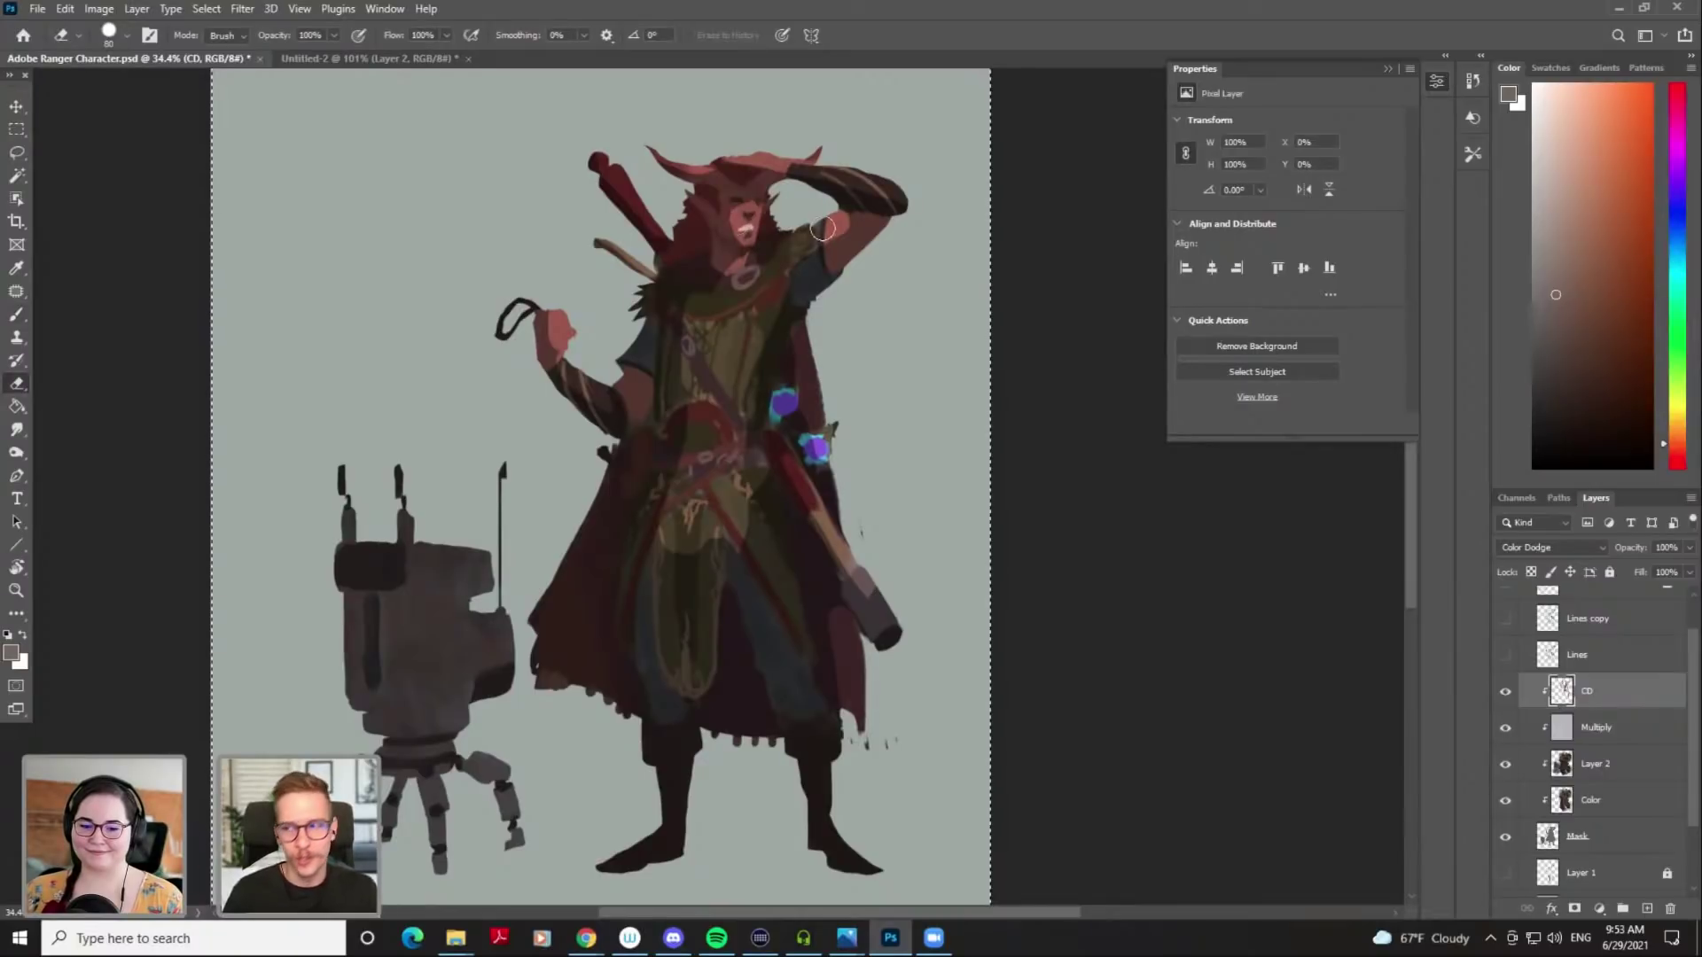
key("bracketleft")
key("bracketleft")
key("bracketleft")
key("bracketleft")
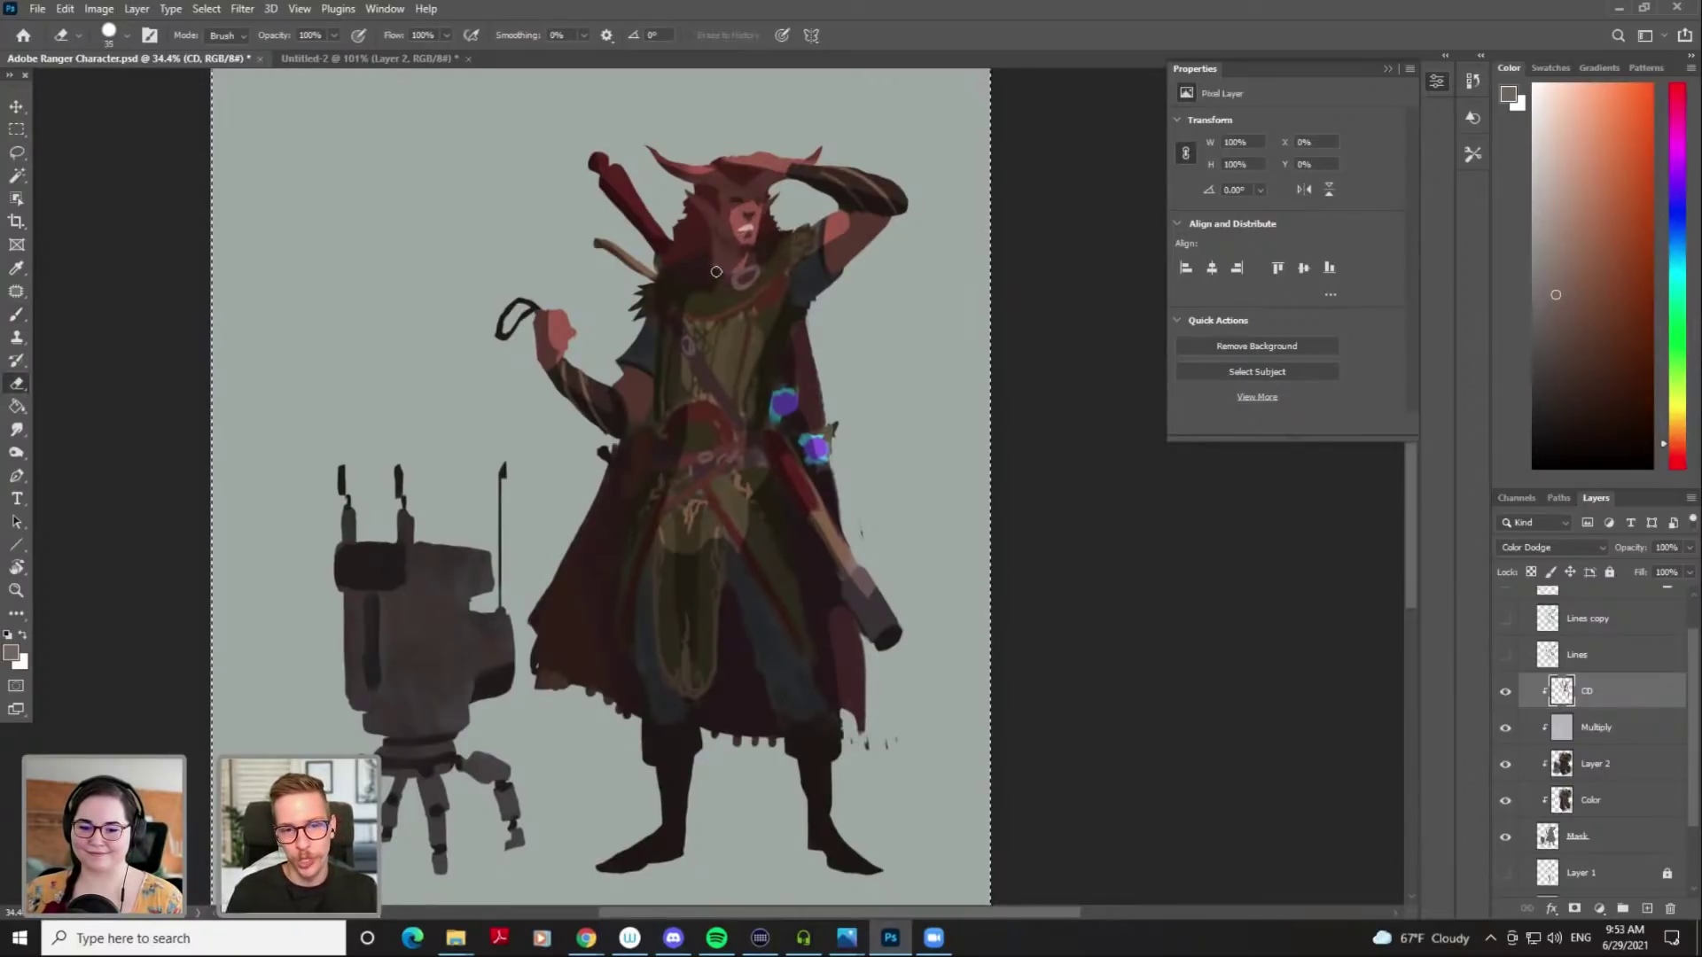
key("bracketleft")
key("b")
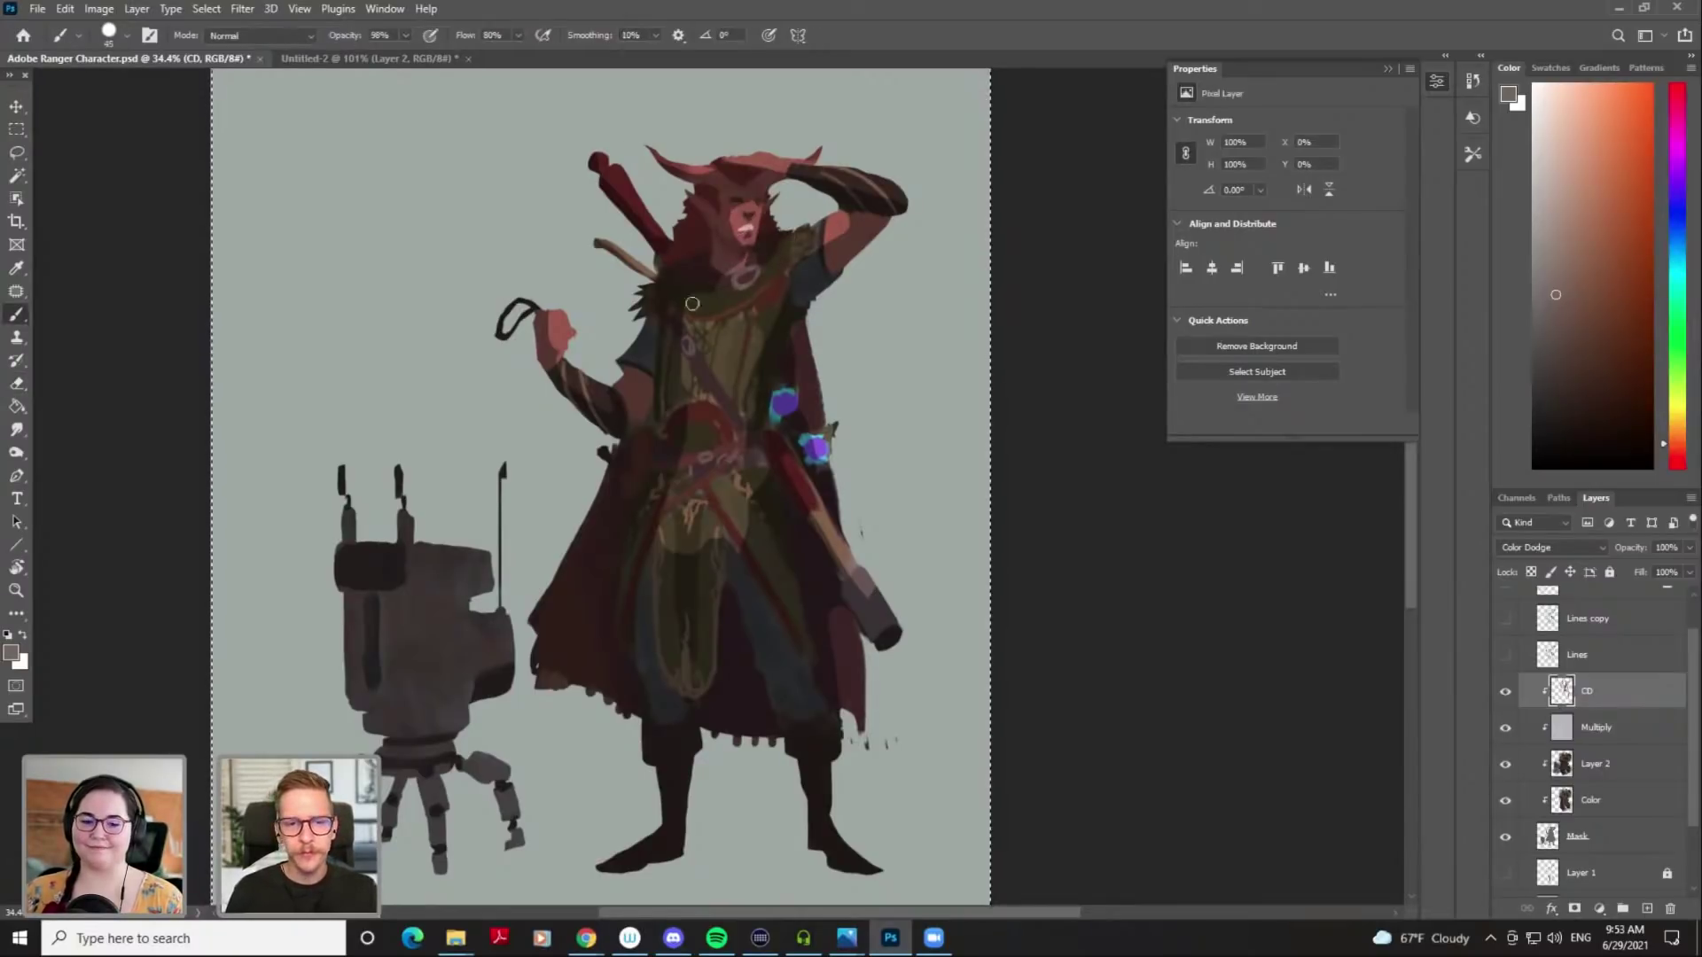
Try broad light strokes across the top of the robot's body with a much larger brush, undoing them
key("bracketright")
key("bracketright")
key("bracketright")
key("bracketright")
key("bracketright")
key("bracketright")
key("bracketright")
key("bracketright")
mouse_move(447, 541)
left_mouse_down()
mouse_move(490, 521)
mouse_move(385, 549)
left_mouse_up()
key("ctrl+z")
key("bracketleft")
key("bracketleft")
key("bracketleft")
key("ctrl+z")
Paint light on the ledge at the robot's side and along the top of its body on the CD layer
key("bracketright")
left_click_drag(495, 616, 484, 614)
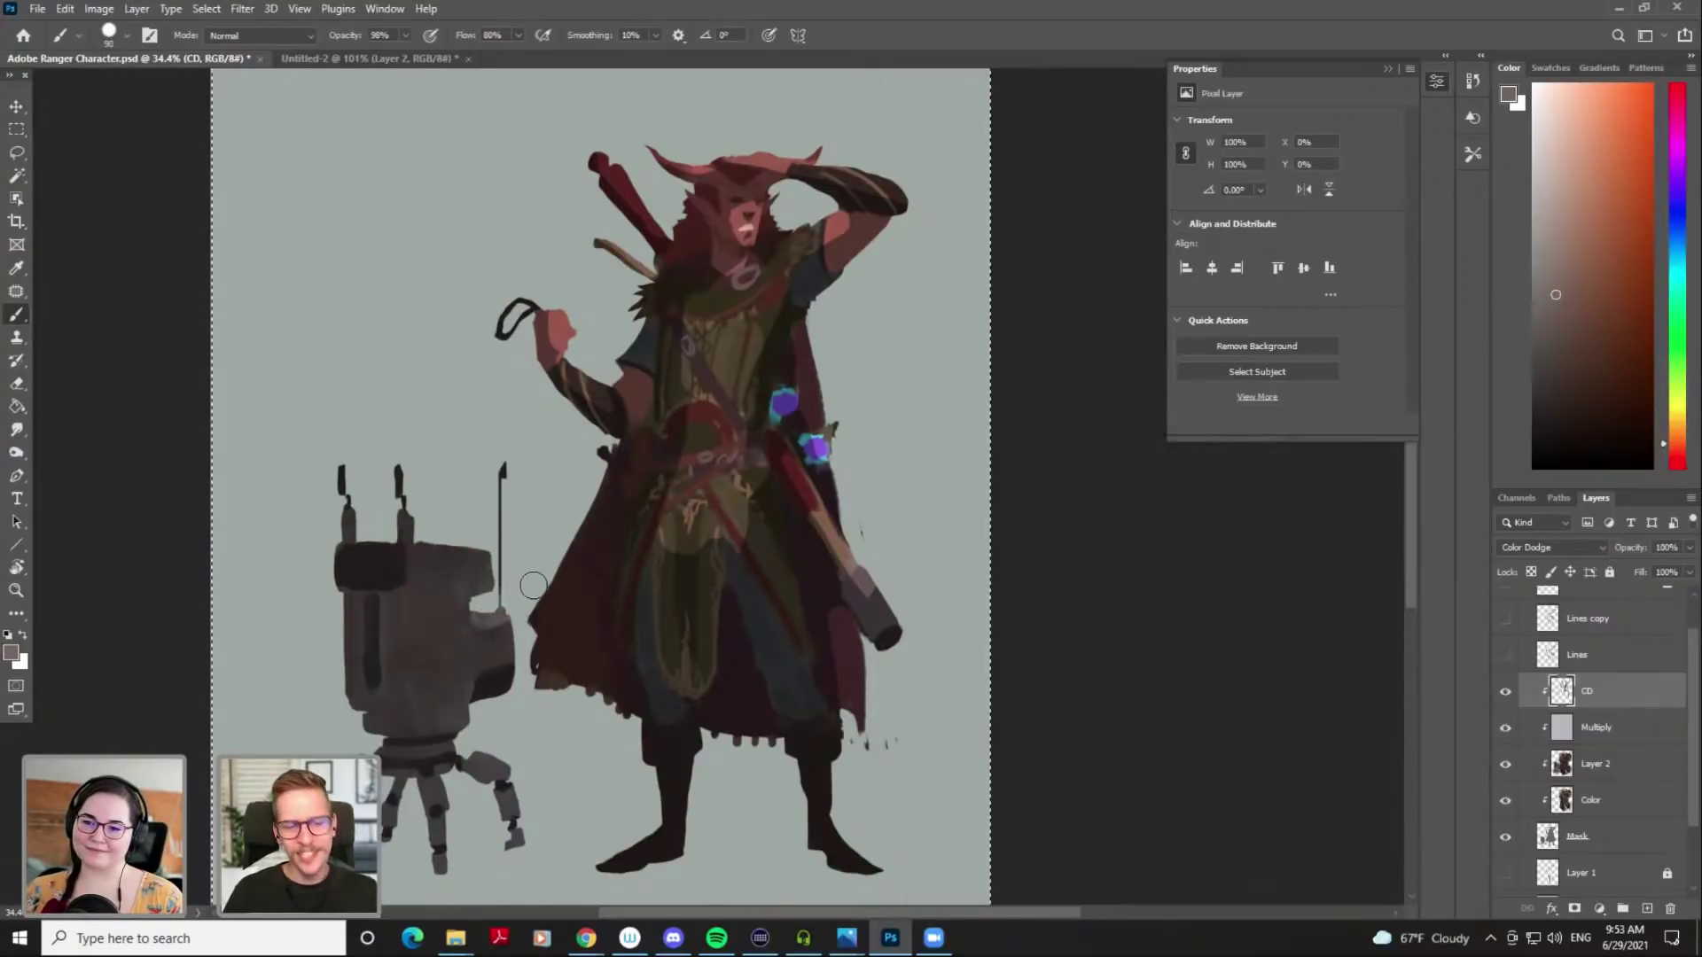
key("bracketleft")
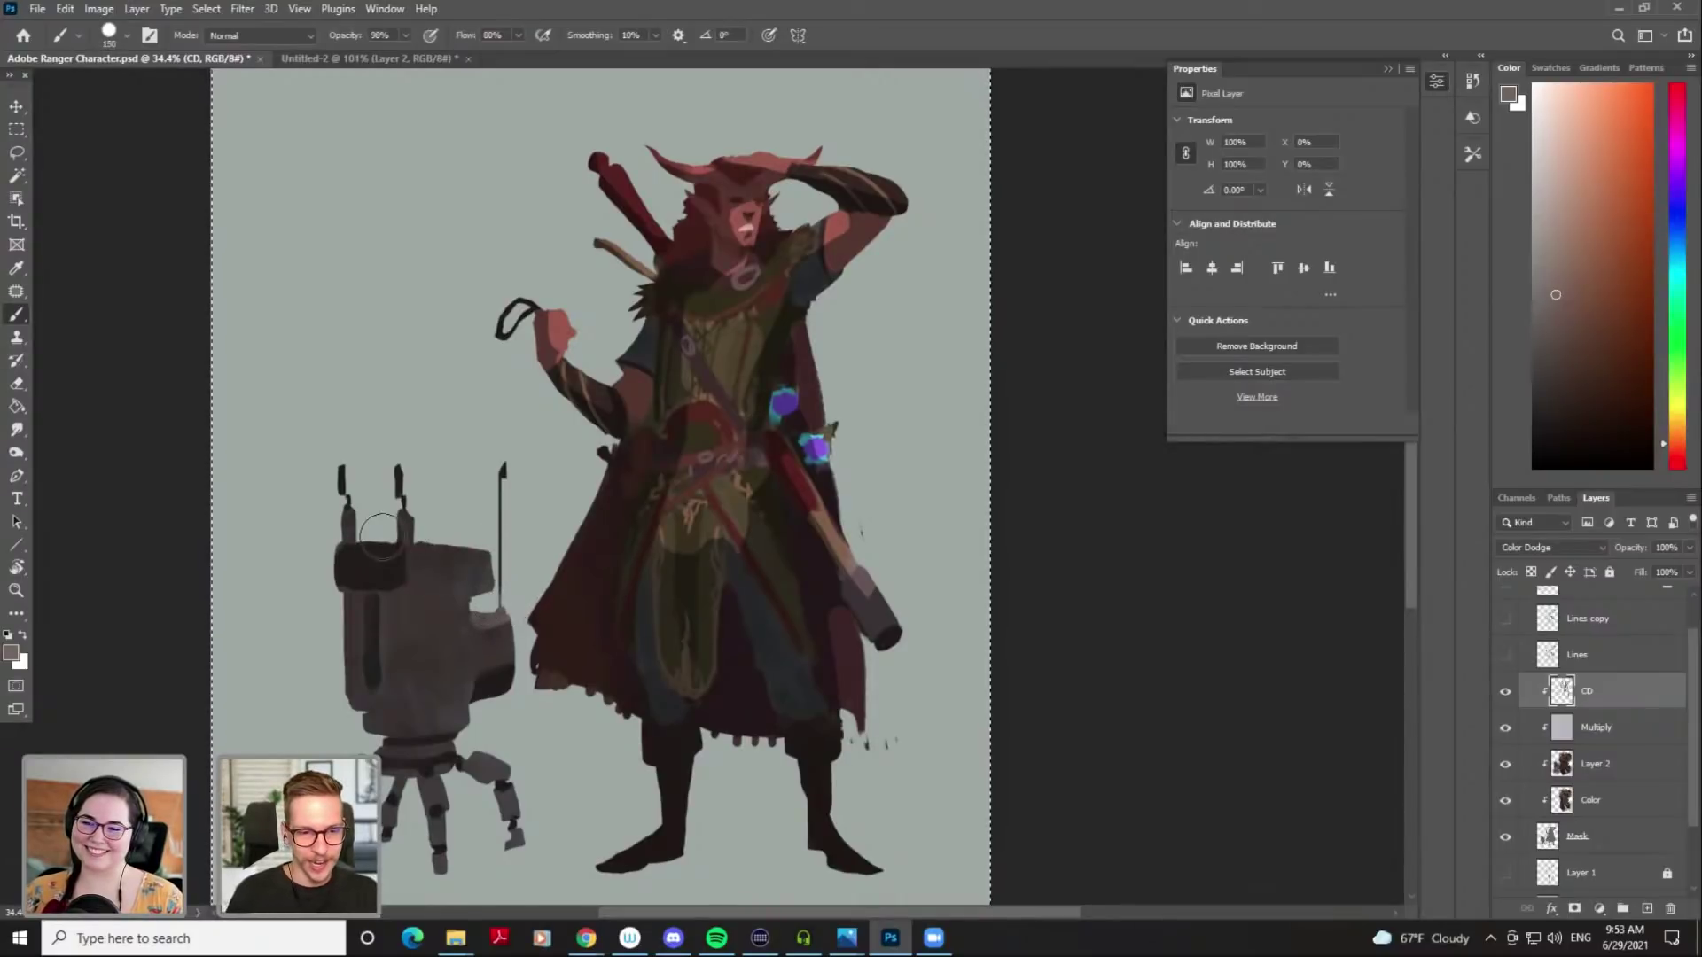
mouse_move(349, 527)
left_mouse_down()
mouse_move(460, 547)
mouse_move(433, 563)
left_mouse_up()
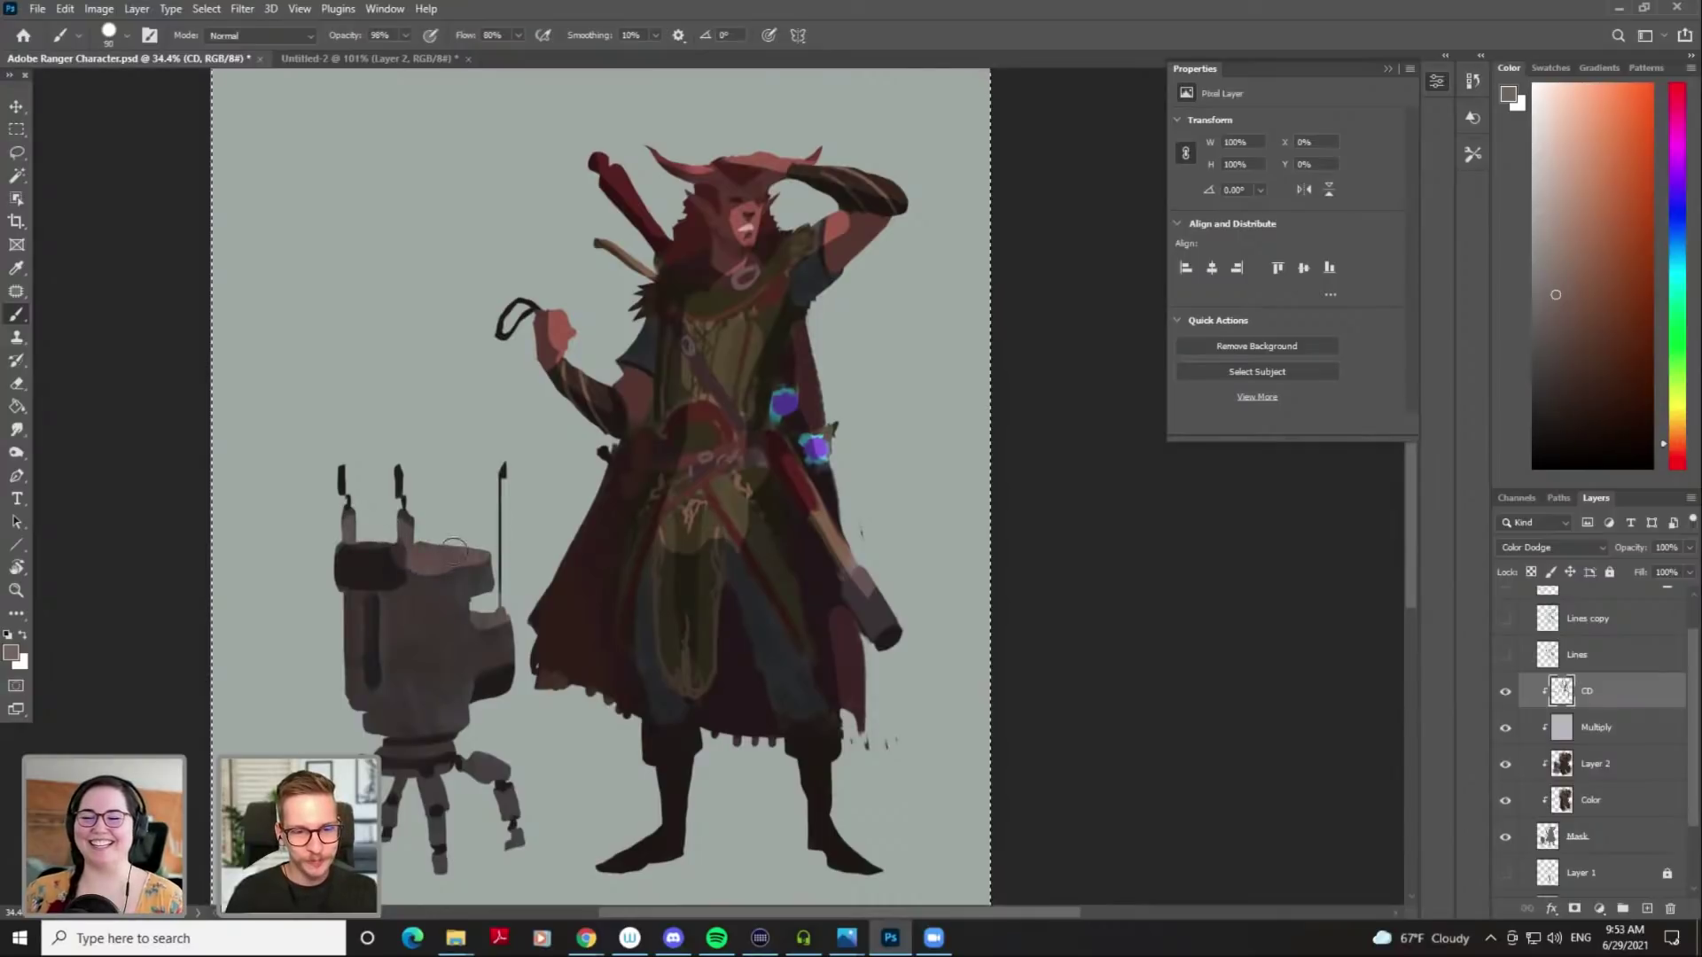
Undo the last strokes, repaint light on the robot's top plane with a smaller brush, and erase the spill beside its dark block
key("ctrl+z")
key("ctrl+z")
key("ctrl+z")
key("bracketleft")
key("bracketleft")
key("bracketleft")
key("bracketleft")
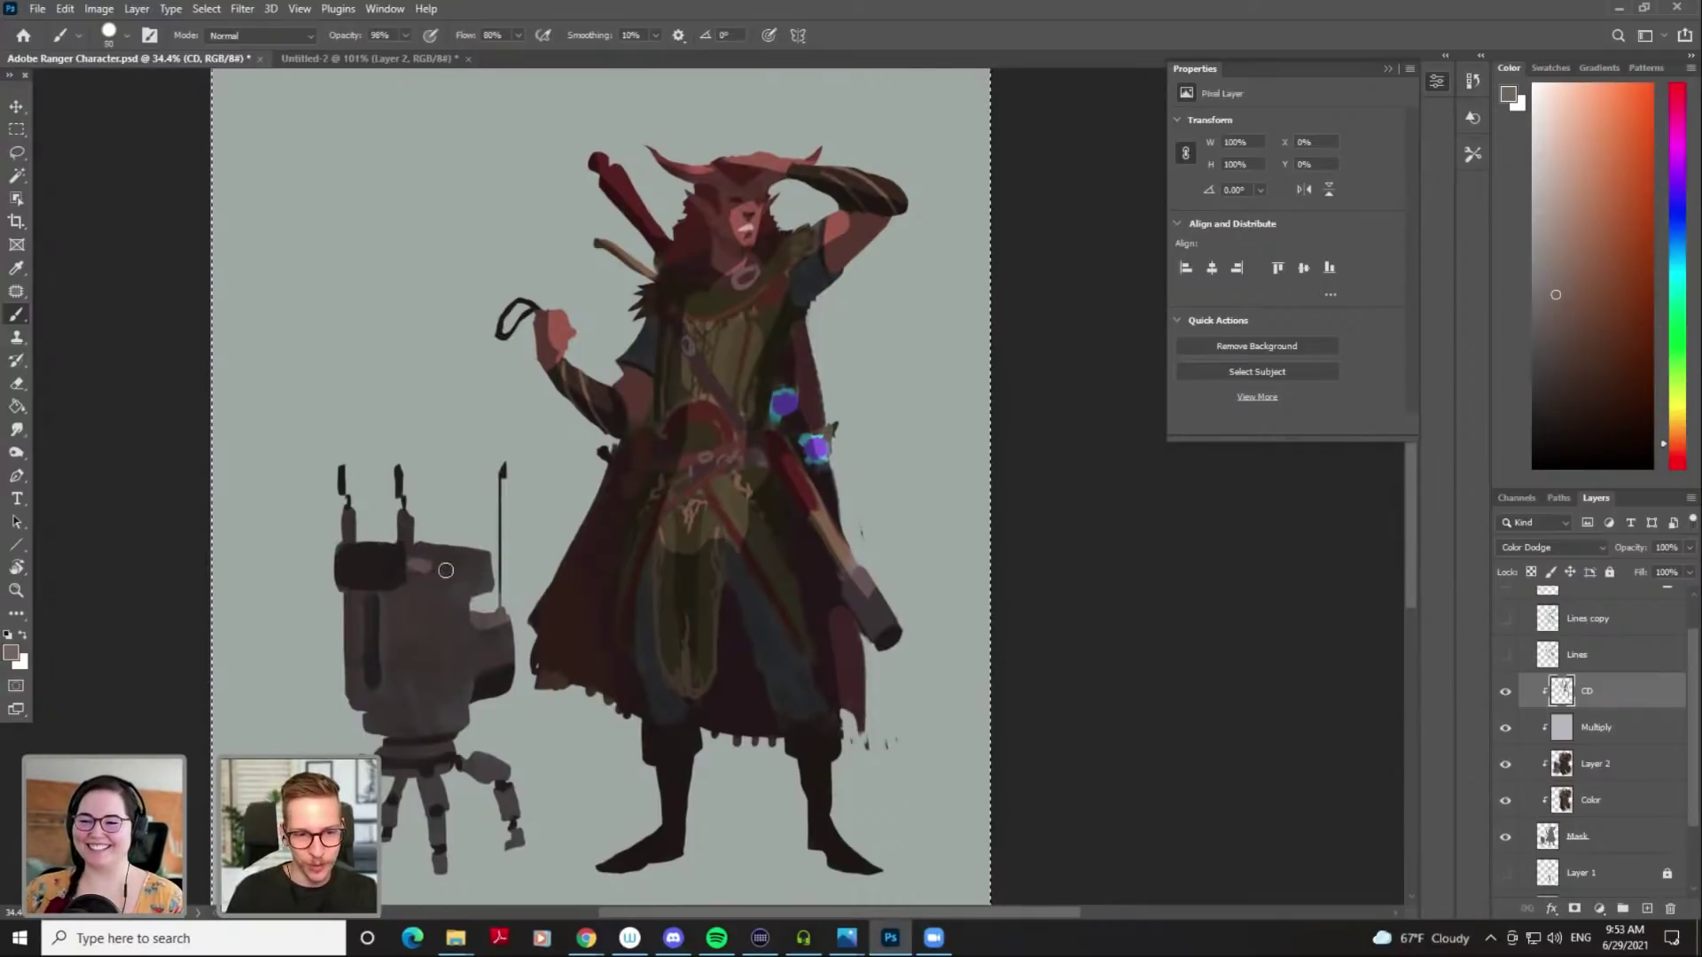
left_click_drag(433, 568, 410, 552)
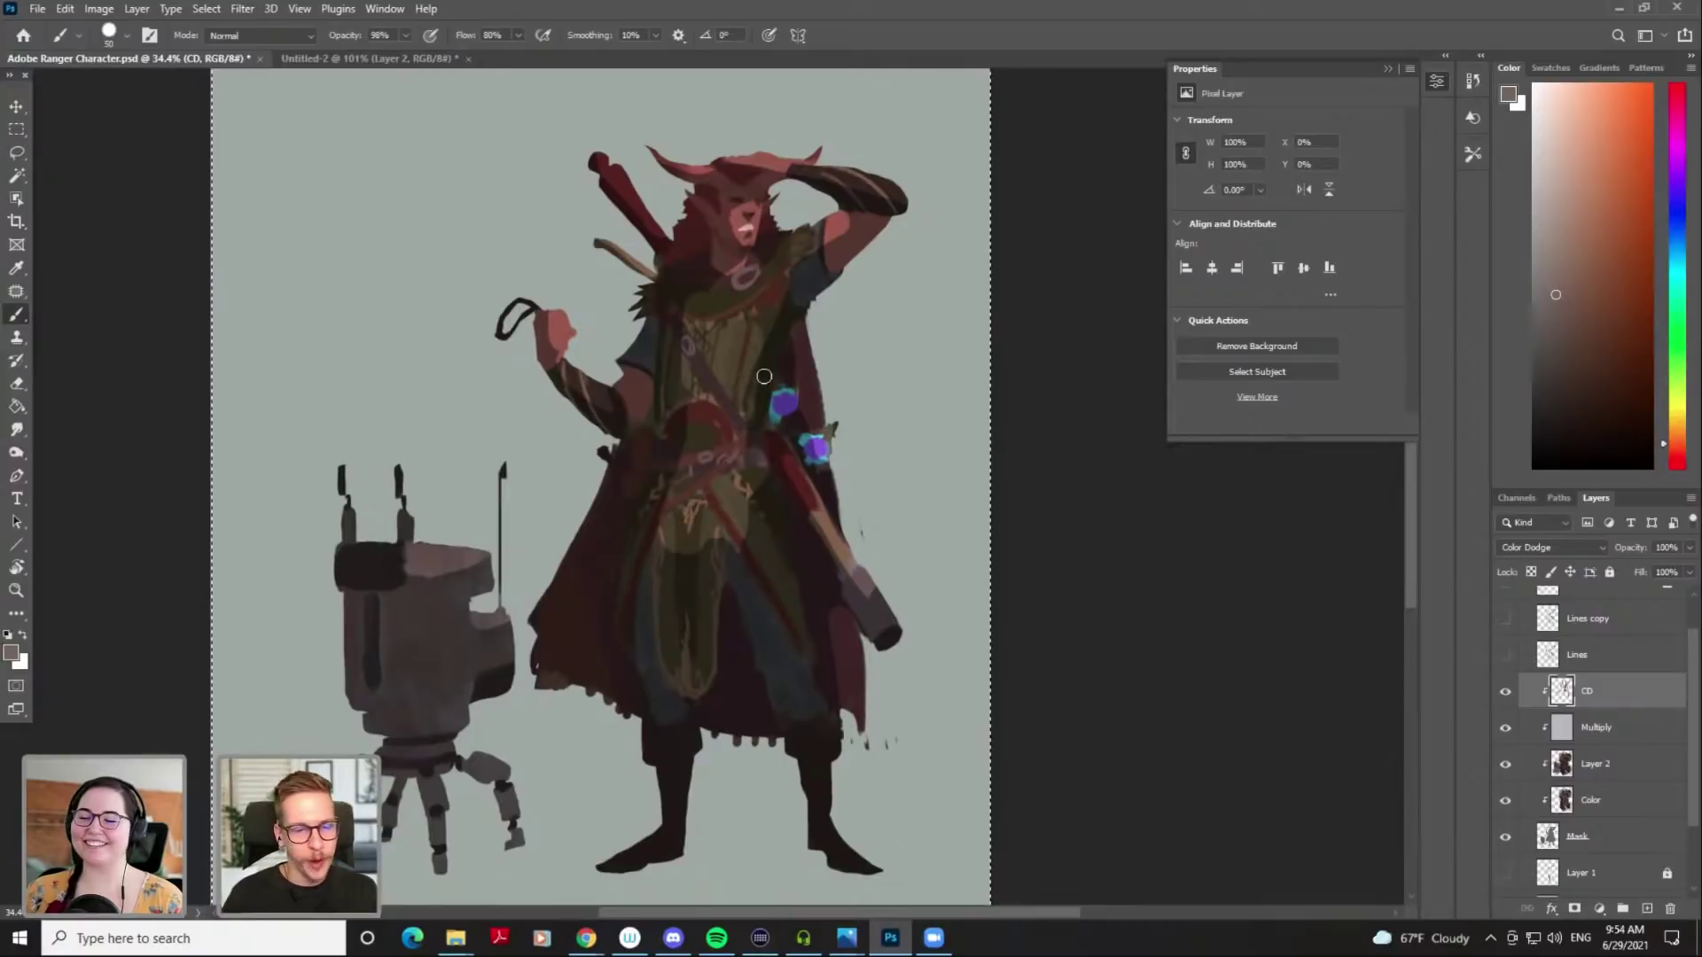
key("e")
left_click_drag(403, 551, 406, 583)
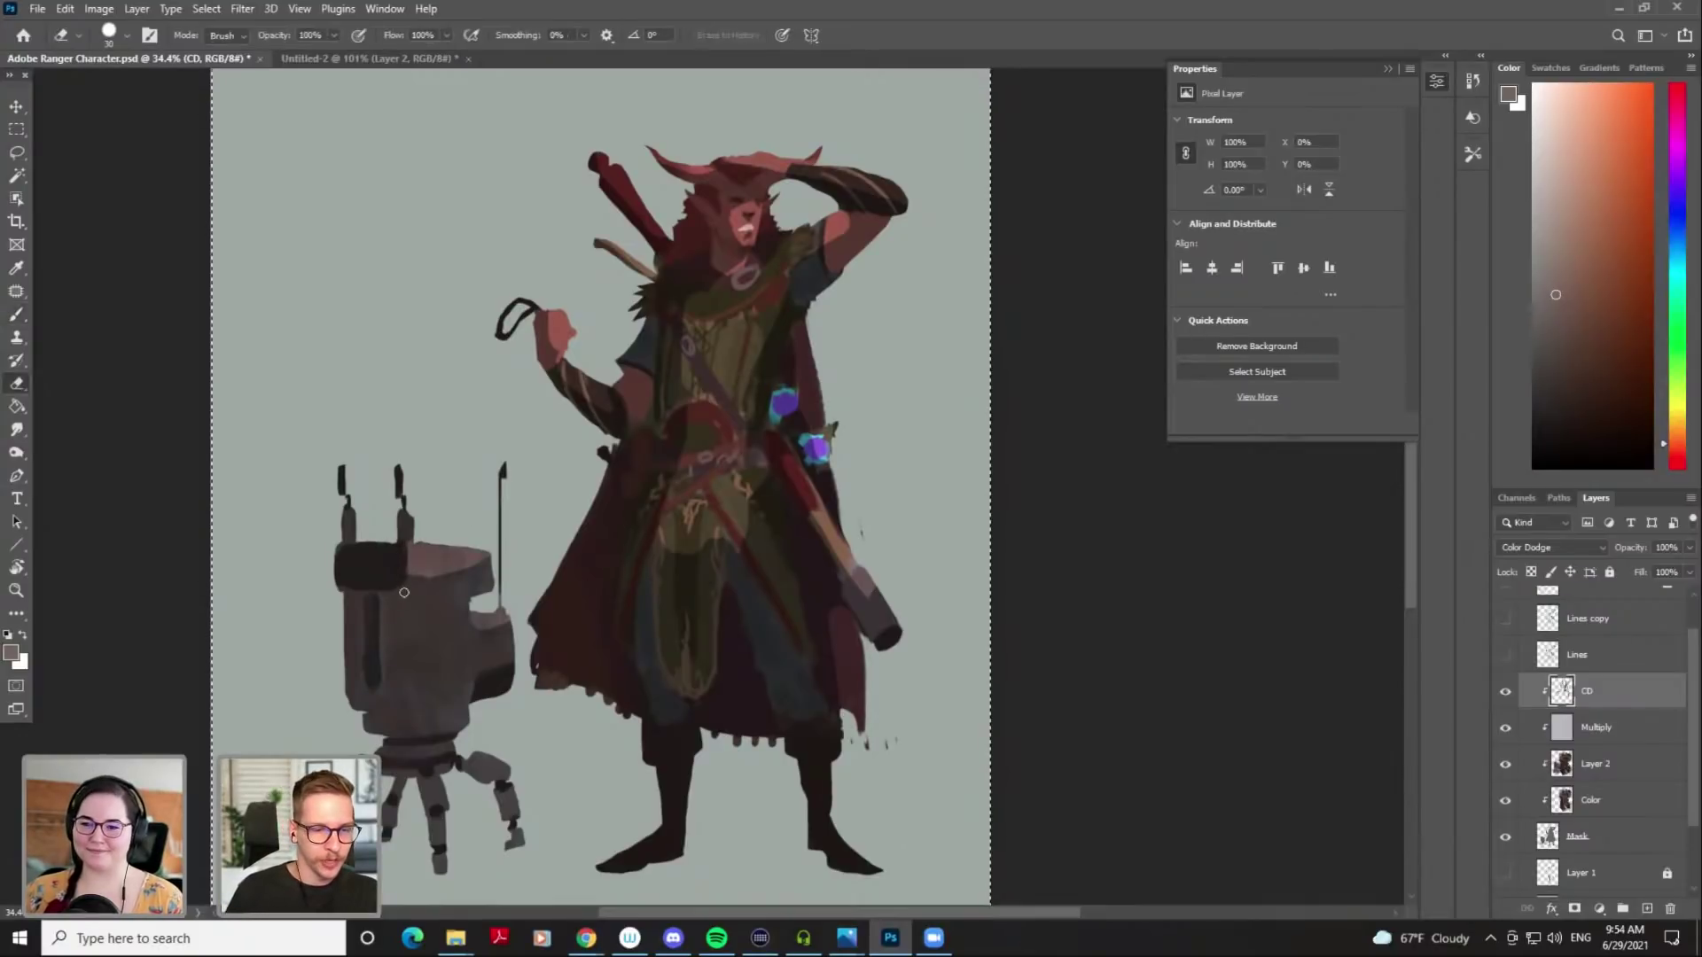
key("b")
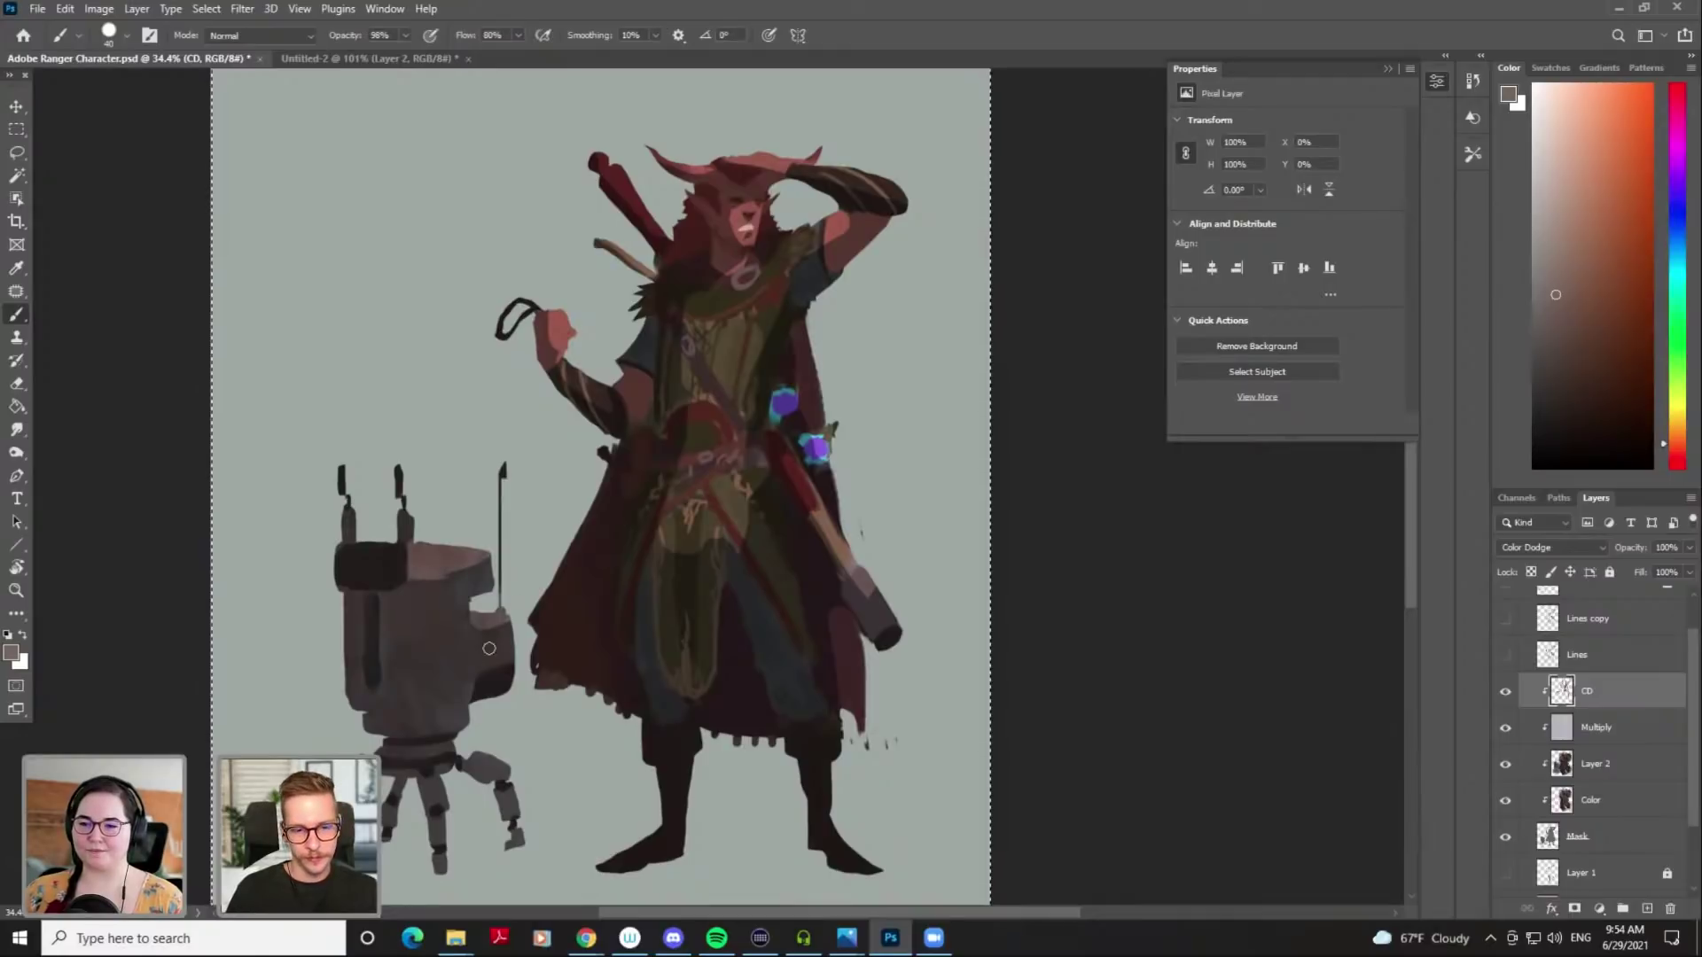
Try a broad light stroke down the robot's side on the CD layer with a much larger brush, undoing it
left_click(1574, 836)
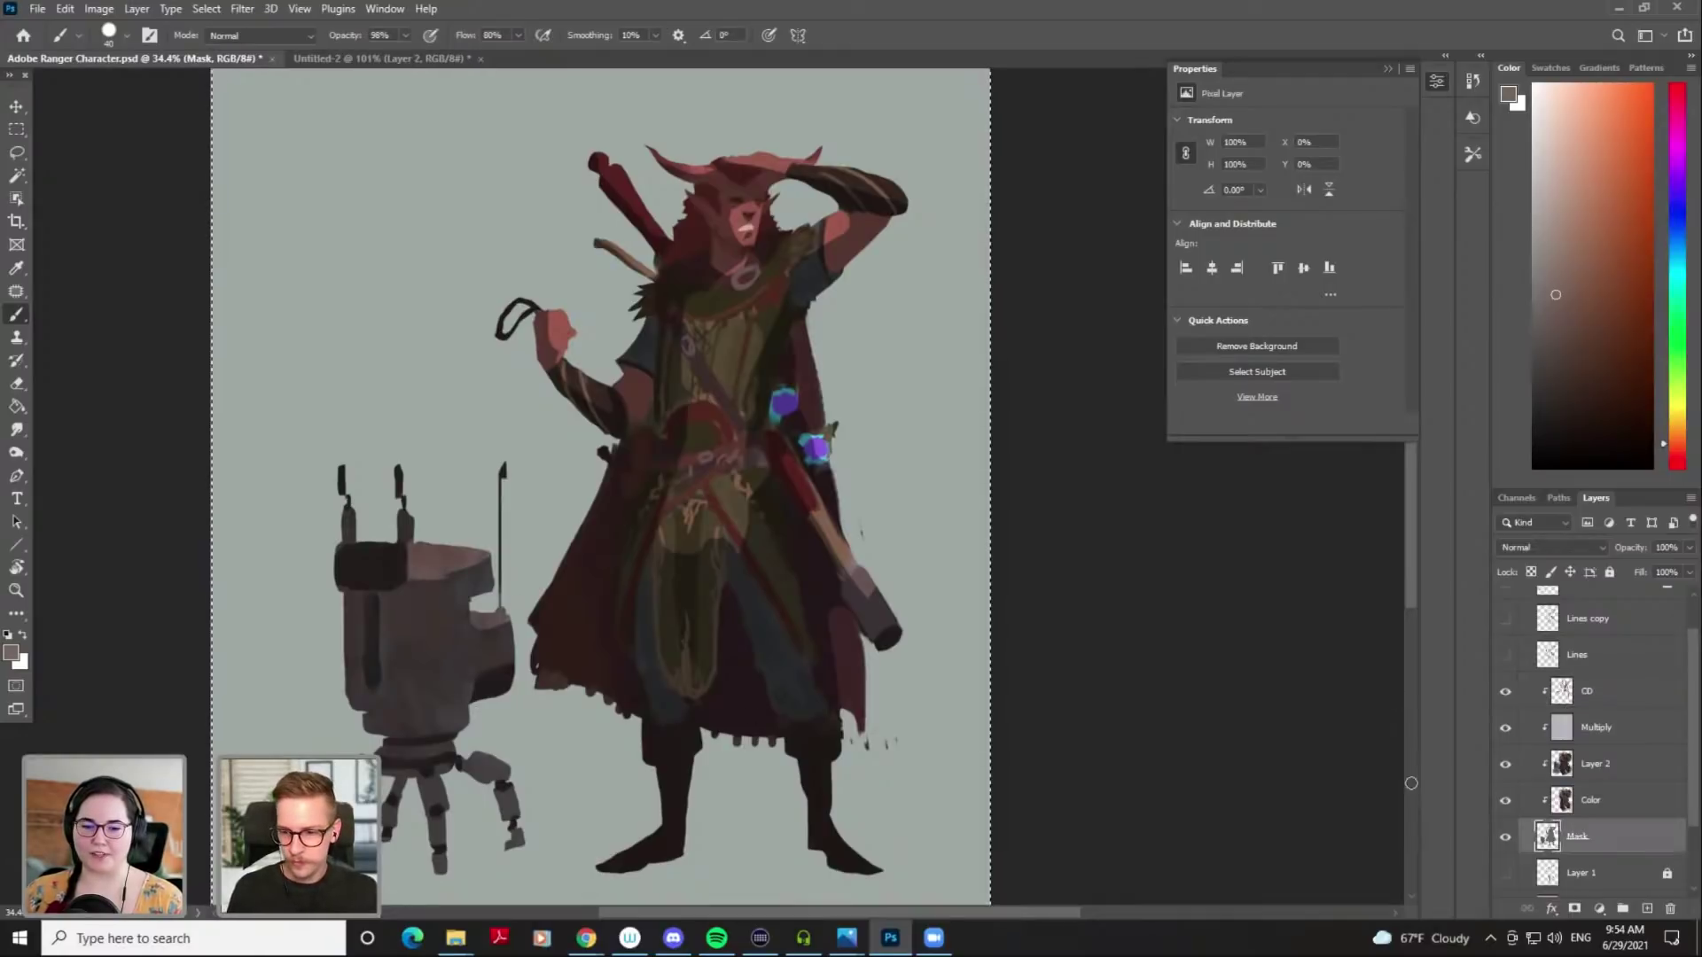
key("e")
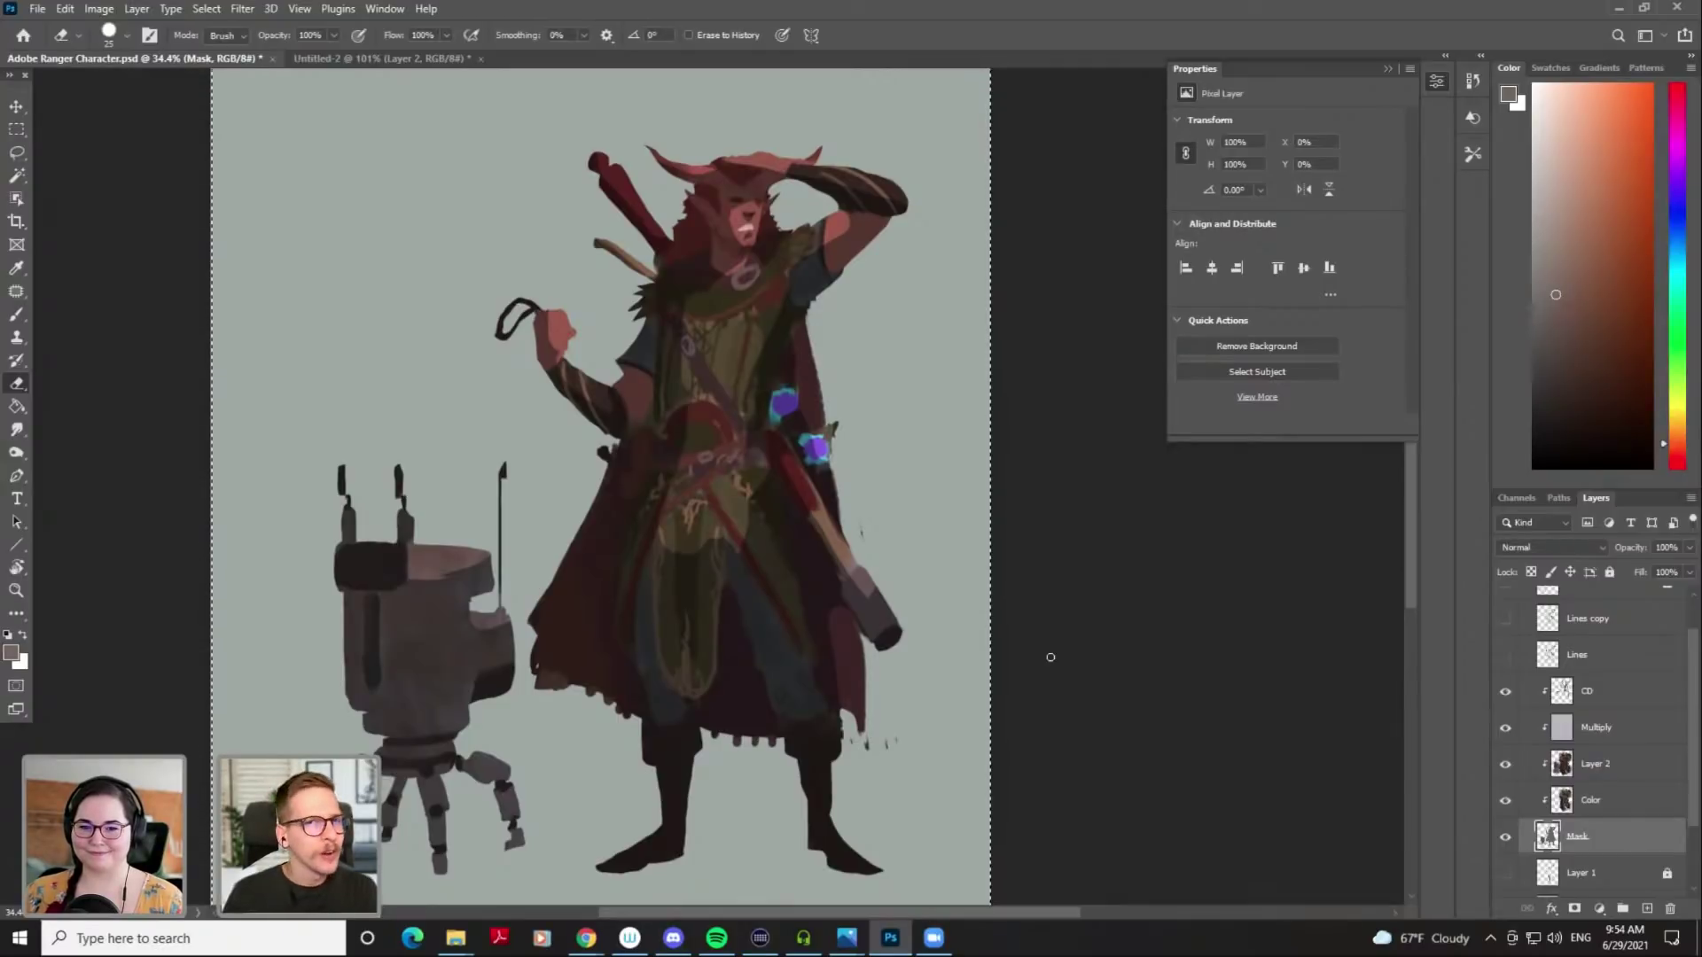
left_click(1540, 690)
key("b")
key("]")
key("]")
key("]")
key("]")
key("]")
key("]")
key("]")
key("]")
key("]")
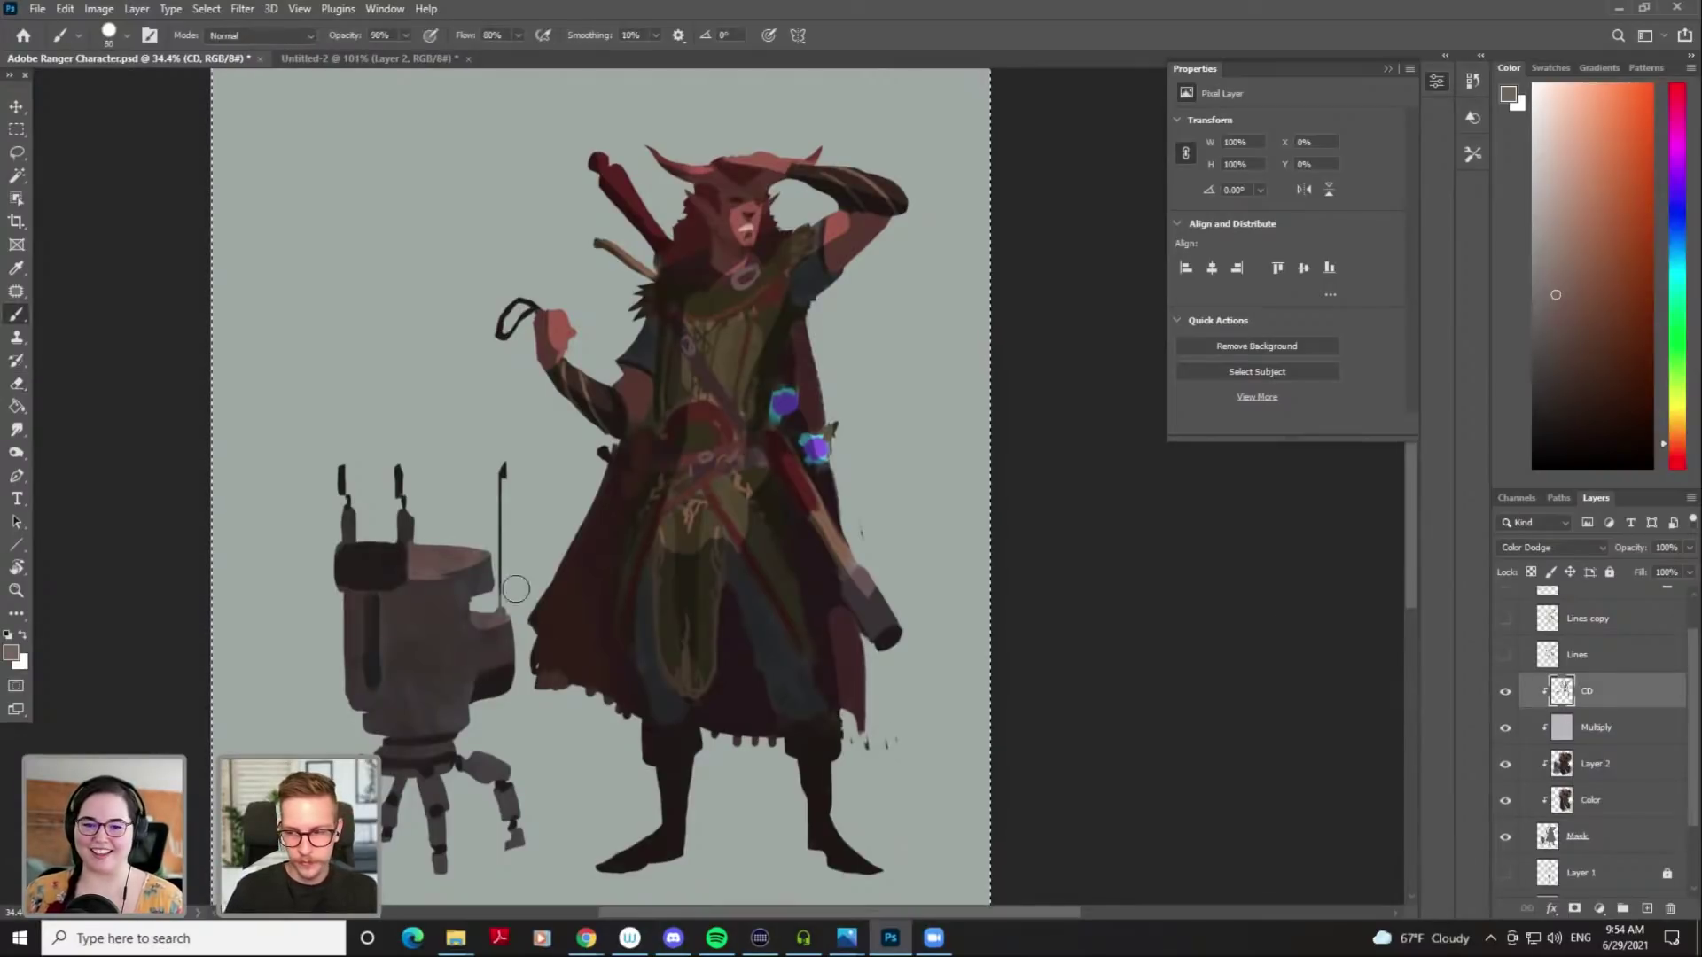
left_click_drag(495, 578, 456, 670)
key("ctrl+z")
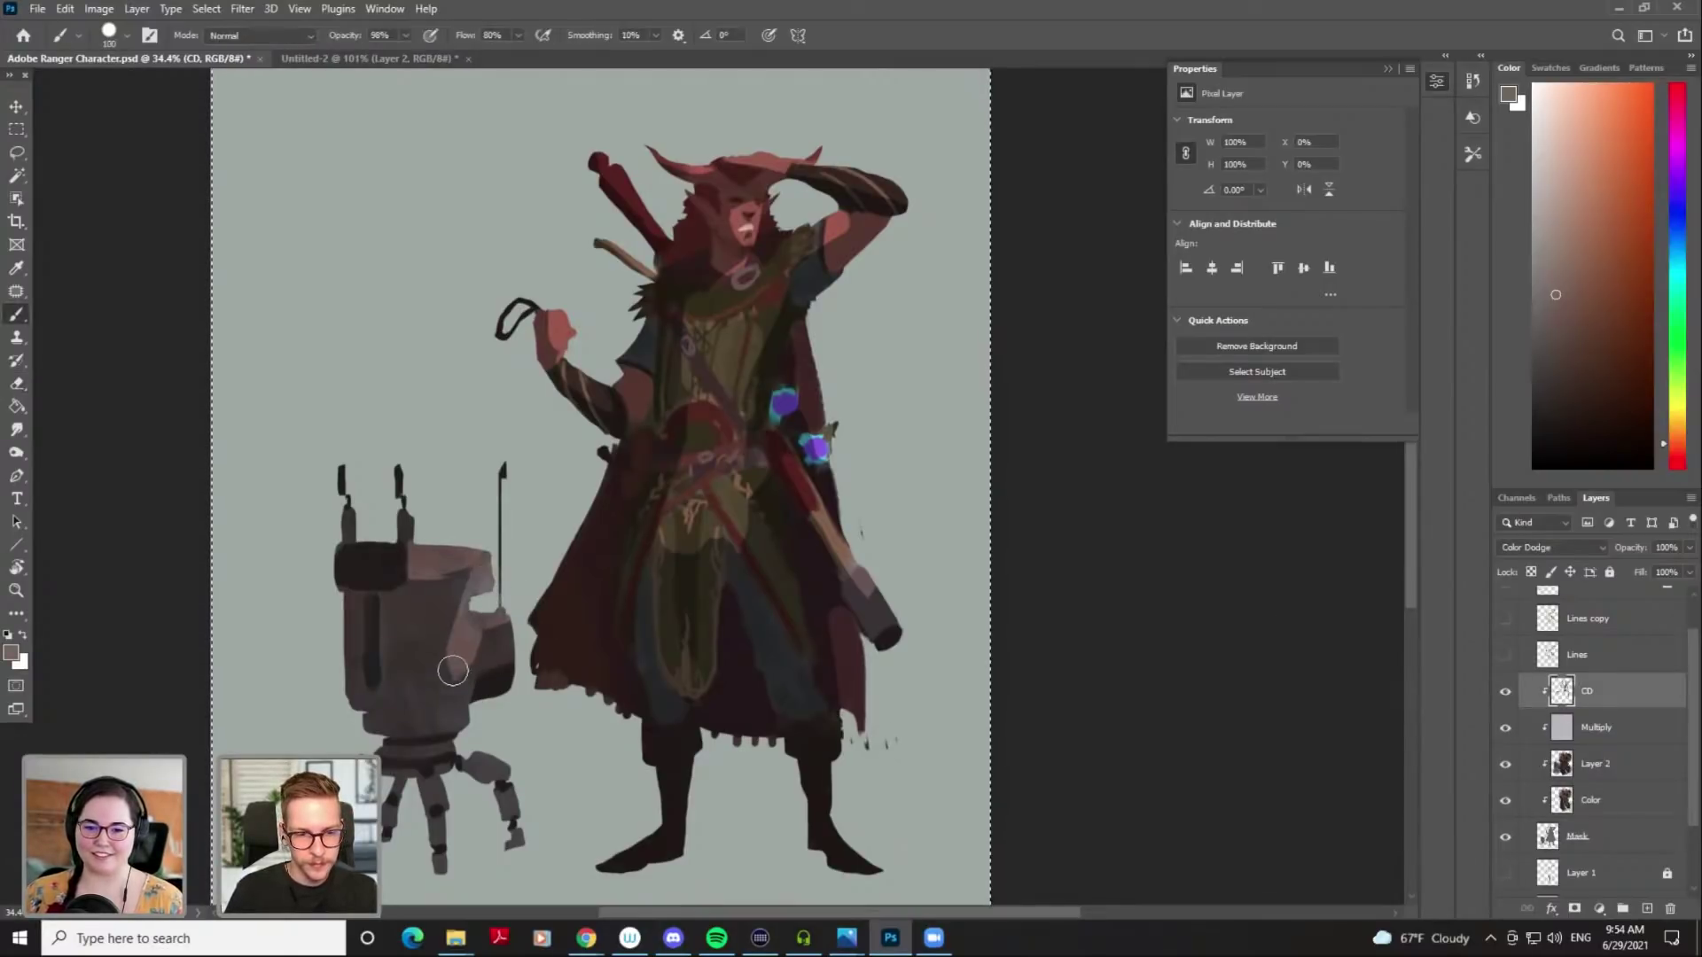
key("ctrl+z")
Paint dimmer light on the robot's side plane with a darker brown and a smaller brush, cleaning its edges with the eraser
left_click(1552, 345)
key("bracketleft")
key("bracketleft")
key("bracketleft")
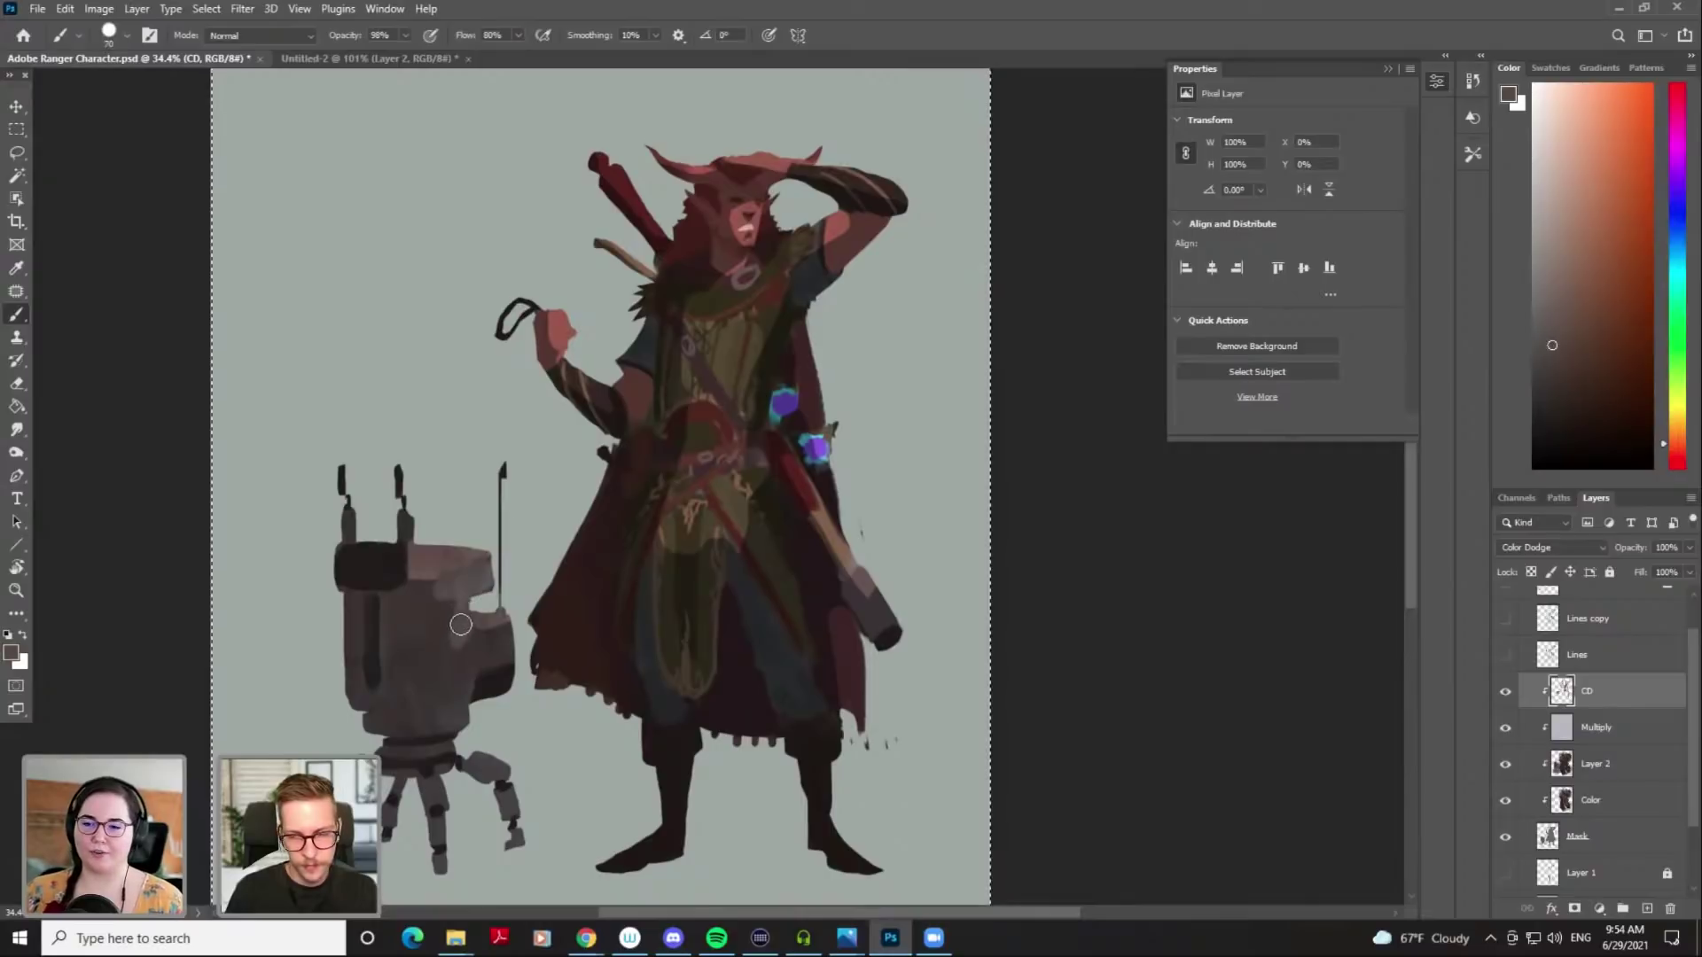
key("bracketleft")
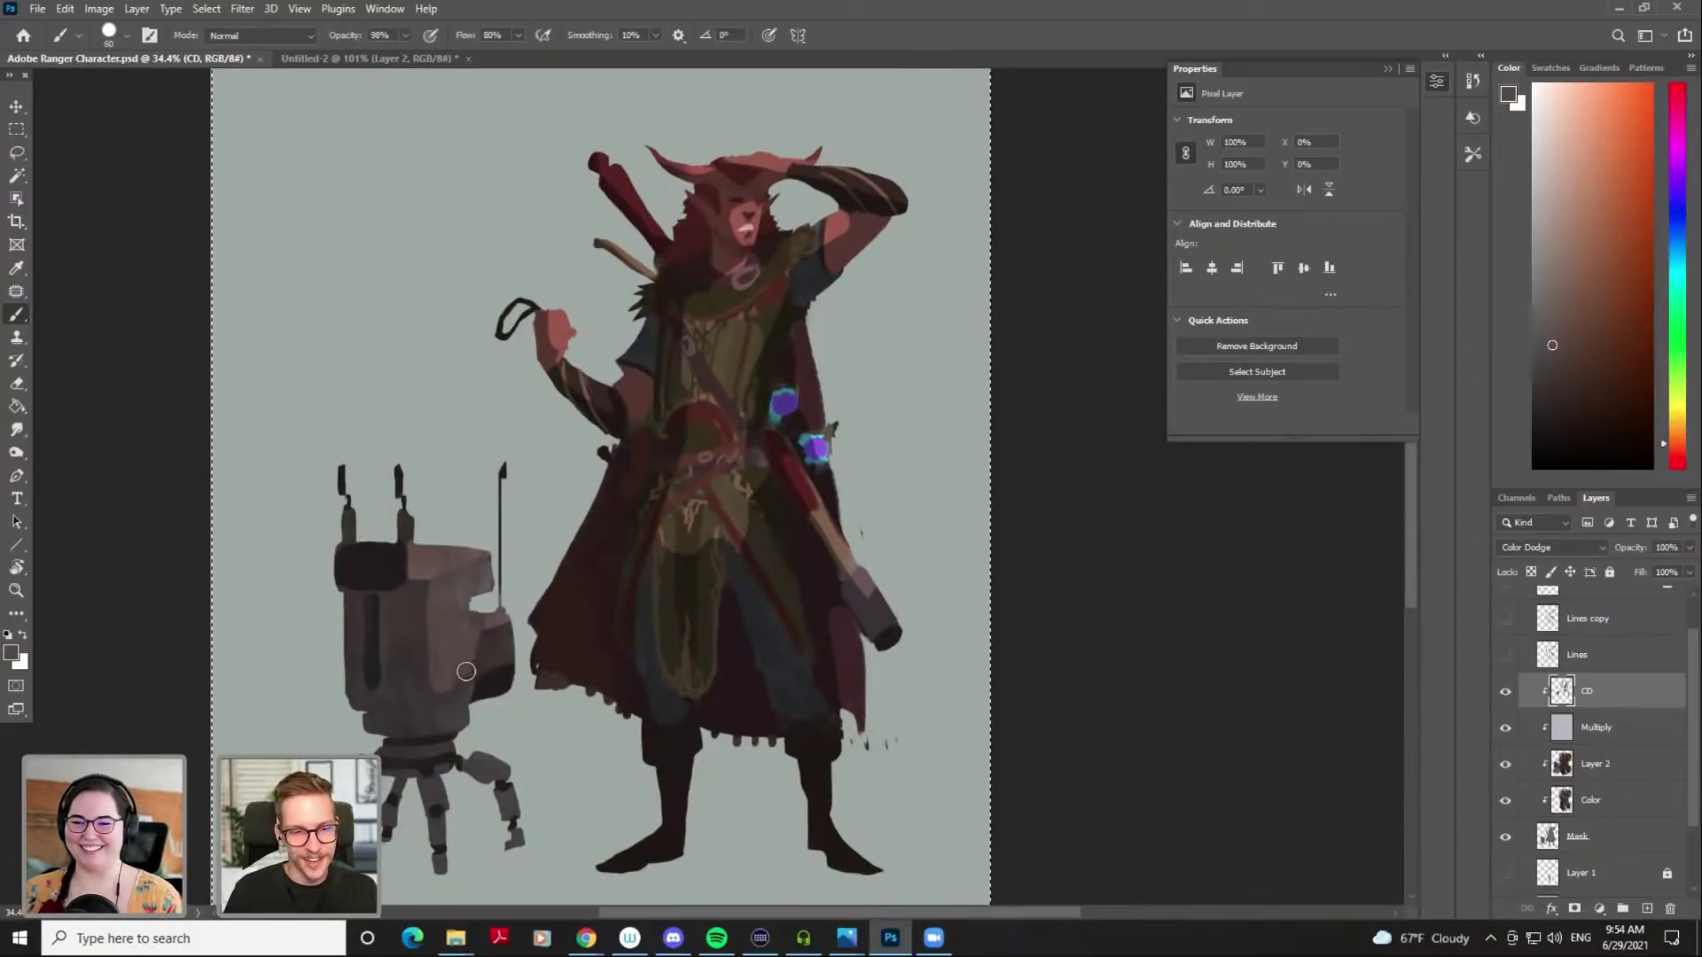
key("e")
key("b")
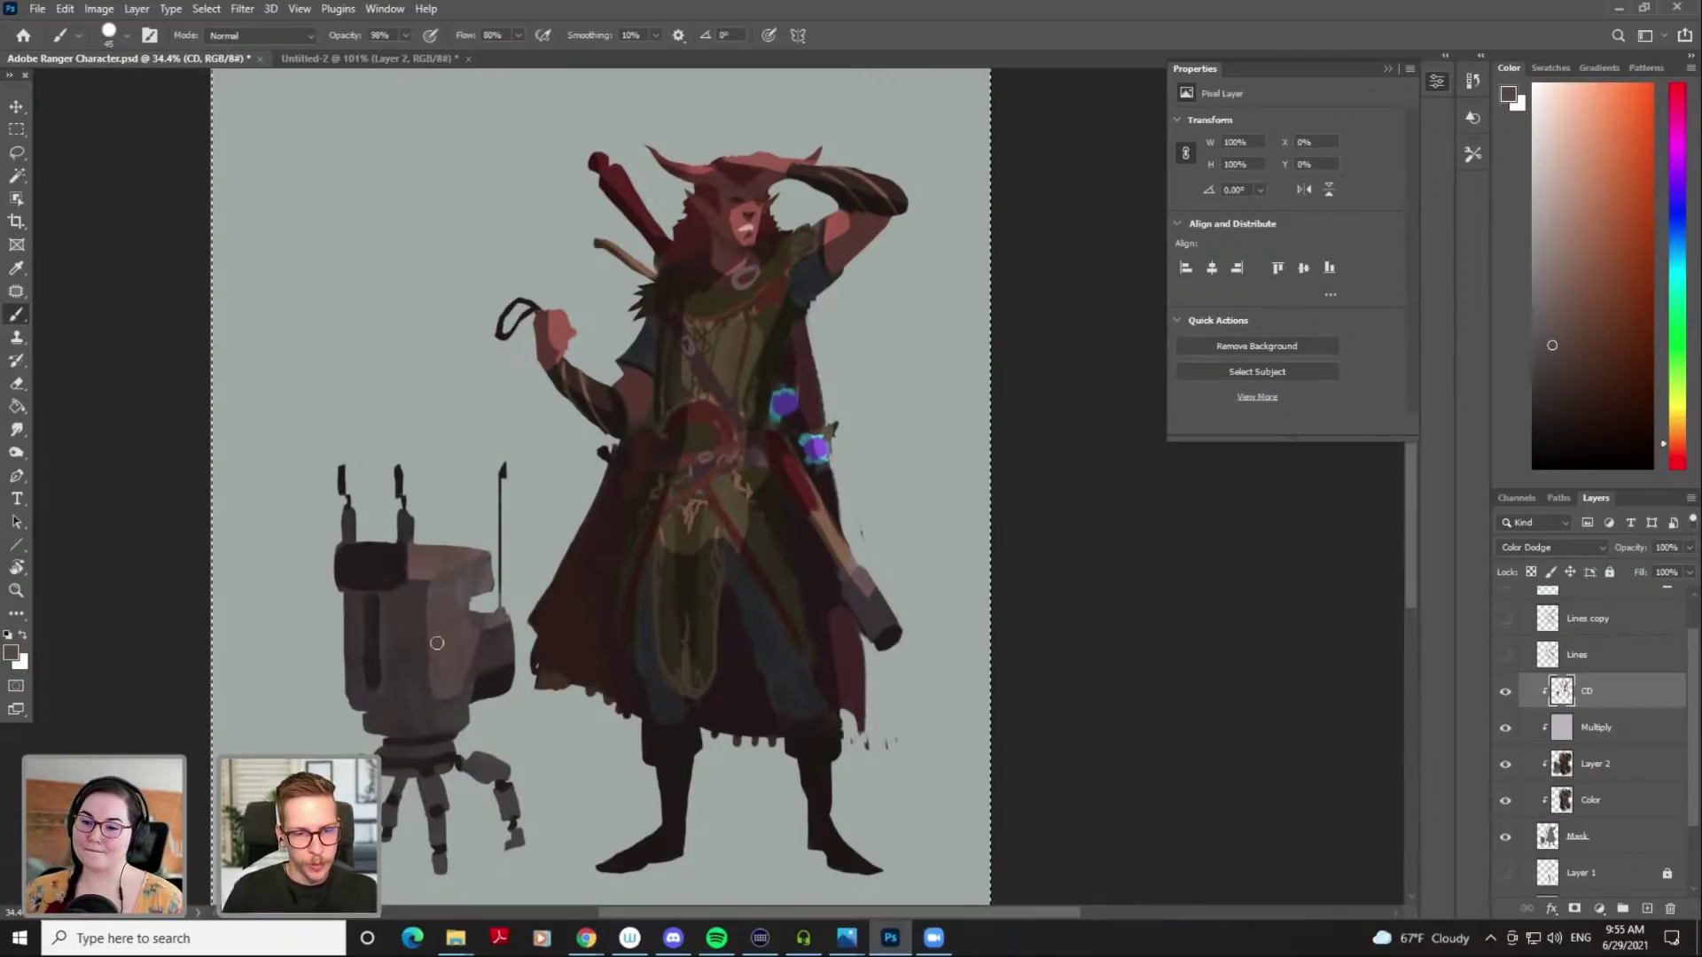
key("e")
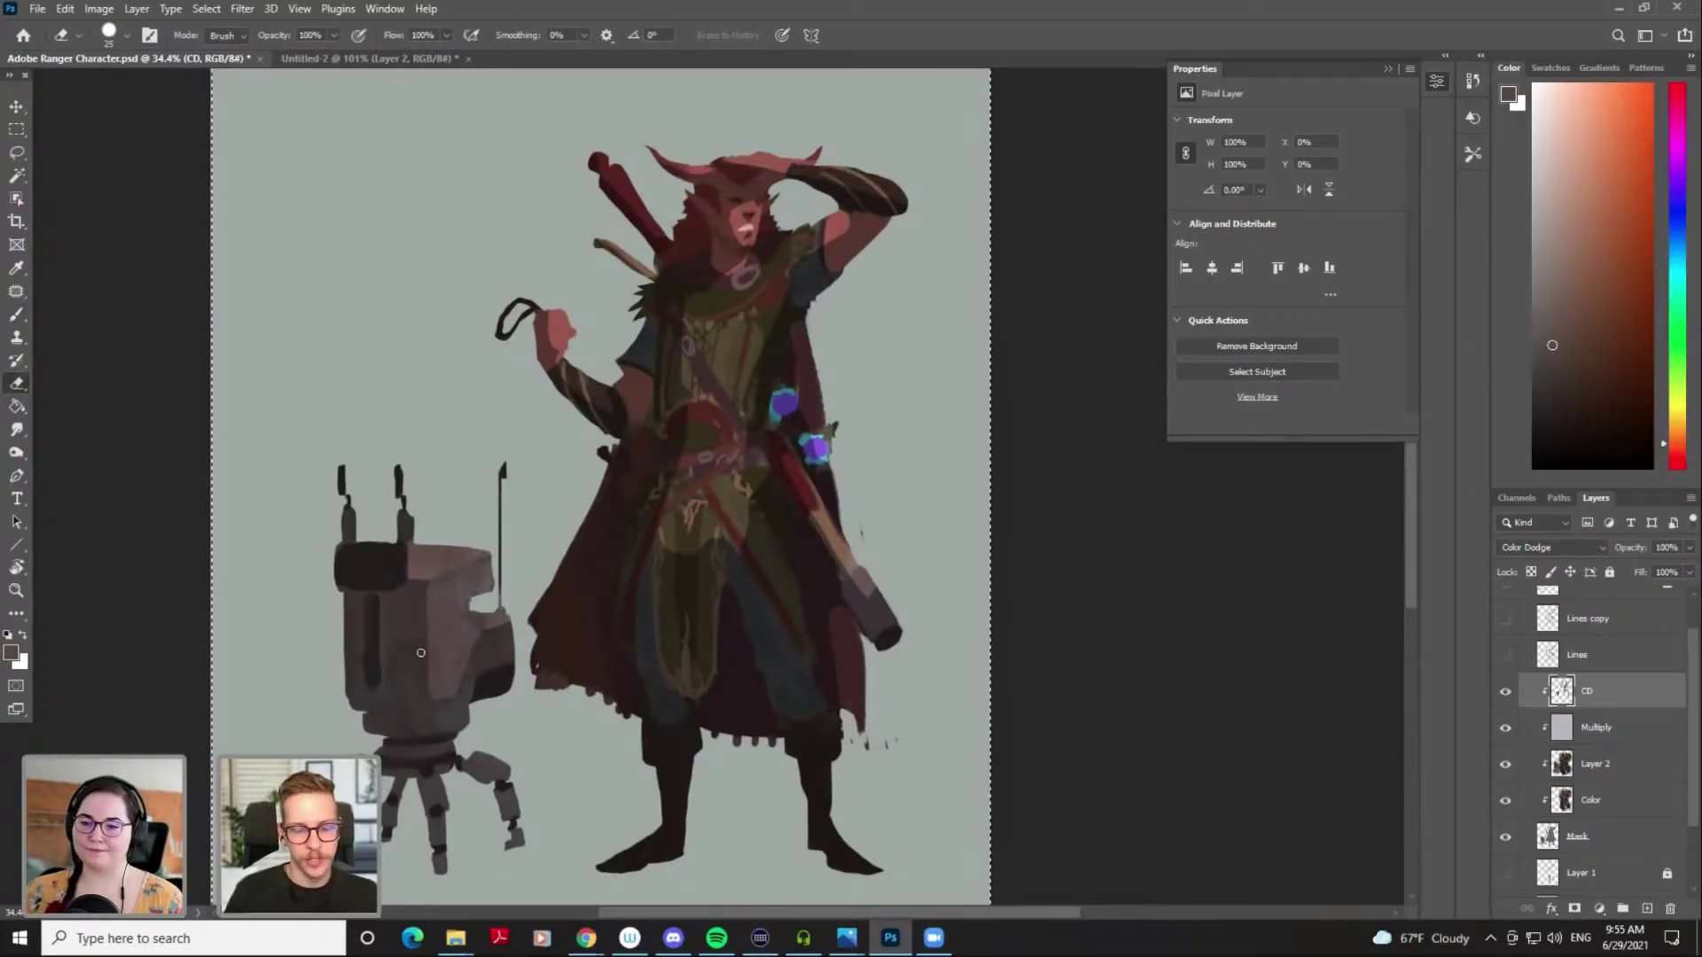
Pick a lighter grayish brown and brighten the light along the robot's top and side ledge
key("b")
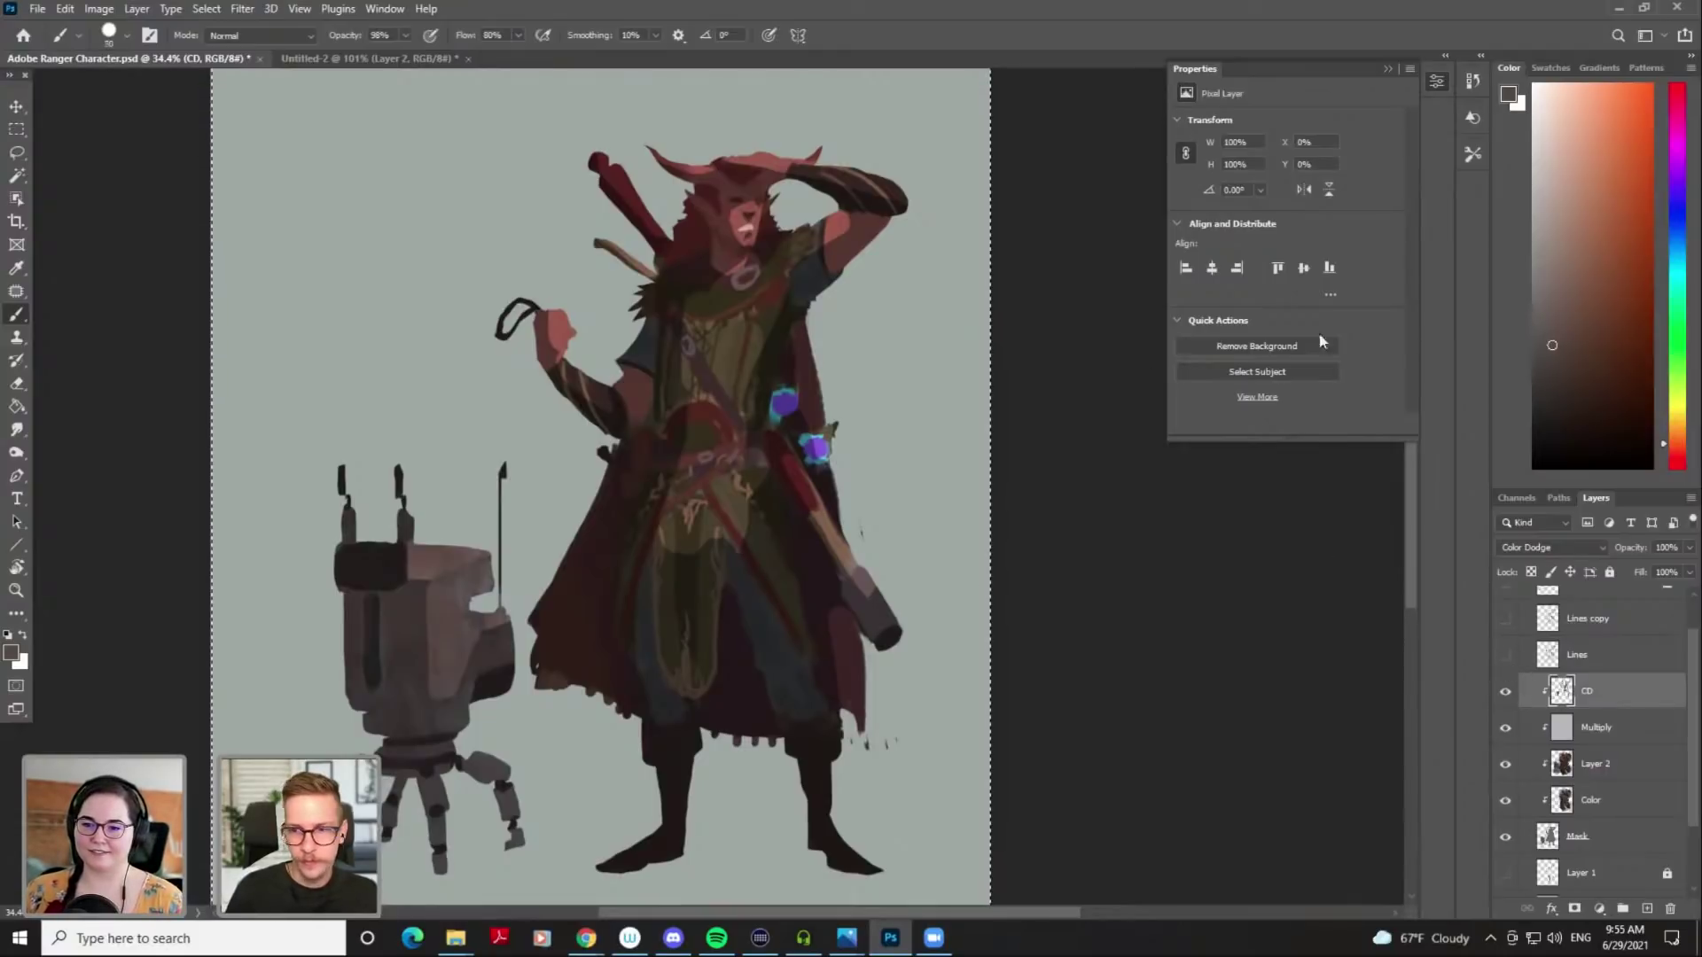
left_click_drag(1564, 308, 1553, 261)
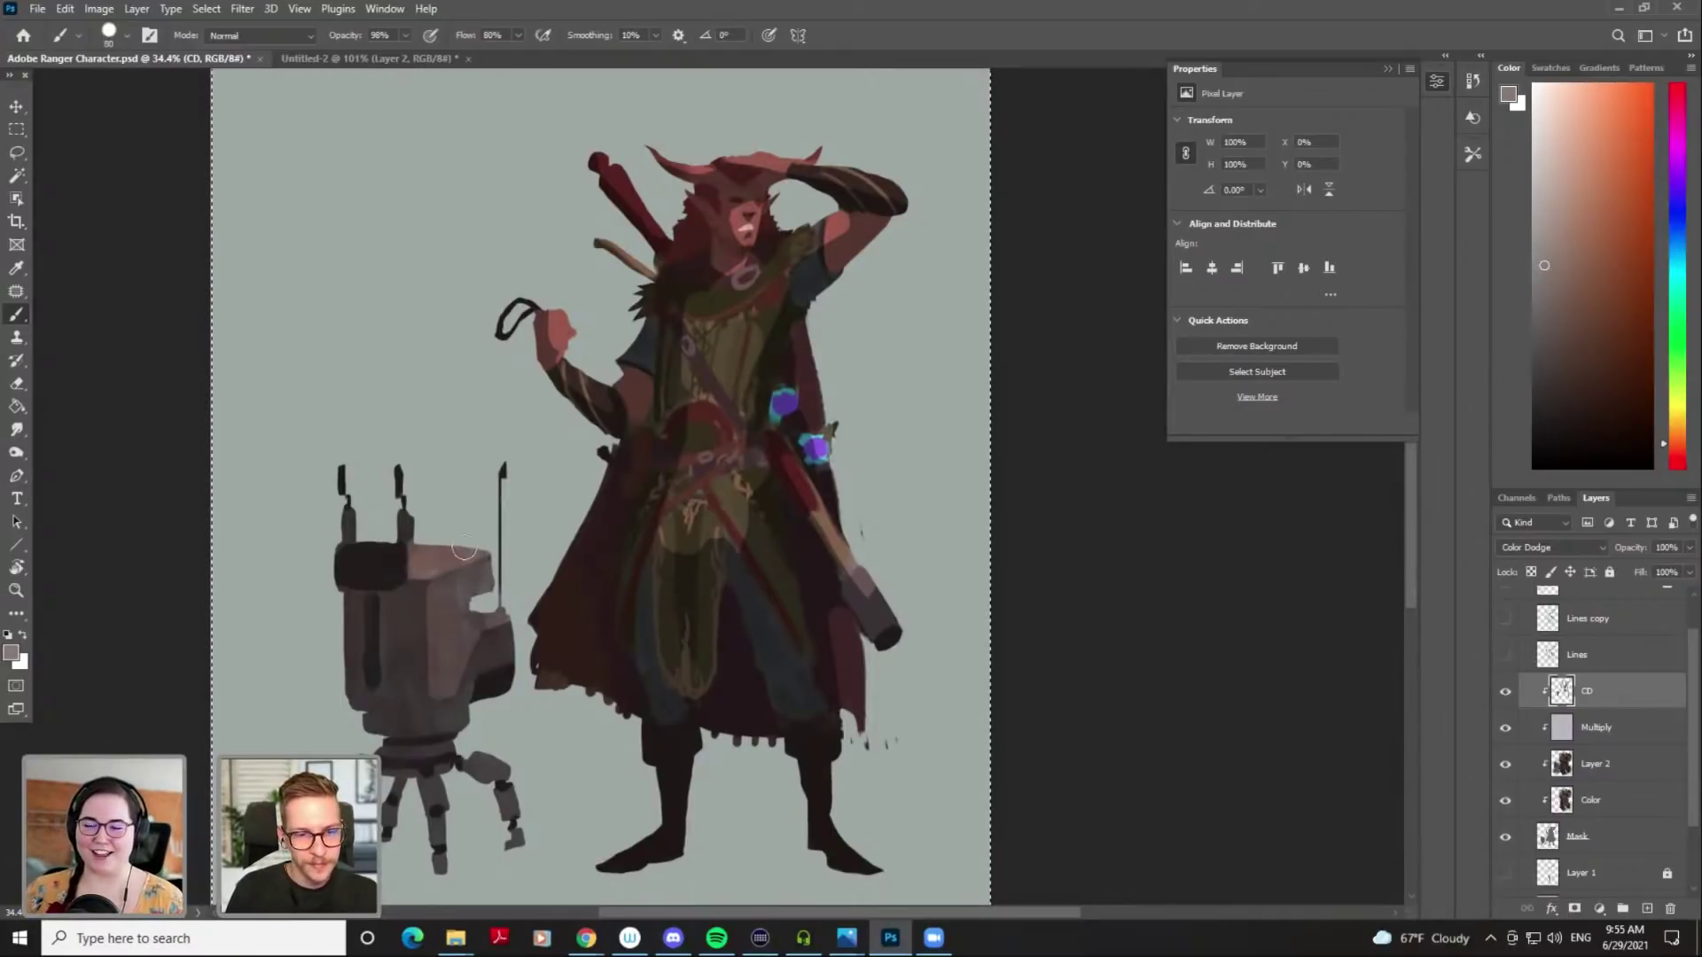
left_click_drag(482, 616, 520, 607)
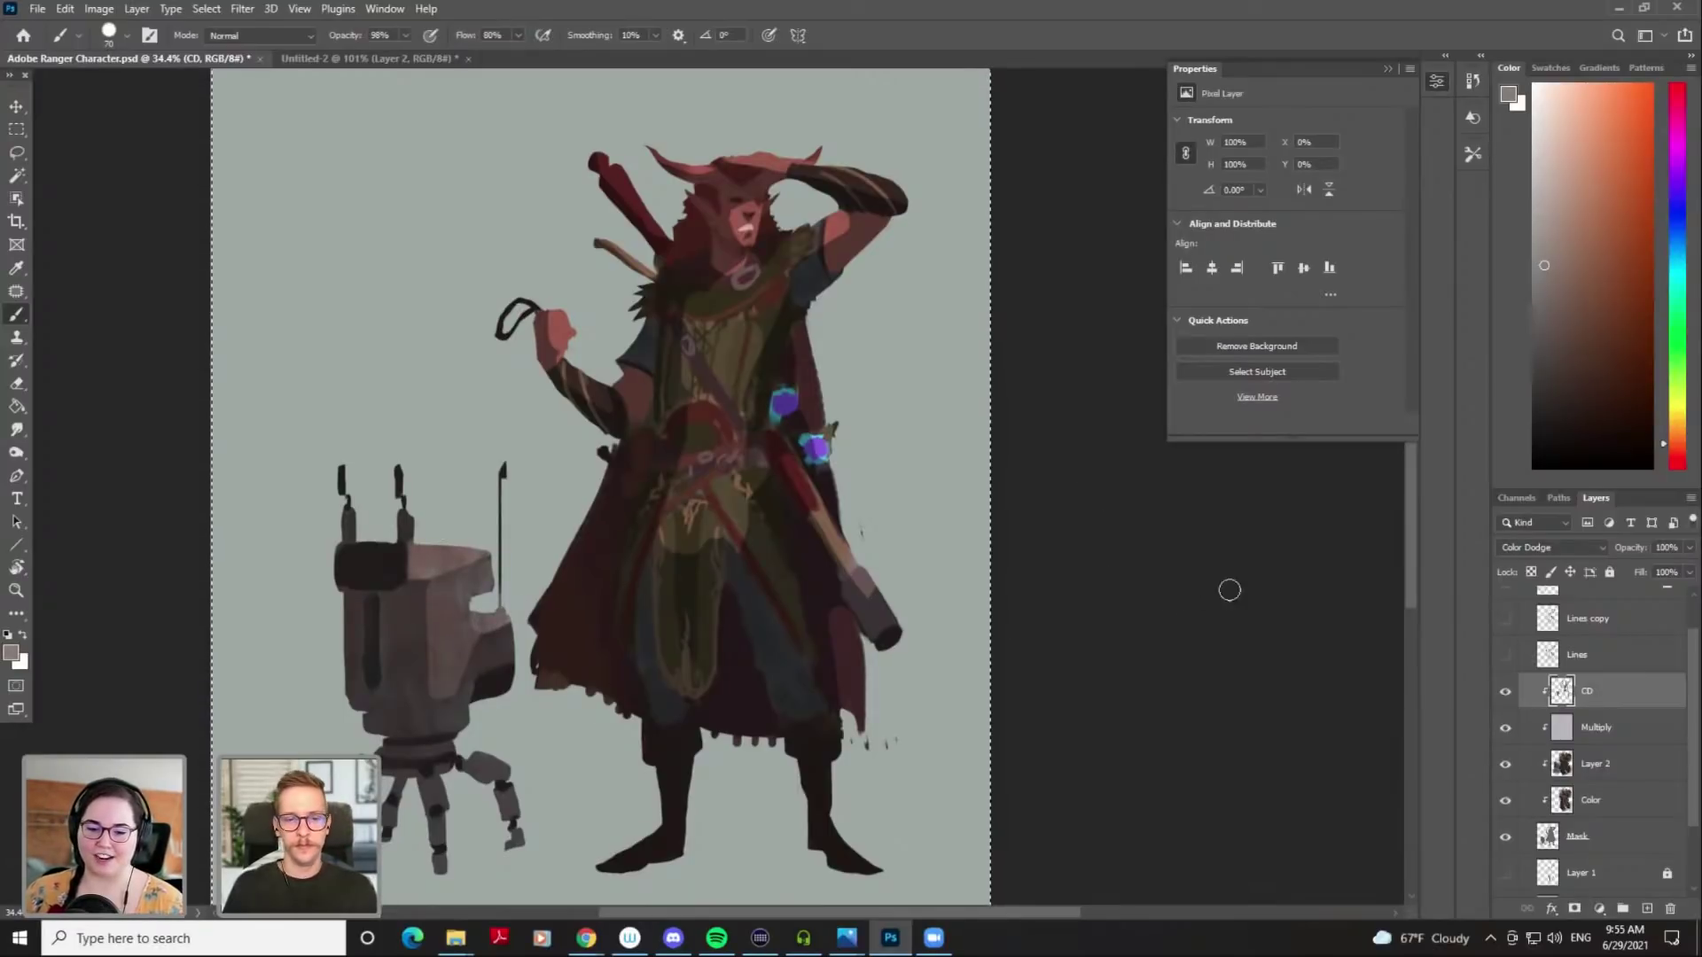
Trim the light over the ranger's belt and lower tunic on the CD layer, varying the eraser size
key("e")
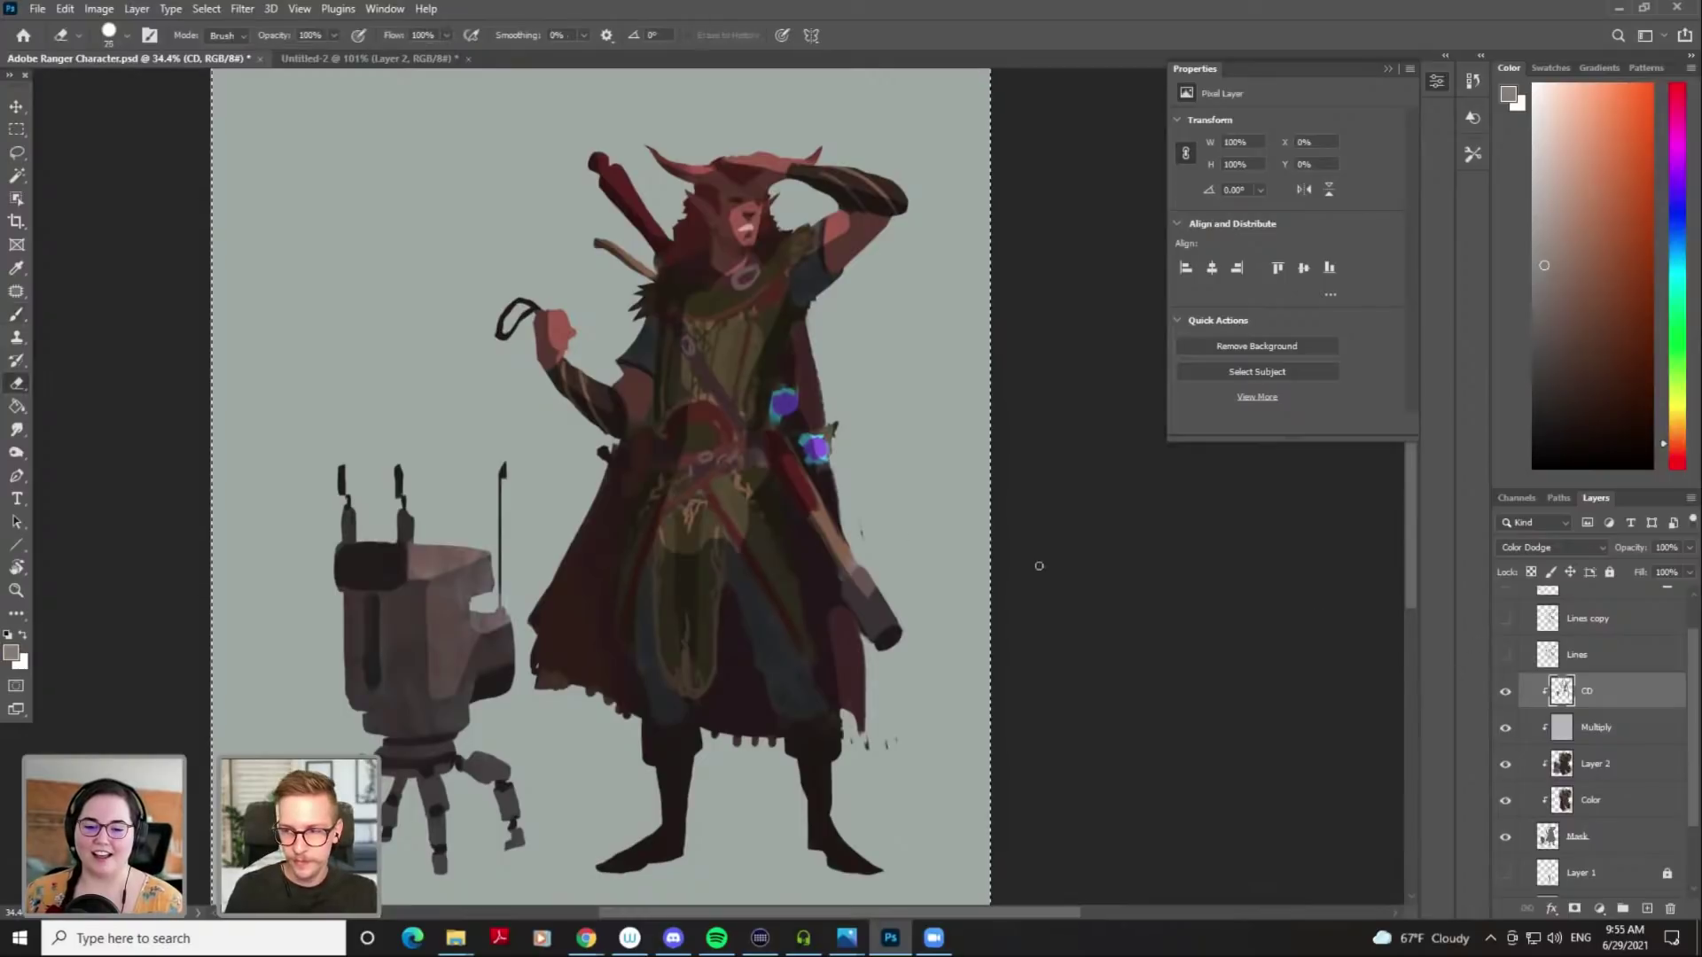
key("bracketright")
key("bracketright")
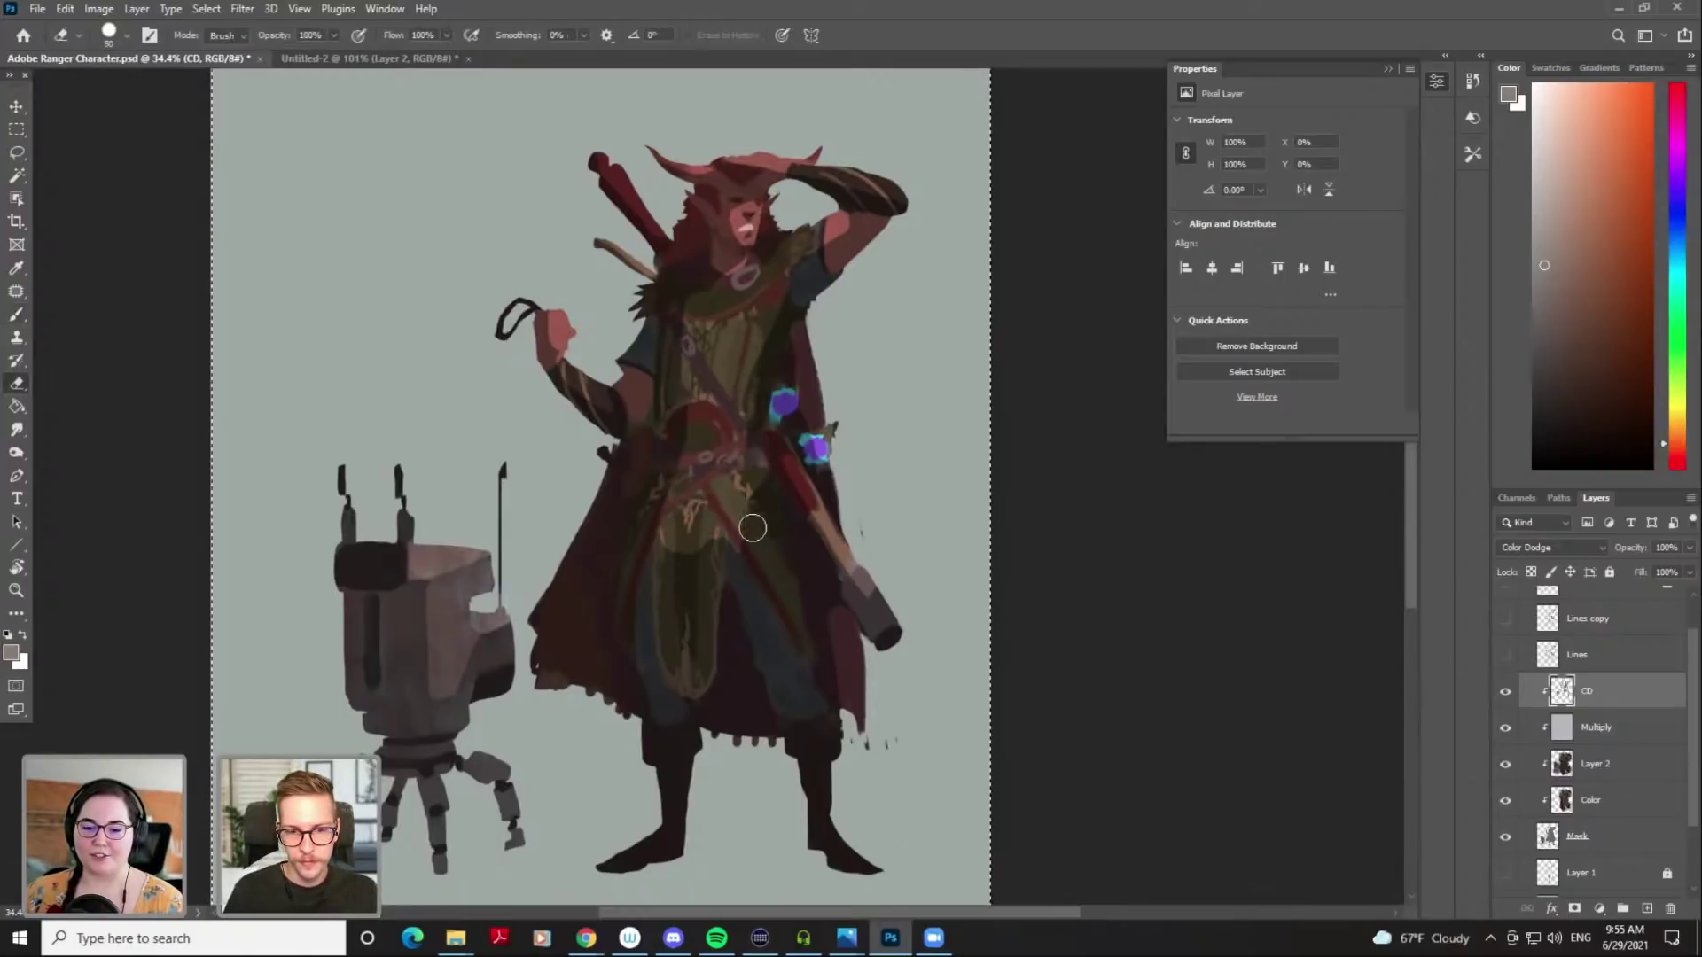
key("bracketleft")
key("bracketleft")
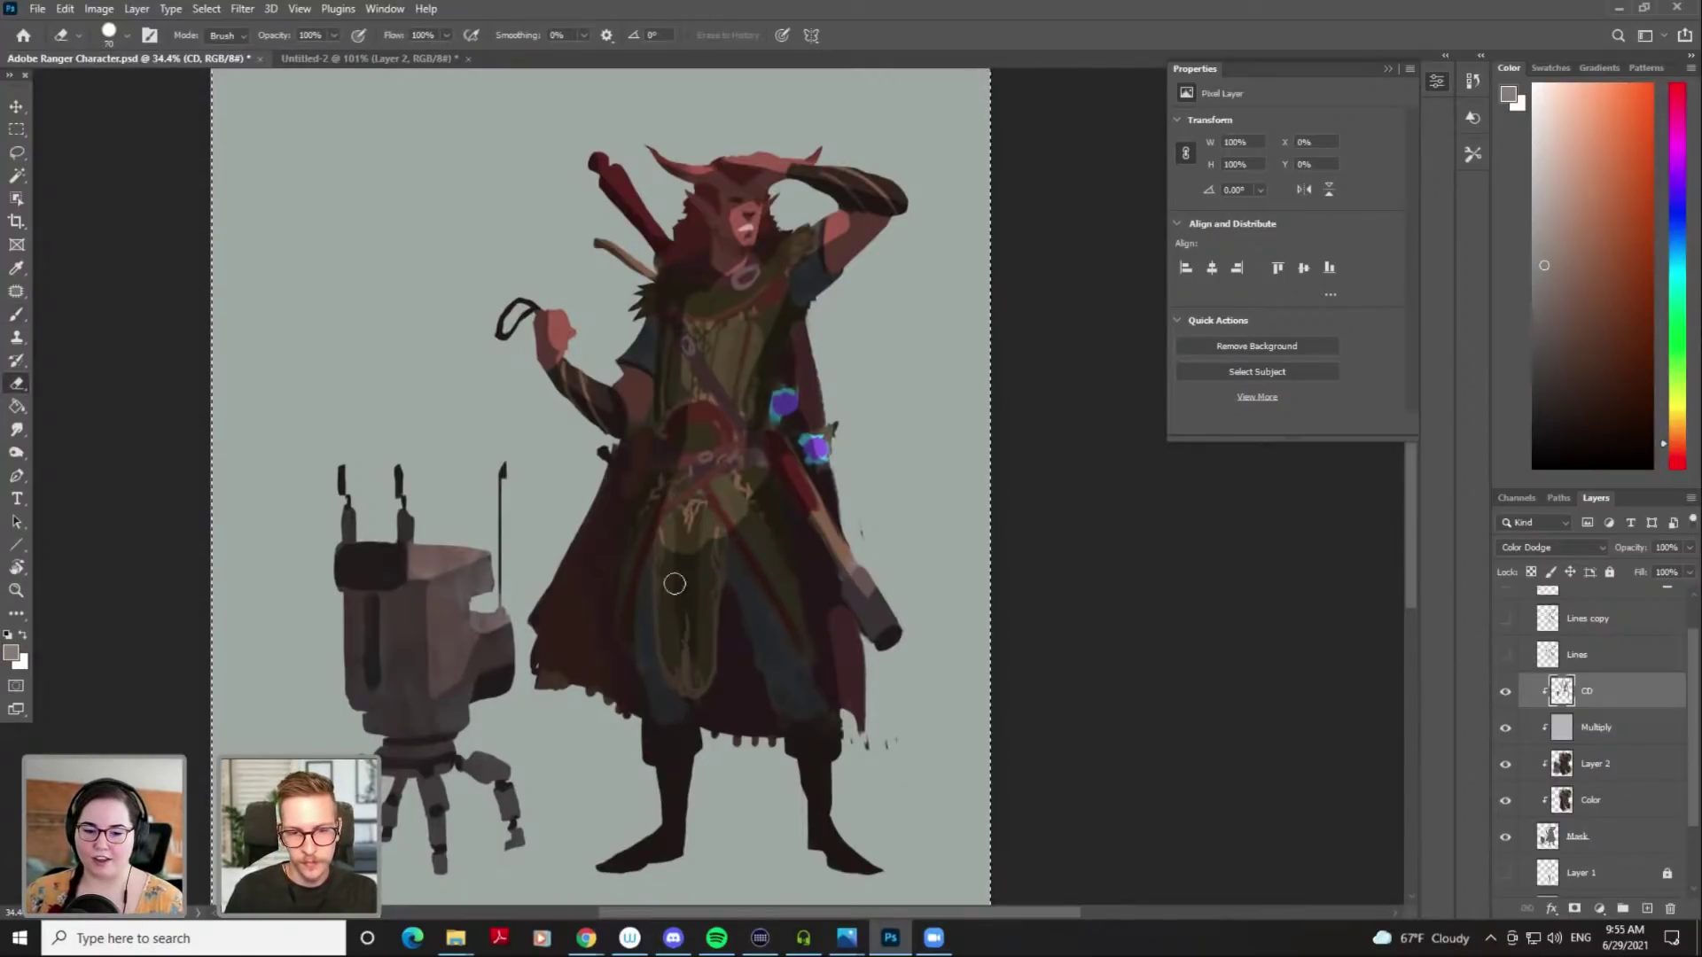
key("bracketright")
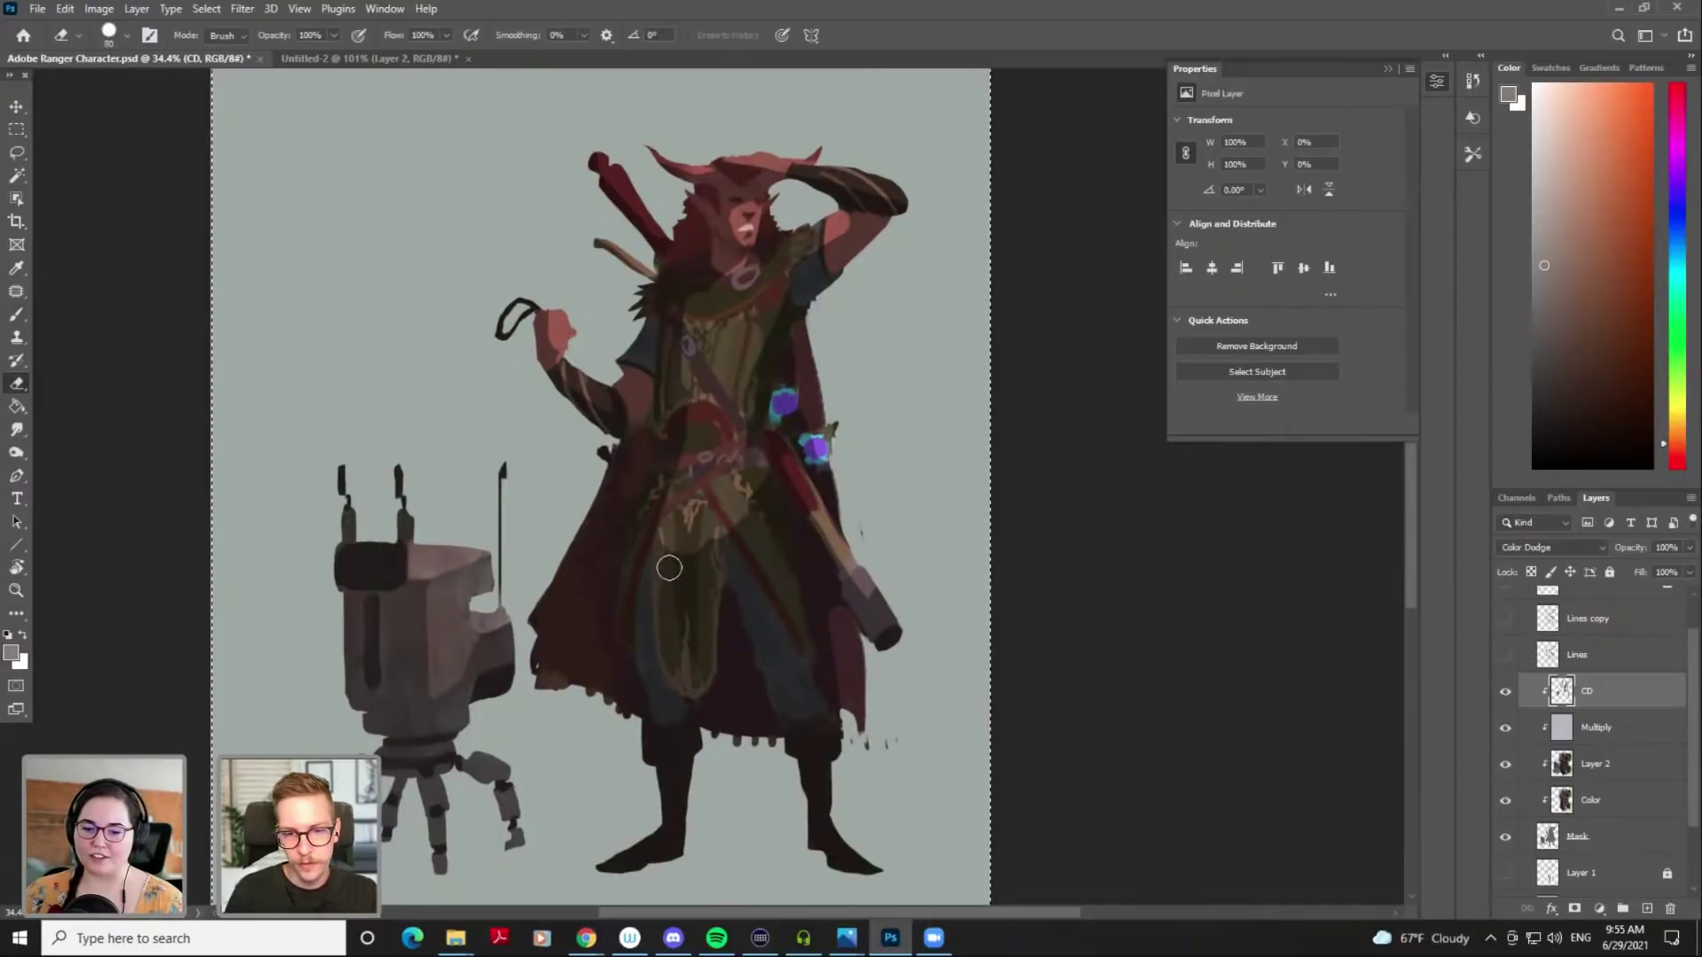
key("bracketleft")
key("bracketleft")
key("bracketleft")
key("bracketleft")
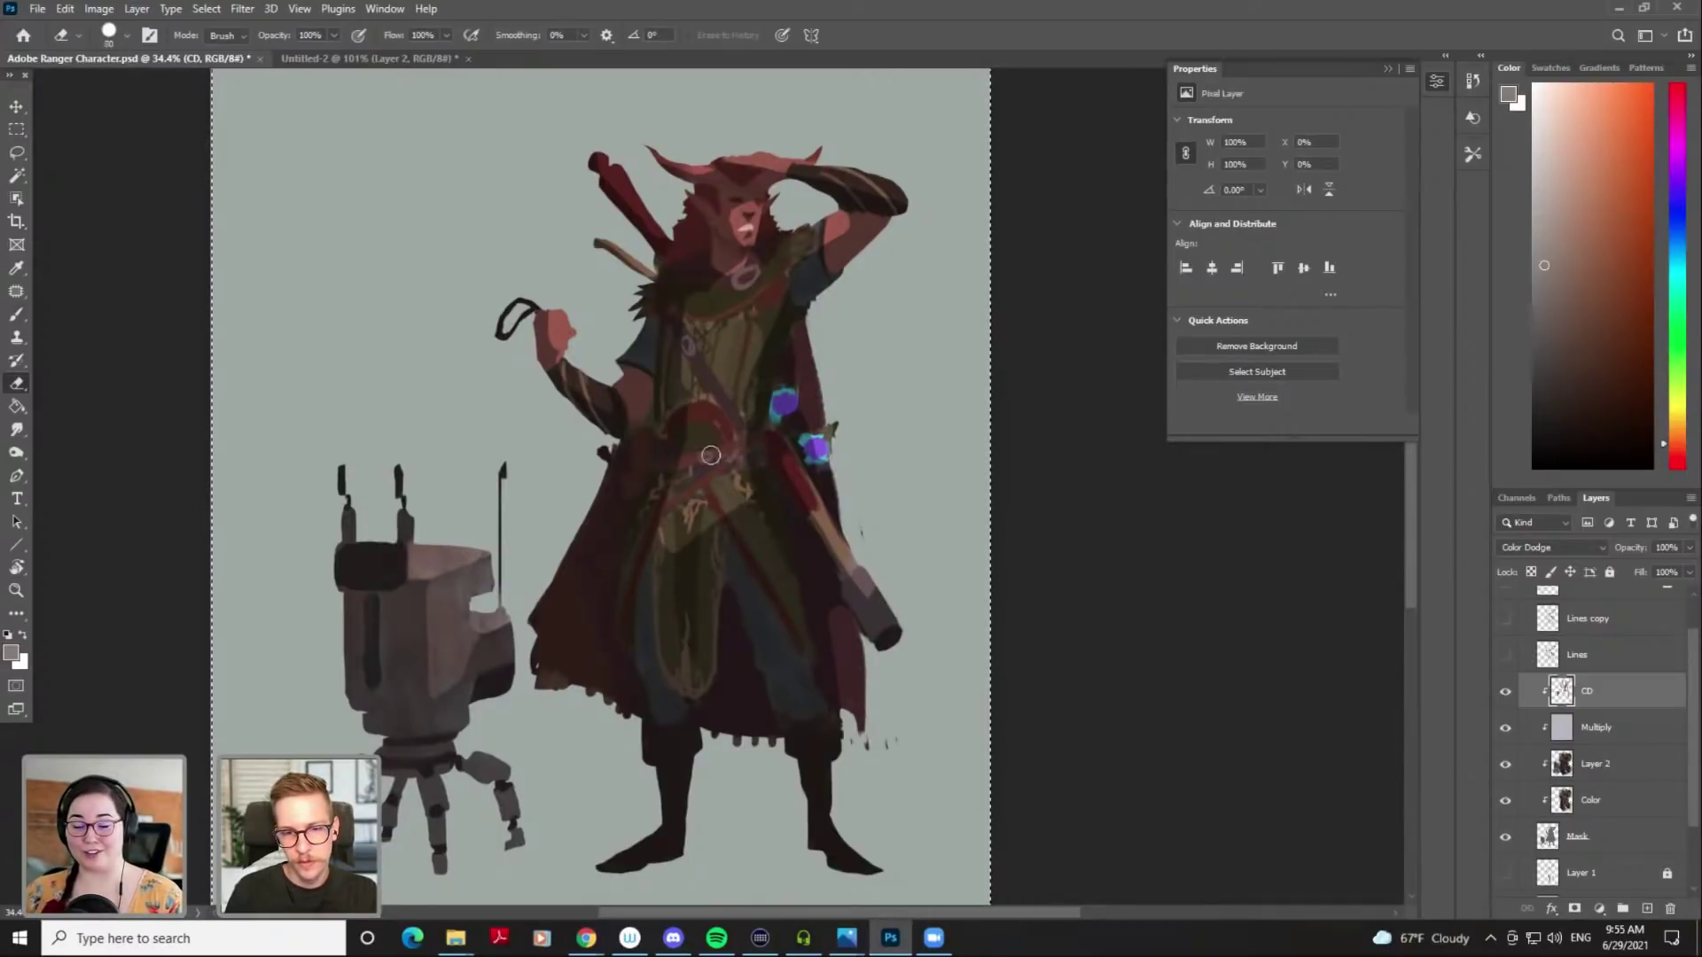
key("bracketright")
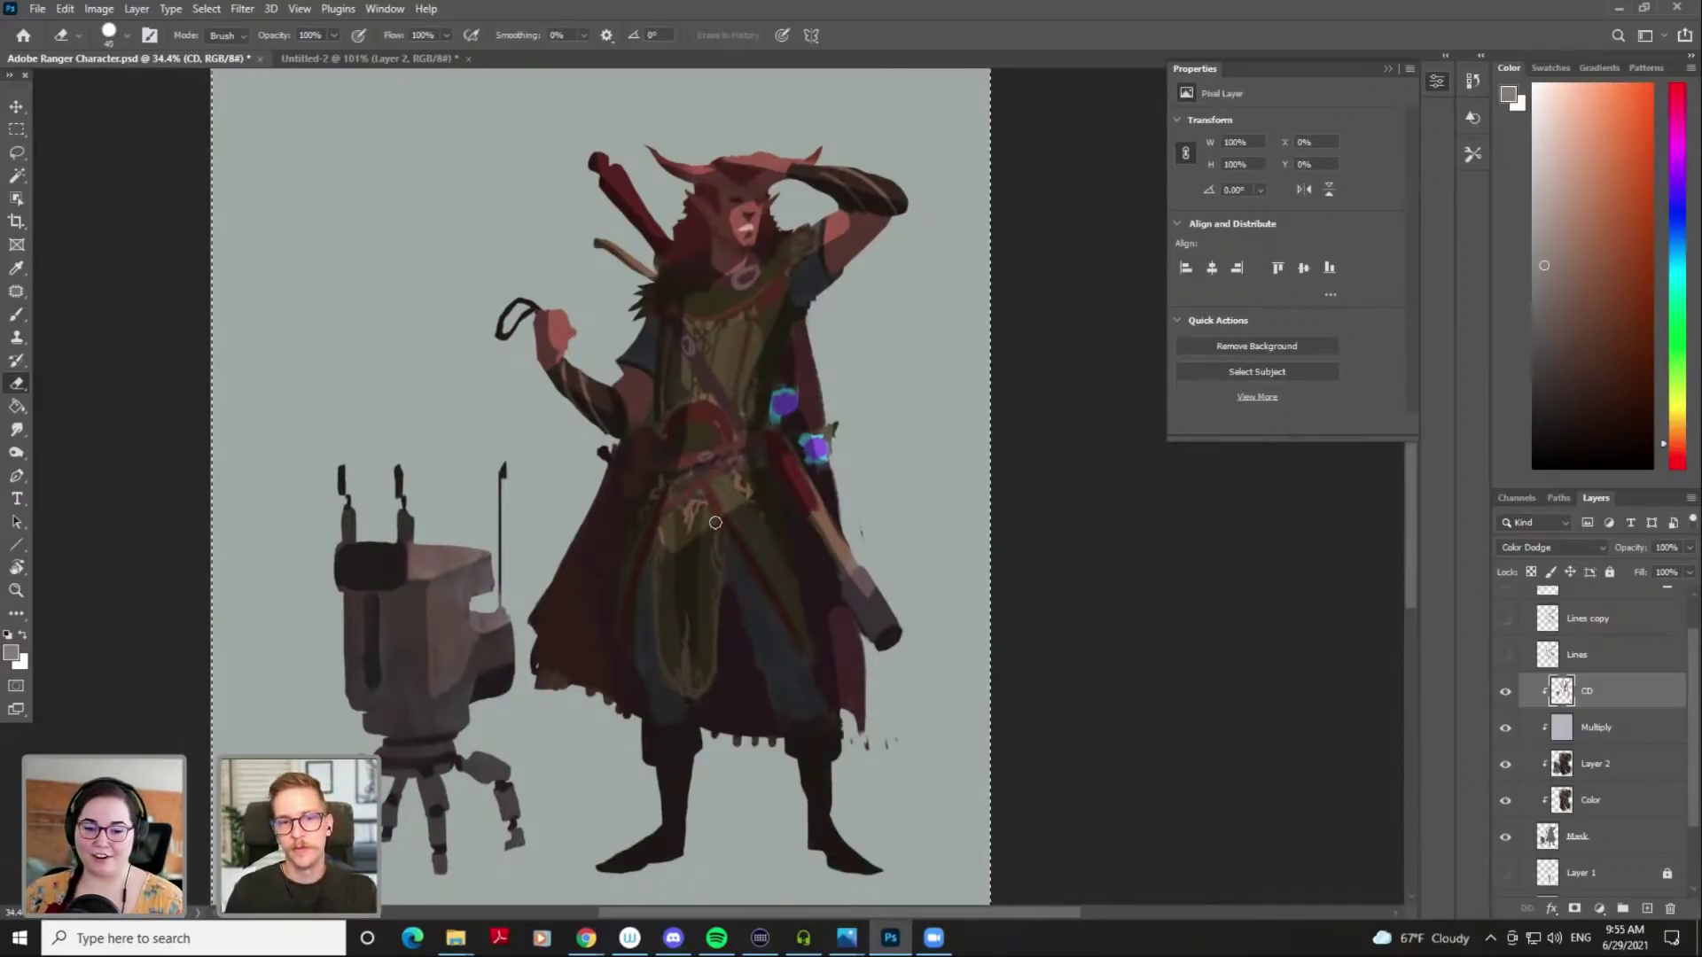
key("bracketright")
Refine the light around the ranger's mouth and chin with a small eraser
mouse_move(943, 600)
left_mouse_down()
mouse_move(920, 577)
mouse_move(905, 593)
left_mouse_up()
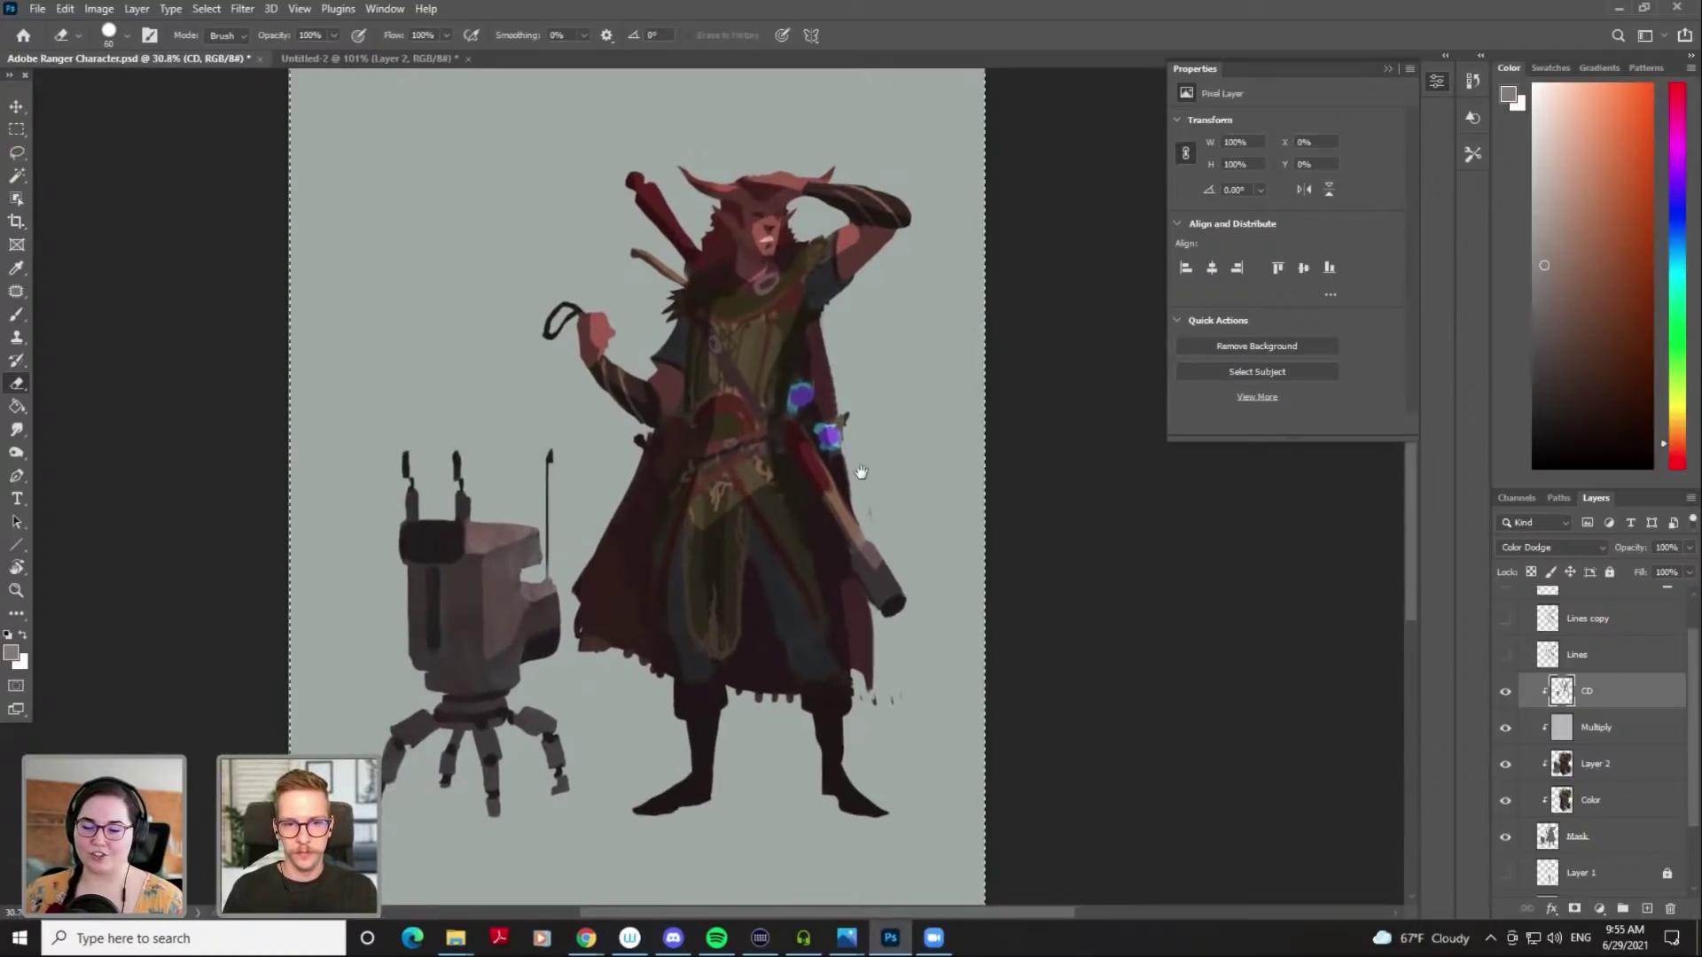
left_click_drag(862, 479, 855, 502)
scroll(773, 259, "up", 5)
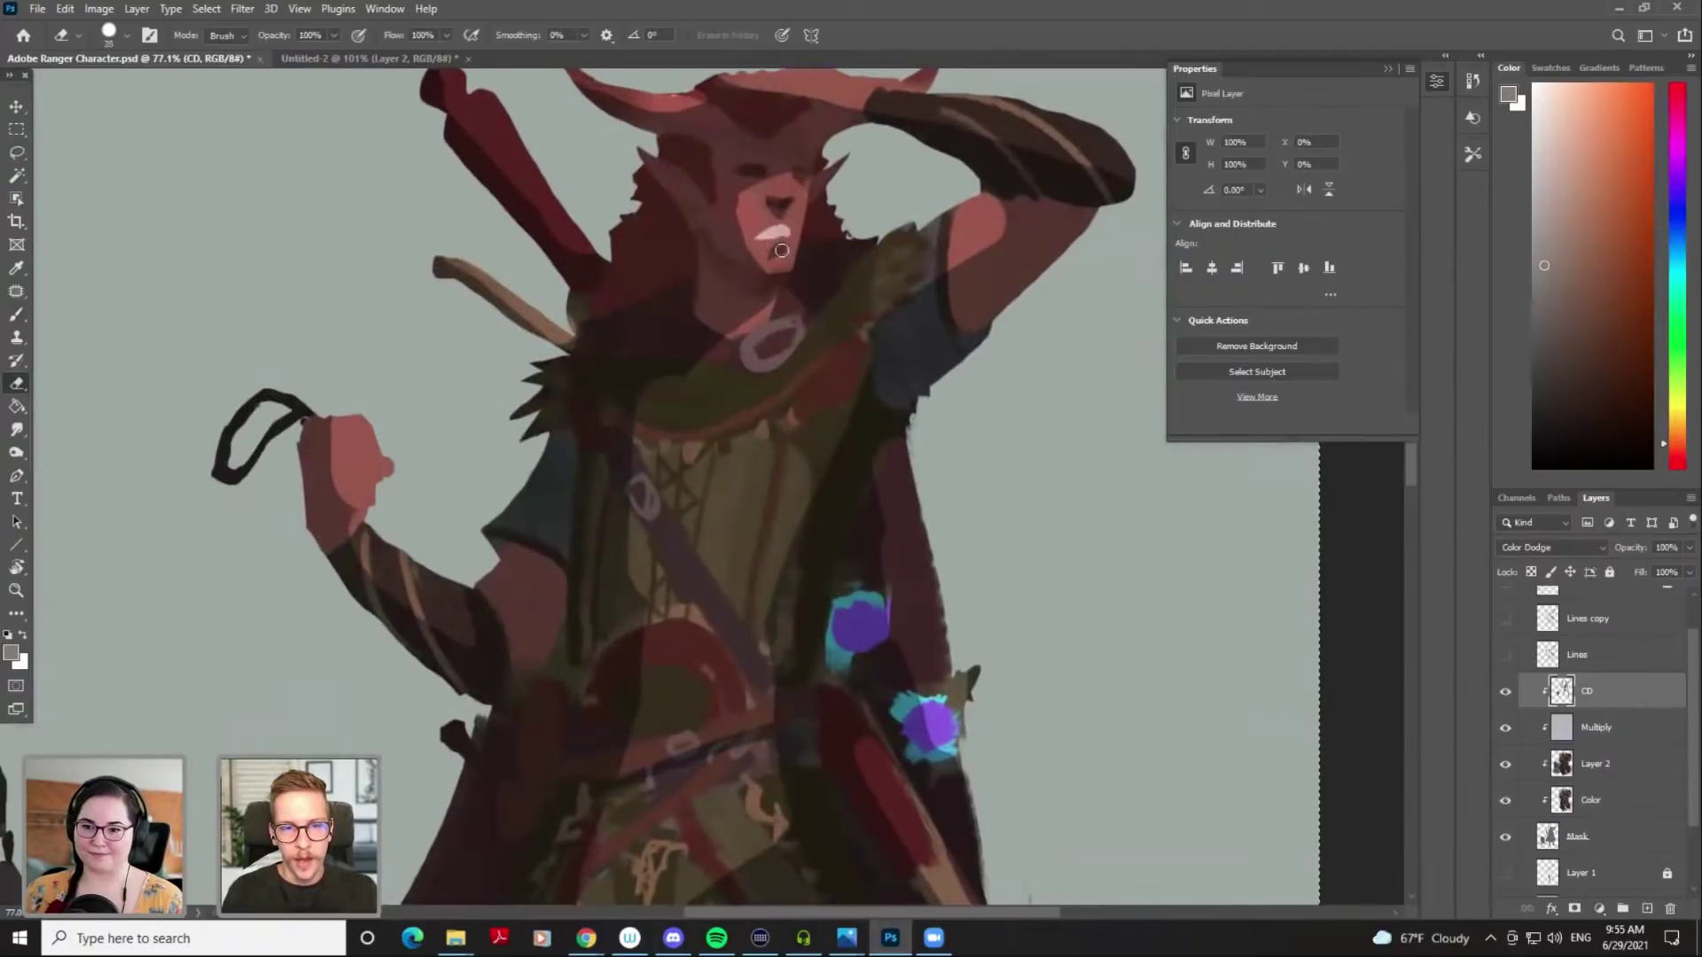
key("bracketright")
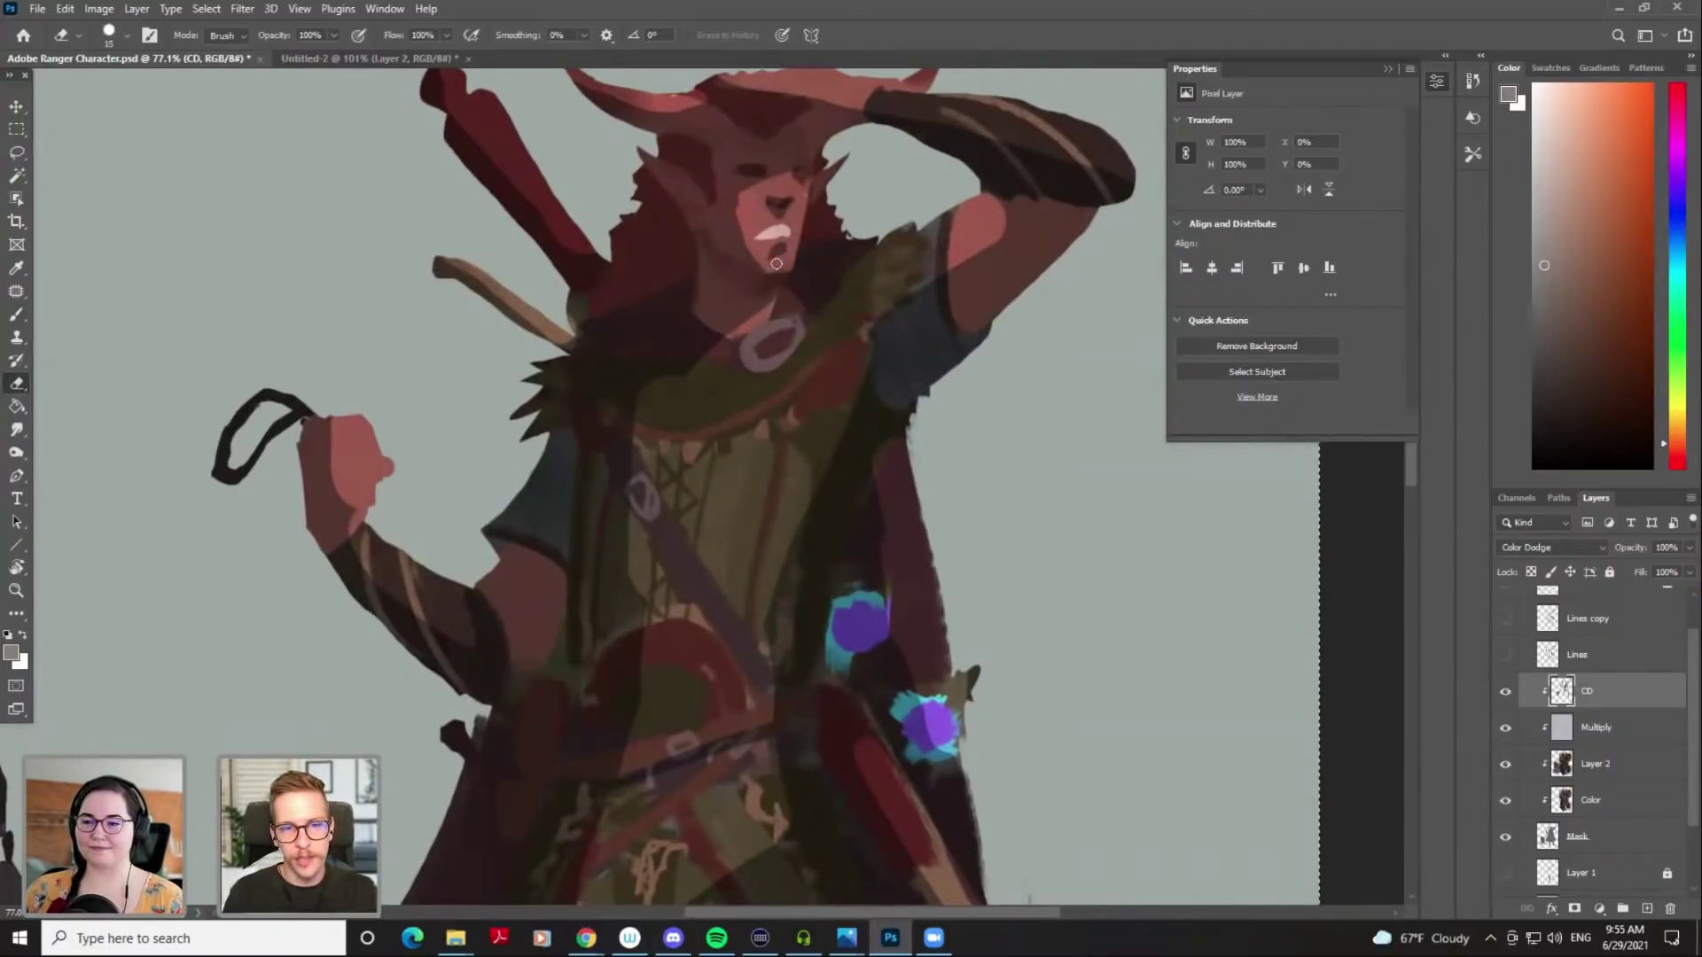
Sample the light color from the ranger's chest with the CD layer temporarily in Normal blending, restoring Color Dodge
key("b")
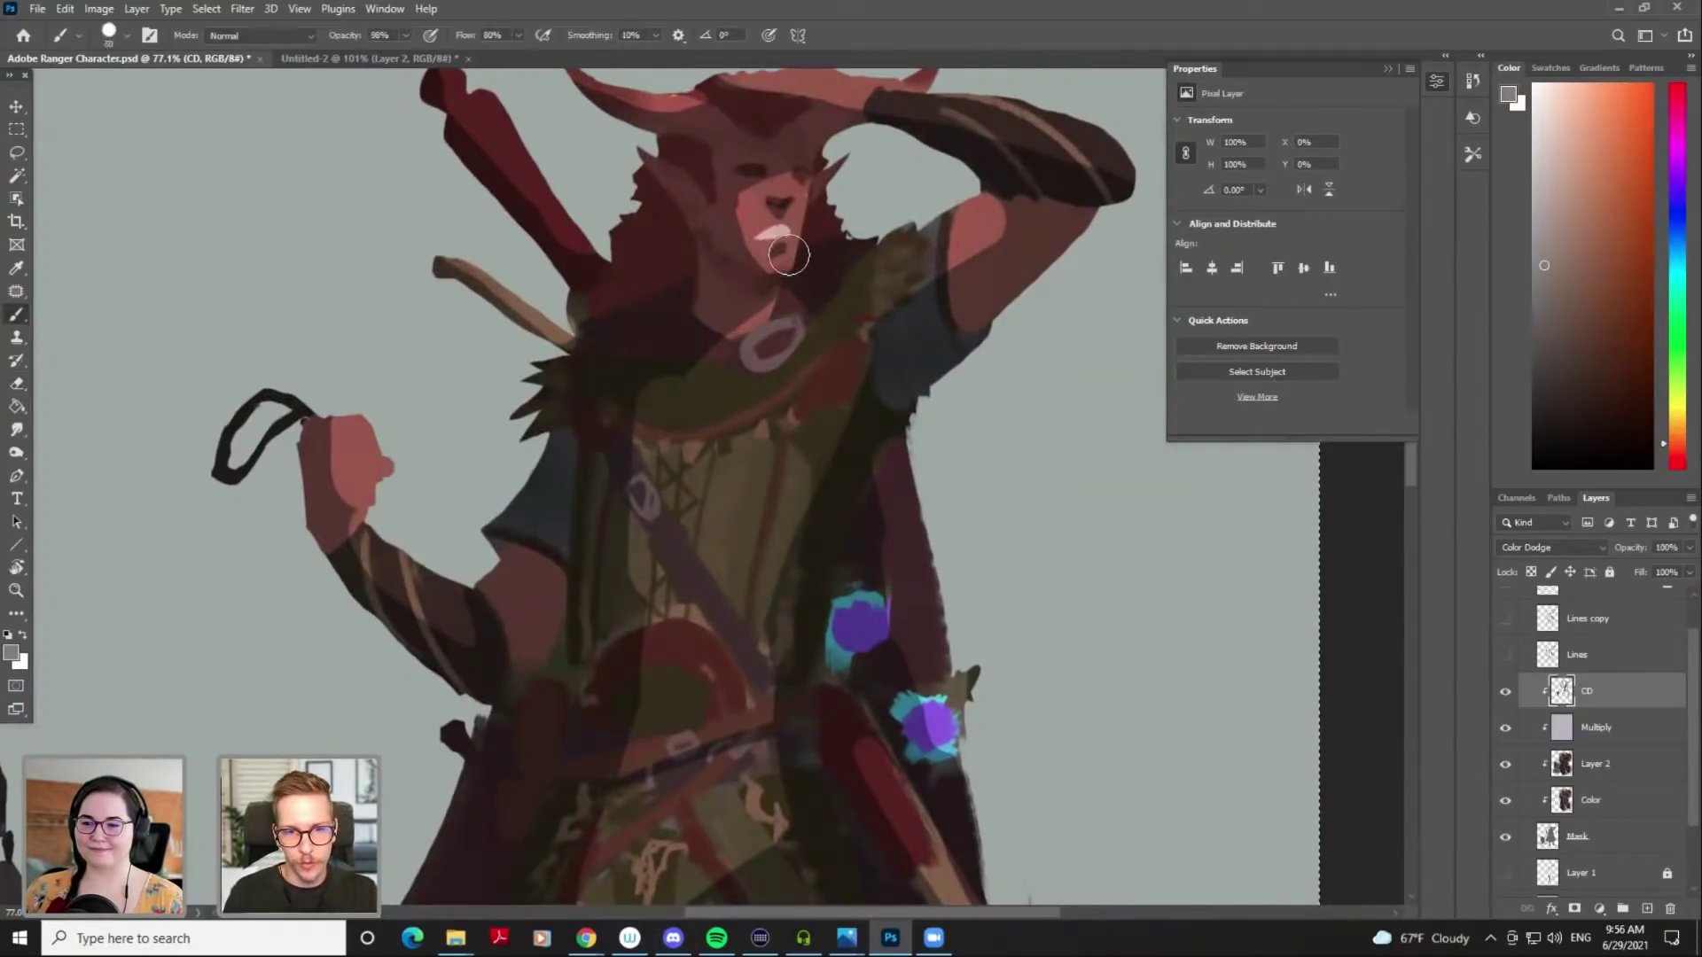
left_click(1532, 547)
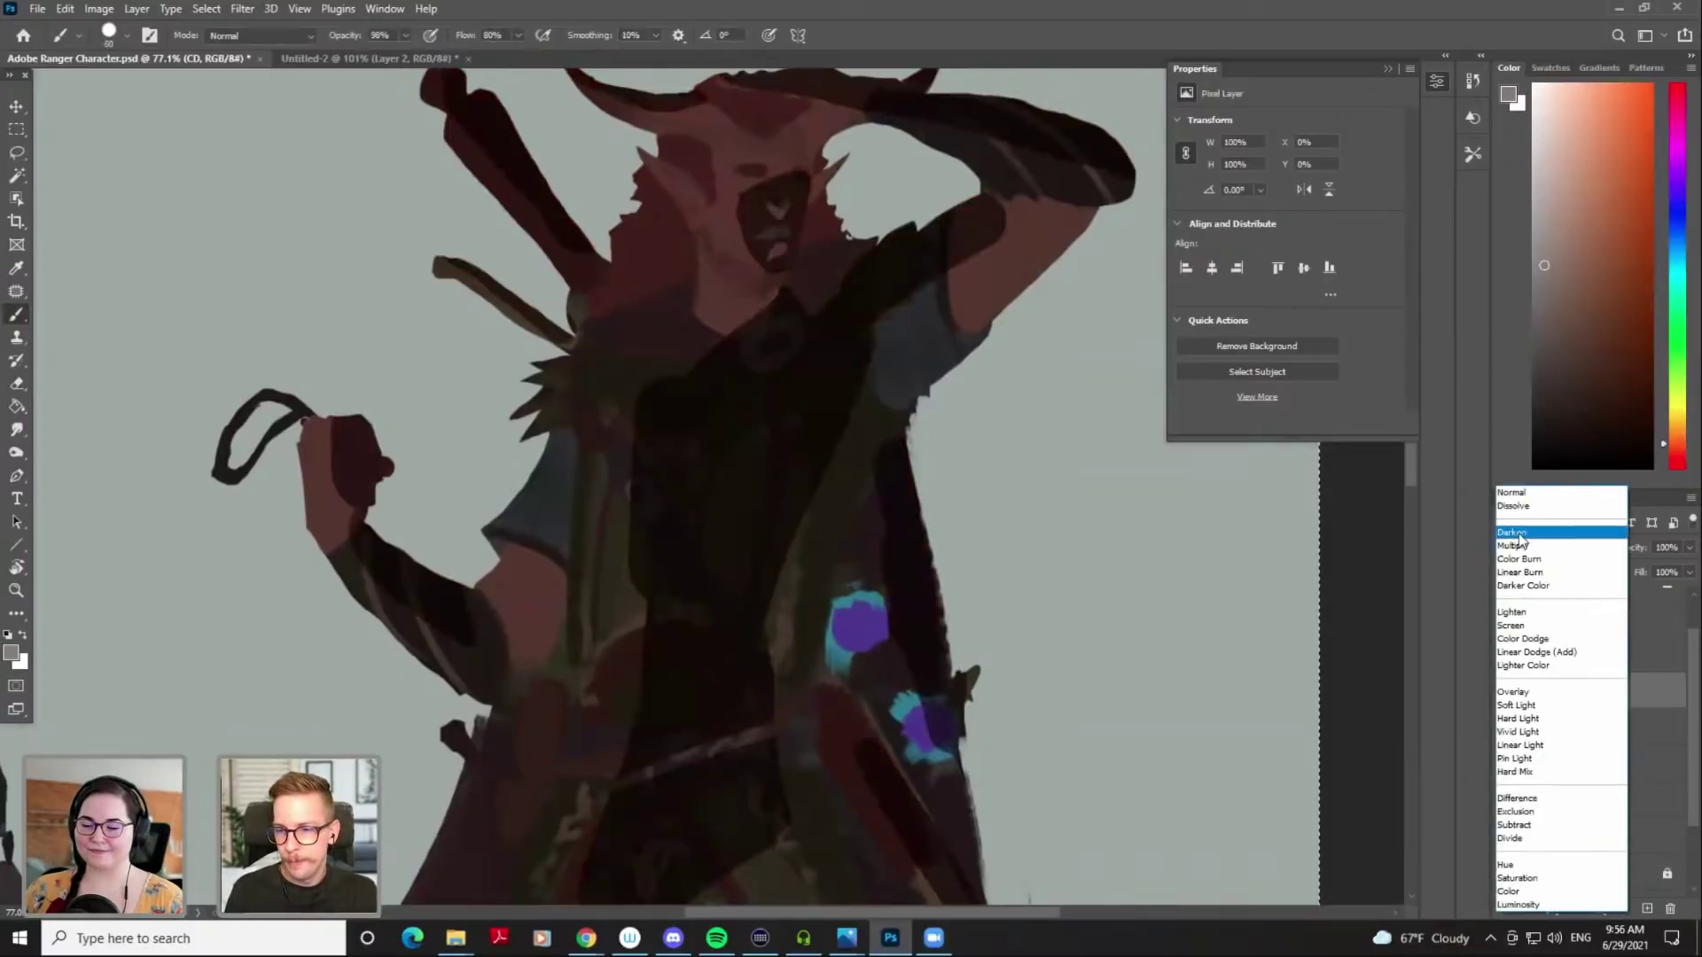
left_click(1506, 504)
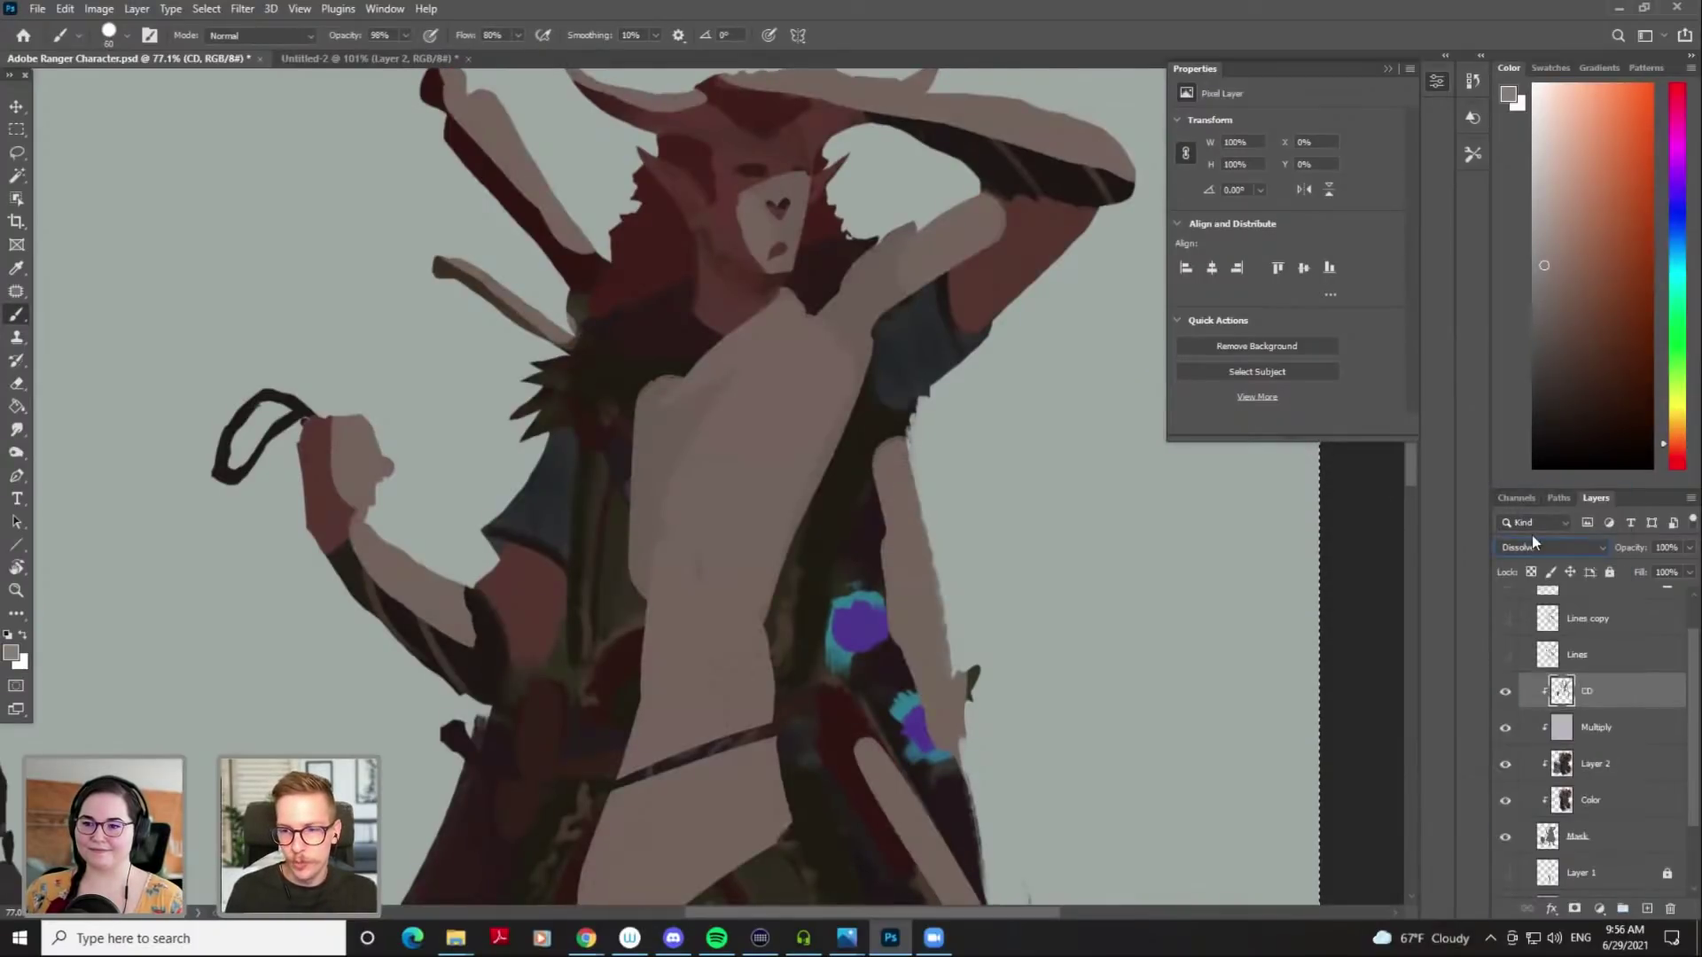
left_click(1533, 547)
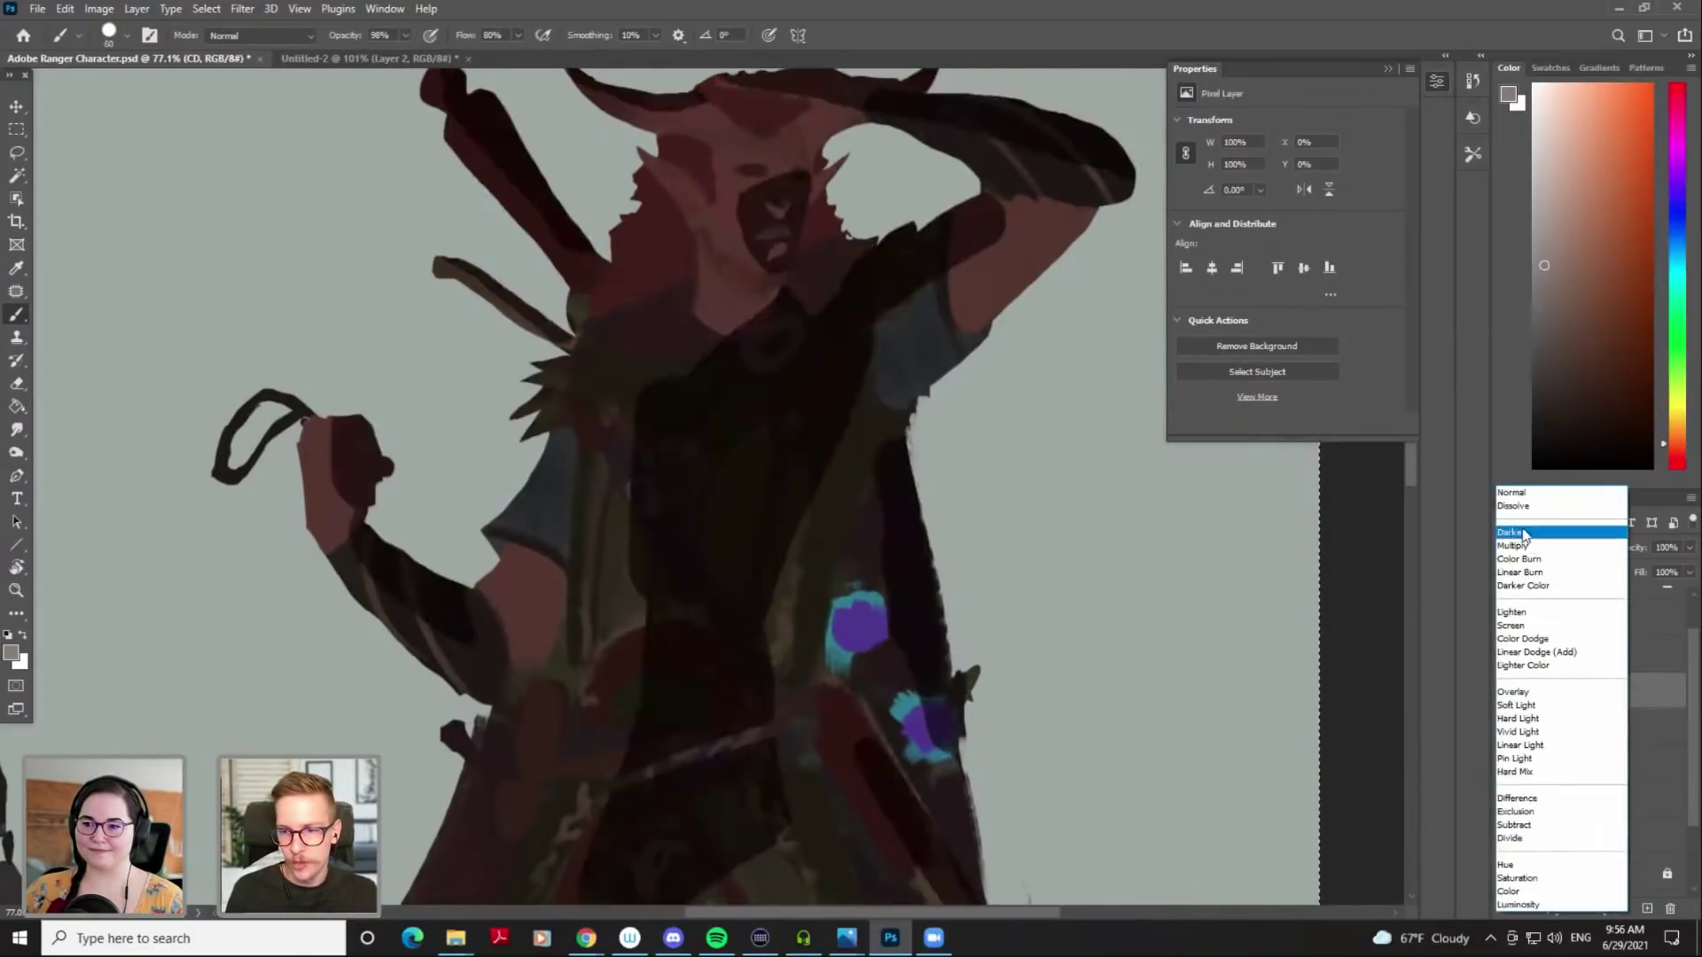
left_click(1505, 496)
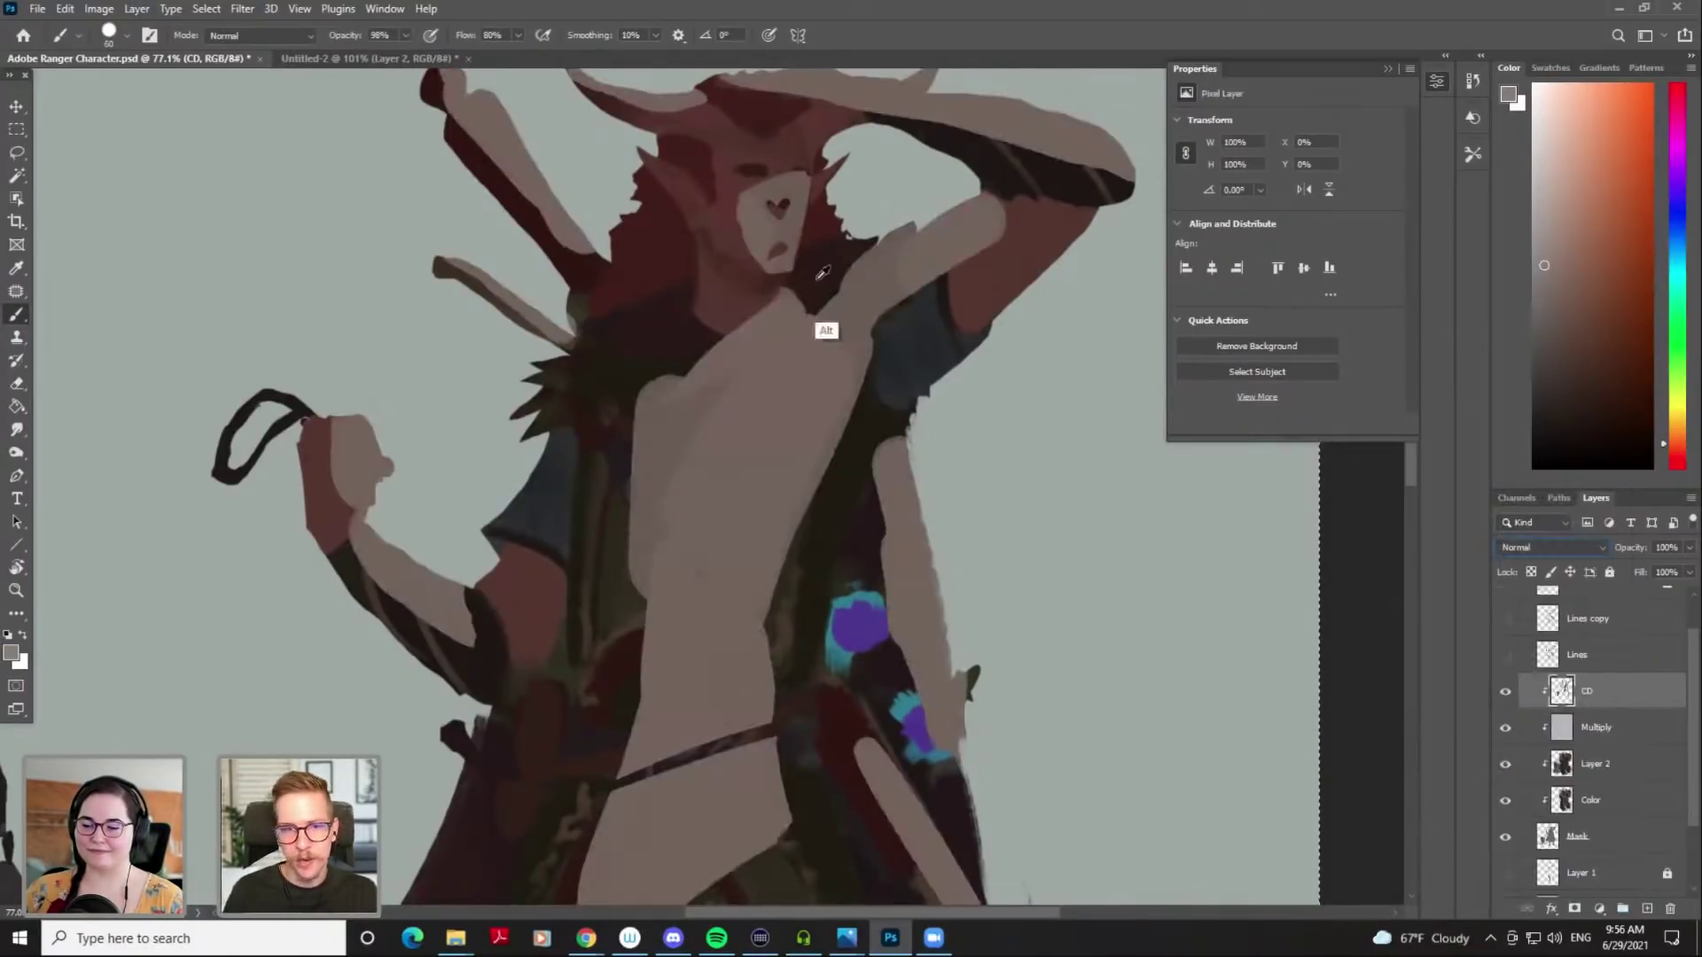
left_click(765, 382, "alt")
key("ctrl+z")
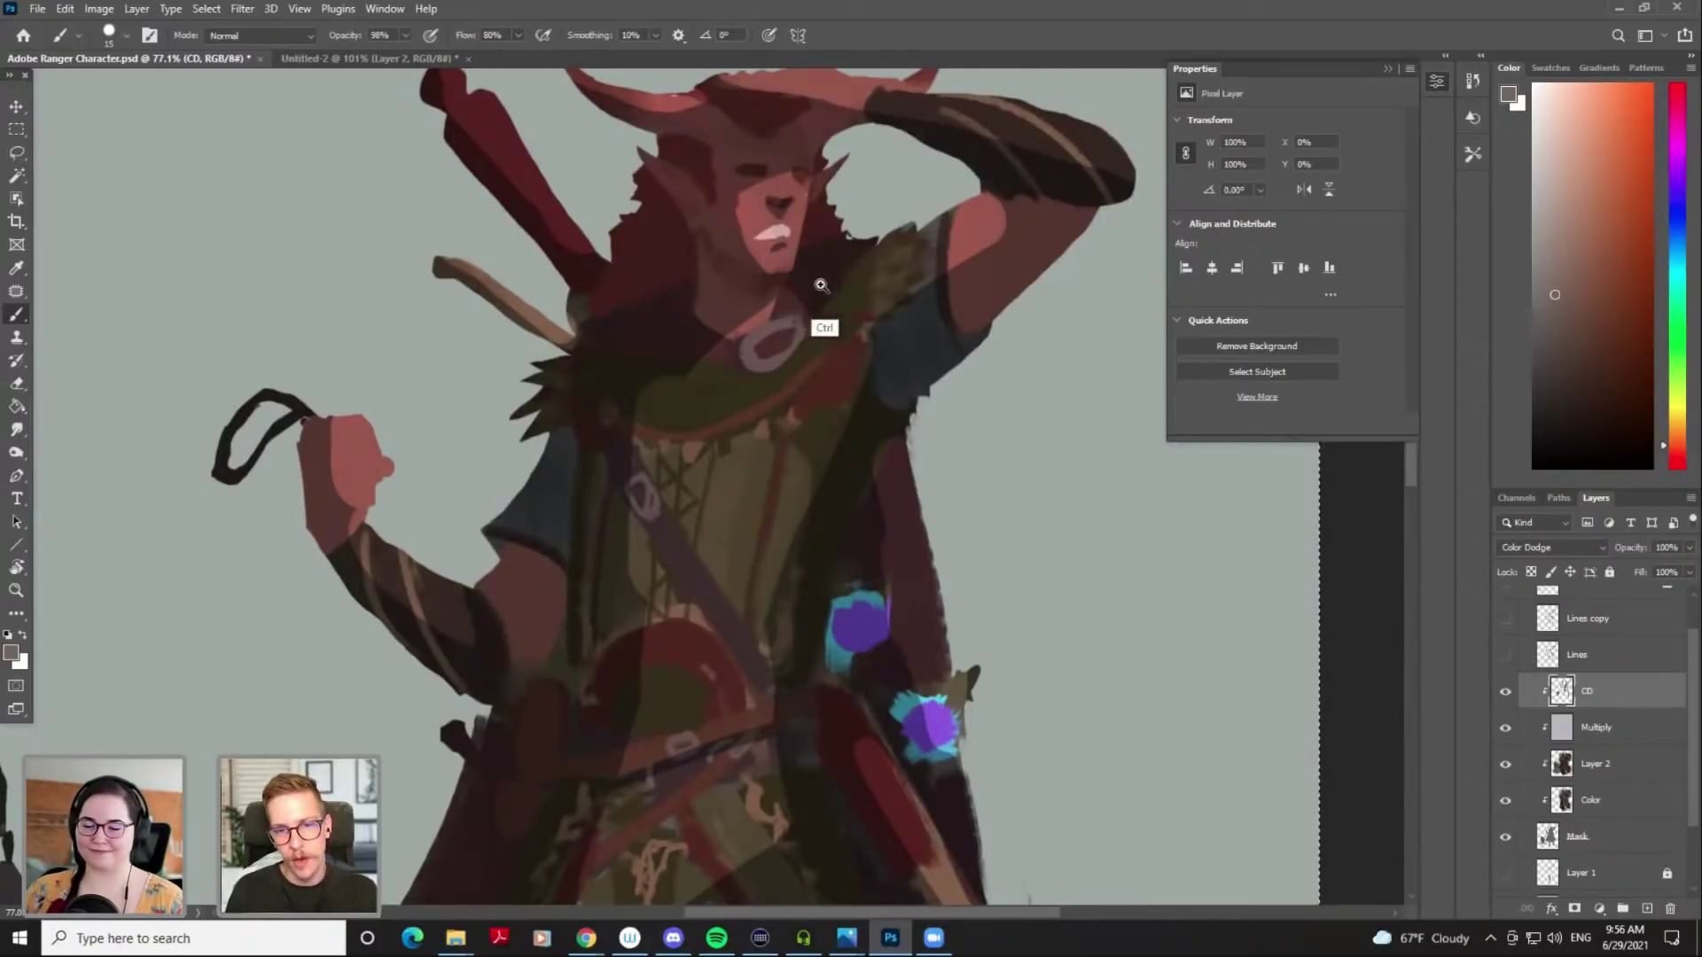
scroll(771, 256, "down", 3)
mouse_move(806, 372)
left_mouse_down()
mouse_move(791, 379)
mouse_move(809, 370)
left_mouse_up()
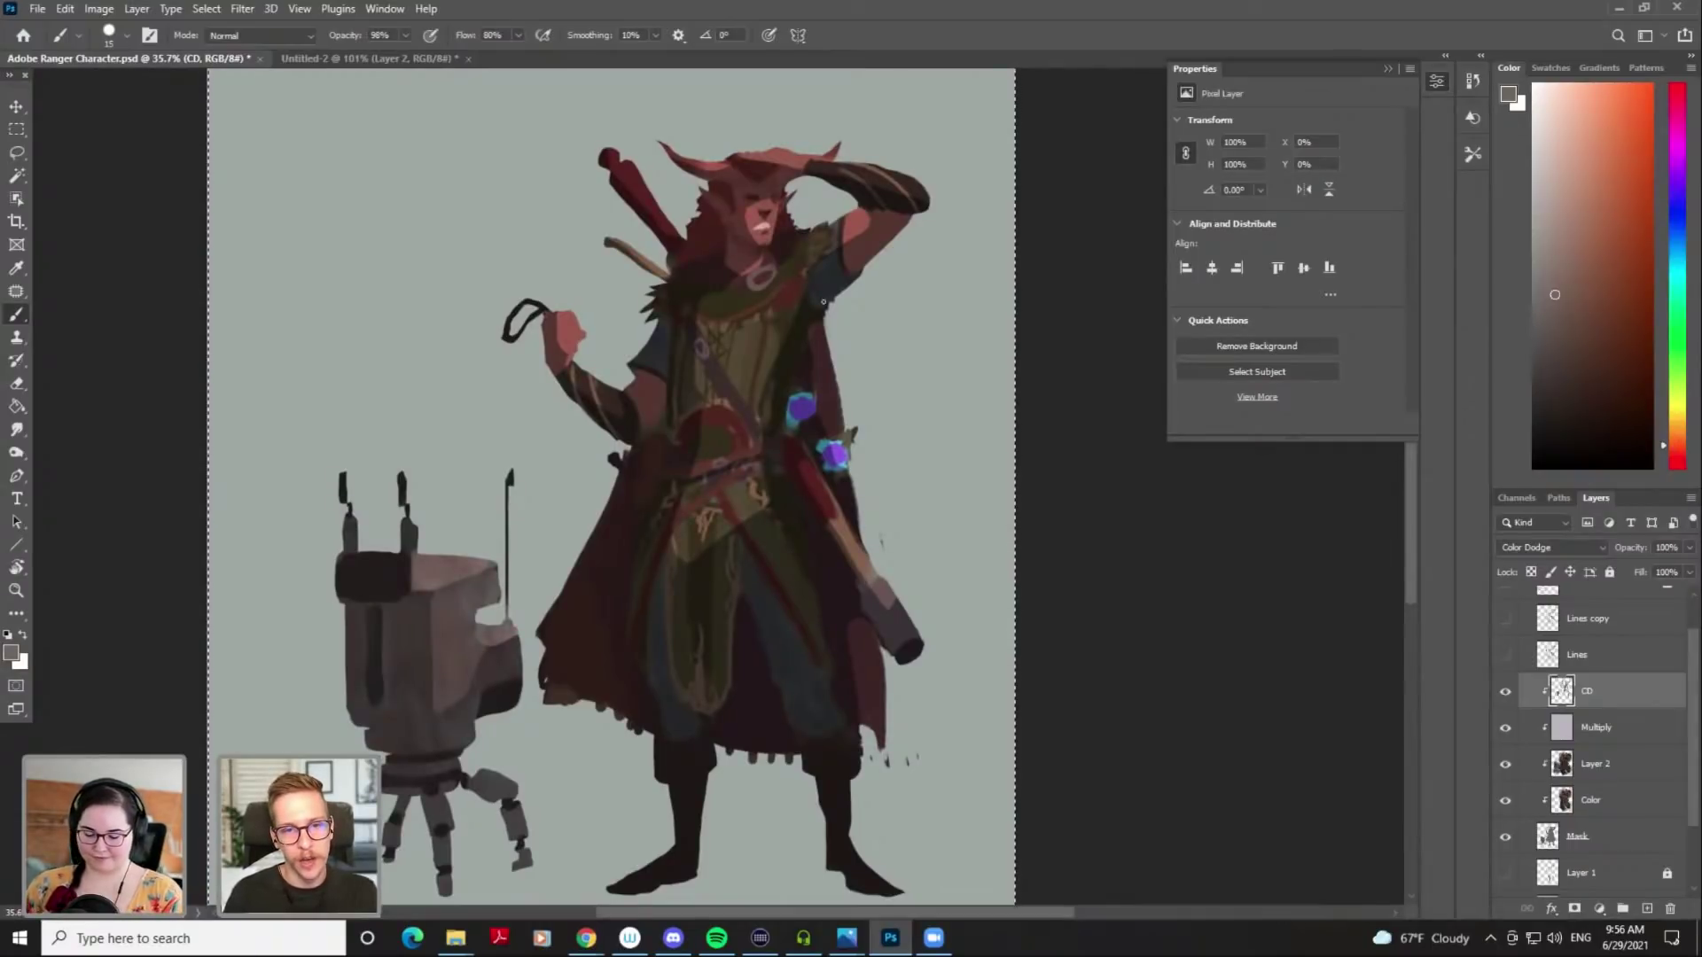
key("e")
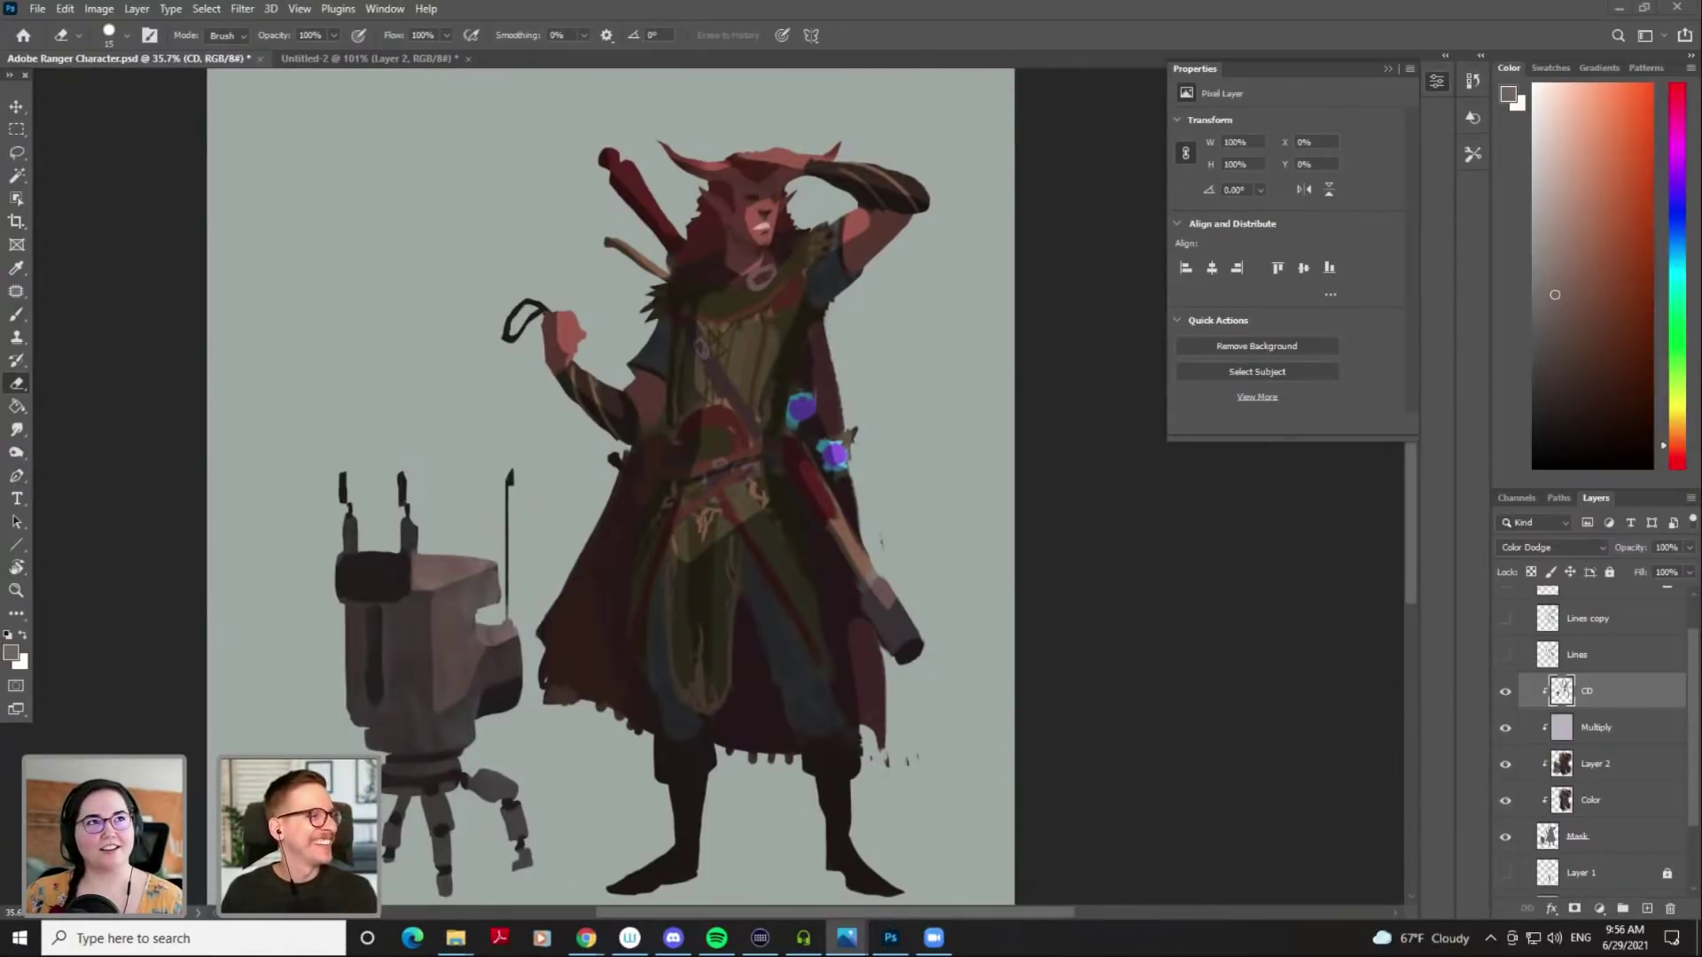
left_click(847, 938)
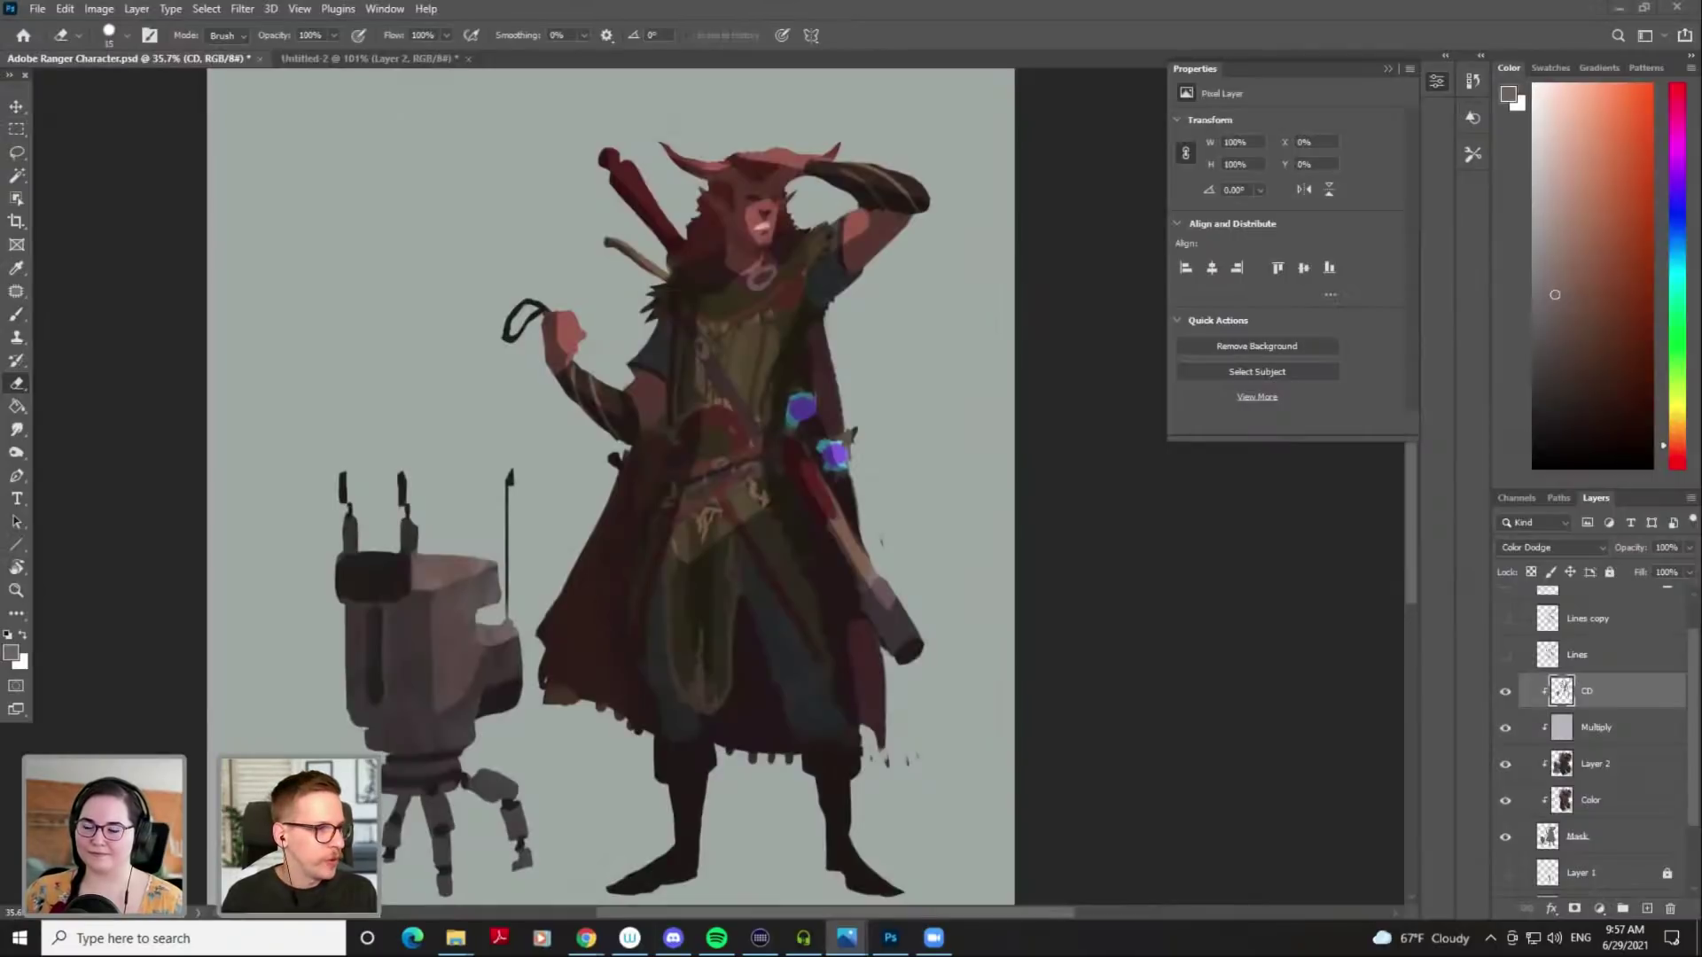
scroll(1086, 582, "down", 1)
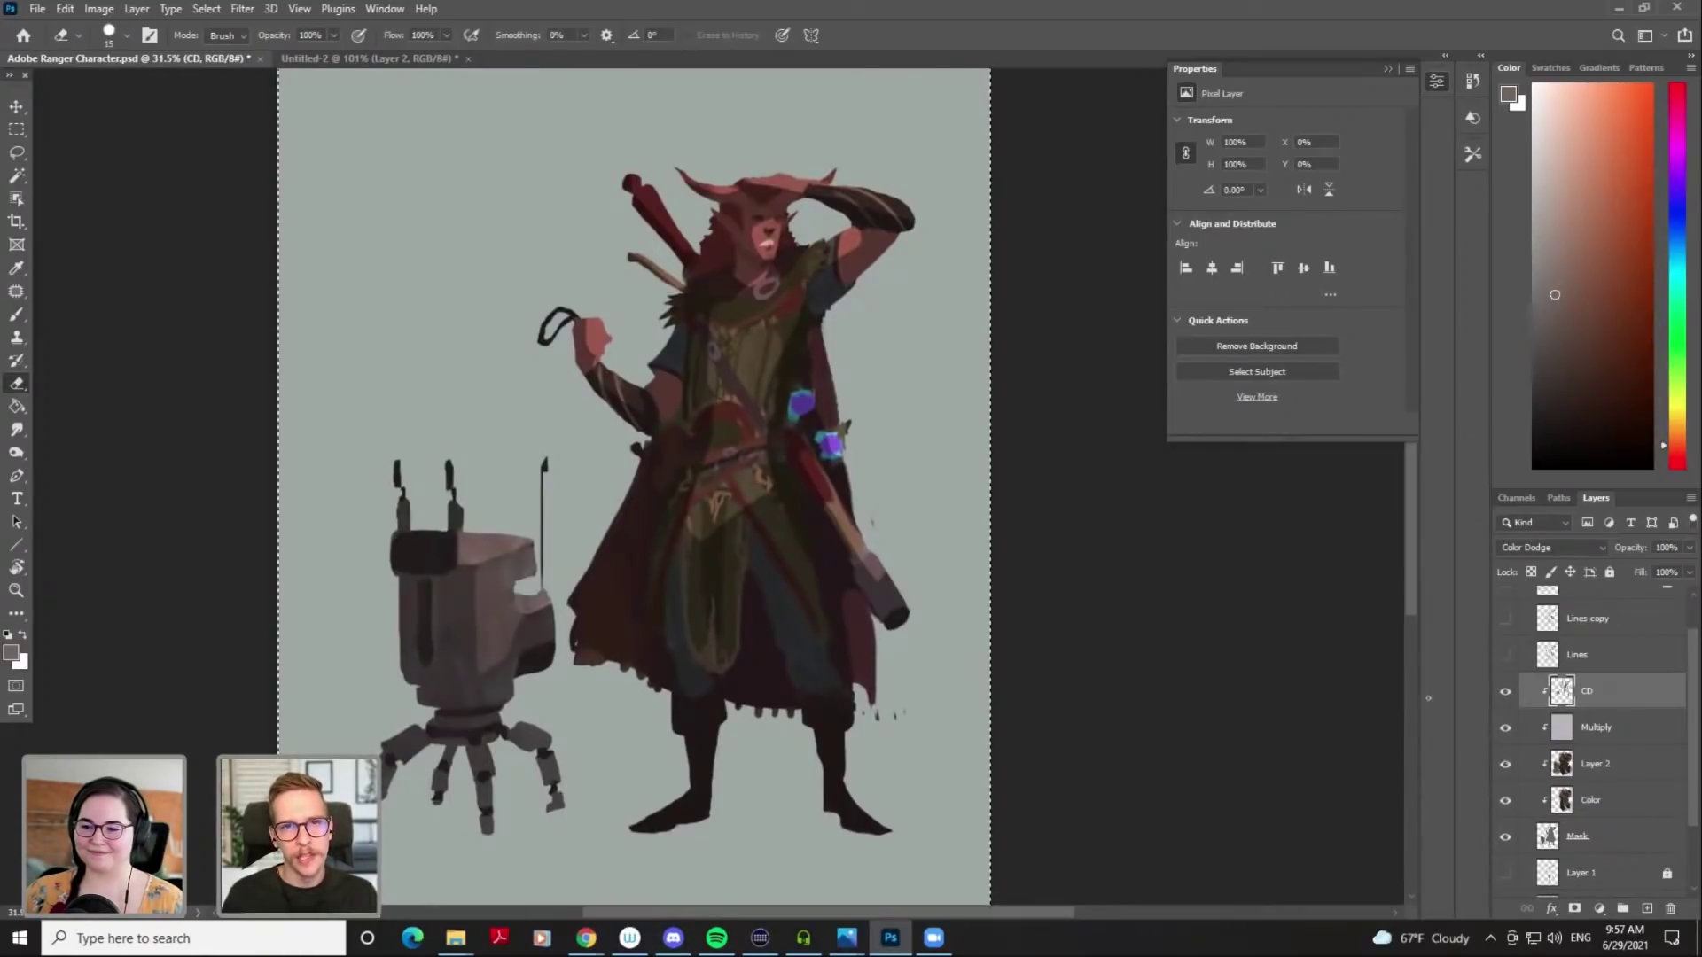
Toggle the CD layer's visibility to compare the painting with and without the Color Dodge light
left_click(1506, 694)
left_click(1506, 694)
left_click(1506, 694)
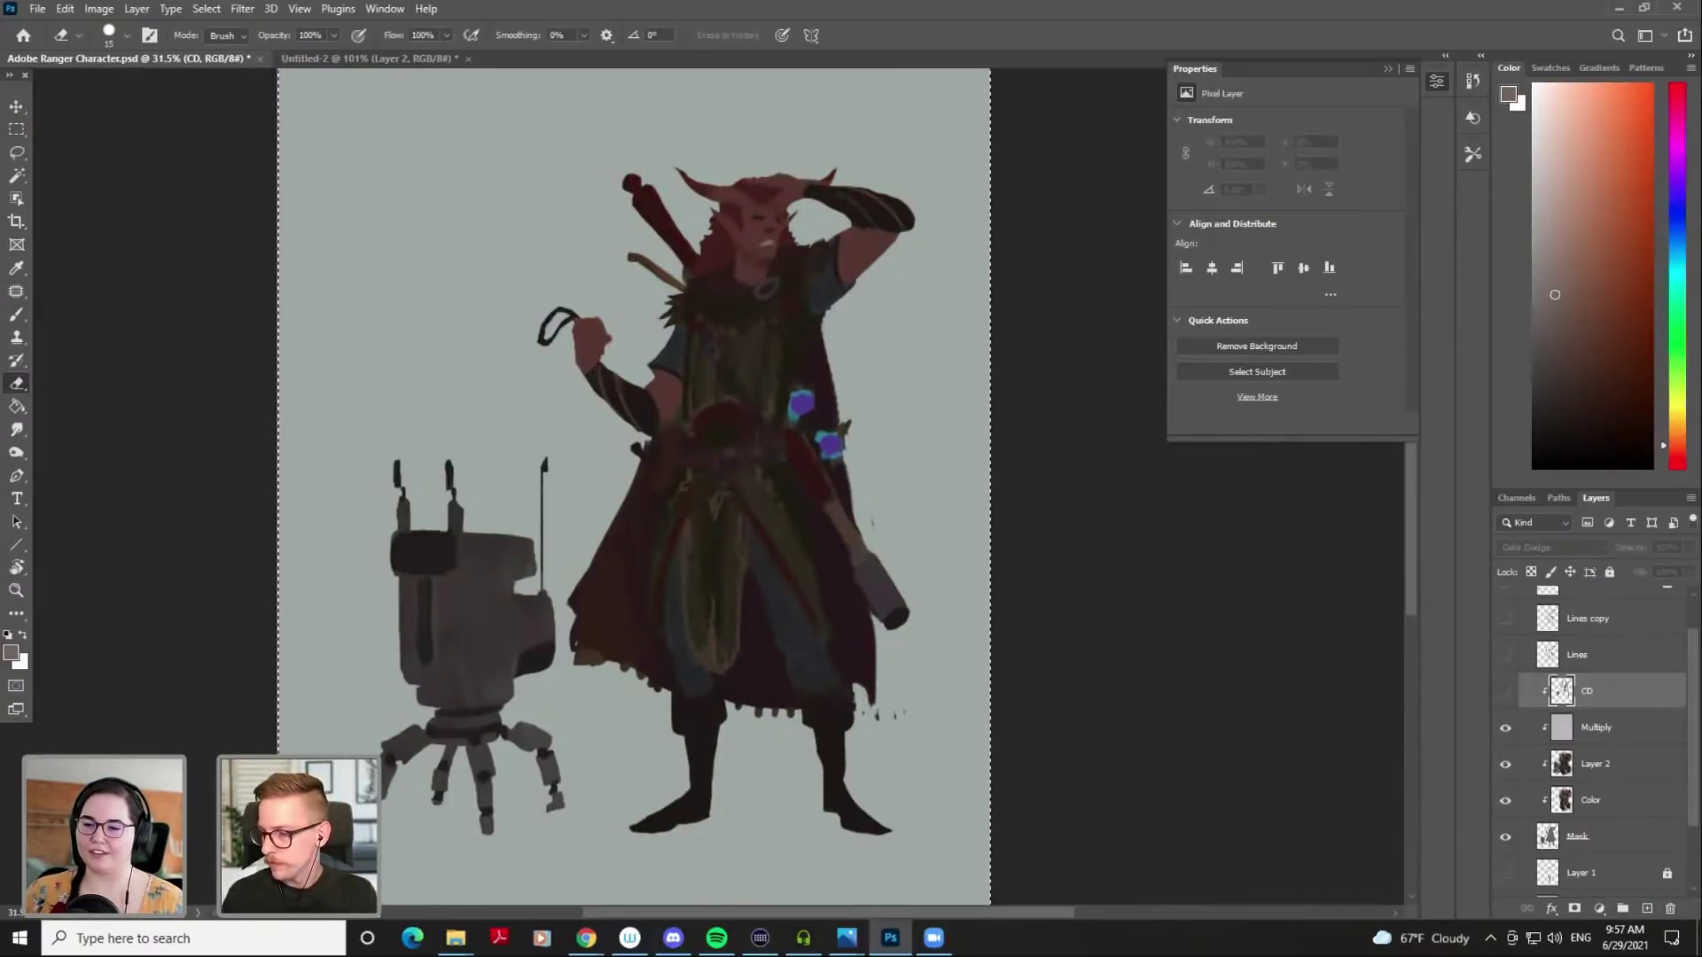
Create a new layer named CD2 above the CD layer in Color Dodge mode
key("alt+Tab")
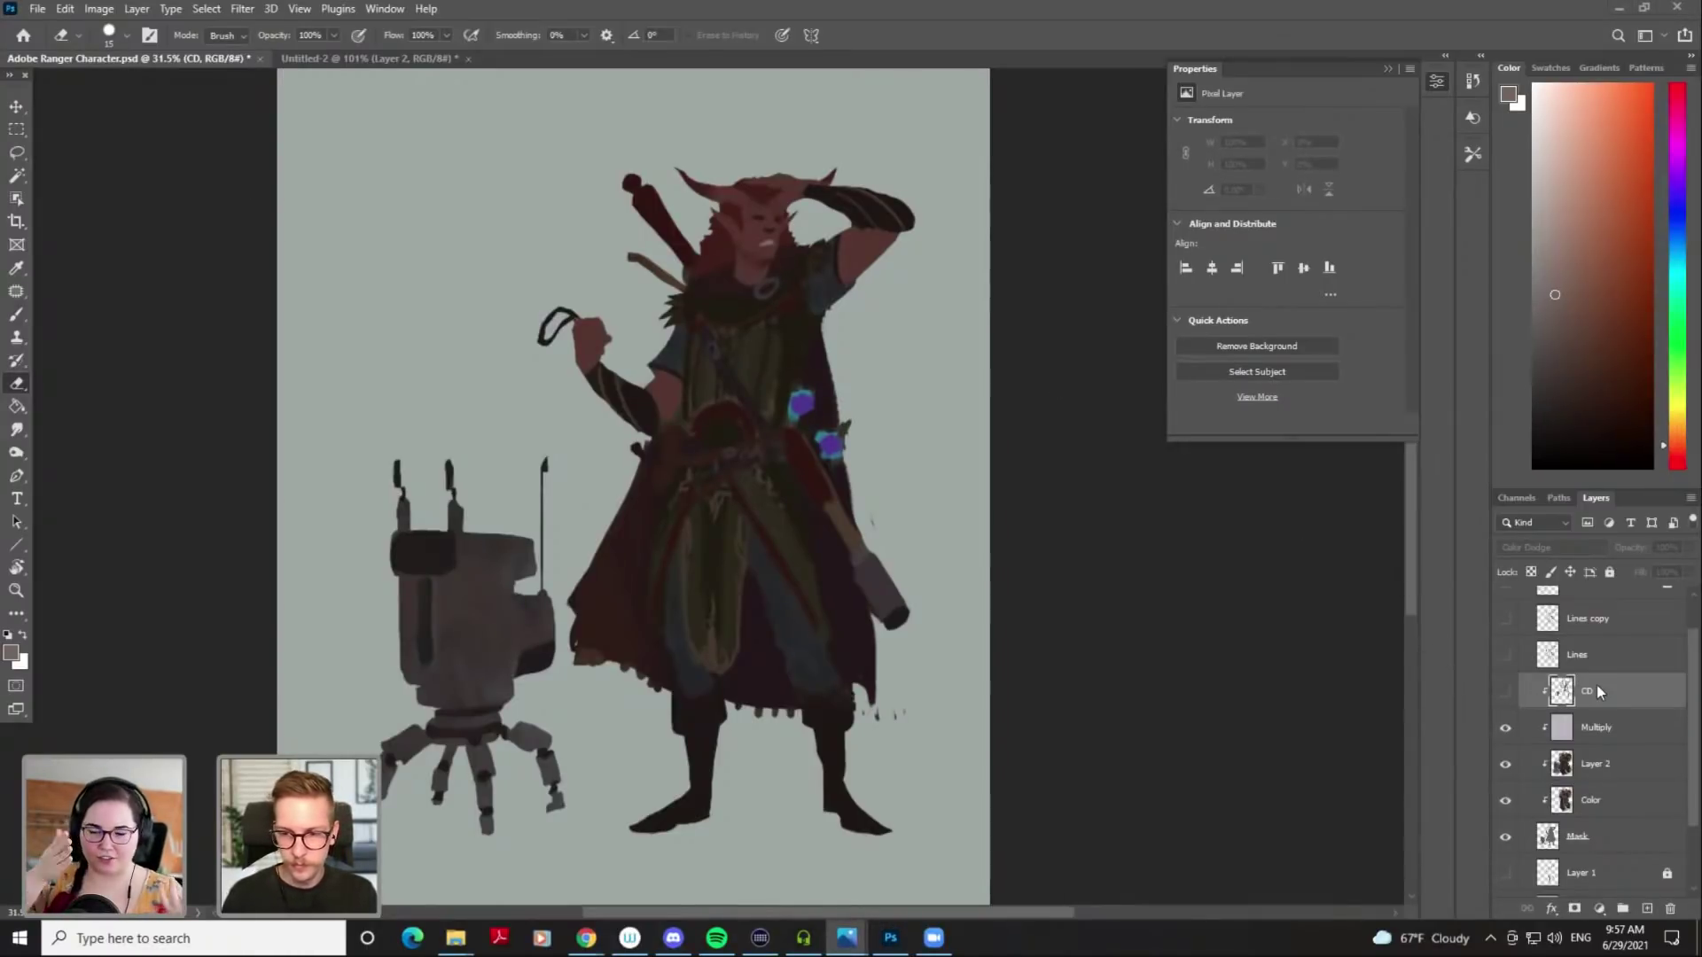
key("alt+Tab")
key("ctrl+shift+n")
type("CD2")
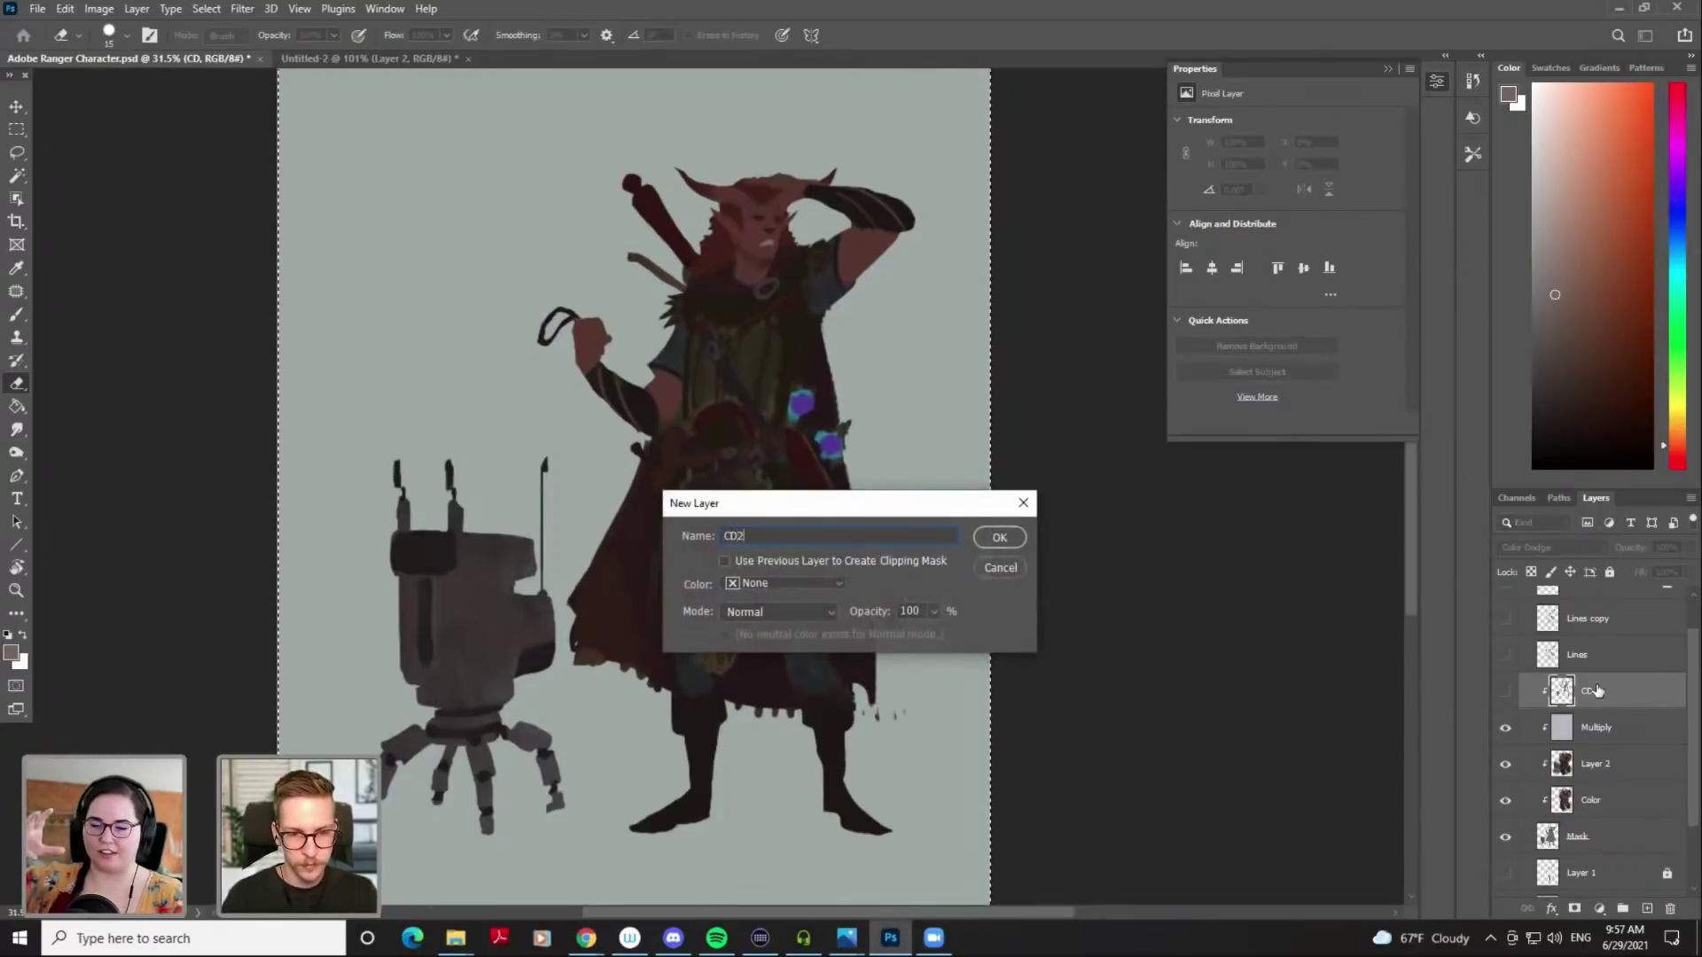
left_click(780, 612)
scroll(780, 665, "down", 1)
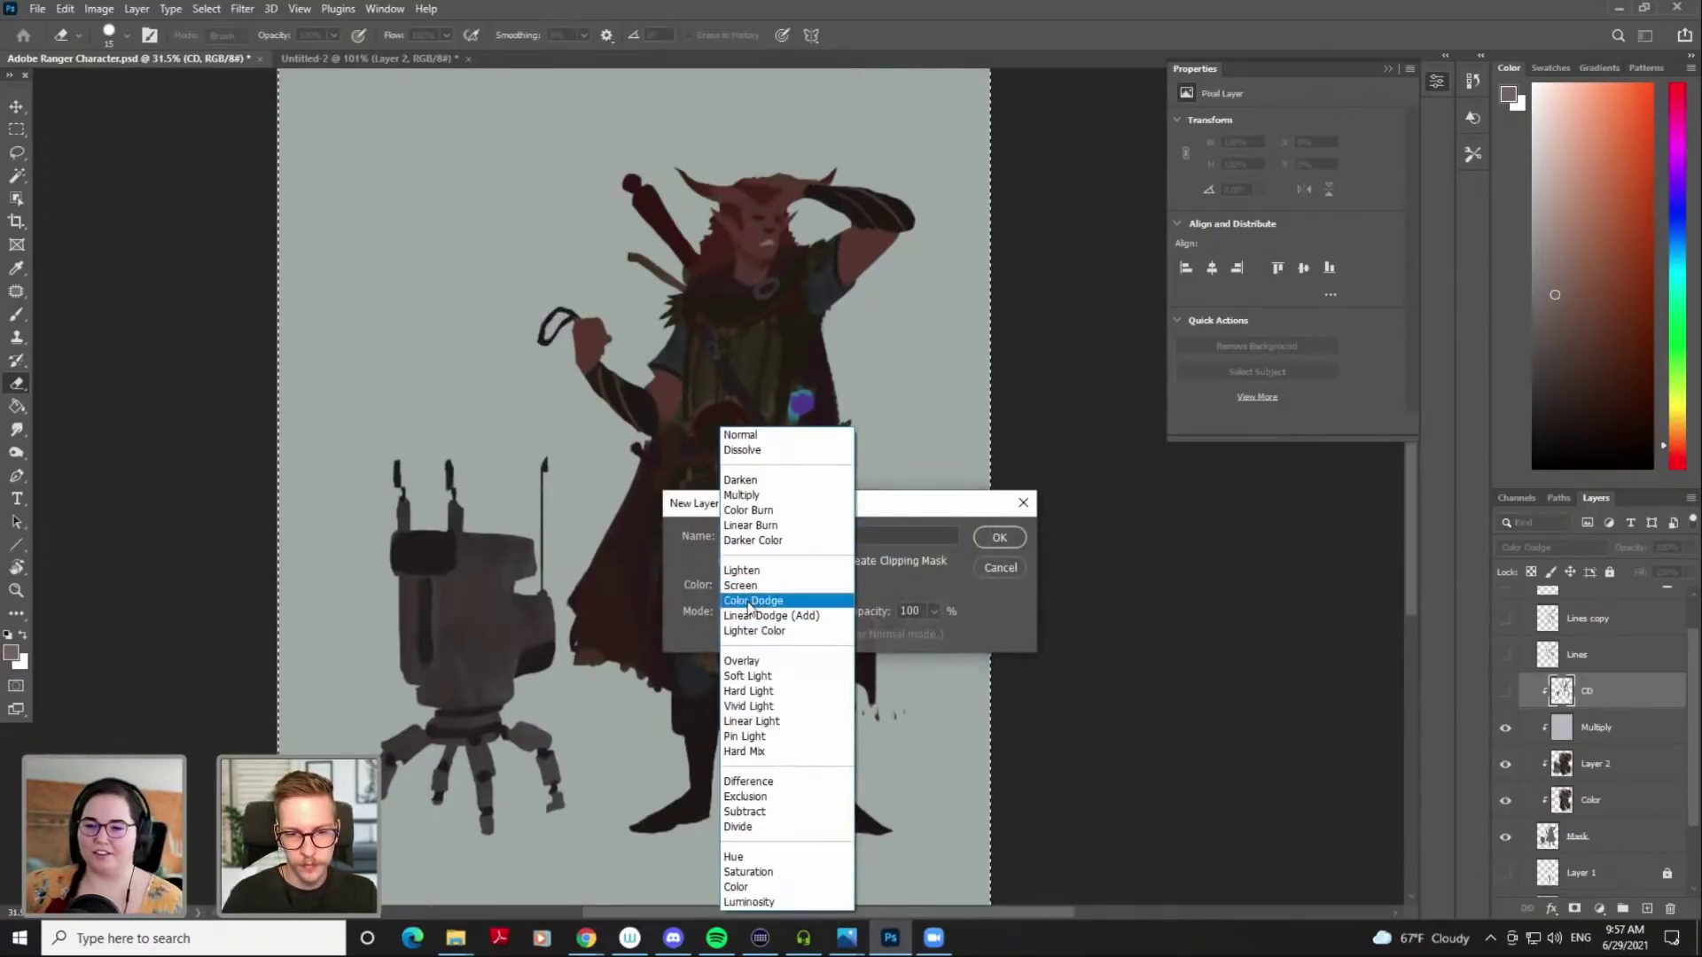
left_click(780, 611)
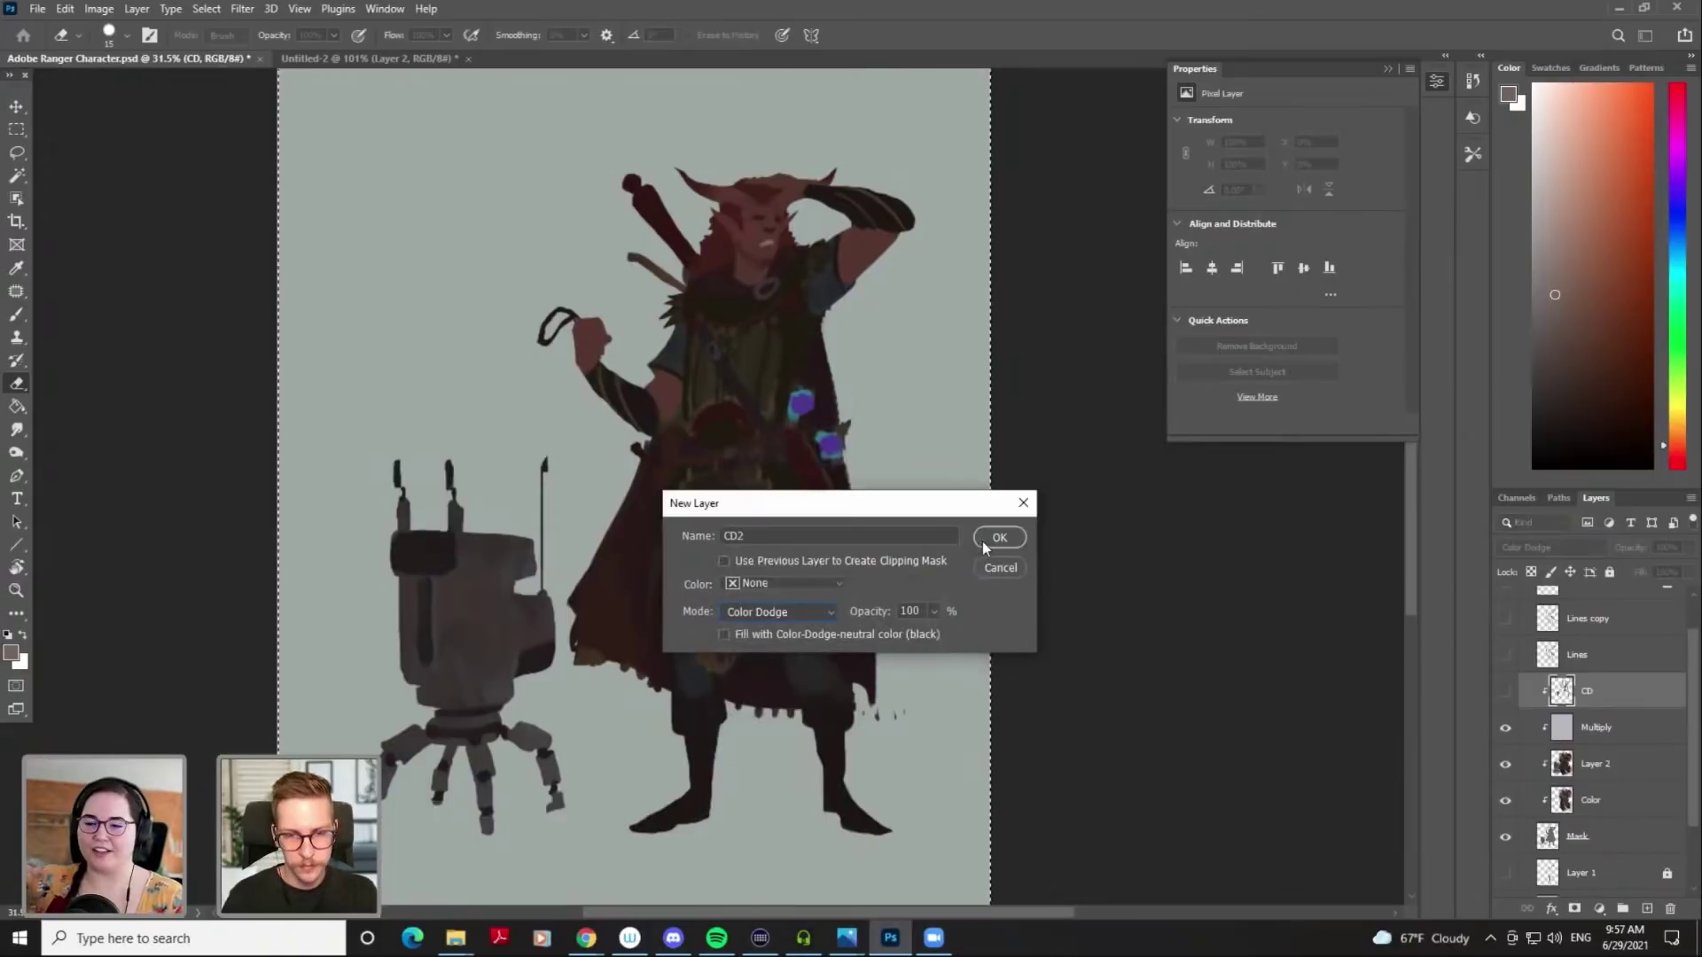
left_click(982, 541)
Ready the Brush tool at 100 px and clip the CD2 layer to the layers below
key("b")
key("bracketright")
key("bracketright")
key("bracketright")
key("bracketright")
key("bracketright")
key("bracketright")
key("bracketright")
key("bracketright")
key("bracketright")
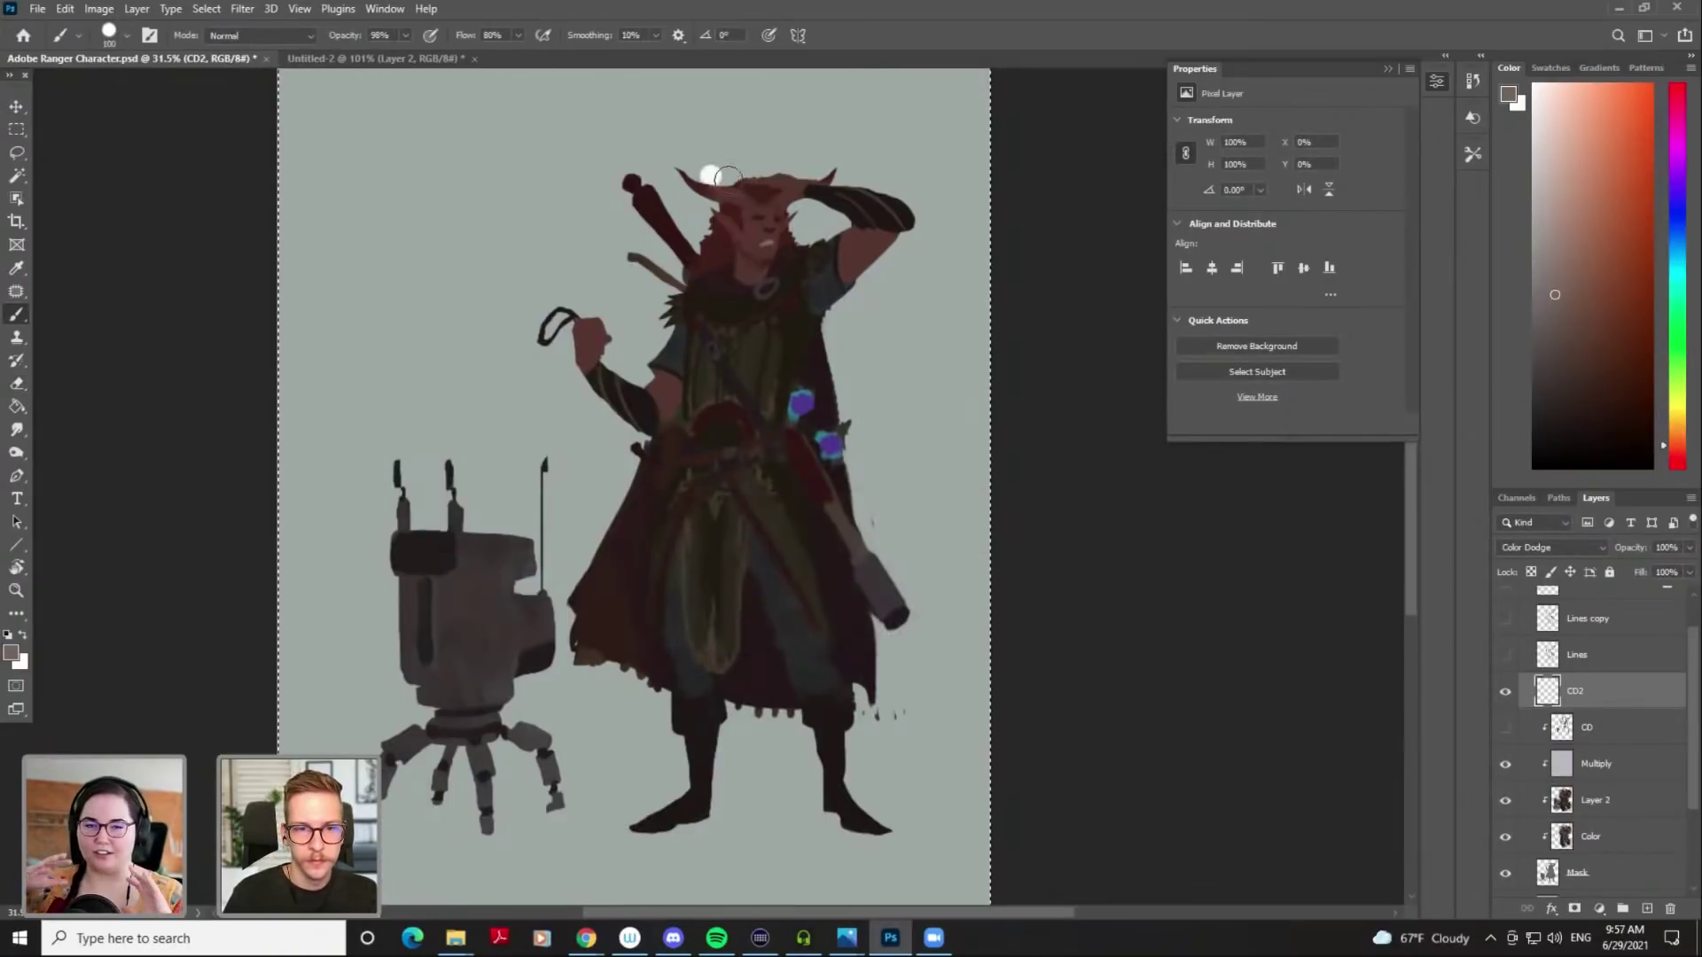
right_click(1614, 697)
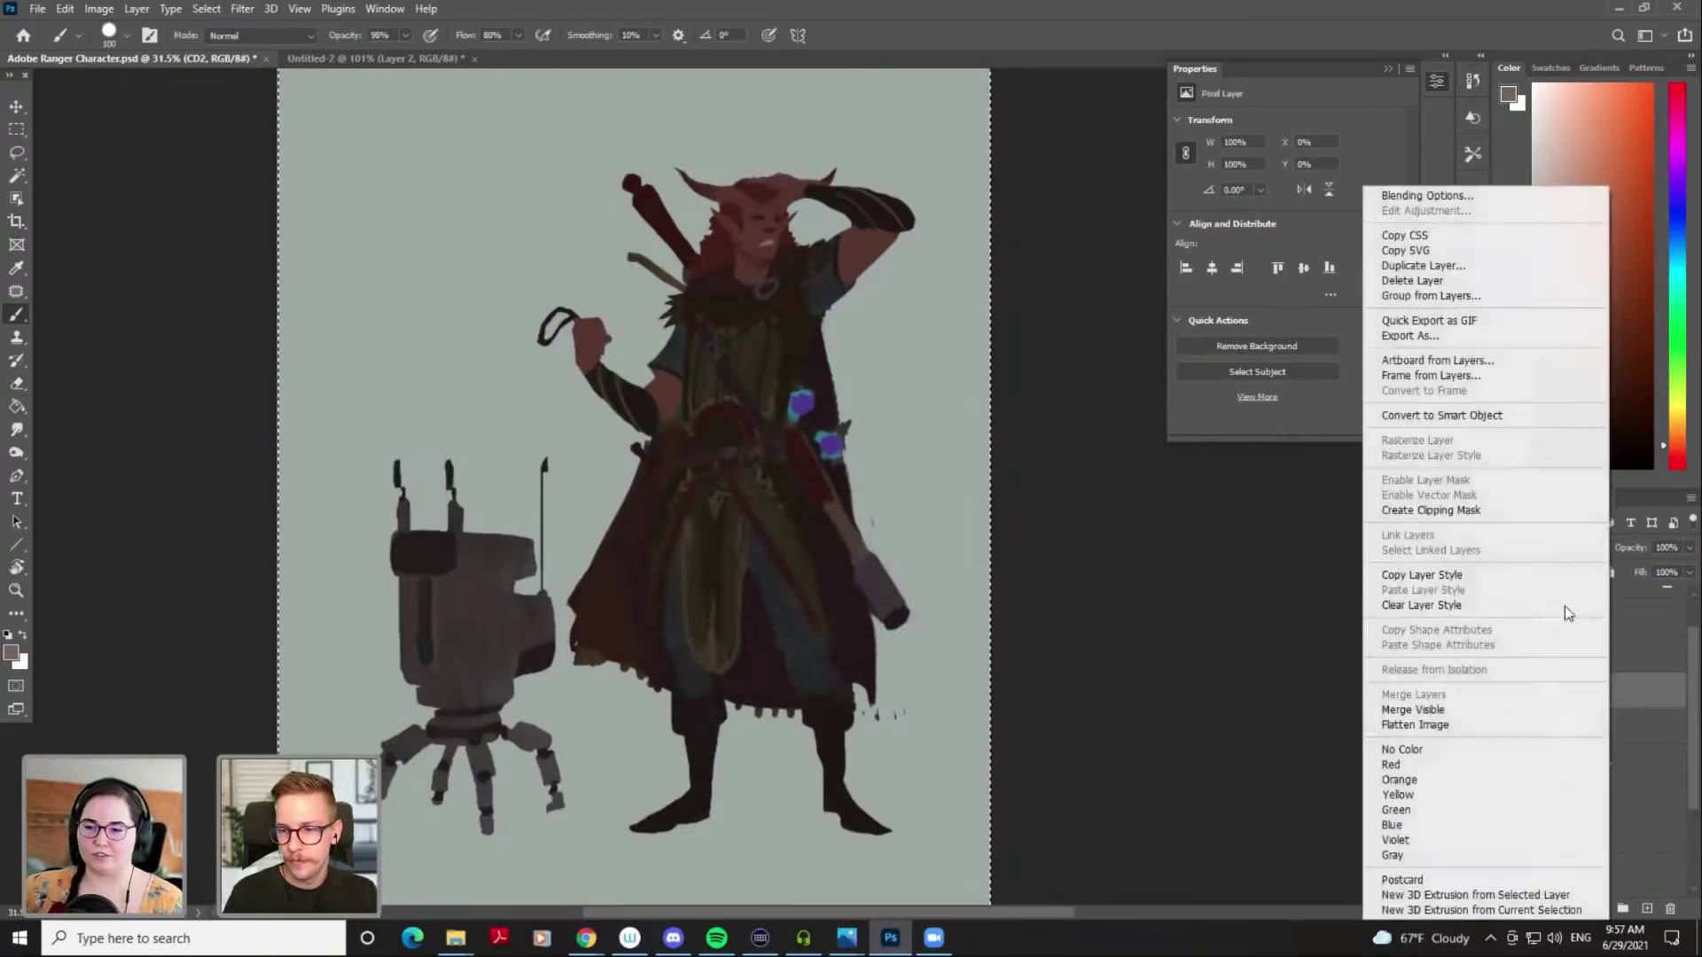
left_click(1560, 512)
Choose a lighter warm grey and paint light over the ranger's horns and the top of the head on CD2
left_click(1540, 295)
key("bracketright")
key("bracketright")
mouse_move(712, 171)
left_mouse_down()
mouse_move(809, 162)
mouse_move(768, 174)
mouse_move(743, 166)
mouse_move(779, 166)
mouse_move(726, 163)
mouse_move(832, 146)
left_mouse_up()
left_click(1544, 261)
key("bracketleft")
key("bracketleft")
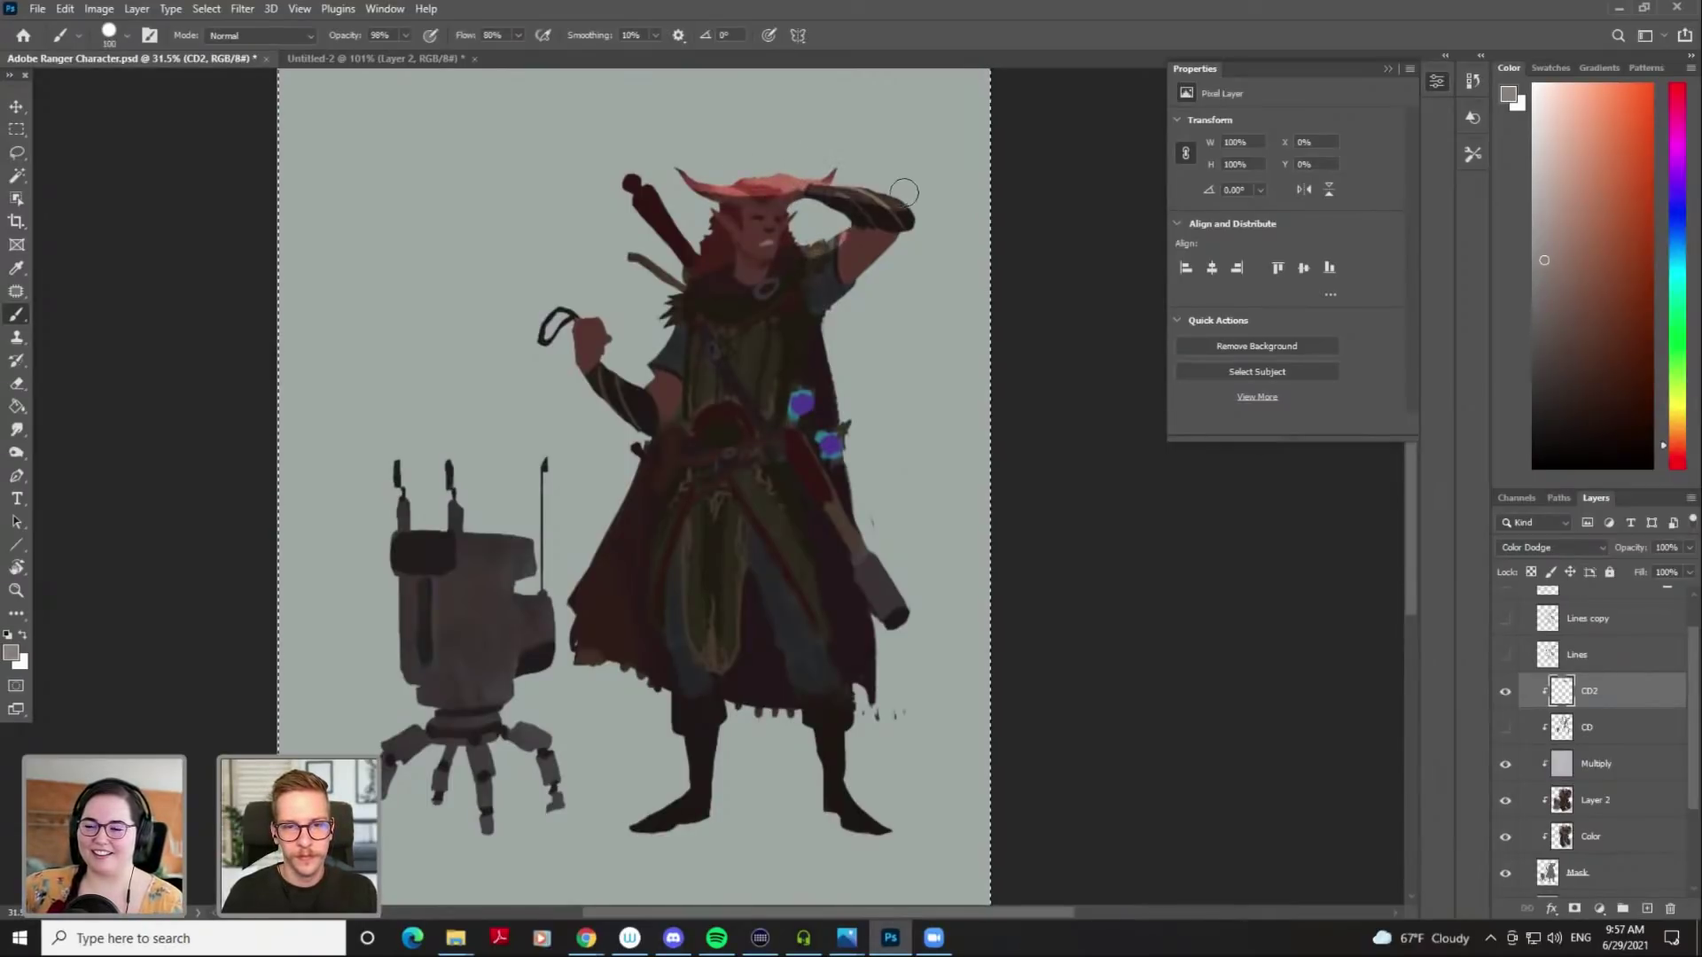
Paint light down the ranger's hair beside the face on CD2 with a smaller brush
key("bracketright")
key("bracketright")
key("bracketleft")
key("bracketleft")
key("bracketleft")
key("bracketleft")
left_click_drag(709, 209, 698, 240)
key("bracketleft")
key("bracketleft")
key("bracketleft")
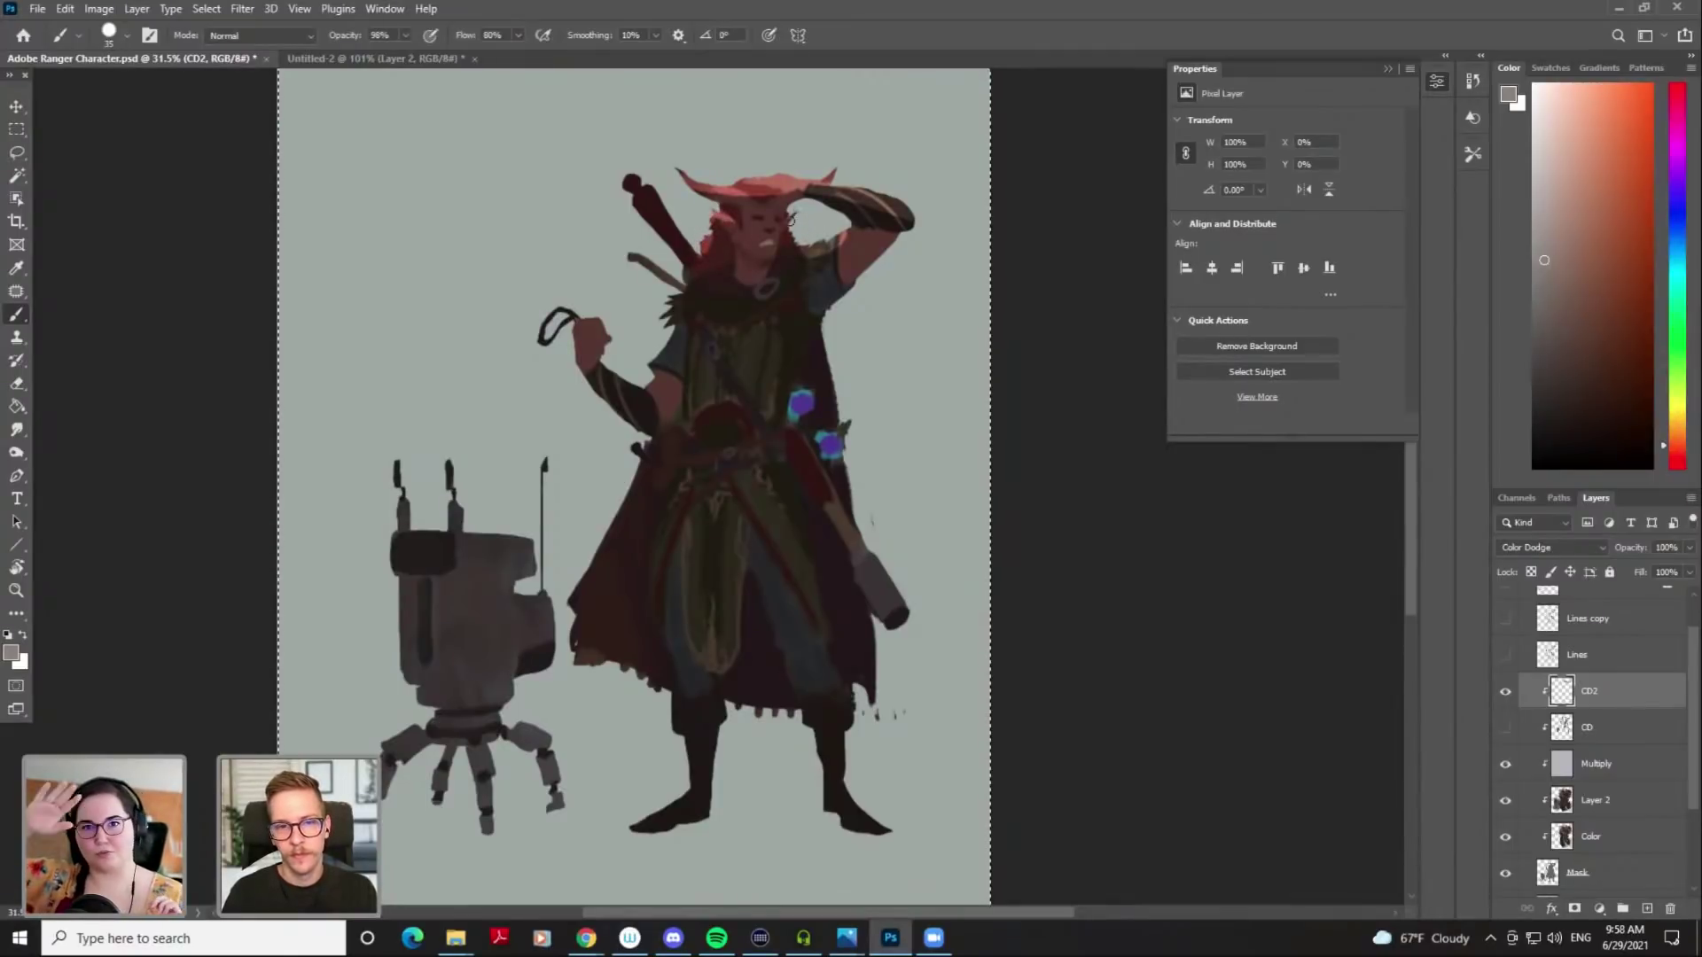
key("bracketright")
key("bracketright")
key("bracketright")
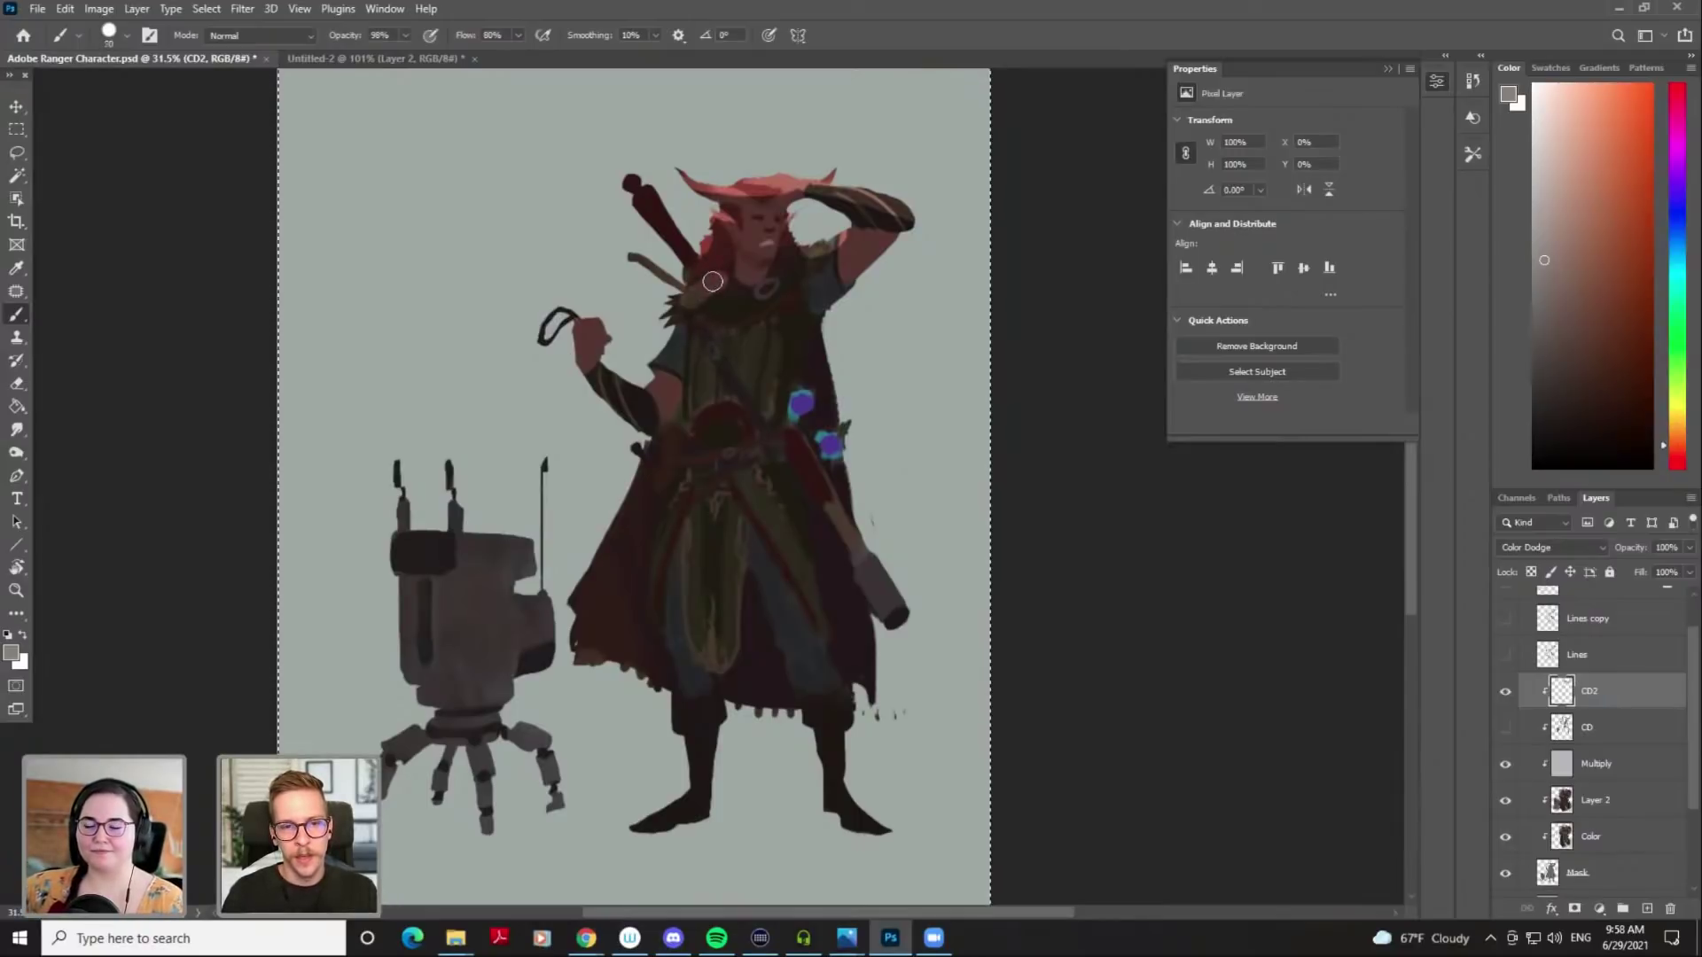
Paint light across the ranger's scarf and fur collar up to the shoulder, varying the brush size and trimming with the eraser
key("e")
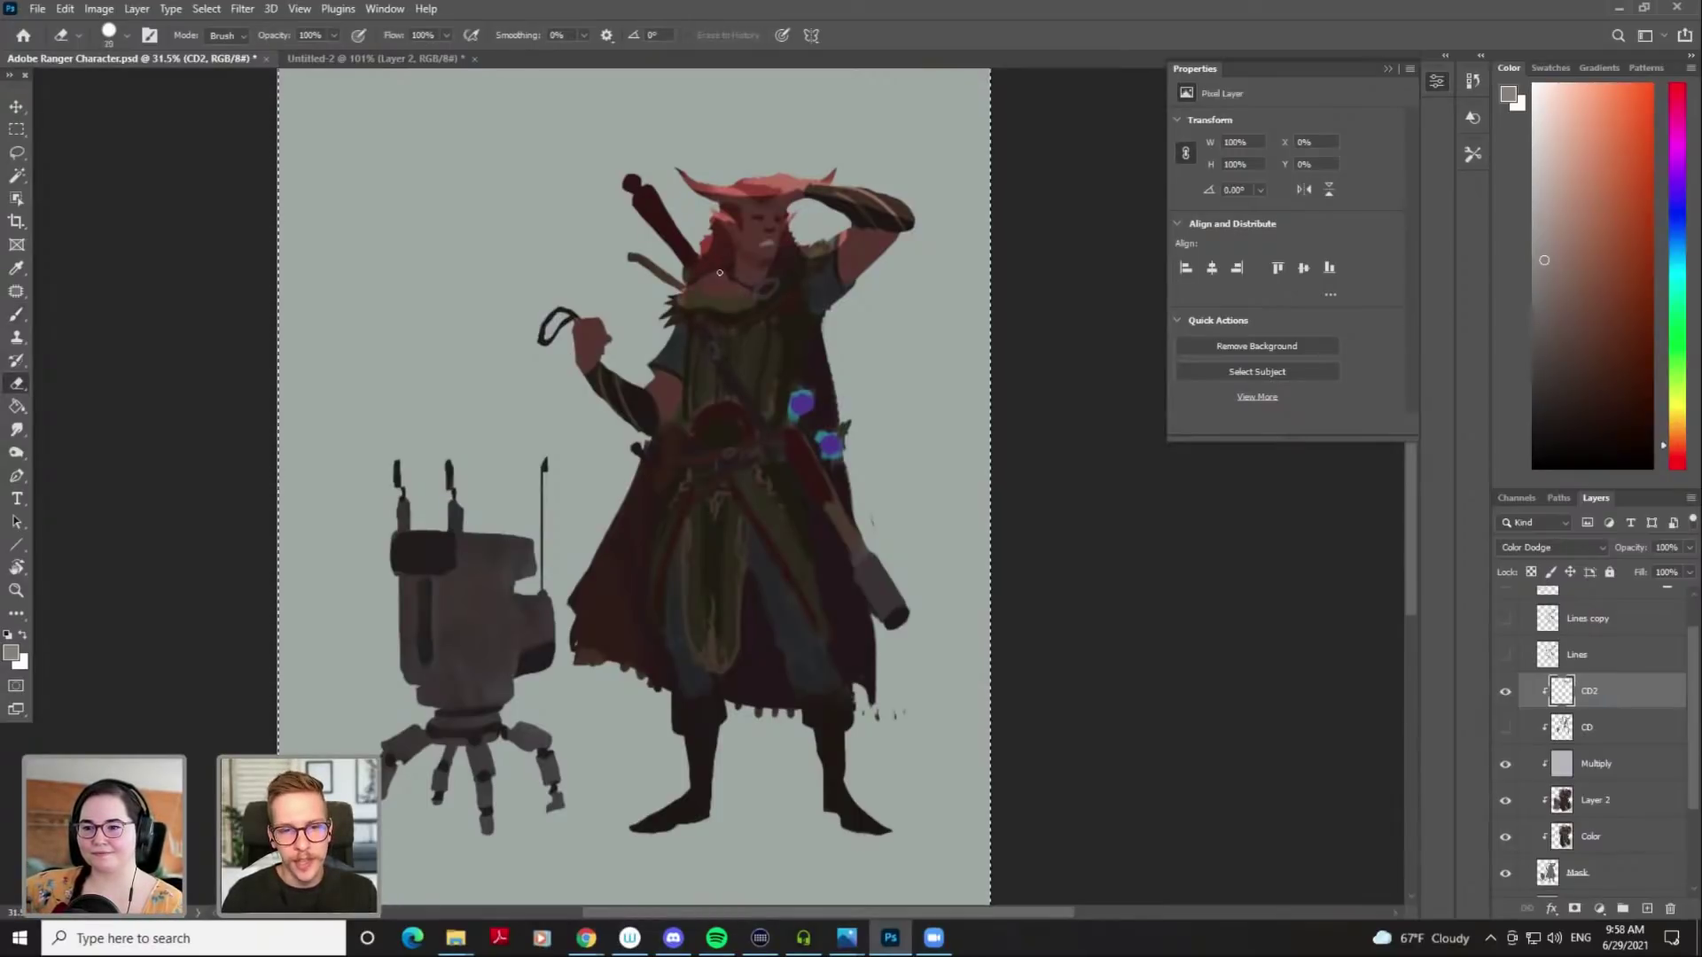
key("b")
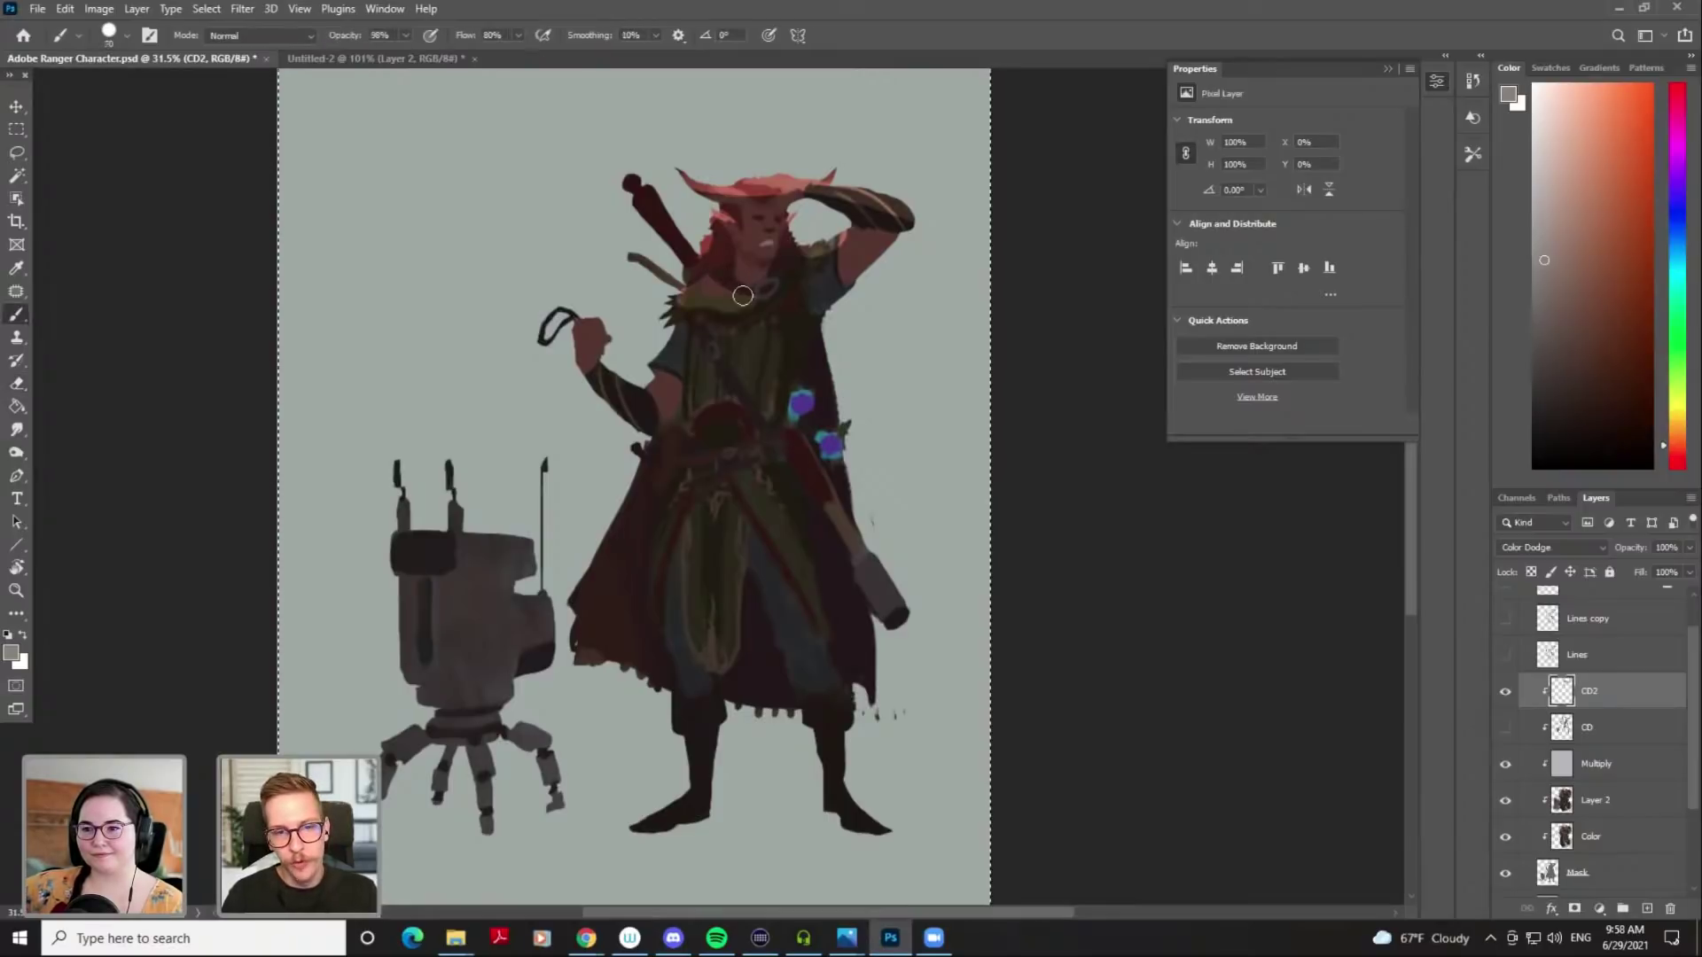
left_click_drag(735, 303, 665, 306)
key("bracketleft")
key("bracketleft")
left_click_drag(788, 280, 797, 259)
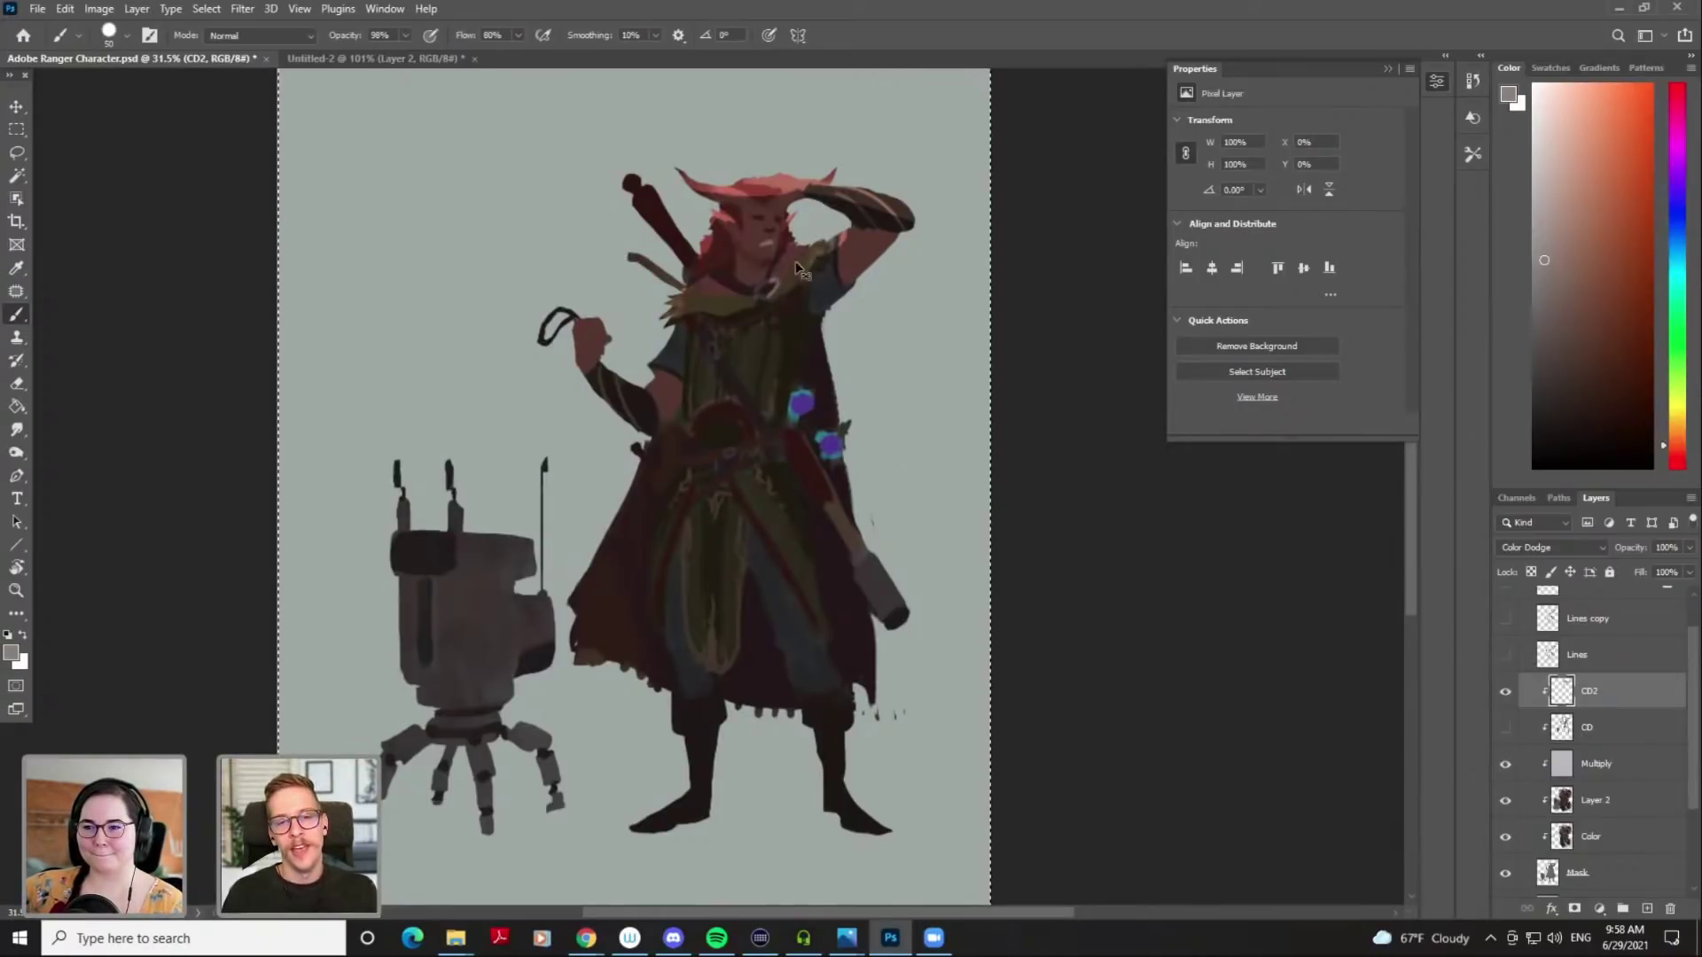
key("bracketright")
key("bracketright")
mouse_move(726, 320)
left_mouse_down()
mouse_move(791, 290)
mouse_move(723, 315)
mouse_move(730, 282)
mouse_move(776, 271)
left_mouse_up()
key("e")
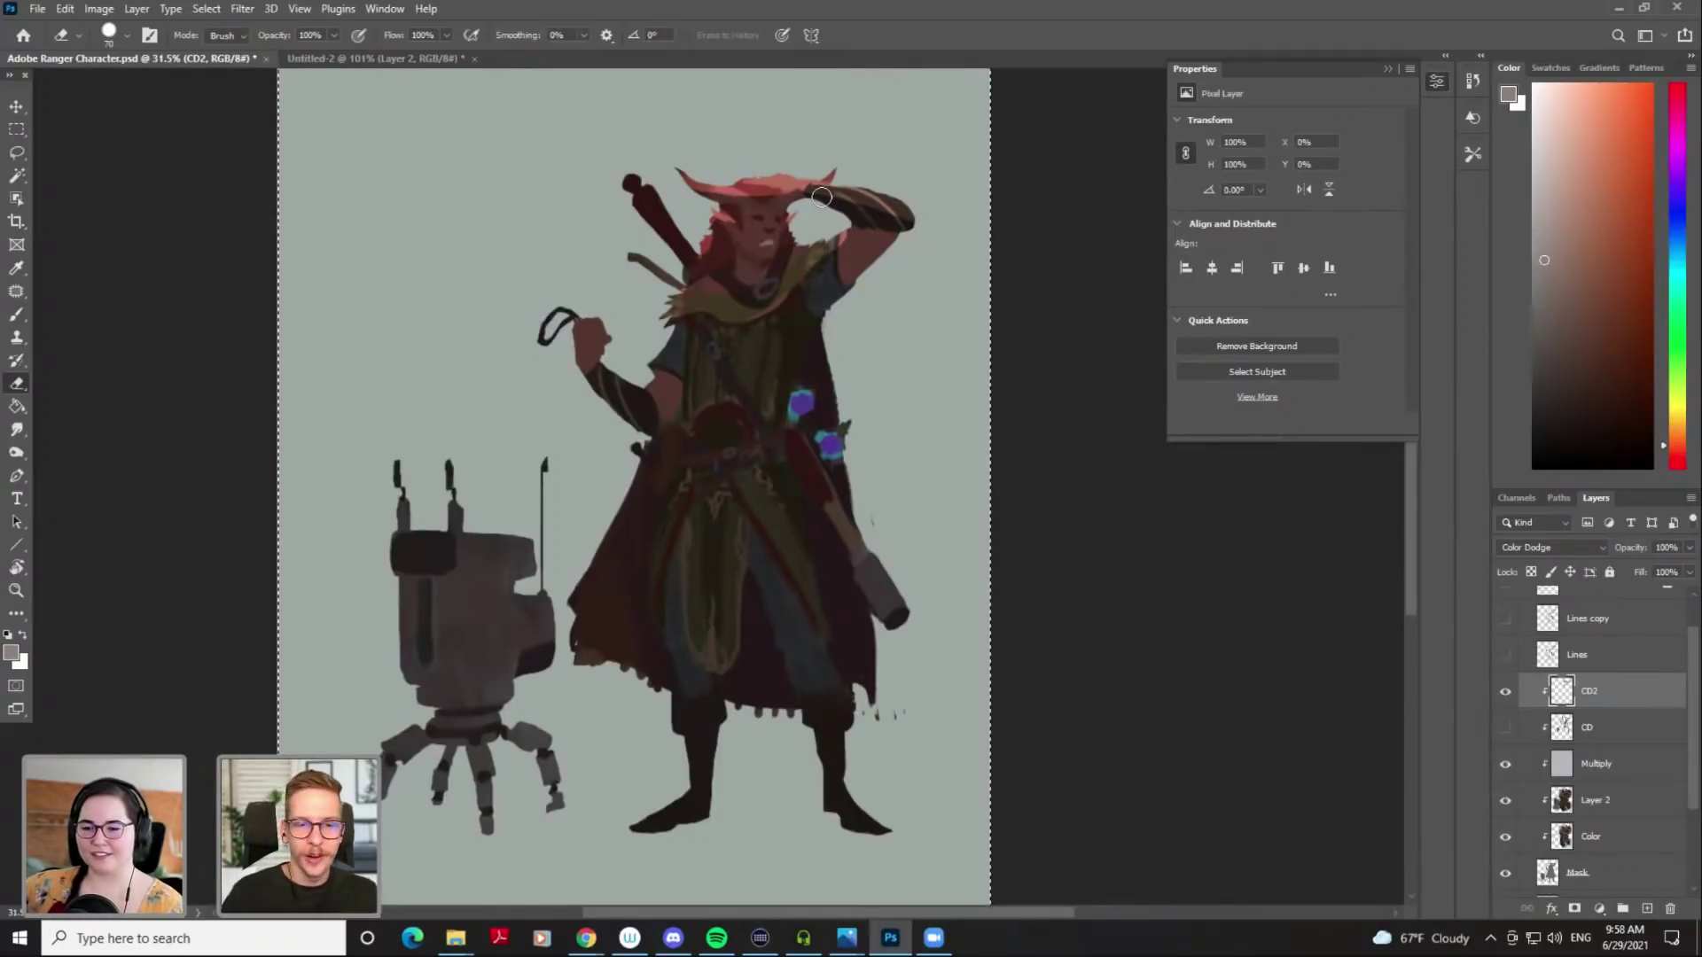
Paint light on both sleeves and the bent elbow, trimming the elbow's shadow edge with a small eraser
key("b")
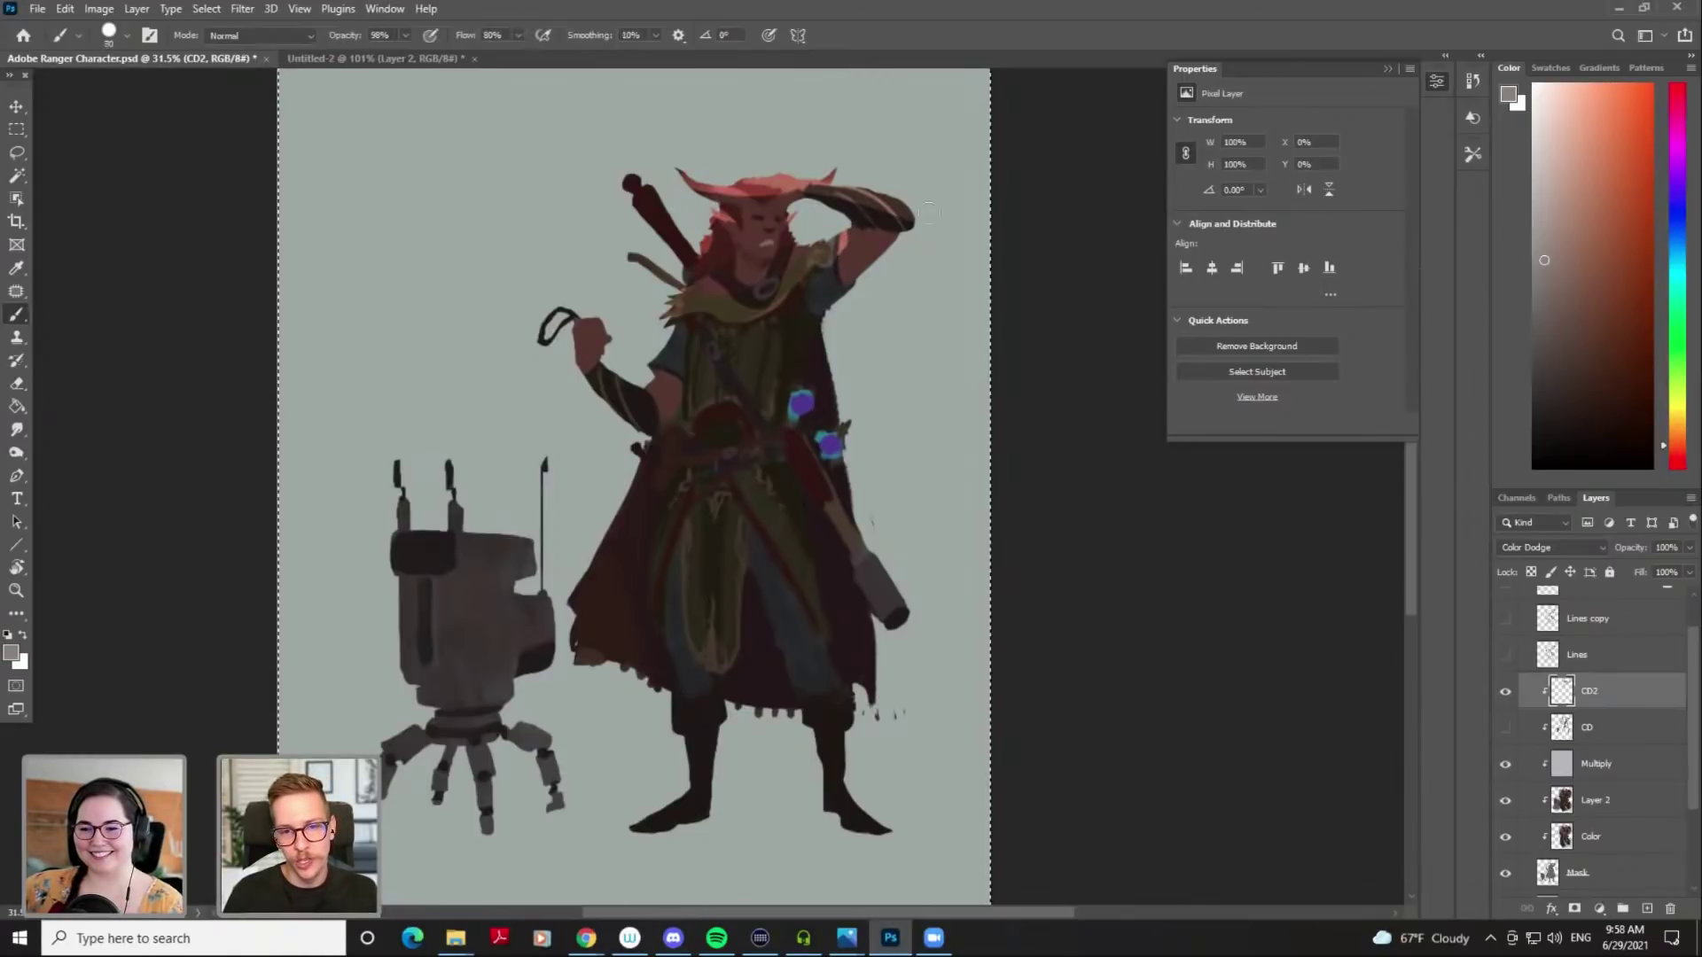
key("bracketright")
key("bracketright")
mouse_move(656, 325)
left_mouse_down()
mouse_move(665, 315)
mouse_move(671, 341)
mouse_move(648, 378)
left_mouse_up()
key("e")
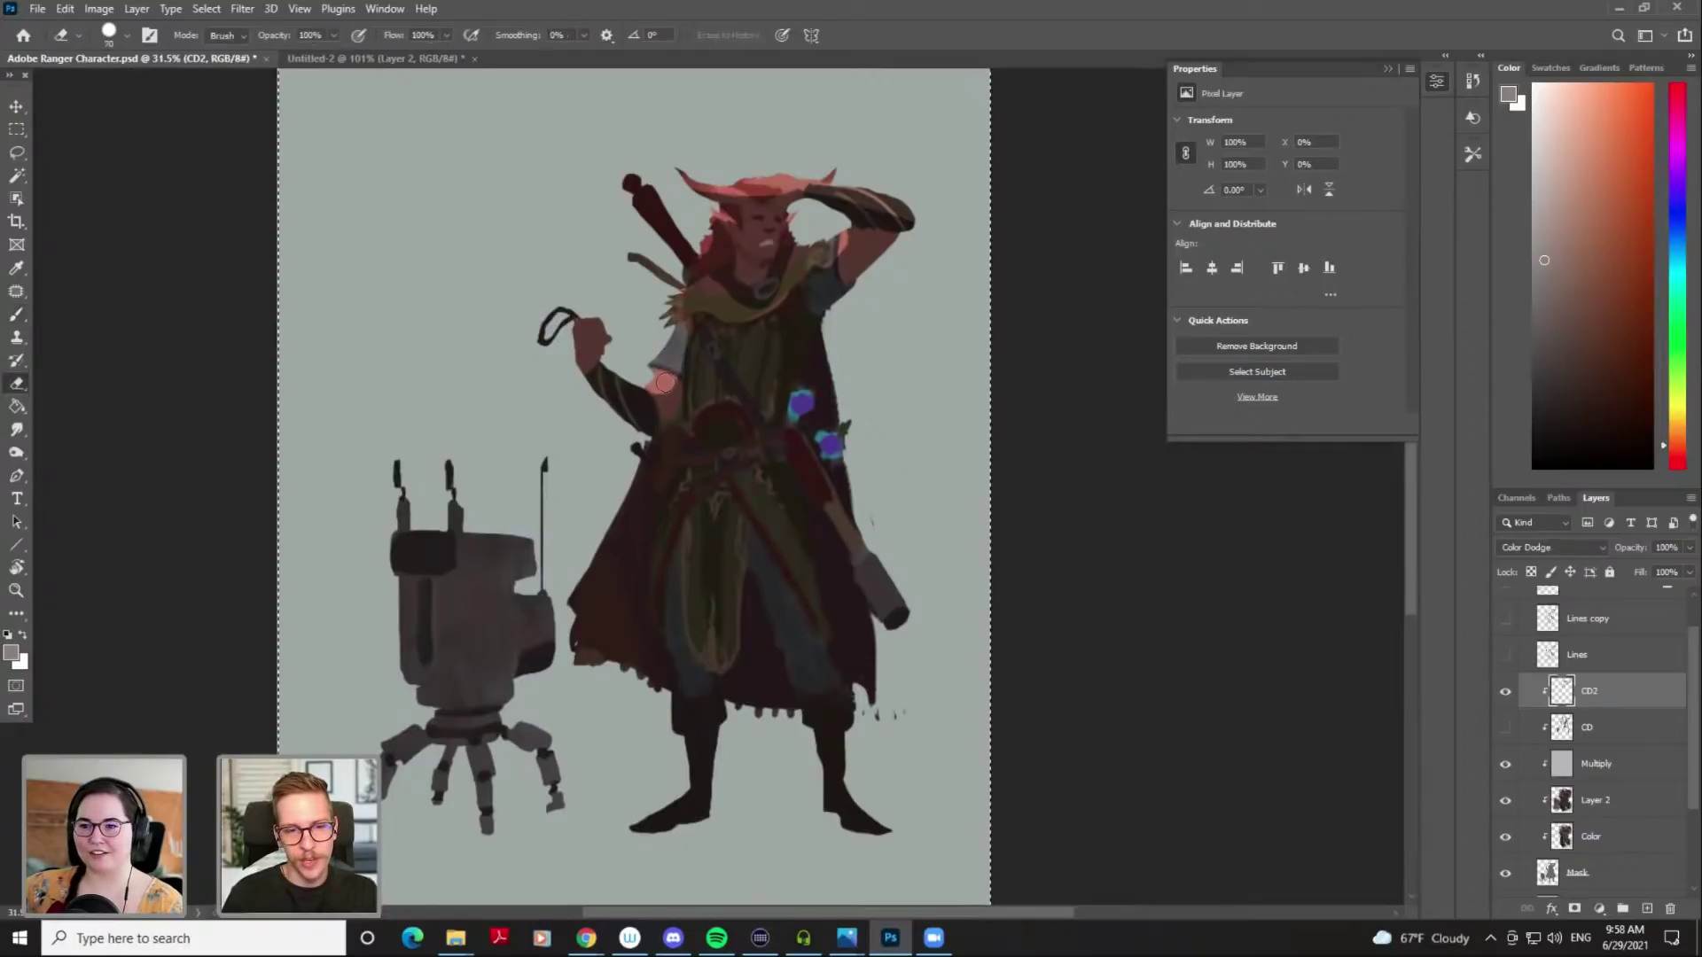
key("bracketleft")
key("bracketleft")
key("bracketleft")
key("bracketleft")
key("bracketleft")
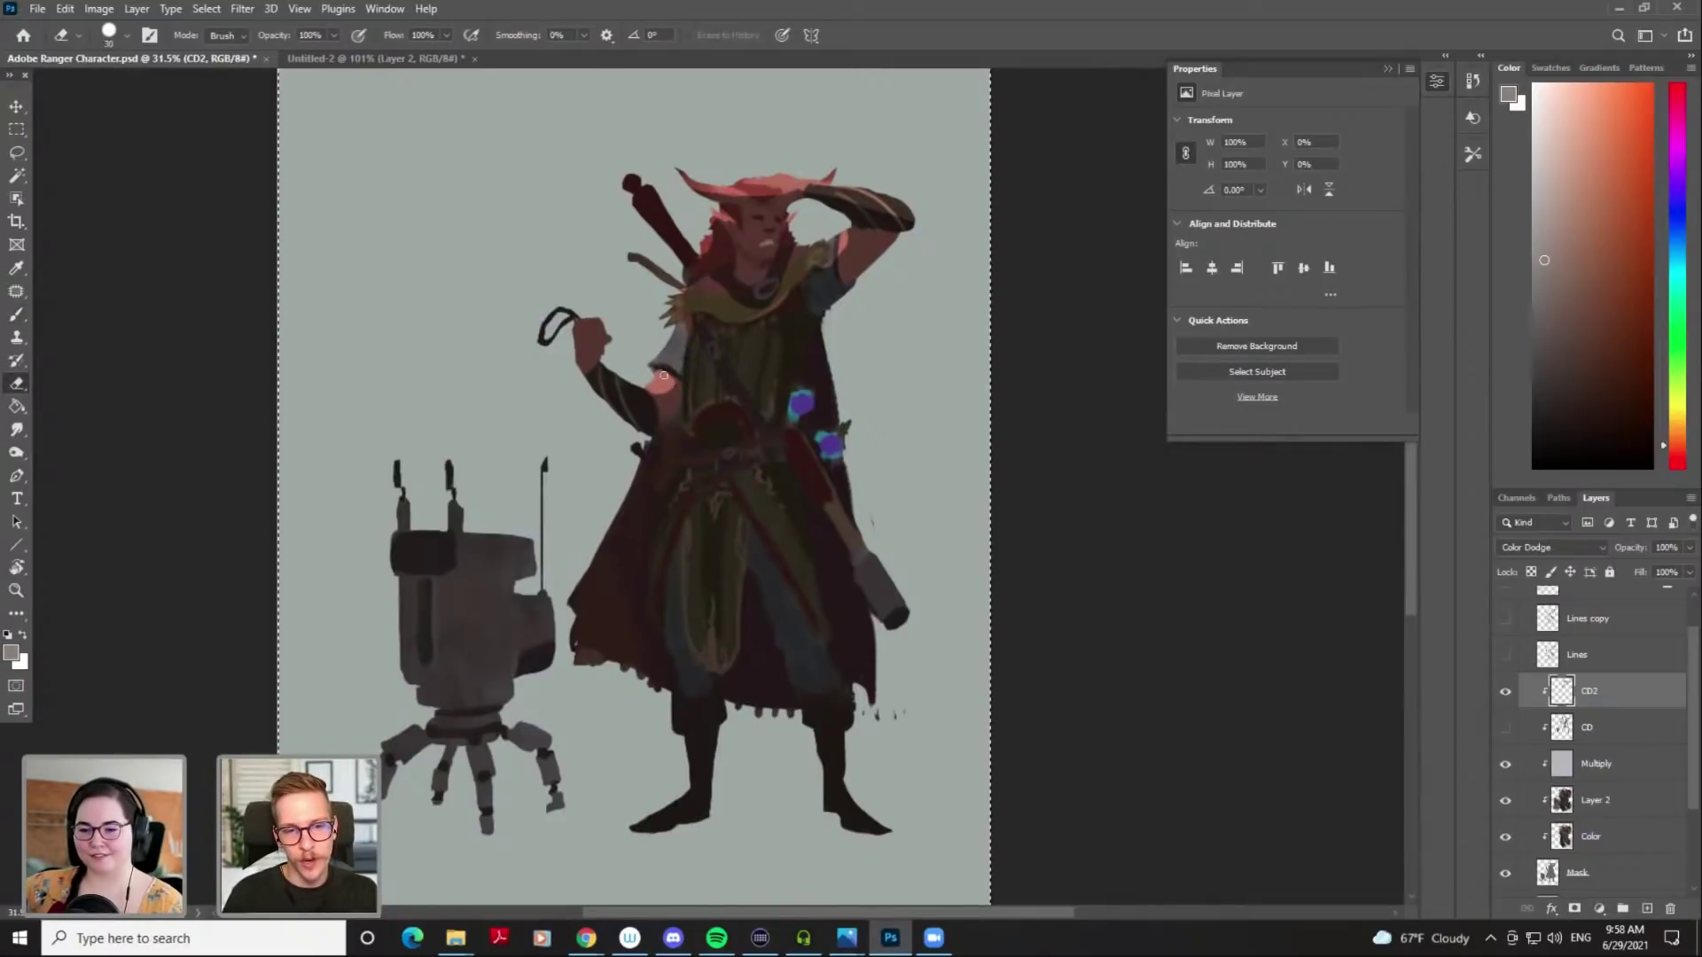
Paint light over the hand holding the loop and its bracer with a larger brush on CD2
key("b")
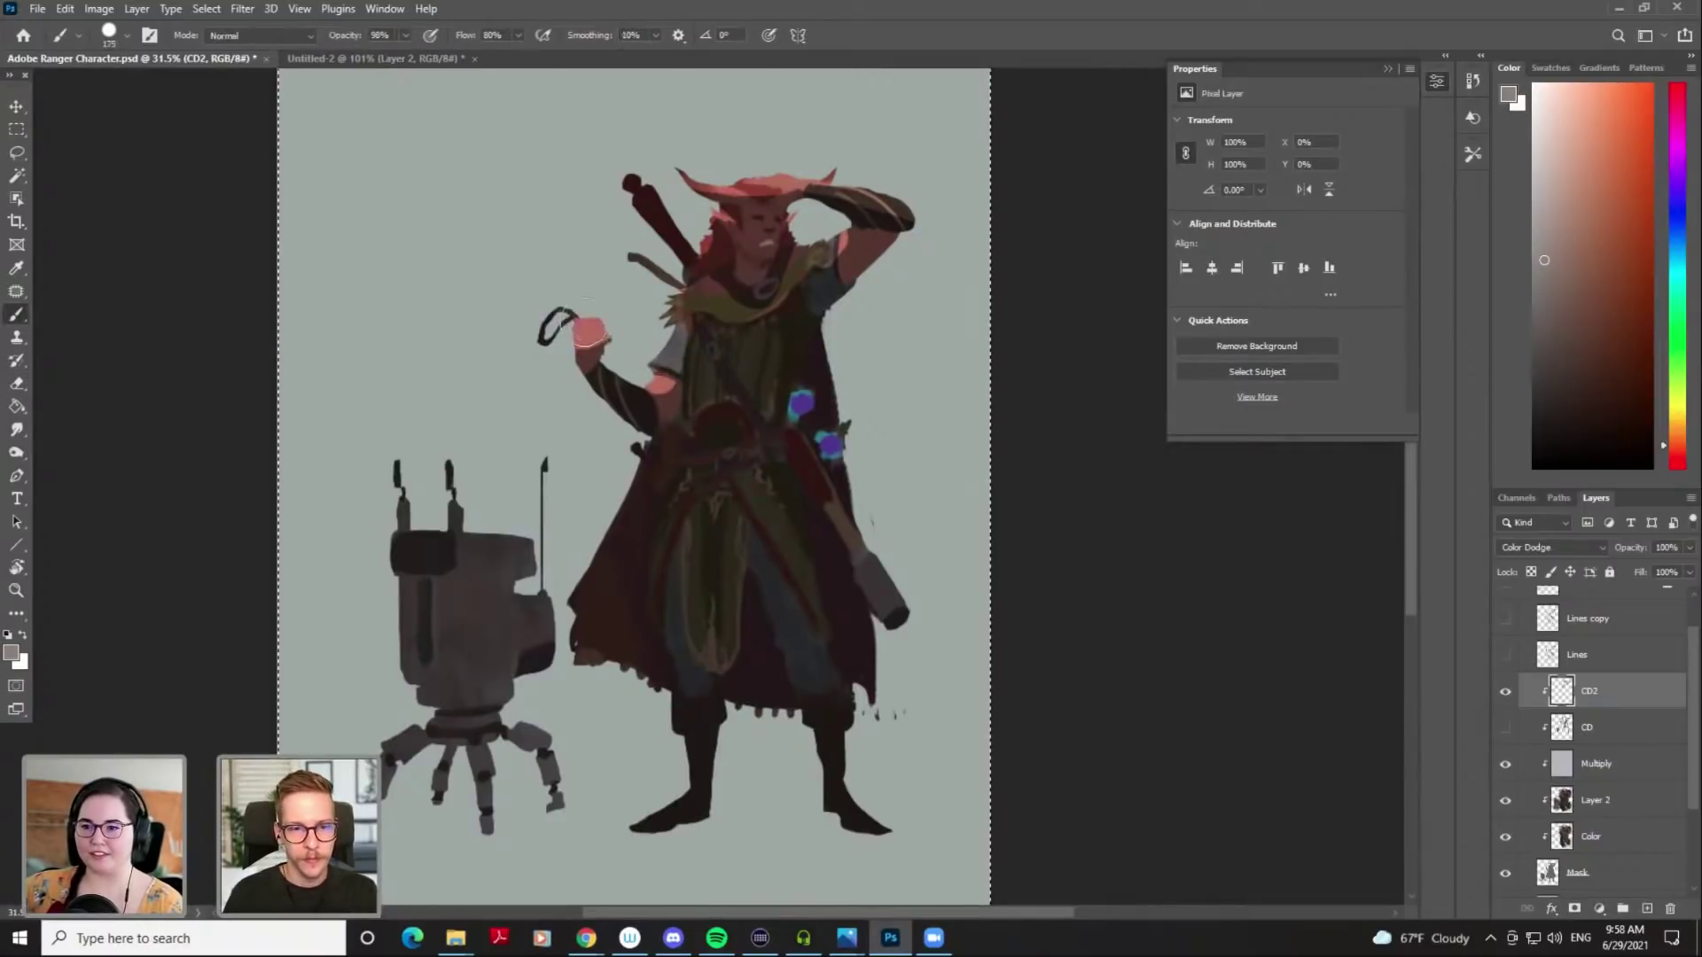
key("bracketright")
key("bracketright")
mouse_move(725, 309)
left_mouse_down()
mouse_move(723, 368)
mouse_move(748, 304)
mouse_move(710, 334)
mouse_move(754, 317)
left_mouse_up()
Switch to a soft-edged brush and enlarge it to 300 px for the torso light
right_click(754, 318)
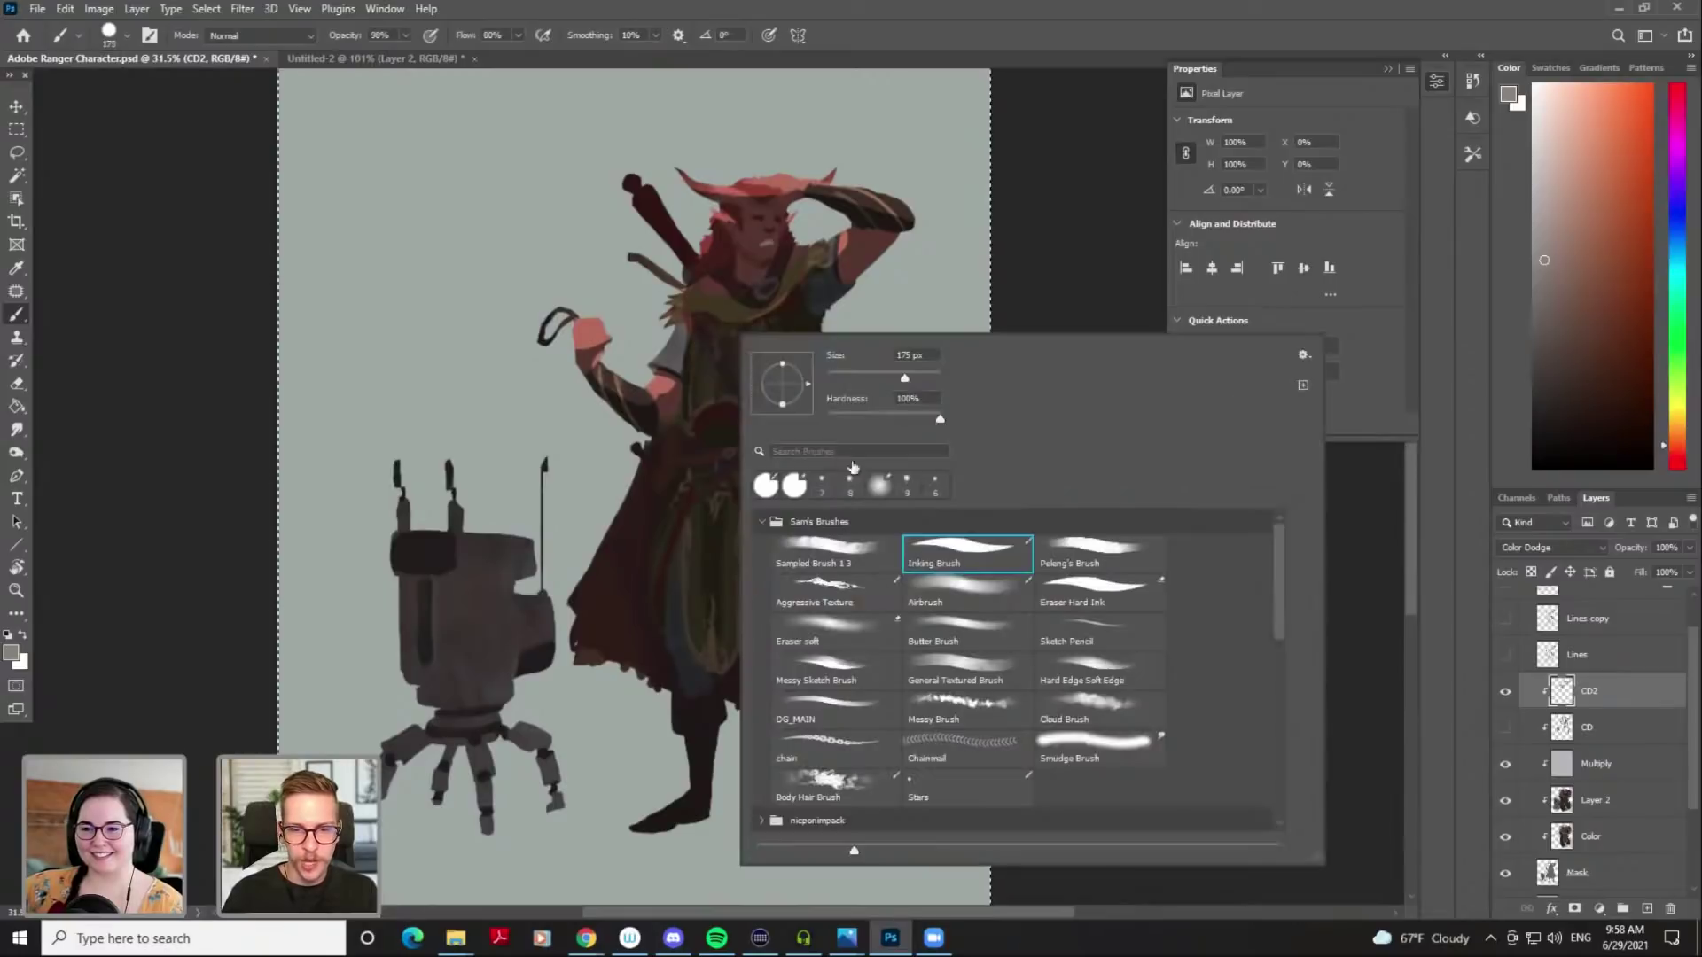
left_click(1069, 234)
key("bracketright")
key("bracketright")
key("bracketright")
key("bracketright")
key("bracketright")
mouse_move(750, 333)
left_mouse_down()
mouse_move(728, 388)
mouse_move(769, 331)
mouse_move(733, 333)
mouse_move(759, 381)
mouse_move(745, 405)
left_mouse_up()
key("ctrl+z")
key("ctrl+z")
key("ctrl+z")
key("ctrl+z")
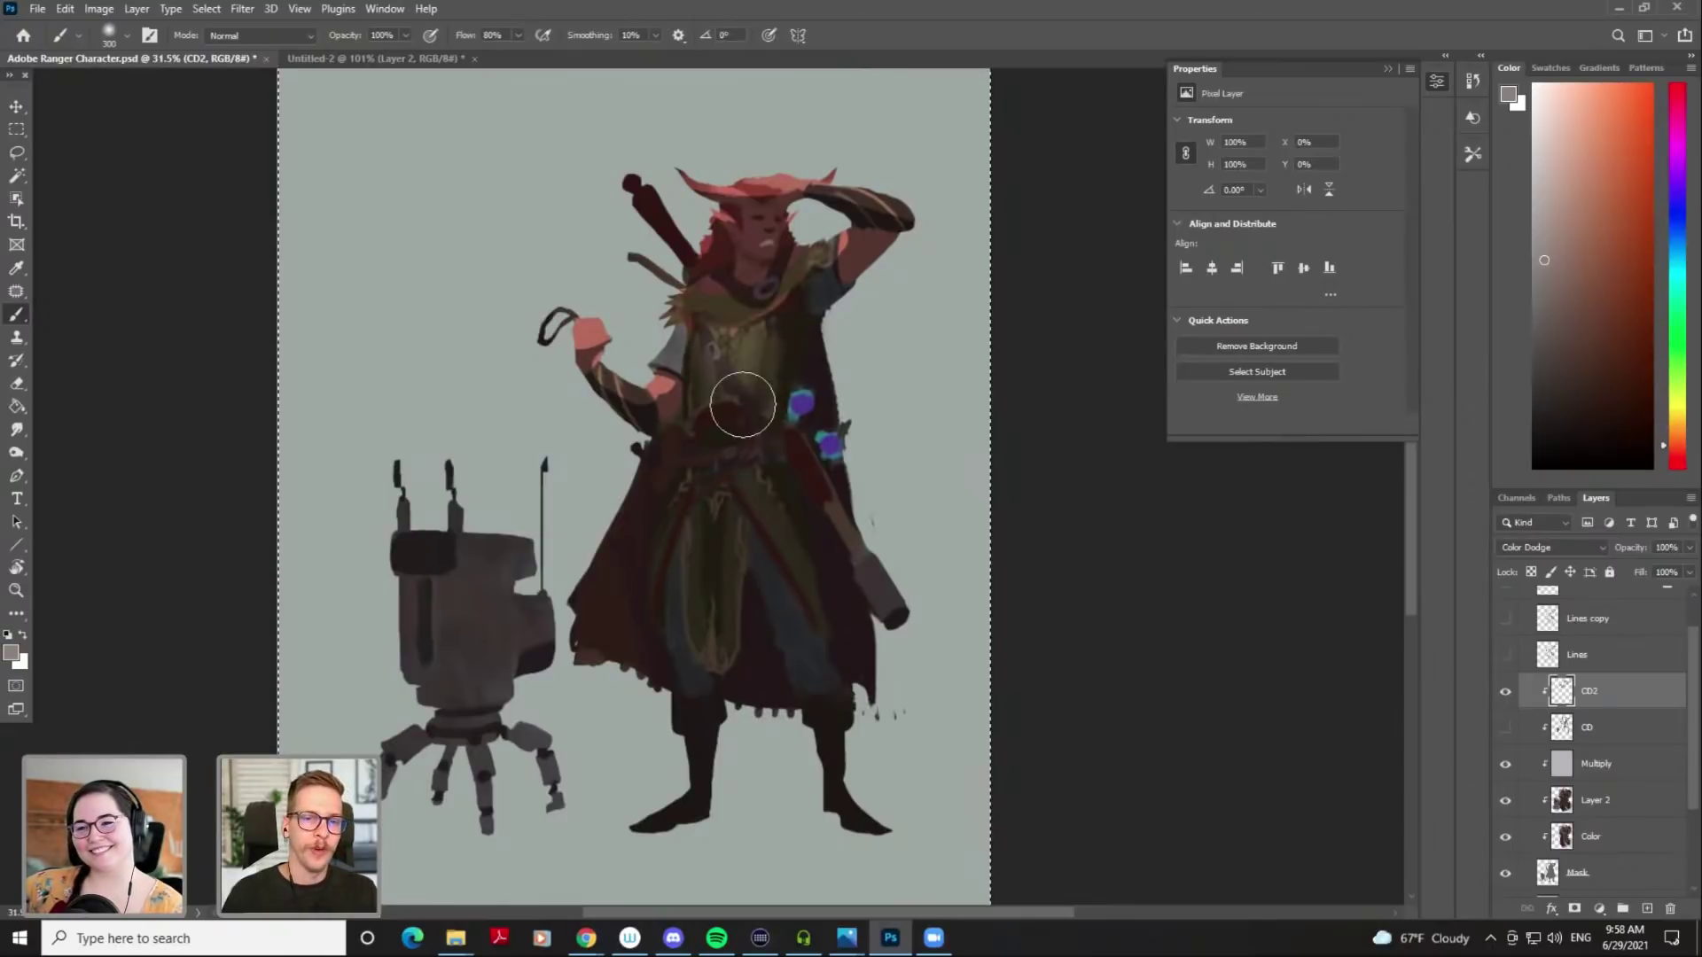
Brush soft light over the ranger's chest and down to the belt on CD2, then reduce the brush size
left_click_drag(759, 332, 722, 406)
key("bracketleft")
key("bracketleft")
key("bracketleft")
key("bracketleft")
key("bracketleft")
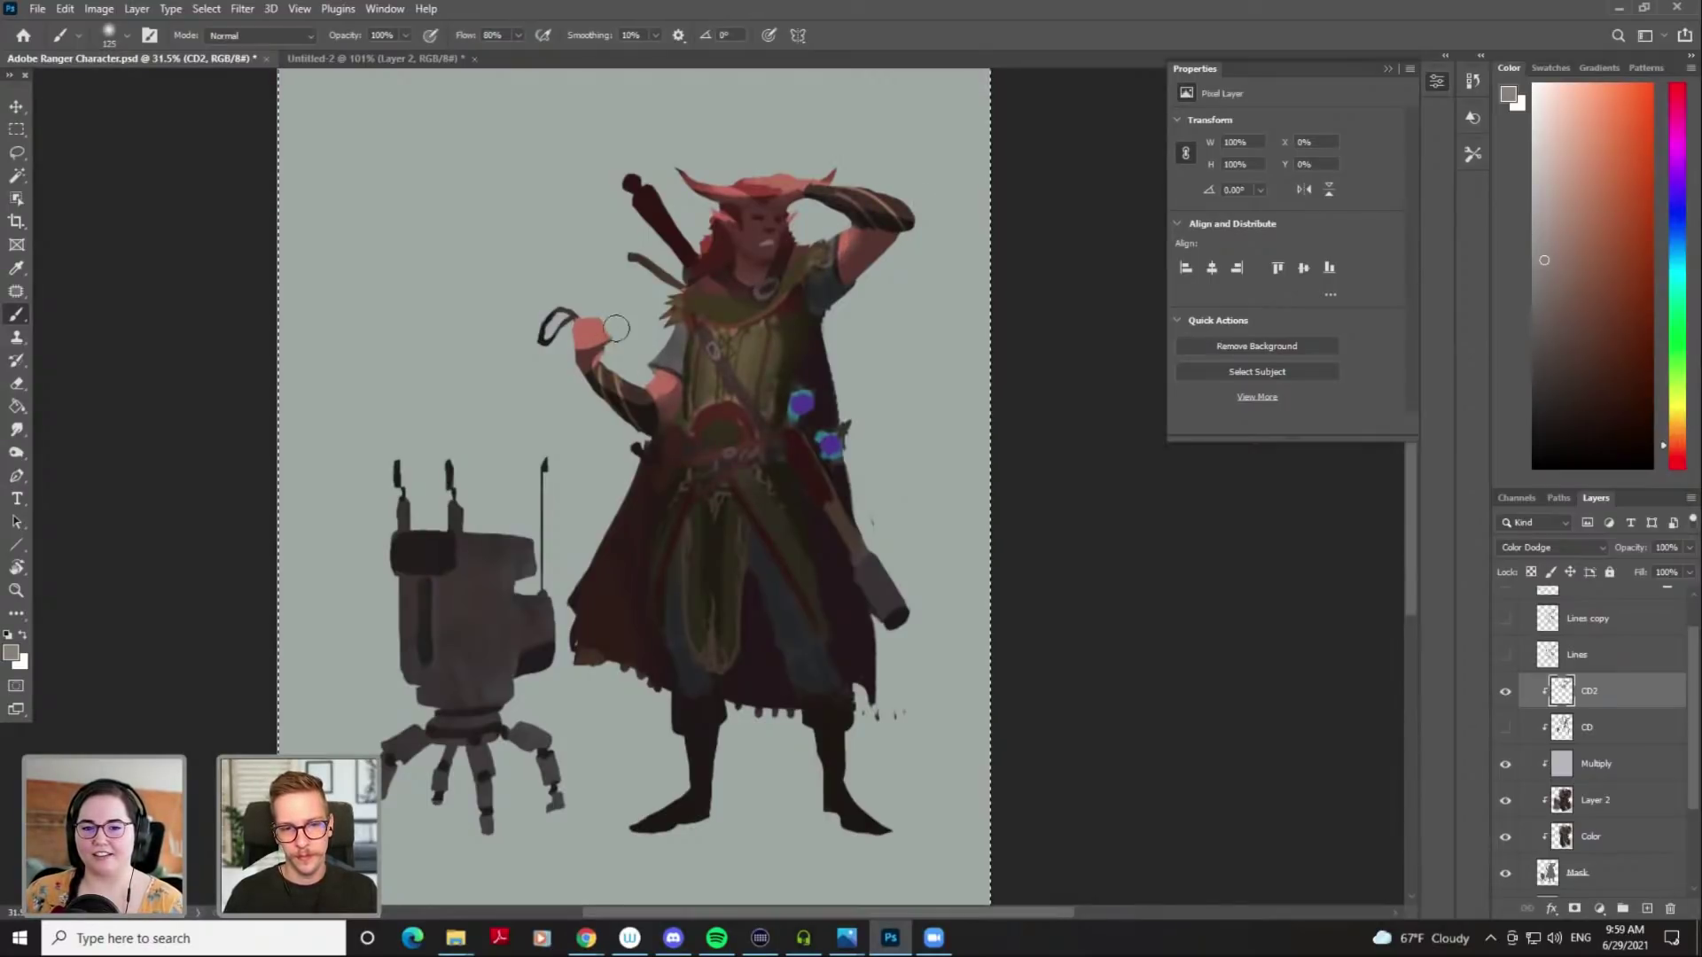
Brush soft light over the belt and upper skirt of the tunic with an enlarged brush, redoing the first attempt
key("bracketright")
key("bracketright")
key("bracketright")
key("bracketright")
key("bracketright")
mouse_move(715, 453)
left_mouse_down()
mouse_move(707, 513)
mouse_move(720, 491)
mouse_move(737, 608)
left_mouse_up()
key("ctrl+z")
key("ctrl+z")
key("bracketright")
left_click_drag(721, 463, 755, 496)
key("bracketleft")
key("bracketleft")
Erase the light from the lower tunic and legs with a large hard eraser to form a shadow edge
key("e")
key("bracketright")
key("bracketright")
key("bracketright")
key("bracketright")
key("bracketright")
key("bracketright")
key("bracketright")
key("bracketright")
key("bracketright")
key("bracketright")
key("bracketright")
key("bracketright")
mouse_move(702, 569)
left_mouse_down()
mouse_move(798, 728)
mouse_move(753, 708)
mouse_move(818, 548)
mouse_move(788, 633)
left_mouse_up()
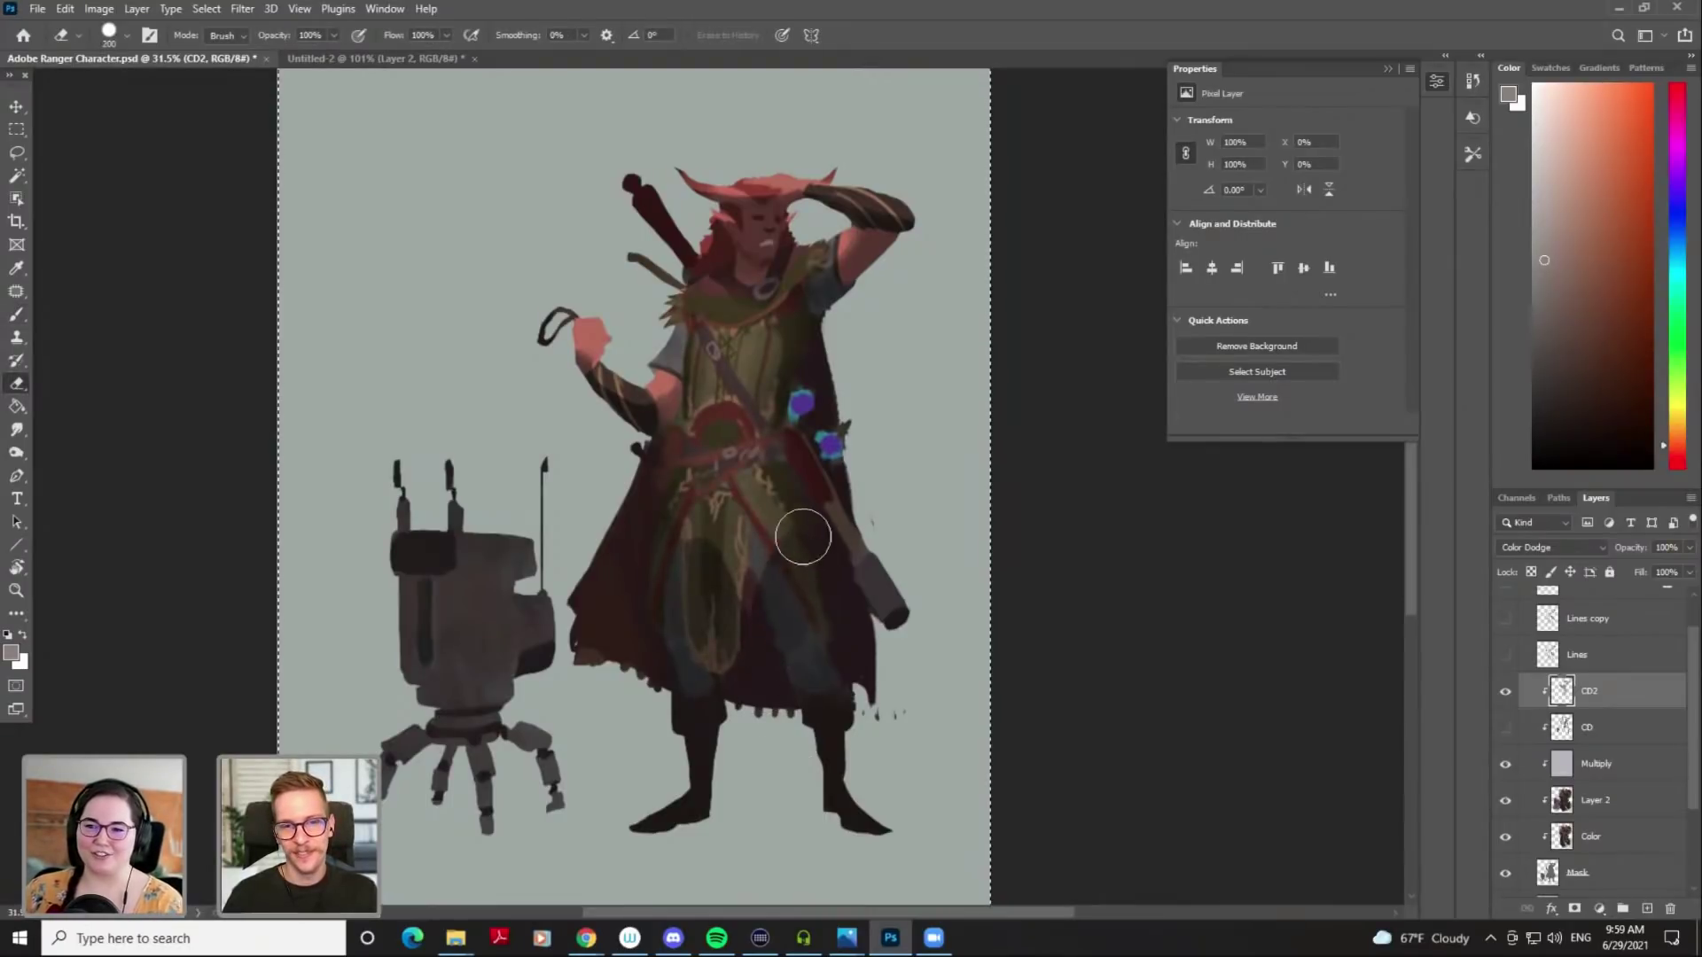
Erase the hard light on the fur at the raised arm's shoulder and repaint it with a smaller soft brush
key("bracketleft")
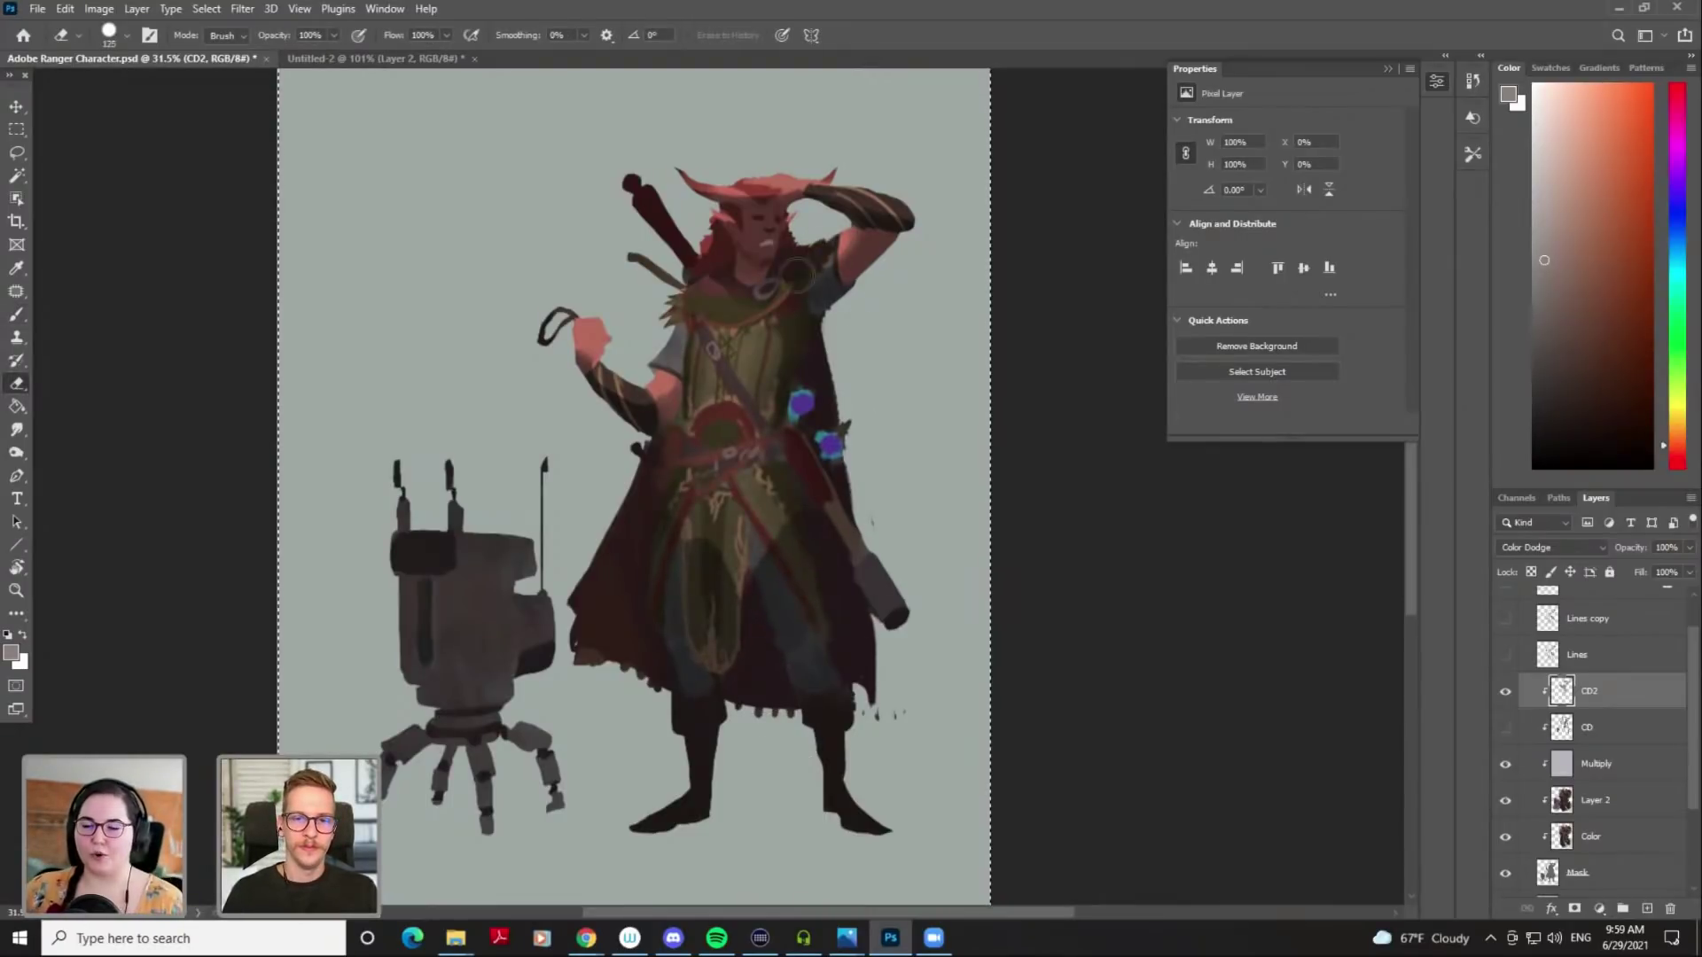
key("b")
key("bracketleft")
key("bracketleft")
key("bracketleft")
key("bracketleft")
key("bracketleft")
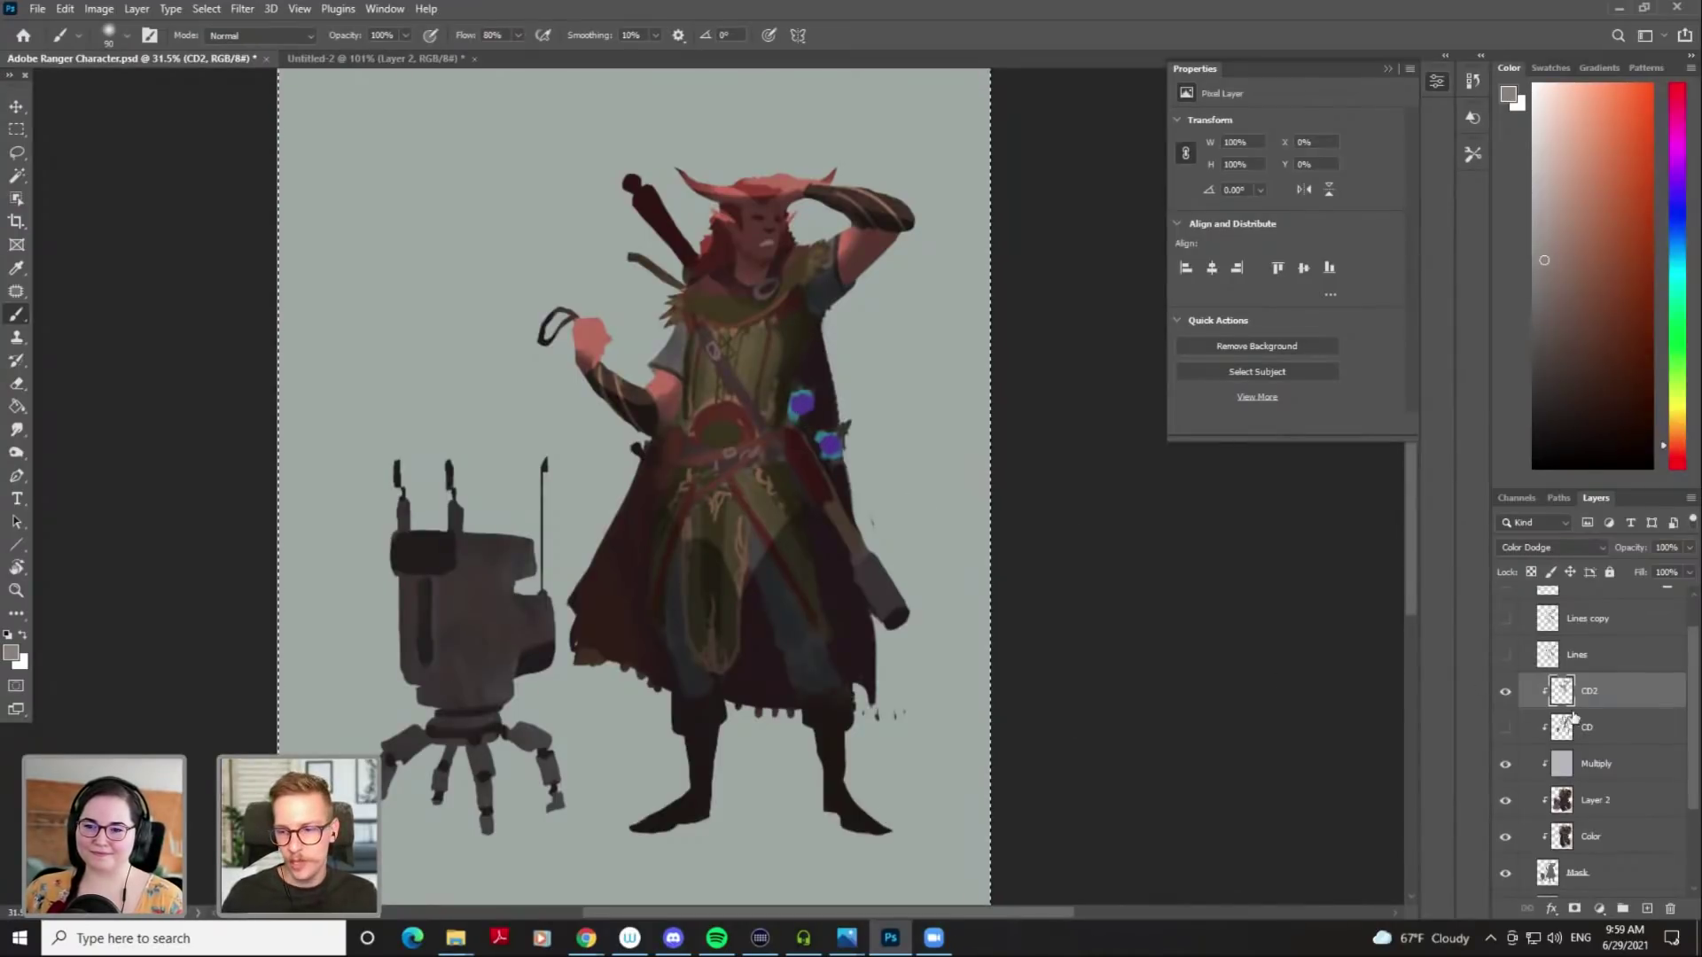
Toggle the CD2 and CD layers' visibility to compare the two lighting versions, leaving only CD2 shown
left_click(1504, 692)
left_click(1504, 728)
left_click(1504, 727)
left_click(1503, 690)
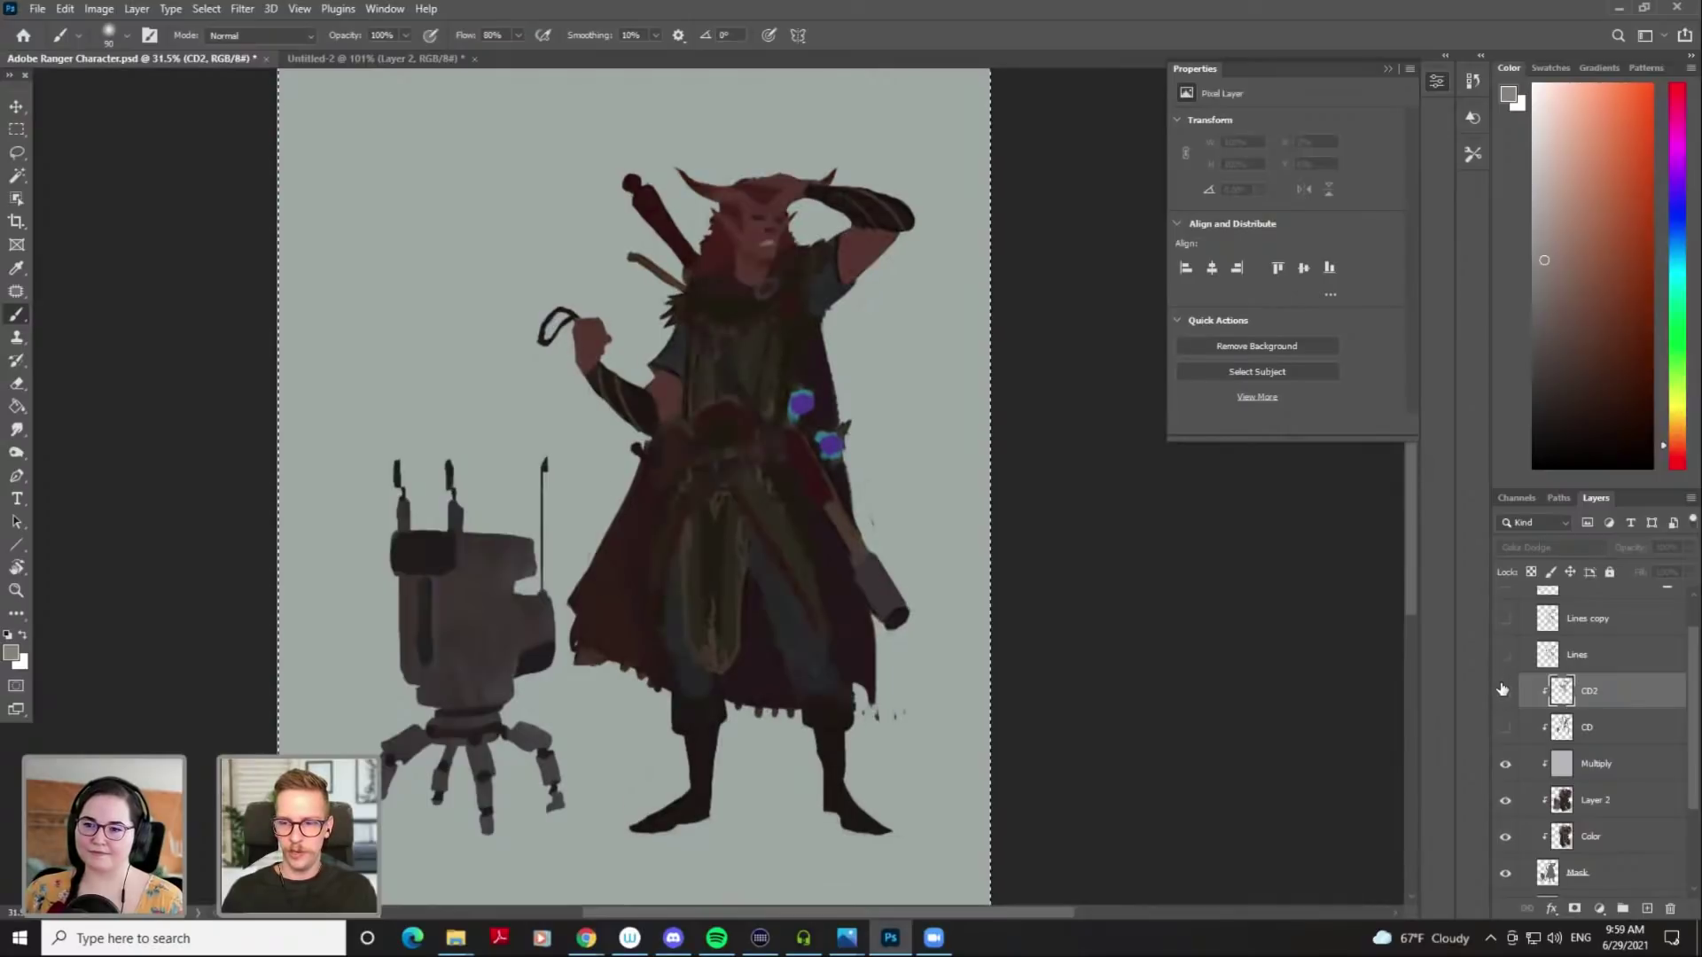
left_click(1504, 691)
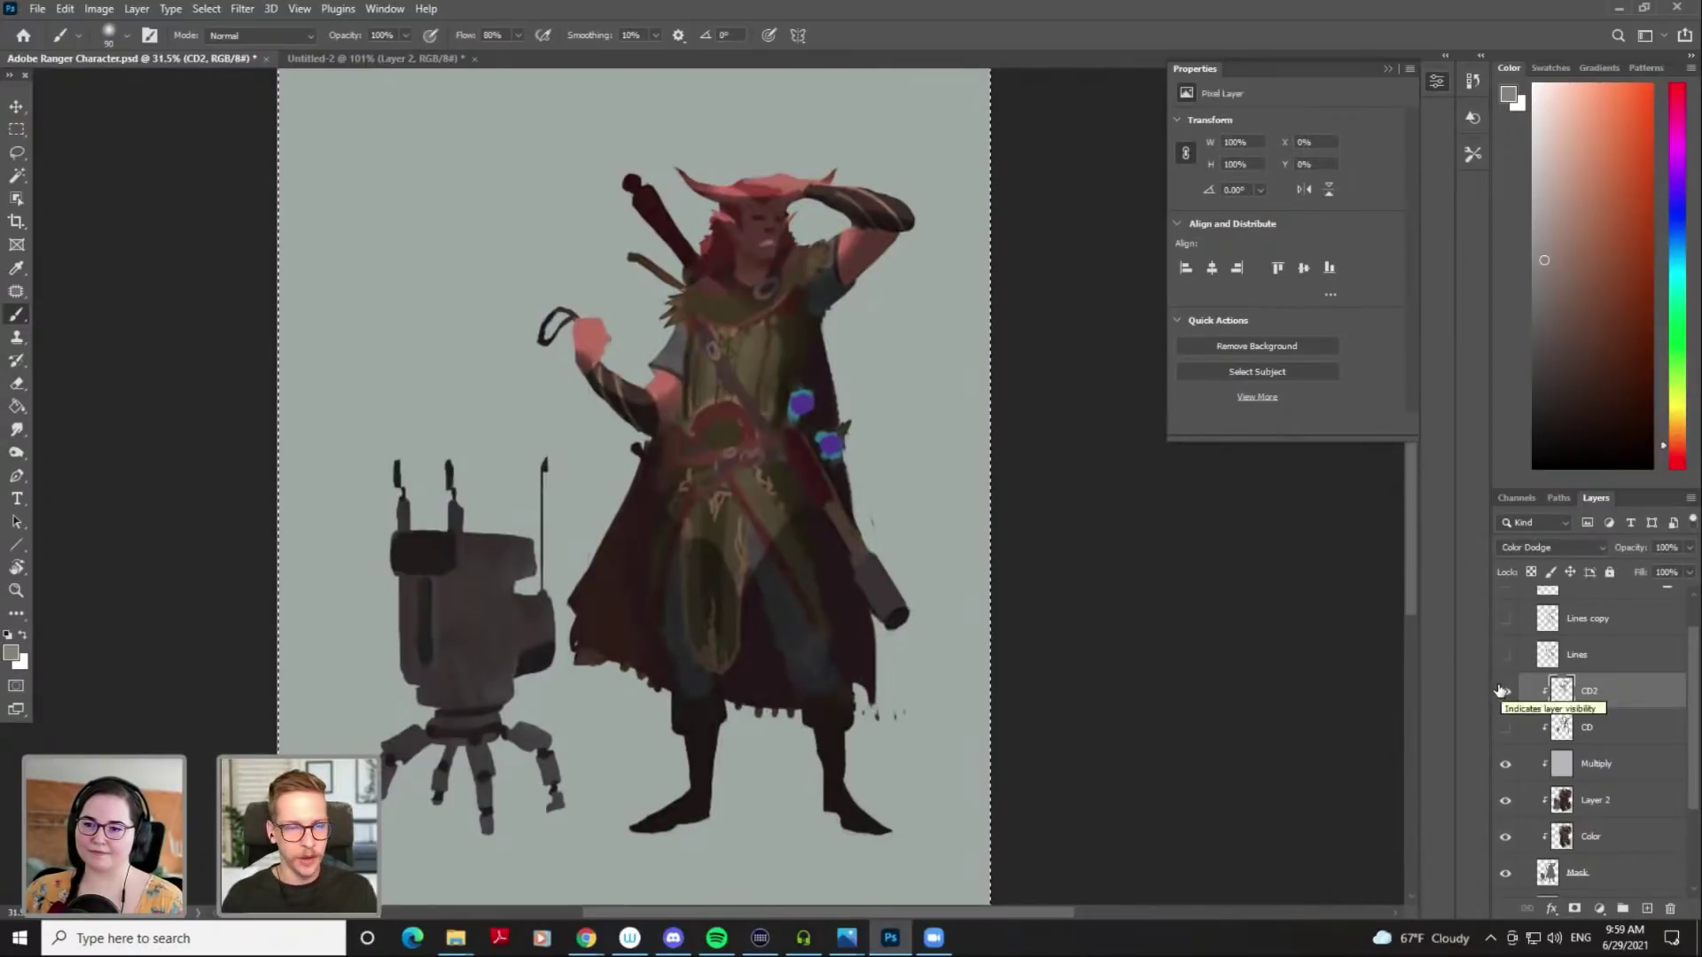
Create a new layer named Rim above CD2 in Color Dodge mode
key("ctrl+shift+n")
type("Rim")
left_click(769, 617)
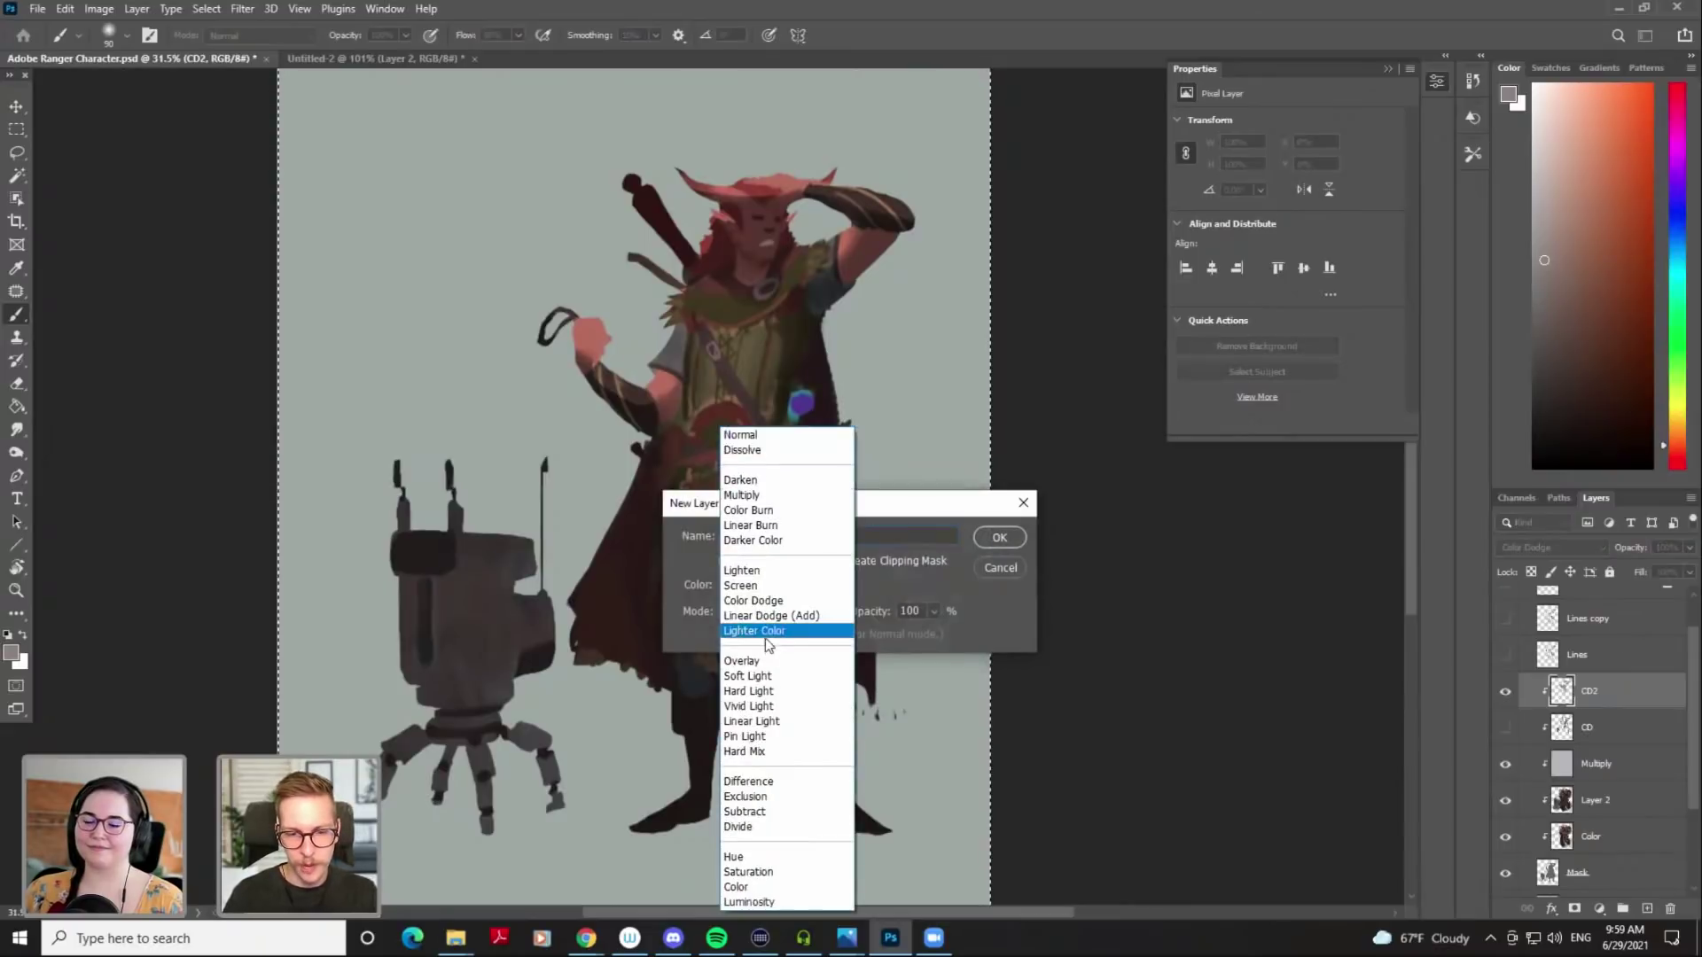
left_click(775, 610)
left_click(997, 537)
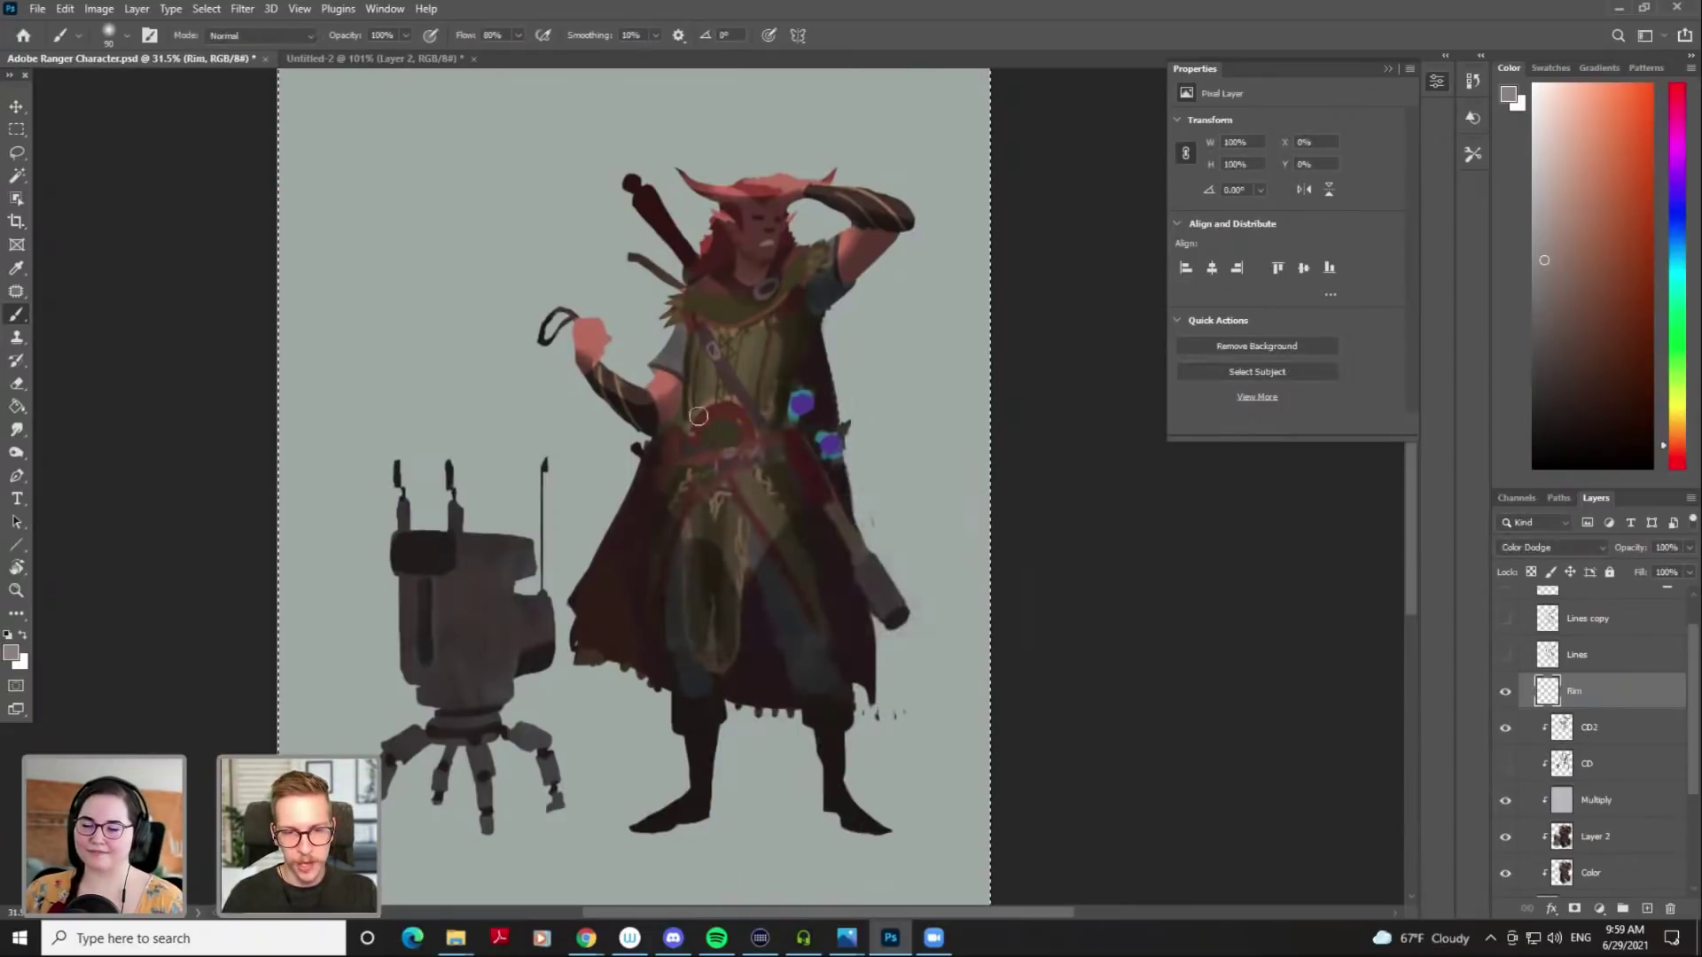
Switch to the Inking Brush, choose a light bluish grey, and clip the Rim layer to the layers below
right_click(701, 463)
left_click(904, 611)
left_click(1048, 266)
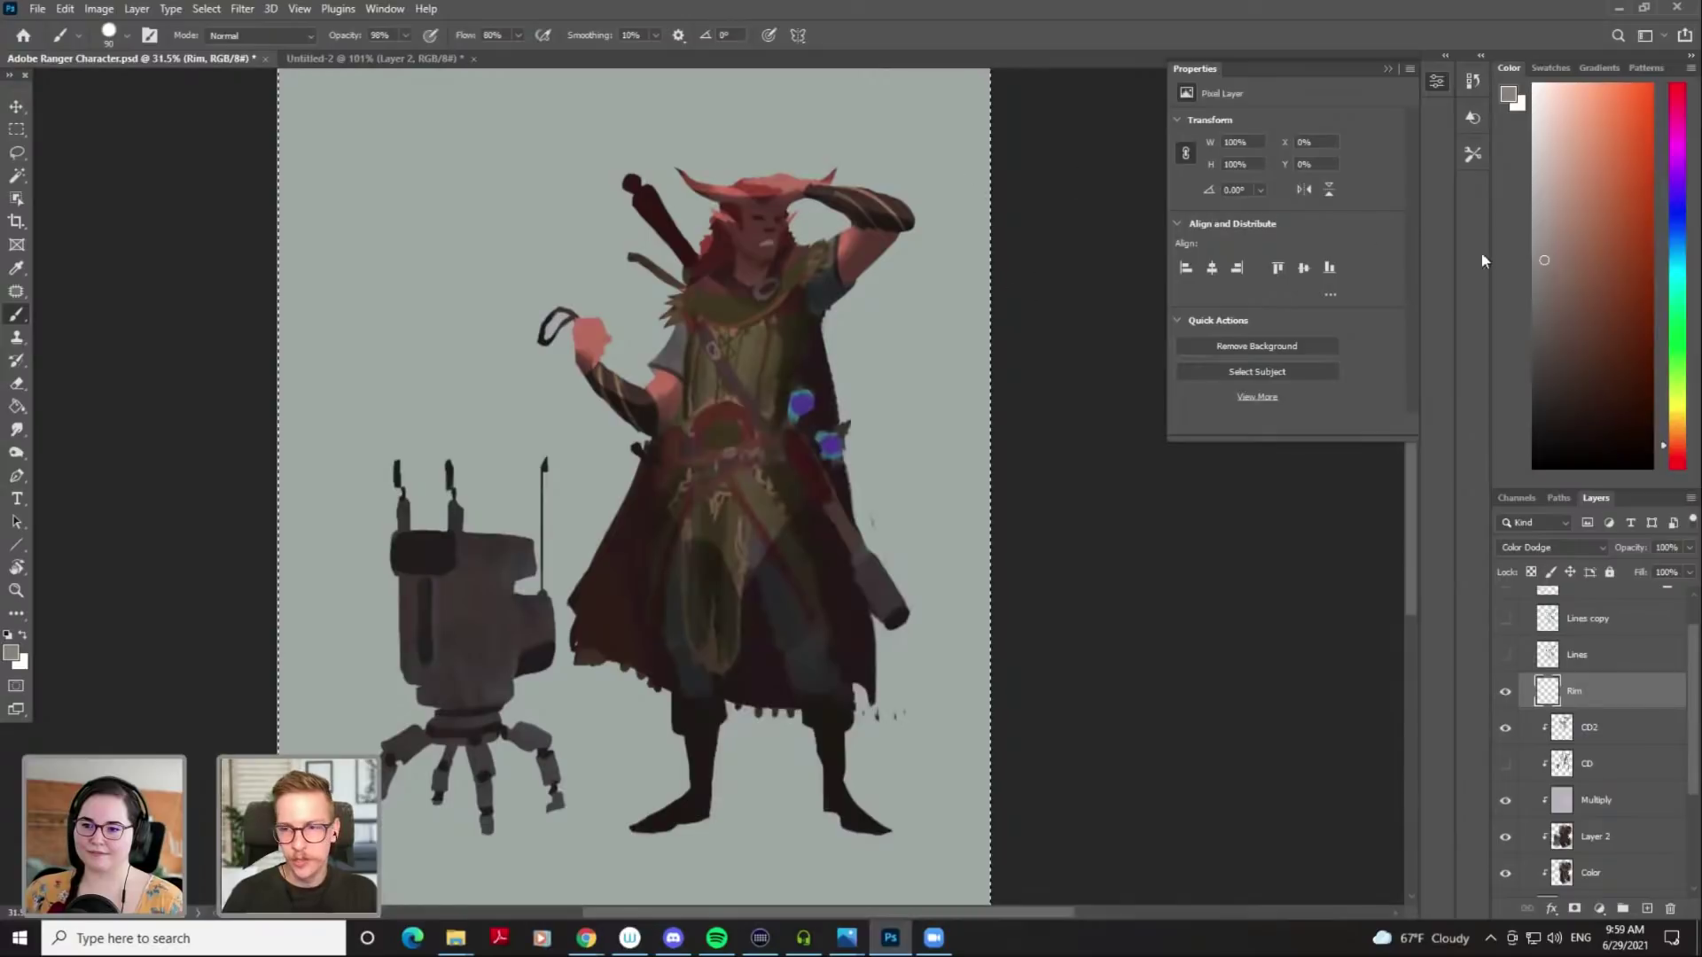
left_click(1546, 188)
left_click(1676, 225)
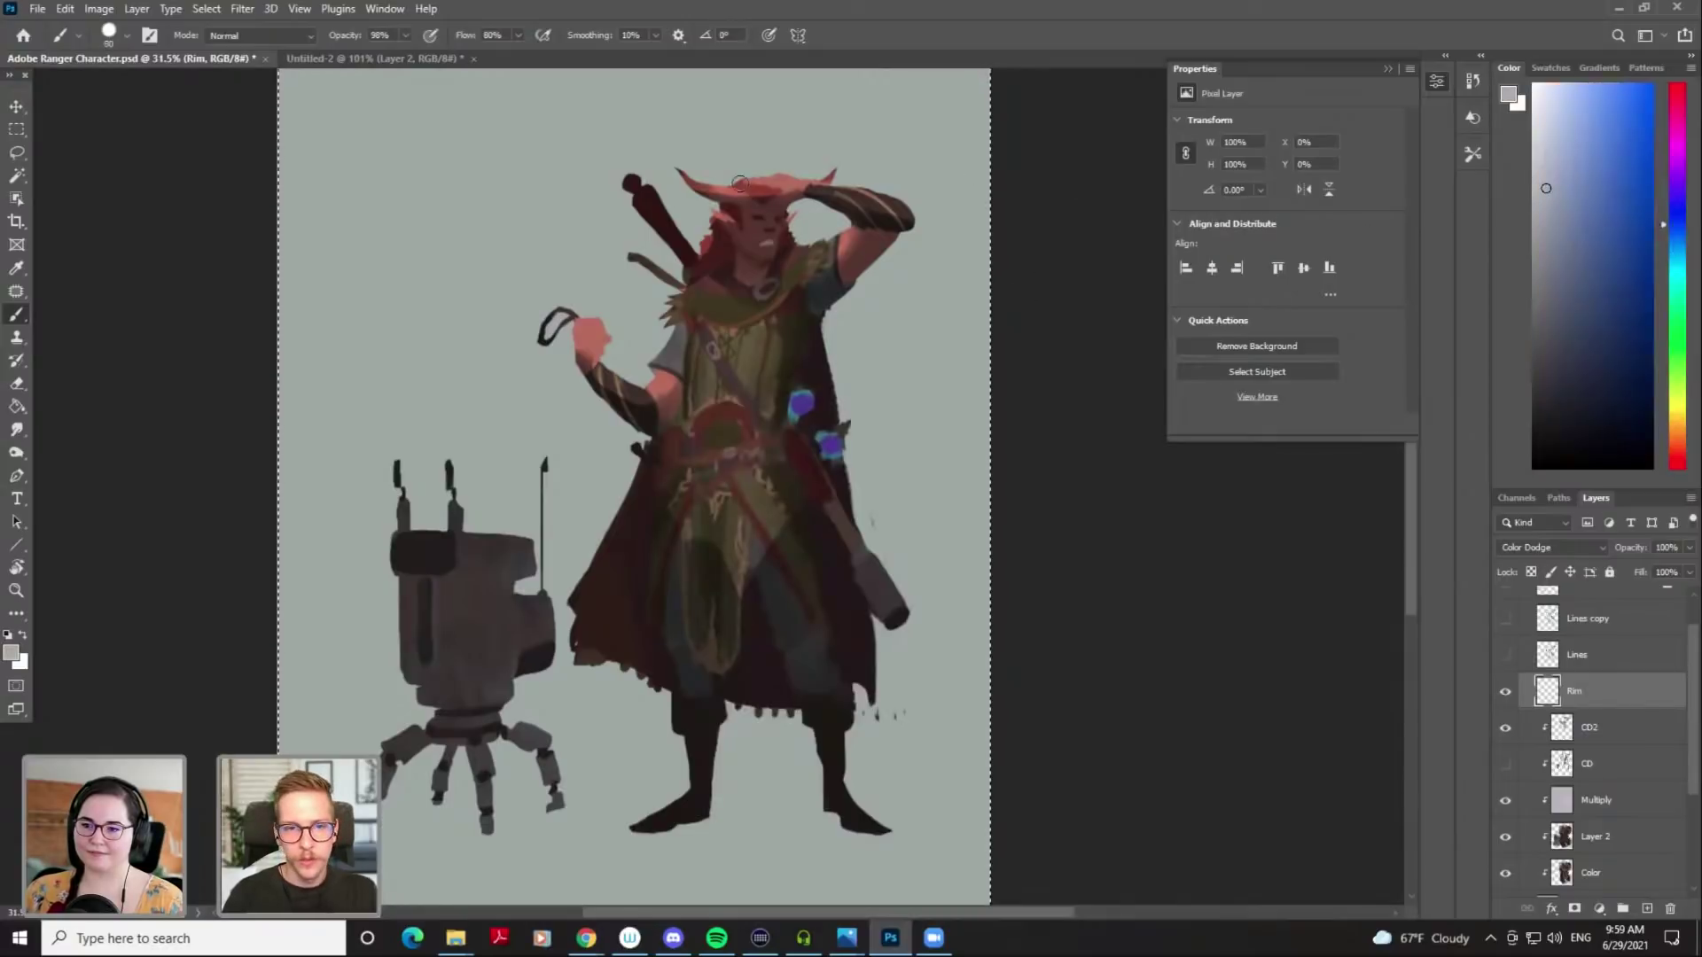
right_click(1595, 690)
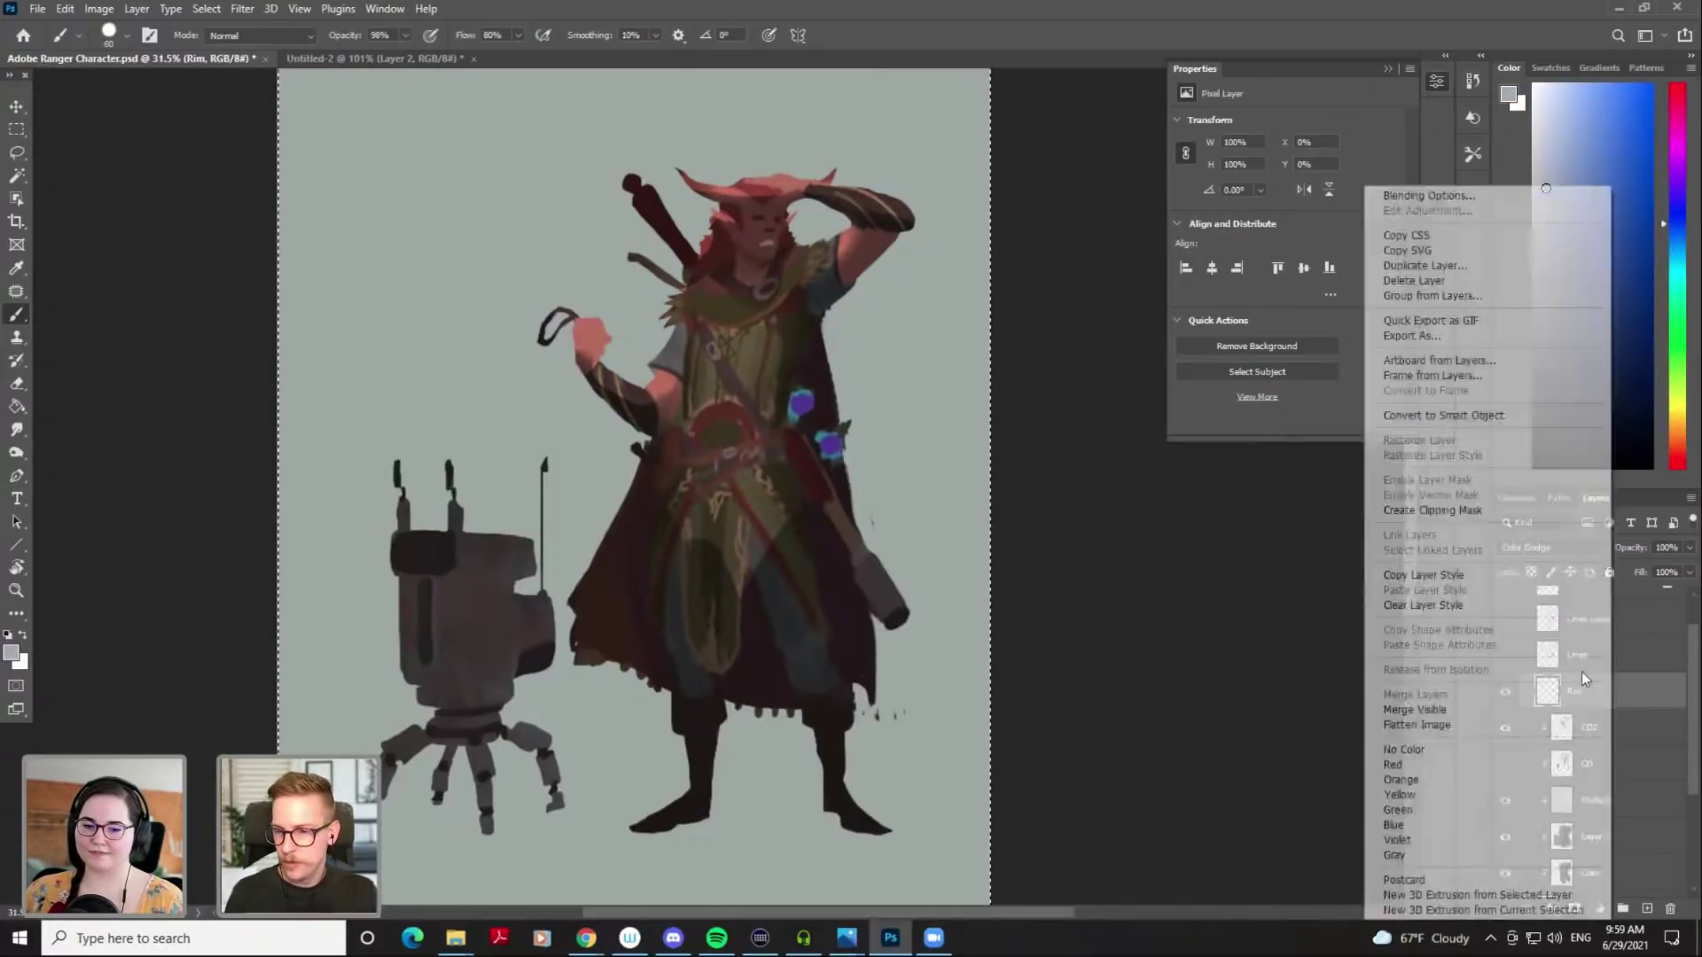
left_click(1482, 534)
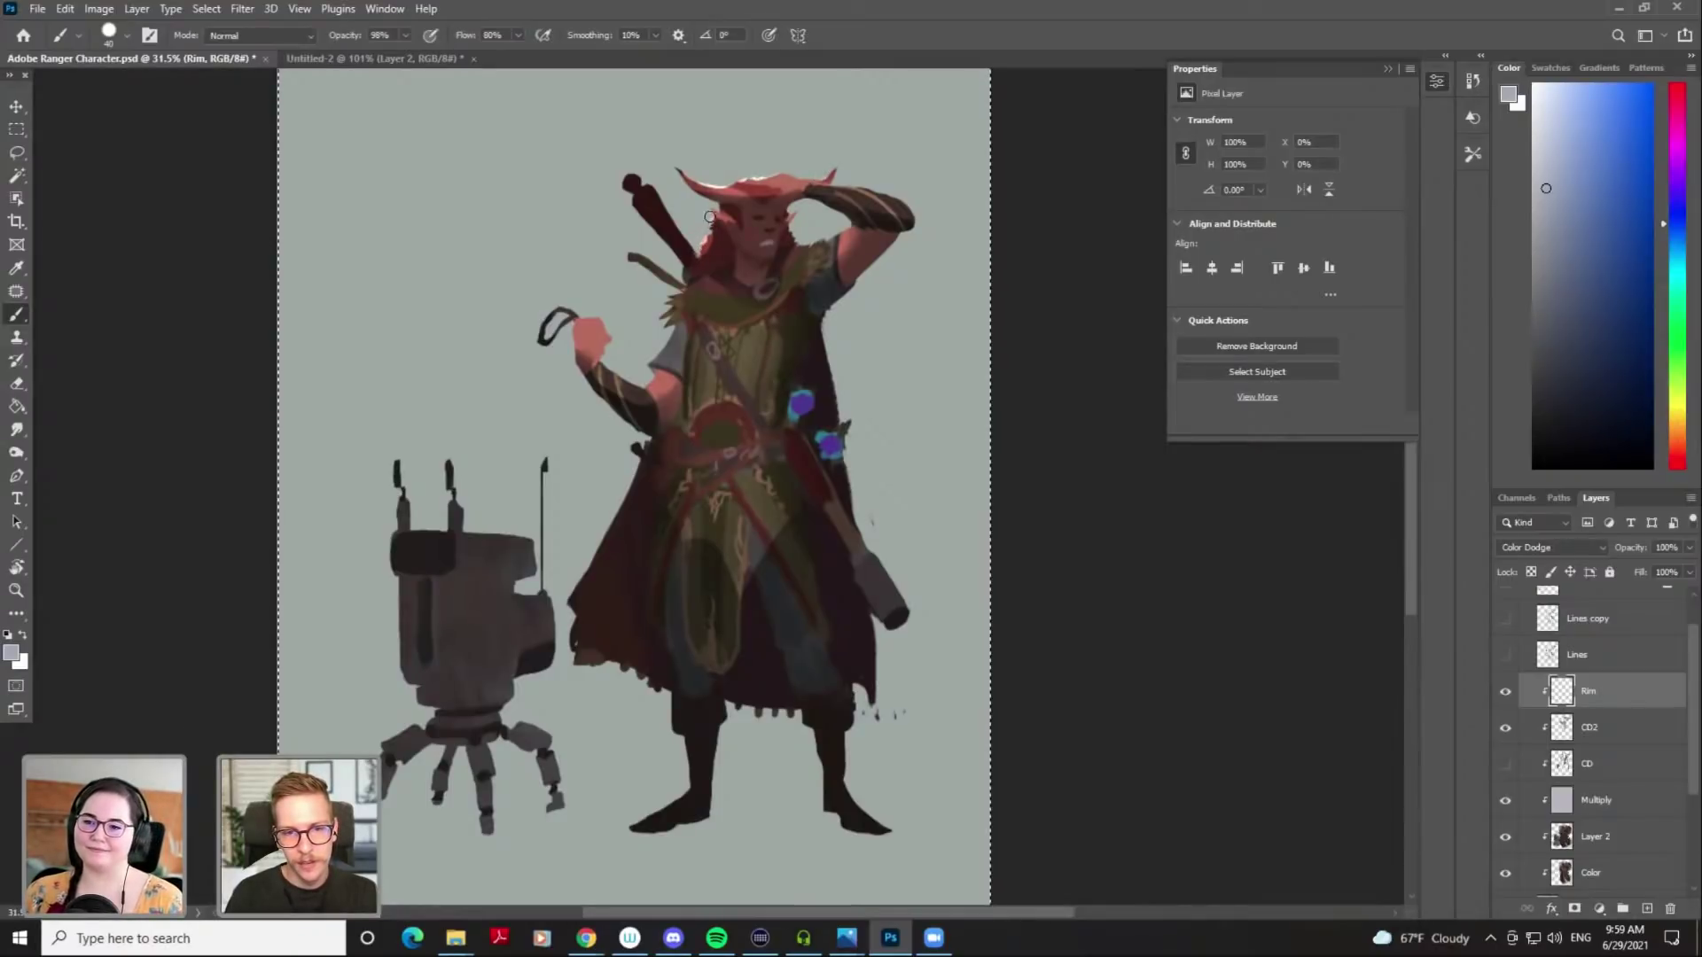
Paint thin rim light along the fur collar, sleeve, loop-holding hand and outer cloak edge on the Rim layer, redoing stray strokes
key("[")
left_click_drag(678, 289, 709, 272)
key("ctrl+z")
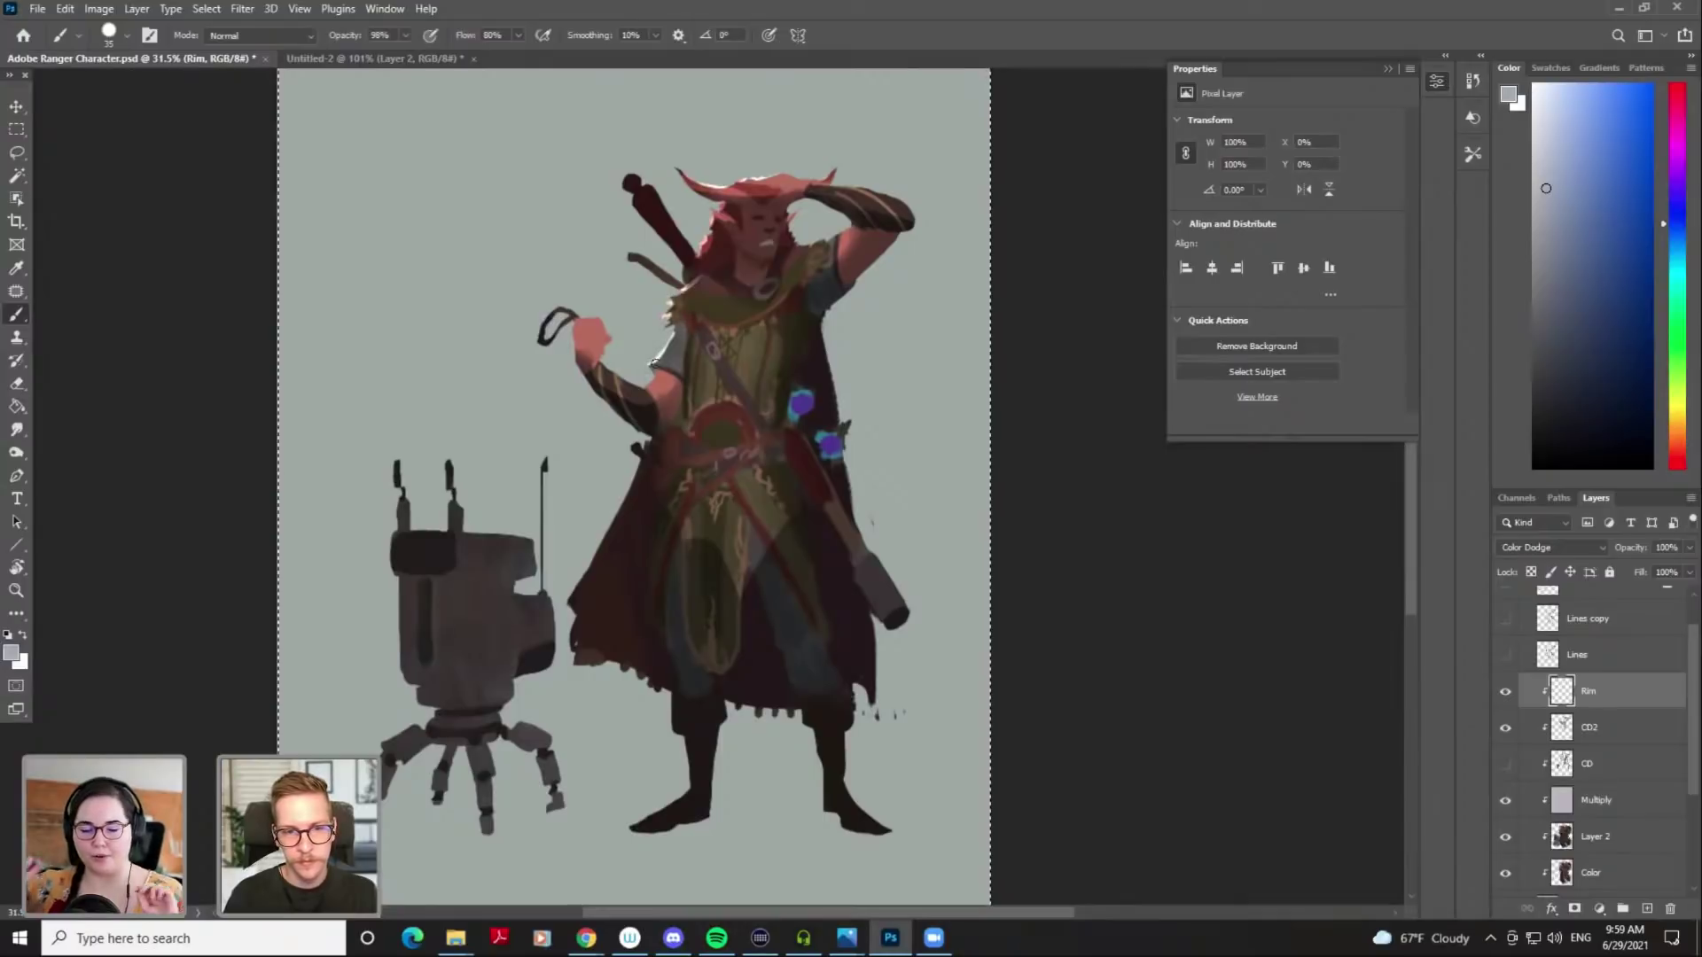
mouse_move(579, 316)
left_mouse_down()
mouse_move(615, 316)
mouse_move(579, 318)
mouse_move(619, 319)
mouse_move(607, 380)
left_mouse_up()
key("ctrl+z")
key("ctrl+z")
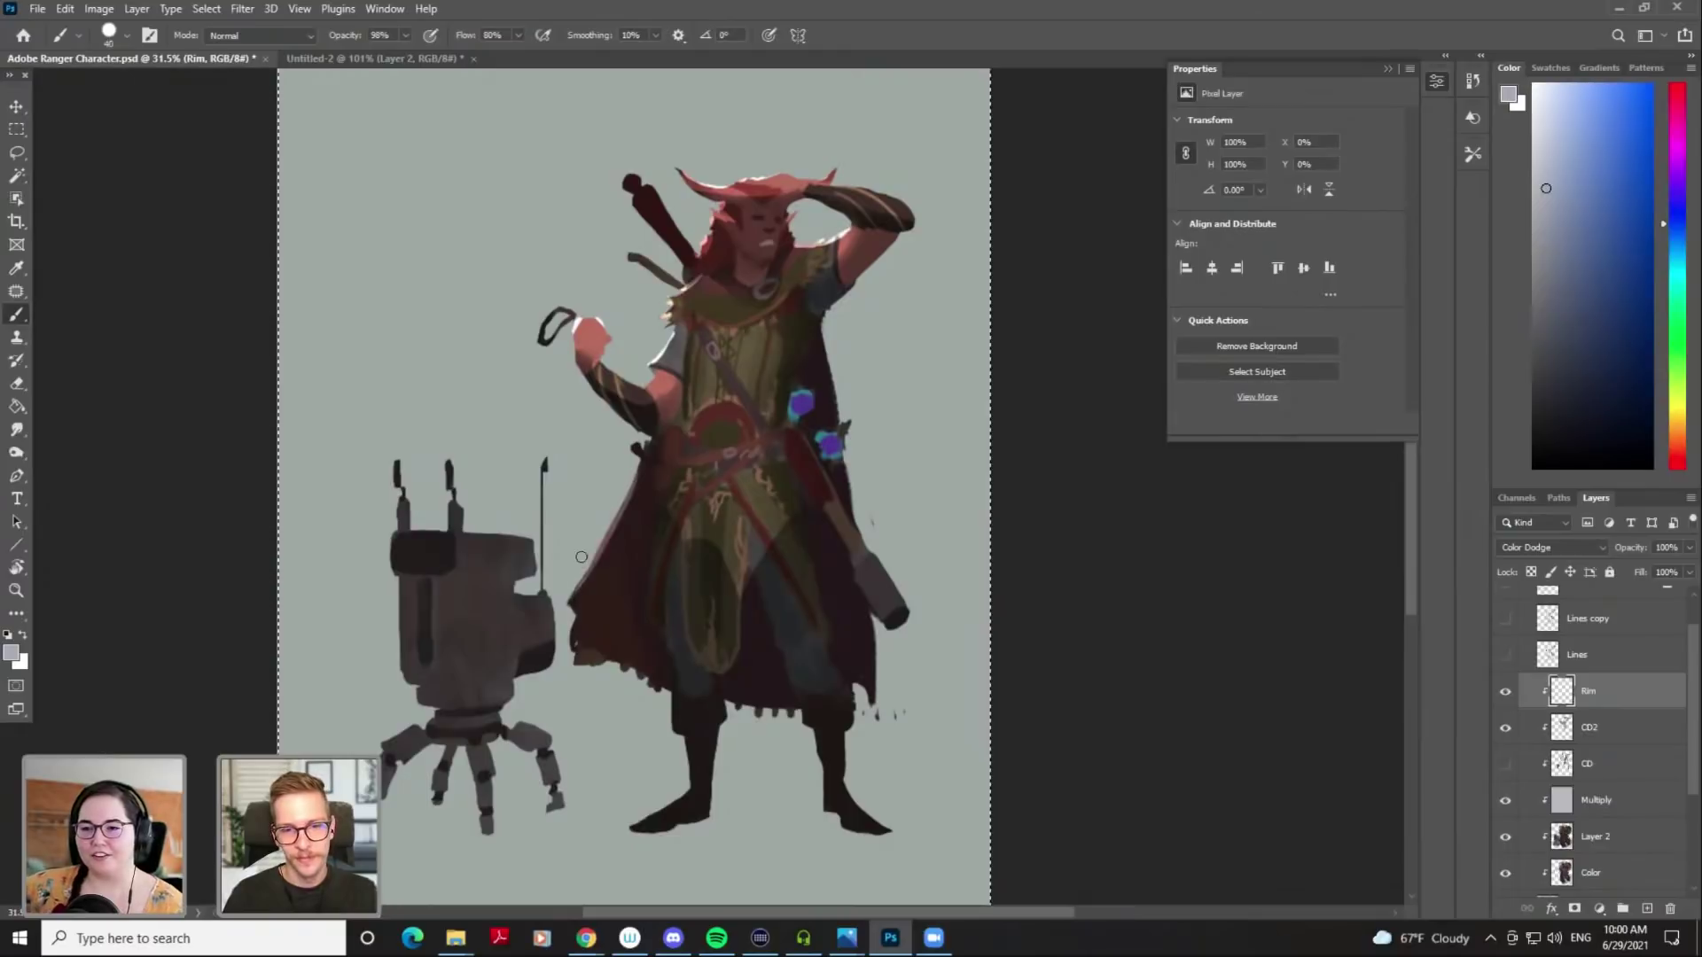
left_click_drag(574, 645, 614, 544)
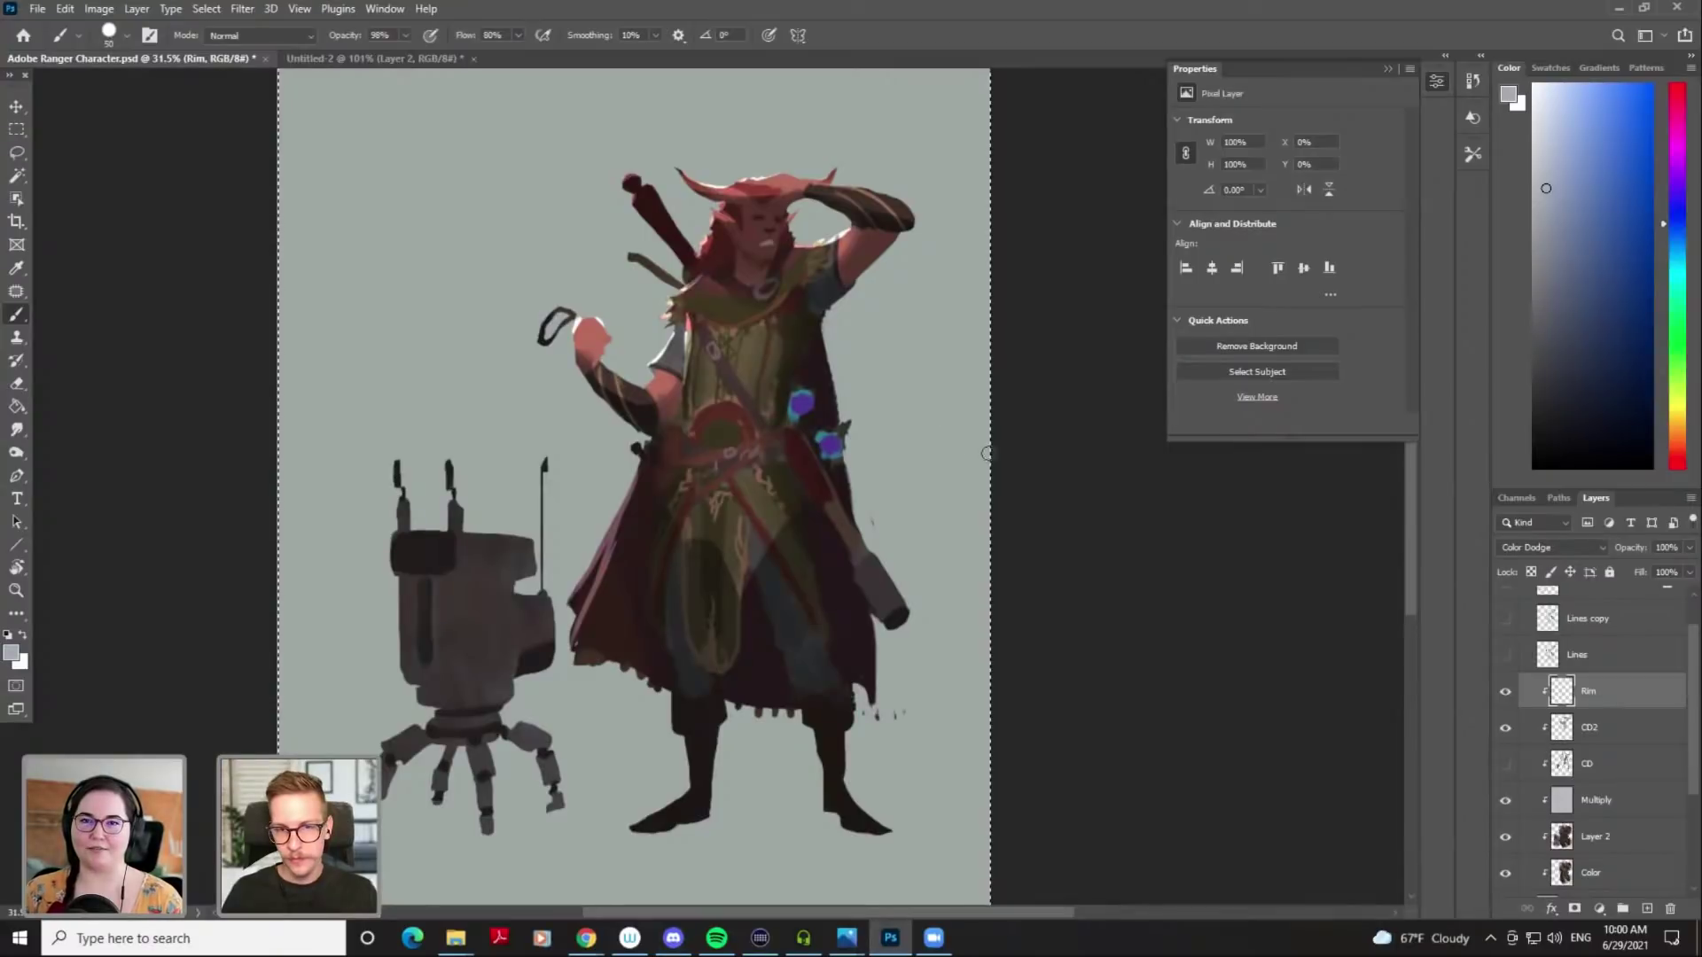
Hide the Rim layer, toggle CD2 off and on to compare the lighting, and select CD2
left_click(1505, 691)
left_click(1505, 727)
left_click(1505, 726)
left_click(1560, 727)
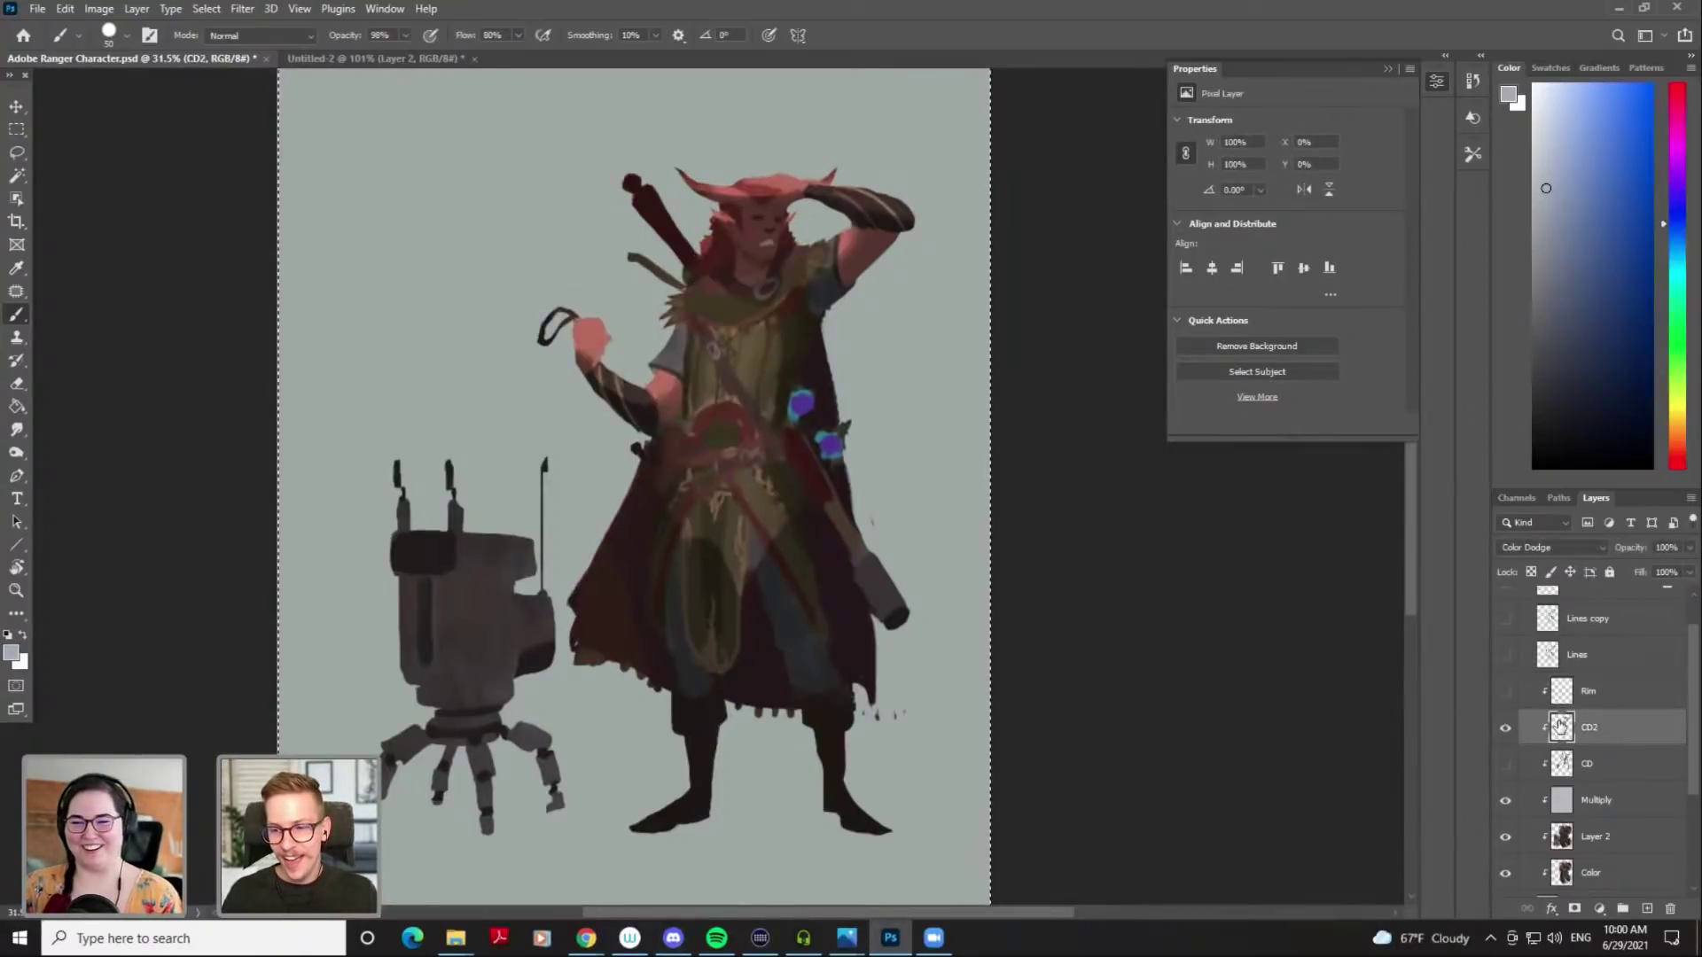
Temporarily set CD2 to Normal, sample its light grey from the painted shoulder, and restore Color Dodge mode
right_click(702, 299)
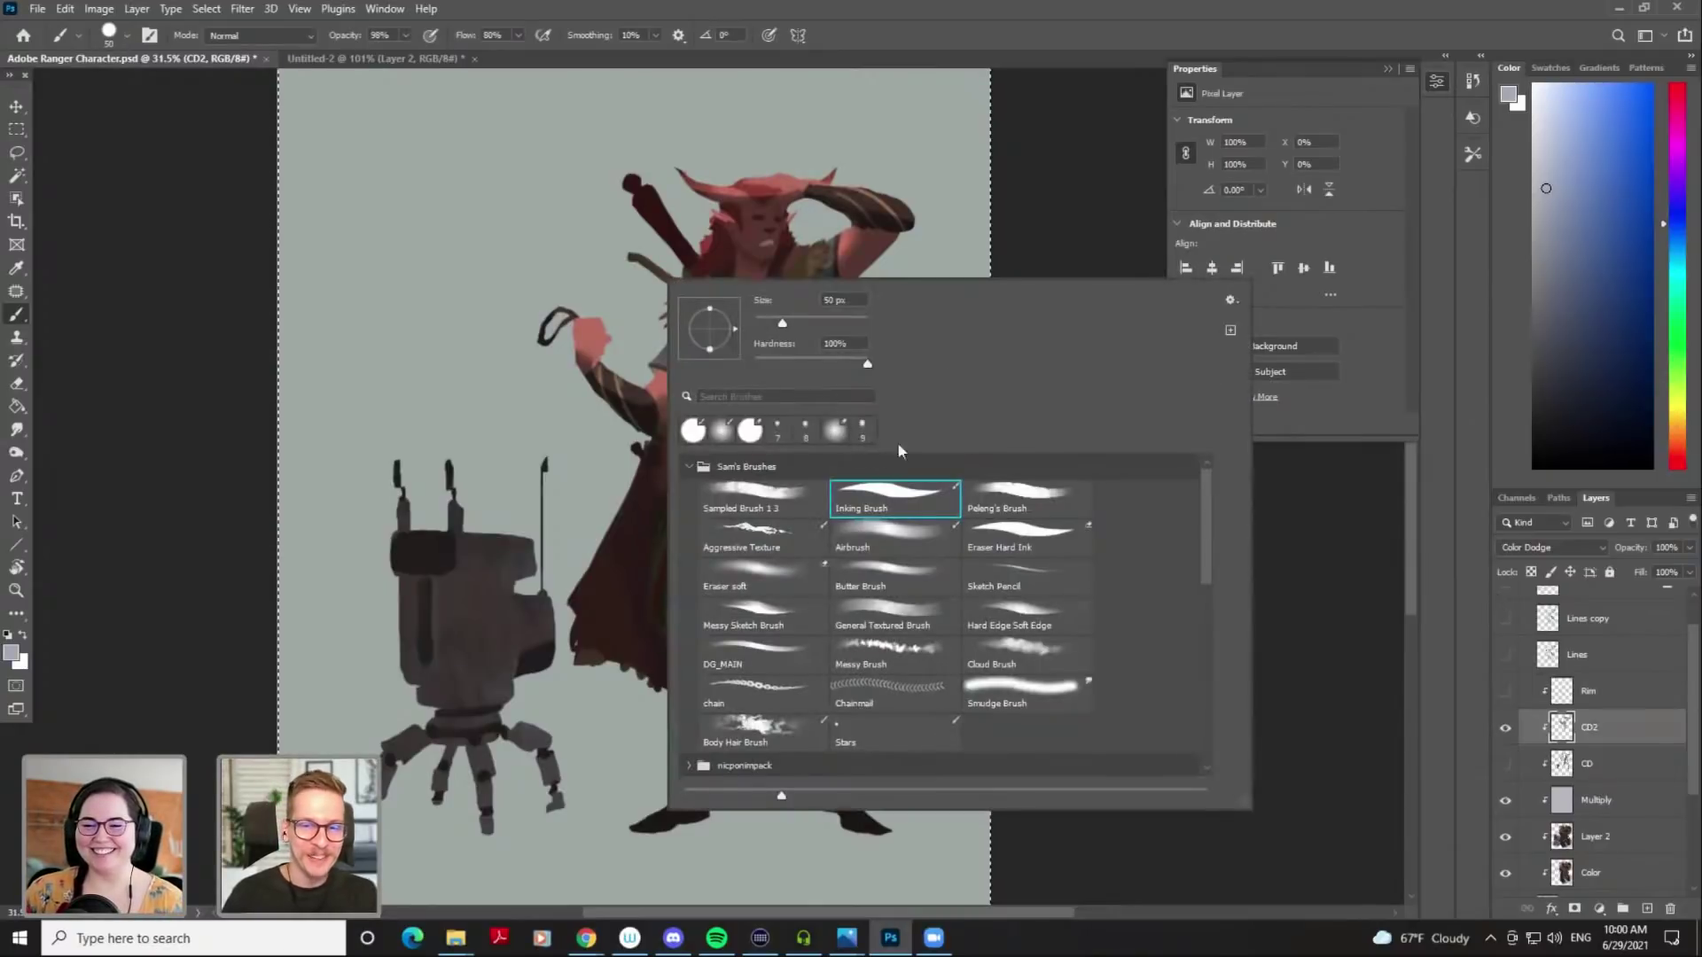
left_click(1066, 214)
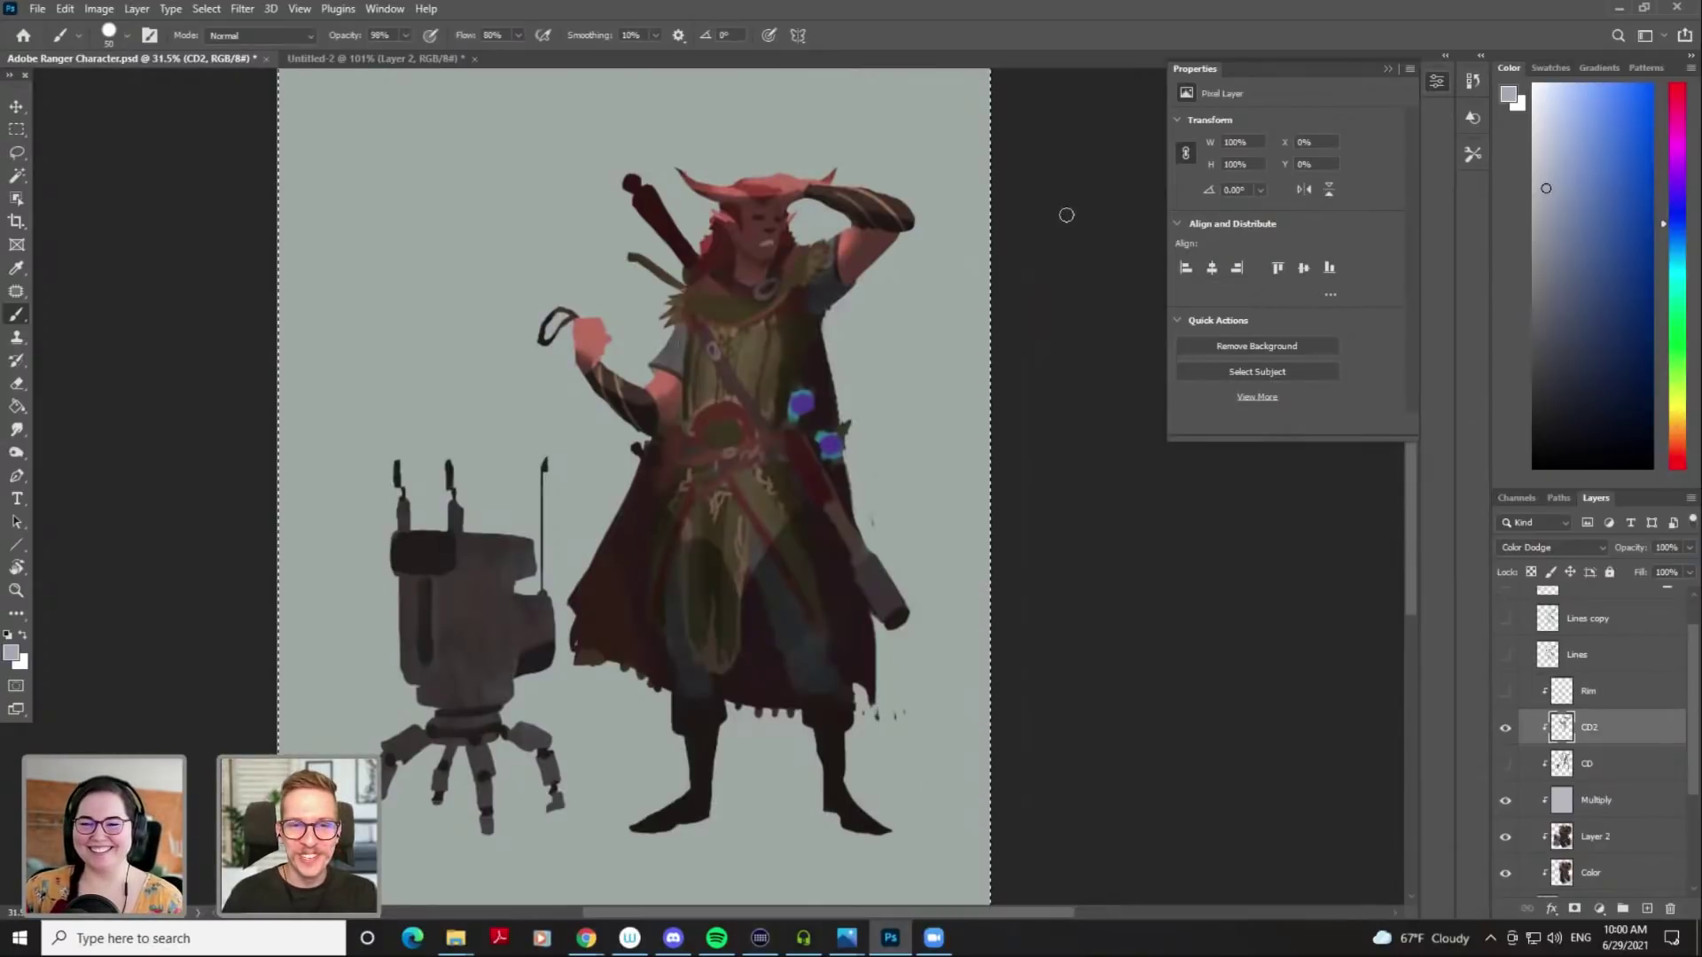
left_click(1526, 545)
left_click(1519, 493)
key("alt")
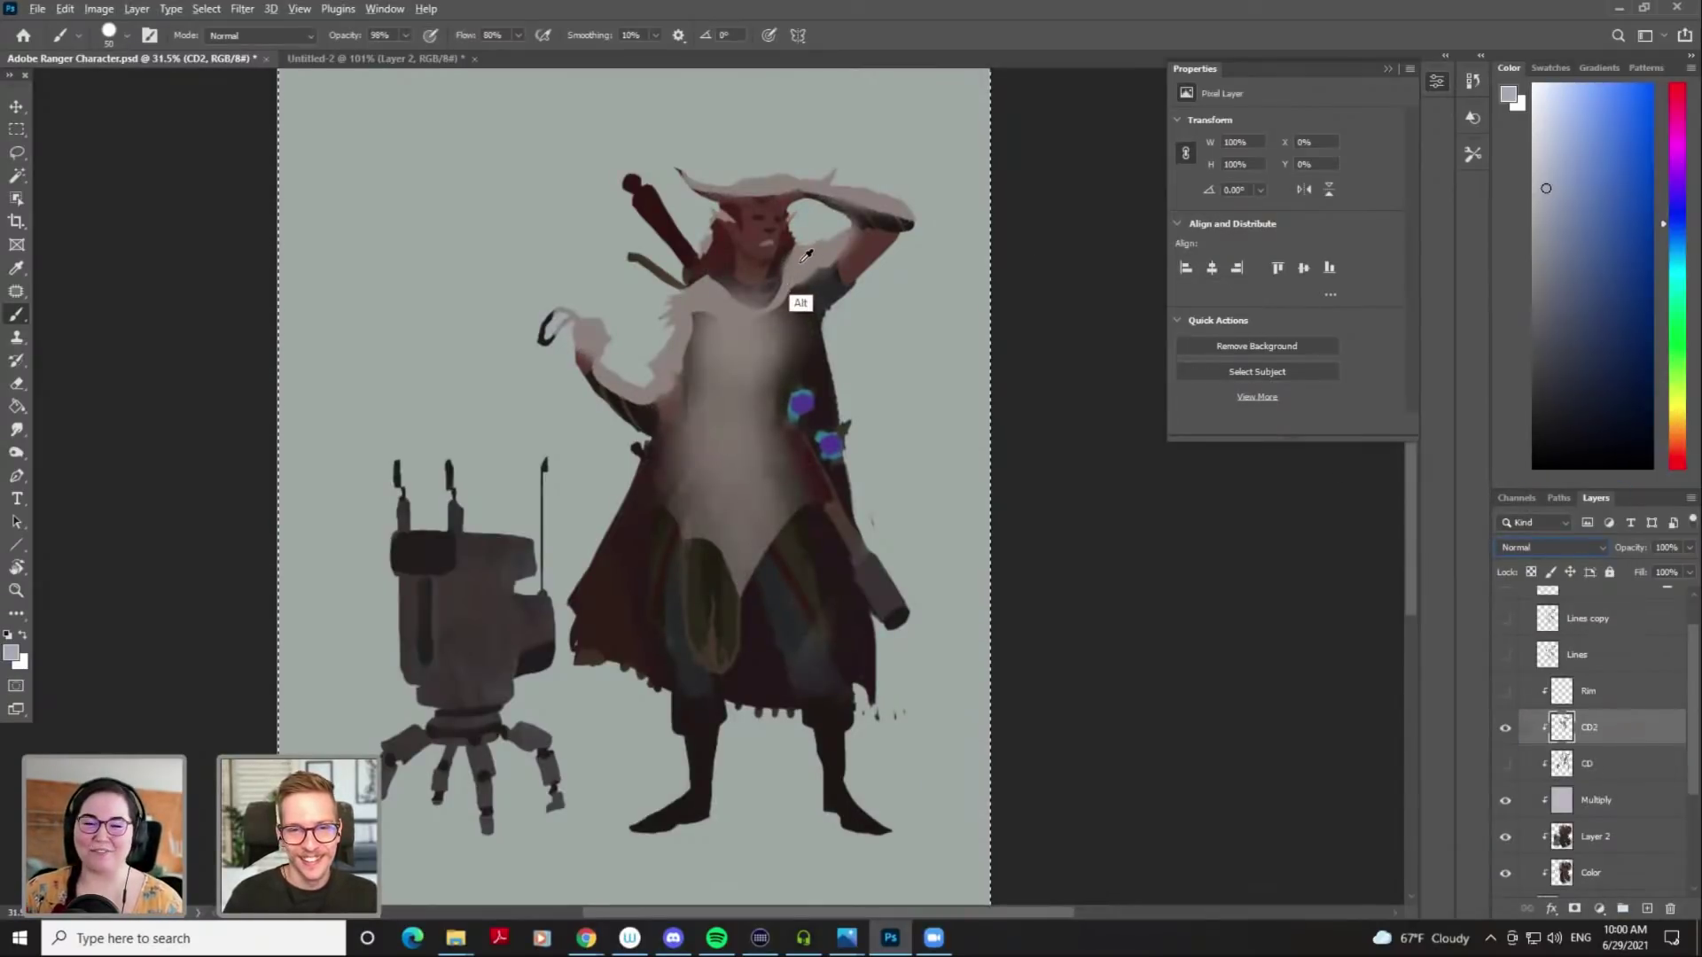
left_click(806, 255, "alt")
key("ctrl+z")
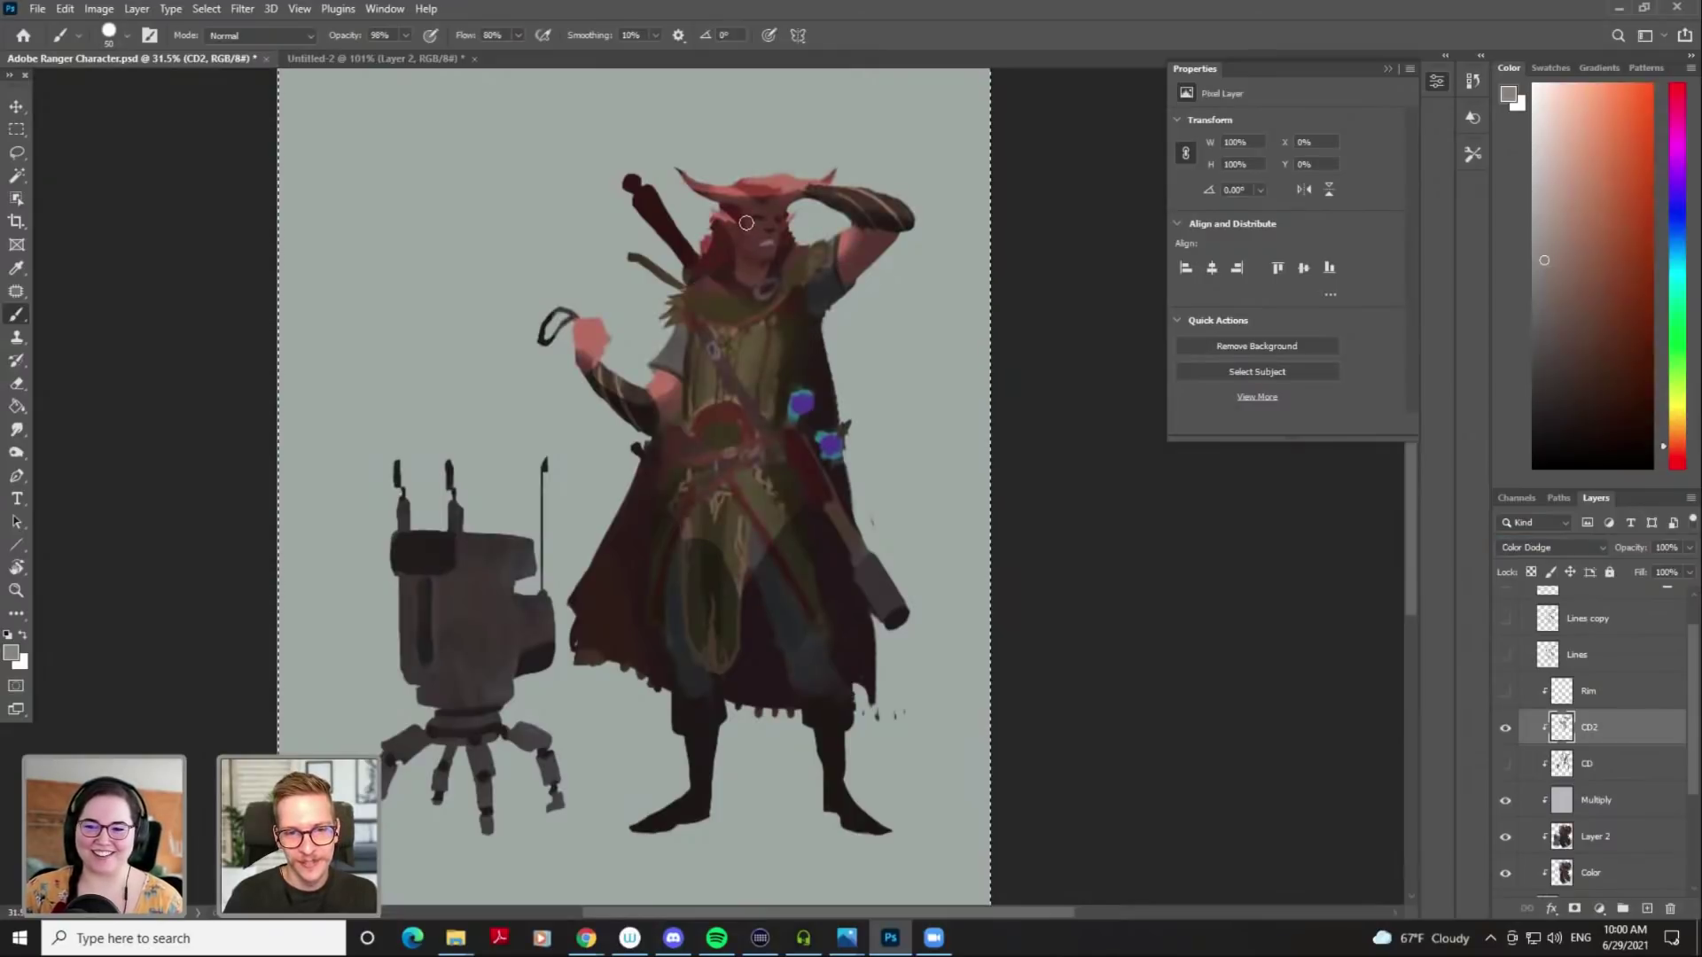
Paint light on the hair and ear beside the ranger's face on CD2, undoing stray strokes and trimming the shape with the Eraser
key("[")
left_click_drag(728, 212, 759, 259)
key("ctrl+z")
key("ctrl+z")
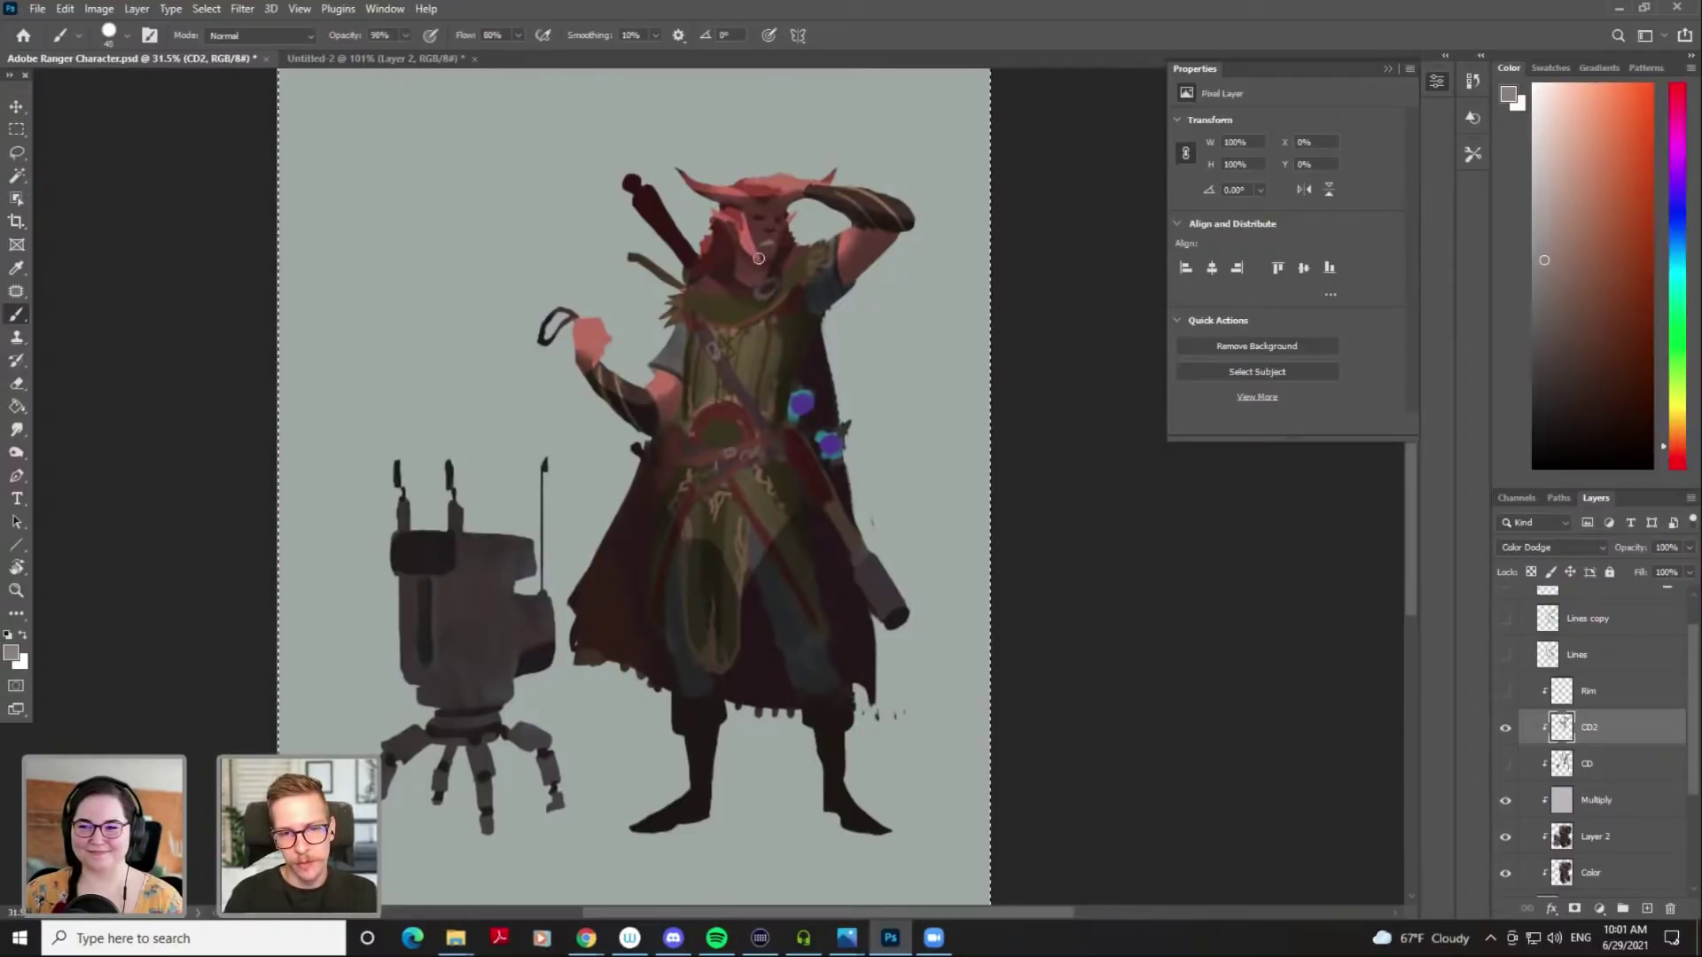
key("e")
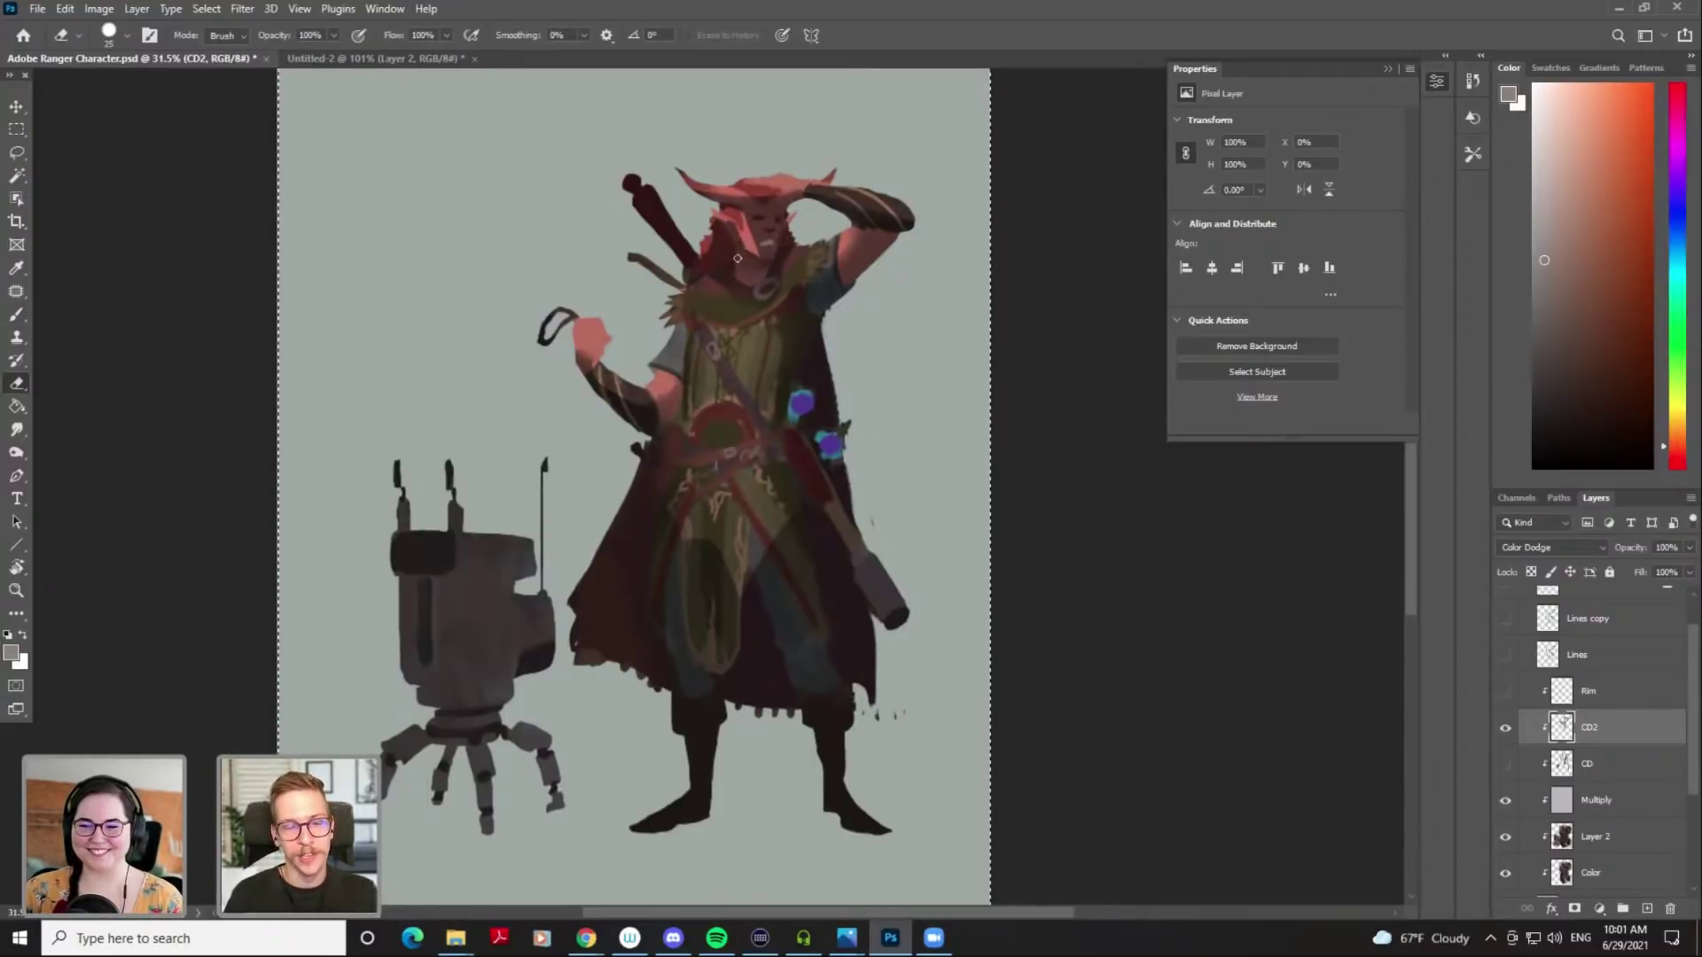
key("b")
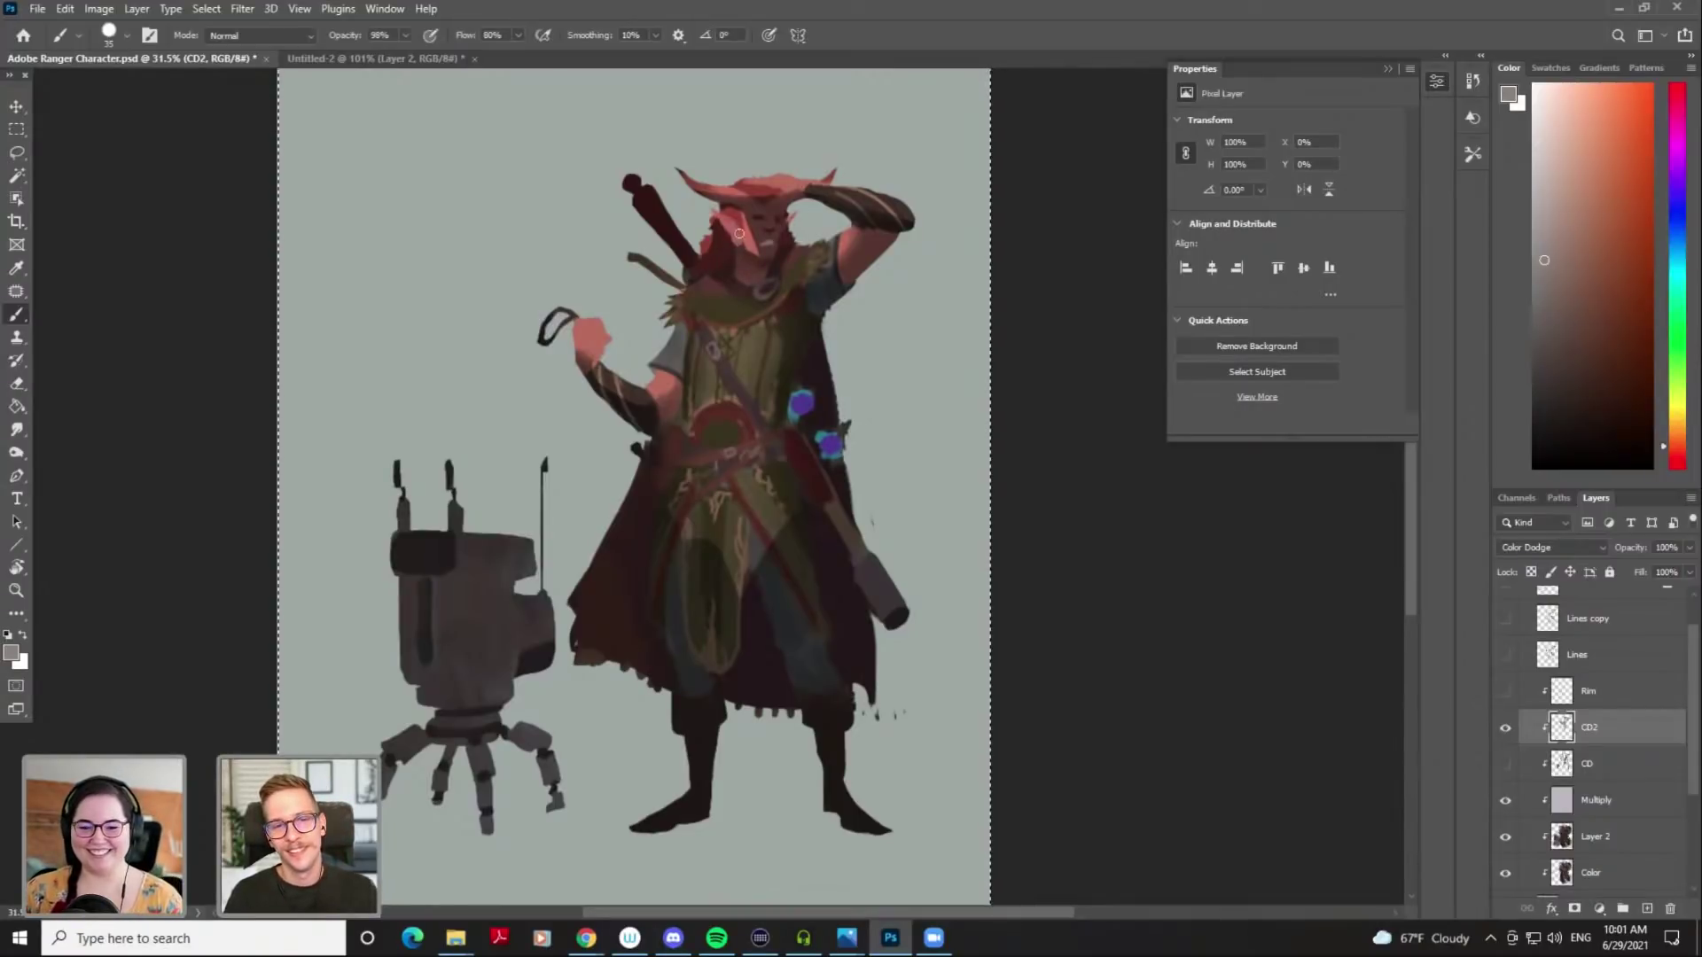
key("e")
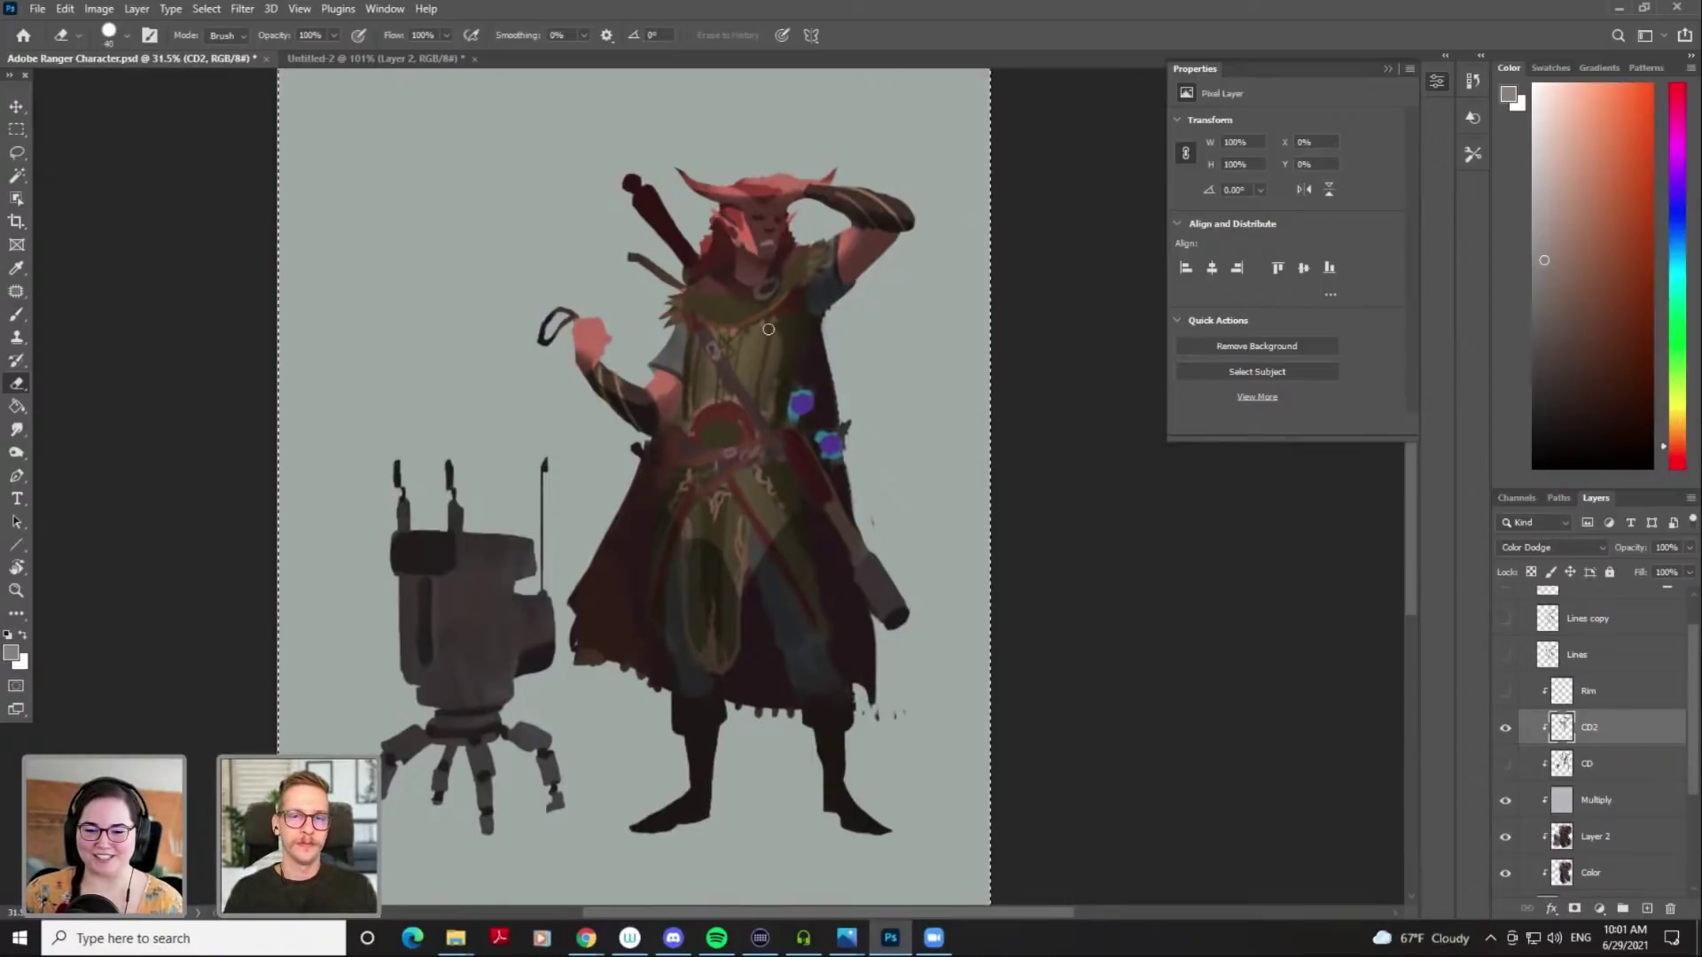
key("b")
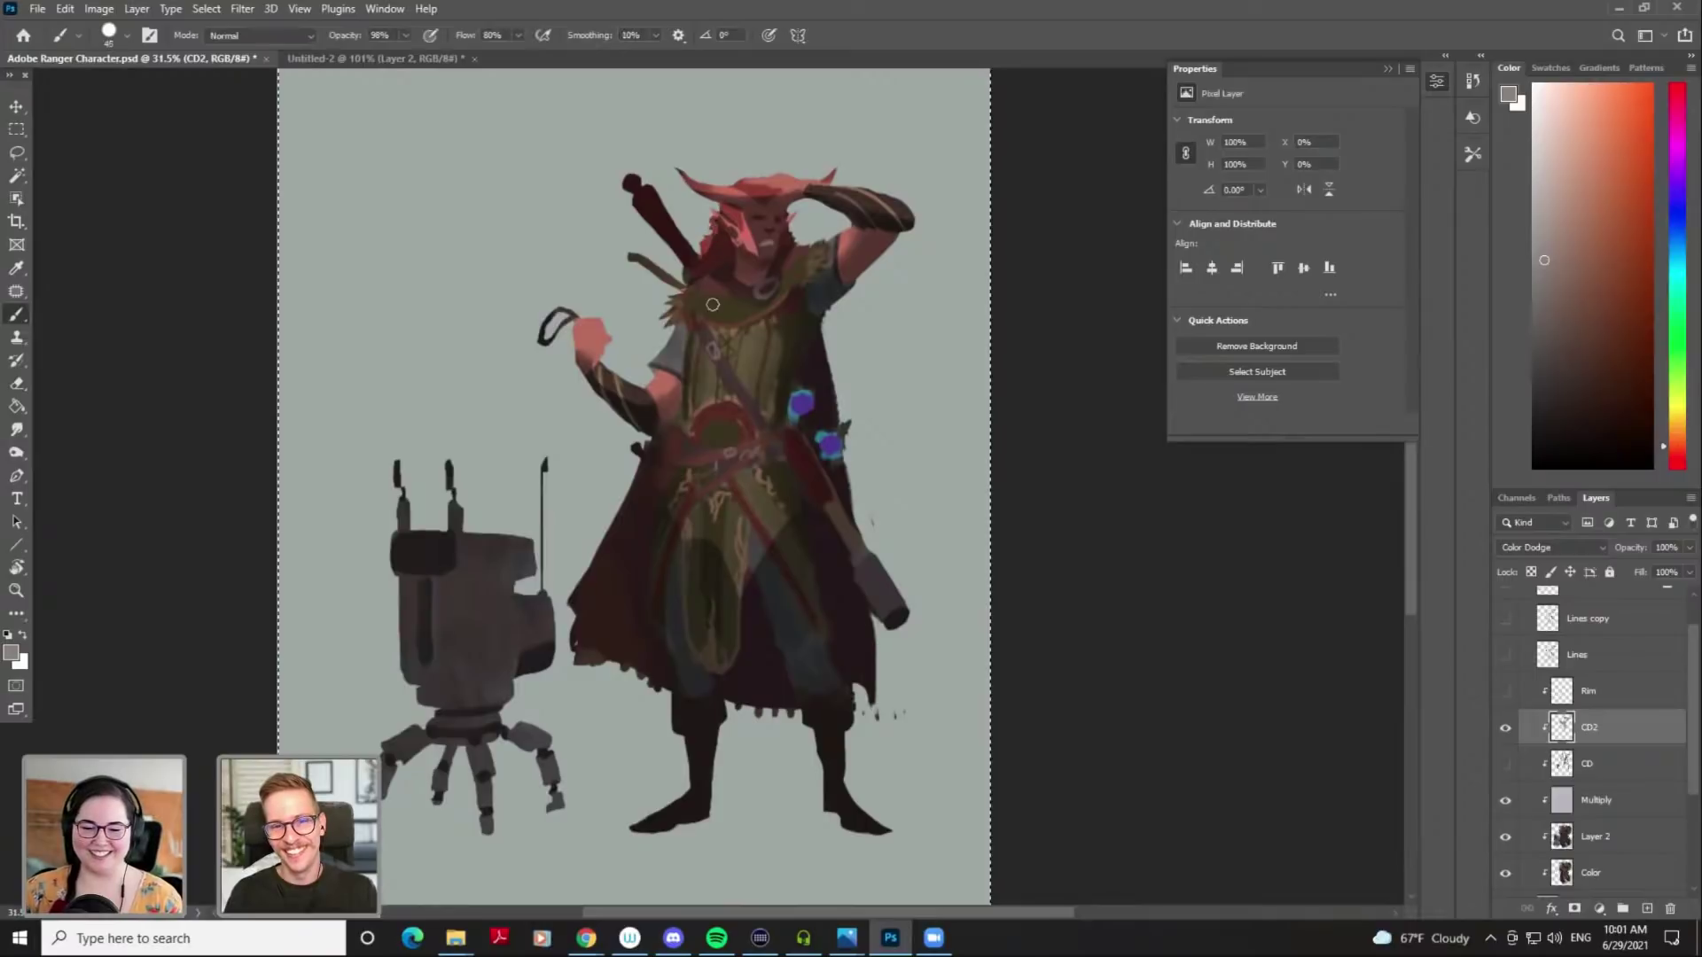
Show the Rim layer and refine the CD2 light around the face and horns with a smaller brush and Eraser, undoing stray strokes
left_click(1505, 700)
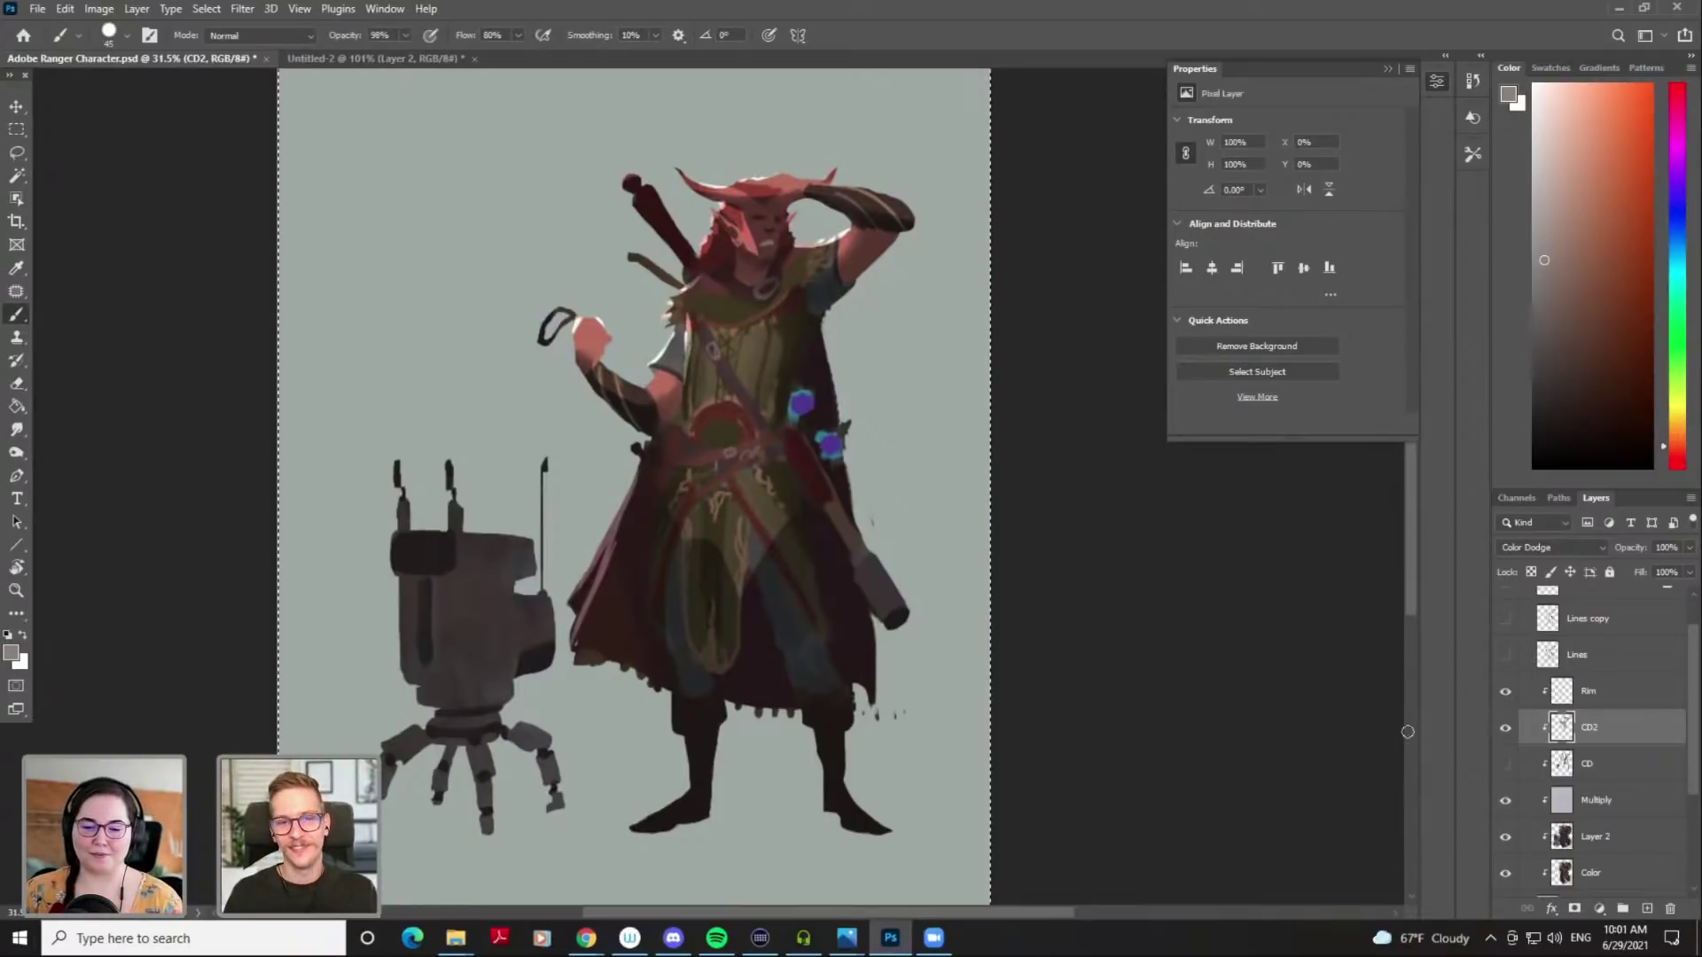
left_click_drag(780, 223, 778, 244)
key("ctrl+z")
key("bracketleft")
key("bracketleft")
key("bracketleft")
key("bracketleft")
key("ctrl+z")
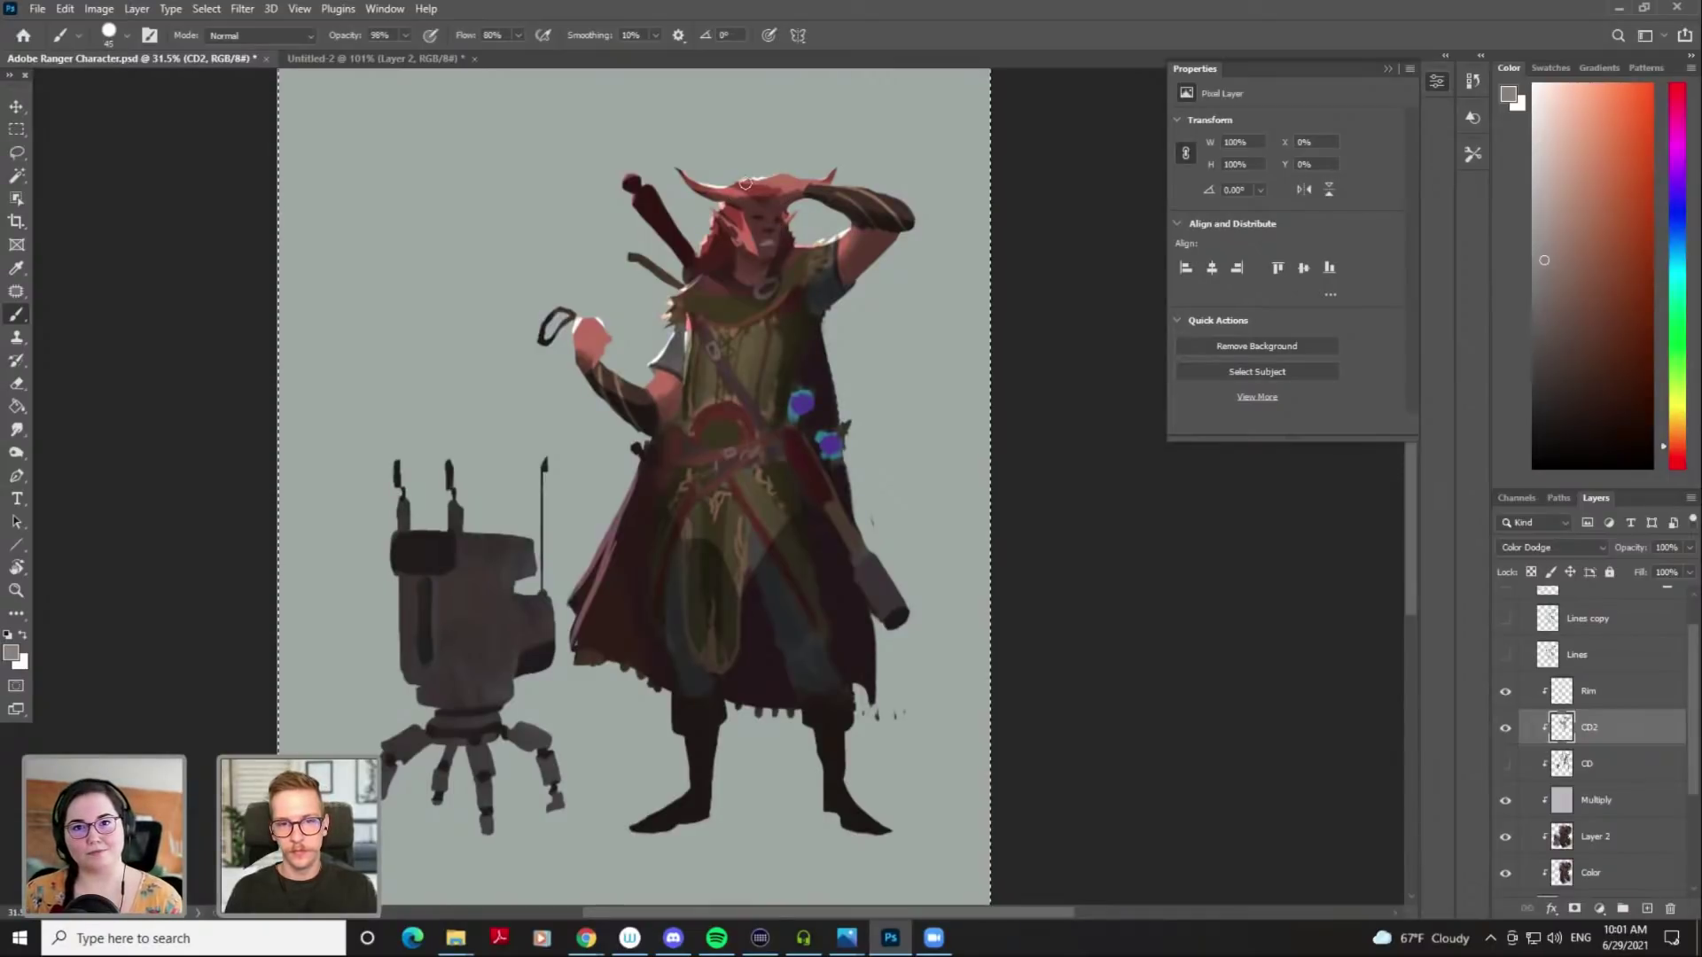
key("e")
key("bracketleft")
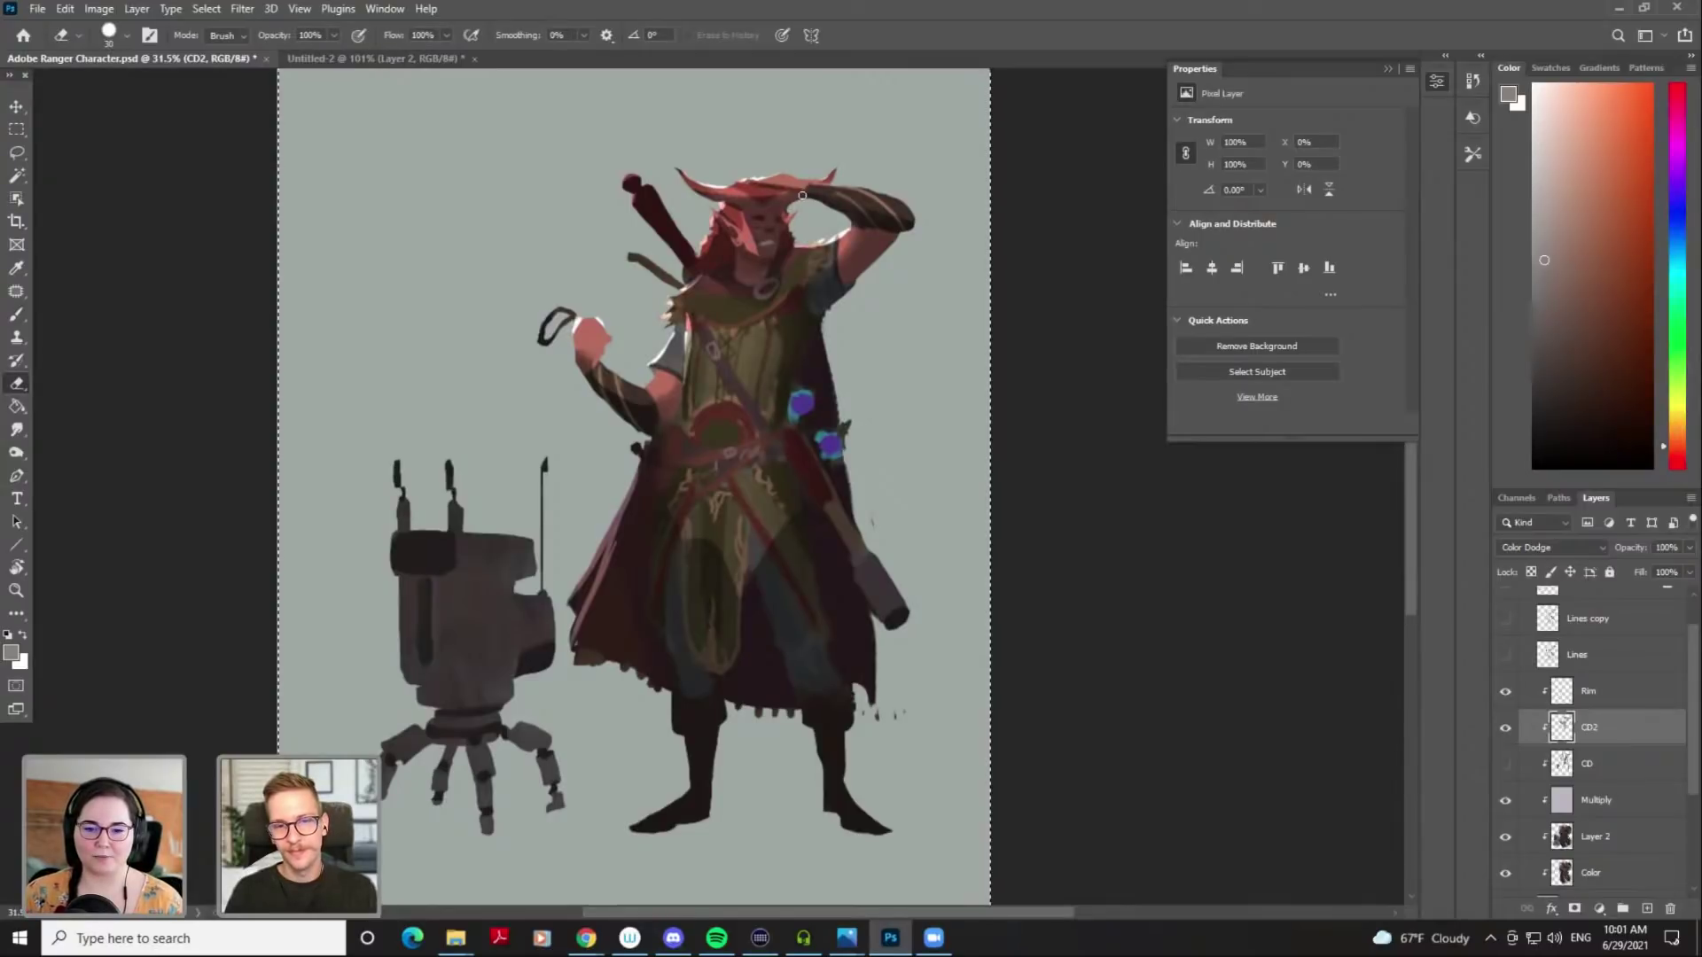
key("b")
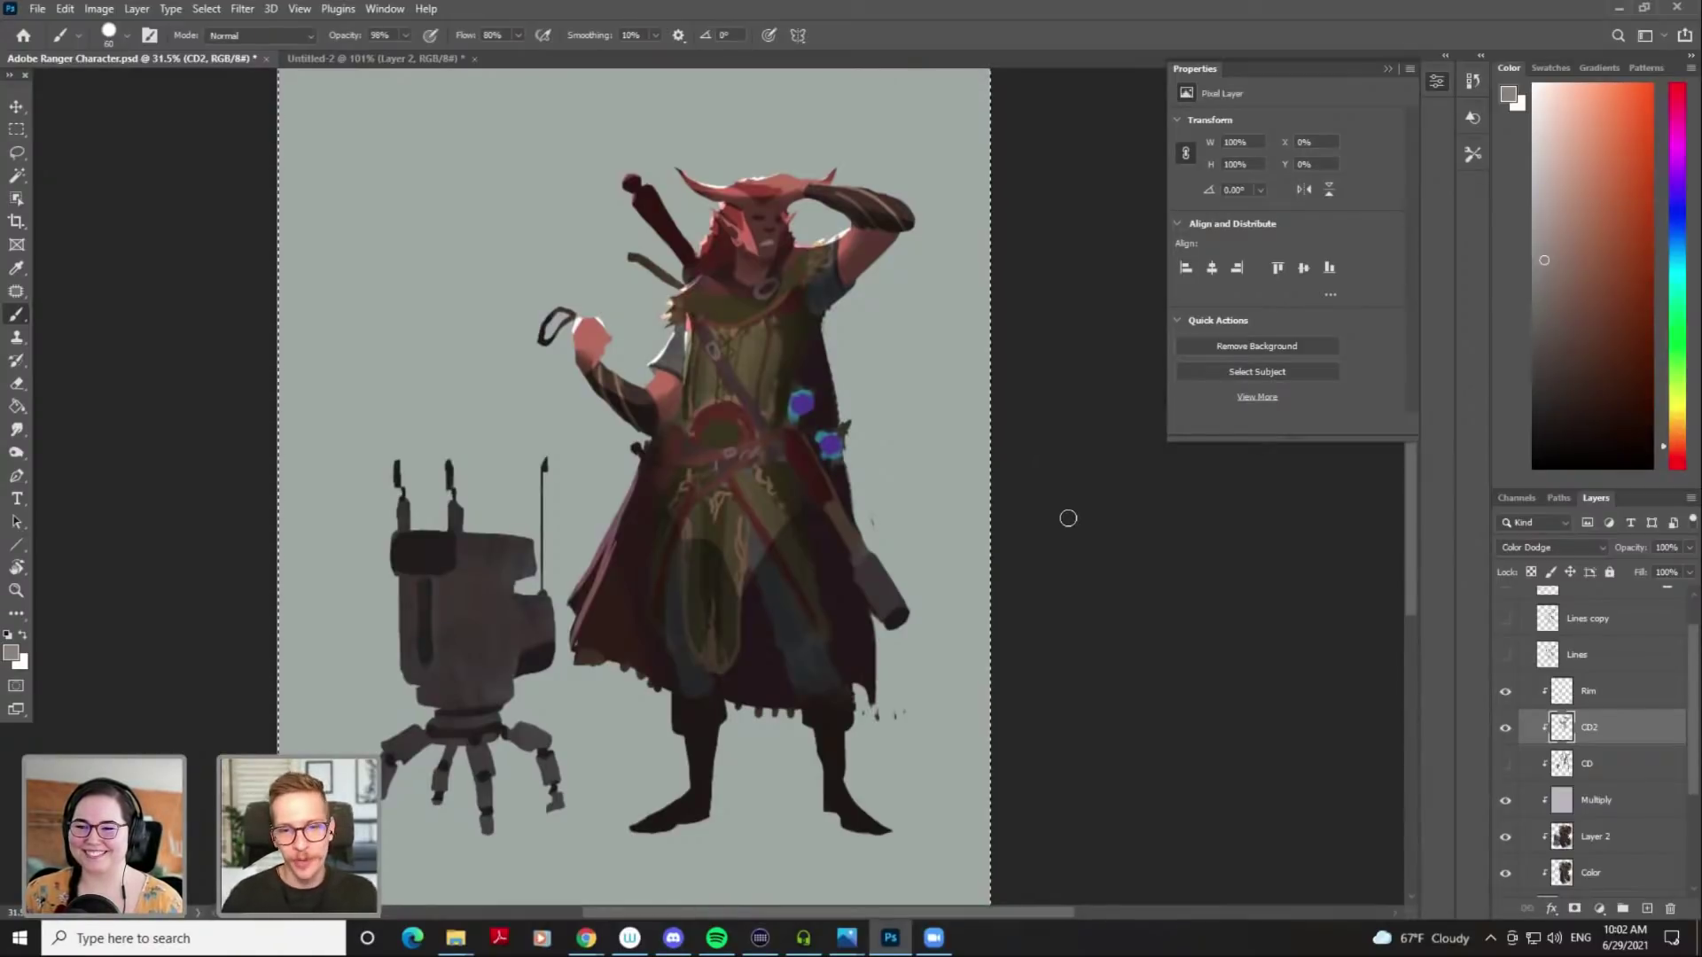
Clear the selection and toggle the Rim and CD2 layers off and on to compare their lighting
key("ctrl+d")
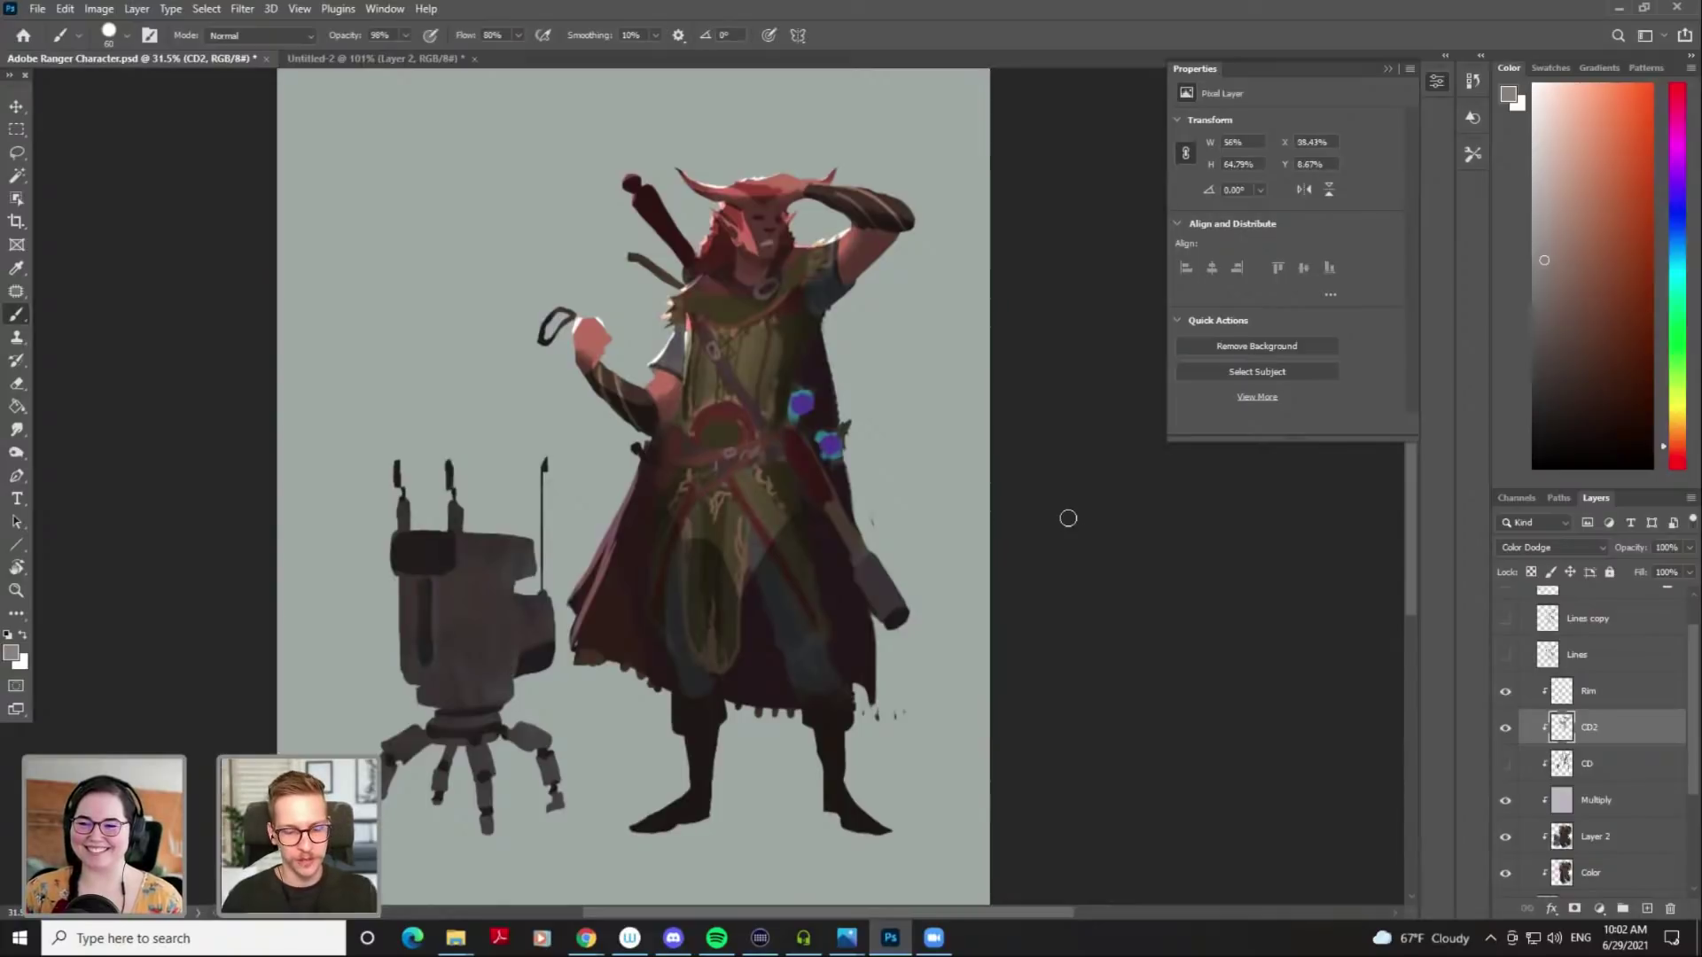
left_click(1505, 691)
left_click(1505, 691)
left_click(1505, 727)
left_click(1505, 729)
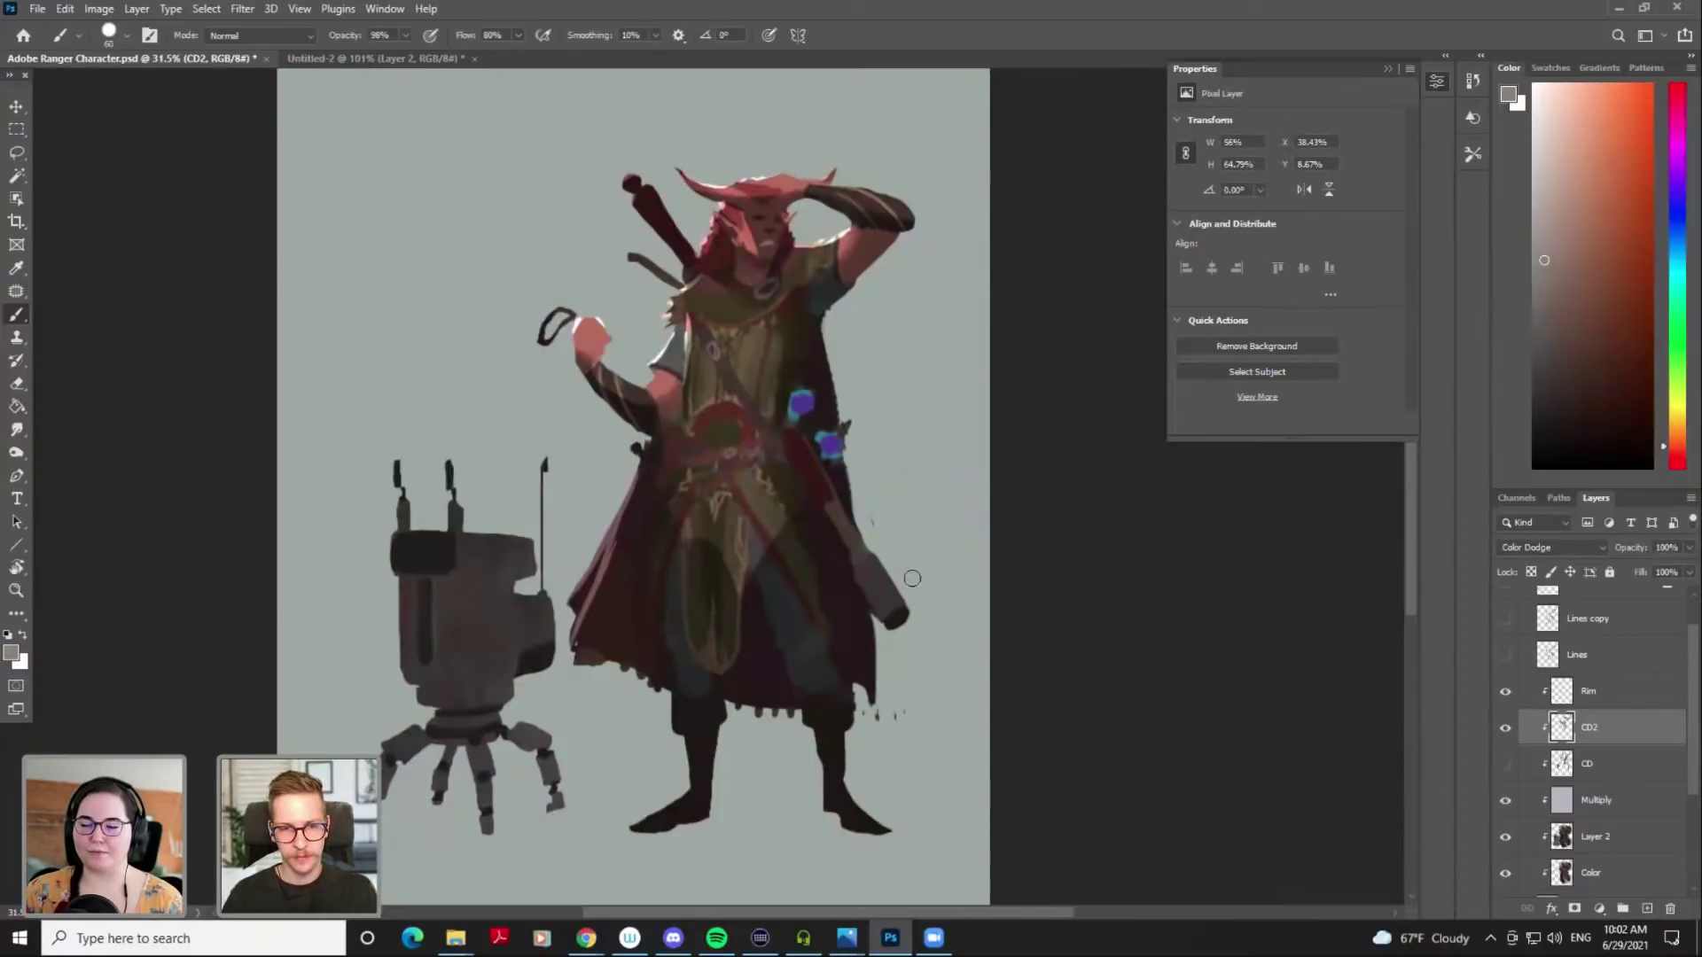
Paint top light across the upper surface of the robot's body on CD2 with a larger brush
key("]")
key("]")
key("]")
key("]")
key("]")
mouse_move(409, 540)
left_mouse_down()
mouse_move(550, 544)
mouse_move(544, 597)
left_mouse_up()
key("[")
key("[")
key("[")
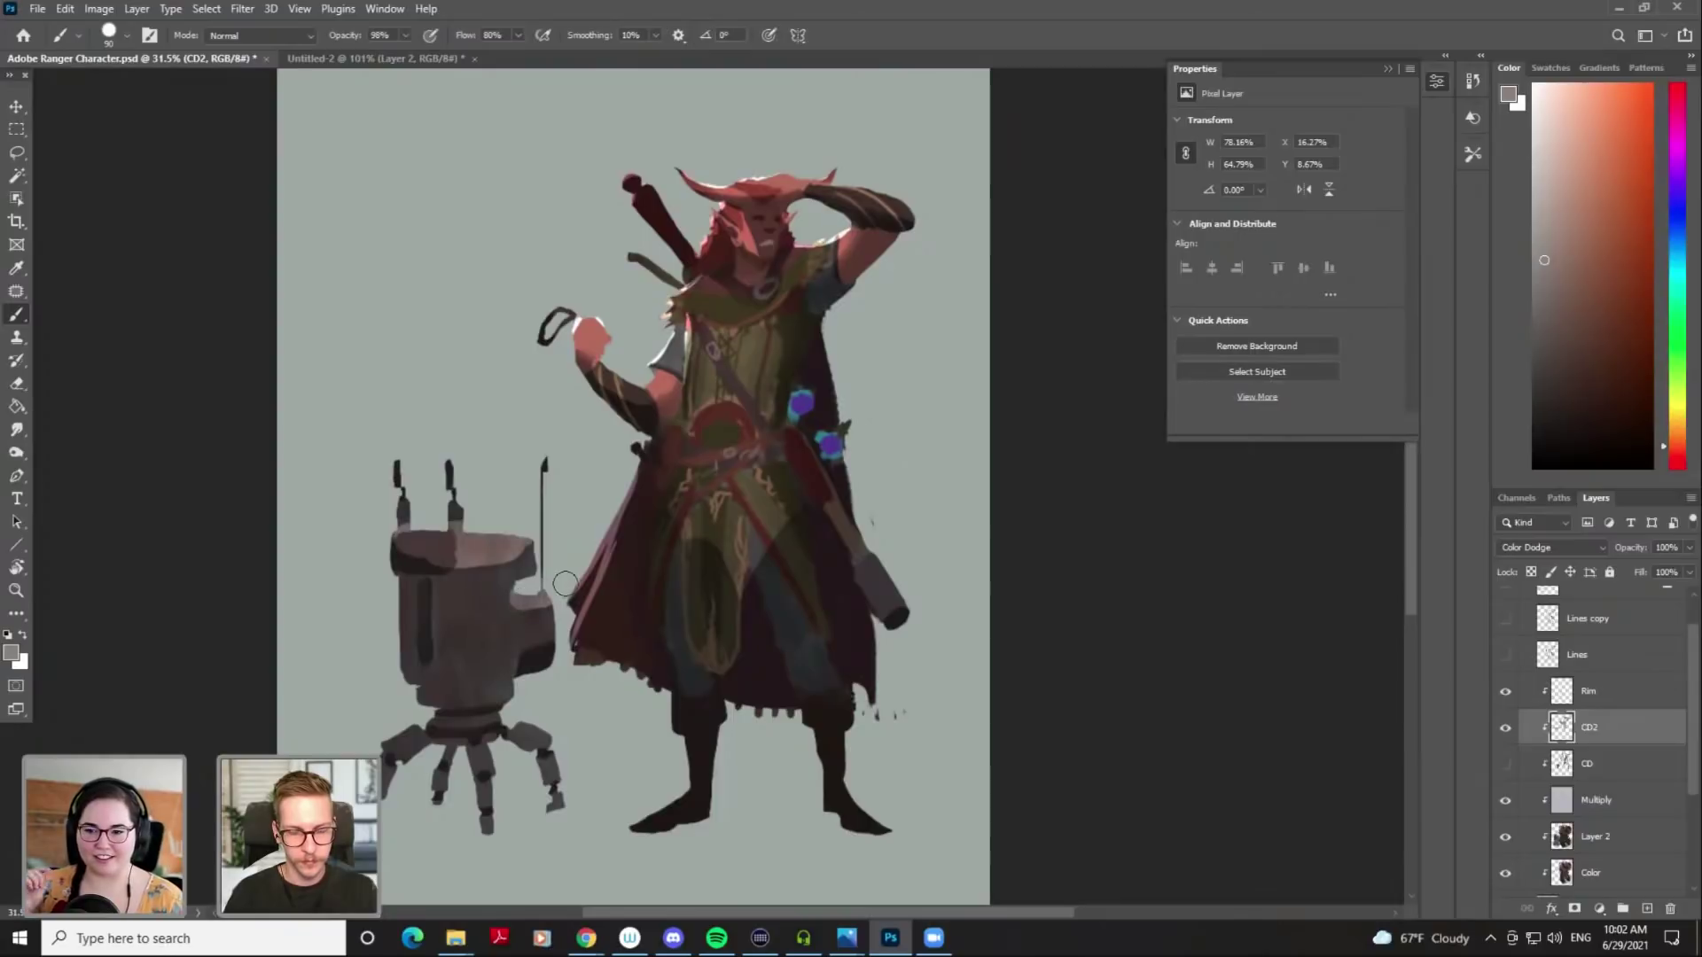
Paint light along the upper surfaces of the robot's legs on CD2, adjusting the brush size for each leg
key("]")
key("]")
key("]")
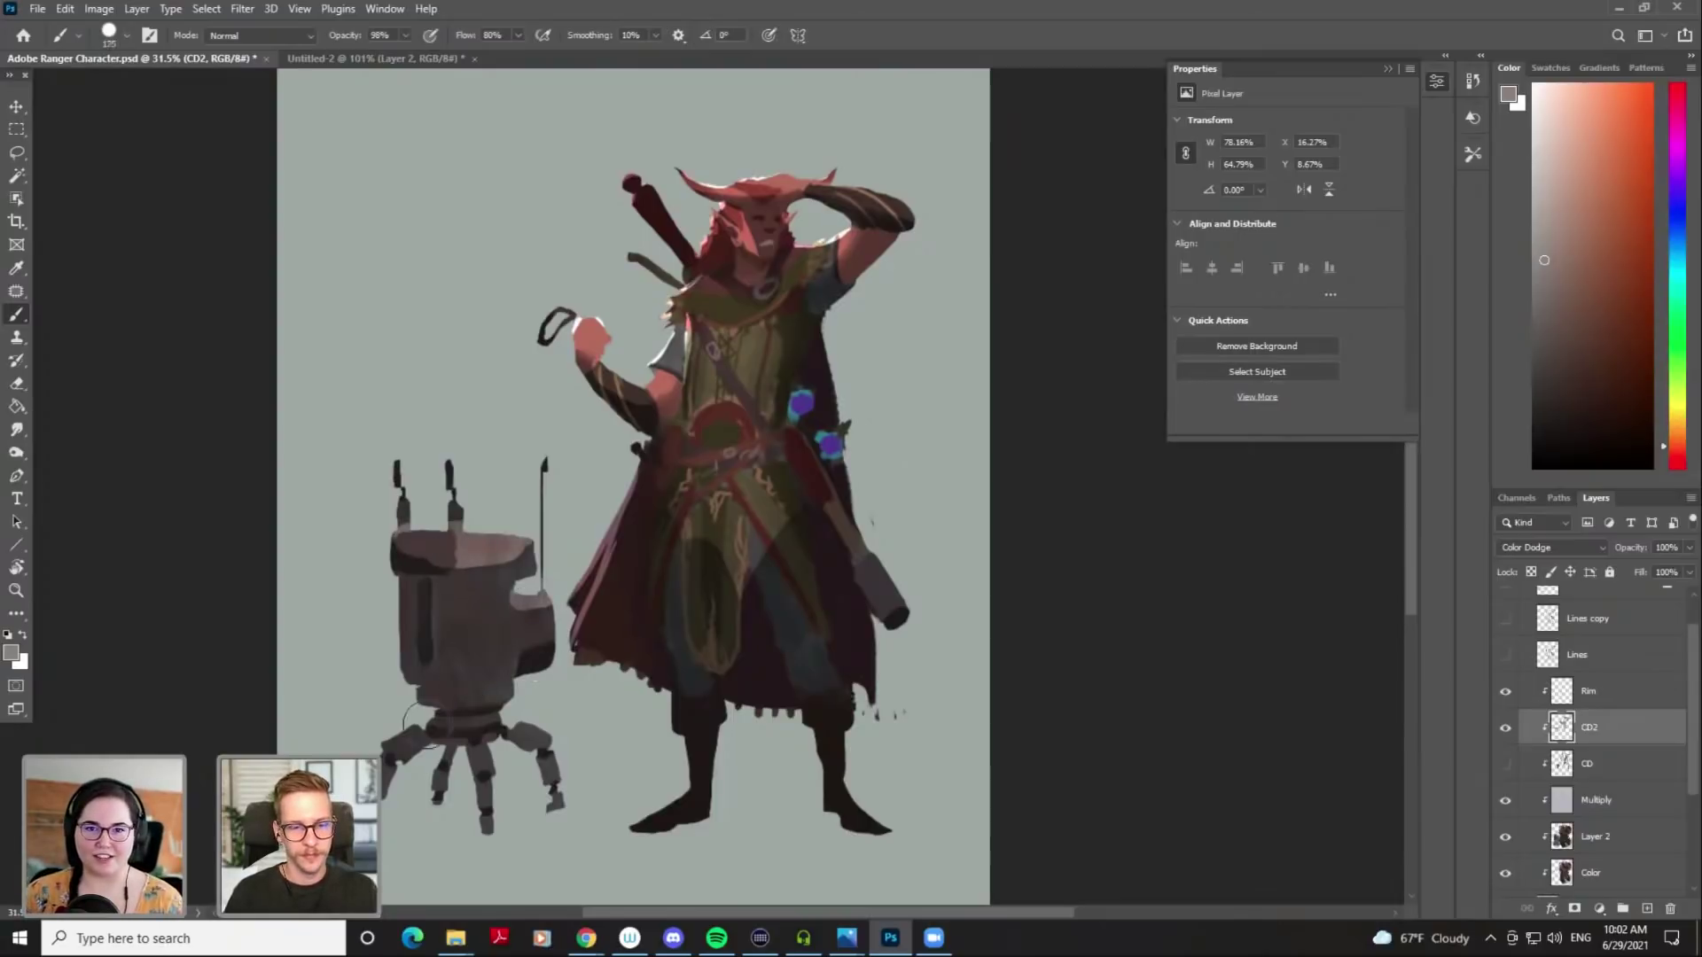
left_click_drag(410, 723, 386, 748)
key("[")
key("[")
key("[")
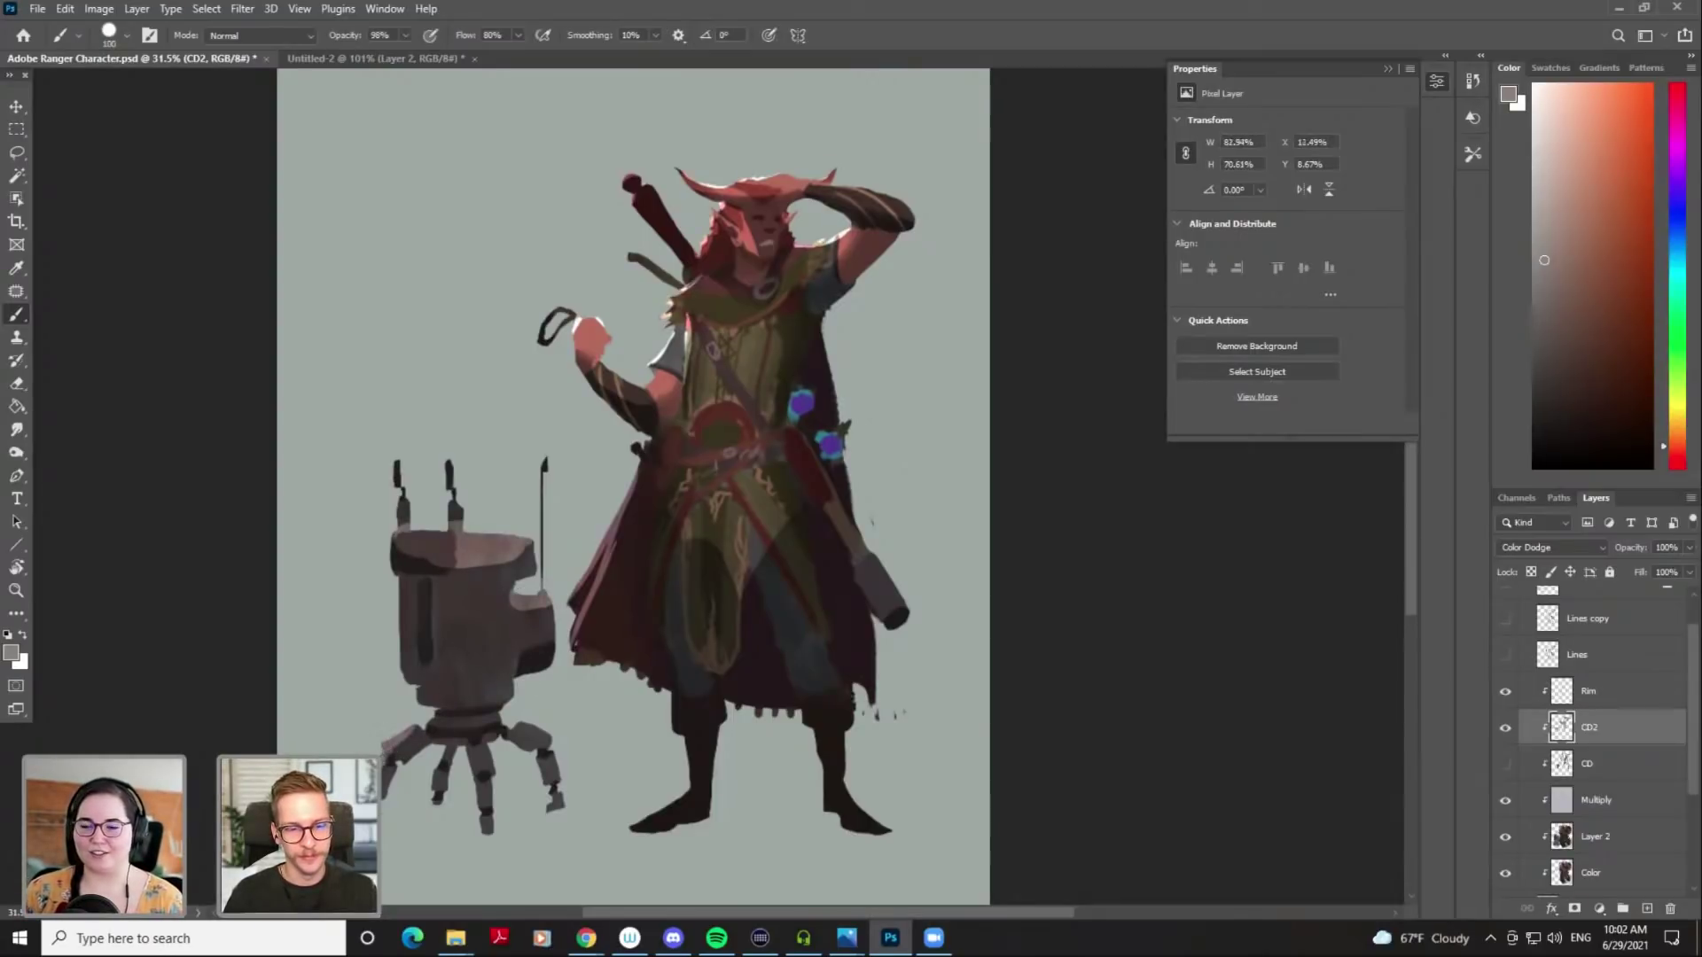
left_click_drag(524, 728, 557, 735)
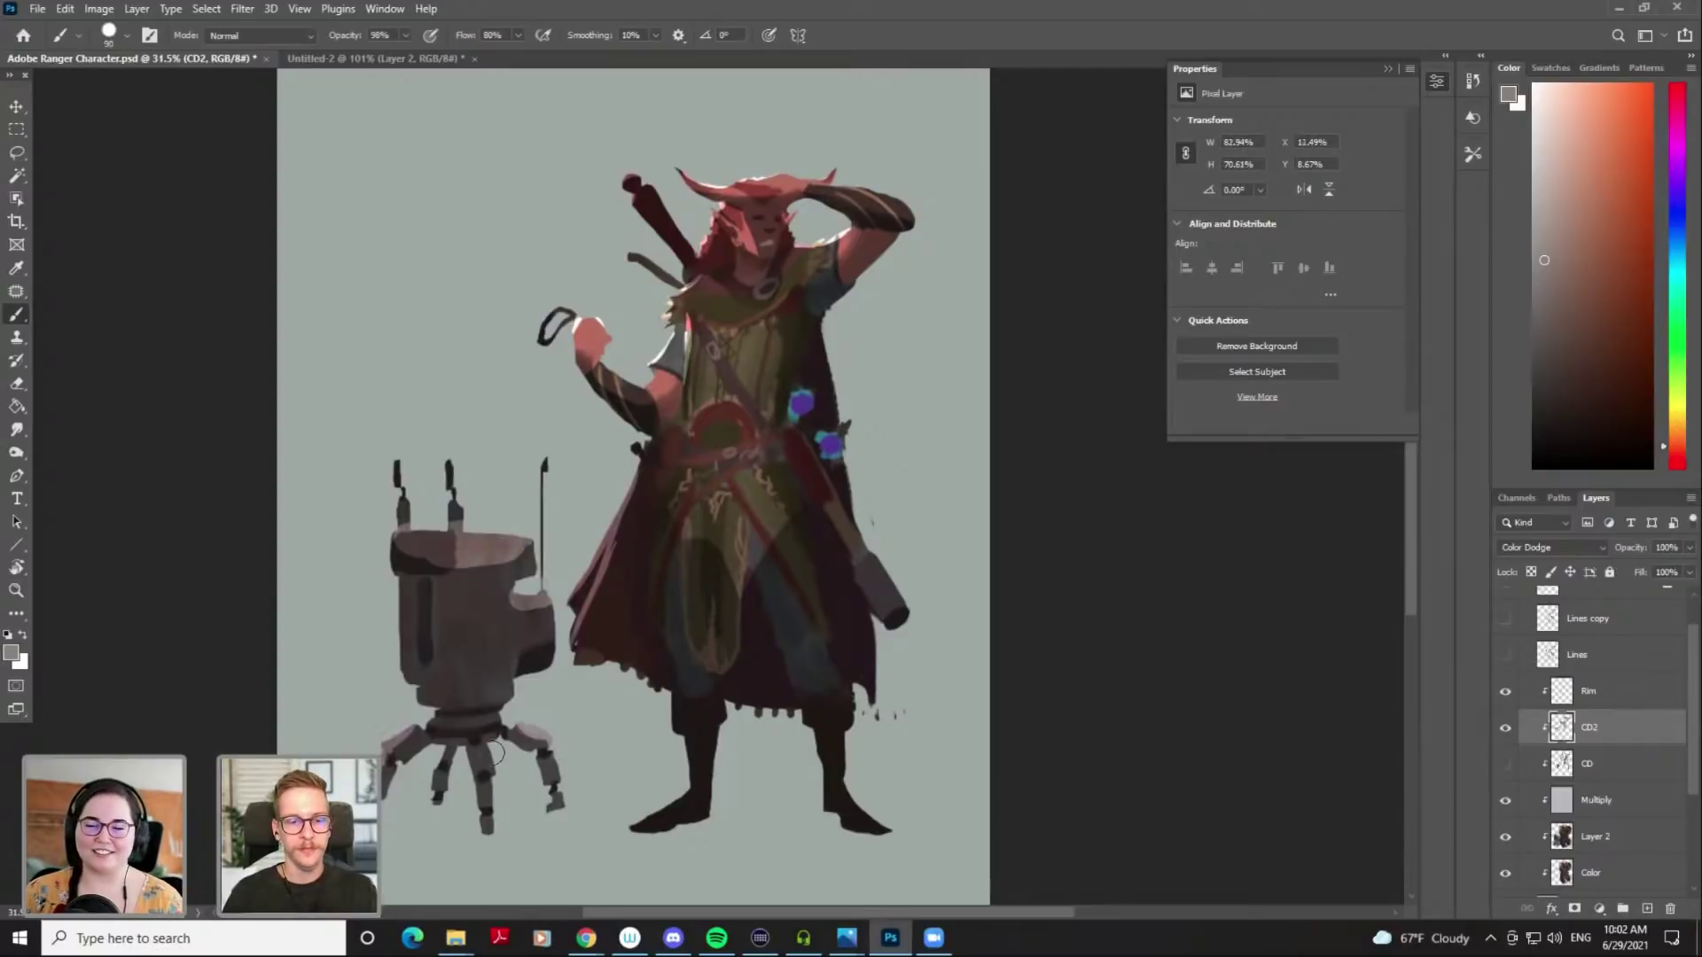
left_click_drag(485, 768, 496, 826)
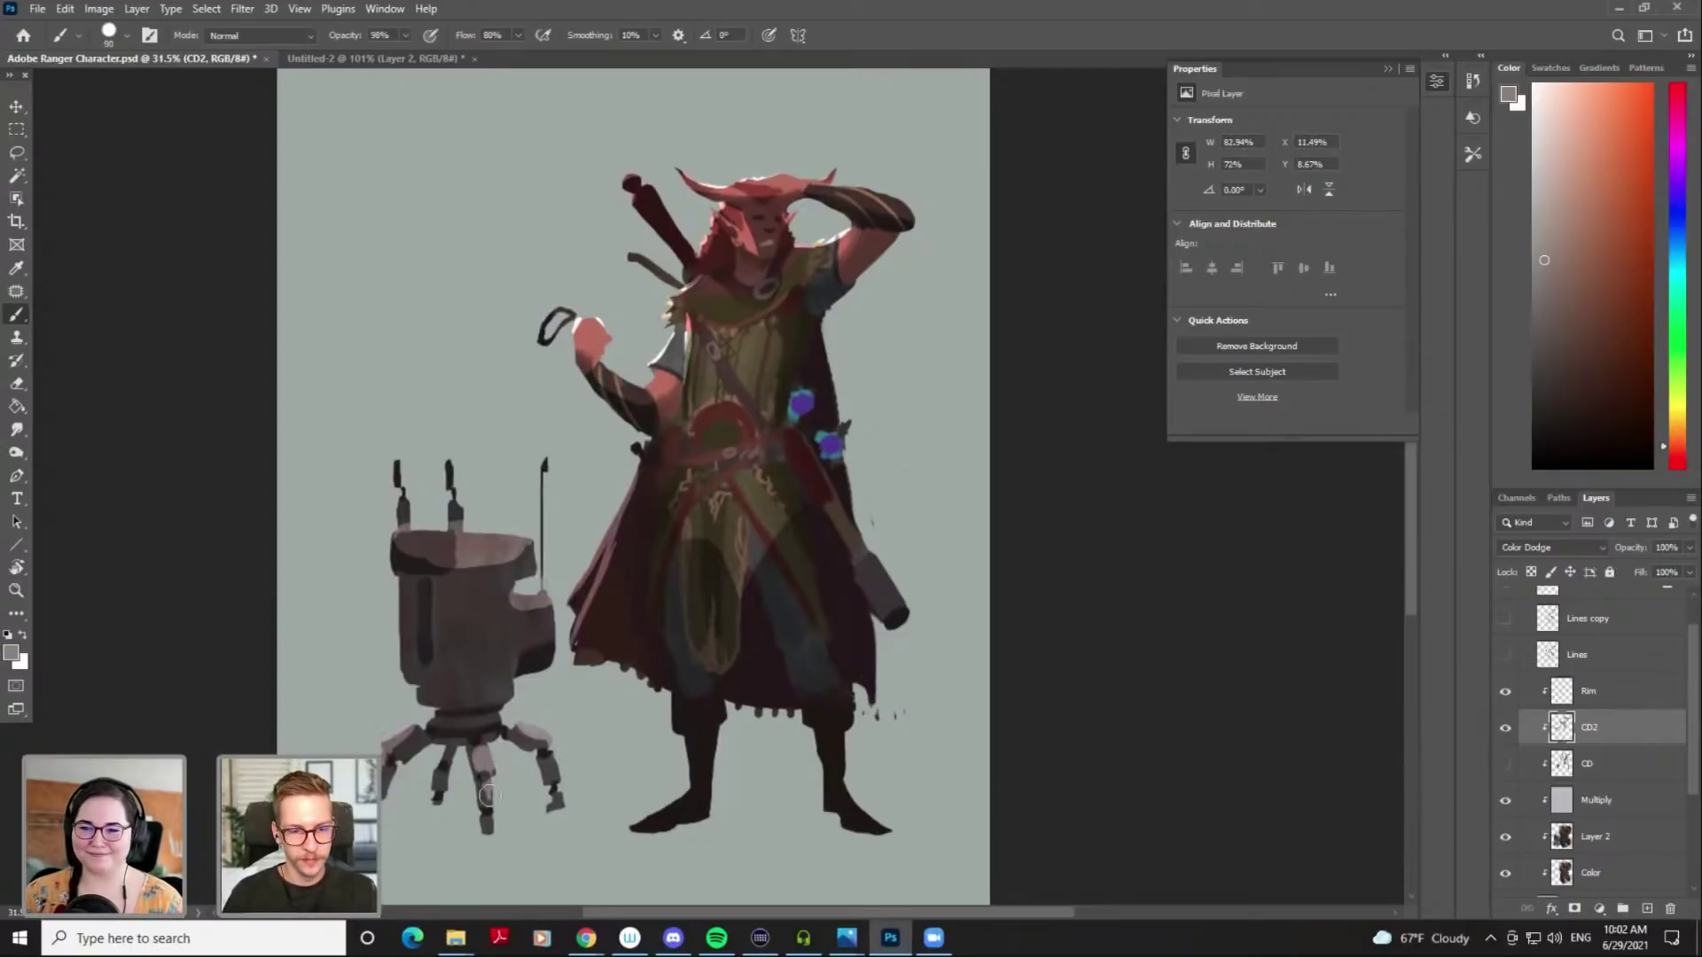
key("ctrl+a")
key("ctrl+d")
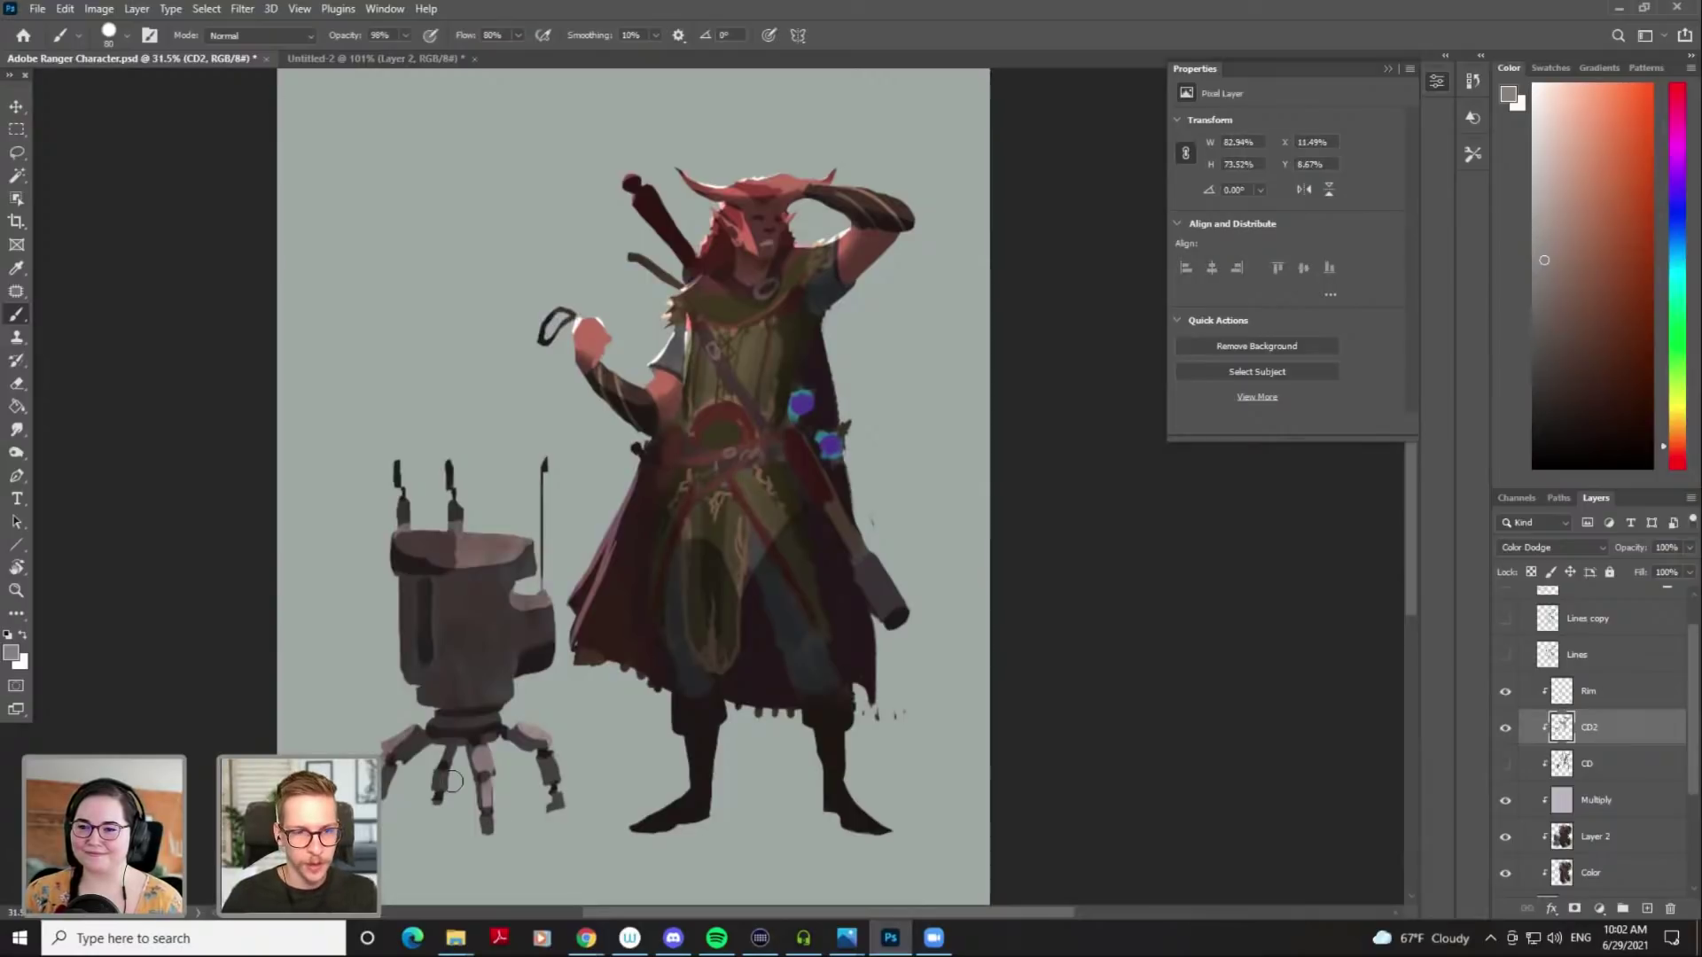
Toggle Rim, CD2 and CD to compare the two lighting setups, ending with Rim and CD2 shown and CD hidden
left_click(1504, 693)
left_click(1505, 693)
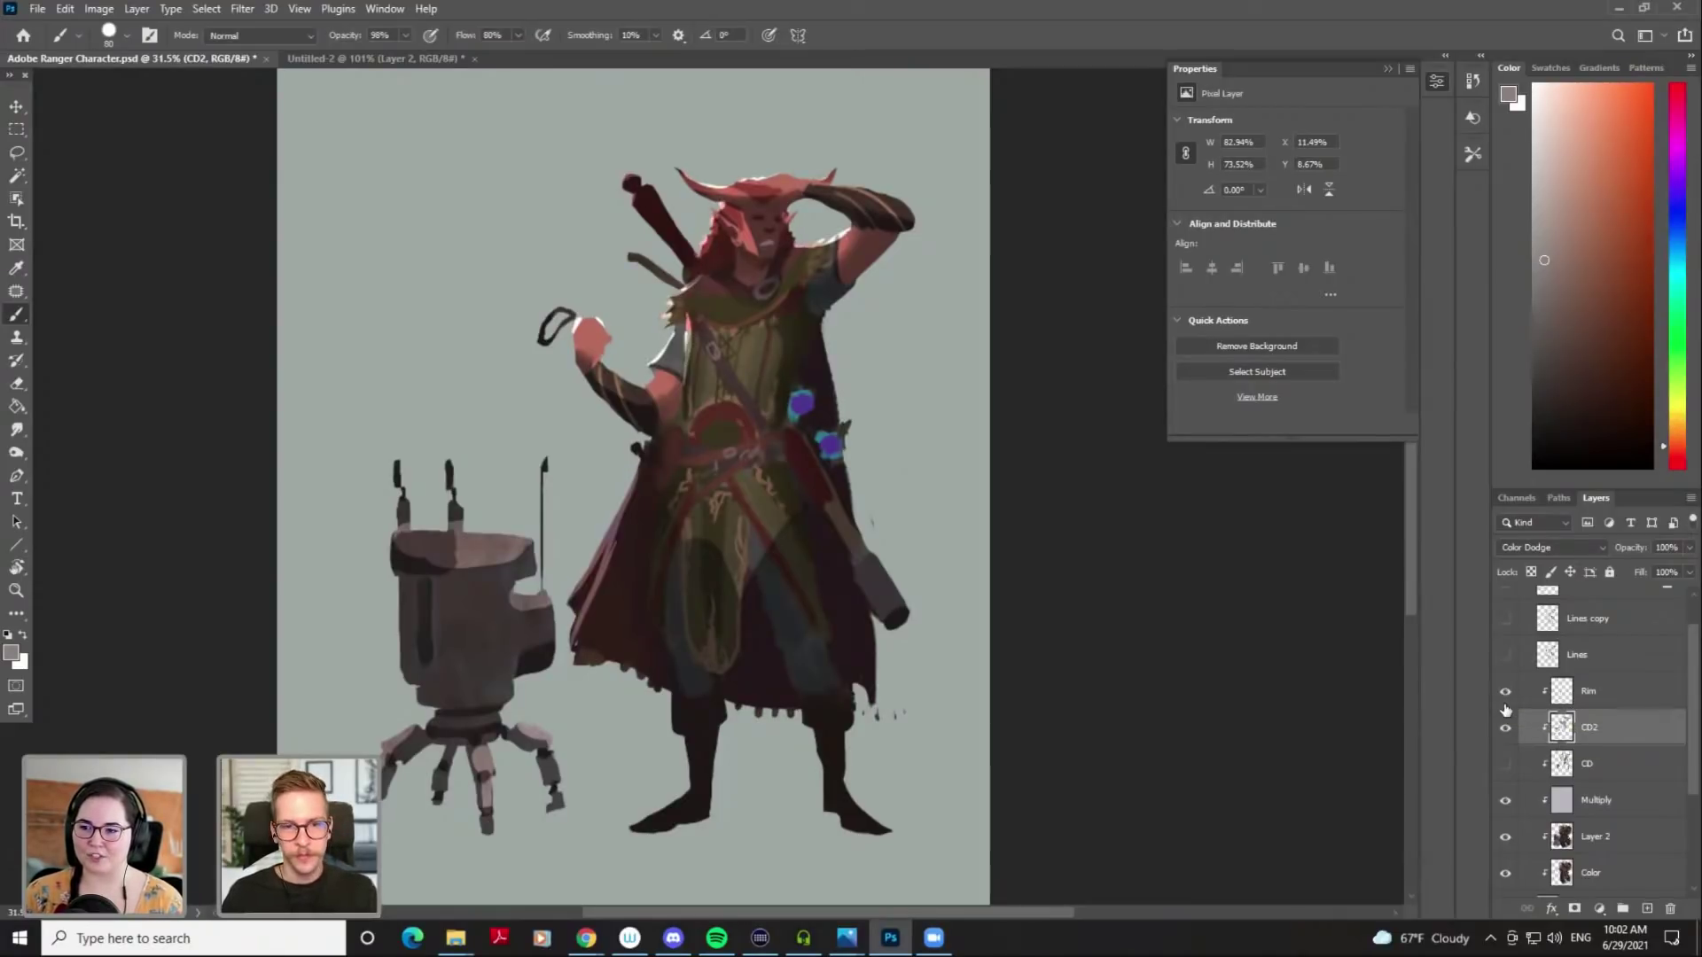
left_click(1504, 691)
left_click(1505, 727)
left_click(1505, 728)
left_click(1505, 728)
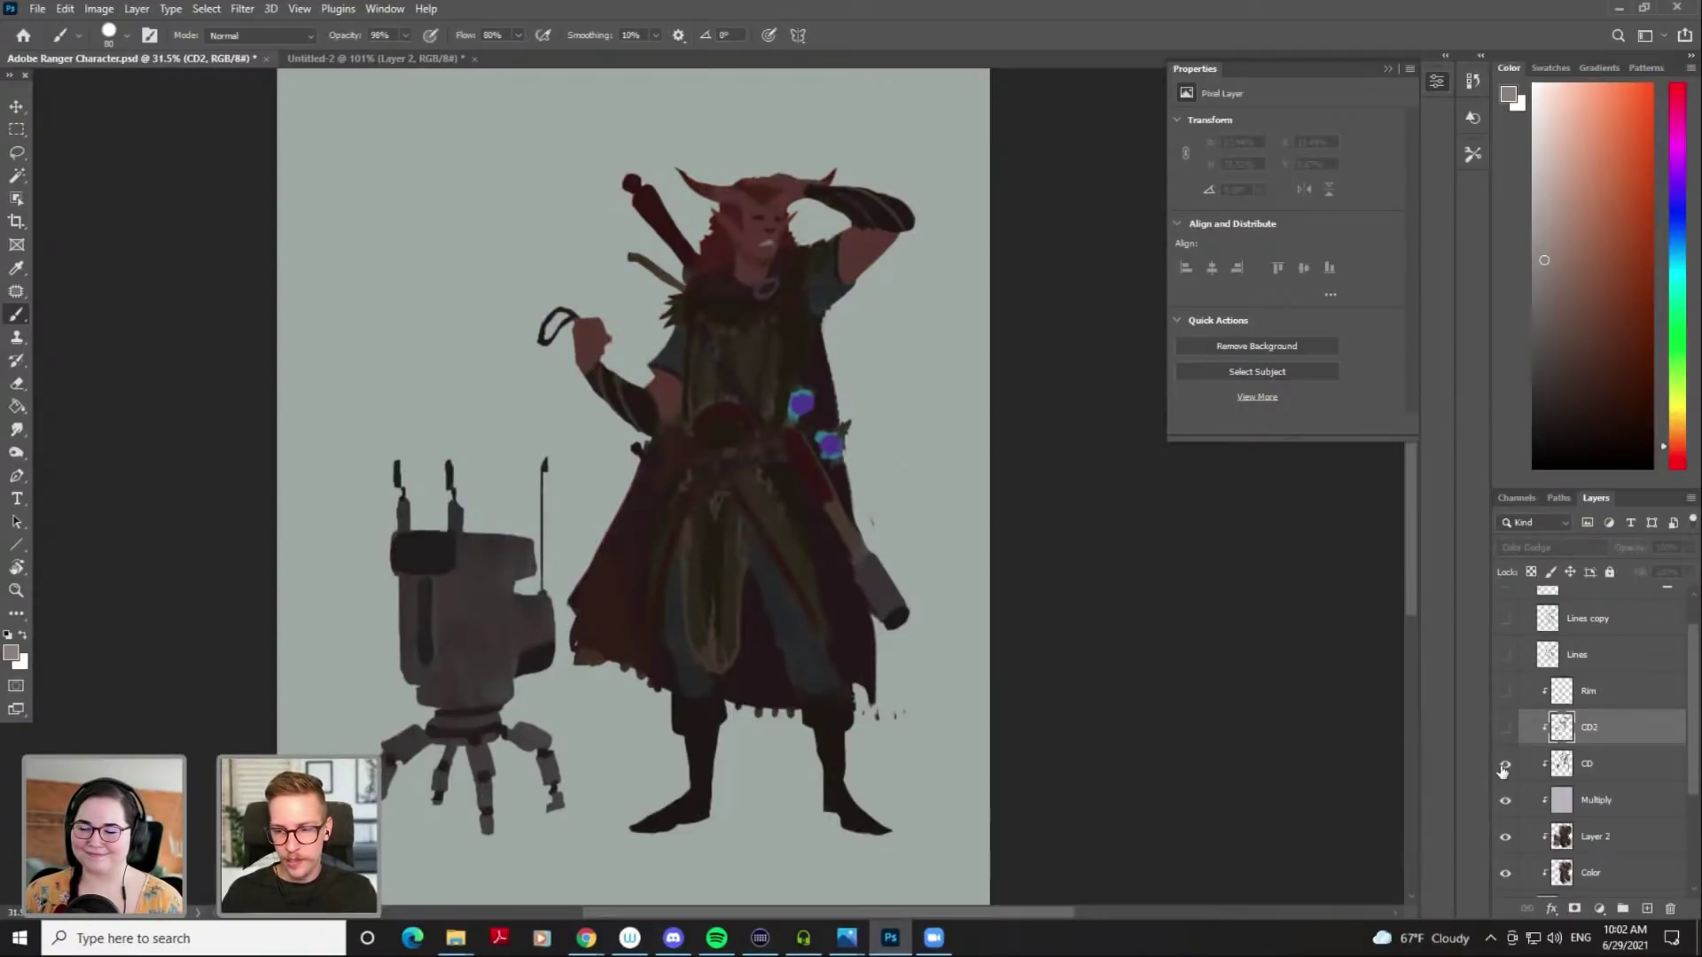
left_click(1504, 765)
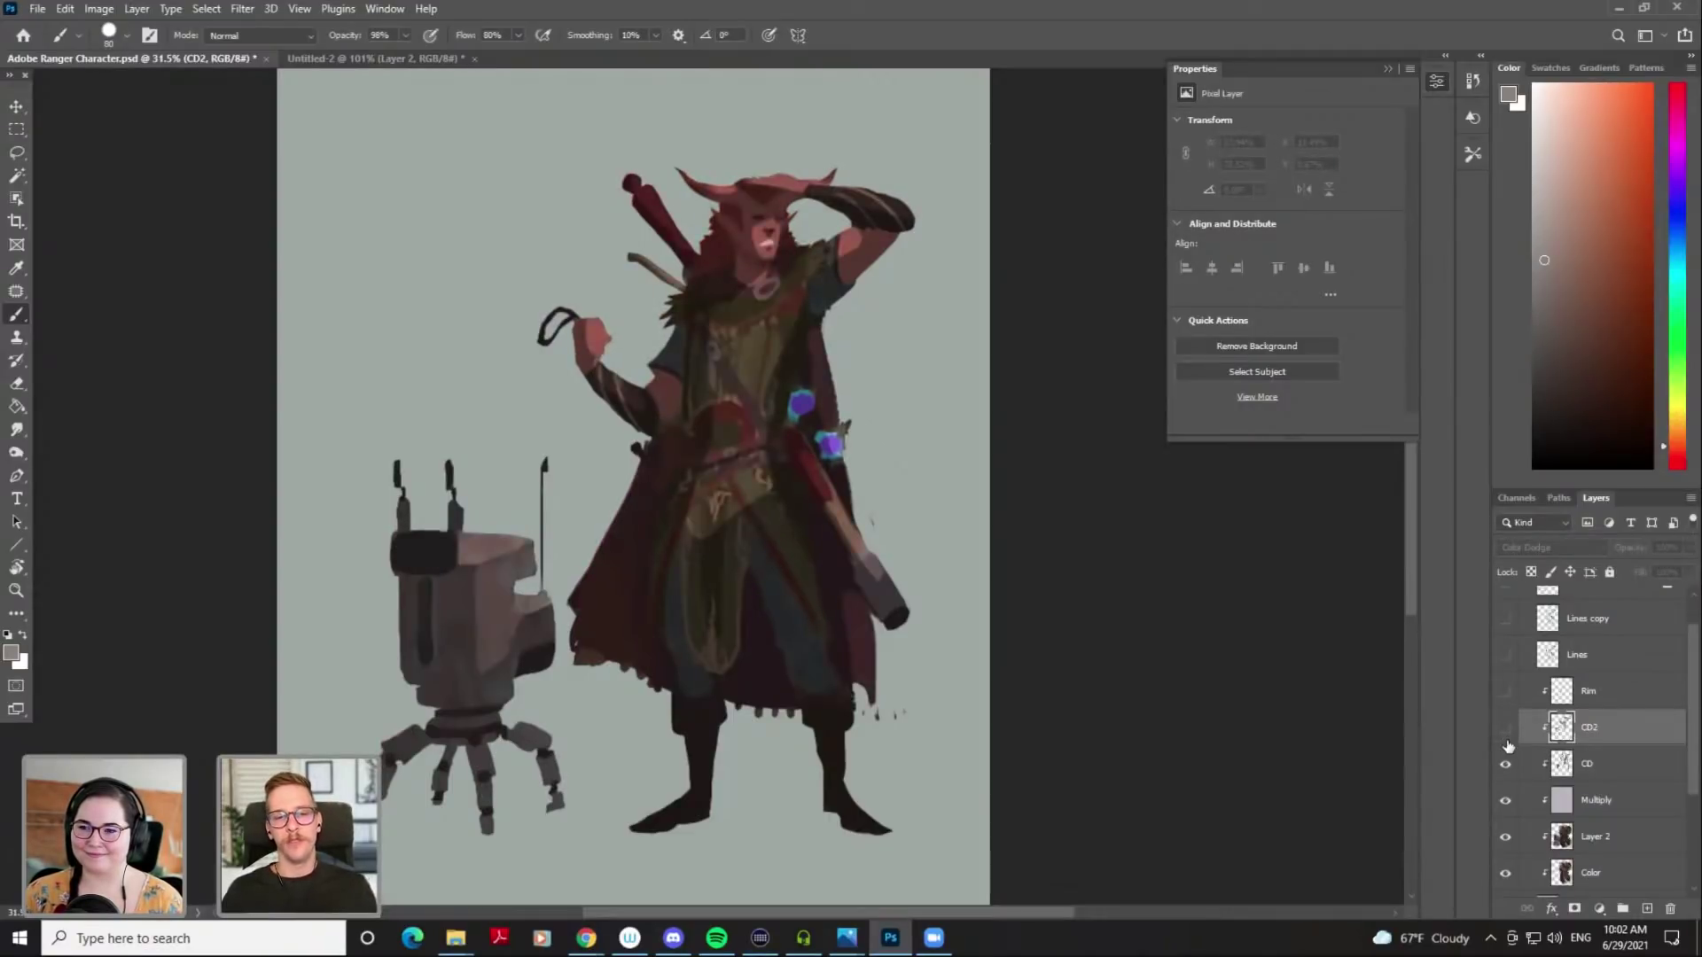
left_click(1504, 763)
left_click(1505, 728)
left_click(1505, 691)
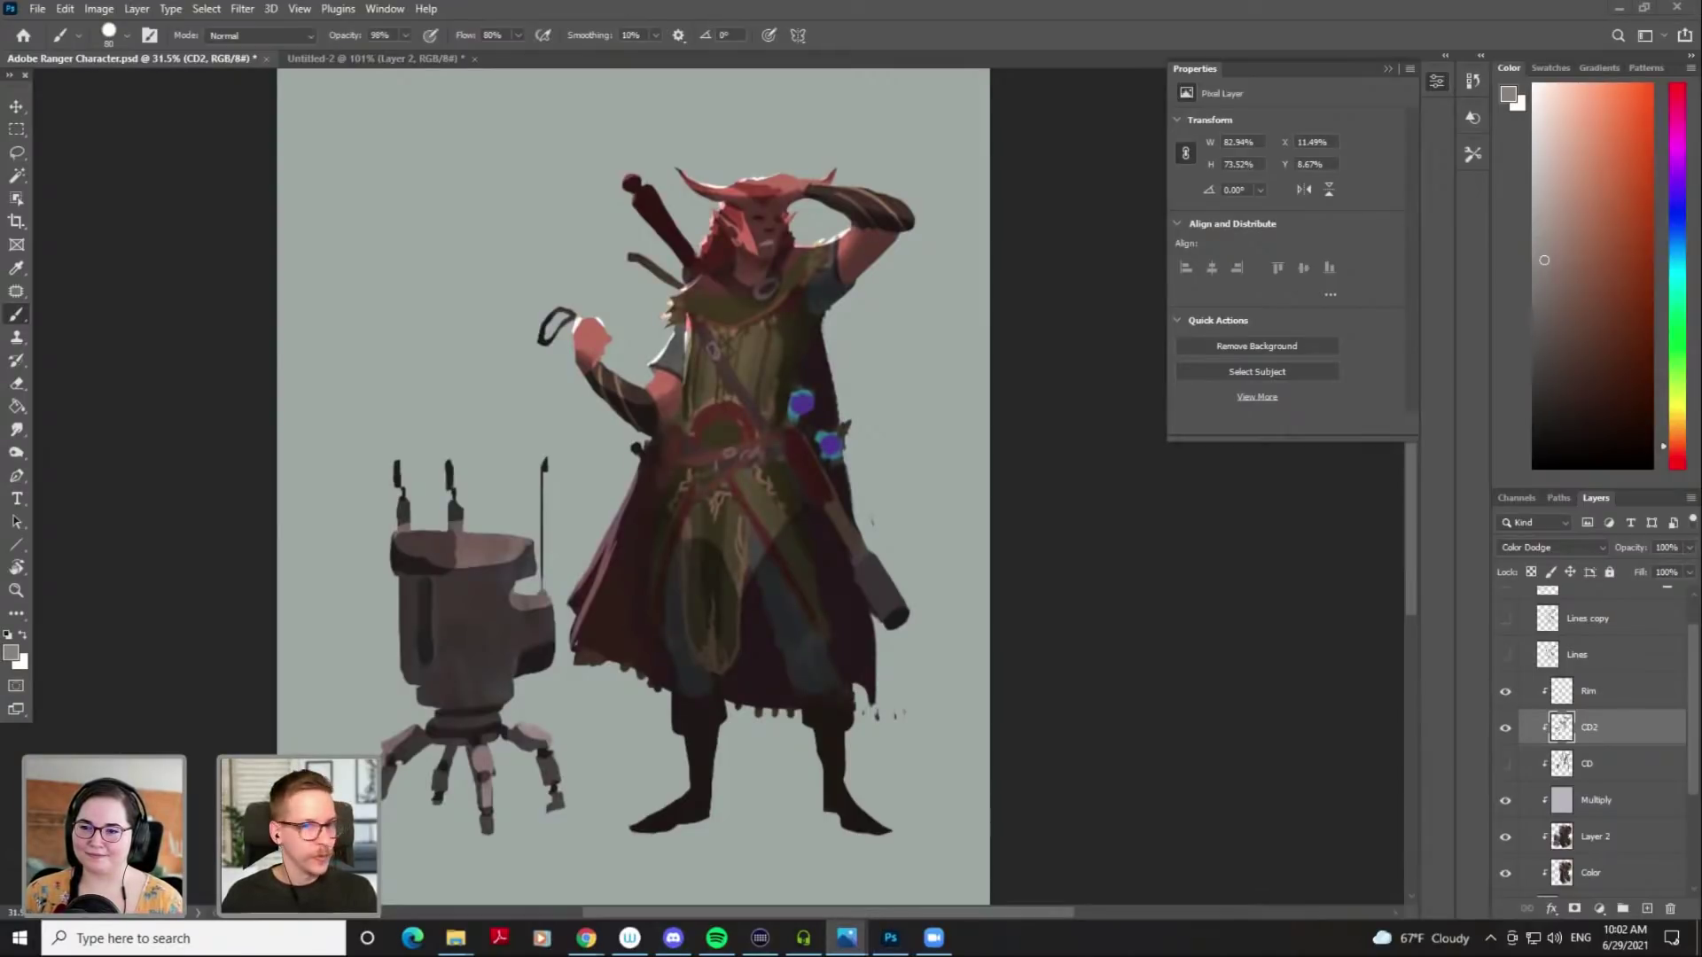
Hide CD2 and toggle the Rim layer to check the edge light alone, leaving Rim shown
left_click(1504, 693)
left_click(1505, 728)
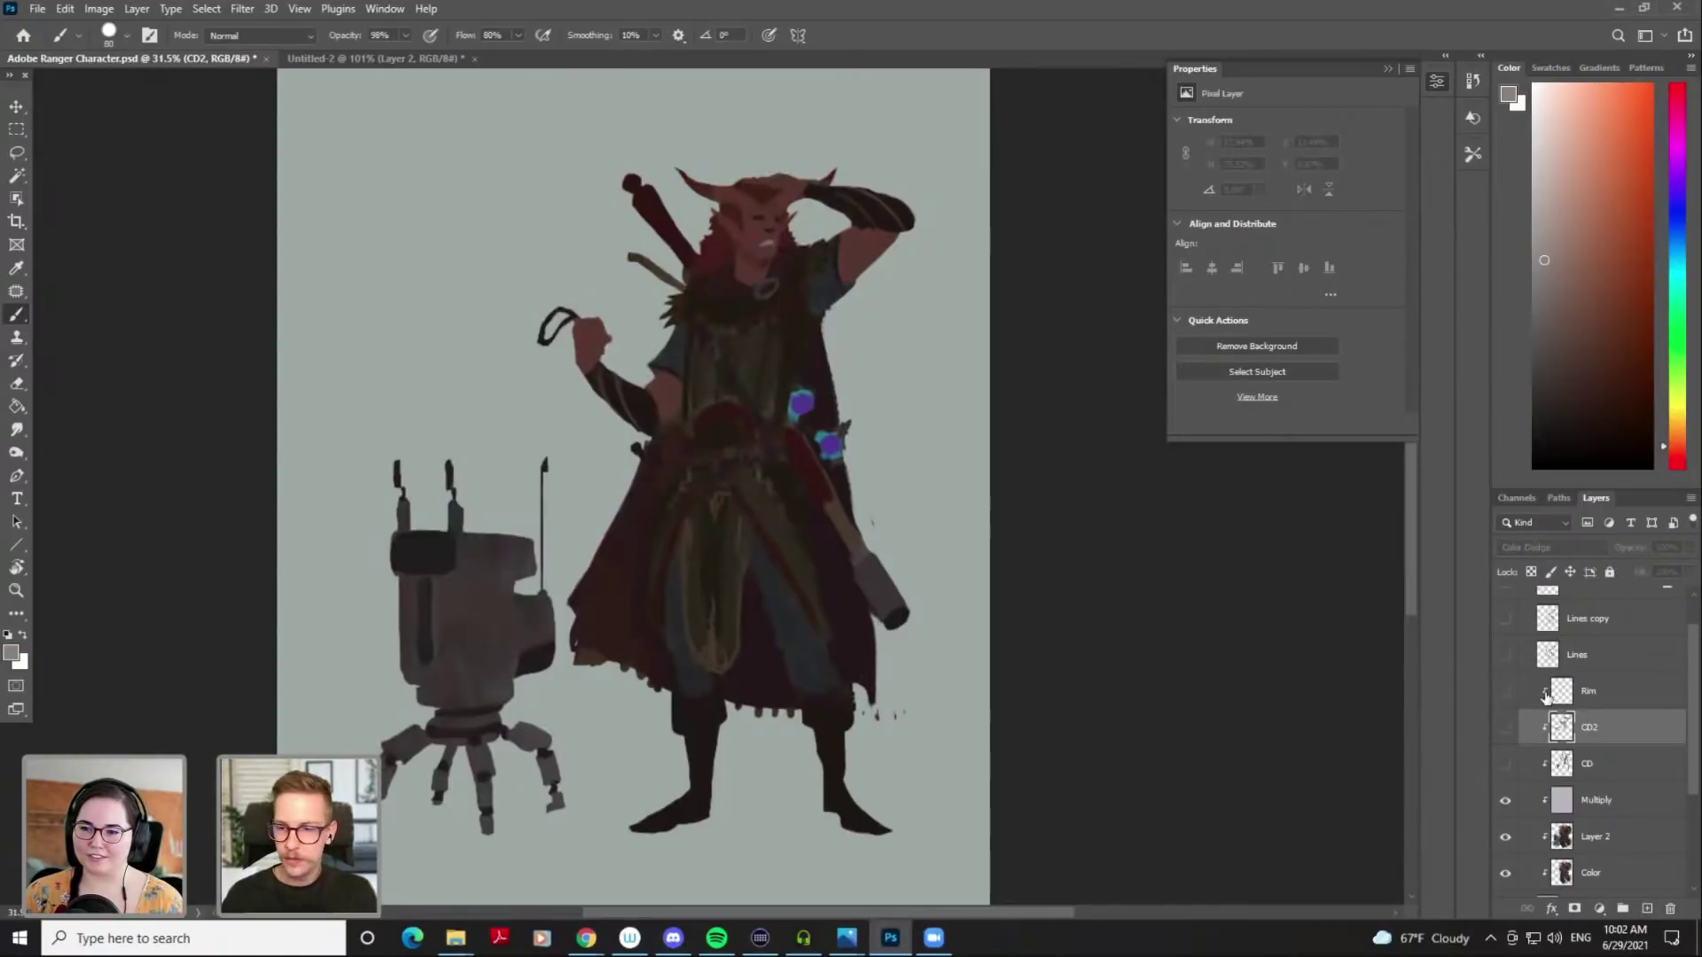
left_click(1505, 693)
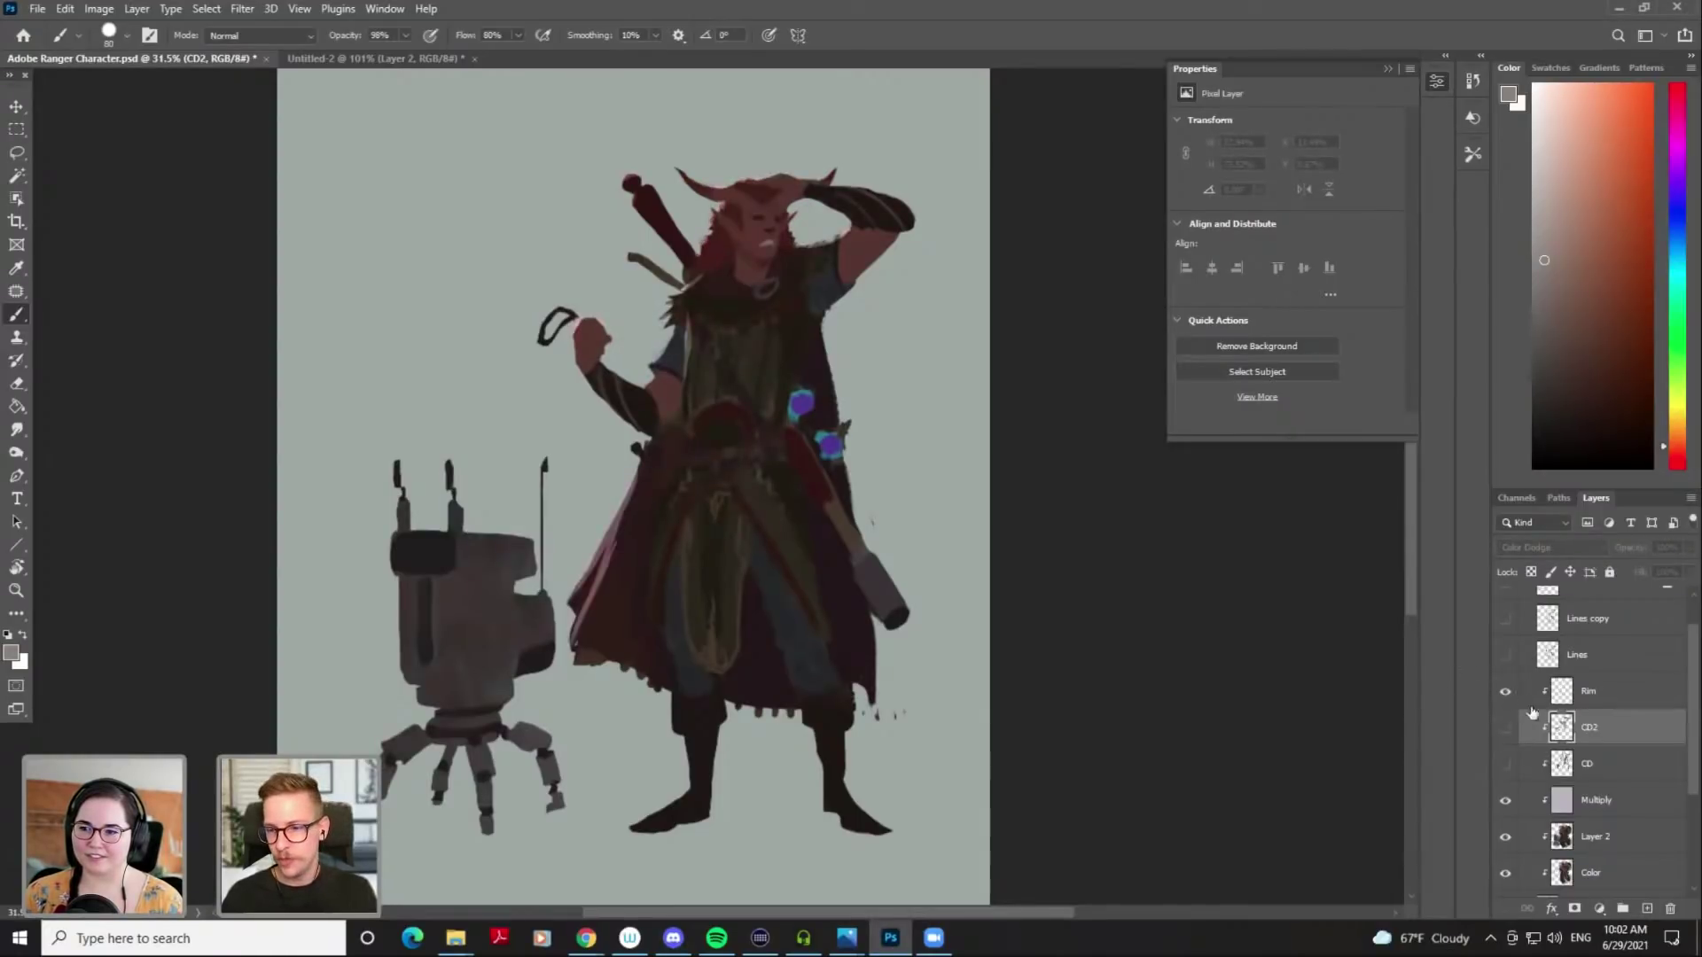
left_click(1504, 692)
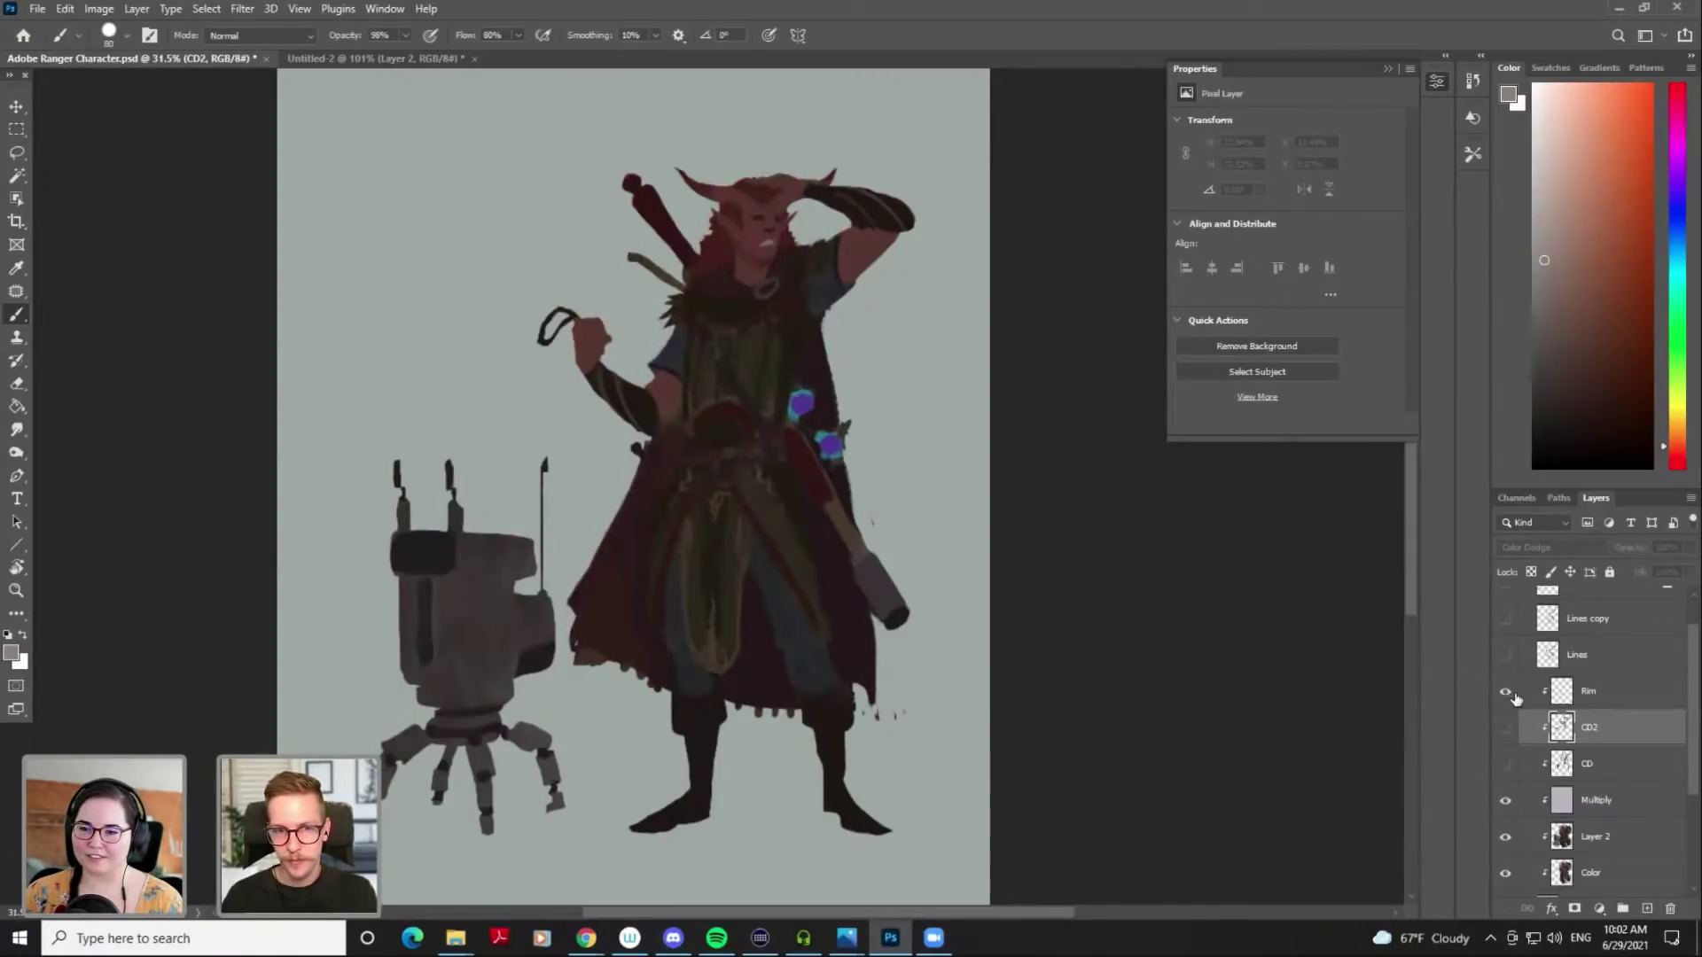
left_click(1504, 692)
Convert the locked Background into a regular layer named BG
scroll(1577, 824, "down", 4)
left_click(1579, 884)
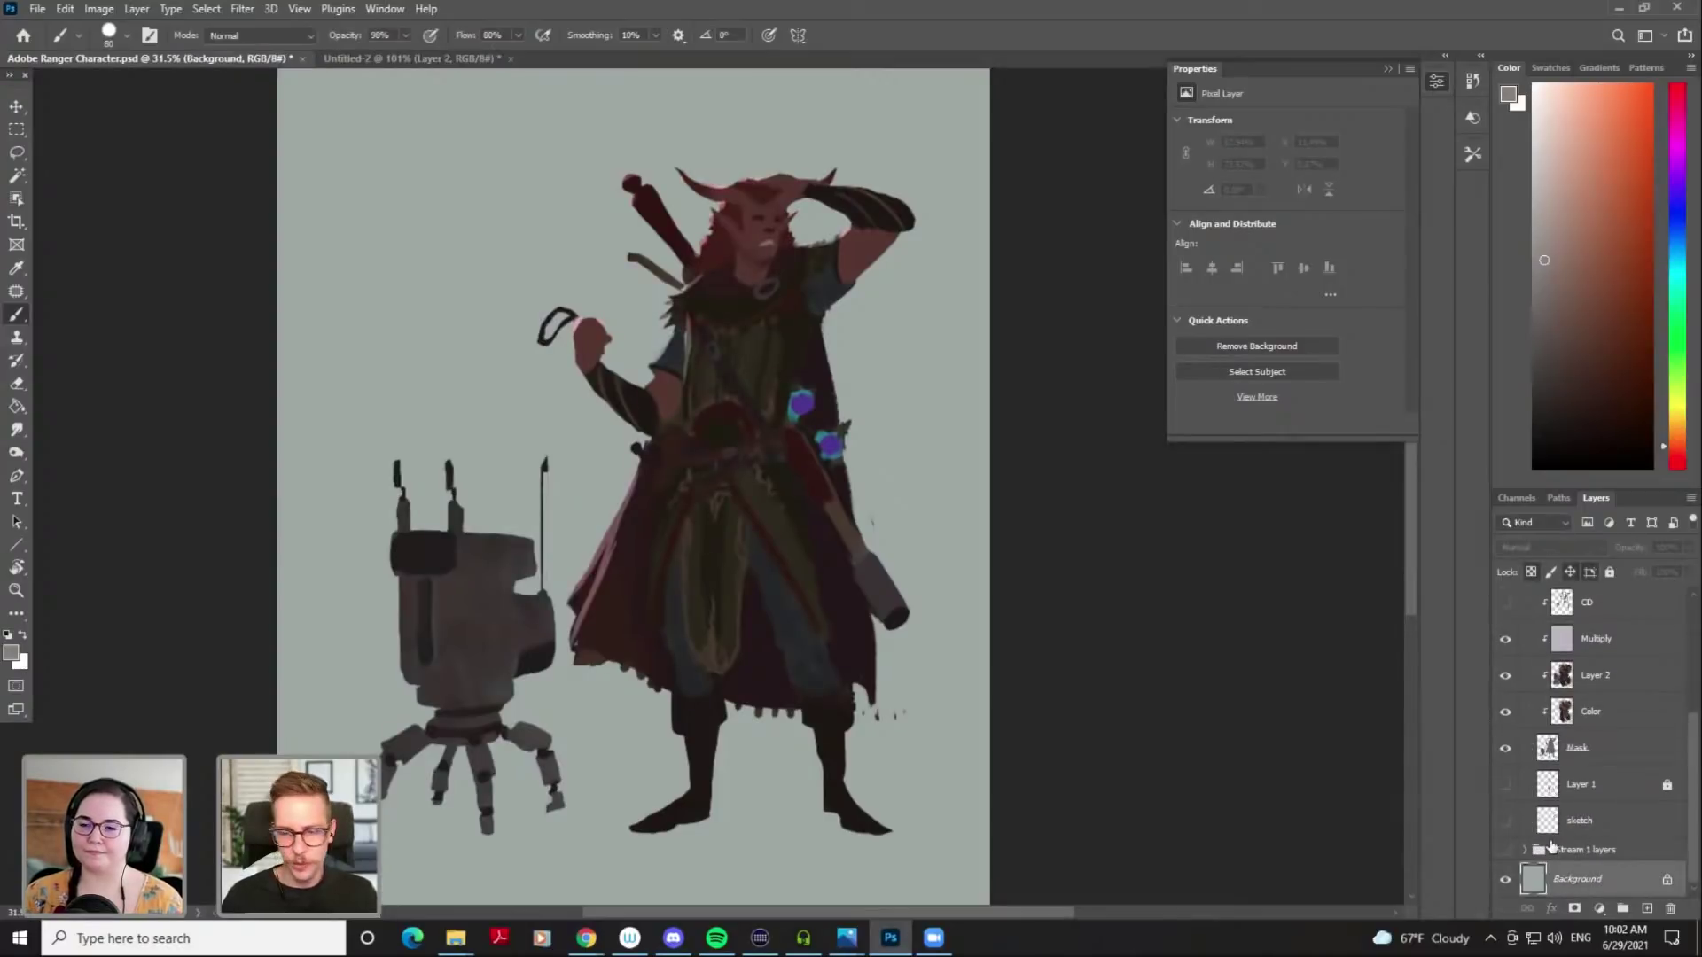
double_click(1549, 873)
type("BG")
key("Return")
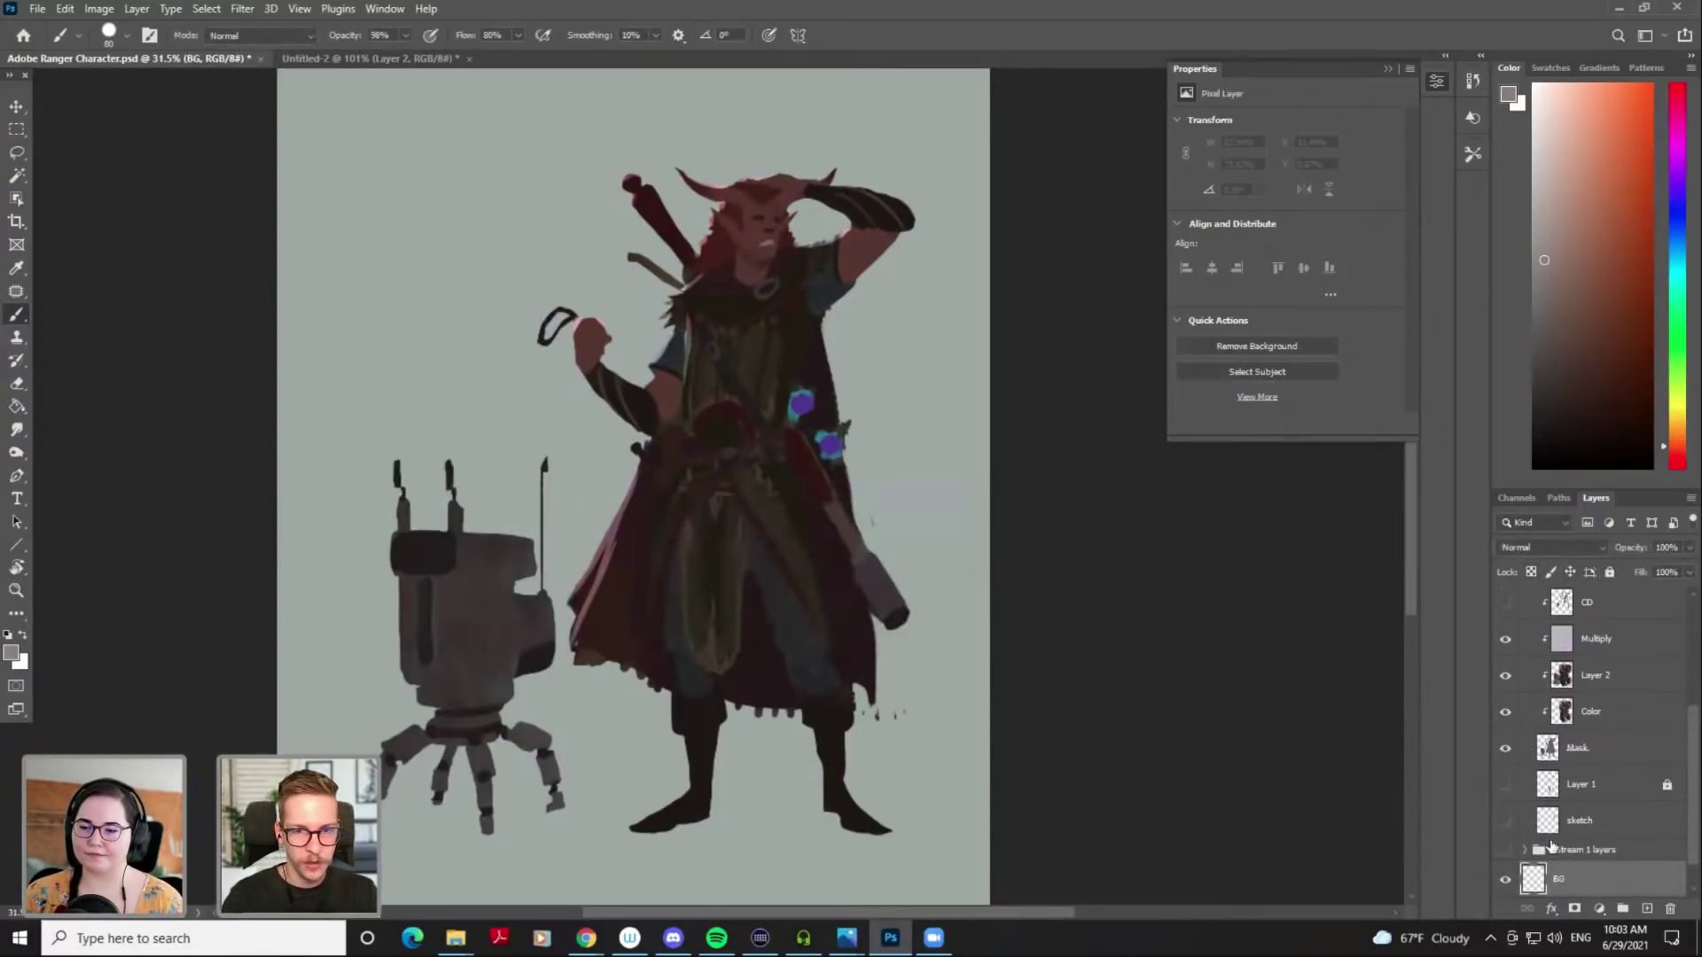
Create a new Color Dodge layer named Fill light above Rim and switch to the Airbrush
scroll(1545, 813, "up", 5)
left_click(1587, 737)
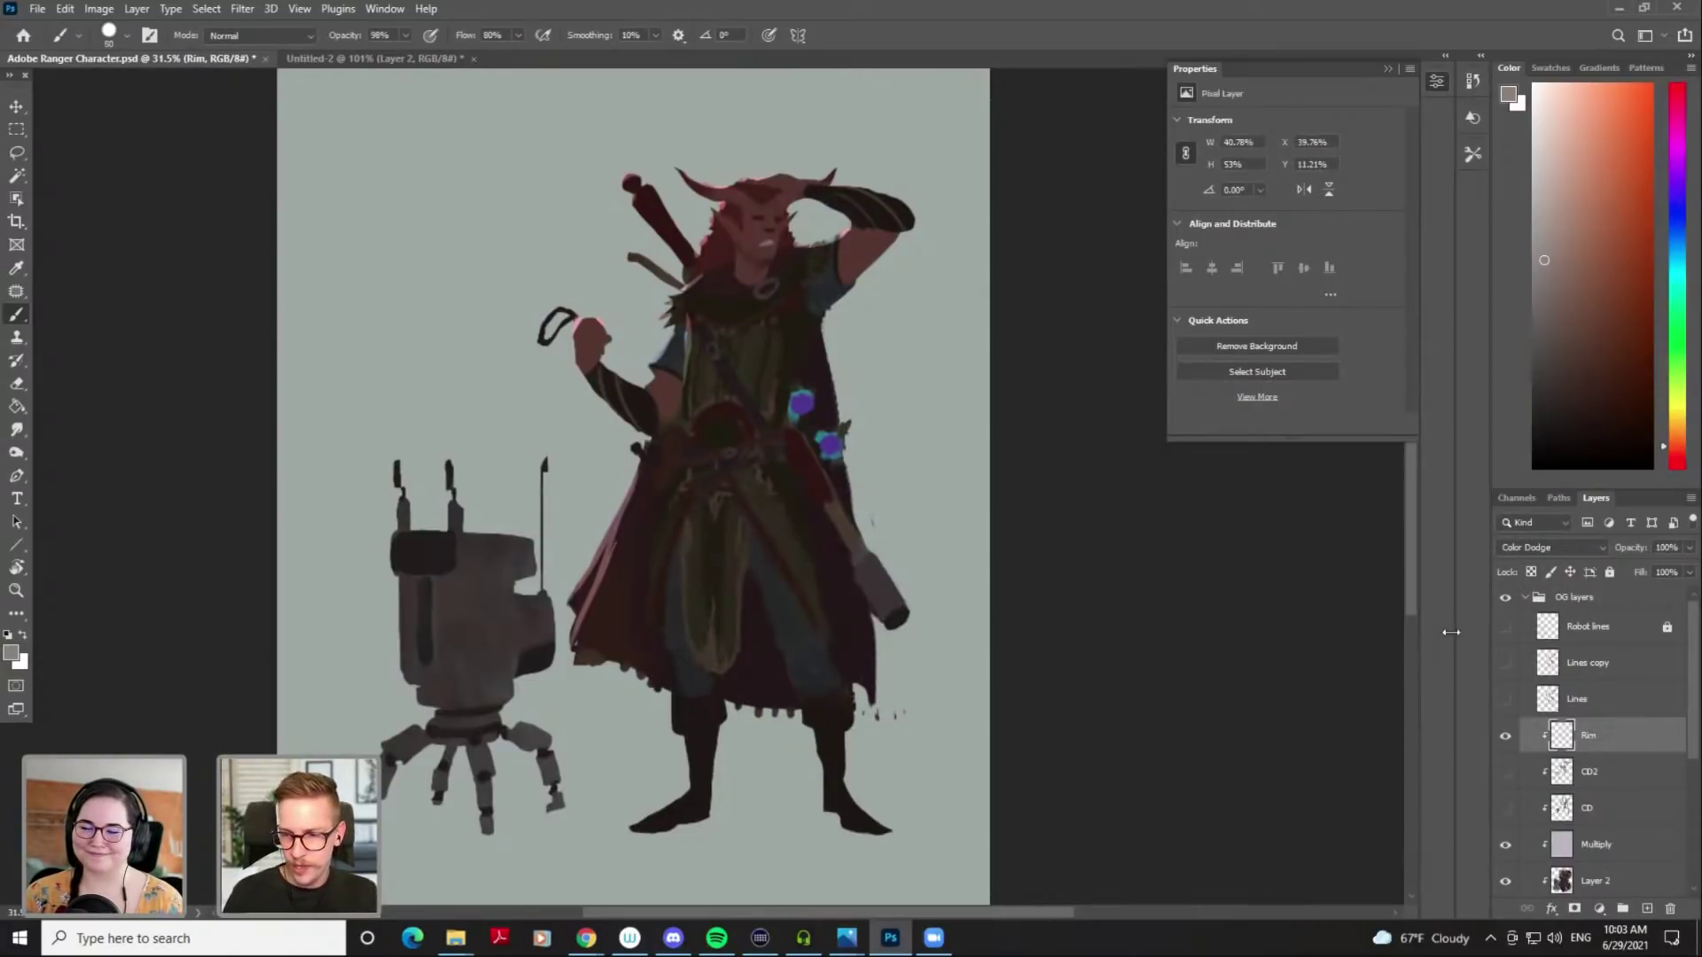
key("ctrl+shift+n")
type("Fill light")
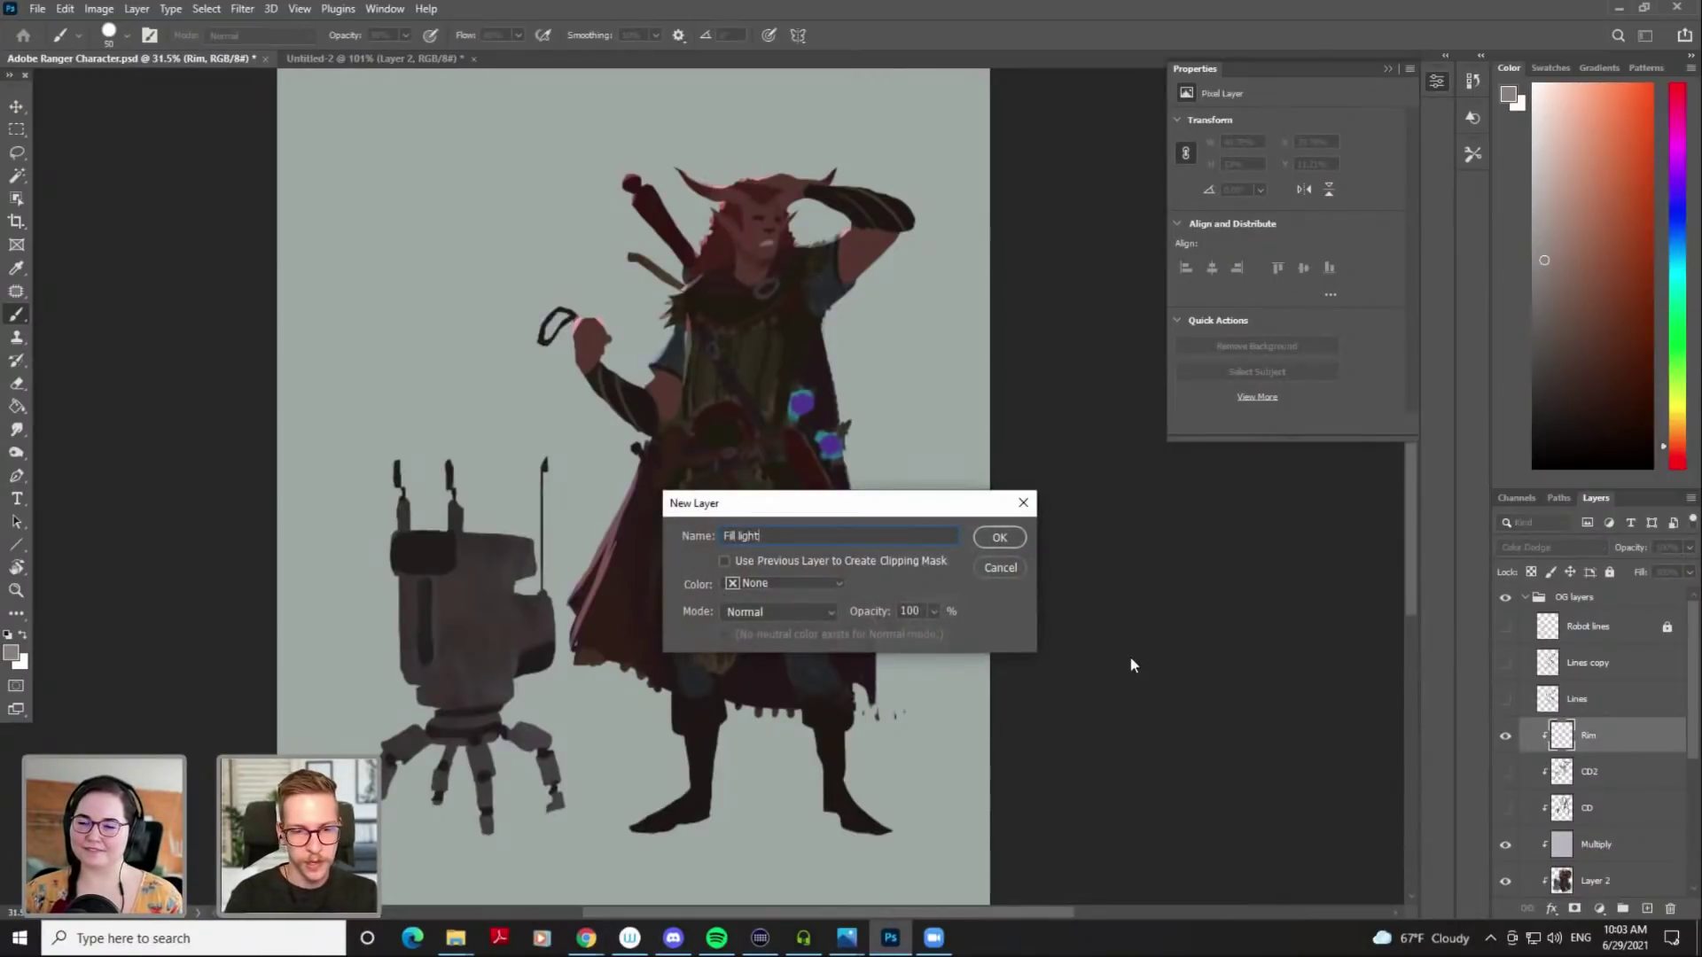
left_click(767, 612)
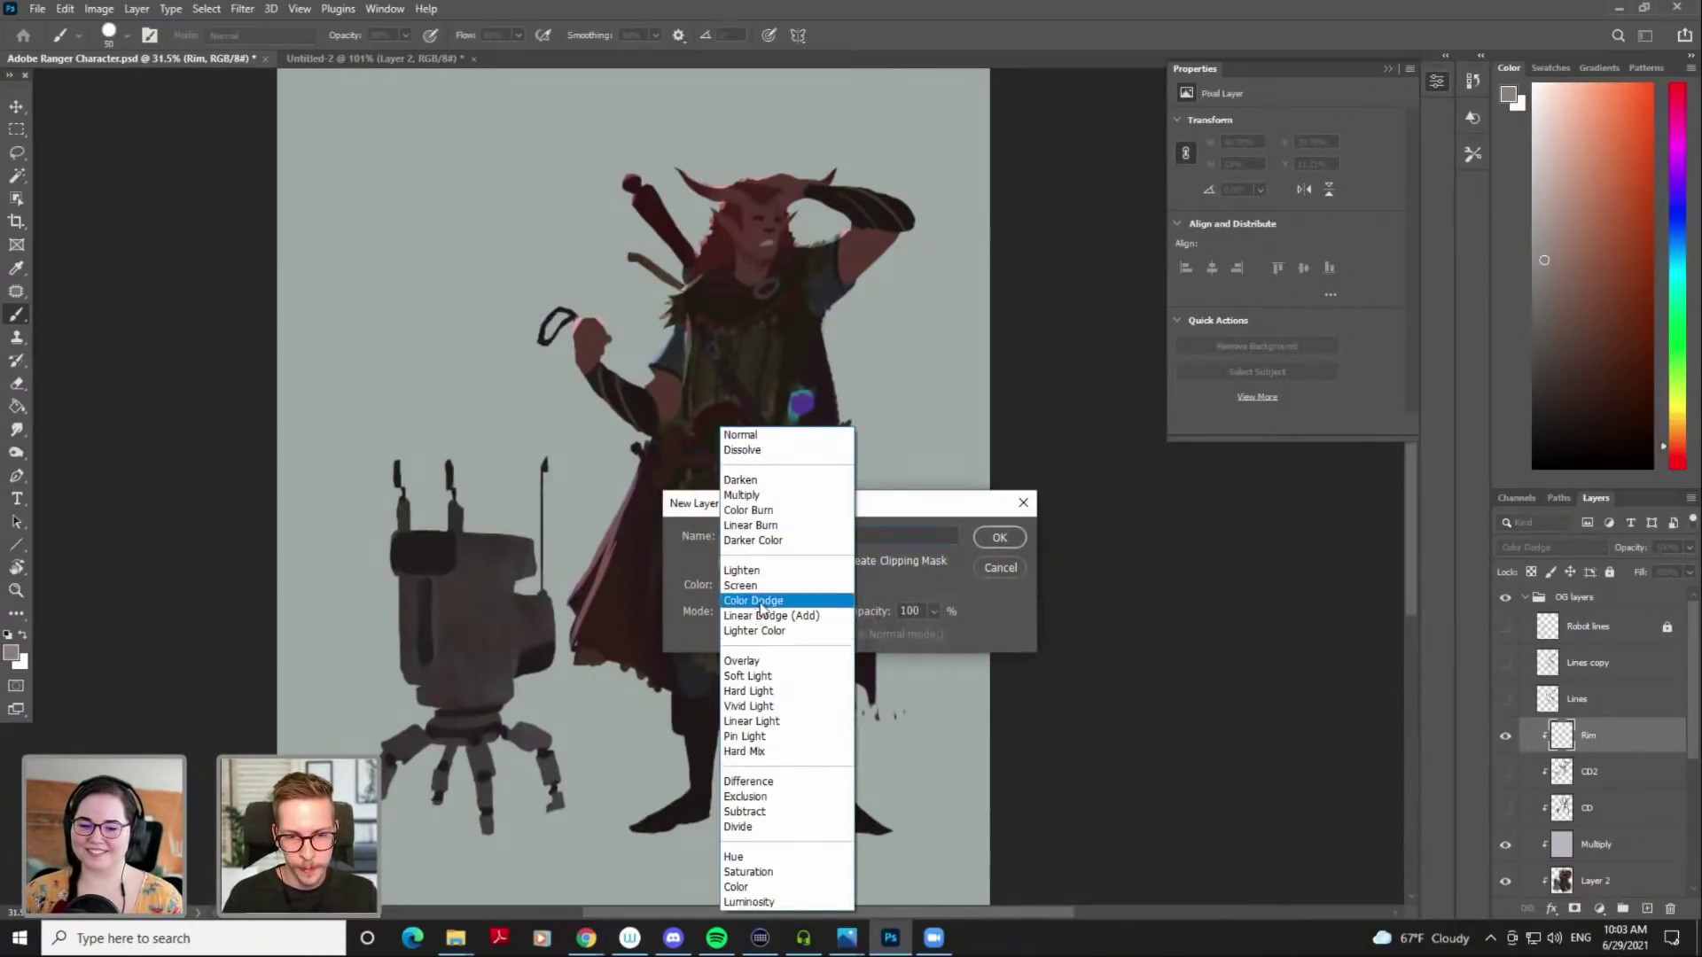
left_click(771, 608)
left_click(995, 538)
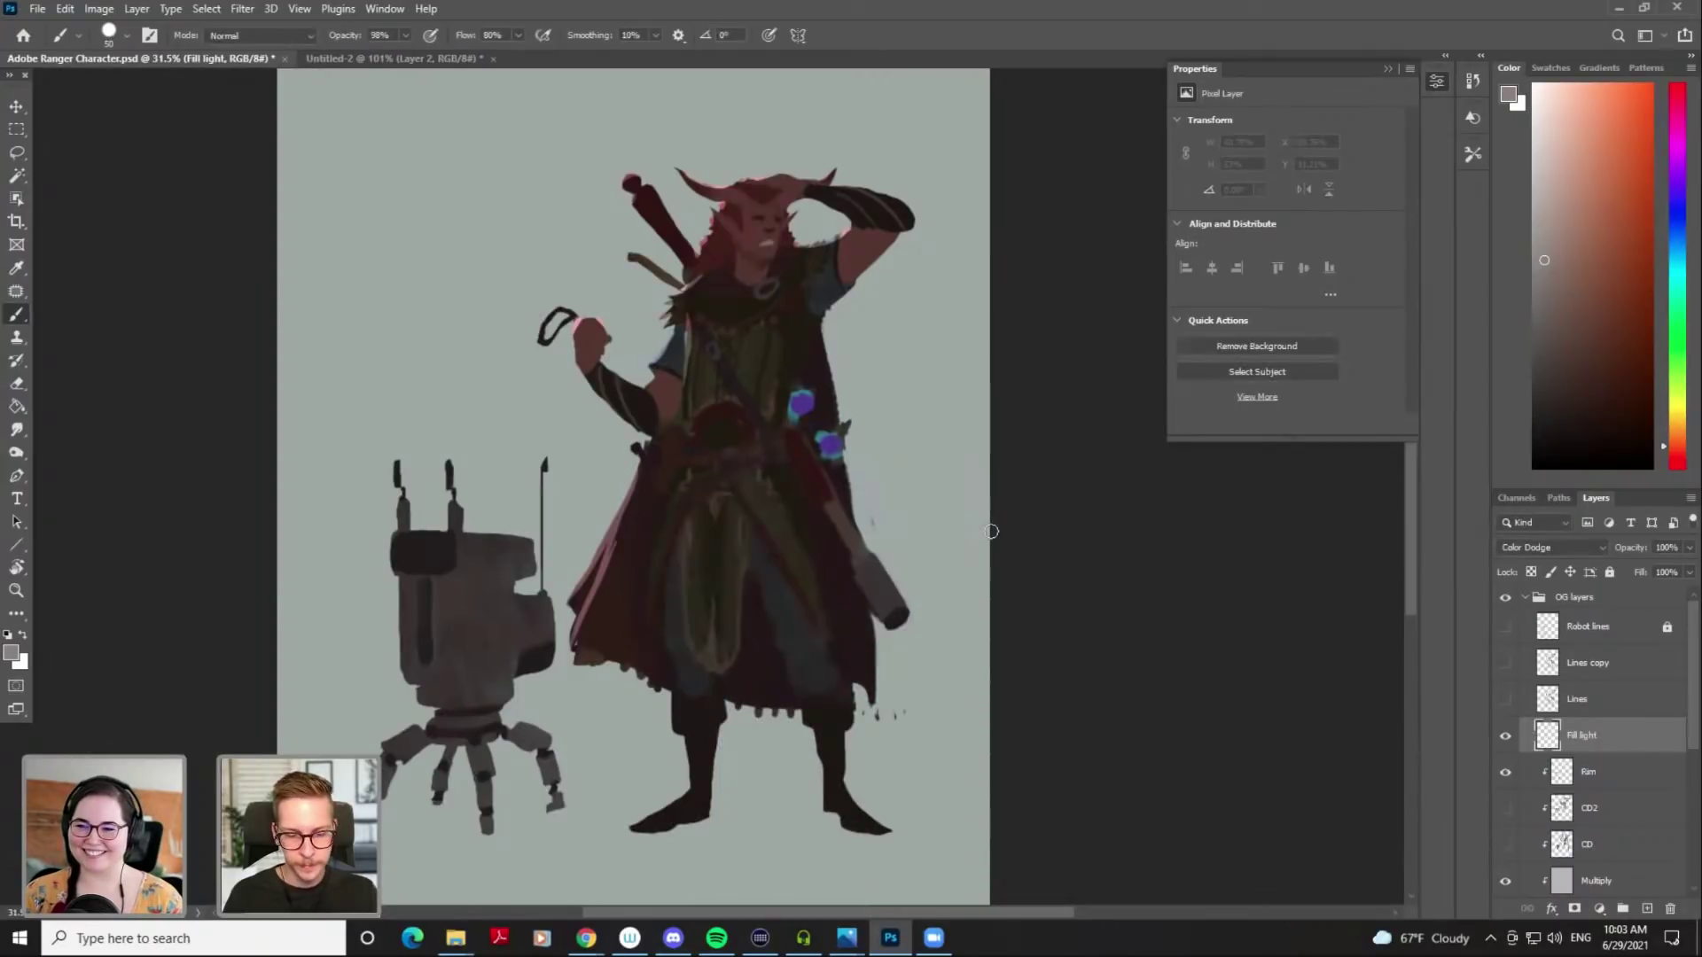
right_click(776, 474)
left_click(1025, 665)
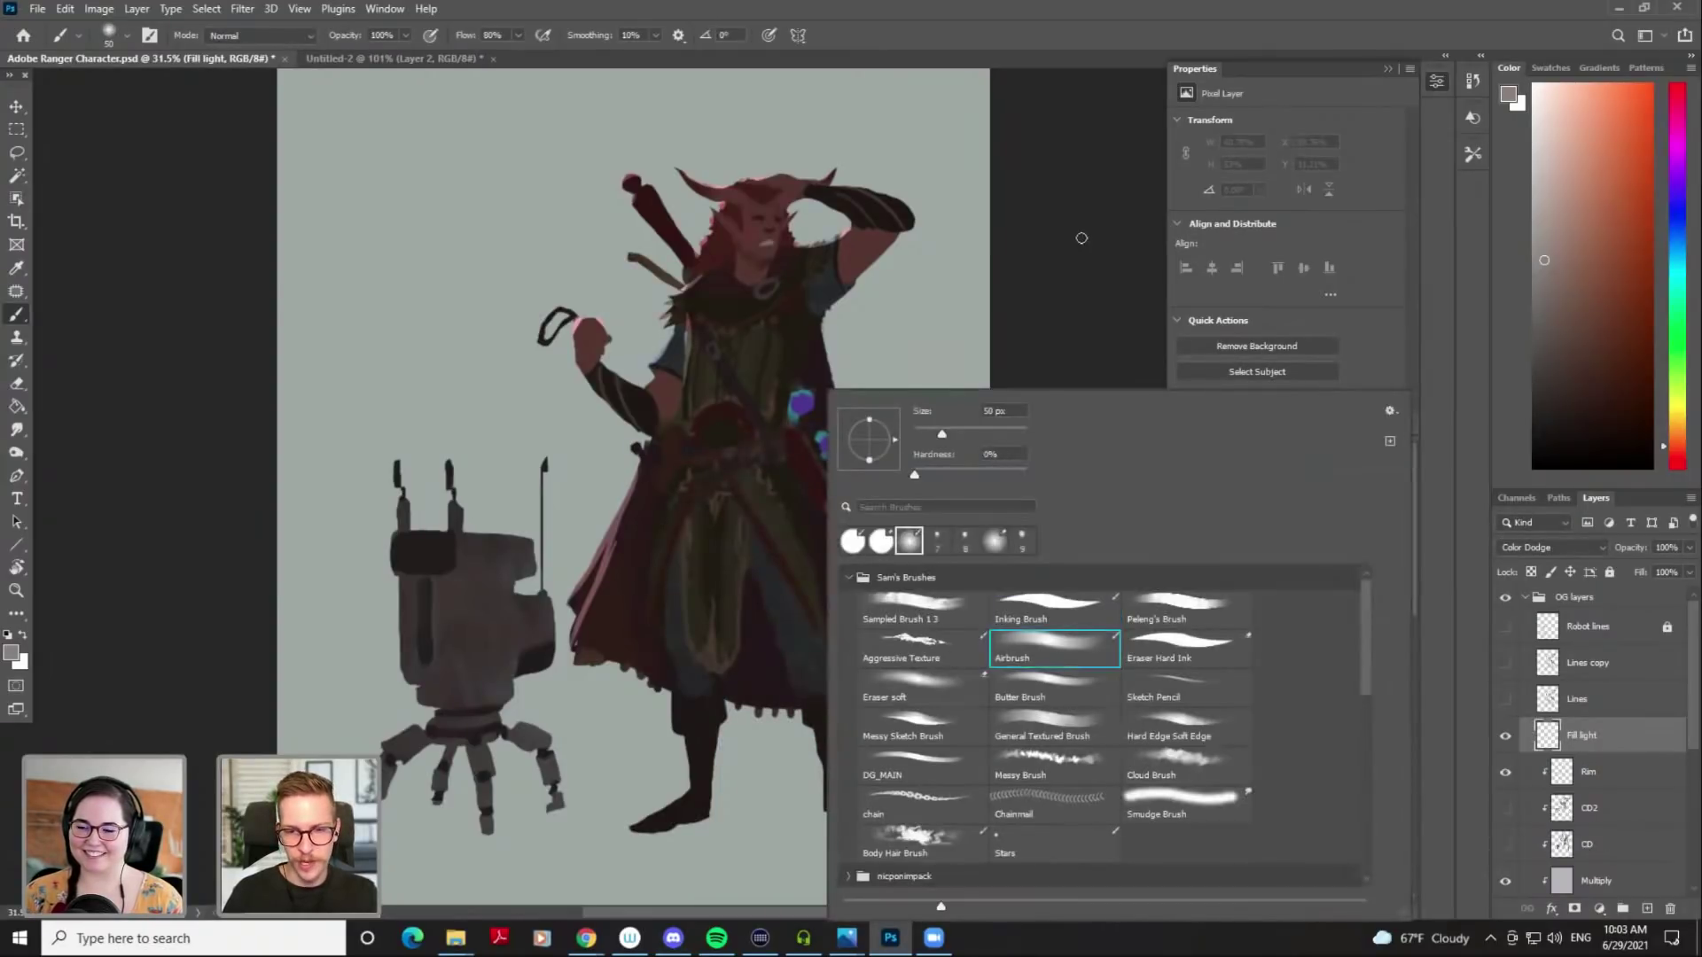
Try a stroke of fill light across the ranger's torso with a much larger airbrush, and undo it
left_click(1082, 240)
key("bracketright")
key("bracketright")
key("bracketright")
key("bracketright")
key("bracketright")
key("bracketright")
key("bracketright")
key("bracketright")
key("bracketright")
left_click_drag(781, 523, 754, 465)
key("ctrl+z")
Choose a darker muted red and try it with a smaller airbrush over the ranger's waist, undoing the stroke
left_click_drag(1579, 279, 1582, 327)
left_click_drag(1678, 458, 1676, 462)
key("bracketleft")
key("bracketleft")
key("bracketleft")
key("bracketleft")
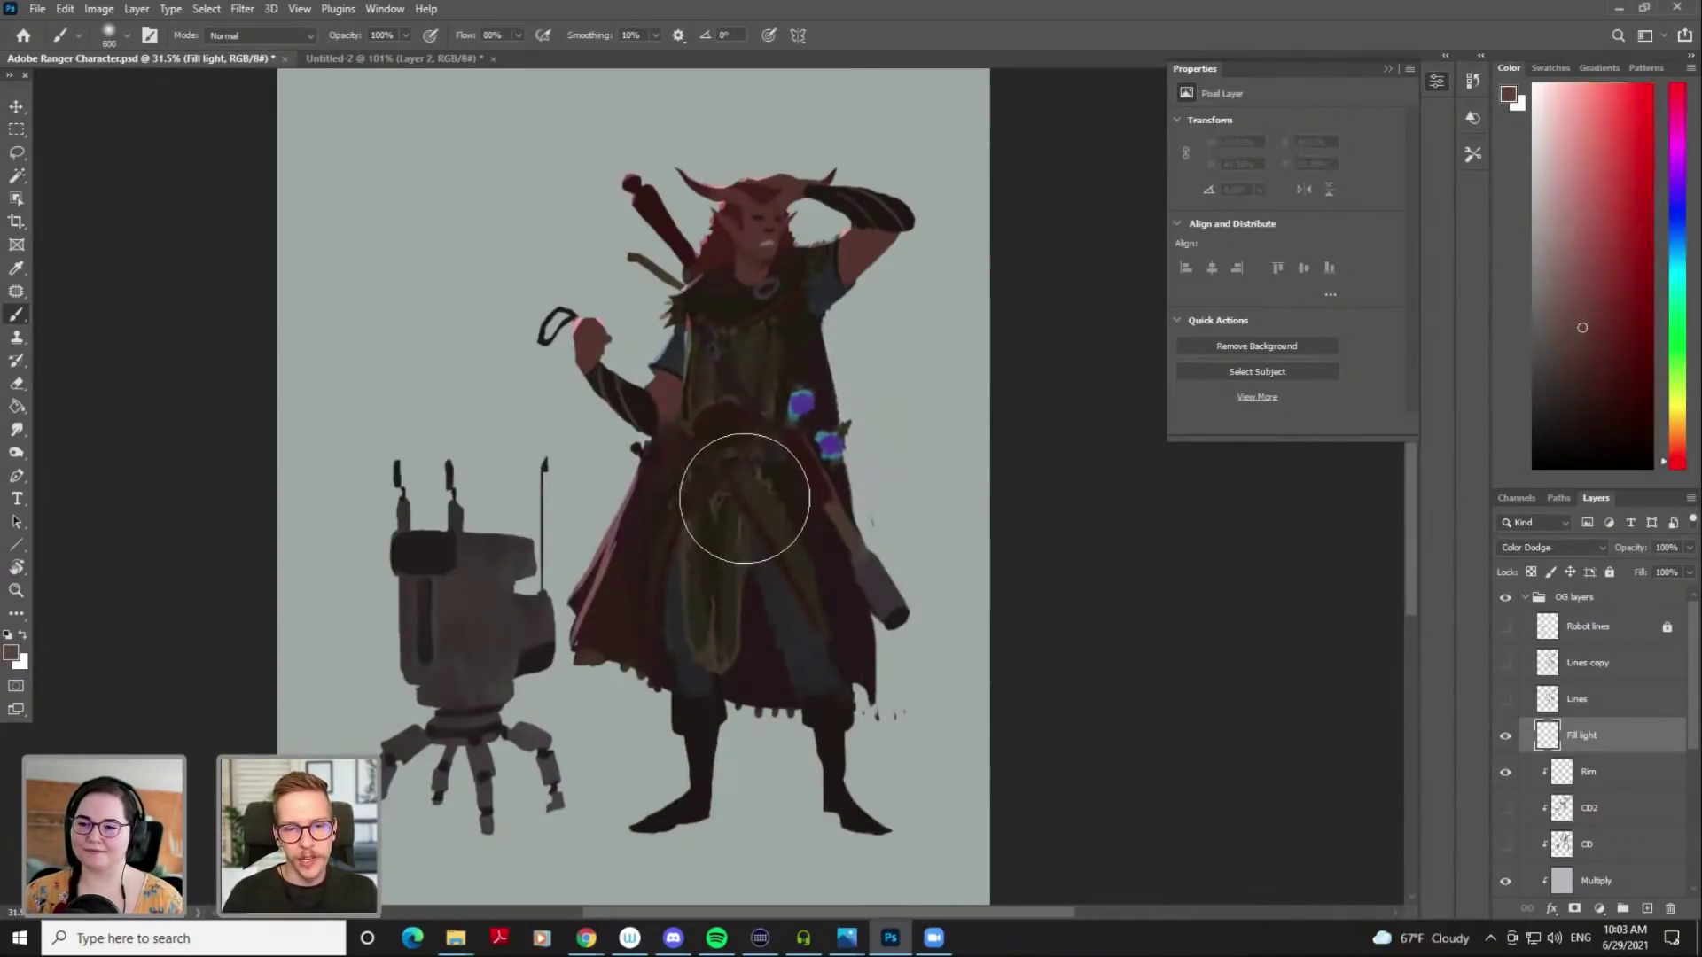
left_click_drag(743, 523, 759, 460)
key("ctrl+z")
Try a fill light stroke under the ranger's raised arm with a smaller airbrush, and undo it
key("bracketleft")
key("bracketleft")
key("bracketleft")
key("bracketleft")
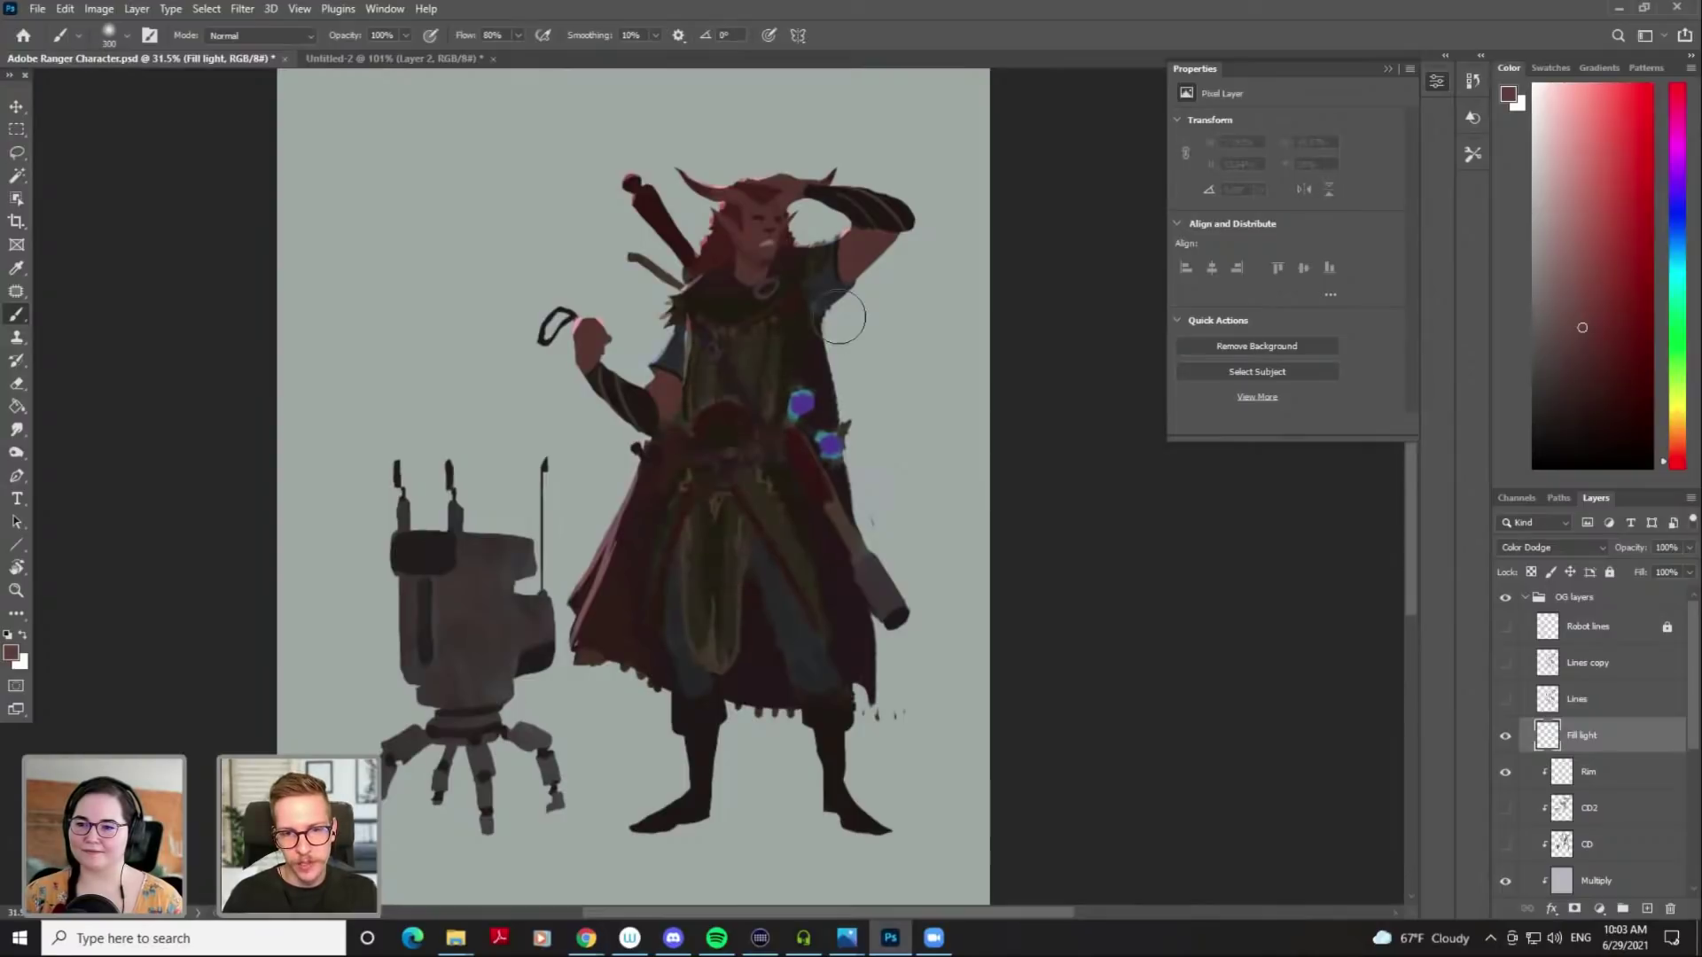
left_click_drag(847, 300, 913, 236)
key("ctrl+z")
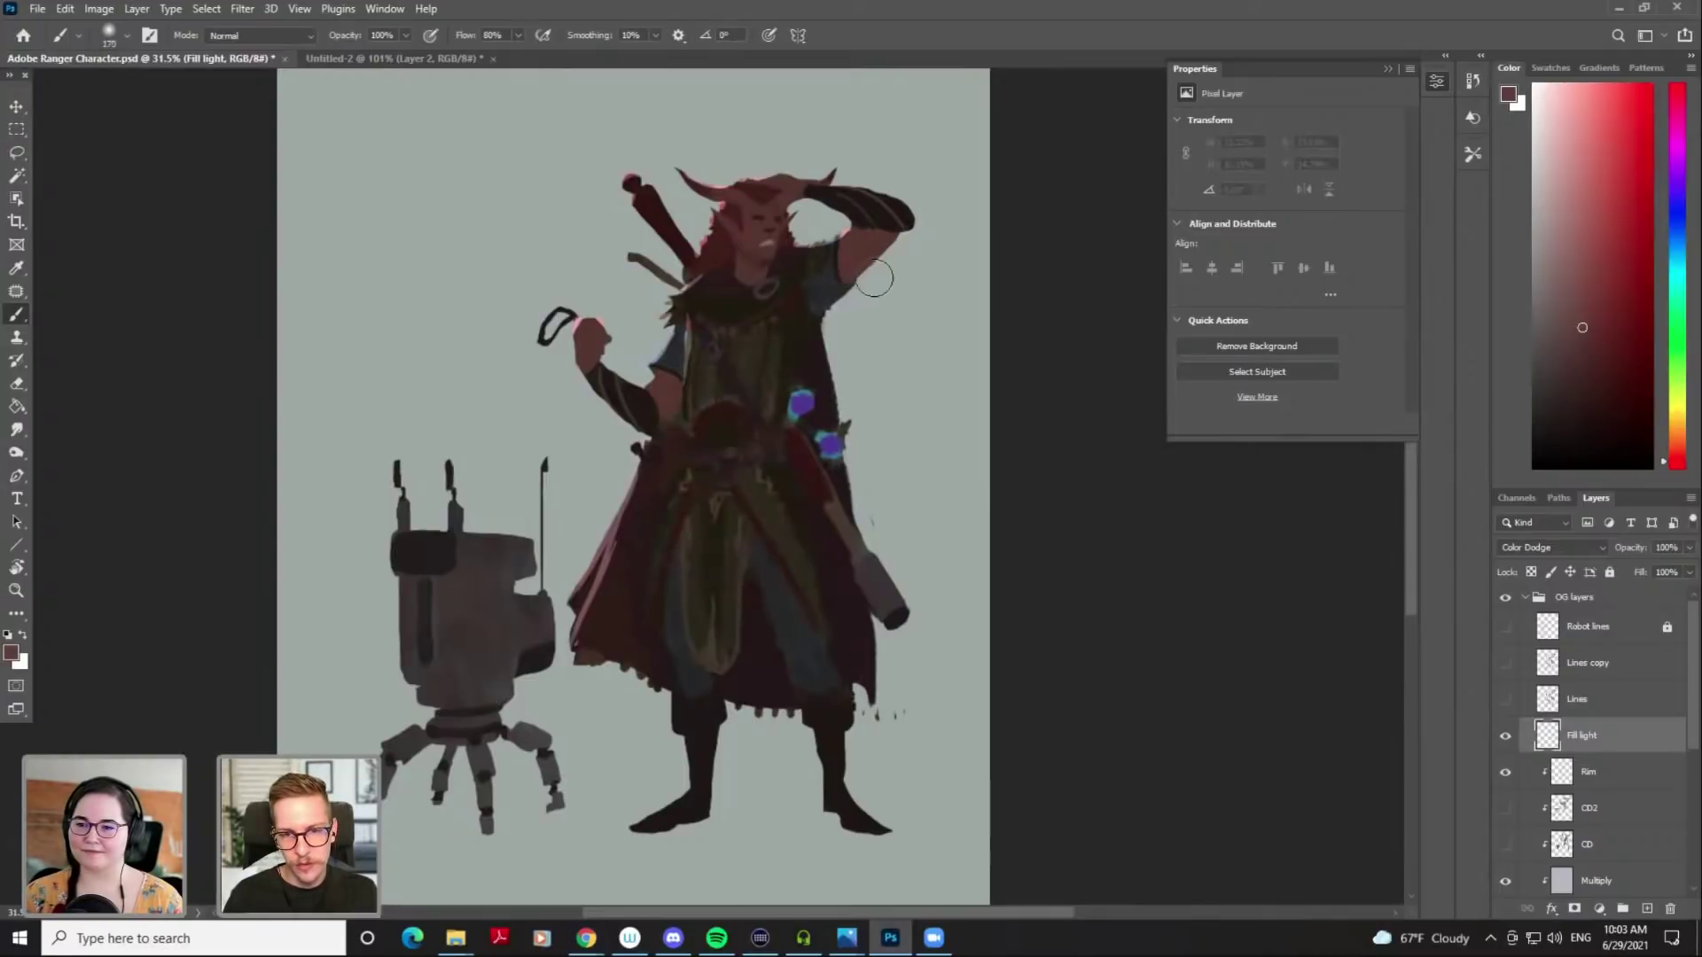
Clip the Fill light layer to the layers below and airbrush light along the underside of the raised arm
right_click(1588, 727)
left_click(1462, 511)
left_click_drag(858, 291, 925, 221)
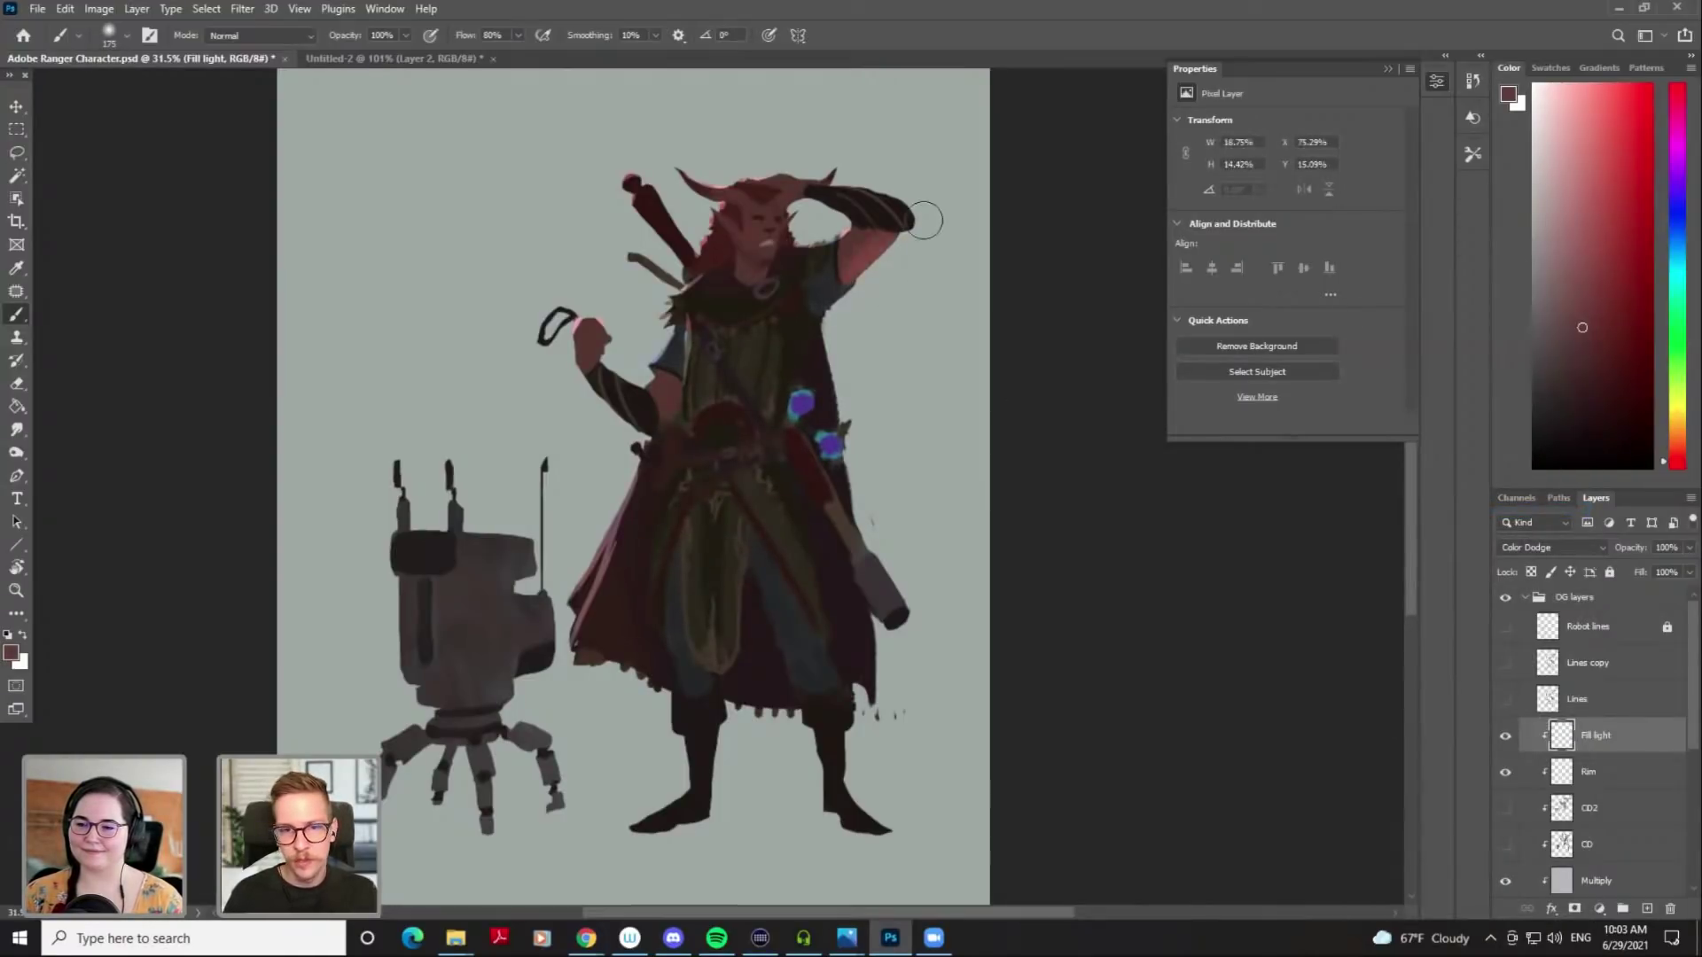
key("ctrl+z")
key("bracketright")
left_click_drag(855, 296, 909, 240)
Reduce the airbrush and test subtle fill light around the ranger's face and neck, undoing unwanted strokes
key("bracketleft")
key("bracketleft")
key("bracketleft")
key("bracketleft")
key("bracketleft")
key("ctrl+z")
left_click_drag(774, 268, 760, 259)
key("ctrl+z")
key("bracketleft")
key("bracketleft")
key("bracketleft")
key("bracketleft")
key("ctrl")
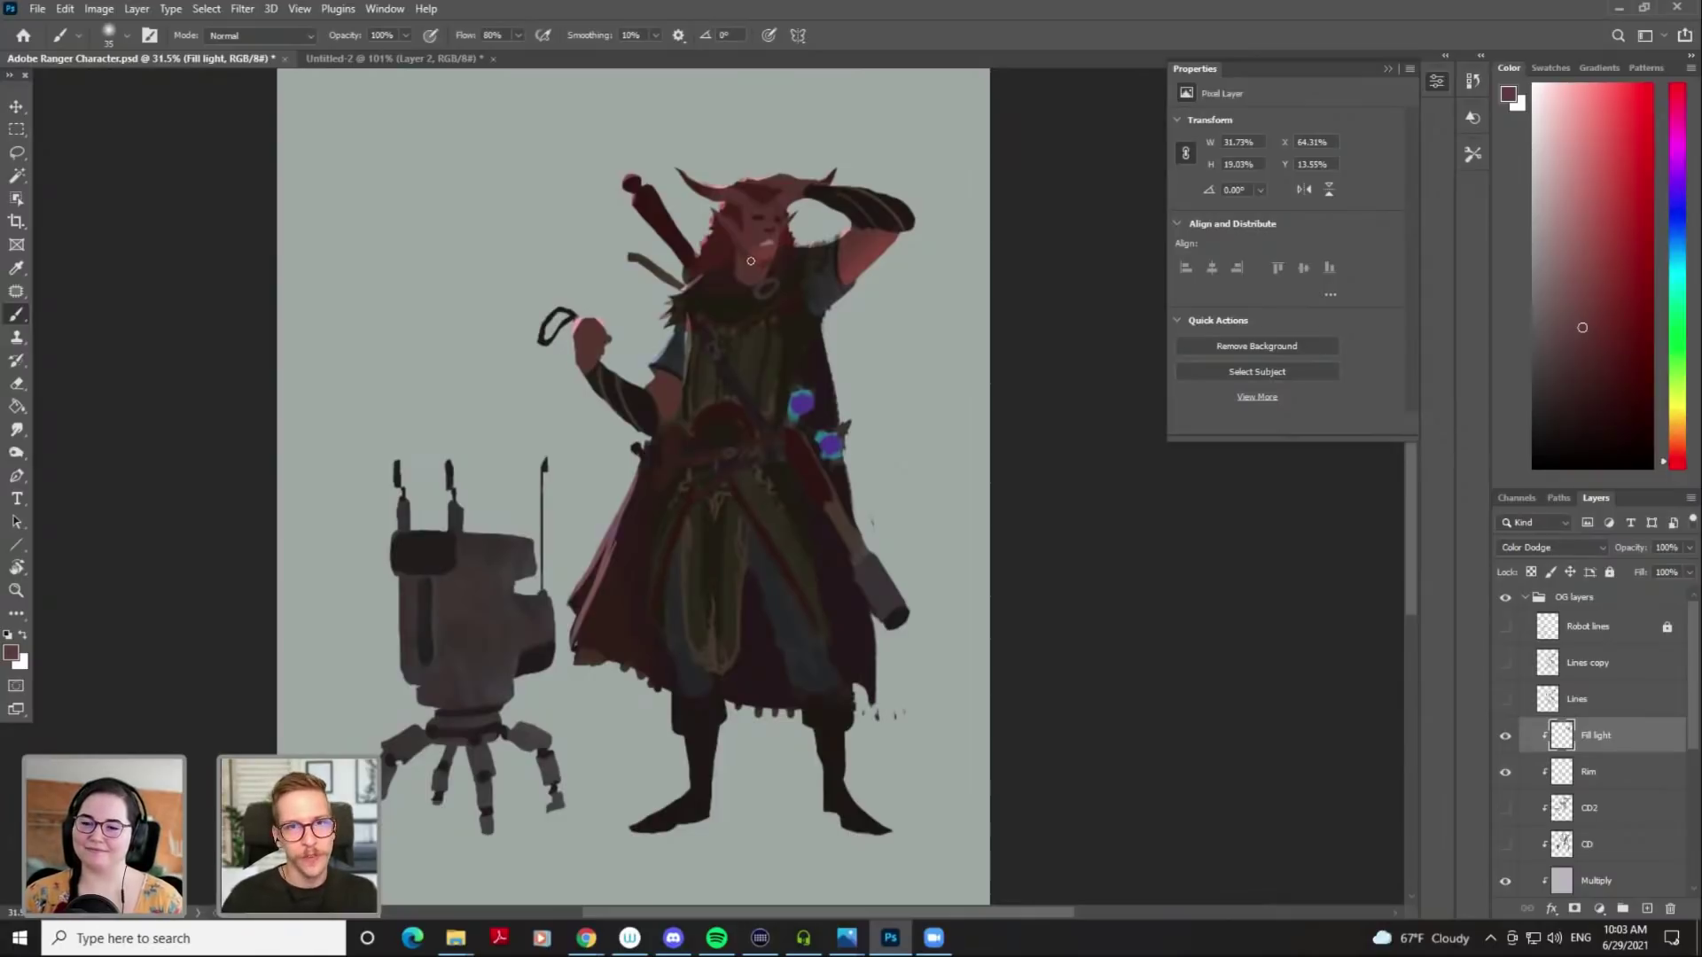
Enlarge the airbrush considerably and paint broad fill light over the ranger's legs, boots and lower cloak
key("]")
key("]")
key("]")
key("]")
key("]")
key("]")
key("]")
key("]")
key("]")
key("]")
key("]")
key("]")
key("]")
key("]")
key("]")
mouse_move(698, 688)
left_mouse_down()
mouse_move(688, 733)
mouse_move(691, 709)
mouse_move(728, 700)
left_mouse_up()
mouse_move(719, 765)
left_mouse_down()
mouse_move(696, 705)
mouse_move(753, 746)
left_mouse_up()
Shrink the airbrush and paint softer fill light onto the ranger's tunic, belt area and raised arm's sleeve
key("[")
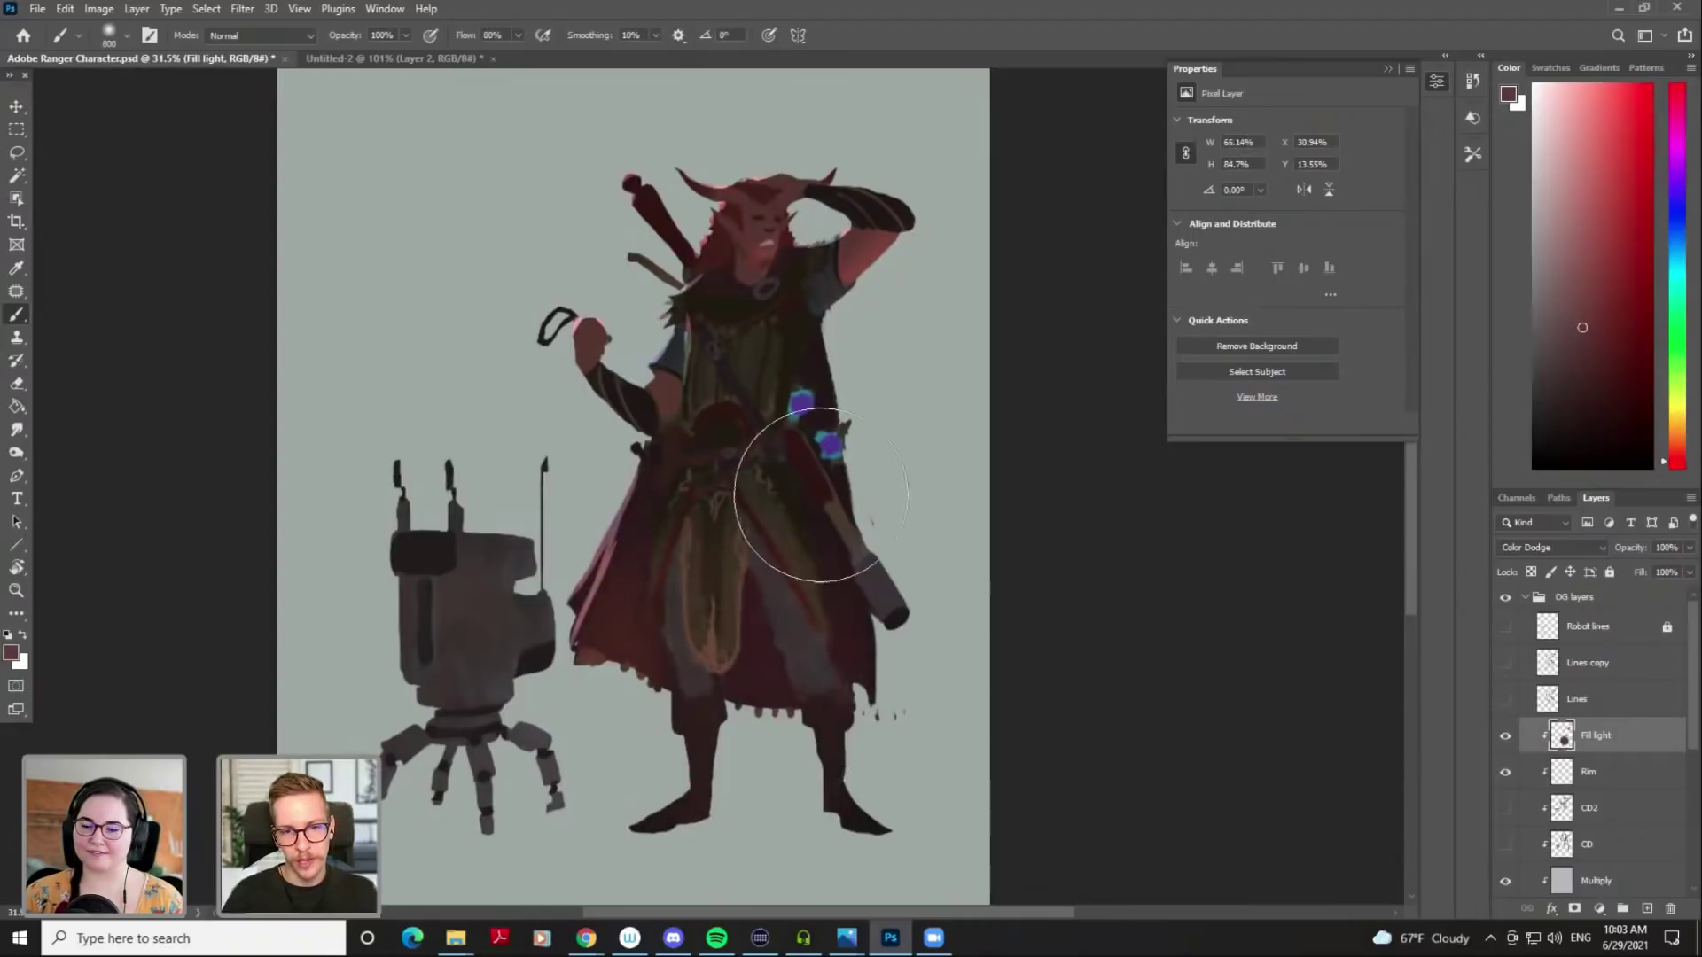
key("[")
key("[")
key("[")
key("[")
key("[")
key("[")
key("[")
key("[")
key("[")
key("[")
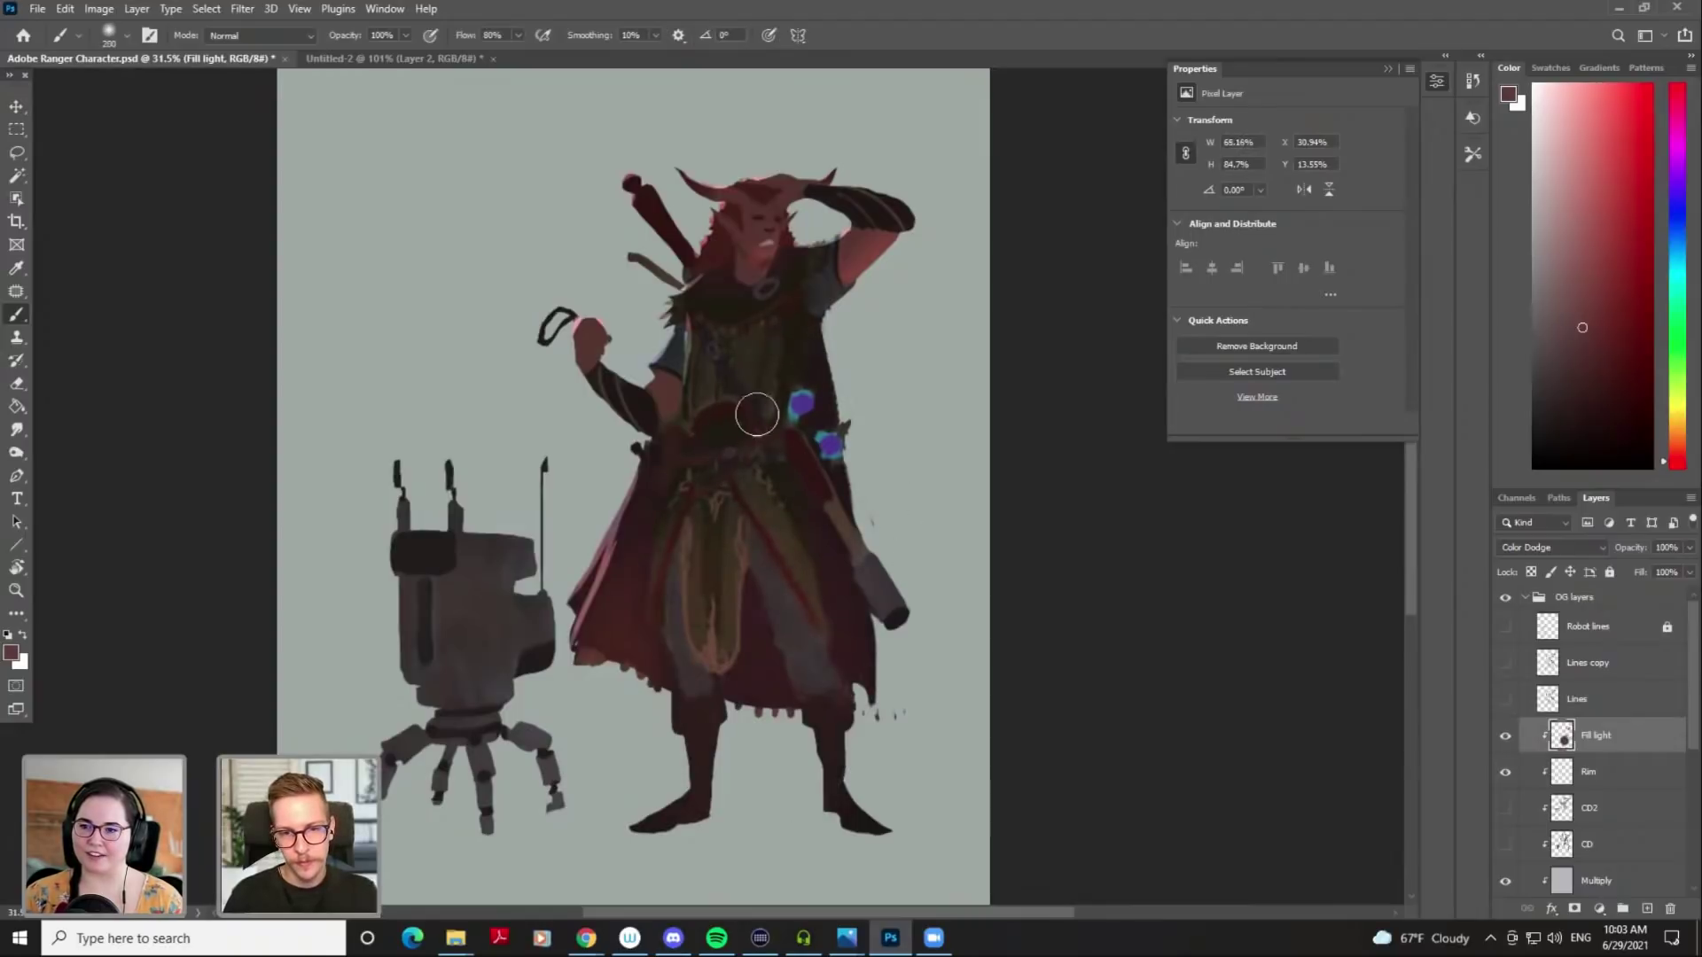
key("[")
key("[")
key("[")
left_click_drag(852, 301, 848, 284)
Reduce the airbrush further and add small touches of fill light to the lowered forearm's bracer and the head
key("[")
key("[")
key("[")
key("[")
key("[")
key("[")
key("[")
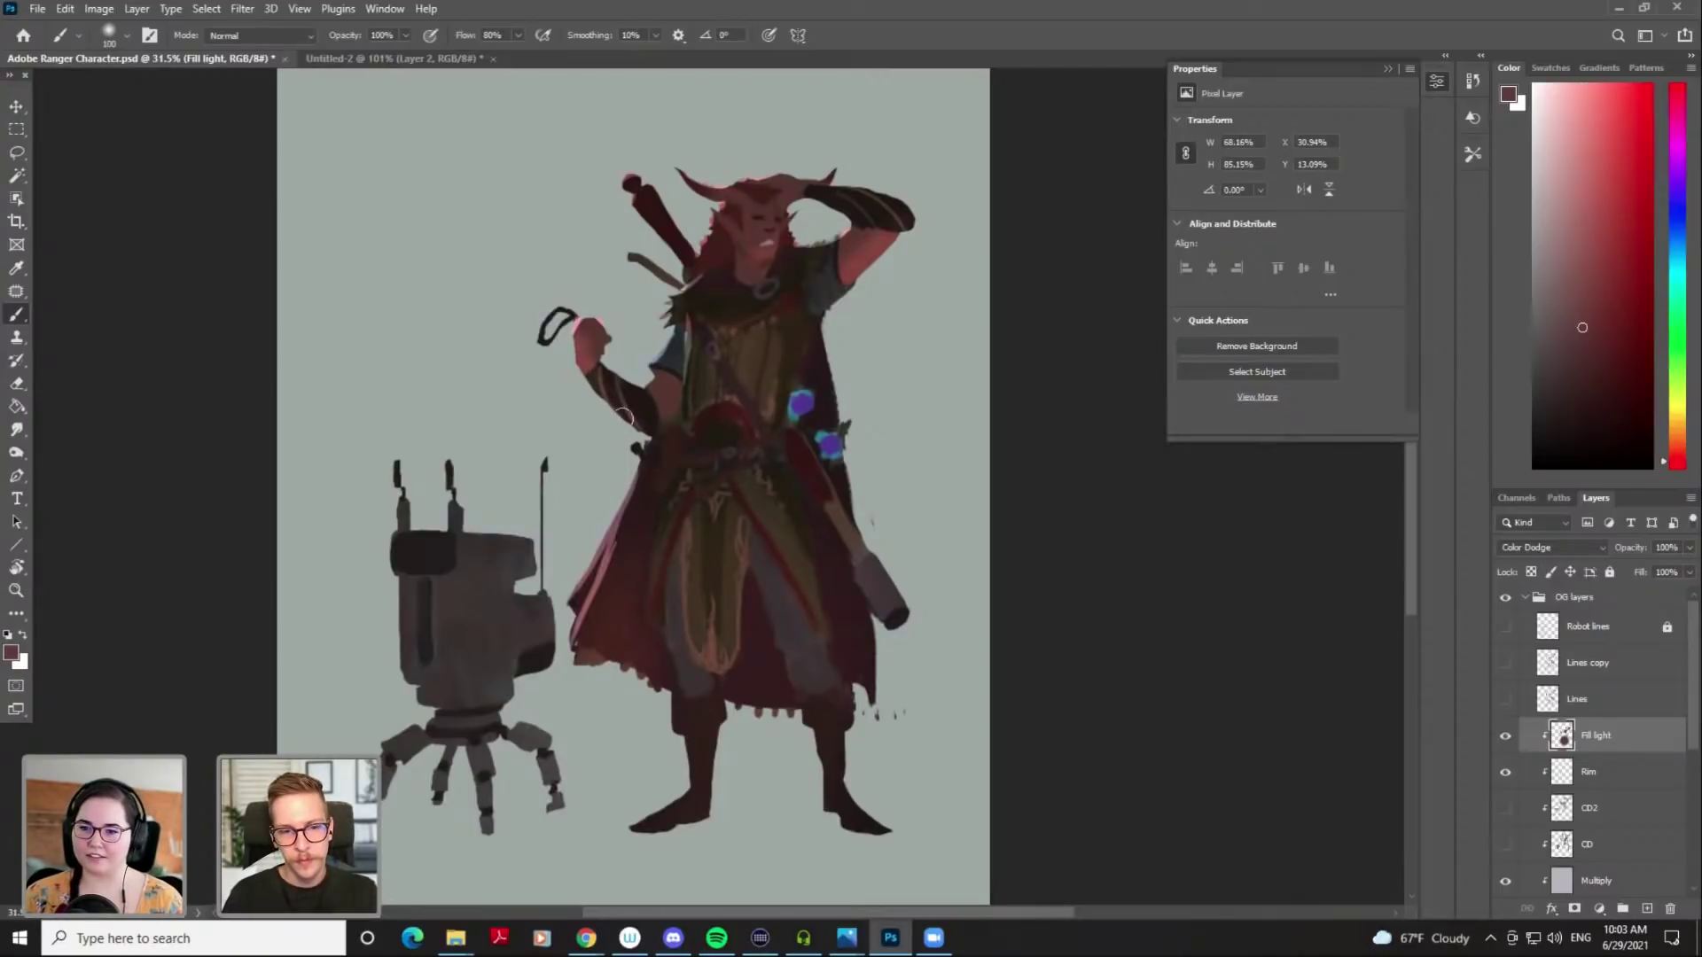
key("bracketleft")
key("bracketleft")
key("bracketleft")
key("bracketleft")
key("bracketleft")
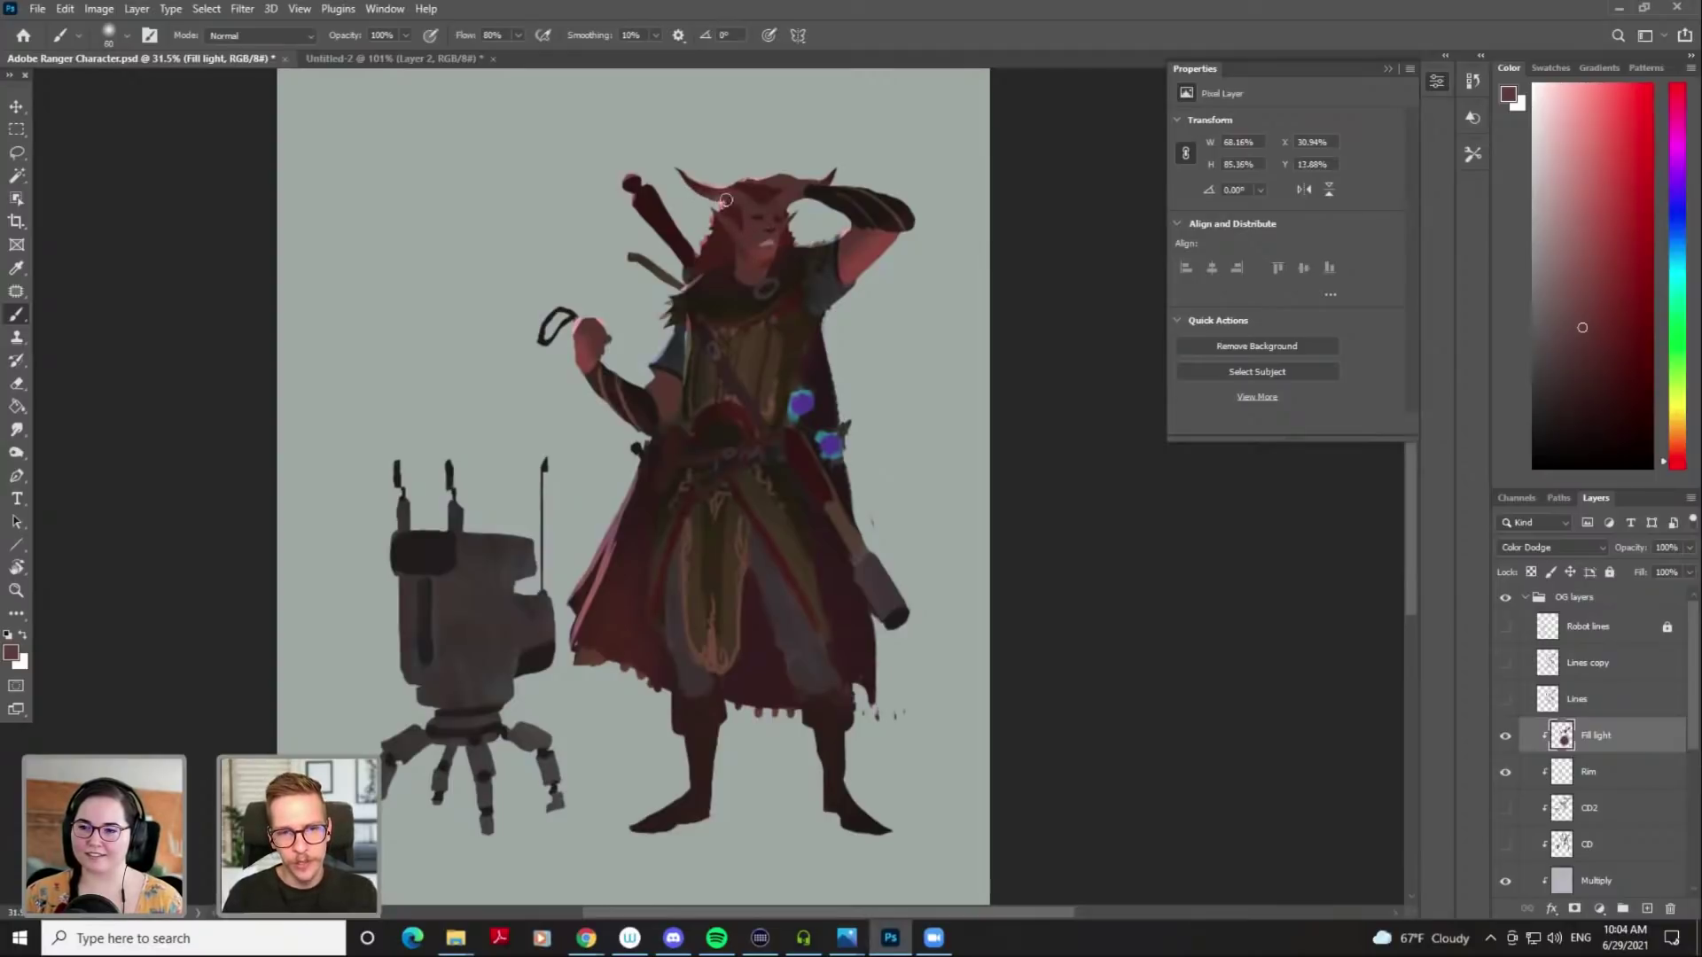
key("bracketleft")
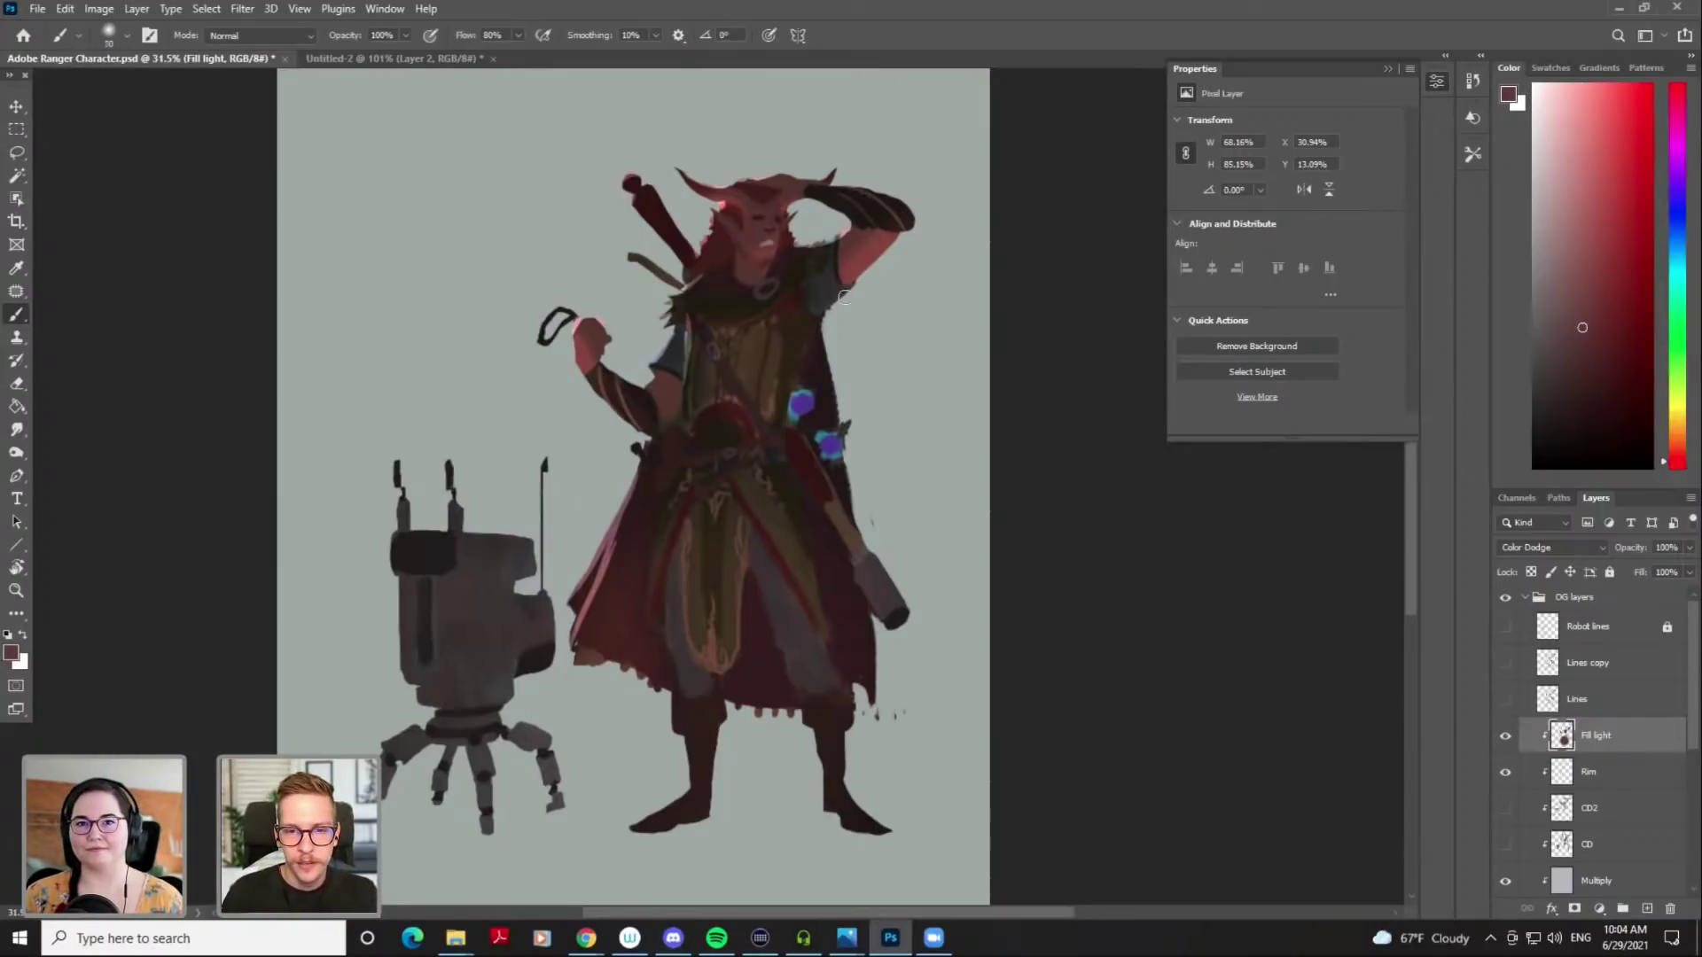
Paint soft muted-red fill light around the raised arm on the Fill light layer with the brush enlarged to 125 px
key("bracketright")
key("bracketright")
key("bracketright")
key("bracketright")
key("bracketright")
key("bracketright")
key("bracketright")
key("bracketright")
key("bracketright")
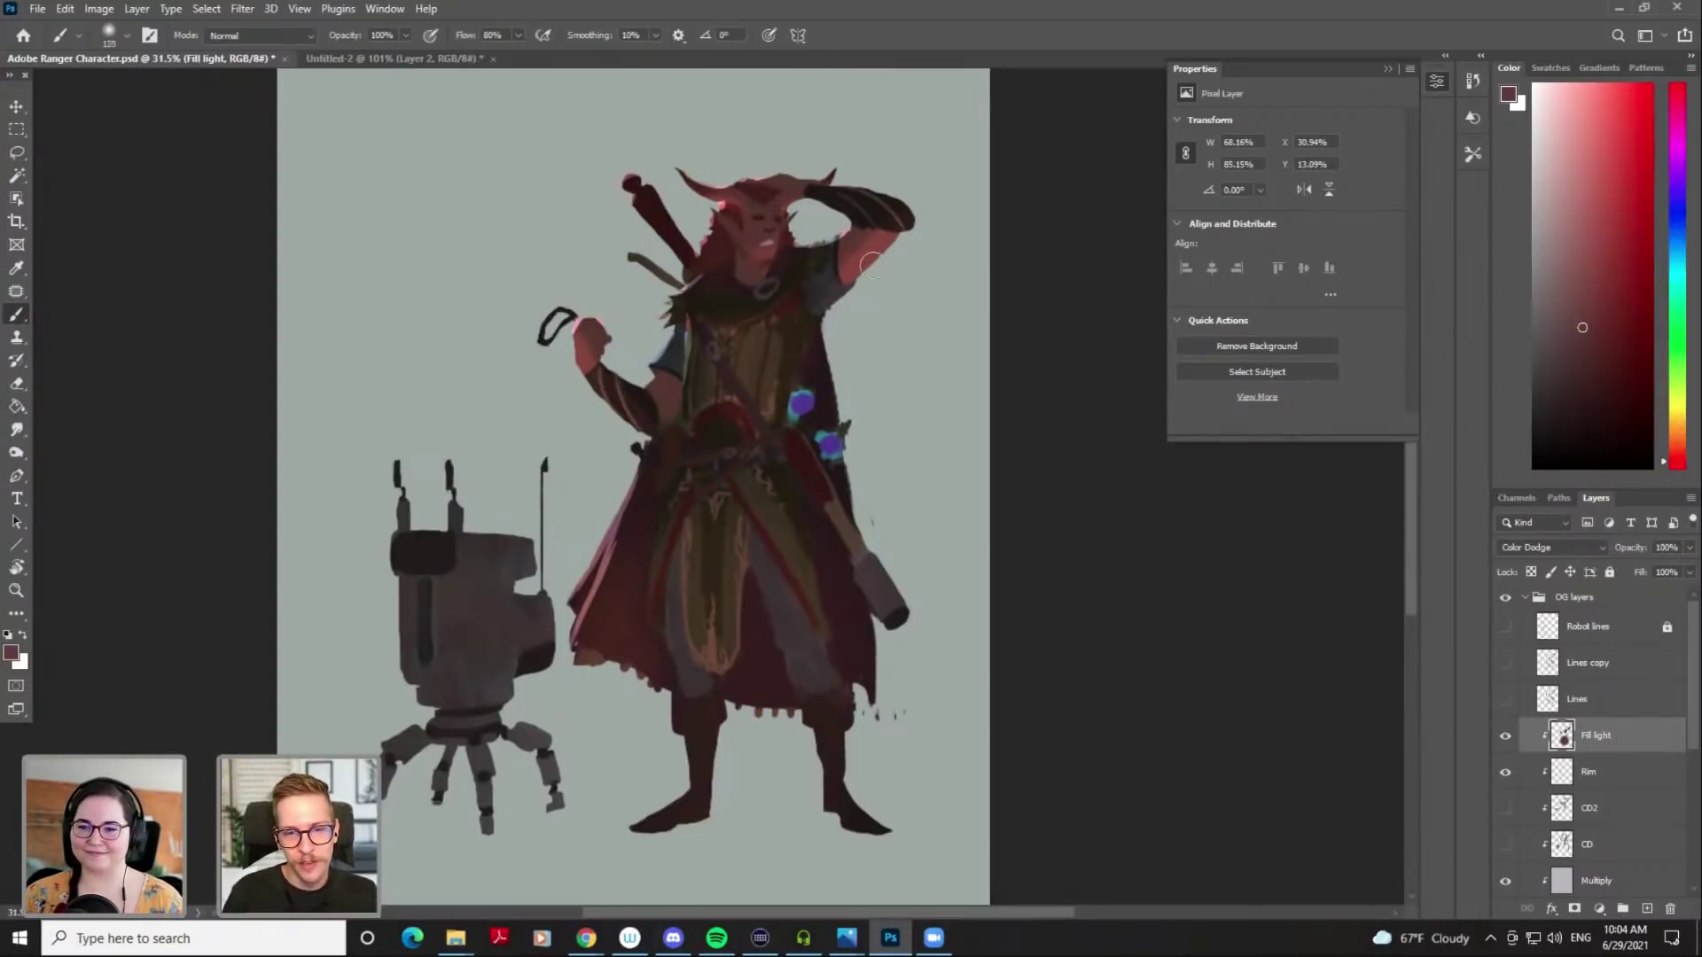
key("bracketleft")
key("bracketright")
key("ctrl+z")
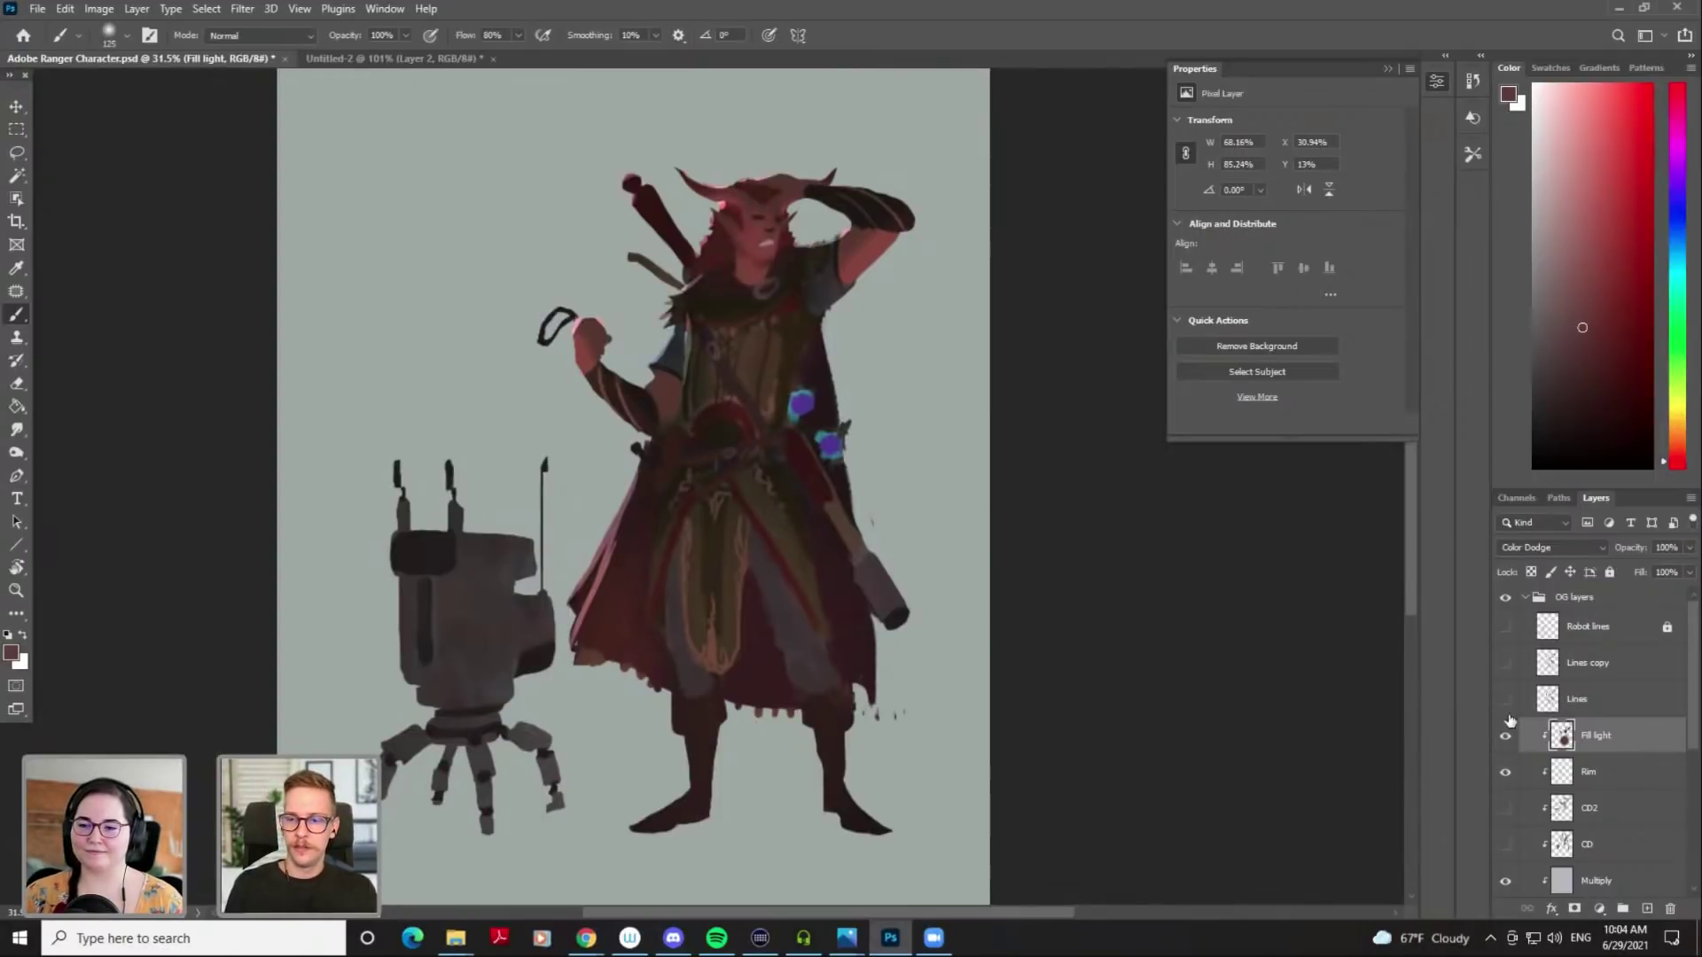
Compare the painting with and without the Fill light layer
left_click(1506, 738)
left_click(1506, 740)
left_click(1506, 740)
left_click(1506, 739)
Make the Rim layer active and choose the Inking Brush preset for painting
left_click(1522, 773)
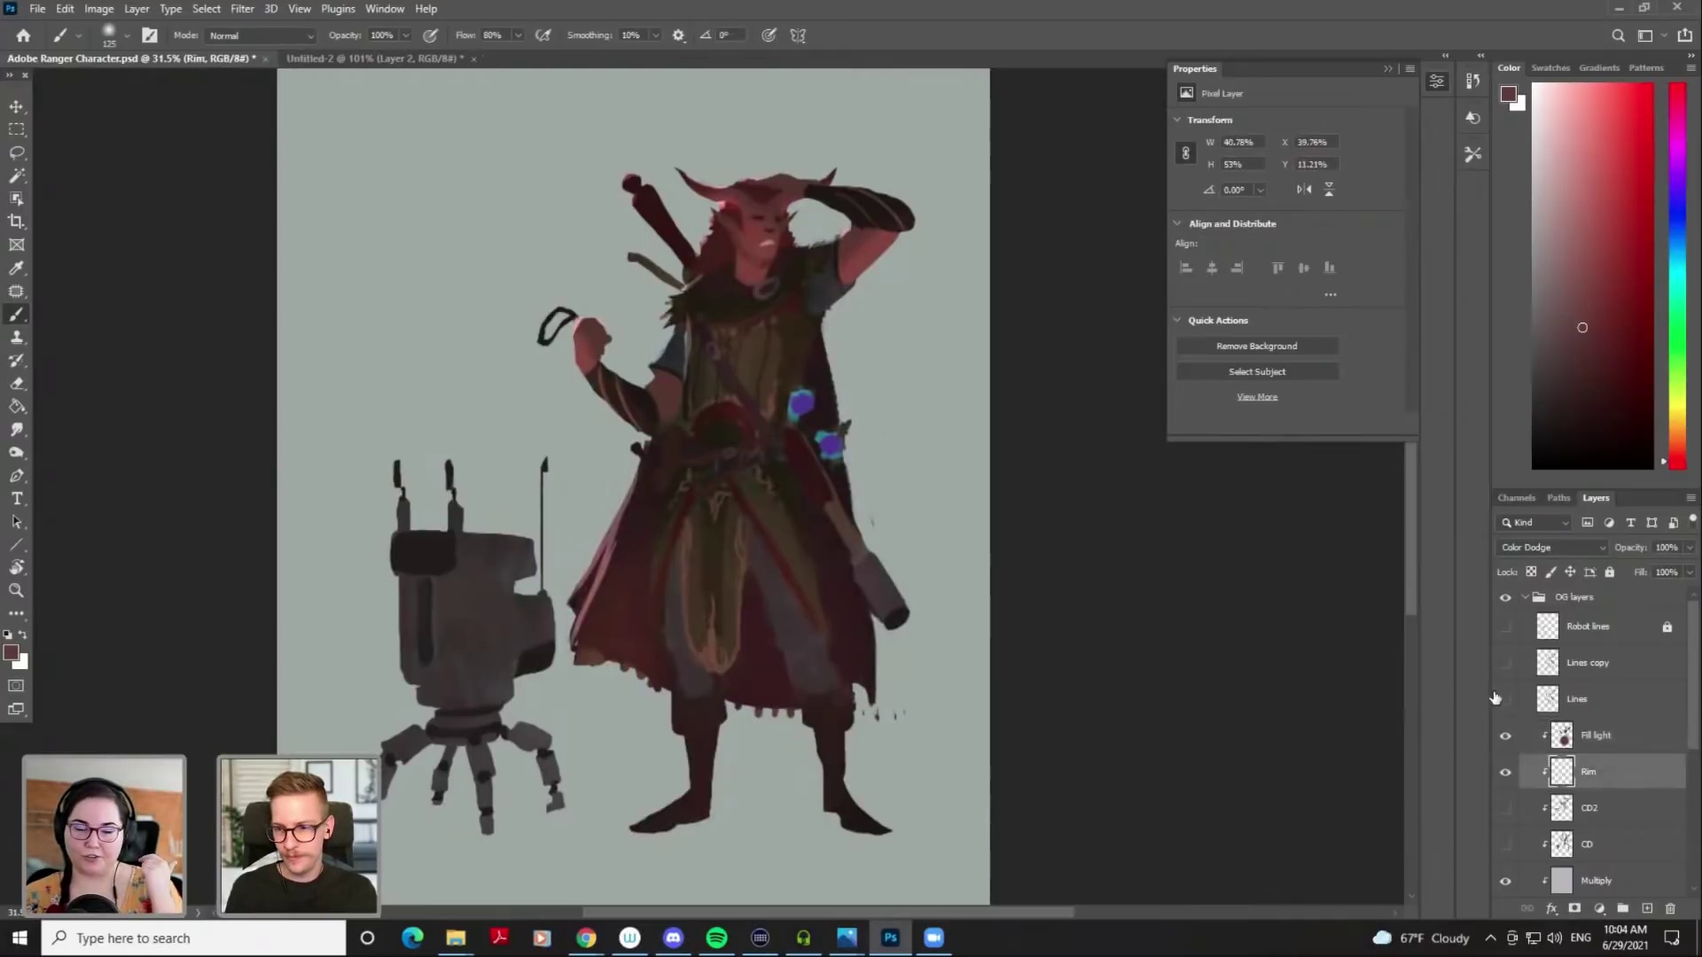
right_click(809, 397)
left_click(1008, 572)
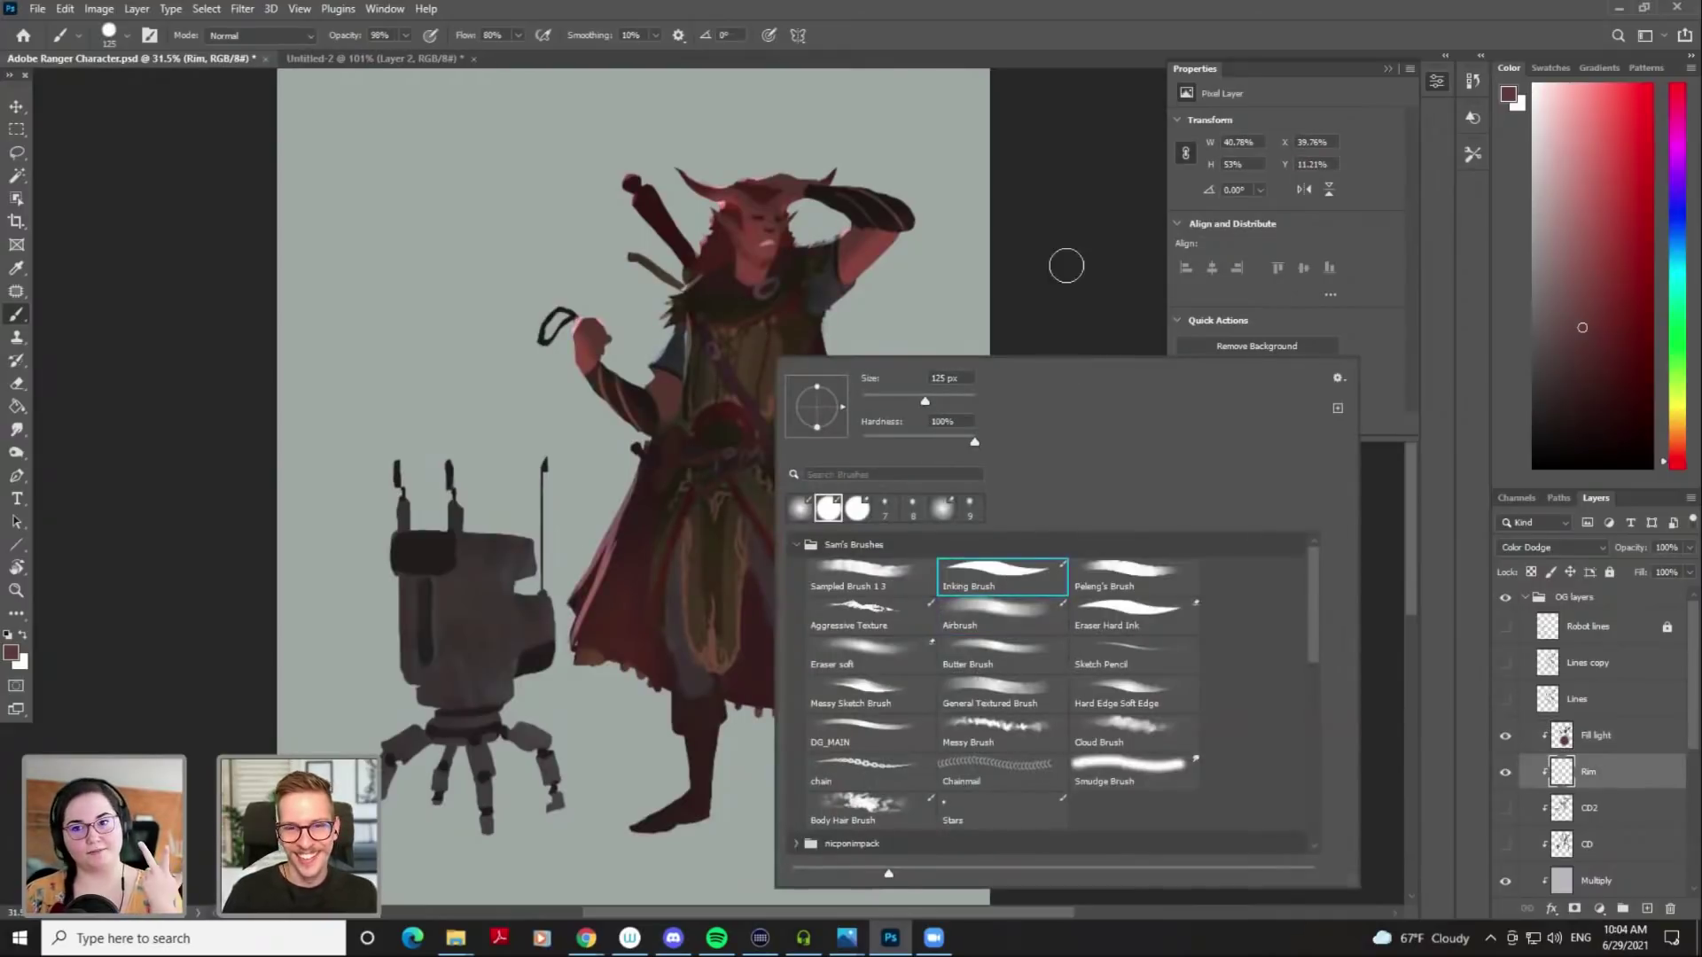
left_click(1065, 279)
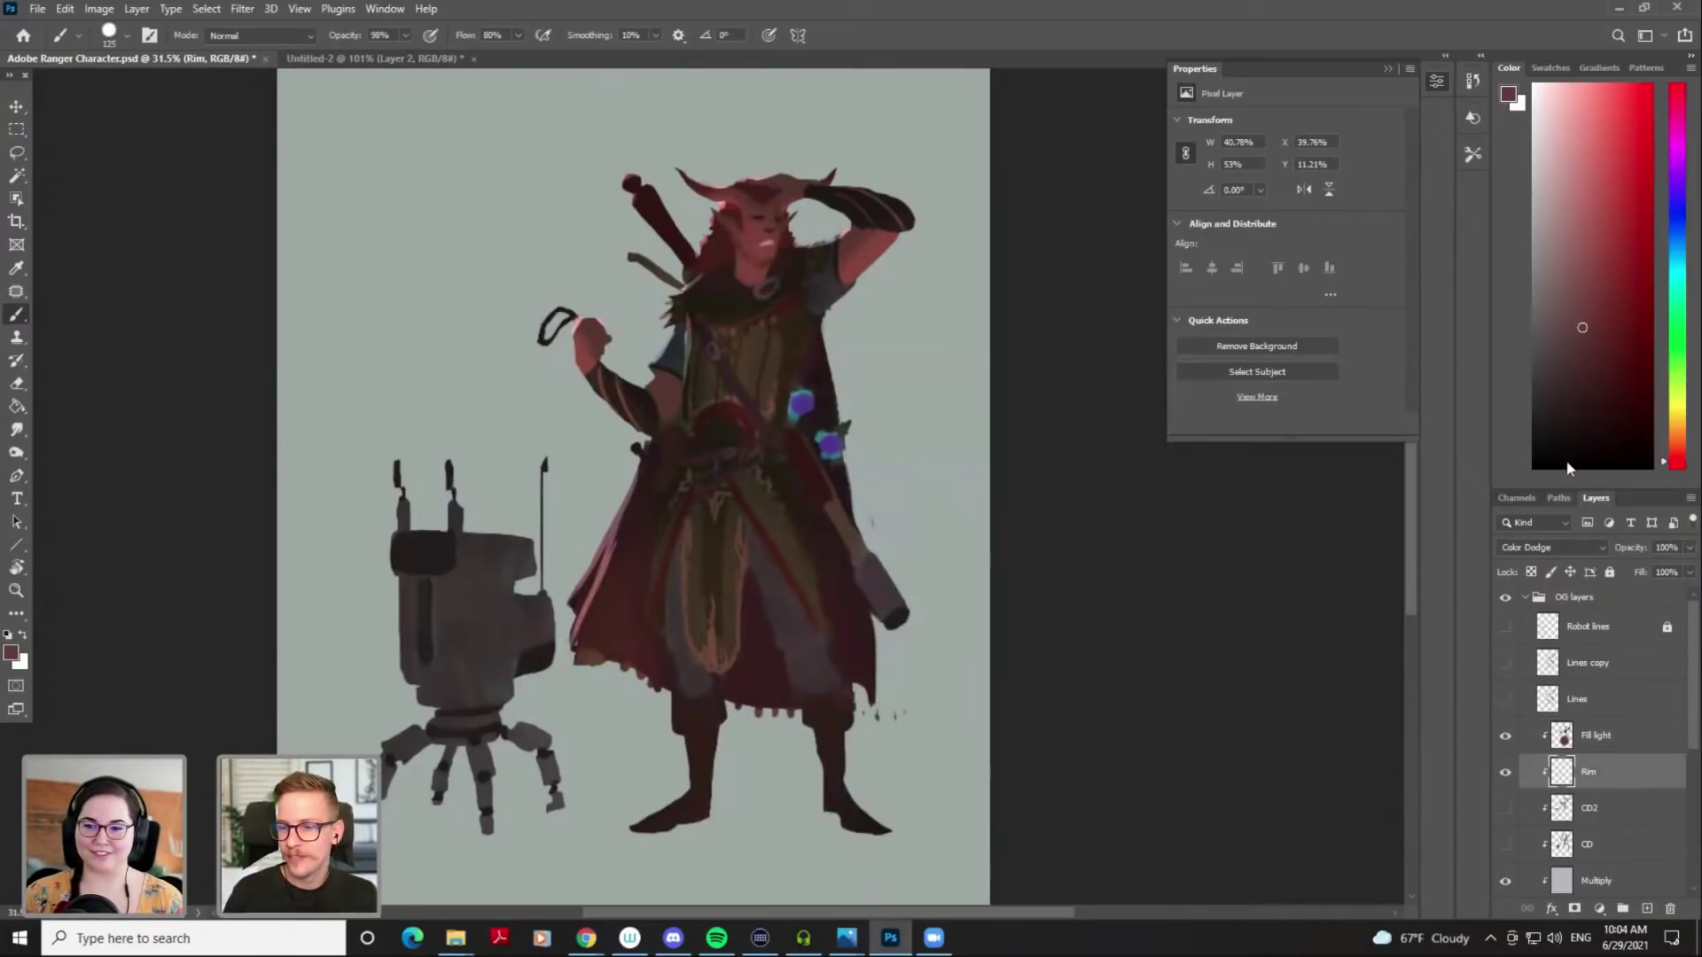
Set the paint colour to a light greyish cyan and reduce the brush to about 45 px
left_click(1562, 255)
left_click_drag(1562, 255, 1565, 244)
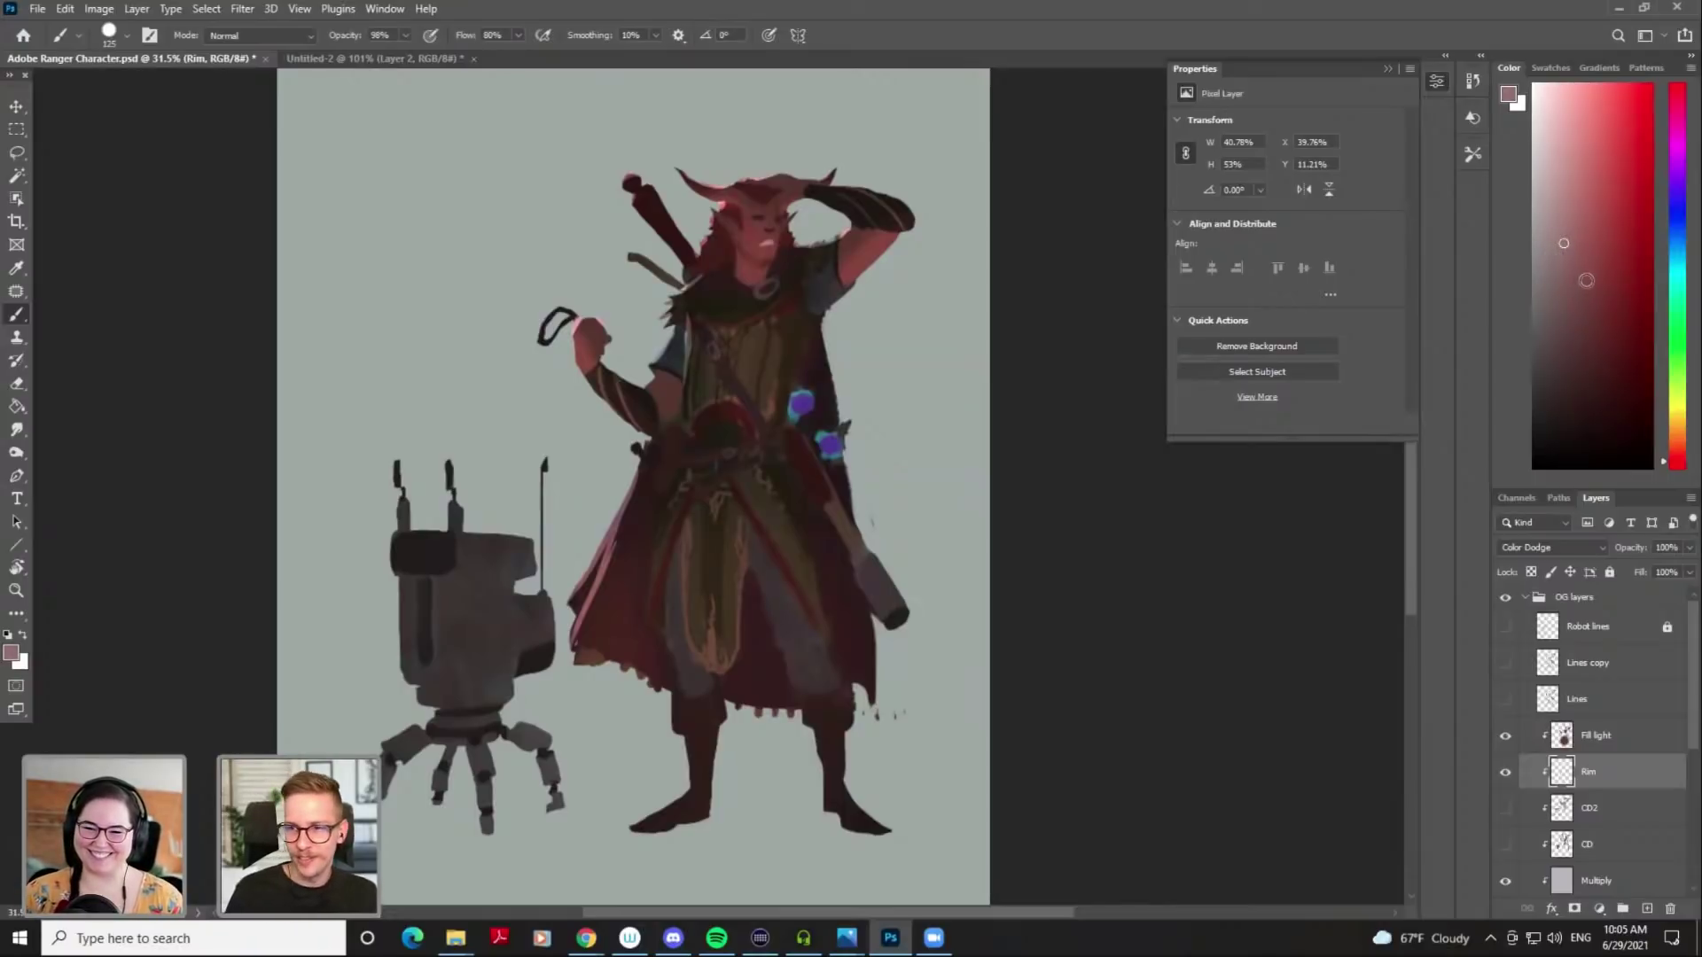
key("bracketleft")
key("bracketleft")
key("bracketleft")
key("bracketleft")
left_click(1680, 262)
key("bracketleft")
key("bracketleft")
key("bracketleft")
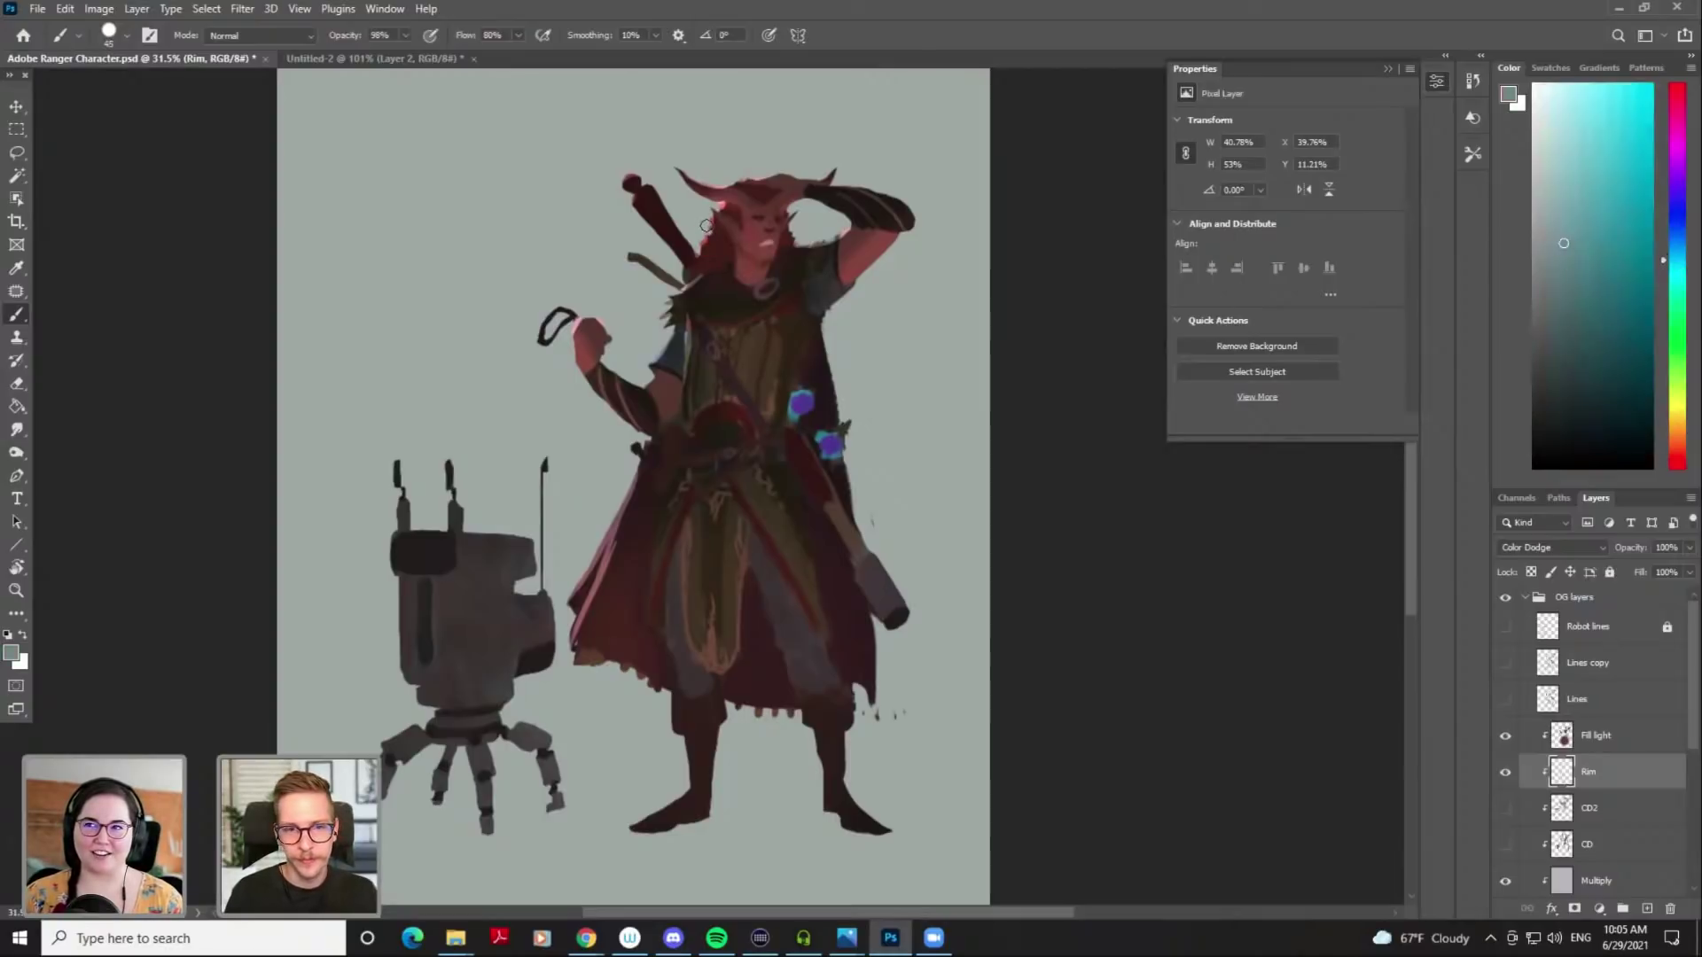
left_click(1557, 209)
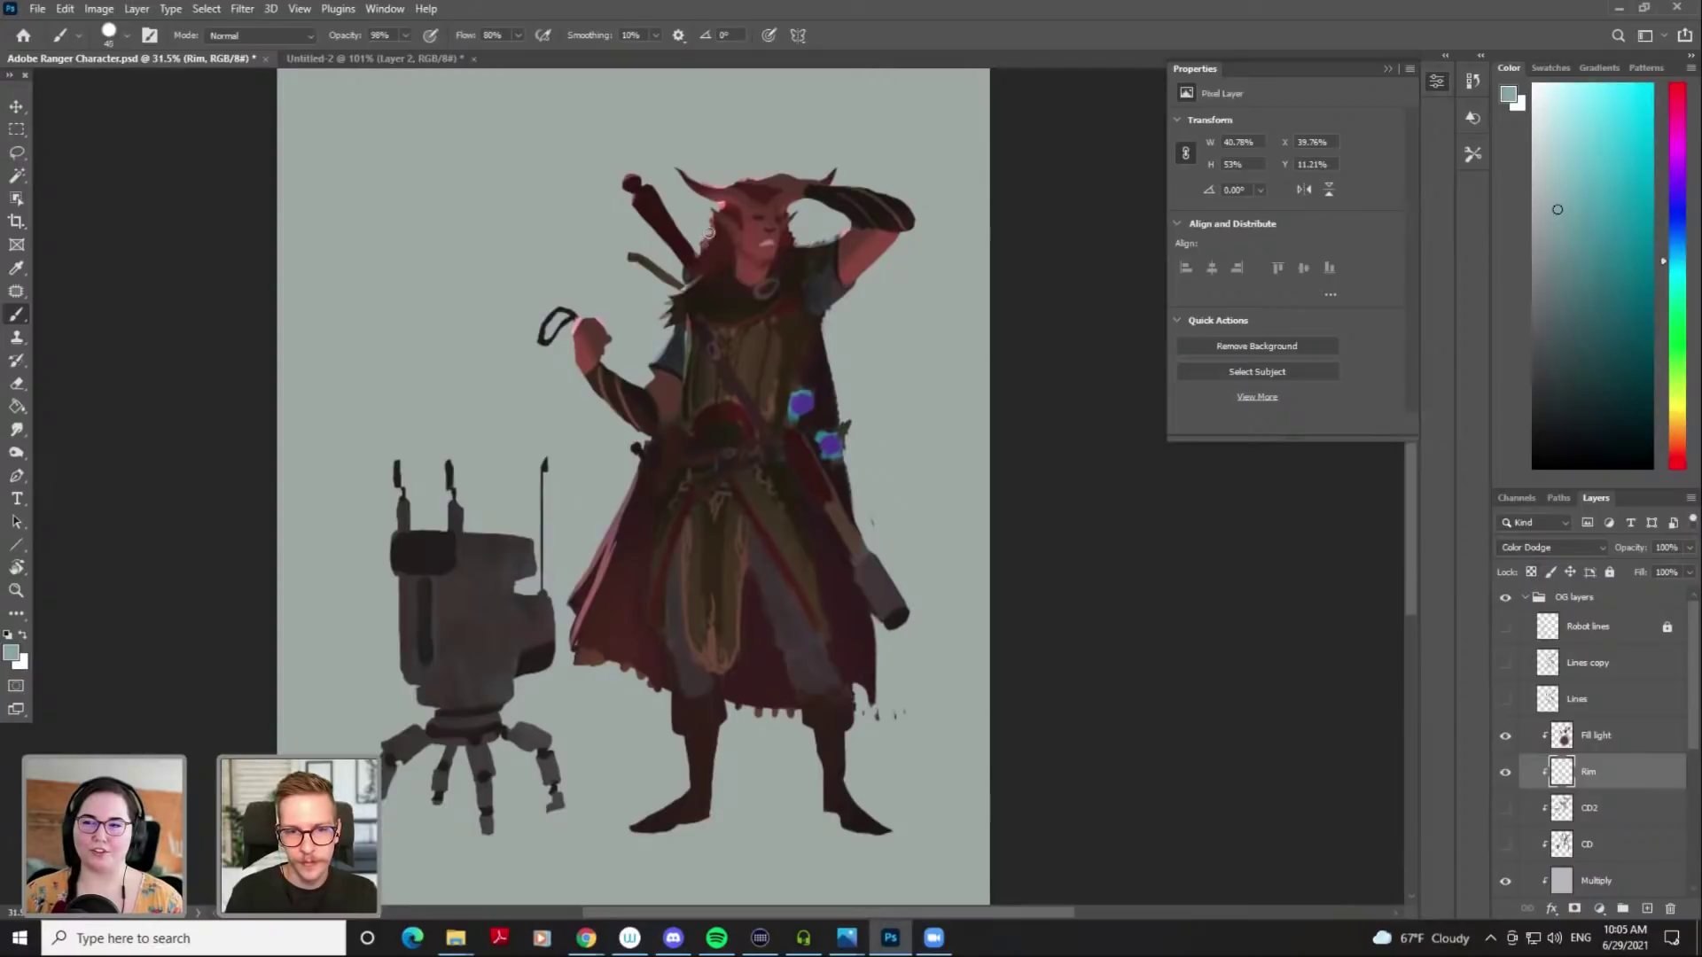
Try a pale cyan rim-light stroke along the horn and the top of the head
key("ctrl+z")
key("bracketleft")
left_click_drag(709, 187, 753, 180)
key("ctrl+z")
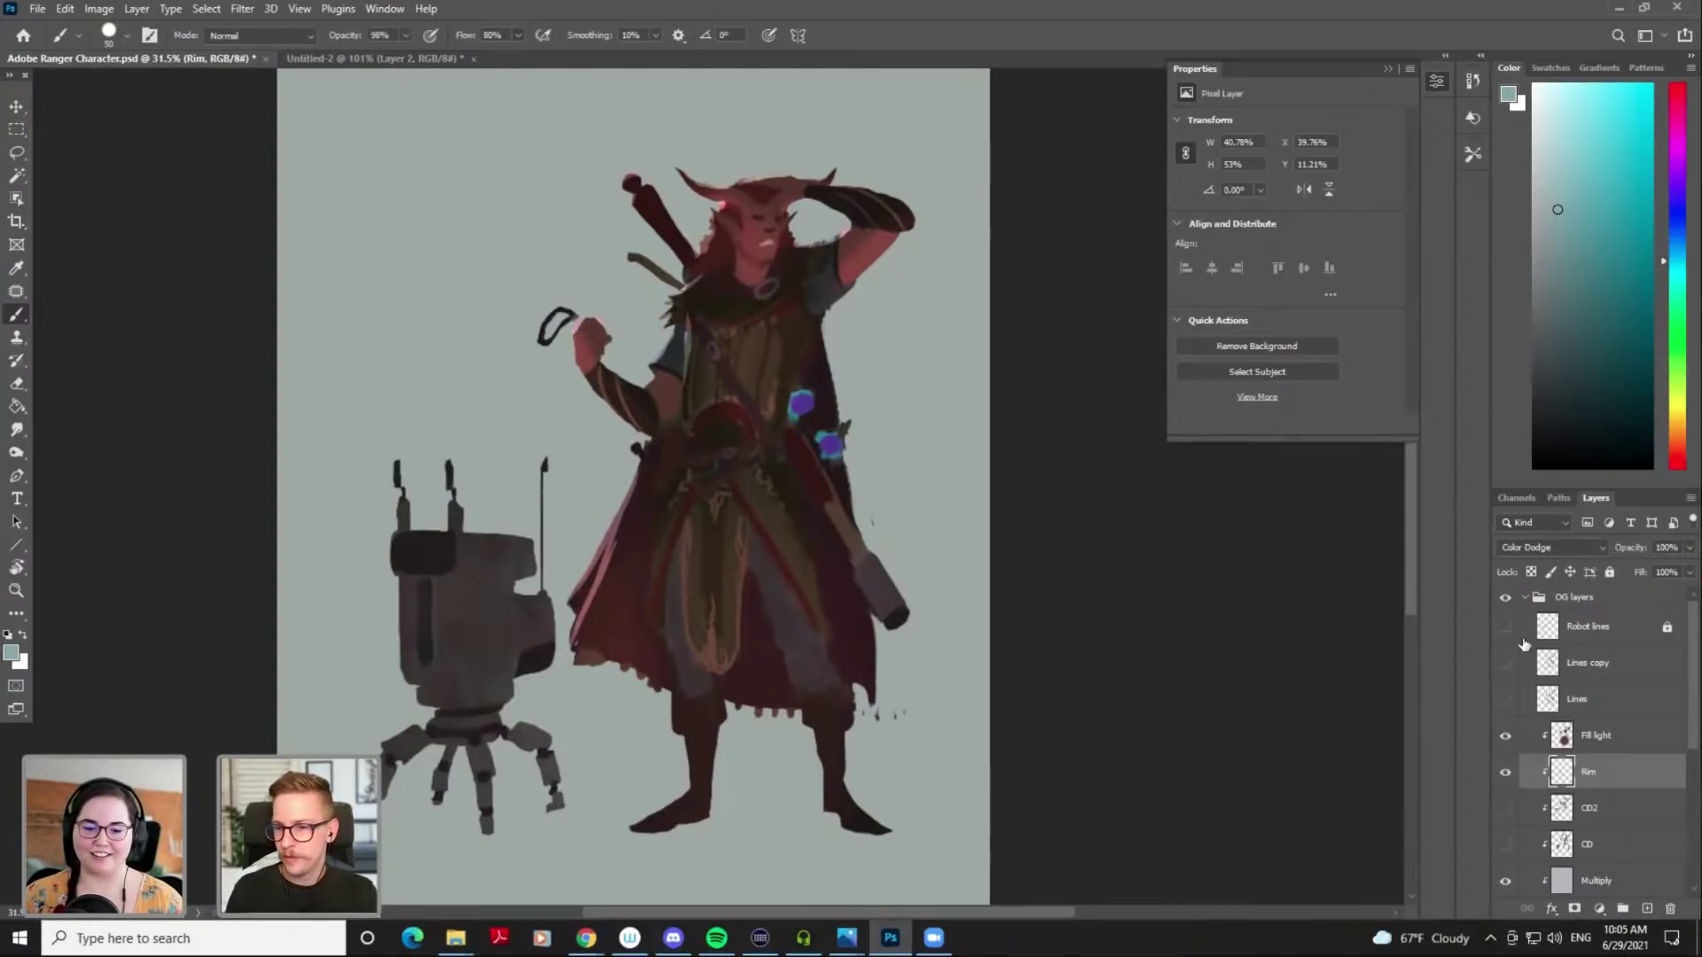
Choose a more saturated teal and hide the Fill light layer to judge the Rim layer alone
left_click(1588, 191)
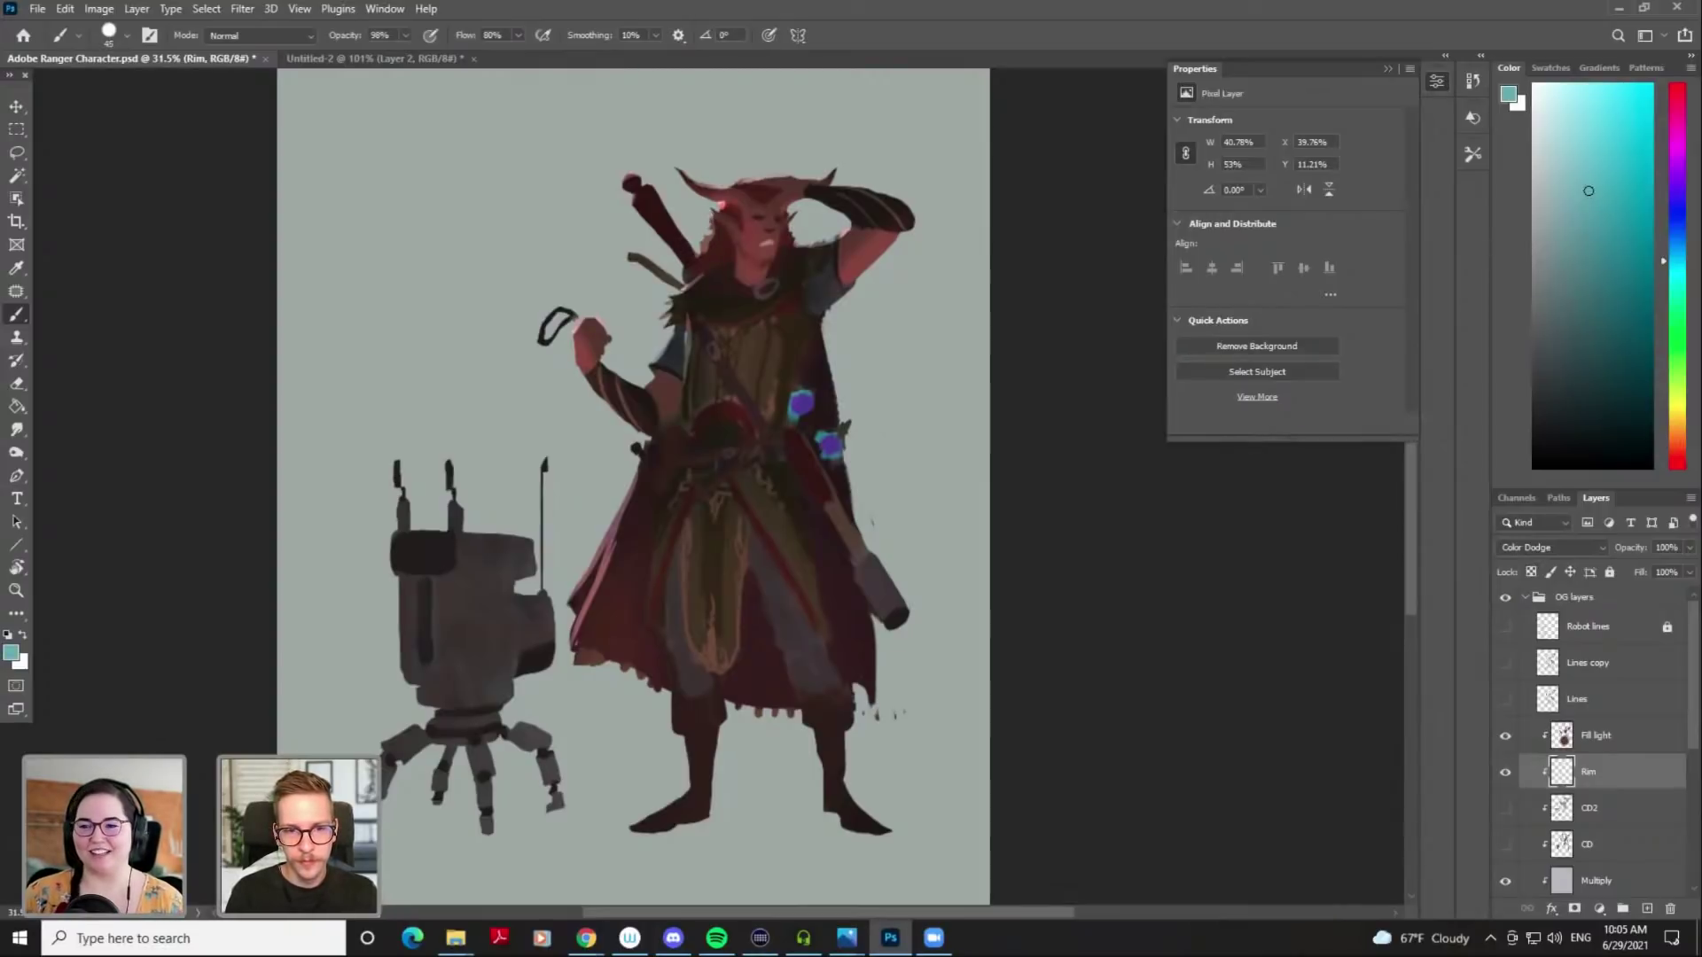
left_click(1505, 736)
left_click(1506, 772)
left_click(1506, 773)
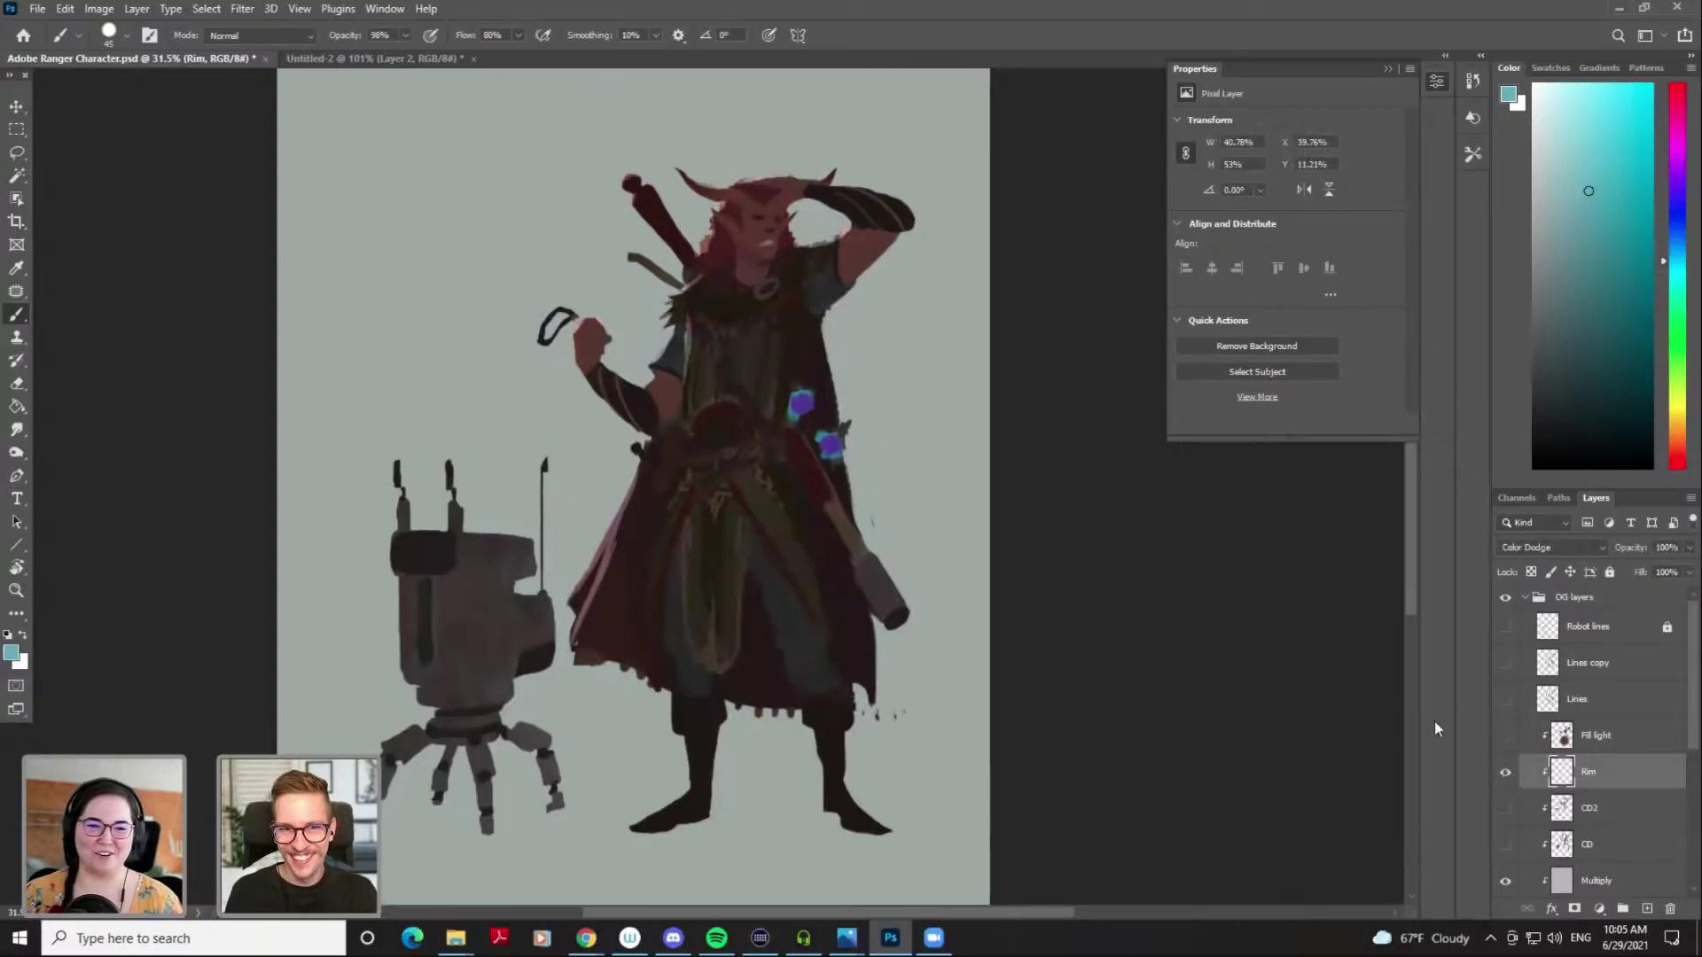
Pick a stronger teal and paint a rim highlight on the character's left-hand horn, ending with a 45 px brush
key("bracketright")
key("bracketright")
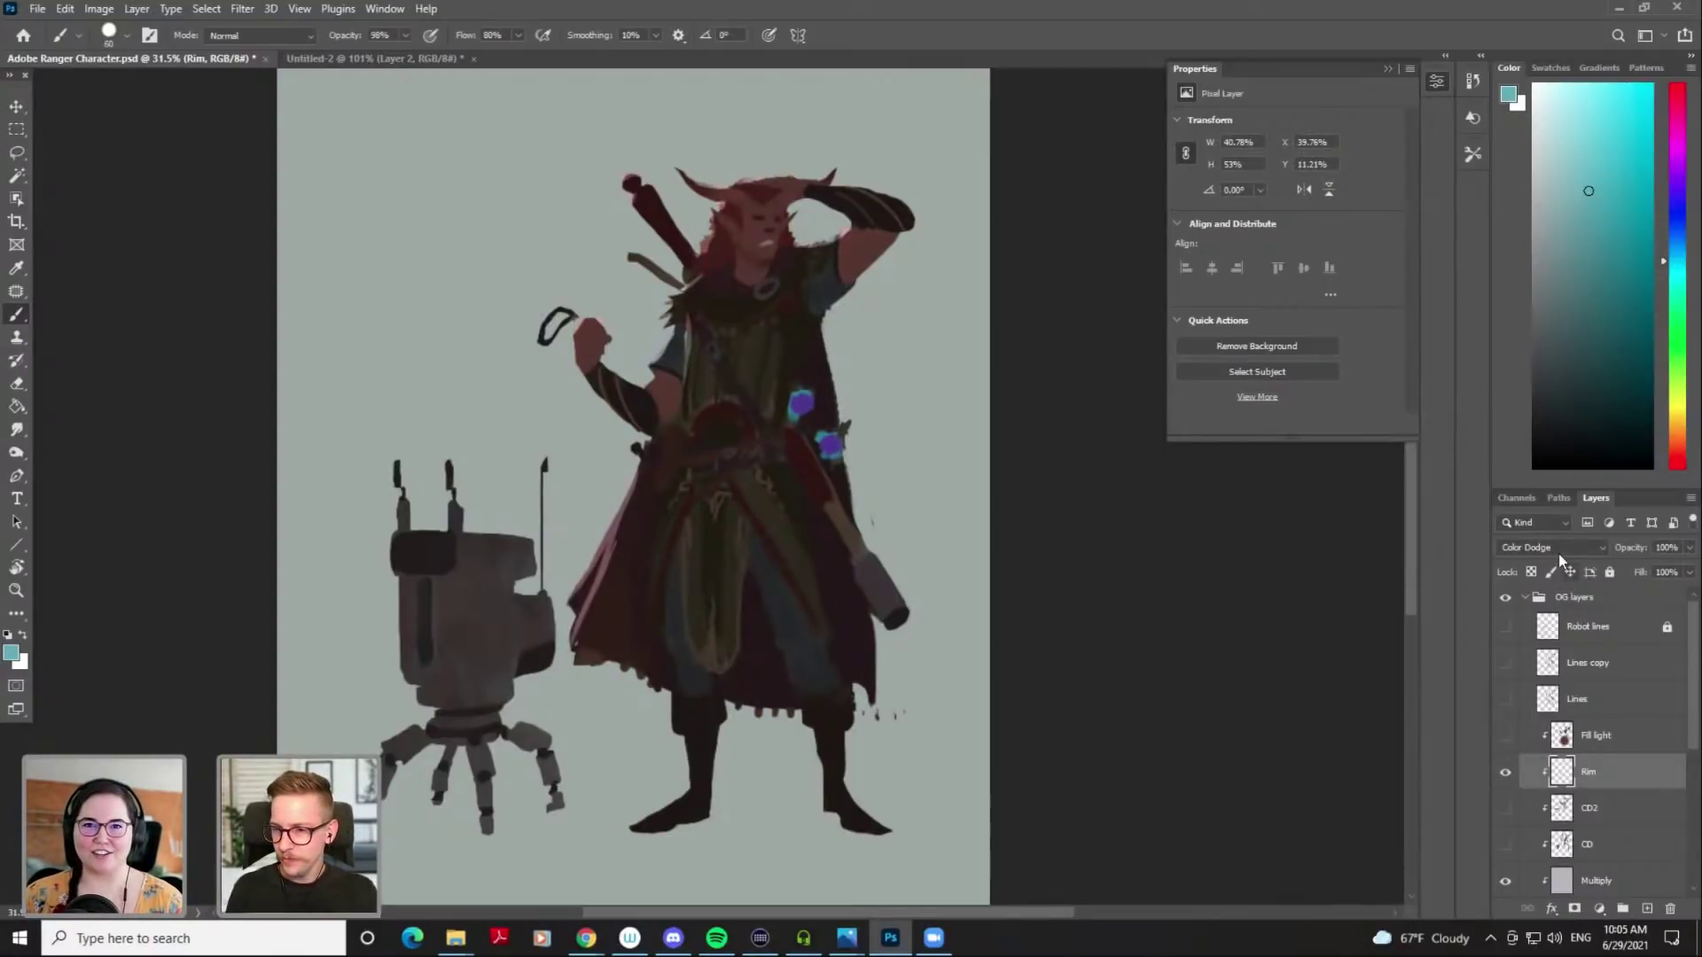
left_click(1602, 179)
key("bracketright")
mouse_move(719, 306)
left_mouse_down()
mouse_move(663, 386)
mouse_move(675, 256)
mouse_move(770, 128)
mouse_move(713, 173)
mouse_move(771, 168)
left_mouse_up()
key("ctrl+z")
key("ctrl+z")
key("bracketleft")
key("bracketleft")
key("bracketleft")
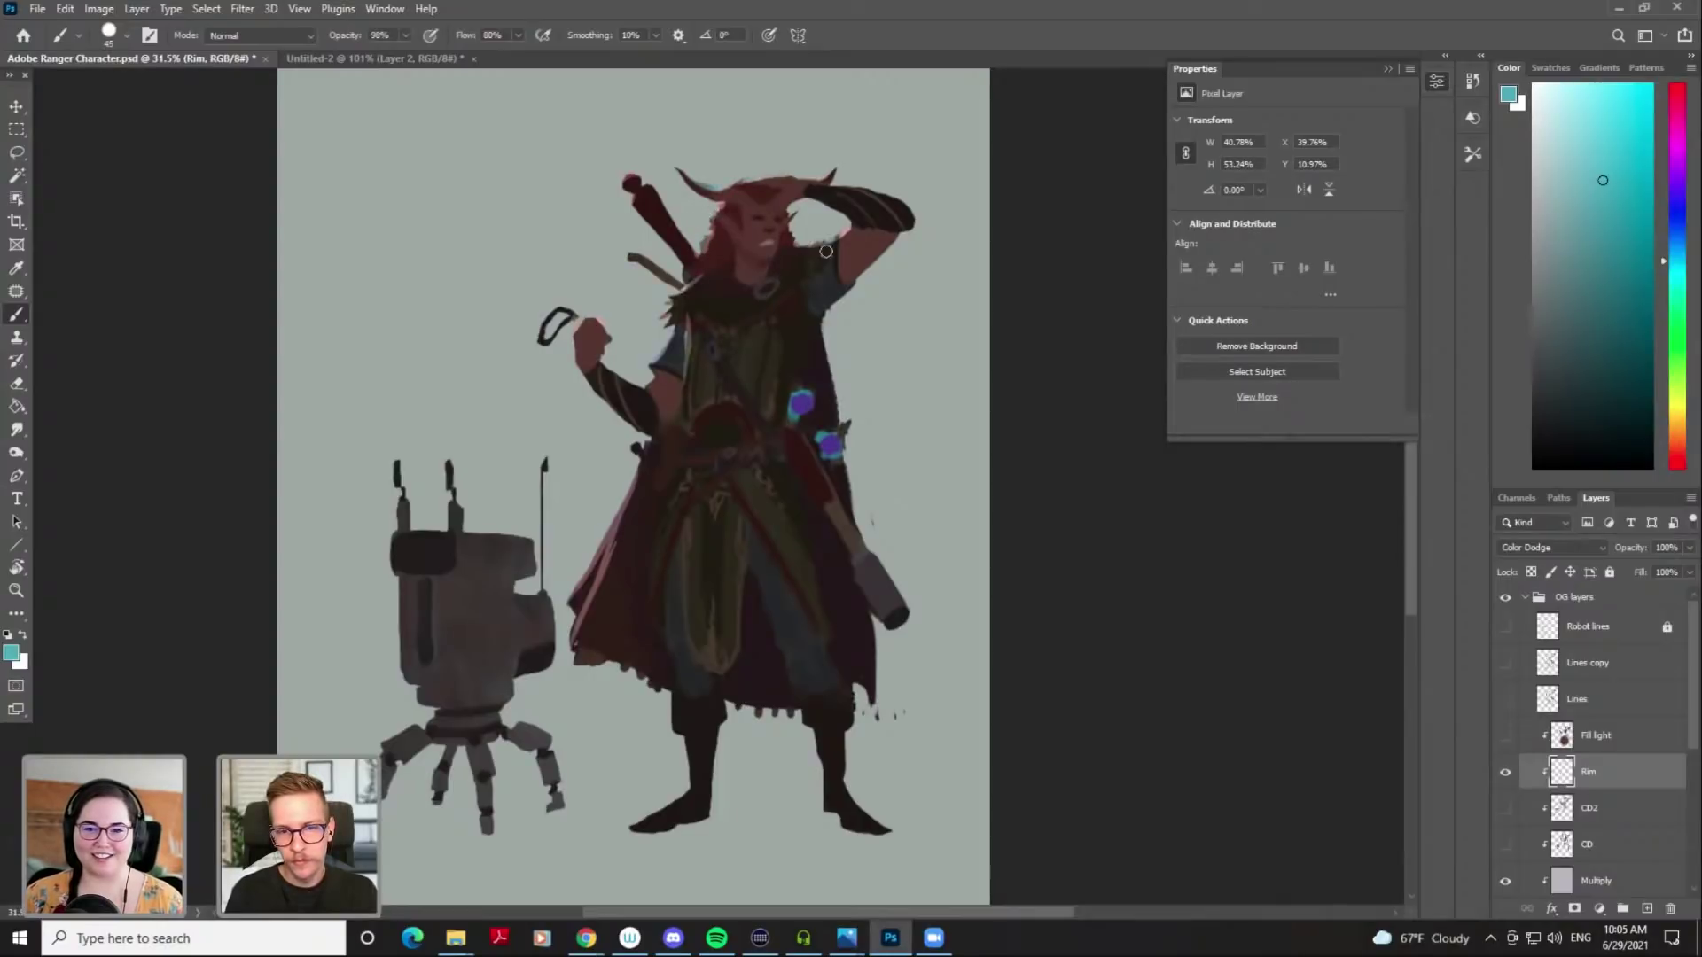
Try a teal rim stroke down the cape's left edge with the Rim layer set to Color Dodge
left_click_drag(593, 545, 578, 606)
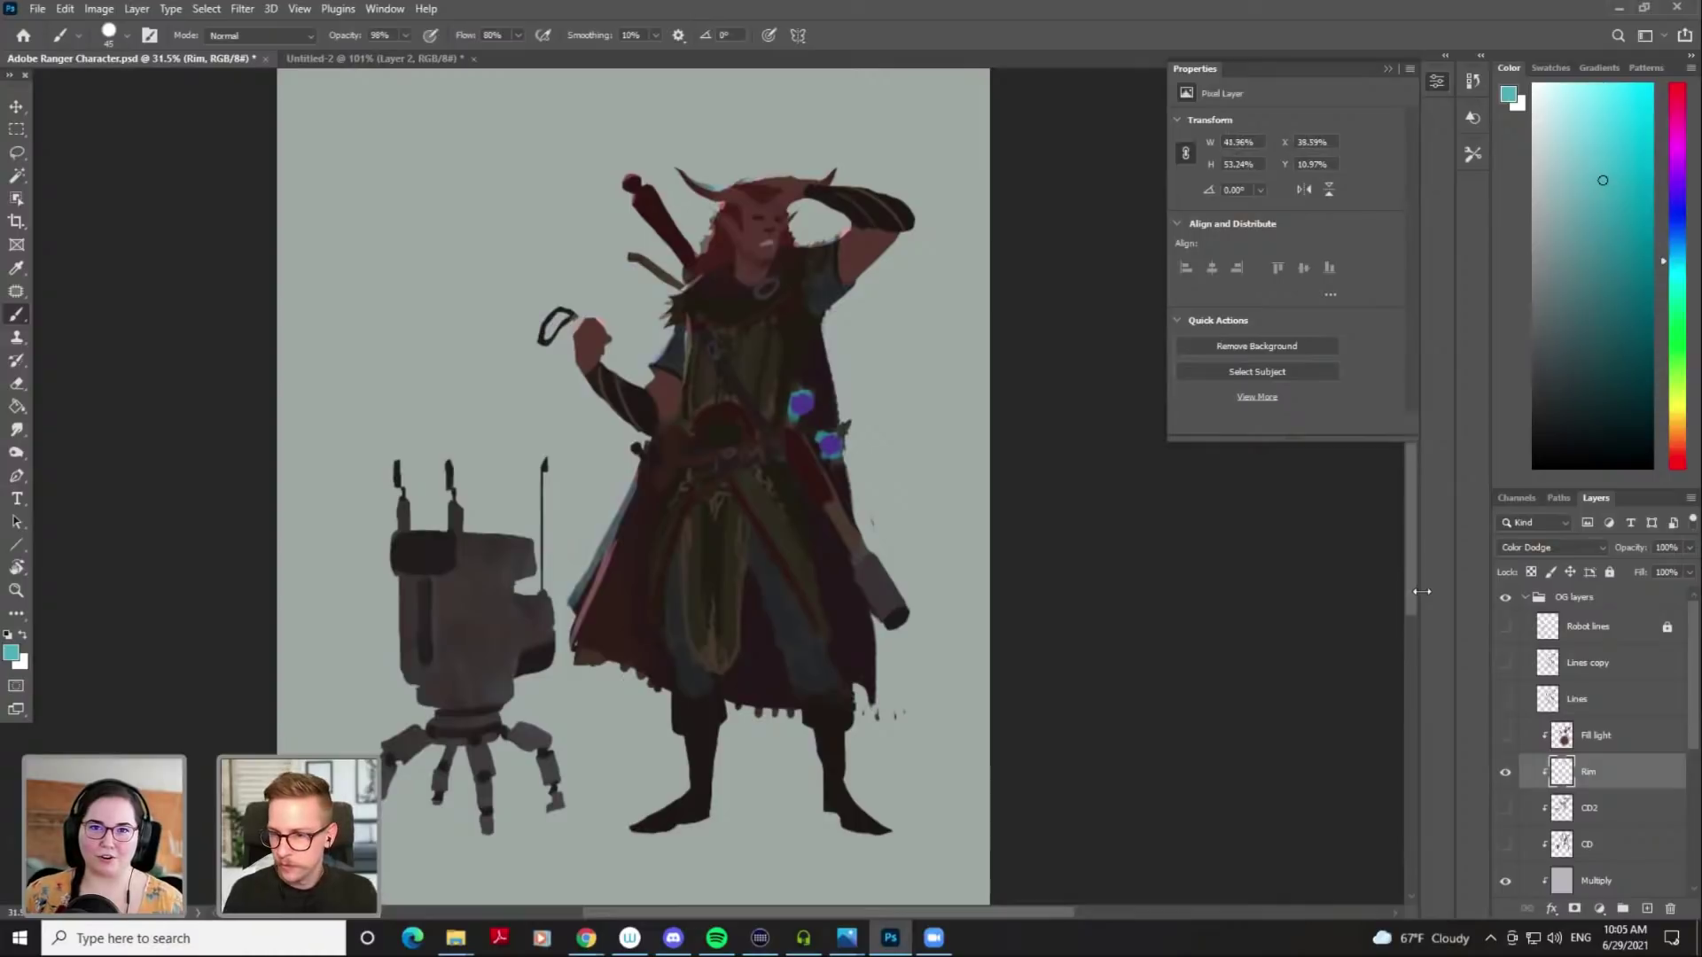
left_click(1584, 821)
left_click(1581, 779)
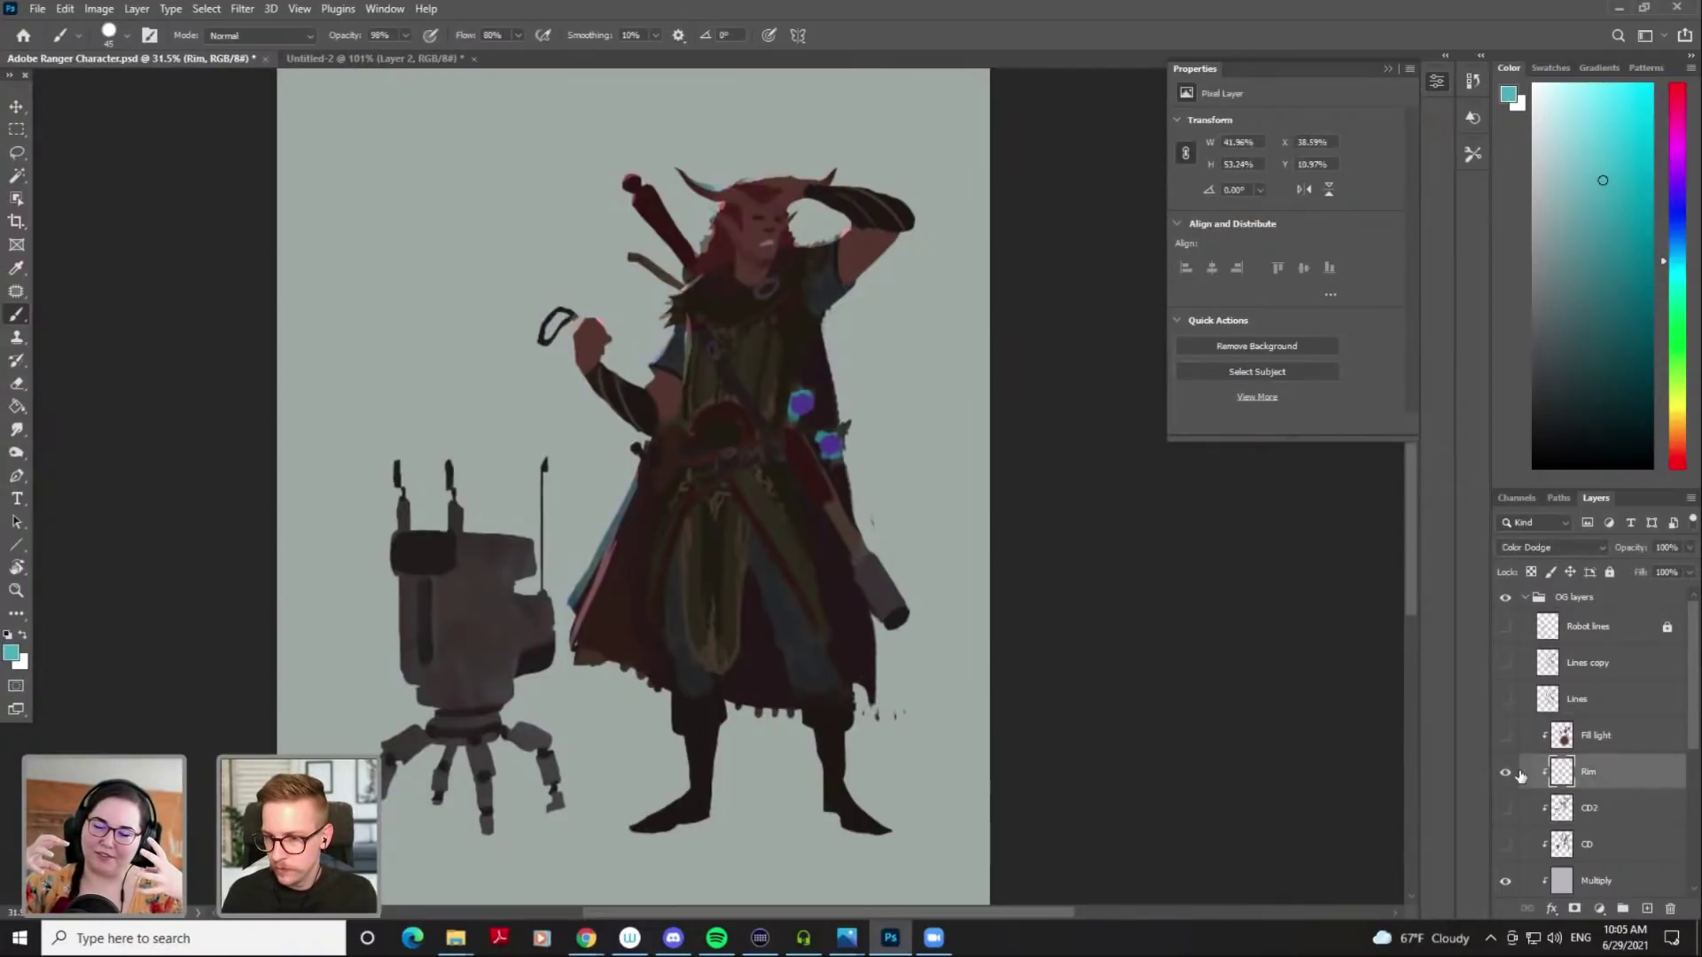
left_click(1558, 547)
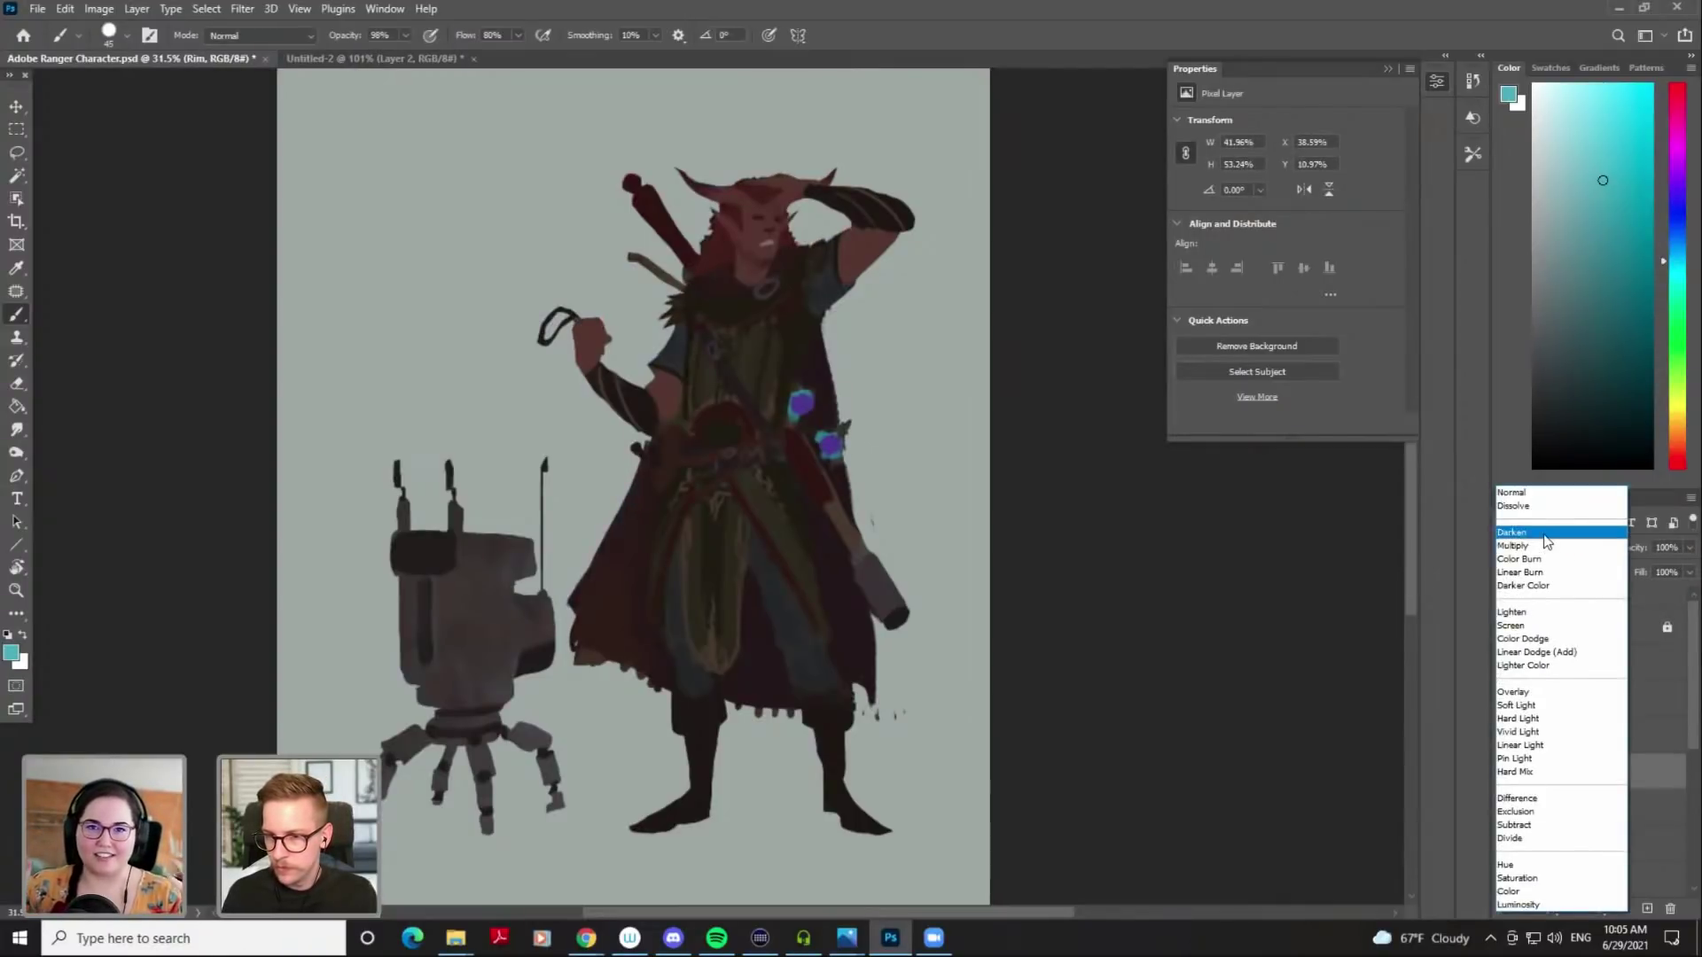
left_click(1539, 640)
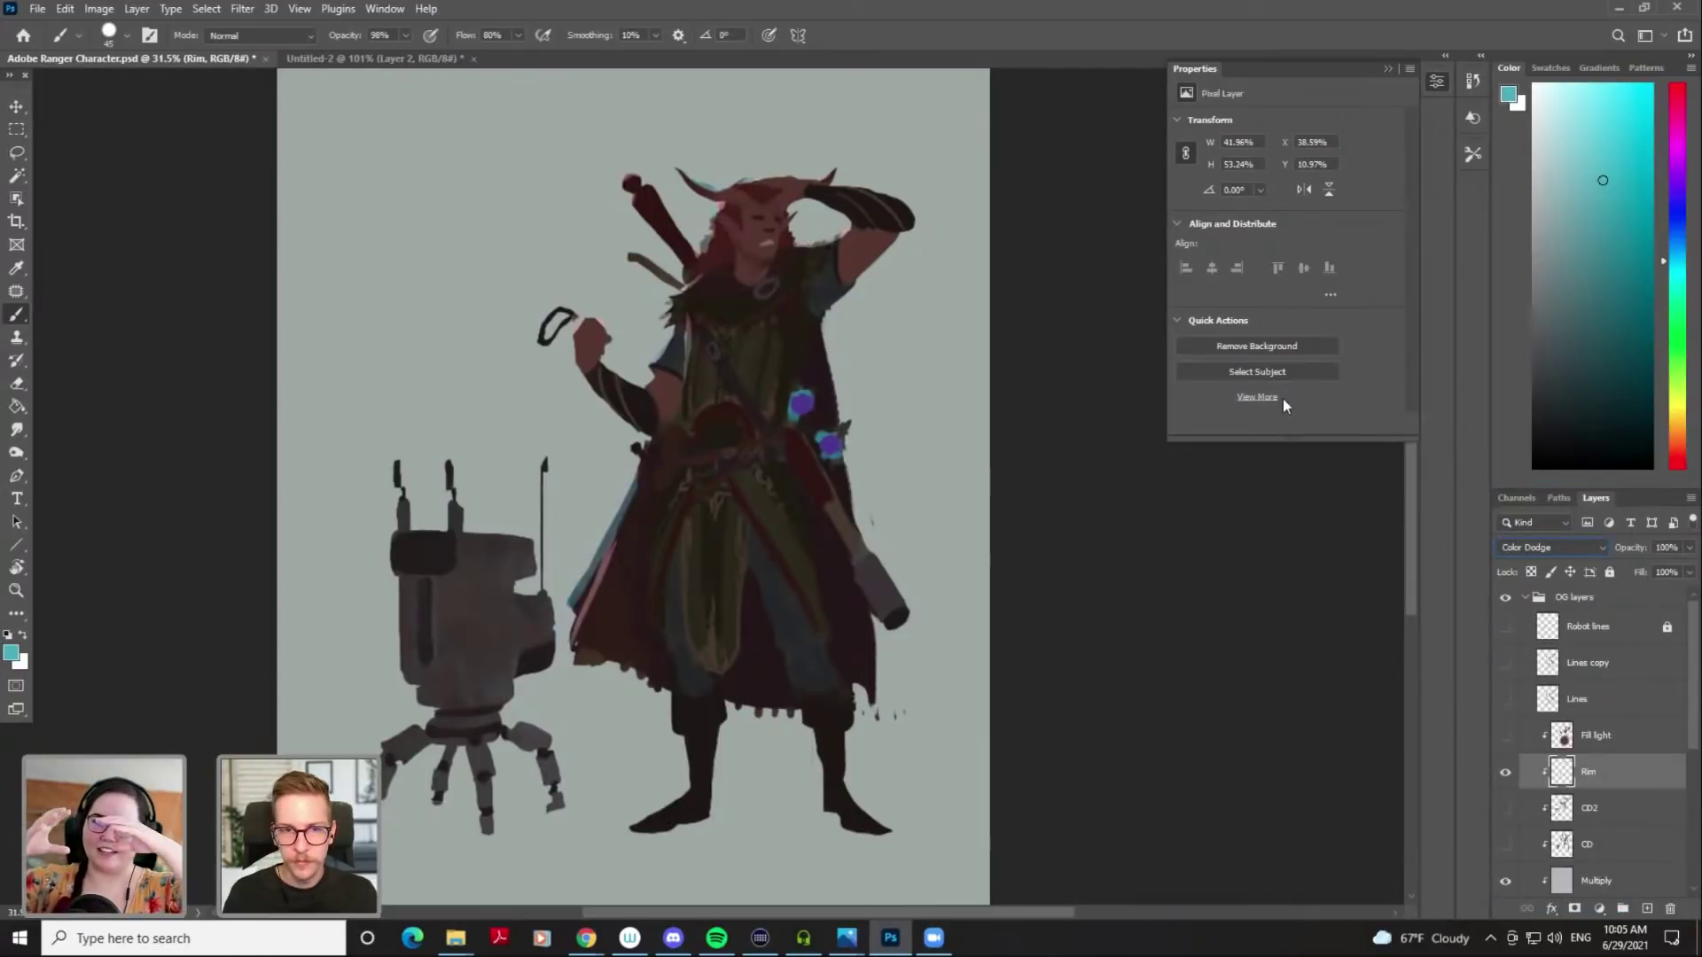
Try teal rim strokes on the robot's top and side and the cape's left edge, and undo them
left_click_drag(546, 543, 516, 604)
left_click_drag(643, 477, 575, 635)
left_click_drag(505, 541, 531, 634)
key("ctrl+z")
key("ctrl+z")
key("ctrl+z")
key("ctrl+z")
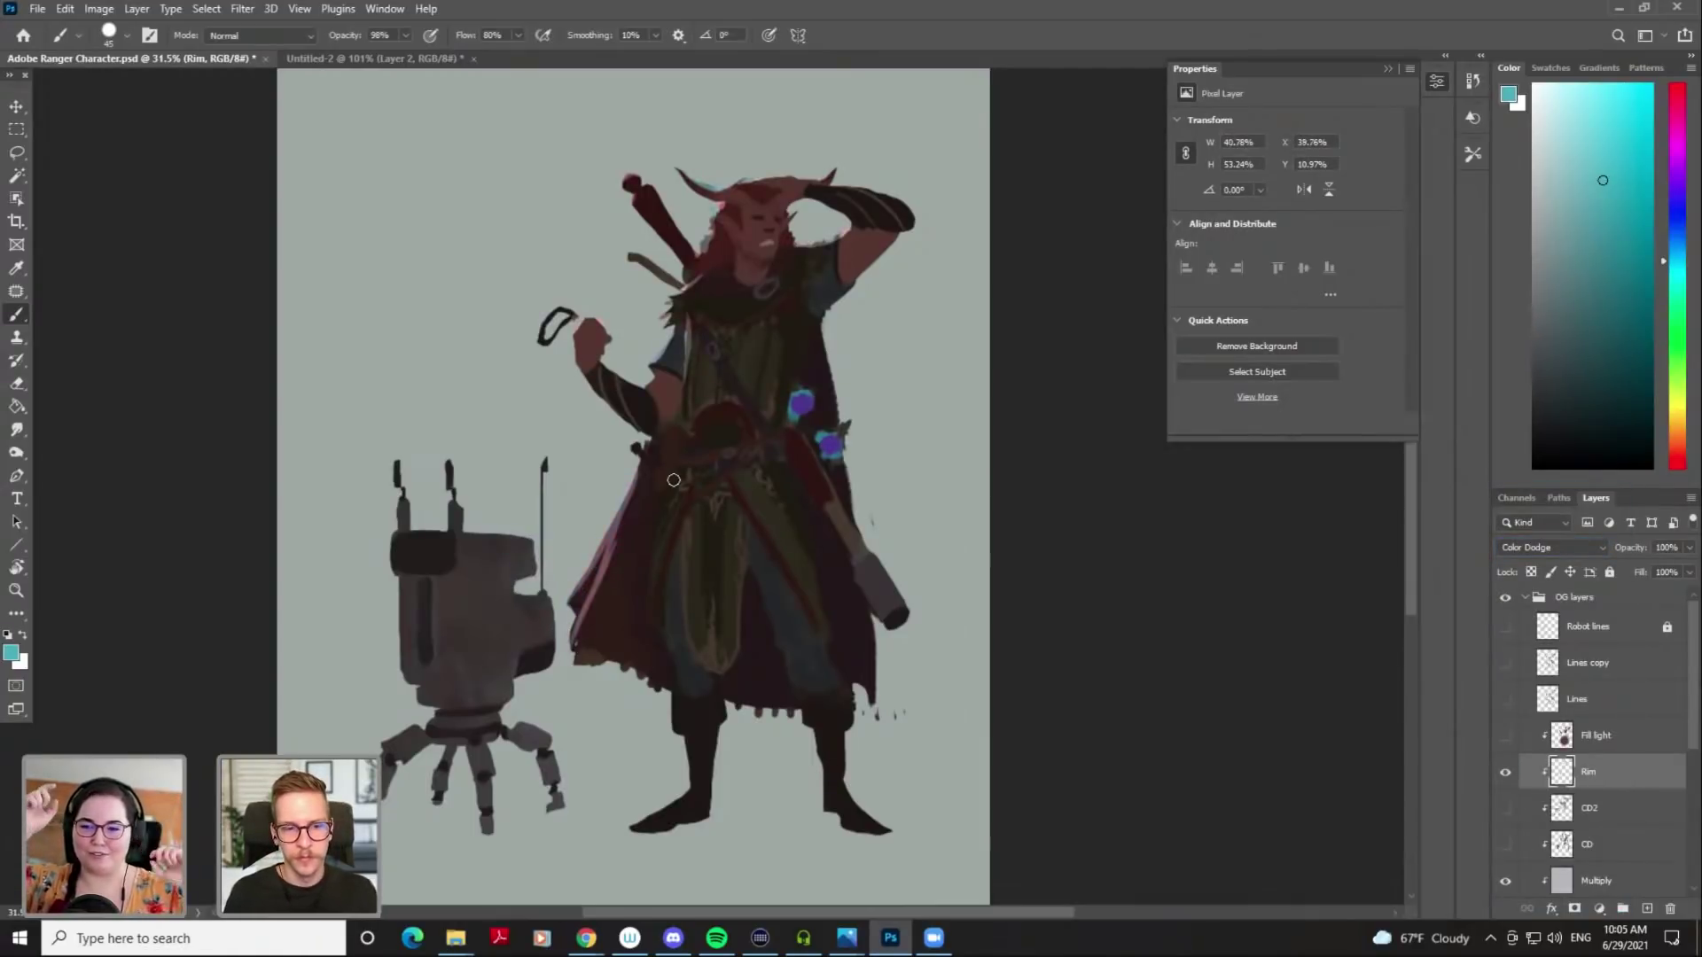
left_click_drag(456, 531, 535, 539)
key("ctrl+z")
left_click_drag(523, 608, 587, 604)
key("ctrl+z")
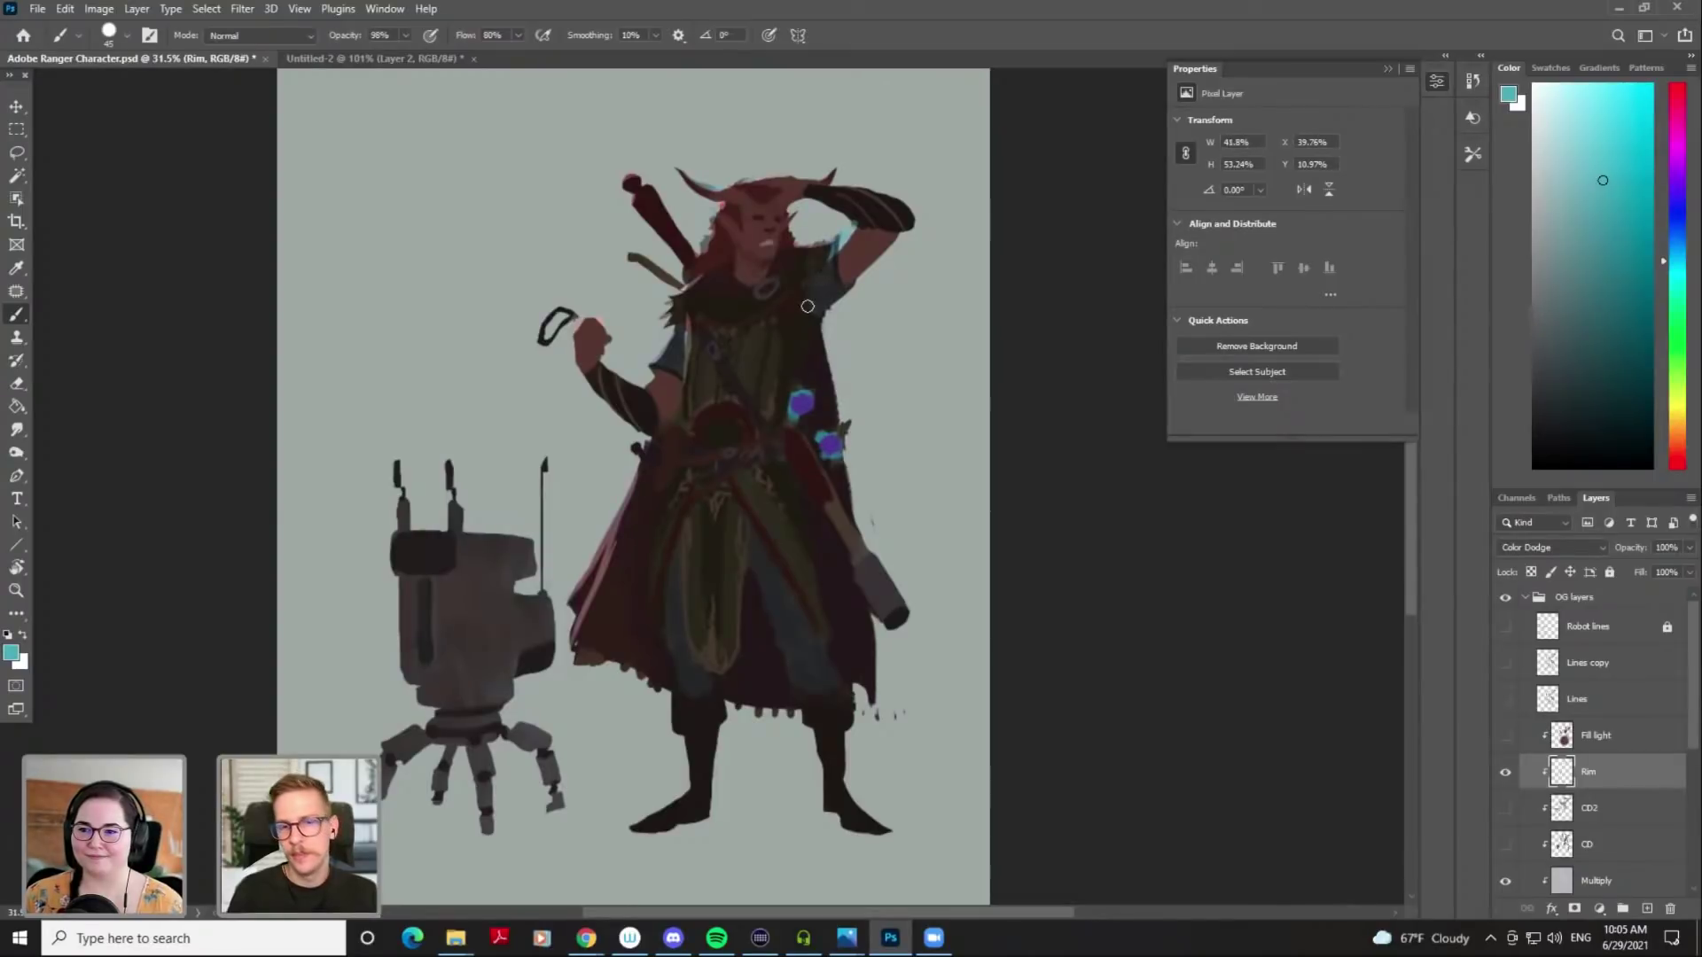
Paint lighter cyan rim light on the raised forearm, shoulders, sleeve and fist, and show the Fill light layer again
left_click(1564, 171)
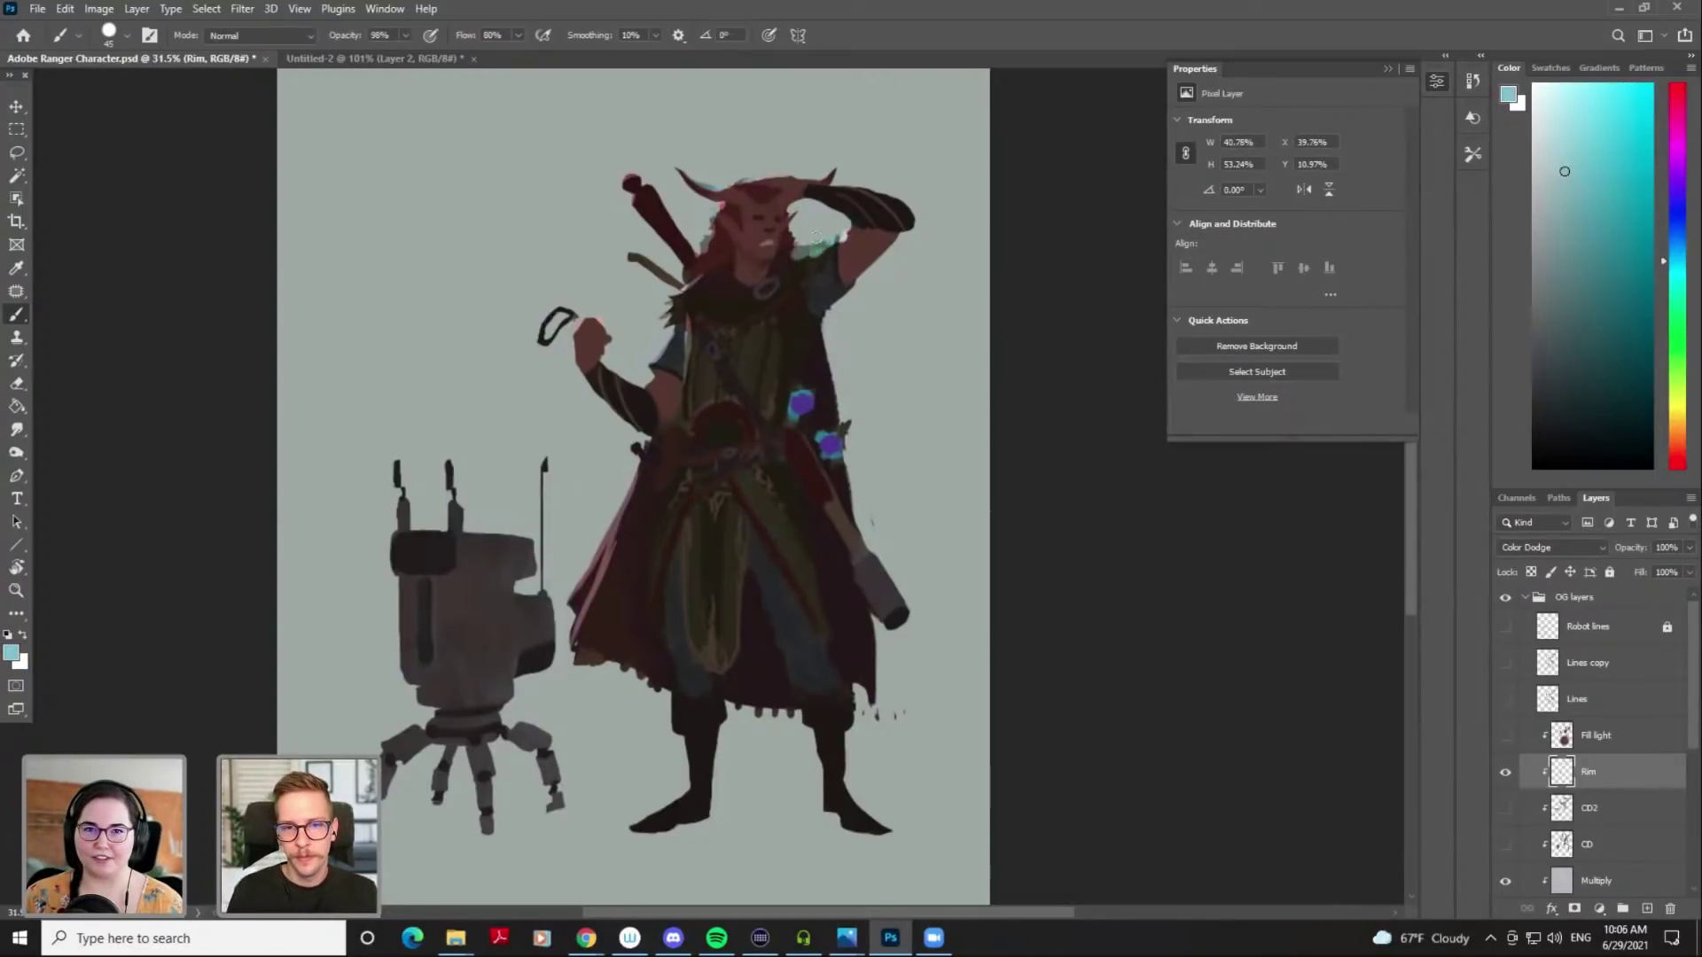
left_click_drag(785, 182, 895, 193)
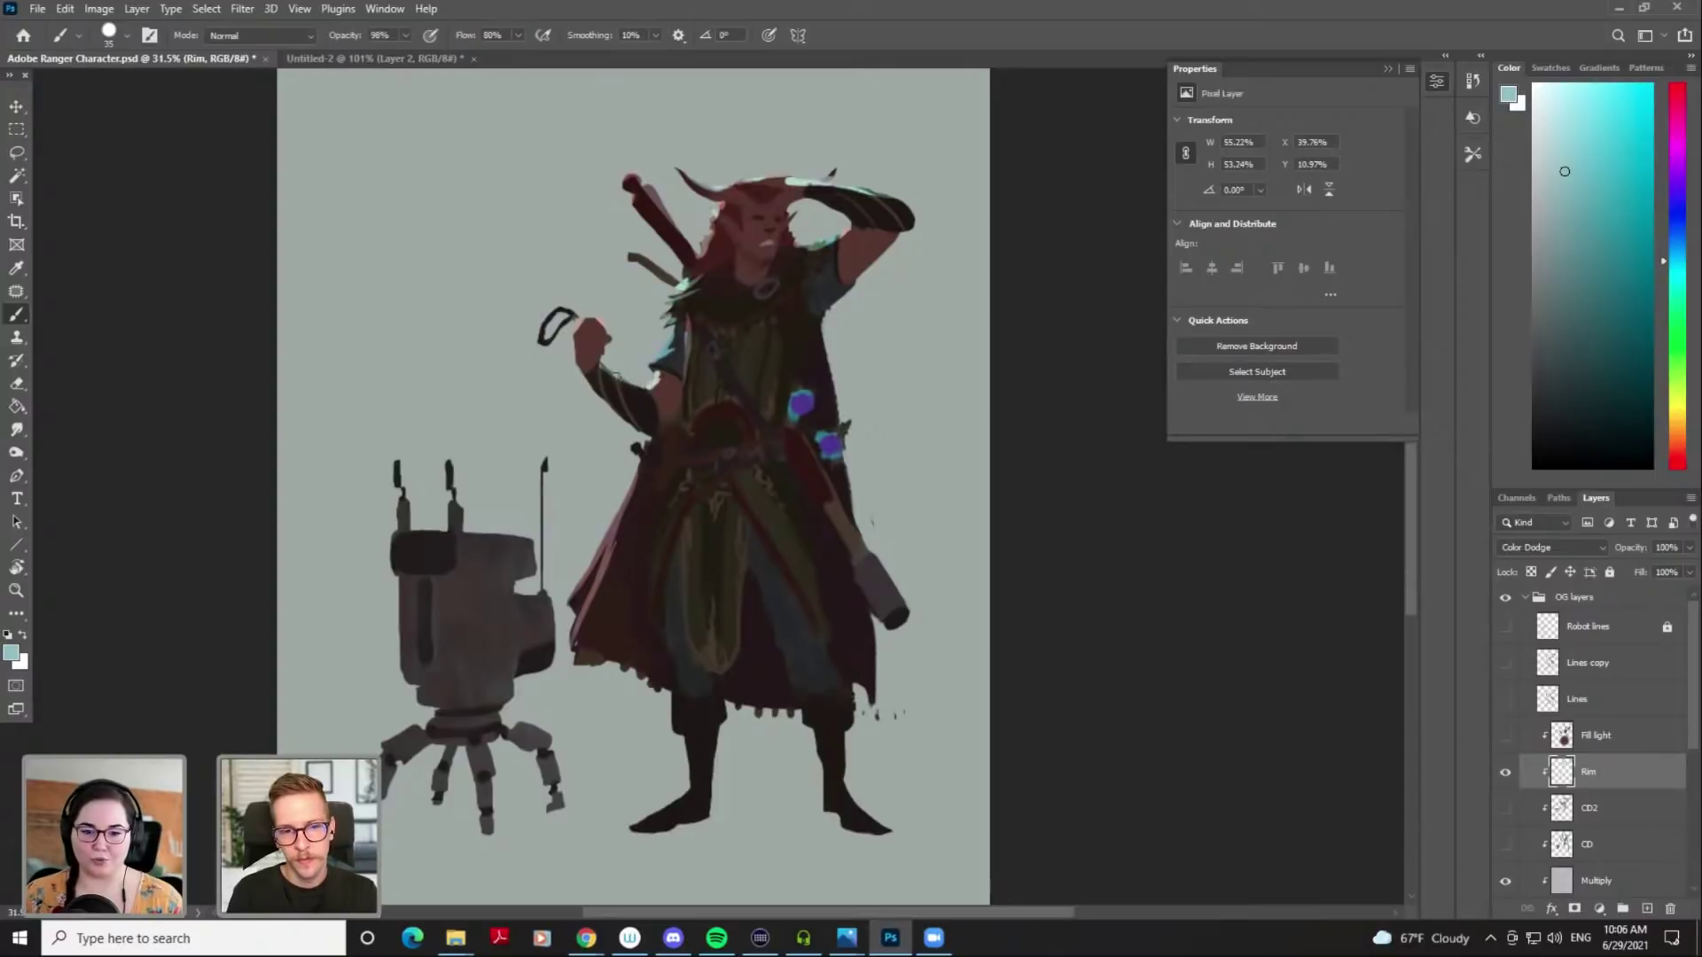
left_click_drag(574, 320, 587, 325)
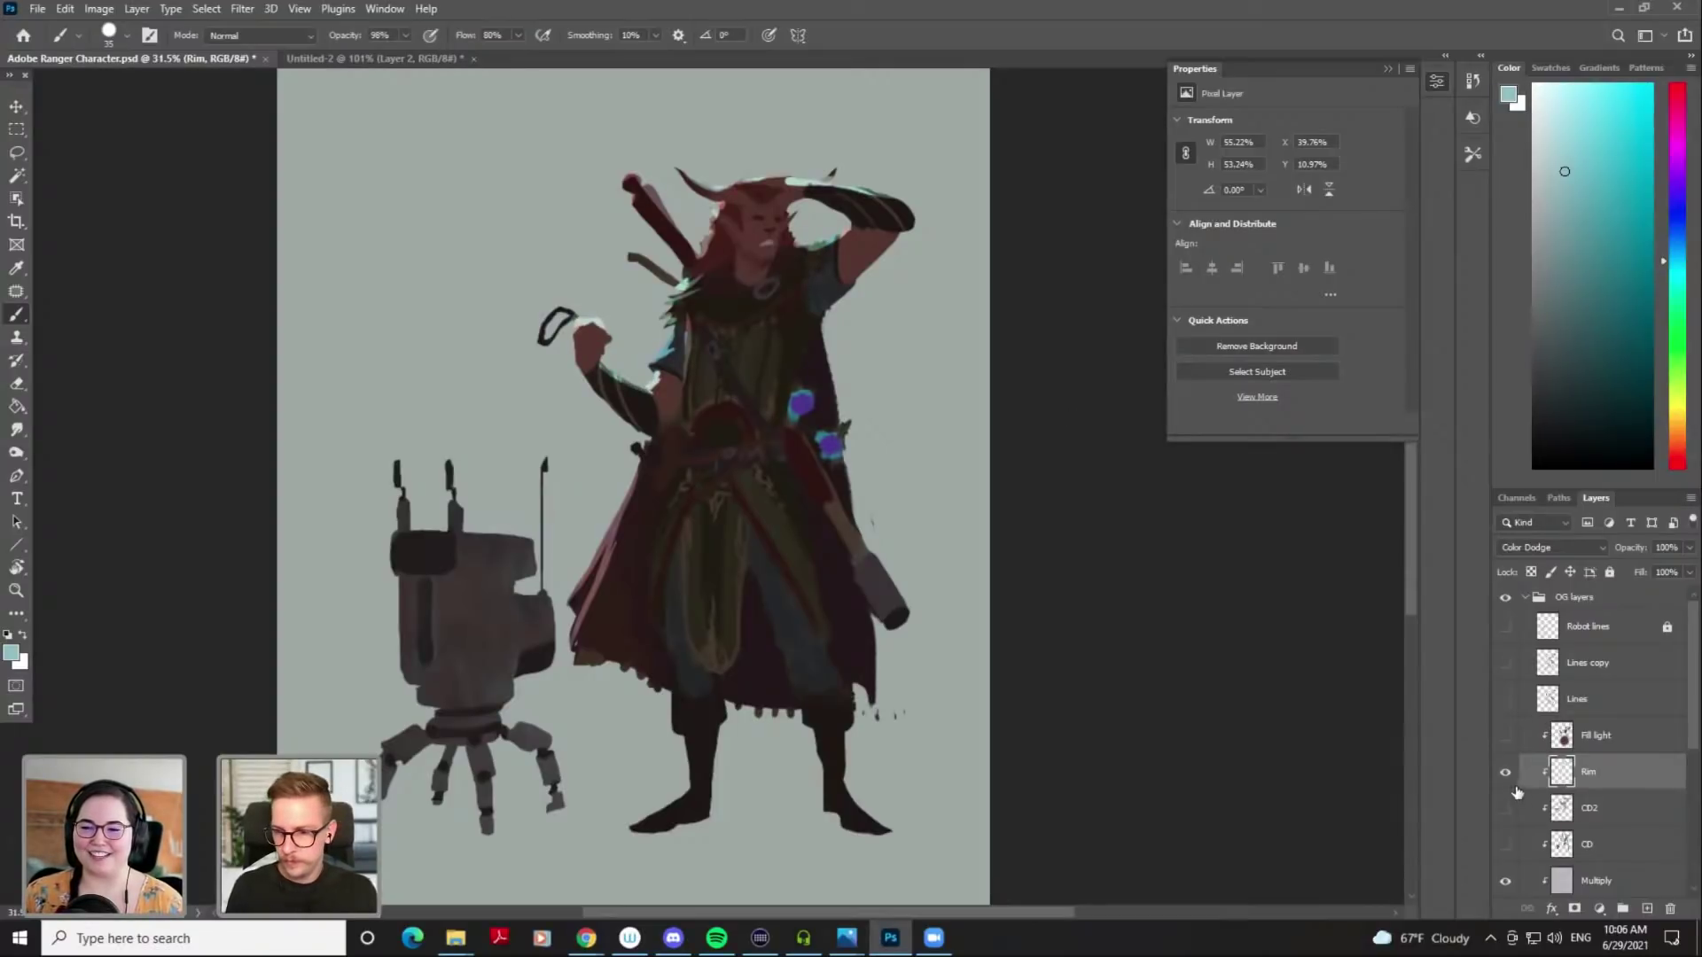
left_click(1505, 735)
Try rim-light strokes along the cape's left edge and on the hanging weapon's head
key("]")
left_click_drag(639, 470, 573, 621)
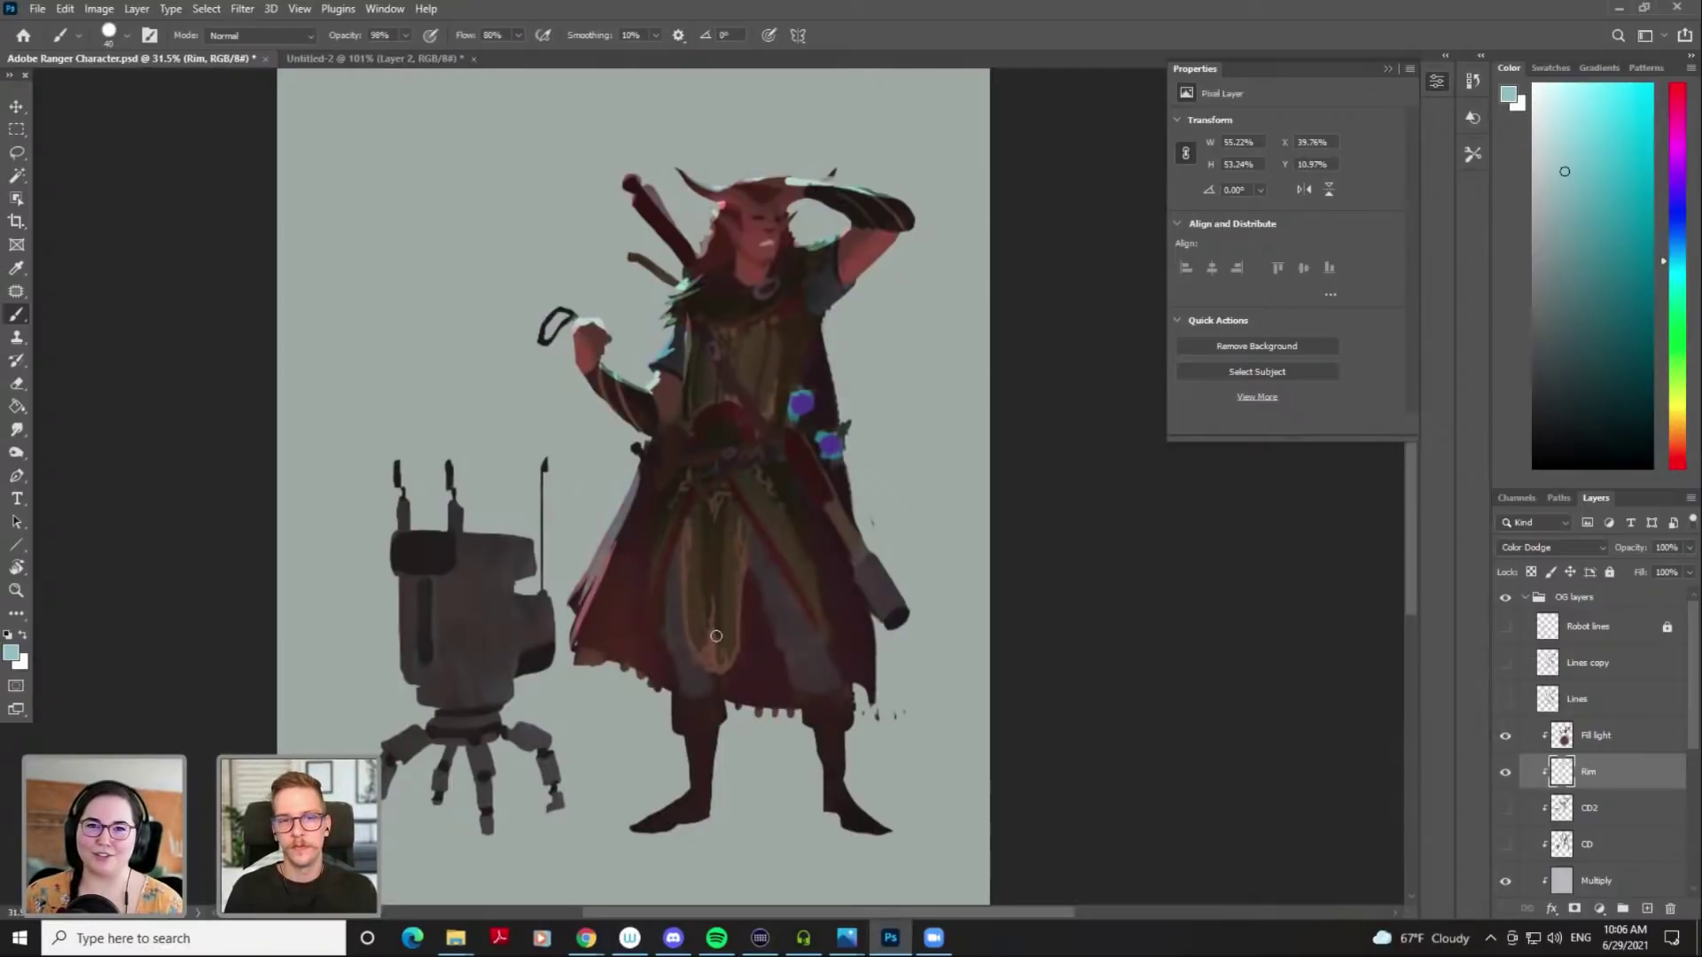
key("ctrl+z")
key("[")
left_click_drag(867, 555, 893, 600)
key("ctrl+z")
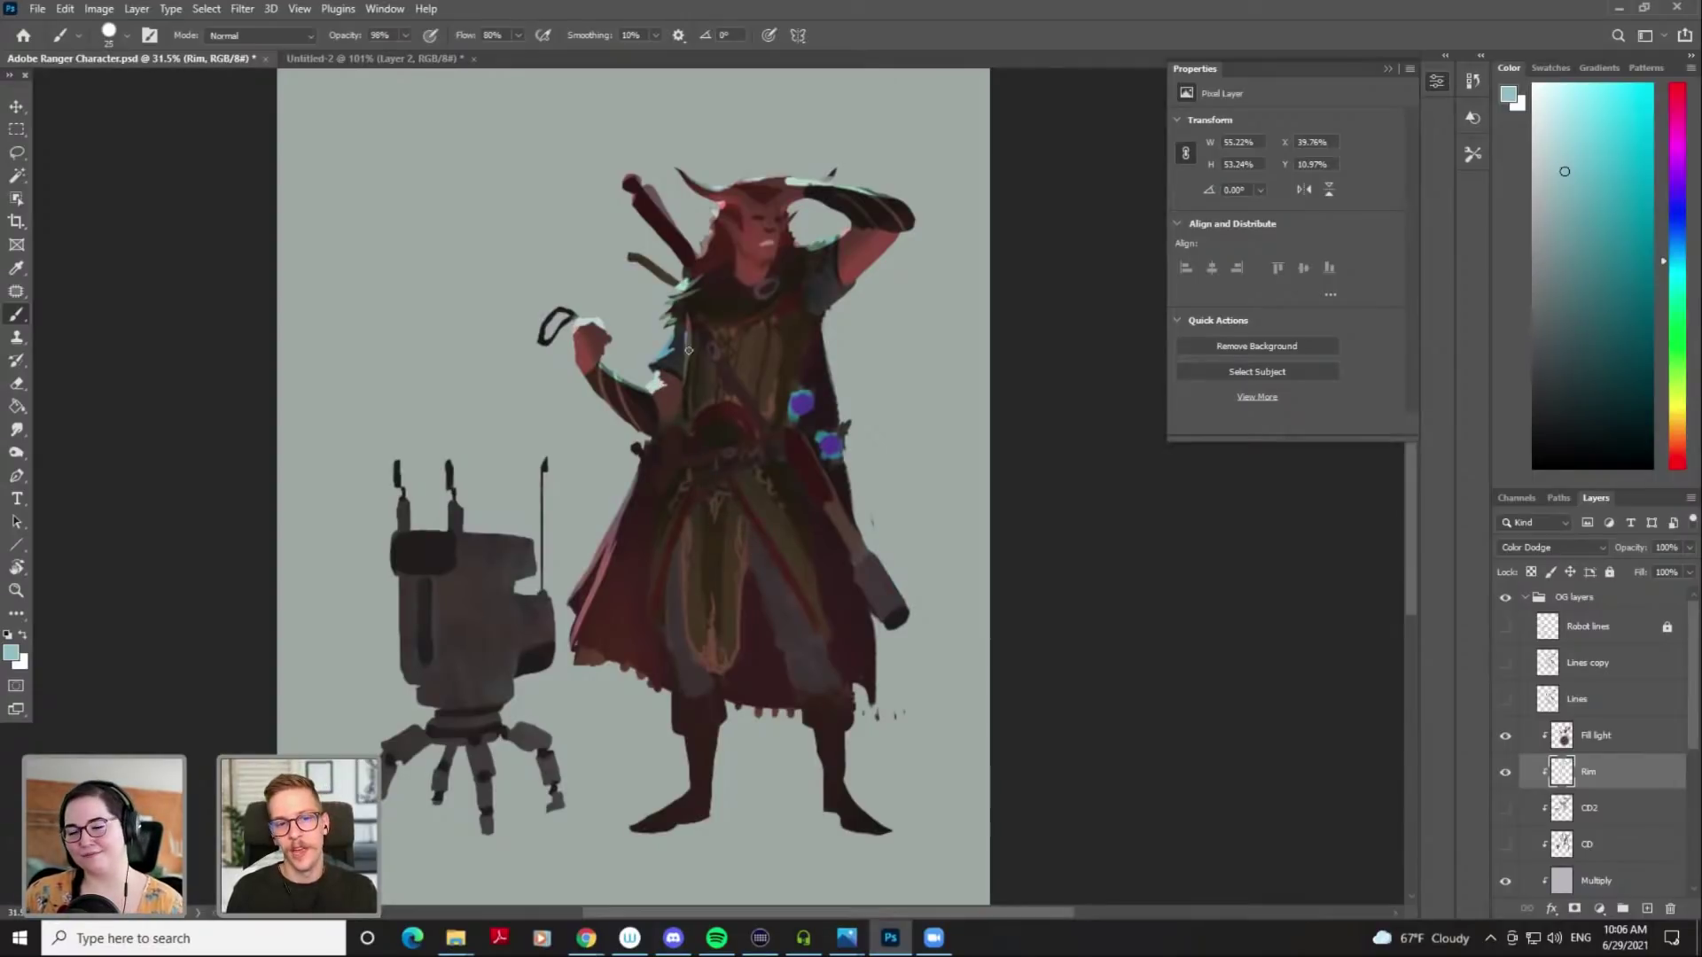
Paint a thin cyan rim highlight down the tunic's left edge at the chest, refining it with the eraser
key("ctrl+z")
mouse_move(688, 359)
left_mouse_down()
mouse_move(691, 316)
mouse_move(688, 375)
left_mouse_up()
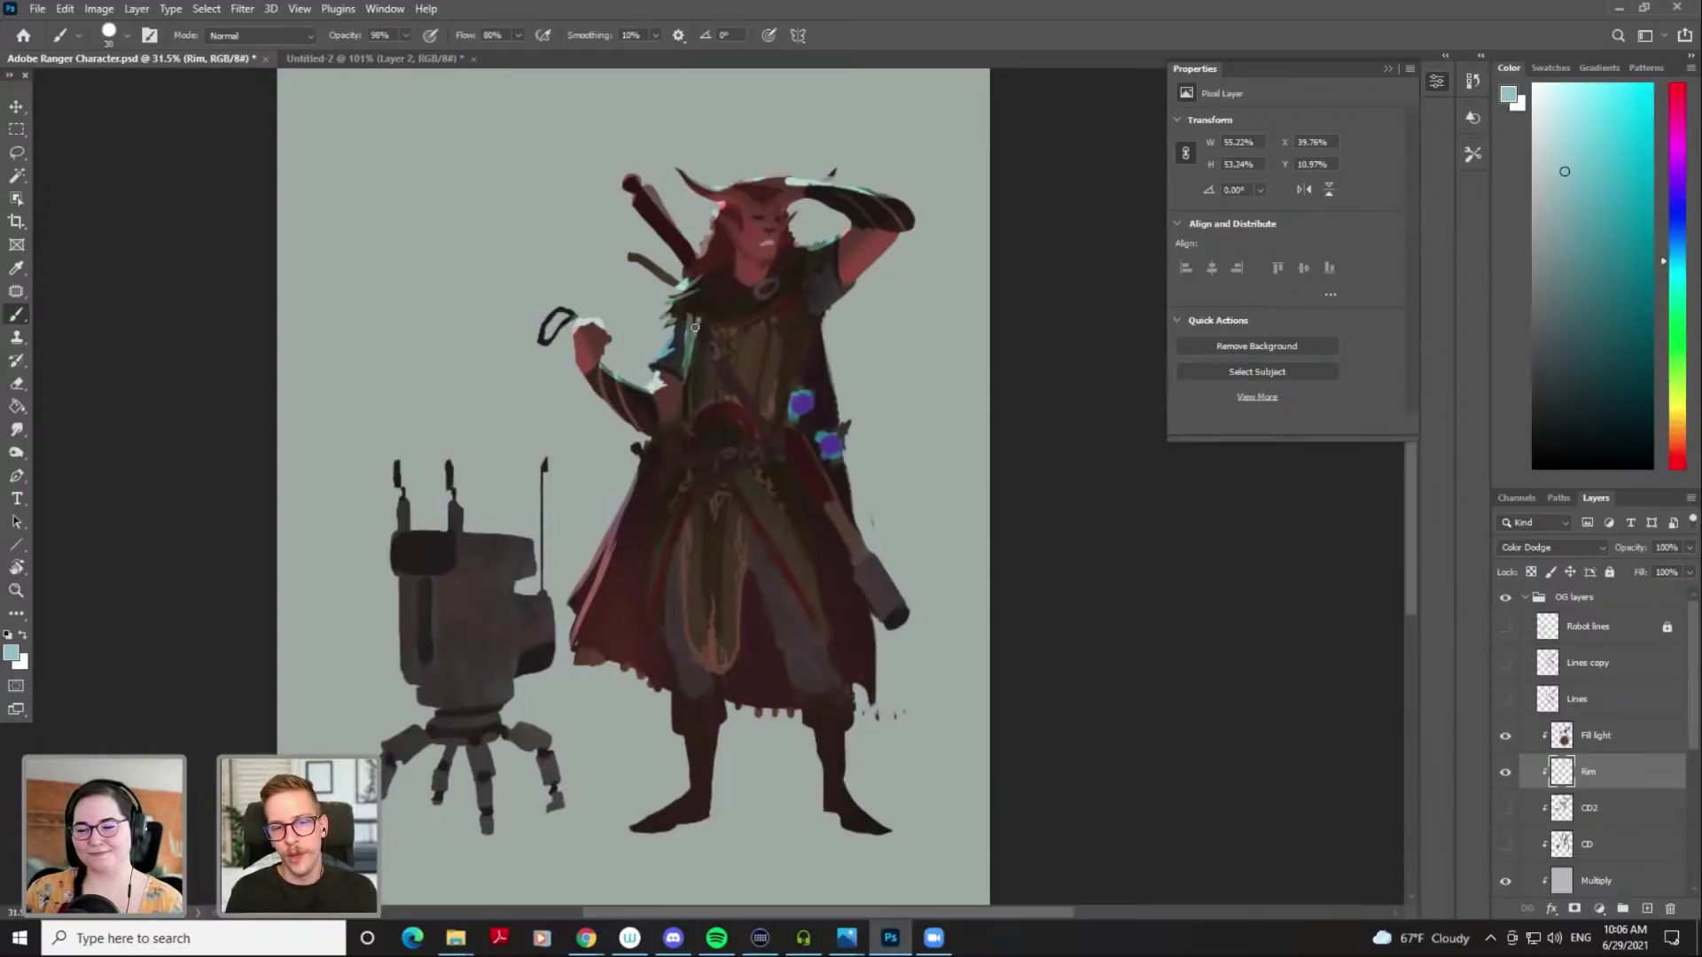
key("e")
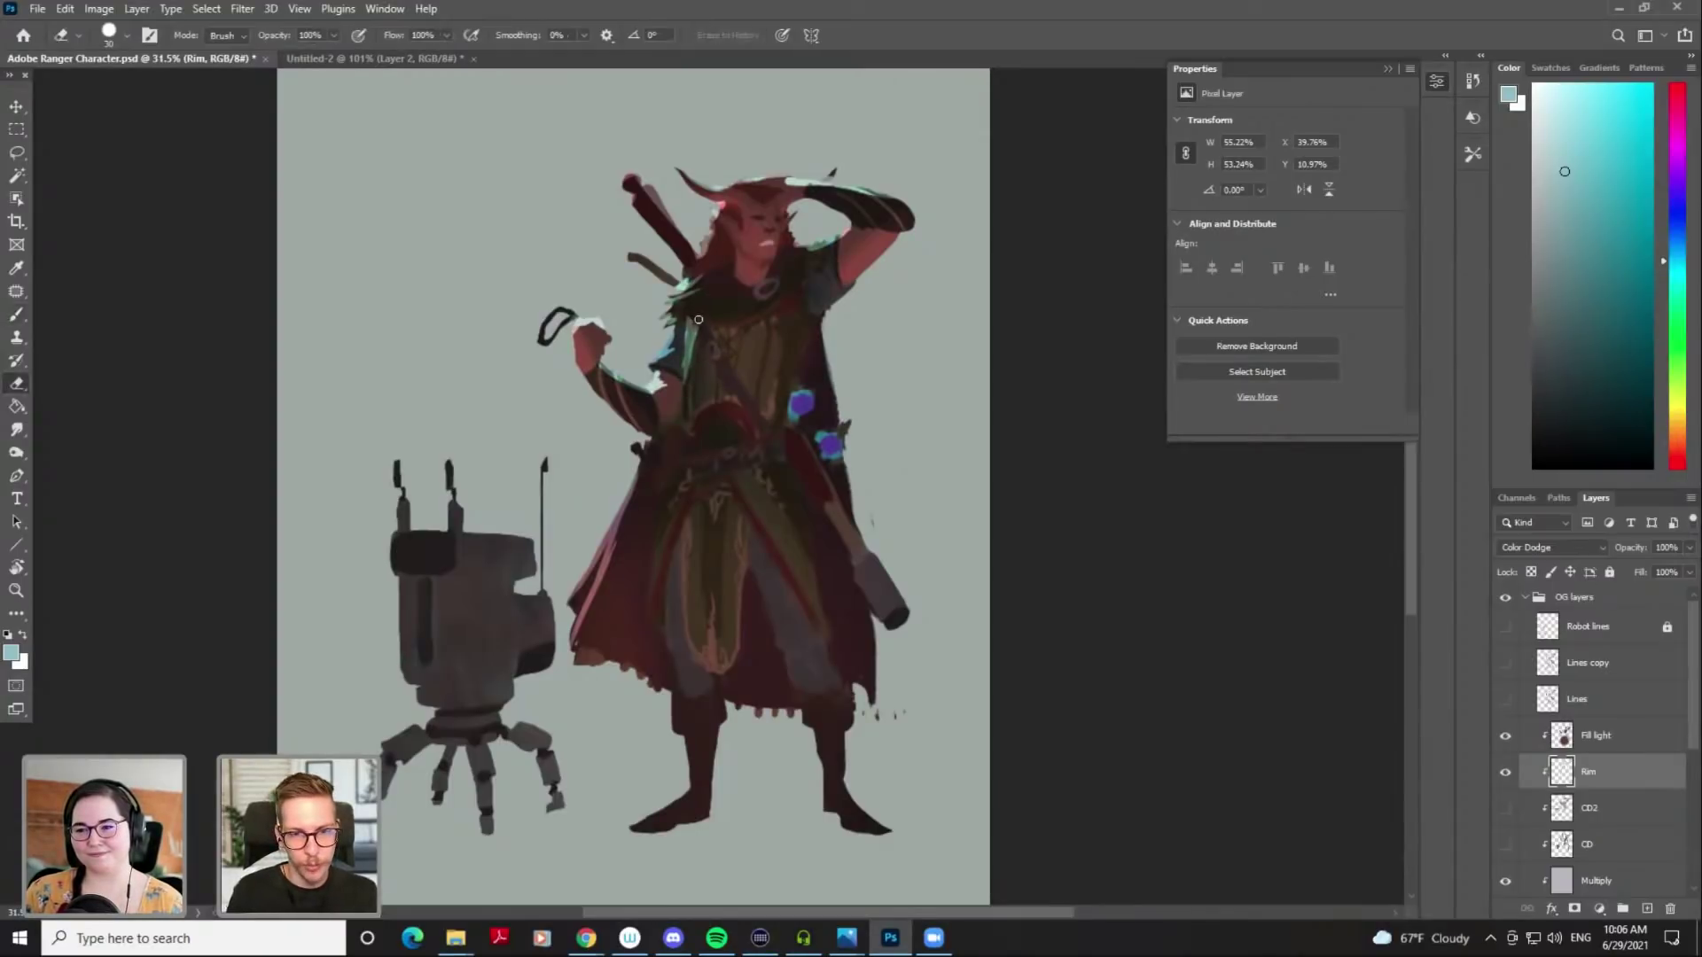
key("b")
mouse_move(691, 330)
left_mouse_down()
mouse_move(697, 313)
mouse_move(691, 327)
left_mouse_up()
key("e")
key("b")
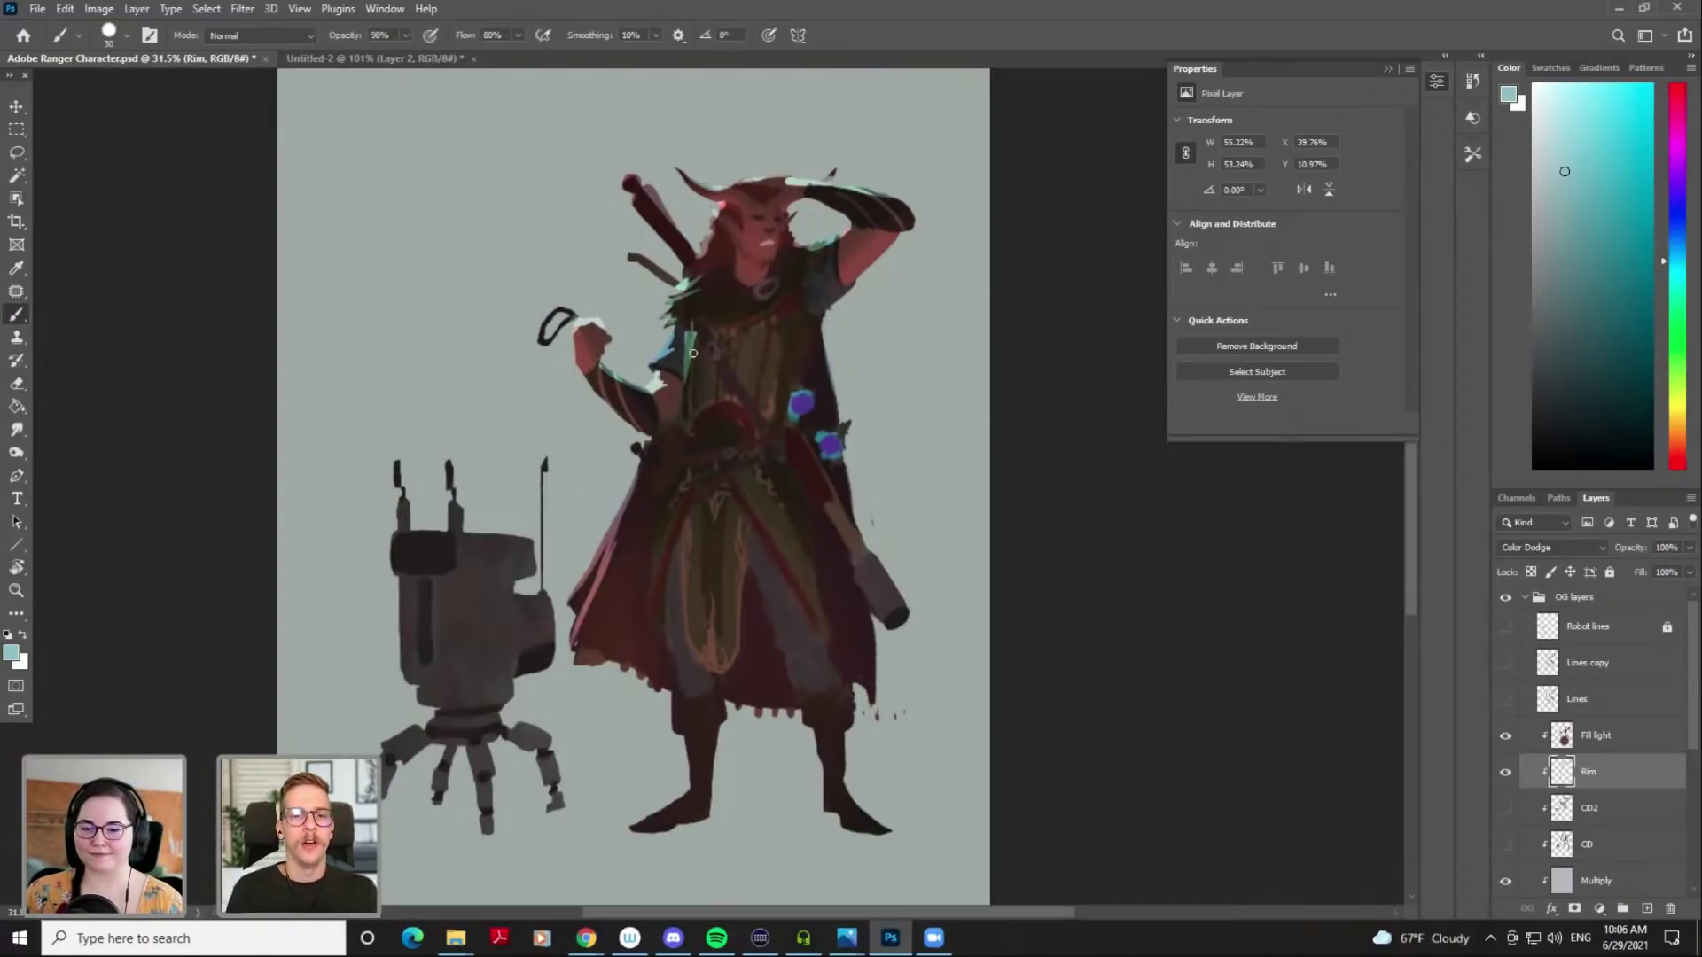
Paint rim light along the belt and the hip cloth below it, reshaping the hip highlight with the eraser and brush
mouse_move(674, 433)
left_mouse_down()
mouse_move(706, 405)
mouse_move(656, 512)
left_mouse_up()
key("ctrl+z")
key("ctrl+z")
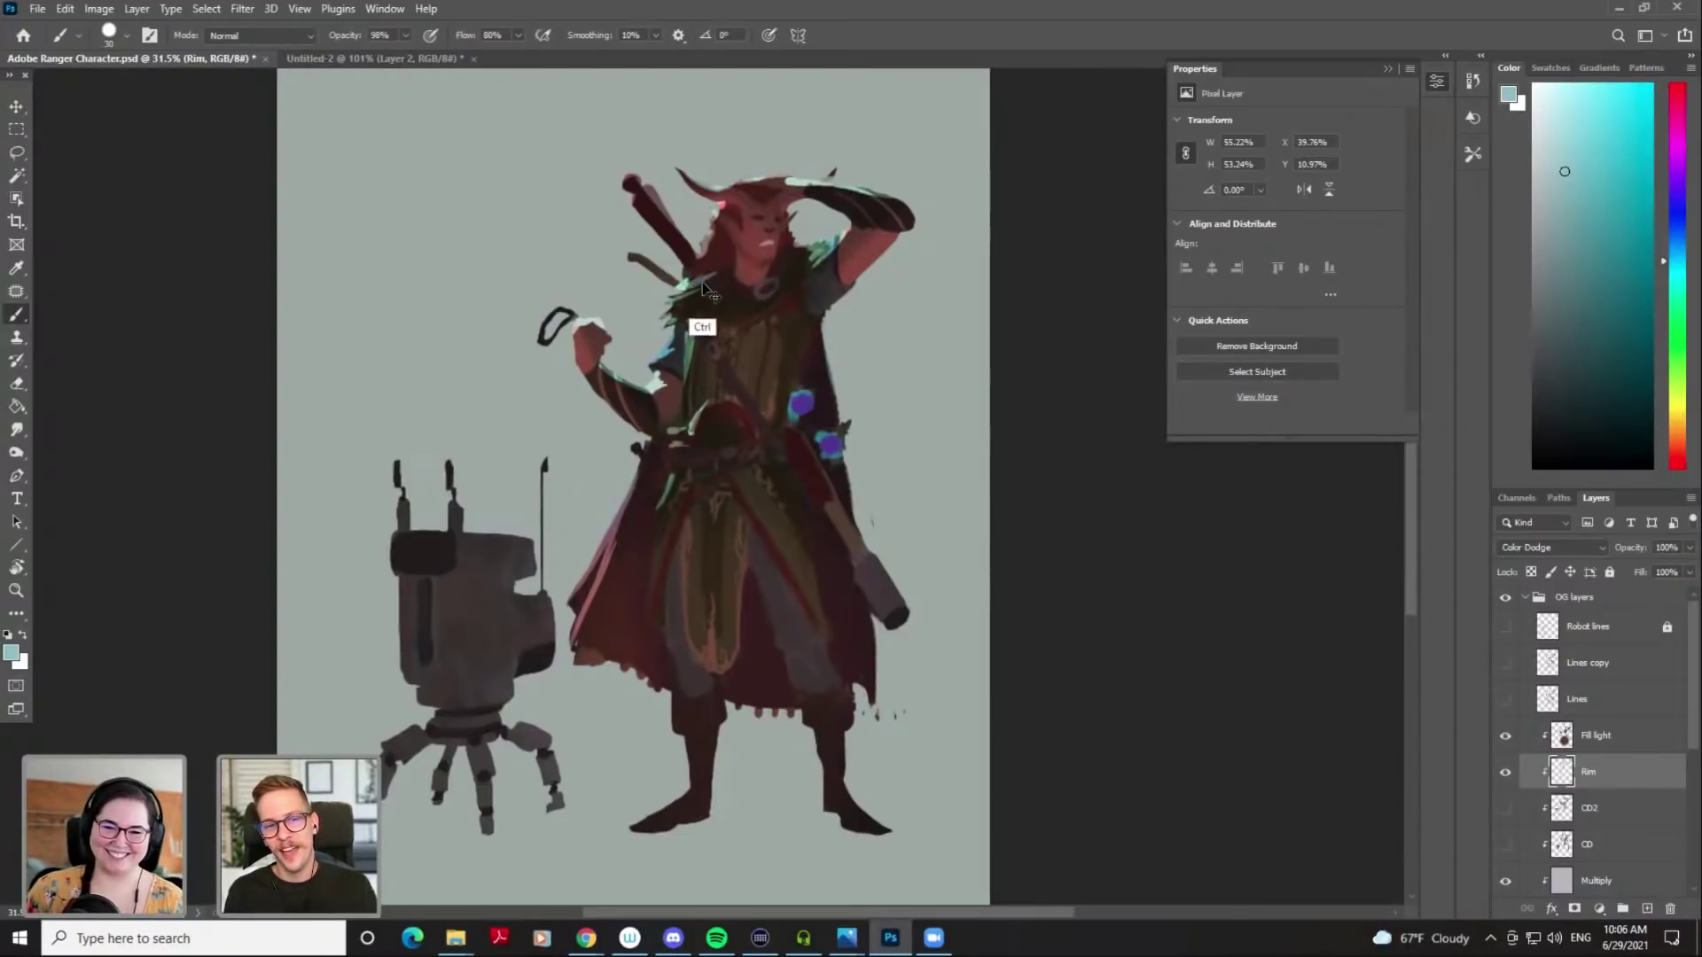
key("e")
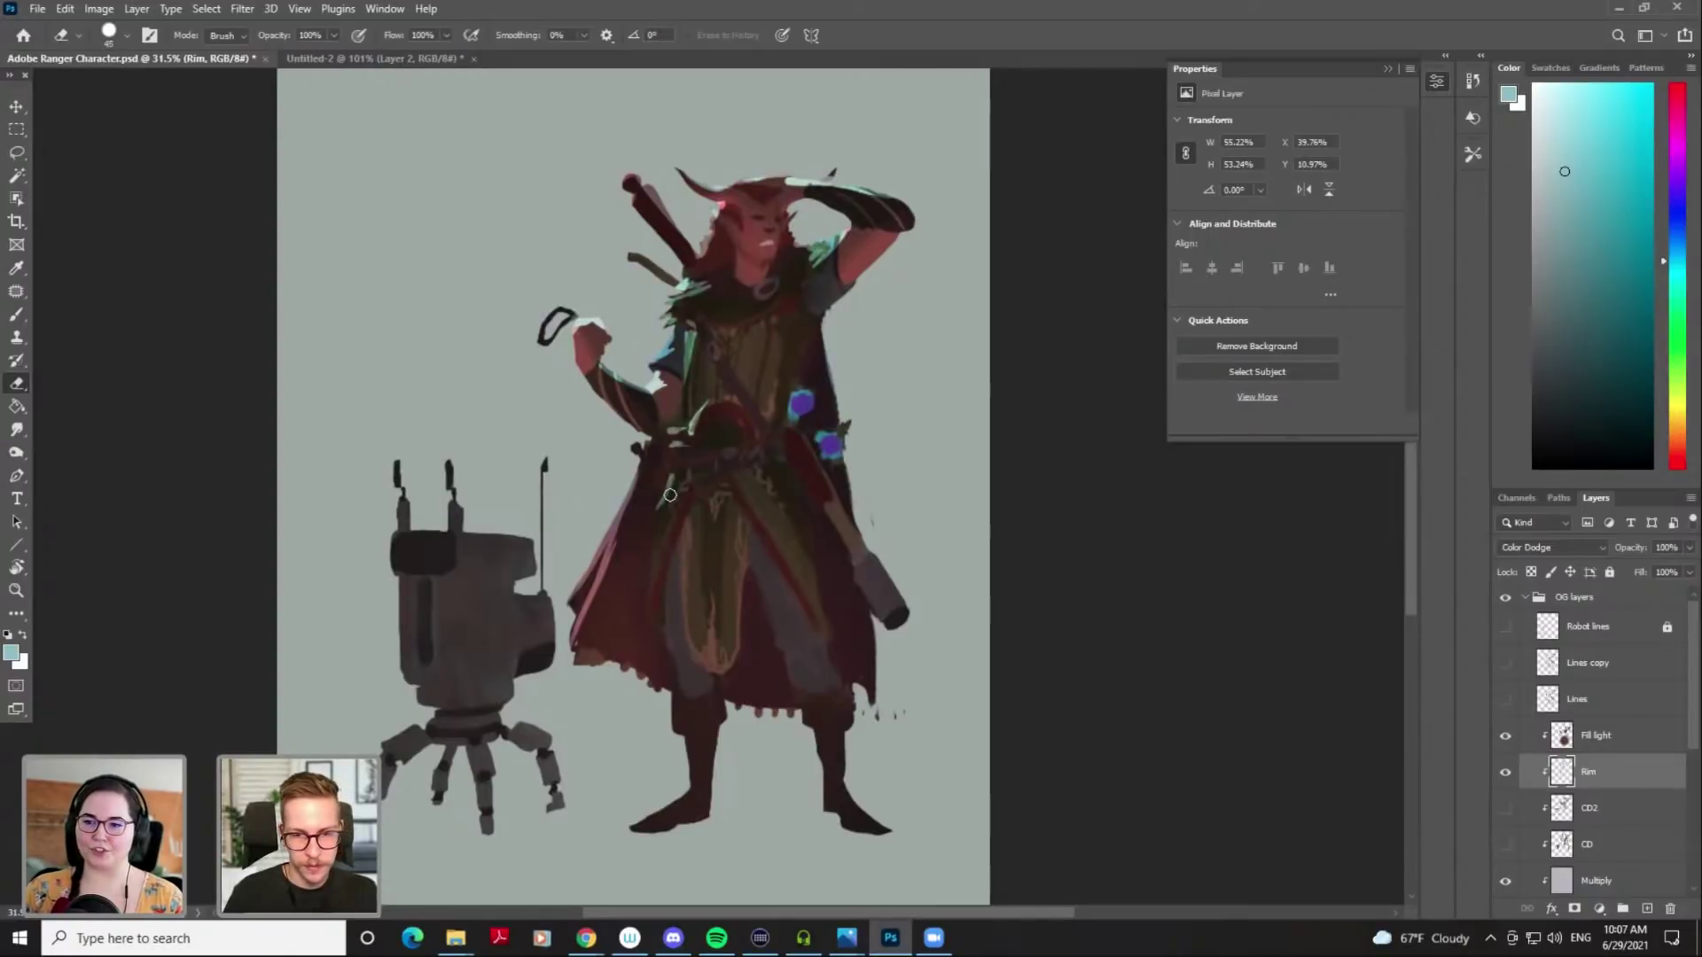
key("b")
mouse_move(678, 482)
left_mouse_down()
mouse_move(663, 530)
mouse_move(670, 481)
mouse_move(659, 528)
mouse_move(695, 472)
left_mouse_up()
key("ctrl+z")
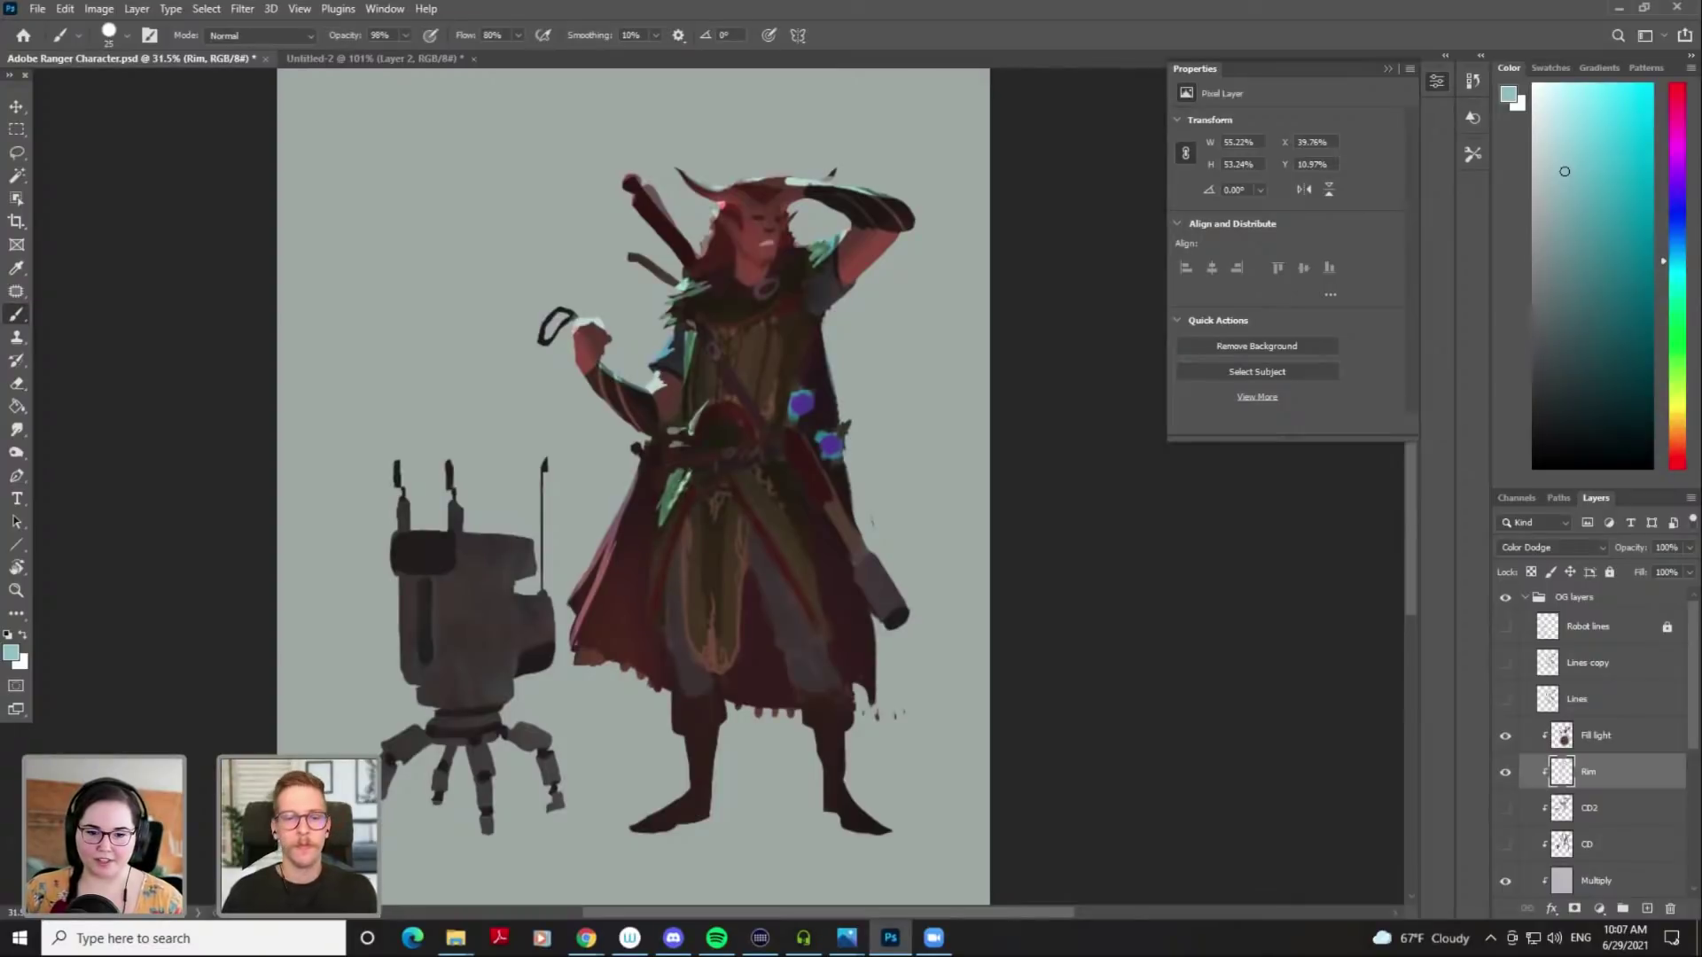
Paint cyan rim light along the robot's top edge and the ledge on its right side
left_click_drag(461, 533, 532, 531)
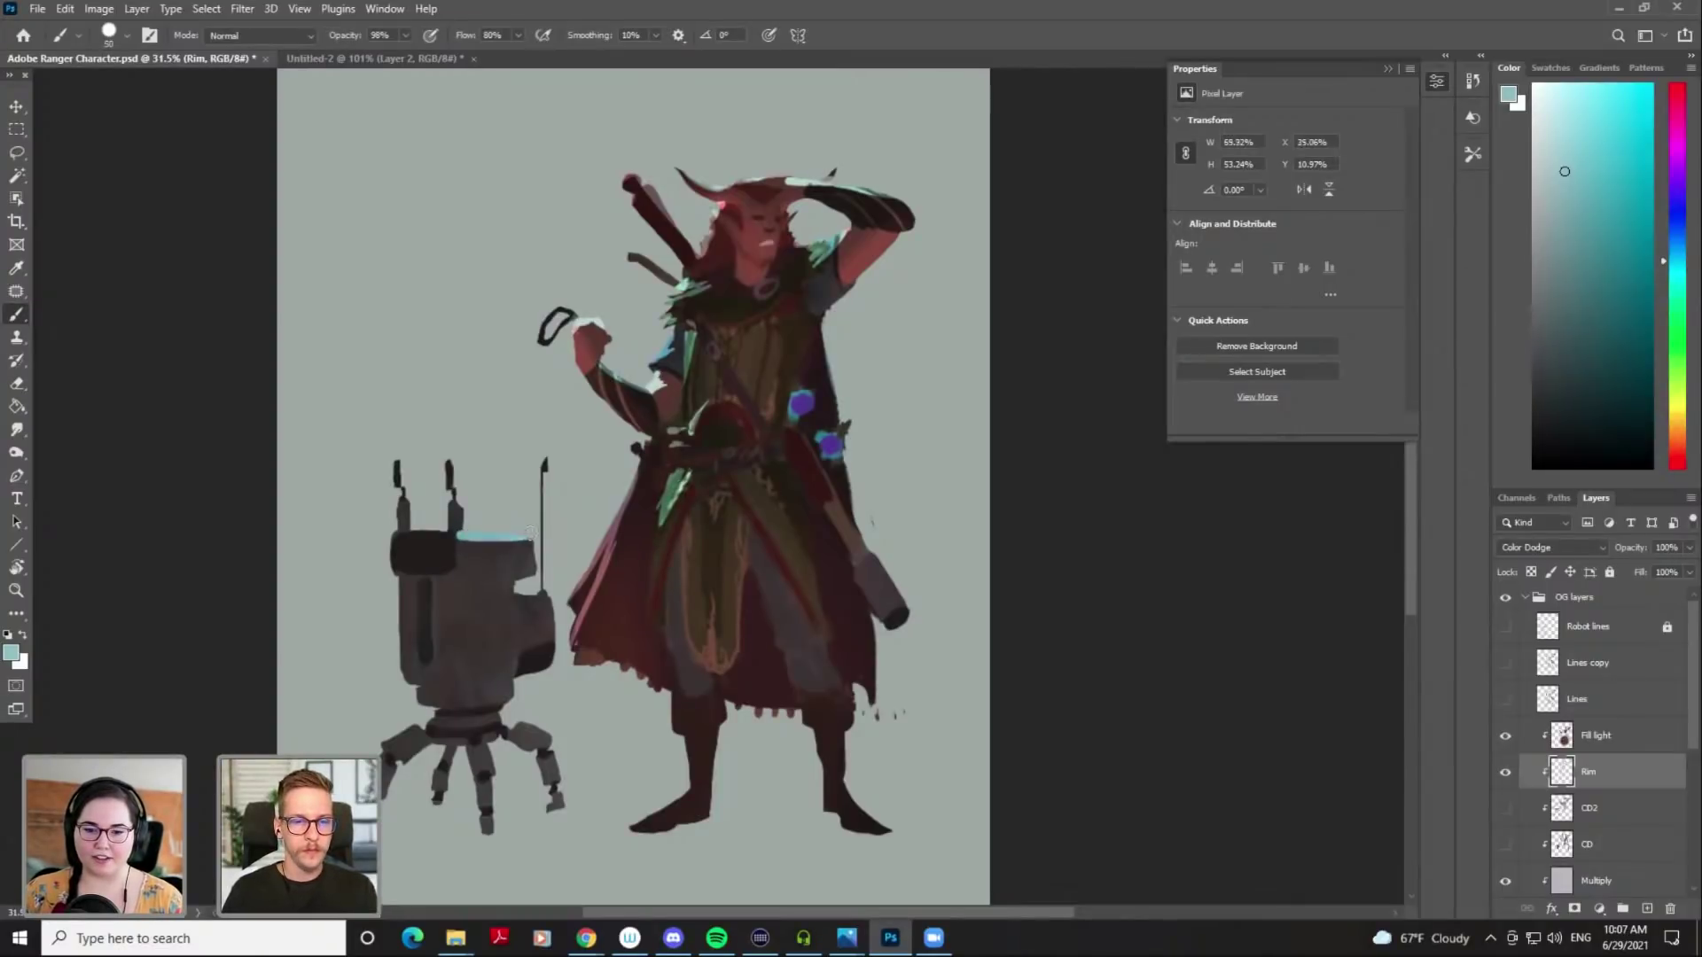
left_click_drag(523, 594, 548, 594)
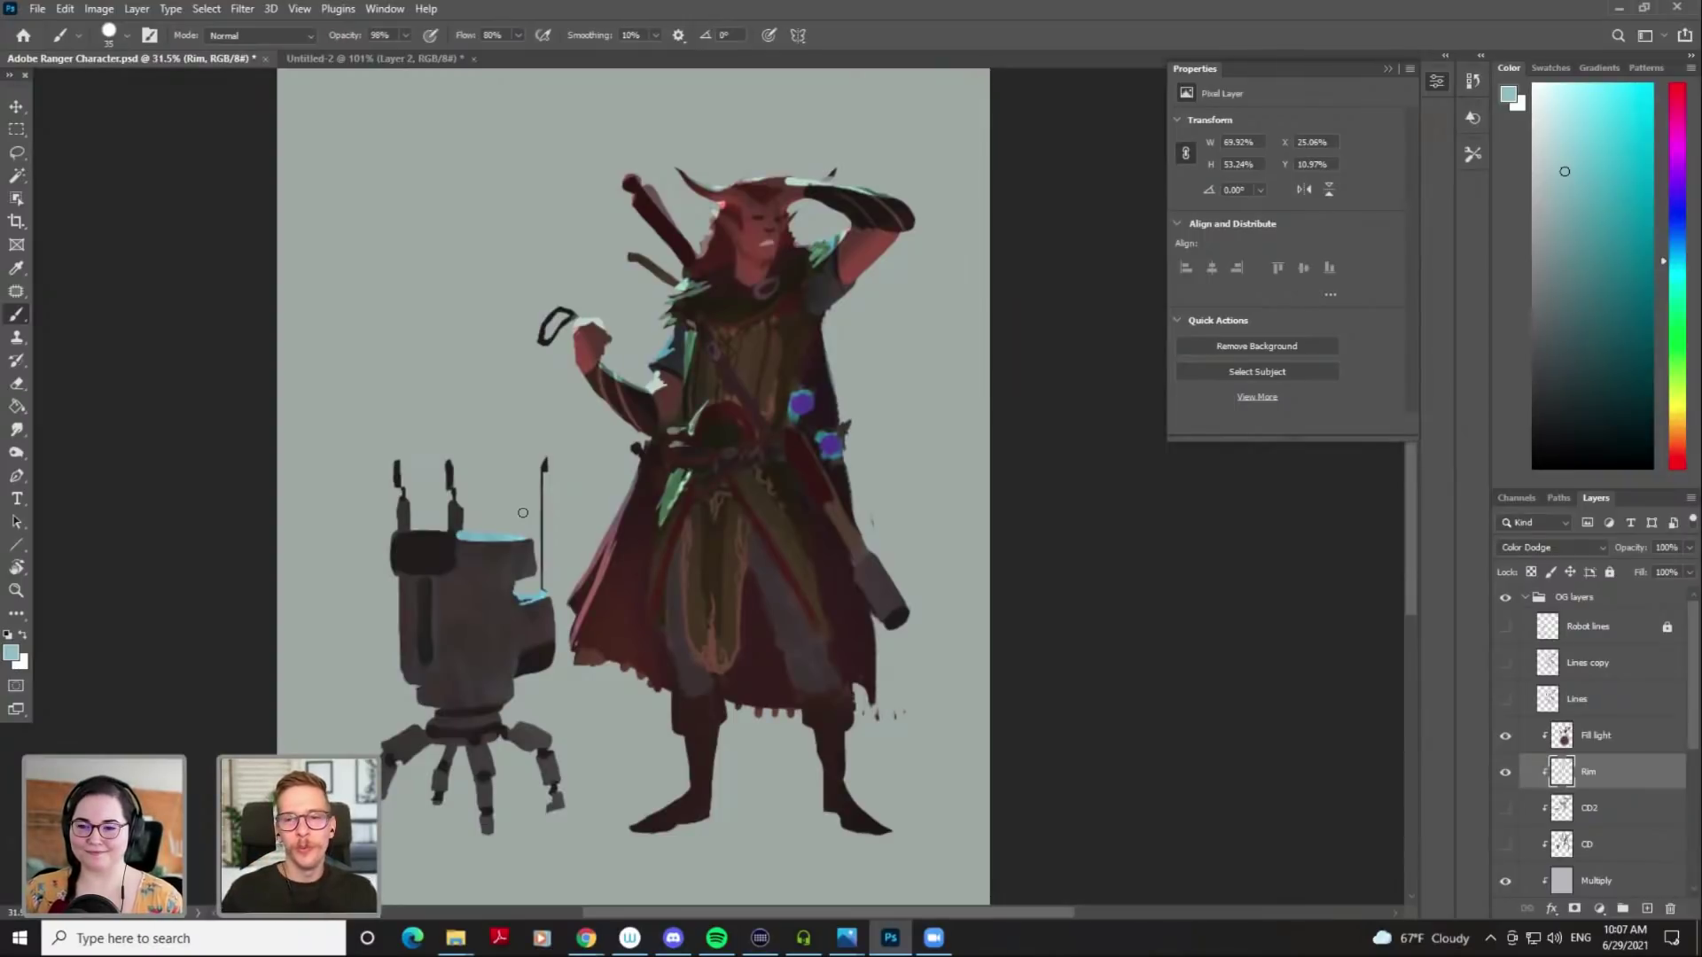
right_click(1630, 775)
key("Escape")
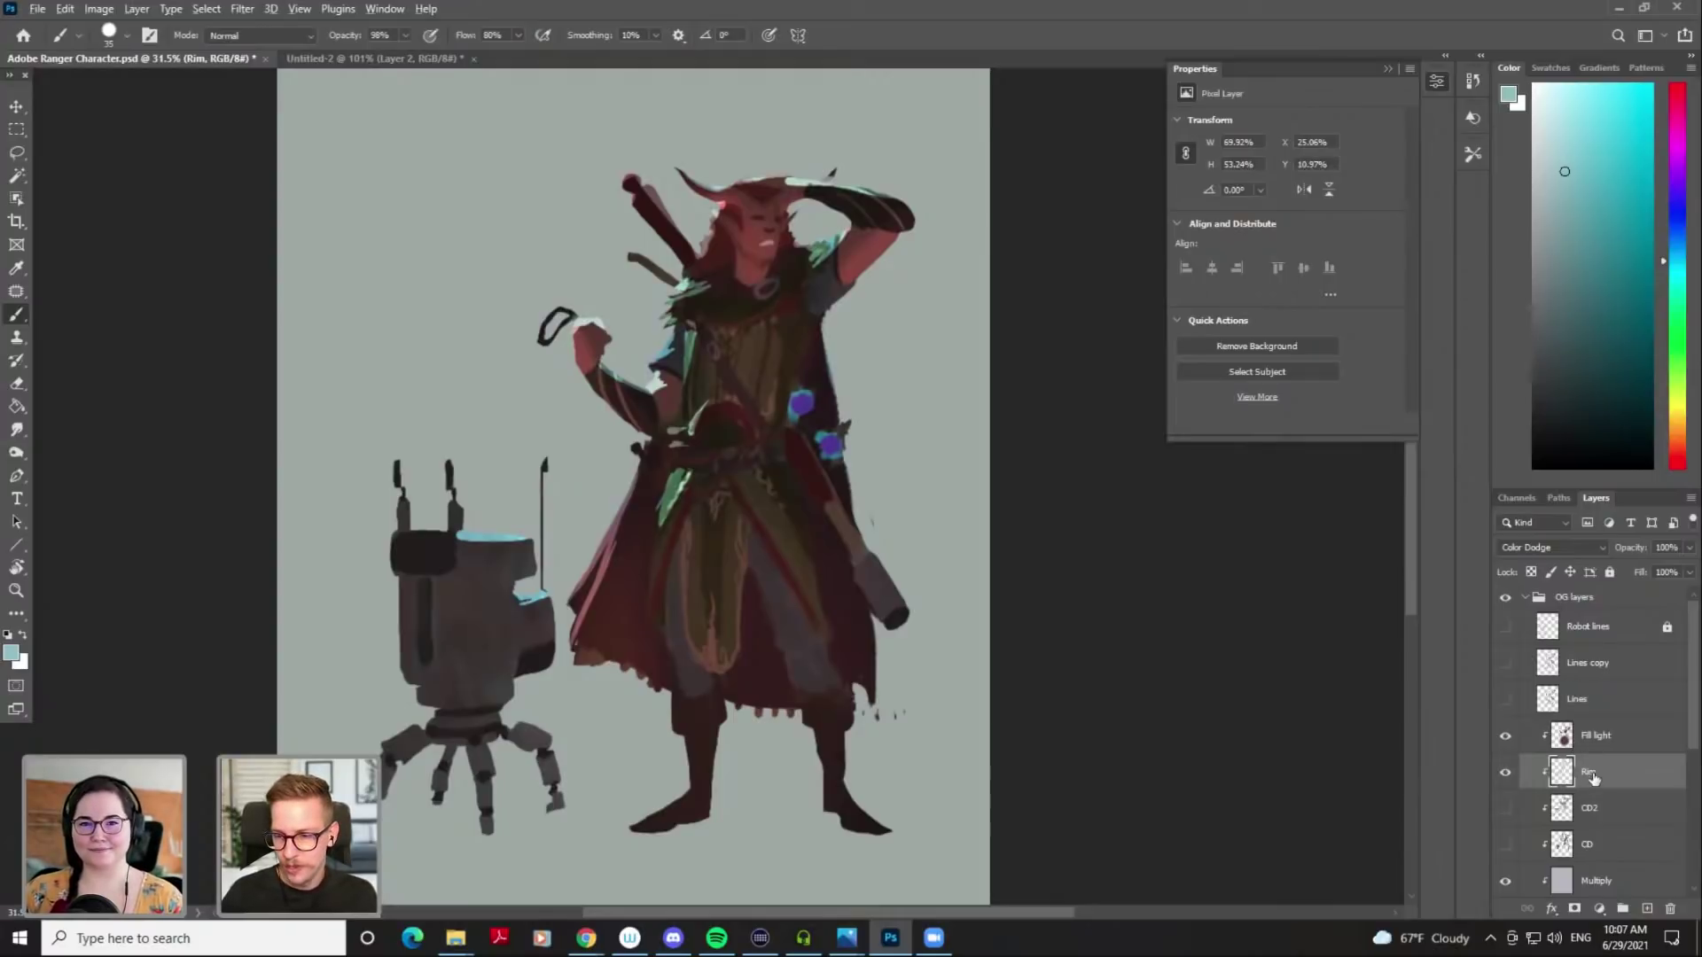
Make the Fill light layer the active layer
left_click(1588, 704)
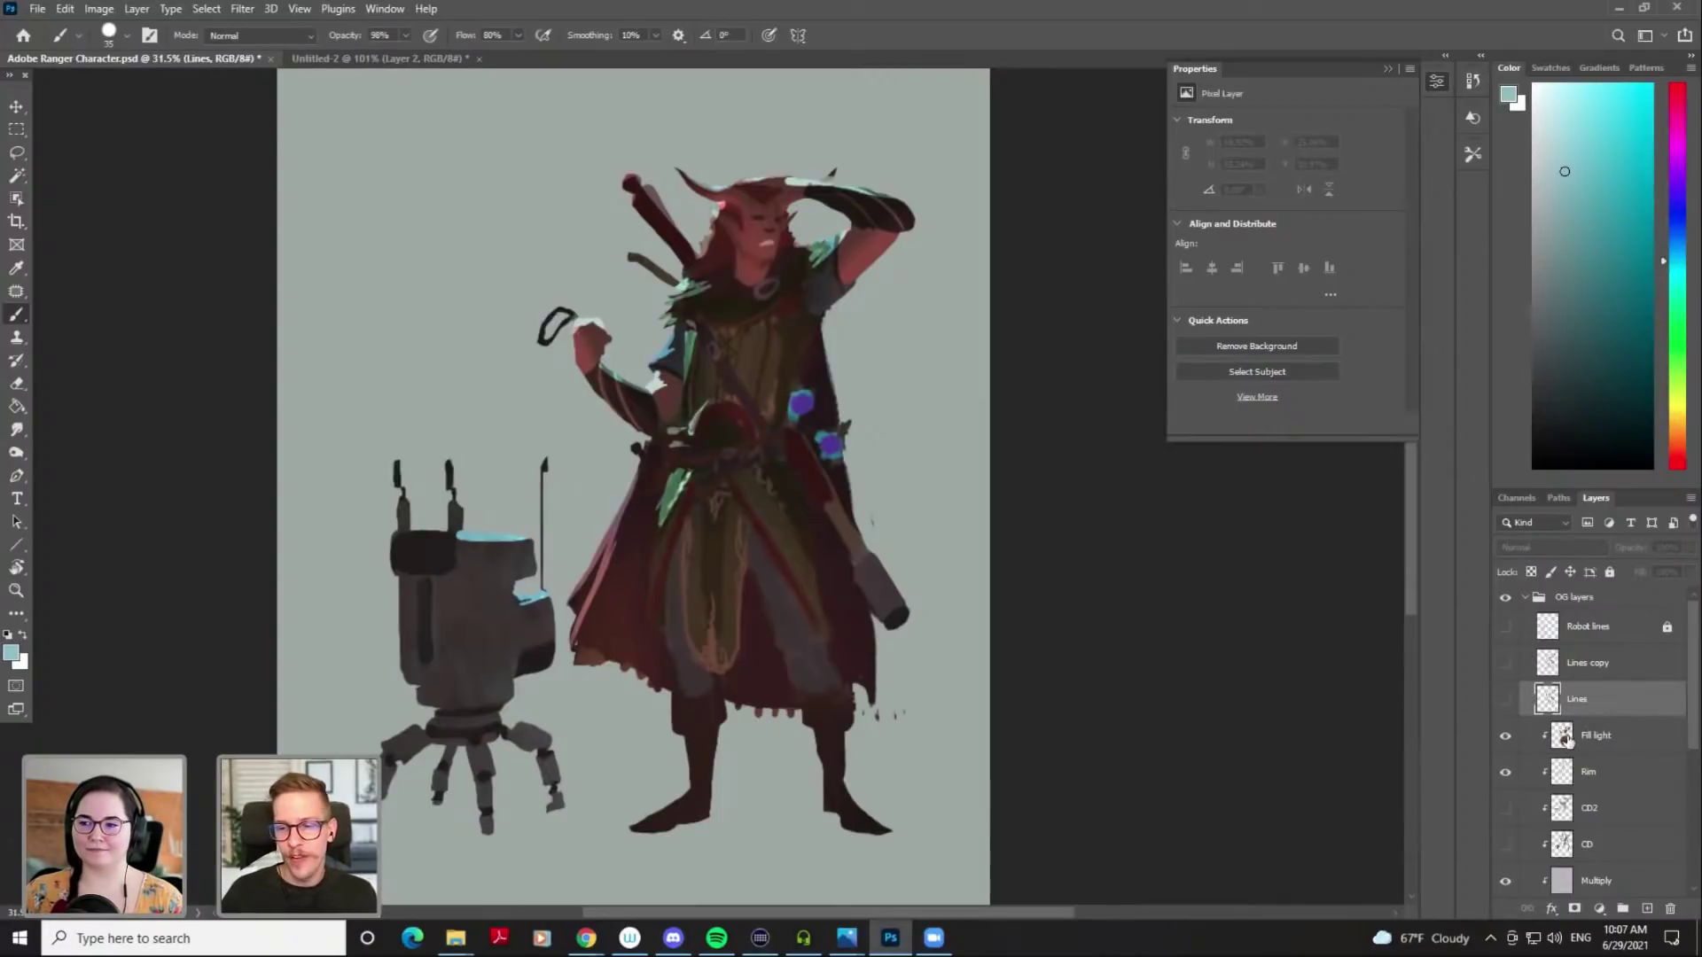
left_click(1587, 739)
left_click(1625, 783)
left_click(1607, 741)
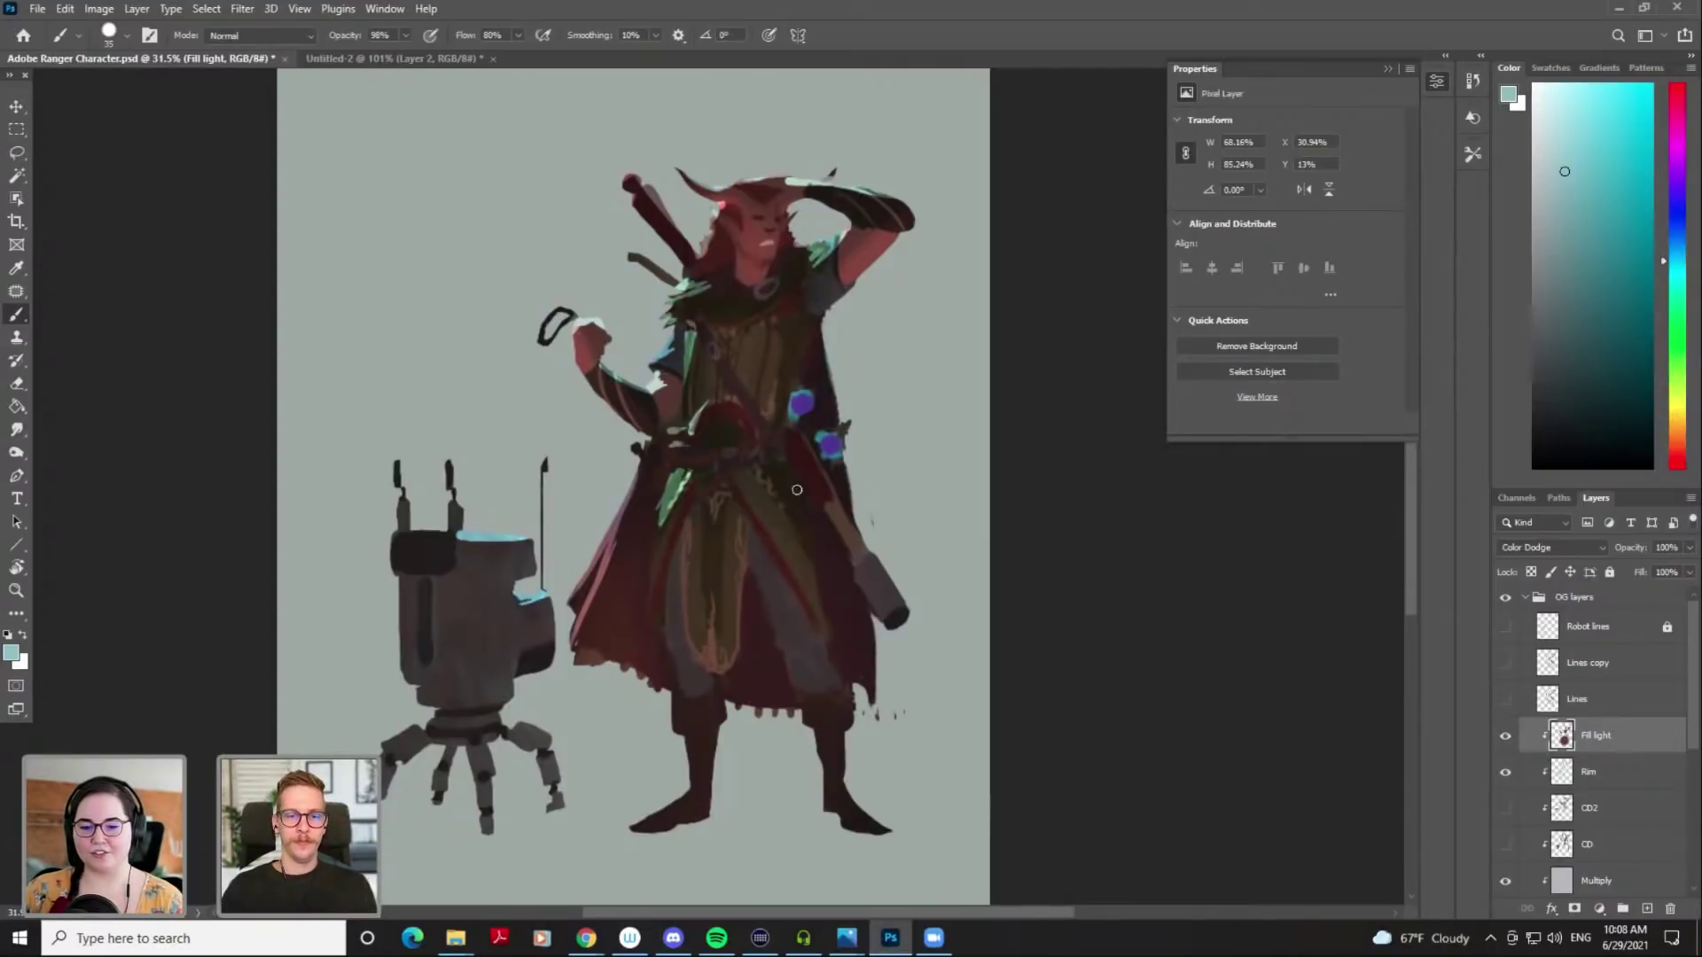
Hide the Fill light and Rim layers and compare the CD and CD2 lighting layers one at a time
left_click(1505, 735)
left_click(1504, 845)
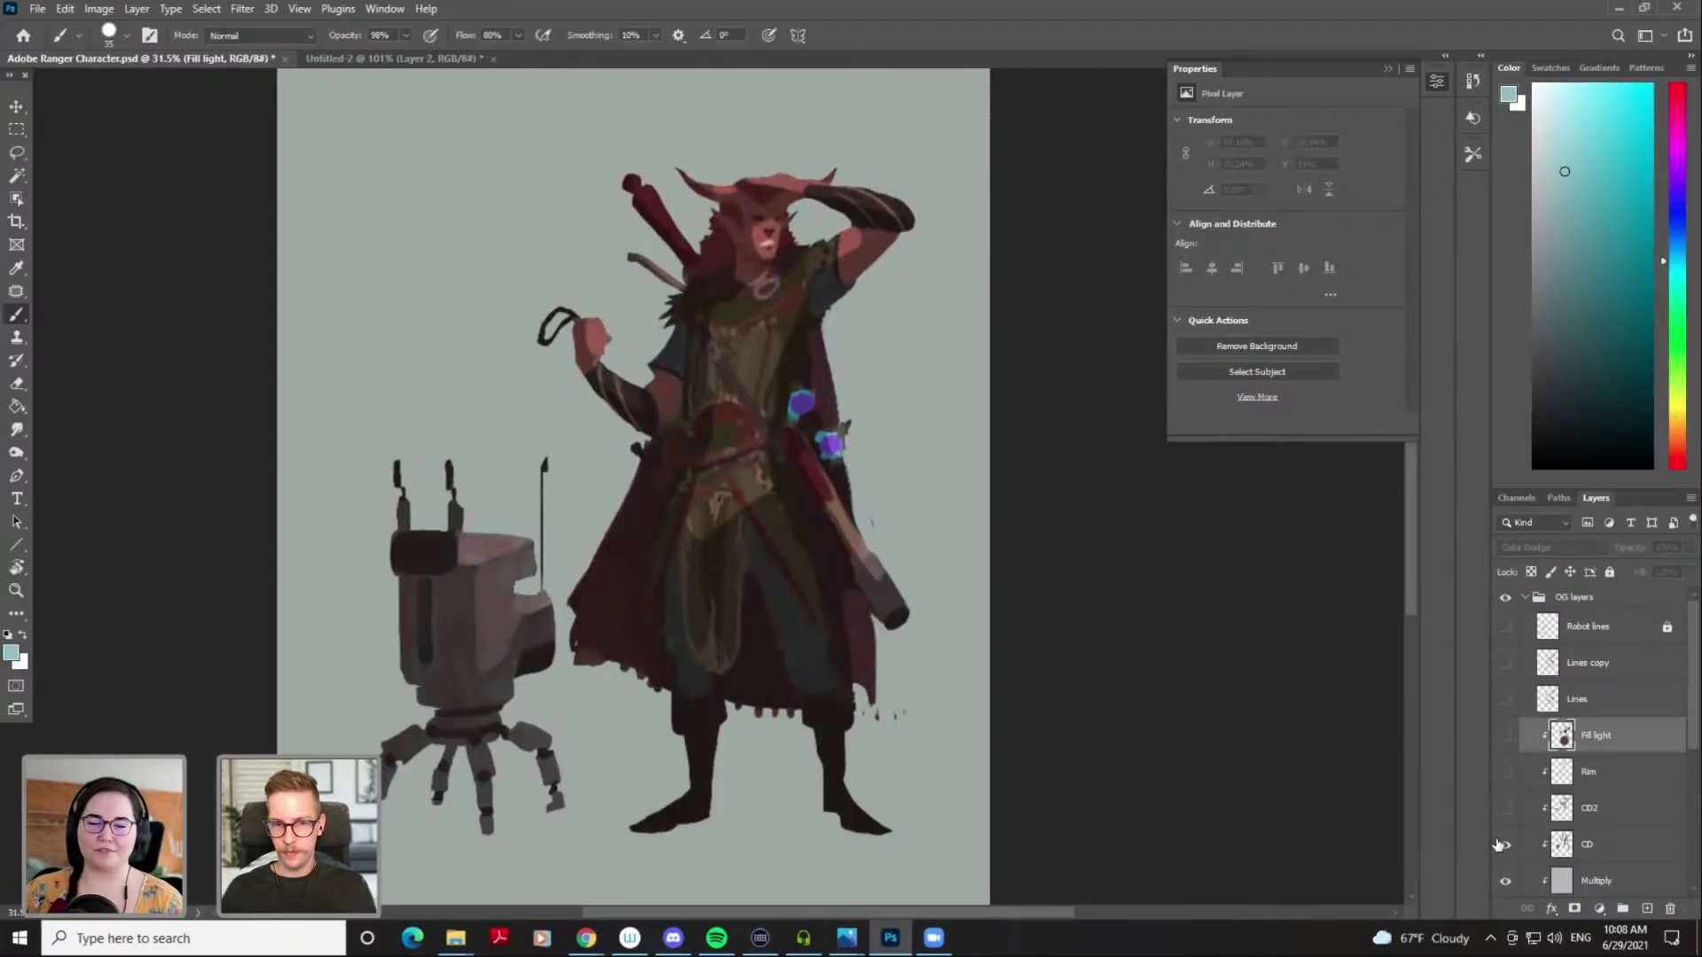
left_click(1504, 845)
left_click(1505, 809)
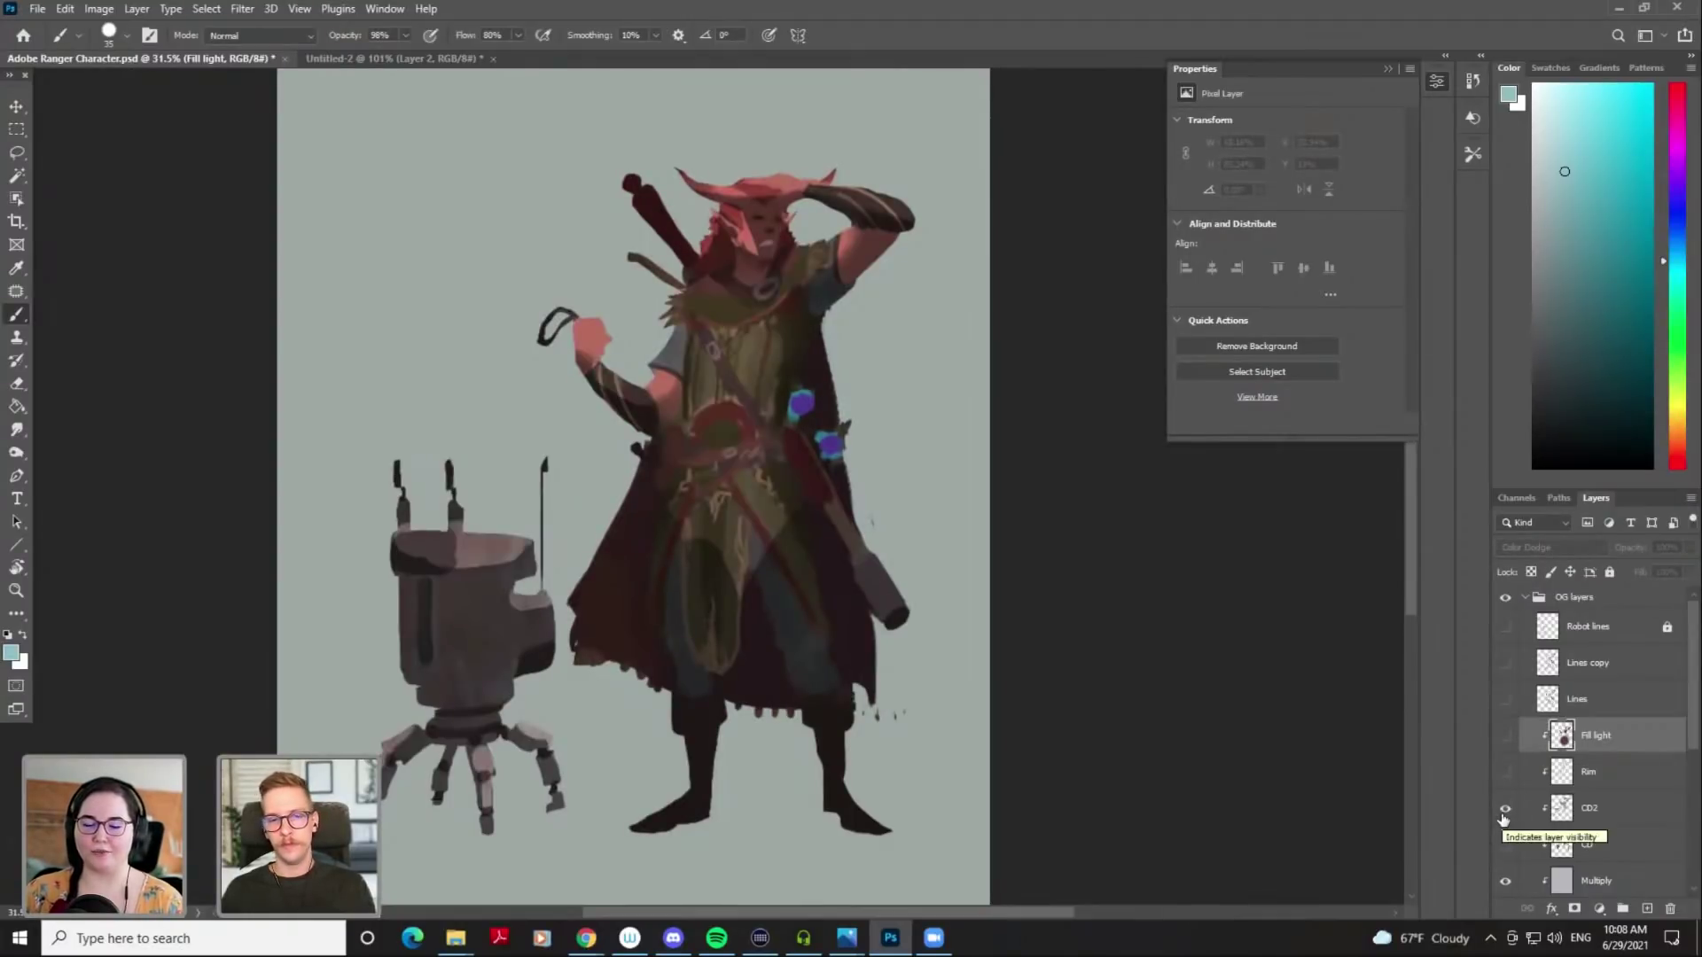
left_click(1505, 809)
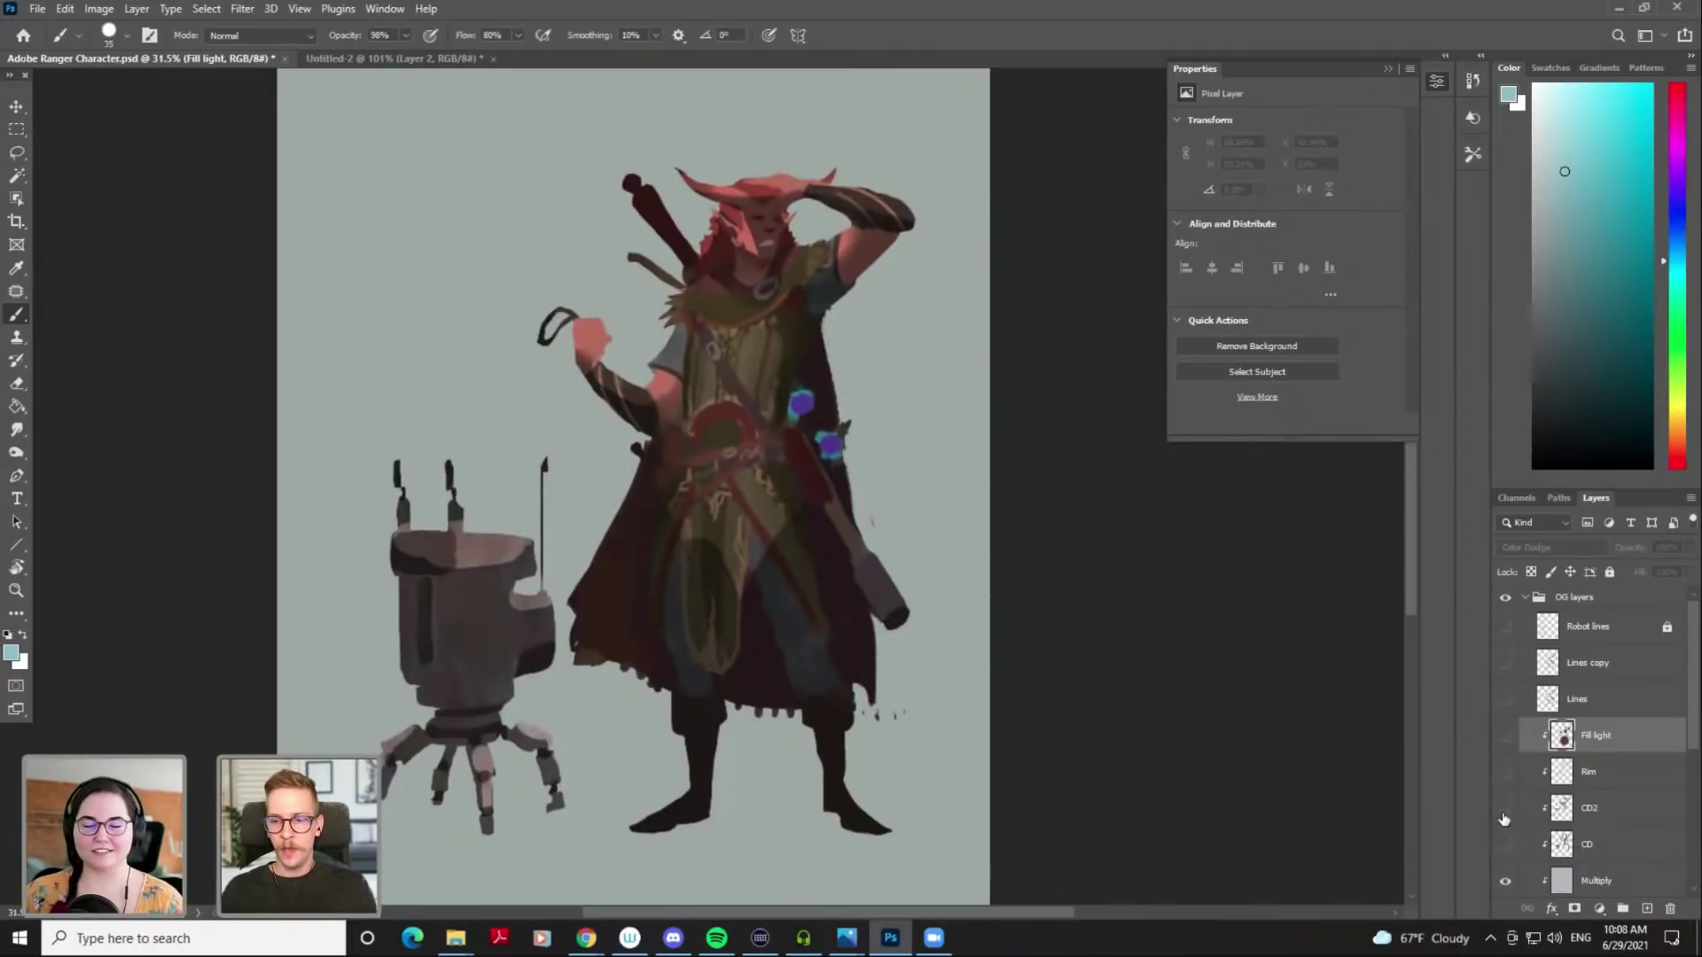
Flip the canvas view horizontally to check the figure and robot in mirror image
key("ctrl+shift+h")
key("ctrl+shift+h")
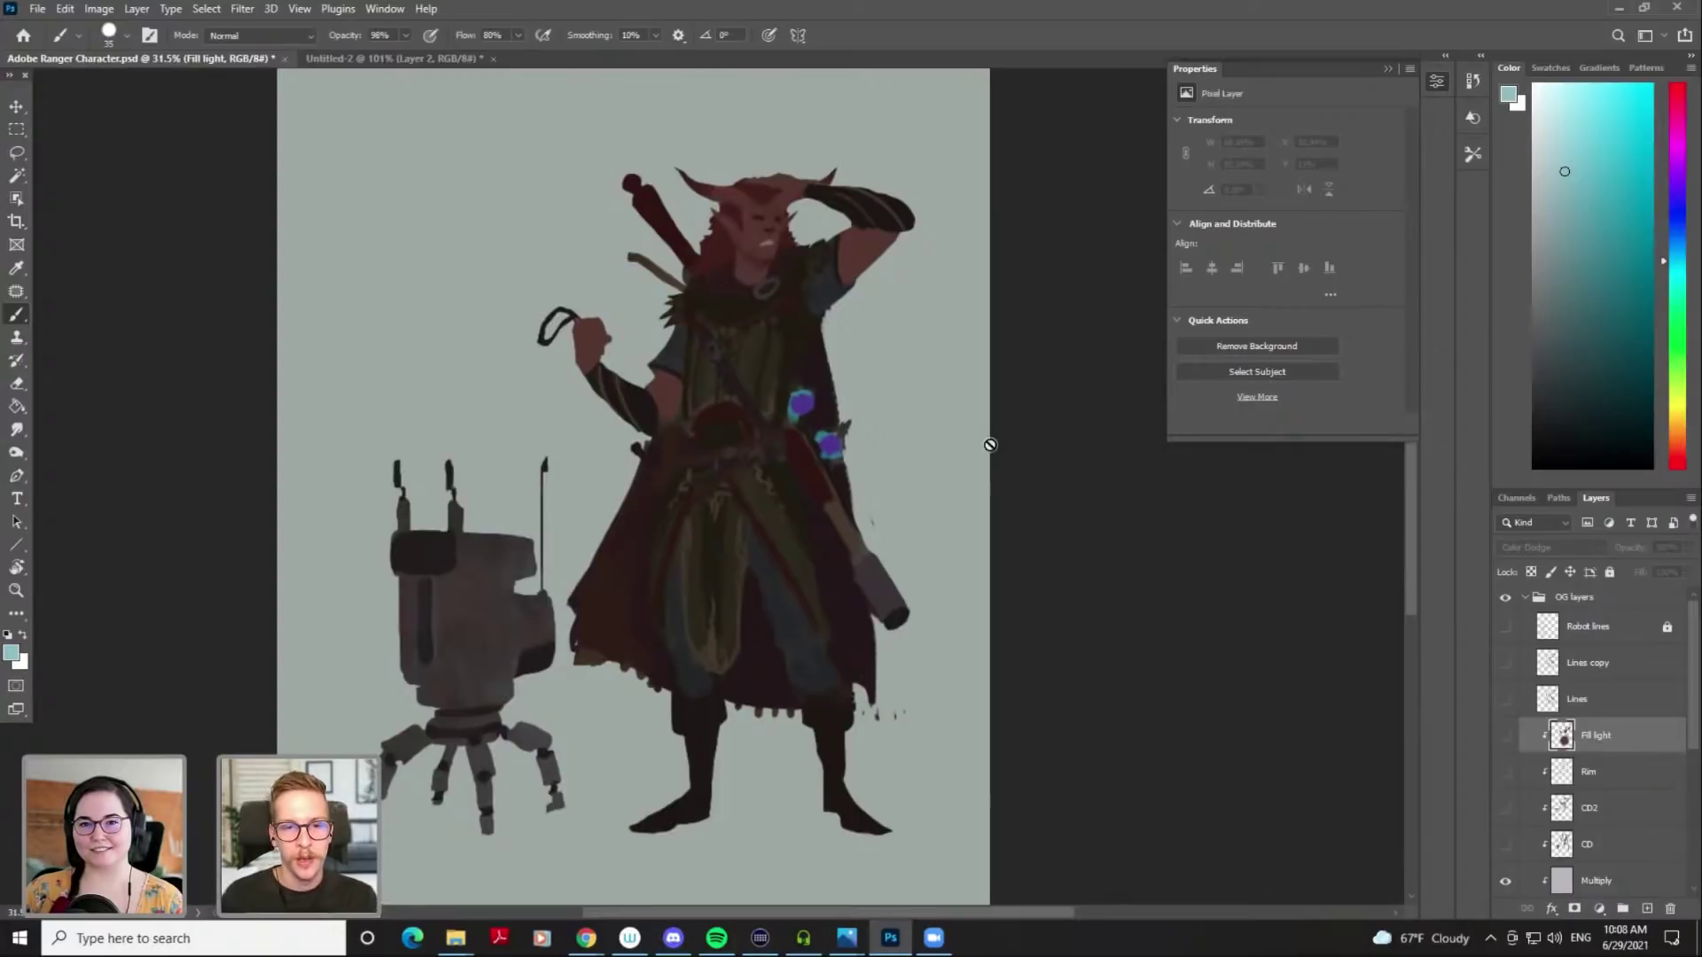
key("ctrl+h")
key("ctrl+h")
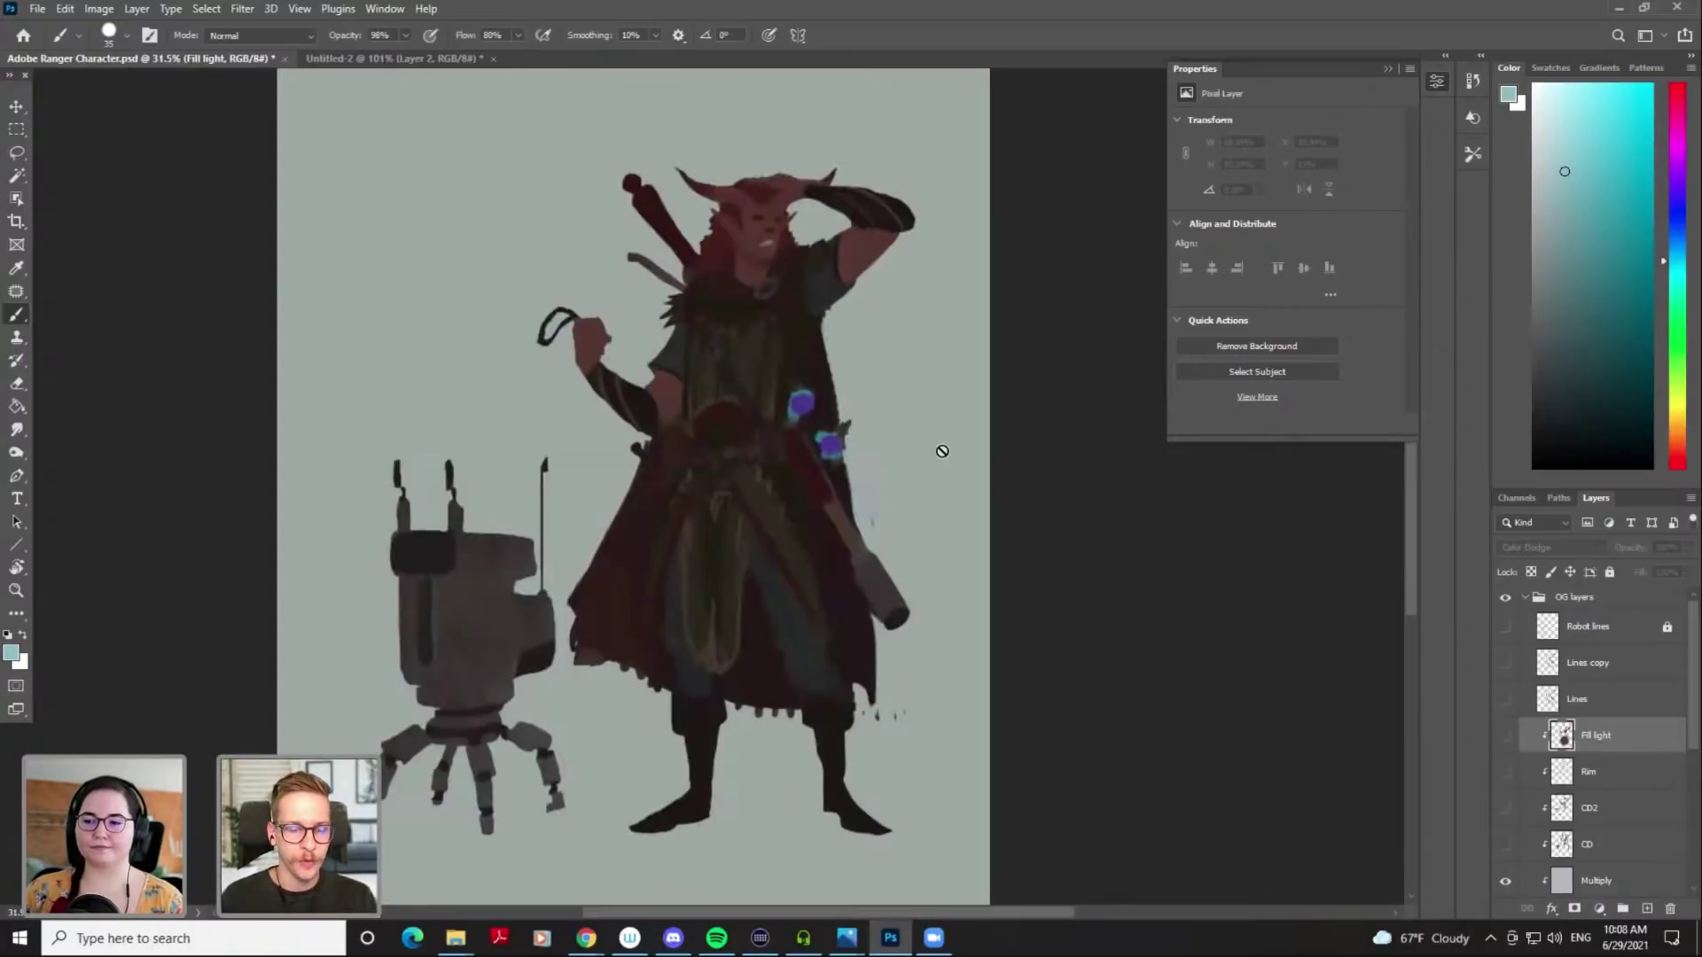
key("ctrl+h")
key("ctrl+h")
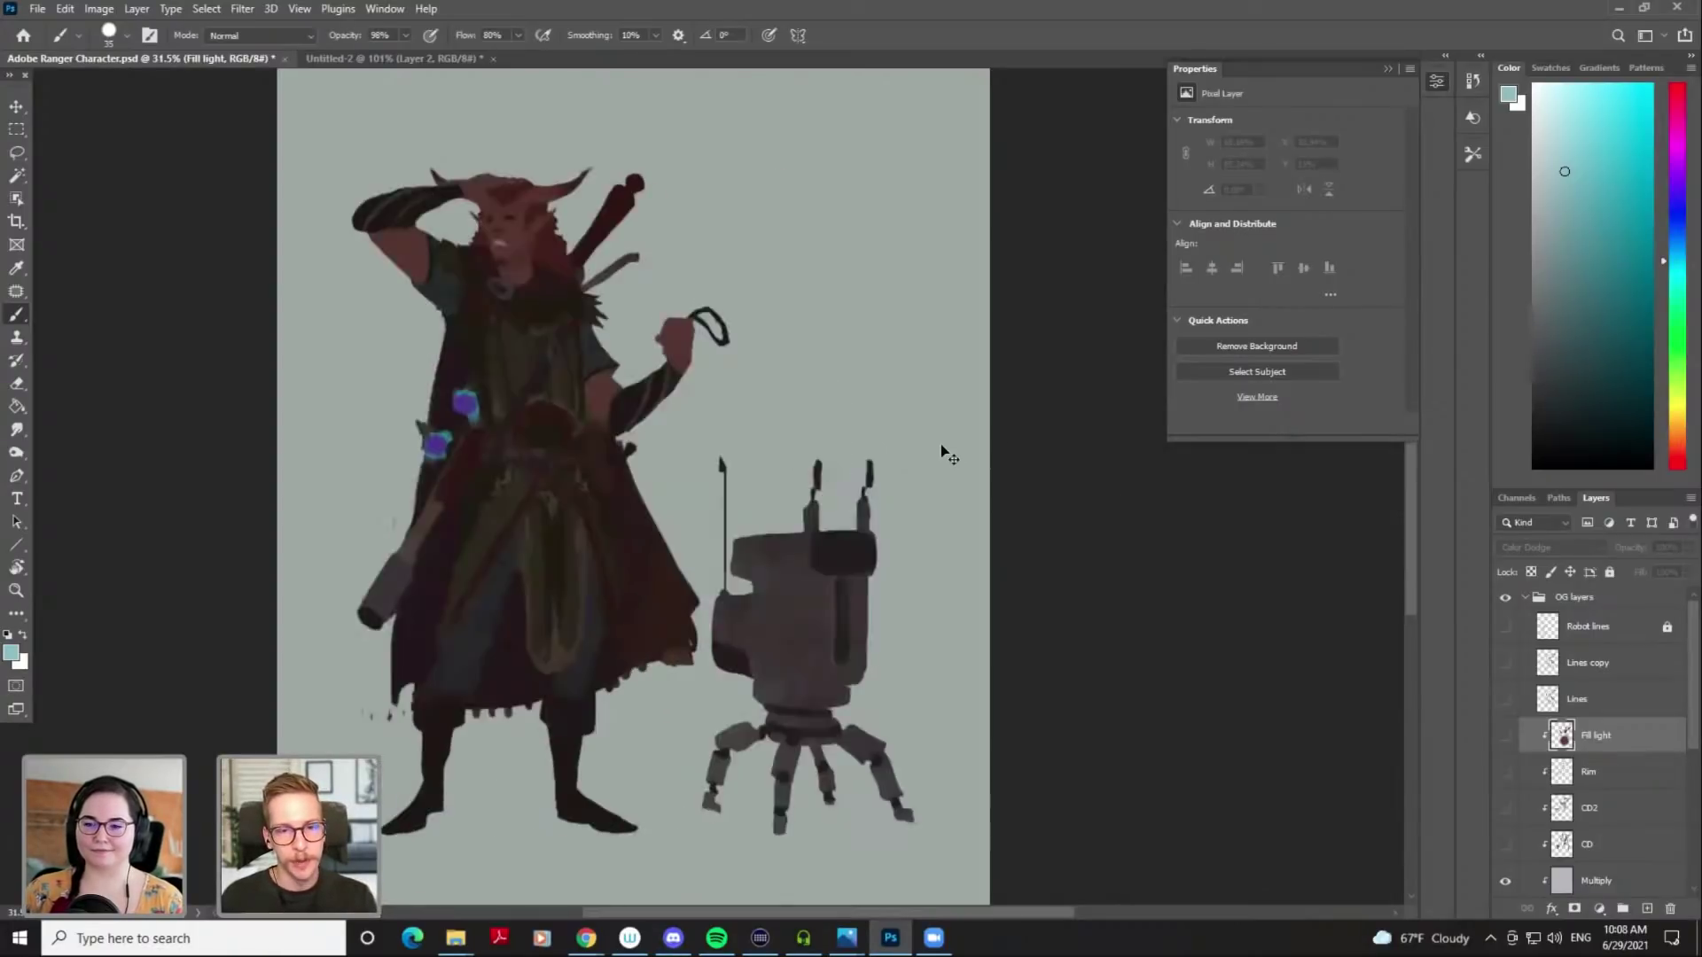
Preview the painting as a grayscale proof to check its values, toggling against the full-color view
key("ctrl+y")
key("ctrl+y")
key("ctrl+y")
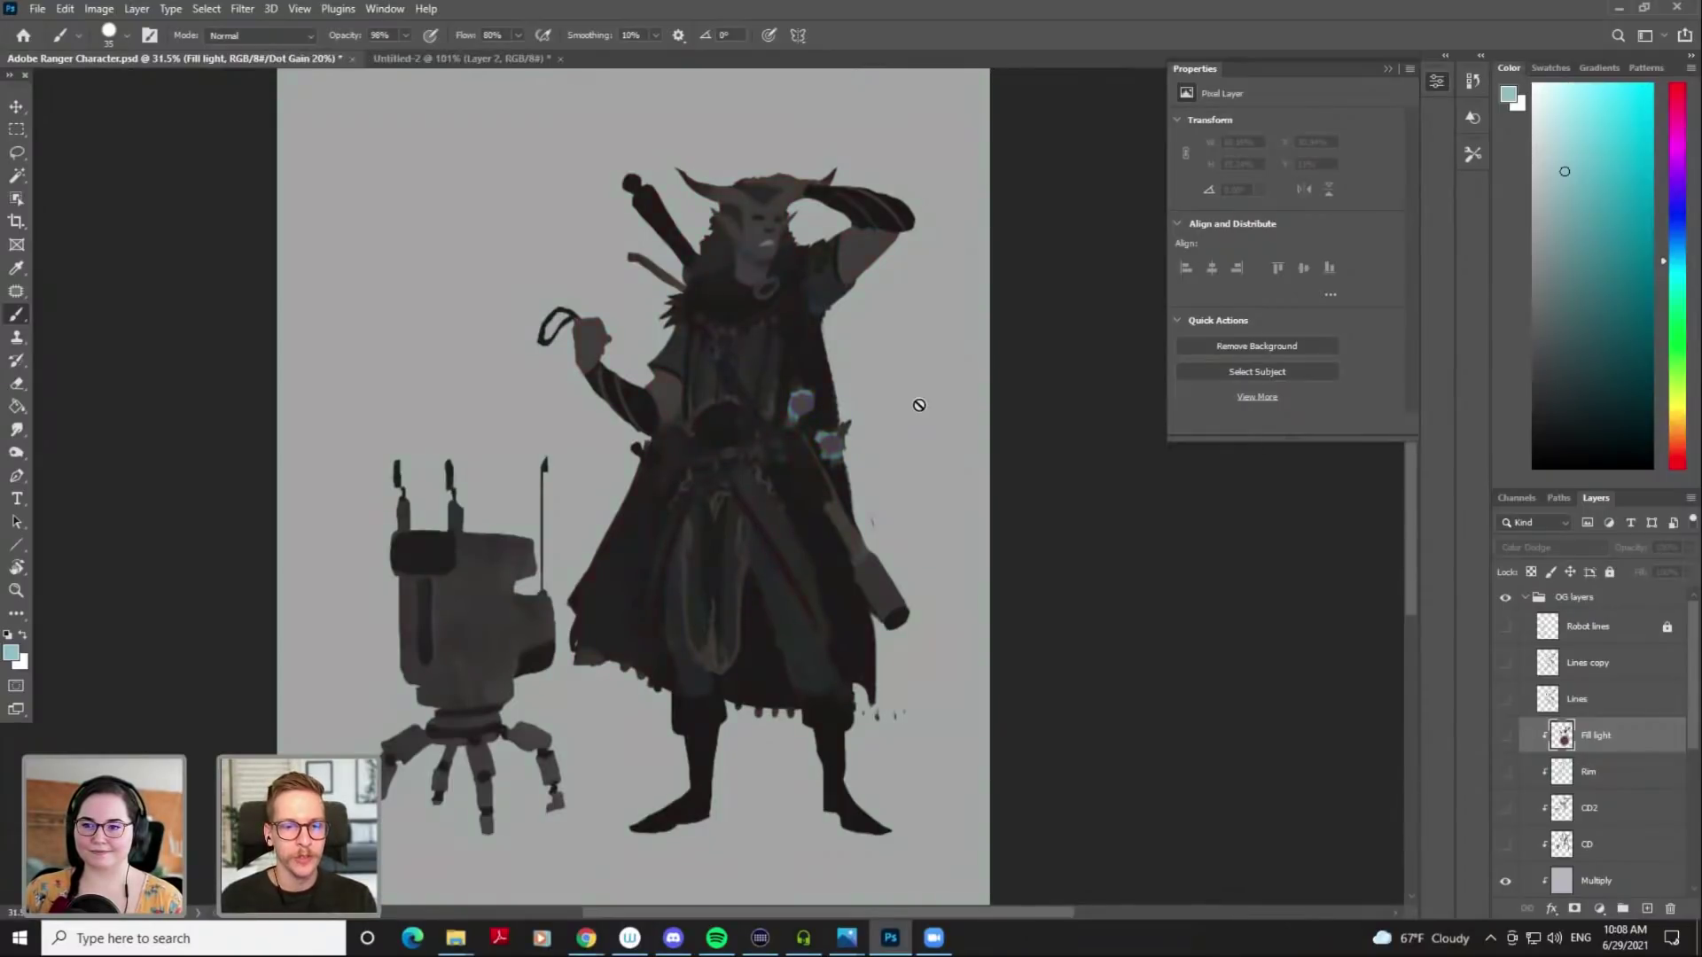
key("ctrl+y")
key("ctrl+y")
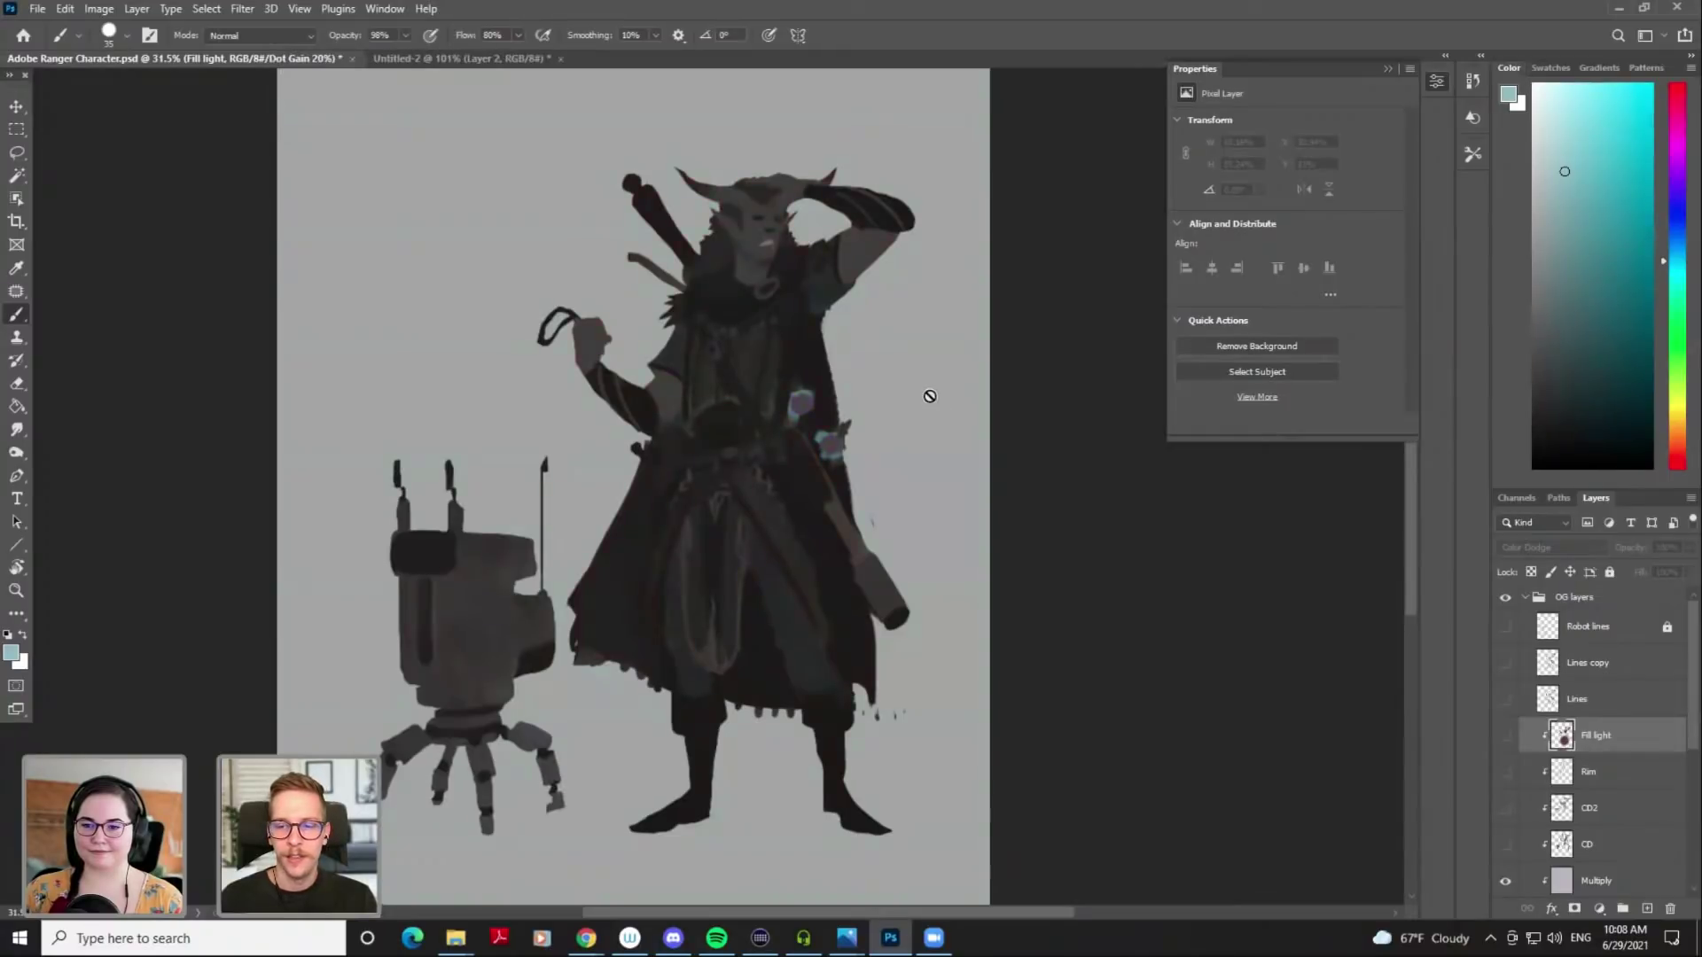
Add a new empty layer above the Fill light layer and hide the Multiply layer
key("ctrl+shift+n")
key("Return")
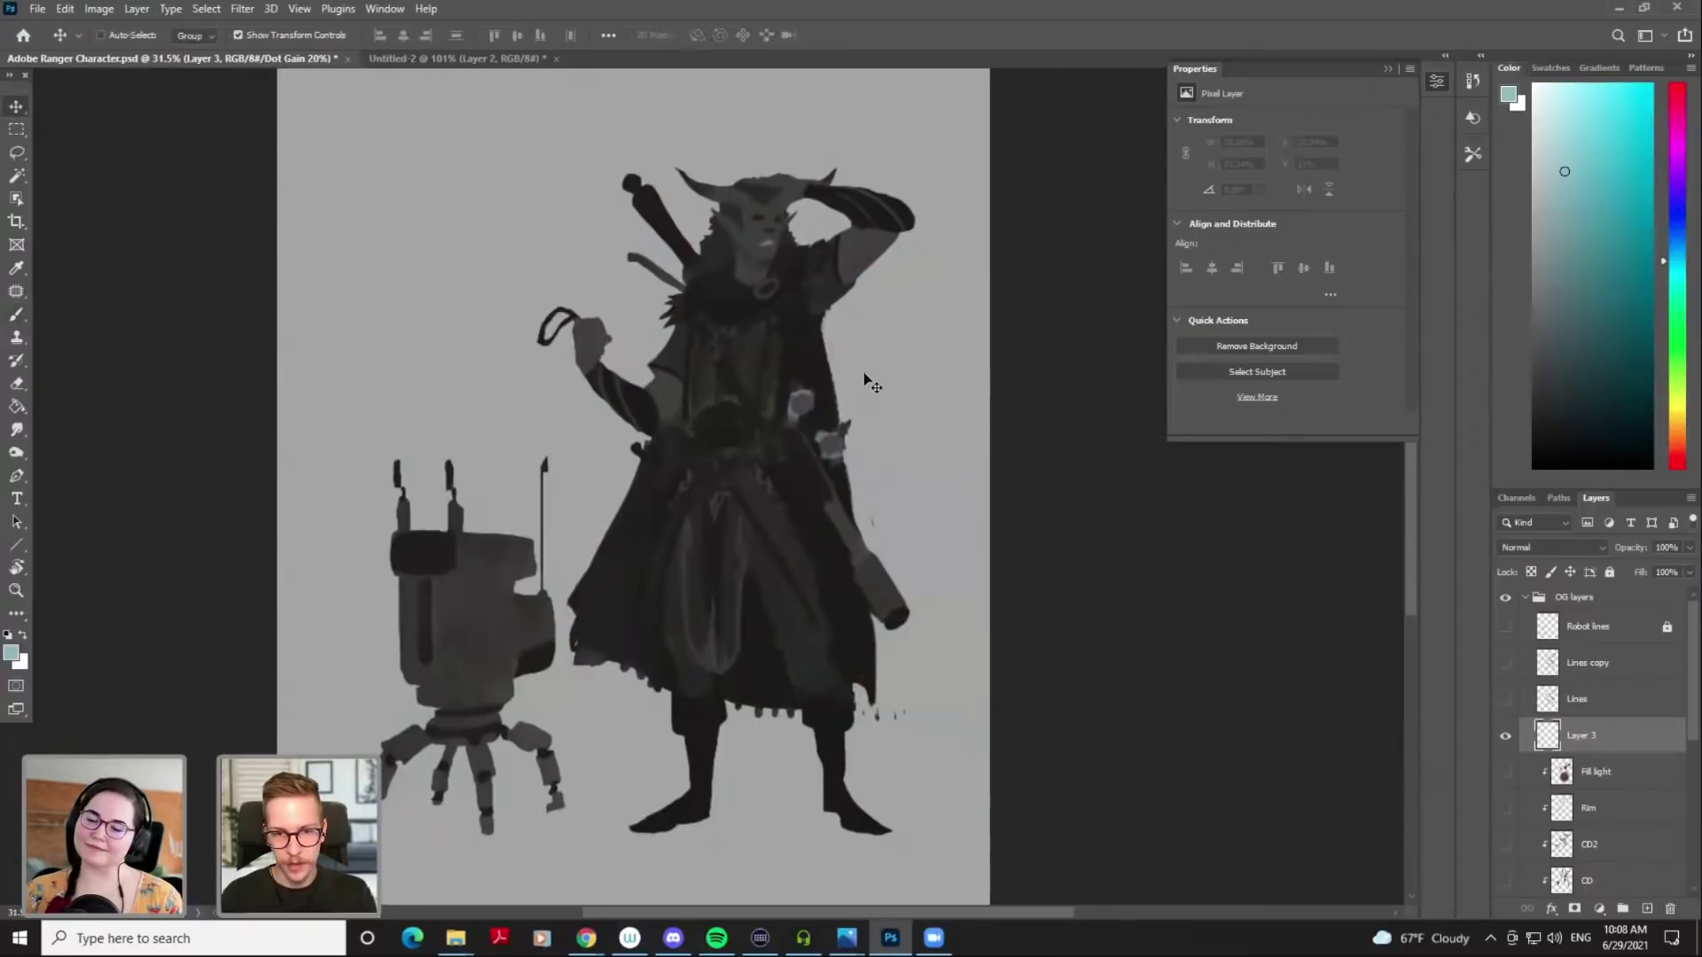
left_click_drag(842, 379, 870, 370)
left_click_drag(870, 371, 824, 439)
left_click_drag(739, 404, 645, 217)
scroll(1593, 722, "down", 3)
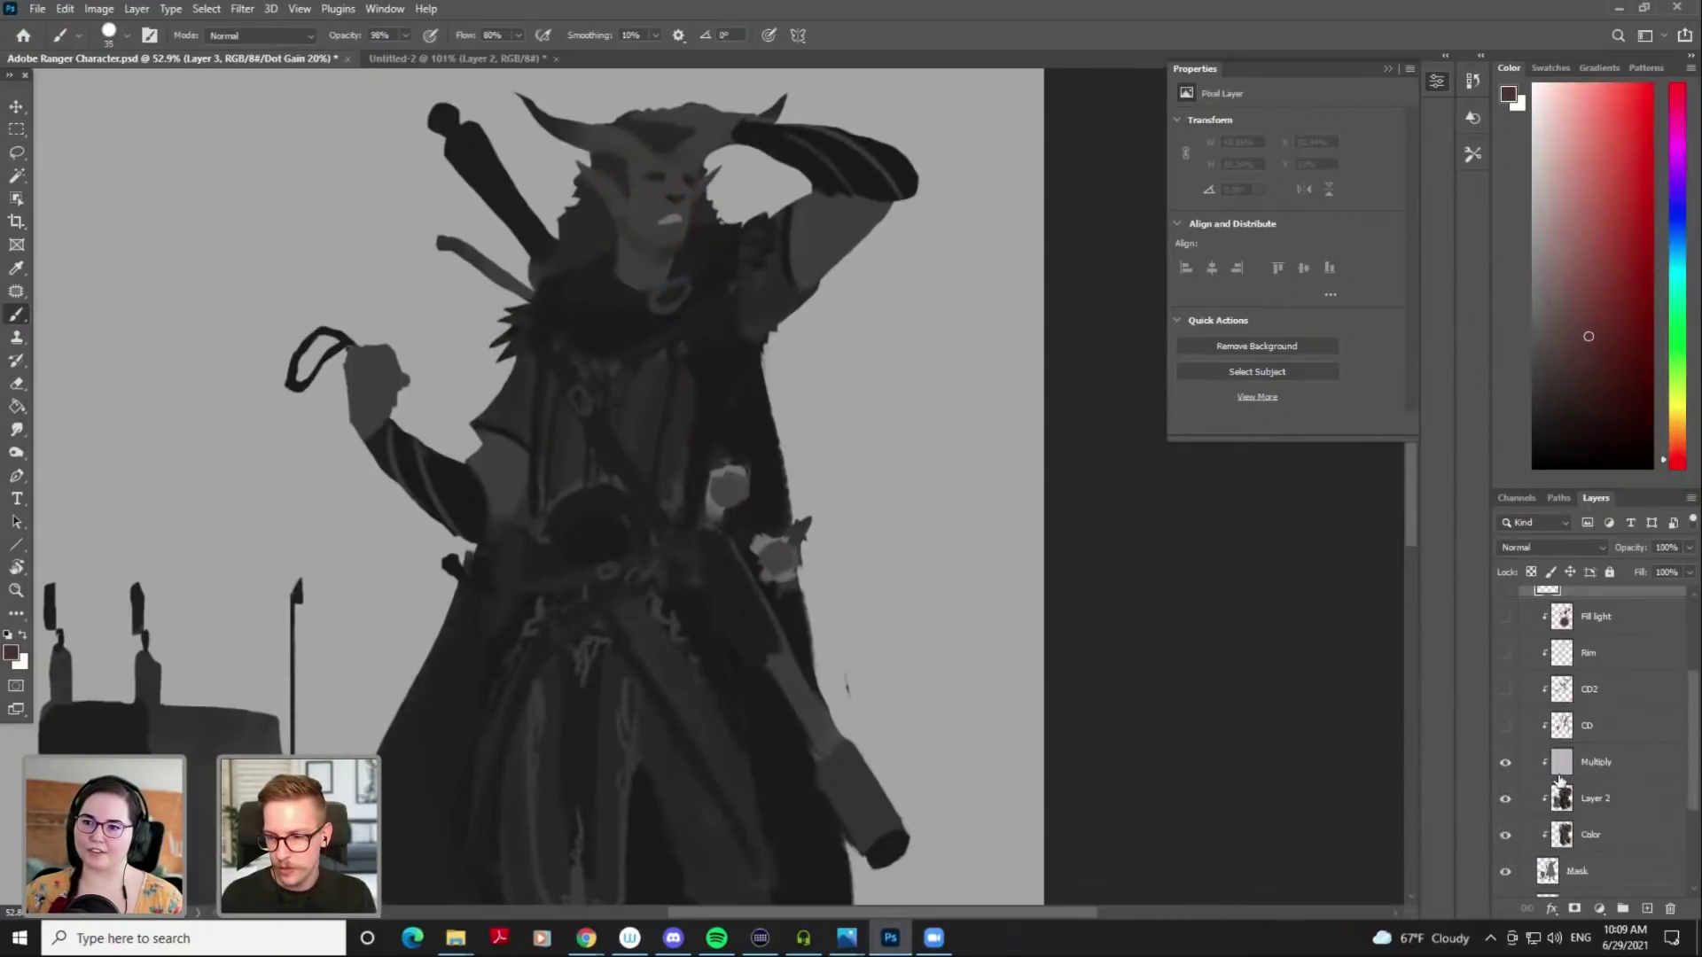
left_click(1505, 762)
Paint test scribbles in sampled tones on the background beside the sword, compare them with color proofing toggled, and undo them
mouse_move(691, 291)
left_mouse_down()
mouse_move(634, 382)
mouse_move(566, 390)
mouse_move(497, 447)
left_mouse_up()
mouse_move(395, 235)
left_mouse_down()
mouse_move(306, 175)
mouse_move(366, 253)
mouse_move(419, 455)
mouse_move(335, 220)
mouse_move(502, 284)
left_mouse_up()
left_click(413, 461, "alt")
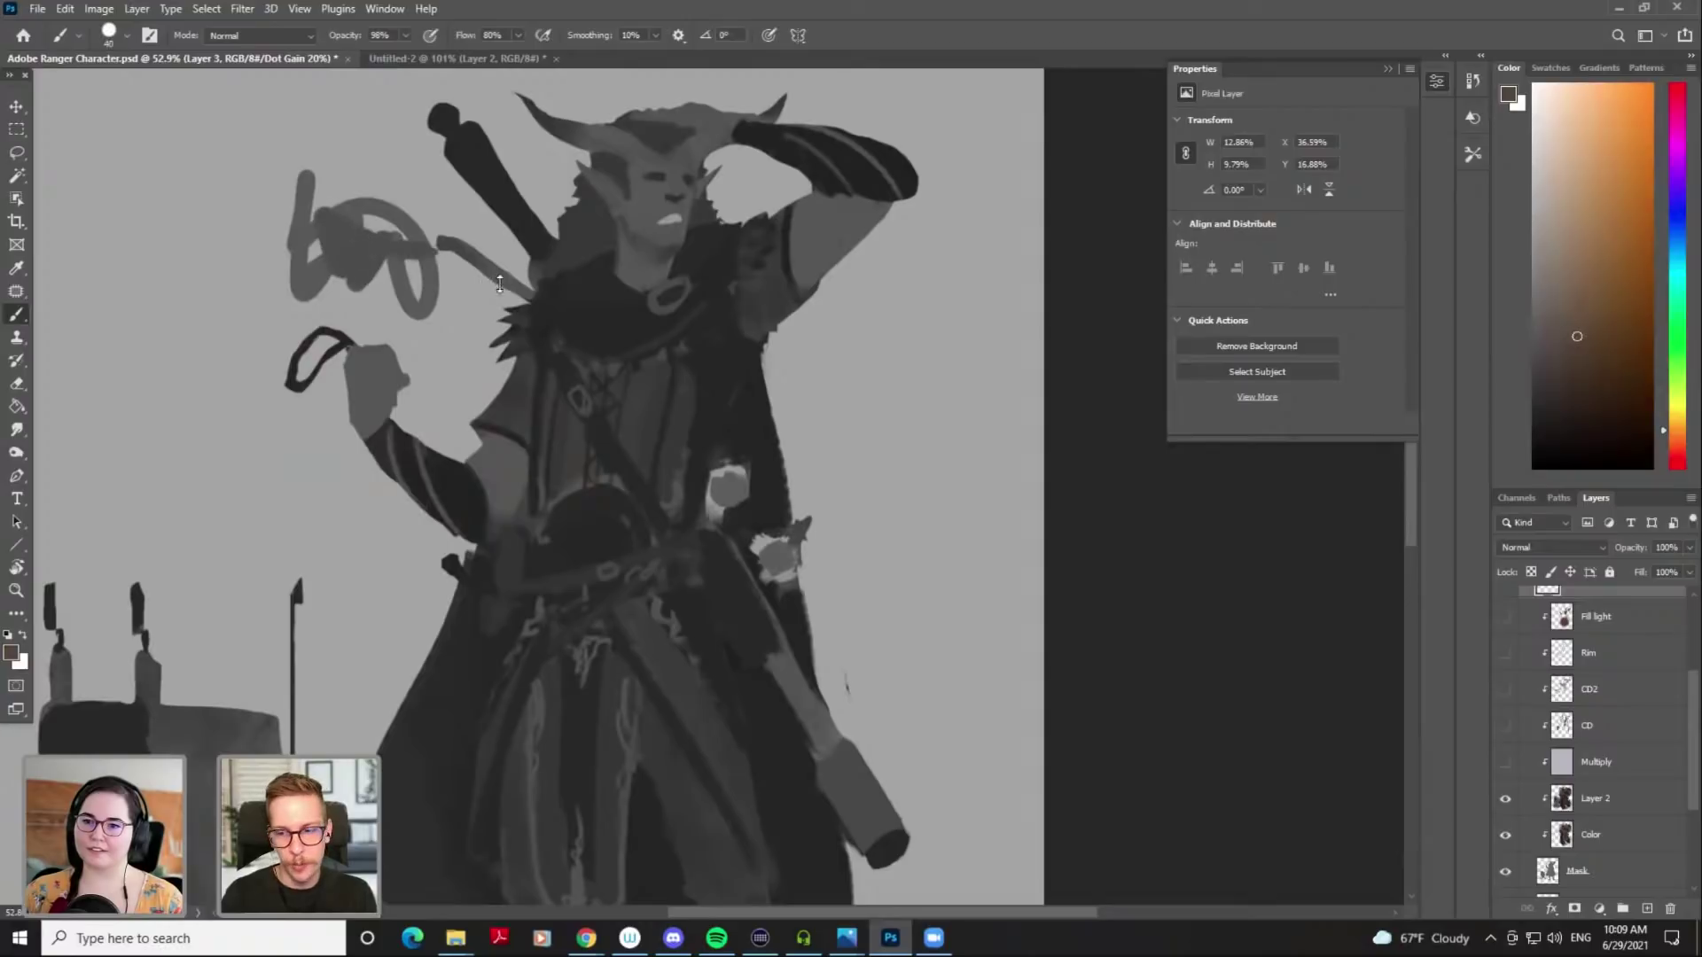
key("ctrl+y")
left_click_drag(376, 263, 418, 333)
key("ctrl+z")
key("ctrl+z")
left_click_drag(1016, 575, 957, 592)
left_click_drag(963, 587, 882, 435)
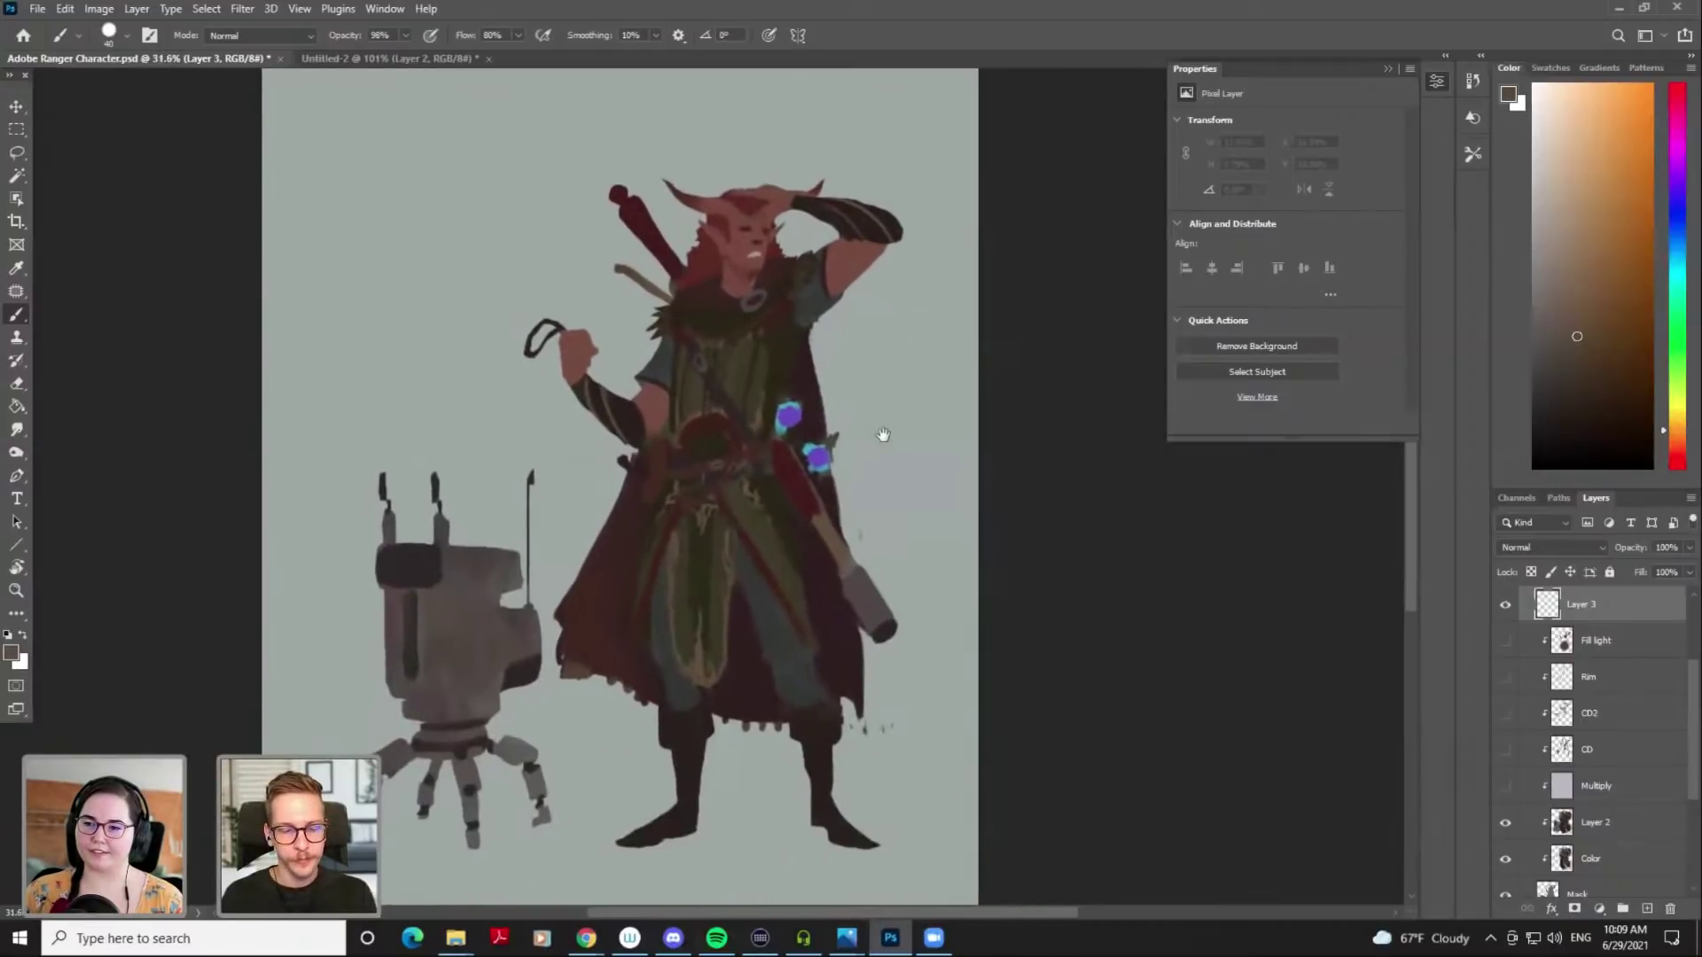
Set up a custom proof condition that simulates Working Gray - Dot Gain 20%
left_click(374, 11)
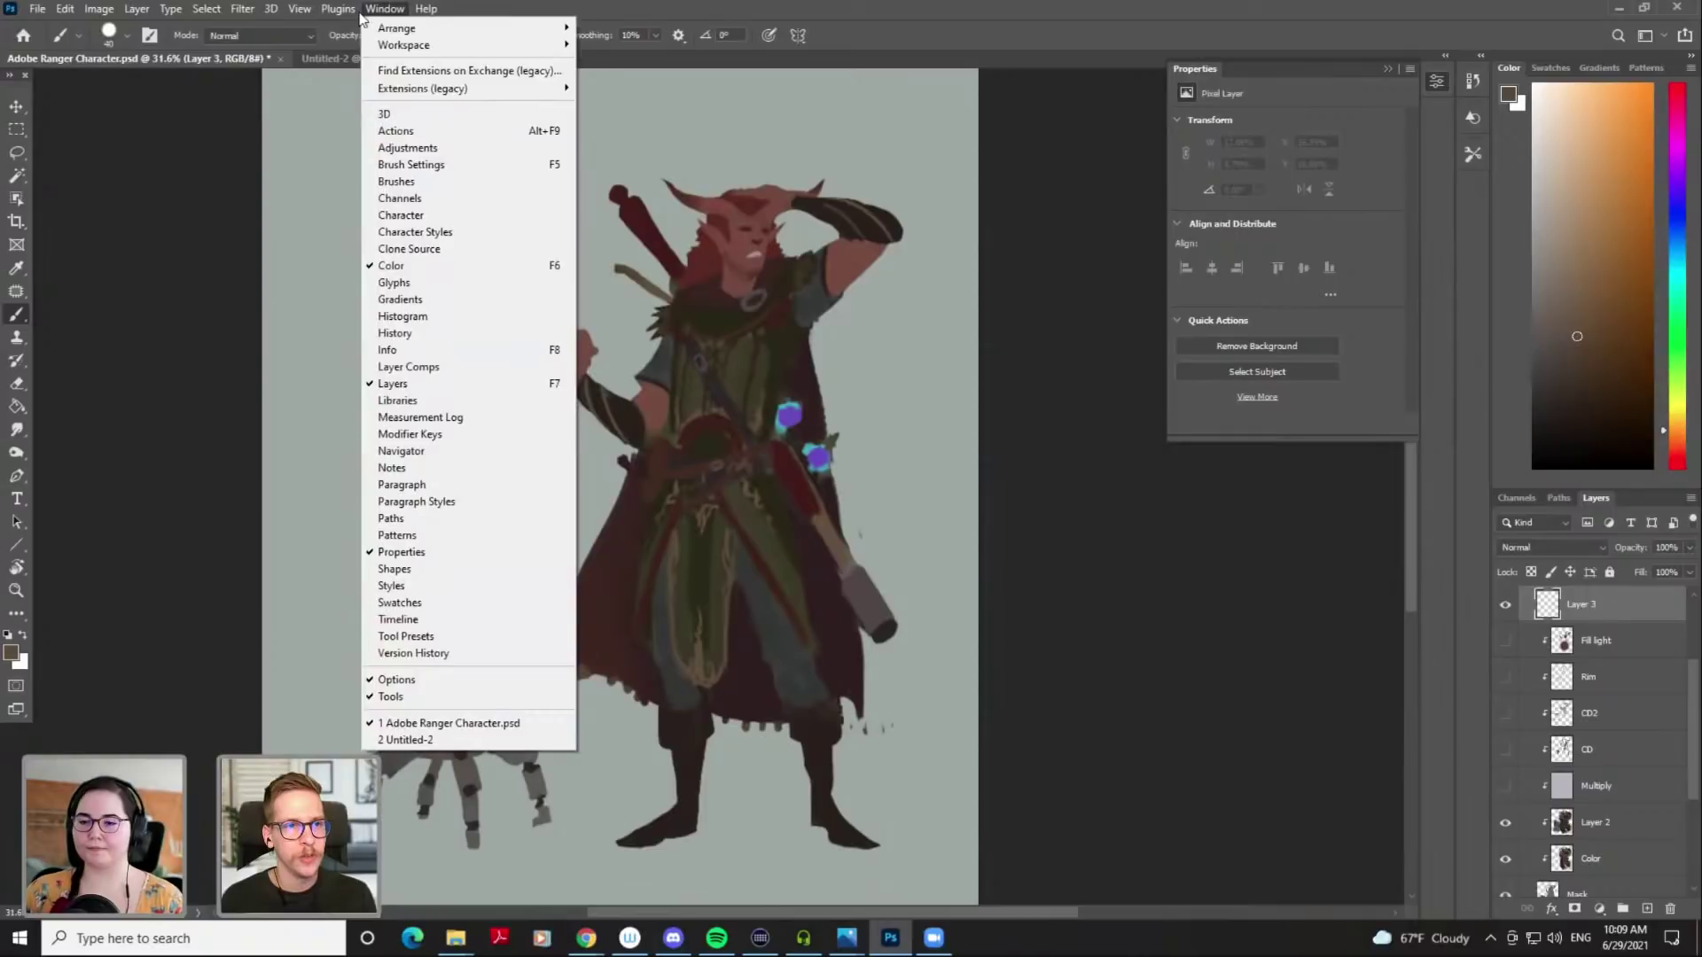
mouse_move(308, 10)
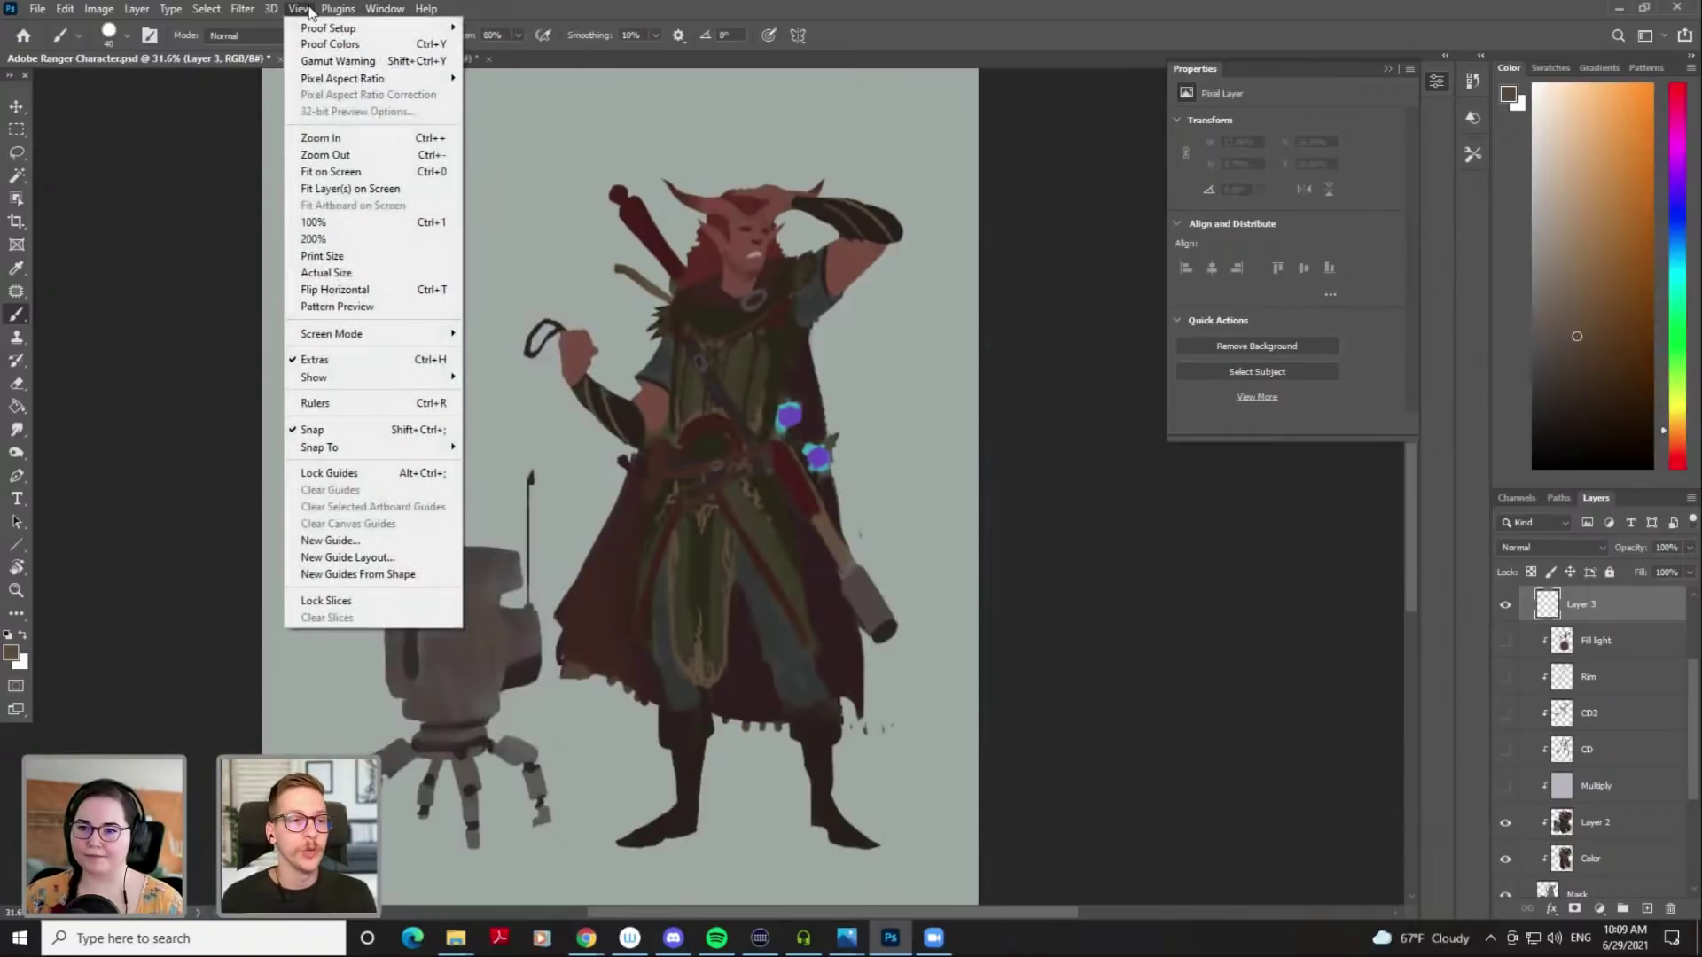
mouse_move(341, 33)
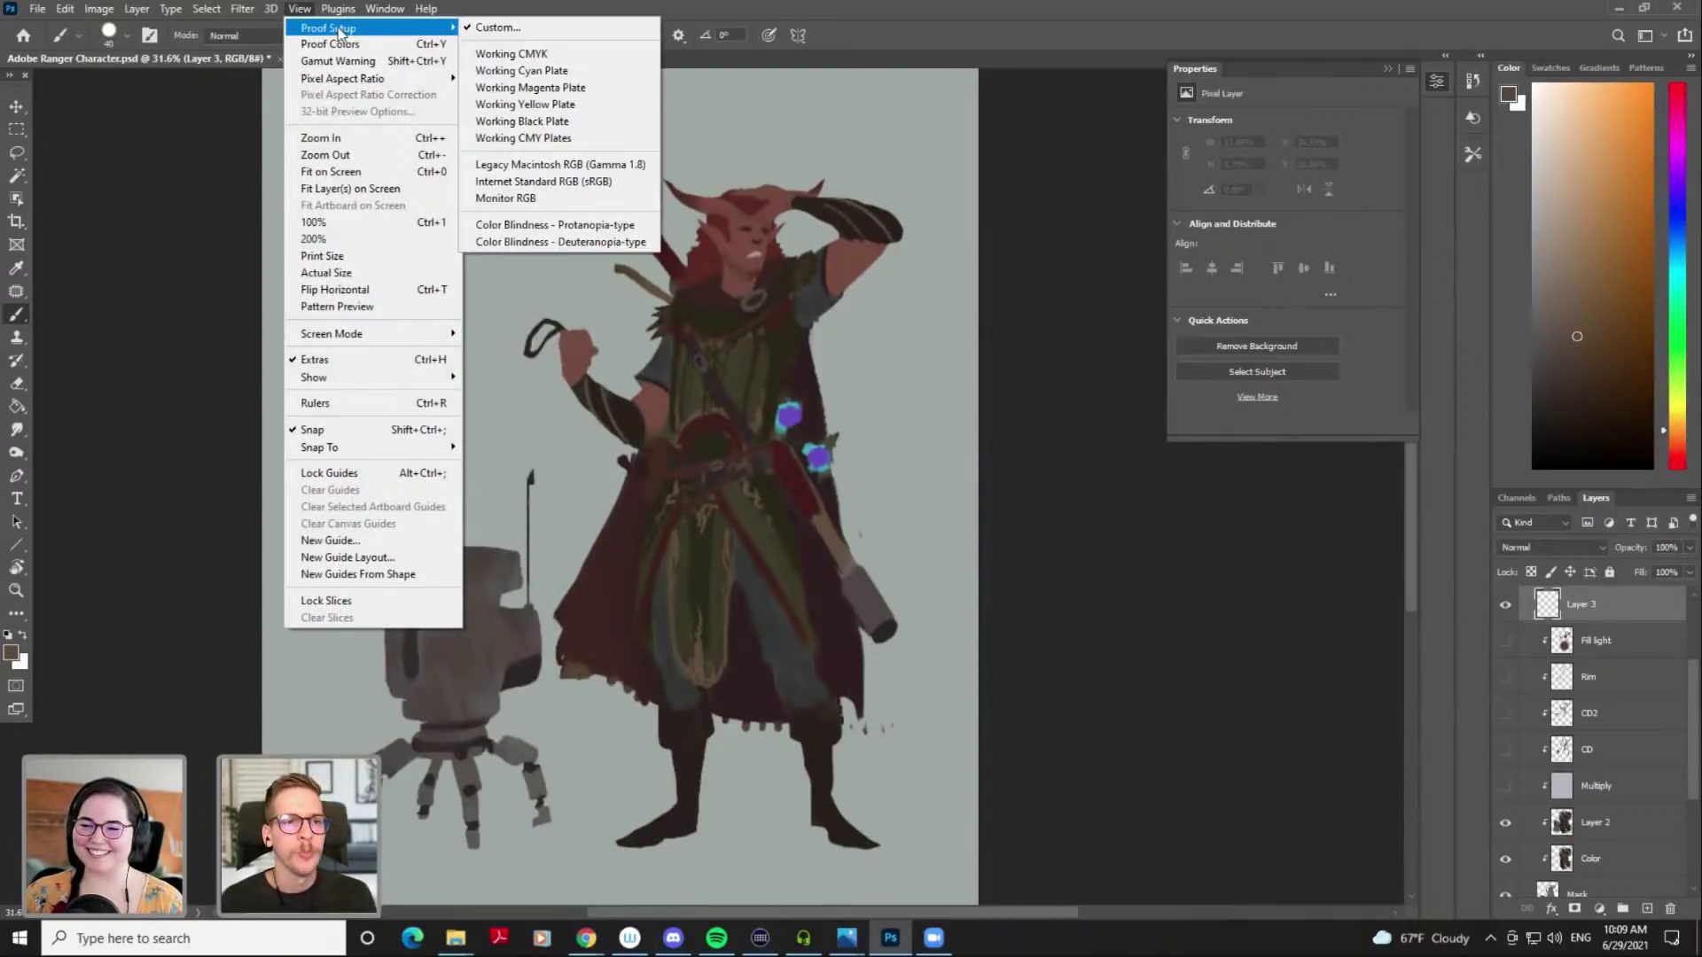
left_click(497, 27)
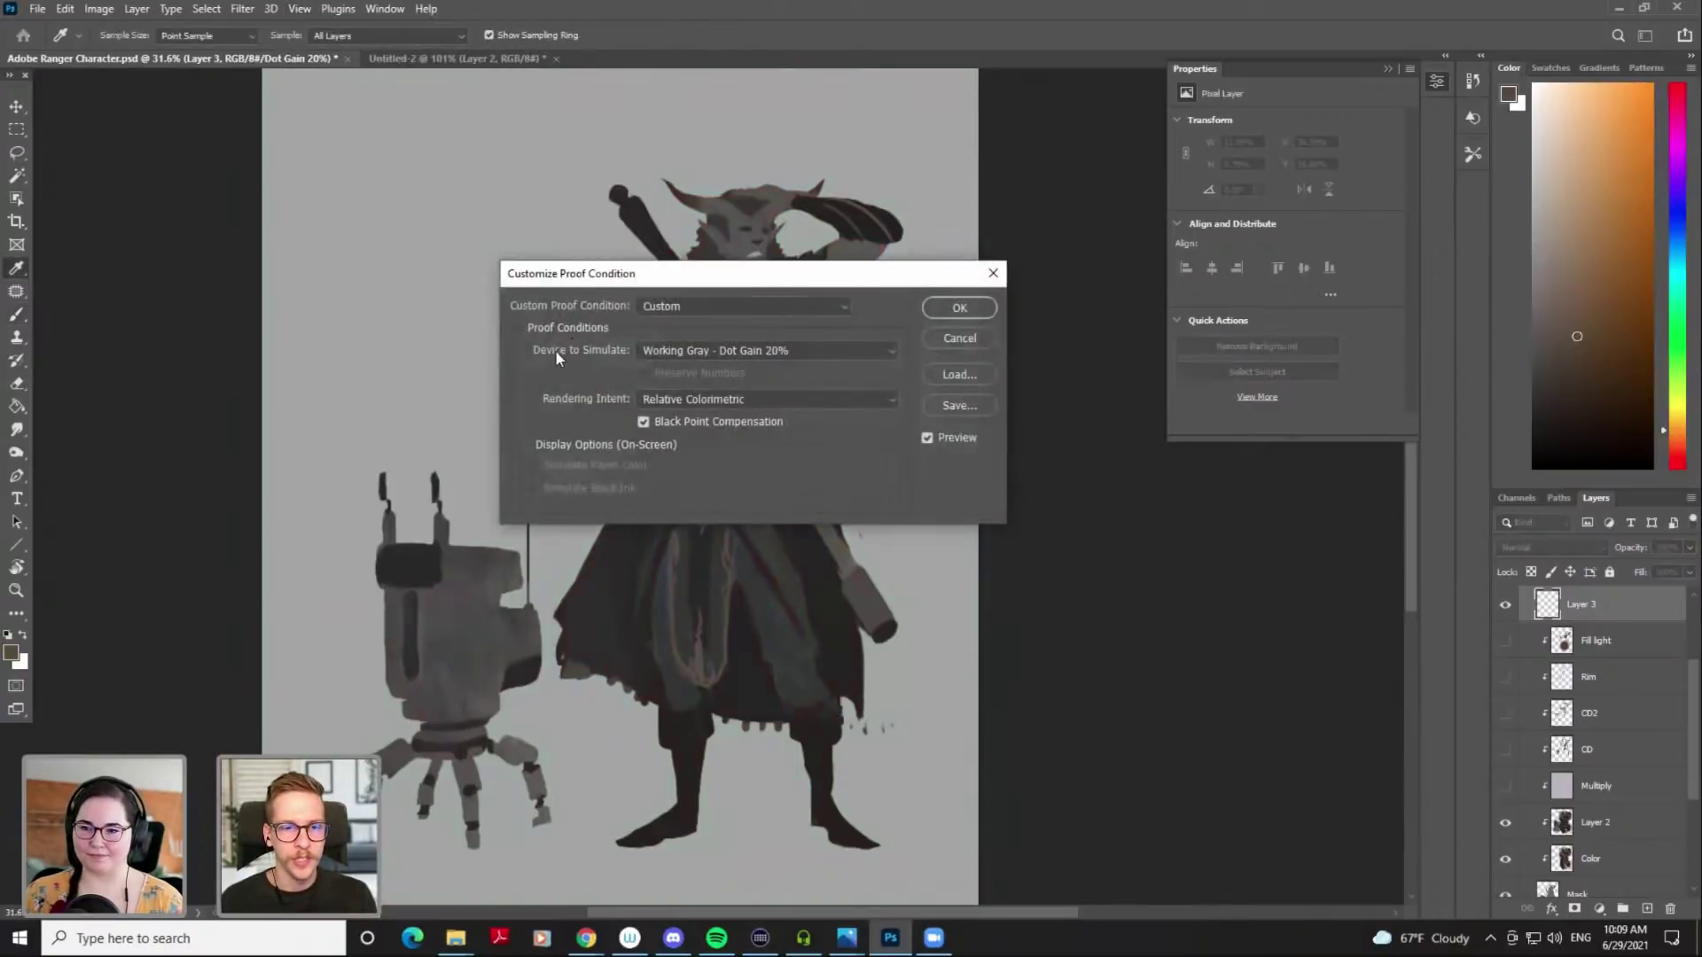
left_click(647, 351)
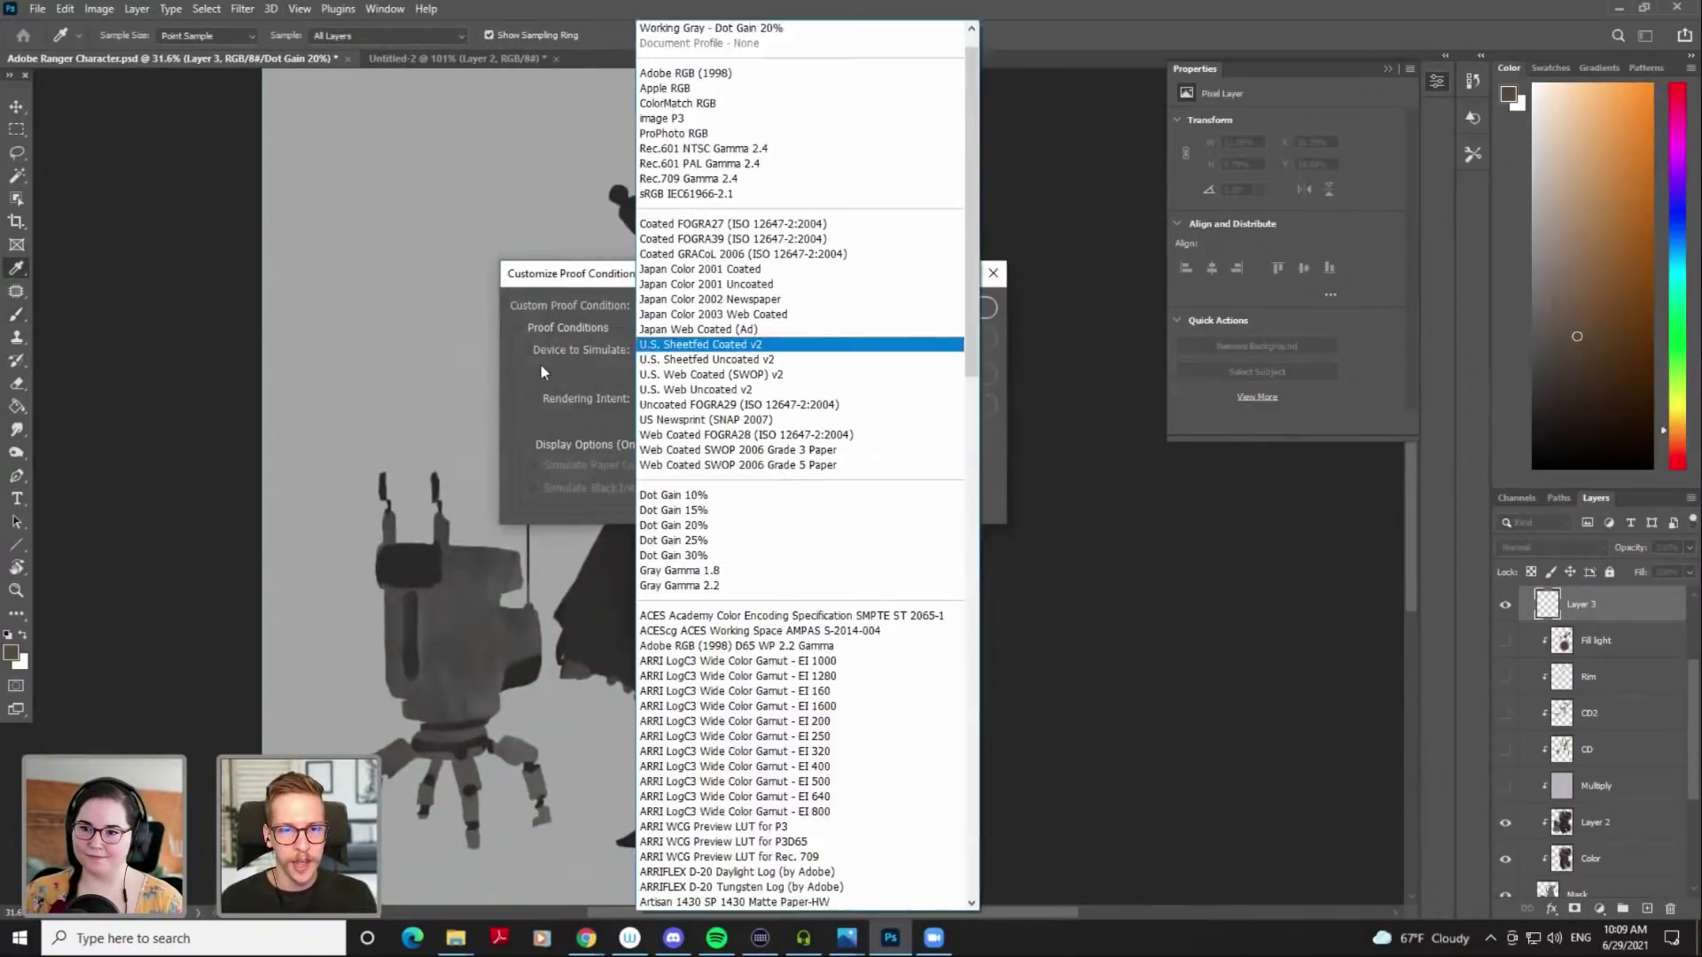
left_click(566, 359)
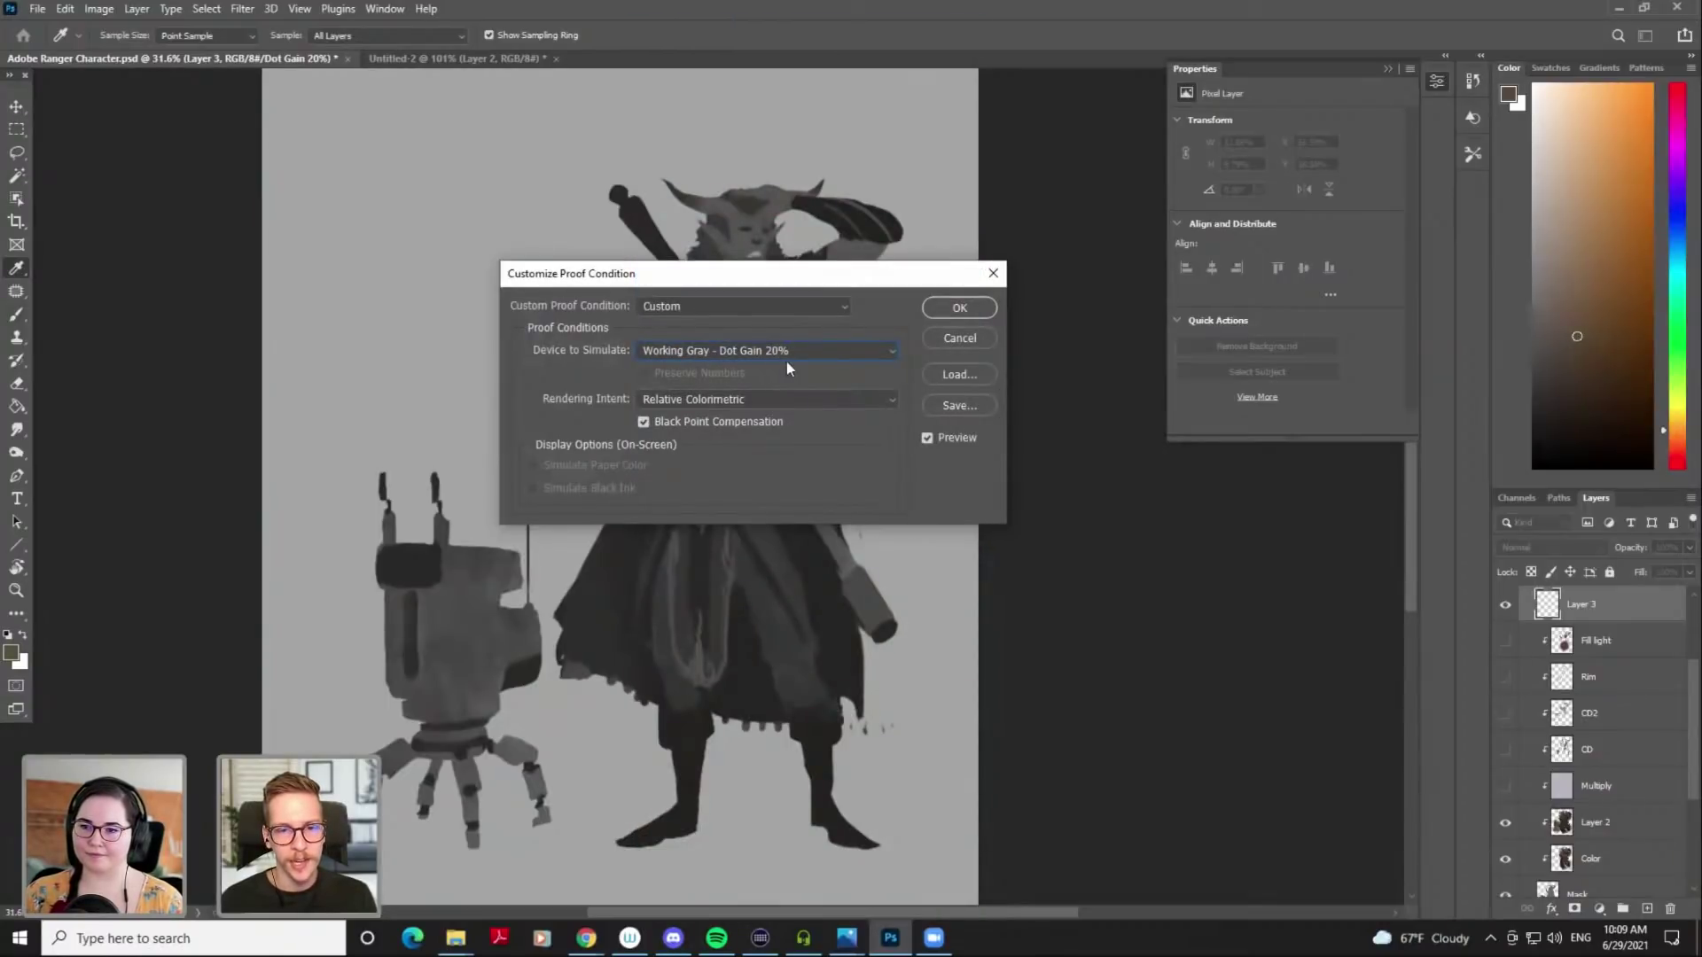
left_click(959, 307)
key("b")
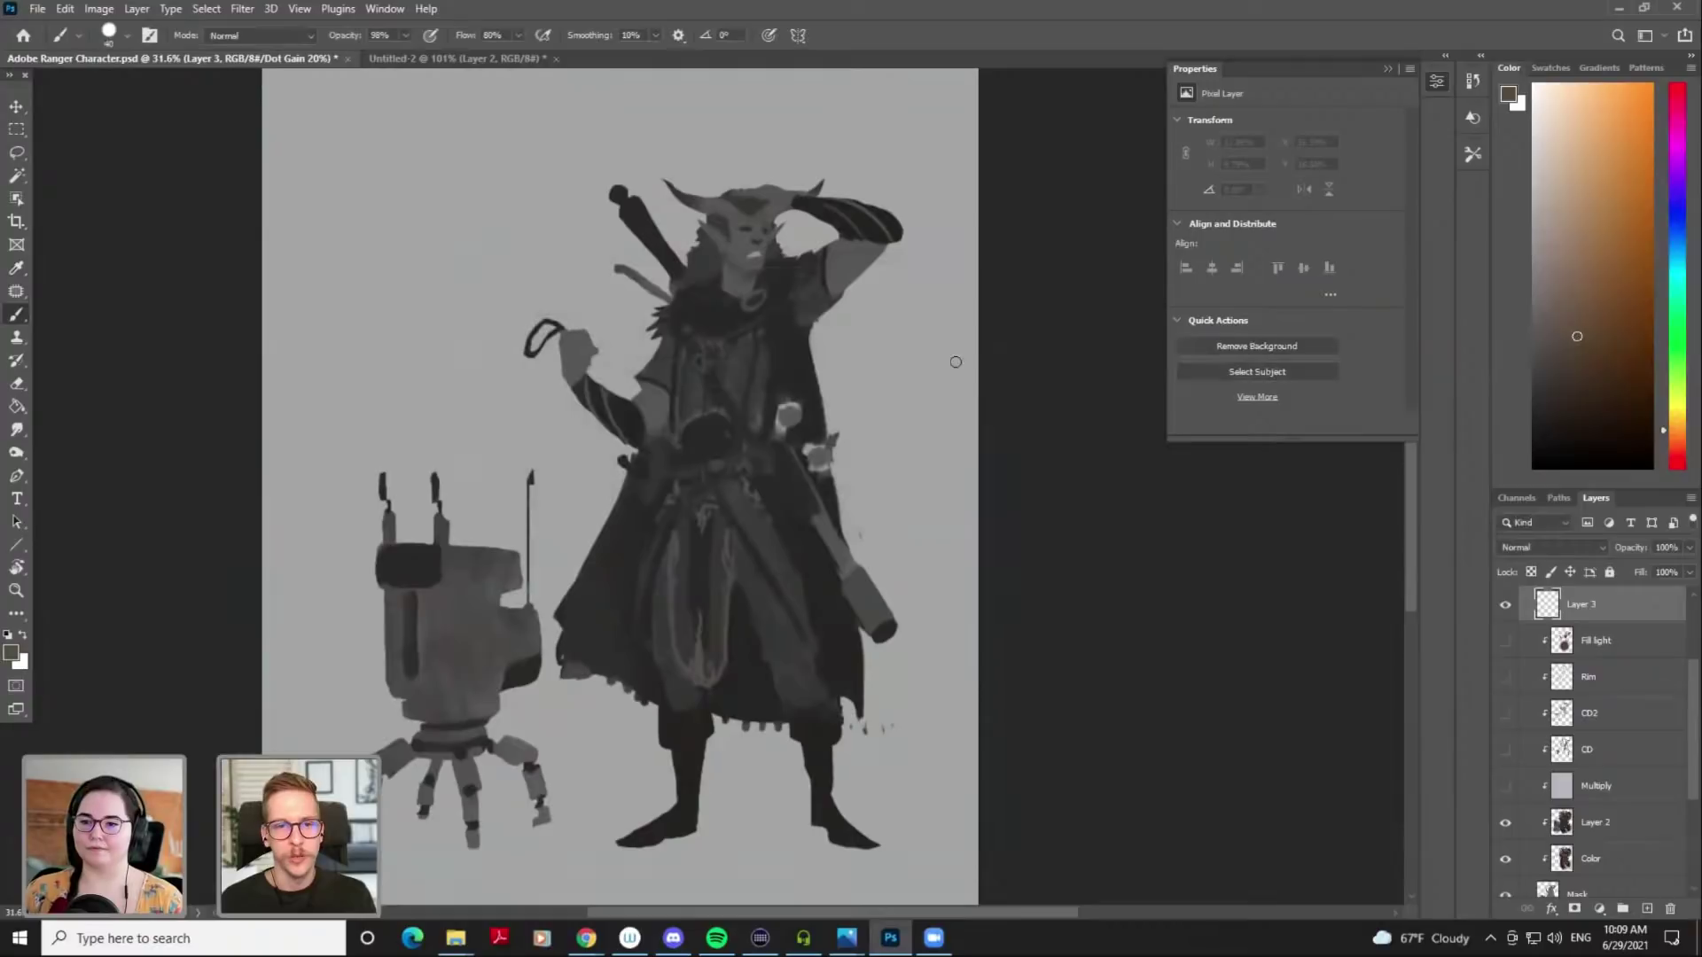
Switch proof colors on and off repeatedly to compare the figure's flat colors with their grayscale values, ending in color
left_click_drag(918, 332, 913, 322)
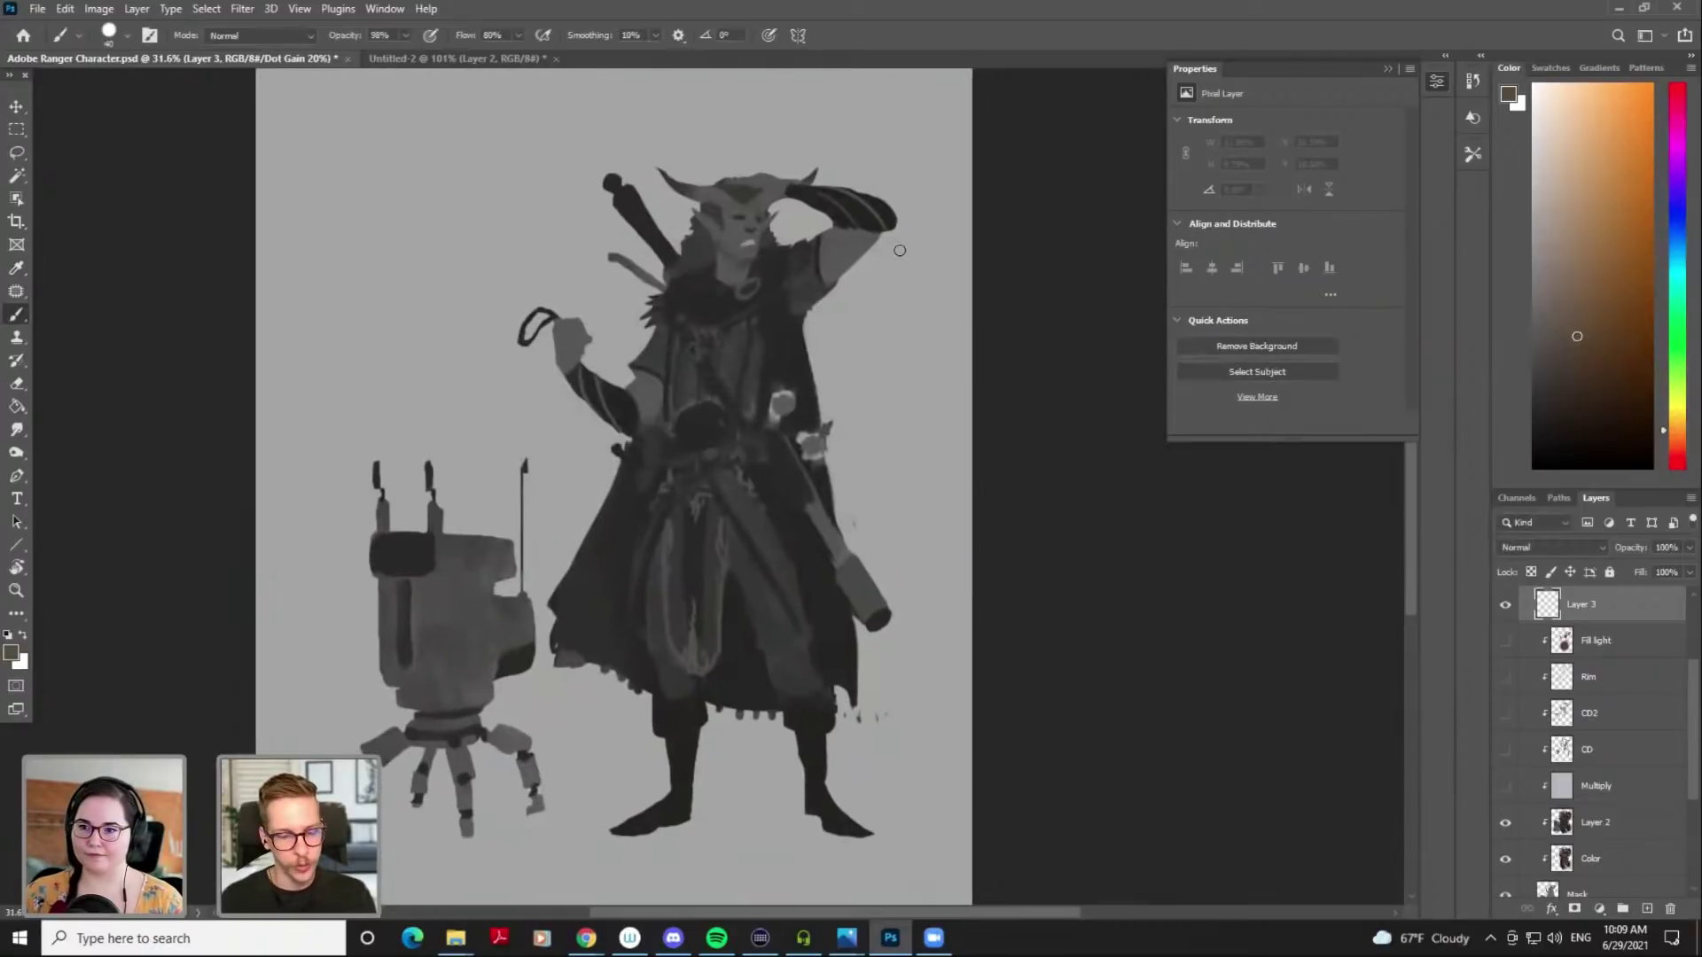
key("ctrl+y")
key("ctrl+y")
key("ctrl+y")
key("ctrl+y")
key("ctrl+y")
key("ctrl+y")
key("ctrl+y")
key("ctrl+y")
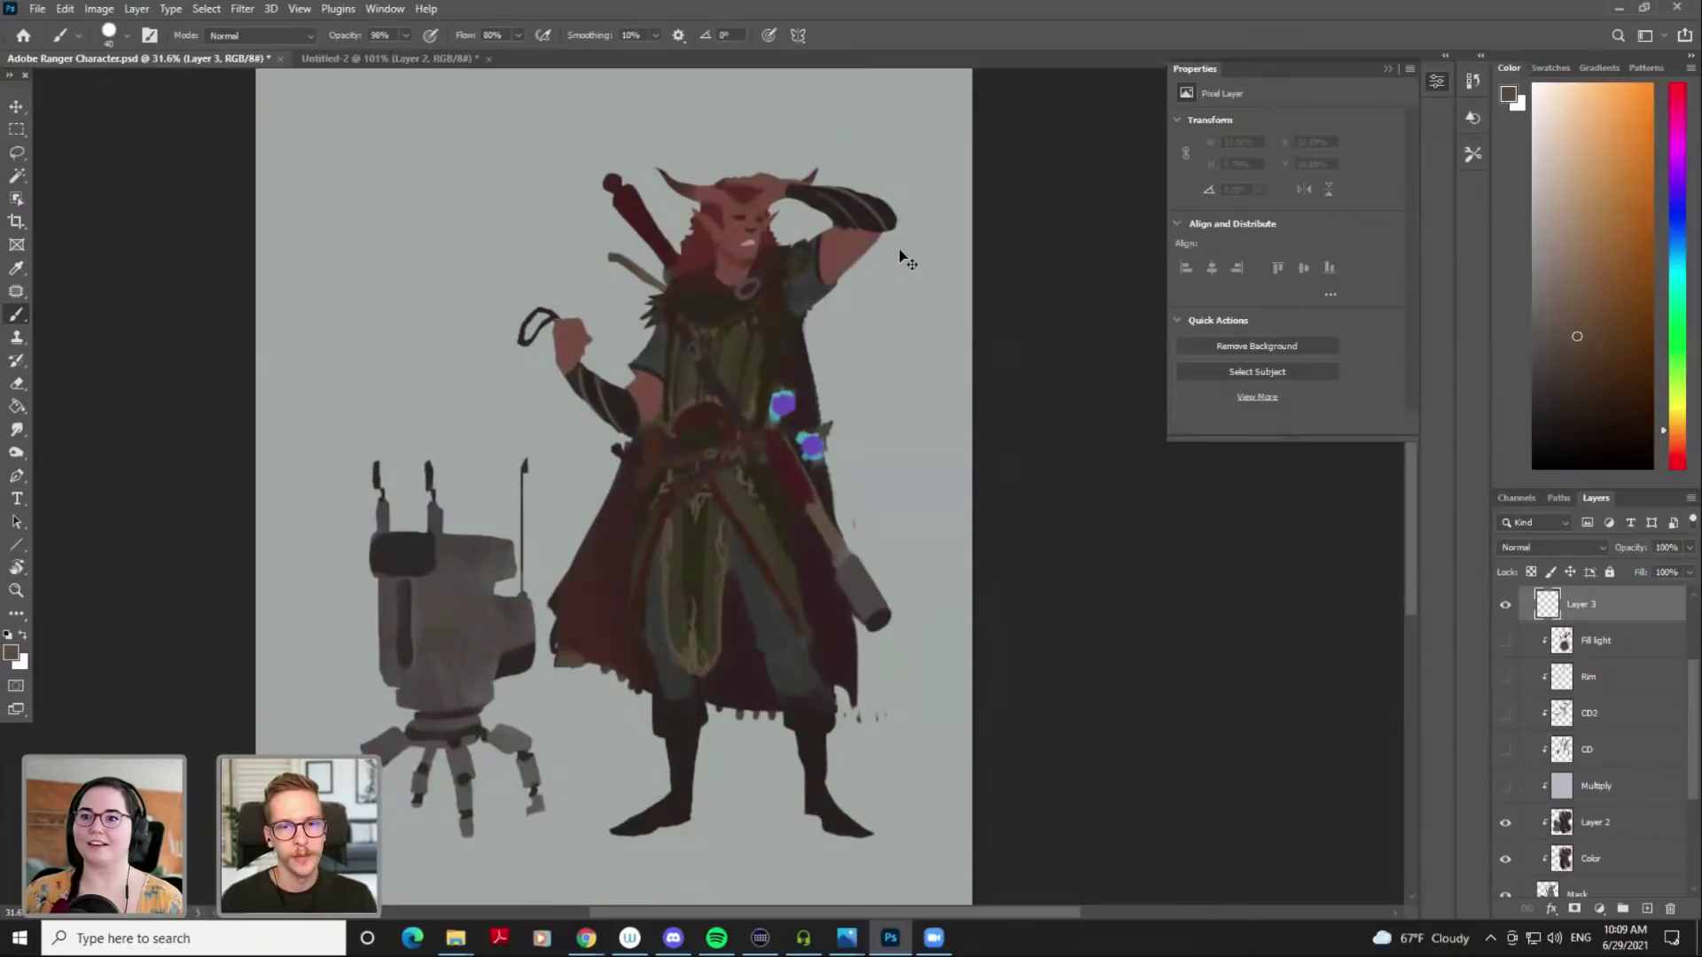
key("ctrl+y")
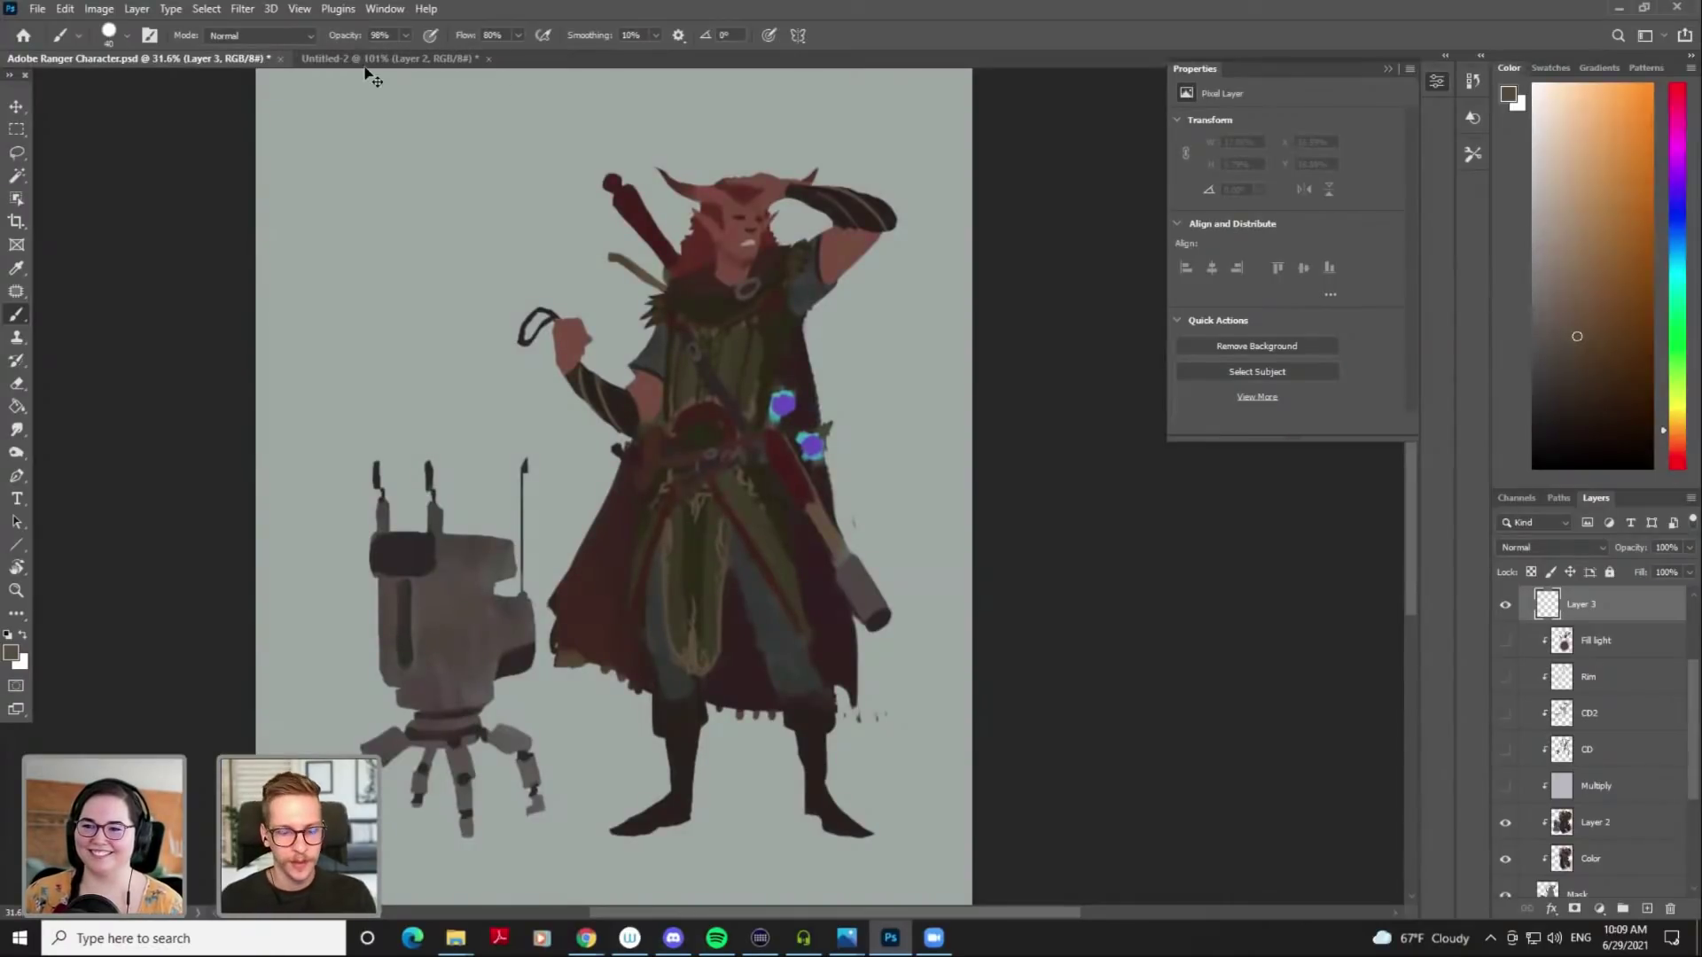
key("ctrl+y")
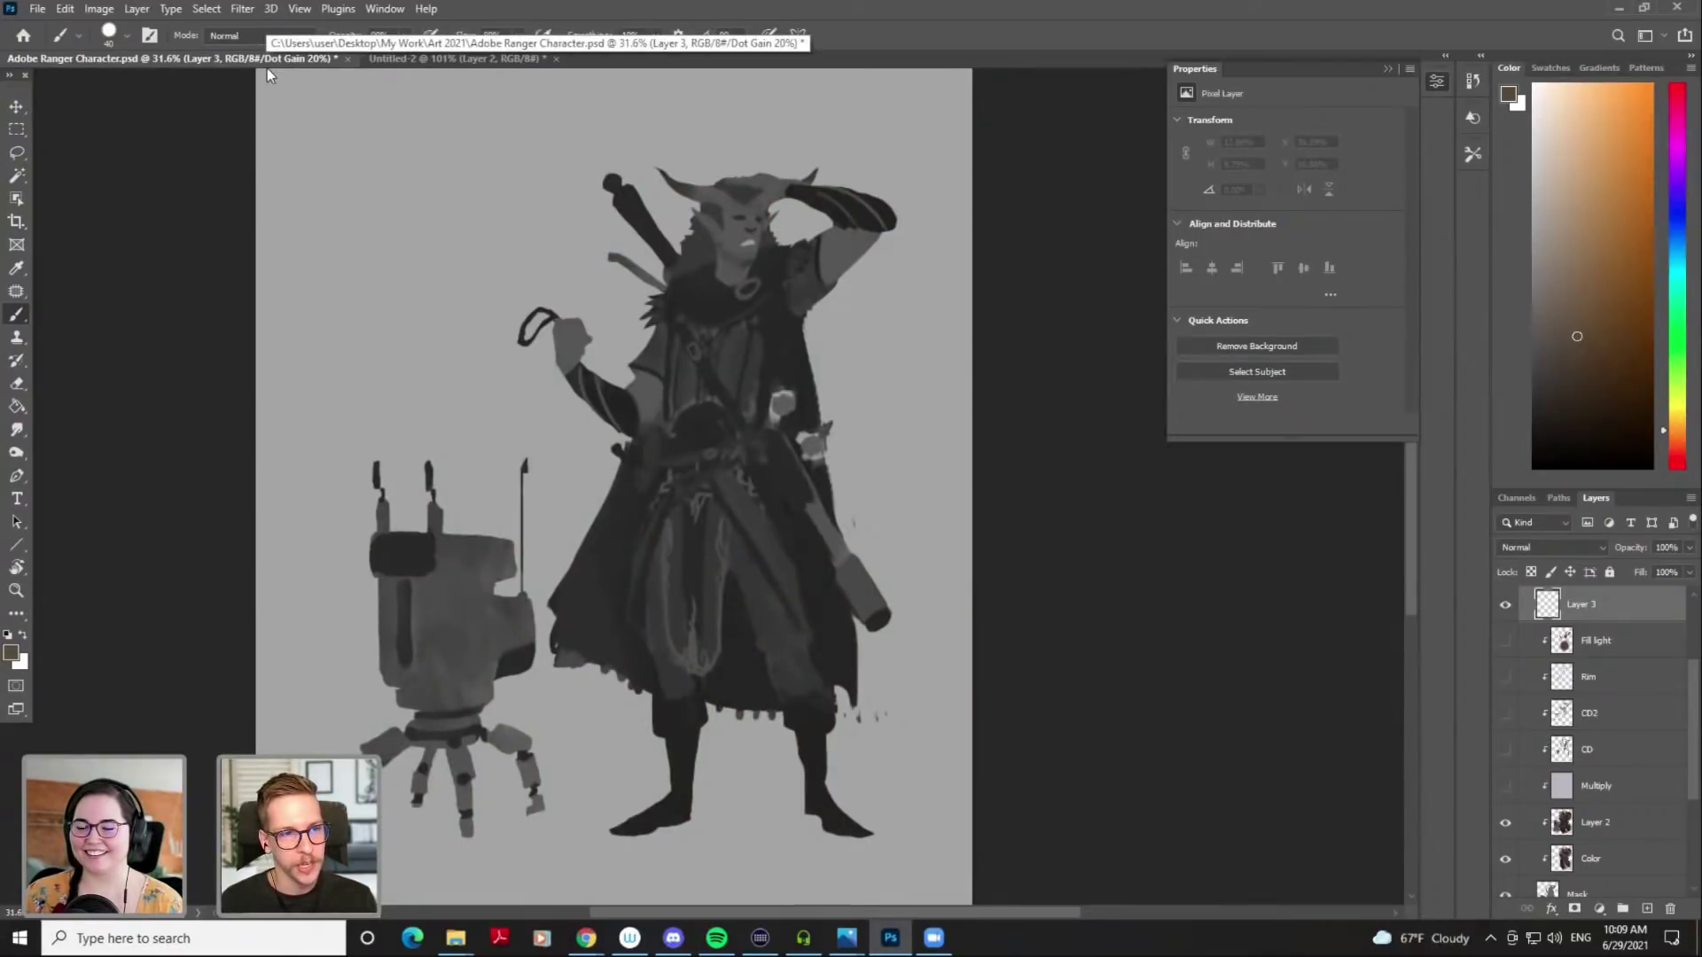
key("ctrl+y")
key("ctrl+y")
key("ctrl+y")
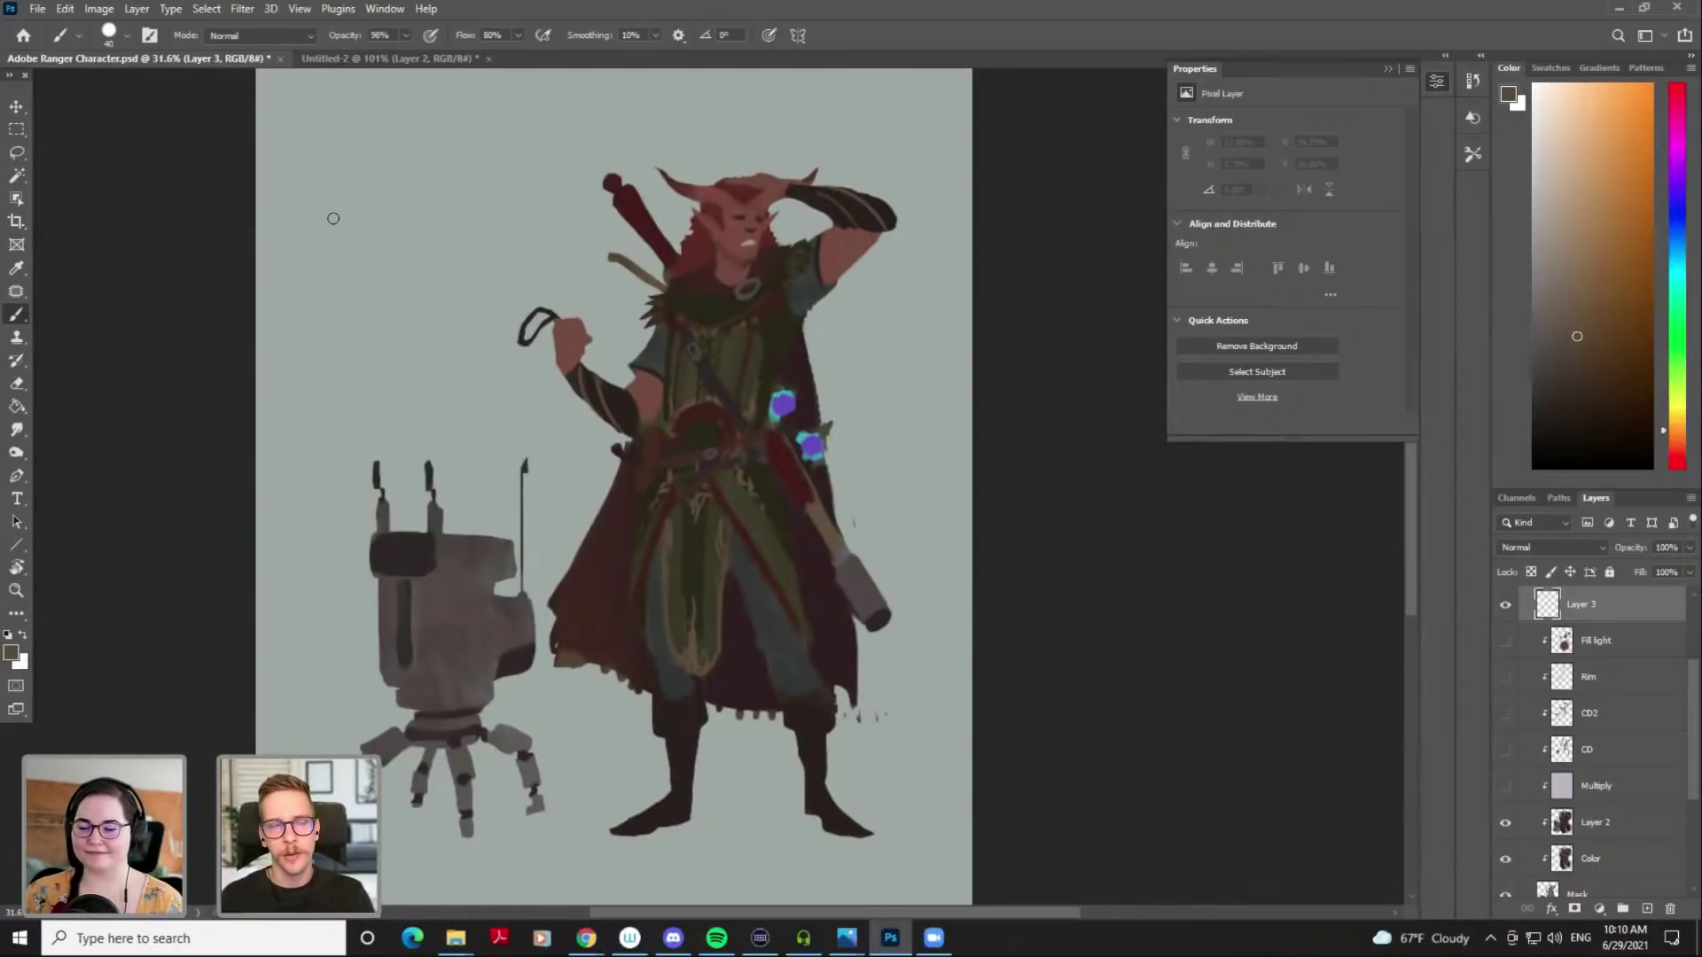
key("ctrl+y")
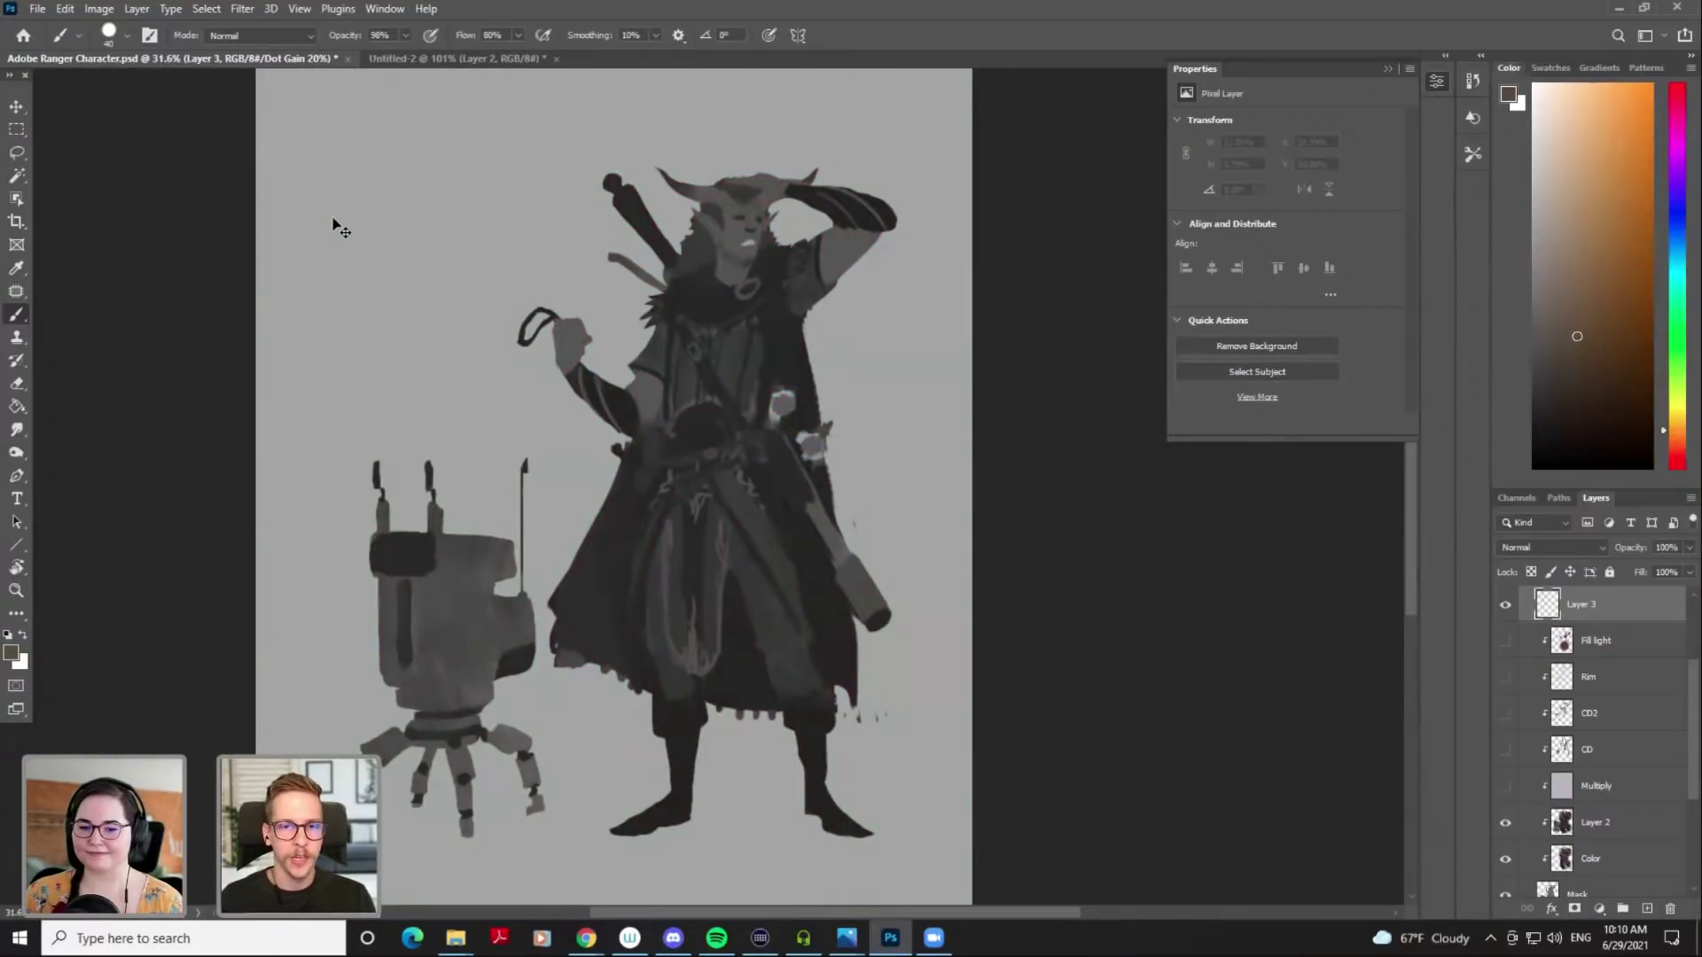
key("ctrl+y")
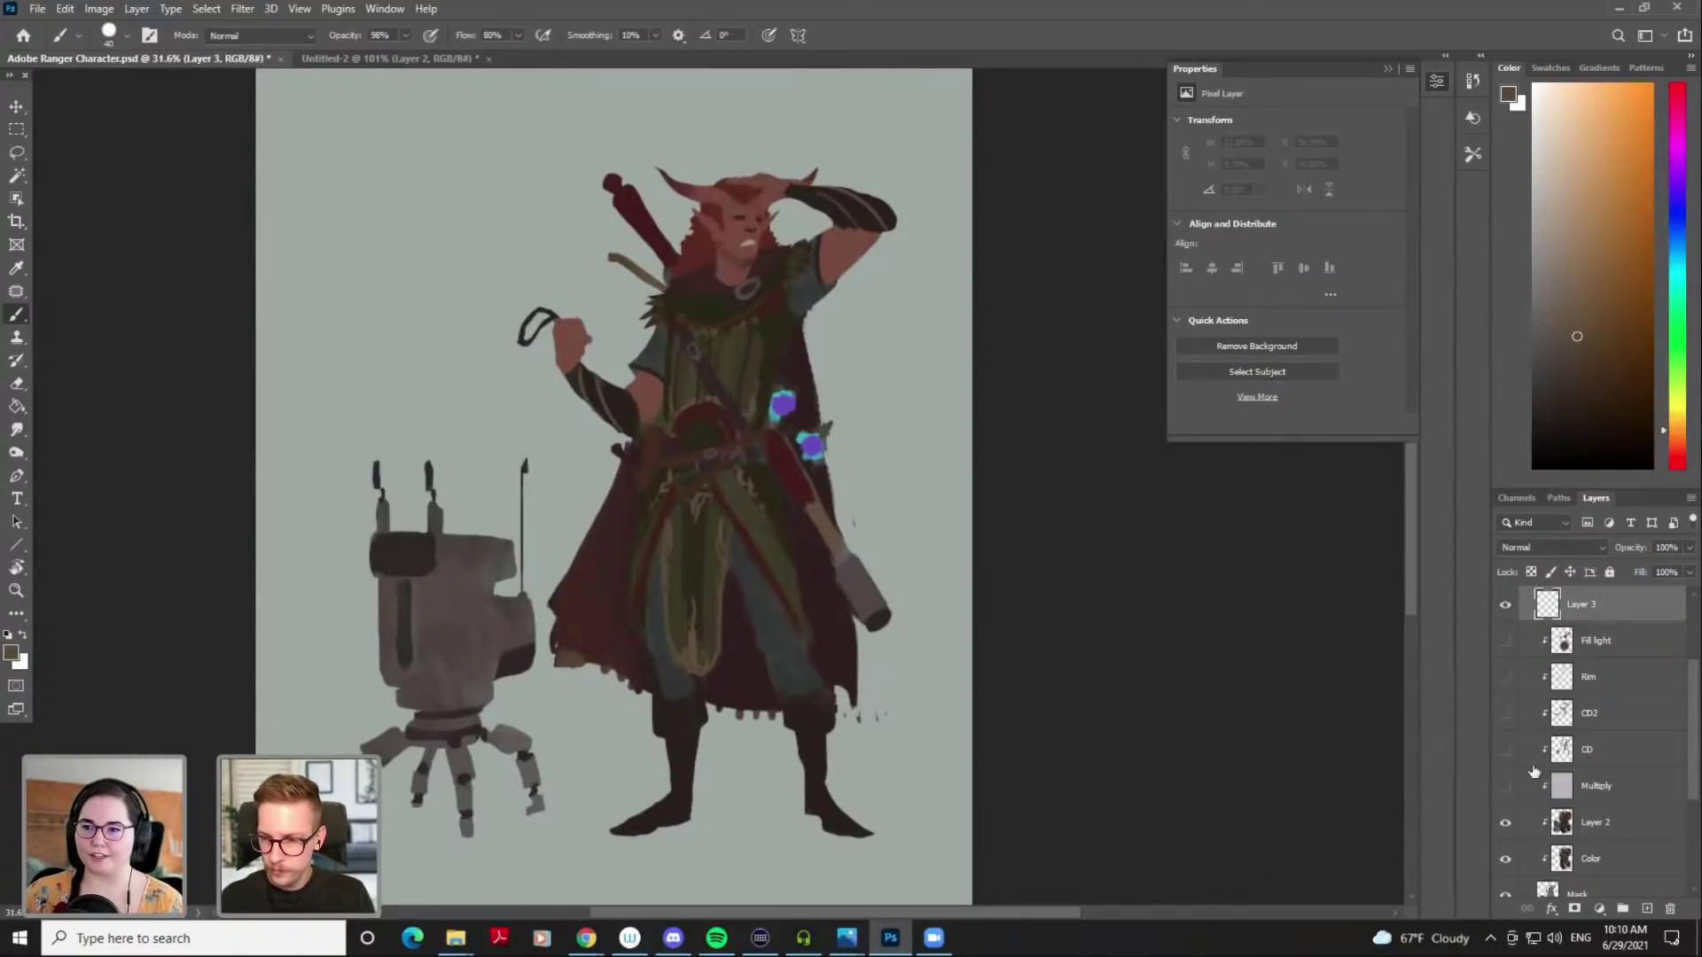
Make the Multiply layer visible again, toggling it to compare the figure with and without the shading
left_click(1505, 787)
left_click(1505, 788)
left_click(1505, 786)
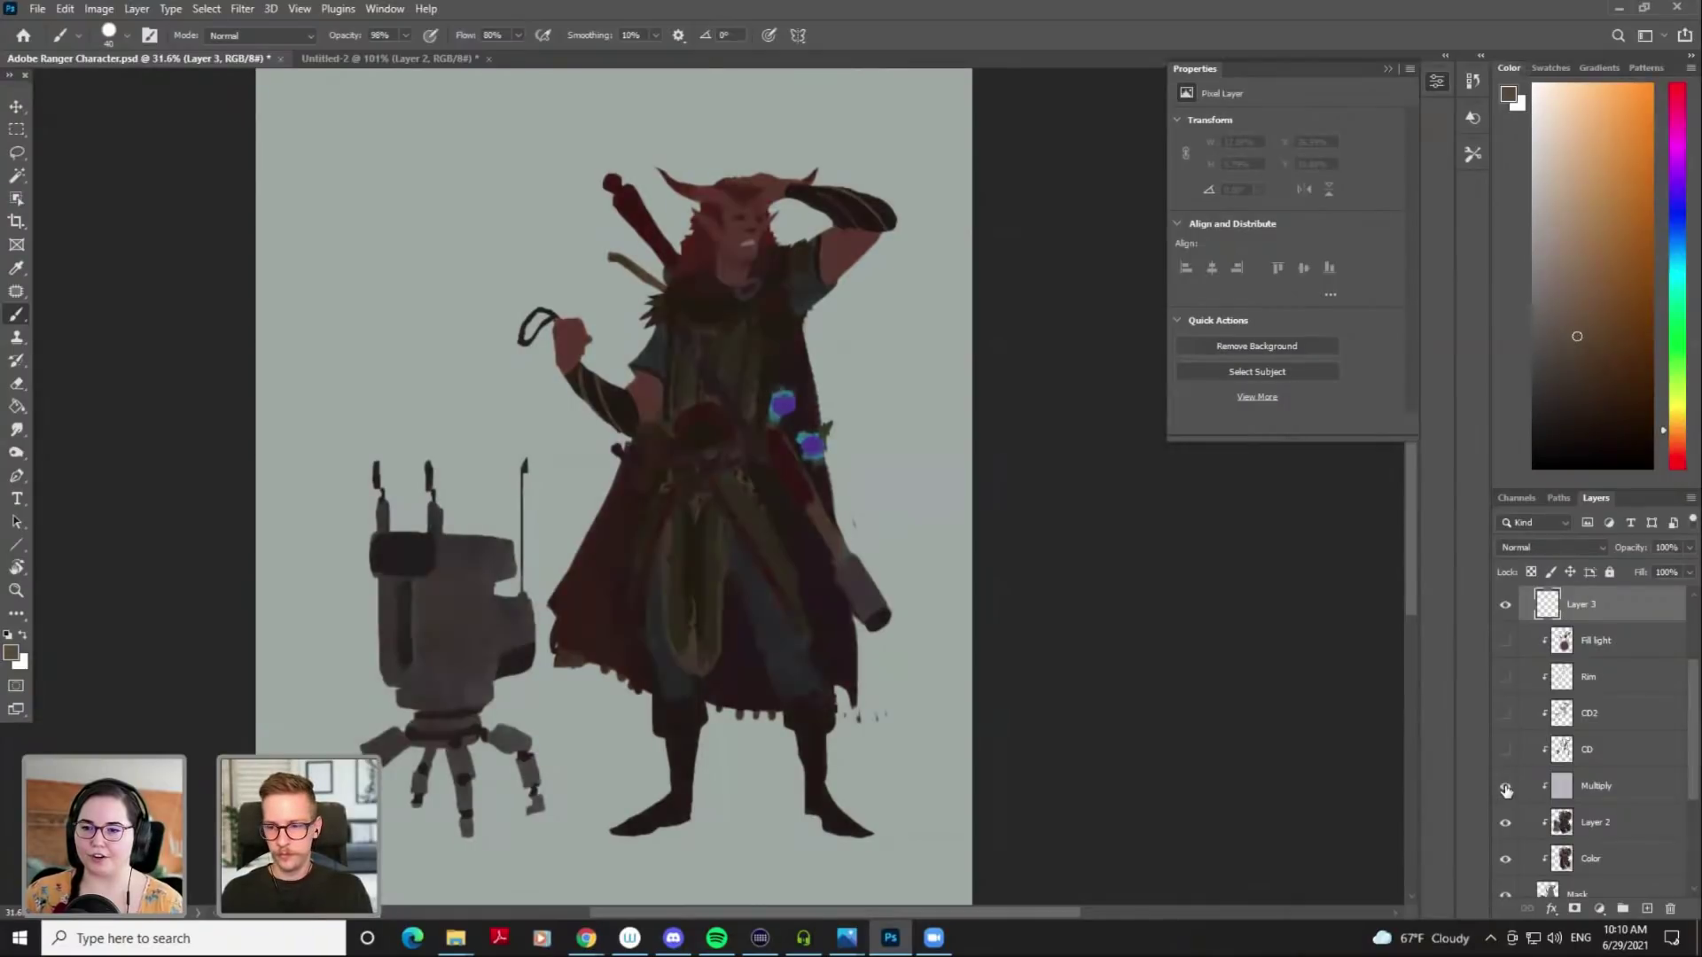
Preview the CD and CD2 lighting layers over the shaded figure, together and separately, and hide both
left_click(1505, 750)
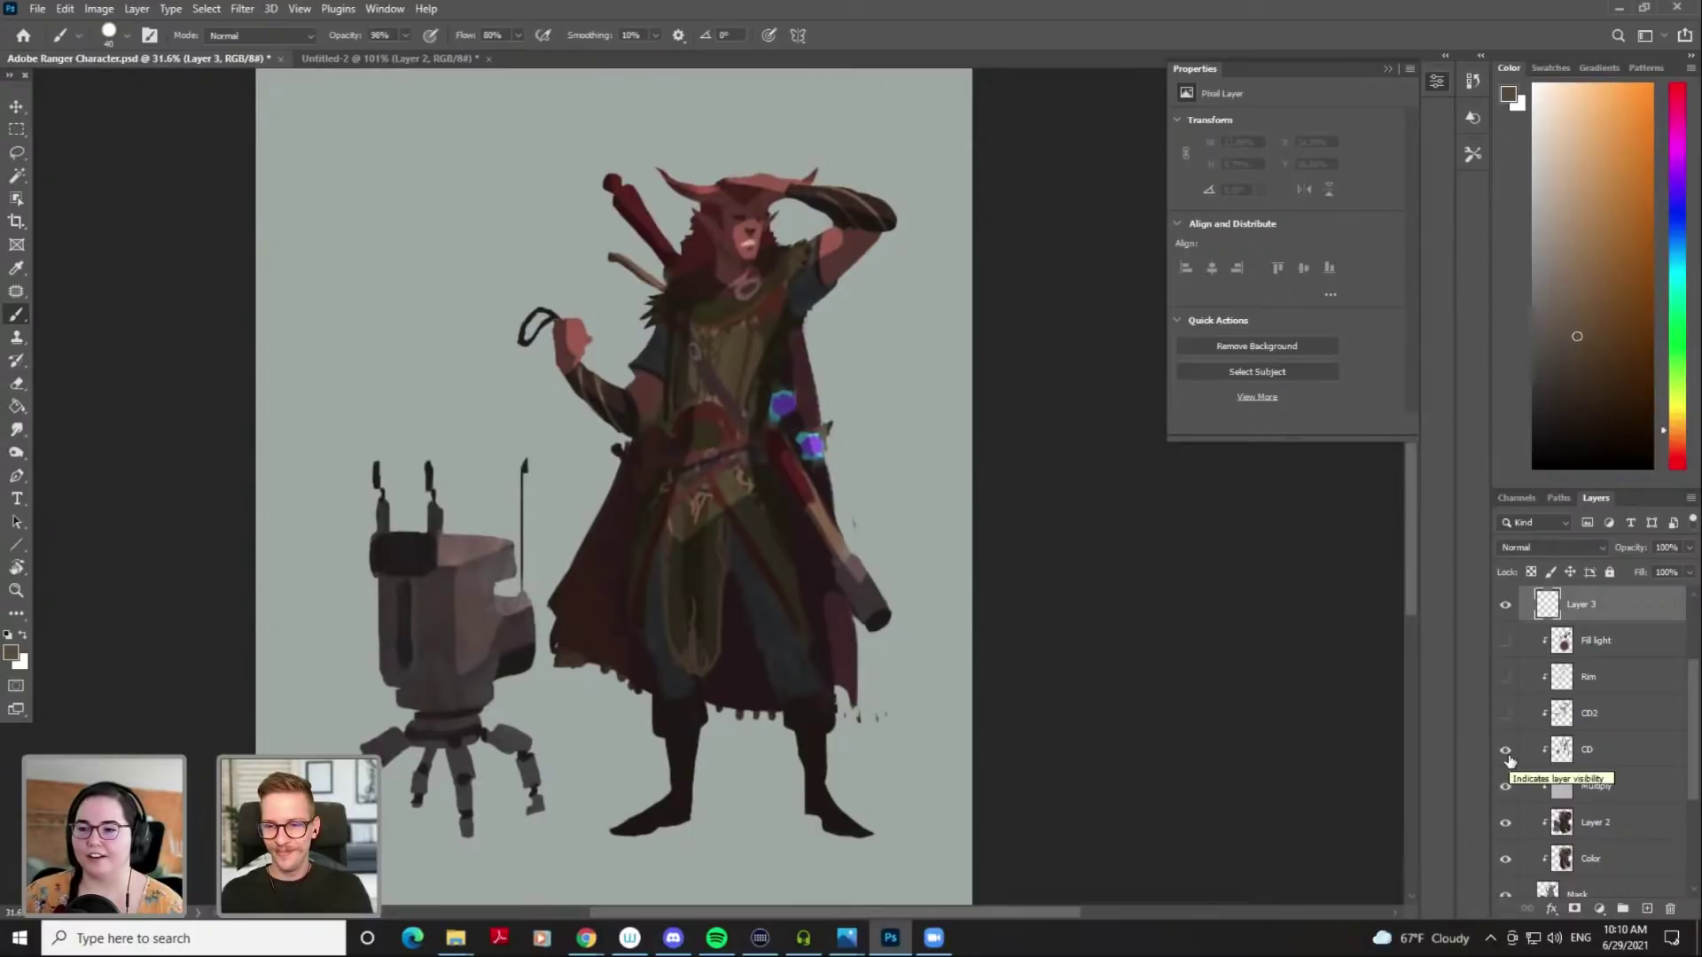
left_click(1504, 714)
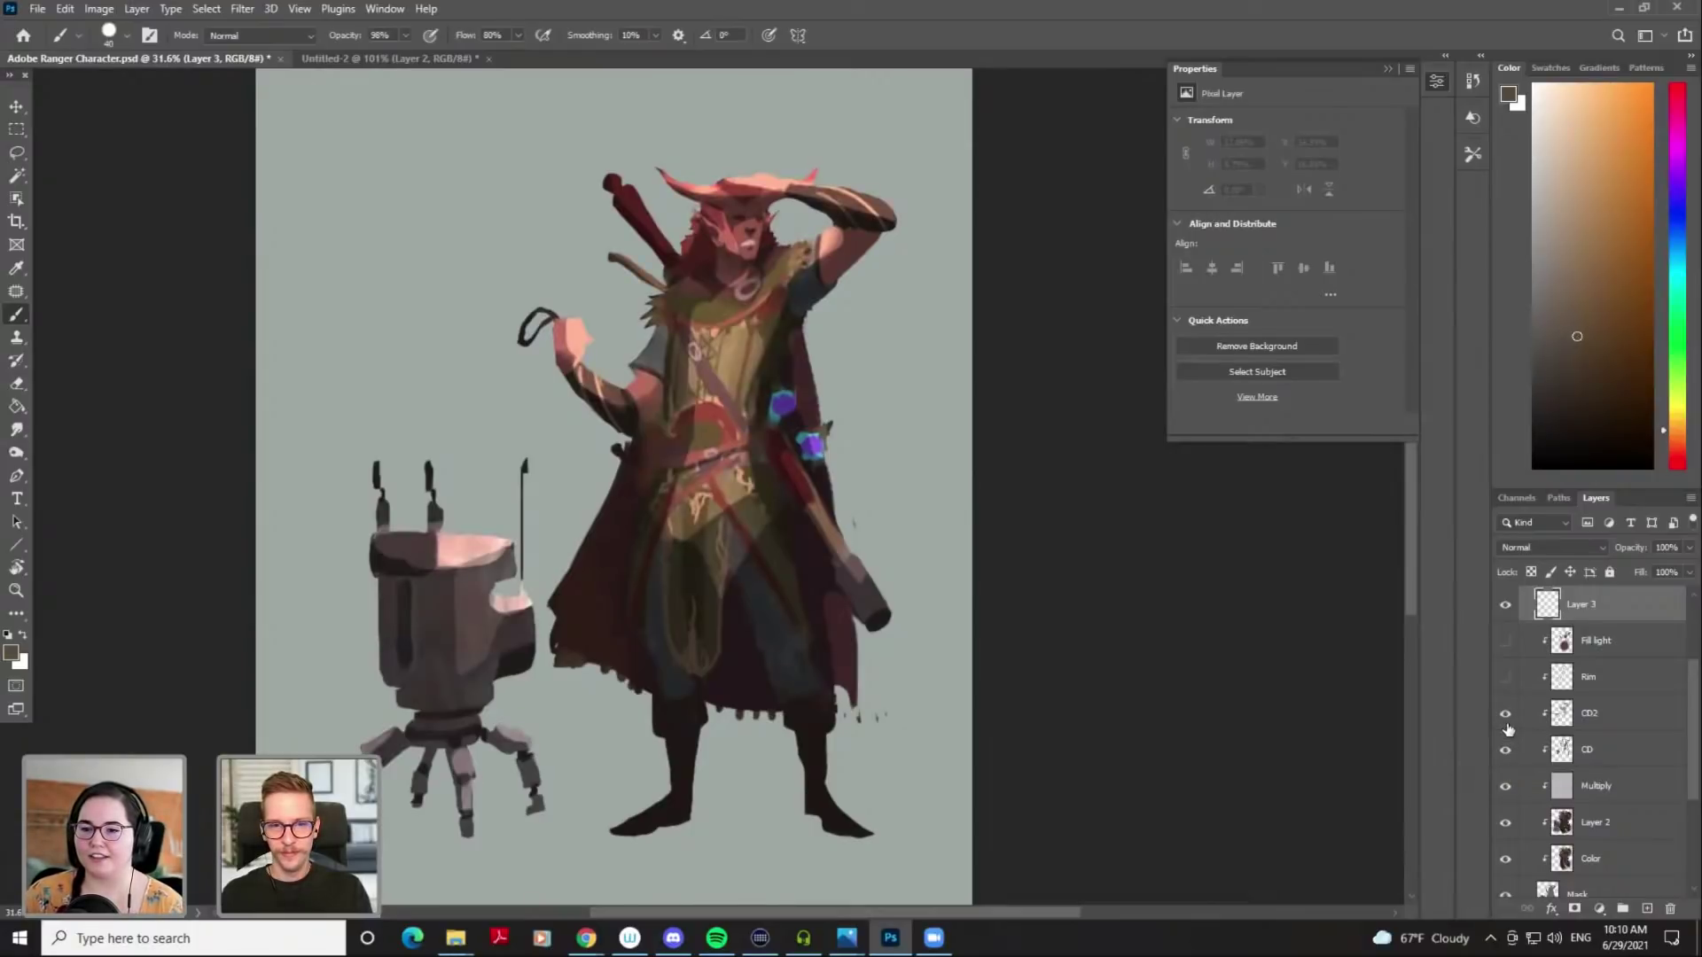
left_click(1505, 750)
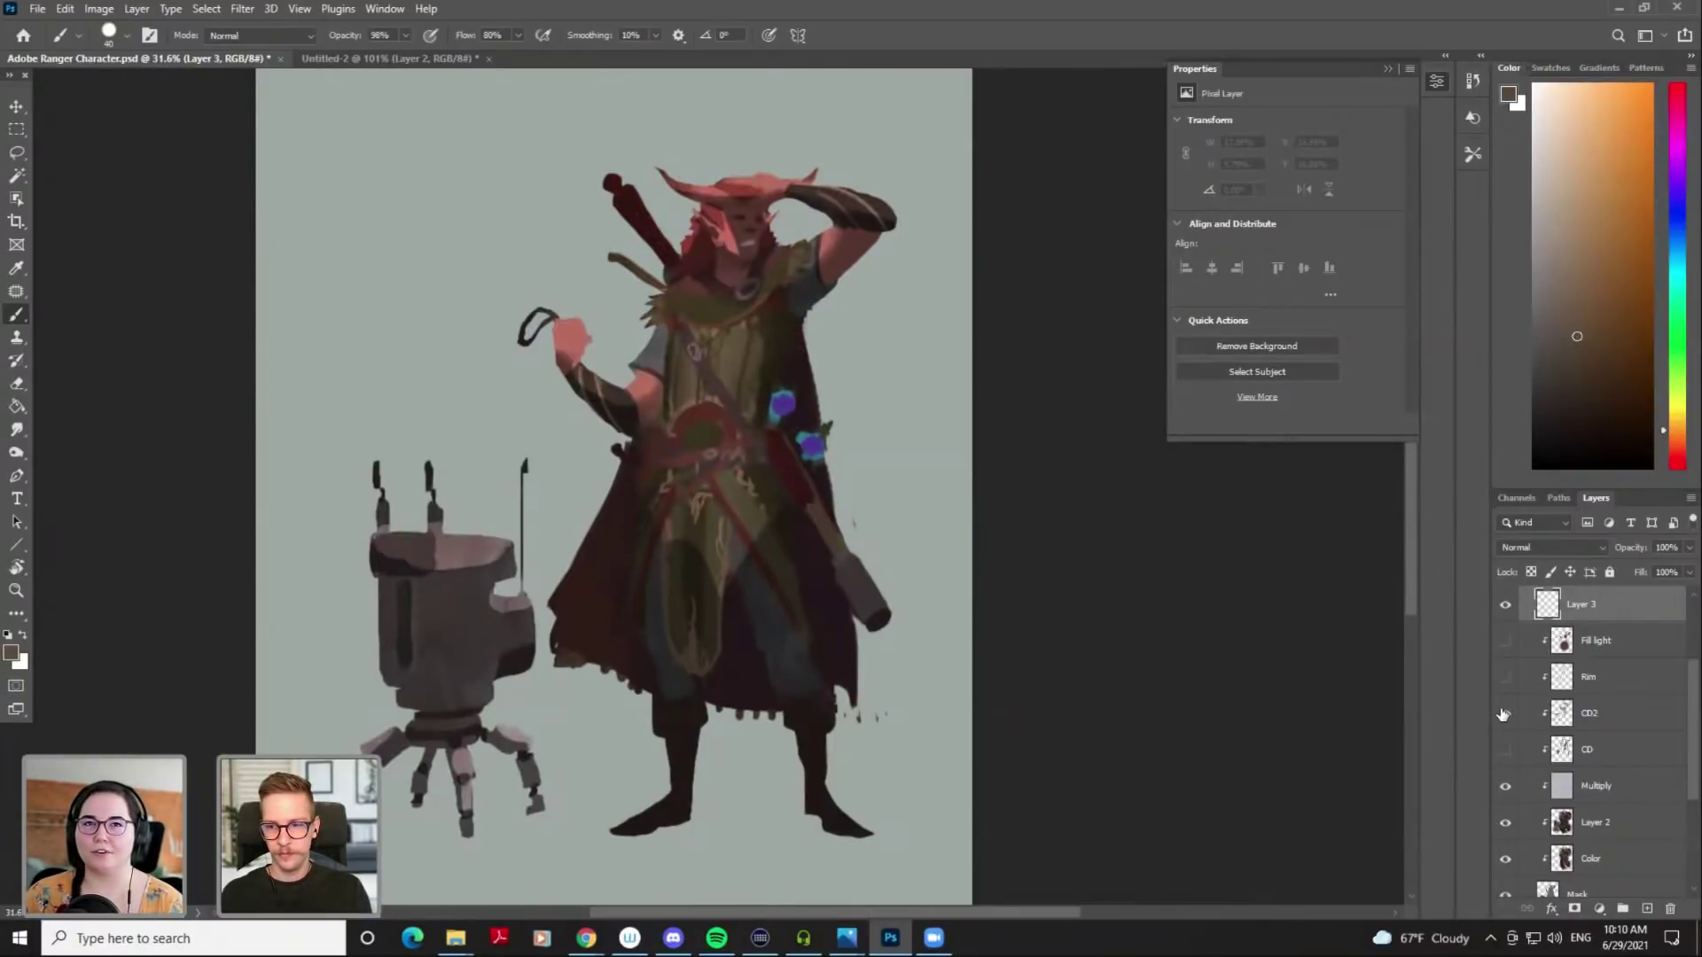
left_click(1505, 715)
Show the Rim and Fill light layers again, with Fill light as the active layer
left_click(1505, 677)
left_click(1609, 640)
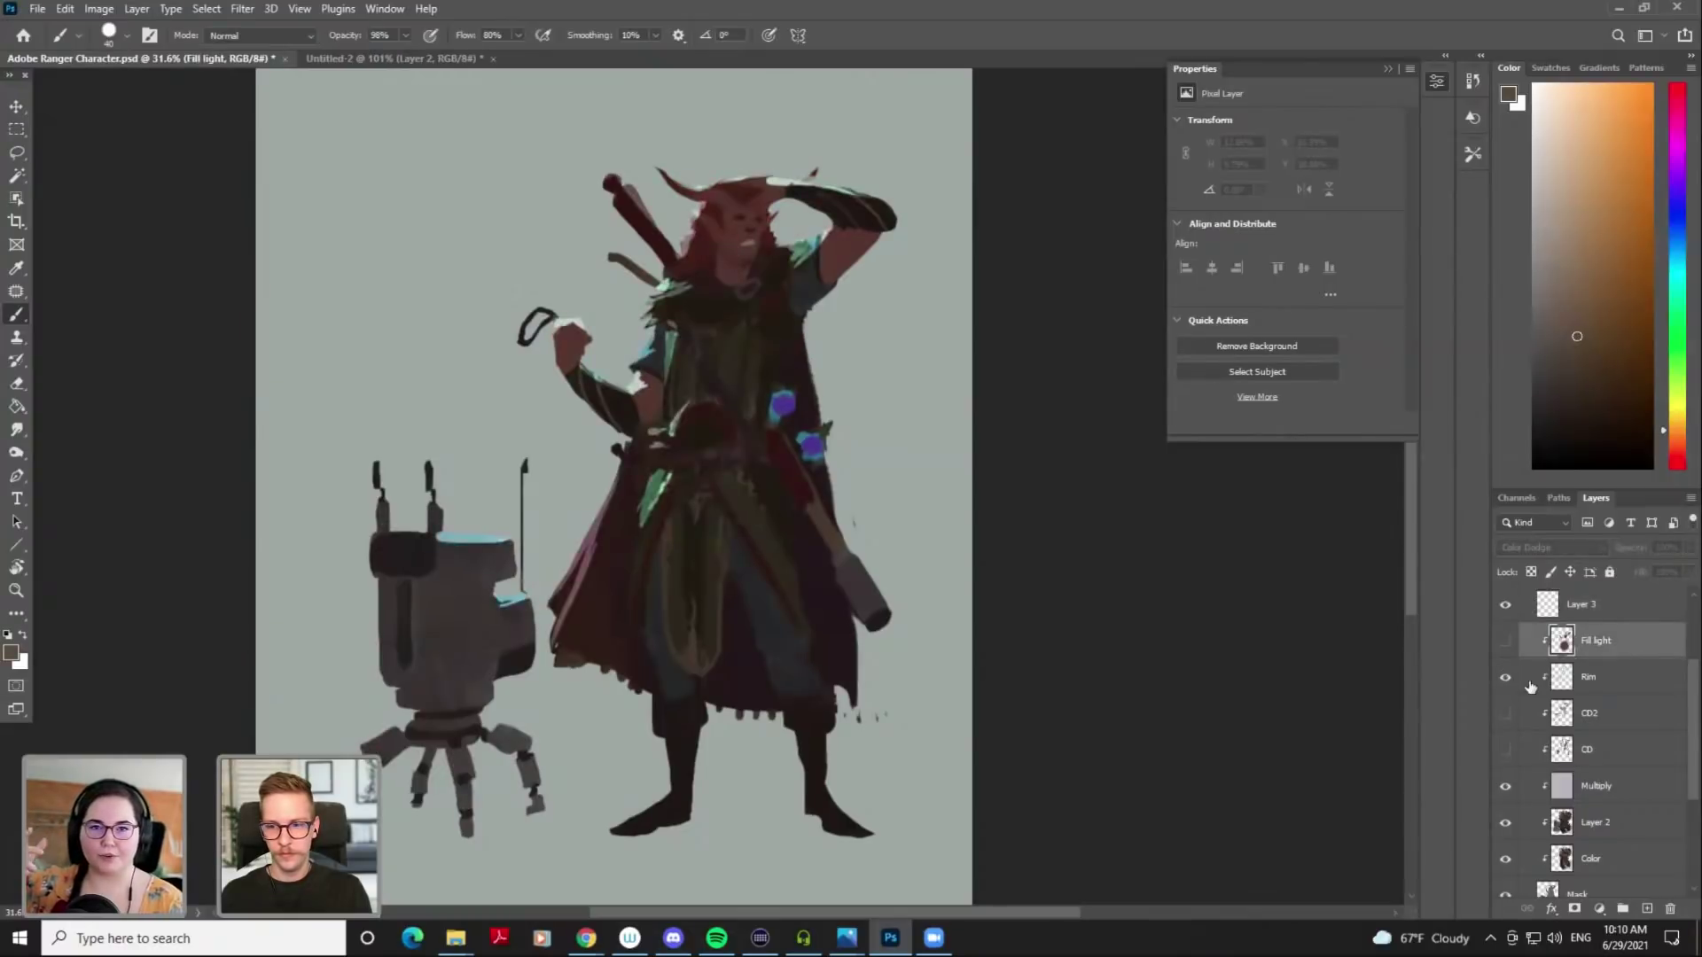
left_click(1505, 641)
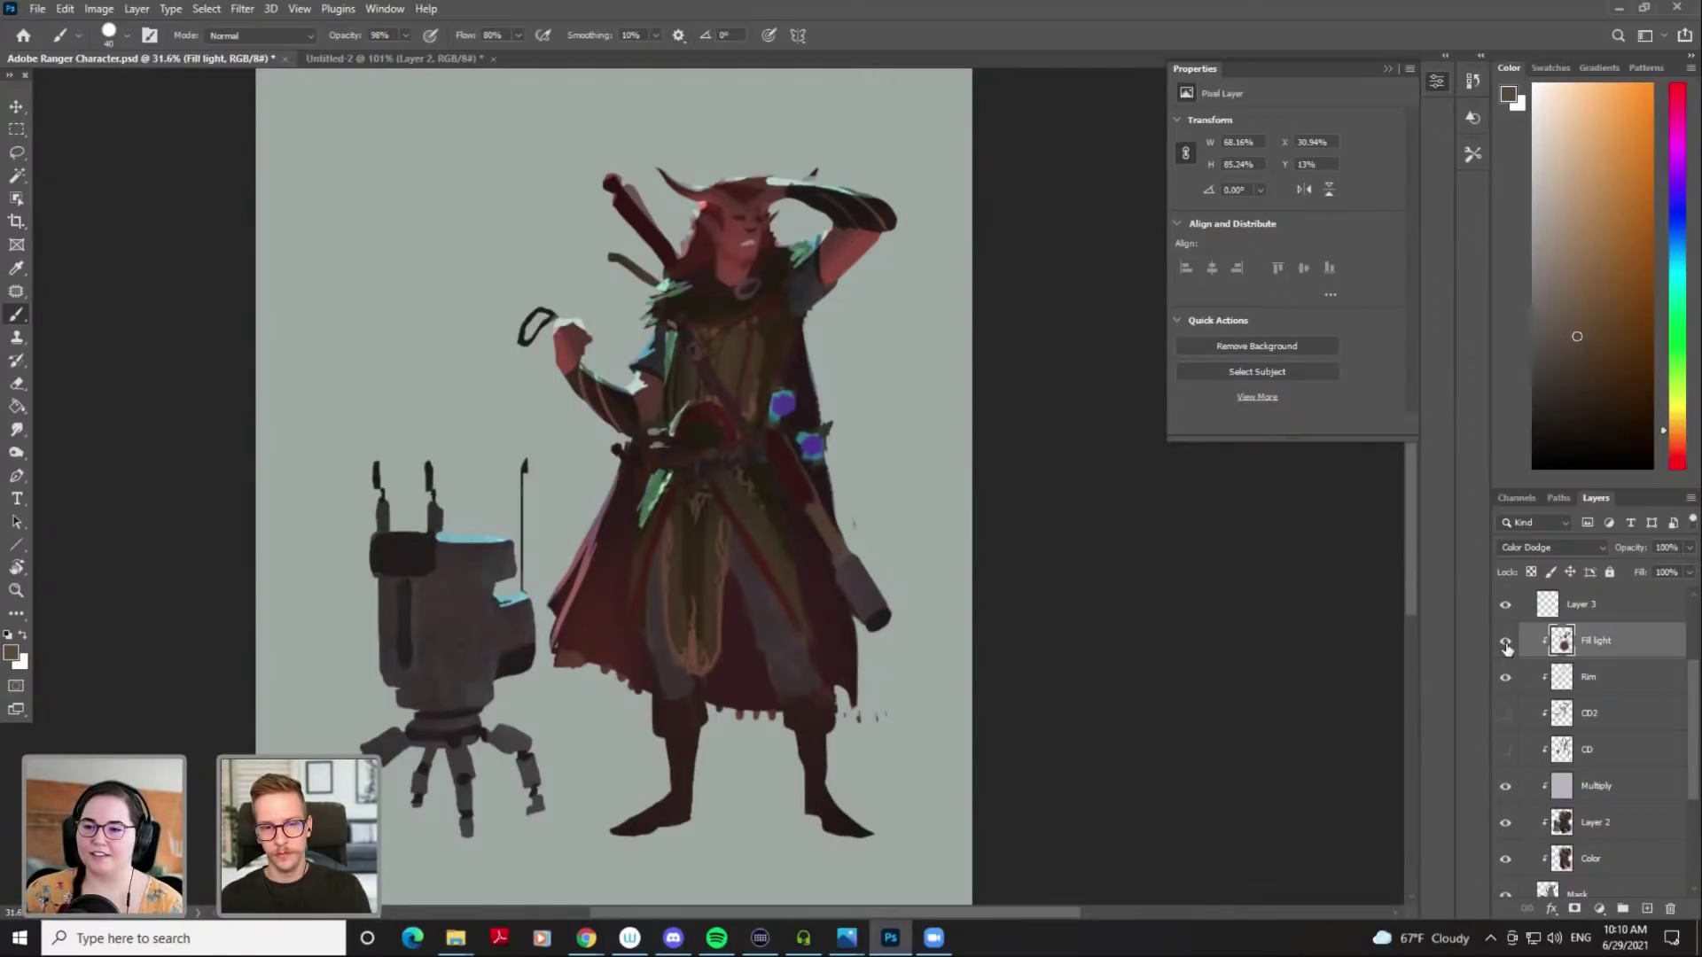
Stamp all visible layers into a new merged layer above the OG layers group and hide that layer
scroll(1560, 656, "up", 3)
left_click(1584, 636)
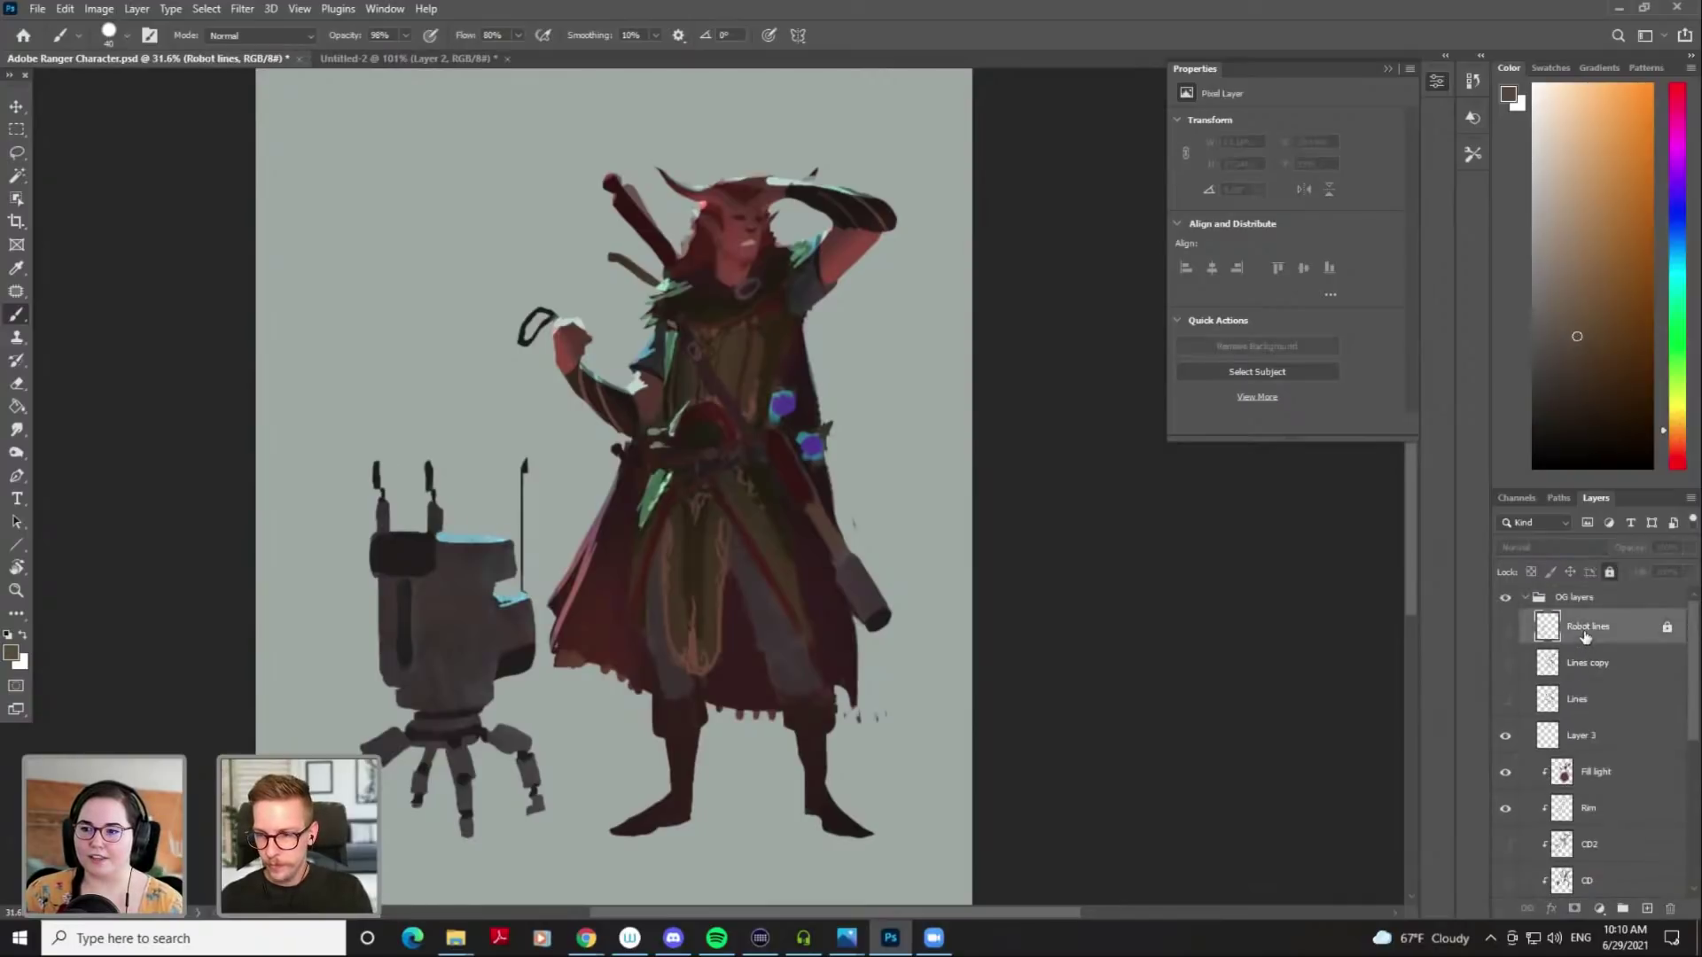
left_click(1585, 606)
key("ctrl+shift+alt+e")
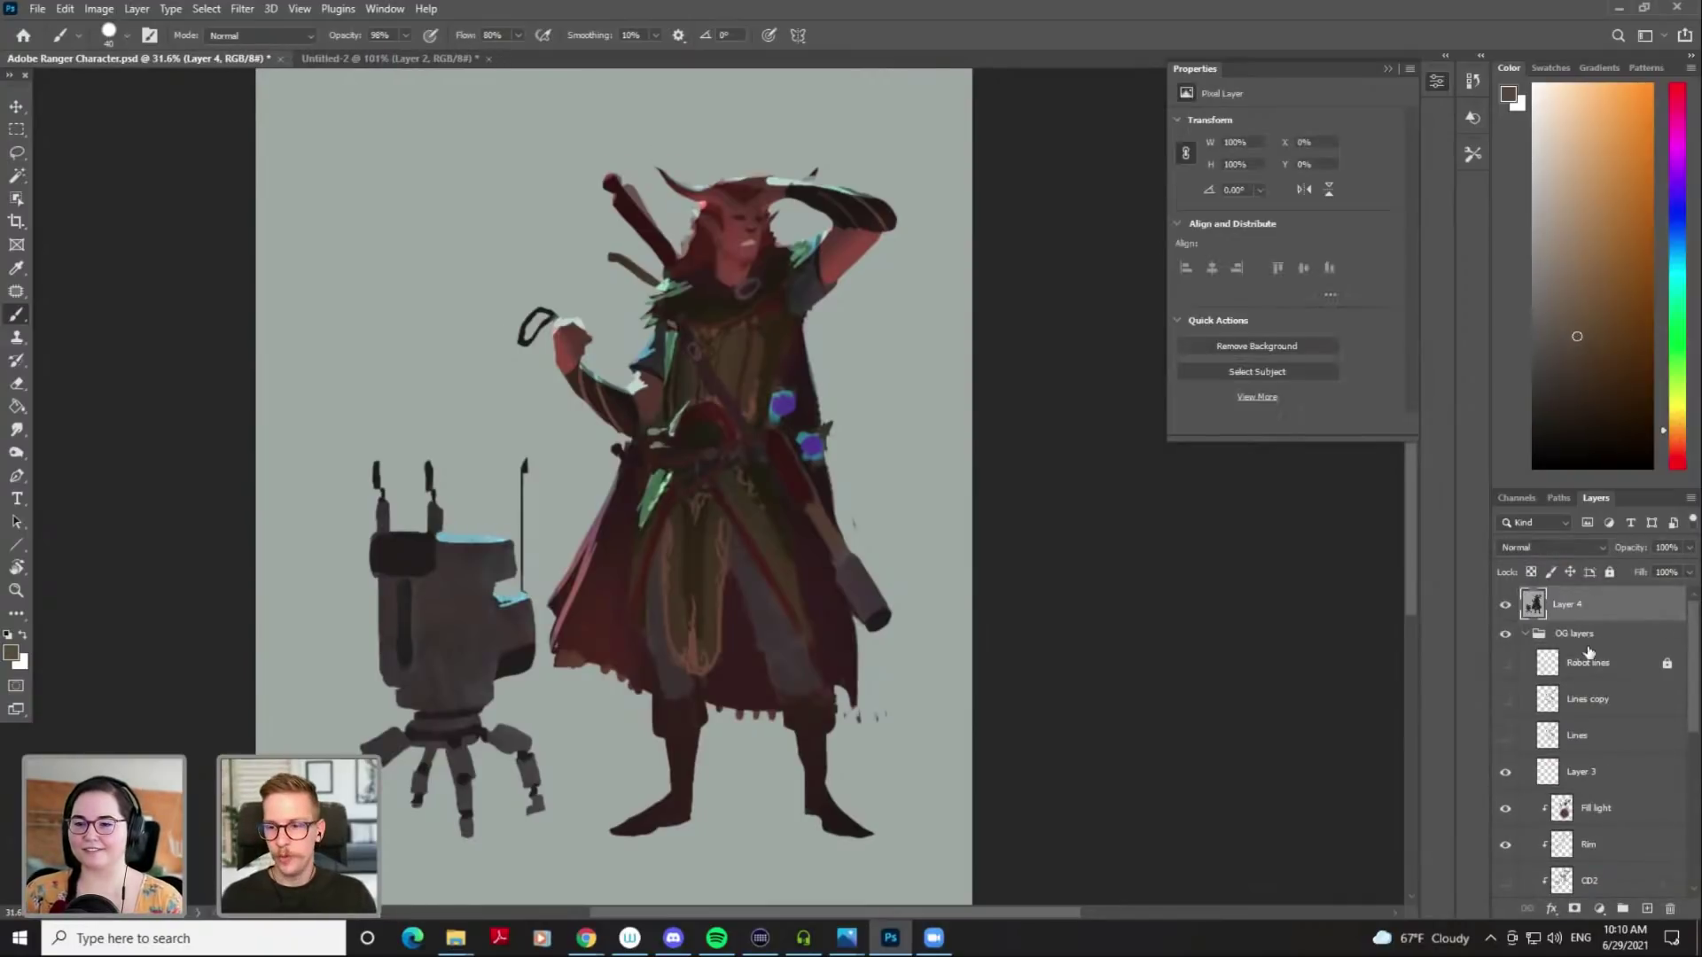
left_click(1504, 605)
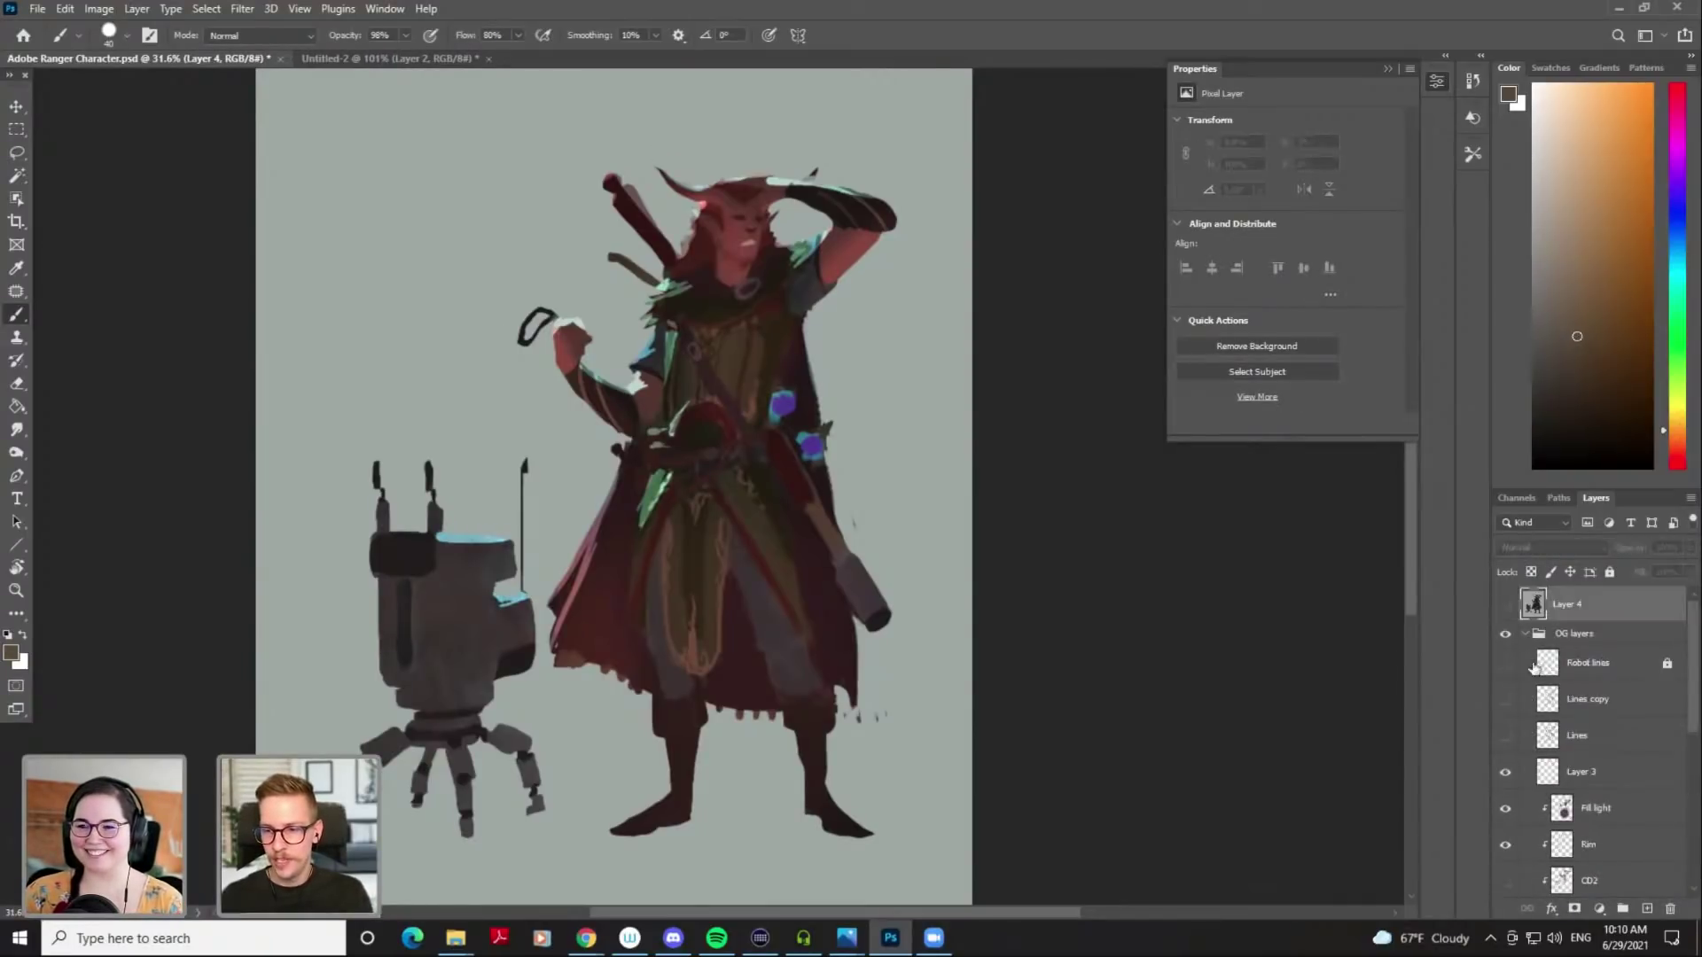
Compare the figure with and without Layer 3 and review the layers inside the OG layers group
scroll(1515, 664, "down", 3)
left_click(1510, 667)
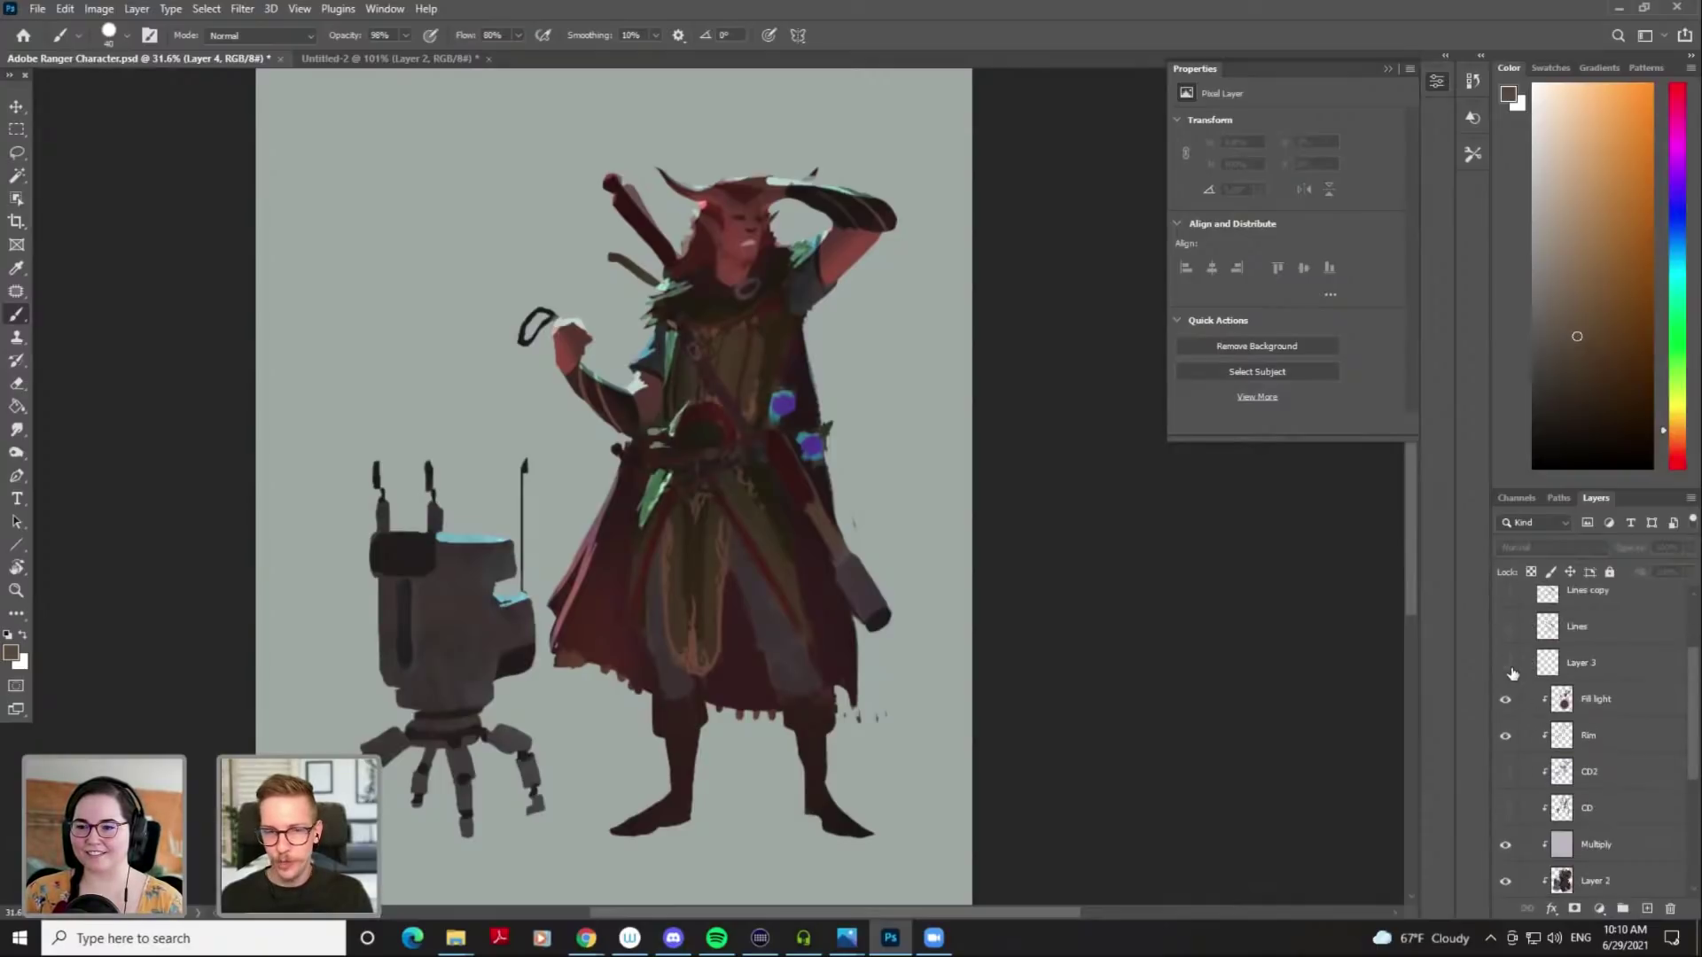
scroll(1554, 689, "down", 2)
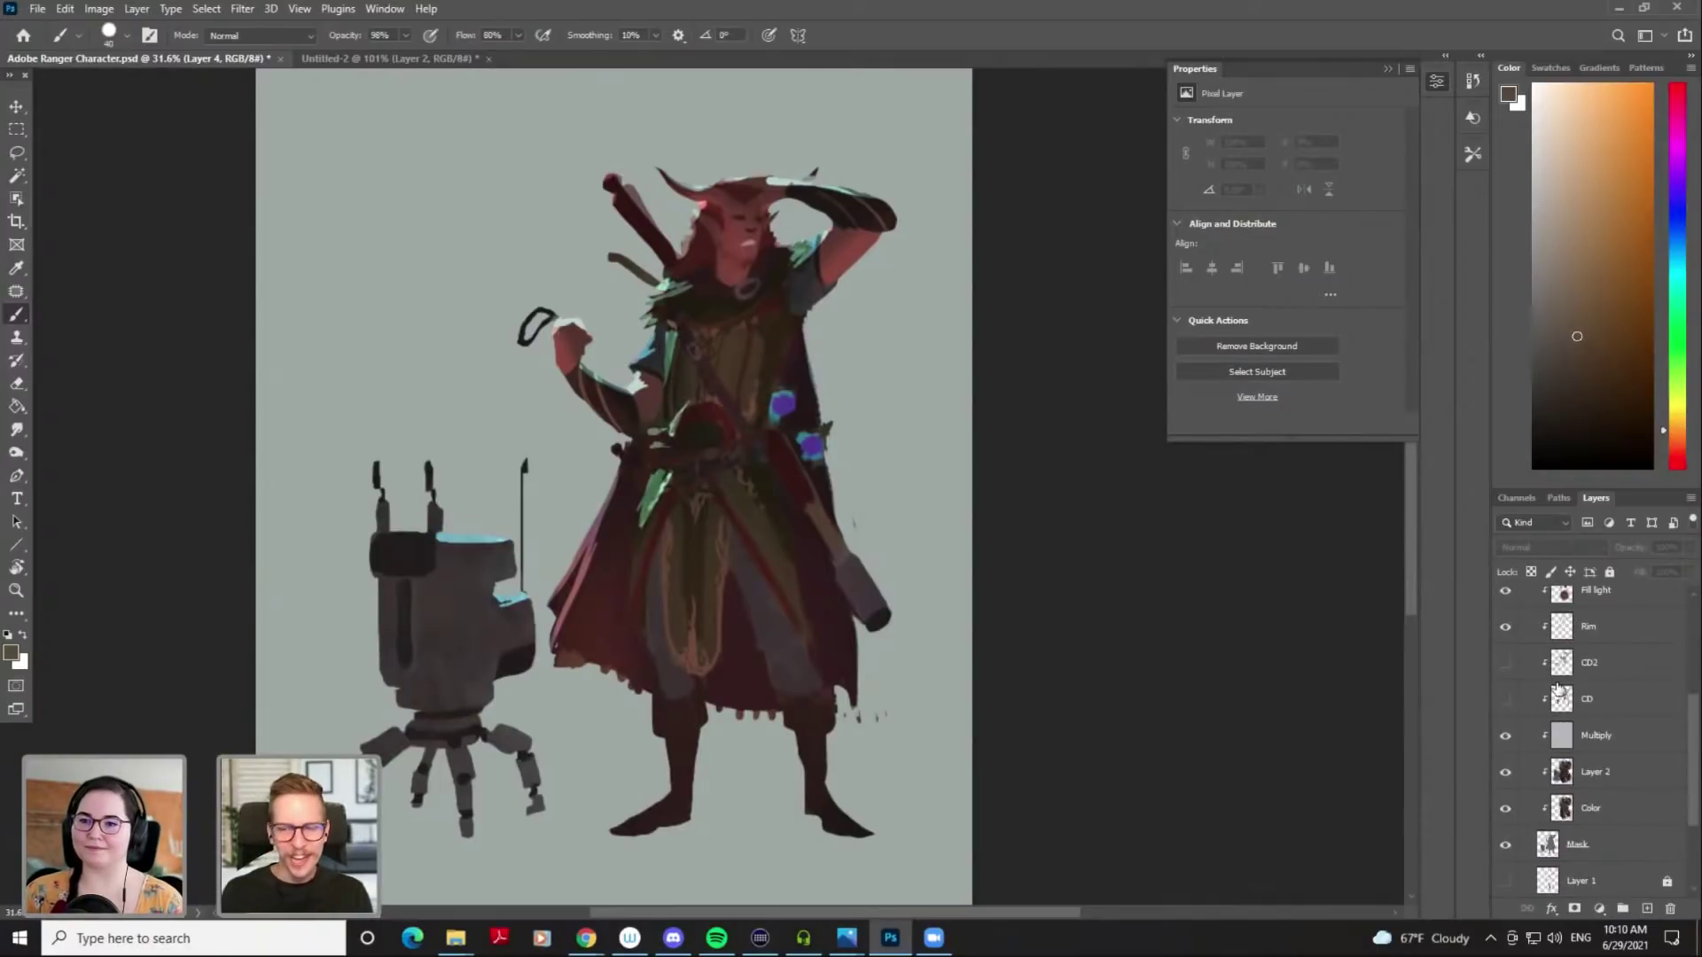
scroll(1553, 690, "up", 1)
left_click(1504, 629)
scroll(1504, 645, "up", 4)
scroll(1504, 676, "down", 4)
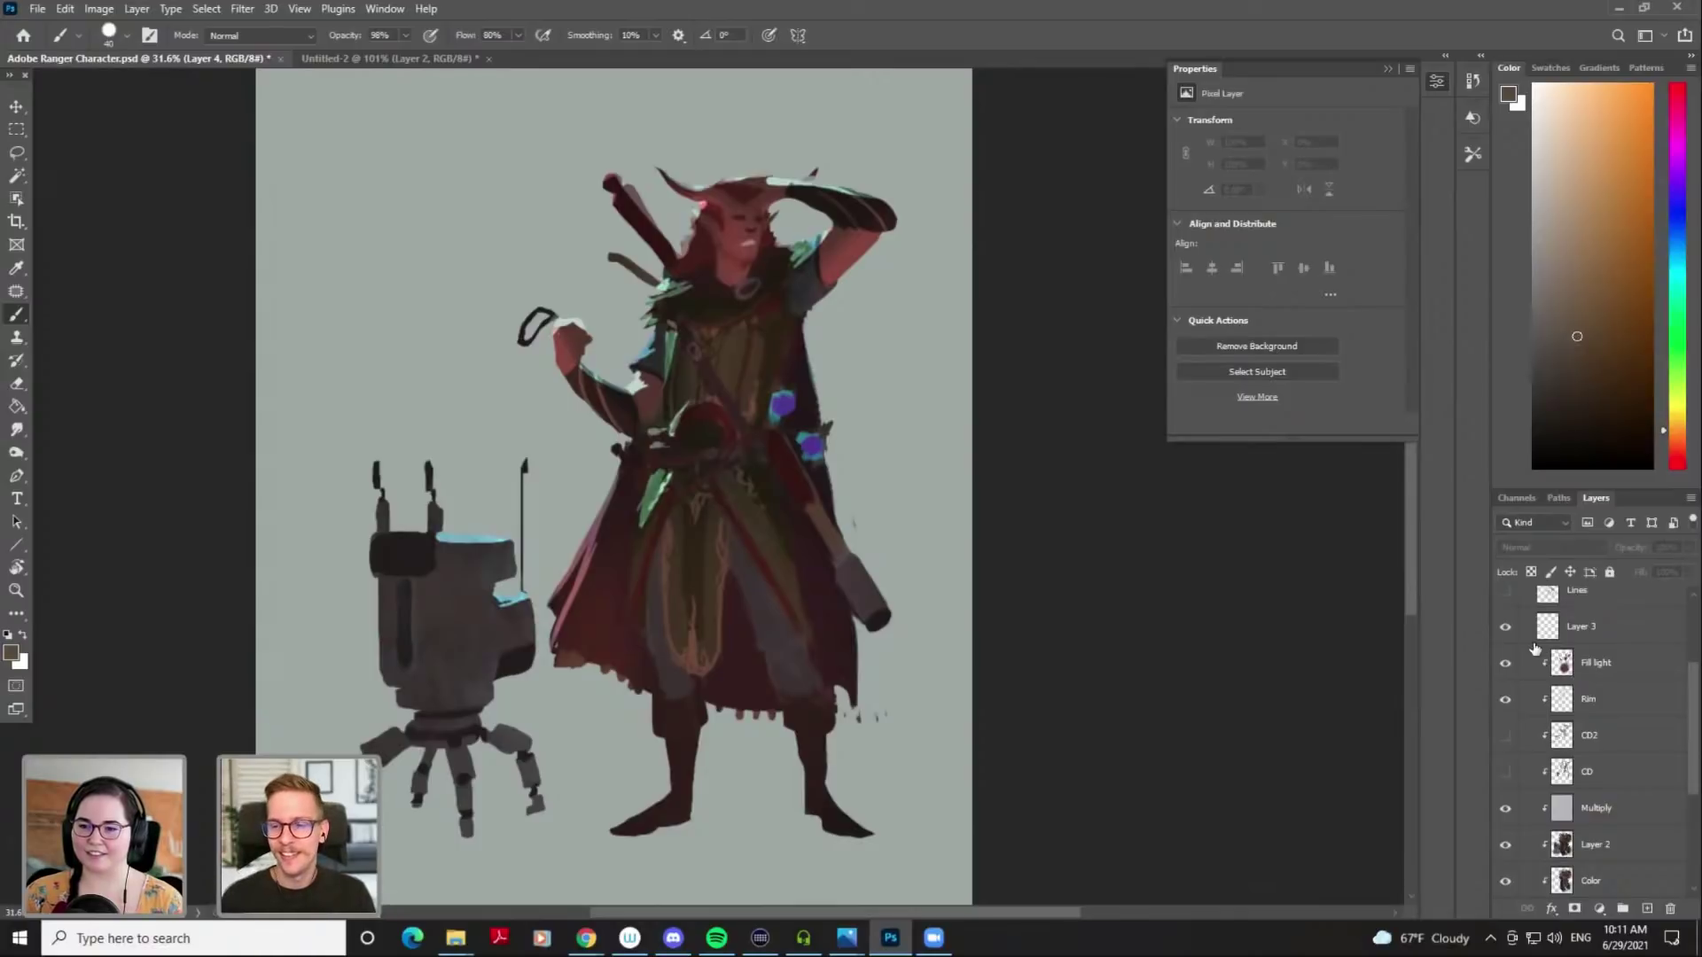
scroll(1519, 672, "up", 2)
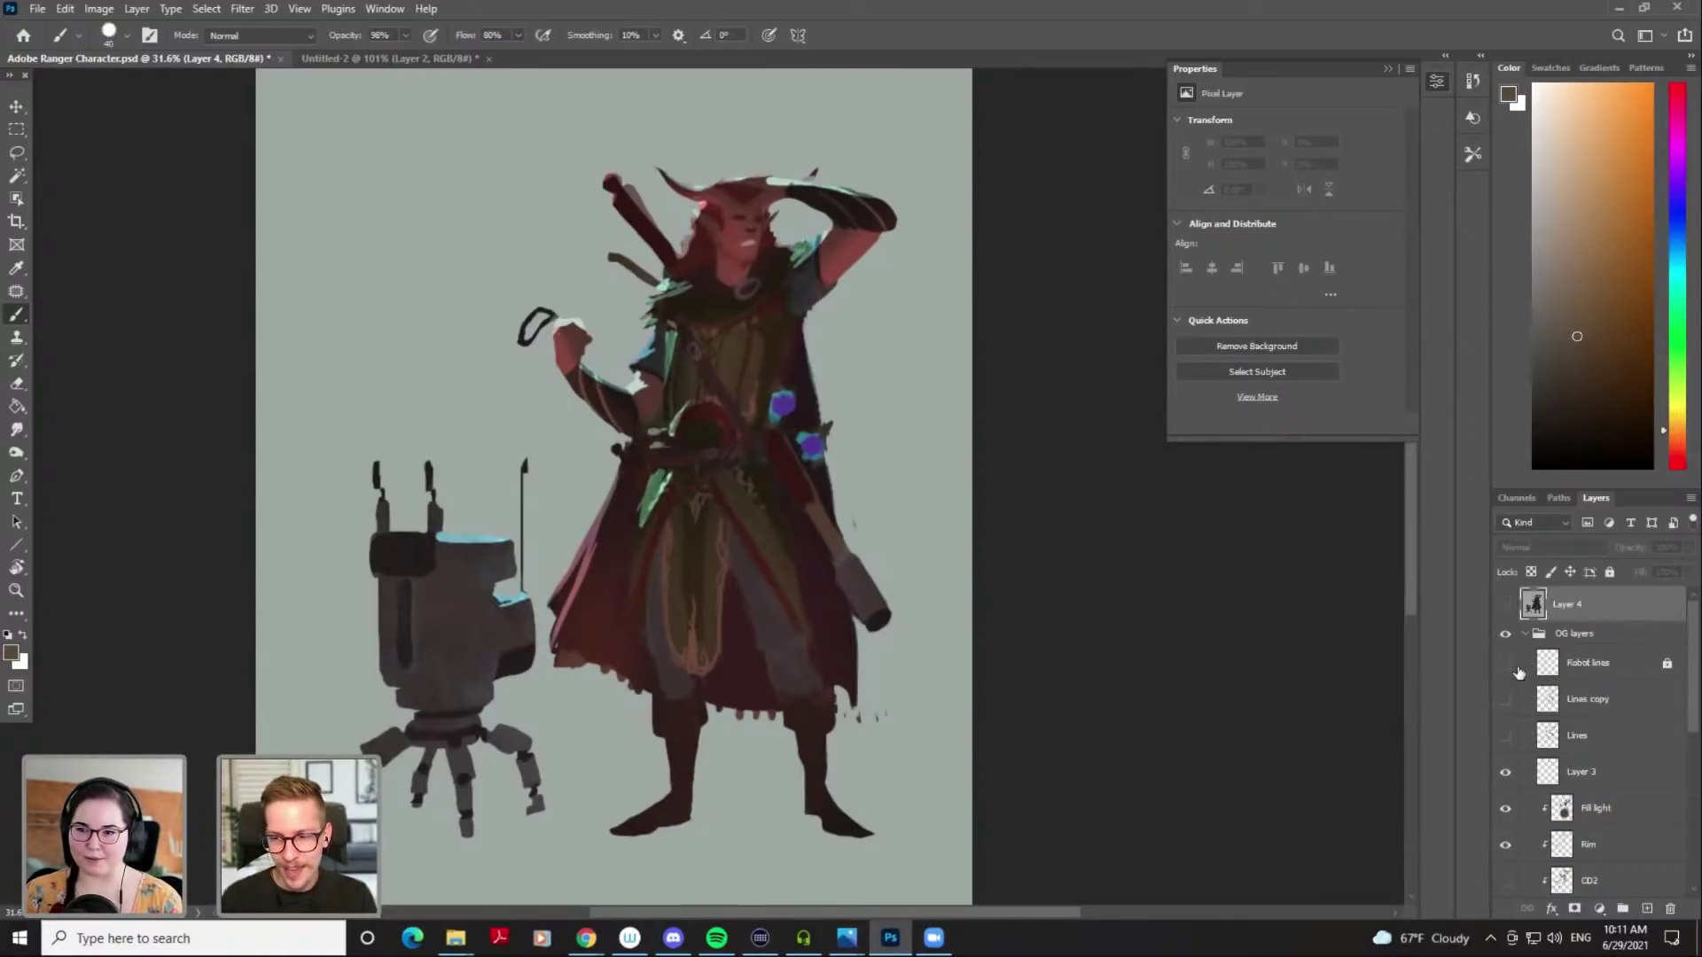
Hide the Layer 3, Fill light and Rim layers and show CD2, toggling Rim to compare its effect
scroll(1517, 665, "down", 2)
left_click(1510, 638)
left_click(1507, 672)
left_click(1508, 700)
left_click(1507, 700)
left_click(1508, 700)
left_click(1506, 736)
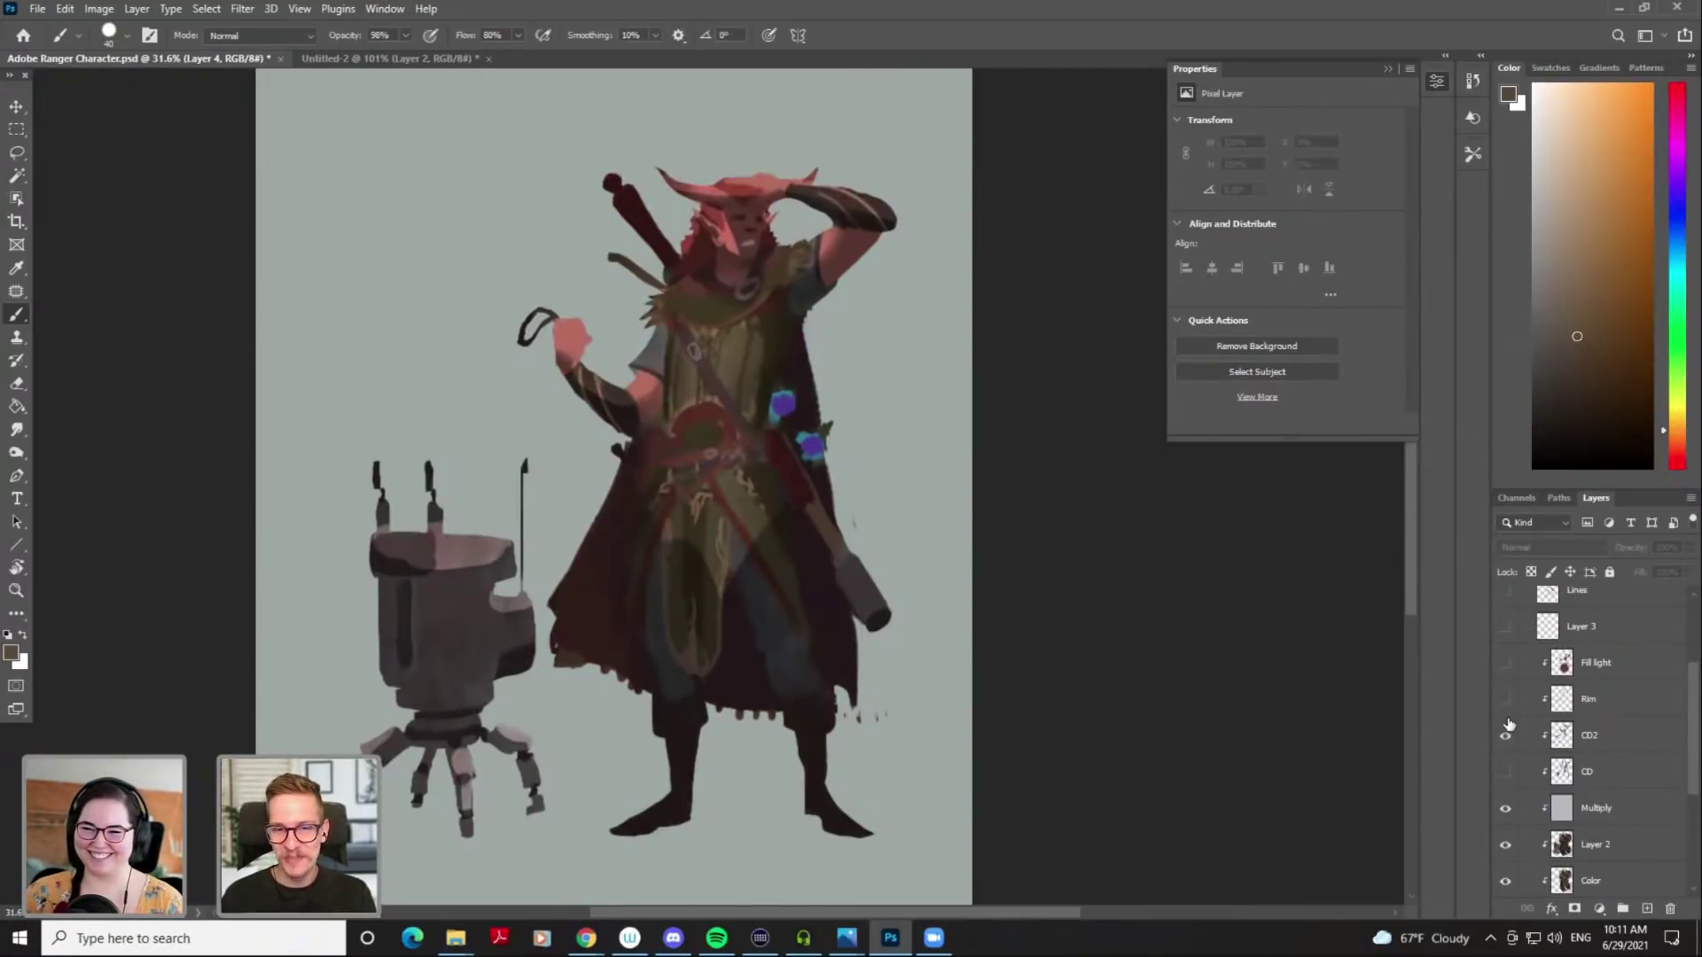
left_click(1510, 702)
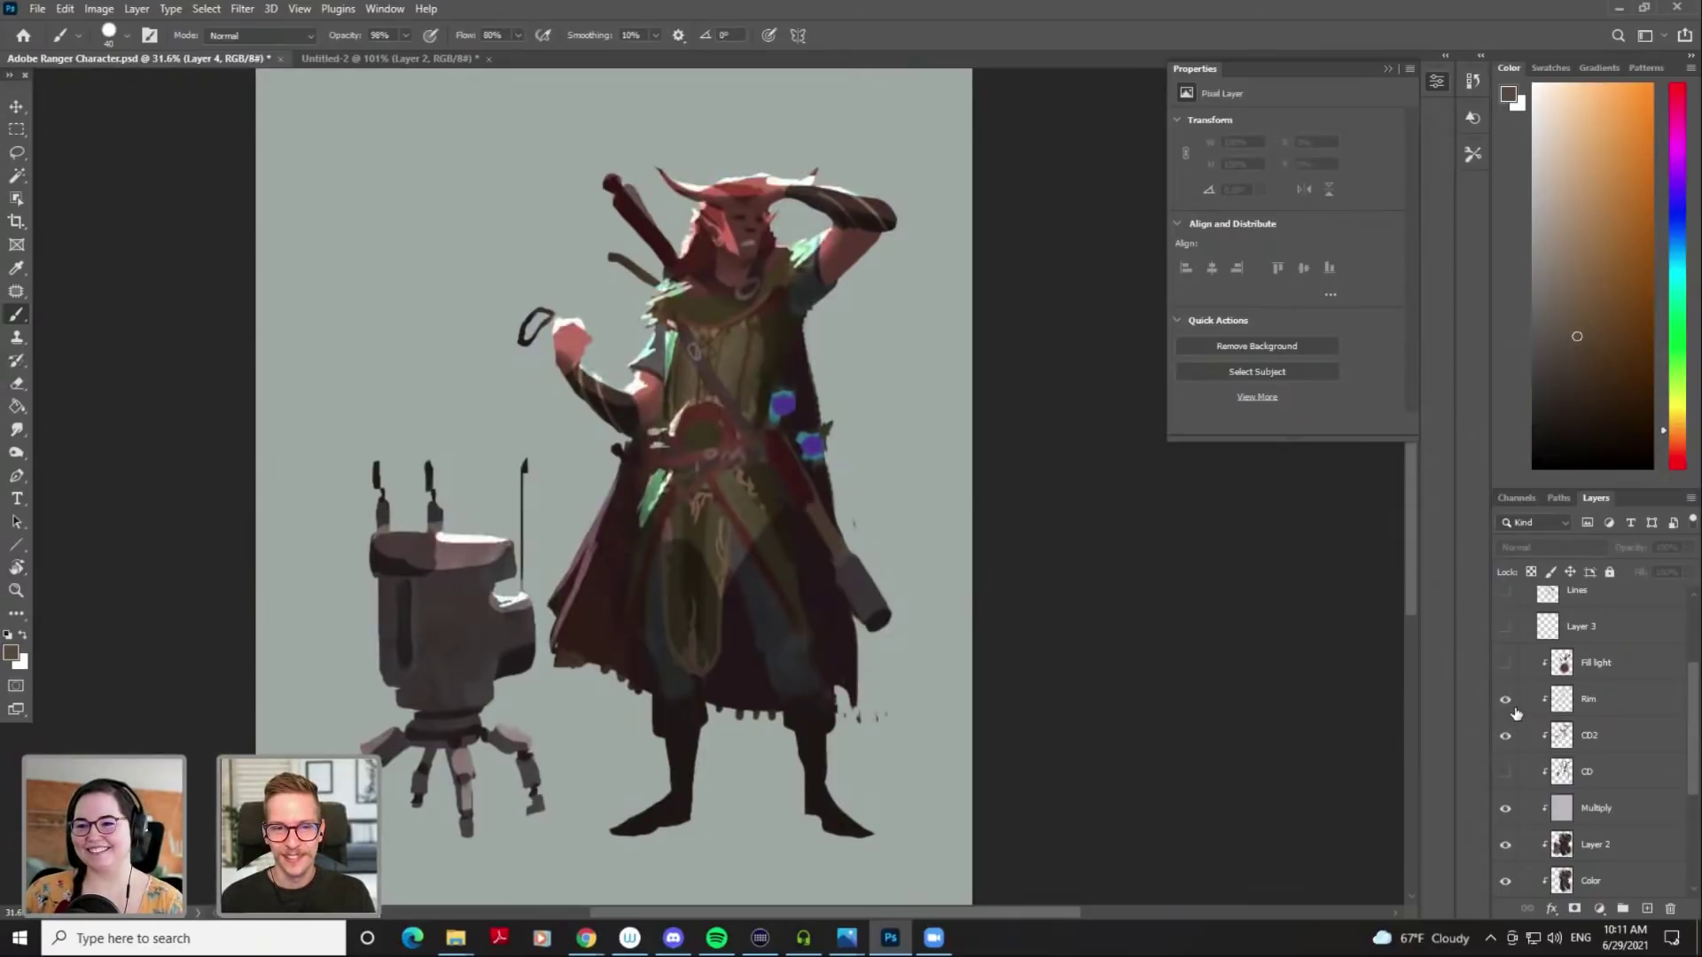
left_click(1505, 700)
Stamp the visible CD2 lighting version into a new merged layer above the OG layers group
scroll(1550, 718, "up", 3)
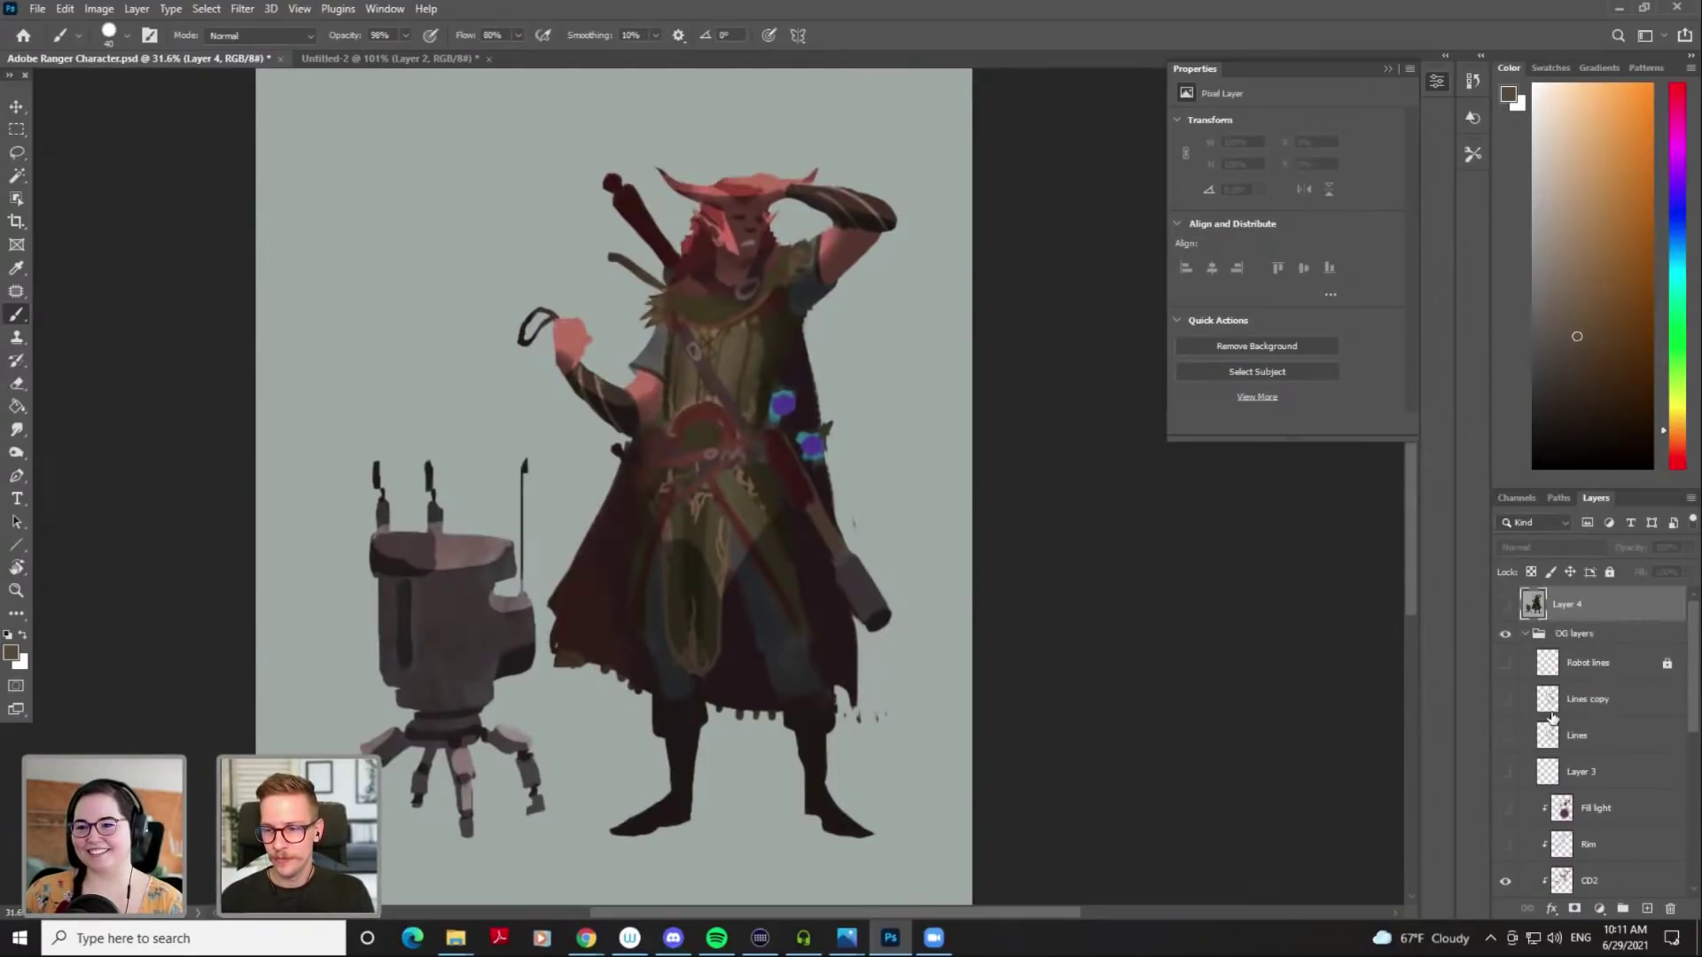
left_click(1561, 635)
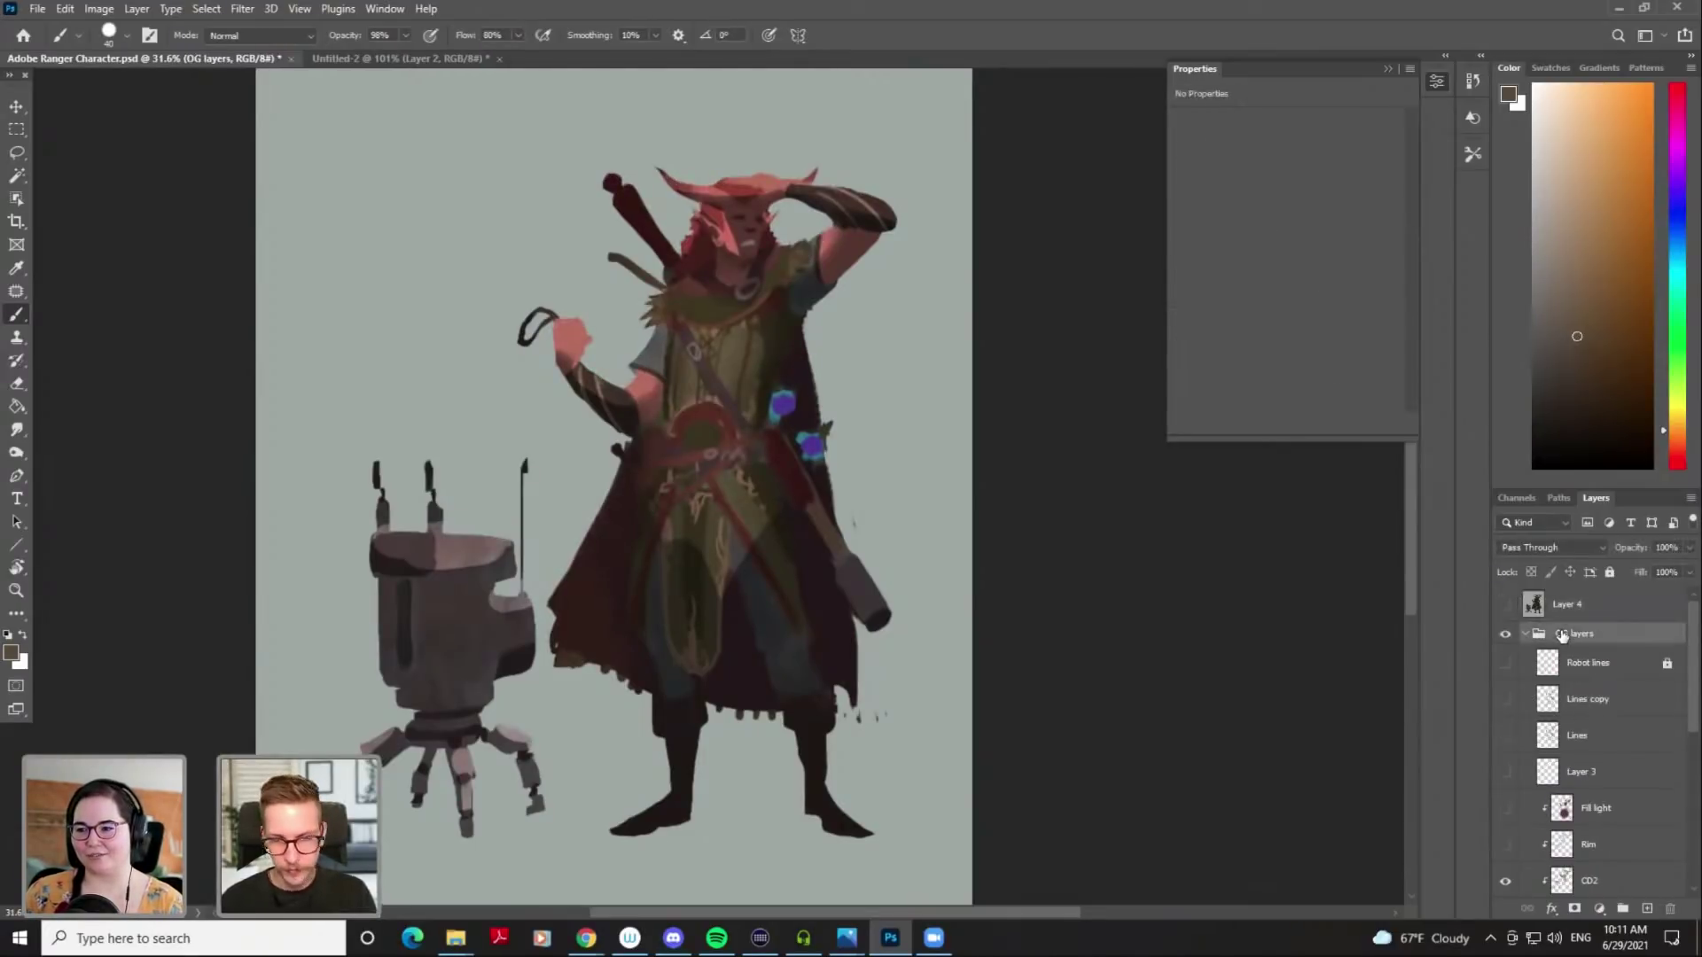
key("ctrl+shift+alt+n")
Hide the CD2 layer and show the CD layer over the Multiply shading
scroll(1502, 647, "down", 5)
scroll(1500, 650, "up", 2)
left_click(1506, 665)
left_click(1504, 696)
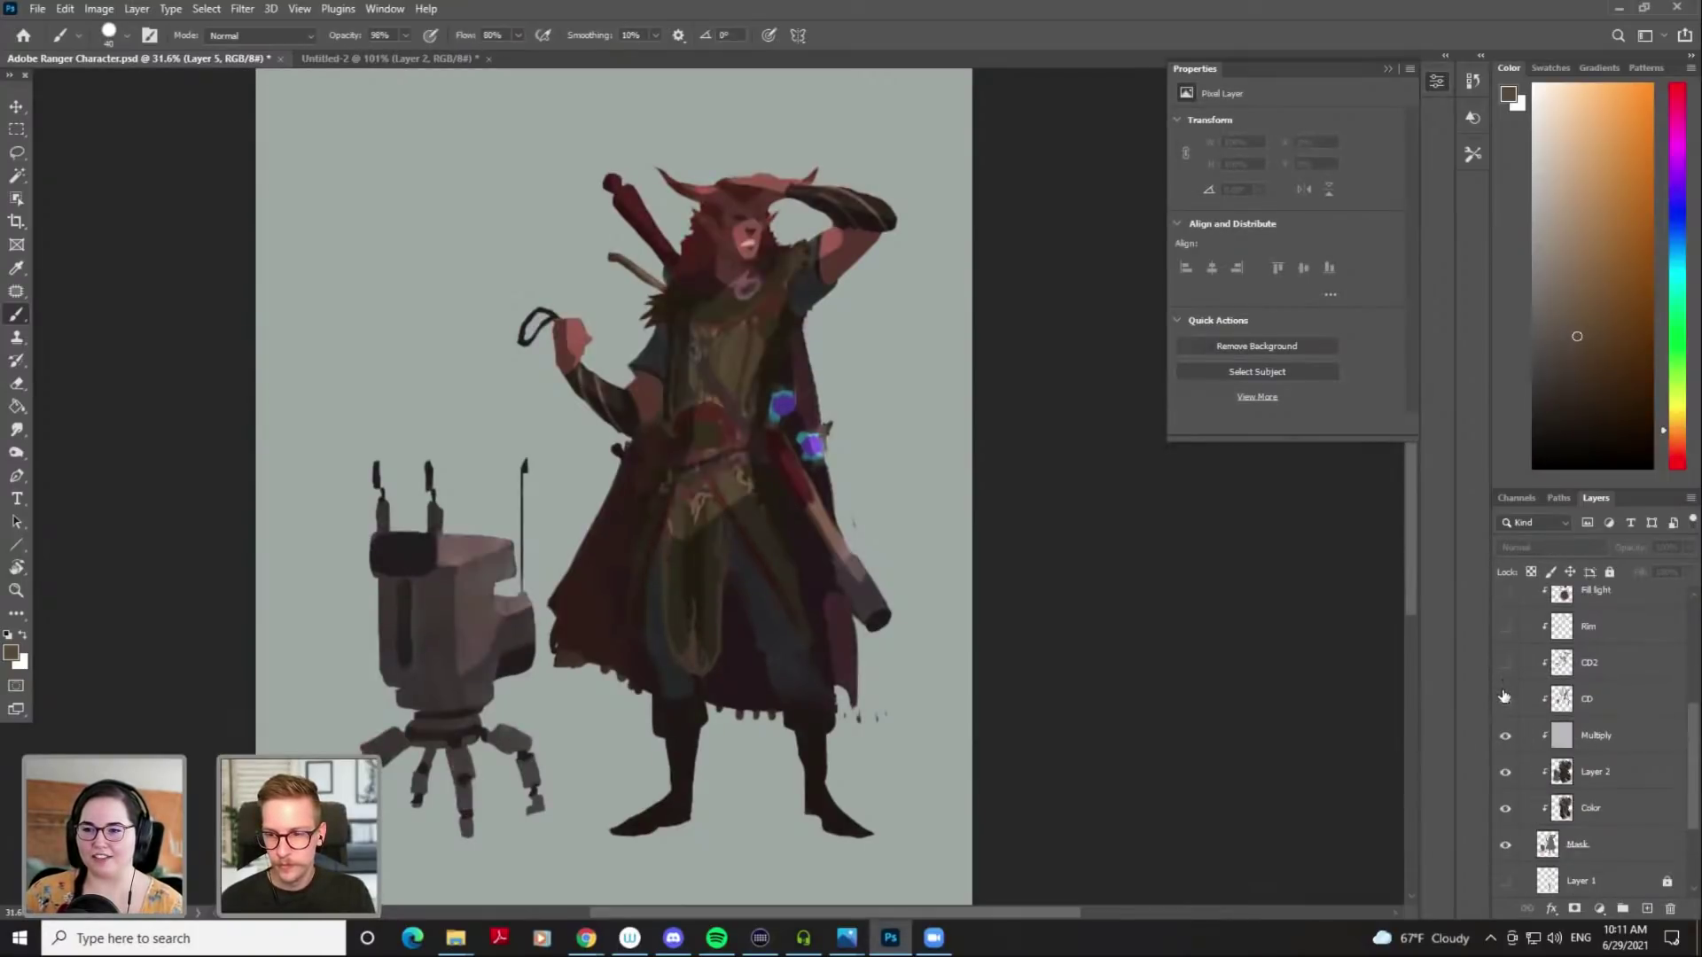
left_click(1504, 735)
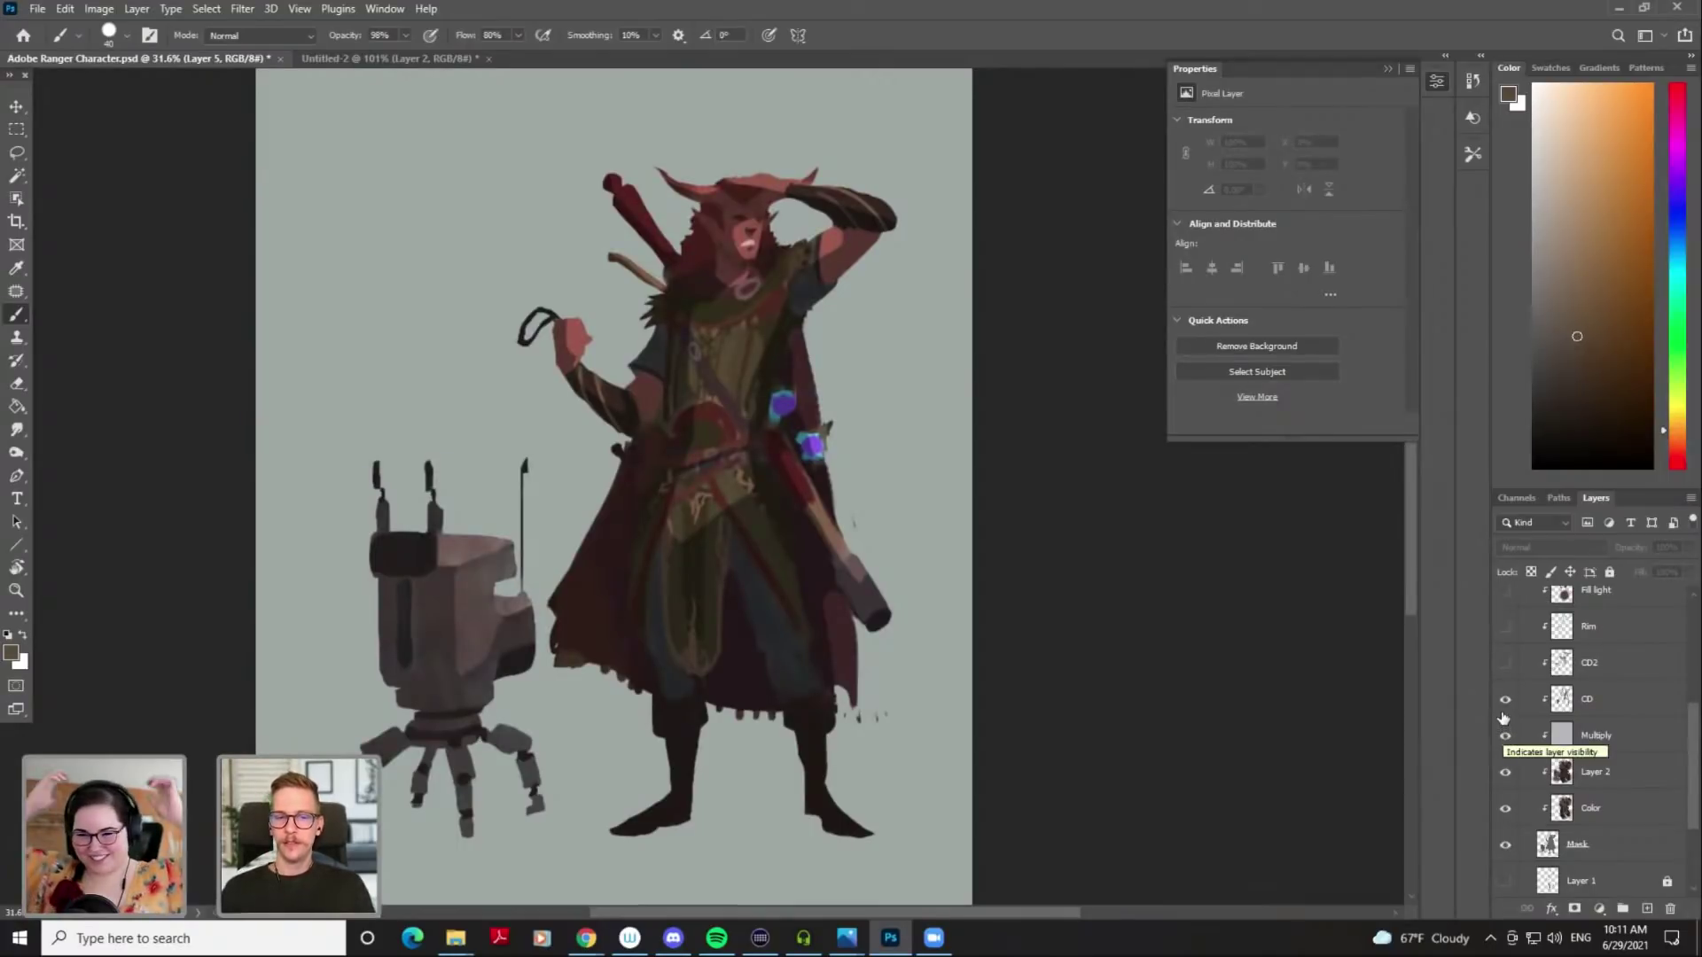
Stamp the visible CD lighting version into a new merged layer and move it directly above the OG layers group
left_click(1585, 707)
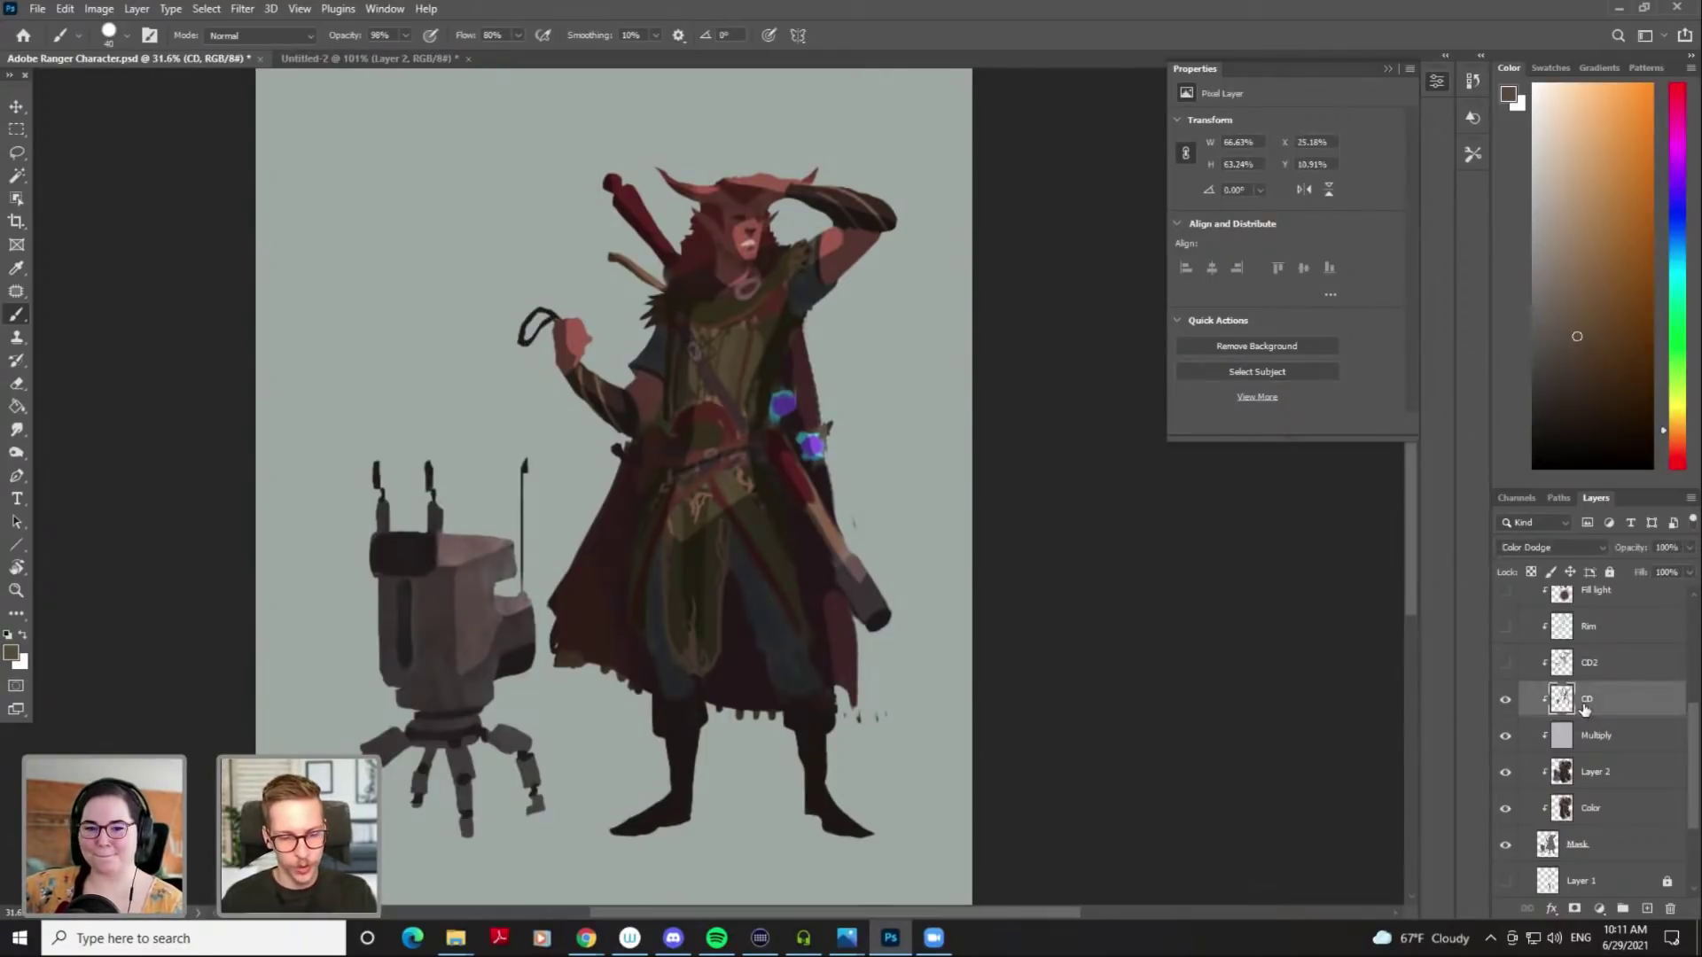
key("ctrl+alt+shift+e")
scroll(1585, 711, "up", 2)
left_click_drag(1595, 840, 1598, 653)
Show the merged versions Layer 4 and Layer 5, and compare all three by hiding them one after another
left_click(1505, 606)
left_click(1505, 641)
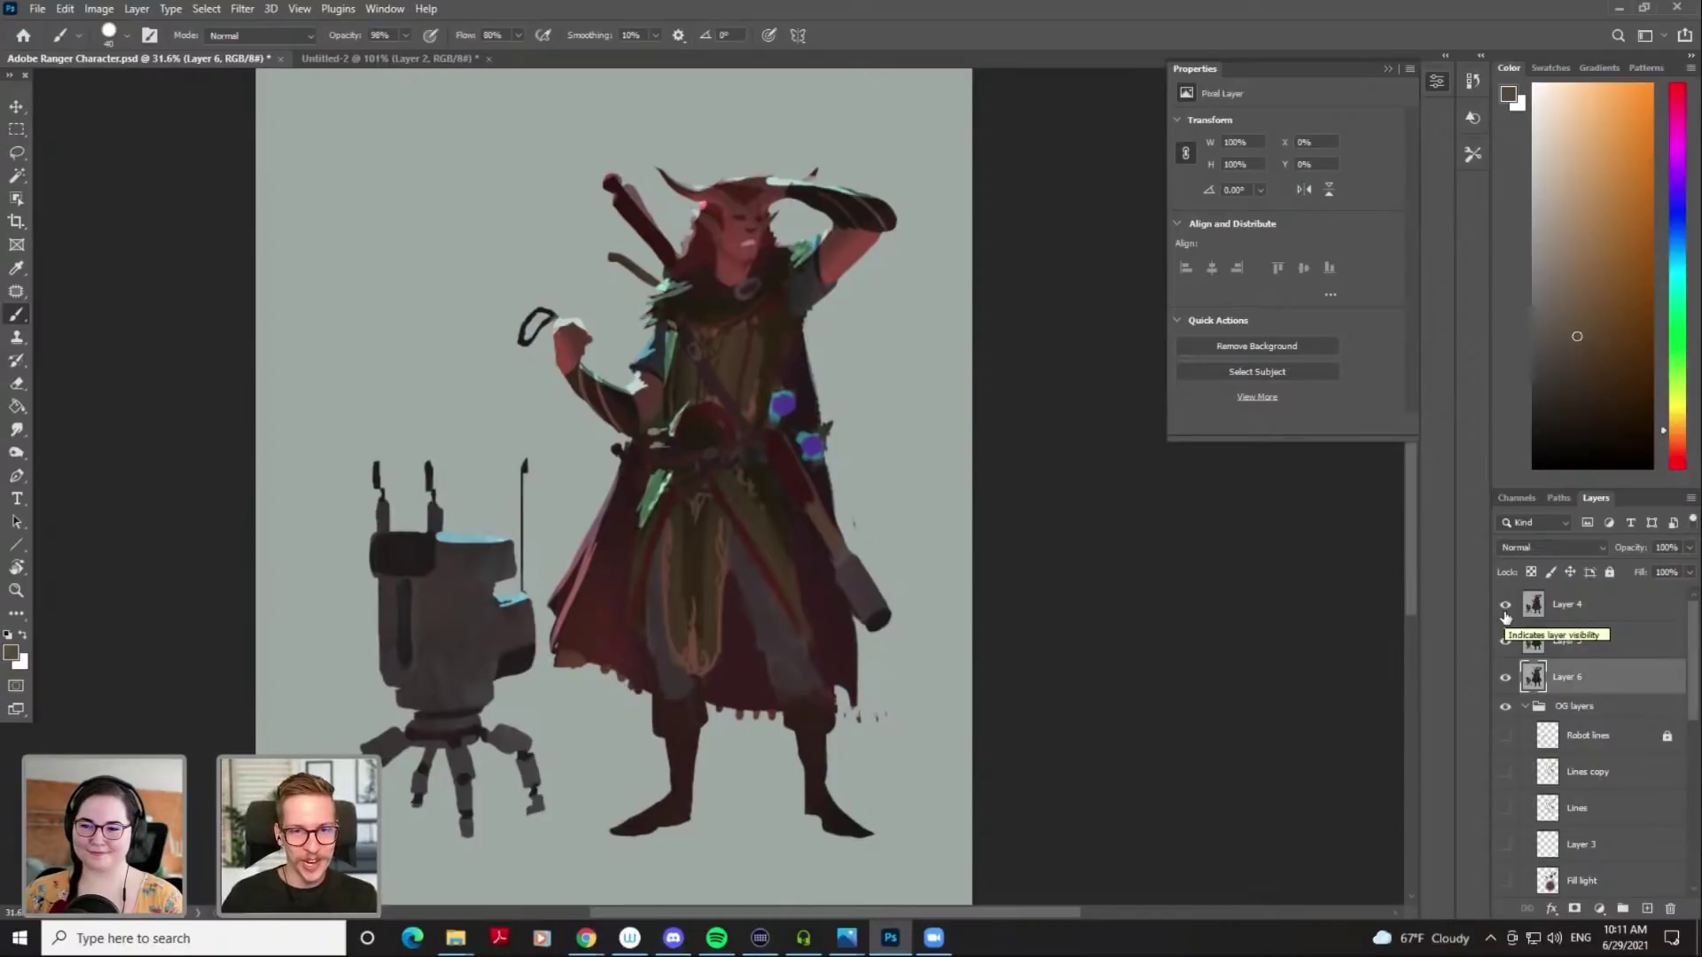
left_click(1505, 612)
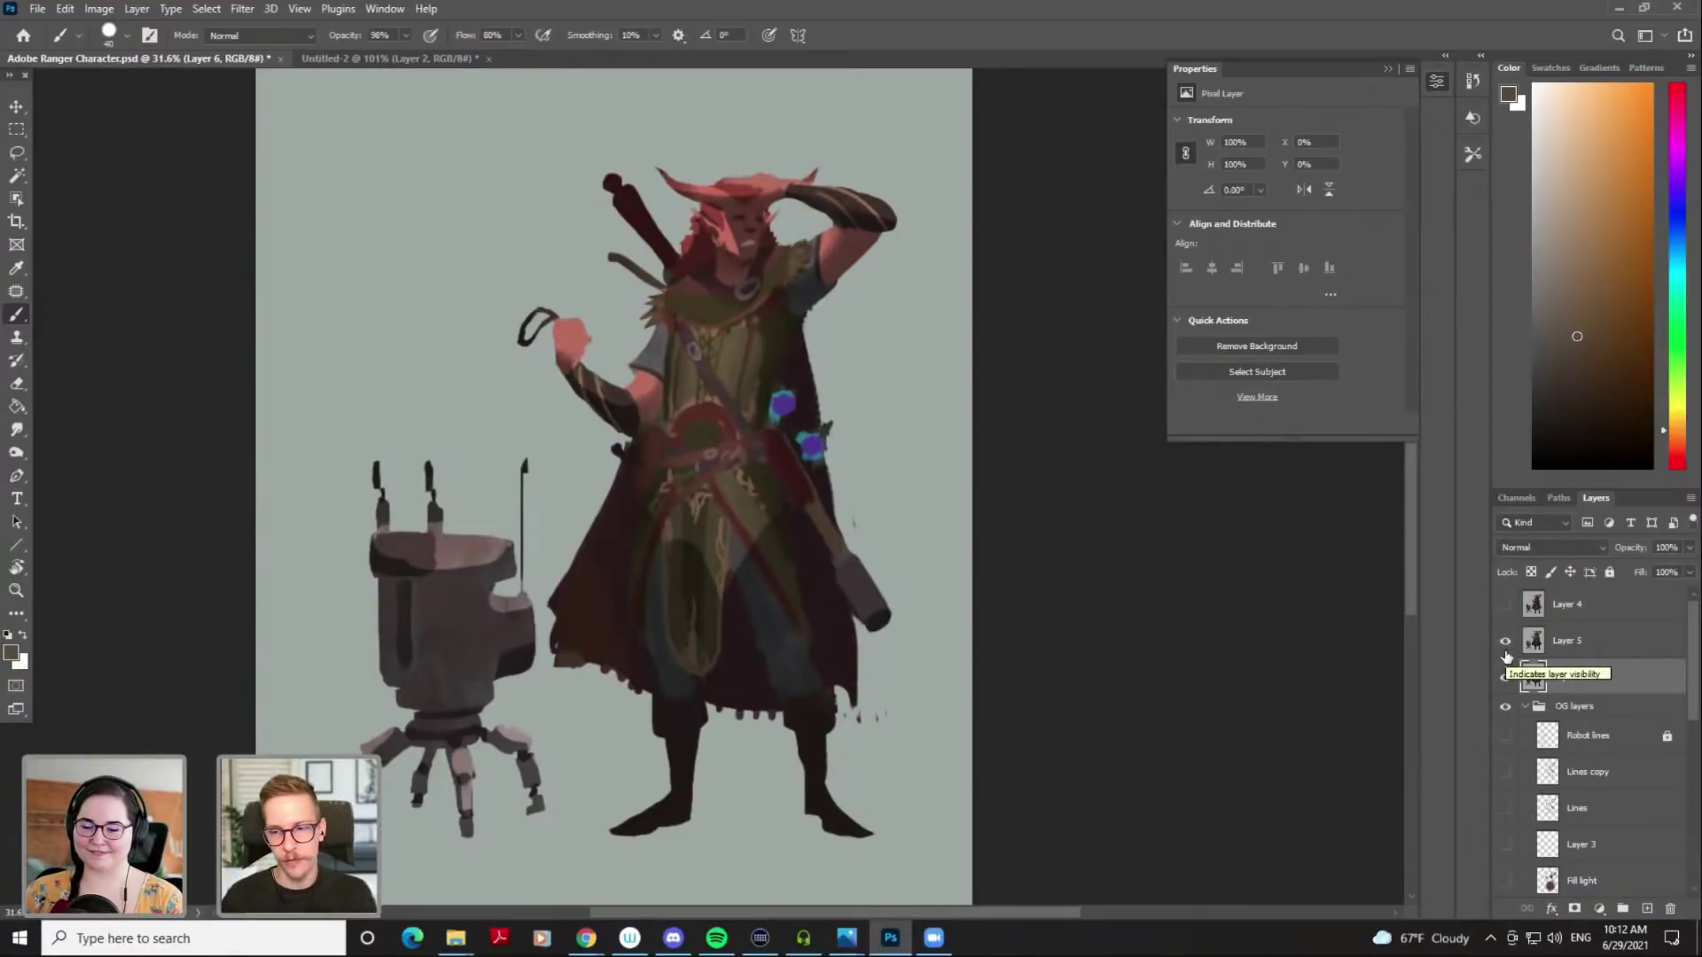
left_click(1506, 656)
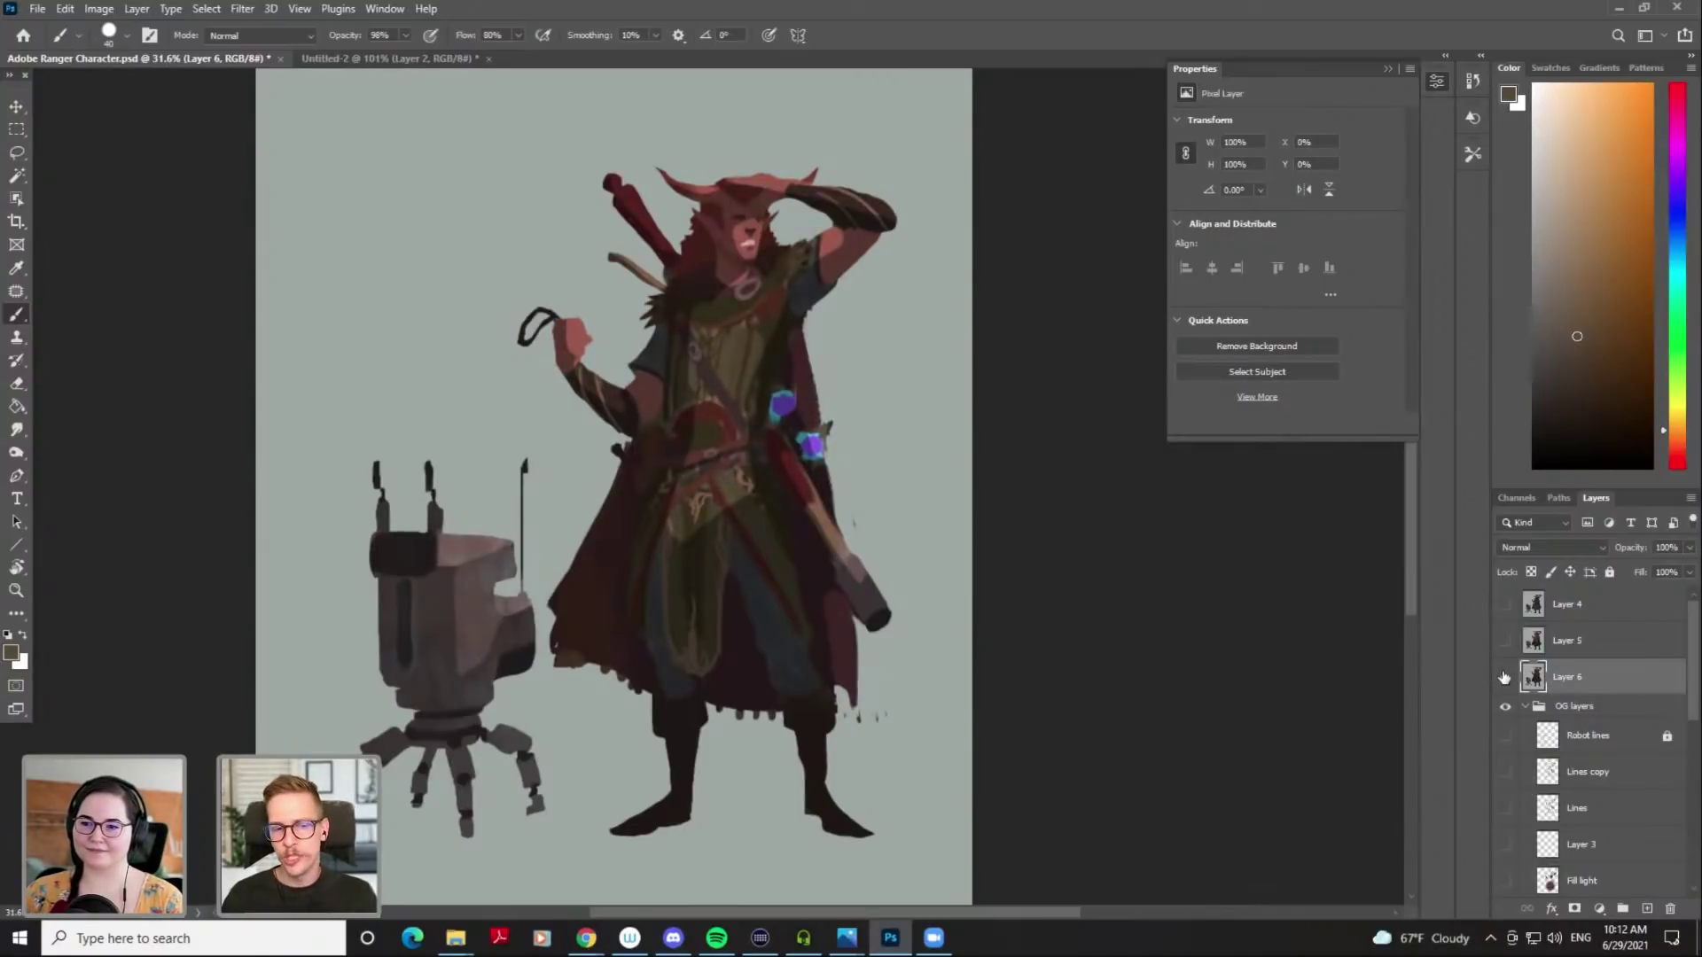
scroll(1542, 727, "down", 5)
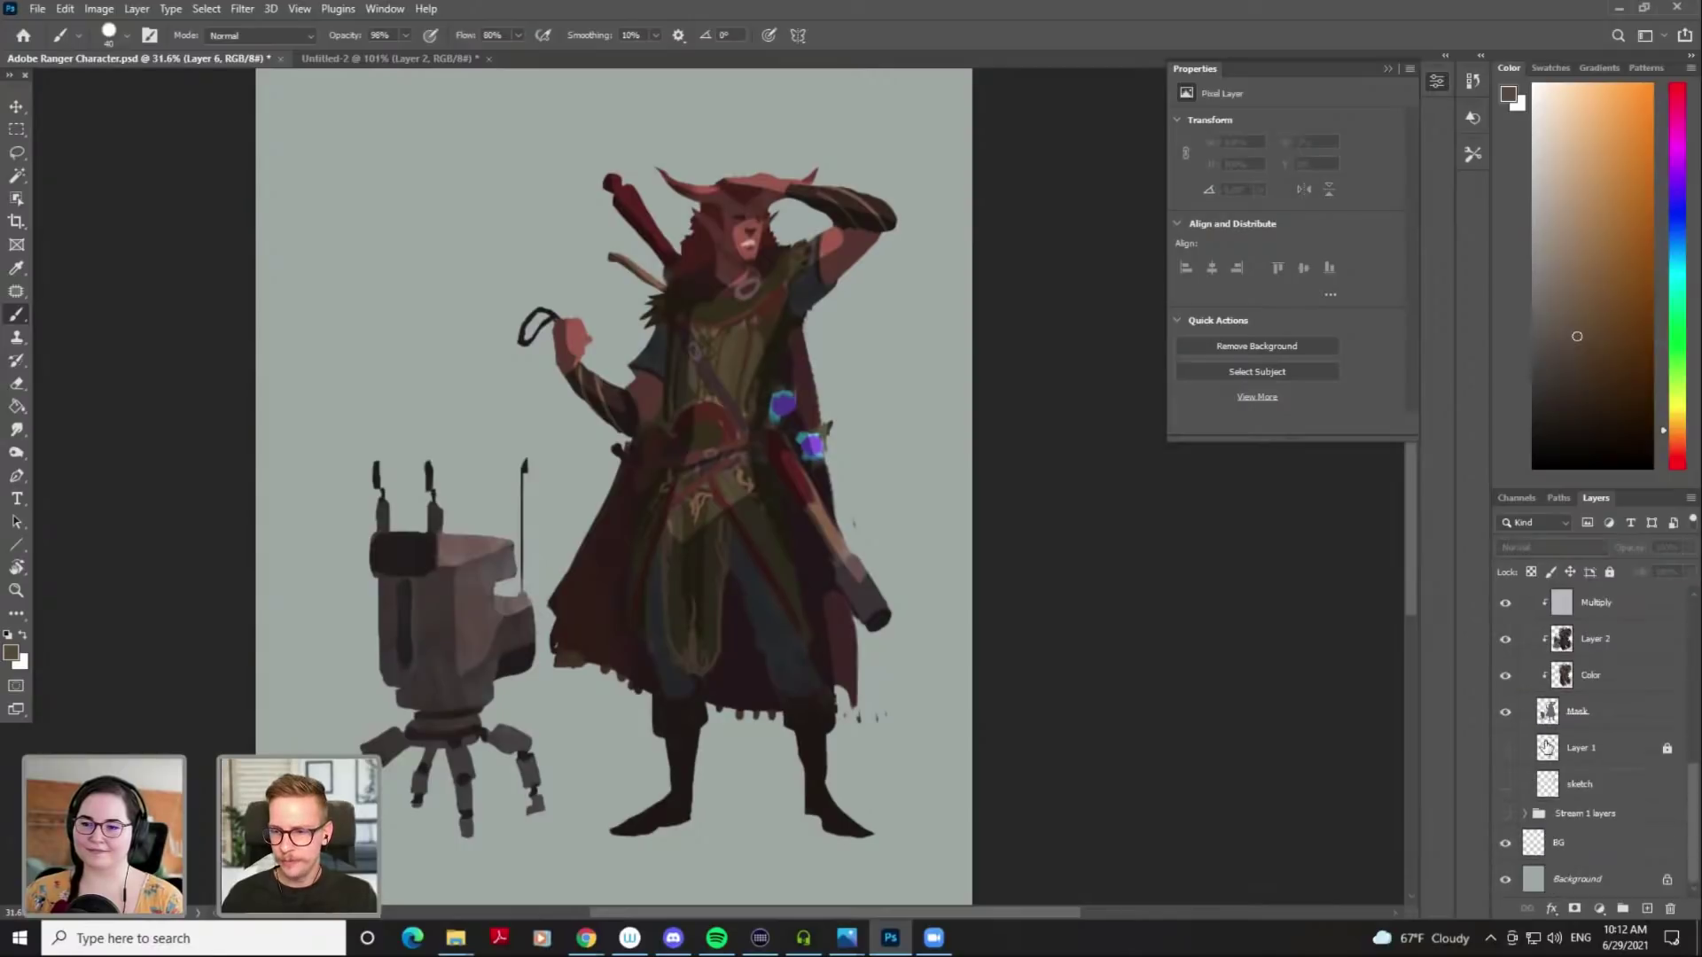
left_click(1515, 720)
left_click(1512, 718)
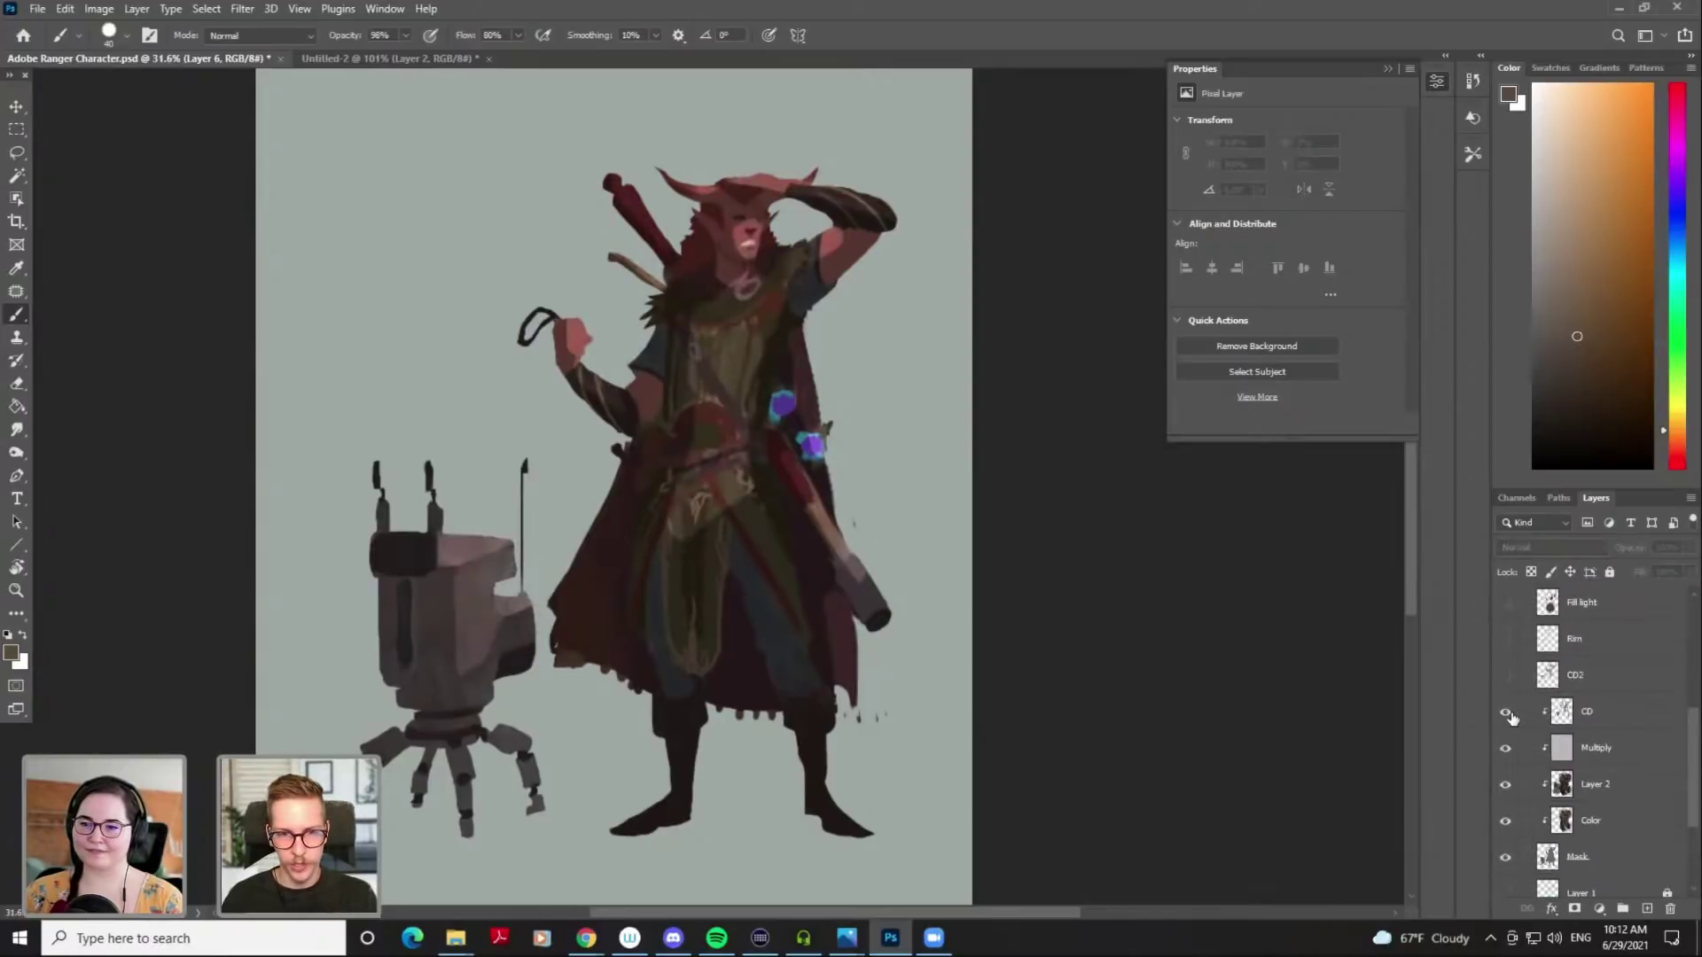
Create a new layer named Lighten above the CD layer with its blend mode set to Lighten
left_click(1587, 715)
key("ctrl+shift+n")
type("Lighten")
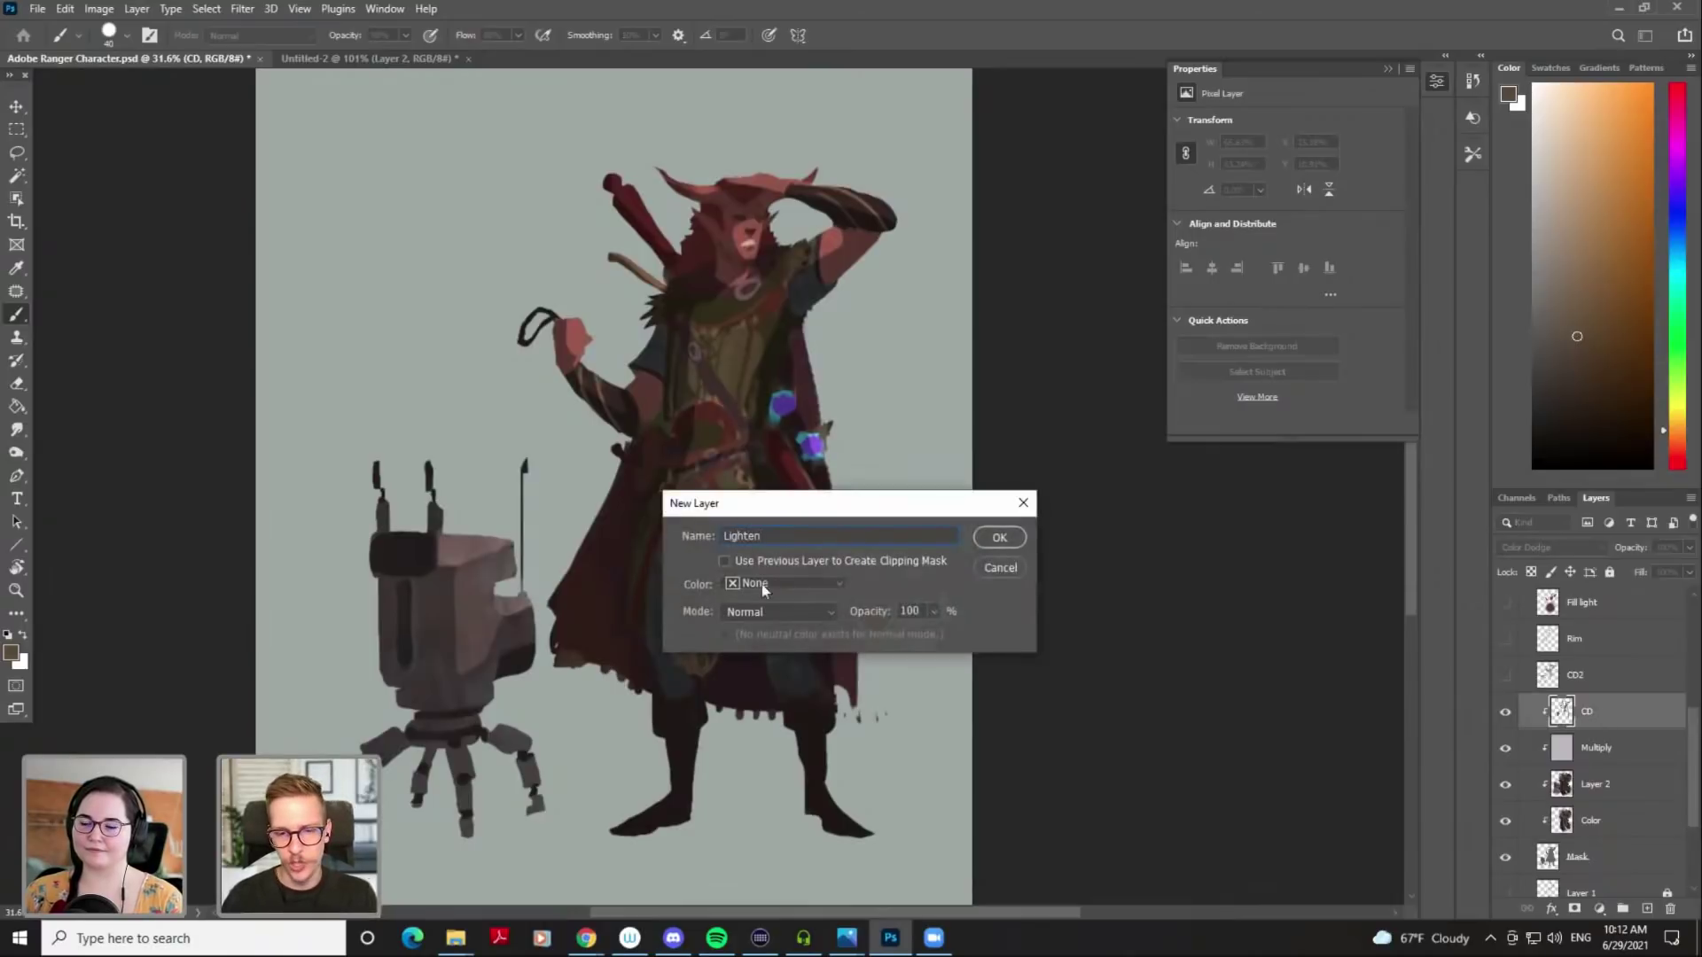
left_click(780, 610)
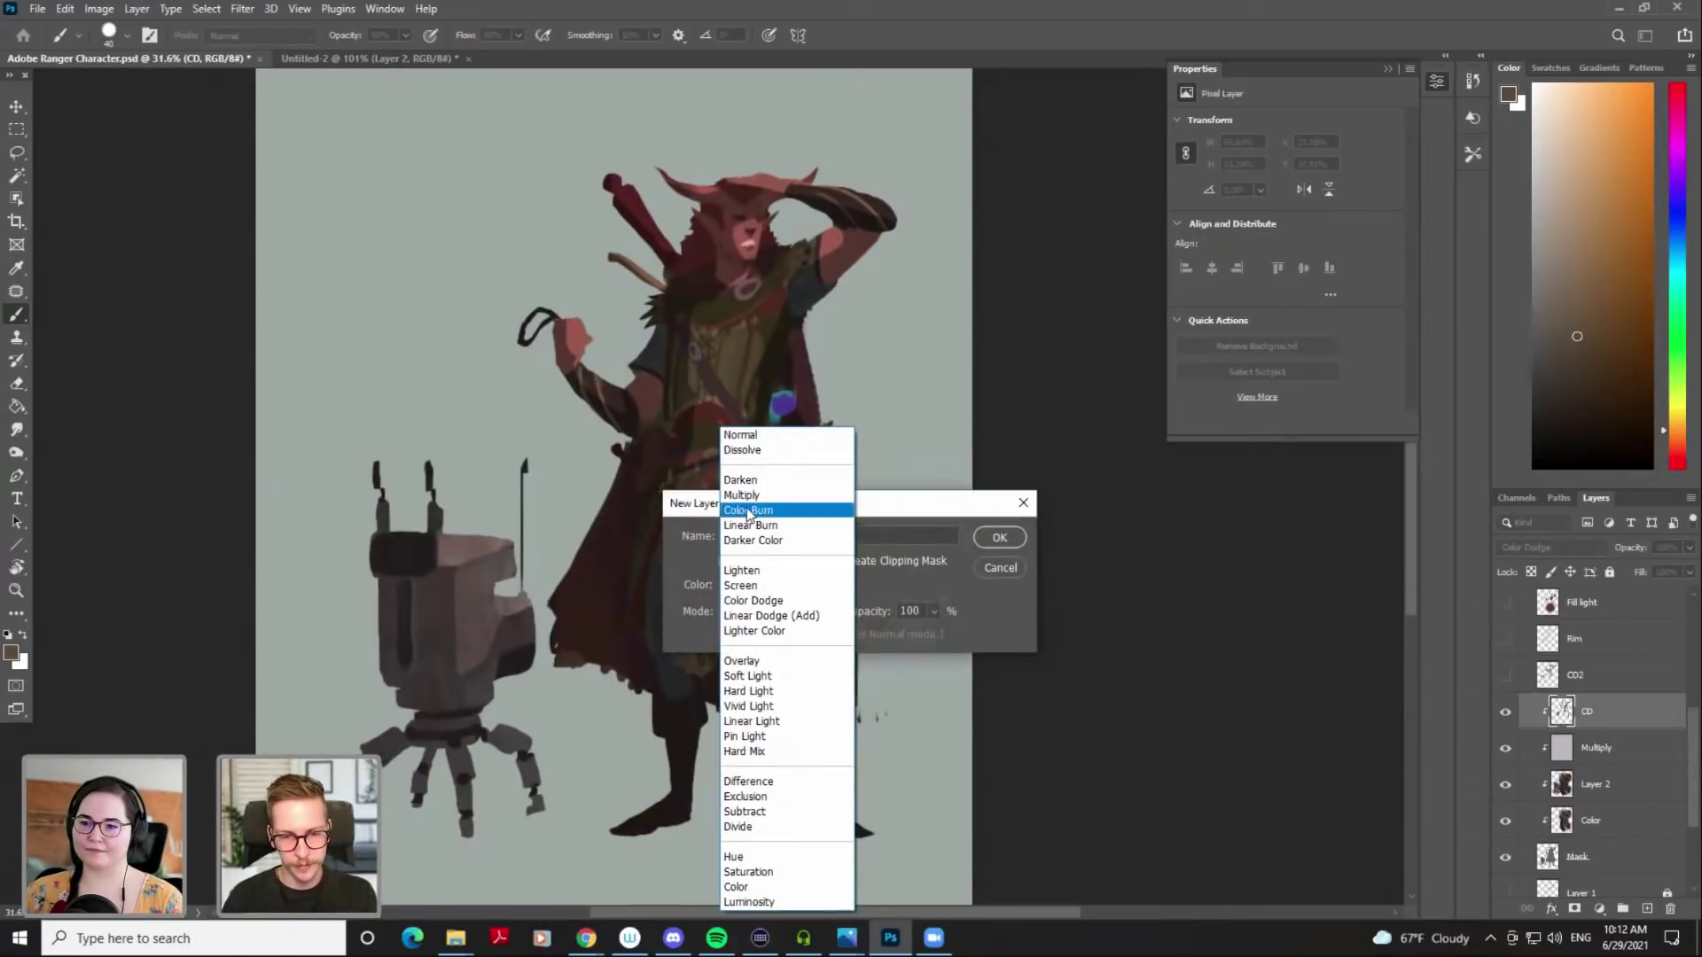
left_click(759, 571)
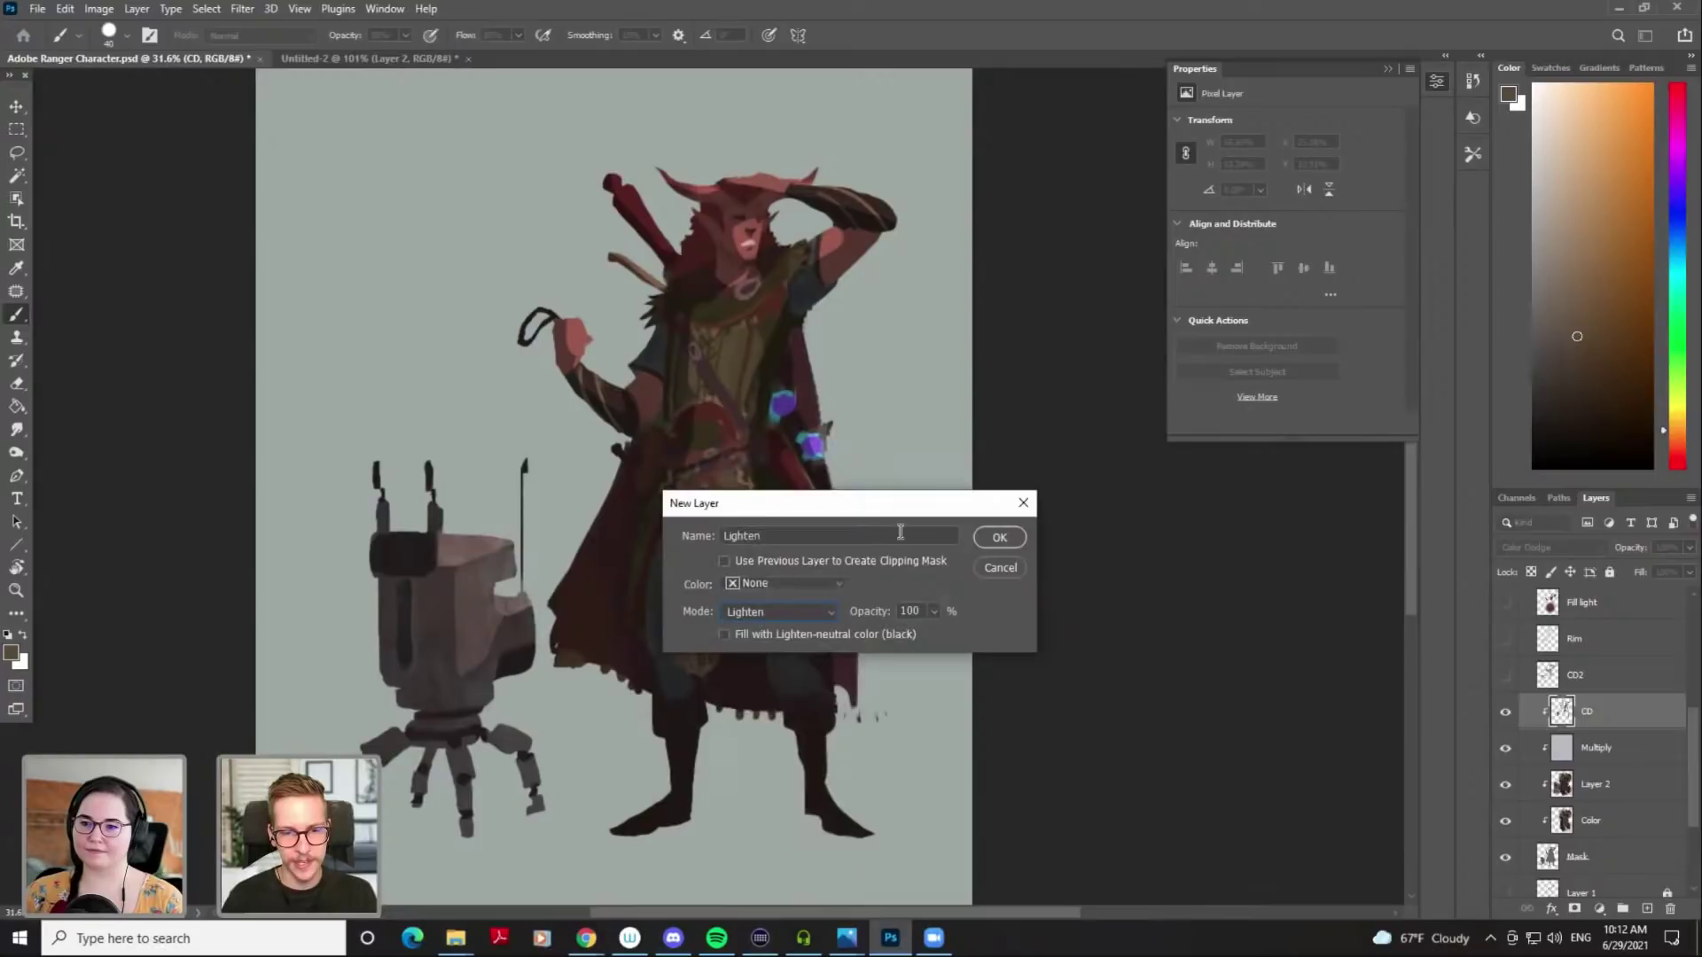
left_click(997, 538)
Choose a soft brush at 100% opacity, sample the arm's skin, shift it to a deeper red and paint the light edge on the raised upper arm
scroll(774, 325, "up", 3)
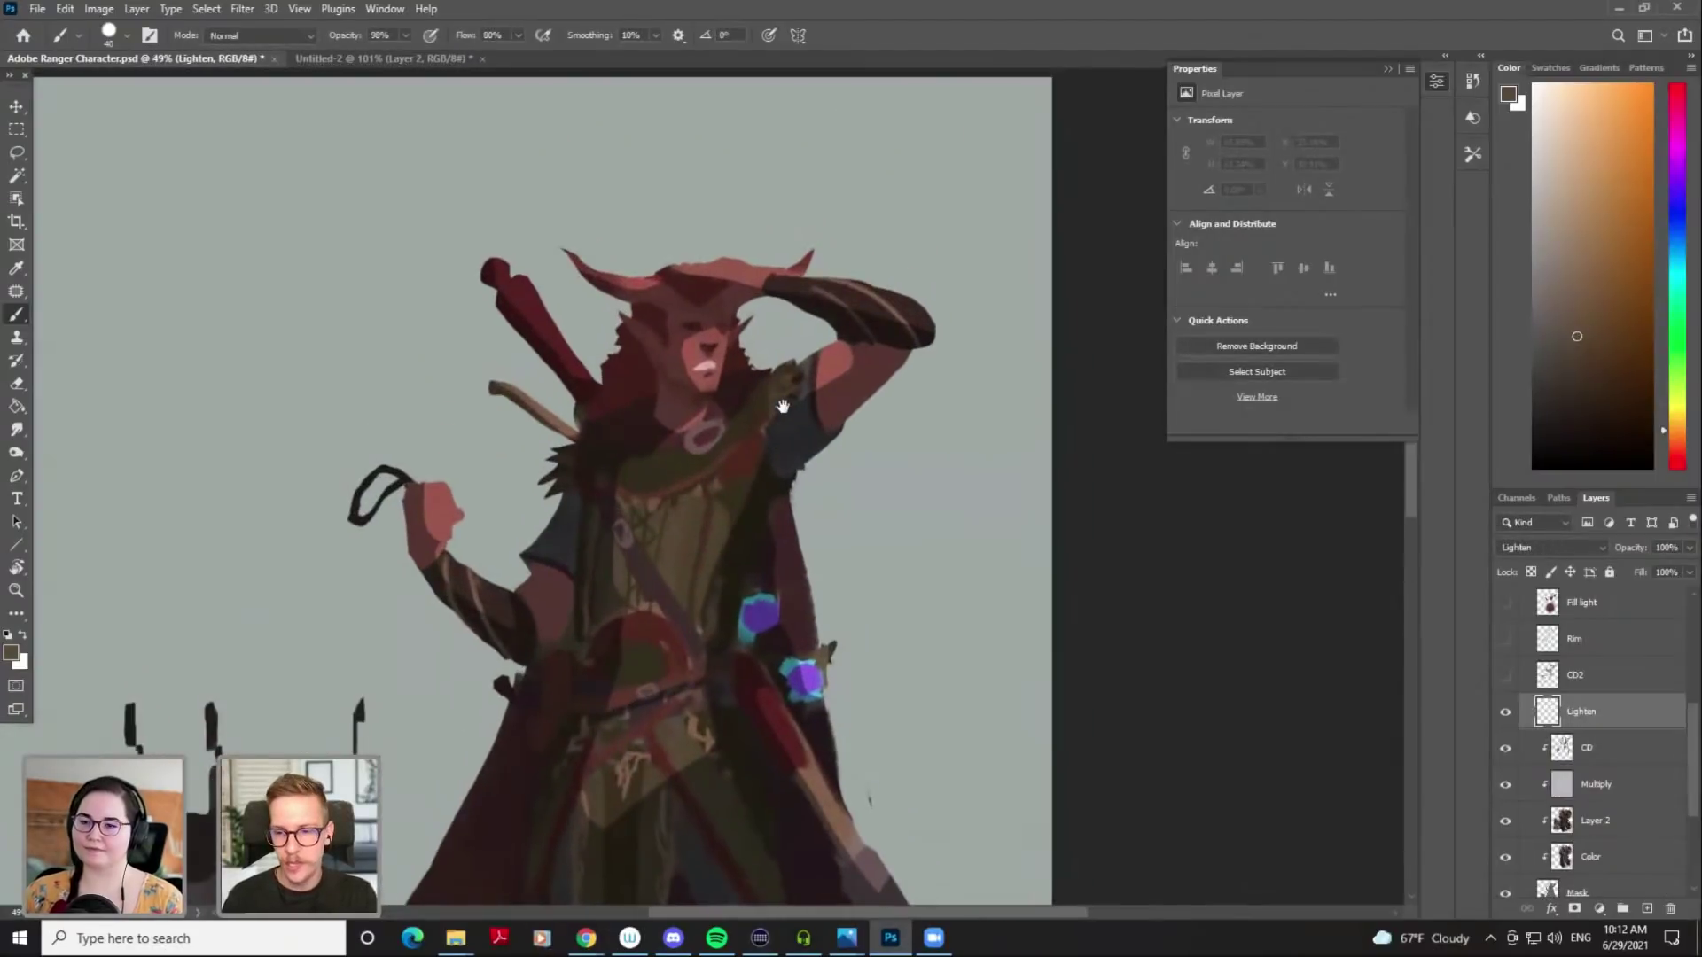
right_click(1046, 588)
left_click(1047, 653)
left_click(1083, 289)
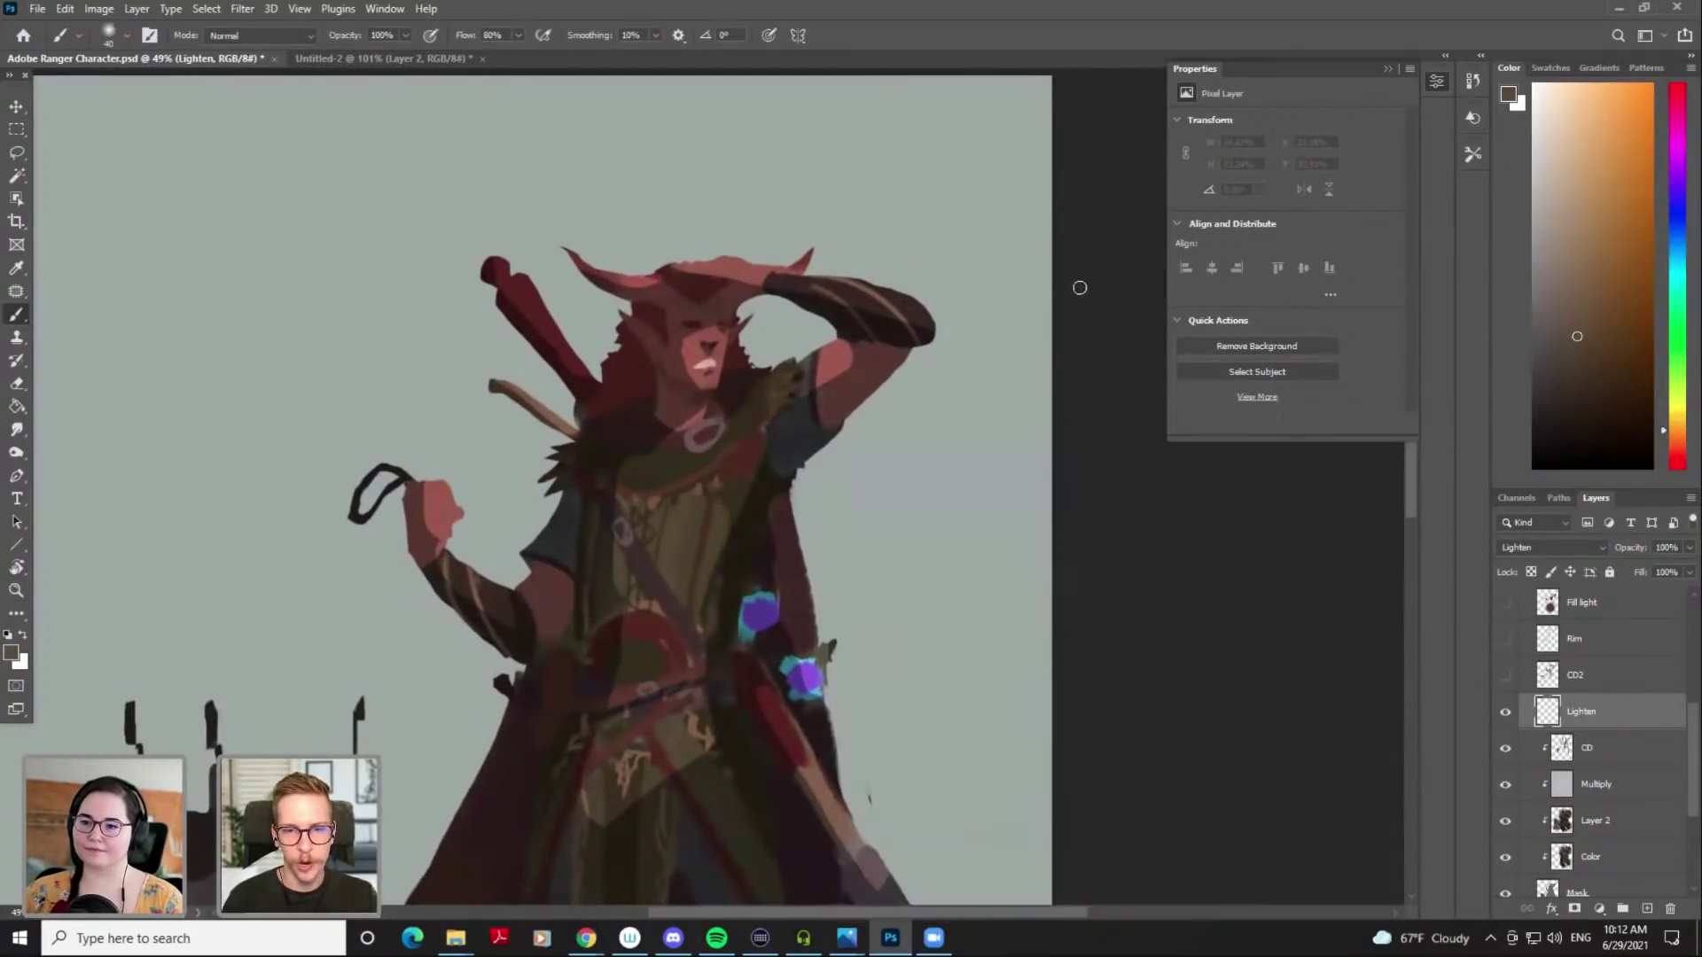
left_click(831, 367, "alt")
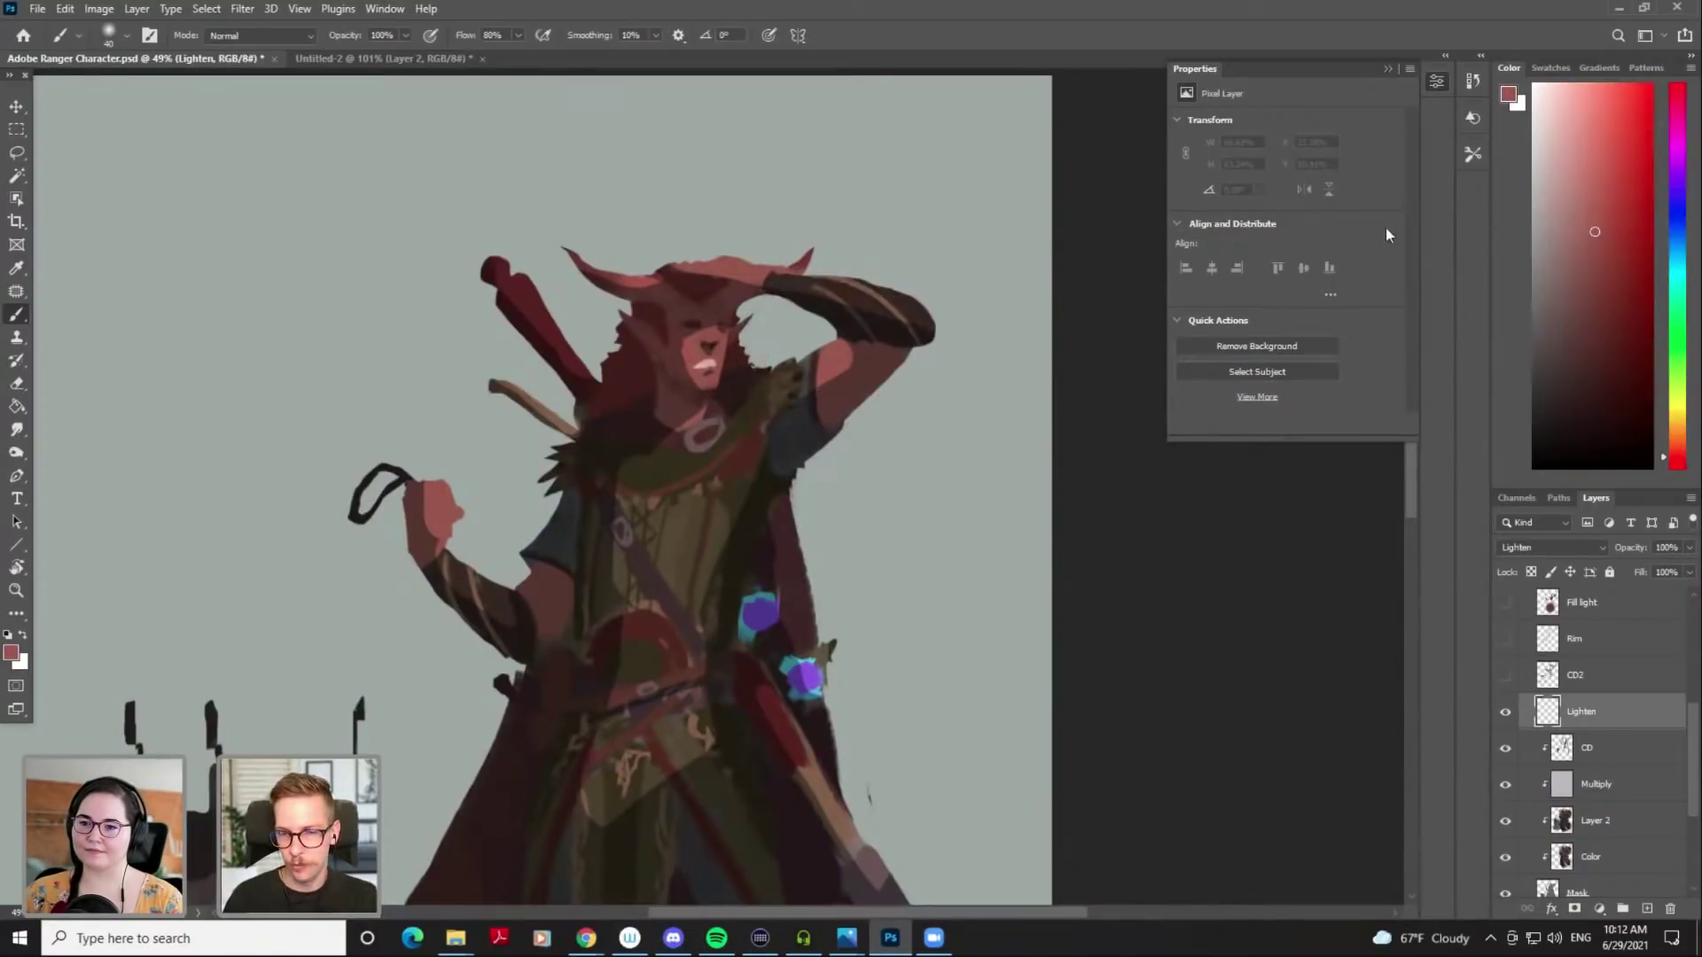
left_click(1601, 251)
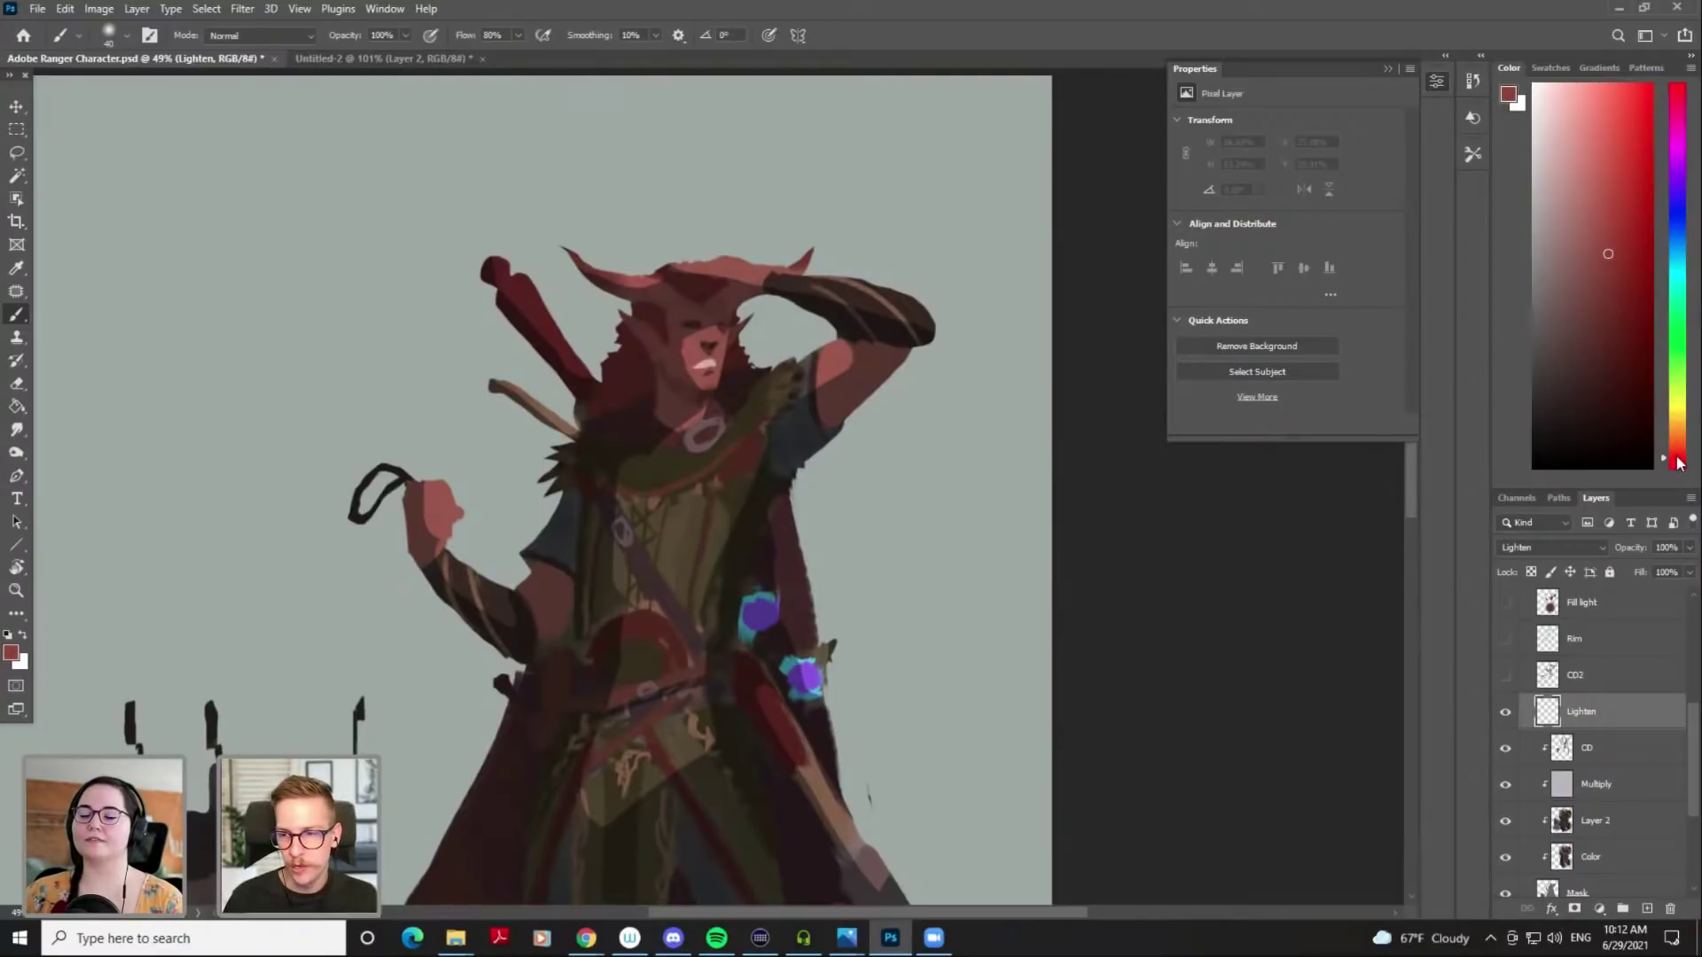
mouse_move(827, 362)
left_mouse_down()
mouse_move(832, 414)
mouse_move(823, 386)
left_mouse_up()
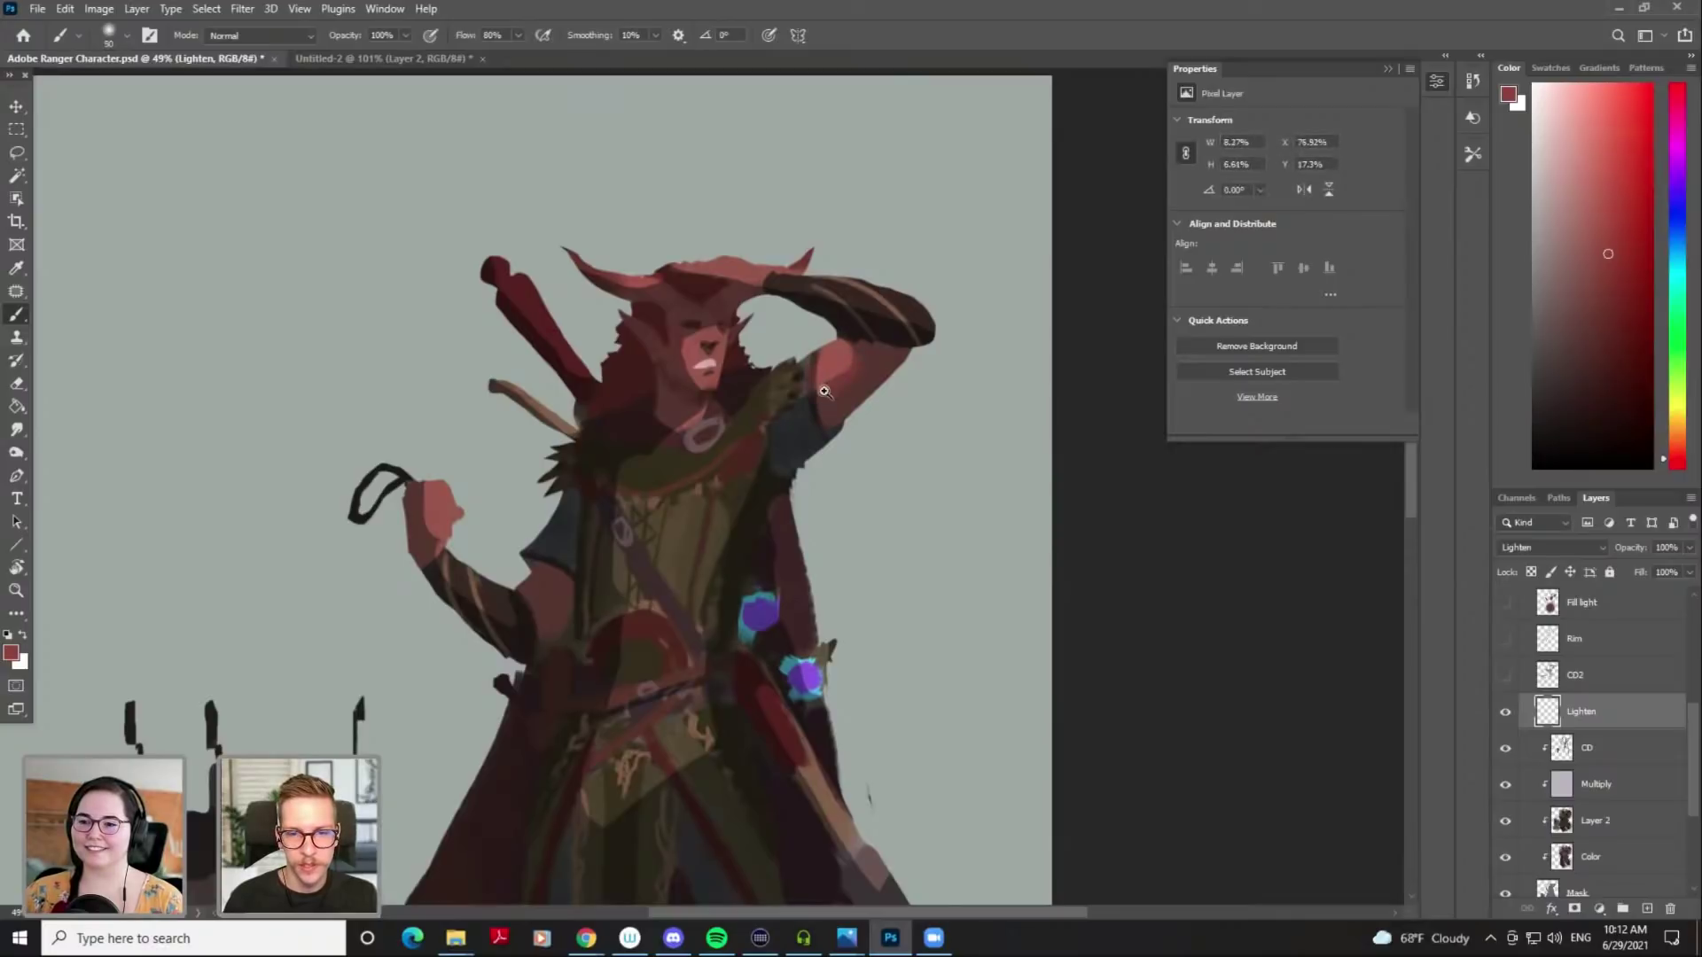
Inspect the raised arm up close with the Lighten layer on and off to judge the red glow
scroll(825, 391, "up", 5)
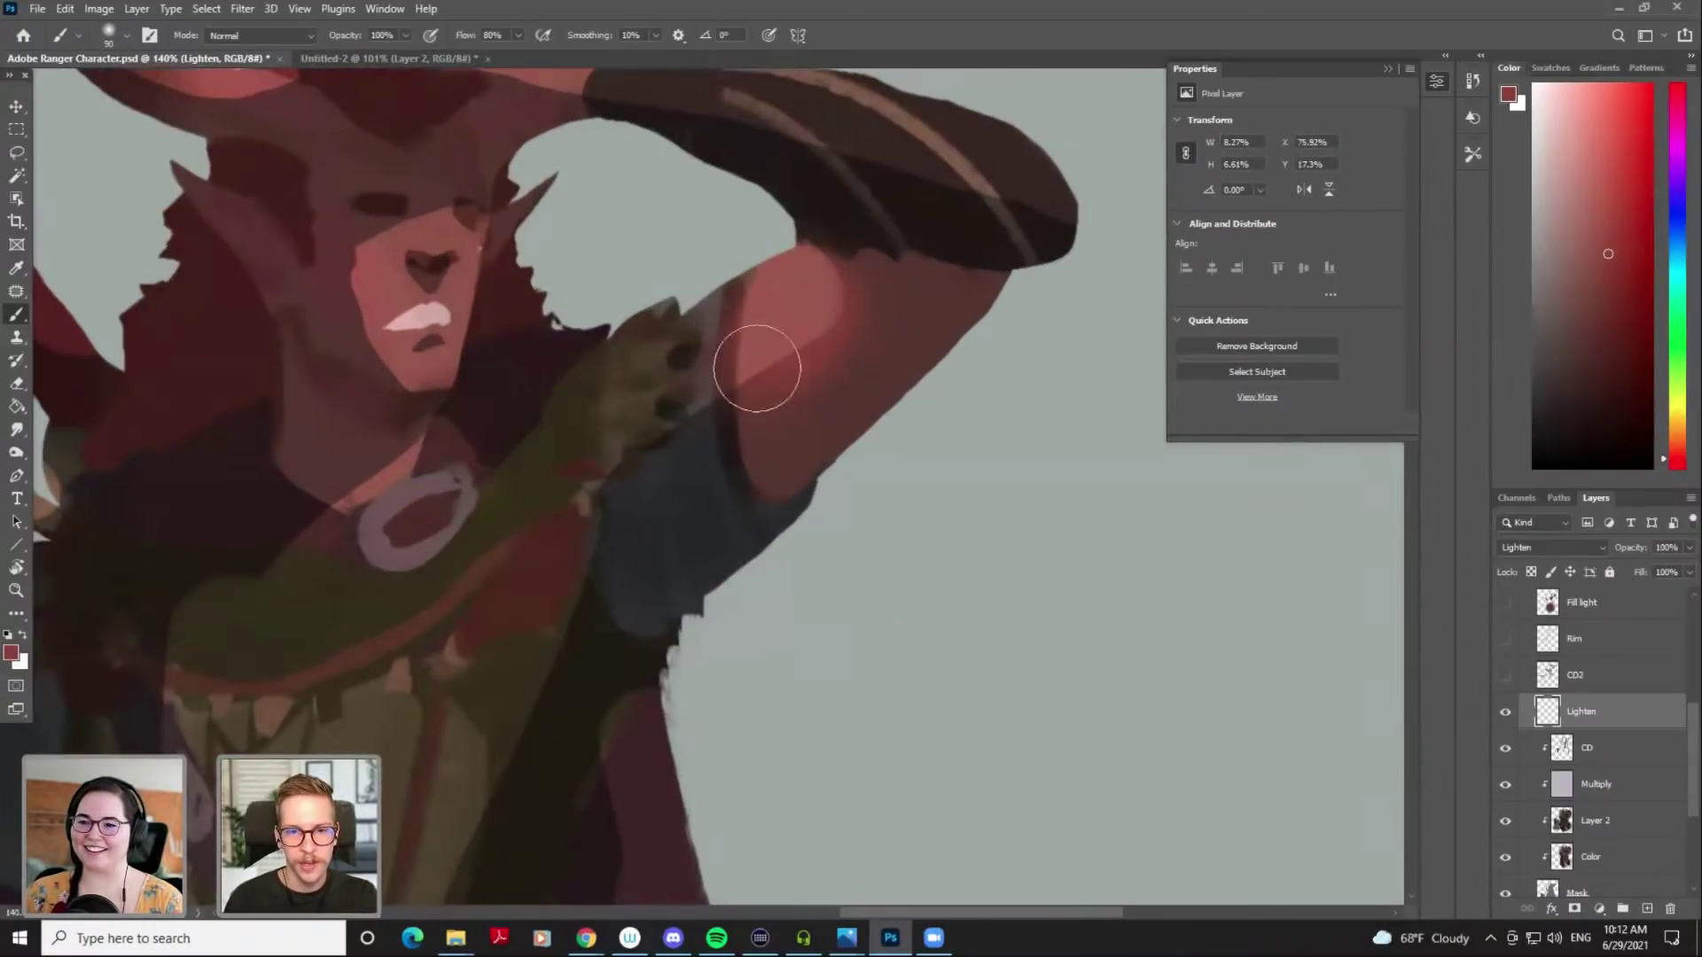
left_click(1505, 712)
left_click(1505, 712)
left_click(1505, 712)
left_click(1505, 713)
key("e")
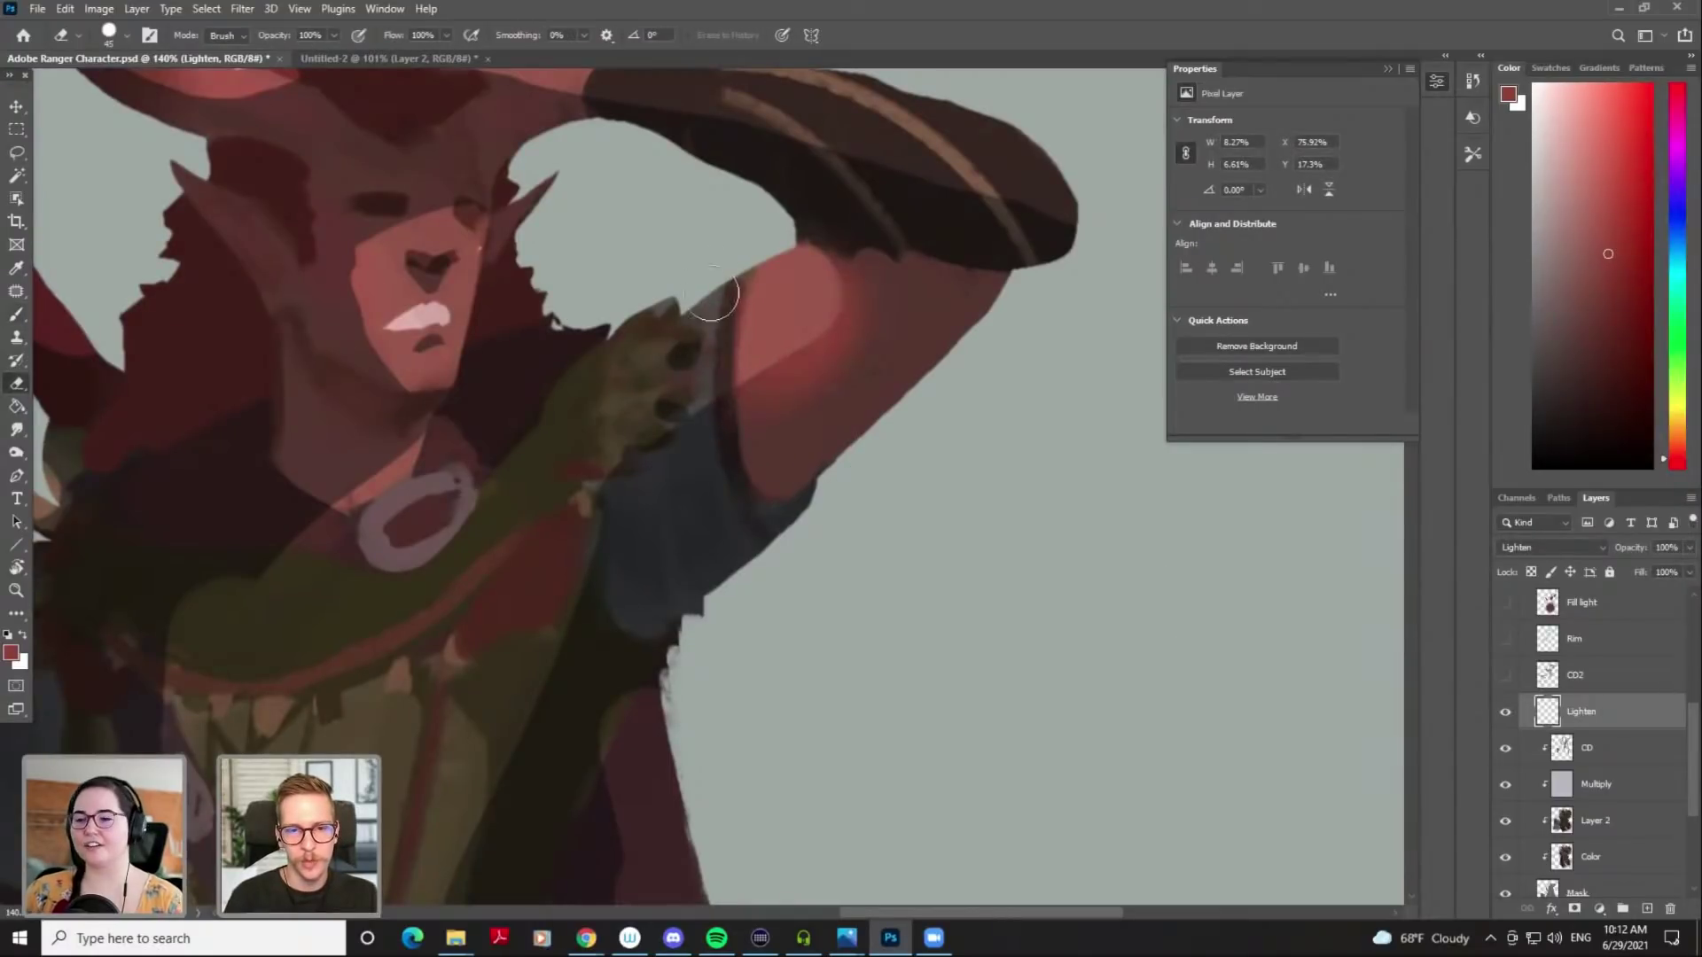
scroll(800, 448, "down", 5)
scroll(801, 447, "up", 1)
Brush the soft red glow along the light edges around the nose and cheek, adjusting the brush size
key("b")
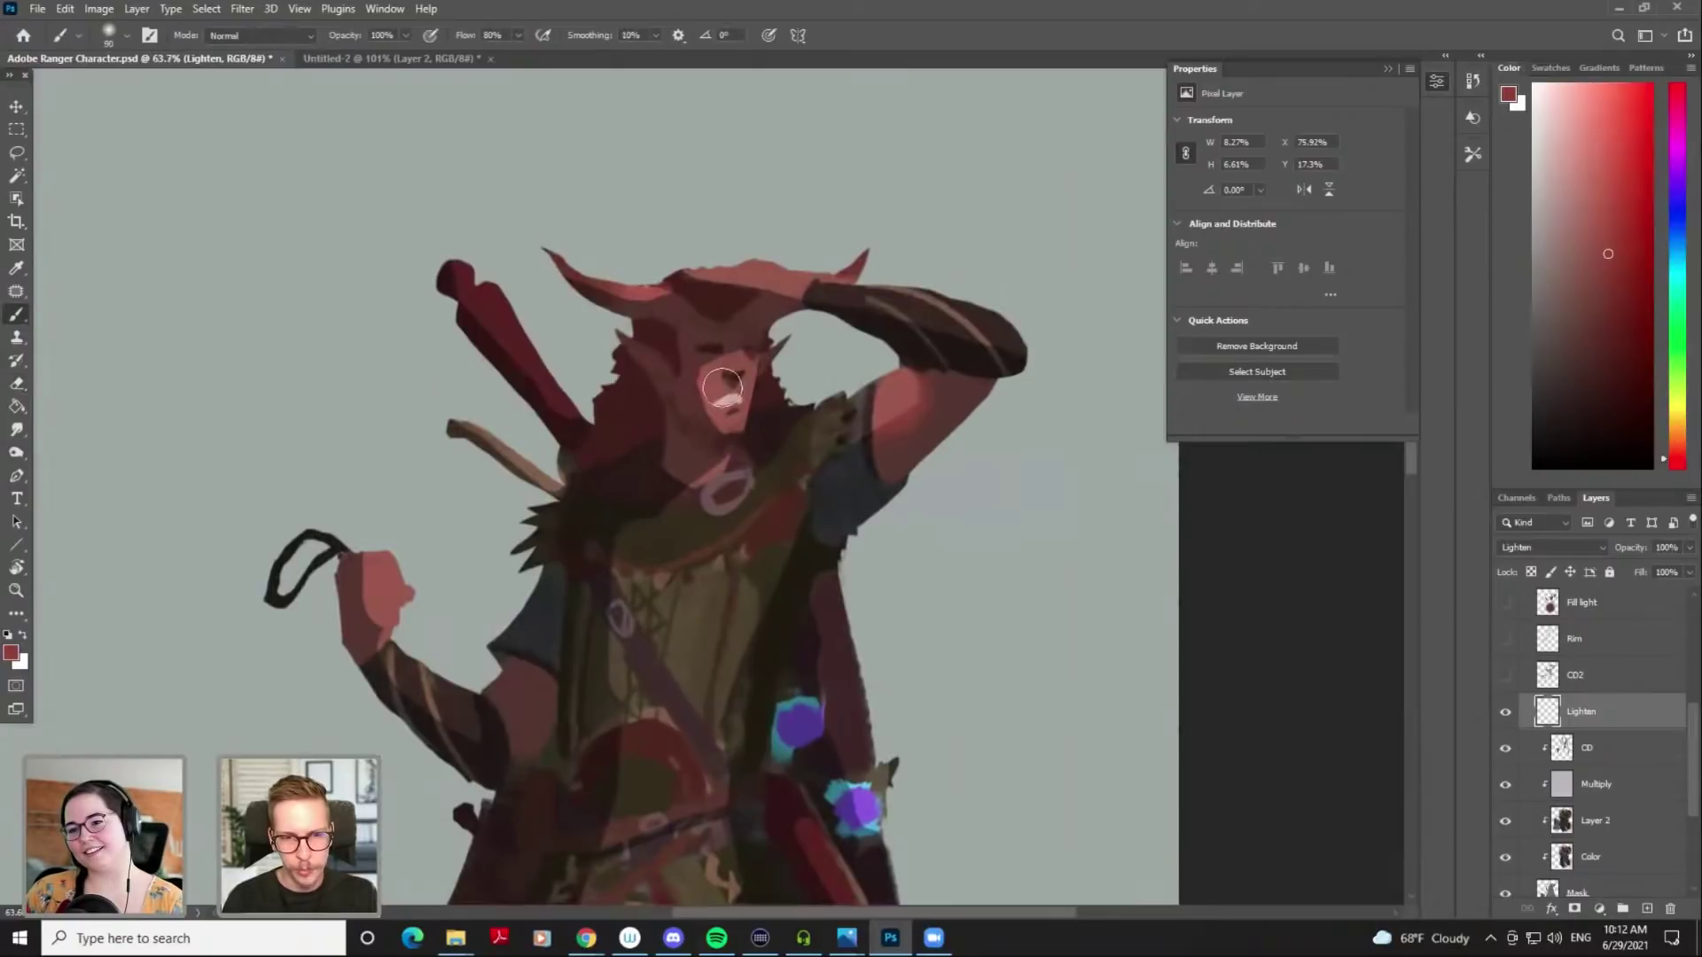
mouse_move(710, 374)
left_mouse_down()
mouse_move(729, 432)
mouse_move(719, 368)
mouse_move(753, 365)
mouse_move(709, 374)
mouse_move(748, 364)
mouse_move(716, 352)
mouse_move(693, 401)
left_mouse_up()
key("[")
key("]")
key("]")
key("]")
key("]")
key("]")
key("[")
key("[")
key("[")
key("[")
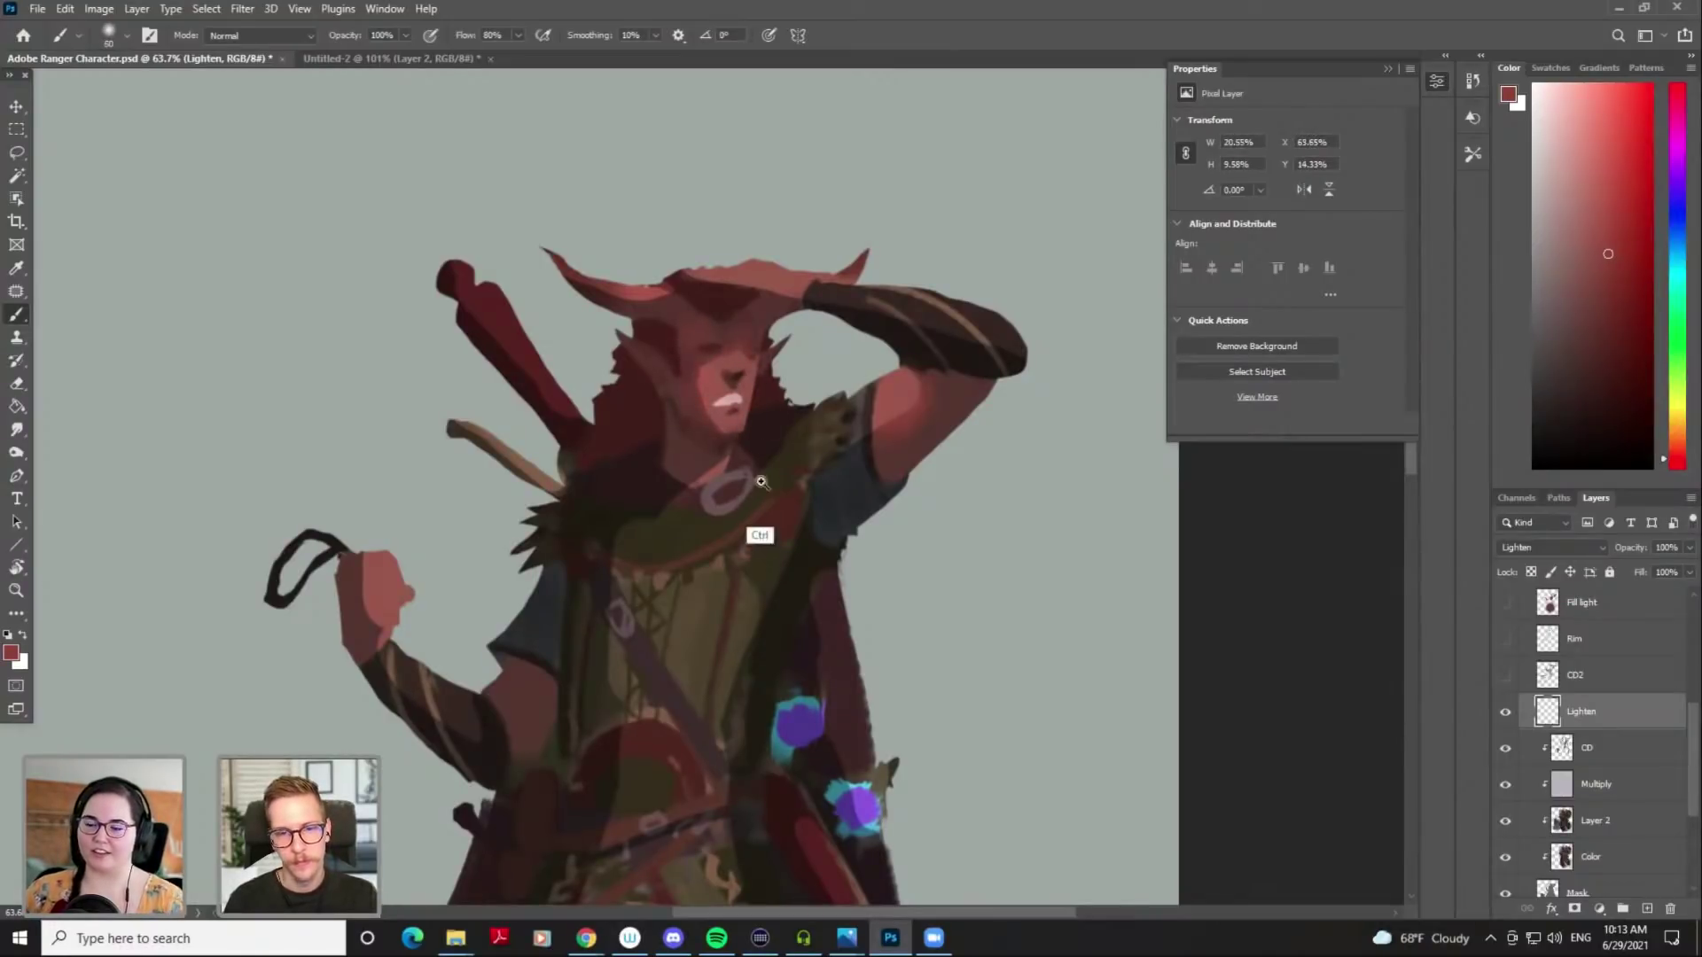
Brush the red glow onto the neck below the chin, undo a stray stroke, and soften the hand shading the eyes
key("]")
left_click_drag(727, 459, 727, 462)
key("ctrl+z")
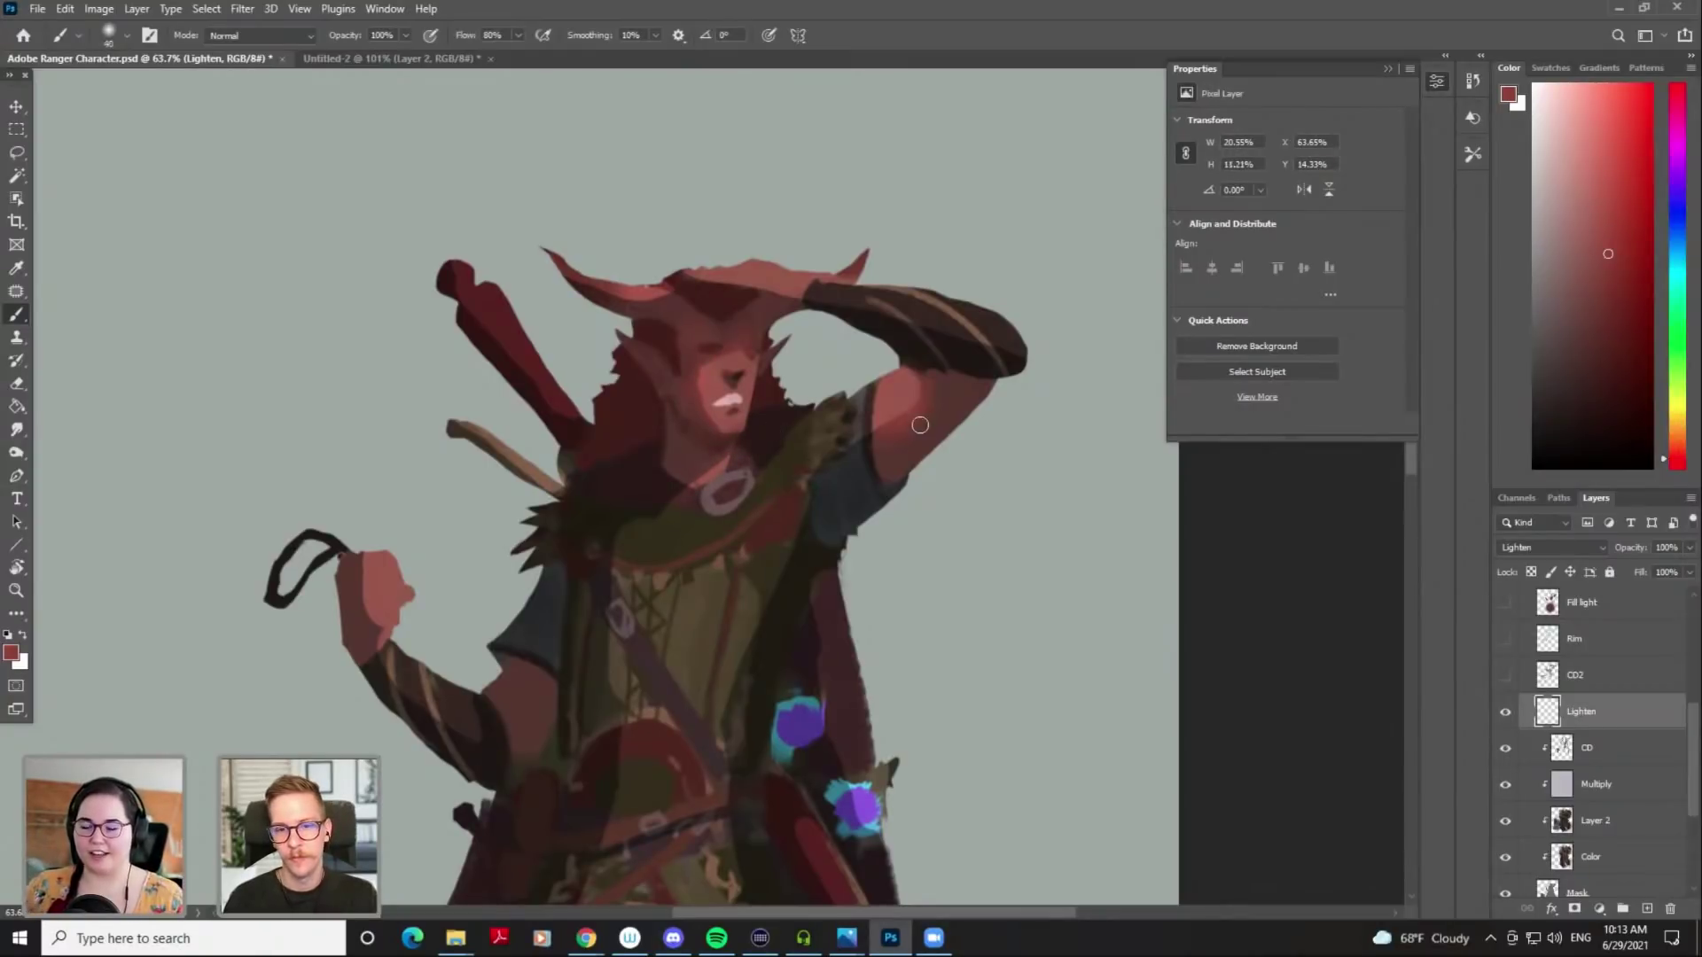
mouse_move(745, 280)
left_mouse_down()
mouse_move(713, 261)
mouse_move(804, 285)
left_mouse_up()
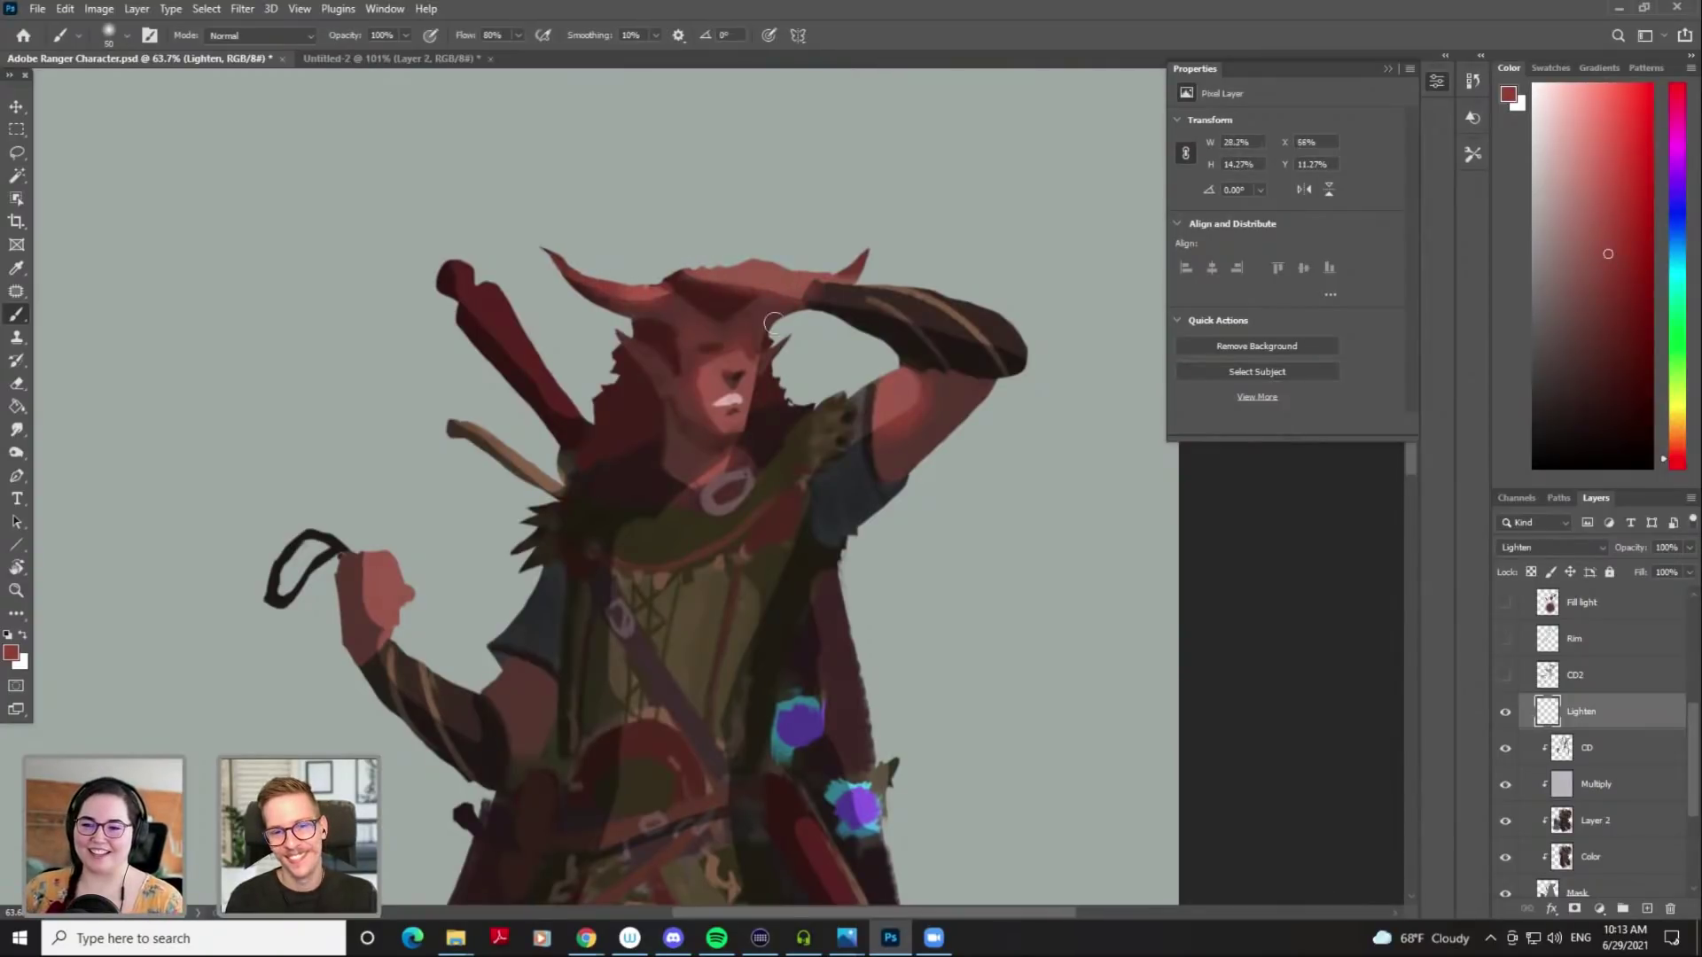
Extend the soft red glow across the collar and chest, enlarge the brush and undo the last stroke
left_click_drag(726, 482, 640, 489)
mouse_move(636, 567)
left_mouse_down()
mouse_move(690, 420)
mouse_move(665, 395)
mouse_move(575, 456)
mouse_move(699, 460)
mouse_move(668, 497)
mouse_move(716, 545)
left_mouse_up()
key("]")
key("]")
key("]")
key("ctrl+z")
Brush more soft red glow along the light edges of the ranger's hands, face and raised arm, adjusting the brush size to fit
key("ctrl+0")
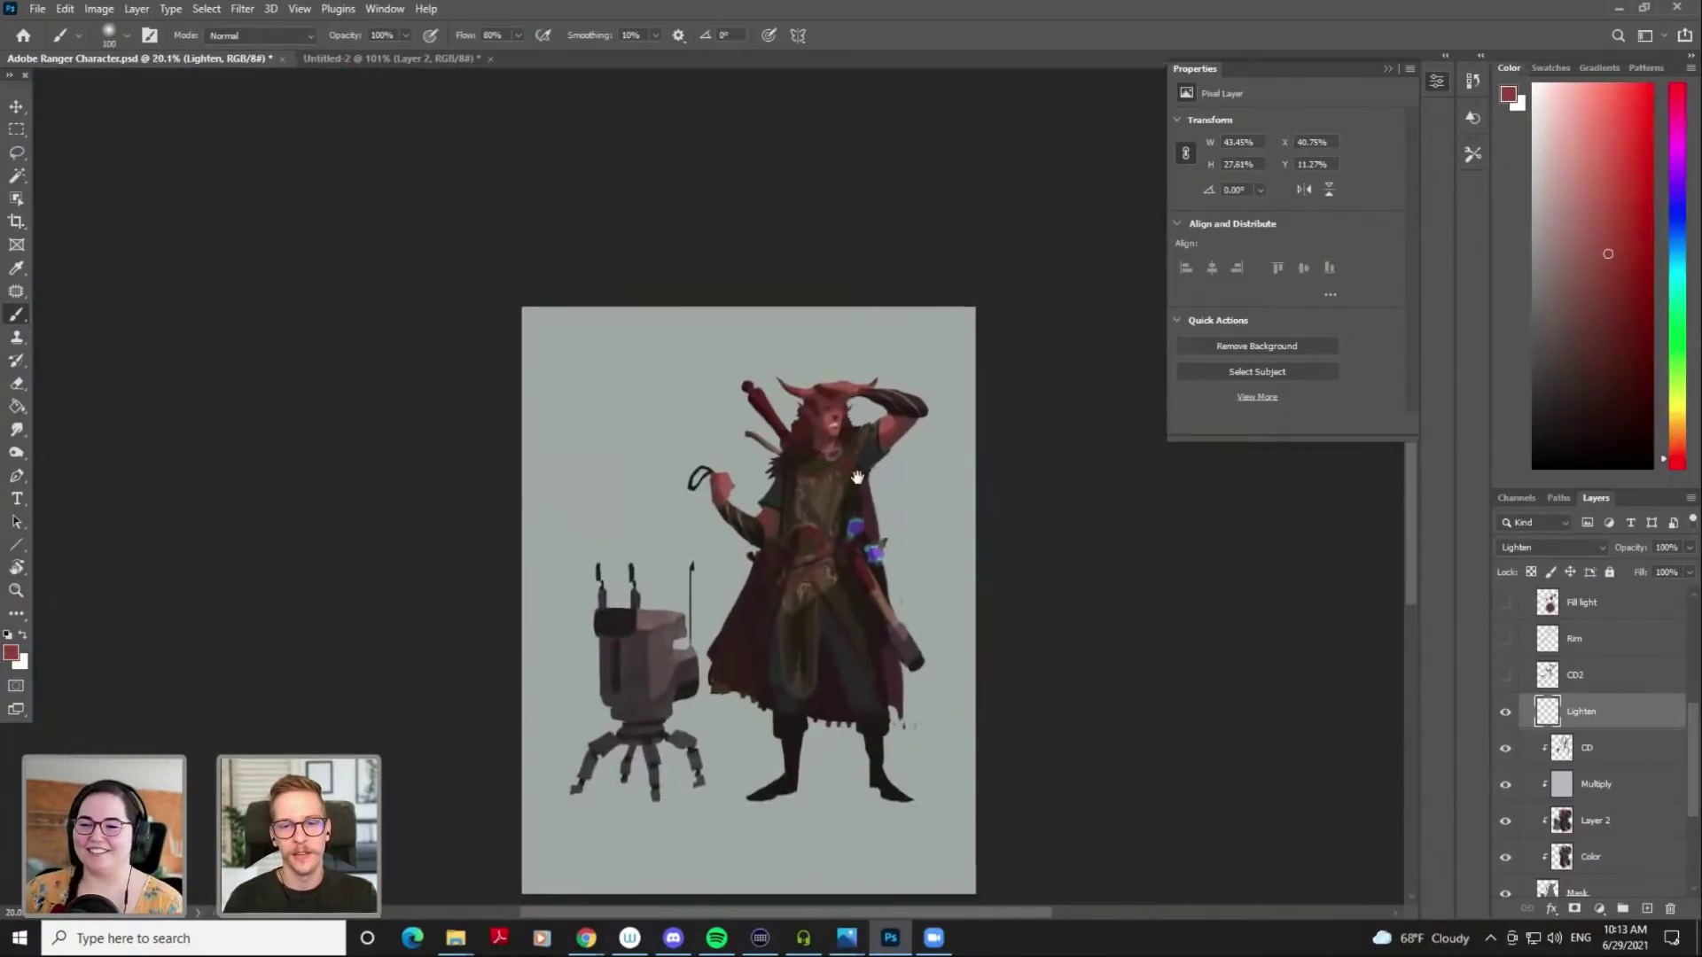
mouse_move(765, 429)
left_mouse_down()
mouse_move(798, 429)
mouse_move(798, 461)
mouse_move(859, 417)
left_mouse_up()
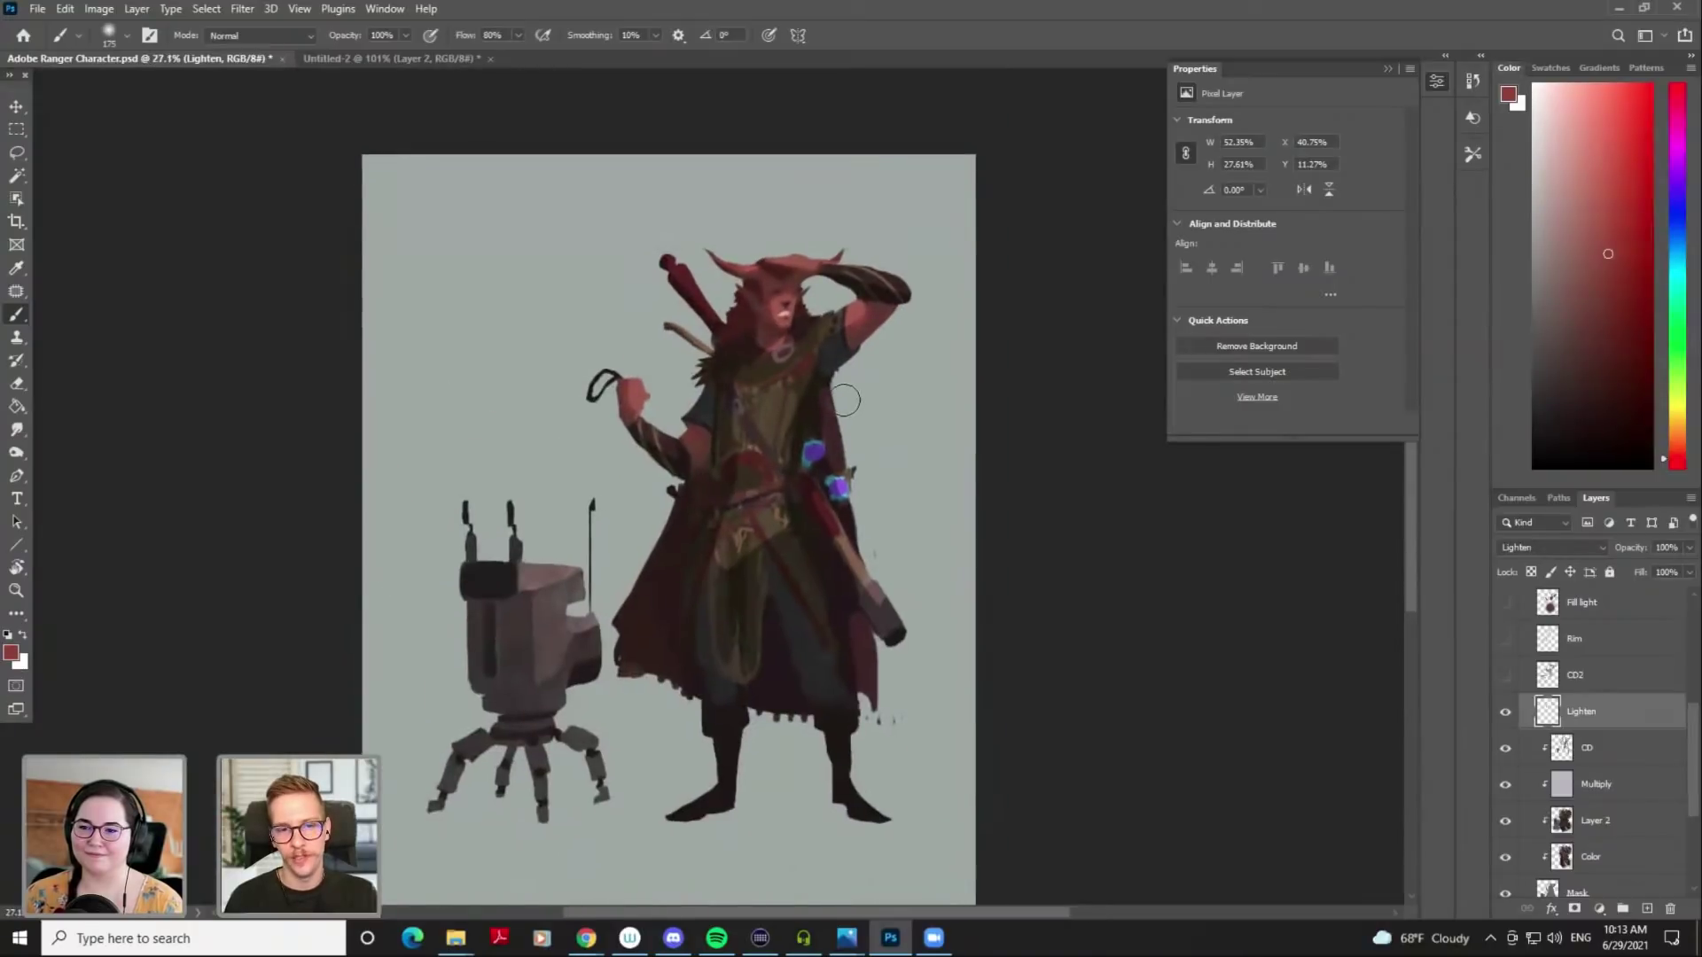
left_click_drag(833, 260, 850, 260)
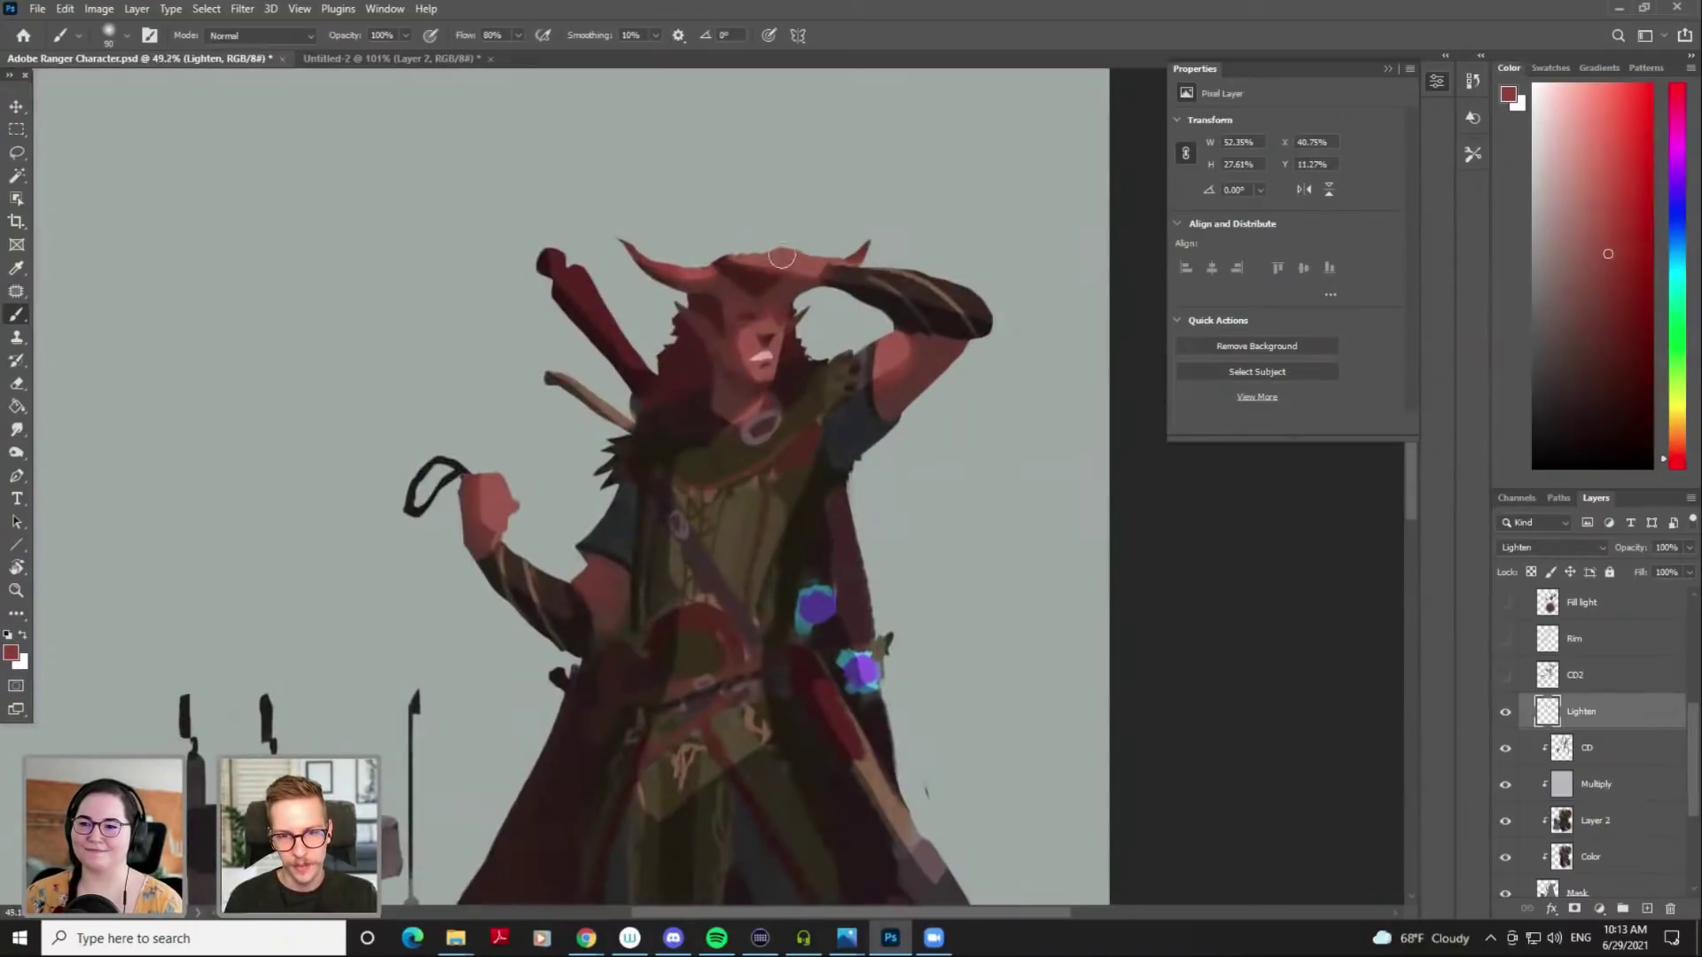
key("]")
key("]")
key("]")
key("]")
key("]")
key("]")
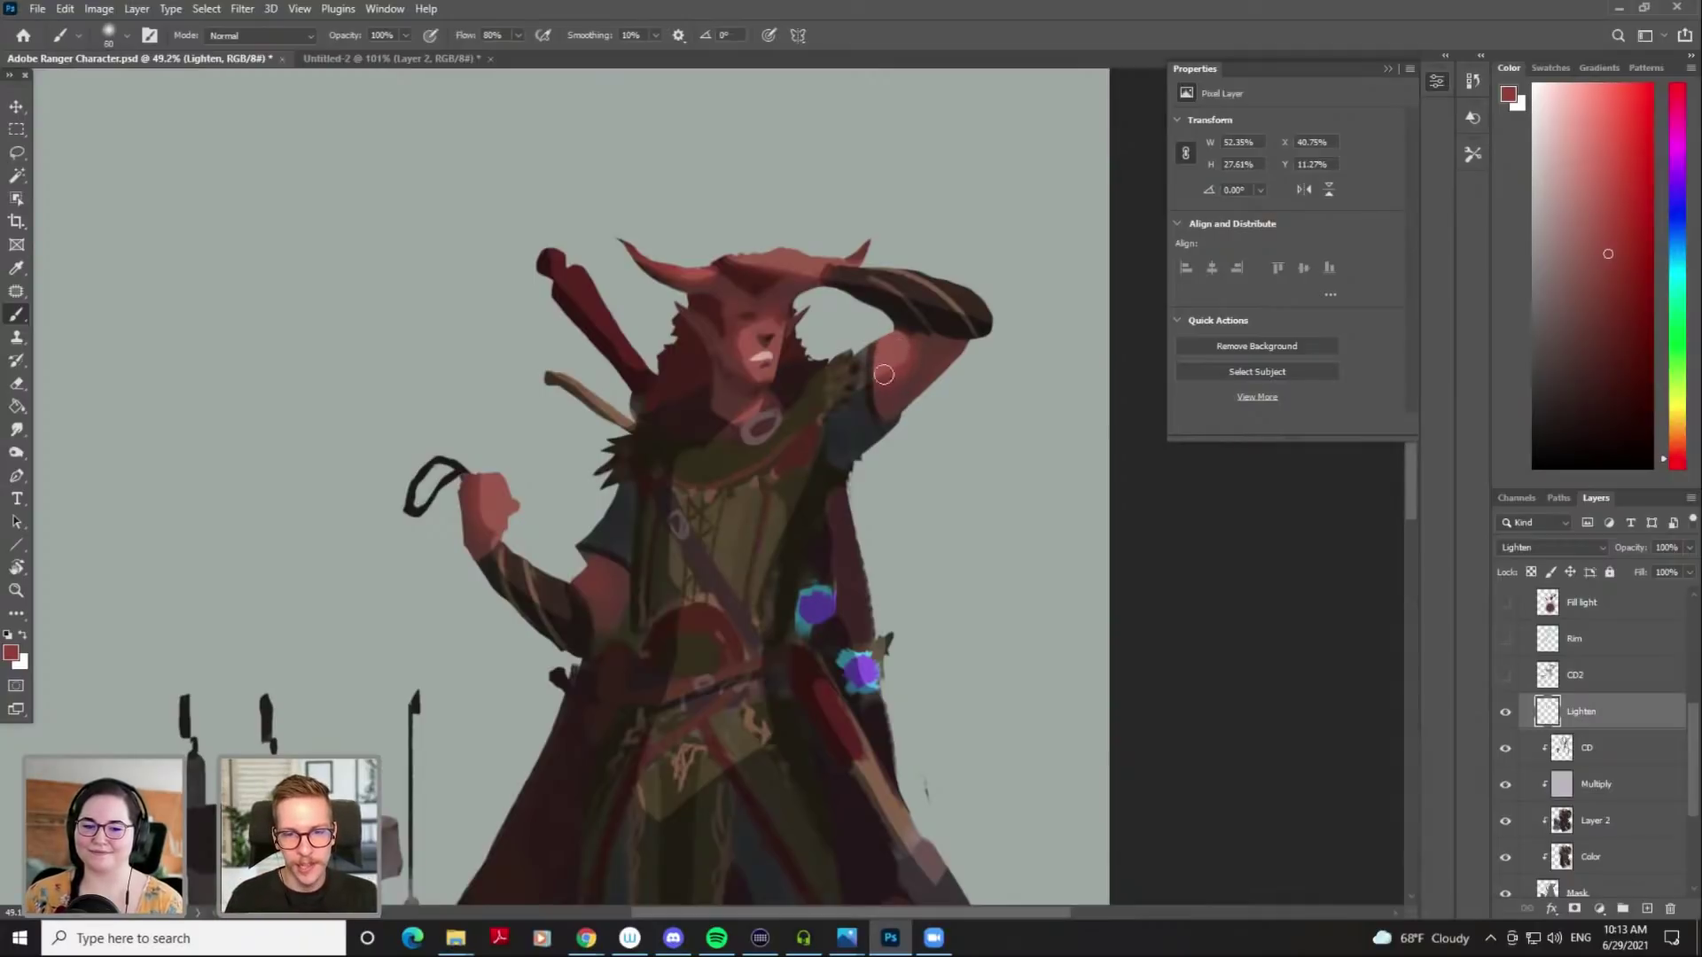
key("]")
key("bracketleft")
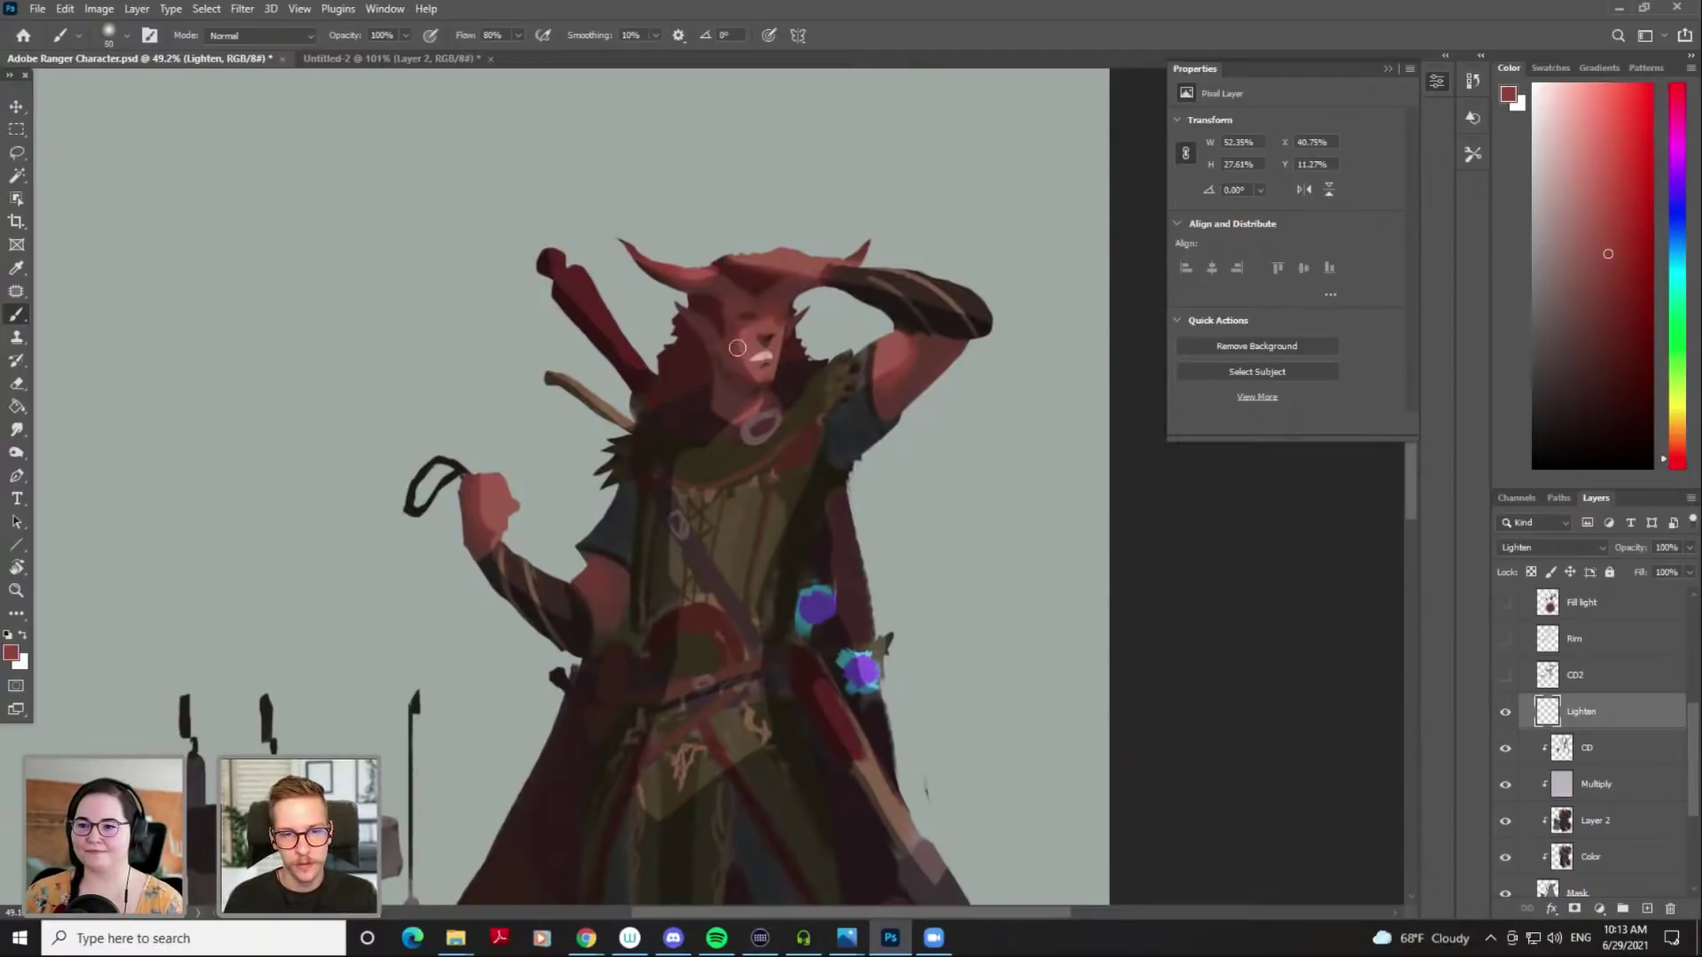
key("bracketright")
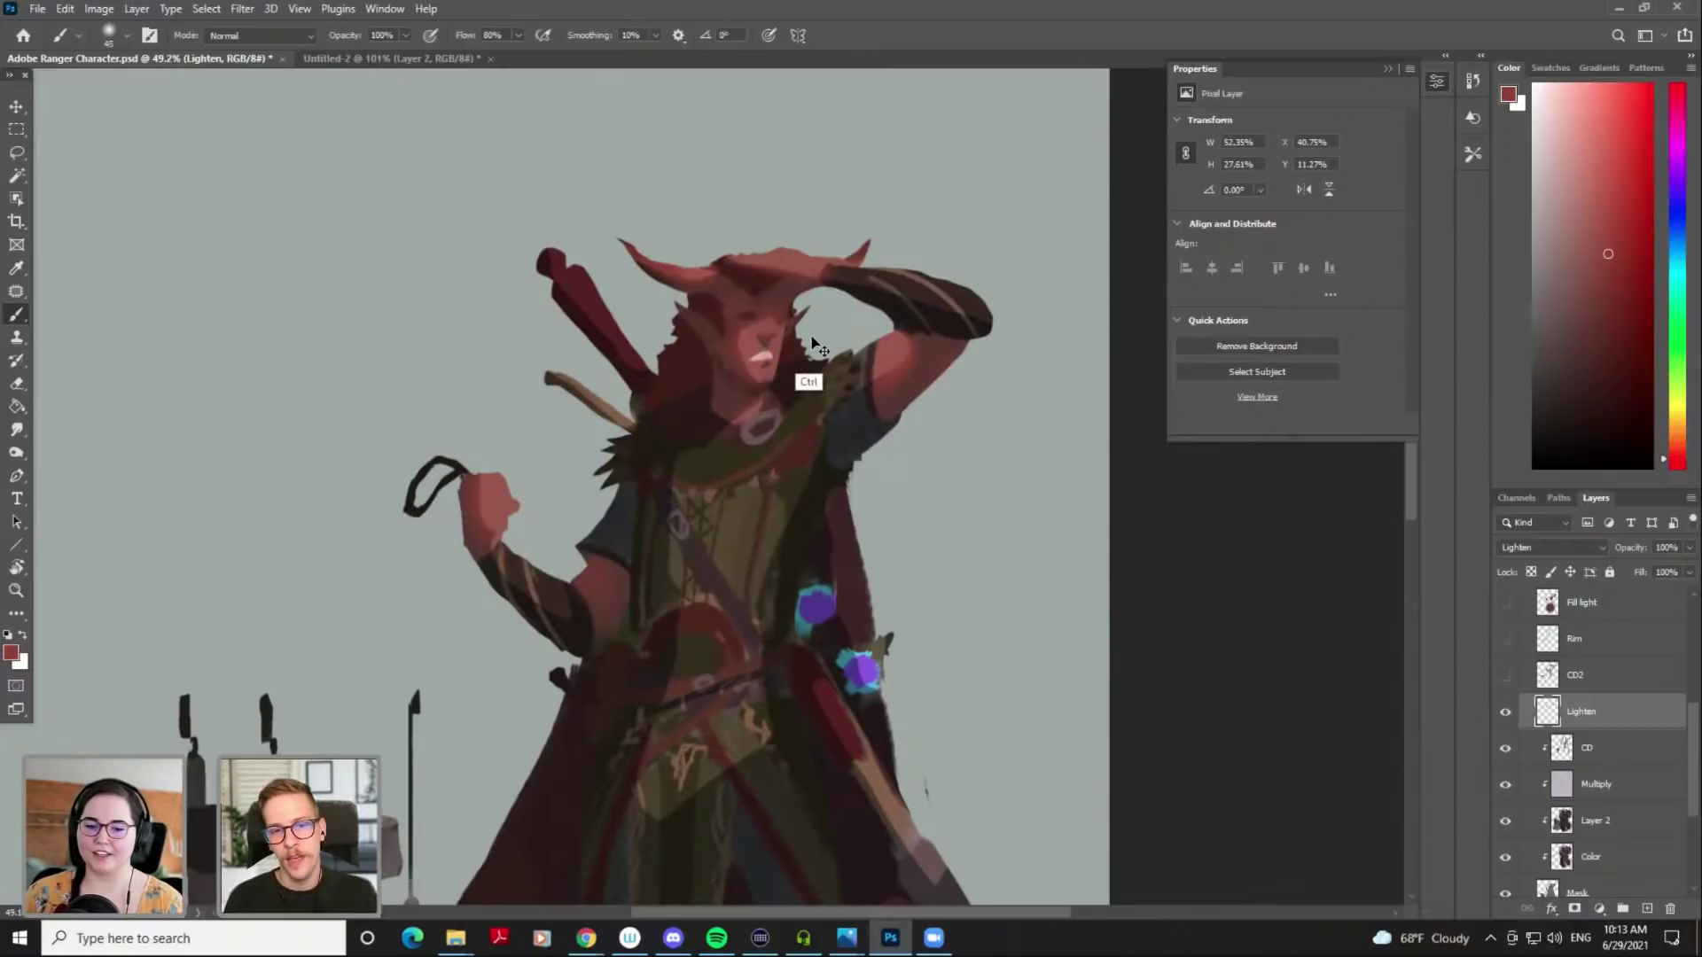
Soften the light edges around the face and pointed ear with a progressively smaller red brush
left_click_drag(787, 351, 809, 367)
key("bracketleft")
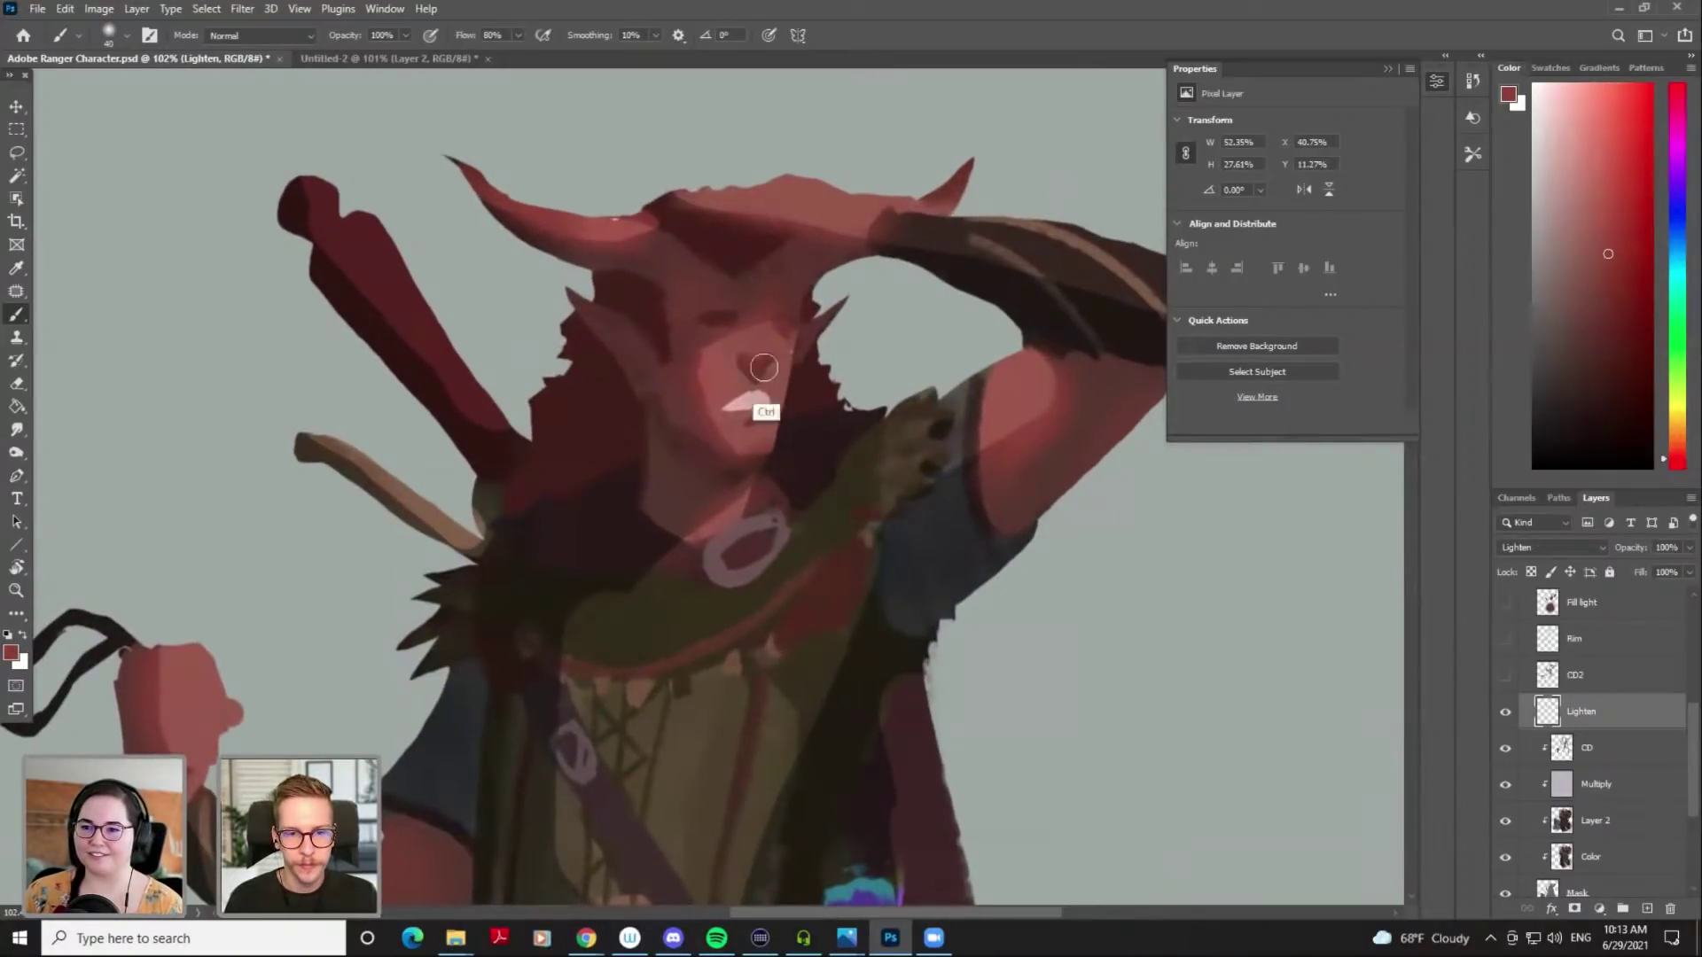
left_click_drag(759, 358, 755, 373)
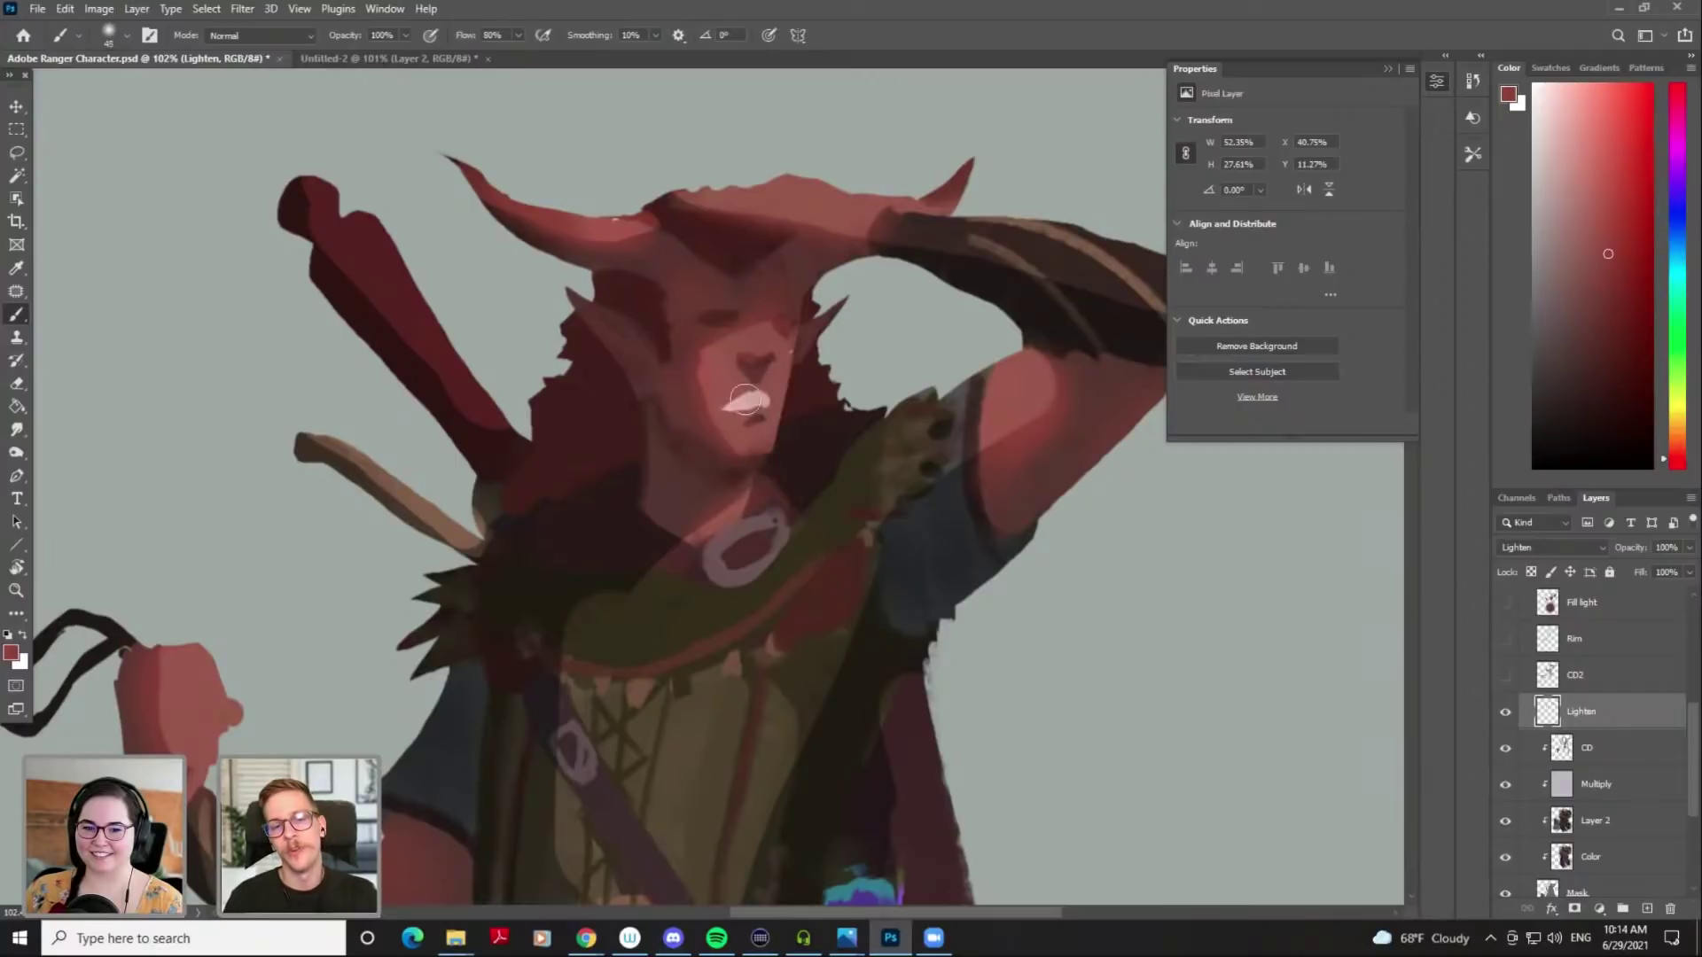
left_click_drag(839, 463, 800, 478)
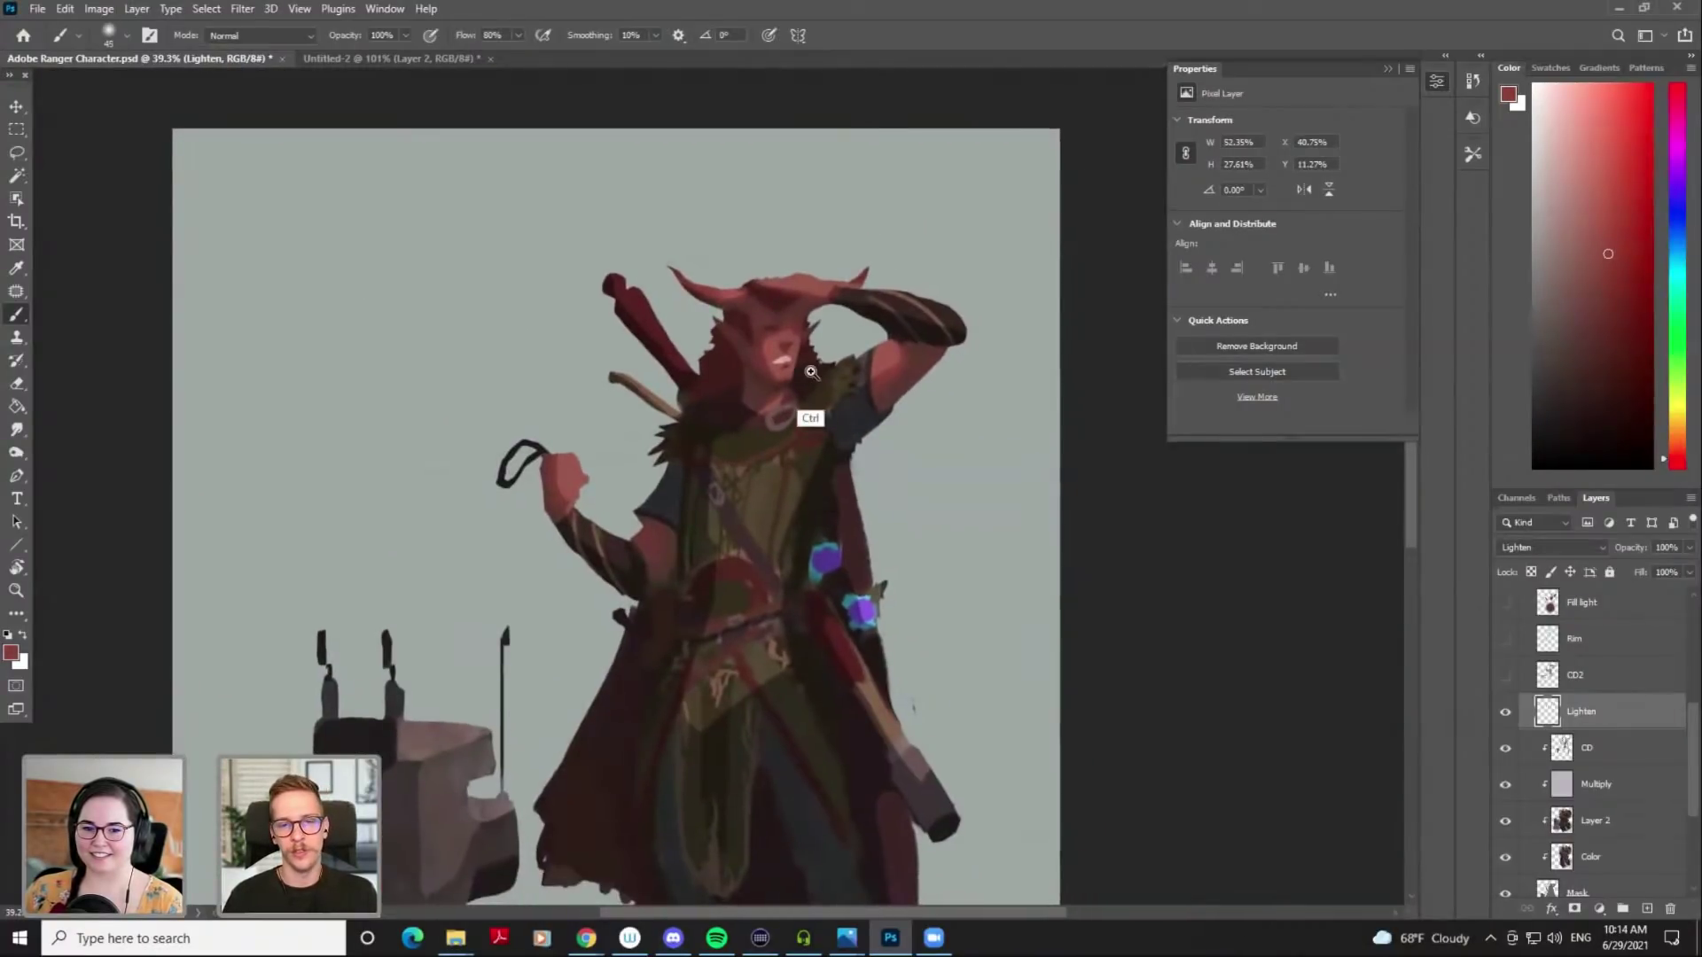
left_click_drag(810, 331, 856, 311)
key("bracketright")
key("bracketright")
key("bracketleft")
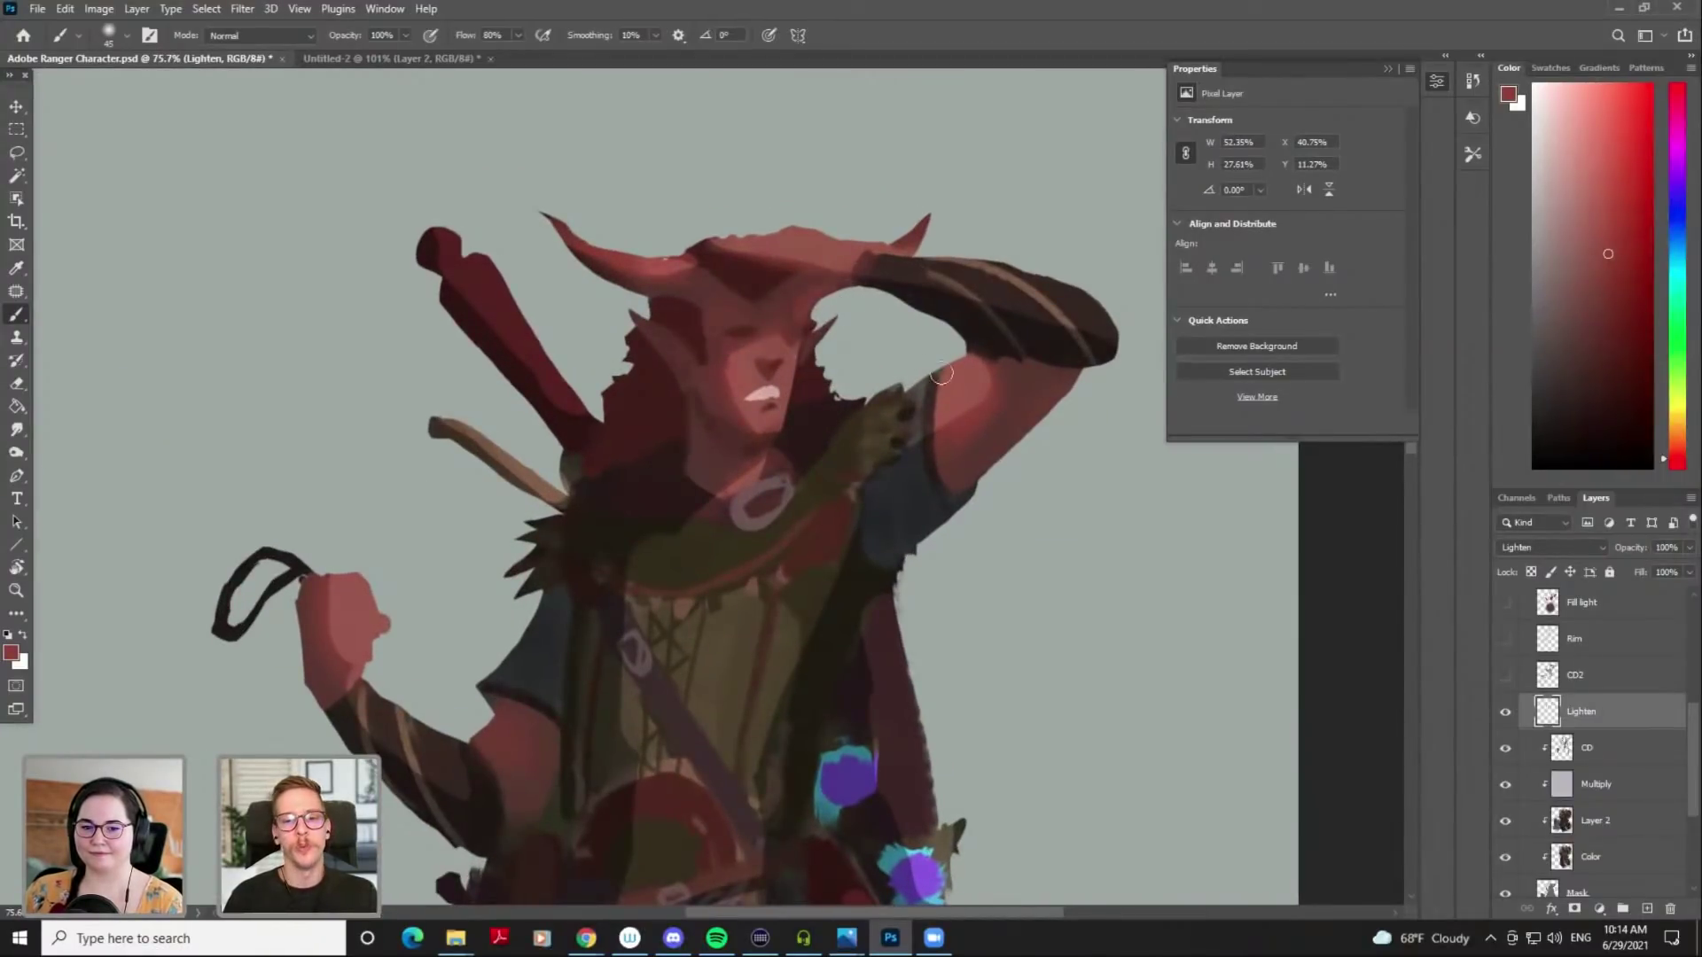
key("bracketleft")
key("bracketleft")
key("bracketleft")
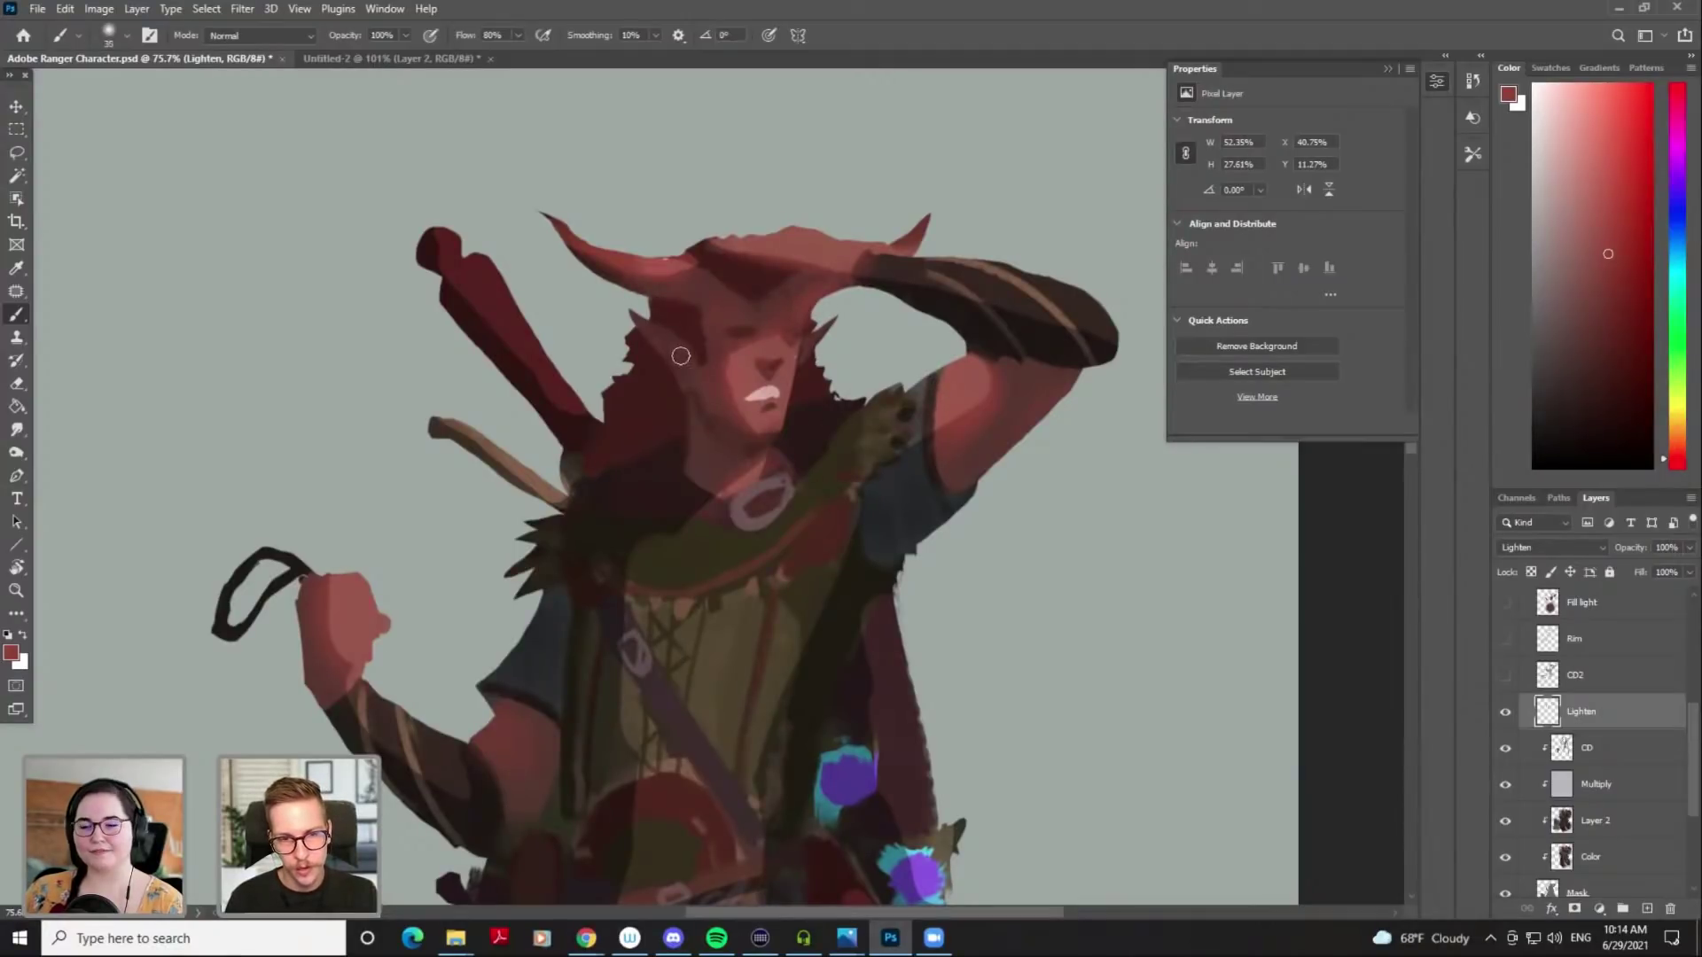
key("bracketleft")
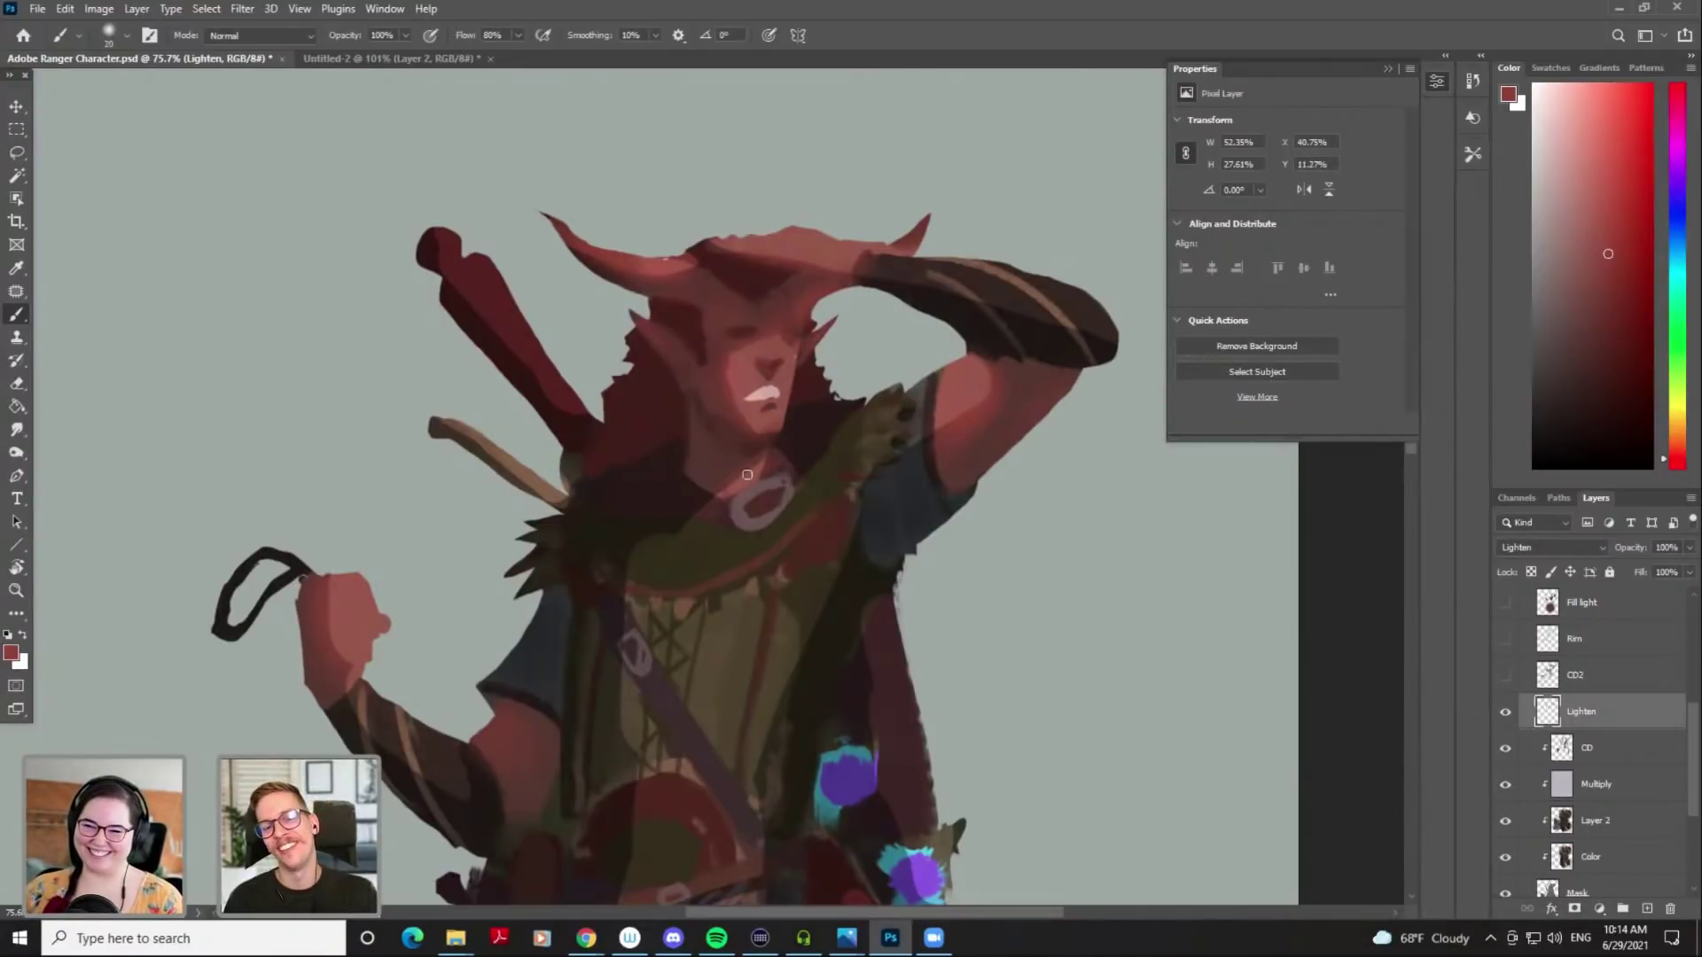
Erase excess red glow along the cheek, jaw and neck on the Lighten layer
key("e")
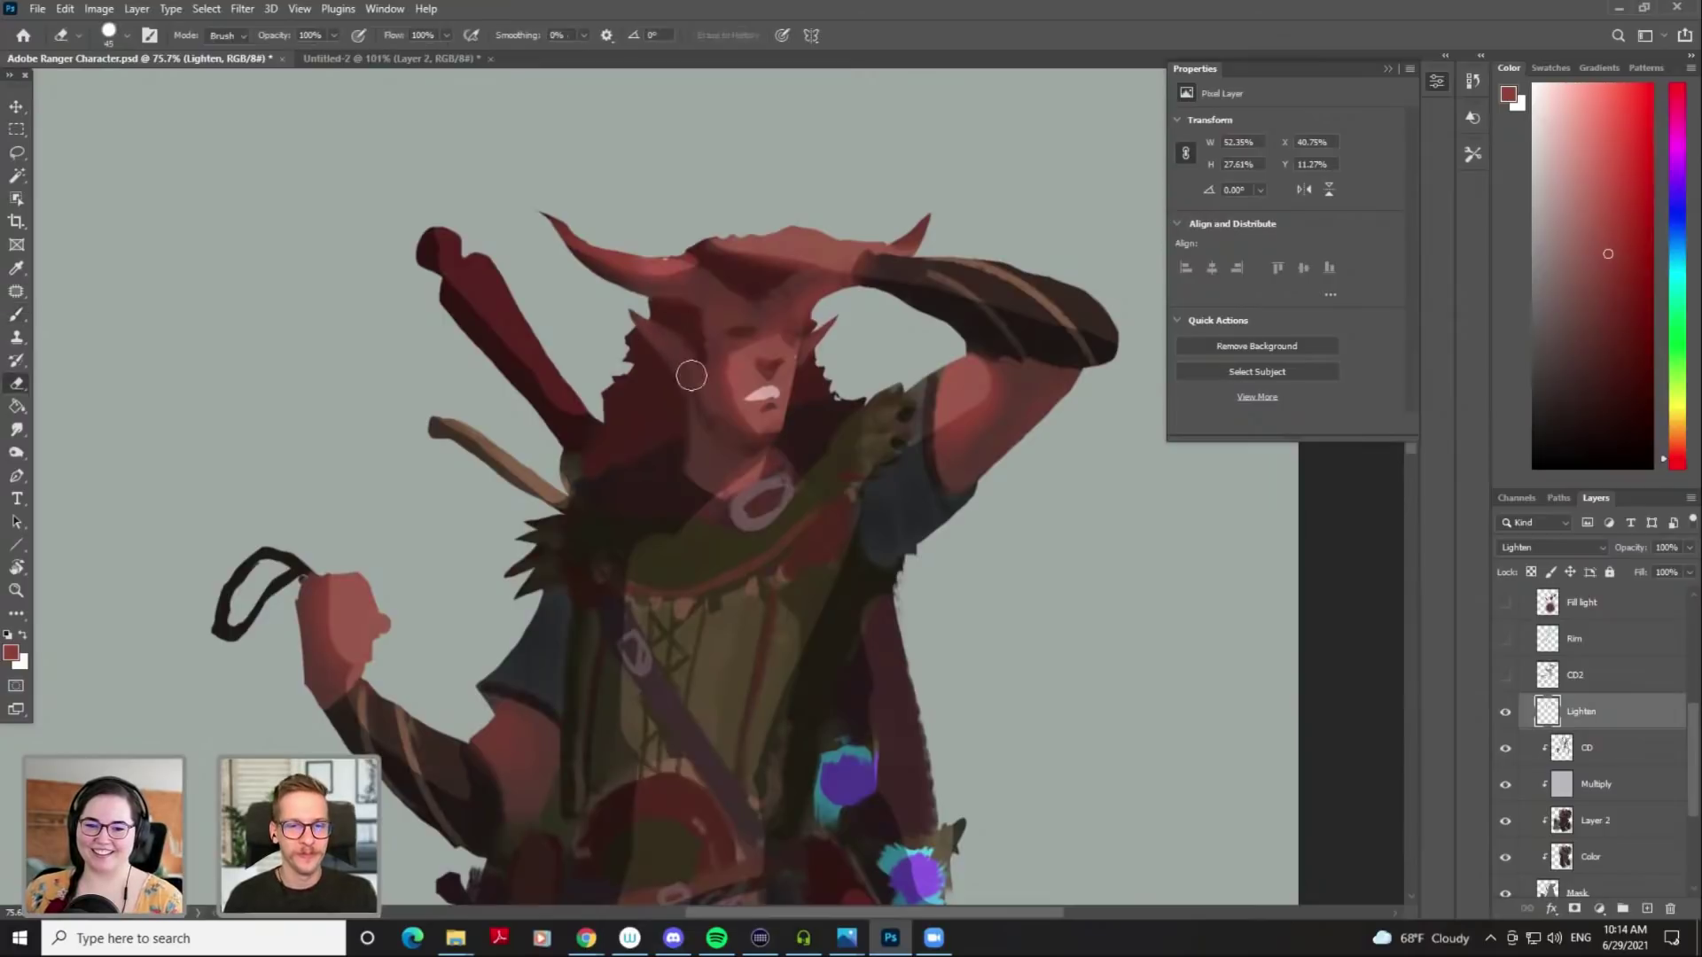
left_click_drag(708, 400, 657, 421)
left_click_drag(758, 446, 732, 450)
left_click_drag(760, 451, 735, 339)
left_click(713, 411, "ctrl")
Try a larger soft red brush stroke down the front of the tunic and undo it
key("b")
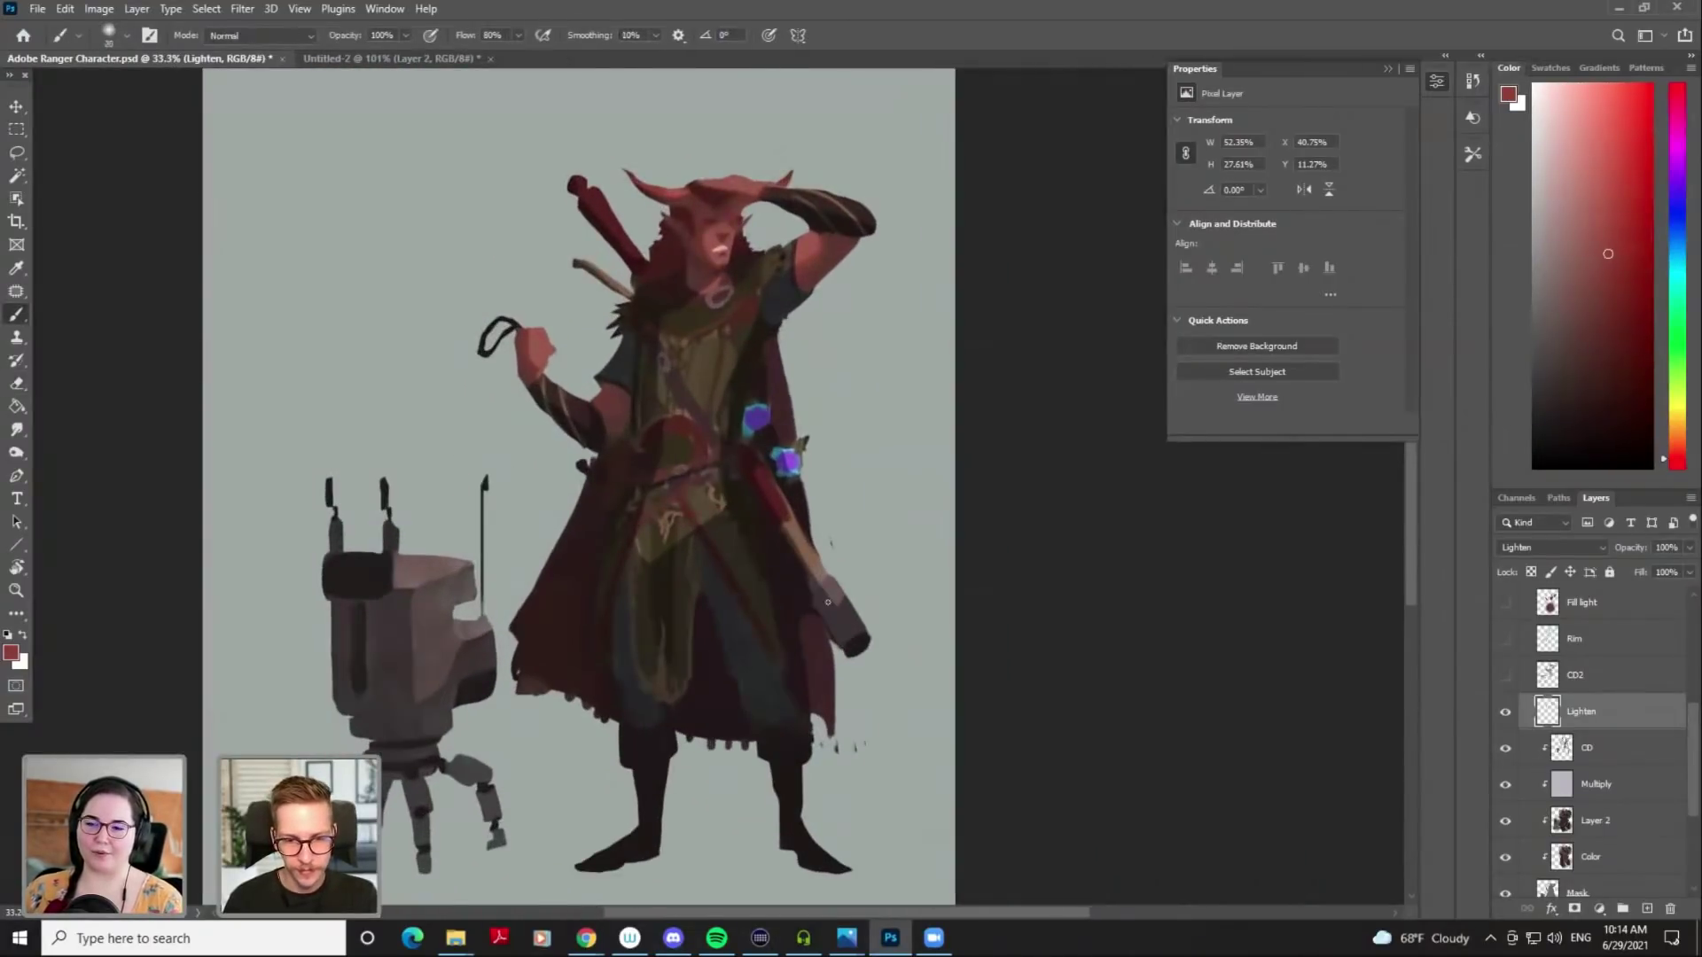
key("bracketright")
key("bracketright")
key("bracketright")
key("bracketright")
key("bracketright")
left_click_drag(730, 348, 700, 420)
key("ctrl+z")
Sample the tunic's brown, shift it slightly toward orange, and brush a soft glow on the tunic, undoing the oversized stroke and shrinking the brush
left_click(713, 355, "alt")
left_click(718, 359, "alt")
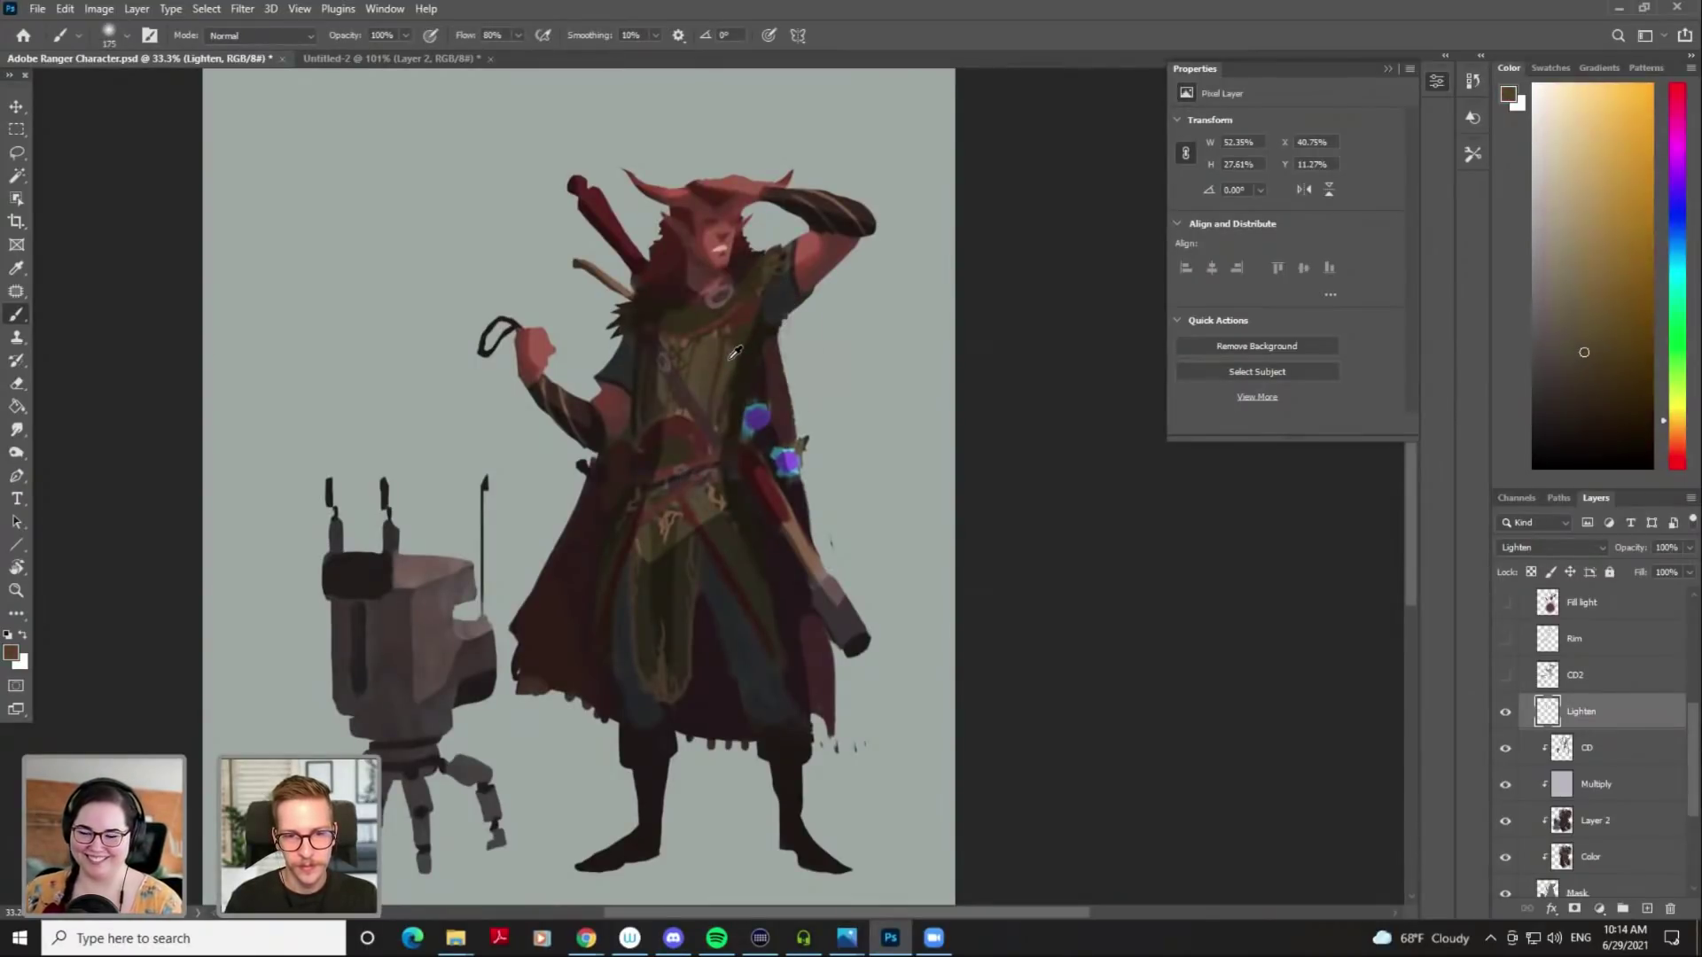
left_click(1677, 427)
key("bracketleft")
key("bracketleft")
left_click_drag(714, 399, 719, 358)
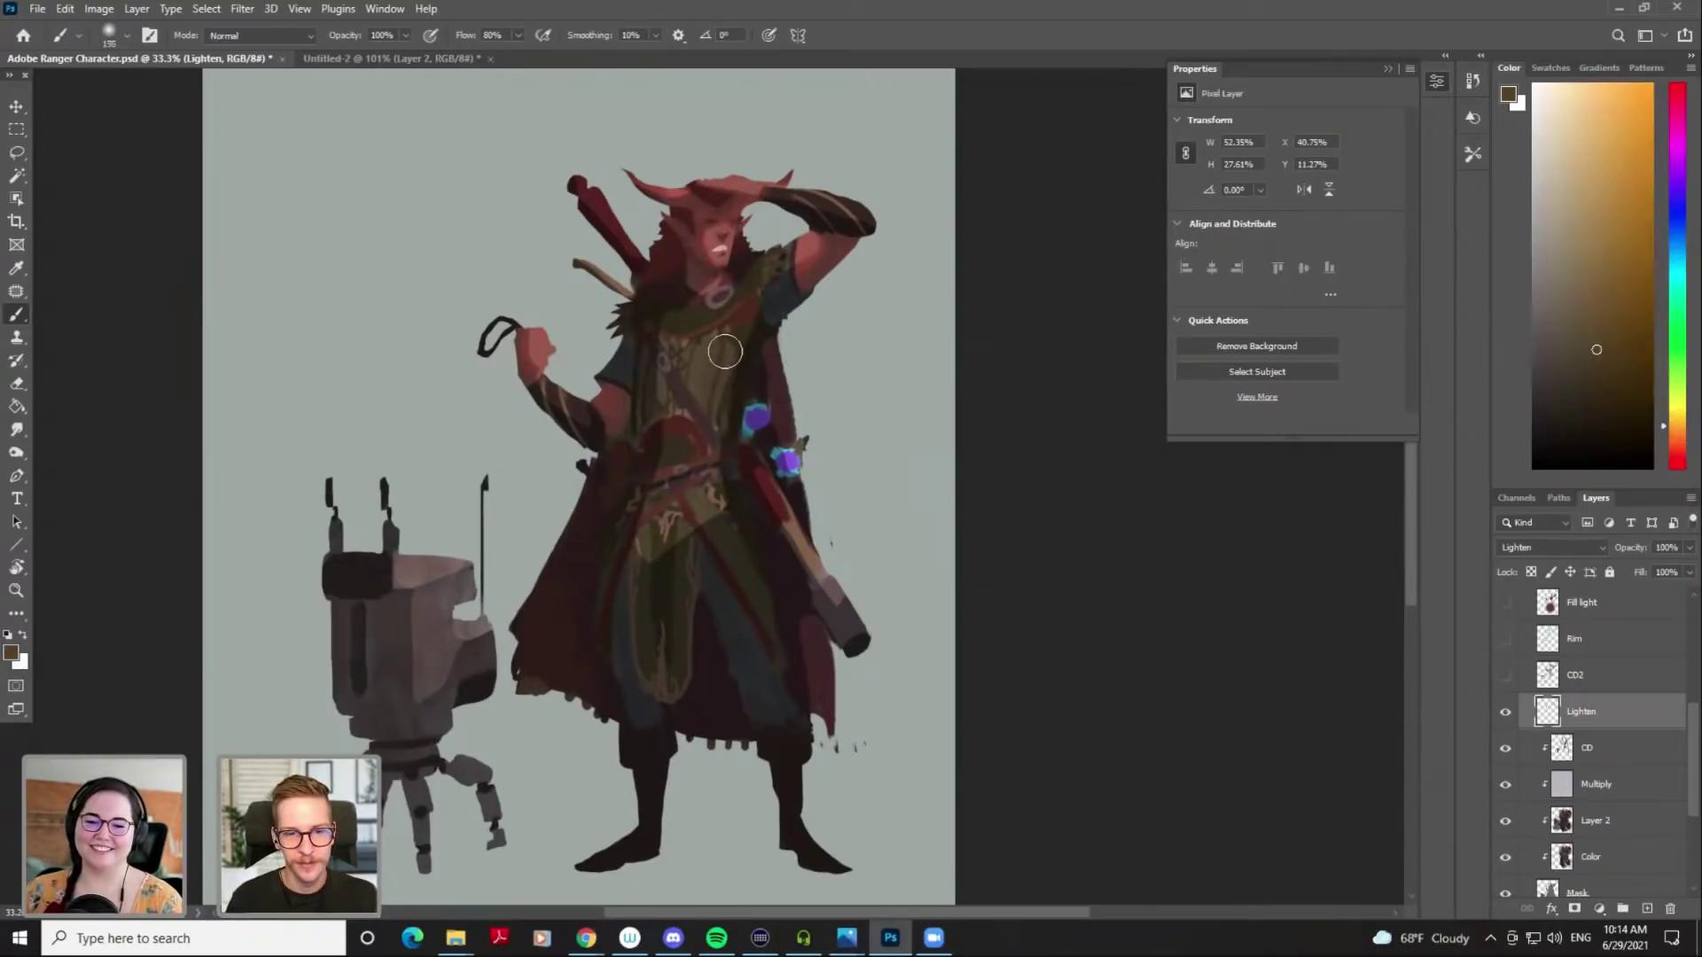
key("ctrl+z")
key("bracketleft")
key("bracketleft")
key("bracketleft")
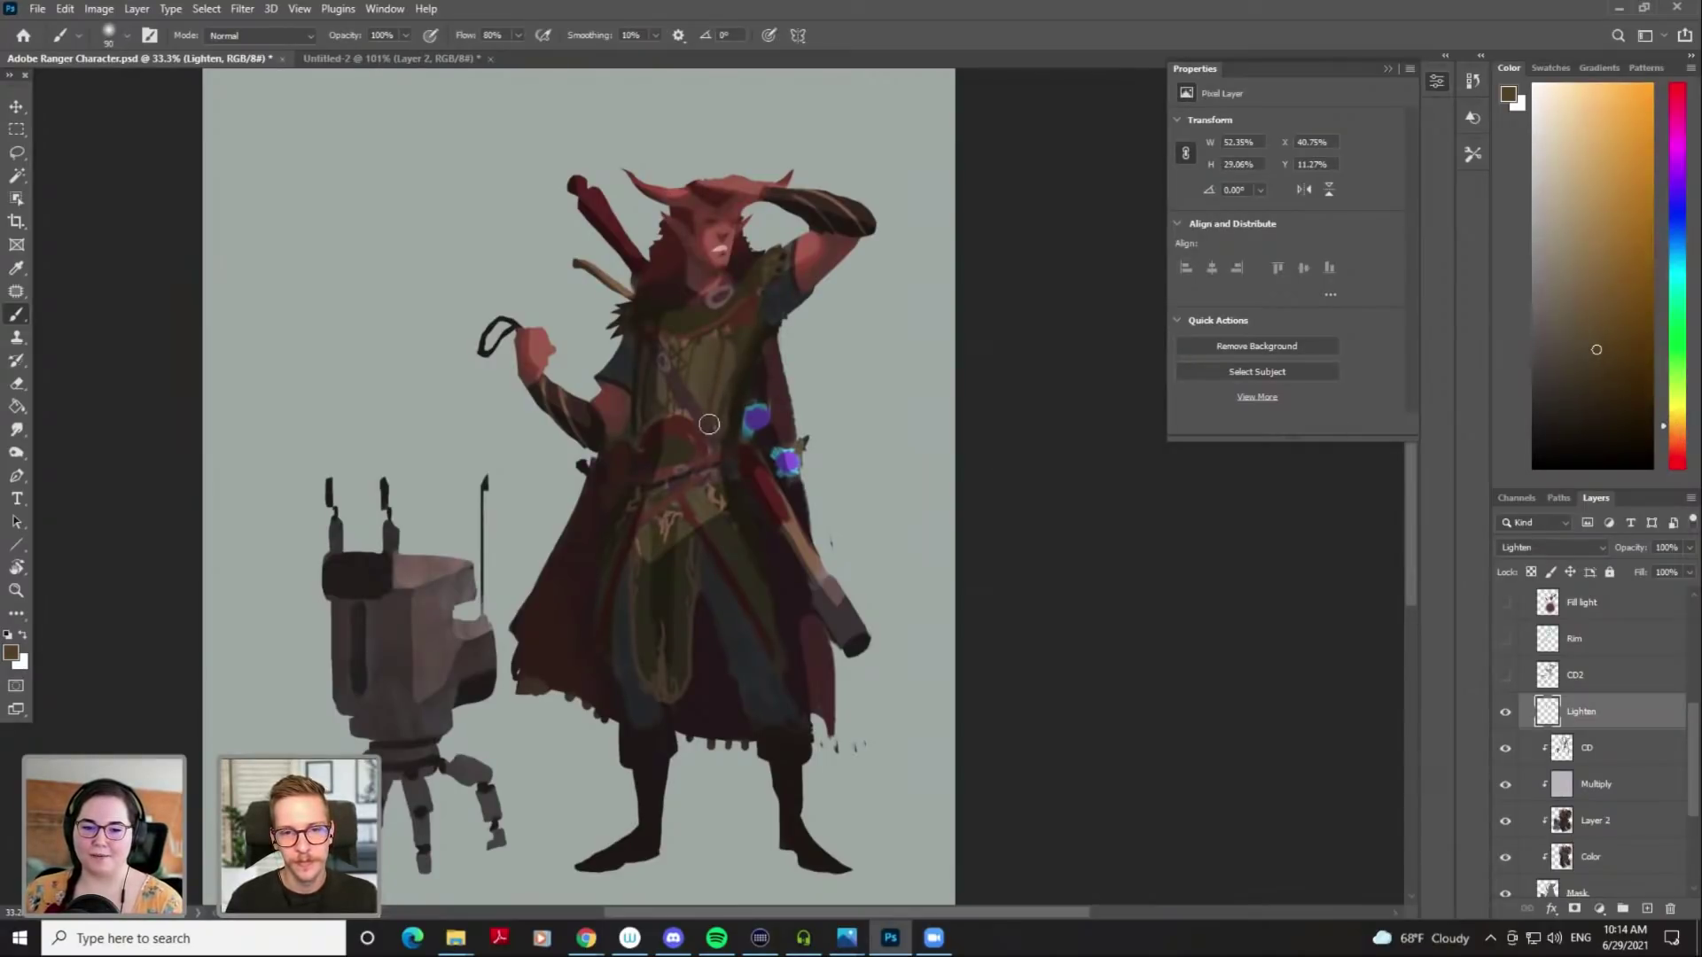
Select the BG layer beneath the character layers for painting the backdrop
scroll(836, 564, "down", 5)
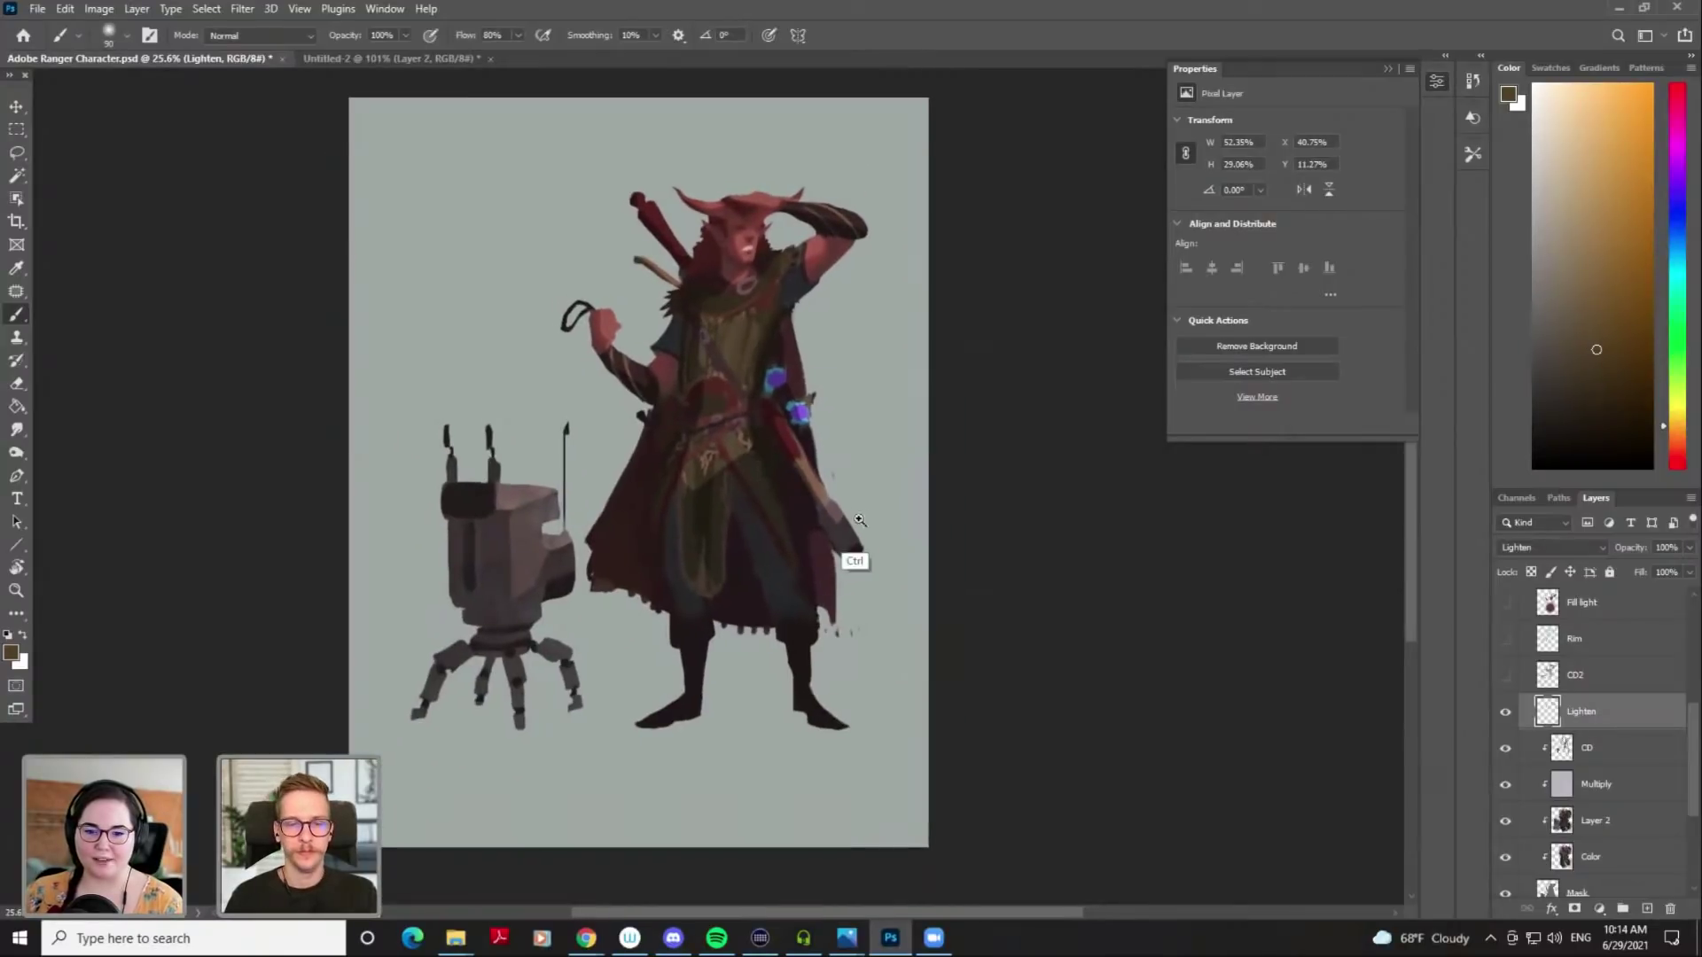
scroll(1623, 746, "down", 3)
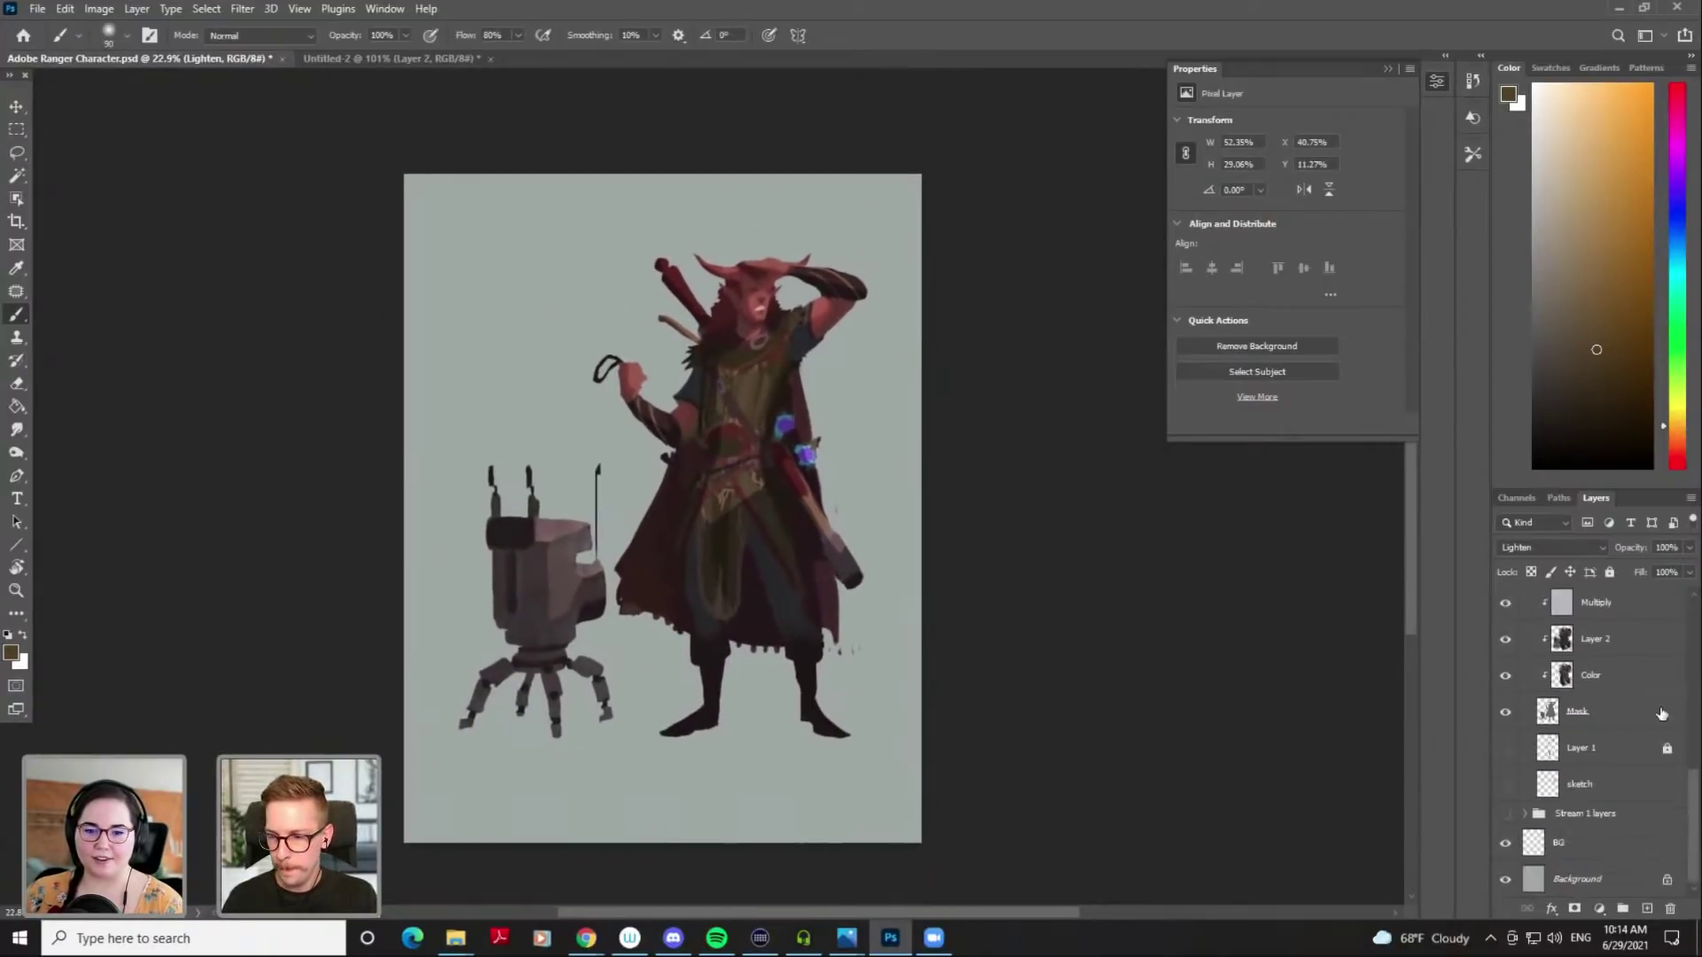
left_click(1579, 759)
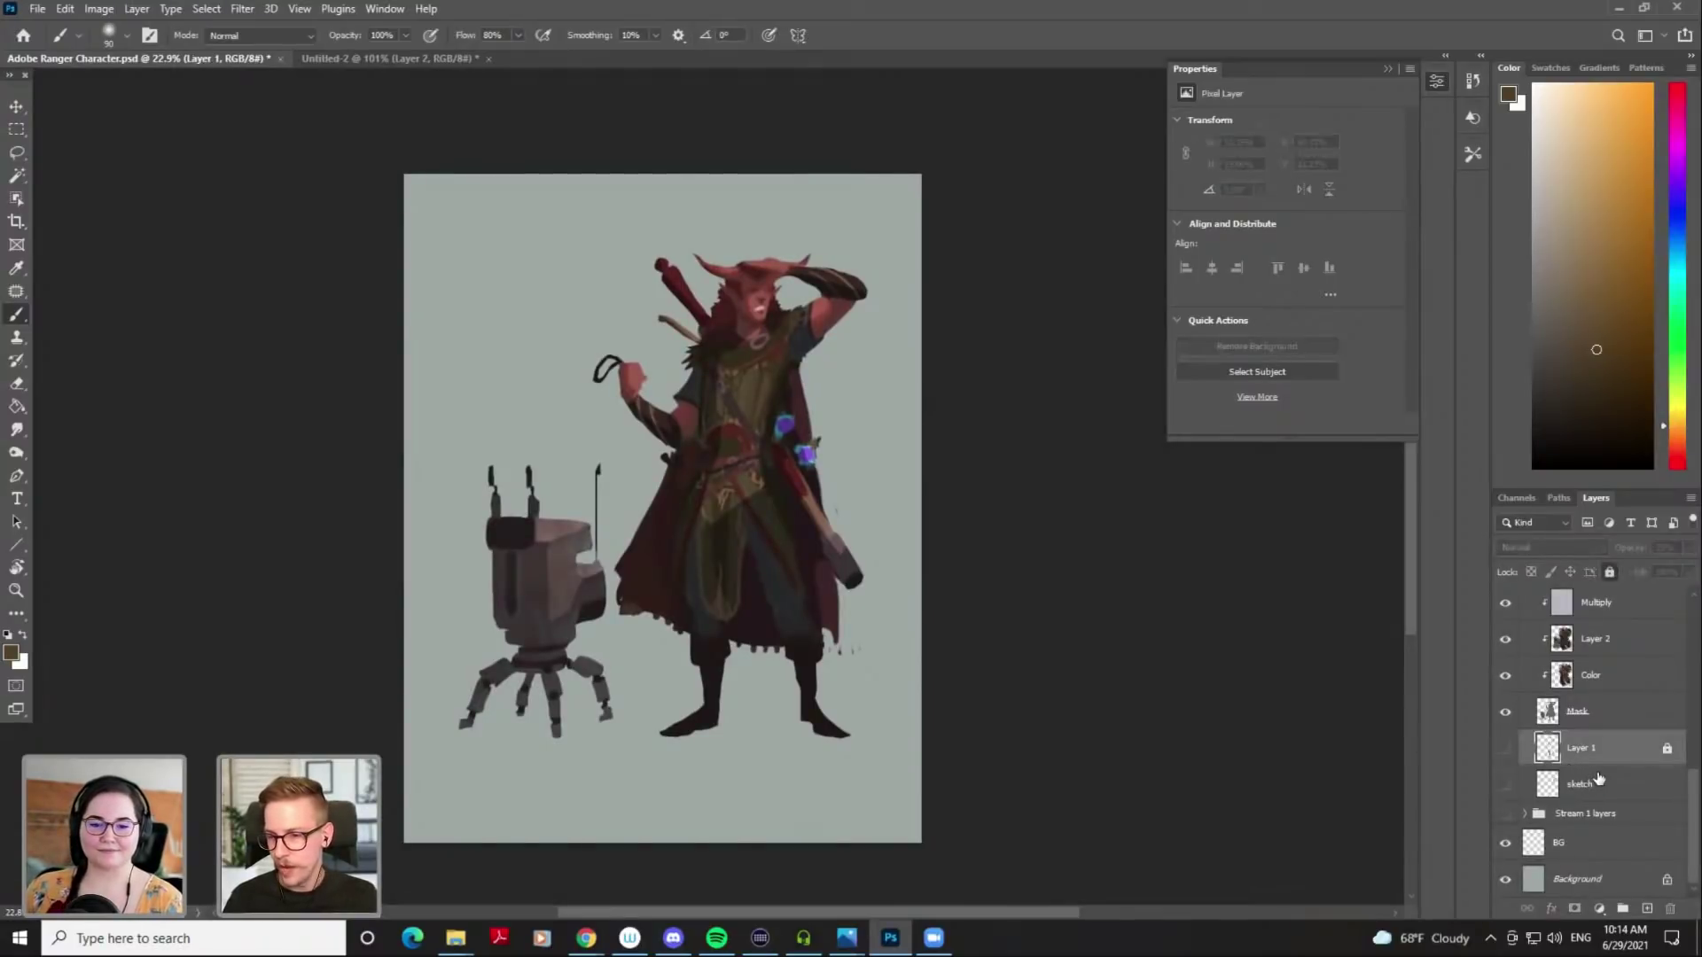
left_click(1579, 853)
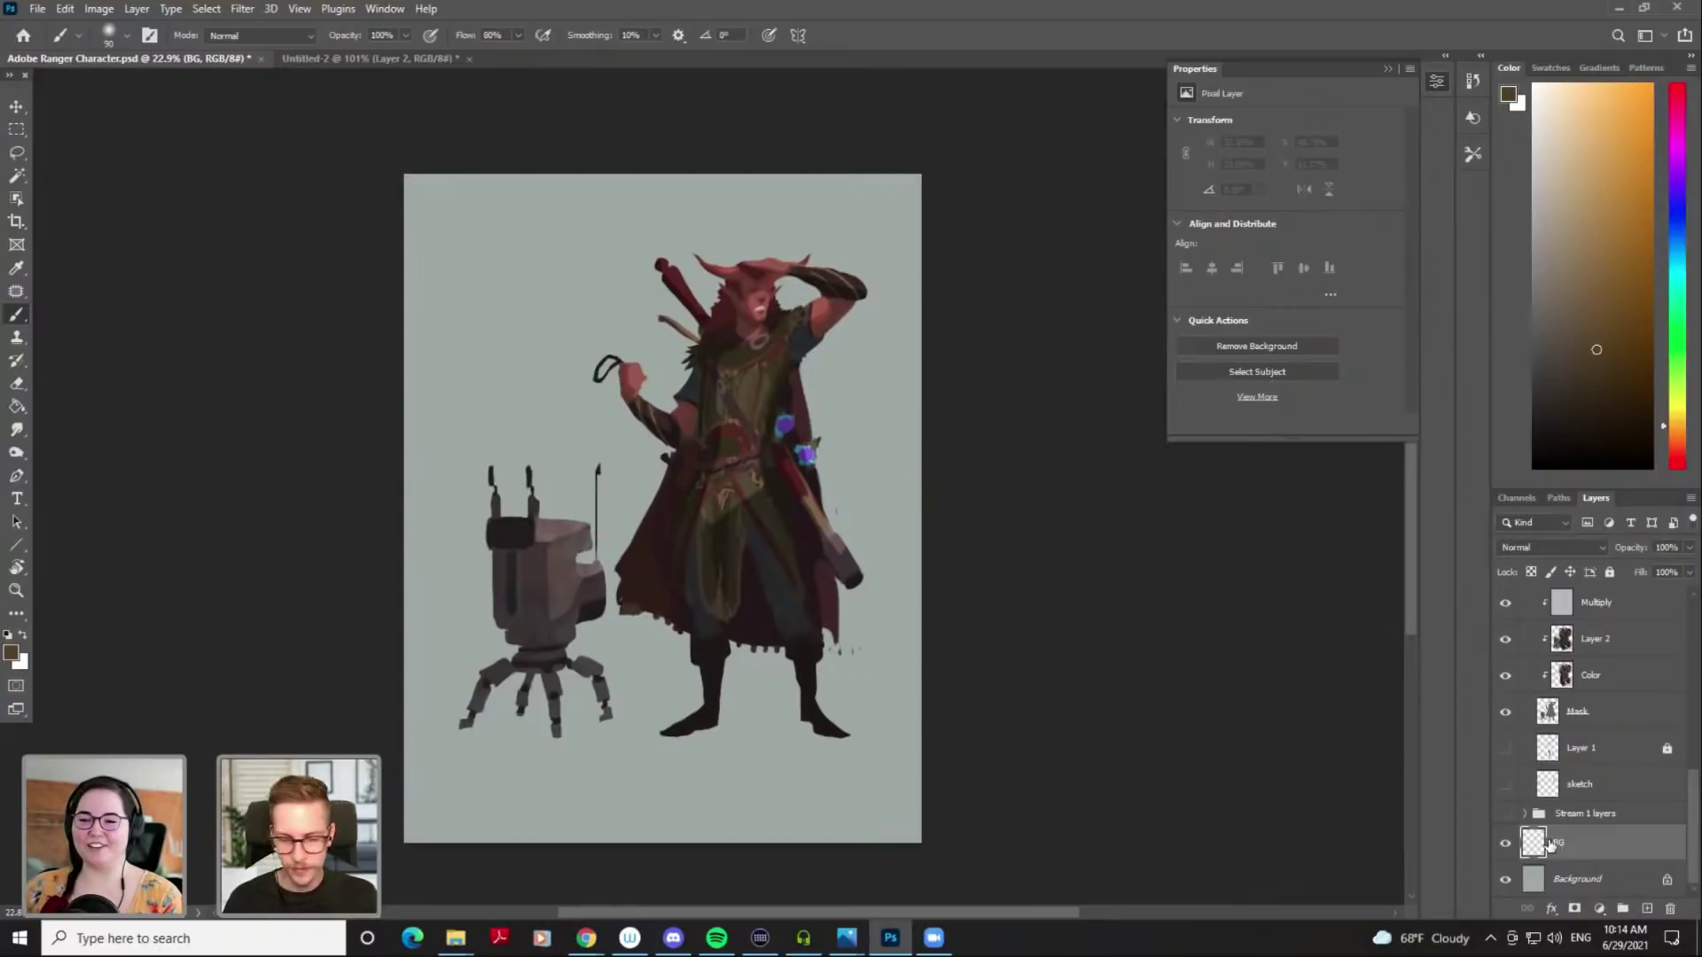
scroll(797, 412, "up", 3)
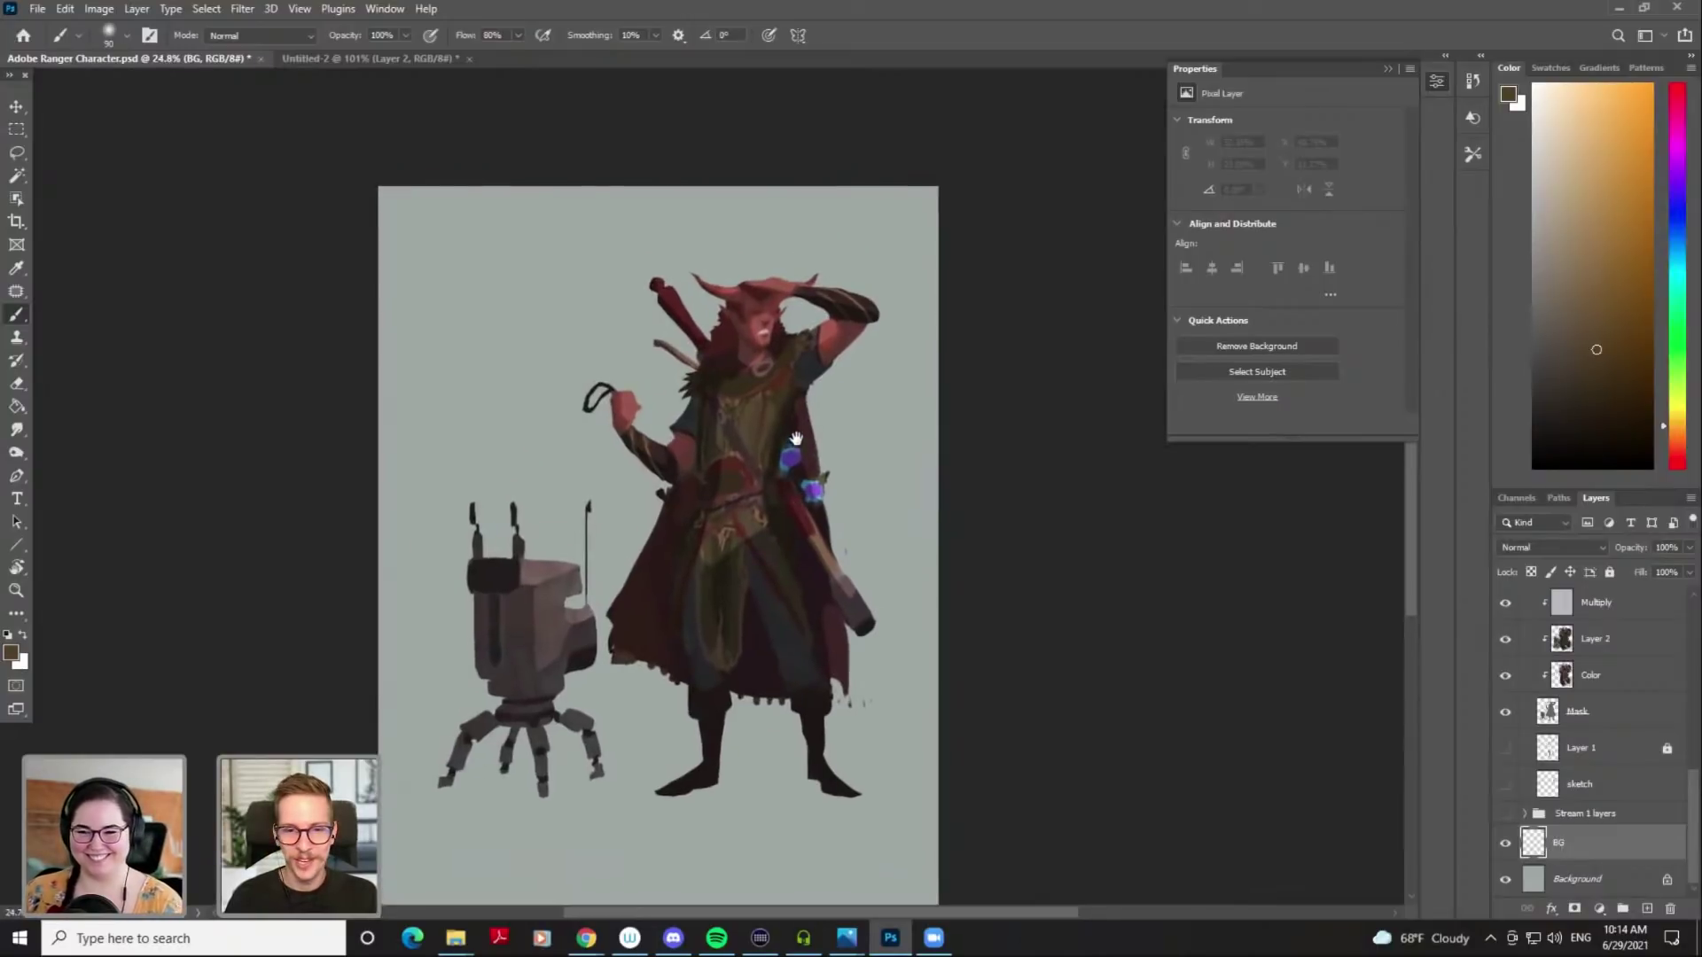
Try a very large soft grey-brown stroke on the background behind the ranger's head and undo it
left_click(901, 335, "alt")
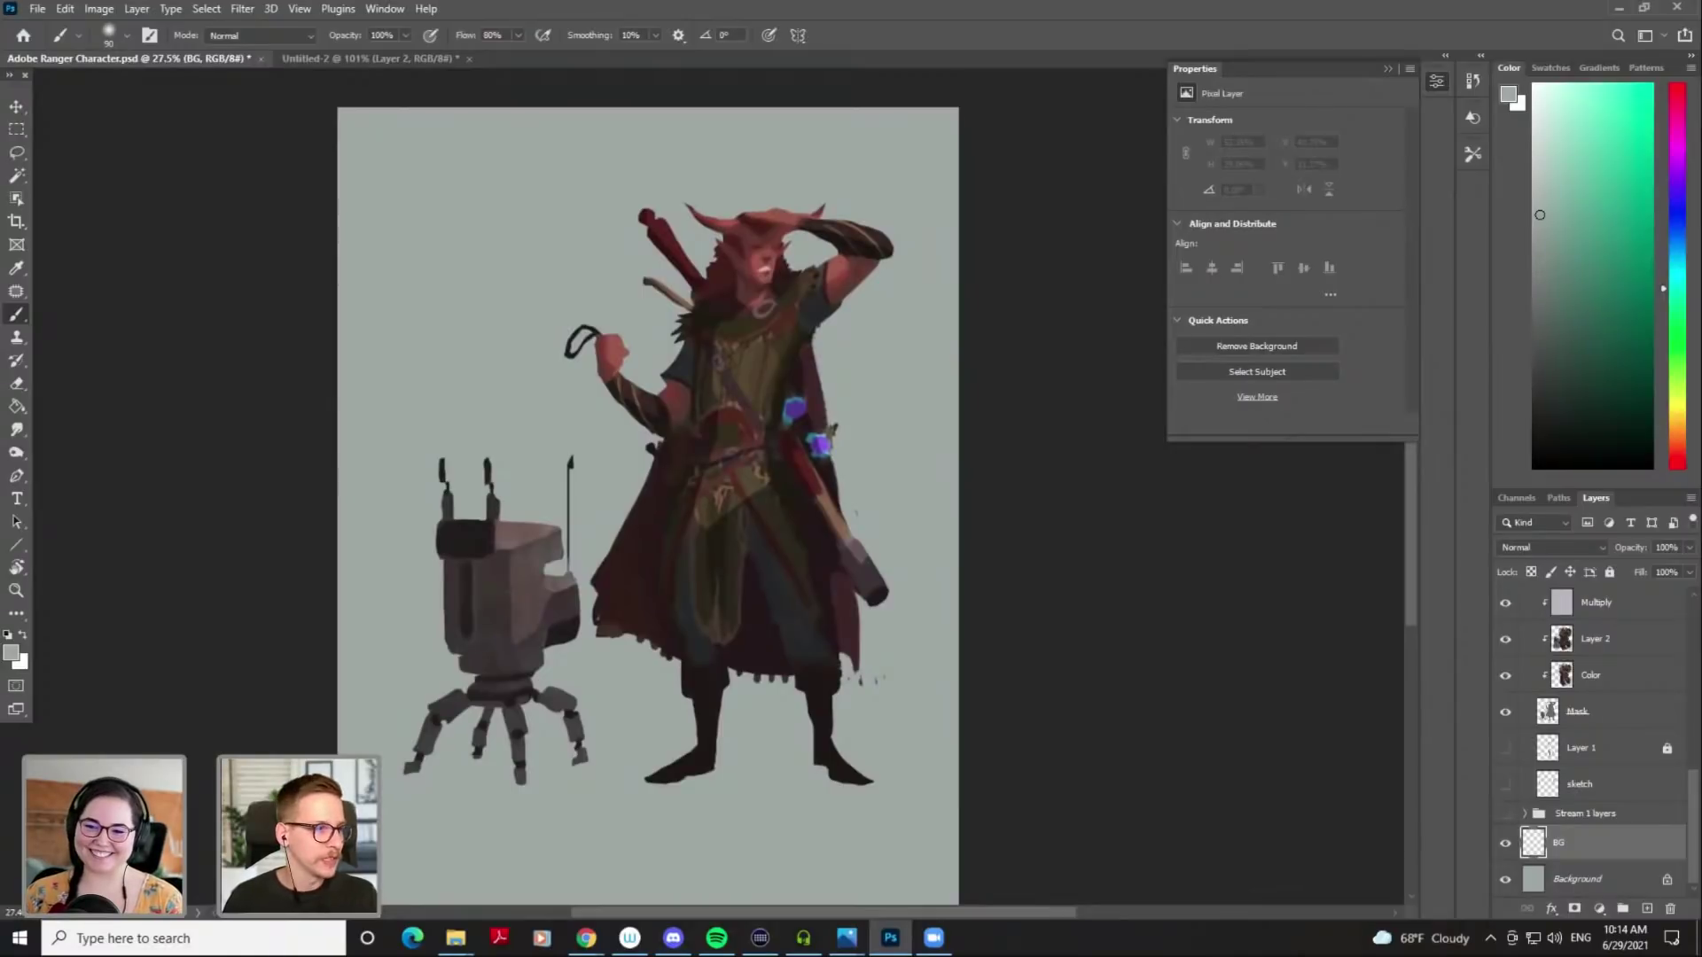
key("alt+Tab")
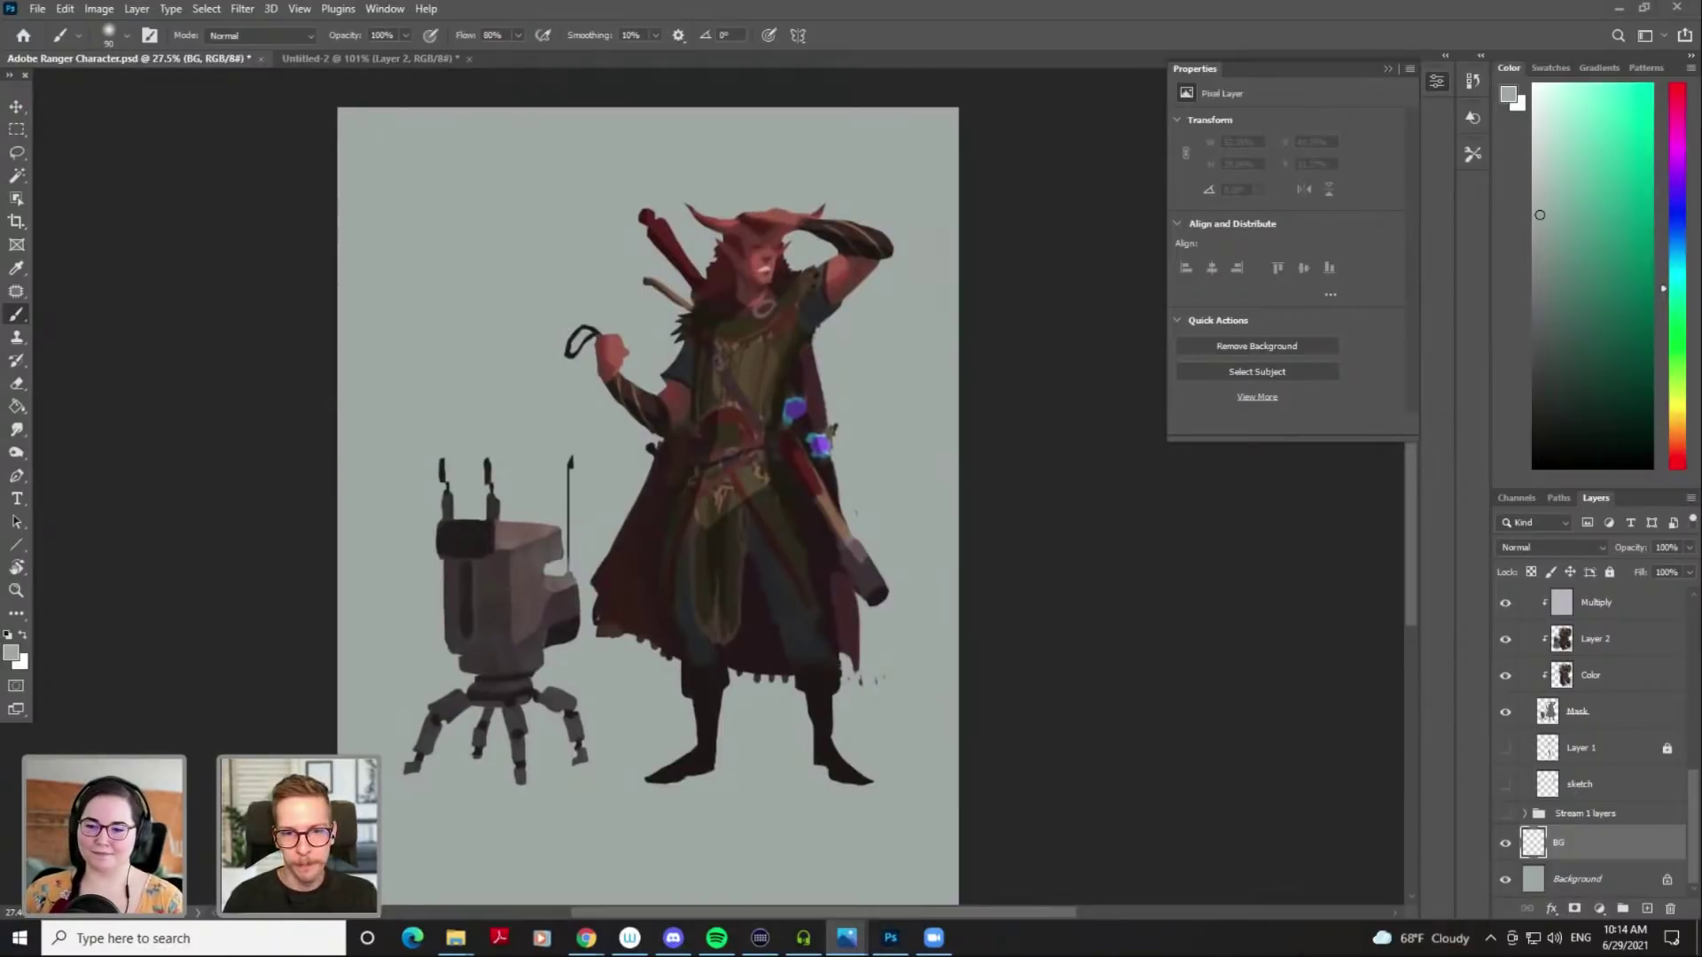
key("alt+Tab")
left_click(1563, 295)
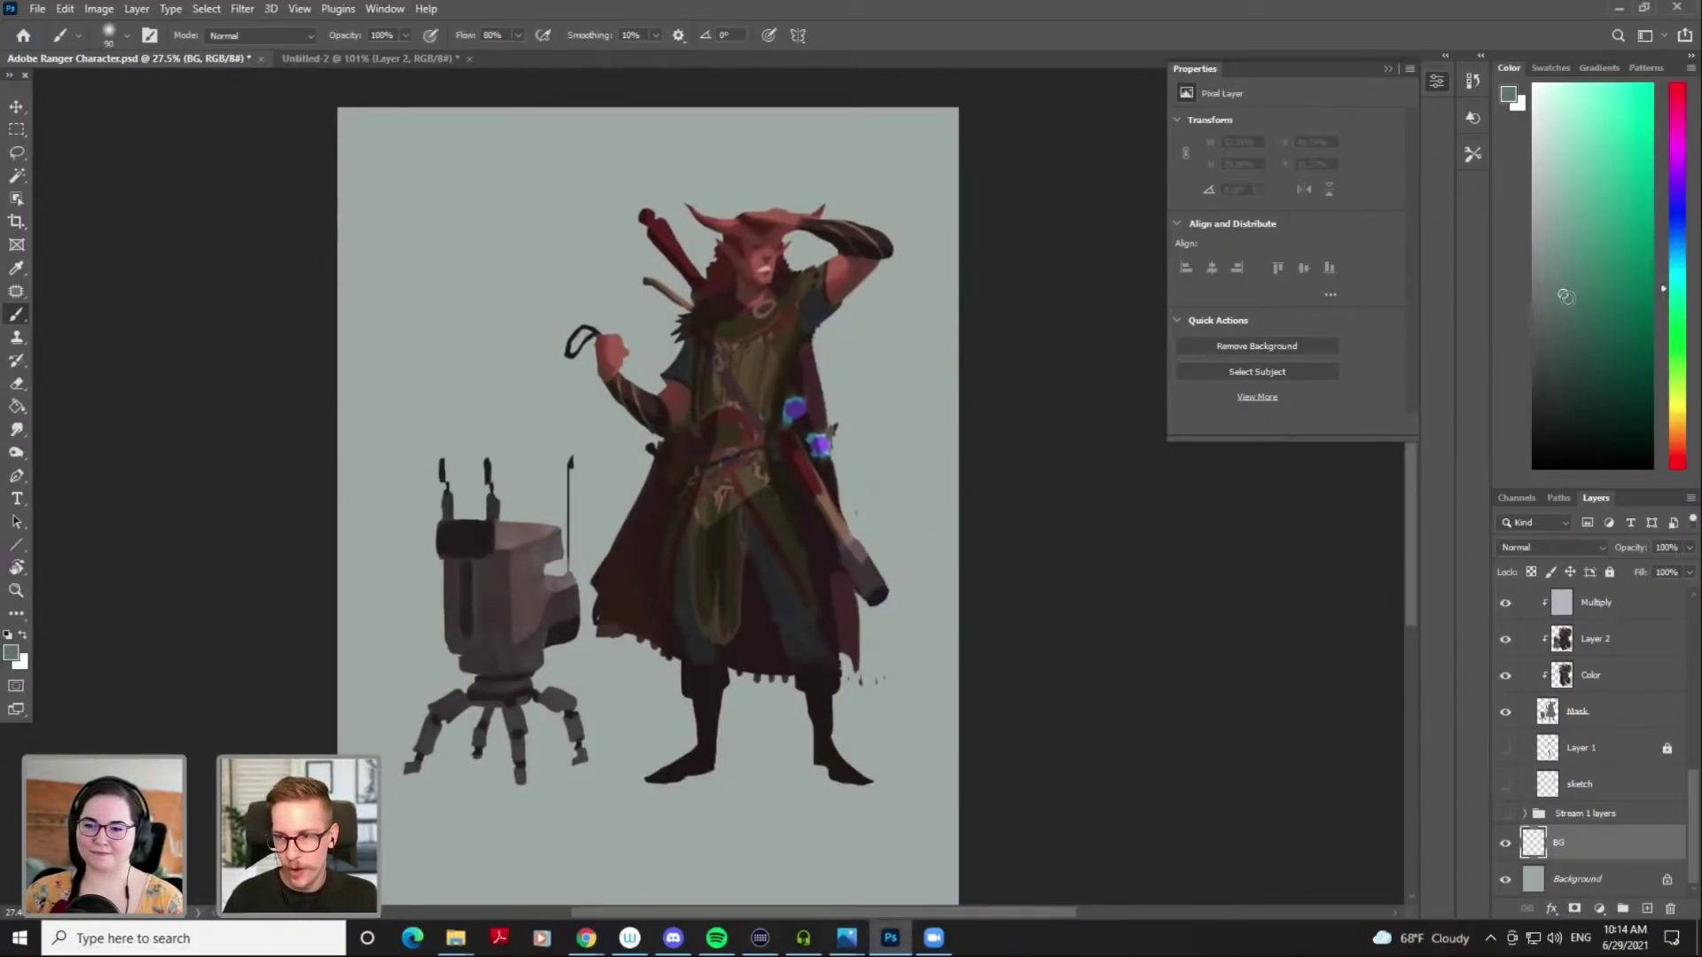
left_click(1677, 440)
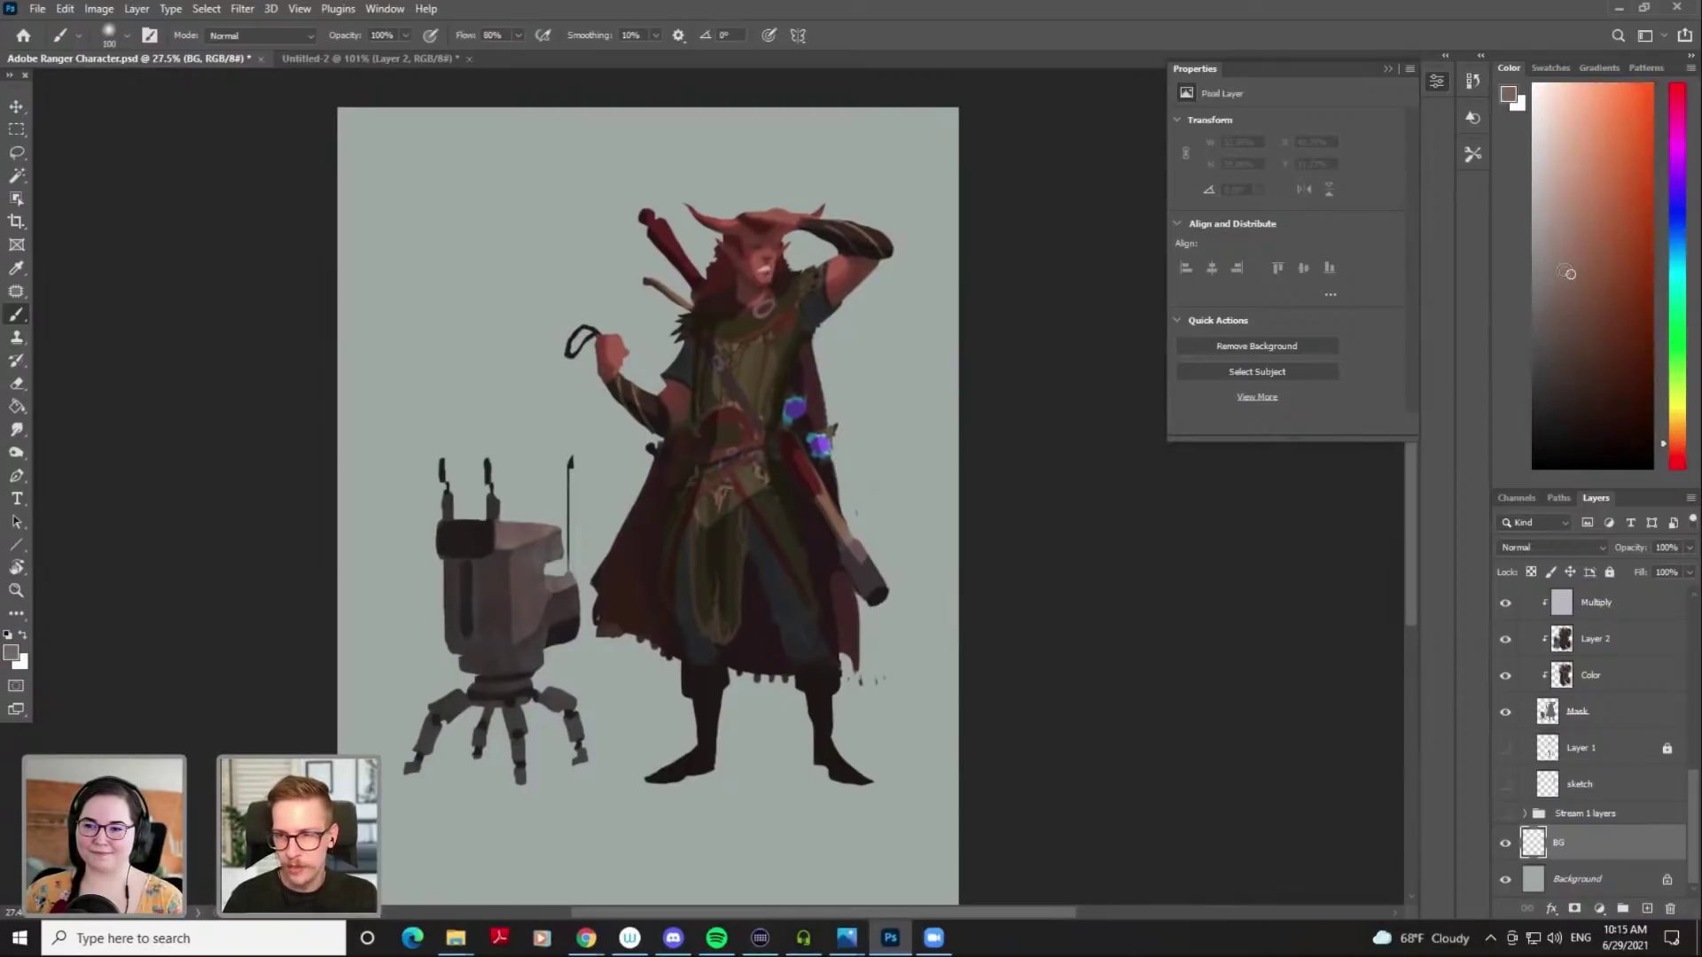
key("]")
key("]")
key("]")
key("]")
key("]")
key("]")
key("]")
key("]")
key("]")
key("]")
key("]")
key("]")
key("]")
left_click_drag(791, 246, 712, 330)
key("ctrl+z")
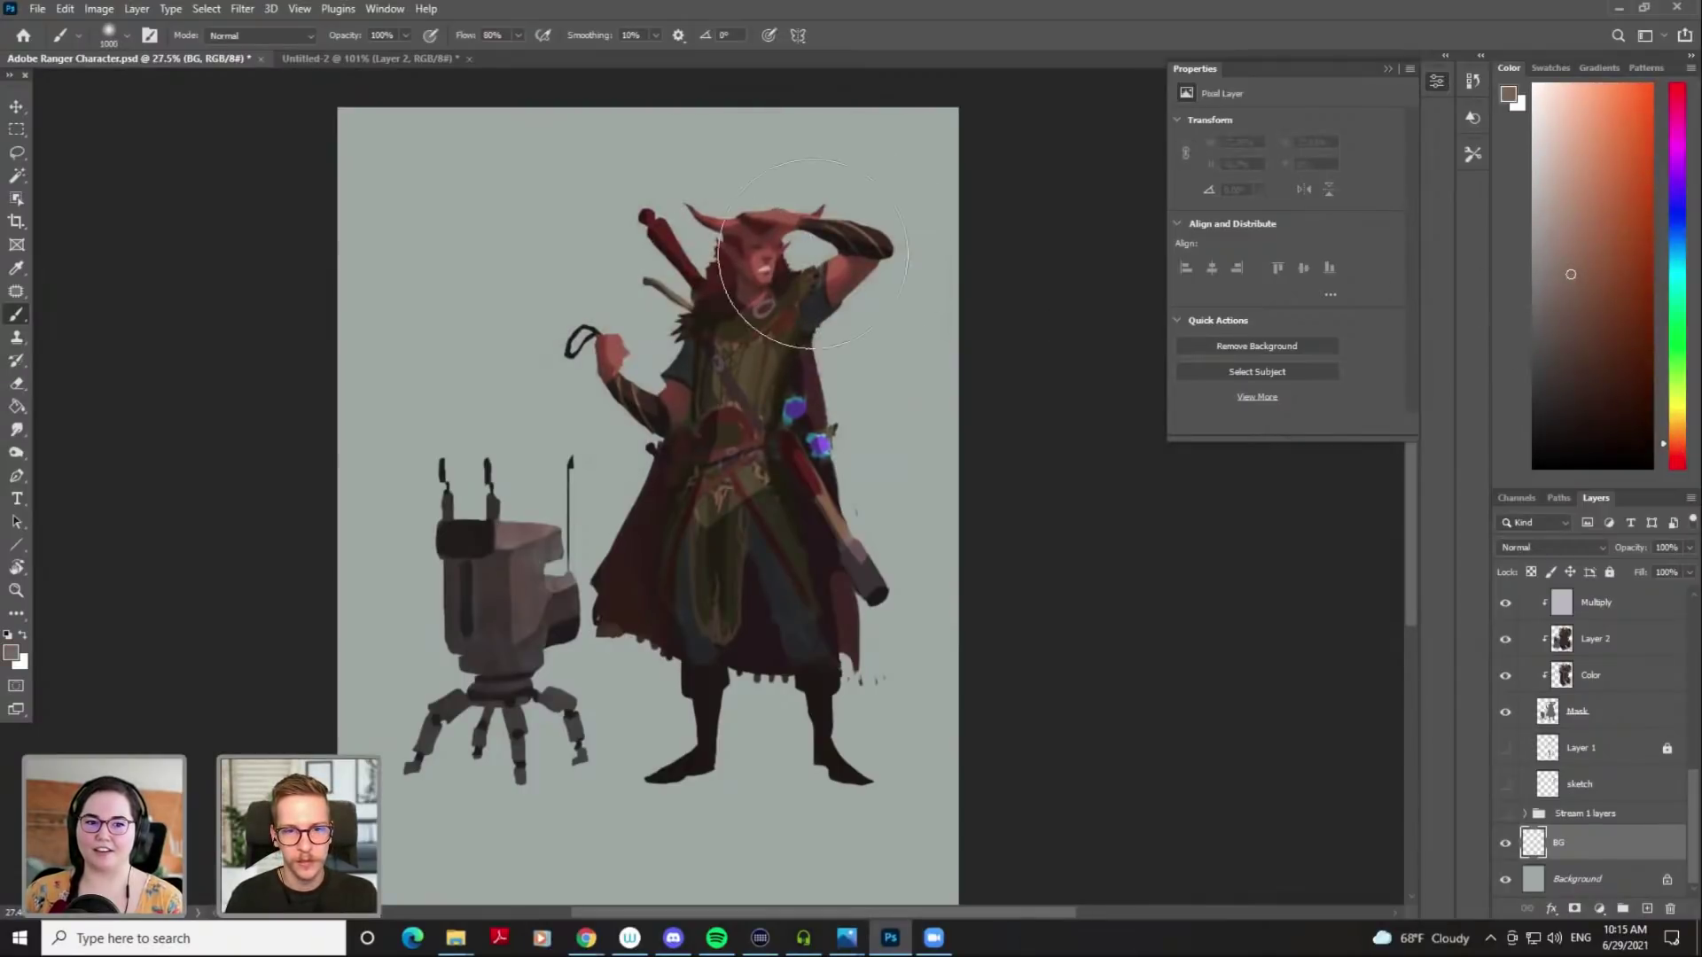
Sample the backdrop tone, shift its hue to purple, and brush a soft lavender band across the middle of the background, undoing test strokes
left_click(857, 177, "alt")
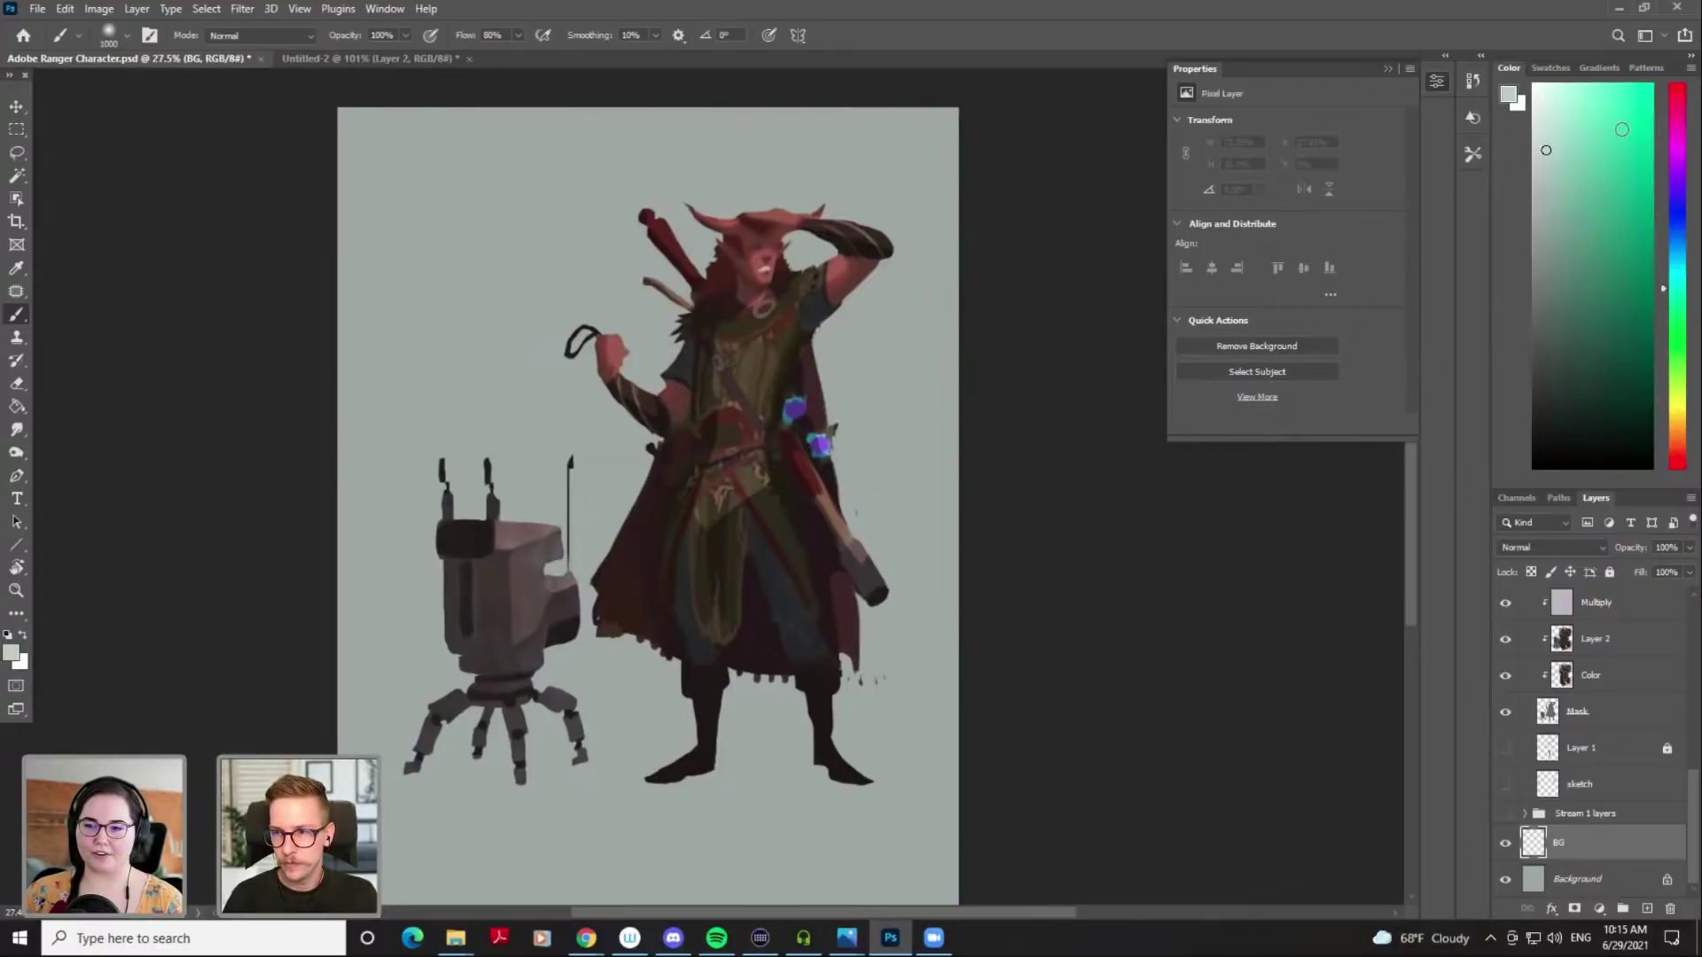
left_click(1674, 146)
key("]")
mouse_move(779, 226)
left_mouse_down()
mouse_move(657, 273)
mouse_move(593, 323)
mouse_move(949, 297)
left_mouse_up()
key("ctrl+z")
key("ctrl+z")
left_click_drag(475, 406, 917, 403)
left_click(553, 394, "alt")
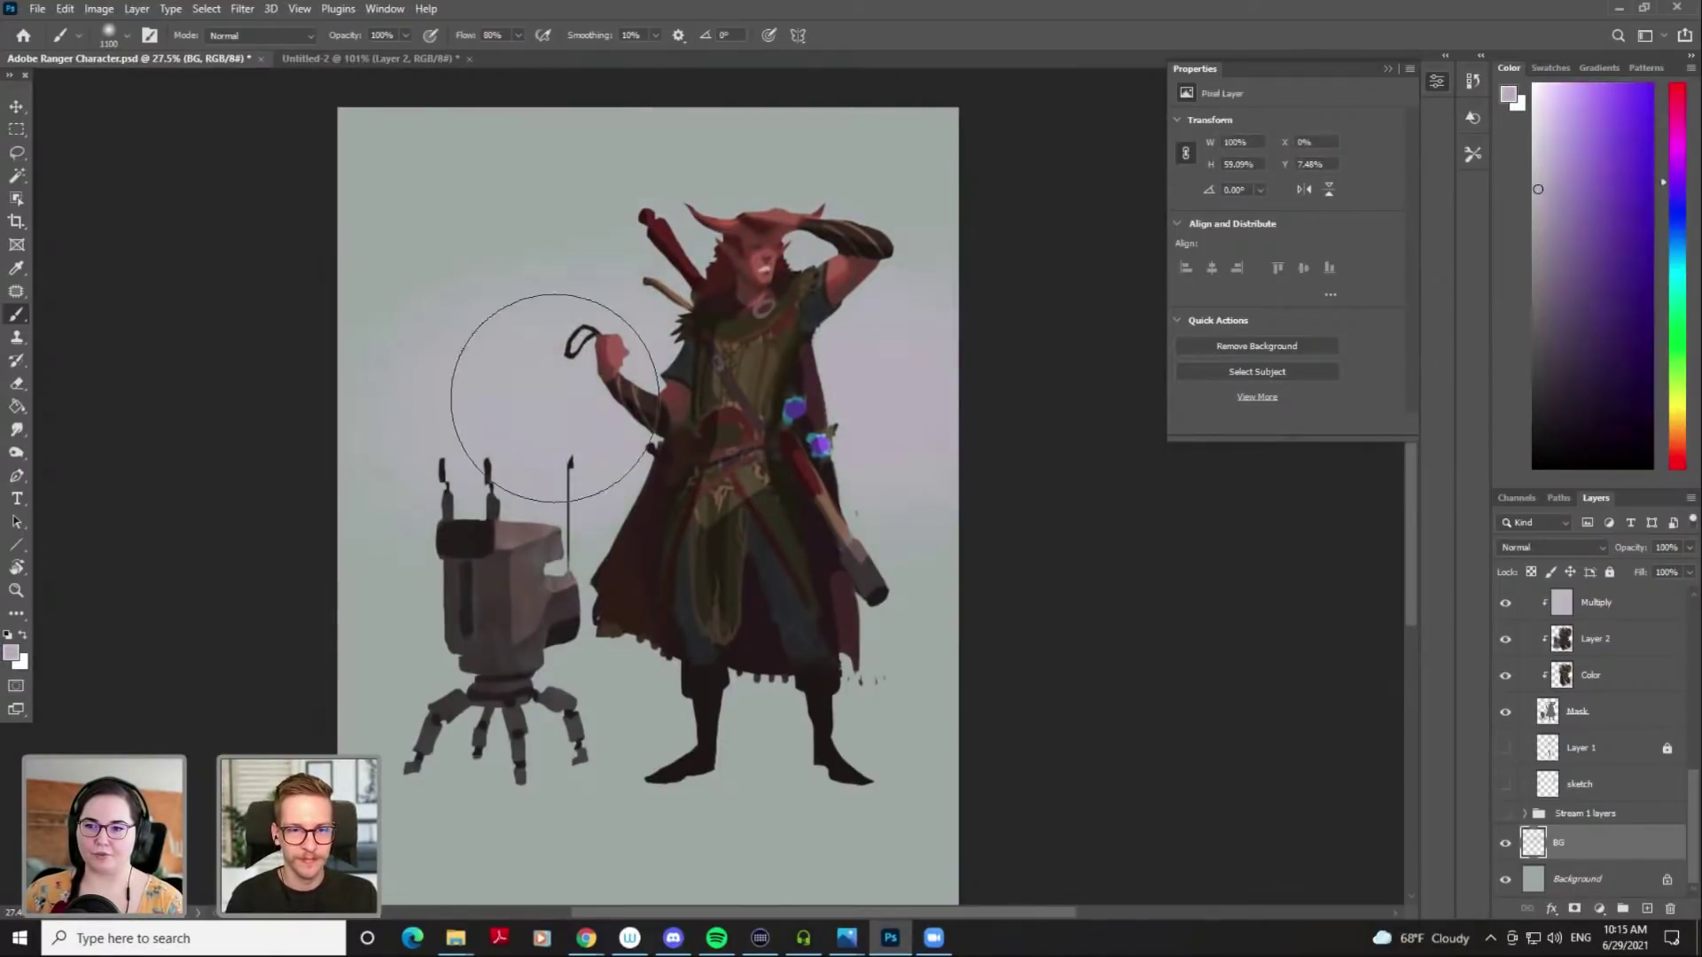
Brush a soft, lighter cyan-grey band across the upper background with a slightly smaller brush, redoing the stroke once
left_click(527, 164, "alt")
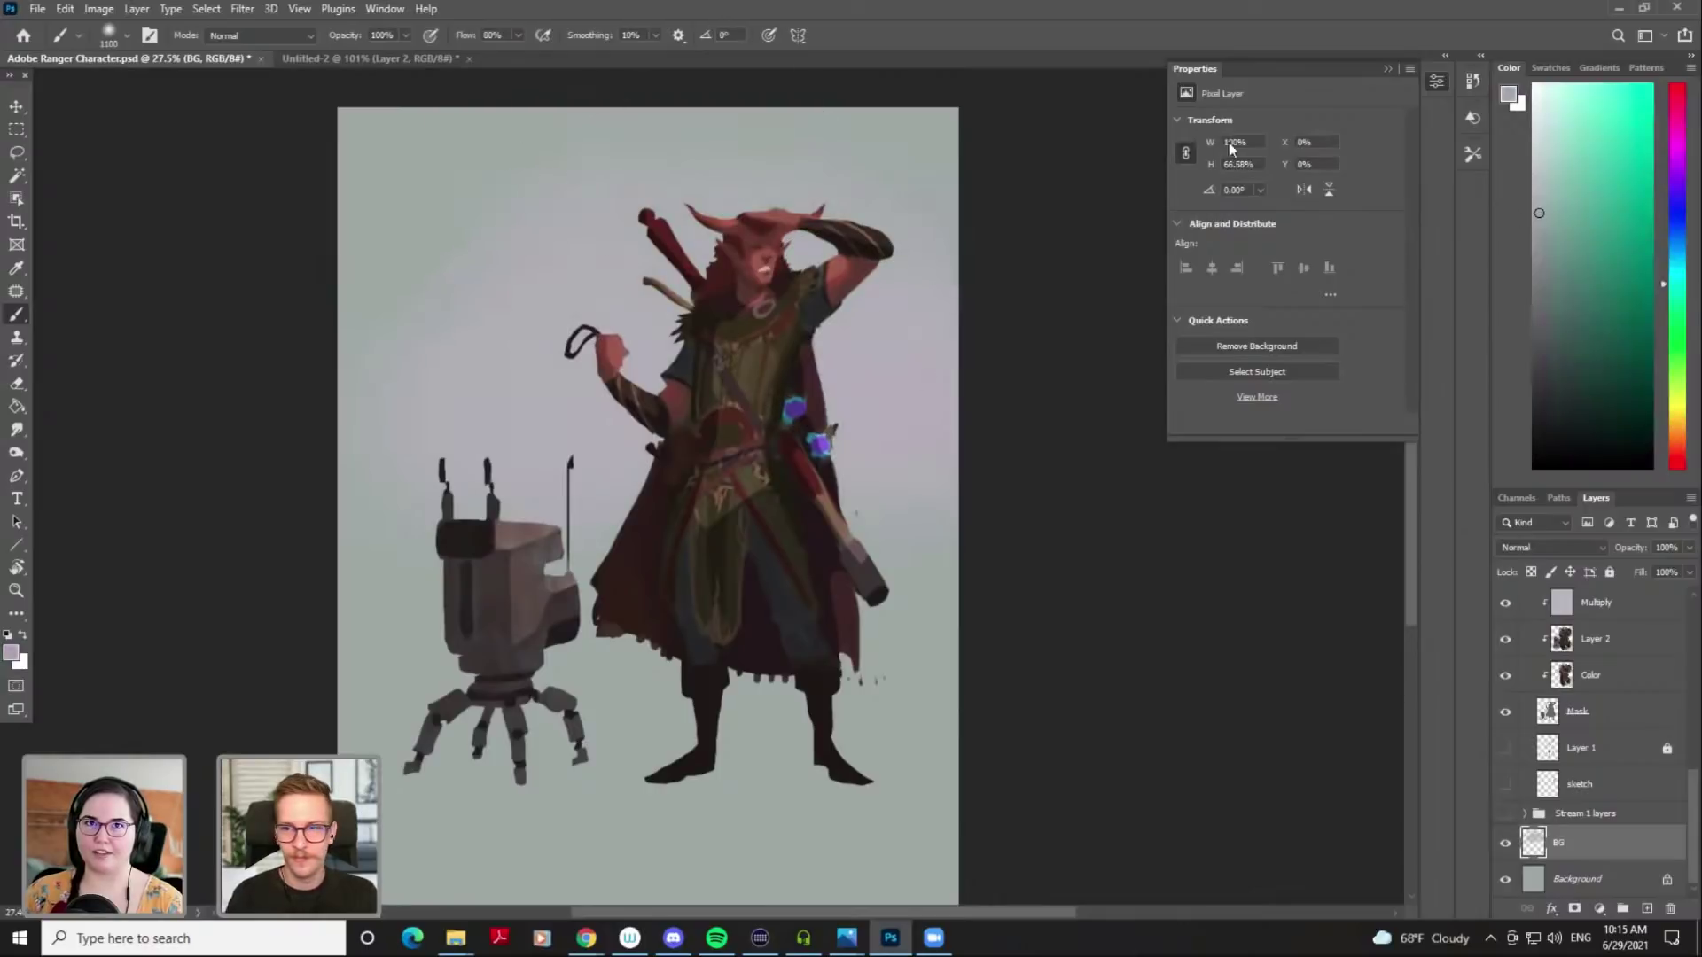
left_click(1543, 183)
left_click(1671, 266)
key("bracketleft")
key("bracketleft")
mouse_move(395, 196)
left_mouse_down()
mouse_move(650, 173)
mouse_move(631, 211)
mouse_move(1108, 189)
left_mouse_up()
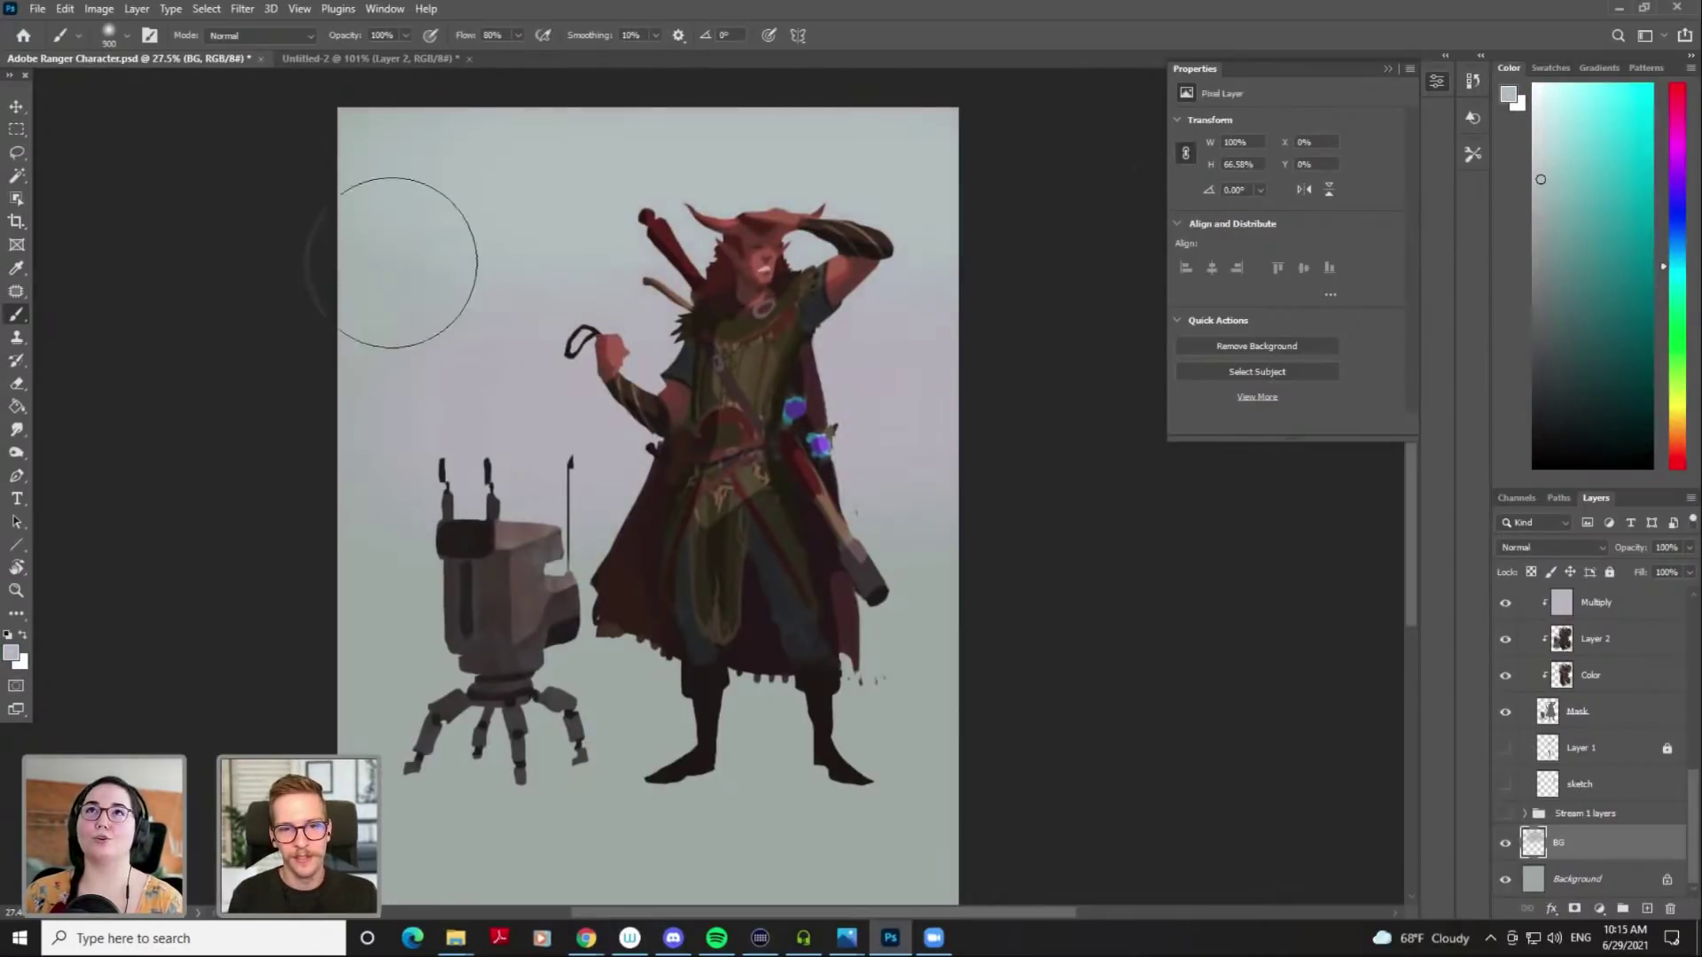
key("ctrl+z")
mouse_move(283, 168)
left_mouse_down()
mouse_move(852, 151)
mouse_move(992, 169)
left_mouse_up()
key("bracketright")
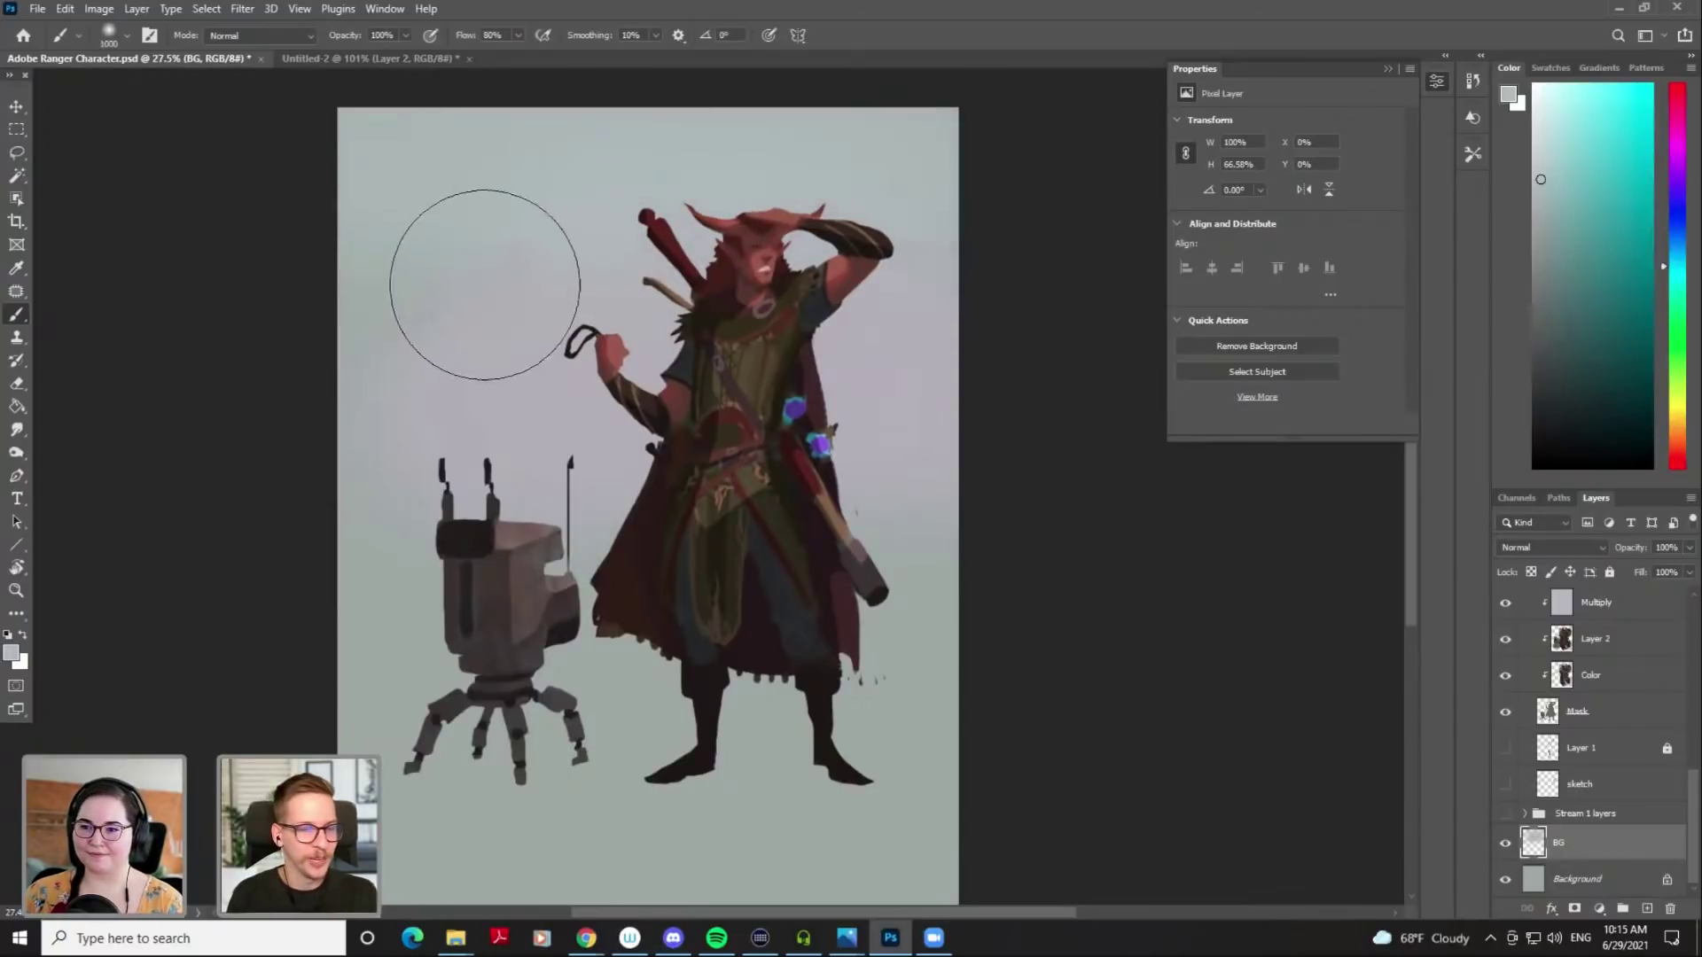
Mix a darker blue-grey from the sampled sky tone and test it in wide strokes across the upper background, undoing both
left_click(502, 152, "alt")
left_click(1552, 216)
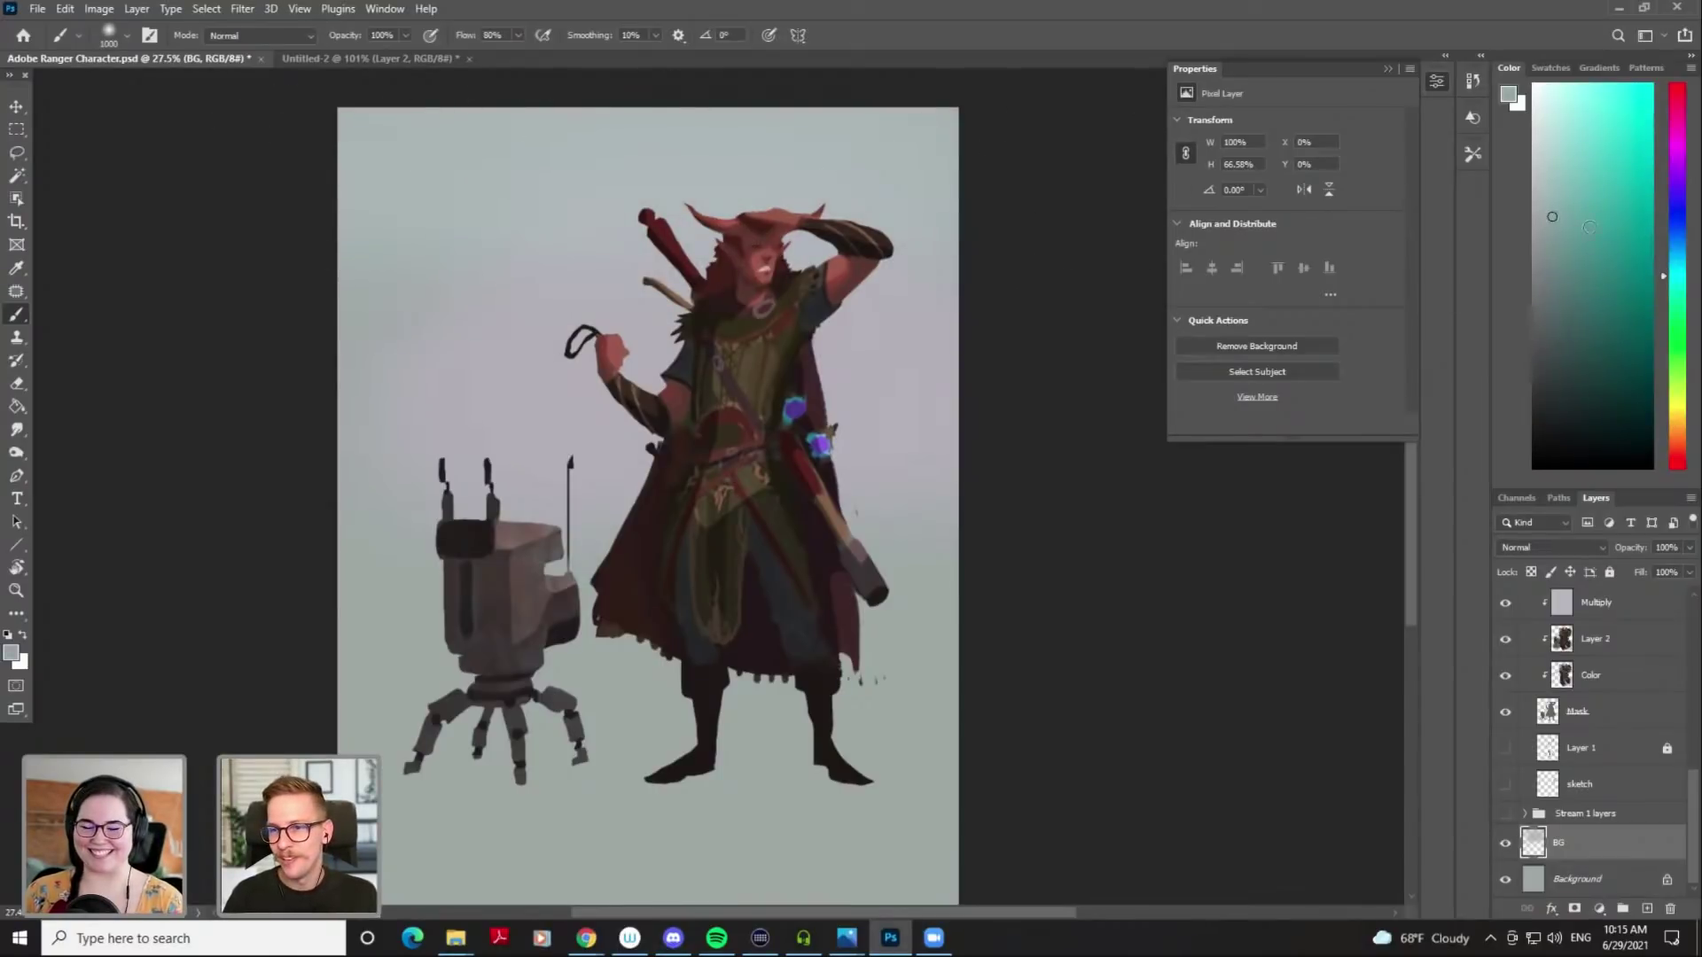
left_click(1674, 253)
mouse_move(338, 147)
left_mouse_down()
mouse_move(903, 129)
mouse_move(931, 151)
left_mouse_up()
key("ctrl+z")
key("[")
left_click_drag(426, 188, 1019, 168)
key("ctrl+z")
Brush the blue-grey along the upper edge of the background with a smaller brush, and blend it downward with a larger one
key("[")
key("[")
key("[")
key("[")
left_click_drag(334, 130, 1099, 104)
key("]")
key("]")
left_click_drag(362, 160, 970, 173)
left_click(528, 169, "alt")
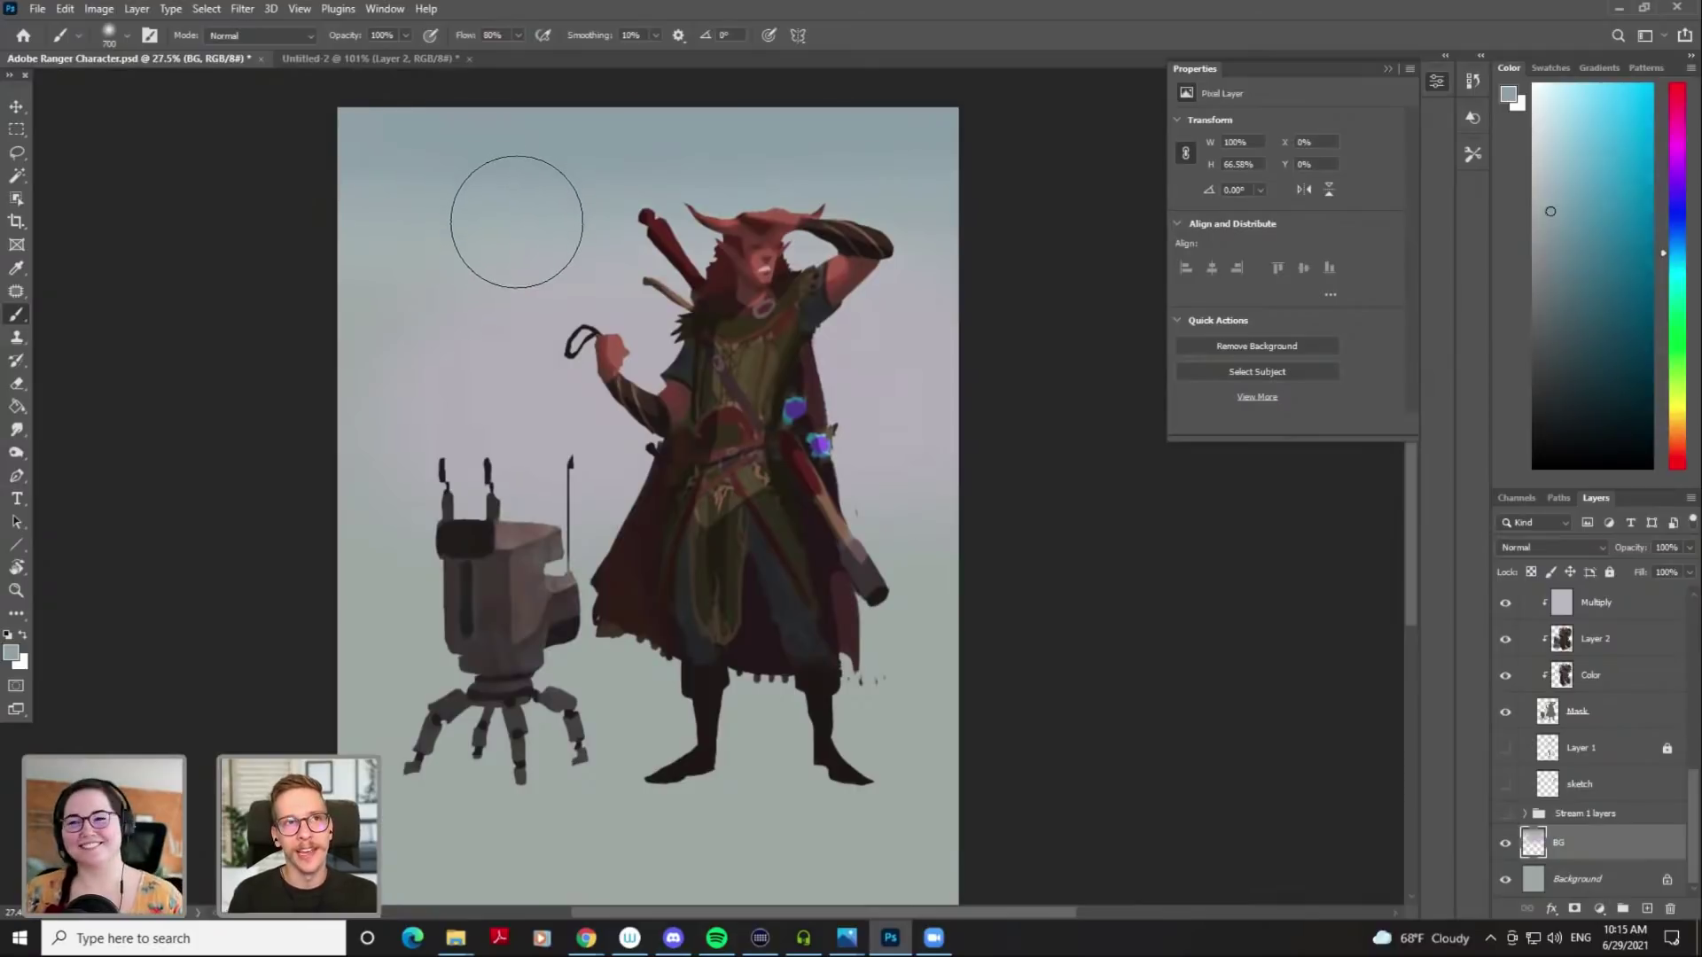
key("]")
key("]")
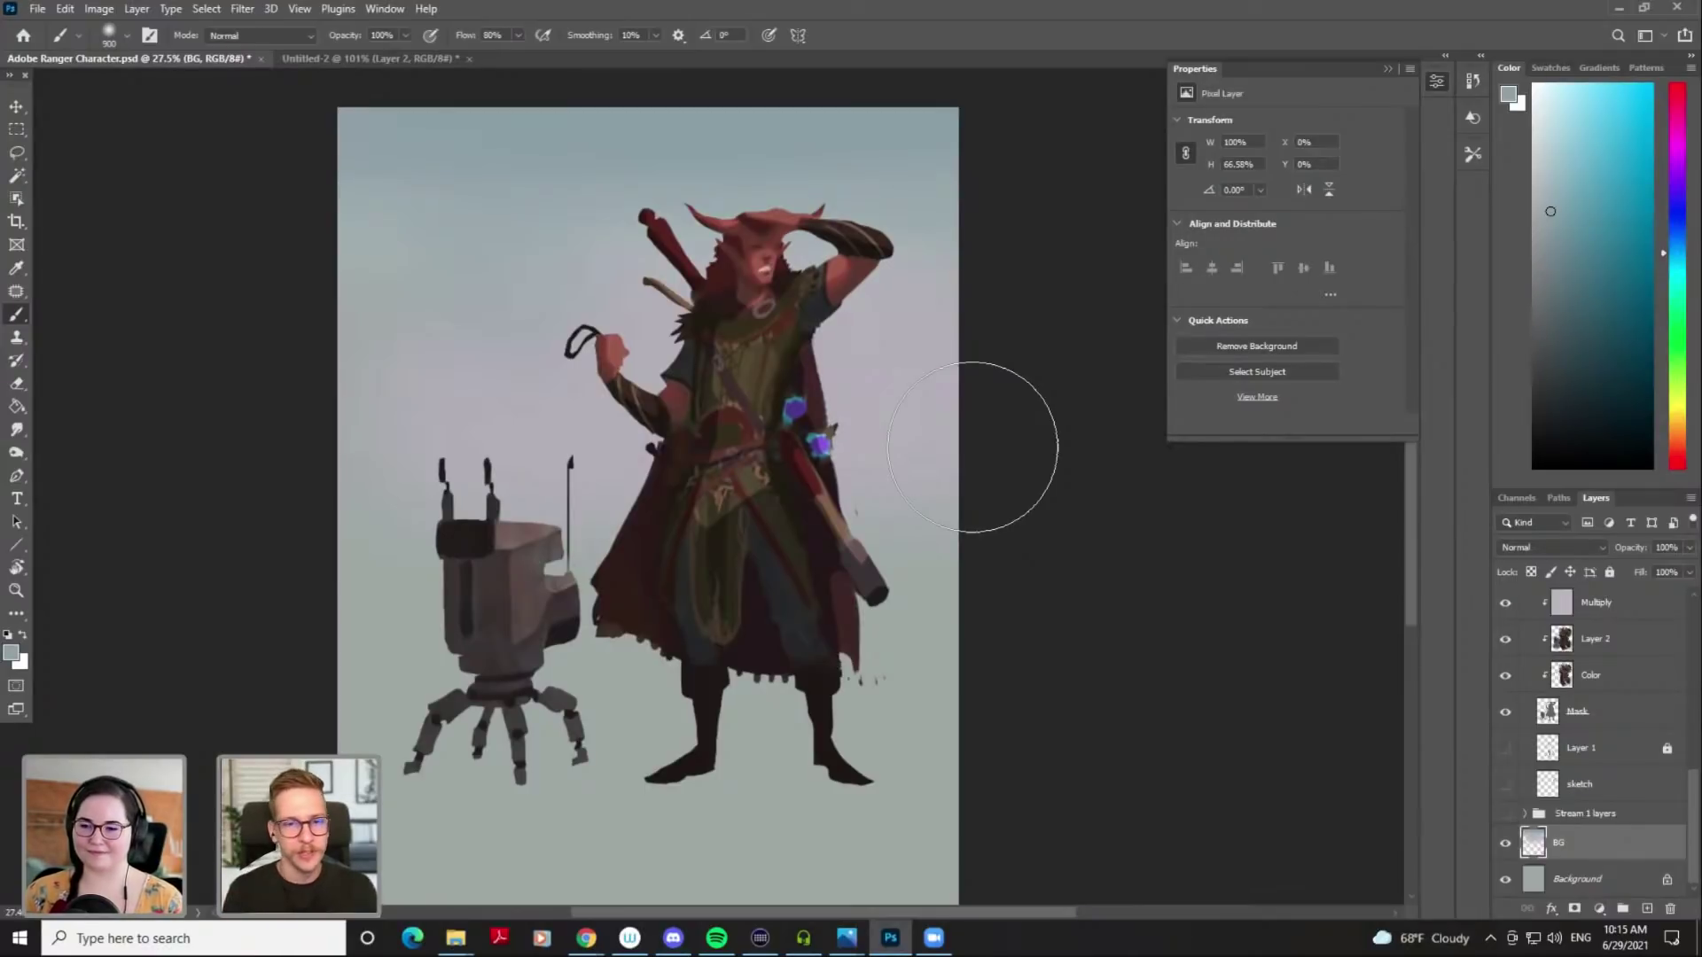
Sample the lavender backdrop tone, shift its hue toward purple, and brush a wide soft band across the lower middle of the background at size 1100
key("bracketright")
key("bracketright")
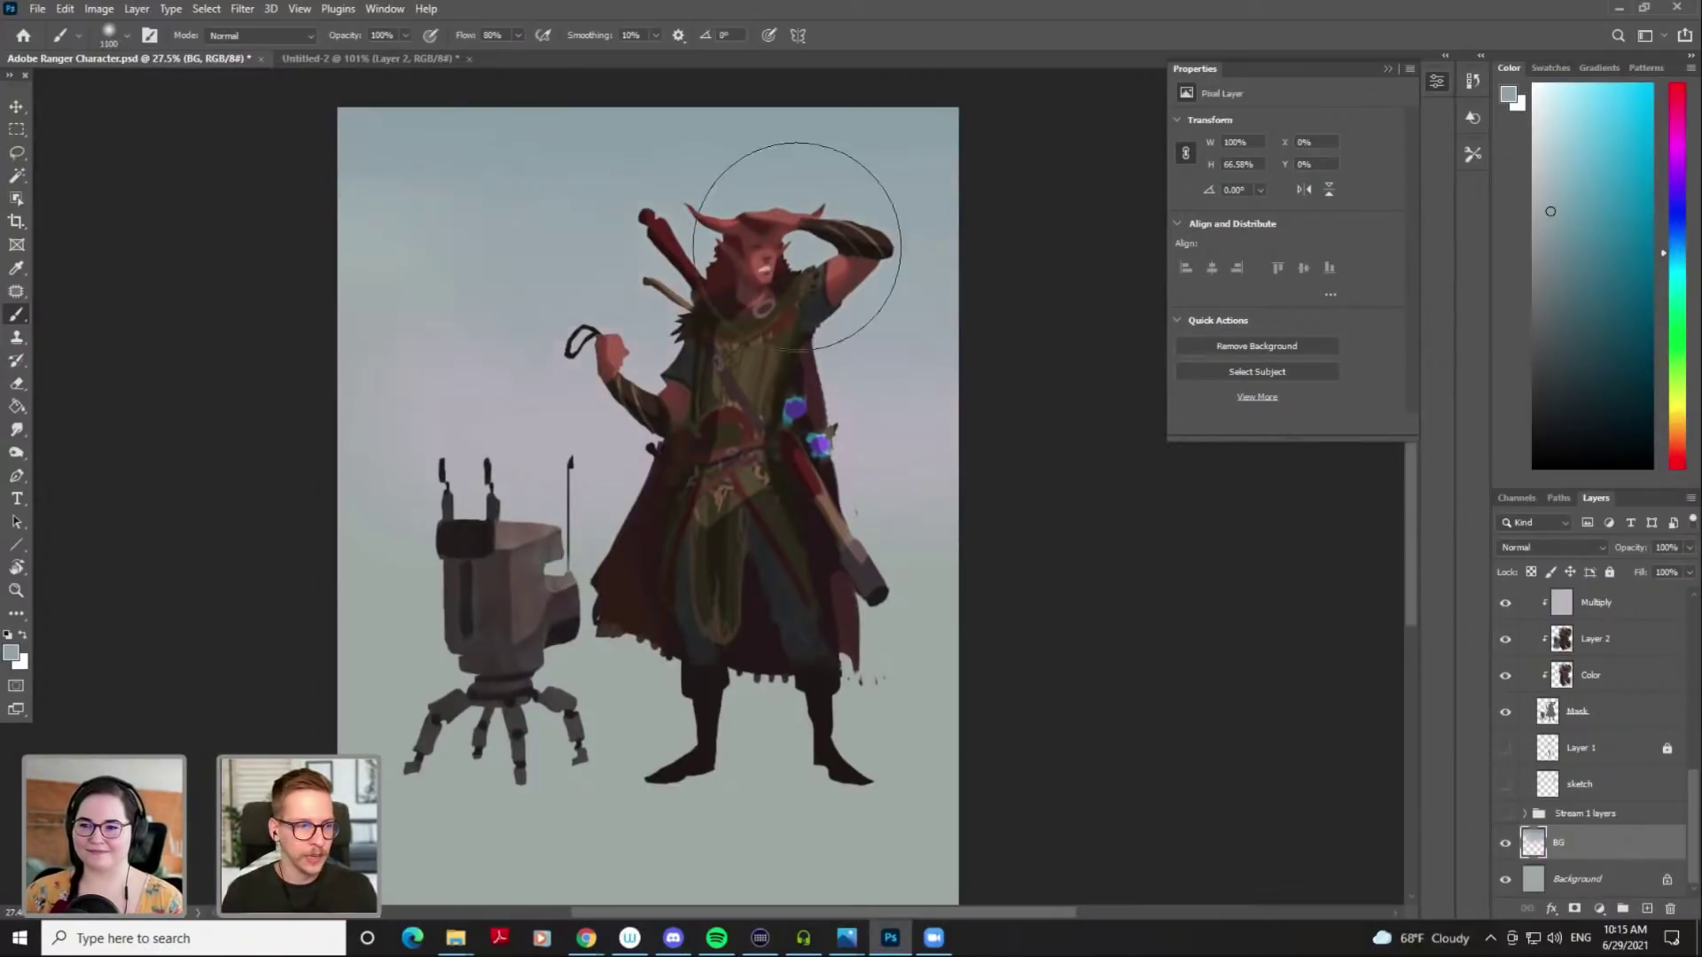
left_click(890, 431, "alt")
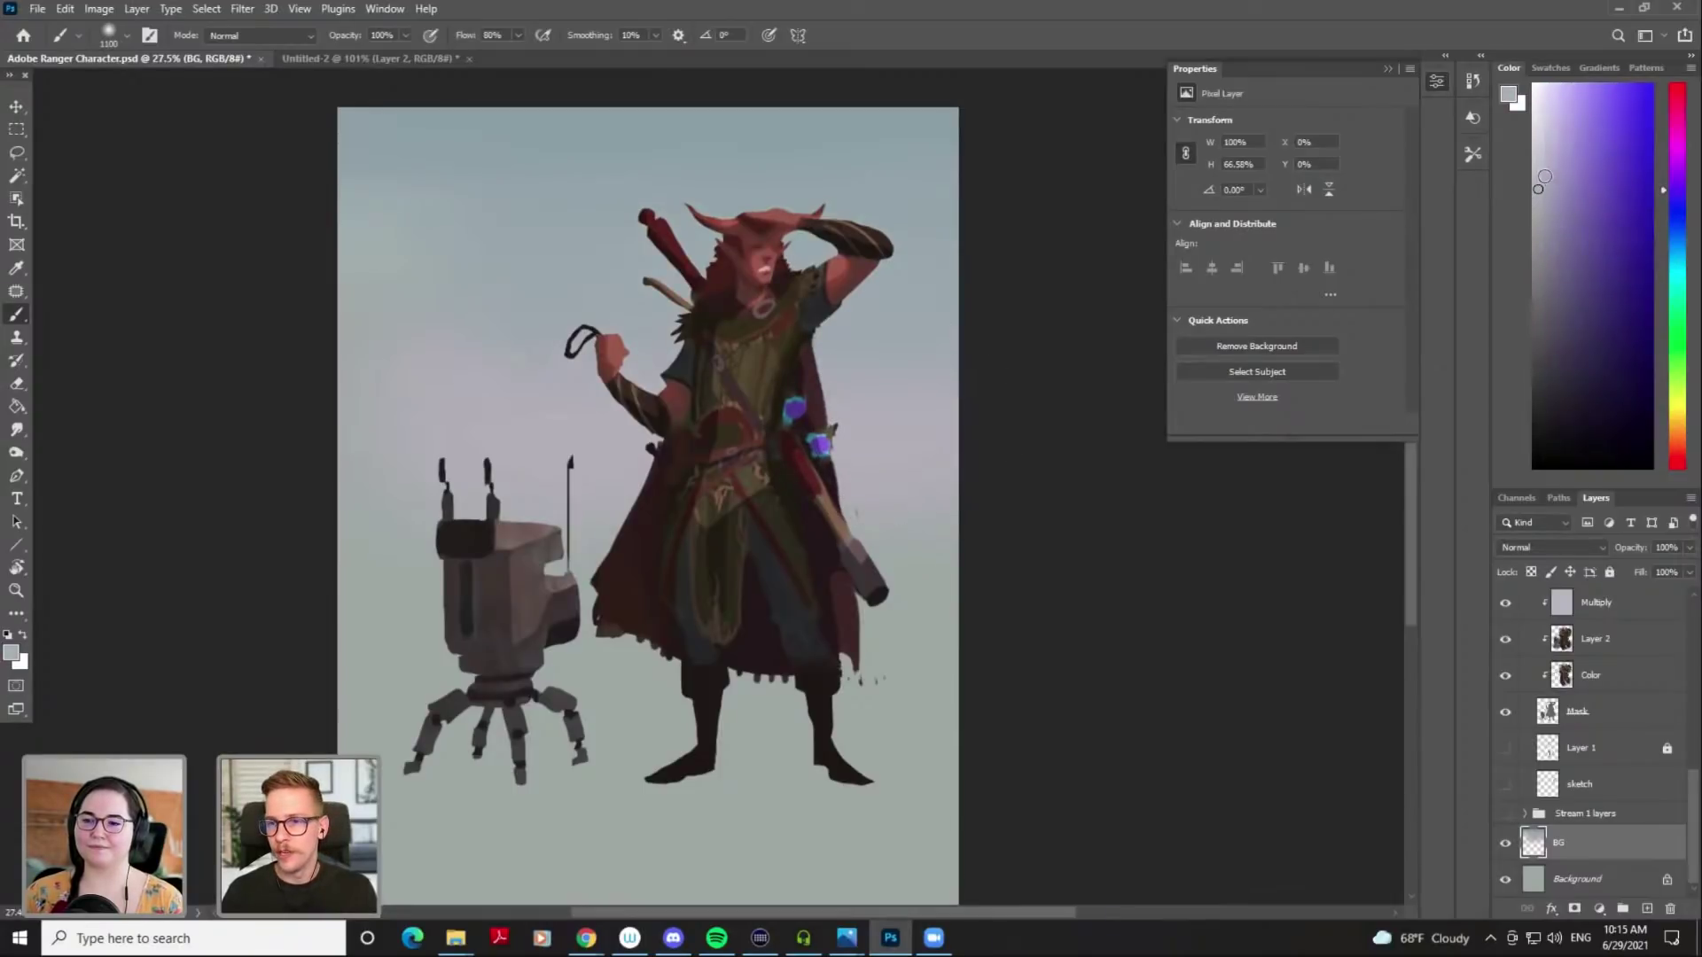
left_click(1678, 160)
key("bracketleft")
key("bracketright")
mouse_move(443, 510)
left_mouse_down()
mouse_move(1002, 501)
mouse_move(1166, 562)
left_mouse_up()
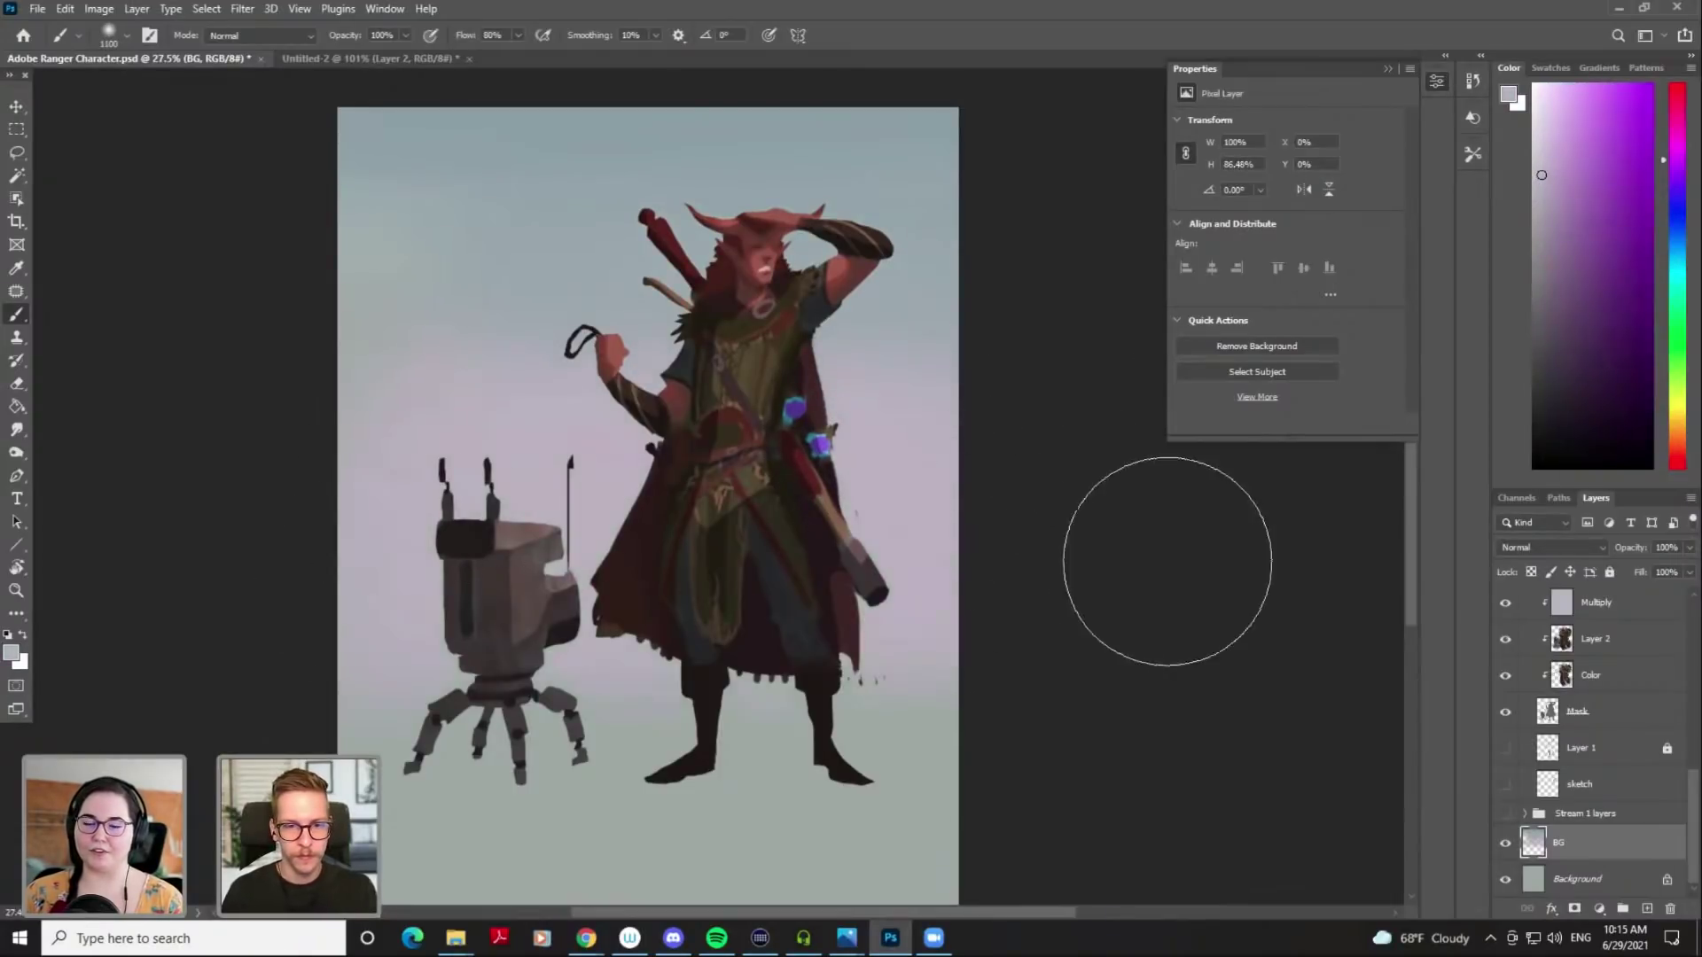
Sample the sky tone, shift it to a darker blue, and brush it along the upper edge of the background, redoing the stroke once
left_click(709, 270, "alt")
left_click(1683, 222)
left_click_drag(1550, 211, 1561, 274)
key("bracketleft")
left_click_drag(460, 186, 1033, 141)
key("ctrl+z")
mouse_move(433, 198)
left_mouse_down()
mouse_move(830, 149)
mouse_move(1158, 166)
left_mouse_up()
Sample the upper sky blue and blend it down over the upper background in wide strokes with a larger brush
left_click(548, 253, "alt")
key("bracketright")
left_click_drag(461, 280, 1166, 304)
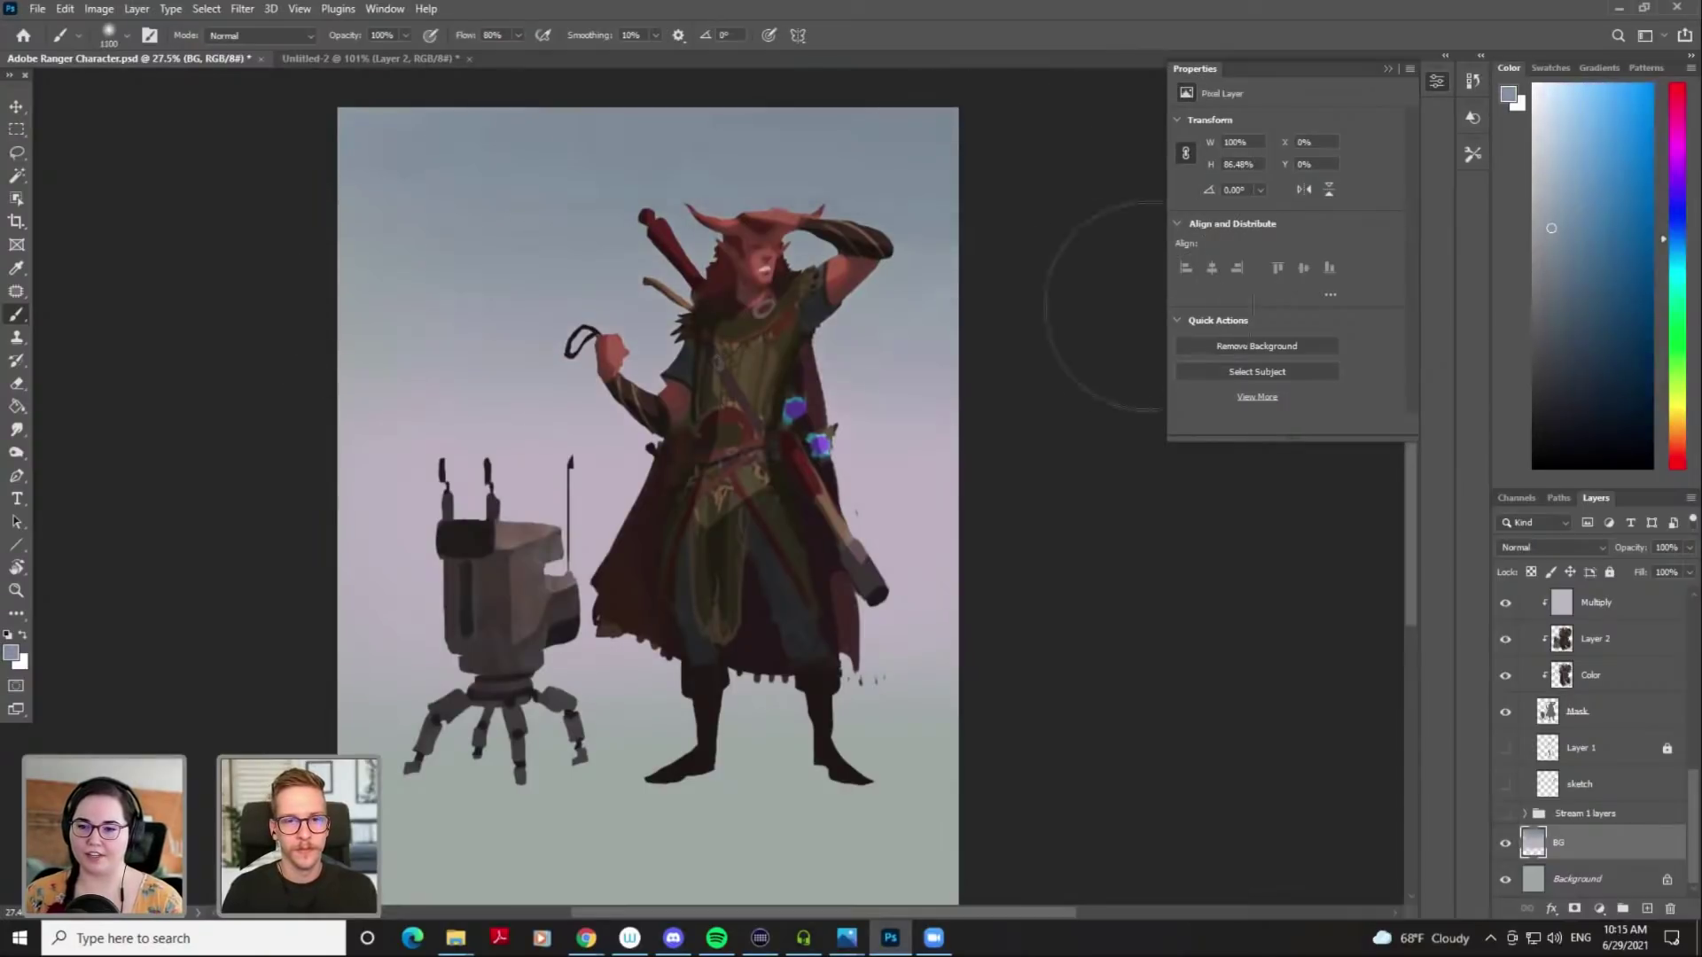
left_click_drag(292, 334, 968, 343)
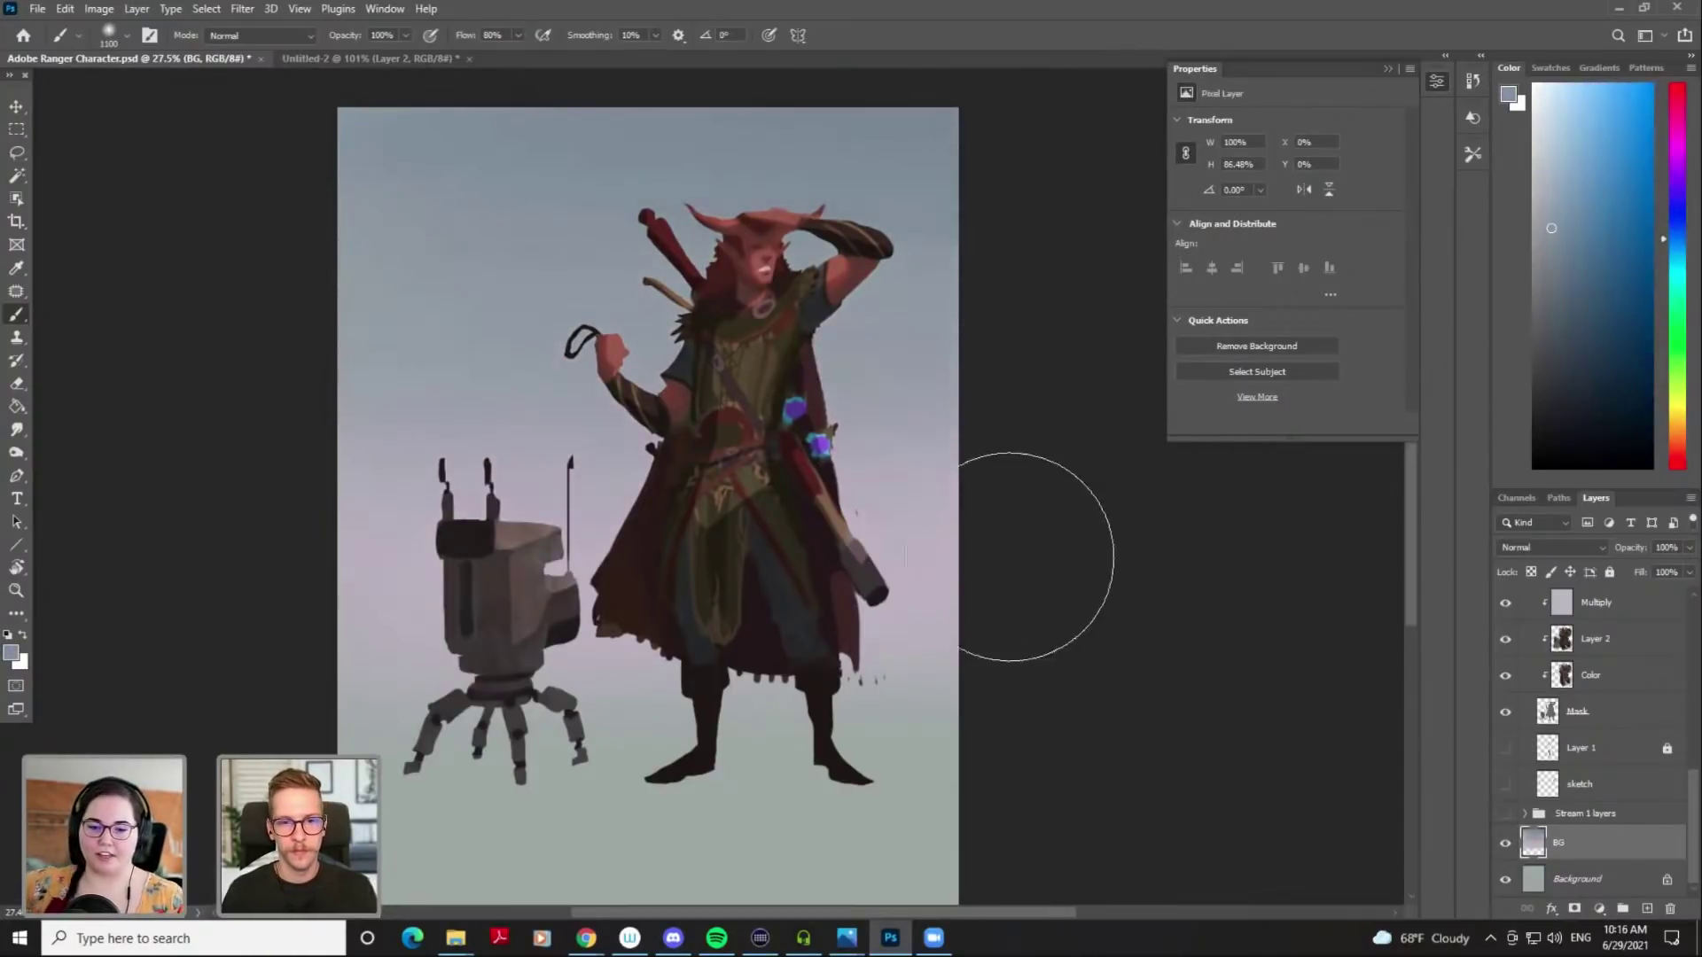
Blend the transition between the blue sky and the lavender band using sampled sky tones and a smaller brush
left_click(884, 363, "alt")
key("bracketleft")
key("bracketleft")
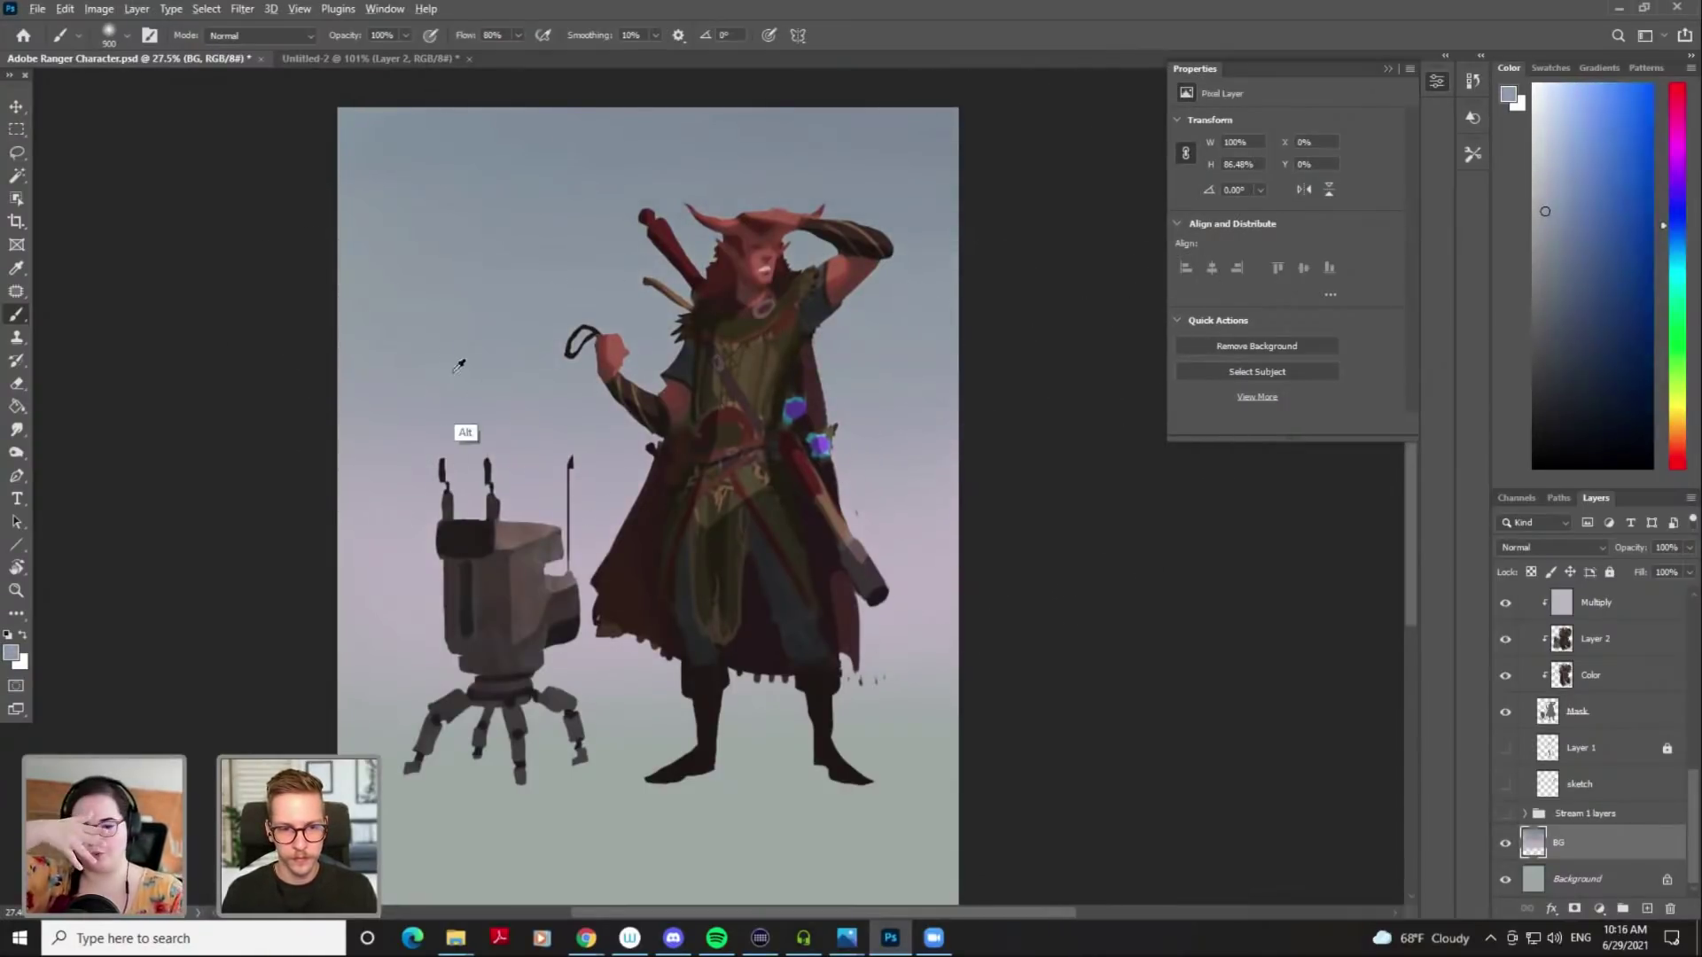
left_click(494, 399, "alt")
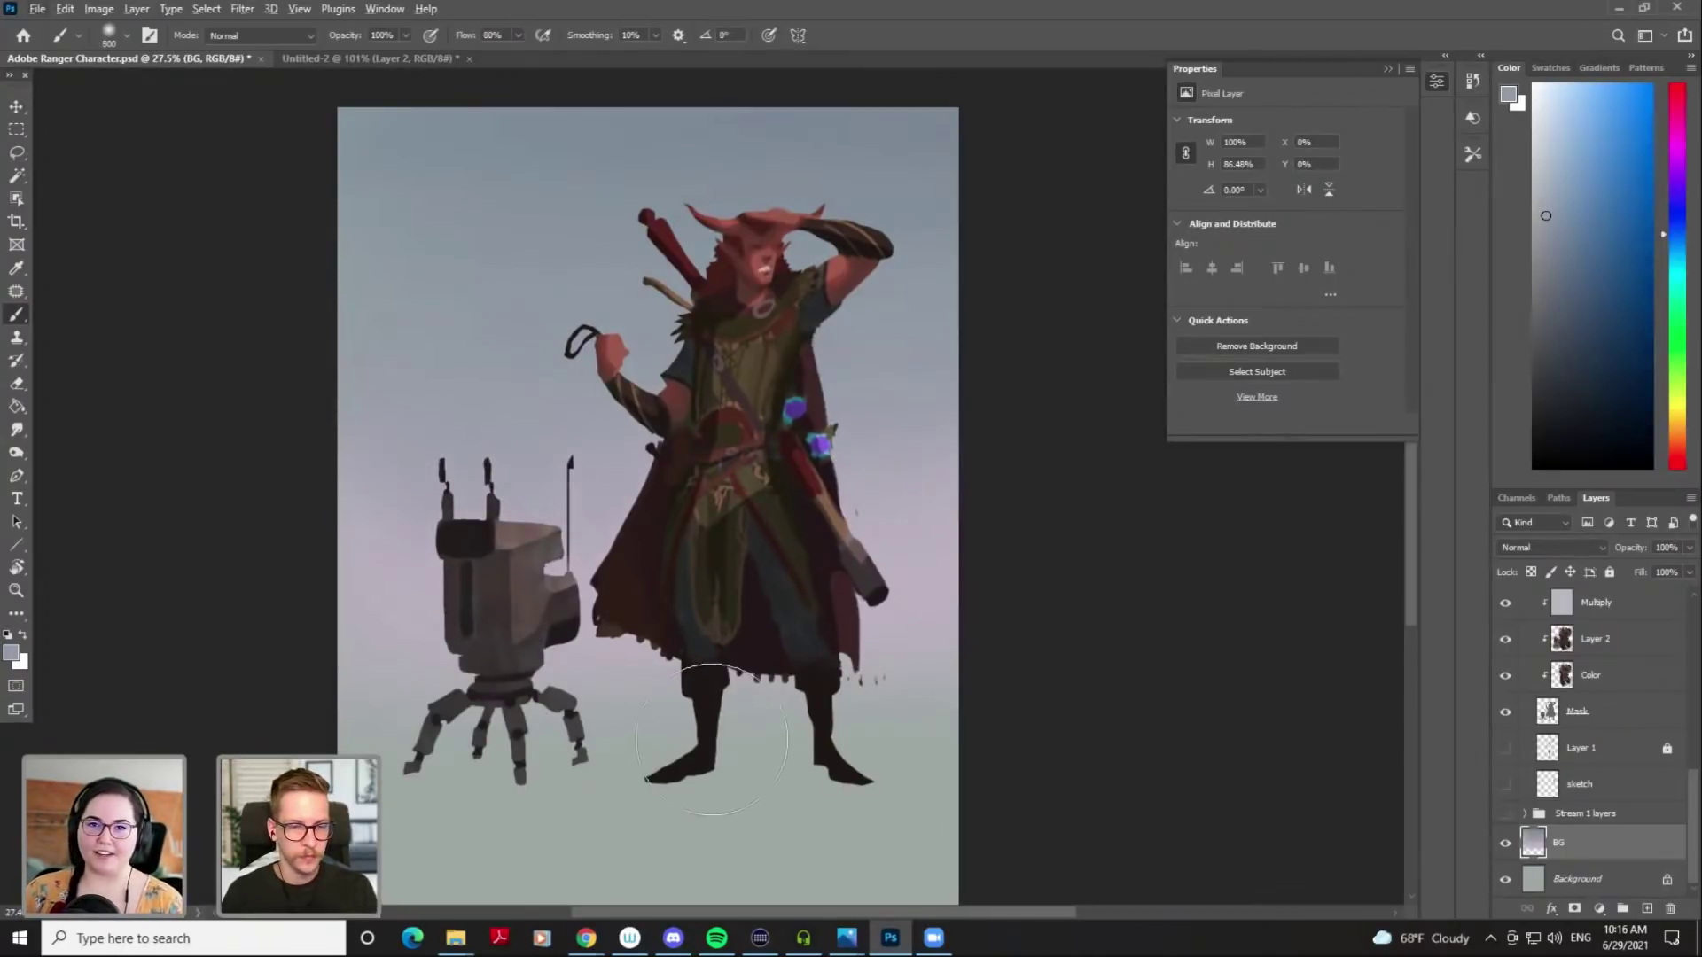
Darken a sampled sky tone to a deeper blue-grey and test it in a wide stroke across the lower background, undoing the stroke
left_click(896, 369, "alt")
left_click(1549, 283)
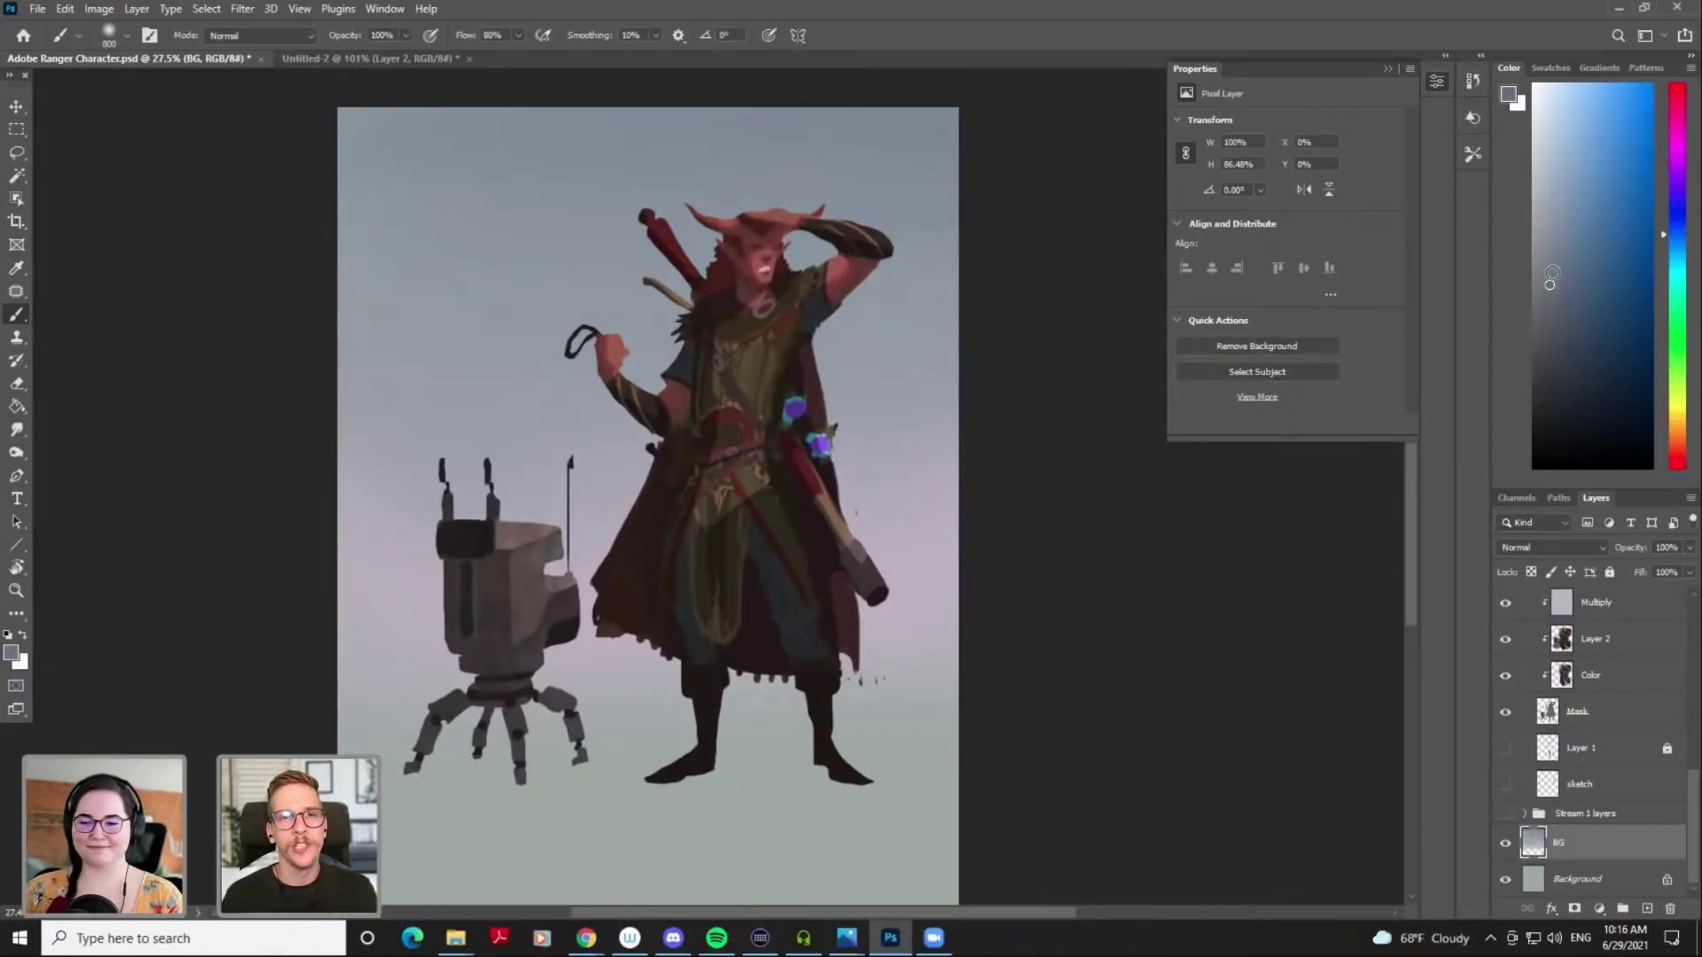
key("bracketright")
key("bracketright")
key("bracketright")
key("bracketleft")
key("bracketleft")
key("bracketleft")
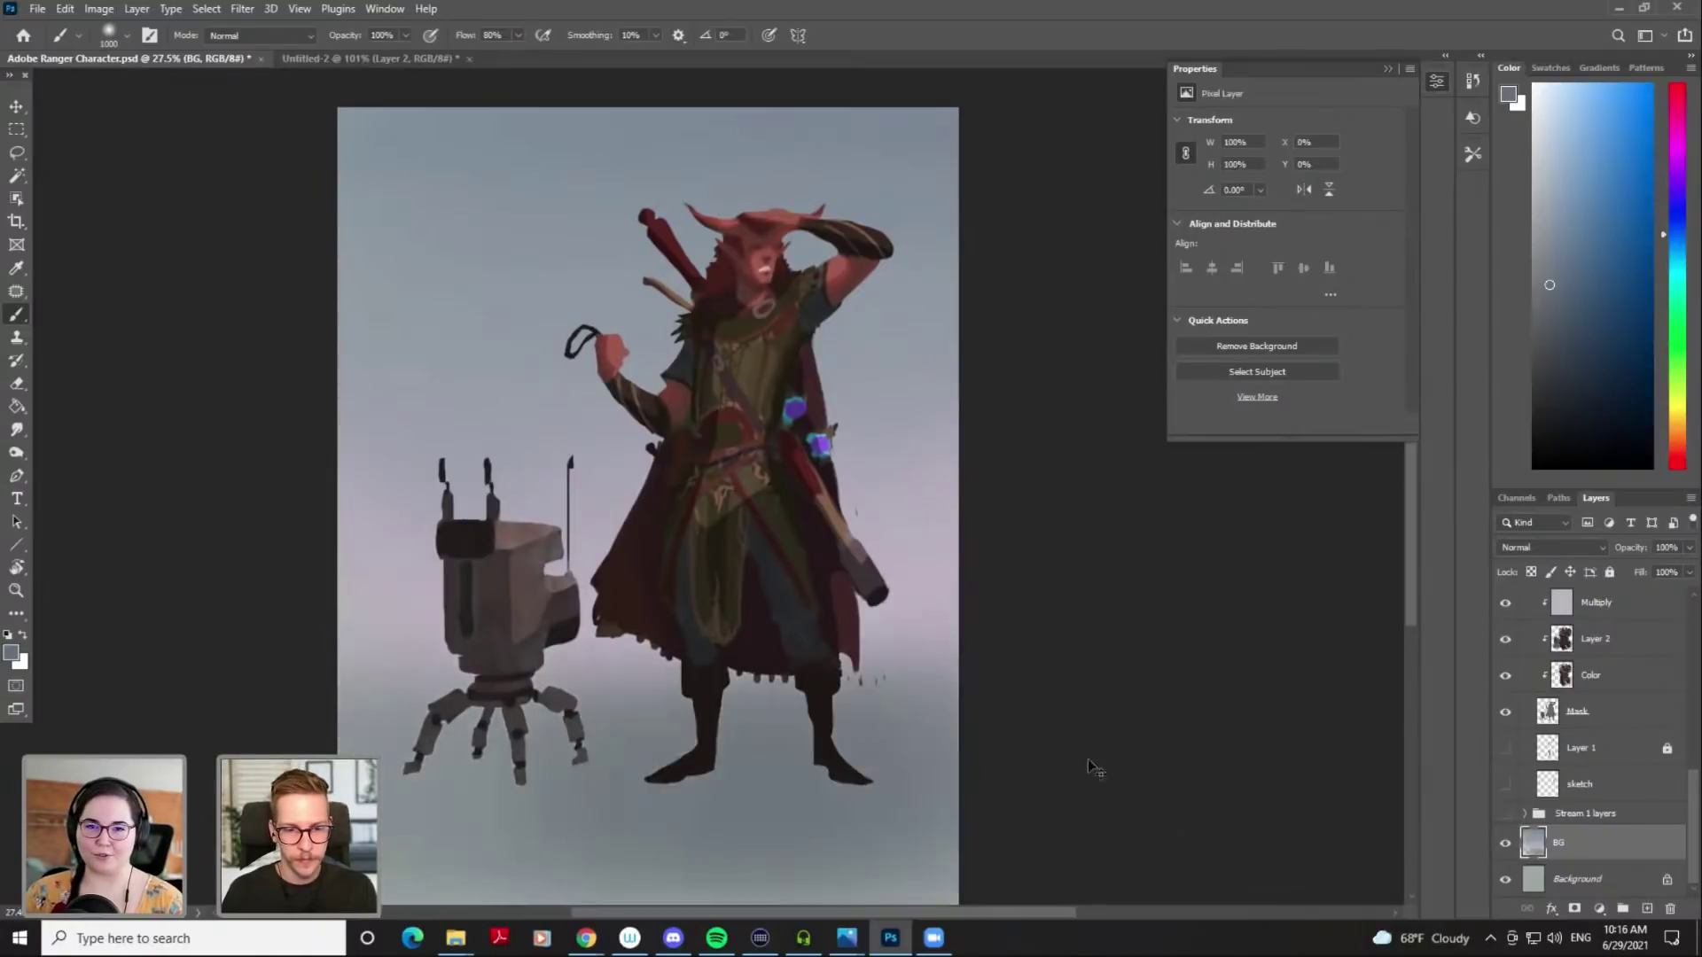
left_click_drag(332, 792, 1166, 787)
key("ctrl+z")
Brush the blue-grey across the ground area behind the feet with a size 700 brush, replacing the earlier strokes
key("bracketleft")
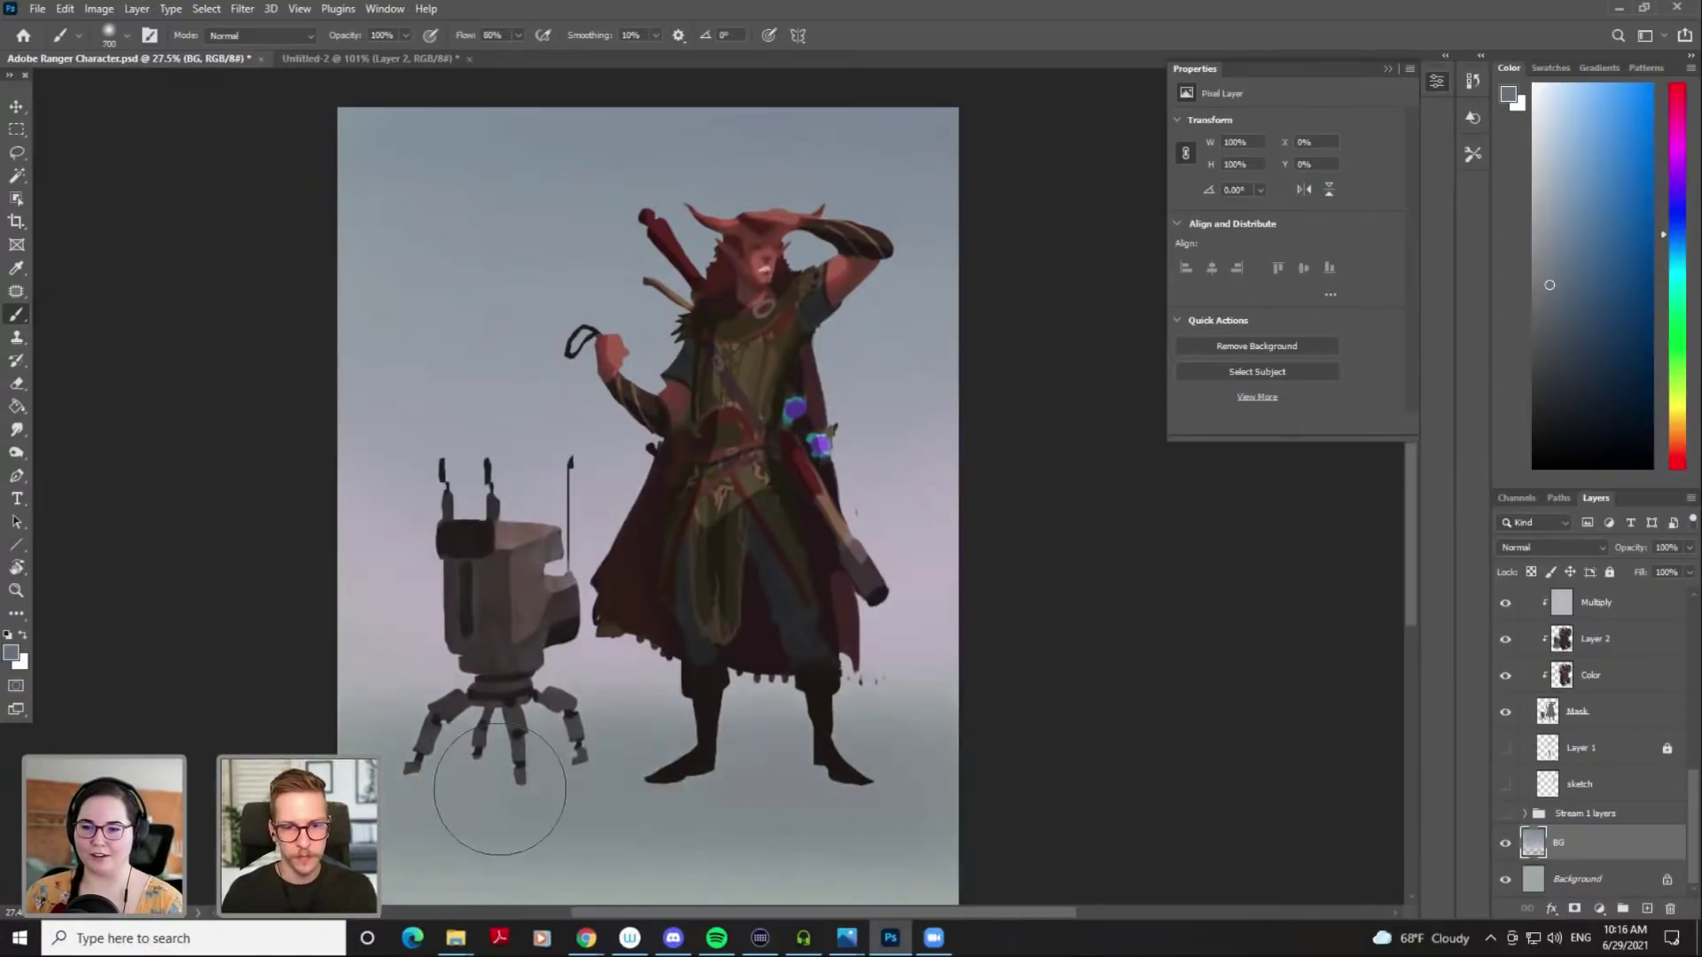
key("ctrl+z")
left_click_drag(381, 796, 1095, 799)
left_click_drag(323, 797, 1095, 729)
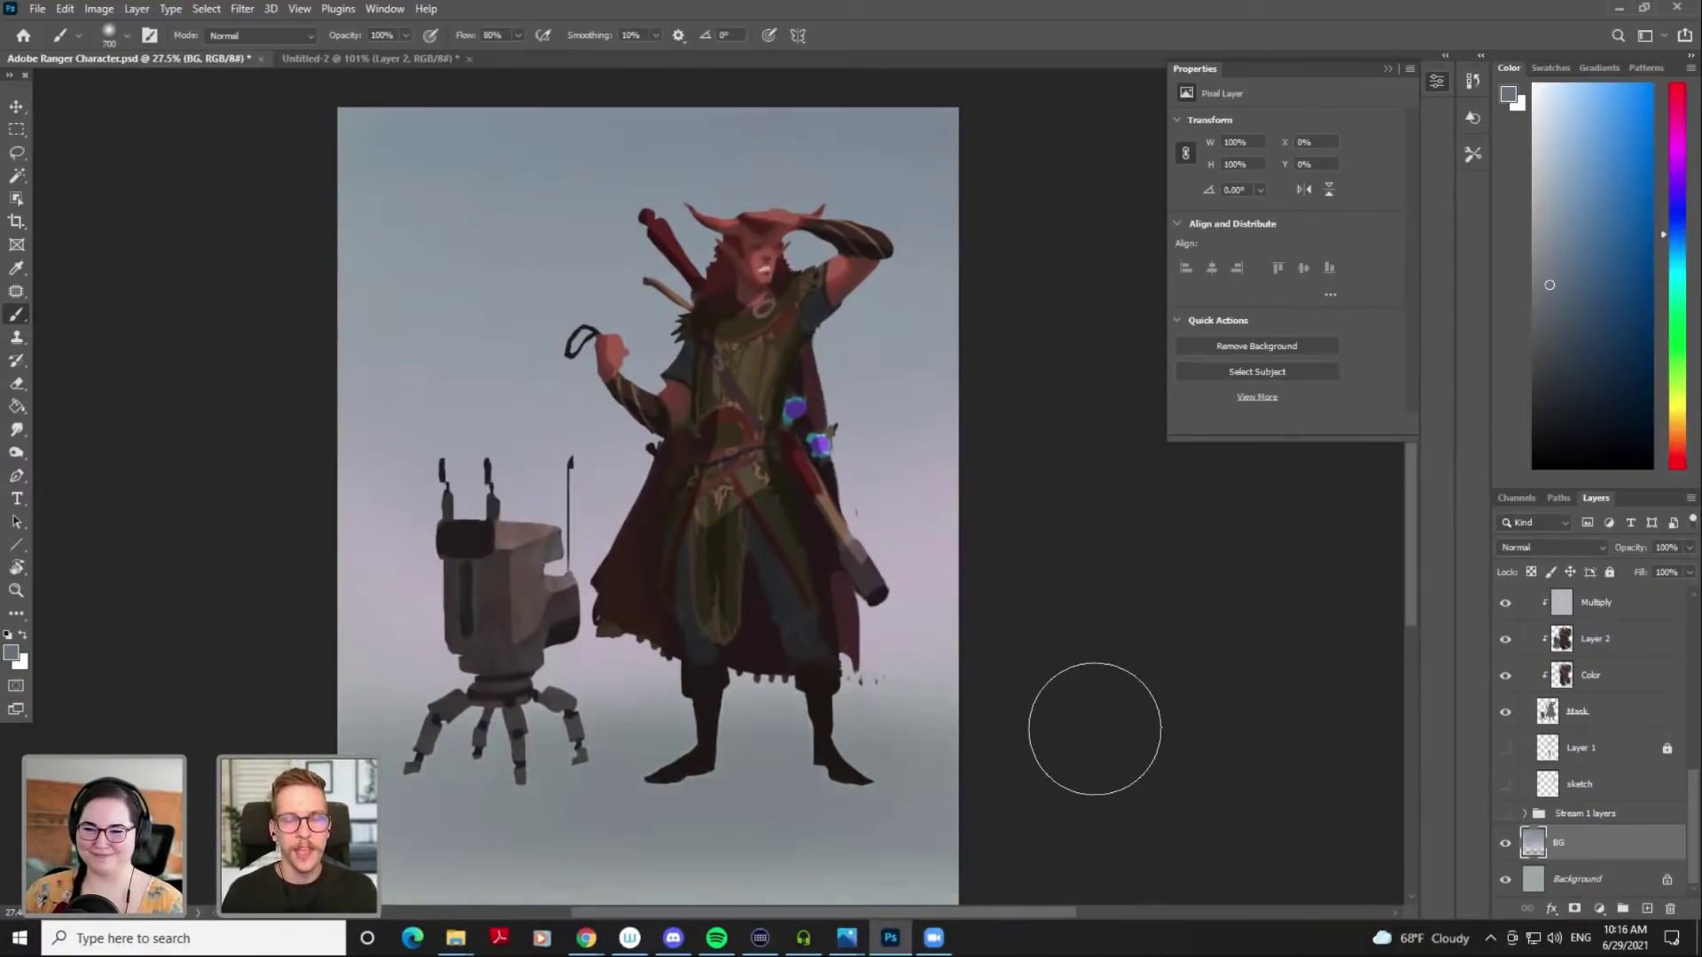
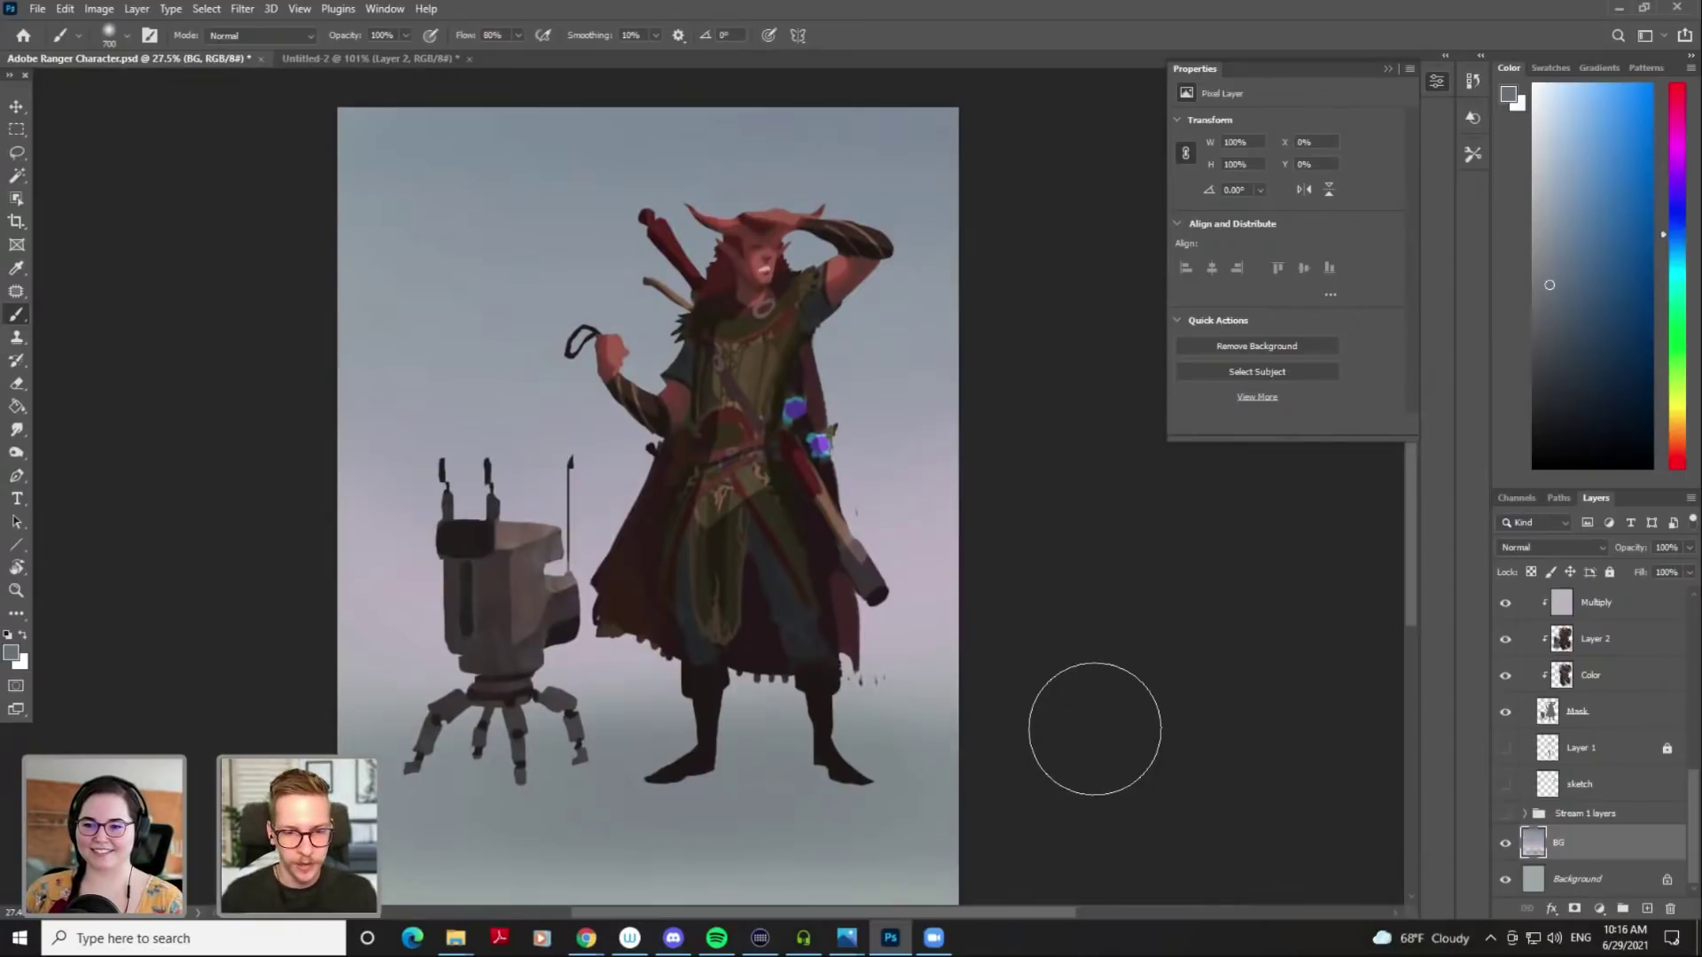
Sample the near-black boot colour and try a soft shadow stroke beneath the robot and ranger with a much smaller brush
left_click(390, 532, "alt")
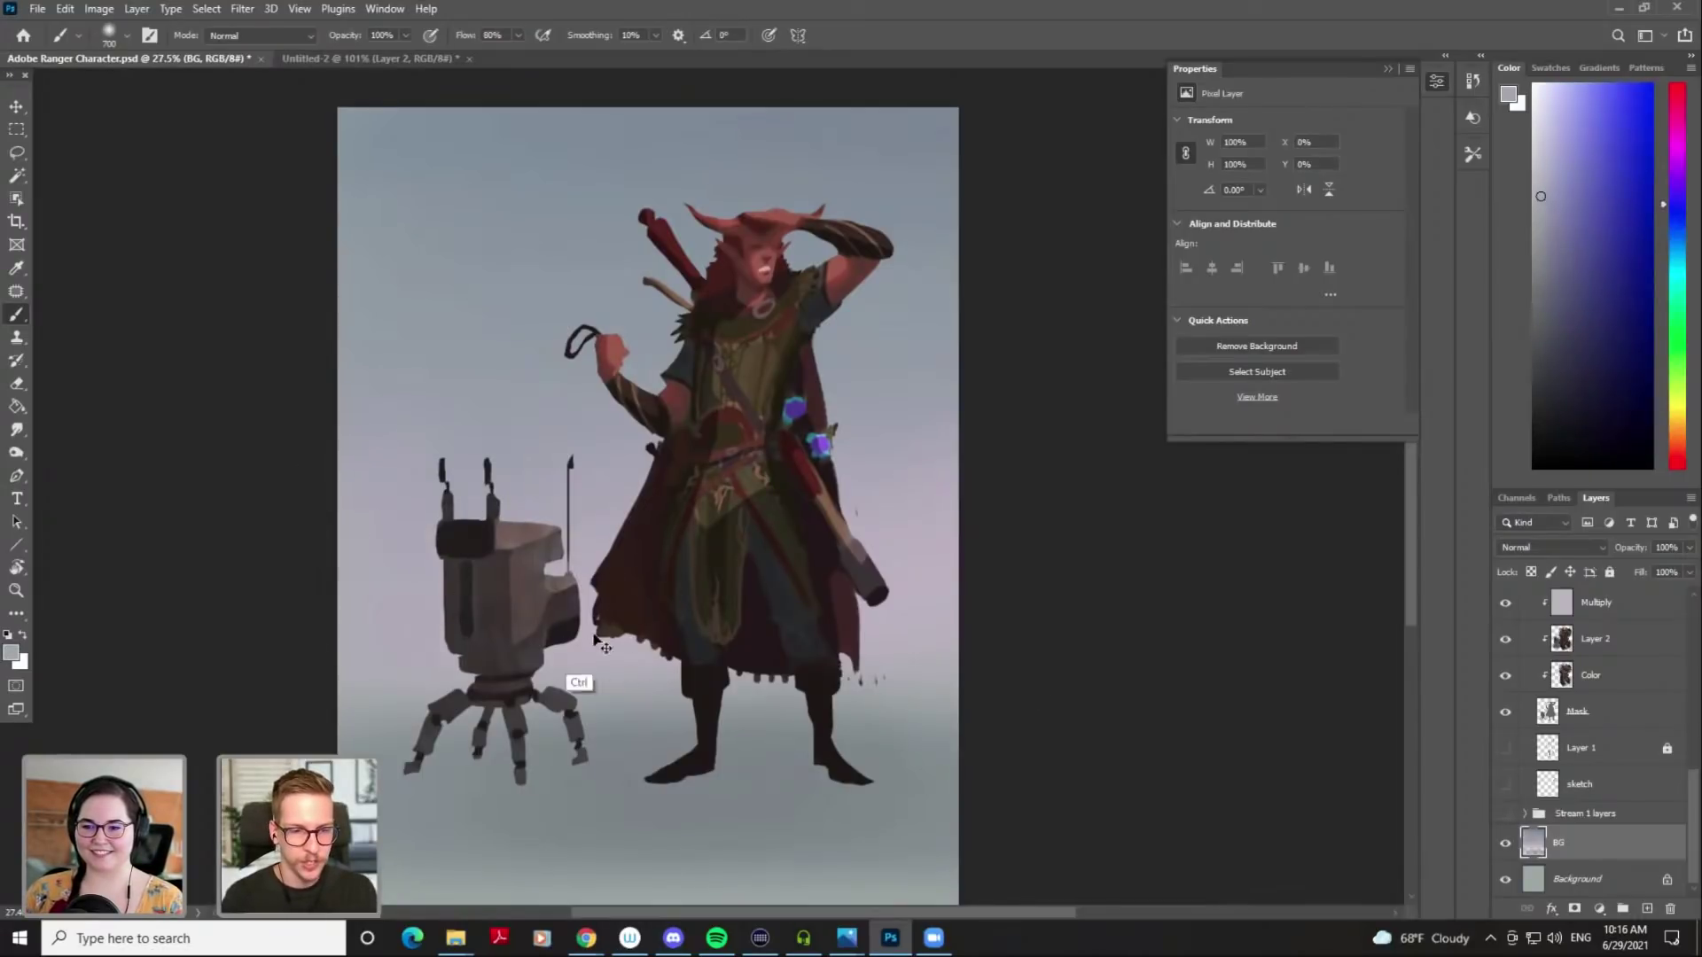
left_click(692, 755, "alt")
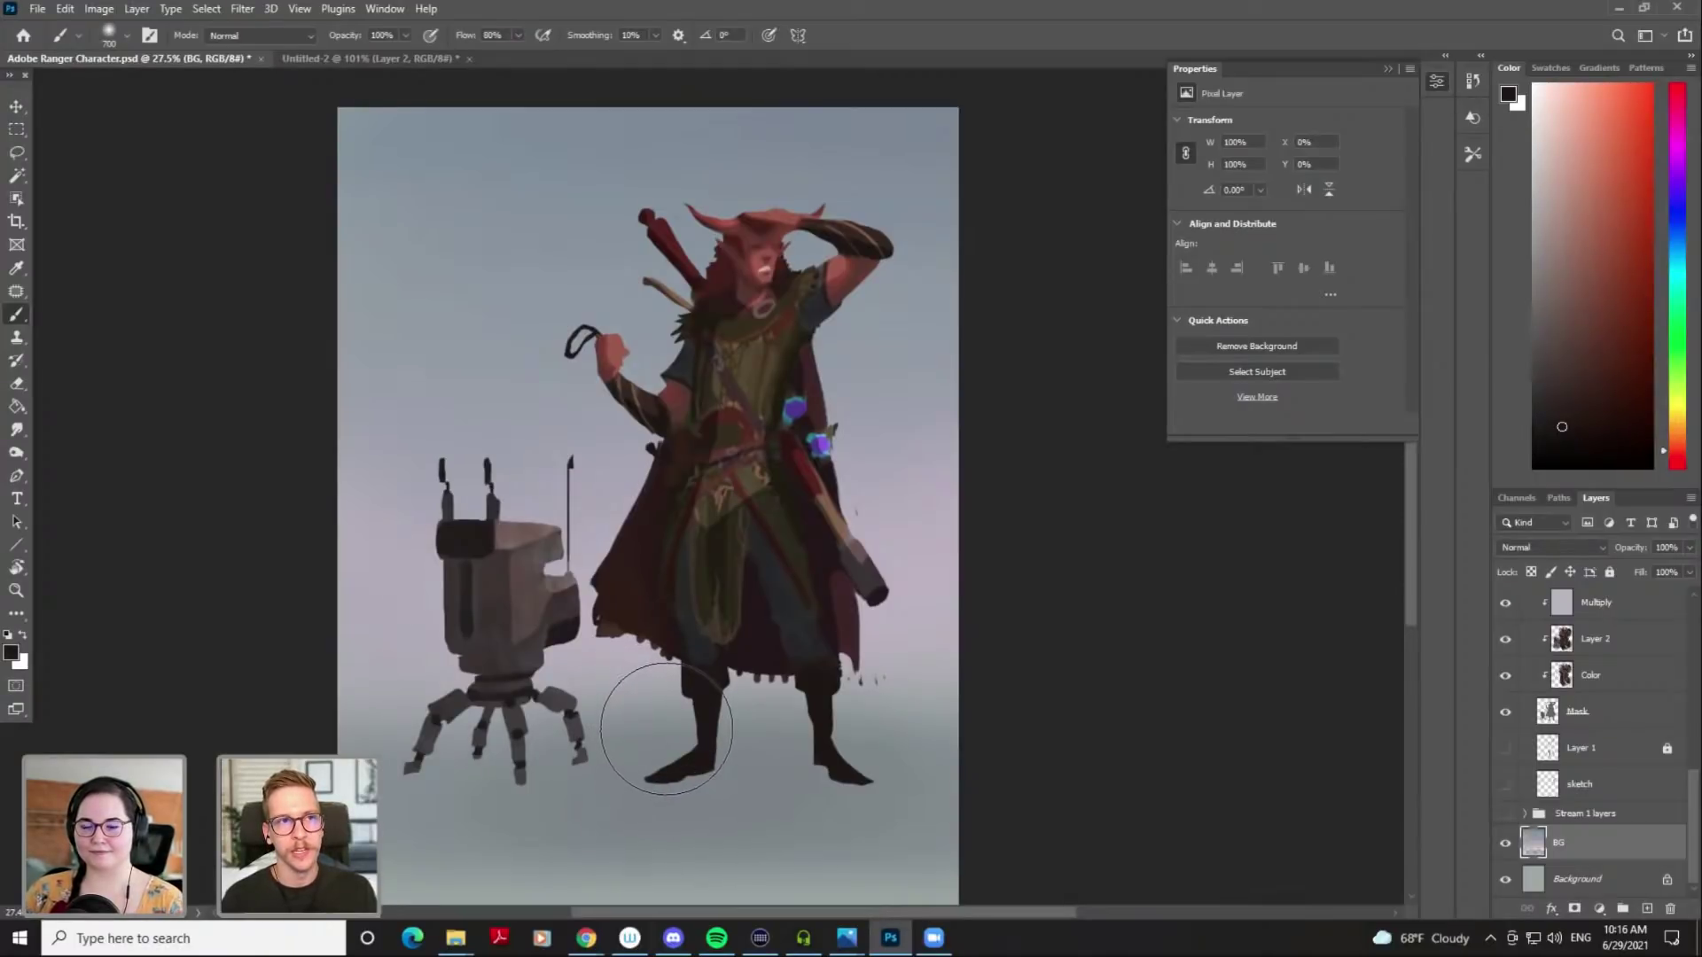
key("bracketleft")
key("bracketleft")
key("bracketleft")
key("bracketleft")
key("bracketleft")
key("bracketleft")
key("bracketleft")
left_click_drag(434, 782, 873, 782)
key("ctrl+z")
key("ctrl+z")
Try thinner dark shadow strokes under the robot's legs and the ranger's feet with brush sizes 100 and 200
key("bracketleft")
key("bracketleft")
mouse_move(428, 762)
left_mouse_down()
mouse_move(895, 751)
mouse_move(864, 771)
left_mouse_up()
key("ctrl+z")
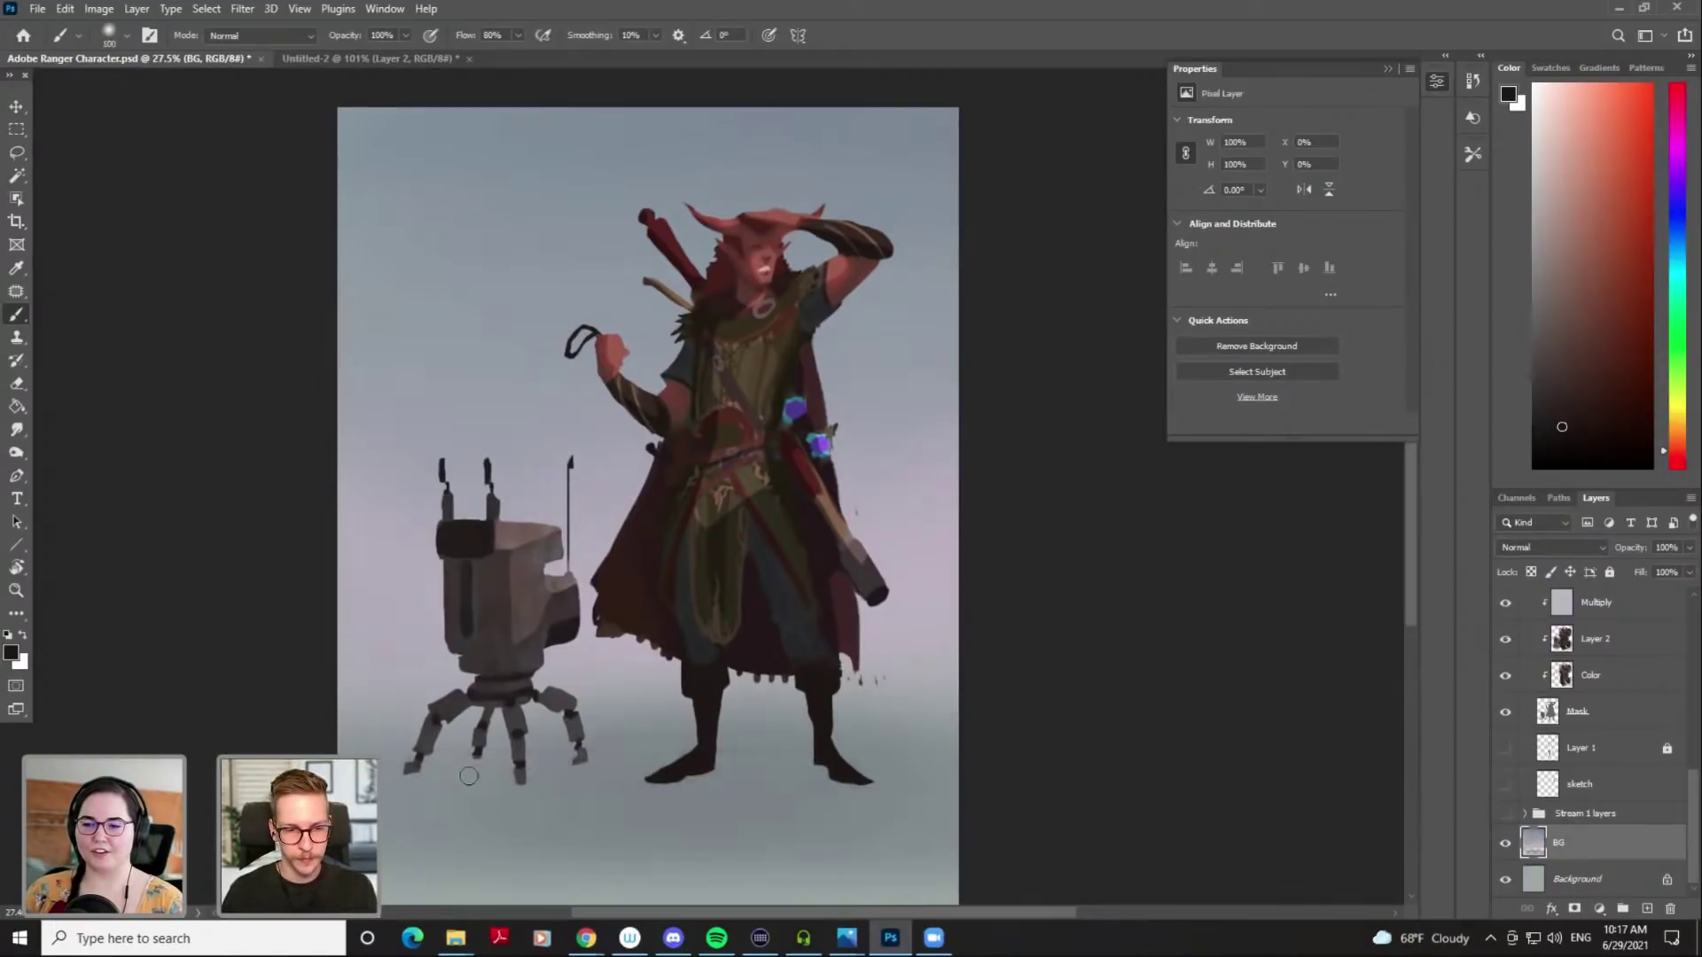
key("]")
left_click_drag(440, 773, 895, 776)
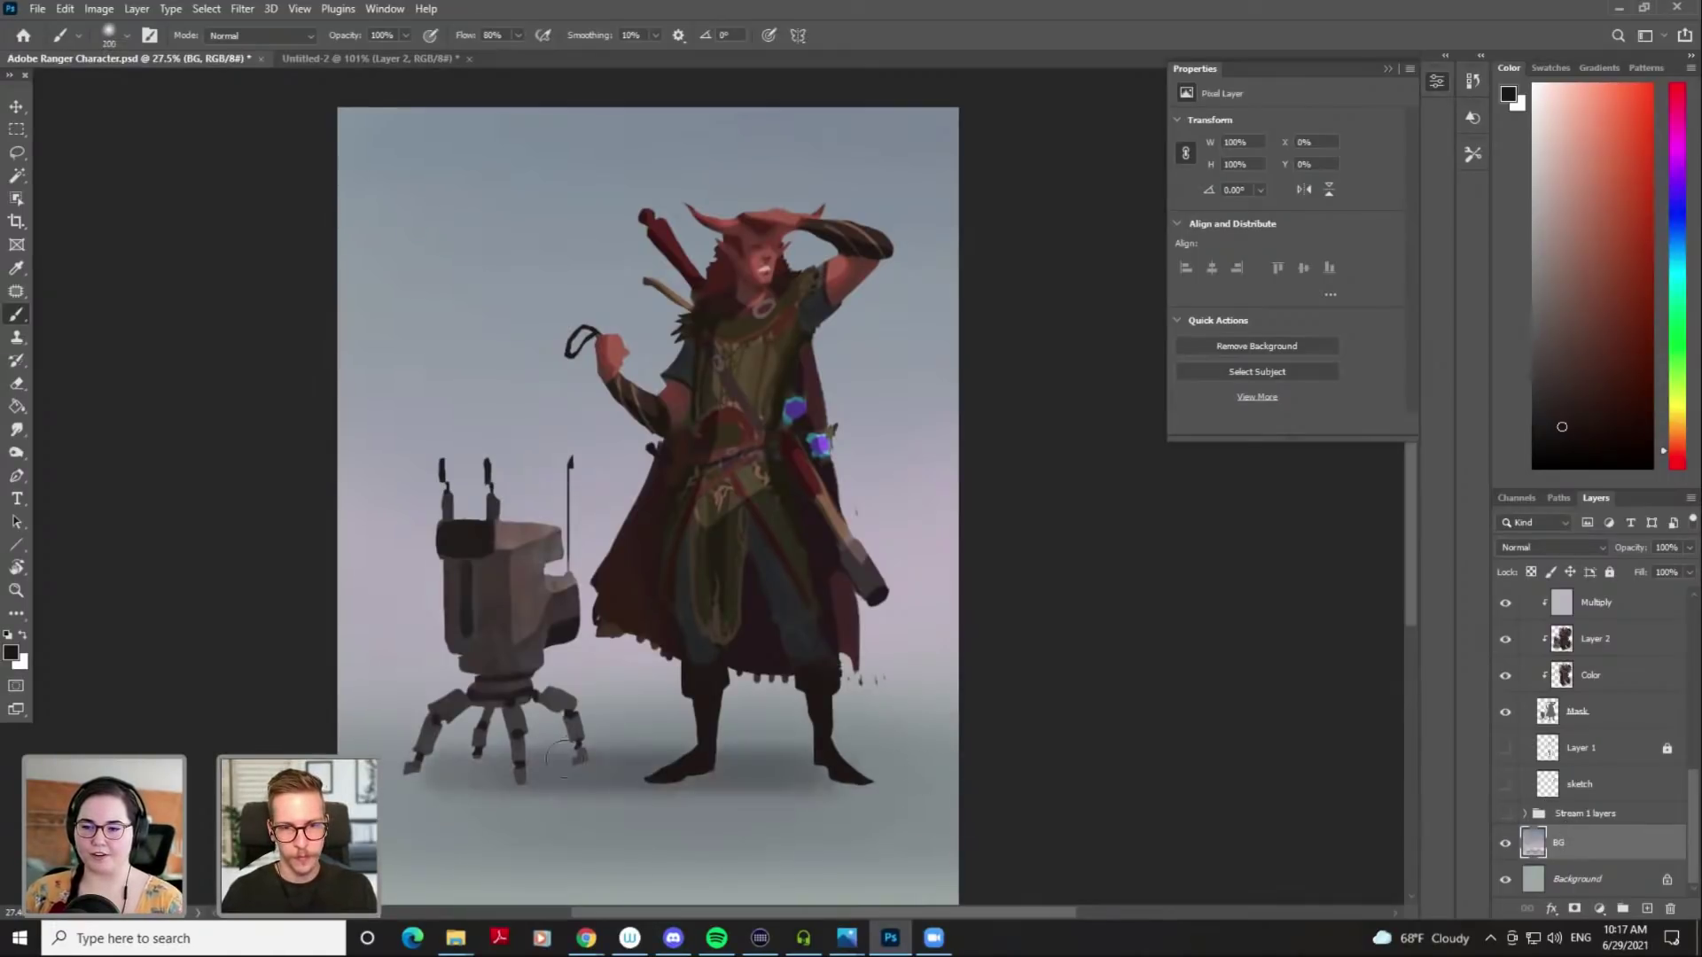
key("ctrl+z")
Sample the lavender, mix a more saturated purple, and try it across the middle of the background with a size 1000 brush
key("]")
key("]")
key("]")
left_click(411, 620, "alt")
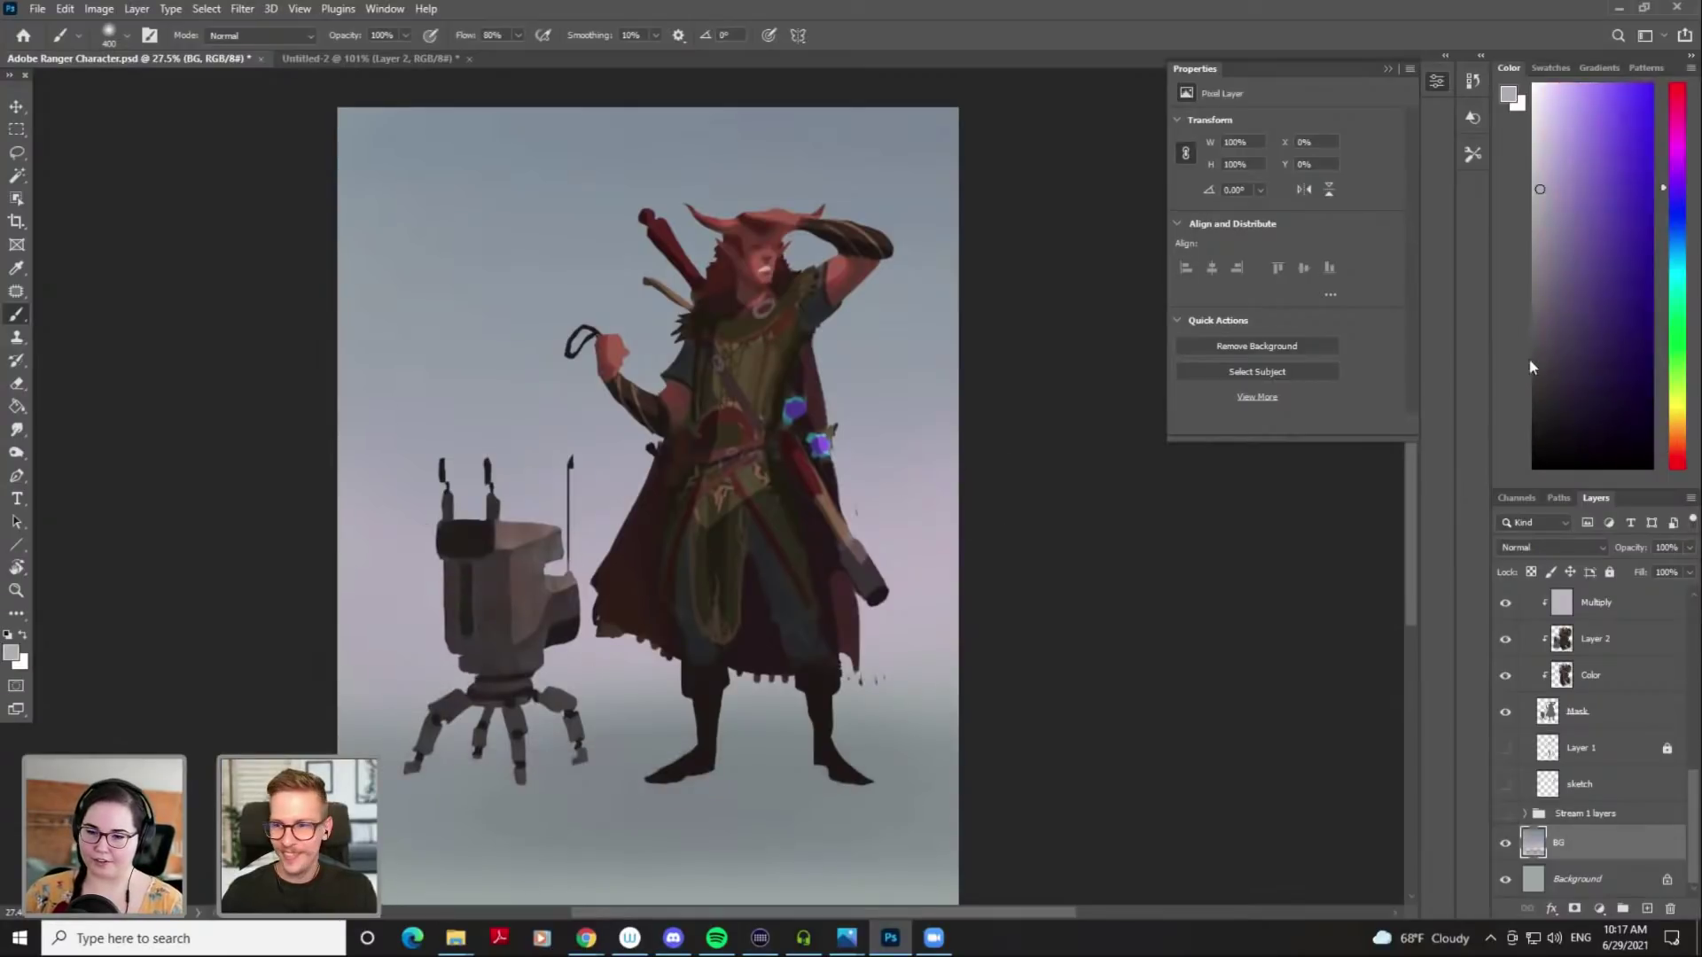
key("]")
key("]")
key("]")
key("]")
key("]")
key("]")
key("]")
key("]")
key("]")
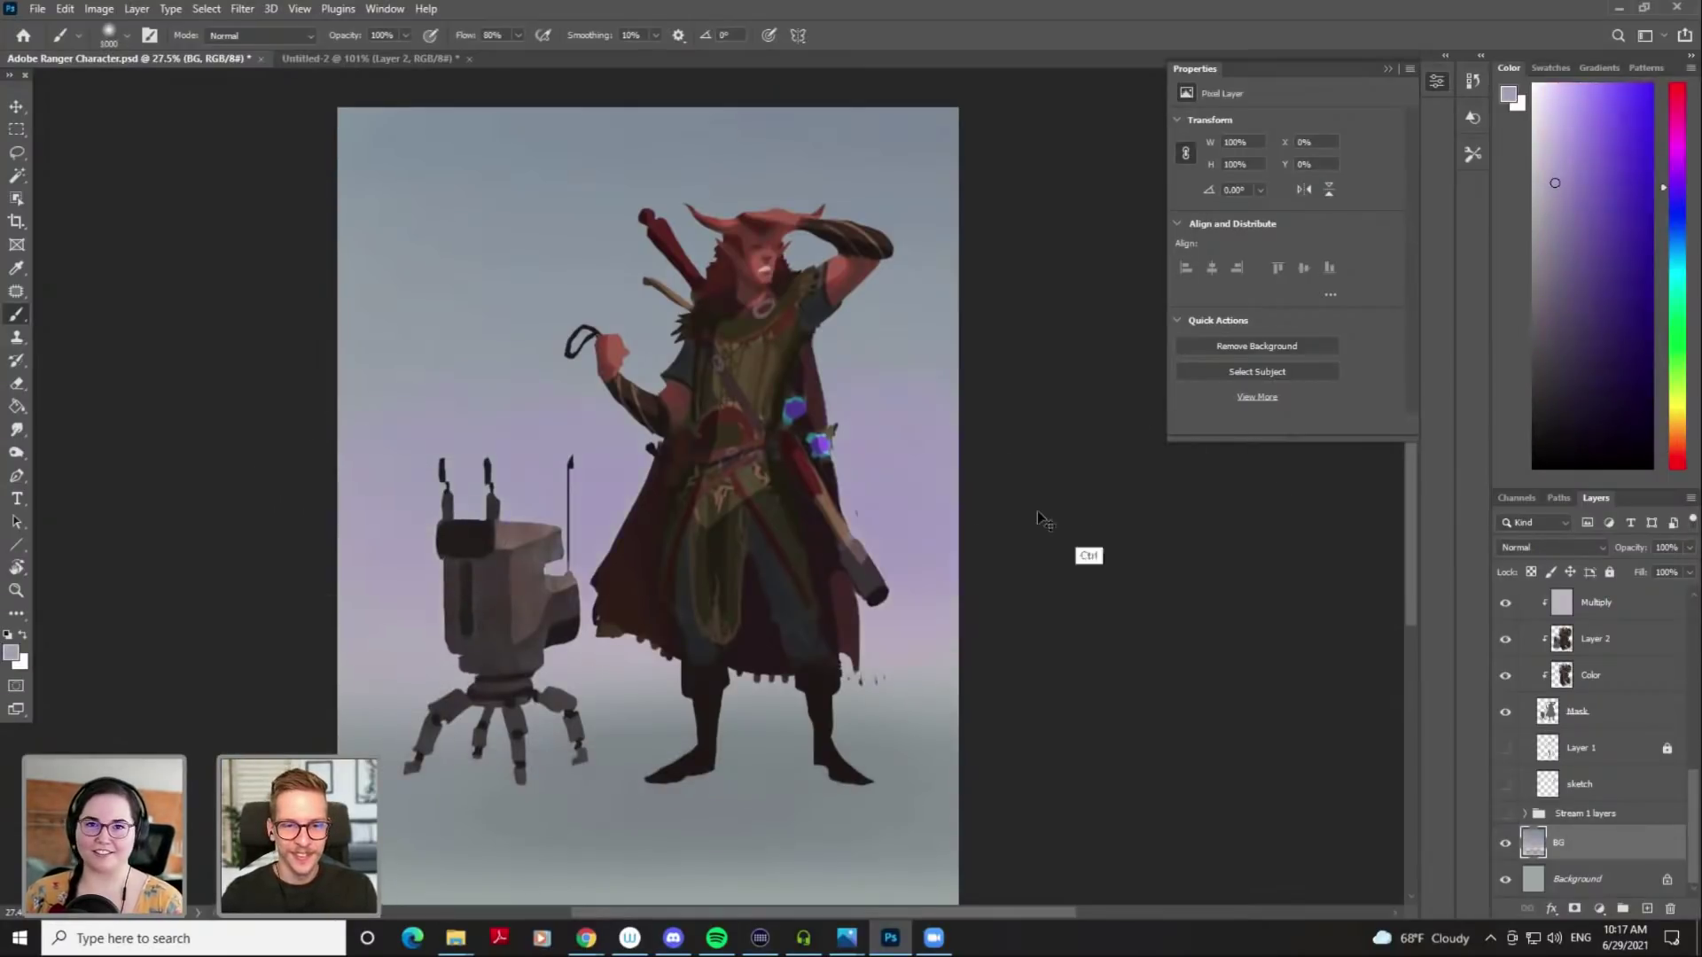
Sample the lavender, shift its hue toward magenta, and blend a soft pinkish lavender through the middle of the background with a large brush
left_click(913, 568, "alt")
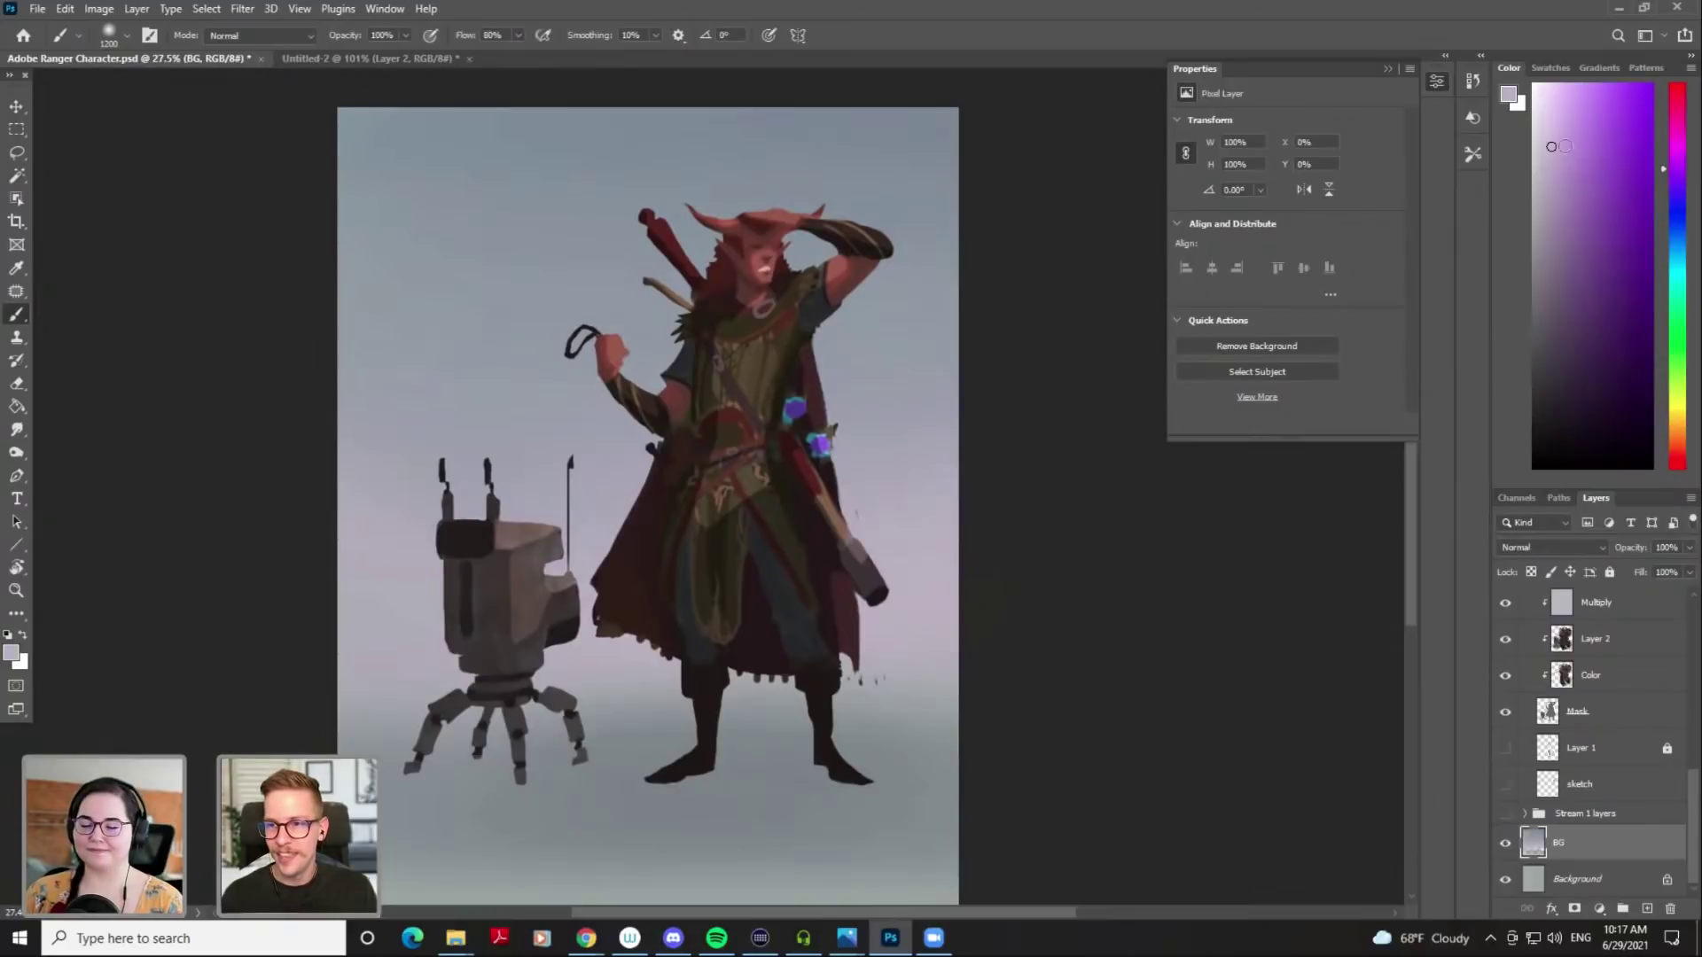
left_click(1677, 148)
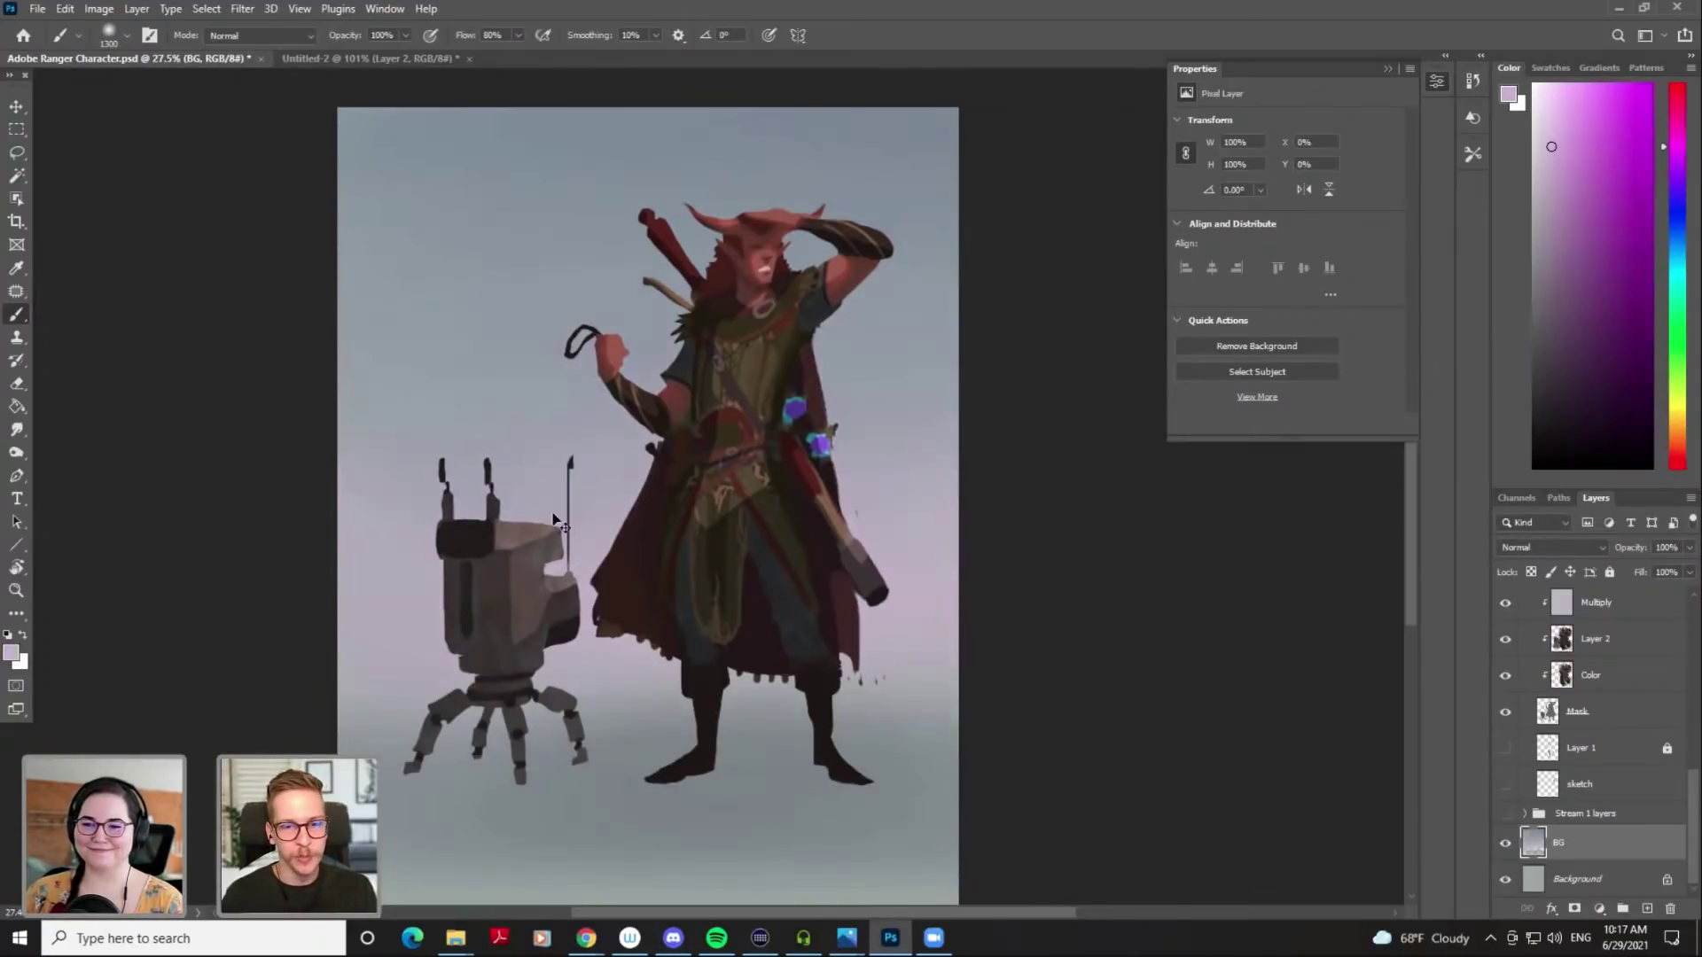
left_click(625, 470, "alt")
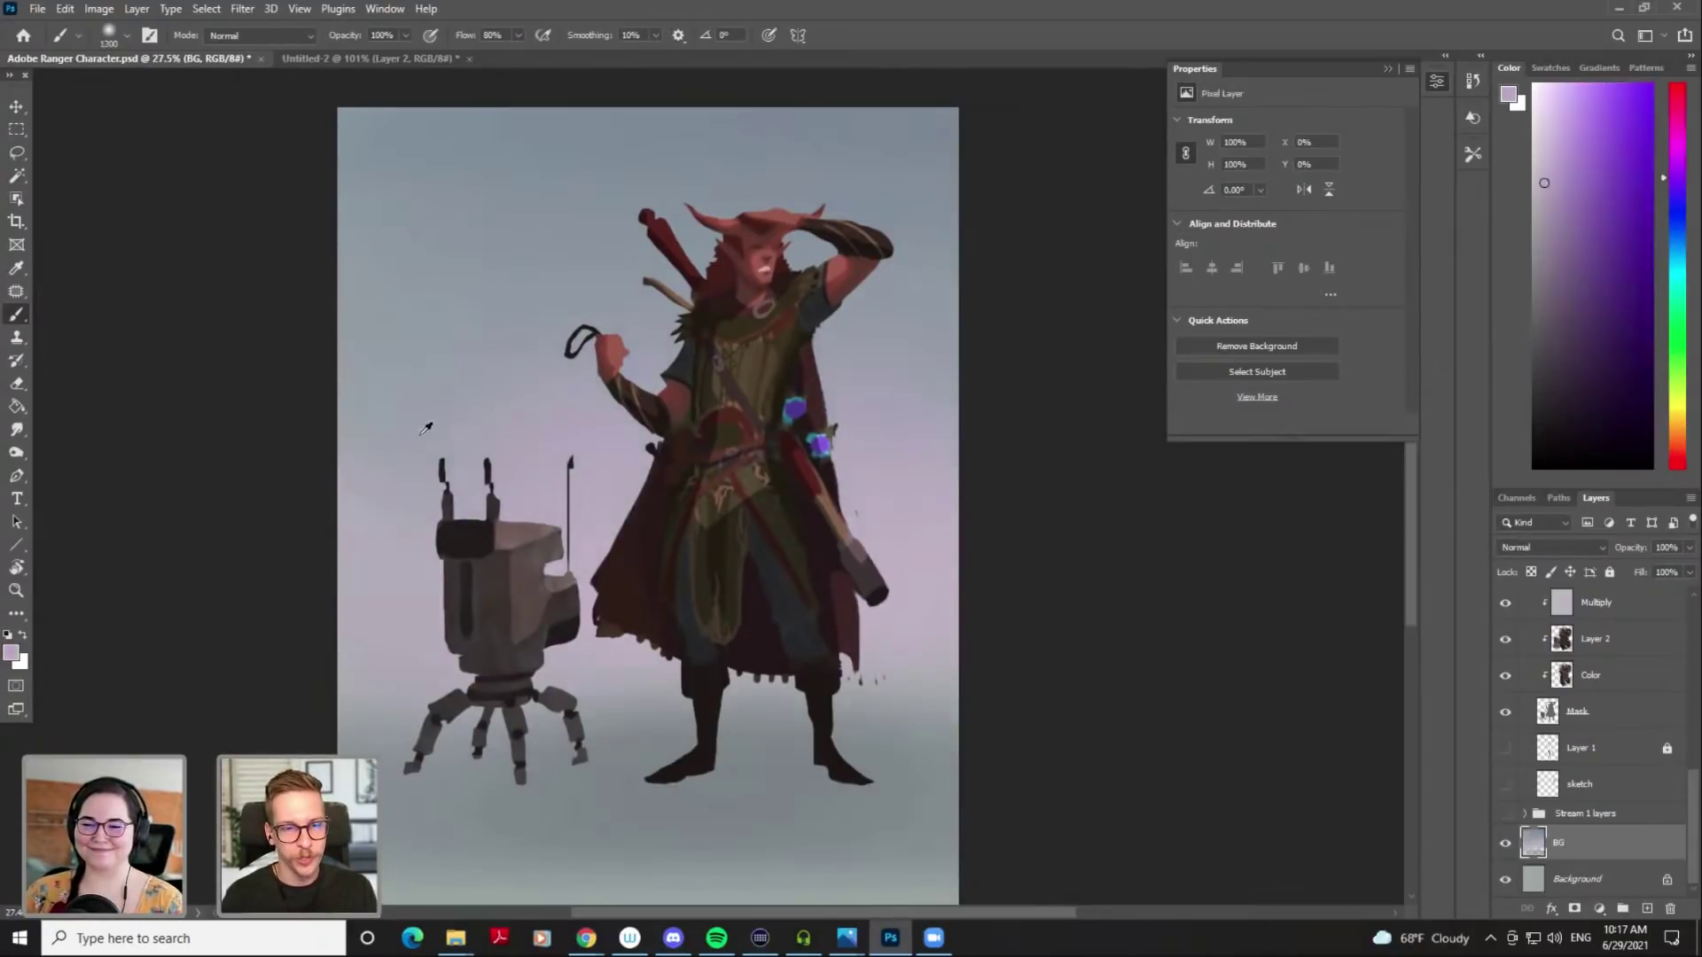
left_click(606, 477, "alt")
key("bracketleft")
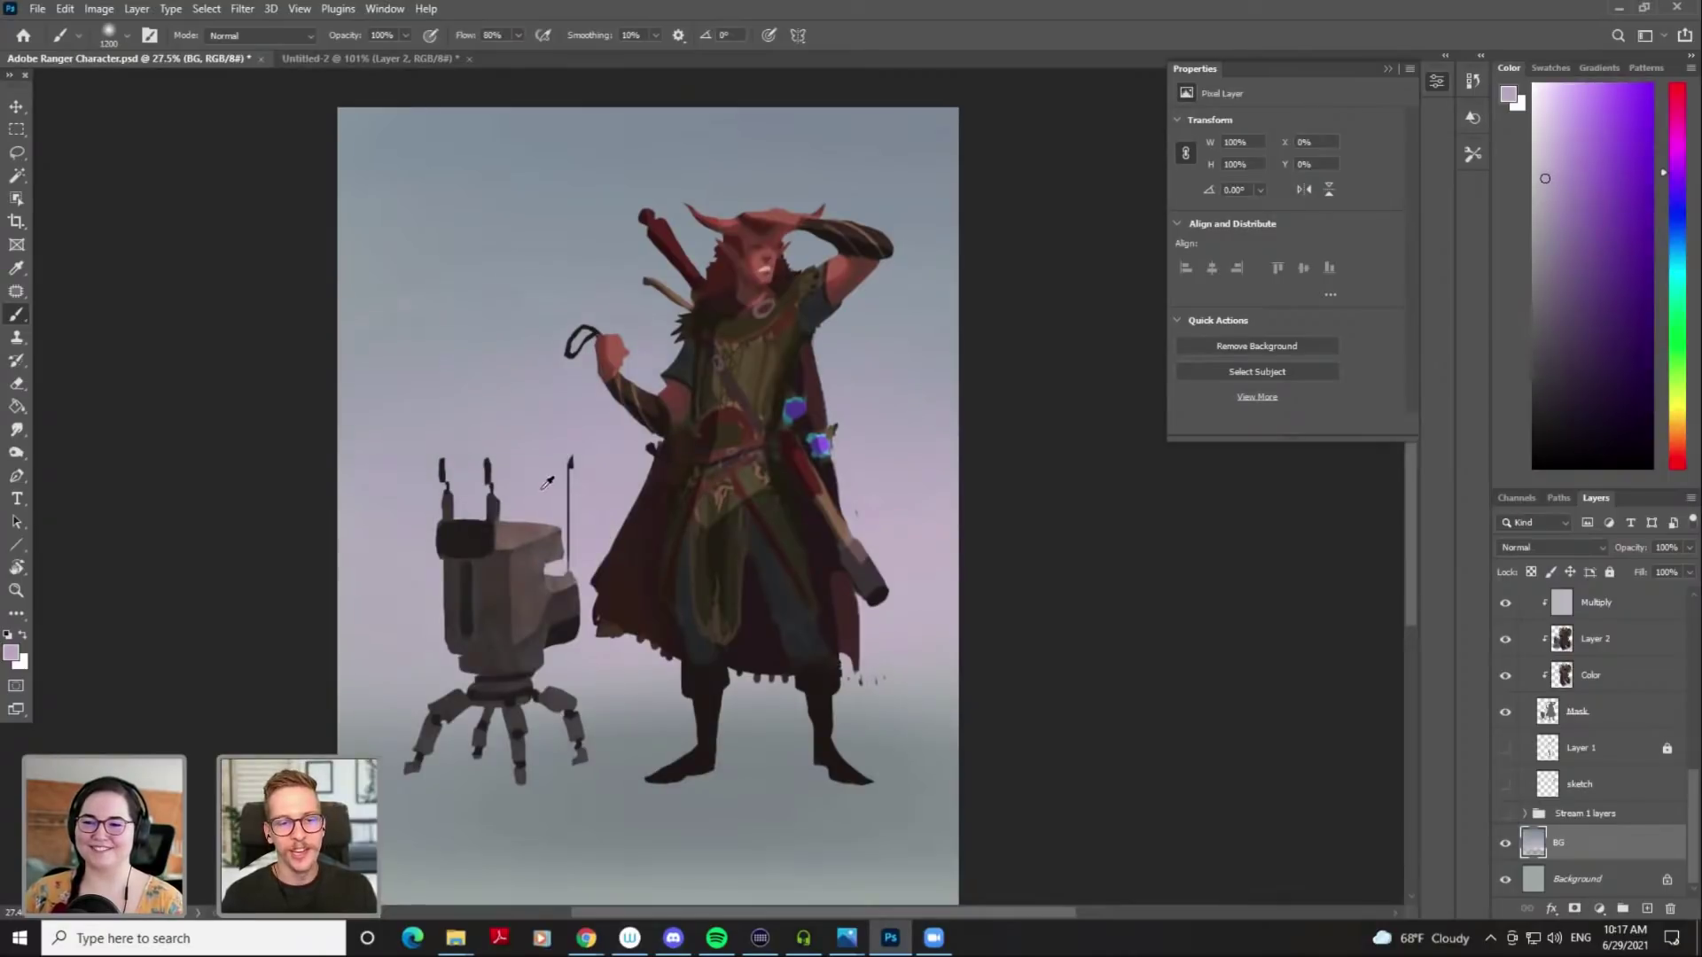
Blend the lower edge of the lavender band into the blue-grey ground using sampled tones and progressively smaller brushes
left_click(899, 618, "alt")
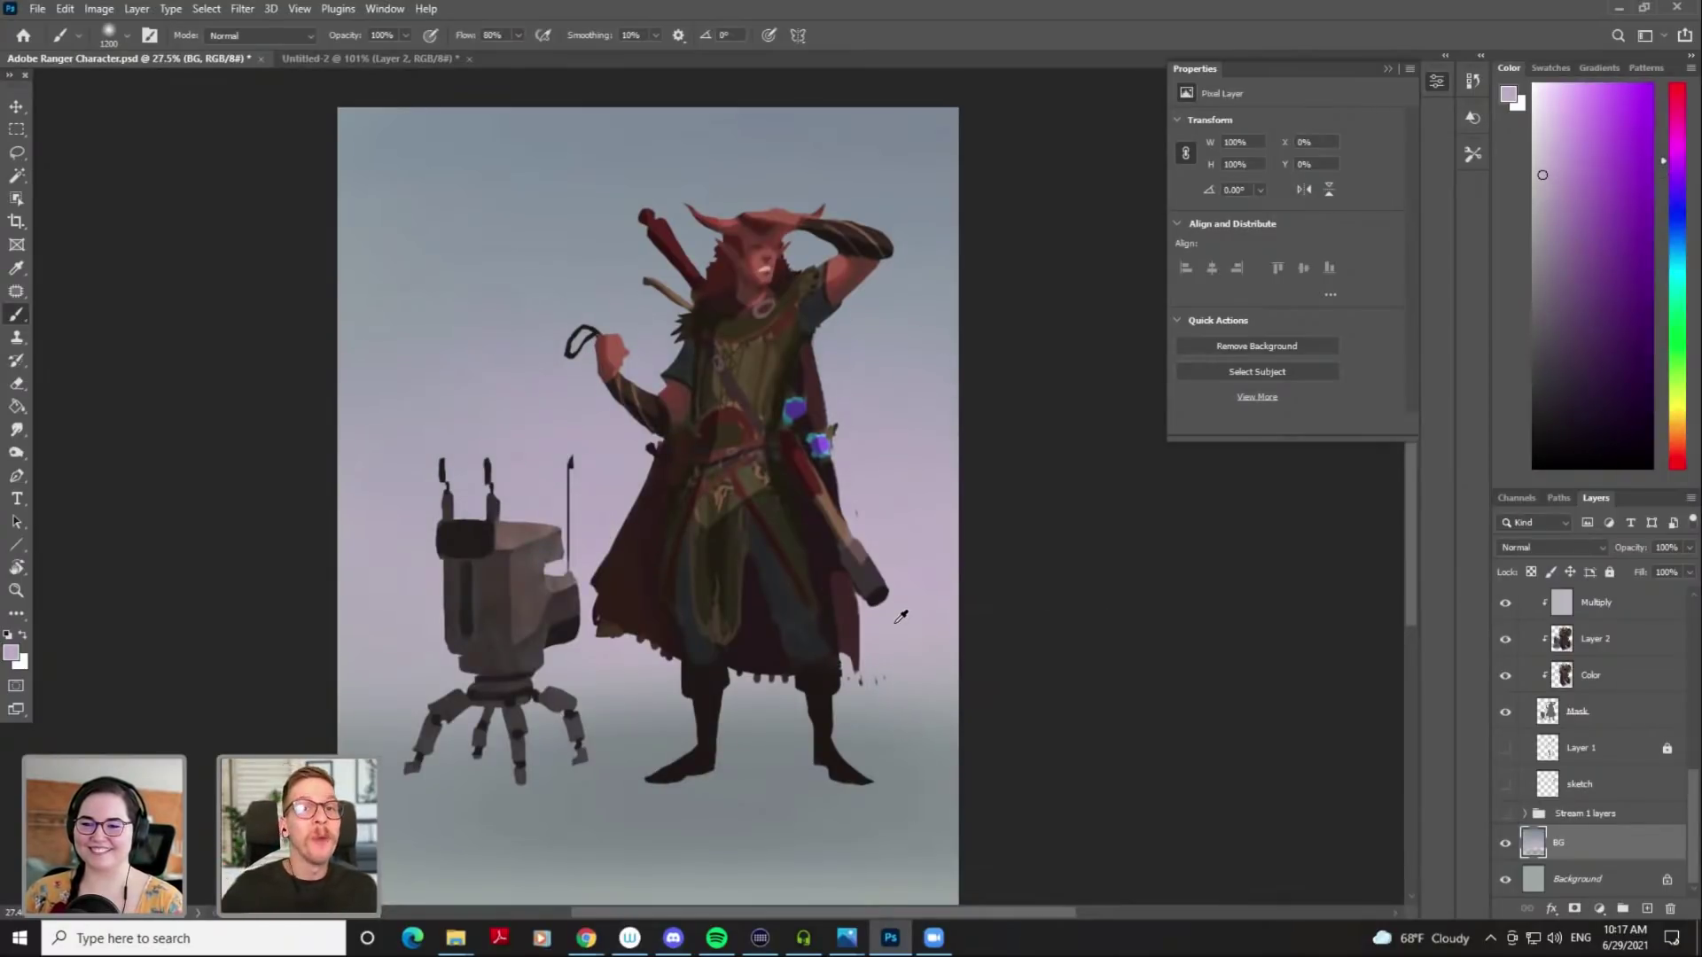
key("bracketleft")
key("bracketleft")
key("bracketleft")
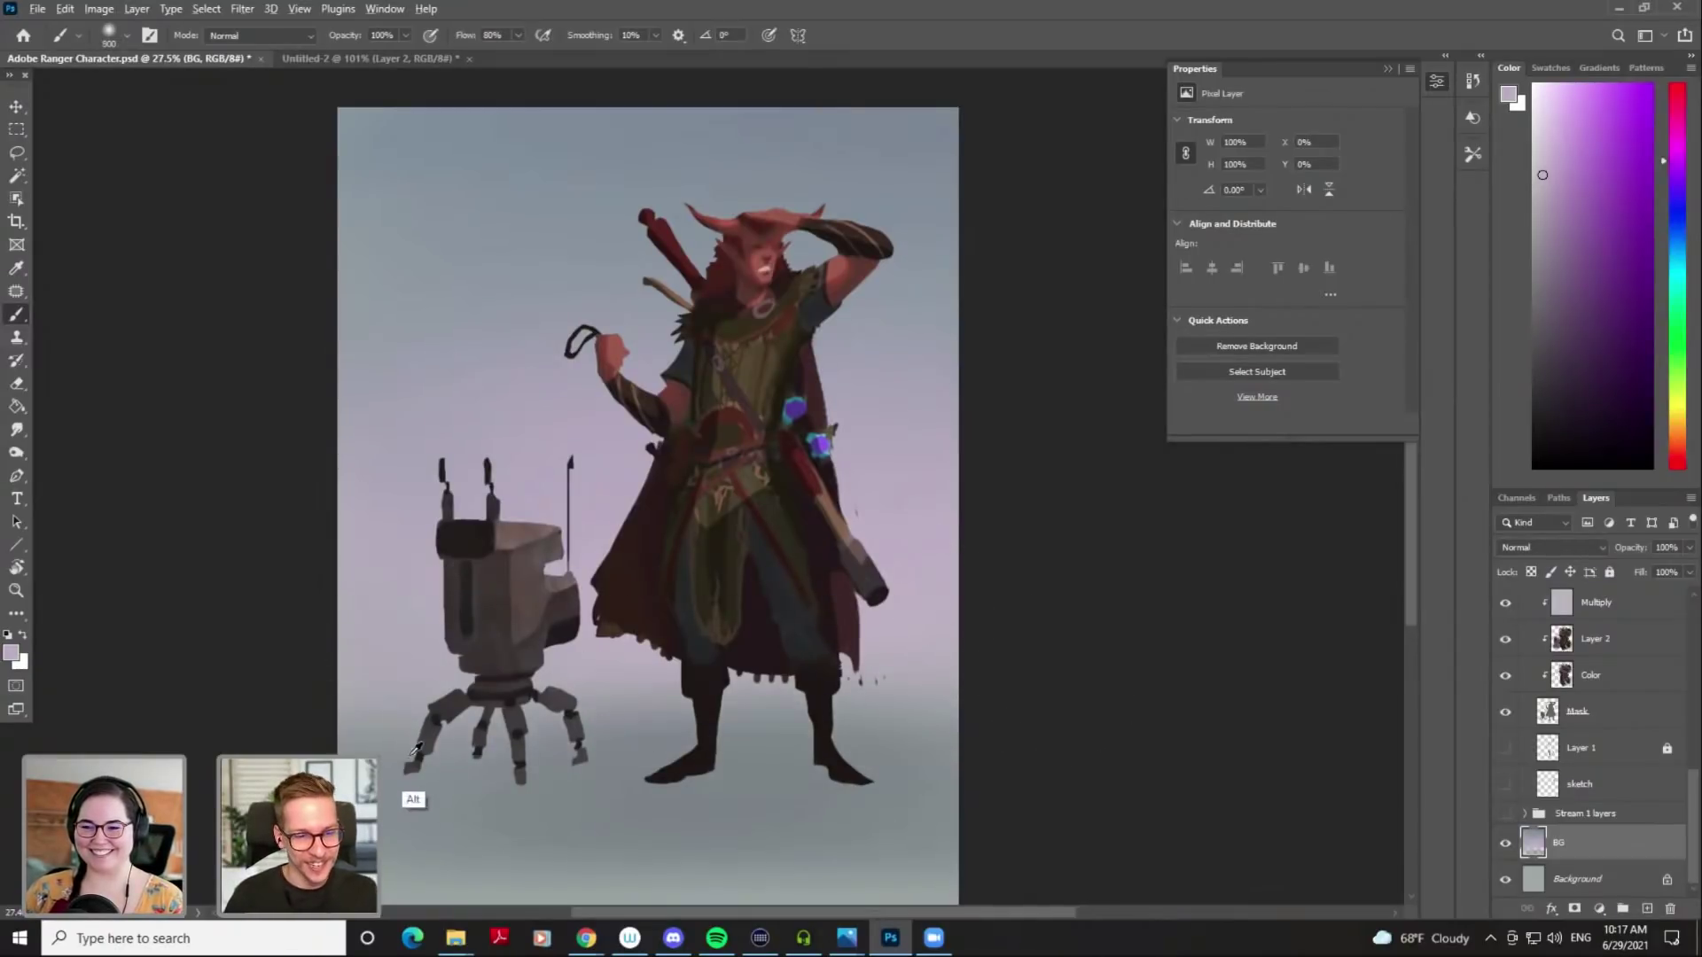
left_click(386, 787, "alt")
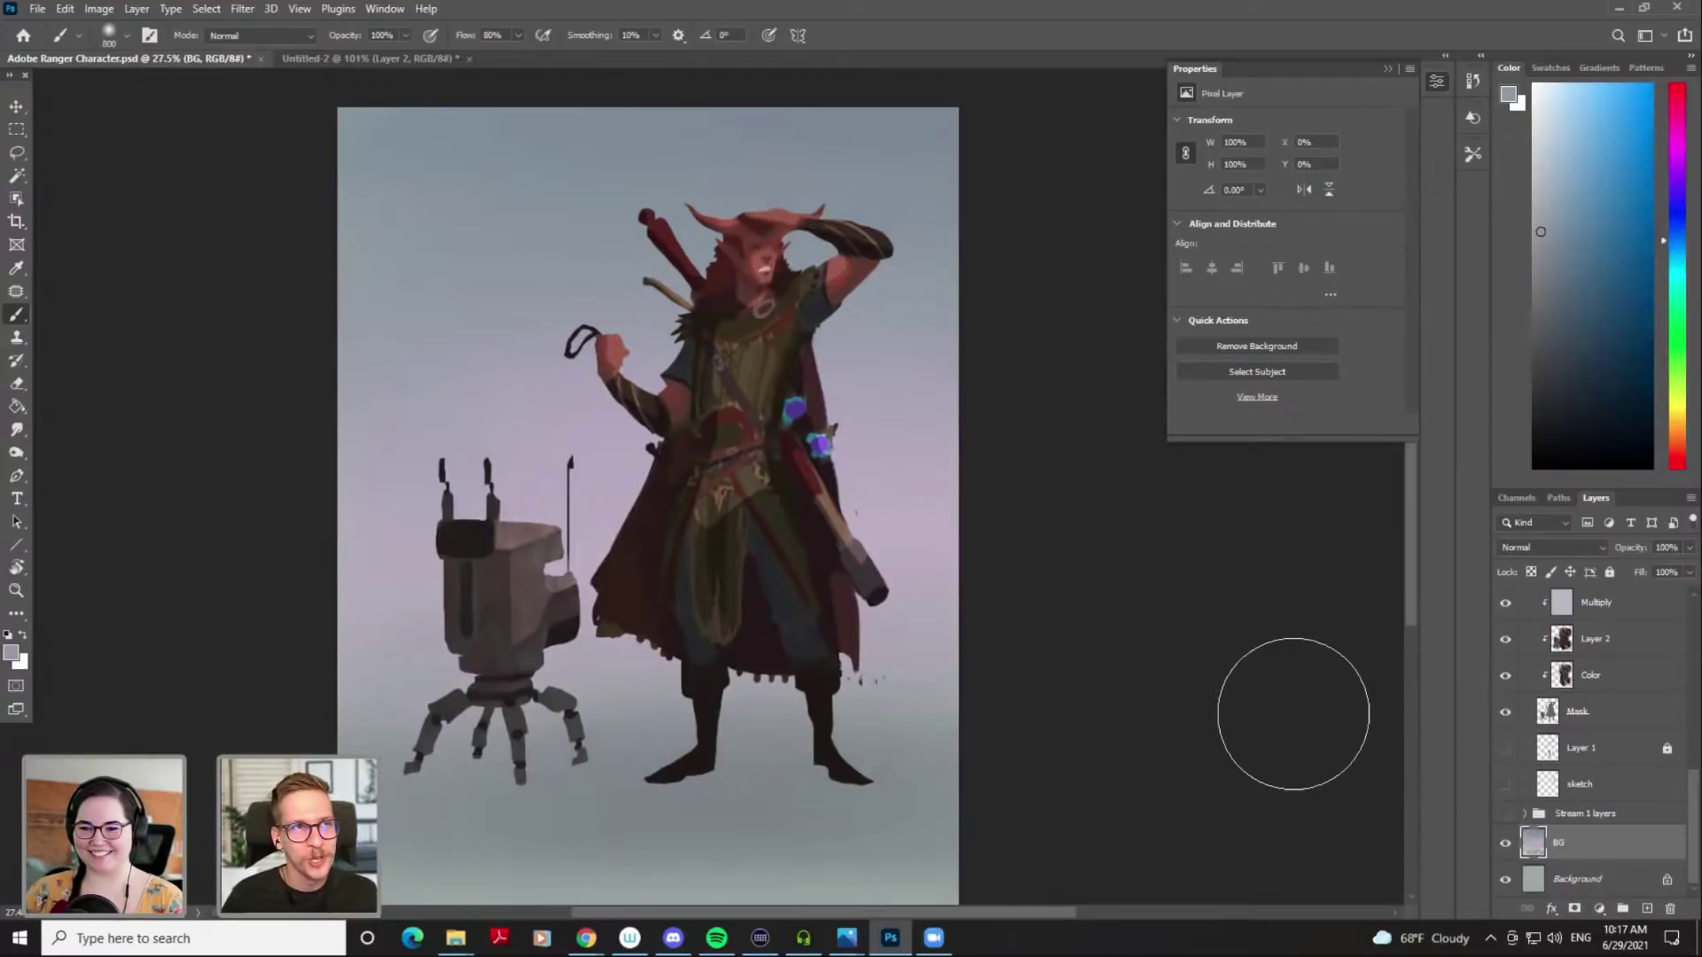
key("bracketleft")
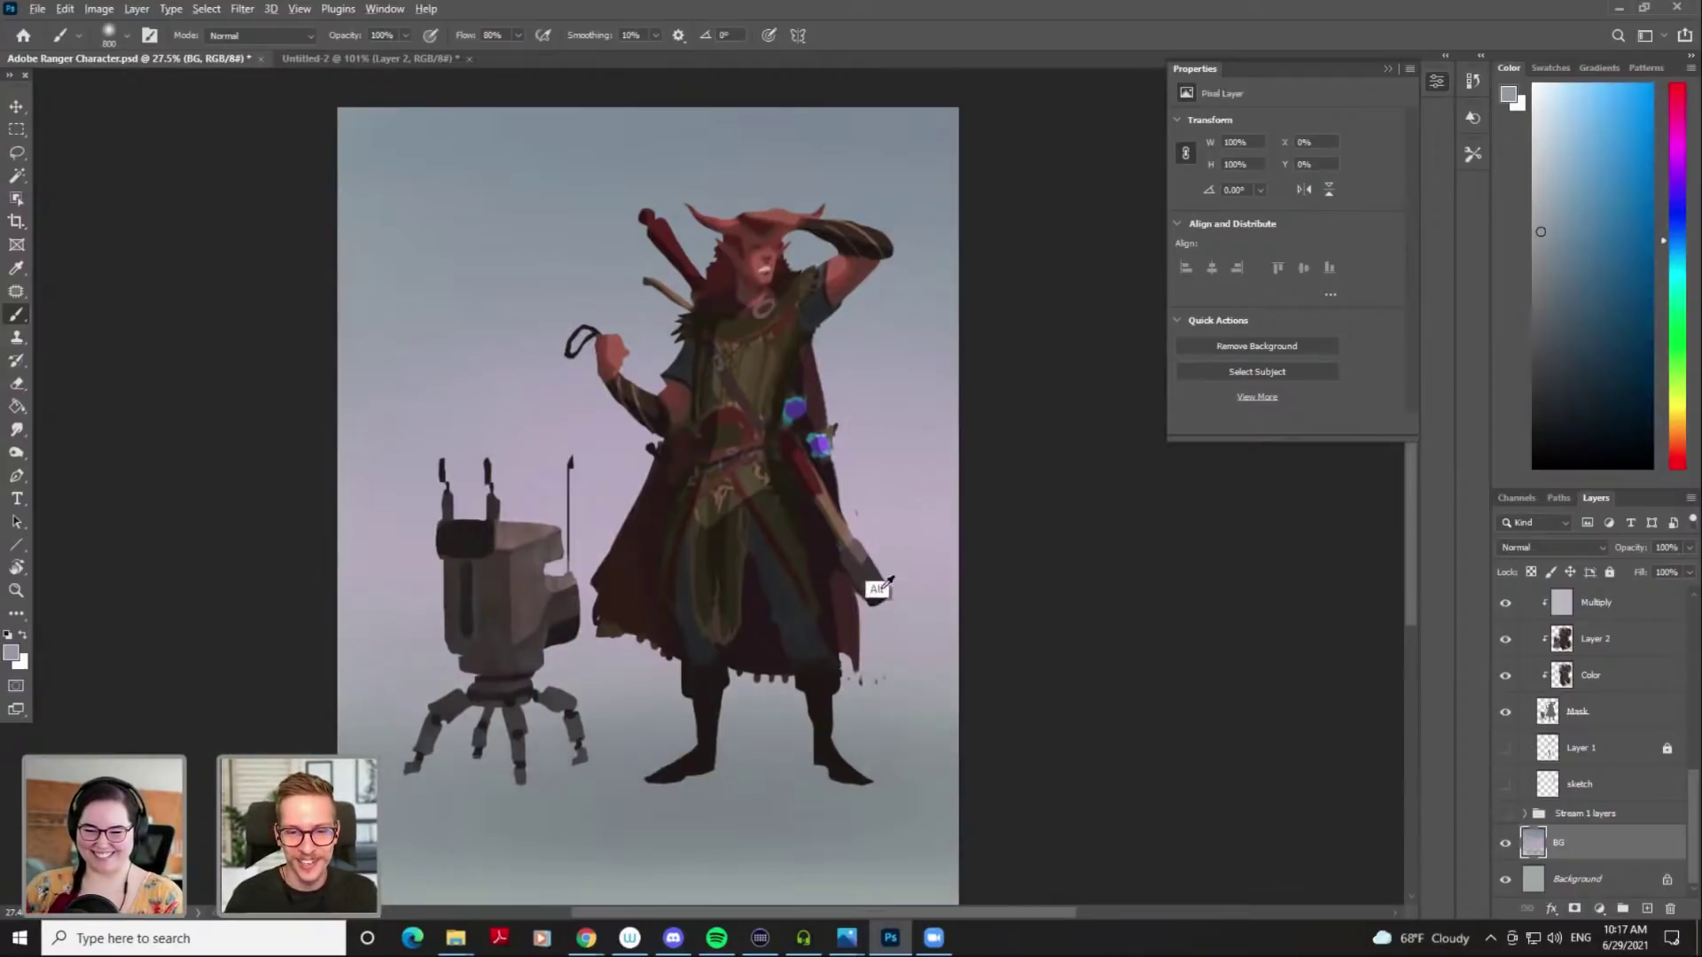
Resample the backdrop tones and smooth the lavender band in wide strokes behind the robot and ranger with a size 900 brush
left_click(907, 676, "alt")
key("bracketright")
mouse_move(474, 574)
left_mouse_down()
mouse_move(980, 620)
mouse_move(562, 560)
left_mouse_up()
left_click(403, 645, "alt")
mouse_move(361, 598)
left_mouse_down()
mouse_move(804, 559)
mouse_move(789, 577)
mouse_move(1215, 606)
left_mouse_up()
left_click(603, 534, "alt")
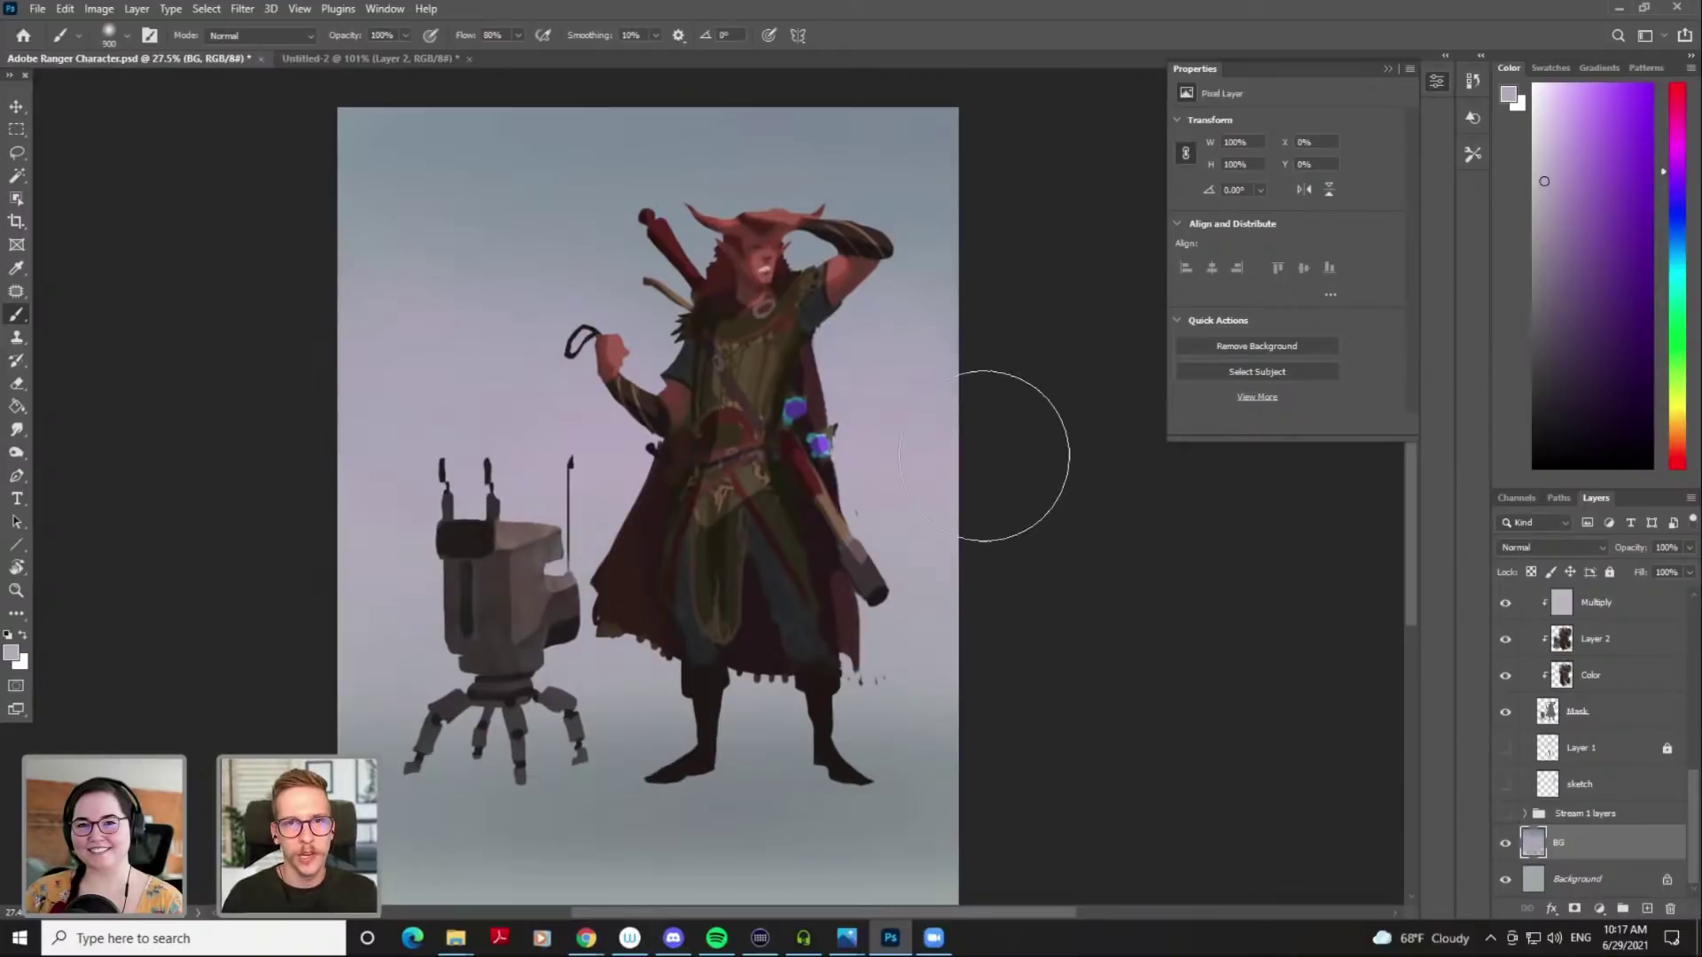
Add a new layer named Platform above BG and switch to a hard round brush at size 200
key("bracketleft")
key("bracketleft")
key("bracketleft")
key("bracketleft")
key("bracketleft")
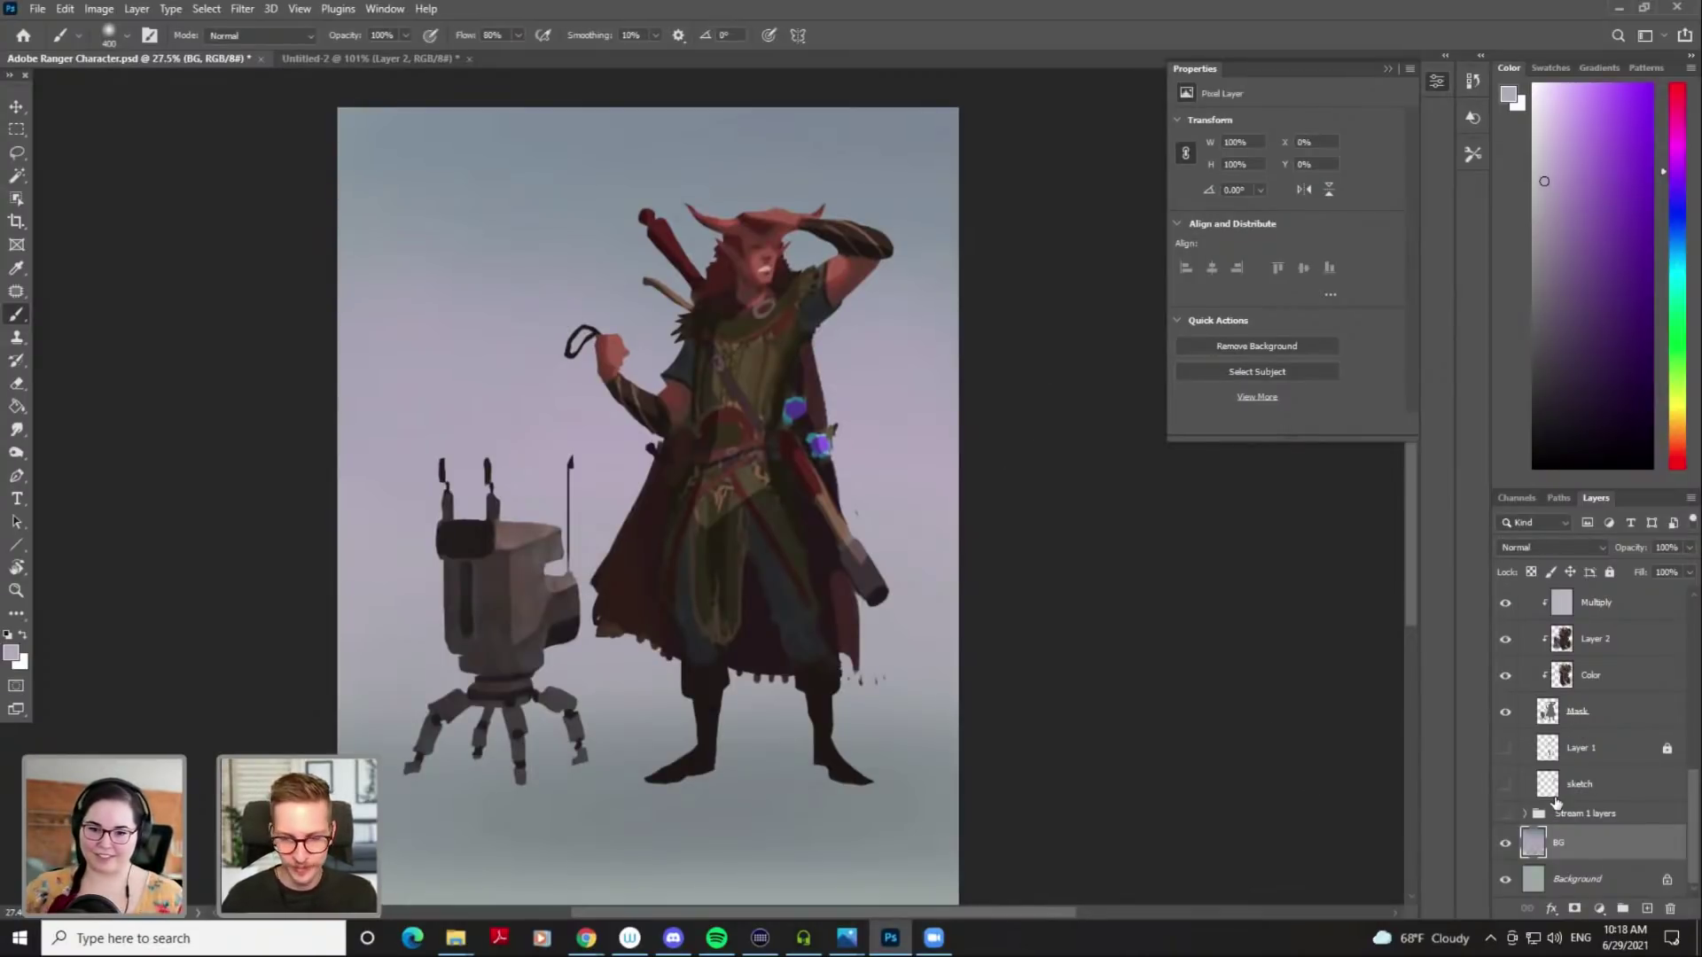
key("ctrl+shift+n")
type("Platform")
key("Return")
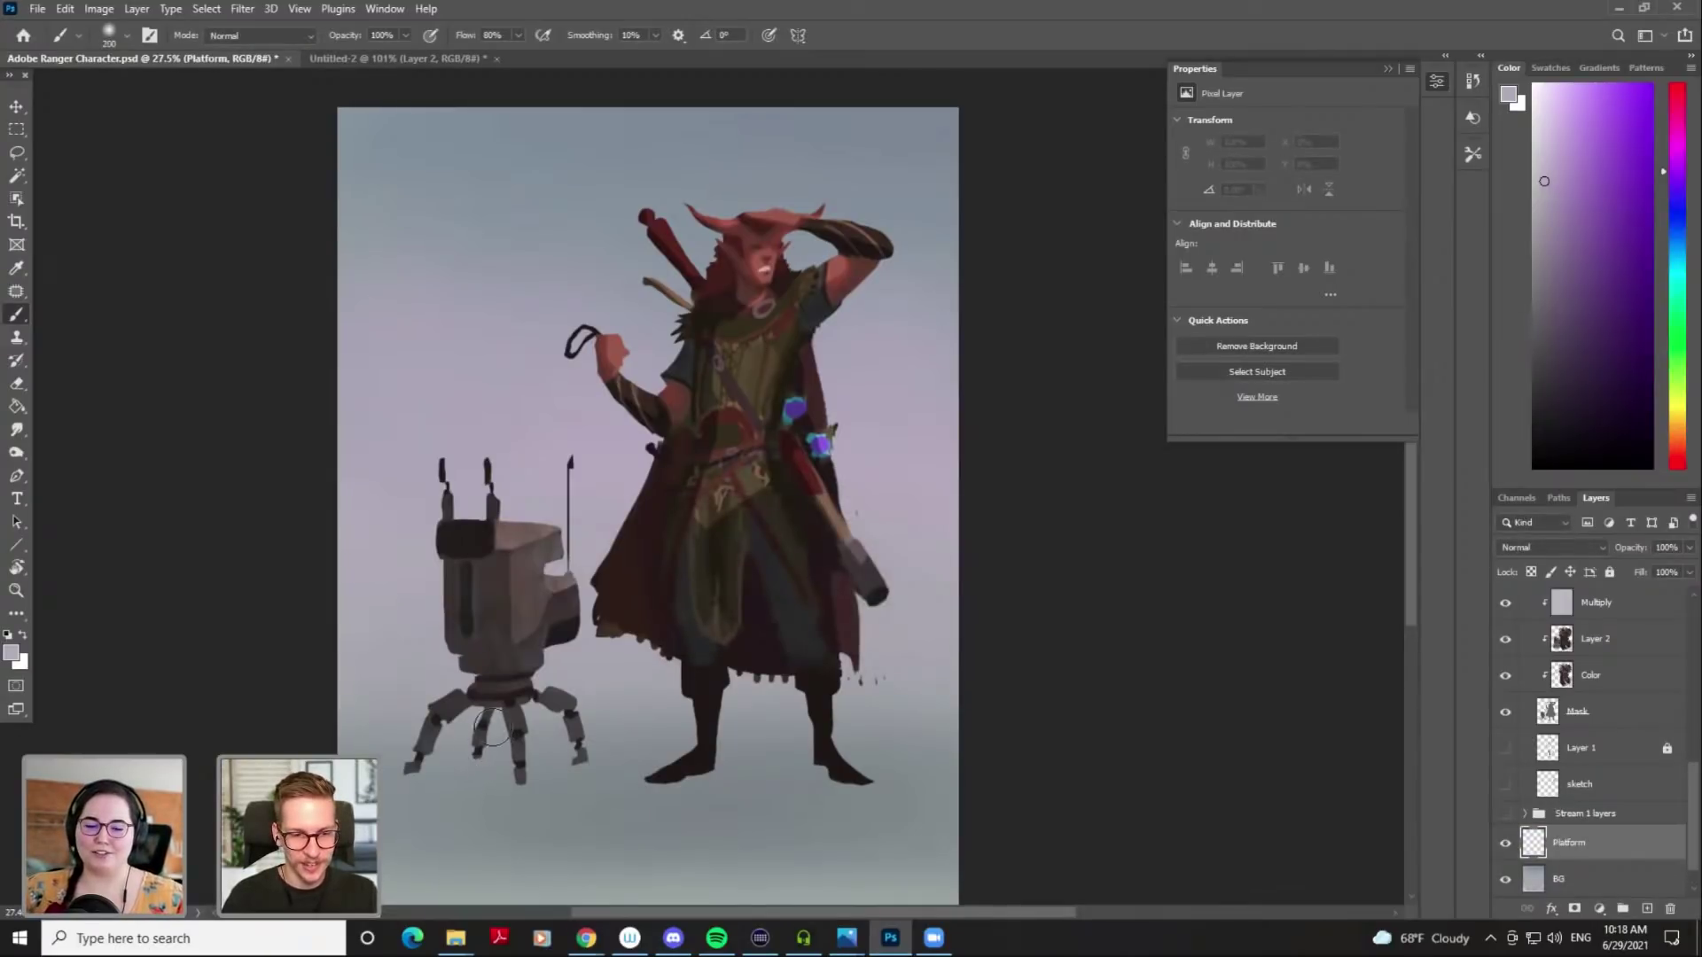
right_click(493, 727)
left_click(754, 606)
left_click(1211, 590)
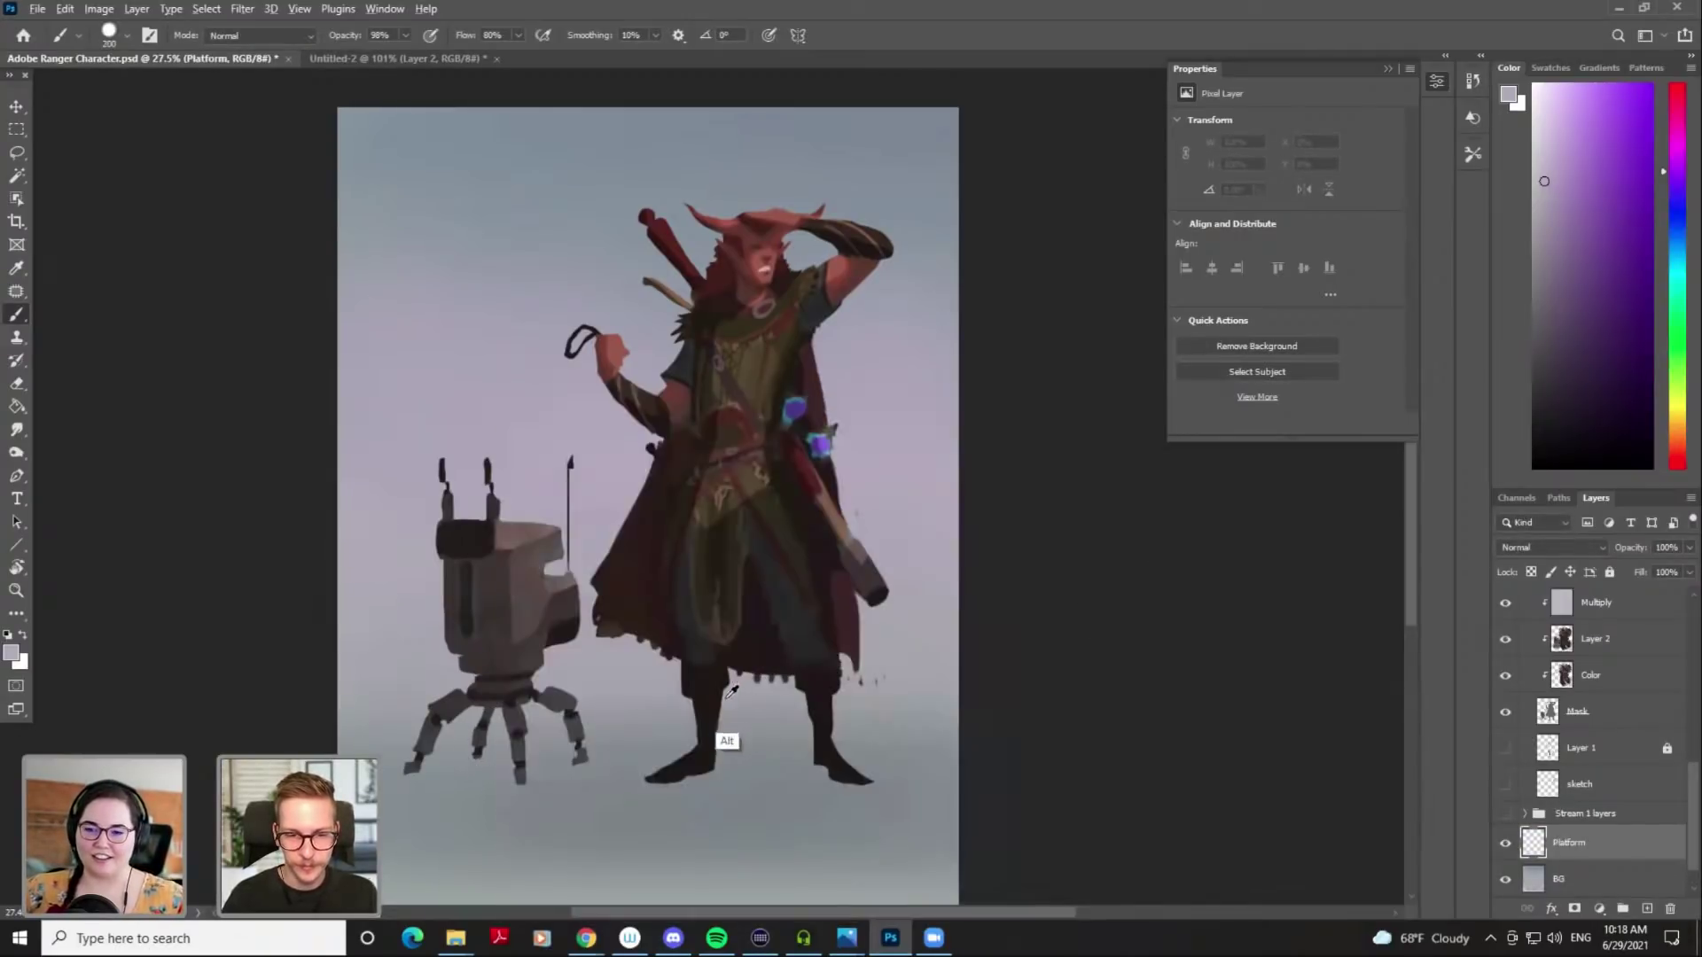
Sample the near-black boot colour and paint a flat, wide platform beneath the robot and ranger, extending its left and right ends
left_click(670, 764, "alt")
left_click_drag(407, 772, 930, 767)
mouse_move(390, 781)
left_mouse_down()
mouse_move(900, 793)
mouse_move(382, 778)
left_mouse_up()
left_click_drag(893, 779, 935, 772)
left_click(388, 783, "shift")
left_click(939, 780, "shift")
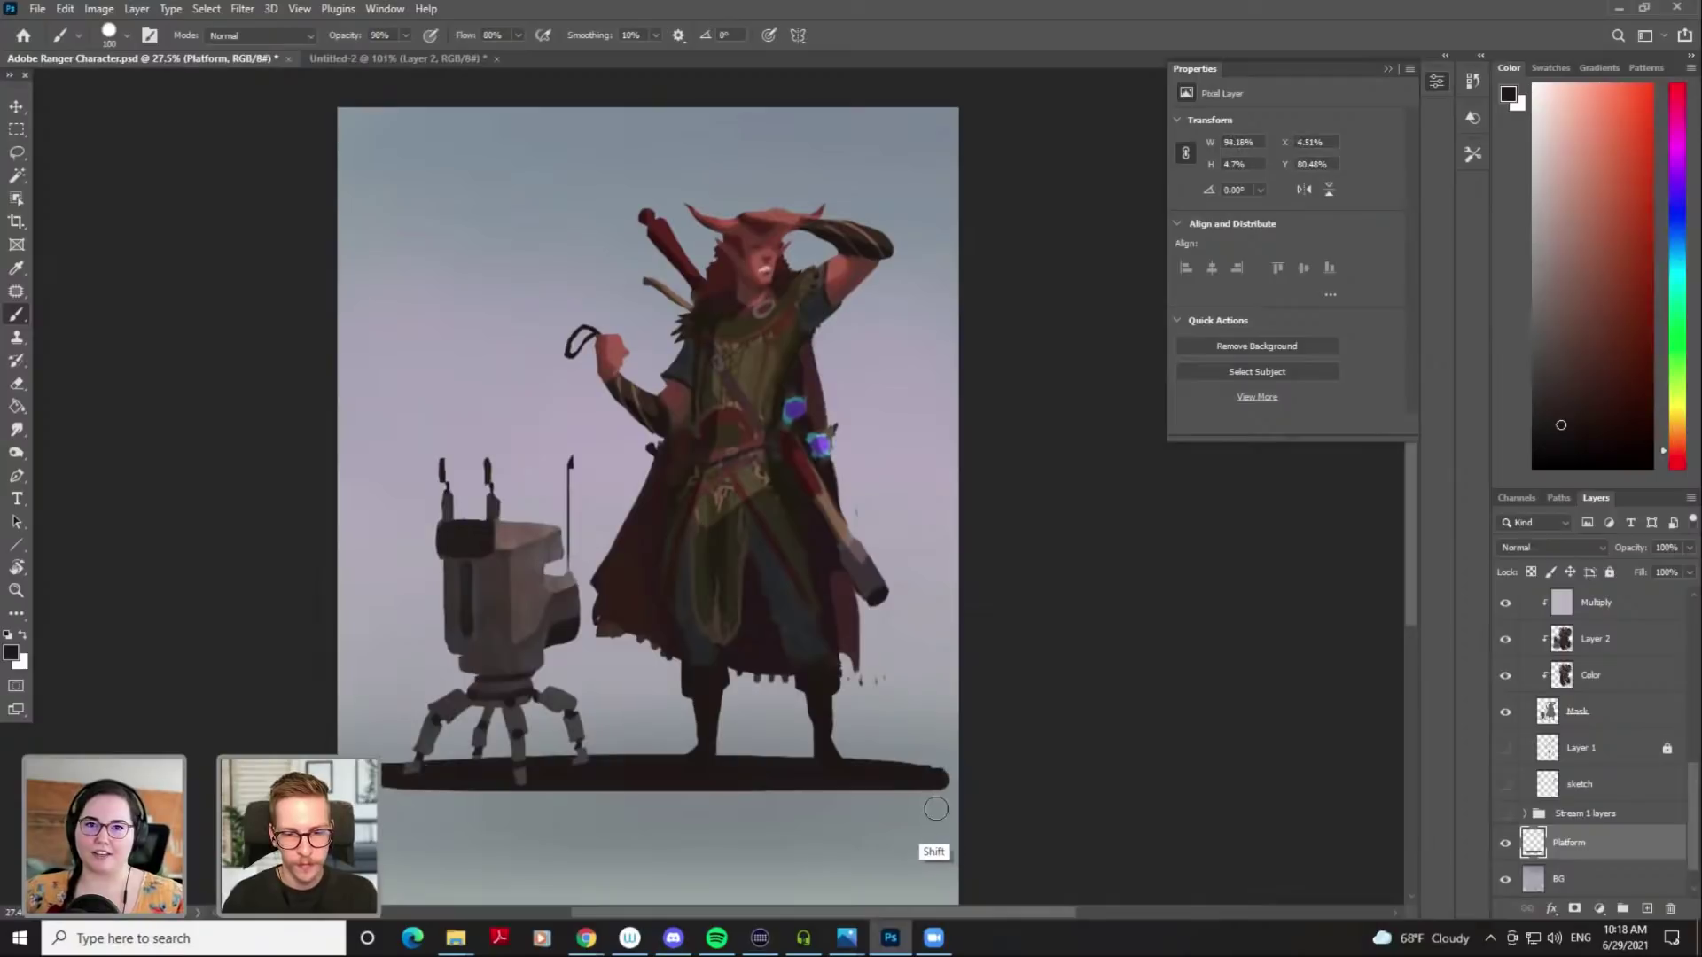
Thicken the platform along its lower and upper edges with a smaller brush, shaping it into a flat ellipse and redoing one lower stroke
left_click_drag(428, 798, 854, 795)
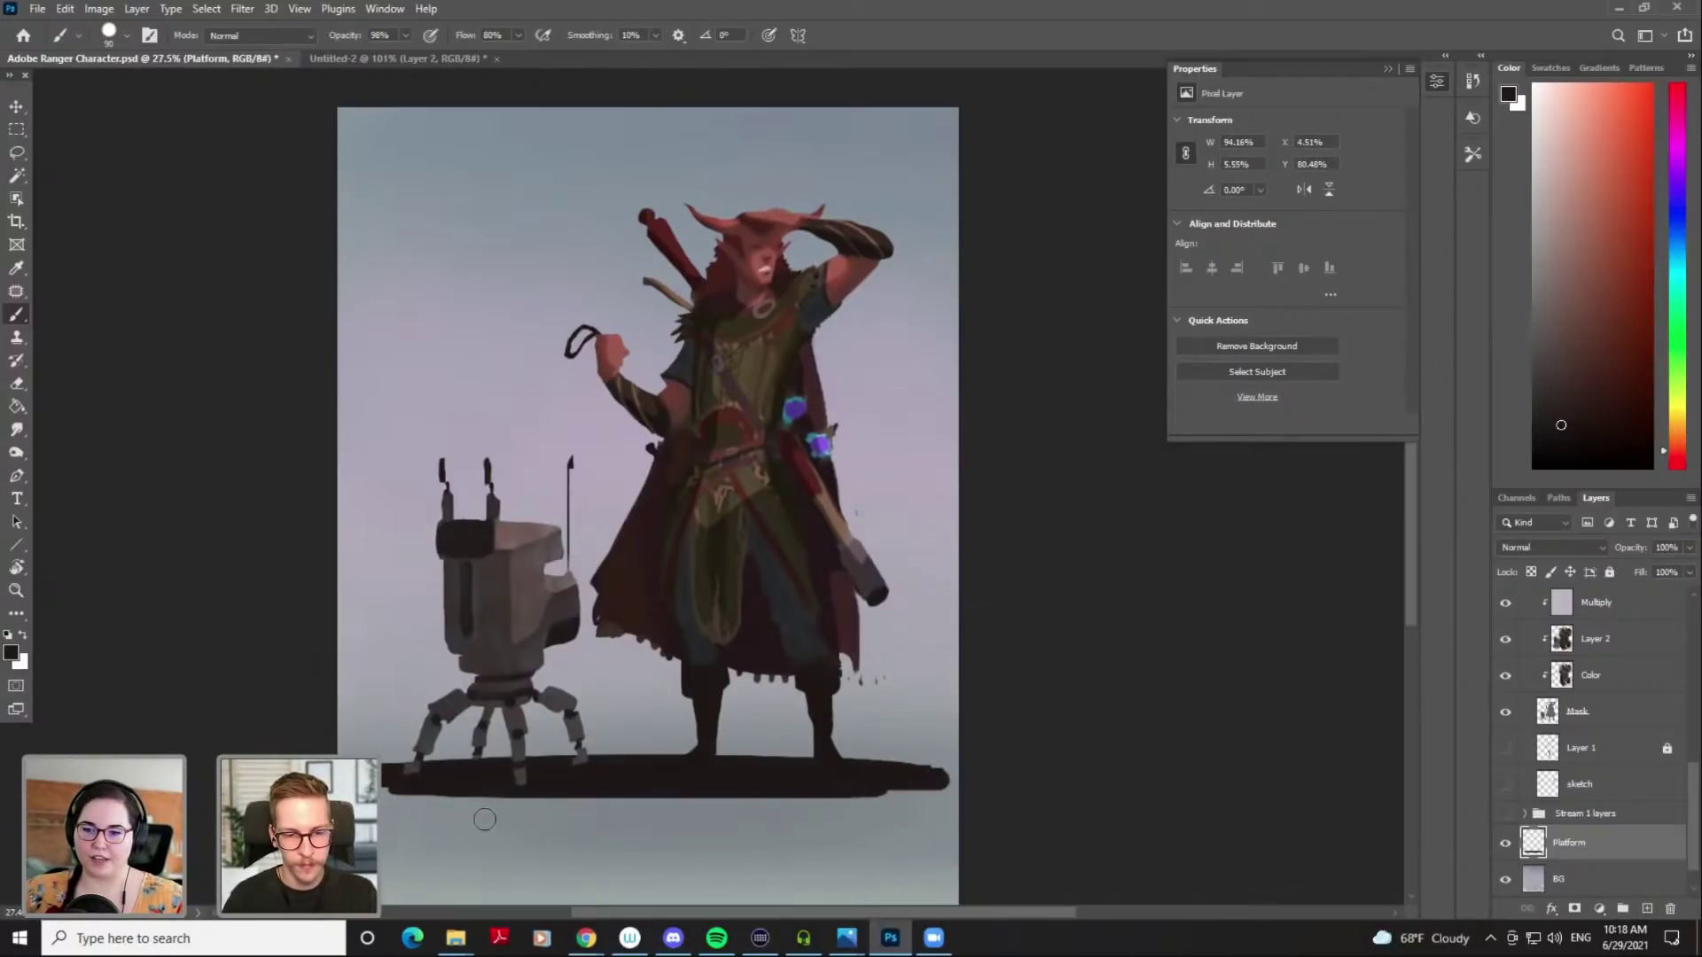
left_click_drag(491, 798, 866, 794)
key("ctrl+z")
left_click_drag(494, 793, 807, 791)
left_click_drag(413, 766, 782, 767)
left_click_drag(478, 756, 792, 767)
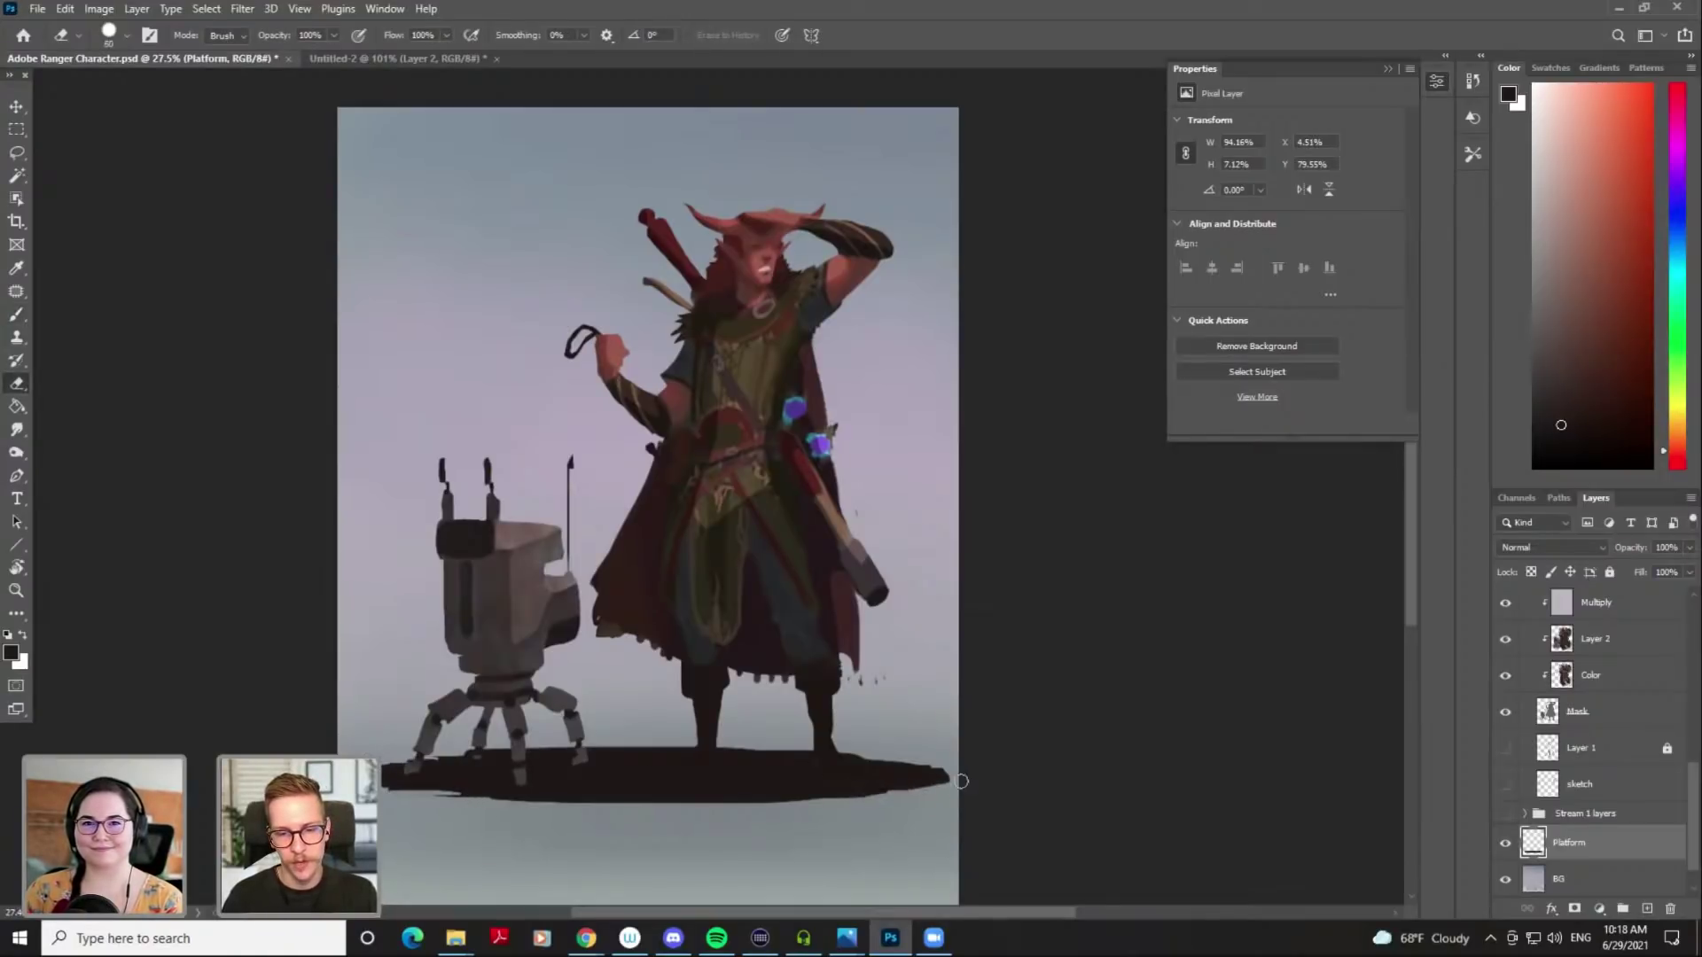
key("b")
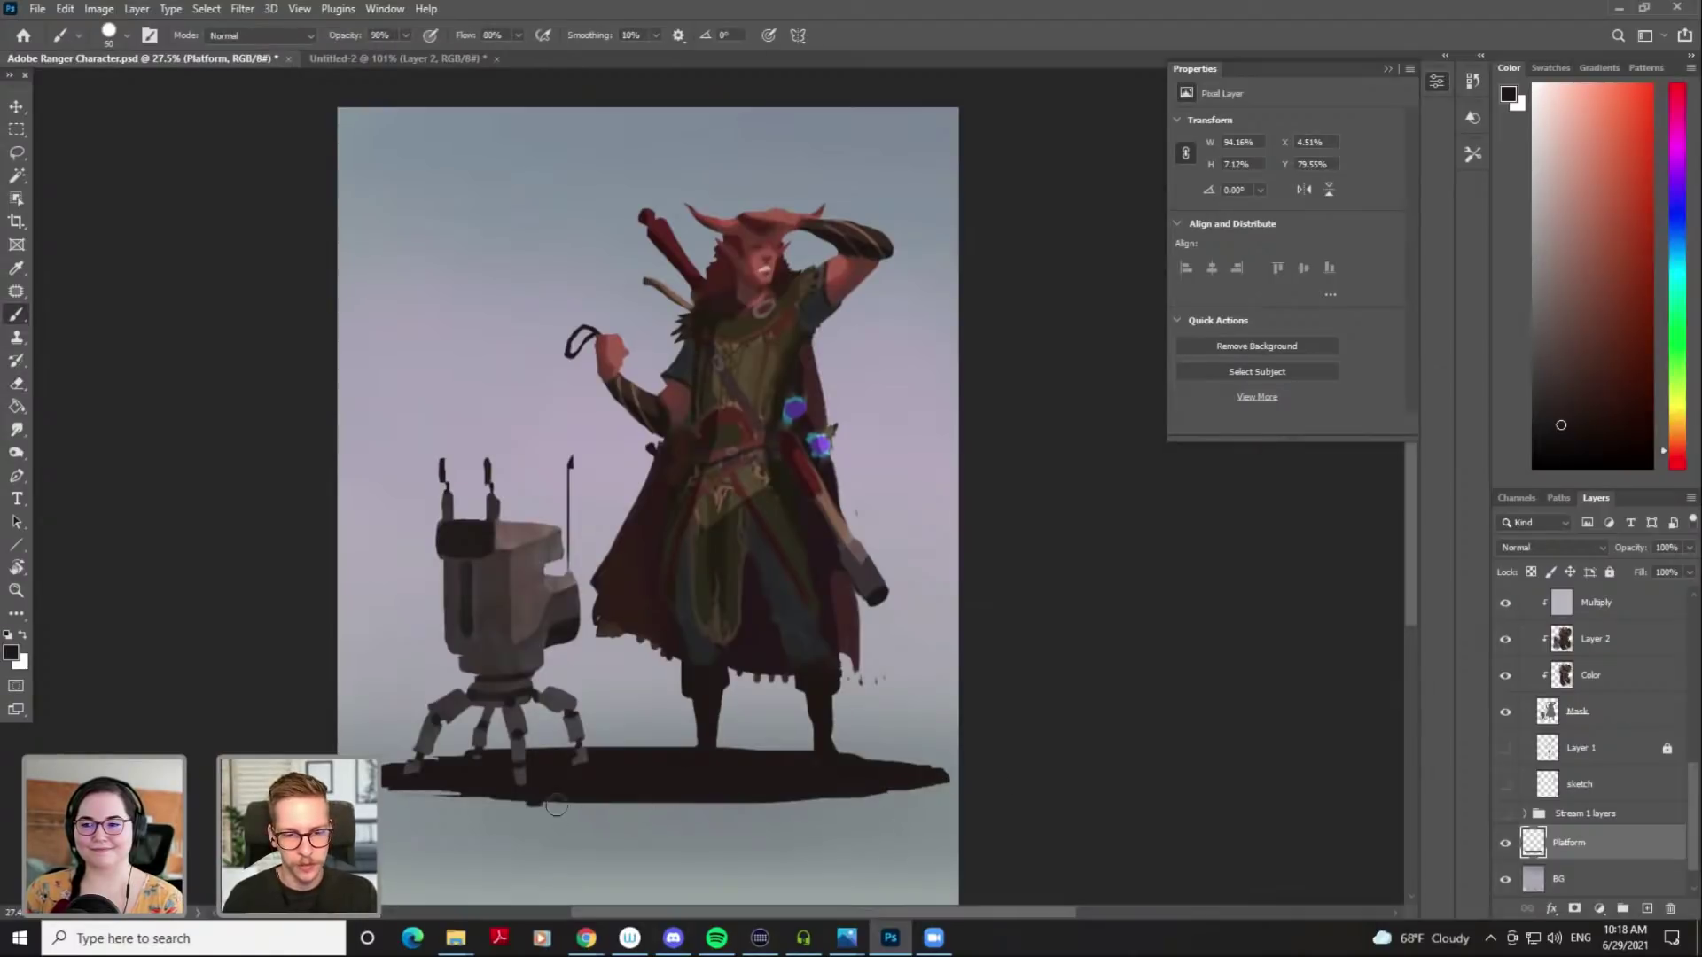
mouse_move(537, 808)
left_mouse_down()
mouse_move(833, 800)
mouse_move(650, 817)
mouse_move(774, 807)
mouse_move(564, 804)
mouse_move(799, 802)
mouse_move(629, 801)
mouse_move(763, 797)
mouse_move(588, 794)
mouse_move(825, 813)
mouse_move(737, 800)
mouse_move(776, 801)
left_mouse_up()
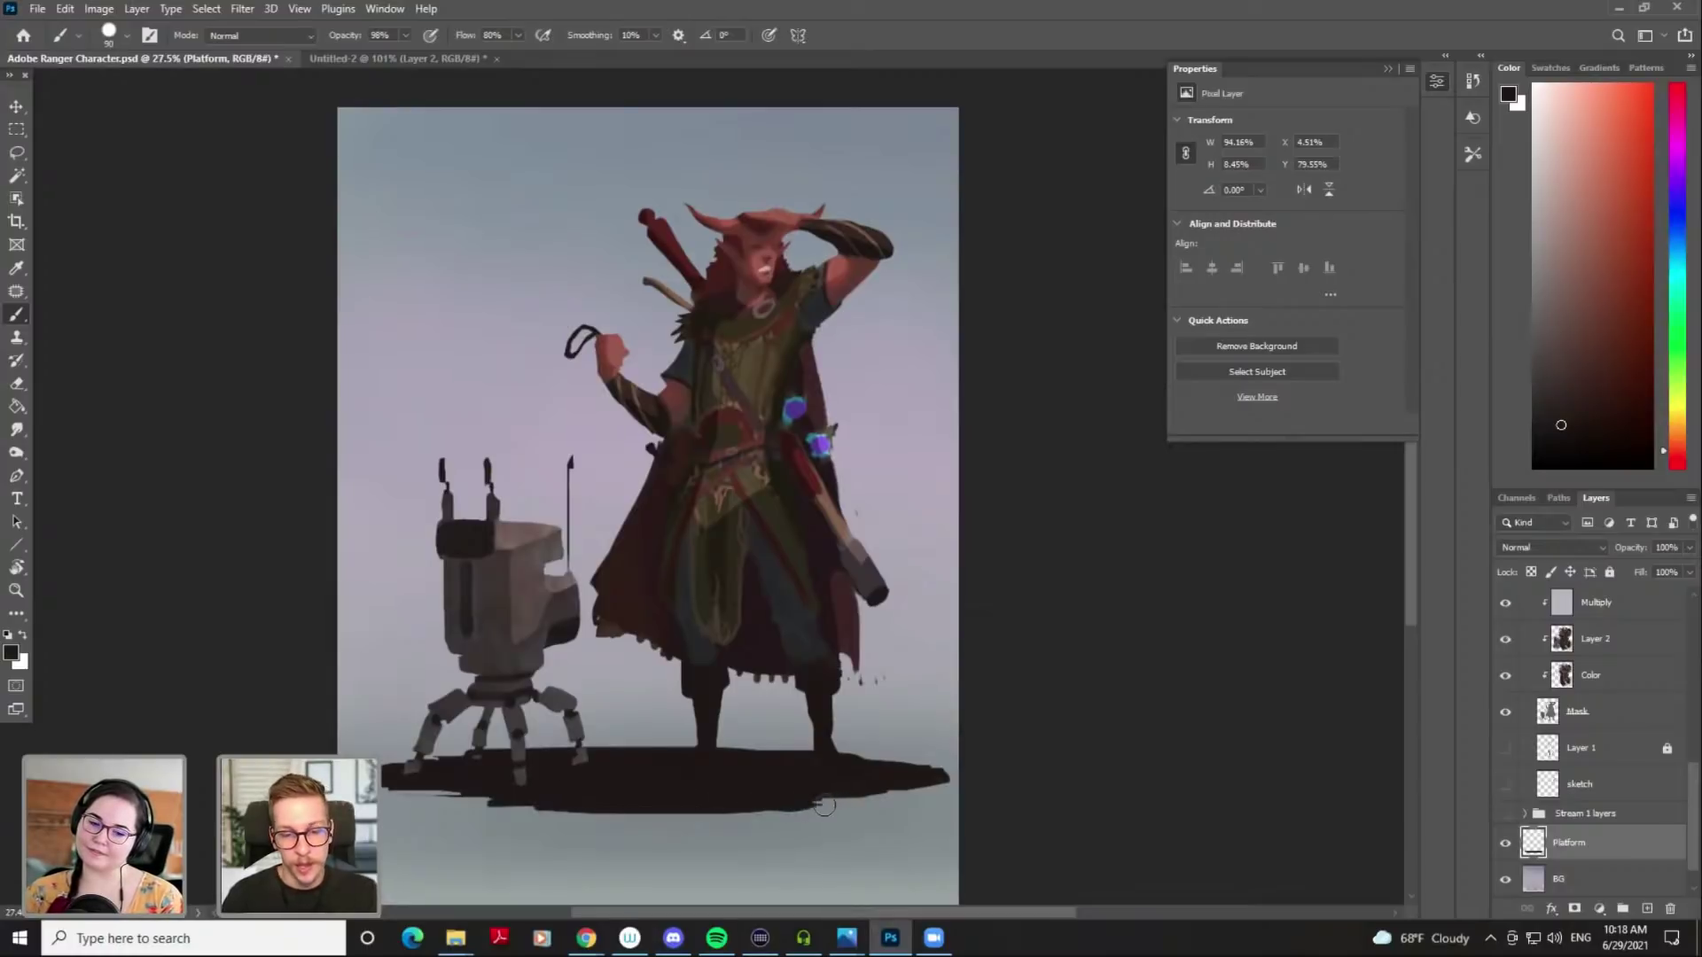
Recolour the near-black platform with a muted dark green, using broad horizontal strokes beneath the robot and ranger
key("e")
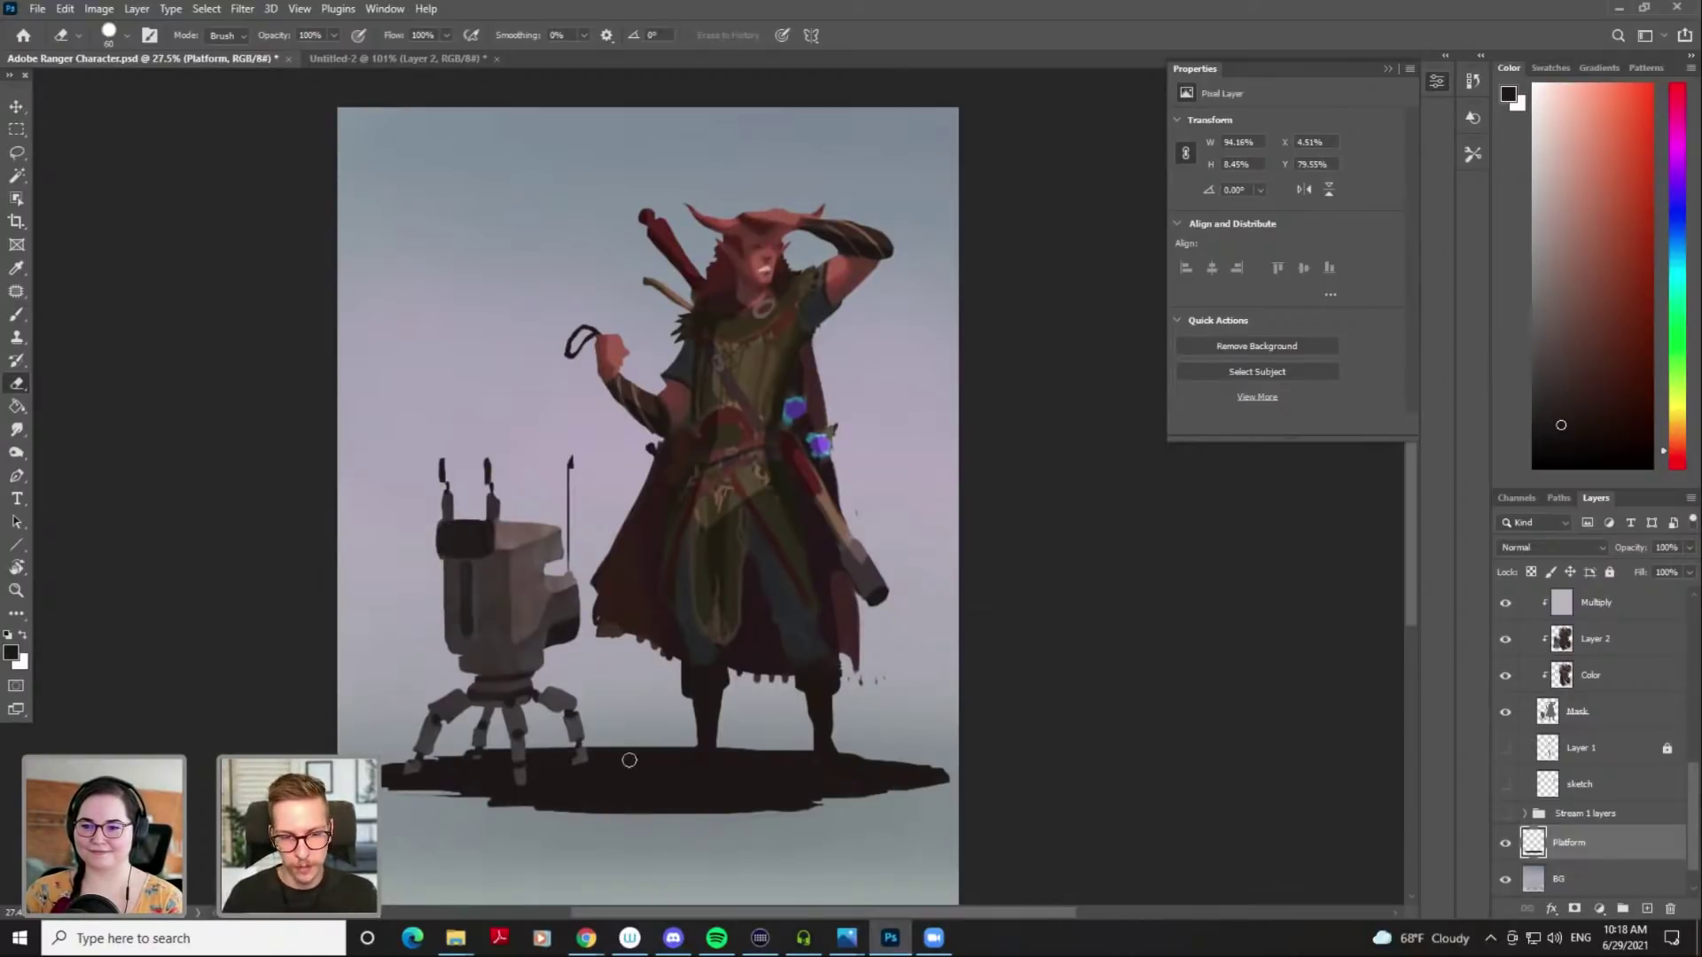
key("b")
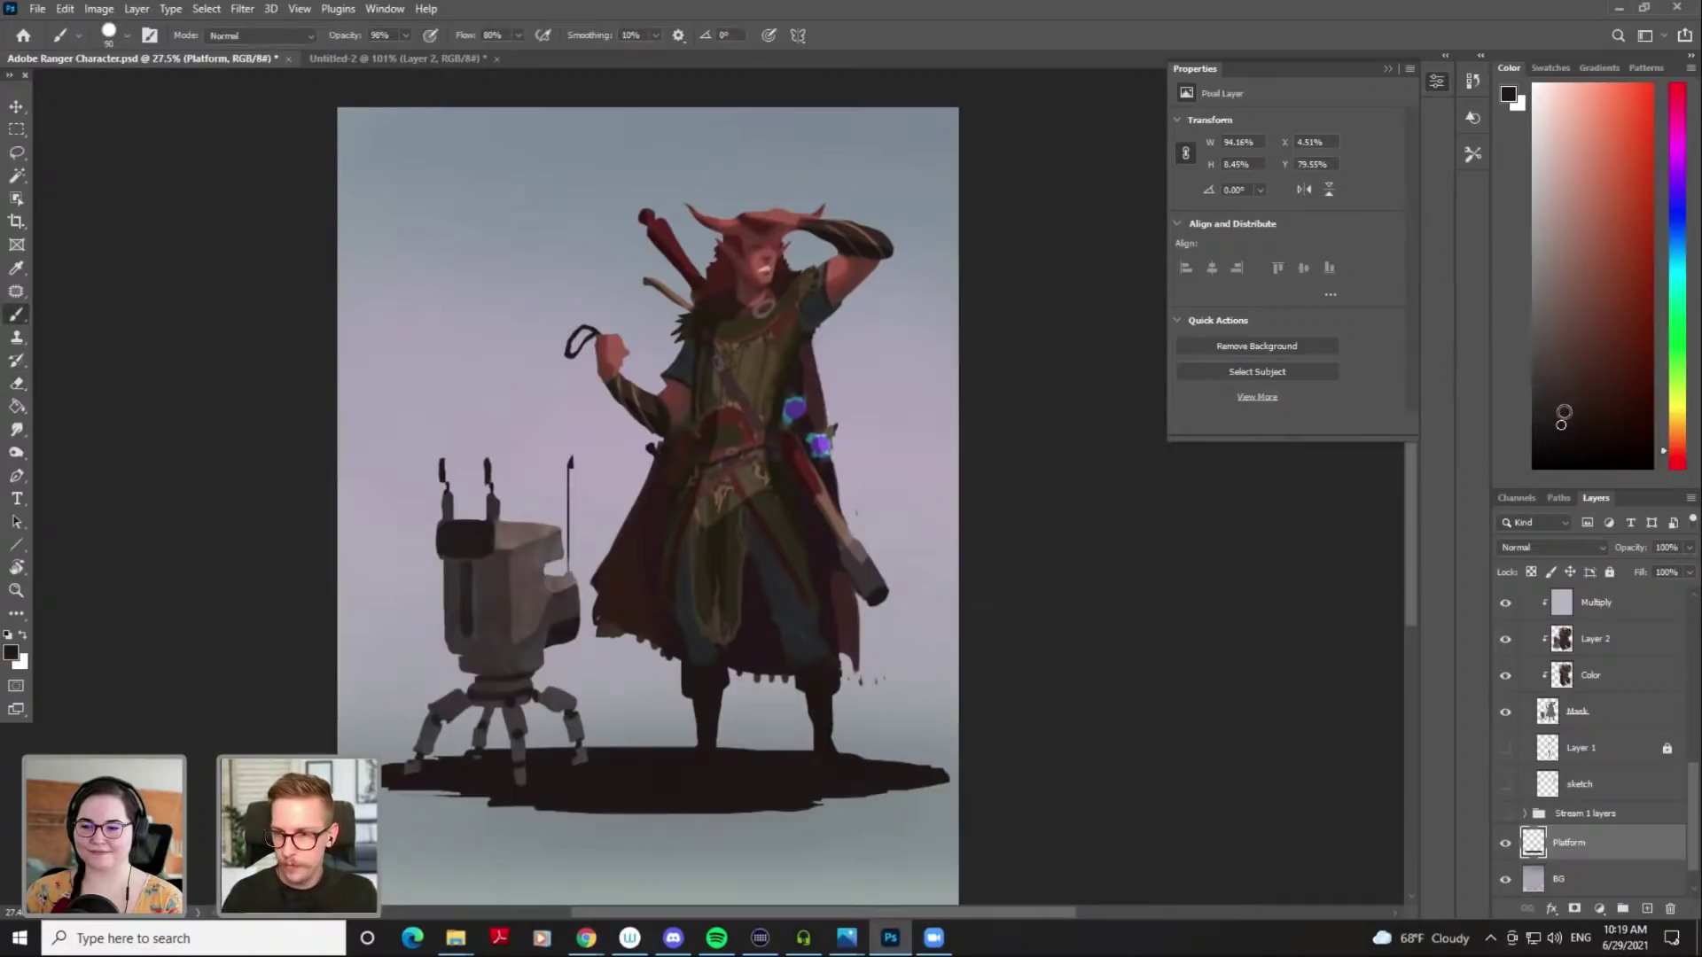
left_click(1573, 398)
left_click(1674, 458)
key("bracketright")
key("bracketright")
mouse_move(570, 754)
left_mouse_down()
mouse_move(732, 779)
mouse_move(579, 793)
mouse_move(901, 790)
mouse_move(656, 778)
mouse_move(895, 773)
left_mouse_up()
left_click_drag(1683, 392, 1683, 365)
left_click_drag(458, 780, 973, 772)
left_click(1679, 383)
key("bracketleft")
mouse_move(503, 765)
left_mouse_down()
mouse_move(423, 771)
mouse_move(670, 793)
mouse_move(779, 768)
mouse_move(758, 777)
mouse_move(869, 775)
mouse_move(791, 795)
left_mouse_up()
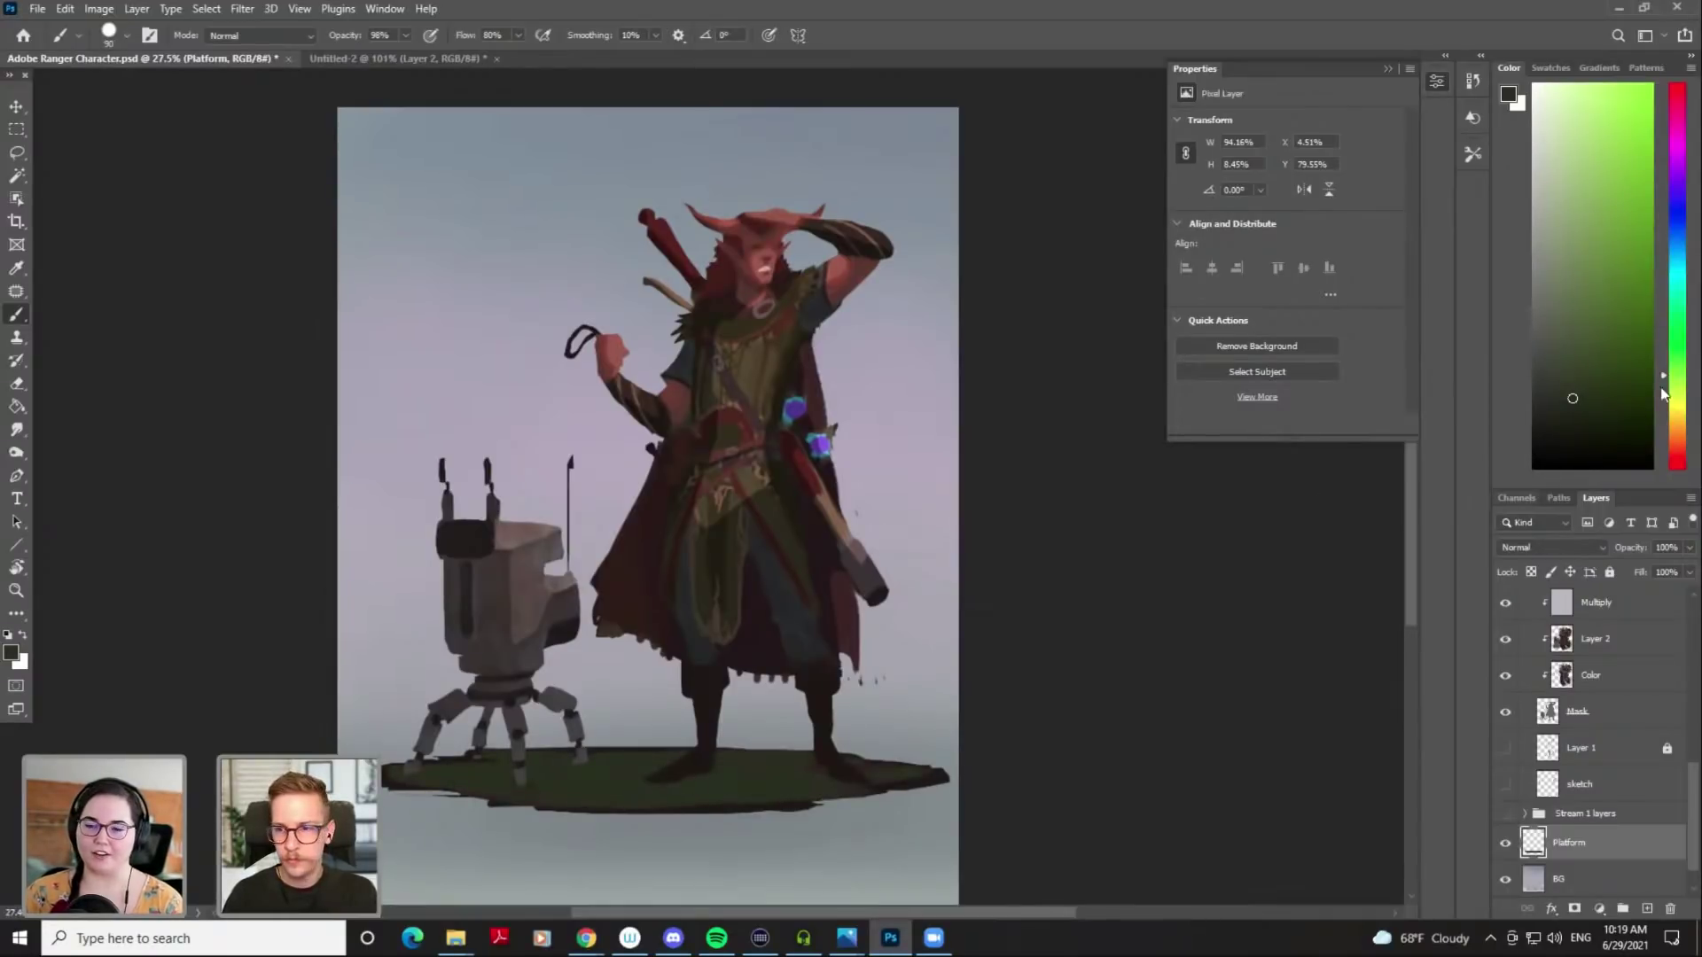
Mix a lighter olive-yellow and paint thin horizontal highlight streaks across the green platform, redoing the first stroke
left_click_drag(1676, 405, 1677, 389)
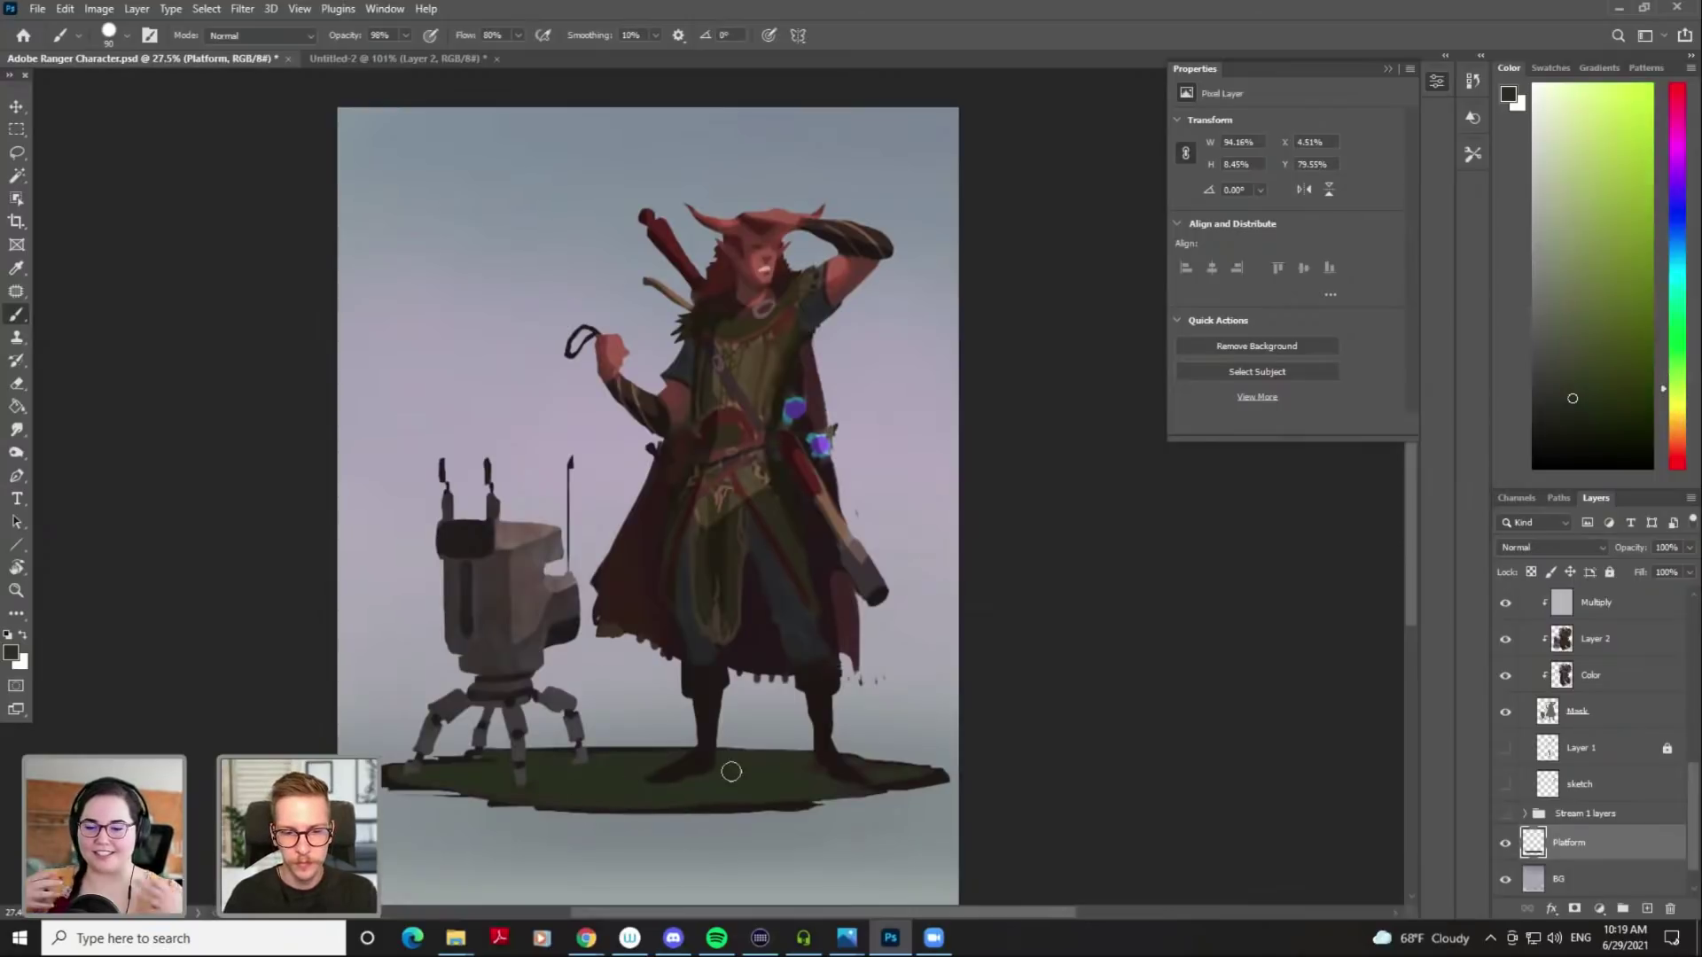
left_click_drag(1574, 396, 1588, 324)
left_click_drag(1677, 399, 1665, 410)
left_click_drag(521, 783, 725, 767)
key("ctrl+z")
left_click_drag(476, 767, 660, 774)
left_click_drag(492, 782, 828, 775)
Shift the paint colour to a muted earthy brown and add smaller streaks across the platform around both figures
left_click(1591, 347)
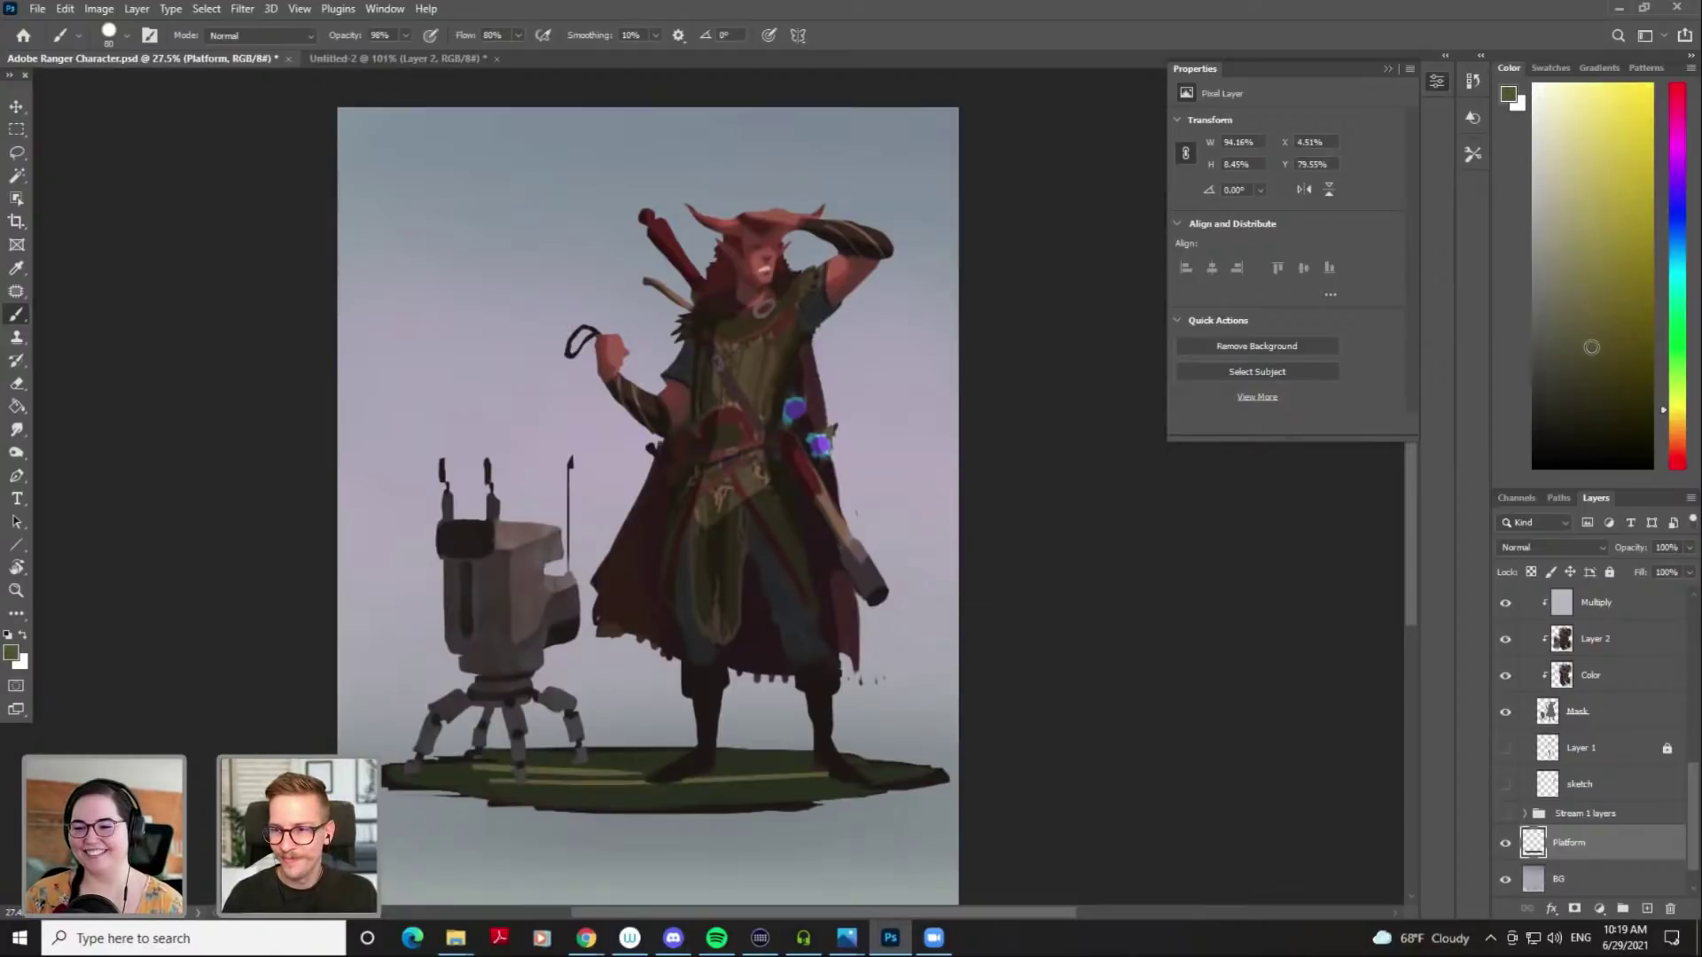
left_click(1678, 424)
key("[")
left_click_drag(492, 782, 868, 771)
left_click_drag(676, 777, 884, 784)
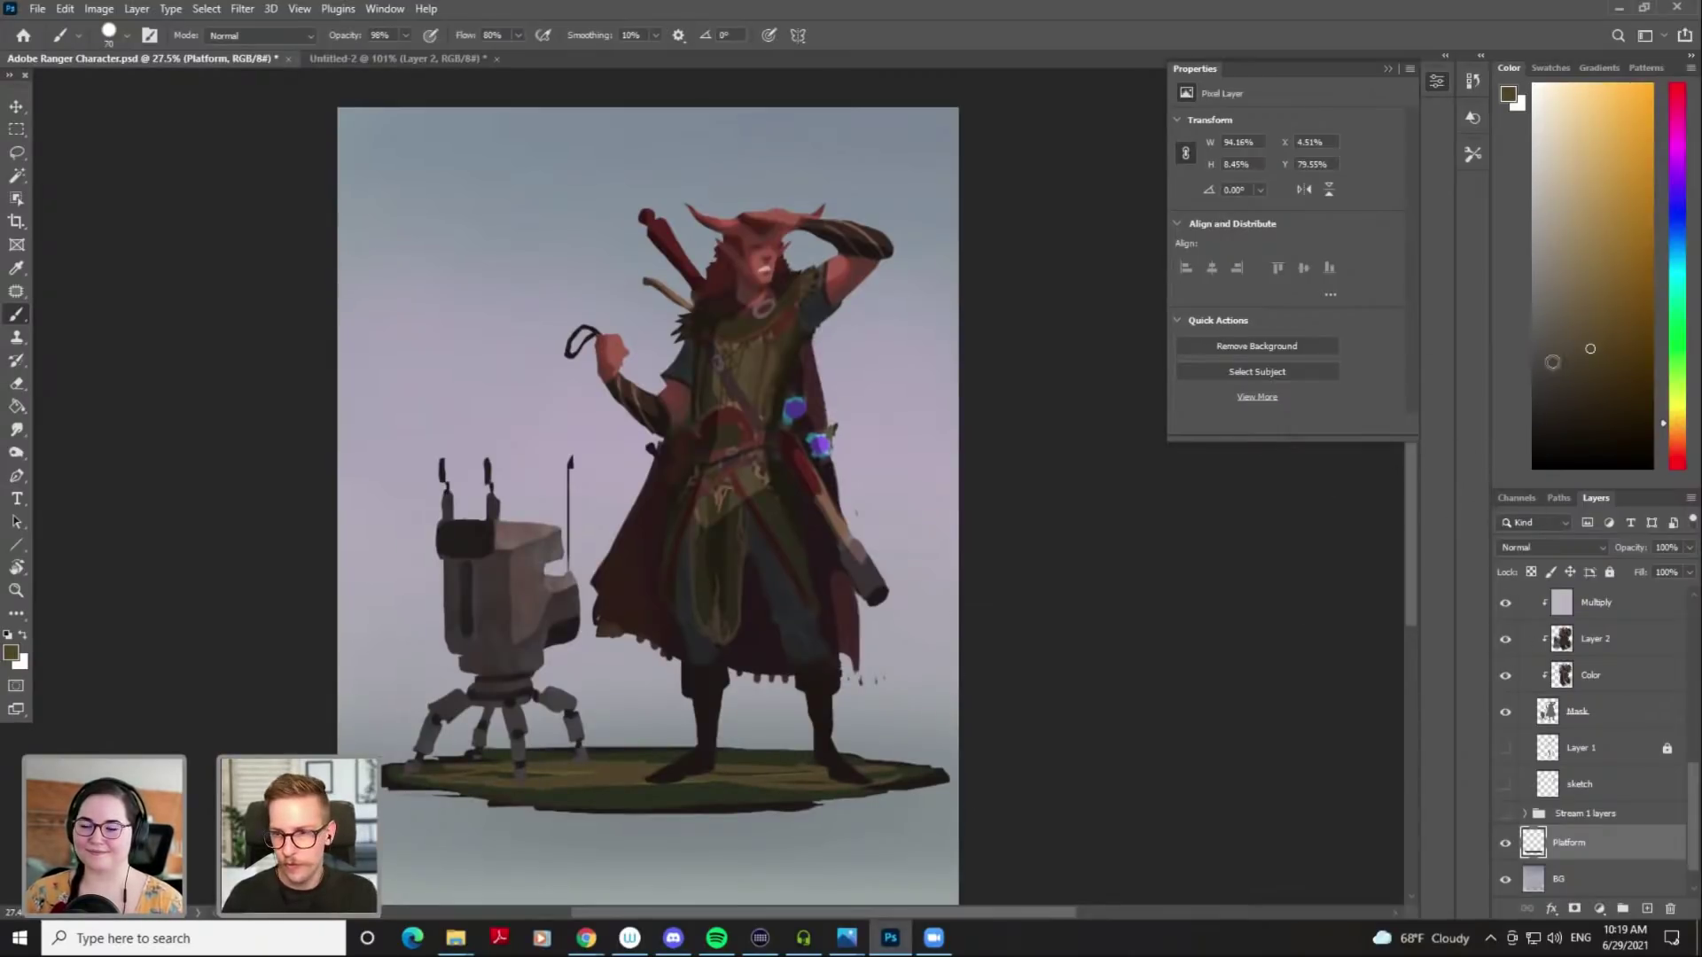
Paint small near-black grass tufts beside the robot's front leg, and add sampled brown and green streaks along the platform's surface
left_click(1680, 401)
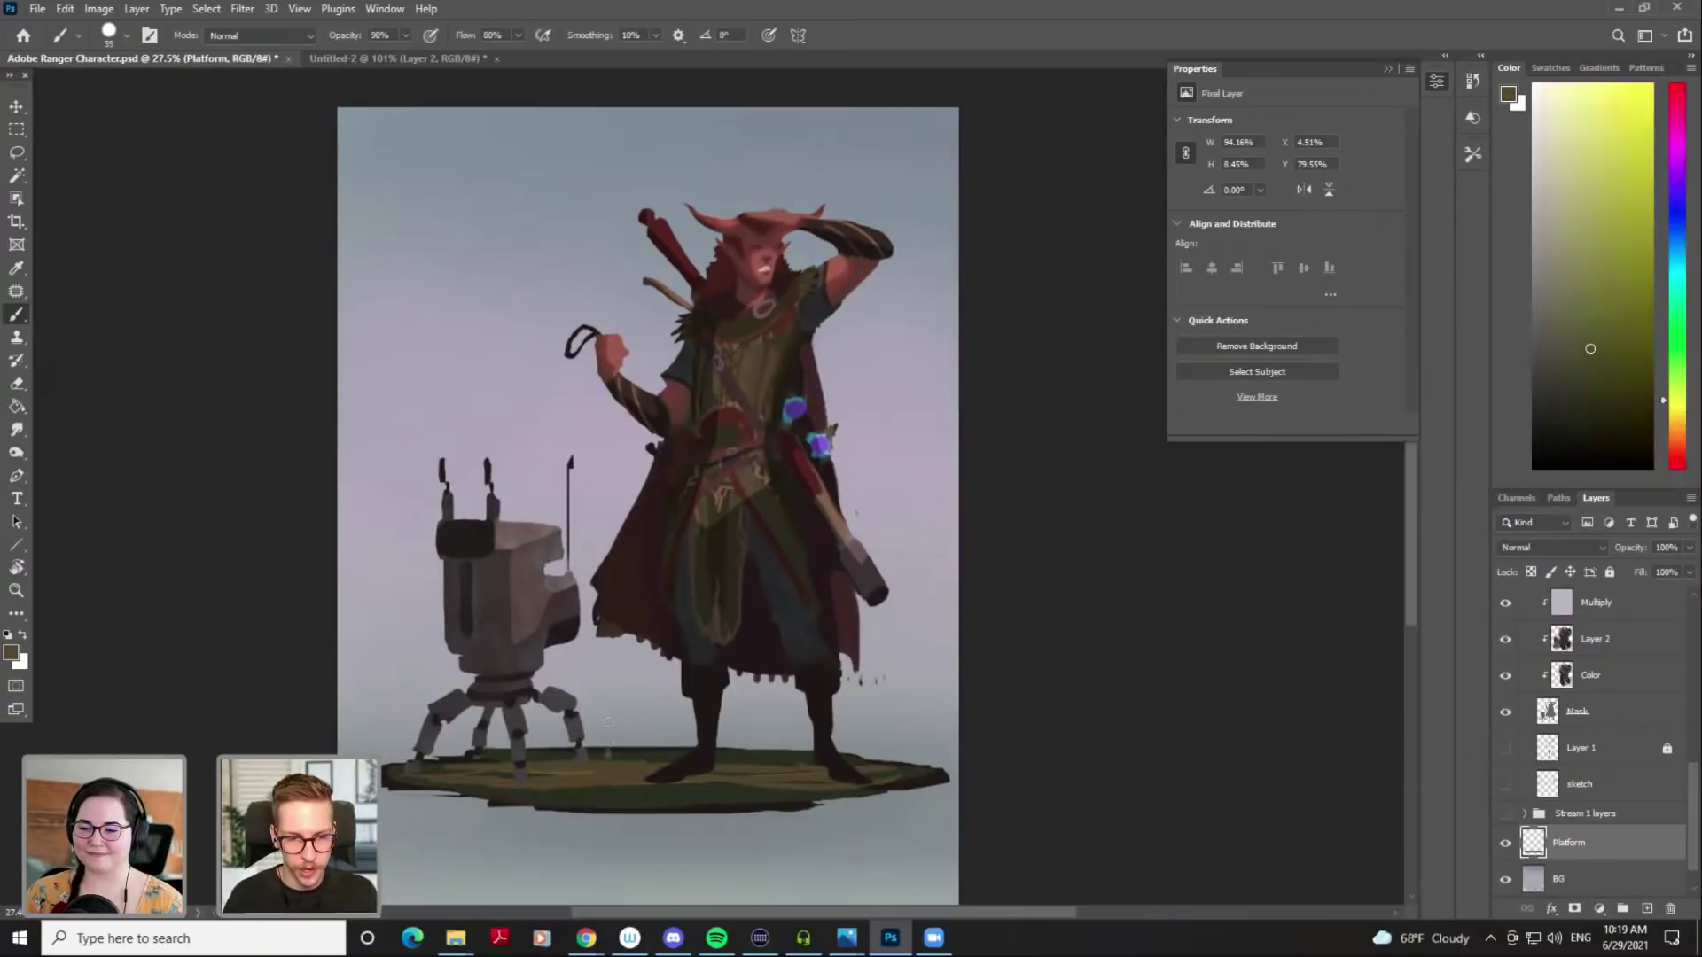
left_click(609, 755, "alt")
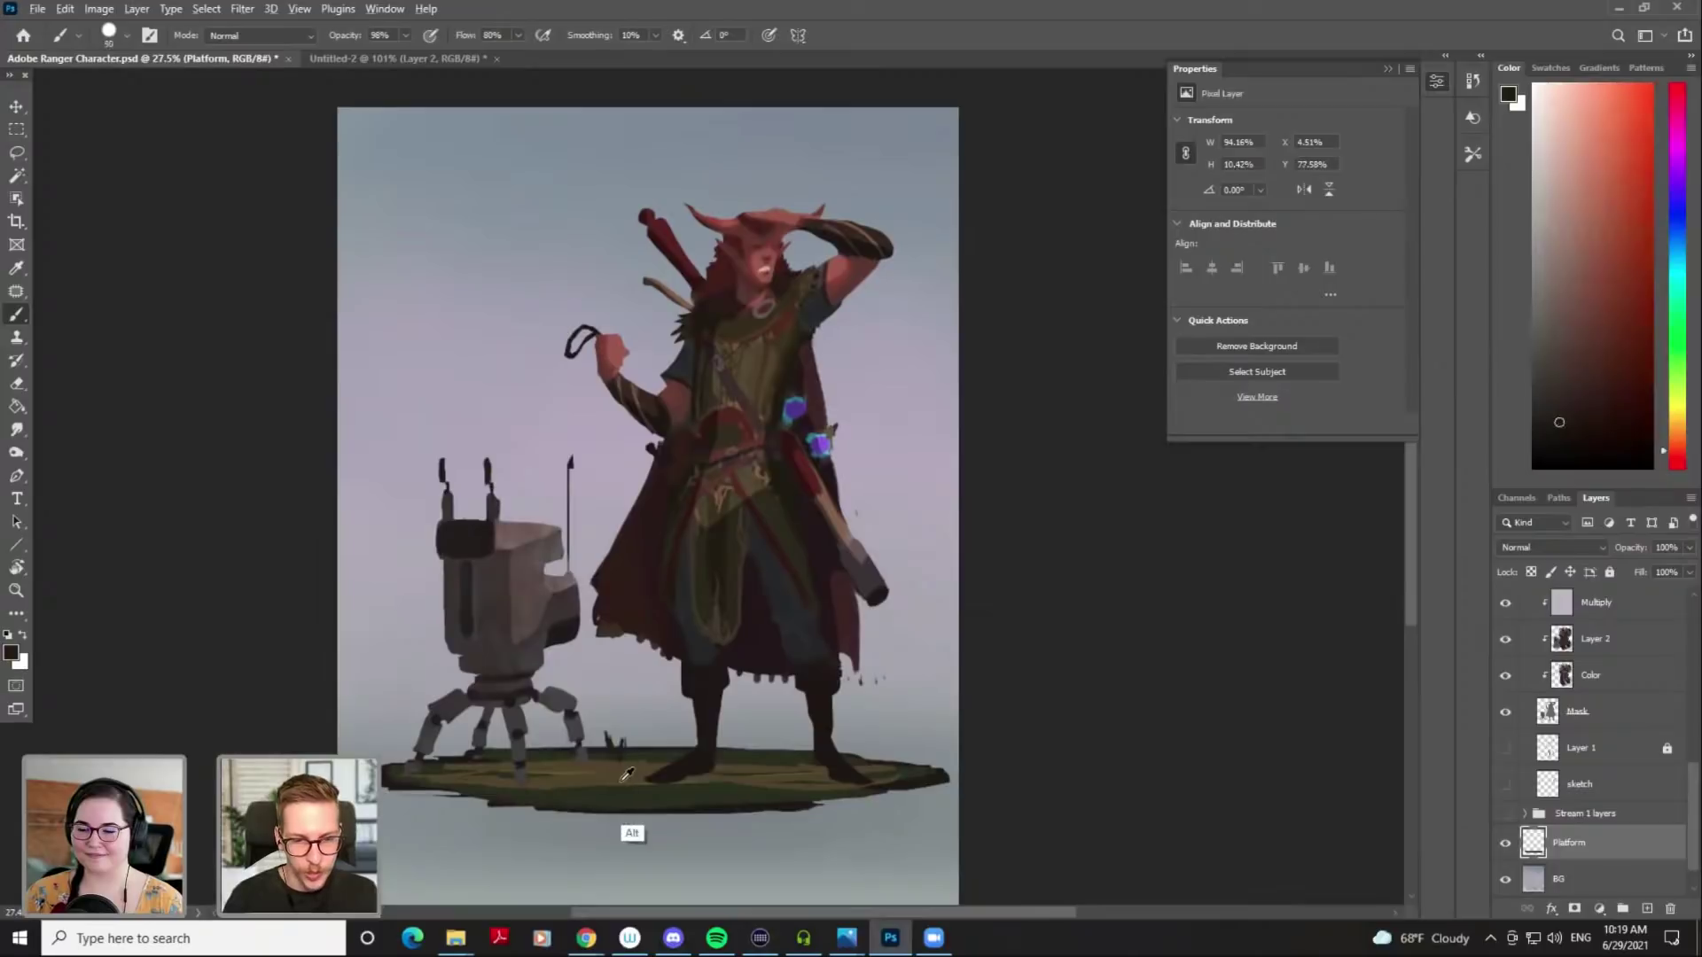
left_click(620, 780, "alt")
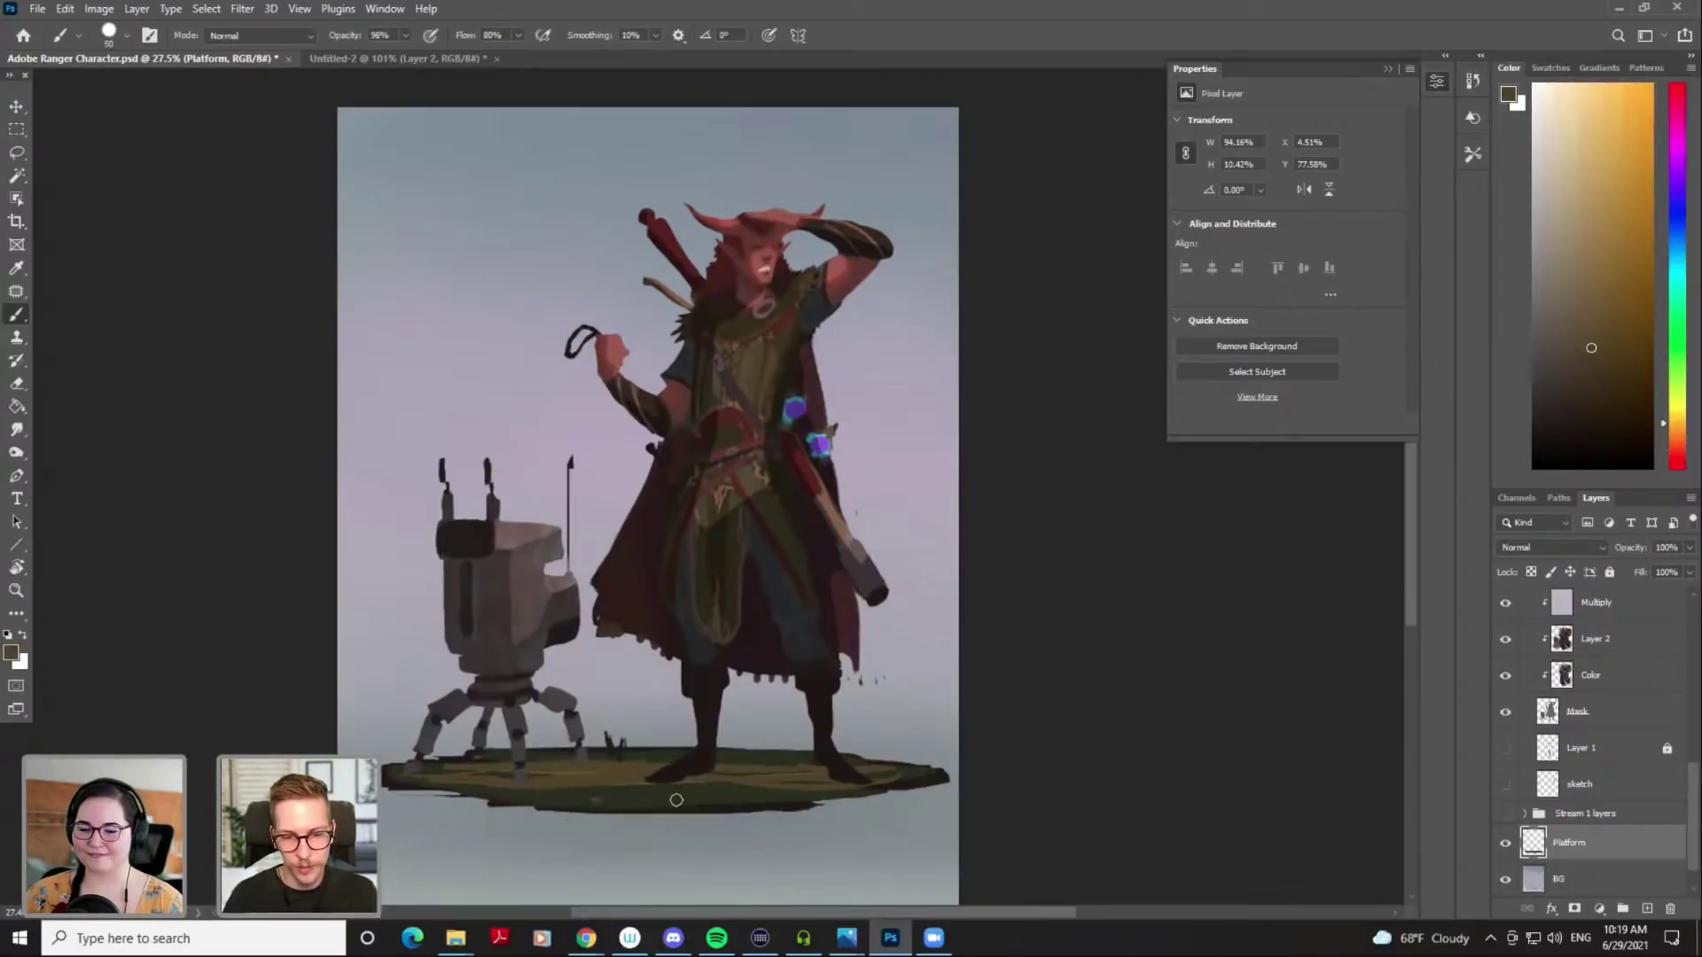
left_click(702, 788, "alt")
left_click_drag(498, 779, 829, 769)
Resample the platform's browns and greens, mix a deeper green, and blend the ground around the ranger's boots
left_click(770, 765, "alt")
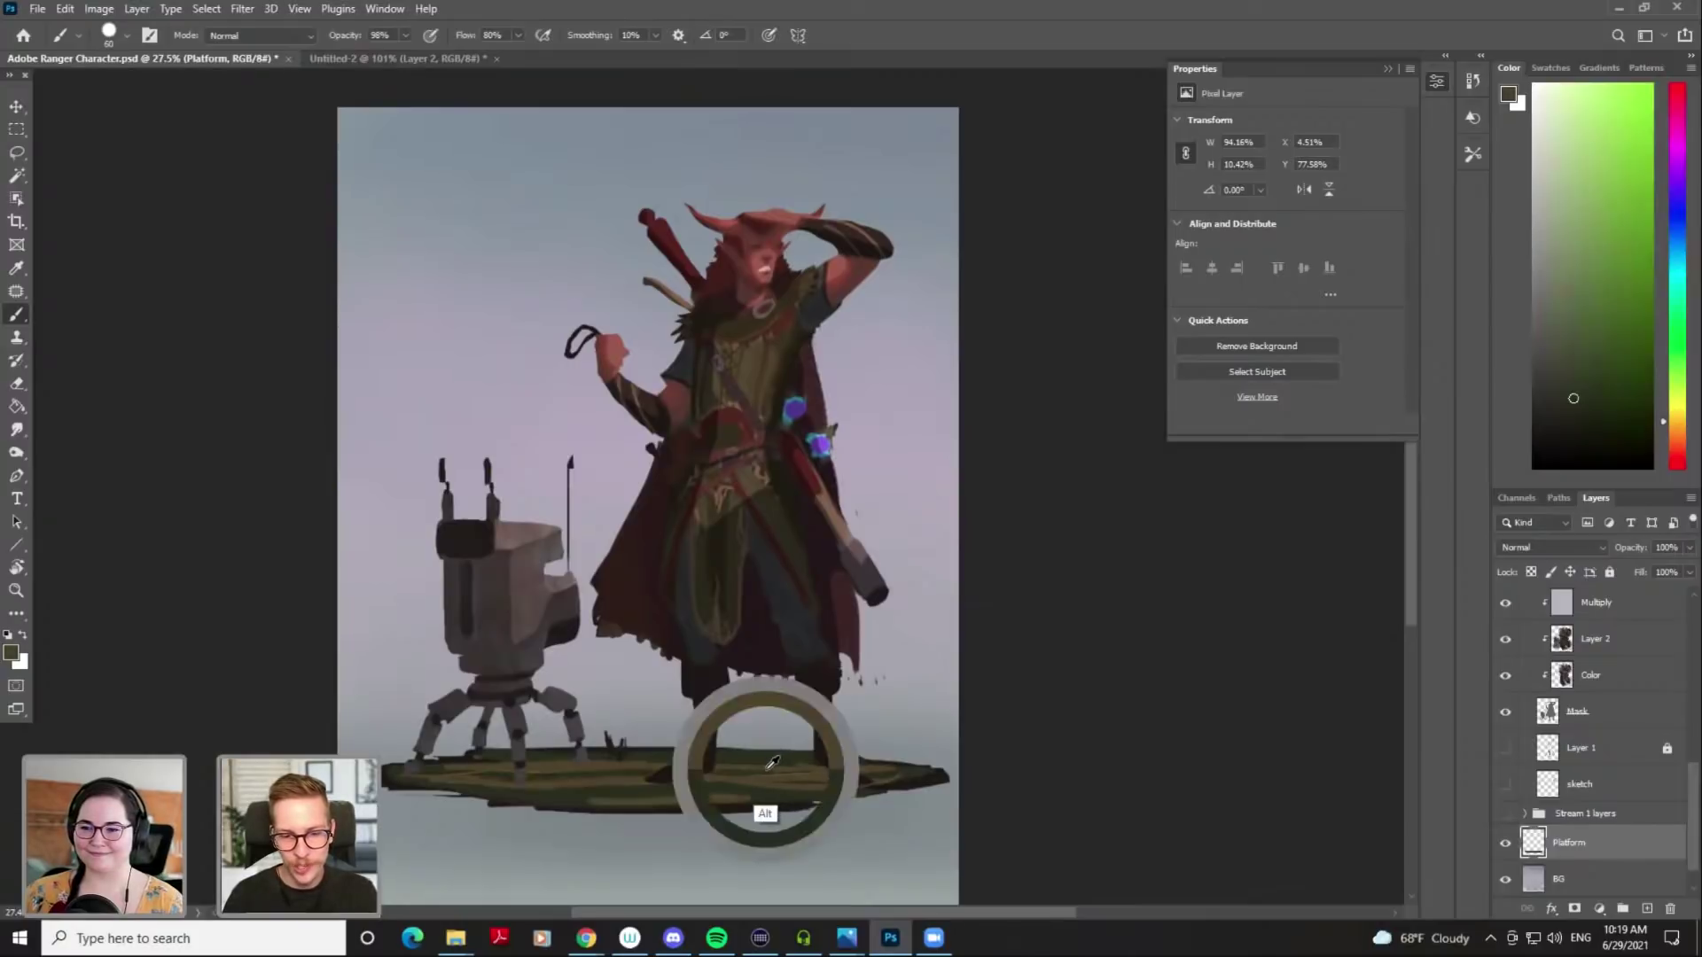
left_click(776, 772, "alt")
left_click(776, 780, "alt")
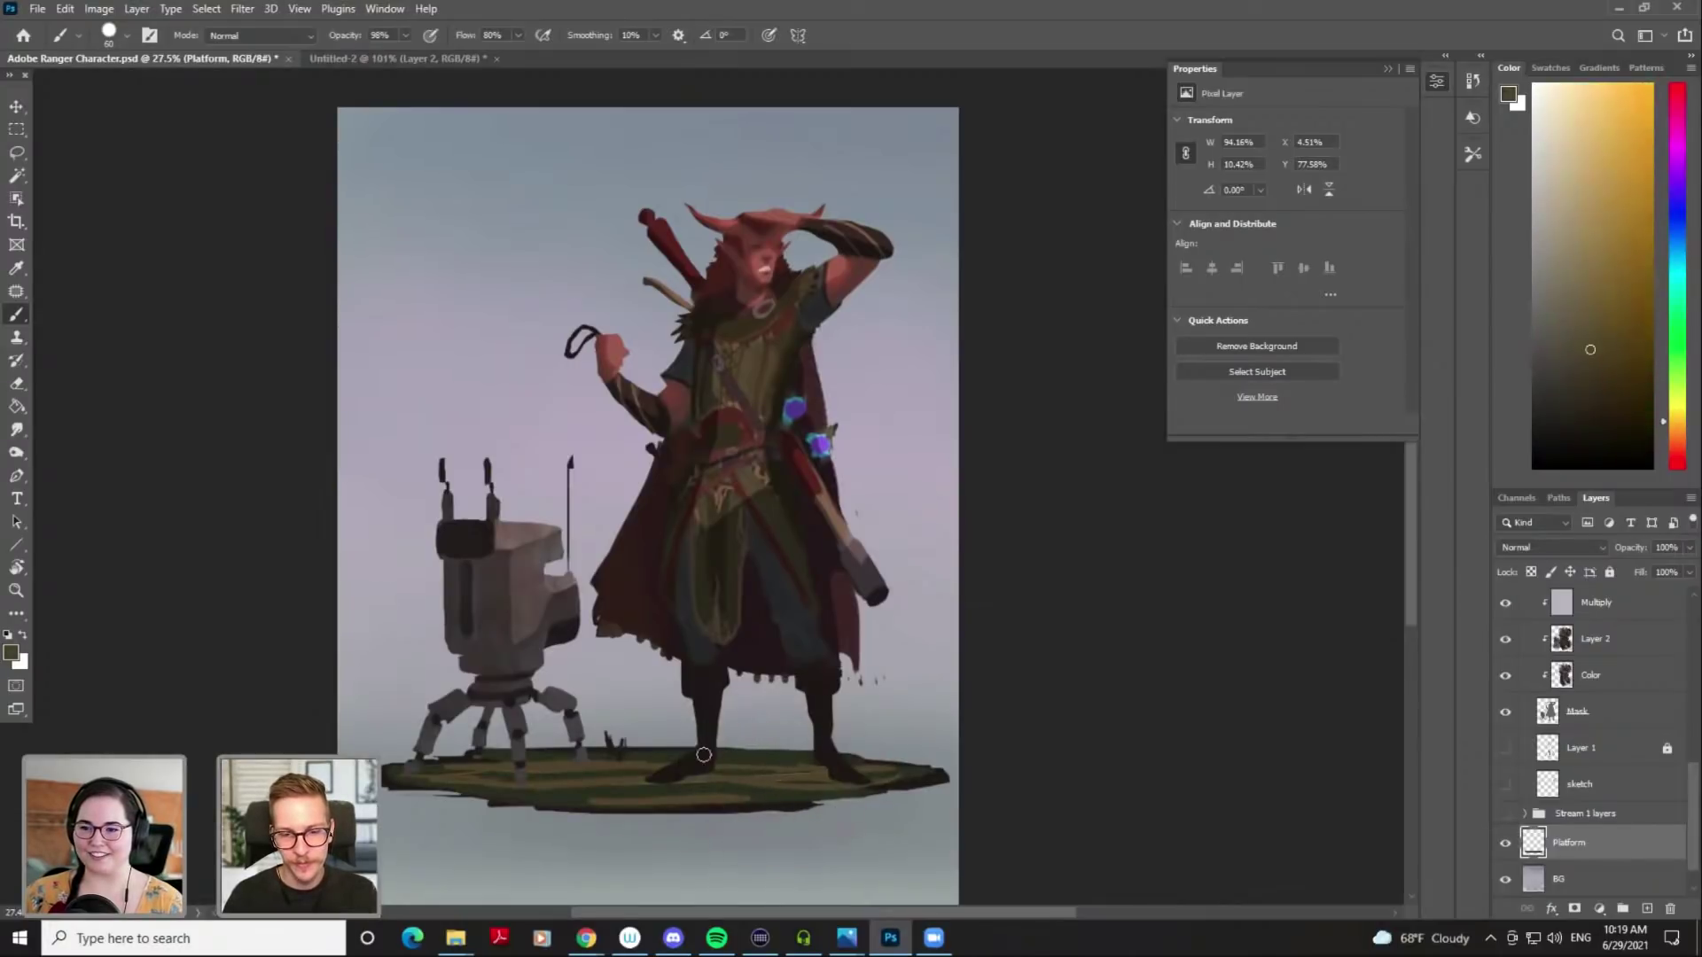
left_click_drag(745, 759, 938, 778)
left_click(725, 785, "alt")
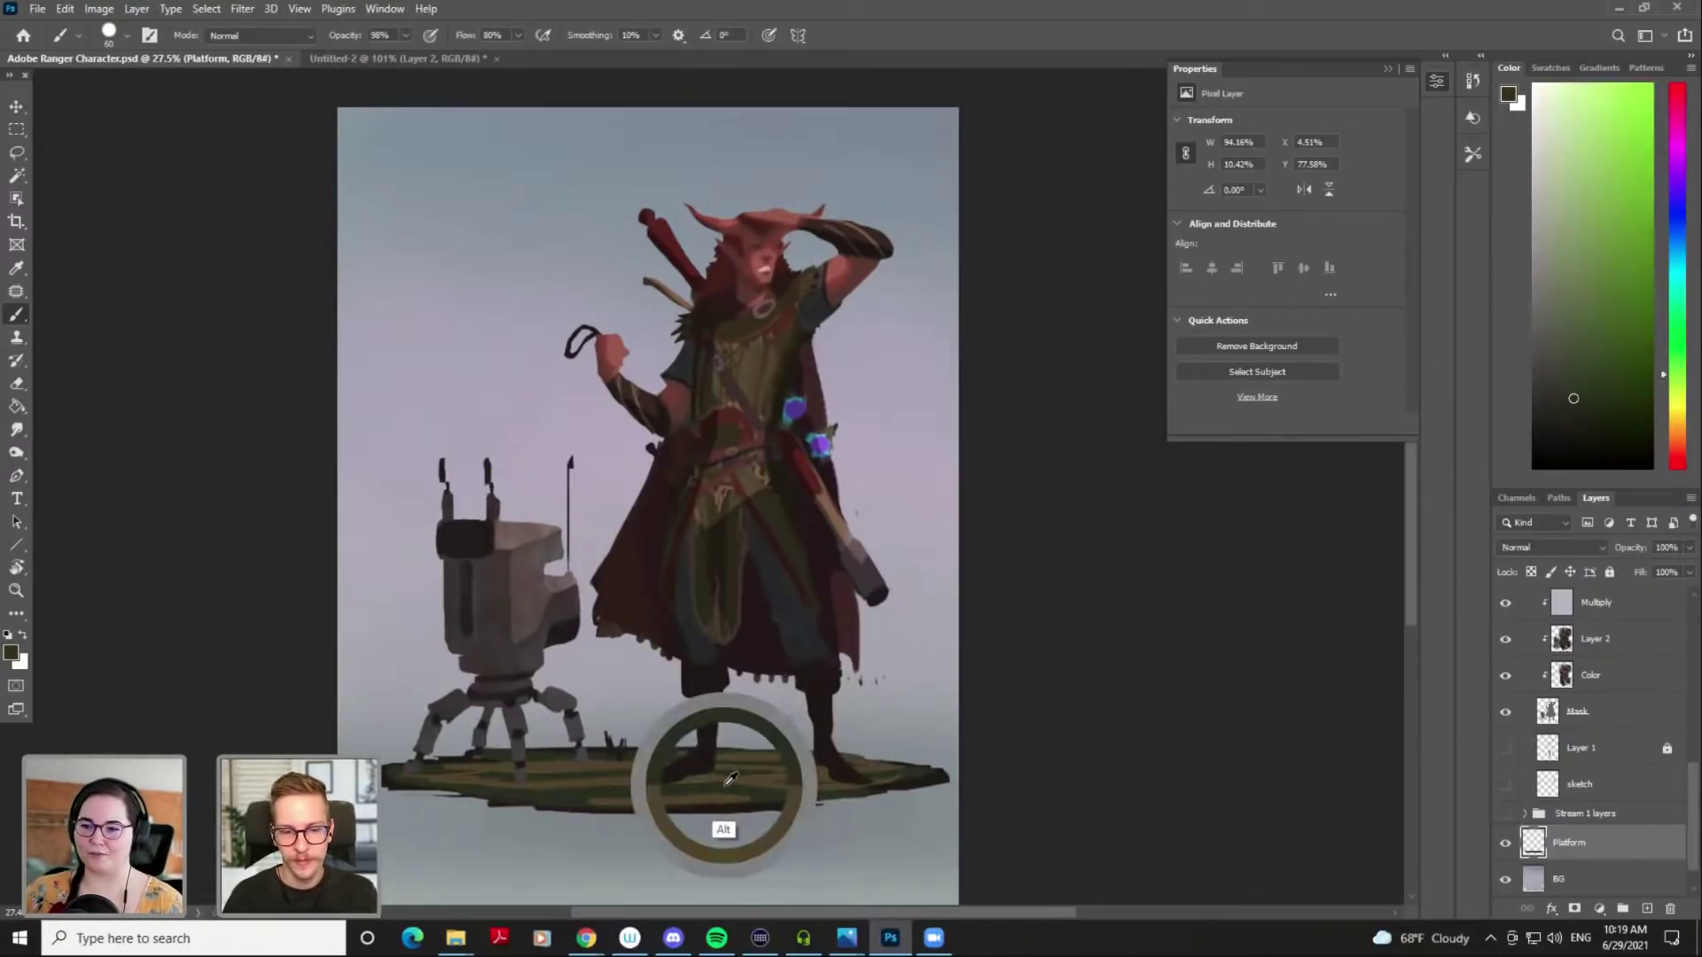
left_click(1675, 356)
key("]")
left_click_drag(695, 775, 864, 777)
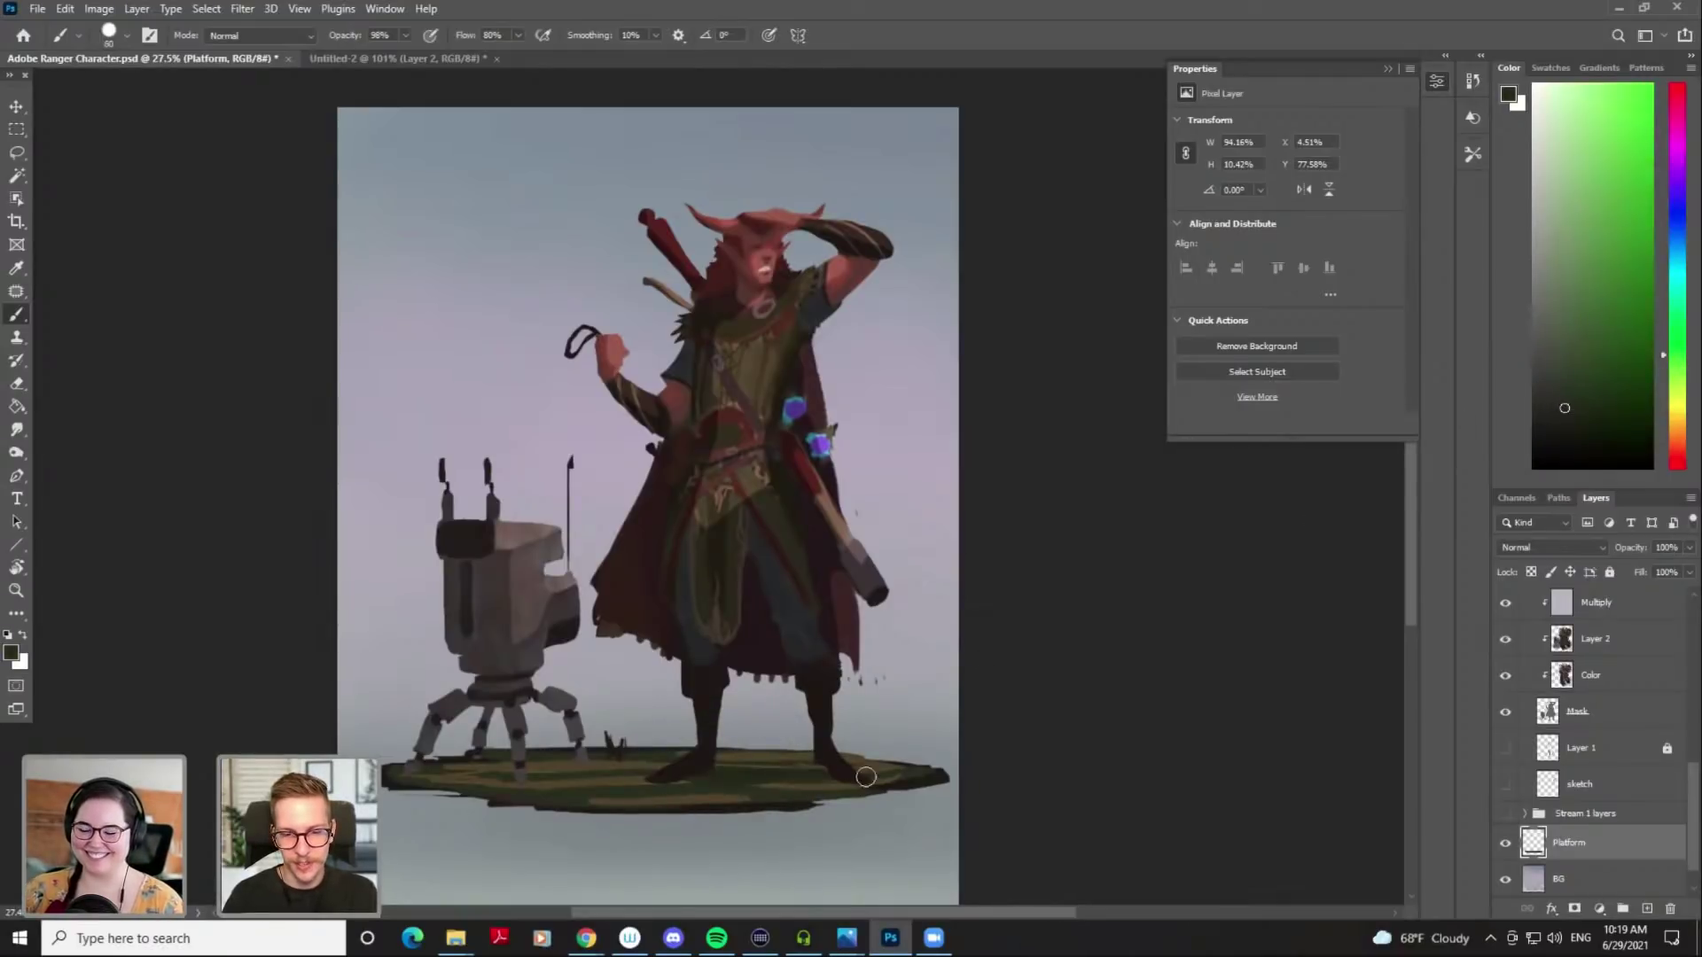
mouse_move(716, 763)
left_mouse_down()
mouse_move(871, 762)
mouse_move(666, 779)
mouse_move(736, 770)
left_mouse_up()
Sample the dark green near the ranger's boots and darken the ground beneath the robot's legs
left_click(804, 773, "alt")
key("]")
key("[")
key("[")
key("[")
key("[")
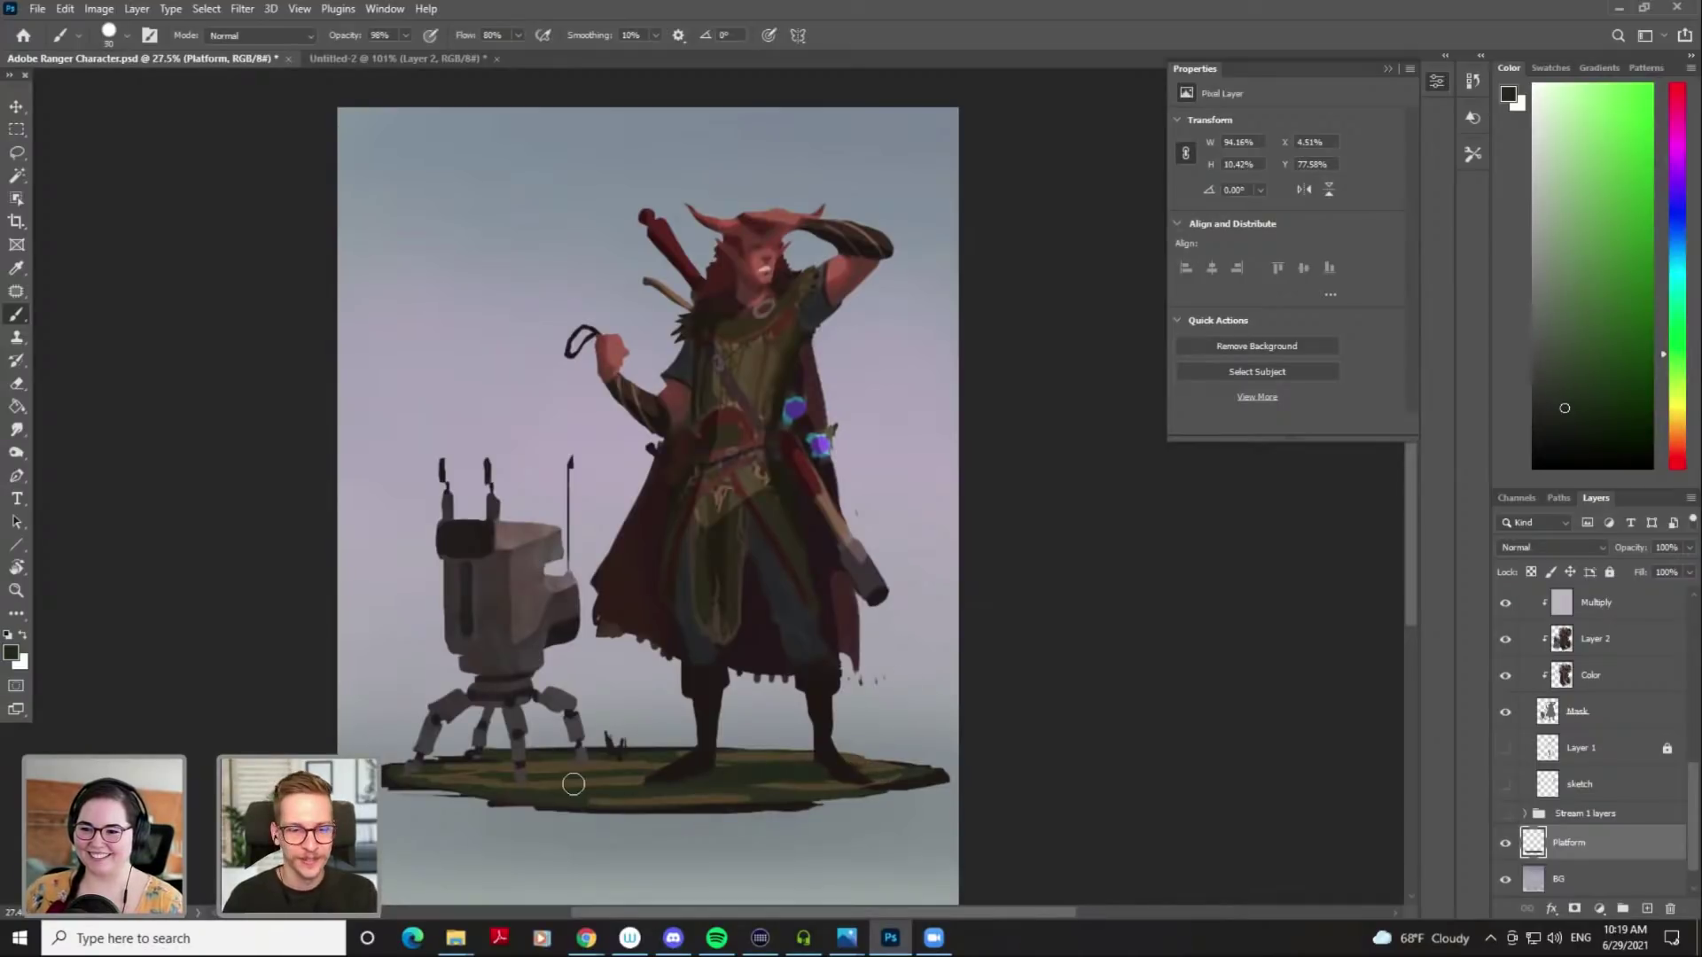
left_click(770, 762, "alt")
left_click(769, 766, "alt")
key("[")
key("[")
mouse_move(435, 775)
left_mouse_down()
mouse_move(523, 771)
mouse_move(493, 783)
mouse_move(509, 768)
left_mouse_up()
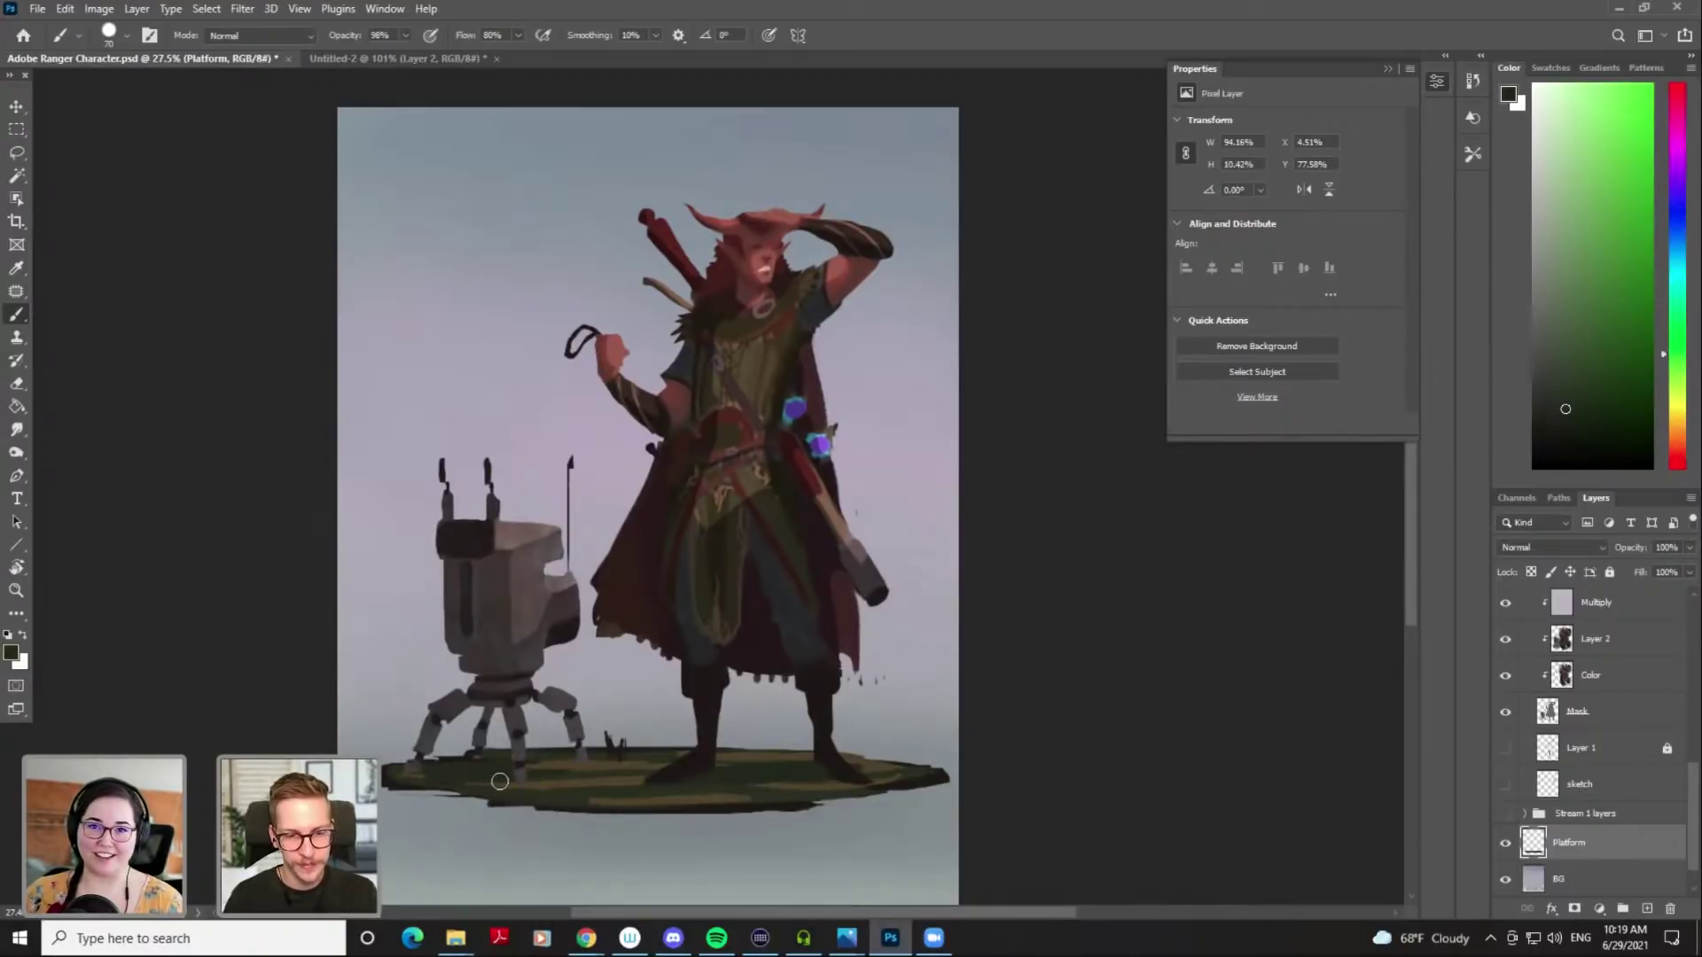
Sample the platform's brown and paint fine strokes along its left end, adjusting the brush size
left_click(581, 783, "alt")
key("[")
key("[")
key("[")
key("[")
mouse_move(440, 790)
left_mouse_down()
mouse_move(392, 787)
mouse_move(511, 761)
mouse_move(422, 780)
mouse_move(460, 757)
mouse_move(389, 760)
left_mouse_up()
key("[")
key("[")
key("[")
key("]")
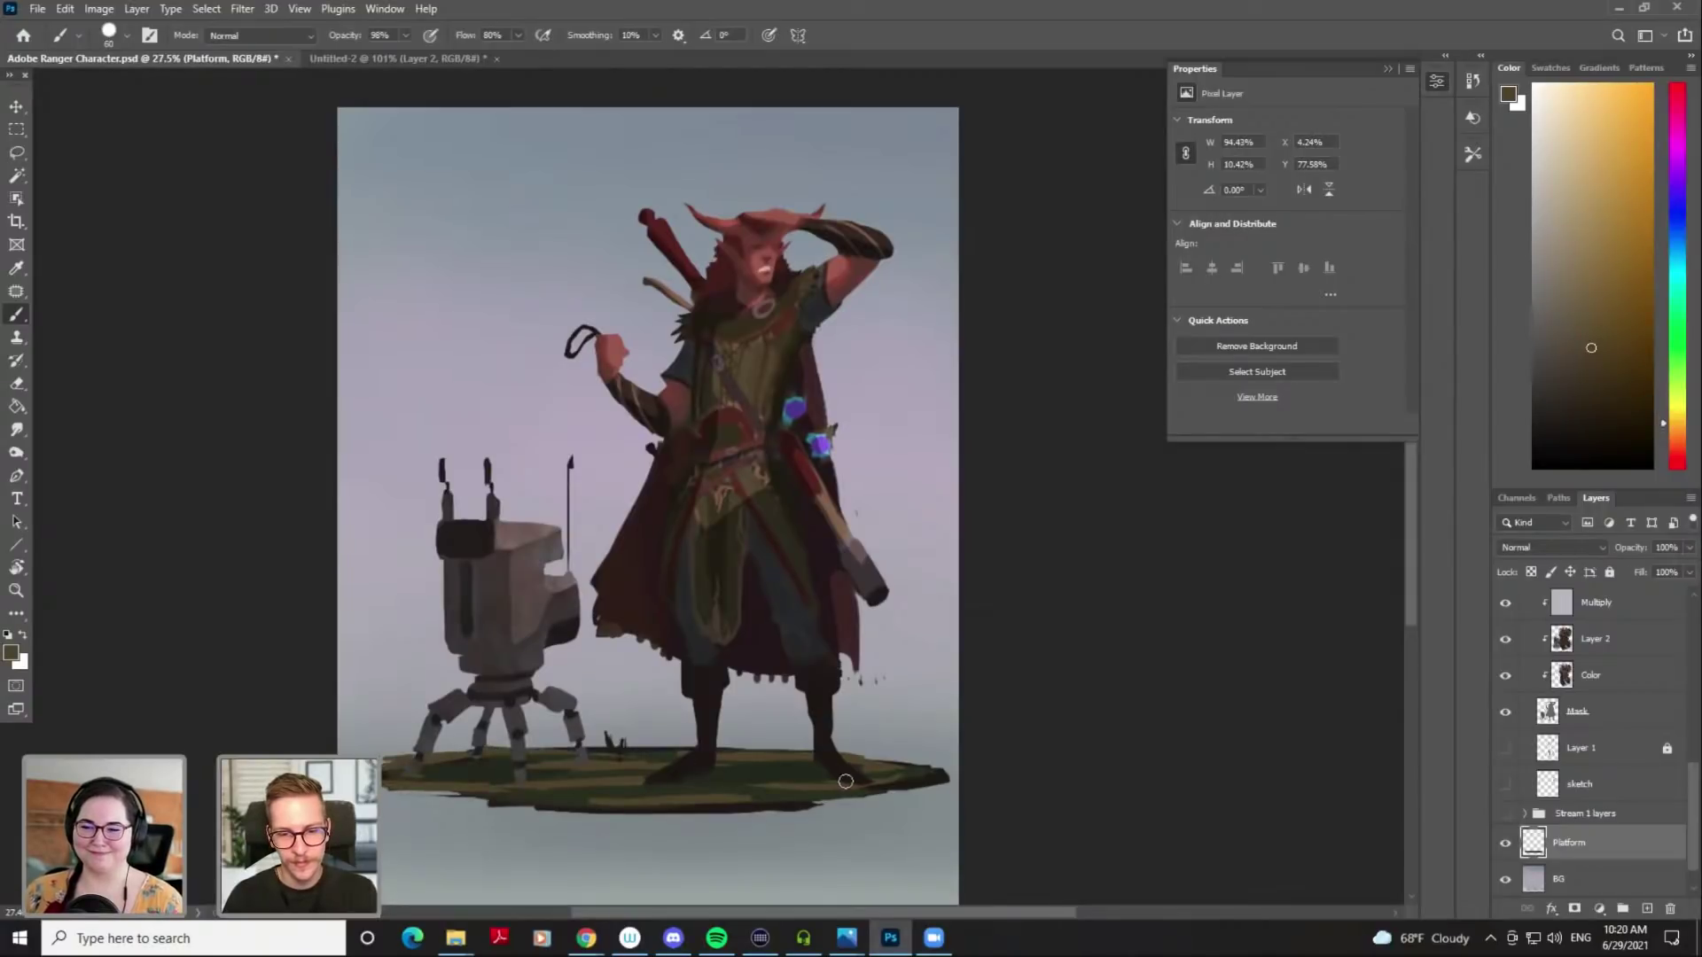
Switch to a textured, irregular brush and blend the sampled browns and greens along the platform's middle and lower edge
right_click(620, 390)
left_click(721, 607)
left_click(1011, 346)
left_click_drag(607, 776, 628, 787)
key("[")
key("[")
left_click(545, 795, "alt")
key("[")
key("[")
key("[")
key("[")
key("[")
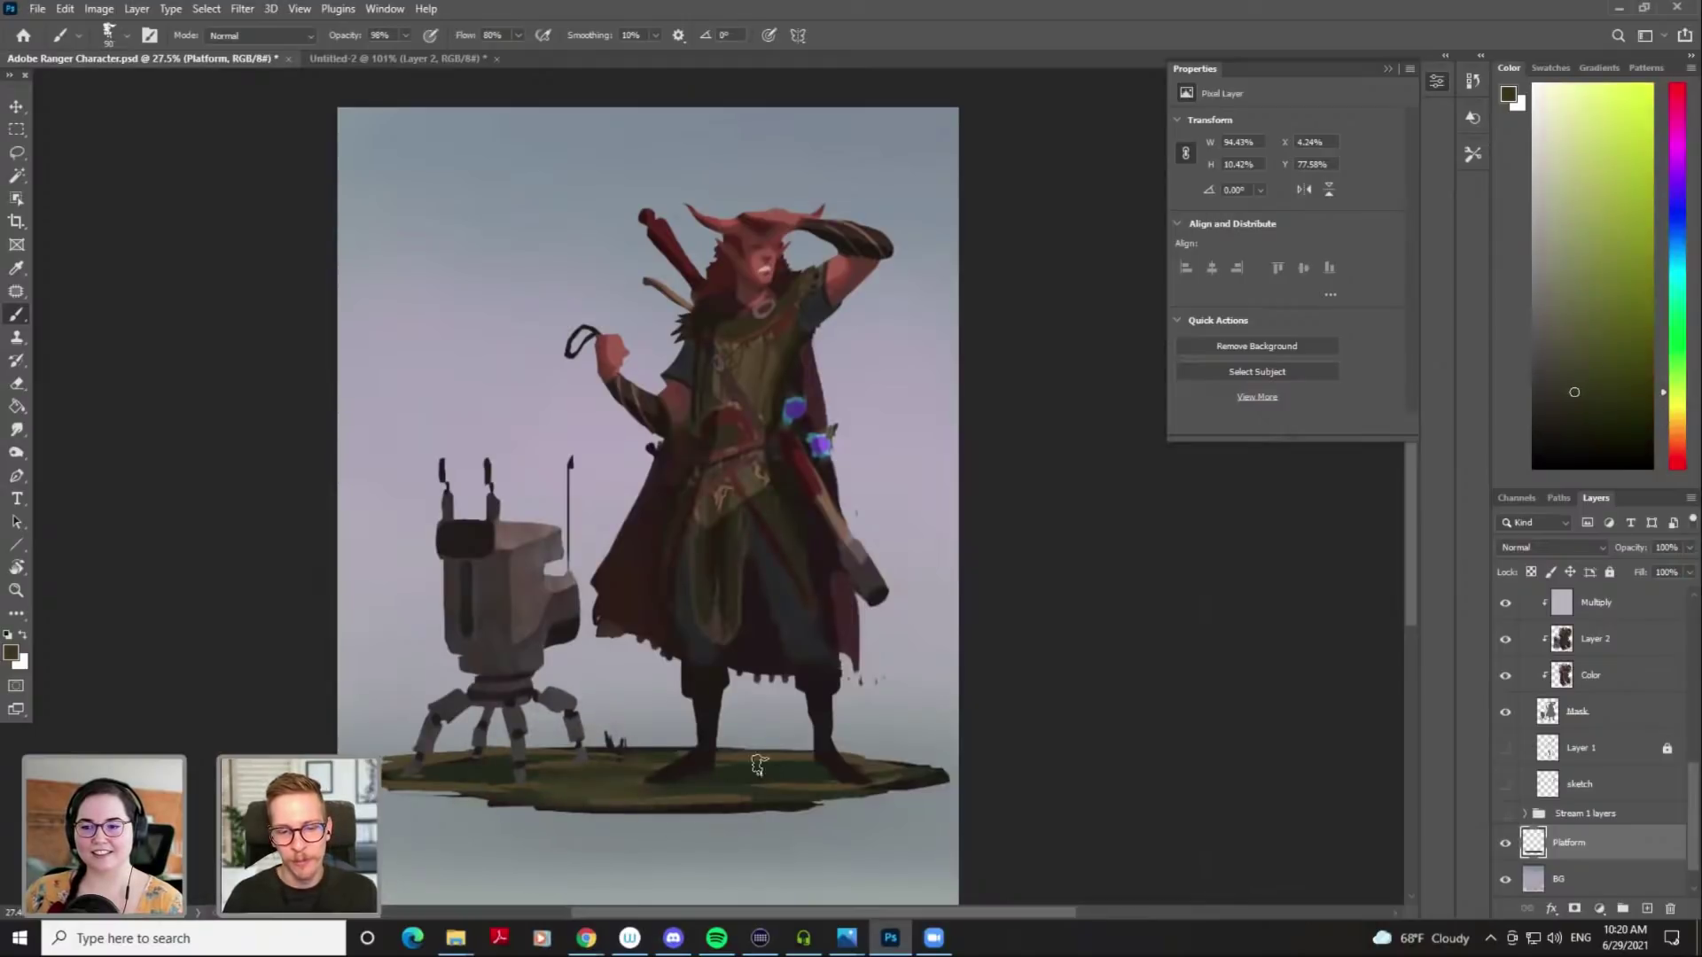
Resample greens and browns around the ranger's boots and blend the streaks towards the platform's right end
left_click(798, 760, "alt")
left_click(773, 758, "alt")
left_click(869, 785, "alt")
left_click(878, 793, "alt")
left_click(883, 768, "alt")
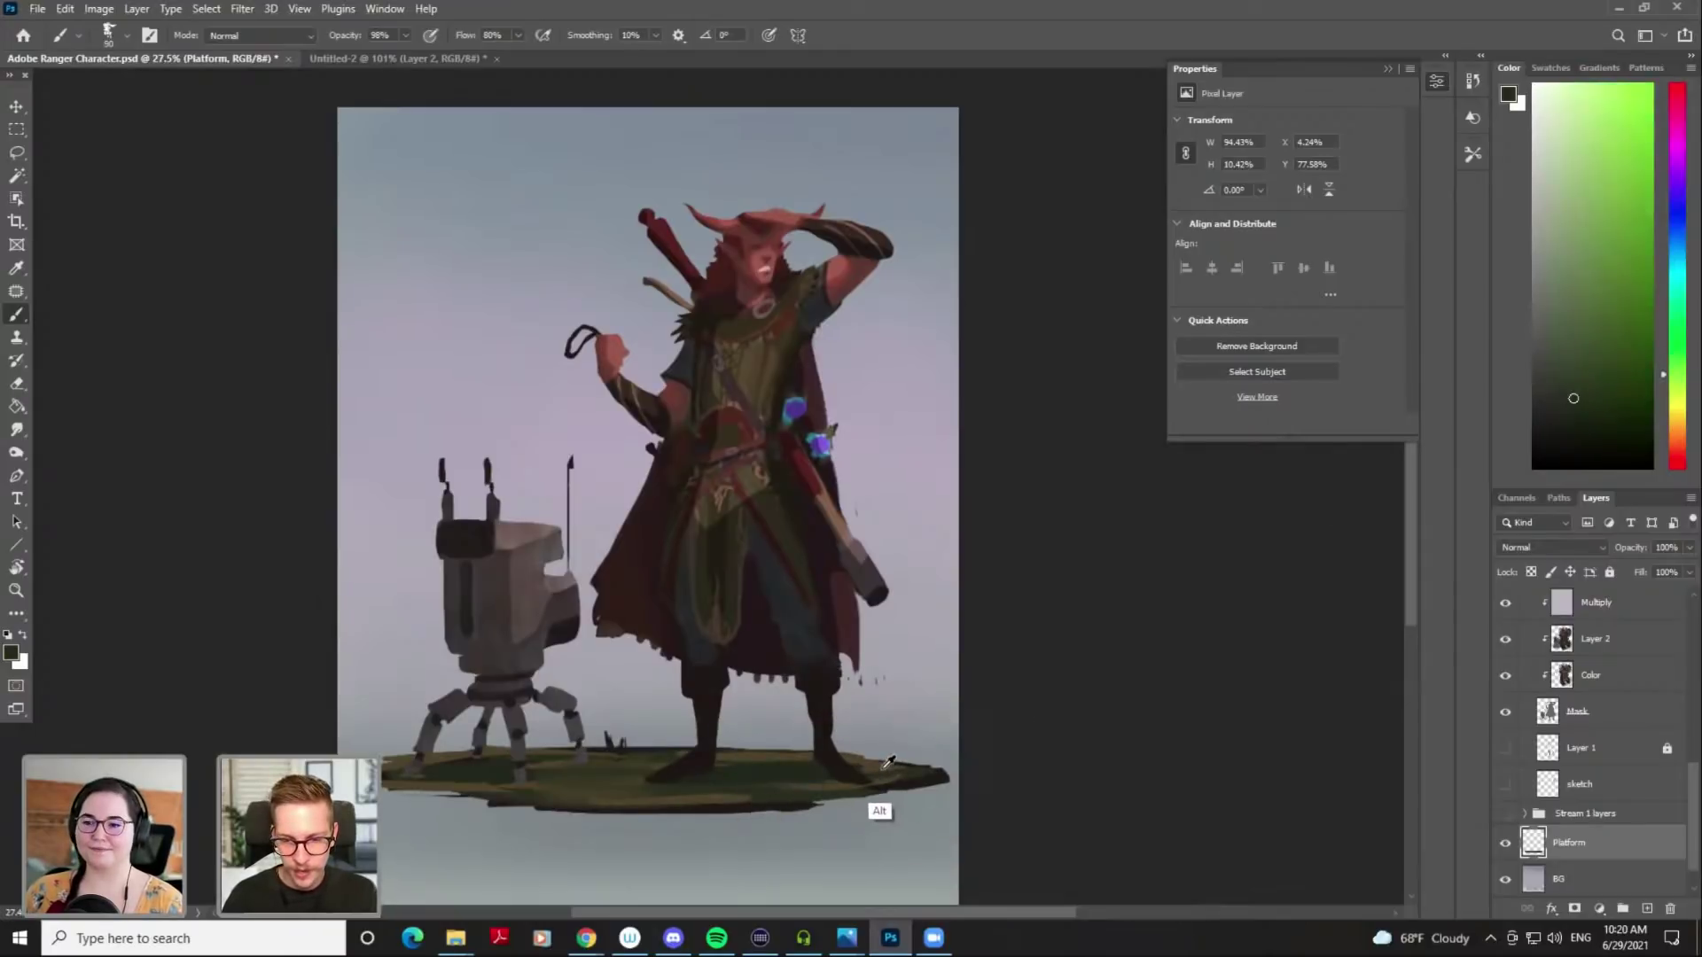
left_click(888, 762, "alt")
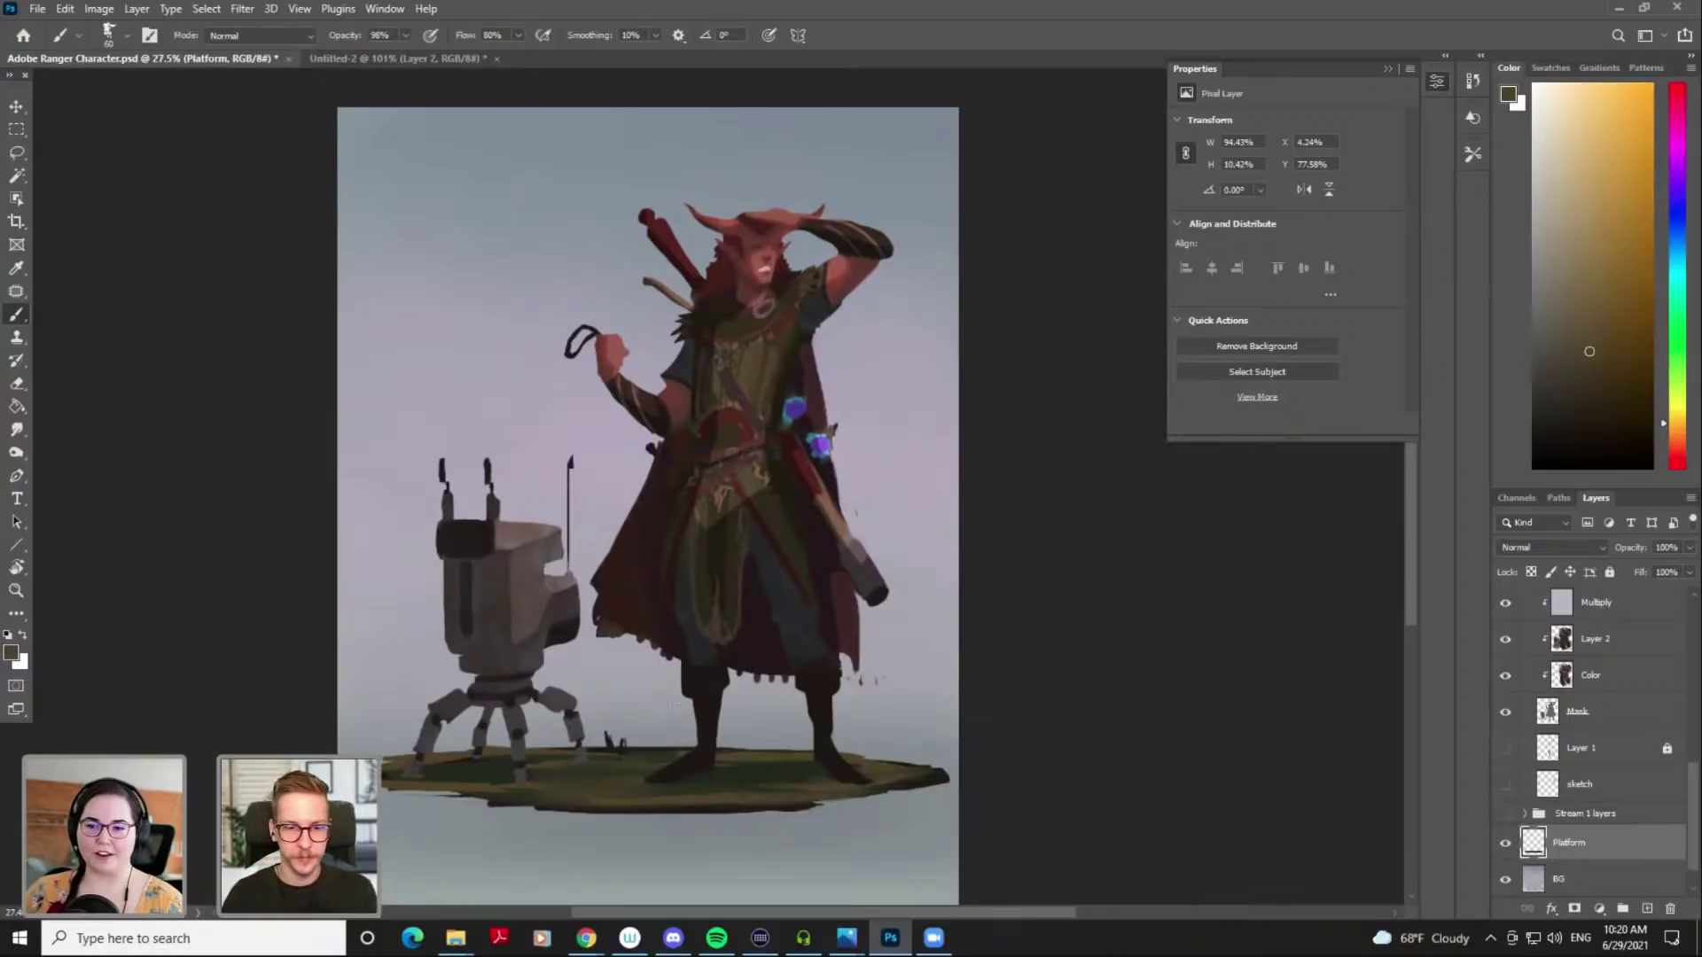
Paint thin grass blades around the robot and at the platform's right end with a much smaller brush, trimming stray tips with the eraser
left_click(633, 759, "alt")
key("ctrl+z")
key("bracketleft")
key("bracketleft")
key("bracketleft")
key("e")
left_click_drag(607, 734, 605, 723)
key("b")
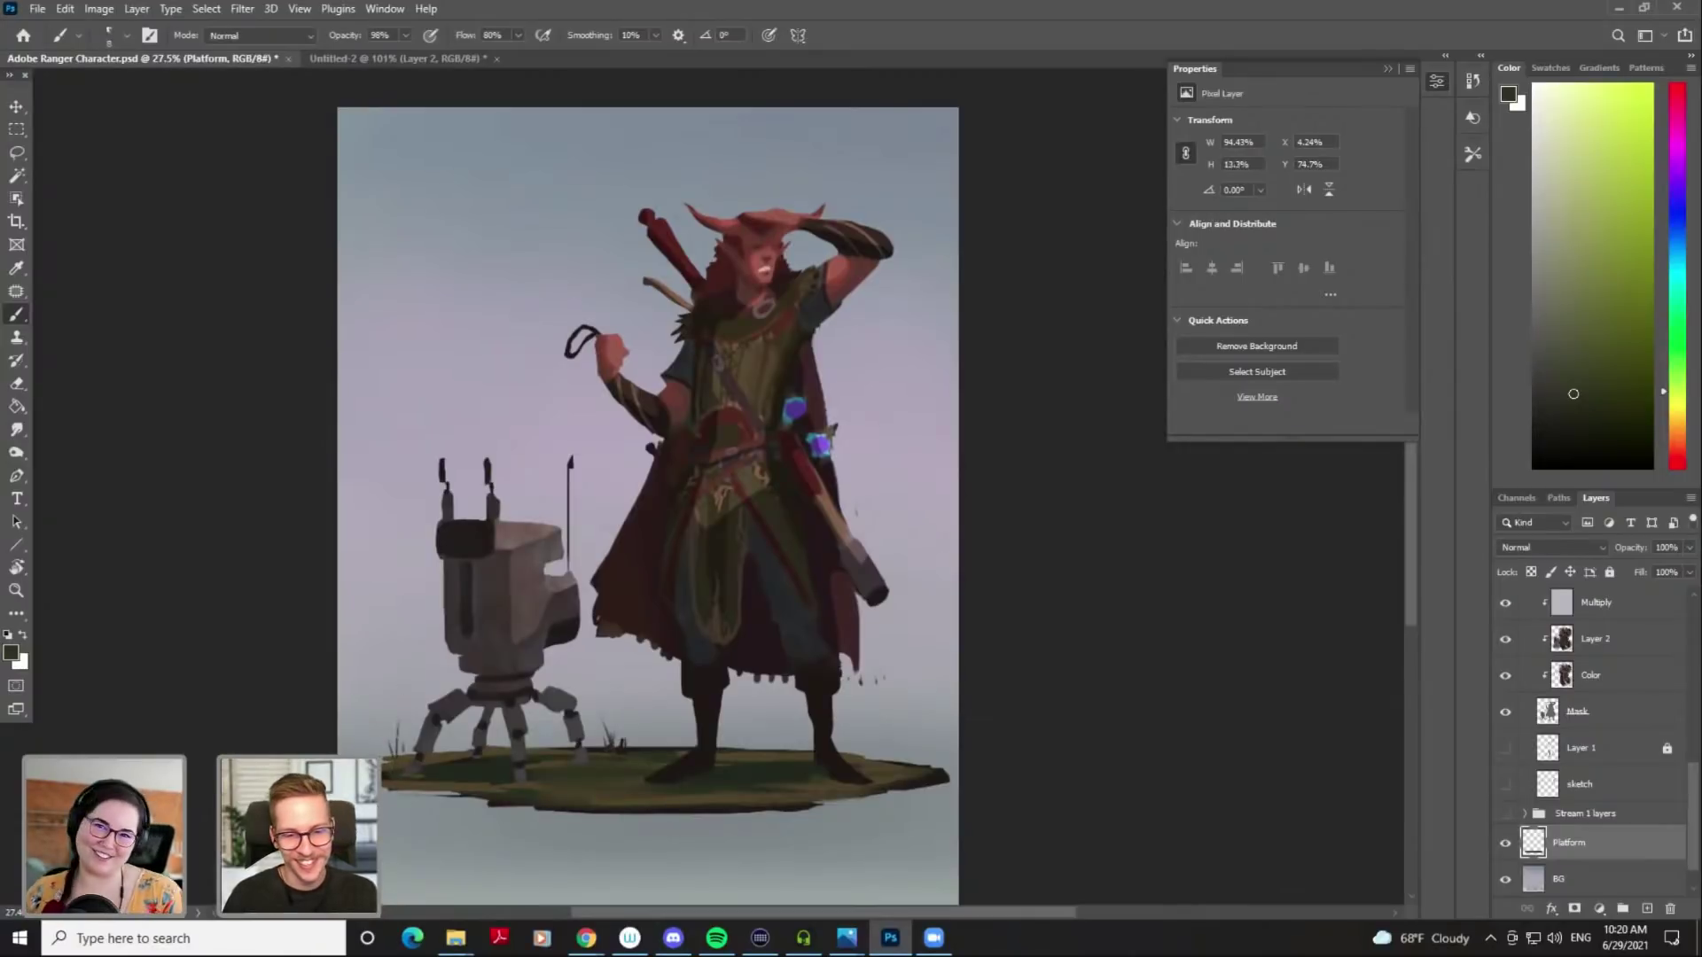
left_click(900, 772, "alt")
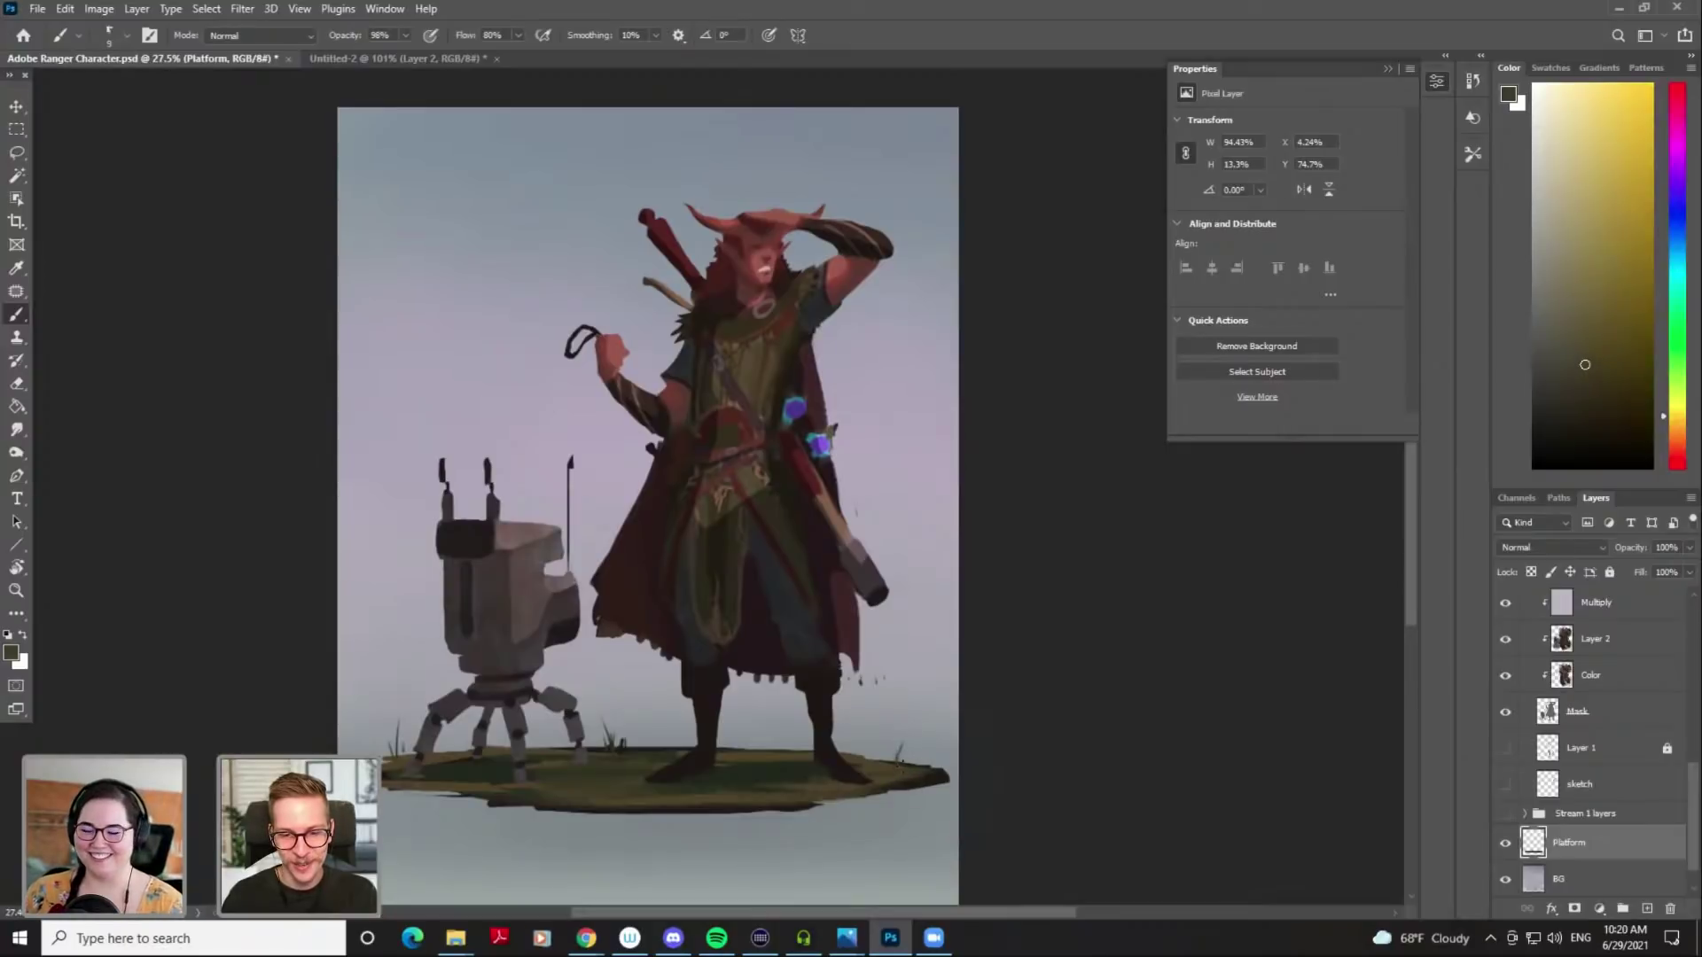
Enlarge the brush and paint dark green shadows under the boots, blending the surrounding ground and robot area with sampled tones
left_click(743, 761, "alt")
key("bracketright")
key("bracketright")
key("bracketright")
key("bracketright")
left_click(1557, 414)
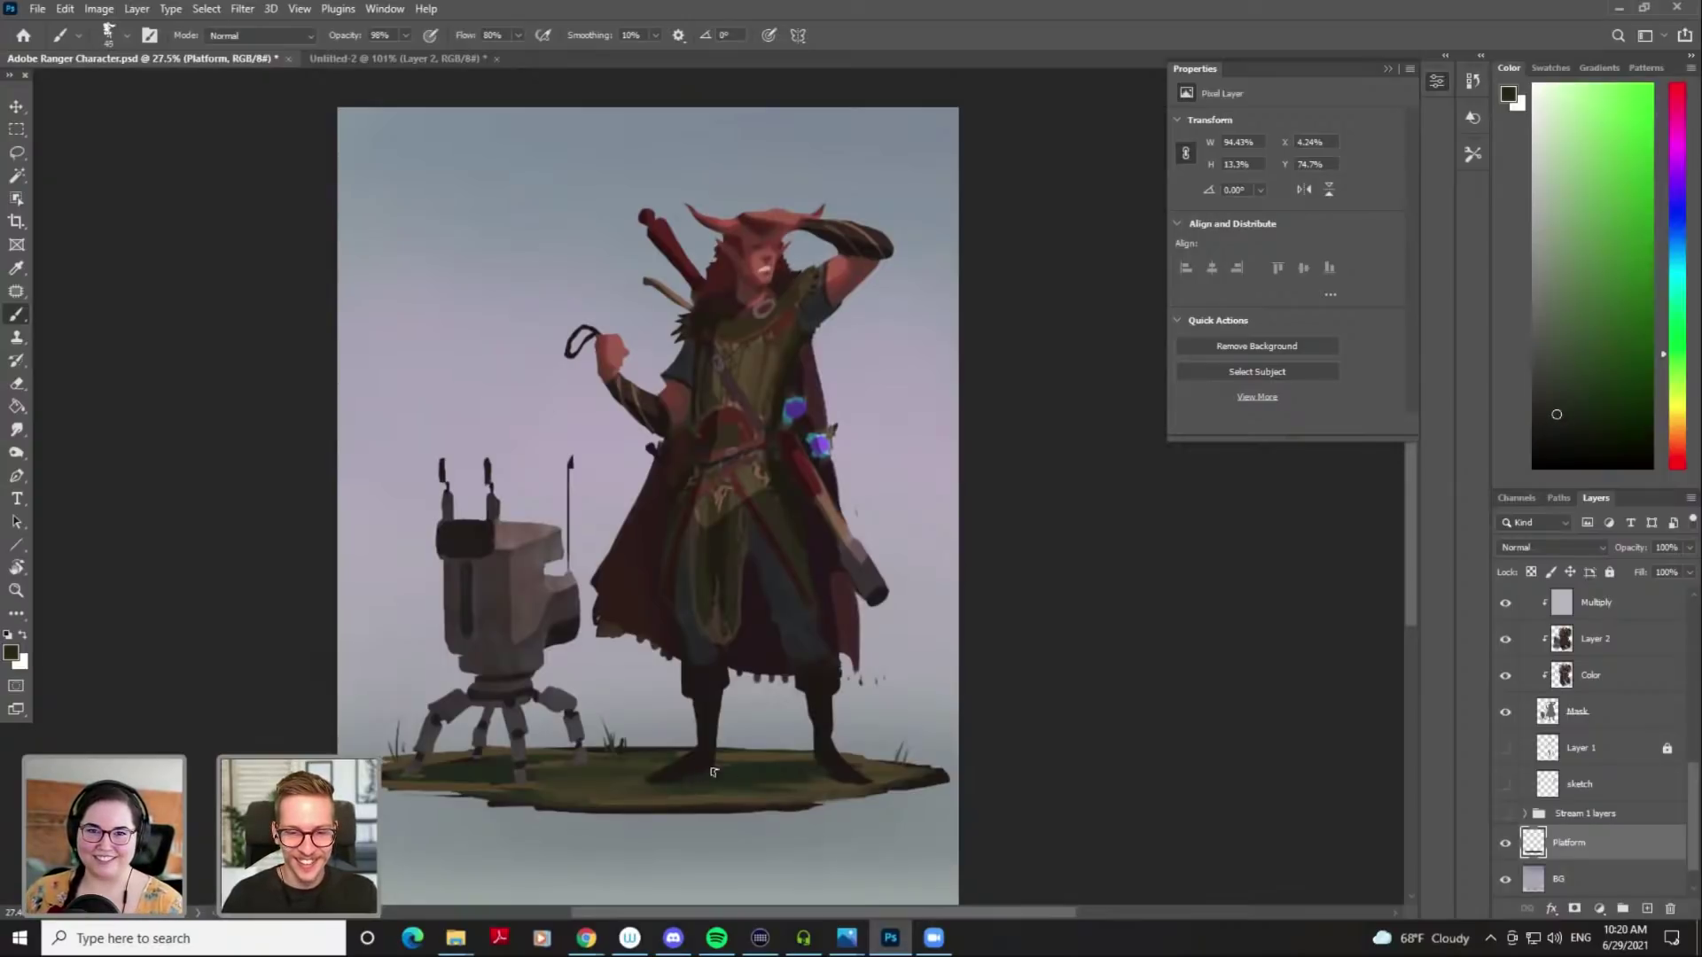
left_click(764, 761, "alt")
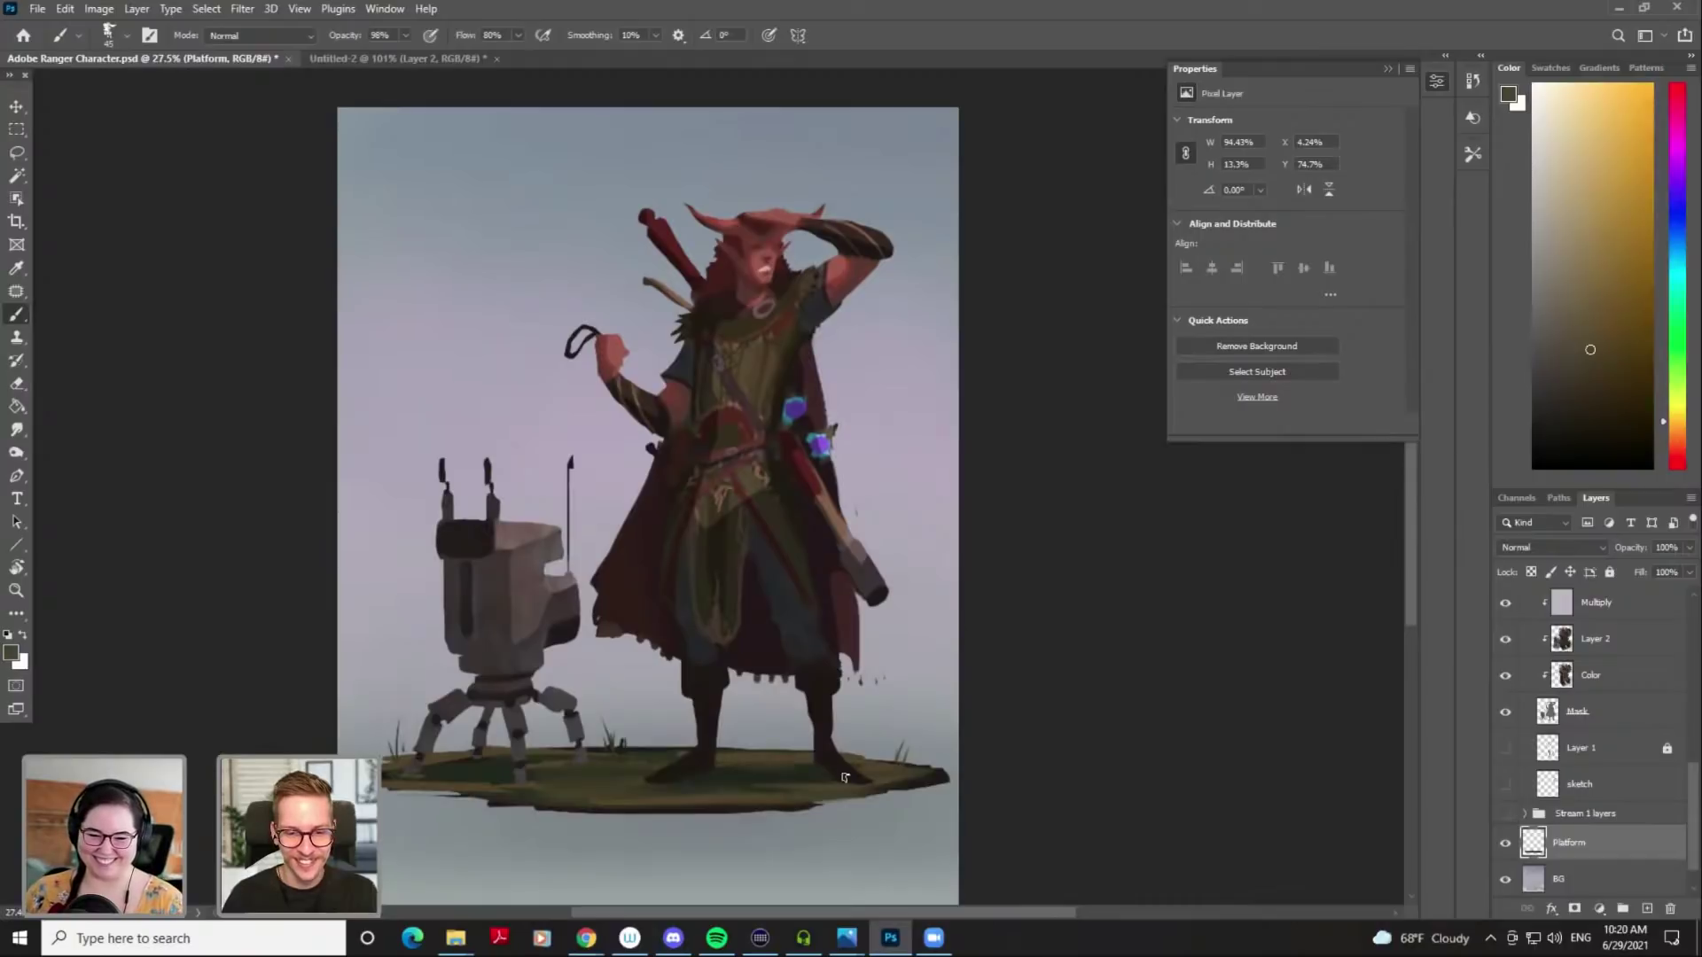
left_click(740, 791, "alt")
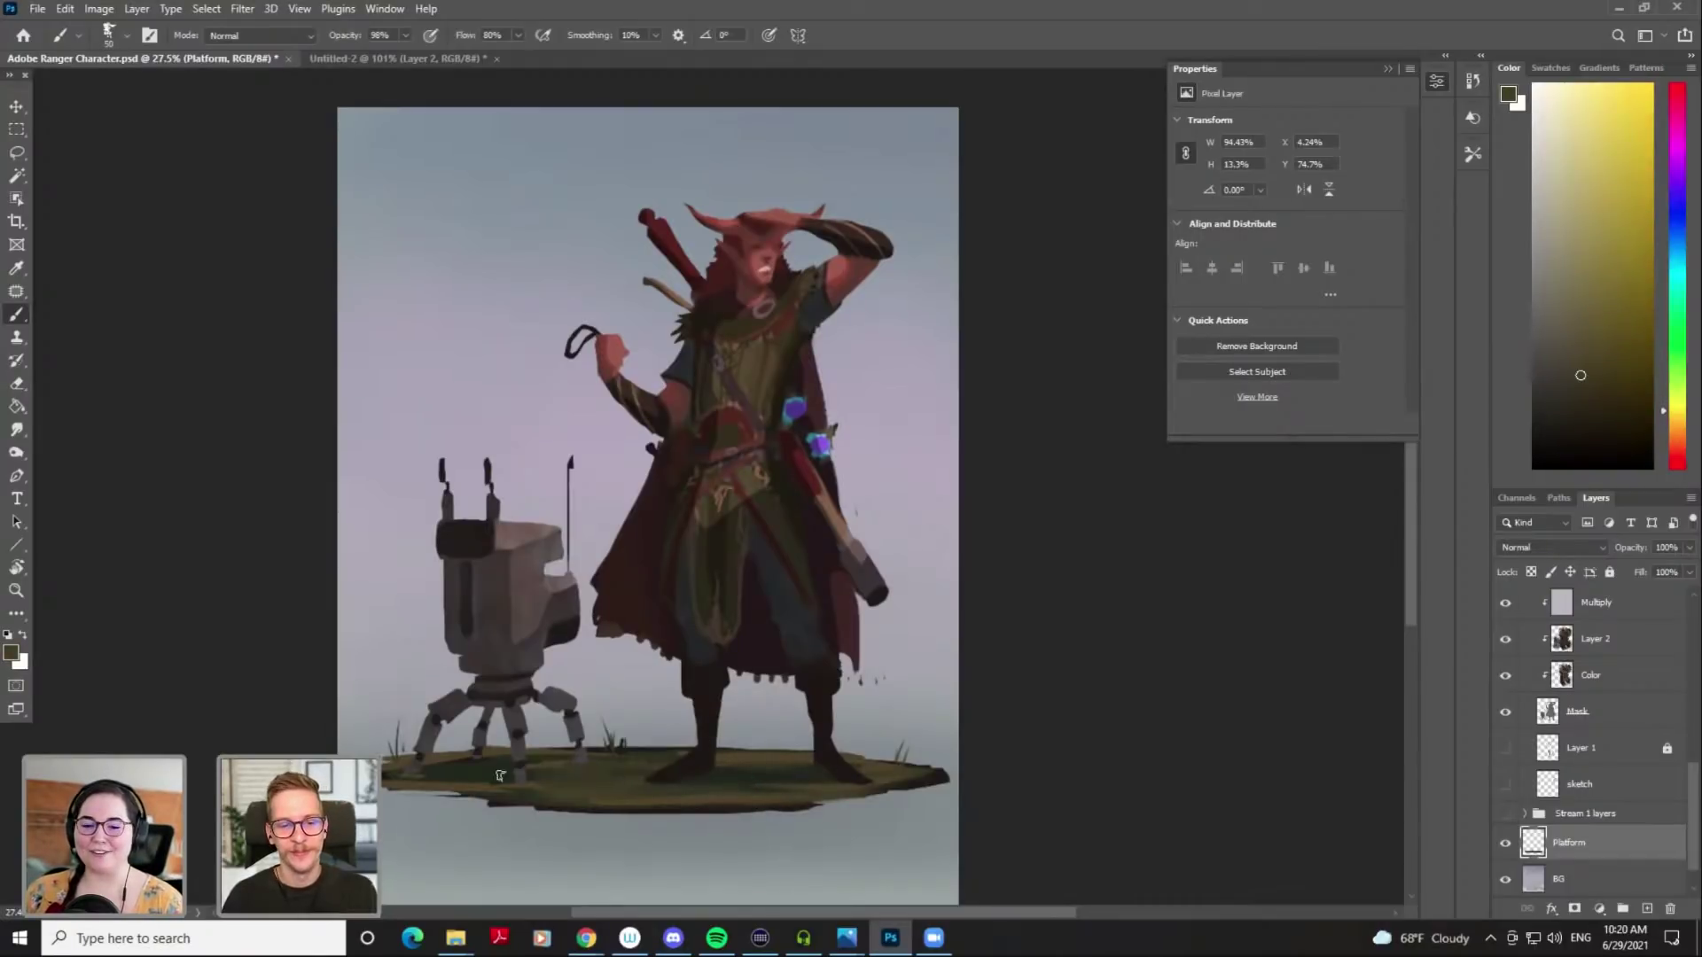
left_click(452, 768, "alt")
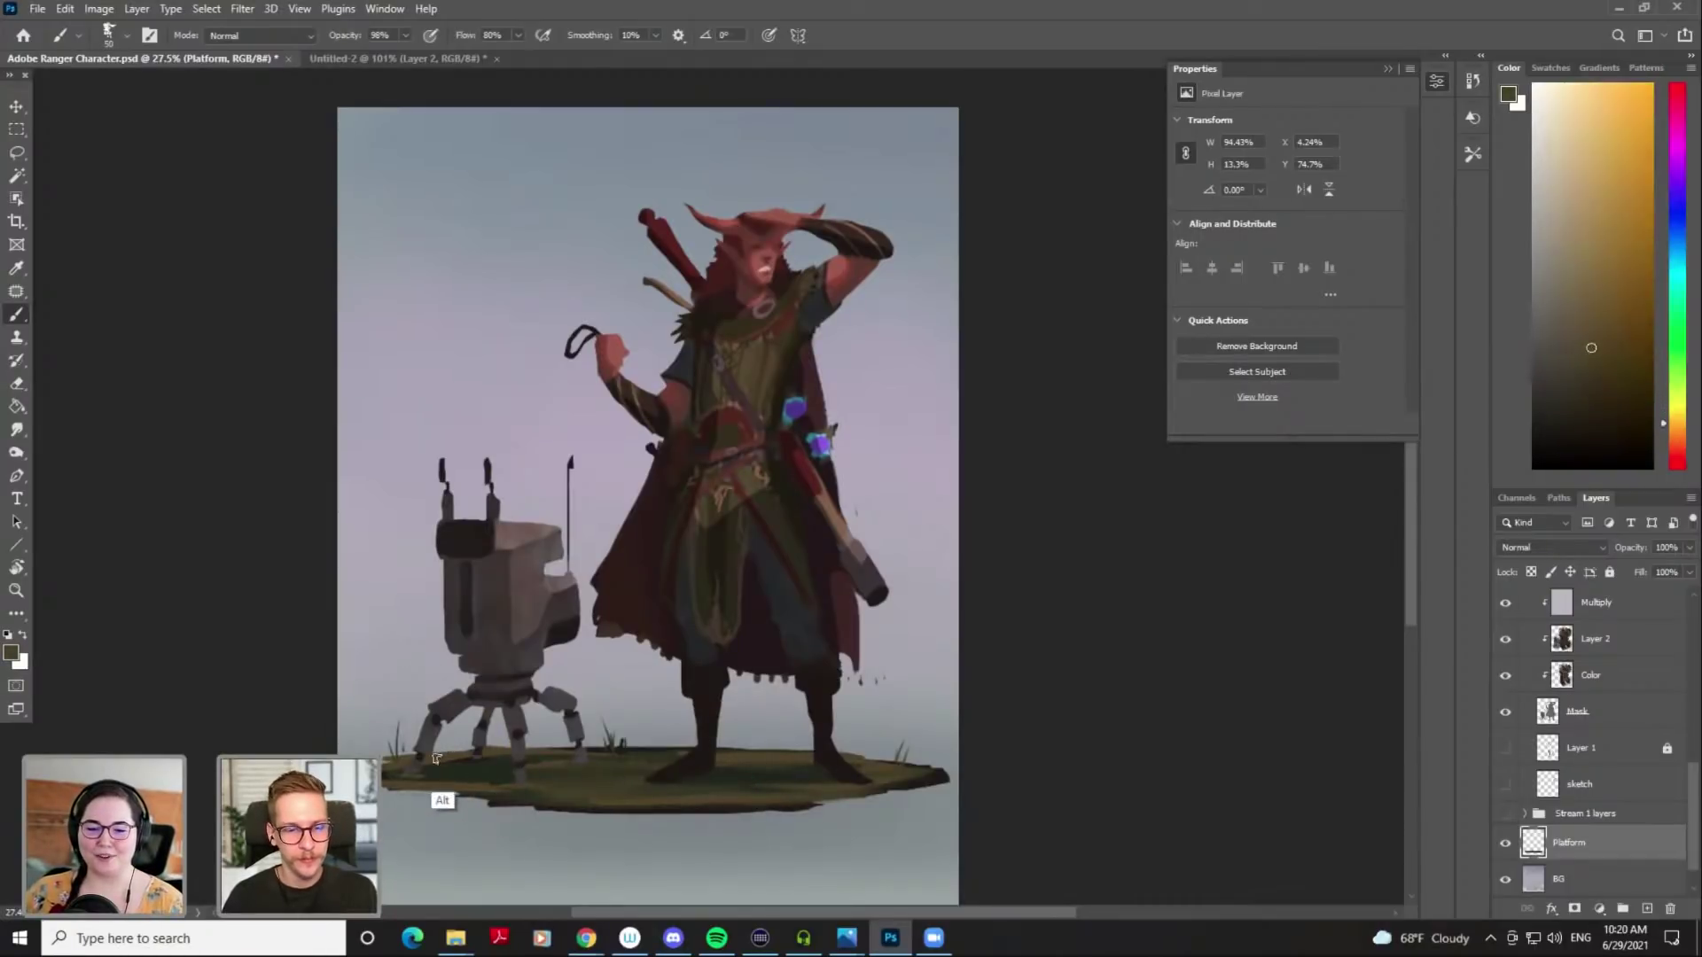
Add fine grass tufts between the robot and ranger and on the platform's front using sampled dark green and near-black
left_click(665, 749, "alt")
key("bracketleft")
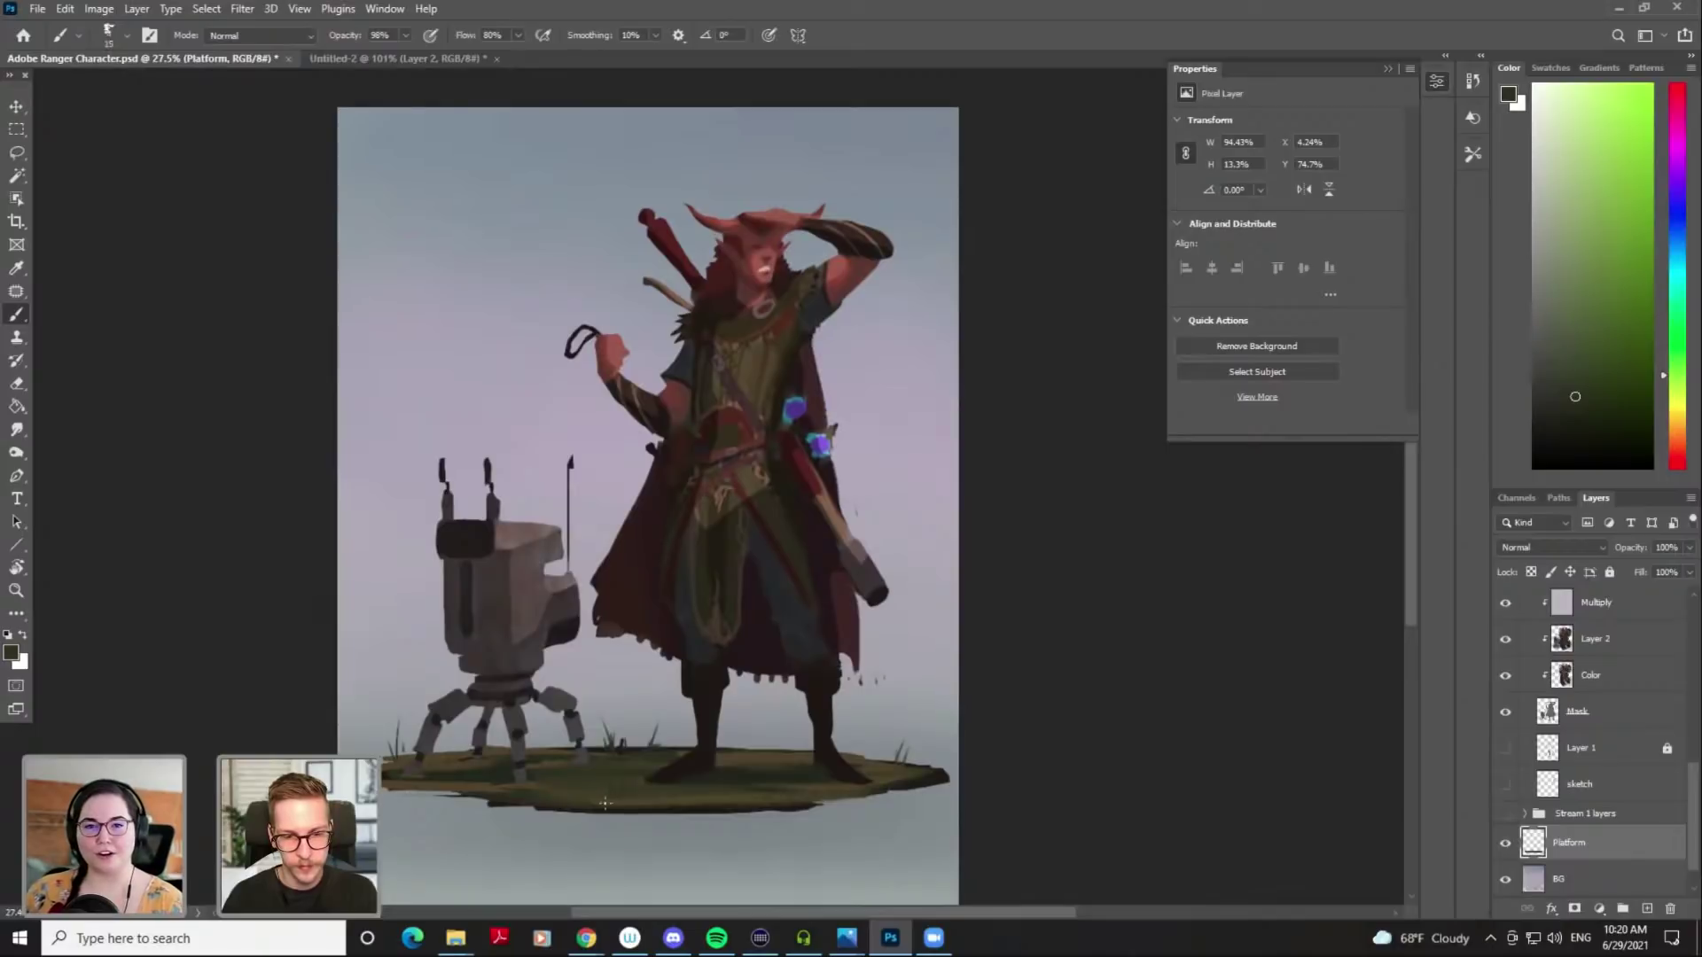
left_click(620, 754, "alt")
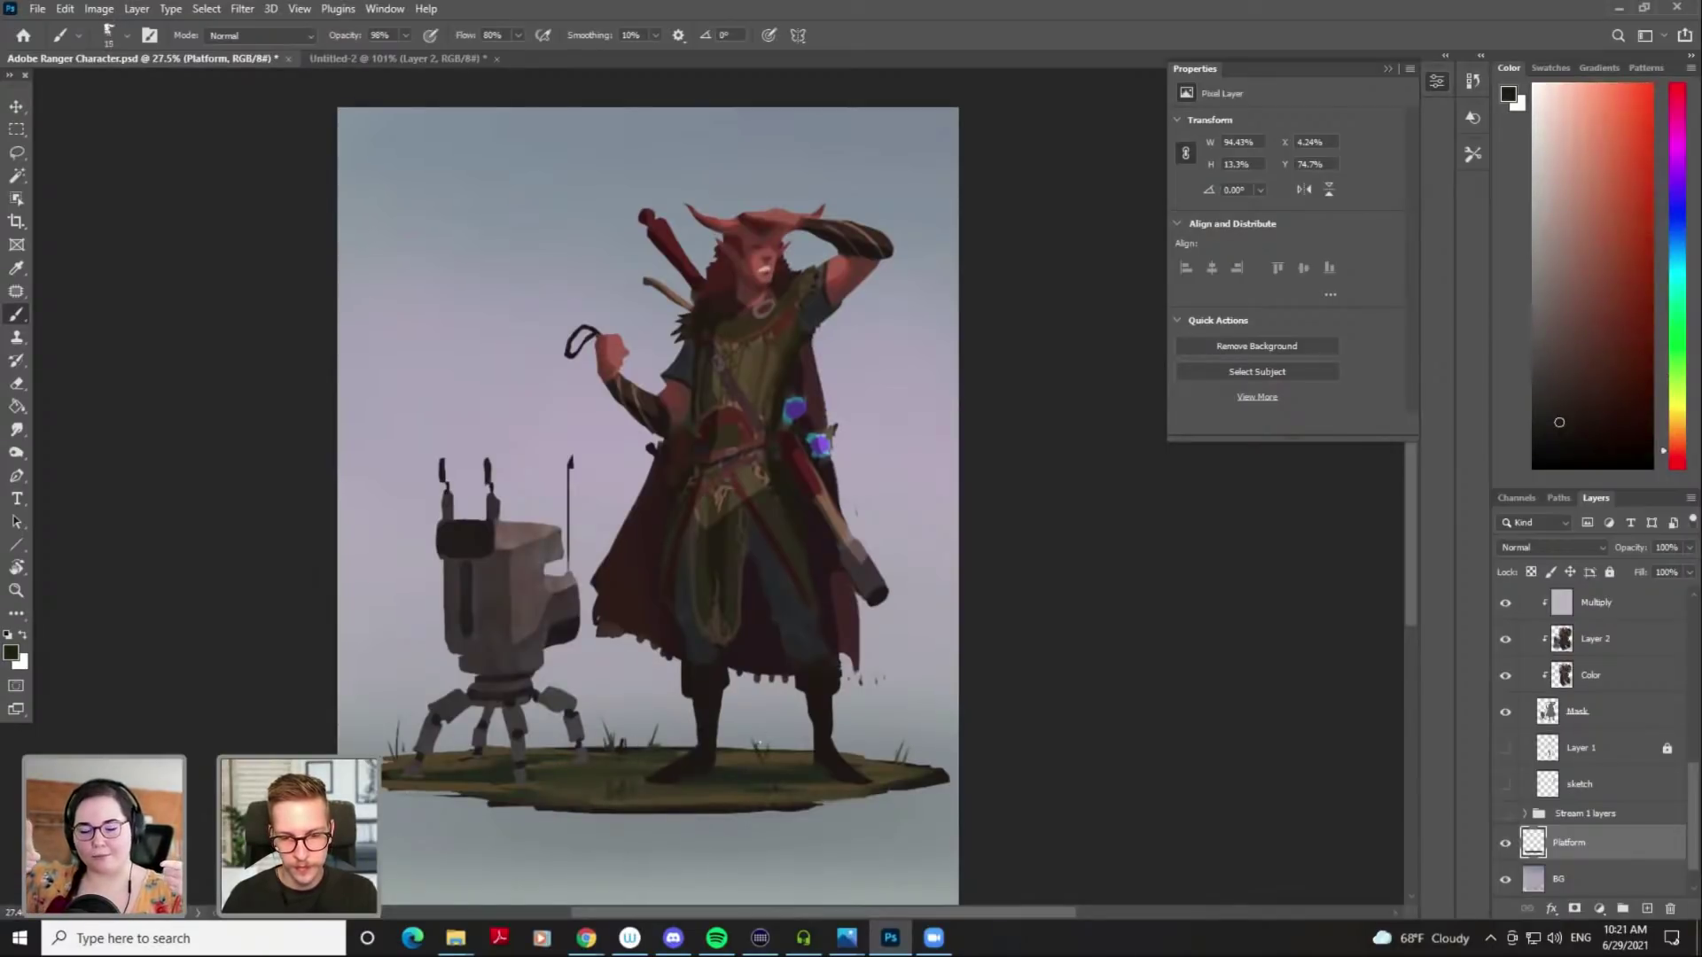
left_click_drag(421, 791, 541, 789)
Add a new layer directly above BG and below Platform
mouse_move(760, 651)
left_mouse_down()
mouse_move(787, 620)
mouse_move(782, 643)
mouse_move(798, 638)
left_mouse_up()
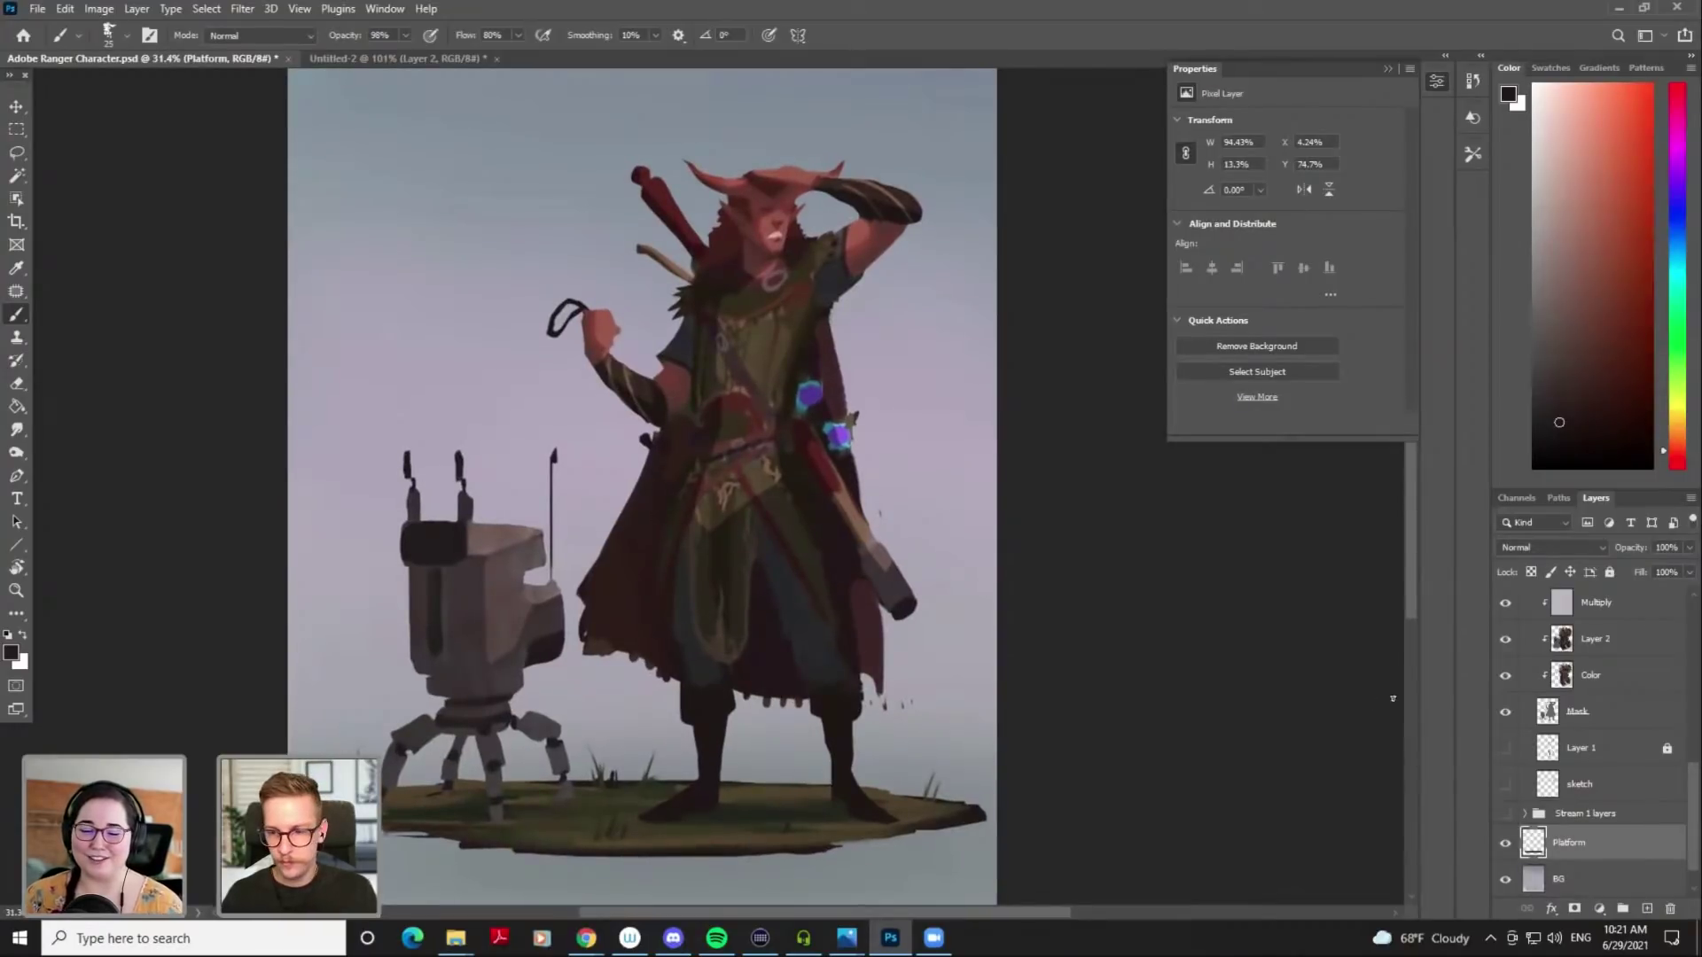
scroll(1530, 808, "down", 1)
left_click(1582, 844)
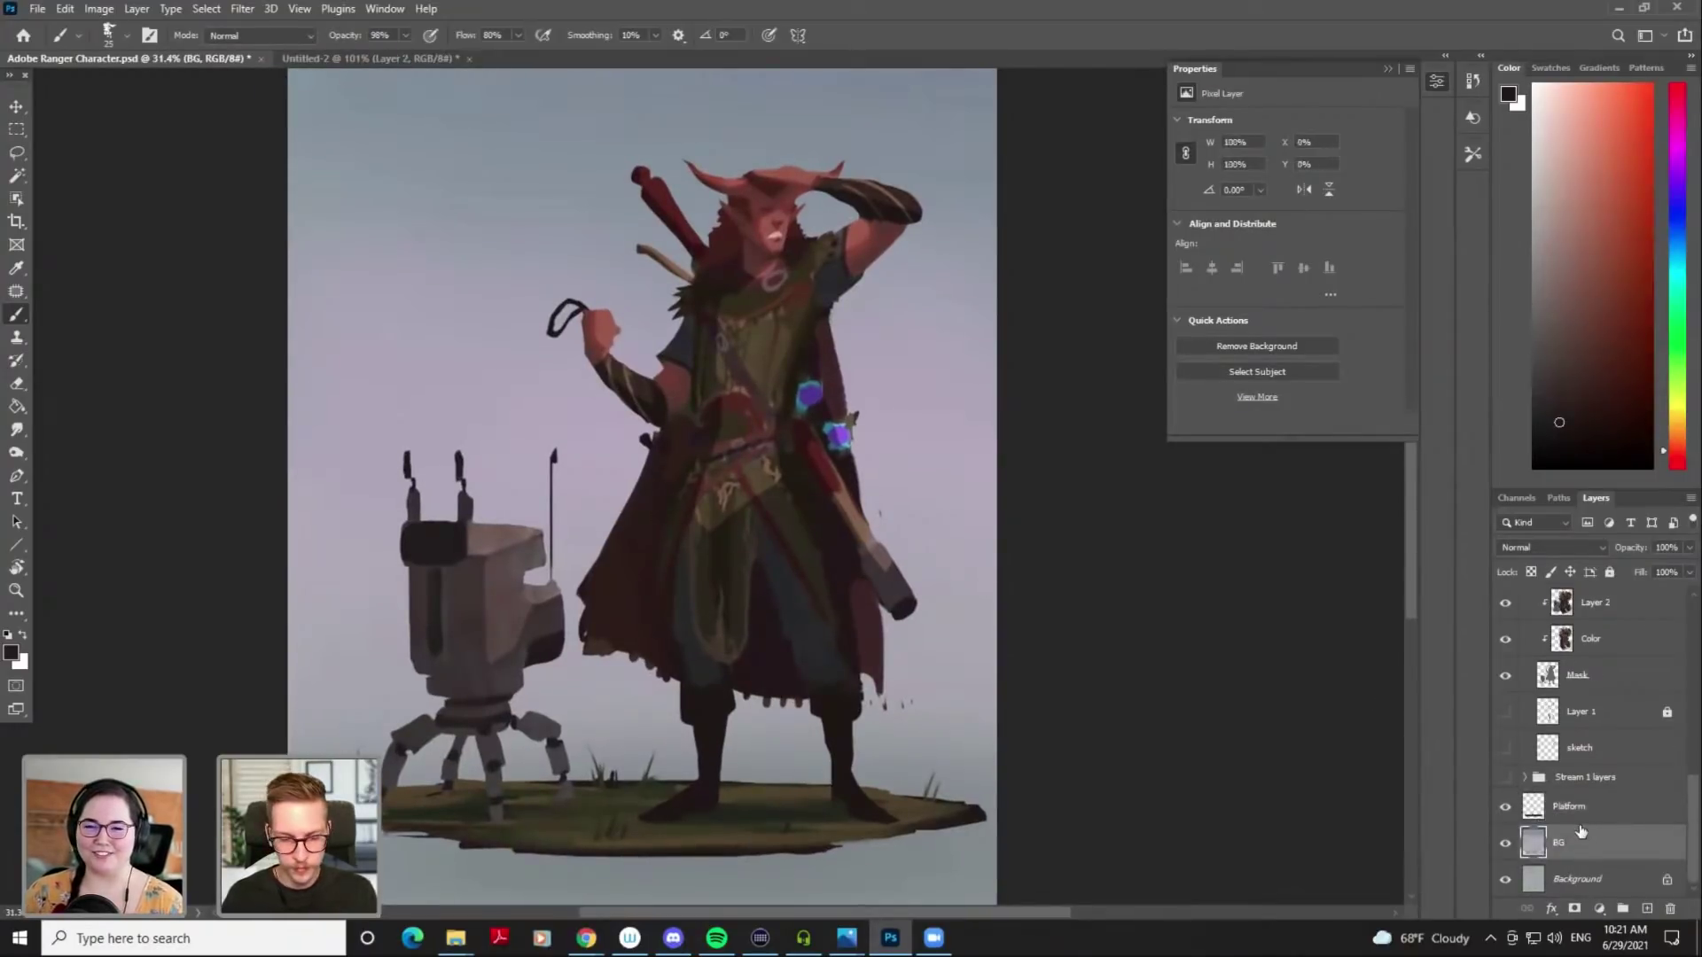
key("ctrl+shift+n")
key("Return")
Set the new layer to Multiply and fill it with a light greyish violet using the Paint Bucket to darken the backdrop
key("g")
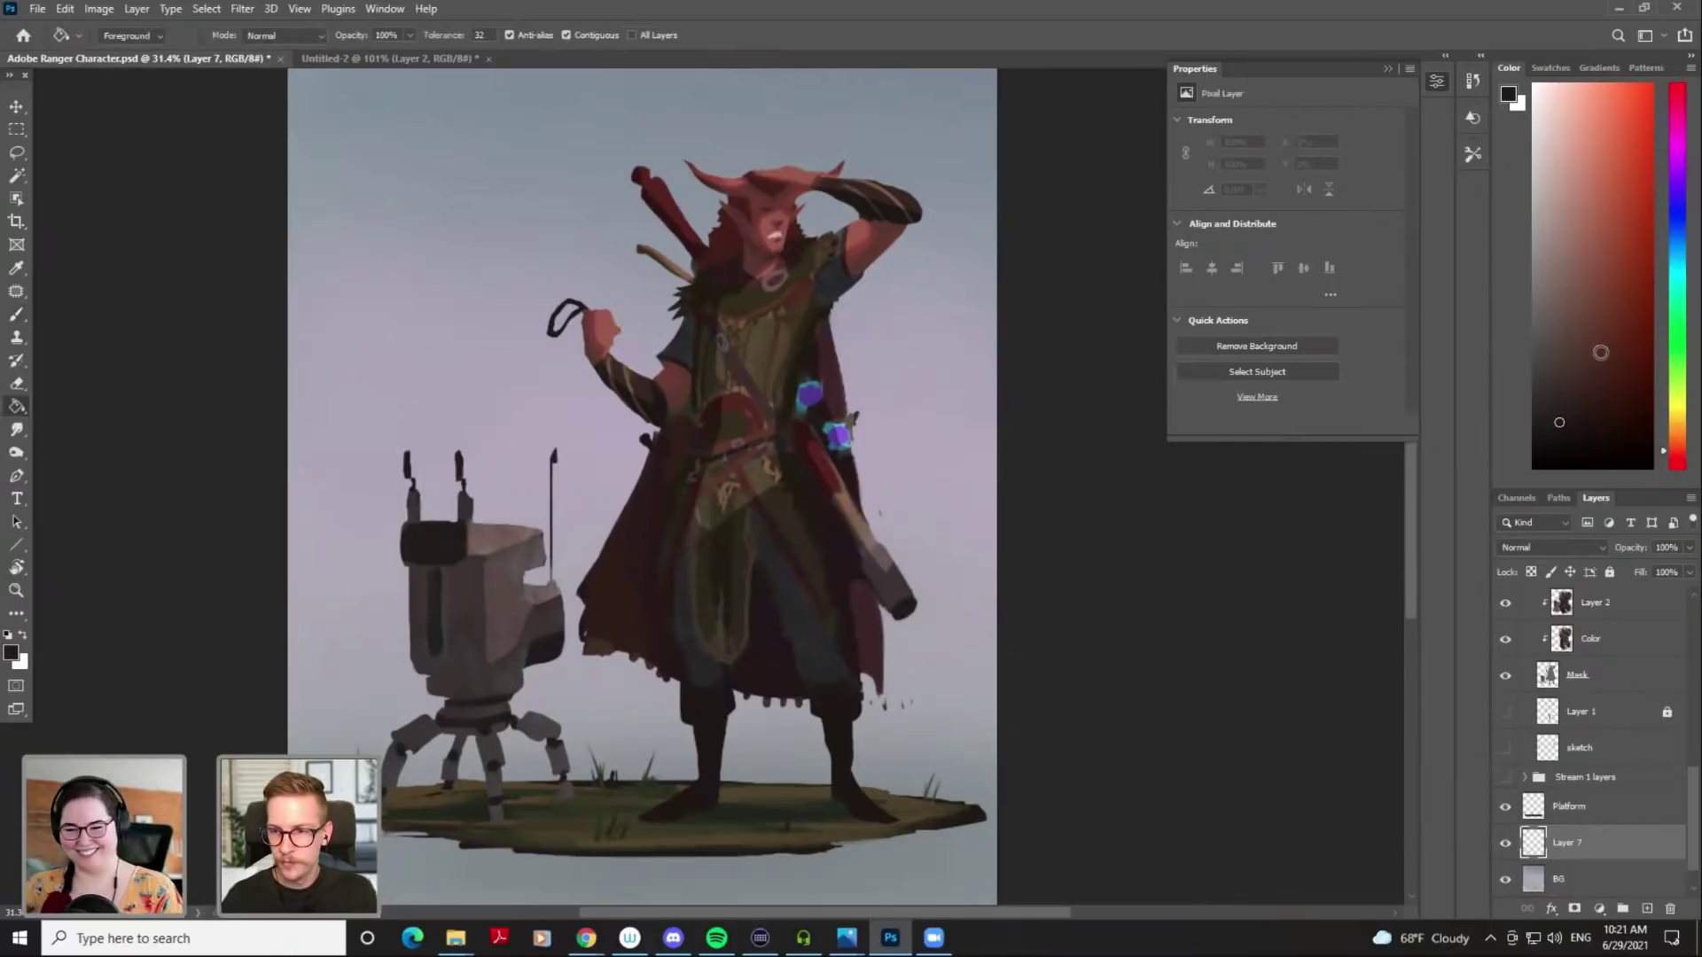
left_click_drag(1553, 349, 1543, 189)
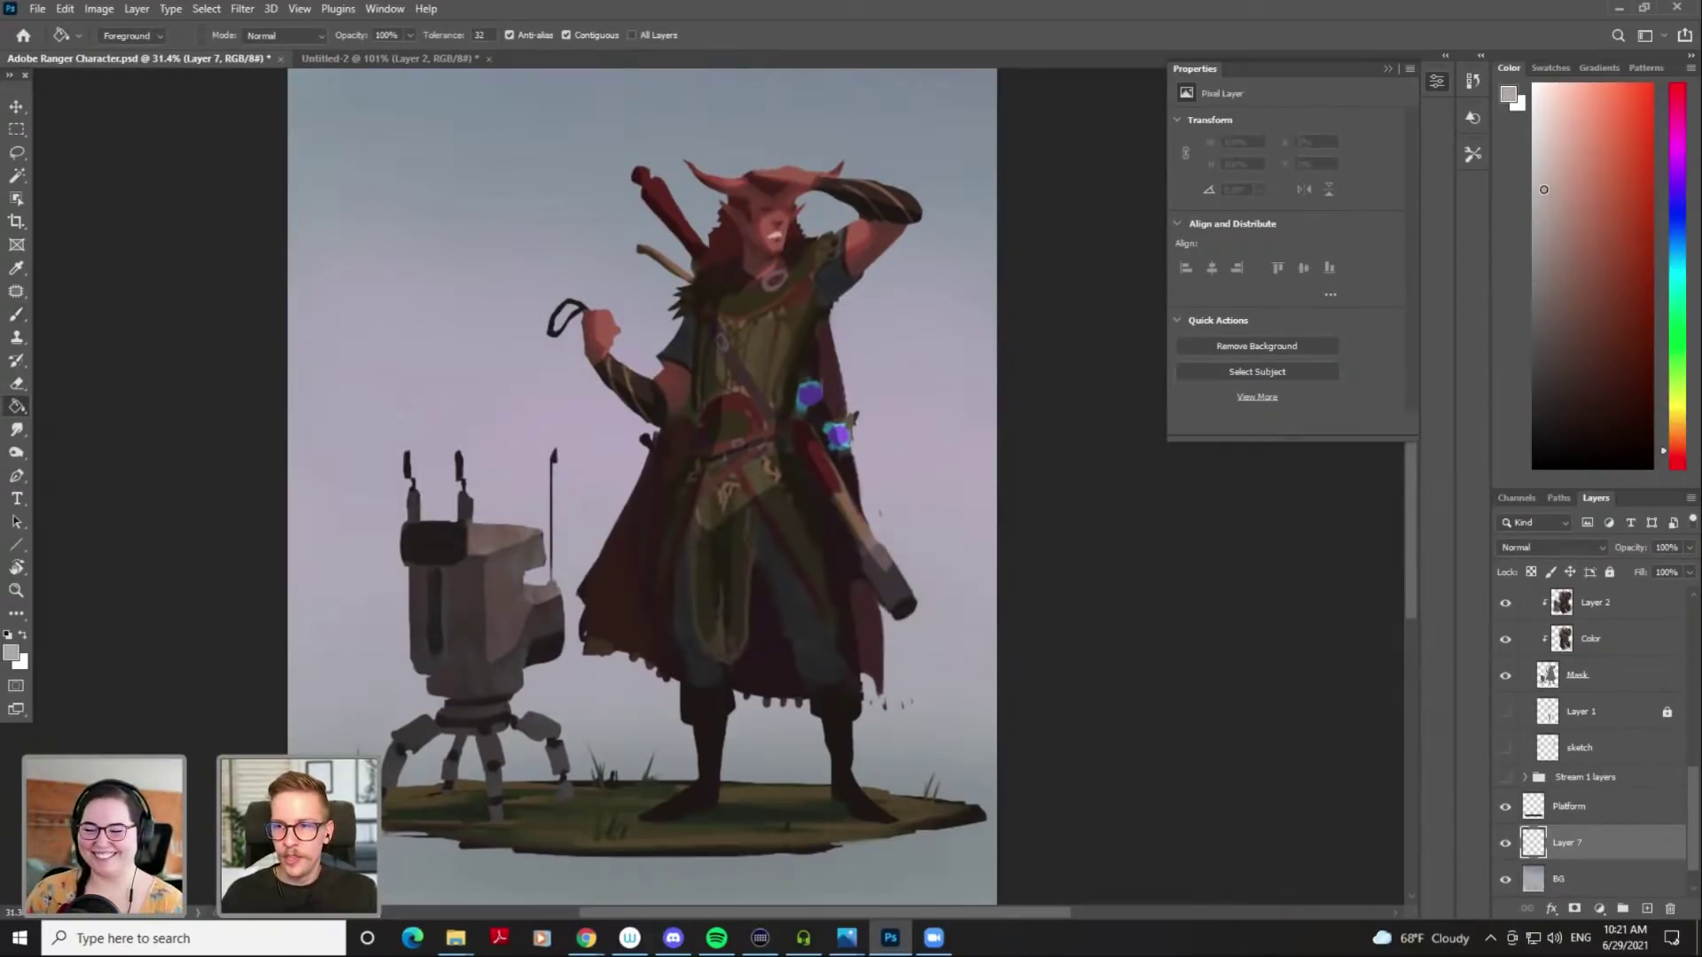
left_click(1674, 189)
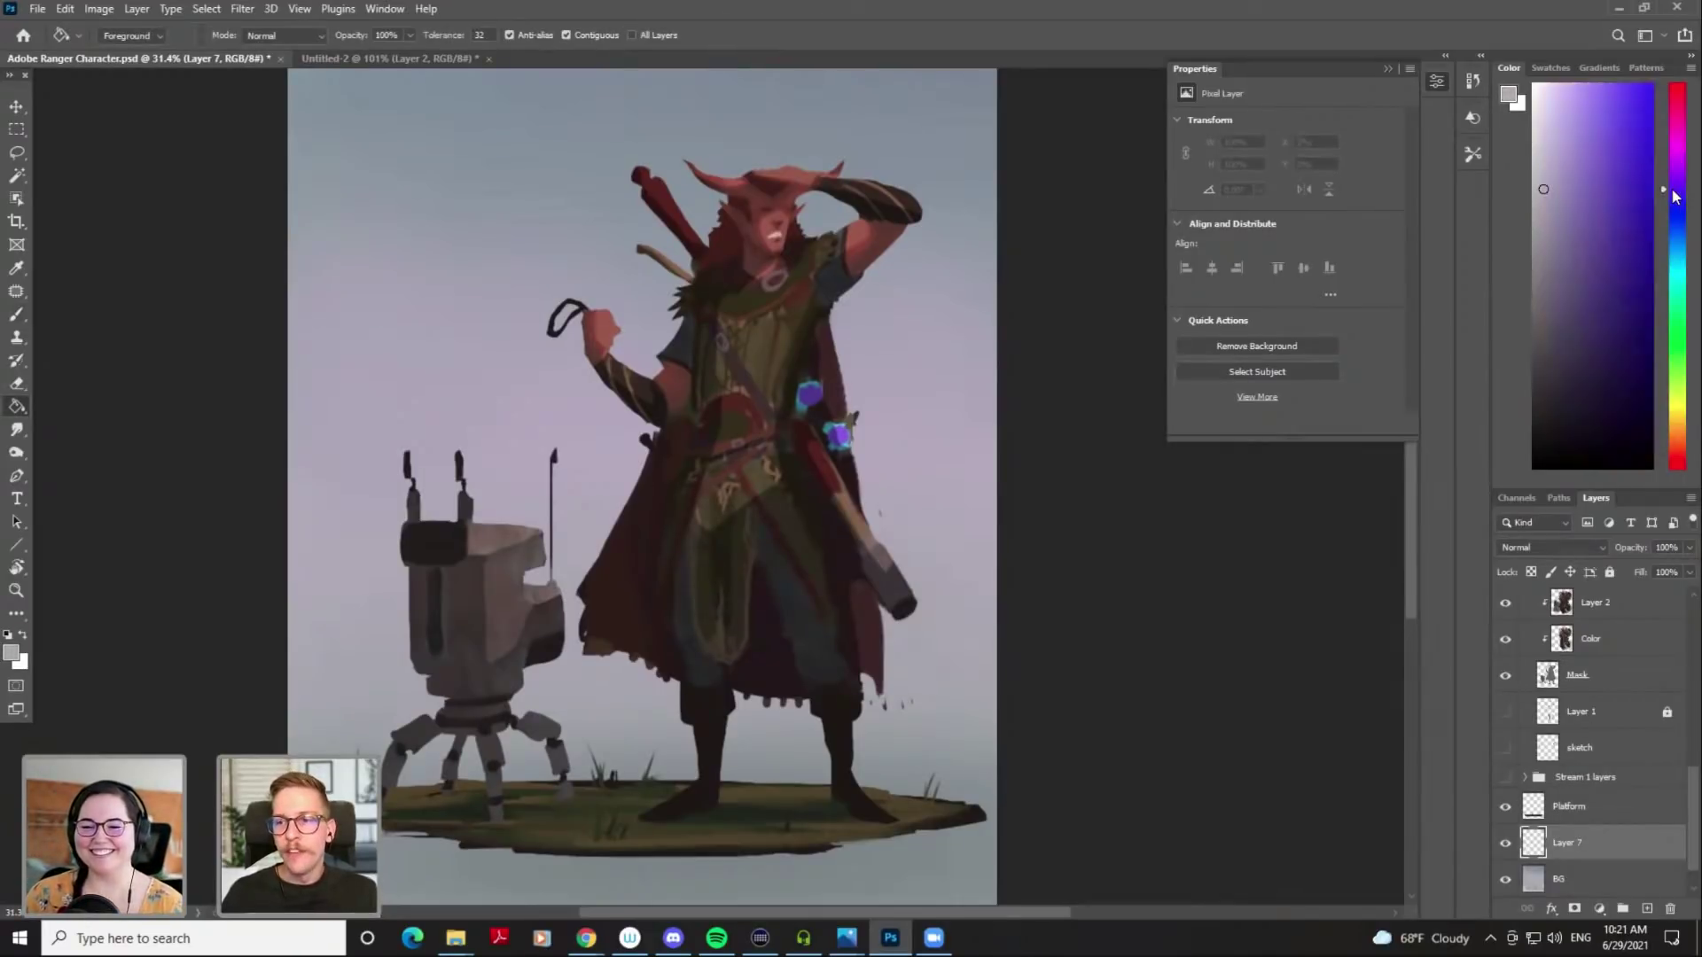
left_click(1514, 547)
left_click(1518, 542)
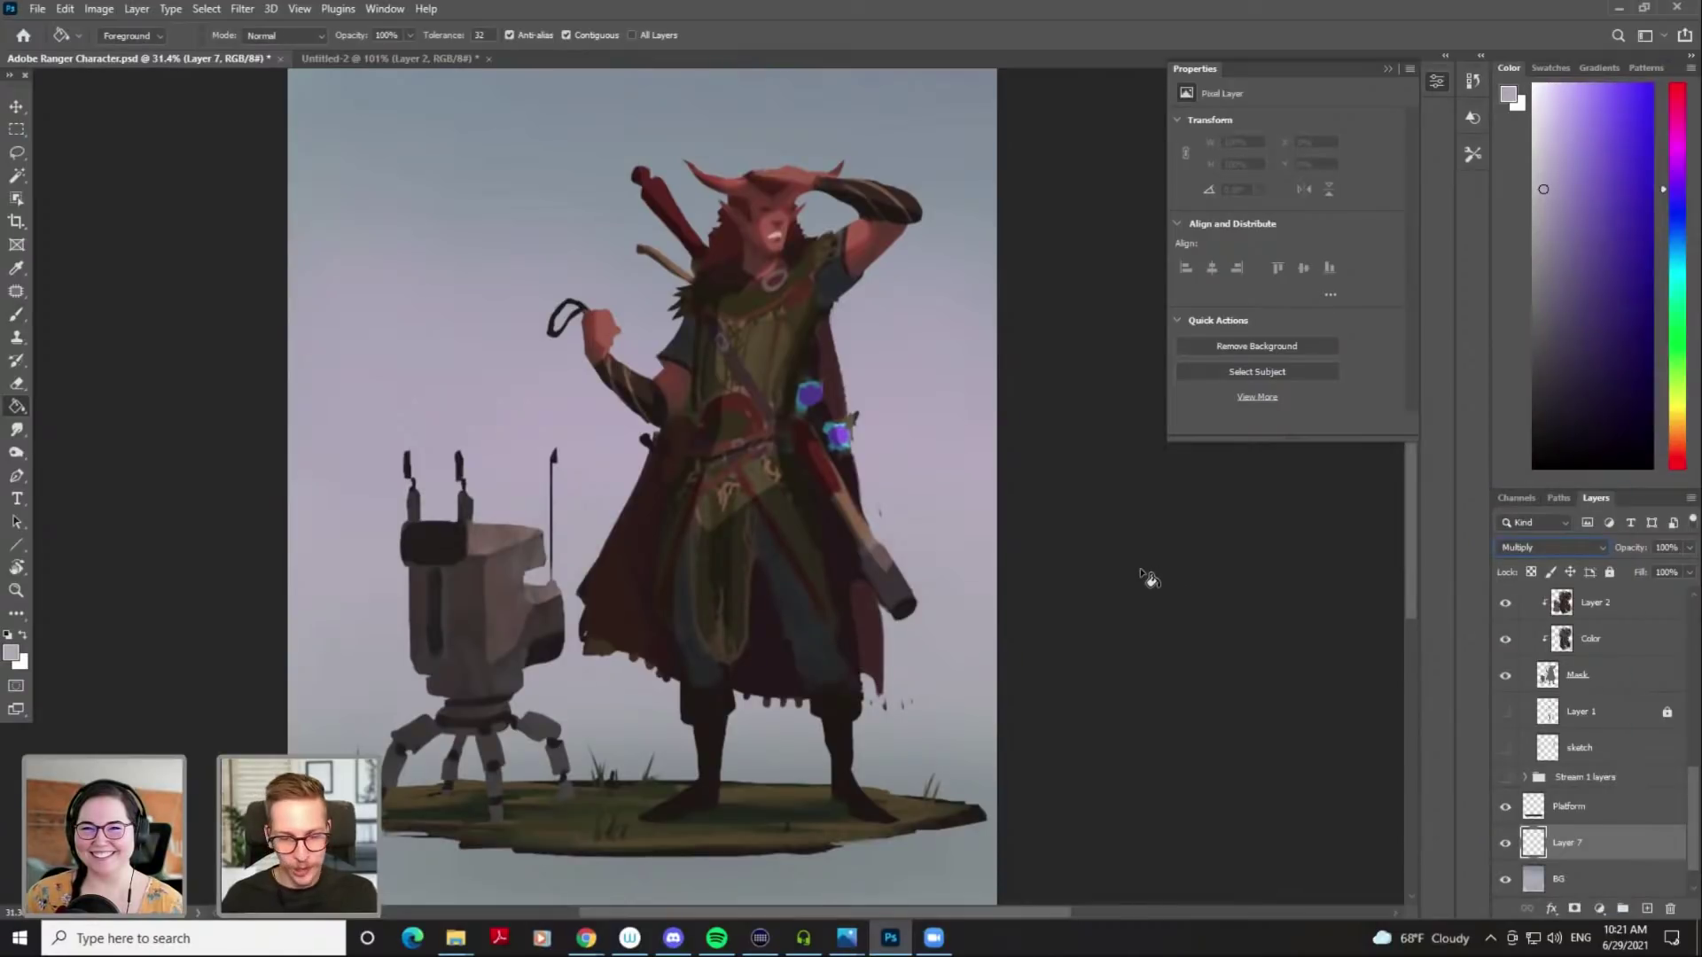
left_click(913, 432)
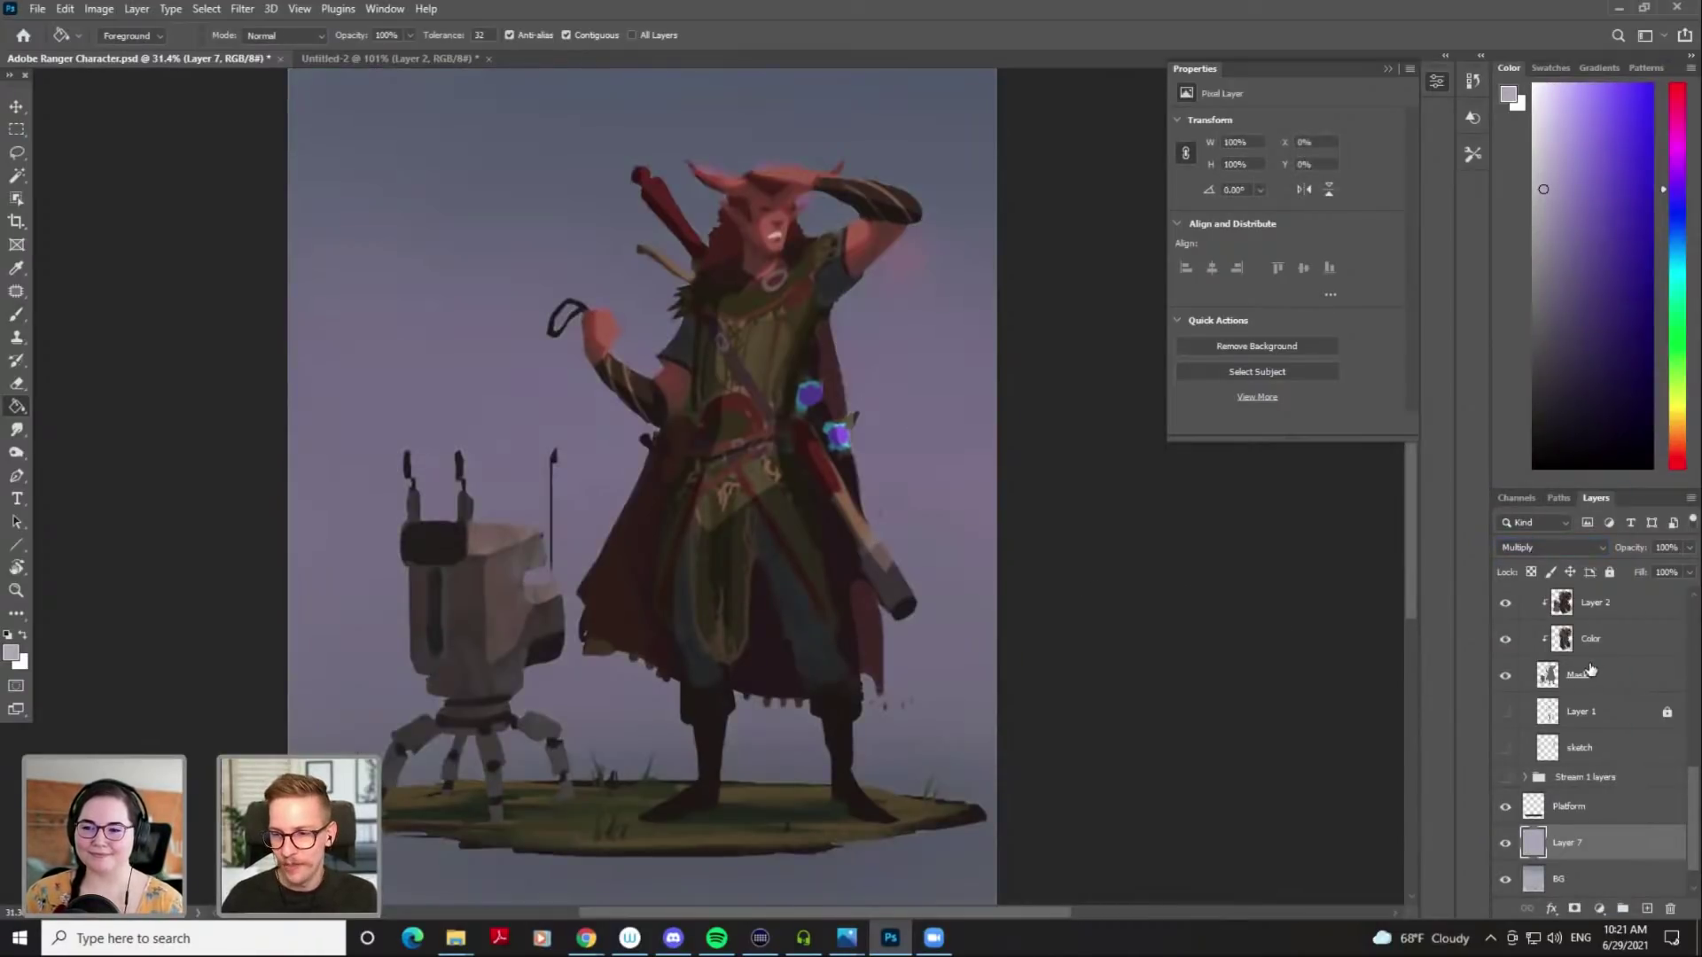
Clip the Lighten layer to the character layers beneath it
scroll(1590, 699, "up", 3)
right_click(1595, 714)
left_click(1454, 511)
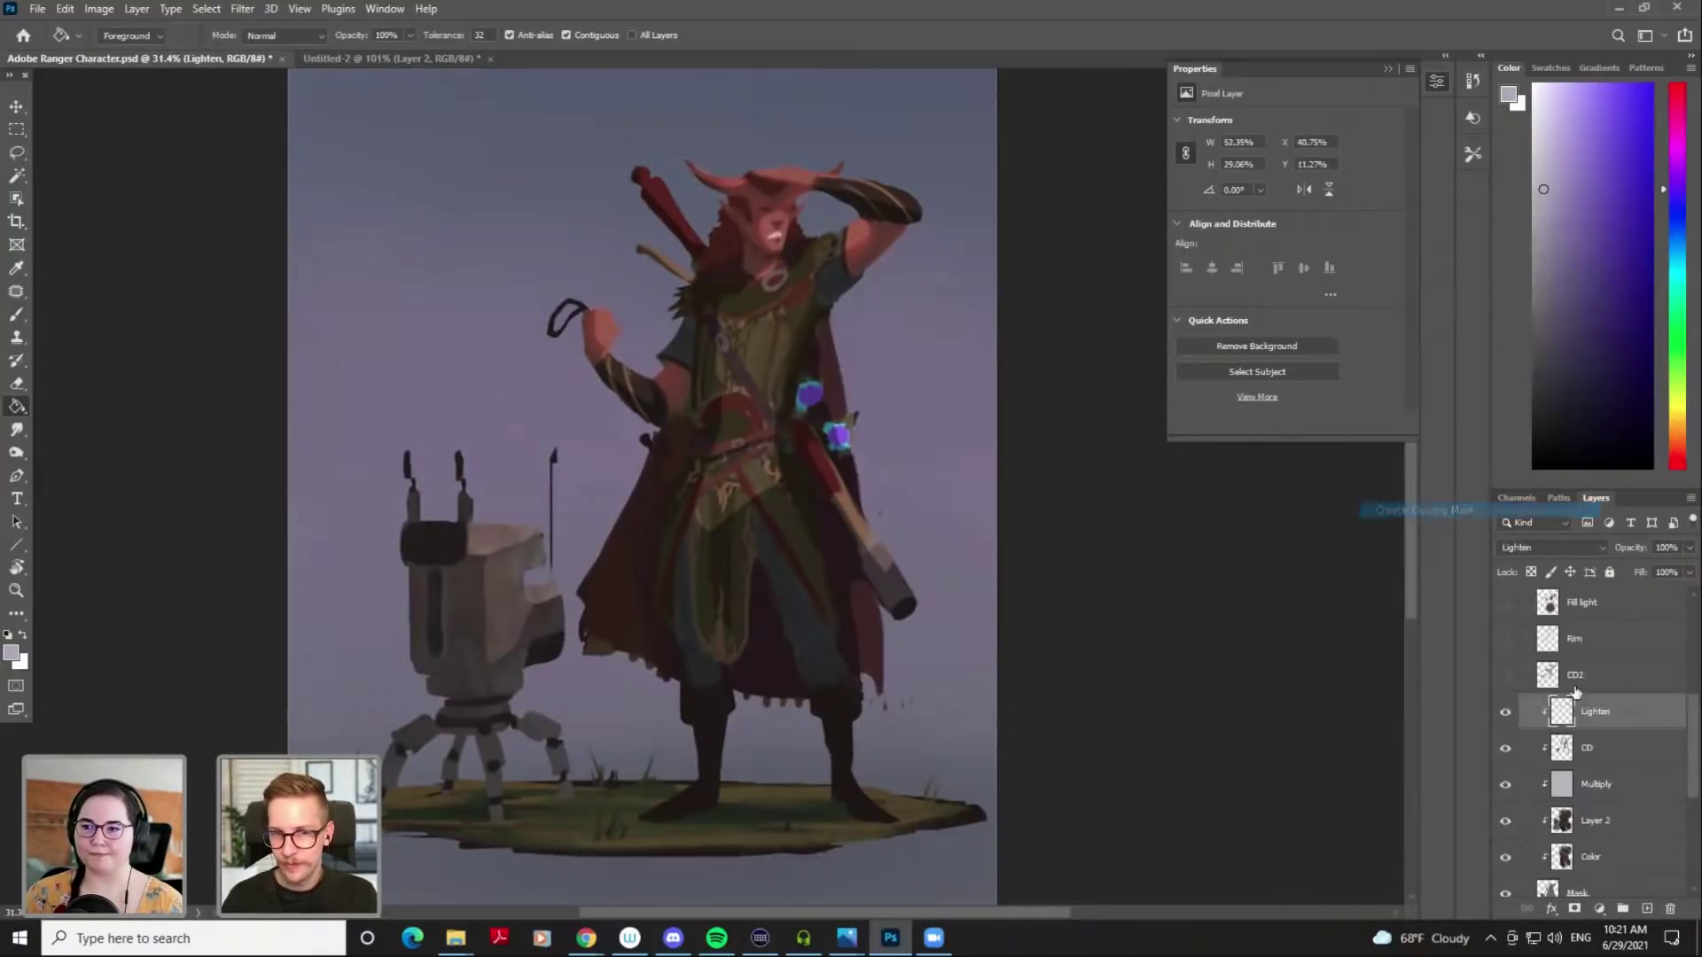
Select the Multiply layer above BG, compare the backdrop with and without it, and choose a lighter greyish violet as the foreground colour
scroll(1576, 691, "down", 3)
left_click(1506, 807)
left_click(1506, 807)
left_click(1586, 817)
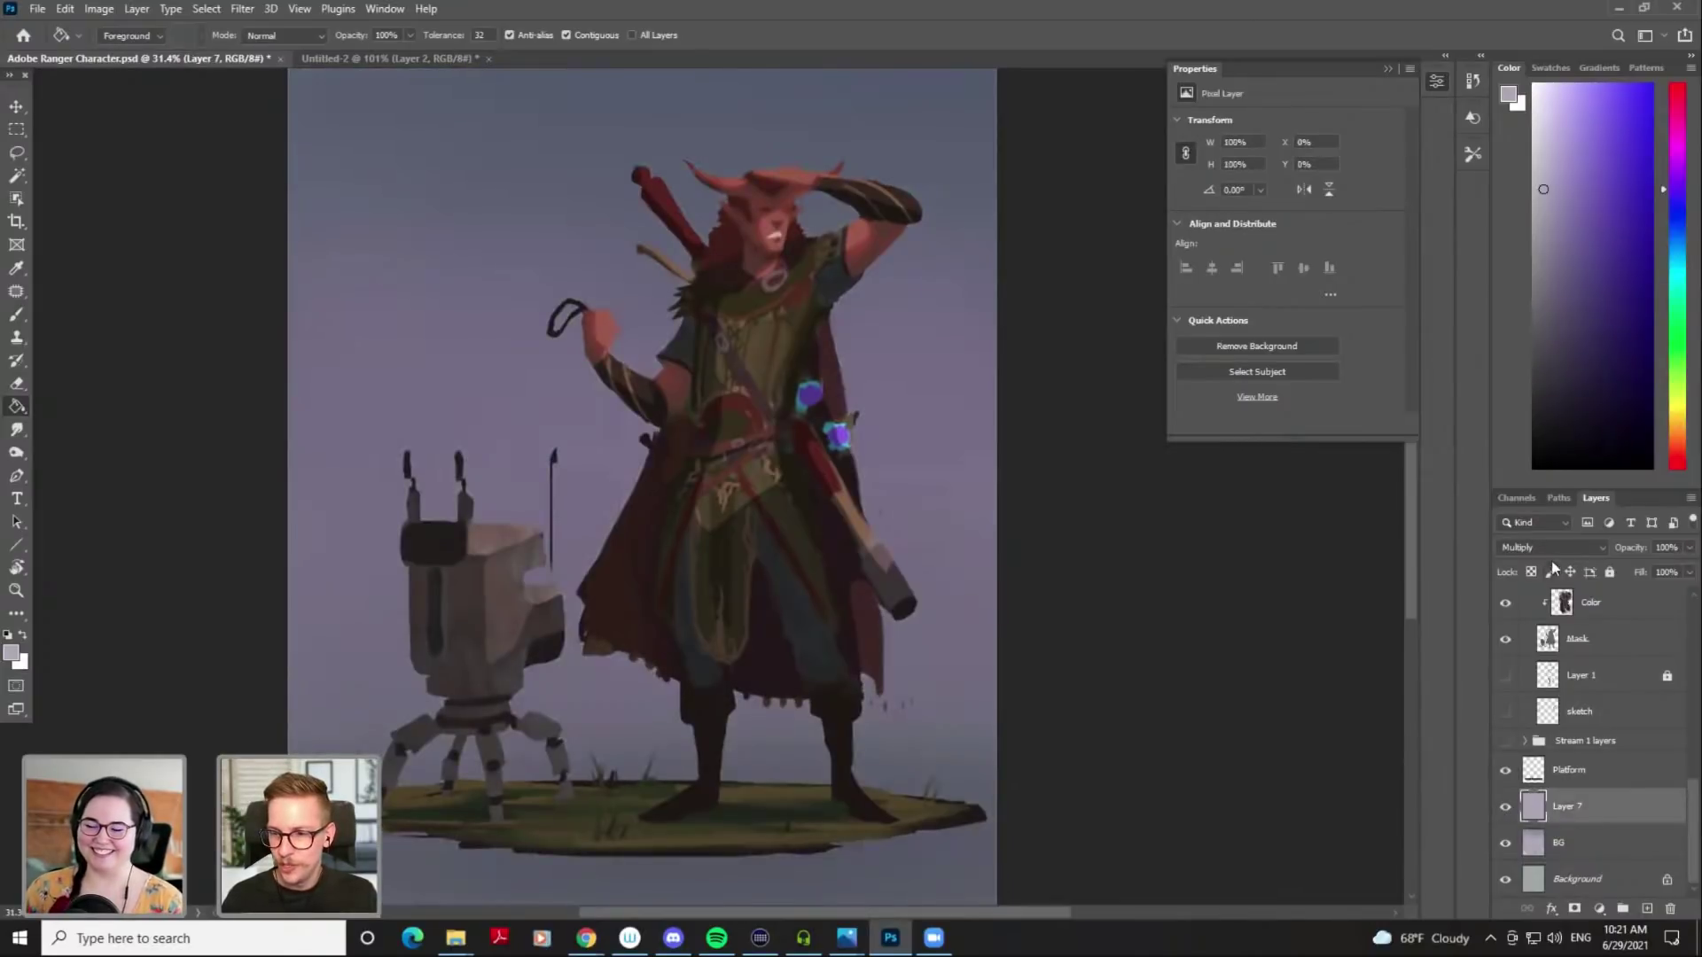
left_click(1536, 152)
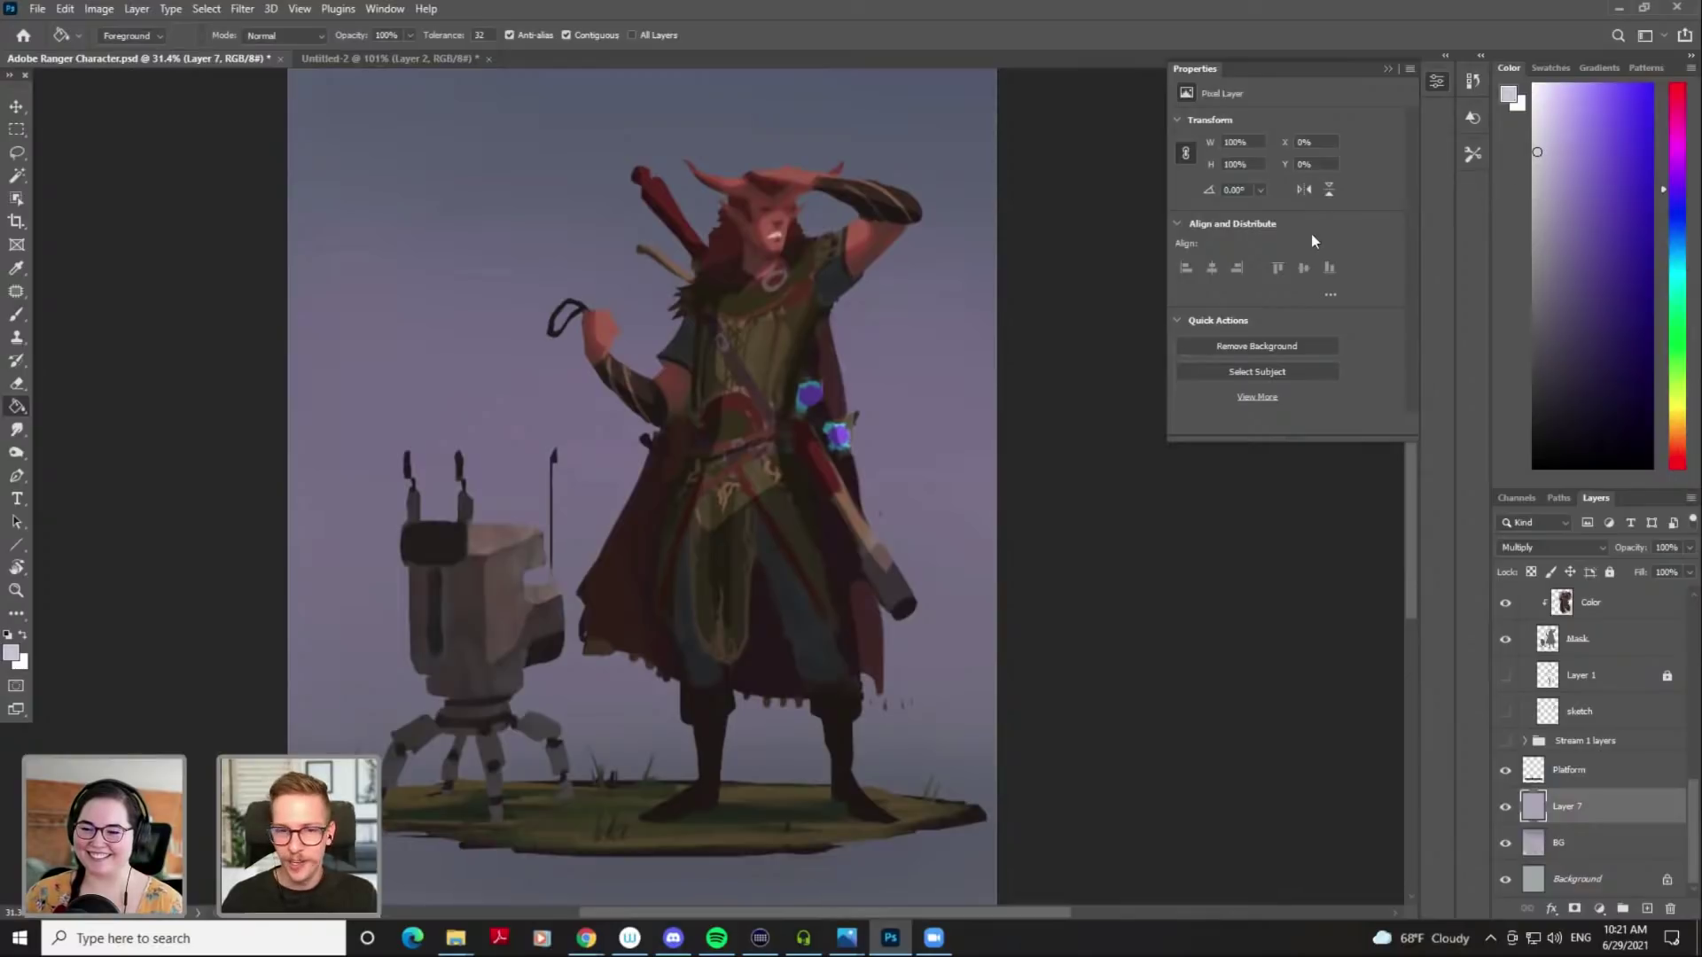
Try to refill the Multiply layer above BG with the lighter greyish violet
left_click(896, 319)
scroll(851, 440, "down", 2)
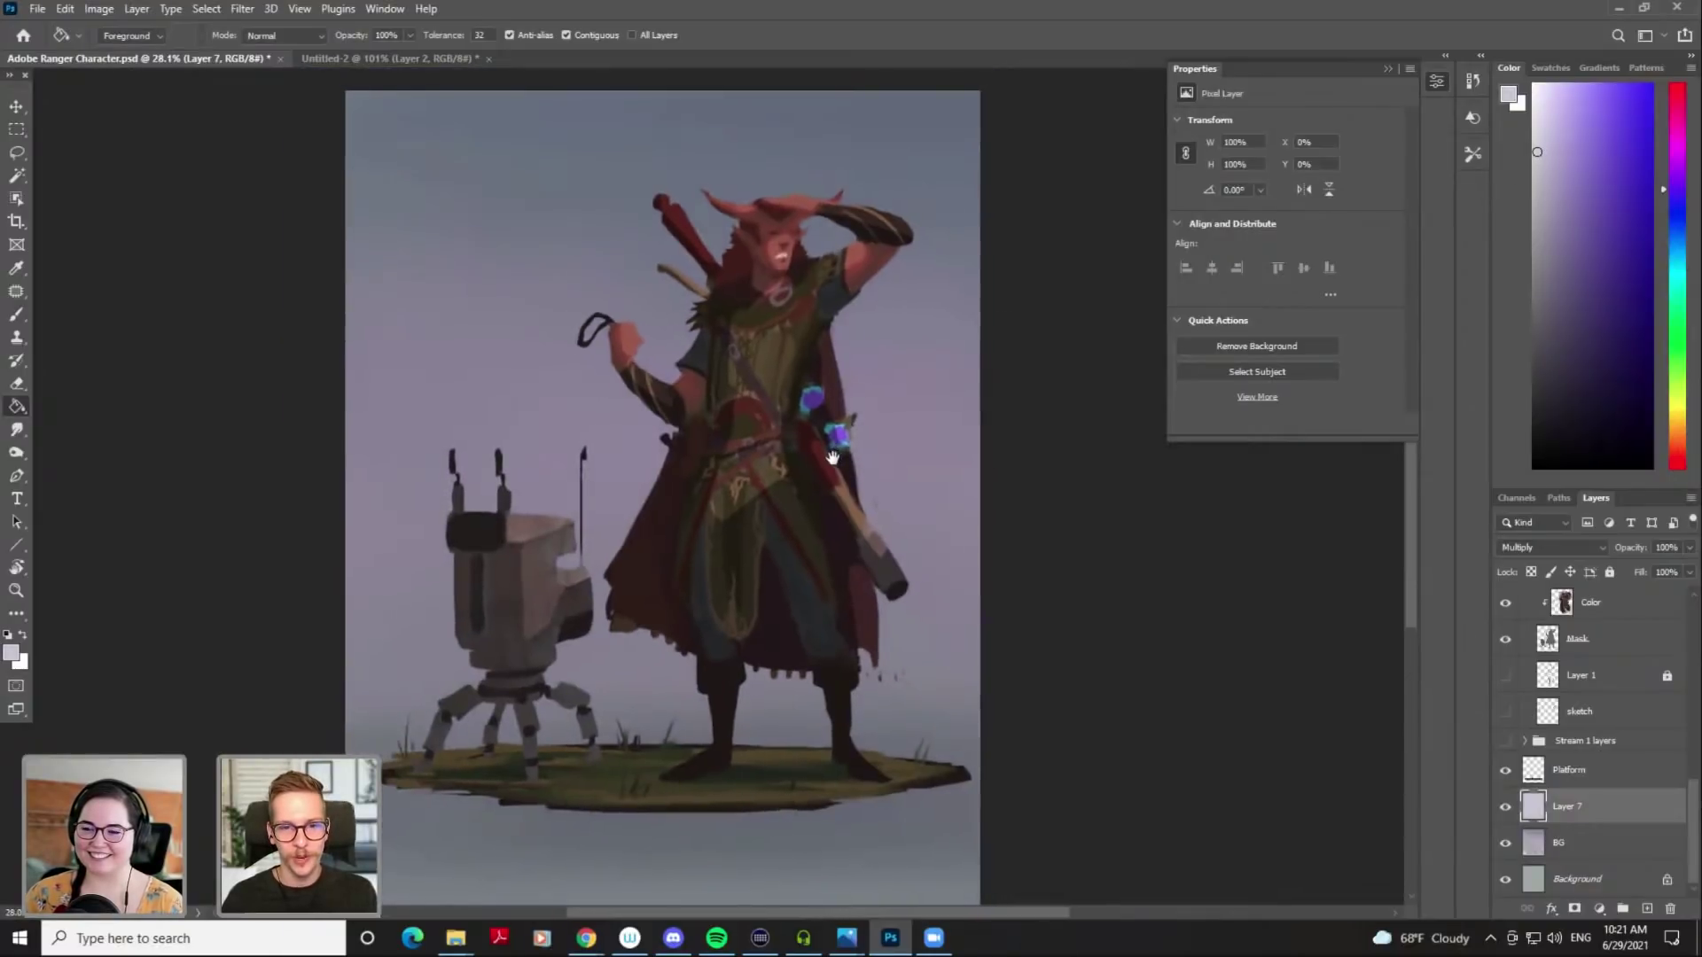
key("ctrl+z")
key("ctrl+shift+z")
Brush a lighter violet band across the backdrop's lower middle on the Multiply layer with a soft brush of about 1100 px
key("e")
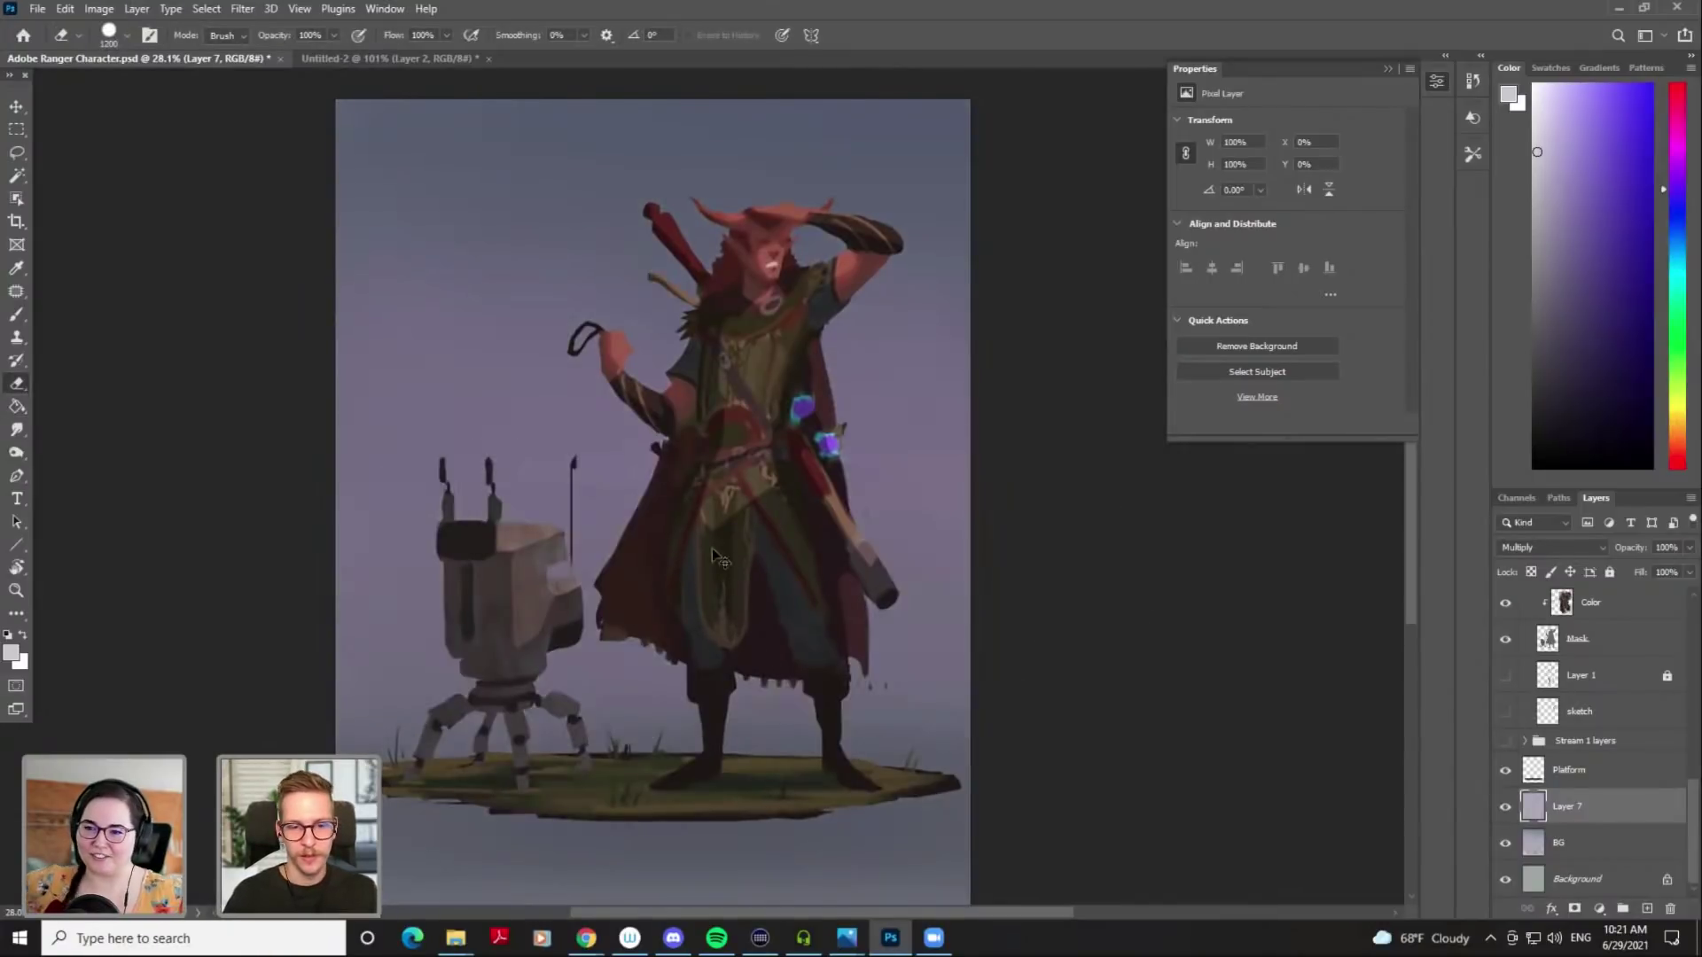
right_click(679, 551)
left_click(842, 656)
key("Return")
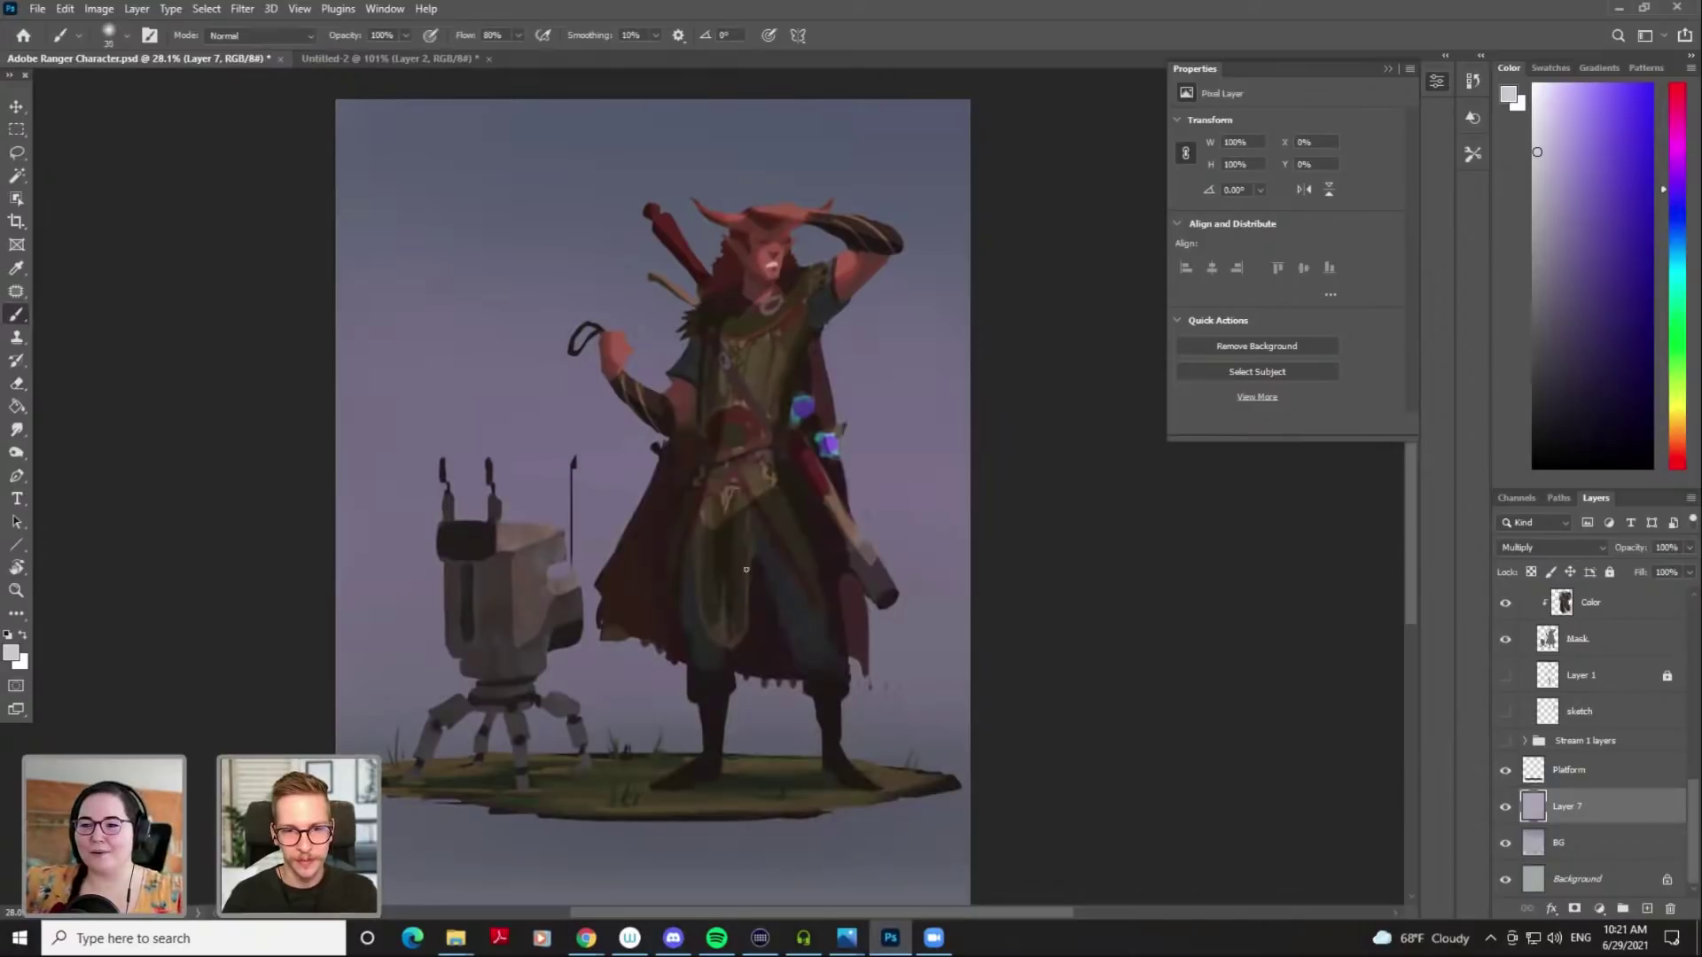
key("bracketright")
key("bracketright")
key("bracketright")
key("bracketright")
key("bracketright")
key("bracketright")
key("bracketright")
key("bracketright")
key("bracketright")
key("bracketright")
key("bracketright")
key("bracketright")
key("bracketright")
key("bracketright")
key("bracketright")
key("bracketright")
key("bracketright")
key("bracketright")
key("bracketright")
left_click_drag(435, 589, 1038, 615)
key("ctrl+z")
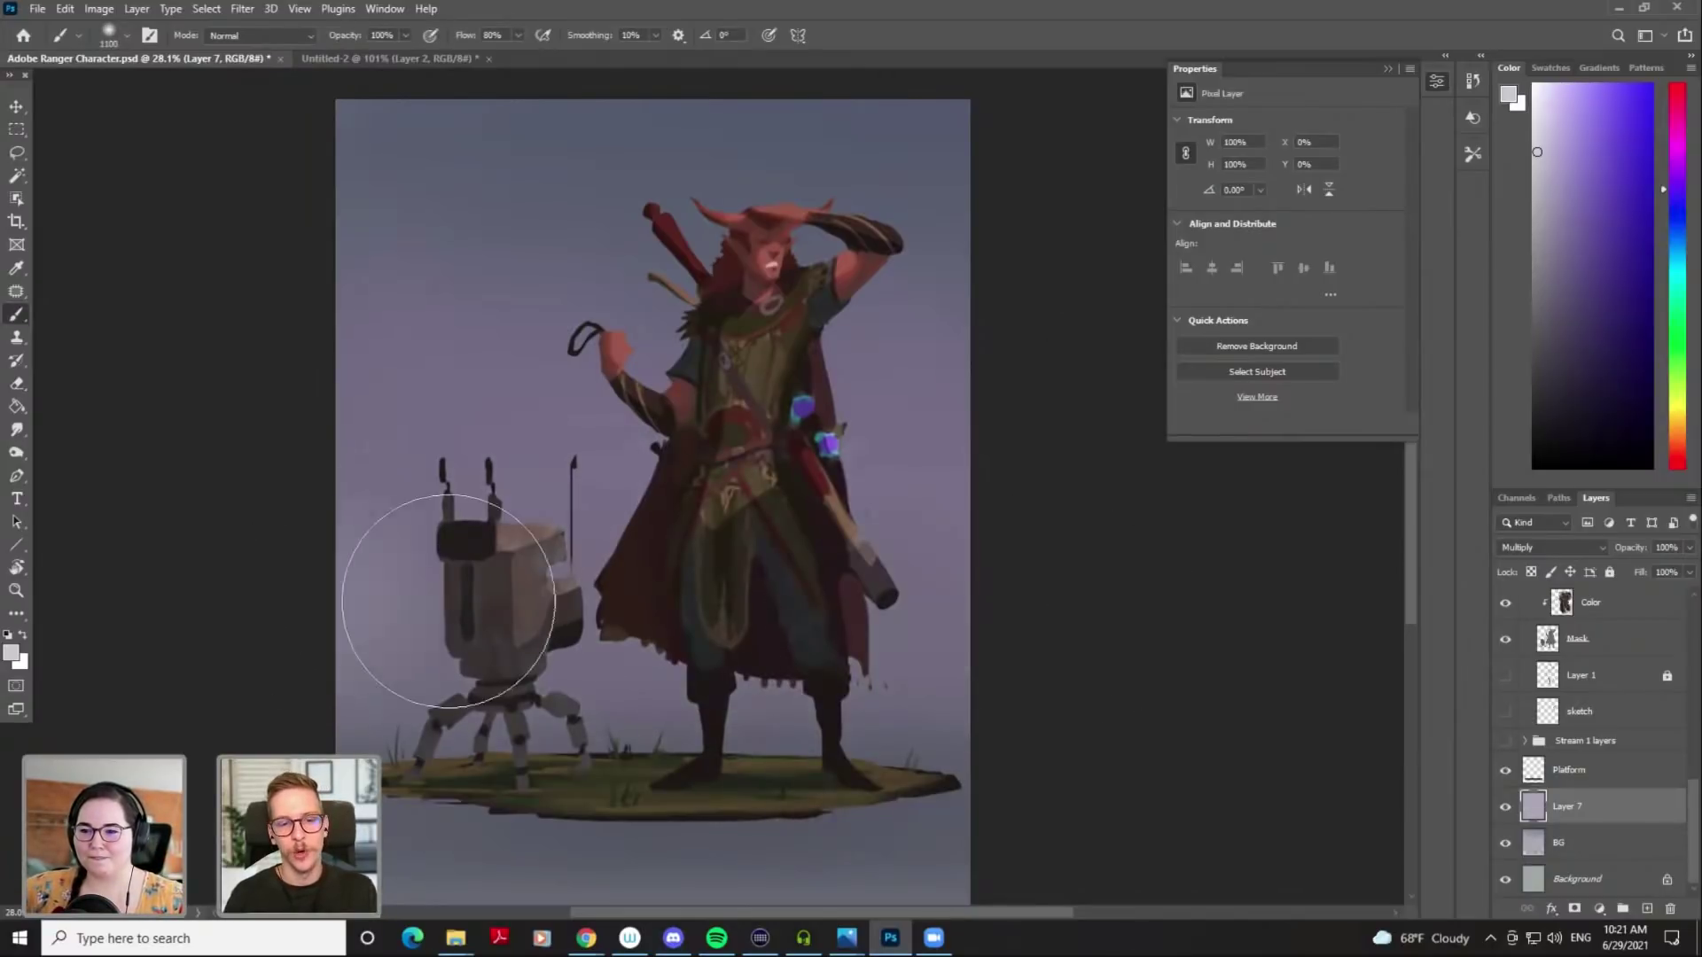
left_click_drag(443, 601, 1161, 622)
key("ctrl+z")
mouse_move(435, 605)
left_mouse_down()
mouse_move(391, 577)
mouse_move(756, 445)
mouse_move(889, 502)
mouse_move(1090, 551)
left_mouse_up()
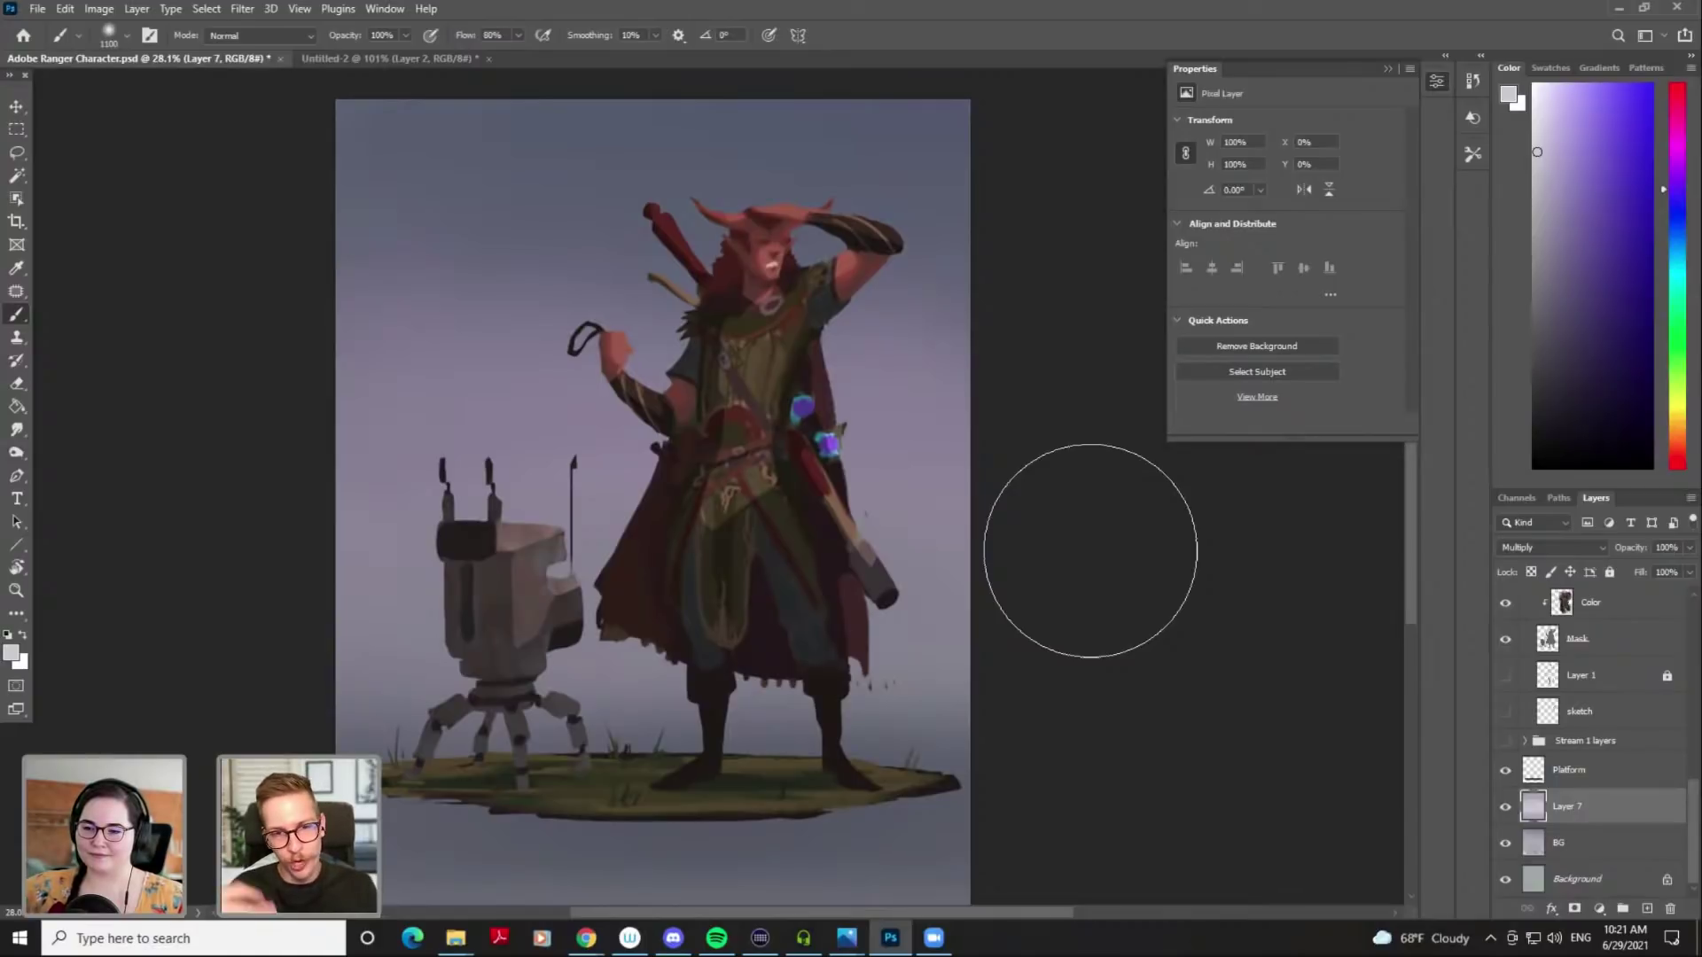
key("bracketleft")
key("bracketleft")
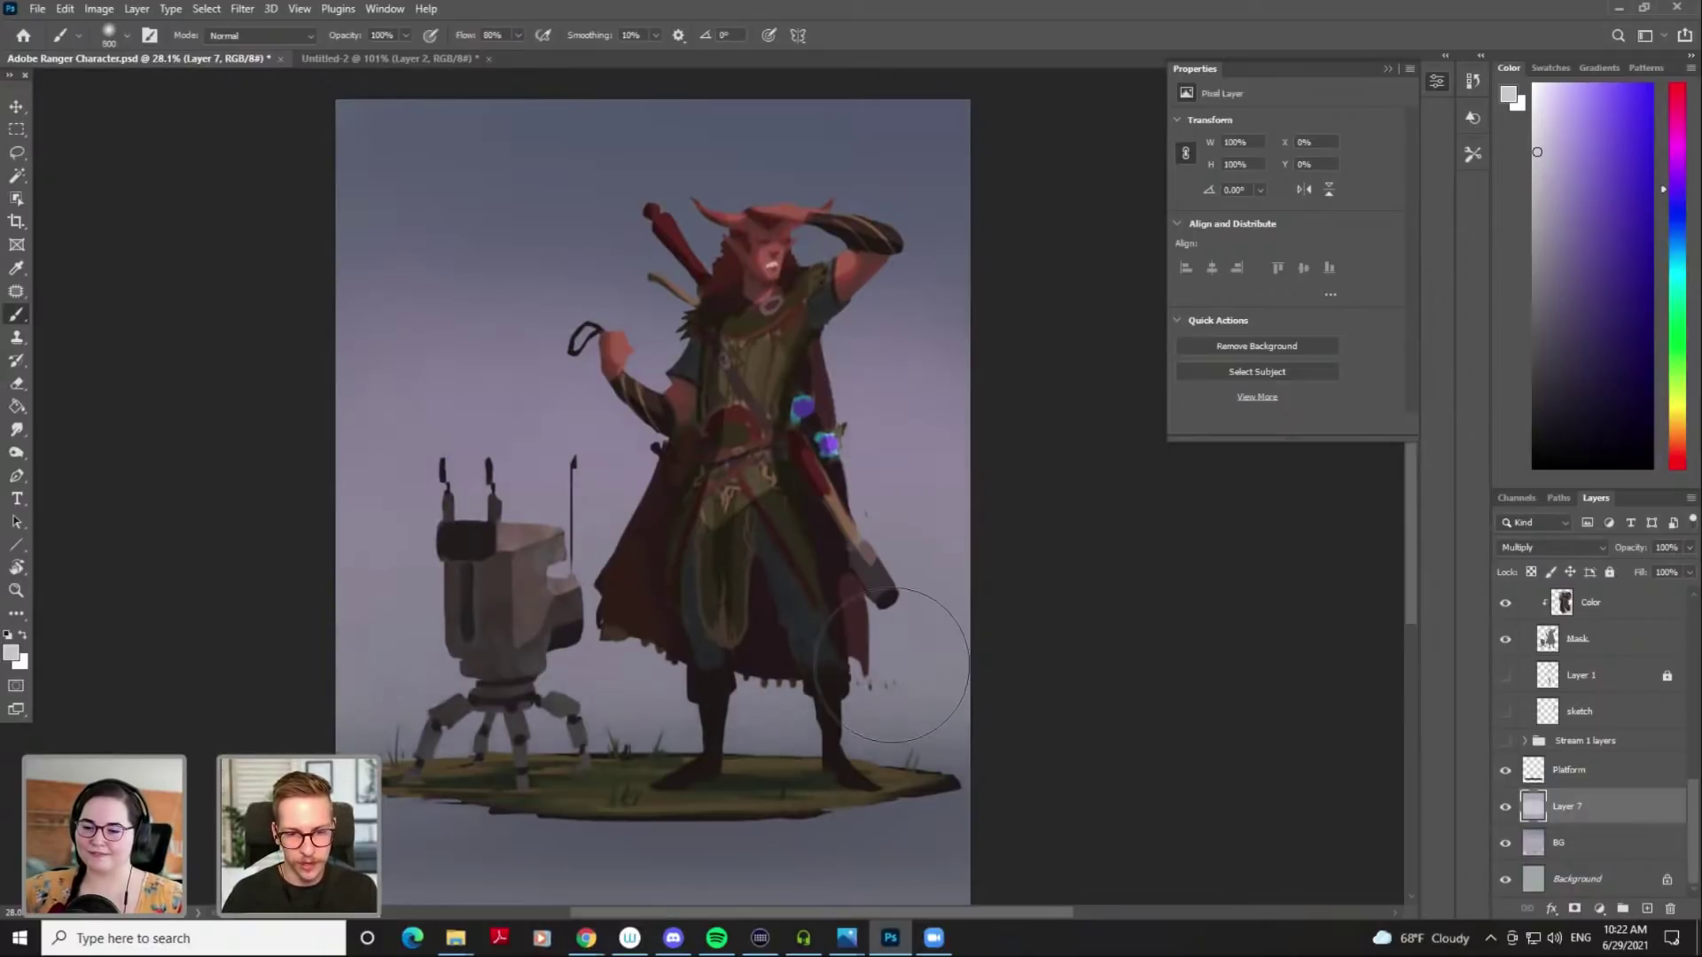
mouse_move(1008, 612)
left_mouse_down()
mouse_move(950, 611)
mouse_move(927, 566)
left_mouse_up()
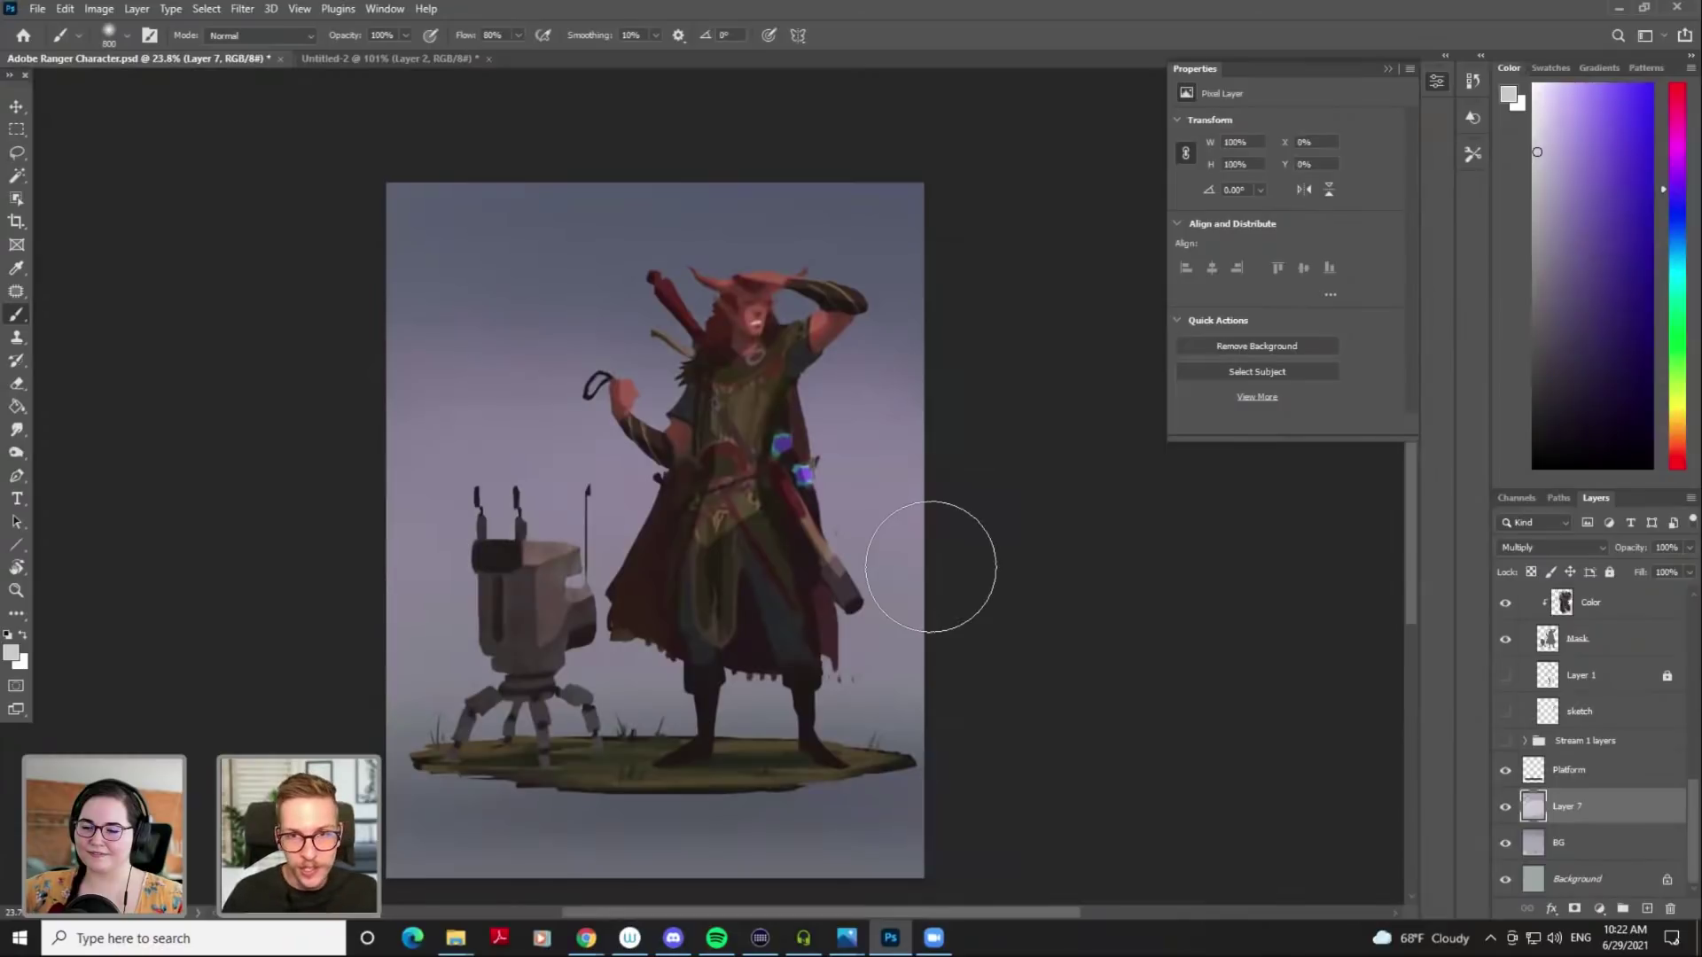
key("]")
key("]")
key("]")
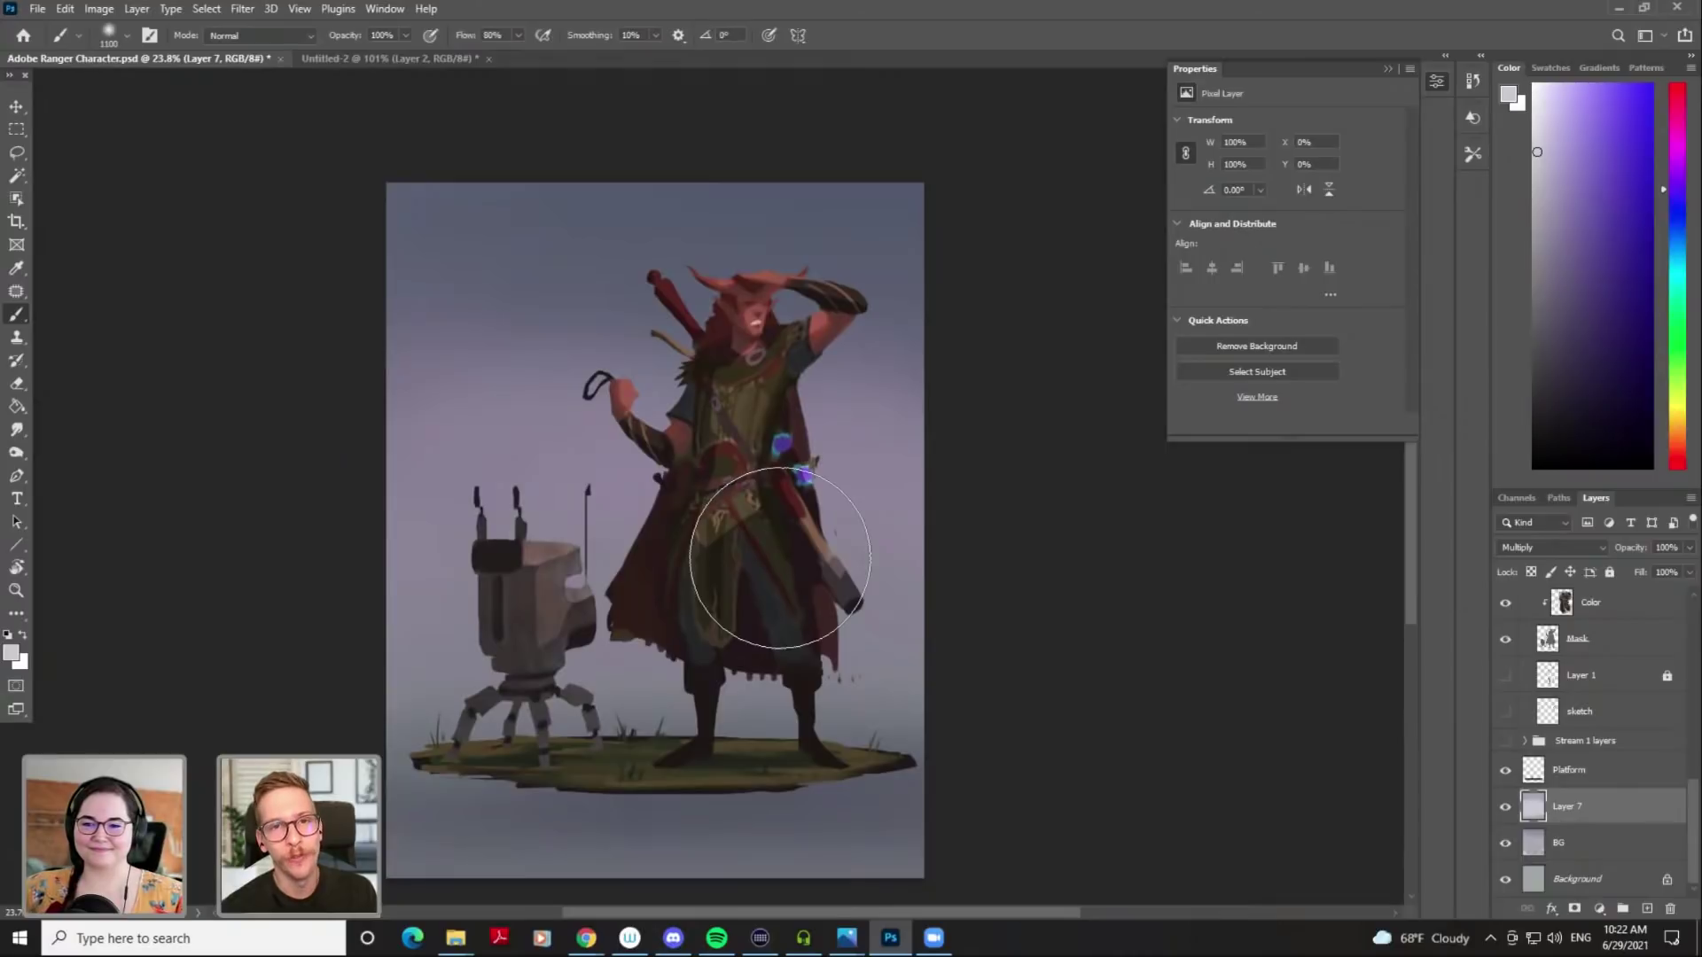
key("]")
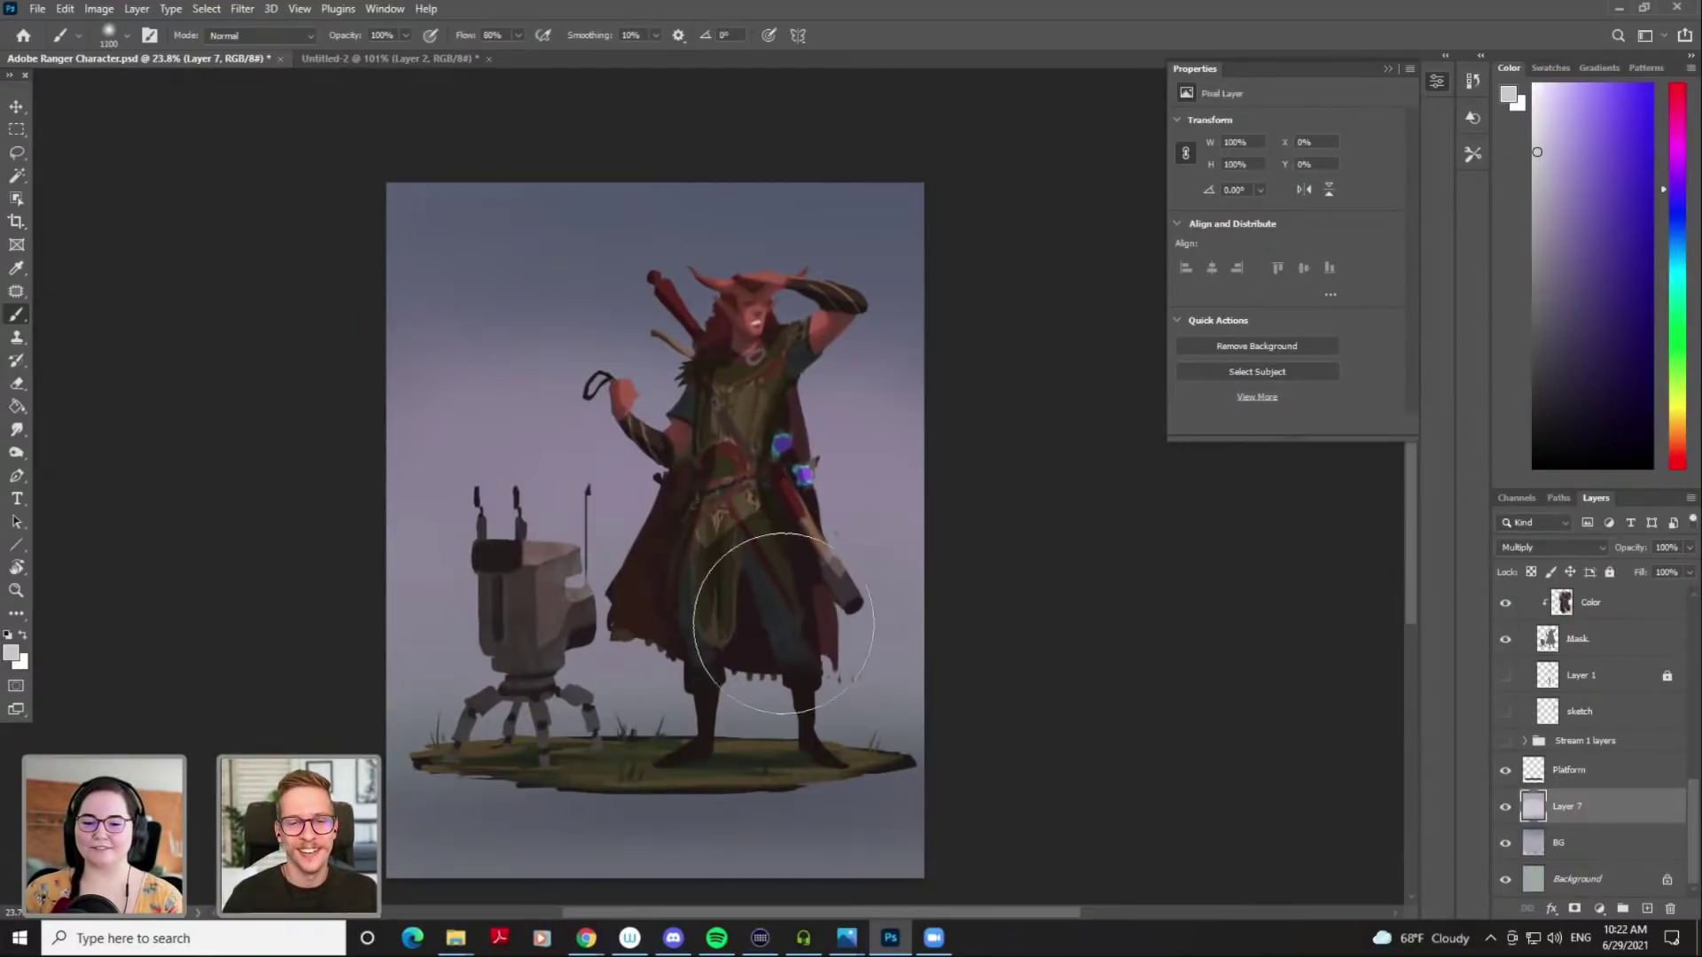
Toggle the Multiply layer's visibility to compare the backdrop with and without the darkening
left_click(1504, 808)
left_click(1504, 808)
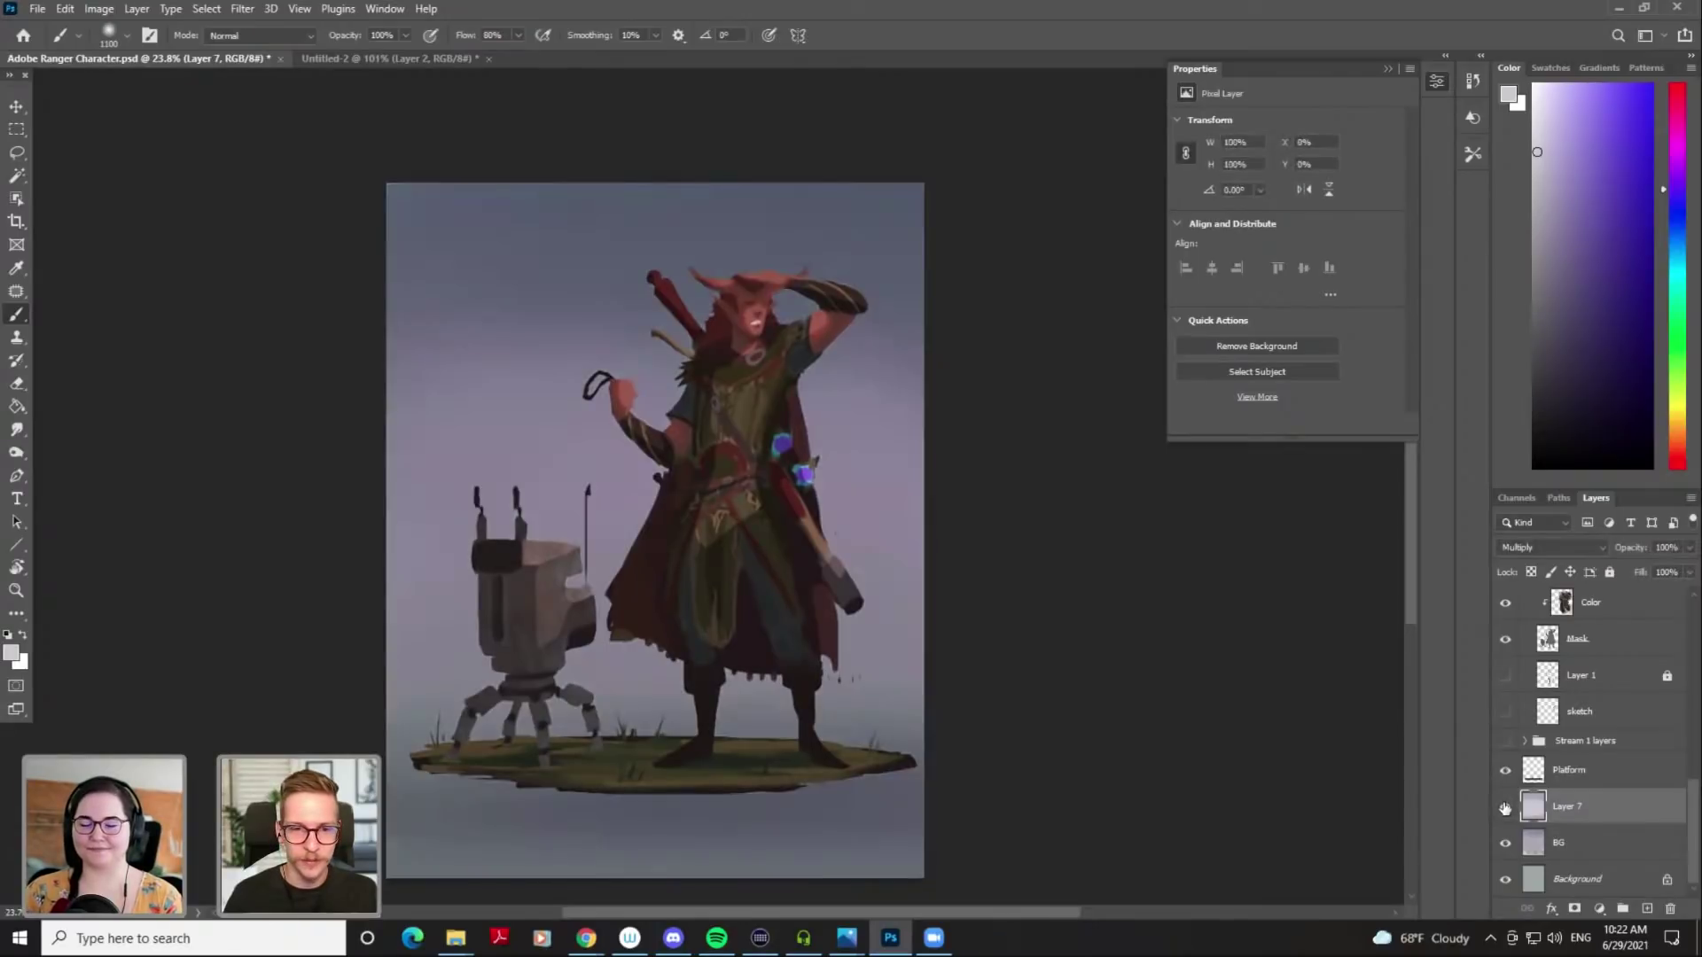
left_click(1505, 807)
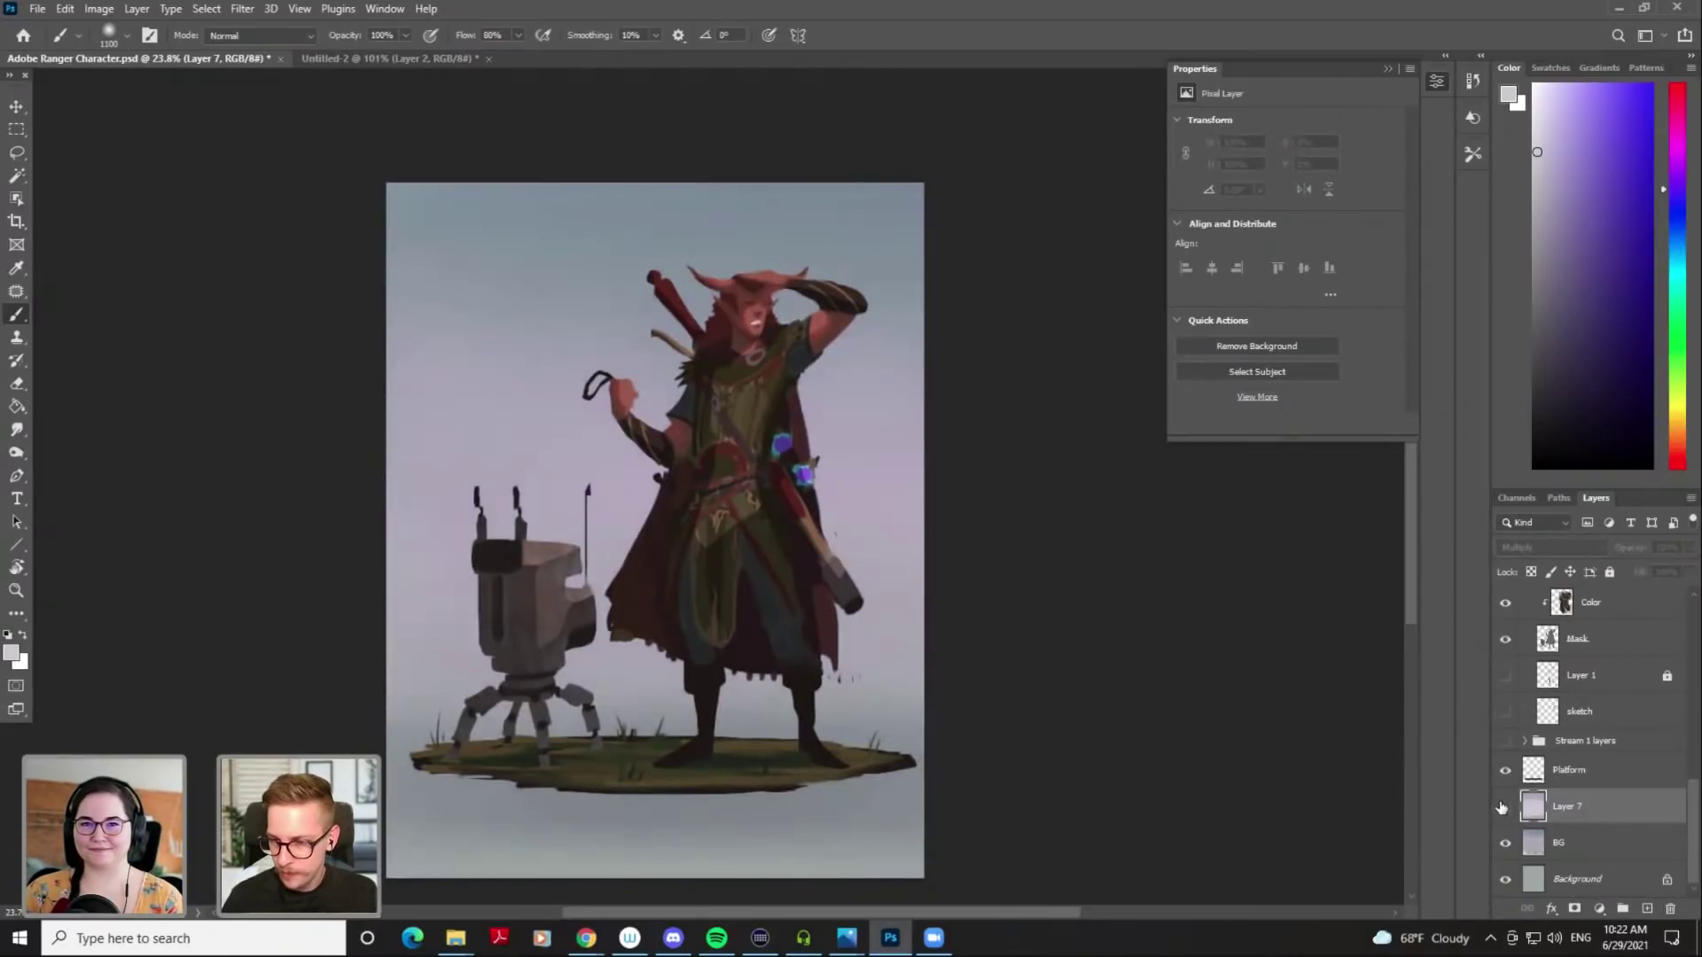
left_click(1504, 807)
Switch the Eraser to a soft brush of about 1200 px and erase the Multiply layer across the backdrop's middle
key("e")
mouse_move(744, 505)
left_mouse_down()
mouse_move(842, 494)
mouse_move(523, 532)
left_mouse_up()
key("ctrl+z")
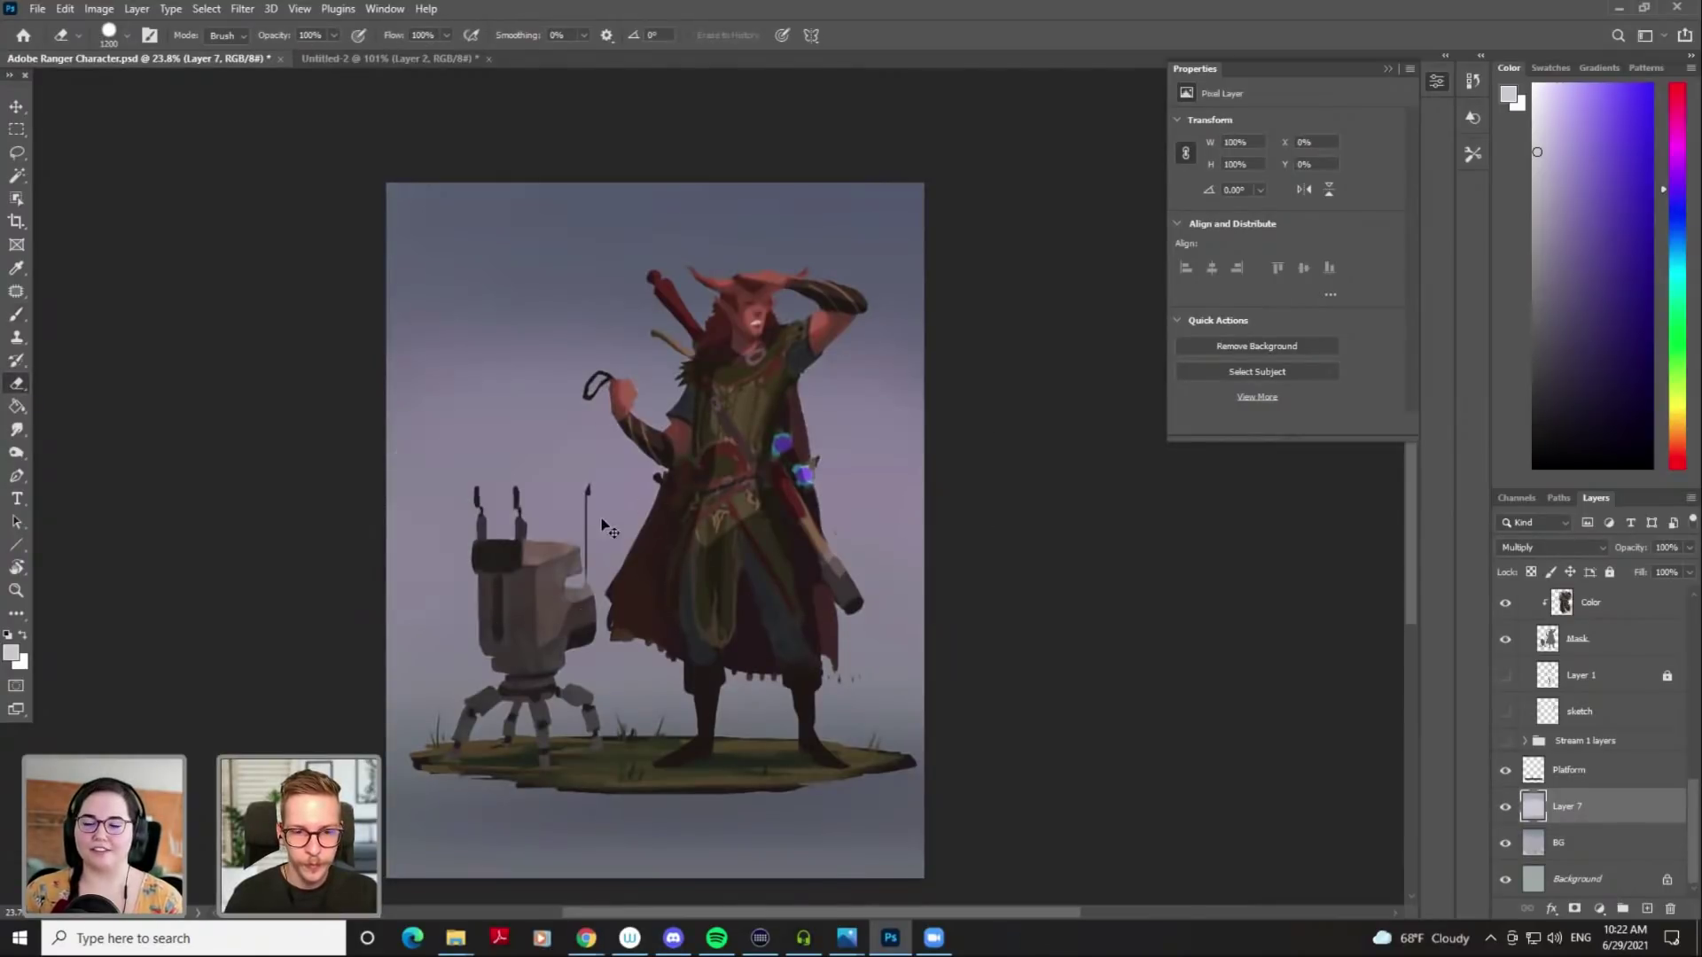
right_click(610, 390)
double_click(745, 690)
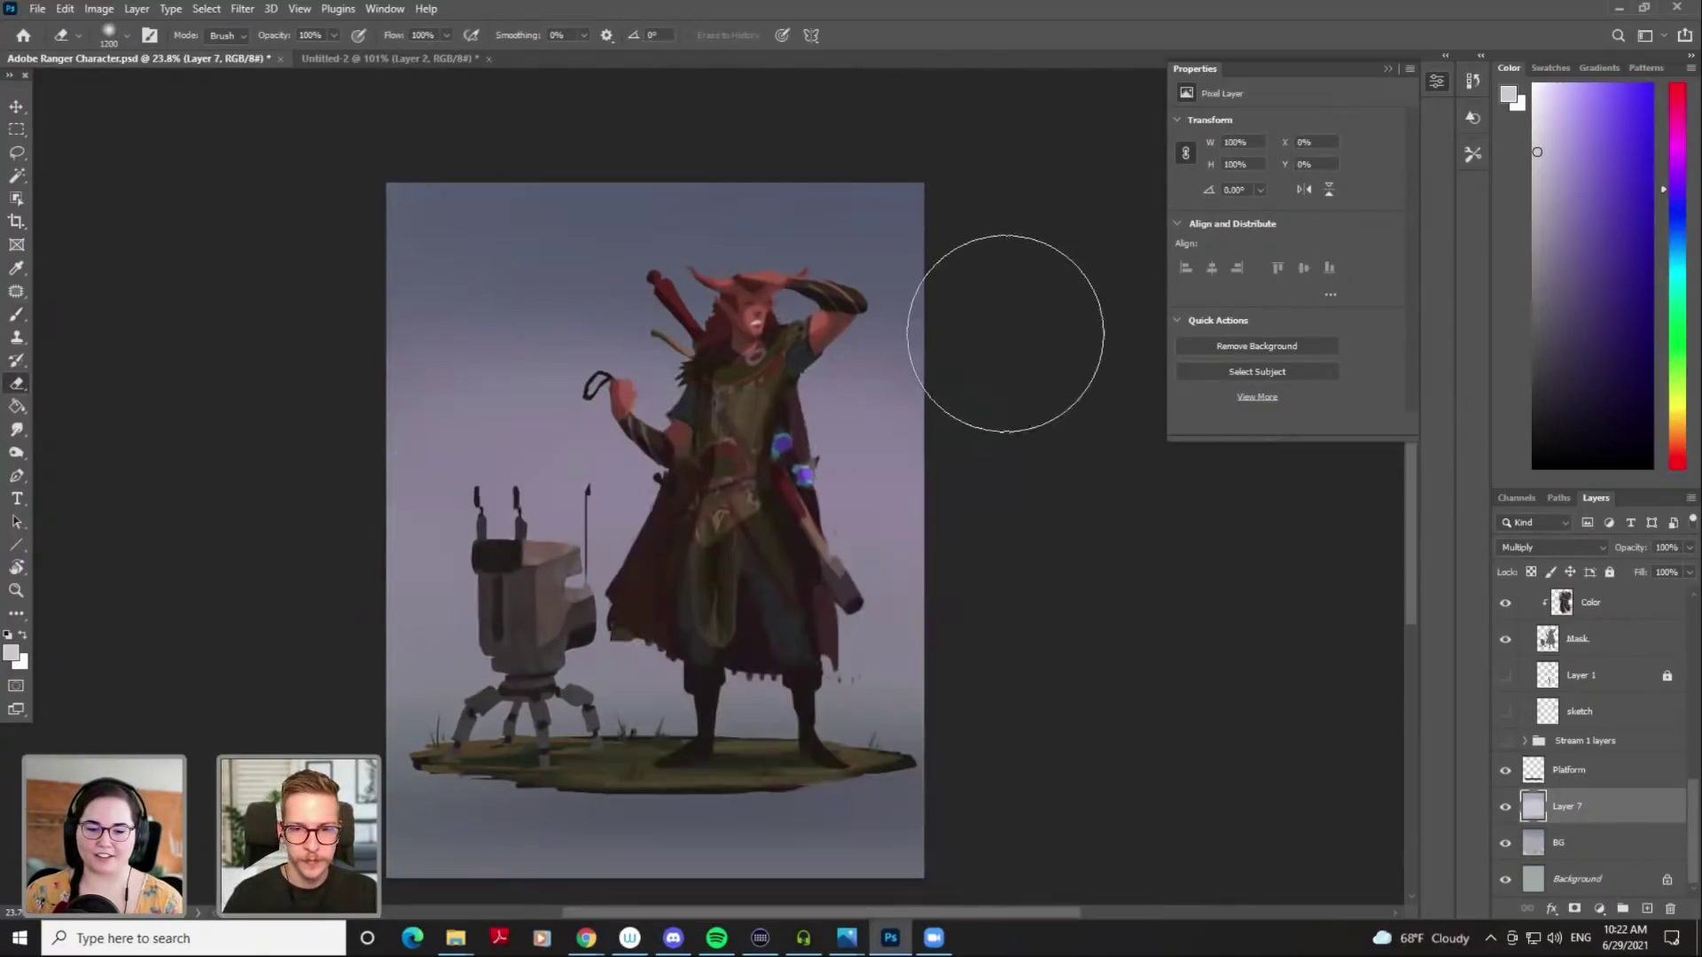
mouse_move(523, 567)
left_mouse_down()
mouse_move(962, 585)
mouse_move(556, 589)
mouse_move(1029, 586)
left_mouse_up()
key("ctrl+z")
key("ctrl+z")
left_click_drag(612, 605, 961, 586)
key("ctrl+z")
left_click_drag(438, 576, 991, 577)
Soften the Multiply layer's darkening in the backdrop's upper left by erasing with a larger soft eraser
key("]")
mouse_move(498, 469)
left_mouse_down()
mouse_move(843, 412)
mouse_move(899, 329)
mouse_move(372, 342)
left_mouse_up()
key("]")
key("ctrl+z")
mouse_move(557, 506)
left_mouse_down()
mouse_move(984, 381)
mouse_move(538, 284)
left_mouse_up()
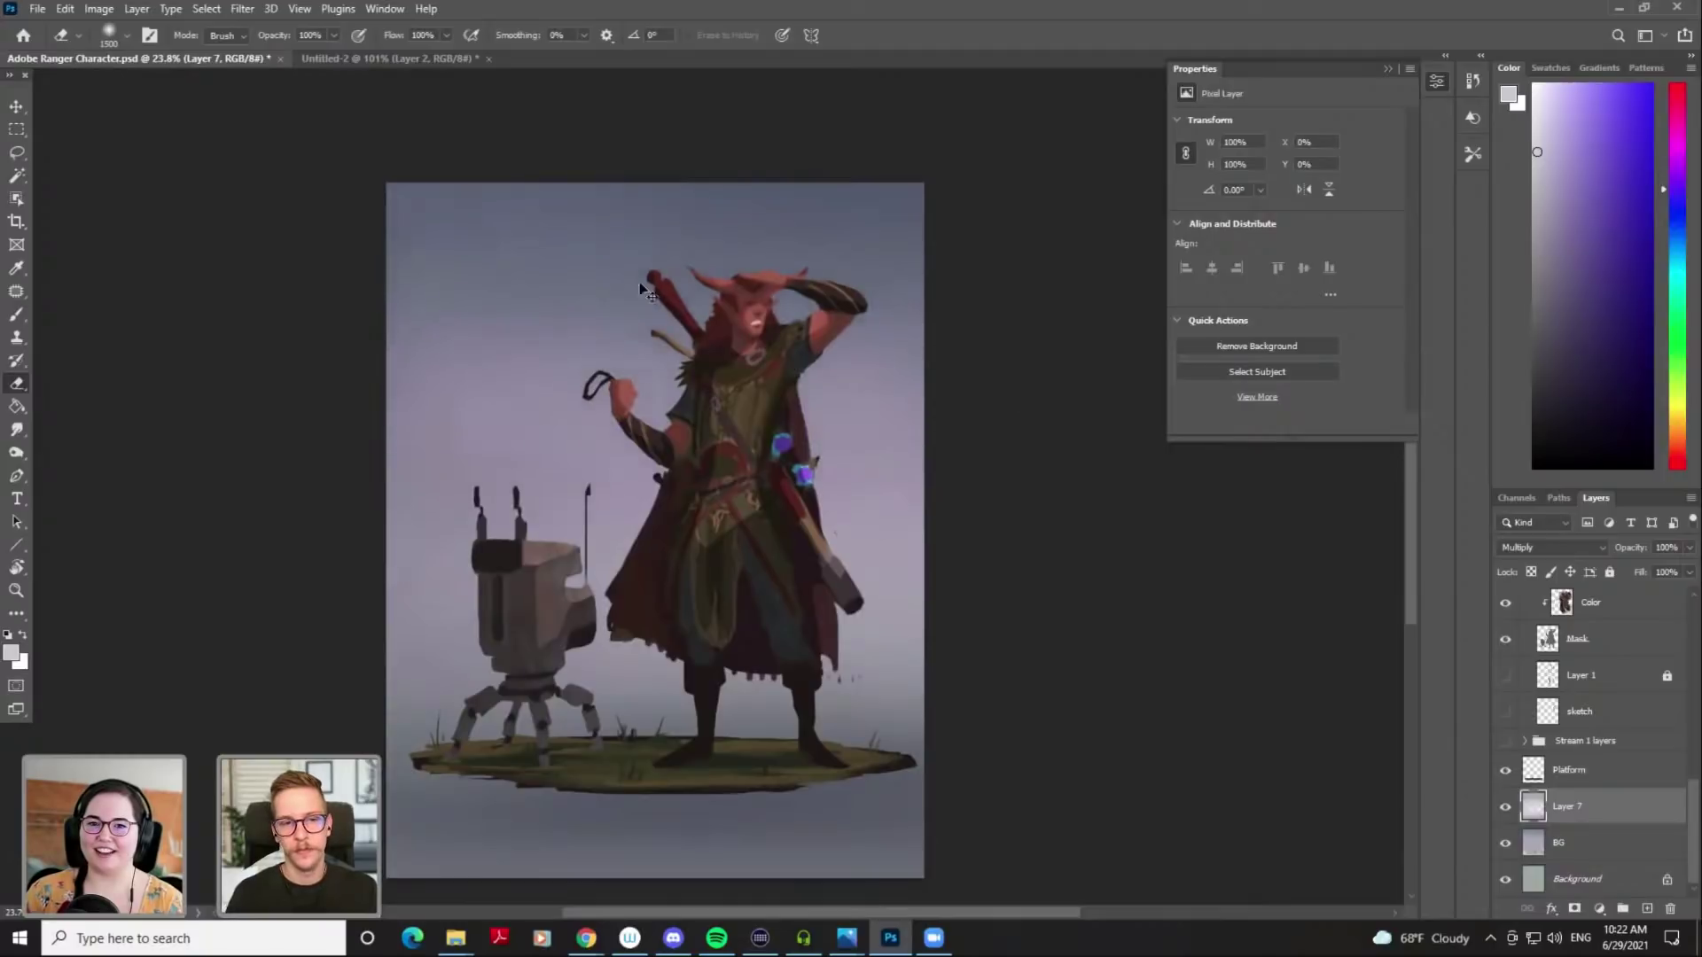
key("[")
key("[")
key("[")
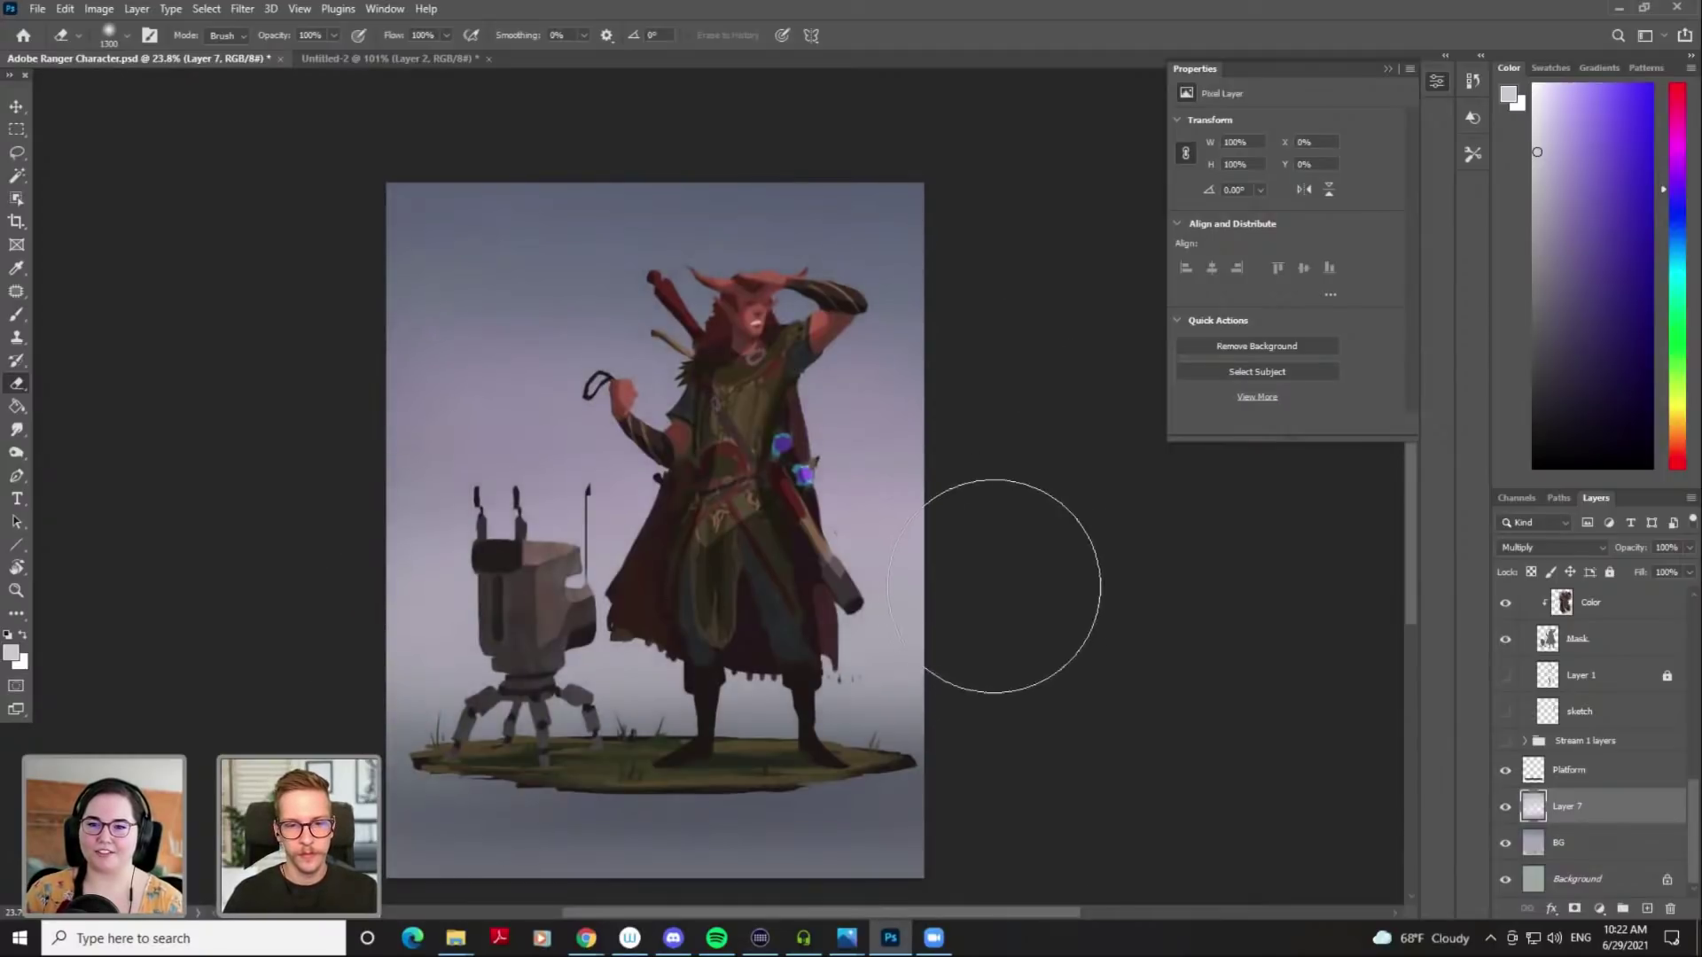
Add a new layer above the Multiply layer and sample the backdrop's greyish violet for the Brush
key("ctrl+shift+n")
key("Return")
key("b")
left_click(905, 517, "alt")
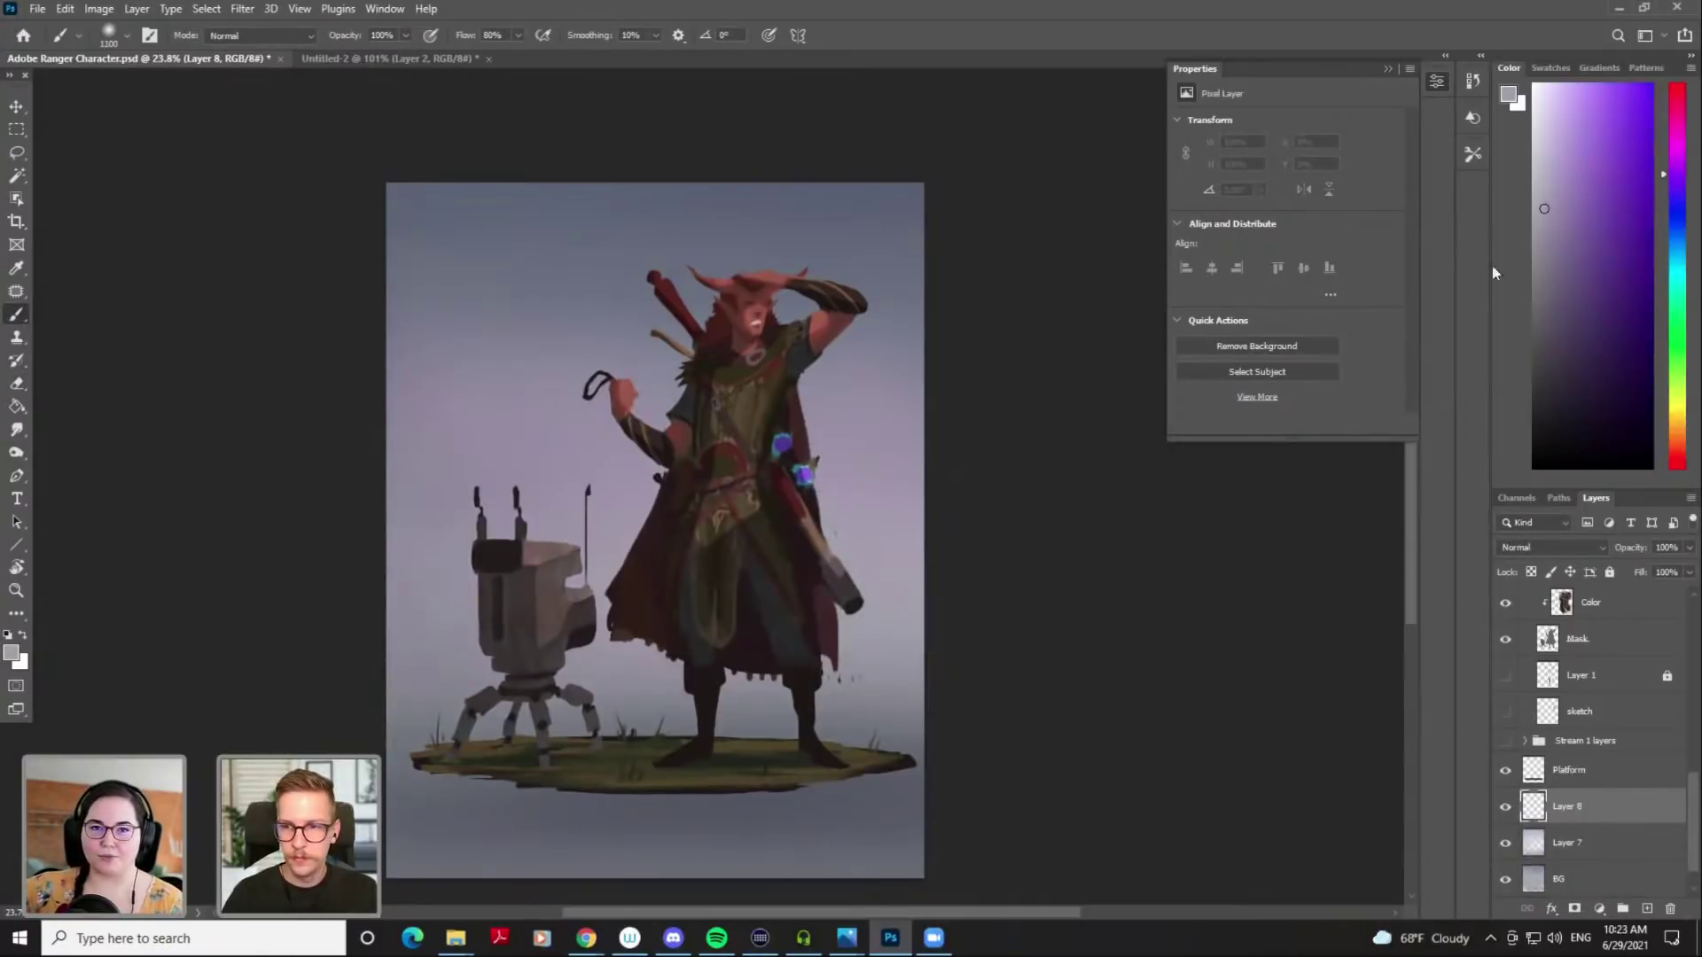
Try brushing a light magenta-violet haze across the lower backdrop on the new layer
left_click(1671, 146)
left_click_drag(391, 638, 924, 606)
key("ctrl+z")
key("[")
left_click_drag(460, 636, 1105, 642)
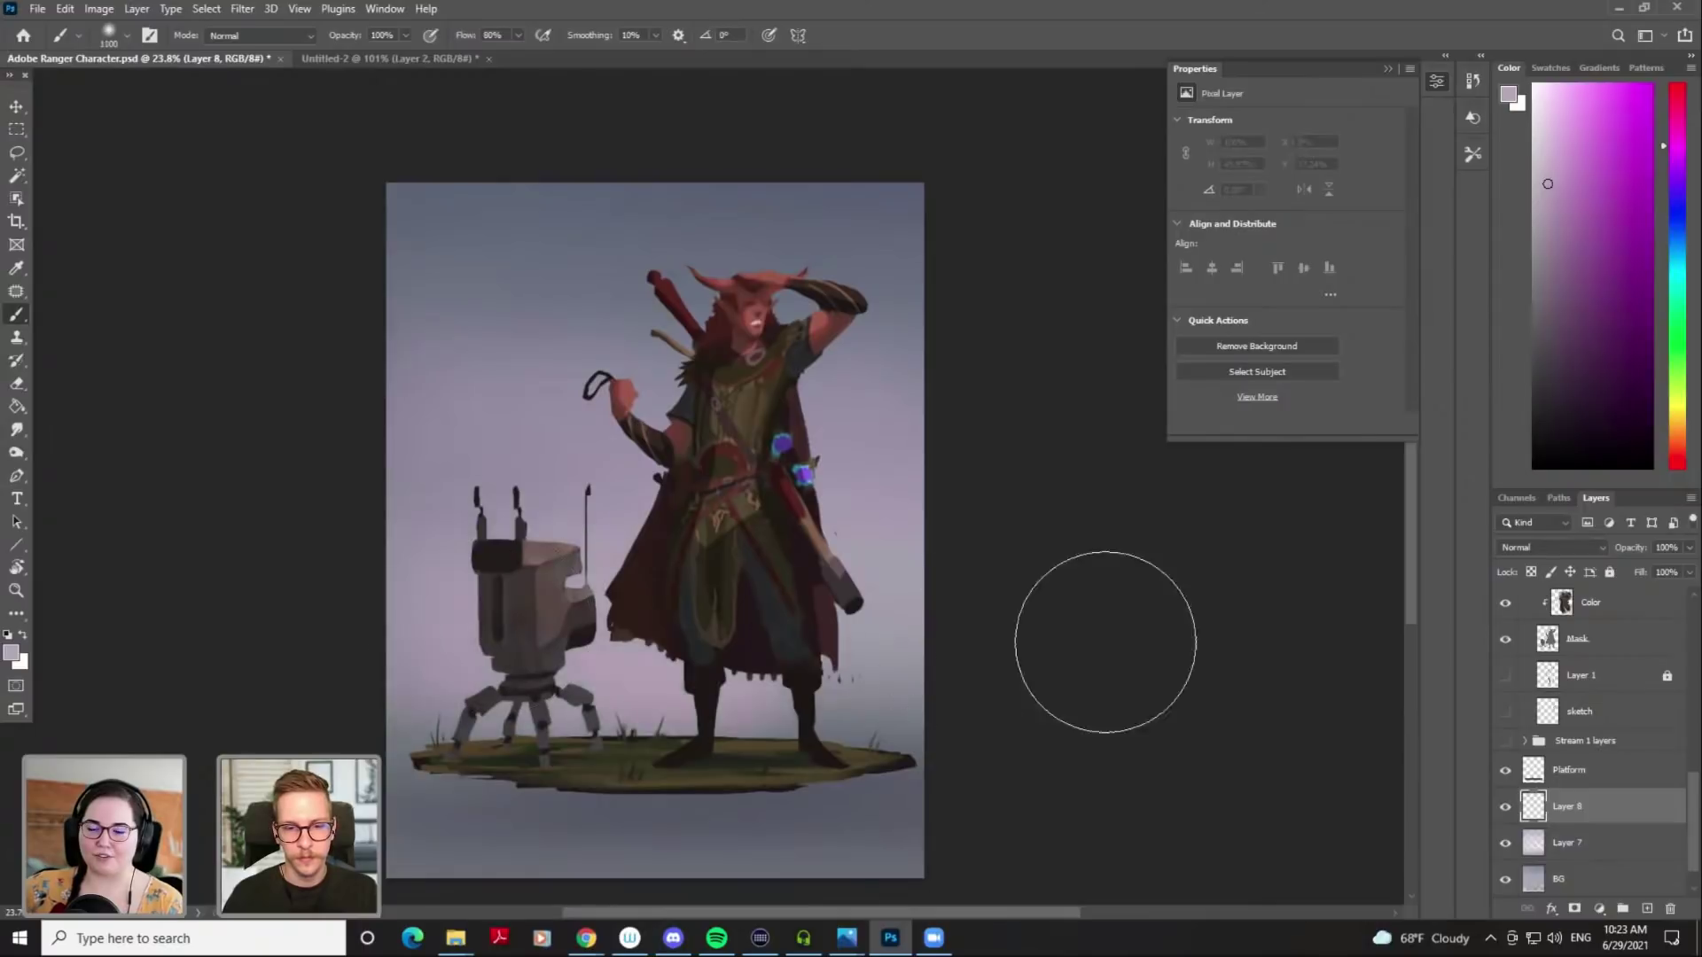
key("ctrl+z")
key("[")
Shift the brush colour's hue to red and brush a soft dusty pink haze across the backdrop's lower middle
left_click_drag(1684, 461, 1681, 472)
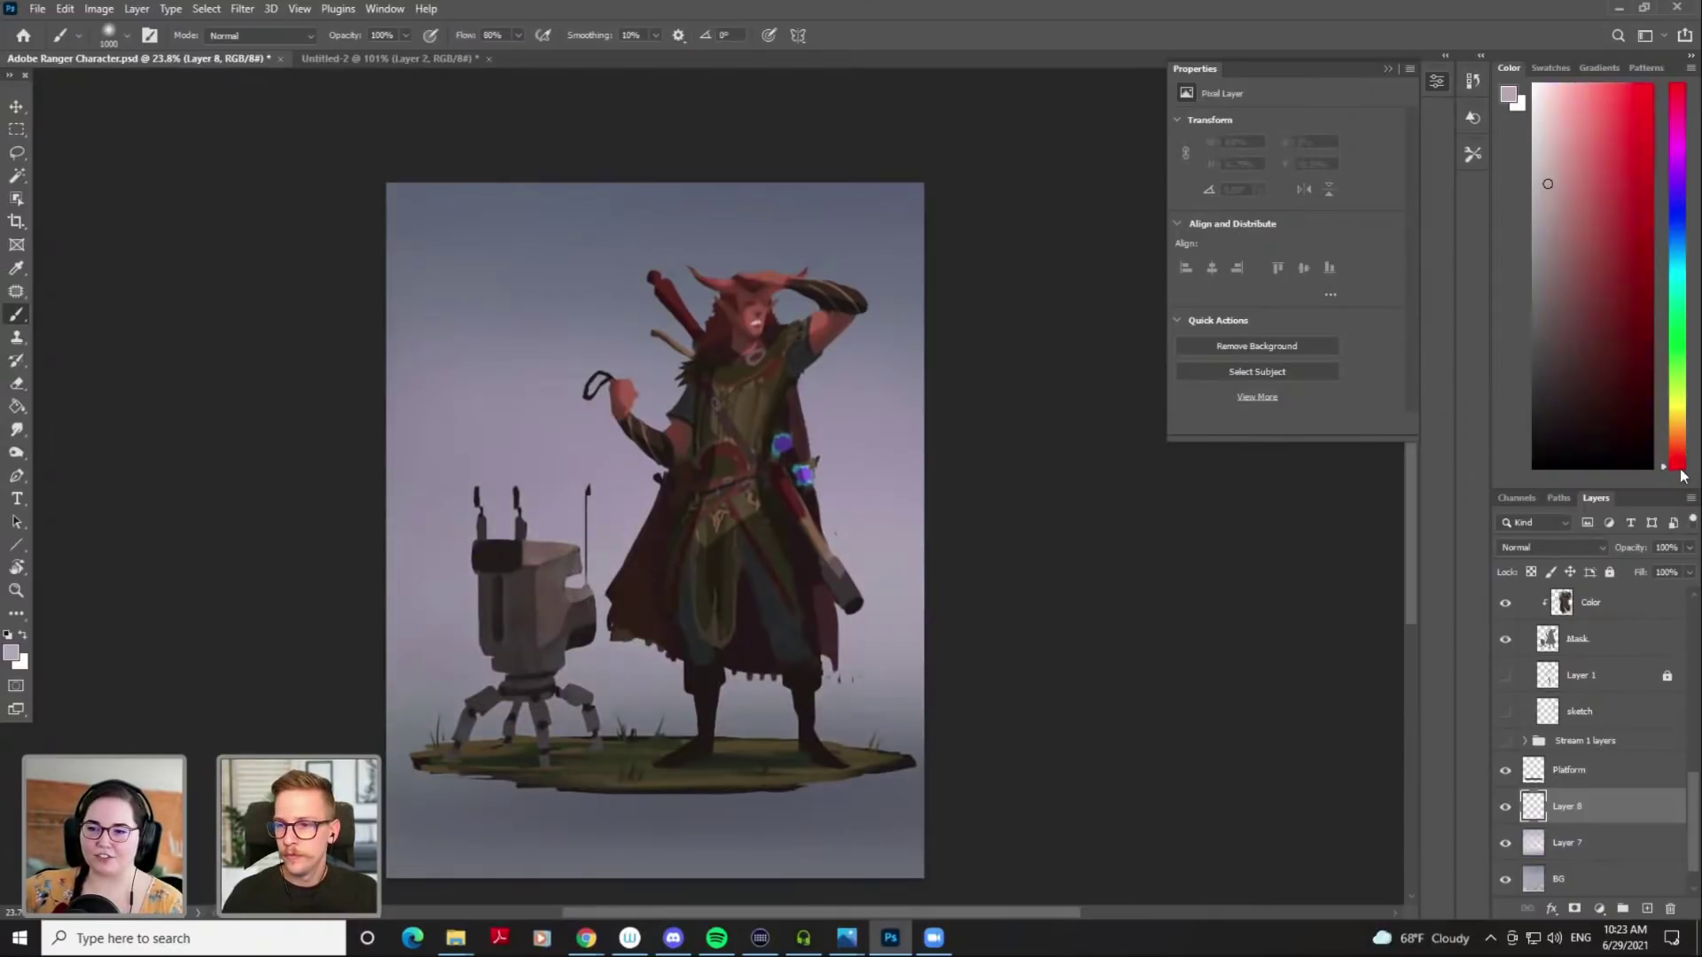
left_click_drag(508, 605, 1097, 626)
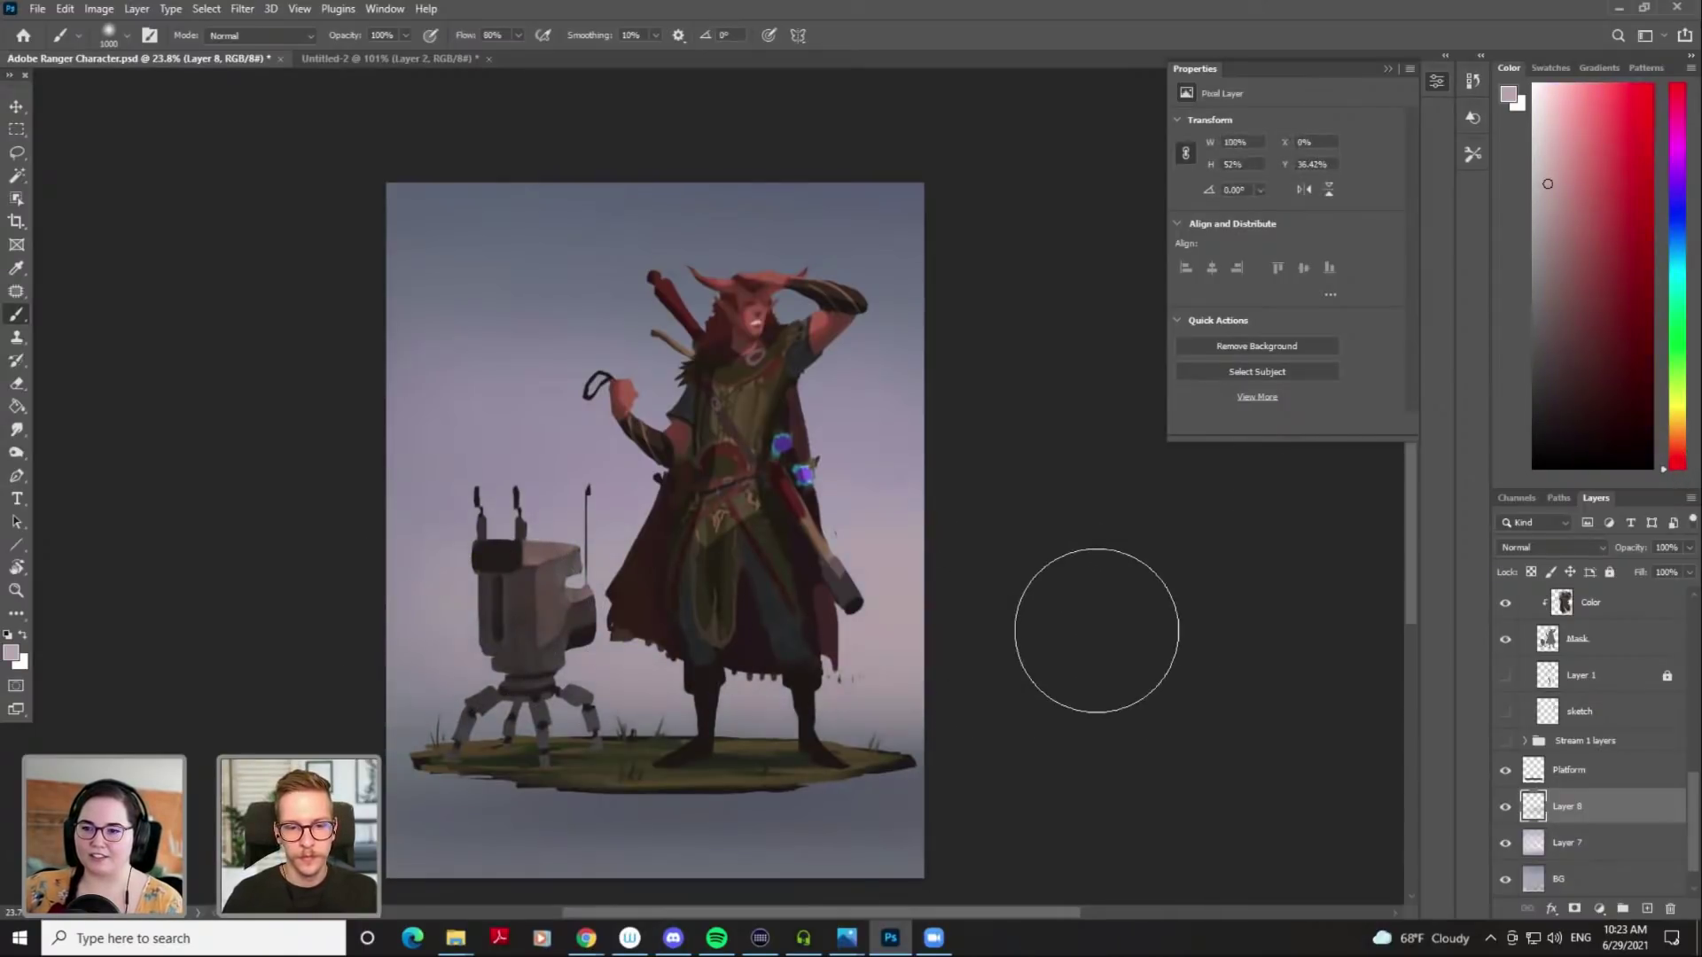
key("ctrl+z")
key("]")
key("]")
left_click_drag(442, 611, 1007, 613)
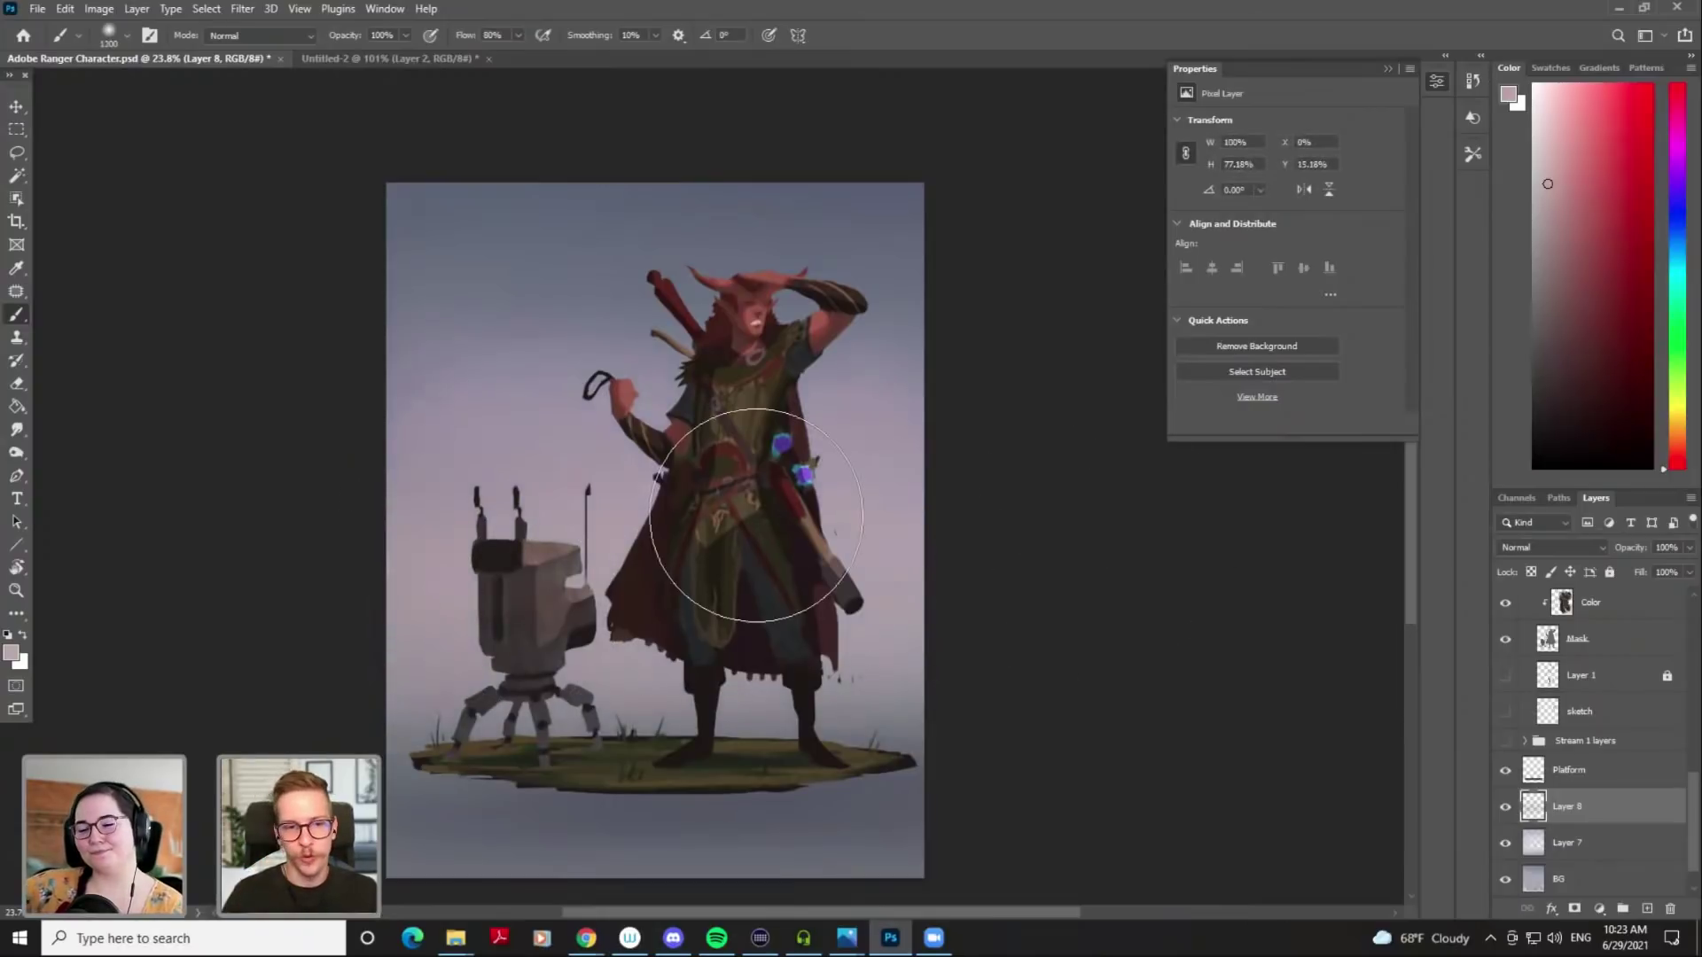
Sample the backdrop's blue-grey and blend it softly into the backdrop around the ranger
left_click(518, 372, "alt")
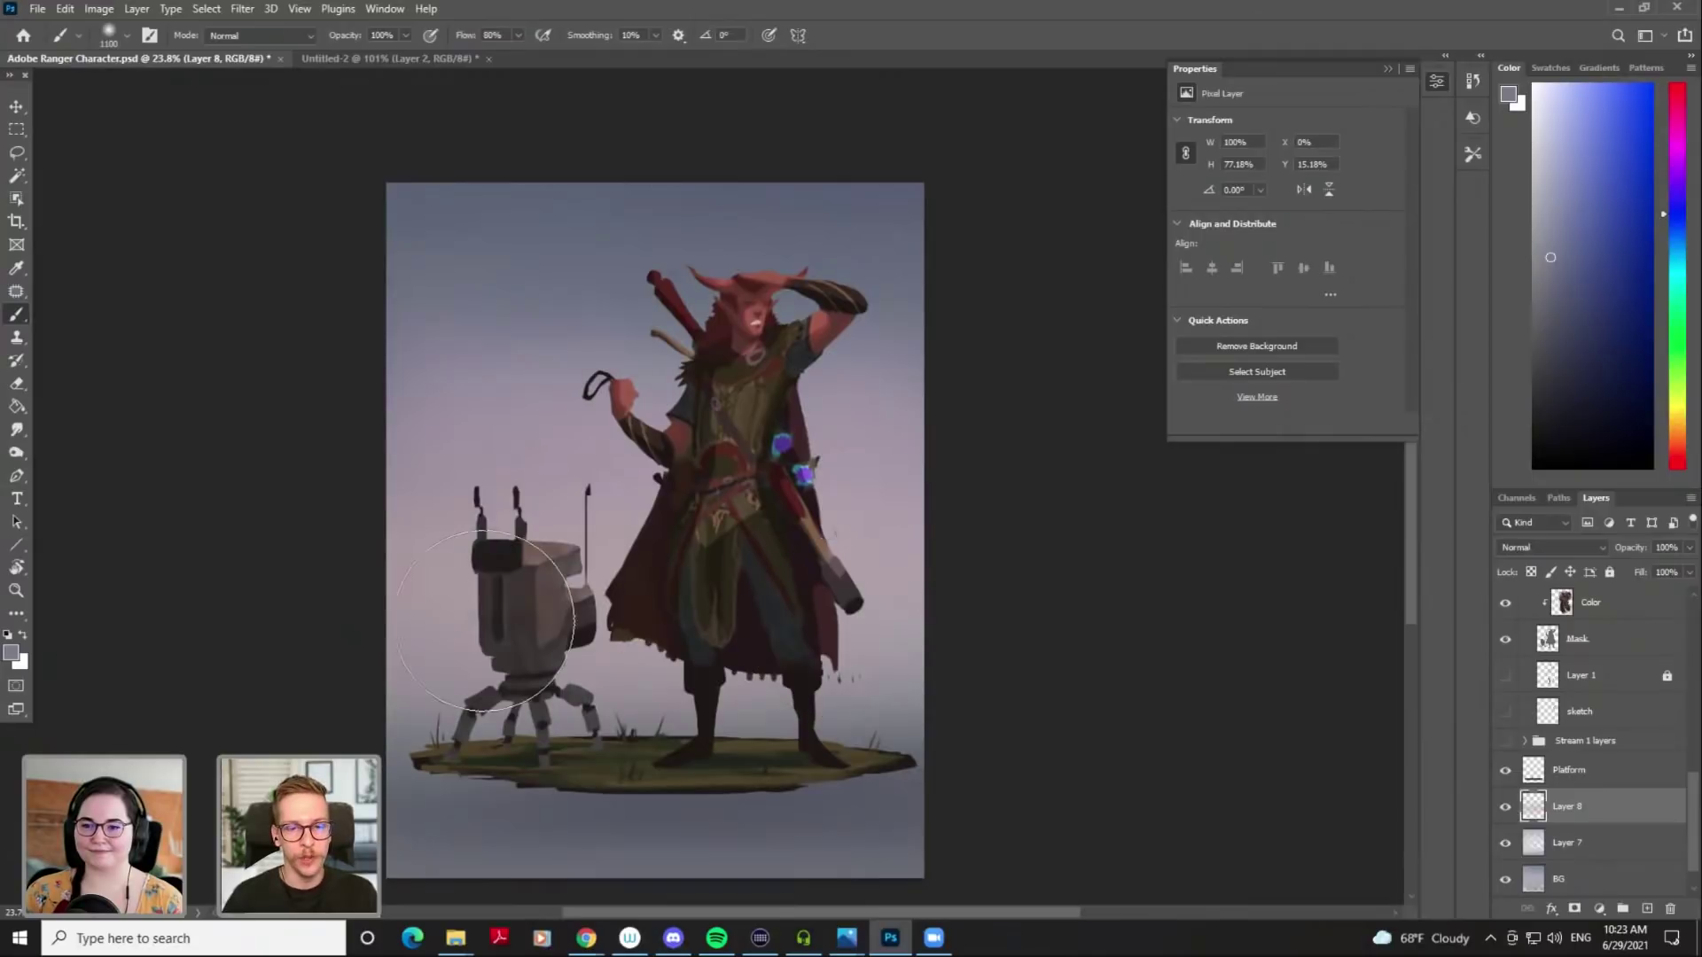
left_click_drag(715, 457, 926, 359)
left_click_drag(736, 618, 679, 650)
mouse_move(813, 455)
left_mouse_down()
mouse_move(782, 467)
mouse_move(733, 539)
mouse_move(668, 523)
mouse_move(688, 517)
mouse_move(671, 501)
left_mouse_up()
scroll(671, 501, "down", 10)
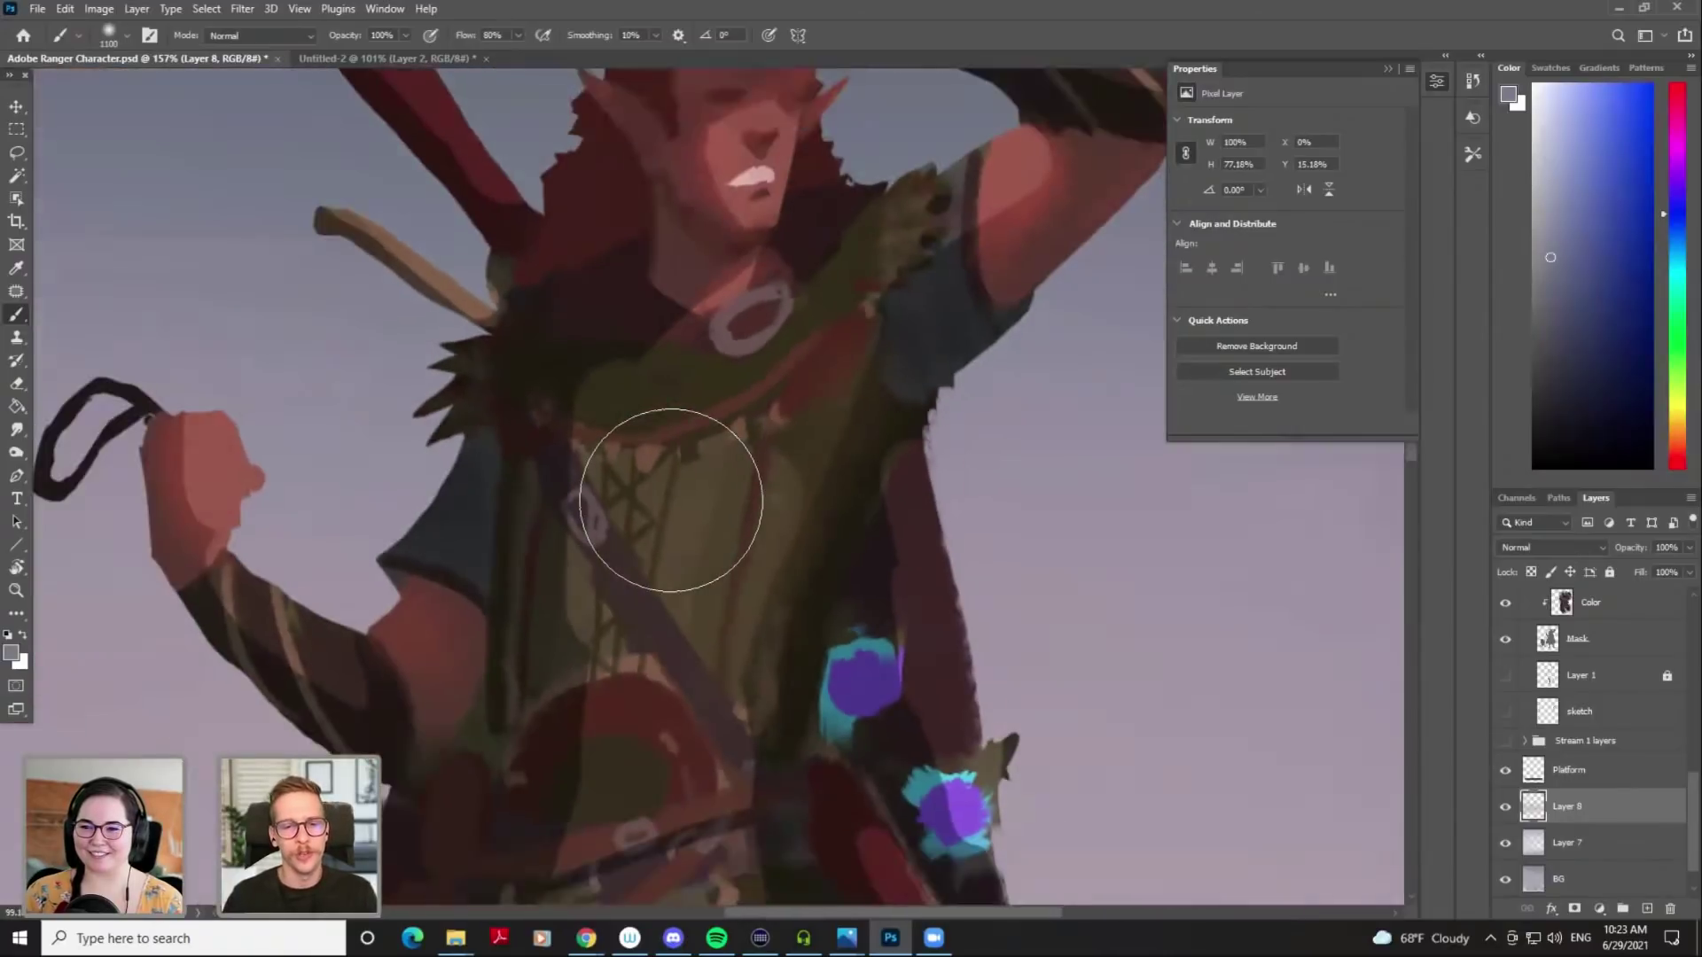
scroll(671, 501, "down", 2)
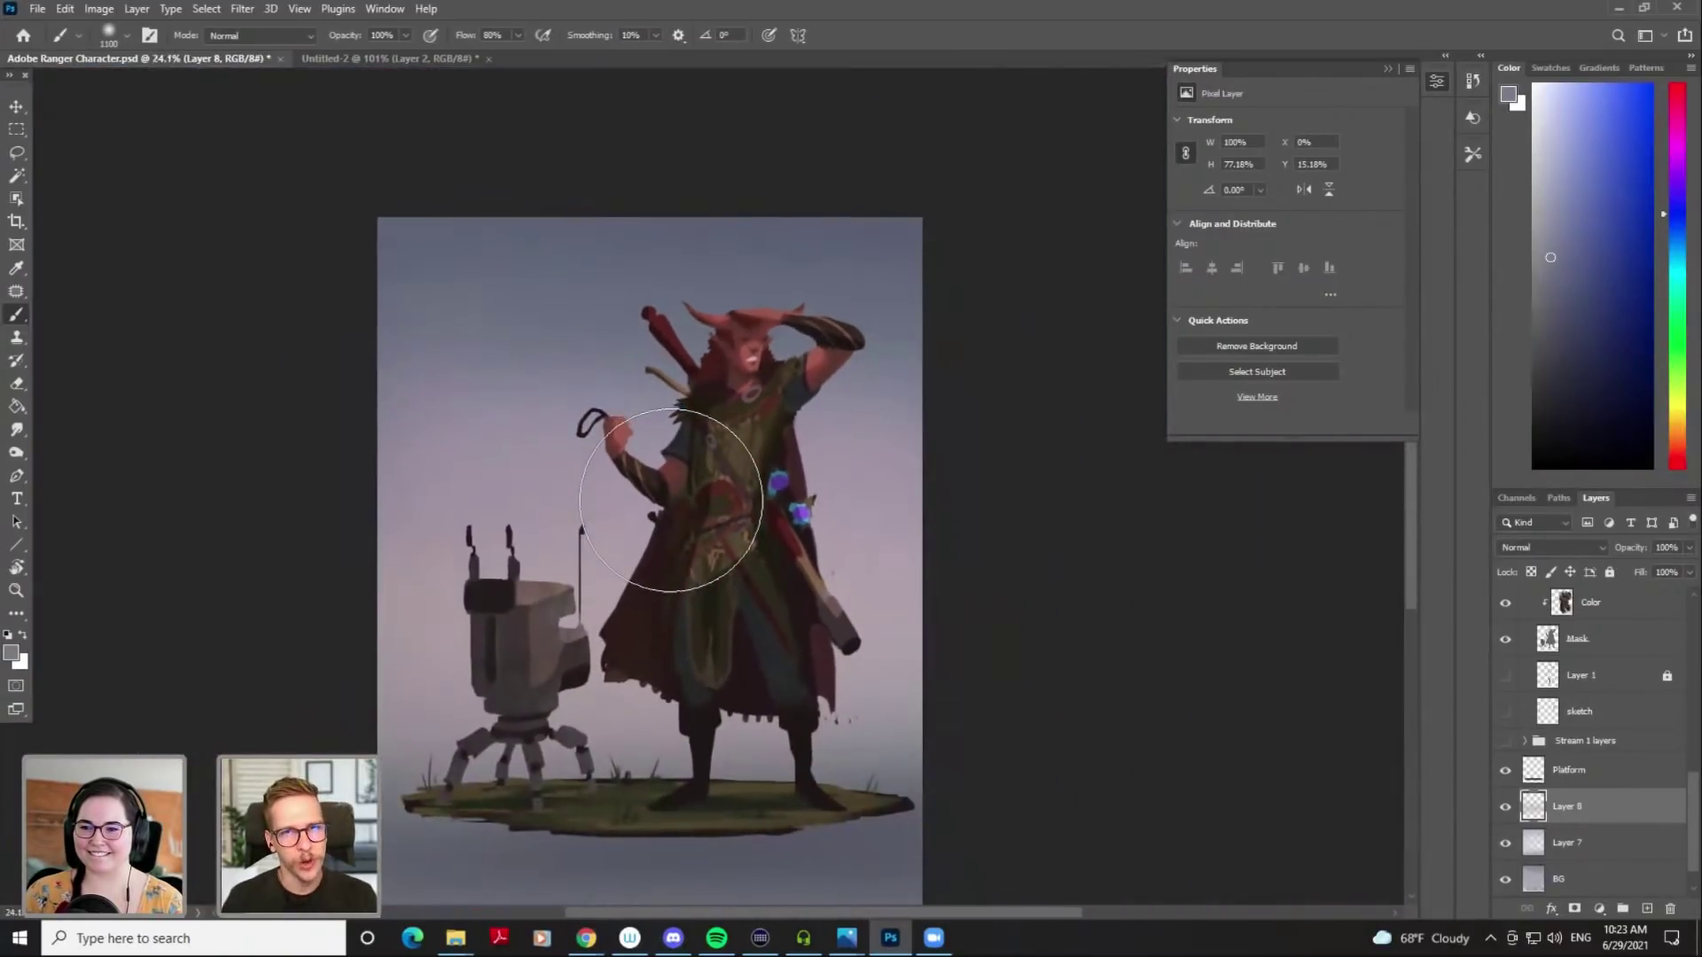
left_click_drag(953, 553, 957, 515)
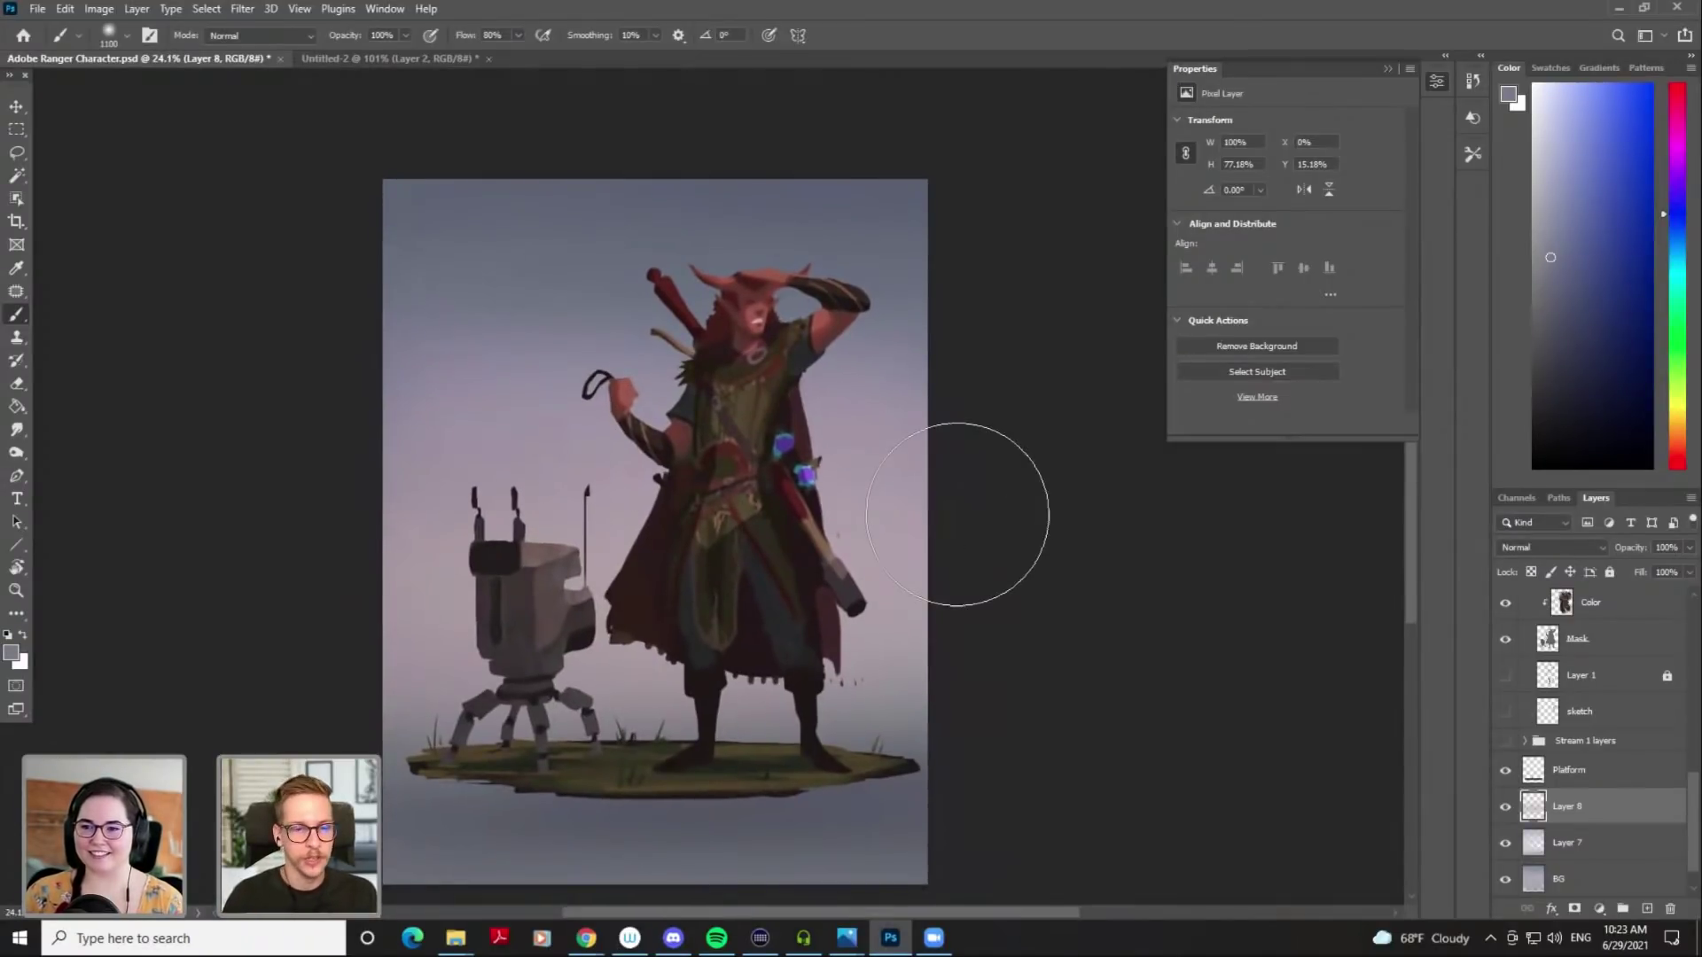
key("bracketleft")
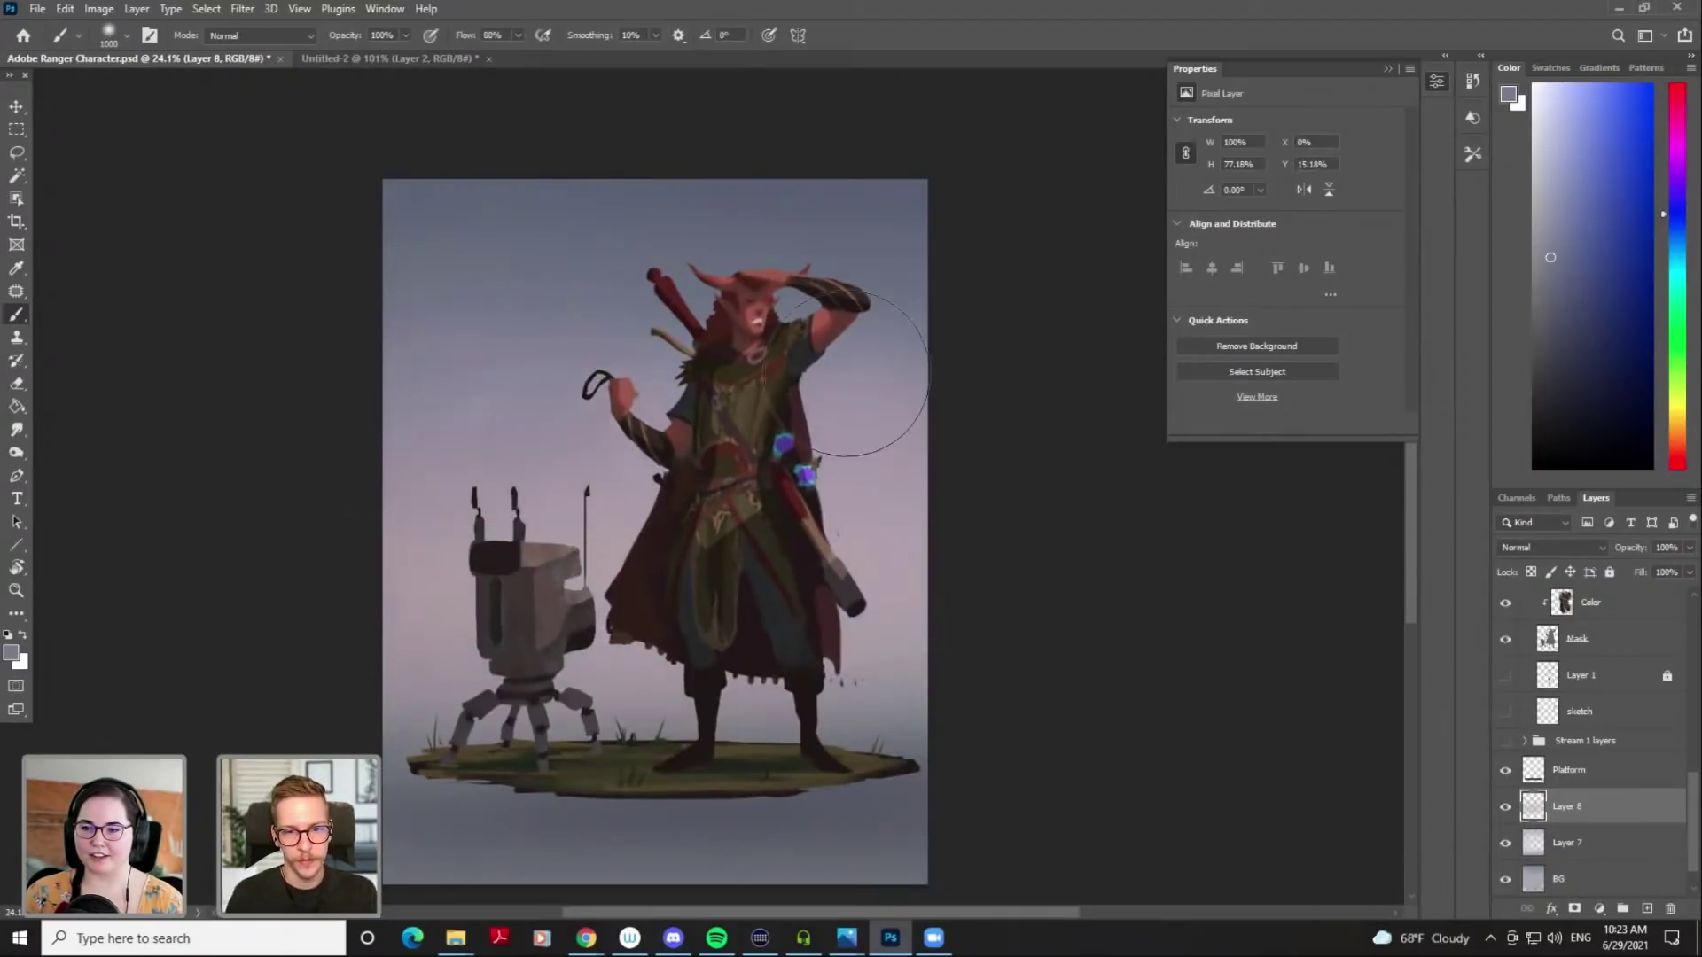
key("ctrl+z")
Brush a muted red haze across the backdrop behind the robot and the ranger's legs, and blend it upward with a sampled mauve
left_click(911, 564, "alt")
left_click(1551, 216)
left_click_drag(1678, 122, 1678, 105)
key("bracketleft")
left_click_drag(470, 585, 1047, 569)
key("ctrl+z")
key("bracketright")
key("bracketright")
left_click(1681, 459)
left_click_drag(381, 608, 980, 615)
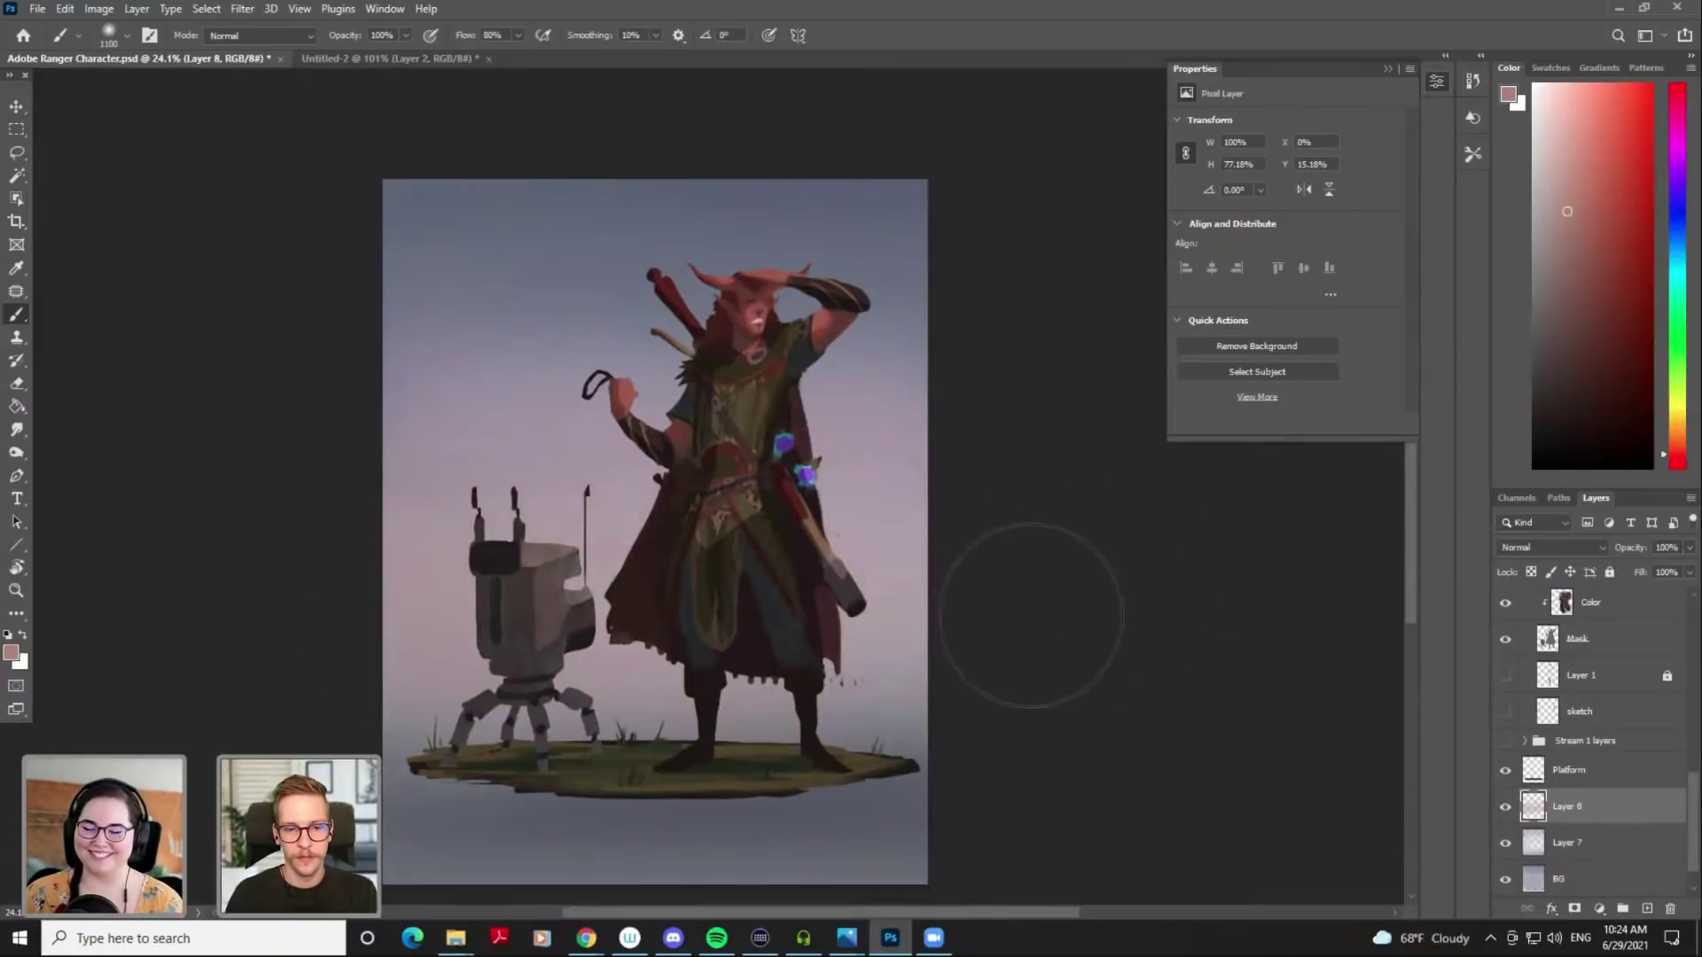
left_click(556, 530, "alt")
mouse_move(556, 498)
left_mouse_down()
mouse_move(709, 523)
mouse_move(698, 467)
left_mouse_up()
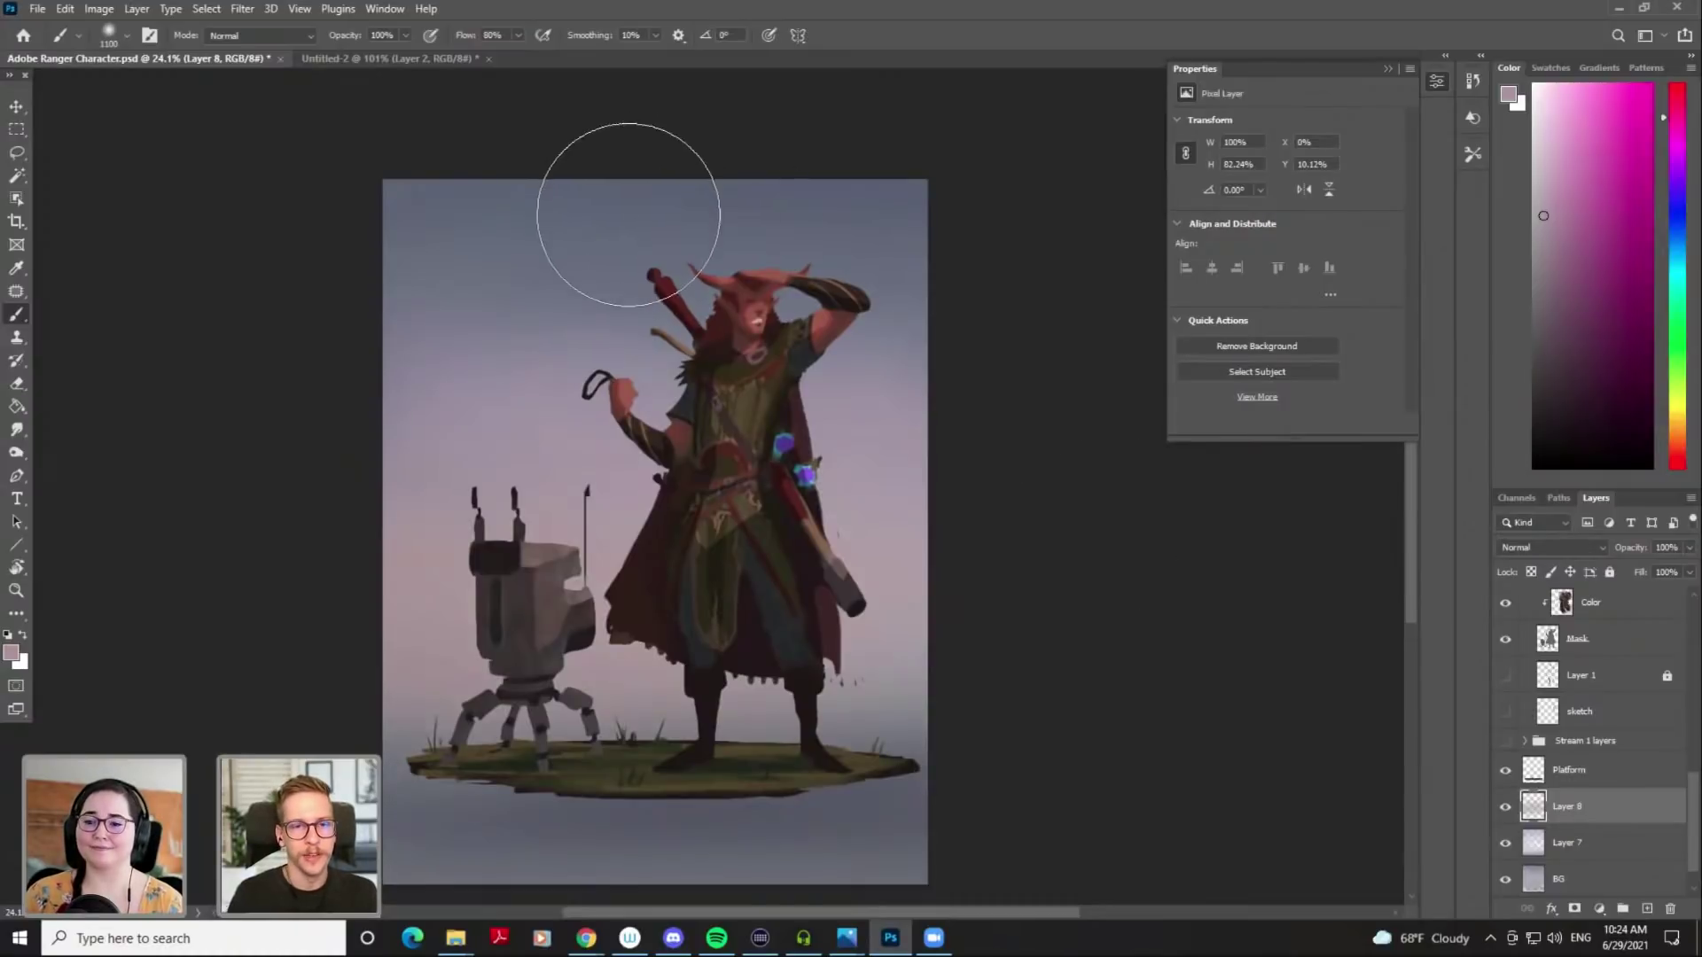
Sample the backdrop's upper blue, shift it to a dark blue-violet and darken the top edge with a wide soft stroke
left_click(654, 194, "alt")
left_click(1564, 327)
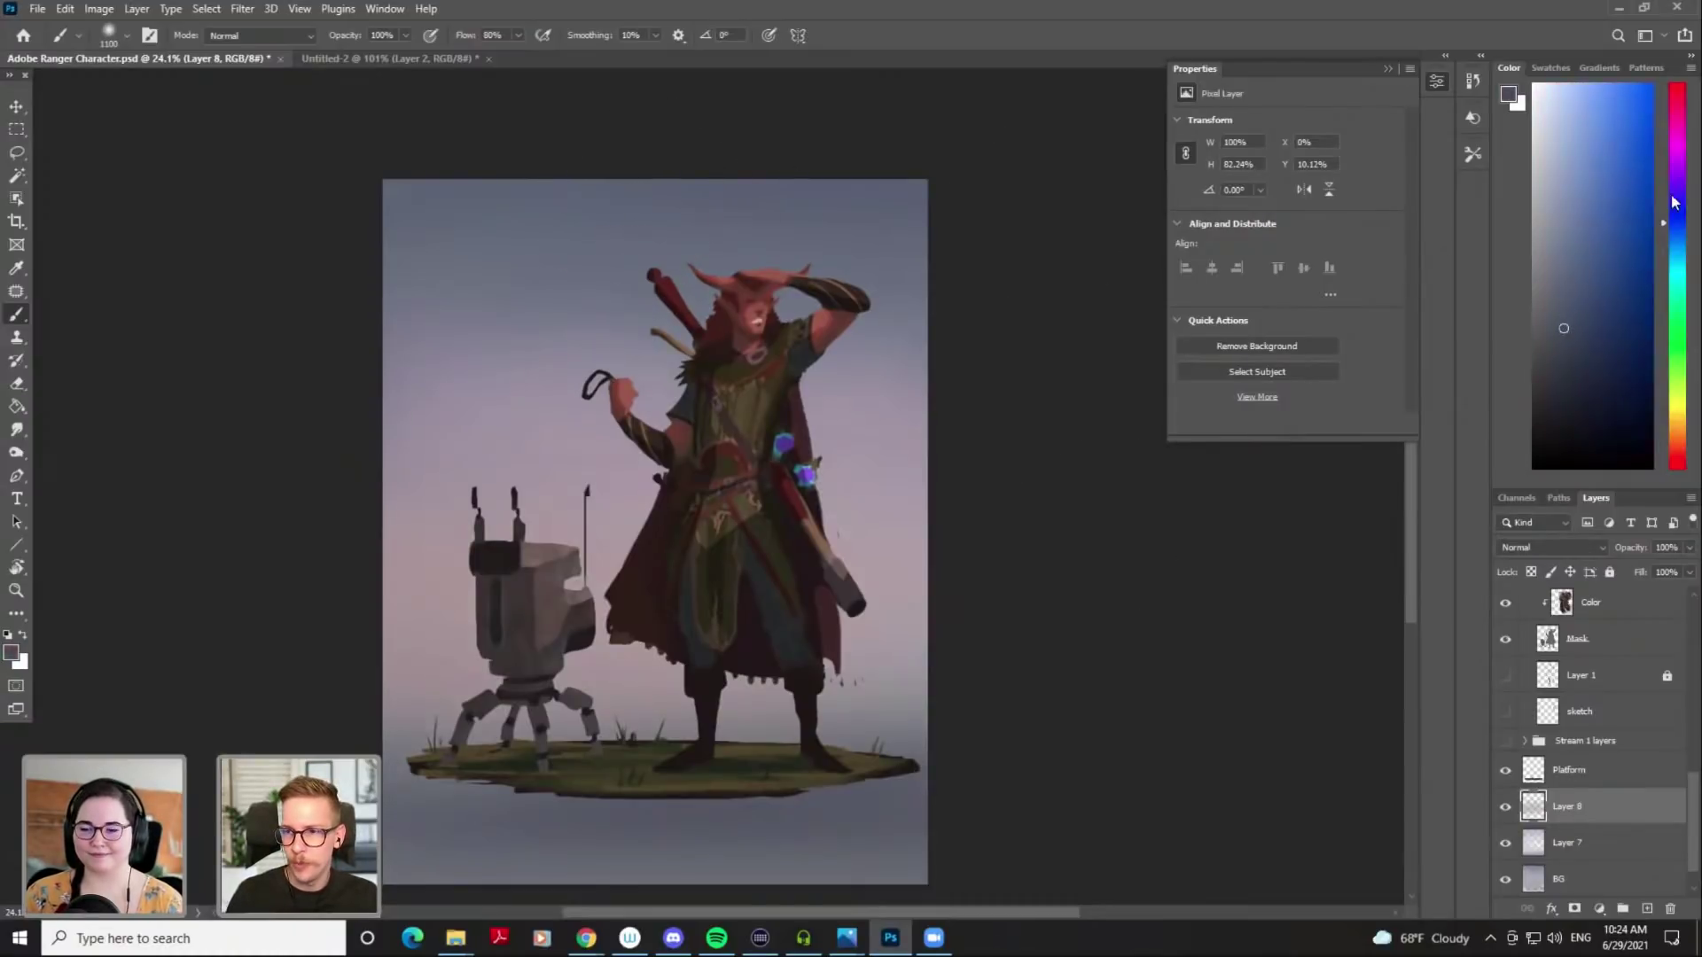
left_click(1677, 198)
key("bracketleft")
key("bracketleft")
mouse_move(365, 189)
left_mouse_down()
mouse_move(971, 174)
mouse_move(1099, 195)
left_mouse_up()
key("ctrl+z")
key("ctrl+z")
mouse_move(341, 203)
left_mouse_down()
mouse_move(826, 178)
mouse_move(1104, 195)
left_mouse_up()
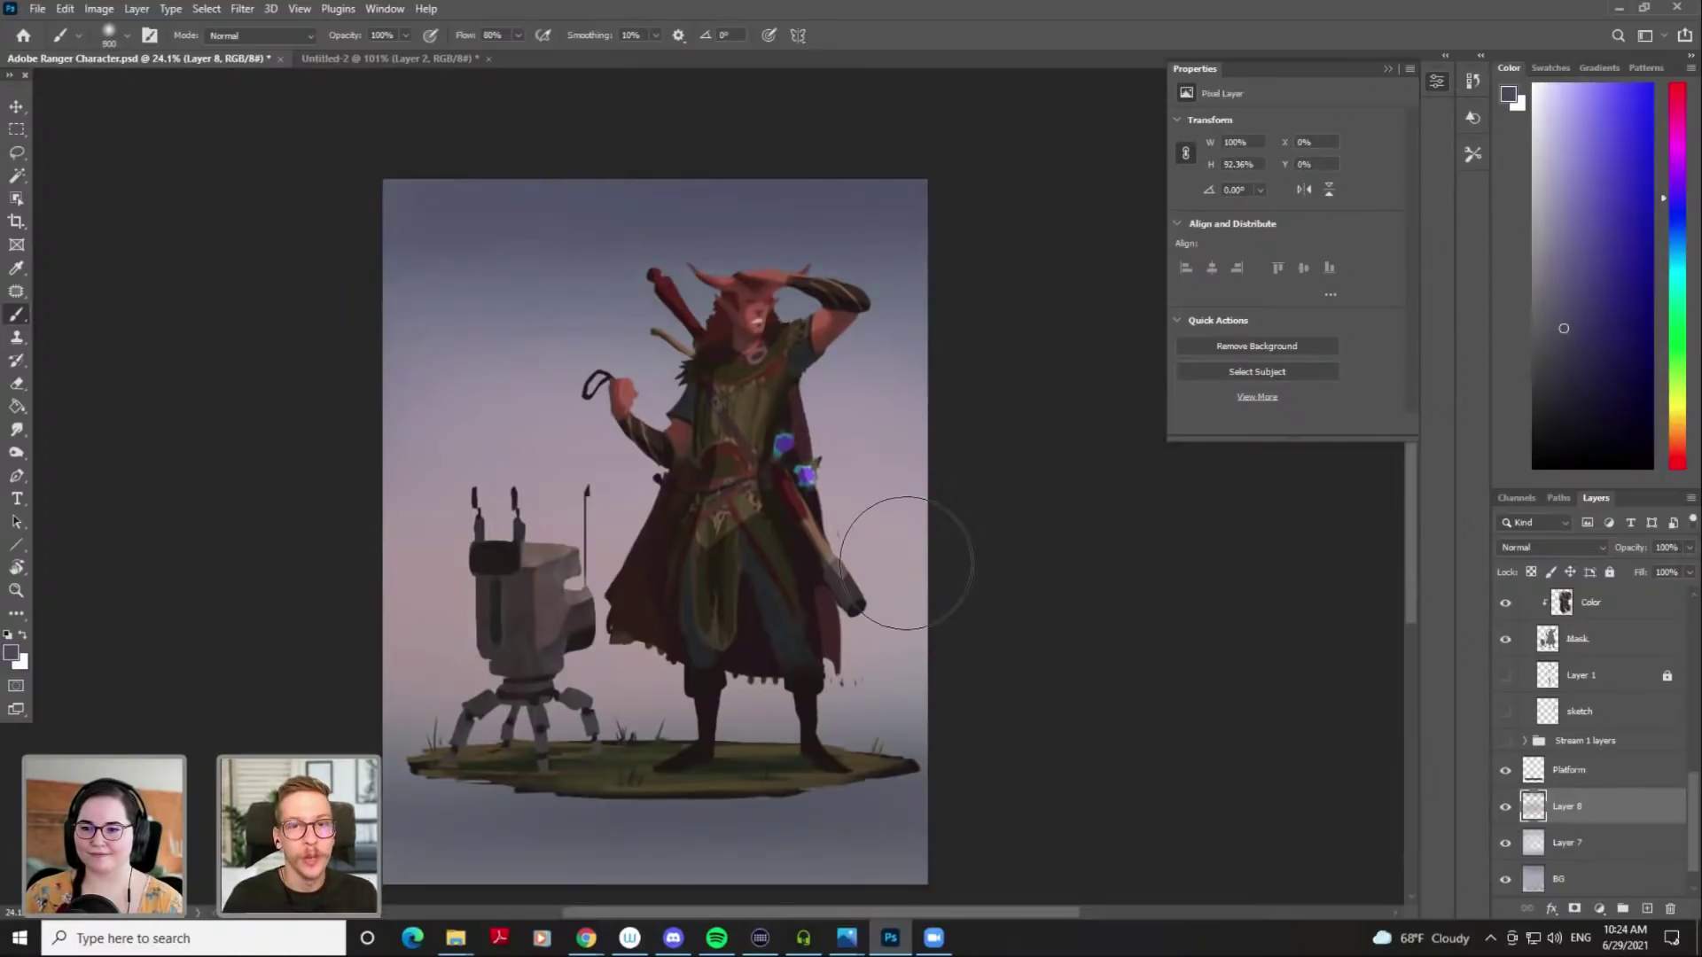
Select the sketch layer and save the document
scroll(771, 452, "up", 4)
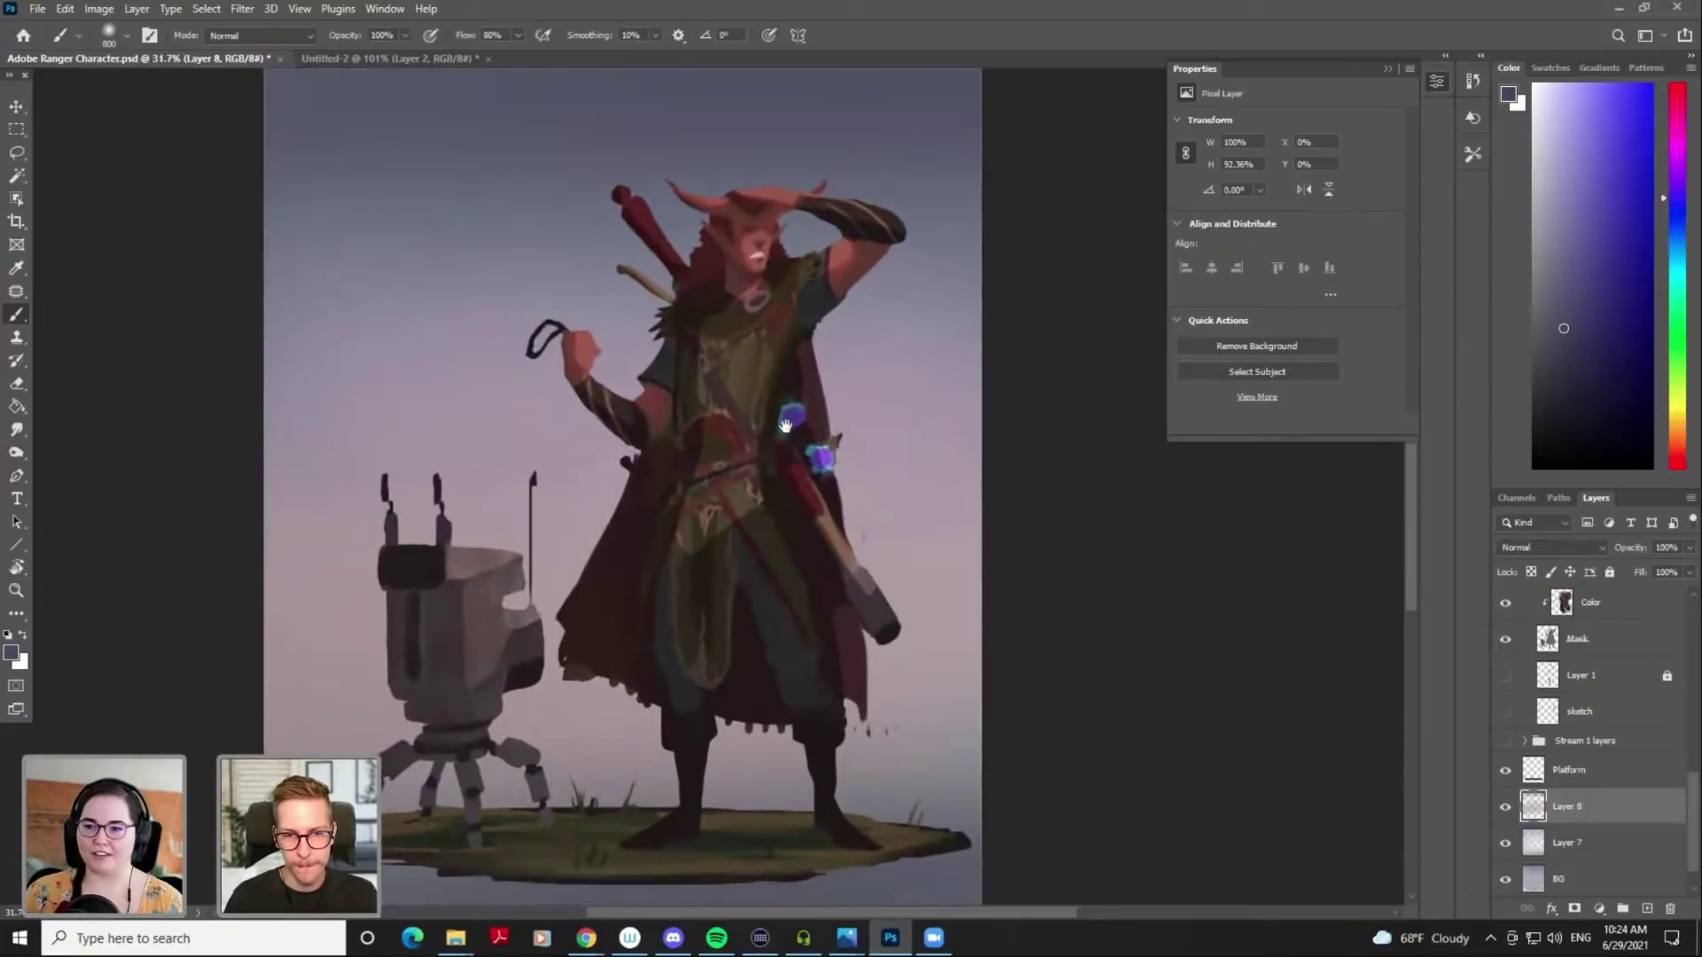
left_click(1595, 700)
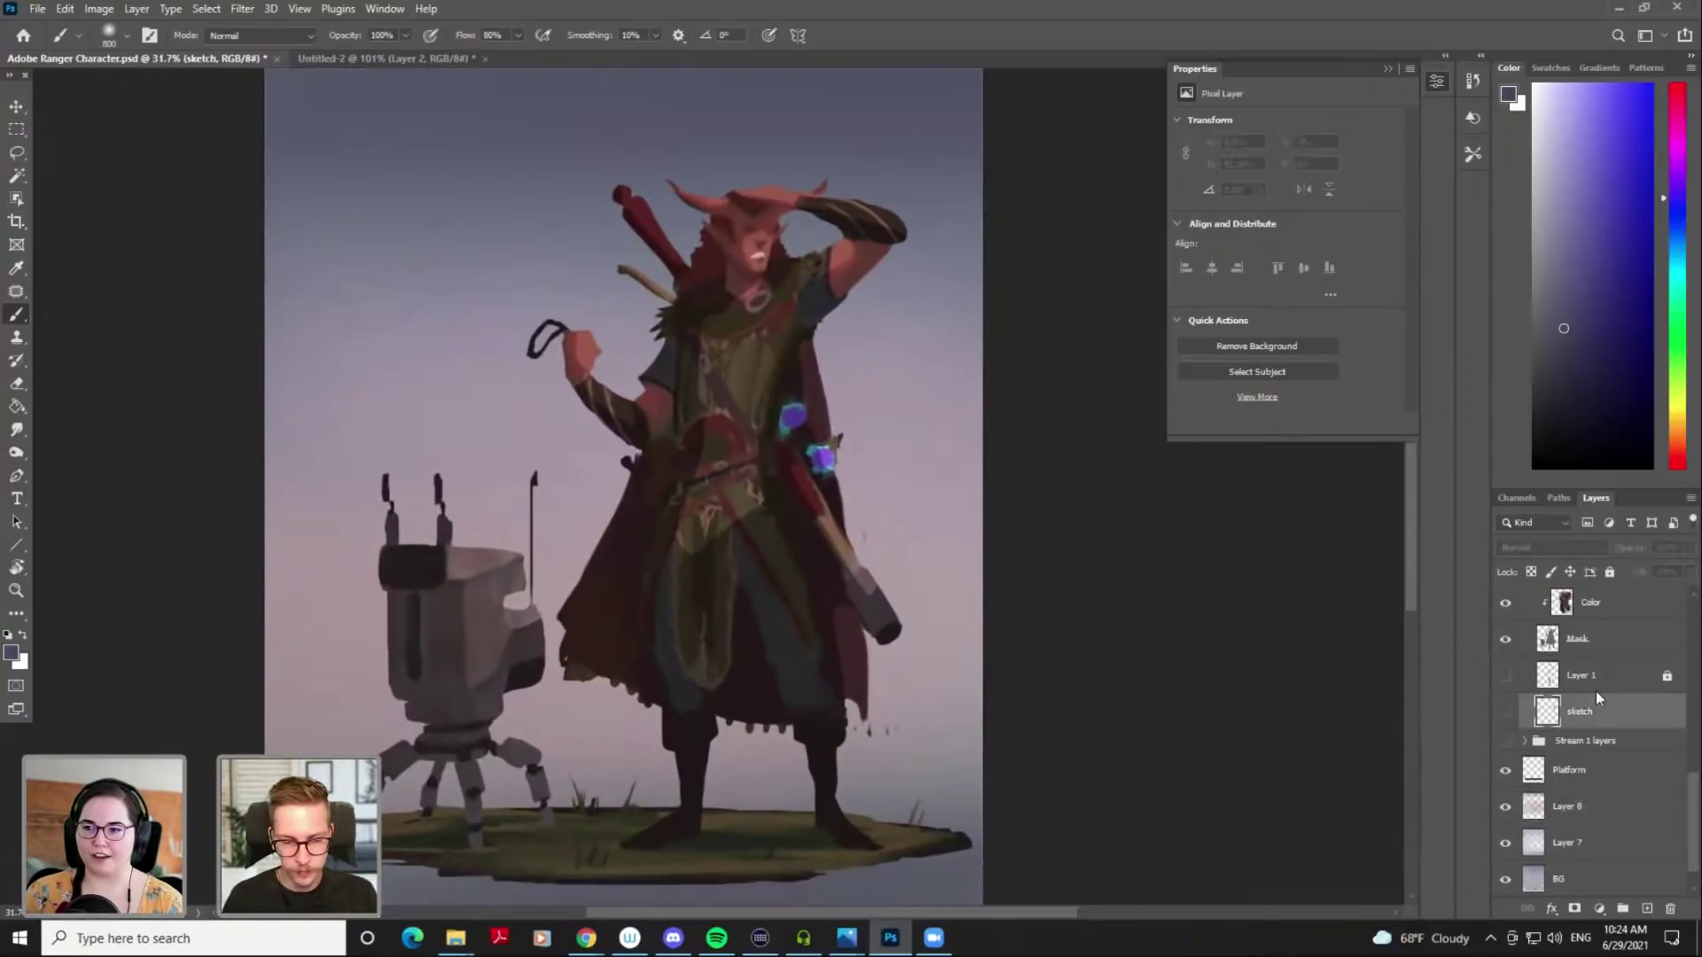
key("ctrl+s")
Compare the character with and without the CD Color Dodge layer, and select that layer
scroll(1596, 696, "up", 3)
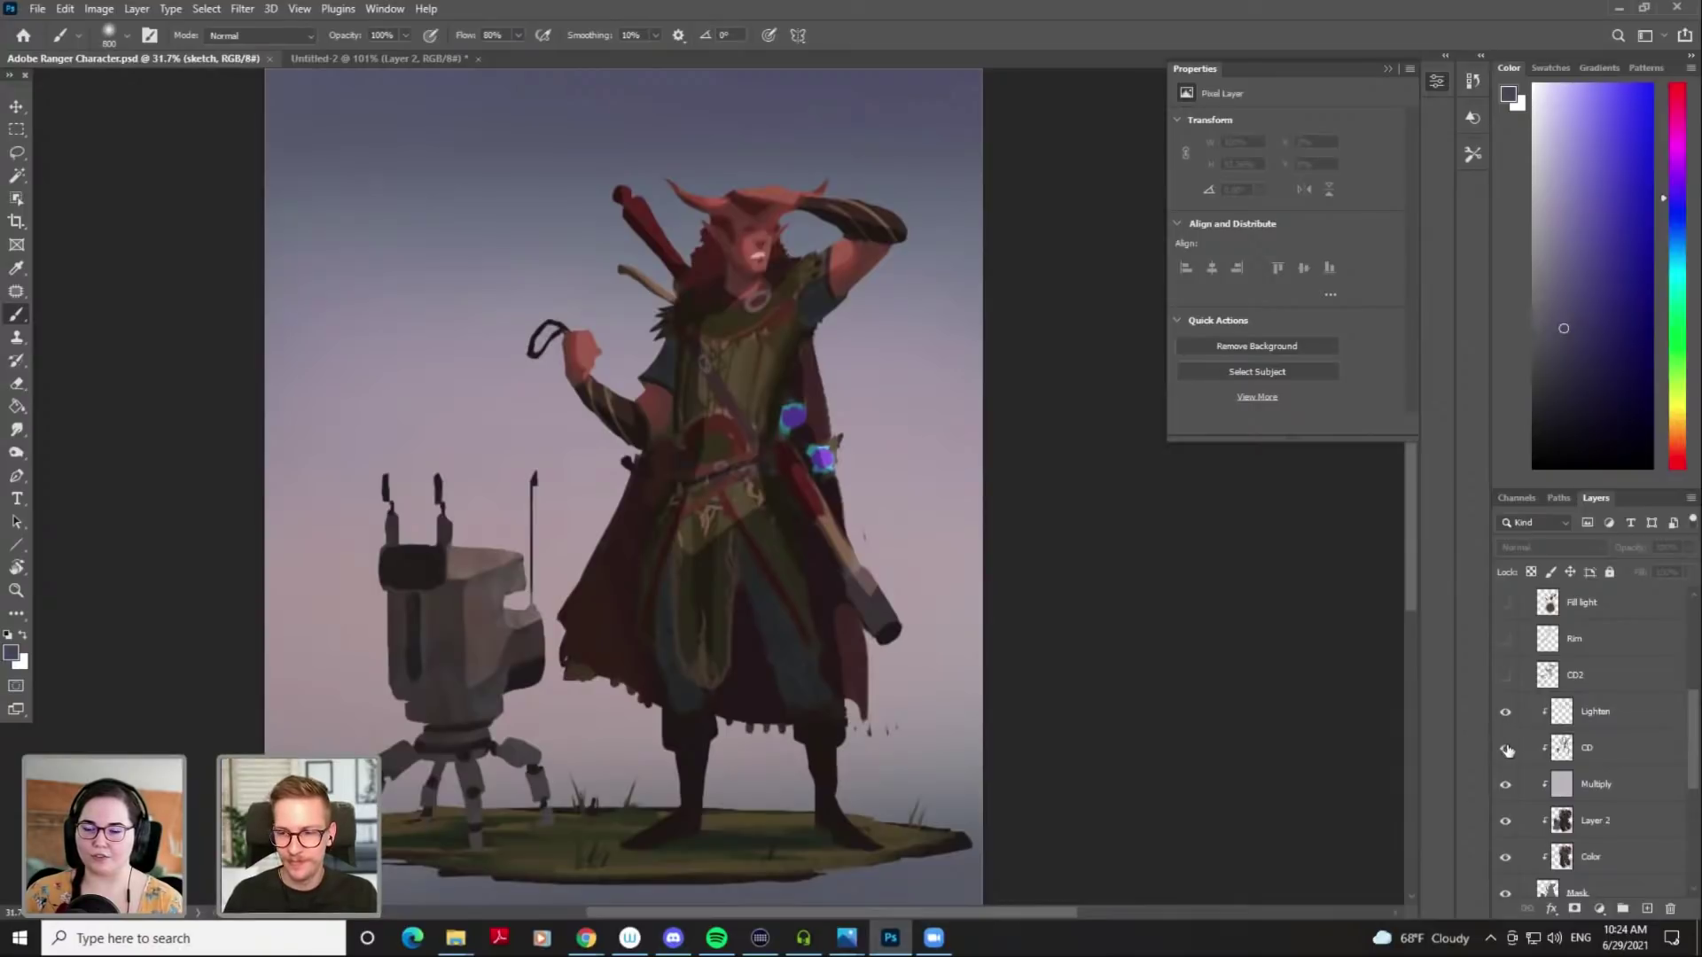
left_click(1500, 751)
left_click(1499, 751)
left_click(1609, 749)
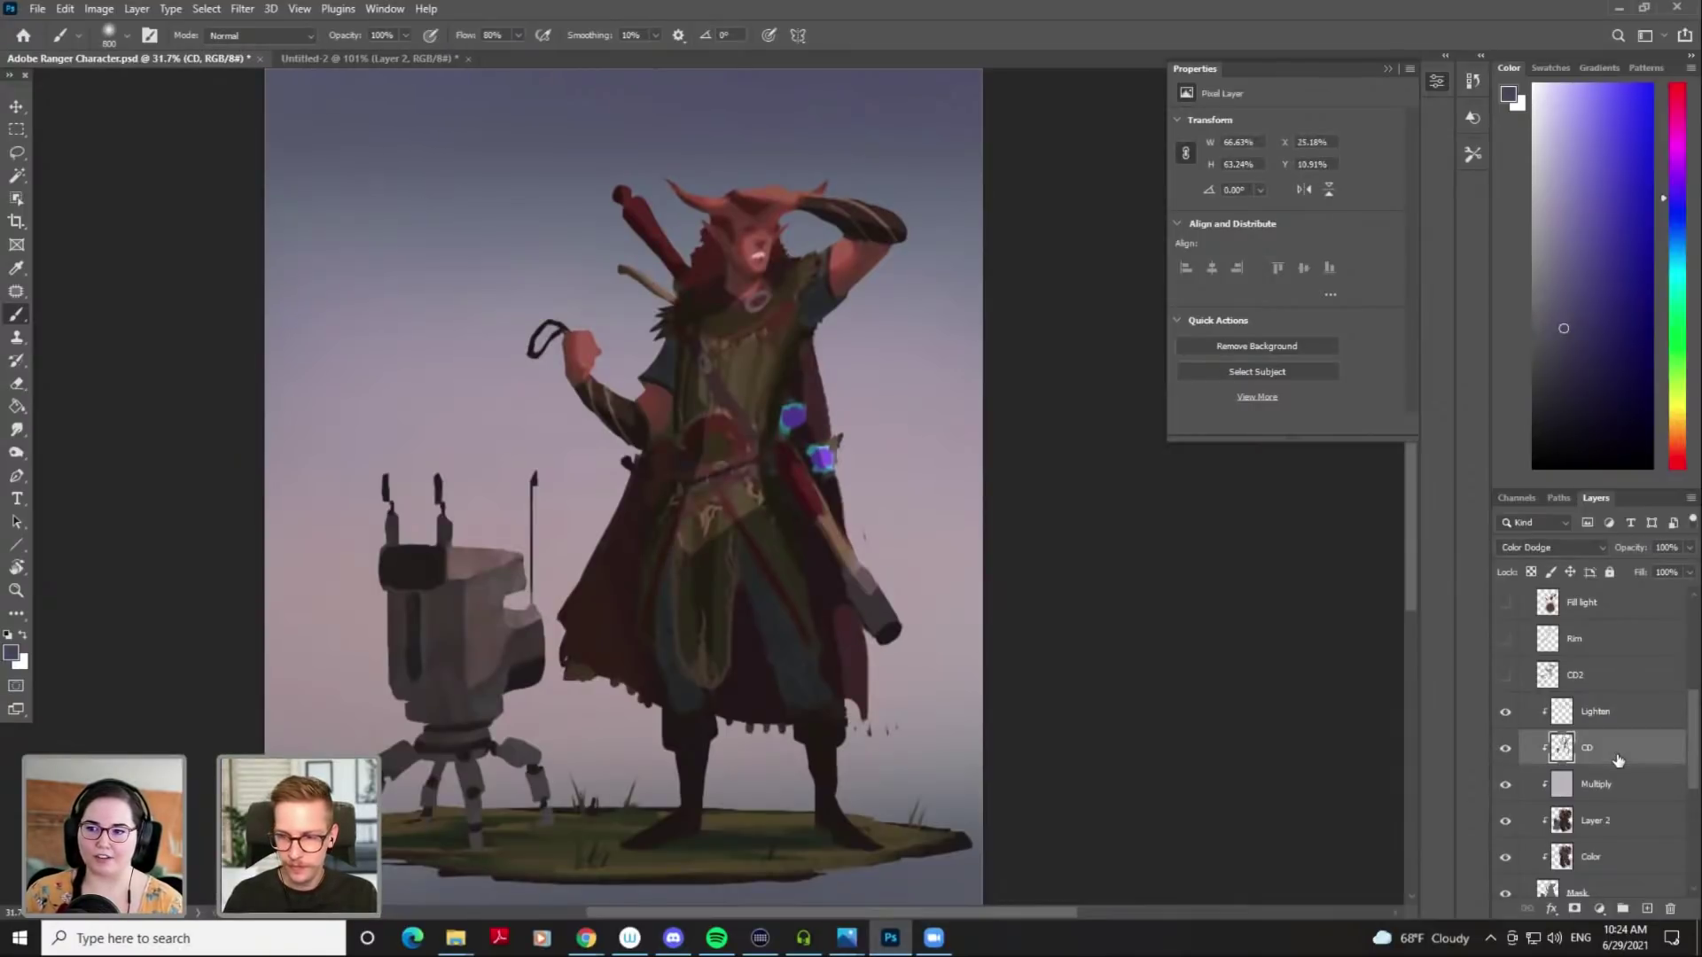
Smudge the light edges on the front of the ranger's tunic on the CD layer, adjusting the smudge size
key("r")
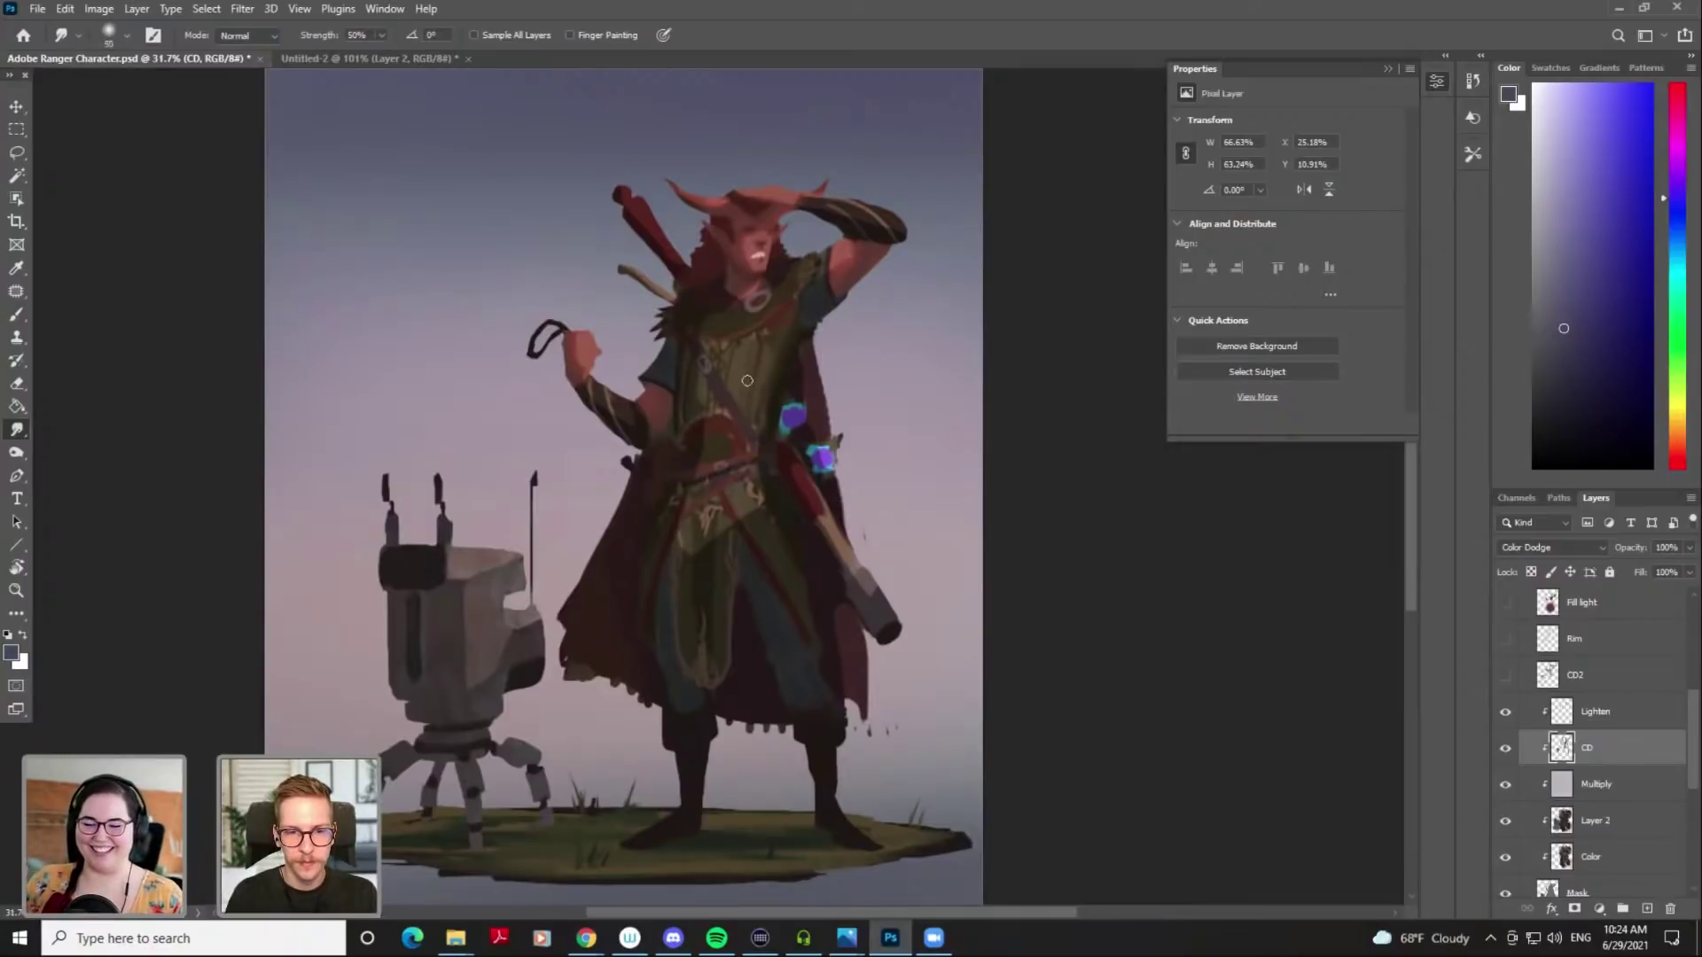
key("bracketright")
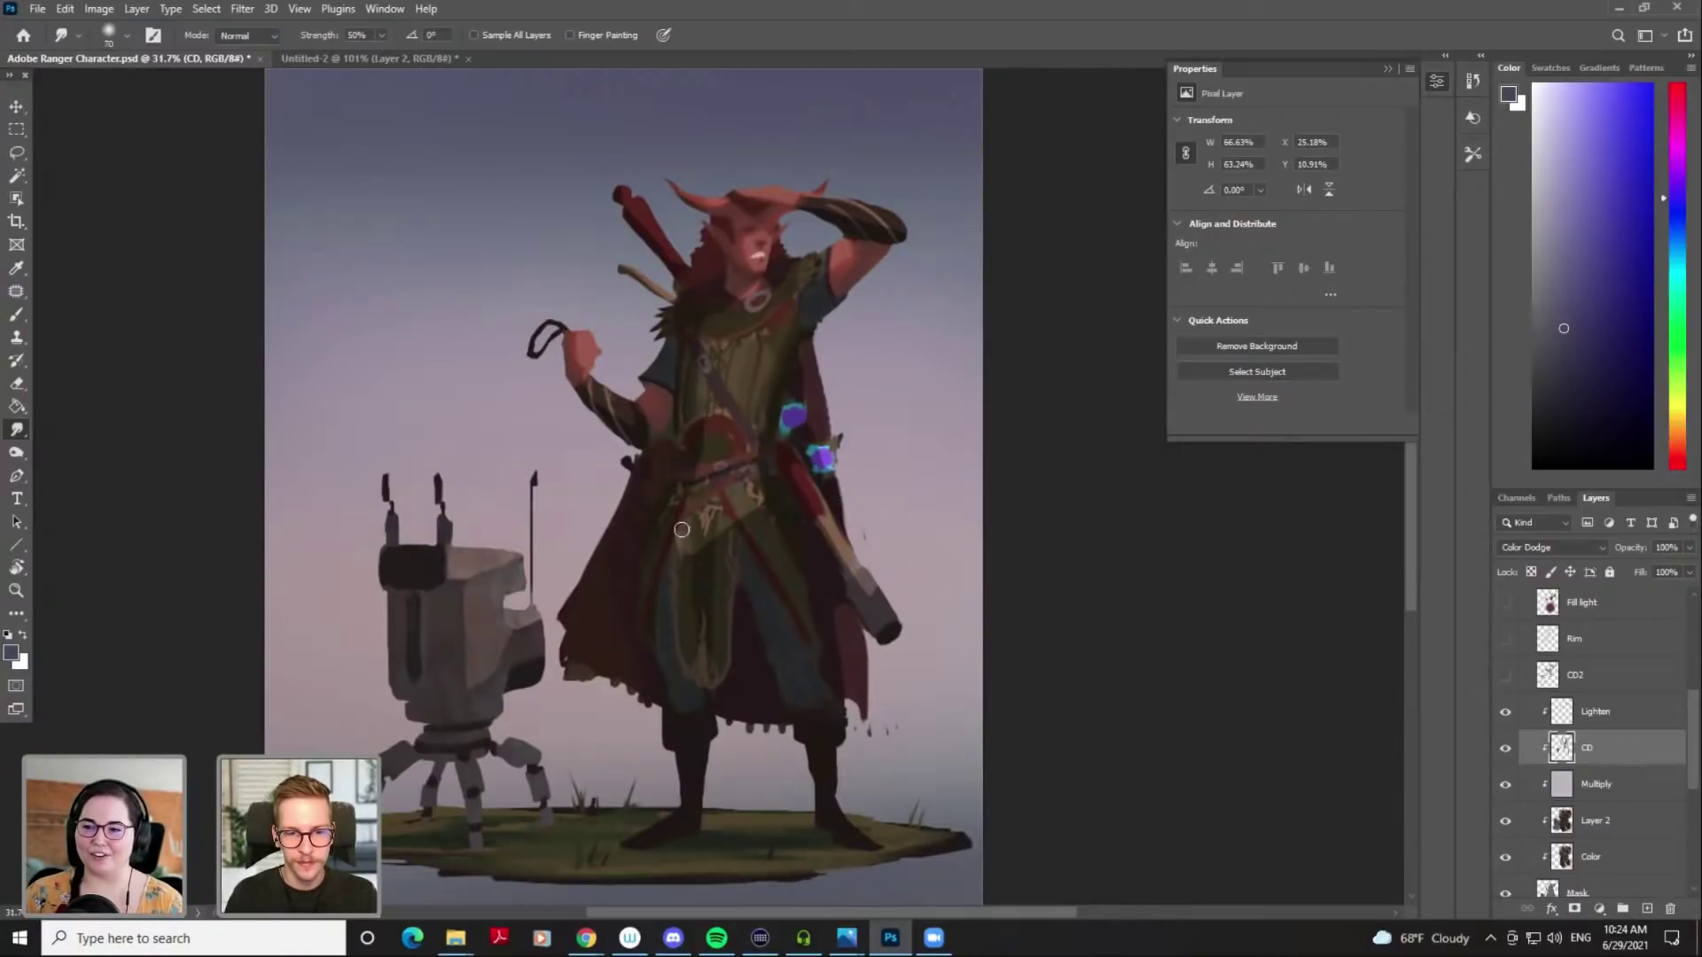
key("bracketright")
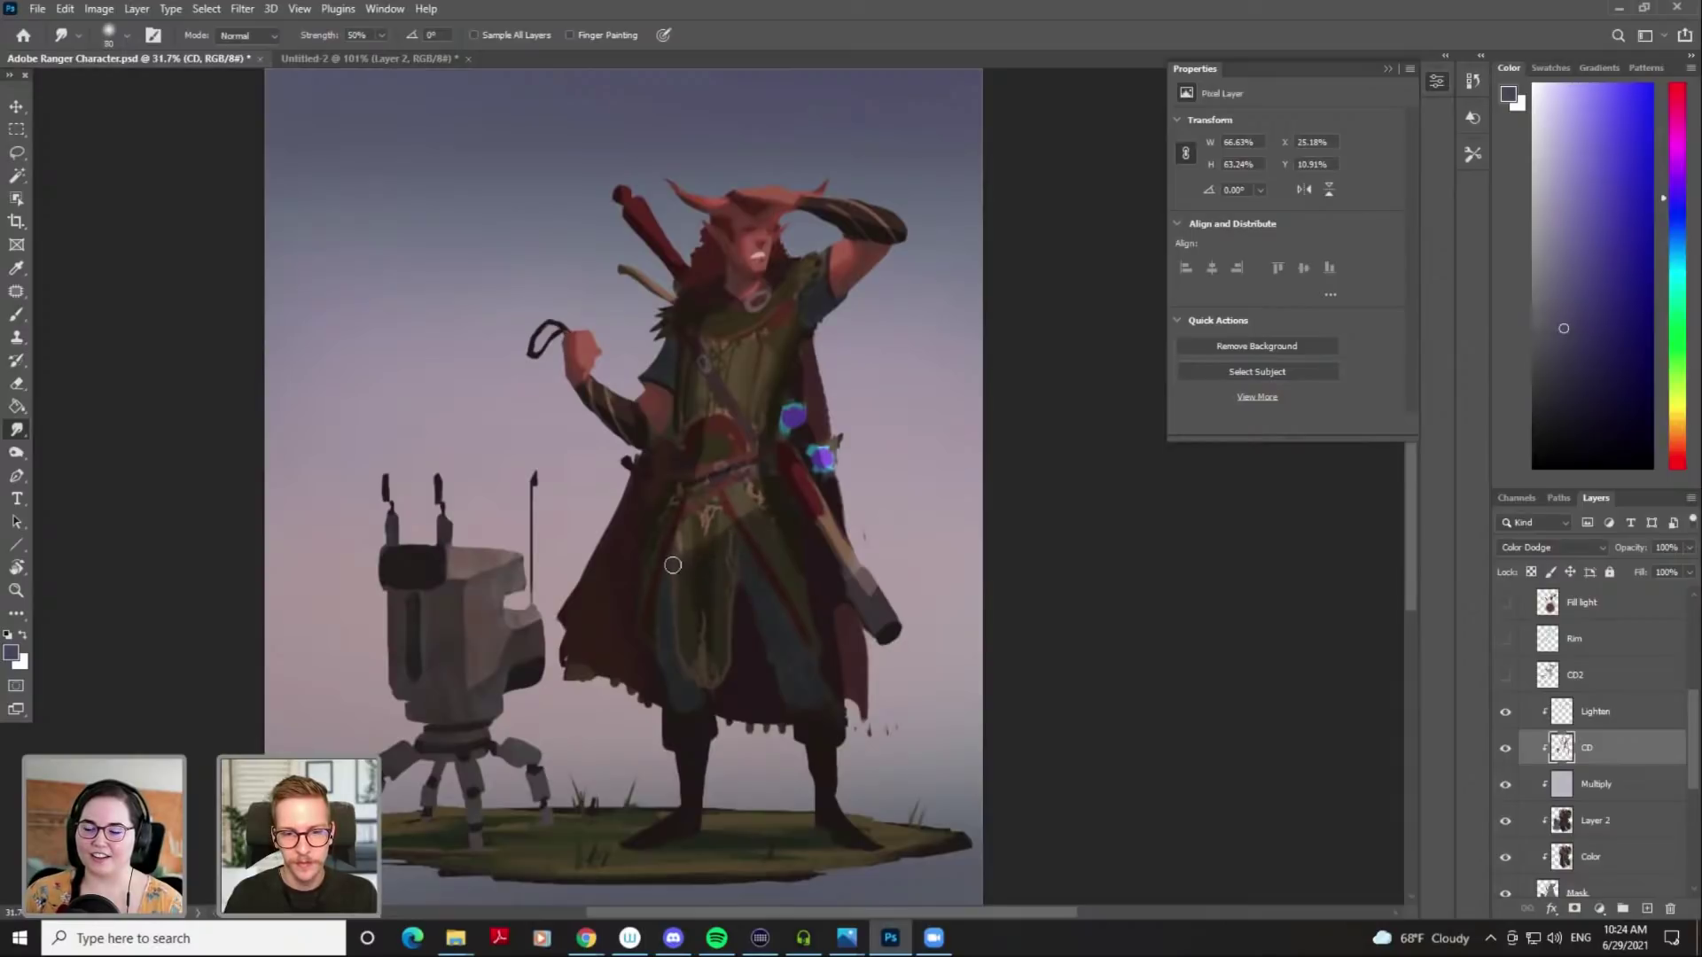
key("bracketleft")
key("bracketleft")
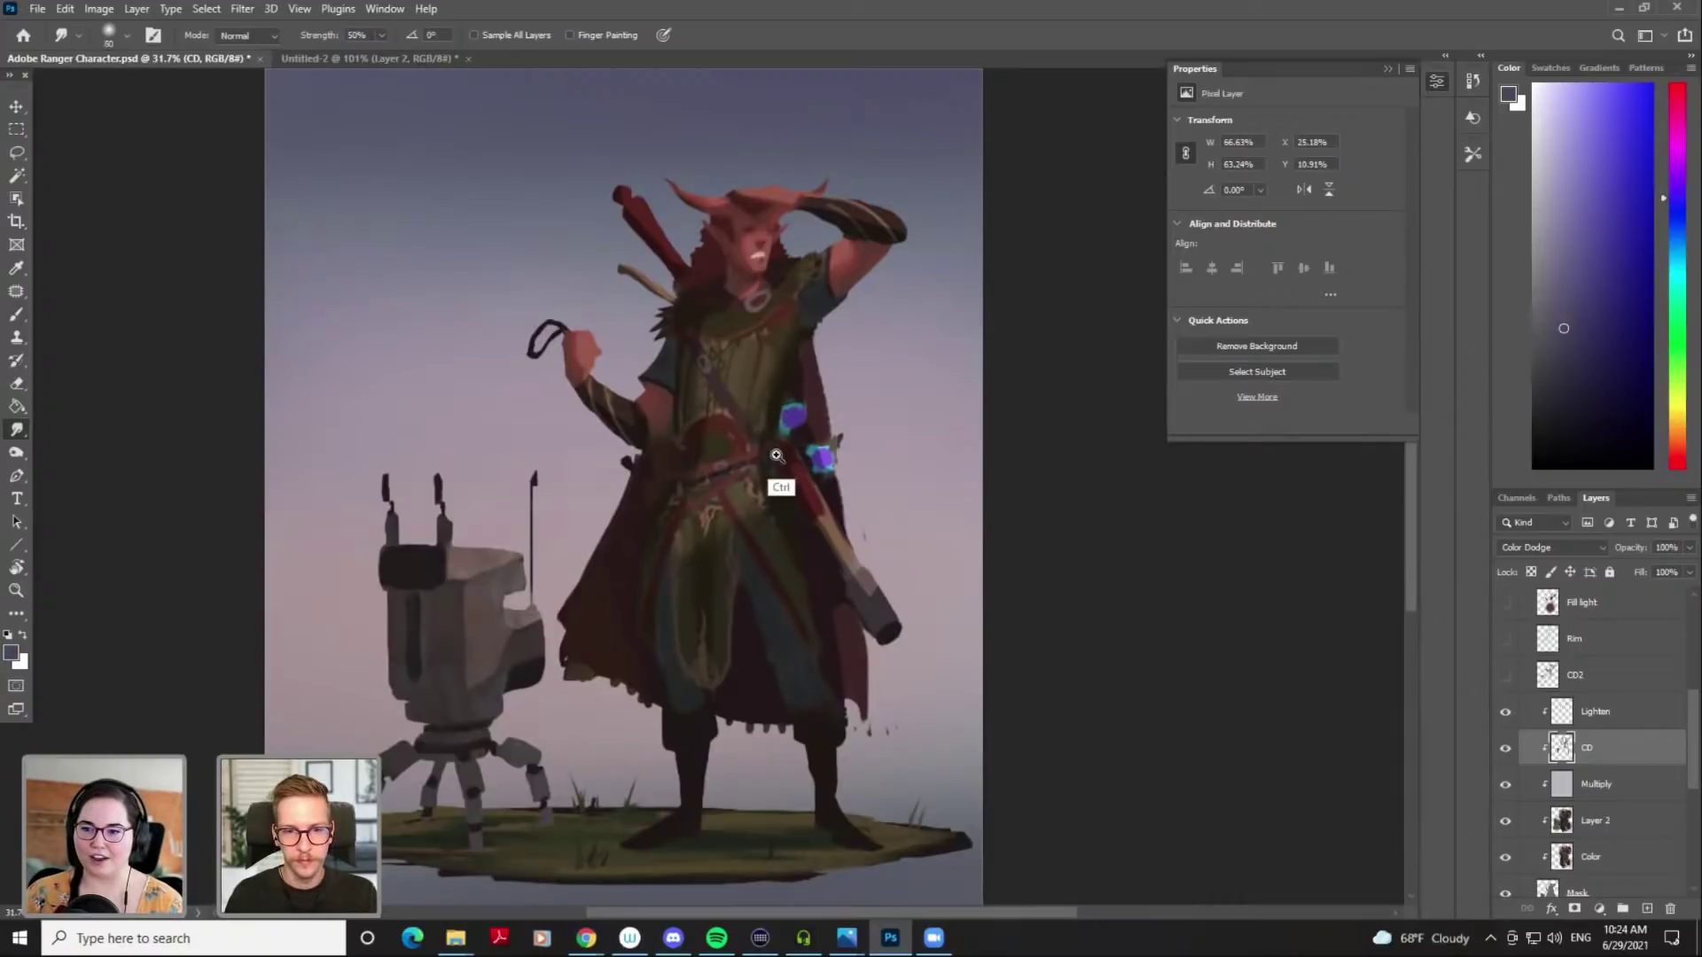
Smudge the light on the robot's upper front edge, still on the CD layer
scroll(767, 470, "down", 1)
left_click_drag(767, 470, 767, 483)
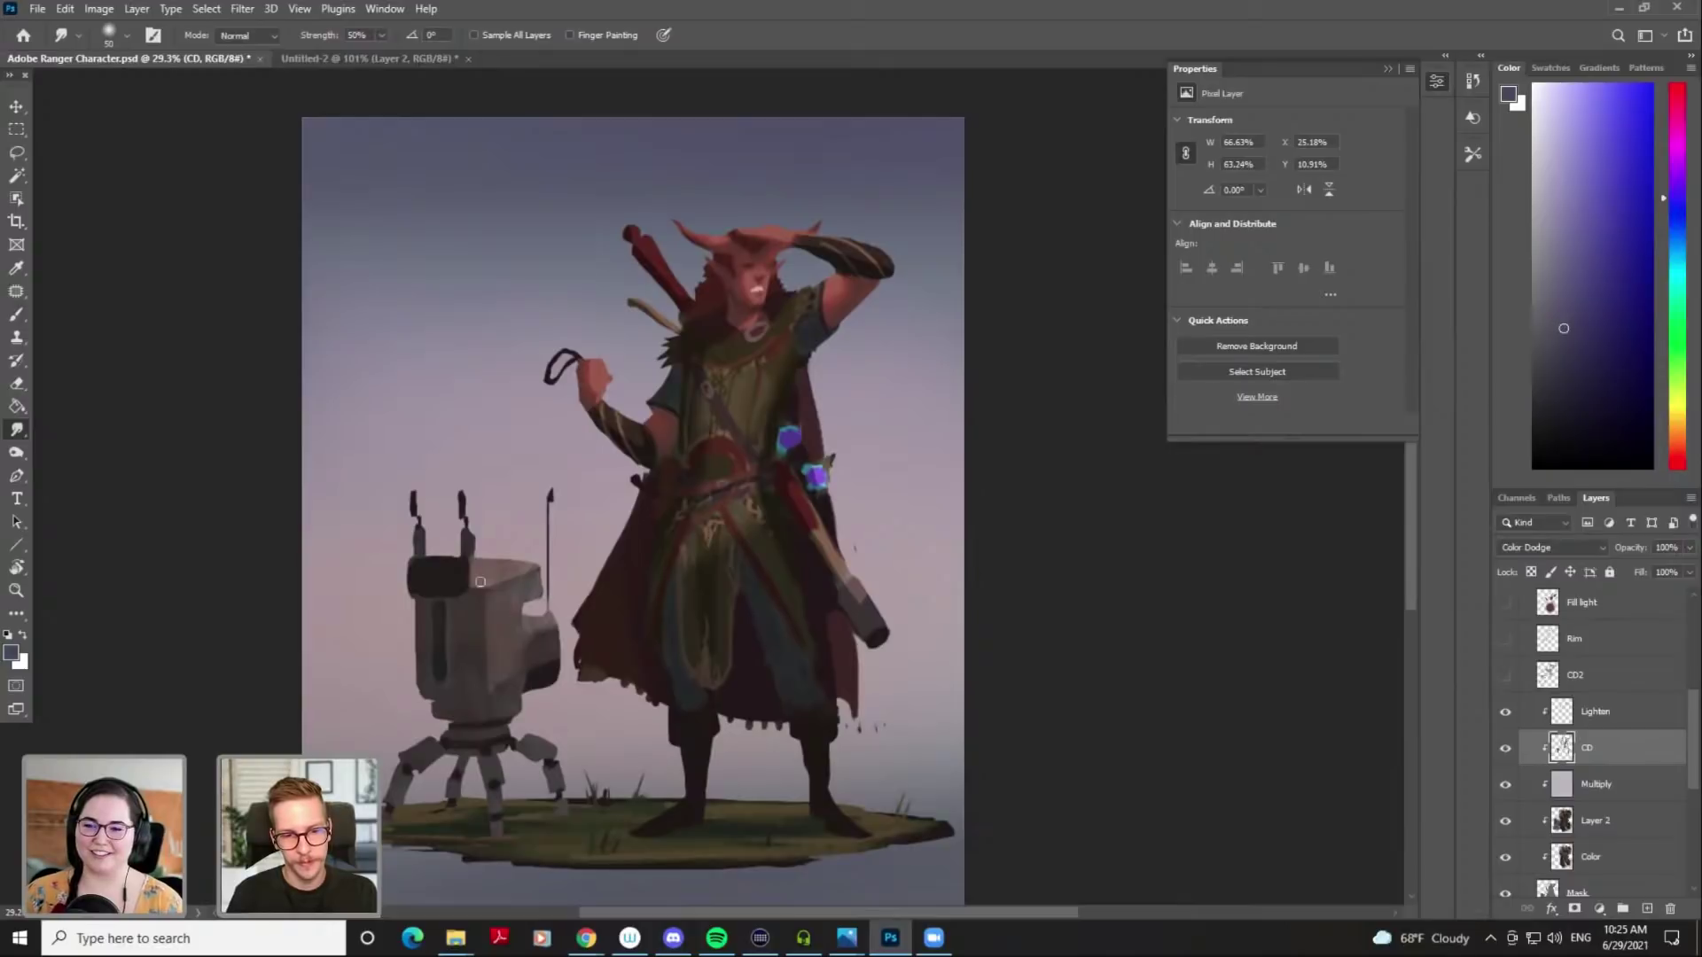
left_click_drag(464, 588, 451, 544)
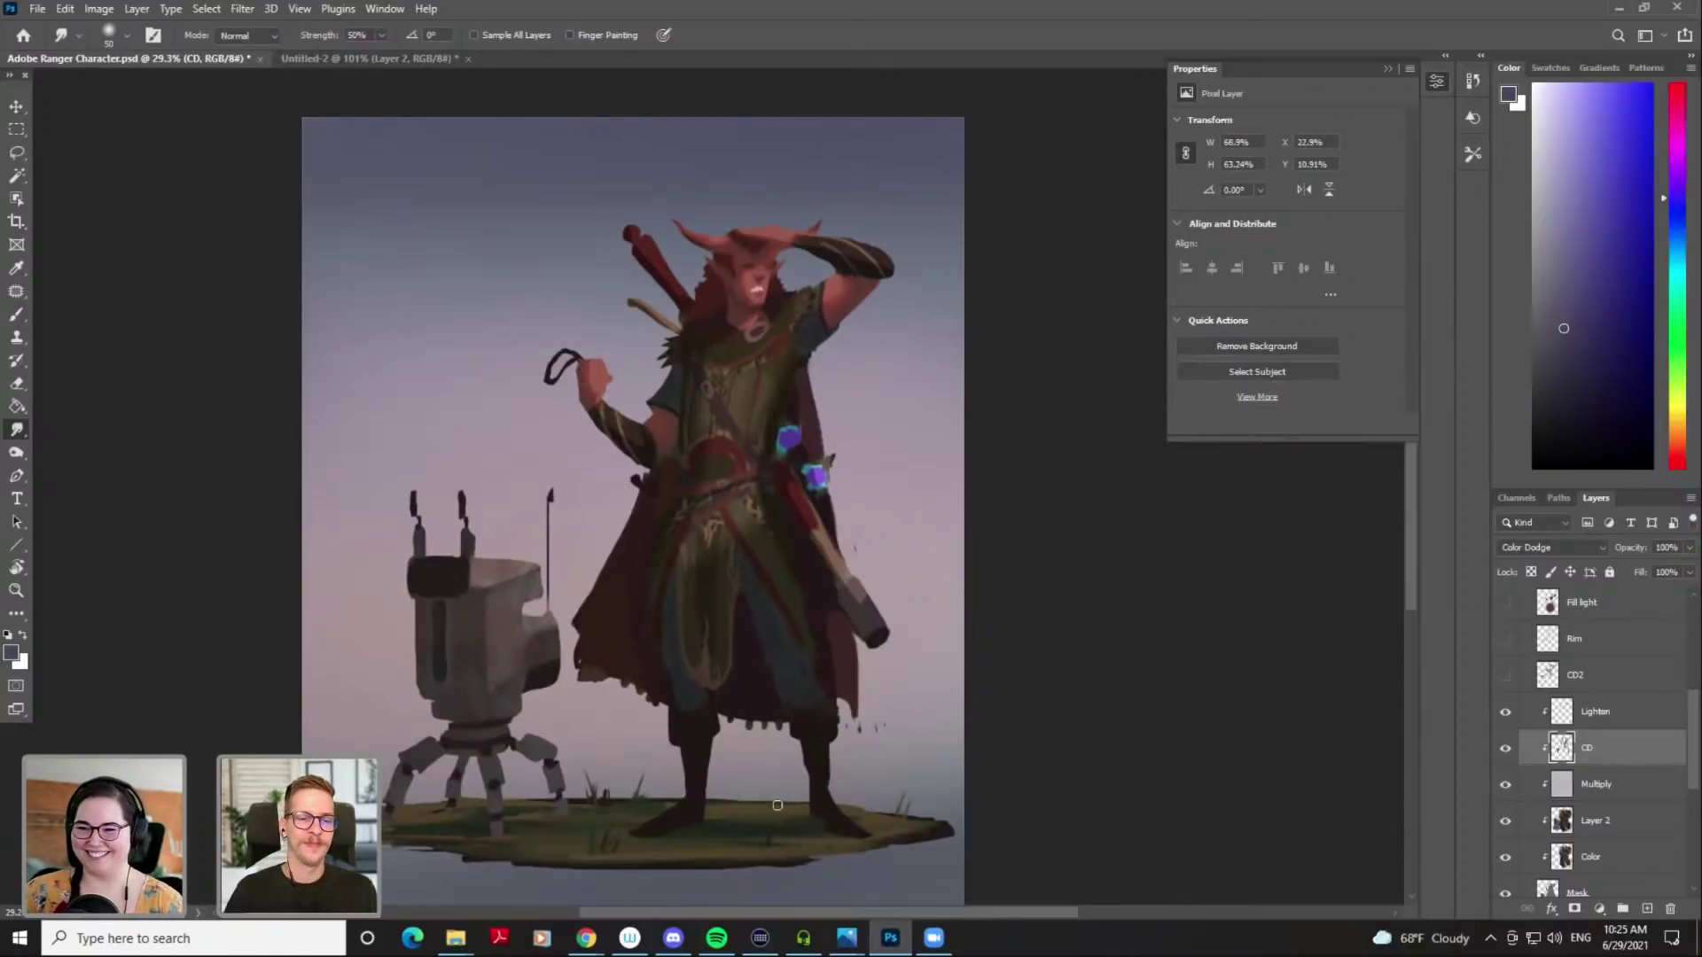
Refine the notch behind the robot's top on the Mask layer, erasing with a small Eraser Hard Ink brush and undoing stray strokes
left_click(1571, 886)
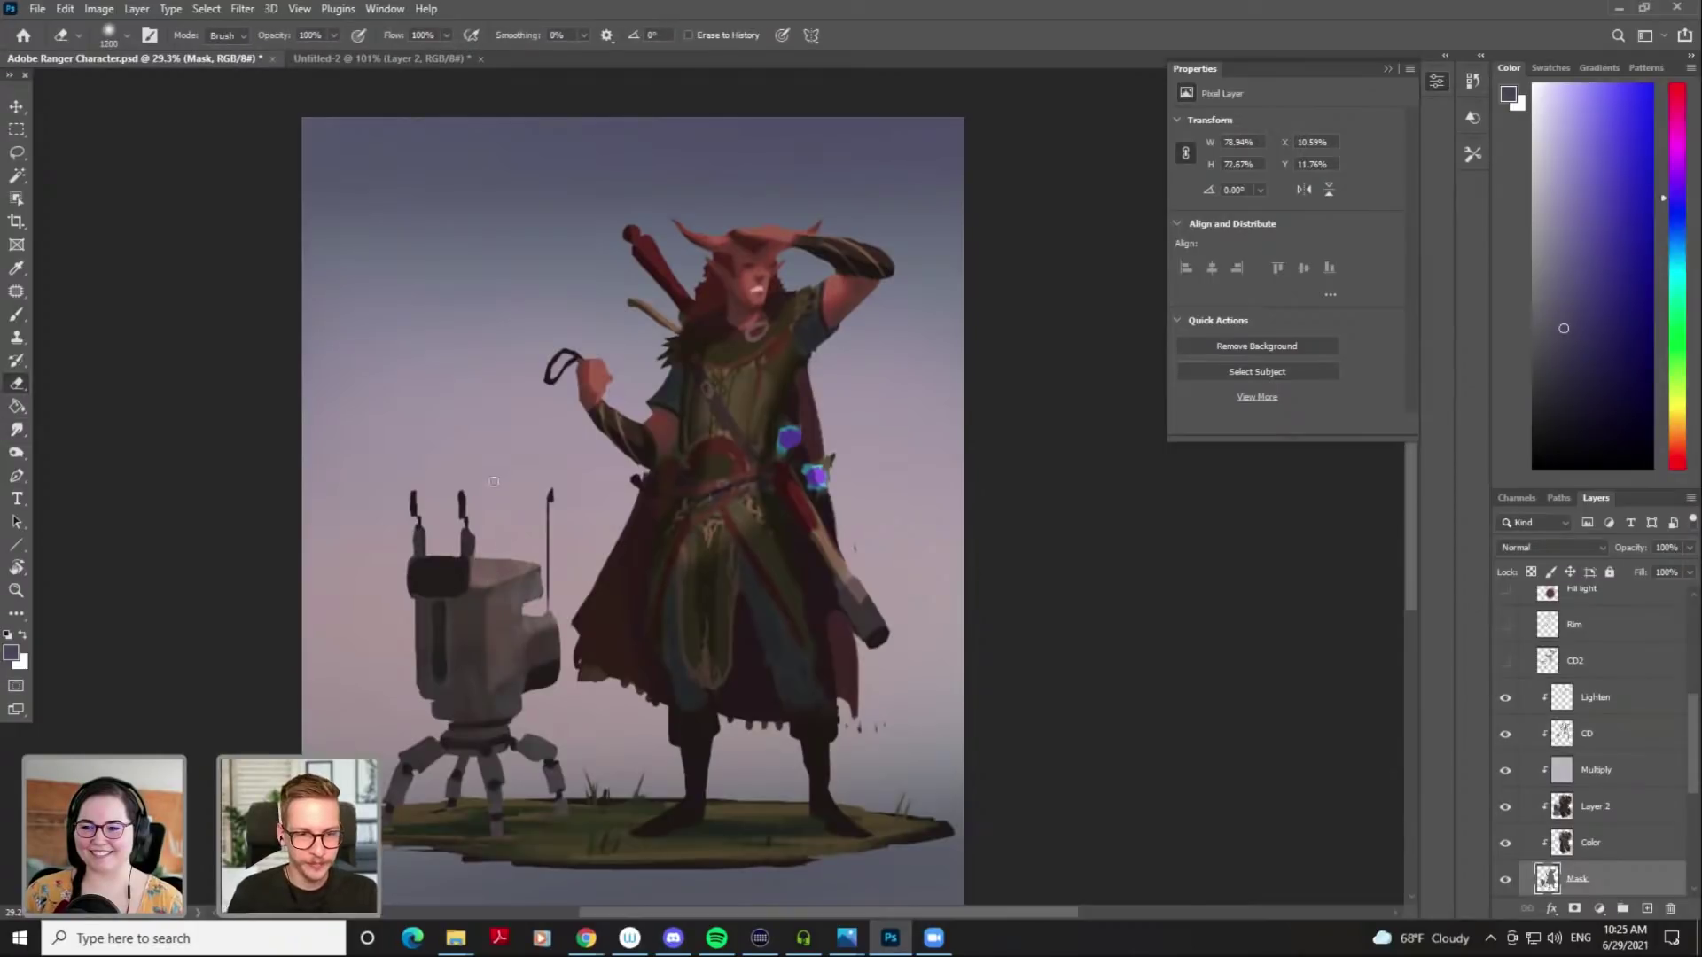
right_click(493, 488)
left_click(846, 656)
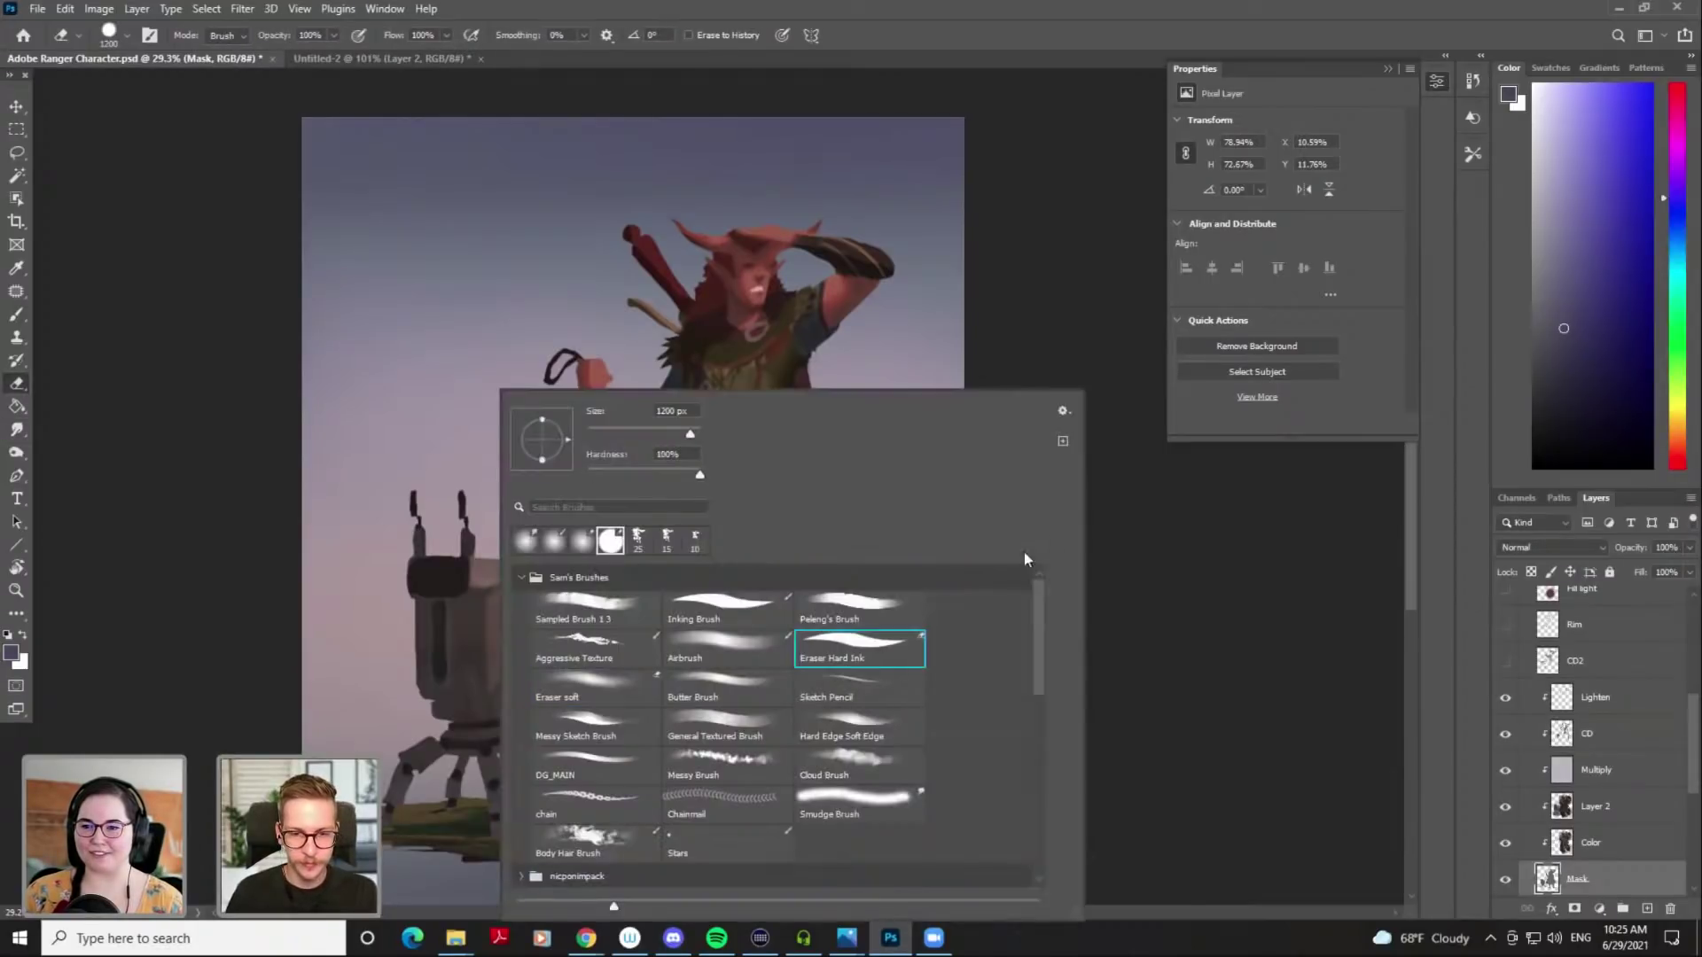
left_click(1193, 562)
key("[")
key("[")
key("[")
key("[")
key("[")
key("[")
key("[")
key("[")
key("[")
key("[")
key("[")
key("[")
key("[")
key("[")
key("[")
key("[")
key("[")
key("[")
key("[")
key("[")
mouse_move(507, 598)
left_mouse_down()
mouse_move(525, 598)
mouse_move(527, 554)
mouse_move(539, 605)
left_mouse_up()
key("ctrl+z")
key("ctrl+z")
key("[")
key("ctrl+z")
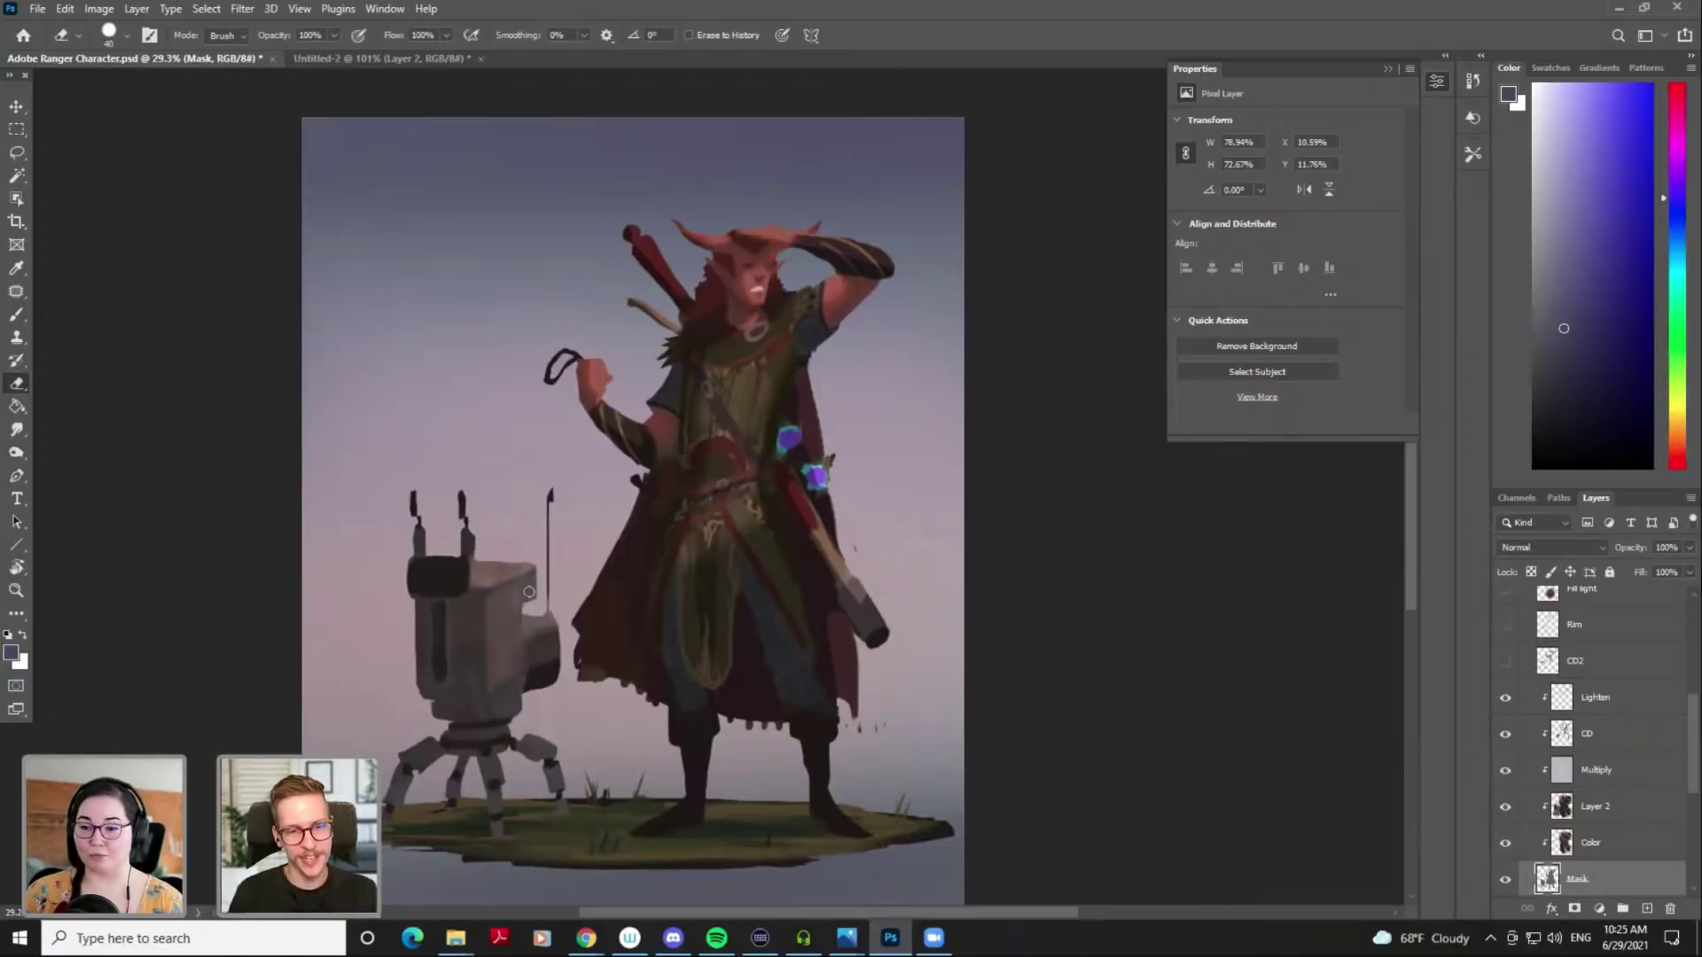
Compare the character with and without the Lighten and CD layers
left_click(1562, 771)
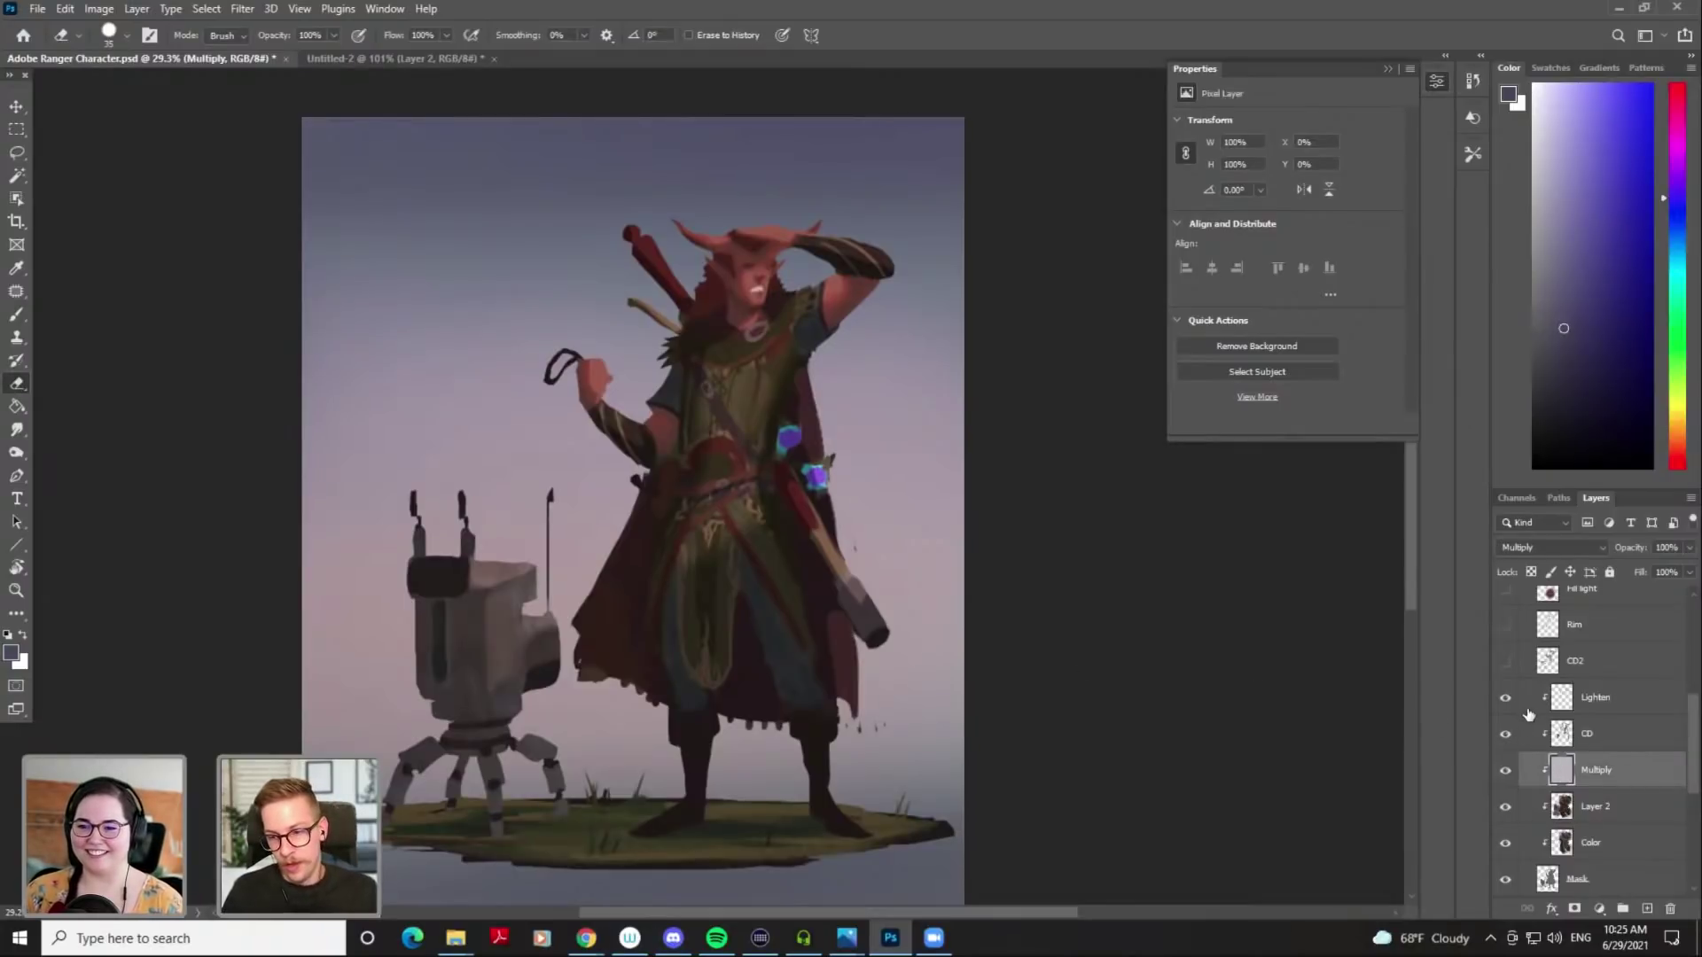
scroll(1577, 713, "up", 3)
scroll(1578, 689, "down", 3)
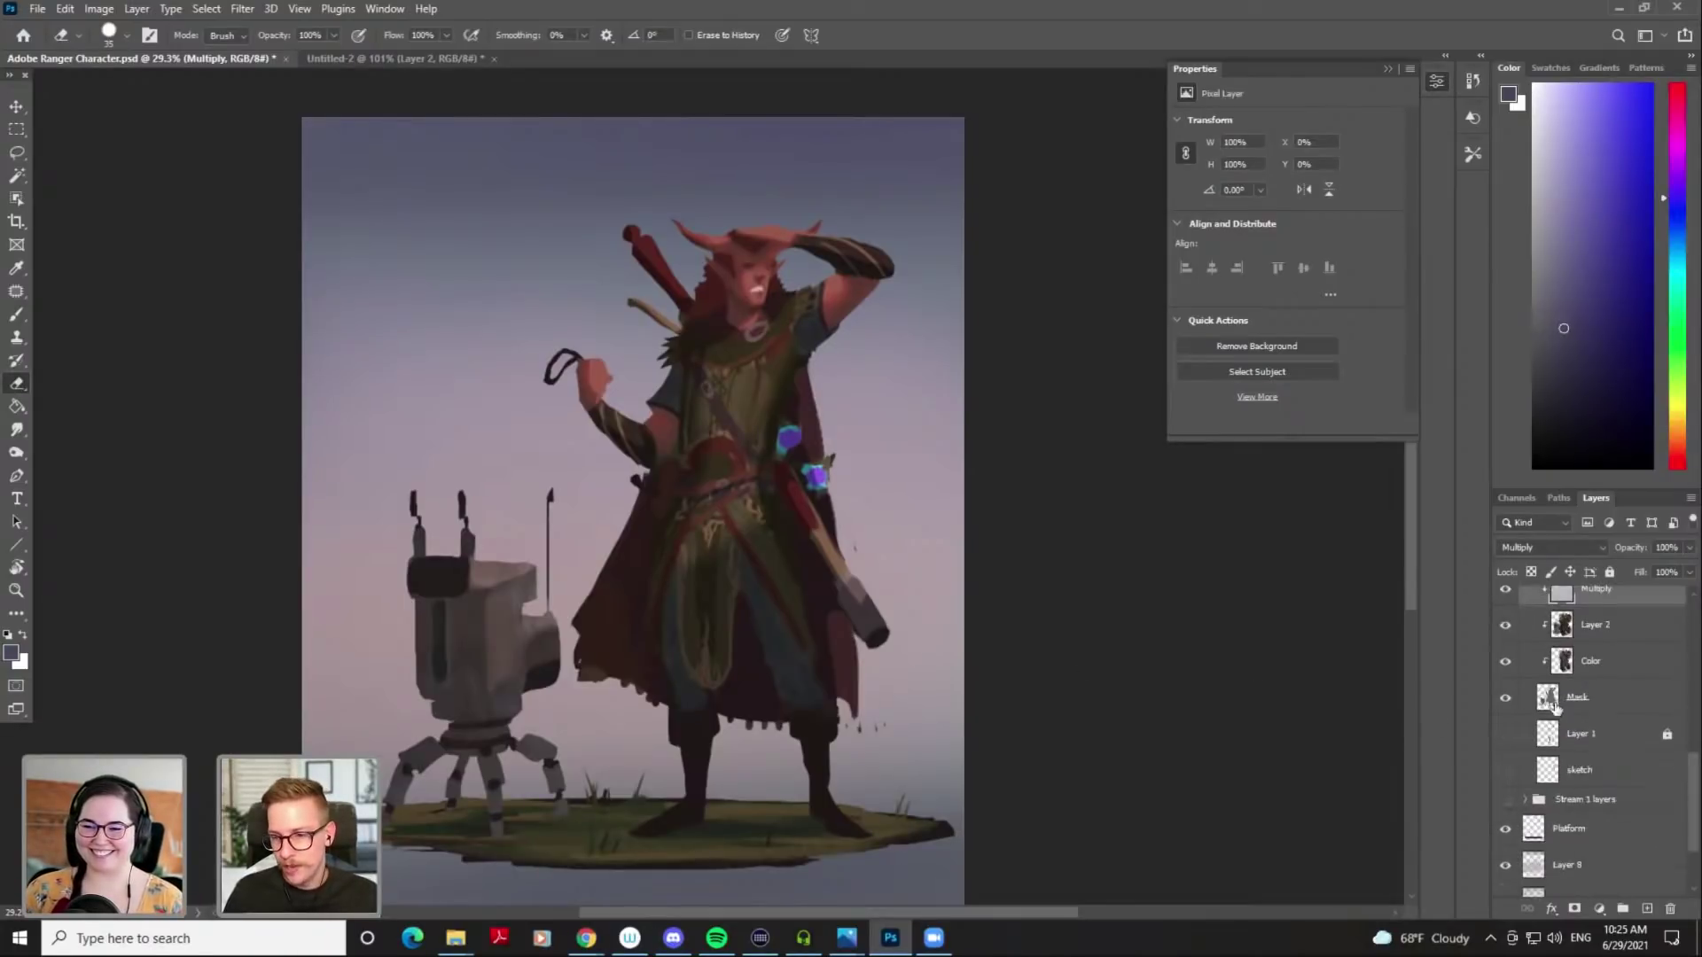
left_click(1506, 699)
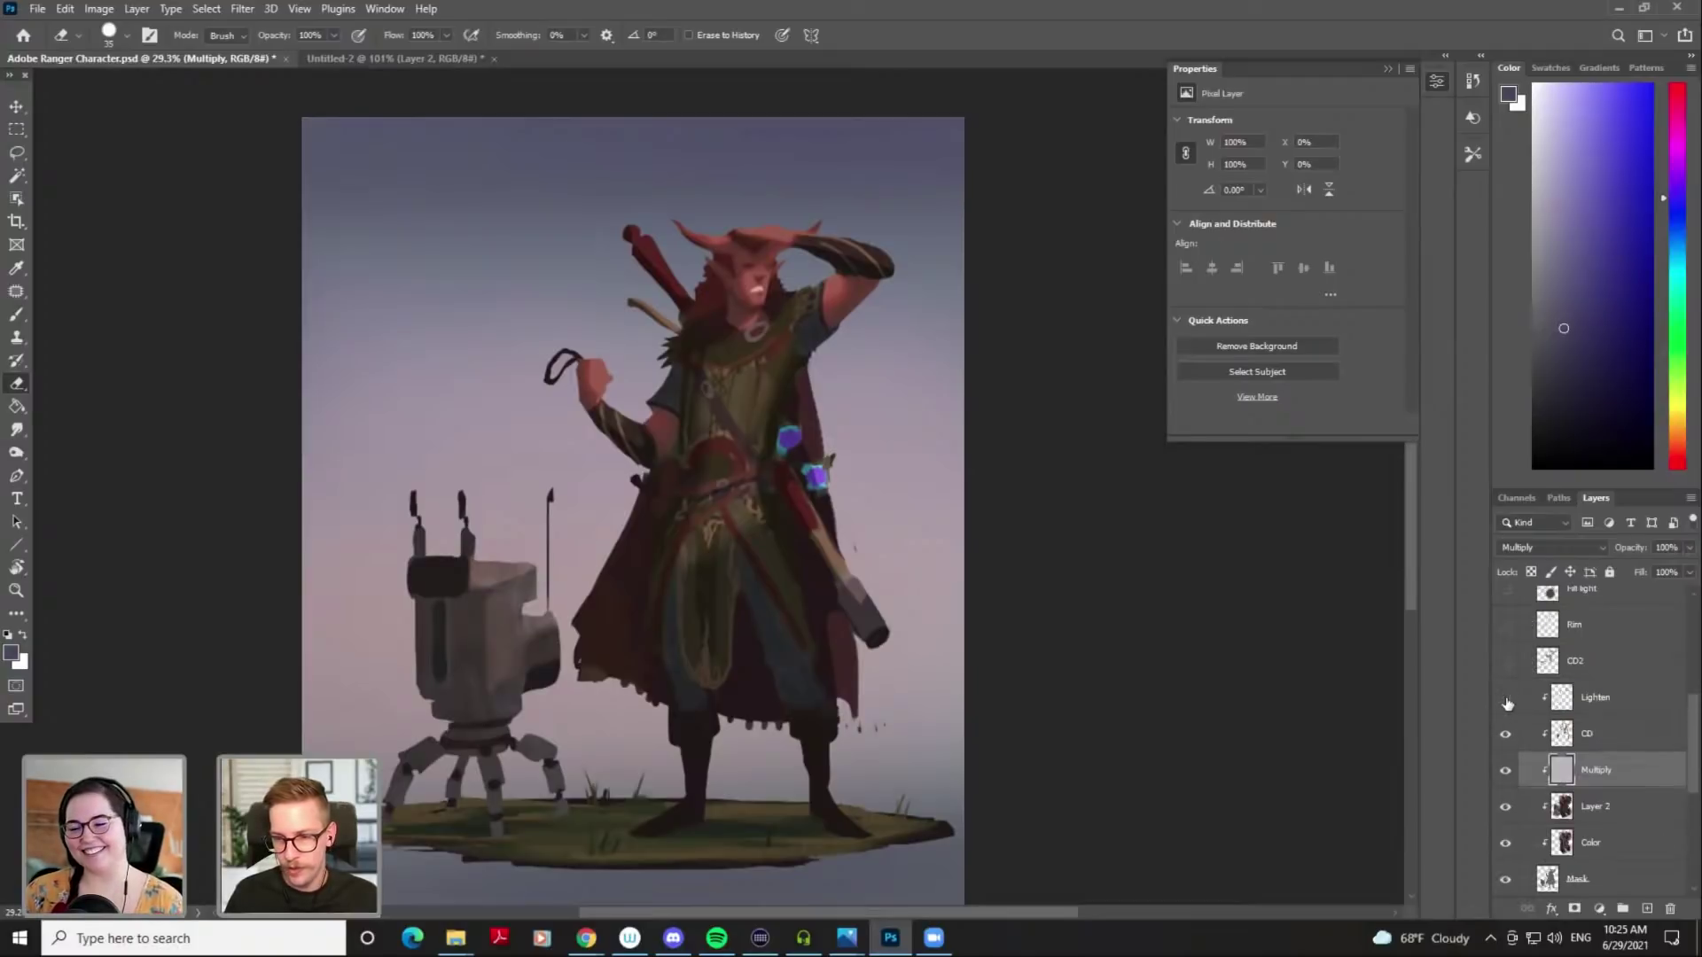
left_click(1506, 700)
left_click(1506, 735)
left_click(1506, 735)
Rename the CD layer as Key Light
double_click(1583, 735)
type("K")
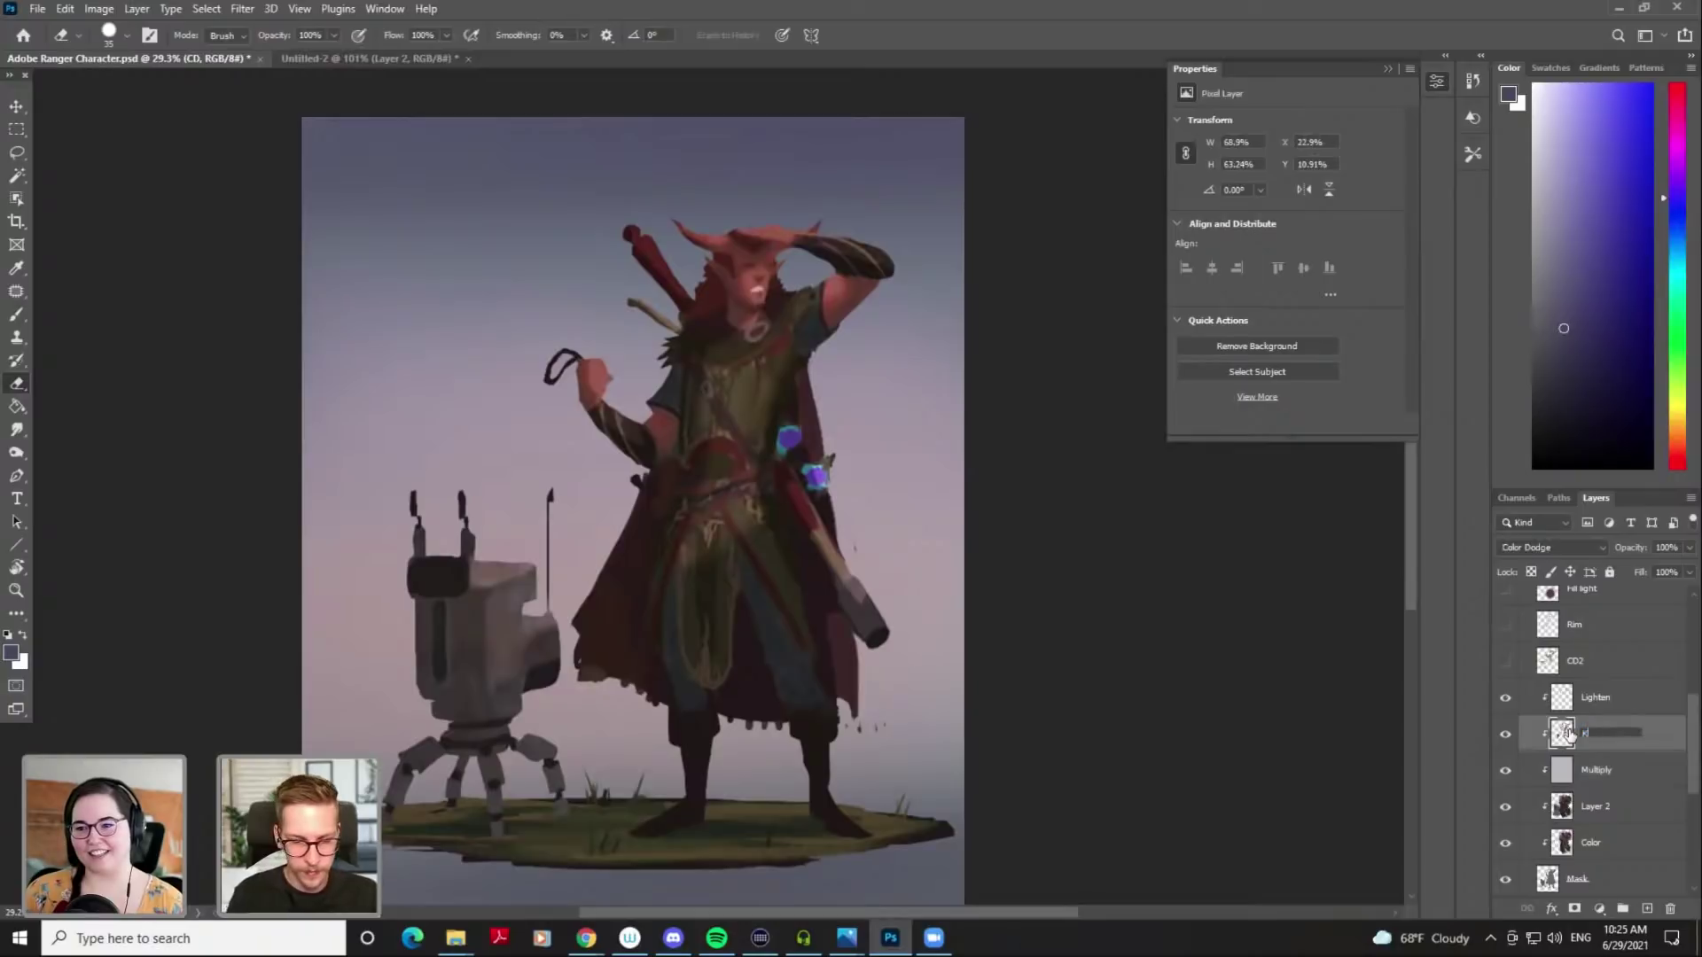
type("ey Light")
key("Return")
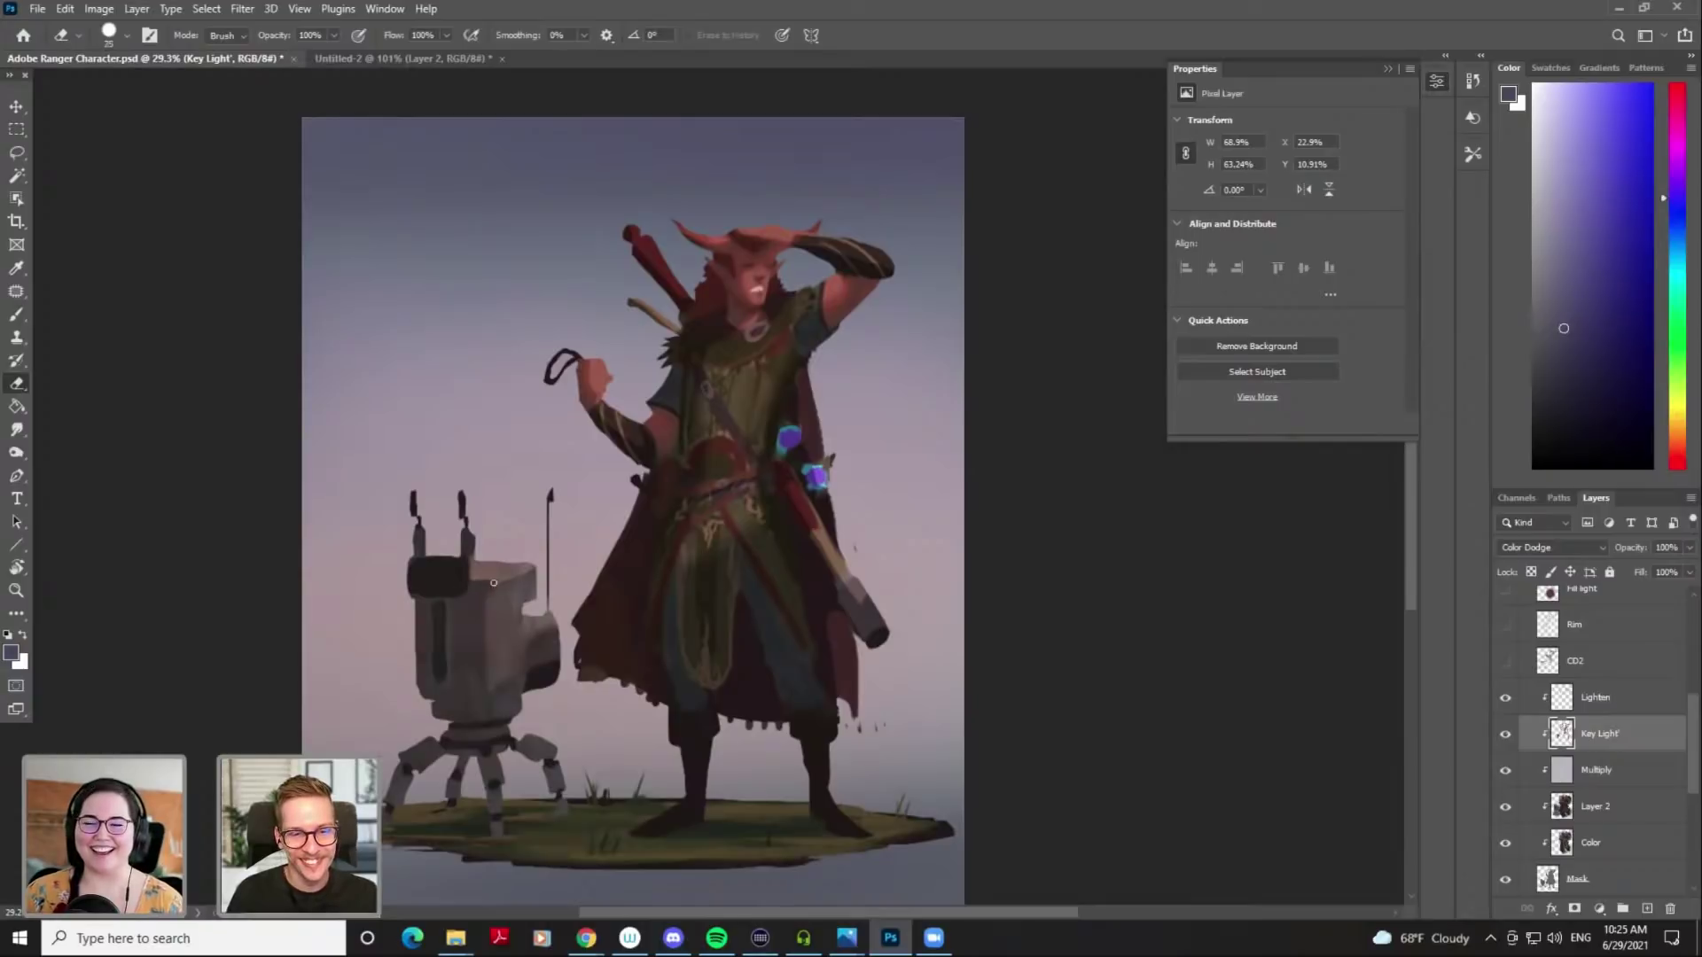
Erase part of the light on the robot's top surface on the Key Light layer and soften its edge with the Smudge tool
left_click_drag(498, 584, 543, 563)
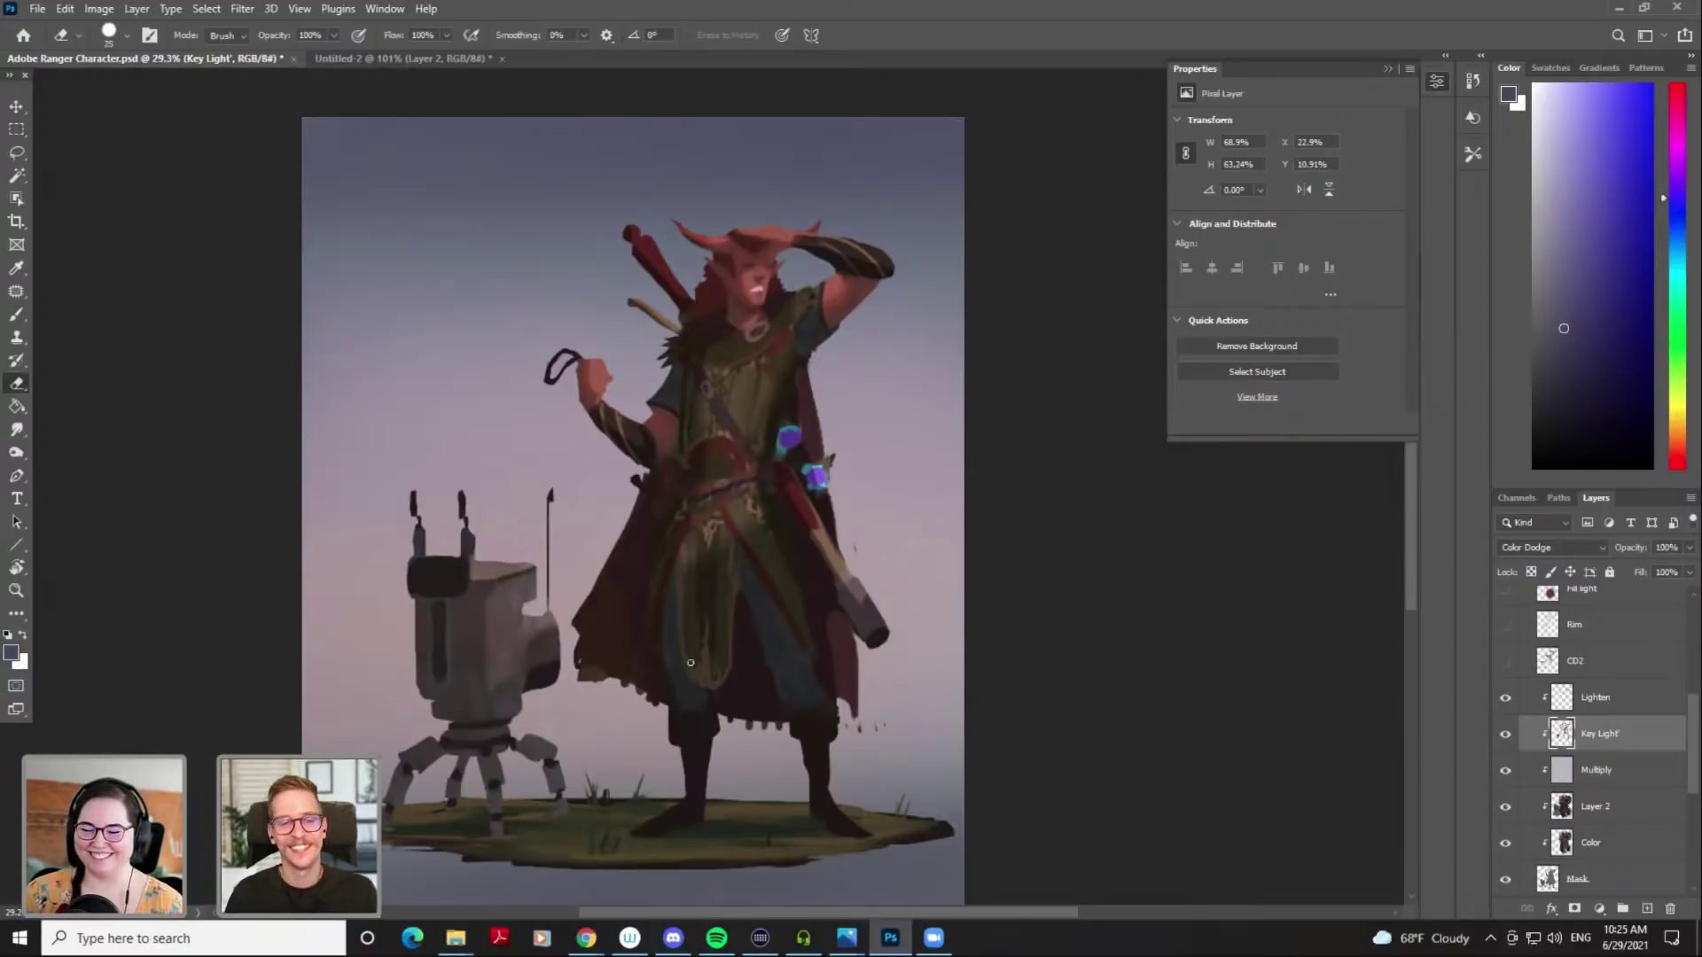
key("r")
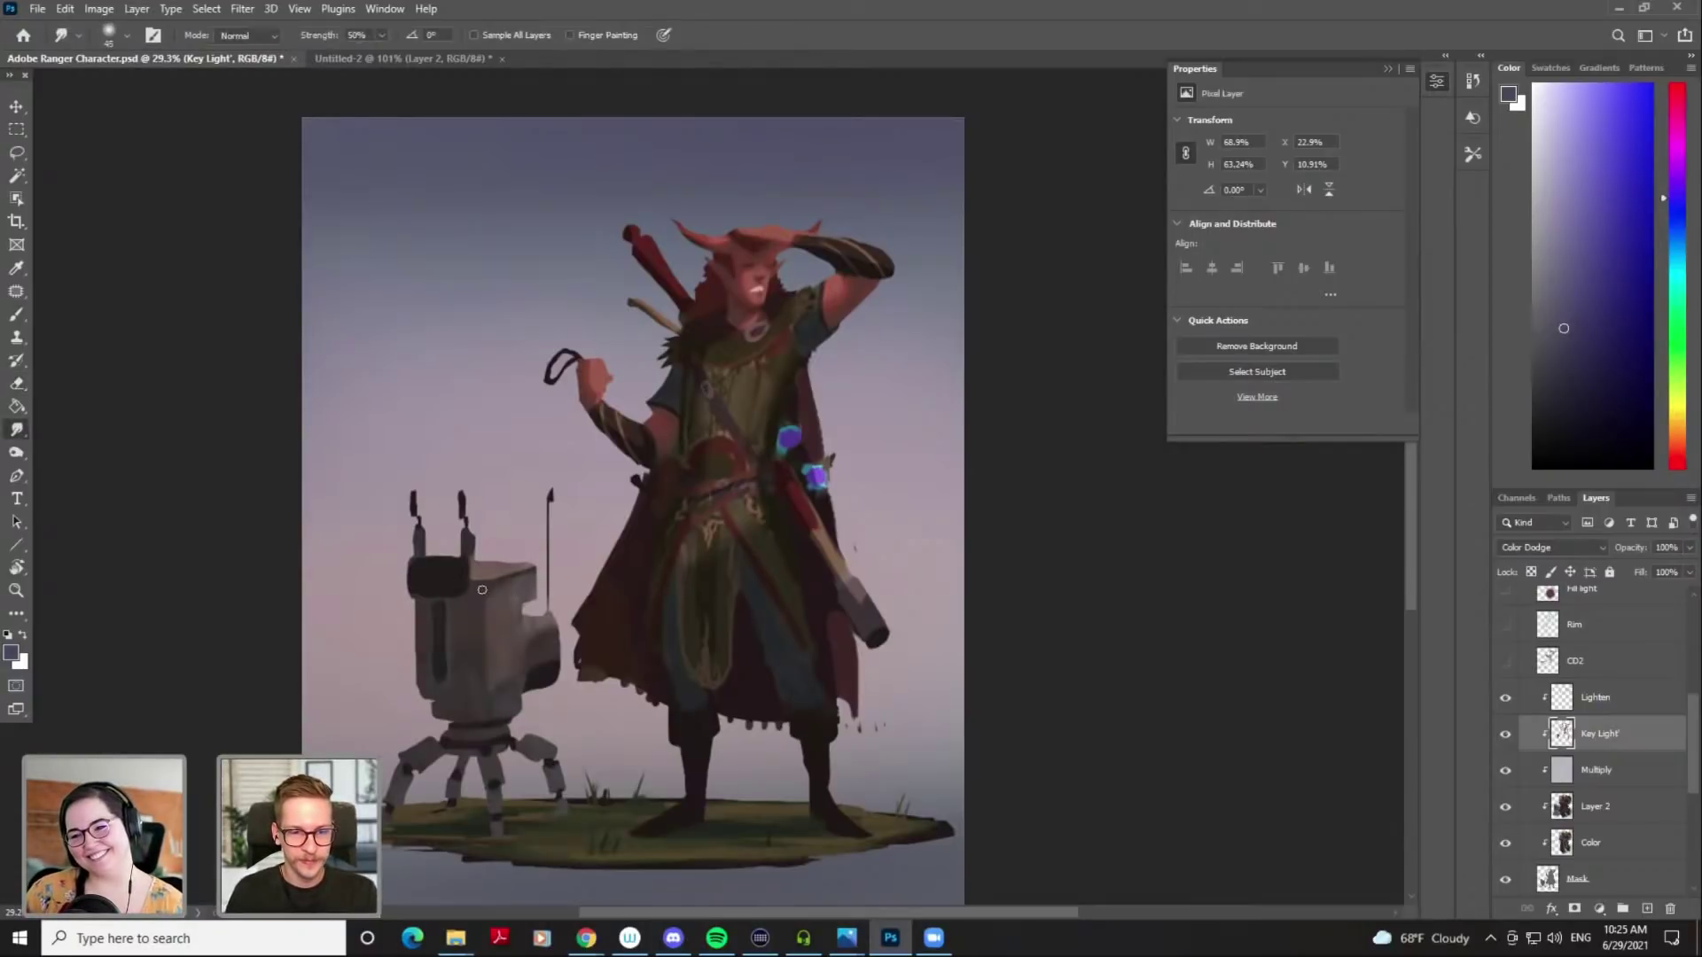
key("bracketright")
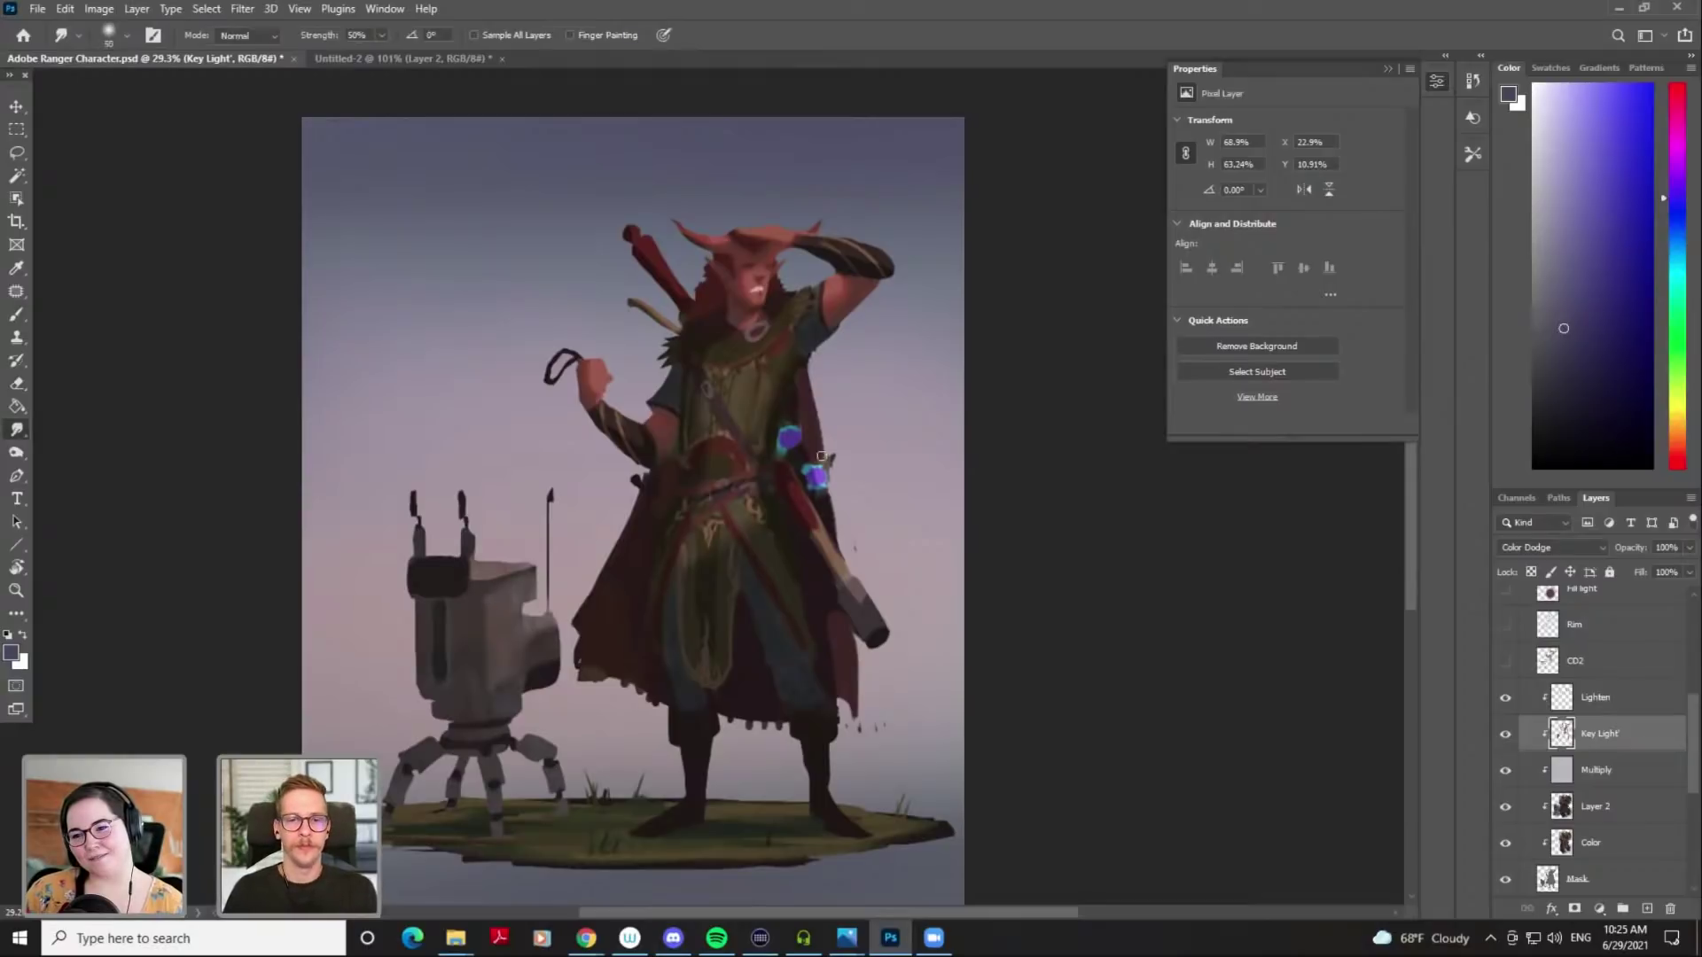
scroll(874, 520, "down", 2)
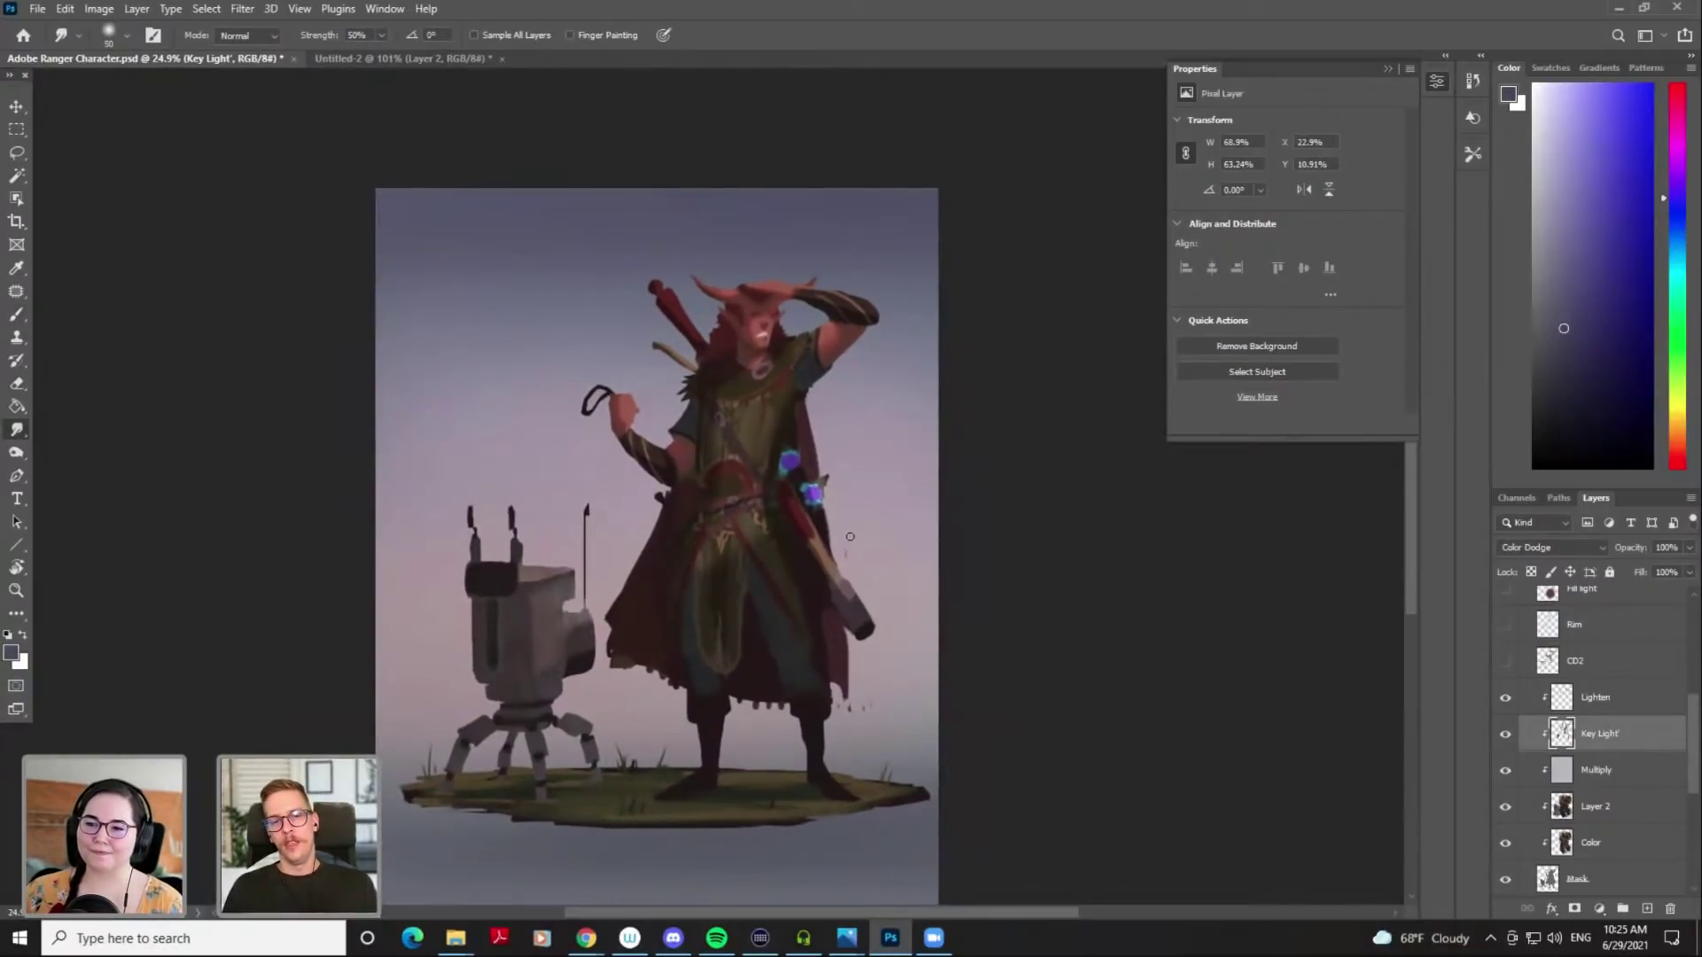
scroll(869, 540, "up", 2)
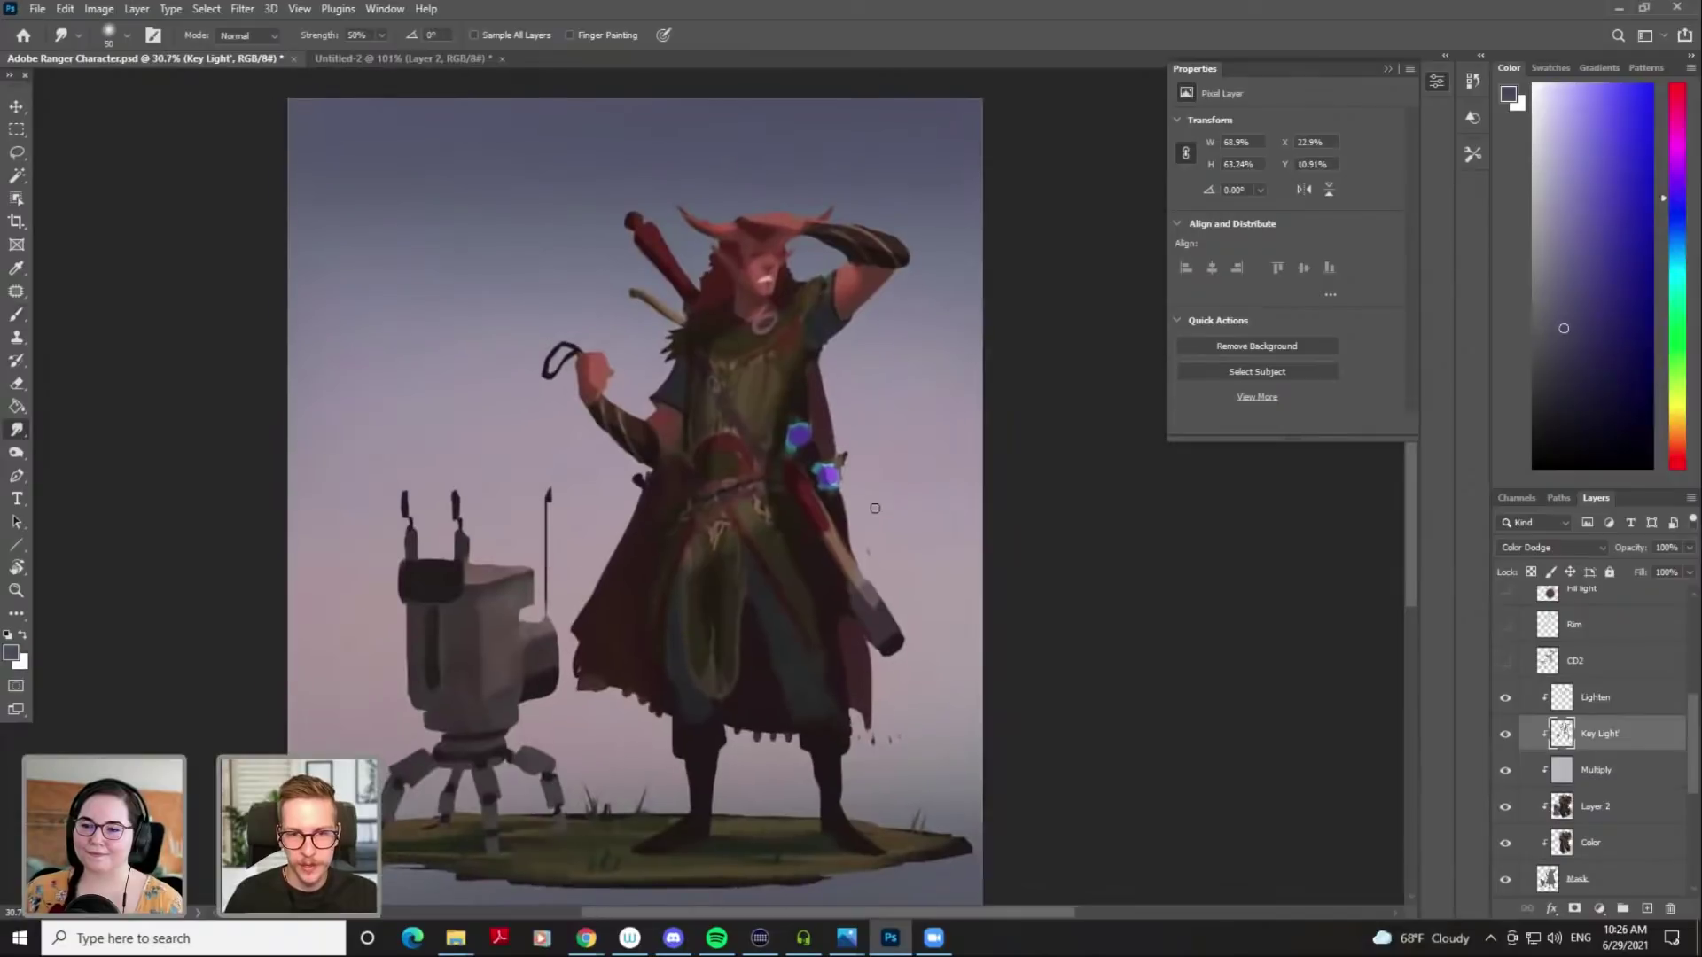
Create a layer named Rim light above the Lighten layer and clip it to the layers below
scroll(1595, 736, "up", 1)
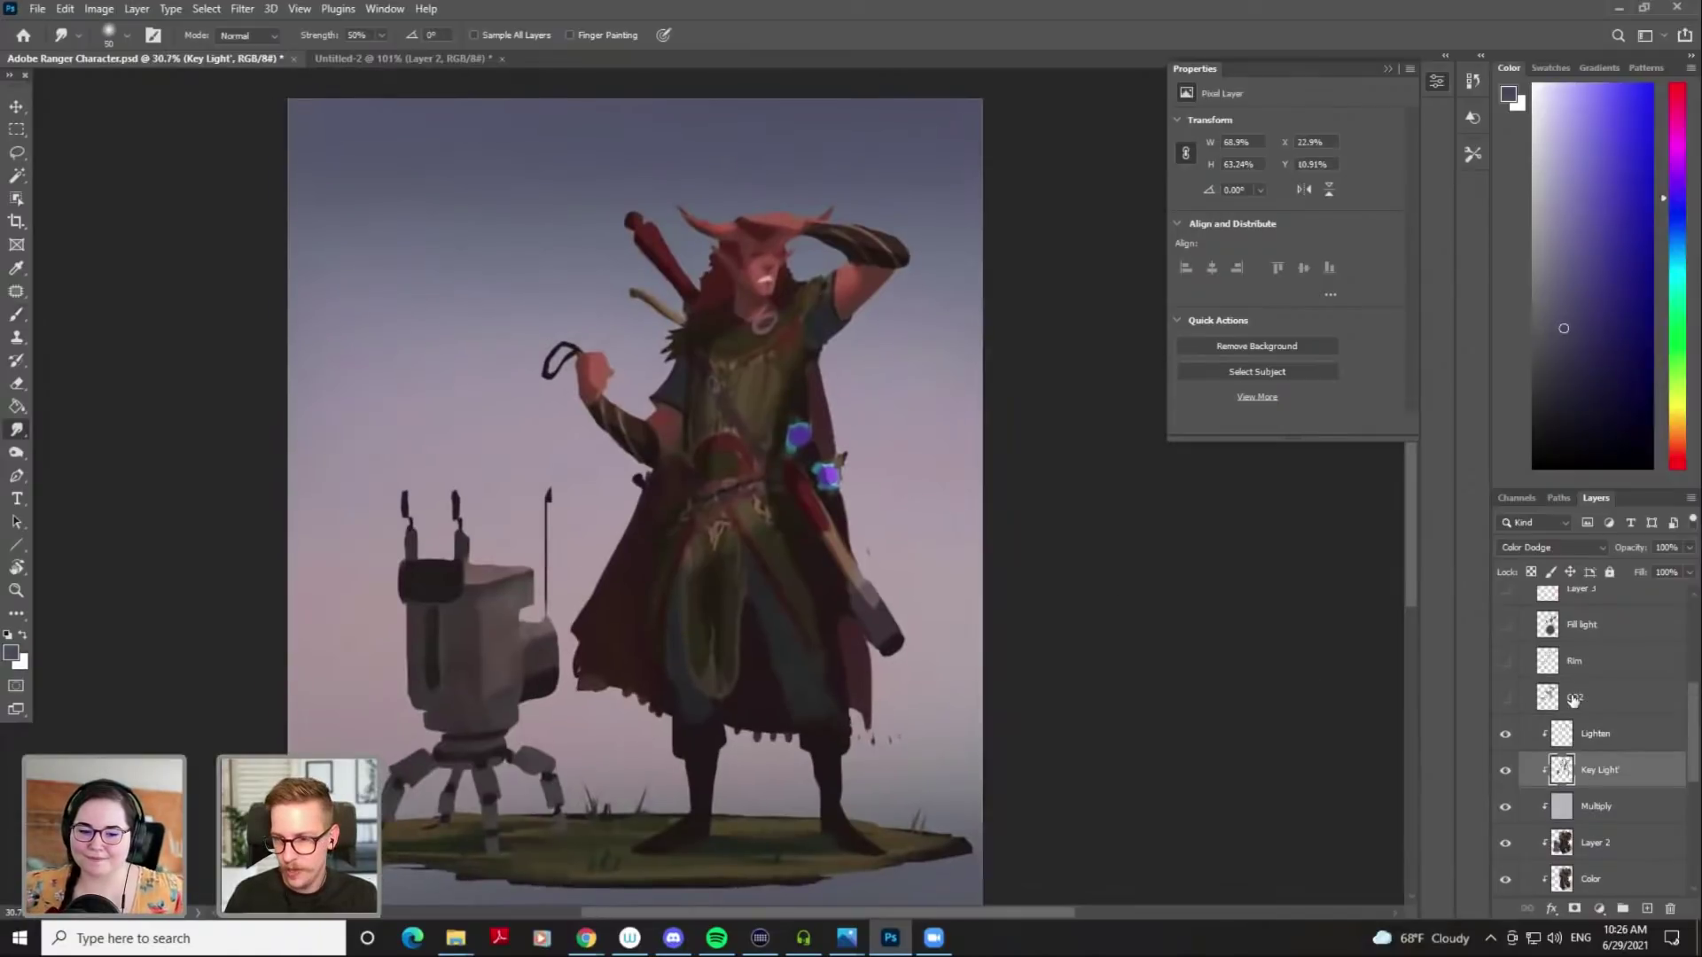
left_click(1596, 737)
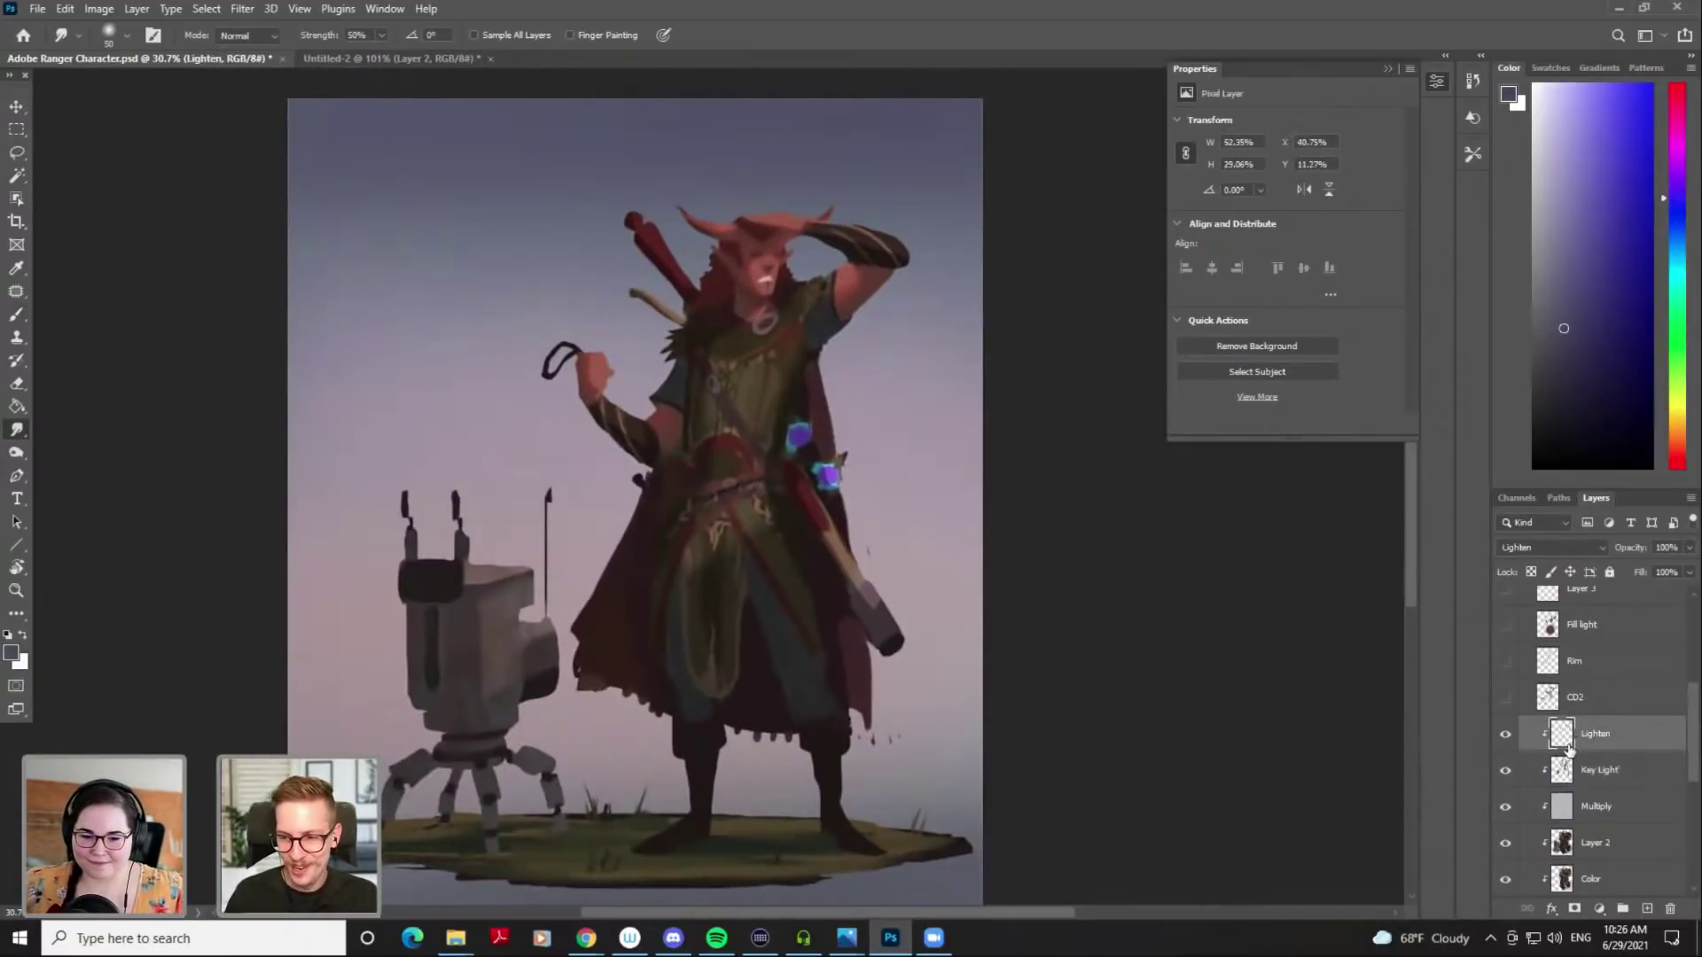
key("ctrl+shift+n")
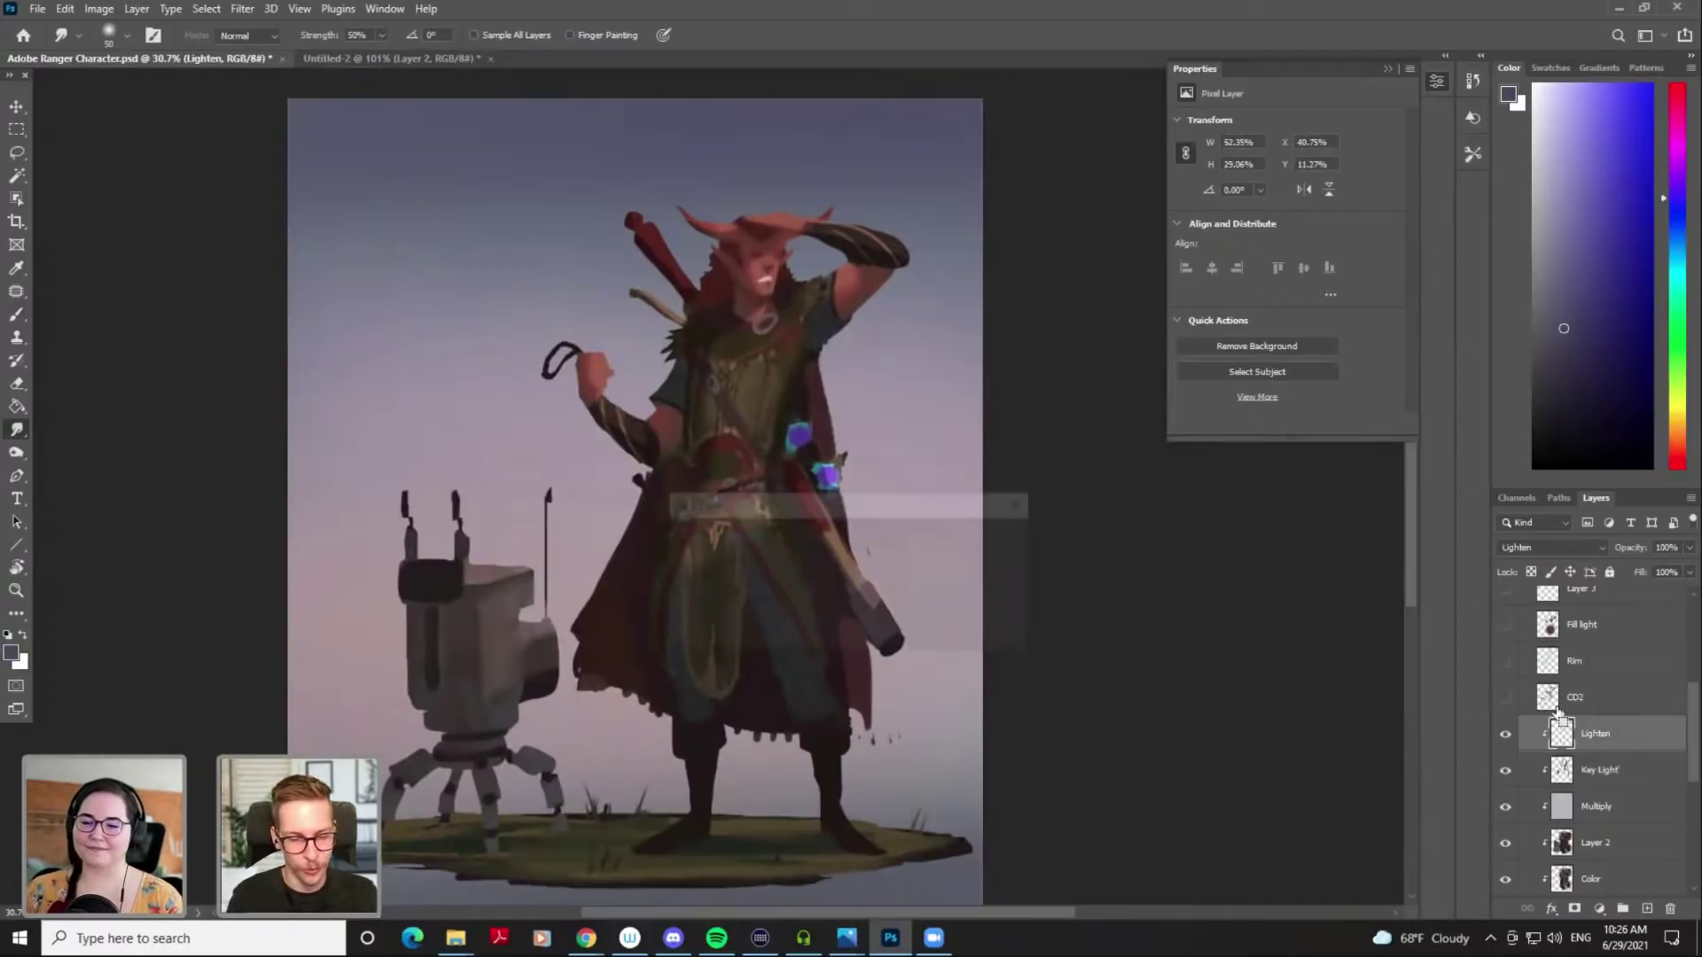
type("Rim light")
key("Return")
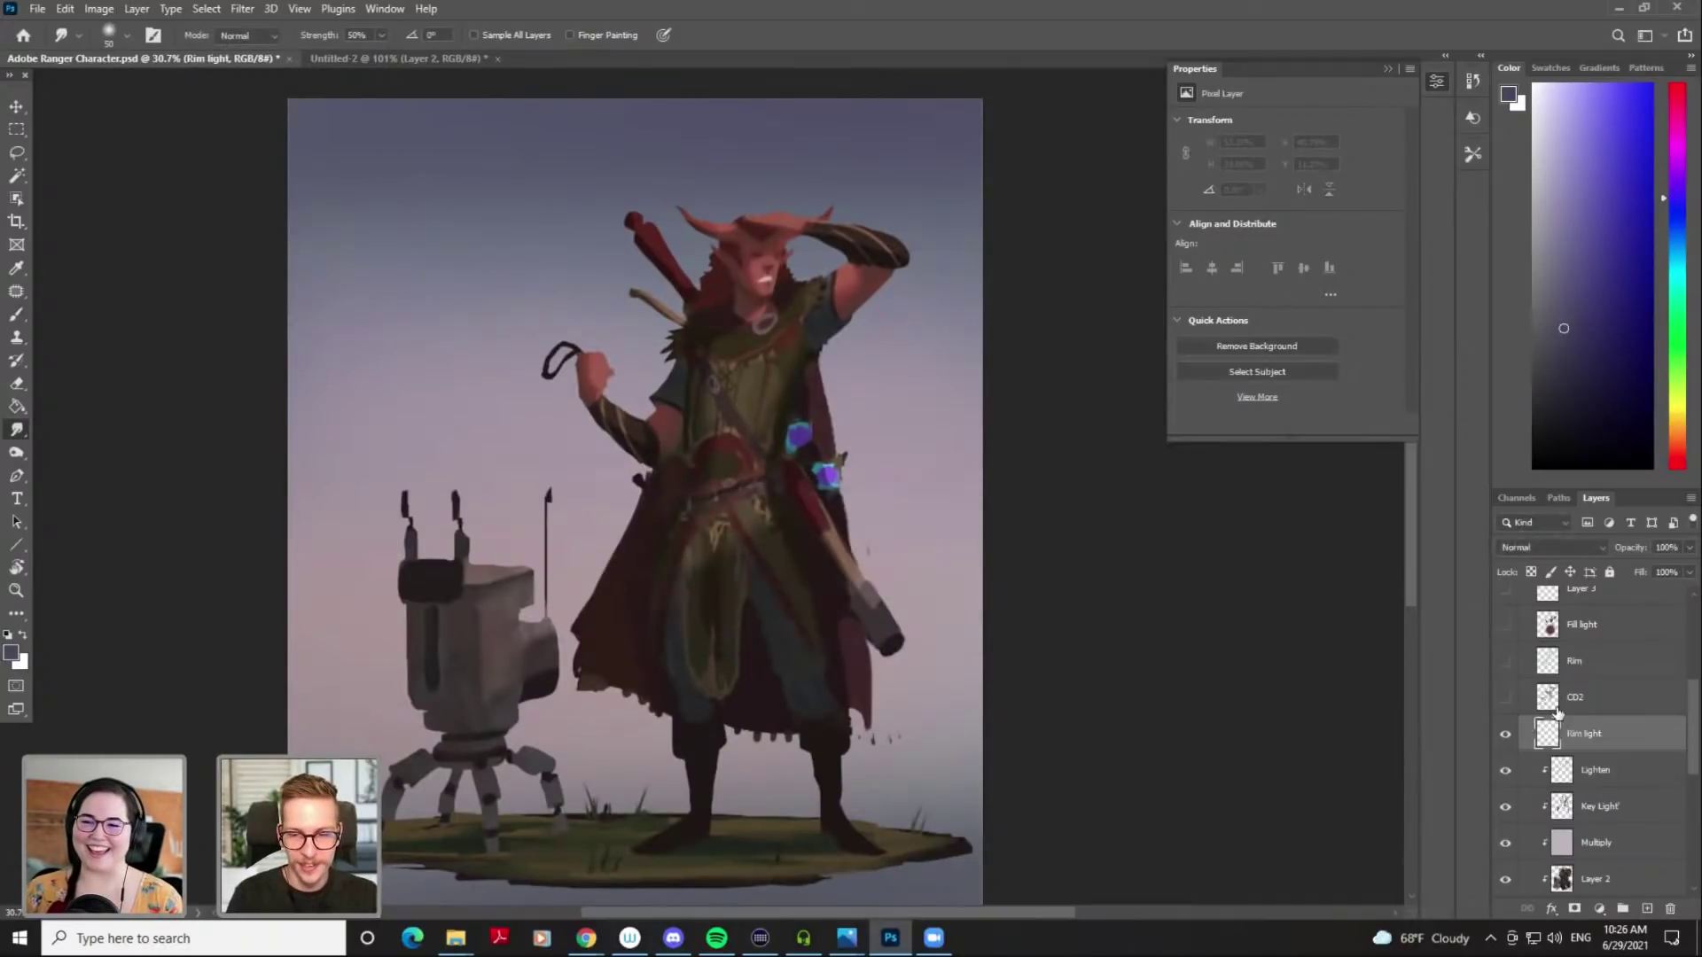
right_click(1600, 736)
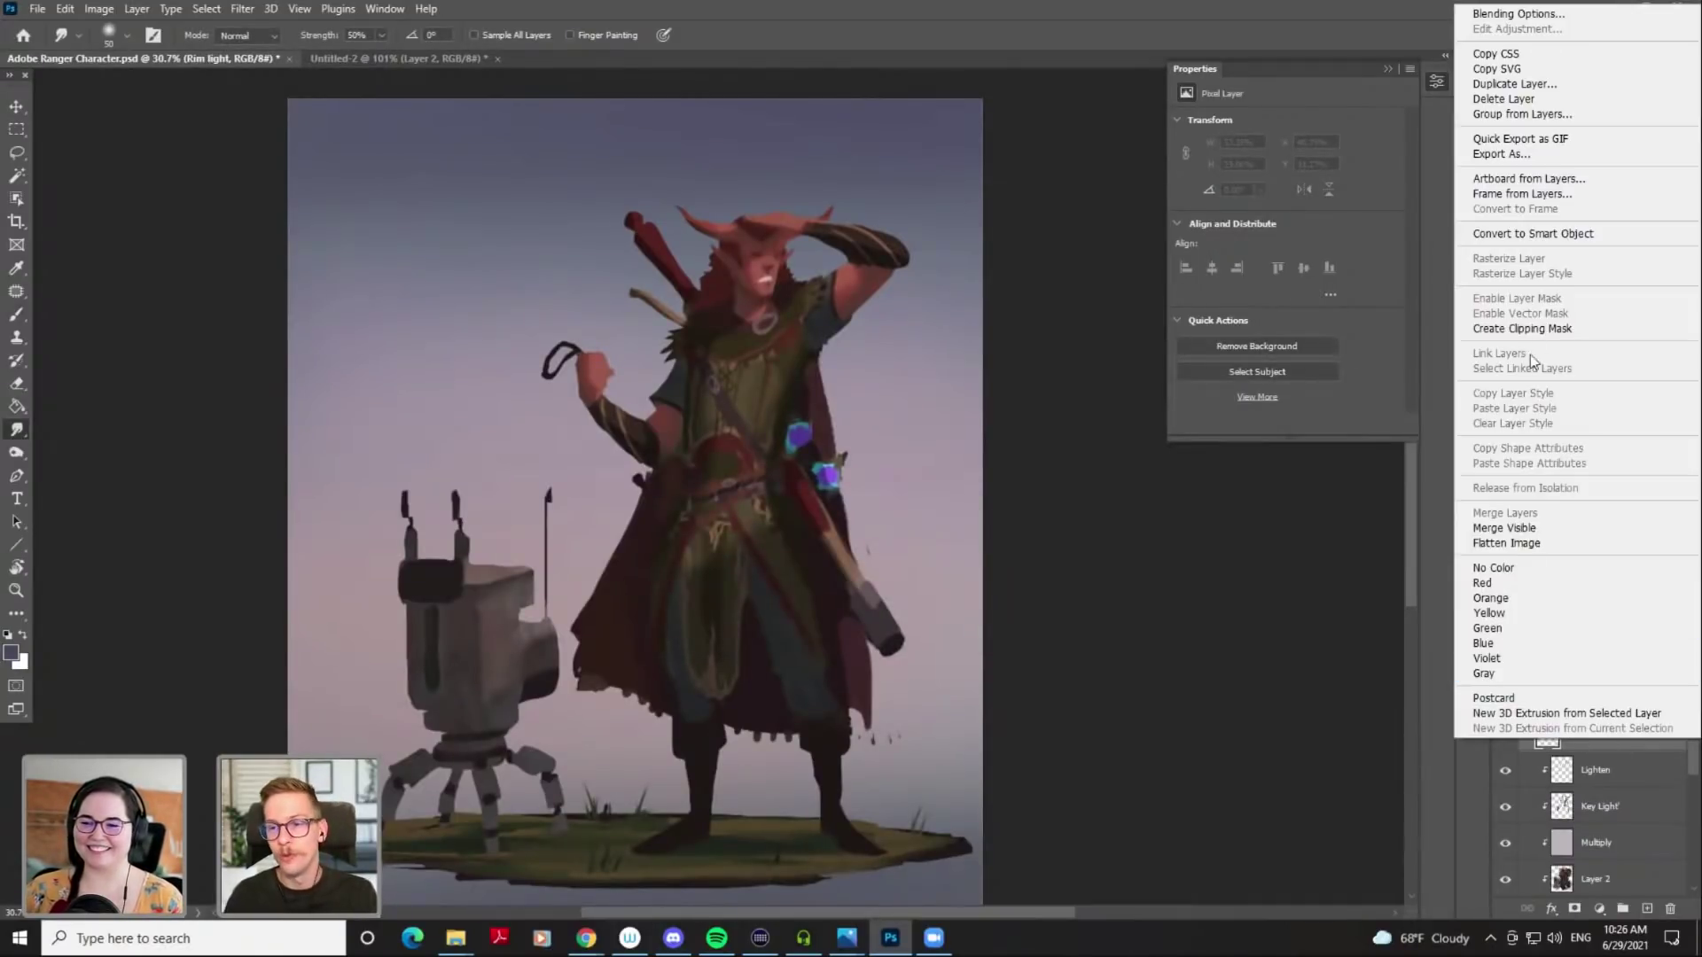
left_click(1538, 330)
Switch to the Inking Brush and reduce it to a small size suited to thin rim lines
key("b")
right_click(718, 386)
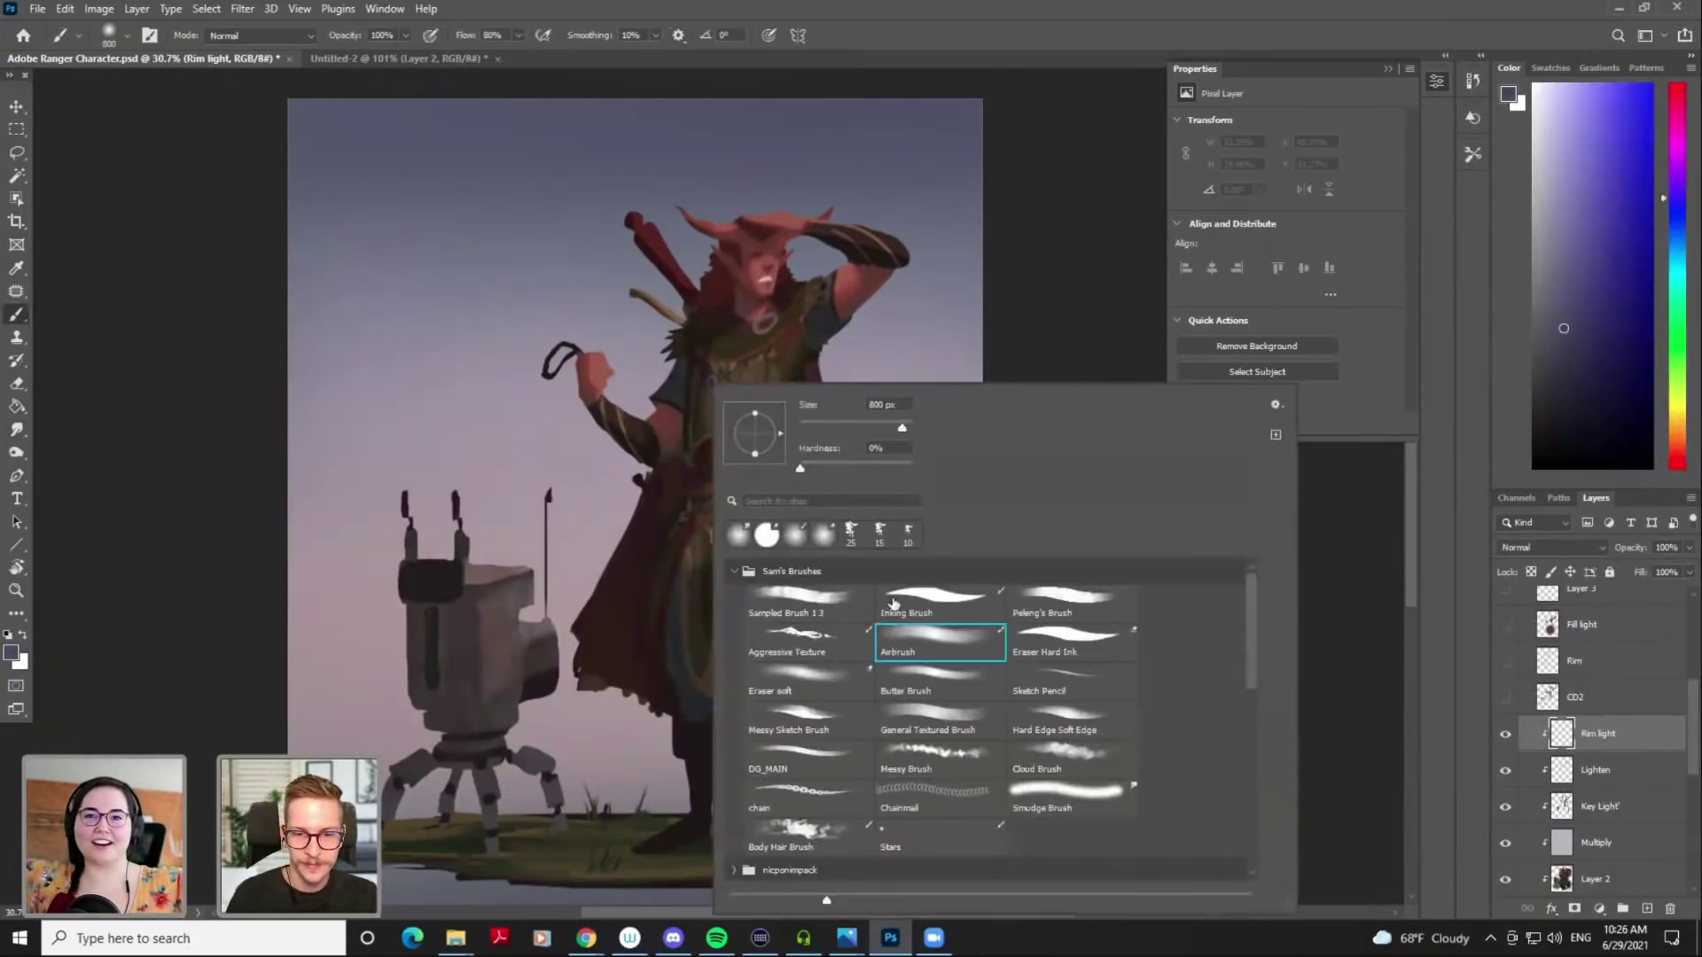
left_click(924, 615)
left_click(1025, 237)
key("bracketleft")
key("bracketleft")
key("bracketleft")
key("bracketleft")
key("bracketleft")
key("bracketleft")
key("bracketleft")
key("bracketleft")
key("bracketleft")
key("bracketleft")
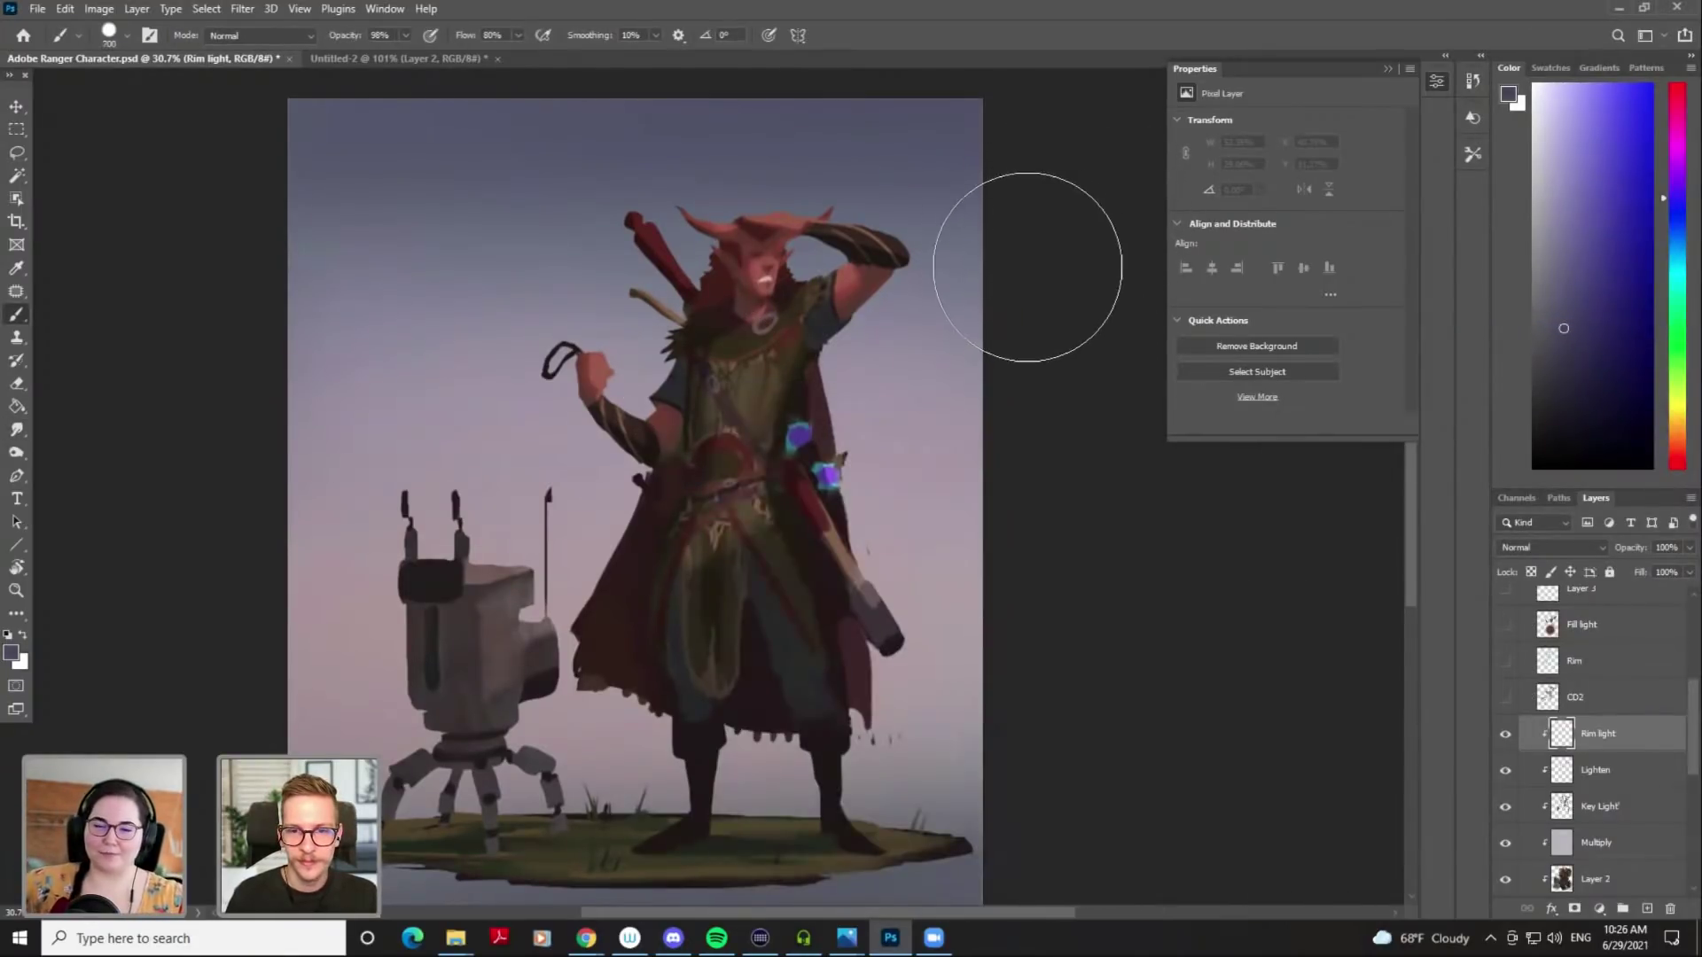
key("bracketleft")
key("bracketleft")
key("bracketleft")
key("bracketleft")
key("bracketleft")
key("bracketleft")
Pick a pale cyan brush colour and set the Rim light layer's blend mode to Color Dodge
left_click(1558, 235)
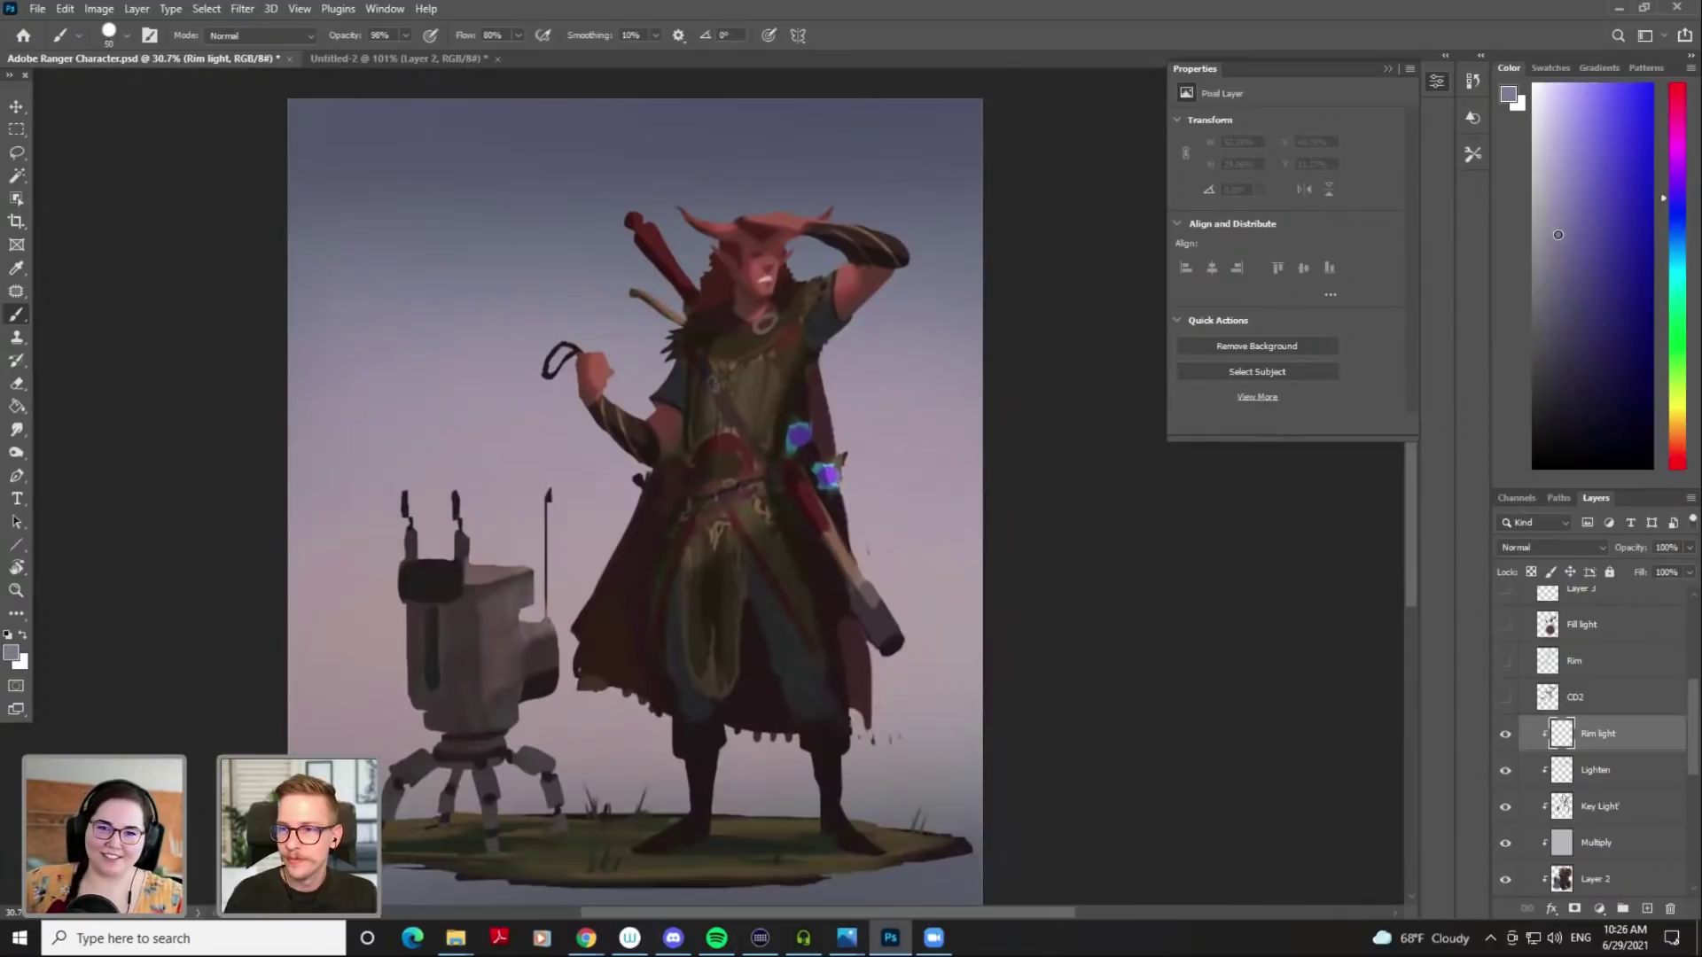
left_click_drag(1682, 222, 1679, 256)
key("bracketleft")
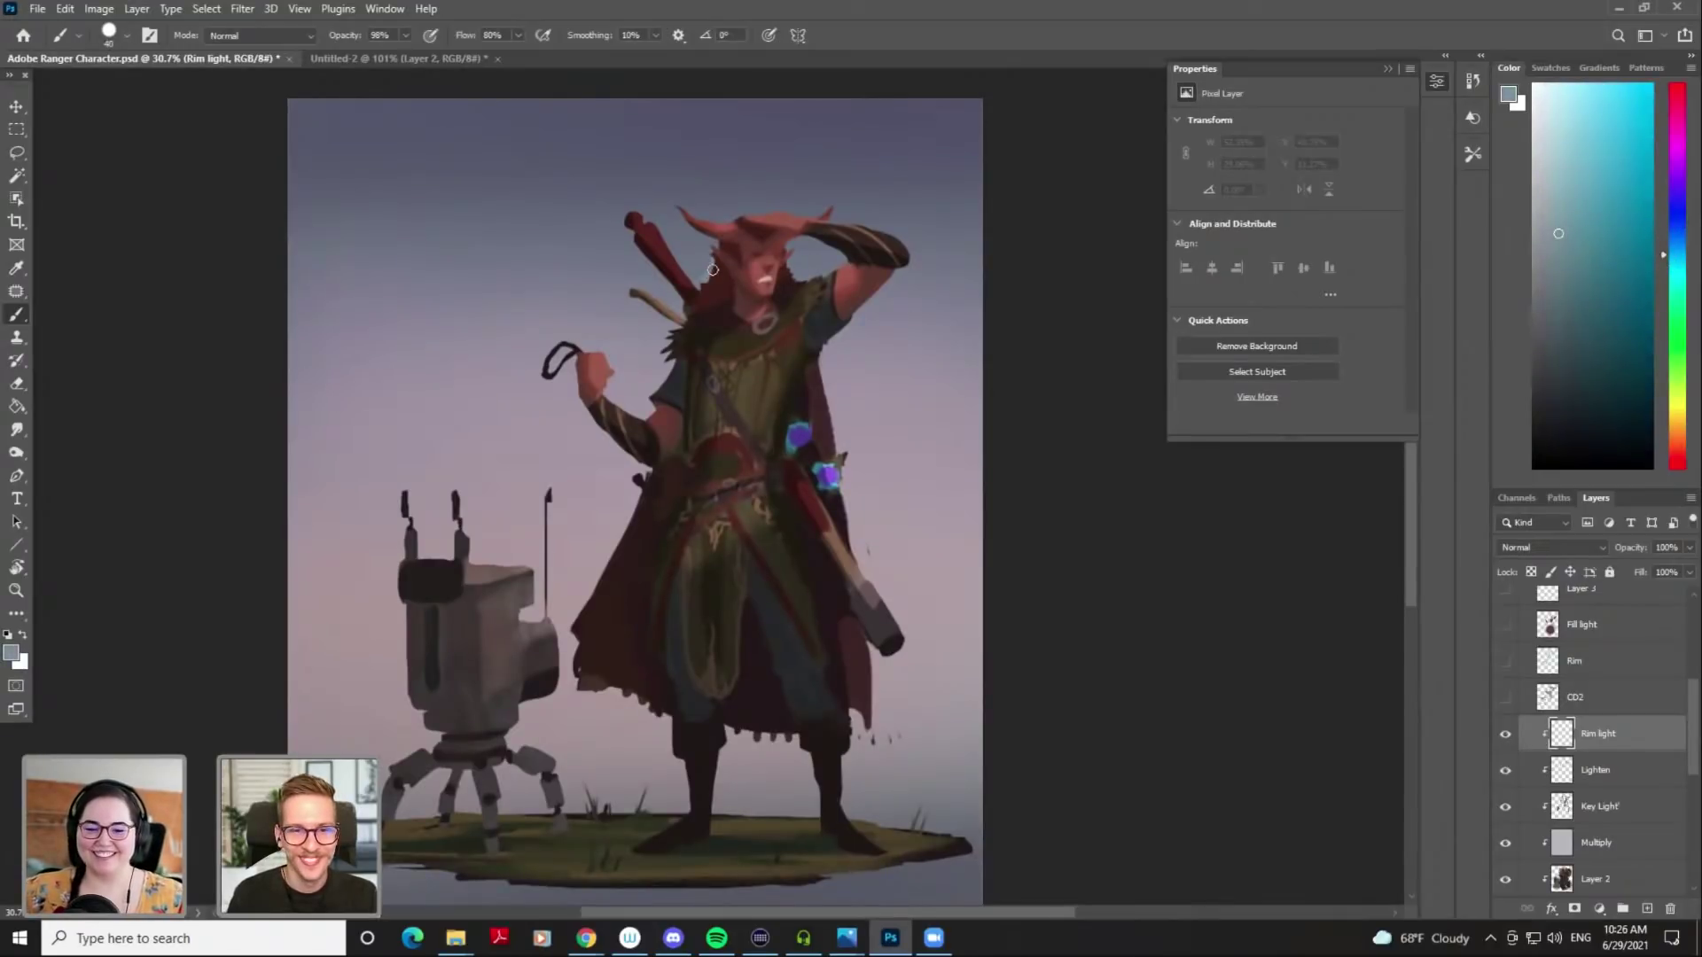
left_click(1552, 166)
left_click(1534, 547)
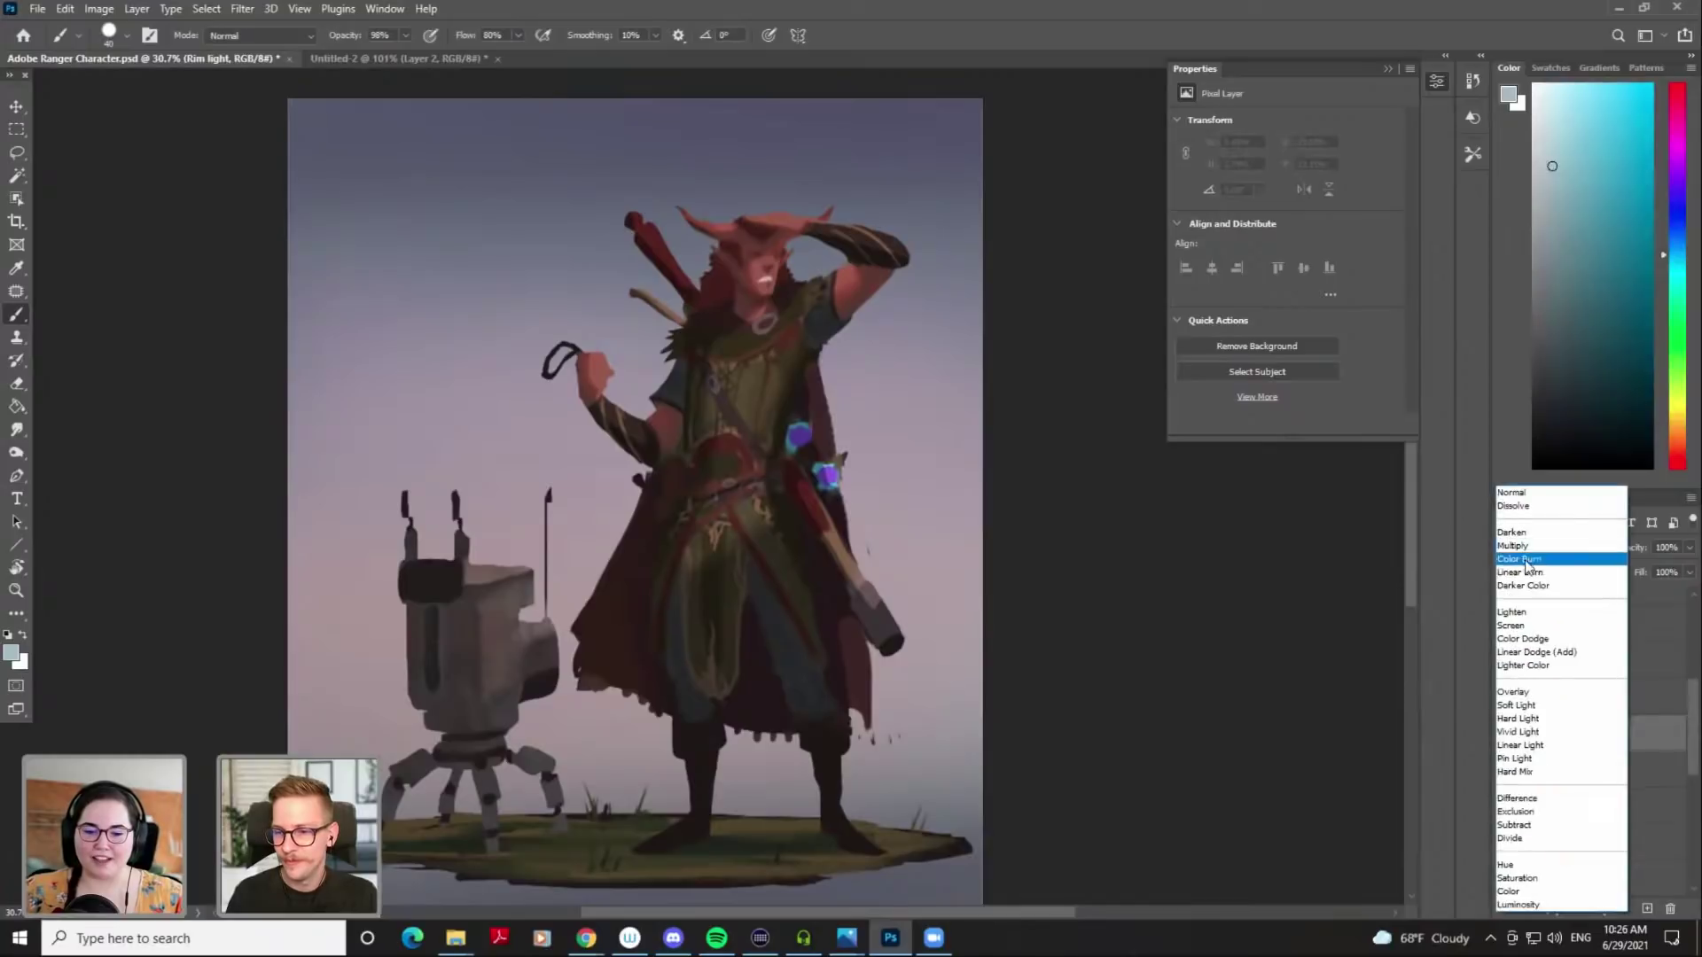
left_click(1512, 639)
Darken the brush colour to a muted grey-cyan and repaint the rim light along the upper edge of the ranger's horns
key("ctrl+z")
key("[")
left_click_drag(686, 211, 711, 221)
left_click(1555, 202)
left_click_drag(1554, 202, 1554, 247)
key("ctrl+z")
mouse_move(685, 206)
left_mouse_down()
mouse_move(711, 225)
mouse_move(751, 213)
left_mouse_up()
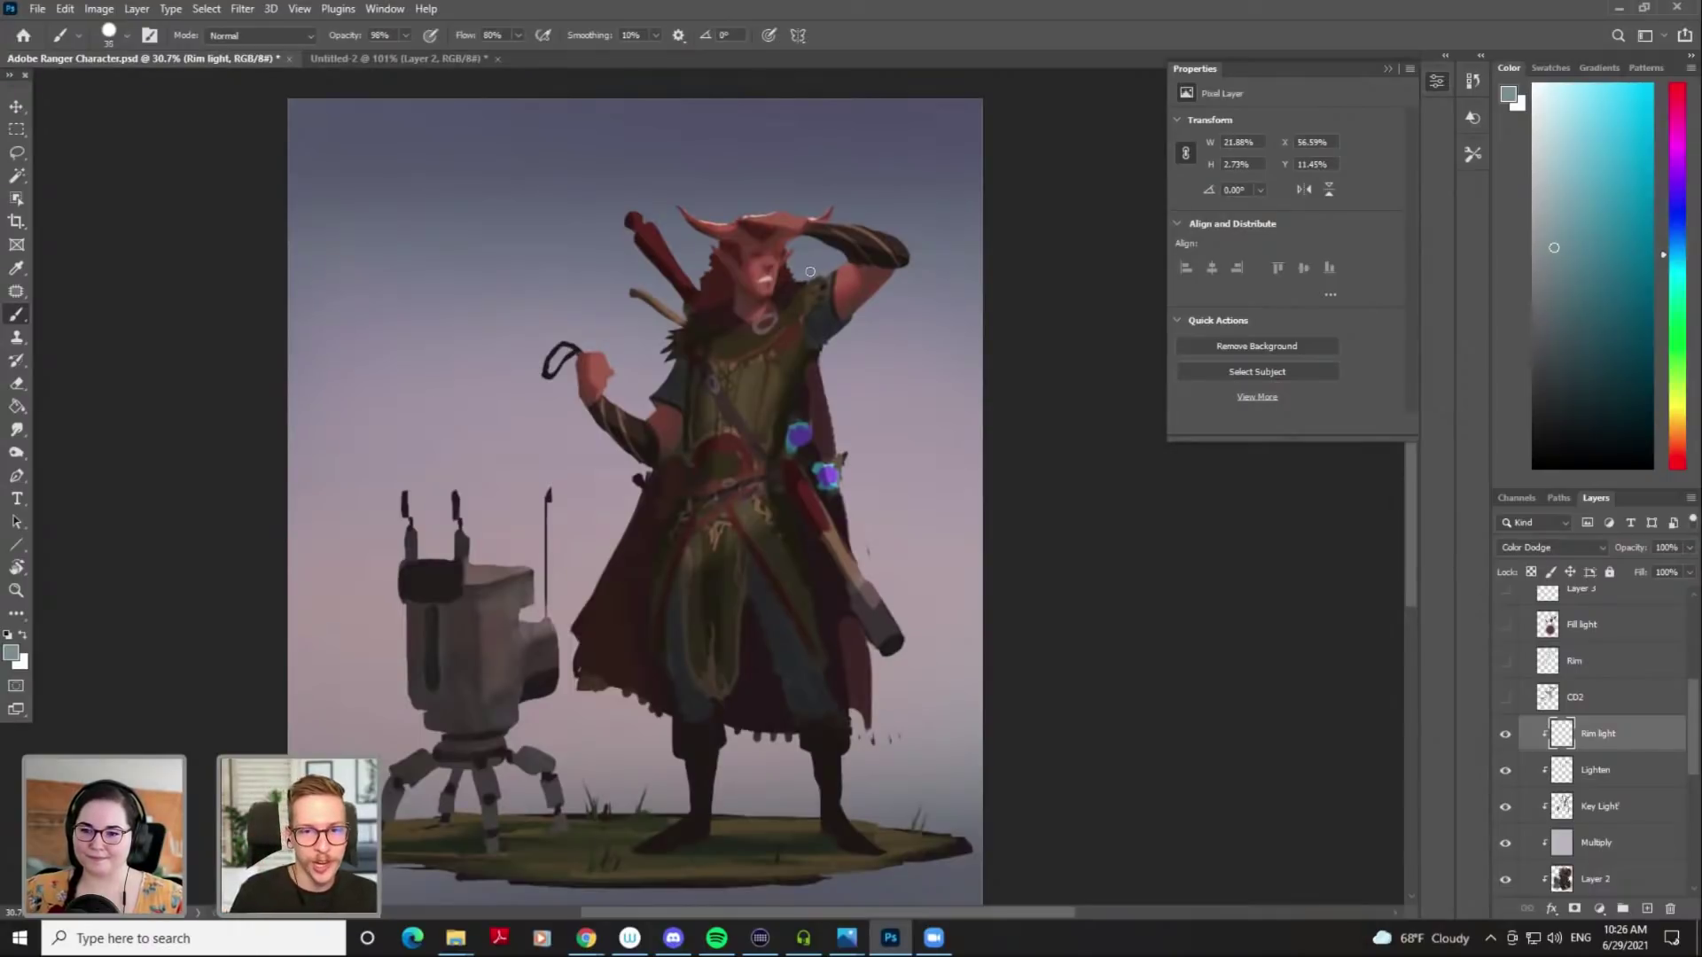
Paint rim light along the tops of the ranger's shoulders and the fur collar
key("ctrl")
left_click_drag(800, 278, 838, 269)
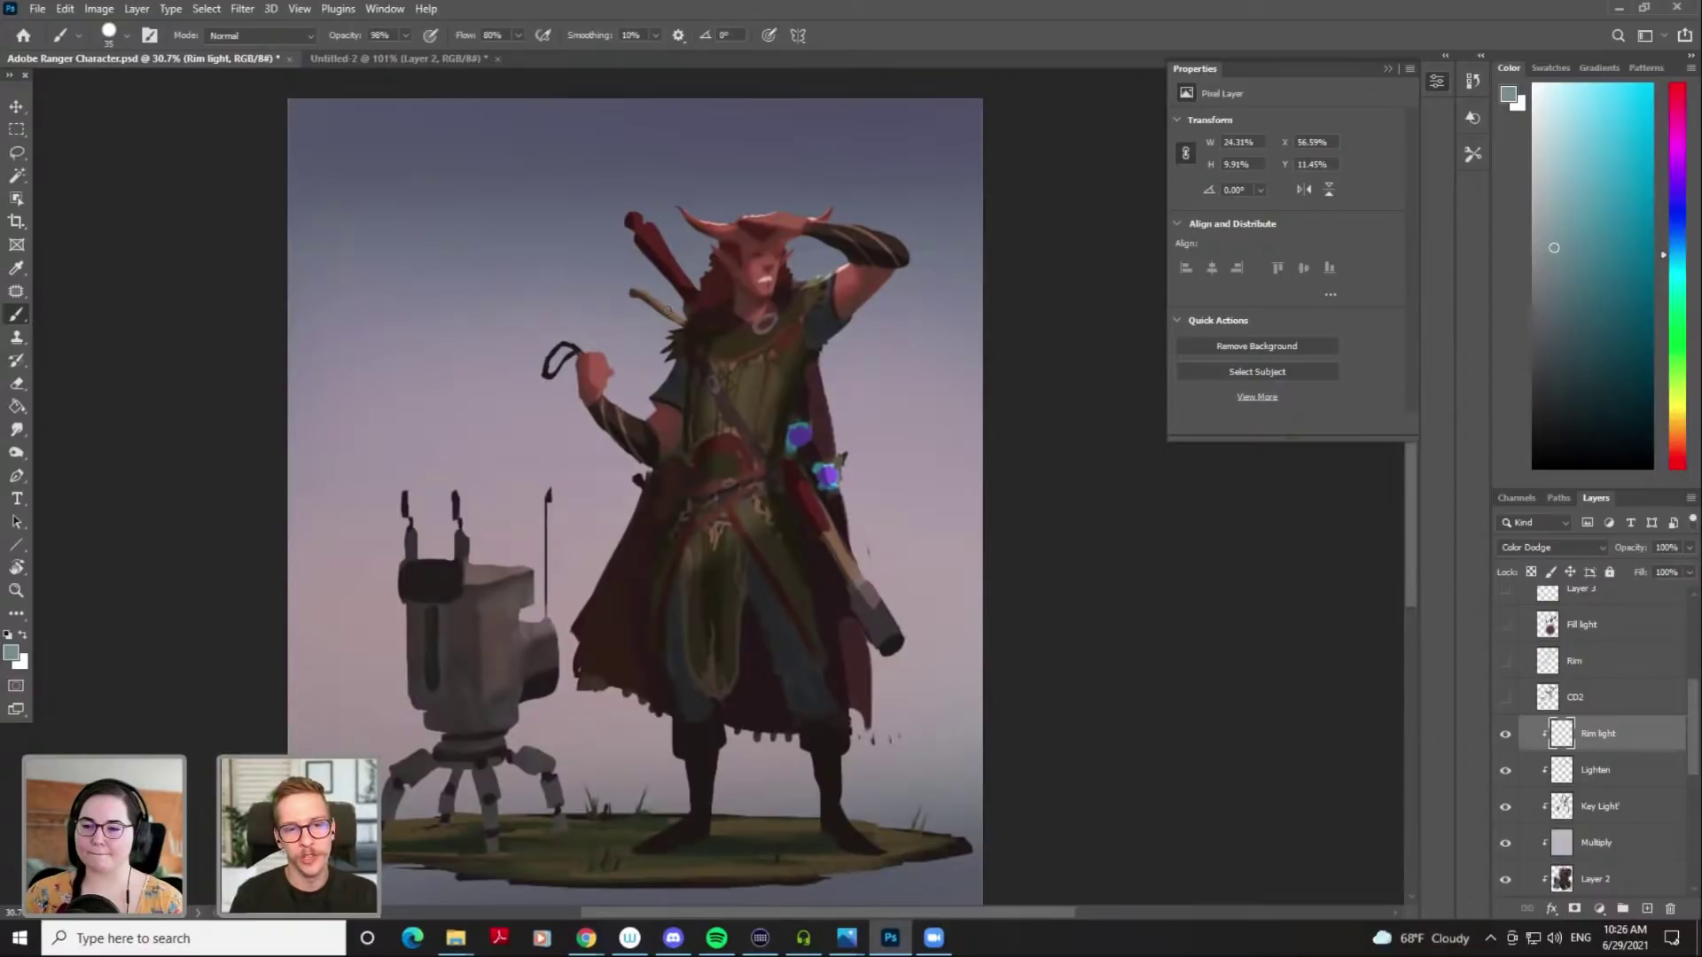
mouse_move(672, 328)
left_mouse_down()
mouse_move(703, 372)
mouse_move(689, 317)
mouse_move(707, 330)
left_mouse_up()
key("ctrl+z")
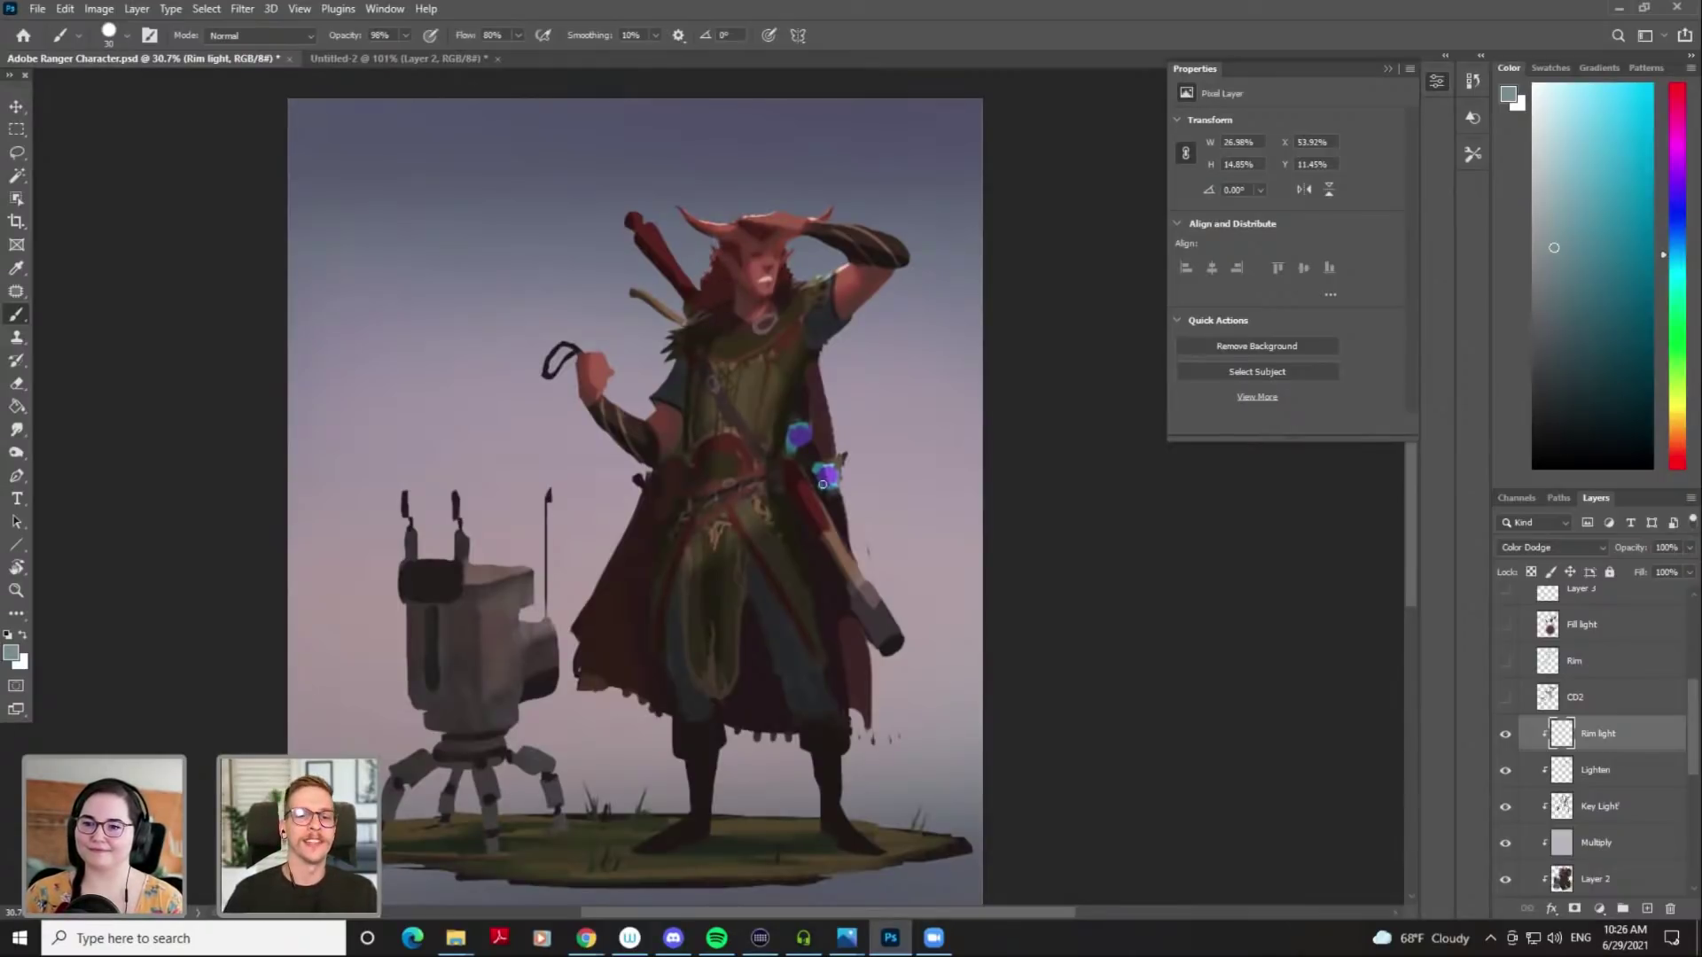
Paint rim light along the forearm shading the ranger's eyes and the other fist and forearm, adjusting the brush size
left_click_drag(884, 218, 924, 252)
key("ctrl+z")
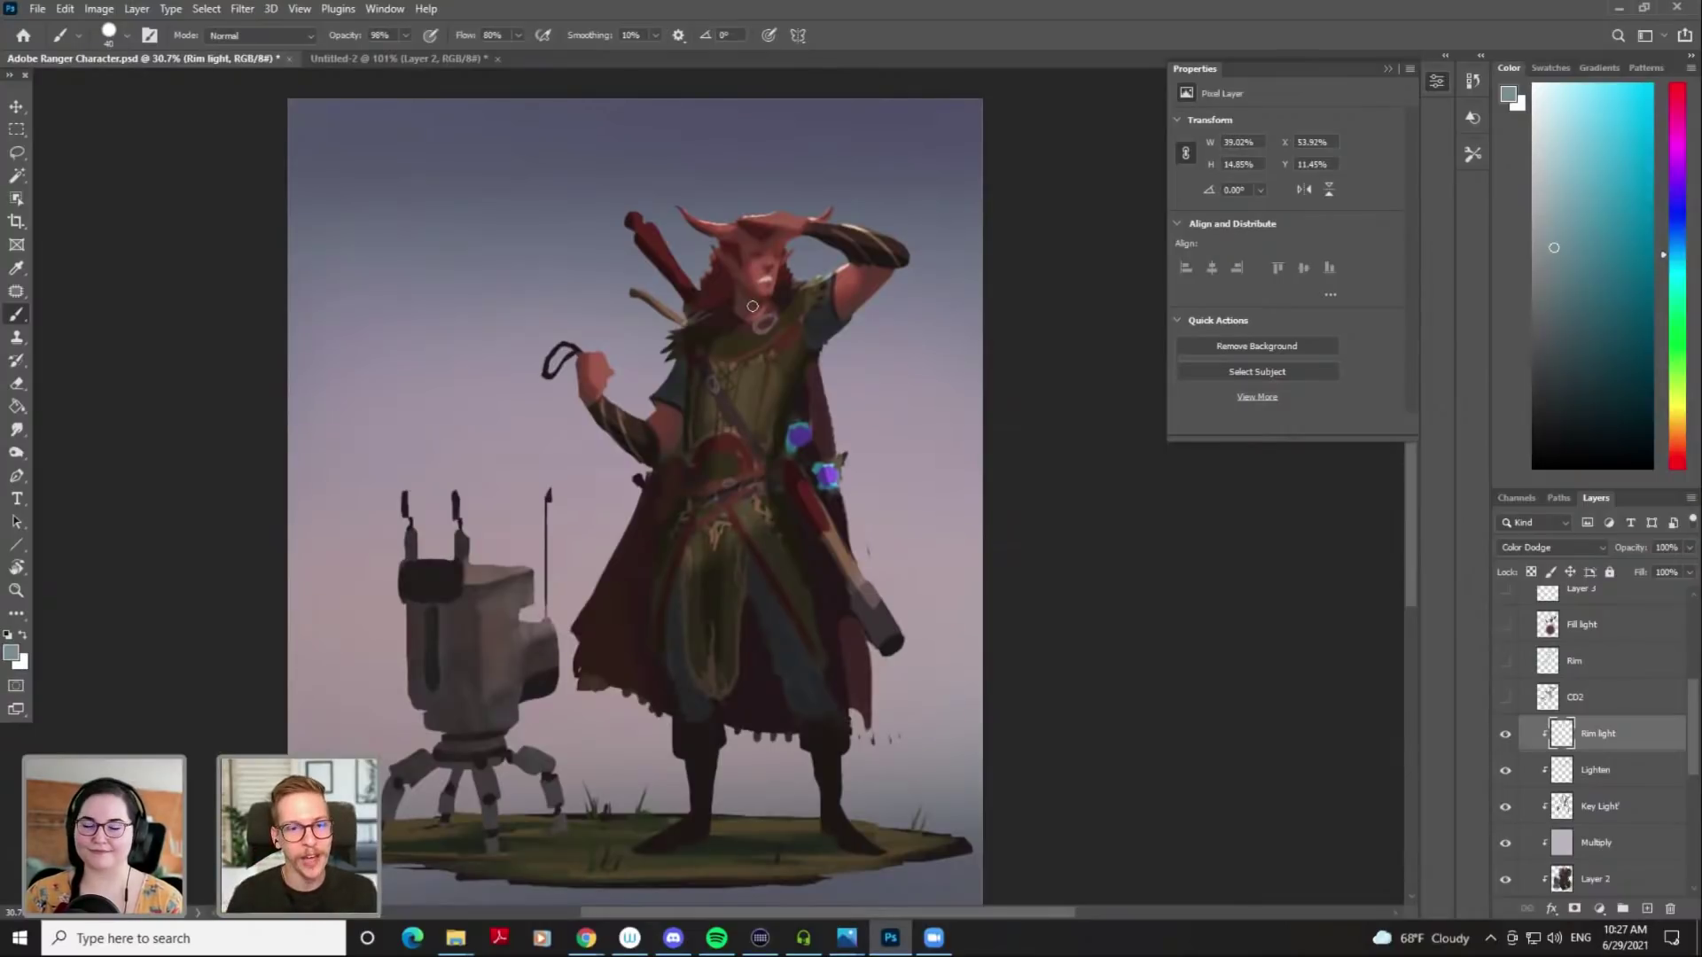
mouse_move(578, 354)
left_mouse_down()
mouse_move(613, 357)
mouse_move(622, 408)
mouse_move(661, 410)
left_mouse_up()
key("bracketleft")
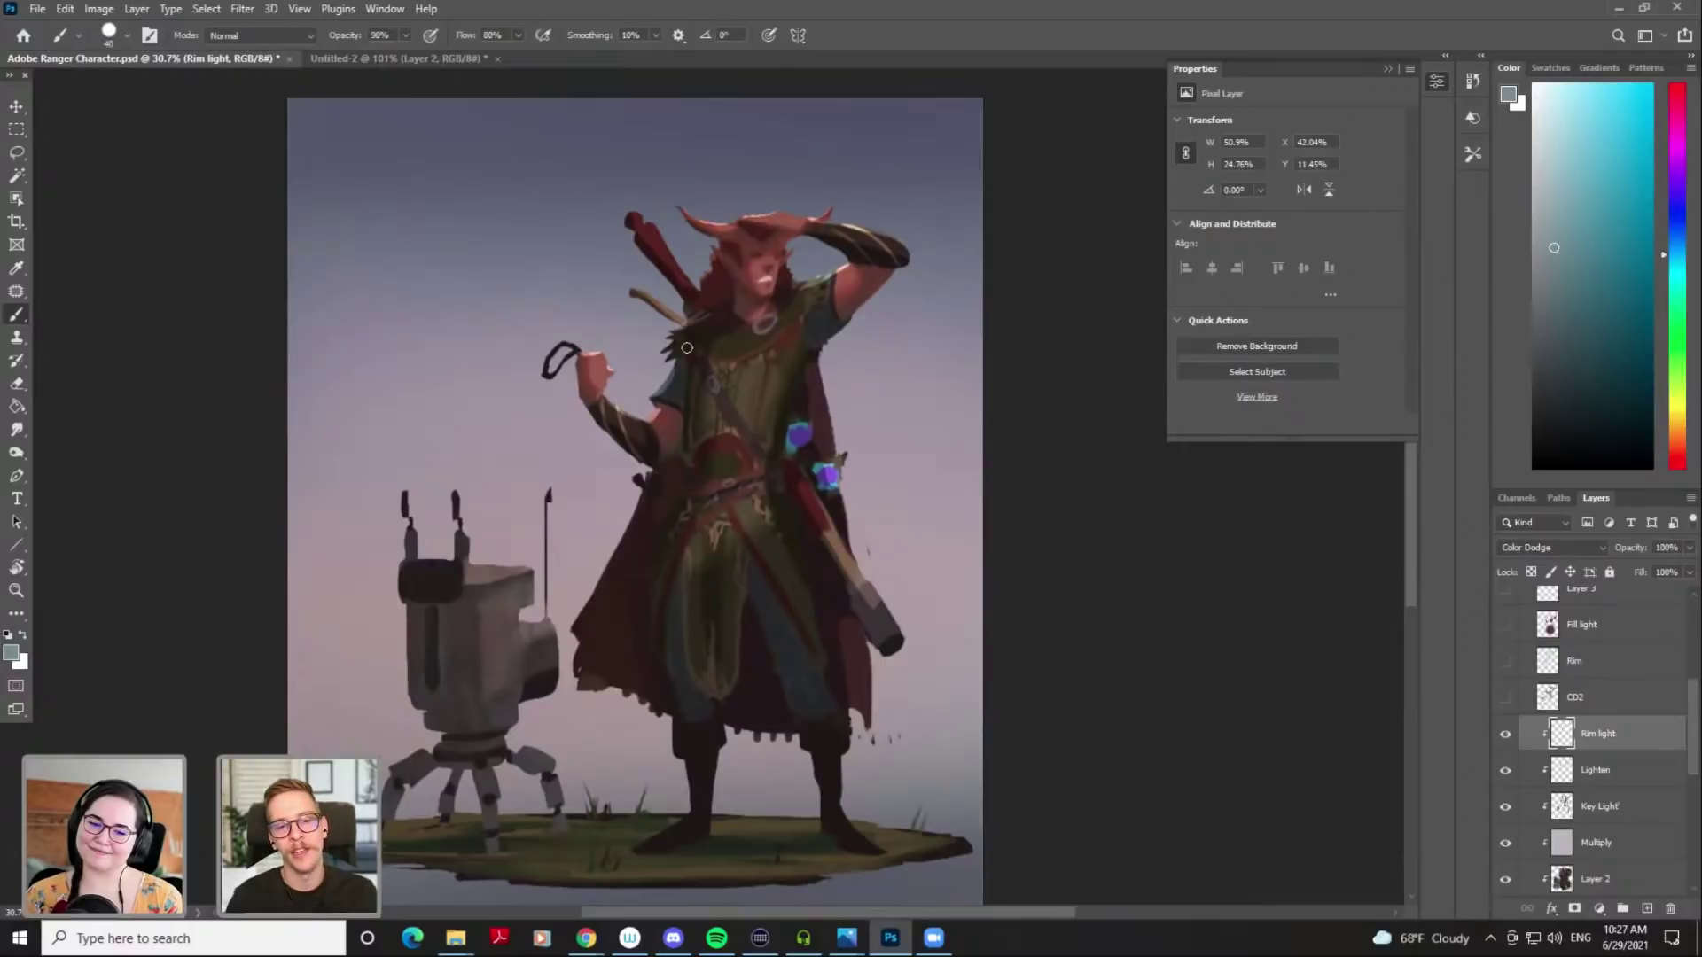
key("bracketleft")
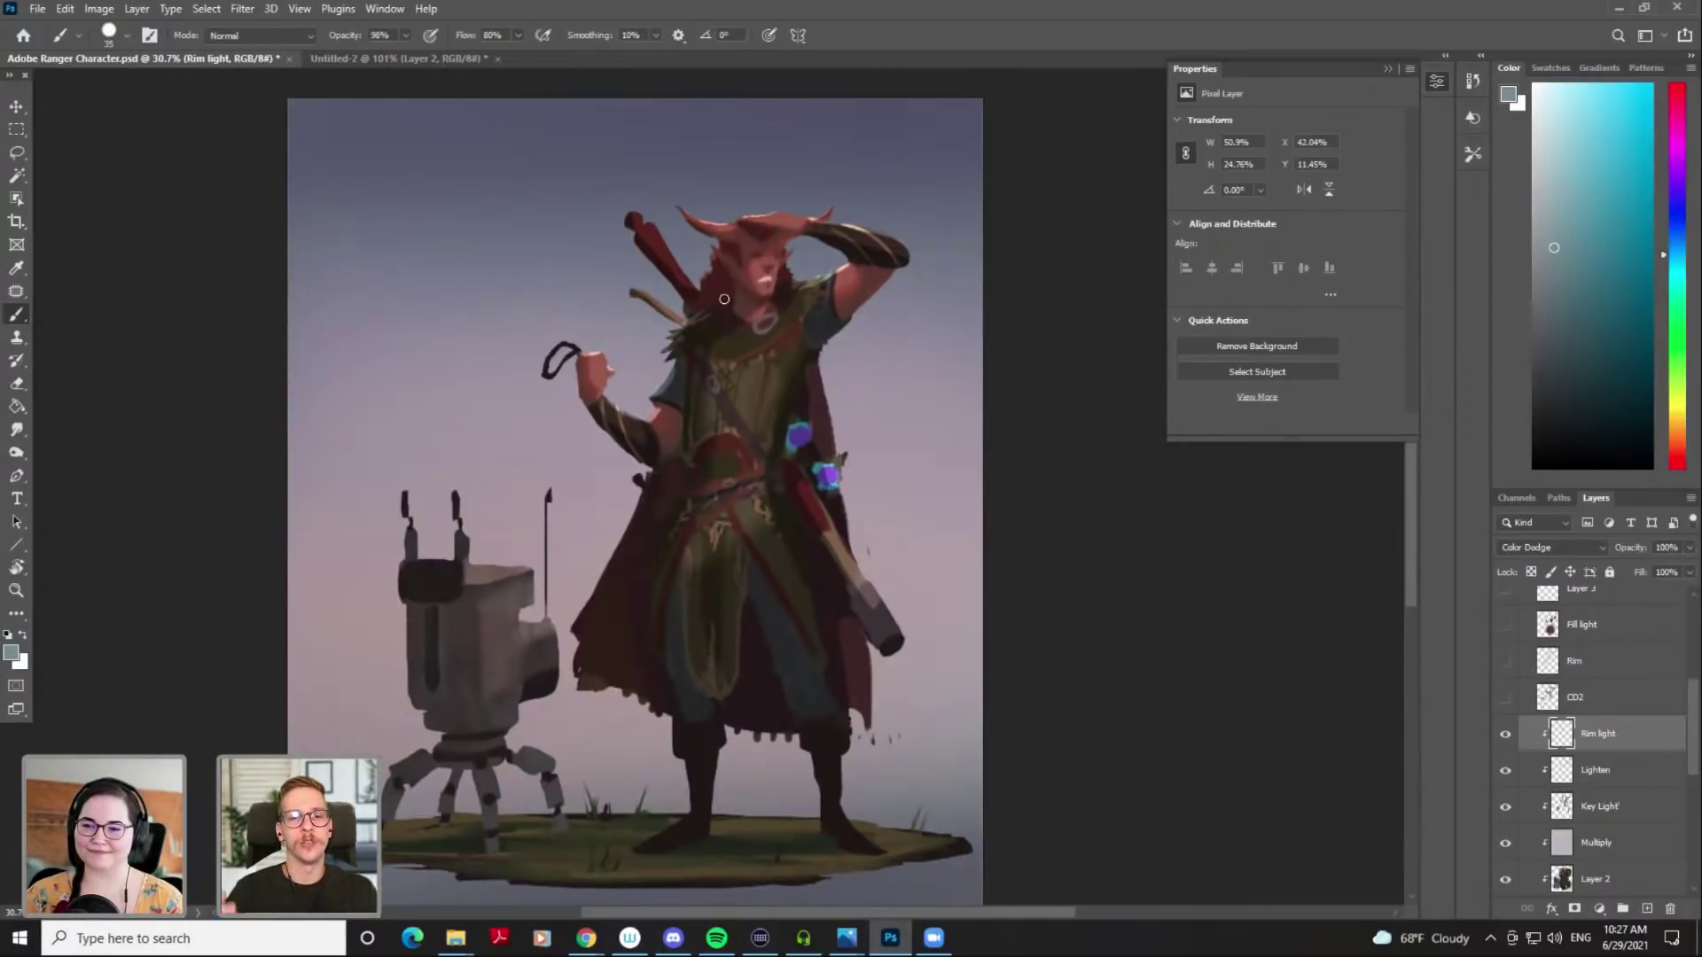
Paint rim light down the outer edge of the ranger's cape on the side facing the robot and trim it with the eraser
key("e")
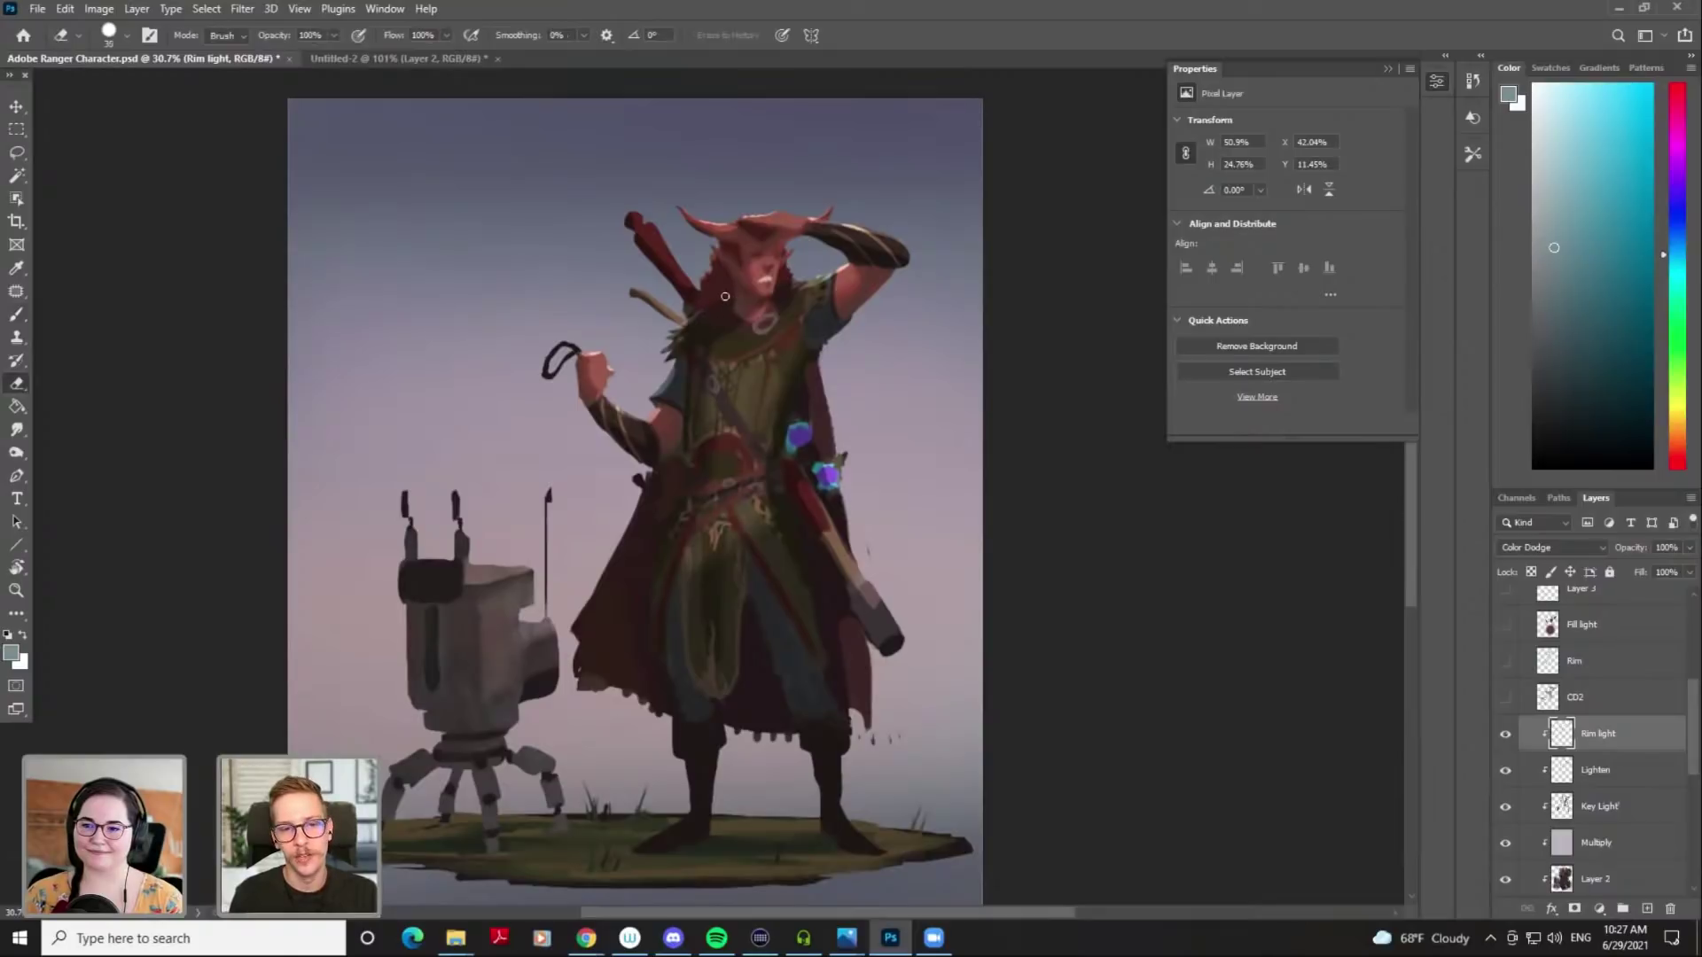
key("b")
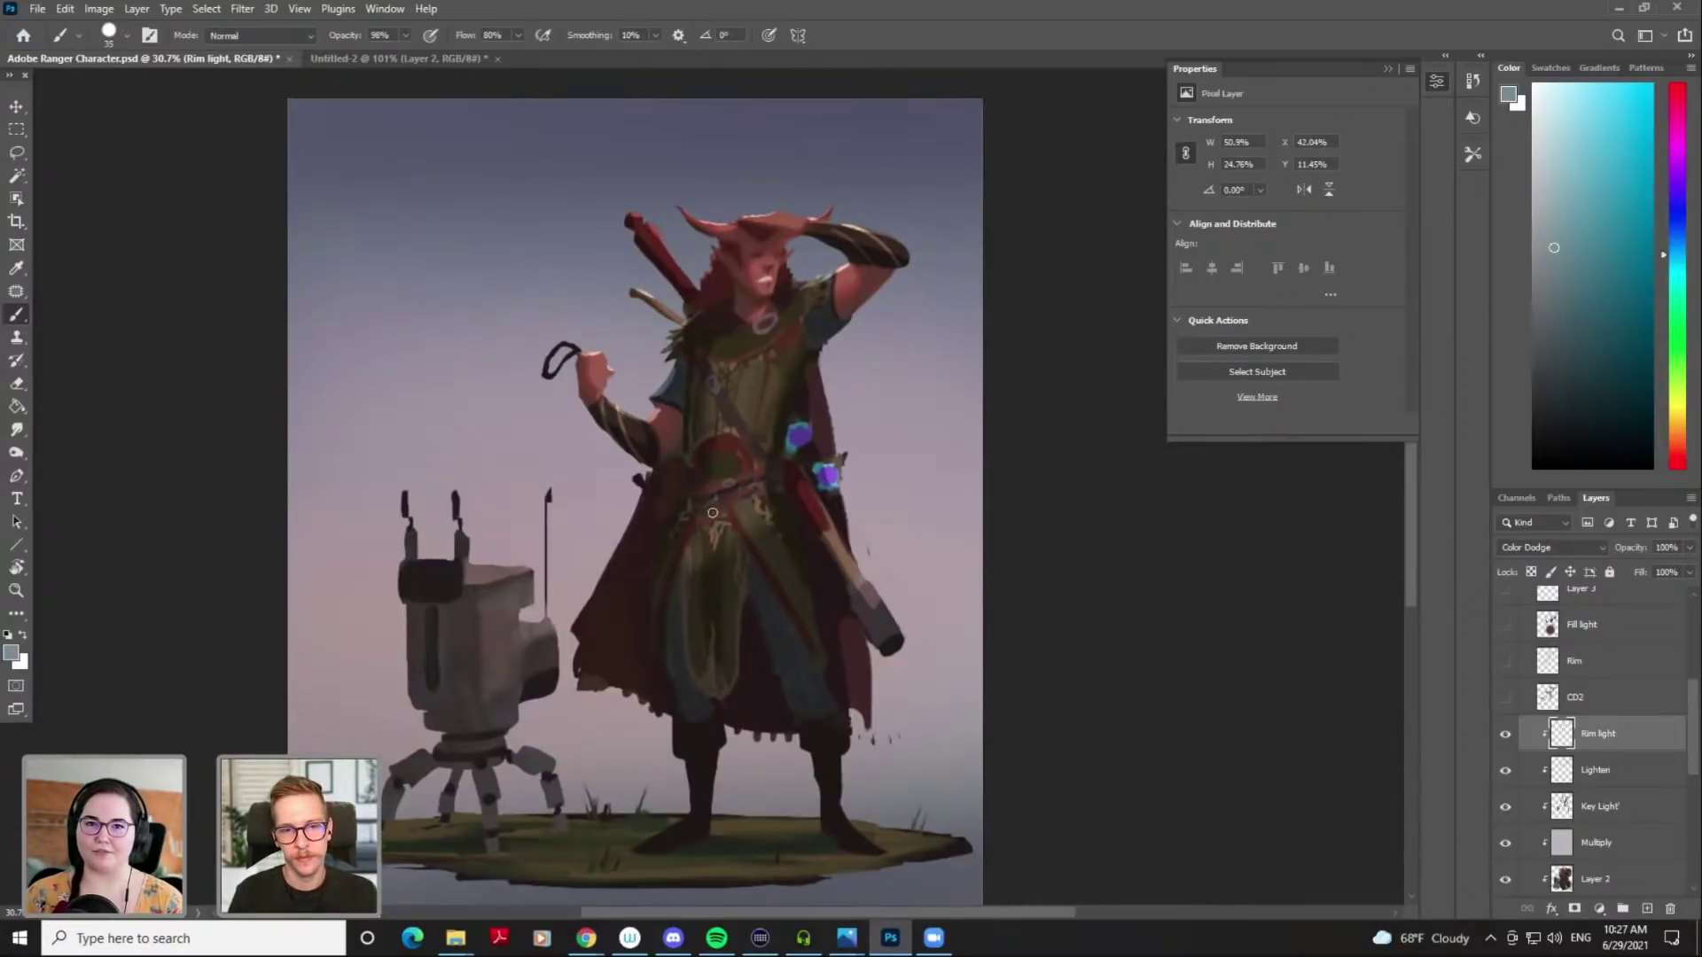
left_click_drag(636, 503, 597, 587)
key("ctrl+z")
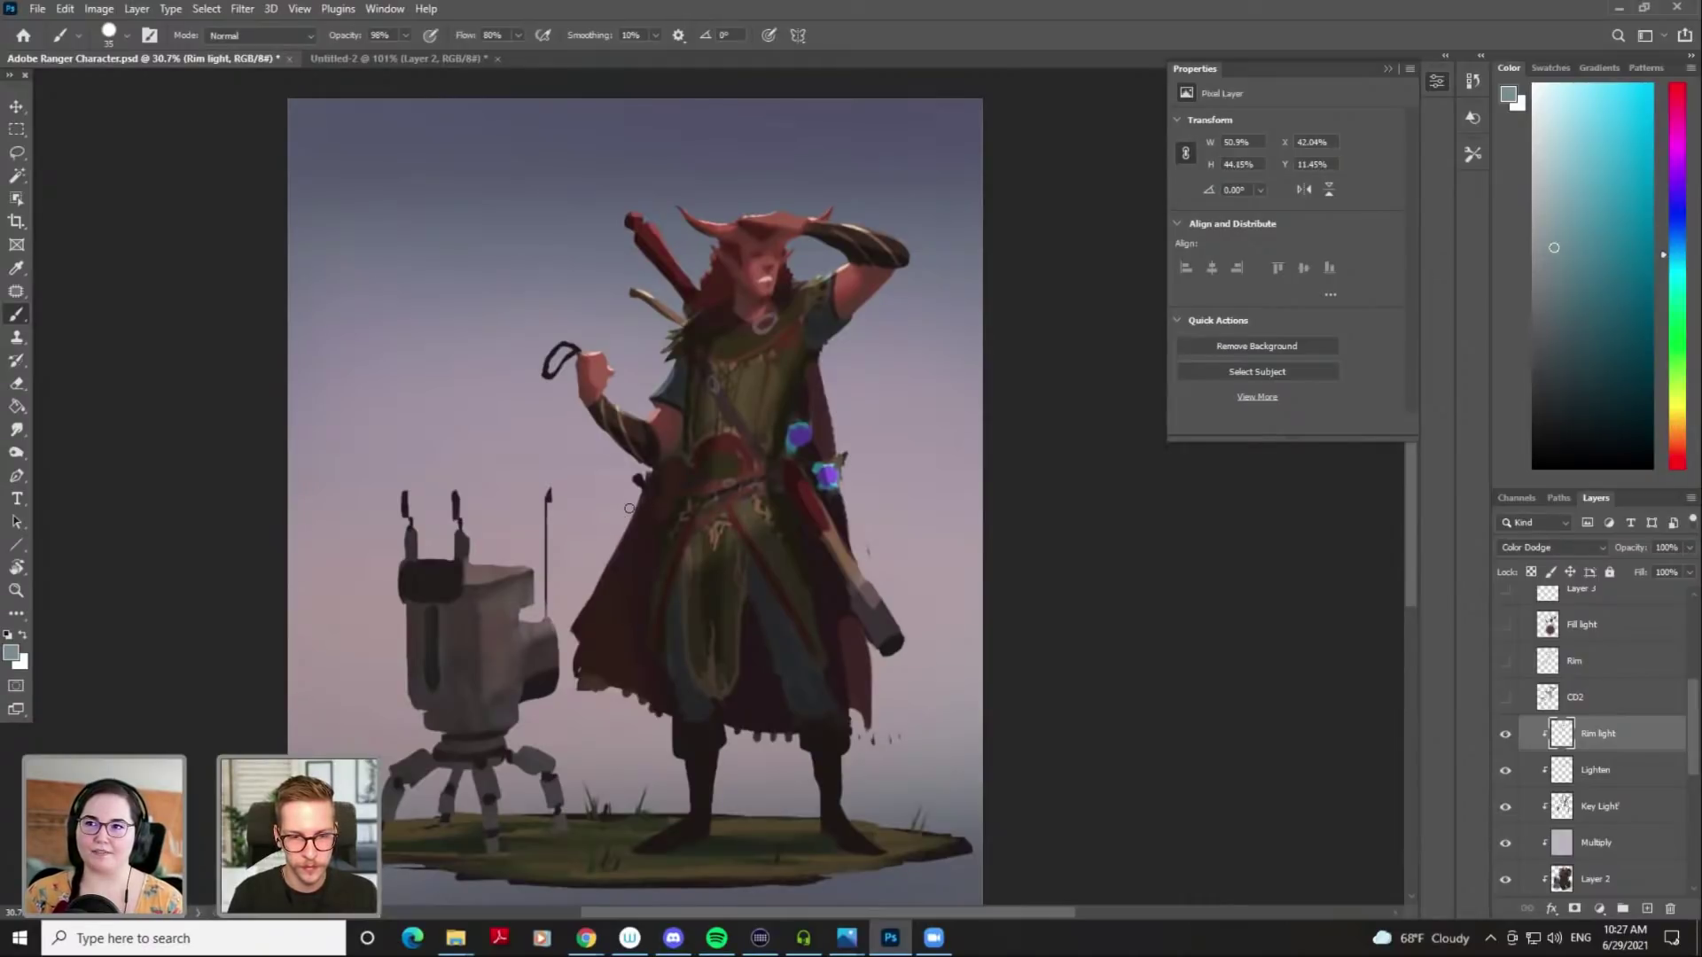
left_click_drag(632, 509, 563, 642)
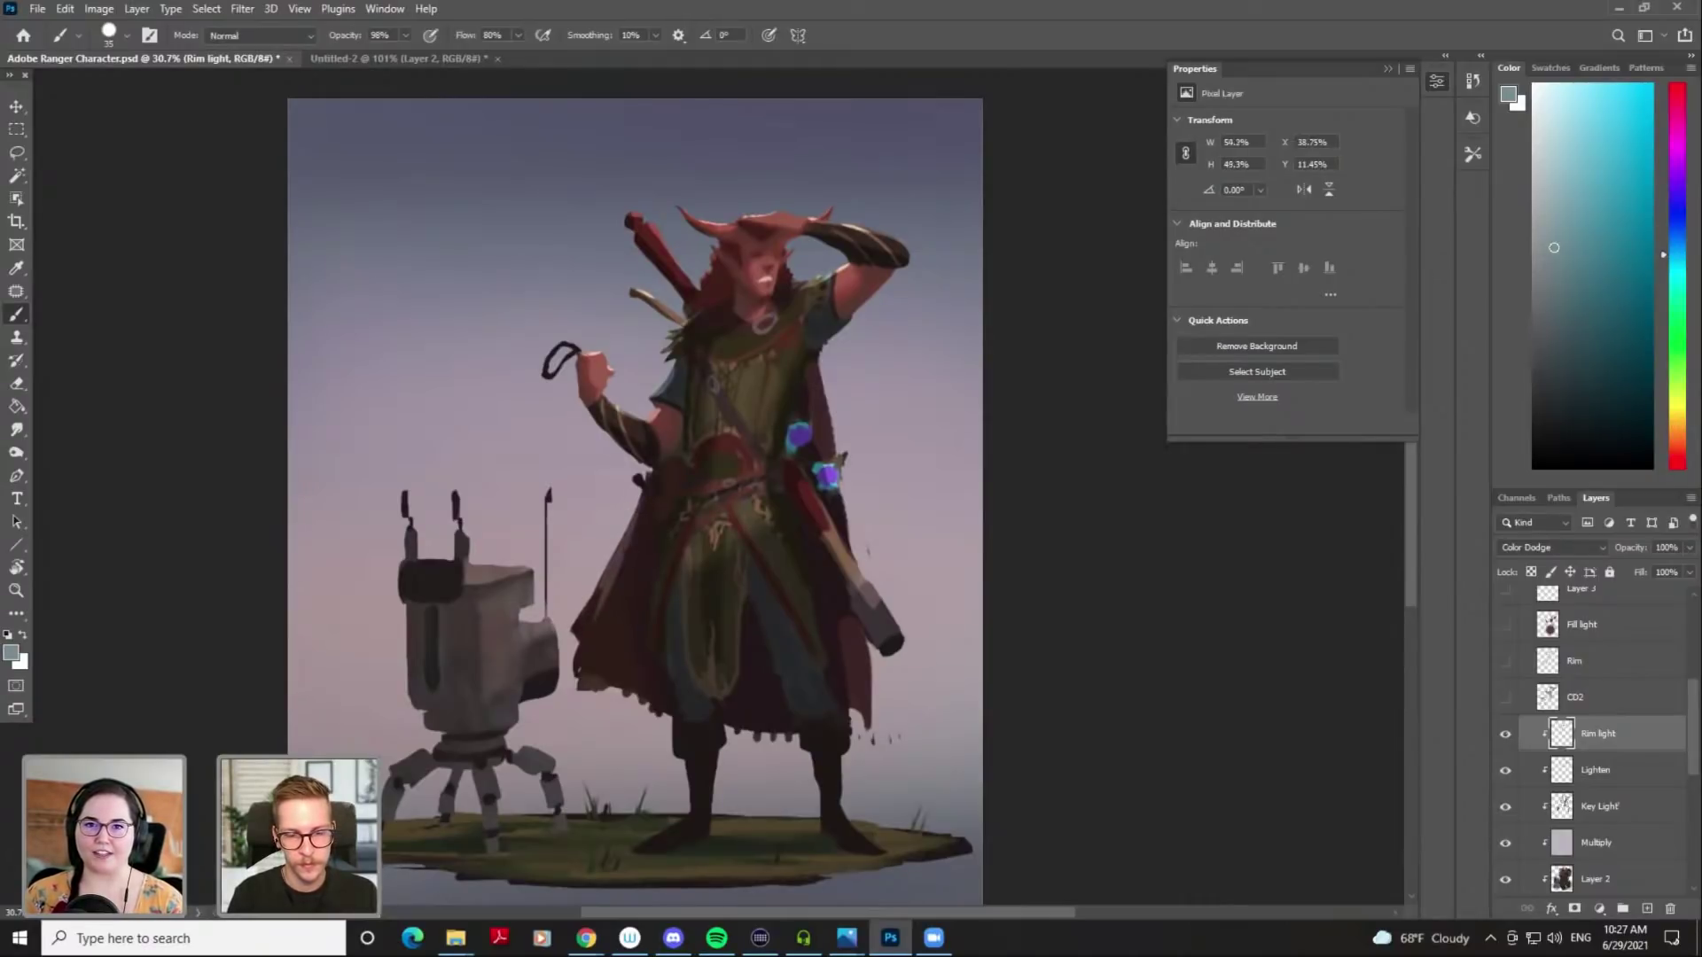
left_click_drag(595, 576, 578, 631)
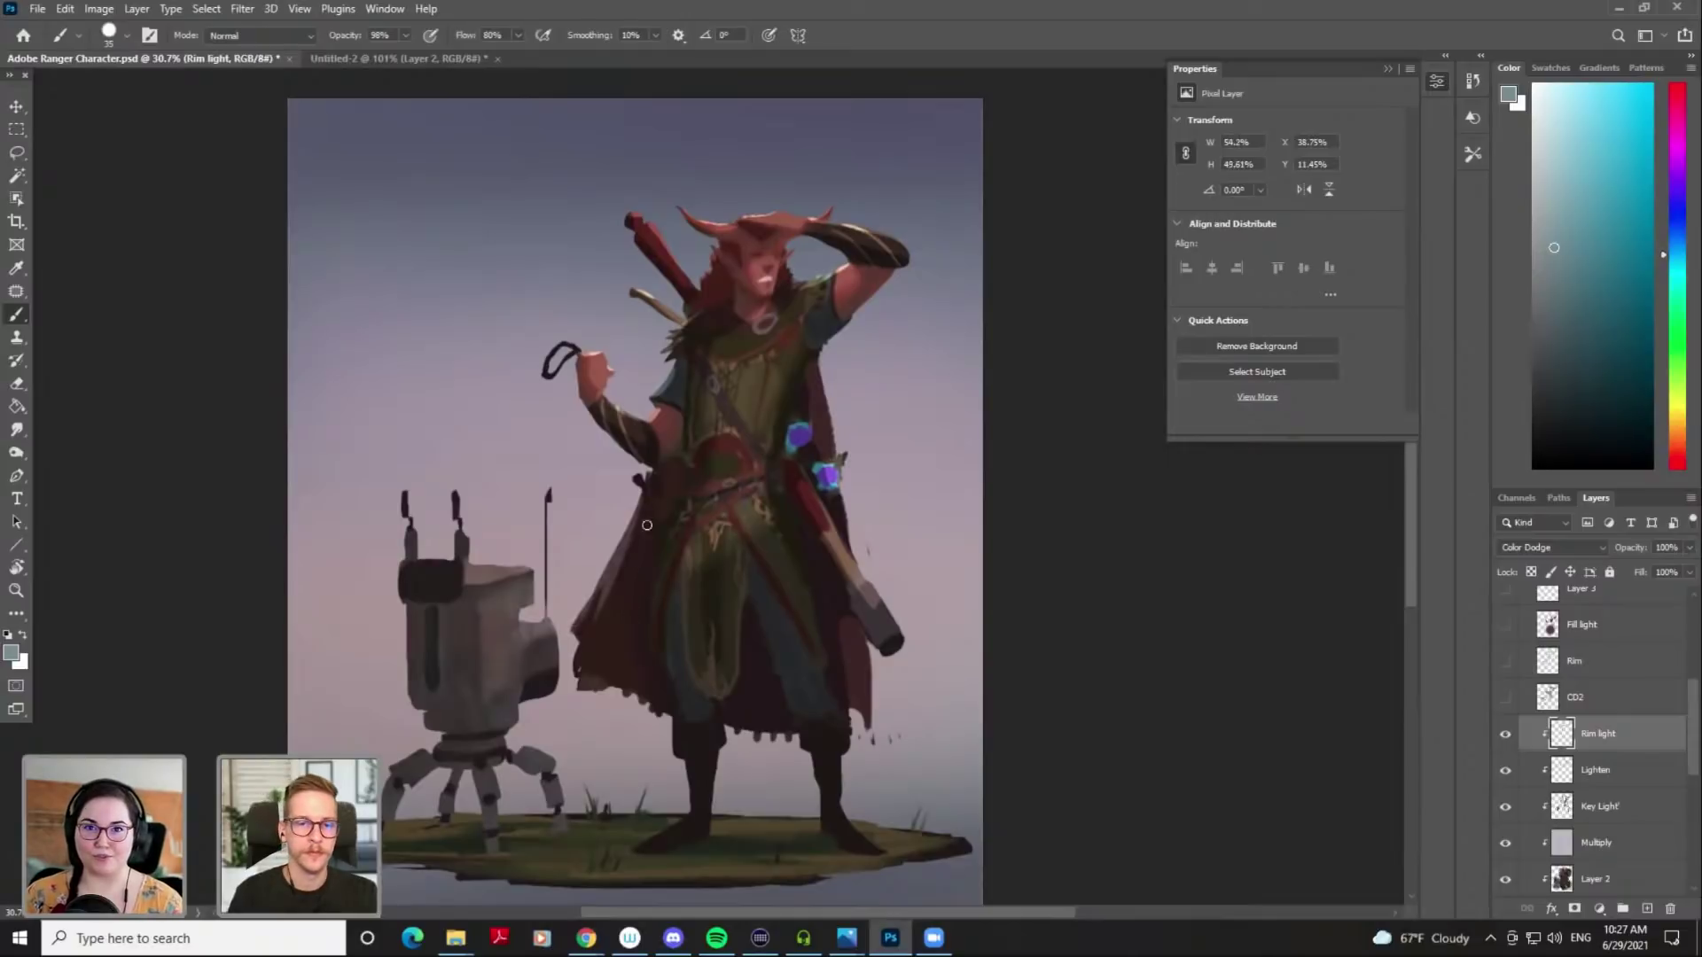
key("e")
mouse_move(623, 538)
left_mouse_down()
mouse_move(587, 638)
mouse_move(647, 499)
mouse_move(575, 671)
left_mouse_up()
key("b")
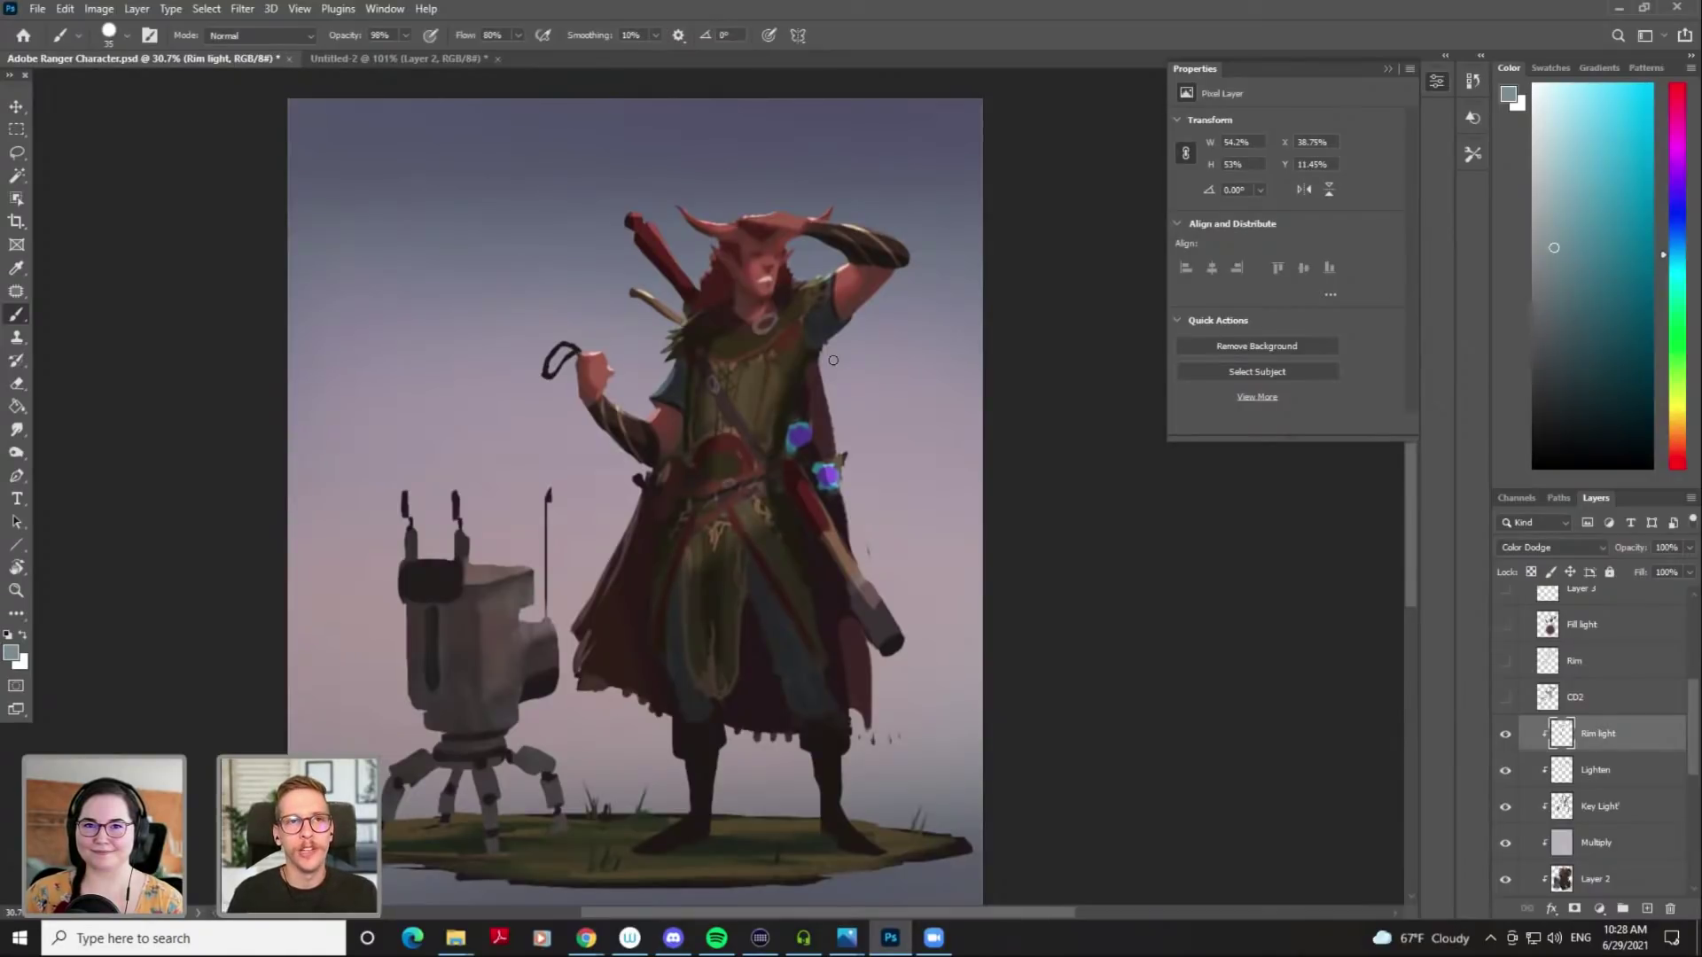
Select Layer 8 beneath the Platform layer, sample the muted lilac background colour near the robot and choose a soft brush
left_click_drag(1037, 395, 1011, 425)
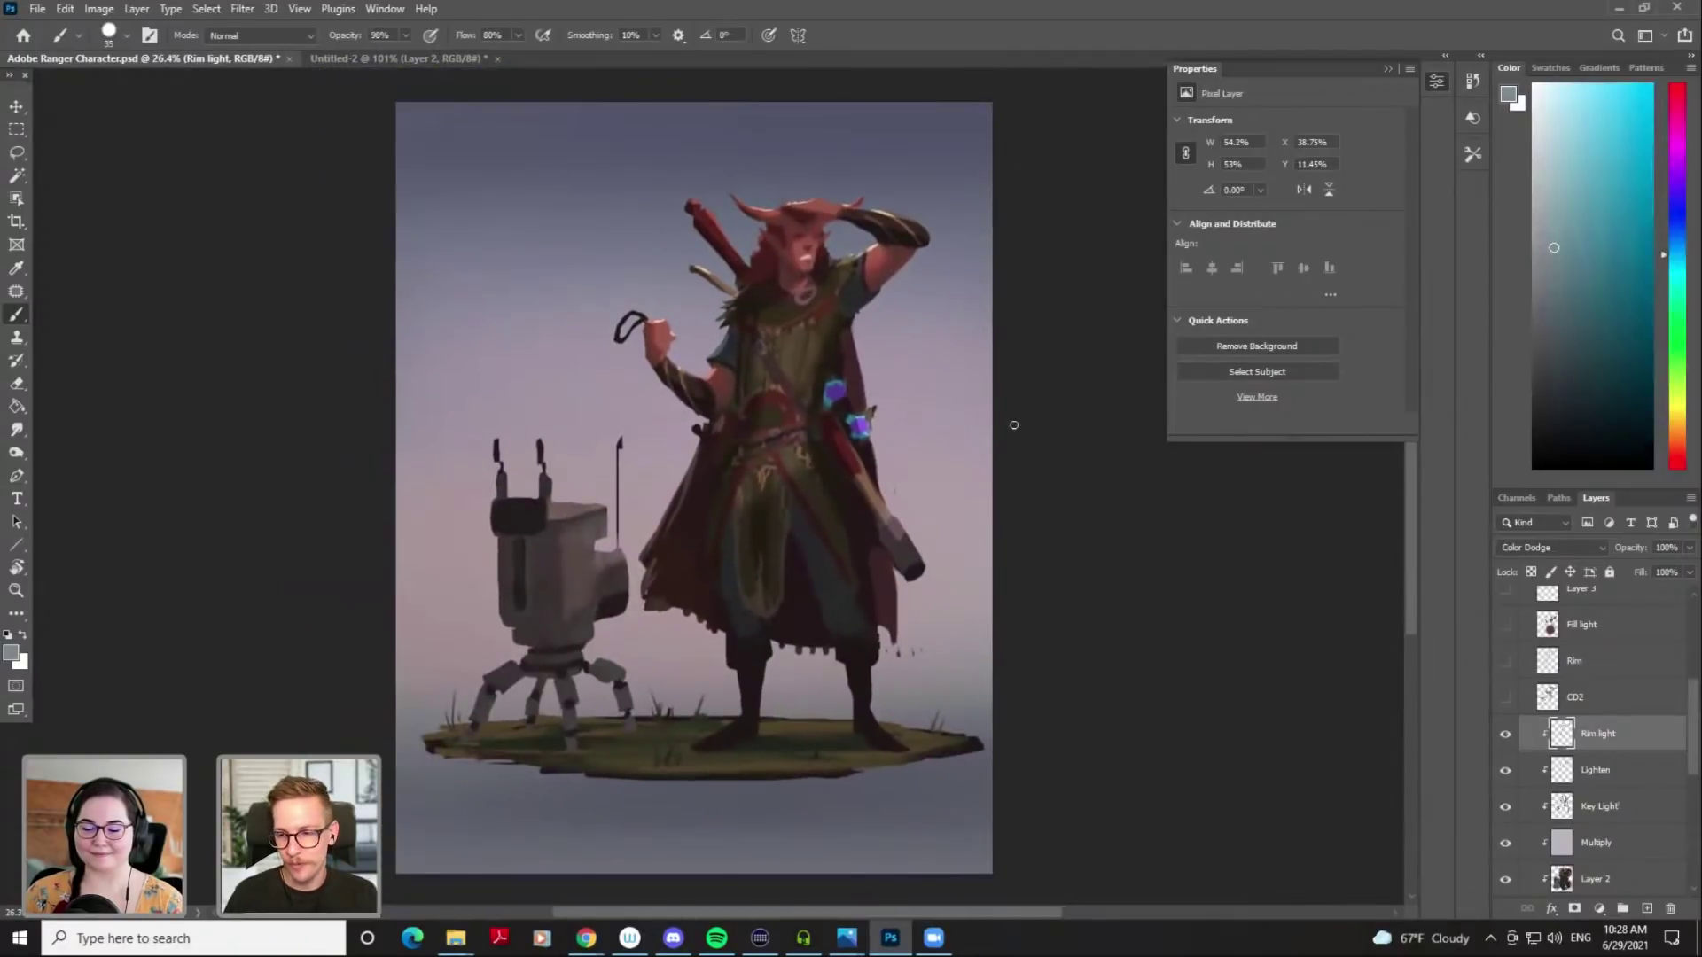
scroll(1591, 762, "down", 3)
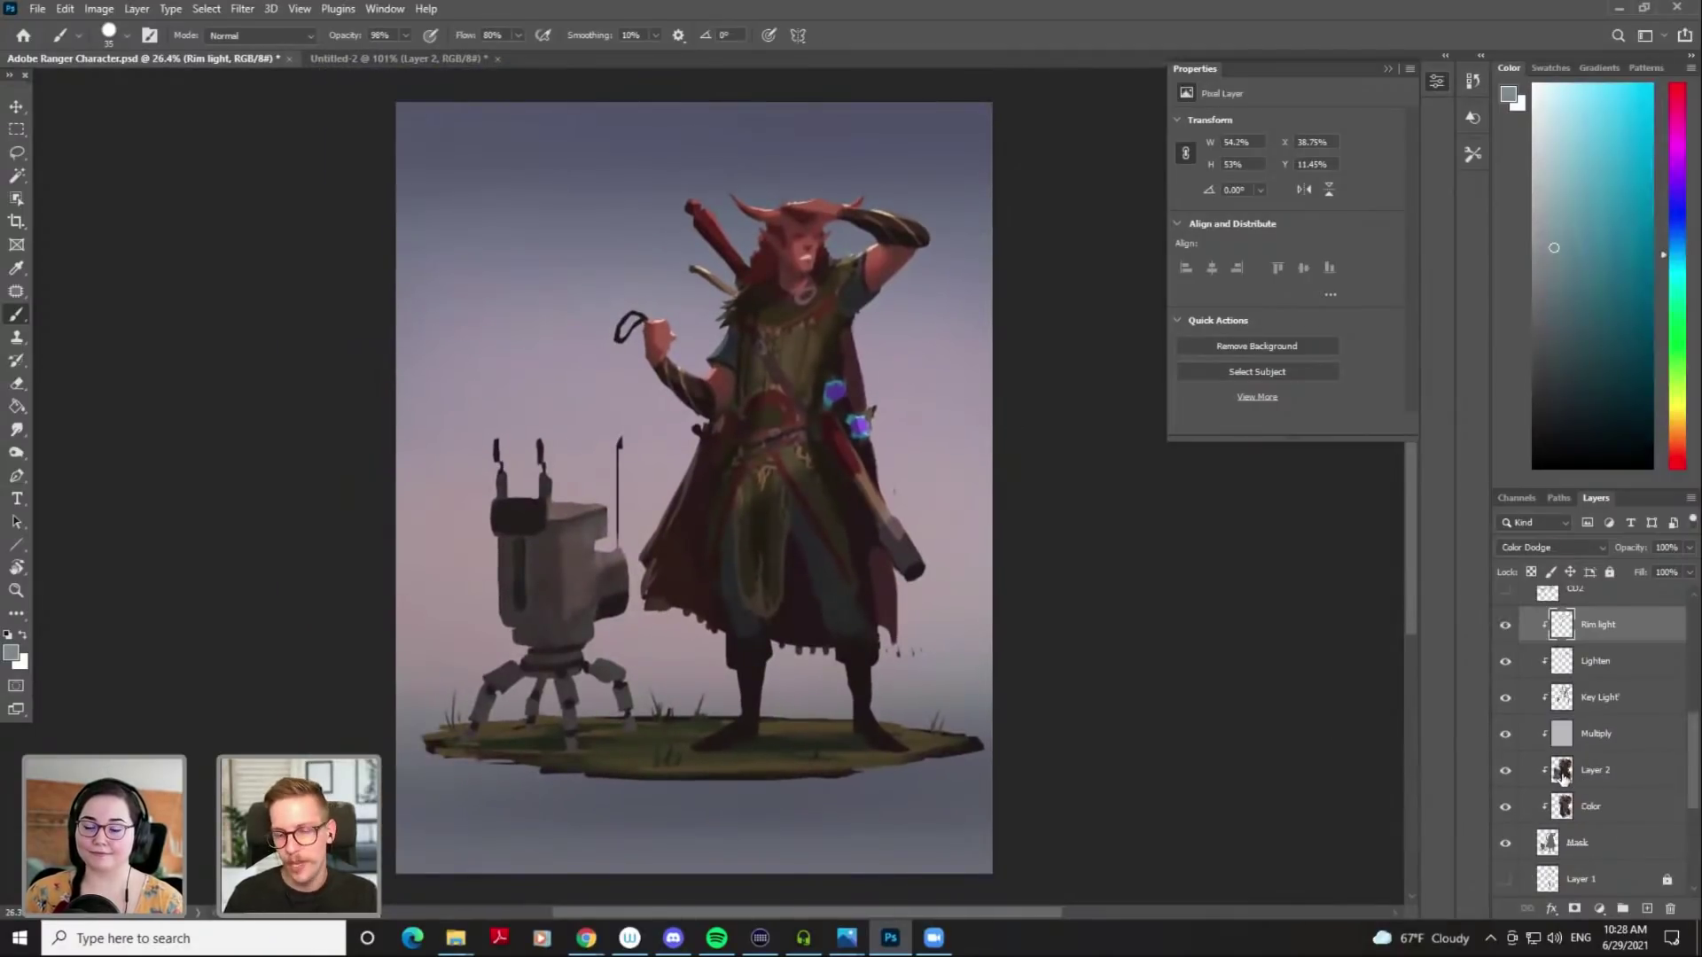
scroll(1582, 778, "down", 2)
scroll(1582, 778, "down", 4)
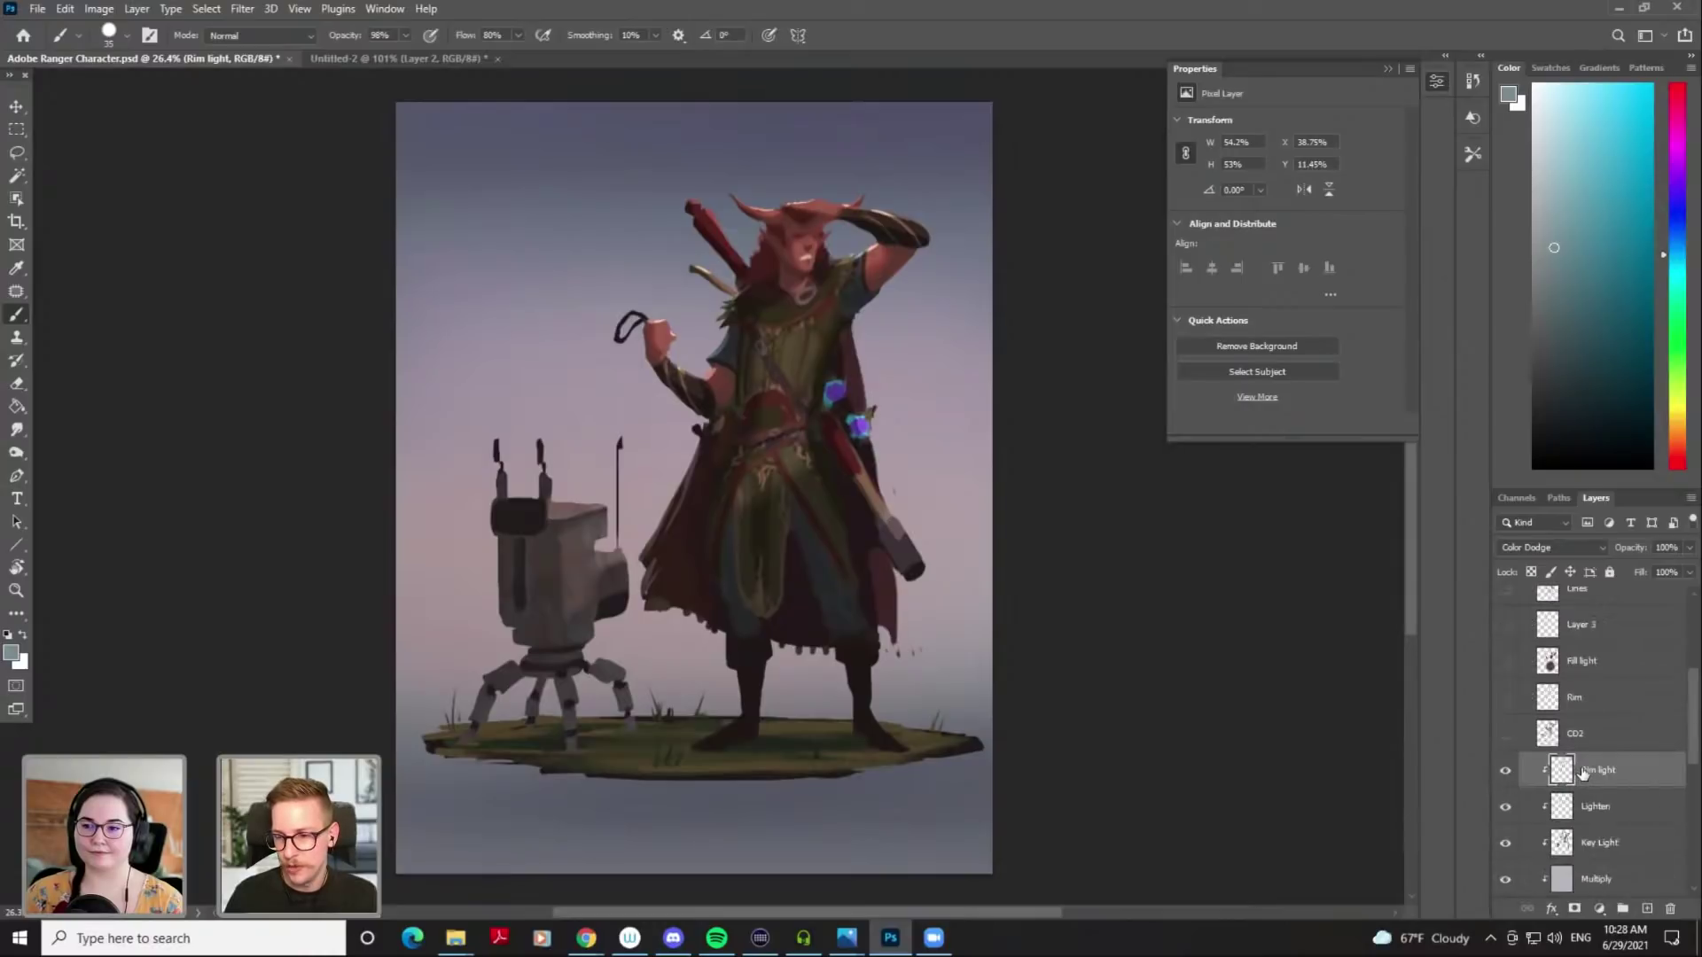
left_click(1580, 759)
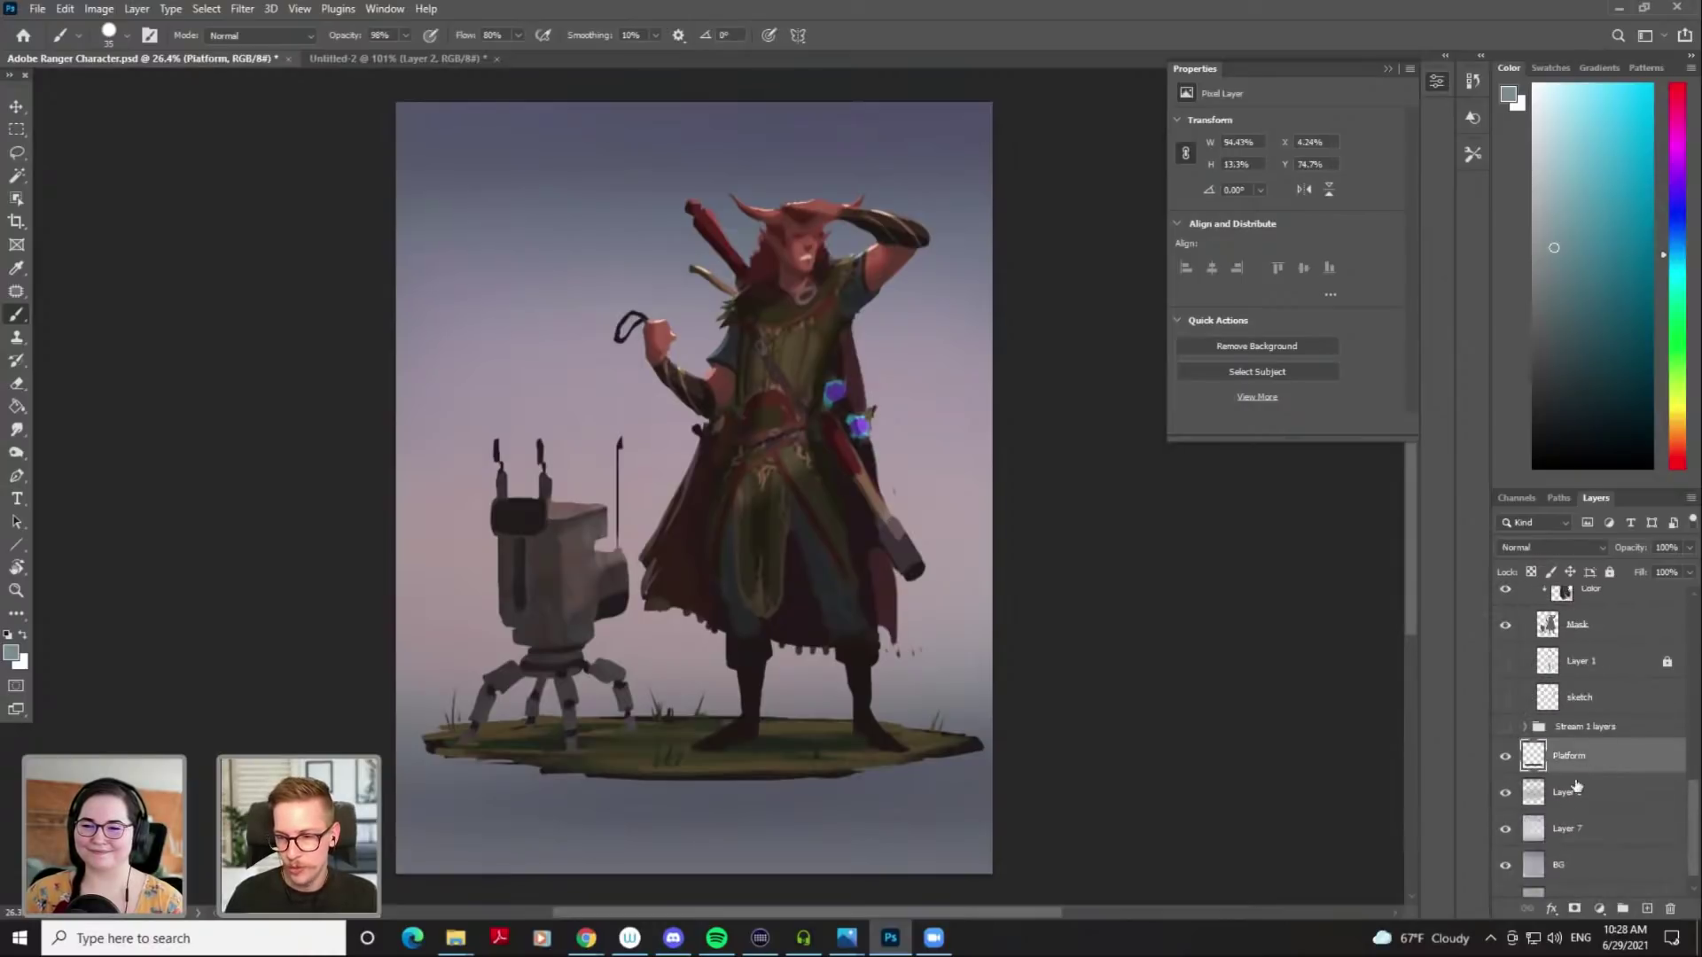
left_click(1570, 797)
left_click(638, 663, "alt")
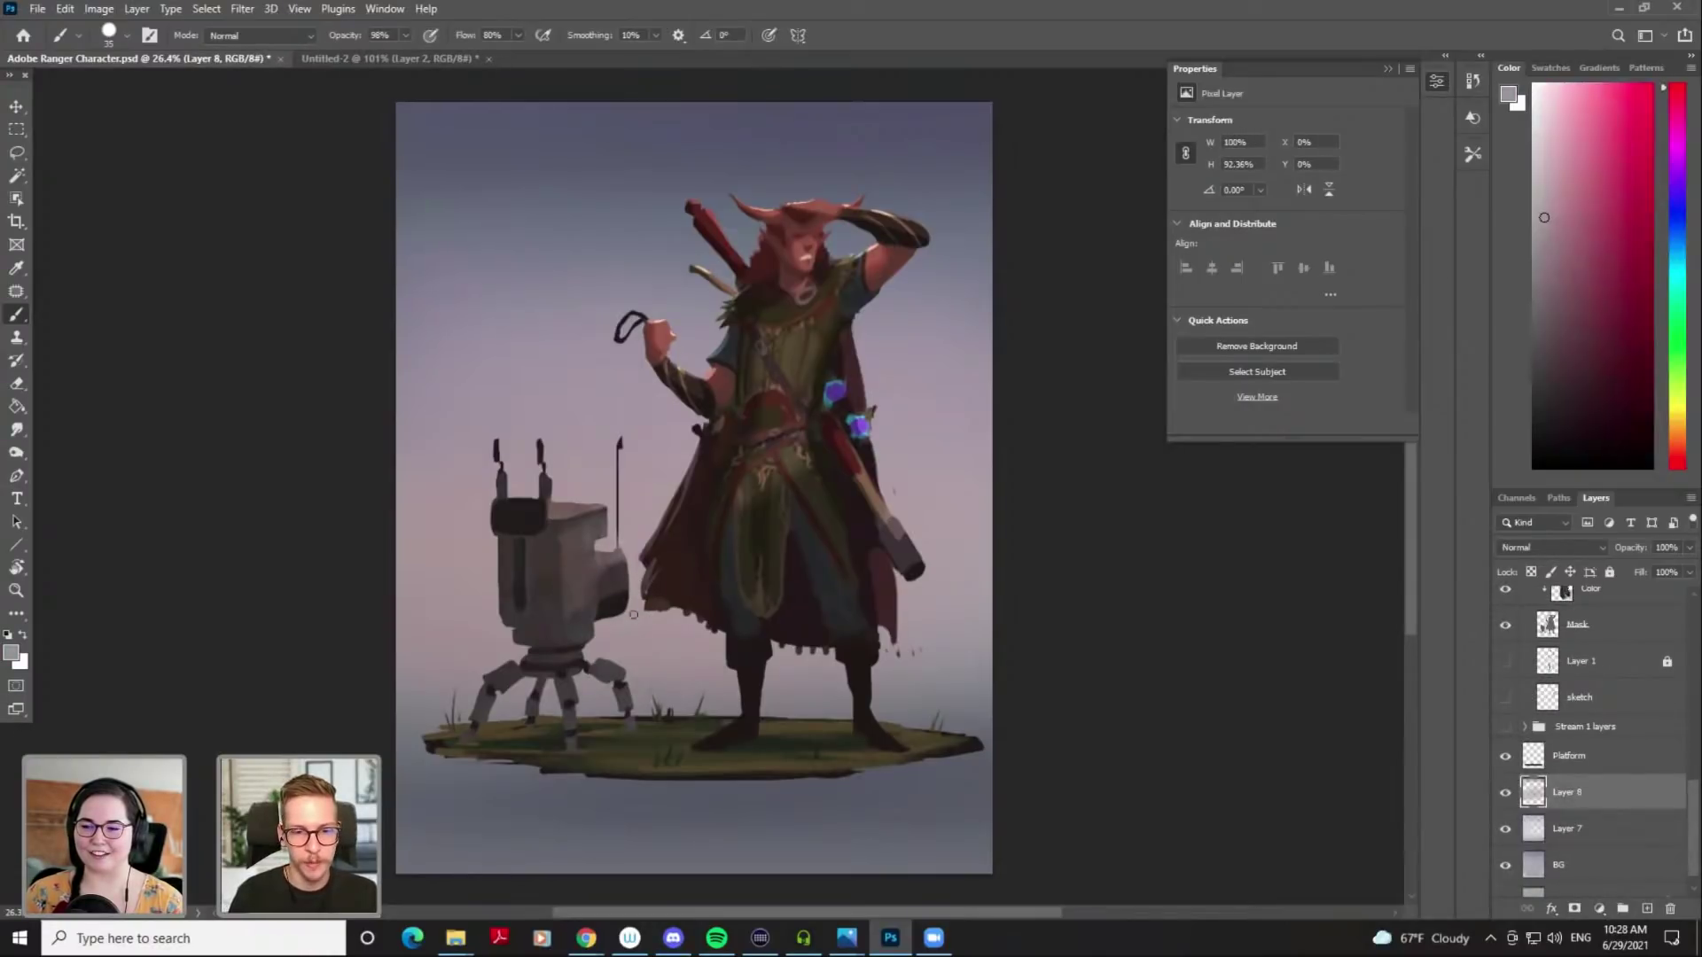
right_click(638, 626)
left_click(844, 656)
left_click(1050, 368)
Enlarge the brush to 600 px and paint soft lilac haze across the background below the grassy platform
key("bracketright")
key("bracketright")
key("bracketright")
key("bracketright")
key("bracketright")
key("bracketright")
key("bracketright")
key("bracketright")
key("bracketright")
key("bracketright")
key("bracketright")
key("bracketright")
key("bracketright")
key("bracketright")
key("bracketright")
left_click_drag(462, 799, 913, 814)
key("ctrl+z")
left_click_drag(473, 802, 1122, 795)
mouse_move(881, 794)
left_mouse_down()
mouse_move(796, 796)
mouse_move(822, 811)
mouse_move(1268, 786)
mouse_move(954, 843)
left_mouse_up()
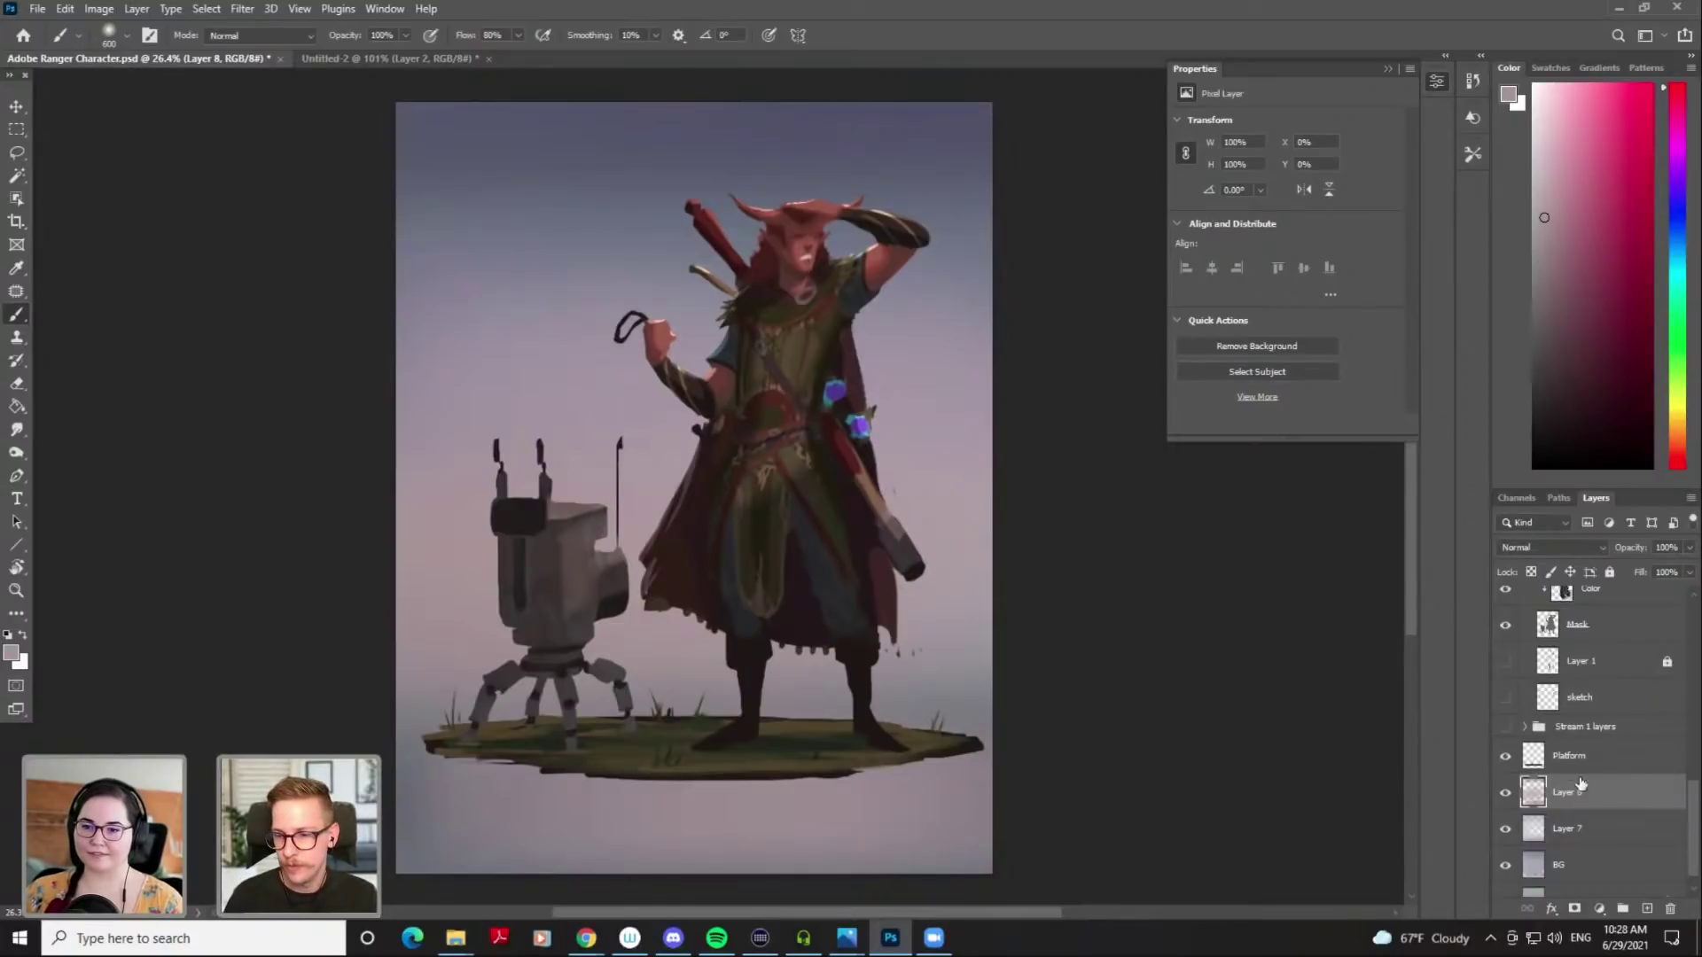
Create a clipped layer named CD boost directly above the Key Light layer
scroll(1580, 783, "up", 5)
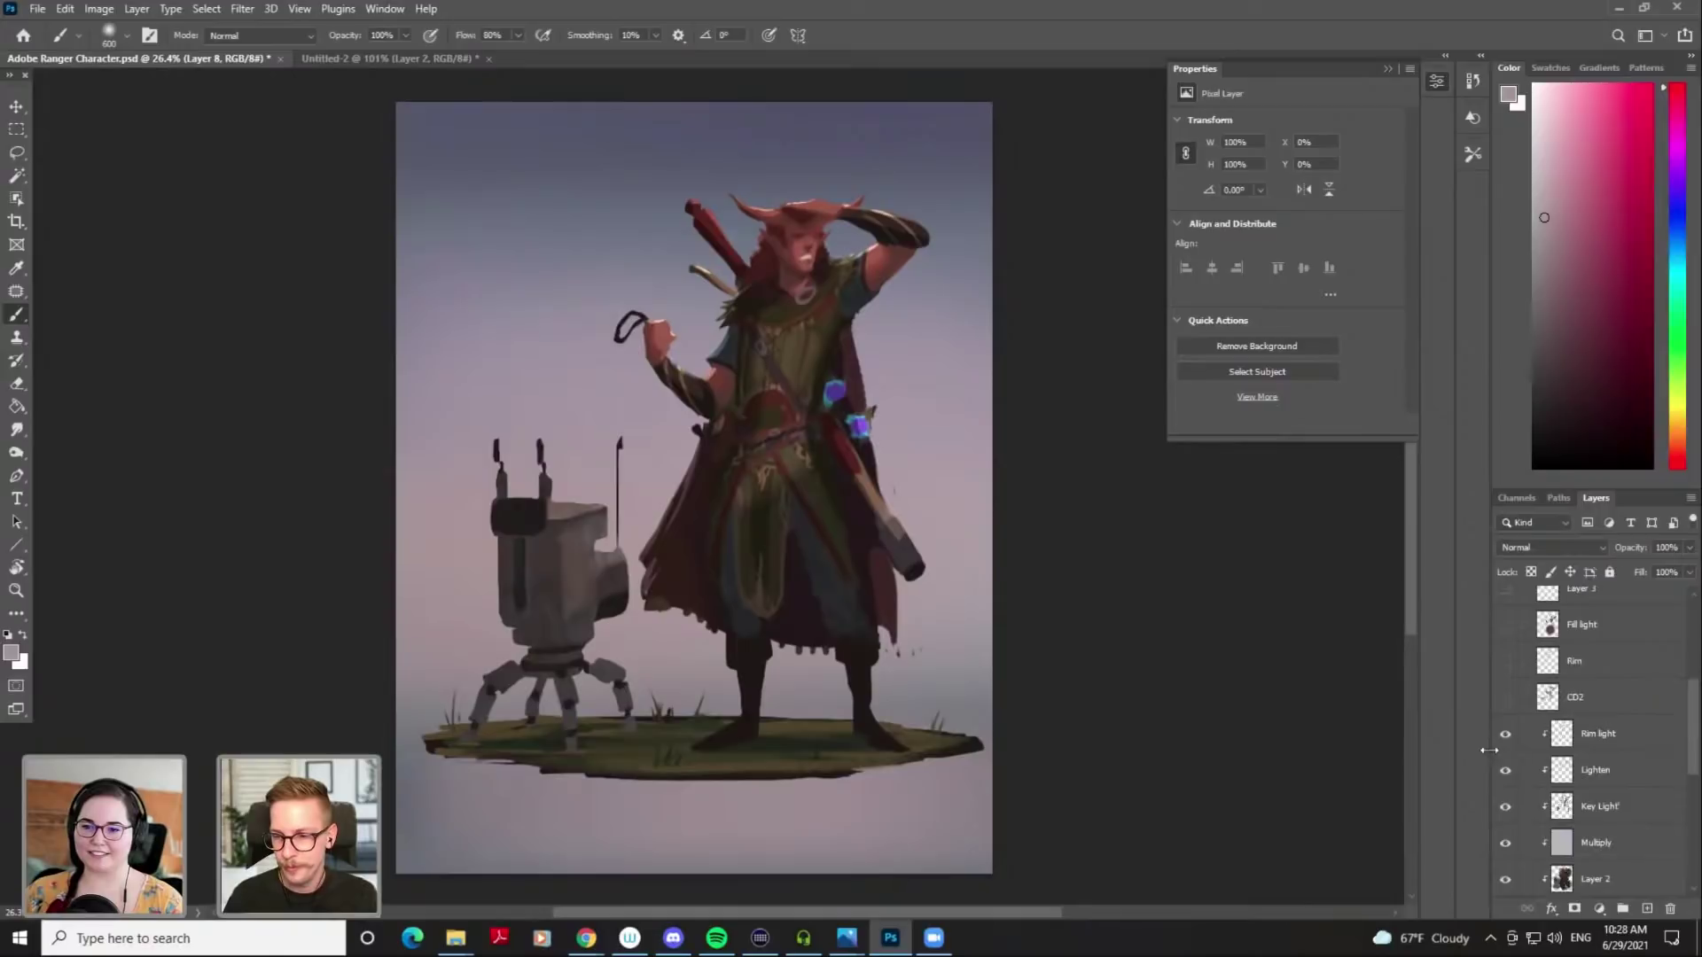
left_click(1504, 735)
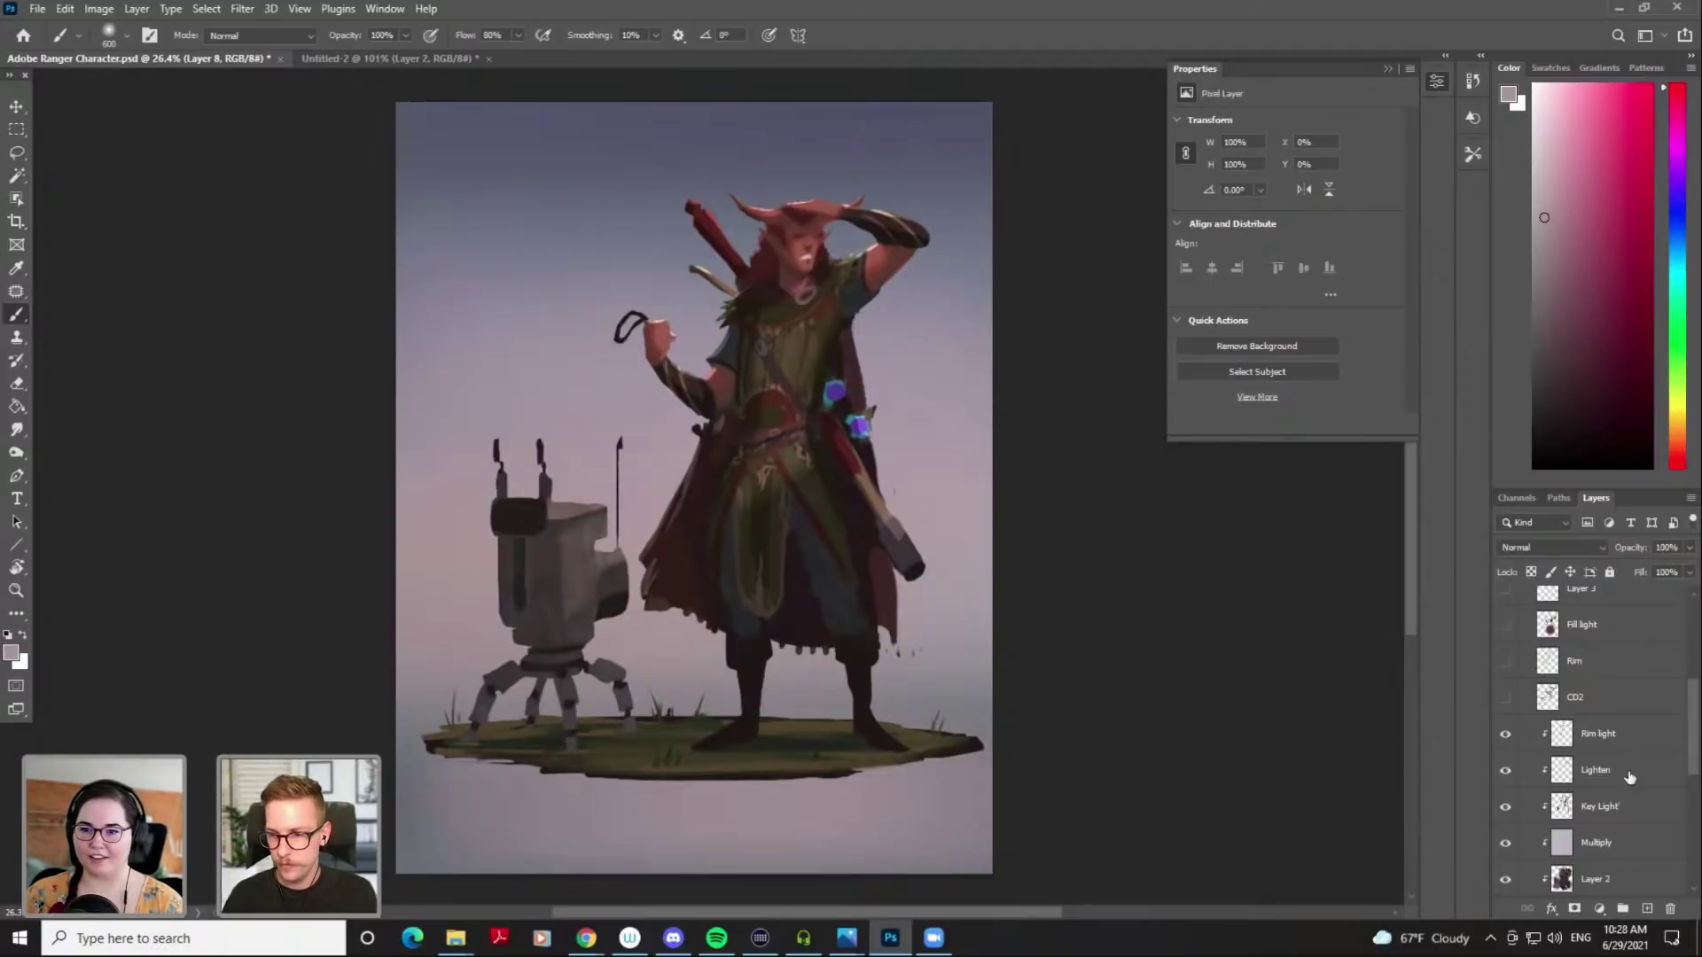
left_click(1605, 806)
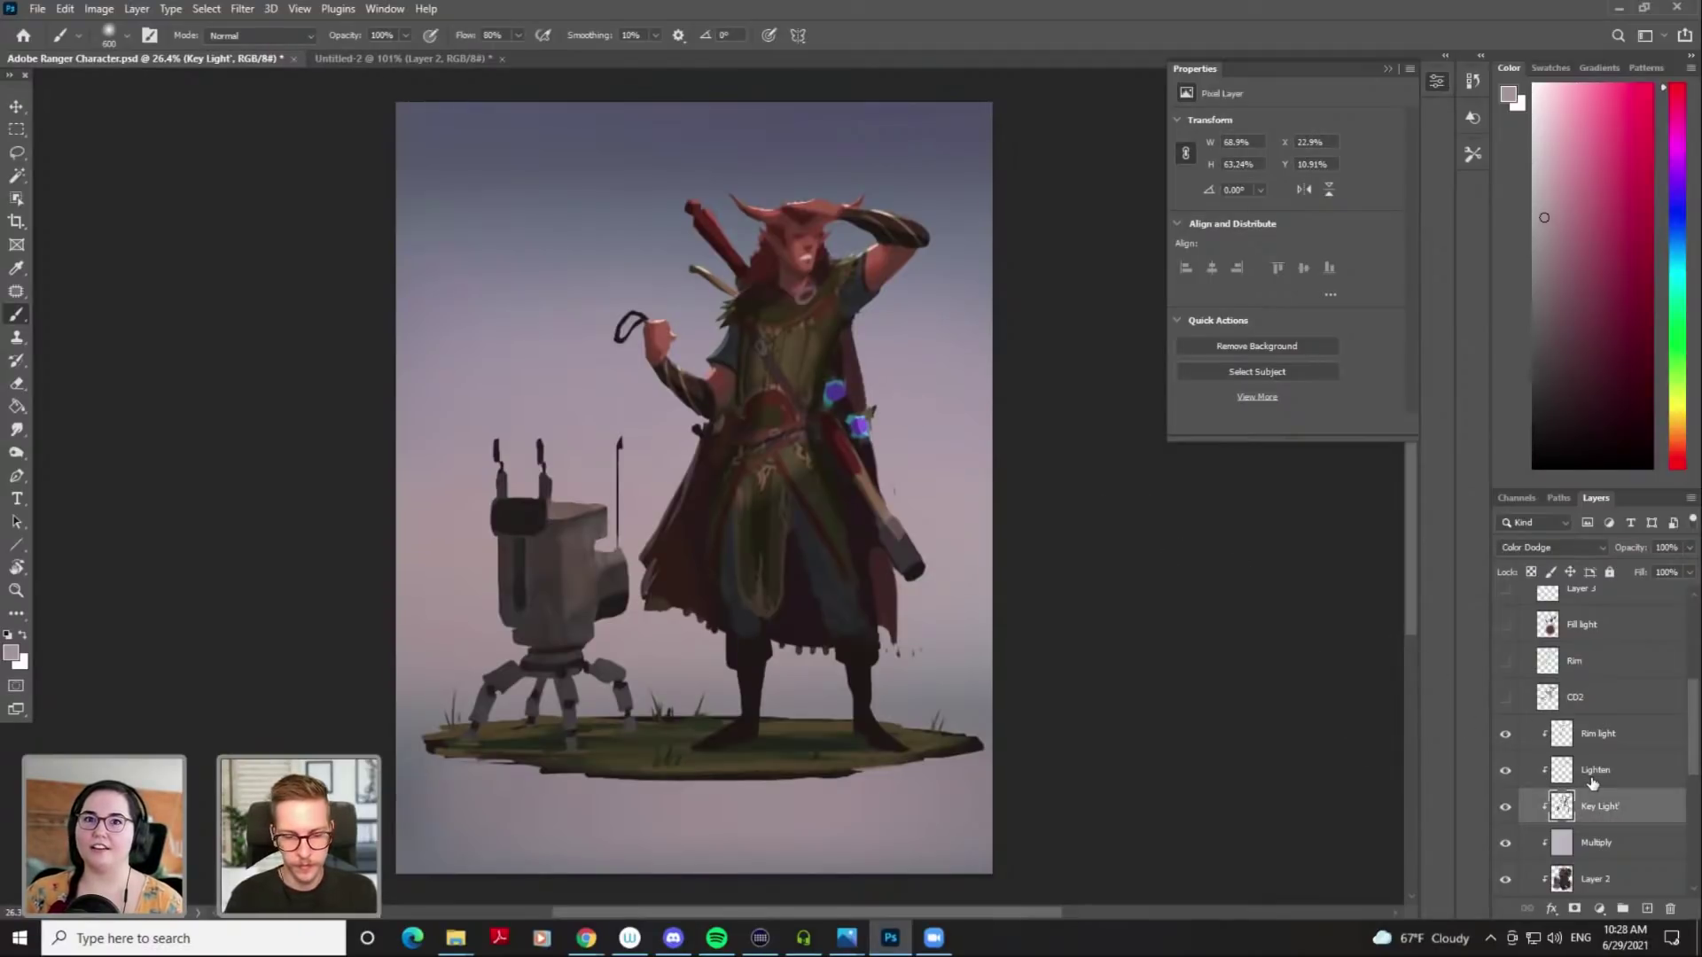
key("c")
key("d")
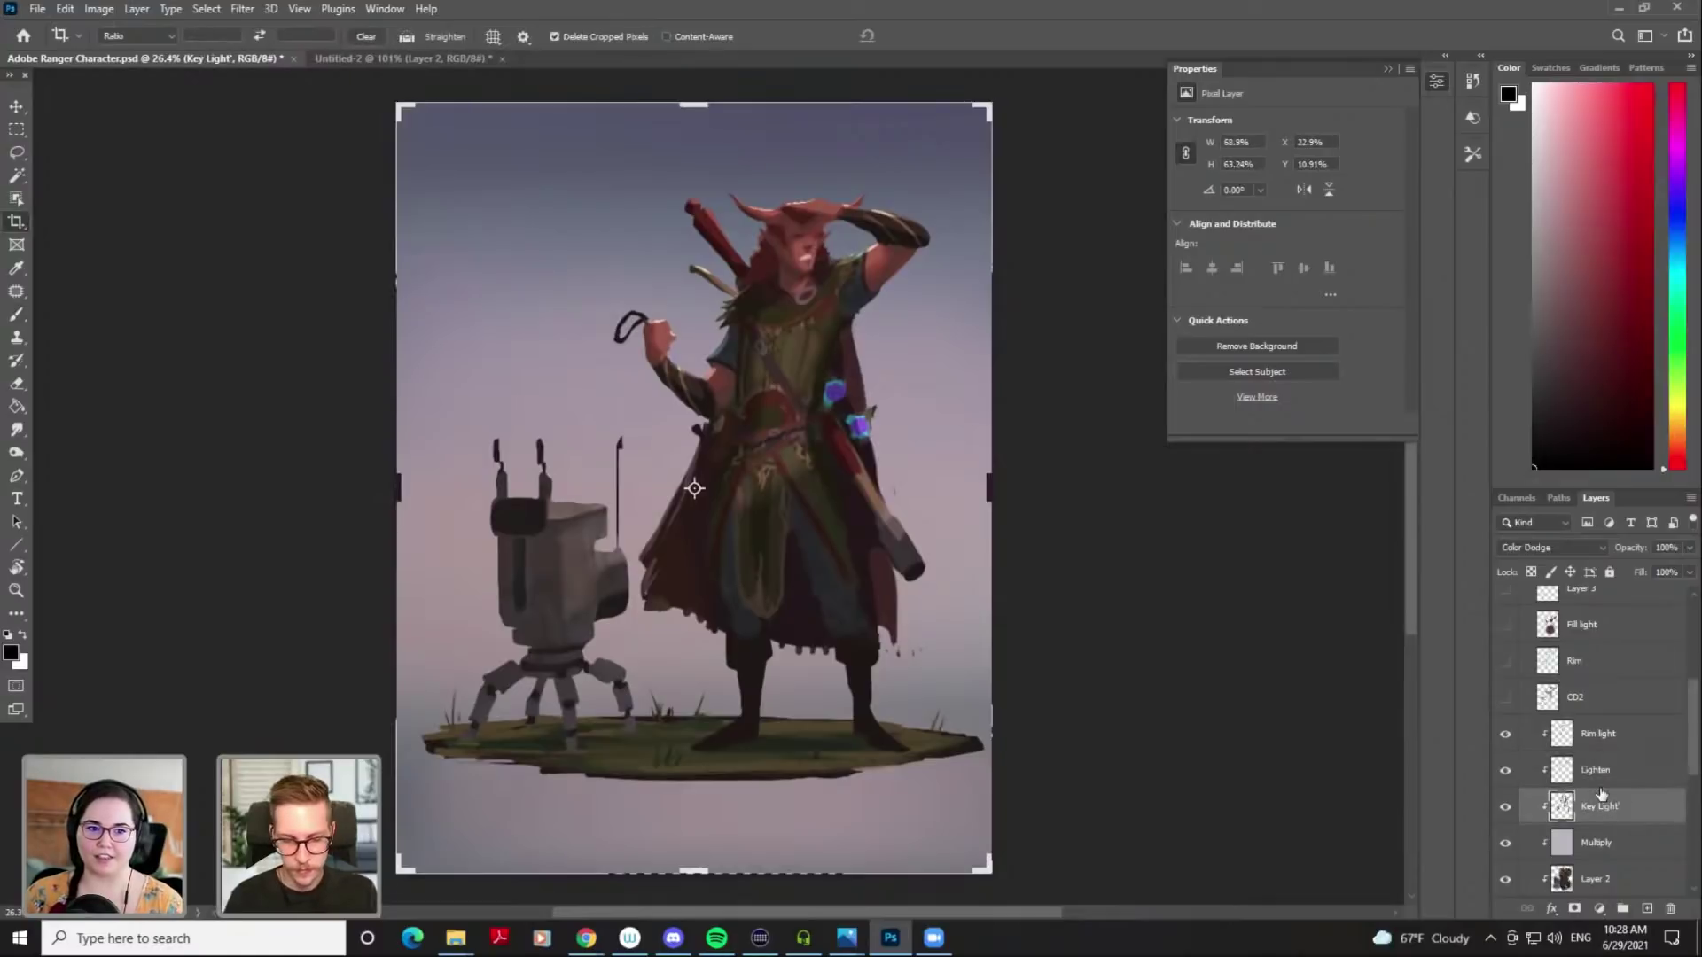
key("ctrl+shift+n")
type("CD boost")
key("Return")
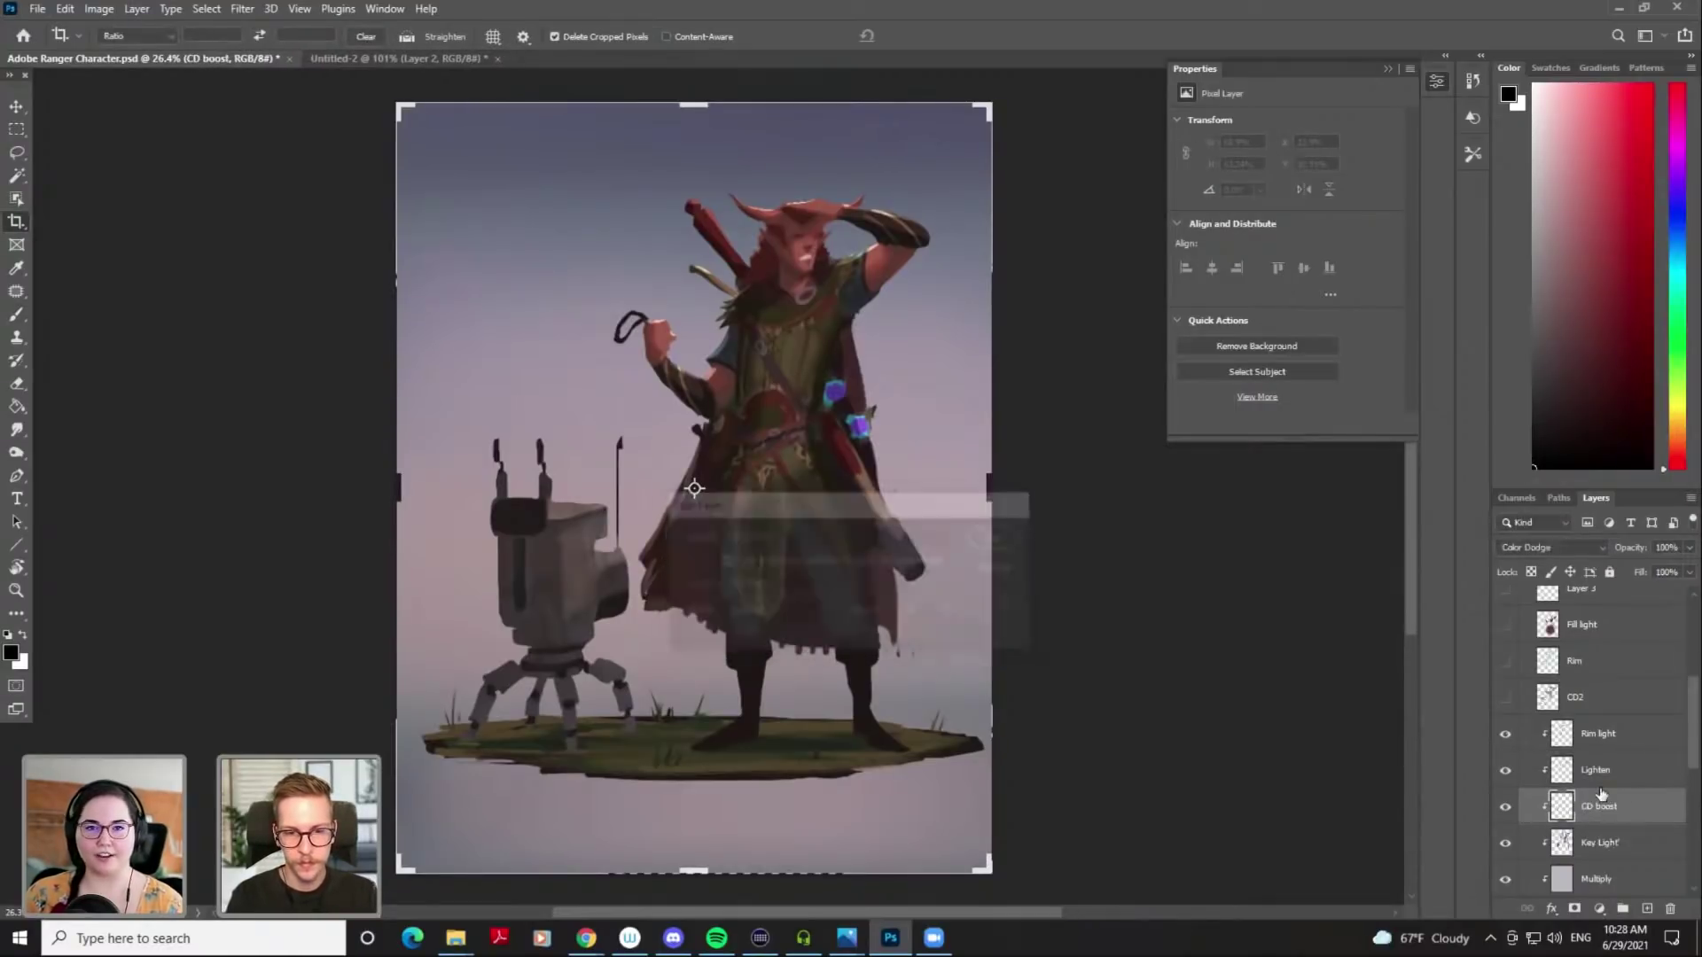
Pick a dark, muted orange-brown brush colour and set the CD boost layer's blend mode to Color Dodge
key("b")
key("bracketleft")
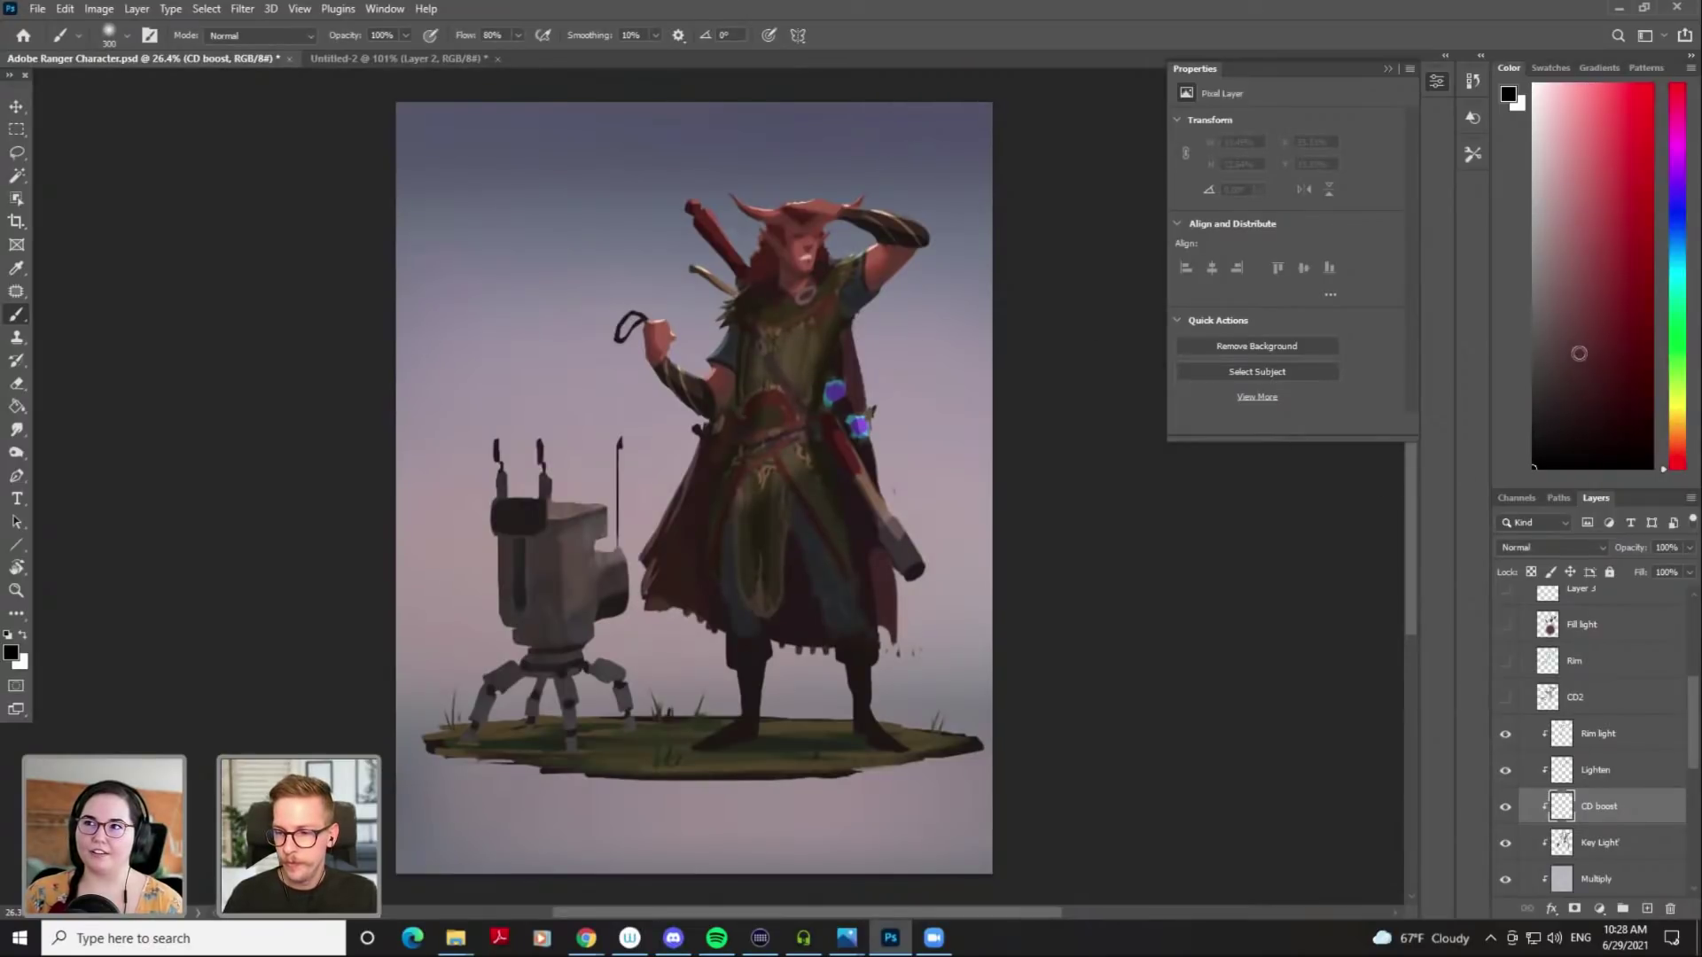
left_click_drag(1565, 255, 1554, 333)
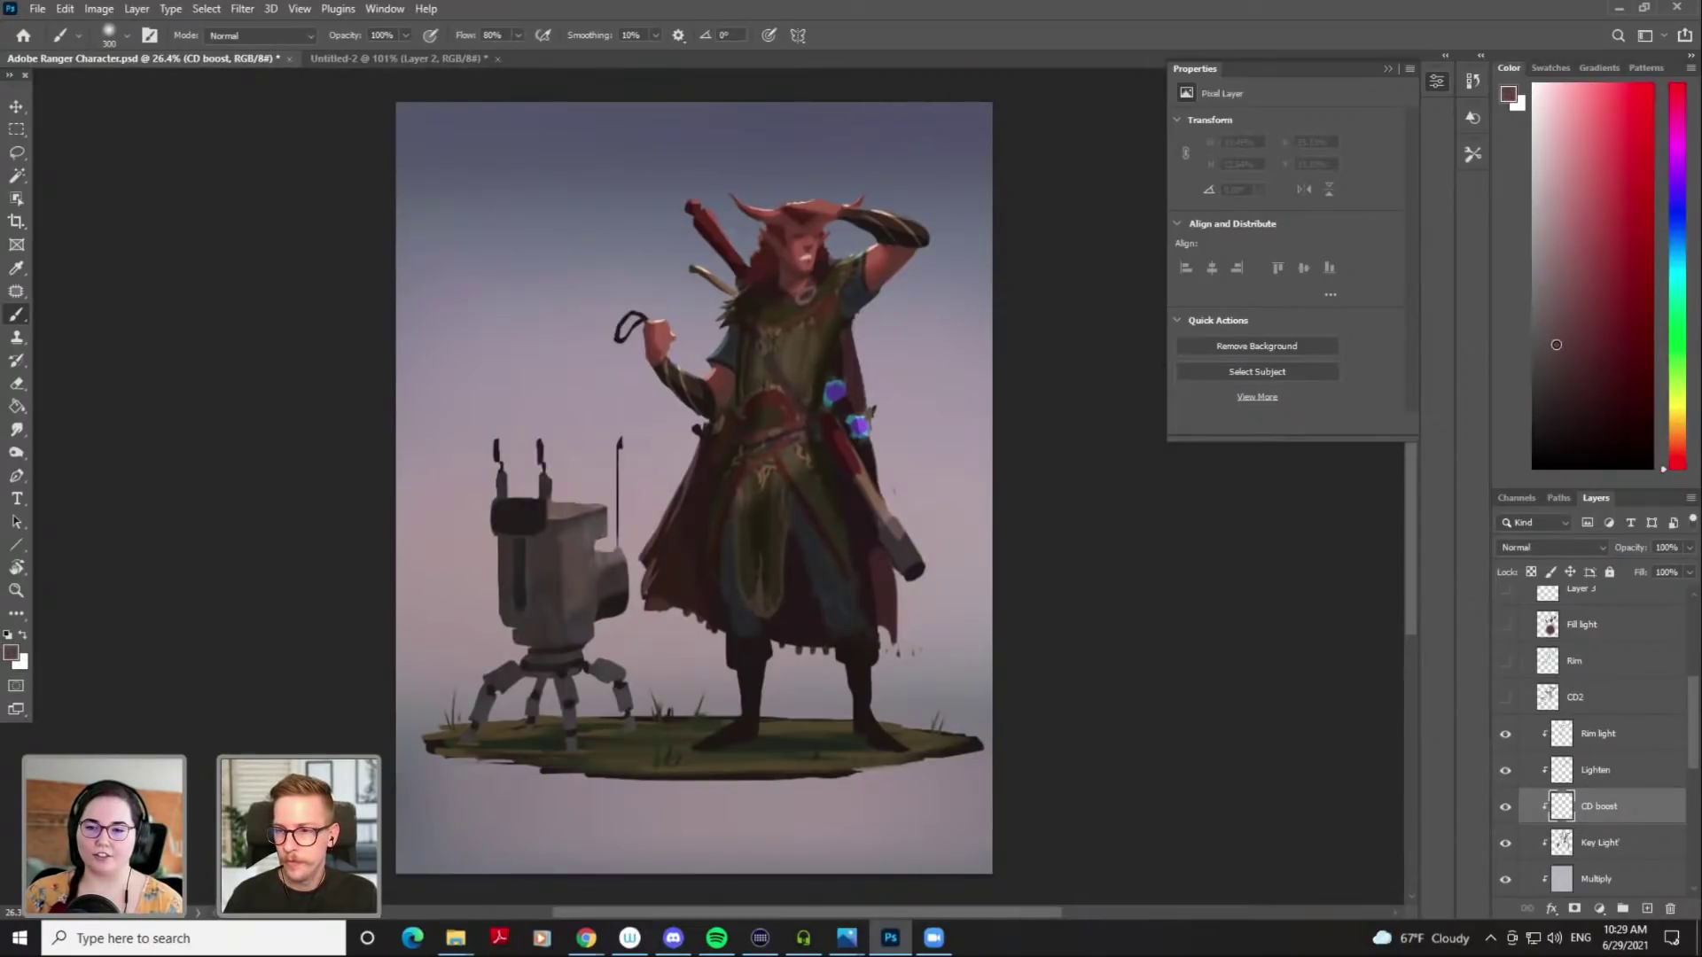
left_click_drag(1682, 448, 1682, 427)
left_click(1535, 539)
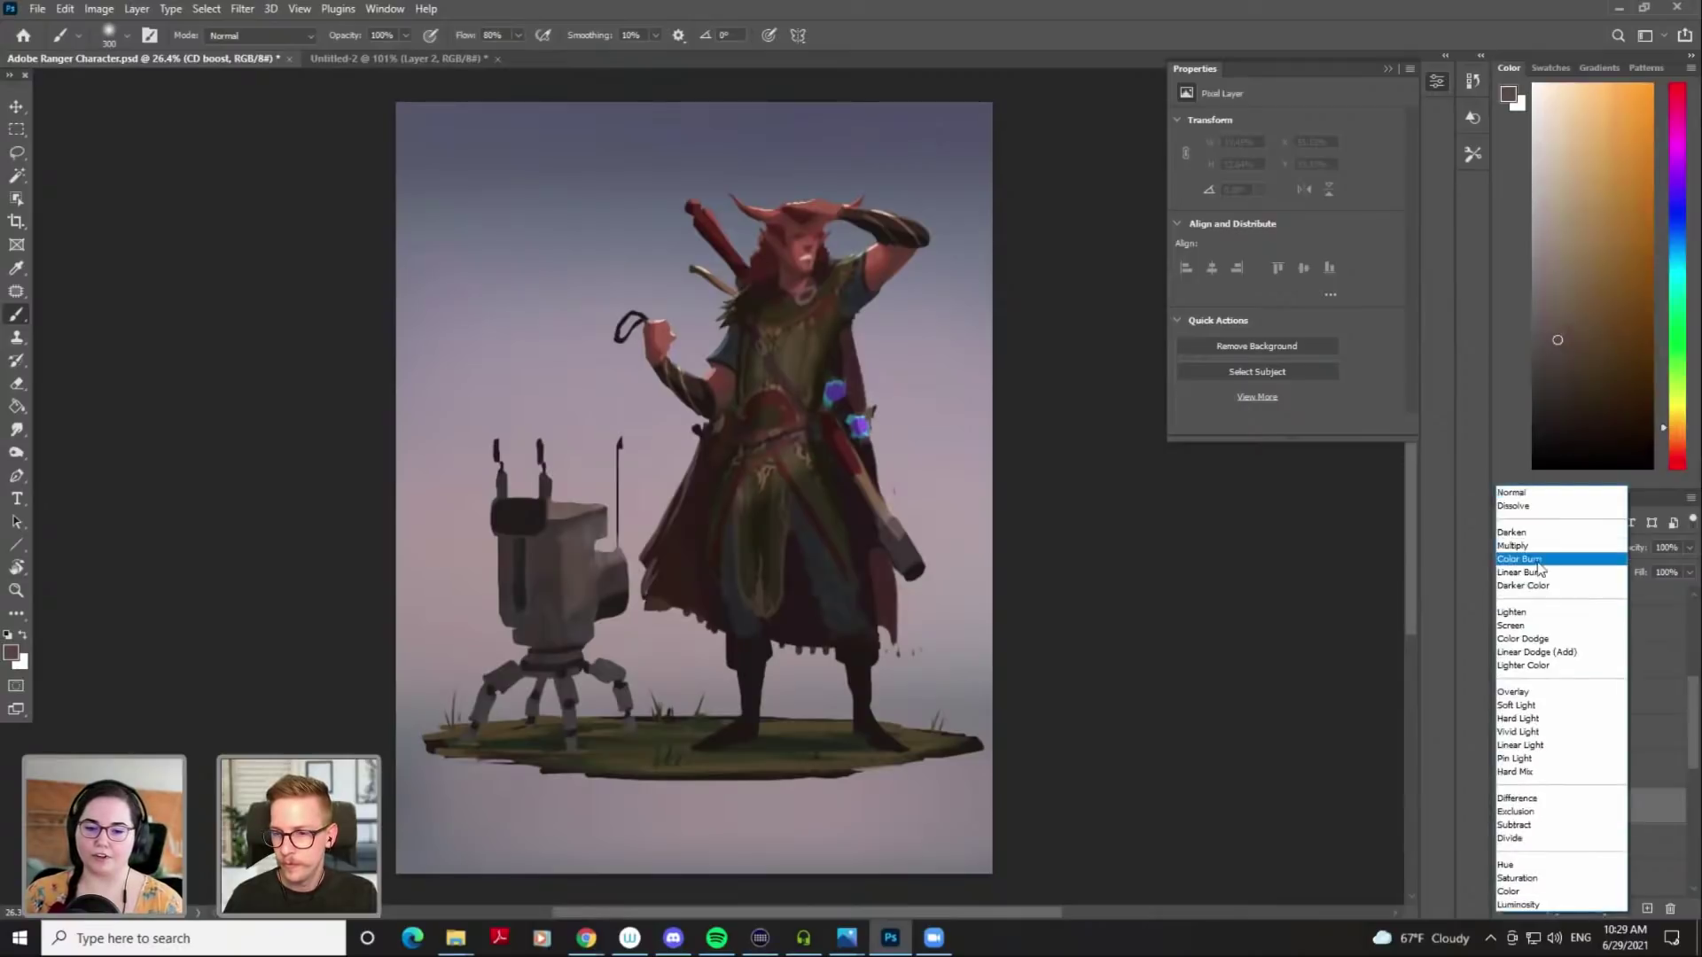
left_click(1523, 641)
left_click_drag(789, 329, 782, 387)
key("ctrl+z")
key("bracketright")
key("bracketright")
left_click_drag(791, 313, 780, 407)
key("ctrl+z")
Paint a soft warm glow over the ranger's face, the top of the head and the shoulder of the raised arm
key("bracketleft")
key("bracketleft")
mouse_move(805, 238)
left_mouse_down()
mouse_move(806, 325)
mouse_move(811, 285)
left_mouse_up()
left_click_drag(795, 195, 883, 169)
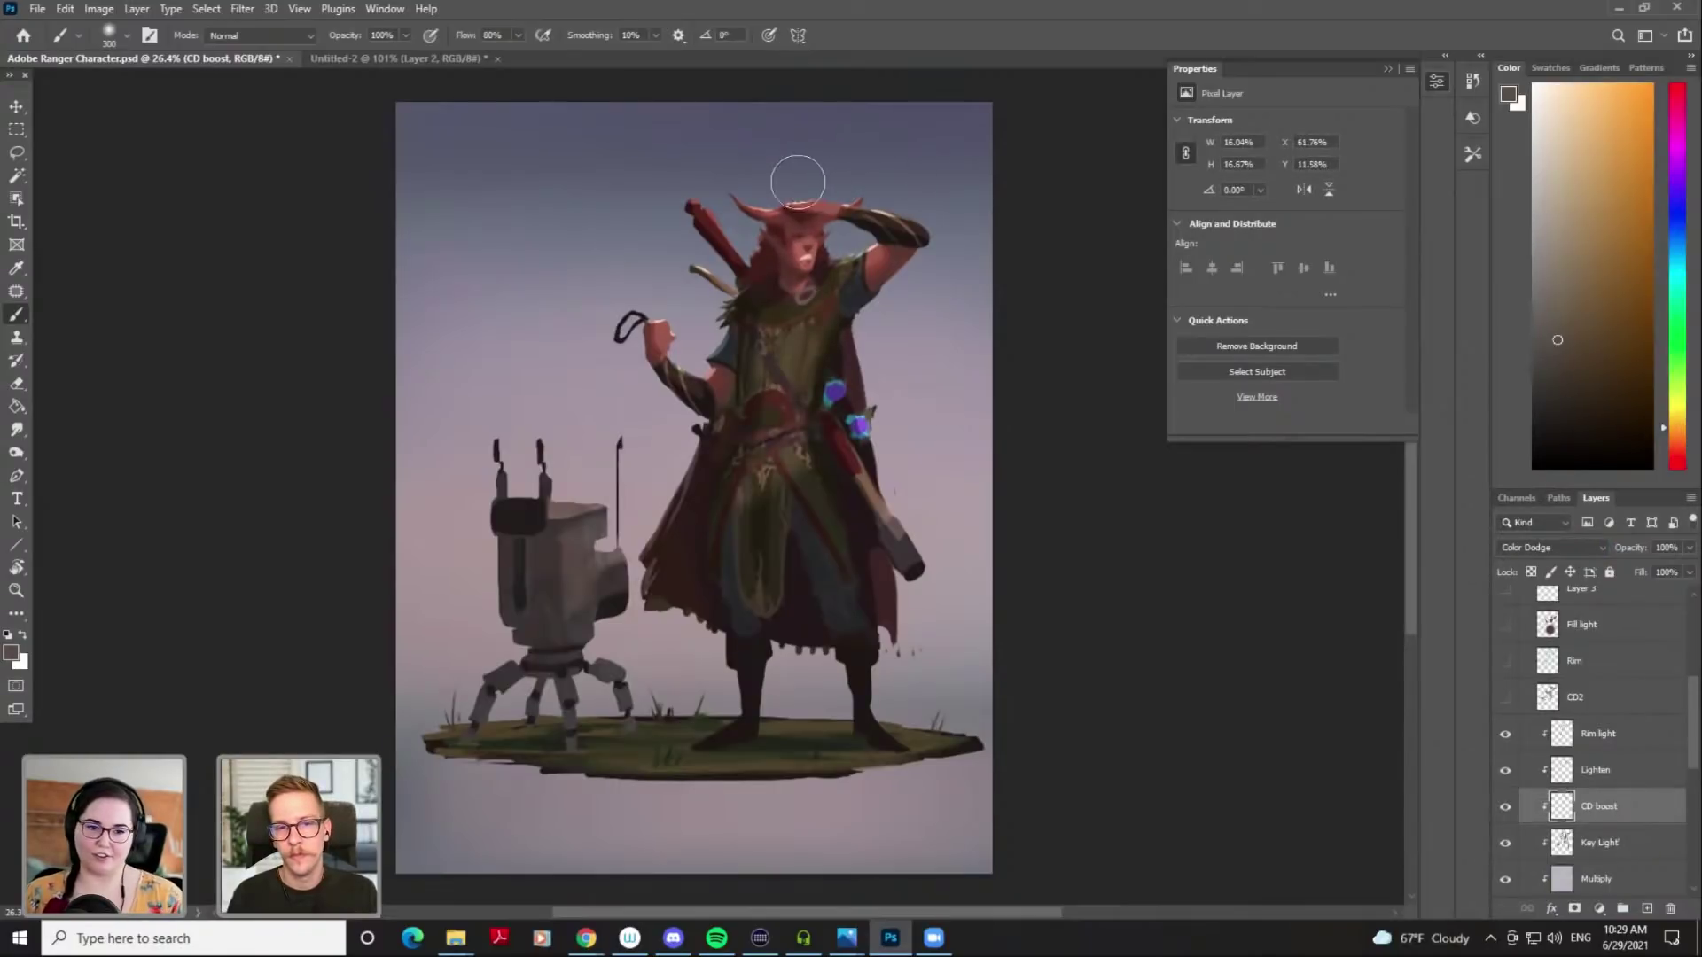
key("bracketleft")
key("bracketleft")
key("bracketleft")
left_click_drag(859, 258, 844, 277)
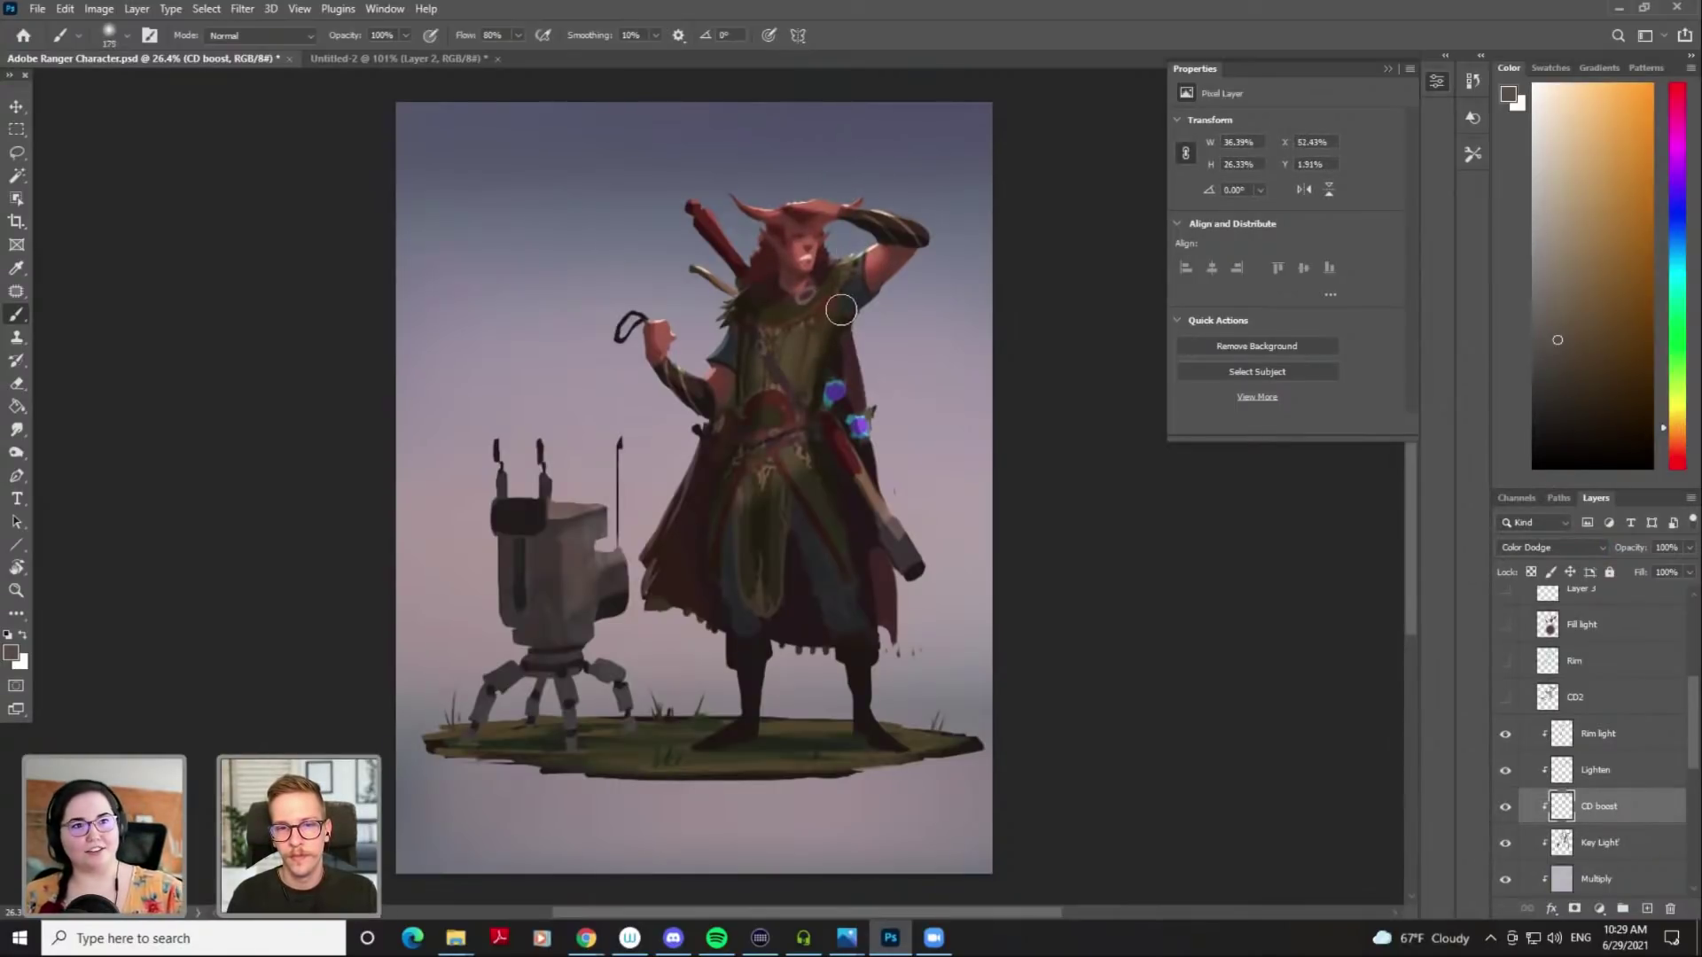
Enlarge the brush to 250 px and build up the warm glow on the ranger's chest and torso
key("bracketright")
key("bracketright")
left_click_drag(787, 337, 812, 299)
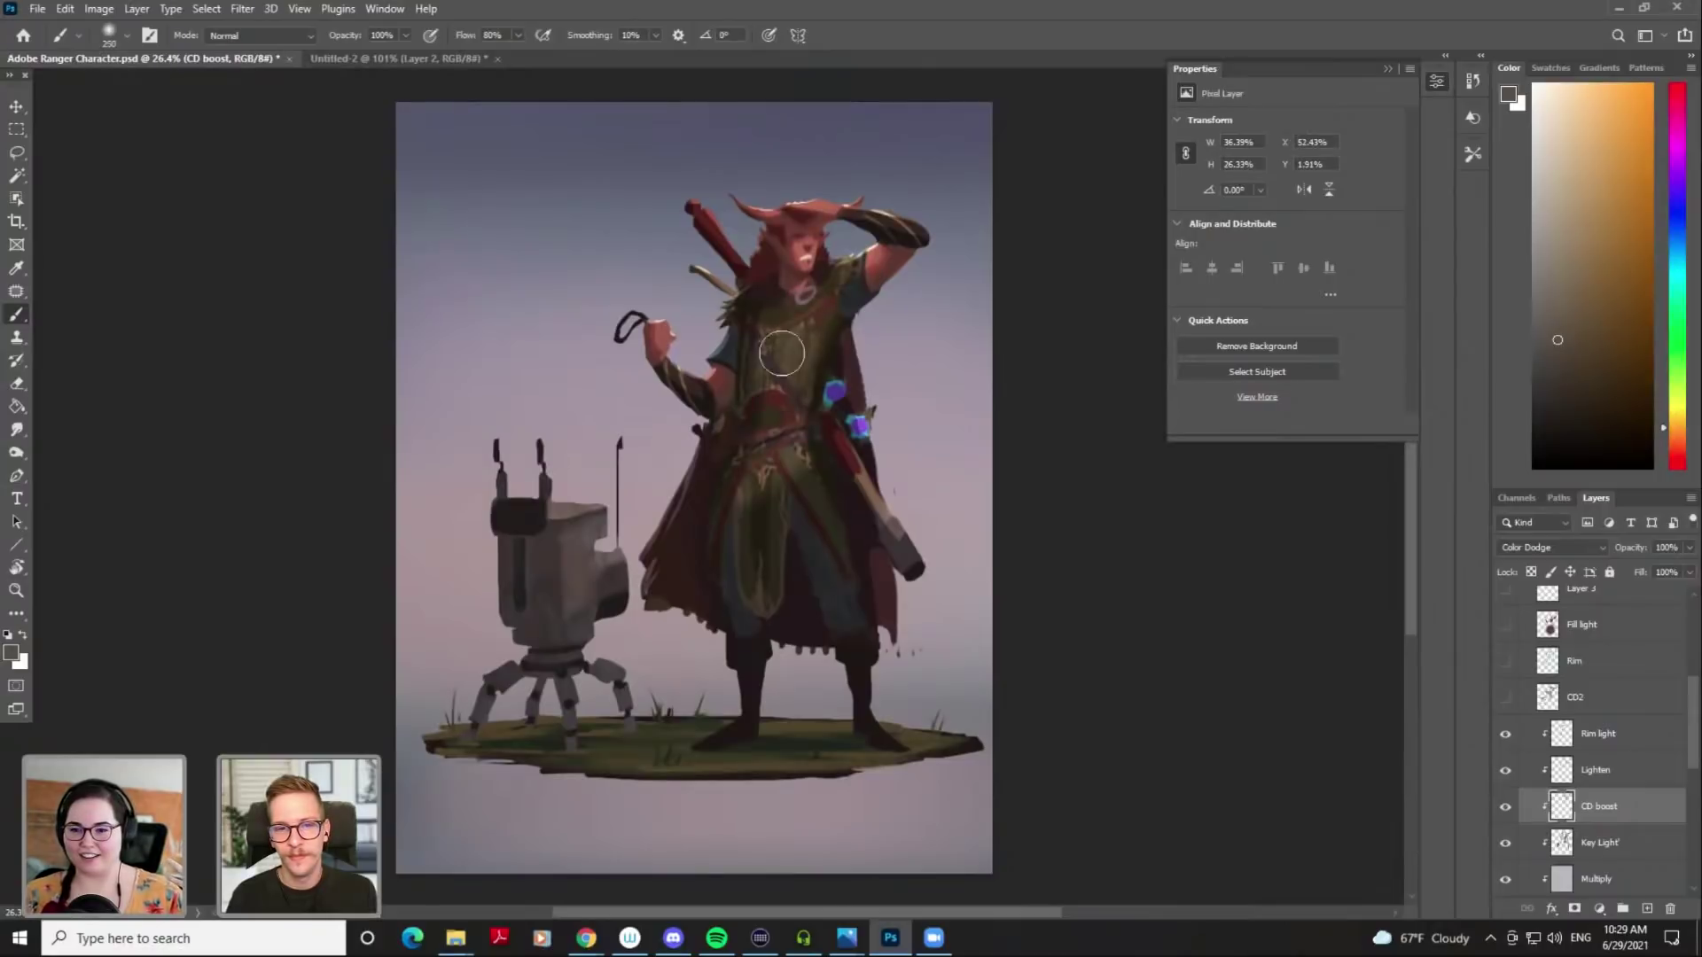
left_click_drag(787, 408, 810, 313)
key("bracketleft")
key("bracketleft")
left_click_drag(915, 574, 856, 430)
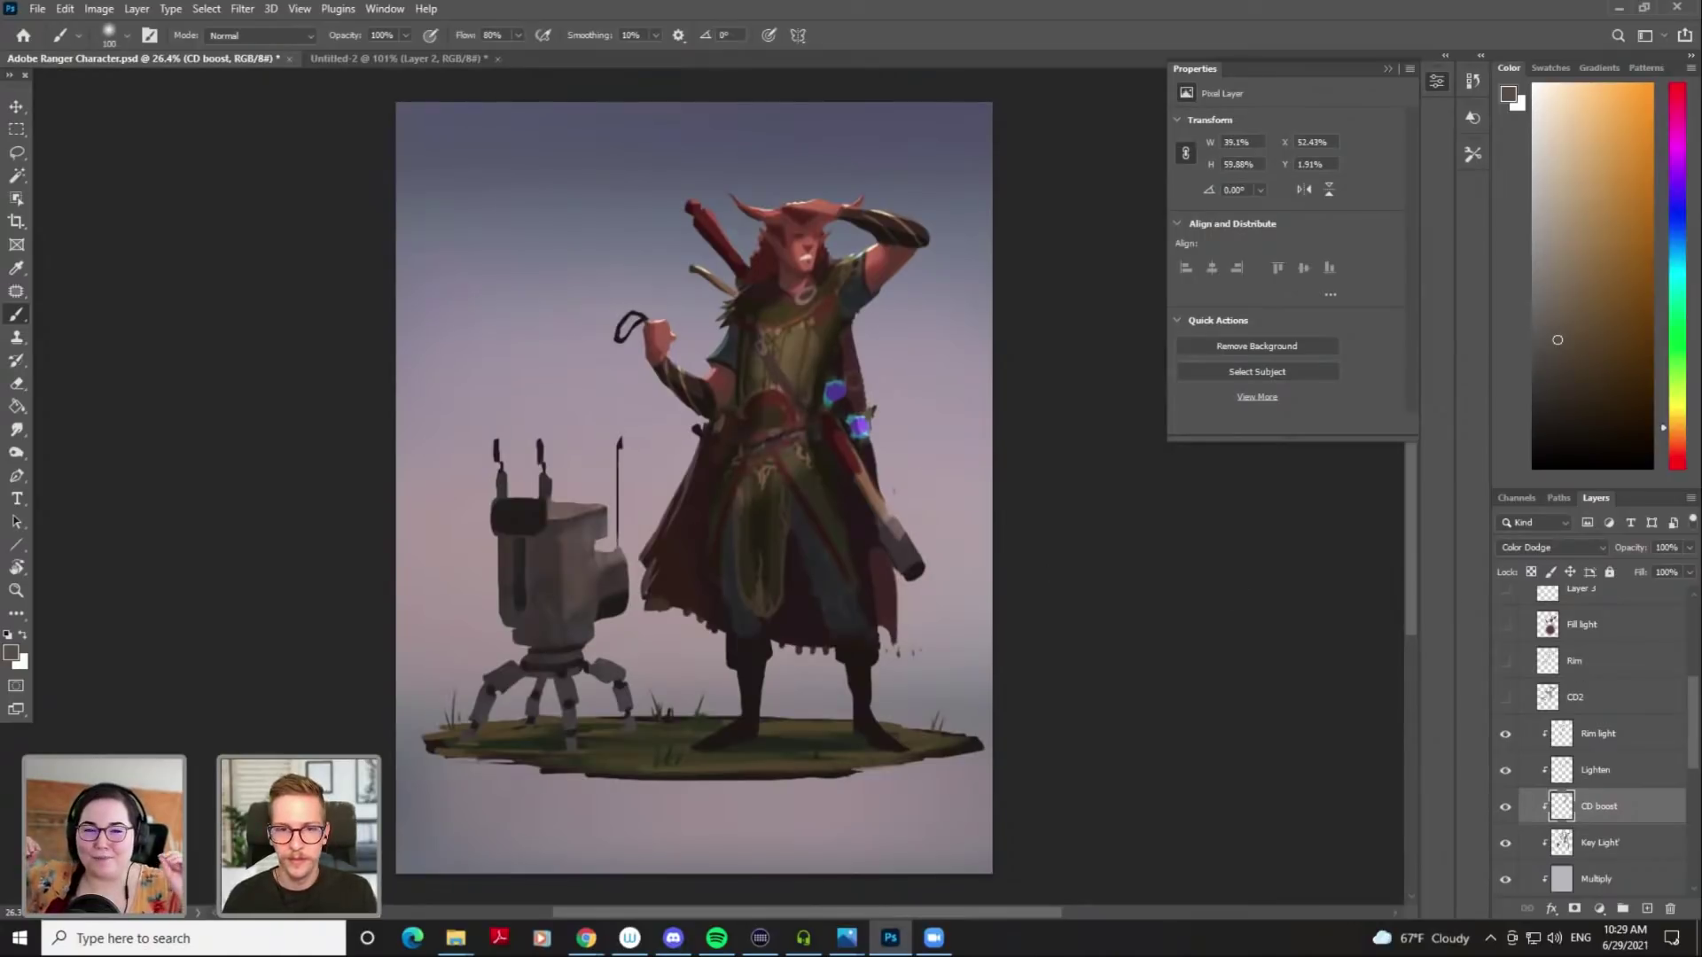
key("ctrl+z")
Paint warm glow on the ranger's fist and raised forearm, then toggle the CD boost layer's visibility to compare the lighting
key("bracketright")
key("bracketright")
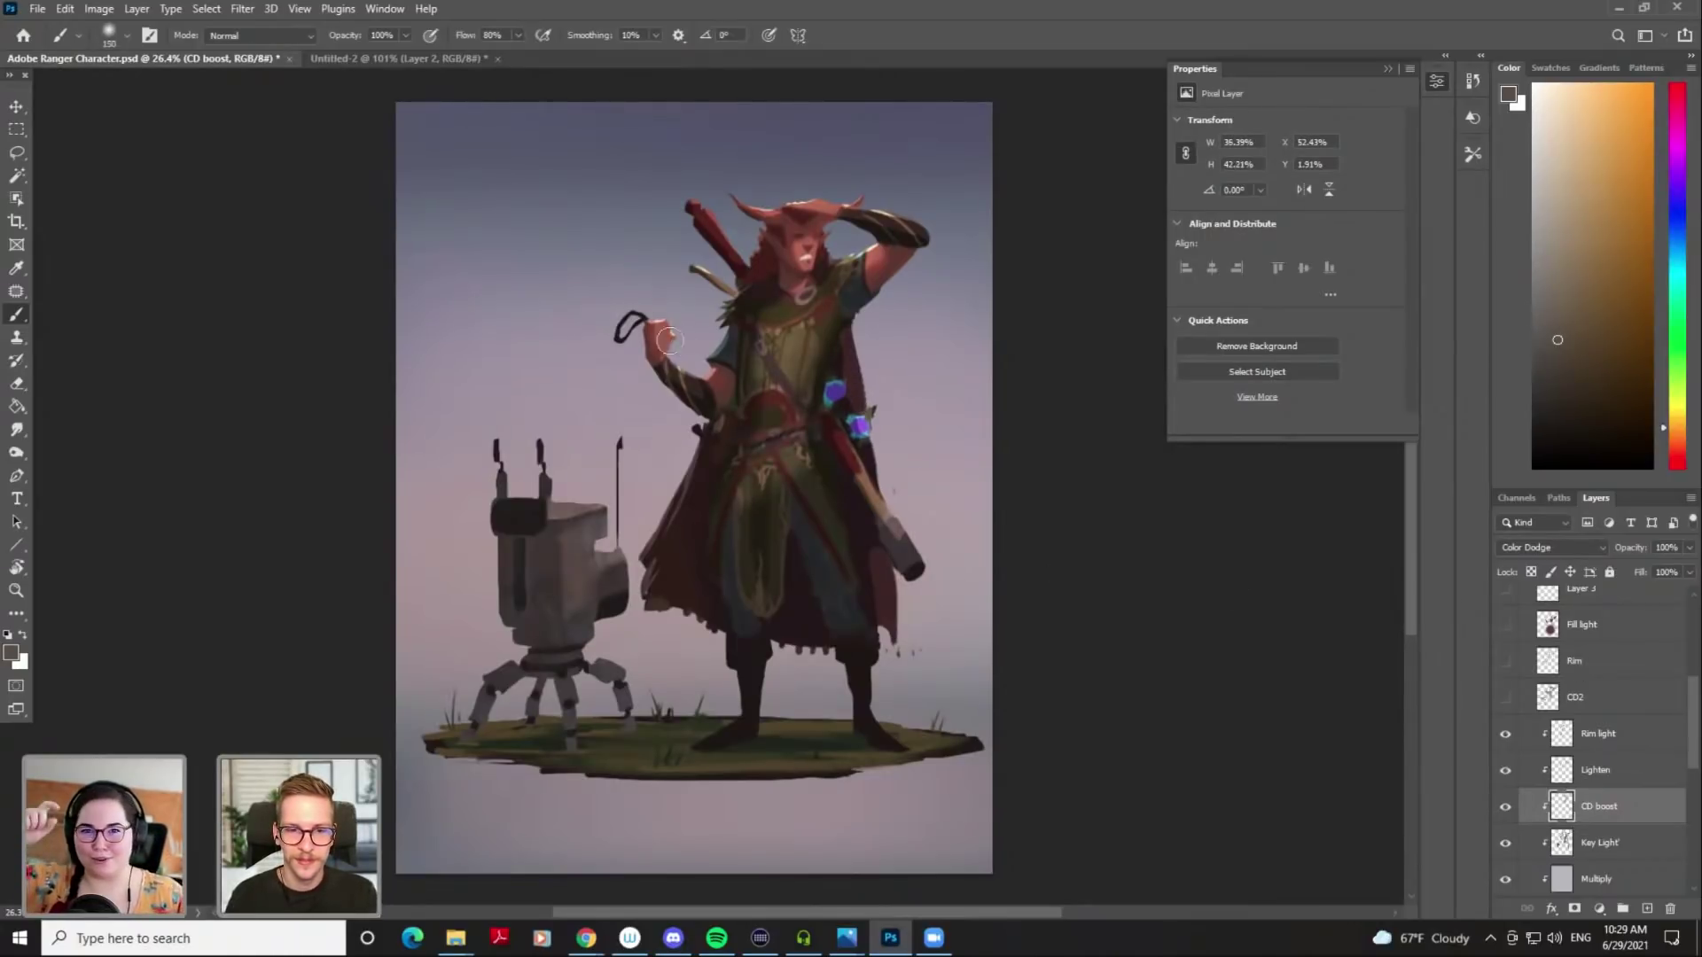
mouse_move(873, 202)
left_mouse_down()
mouse_move(941, 232)
mouse_move(911, 266)
mouse_move(919, 229)
left_mouse_up()
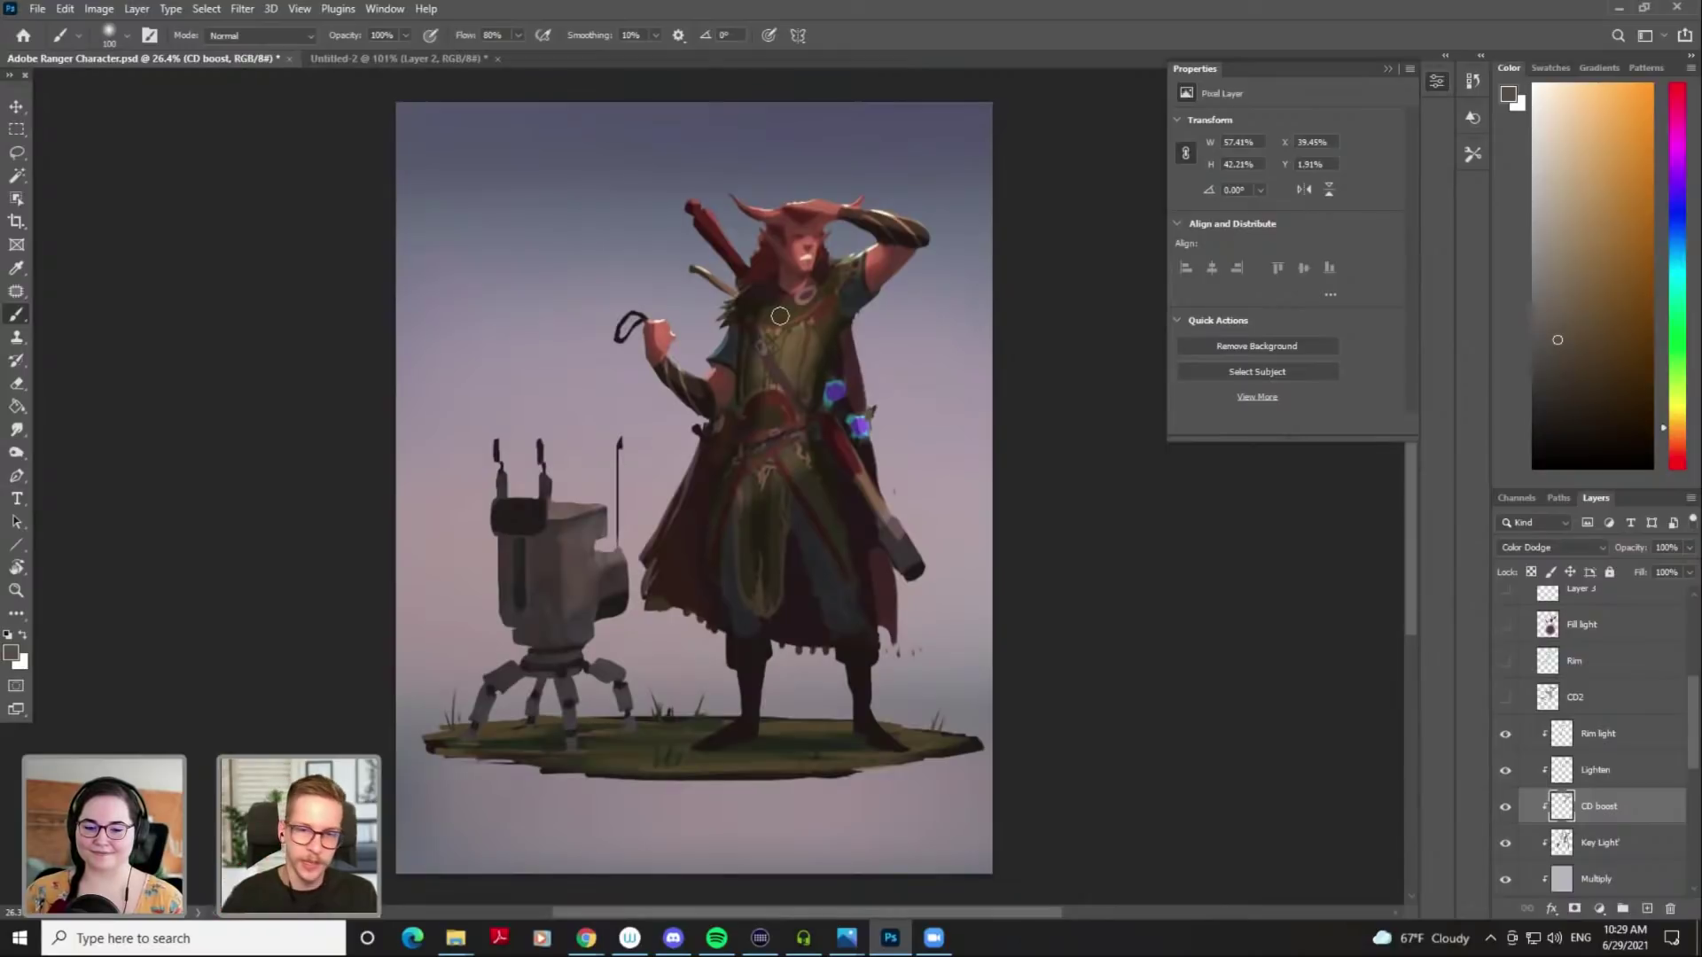
key("]")
key("]")
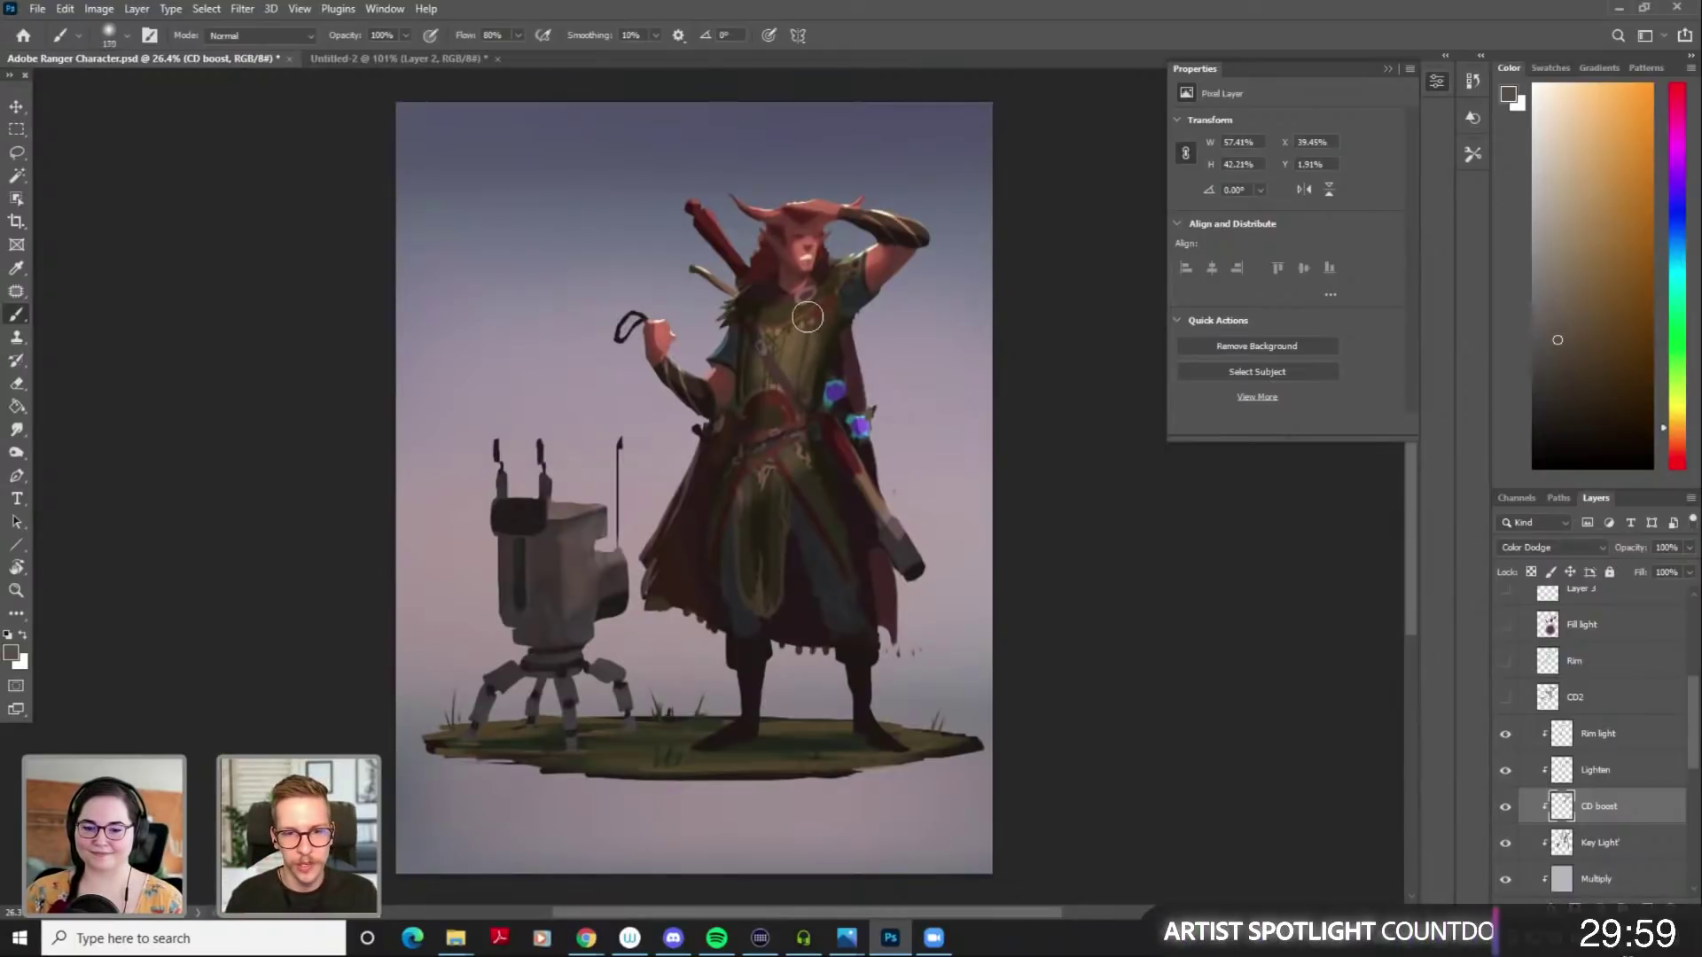
key("bracketleft")
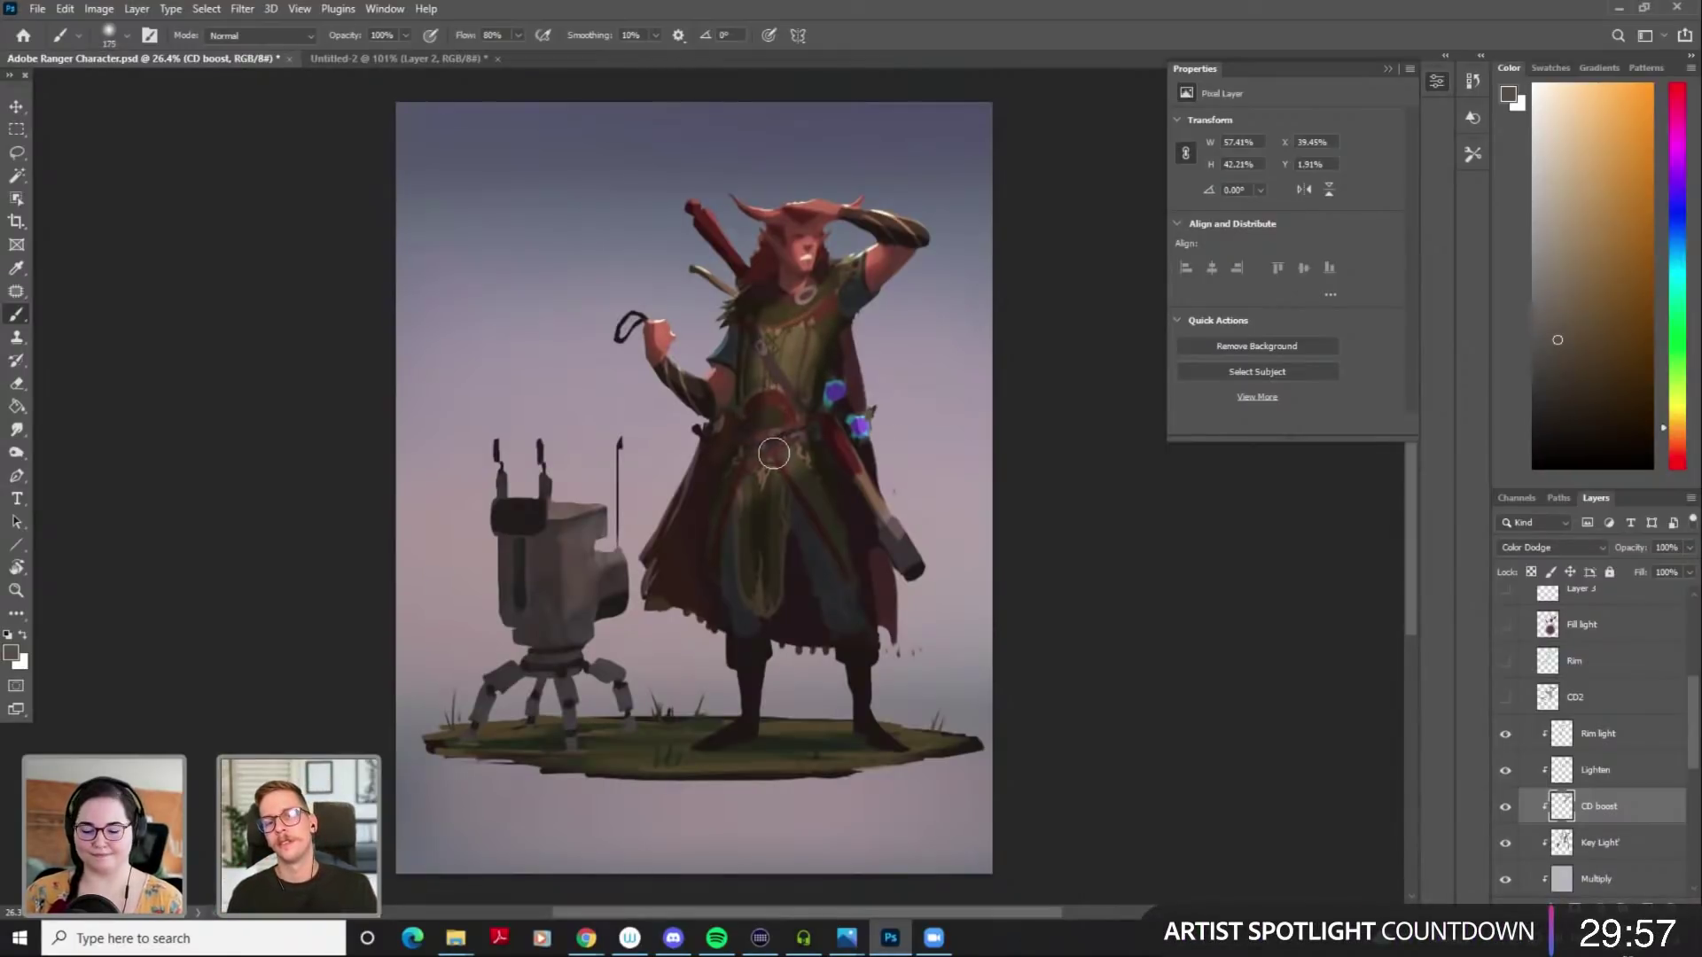
key("bracketleft")
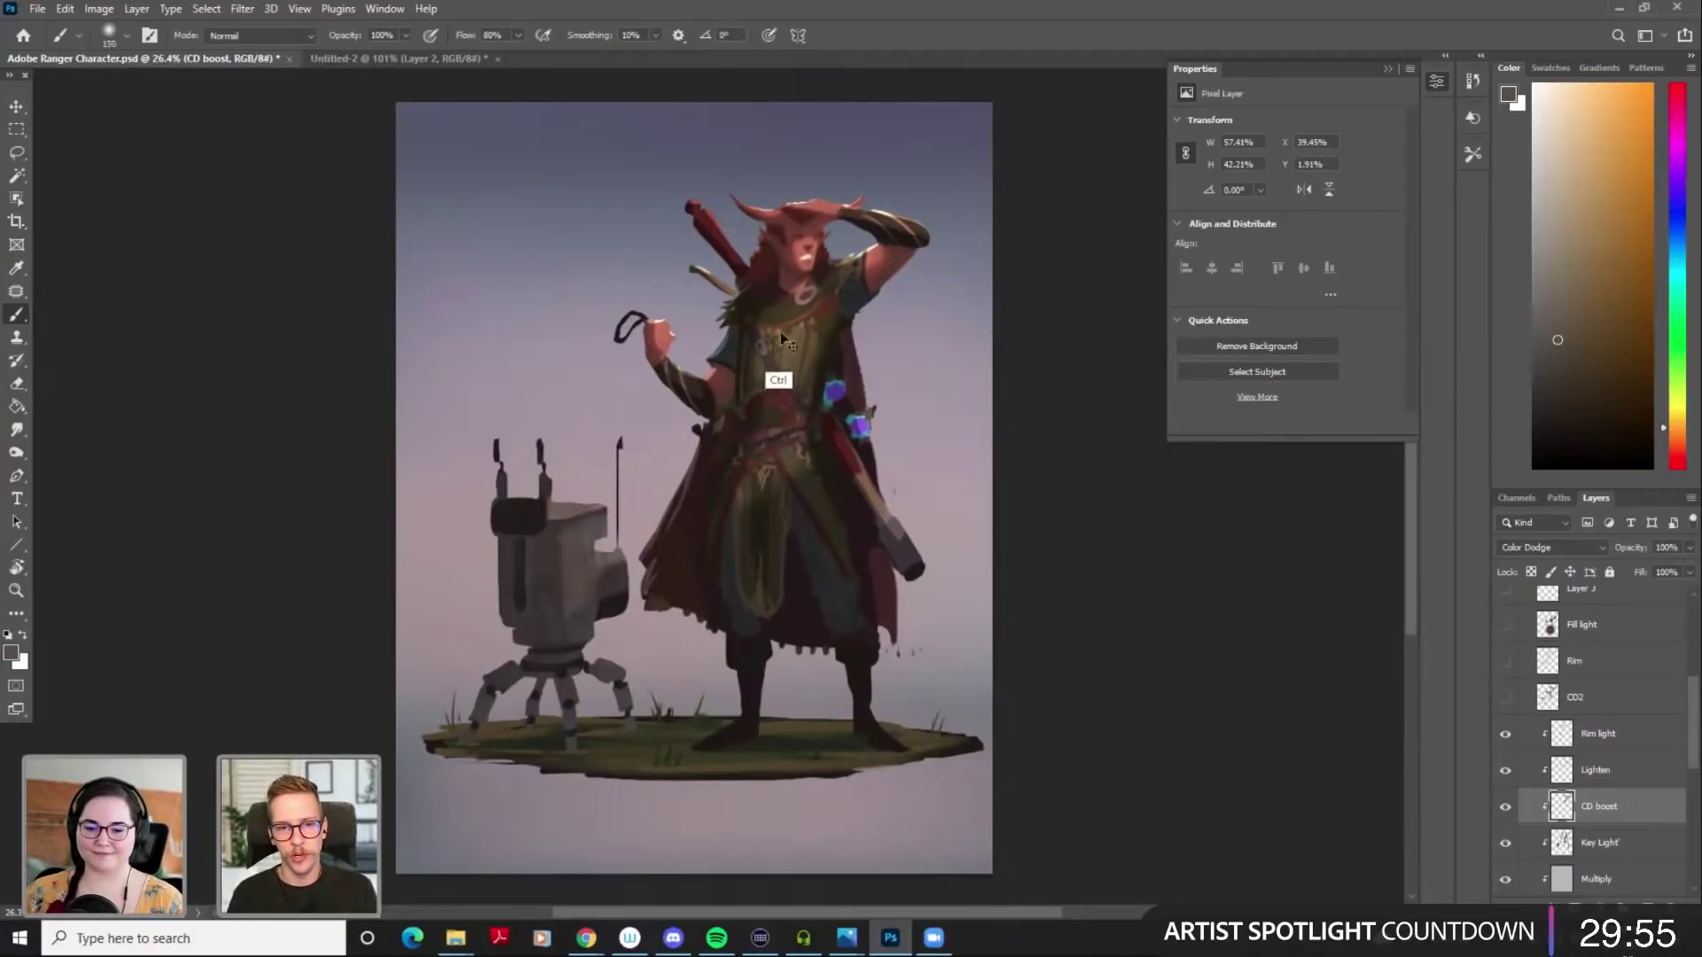
key("bracketleft")
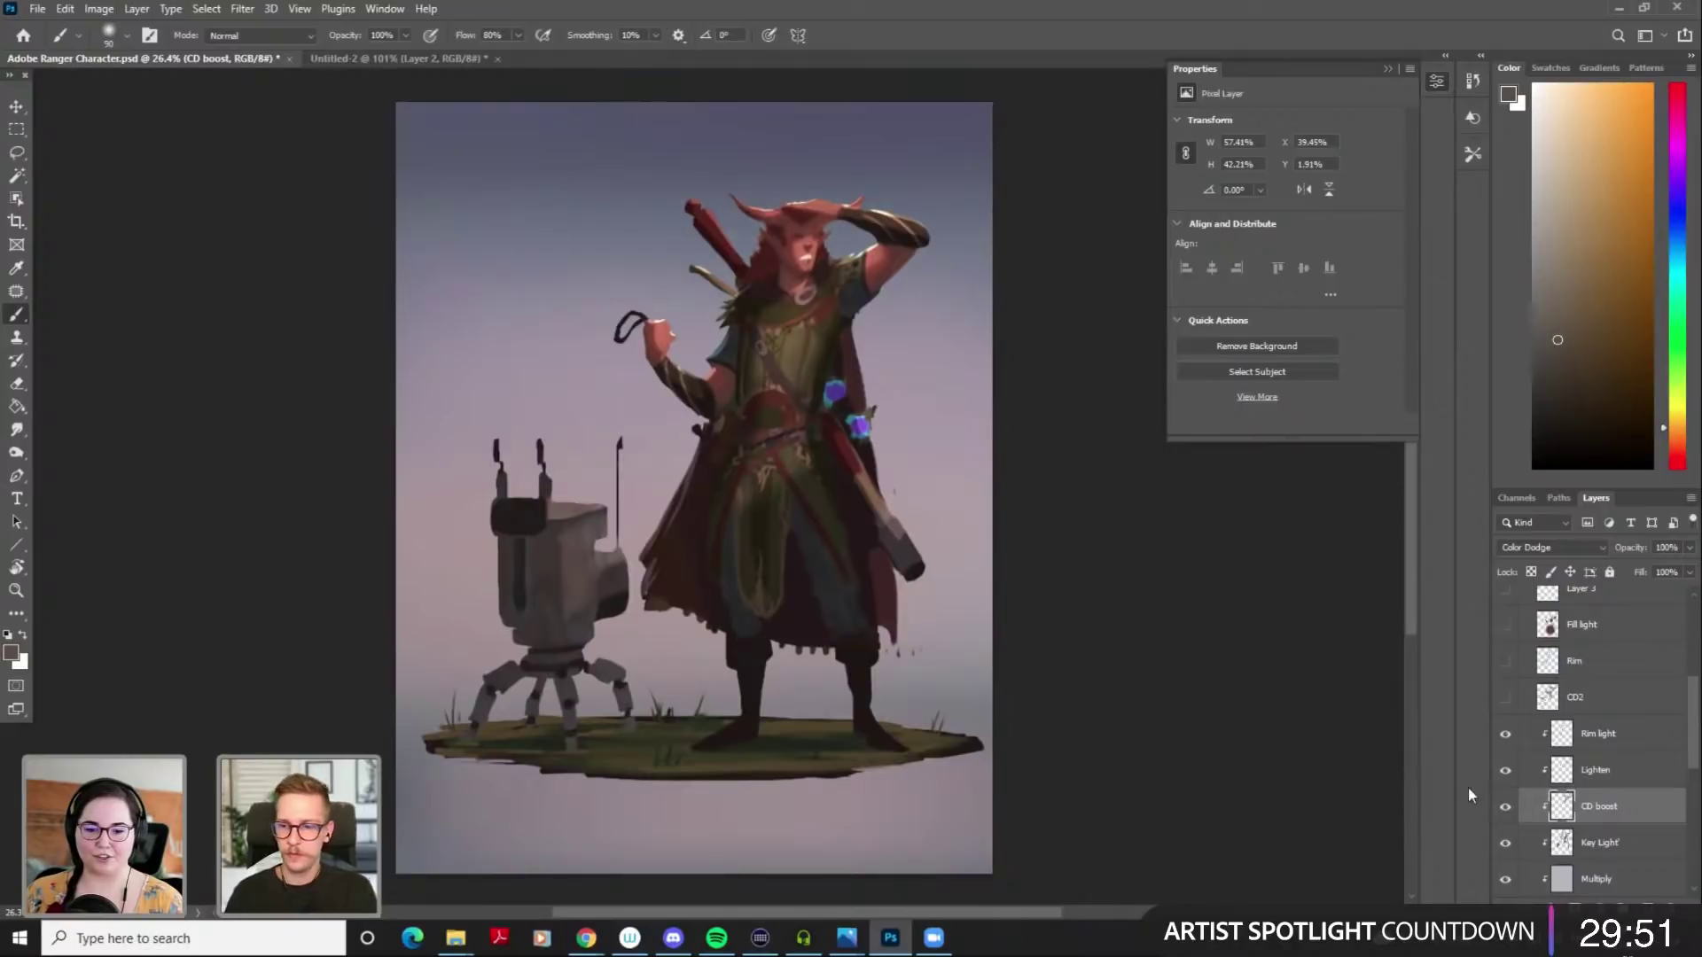
left_click(1504, 807)
left_click(1504, 806)
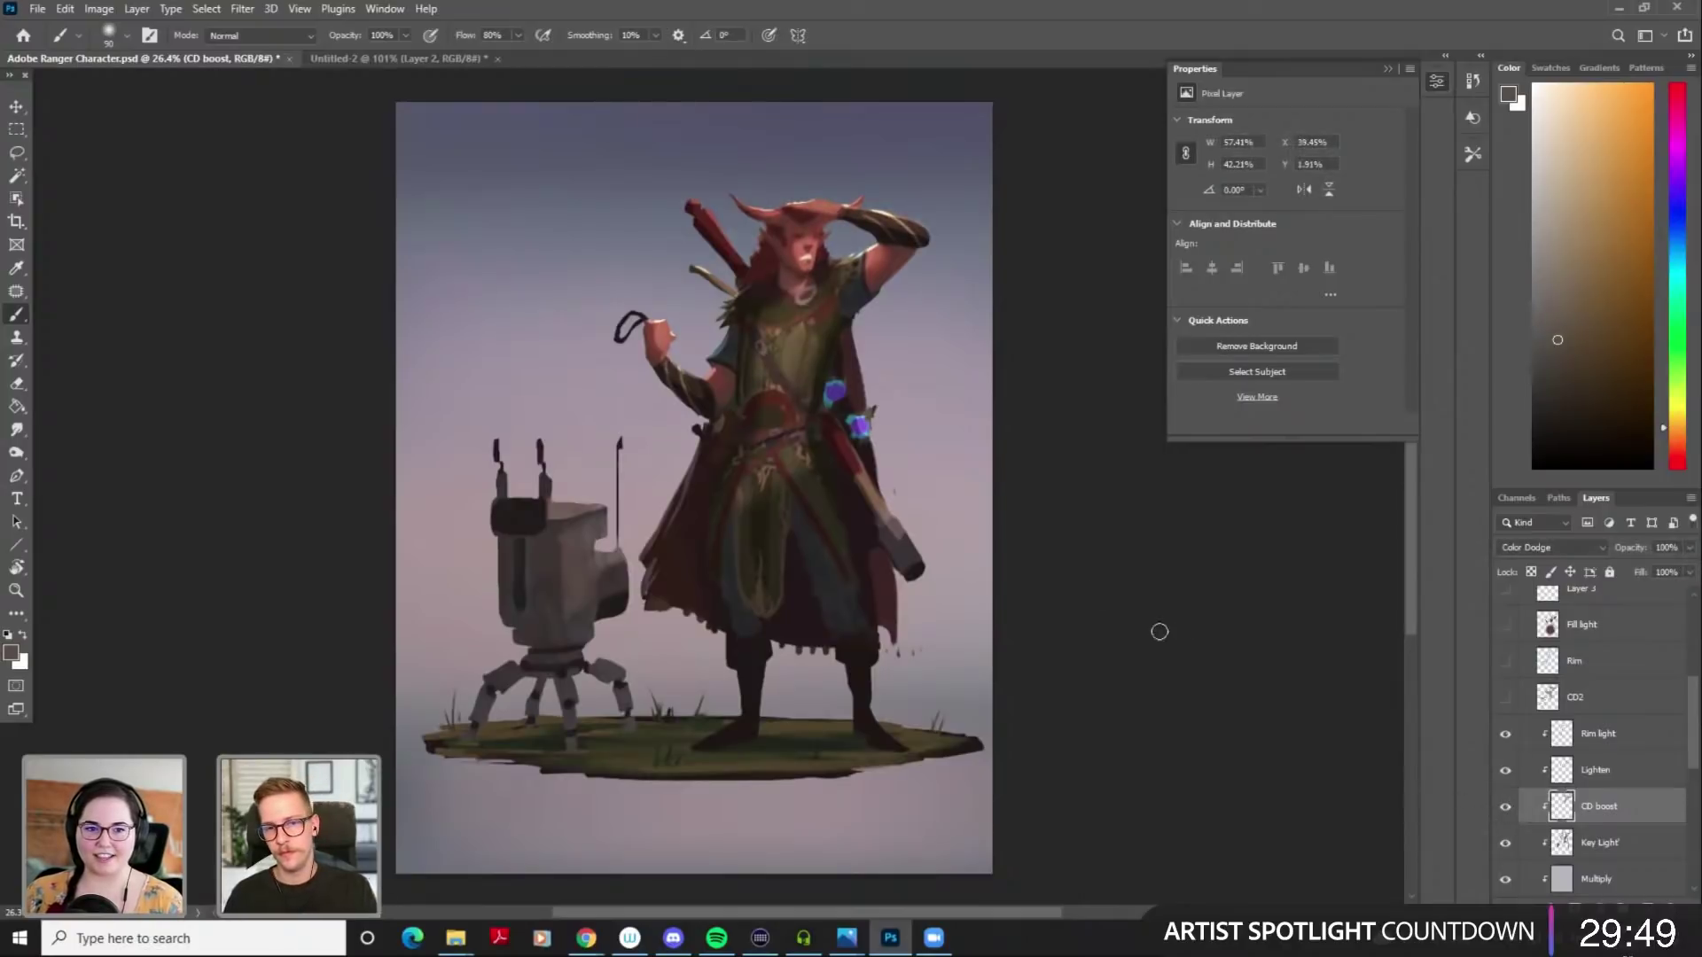
Switch the eraser to the Eraser soft brush and try softening the glow on the ranger's chest
key("e")
right_click(729, 326)
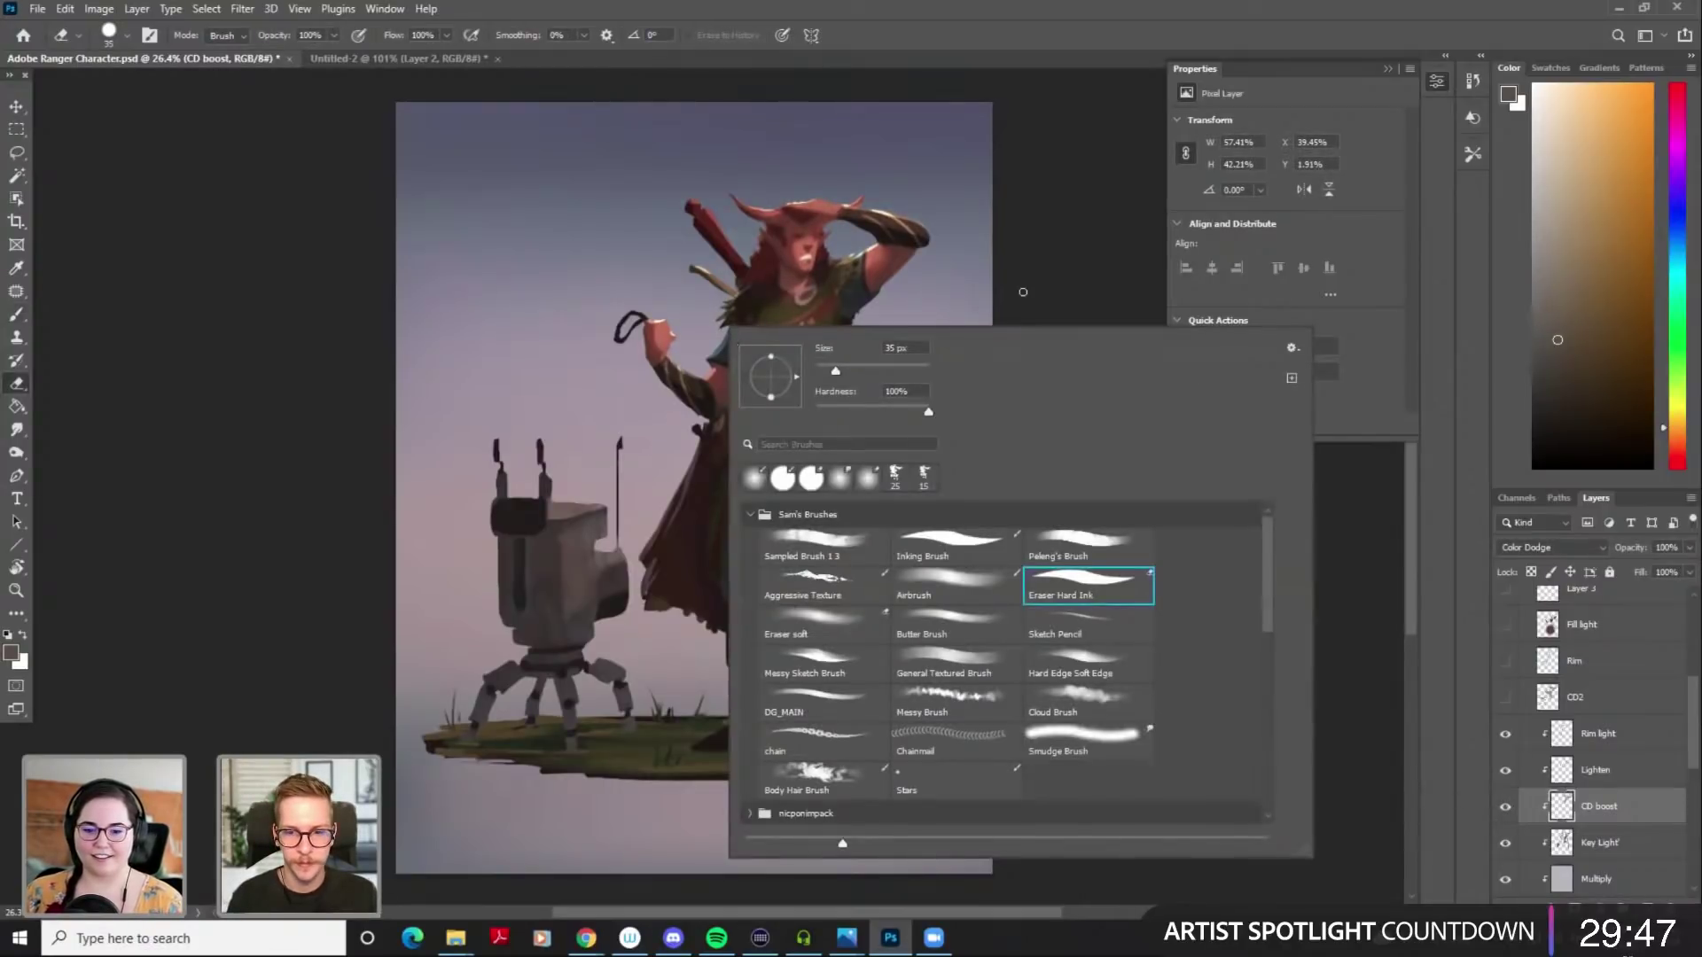
double_click(828, 631)
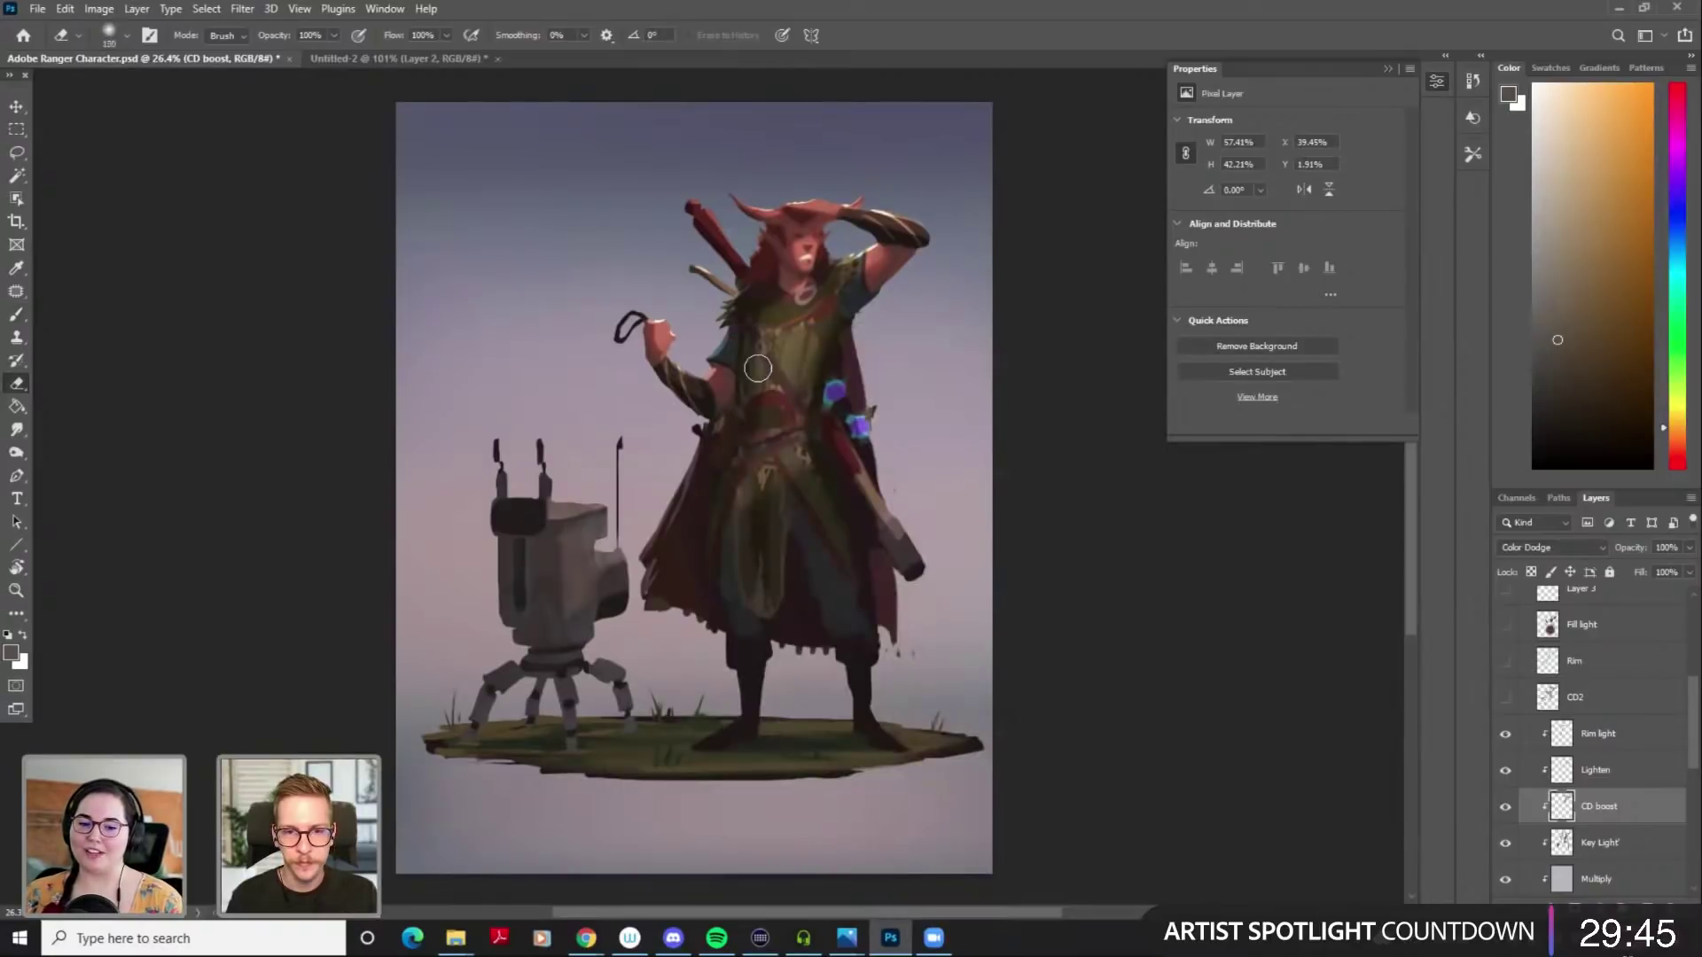
key("ctrl+z")
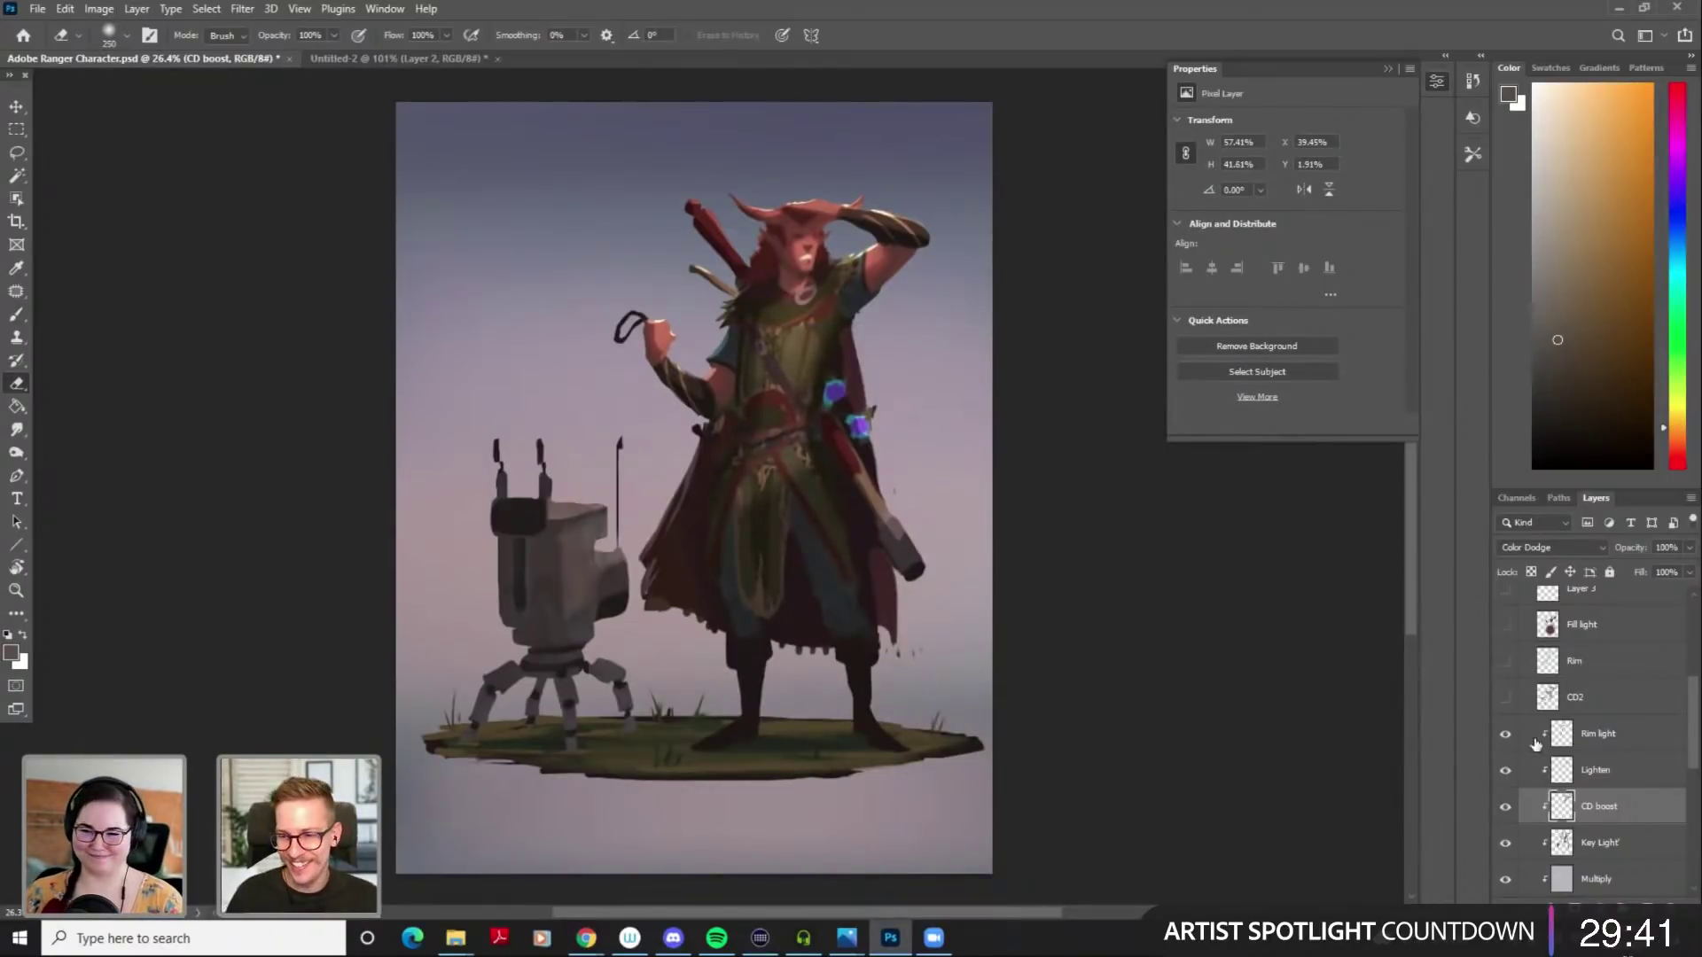
Toggle the Rim light layer's visibility to compare the ranger with and without the rim lighting
left_click(1506, 735)
left_click(1507, 735)
left_click(1507, 735)
left_click(1507, 734)
left_click(1506, 735)
left_click(1507, 735)
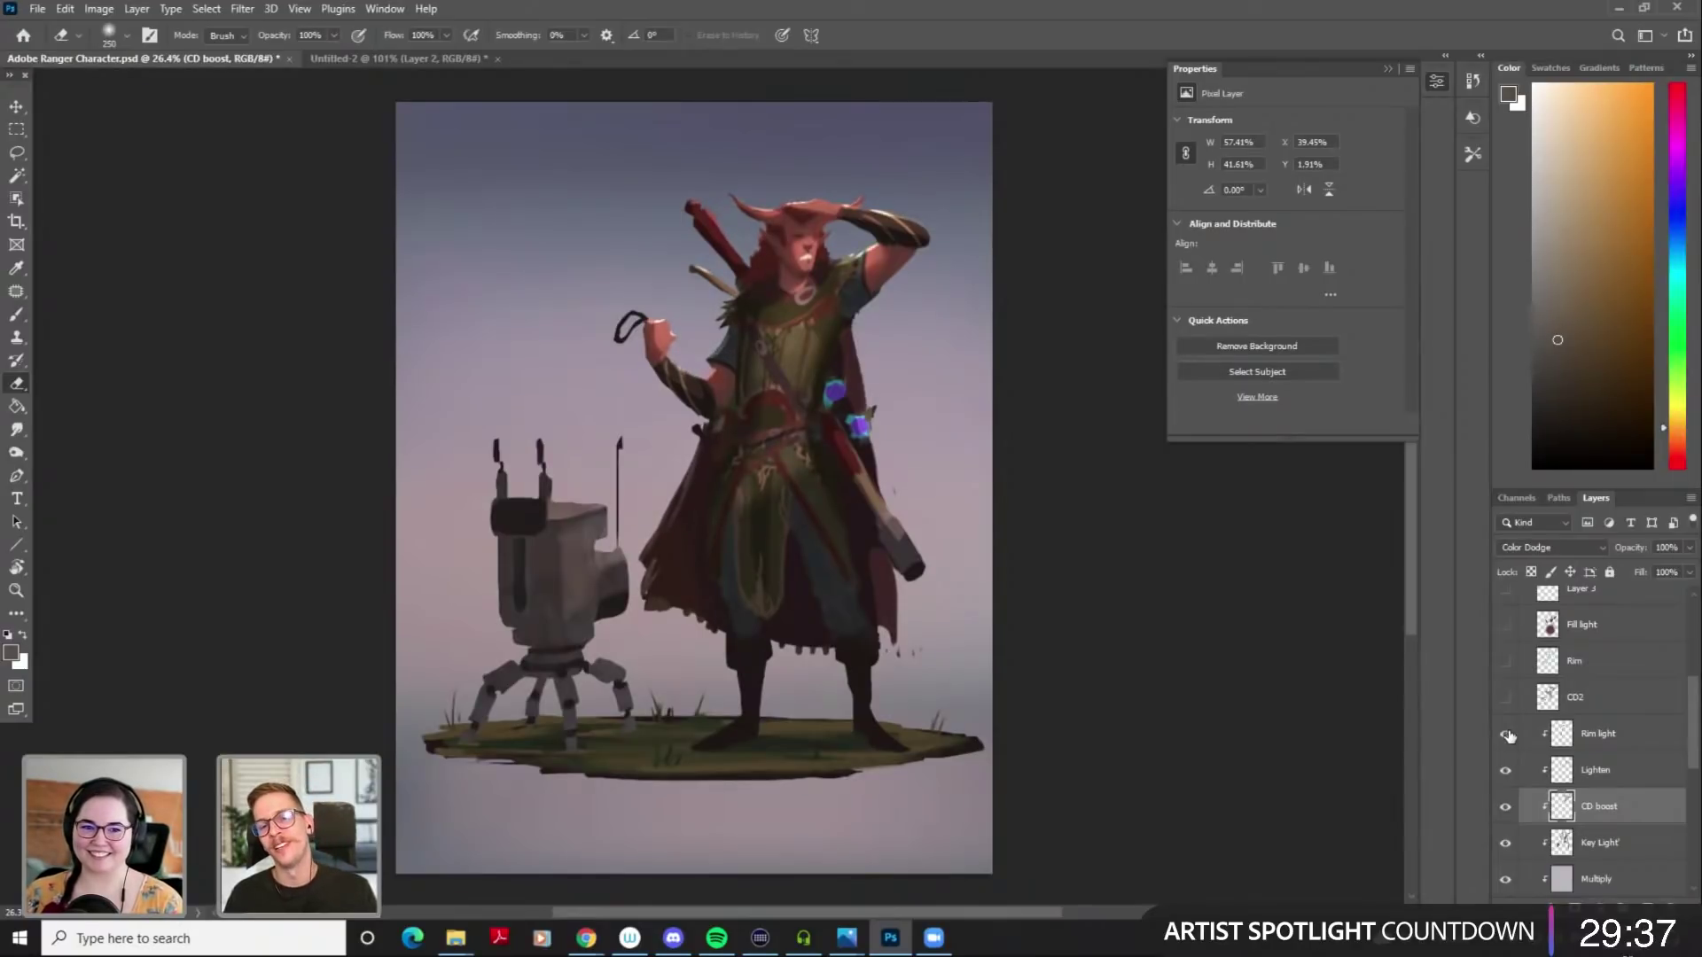
Recheck the painting with and without the rim lighting, then add a Color Dodge layer named Fill light above the Rim light layer
left_click(1506, 735)
left_click(1505, 734)
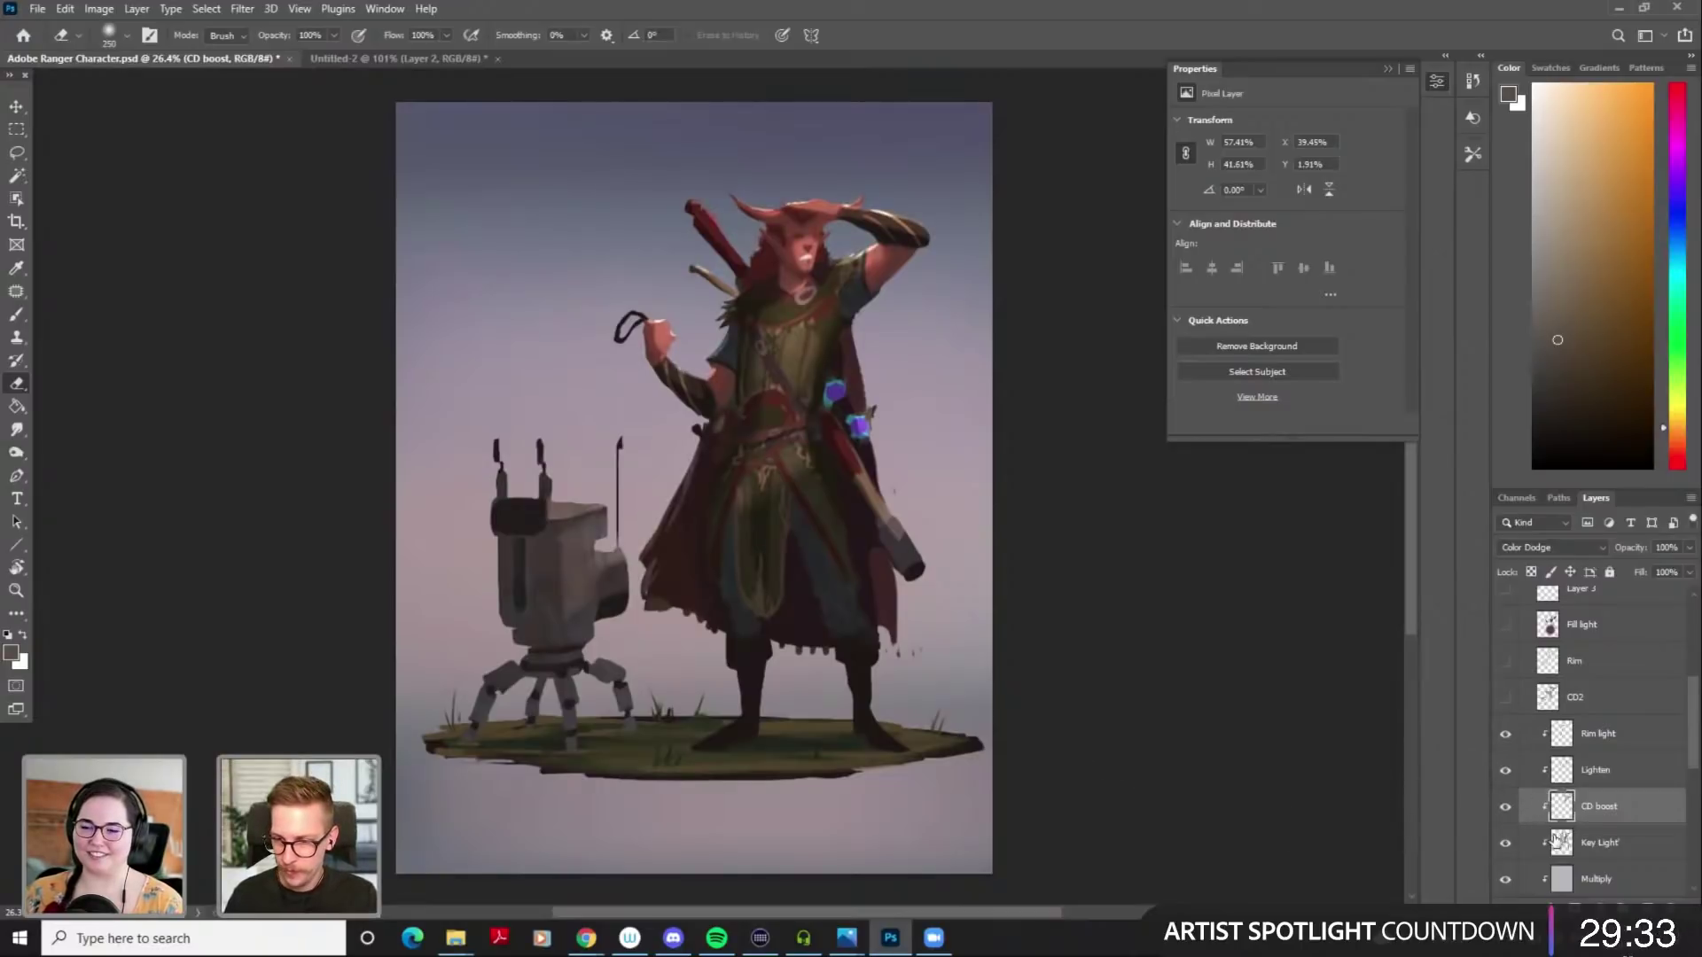
left_click(1574, 738)
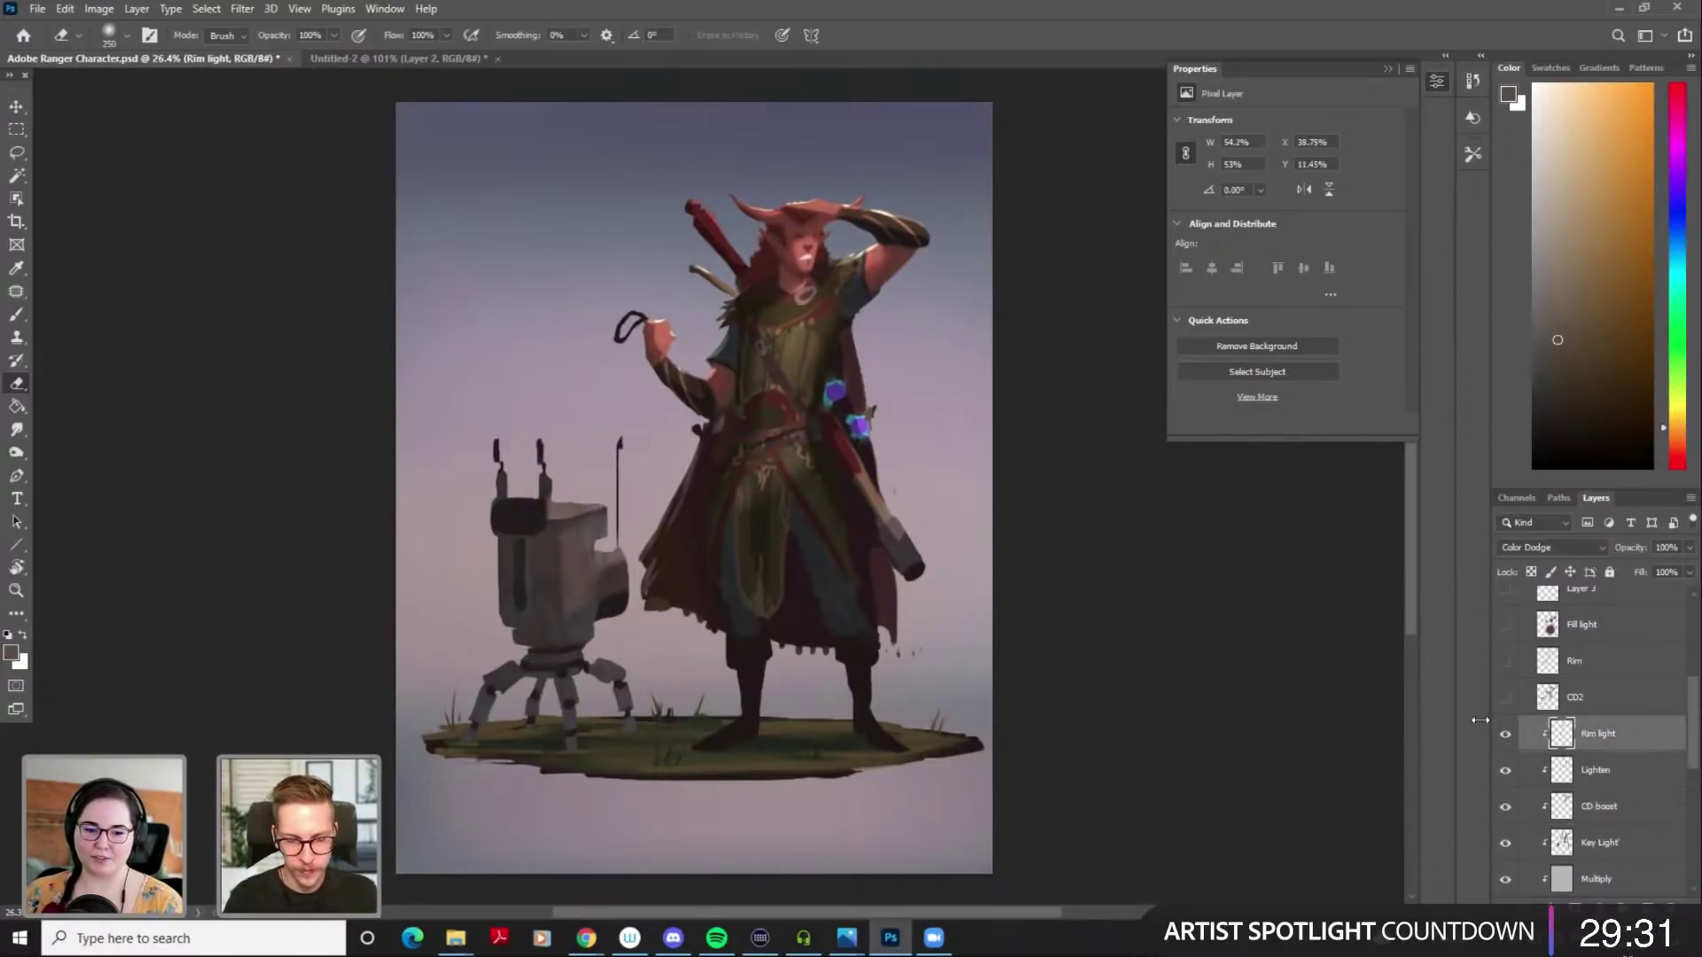
key("ctrl+shift+n")
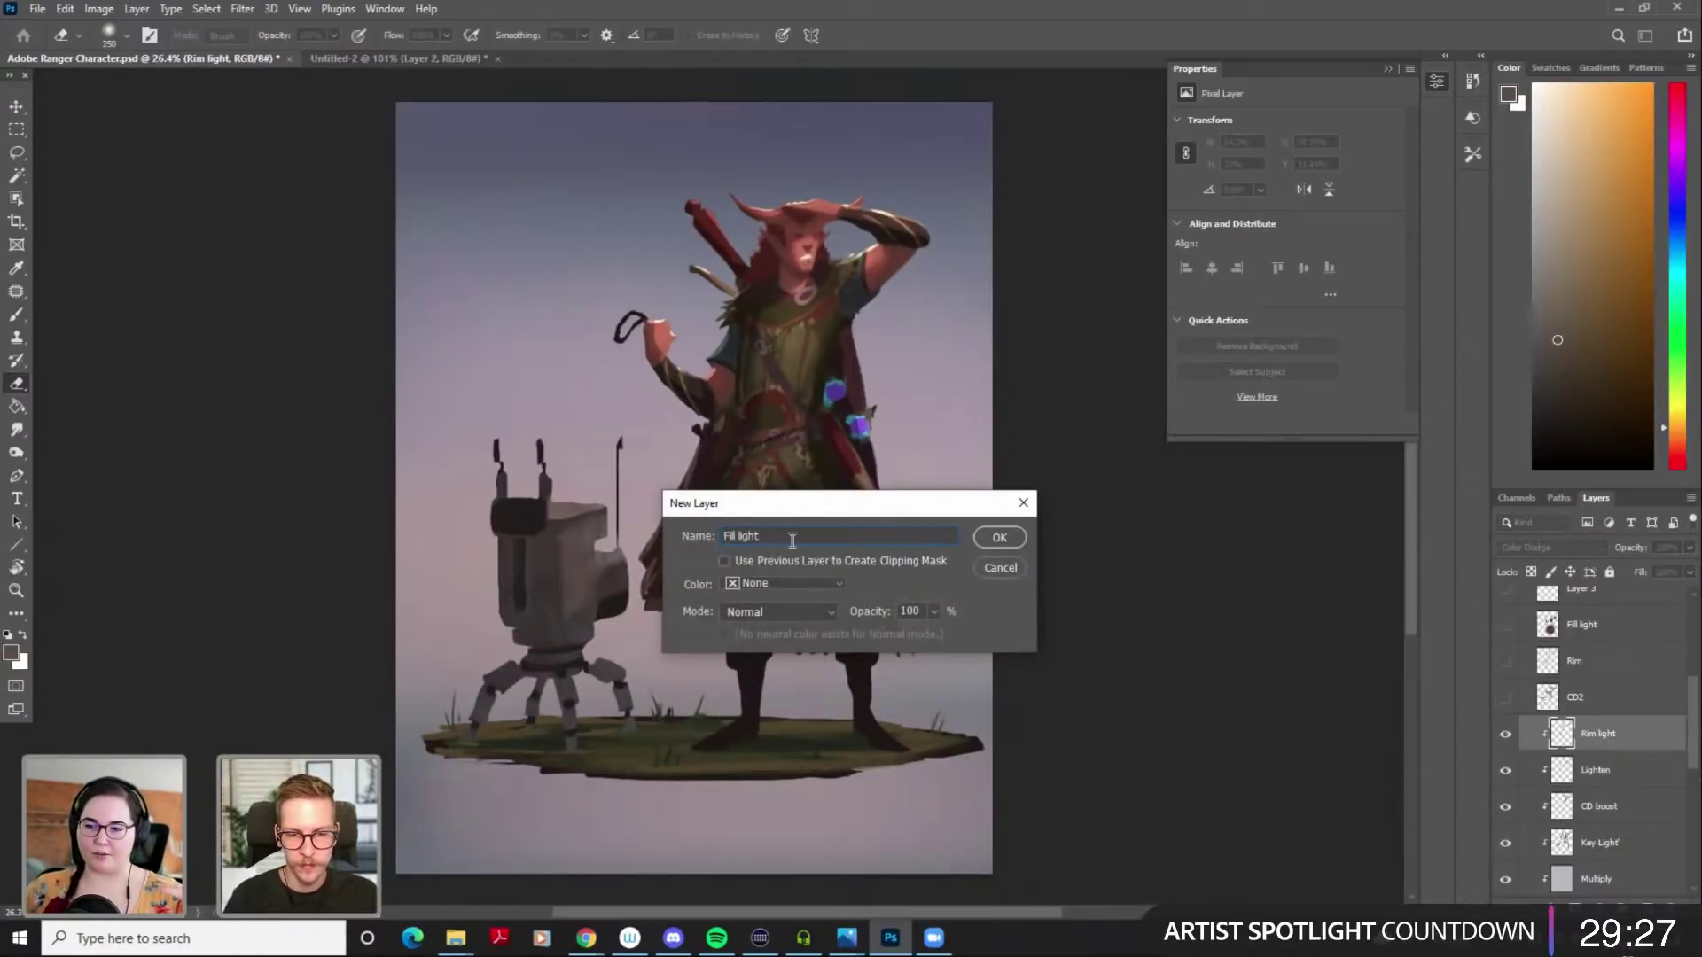
left_click(778, 612)
left_click(771, 611)
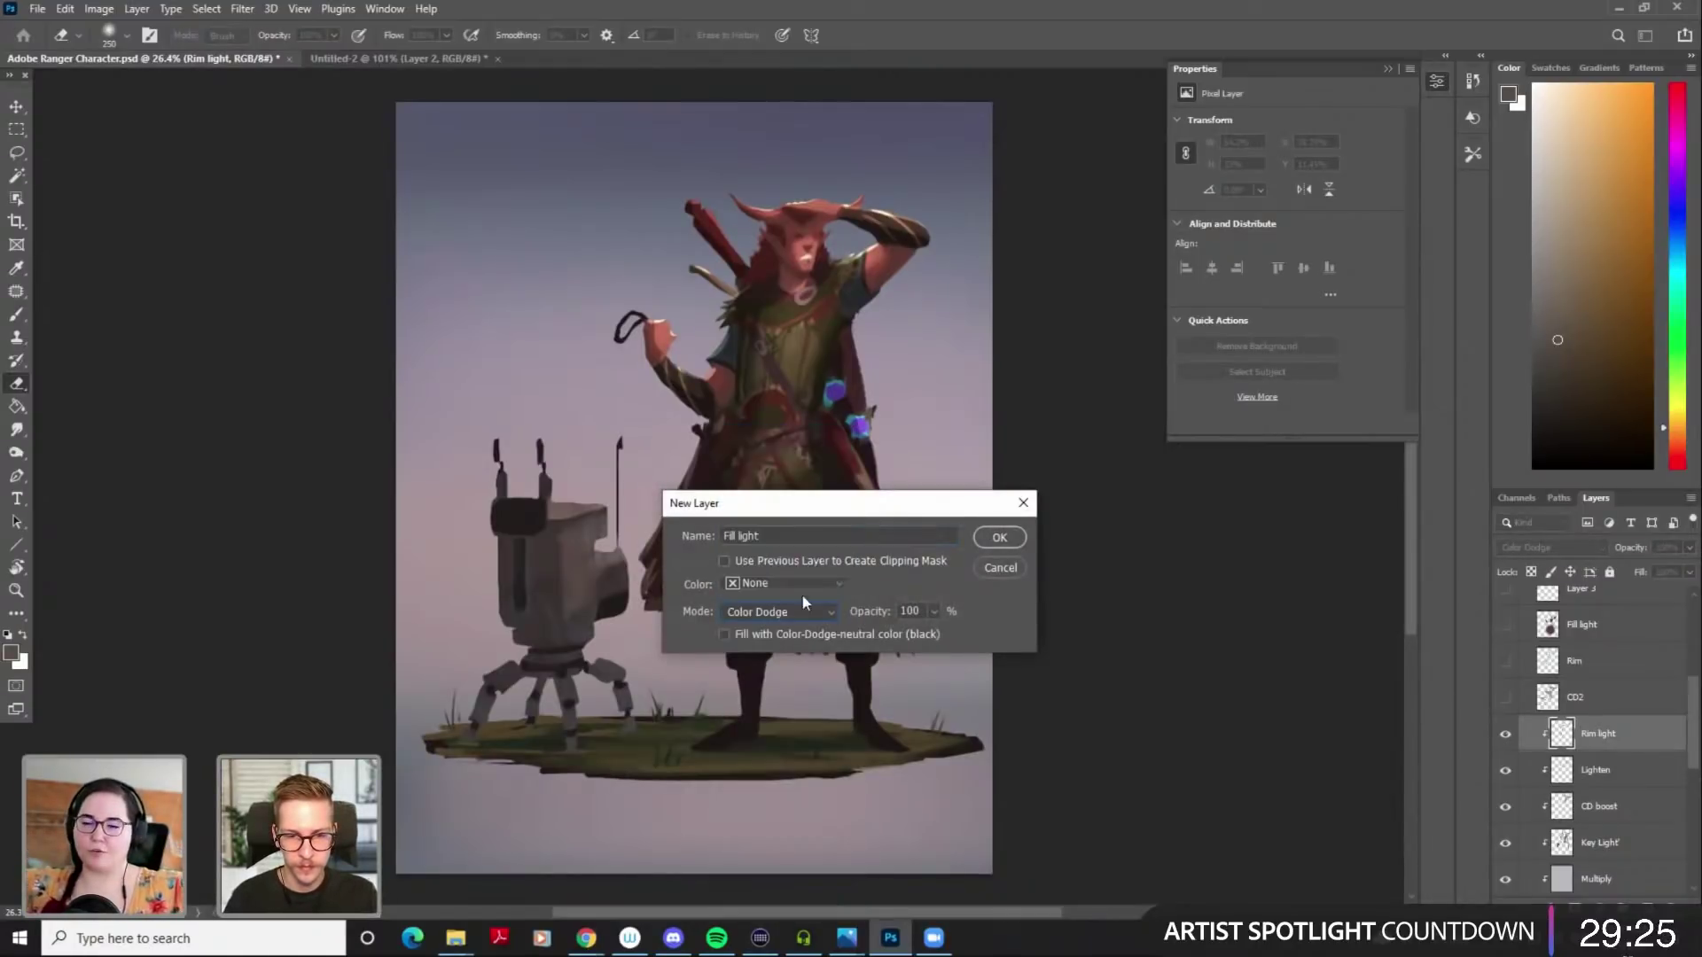
left_click(796, 612)
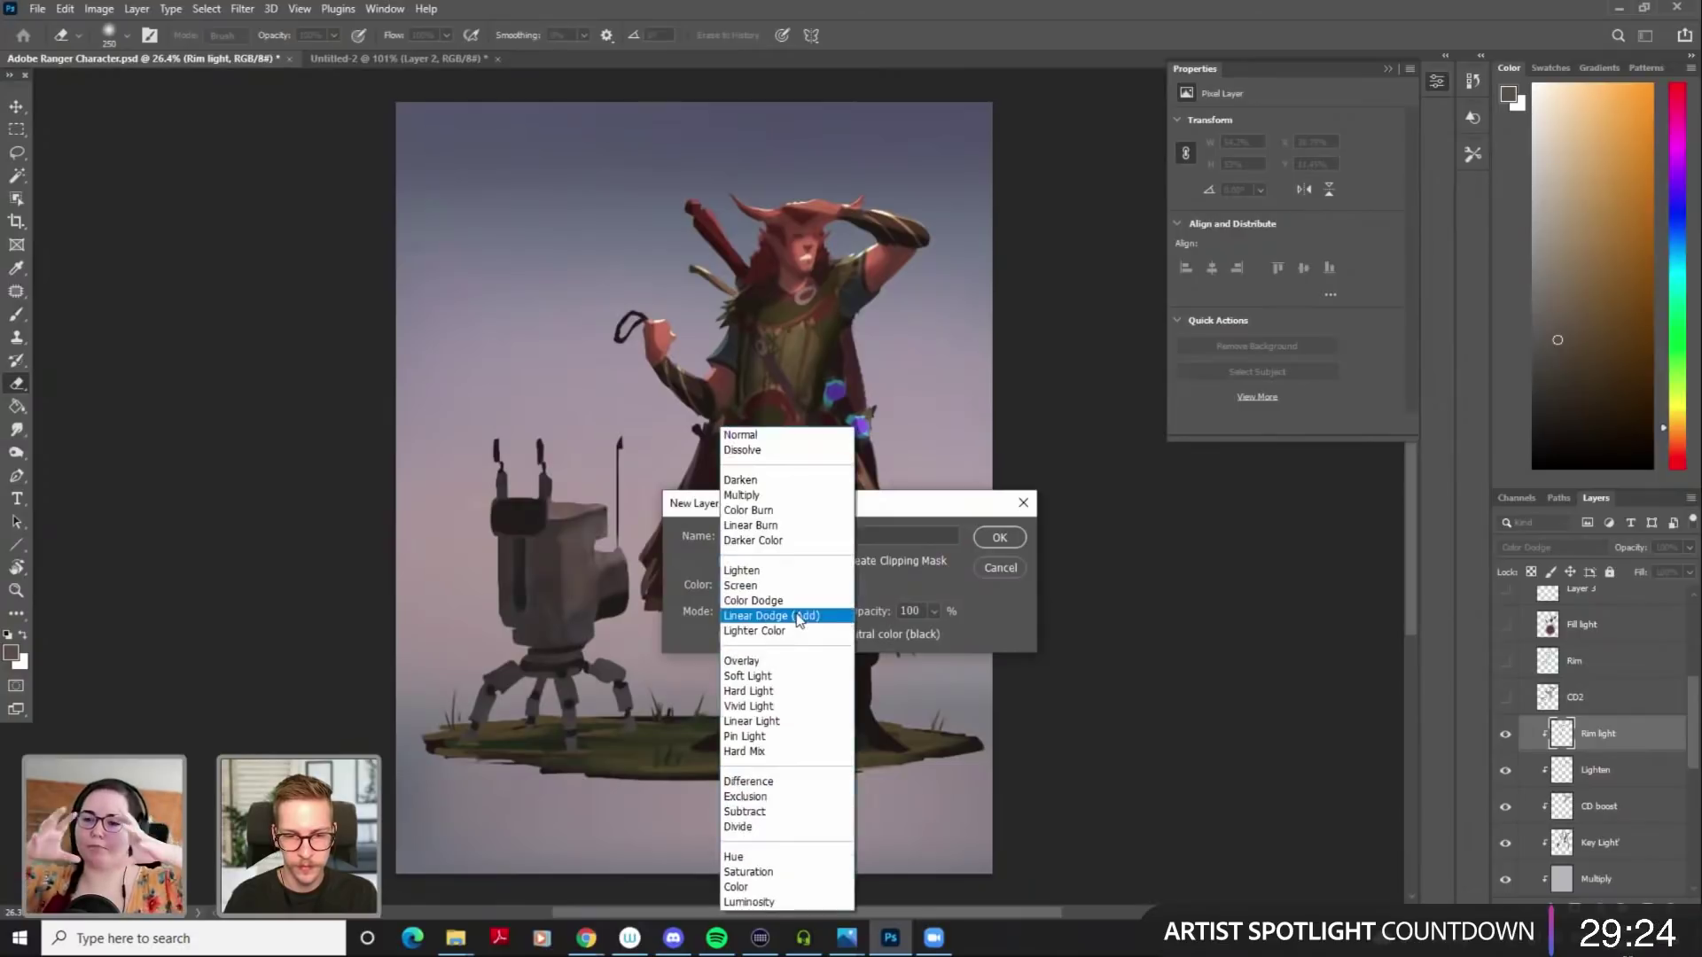
left_click(754, 600)
left_click(983, 540)
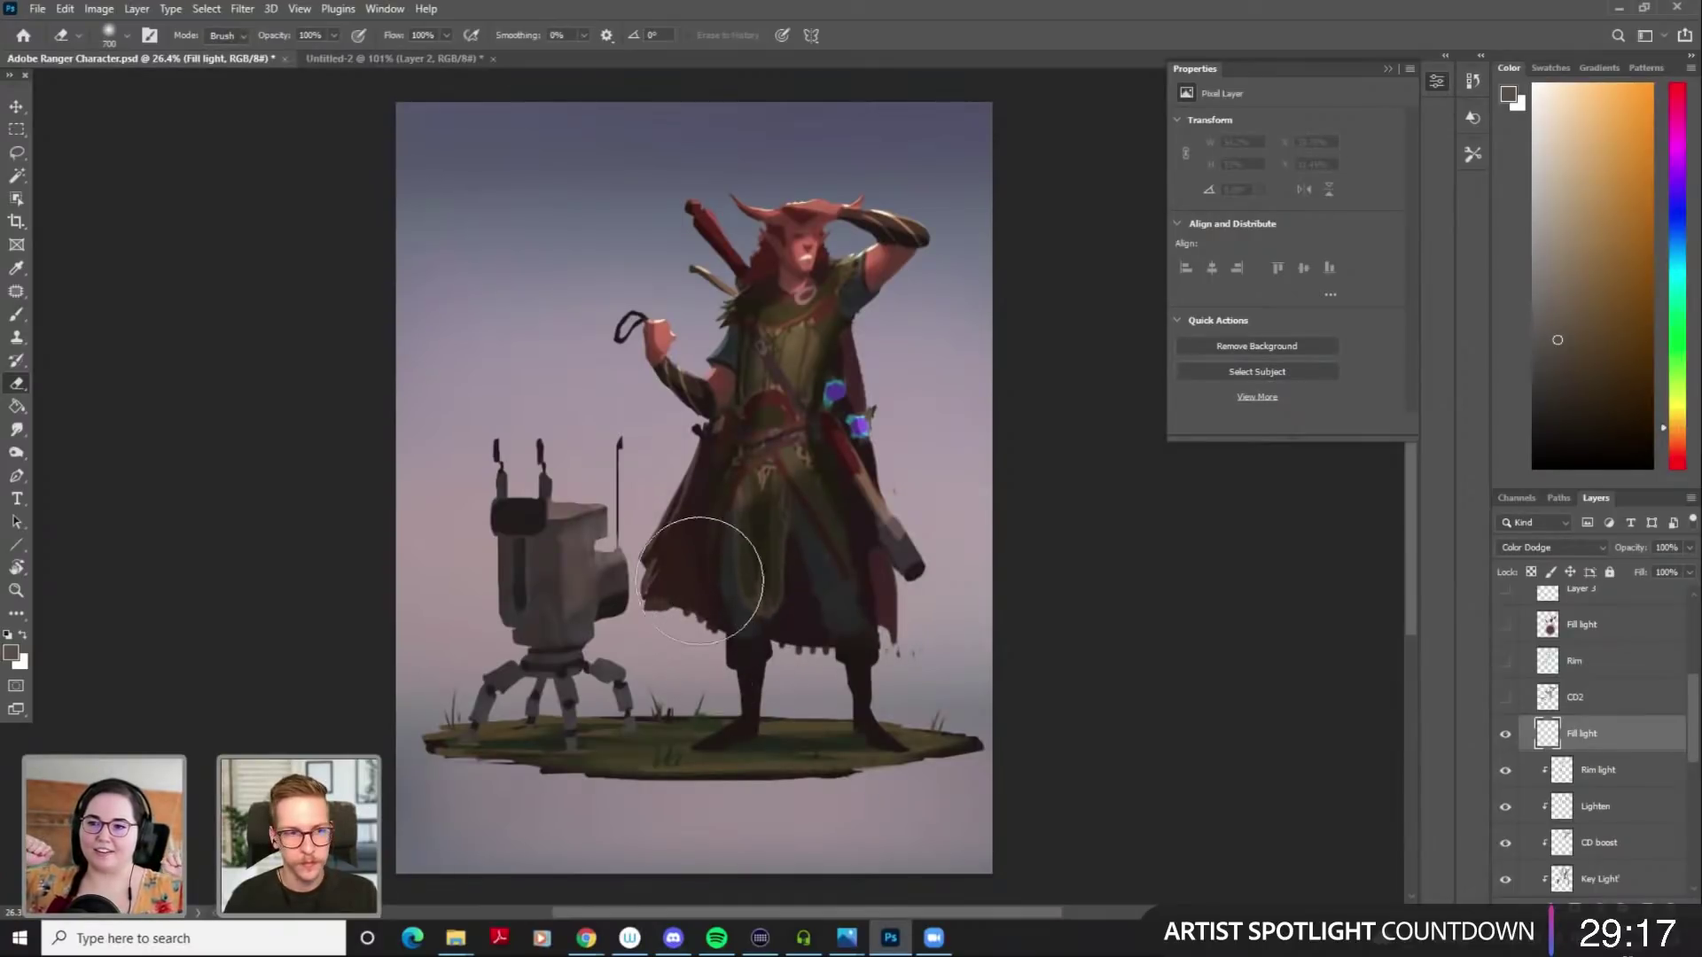
Try a broad brush stroke over the ranger's lower body on the Fill light layer
key("b")
key("bracketright")
key("bracketright")
key("bracketright")
key("bracketright")
key("bracketright")
key("bracketright")
key("bracketright")
key("bracketright")
key("bracketright")
key("bracketright")
key("bracketright")
key("bracketright")
key("bracketright")
key("bracketright")
key("bracketright")
left_click_drag(729, 581, 743, 627)
key("ctrl+z")
Make the Fill light layer a clipping mask and set the paint color to a dark, muted blue
right_click(1621, 749)
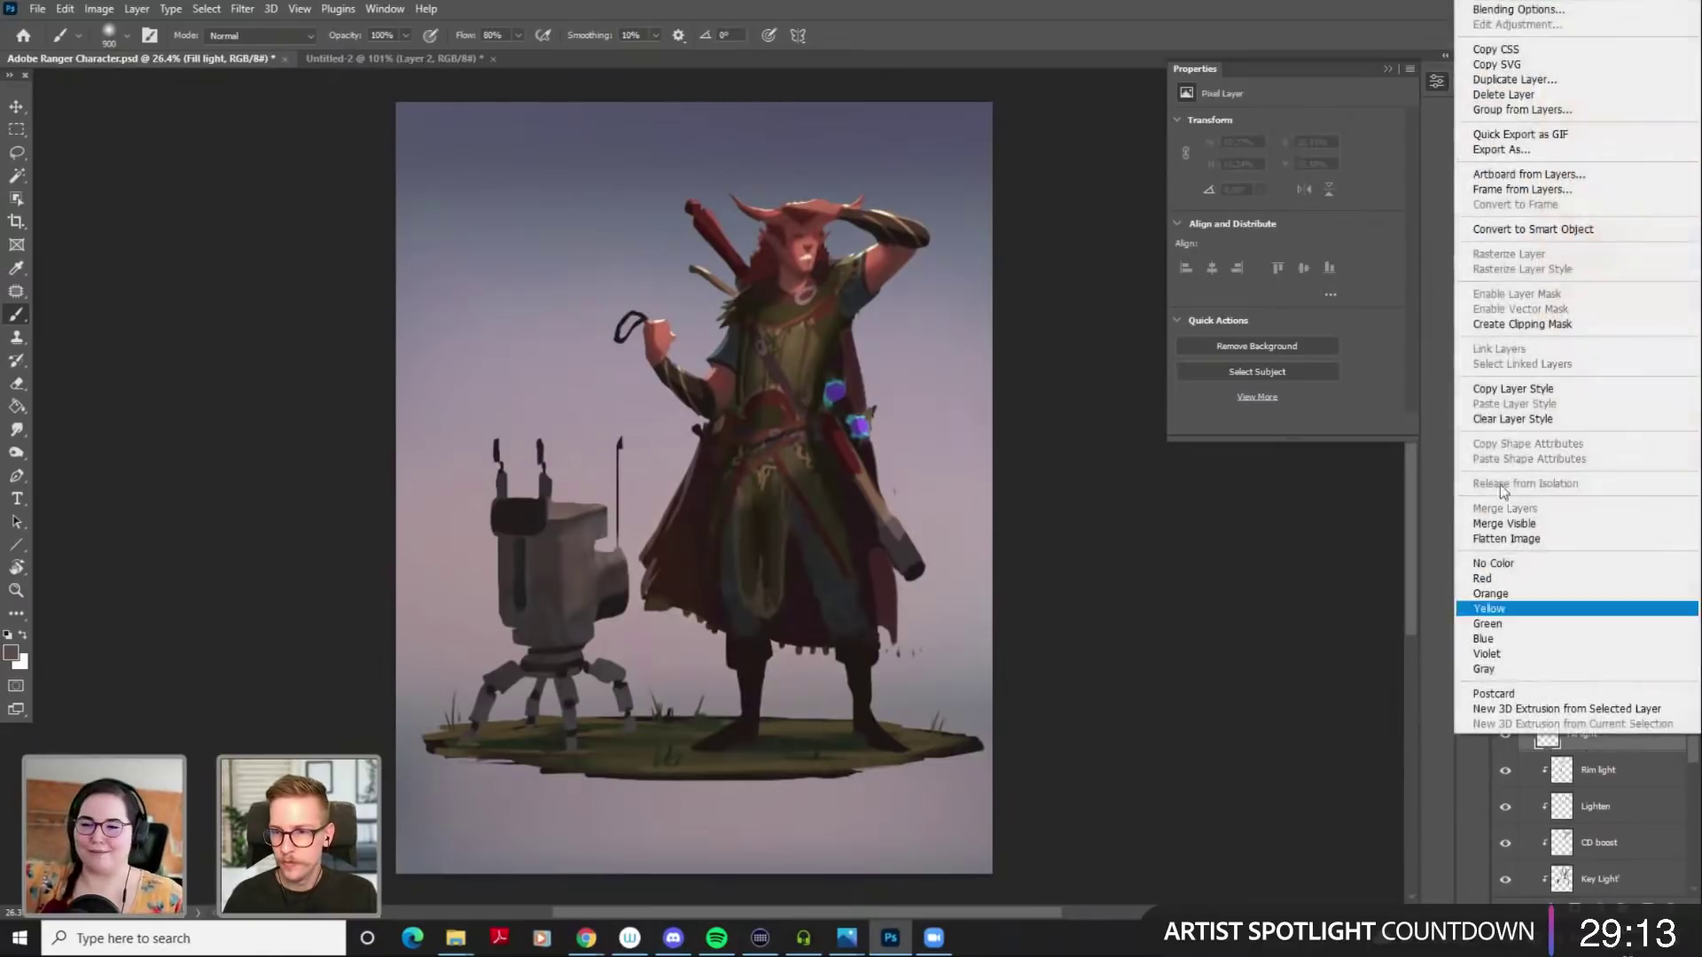
left_click(1507, 333)
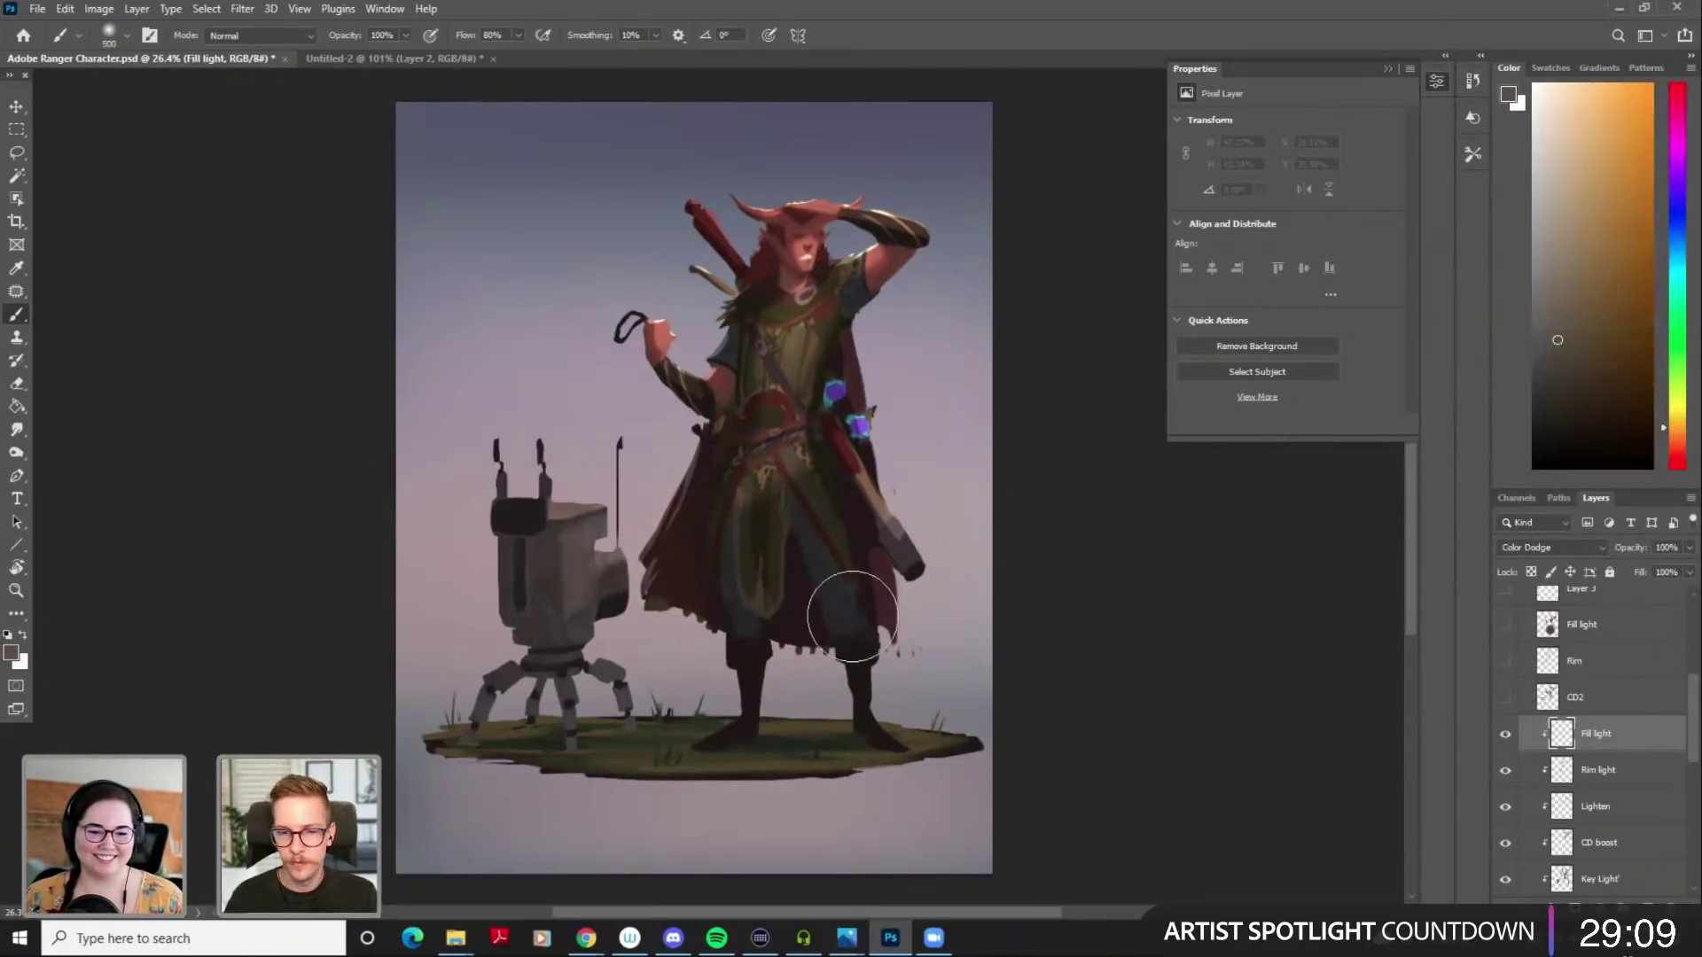
left_click(712, 636, "alt")
left_click(1562, 321)
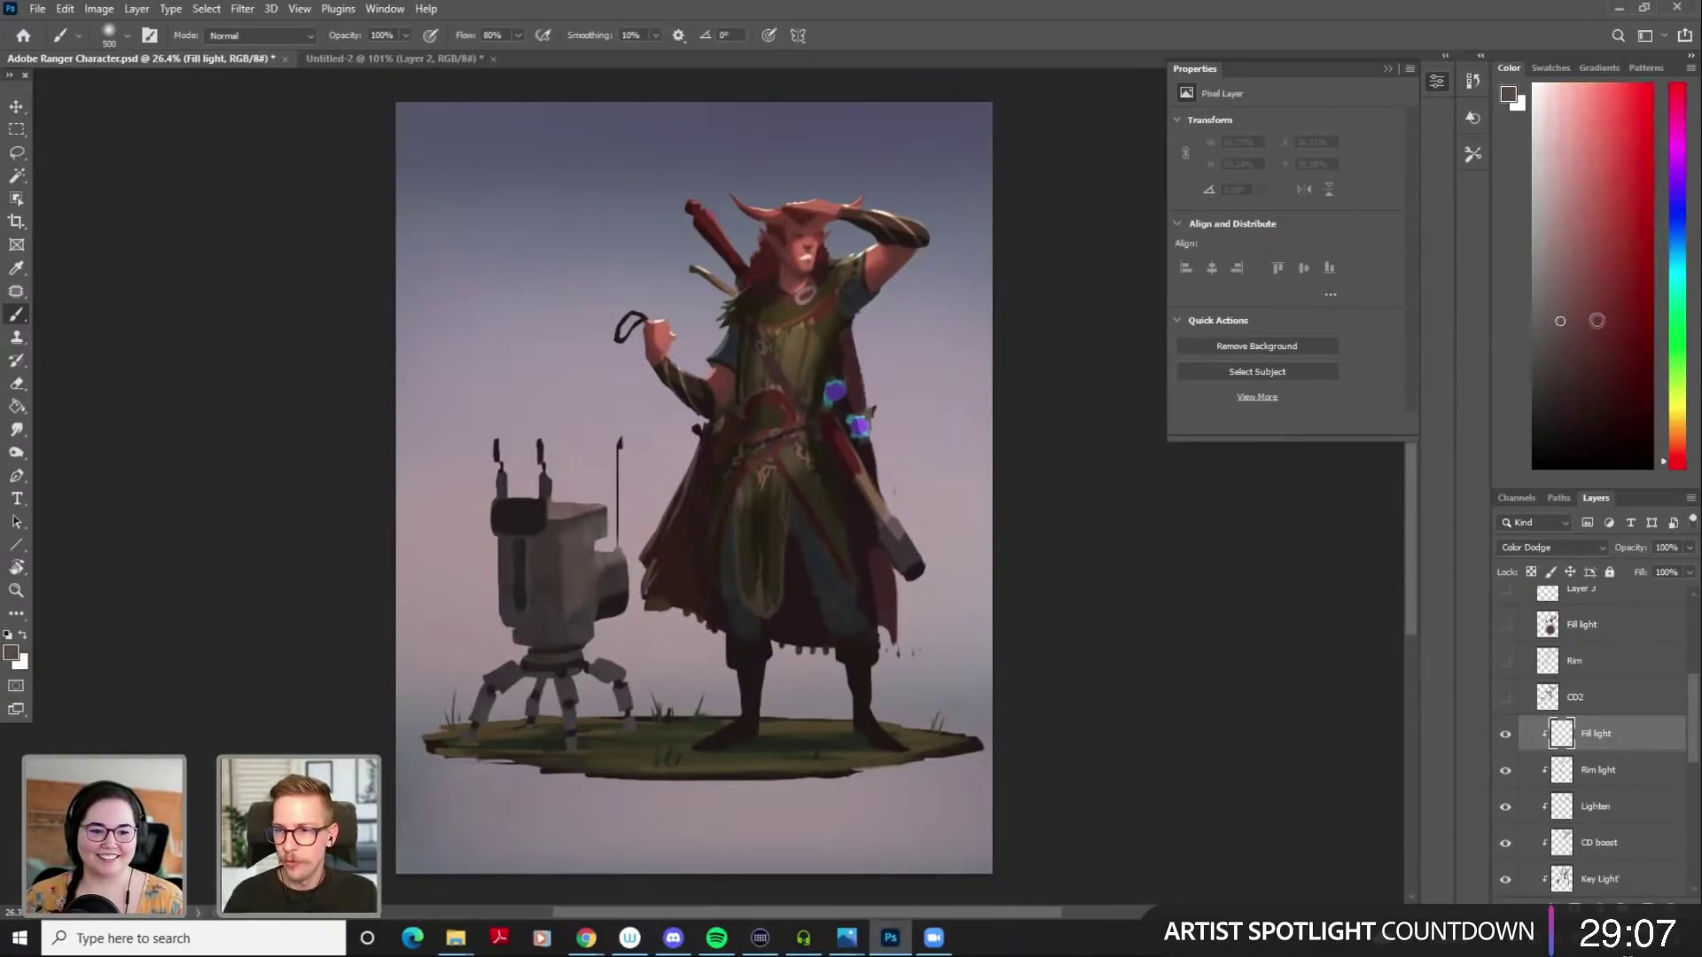
left_click(1677, 237)
Paint bluish fill light down the ranger's lower legs, reducing the brush to 300 px
mouse_move(736, 543)
left_mouse_down()
mouse_move(757, 673)
mouse_move(728, 604)
mouse_move(737, 714)
left_mouse_up()
key("ctrl+z")
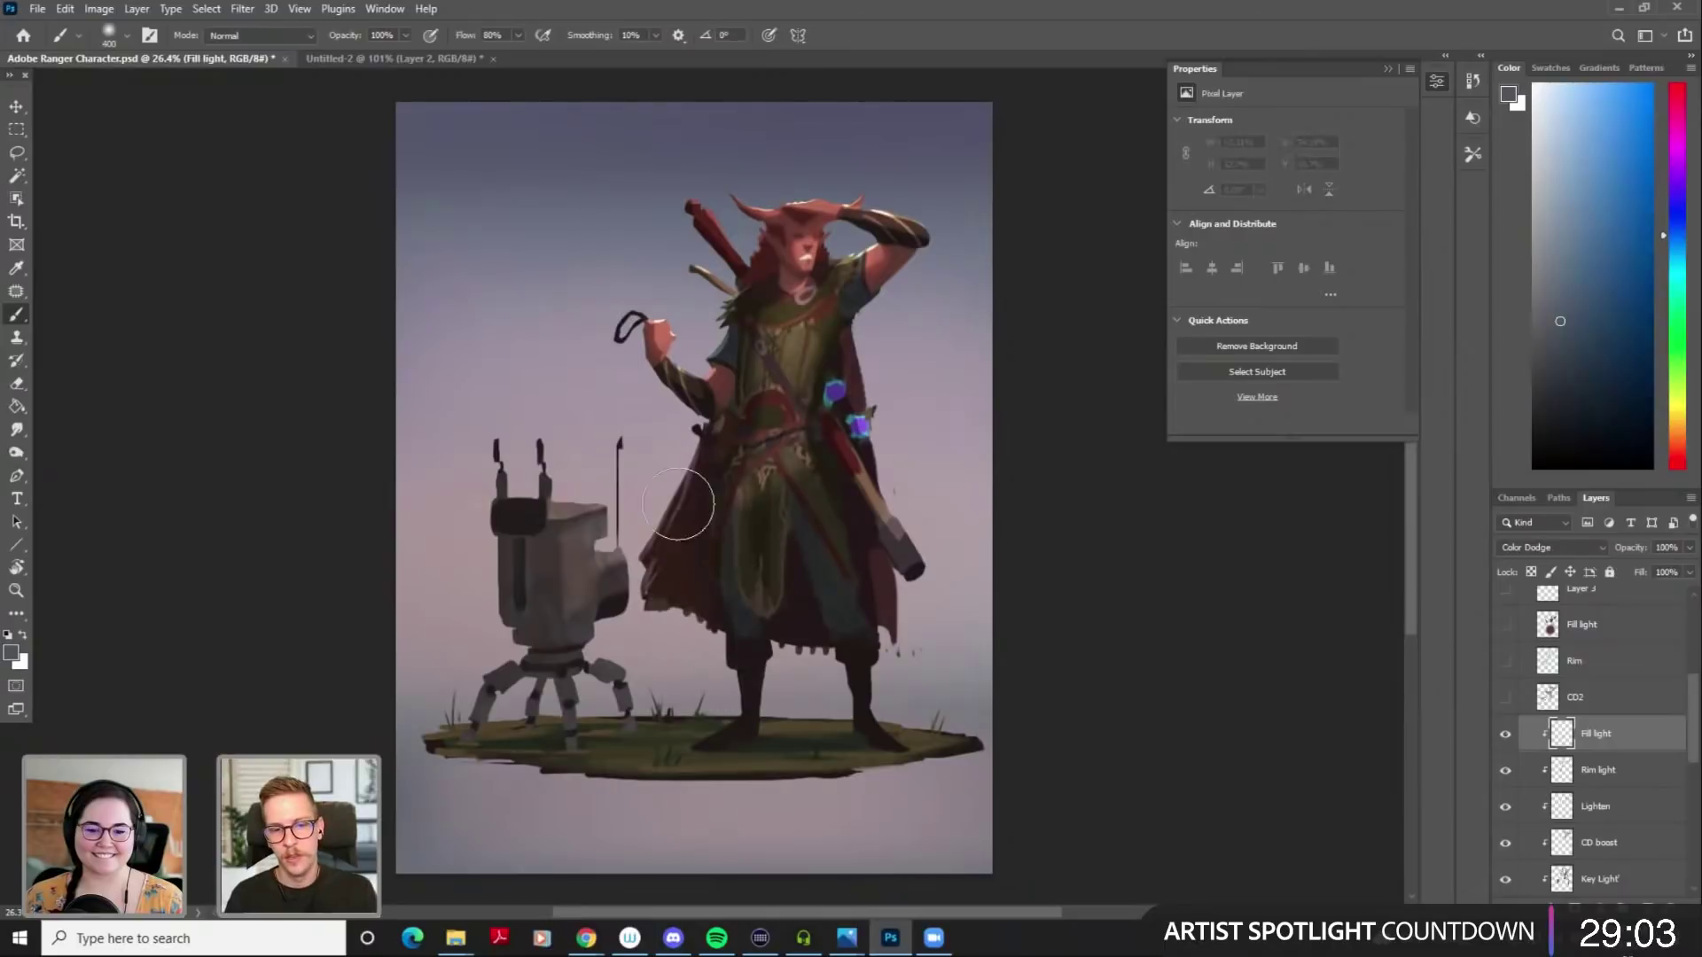
key("[")
left_click_drag(732, 605, 742, 741)
left_click_drag(869, 613, 846, 753)
key("ctrl+z")
key("[")
key("[")
key("]")
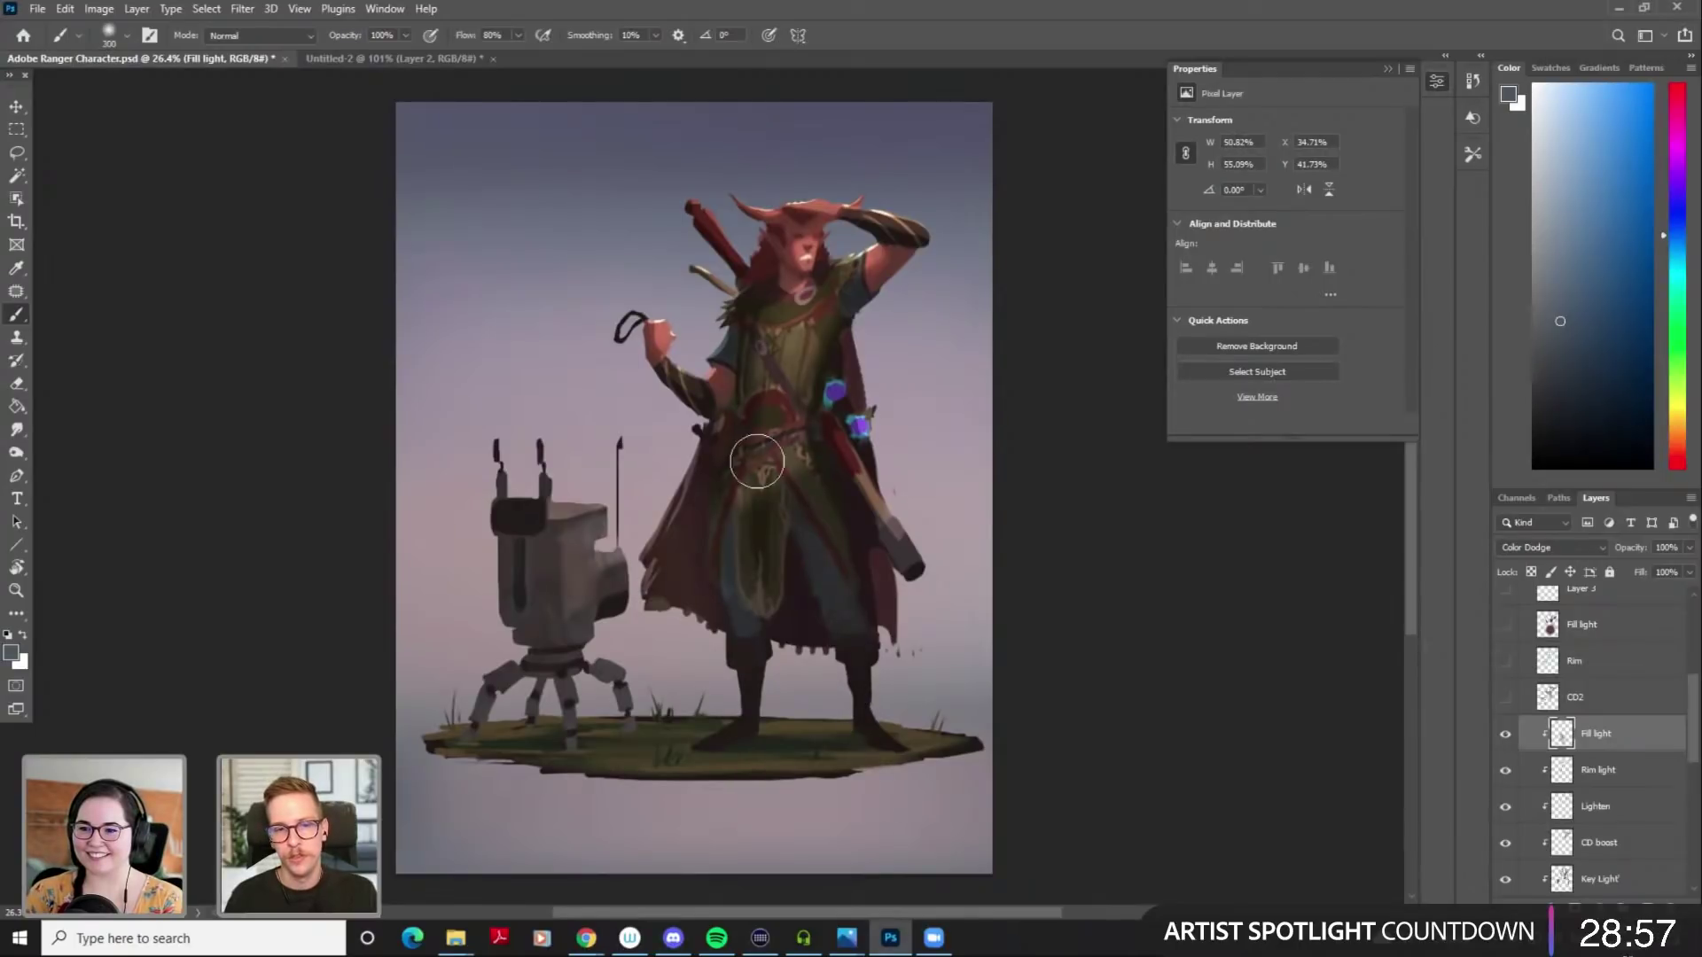
Brush blue fill light along the ranger's cape and across the shoulders with progressively smaller brush sizes
left_click_drag(682, 437, 662, 577)
key("[")
key("[")
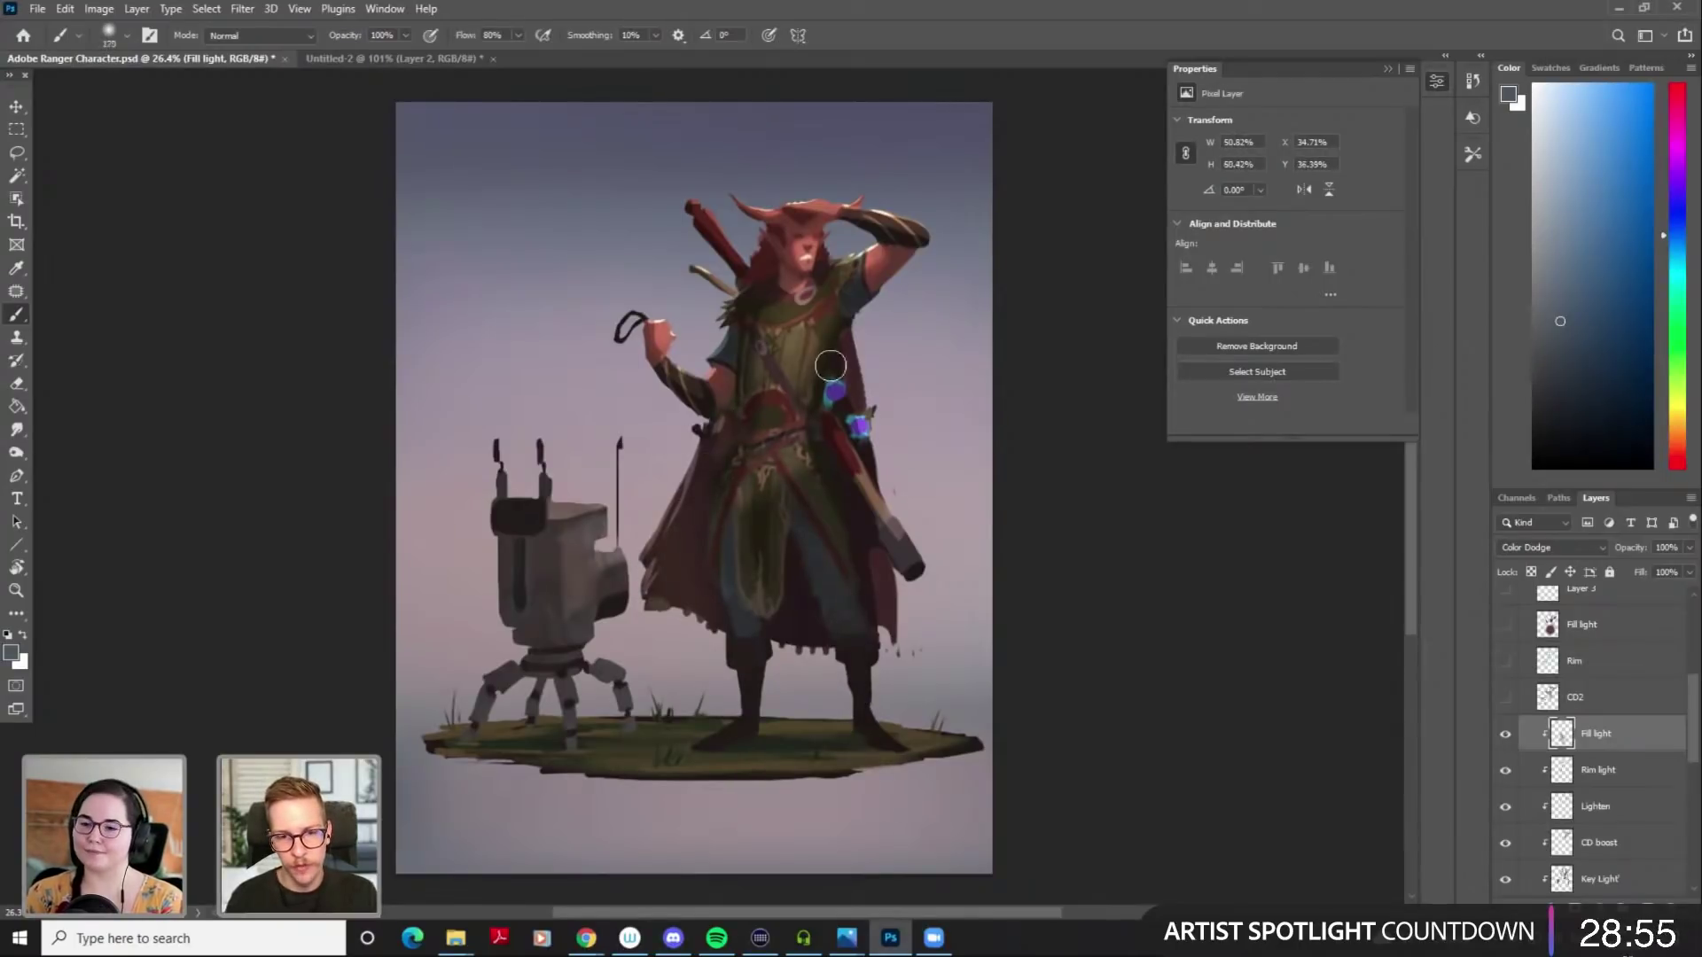
key("[")
key("[")
left_click_drag(744, 346, 735, 382)
key("ctrl+z")
key("]")
key("]")
key("[")
left_click_drag(739, 306, 840, 275)
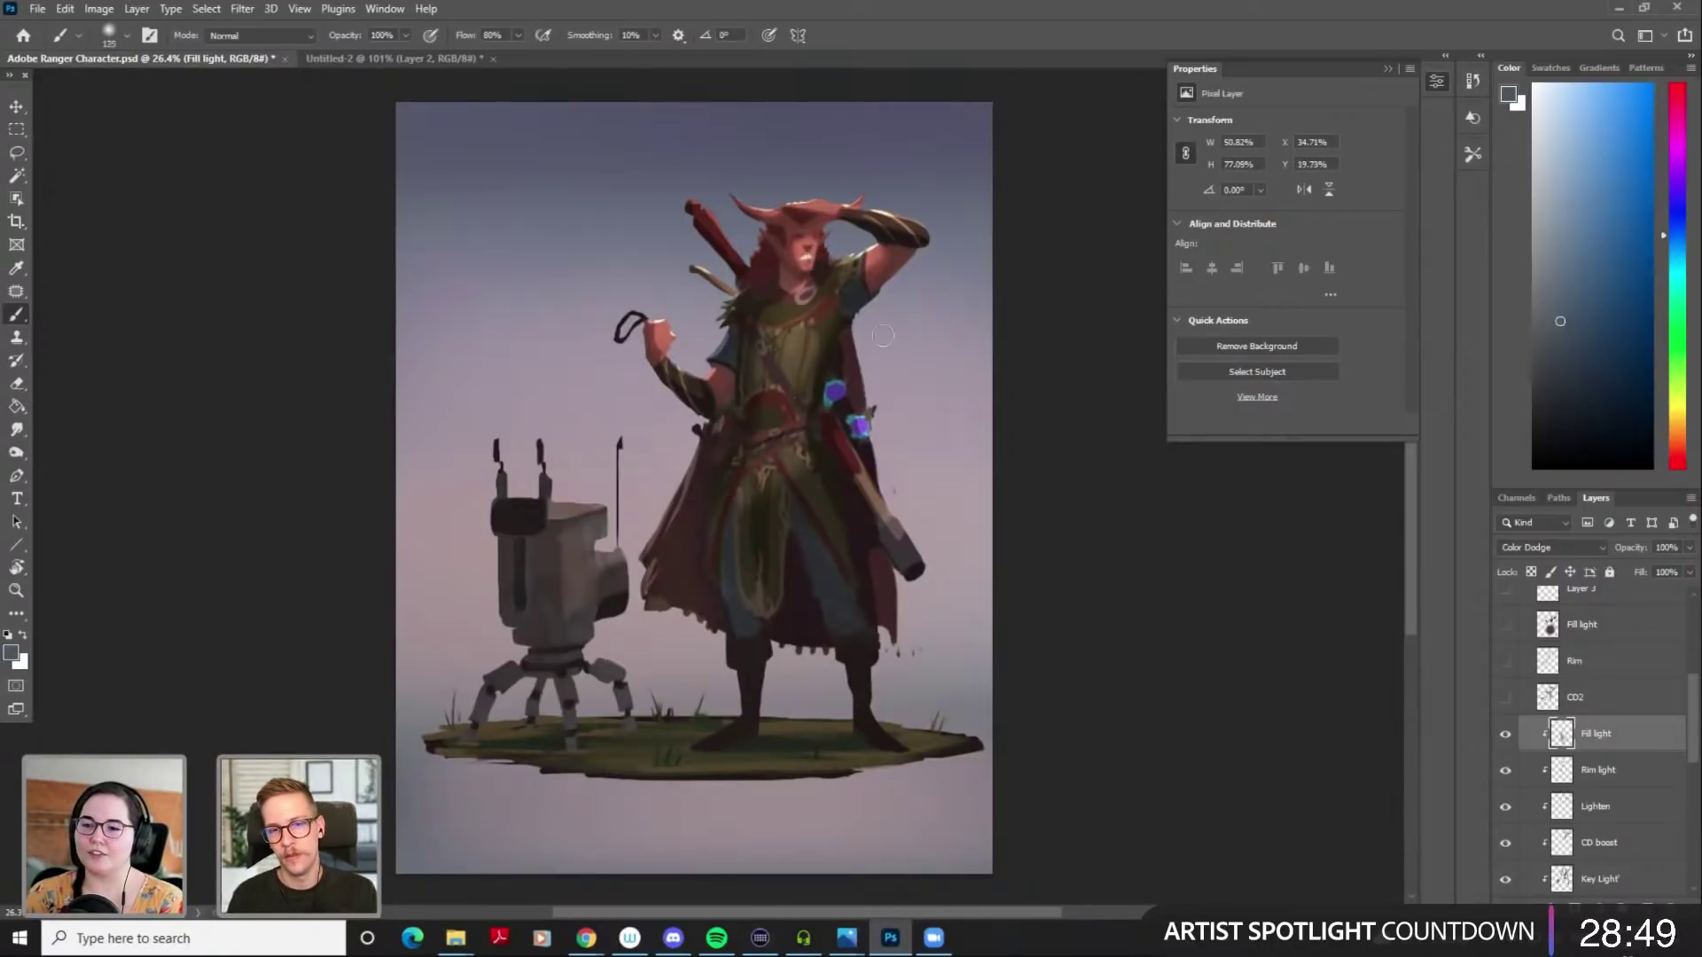
Toggle the Fill light layer's visibility to compare the ranger with and without the blue fill
left_click(1504, 735)
left_click(1504, 734)
left_click(1504, 736)
left_click(1504, 737)
Erase some fill light from the ranger's lower cape and touch up the fill around the hair
key("e")
mouse_move(741, 600)
left_mouse_down()
mouse_move(703, 539)
mouse_move(690, 599)
mouse_move(699, 536)
mouse_move(713, 594)
left_mouse_up()
key("]")
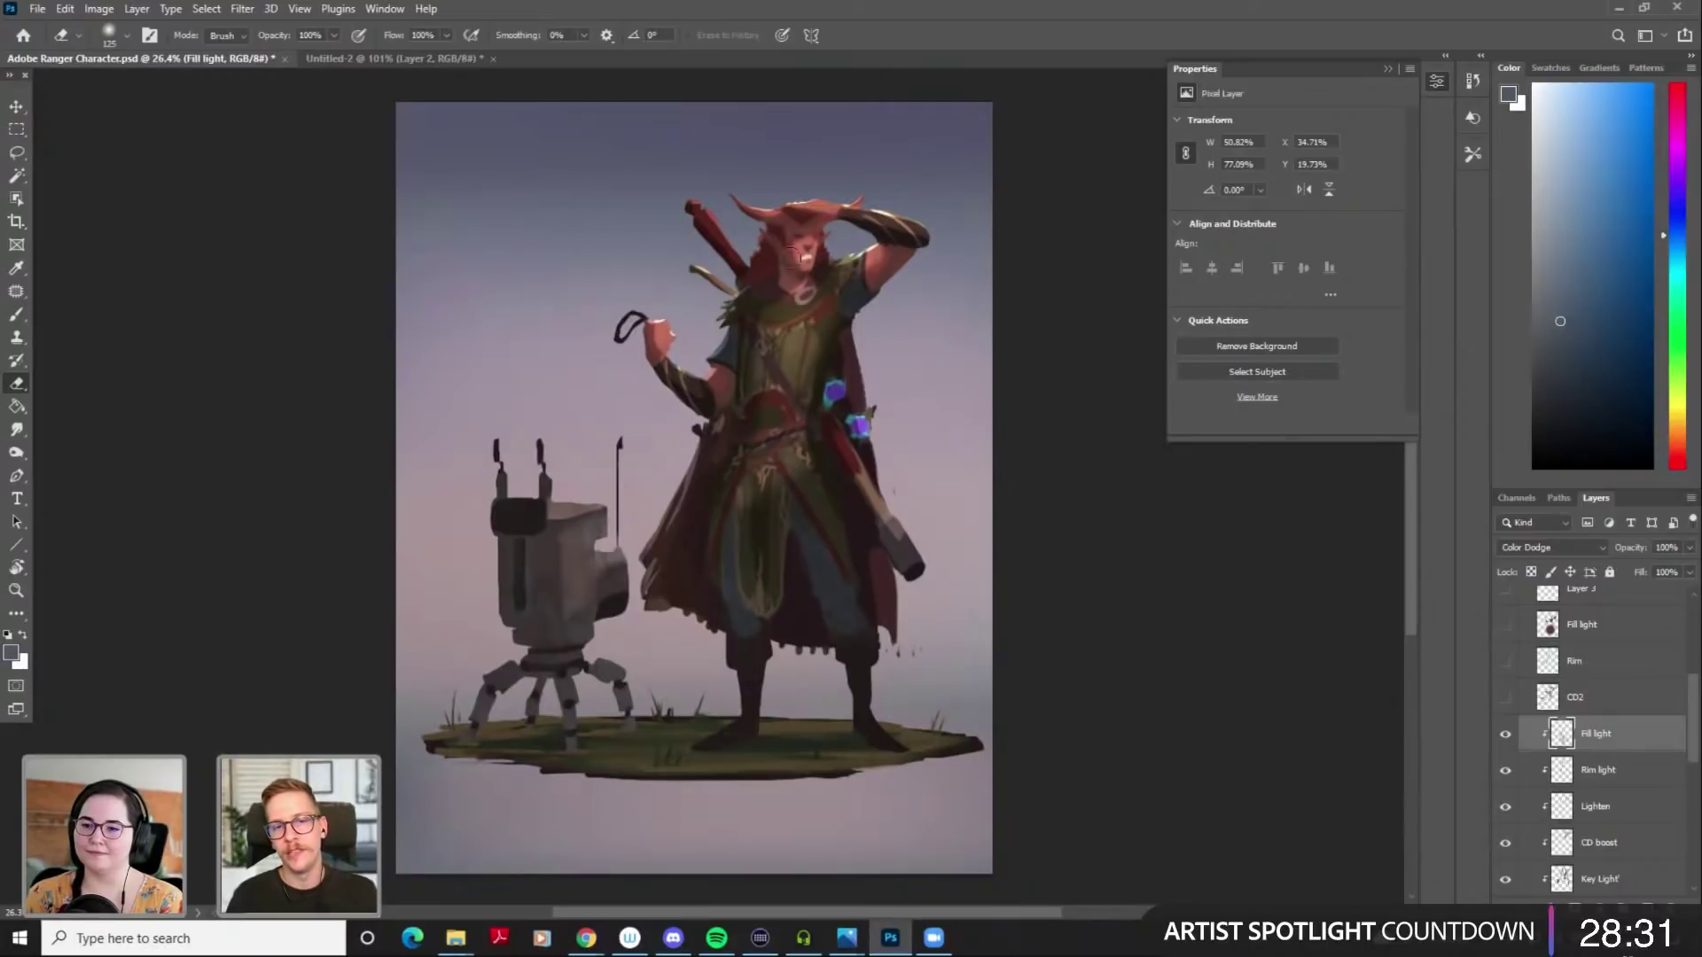
key("b")
left_click_drag(774, 267, 764, 255)
key("ctrl+z")
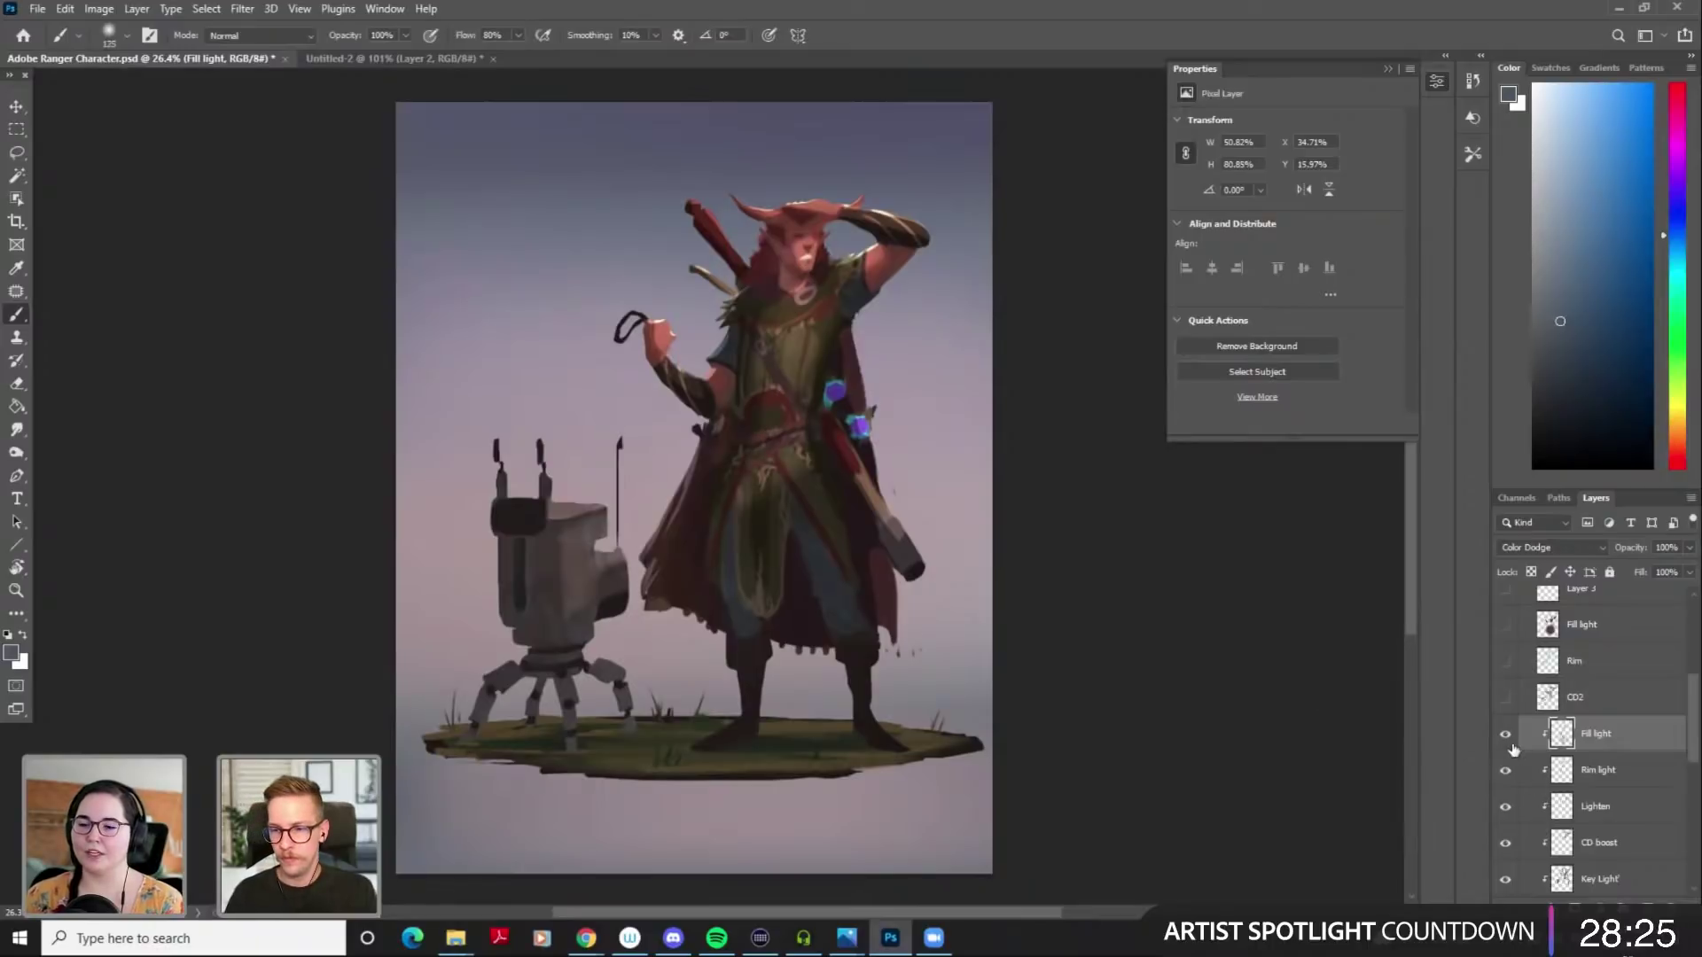
Refine the ranger's fill light with the eraser, reducing it to 60 px
key("e")
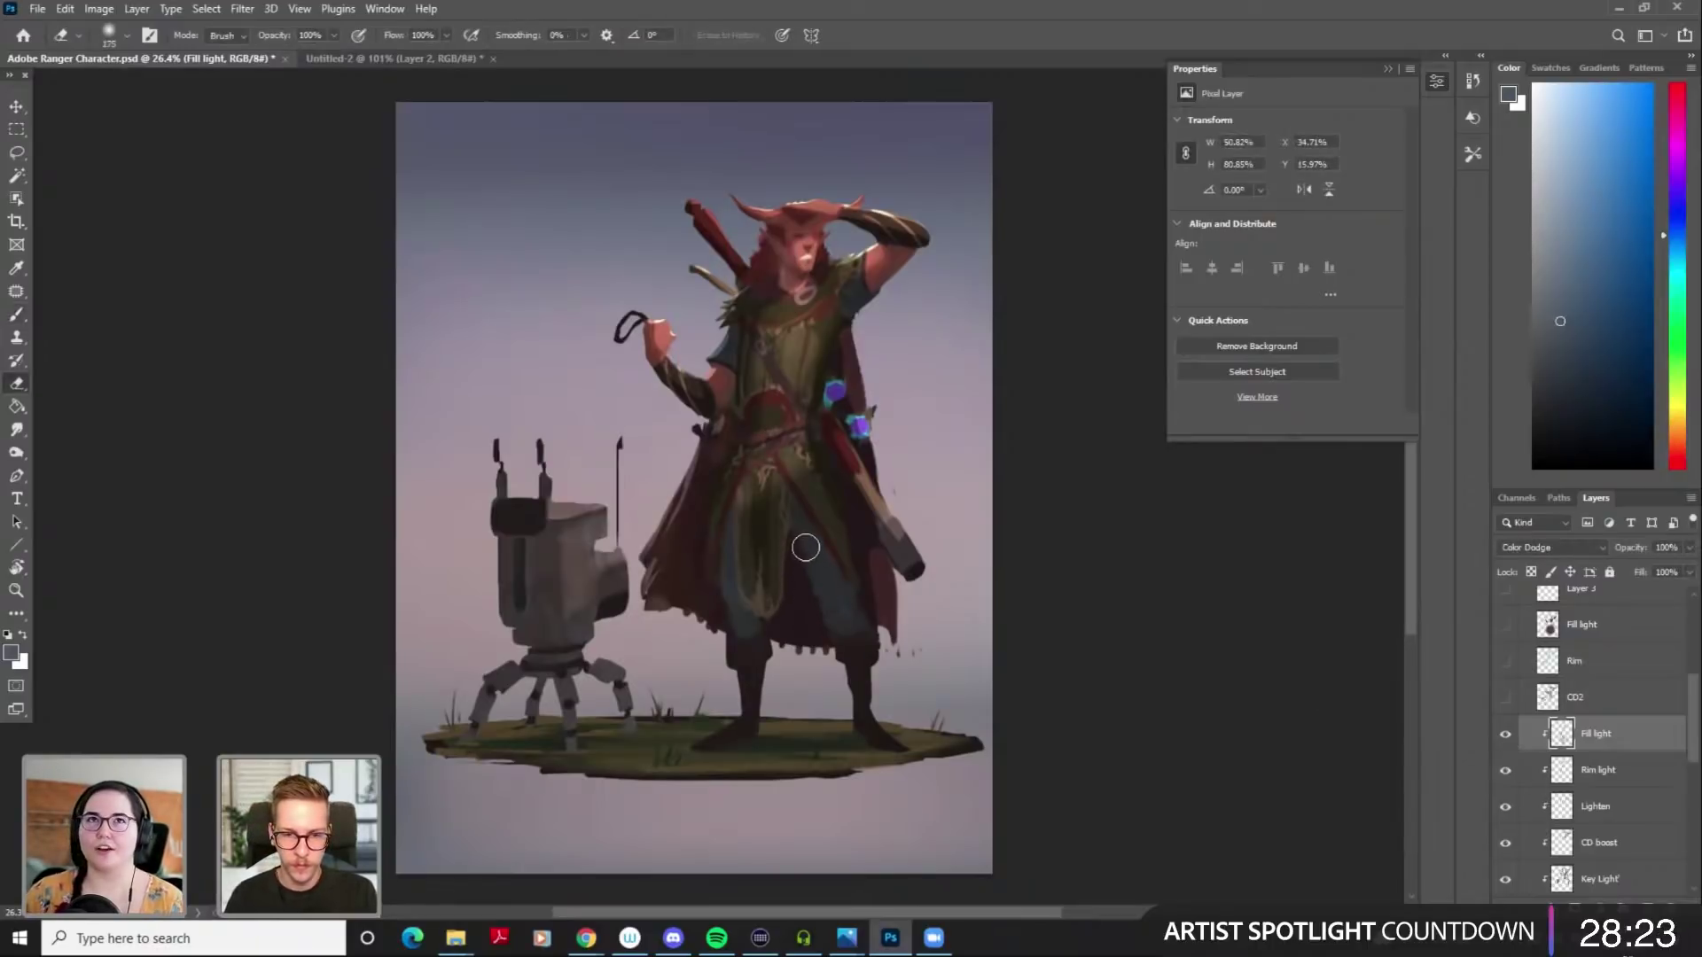
key("bracketleft")
key("bracketleft")
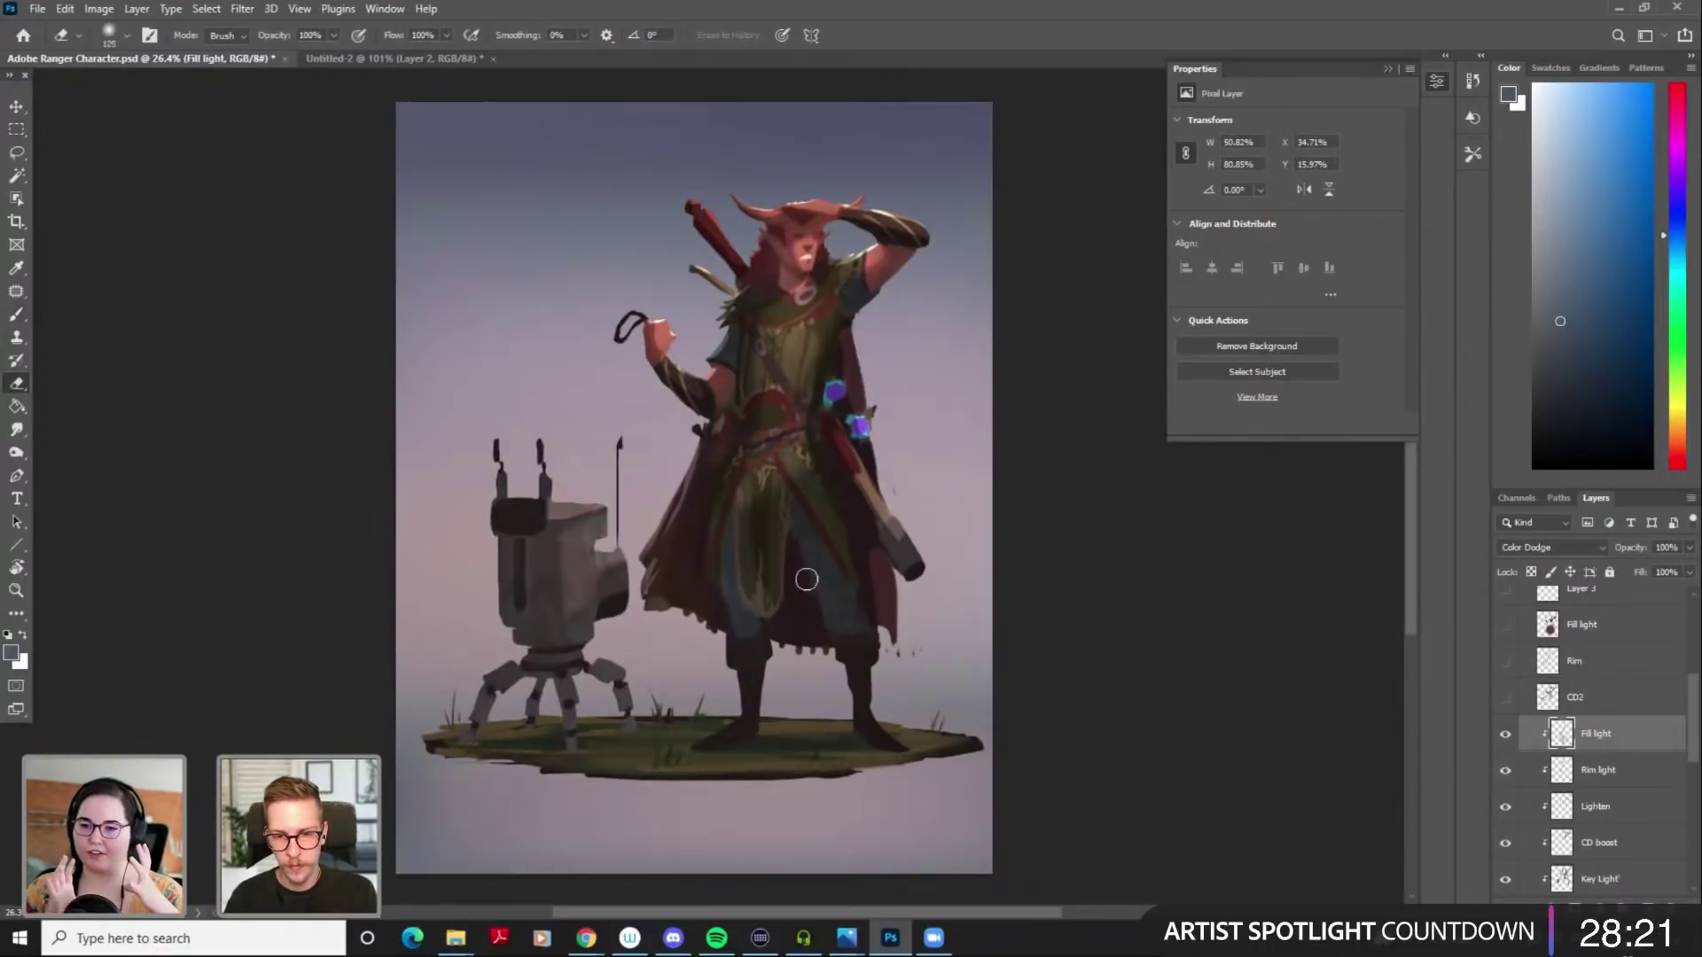
key("bracketleft")
key("bracketleft")
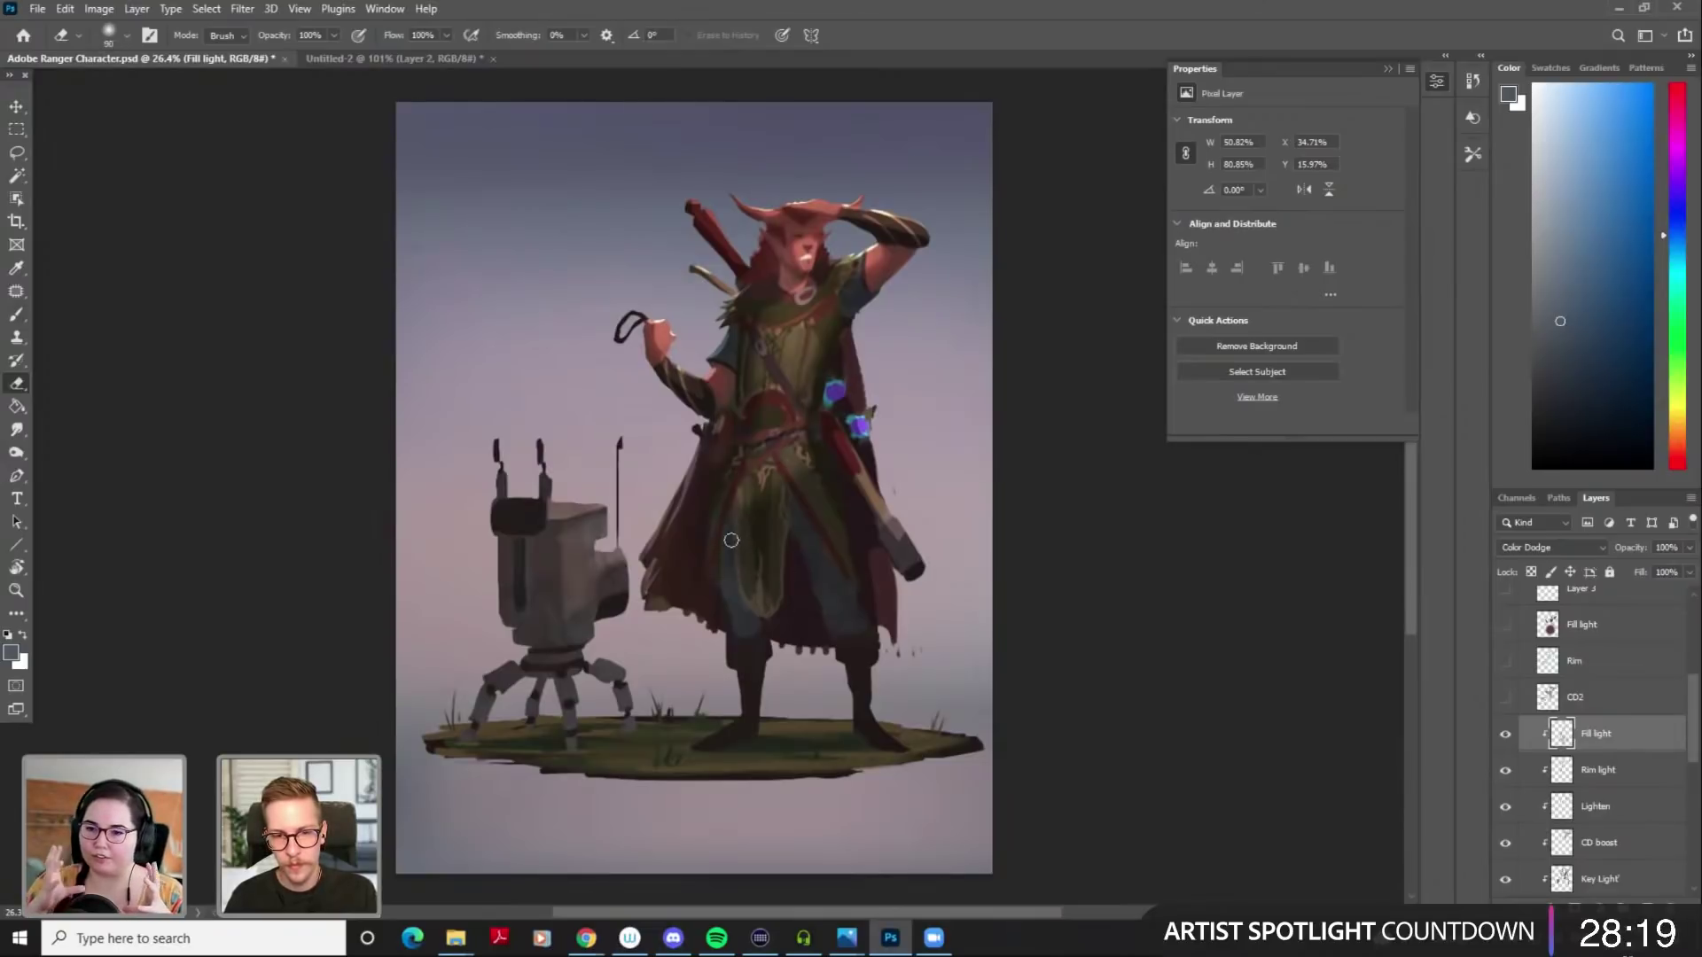
key("bracketleft")
key("bracketleft")
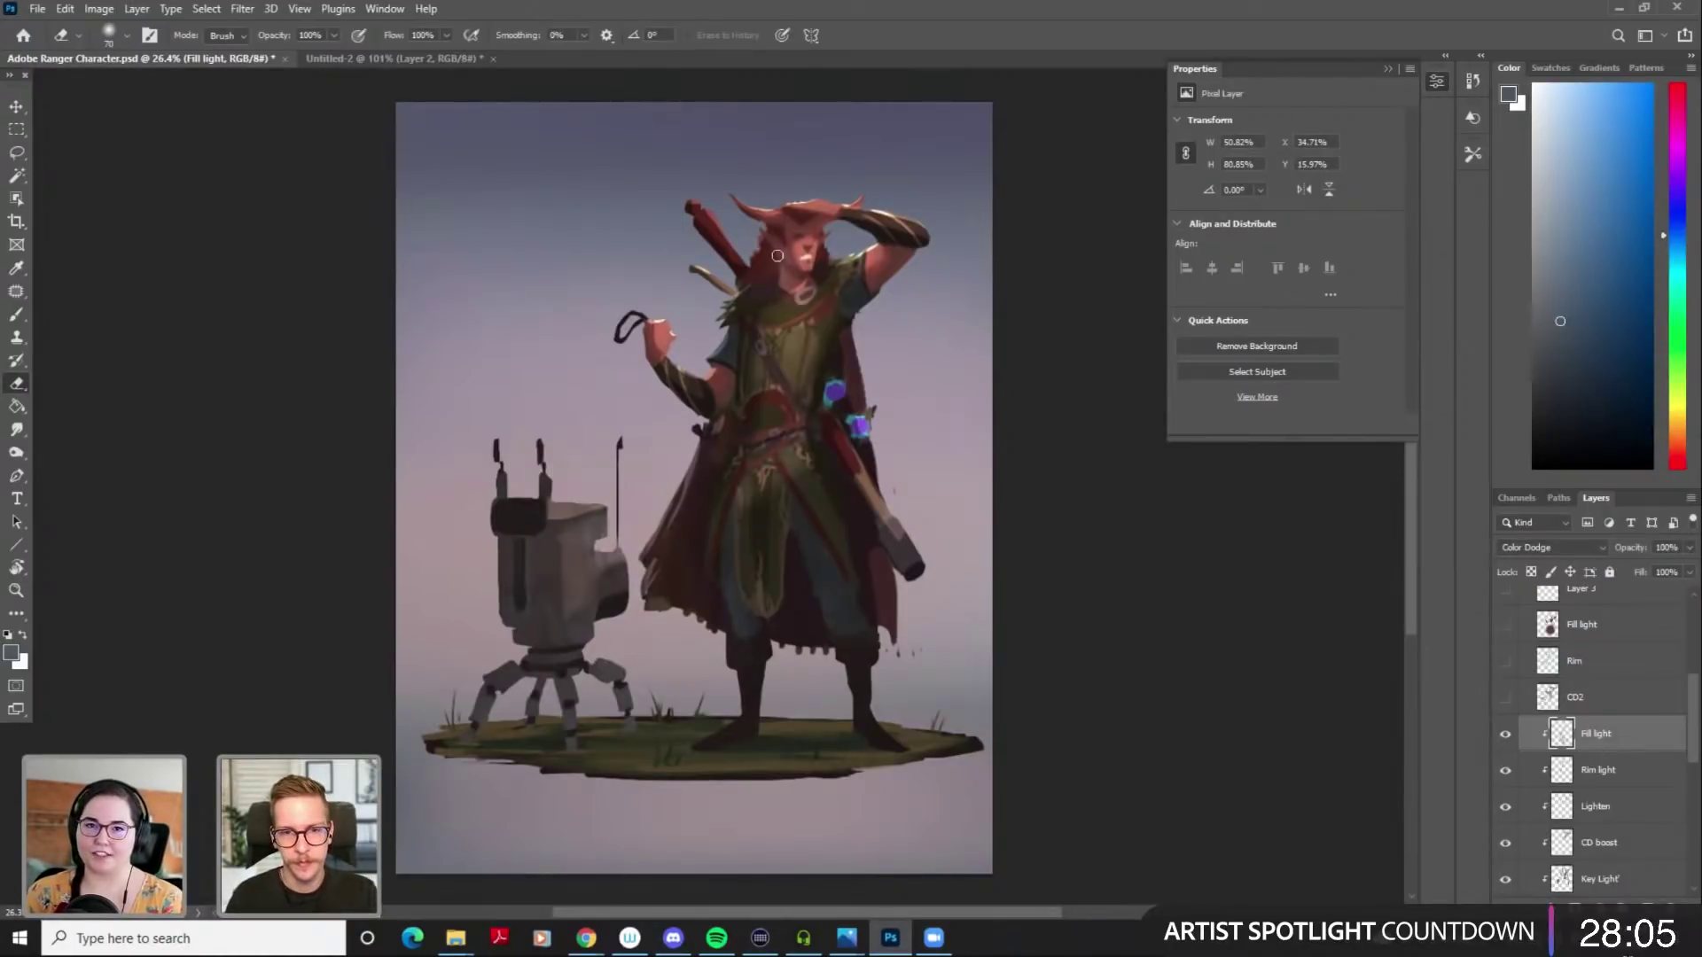
key("bracketleft")
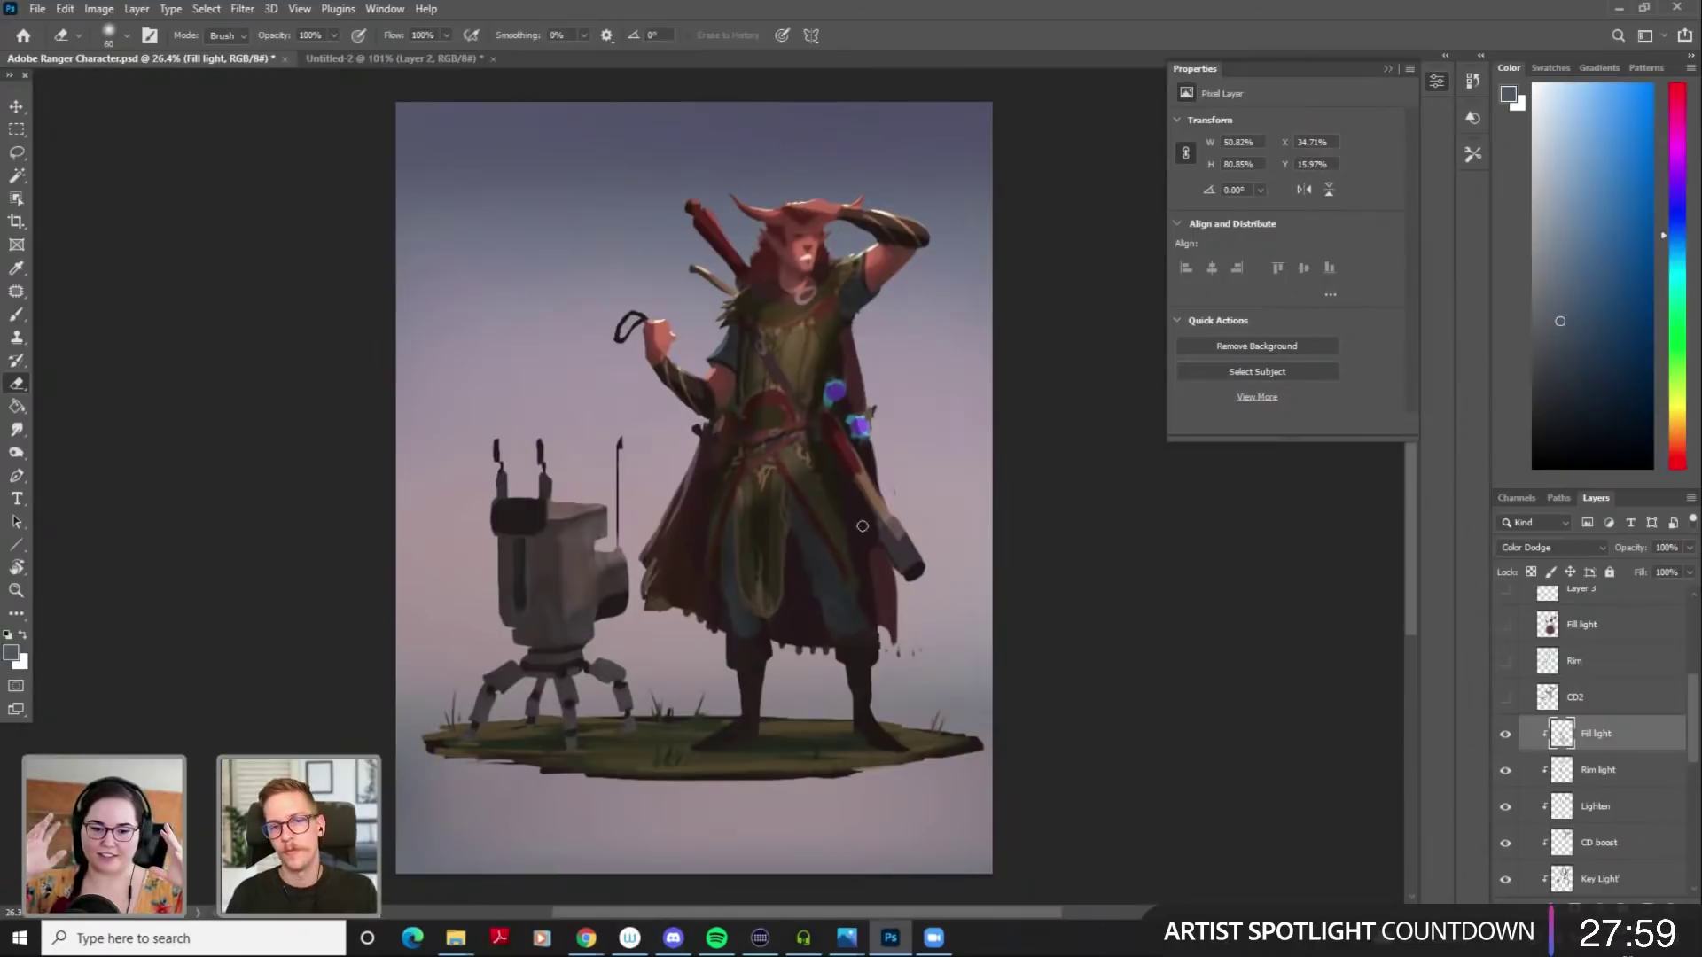
Select the CD boost layer, enlarge the brush to 400 px and choose a muted warm orange paint color
key("b")
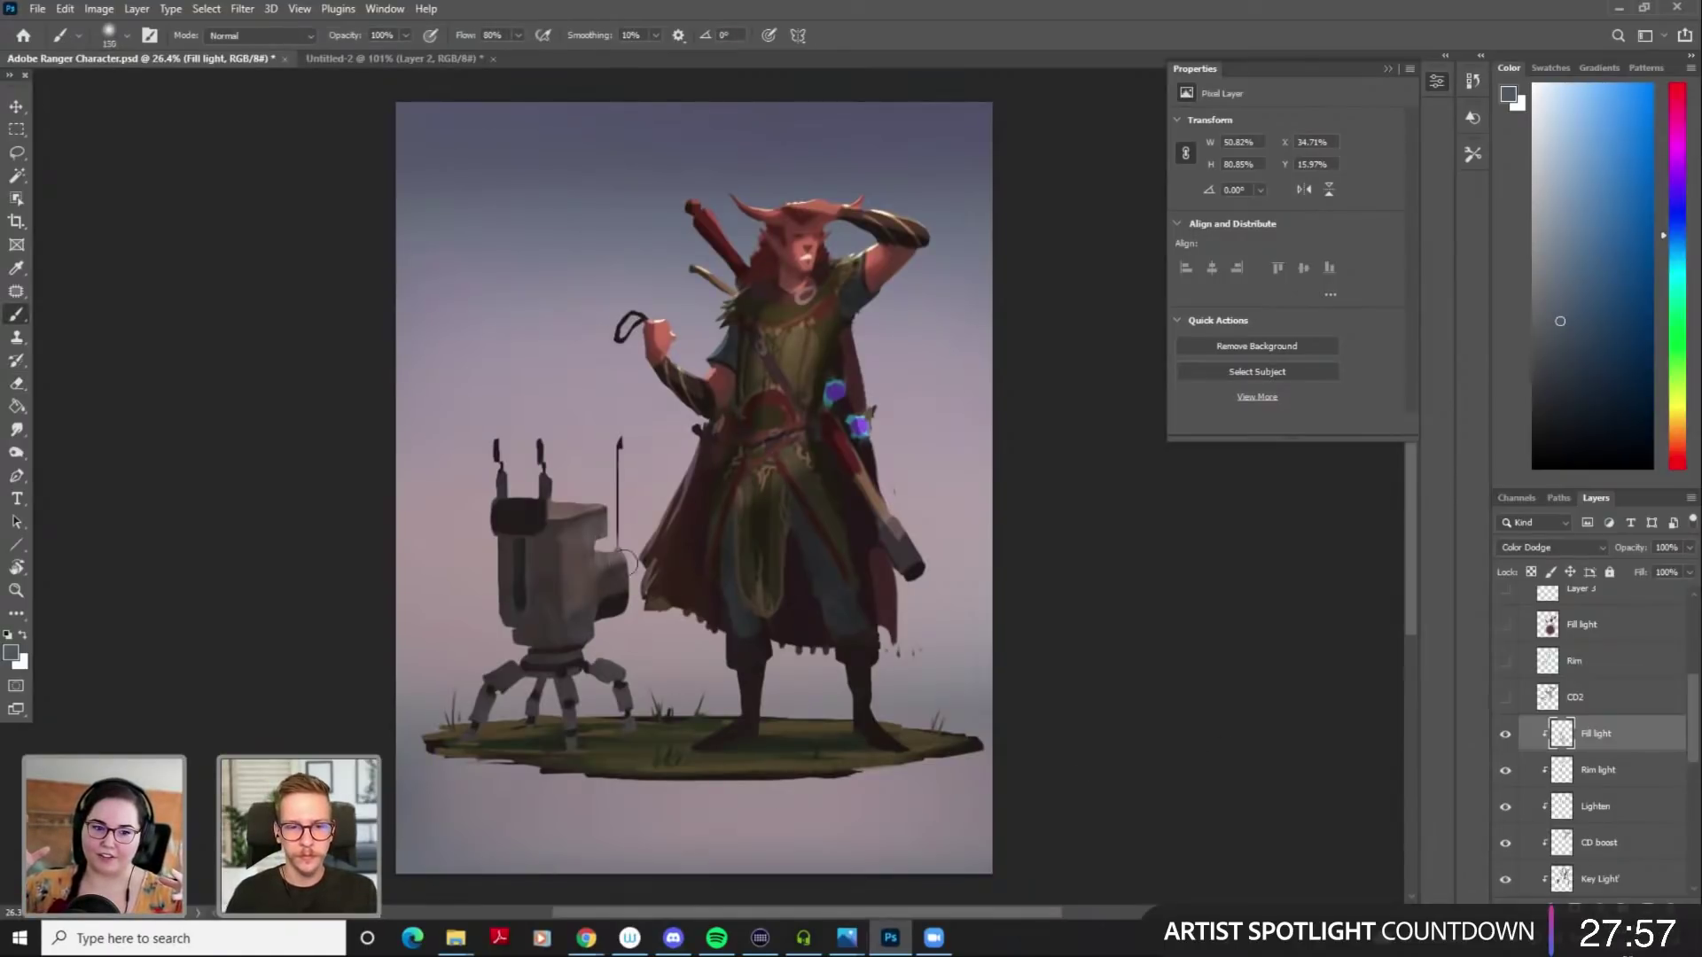
left_click(1600, 842)
key("bracketright")
key("bracketright")
key("bracketright")
key("bracketright")
key("bracketright")
key("bracketright")
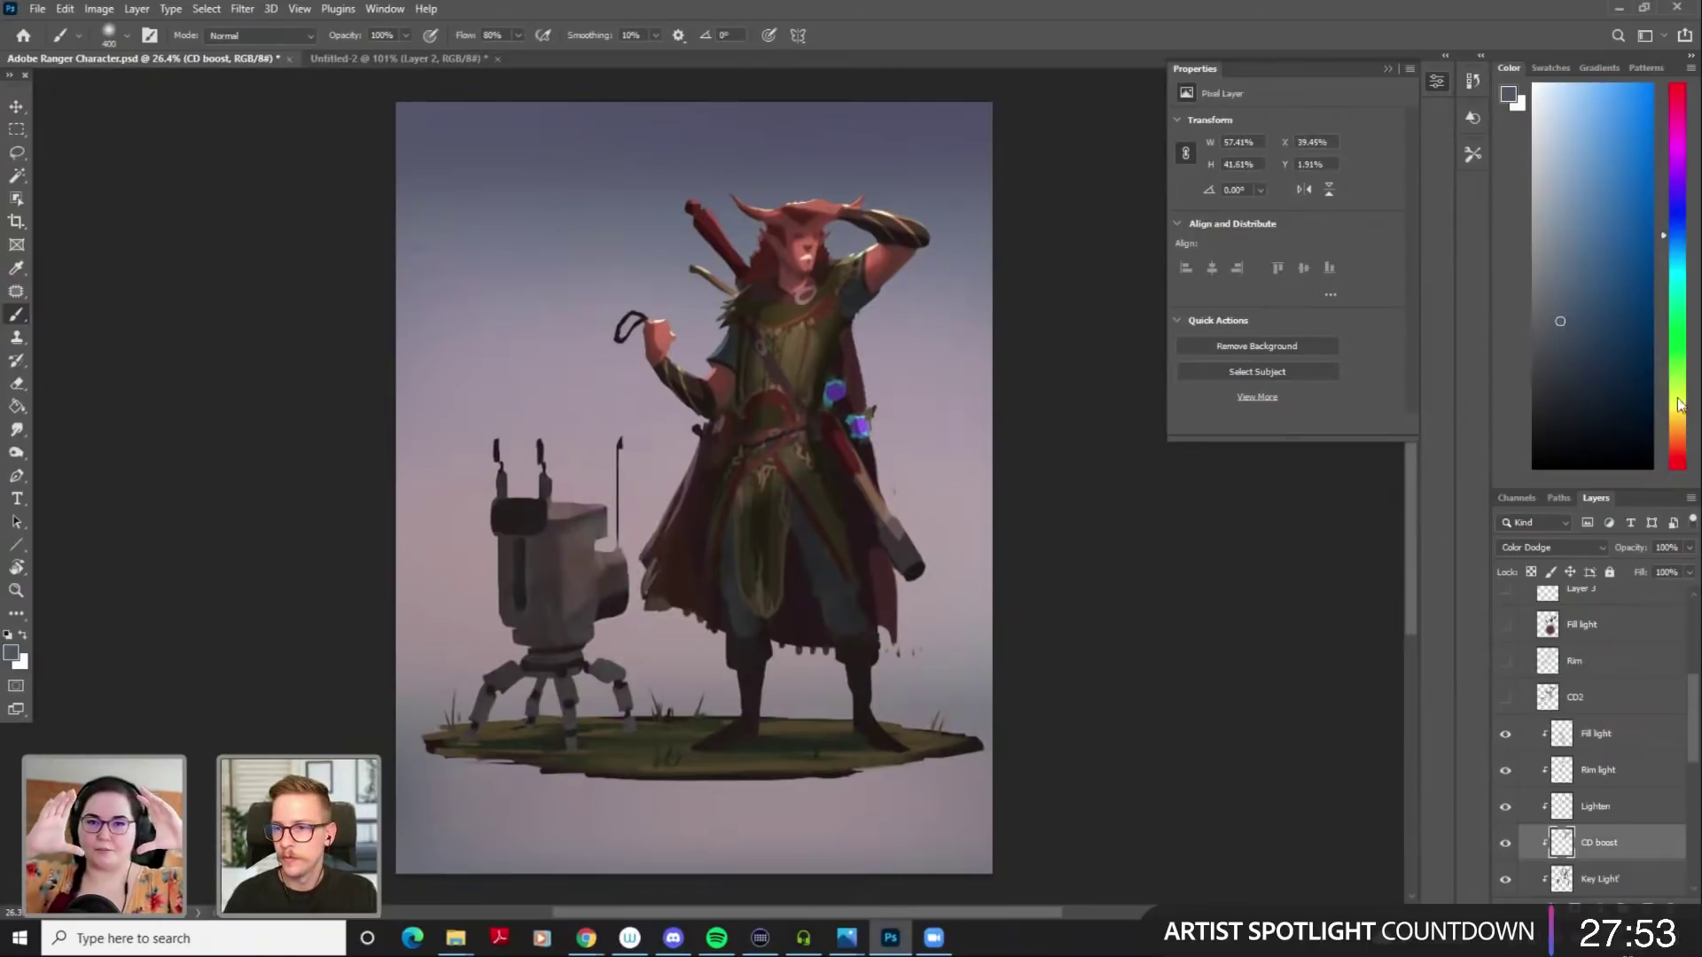
left_click_drag(1677, 395, 1677, 432)
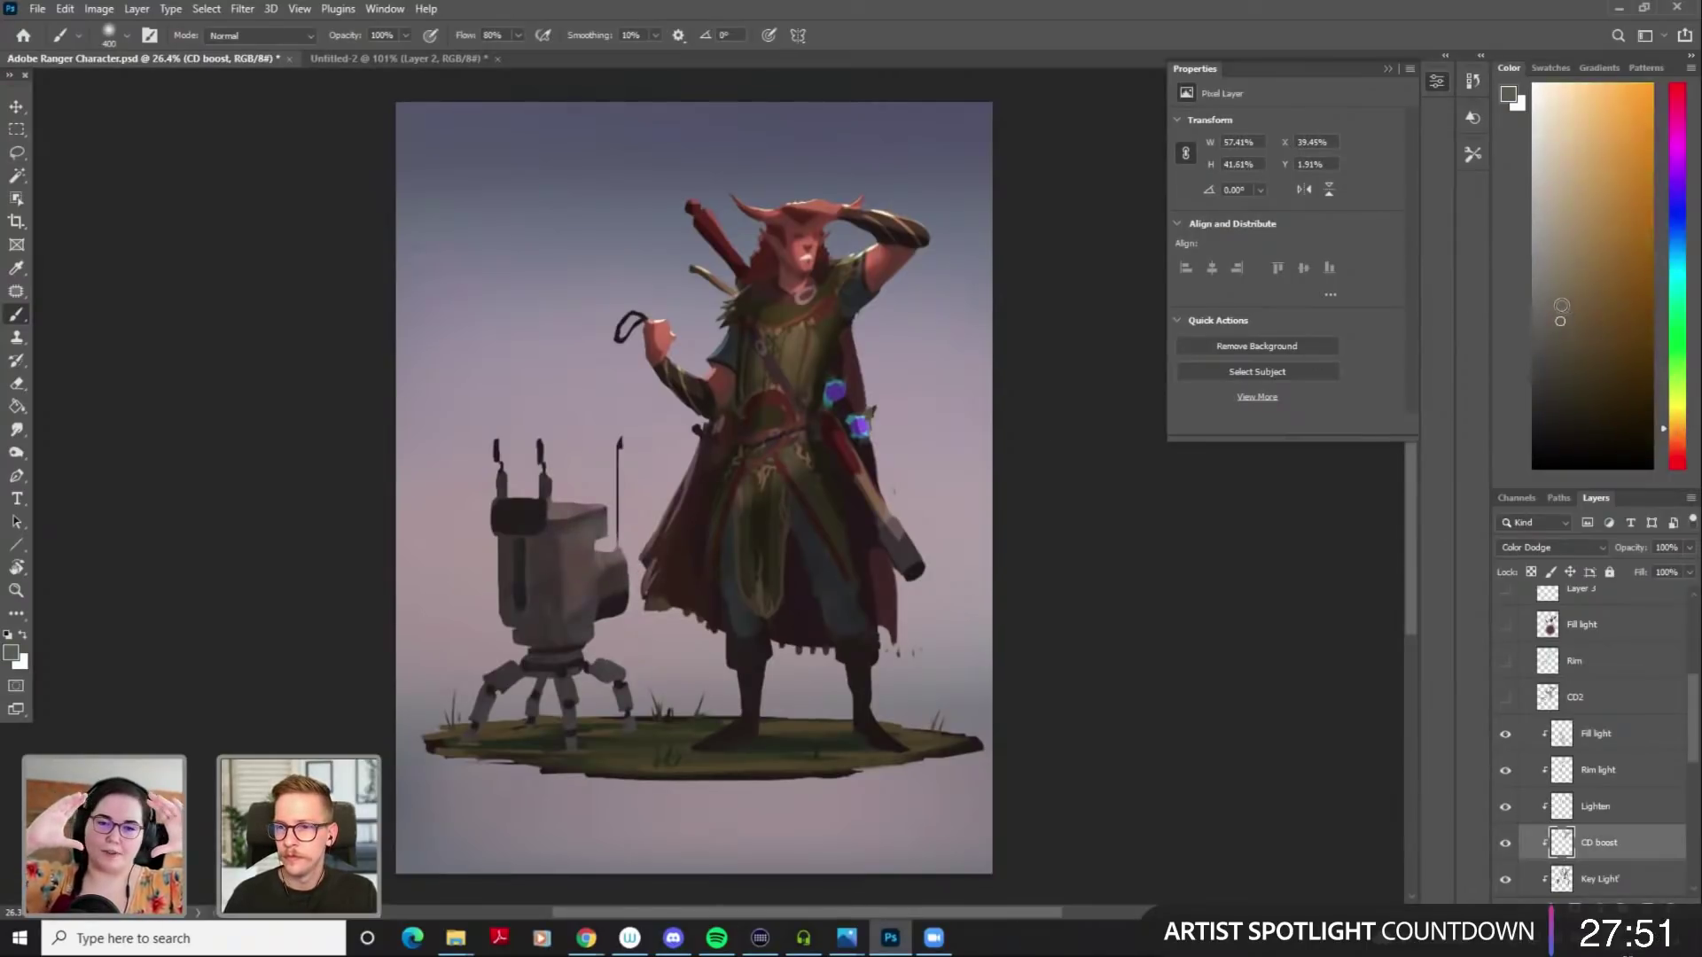
left_click(1557, 286)
Paint warm Color Dodge glow on the robot's body and head, reducing the brush to 200 px
key("bracketright")
left_click_drag(580, 523, 588, 605)
key("ctrl+z")
key("bracketleft")
mouse_move(580, 539)
left_mouse_down()
mouse_move(618, 636)
mouse_move(587, 554)
left_mouse_up()
key("ctrl+z")
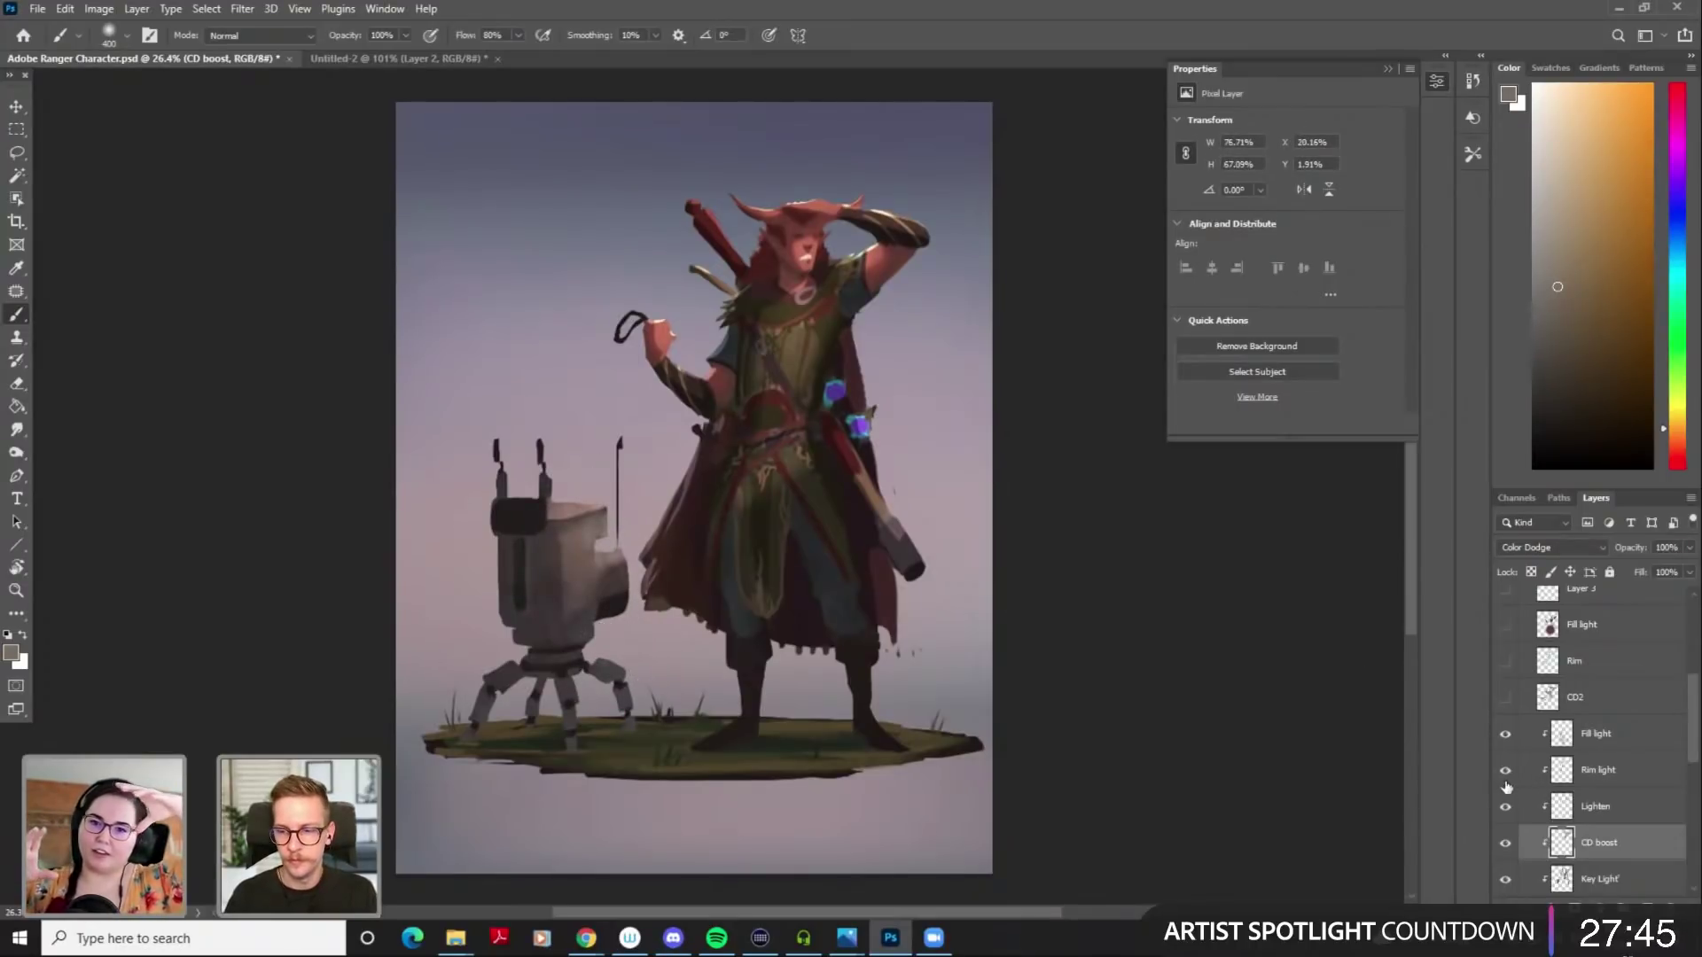
key("bracketleft")
key("bracketleft")
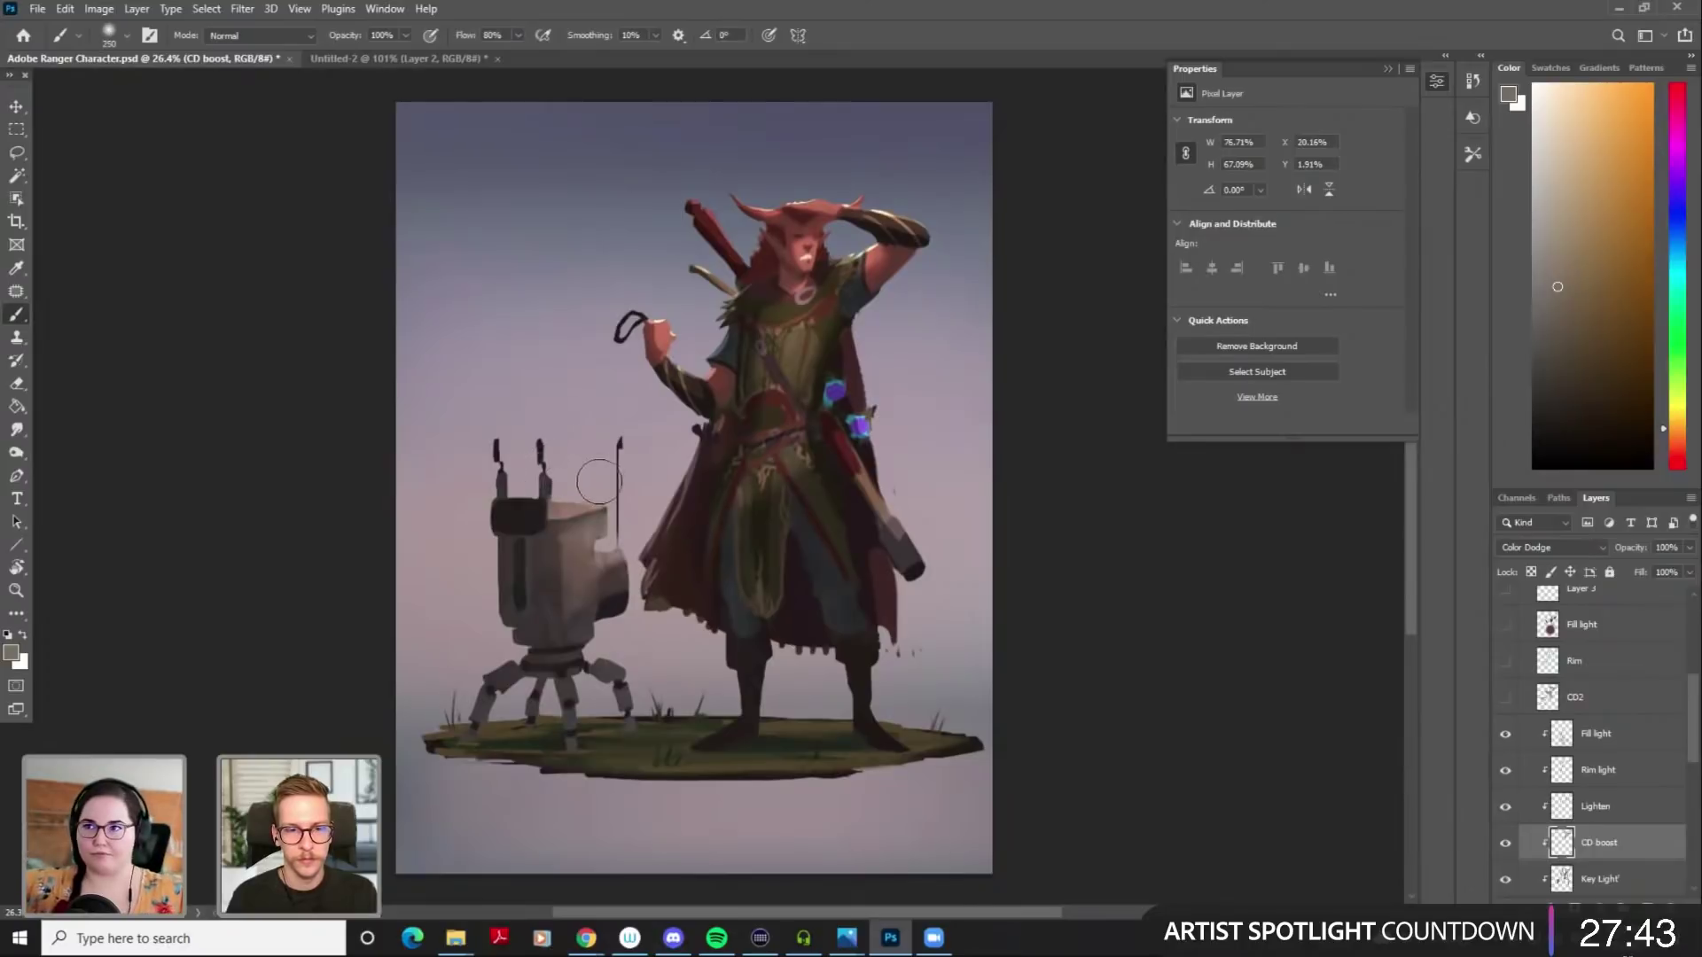
key("ctrl+z")
key("bracketleft")
left_click_drag(519, 456, 556, 530)
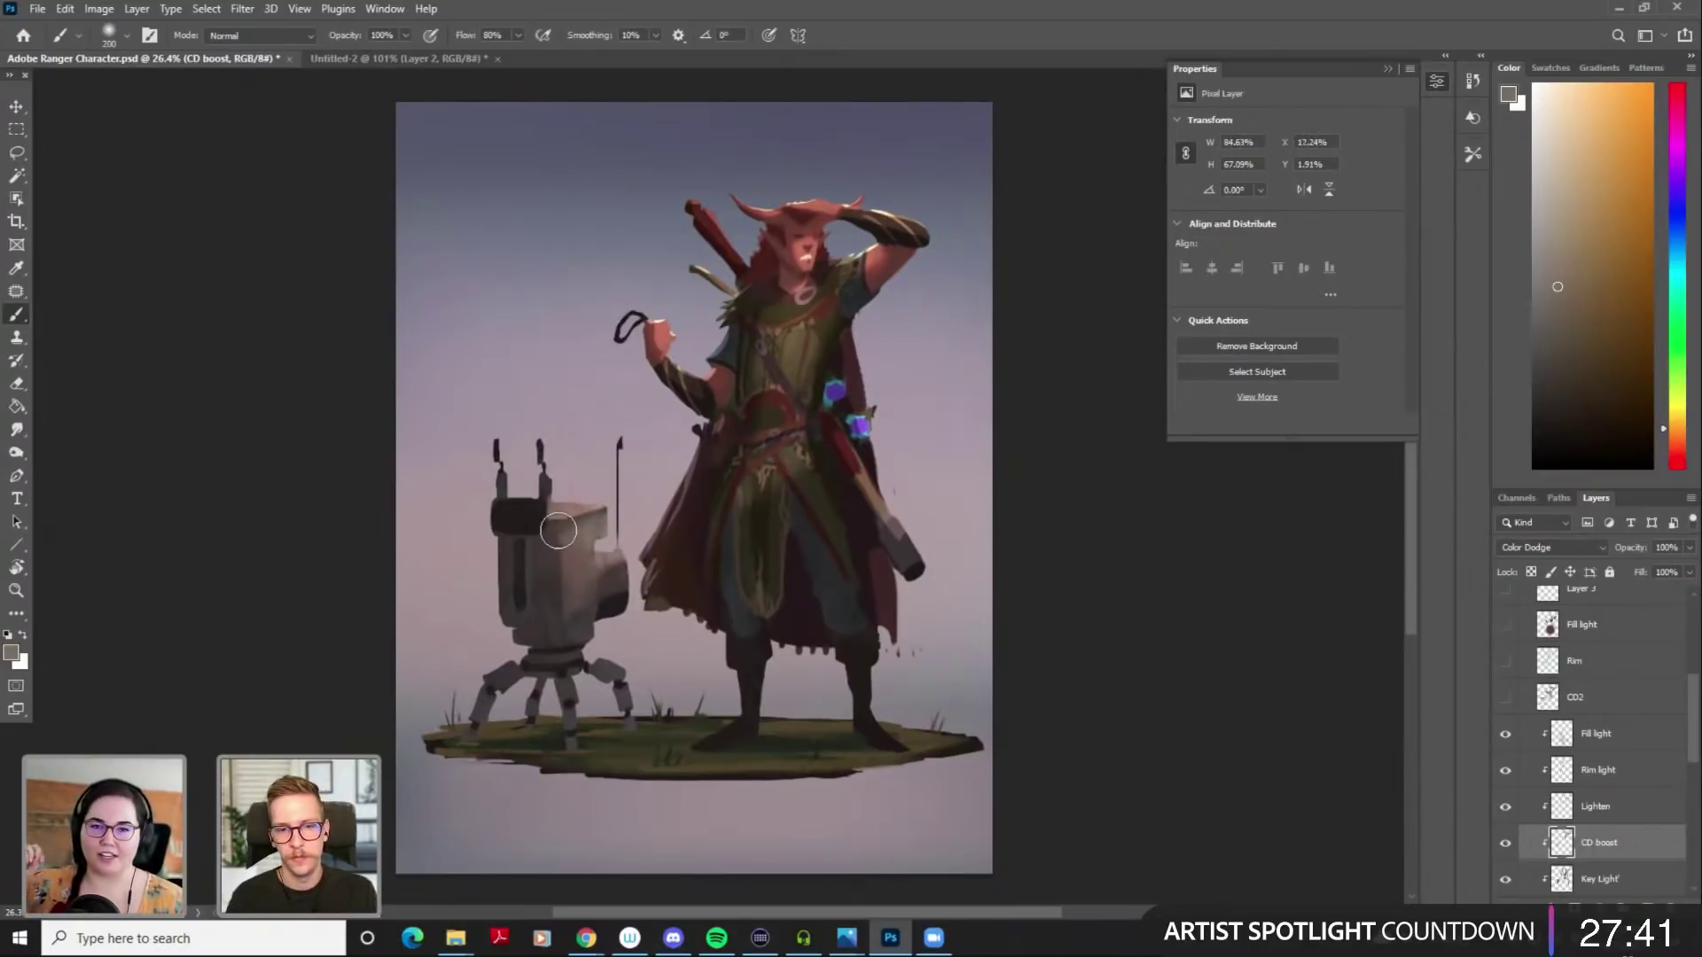
Touch up the warm glow around the robot's legs and reduce the brush to 125 px
key("bracketleft")
left_click_drag(602, 661, 624, 677)
key("ctrl+z")
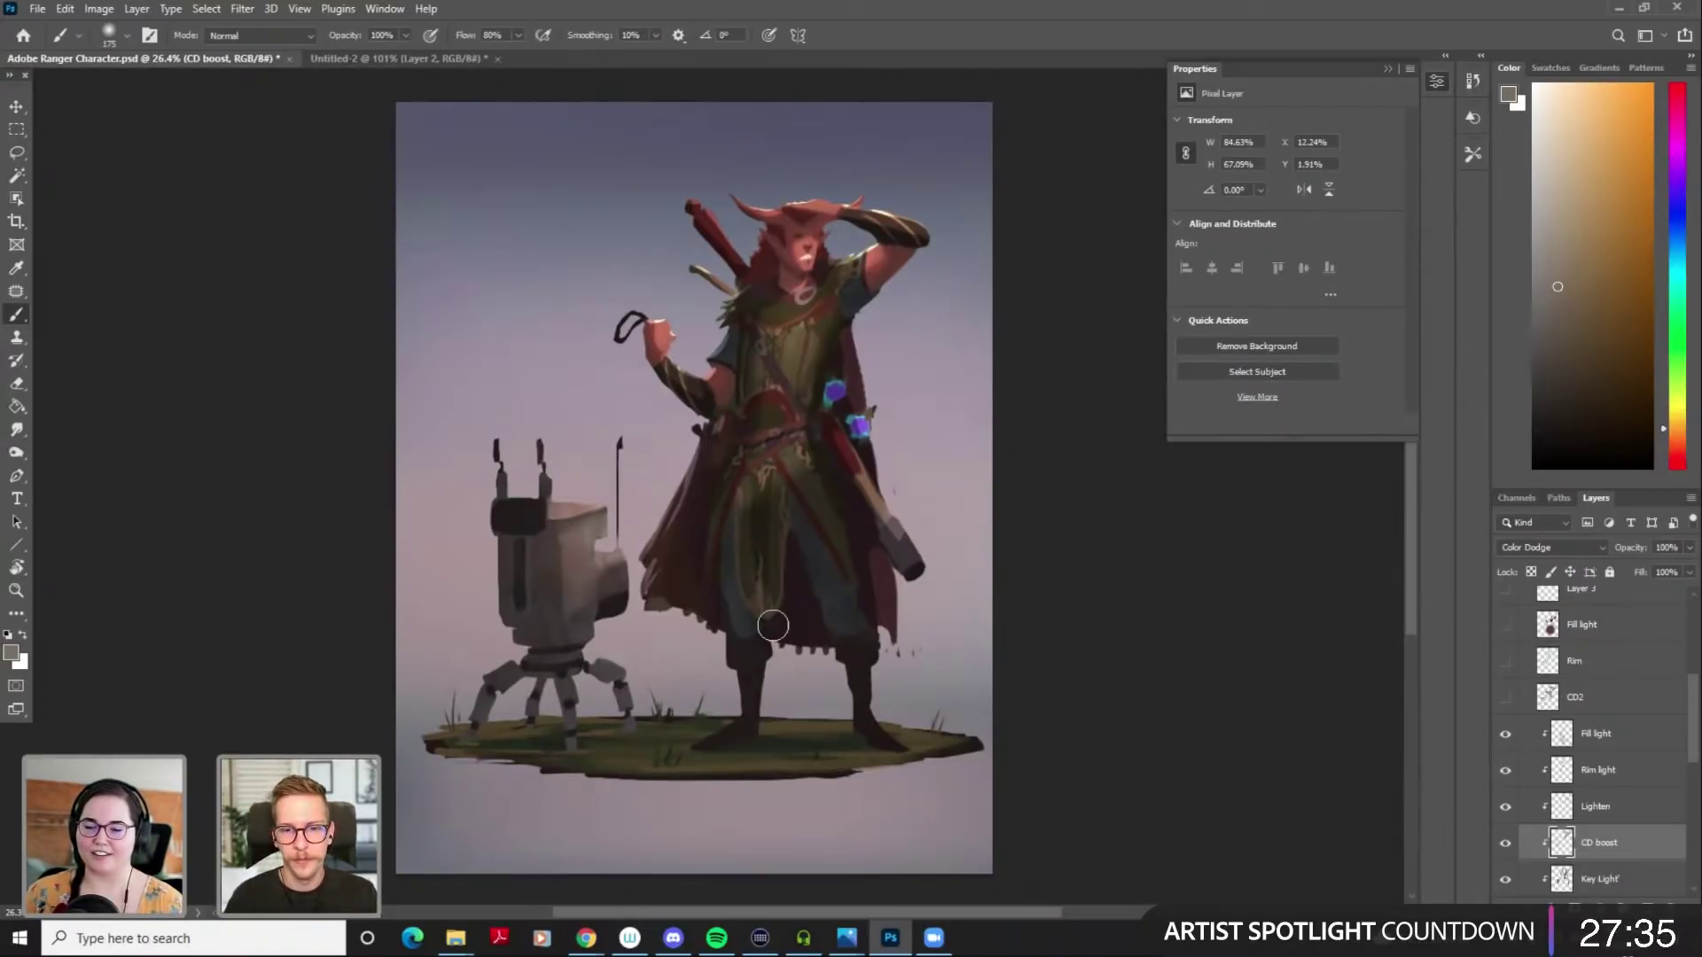
key("bracketleft")
key("bracketleft")
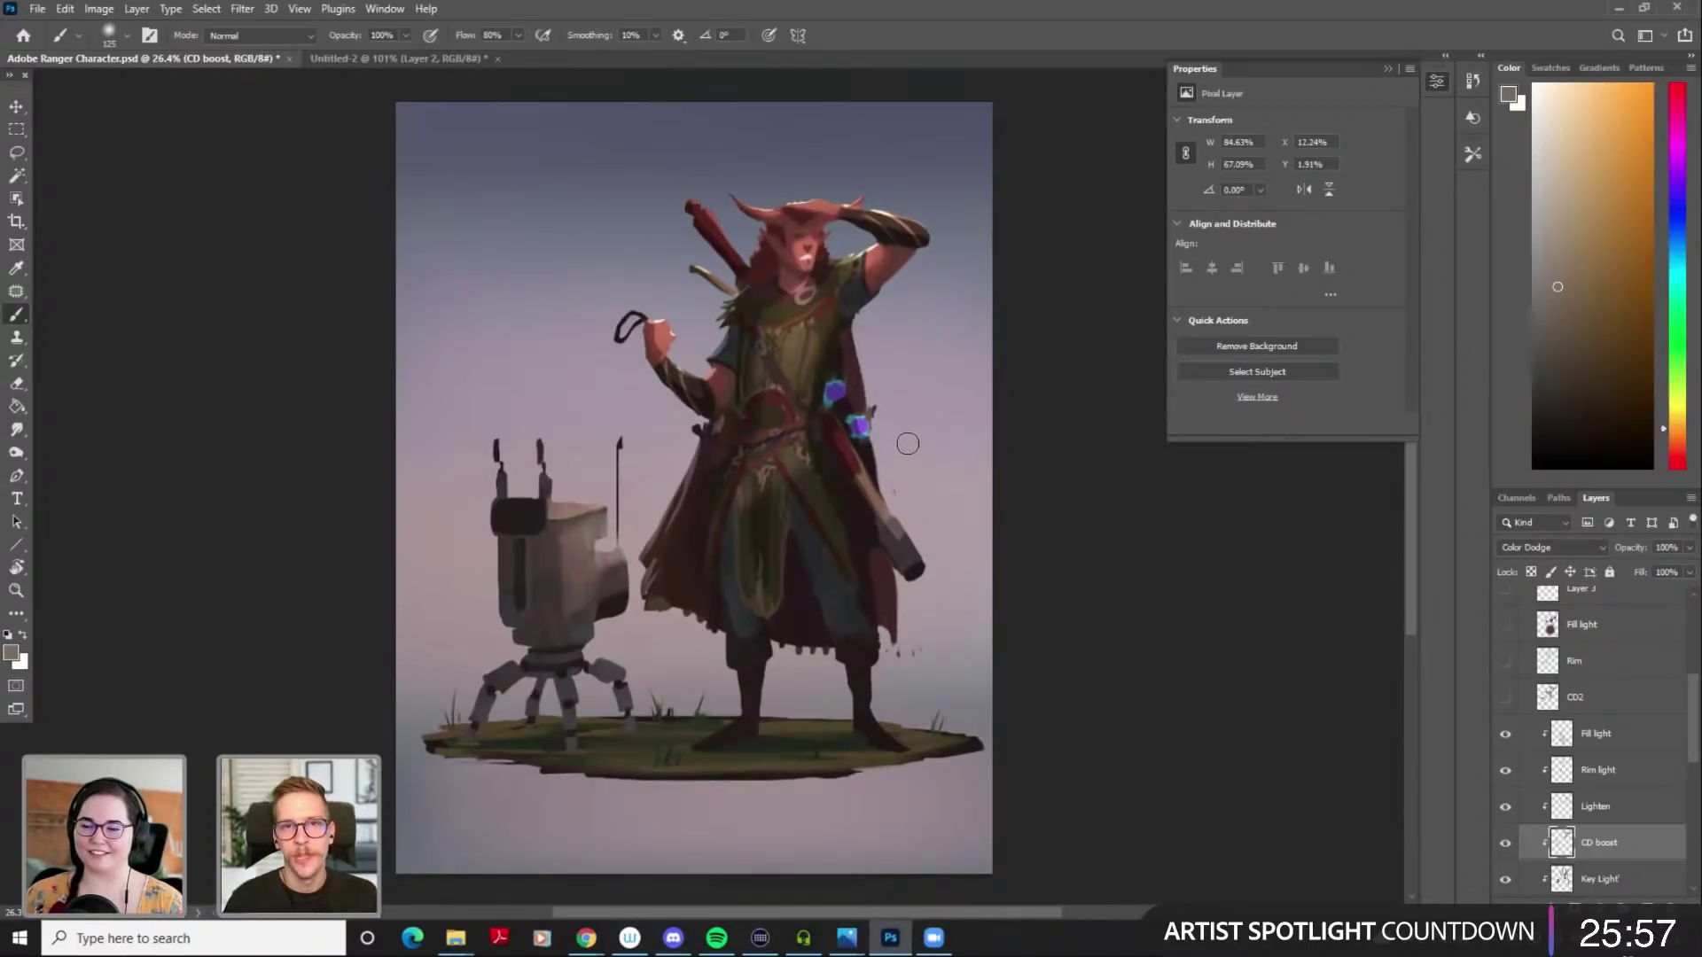
Toggle the CD boost layer's visibility to compare the warm glow on the ranger and robot
left_click(1505, 845)
left_click(1504, 845)
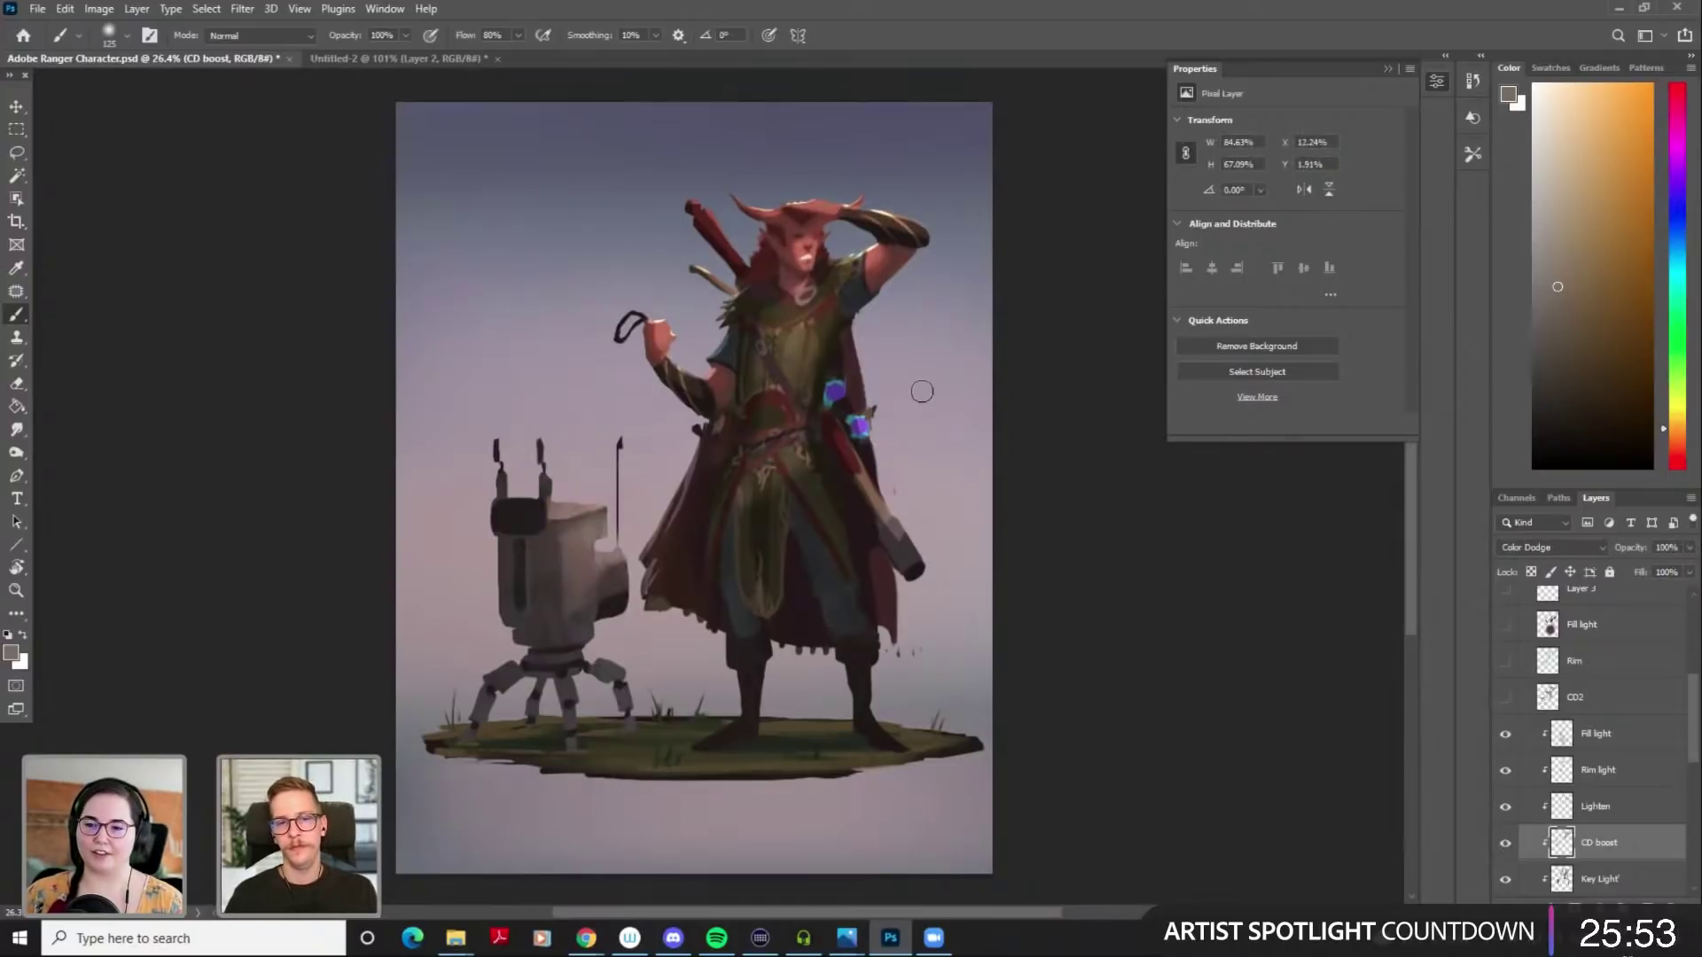
scroll(922, 292, "up", 2)
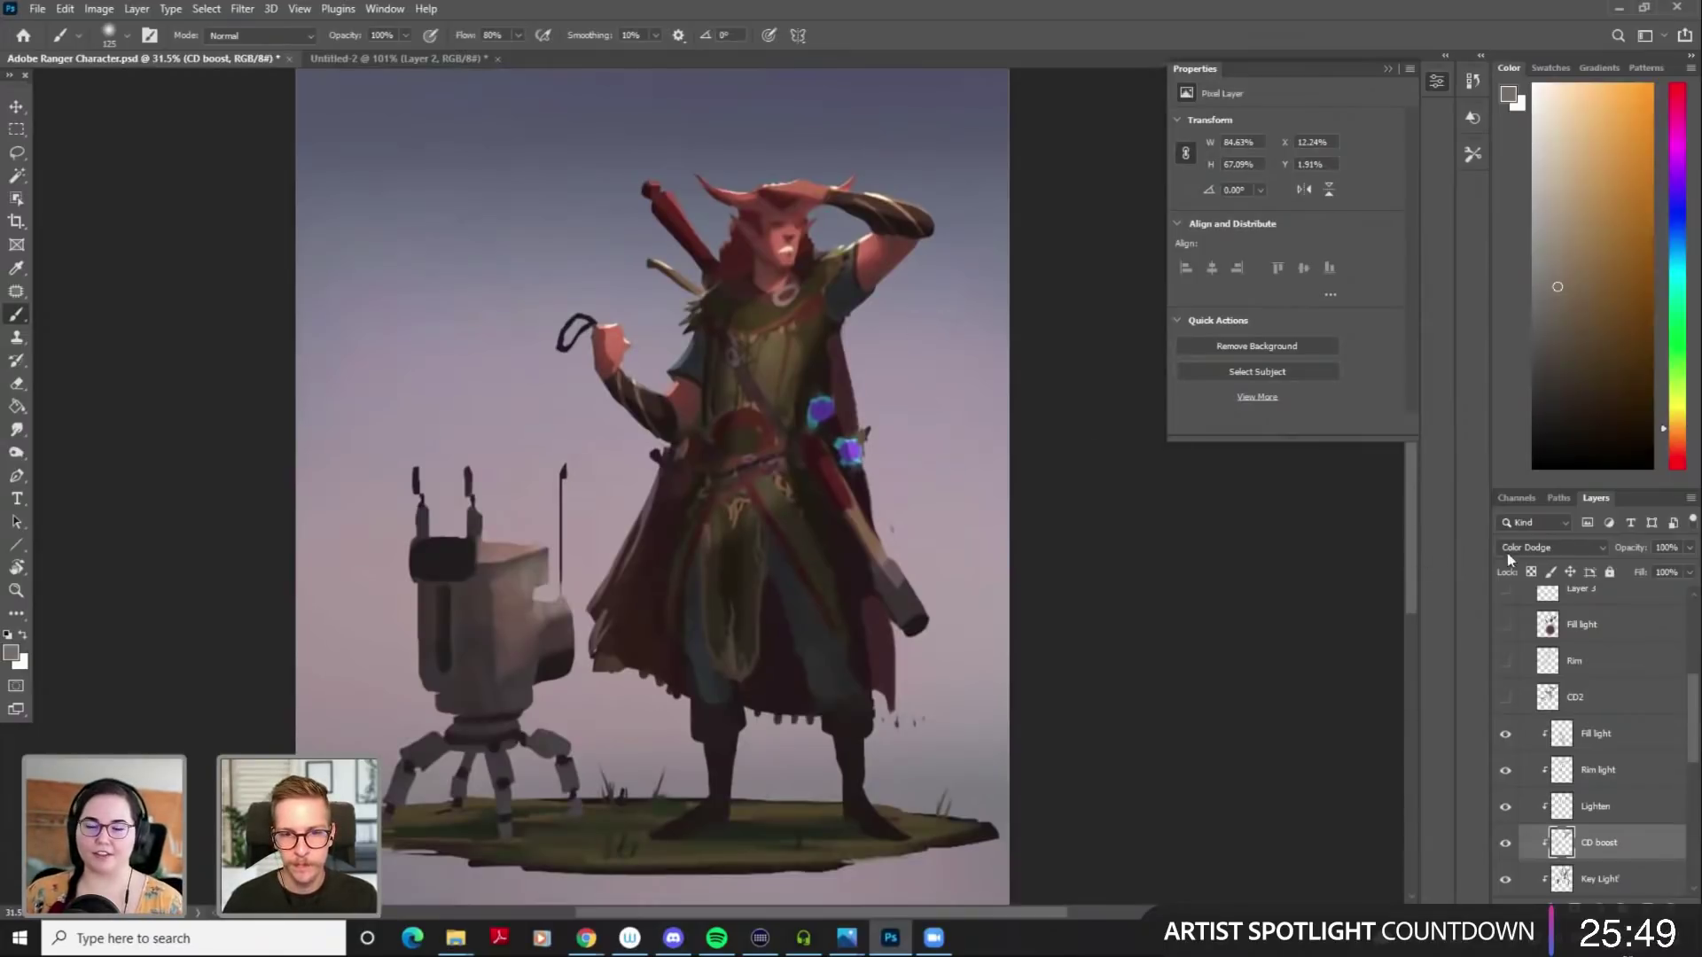
scroll(1578, 709, "up", 3)
left_click(1596, 842)
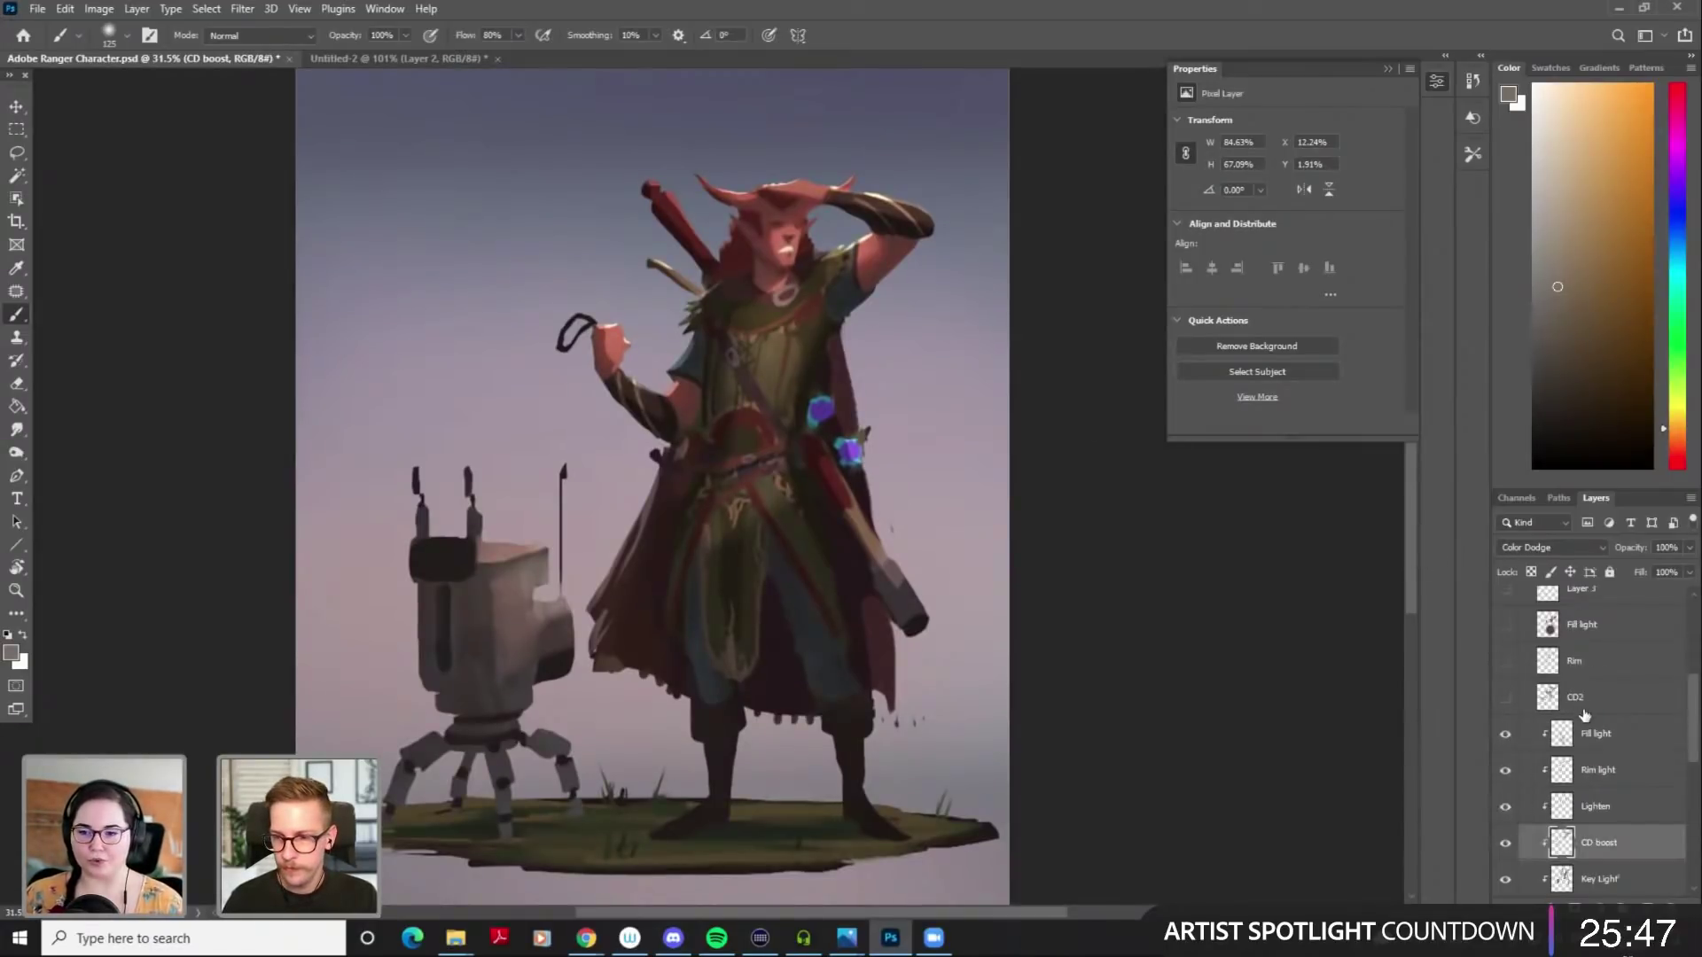
Select the Fill light layer, then toggle the visibility of Layer 8 beneath the Platform layer to compare the background
scroll(1578, 762, "down", 3)
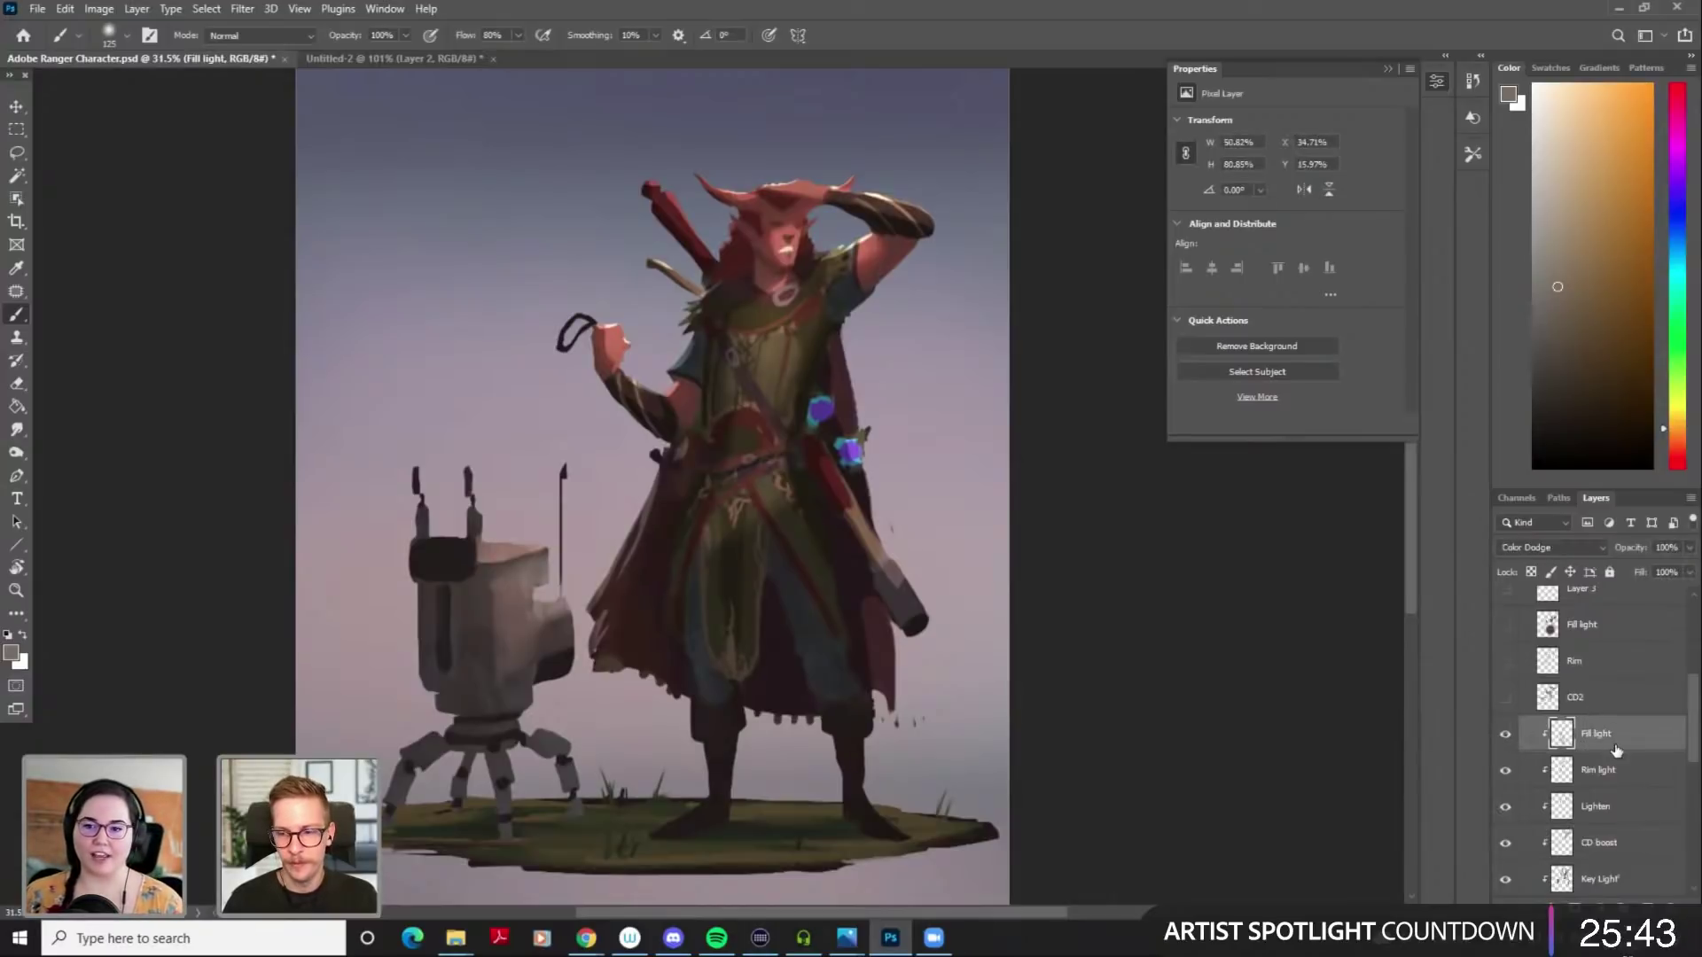
scroll(1568, 736, "down", 10)
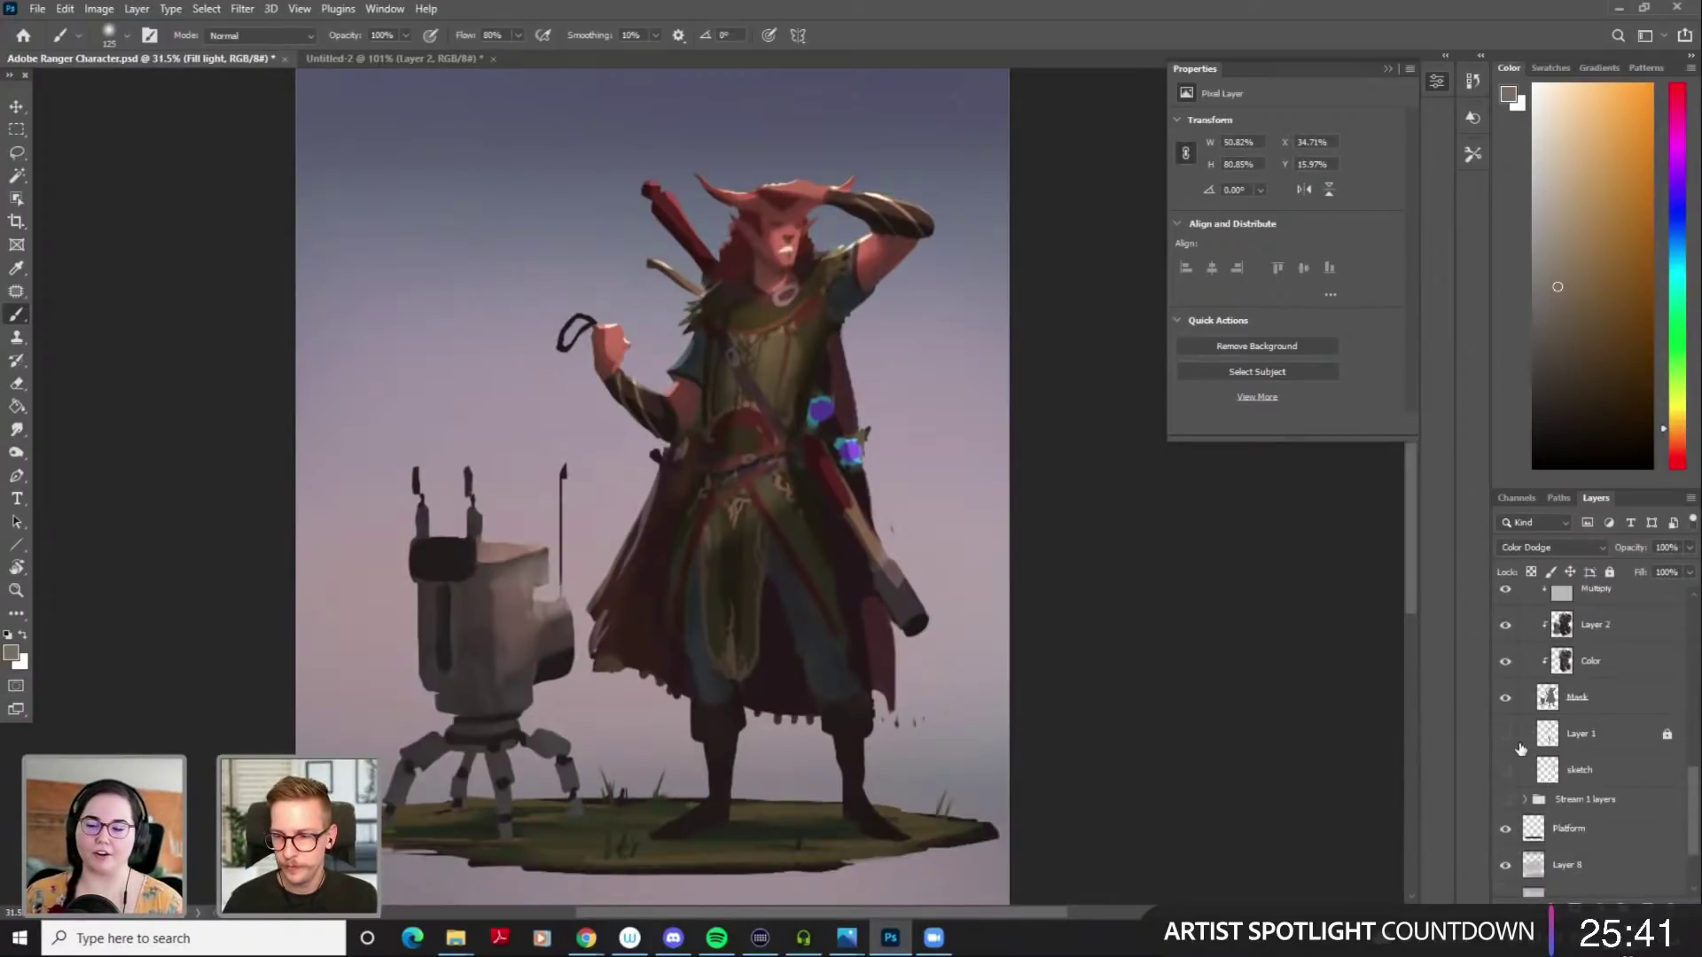
scroll(1514, 801, "down", 2)
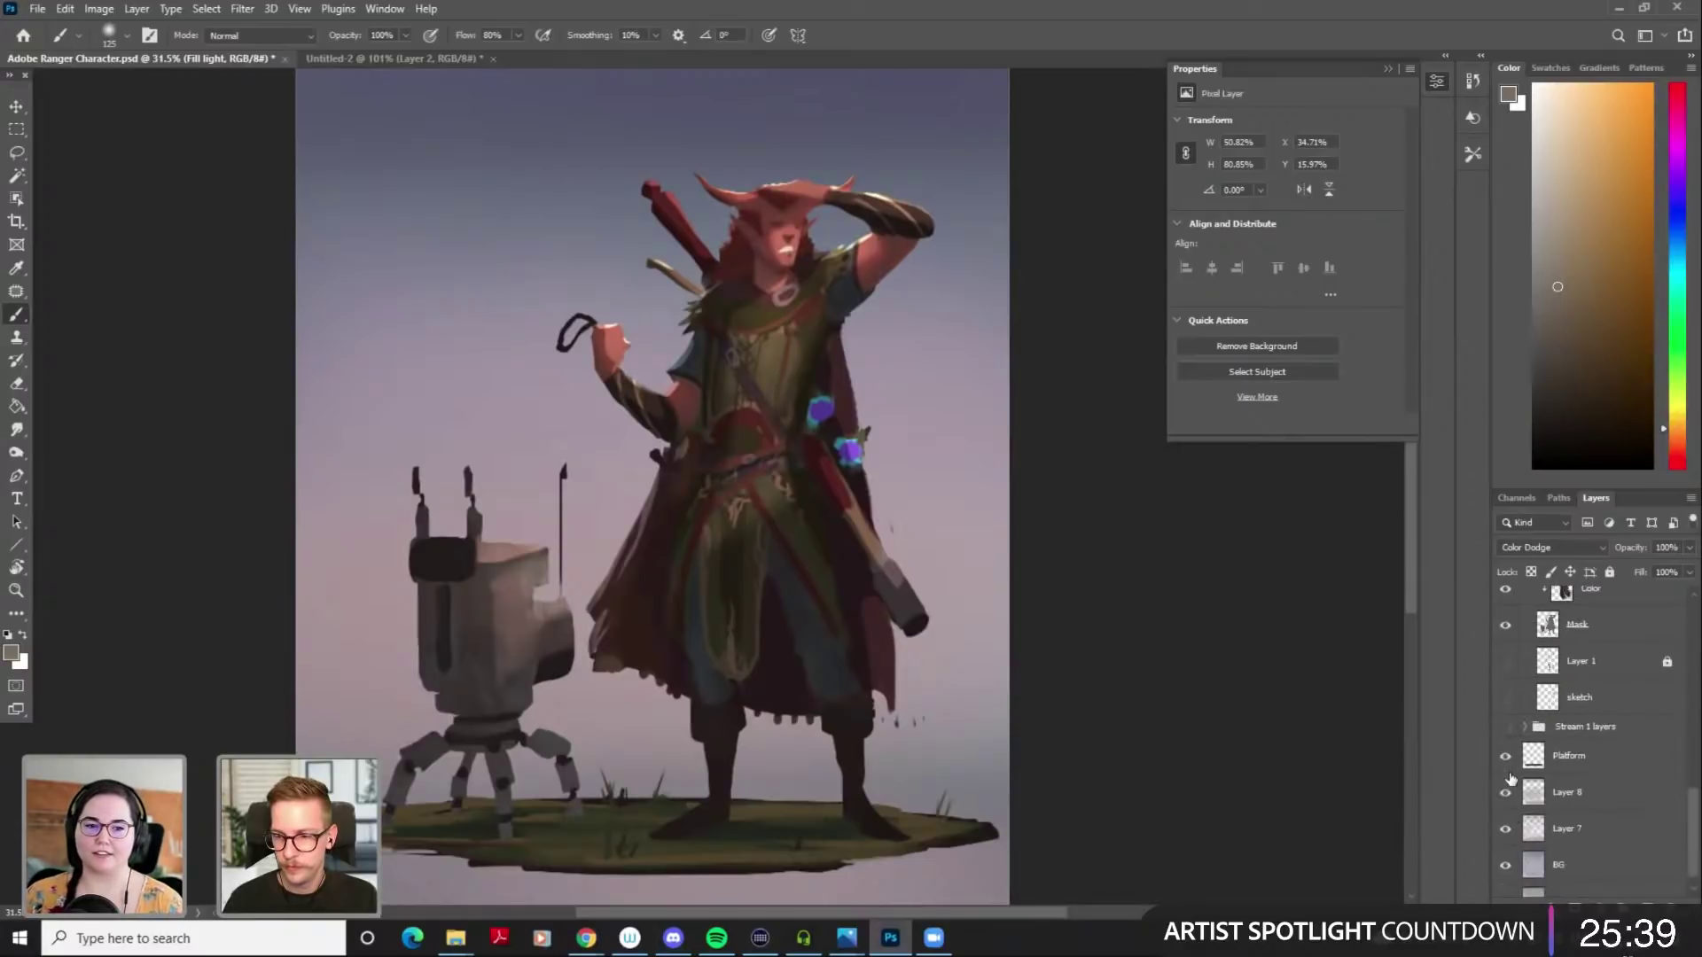
left_click(1503, 794)
left_click(1503, 794)
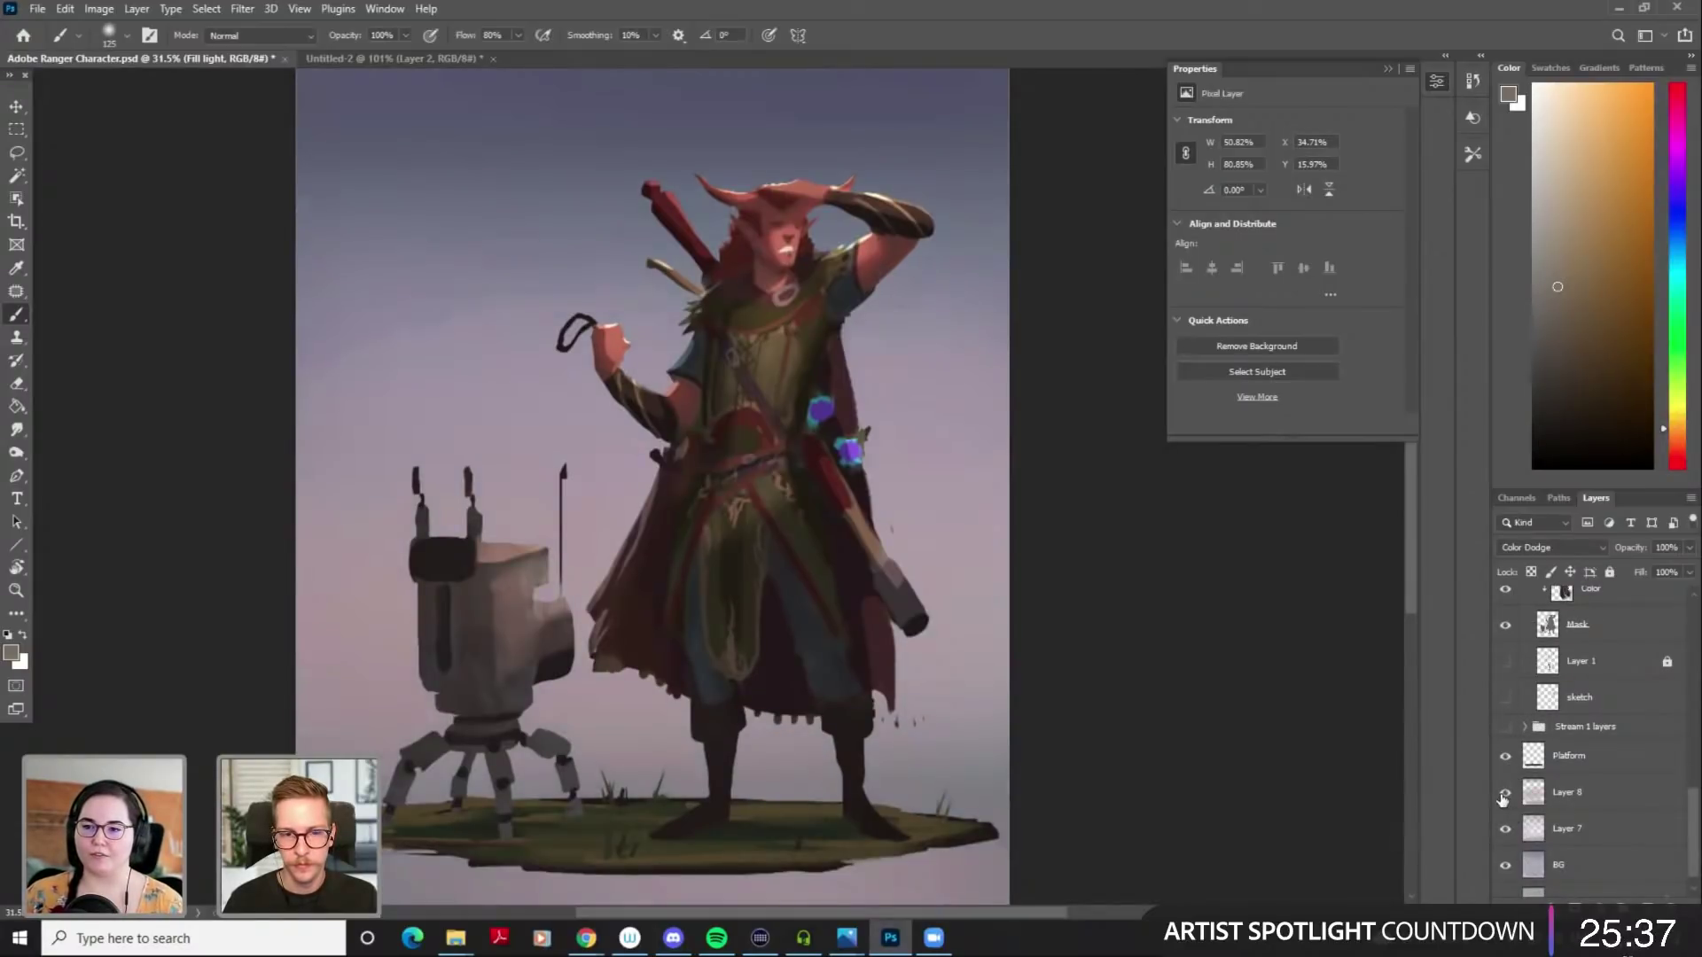
Toggle the visibility of Layer 7 to compare the background gradient with and without it
left_click(1506, 828)
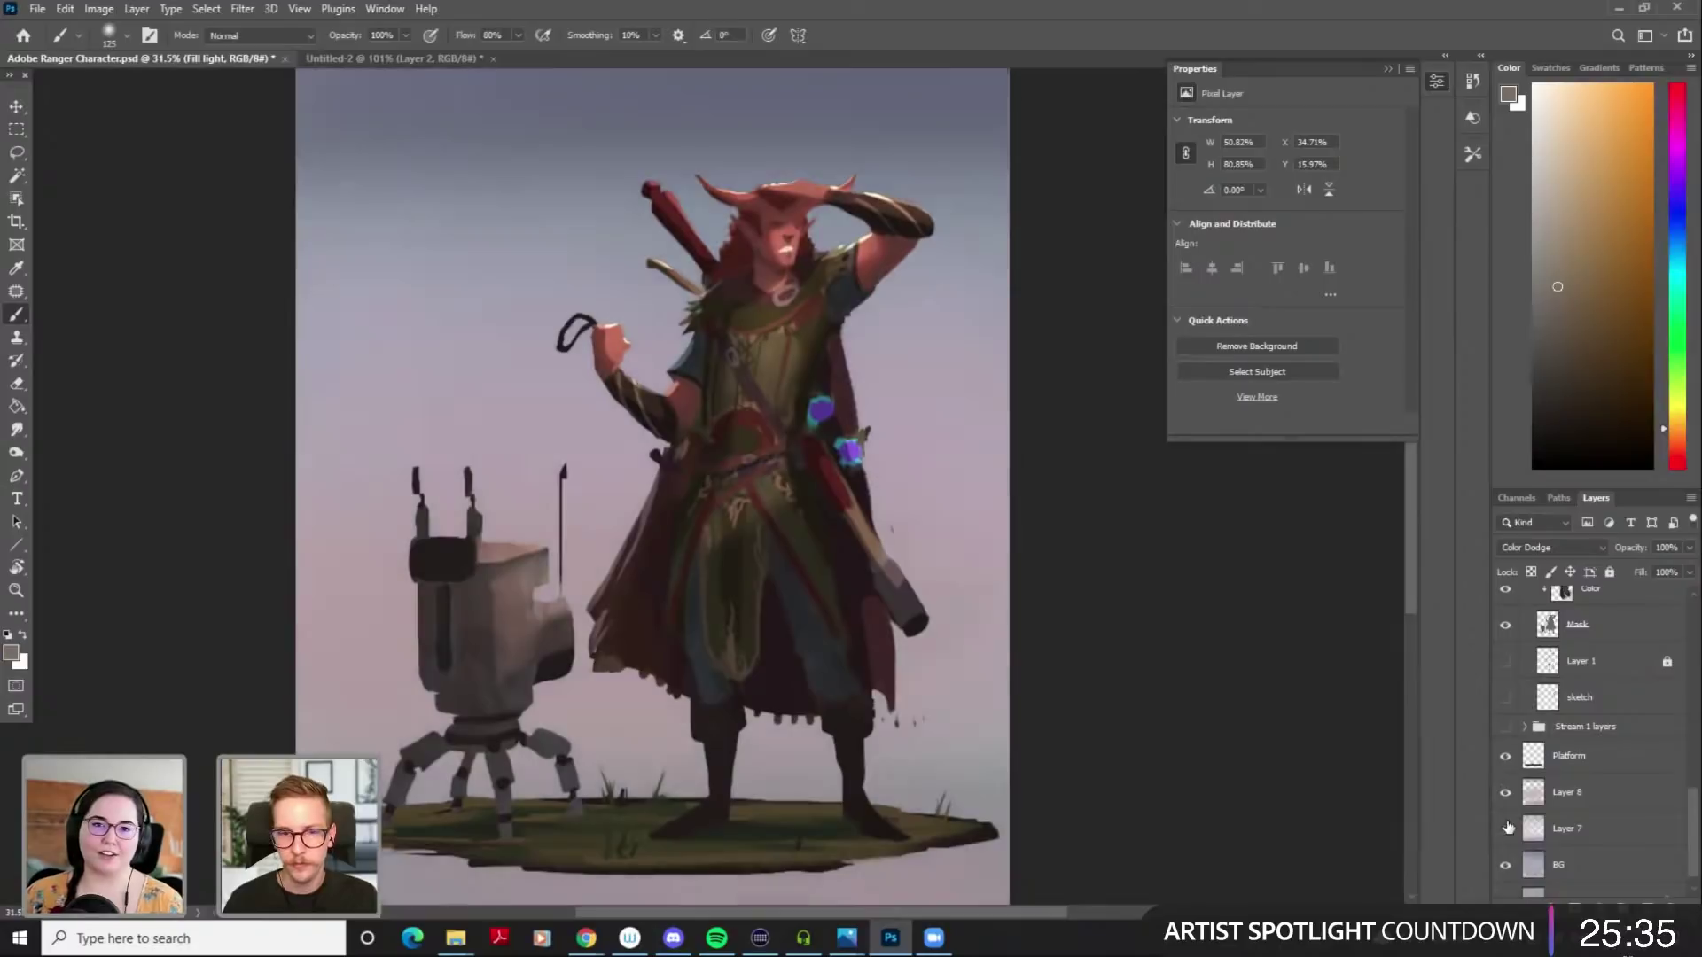
scroll(1046, 620, "down", 2)
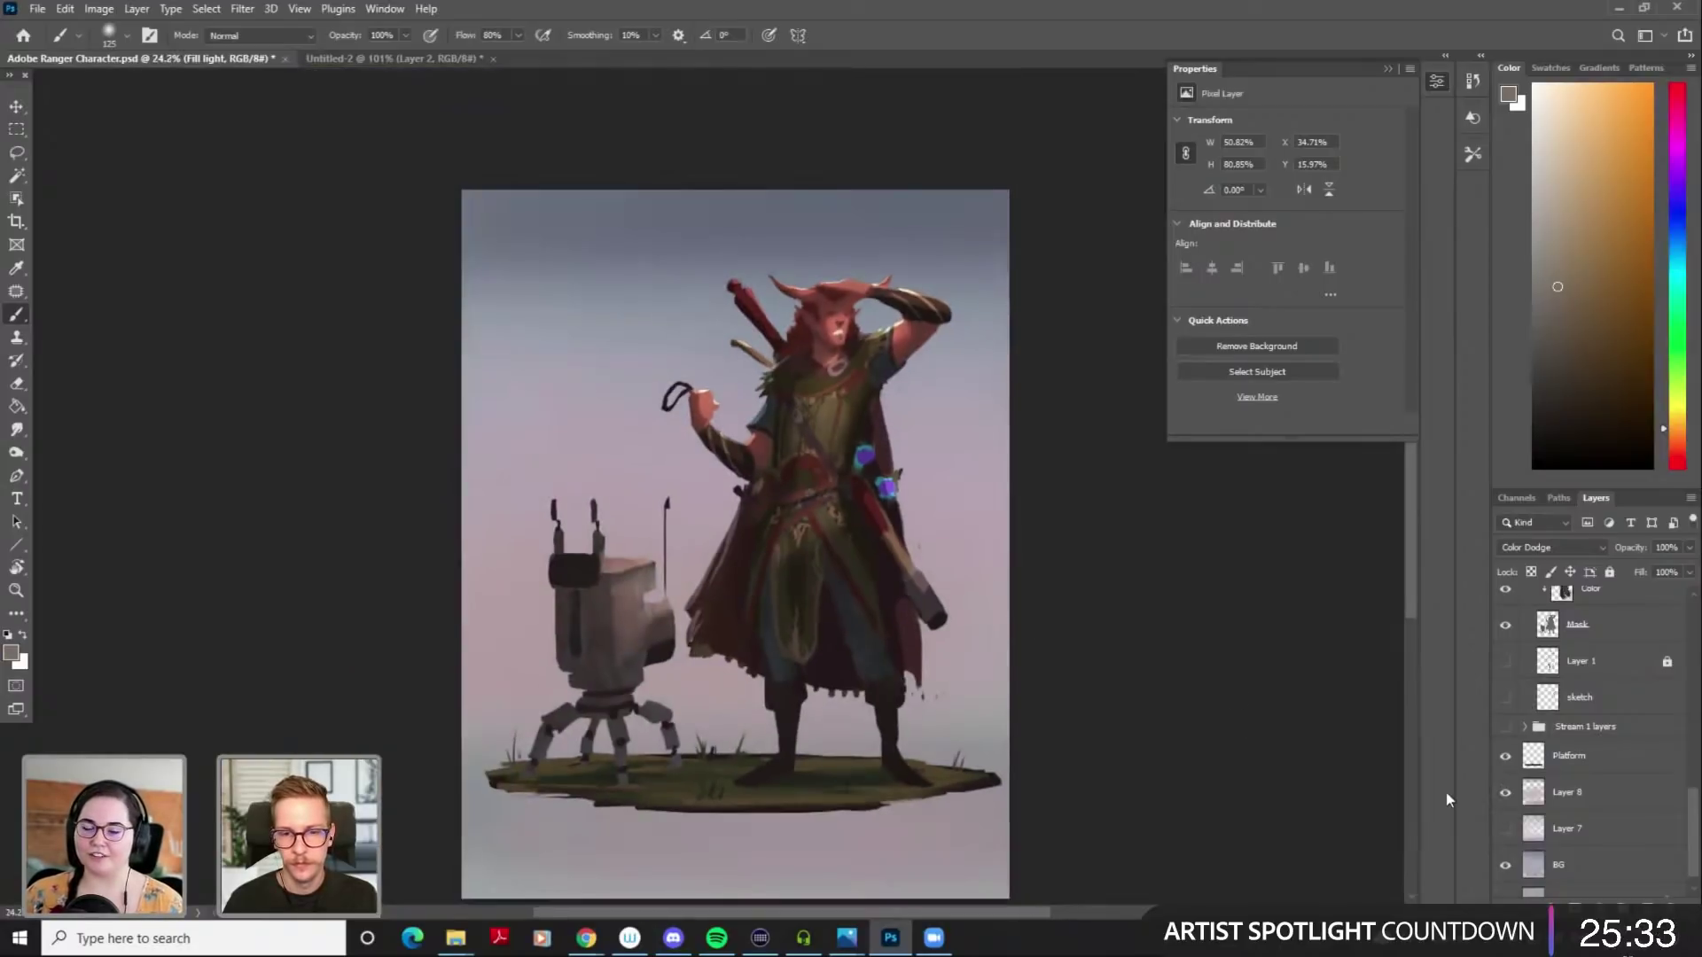
left_click(1506, 828)
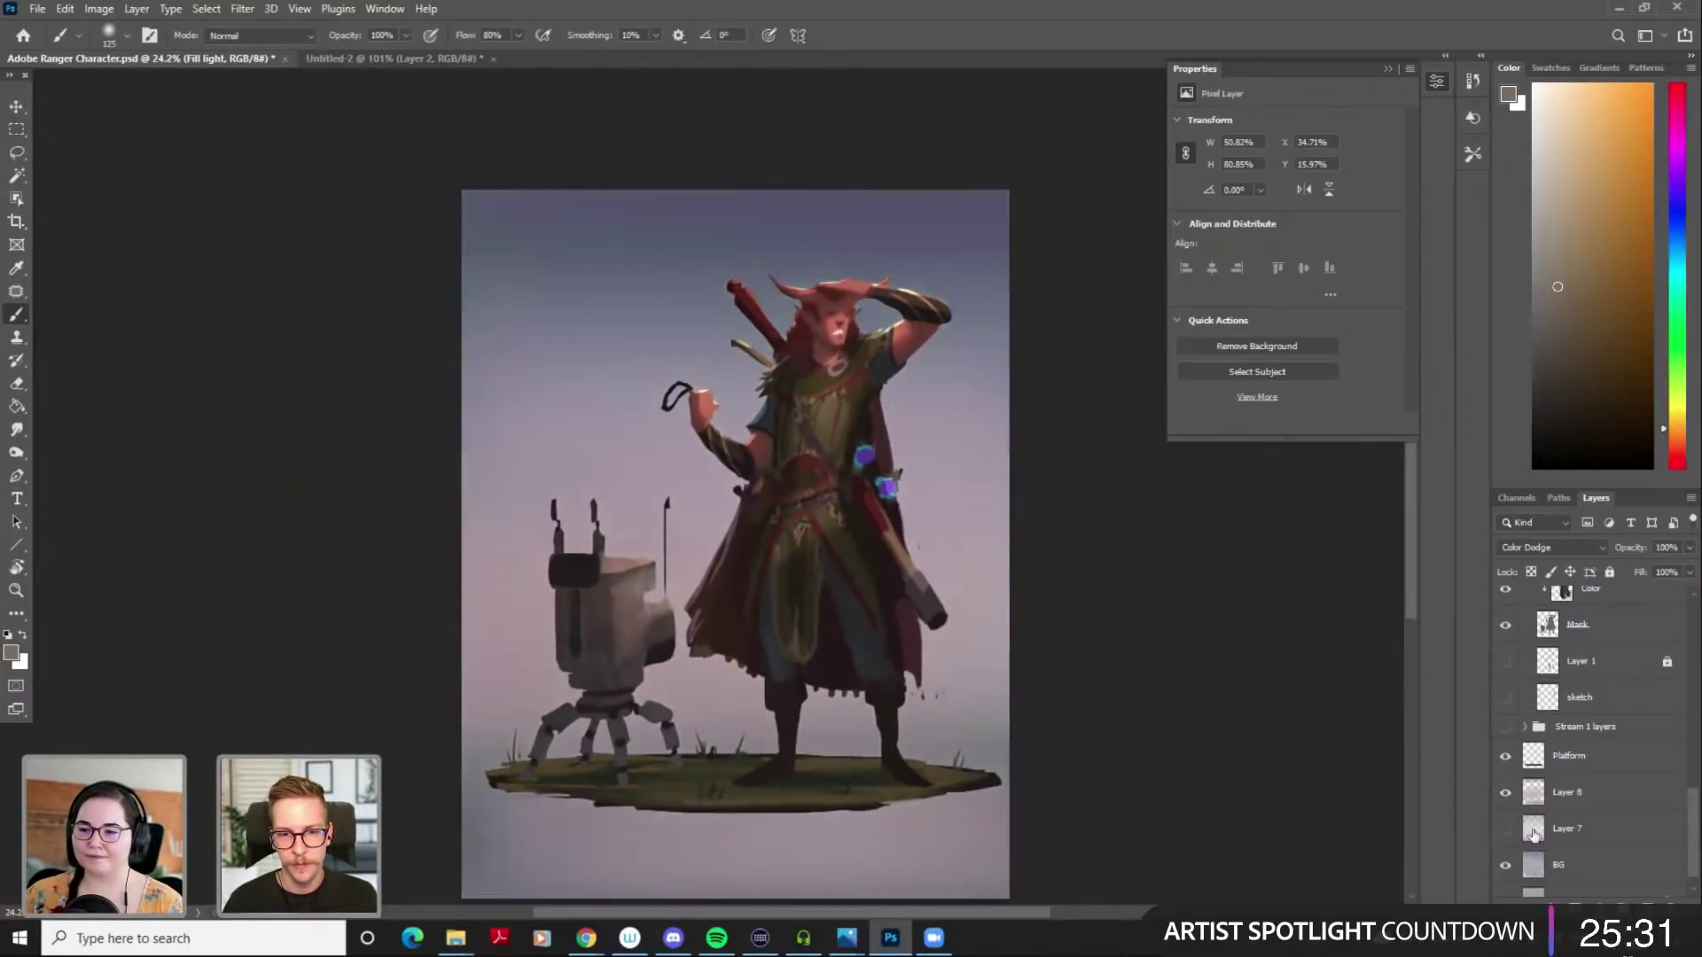
left_click(1506, 828)
Make the Multiply background layer, Layer 7, visible and reduce its opacity to about 45%
left_click(1593, 837)
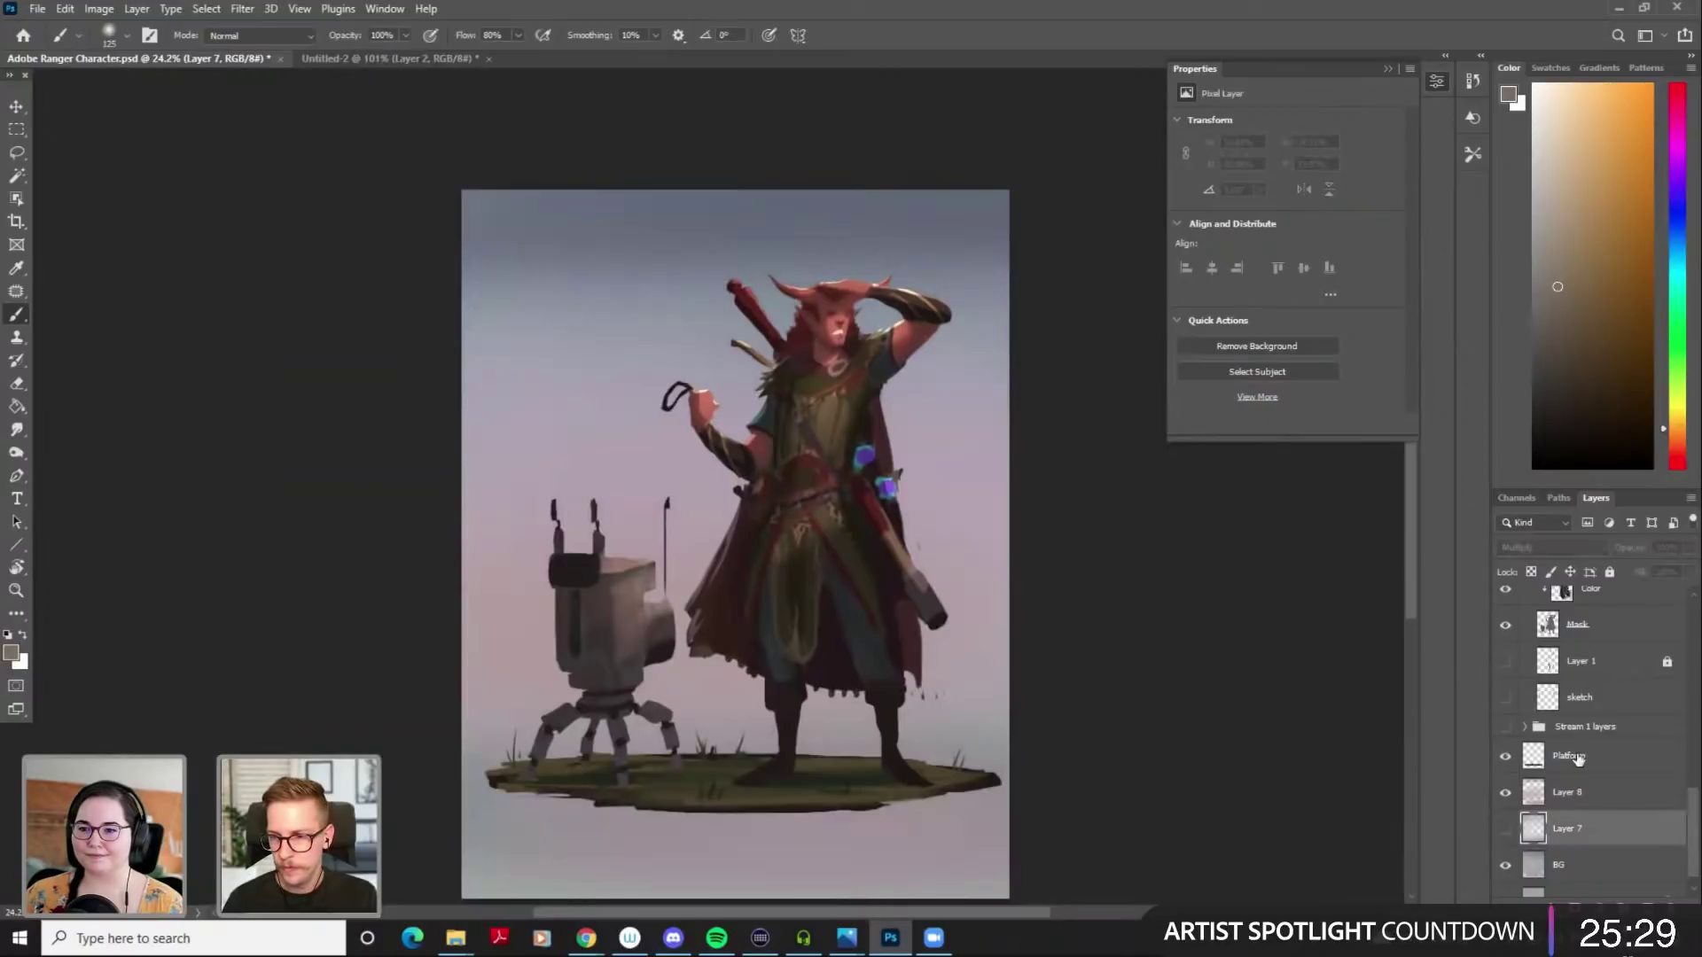
scroll(1579, 753, "up", 3)
scroll(1579, 753, "up", 2)
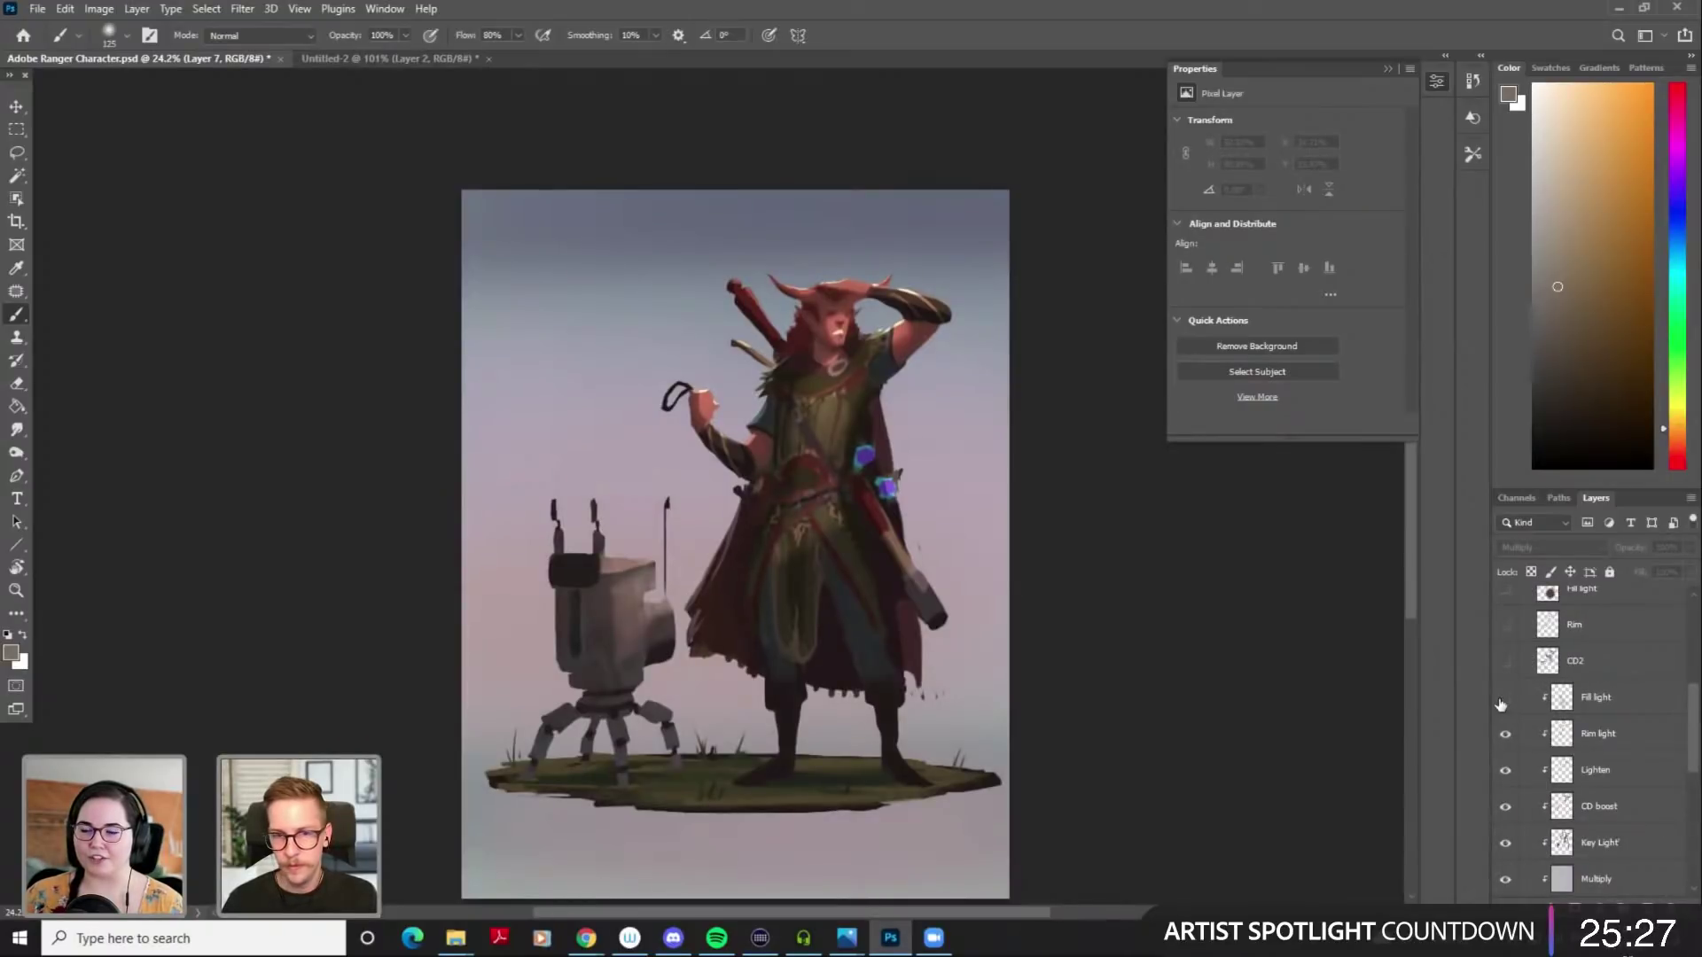
scroll(1501, 744, "down", 5)
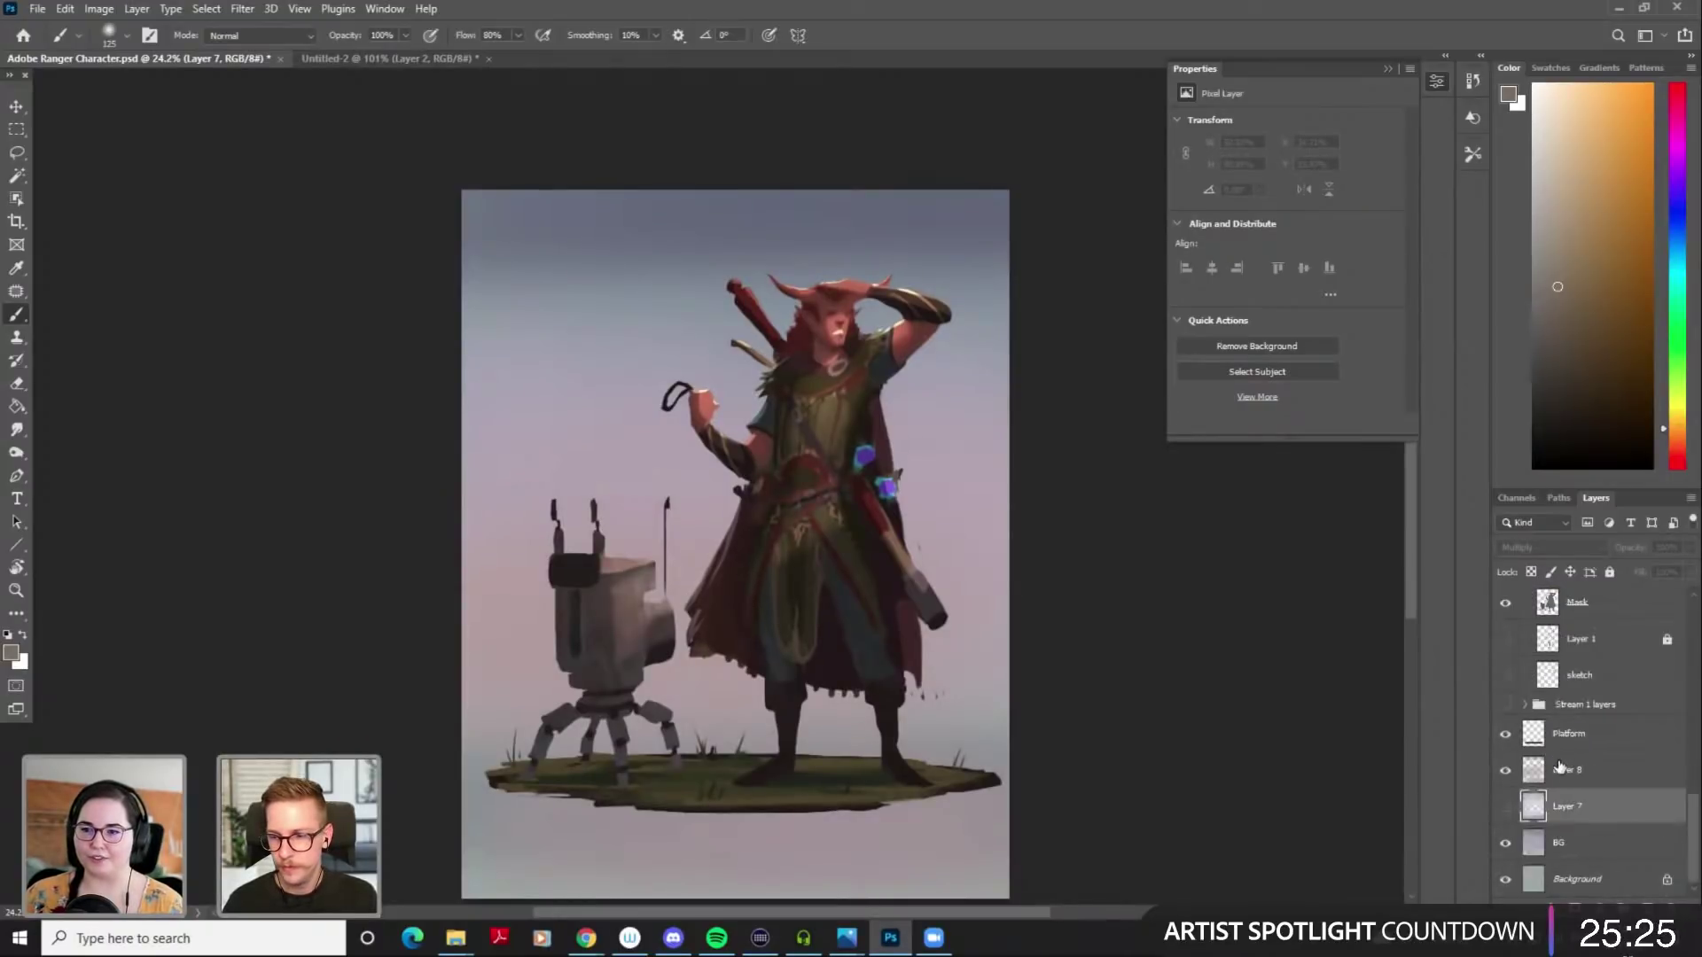
left_click(1505, 807)
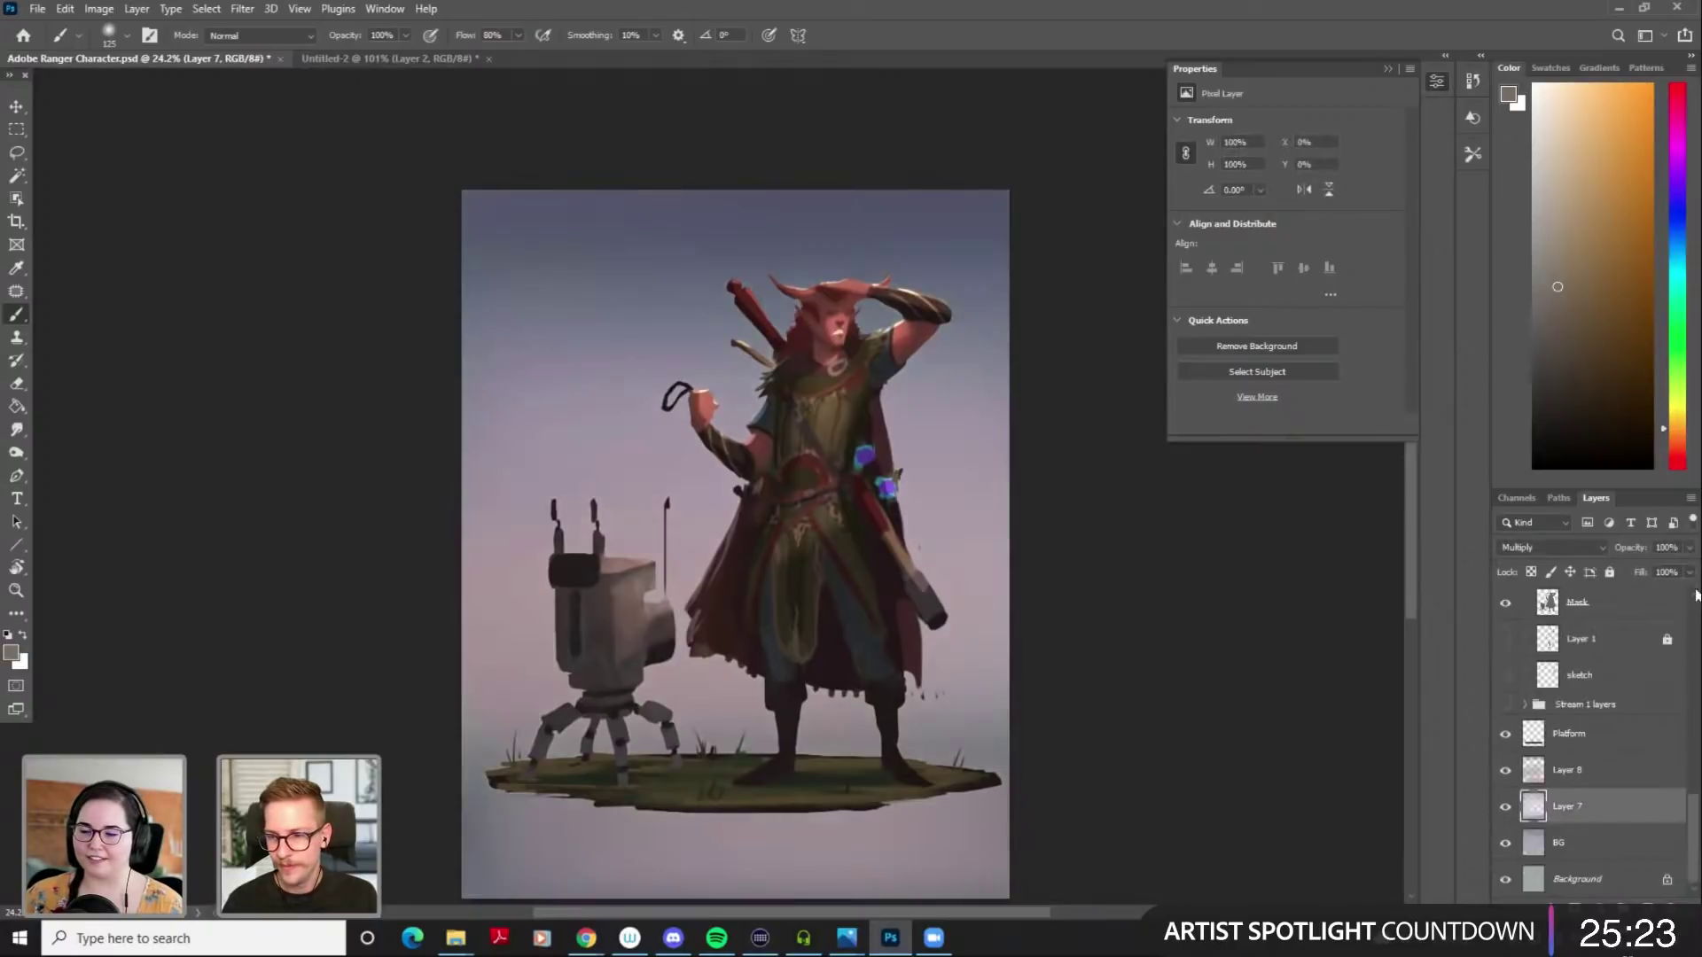
left_click(1686, 548)
left_click_drag(1689, 567, 1640, 562)
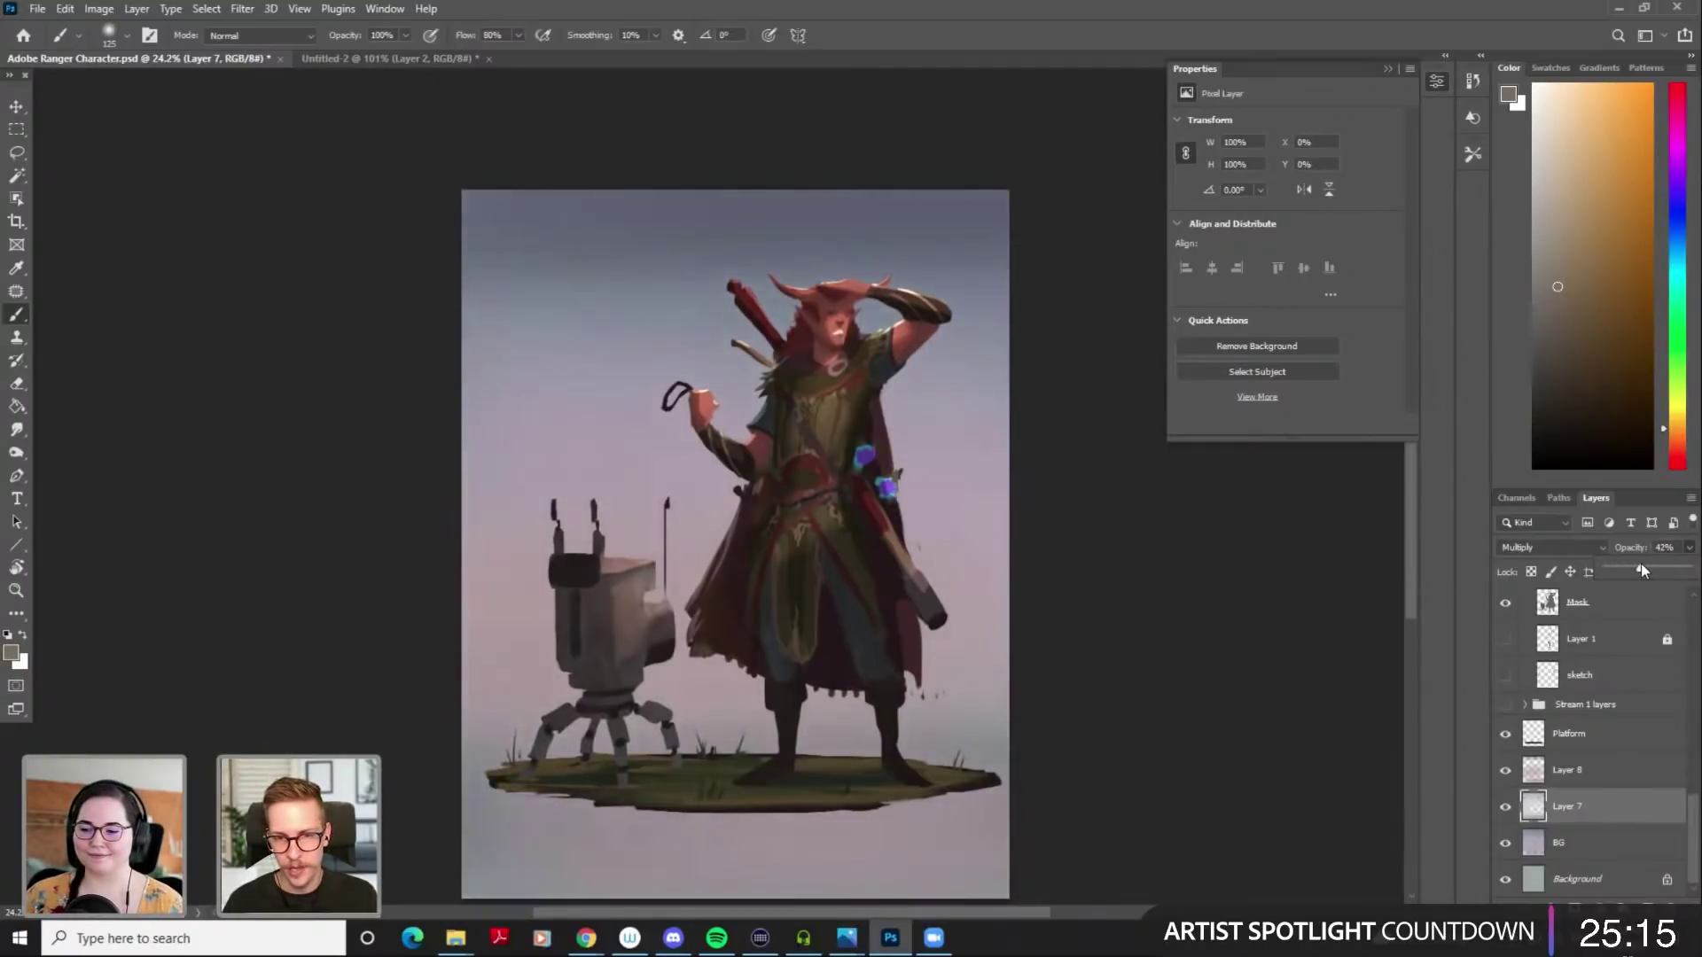
Select Layer 8, then toggle the clipped Fill light layer's visibility repeatedly to compare its effect on the ranger and robot
left_click(1594, 784)
left_click(1594, 784)
scroll(1594, 769, "up", 5)
scroll(1594, 769, "up", 3)
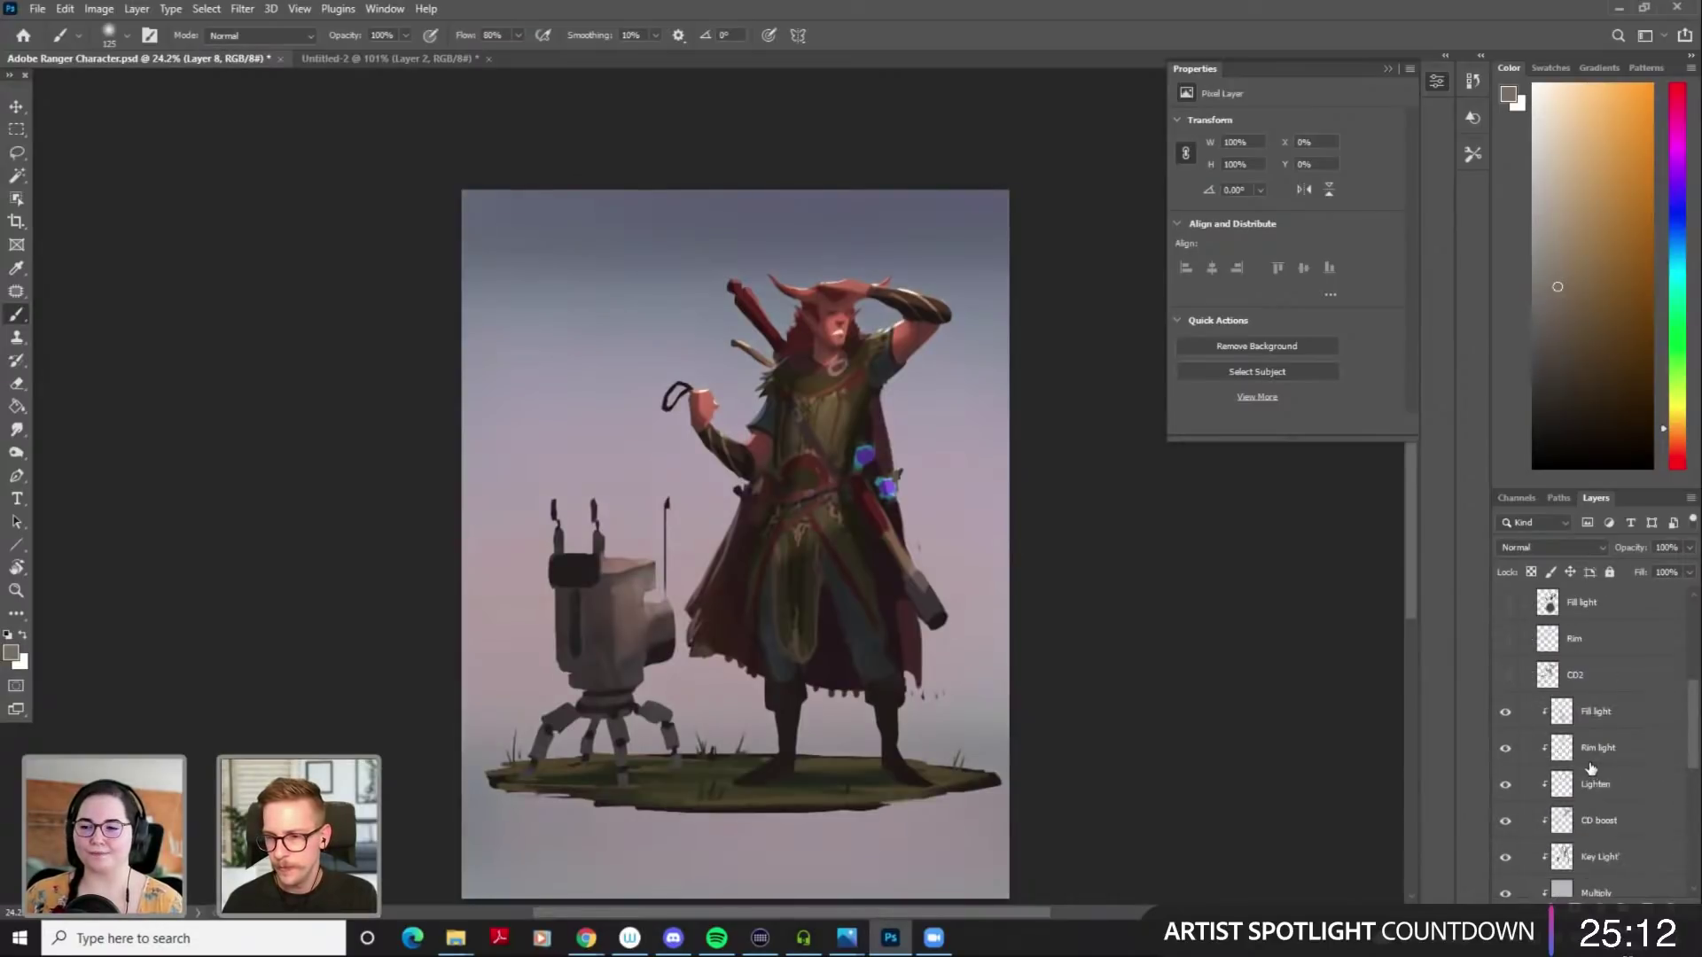
left_click(1506, 714)
scroll(794, 666, "up", 1)
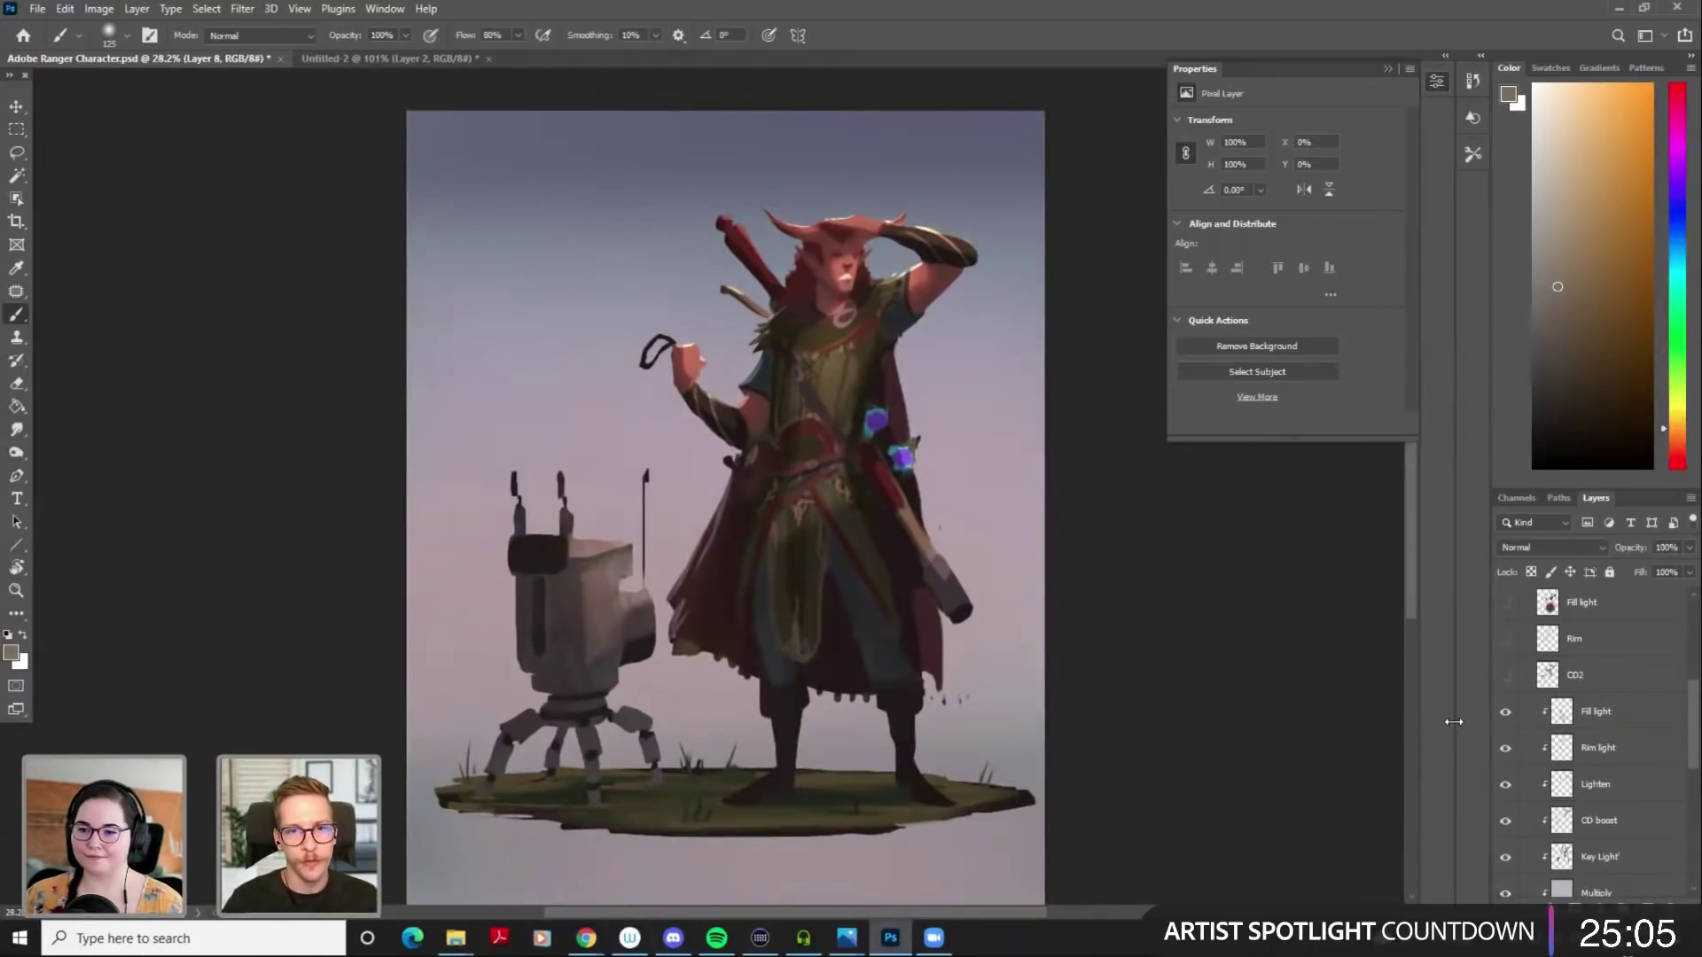
left_click(1507, 718)
left_click(1506, 719)
left_click(1507, 719)
left_click(1506, 719)
left_click(1508, 719)
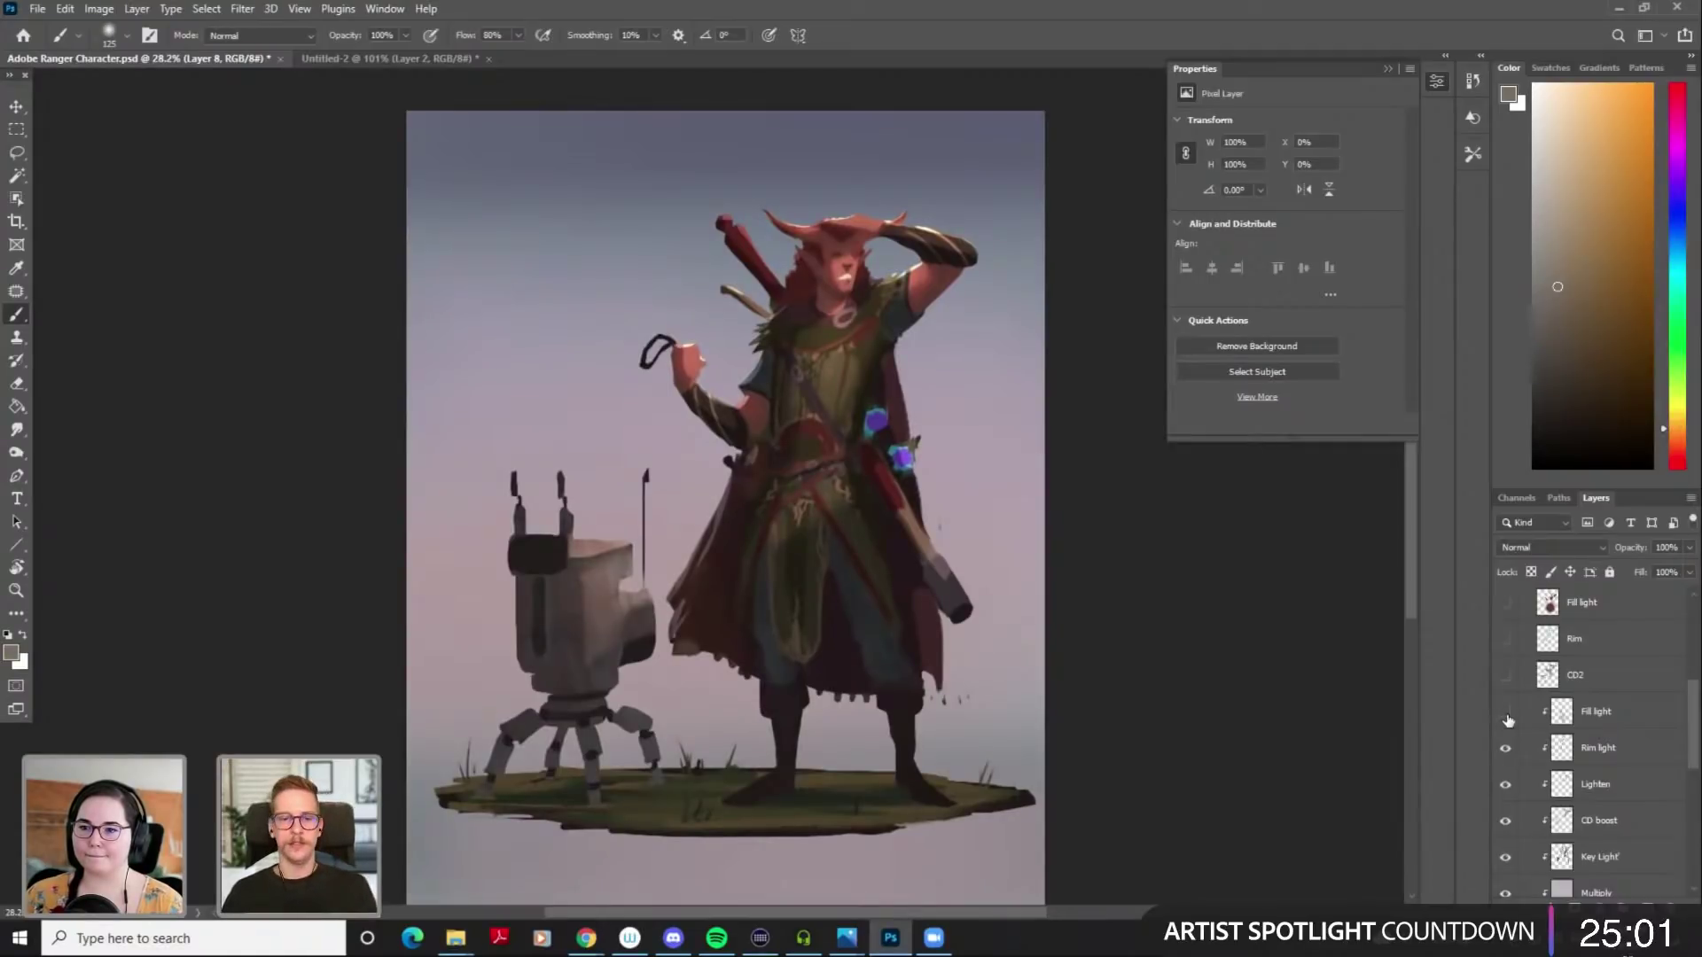
left_click(1508, 719)
Check the Fill light layer's effect in the grayscale proof view, return to color and hide the layer
key("ctrl+y")
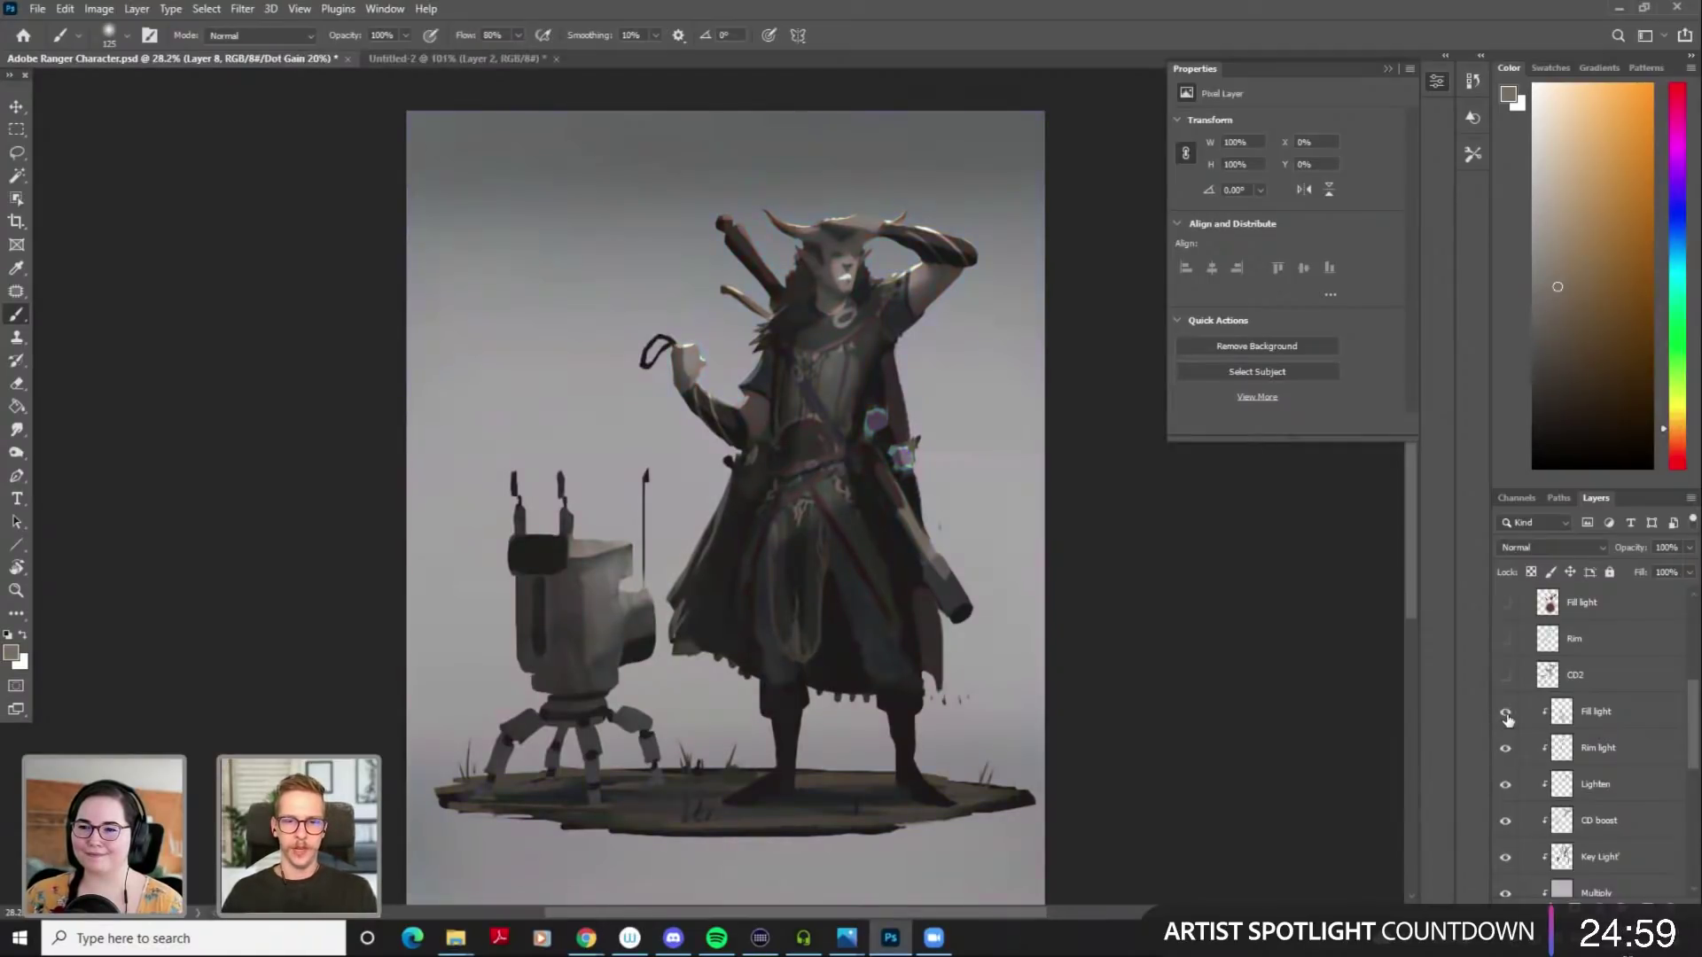
left_click(1508, 719)
key("ctrl+y")
left_click(1508, 719)
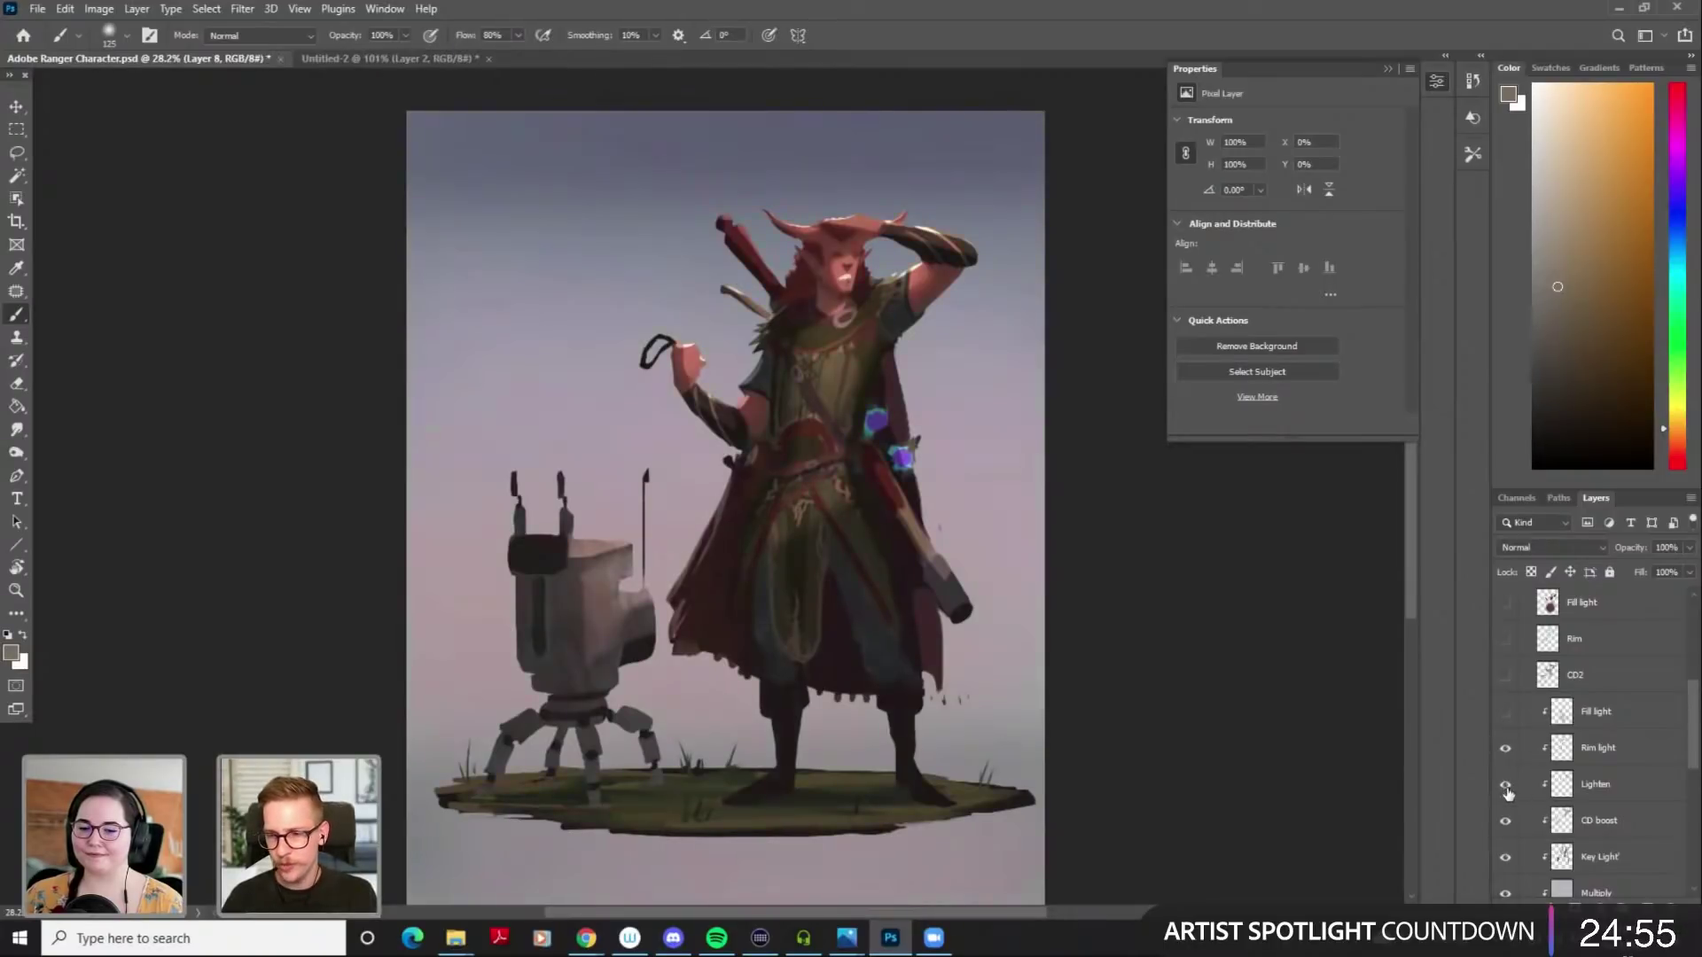
Toggle the CD boost layer's visibility repeatedly to compare the warm glow with the Fill light hidden
left_click(1504, 822)
left_click(1504, 823)
left_click(1504, 823)
left_click(1504, 823)
left_click(1504, 823)
left_click(1504, 822)
left_click(1504, 822)
left_click(1504, 823)
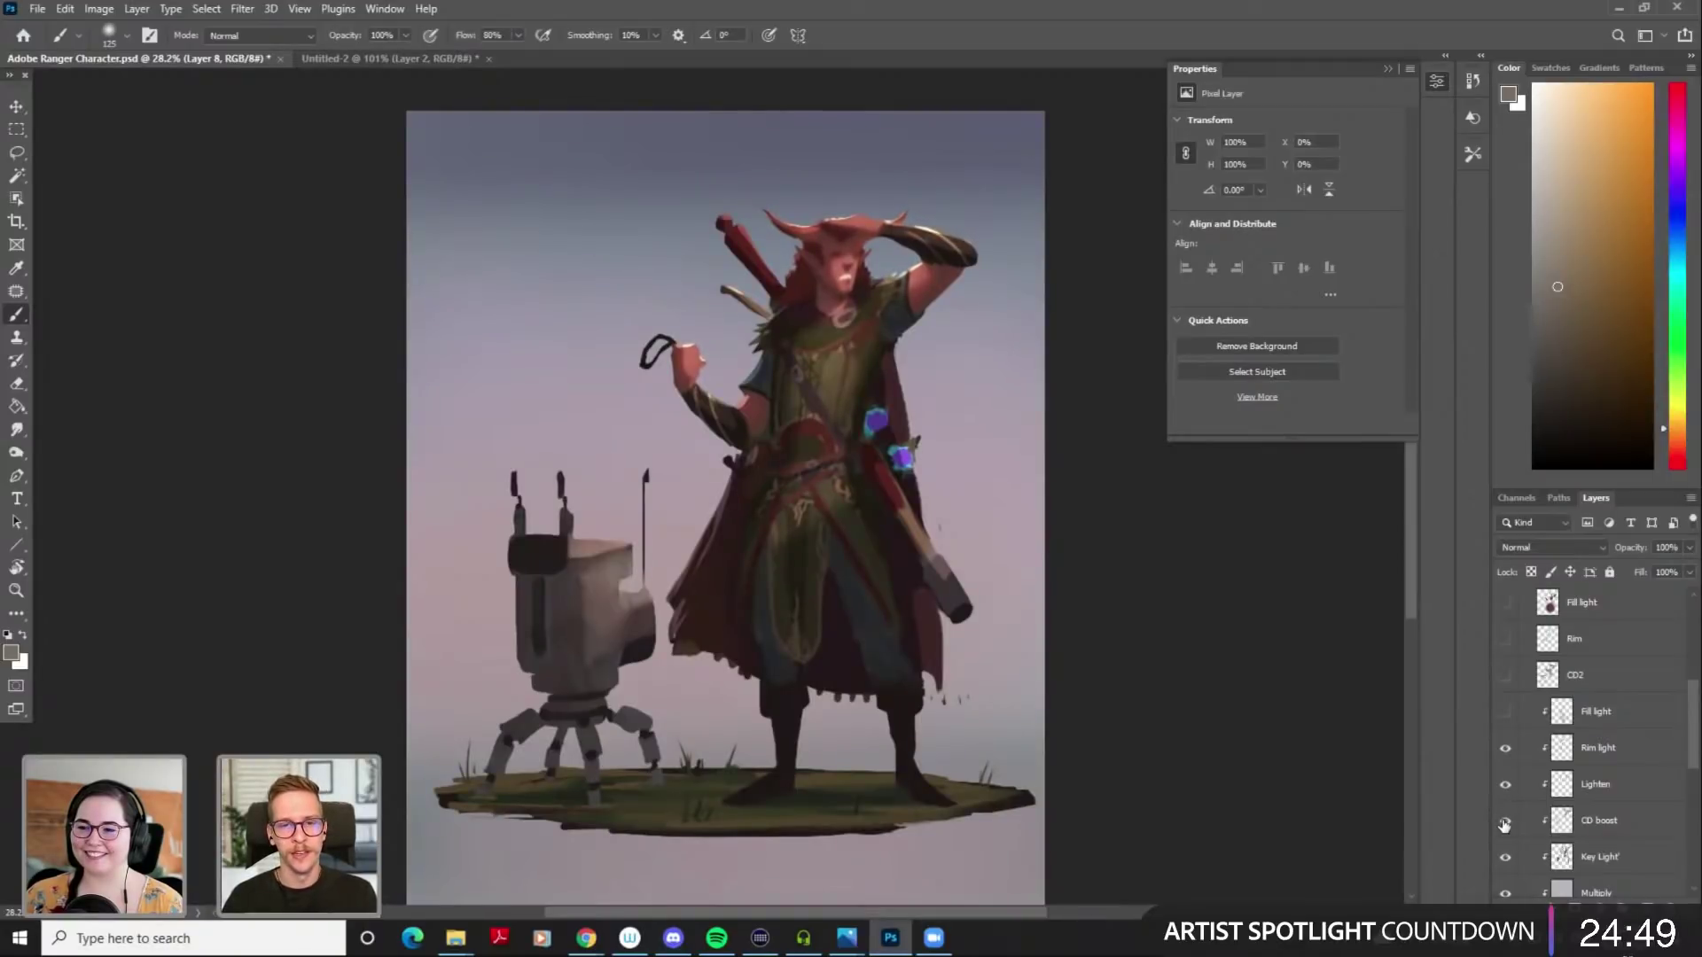
Erase part of the CD boost layer's glow over the character's torso with an enlarged soft eraser
left_click(1504, 822)
left_click(1504, 822)
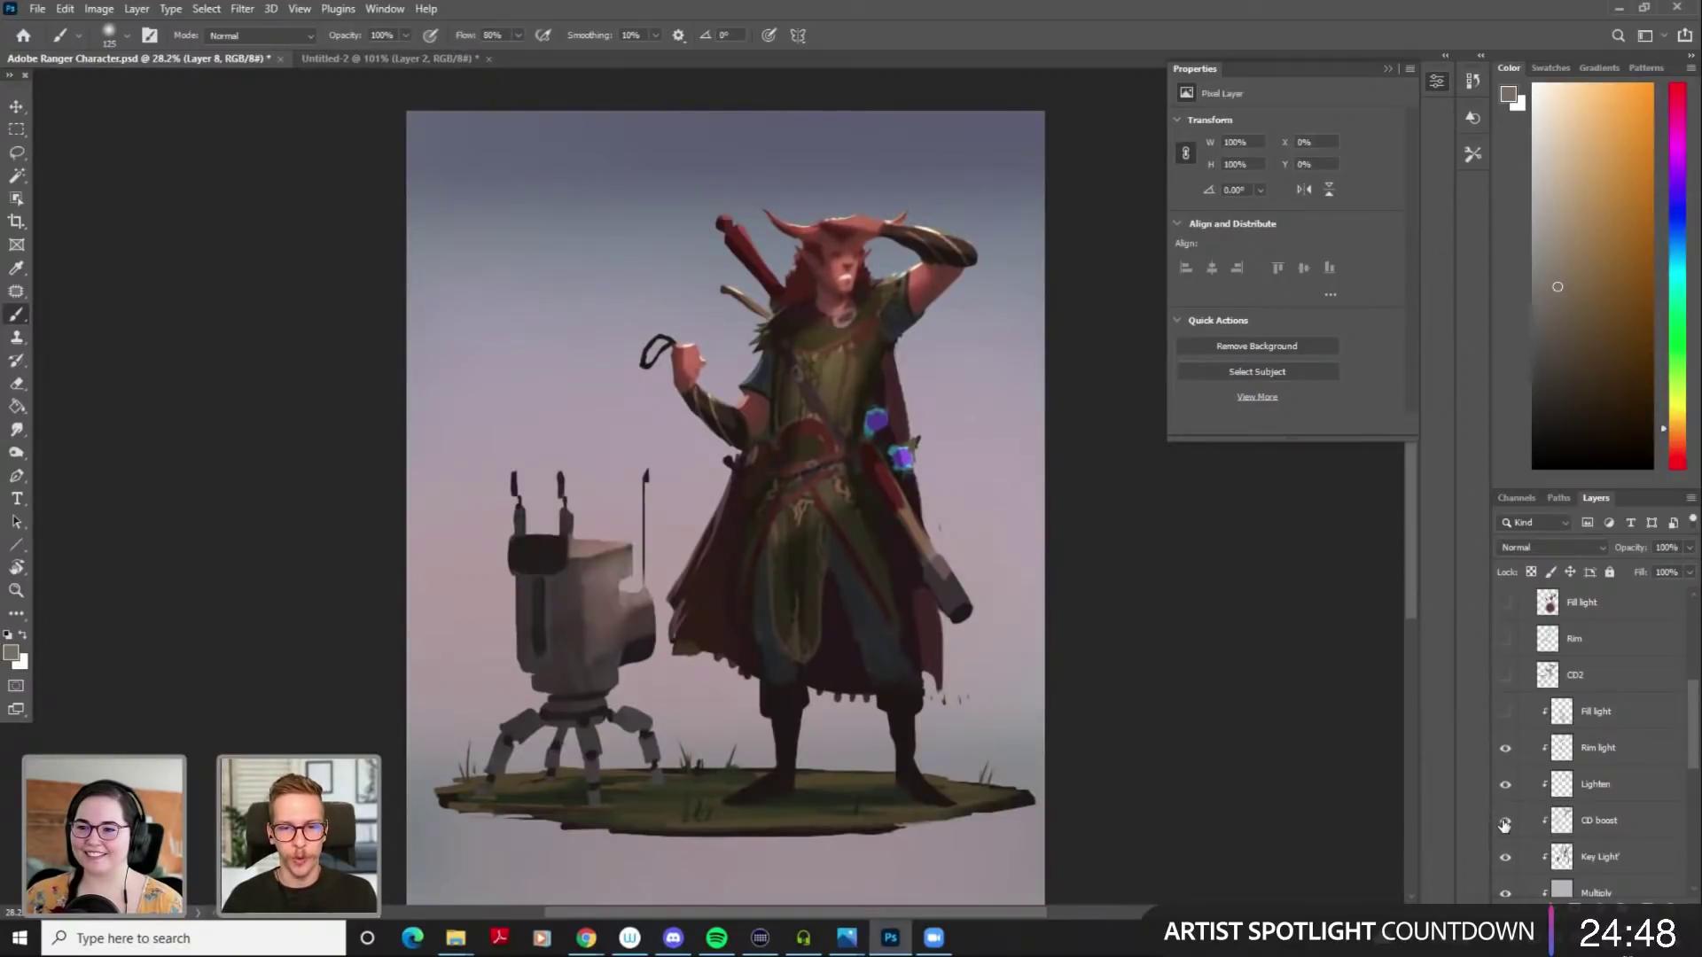
left_click(1568, 822)
key("e")
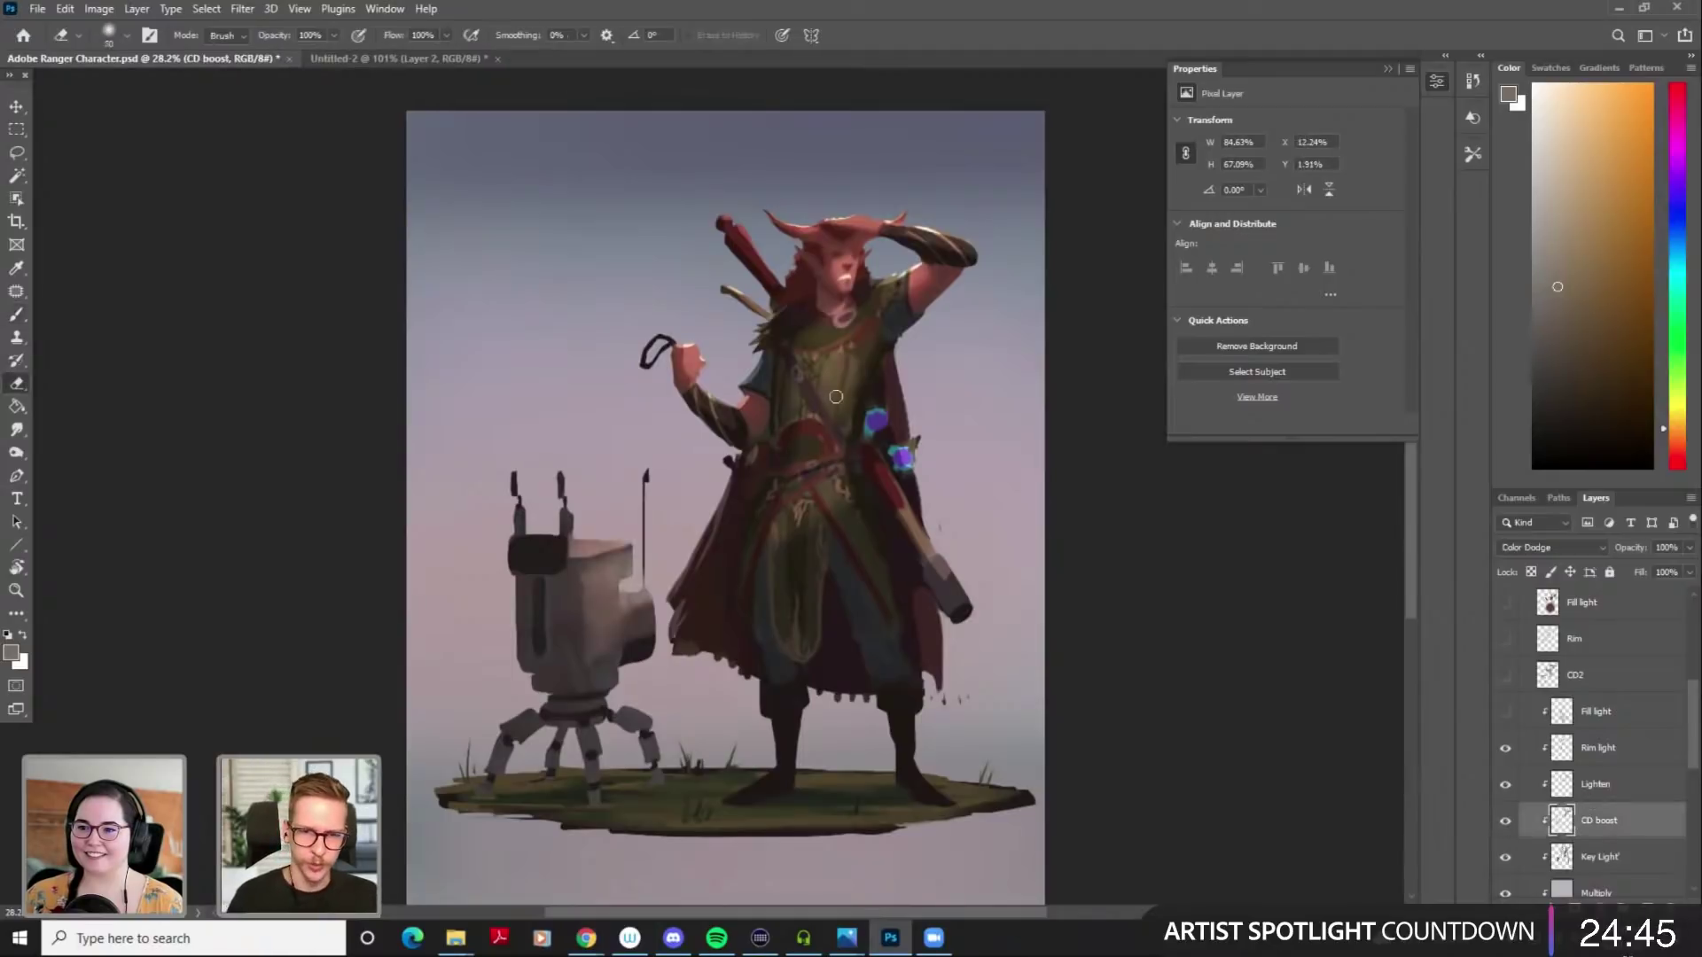
key("bracketright")
key("bracketright")
key("bracketright")
key("bracketright")
key("bracketright")
key("bracketright")
key("bracketright")
key("bracketright")
key("bracketright")
key("bracketright")
key("bracketright")
key("bracketright")
key("bracketright")
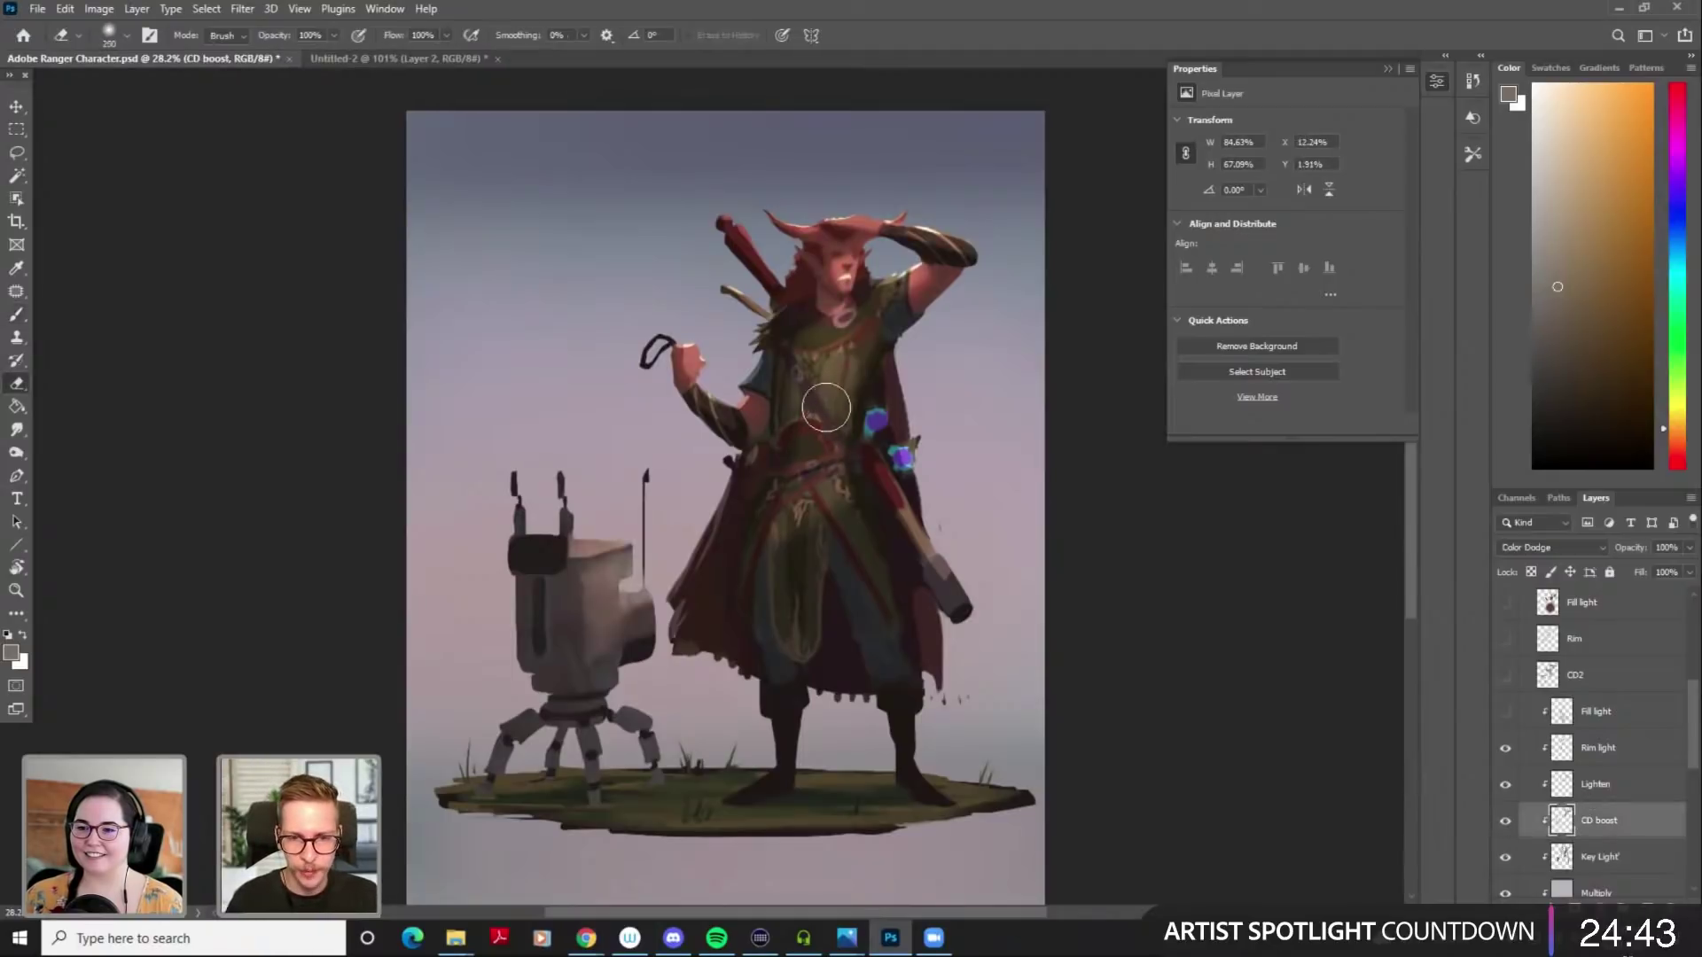
mouse_move(827, 432)
left_mouse_down()
mouse_move(822, 409)
mouse_move(833, 449)
mouse_move(832, 382)
left_mouse_up()
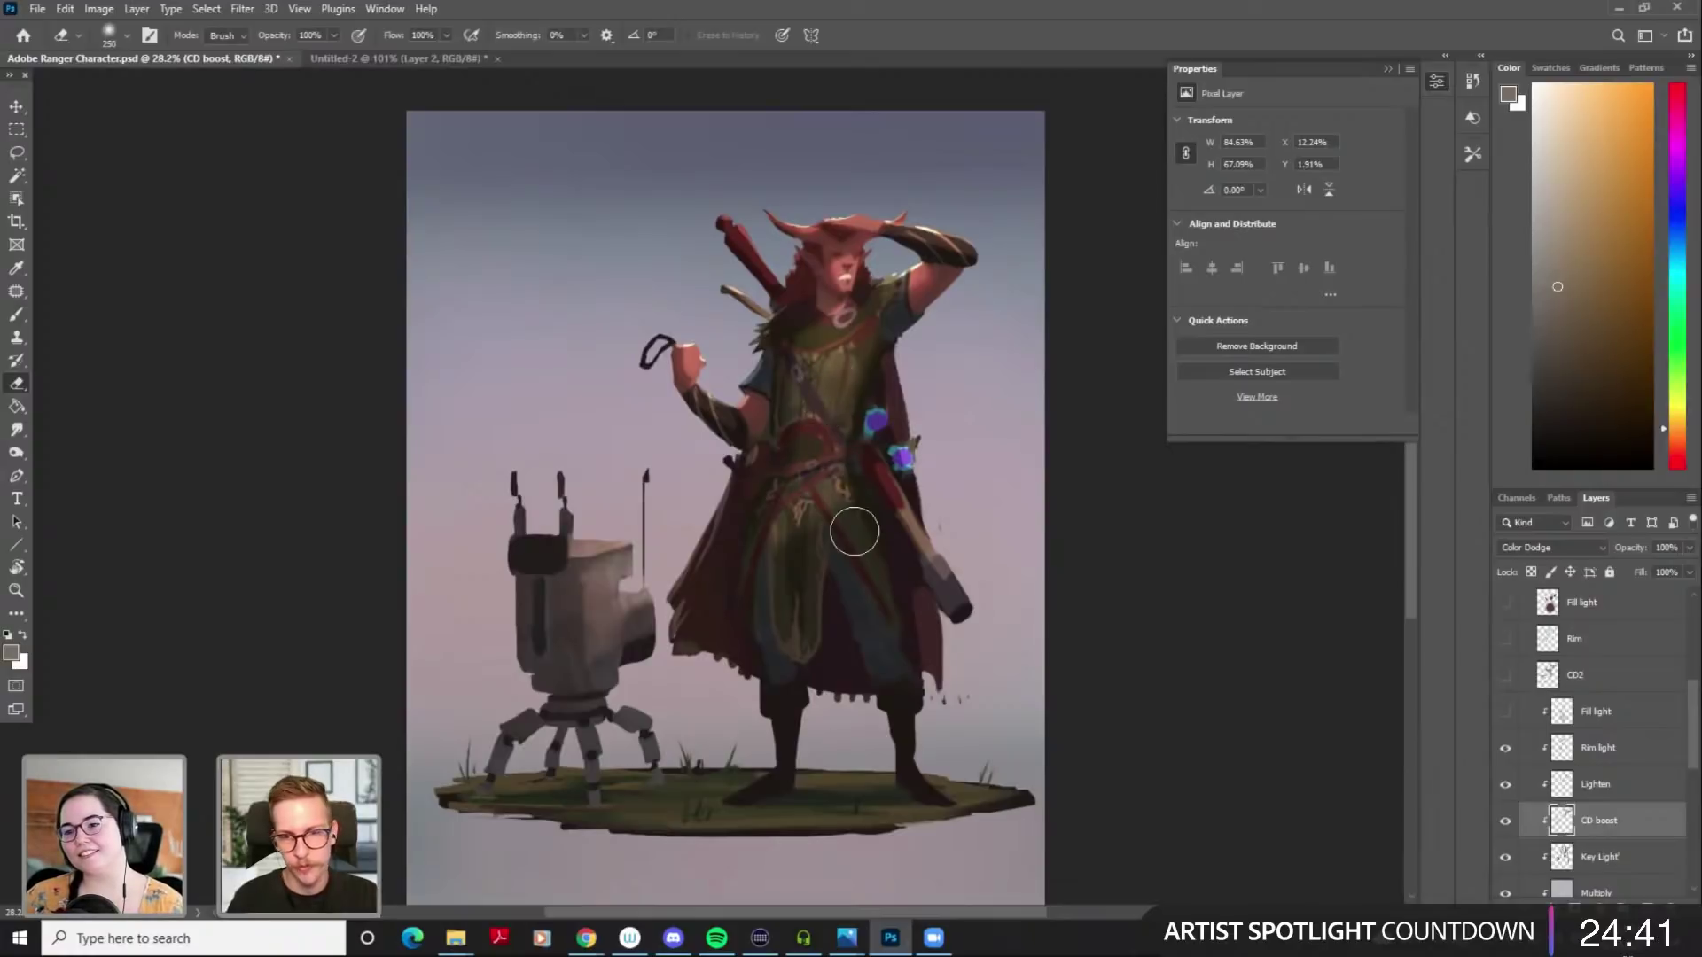
Create a clipped layer named Multi2 in Multiply mode directly above the Multiply layer
scroll(1595, 709, "down", 3)
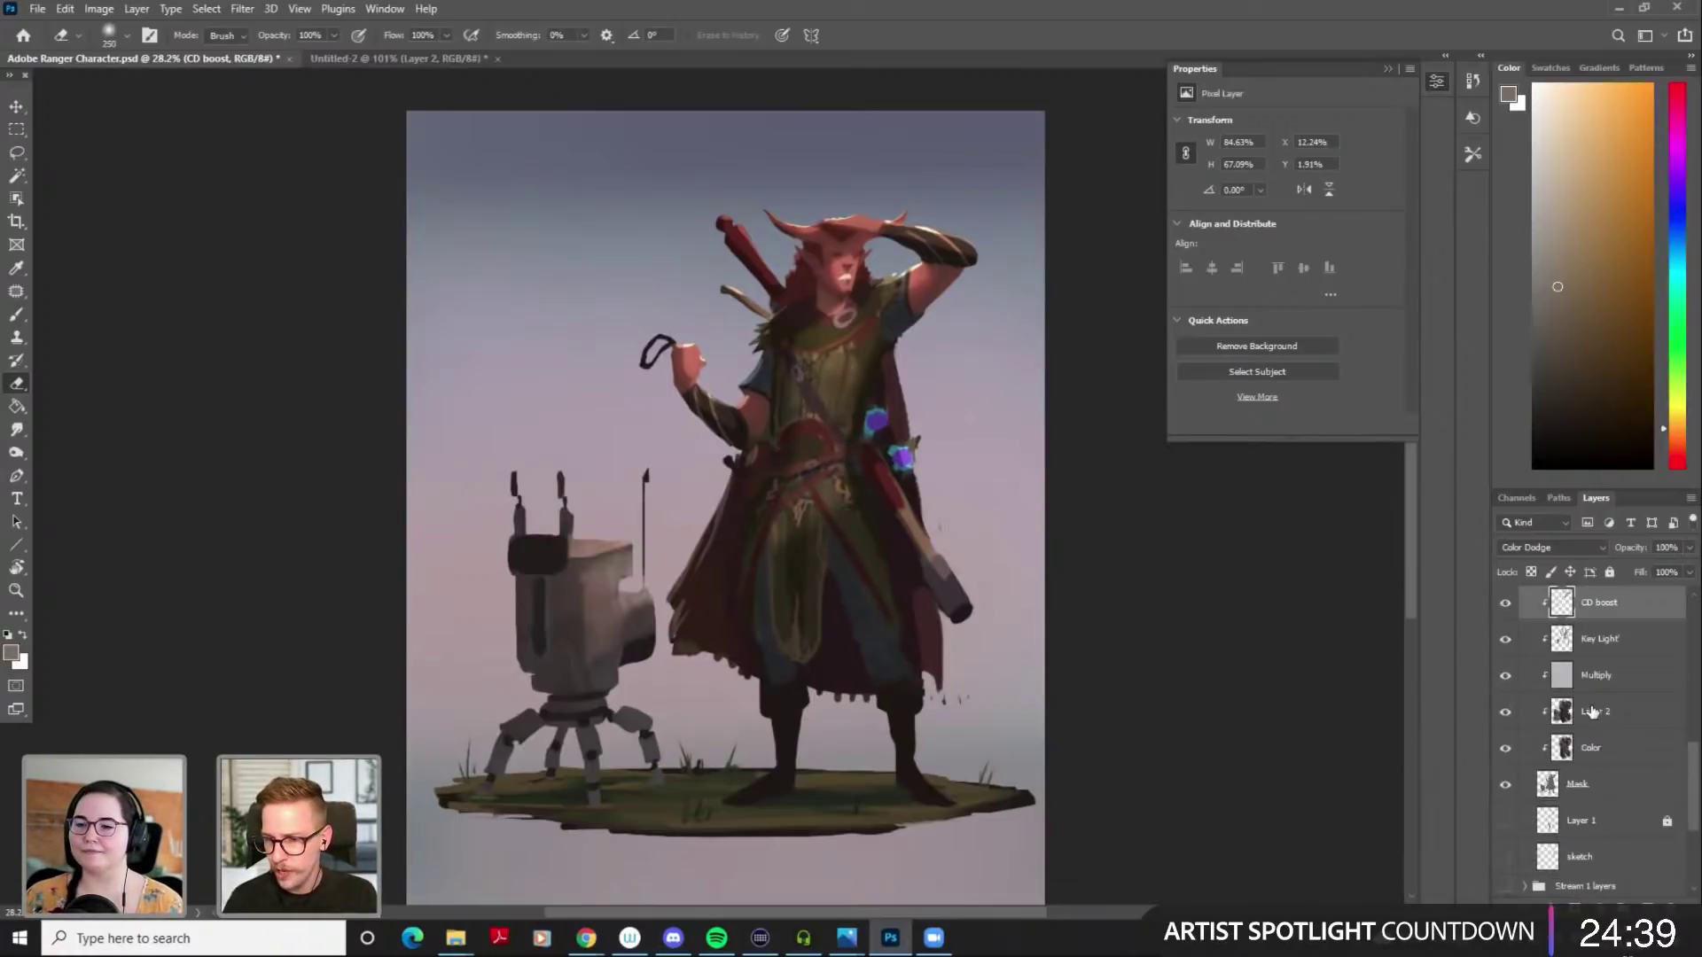
left_click(1610, 704)
left_click(1608, 685)
key("ctrl+shift+n")
type("Multi2")
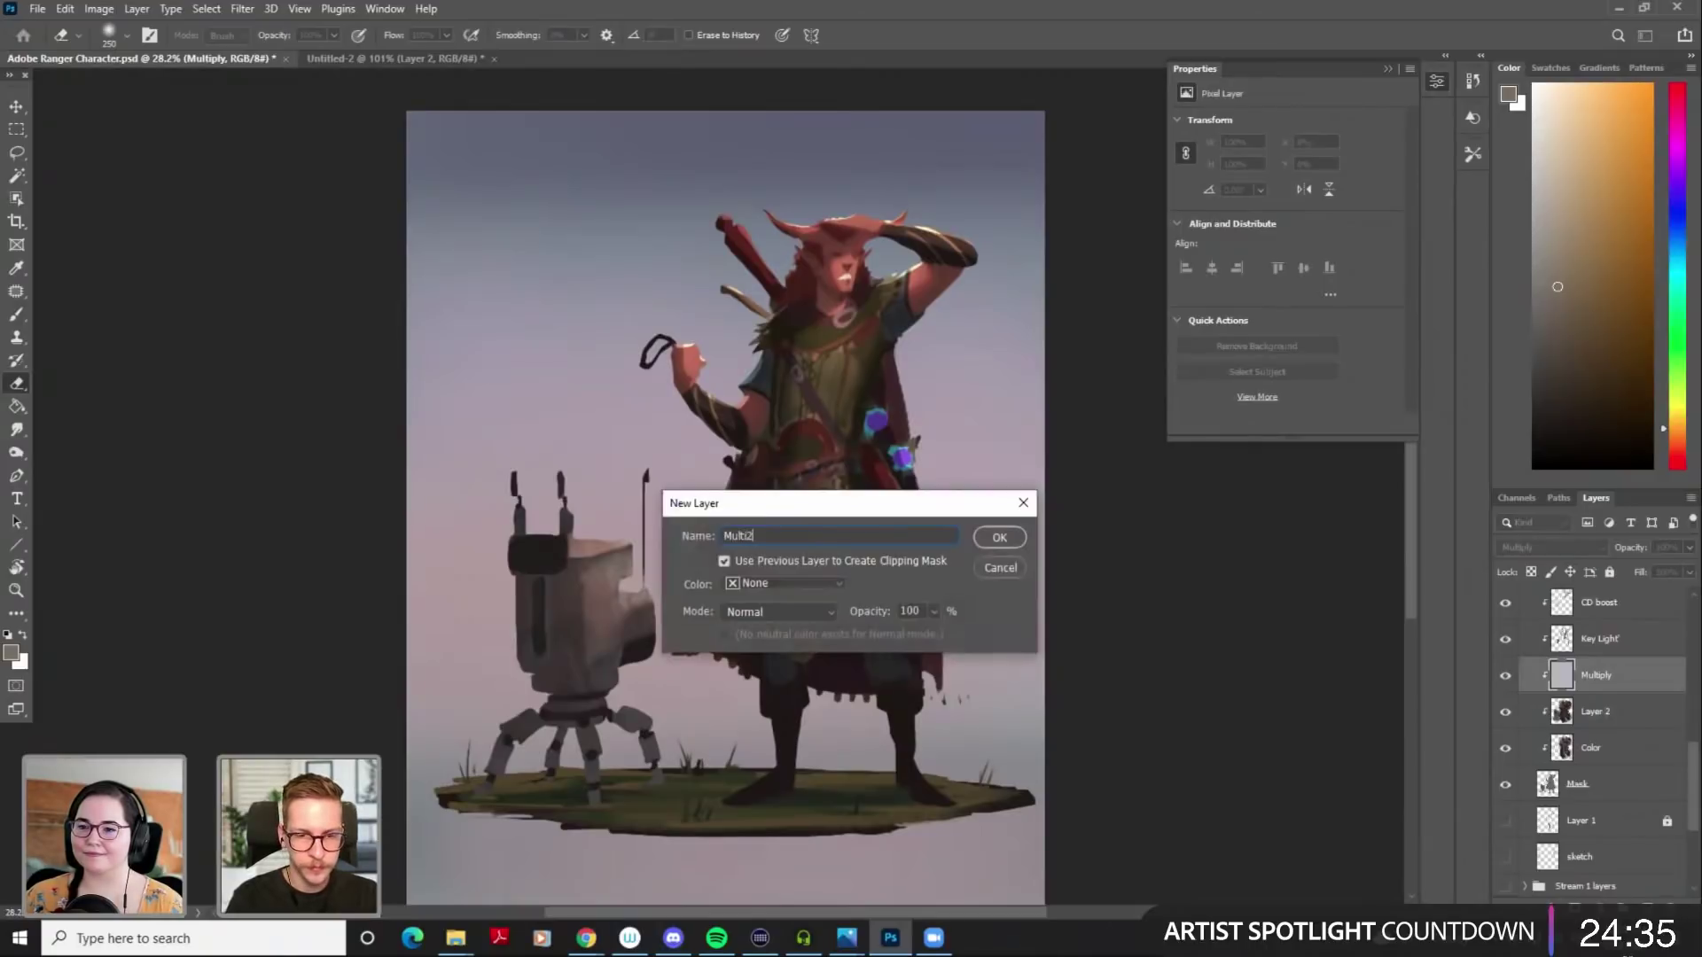
left_click(784, 612)
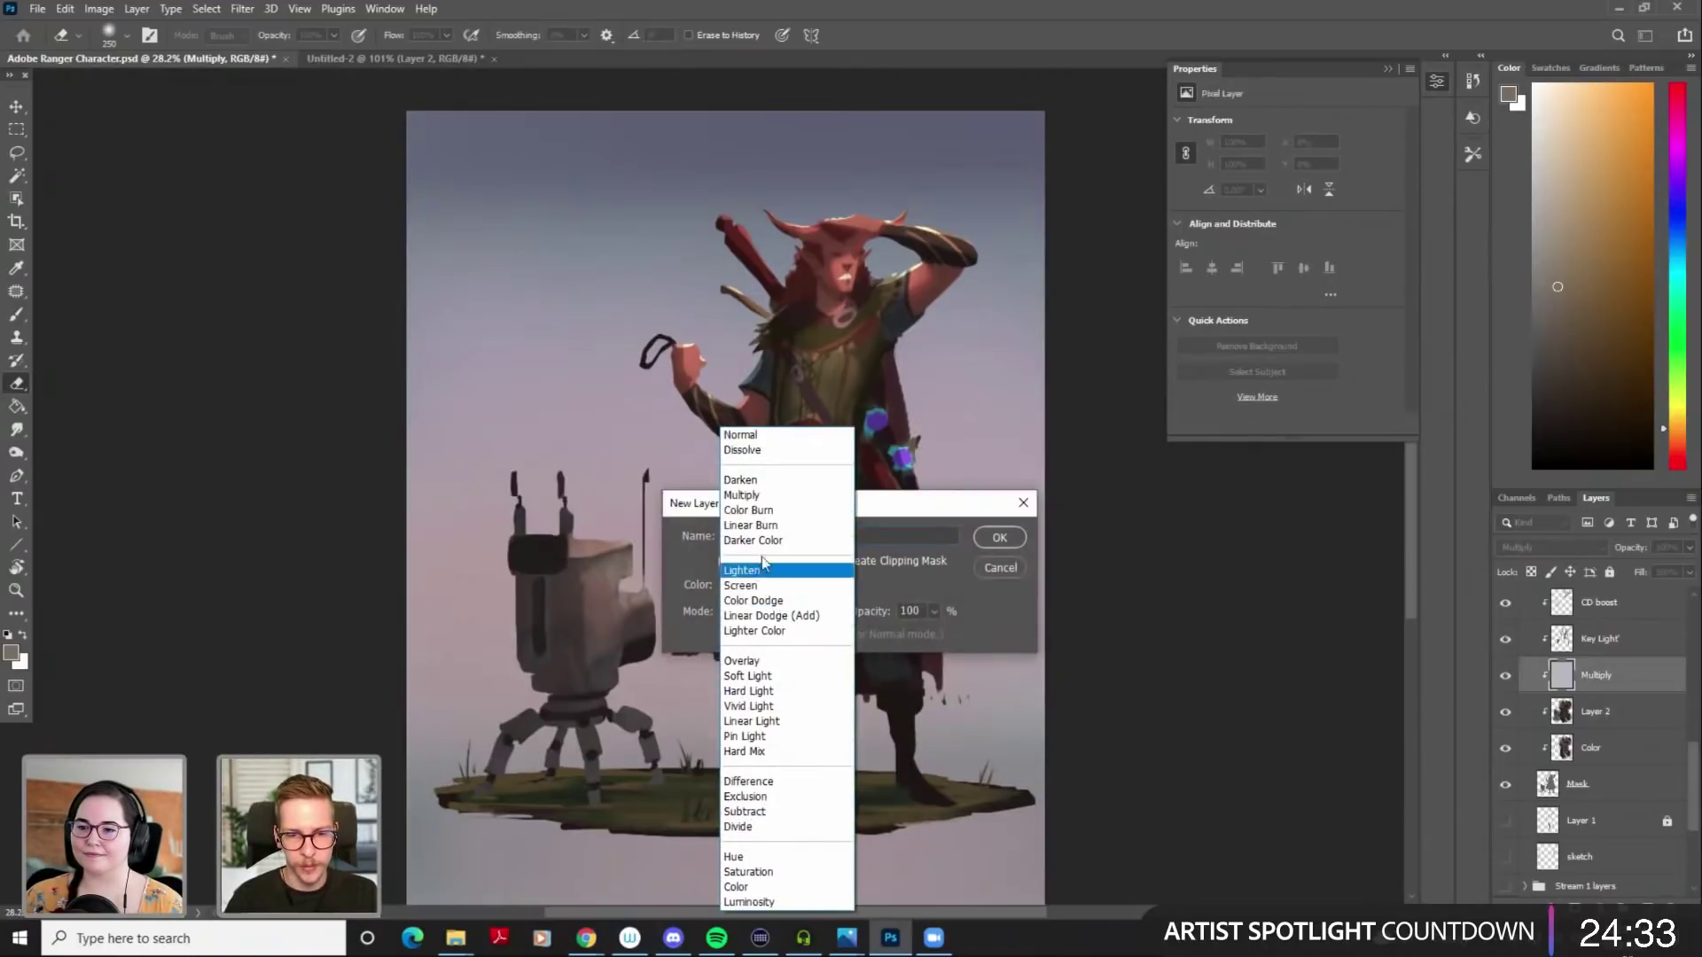
left_click(784, 500)
left_click(995, 544)
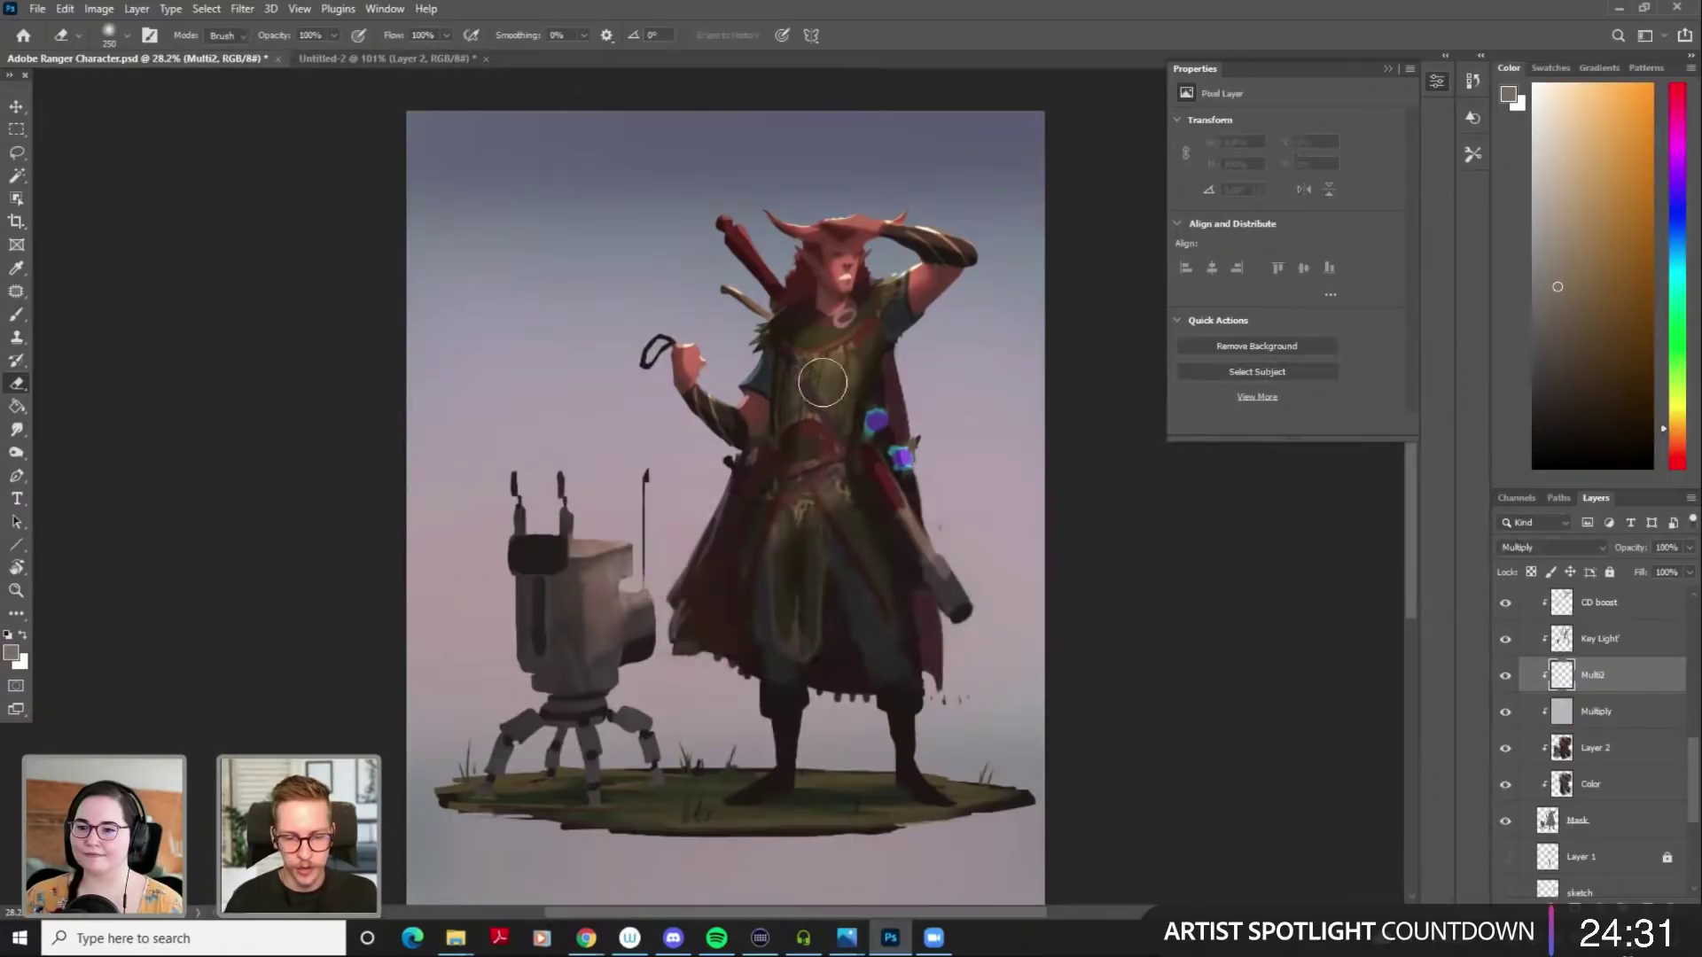
Set up a small round brush with a light bluish-grey colour for painting shadows
key("b")
right_click(811, 383)
left_click(1100, 306)
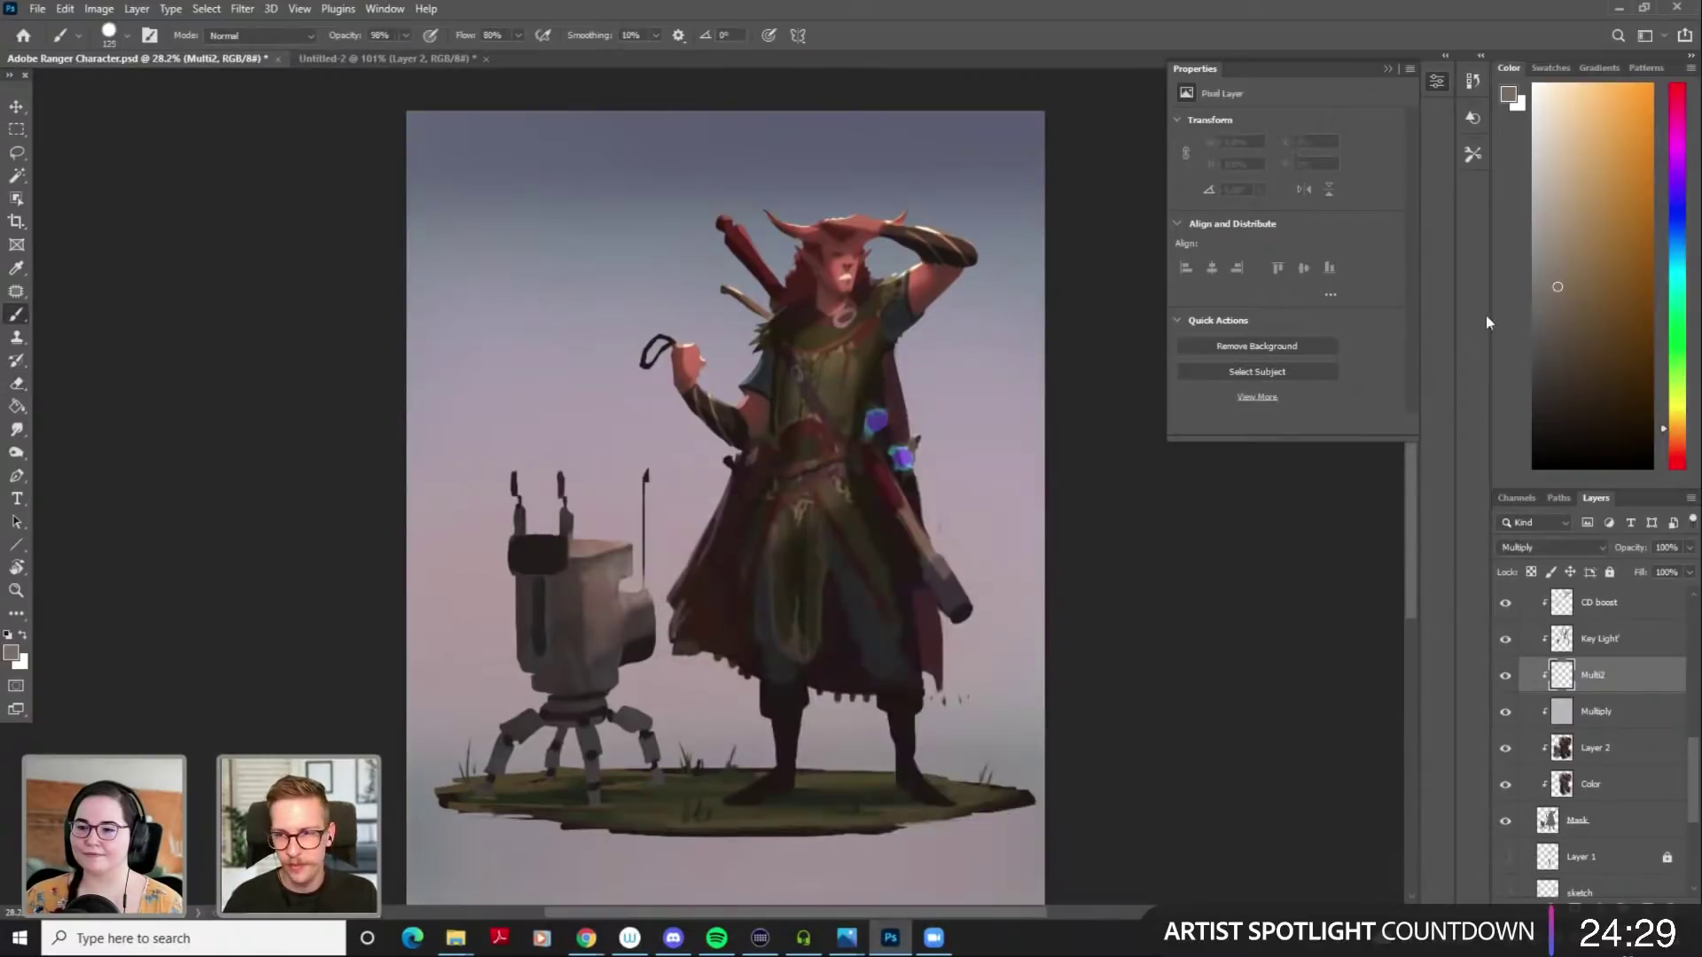
left_click_drag(1558, 284, 1540, 194)
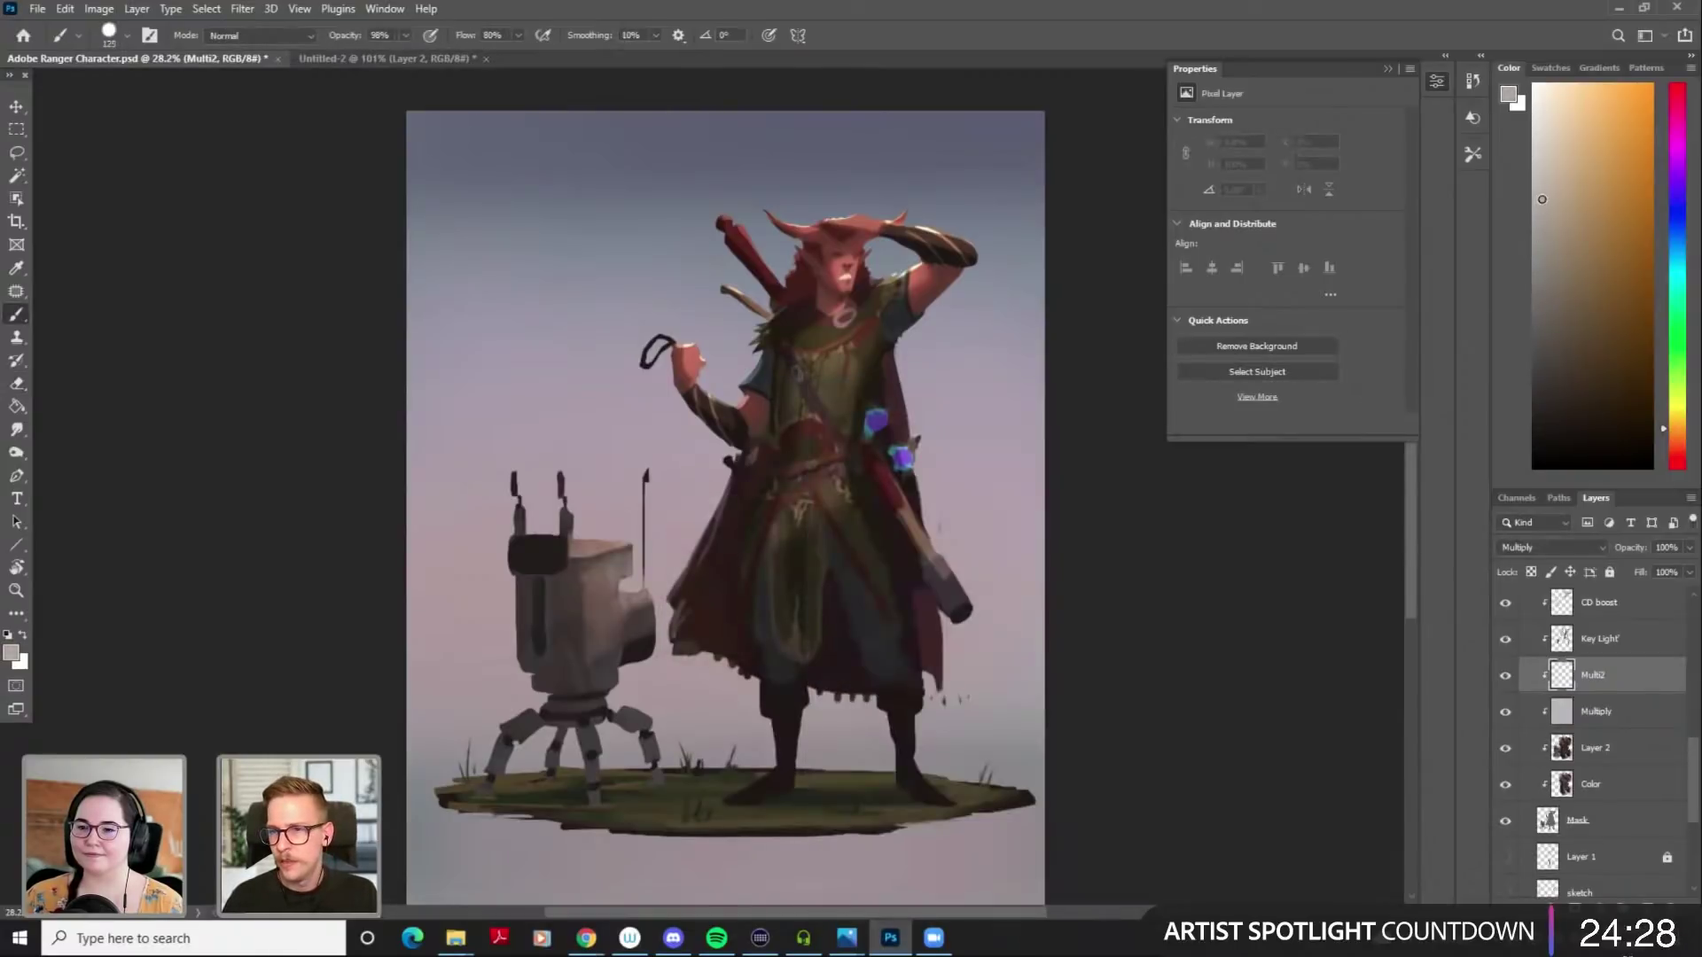
left_click(1676, 218)
key("bracketleft")
key("bracketleft")
key("bracketleft")
key("bracketleft")
key("bracketleft")
key("bracketleft")
key("bracketleft")
key("bracketleft")
key("bracketleft")
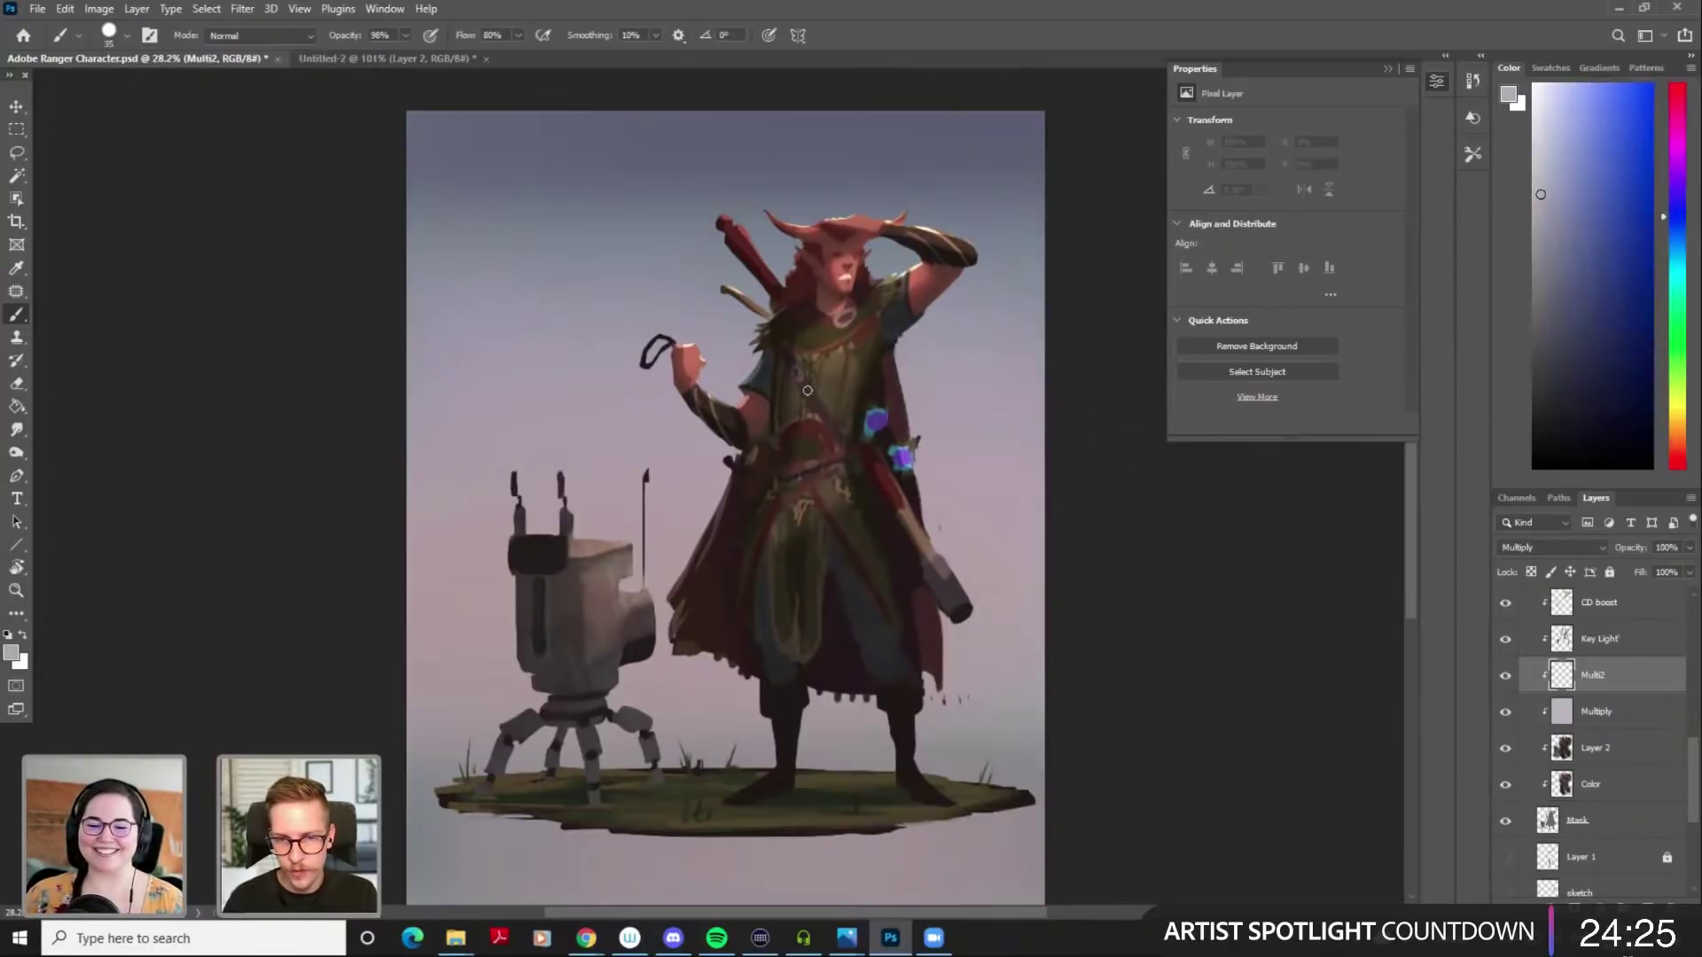
Paint shadow strokes on Multi2 beneath the collar and down the tunic around the chest strap, undoing unwanted strokes
key("ctrl+z")
mouse_move(792, 355)
left_mouse_down()
mouse_move(857, 325)
mouse_move(821, 356)
mouse_move(792, 350)
mouse_move(843, 343)
mouse_move(795, 350)
mouse_move(832, 353)
mouse_move(807, 354)
mouse_move(852, 315)
left_mouse_up()
key("ctrl+z")
key("bracketleft")
key("bracketleft")
key("bracketleft")
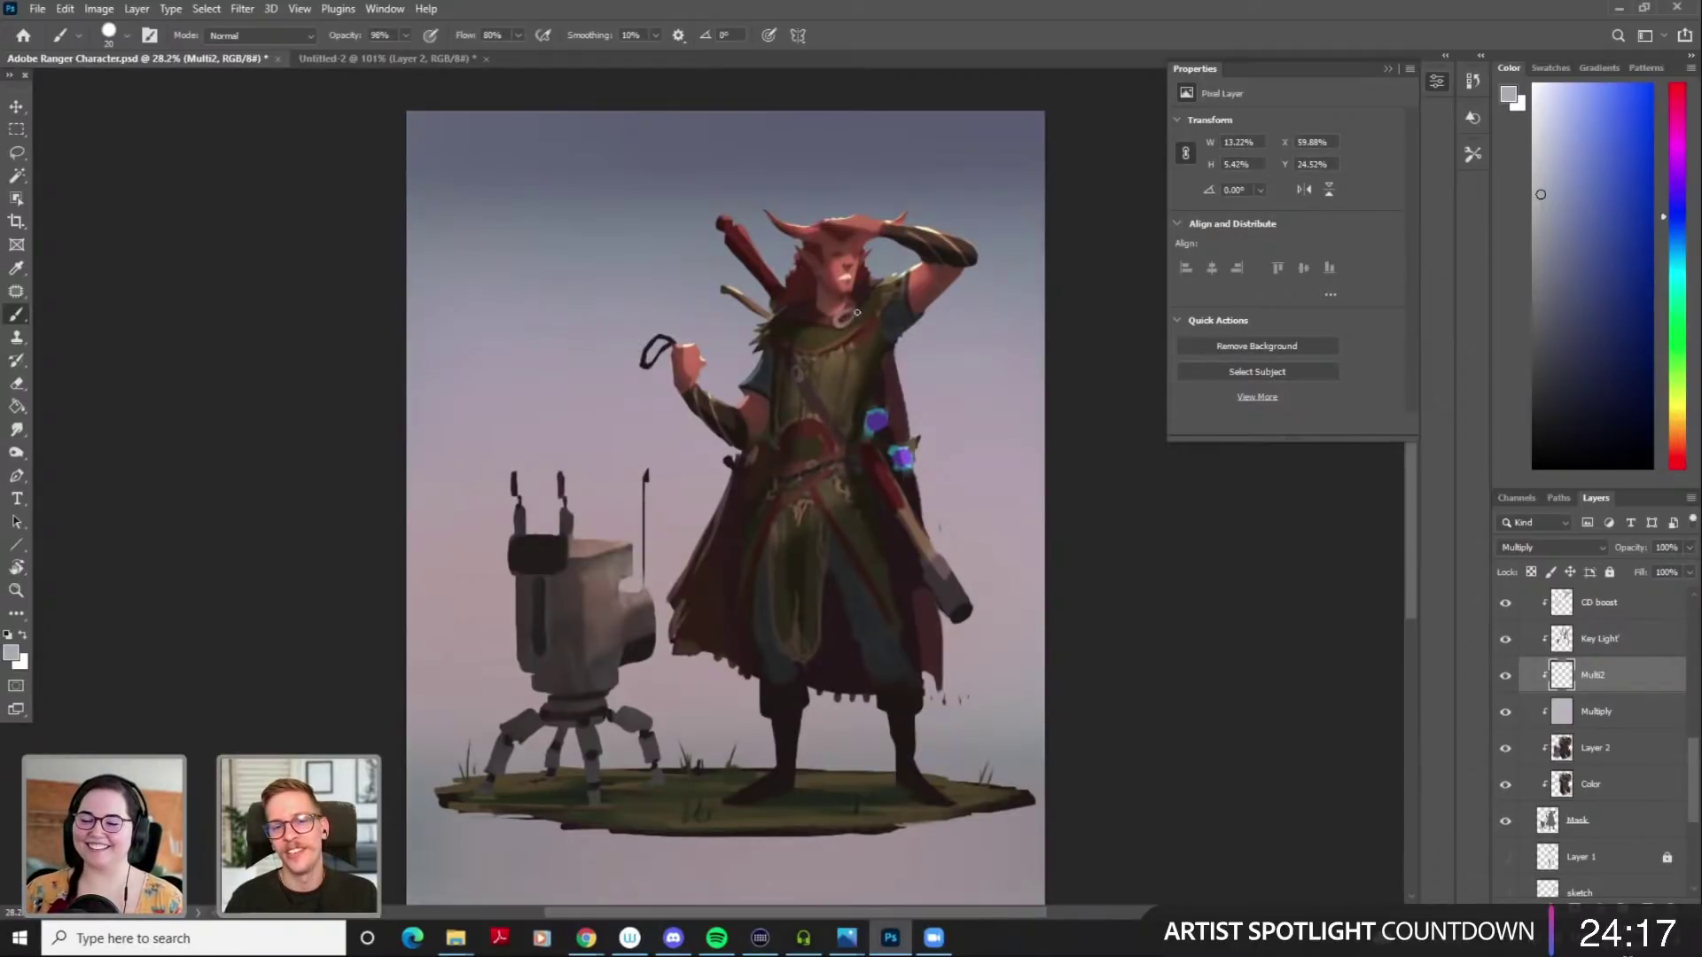
key("ctrl+z")
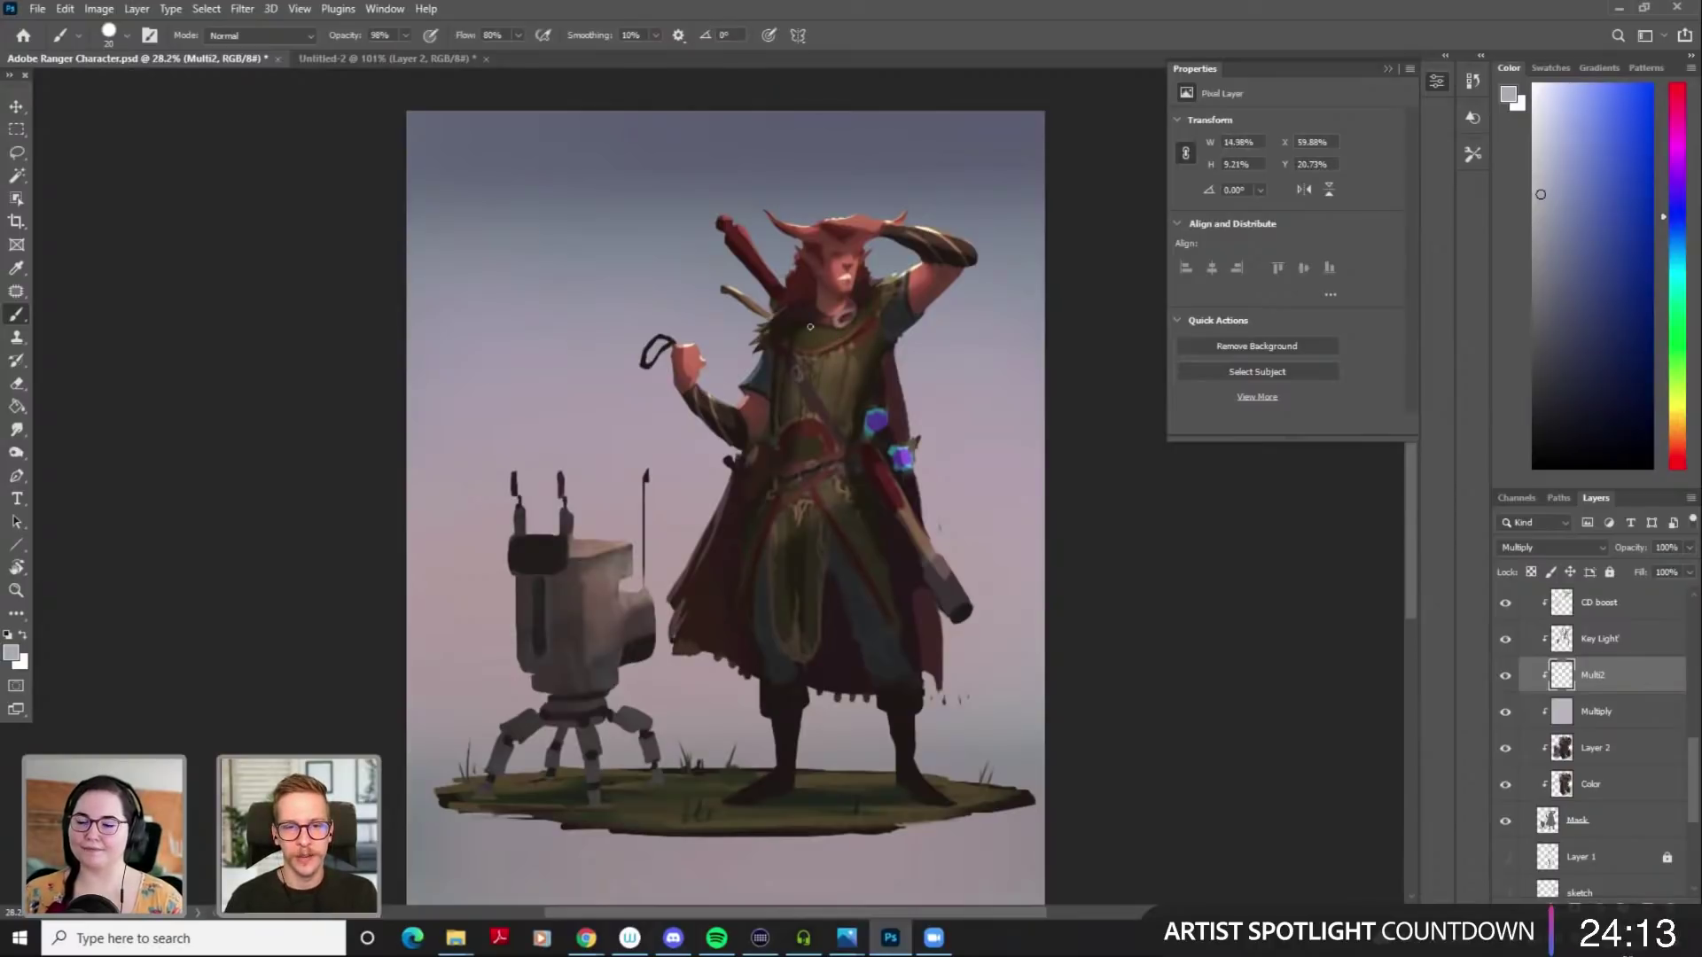
mouse_move(852, 410)
left_mouse_down()
mouse_move(829, 465)
mouse_move(849, 449)
left_mouse_up()
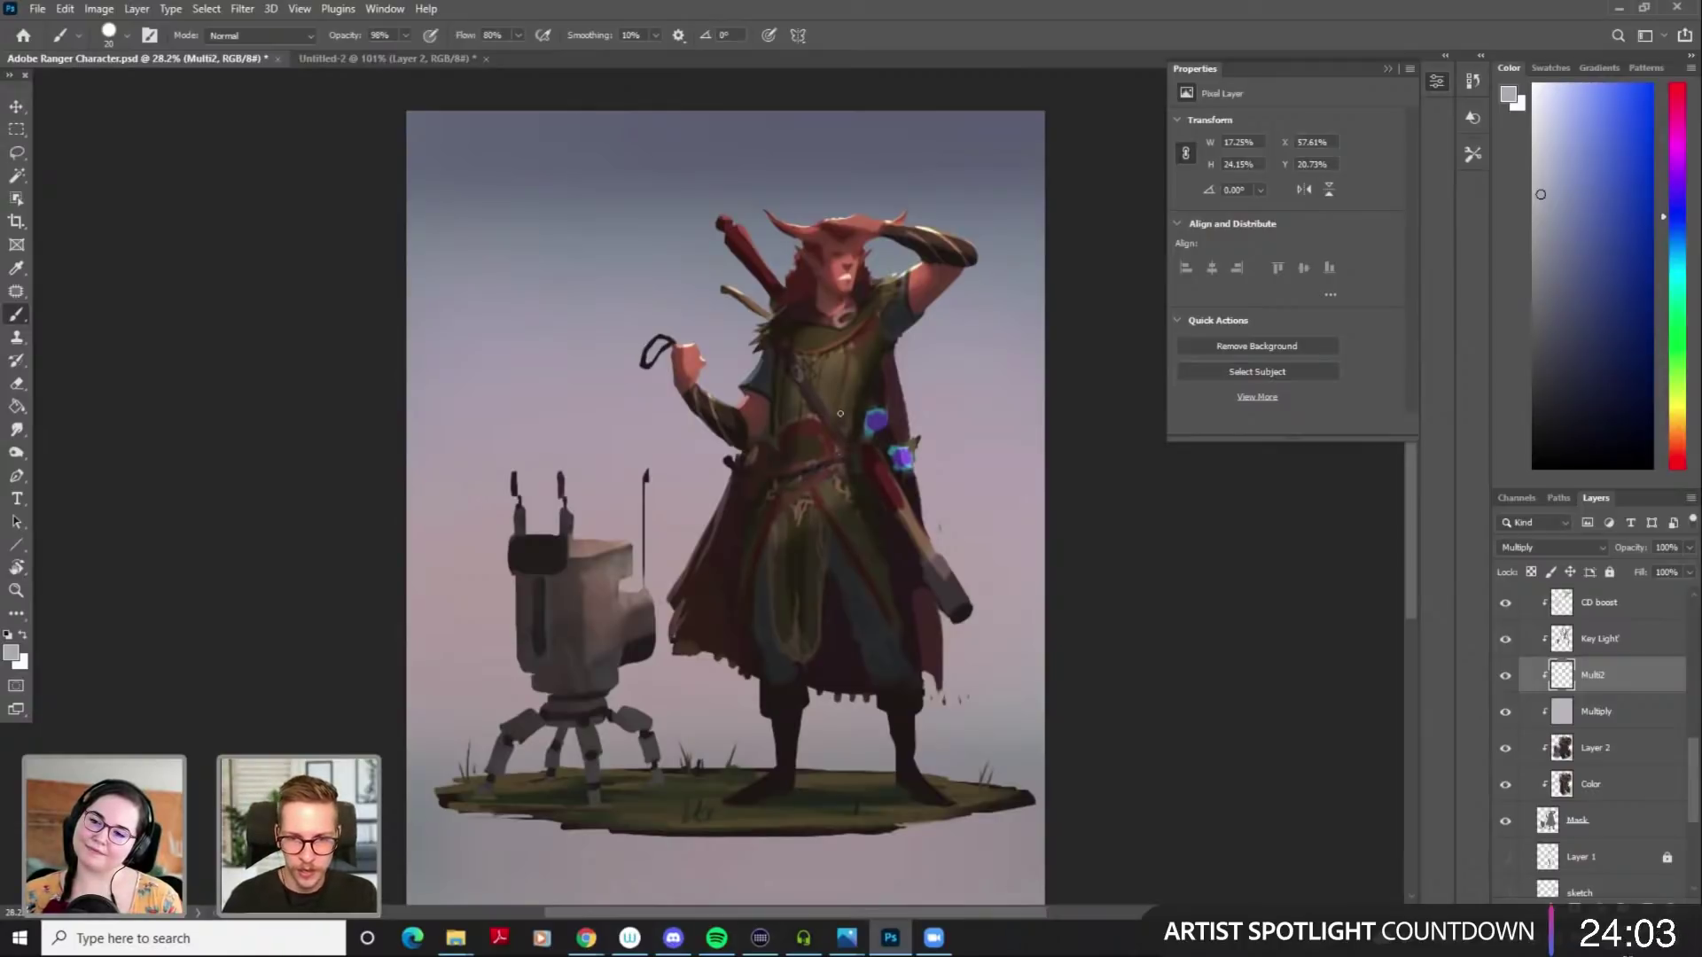
Undo the last stroke beside the face and paint shadows on the lowered arm's sleeve and the raised arm
key("bracketright")
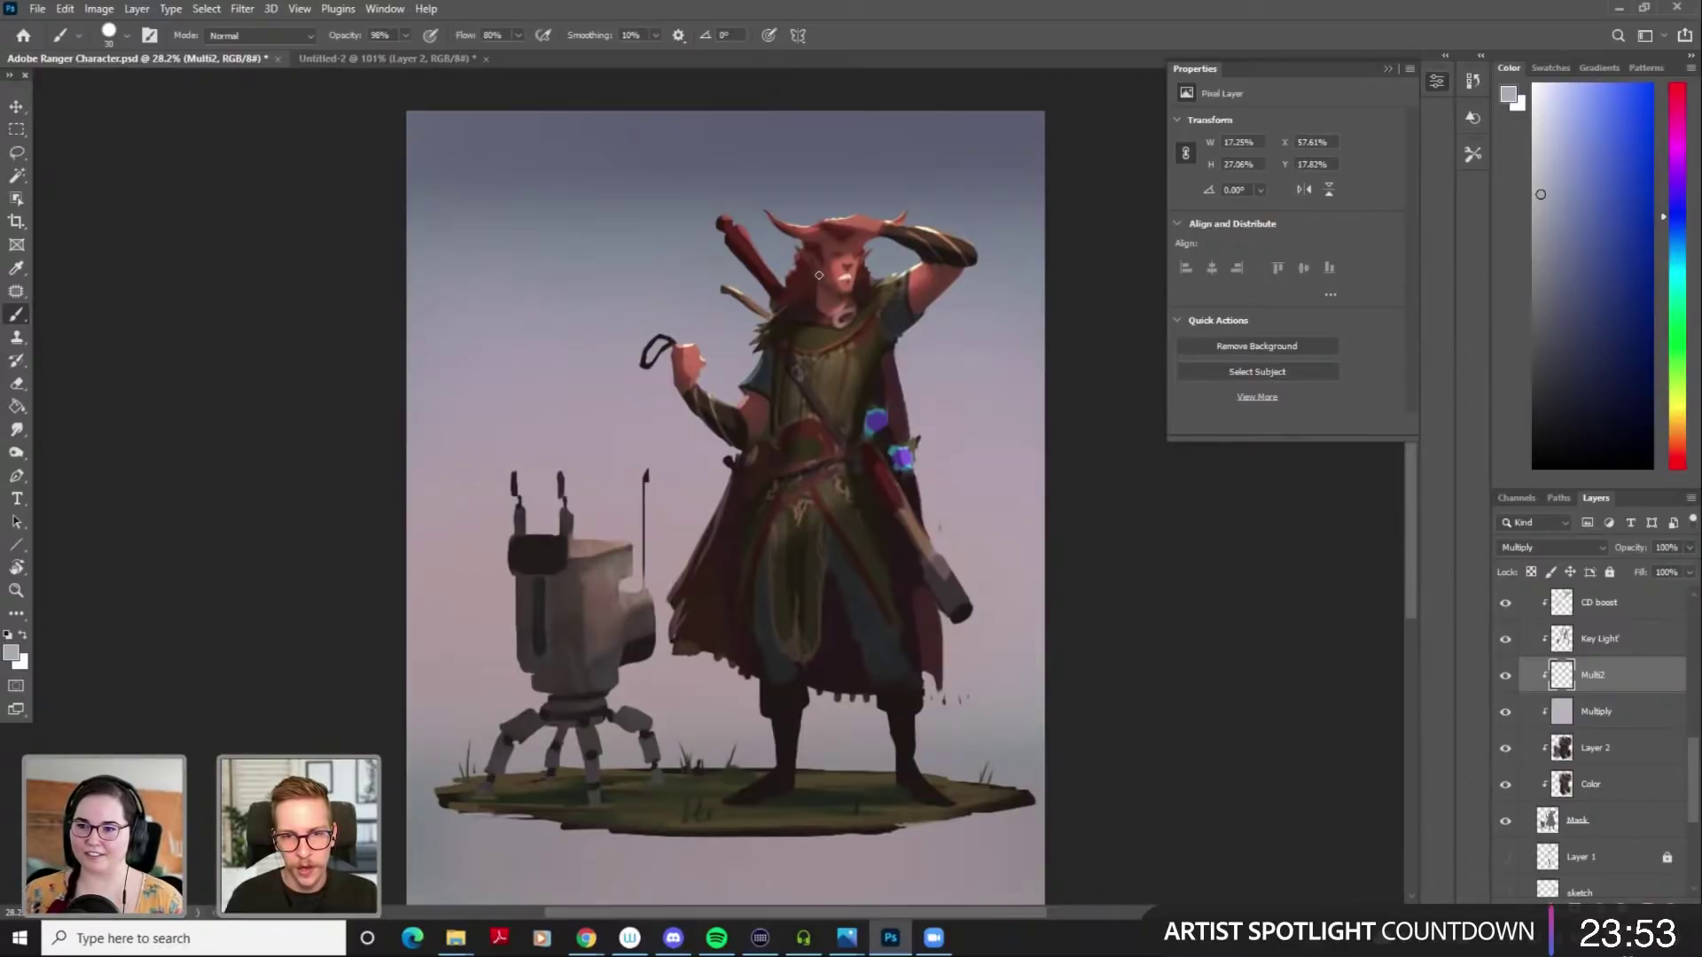
key("ctrl")
key("ctrl+z")
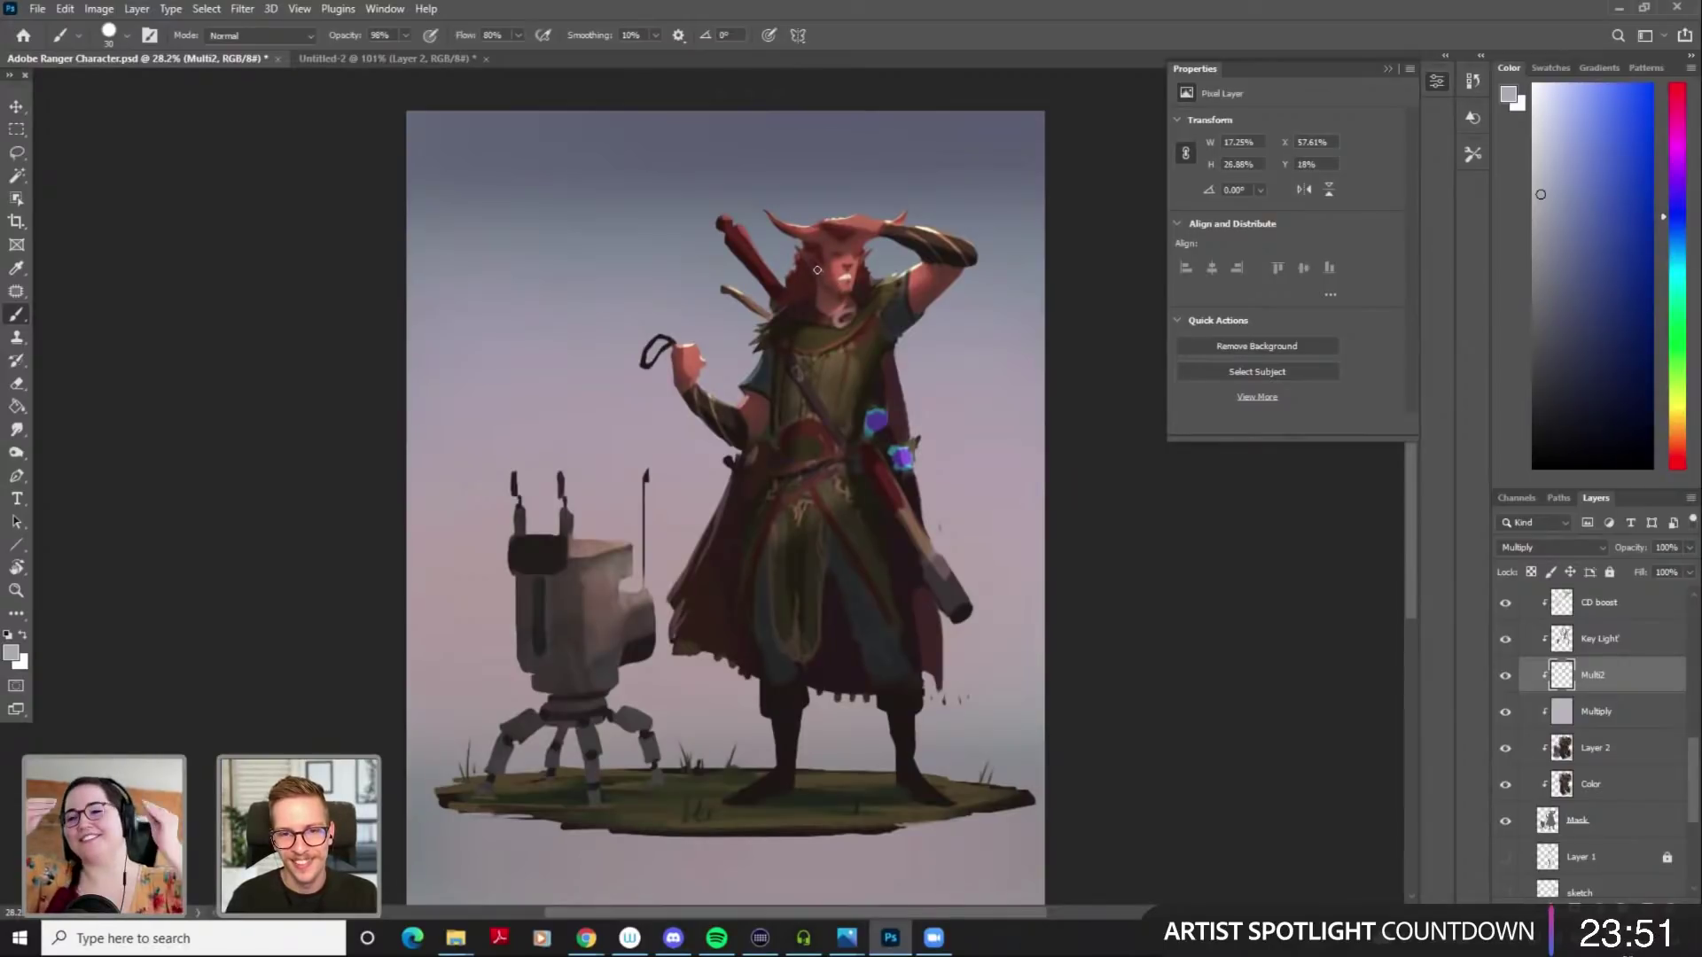
key("bracketright")
mouse_move(752, 392)
left_mouse_down()
mouse_move(778, 424)
mouse_move(765, 416)
left_mouse_up()
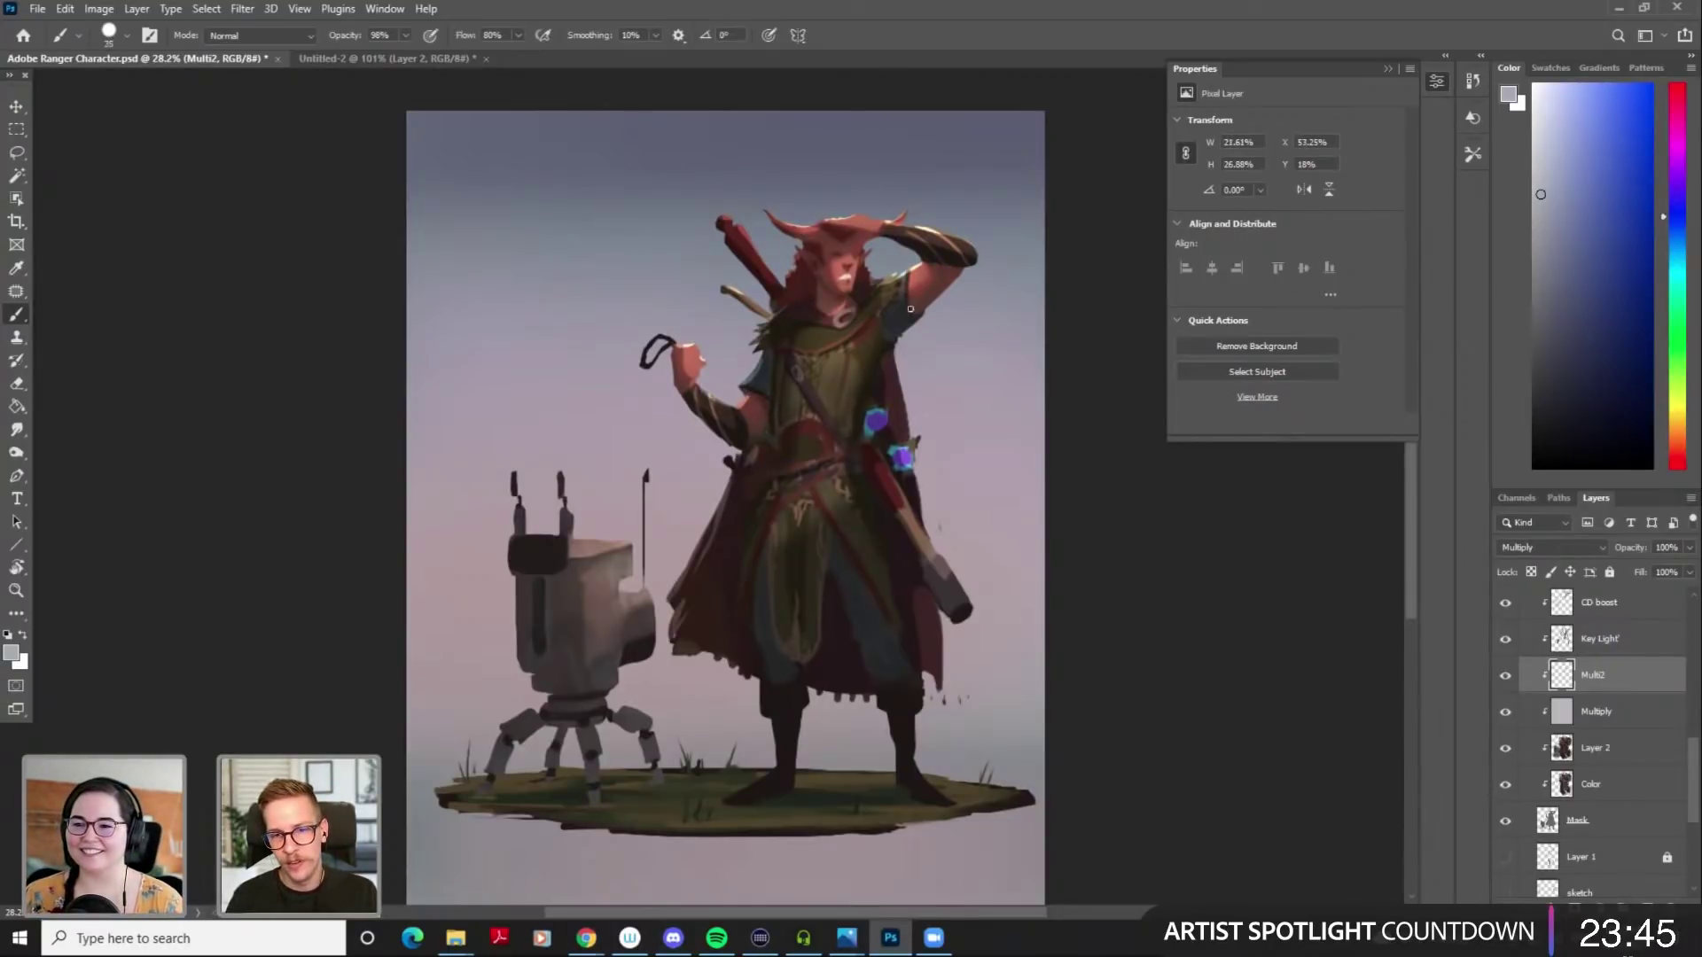
mouse_move(922, 313)
left_mouse_down()
mouse_move(939, 268)
mouse_move(996, 263)
left_mouse_up()
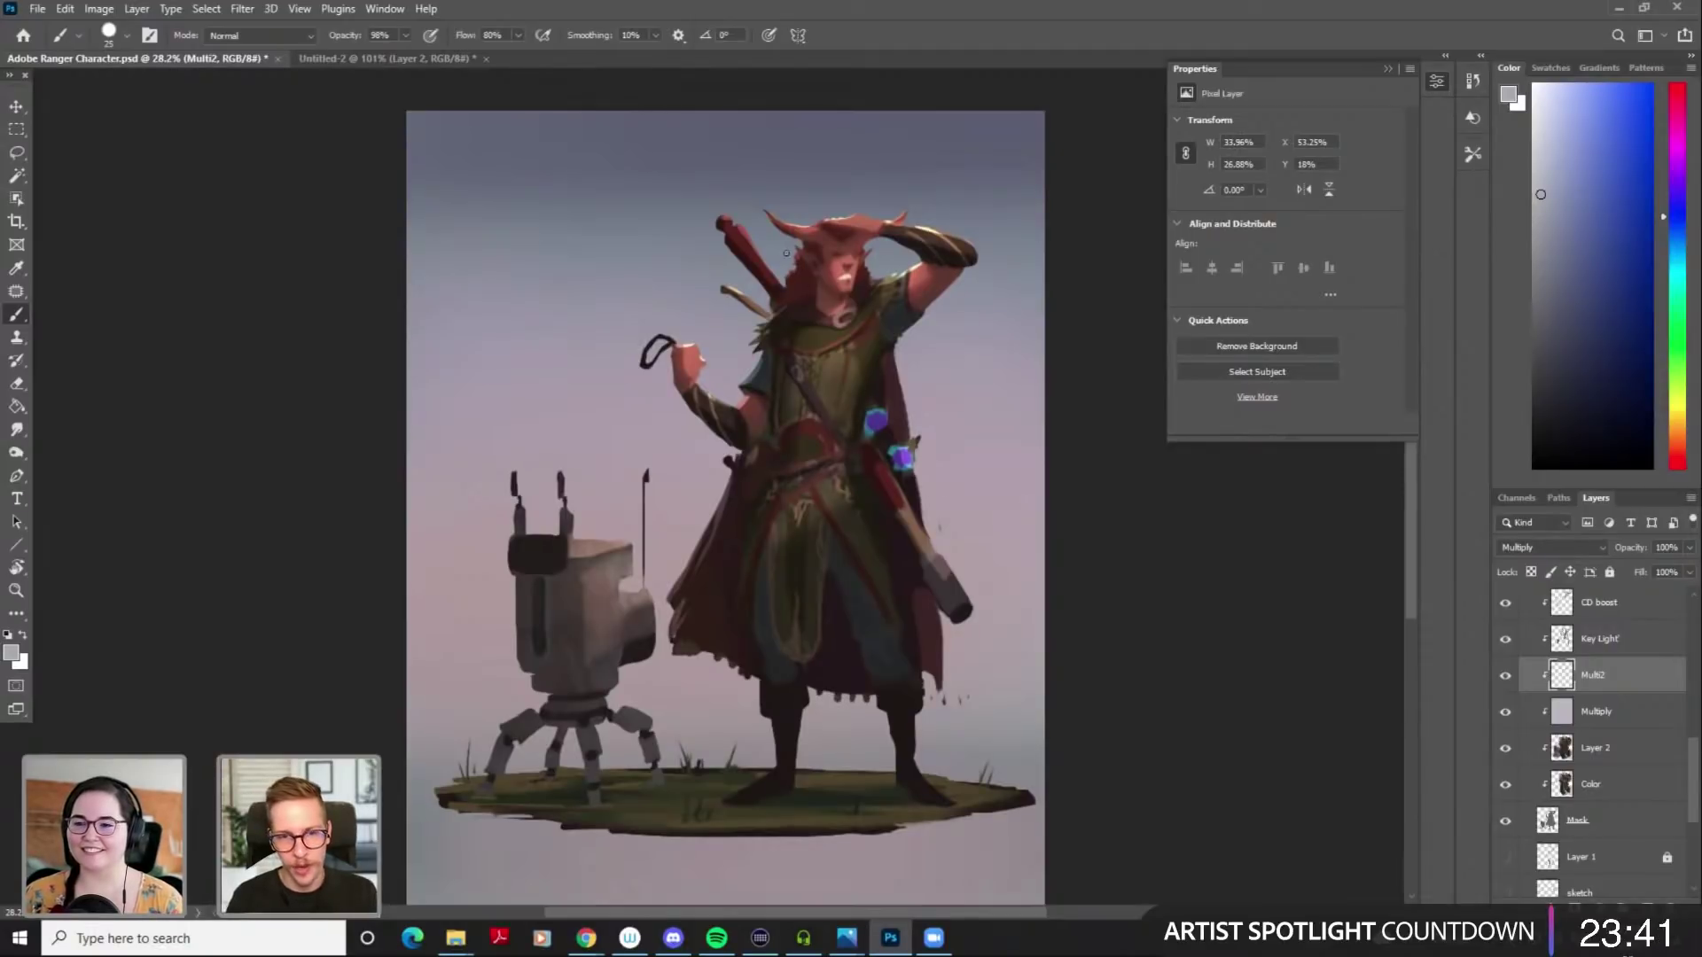
Shade the hair beside the face on Multi2 and soften the shadow with the Smudge tool
key("bracketleft")
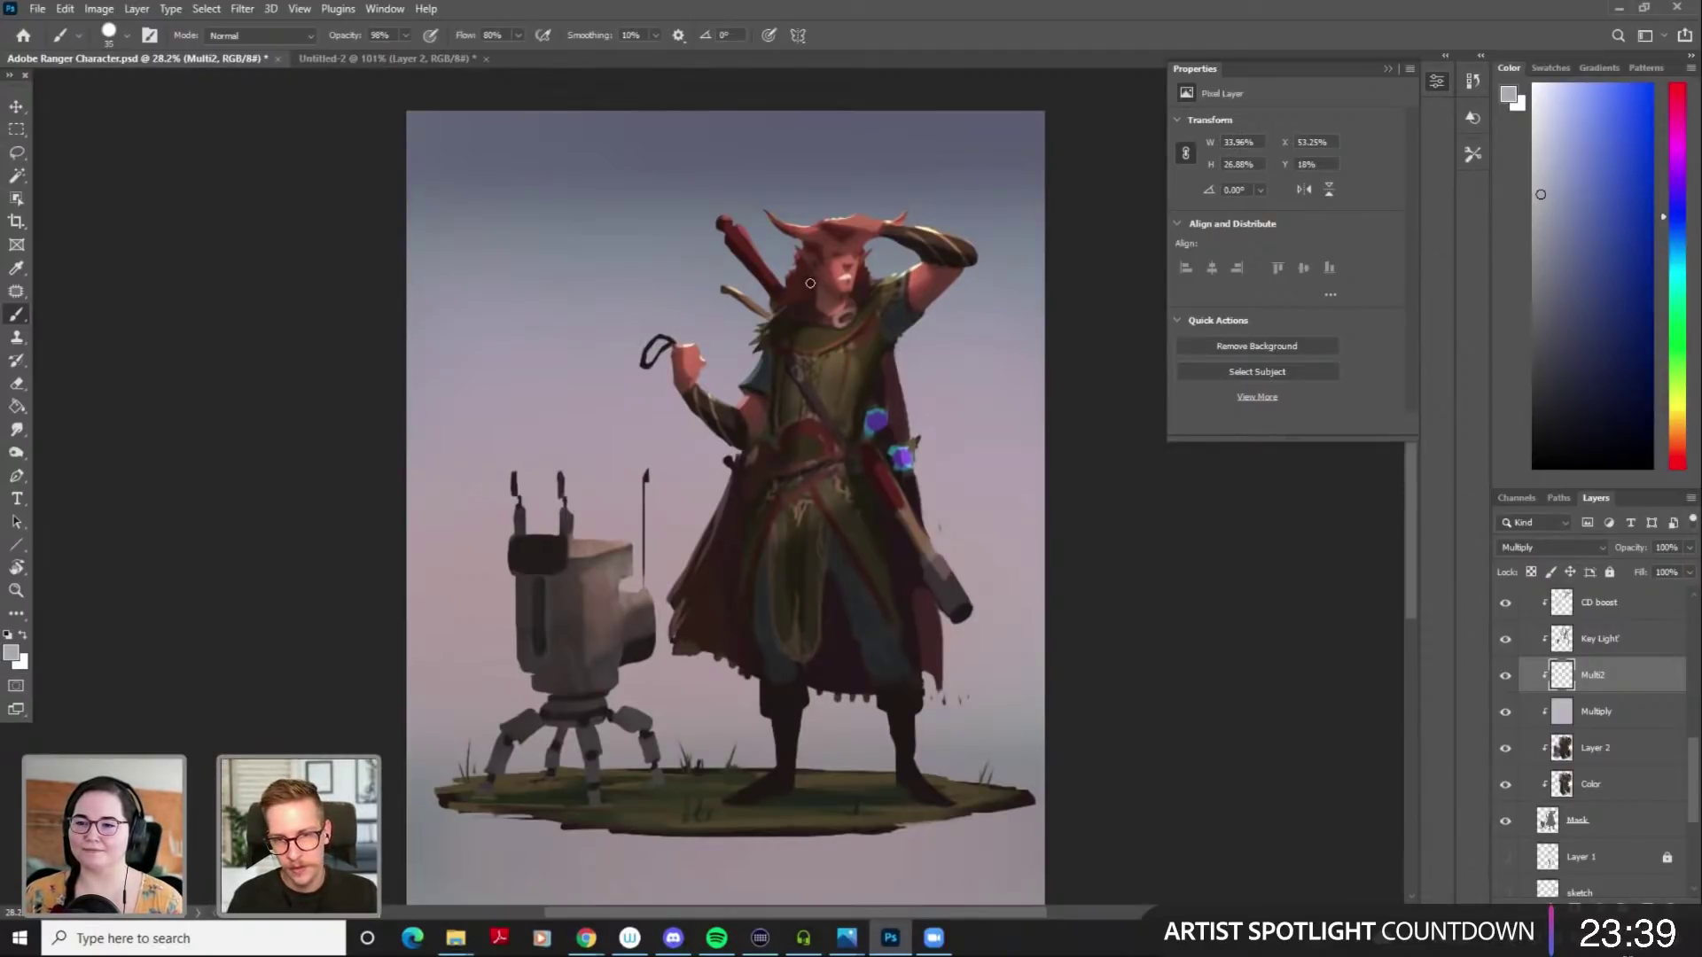
key("r")
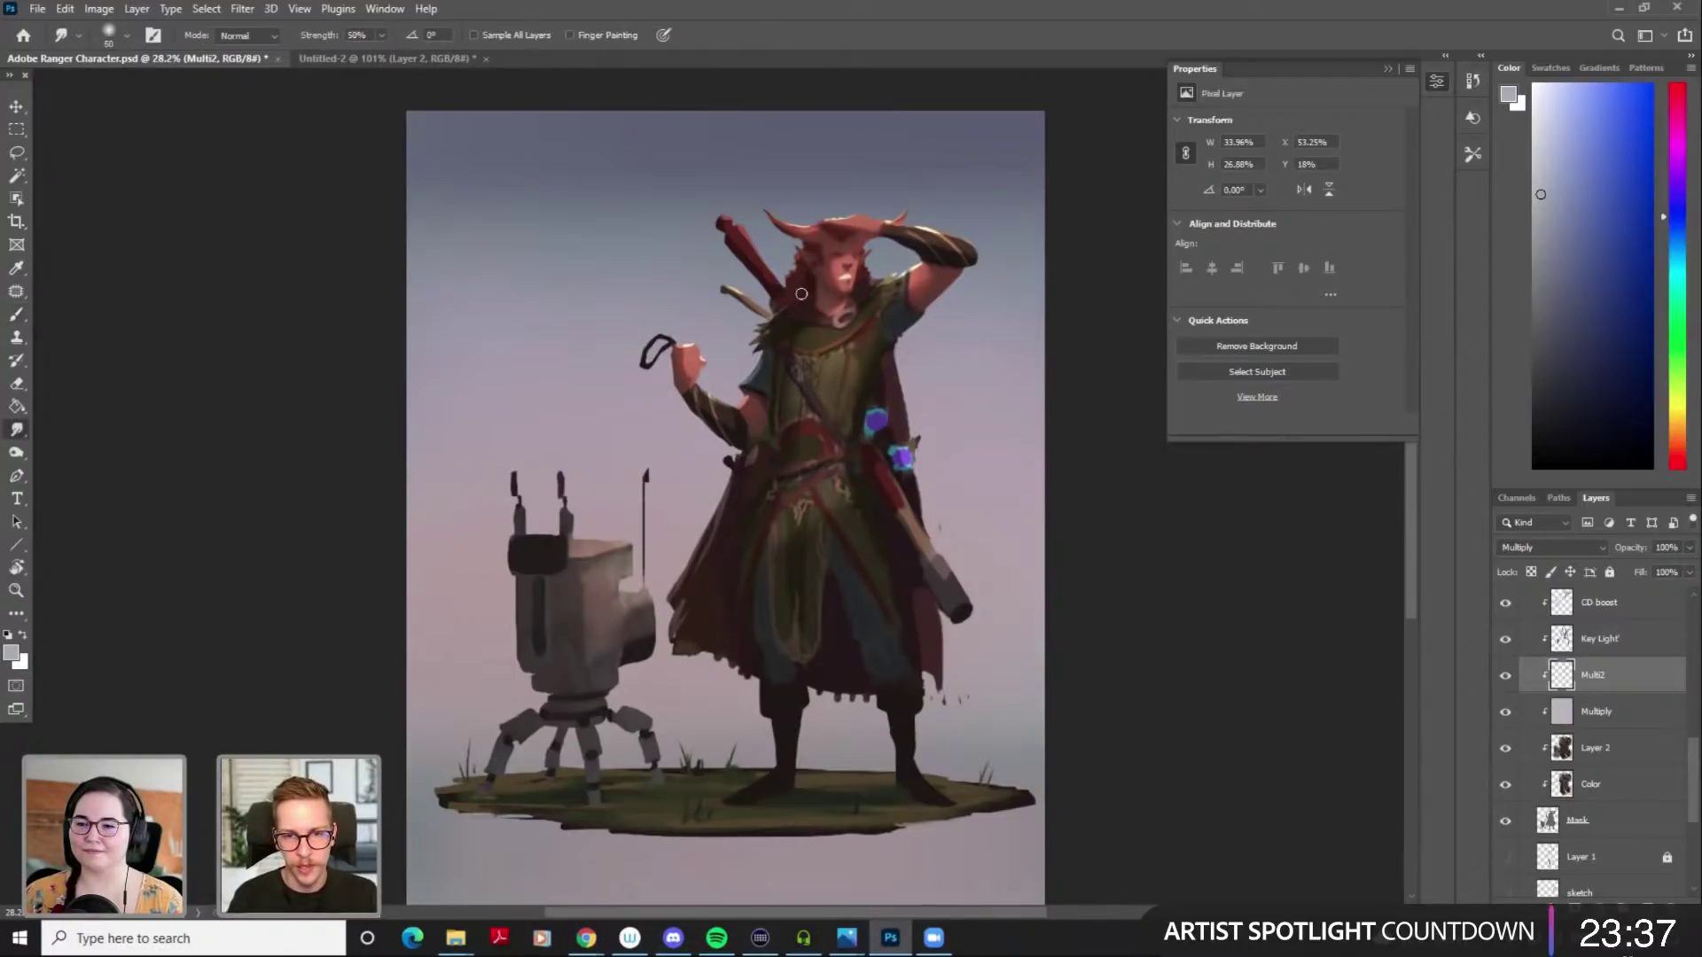
left_click_drag(807, 273, 824, 247)
key("b")
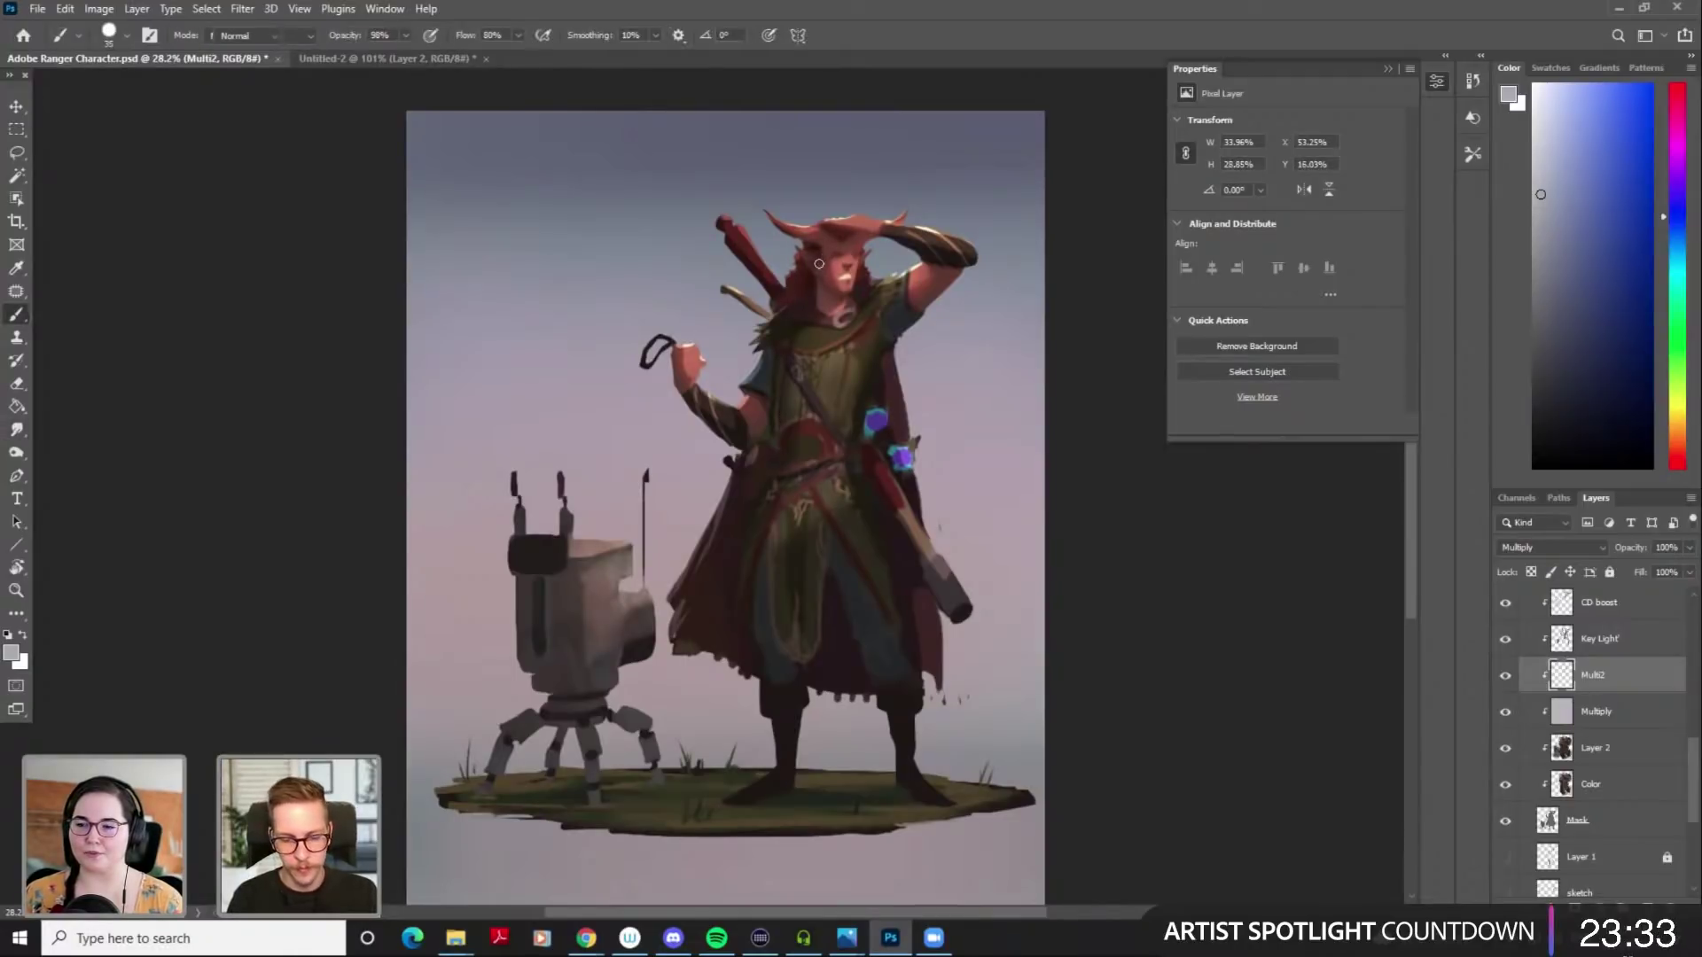
key("r")
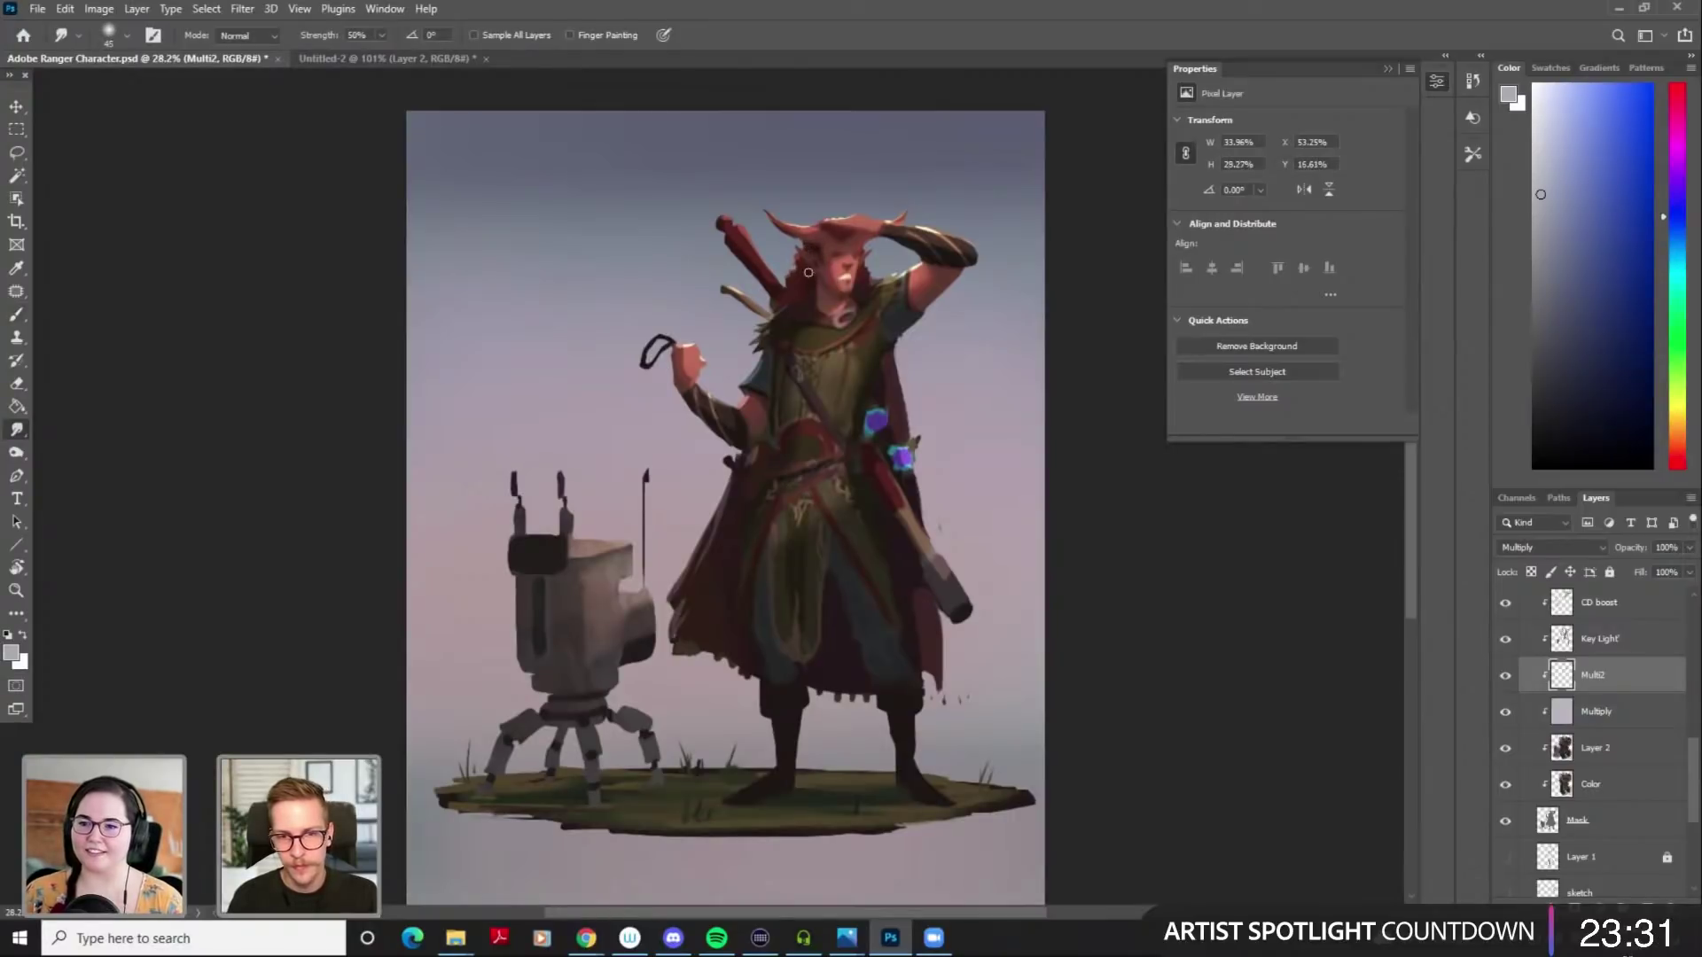
key("b")
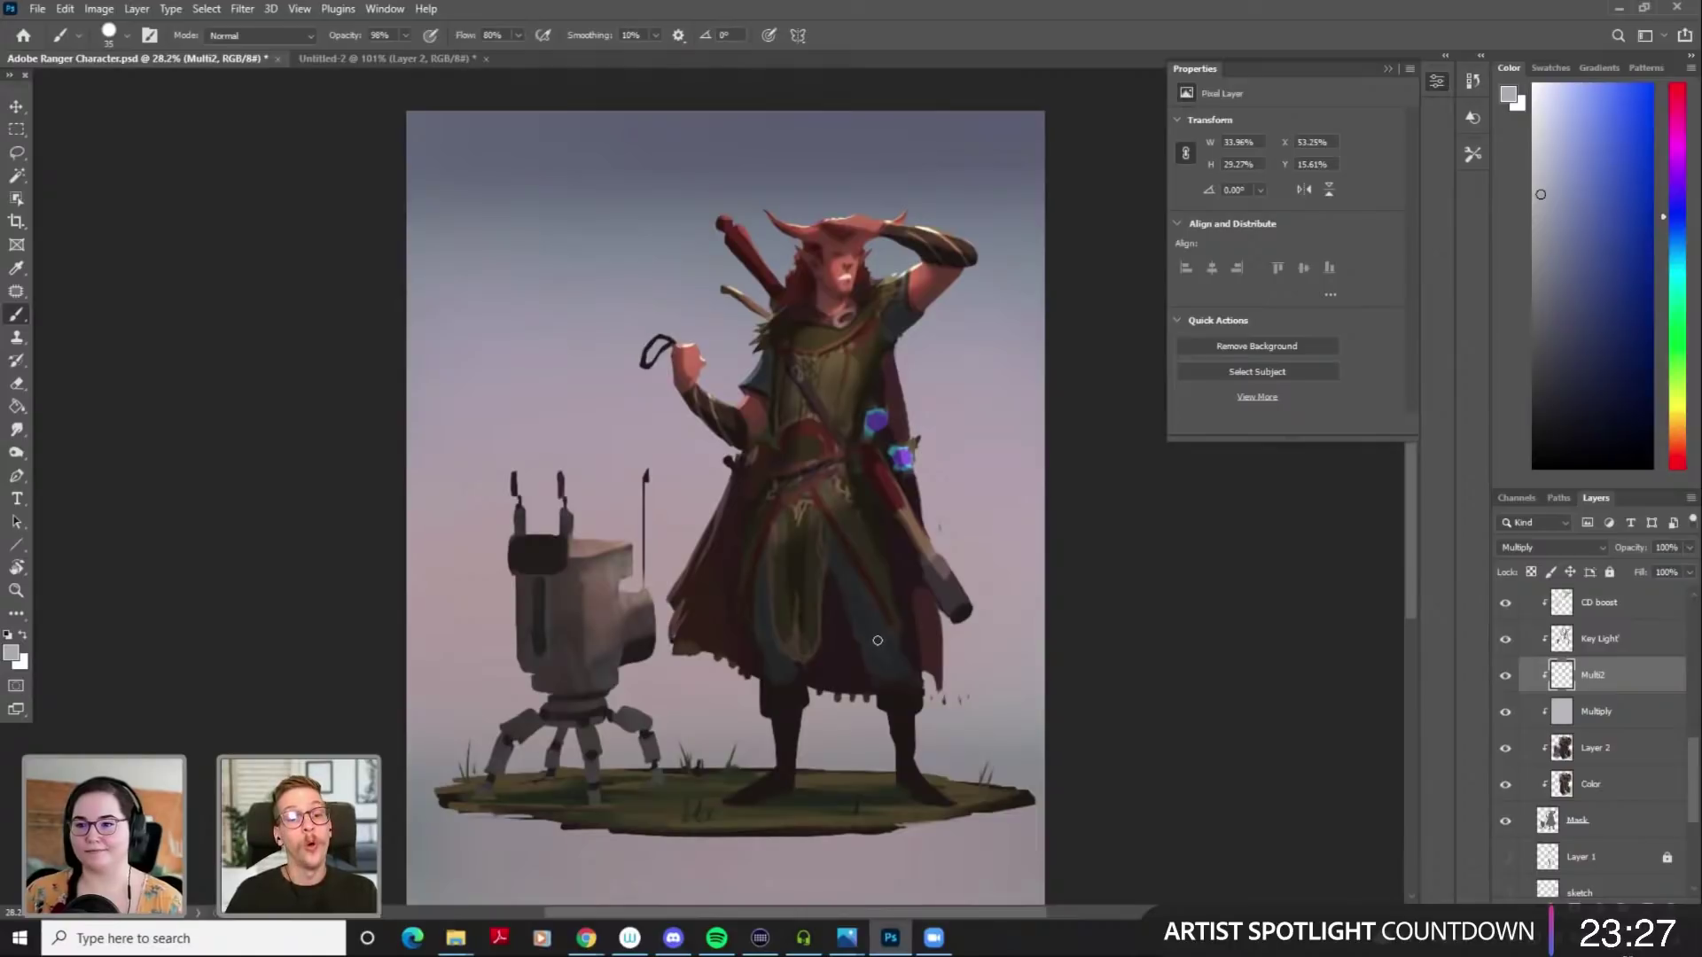
Create a layer named Leash directly above the clipped Fill light layer
scroll(1566, 774, "down", 2)
left_click(1587, 783)
scroll(1585, 779, "down", 8)
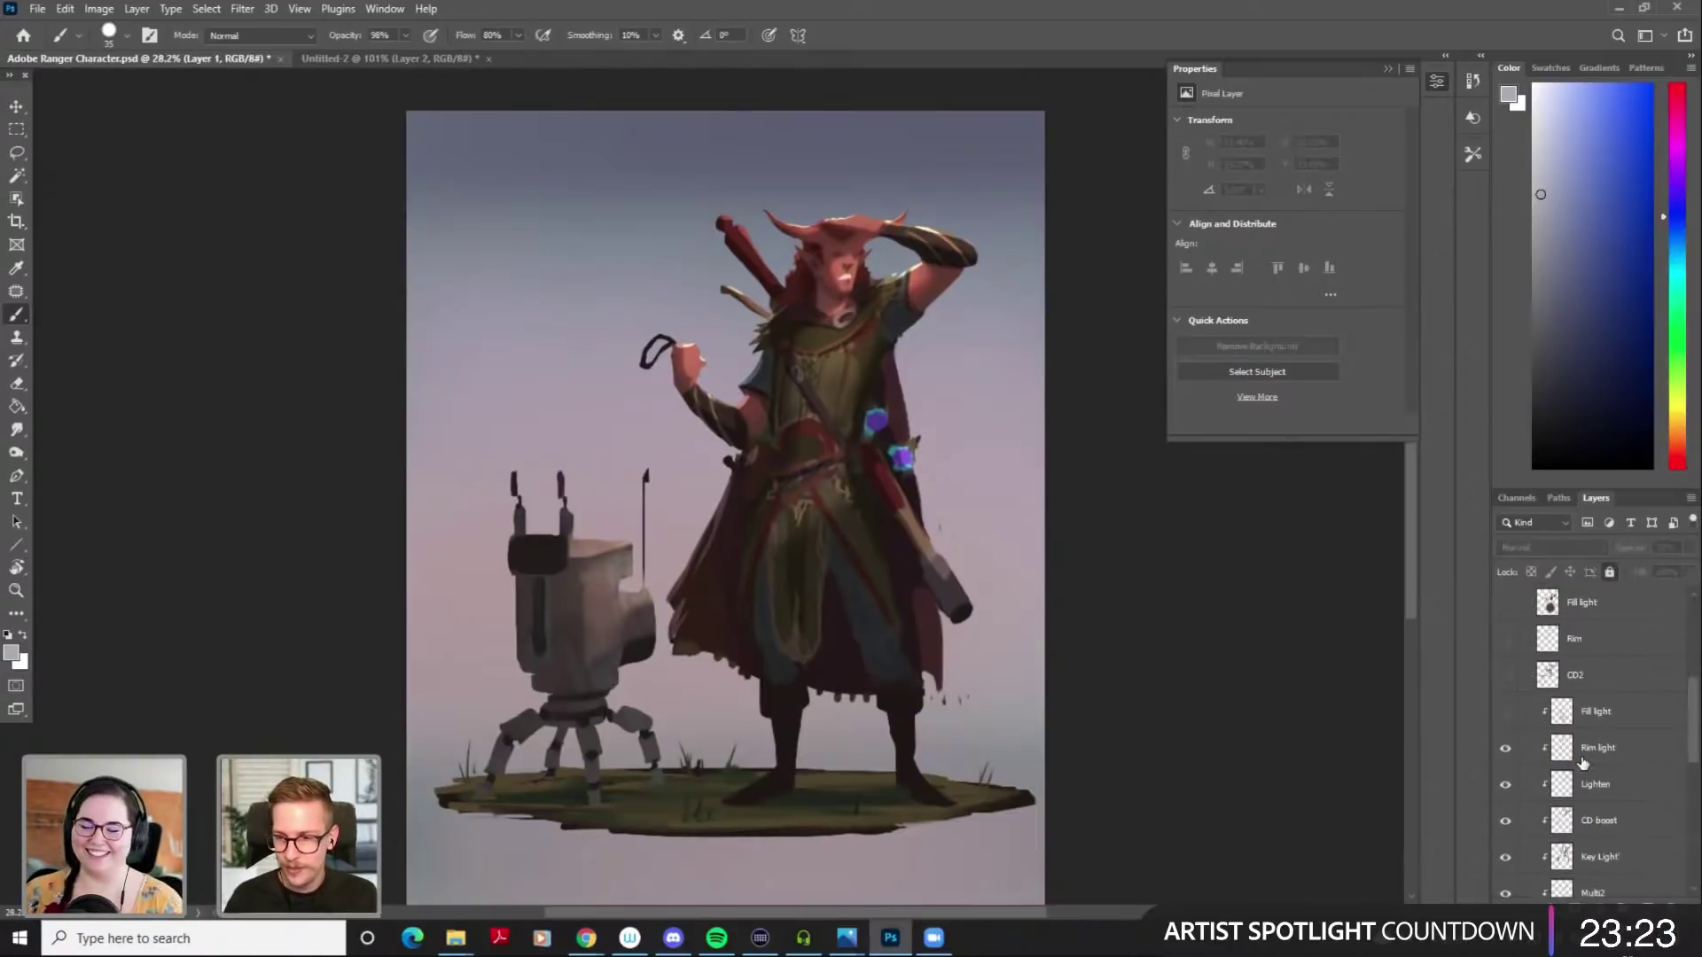
left_click(1578, 824)
left_click(1609, 859)
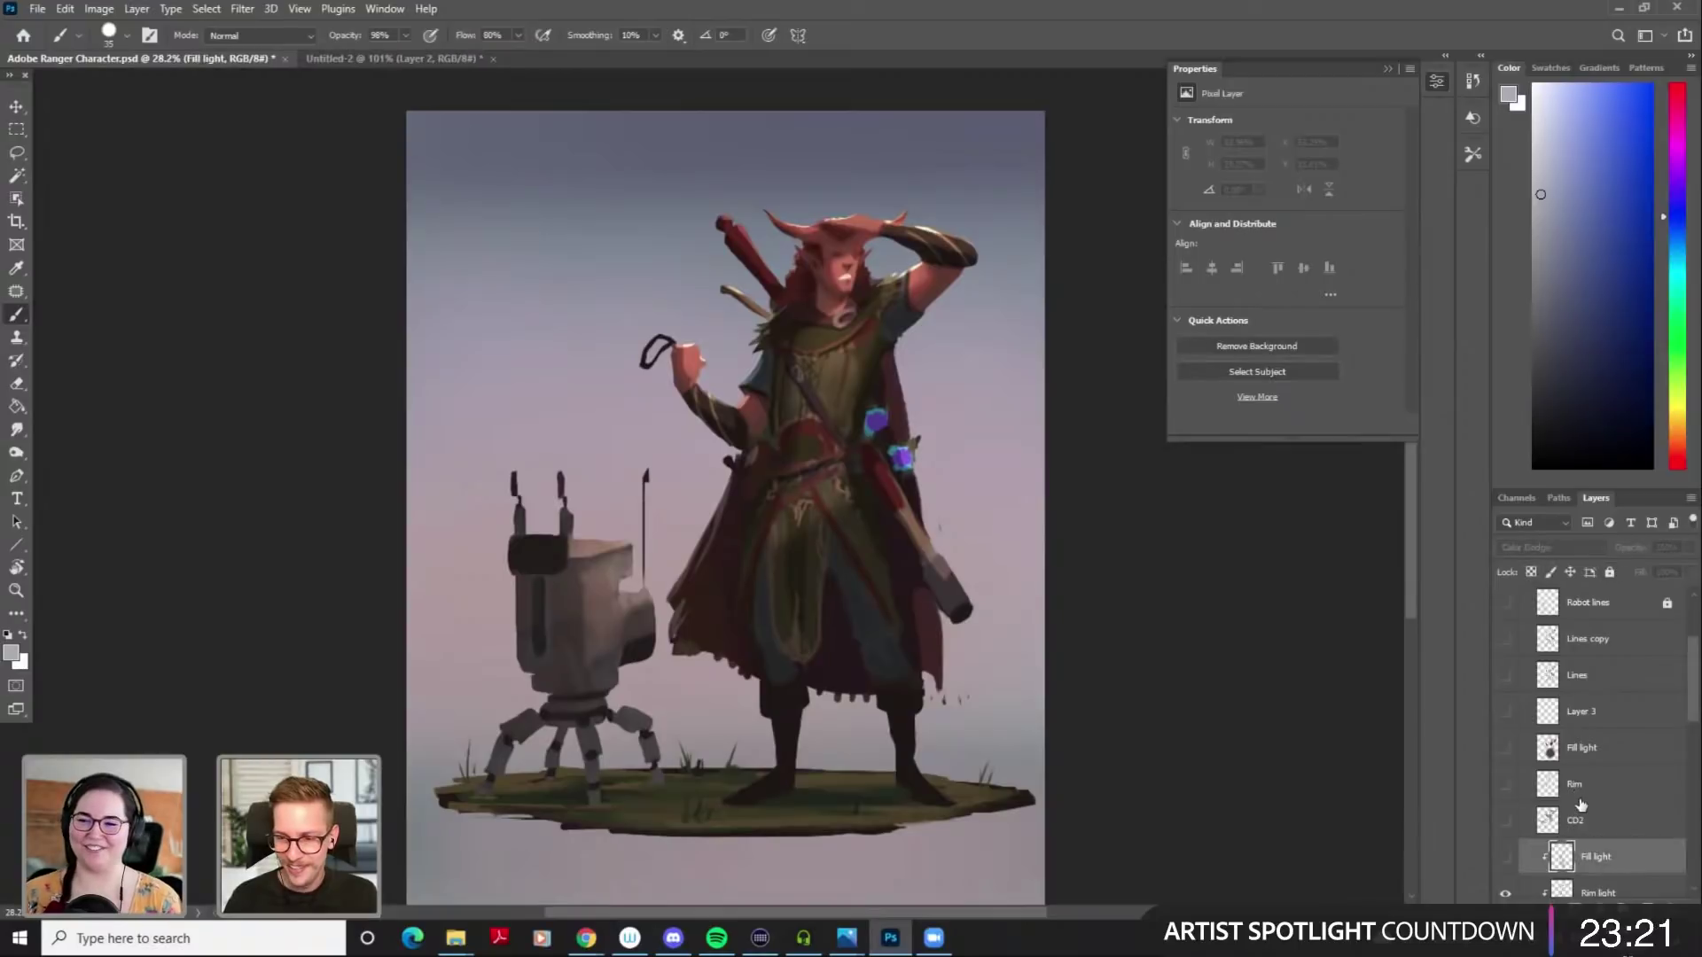
key("ctrl+shift+n")
type("Leash")
key("Return")
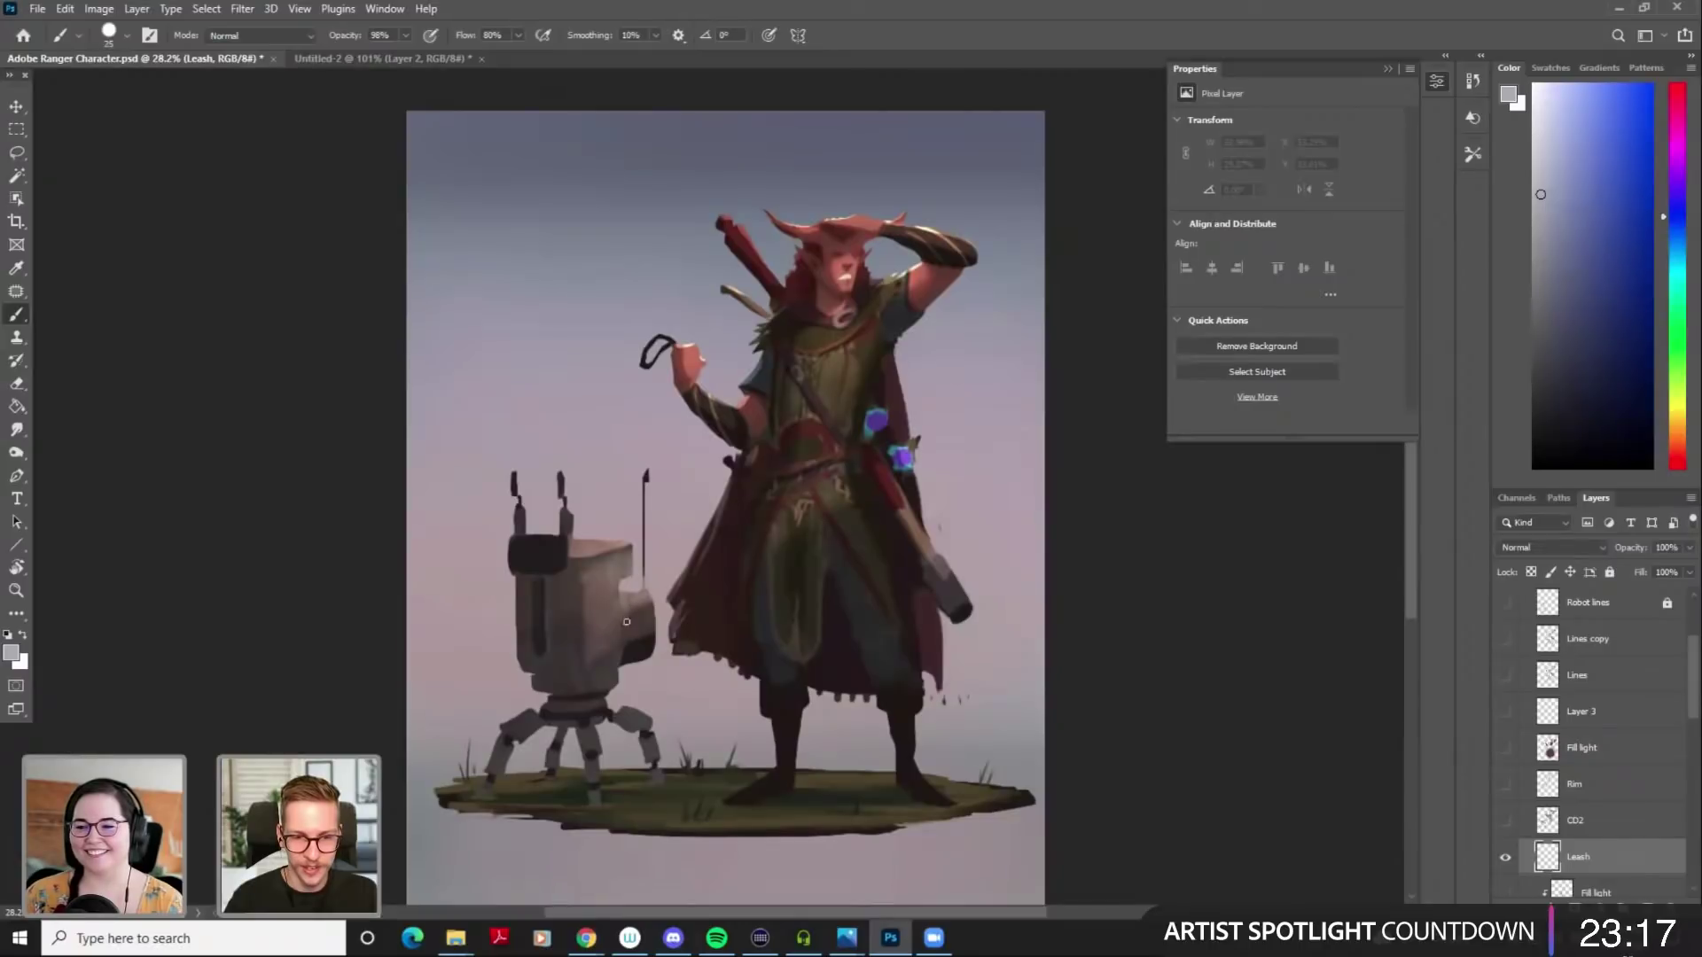
Draw a thin, curved leash from the character's hand to the robot in a dark colour sampled from the robot
left_click(638, 649, "alt")
left_click(626, 590)
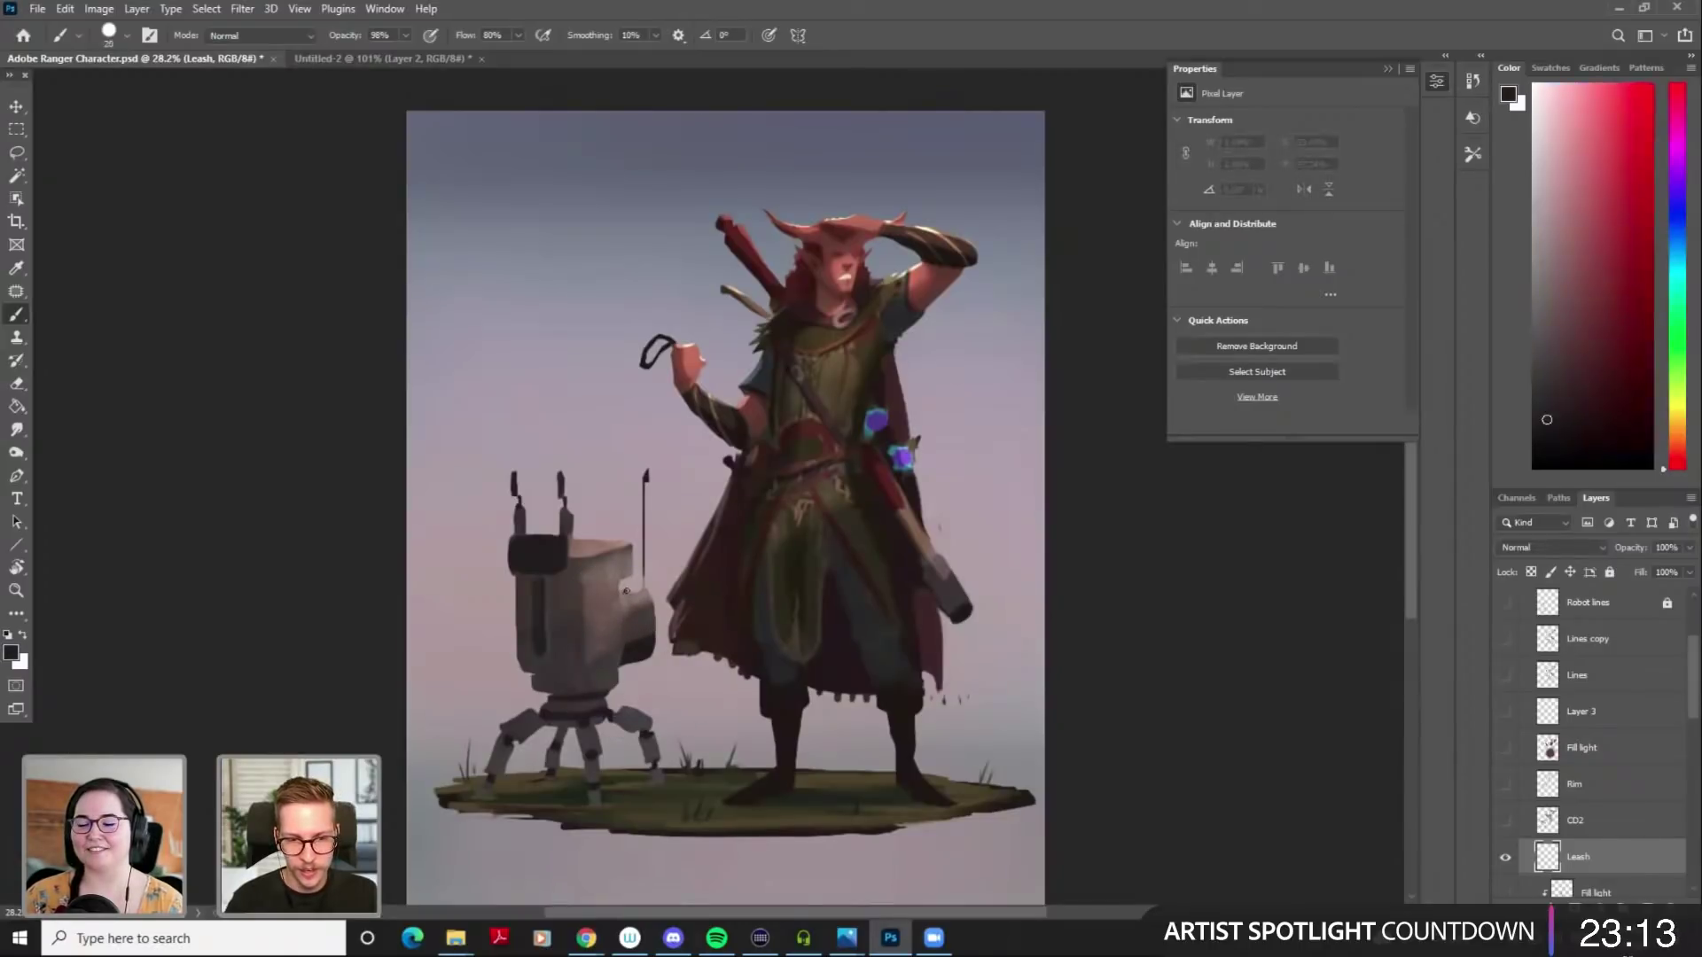
key("[")
mouse_move(631, 665)
left_mouse_down()
mouse_move(675, 509)
mouse_move(659, 415)
mouse_move(668, 691)
mouse_move(633, 665)
left_mouse_up()
key("ctrl+z")
key("ctrl+z")
key("[")
mouse_move(694, 377)
left_mouse_down()
mouse_move(716, 530)
mouse_move(644, 665)
left_mouse_up()
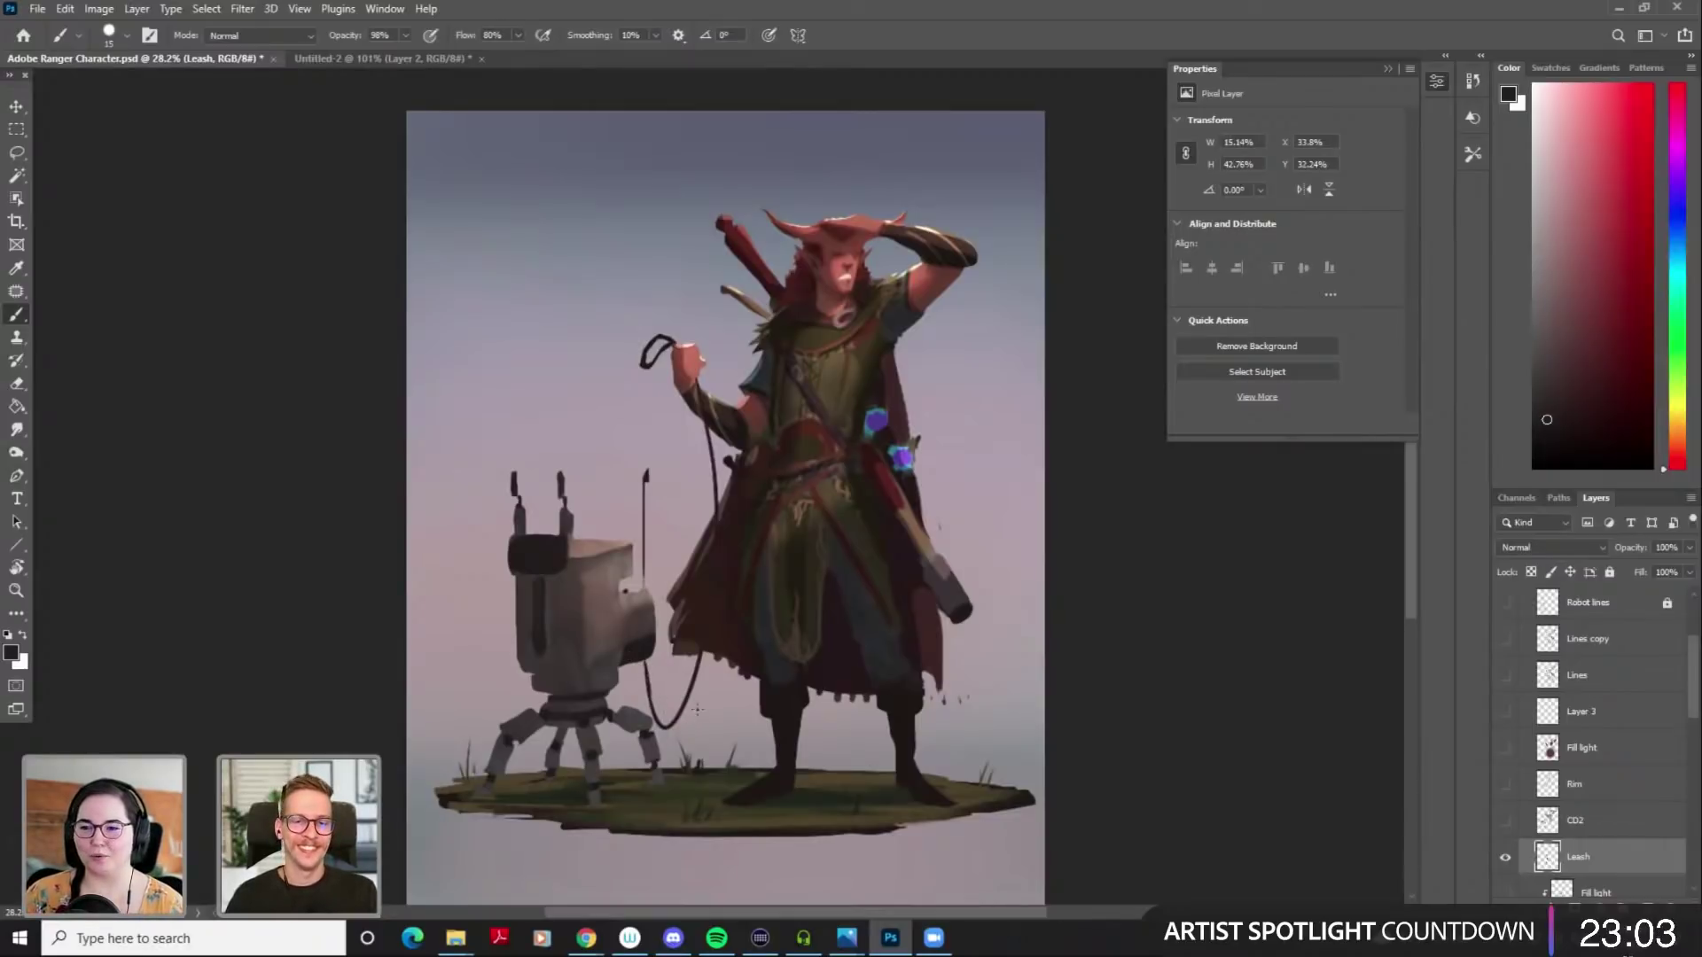
left_click_drag(573, 312, 673, 610)
left_click_drag(898, 463, 864, 143)
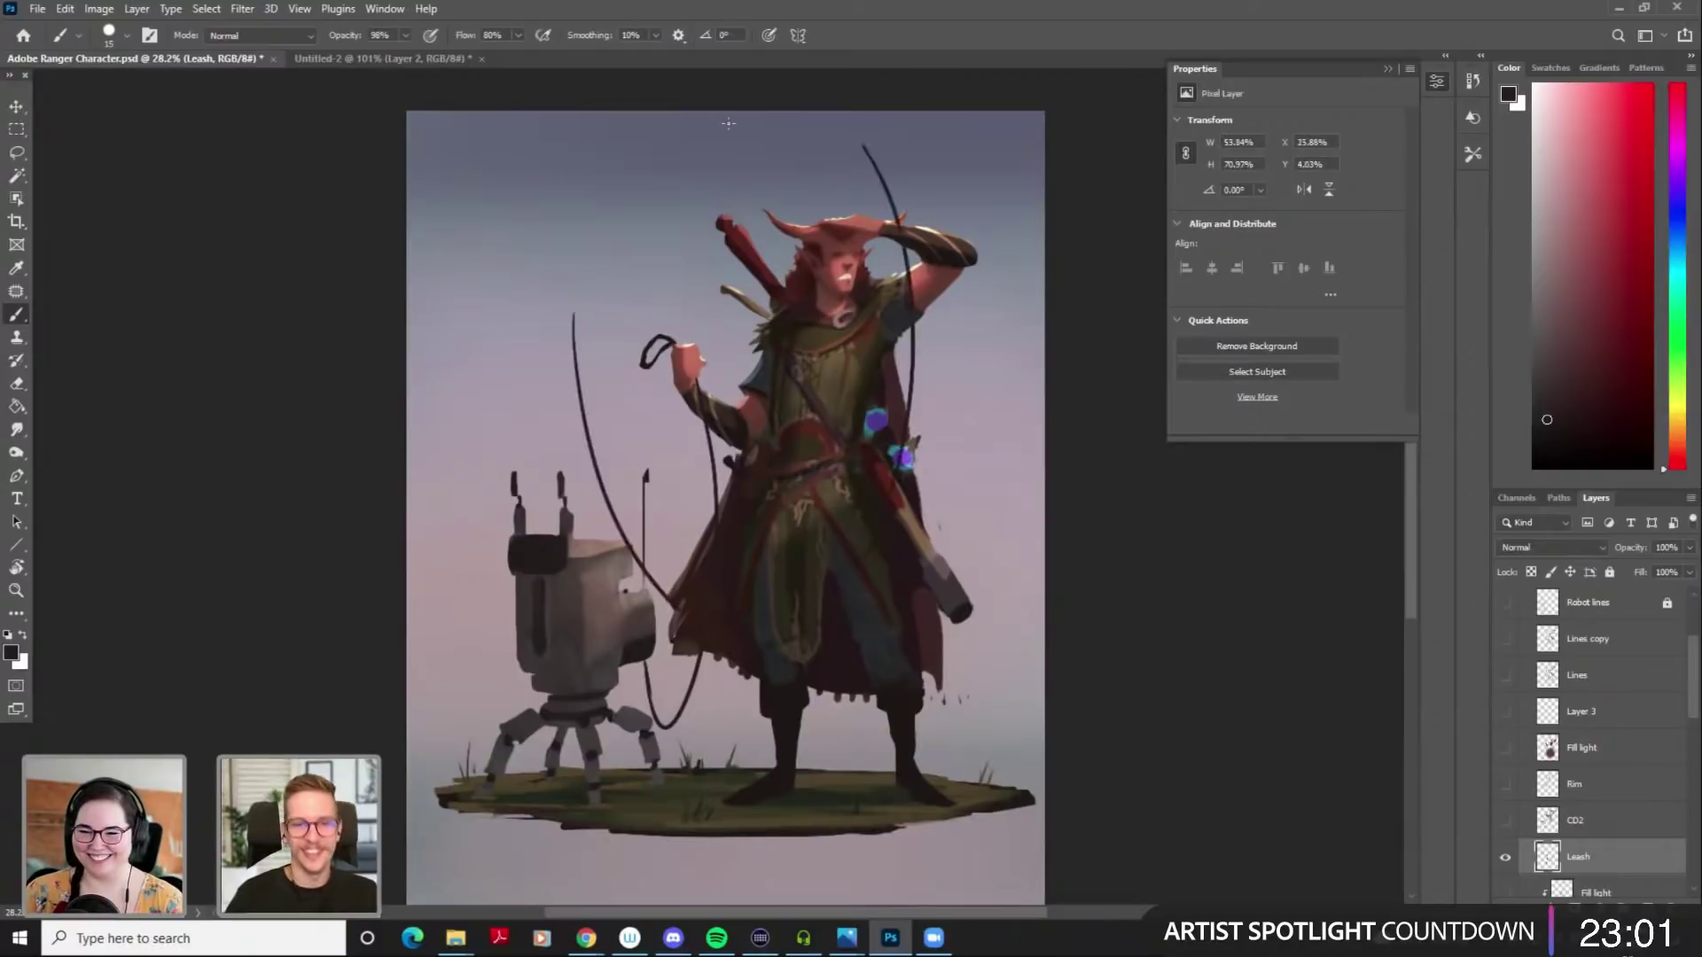
key("ctrl+z")
key("ctrl+z")
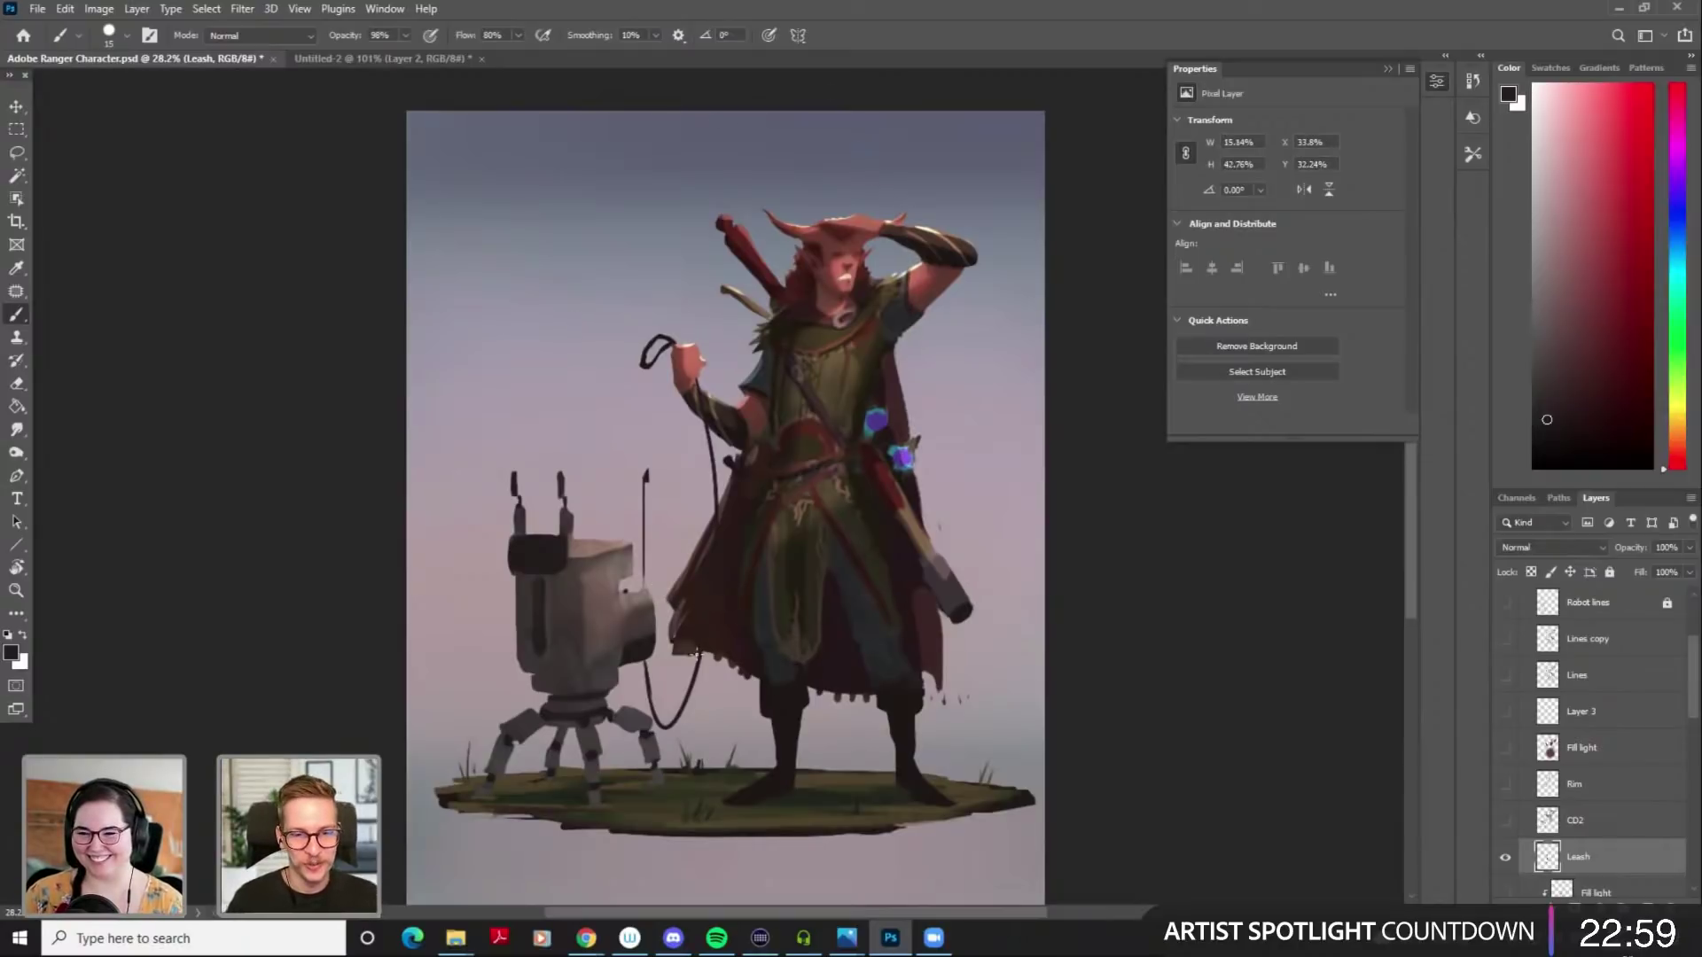
mouse_move(645, 464)
left_mouse_down()
mouse_move(639, 670)
mouse_move(662, 716)
mouse_move(688, 711)
mouse_move(704, 656)
mouse_move(690, 362)
left_mouse_up()
key("ctrl+z")
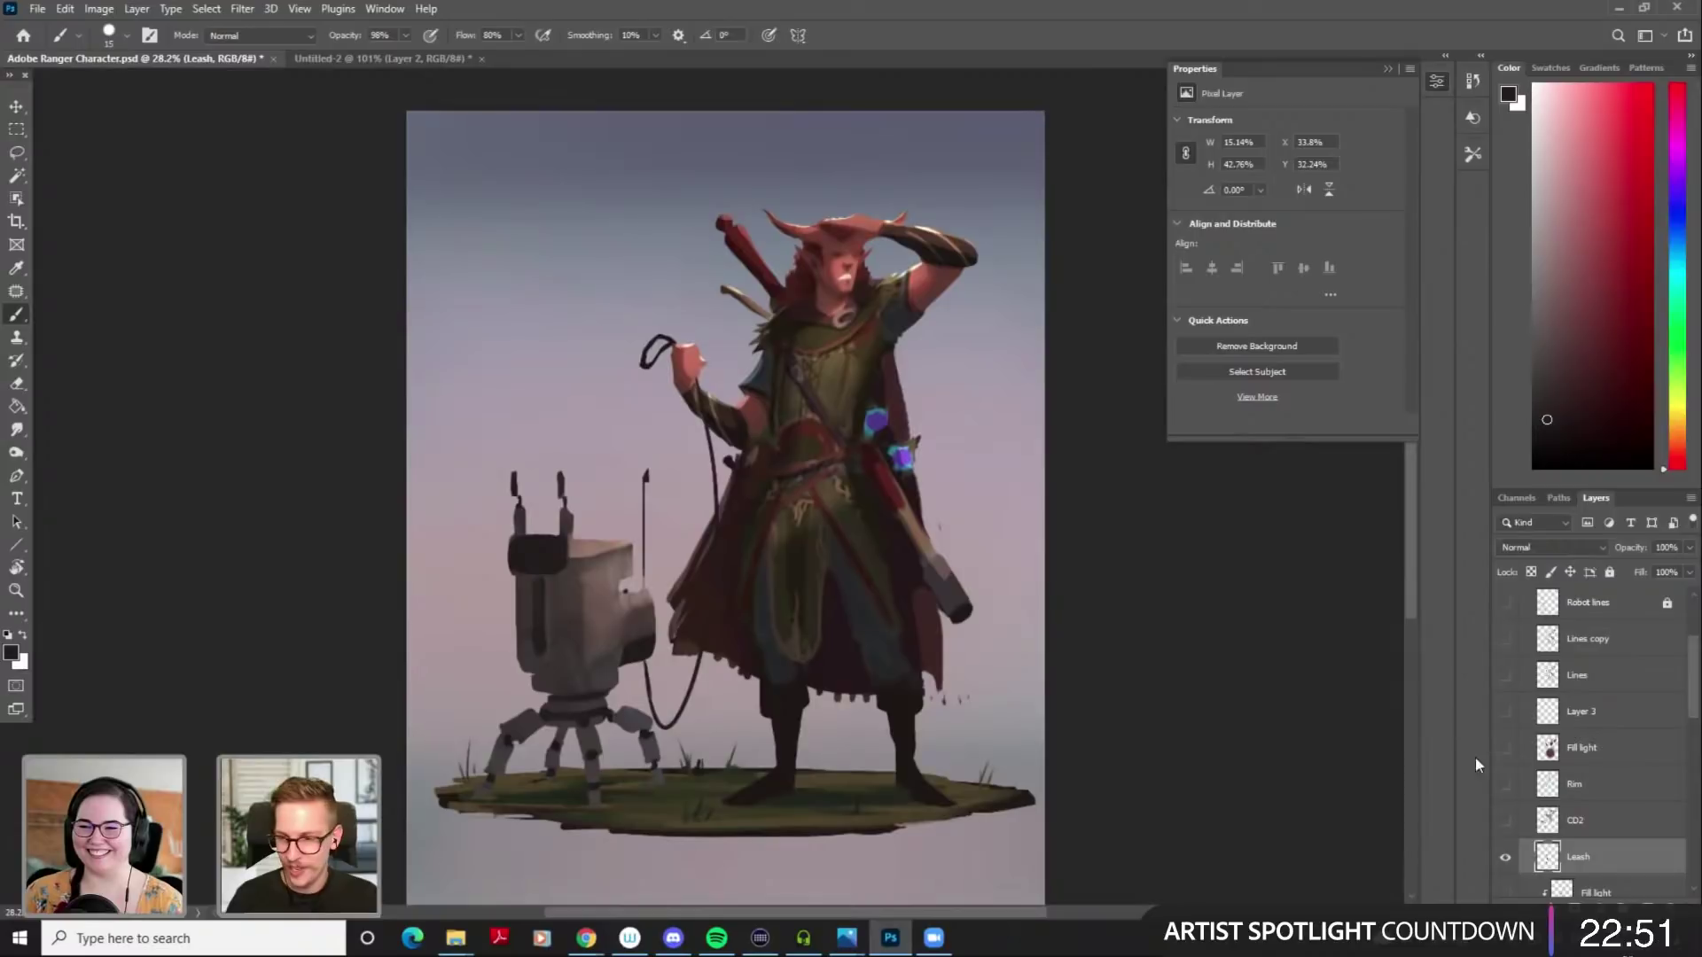
Trim the leash's end beside the robot on the Leash layer with a small eraser
key("e")
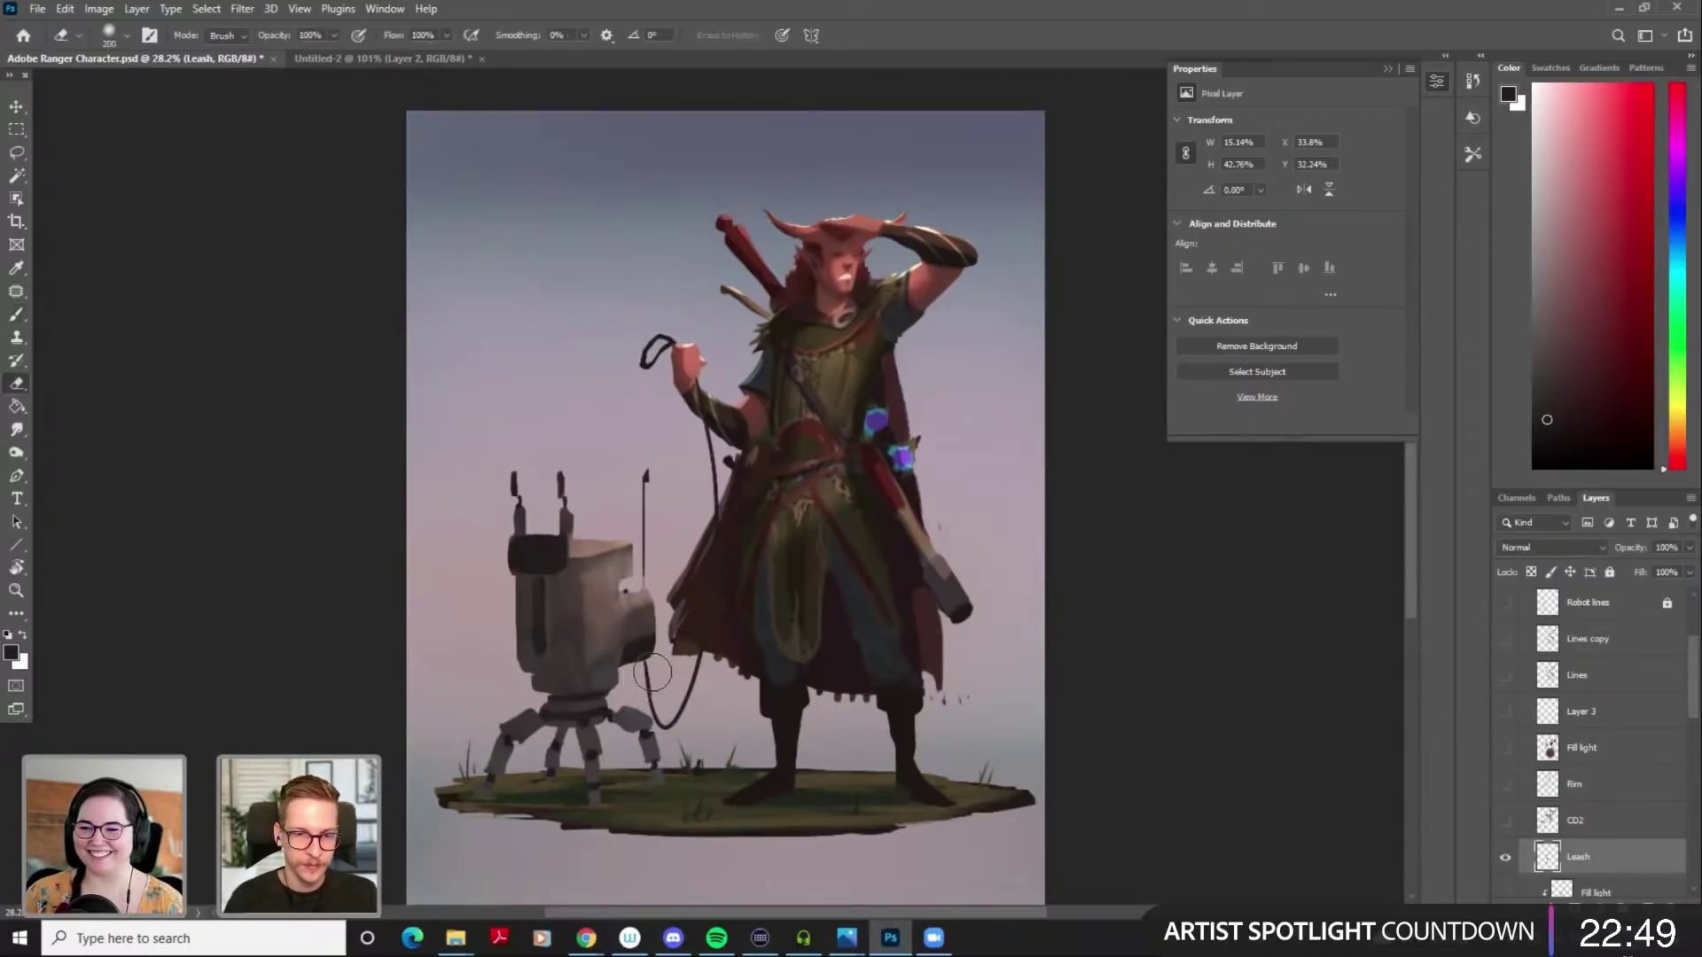
key("bracketleft")
key("bracketleft")
key("bracketleft")
key("bracketleft")
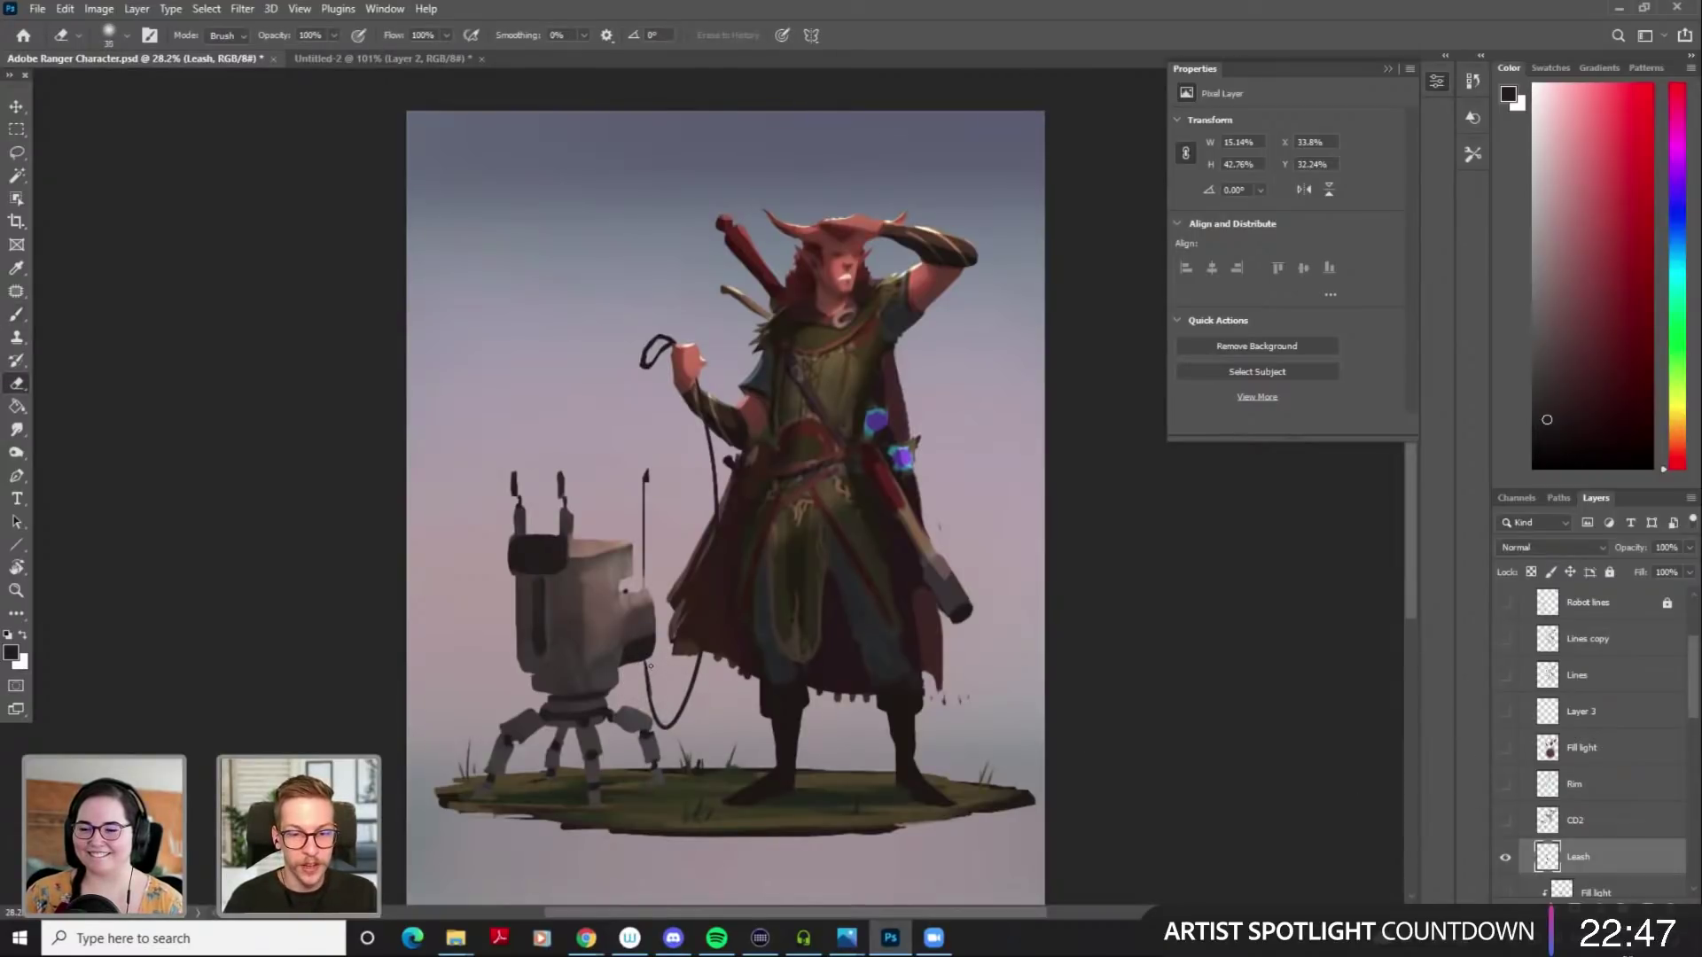
Lock the Leash layer's transparent pixels and recolour the hanging leash in a dark red sampled from the gear on the ranger's back
key("b")
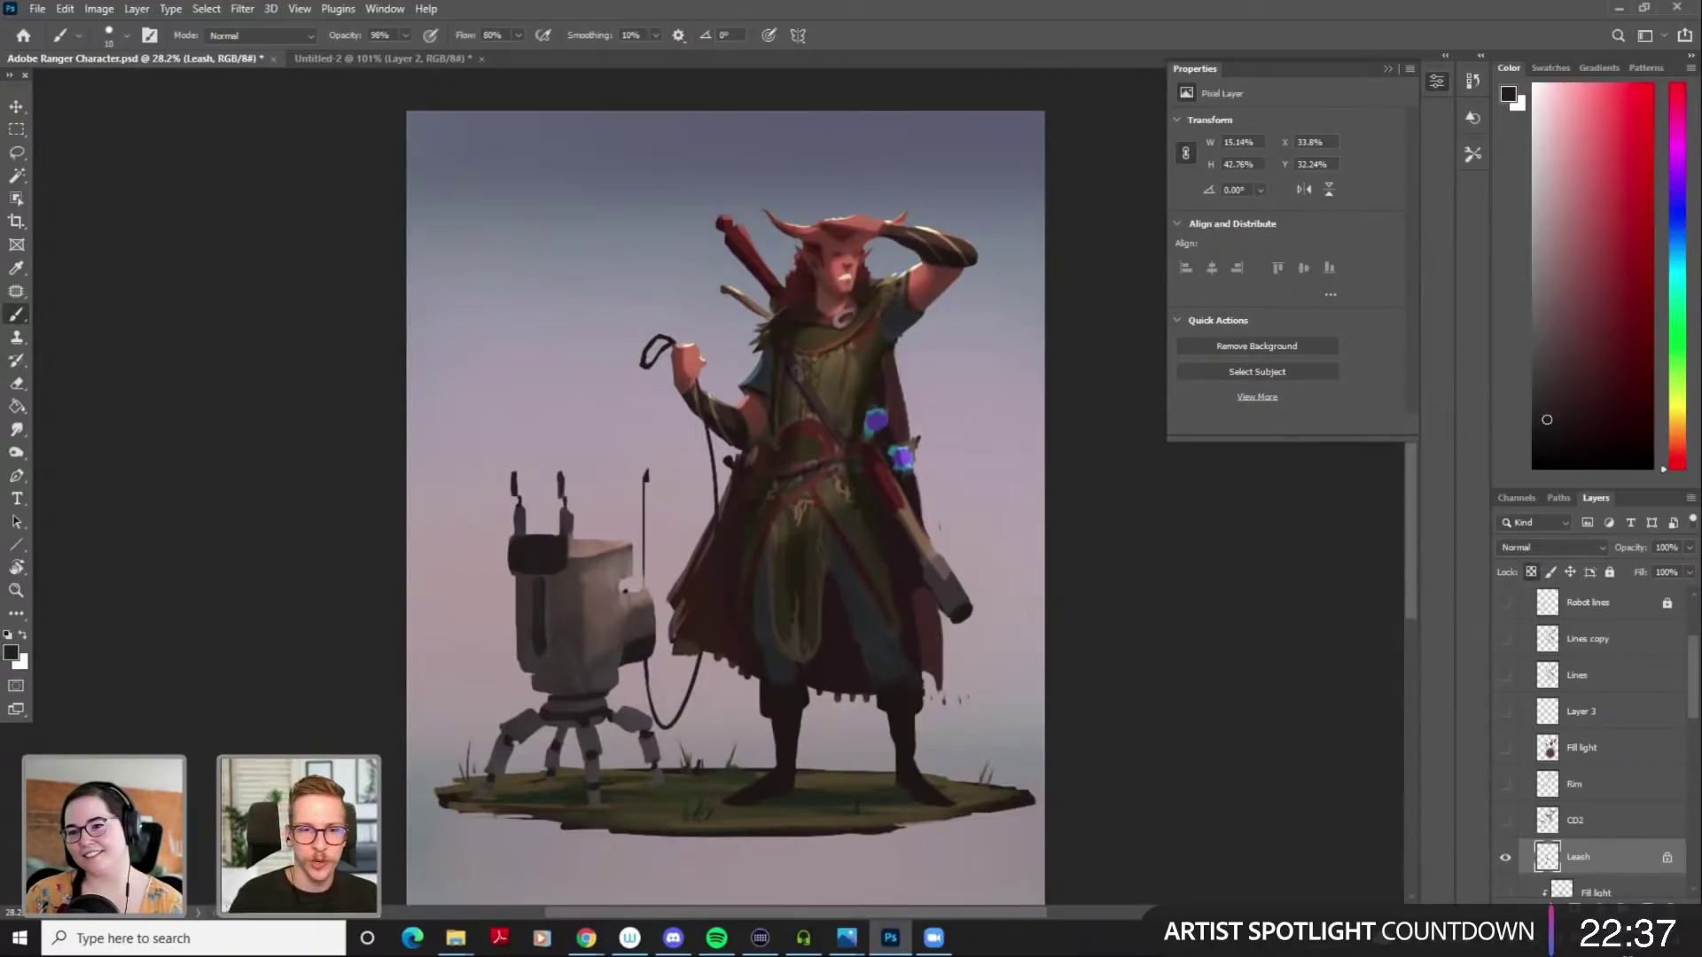
left_click(687, 343, "alt")
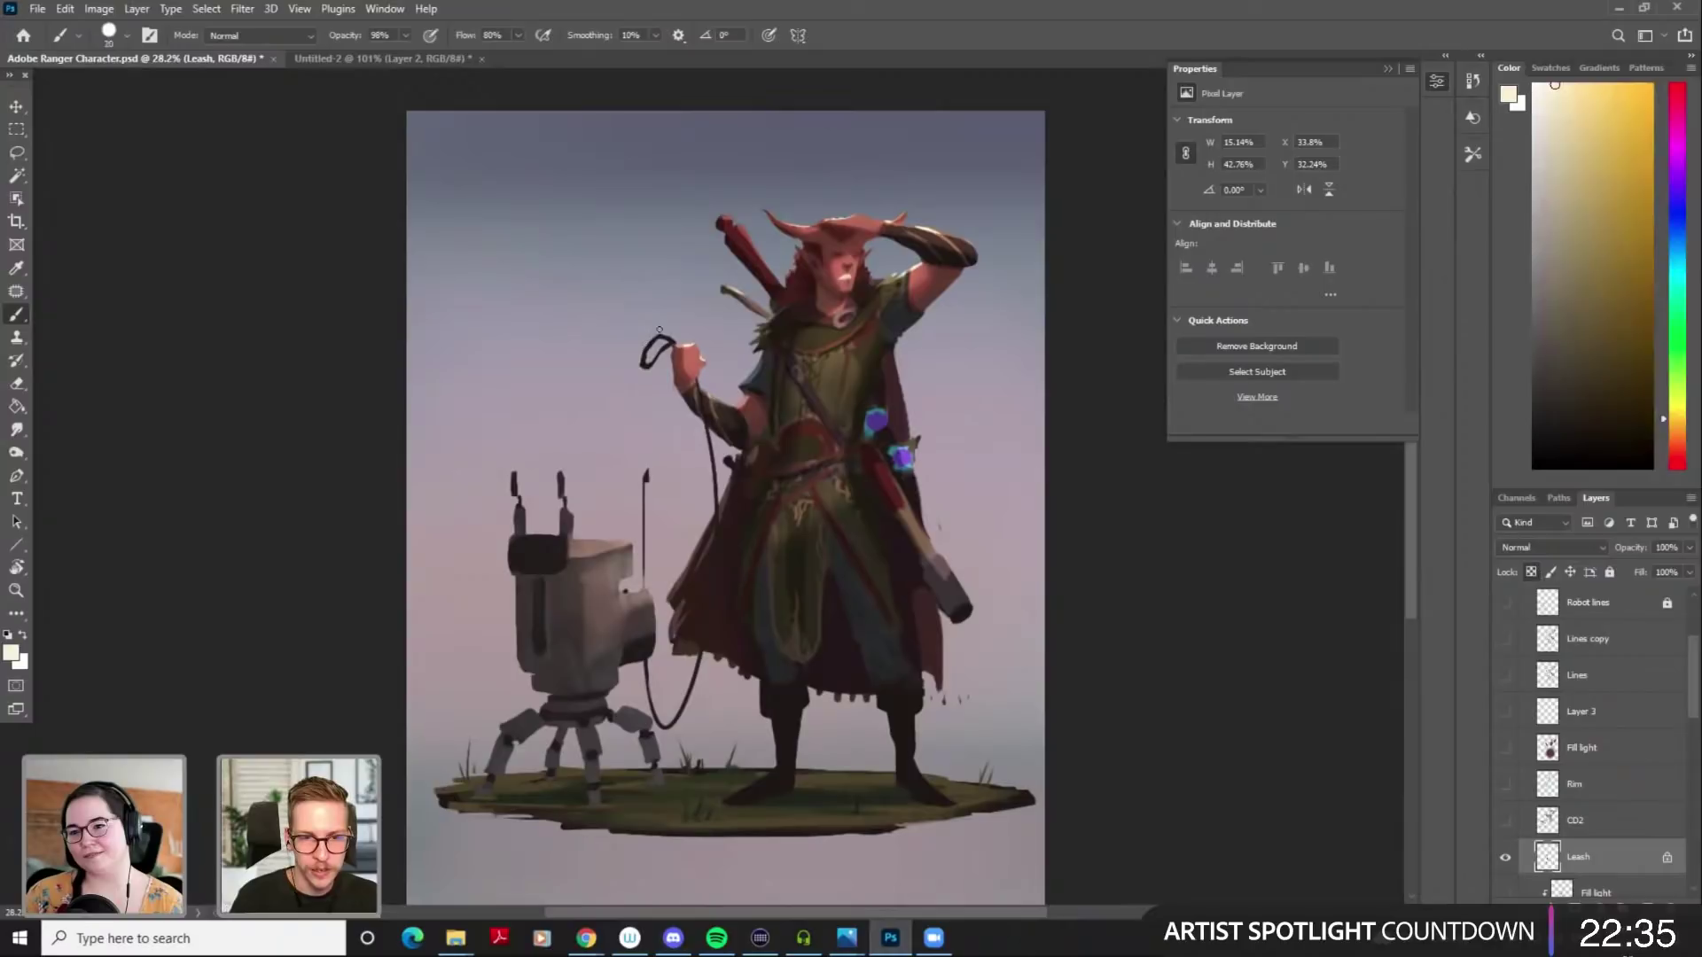
left_click(748, 248, "alt")
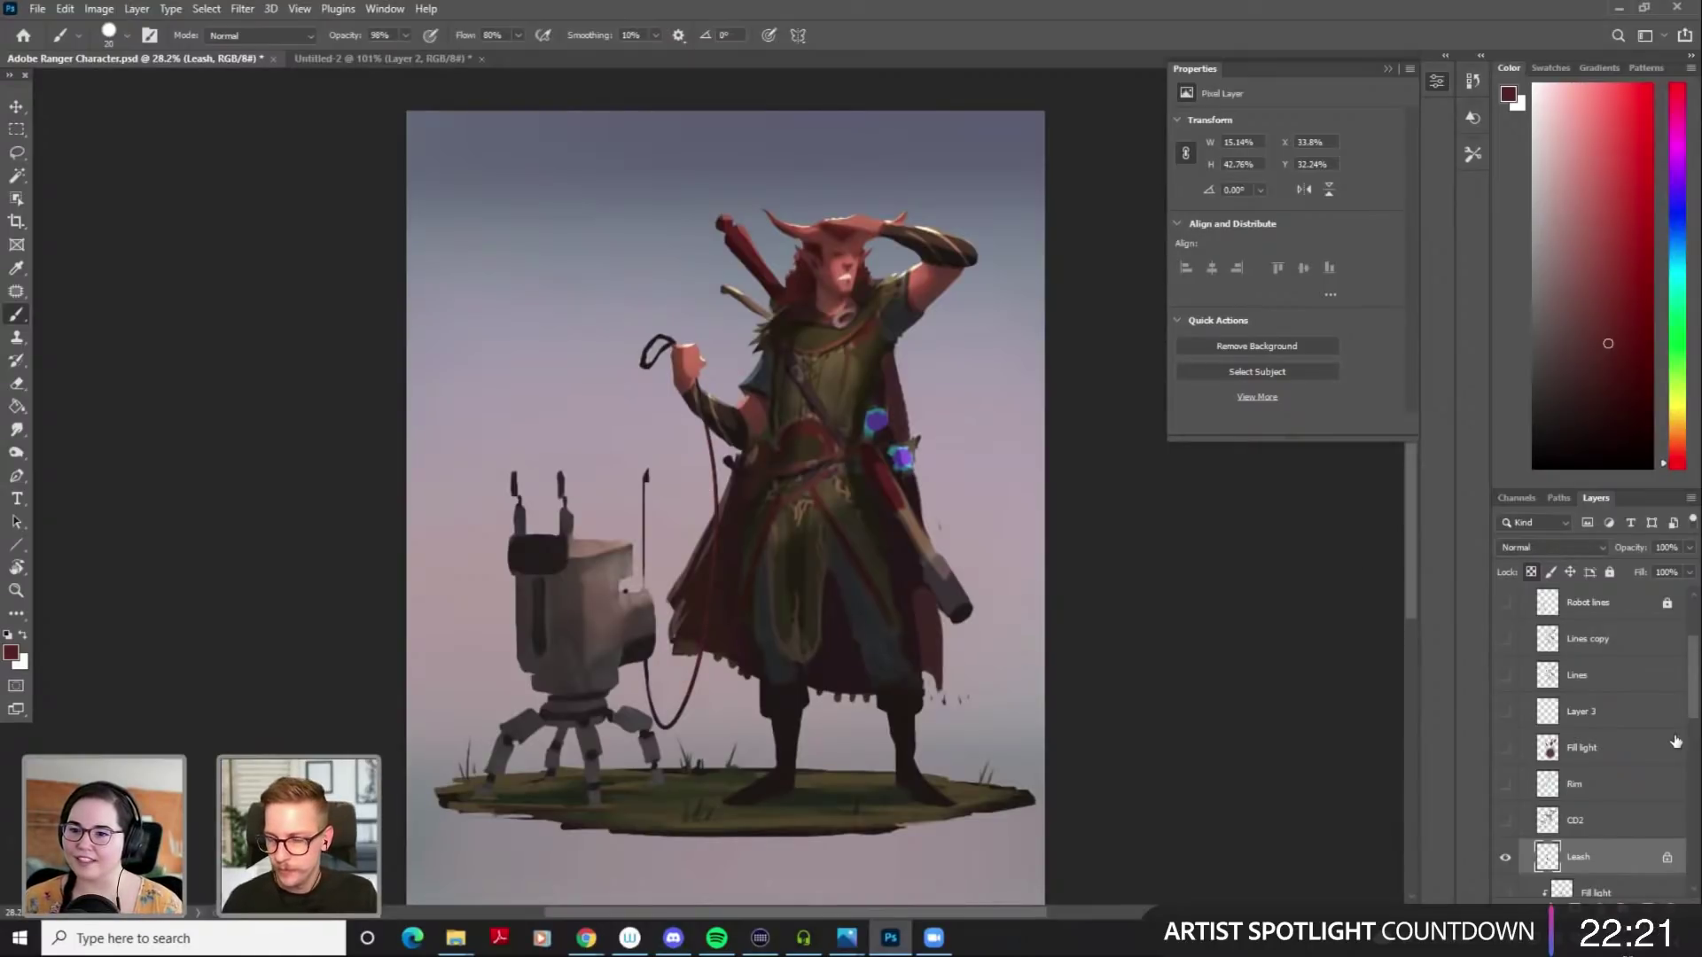
Make the CD boost layer active and choose the Airbrush from Sam's Brushes
scroll(1549, 816, "down", 3)
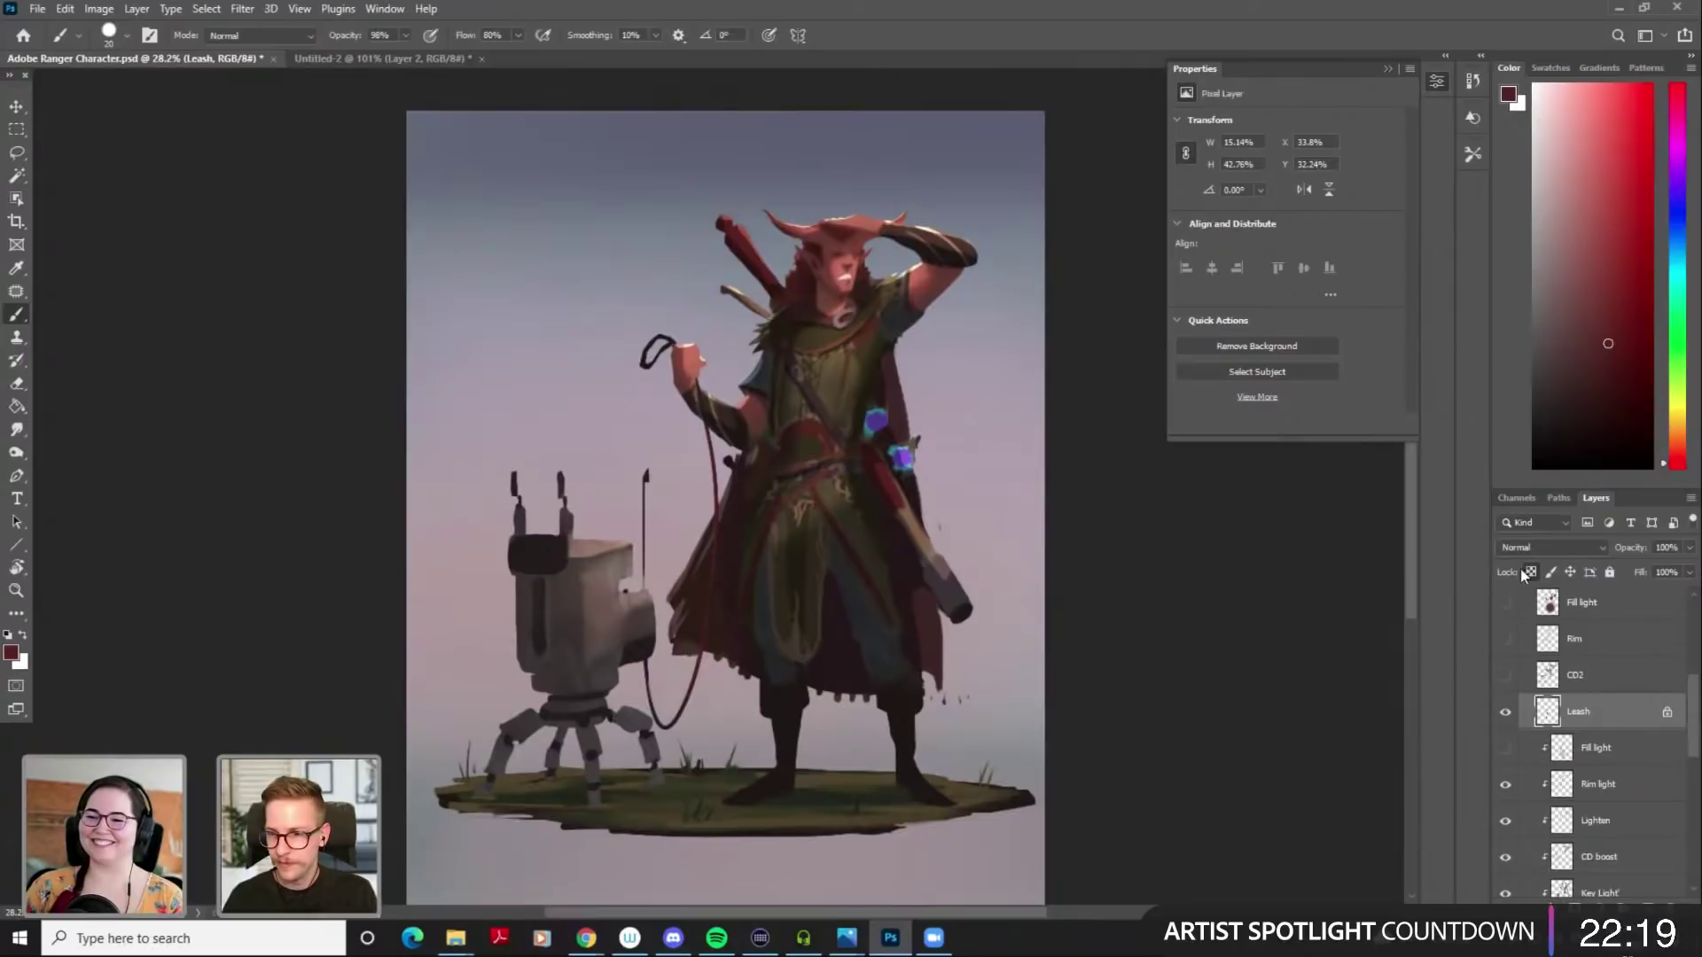
scroll(1585, 727, "down", 3)
scroll(1584, 726, "down", 3)
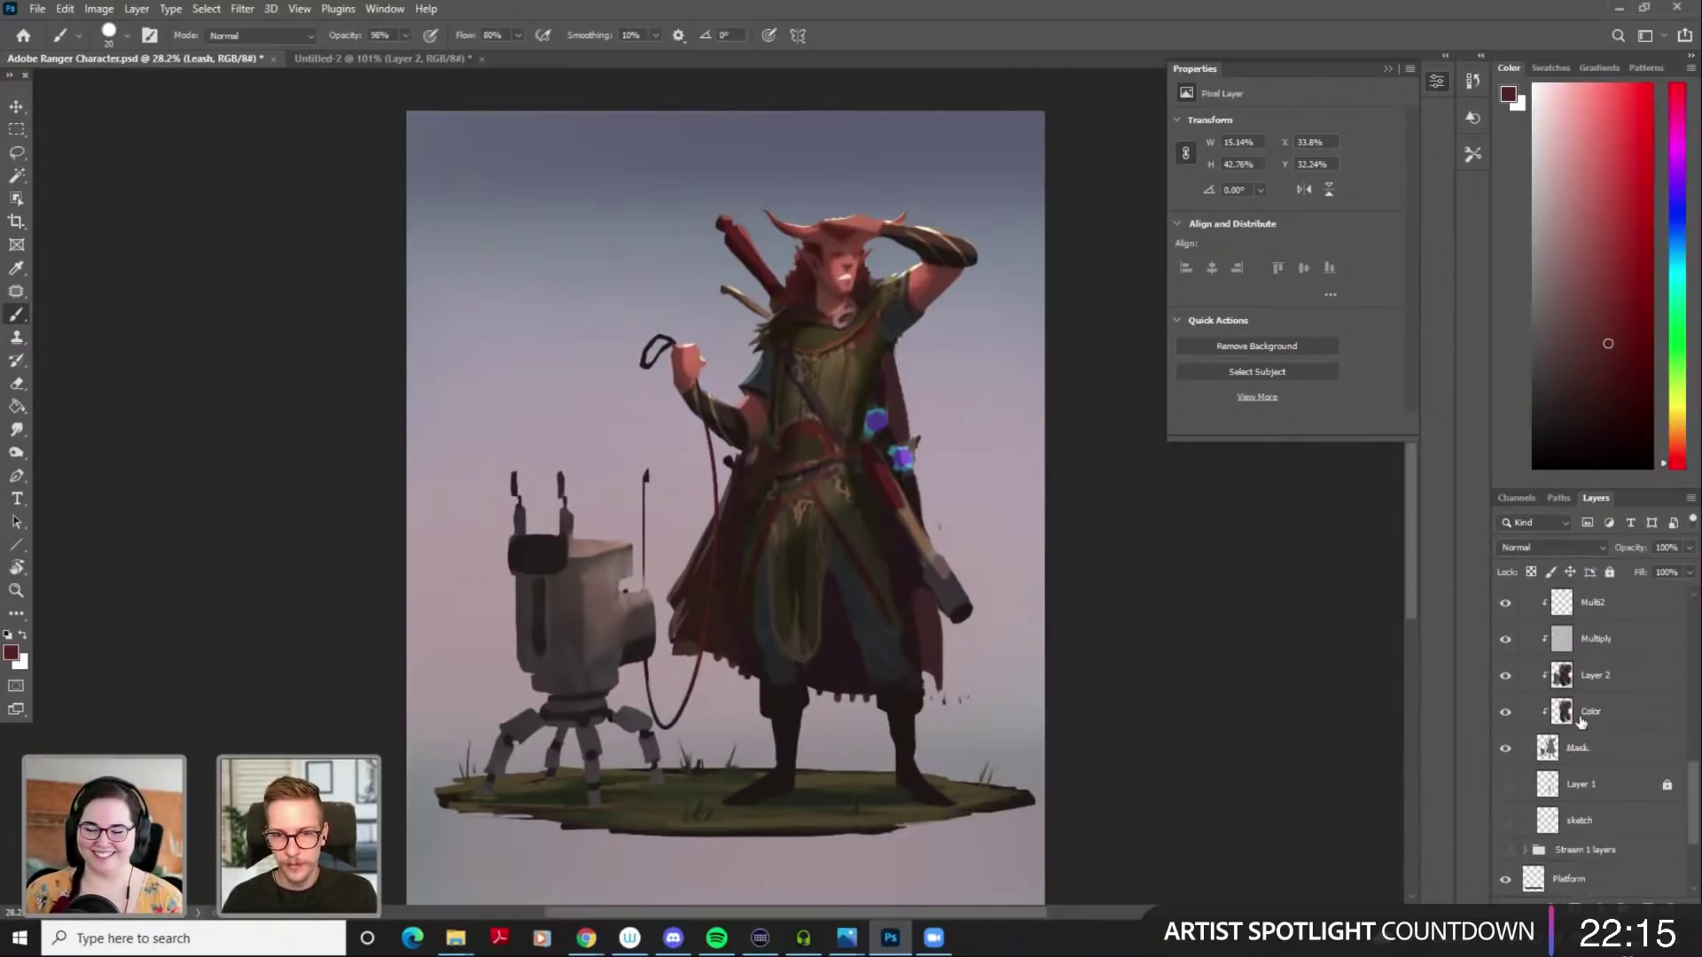
scroll(1575, 709, "up", 3)
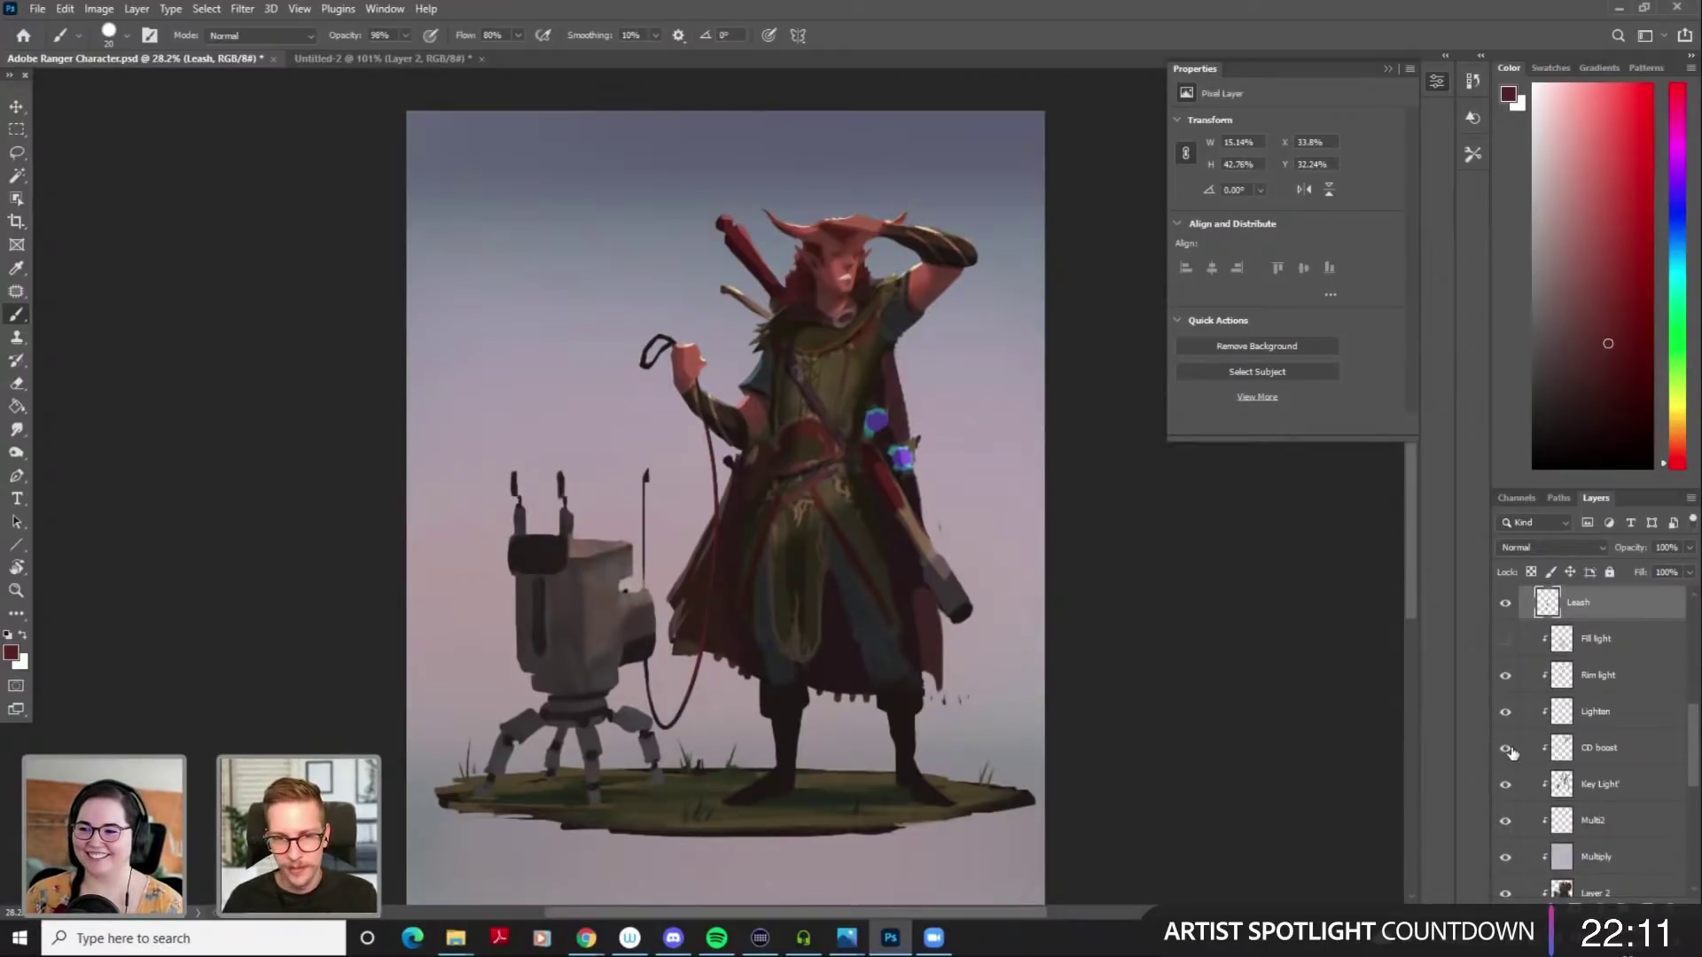
left_click(1579, 750)
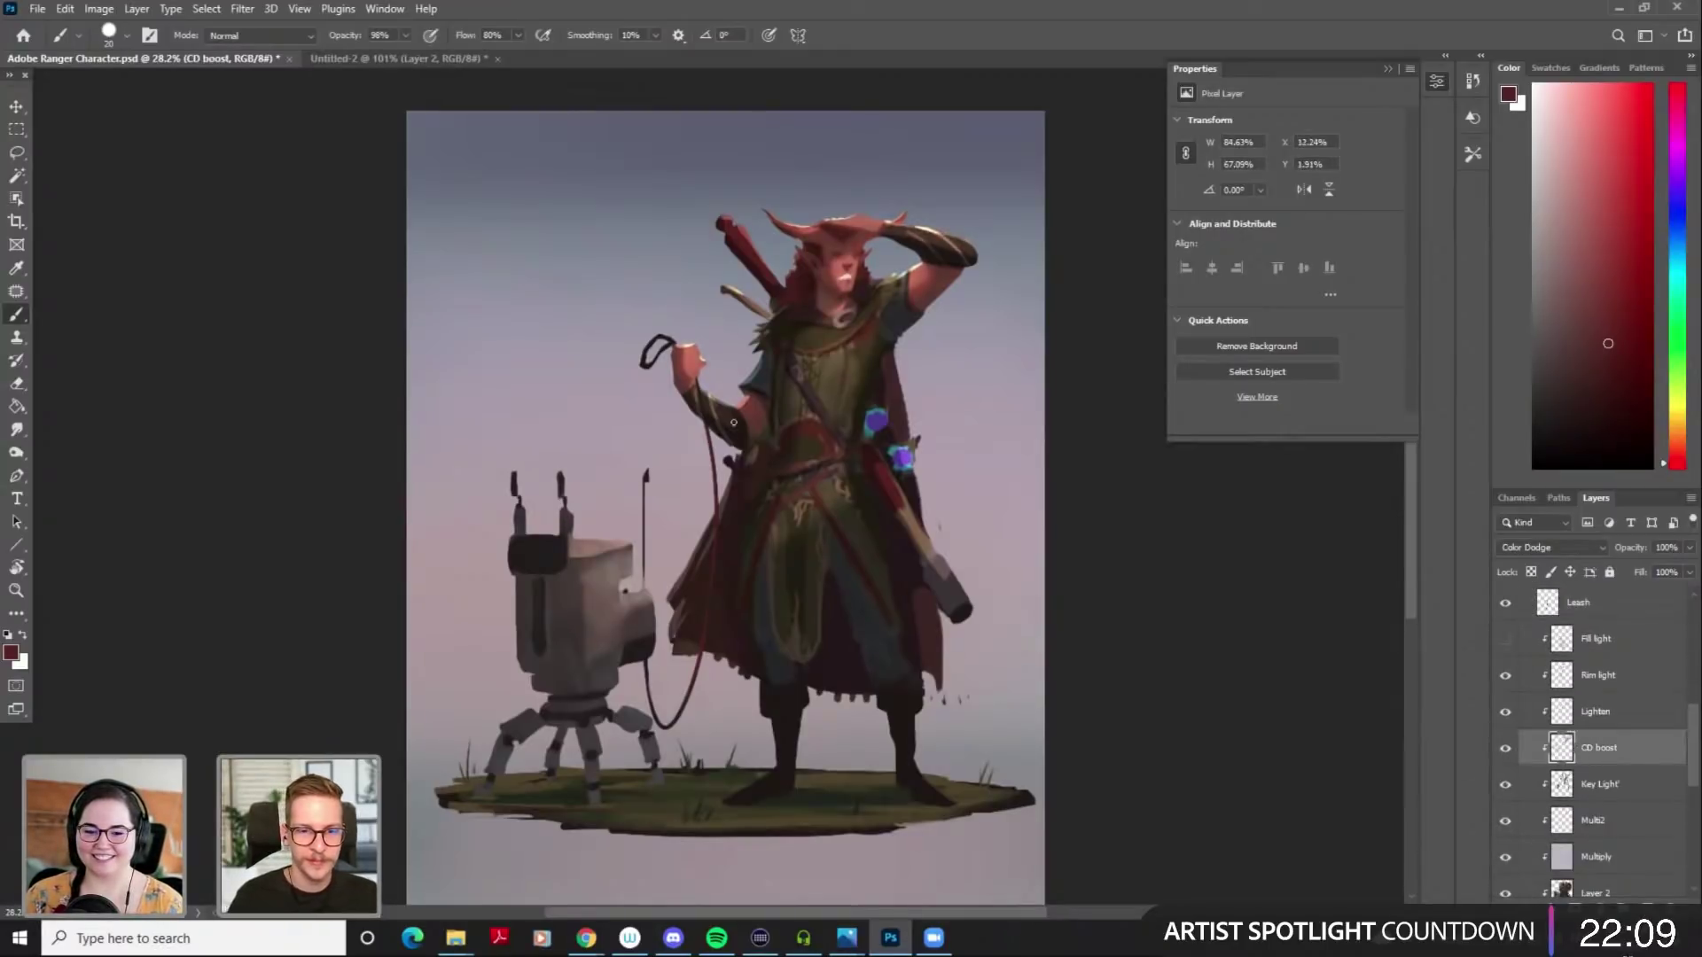
right_click(940, 558)
left_click(931, 640)
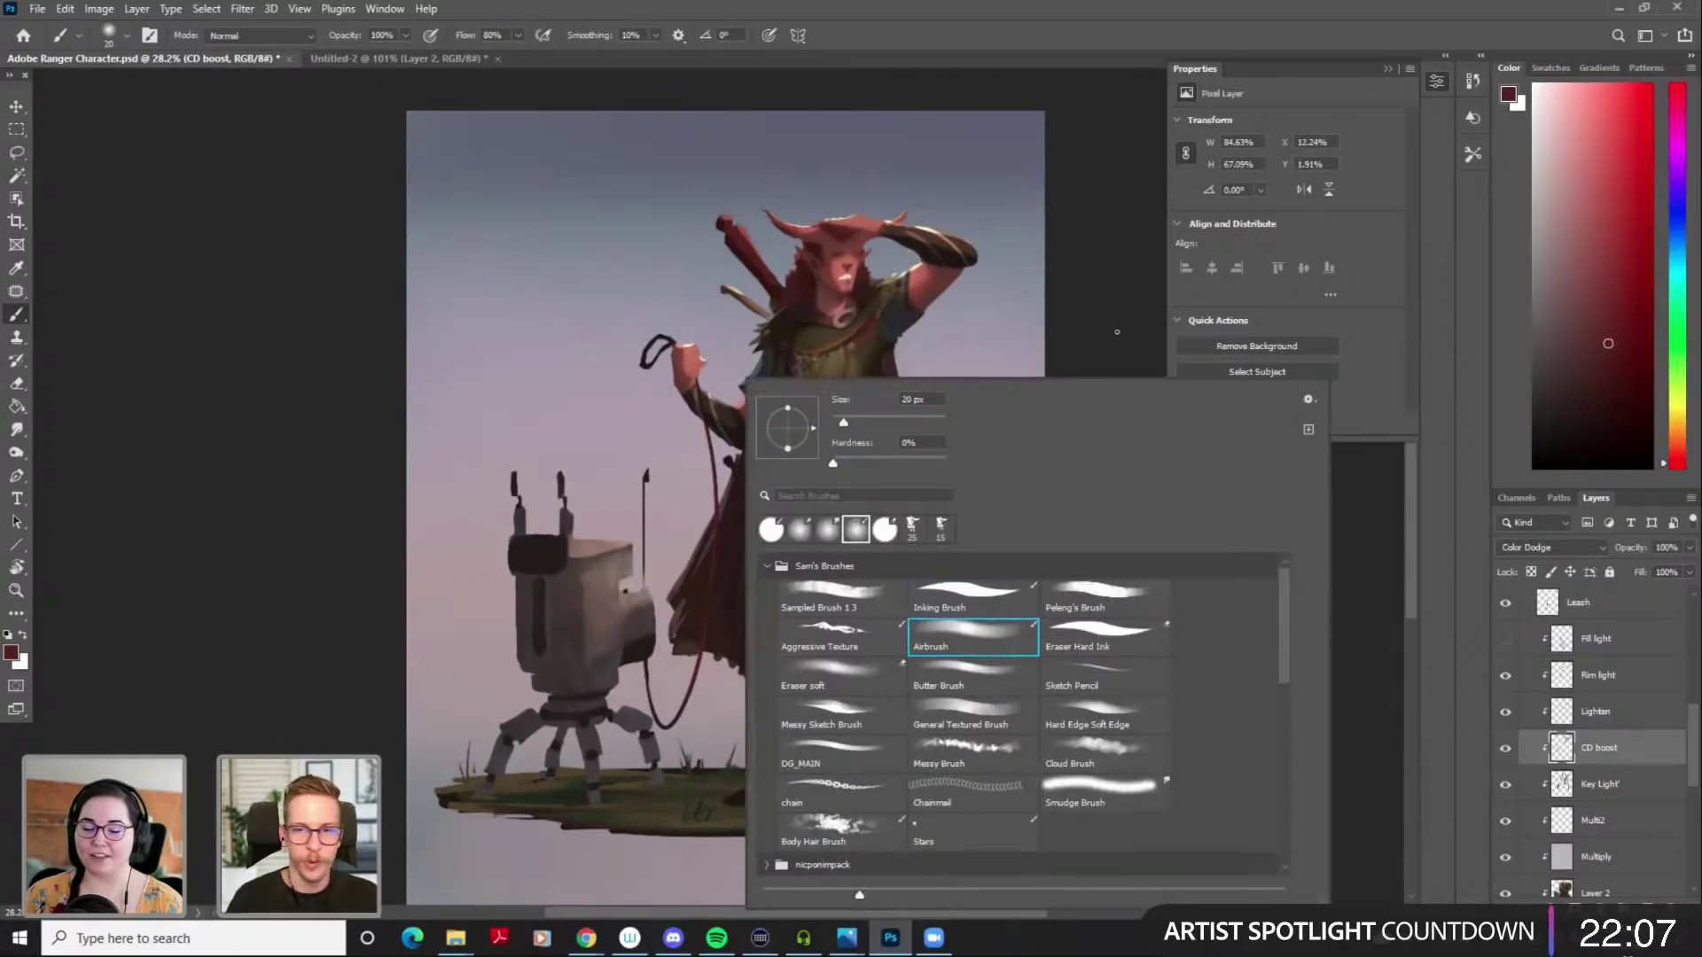
key("Return")
Brighten the red hair beside the face on CD boost with soft airbrush strokes in a reddish brown, undoing a misplaced stroke
left_click(805, 248, "alt")
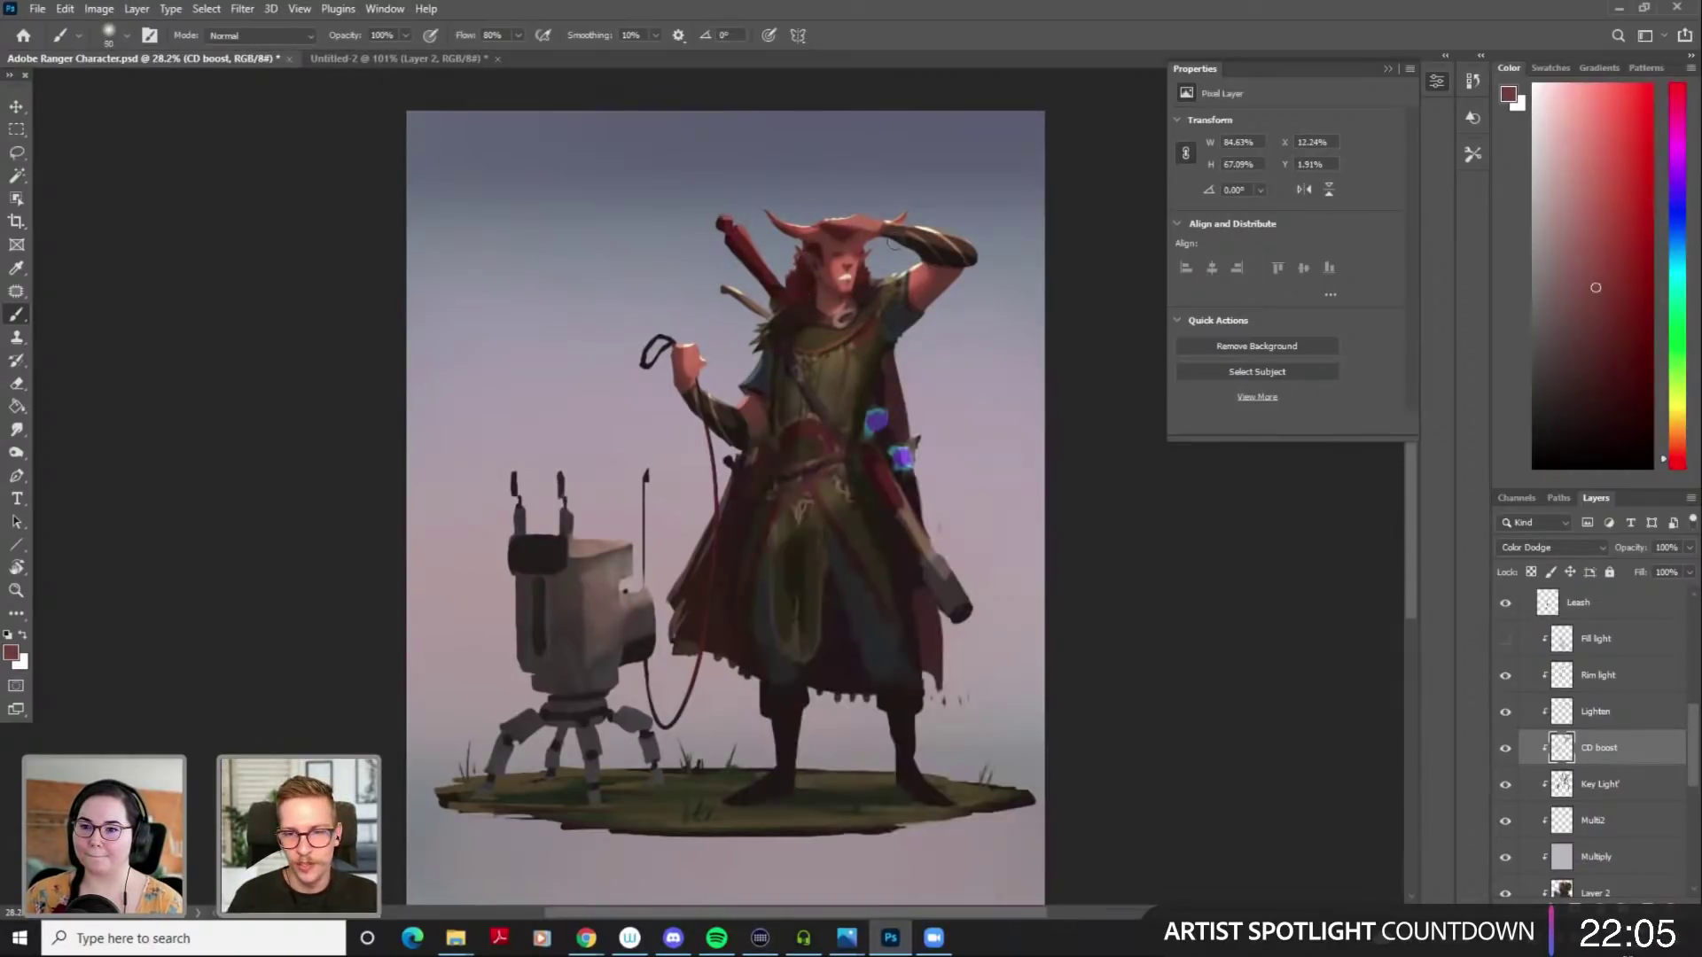
left_click_drag(1689, 461, 1678, 446)
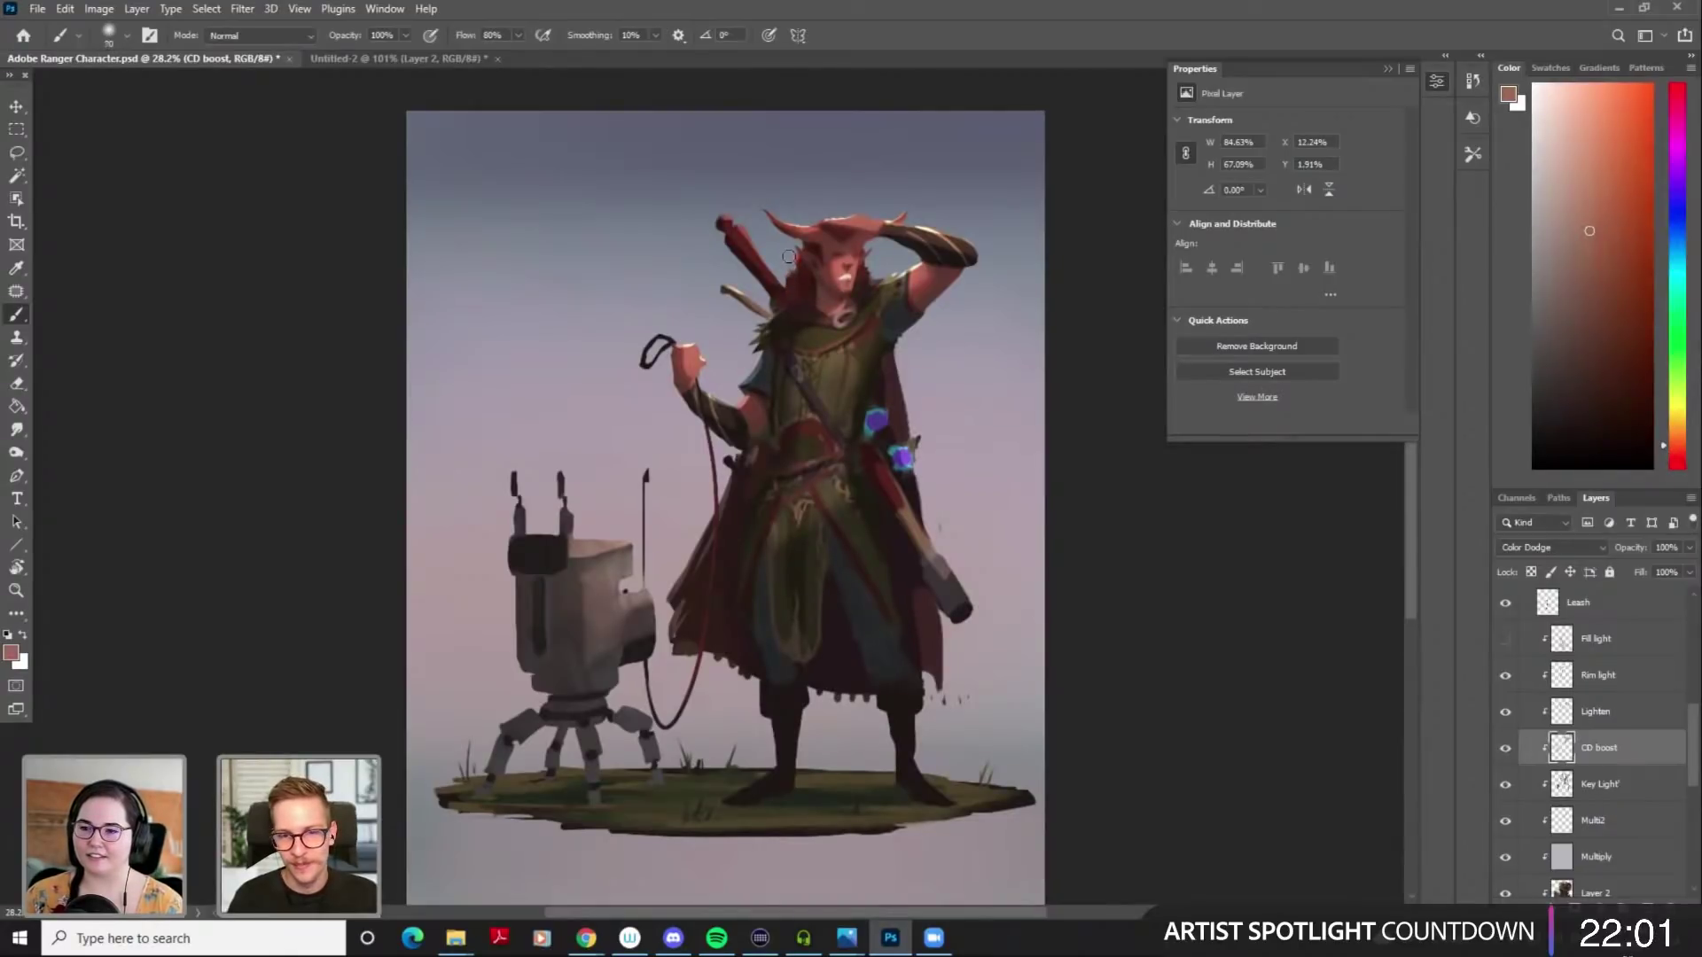
key("ctrl+z")
key("bracketleft")
key("bracketleft")
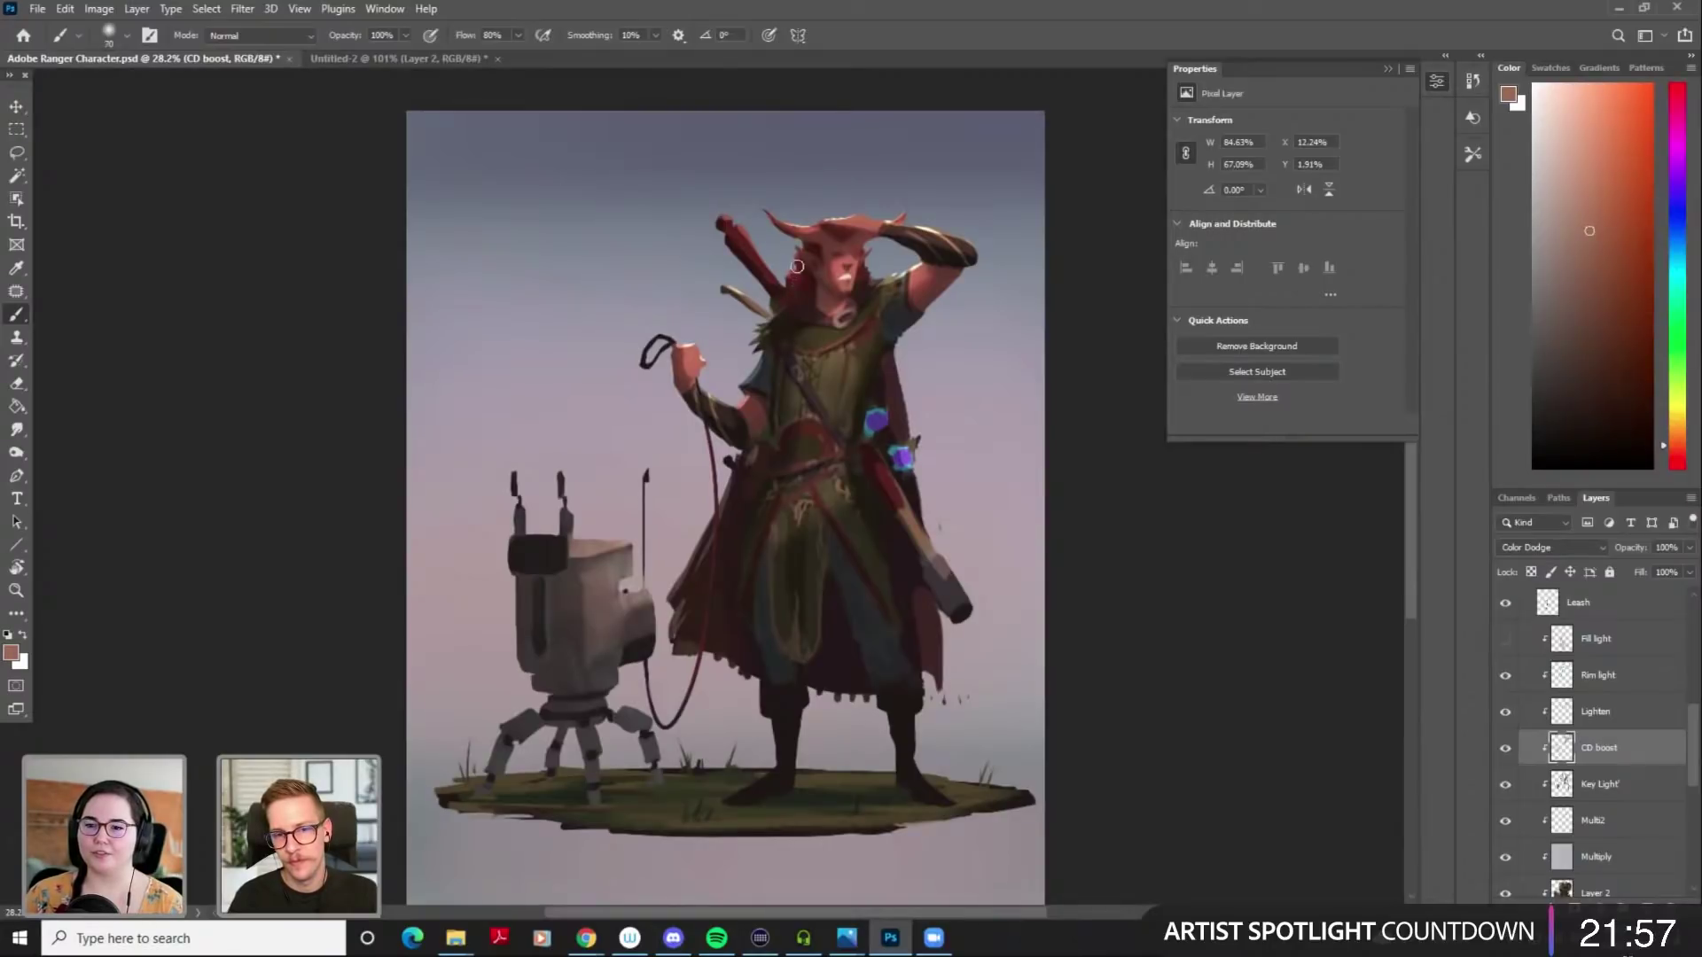
key("bracketright")
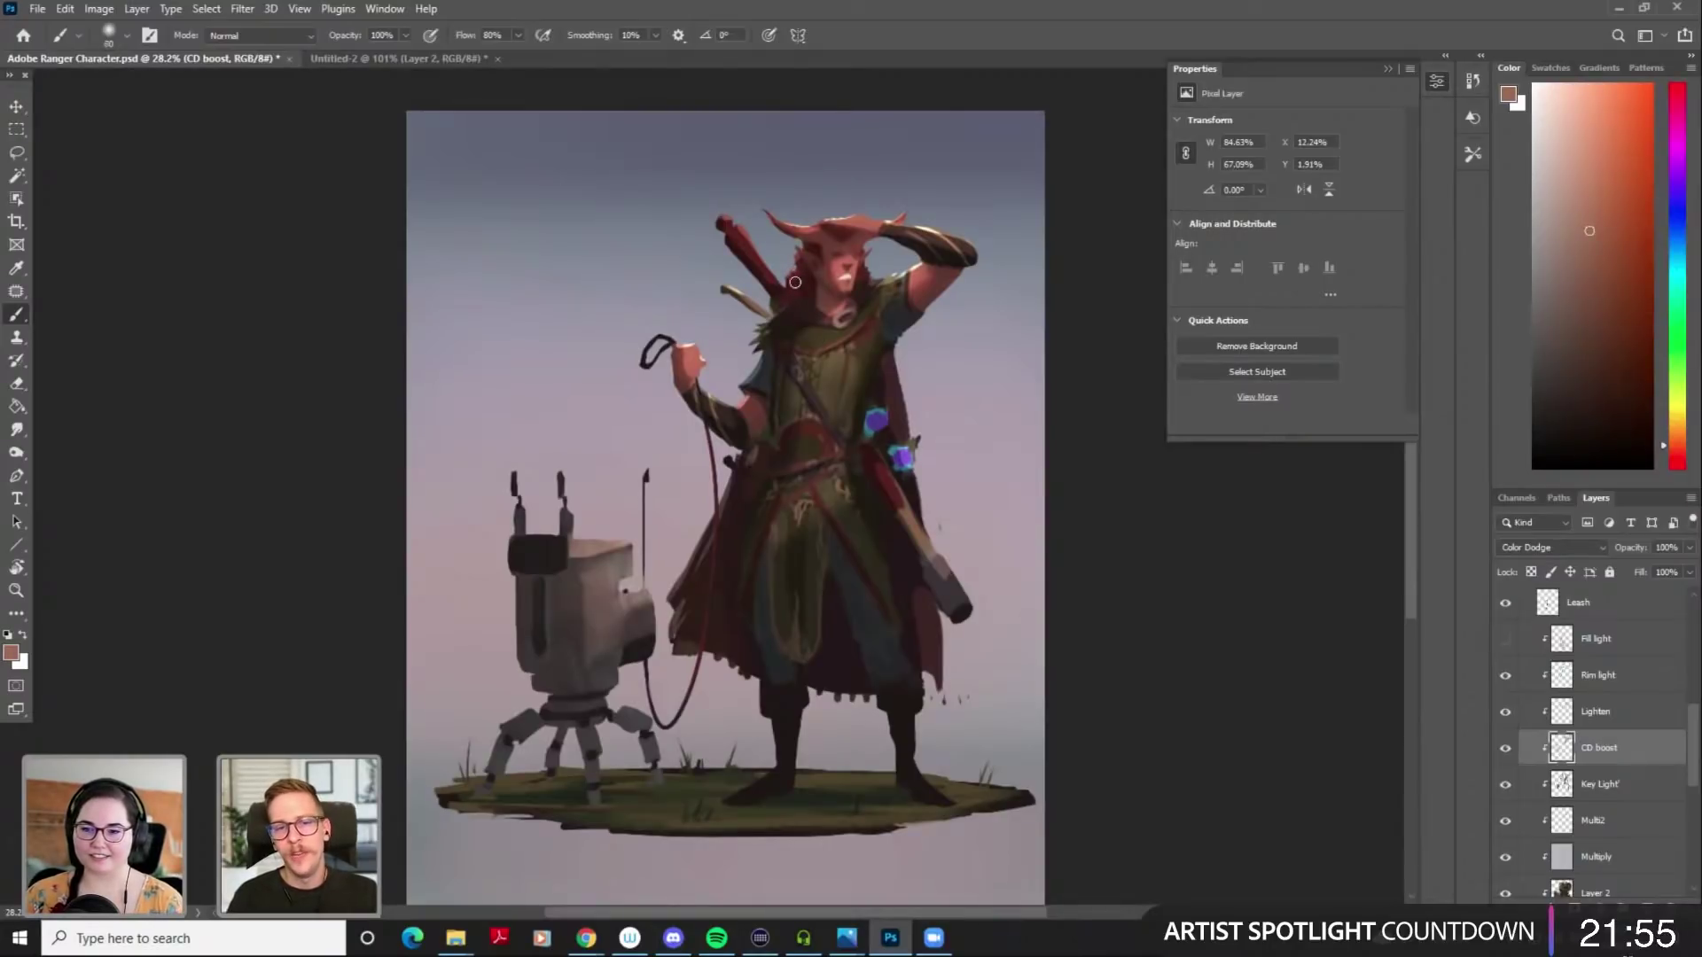
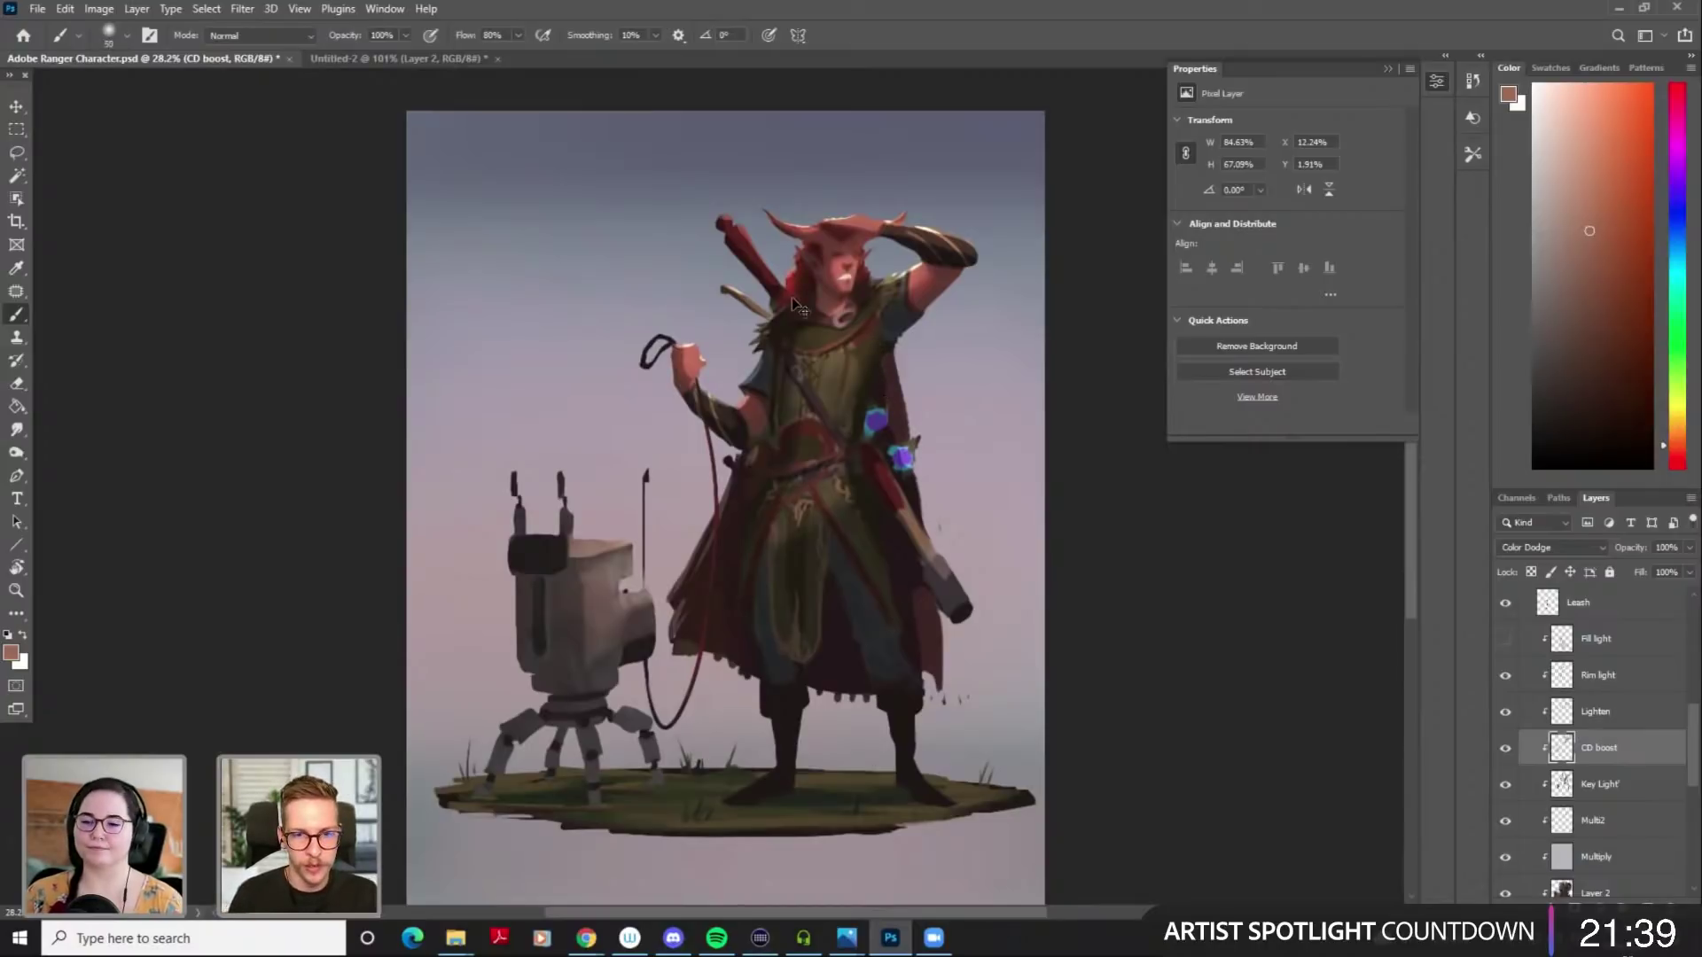
key("bracketleft")
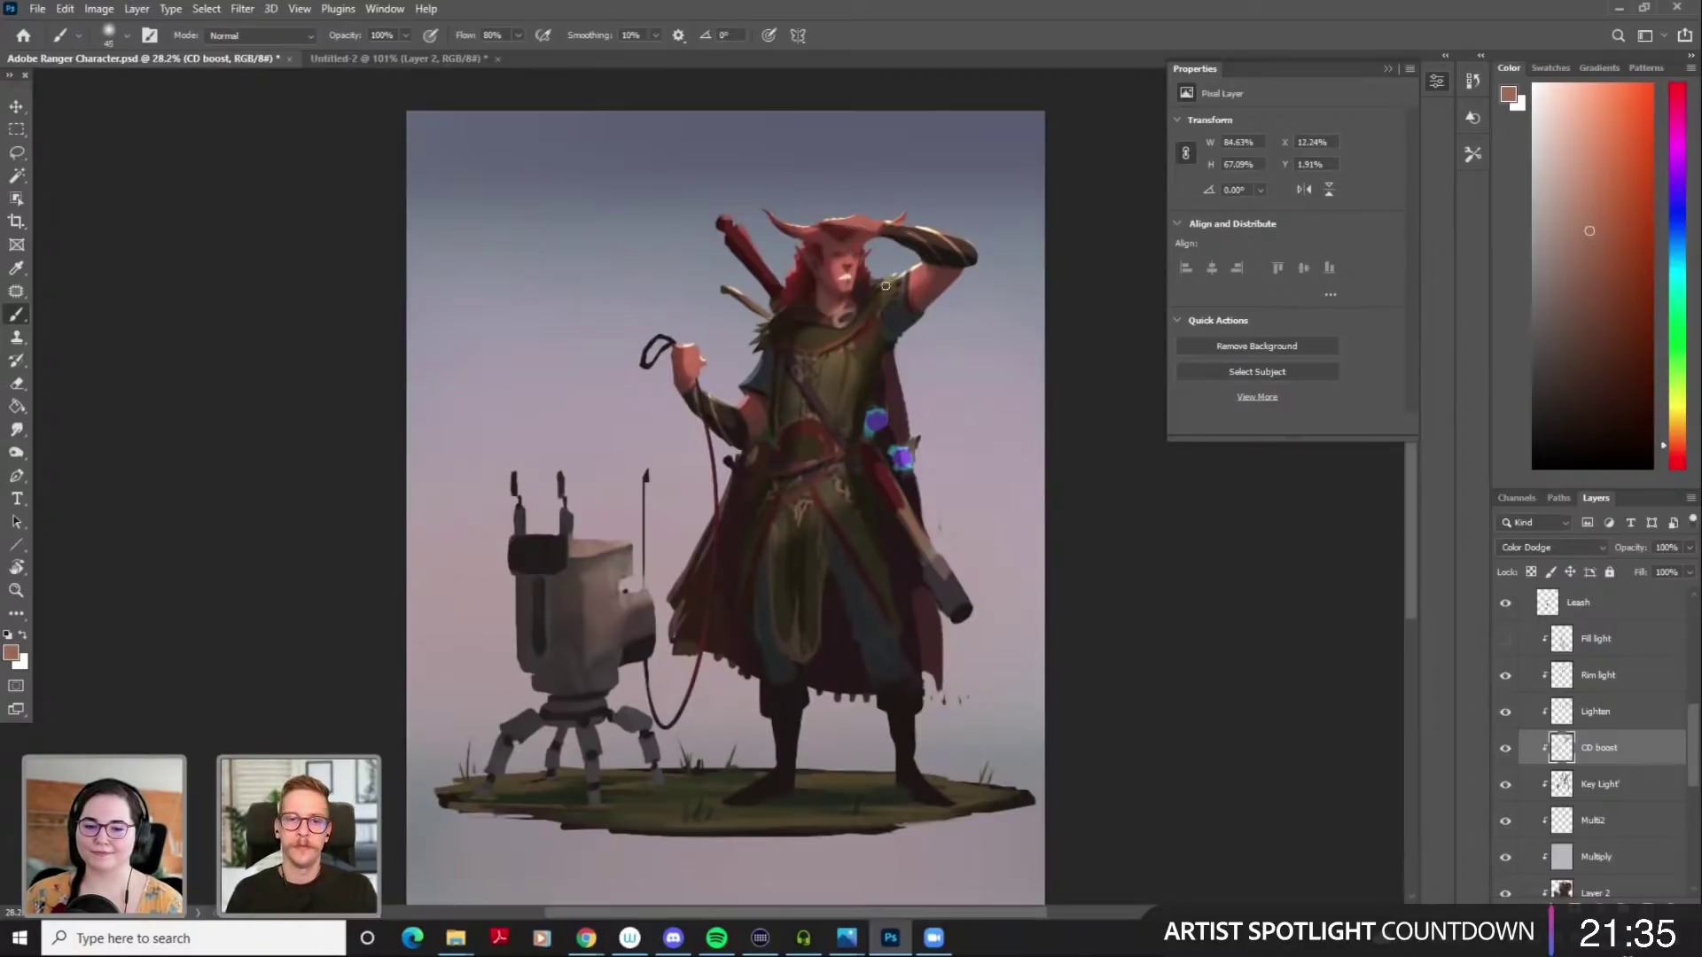
key("bracketright")
key("bracketright")
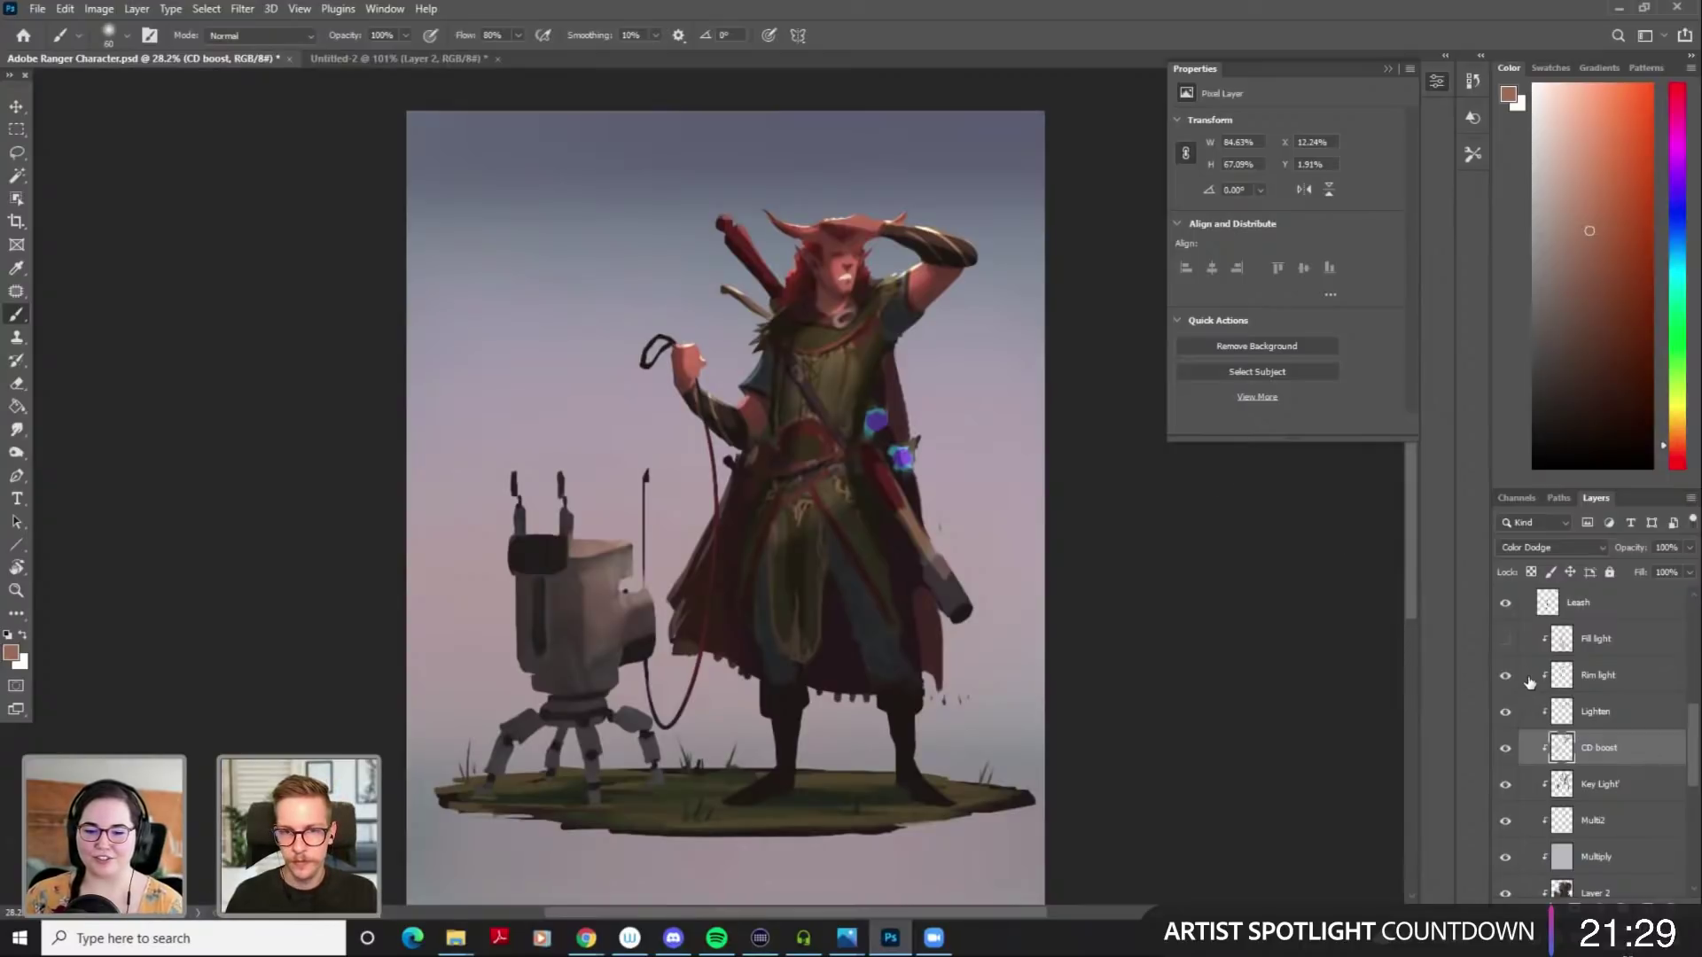
Check the clipped lighting layers by toggling the Fill light layer's visibility and examining Rim light, Fill light and Lighten
scroll(1582, 700, "up", 1)
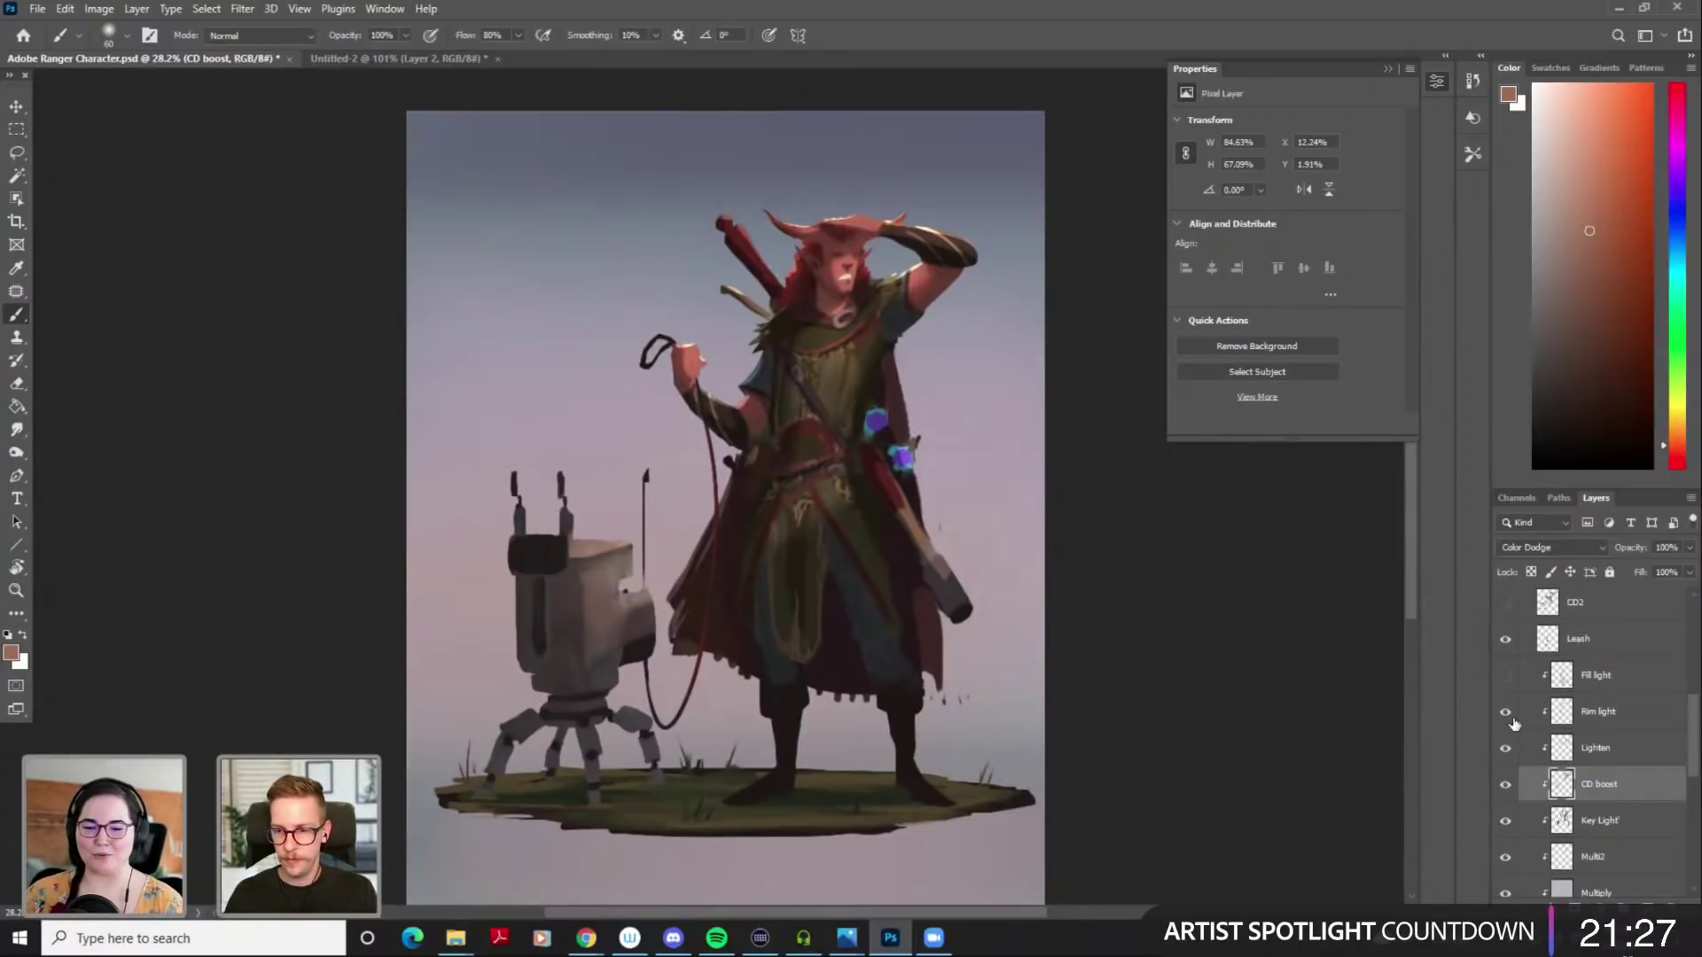
left_click(1571, 713)
left_click(1500, 682)
left_click(1500, 682)
left_click(1582, 677)
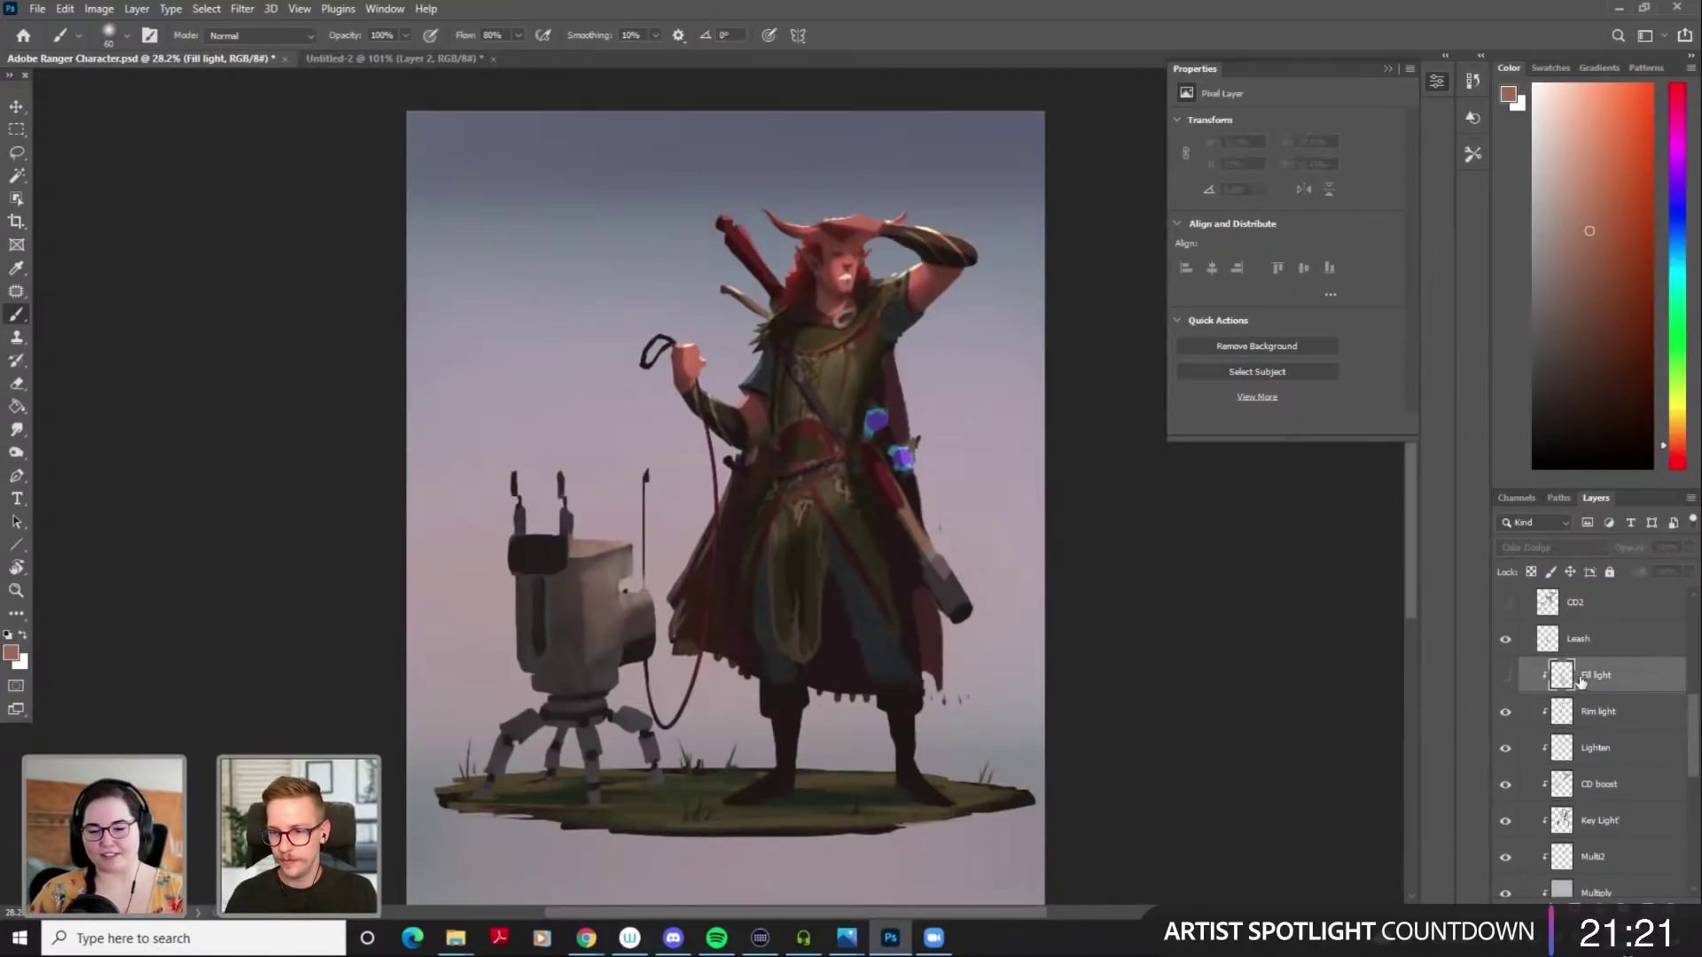
left_click(1589, 750)
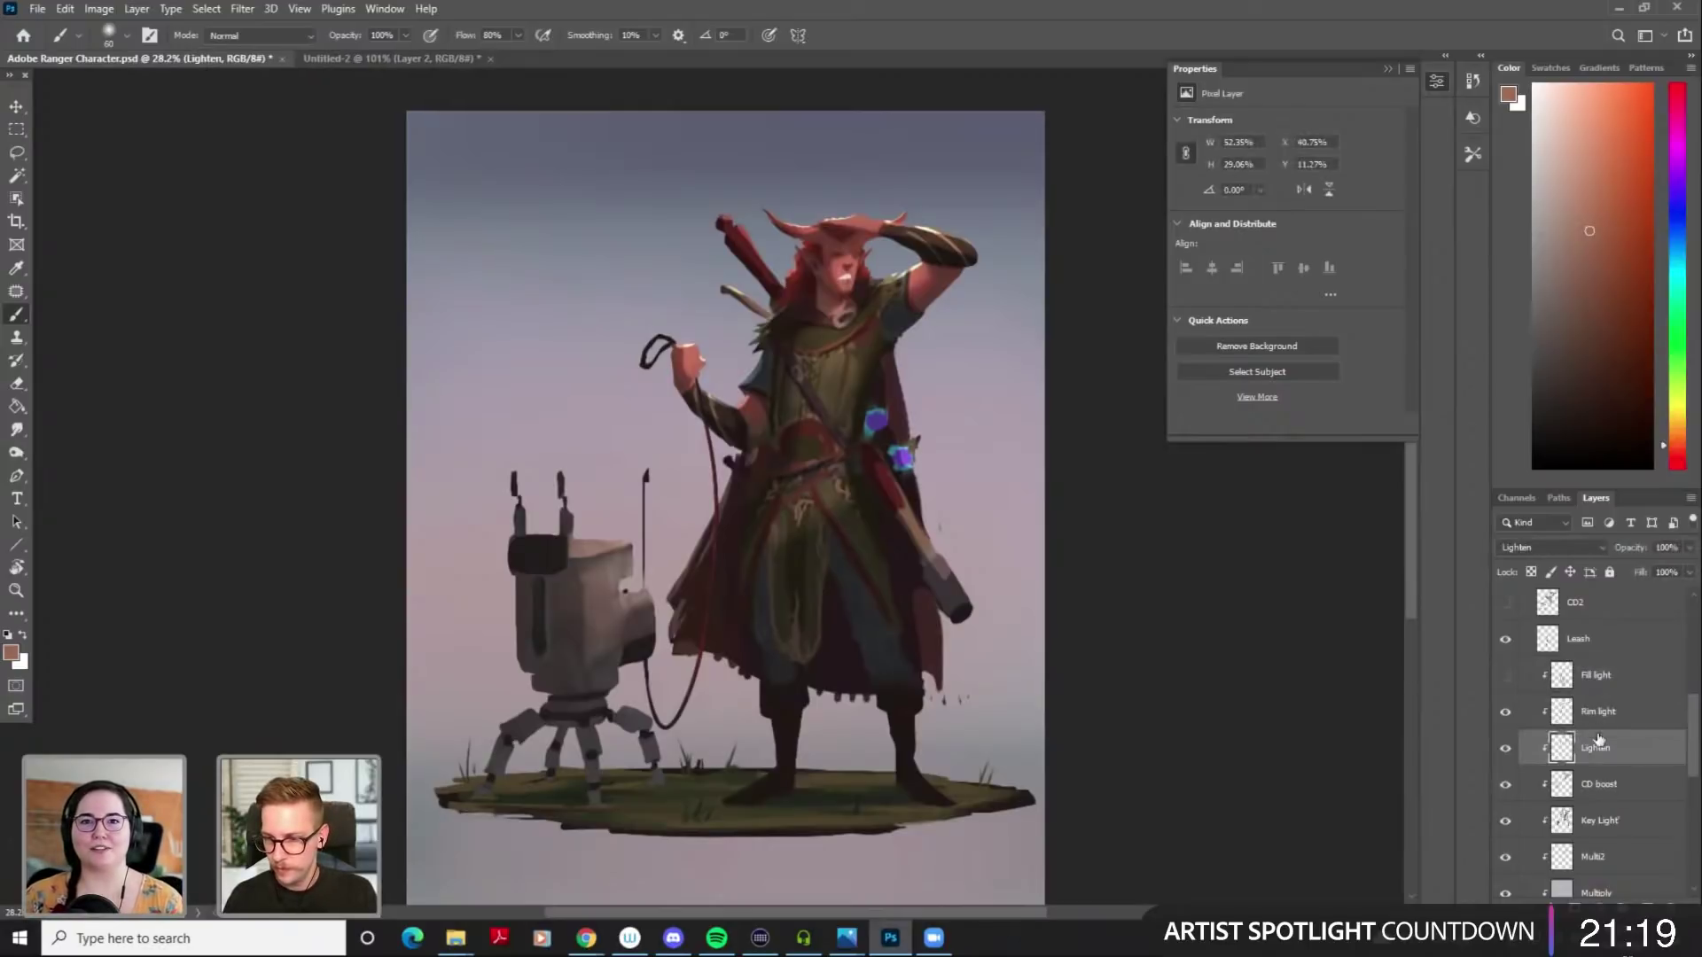
Soften the ranger's highlights on the Key Light layer with a smaller Smudge brush, and collapse the layer properties
left_click(1602, 826)
key("r")
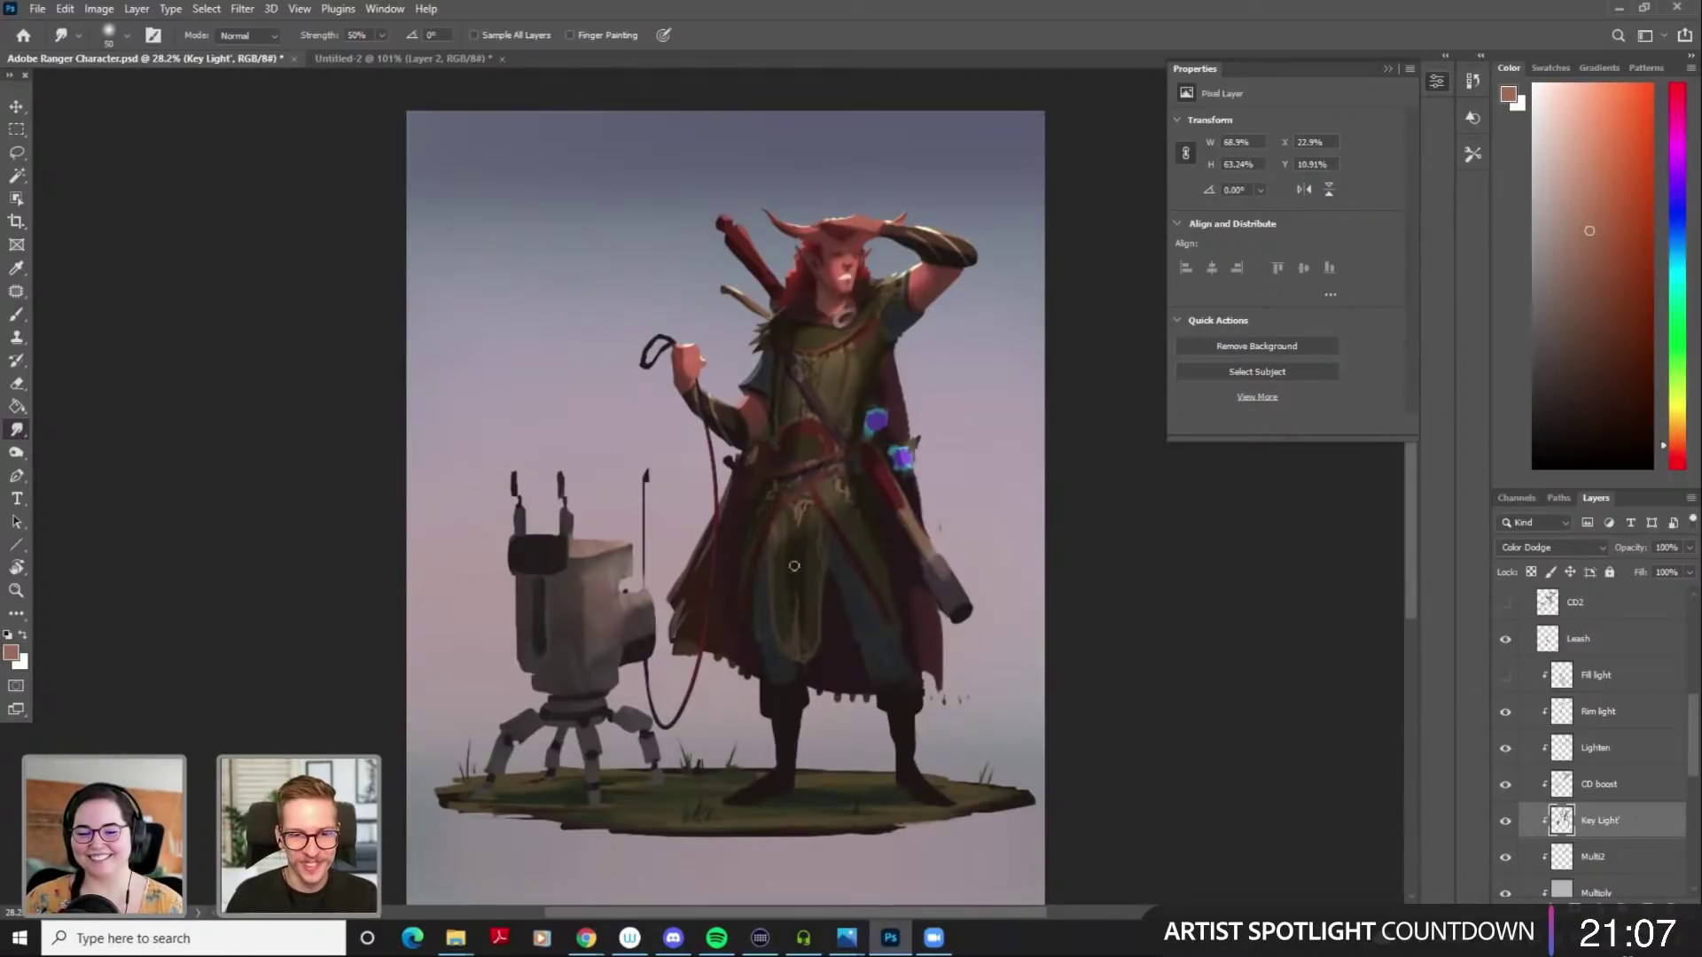
key("bracketleft")
key("bracketright")
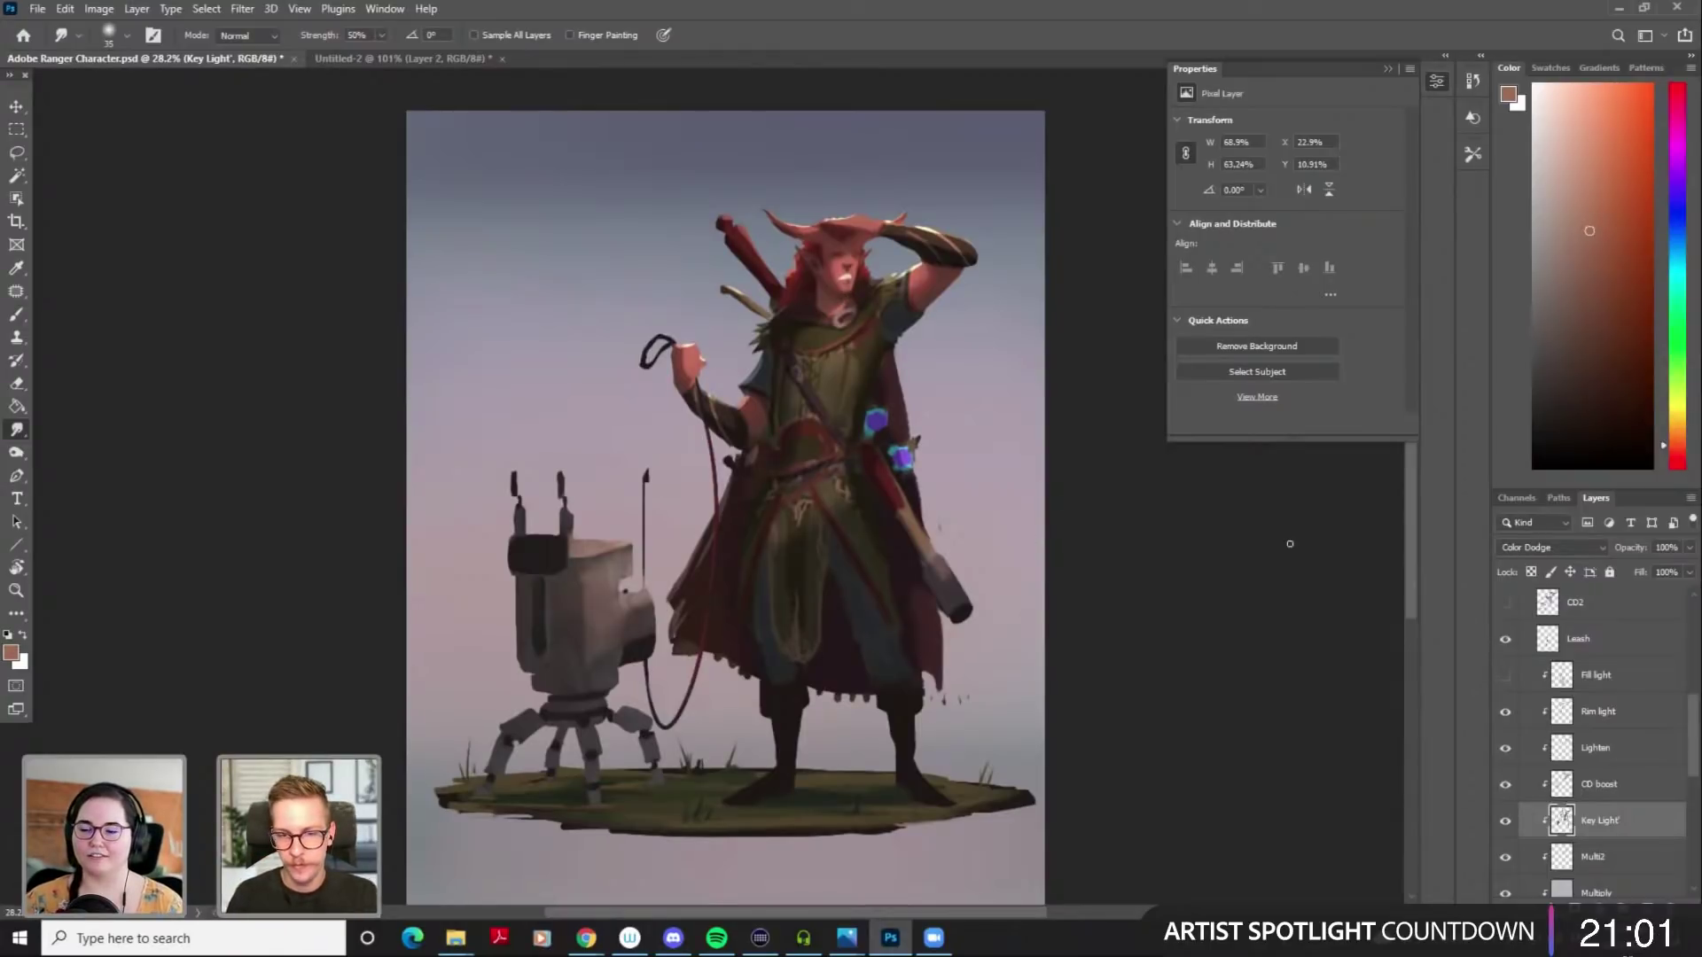
scroll(931, 550, "up", 1)
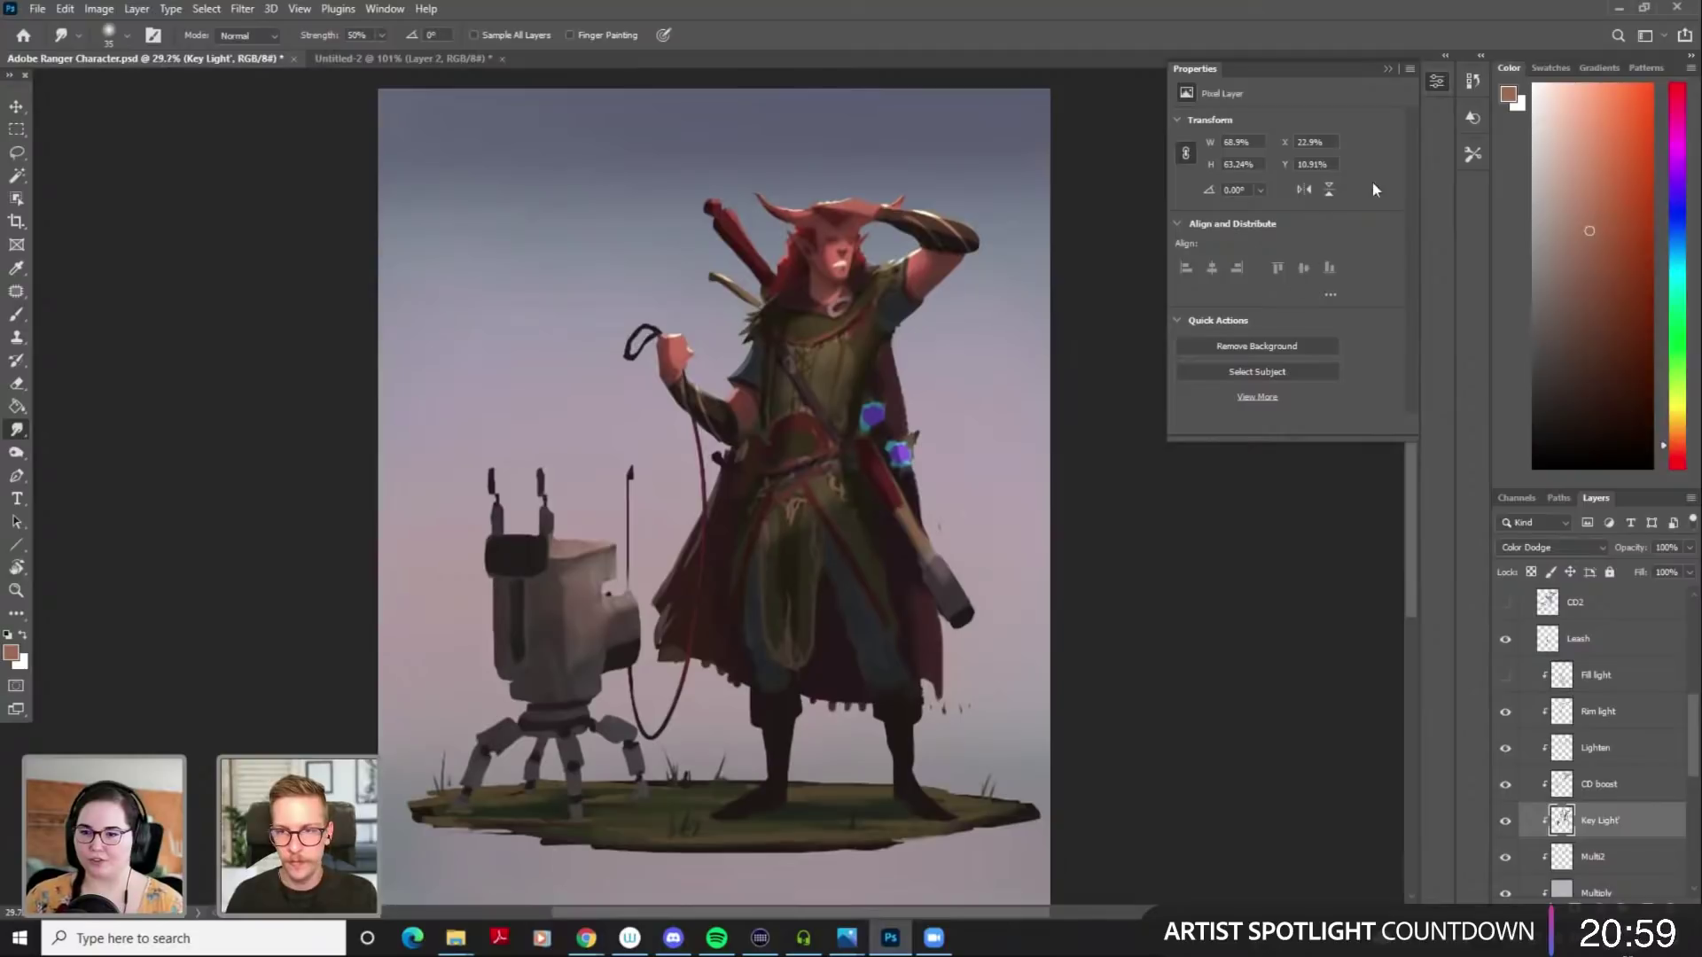
left_click(1387, 70)
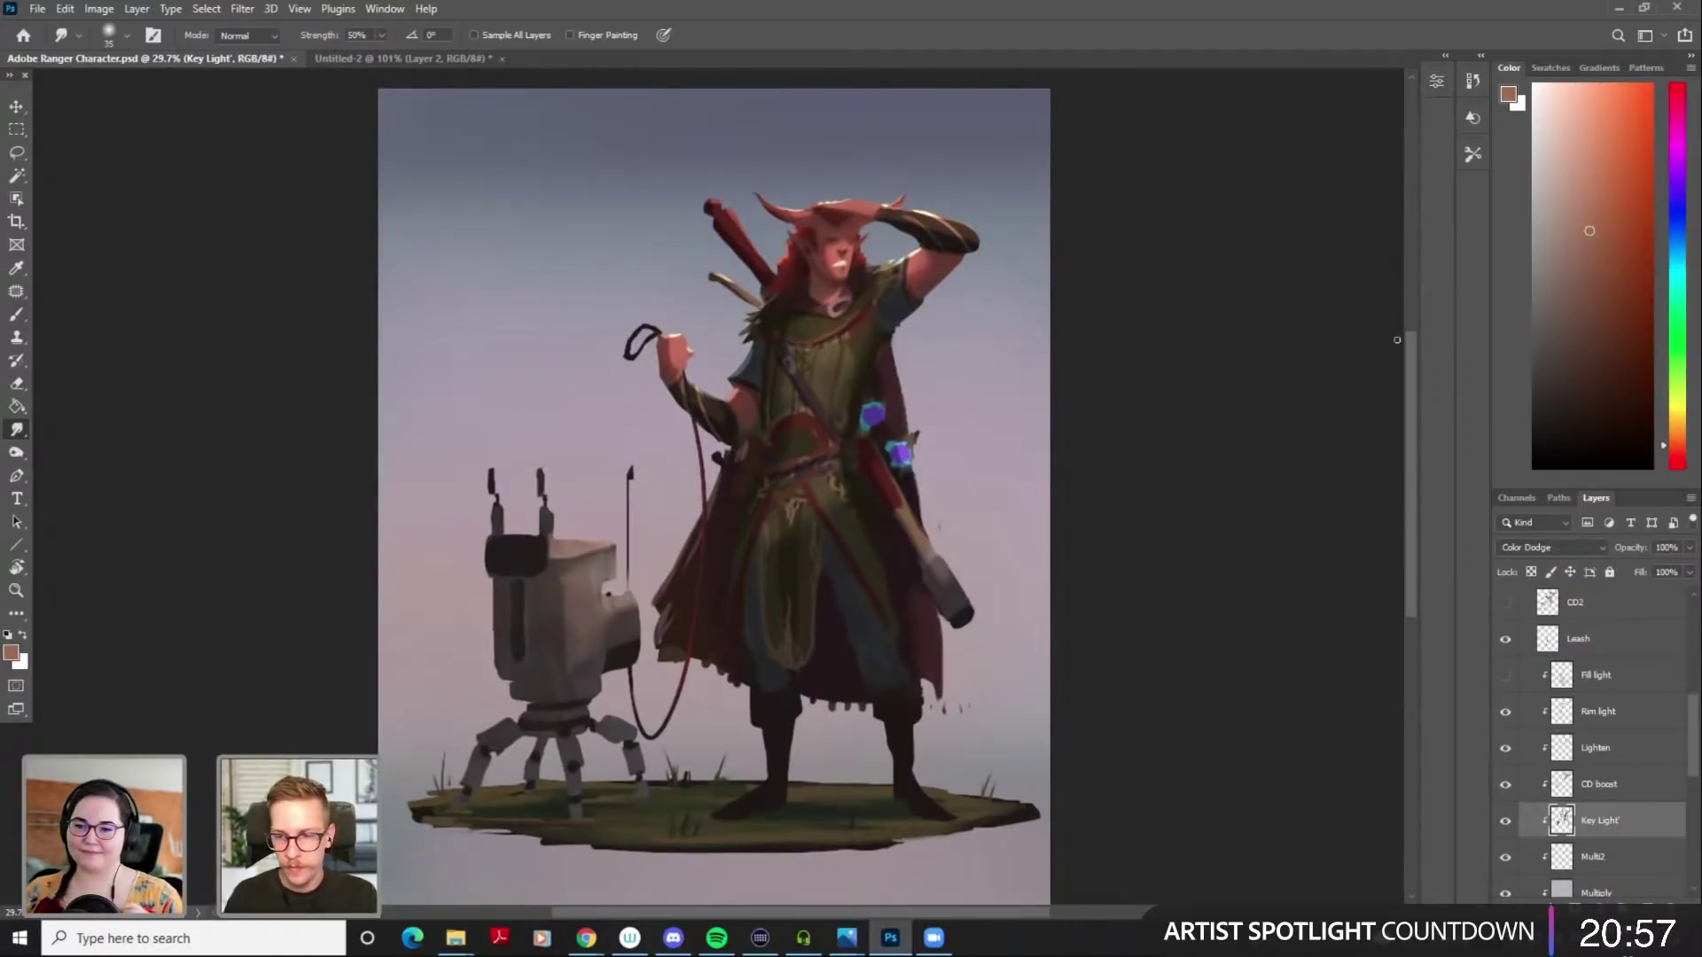
Select the clipped Fill light layer and browse the available adjustment layer types
left_click(1584, 673)
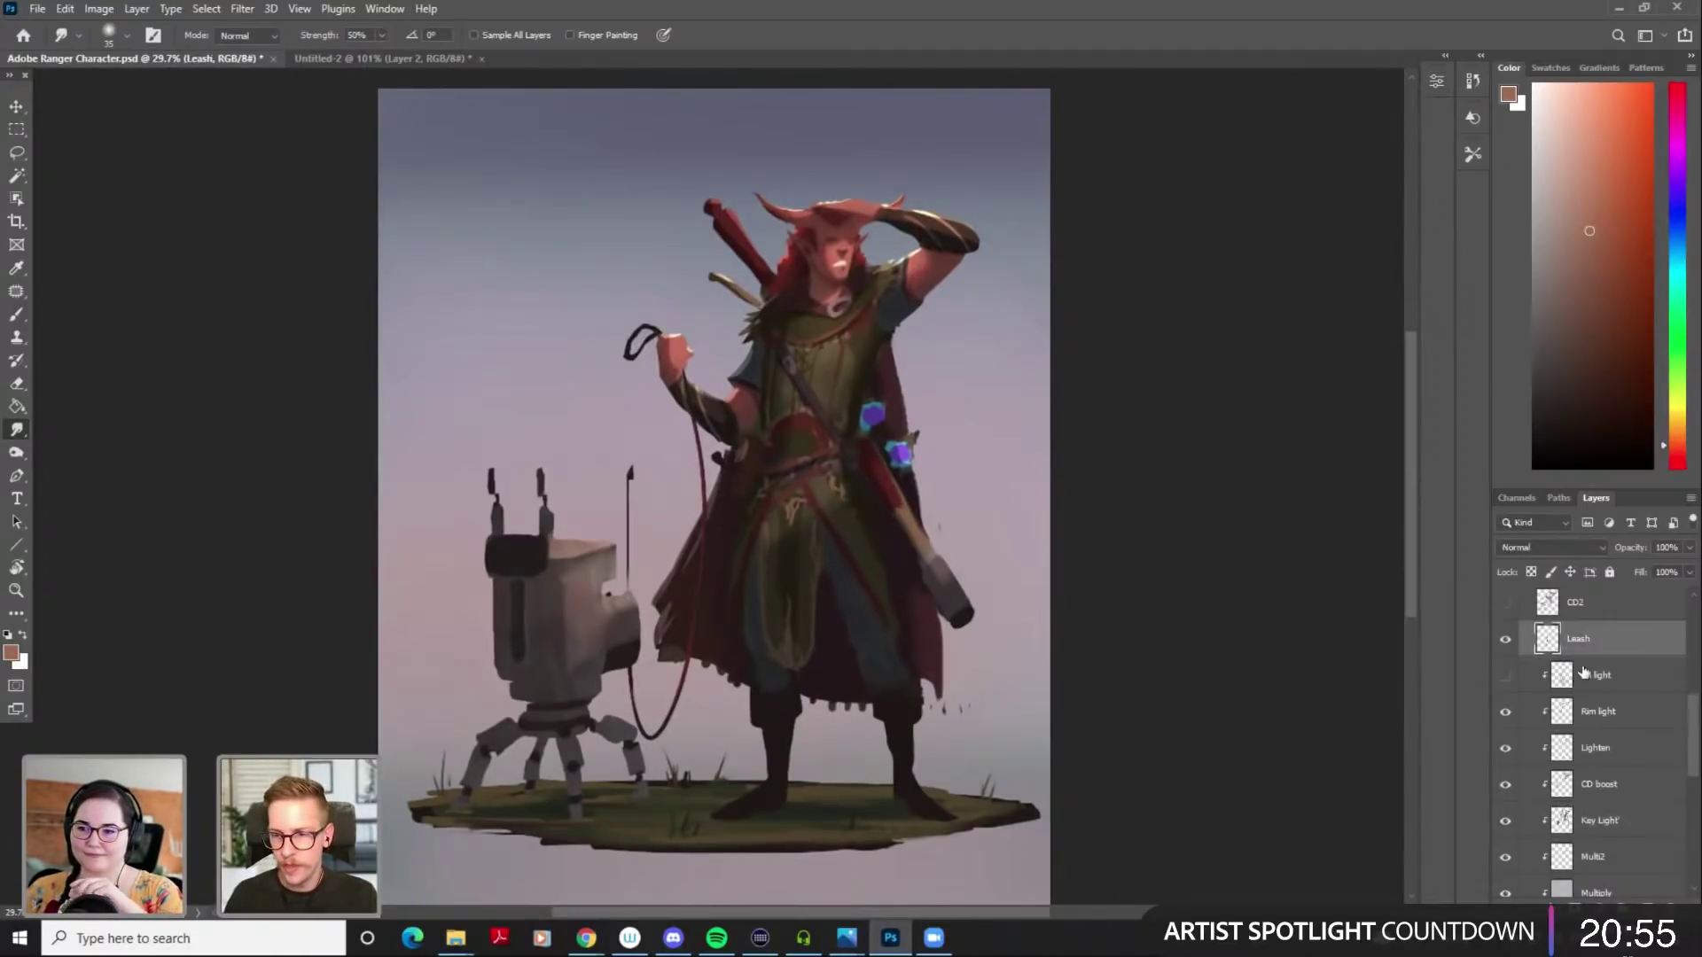
left_click(136, 9)
mouse_move(244, 243)
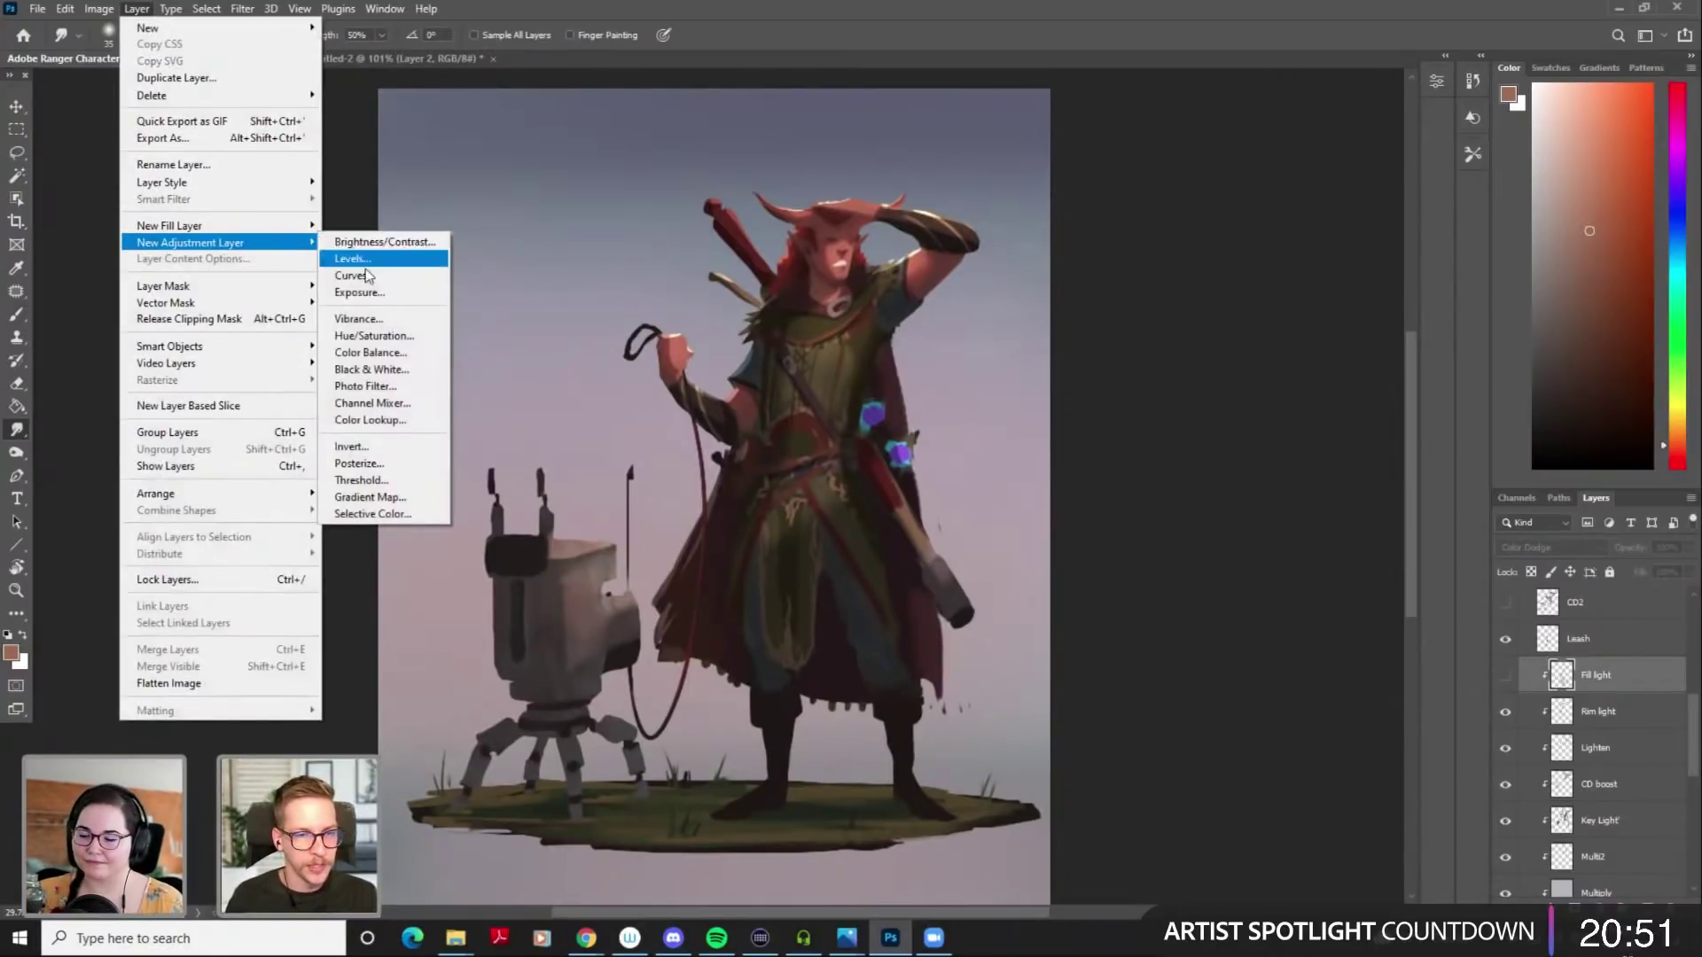
left_click(1090, 311)
Compare the current painting with the earlier versions on Layer 4, Layer 5 and Layer 6 by toggling their visibility
scroll(1567, 660, "down", 5)
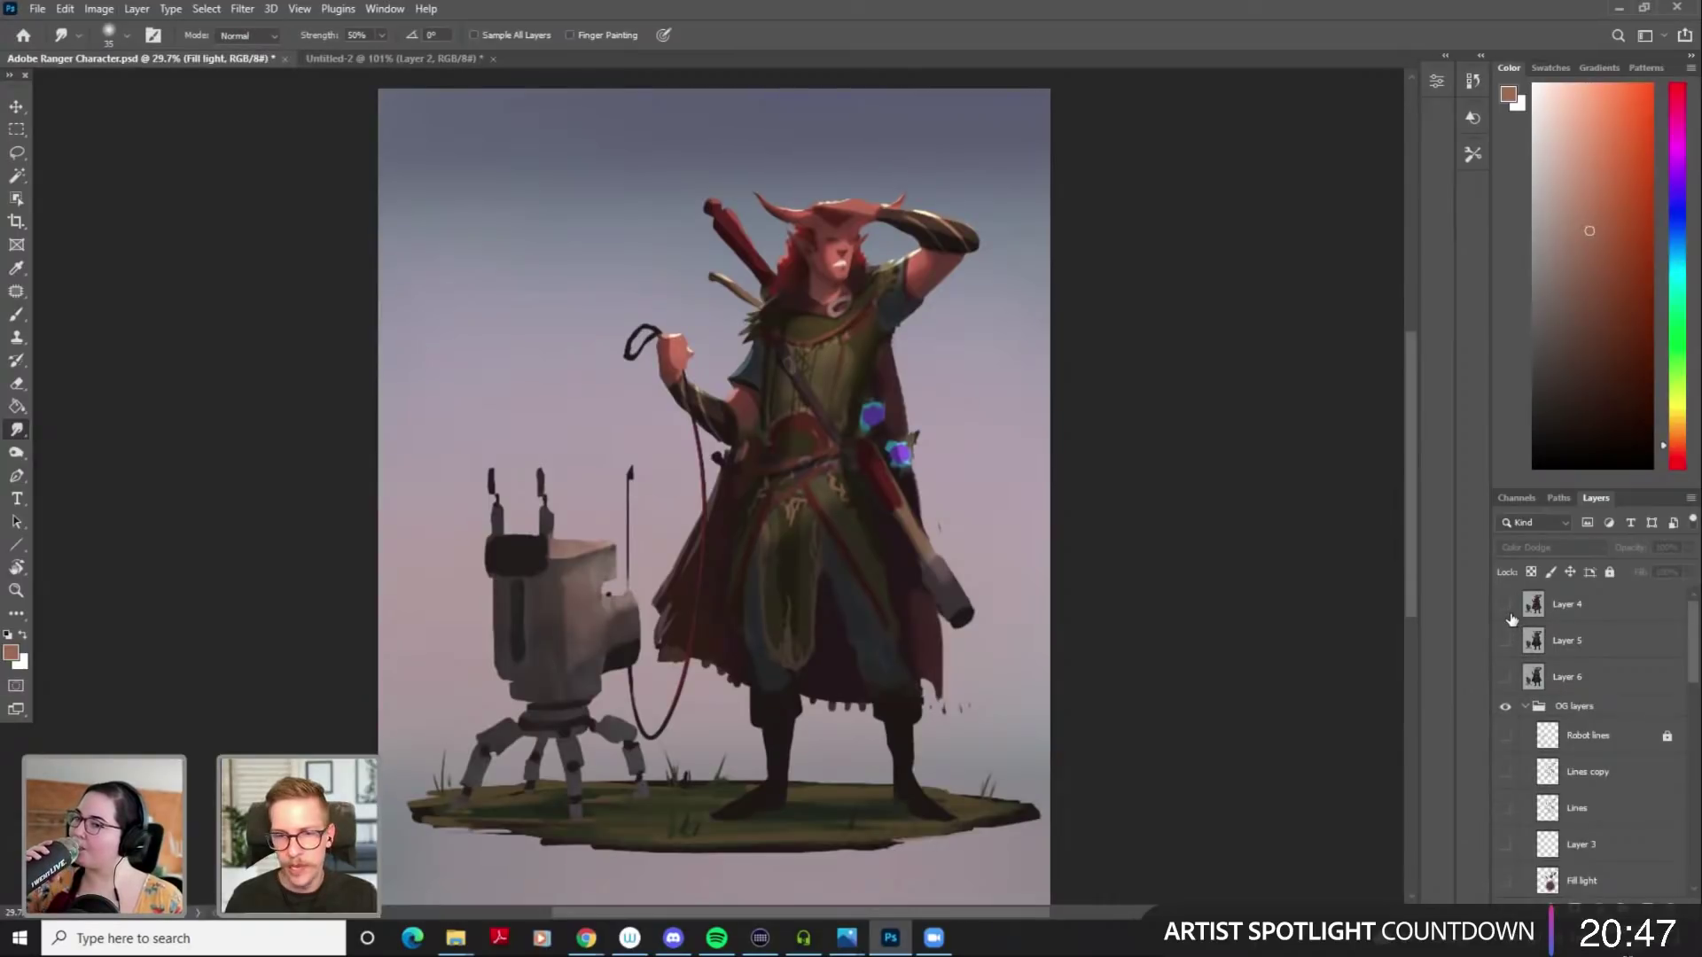
left_click(1510, 615)
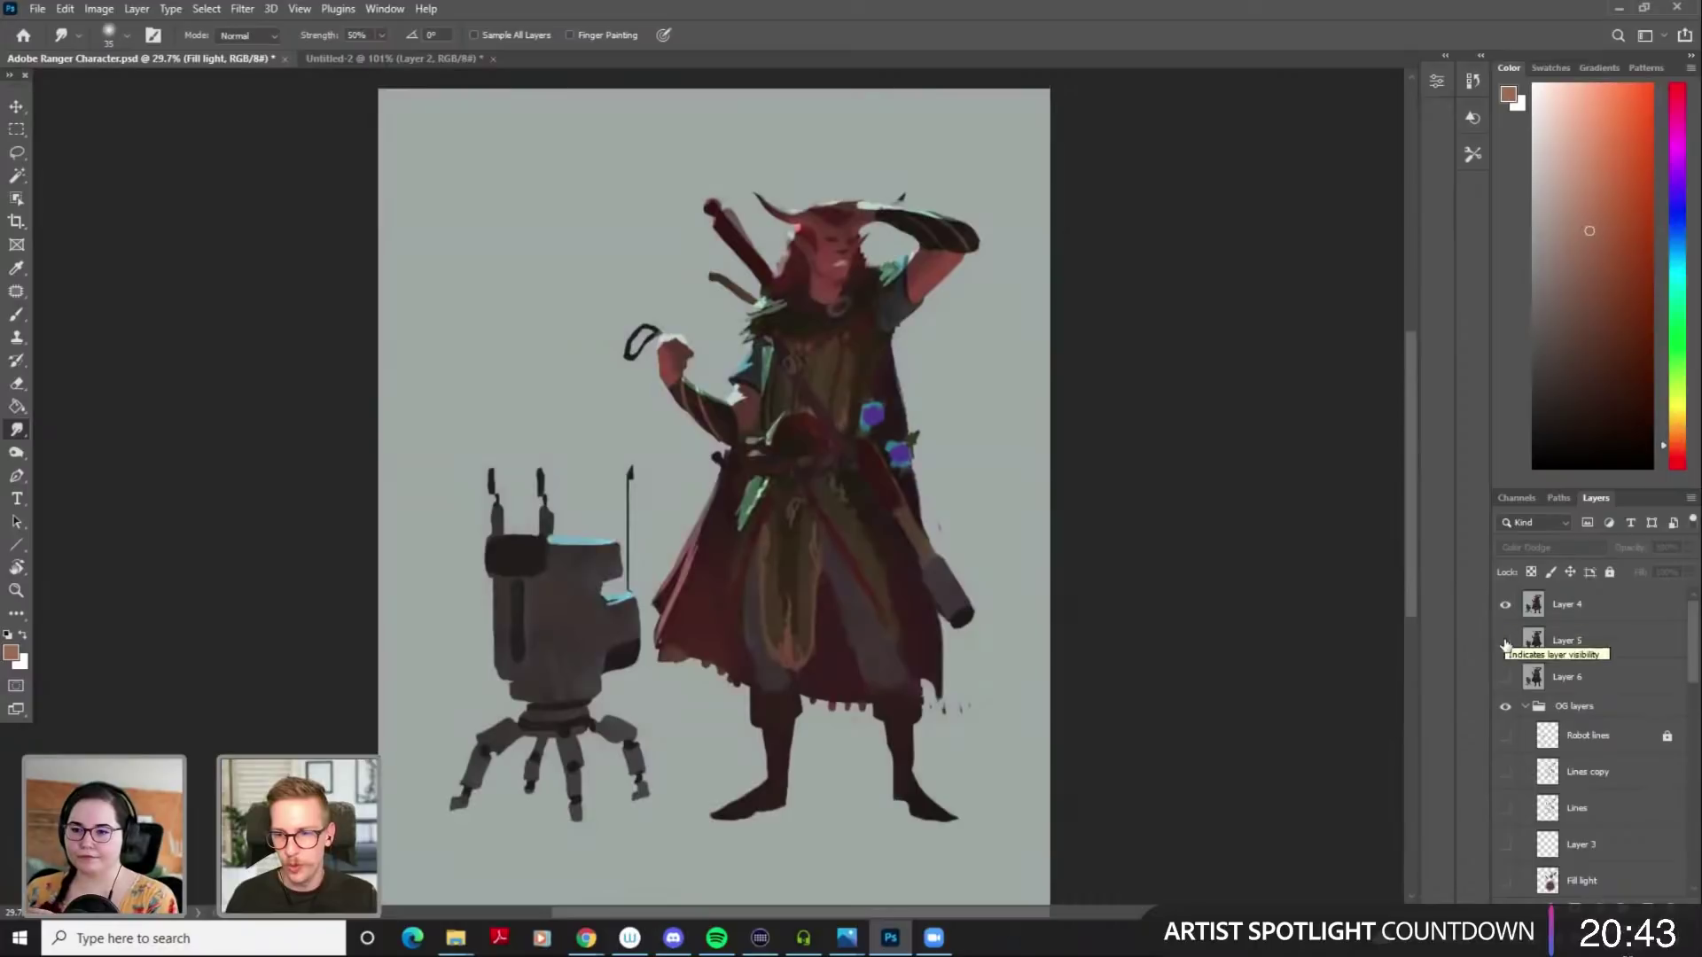
left_click_drag(1508, 679, 1510, 627)
left_click(1510, 610)
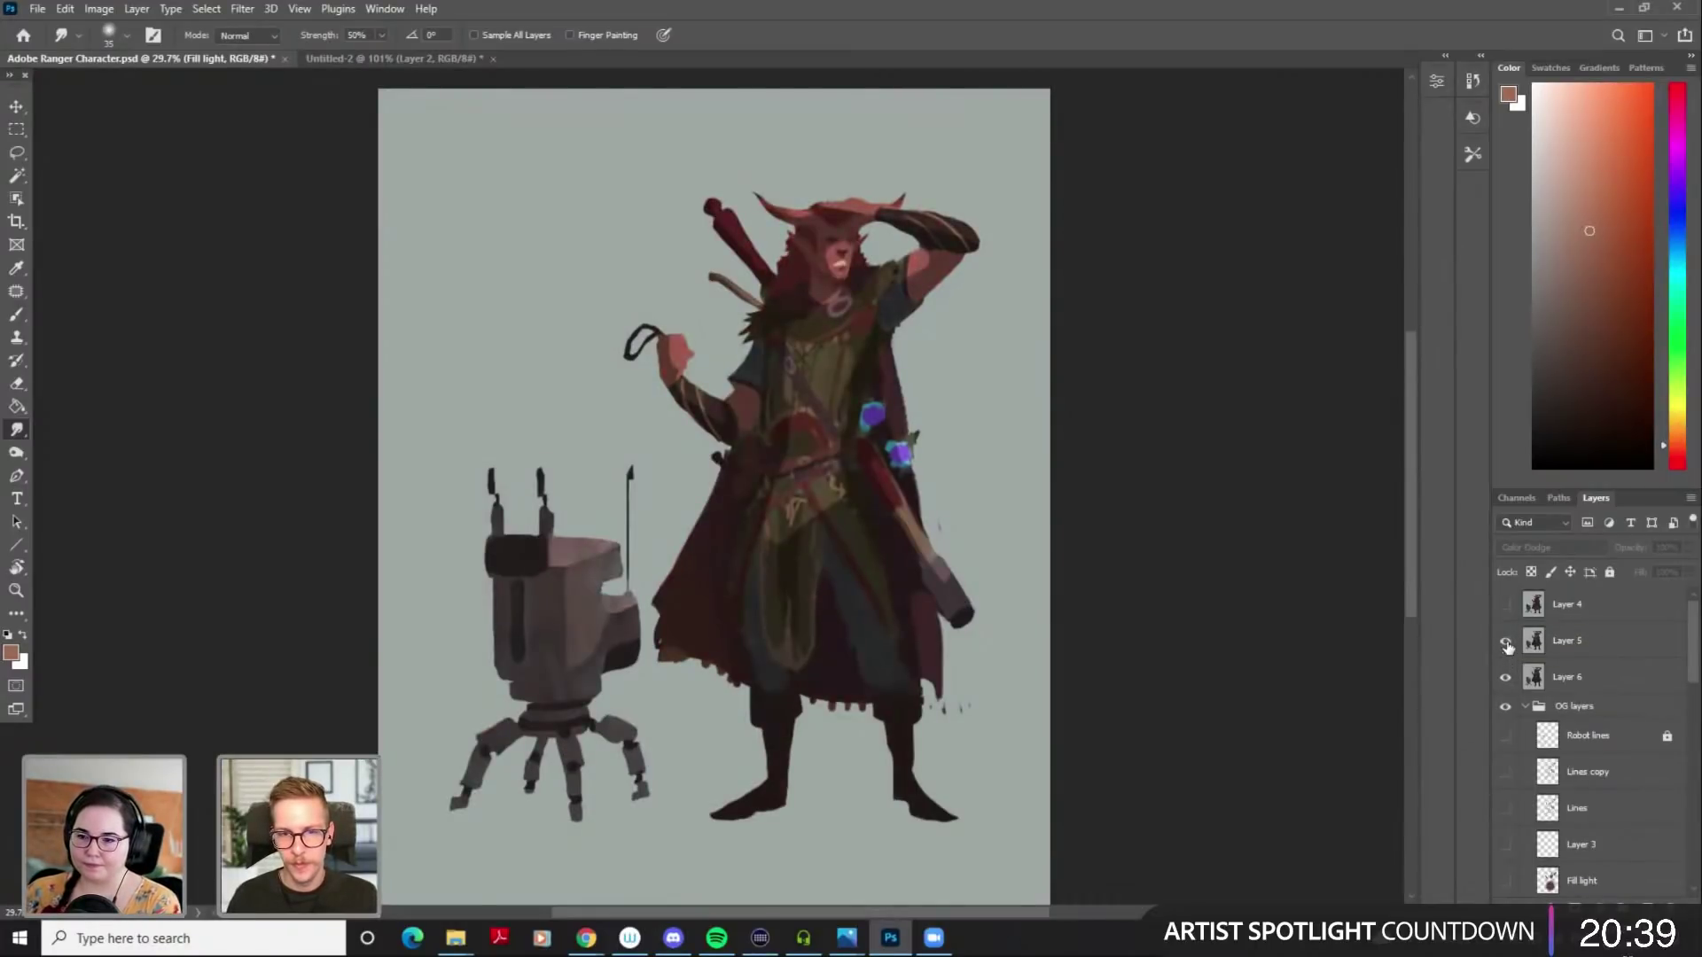
left_click(1507, 611)
left_click(1505, 636)
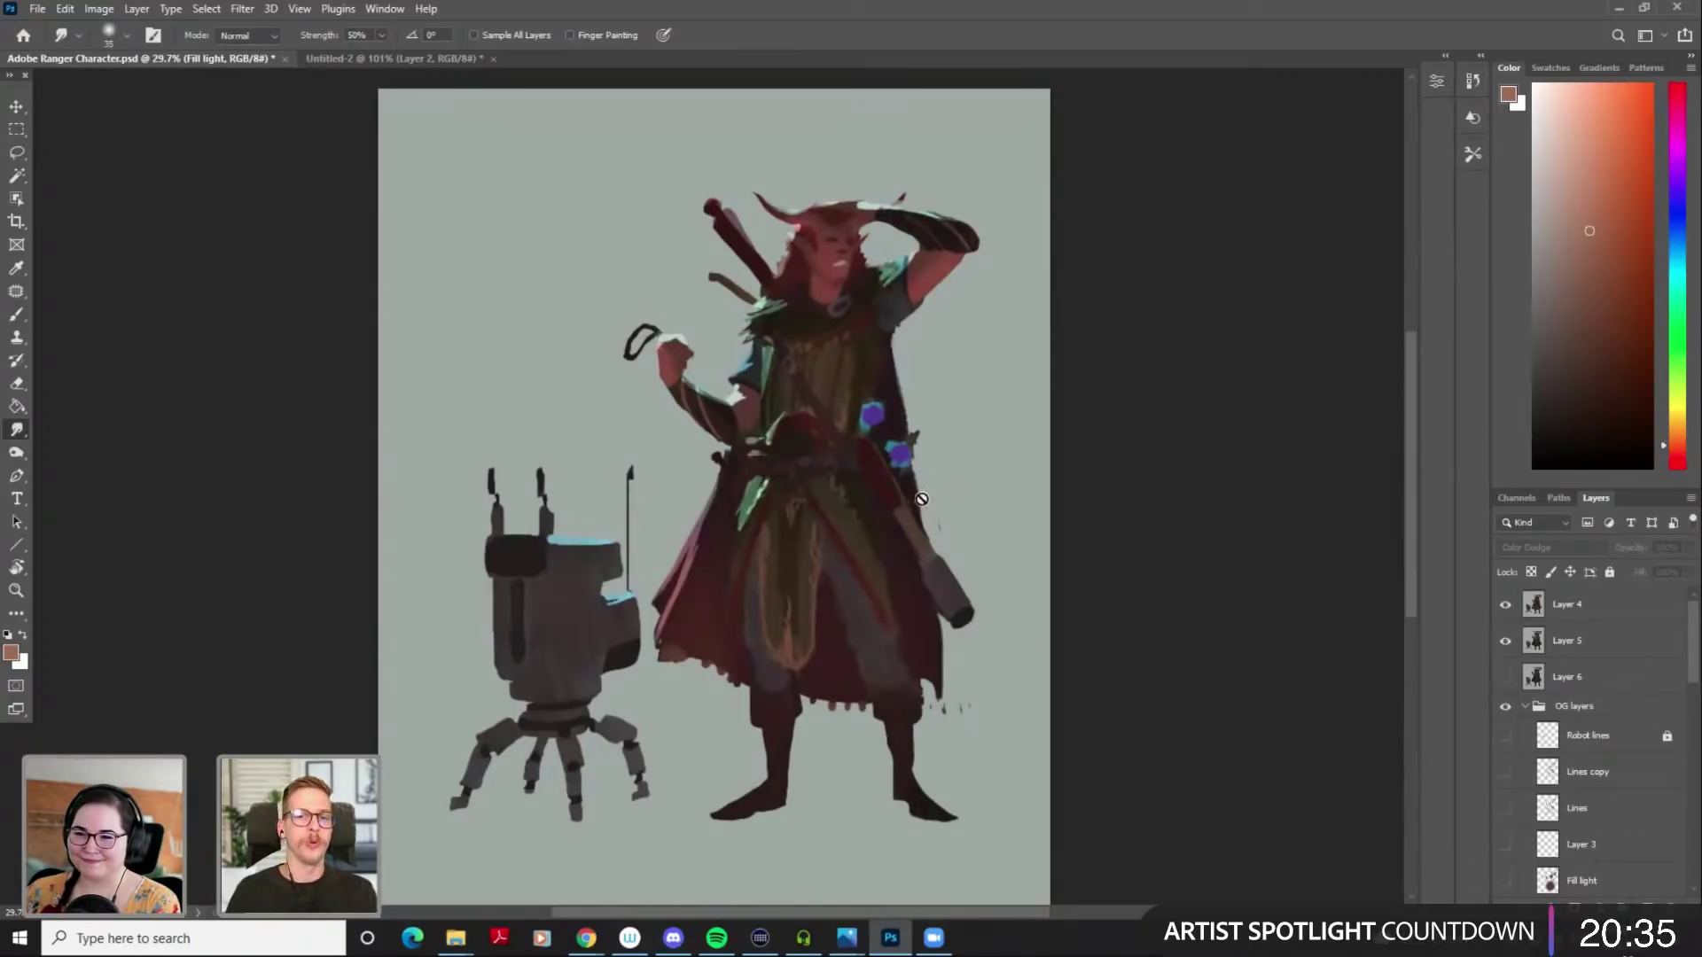
left_click(1505, 606)
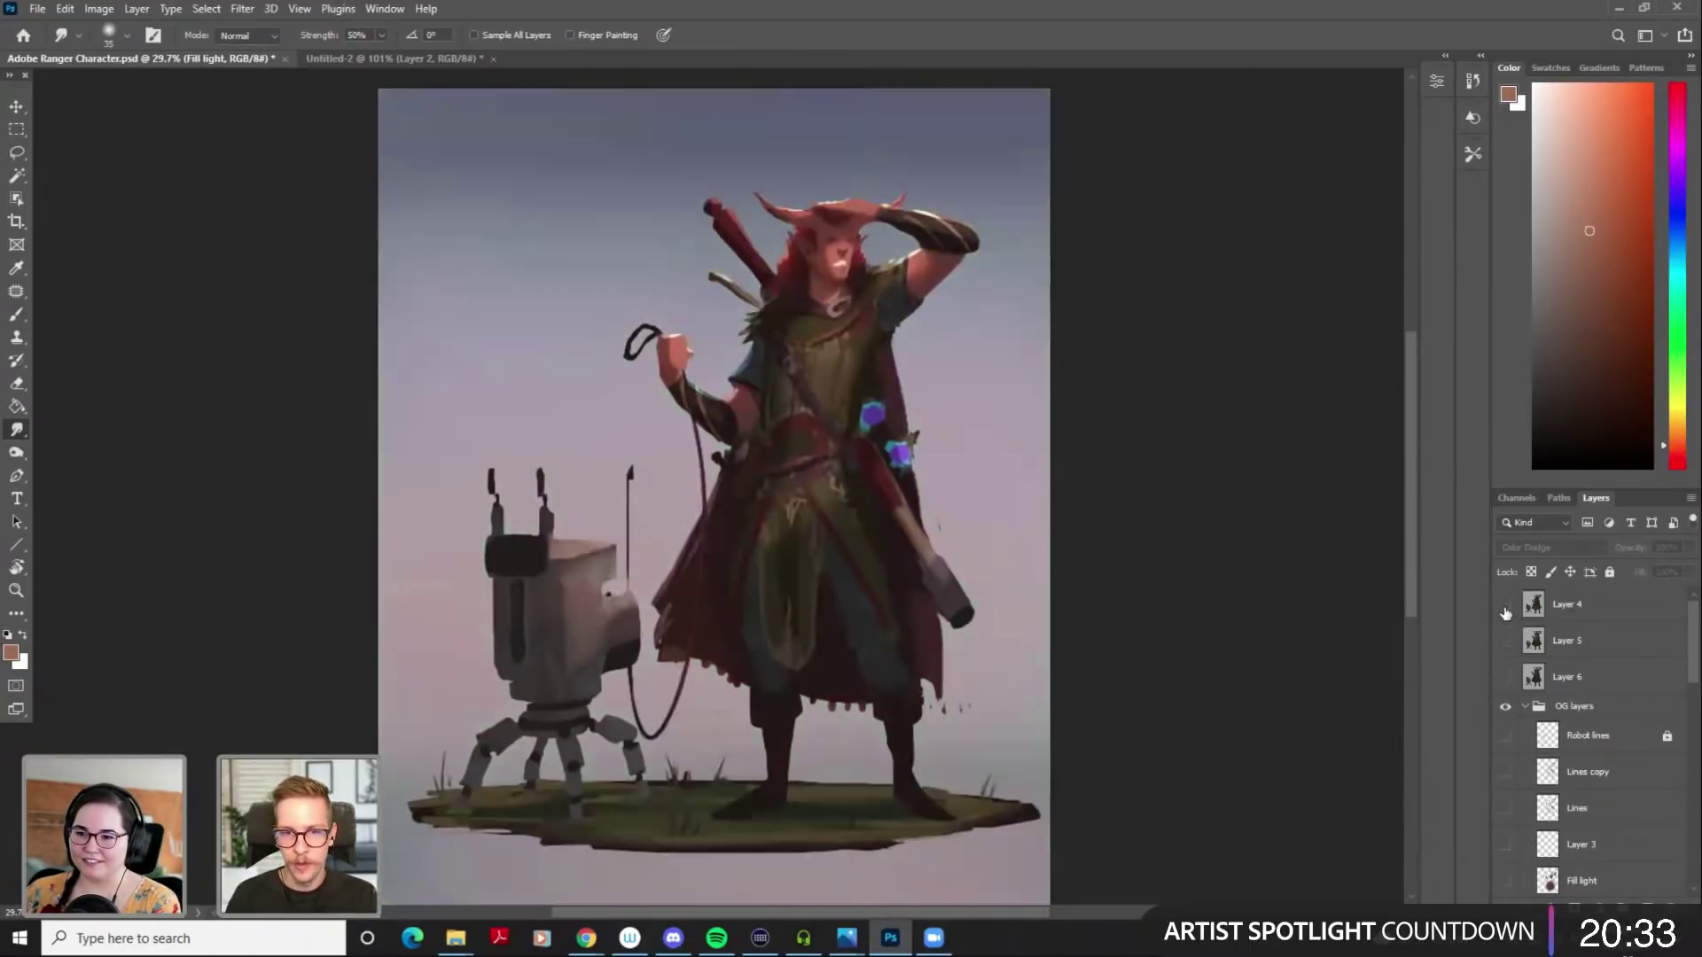
left_click(1505, 606)
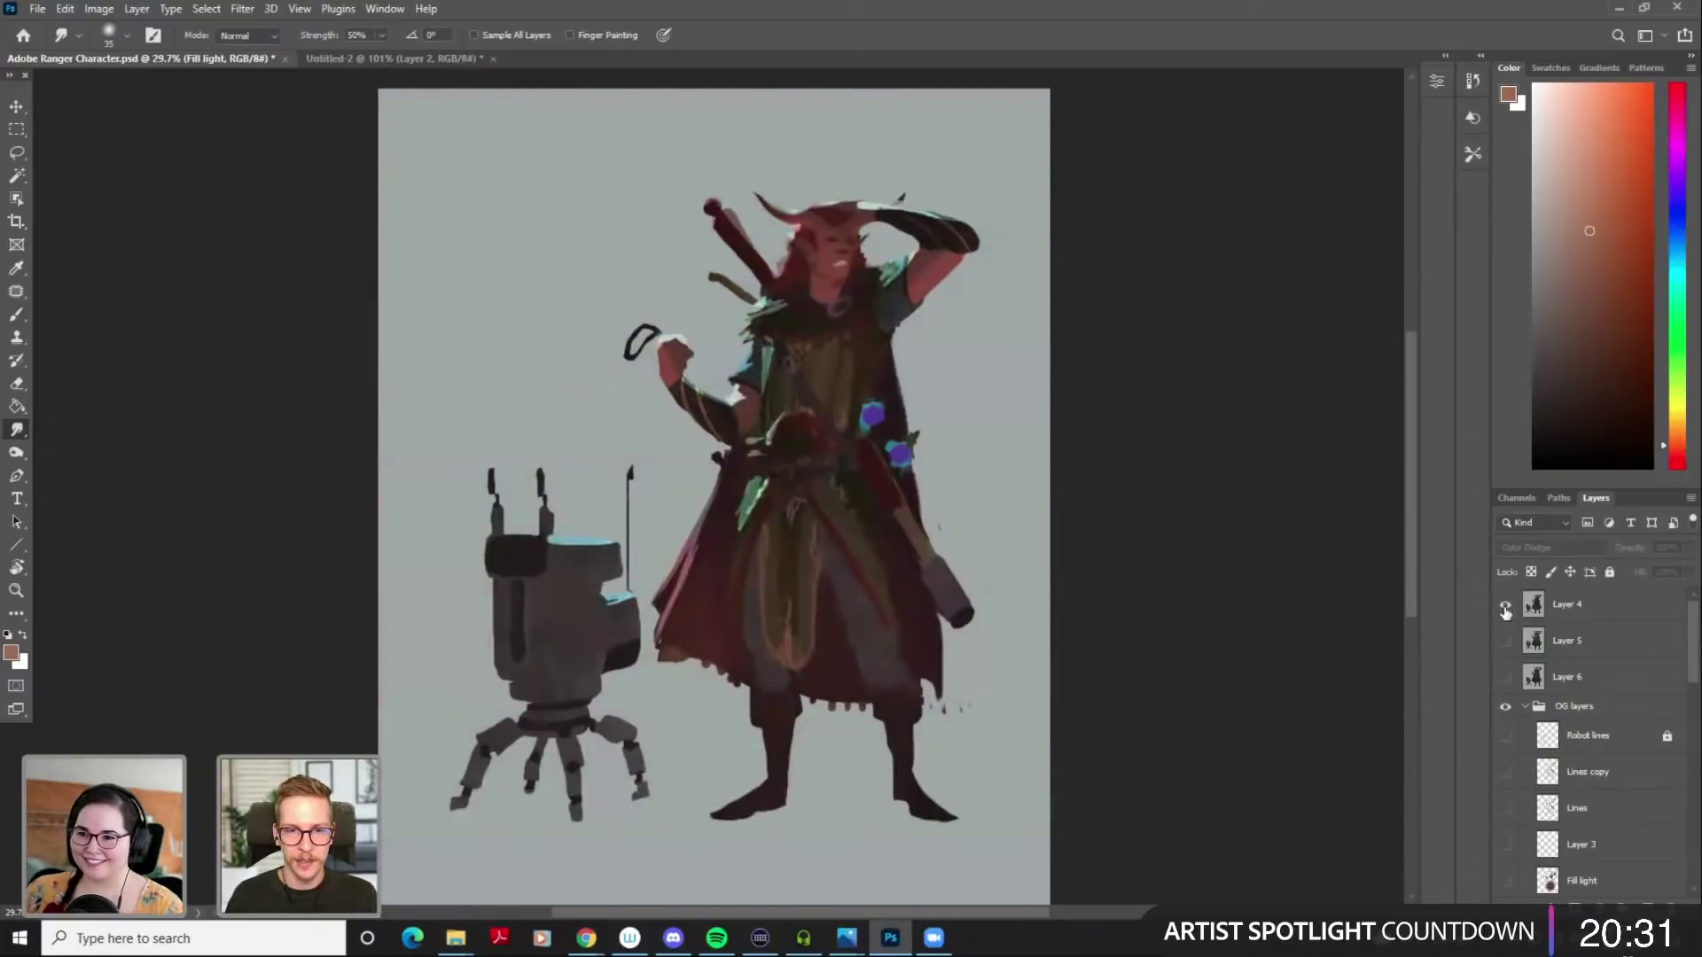
left_click(1505, 606)
left_click(1505, 607)
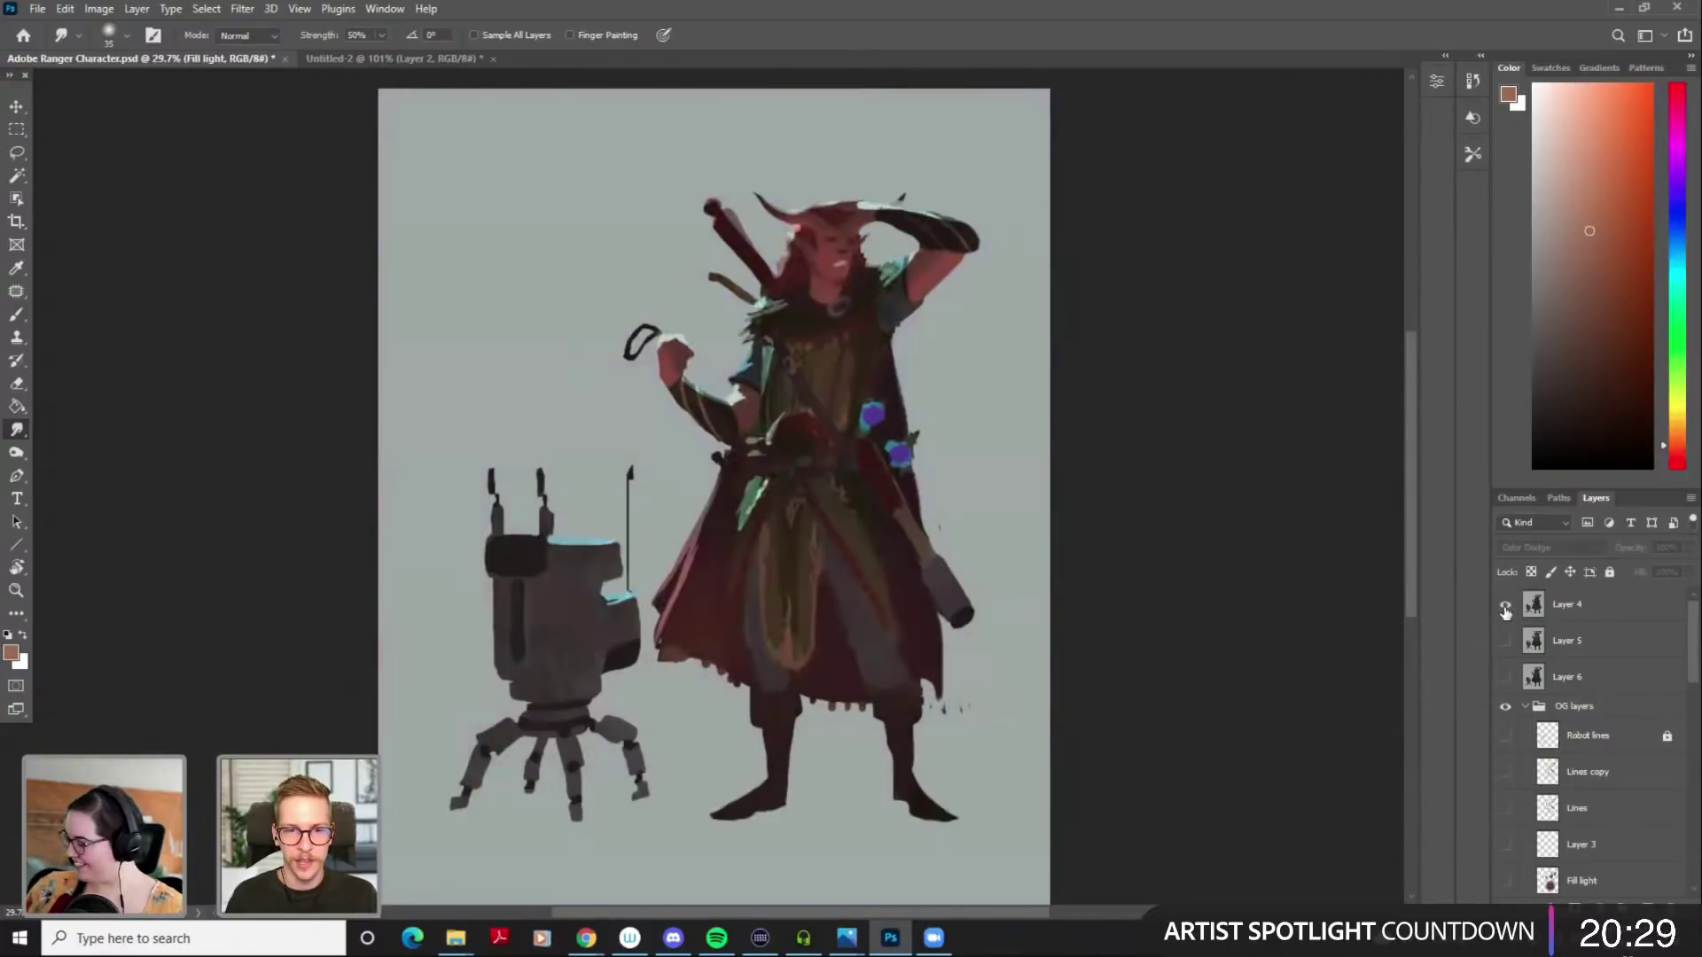
left_click(1505, 606)
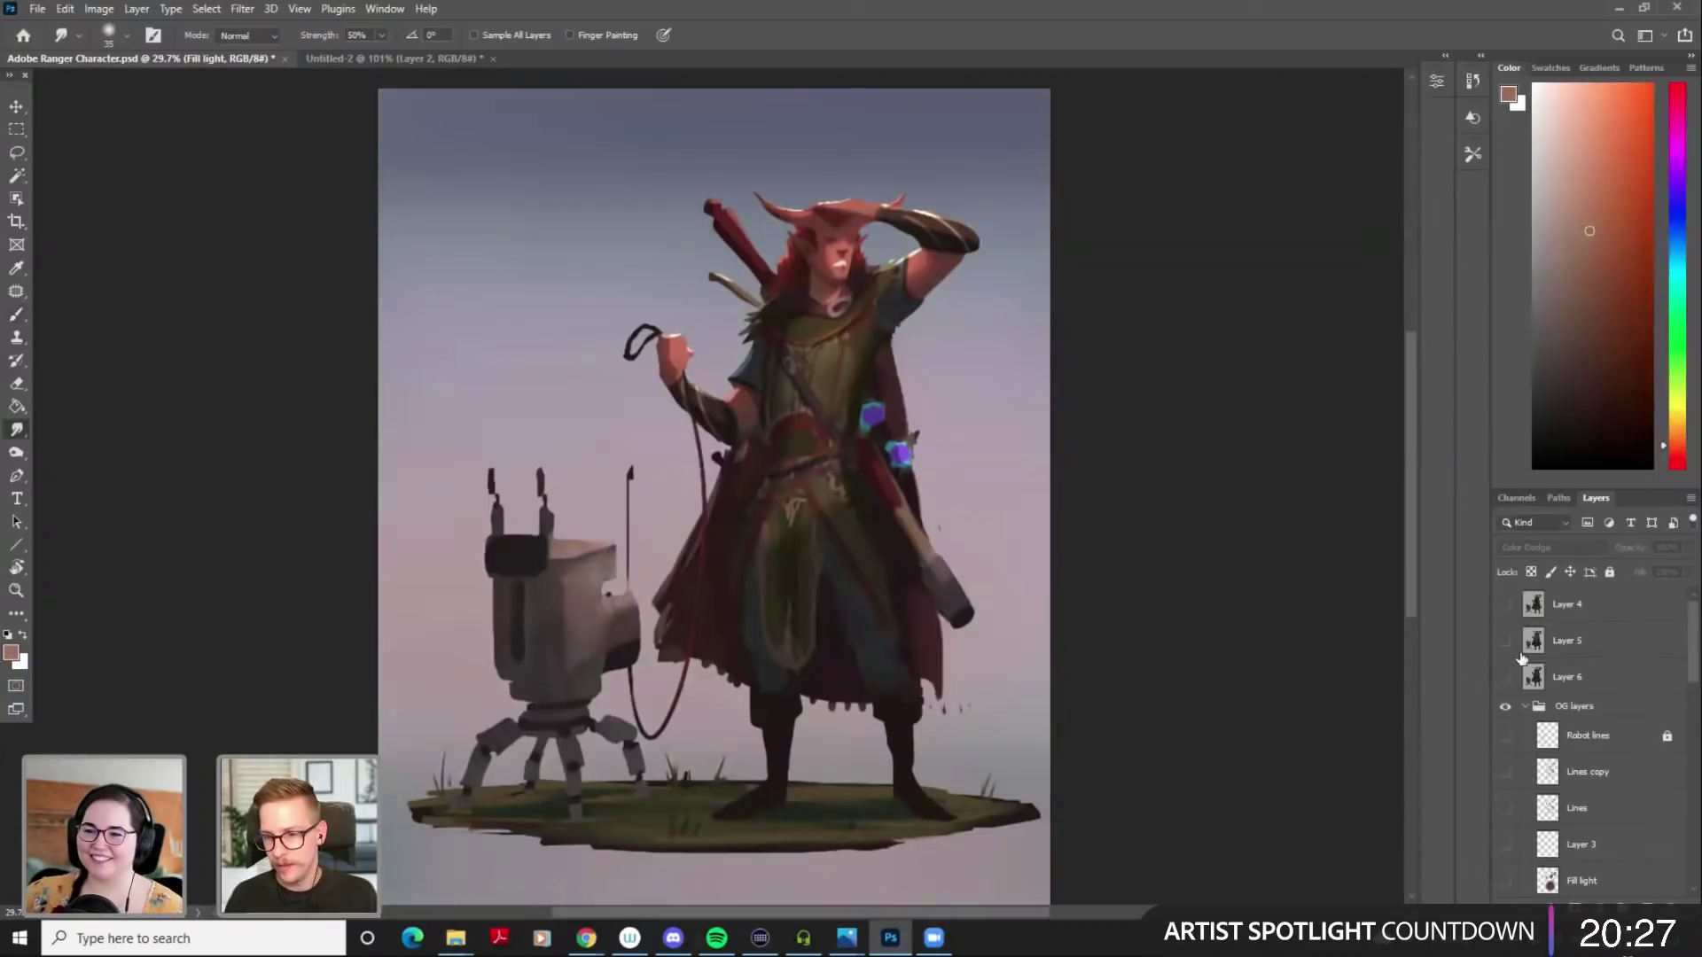
Delete the clipped Fill light layer, and create a layer named Paint directly above Rim light for brush work
scroll(1560, 647, "down", 5)
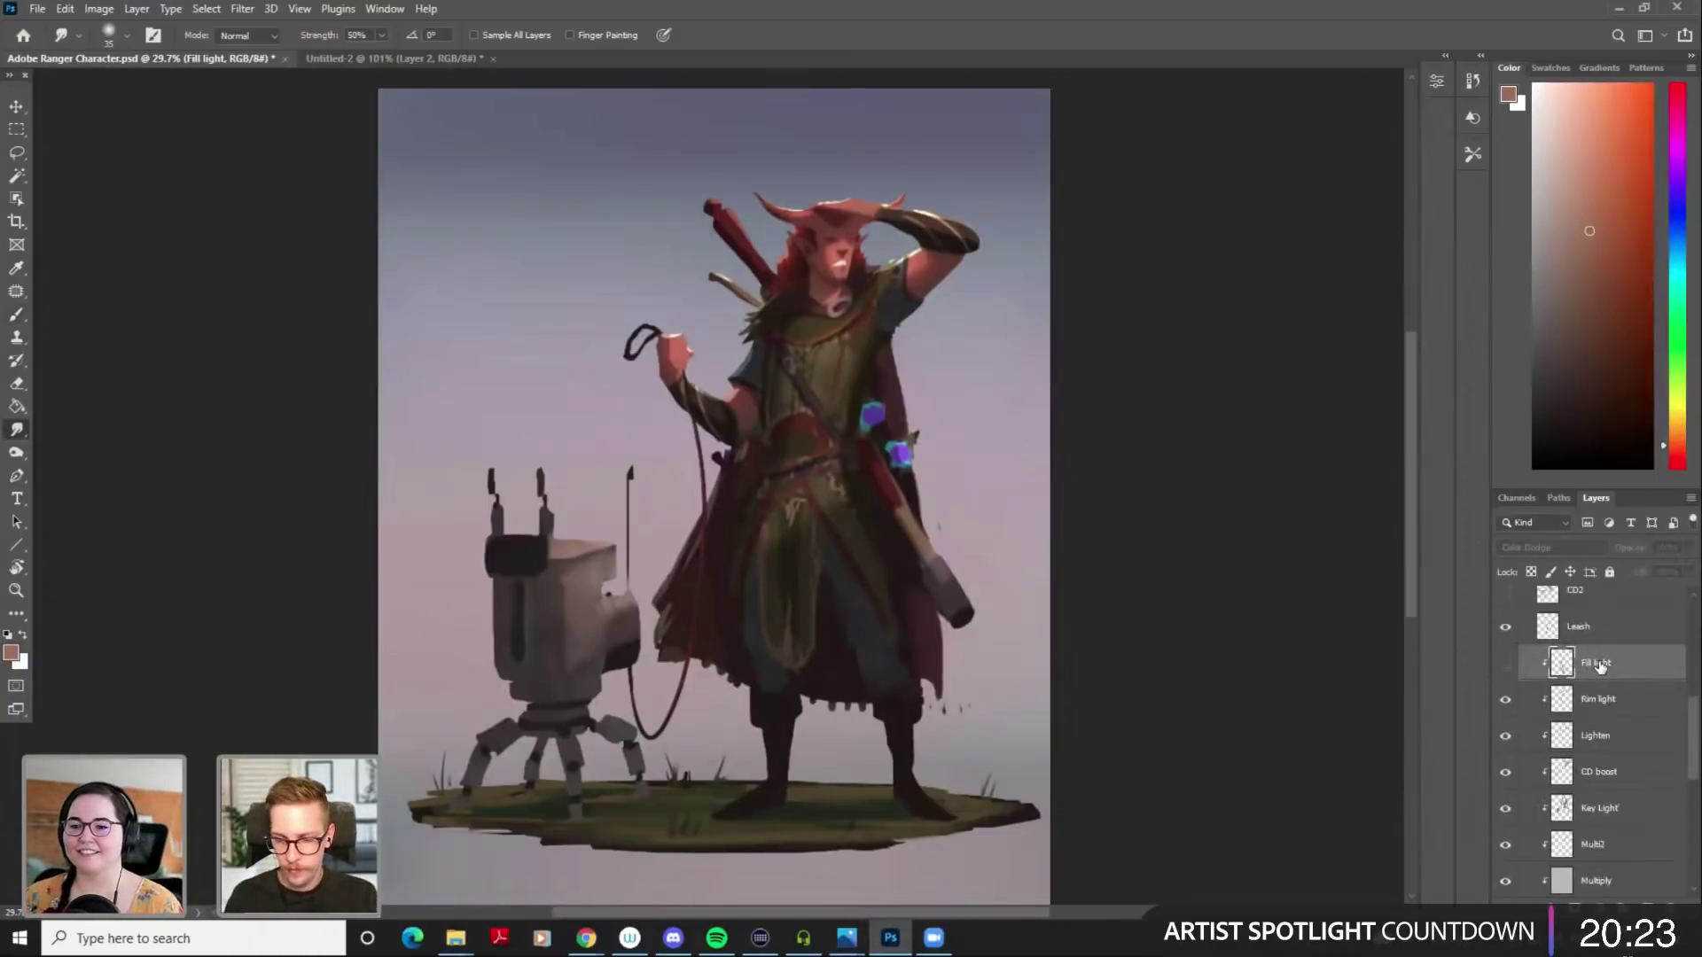
key("Delete")
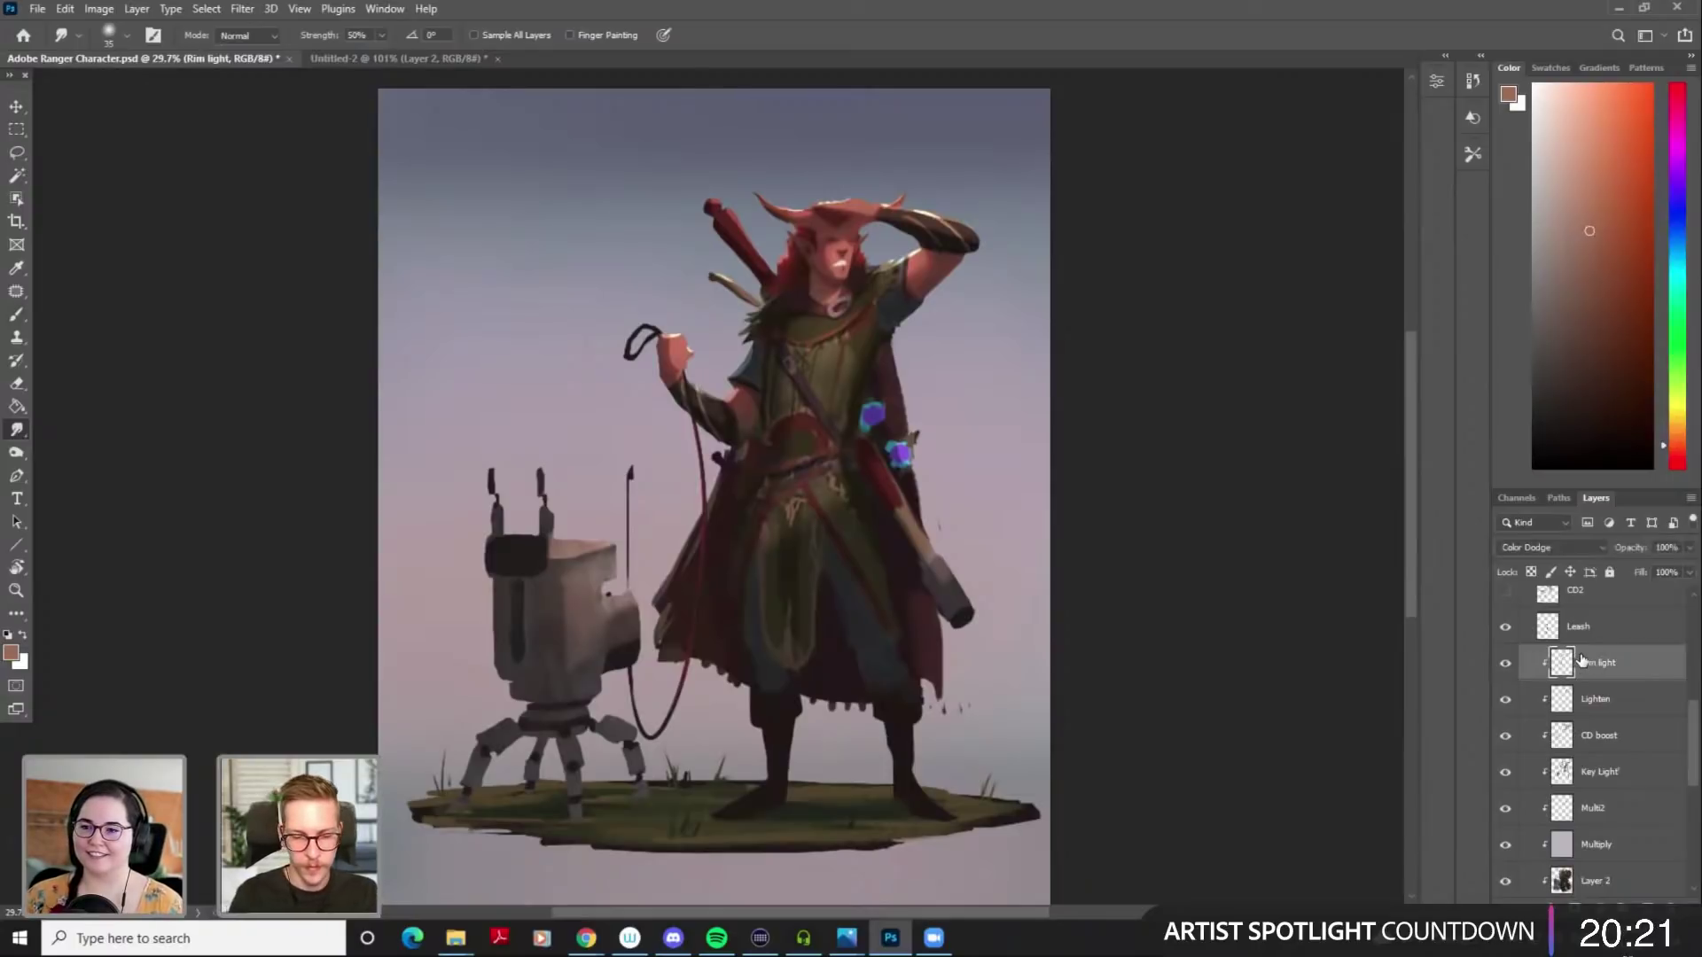
key("ctrl+shift+n")
type("Paint")
key("Return")
key("b")
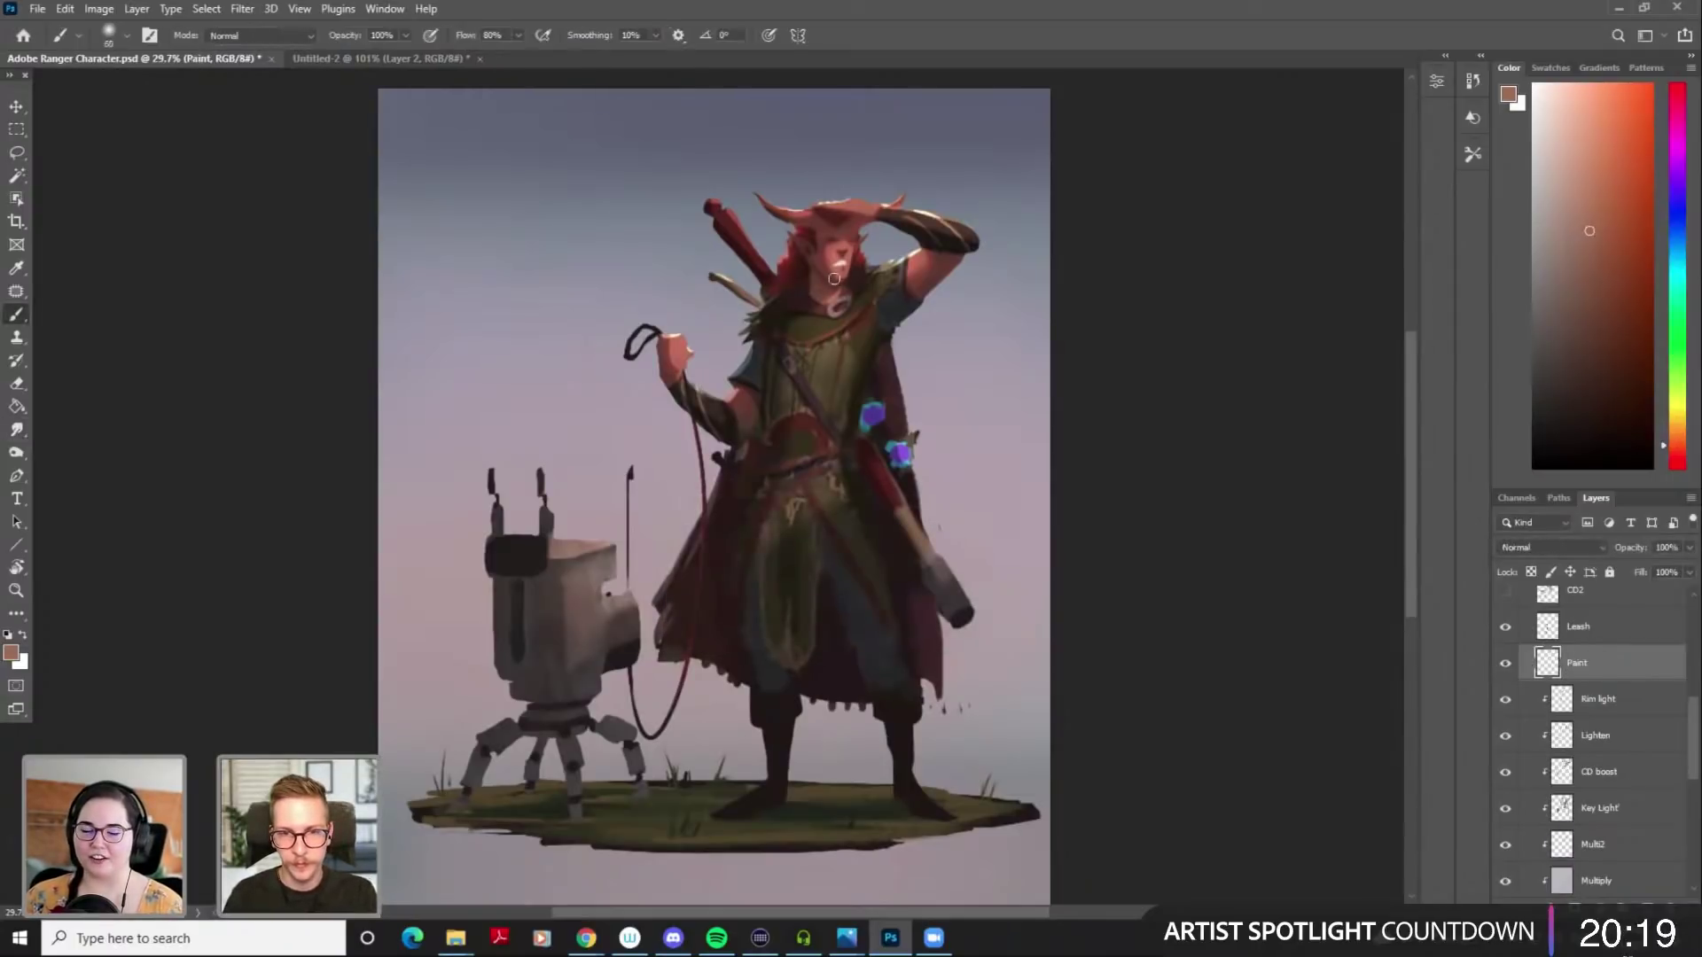
Choose a hard round brush and sample dark red from the ranger's brow for painting on the Paint layer
scroll(840, 232, "up", 3)
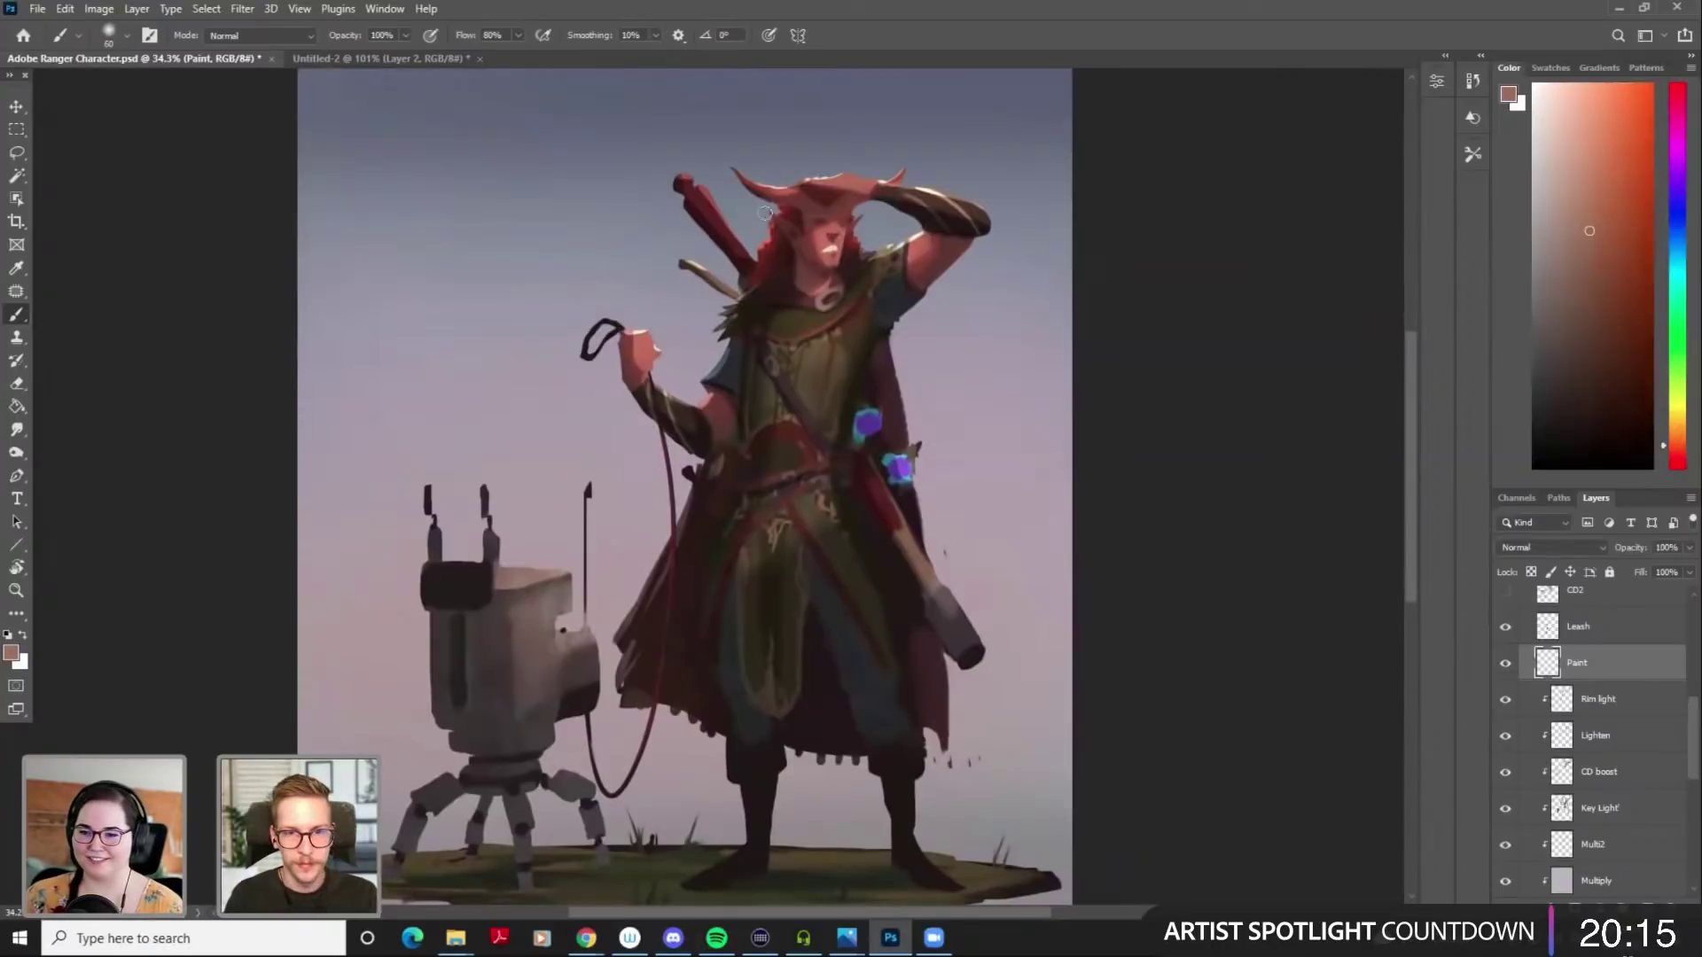
scroll(812, 227, "up", 3)
left_click(850, 202, "alt")
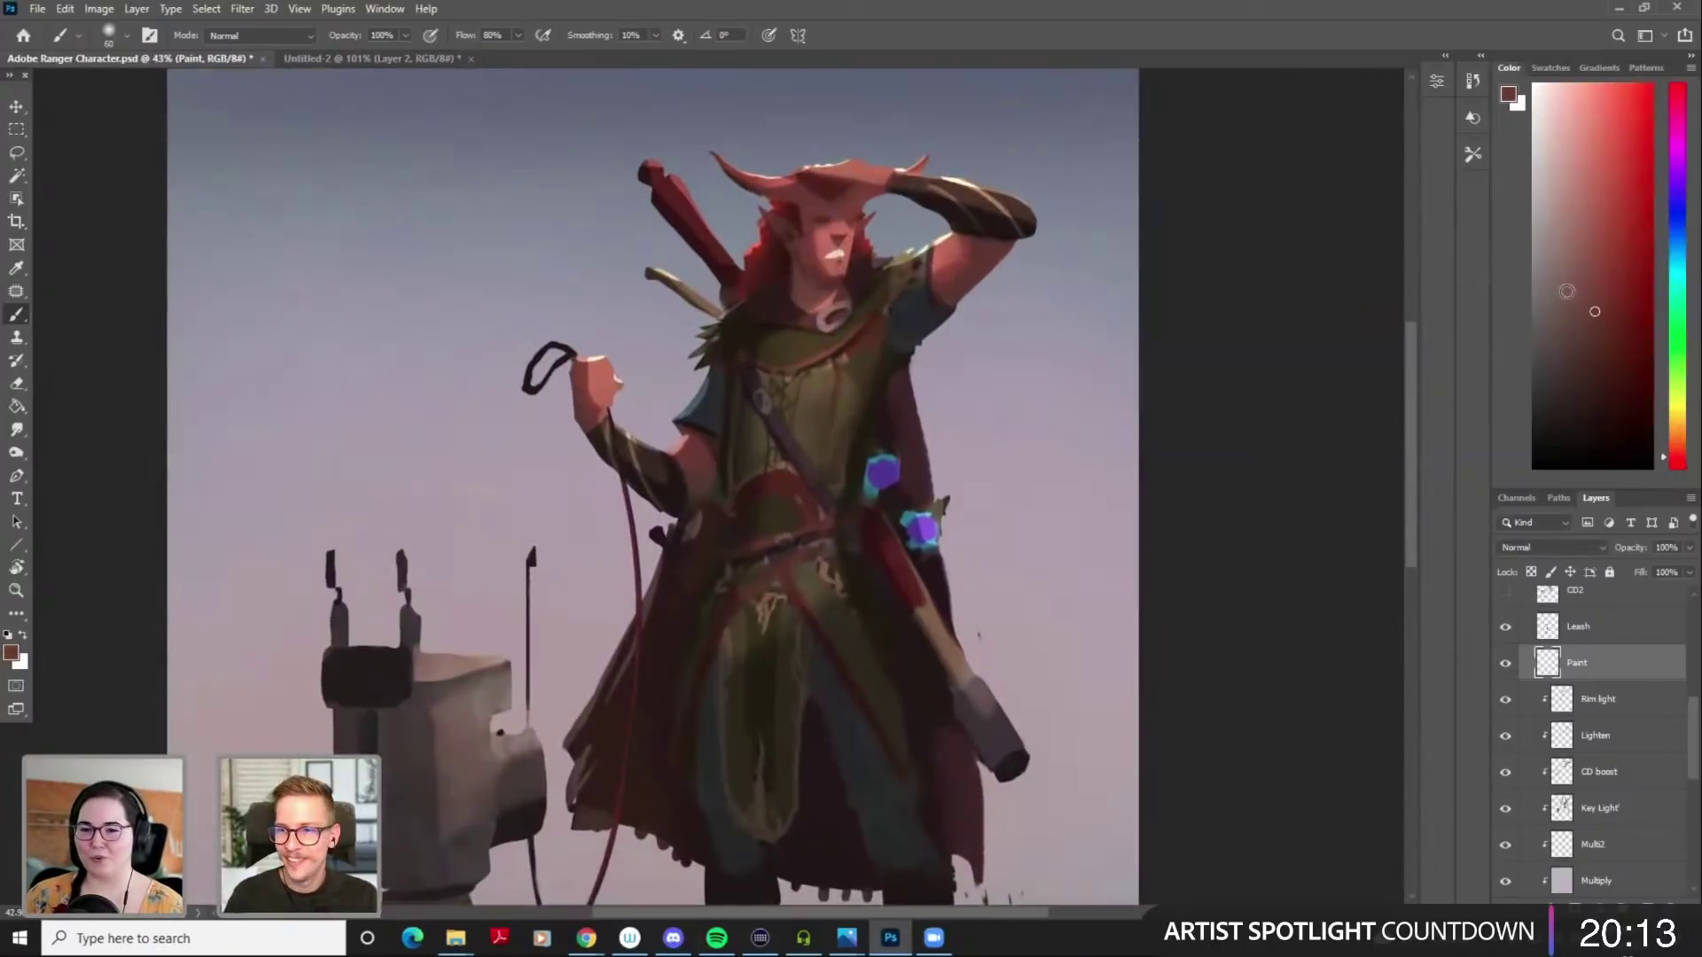
right_click(911, 256)
left_click(1077, 447)
left_click(1254, 178)
left_click(814, 195, "alt")
key("[")
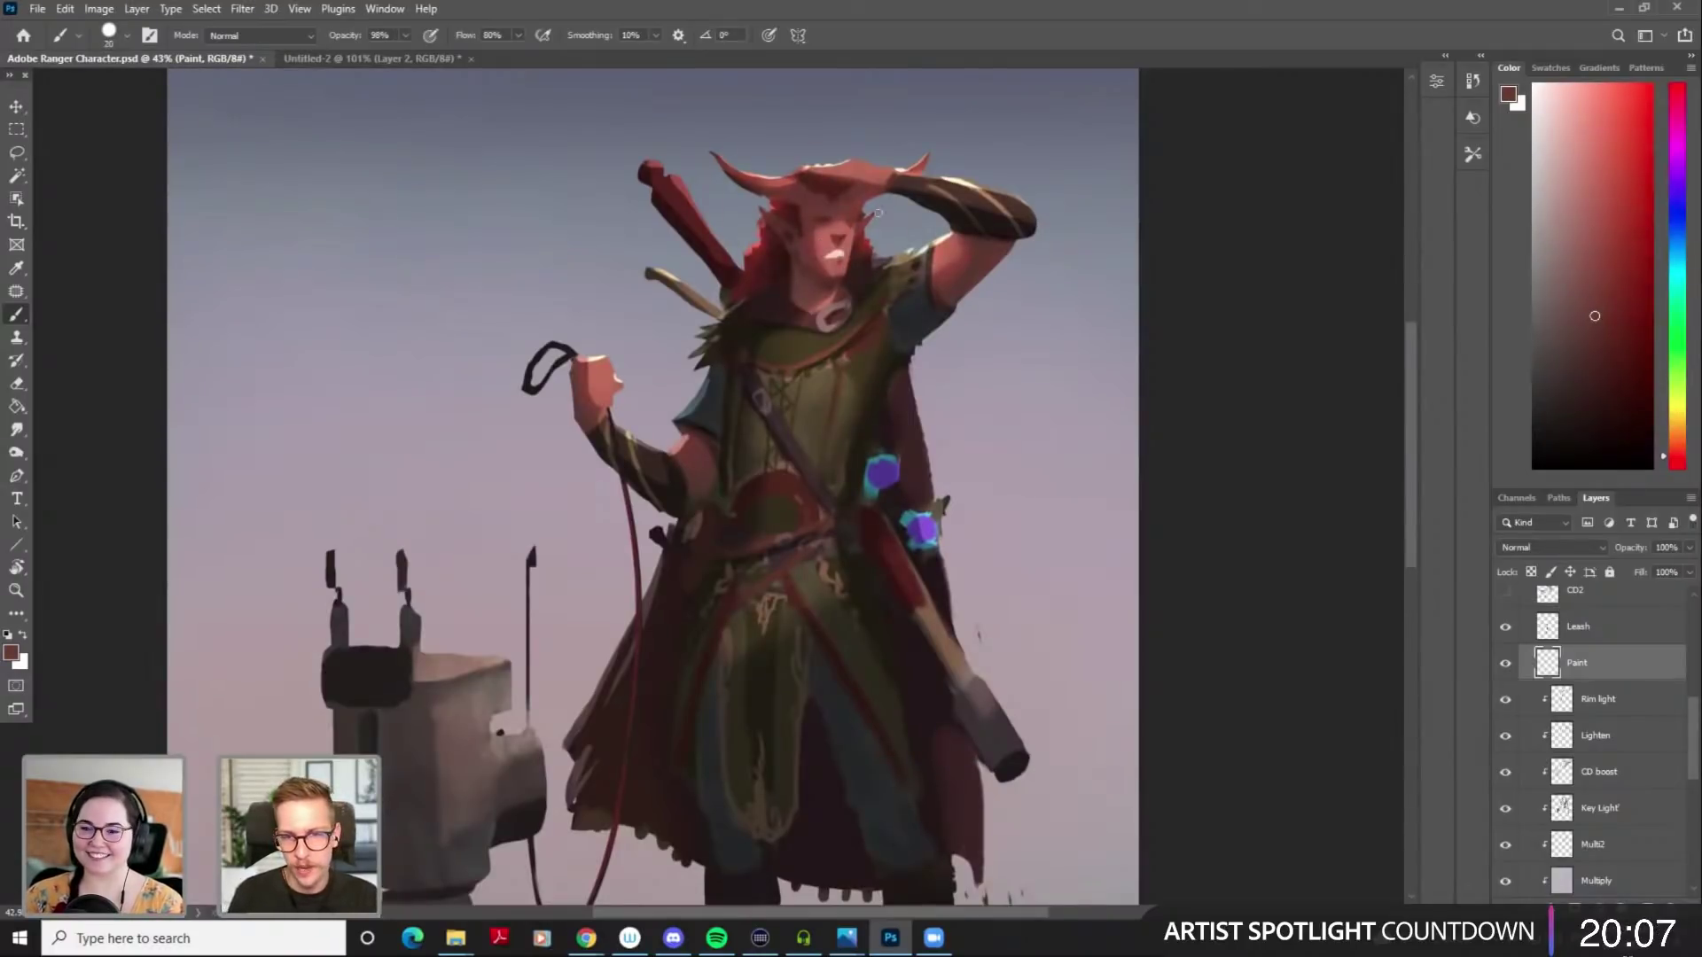
Paint sampled muted reds over the ranger's brow and eye area, softening the transitions with a small Smudge brush
key("]")
left_click(828, 204, "alt")
left_click(1589, 280)
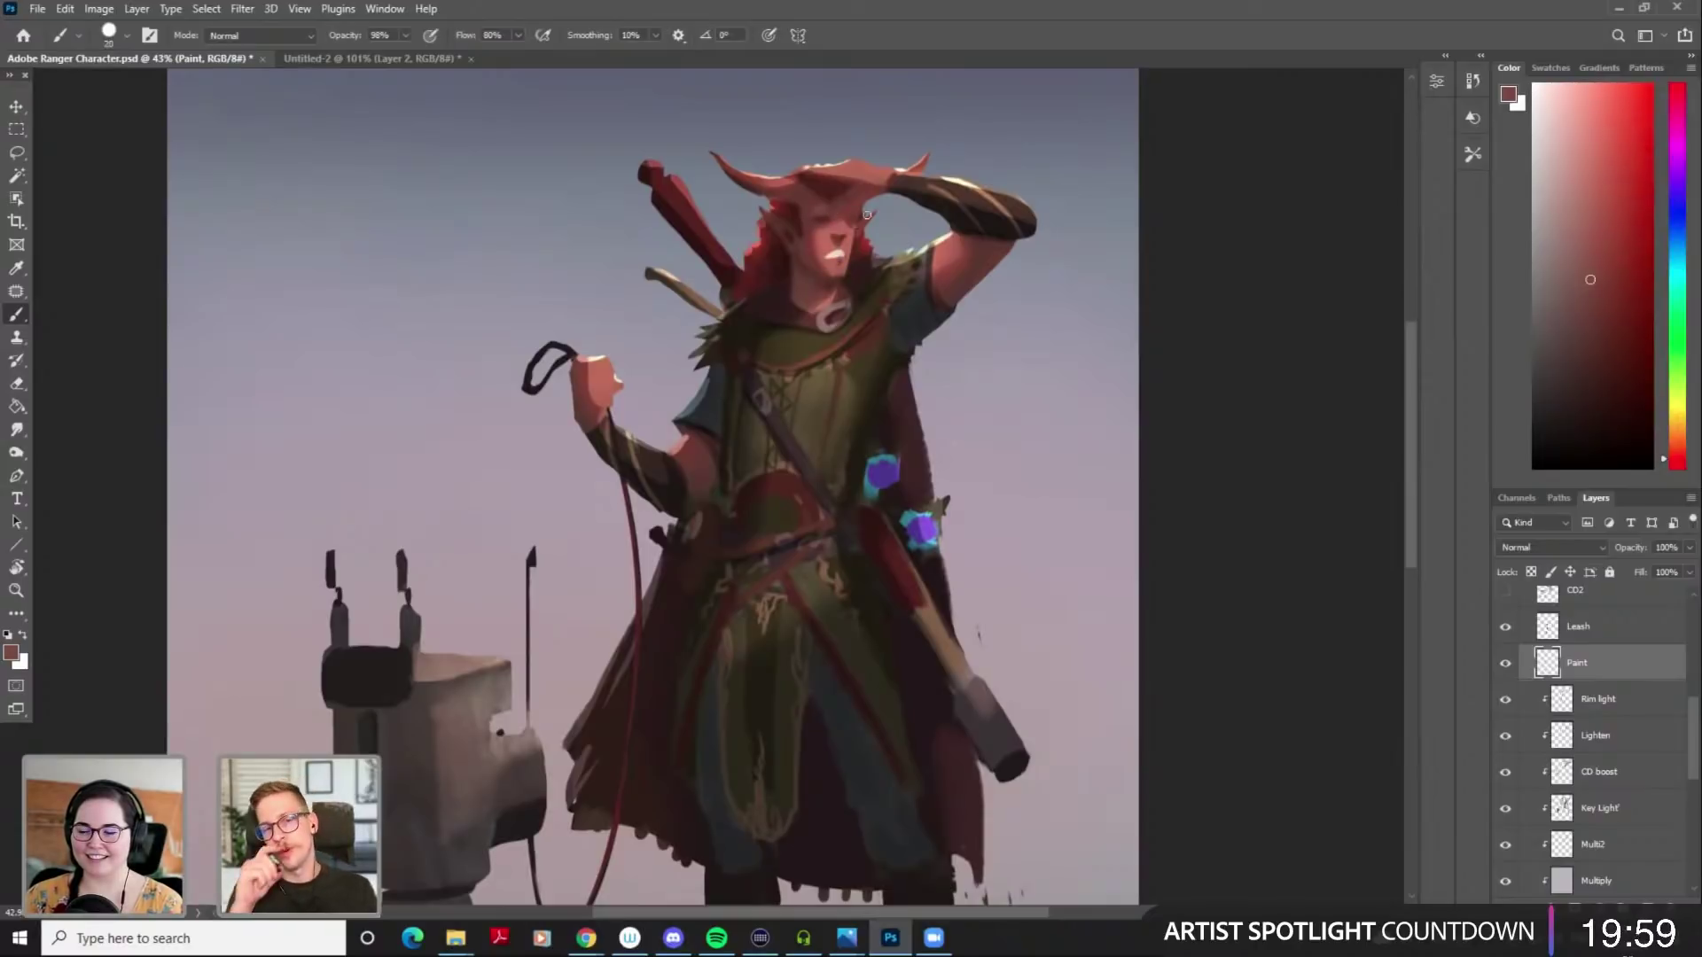
key("r")
key("bracketleft")
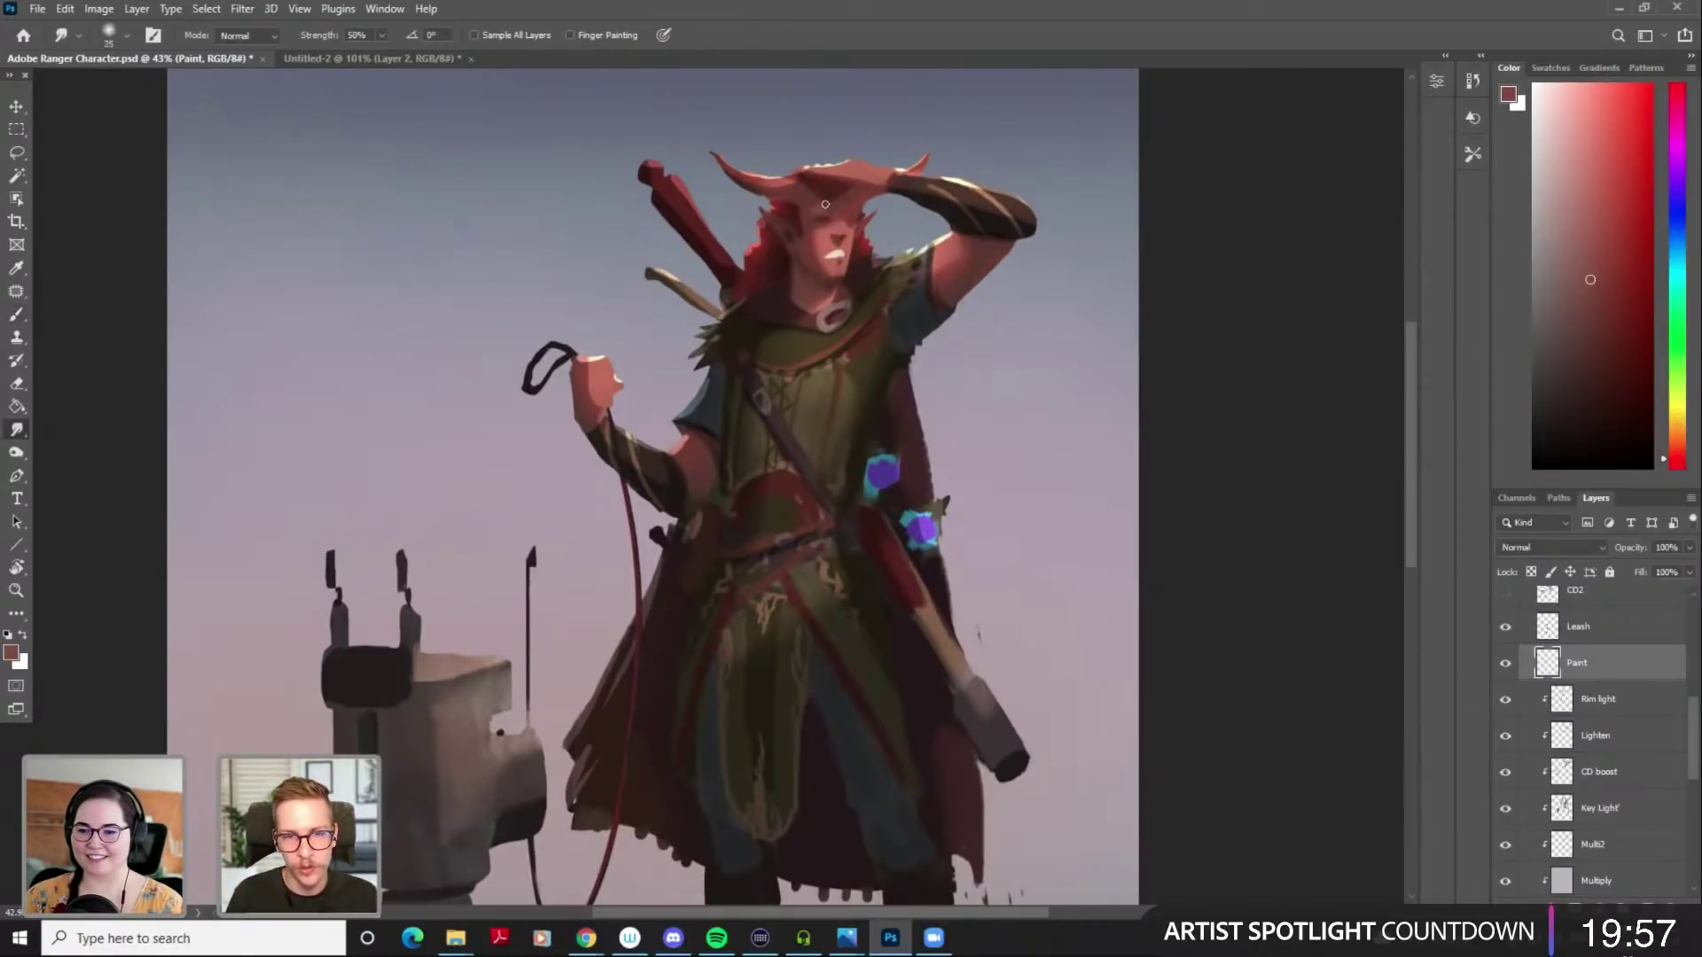
key("b")
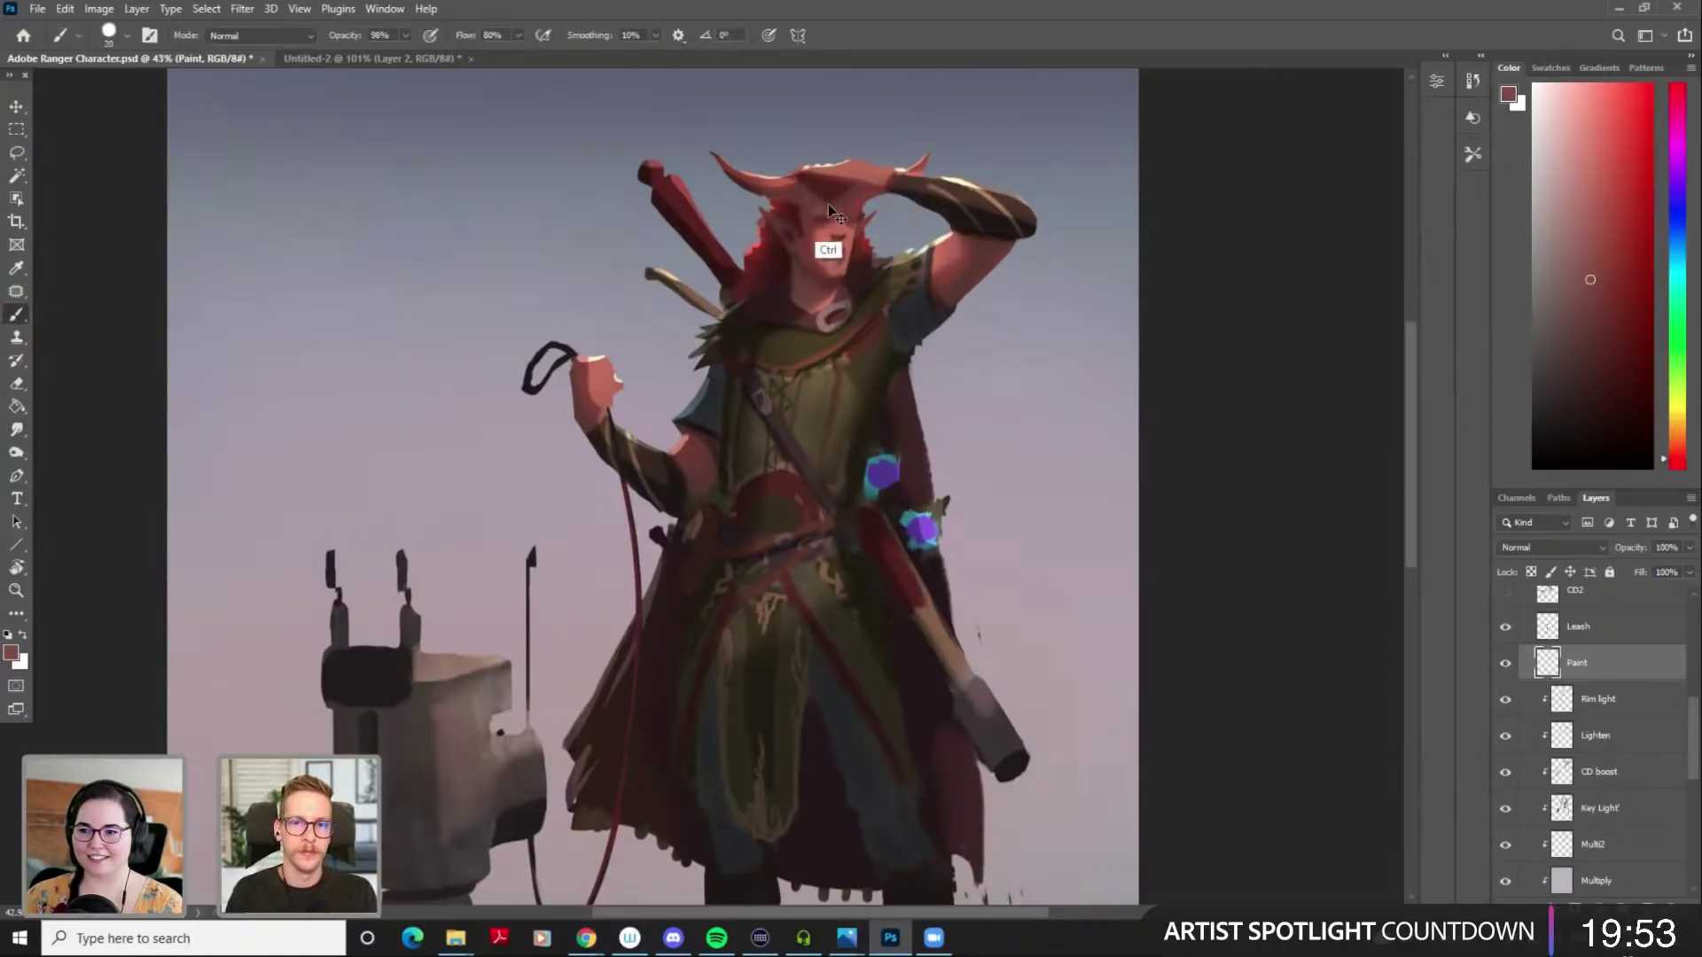
left_click(1576, 281)
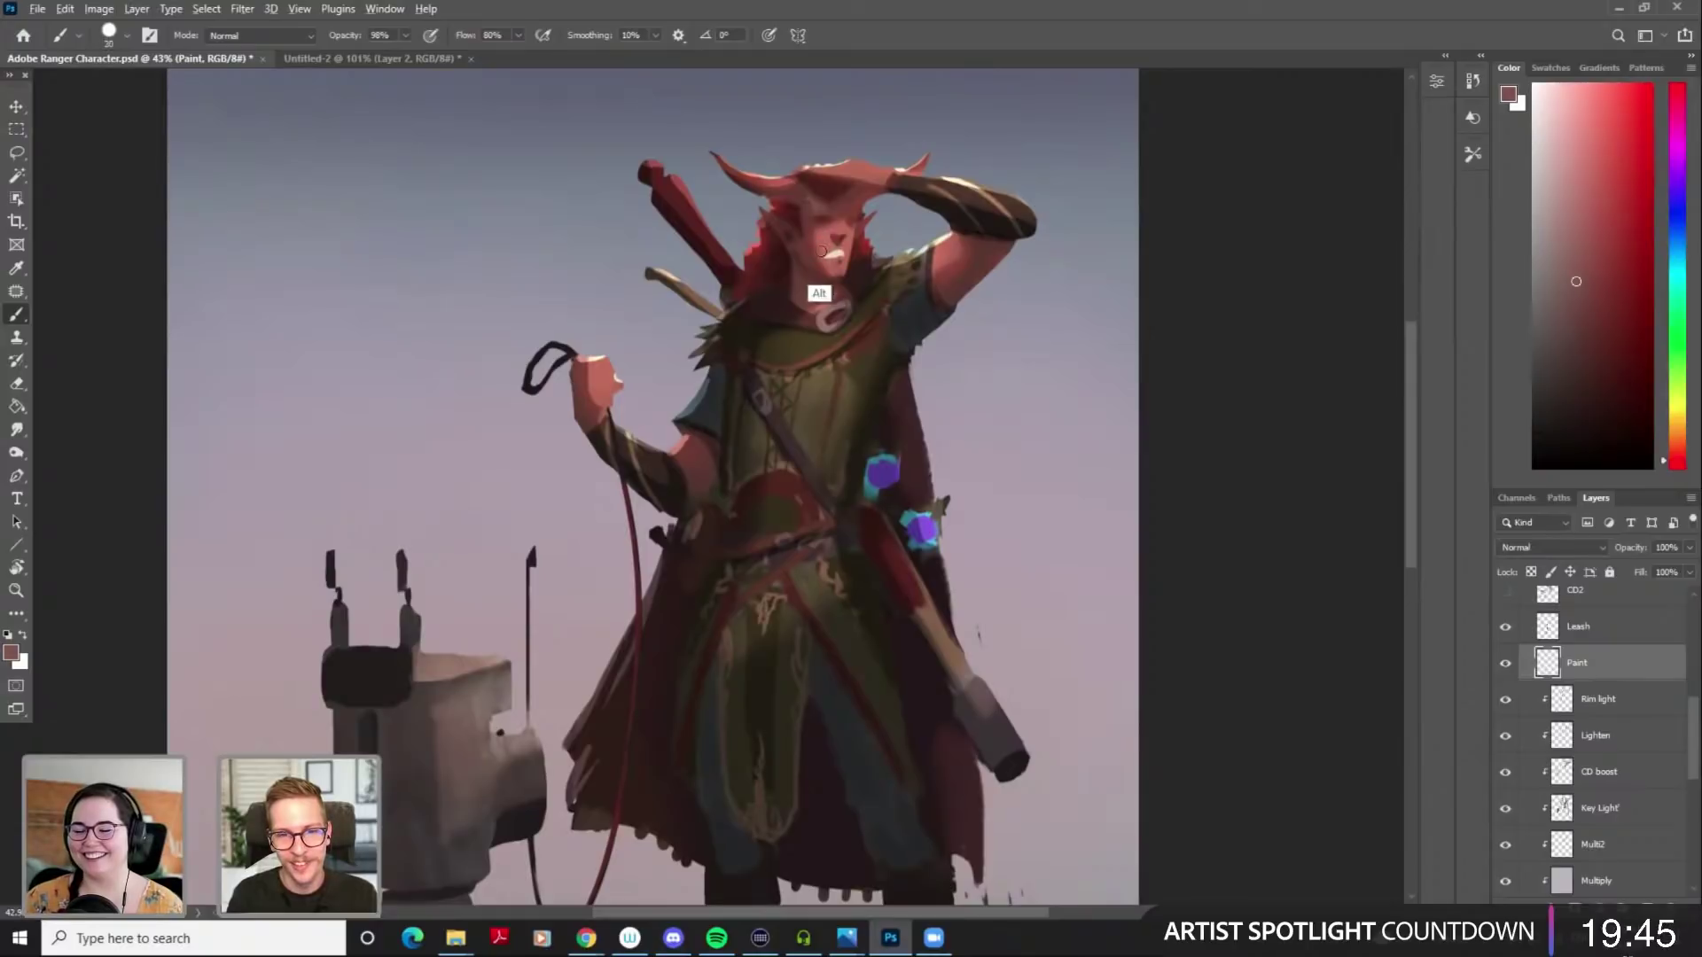
left_click(825, 235, "alt")
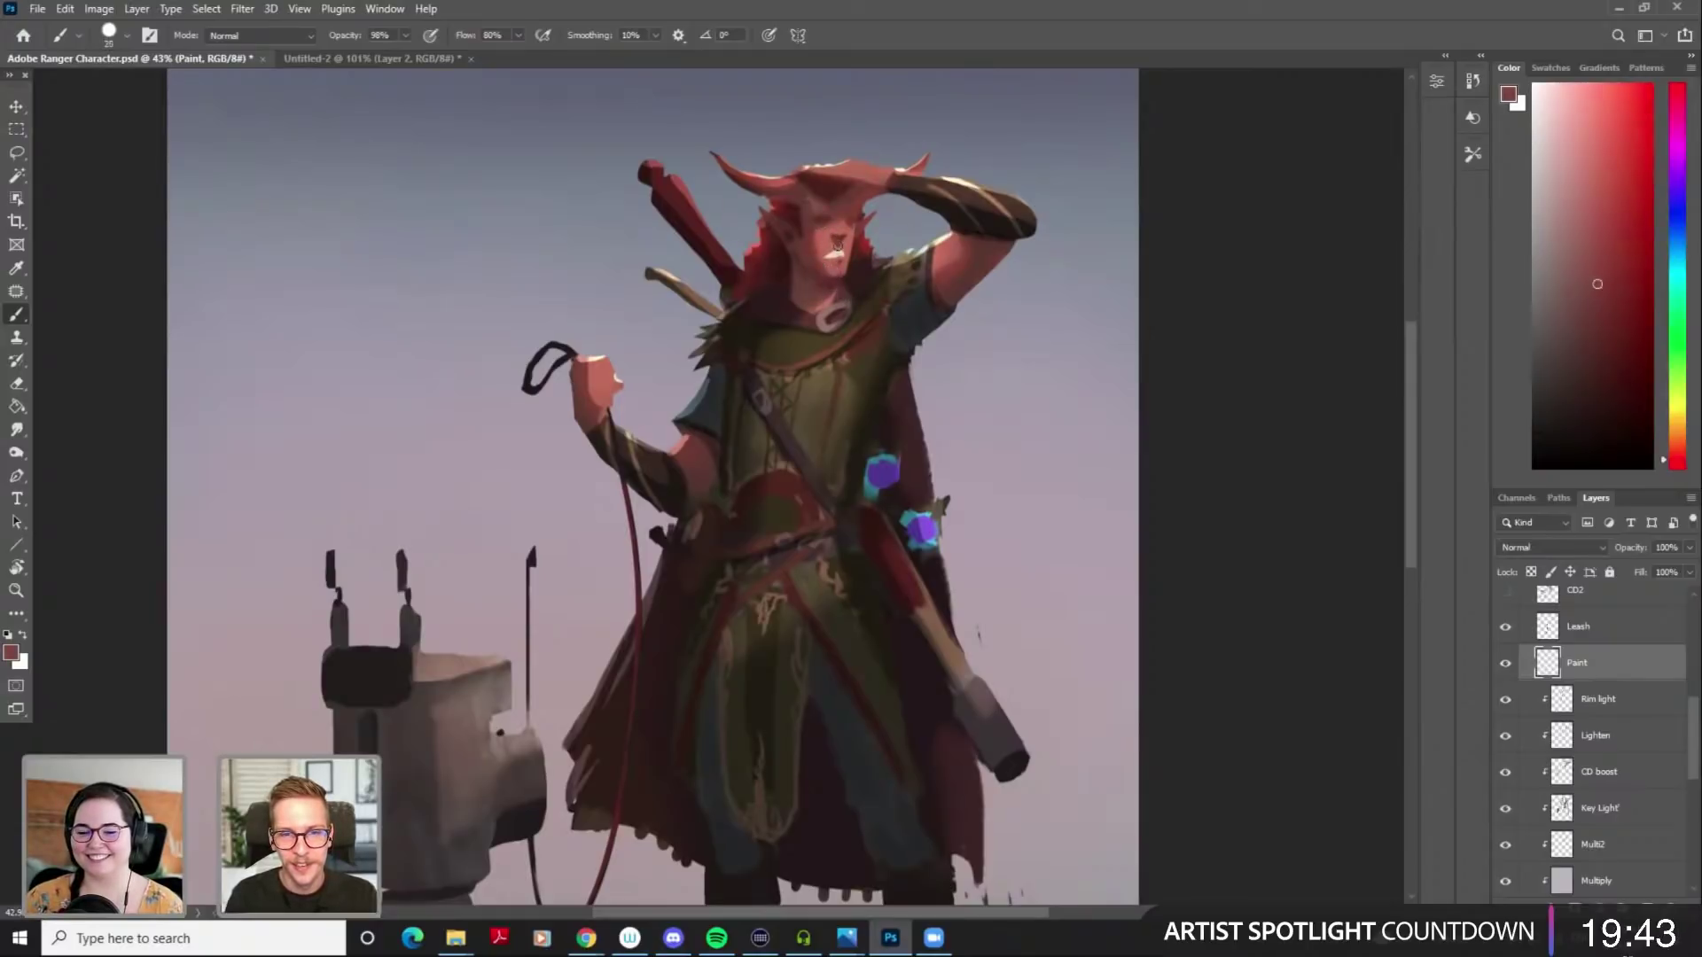
Compare the whole figure with and without the Paint layer's strokes
scroll(886, 315, "down", 2)
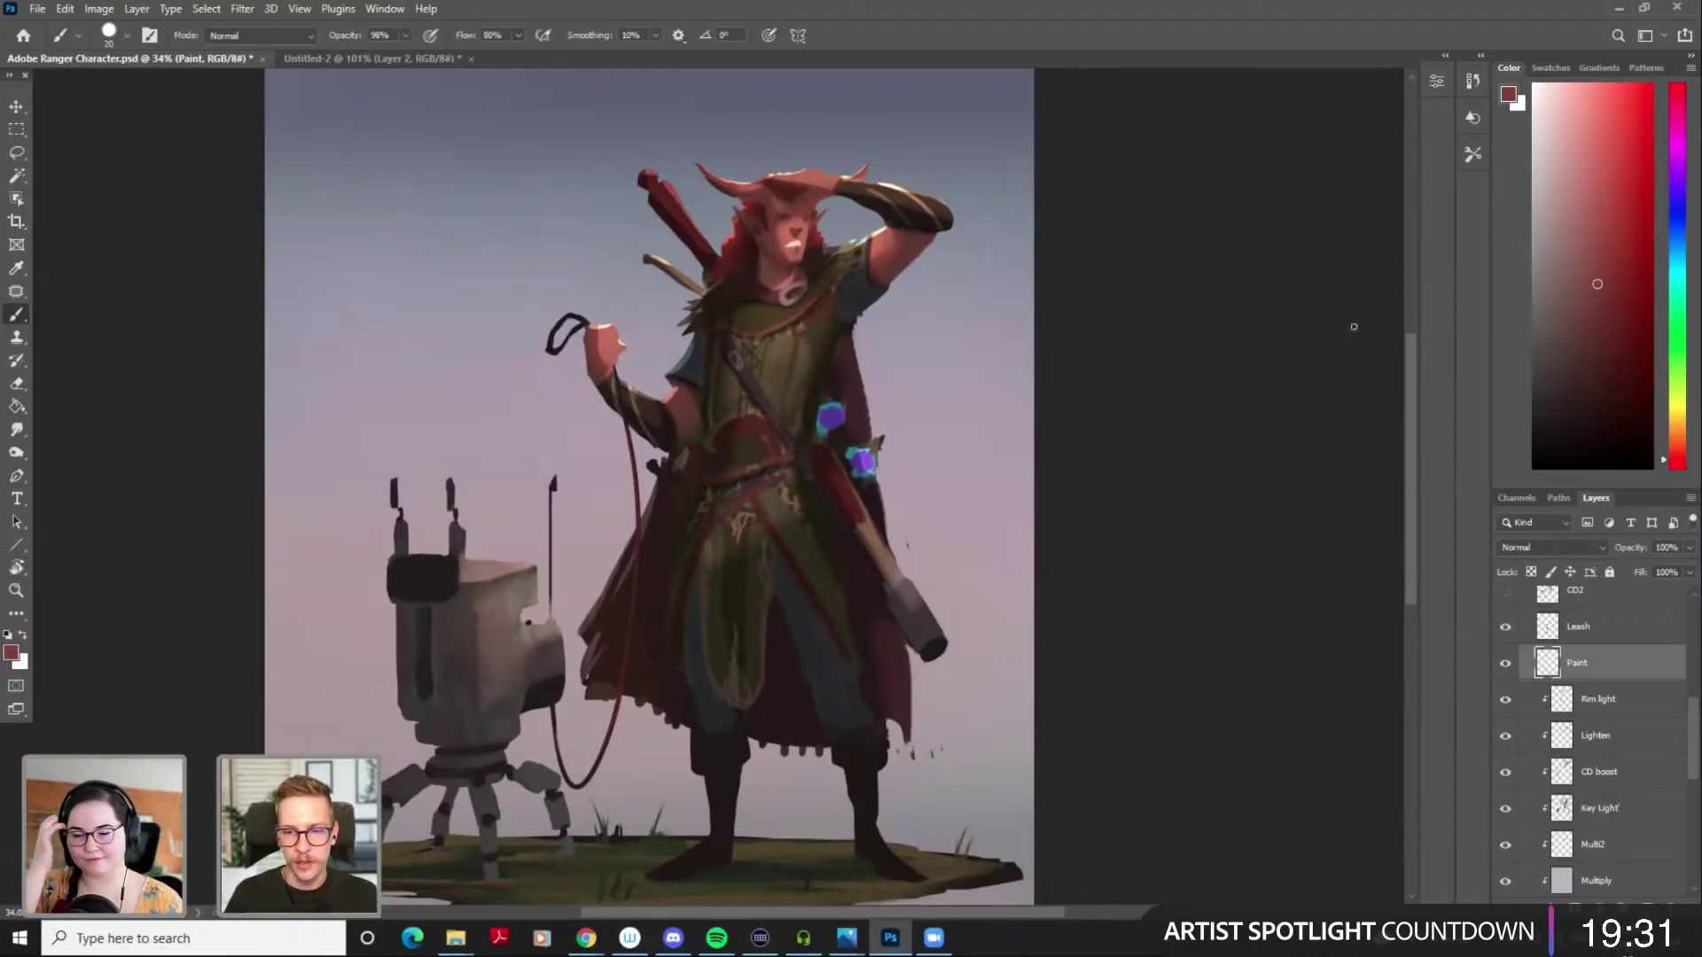
left_click(1505, 664)
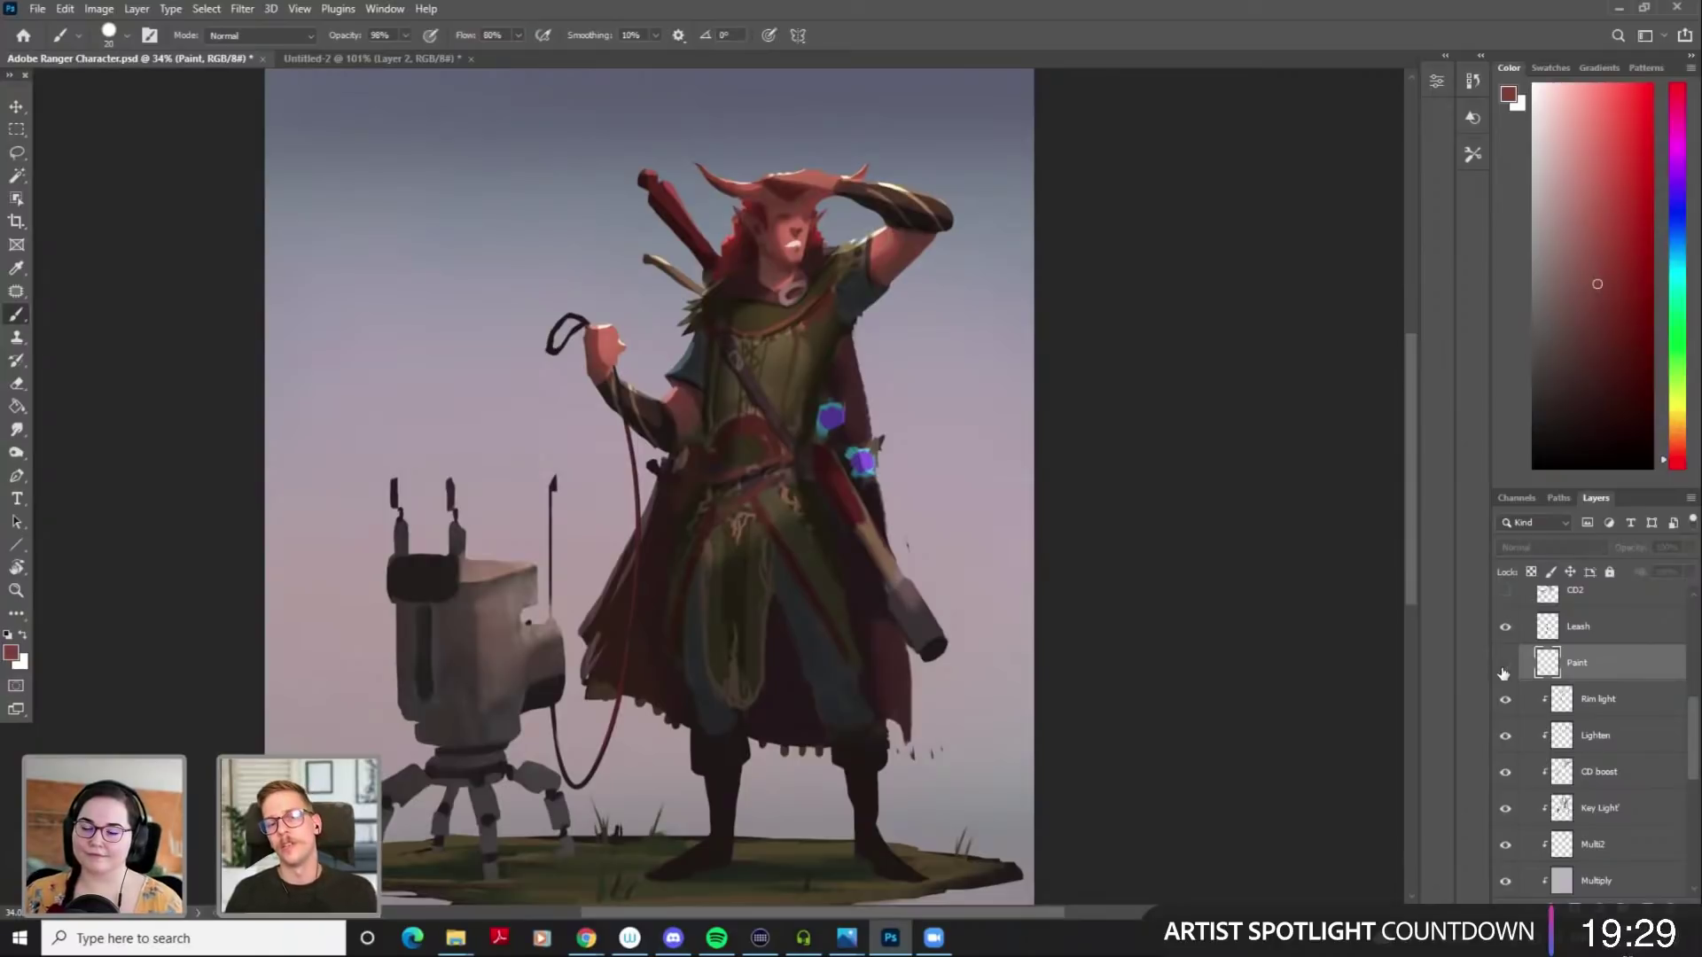
mouse_move(1191, 527)
left_mouse_down()
mouse_move(1145, 548)
mouse_move(1166, 540)
left_mouse_up()
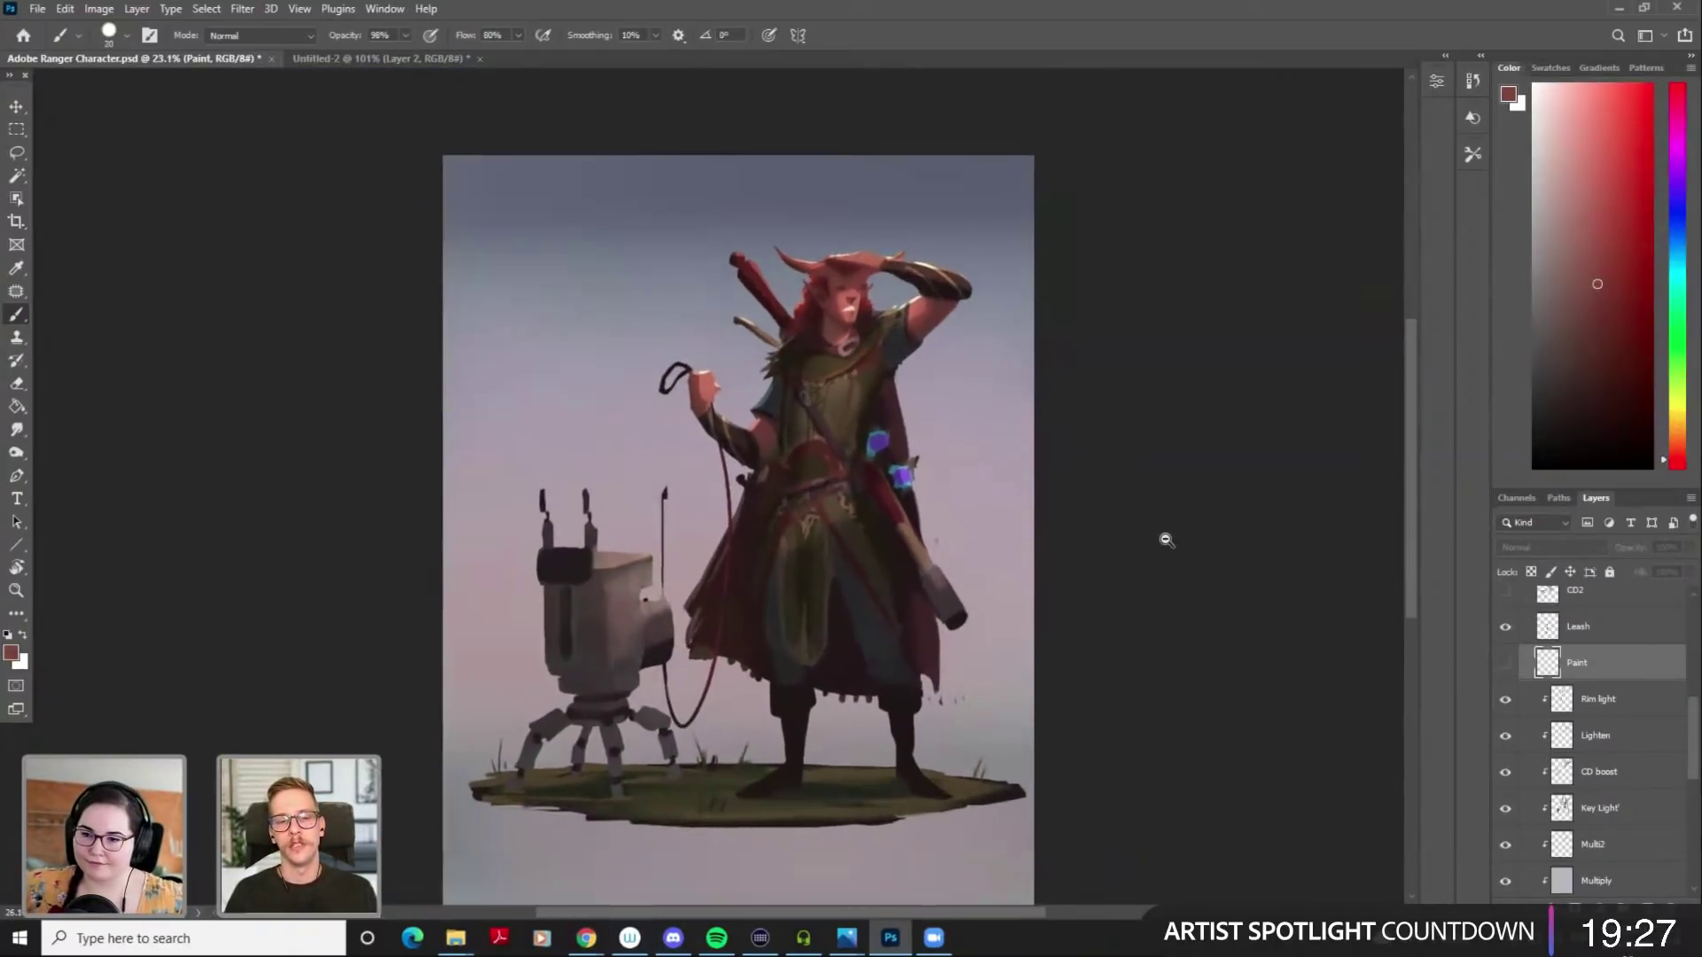
left_click(1507, 665)
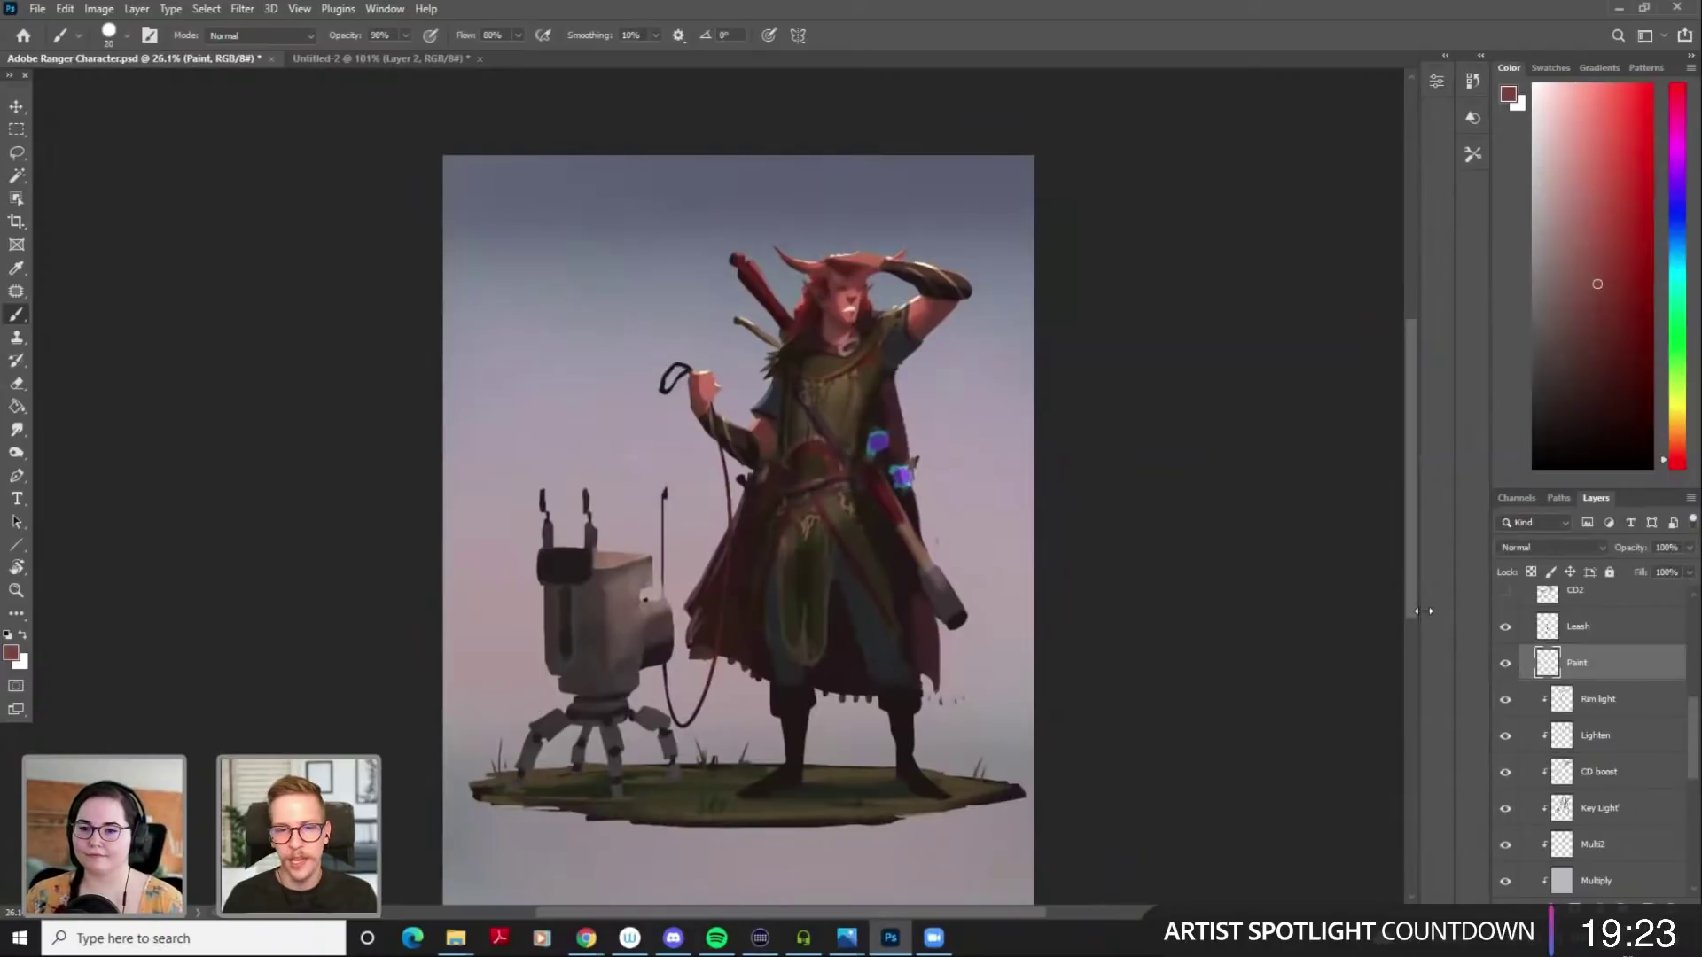
Sample olive from the ranger's tunic and paint test dabs beside the raised arm with a larger brush
left_click_drag(973, 277, 1021, 285)
left_click_drag(1010, 297, 969, 265)
key("bracketright")
key("bracketright")
key("bracketright")
key("bracketright")
key("bracketright")
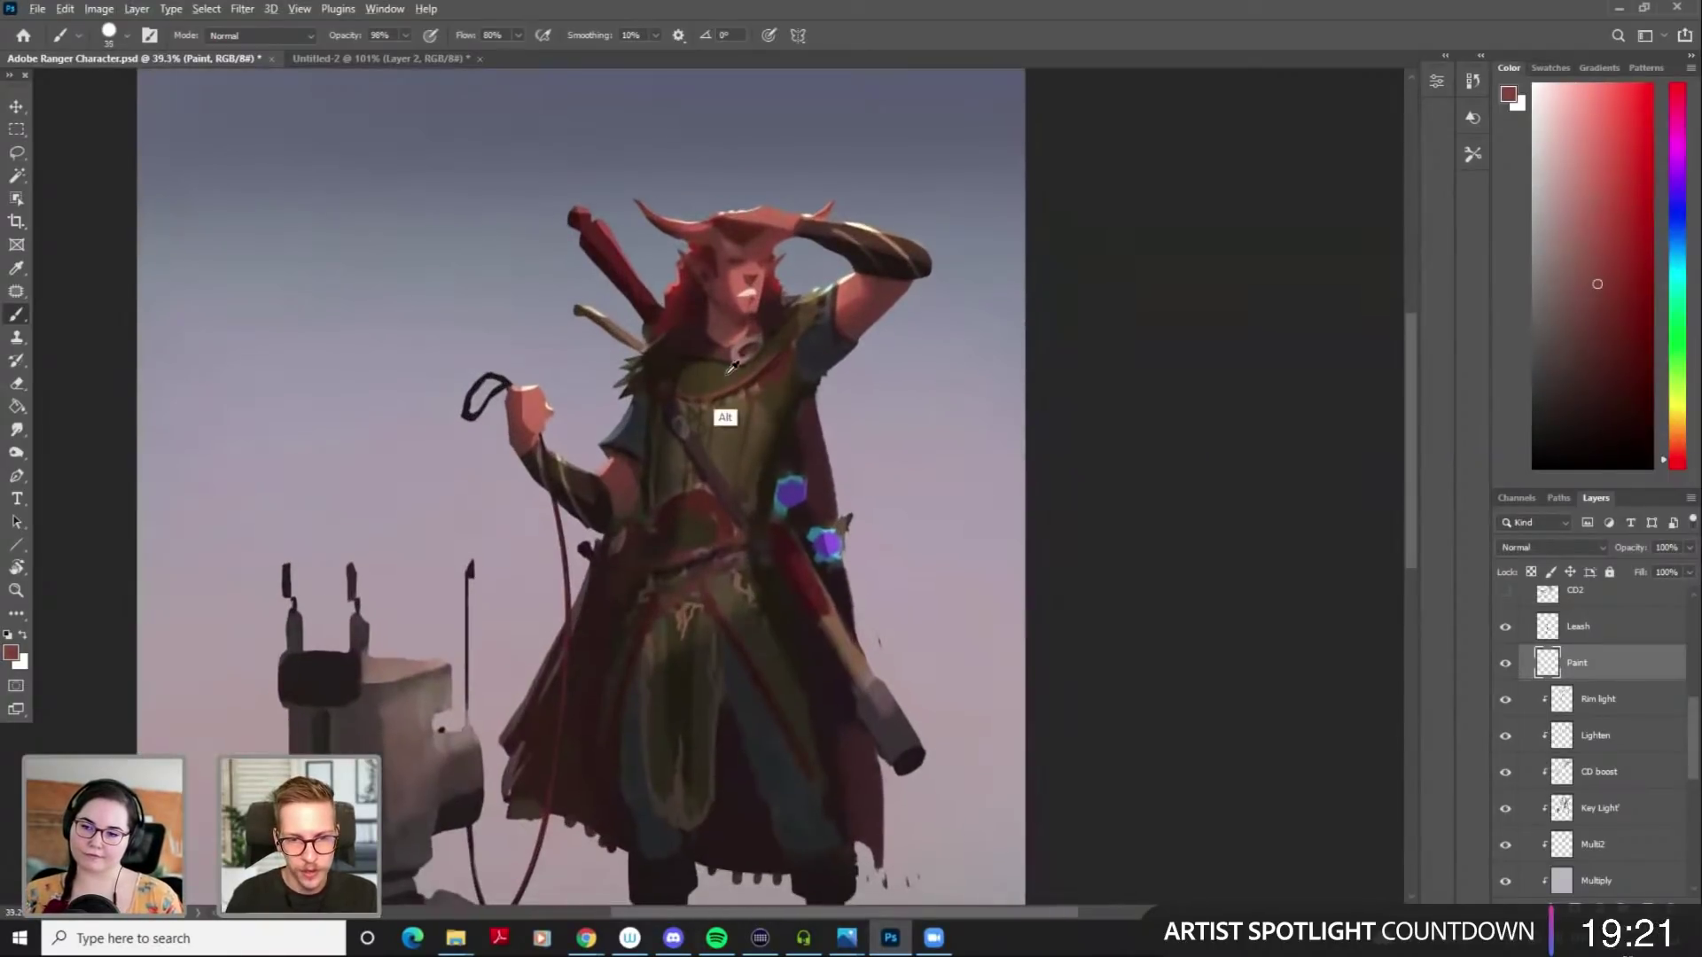
left_click(727, 376, "alt")
left_click_drag(1584, 347, 1594, 346)
left_click_drag(879, 352, 926, 416)
left_click_drag(947, 337, 950, 345)
left_click_drag(948, 404, 929, 450)
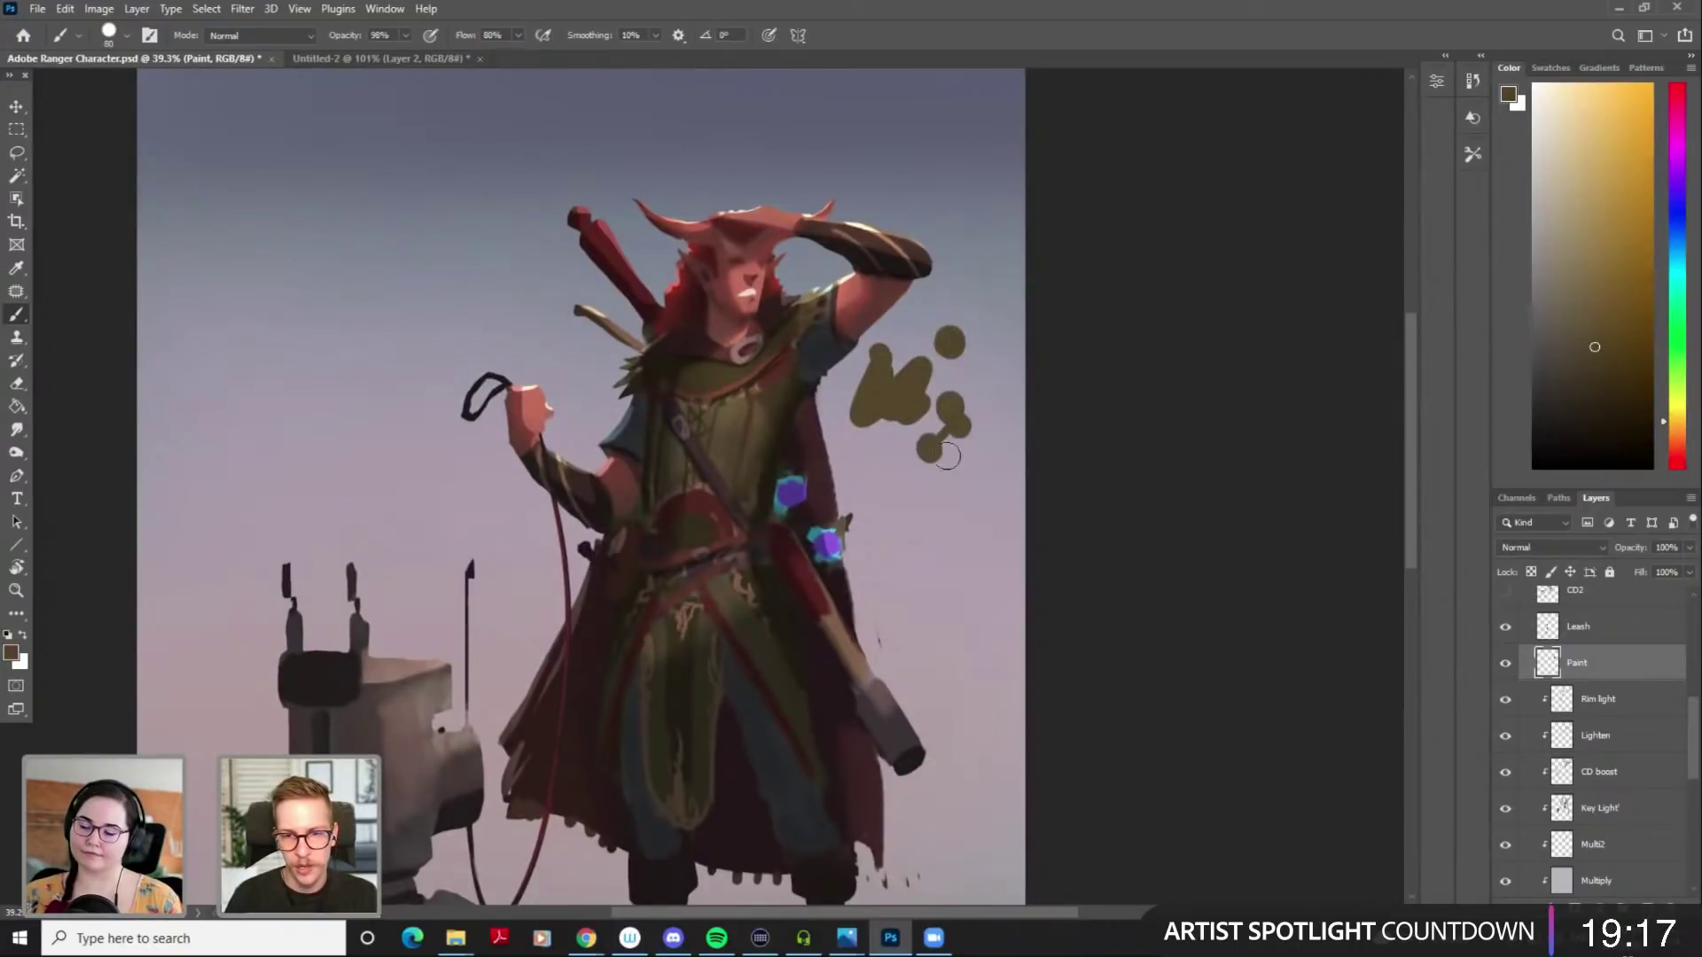
Lasso the olive test dabs beside the ranger, delete them, and clear the selection
key("l")
mouse_move(978, 298)
left_mouse_down()
mouse_move(898, 321)
mouse_move(846, 409)
mouse_move(950, 504)
mouse_move(1005, 310)
left_mouse_up()
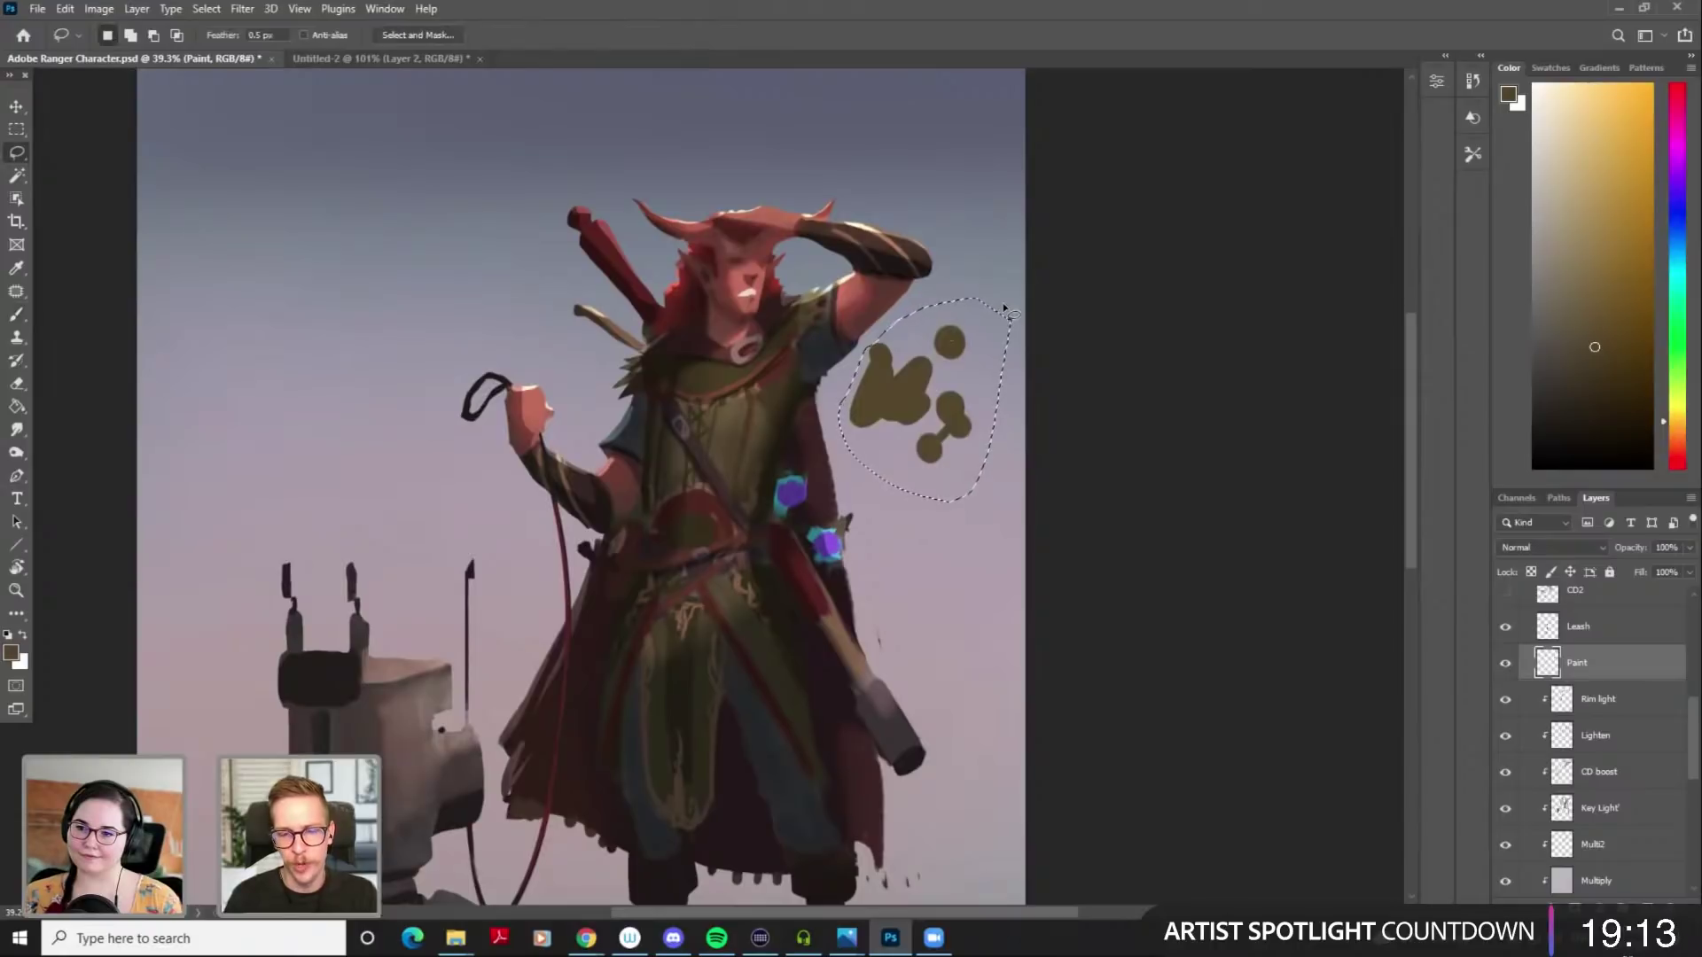
key("Delete")
key("ctrl+d")
Paint the ranger's jaw and neck with a smaller brush, using a sampled shadow red and a slightly lighter tone
key("b")
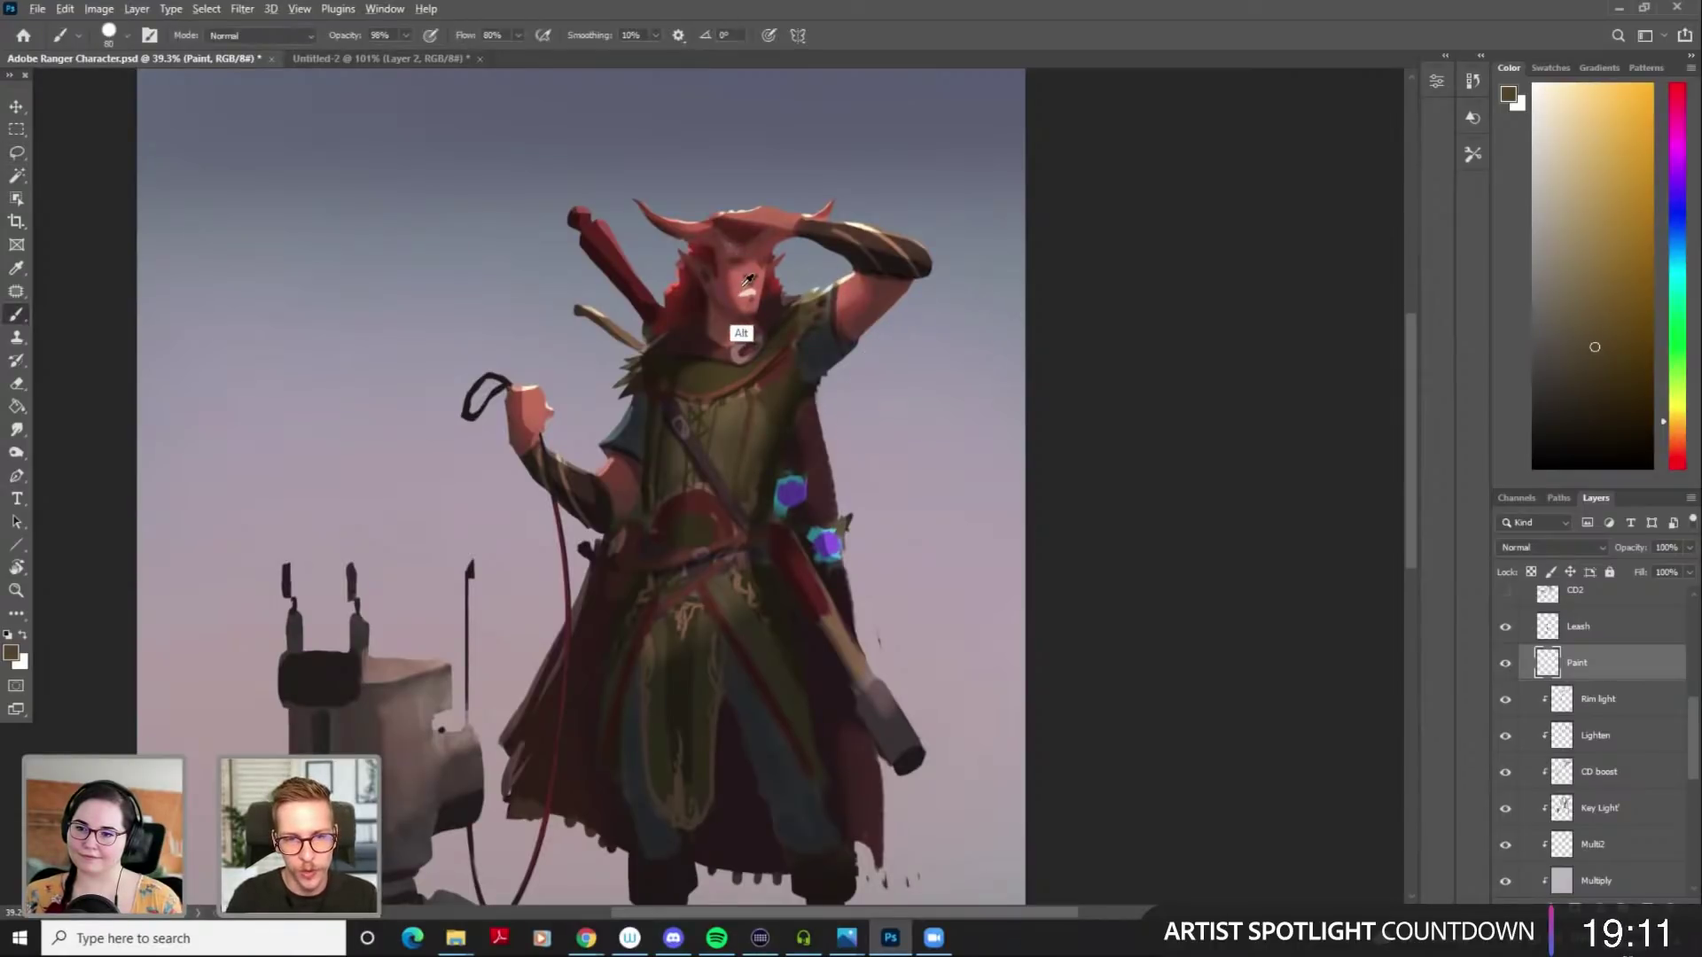
left_click(729, 296, "alt")
key("bracketleft")
key("bracketleft")
key("bracketleft")
key("bracketleft")
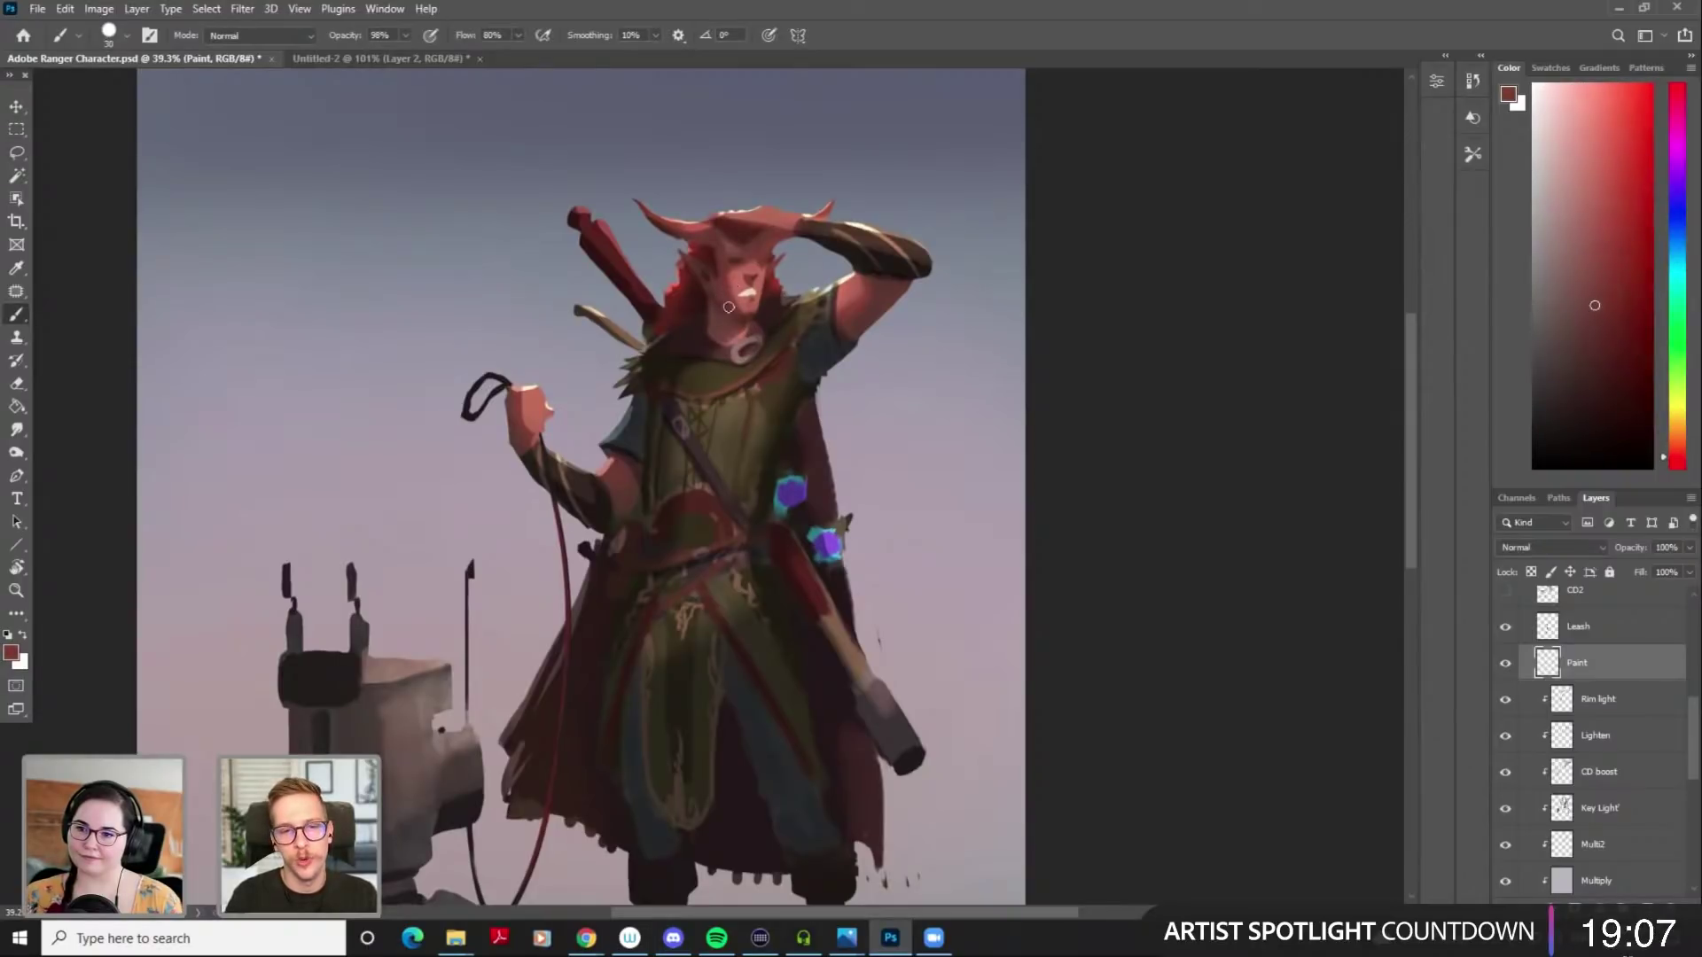
left_click(1597, 288)
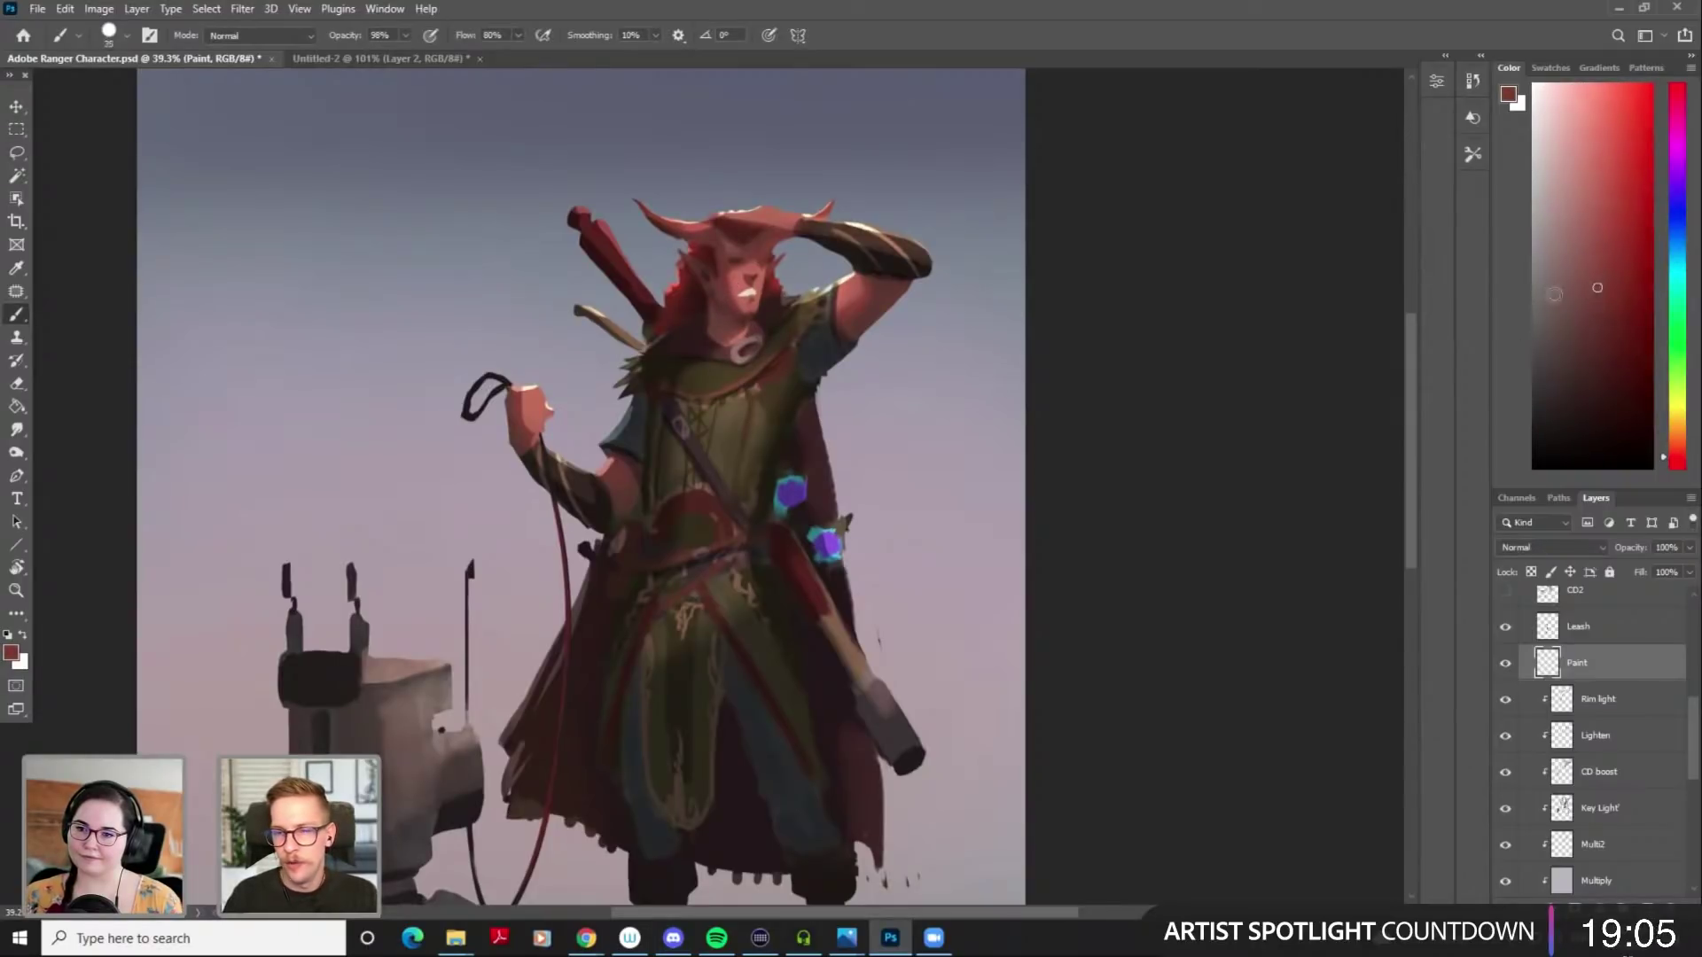
key("bracketleft")
key("bracketleft")
key("bracketright")
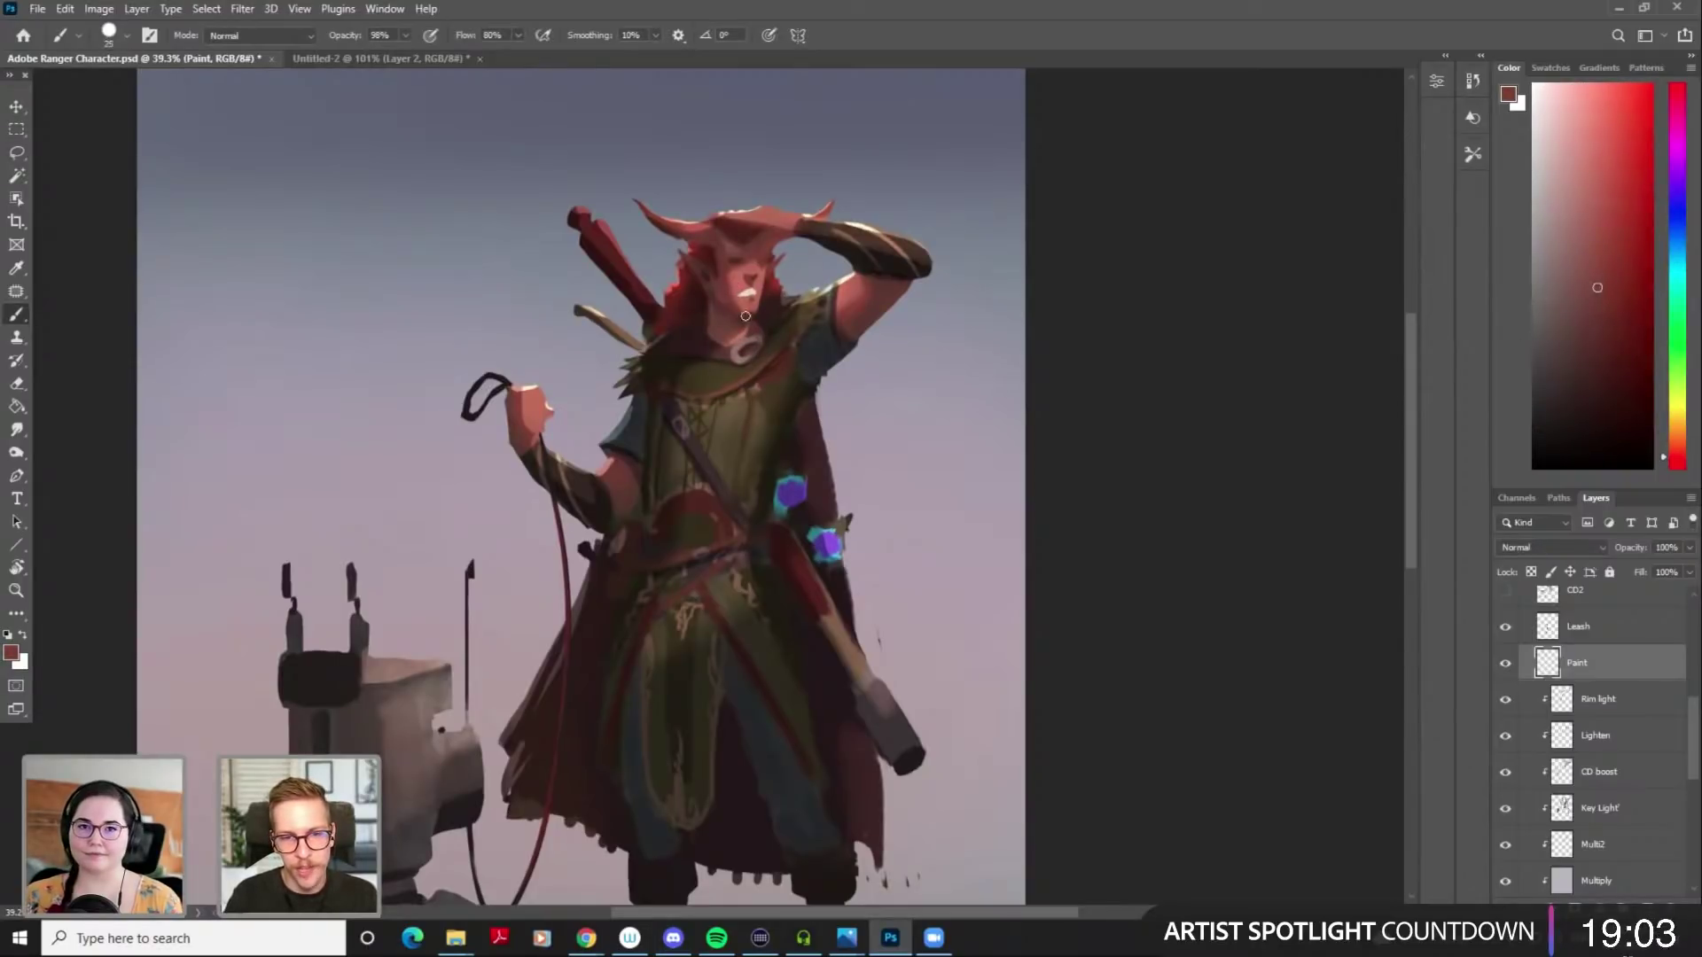
key("bracketleft")
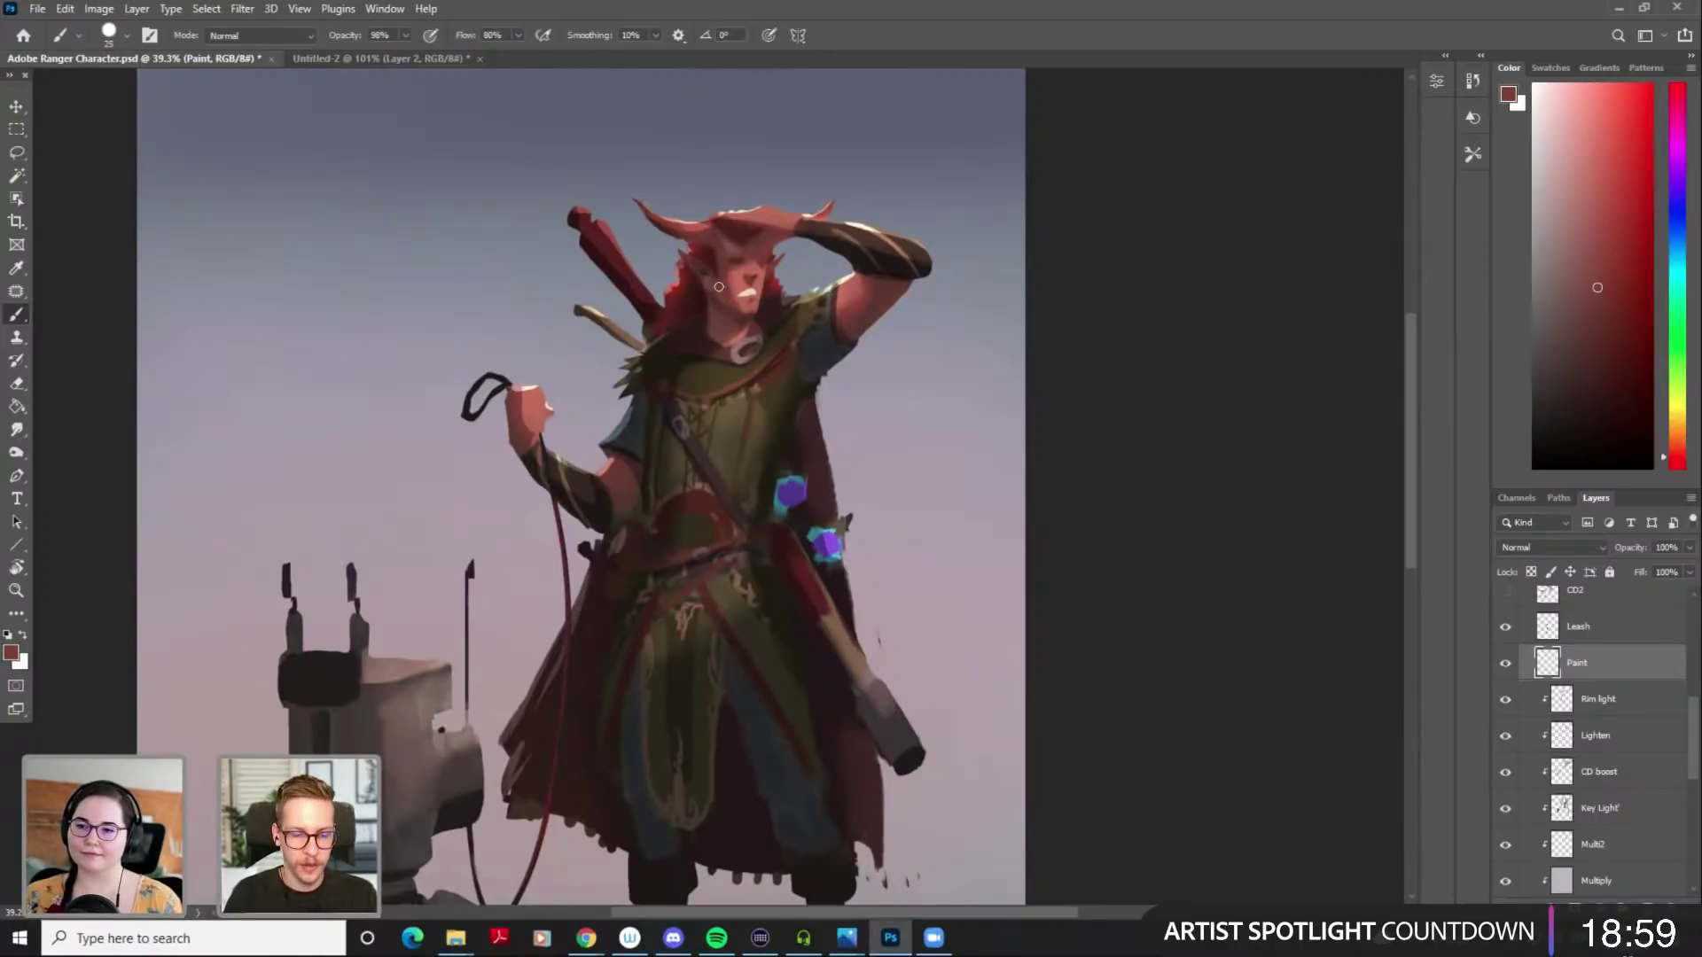
Smudge the side of the ranger's face, and refine the ear and cheek edge with sampled reds
key("r")
key("bracketleft")
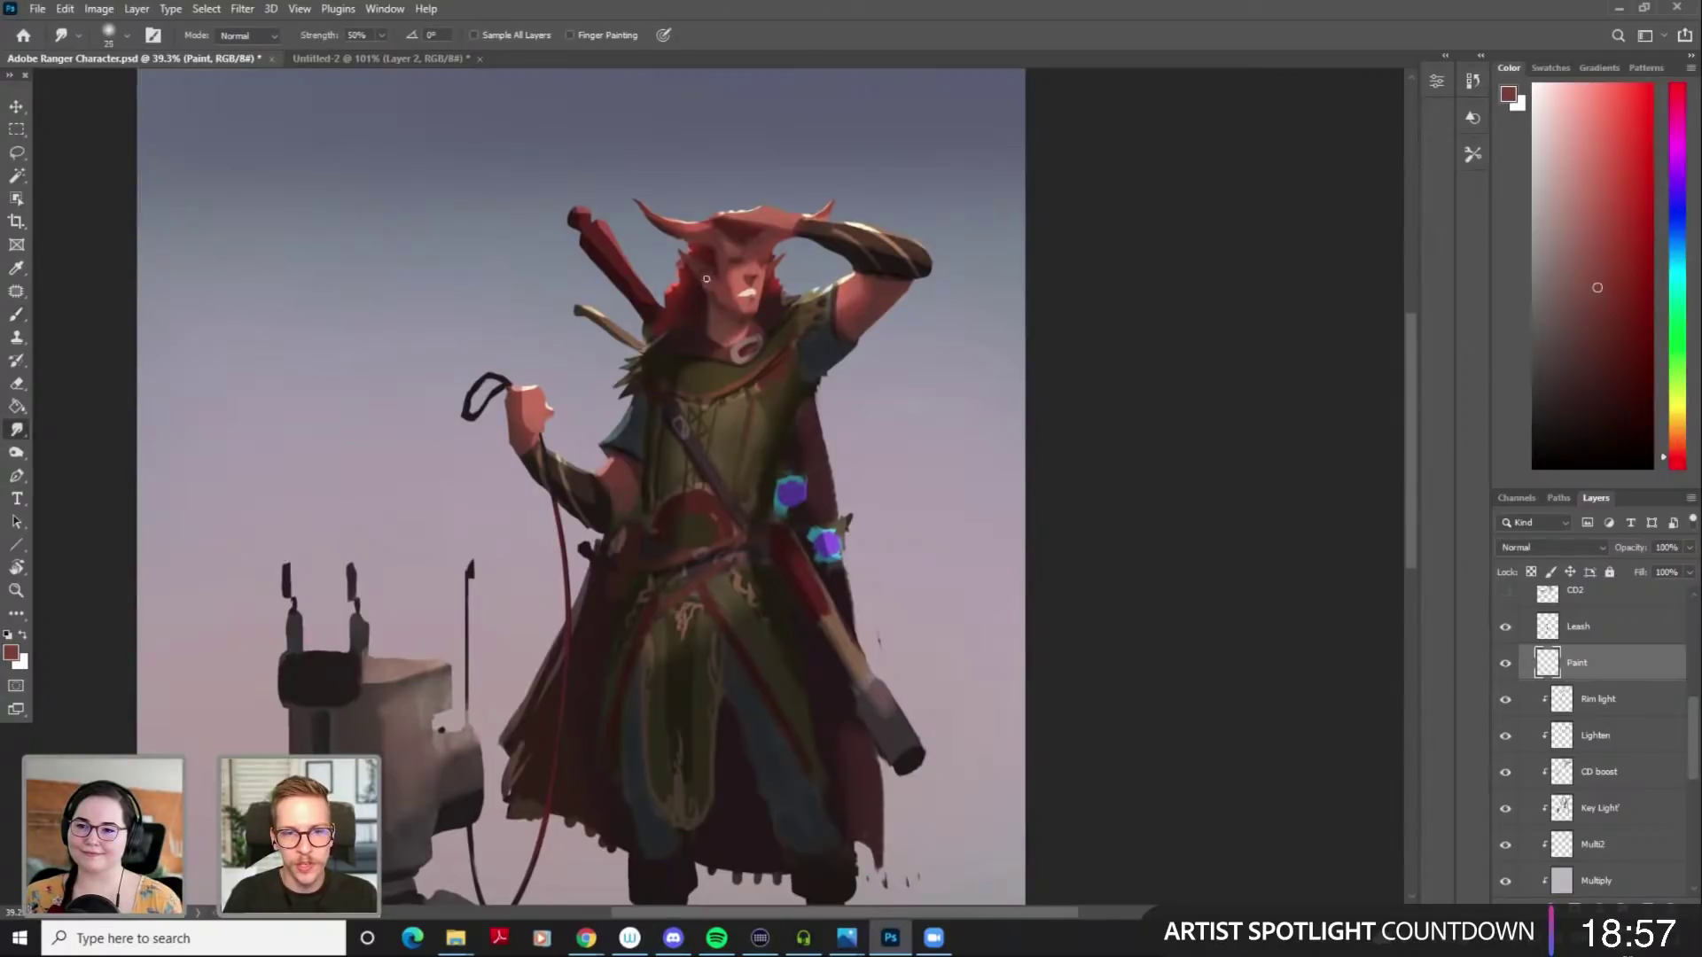
key("b")
left_click(699, 269, "alt")
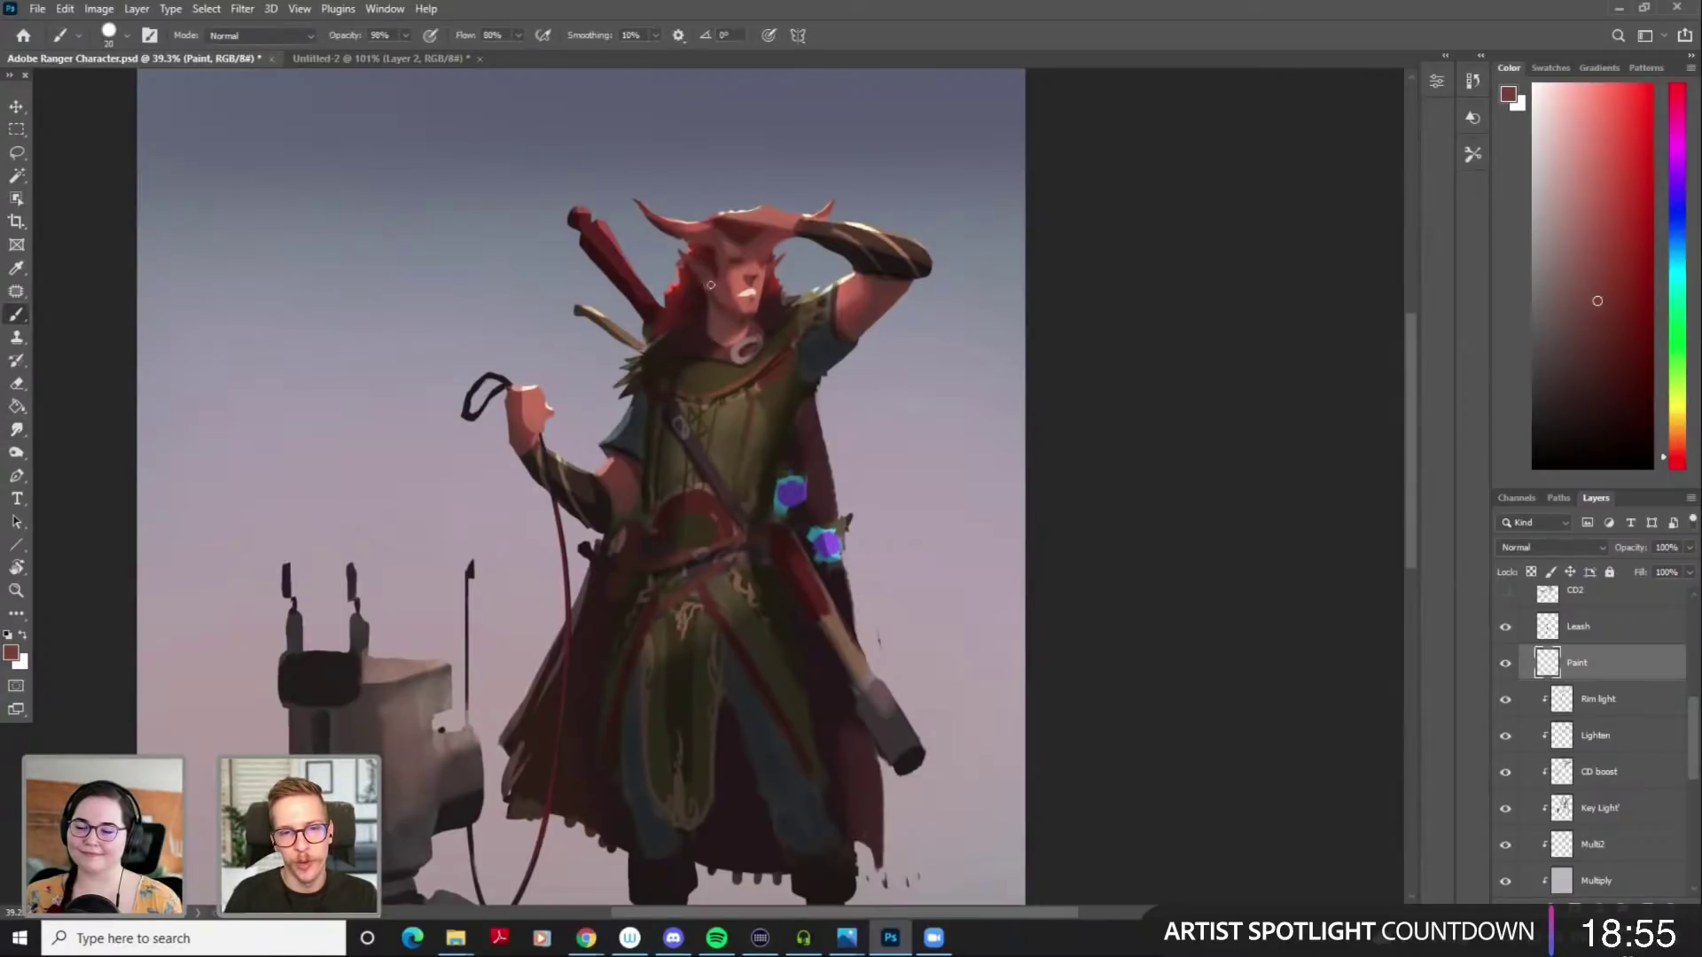
left_click(704, 268, "alt")
left_click(700, 268, "alt")
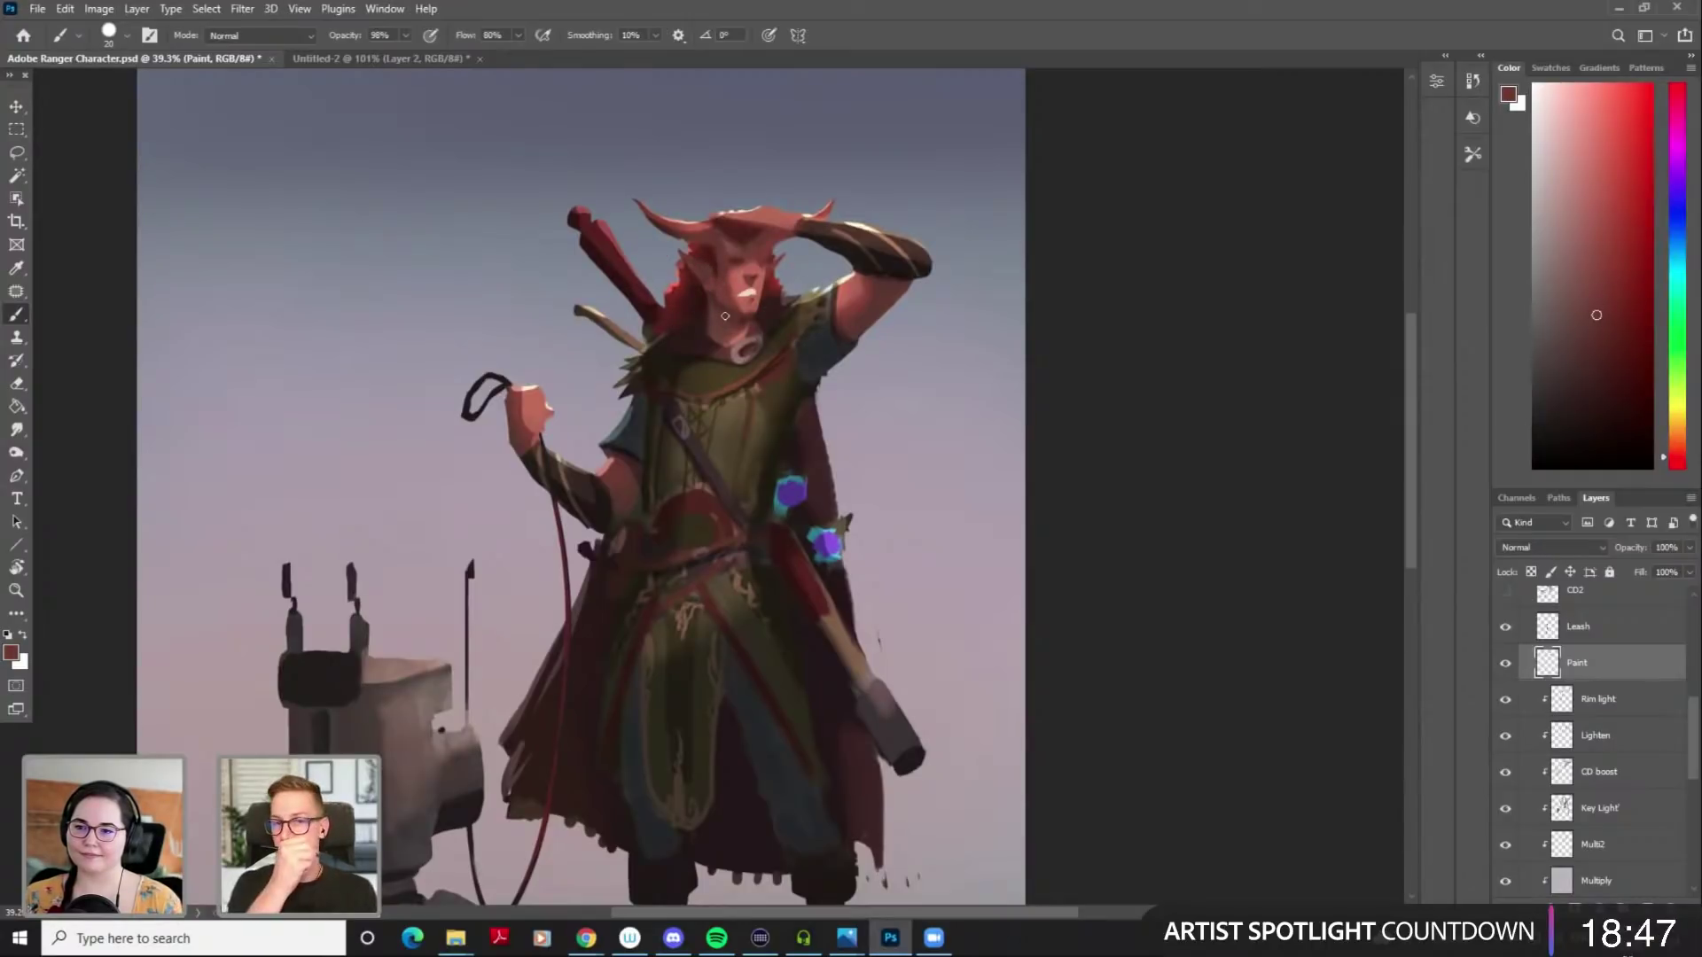
Paint the ranger's shadowed eyes with a small brush in a very dark red
key("alt")
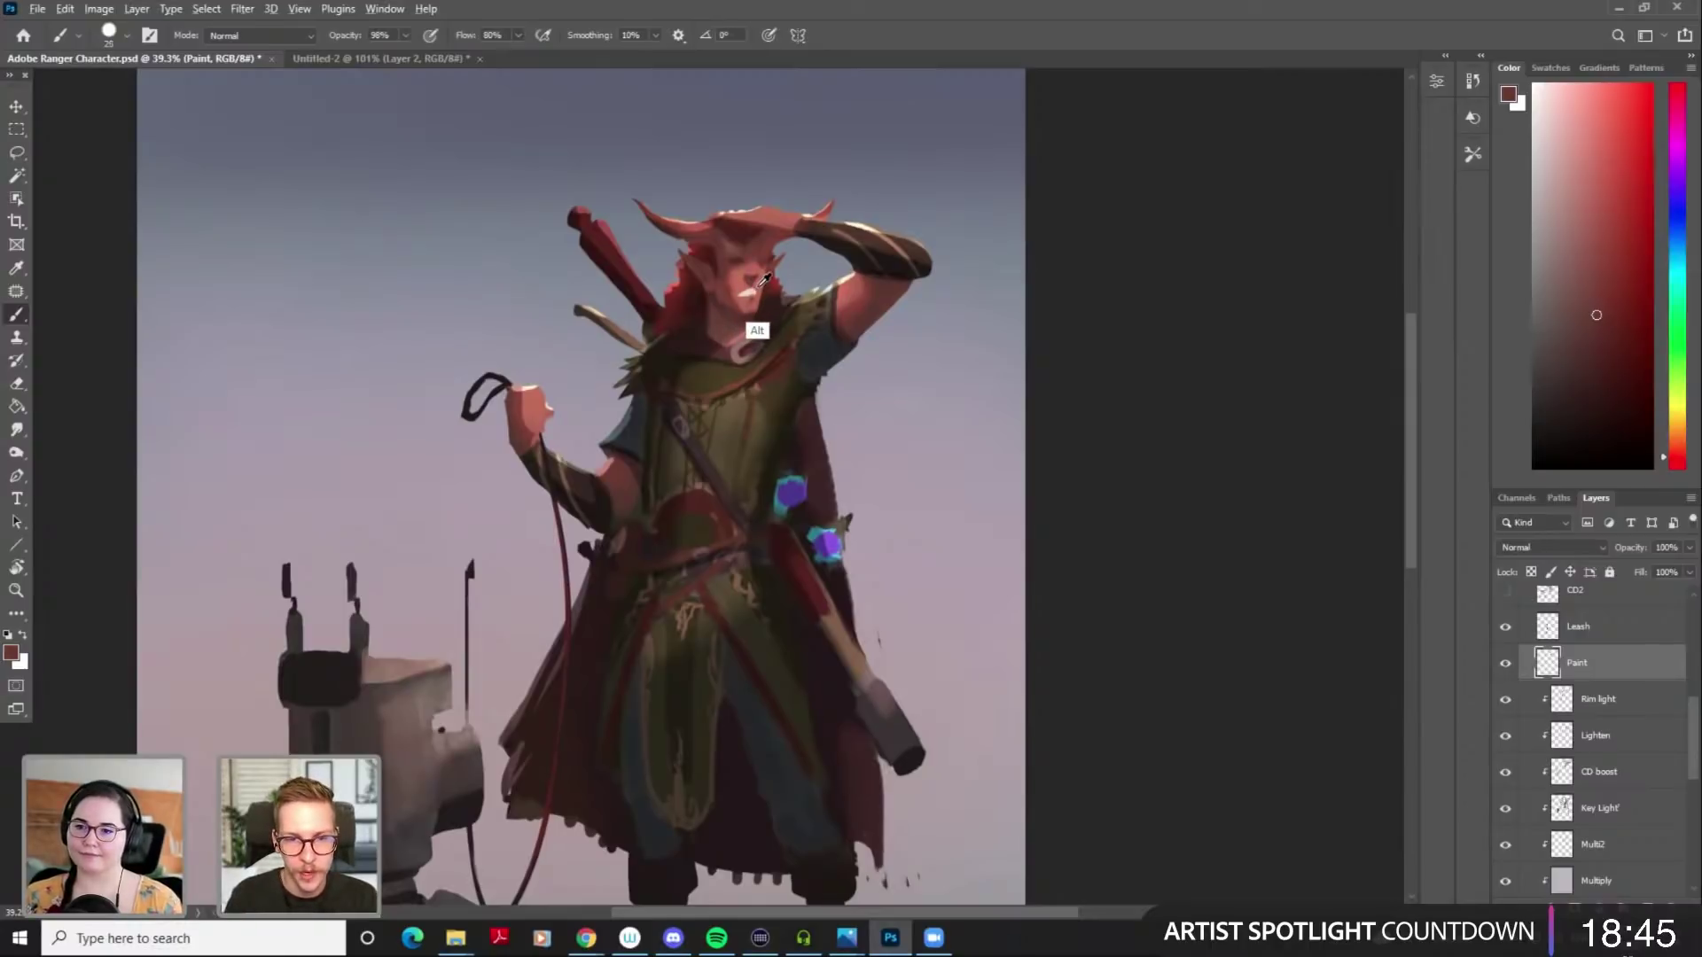
left_click(747, 259, "alt")
left_click(742, 262, "alt")
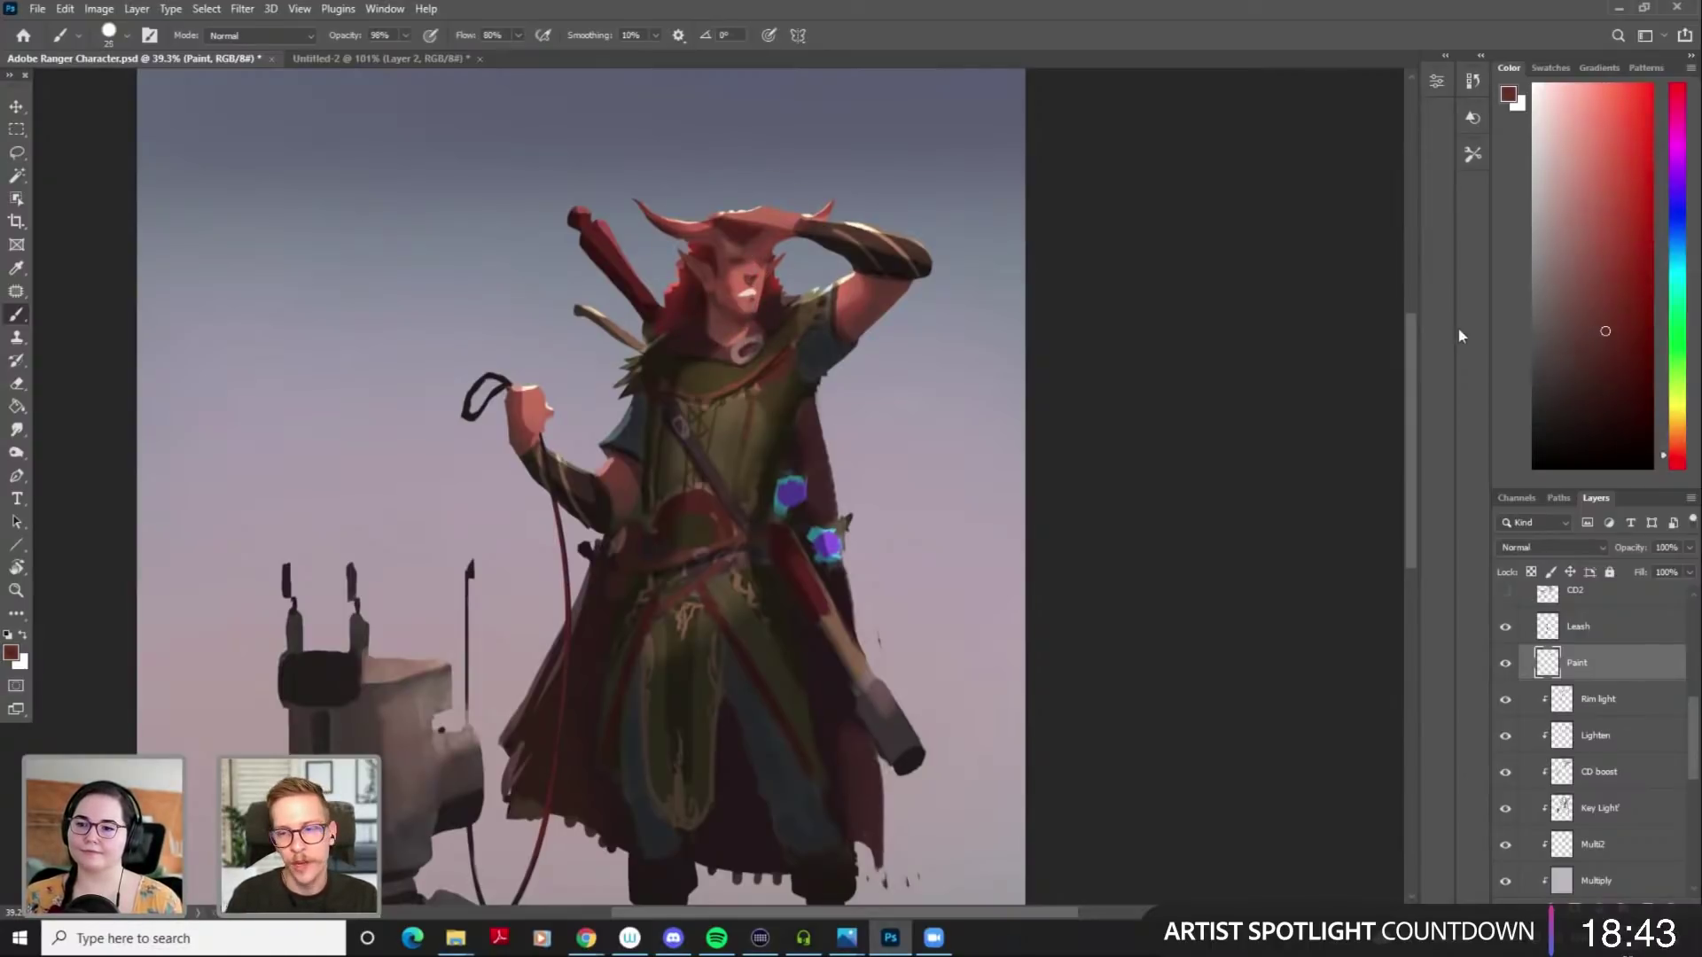
left_click(1608, 367)
left_click(1679, 459)
key("bracketleft")
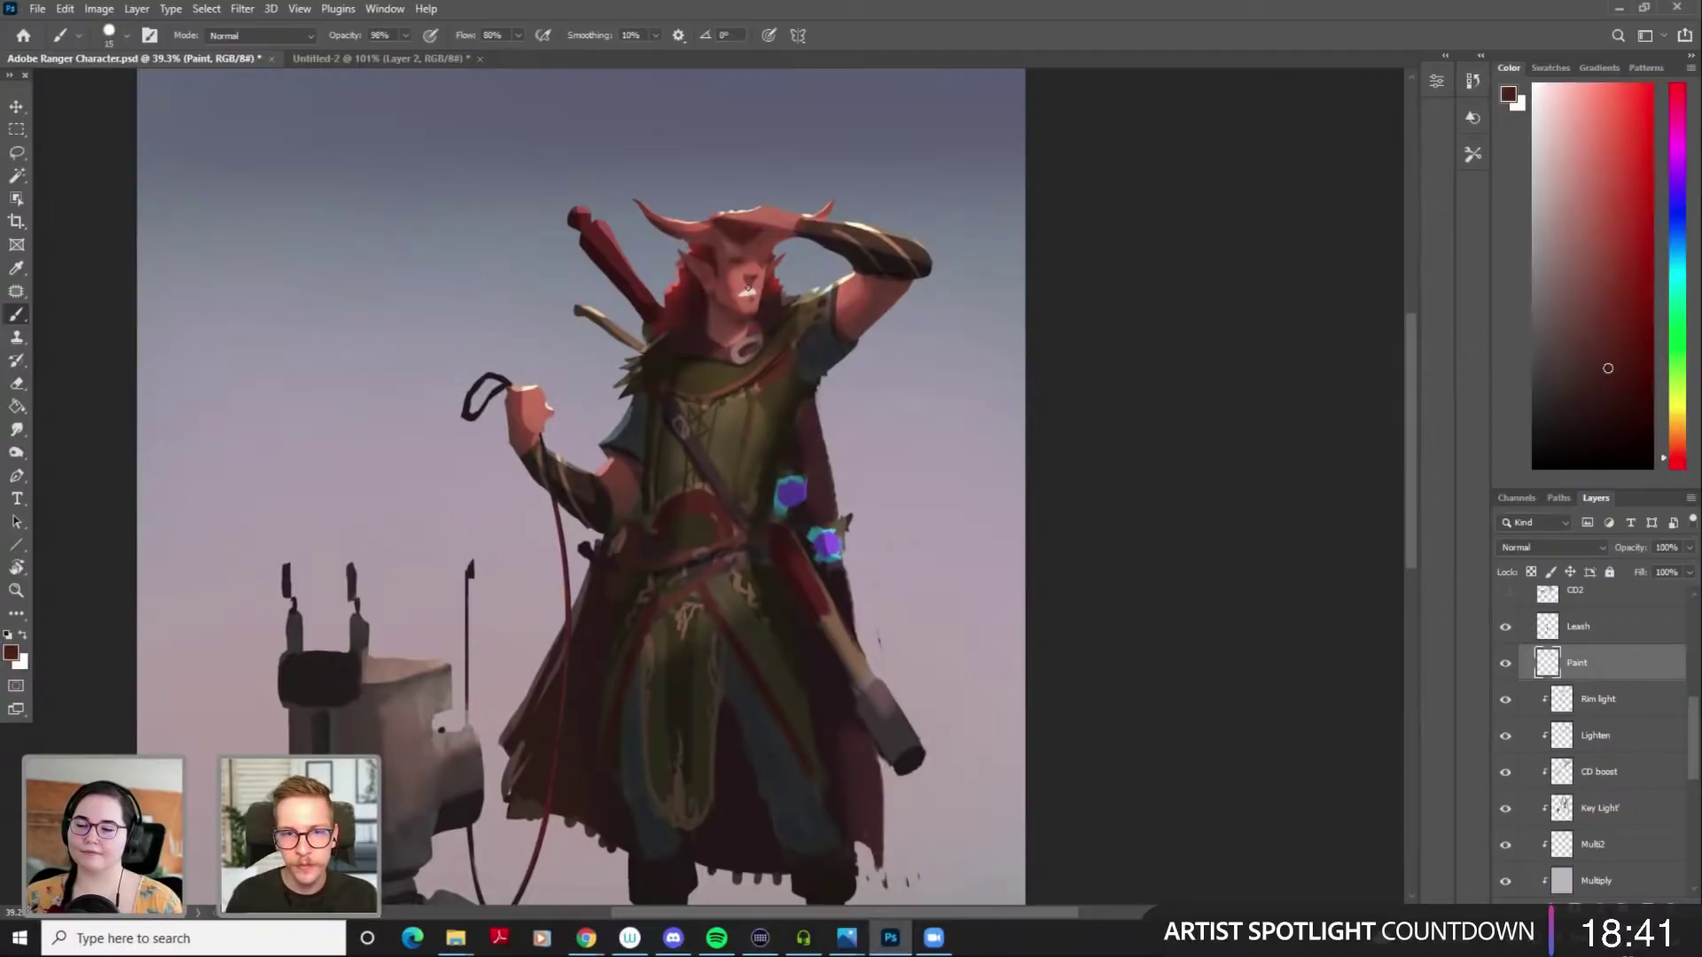
key("bracketright")
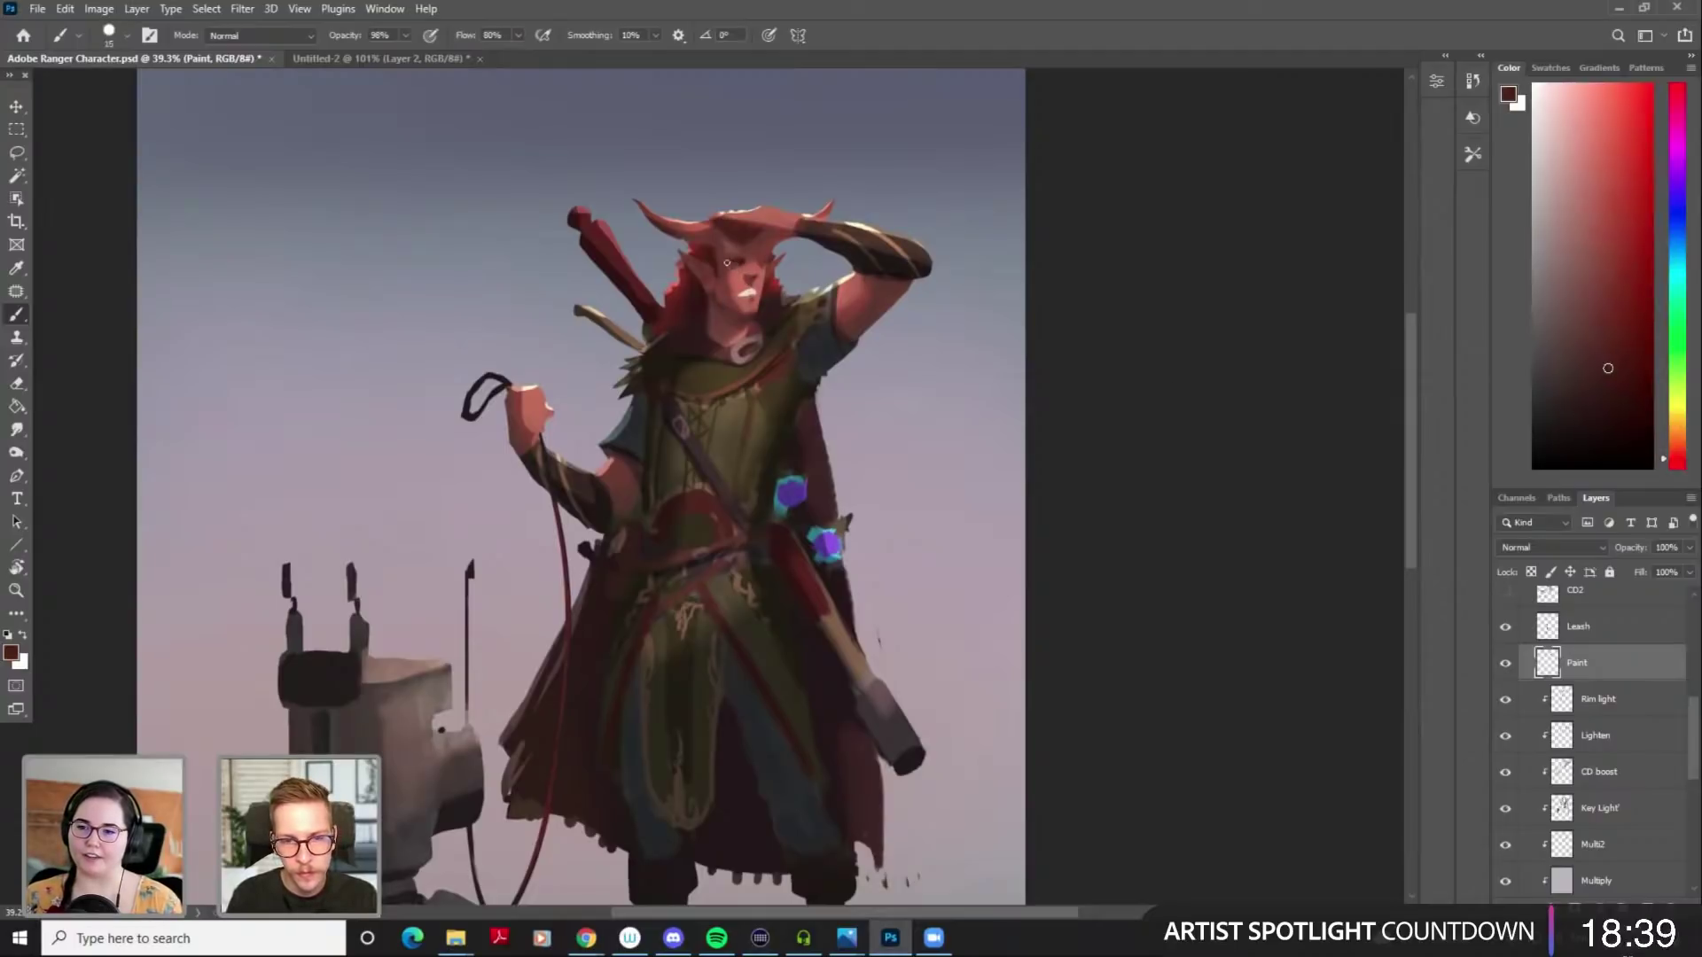
key("bracketright")
key("bracketright")
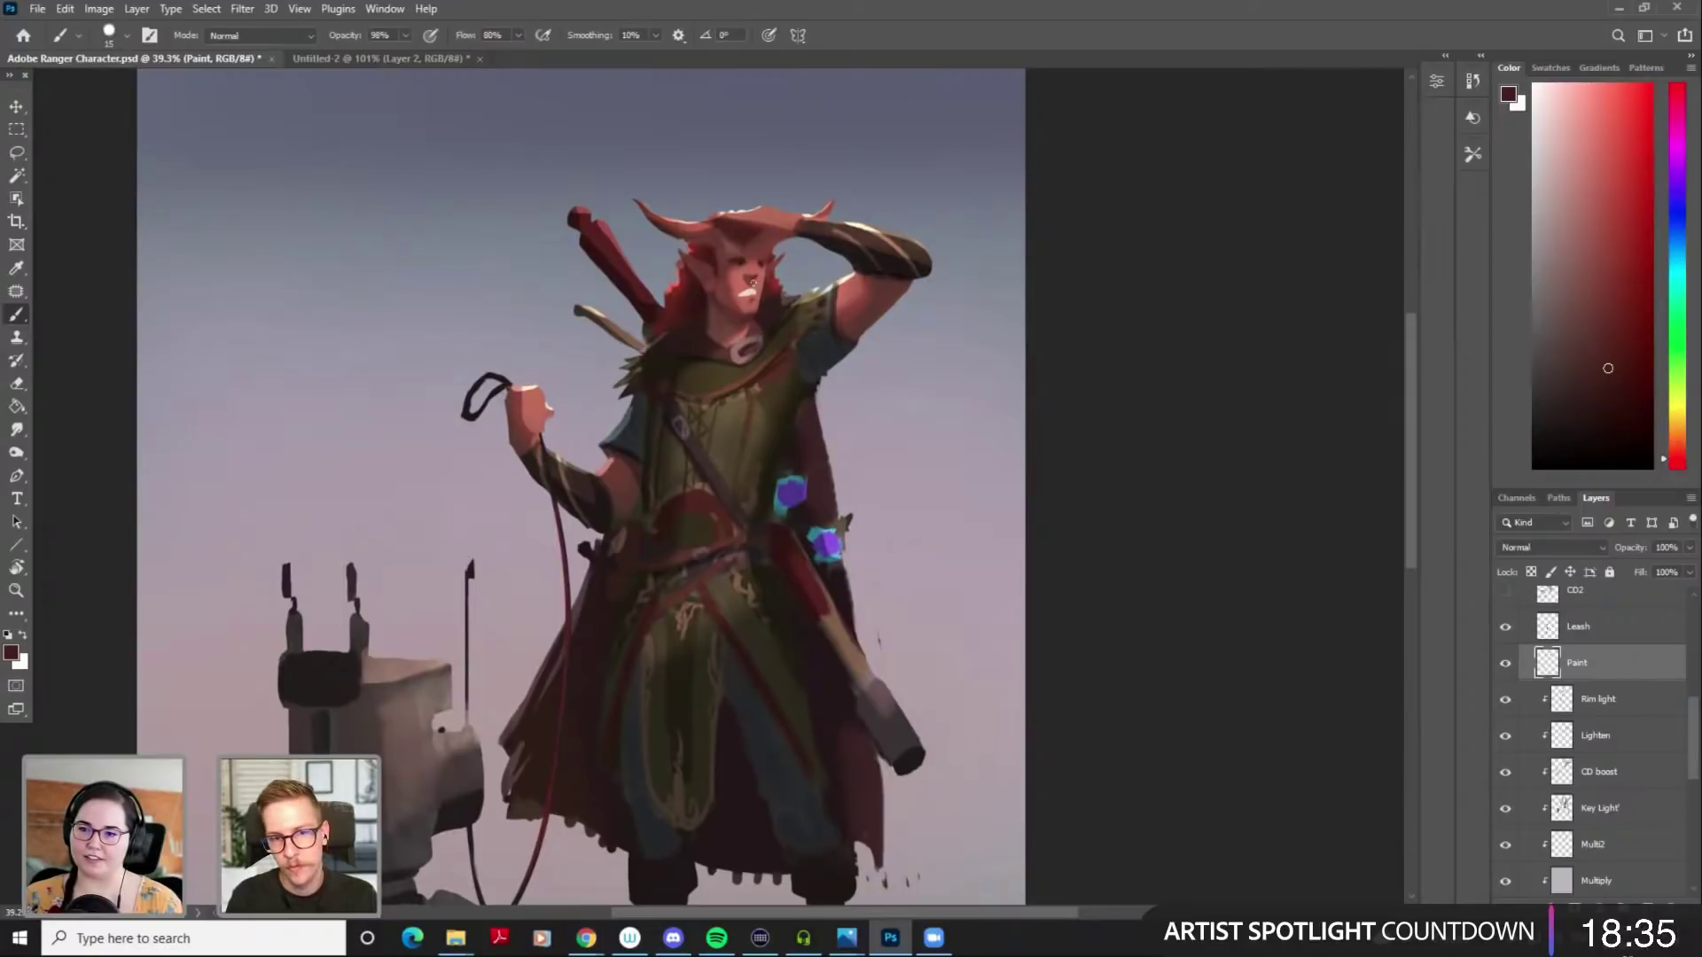
Shape the ranger's nose with a mid-dark red and lighter skin tones sampled from the face
left_click(1612, 302)
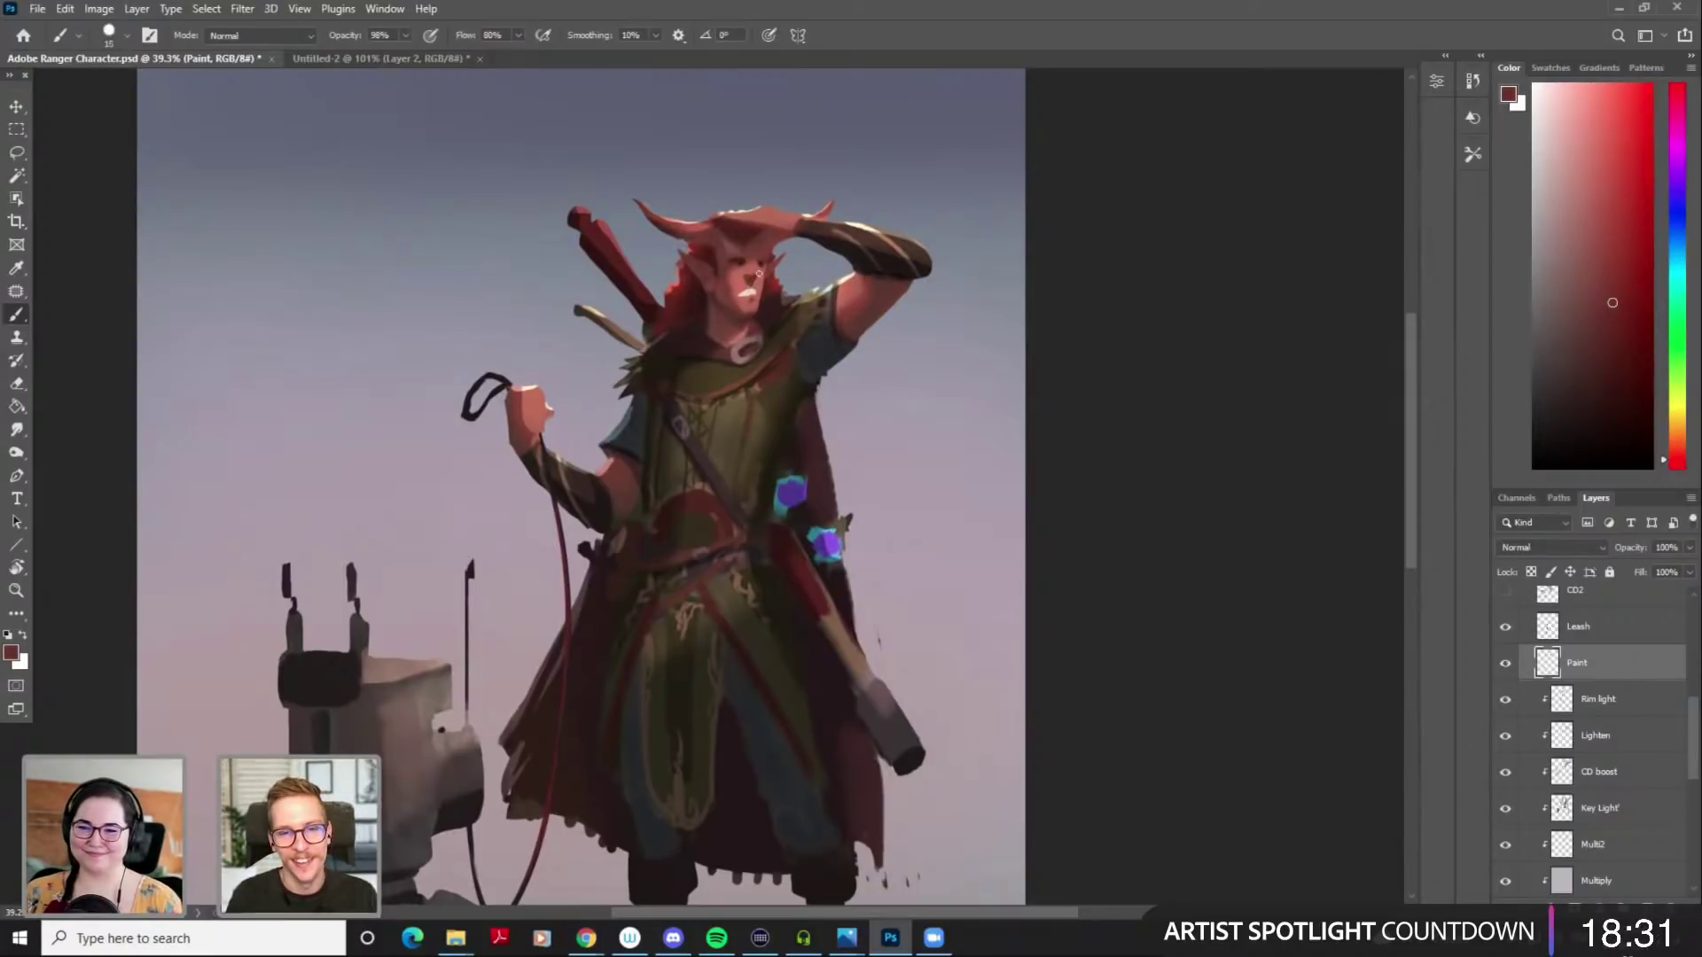
key("alt")
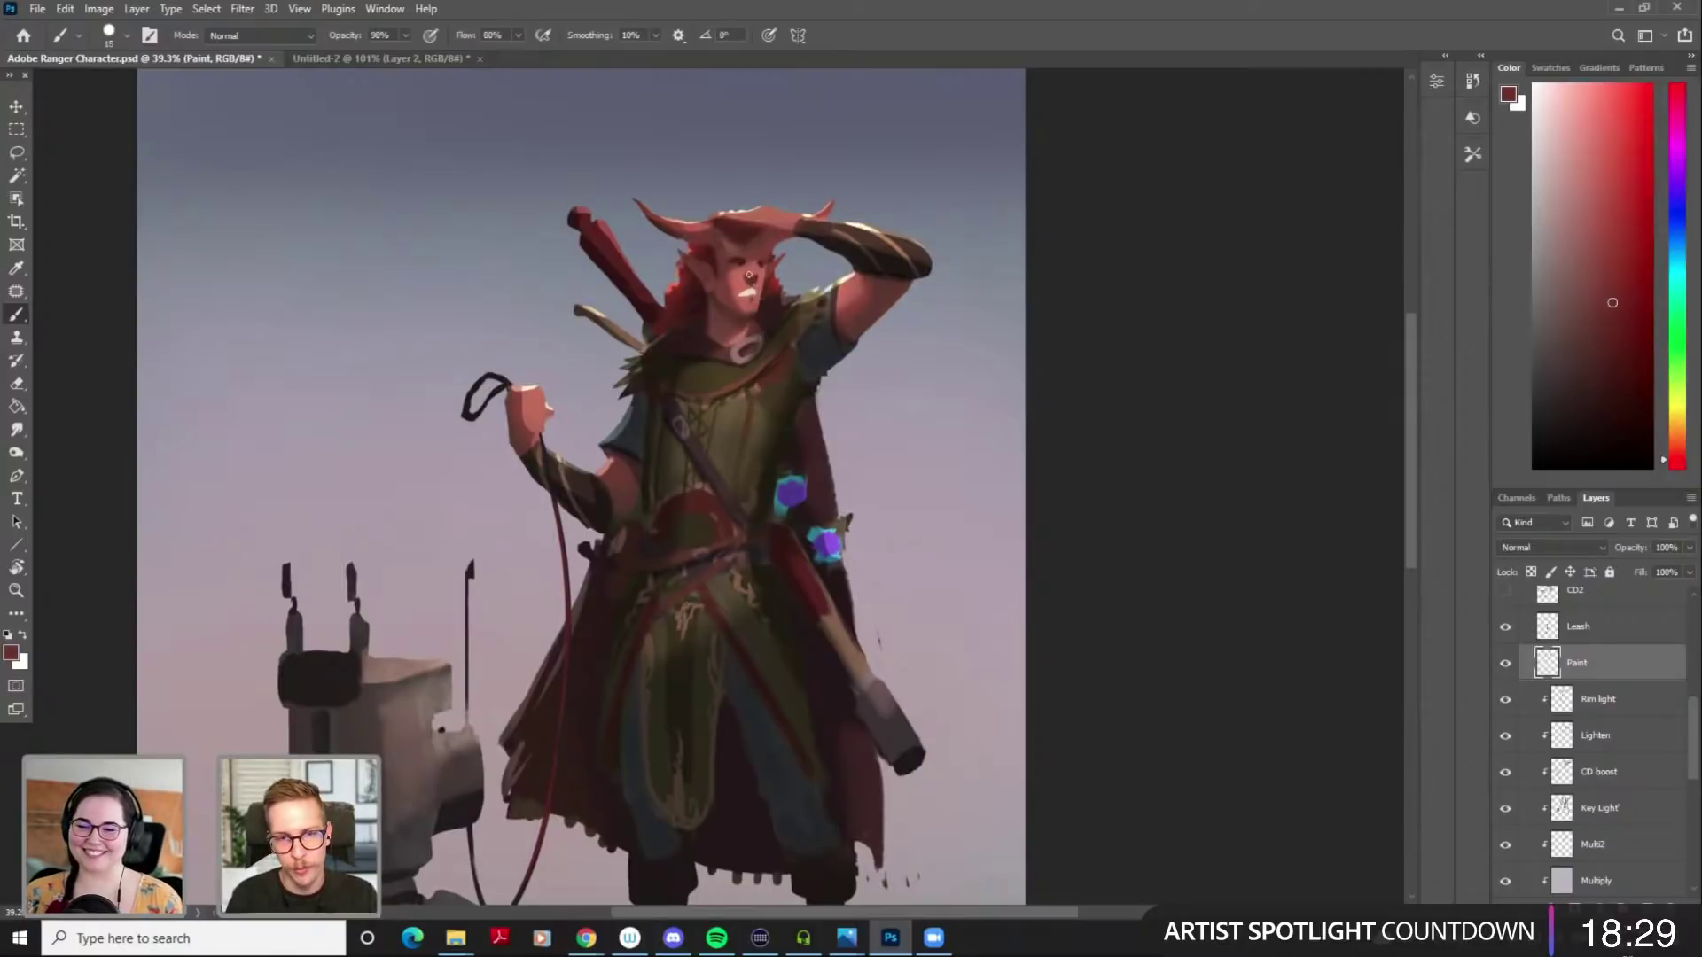
left_click(754, 258, "alt")
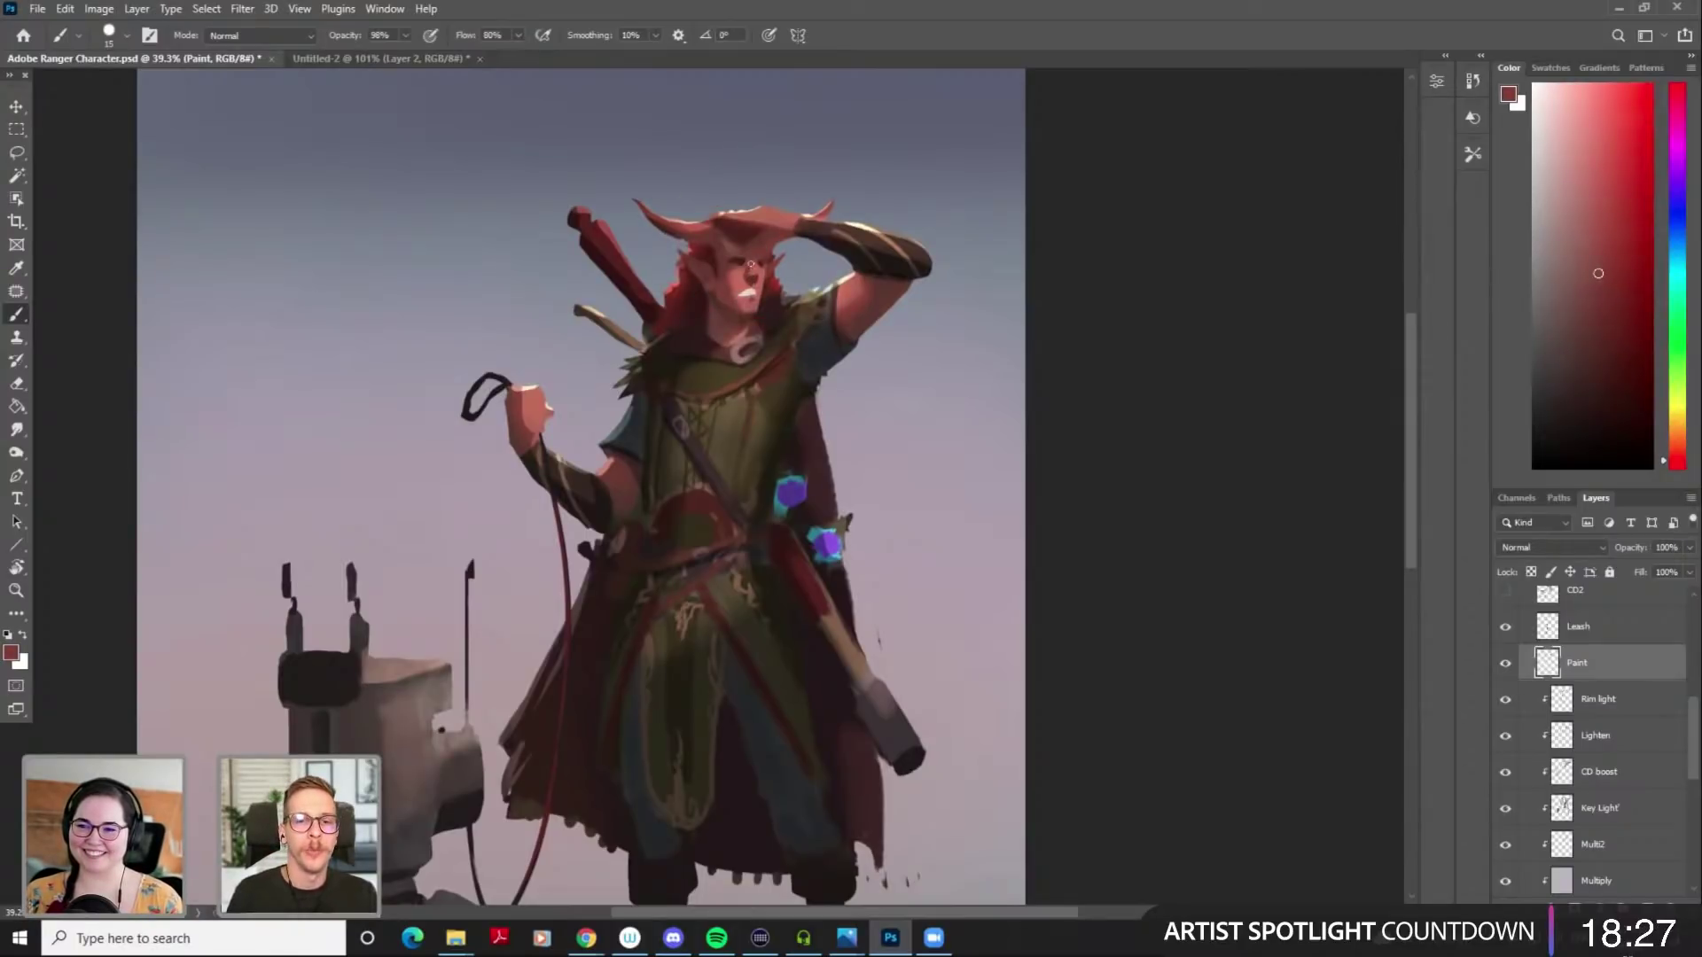
left_click(746, 276, "alt")
left_click(749, 281, "alt")
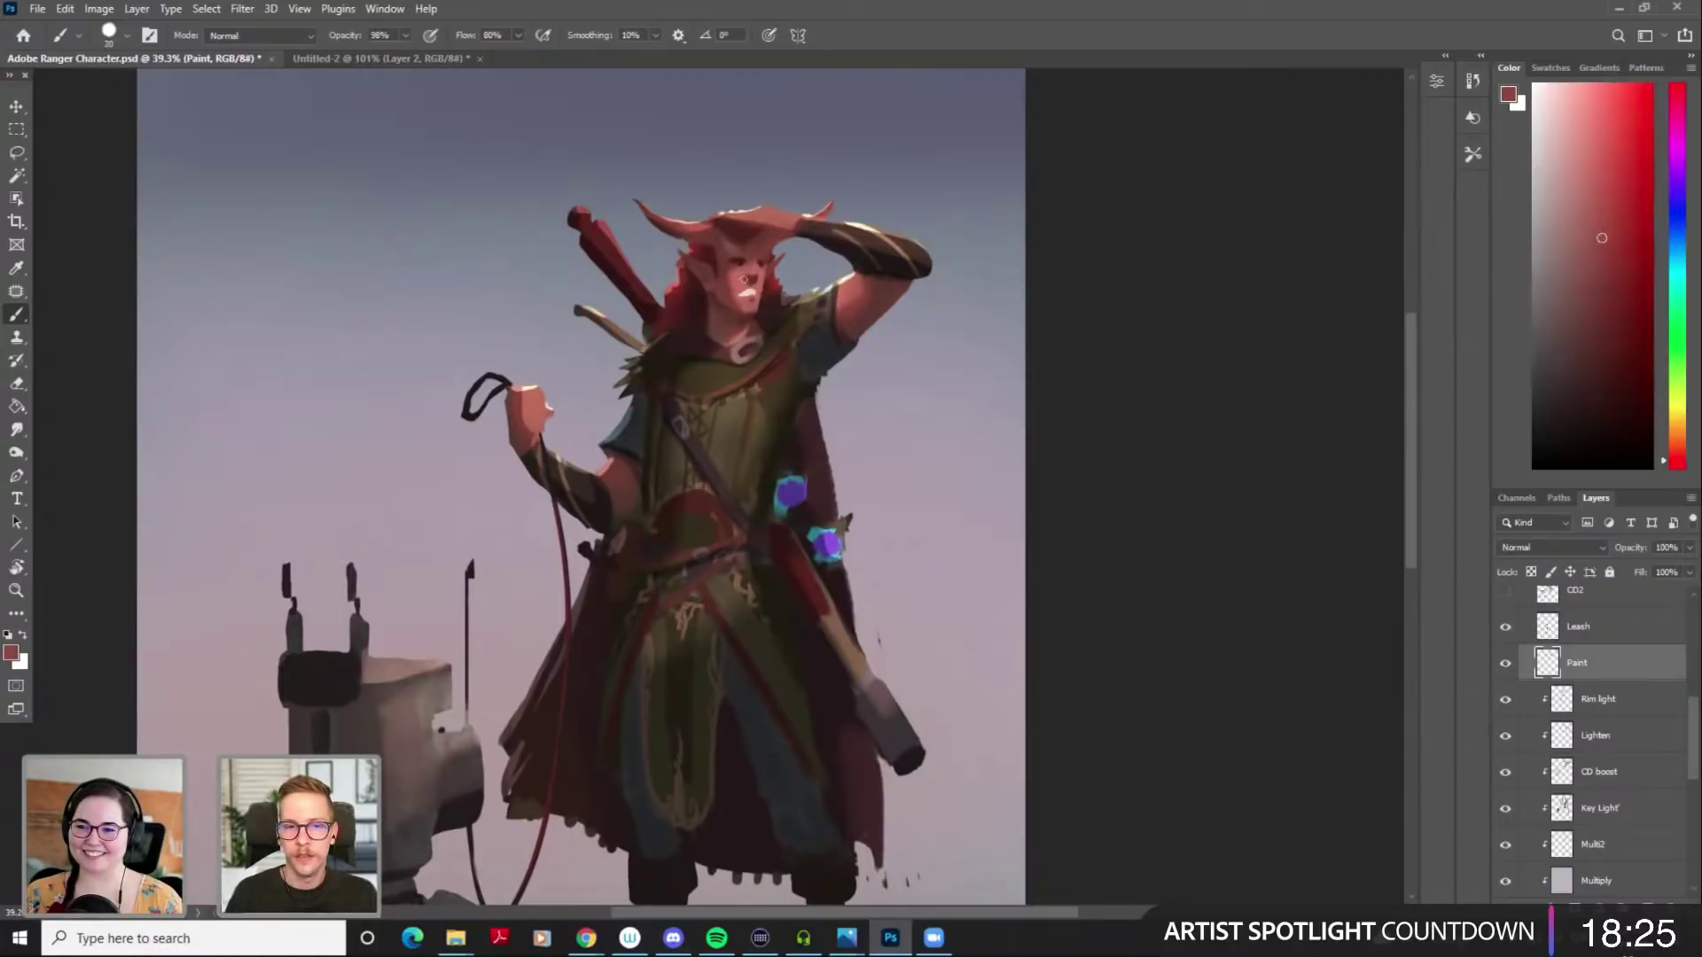
Refine the planes around the ranger's eyes and cheek with sampled skin reds, adjusting the brush size
key("bracketleft")
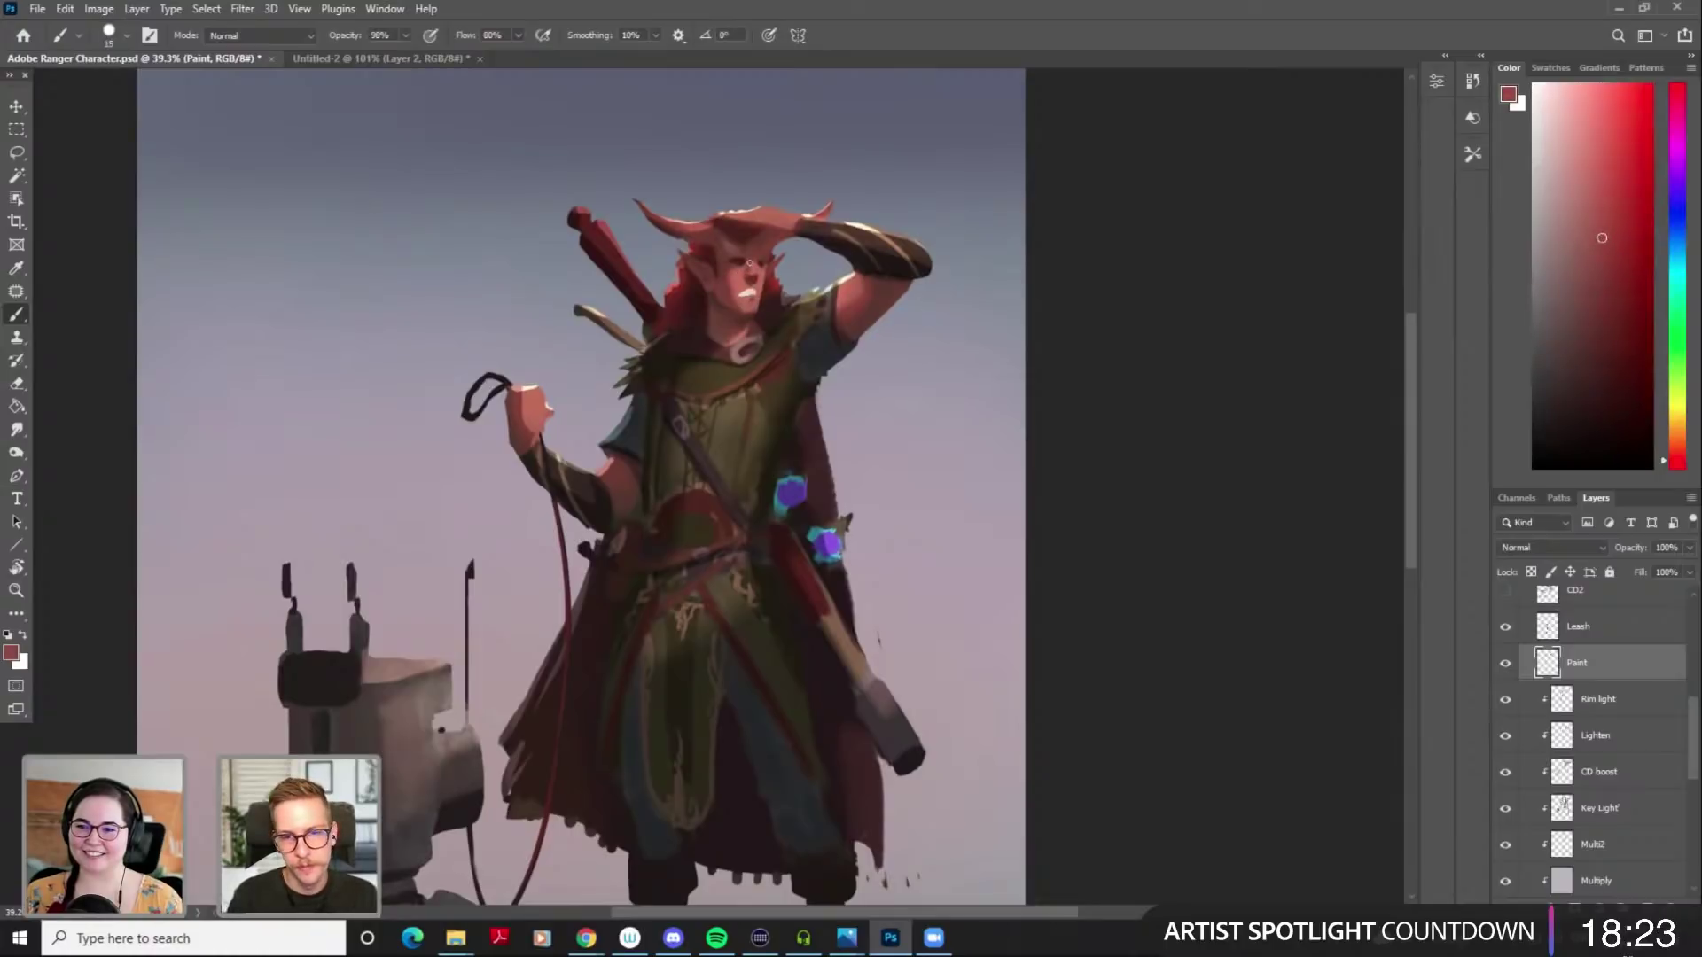
key("bracketright")
left_click(743, 263, "alt")
left_click(733, 271, "alt")
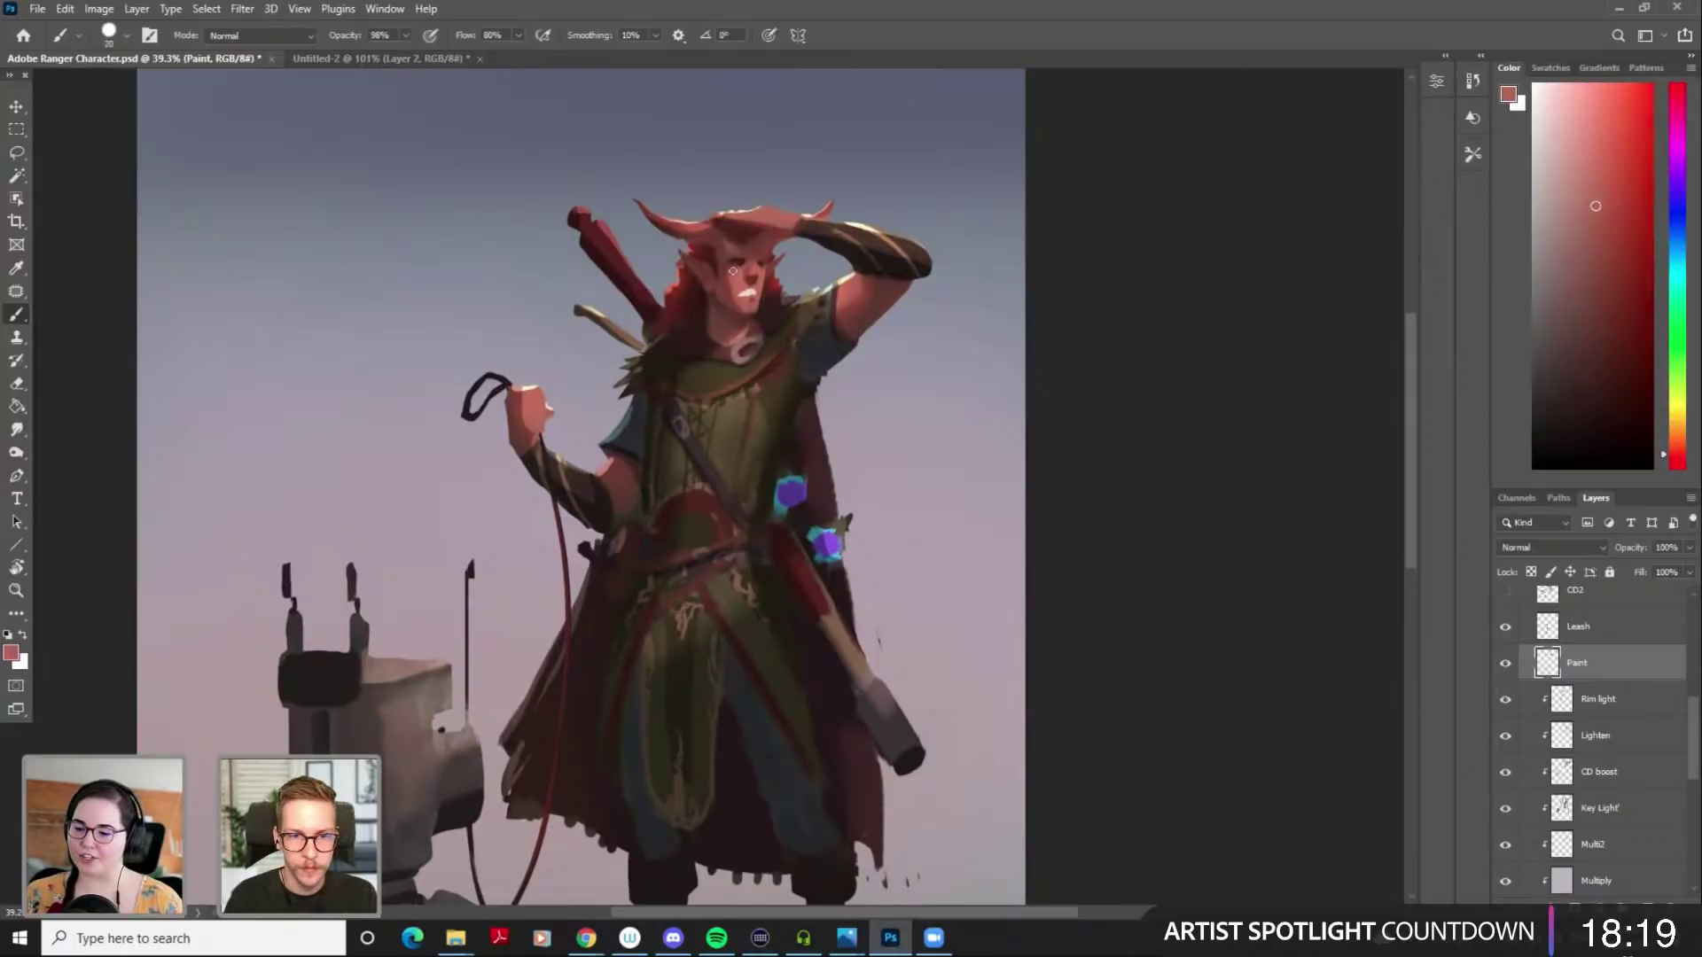
left_click(733, 284, "alt")
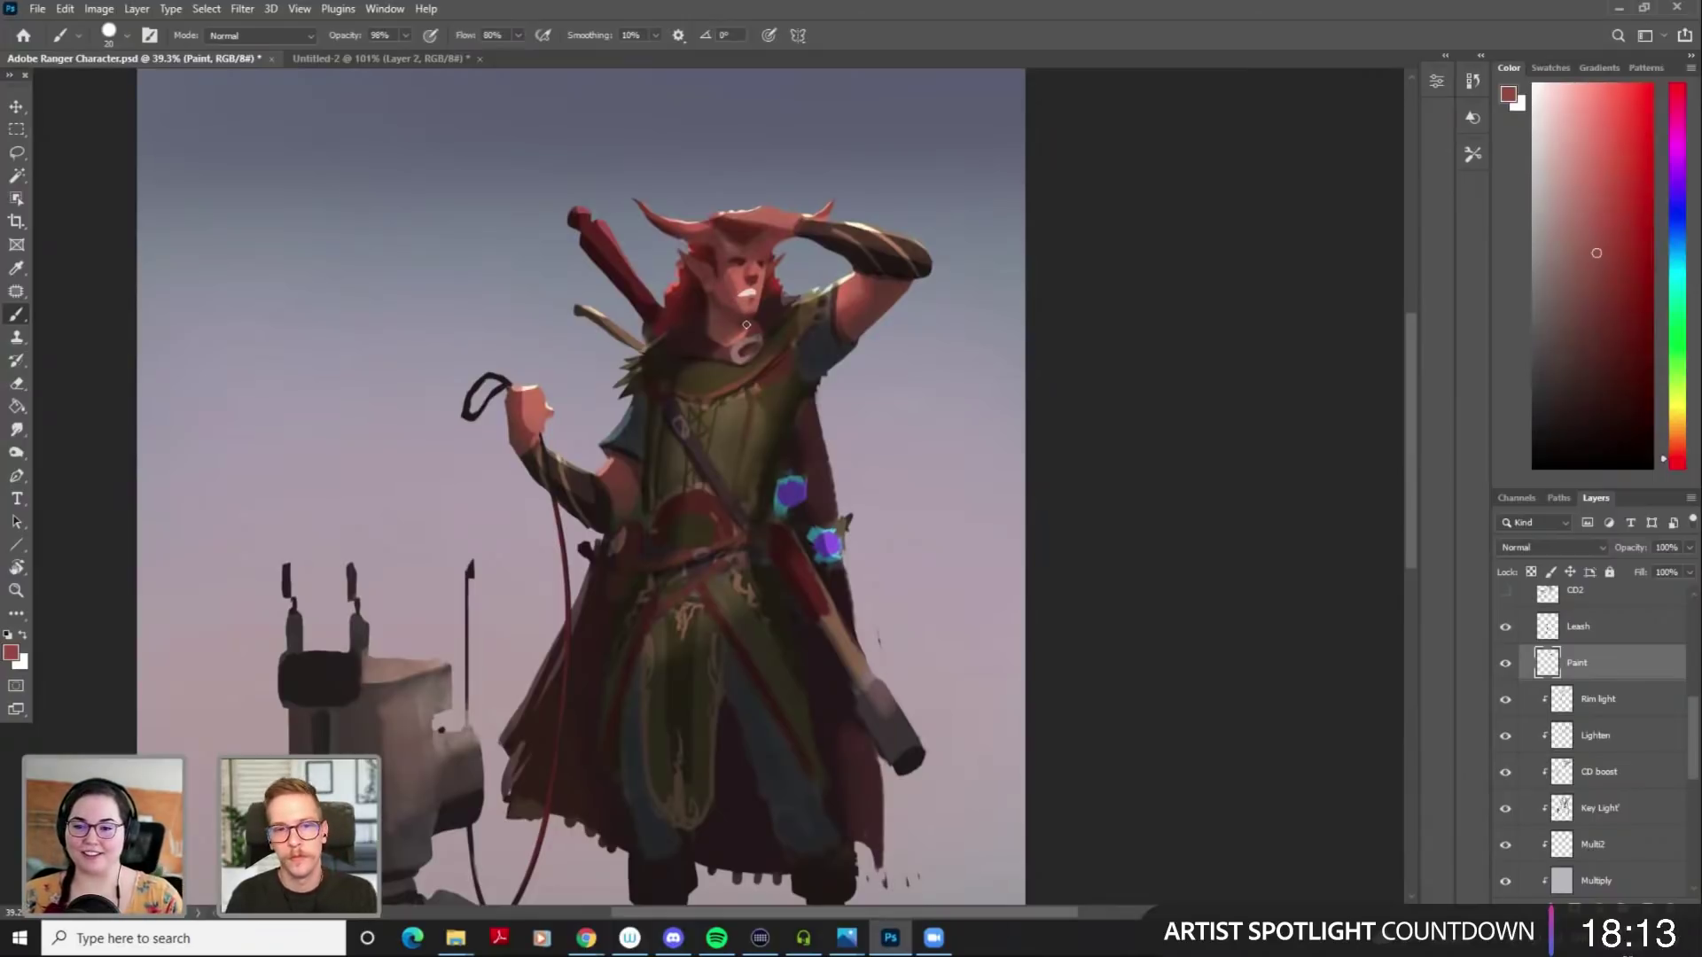
Enlarge the brush and sample a darker red from the ranger's raised leash hand
key("bracketleft")
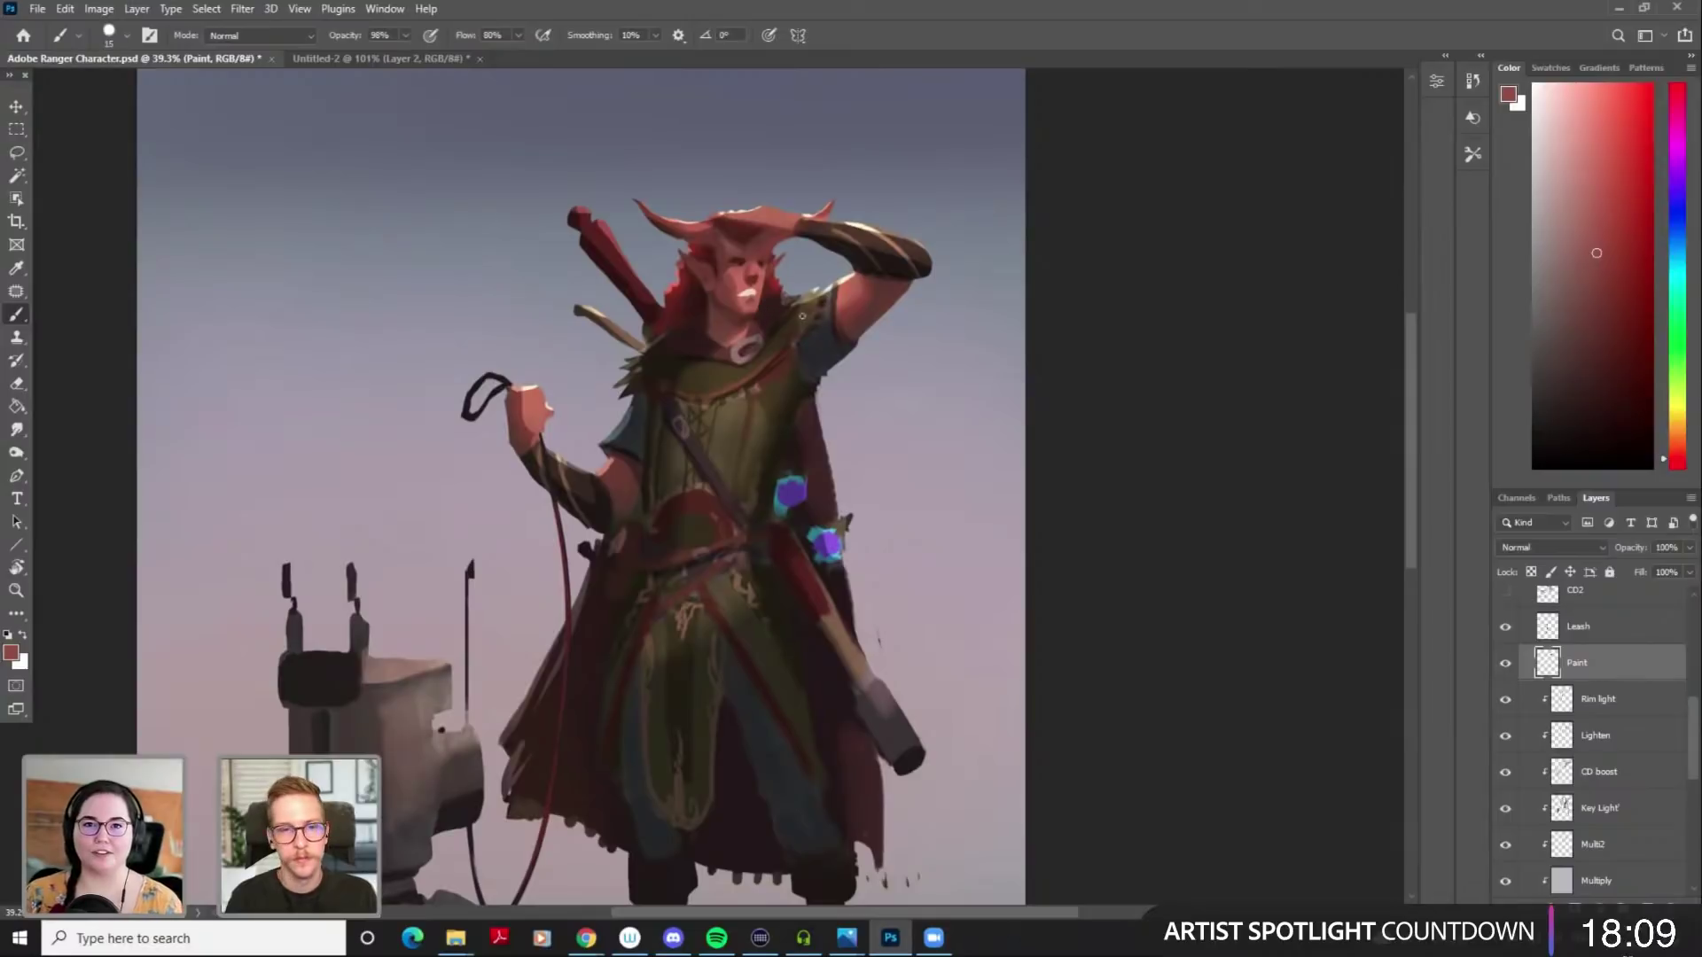
key("bracketright")
key("bracketright")
key("bracketright")
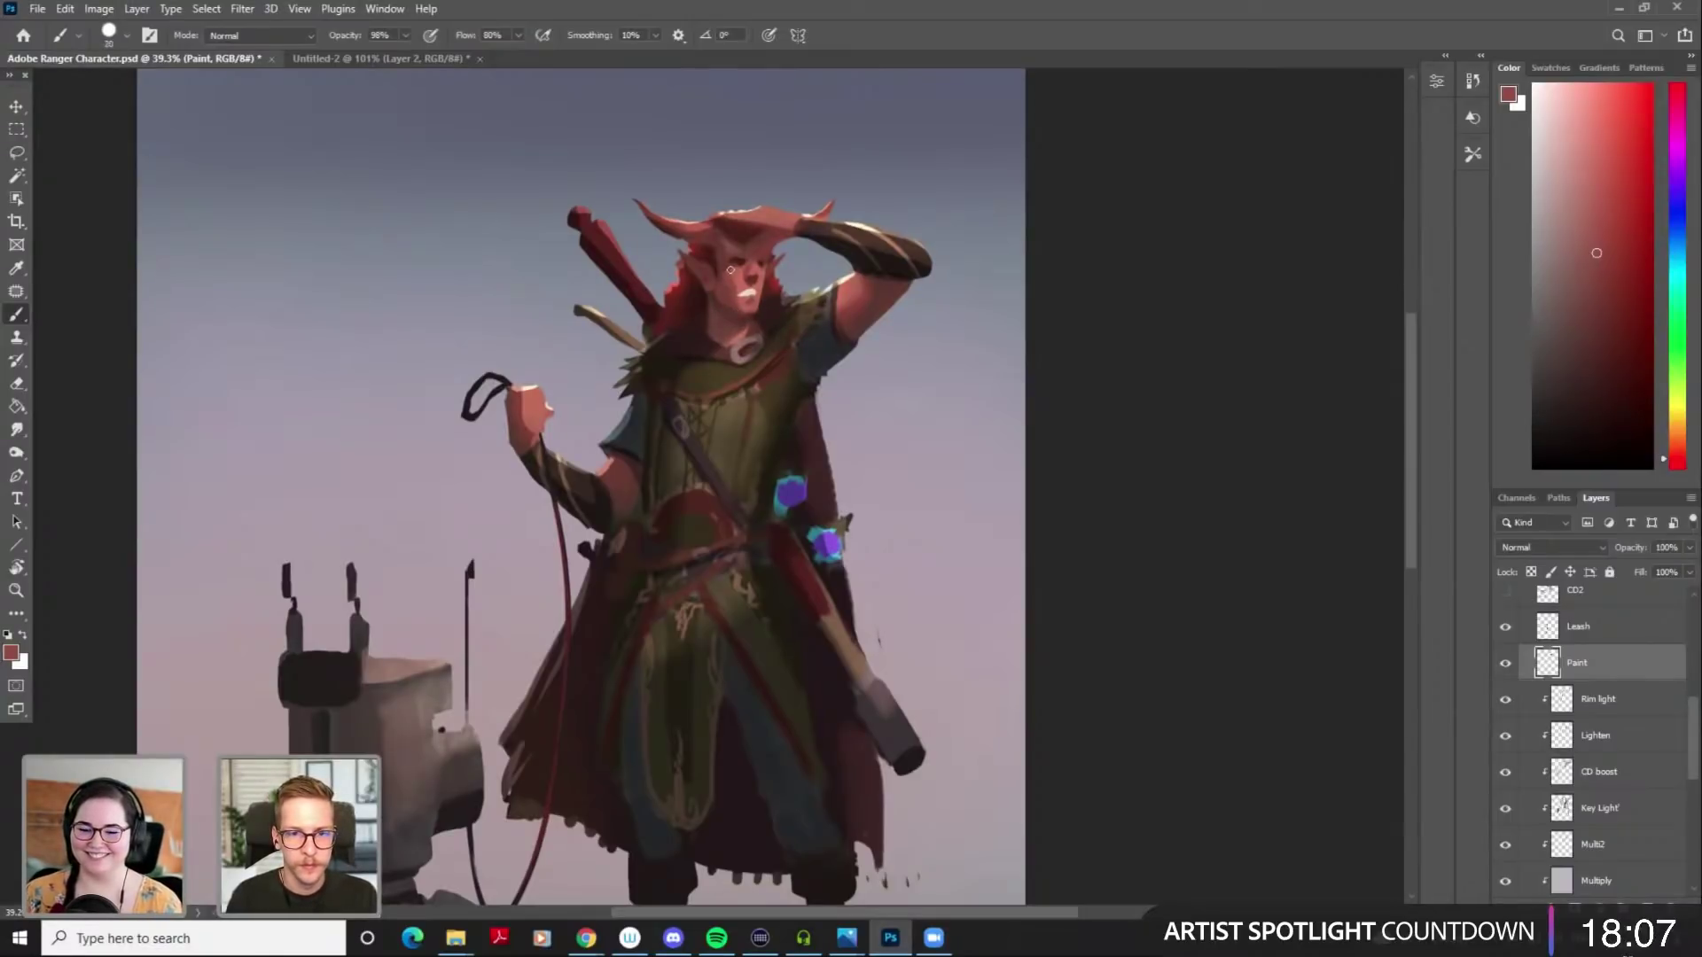
key("bracketright")
key("bracketright")
key("bracketright")
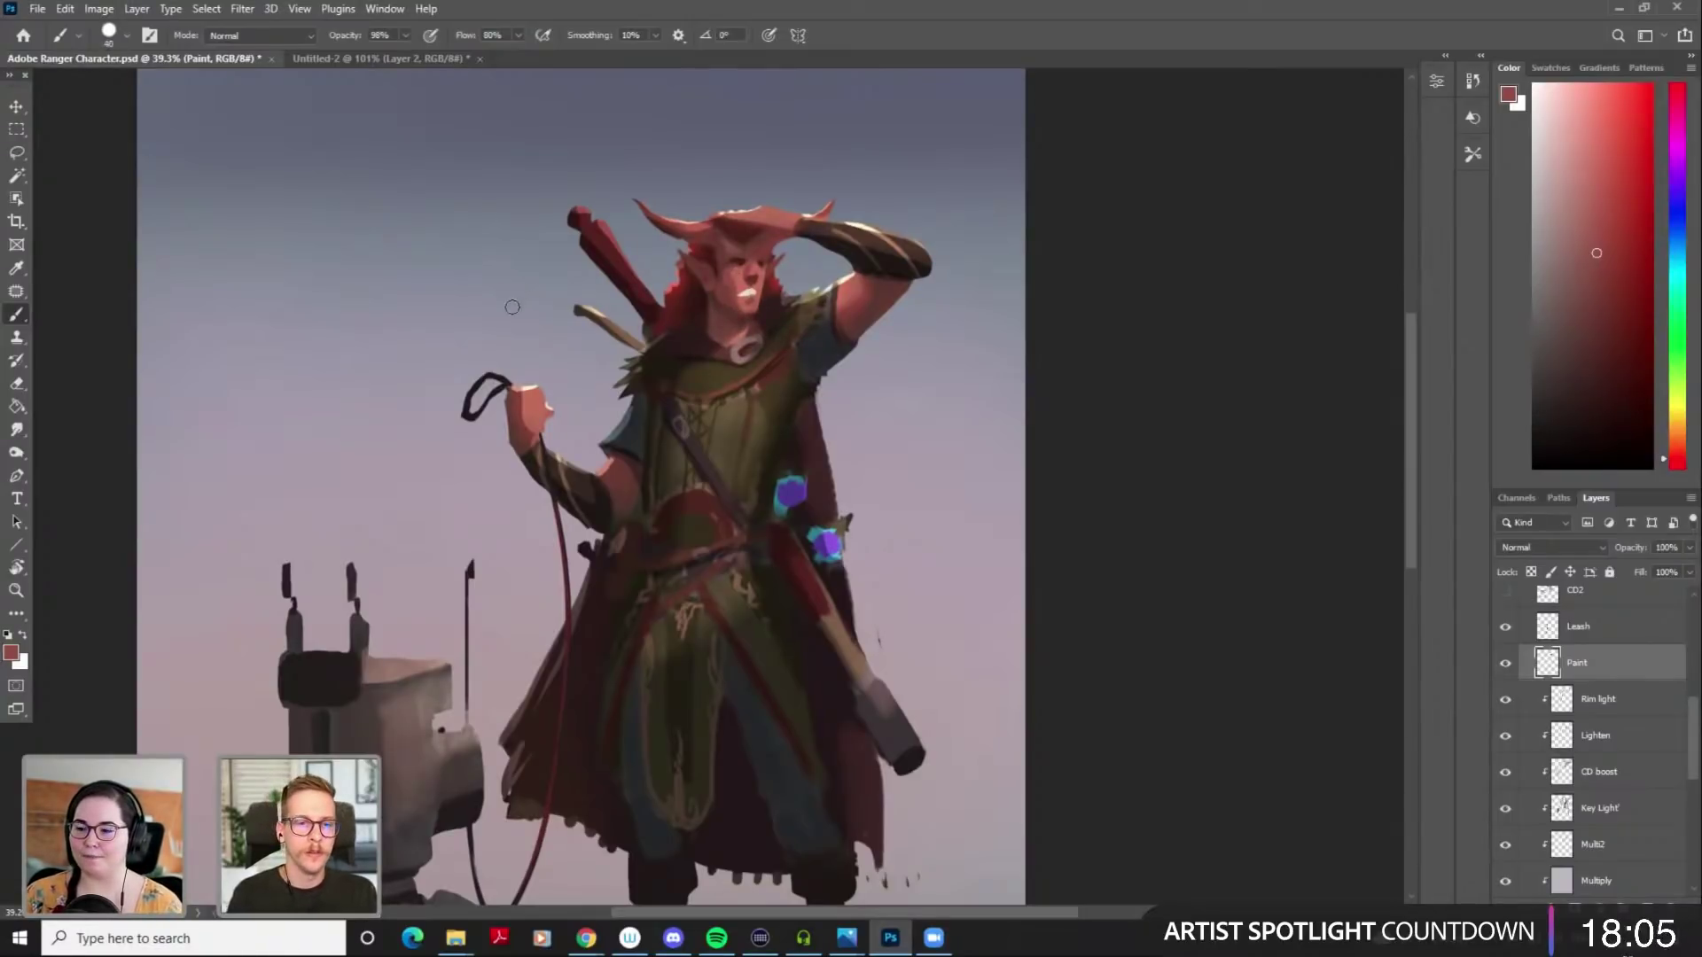
left_click_drag(490, 305, 537, 311)
left_click(575, 443, "alt")
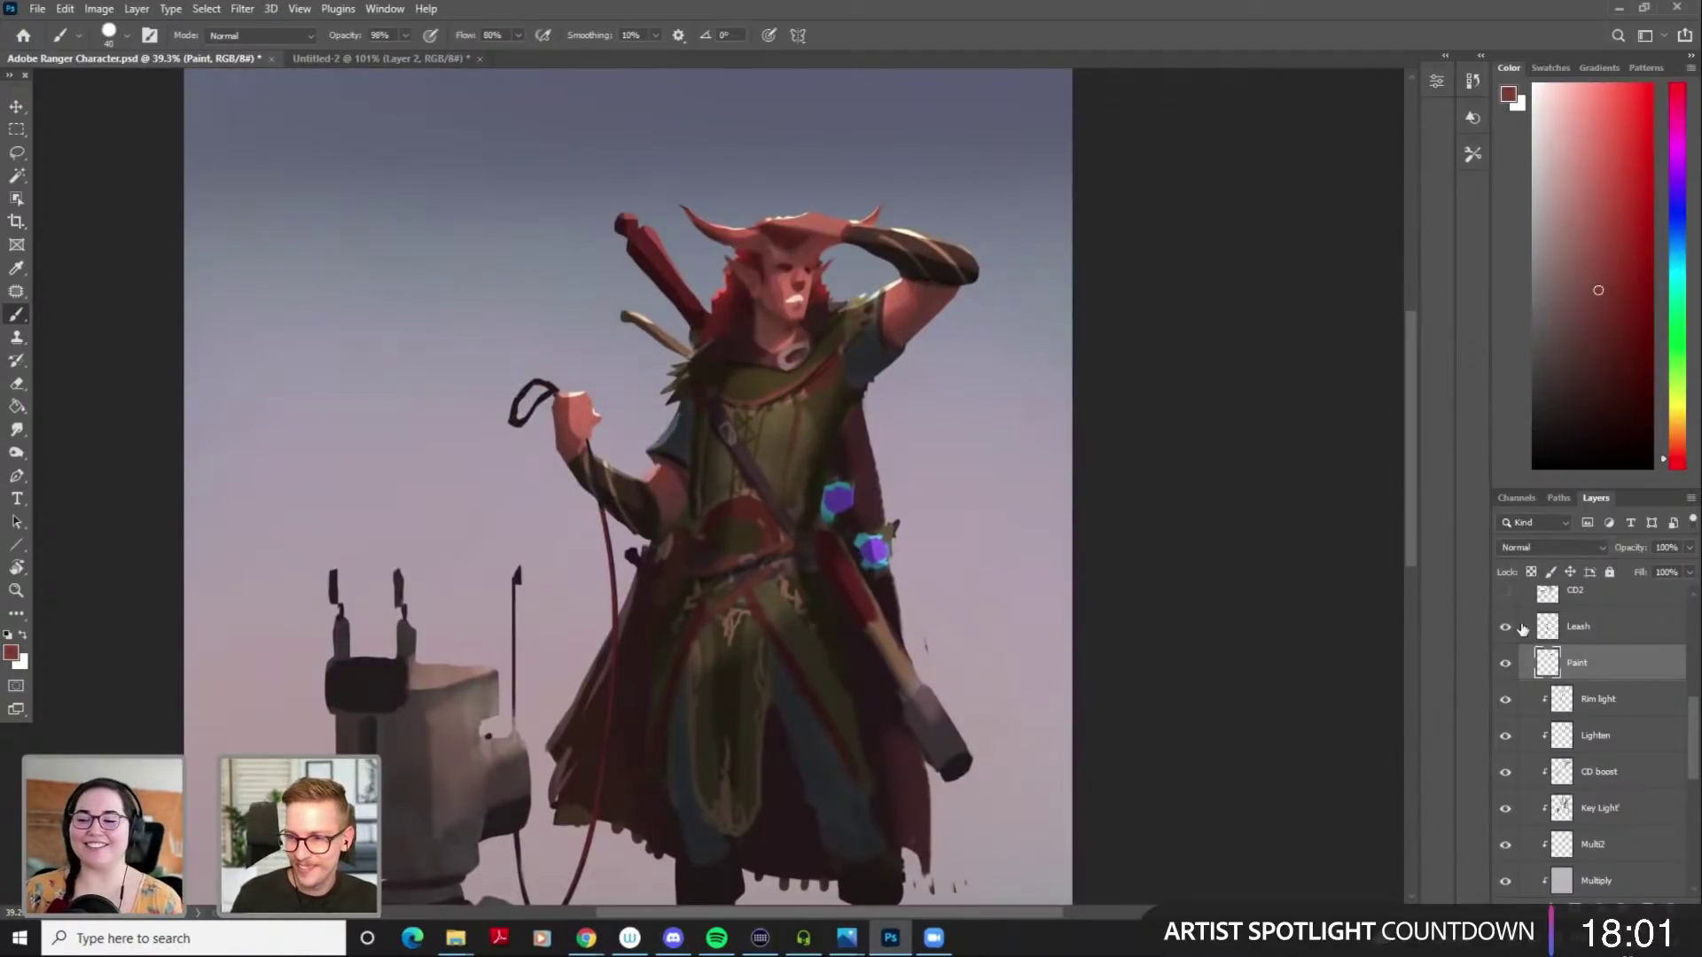
Compare the painting with its line art by briefly toggling the visibility of the Lines and Lines copy layers
scroll(1586, 676, "up", 3)
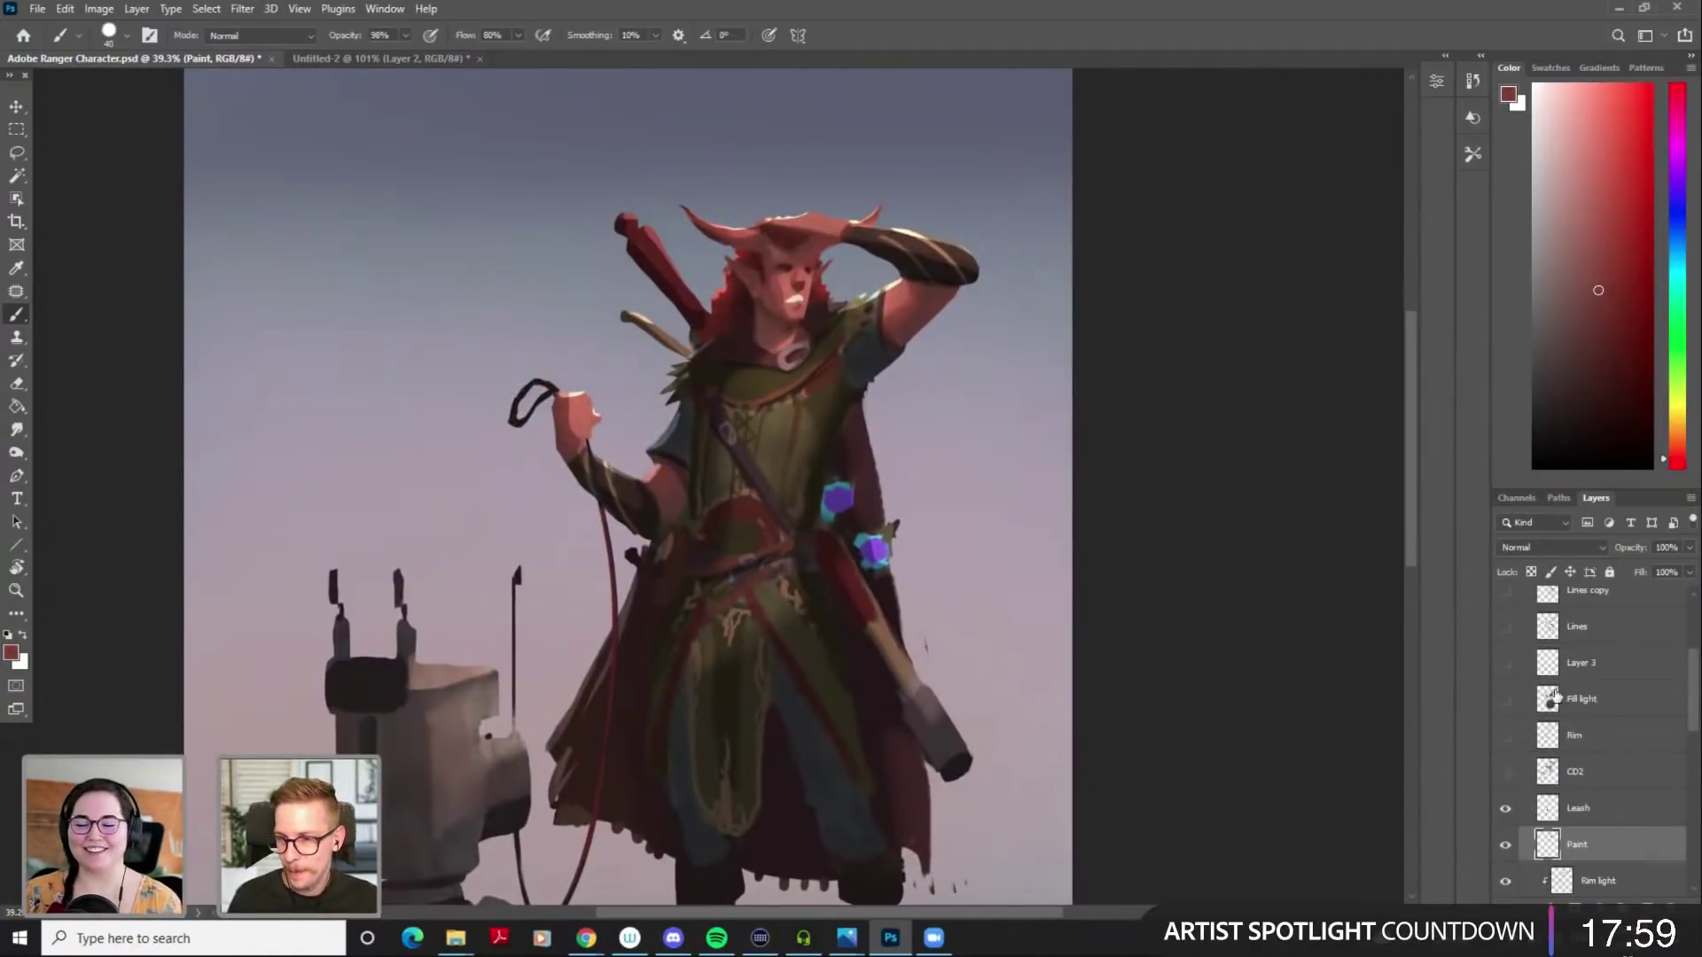
left_click(1506, 628)
left_click(1507, 634)
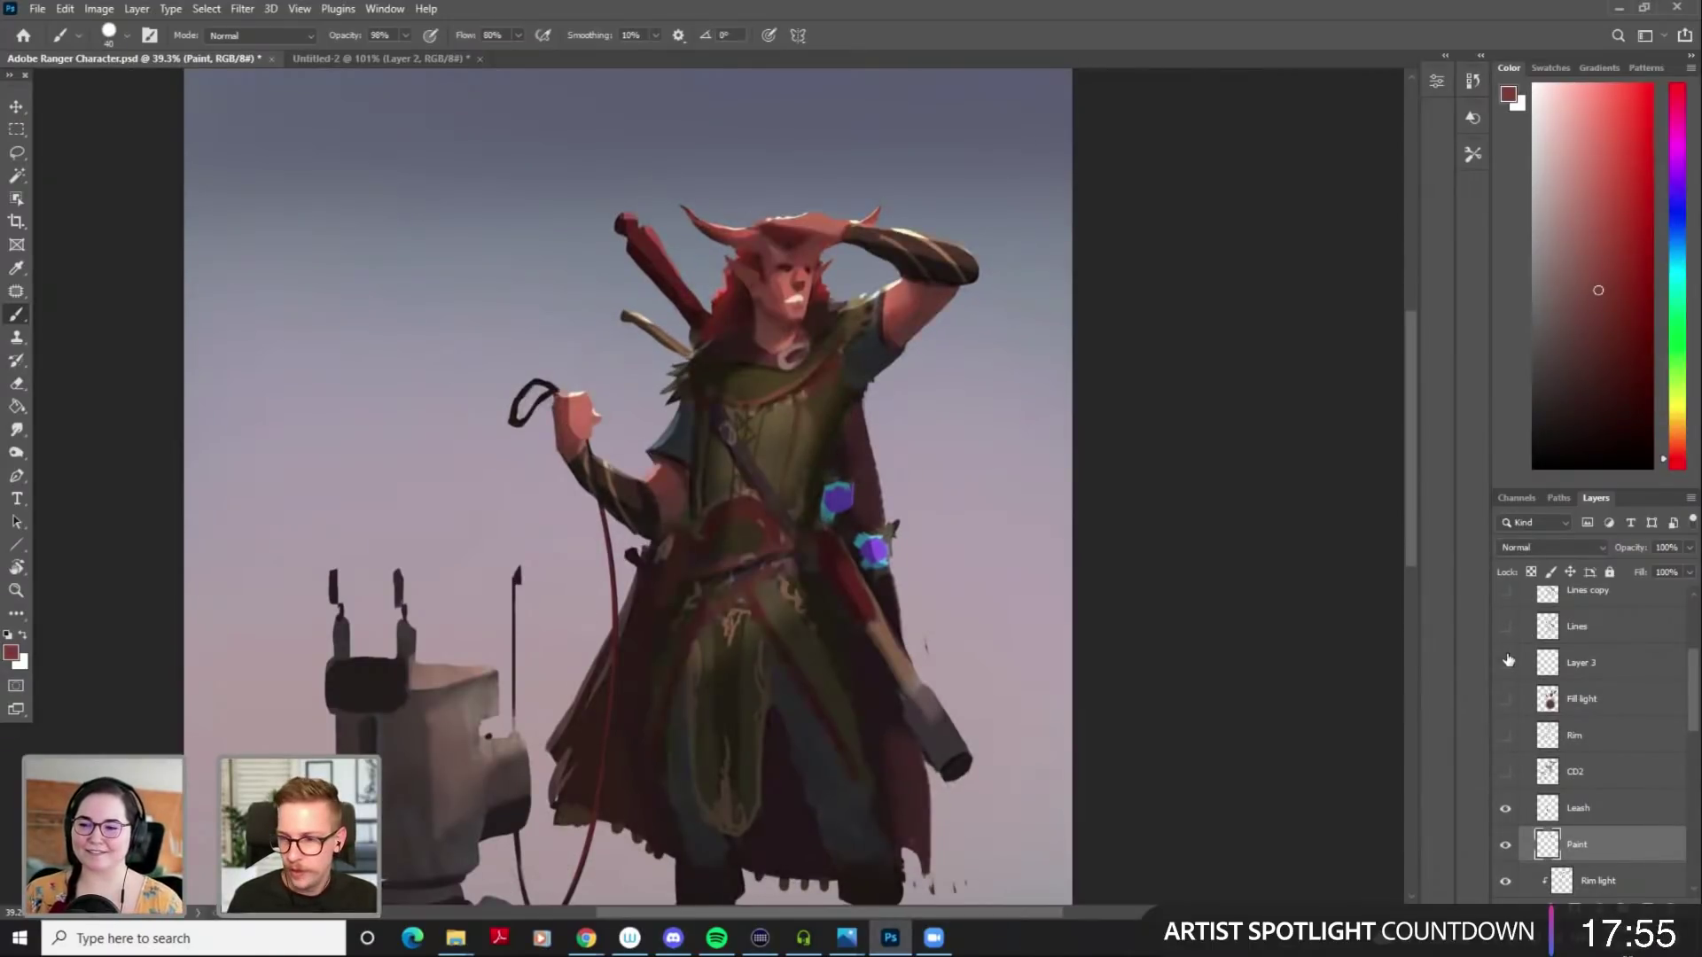
scroll(1515, 674, "up", 1)
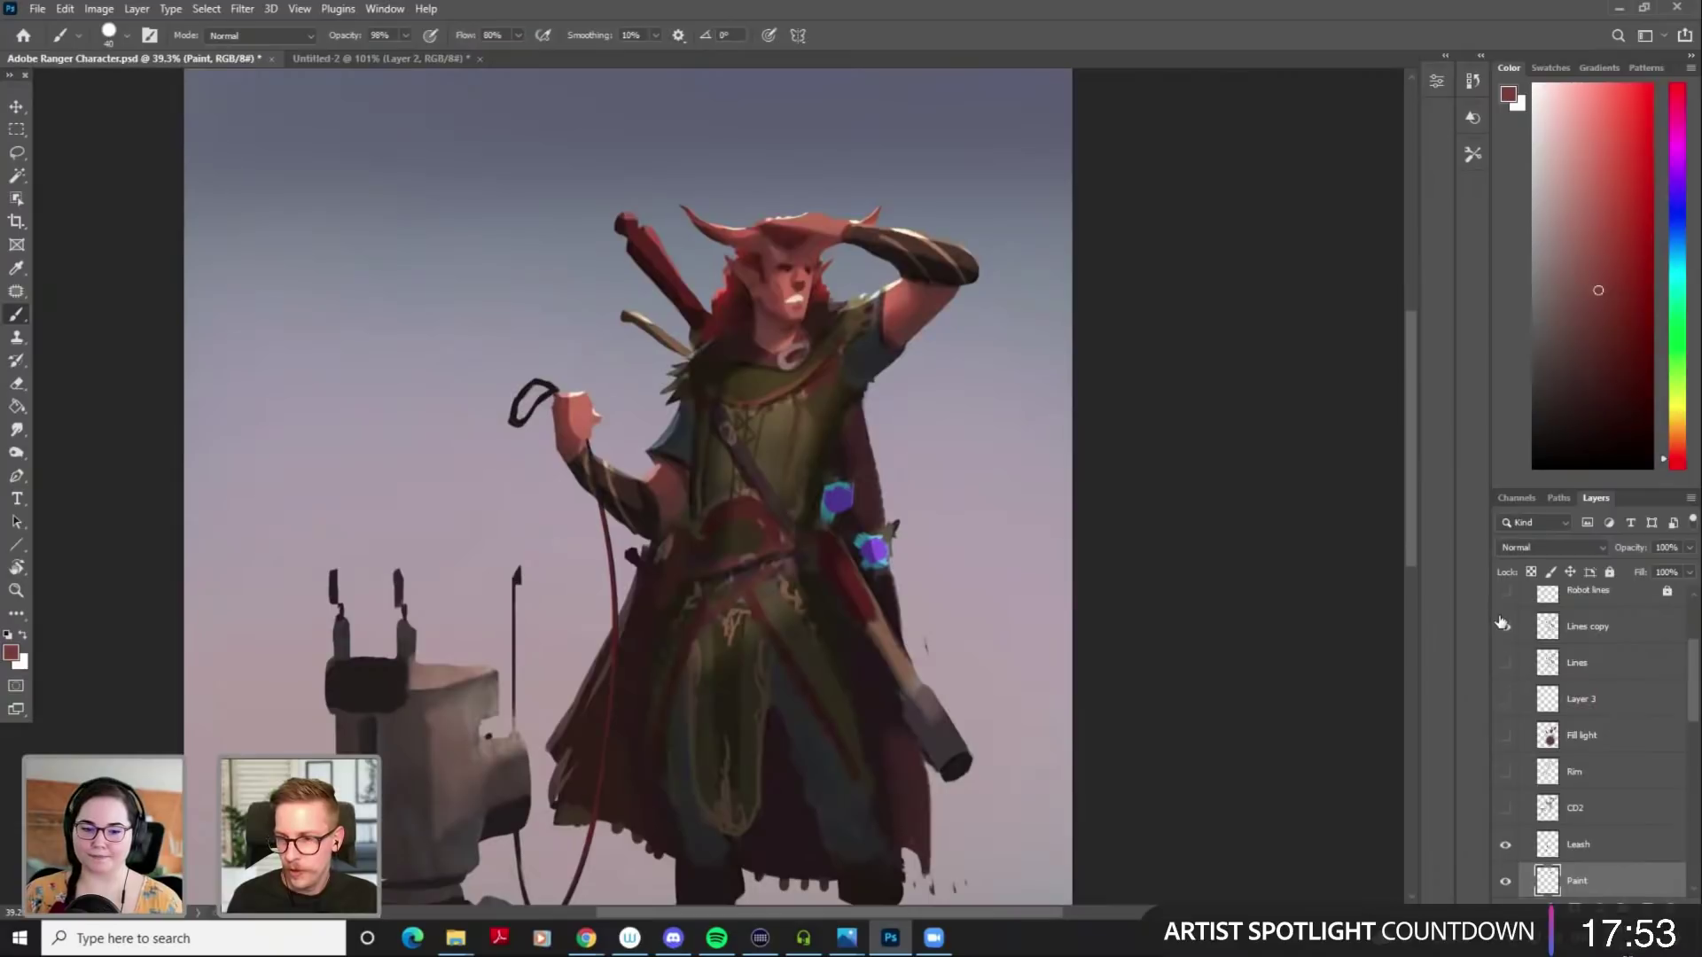
left_click(1504, 626)
left_click(1504, 627)
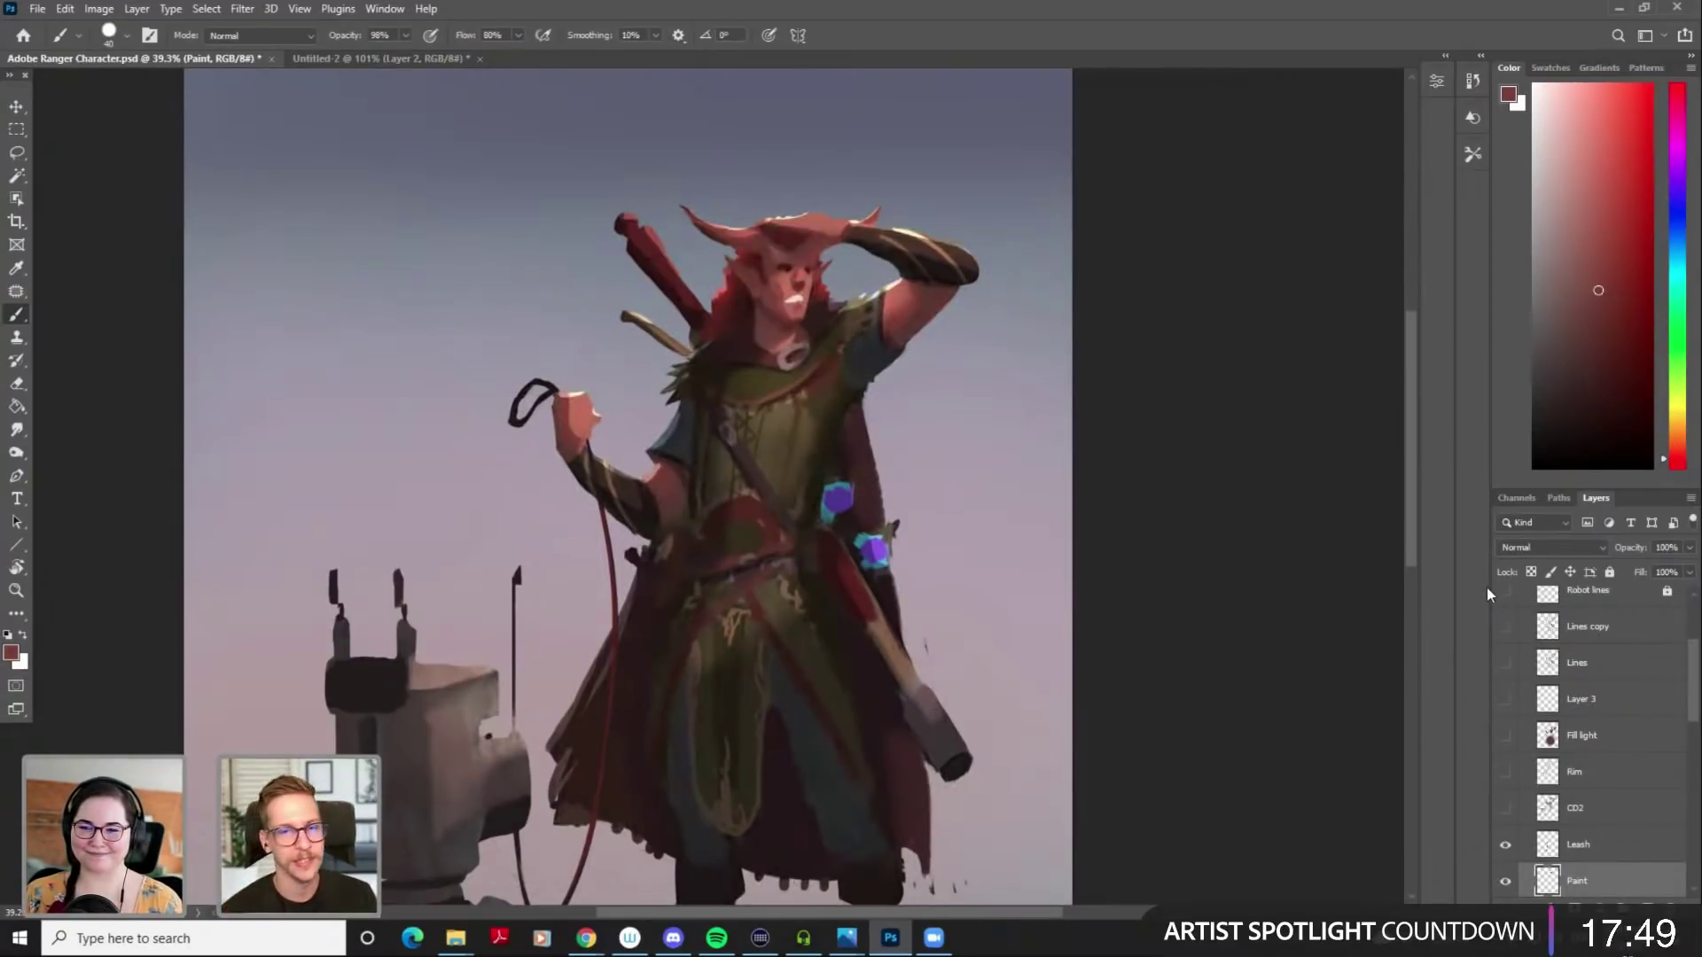
Paint red test strokes on the empty sky beside the ranger and soften their edges with the Smudge tool
key("bracketright")
mouse_move(446, 273)
left_mouse_down()
mouse_move(471, 273)
mouse_move(496, 315)
left_mouse_up()
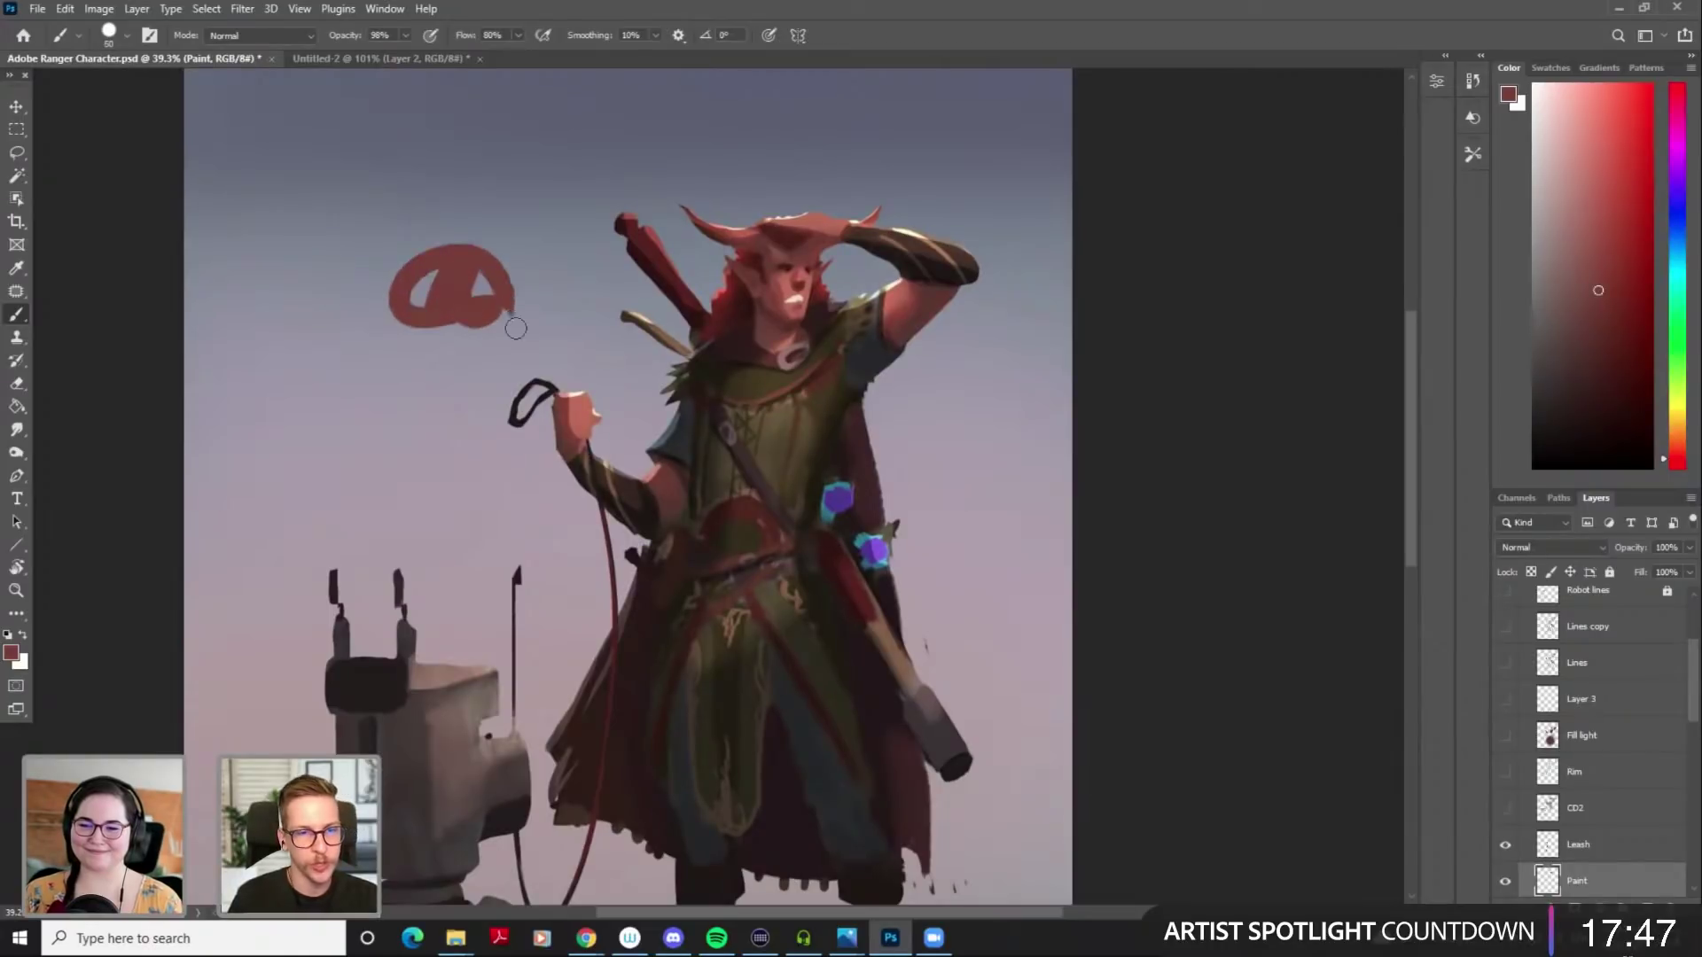
key("ctrl+z")
left_click_drag(393, 297, 362, 353)
mouse_move(439, 310)
left_mouse_down()
mouse_move(406, 357)
mouse_move(460, 307)
mouse_move(444, 290)
mouse_move(484, 303)
mouse_move(453, 329)
mouse_move(466, 292)
mouse_move(461, 350)
mouse_move(425, 373)
mouse_move(460, 284)
left_mouse_up()
key("r")
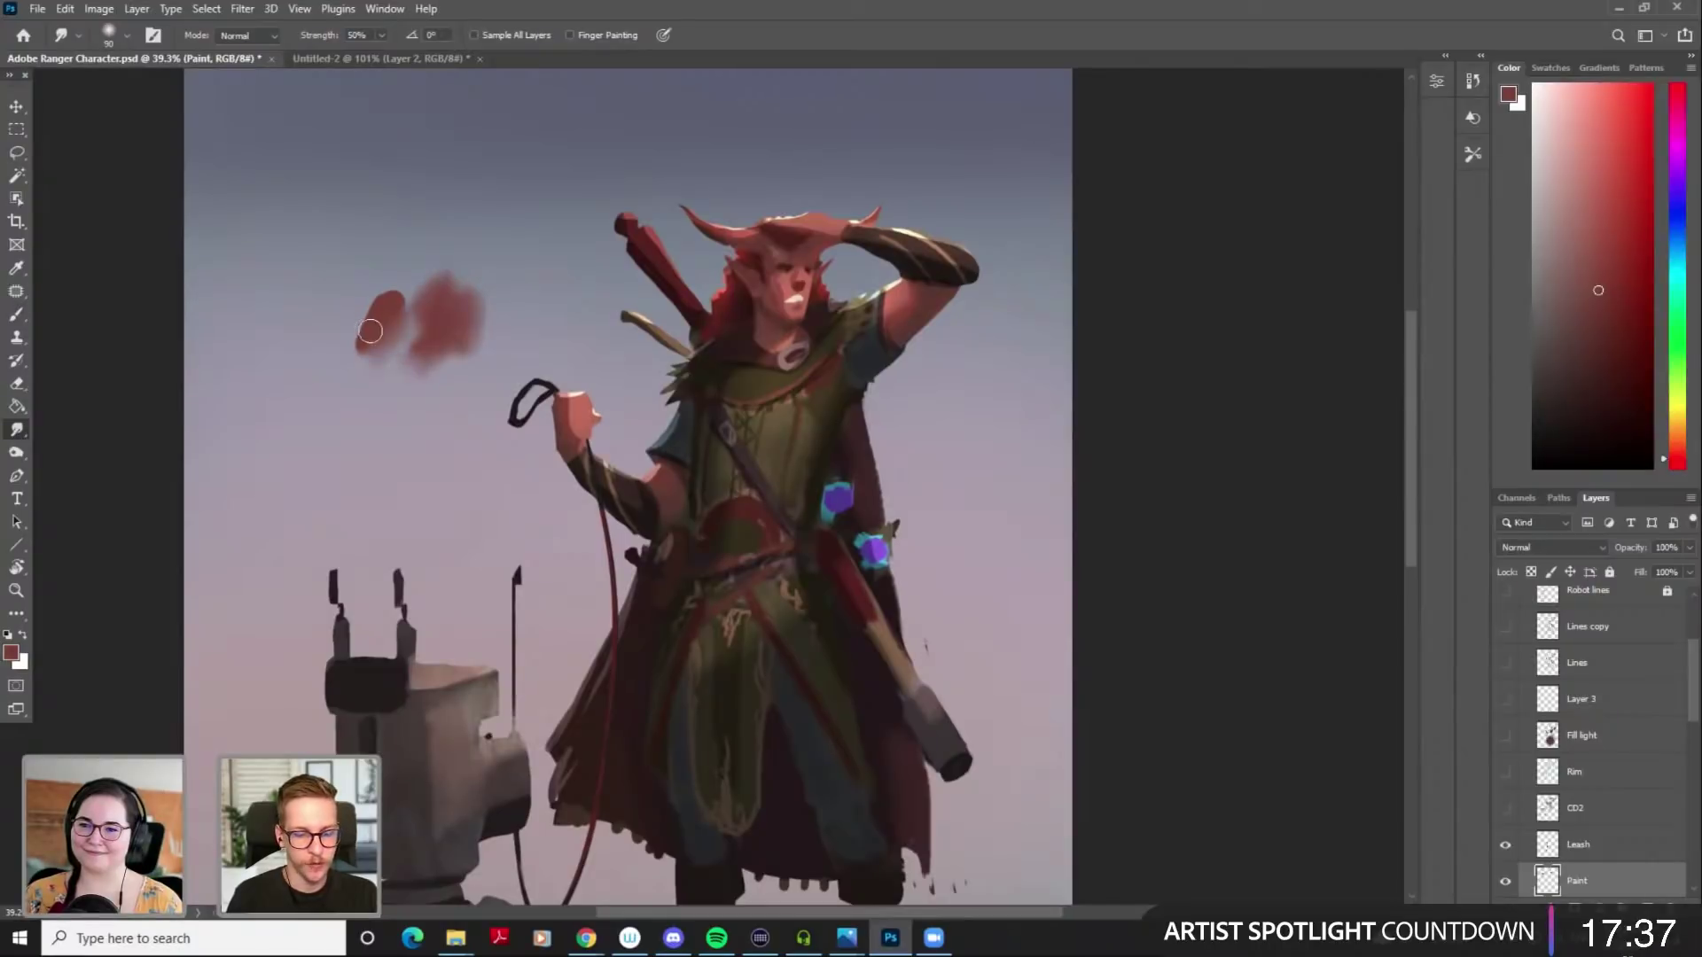
key("b")
left_click_drag(272, 223, 301, 306)
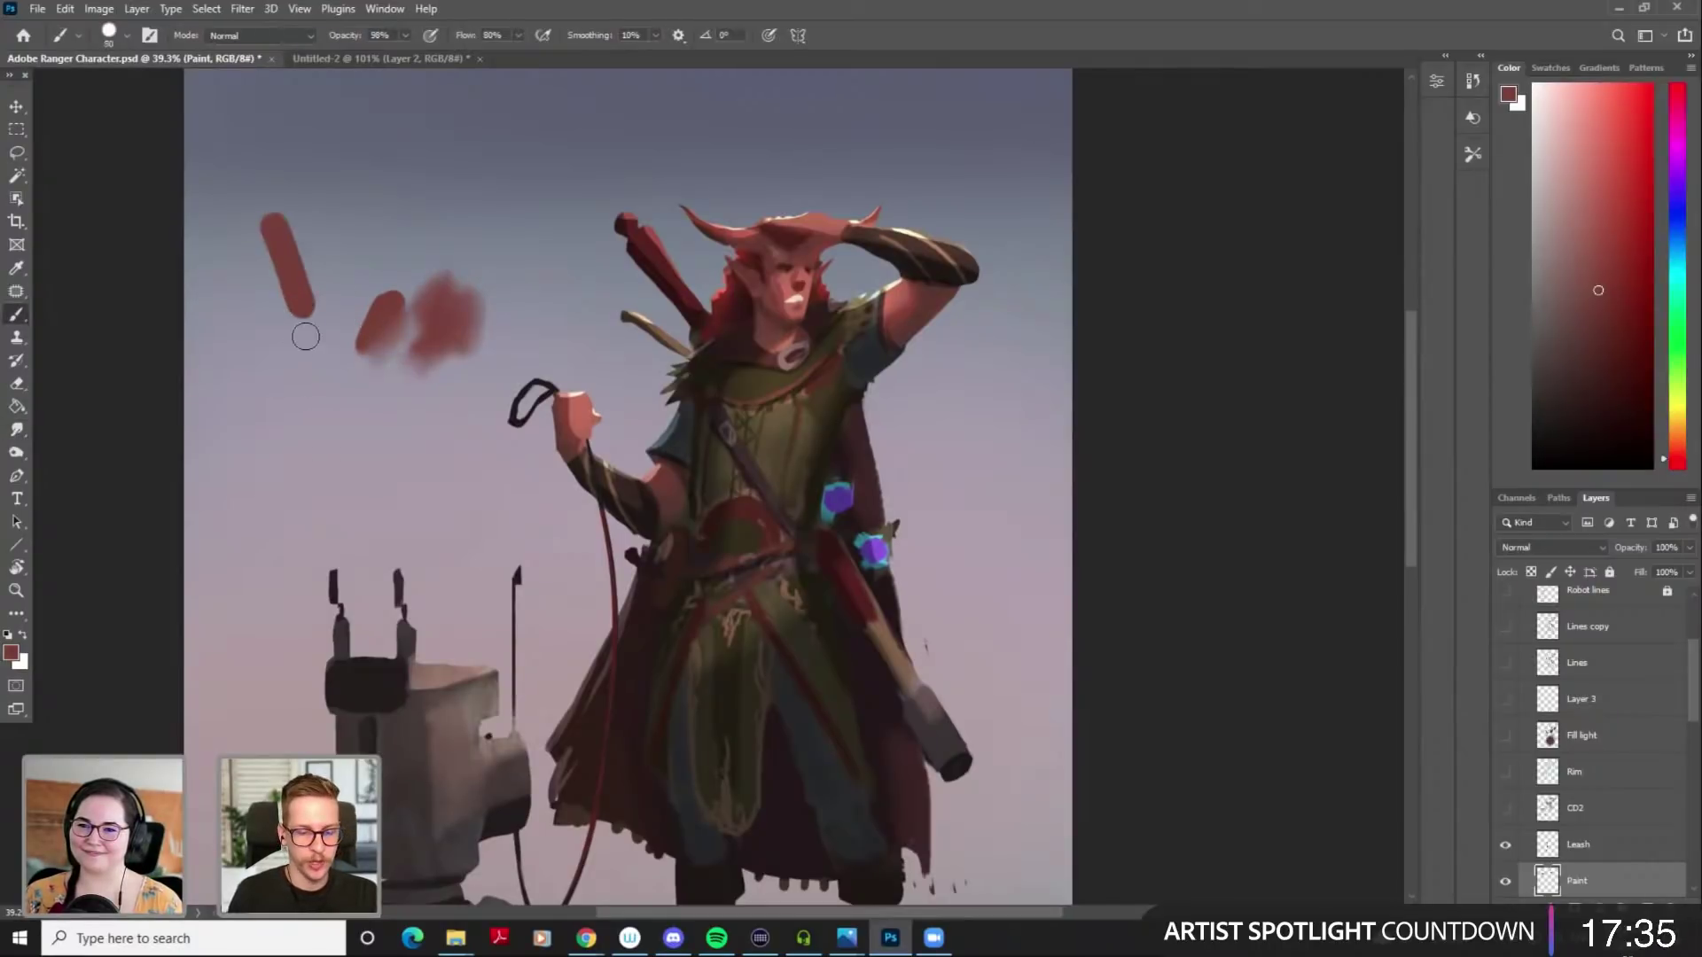
key("r")
mouse_move(251, 223)
left_mouse_down()
mouse_move(296, 316)
mouse_move(264, 215)
left_mouse_up()
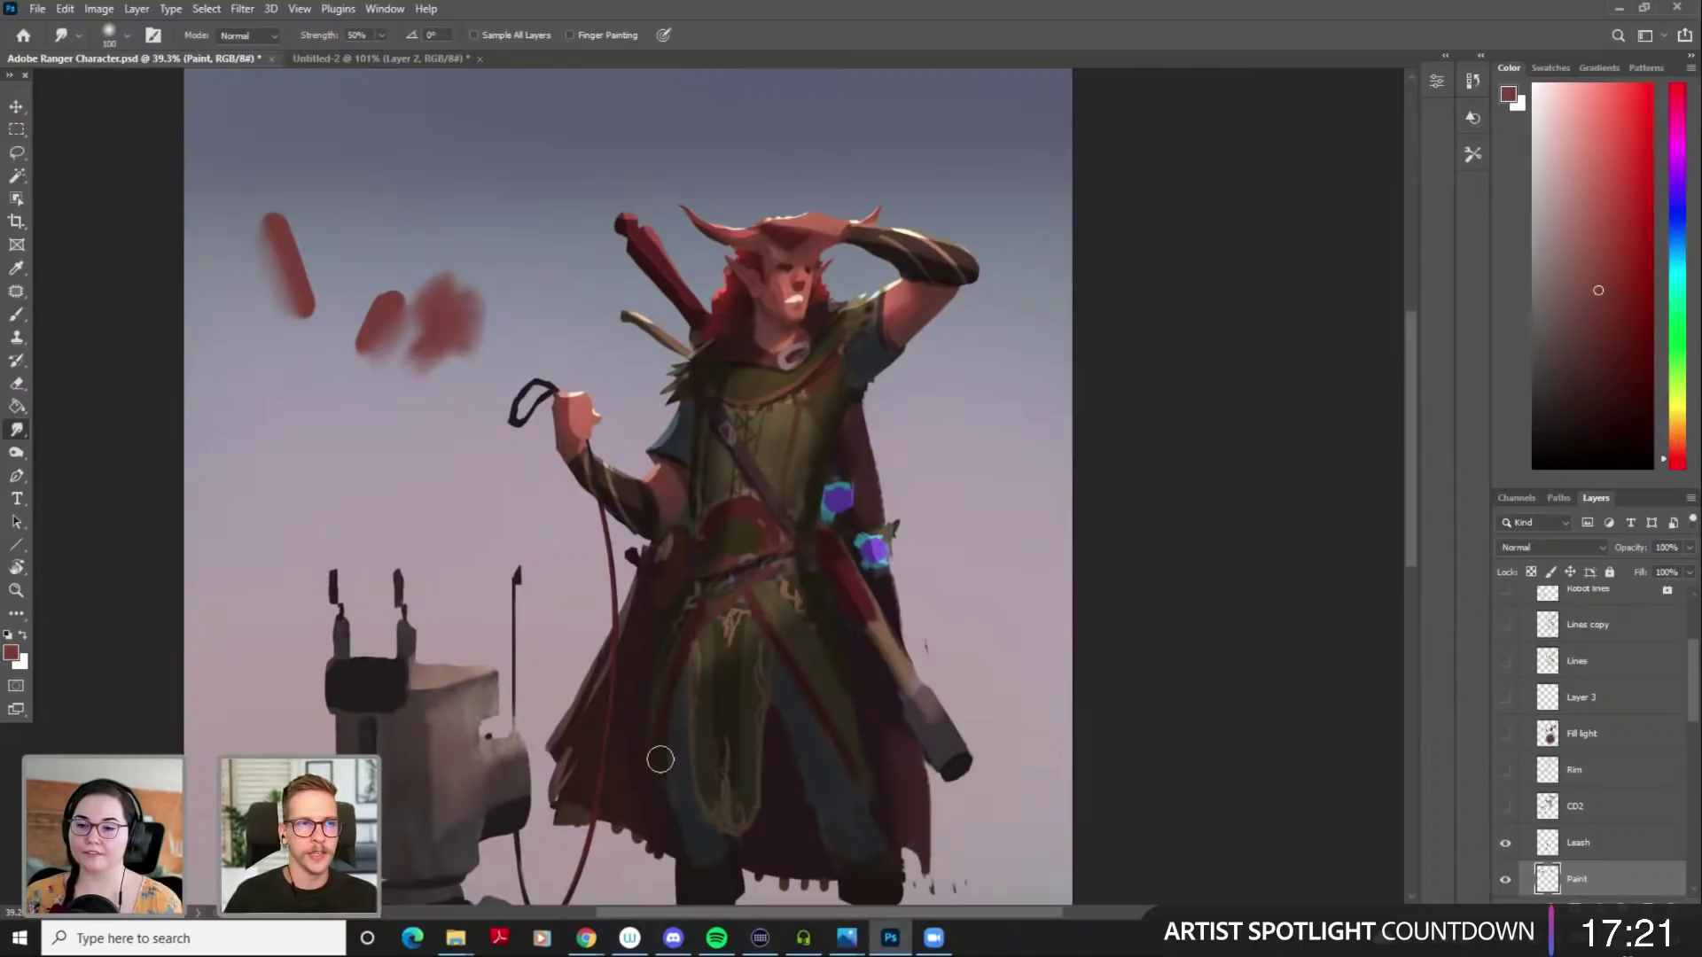
Clear the smudged red test strokes from the sky with a lasso selection on the Paint layer
key("ctrl+z")
key("ctrl+z")
key("ctrl+z")
key("ctrl+a")
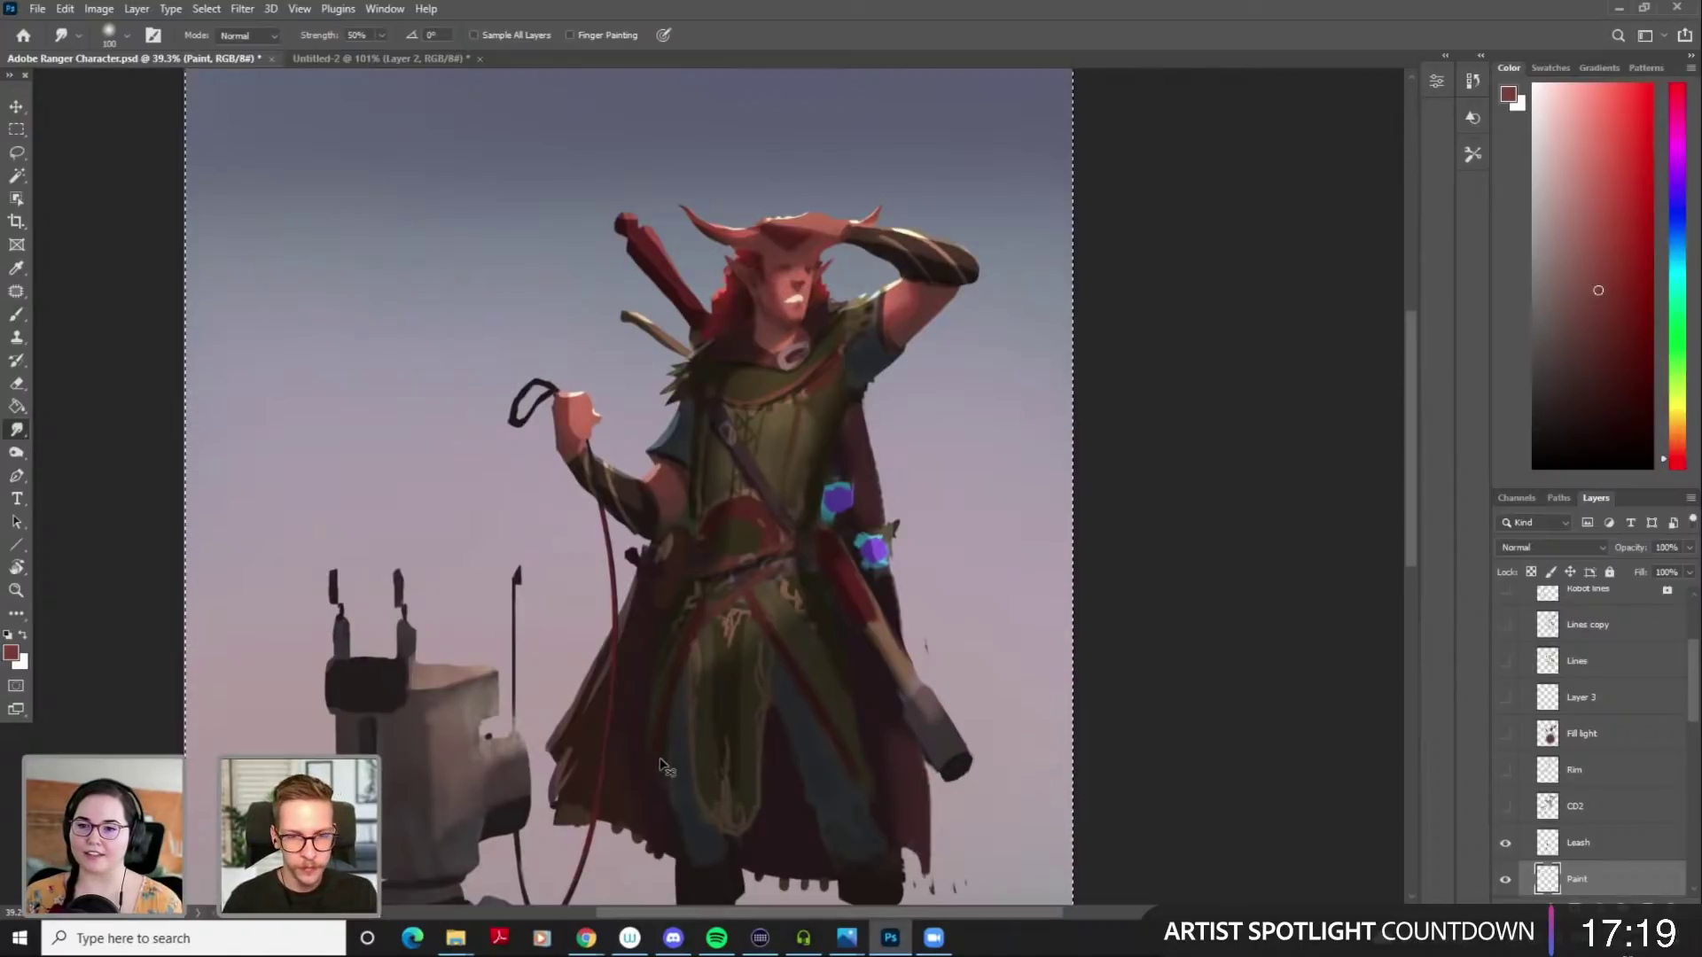
key("ctrl+z")
key("l")
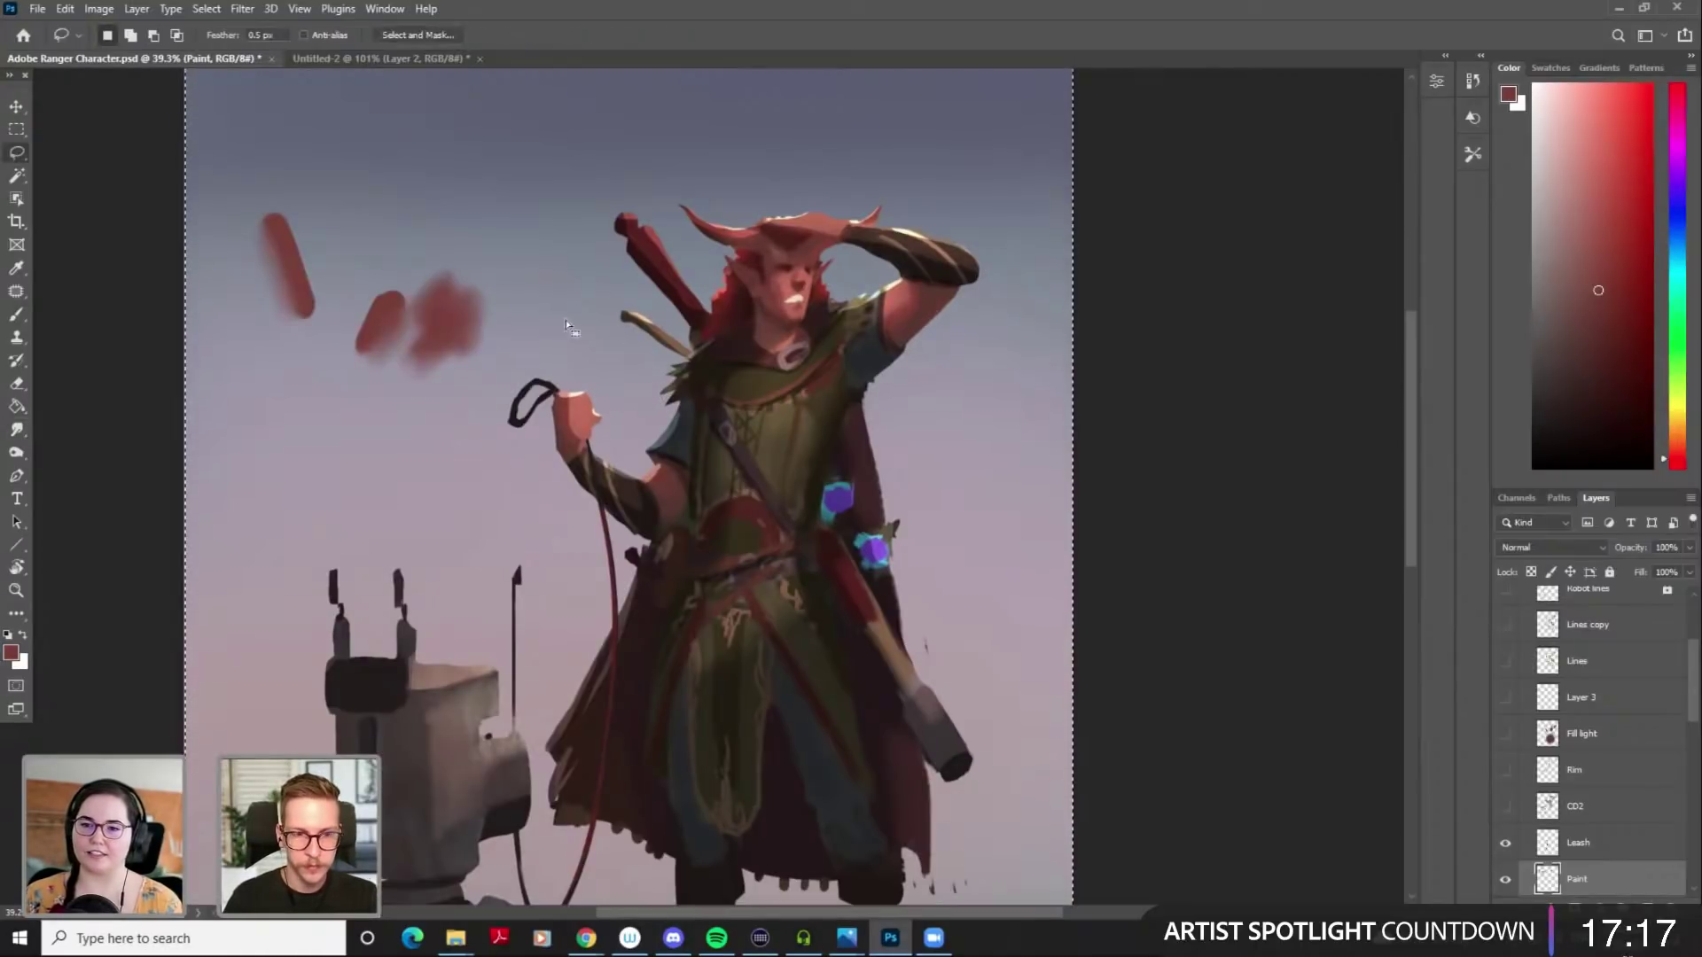
mouse_move(318, 186)
left_mouse_down()
mouse_move(399, 429)
mouse_move(486, 182)
left_mouse_up()
key("Delete")
key("ctrl+d")
key("b")
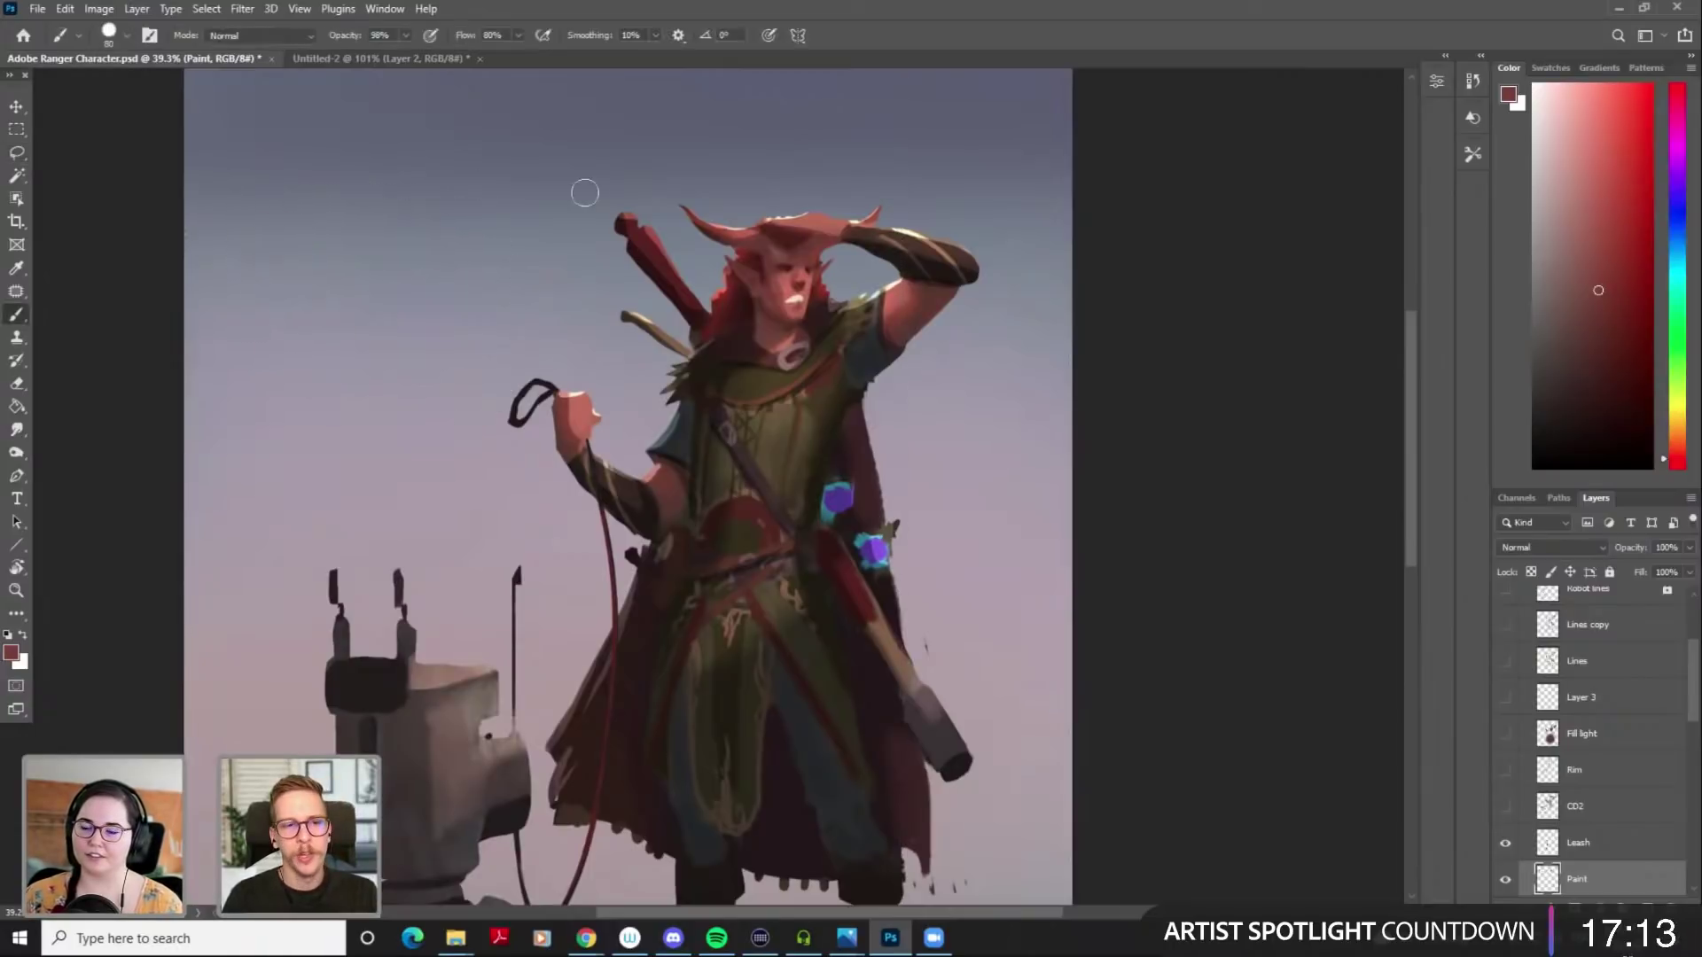
Paint a broad red test stroke in the sky, smudge both its sides outward, and undo the test
left_click_drag(420, 243, 441, 340)
key("r")
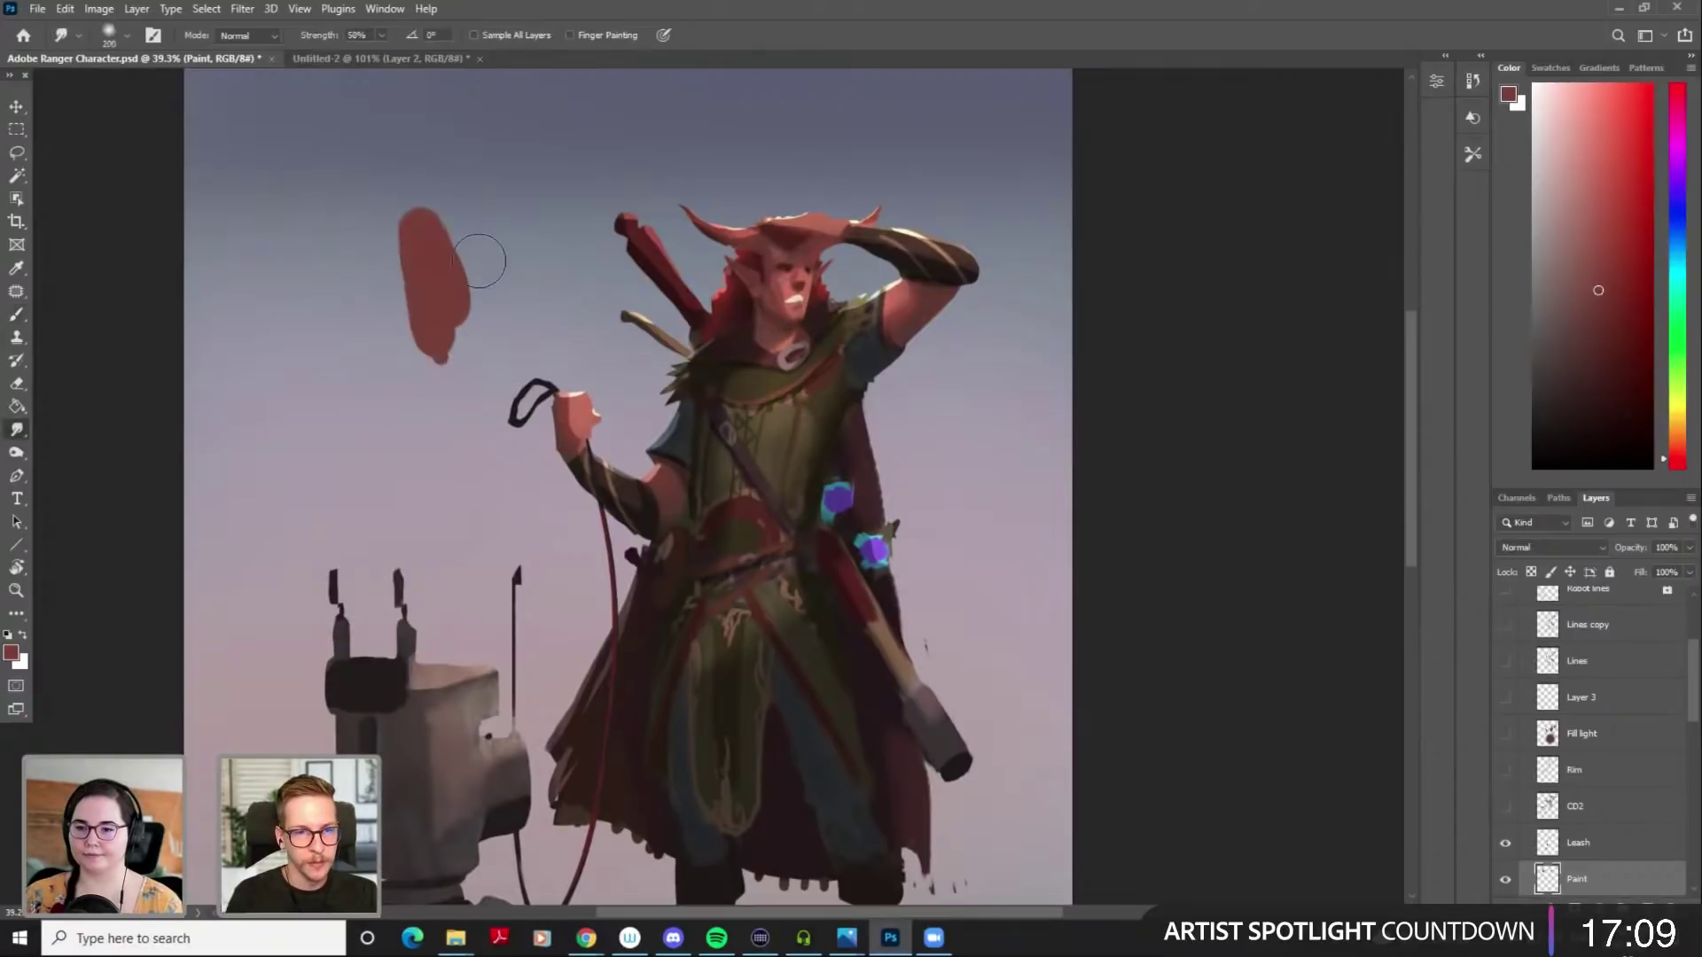
key("bracketleft")
key("bracketleft")
key("bracketleft")
left_click_drag(453, 235, 478, 328)
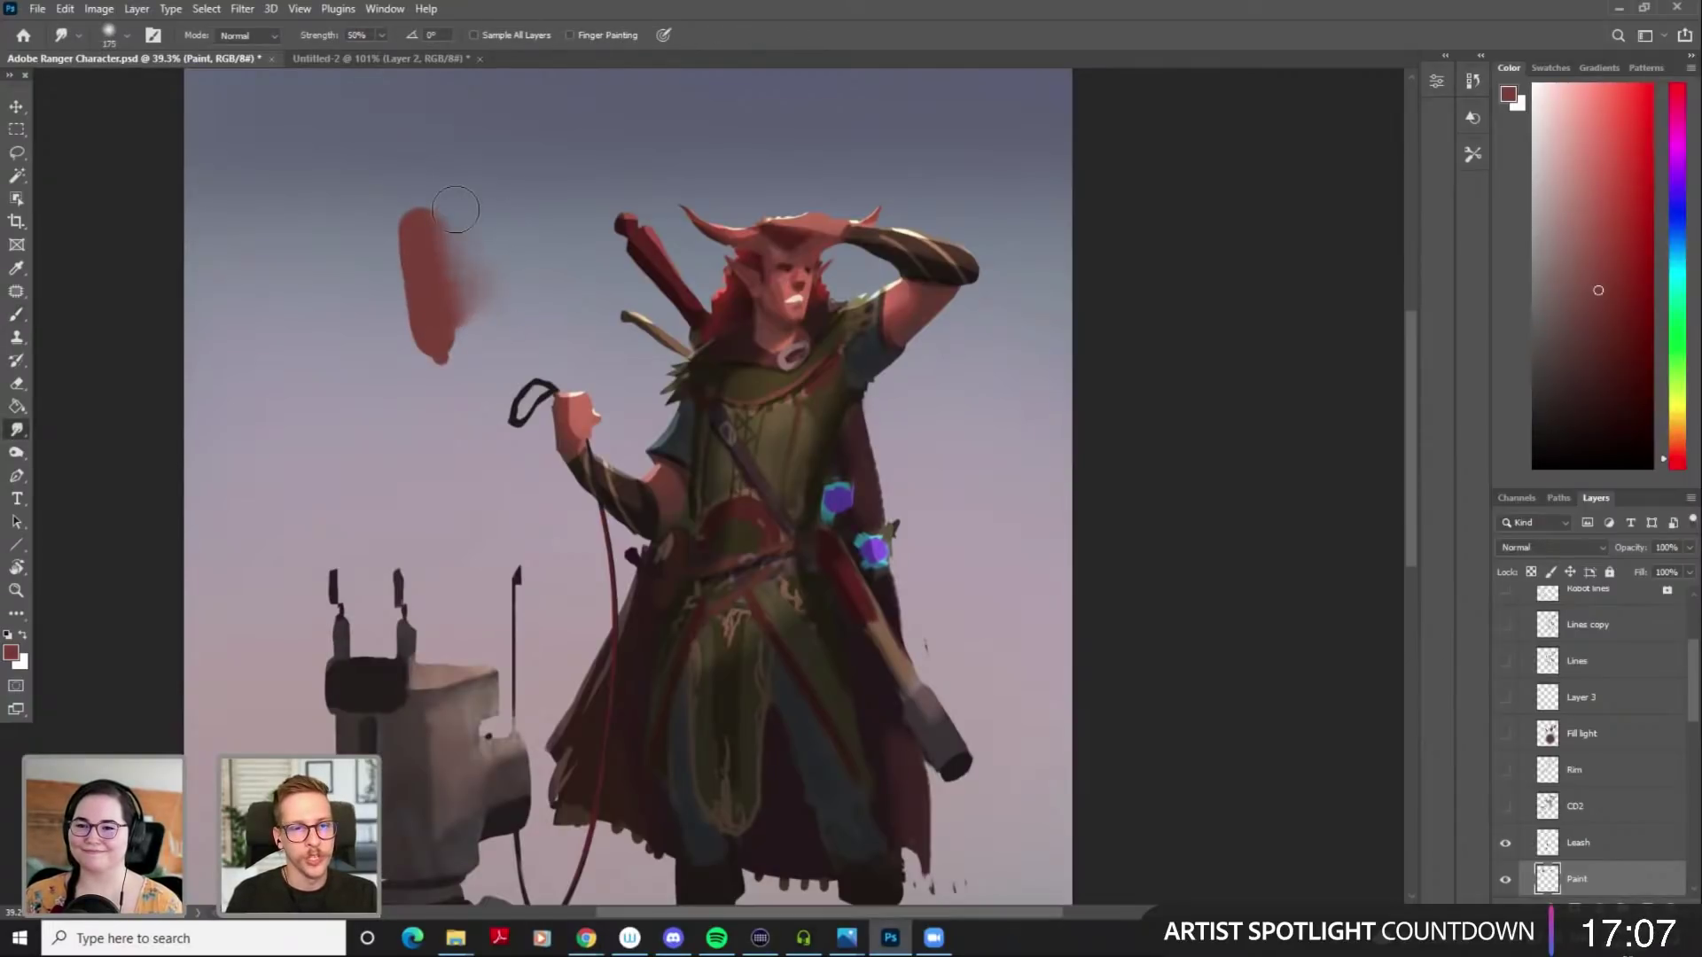
mouse_move(466, 250)
left_mouse_down()
mouse_move(474, 221)
mouse_move(428, 282)
mouse_move(383, 278)
left_mouse_up()
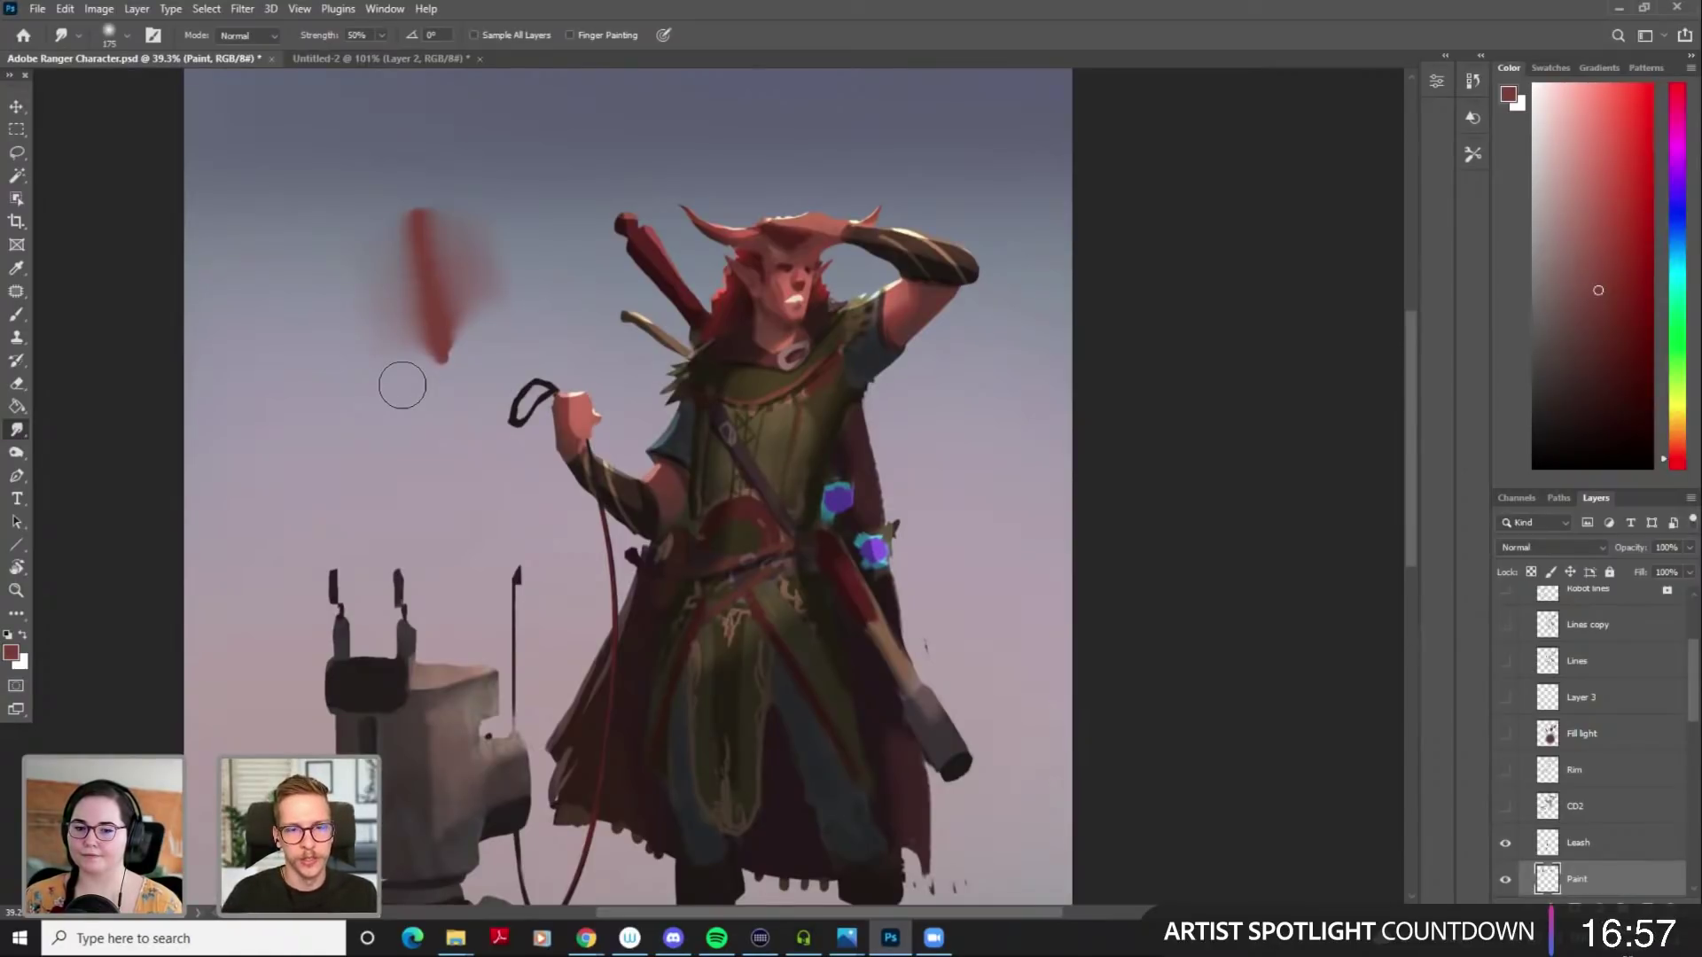
key("ctrl+z")
key("ctrl+z")
key("ctrl+z")
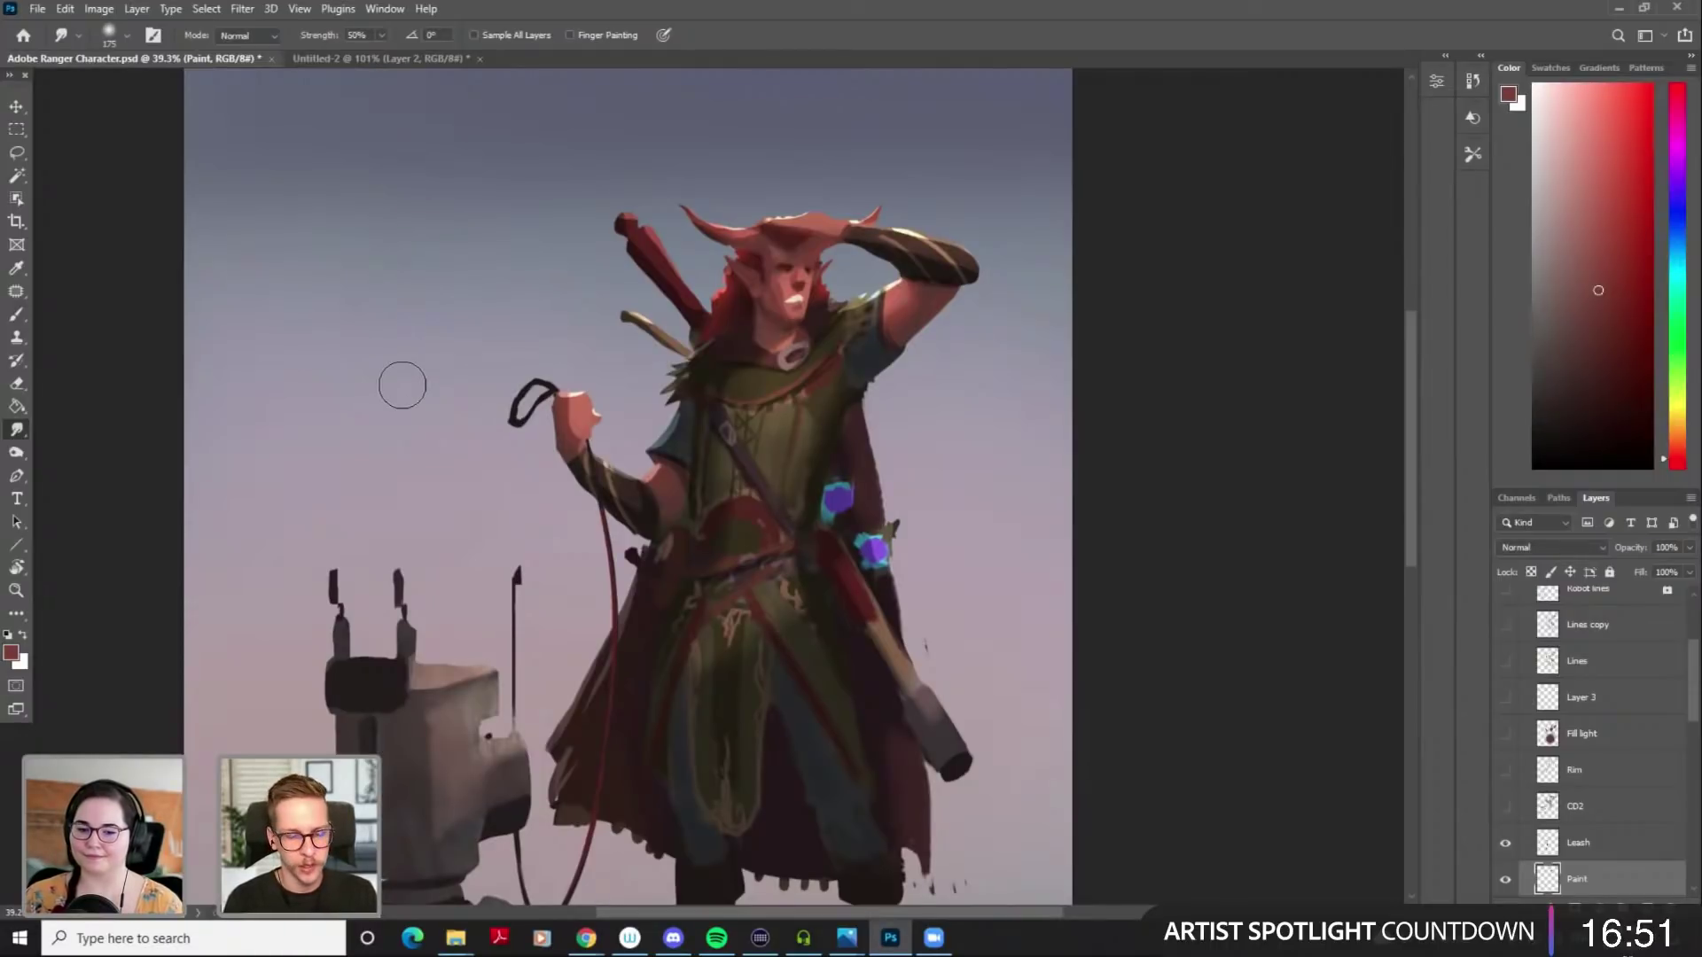
Sample a lighter skin red from the ranger's chin for the brush
key("b")
mouse_move(810, 281)
left_mouse_down()
mouse_move(761, 298)
mouse_move(780, 309)
mouse_move(771, 335)
left_mouse_up()
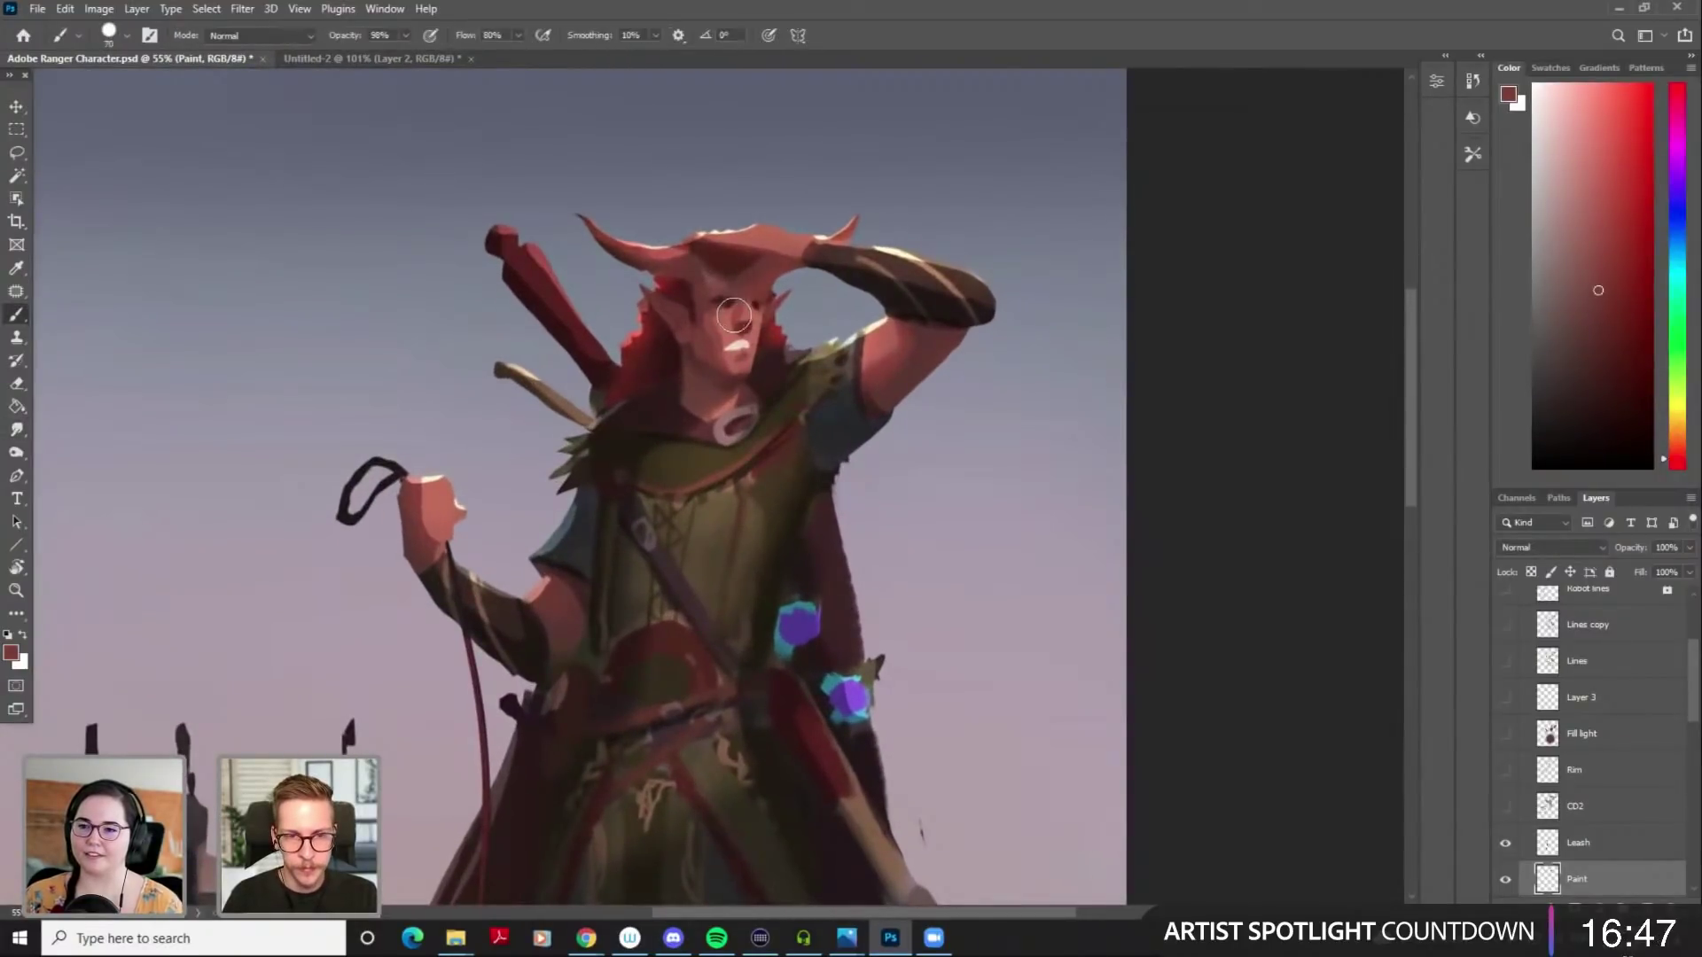
left_click(729, 358, "alt")
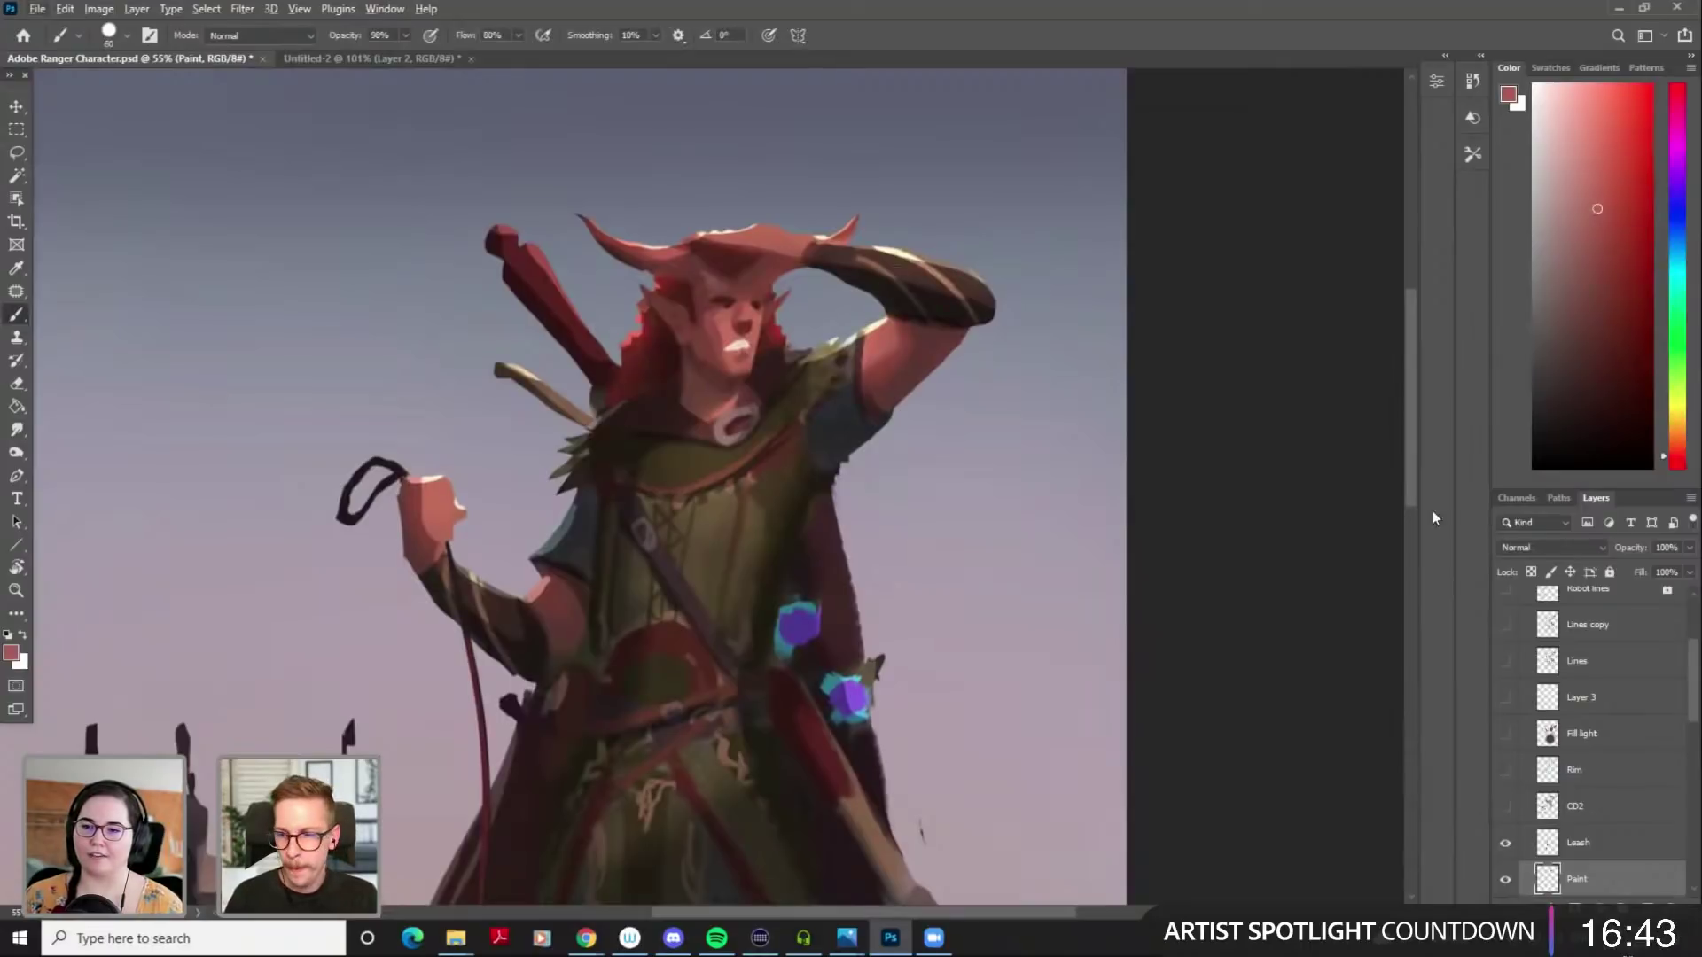
Check the painting against the Lines copy layer by showing and hiding it, and save the document
scroll(1605, 700, "up", 3)
left_click(1506, 772)
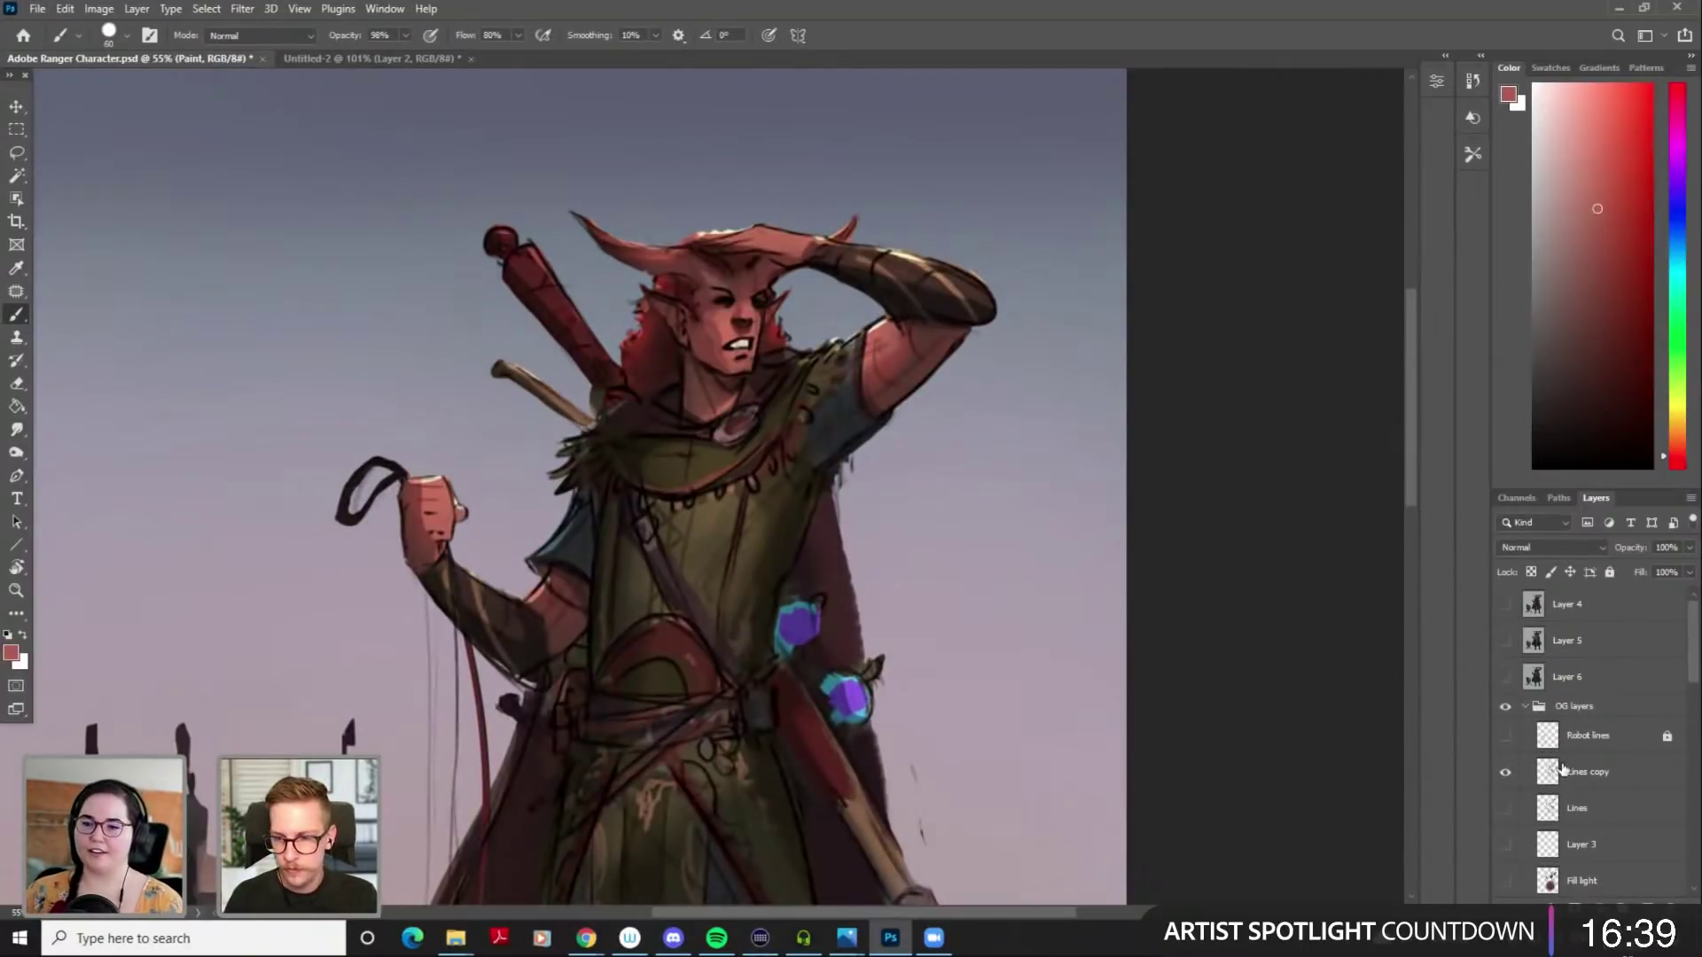
scroll(1582, 773, "down", 5)
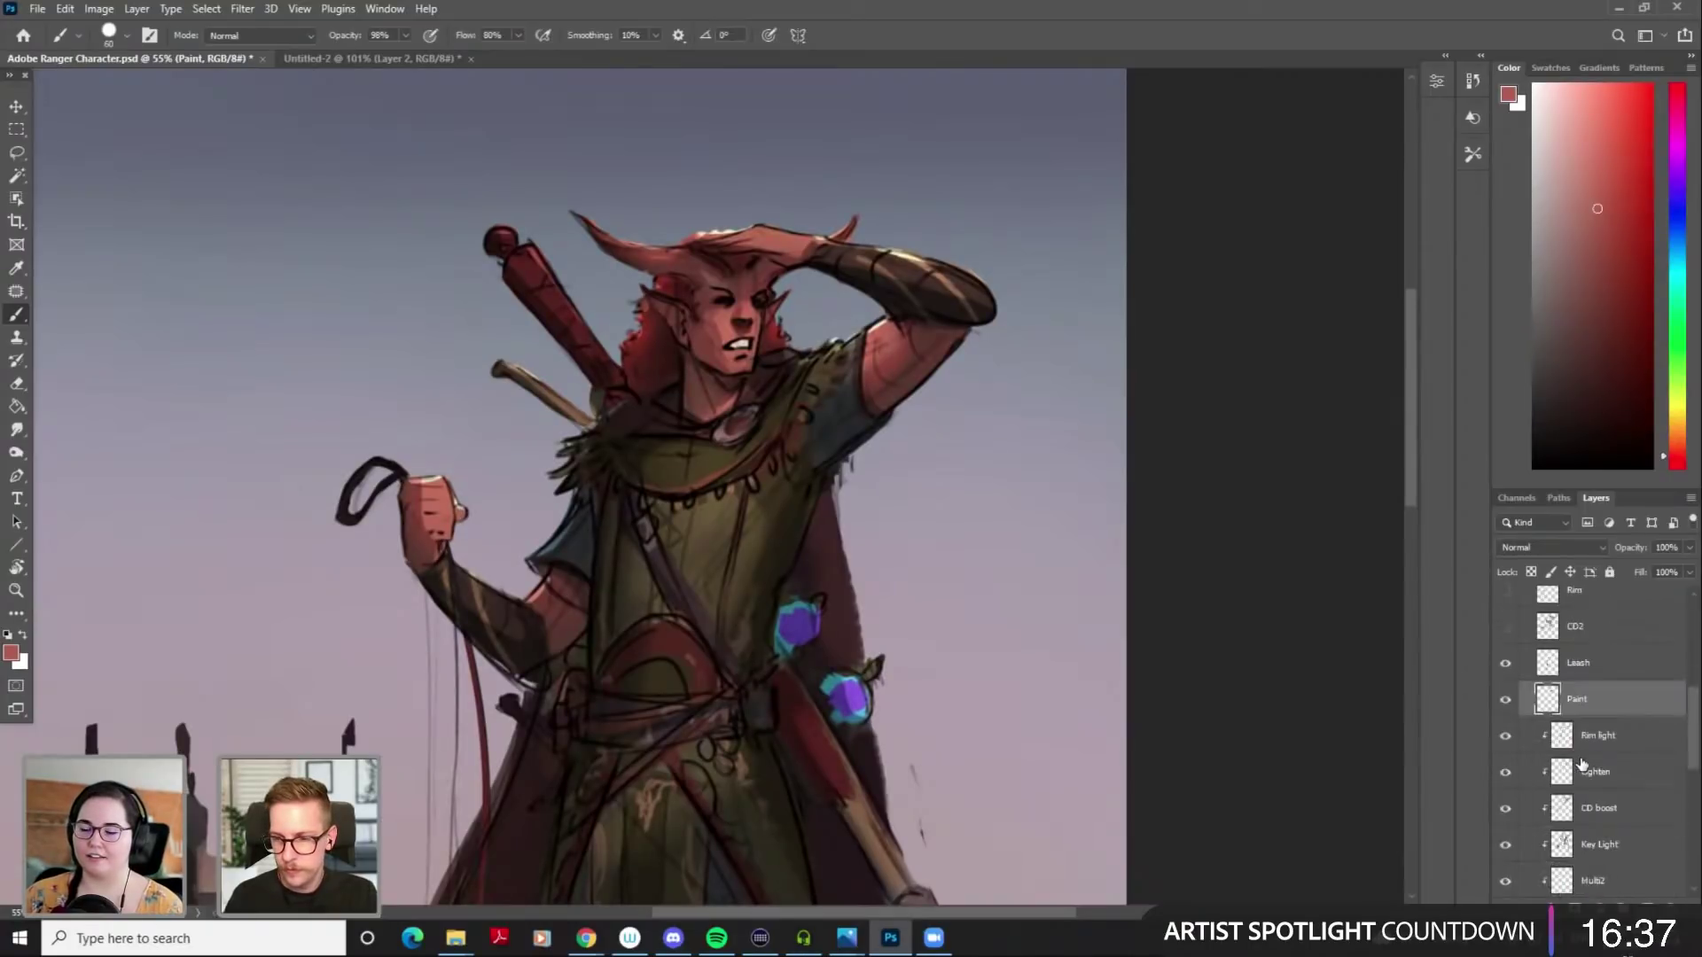
scroll(1547, 659, "up", 3)
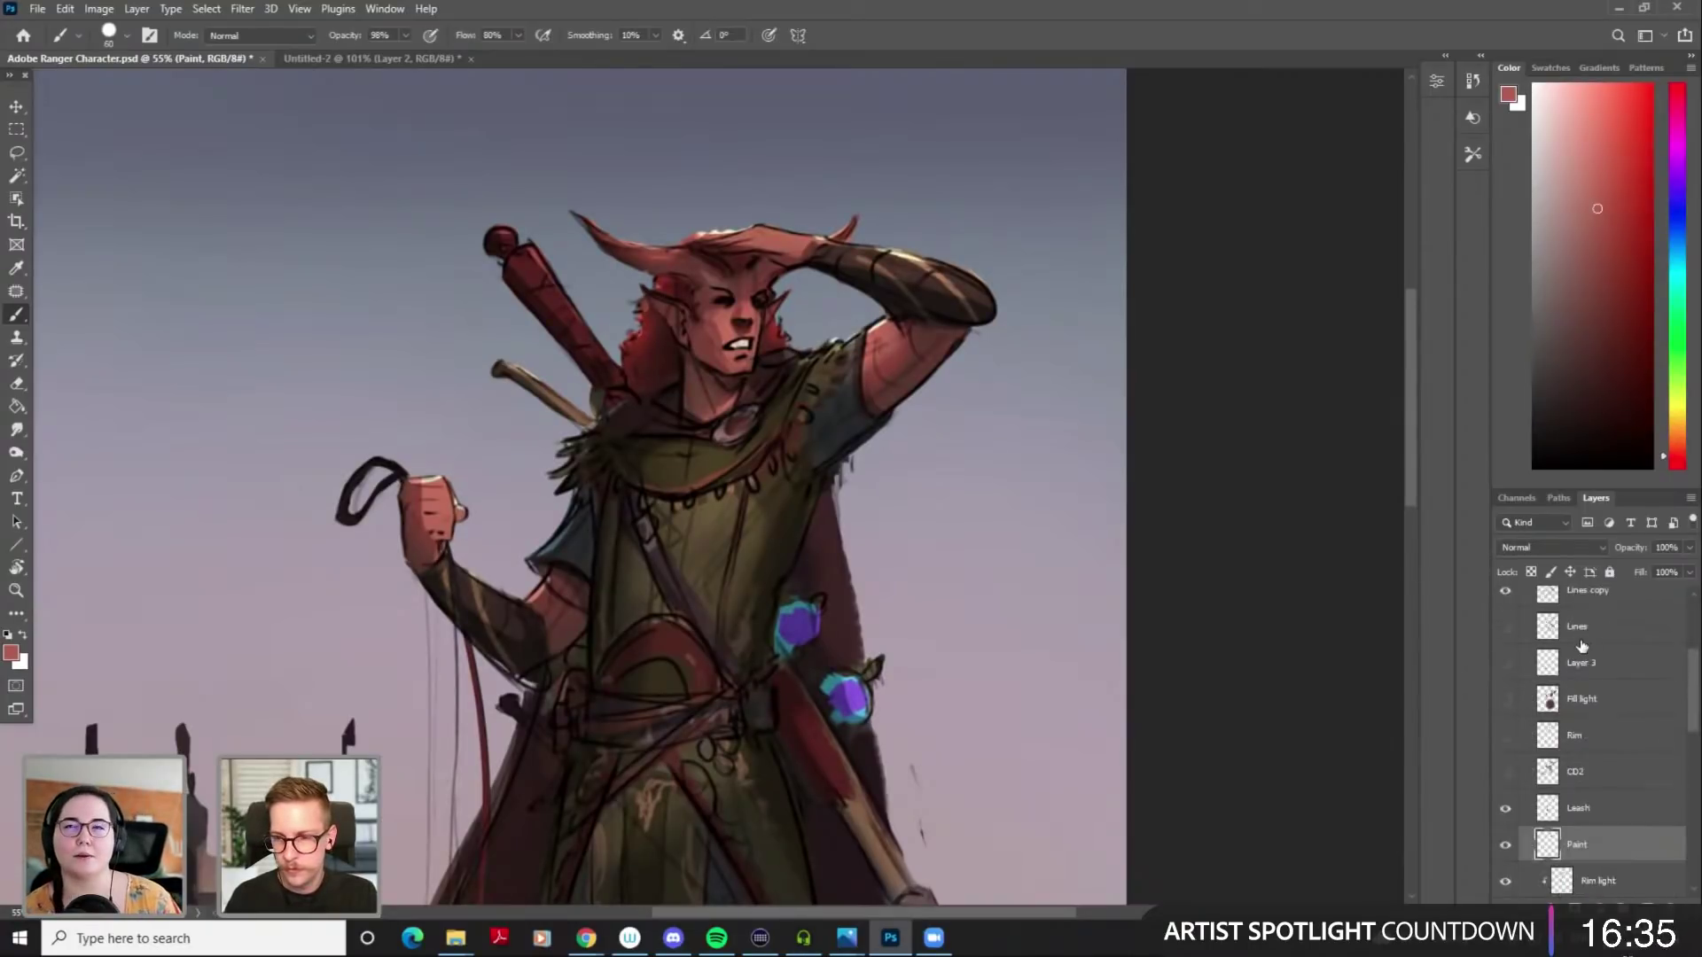
left_click(1511, 701)
key("ctrl+s")
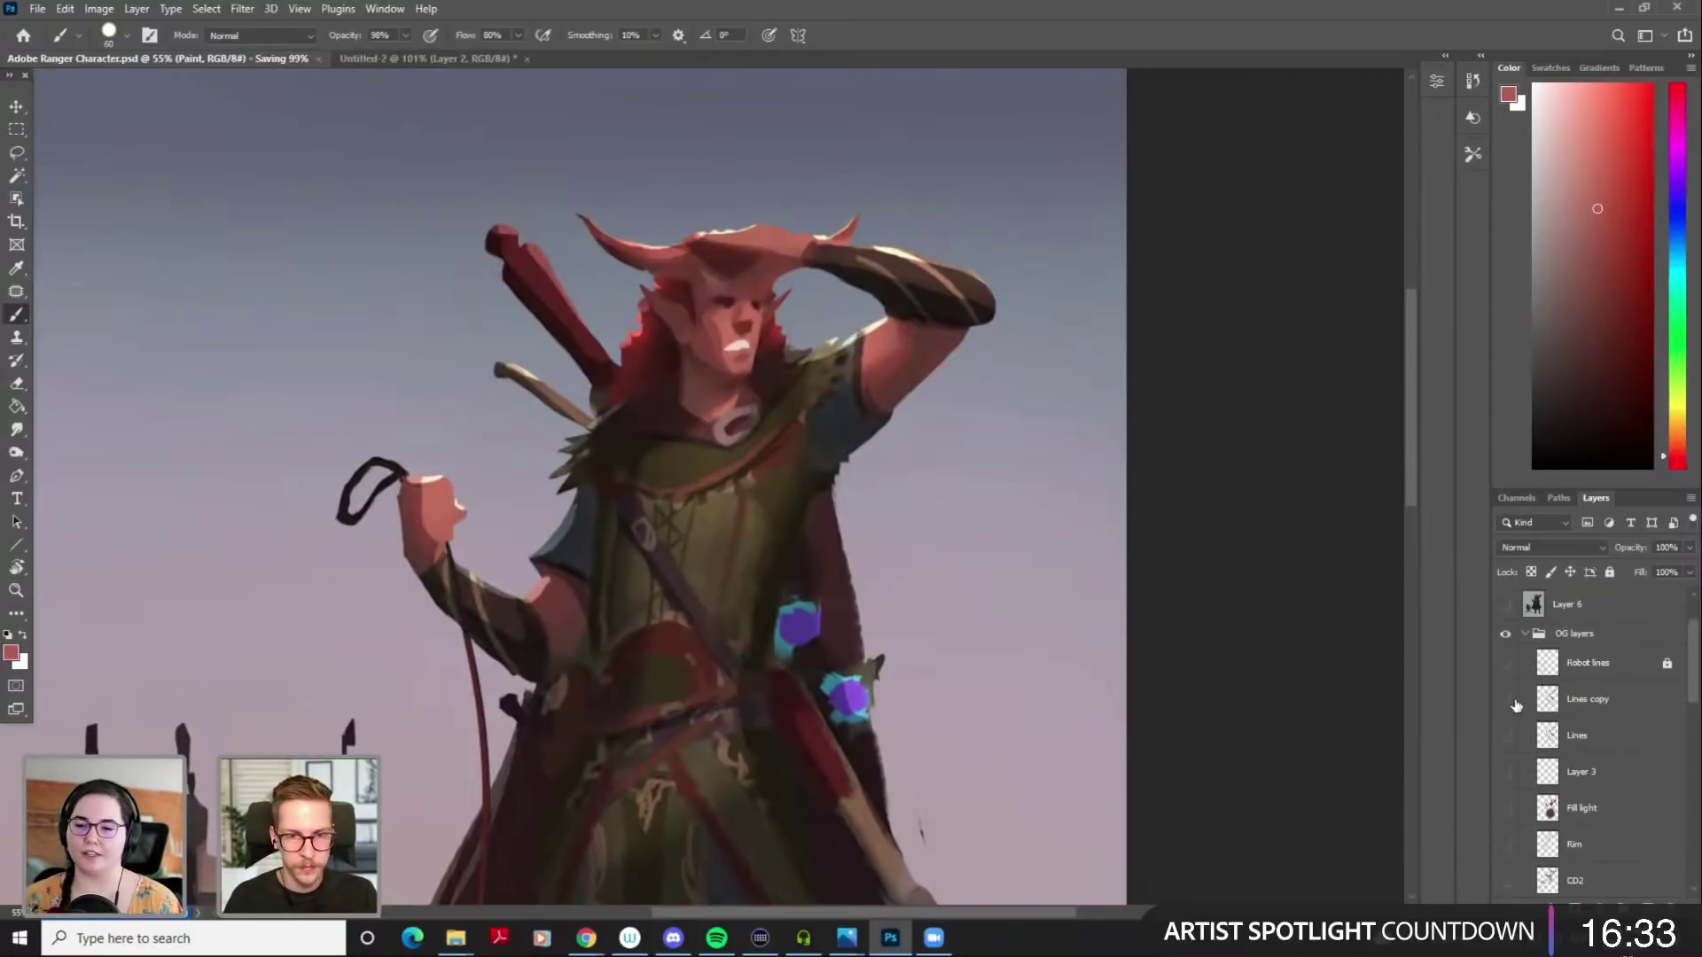
Hide the Leash and Paint layers and all clipped lighting and color layers down to Color, leaving the flat gray silhouette
scroll(1584, 633, "down", 4)
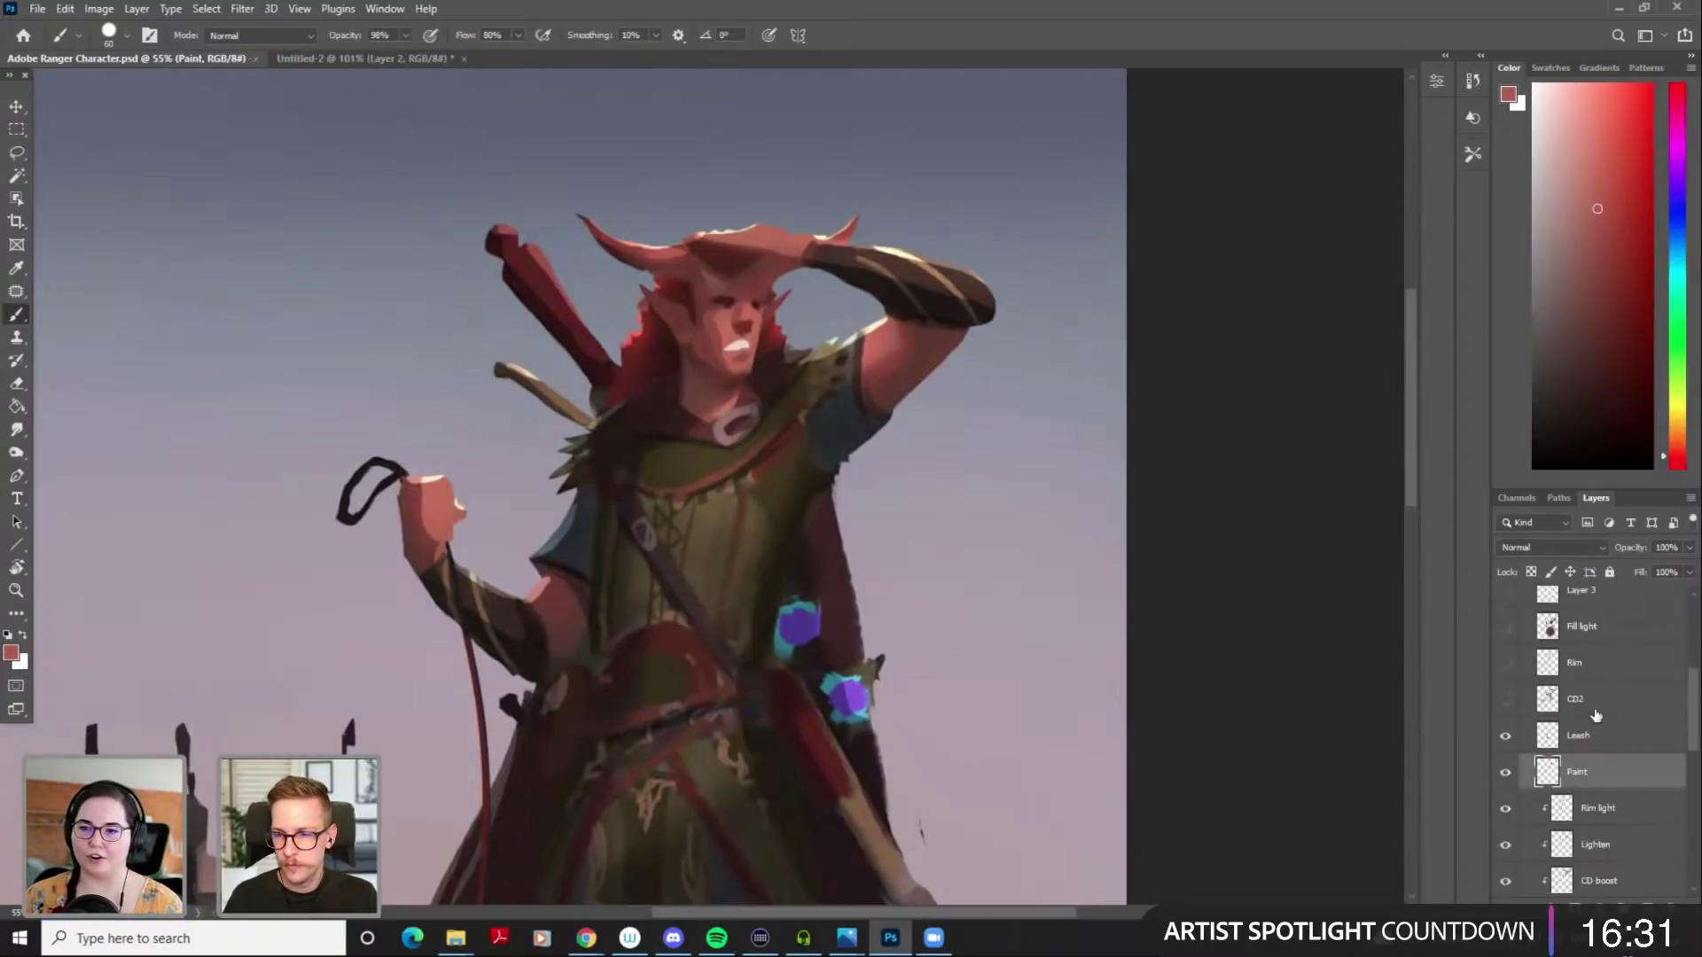
left_click(1506, 640)
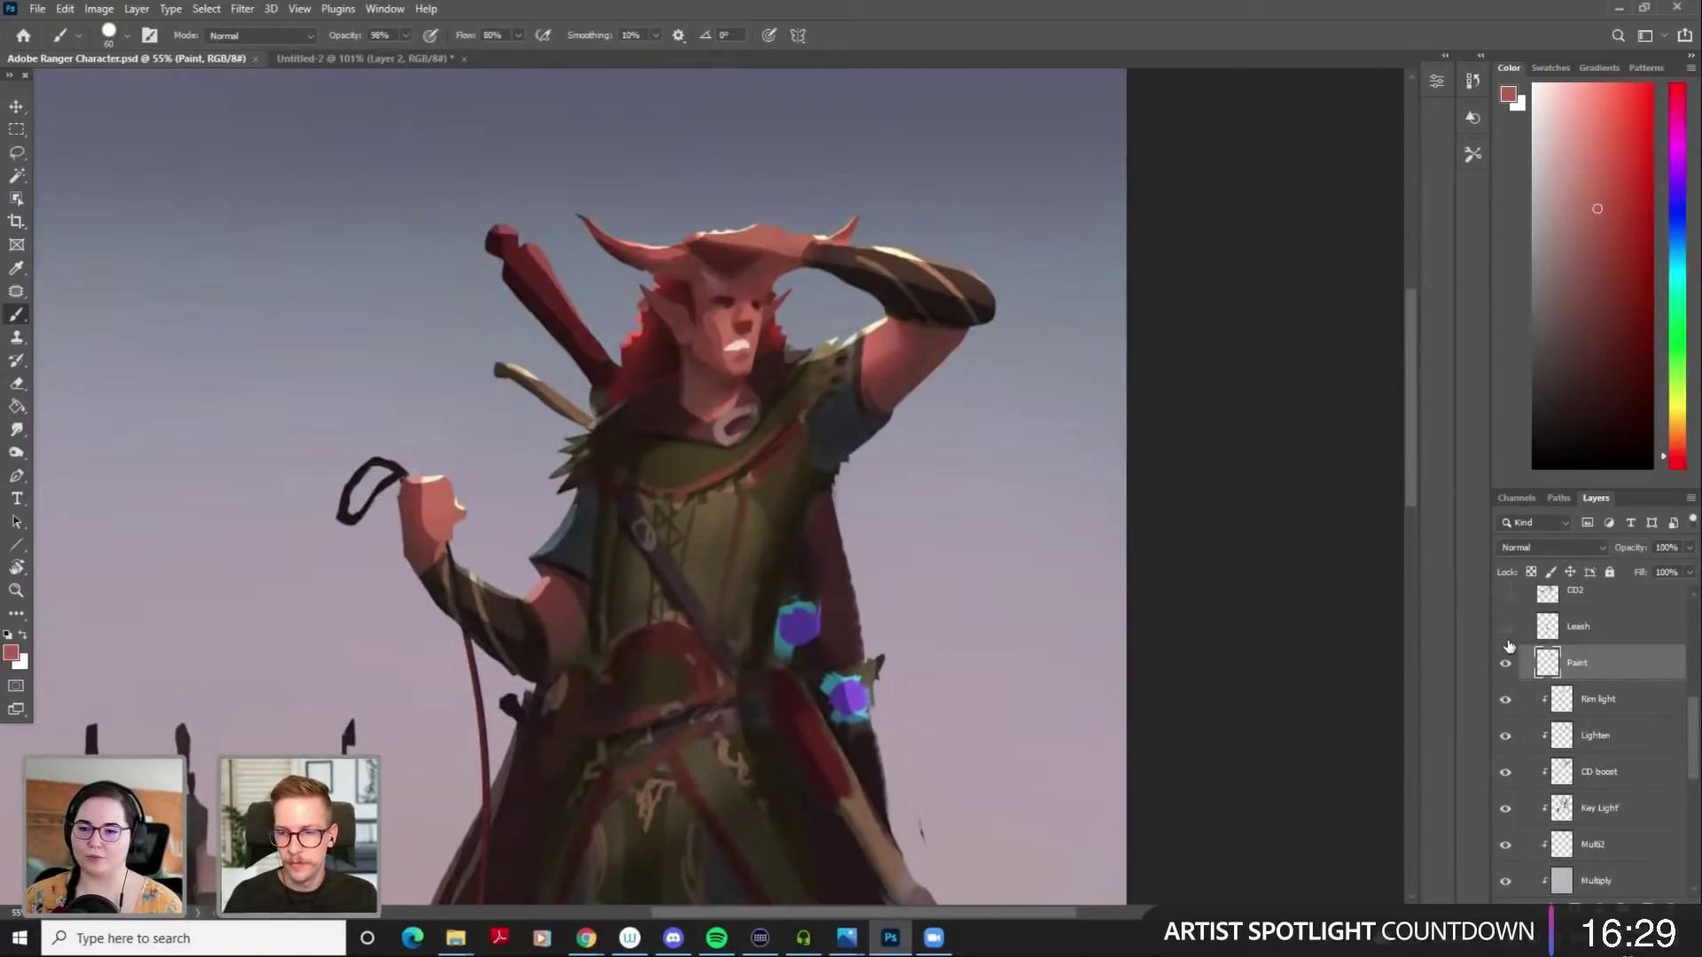
left_click(1506, 662)
scroll(1509, 662, "down", 2)
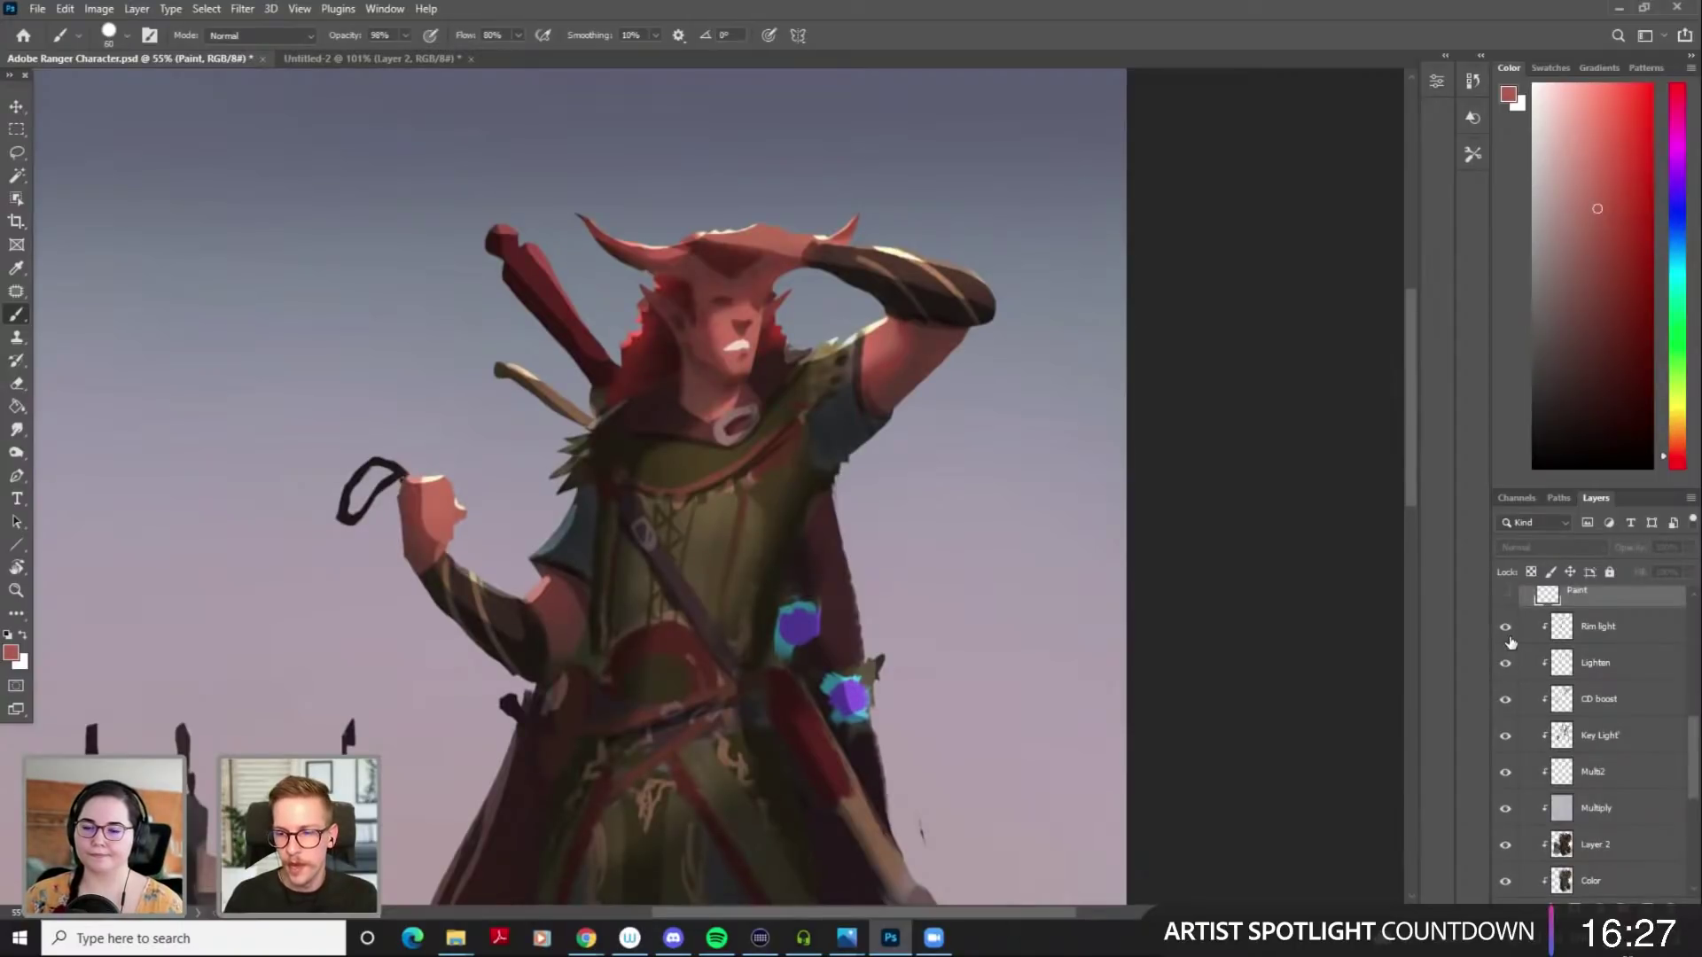
left_click(1506, 810)
scroll(1511, 789, "down", 2)
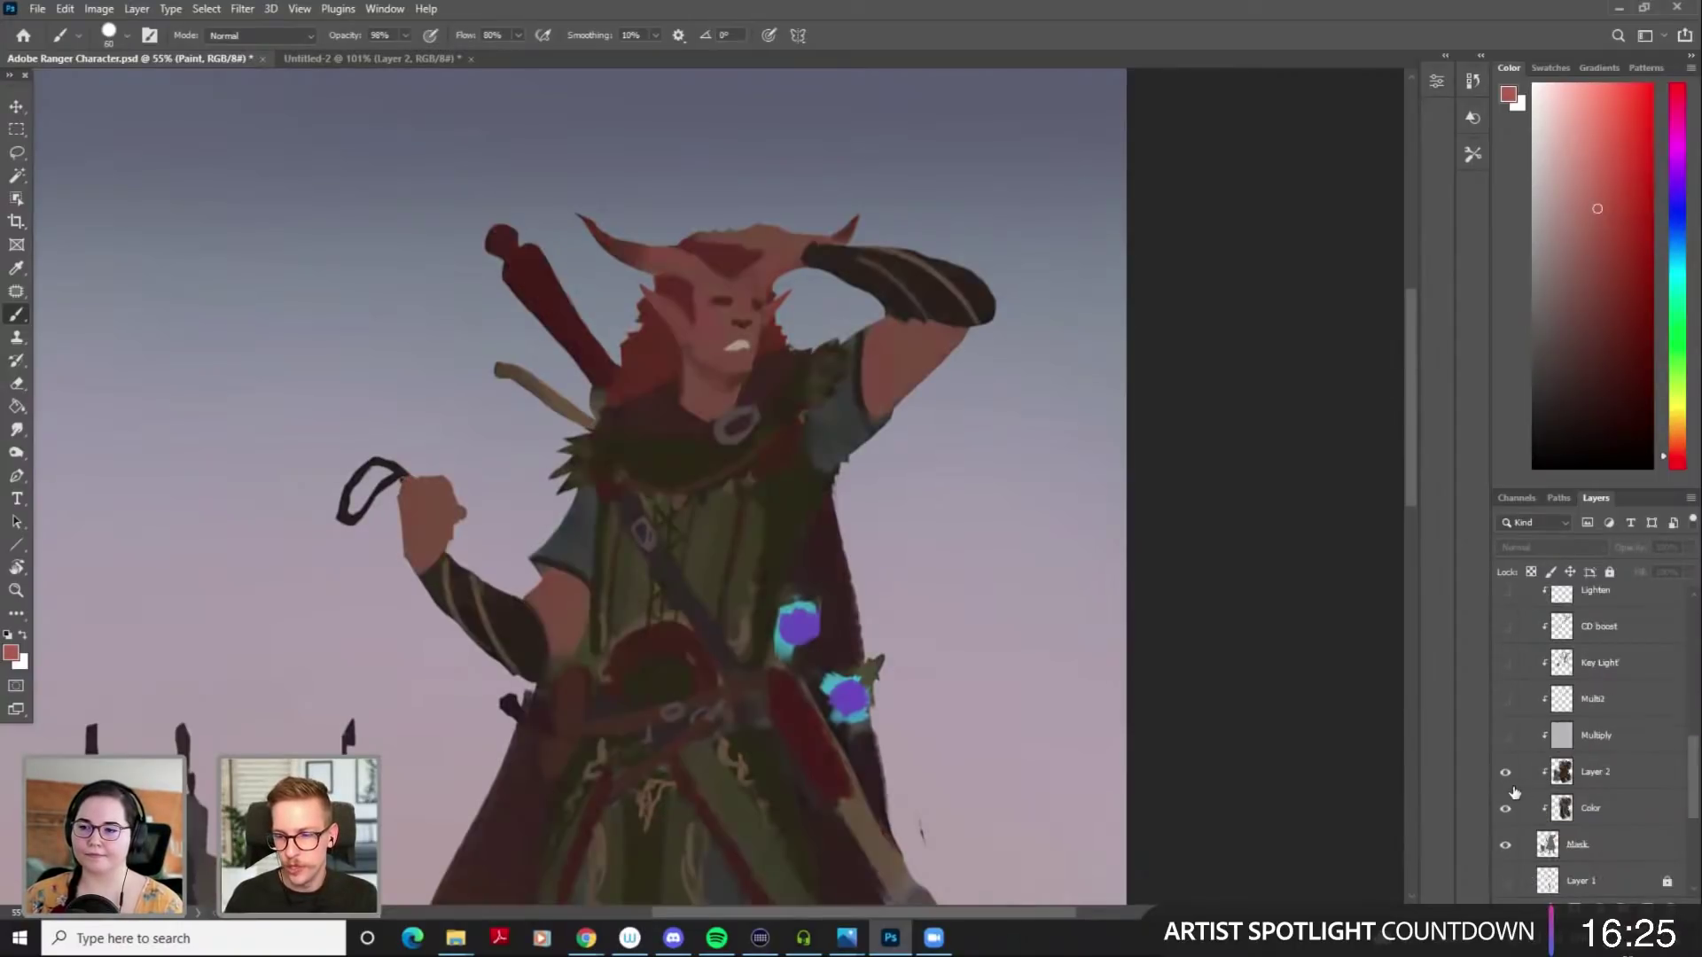
left_click(1507, 777)
left_click(1507, 812)
Show the Lines layer over the silhouette and stamp the visible image into a new layer above the OG layers group
scroll(1520, 789, "up", 6)
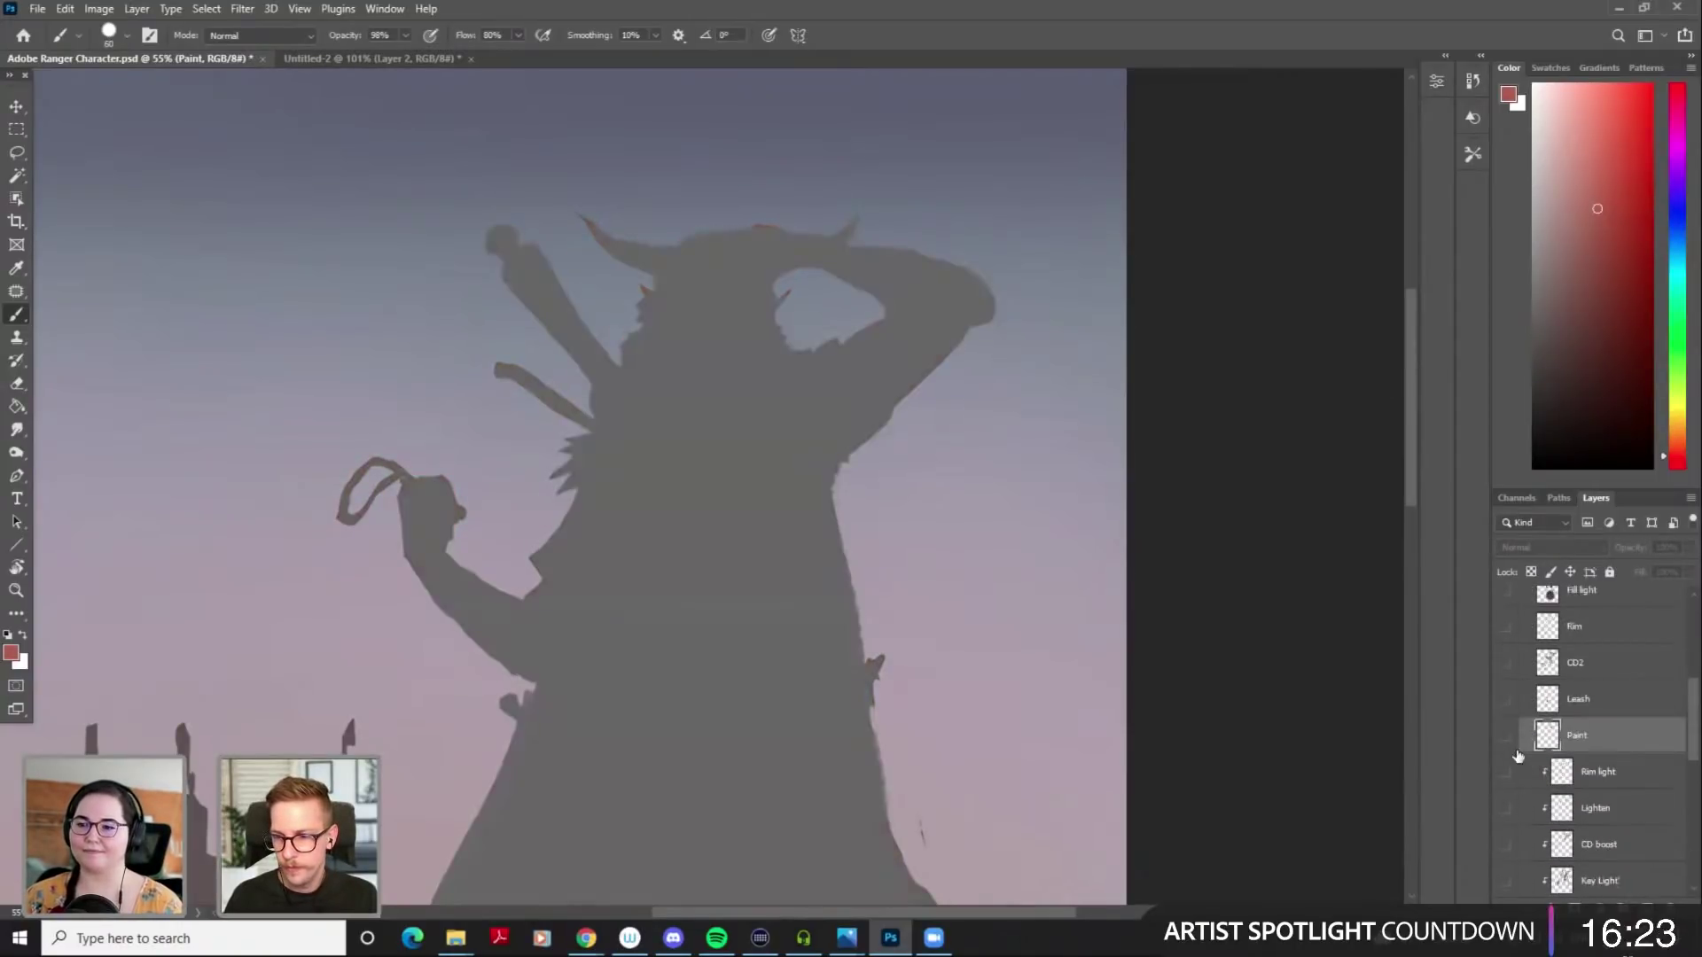
scroll(1498, 709, "up", 3)
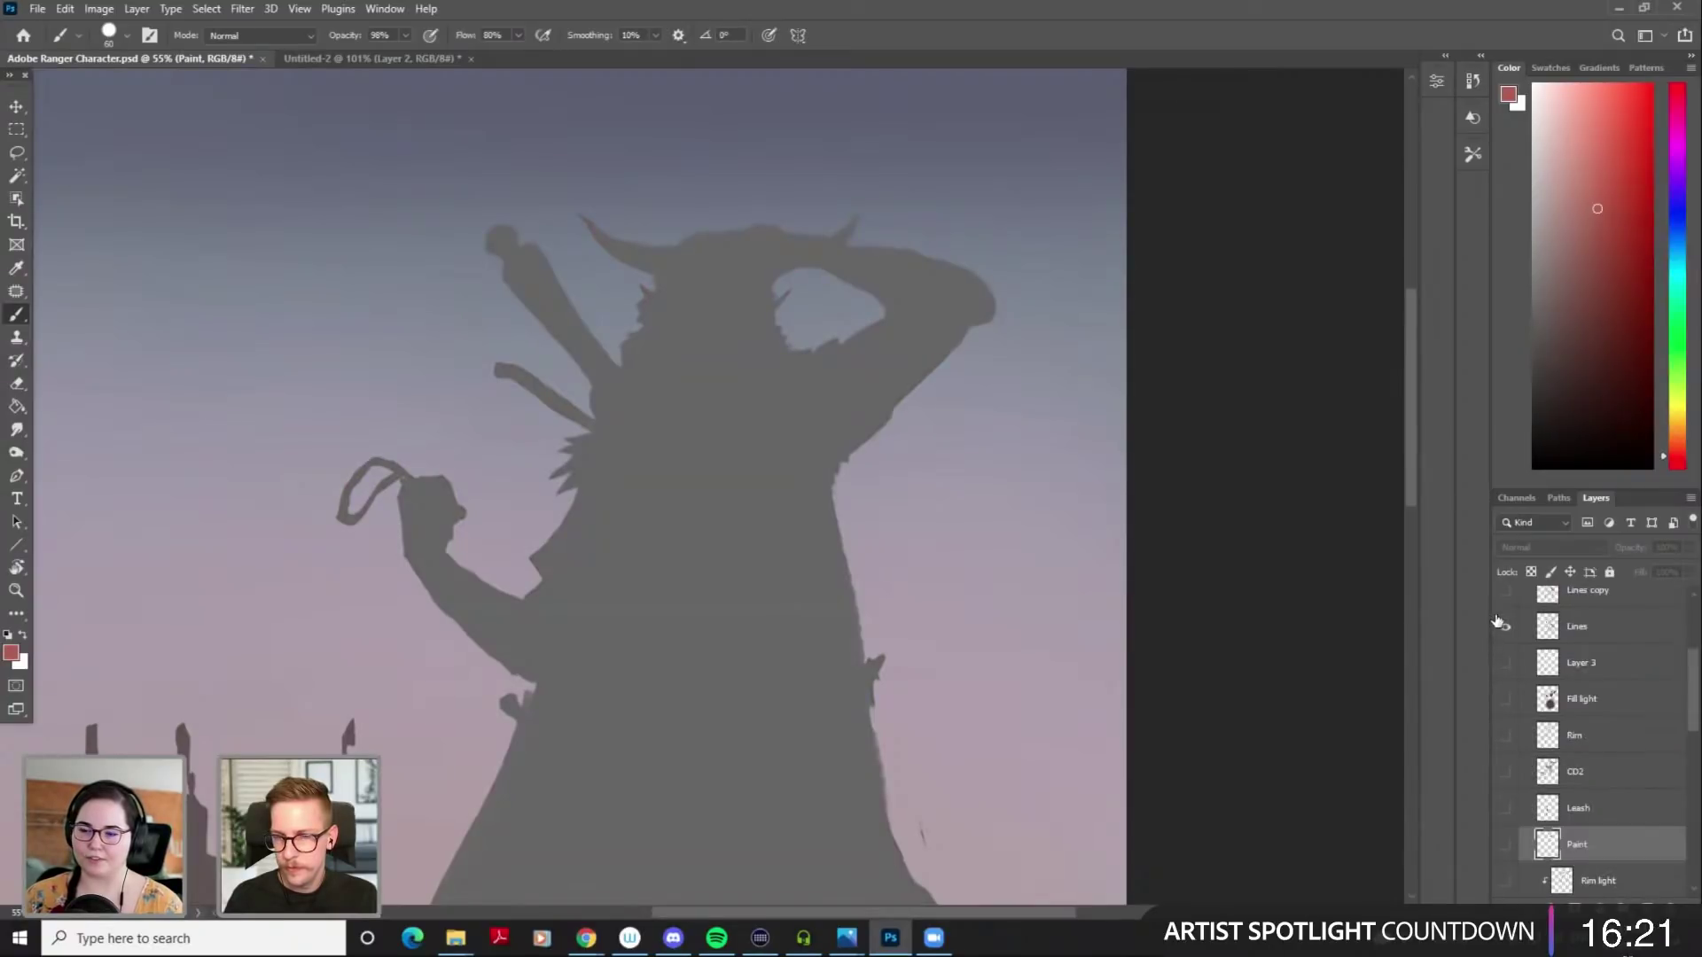
left_click(1504, 625)
scroll(1570, 720, "down", 1)
scroll(1573, 719, "up", 6)
left_click(1569, 709)
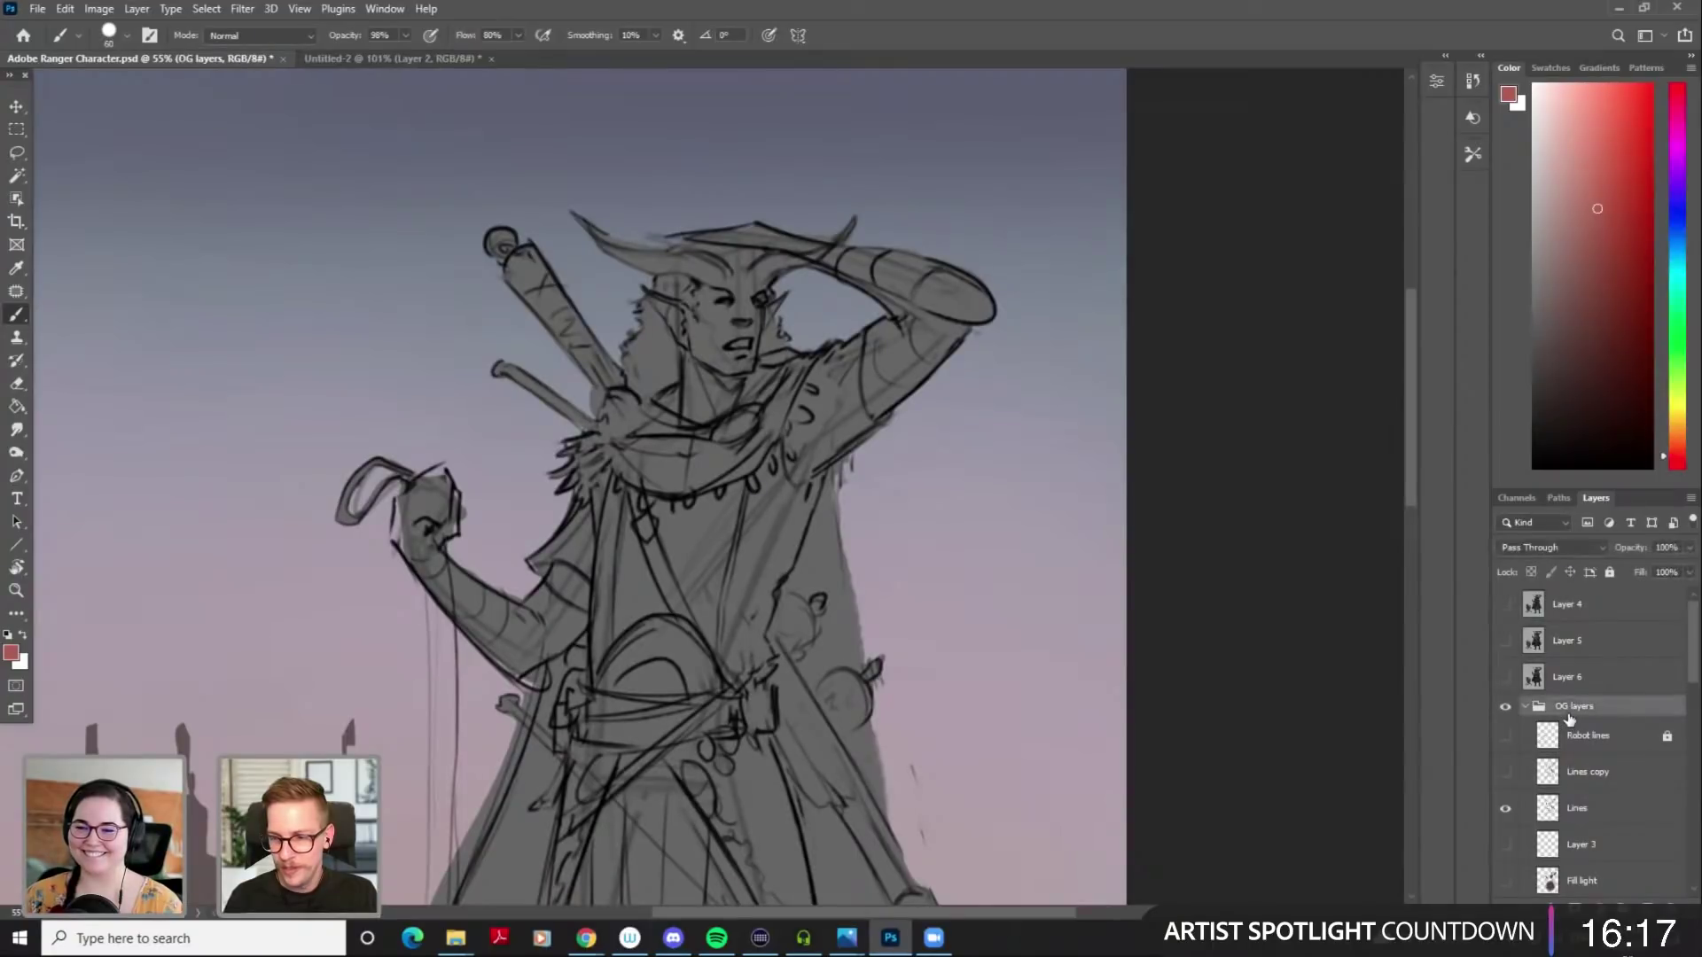
key("ctrl+shift+alt+n")
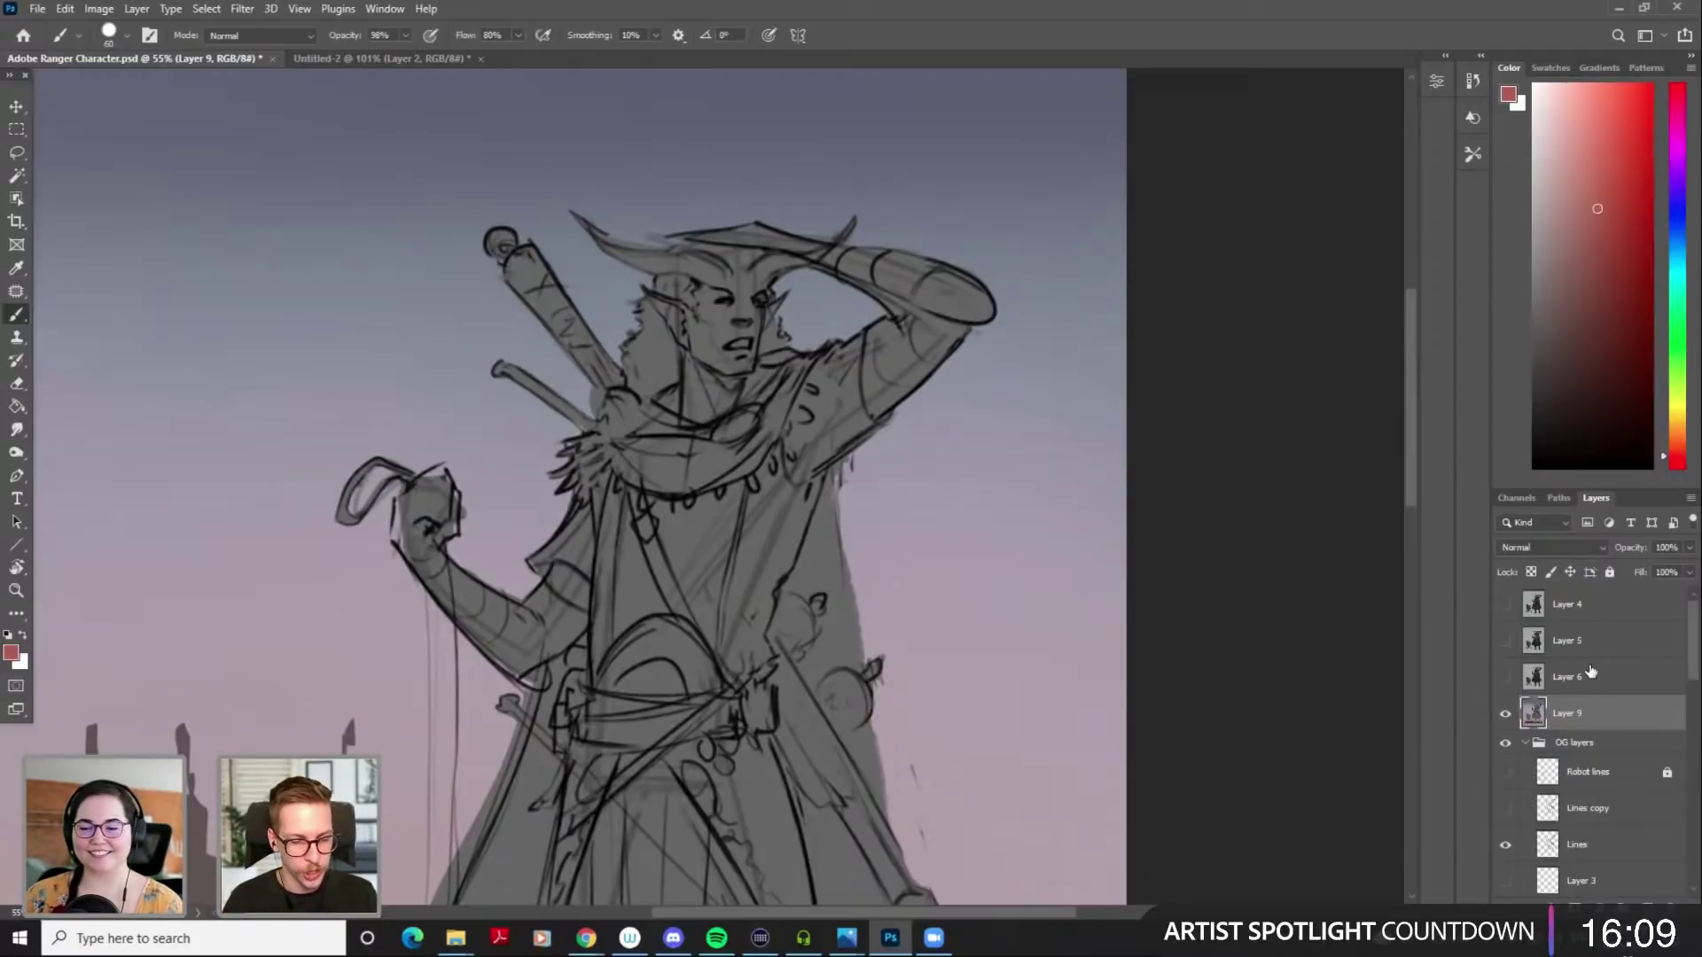
Move the whole stamped line-and-silhouette image out of Layer 9 into a new document
key("ctrl+a")
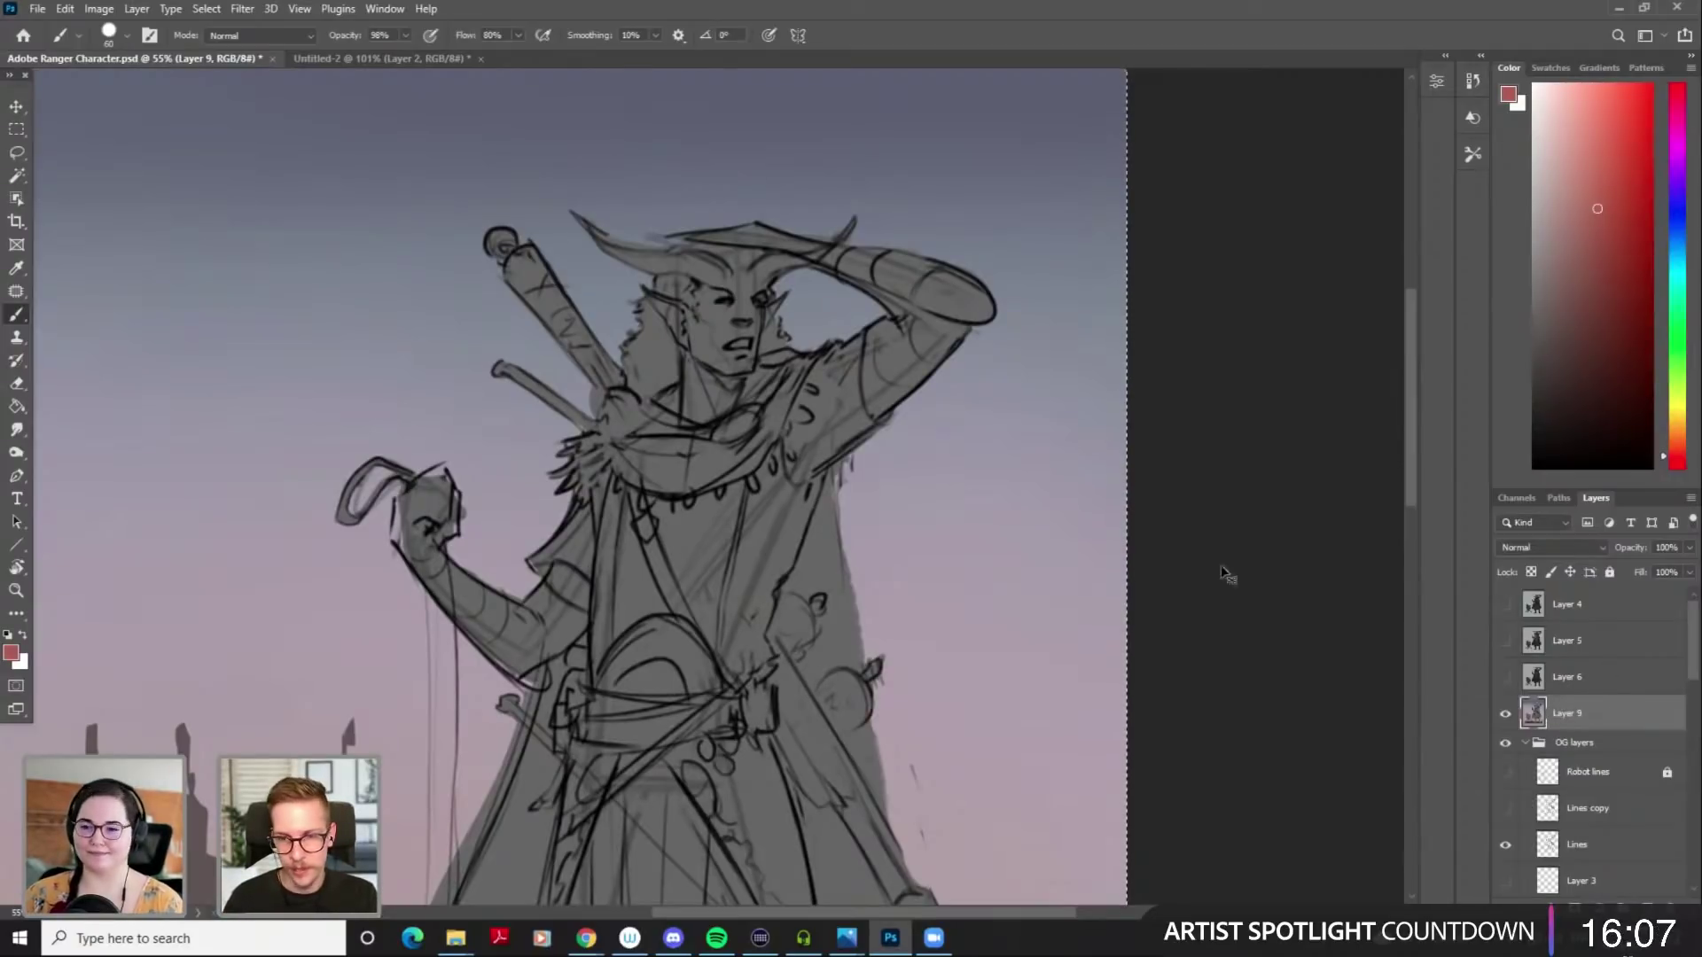
left_click(38, 8)
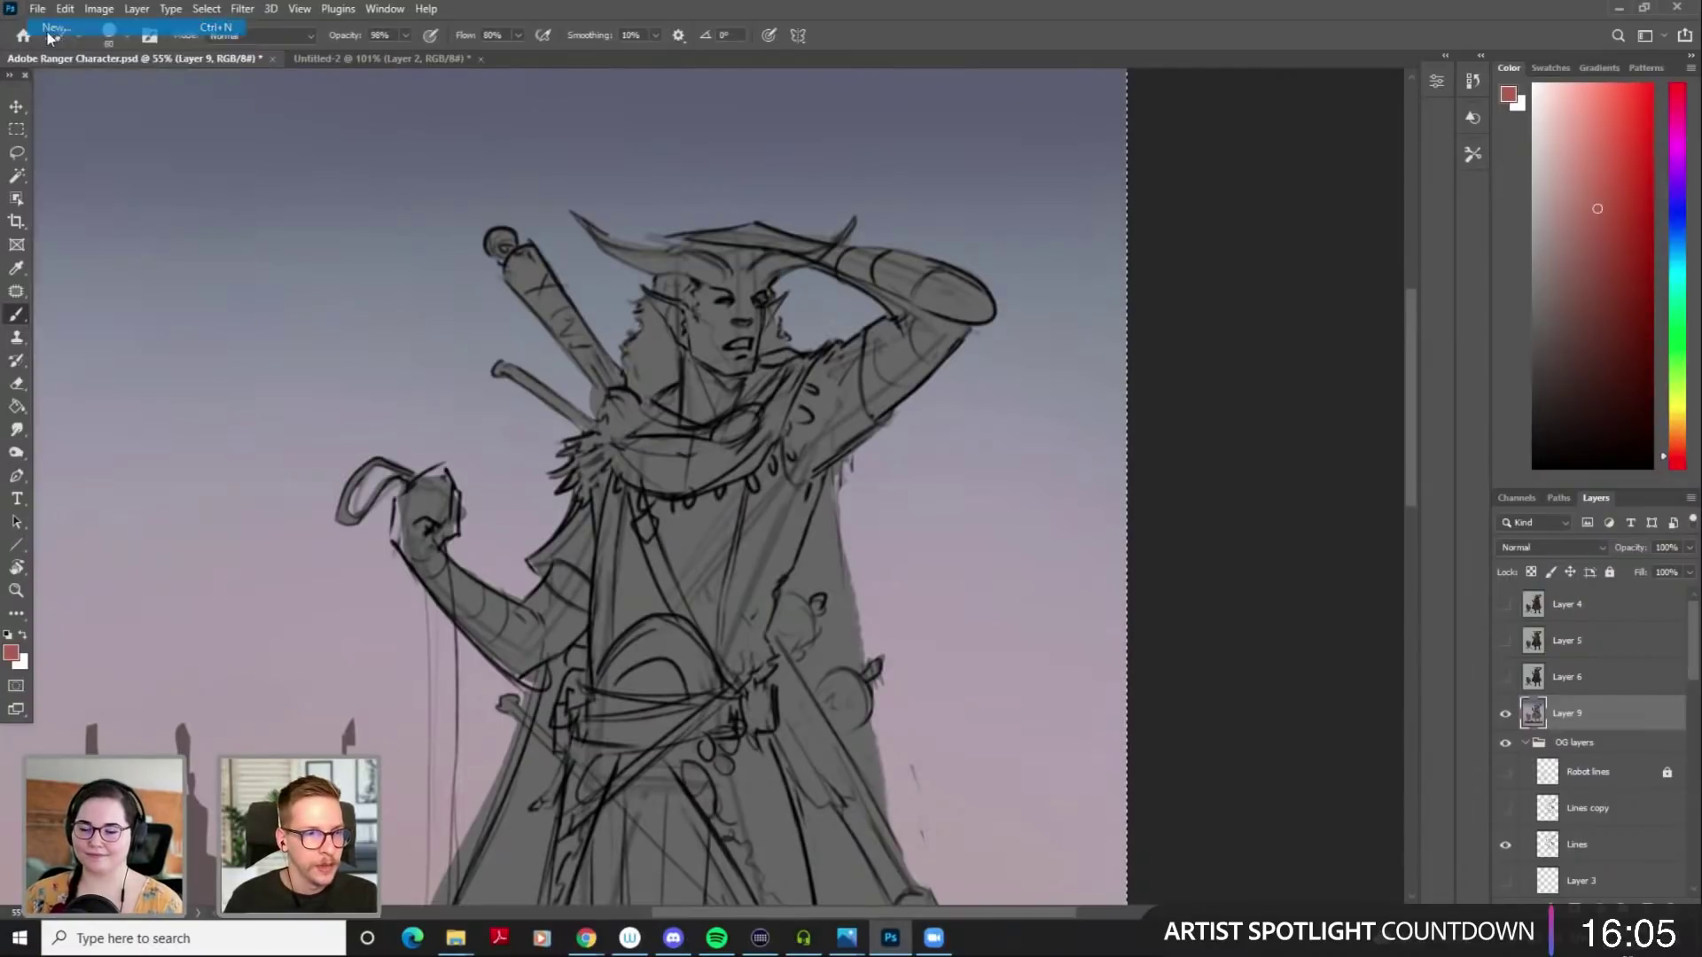
left_click(44, 27)
left_click(1034, 736)
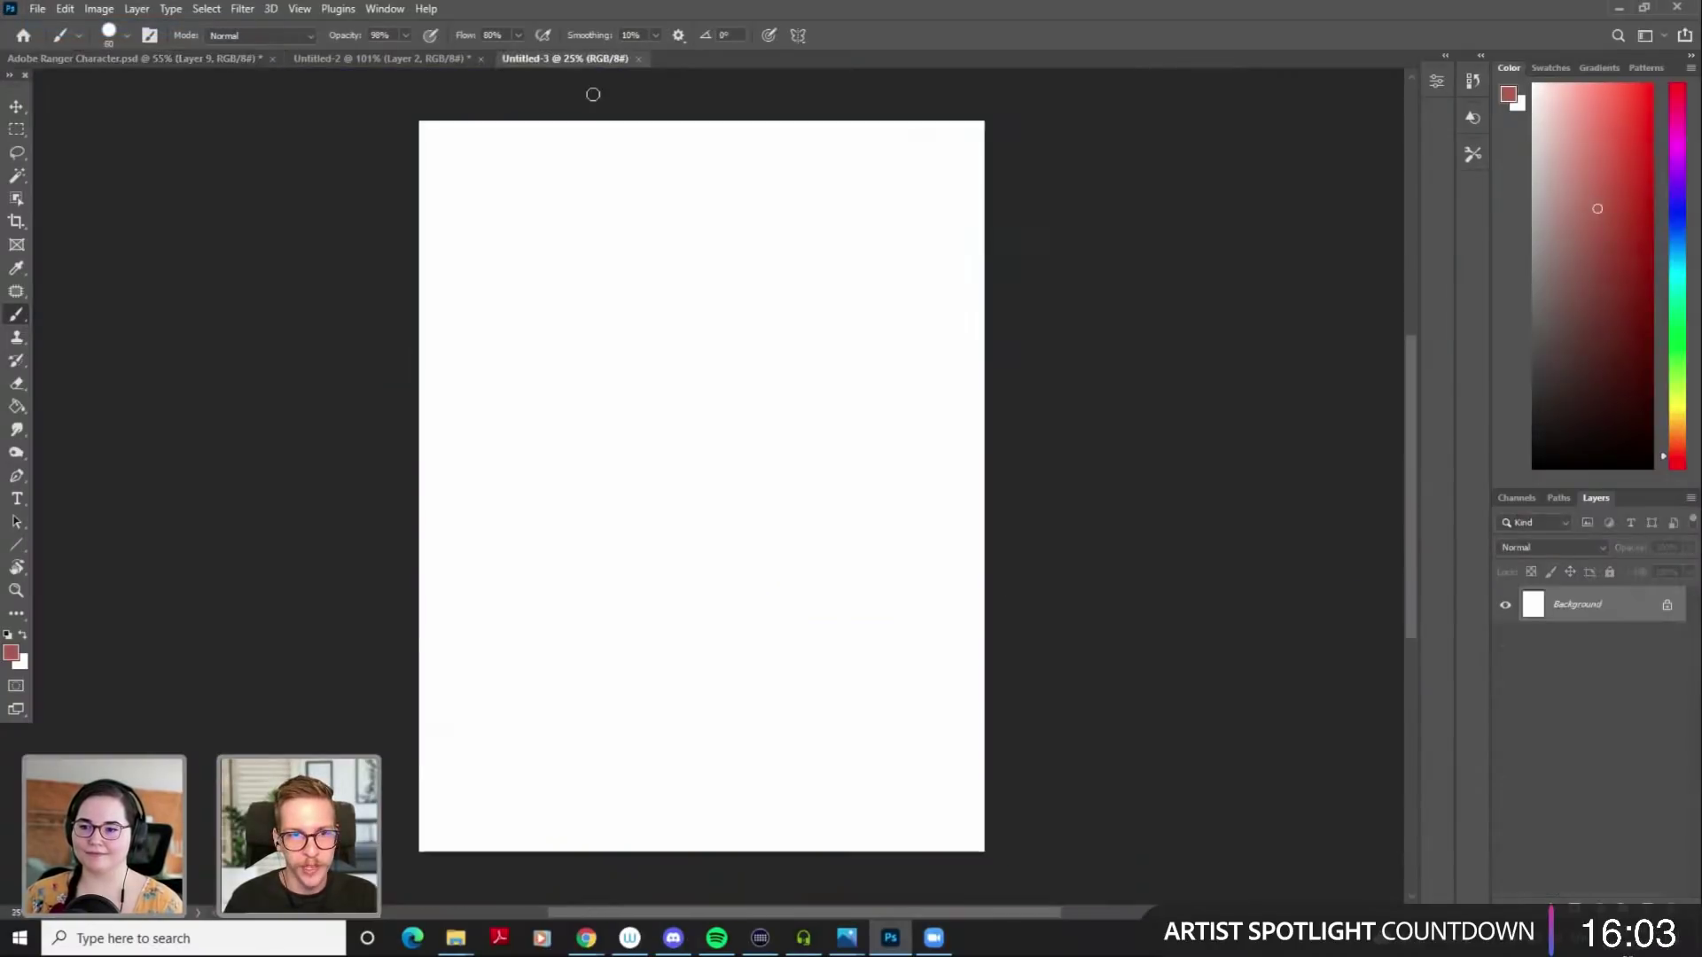
key("ctrl+v")
Float the sketch document as a narrow reference window beside the painting, enlarged to show the ranger's head and torso
mouse_move(582, 60)
left_mouse_down()
mouse_move(590, 173)
mouse_move(152, 94)
left_mouse_up()
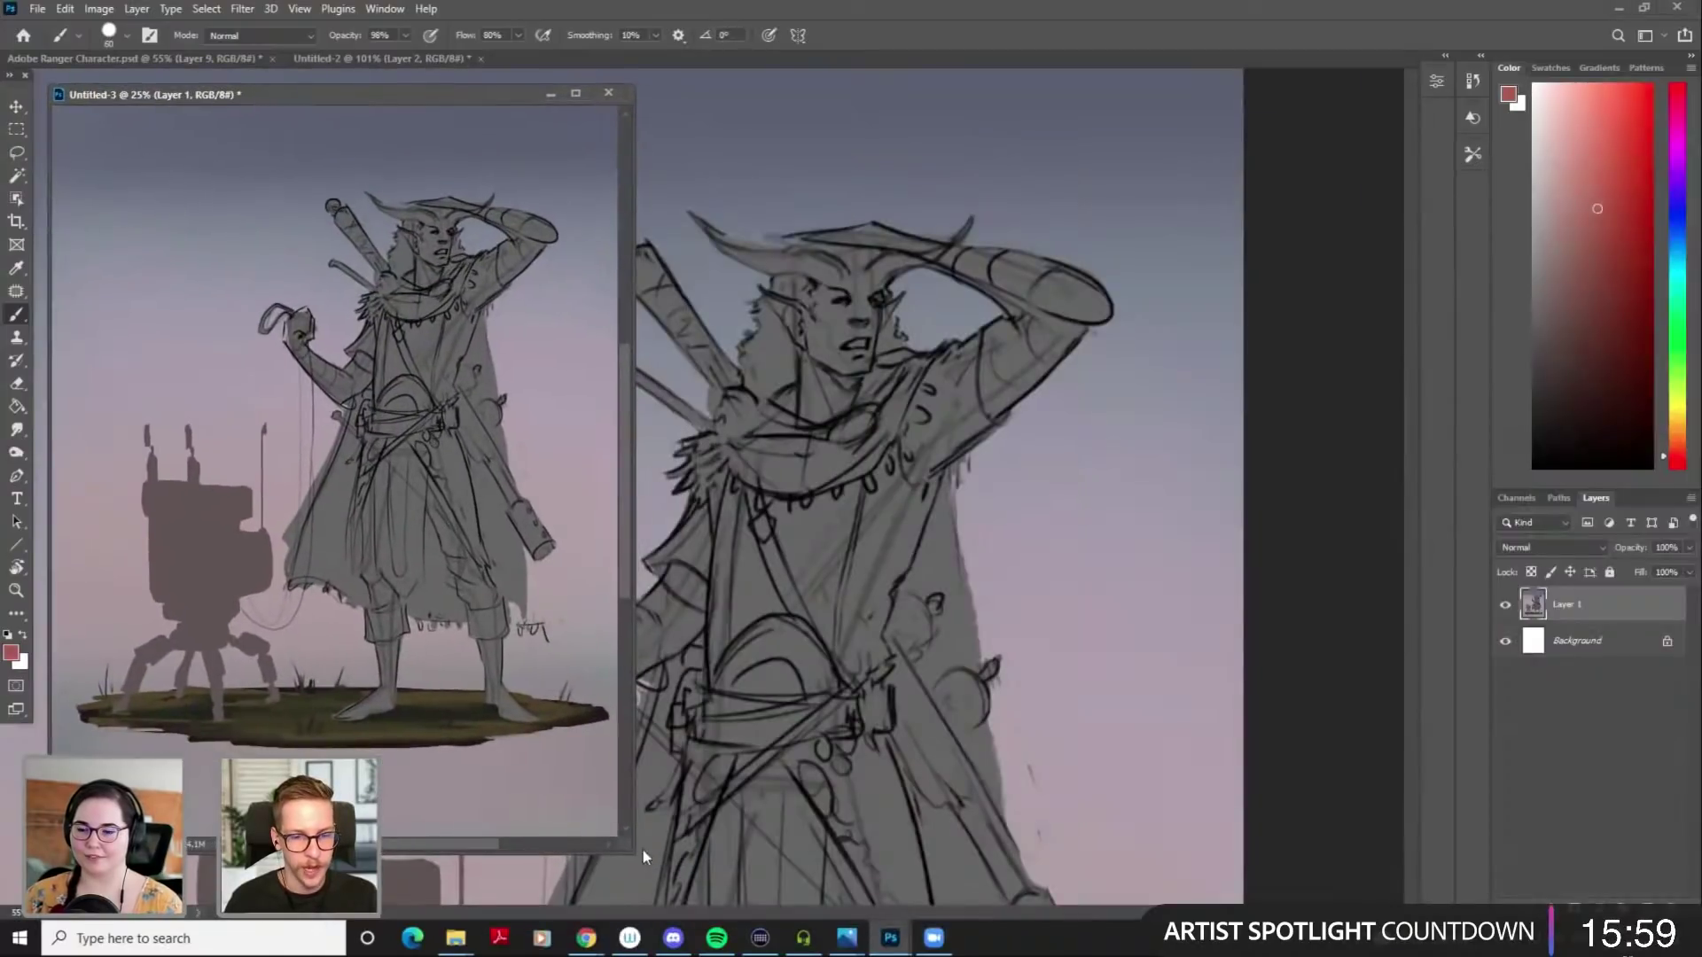
left_click_drag(575, 810, 369, 696)
left_click_drag(266, 467, 175, 504)
left_click_drag(129, 285, 191, 291)
left_click_drag(104, 441, 221, 378)
left_click_drag(364, 687, 468, 751)
left_click_drag(210, 446, 265, 487)
Revert Adobe Ranger Character.psd to its last saved version, keeping the sketch reference window open
left_click(1315, 433)
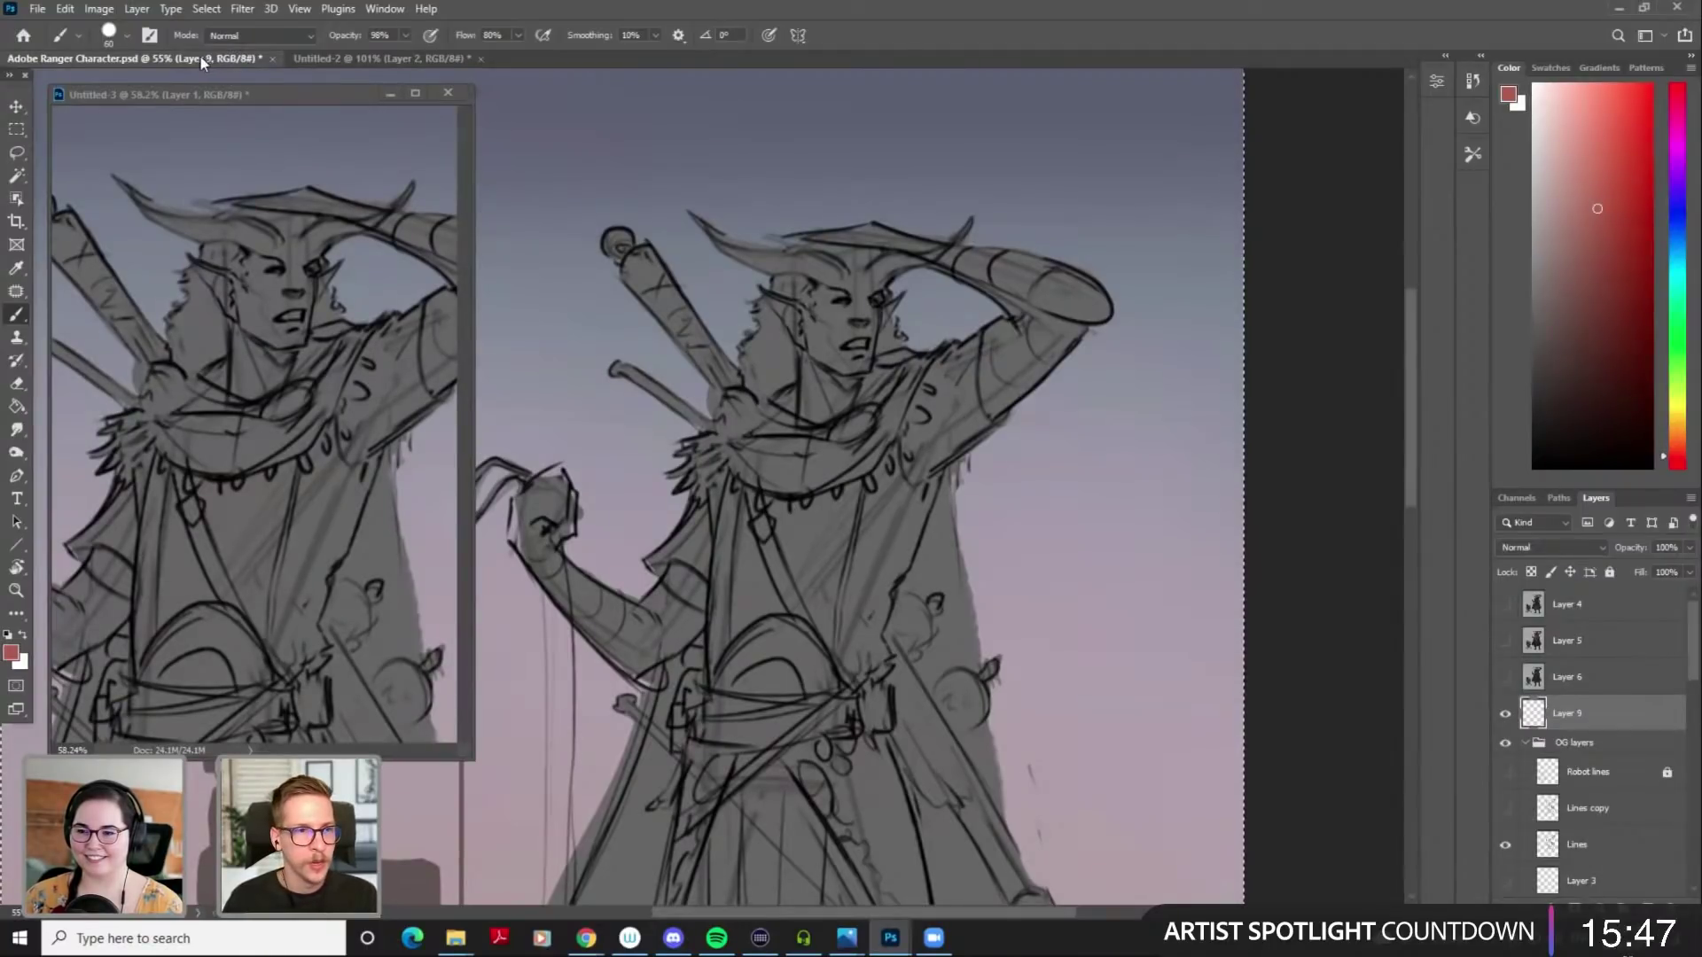
left_click(35, 10)
left_click(82, 238)
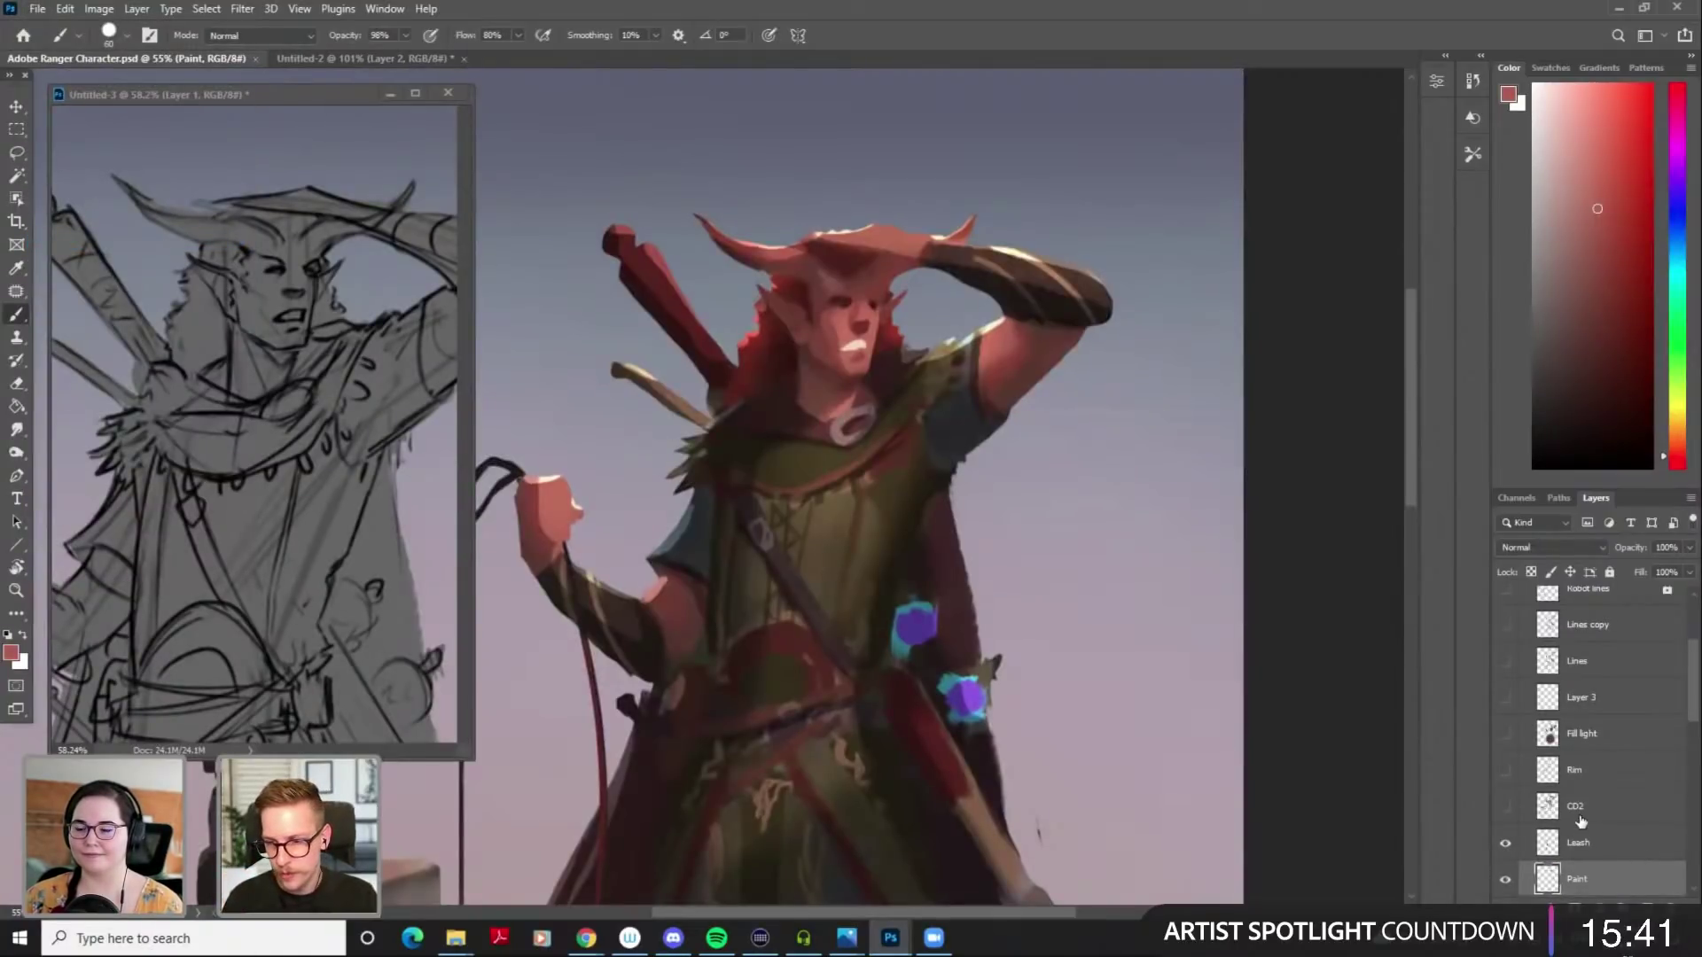
On the Paint layer, repaint the skin and mouth of the ranger's face with reds sampled from the face
scroll(1582, 828, "down", 1)
left_click(1504, 808)
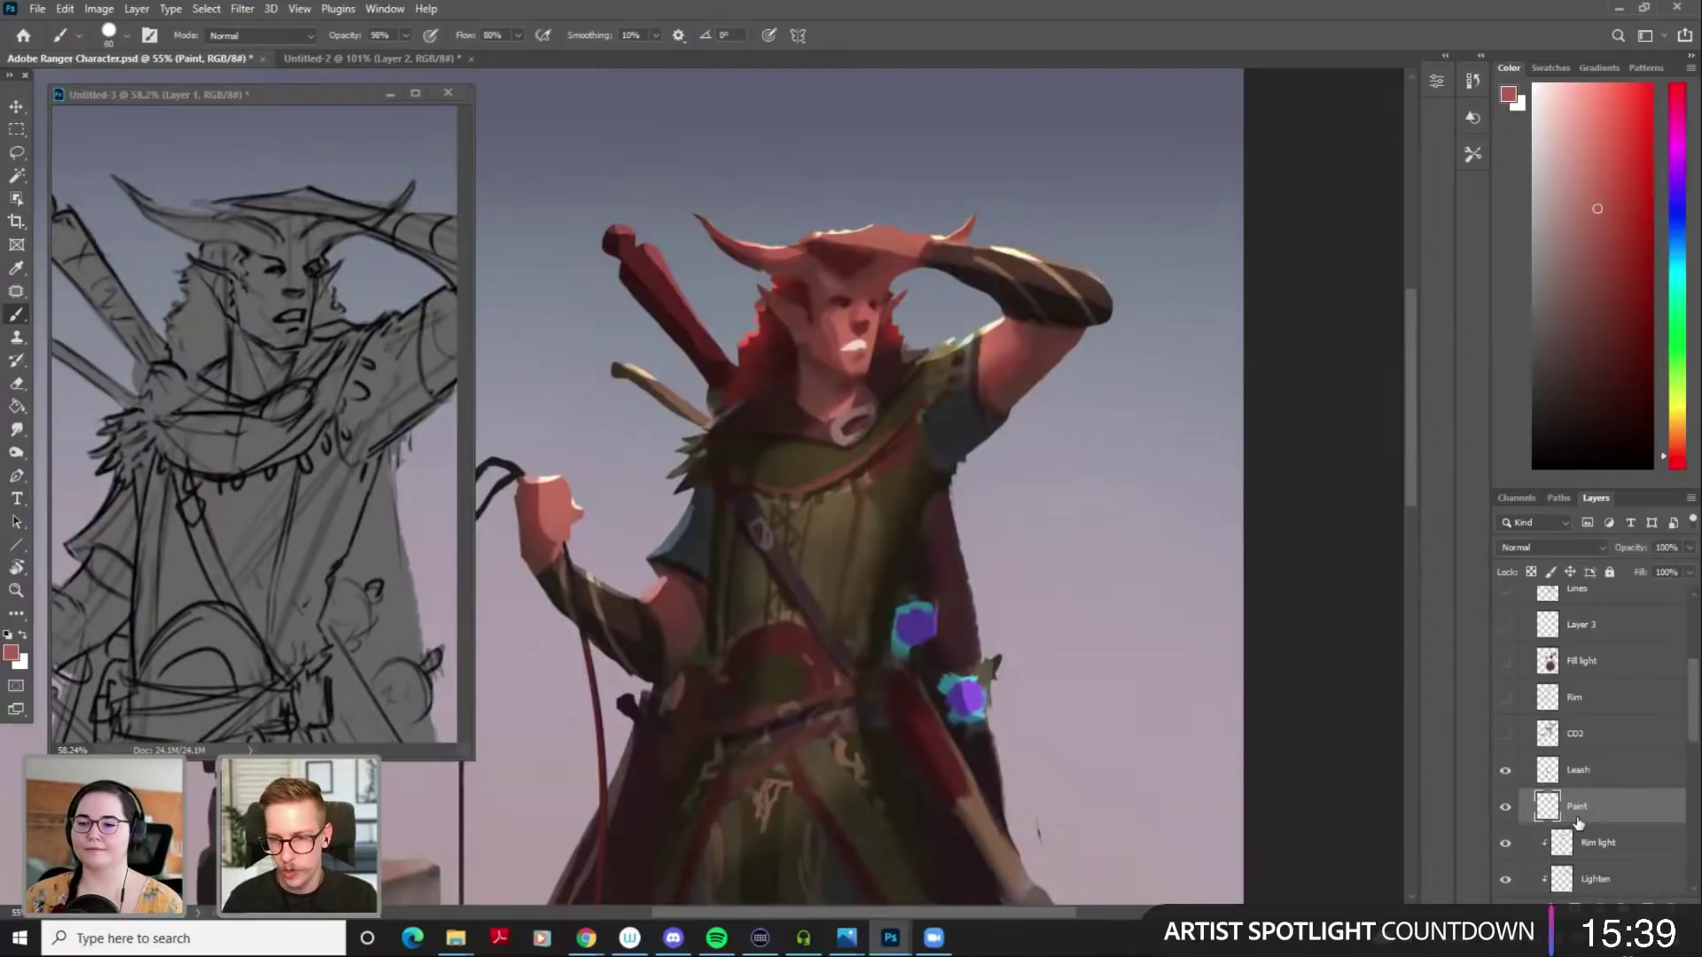
scroll(866, 379, "up", 2)
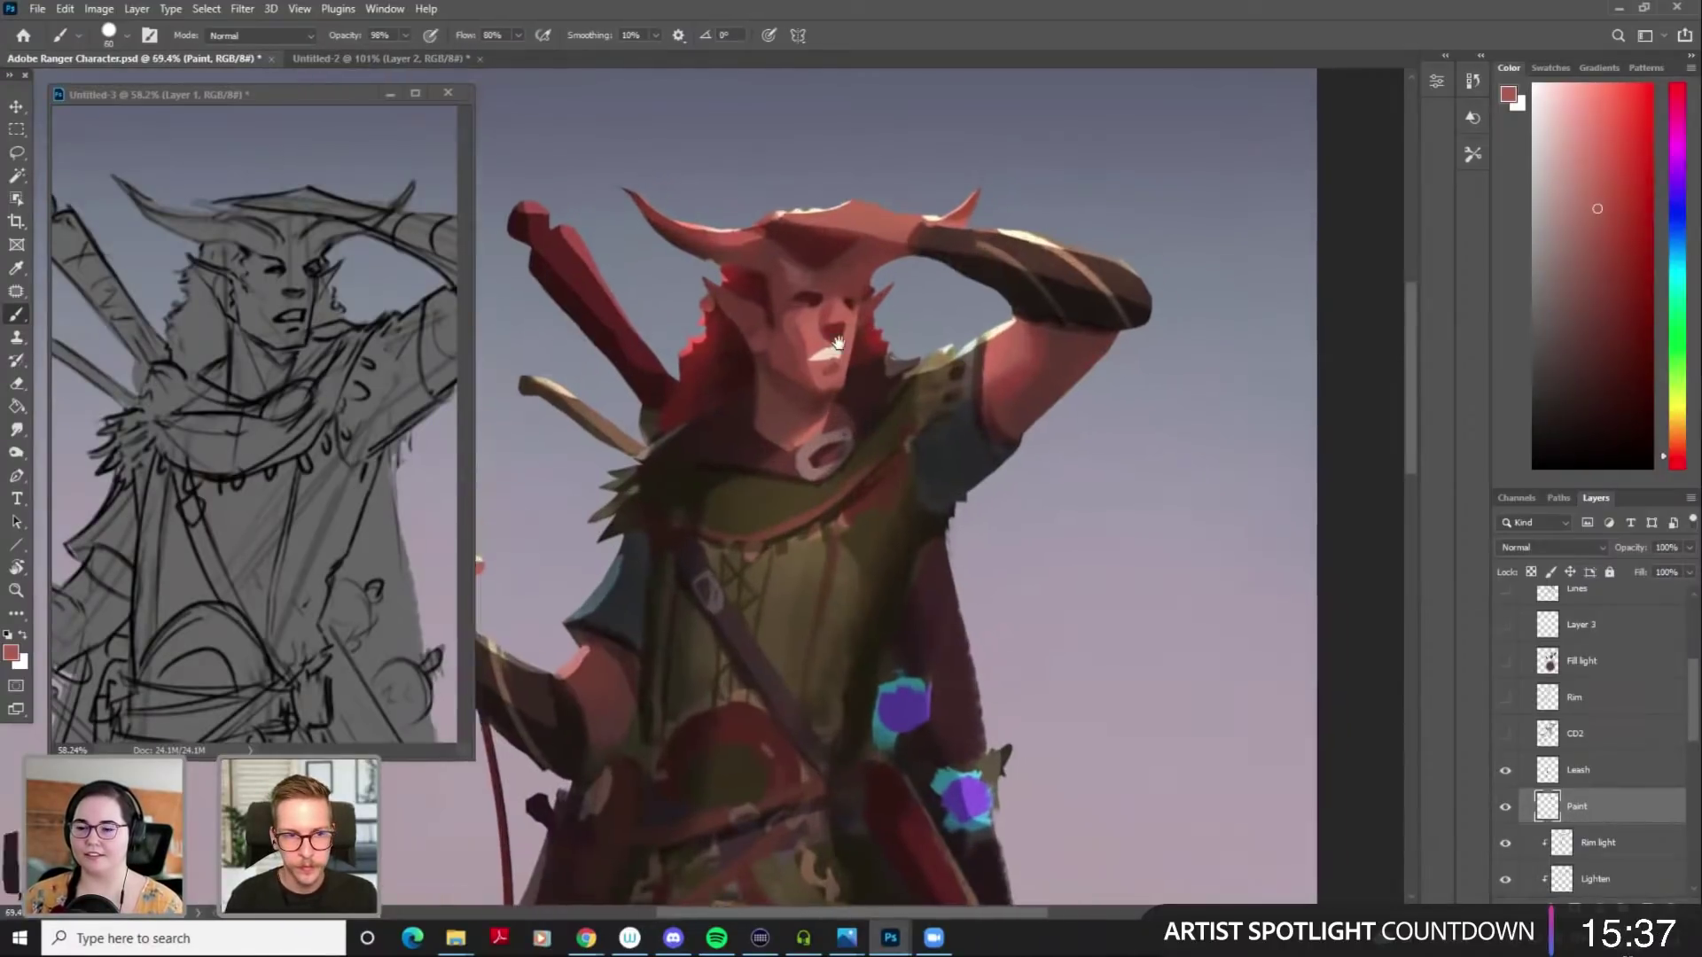
left_click(787, 330, "alt")
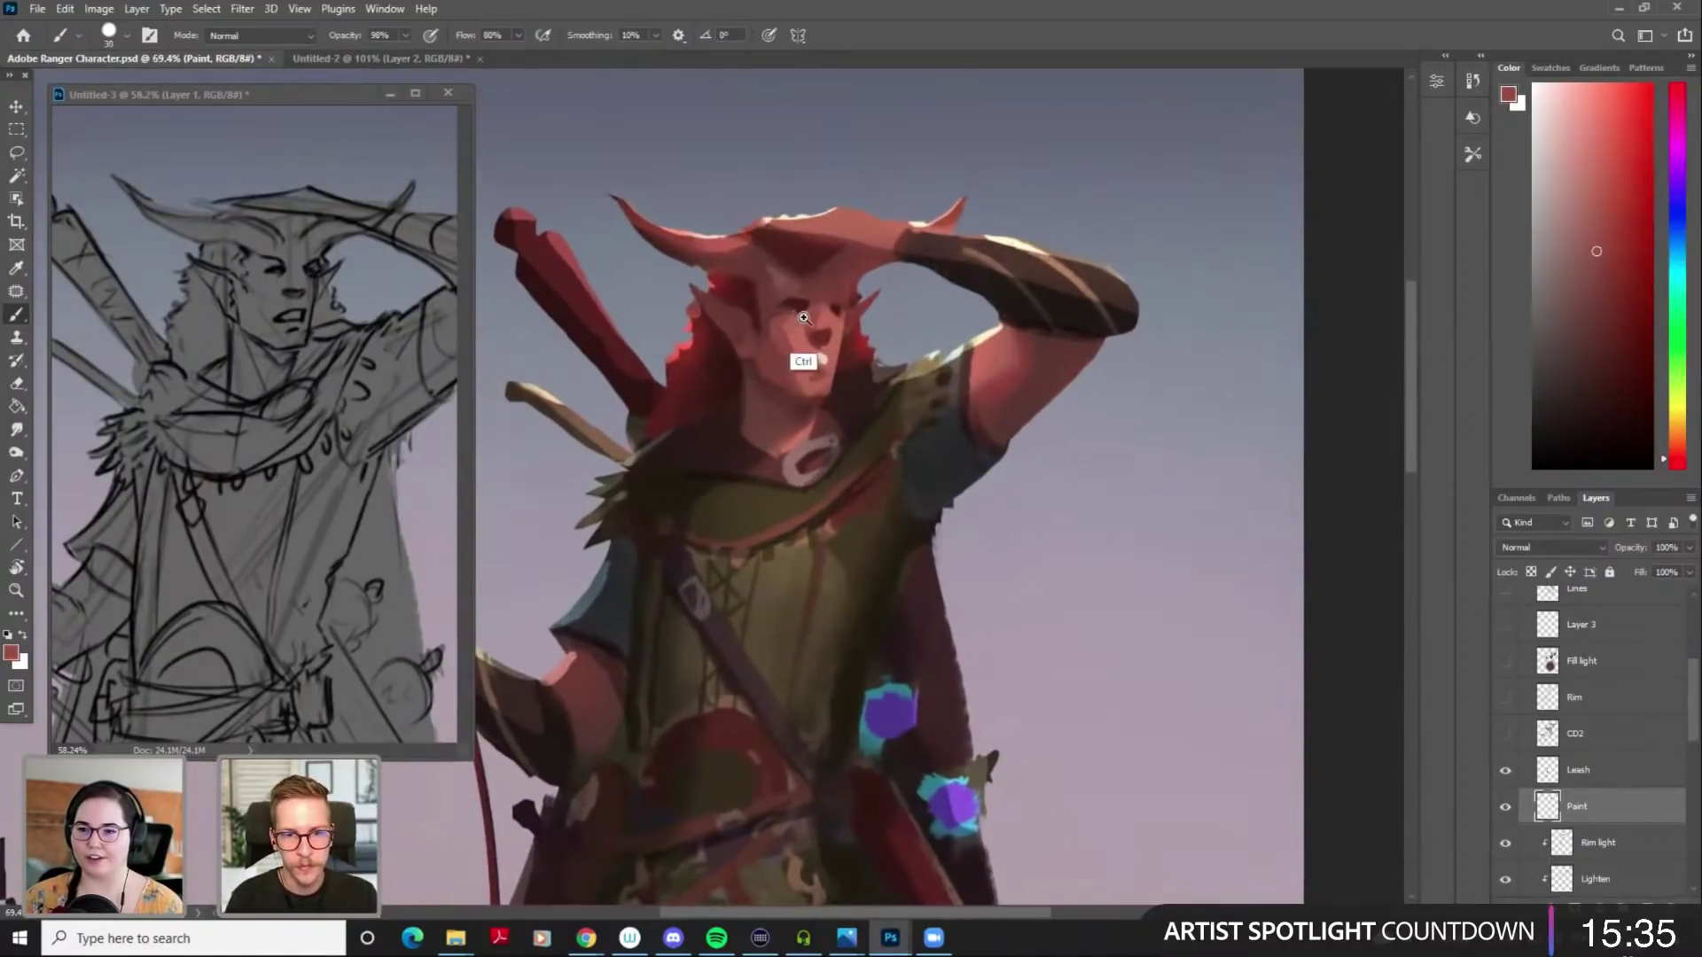
scroll(803, 354, "down", 1)
left_click(803, 354, "alt")
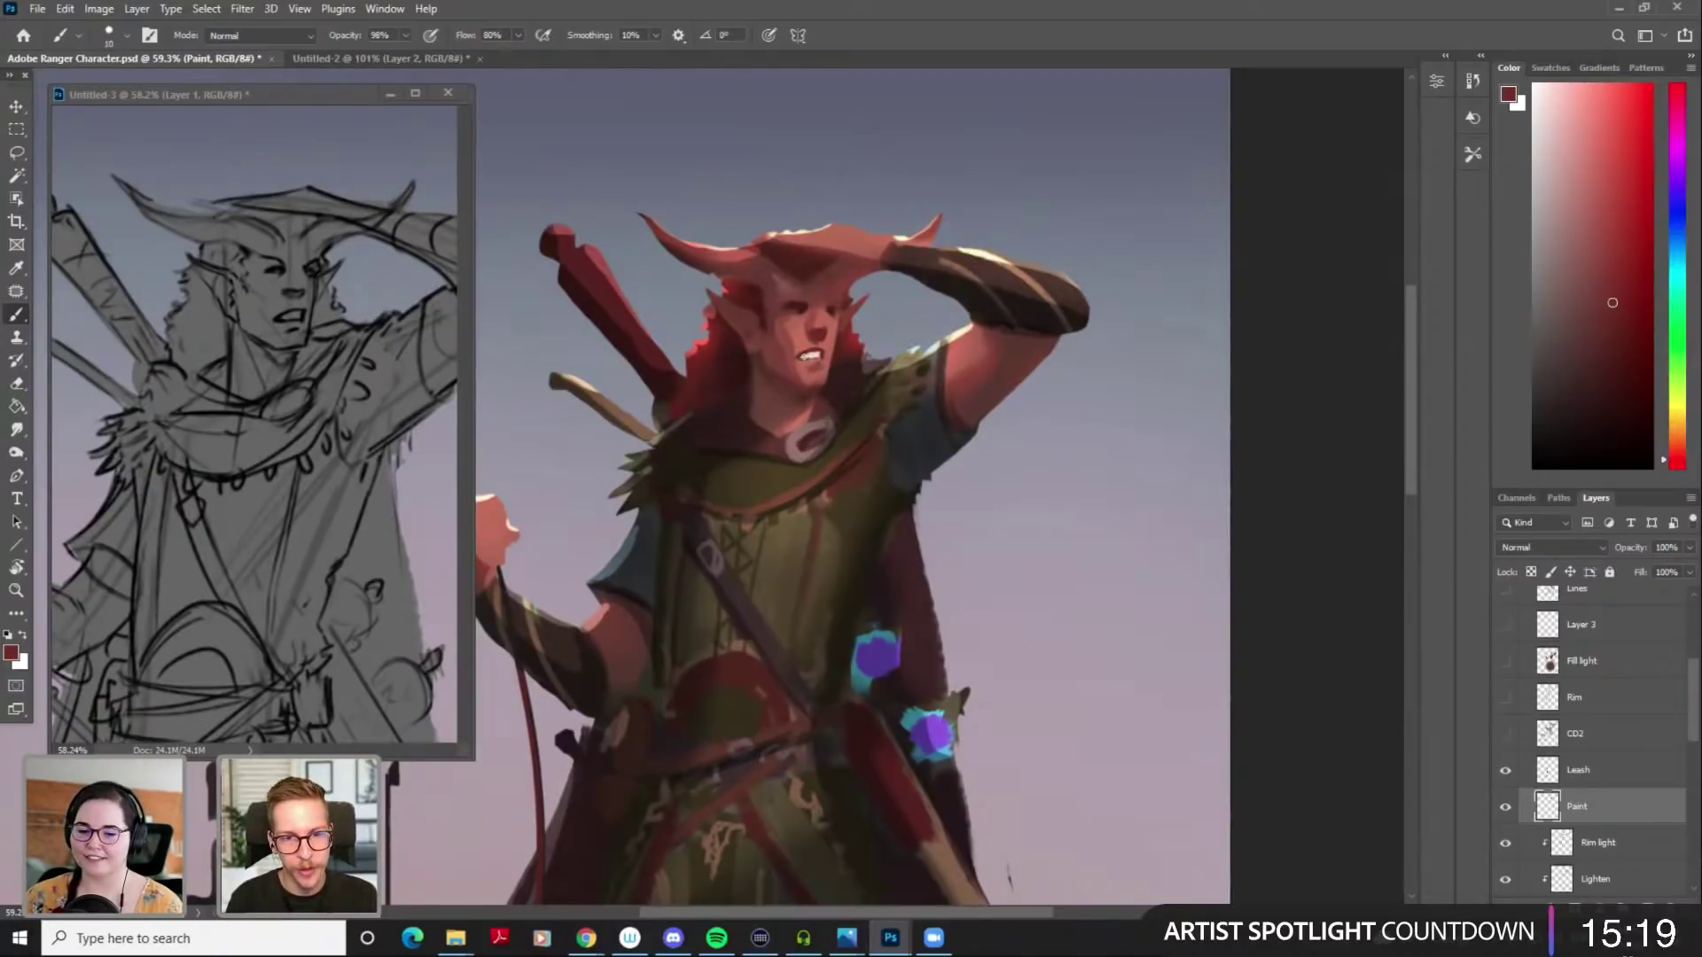
Paint the area around the ranger's nose and eye with sampled dark and mid skin reds
left_click(817, 320, "alt")
left_click_drag(821, 310, 824, 300)
left_click(812, 310, "alt")
key("bracketright")
left_click(819, 302, "alt")
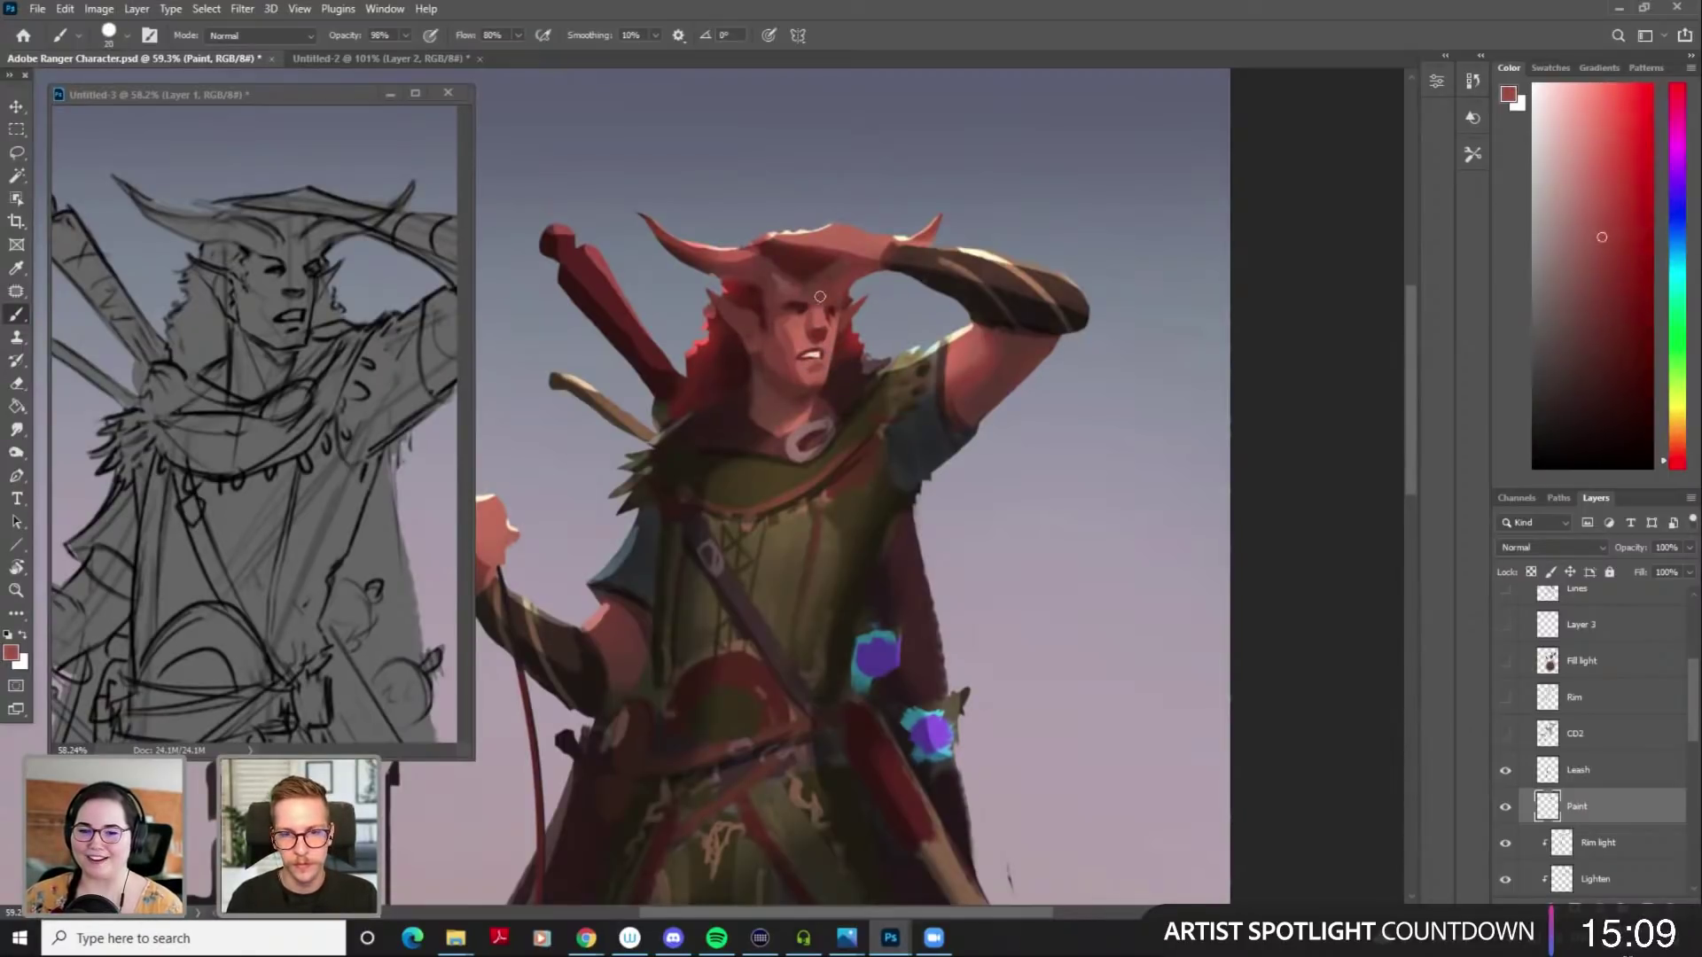
Tighten the edges of the ranger's mouth with sampled skin and dark reds at a smaller brush size, redoing the last stroke
left_click(794, 347, "alt")
key("bracketleft")
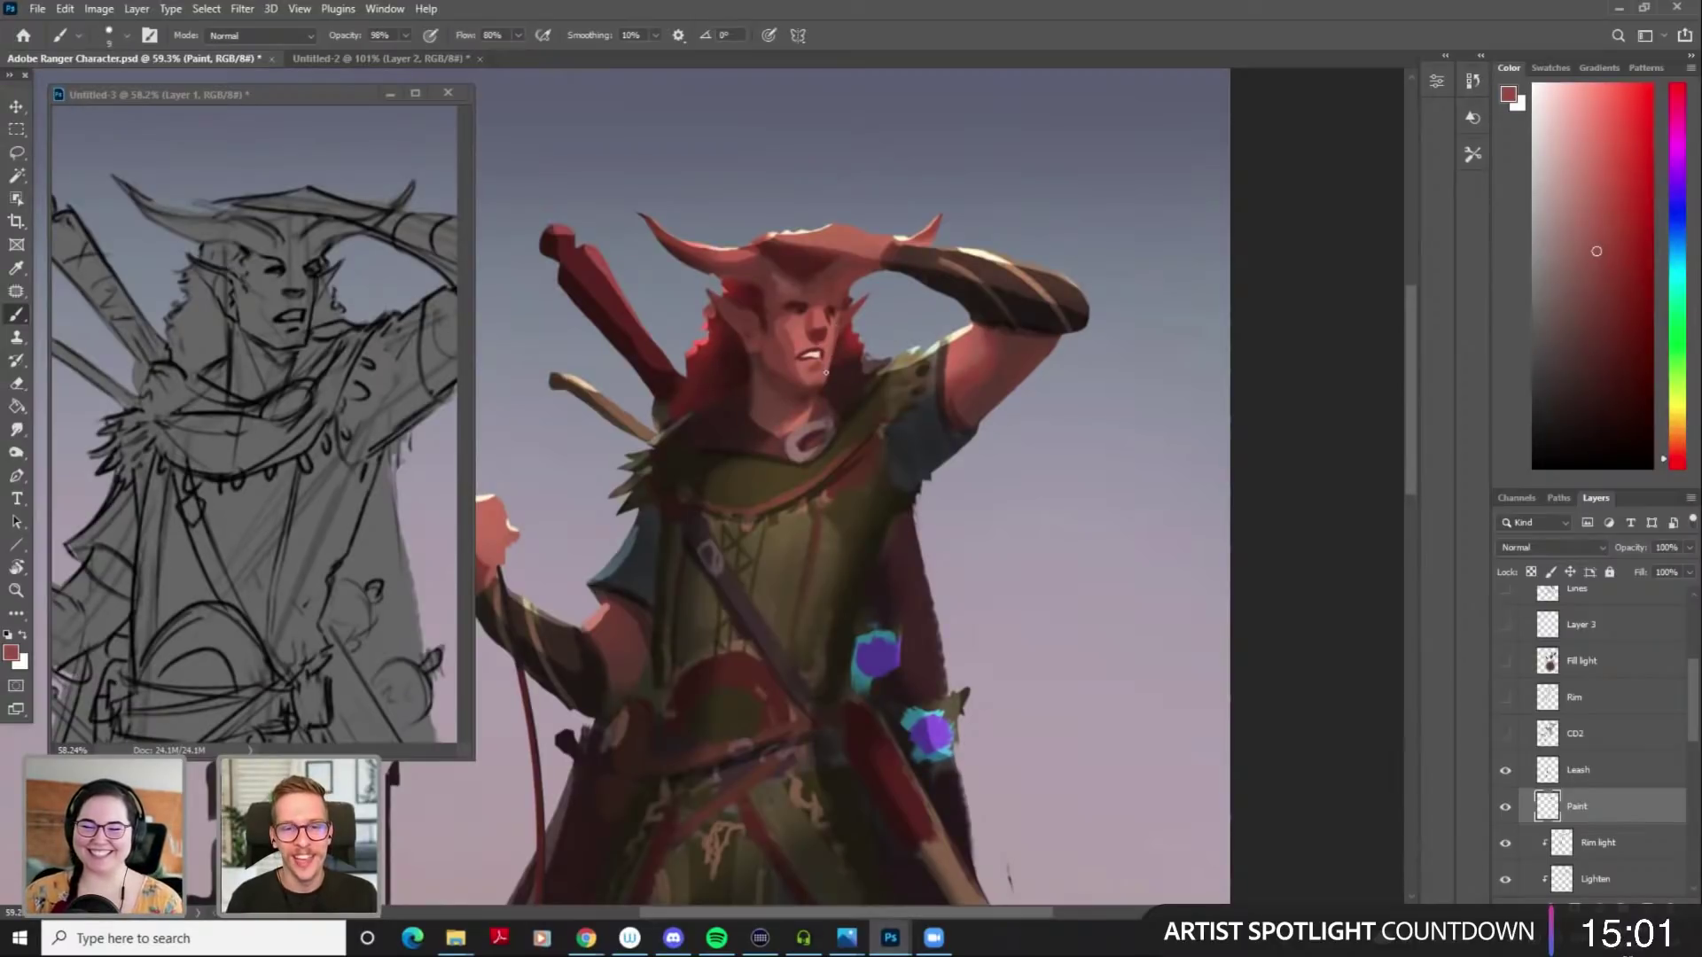
left_click(828, 347, "alt")
key("bracketleft")
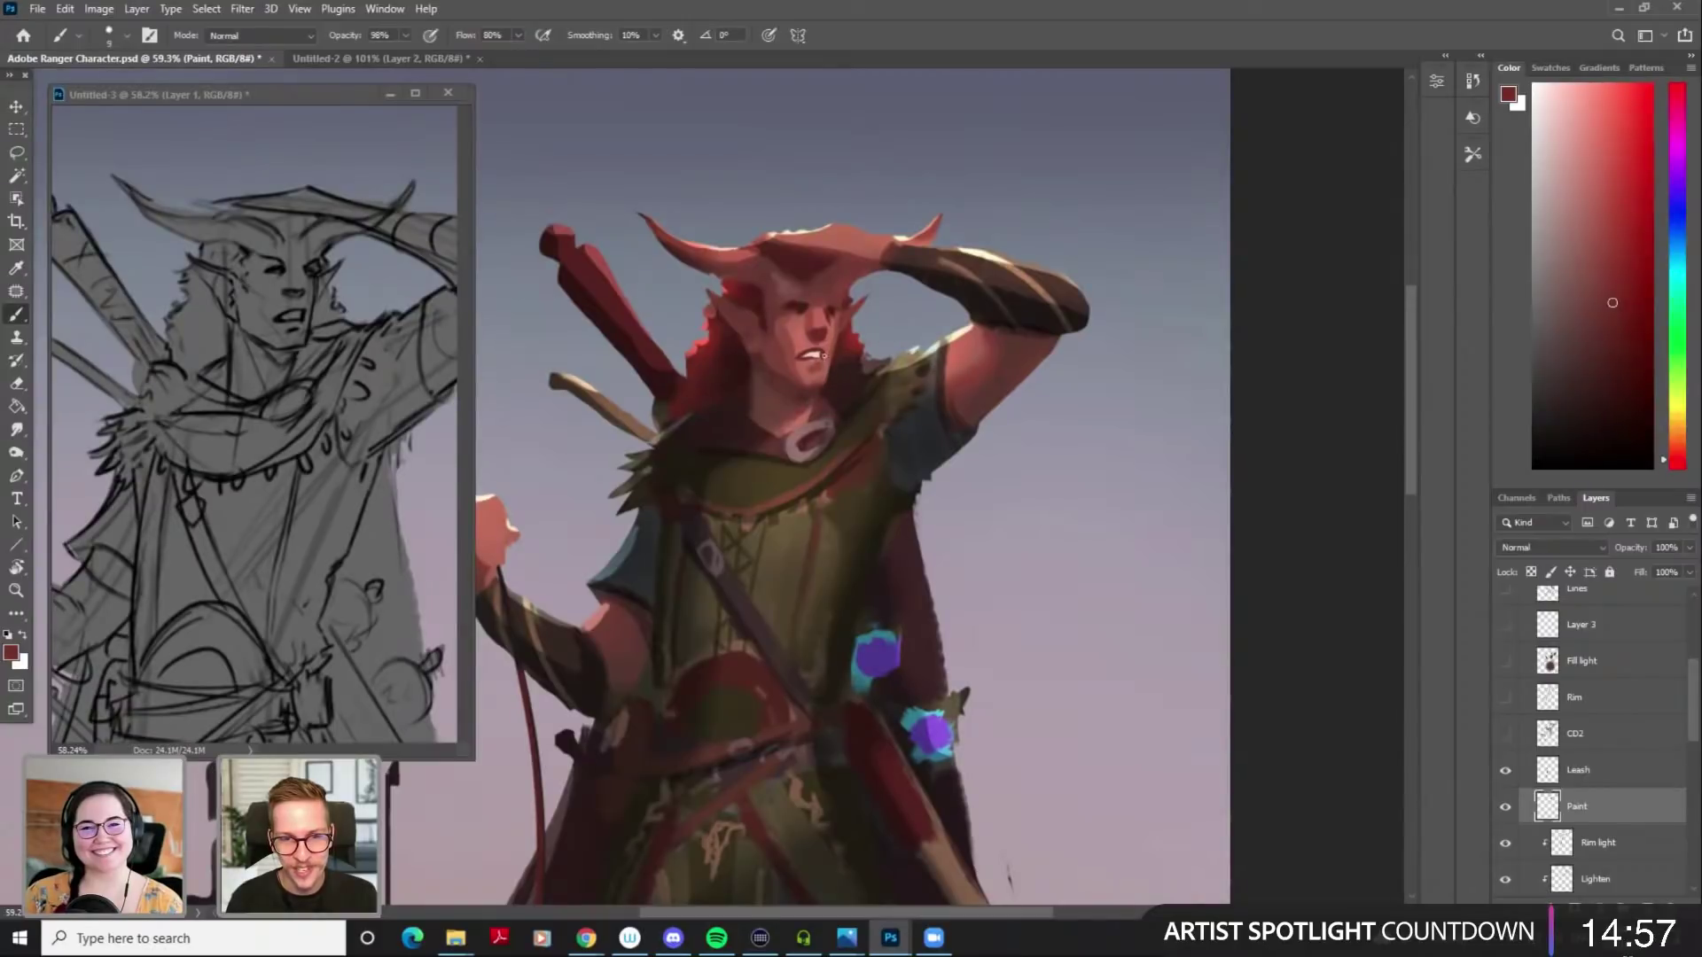
key("ctrl+z")
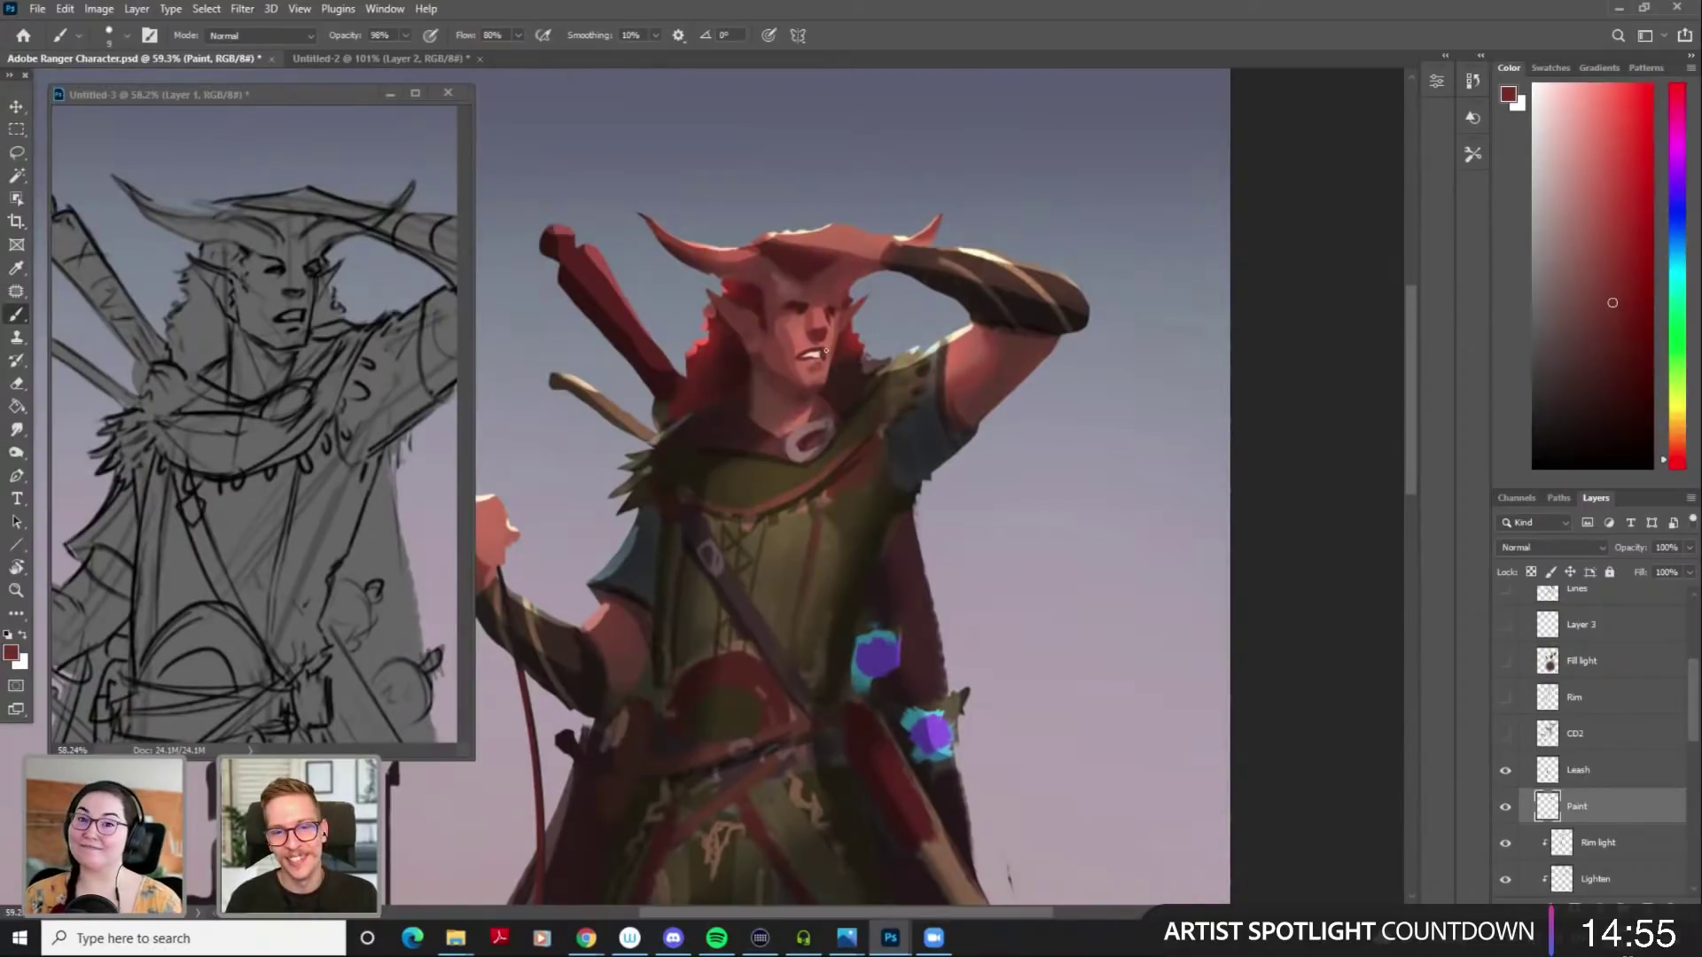
left_click_drag(812, 351, 822, 353)
Refine the ranger's teeth and upper lip with the sampled off-white tooth color and dark lip reds
left_click(821, 355, "alt")
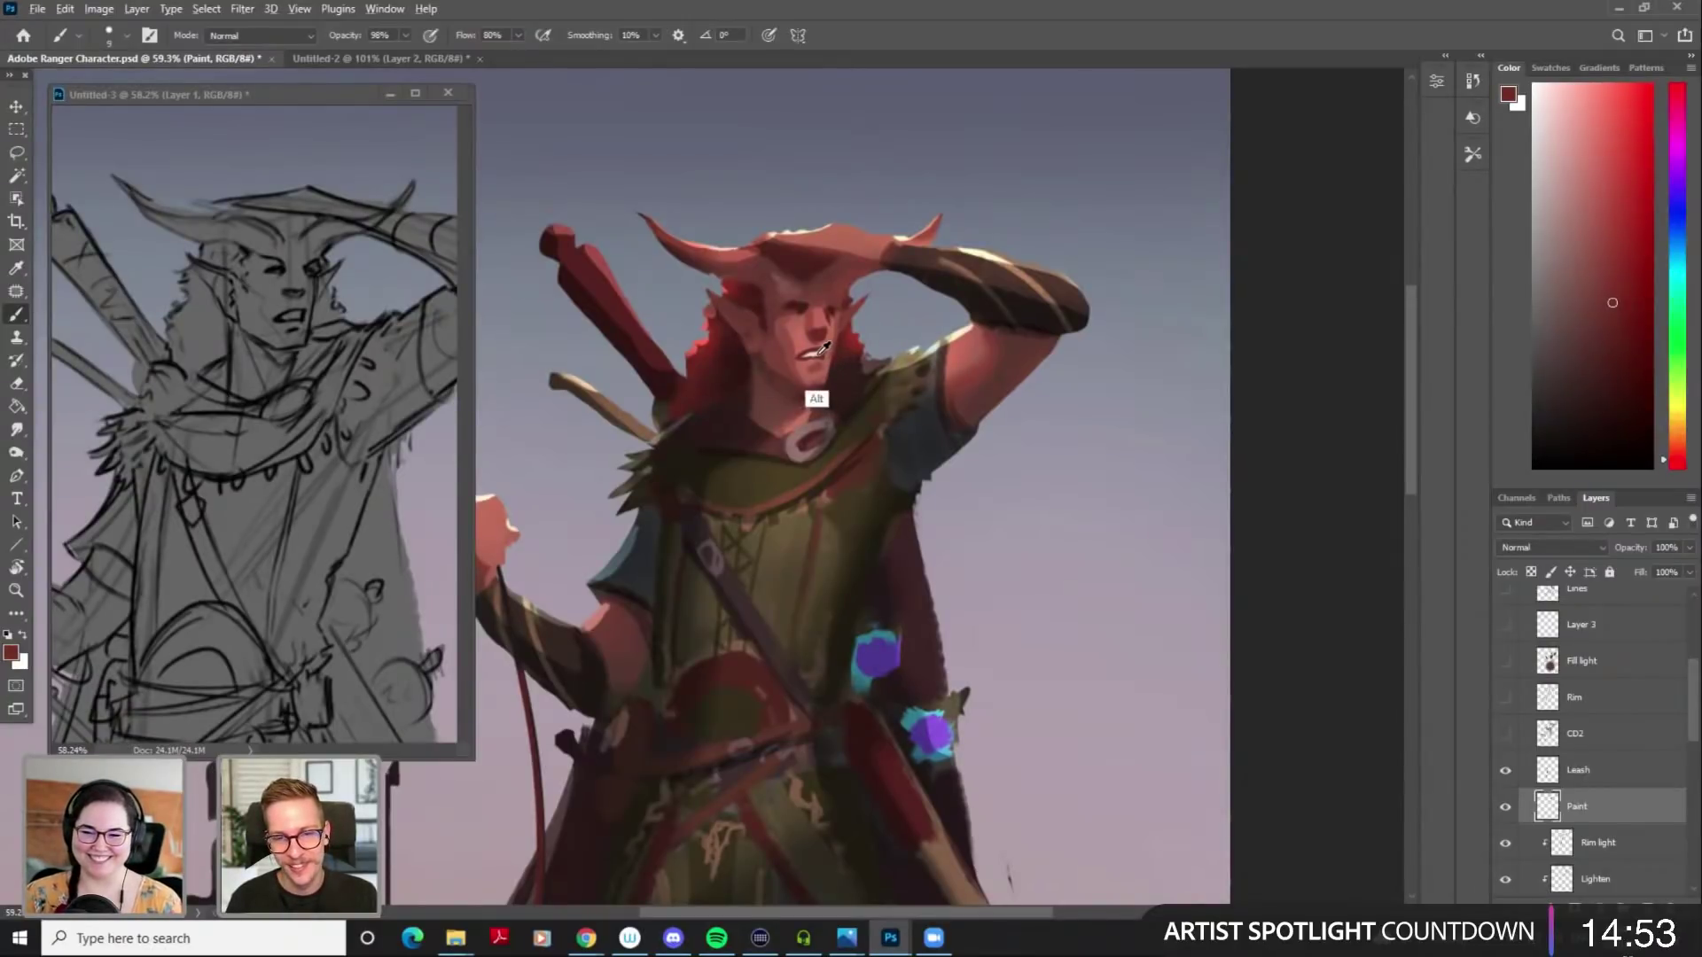
left_click(814, 353, "alt")
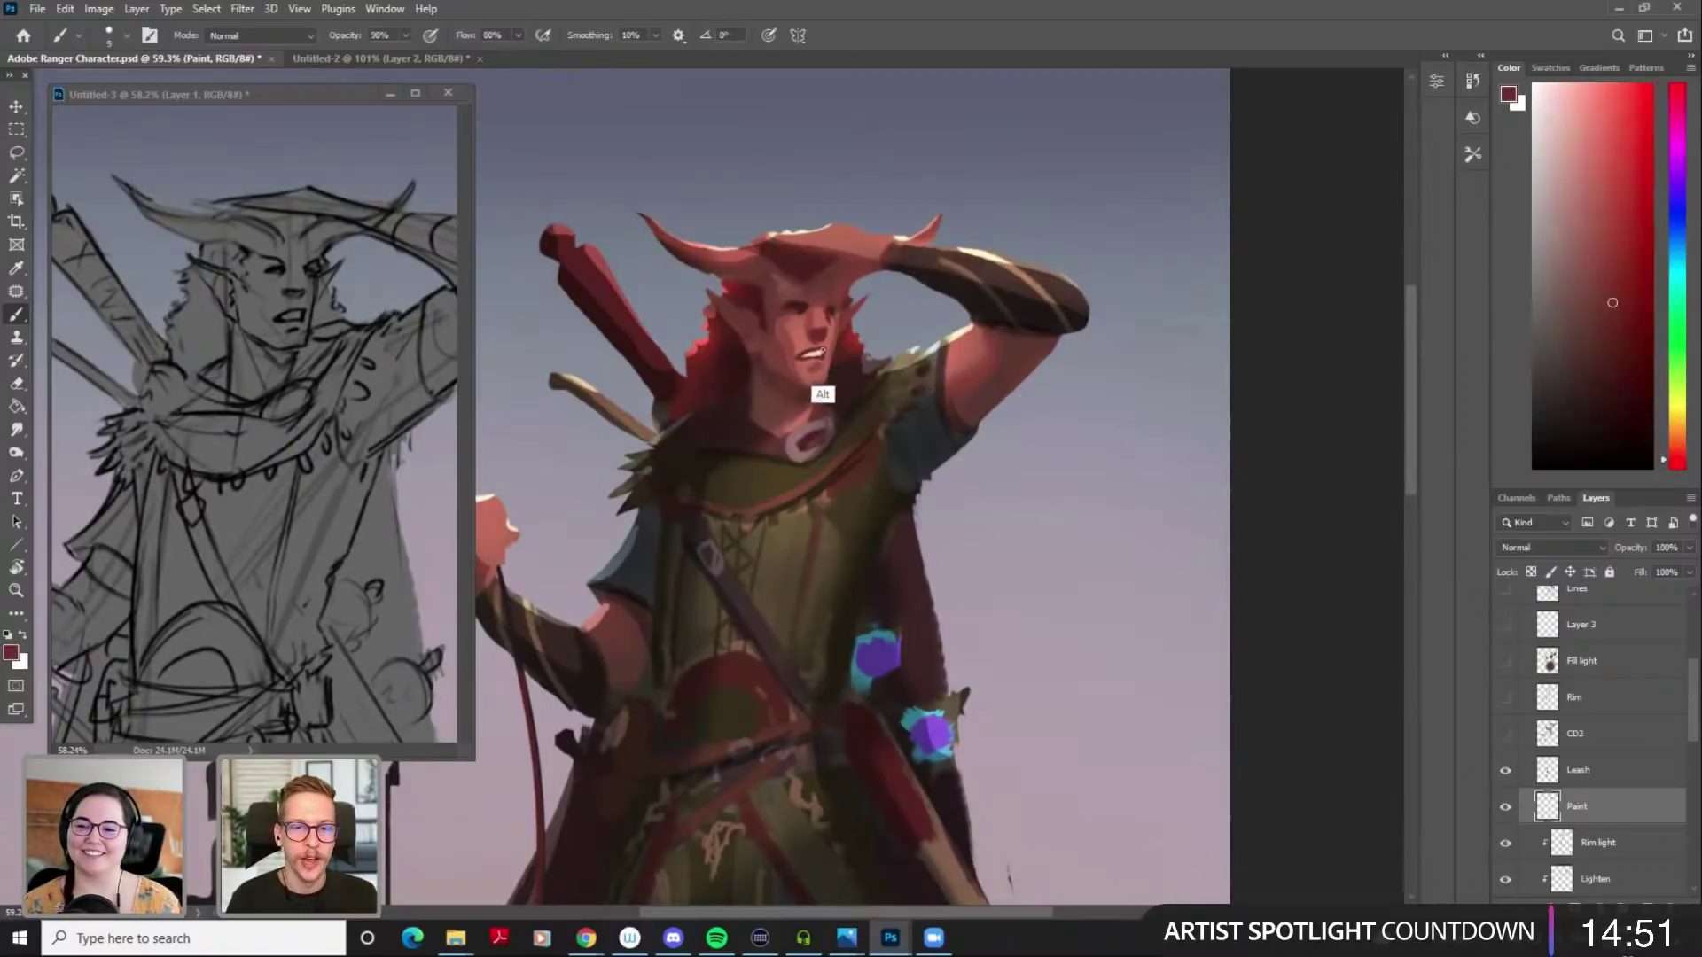
left_click(815, 350, "alt")
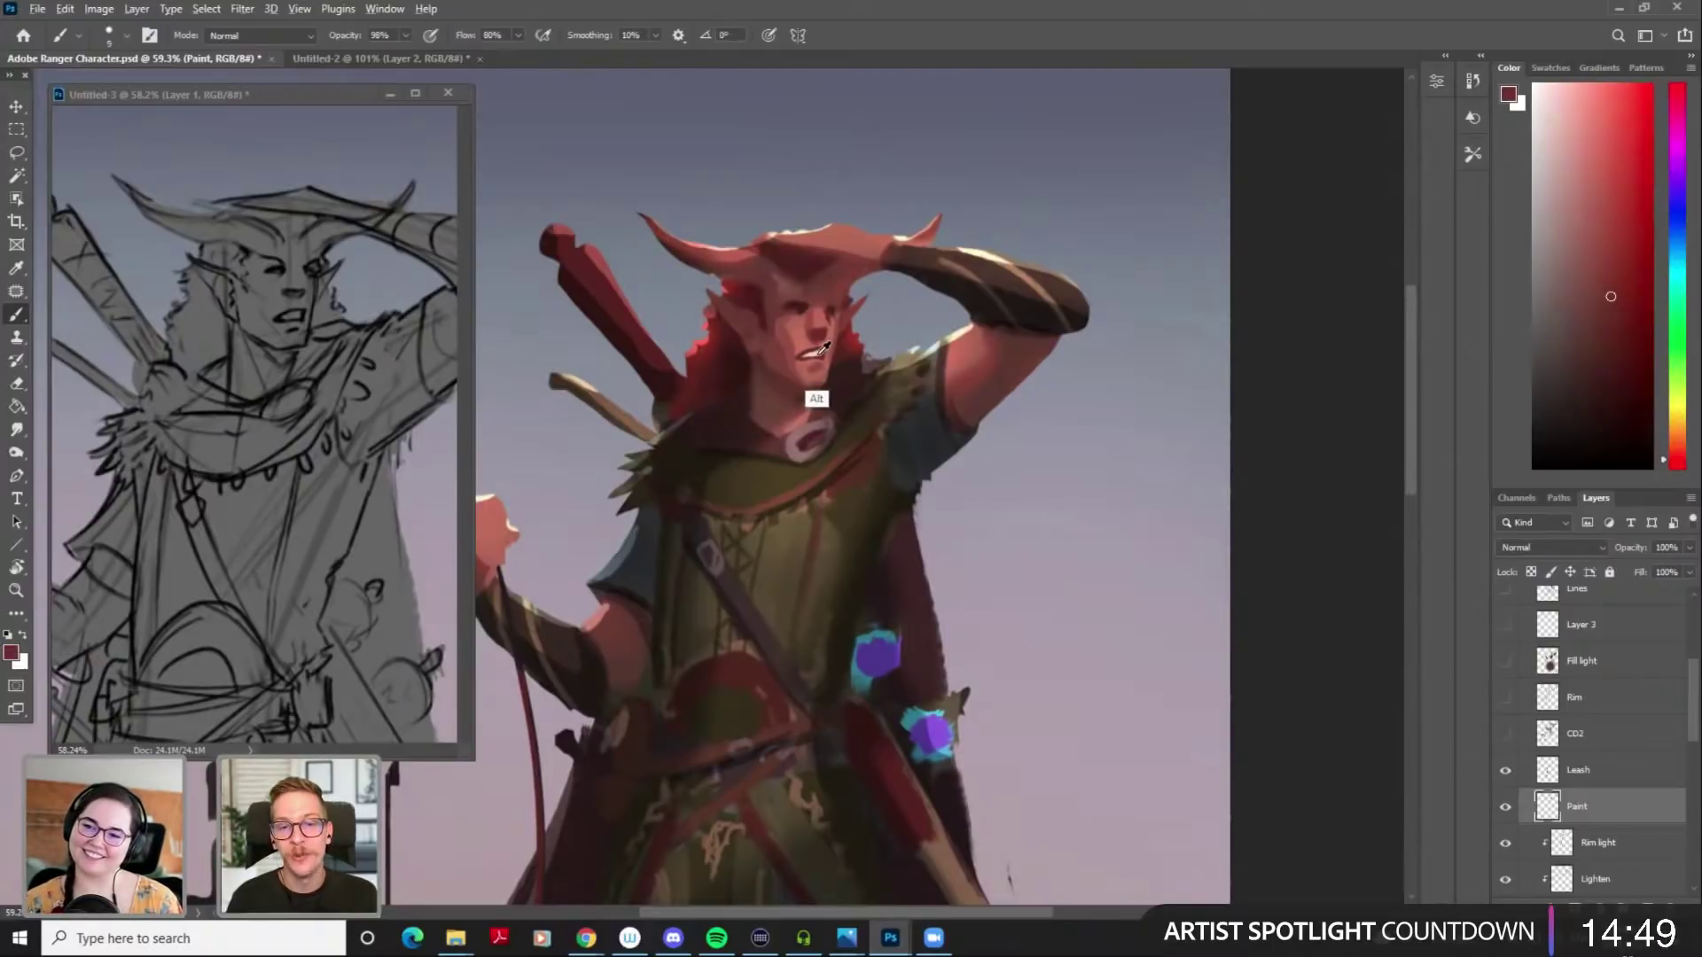
left_click(813, 354, "alt")
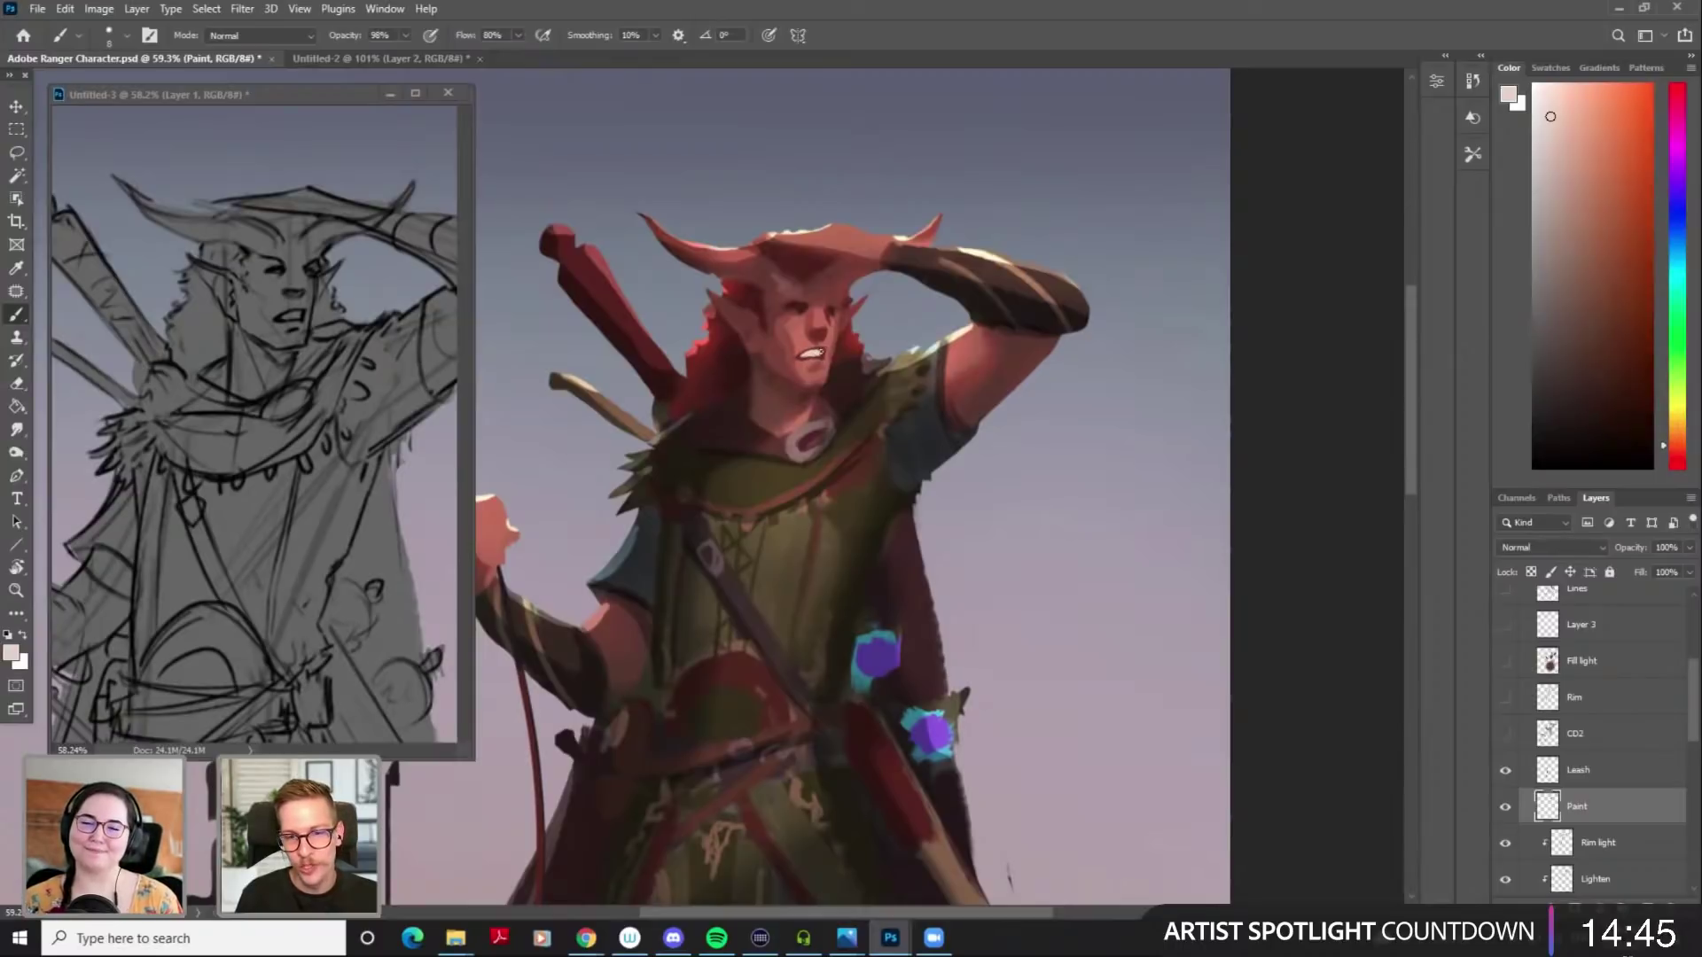
key("alt")
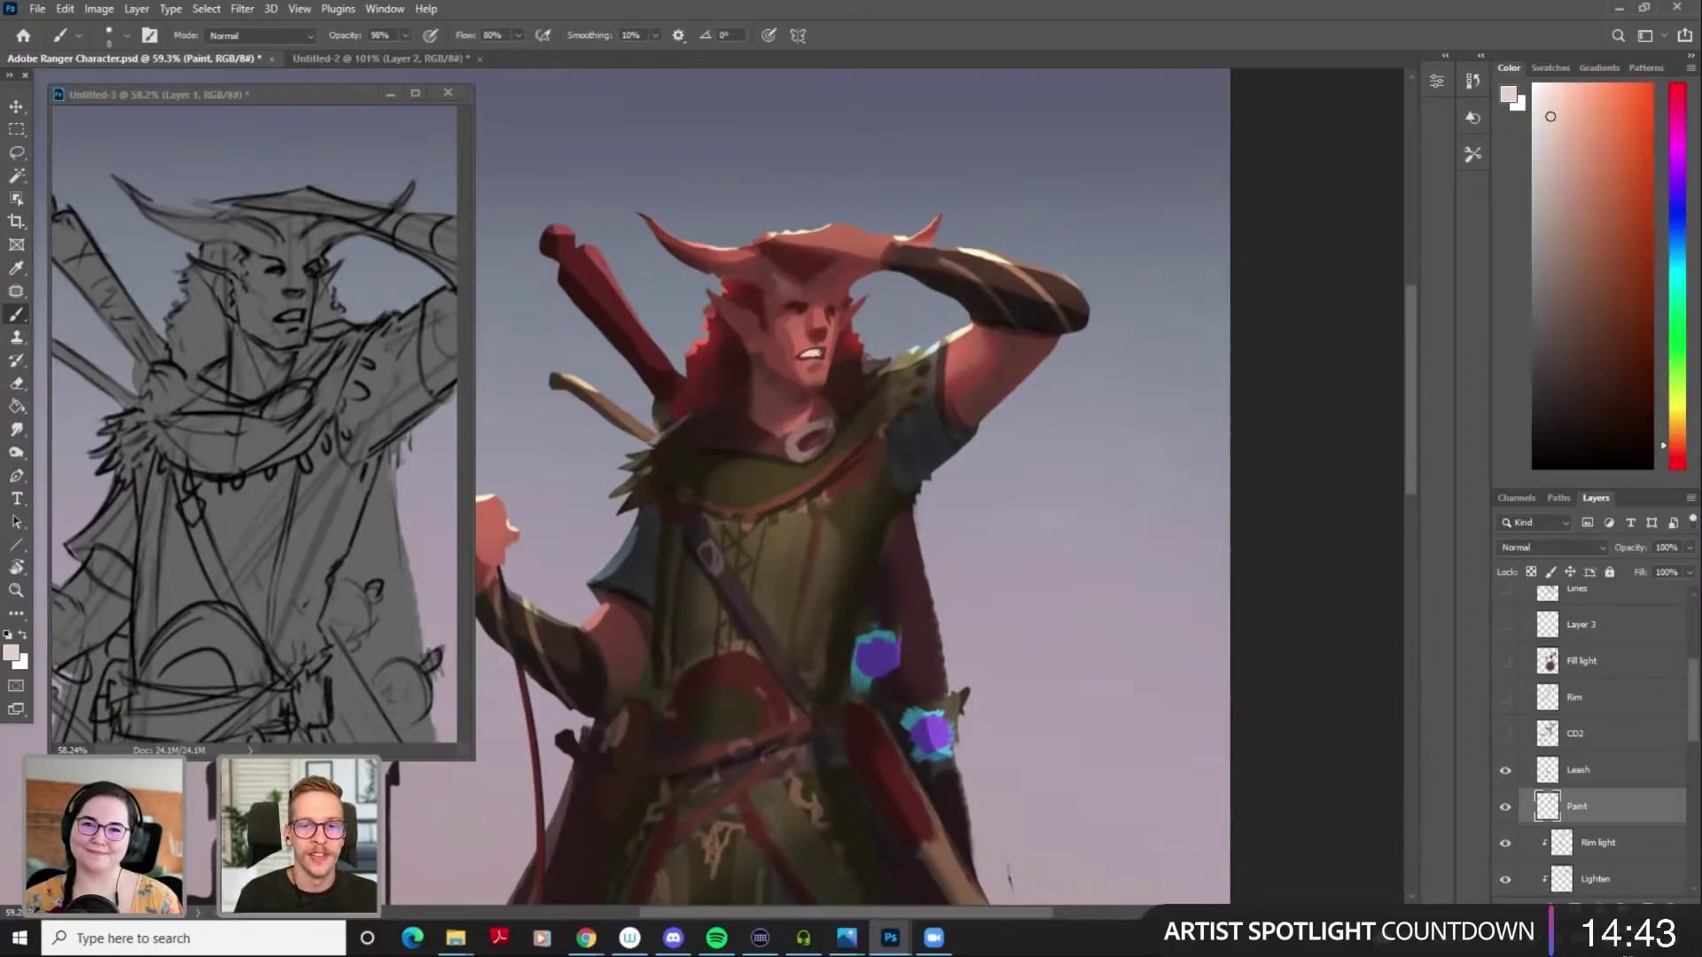
left_click(830, 348, "alt")
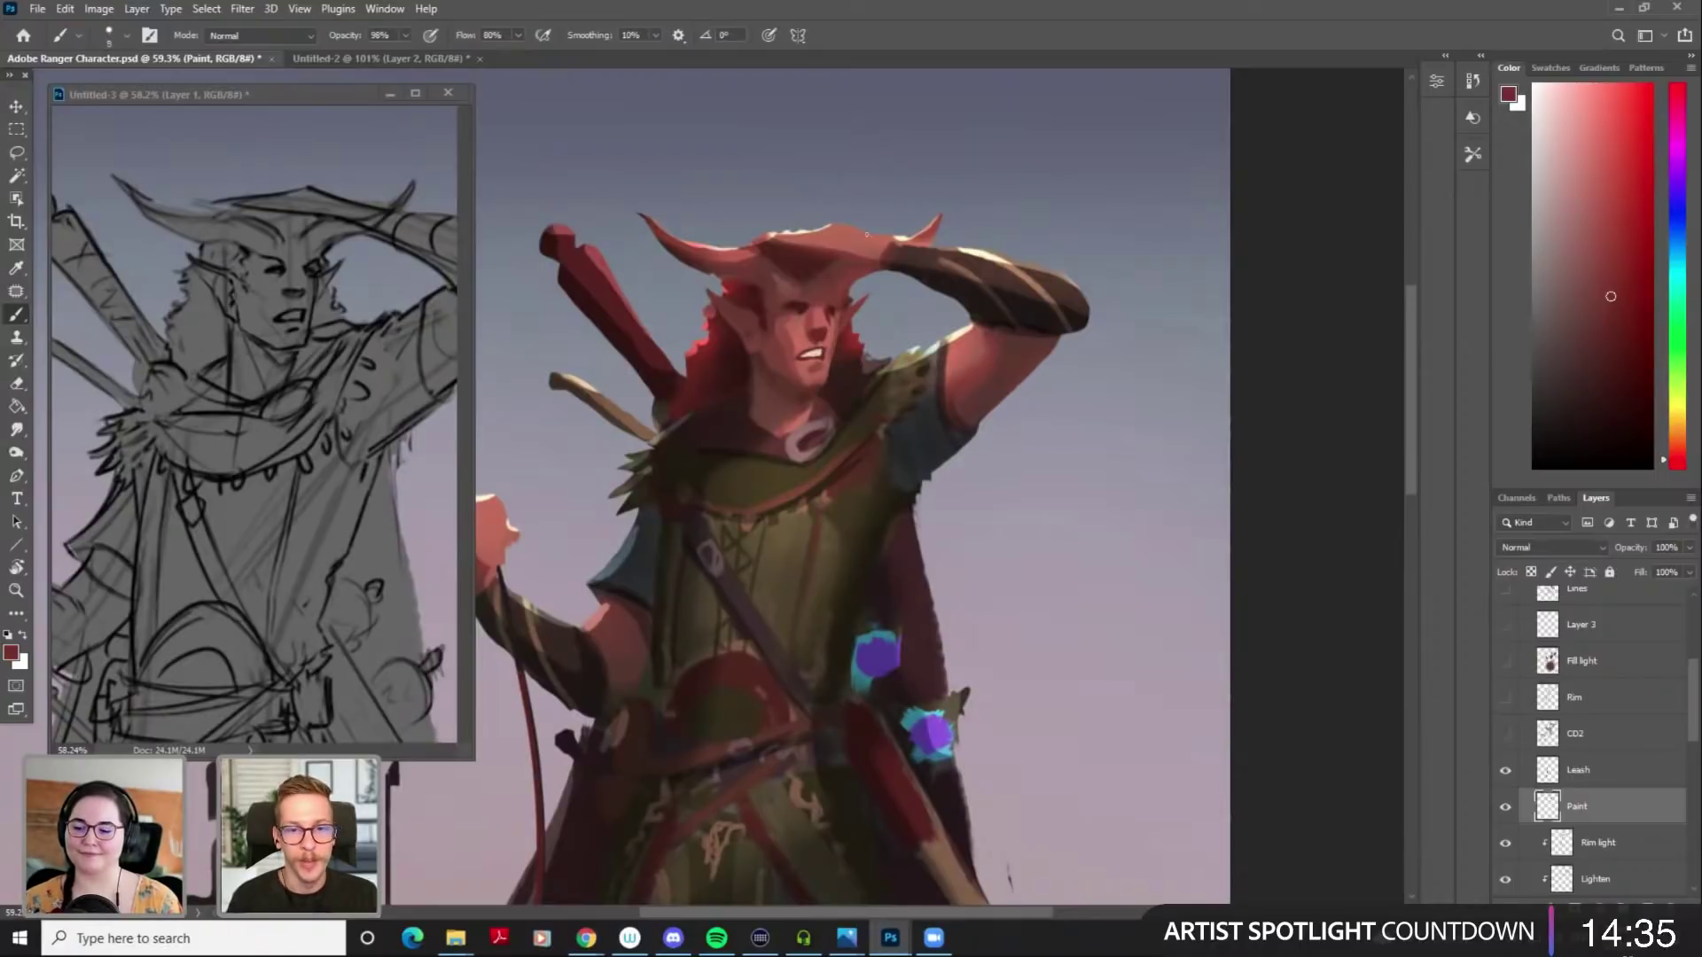
Try different brush tips with red test strokes on the sky beside the ranger's raised arm
right_click(891, 168)
left_click(984, 390)
left_click_drag(776, 146, 784, 182)
key("ctrl+z")
mouse_move(950, 144)
left_mouse_down()
mouse_move(1035, 160)
mouse_move(1045, 233)
left_mouse_up()
right_click(1083, 171)
left_click(1287, 402)
mouse_move(1118, 133)
left_mouse_down()
mouse_move(1136, 164)
mouse_move(1146, 299)
left_mouse_up()
Test a rectangular brush on the empty background, breaking up red marks with sampled sky colors
right_click(1118, 384)
left_click(1434, 608)
left_click(1067, 464)
left_click_drag(1067, 463, 1094, 581)
mouse_move(1059, 478)
left_mouse_down()
mouse_move(1082, 634)
mouse_move(1033, 664)
left_mouse_up()
left_click(1152, 434, "alt")
left_click_drag(1149, 430, 1130, 474)
left_click(1132, 334, "alt")
mouse_move(1130, 390)
left_mouse_down()
mouse_move(1064, 543)
mouse_move(1078, 530)
mouse_move(1035, 537)
left_mouse_up()
left_click(1200, 528, "alt")
left_click(1089, 706, "alt")
left_click_drag(1078, 654, 1099, 592)
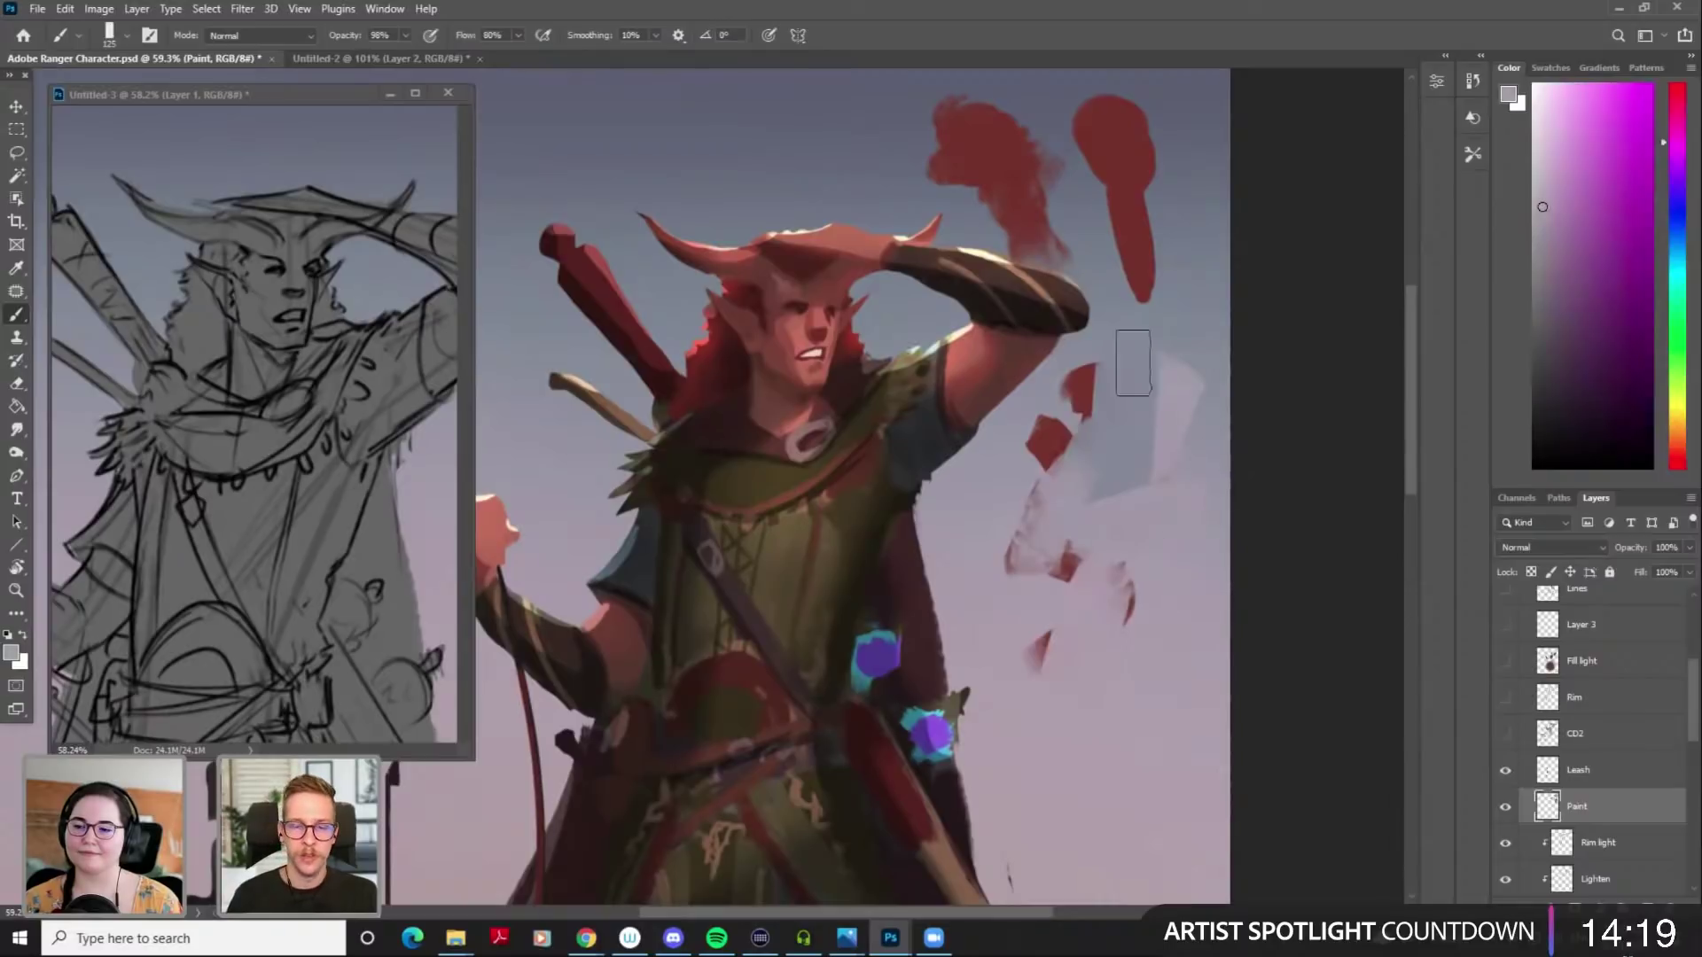
Lasso and delete the brush test marks beside the ranger, and return to the round brush
key("l")
mouse_move(979, 77)
left_mouse_down()
mouse_move(926, 197)
mouse_move(1106, 317)
mouse_move(1010, 425)
mouse_move(1121, 709)
mouse_move(1214, 140)
left_mouse_up()
key("Delete")
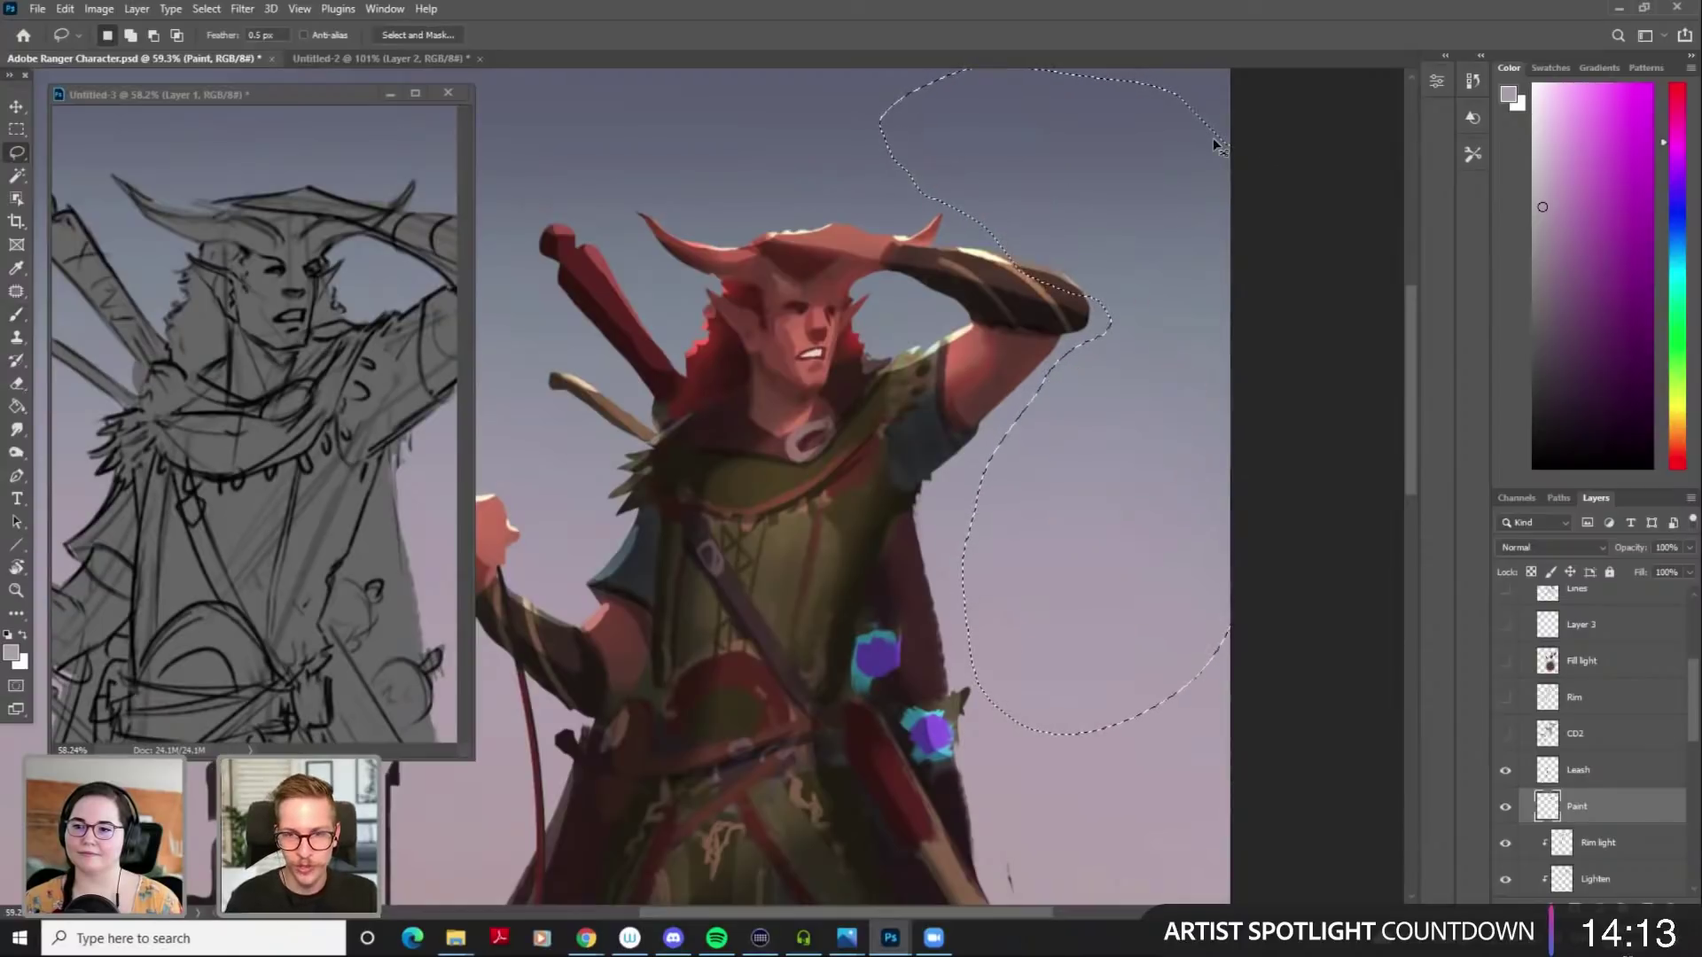
key("ctrl+d")
key("b")
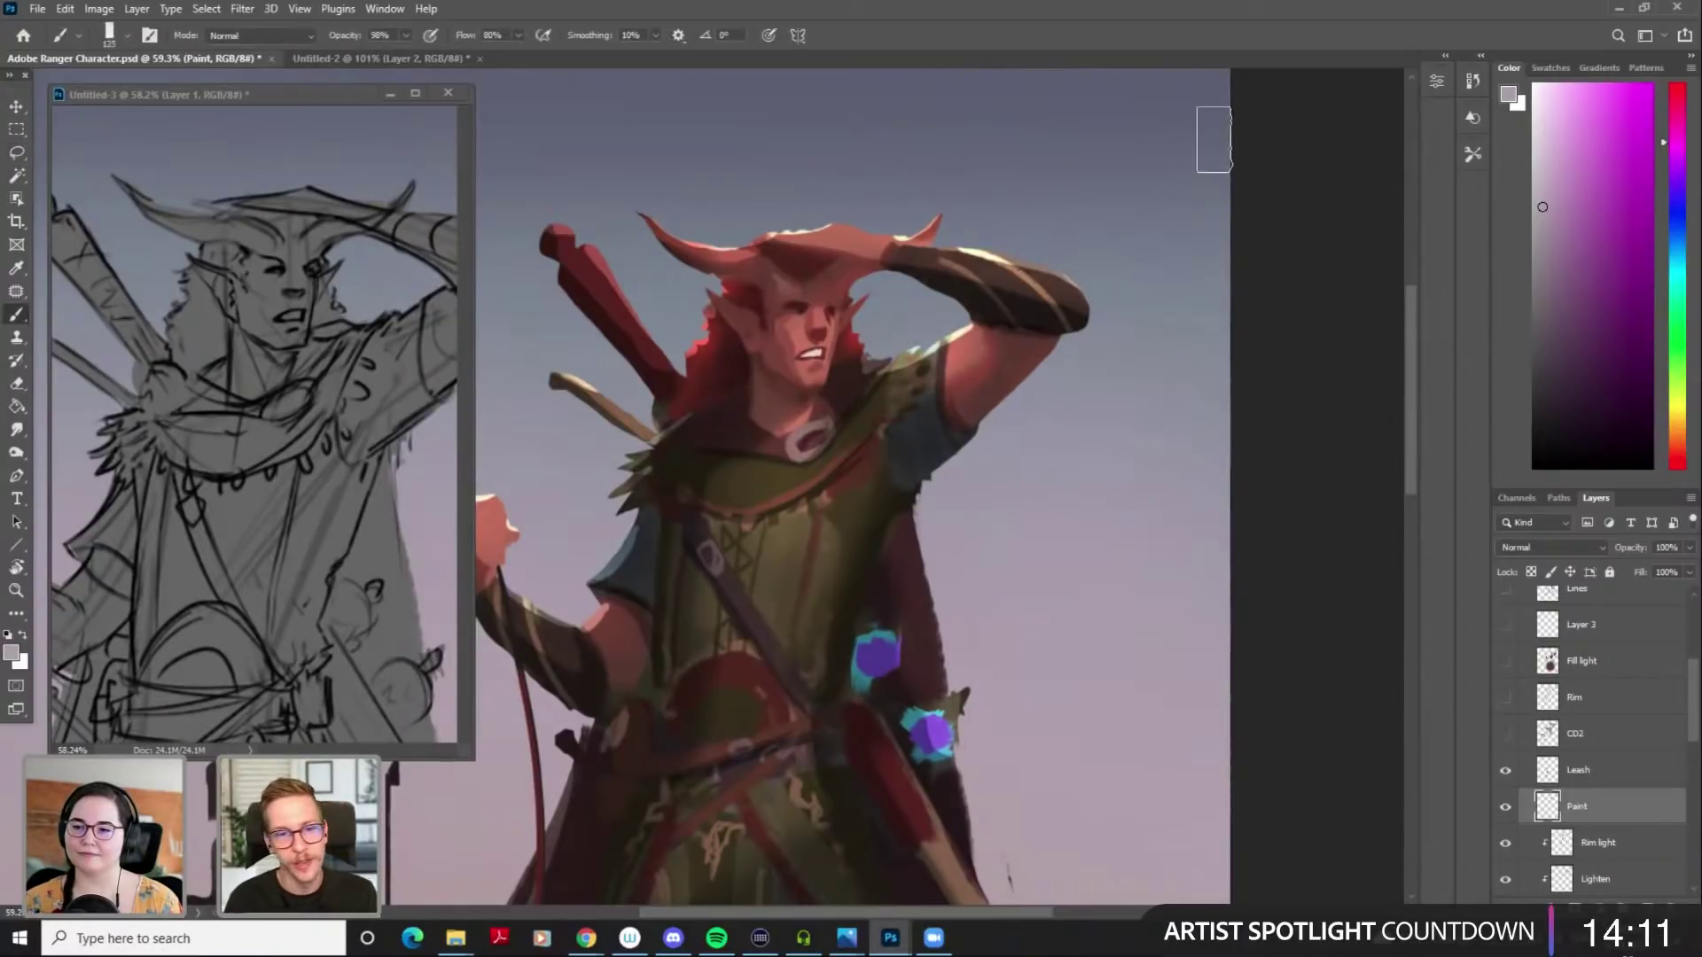
right_click(879, 380)
left_click(1102, 595)
left_click(1292, 289)
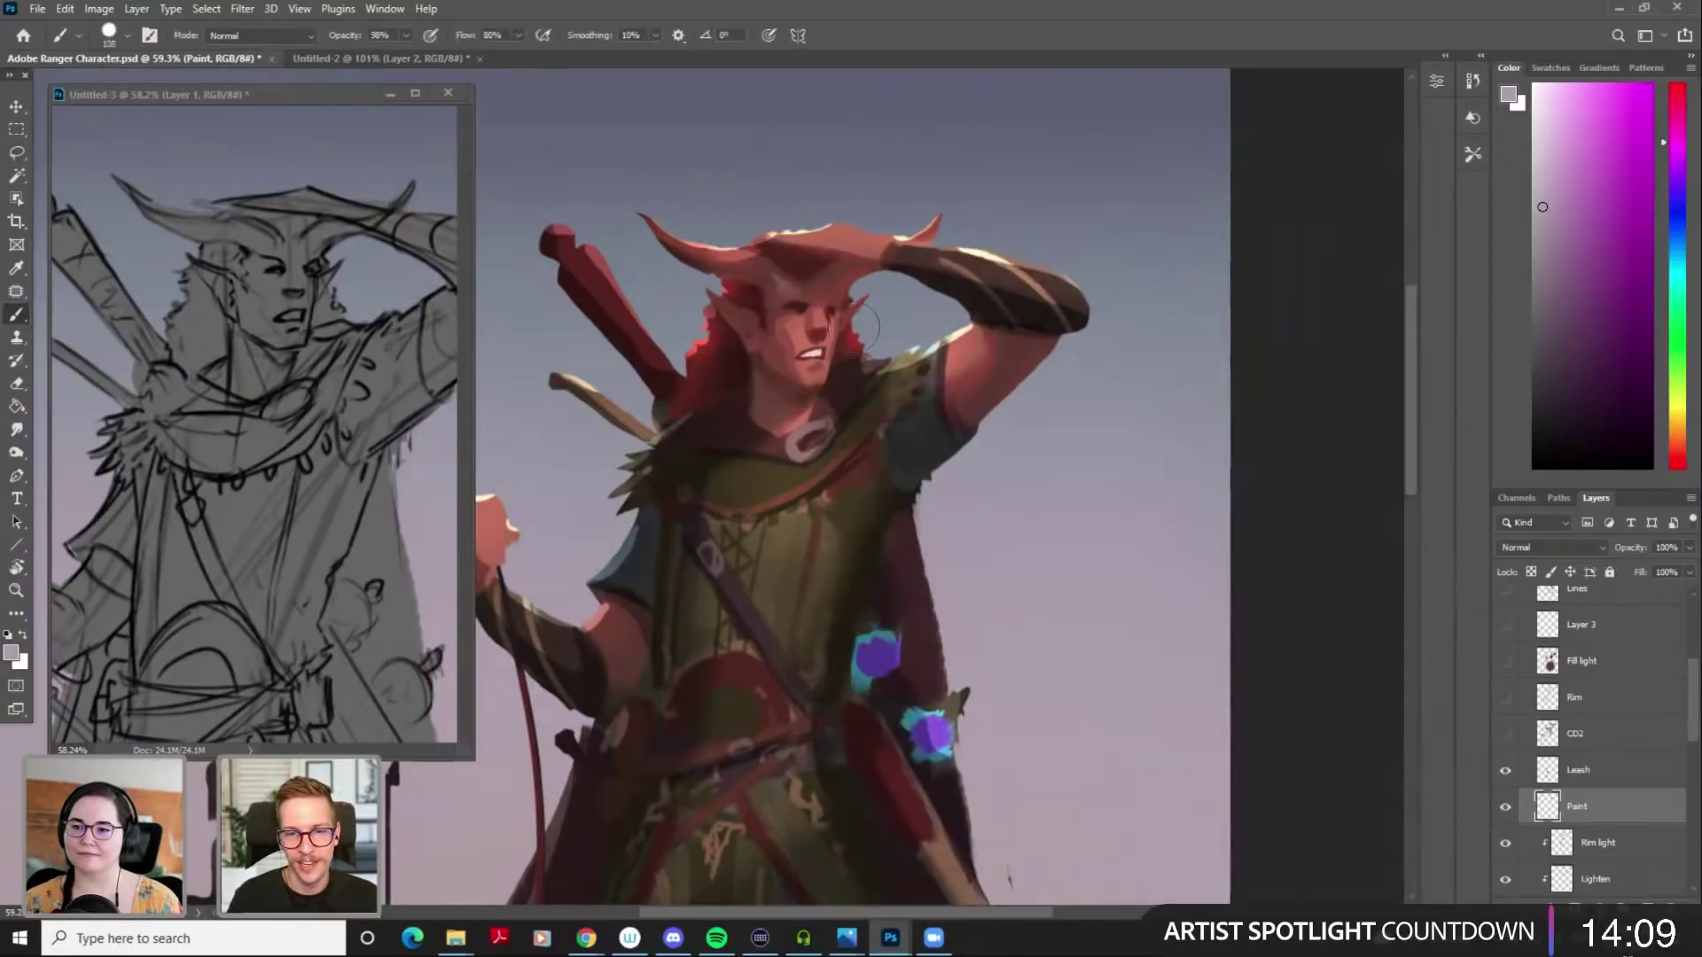
Touch up the skin beside the ranger's mouth and on the chin with sampled mid reds and a smaller brush
key("alt")
left_click(806, 353, "alt")
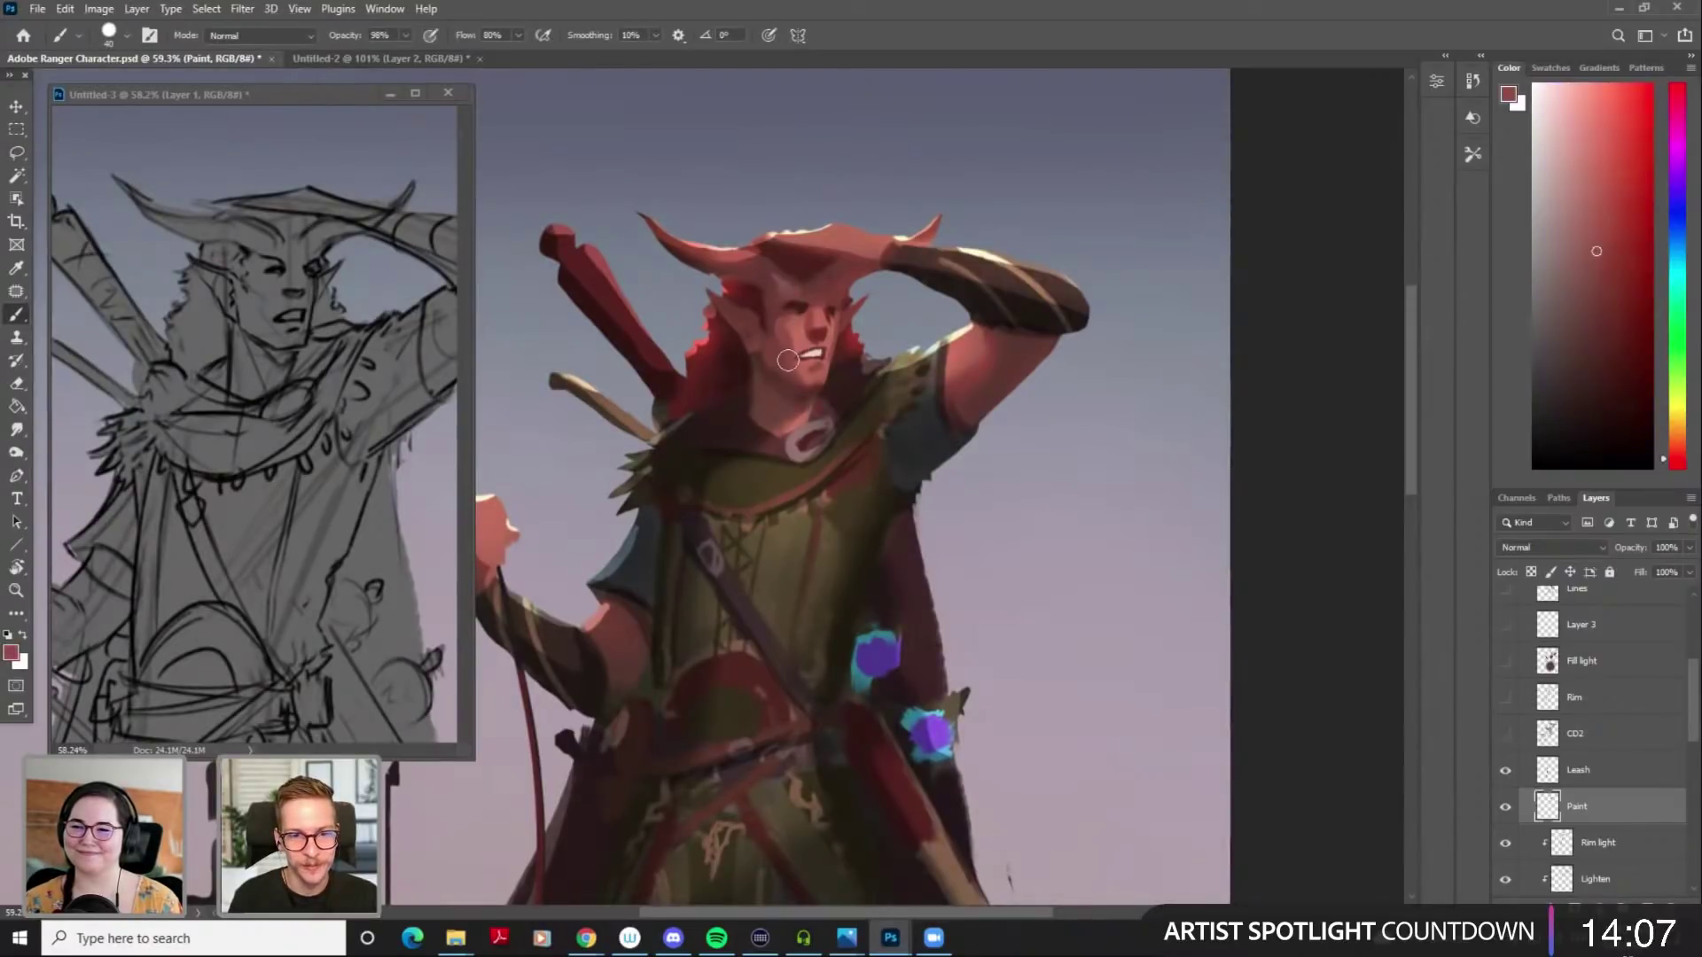
left_click(797, 375, "alt")
key("[")
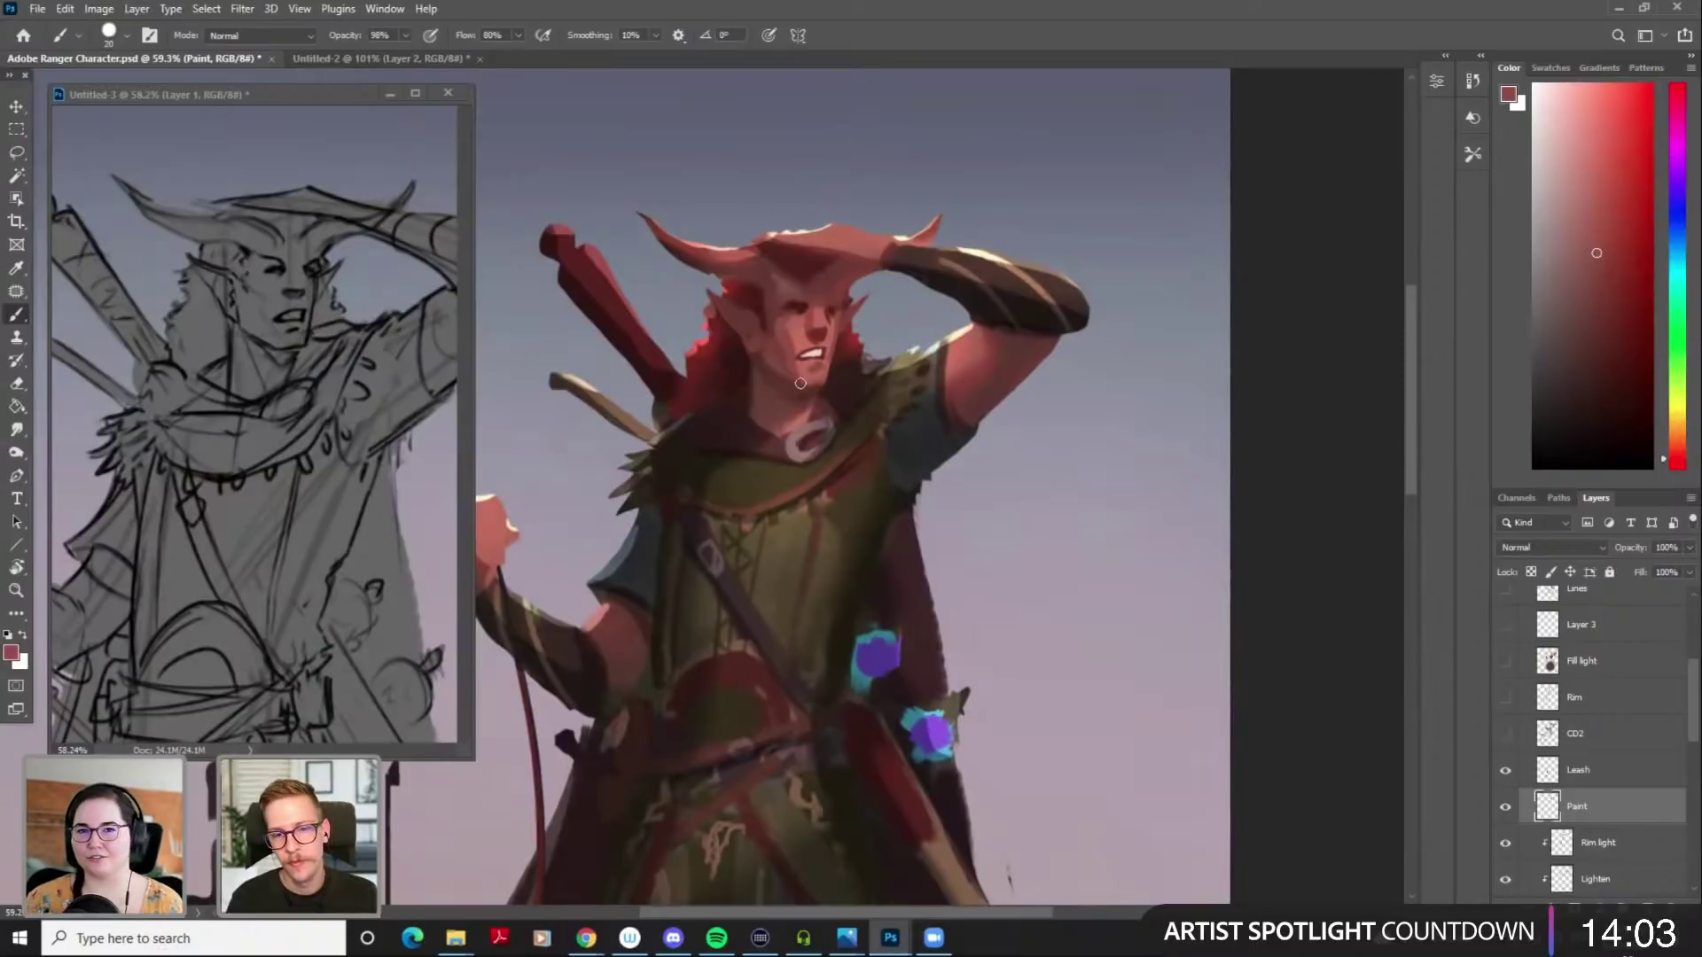
Blend the skin tones on the ranger's cheek and around the nose using the Smudge tool at 50% strength
key("r")
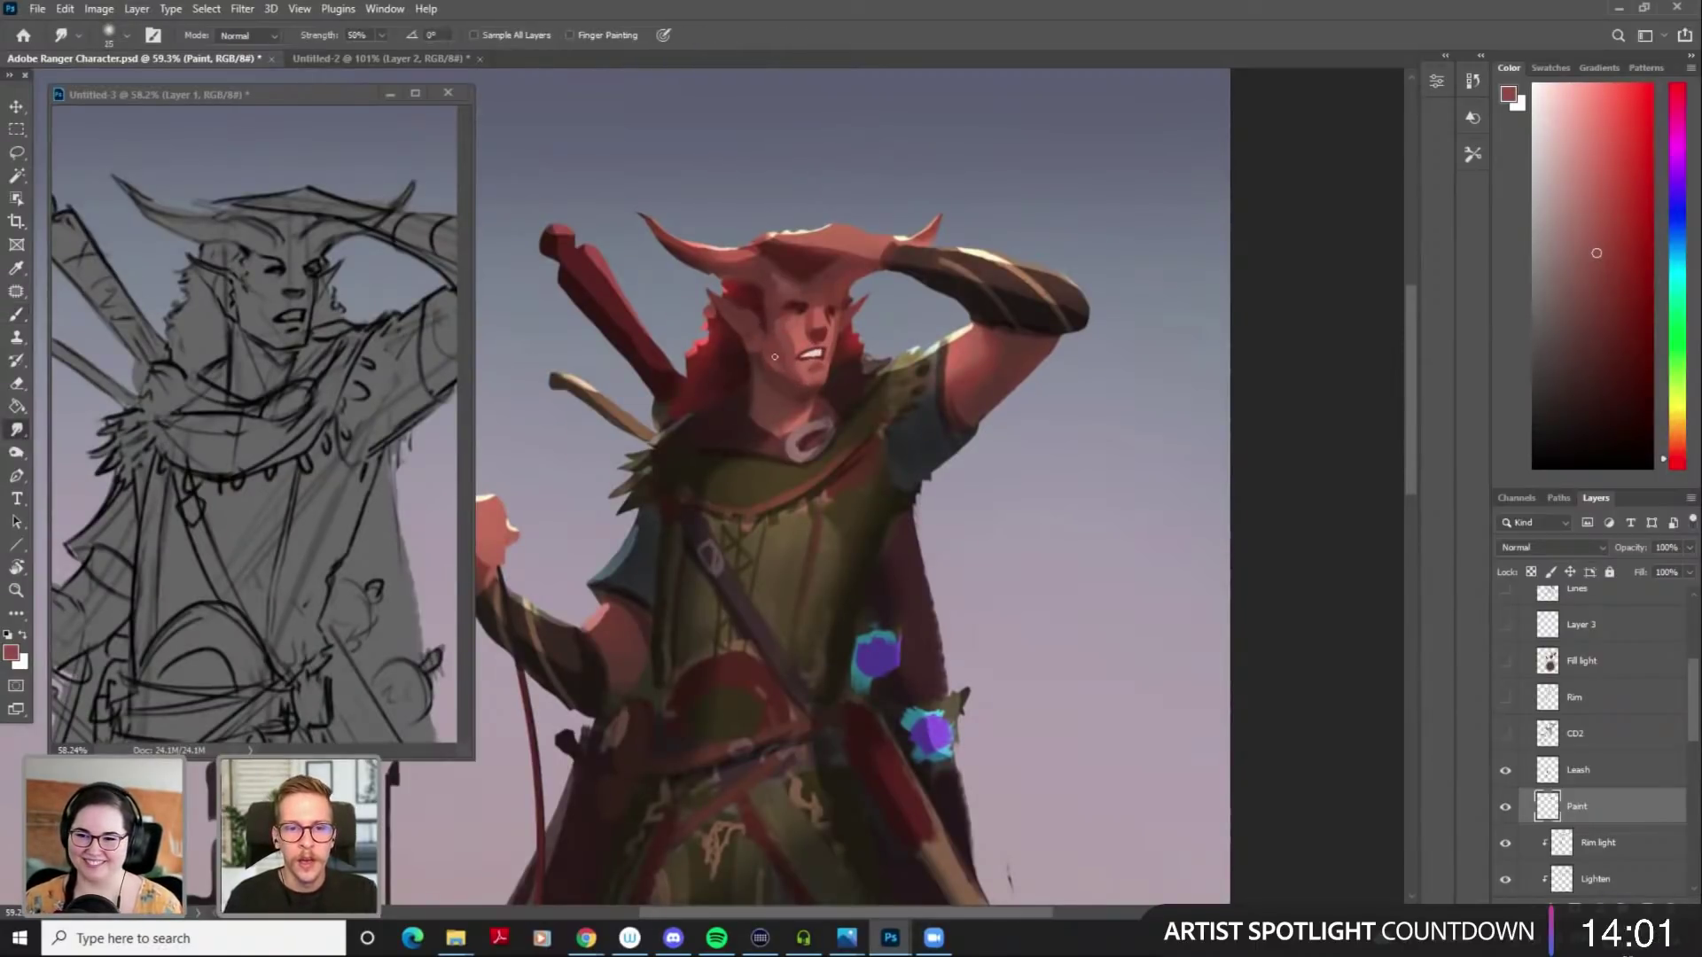
key("]")
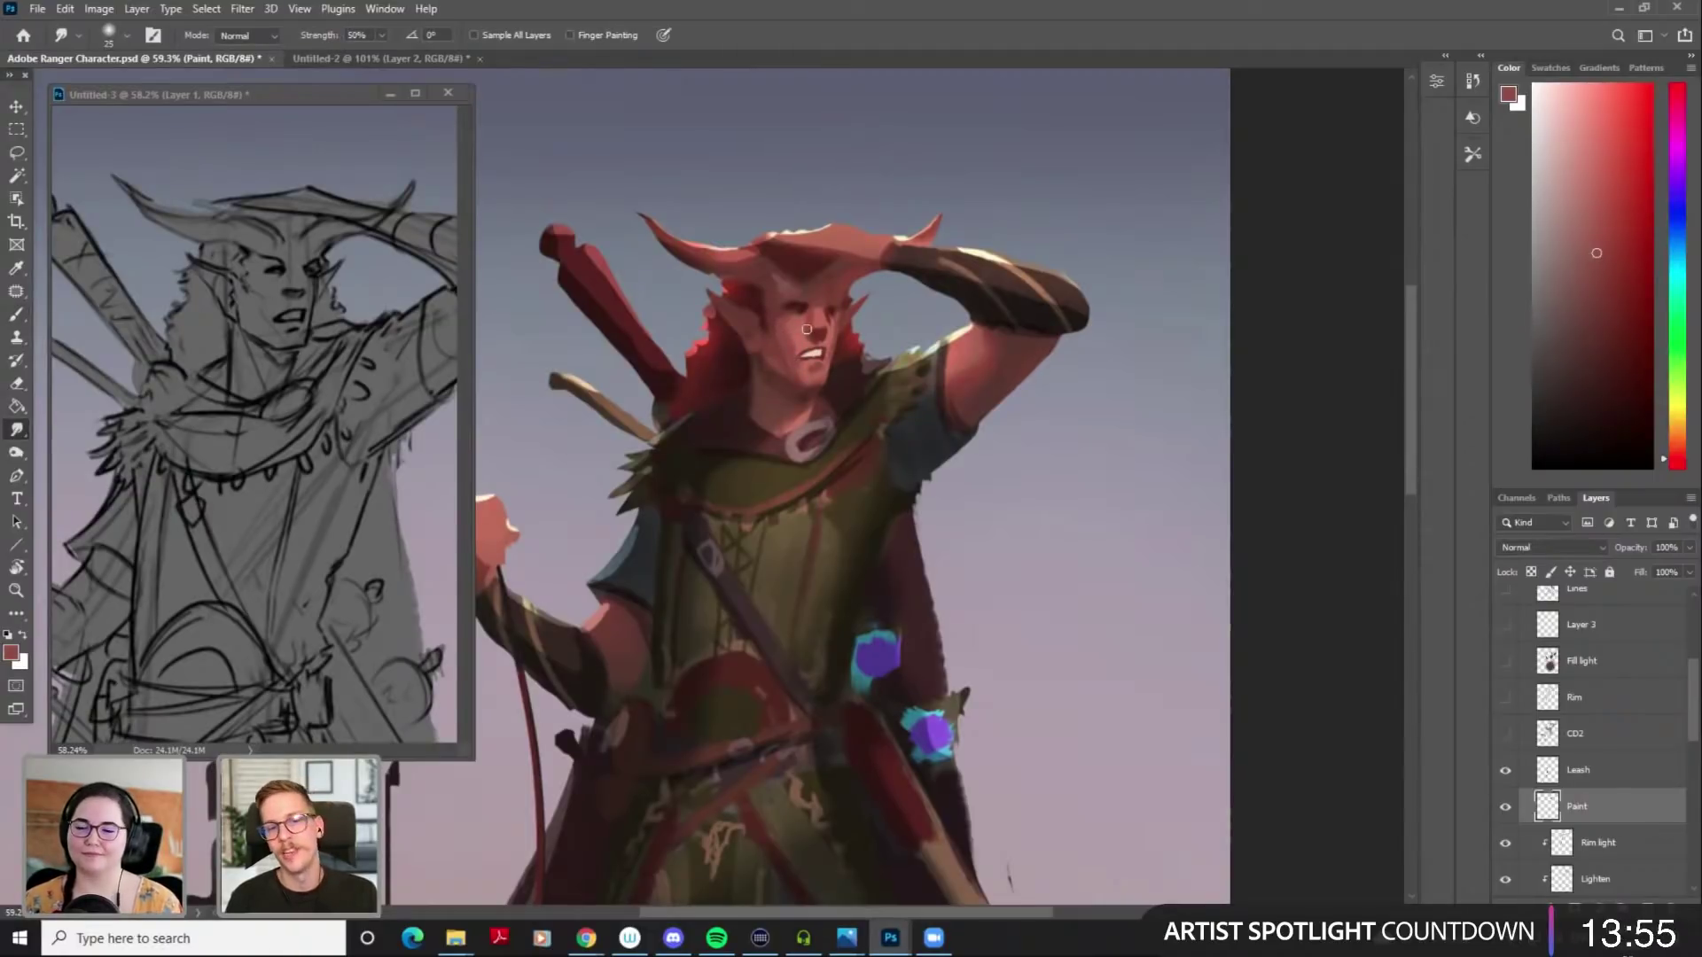
key("bracketright")
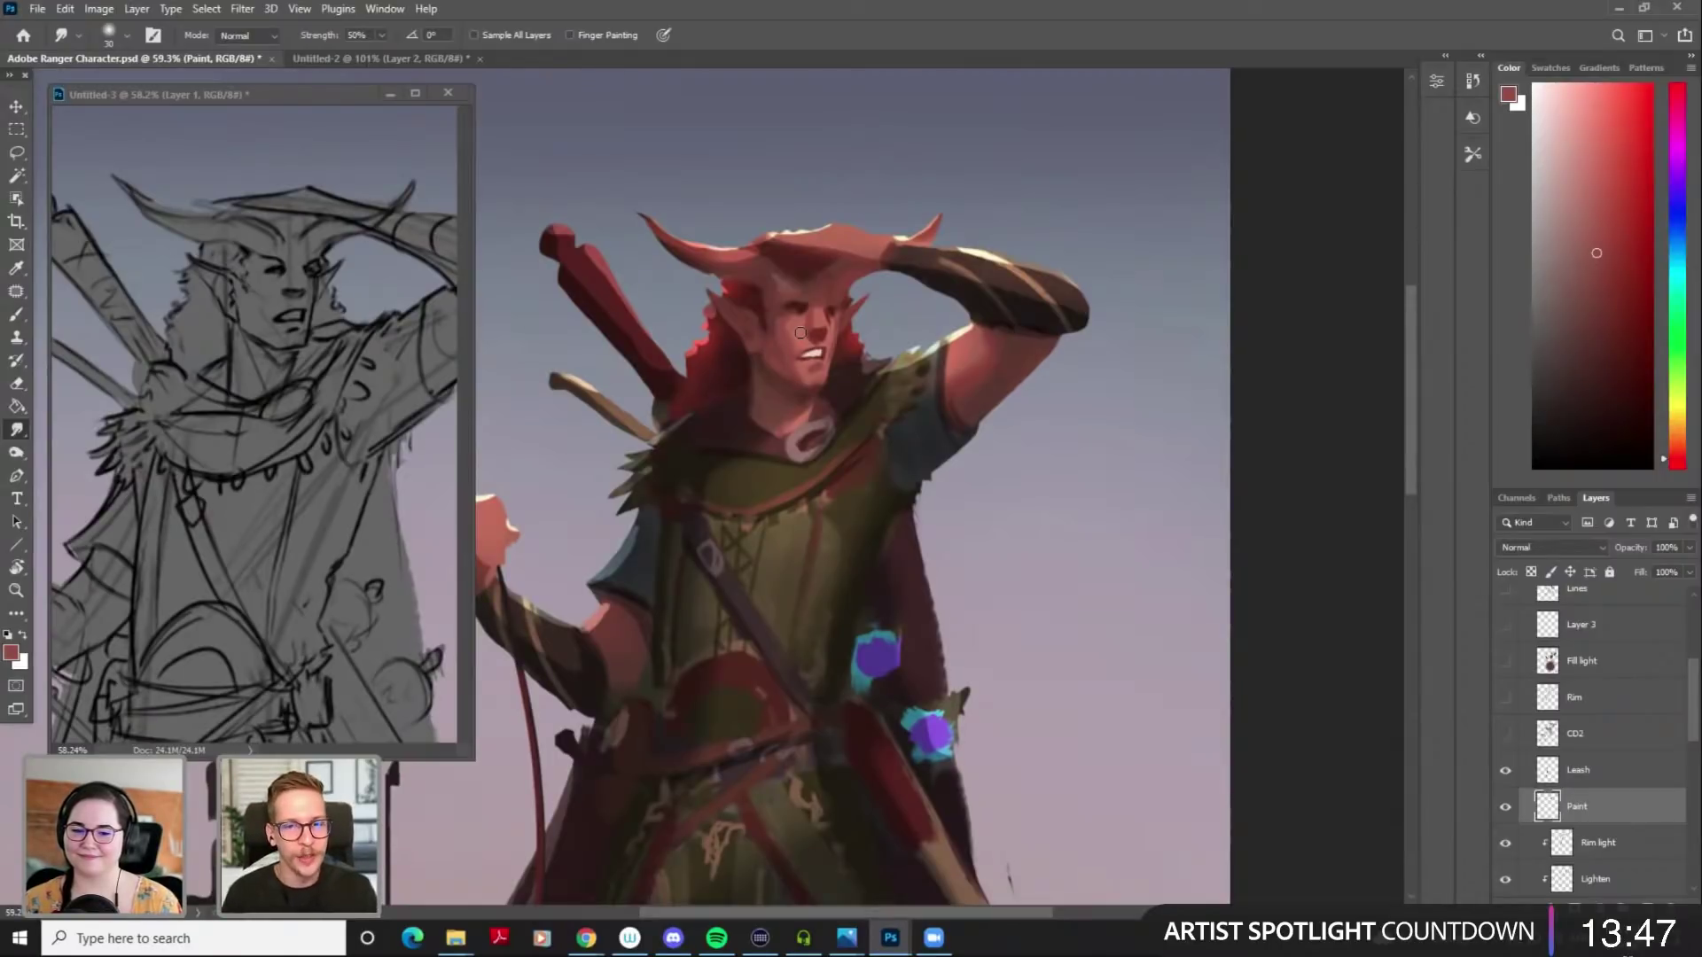
Undo the last face stroke and refine the ranger's jaw edge with sampled cheek and shadow reds using a smaller brush
key("b")
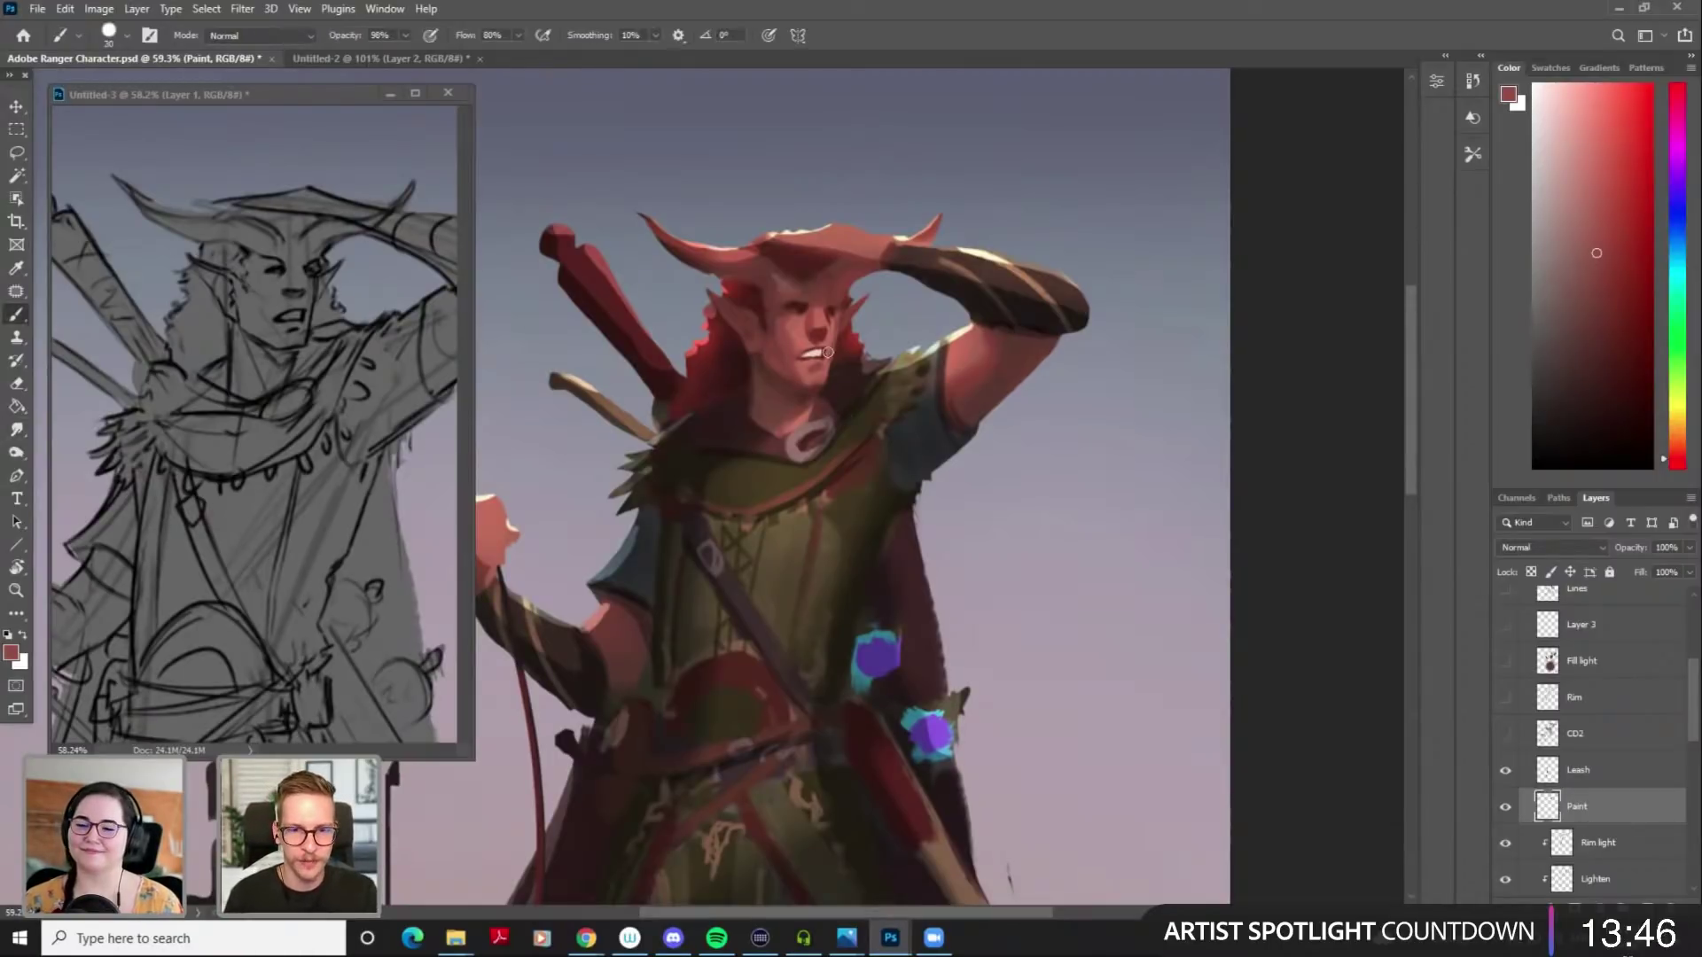
key("ctrl+z")
left_click(776, 362, "alt")
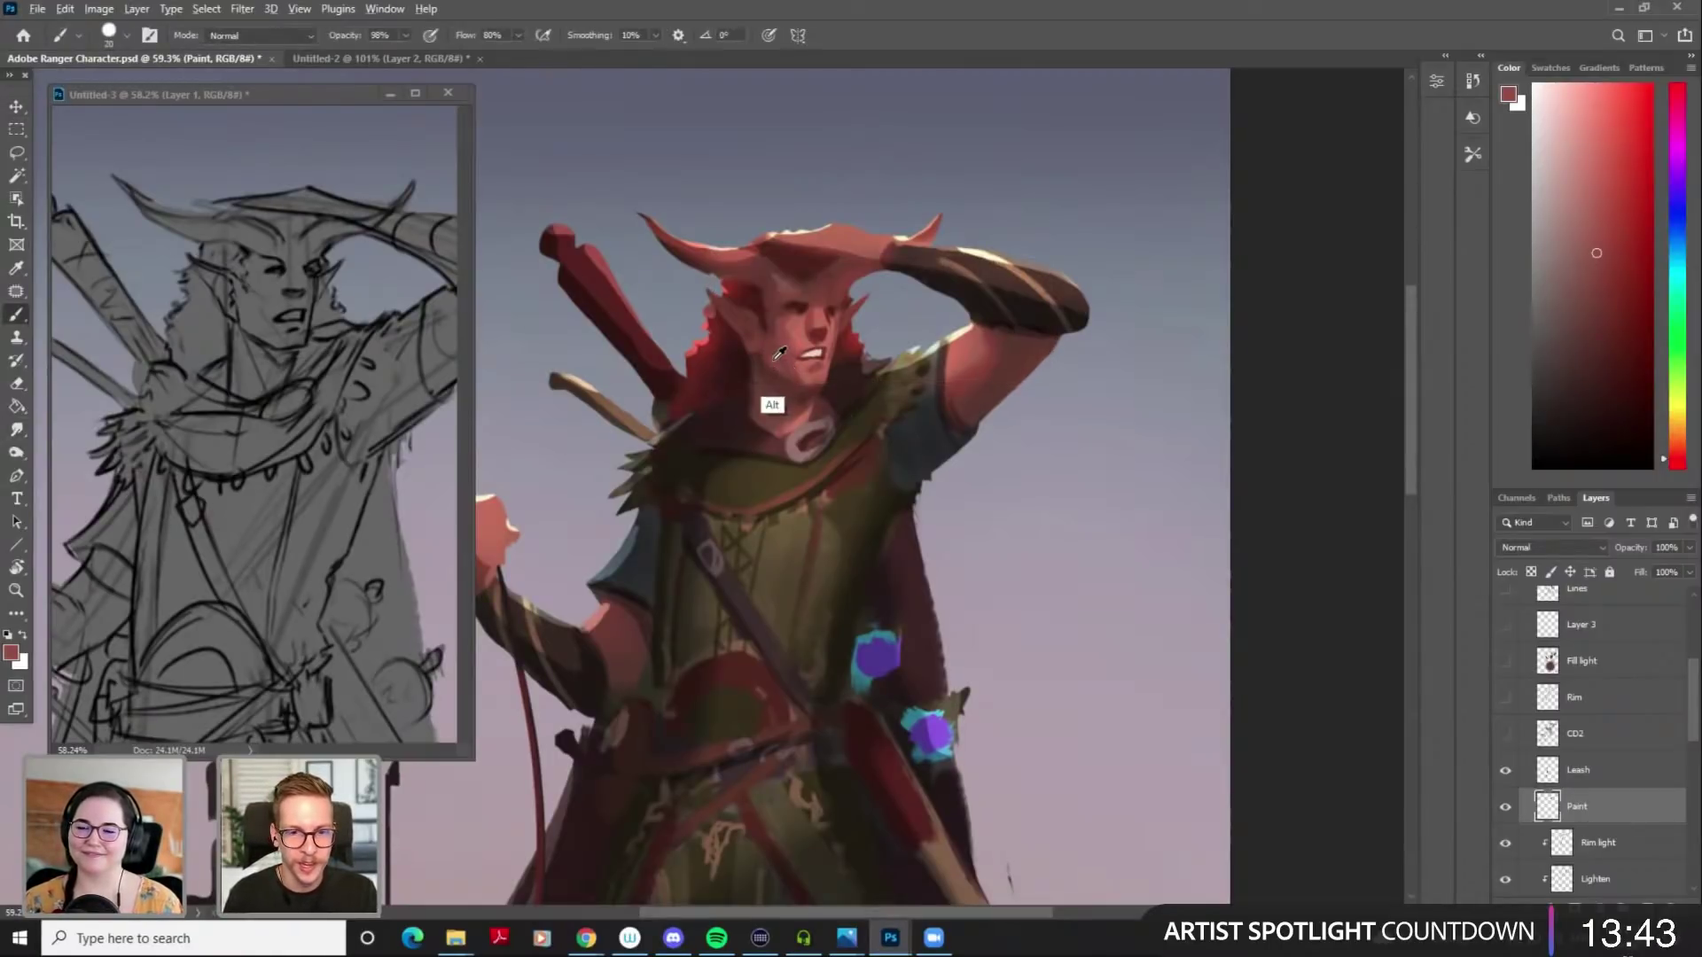
left_click(772, 359, "alt")
key("bracketleft")
key("bracketleft")
left_click(767, 348, "alt")
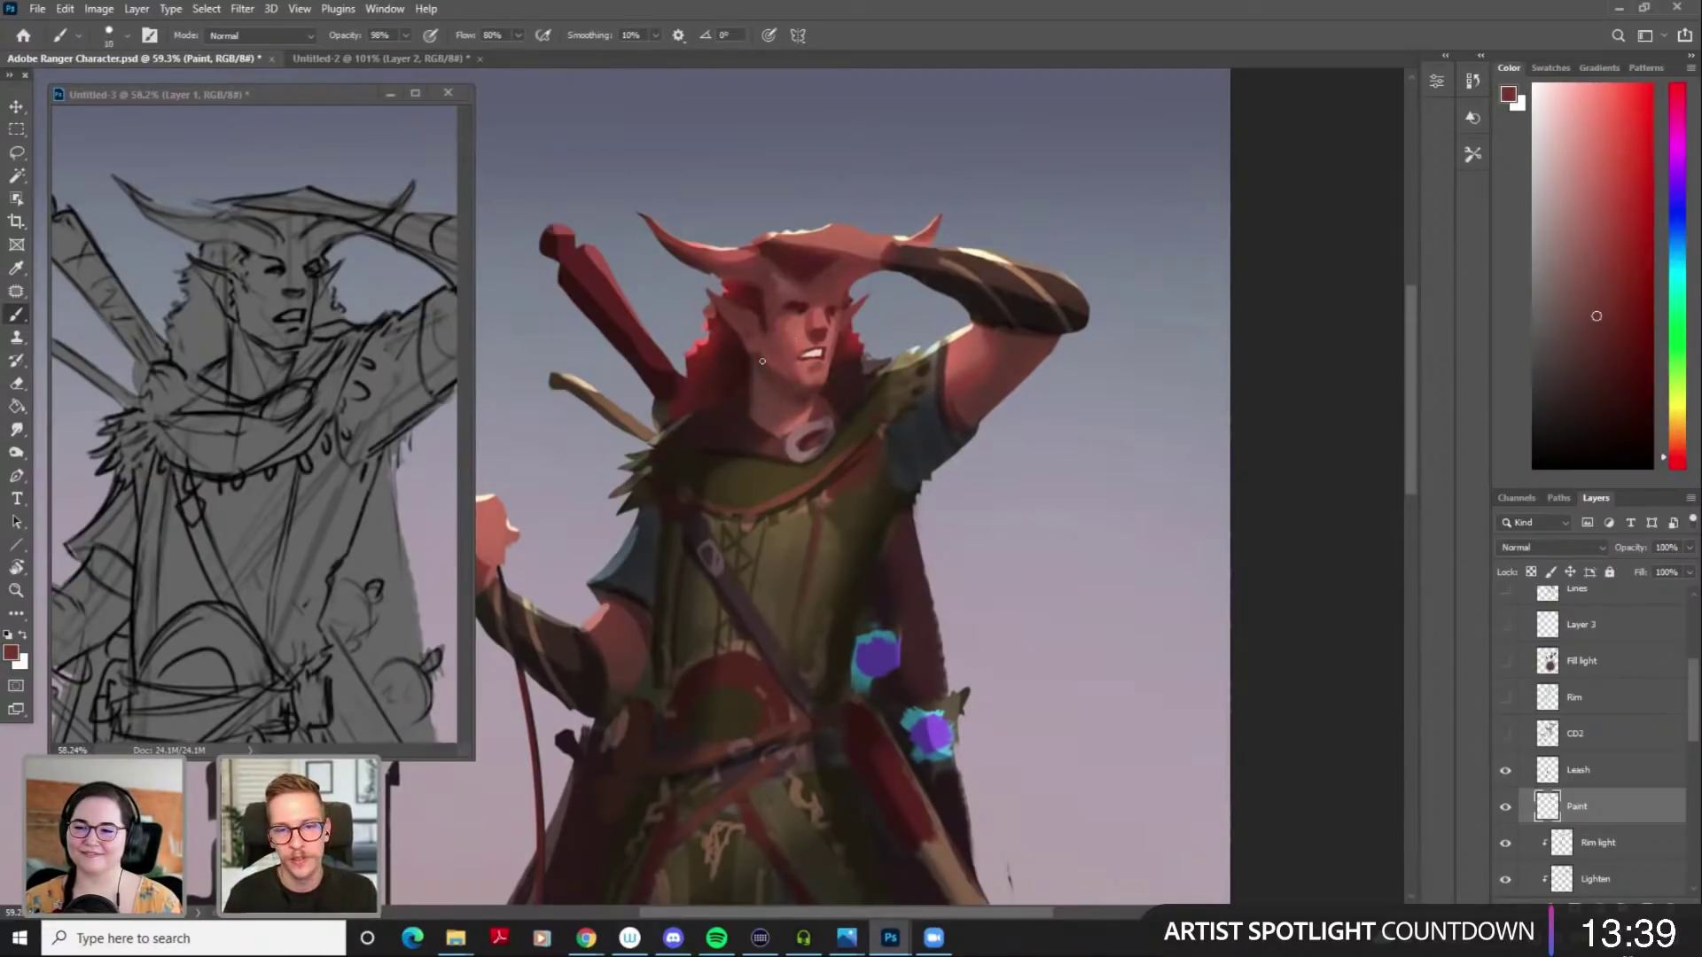
Touch up the skin on the ranger's chin and below the mouth with sampled light and mid reds, using progressively smaller brush sizes
key("bracketright")
left_click(798, 363, "alt")
left_click(797, 371, "alt")
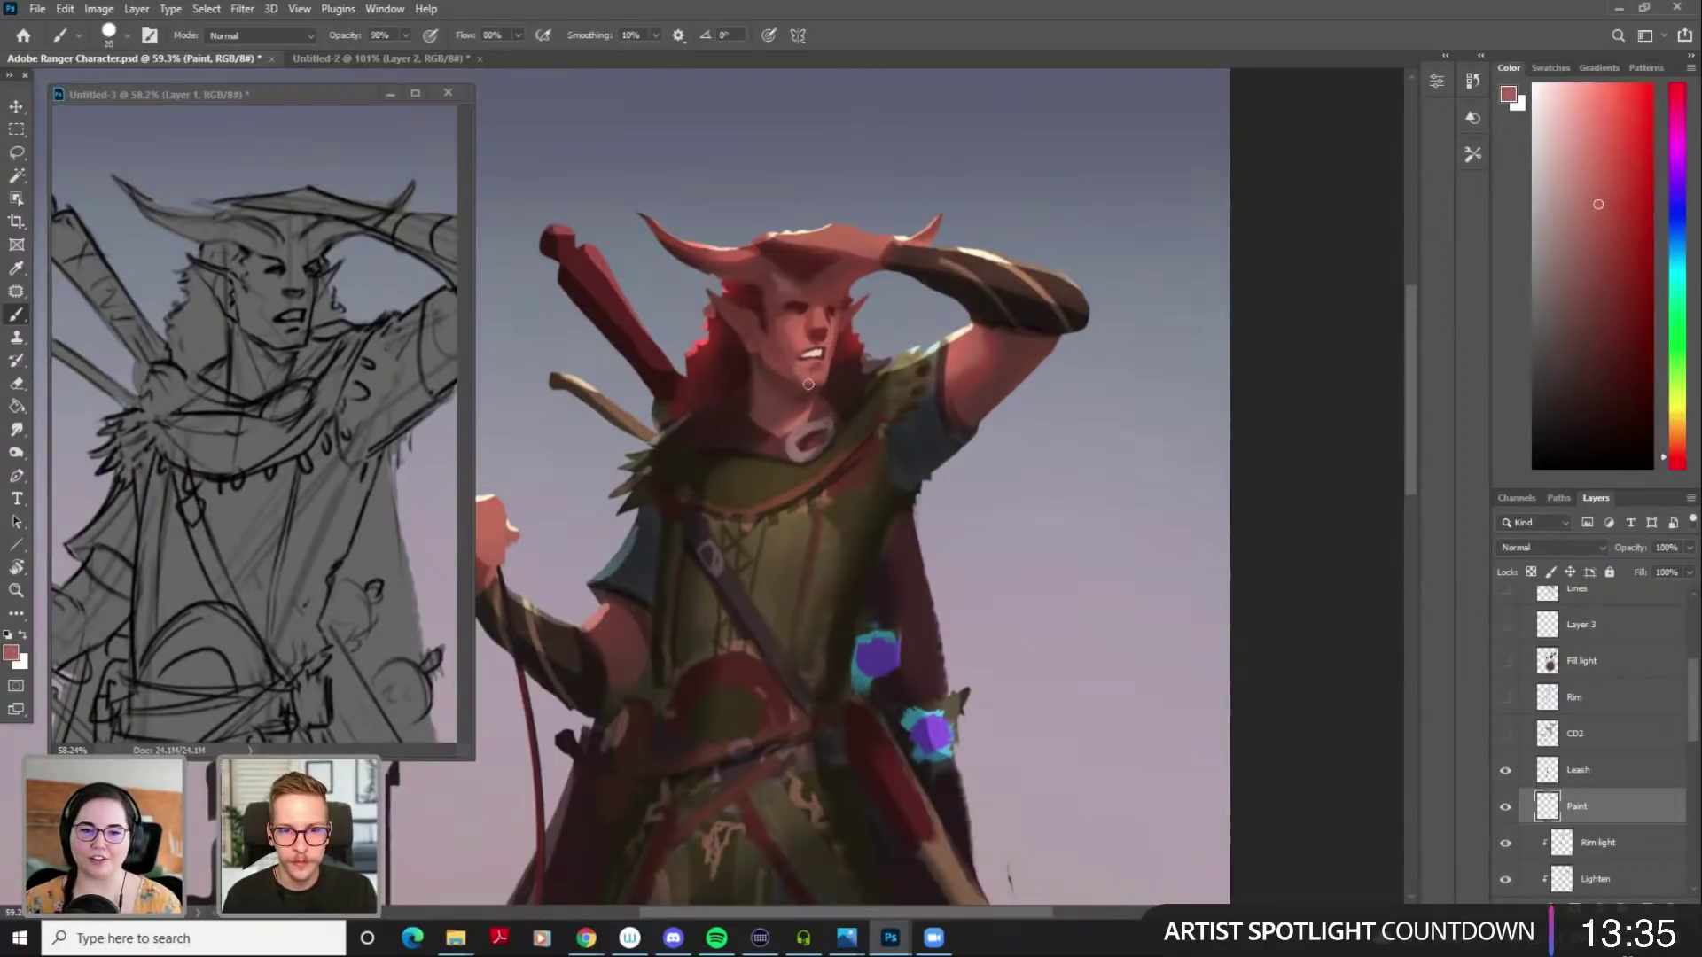
left_click(800, 370, "alt")
key("bracketleft")
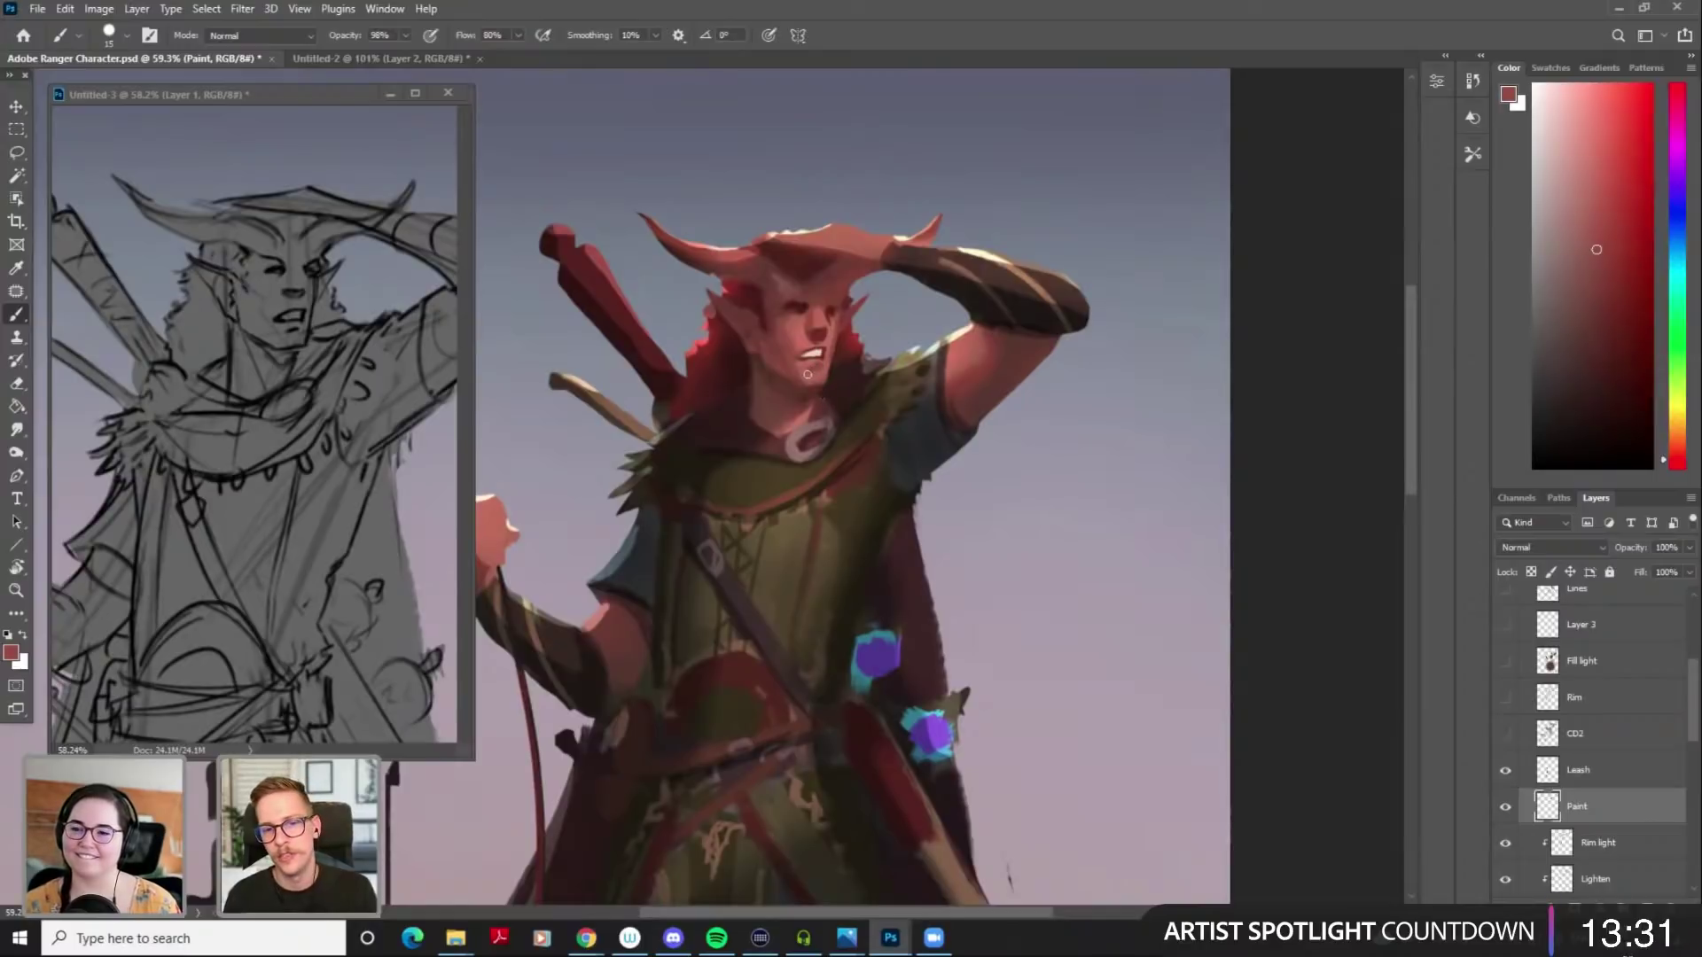
key("bracketleft")
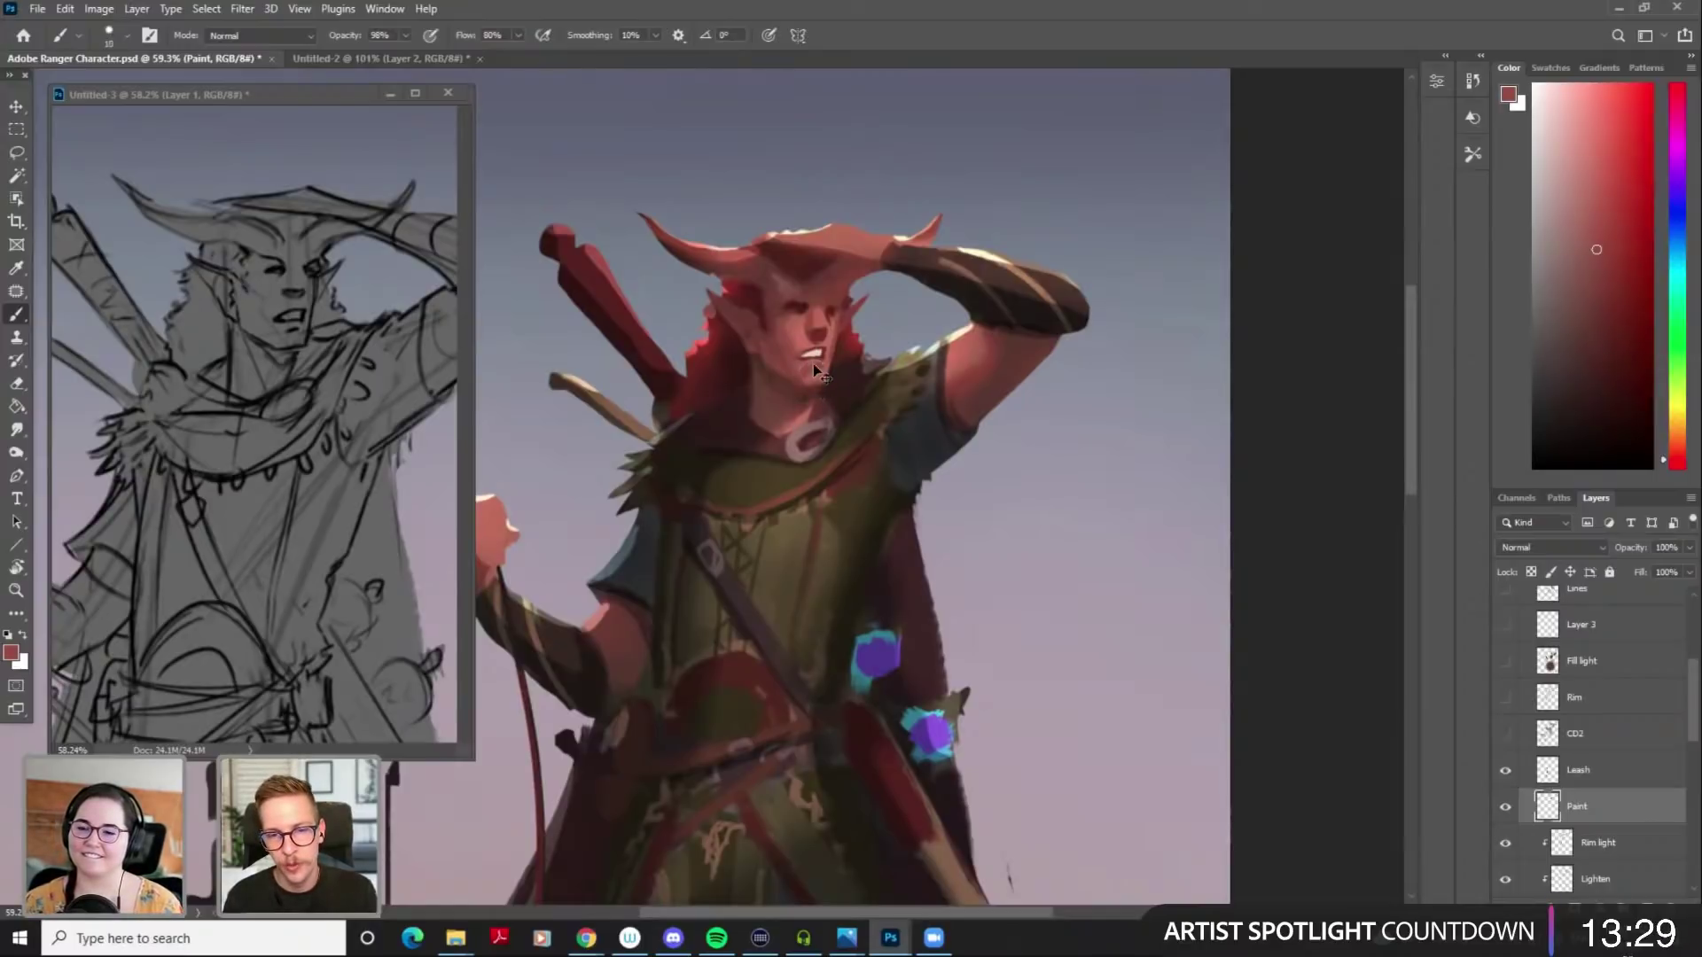
left_click(806, 362, "alt")
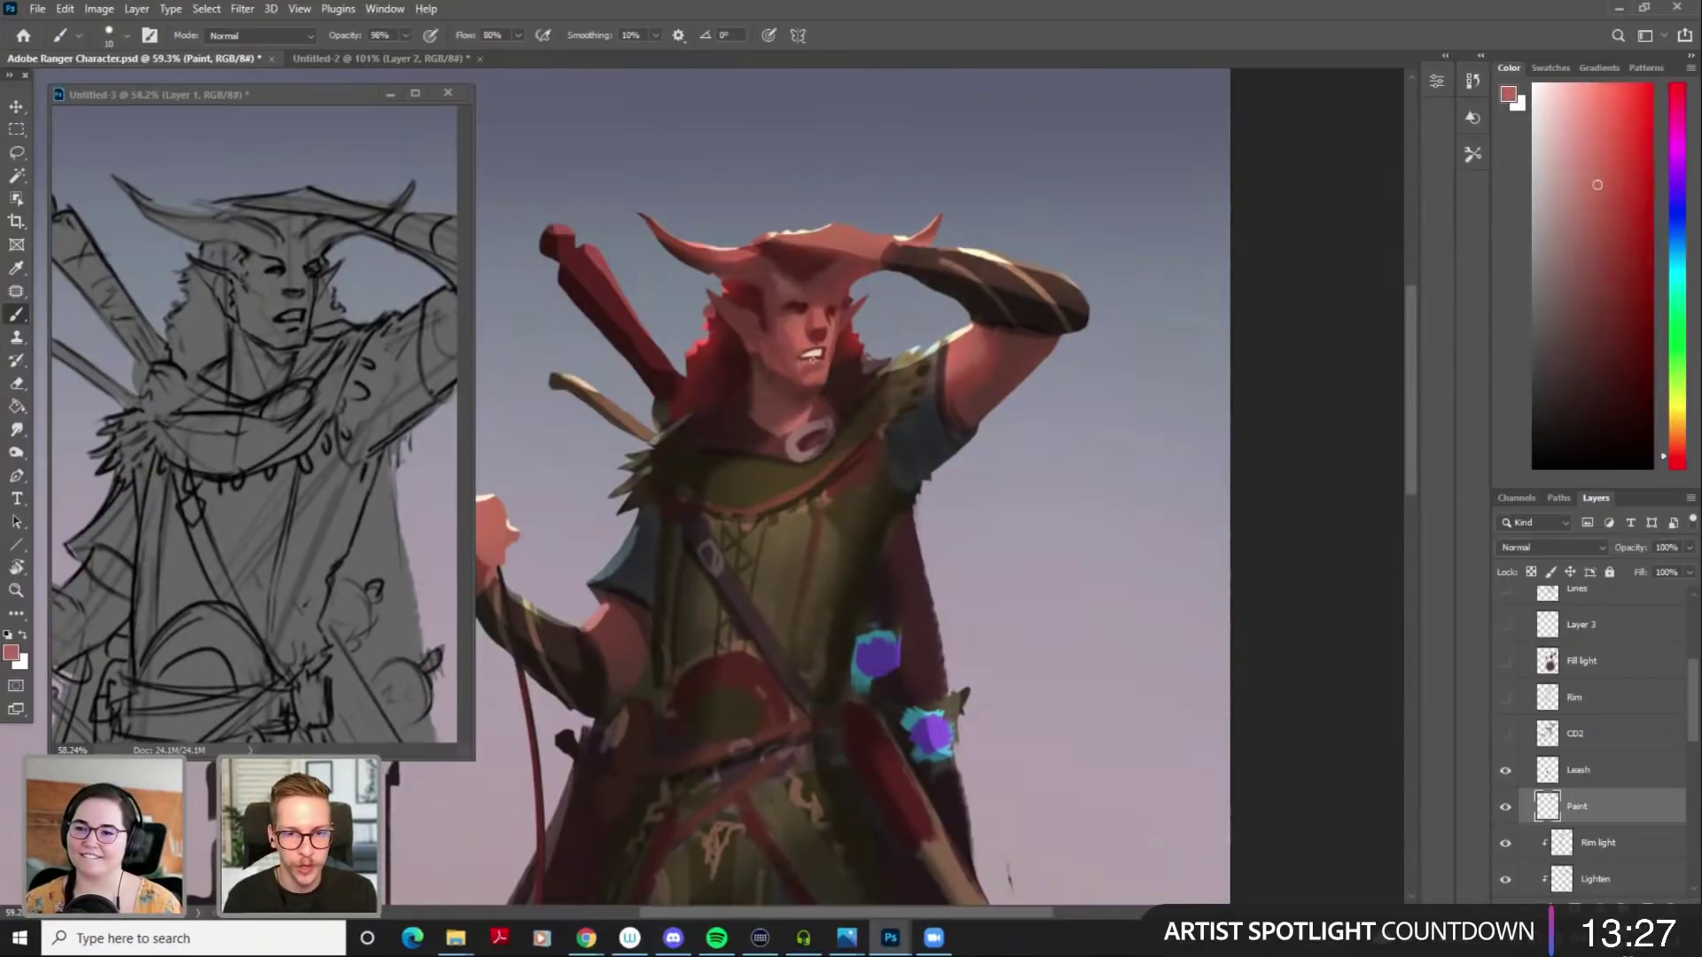
left_click_drag(814, 364, 826, 356)
Refine the ranger's mouth with a smaller brush, sampling a dark red and painting the teeth in pale pink
left_click(817, 332, "alt")
key("bracketleft")
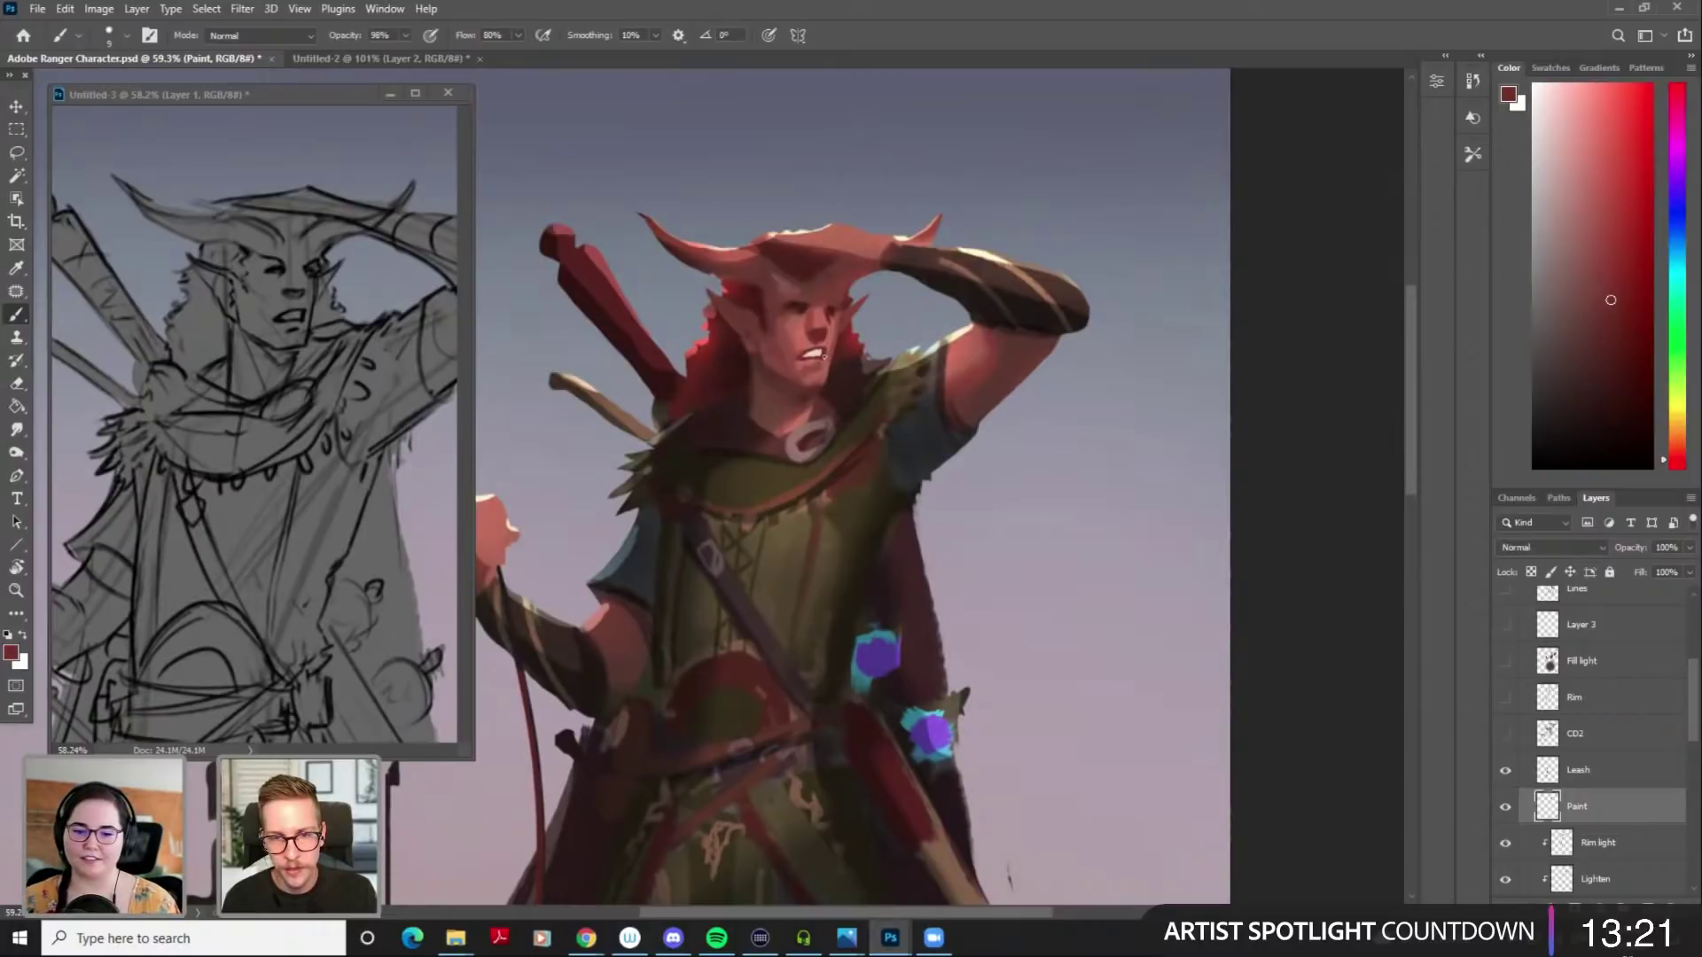
left_click(821, 353, "alt")
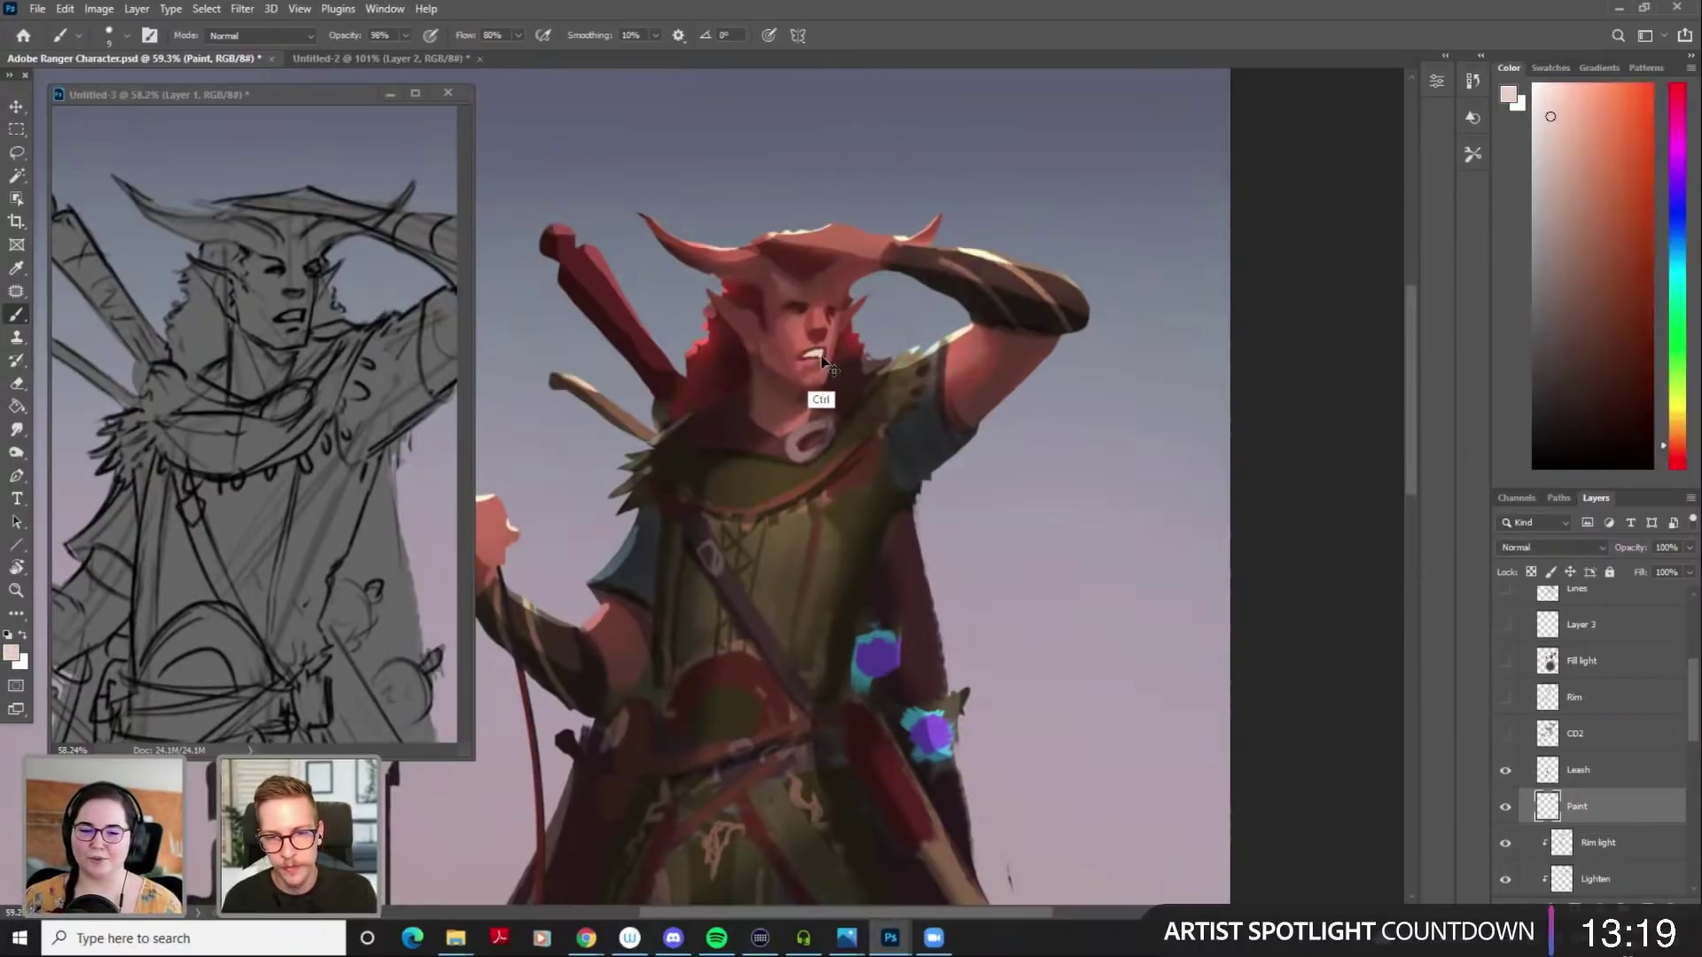
left_click_drag(812, 353, 826, 351)
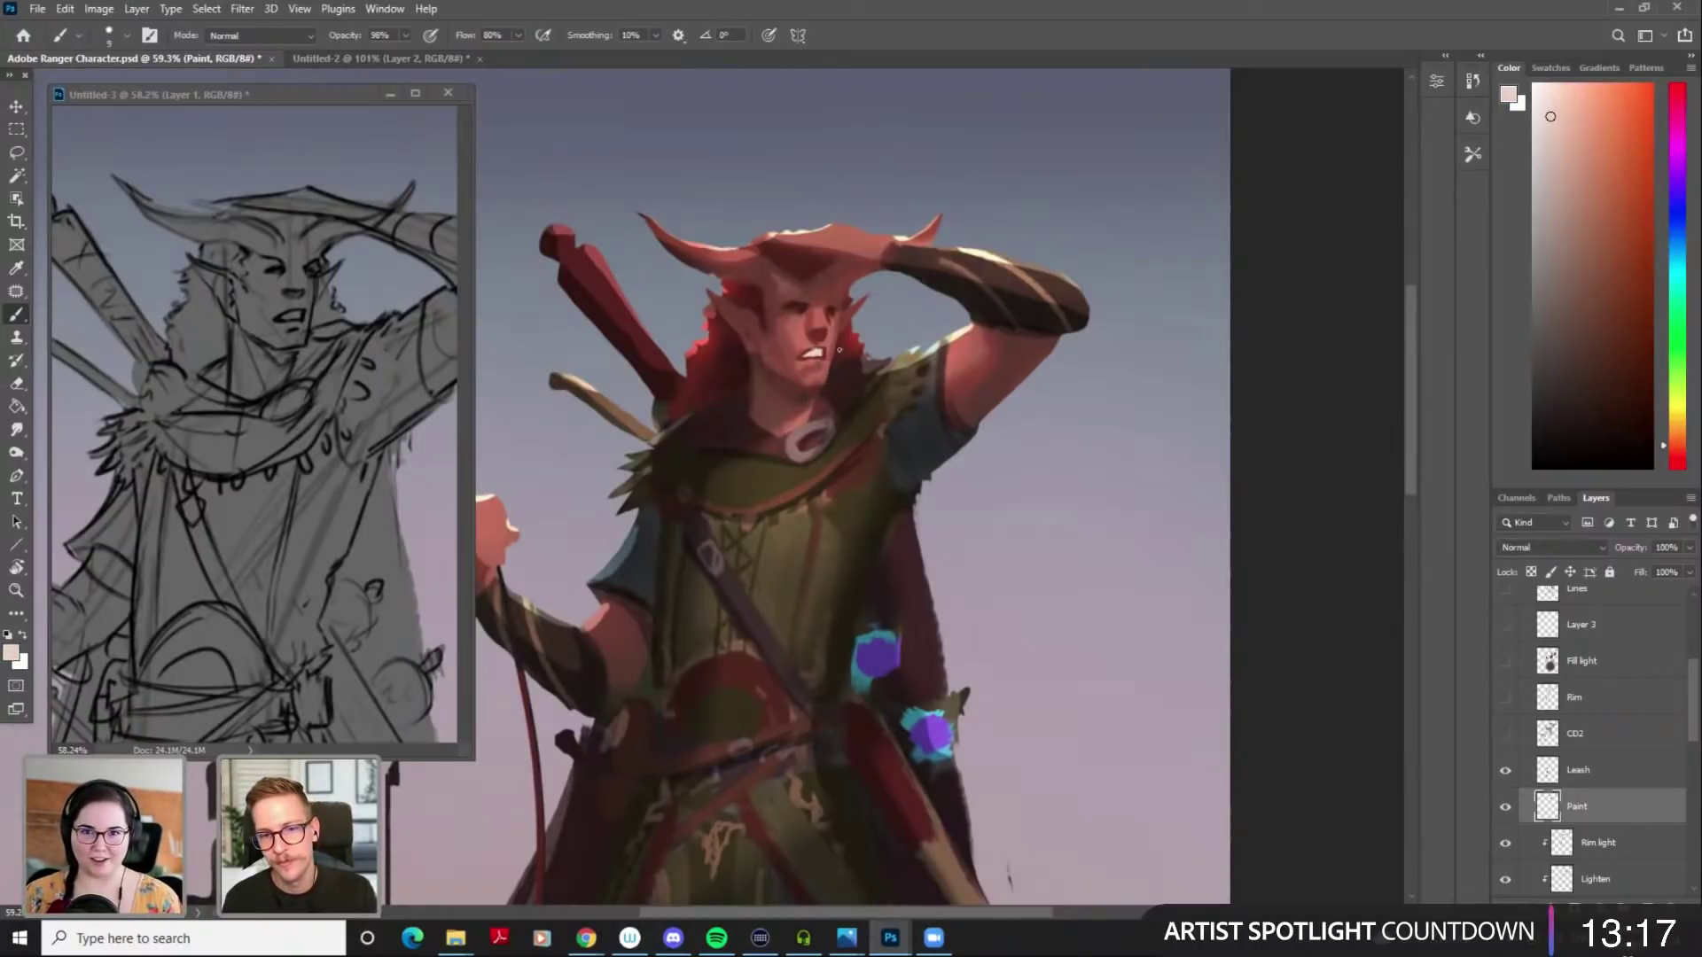
Switch to a textured brush at a reduced size and work over the ranger's jaw and neck with sampled shadow reds
key("bracketright")
key("bracketright")
key("bracketright")
right_click(769, 319)
left_click(911, 538)
left_click(1267, 201)
key("bracketleft")
key("bracketleft")
key("bracketleft")
key("bracketleft")
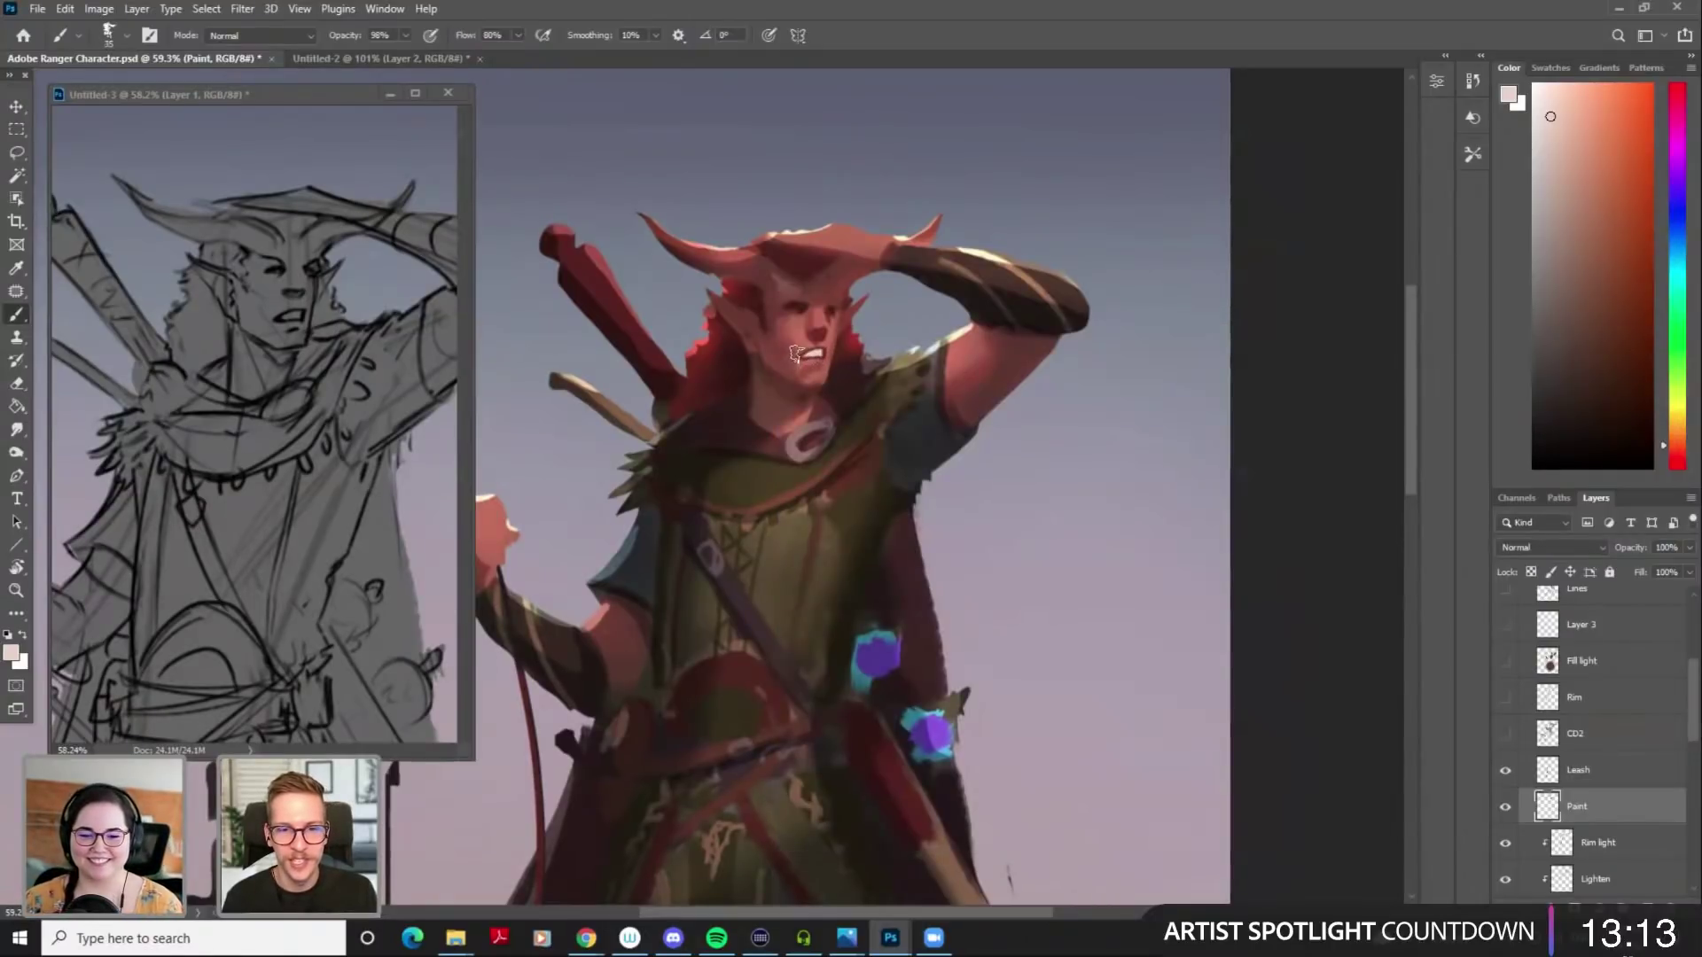
left_click(779, 377, "alt")
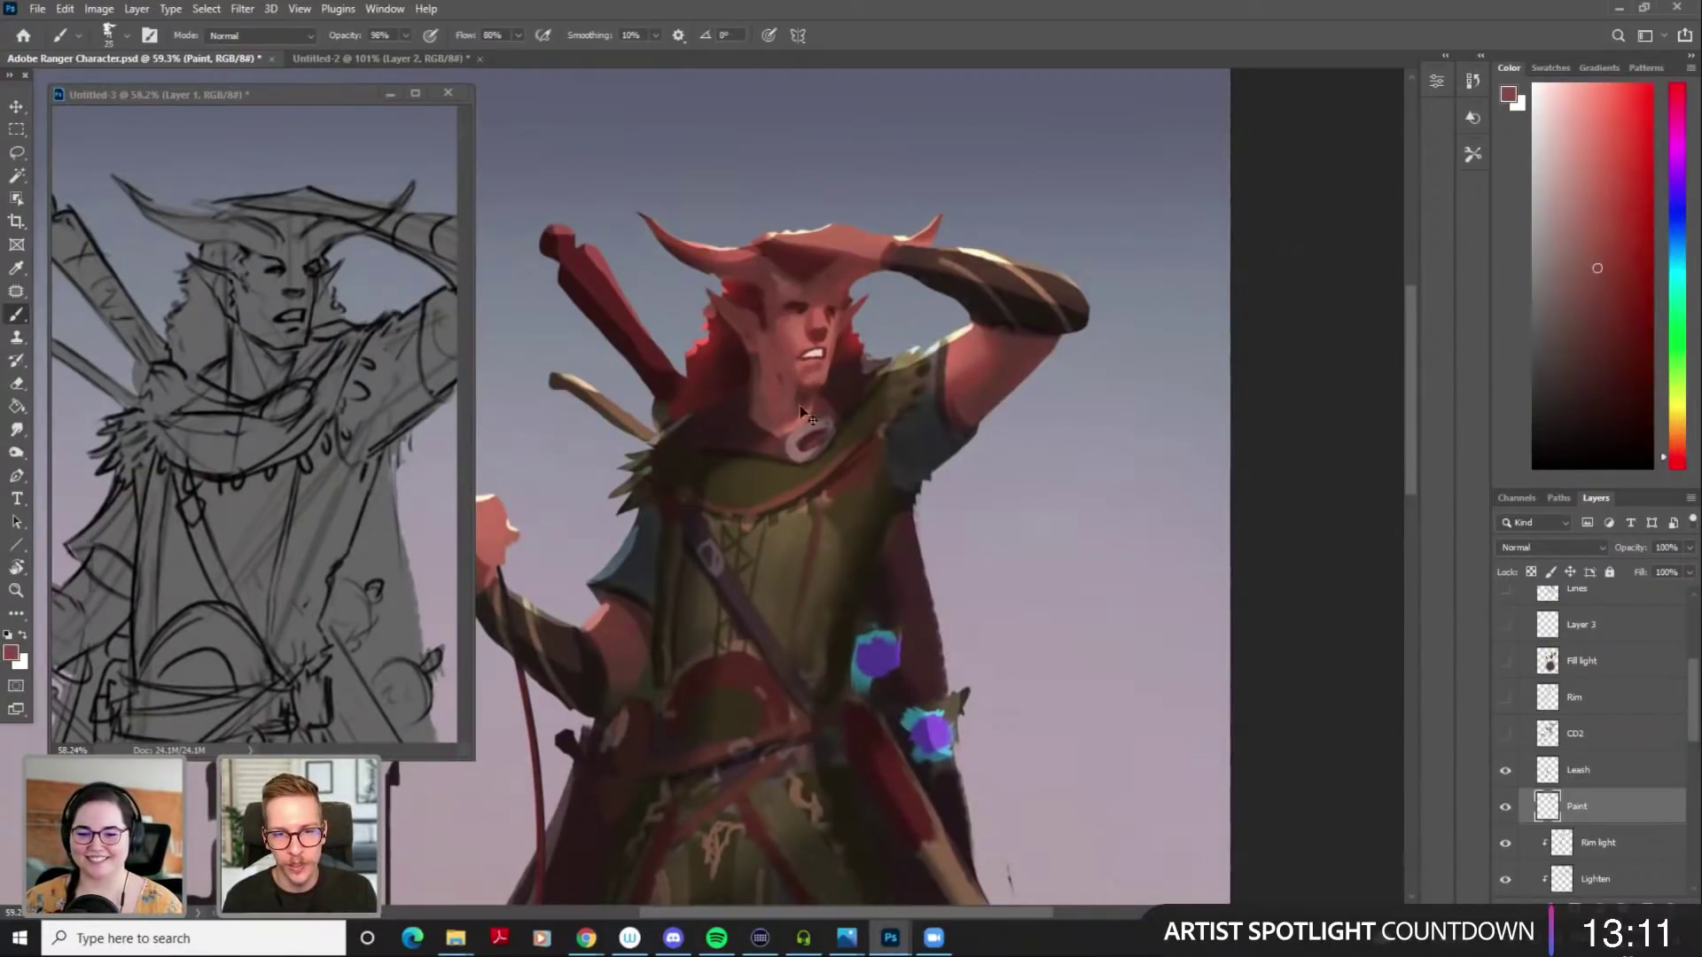
left_click(781, 383, "alt")
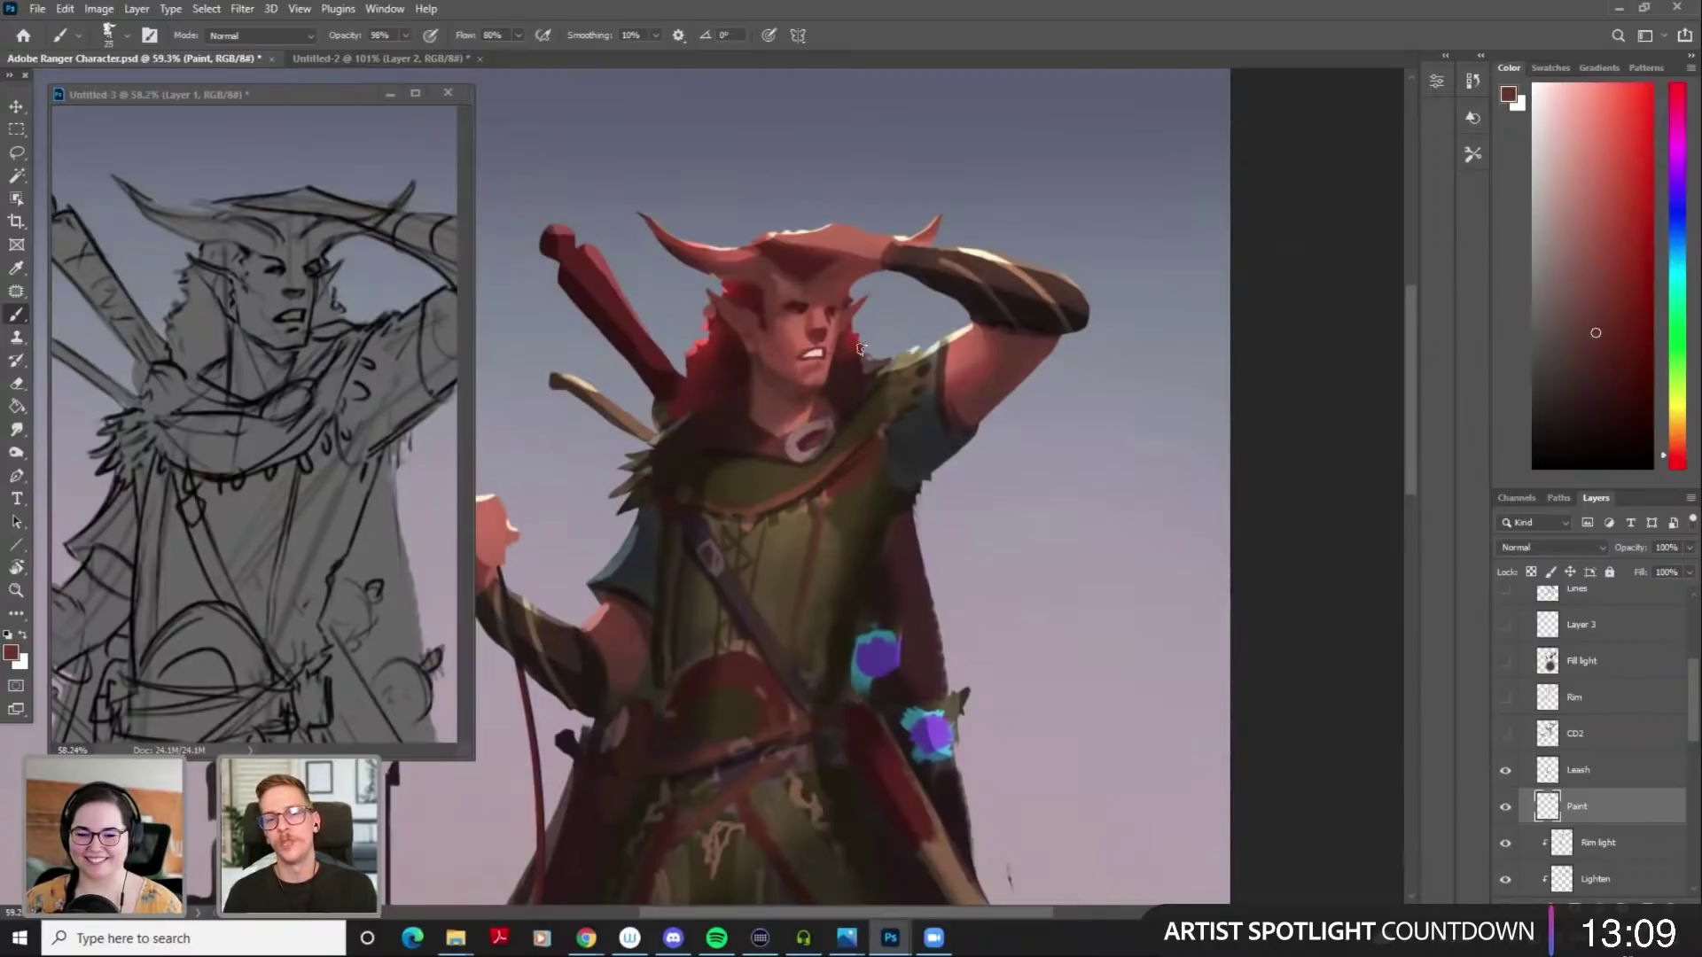
Paint the ranger's forehead and brow with muted reds sampled around them, adjusting the textured brush size
left_click(782, 286, "alt")
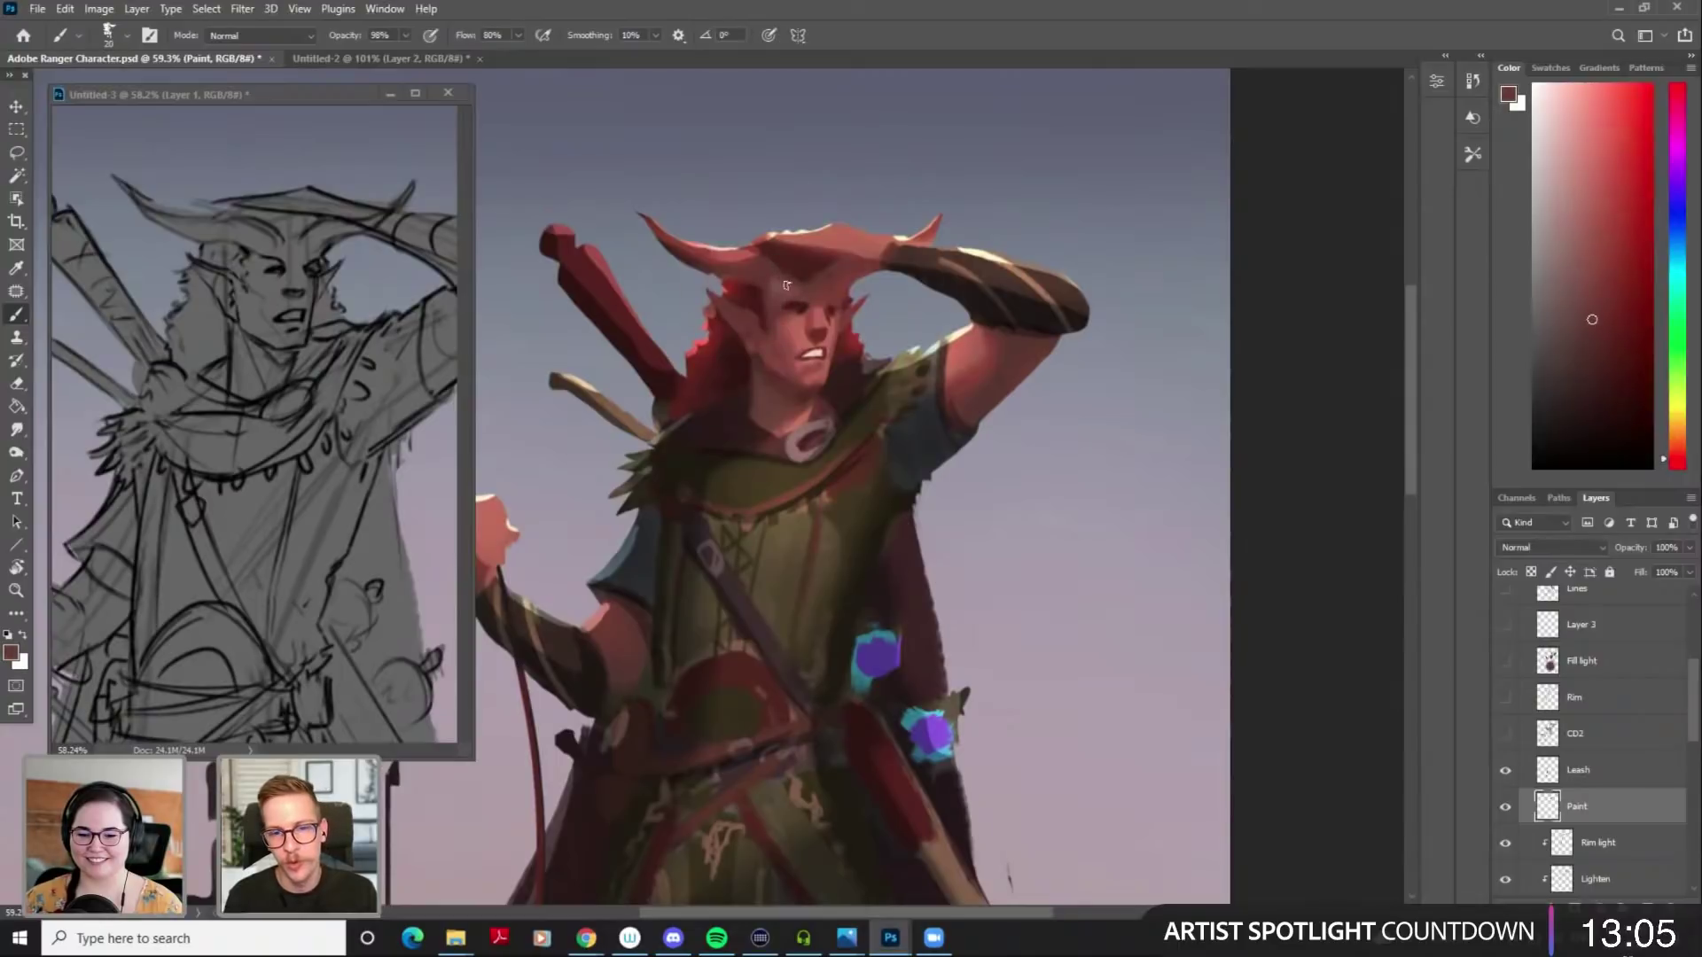
left_click(811, 294, "alt")
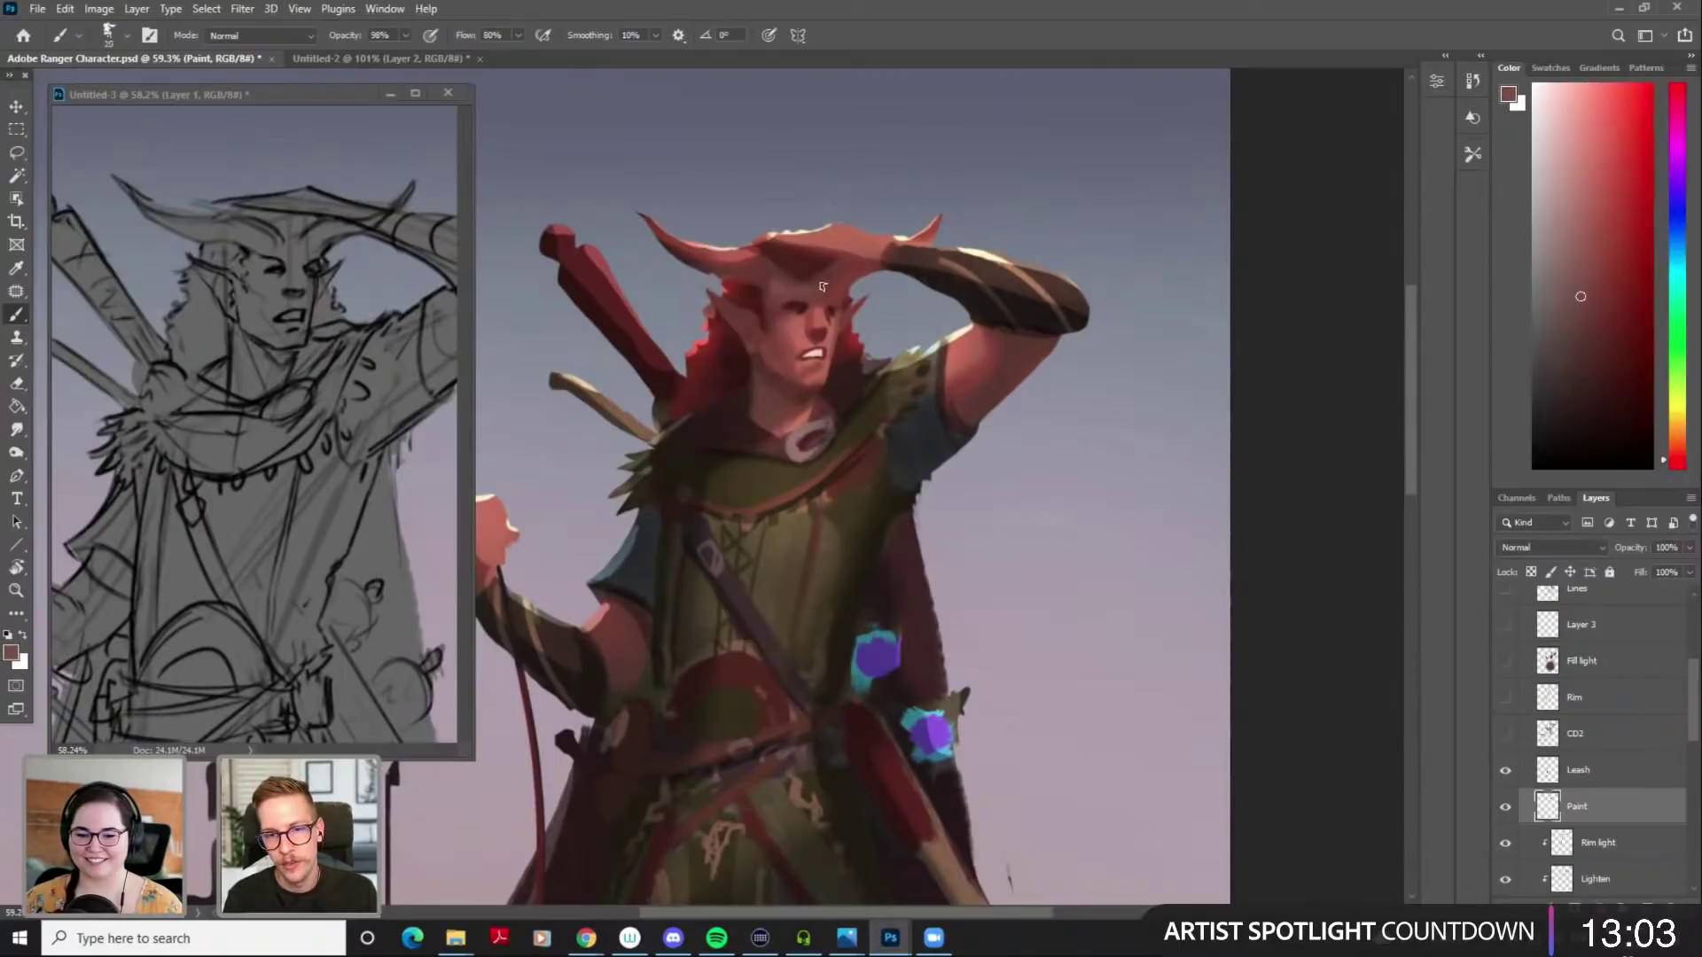
left_click(769, 282, "alt")
key("bracketleft")
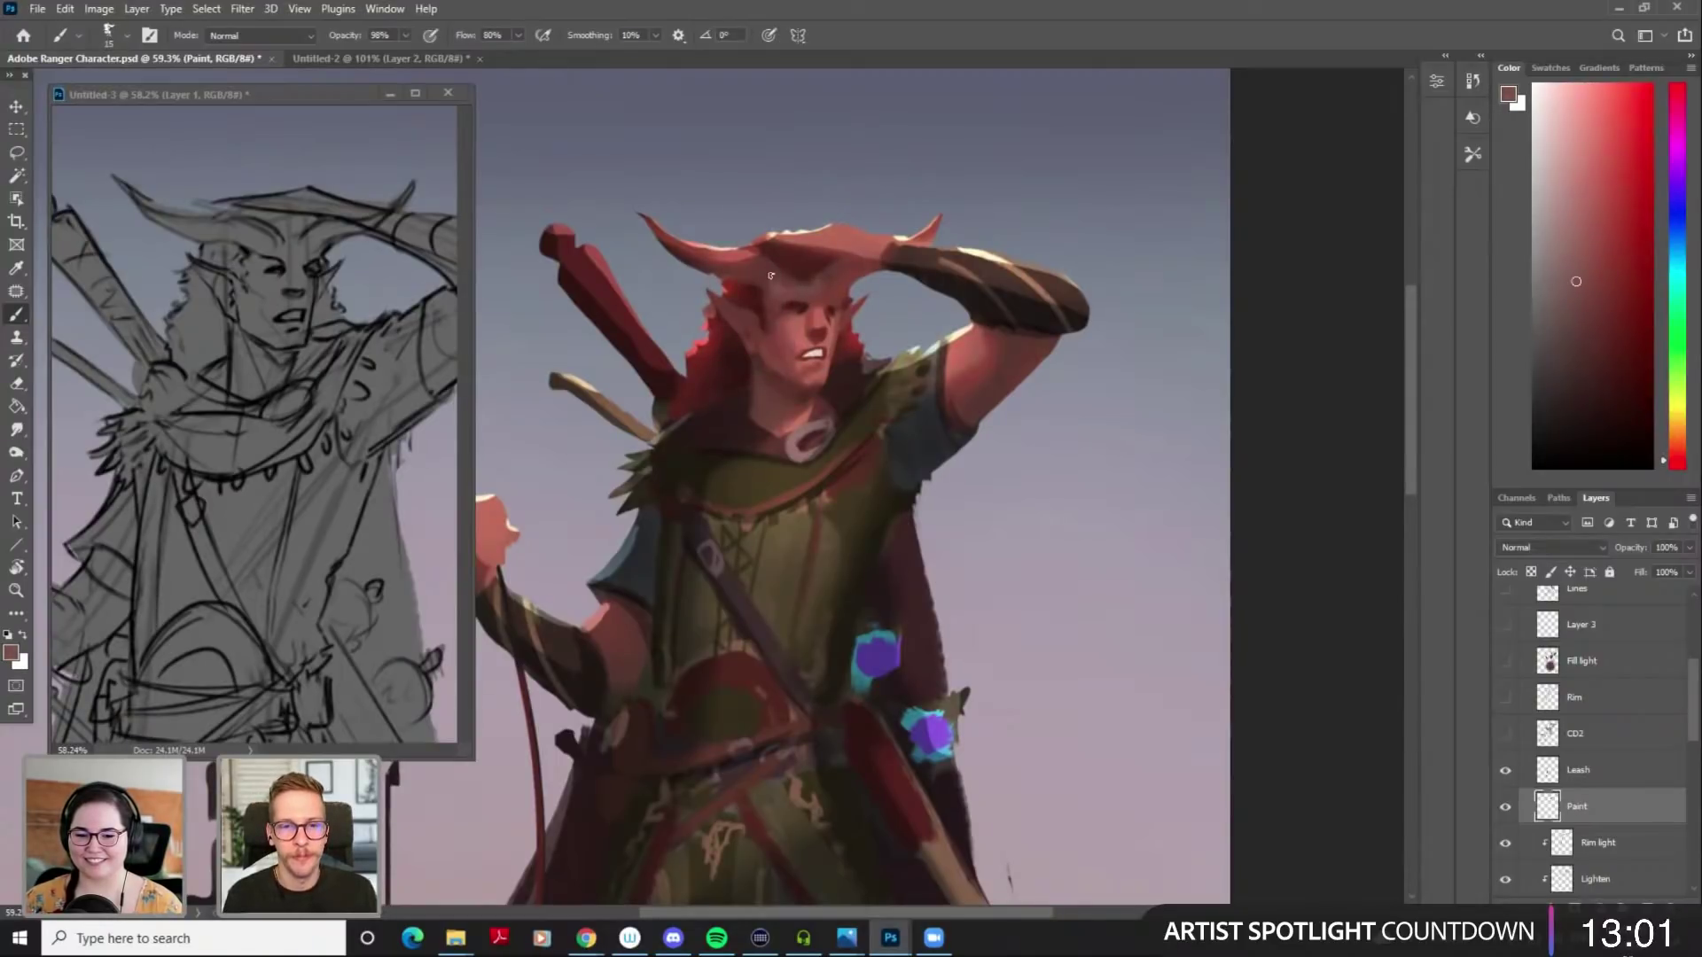
key("bracketright")
key("bracketright")
left_click(780, 283, "alt")
left_click(779, 284, "alt")
left_click_drag(780, 284, 767, 274)
key("bracketleft")
key("bracketright")
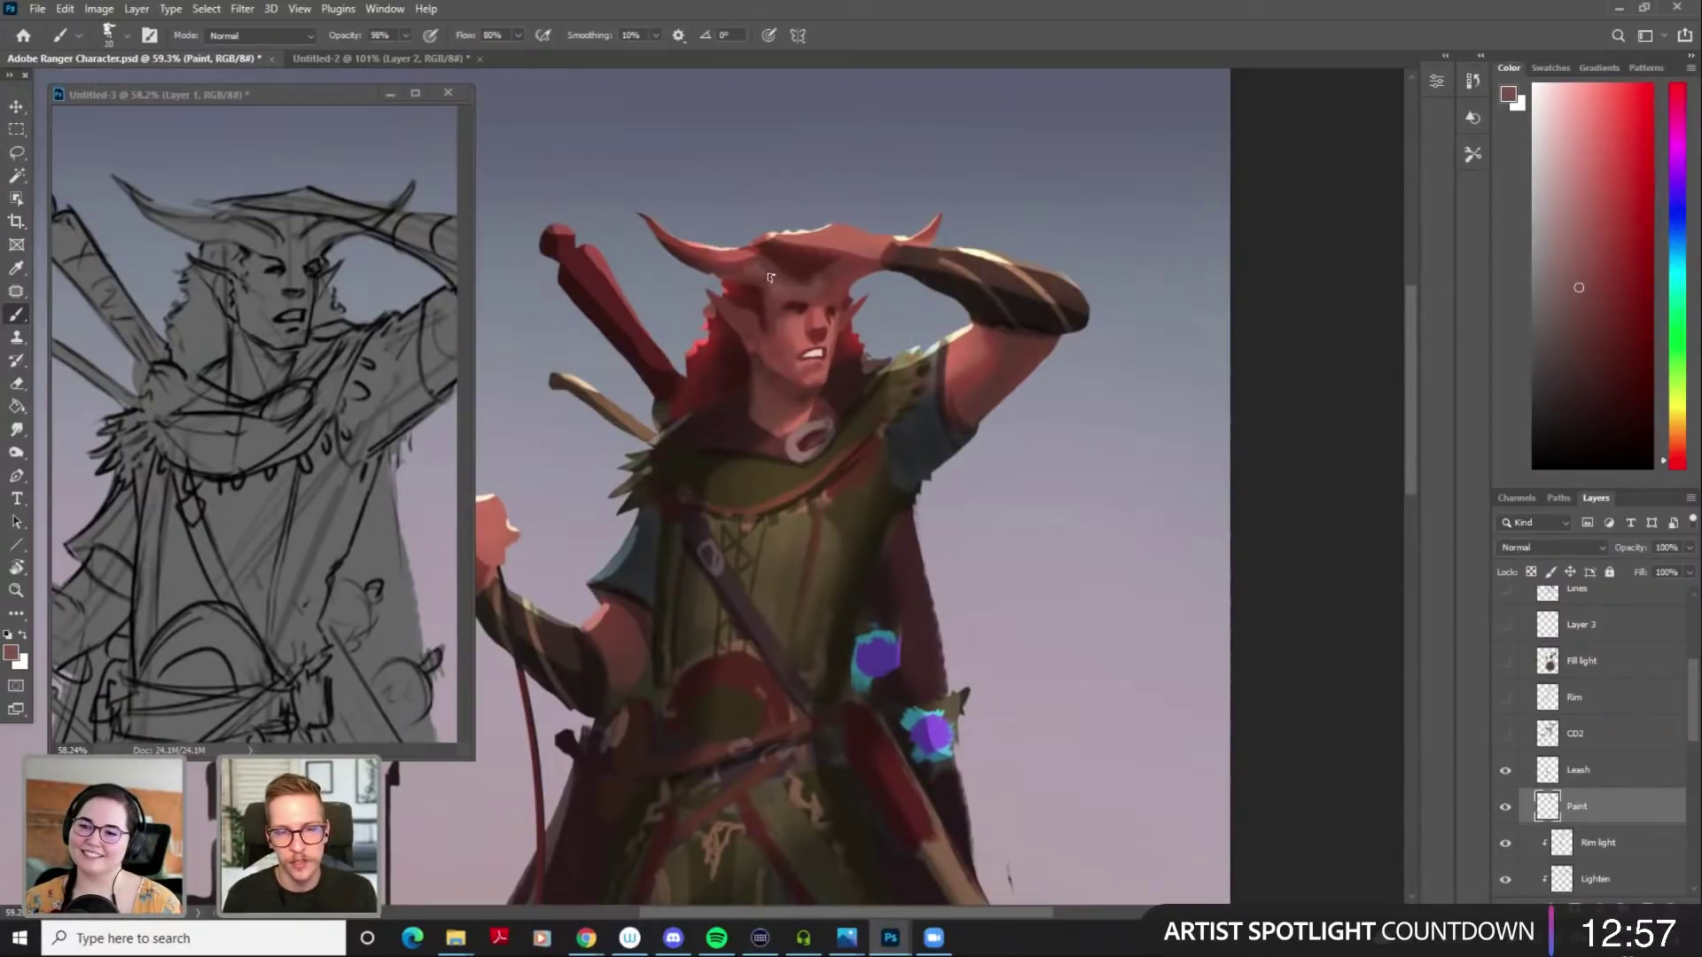
Blend the base of the ranger's horn above the ear into the forehead with sampled horn and skin reds
left_click(751, 277, "alt")
left_click(751, 277, "alt")
key("bracketright")
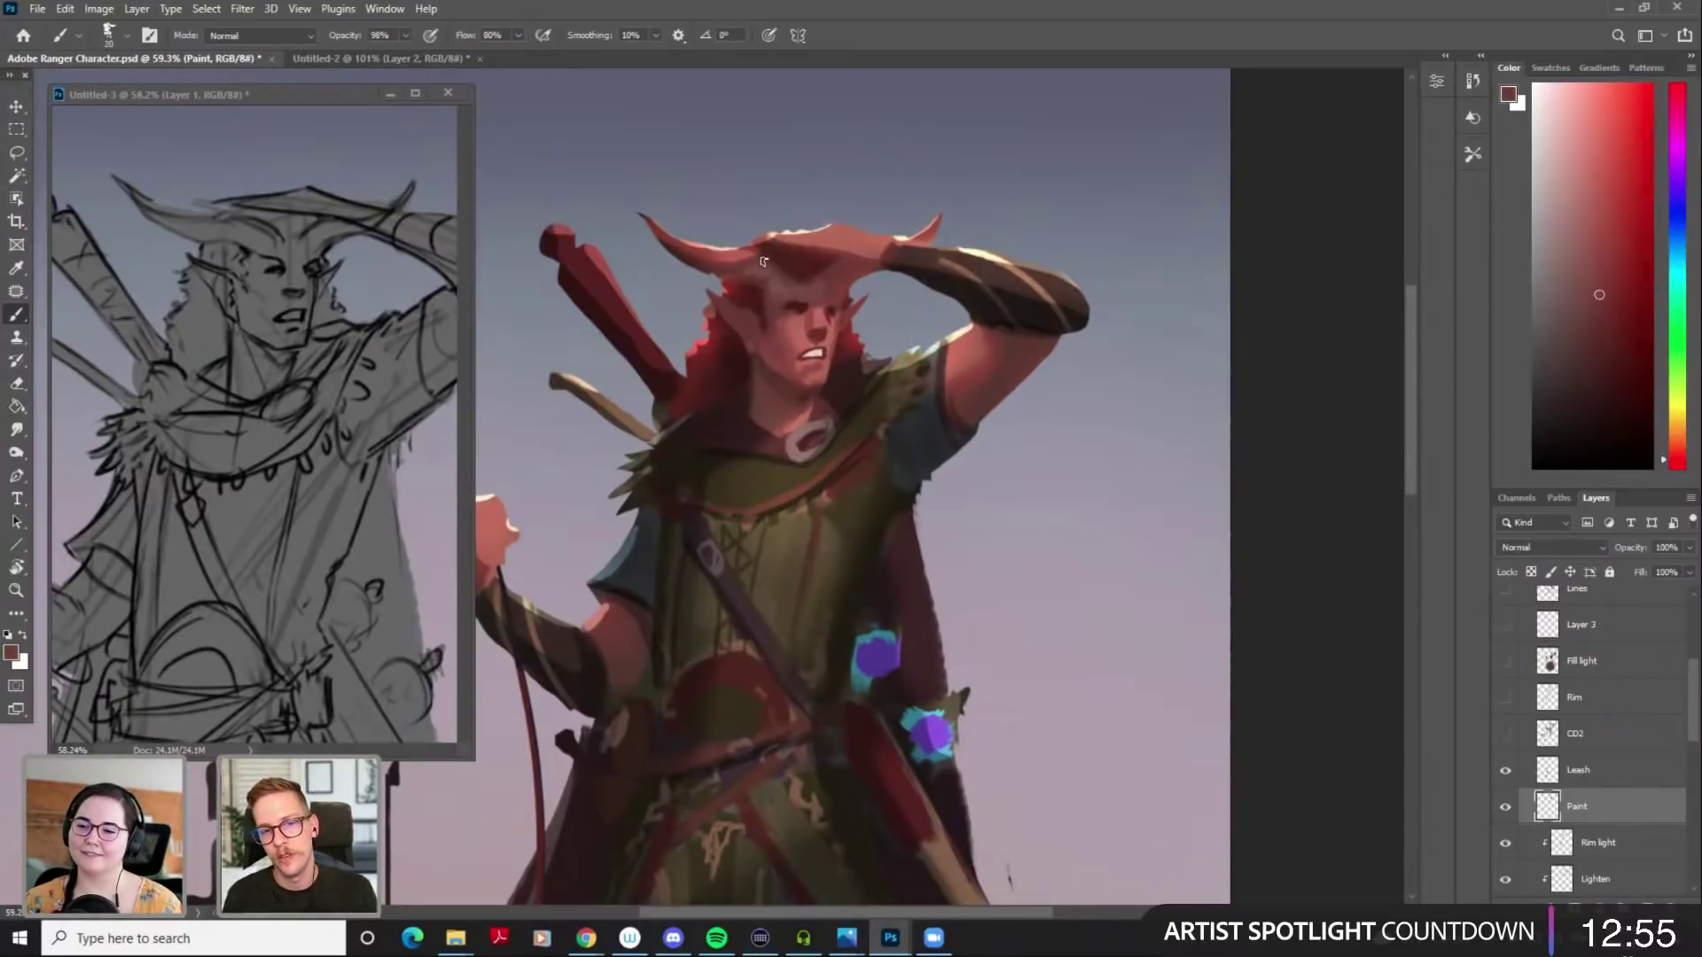
left_click(725, 255, "alt")
left_click(746, 256, "alt")
left_click_drag(732, 260, 712, 261)
key("bracketleft")
left_click(738, 264, "alt")
key("bracketright")
key("bracketright")
left_click(763, 254, "alt")
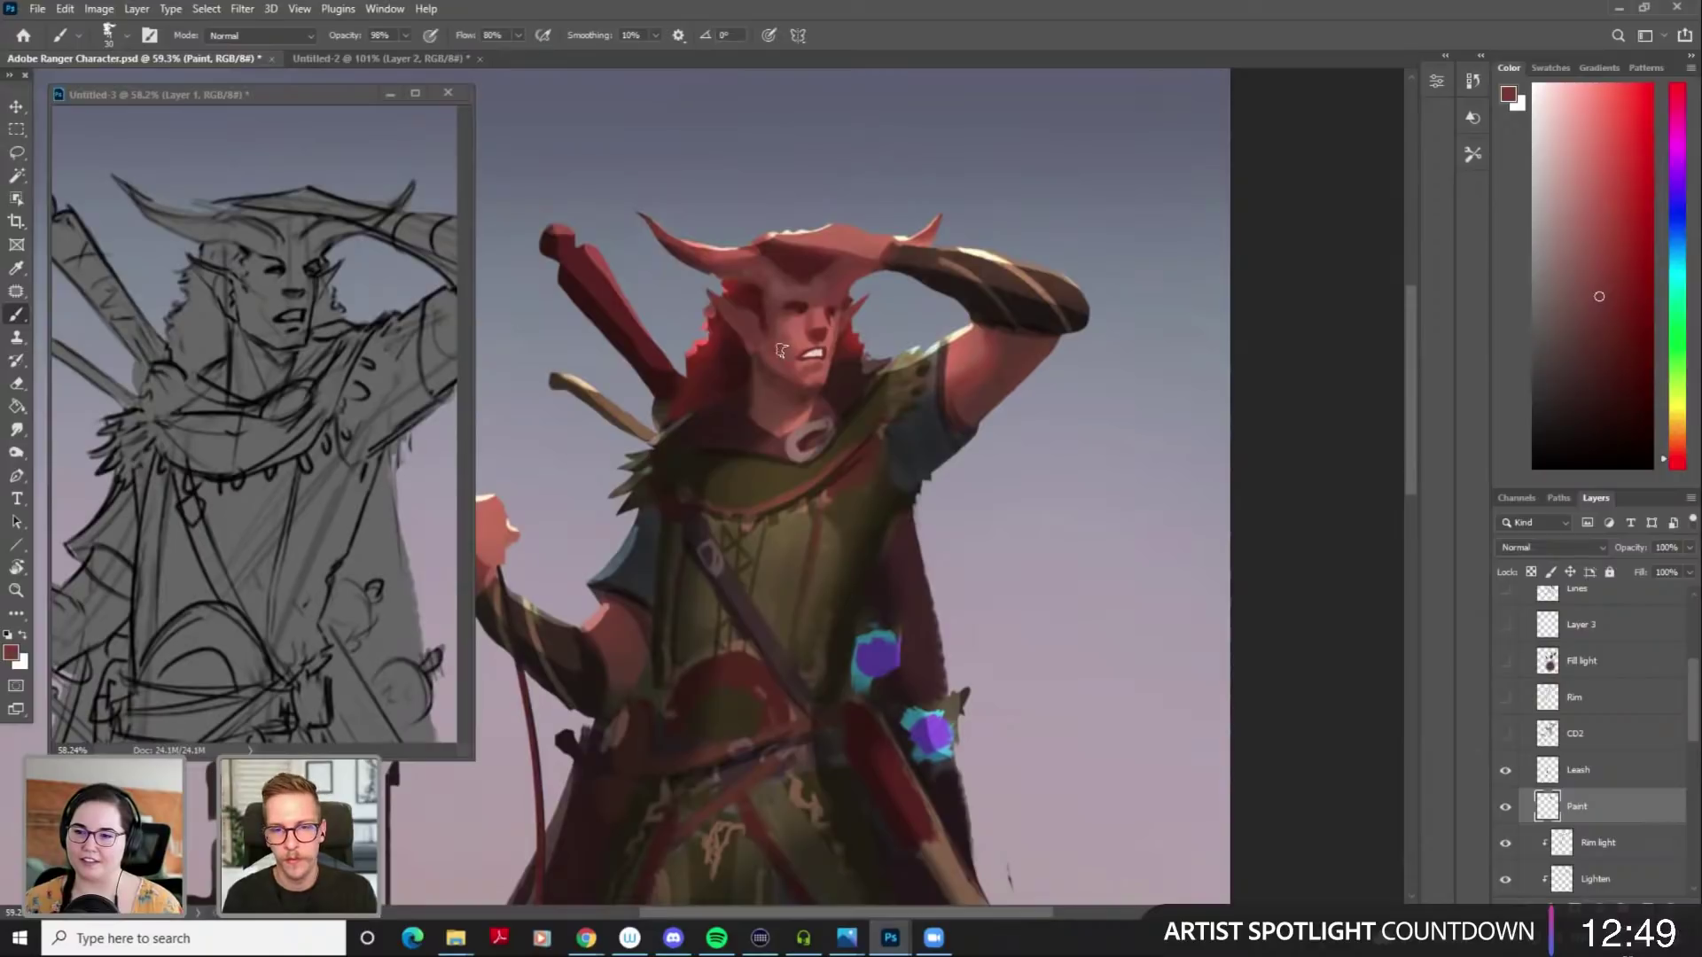
Refine the ranger's temple and the shaded side of the face with sampled dark and mid reds using a smaller textured brush
left_click(783, 283, "alt")
left_click(763, 291, "alt")
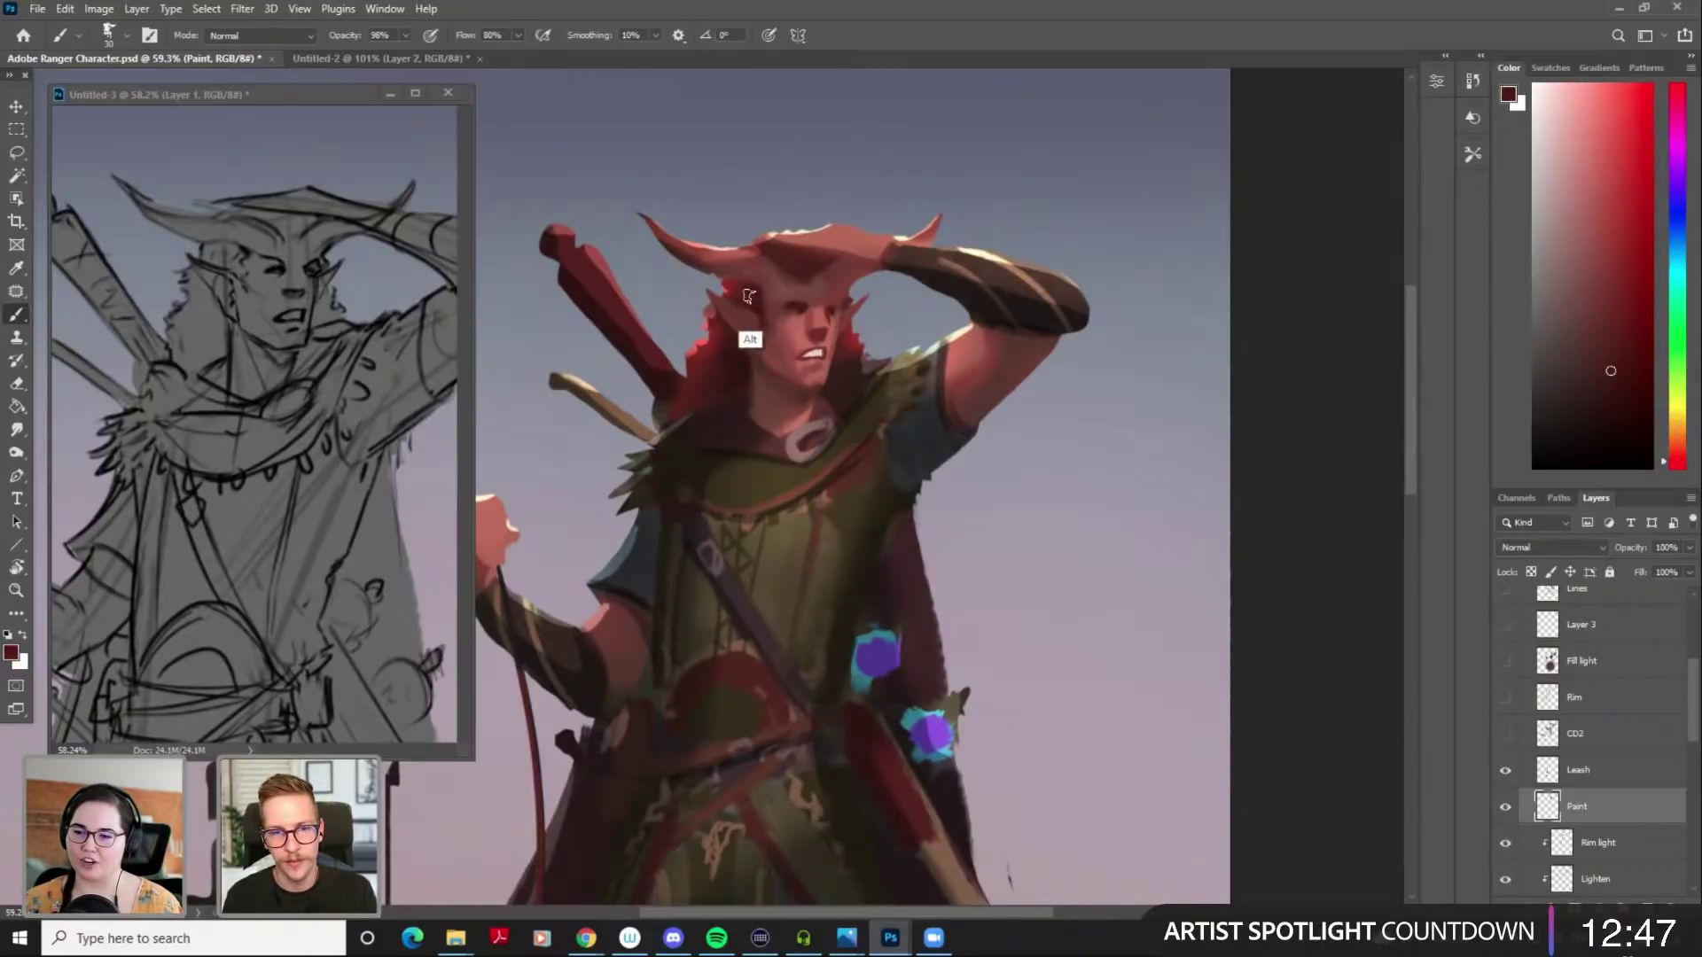
key("bracketleft")
left_click(861, 337, "alt")
left_click(824, 286, "alt")
left_click(831, 322, "alt")
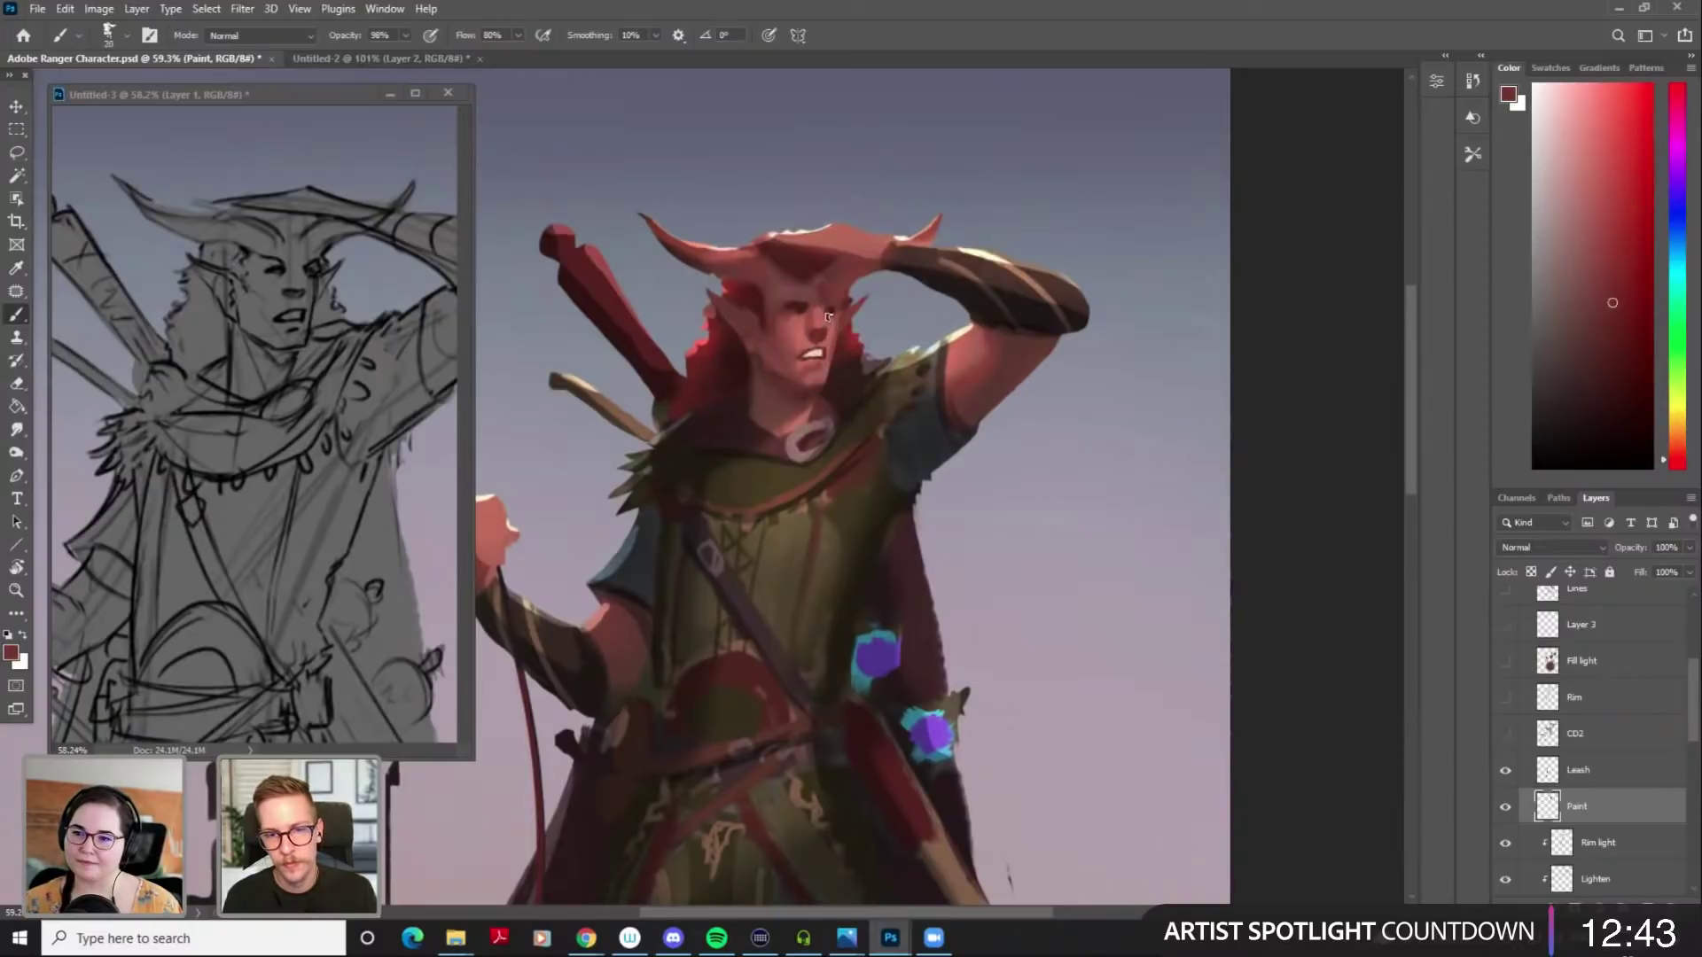
Return to the round brush and smooth the ranger's lower cheek and jaw with sampled mid and shadow reds
right_click(814, 280)
left_click(1064, 503)
left_click(1295, 219)
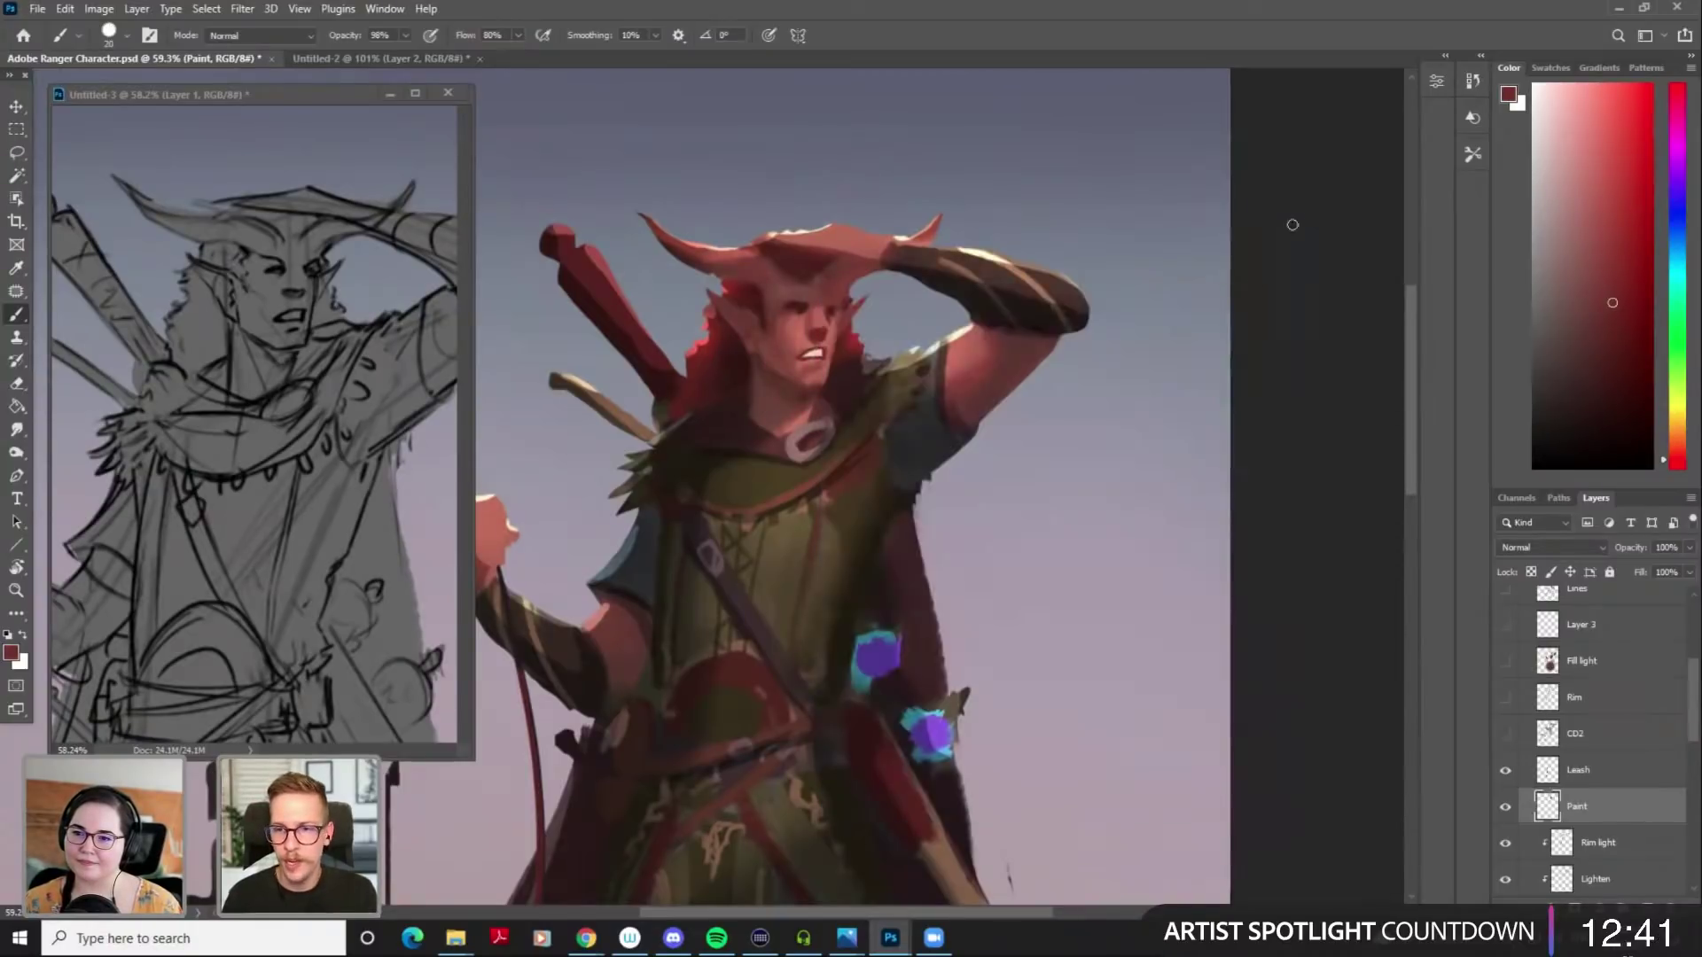
key("bracketleft")
left_click(780, 357, "alt")
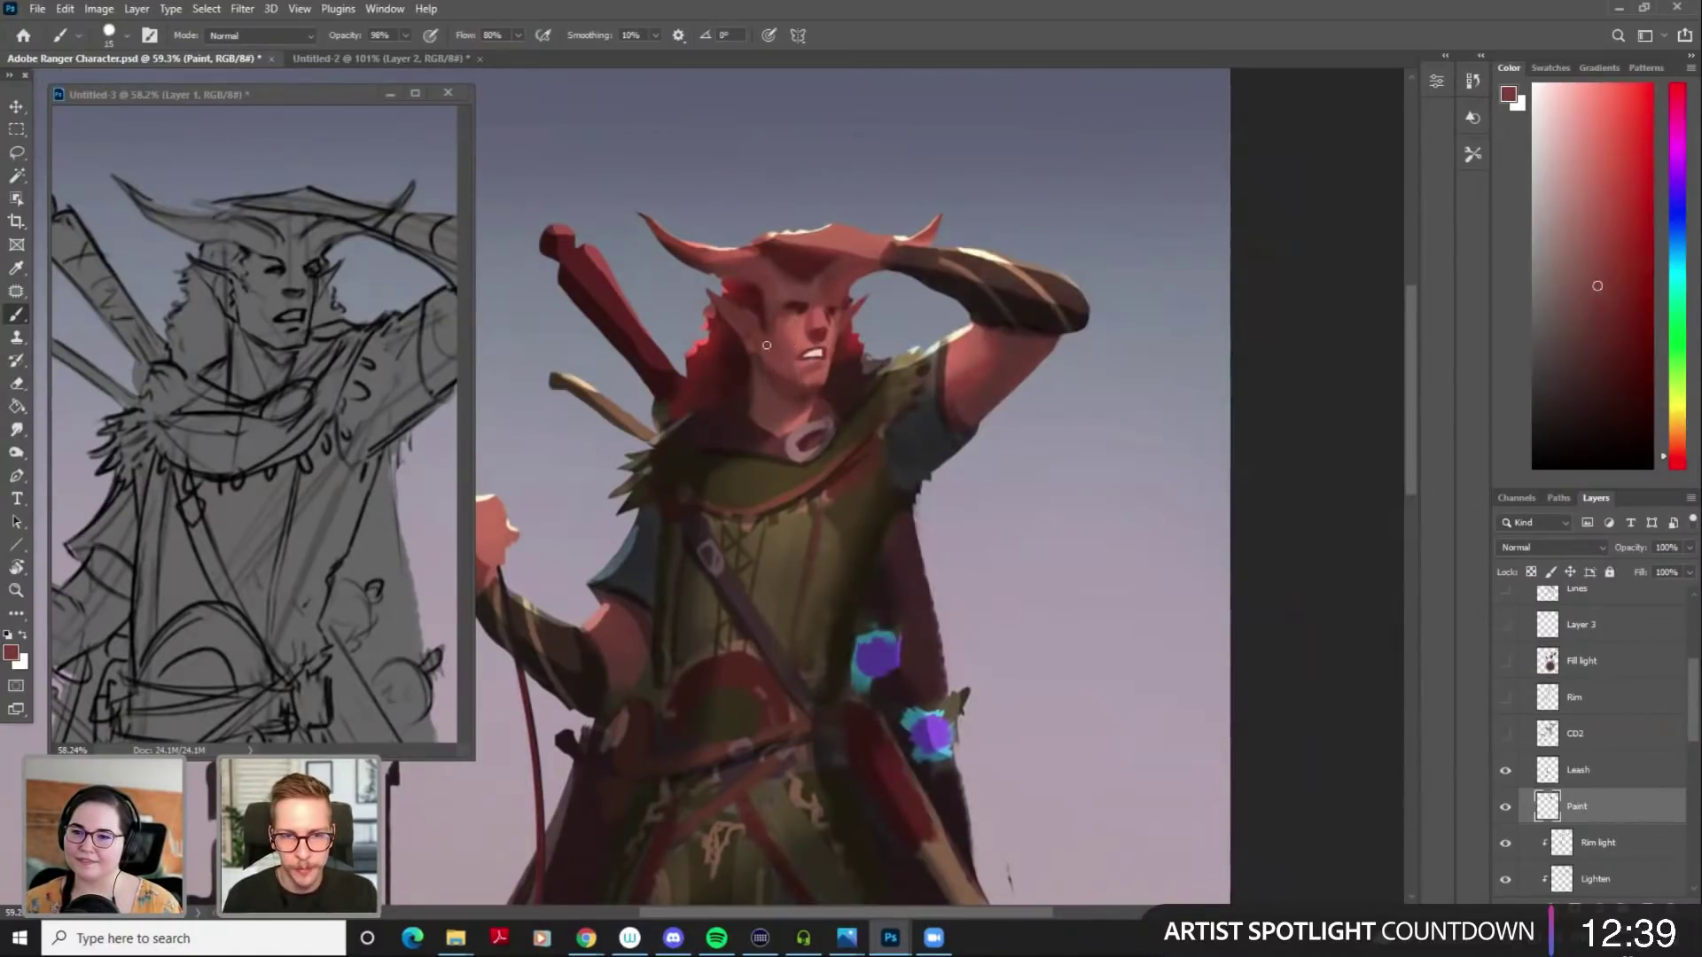
left_click(773, 372, "alt")
left_click(783, 377, "alt")
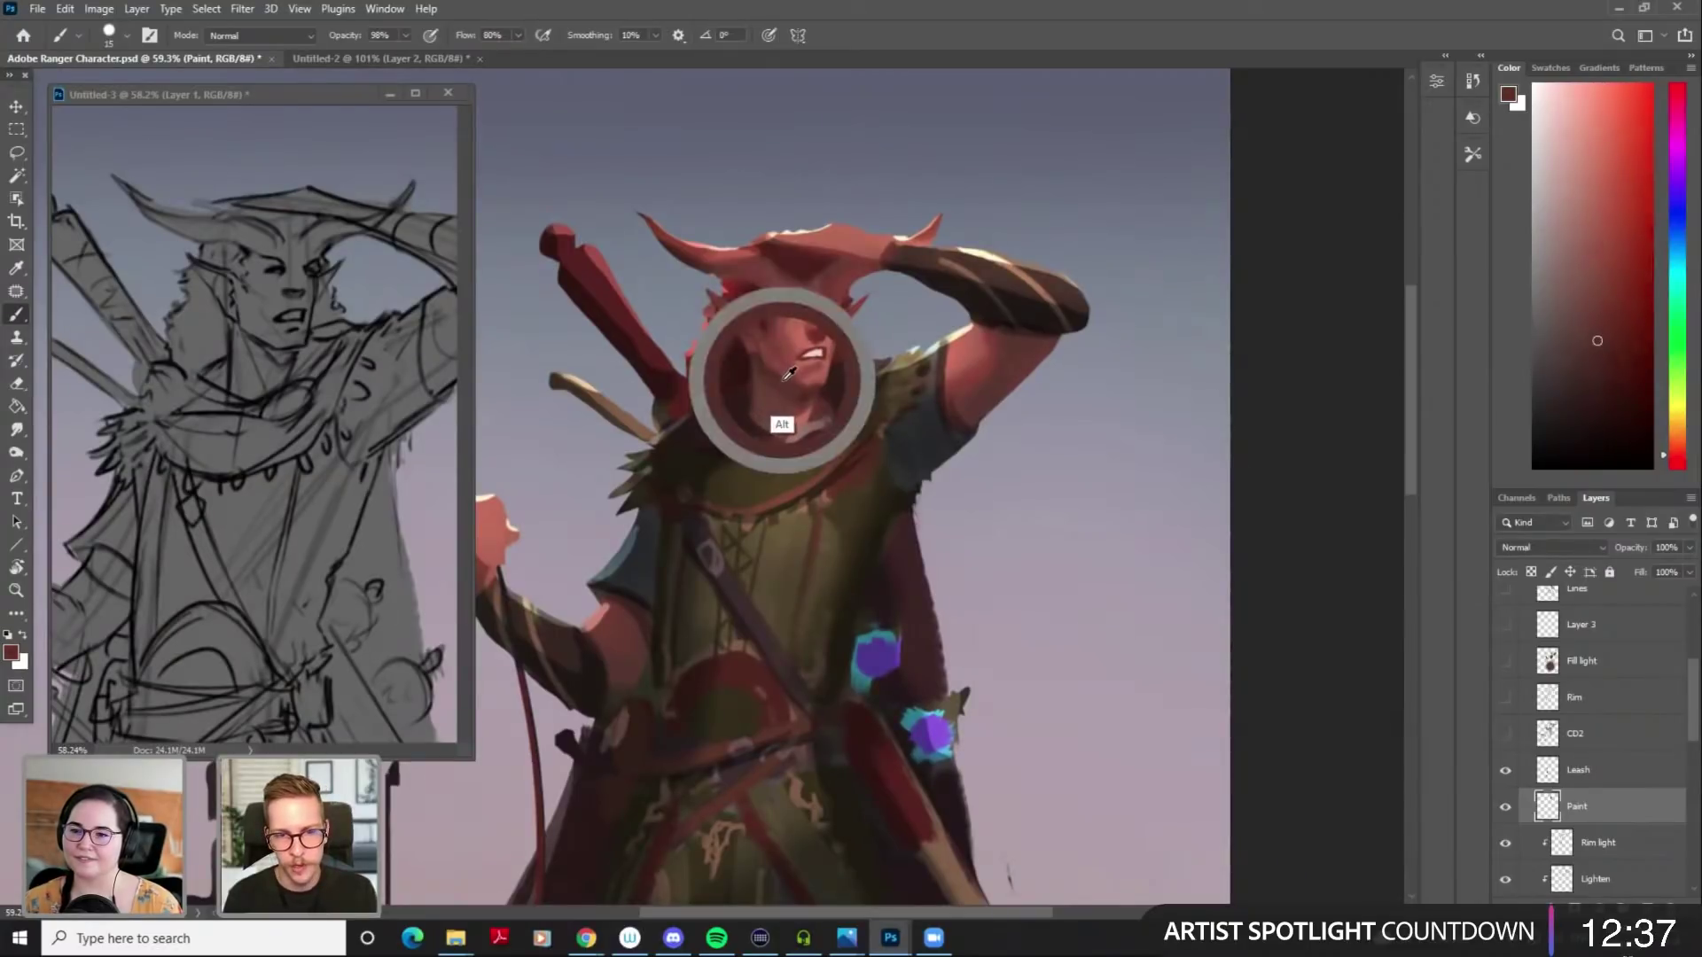
left_click(785, 368, "alt")
key("bracketright")
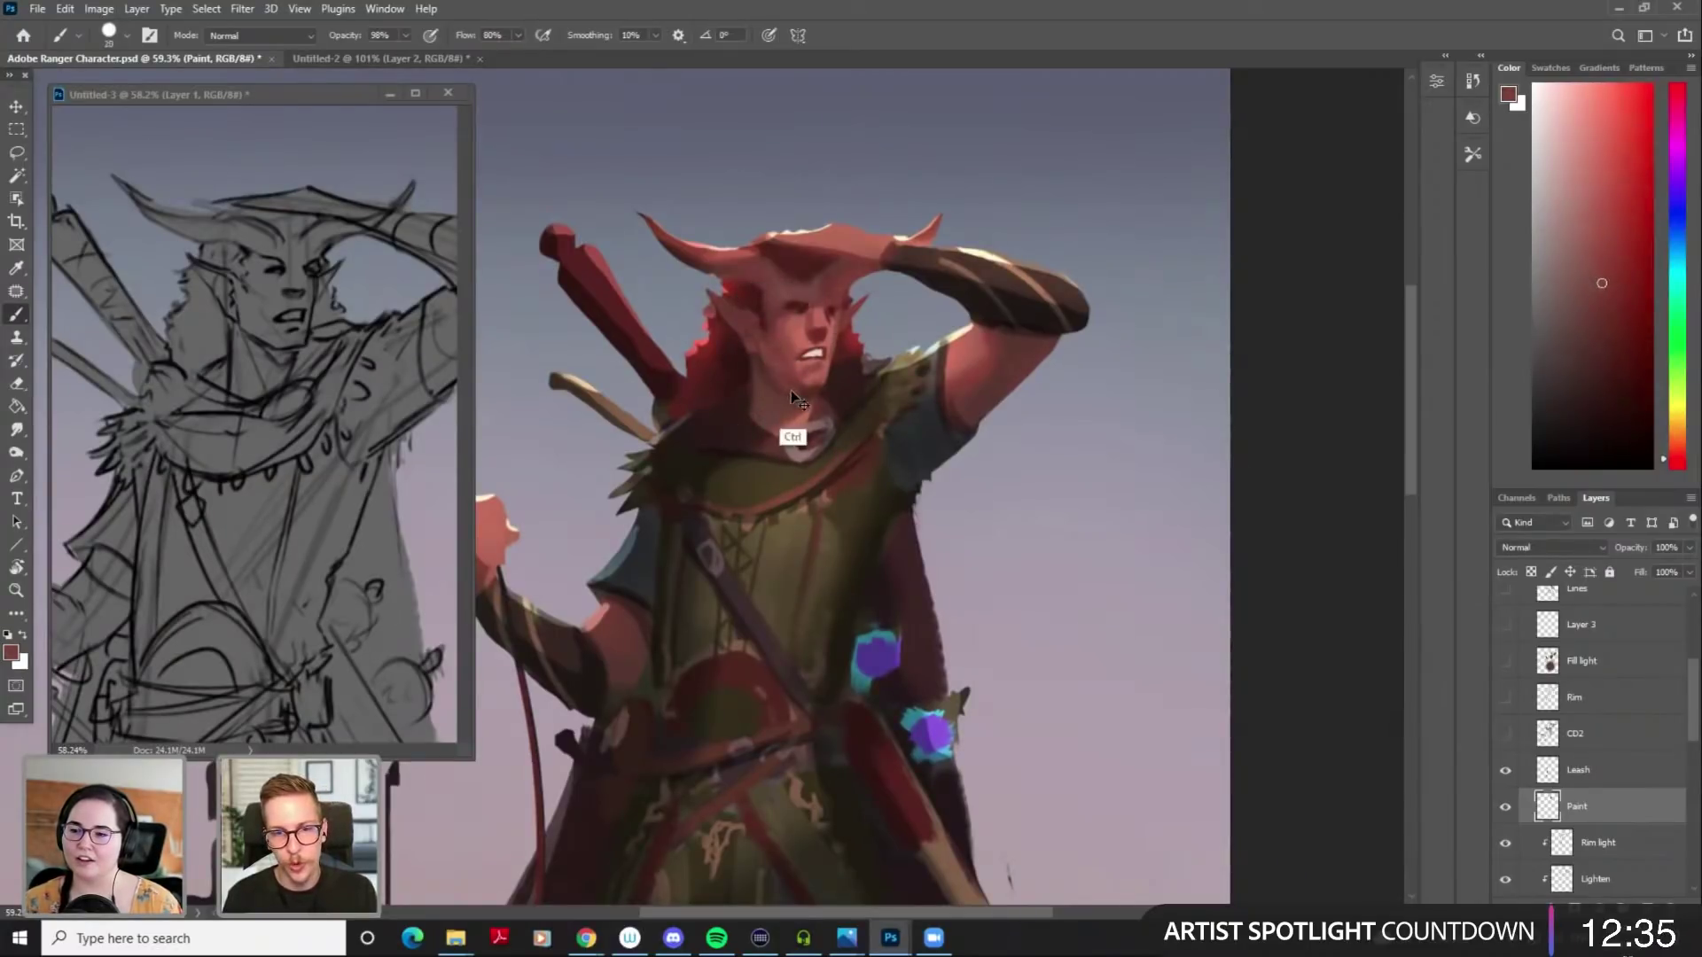
Choose a darker red to shade under the ranger's jaw, and refine its edge with a sampled cheek red
left_click_drag(1602, 284, 1607, 332)
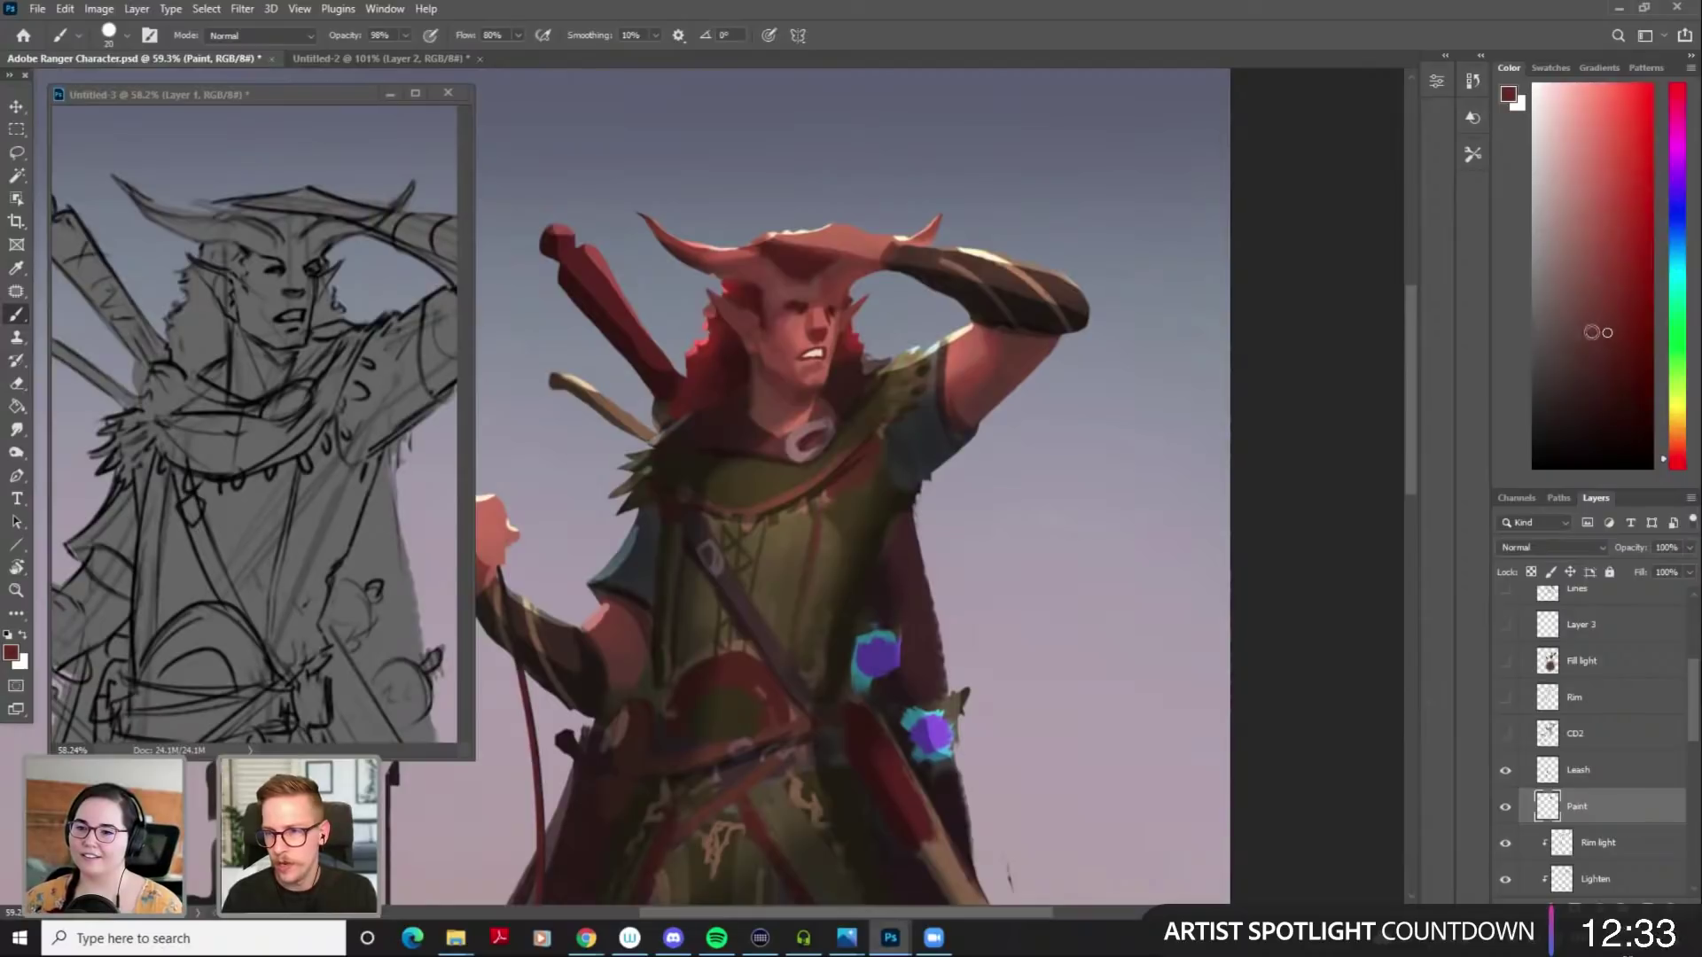
key("bracketleft")
key("bracketright")
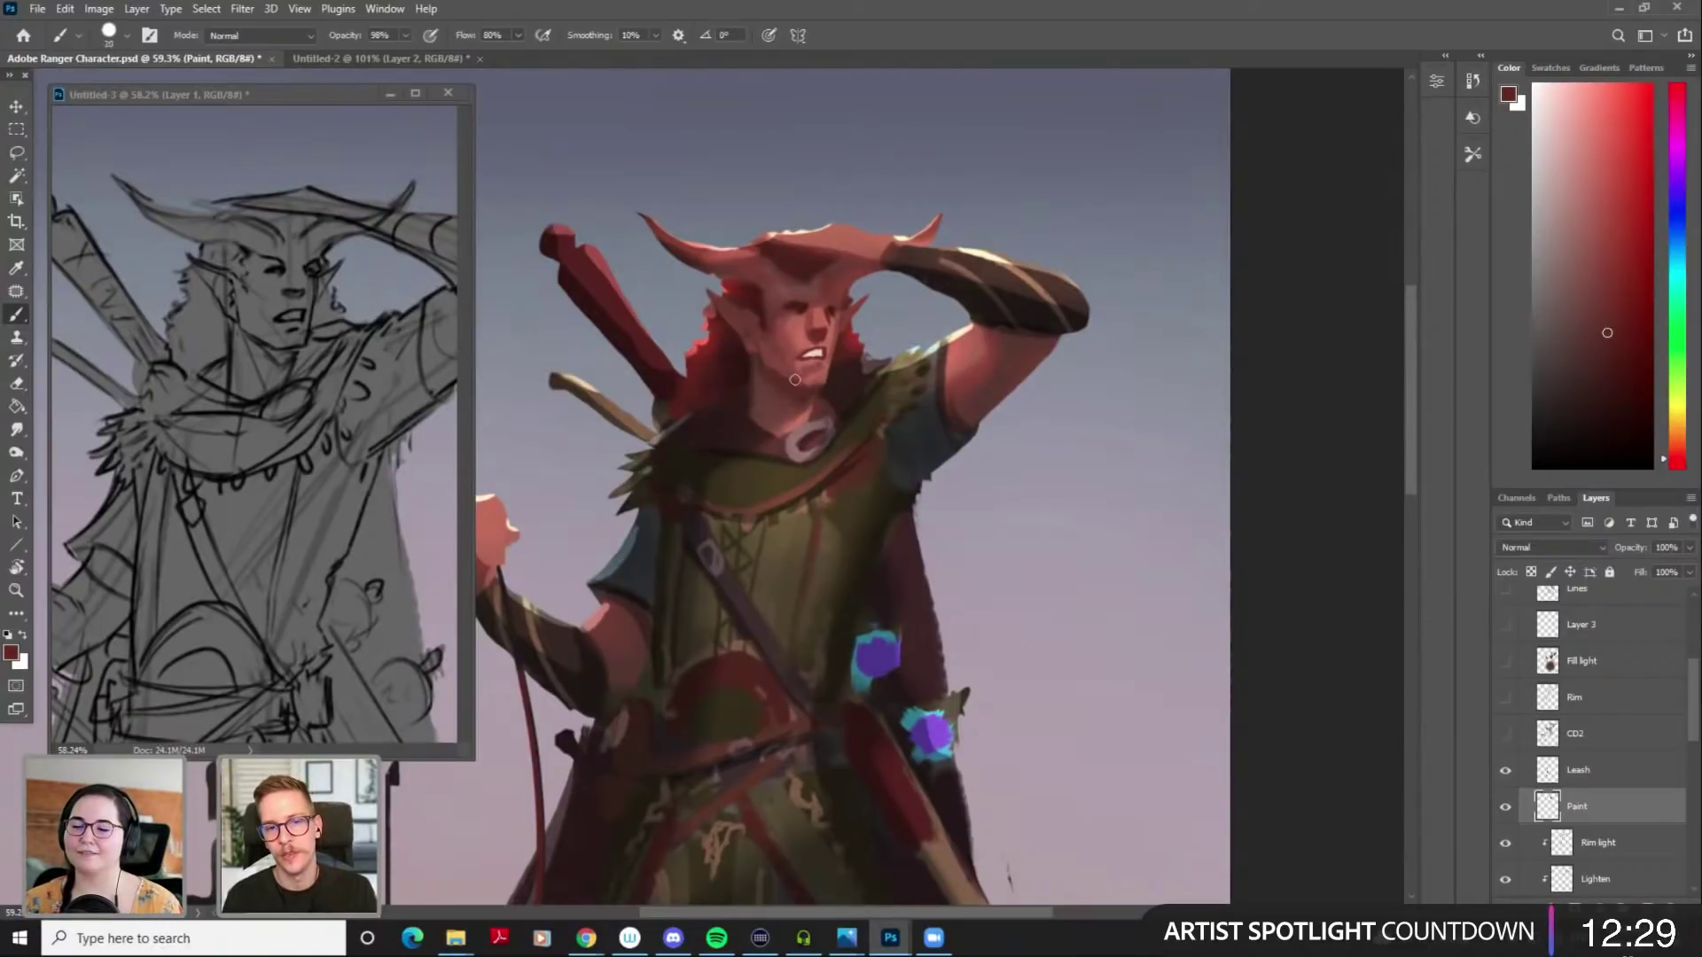
left_click(786, 365, "alt")
key("bracketleft")
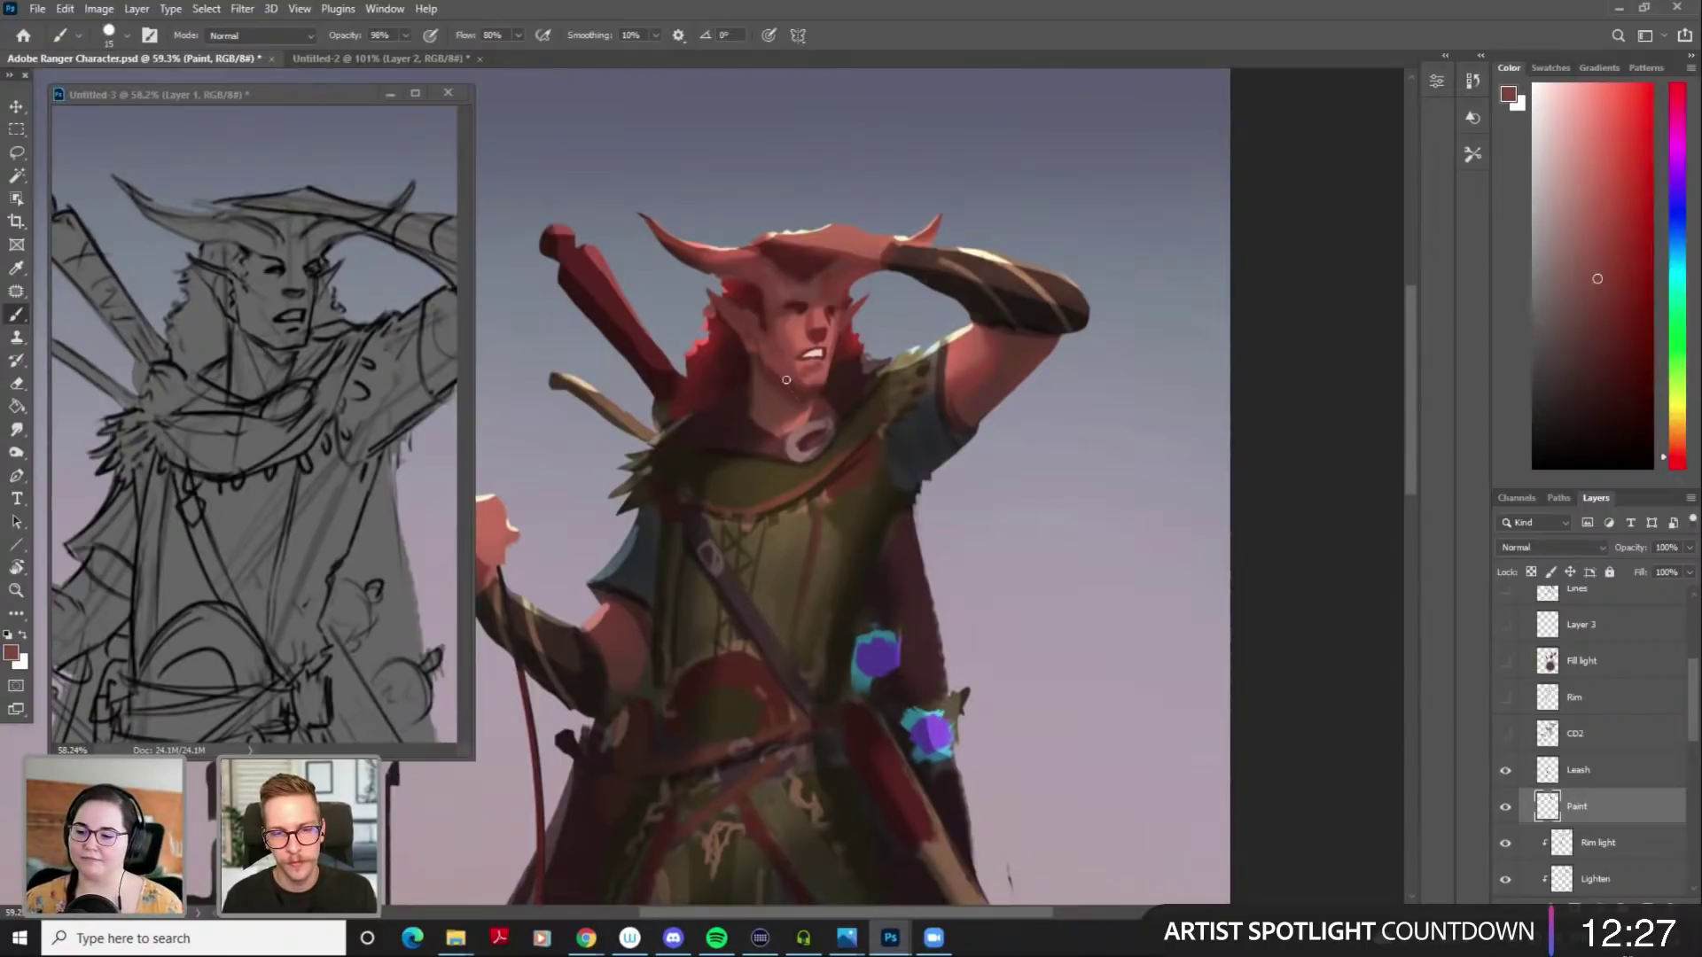
Touch up the ranger's neck with a larger brush and the chin with a smaller one, using sampled skin tones
key("bracketright")
key("bracketright")
key("bracketright")
left_click(796, 387, "alt")
left_click(801, 415, "alt")
key("bracketleft")
key("bracketleft")
left_click(829, 379, "alt")
key("bracketleft")
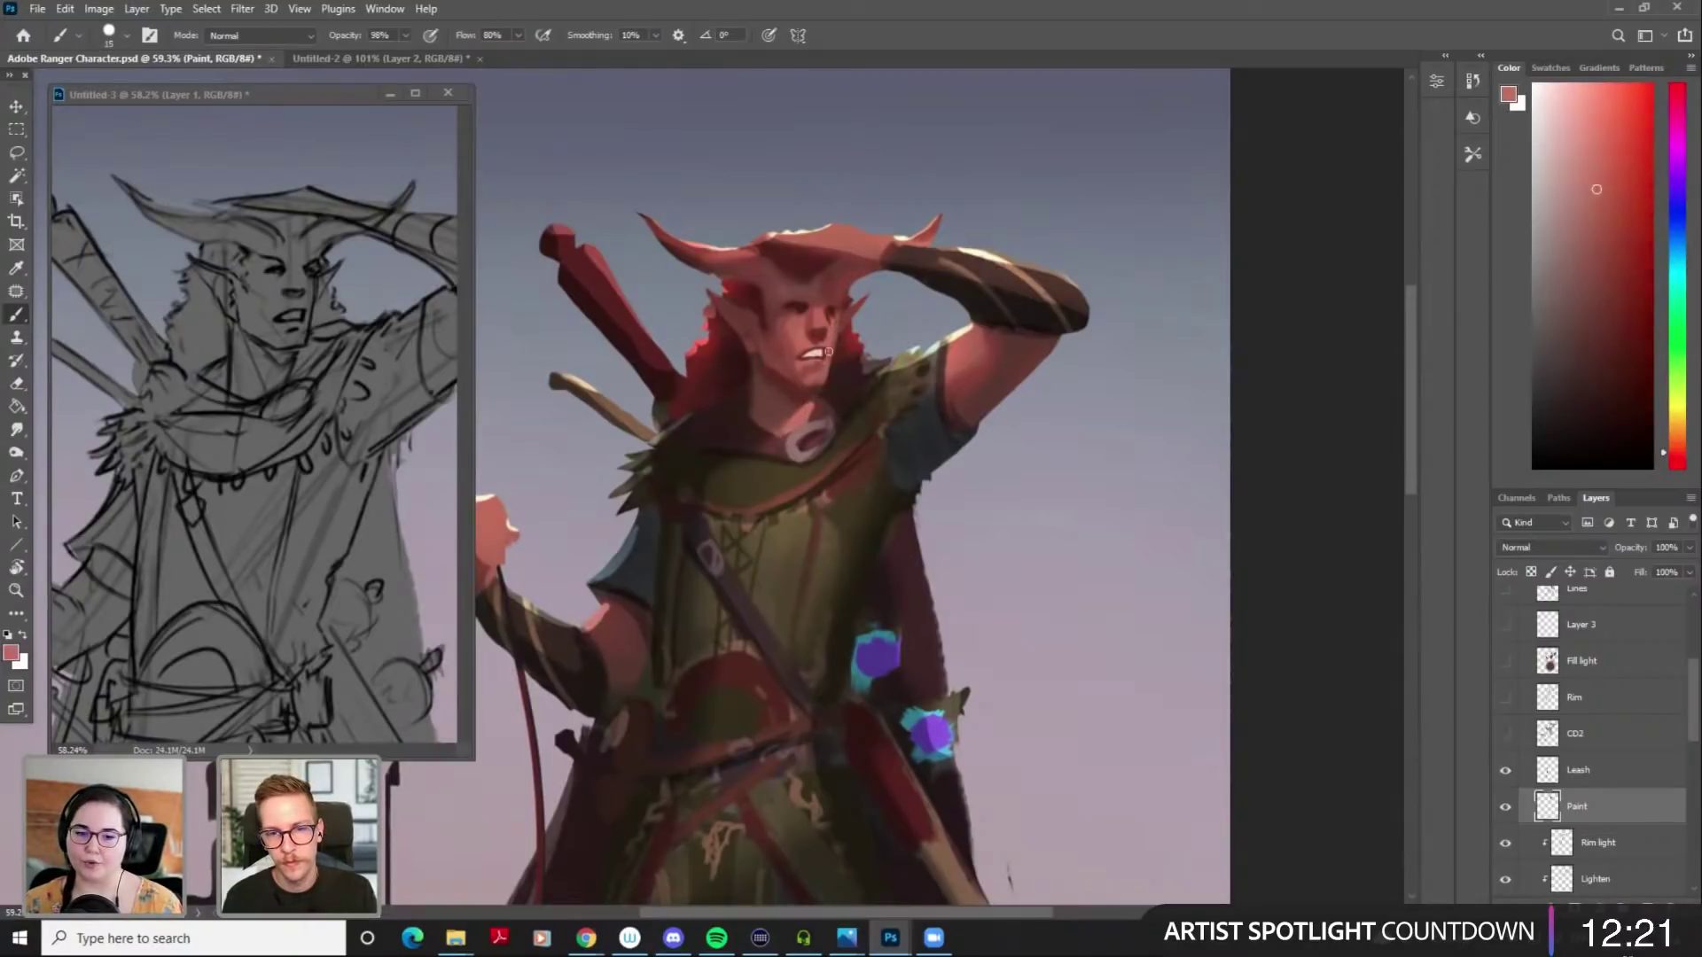
Shade the skin beside the ranger's far eye and temple with sampled mid-dark reds and a slightly larger brush
key("bracketright")
left_click(833, 312, "alt")
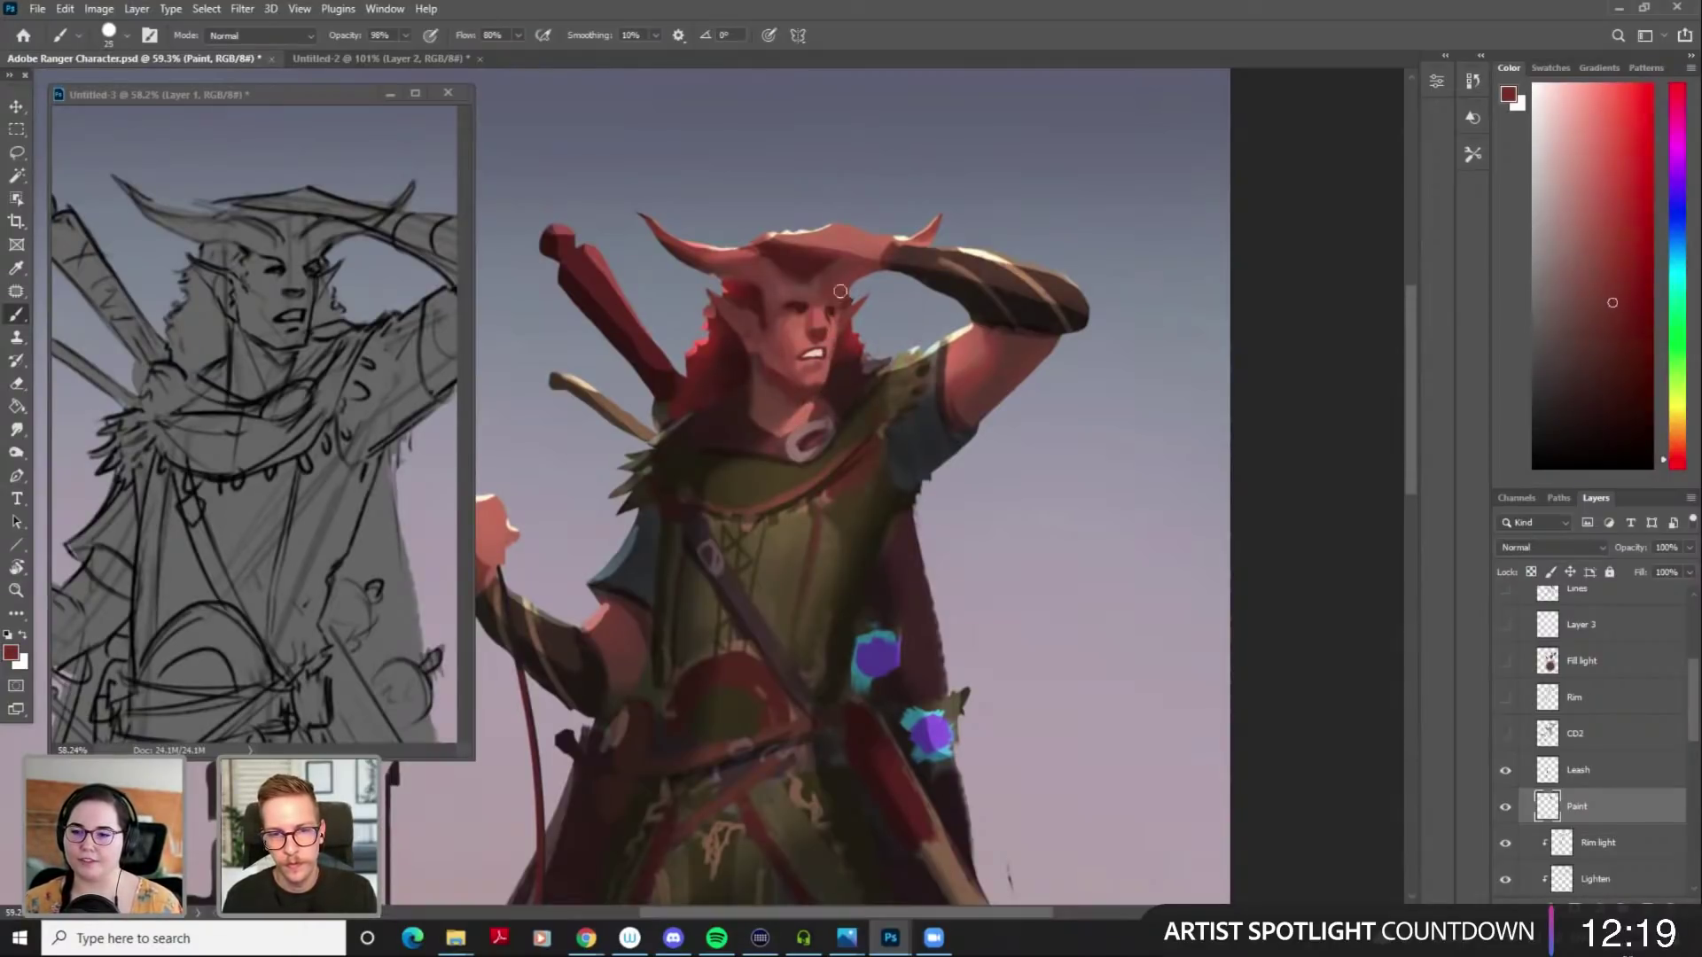
left_click(840, 347, "alt")
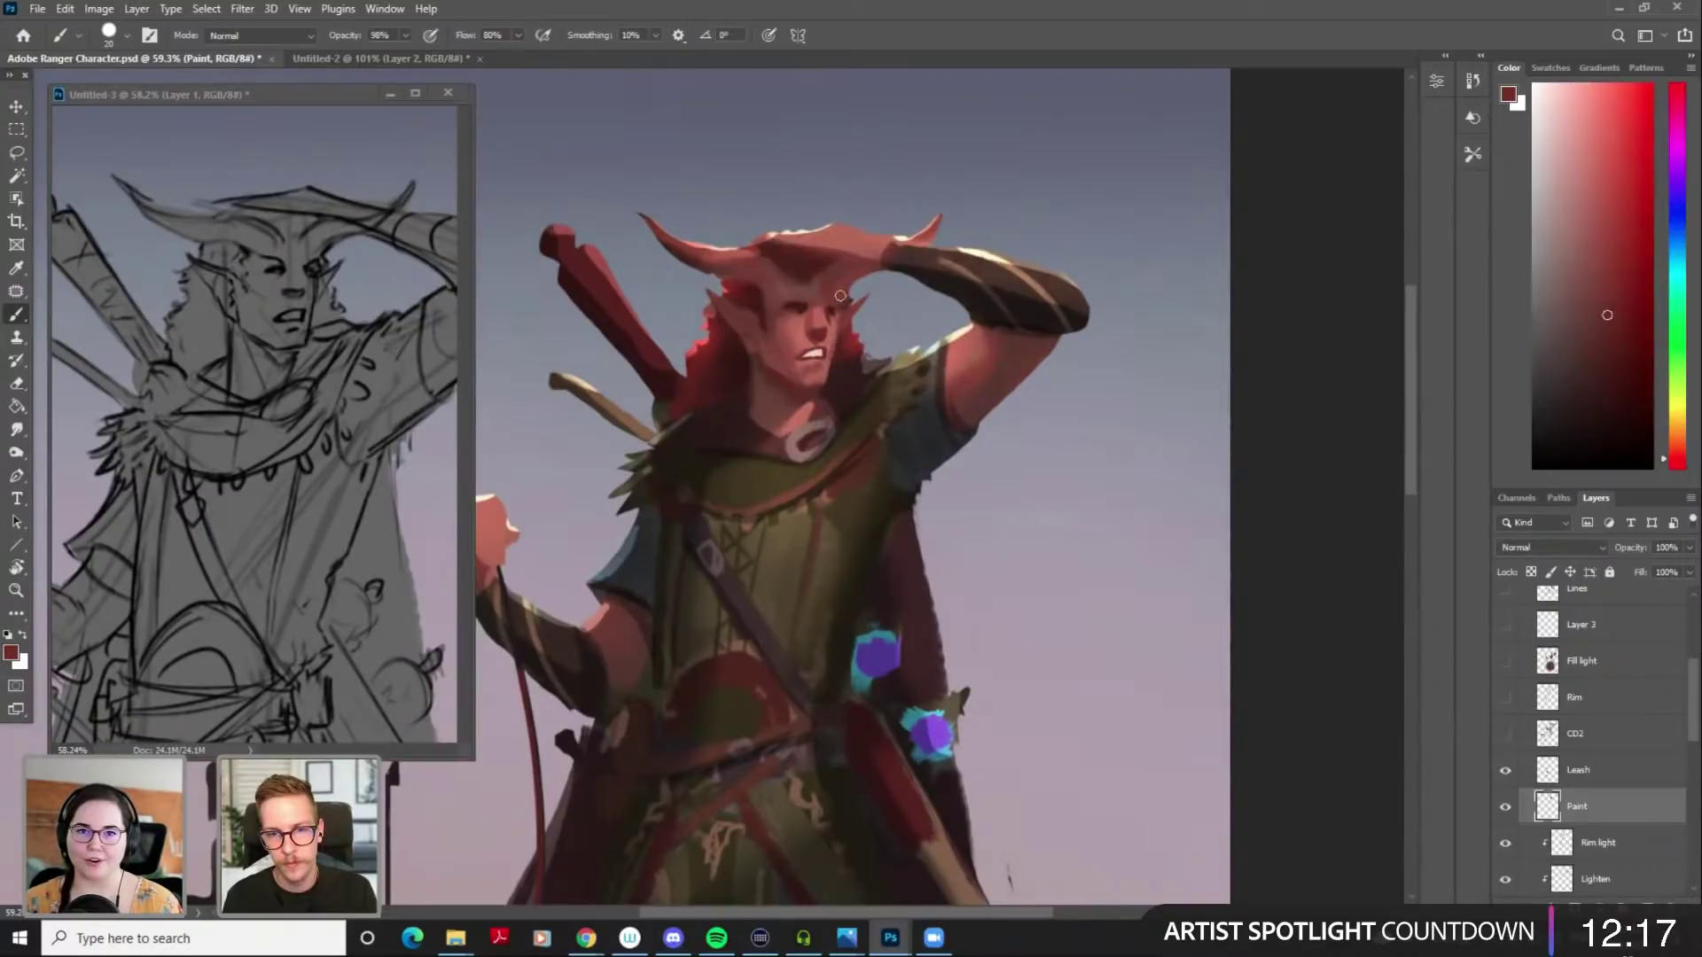
Paint the hair between the ranger's near ear and horn with sampled dark reds and a less saturated red
left_click(747, 297, "alt")
left_click(748, 291, "alt")
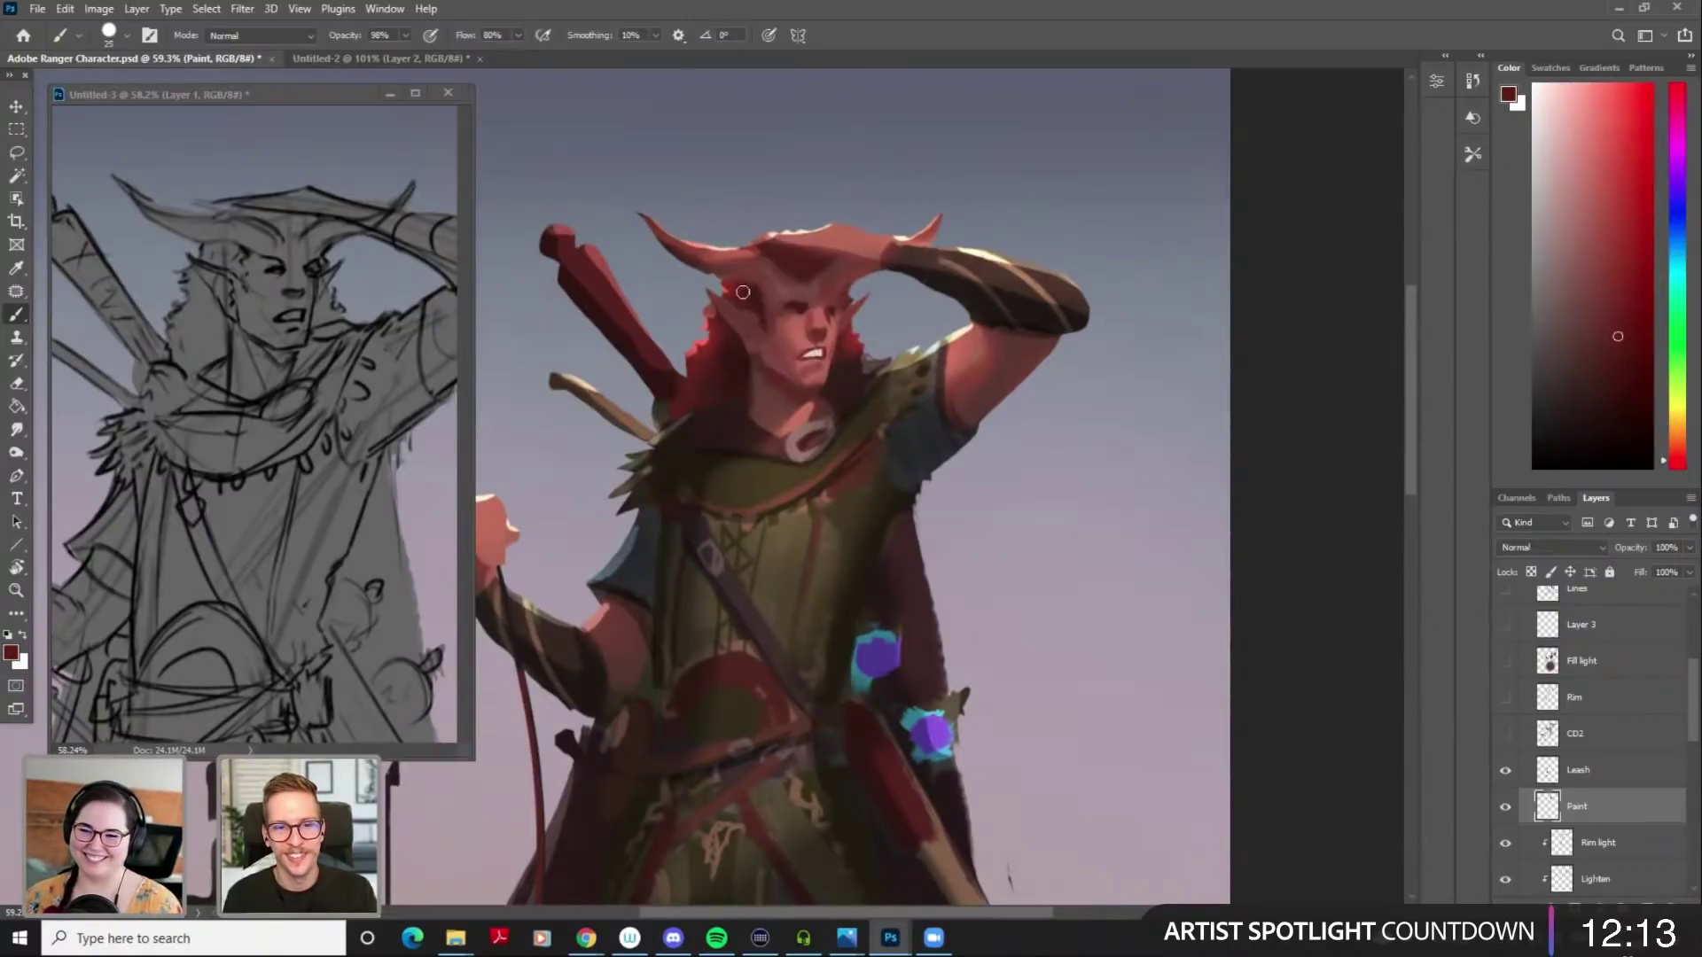
left_click(748, 295, "alt")
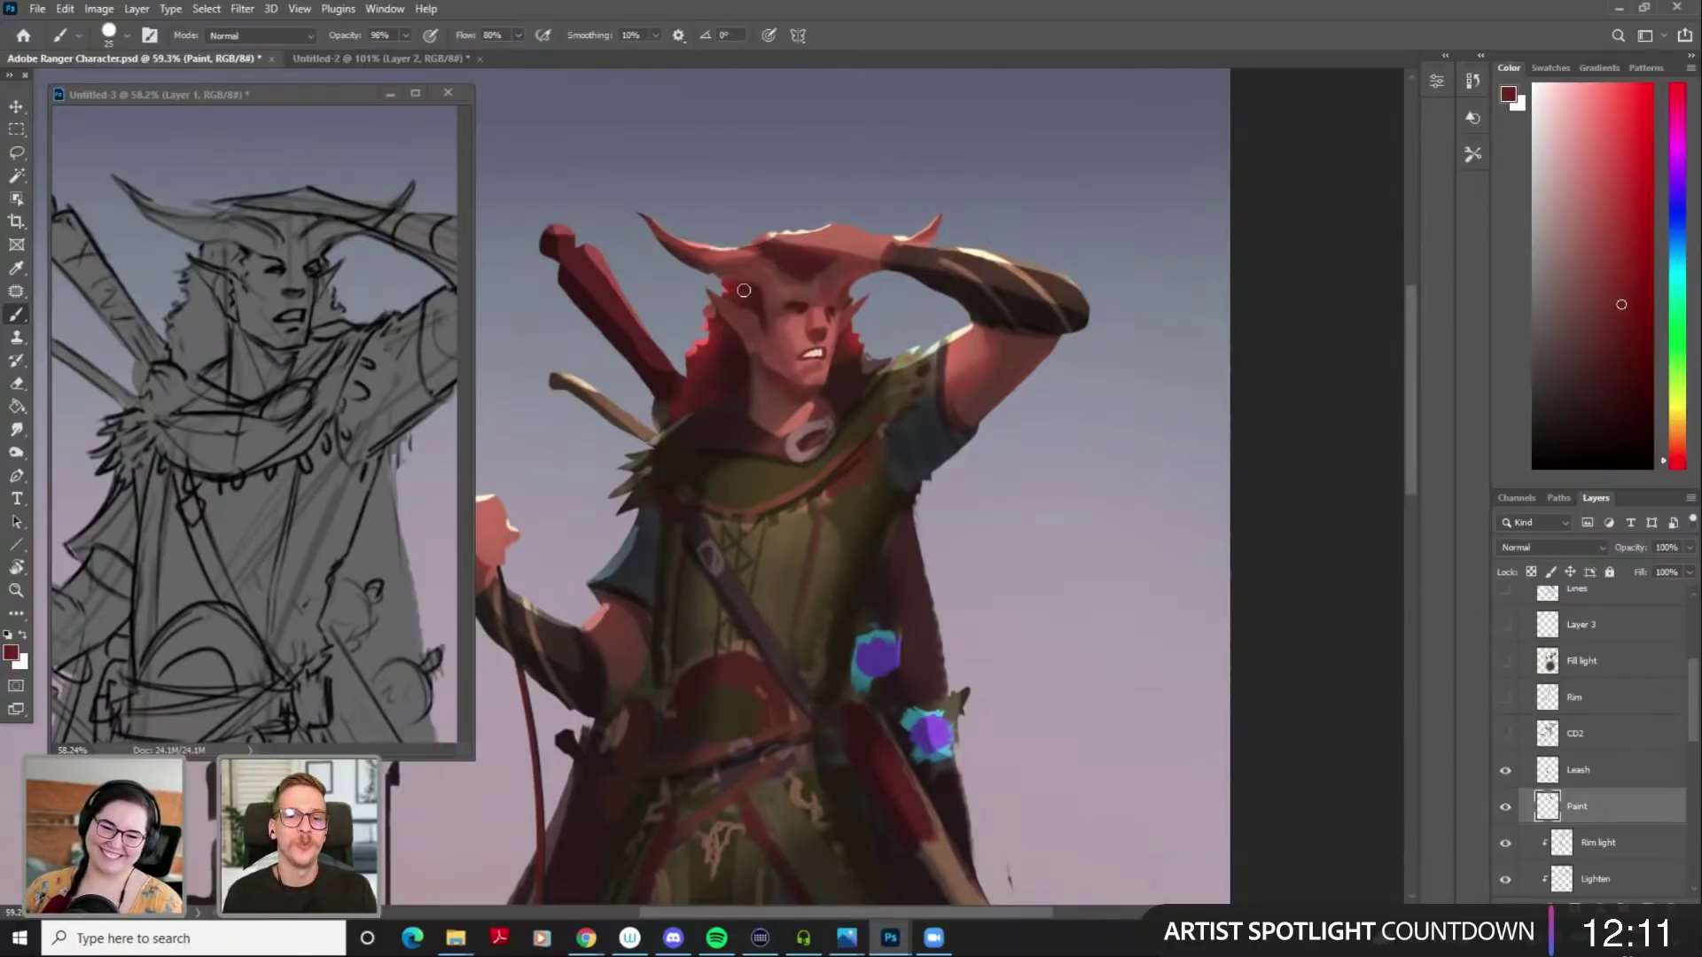
left_click_drag(1624, 322, 1599, 319)
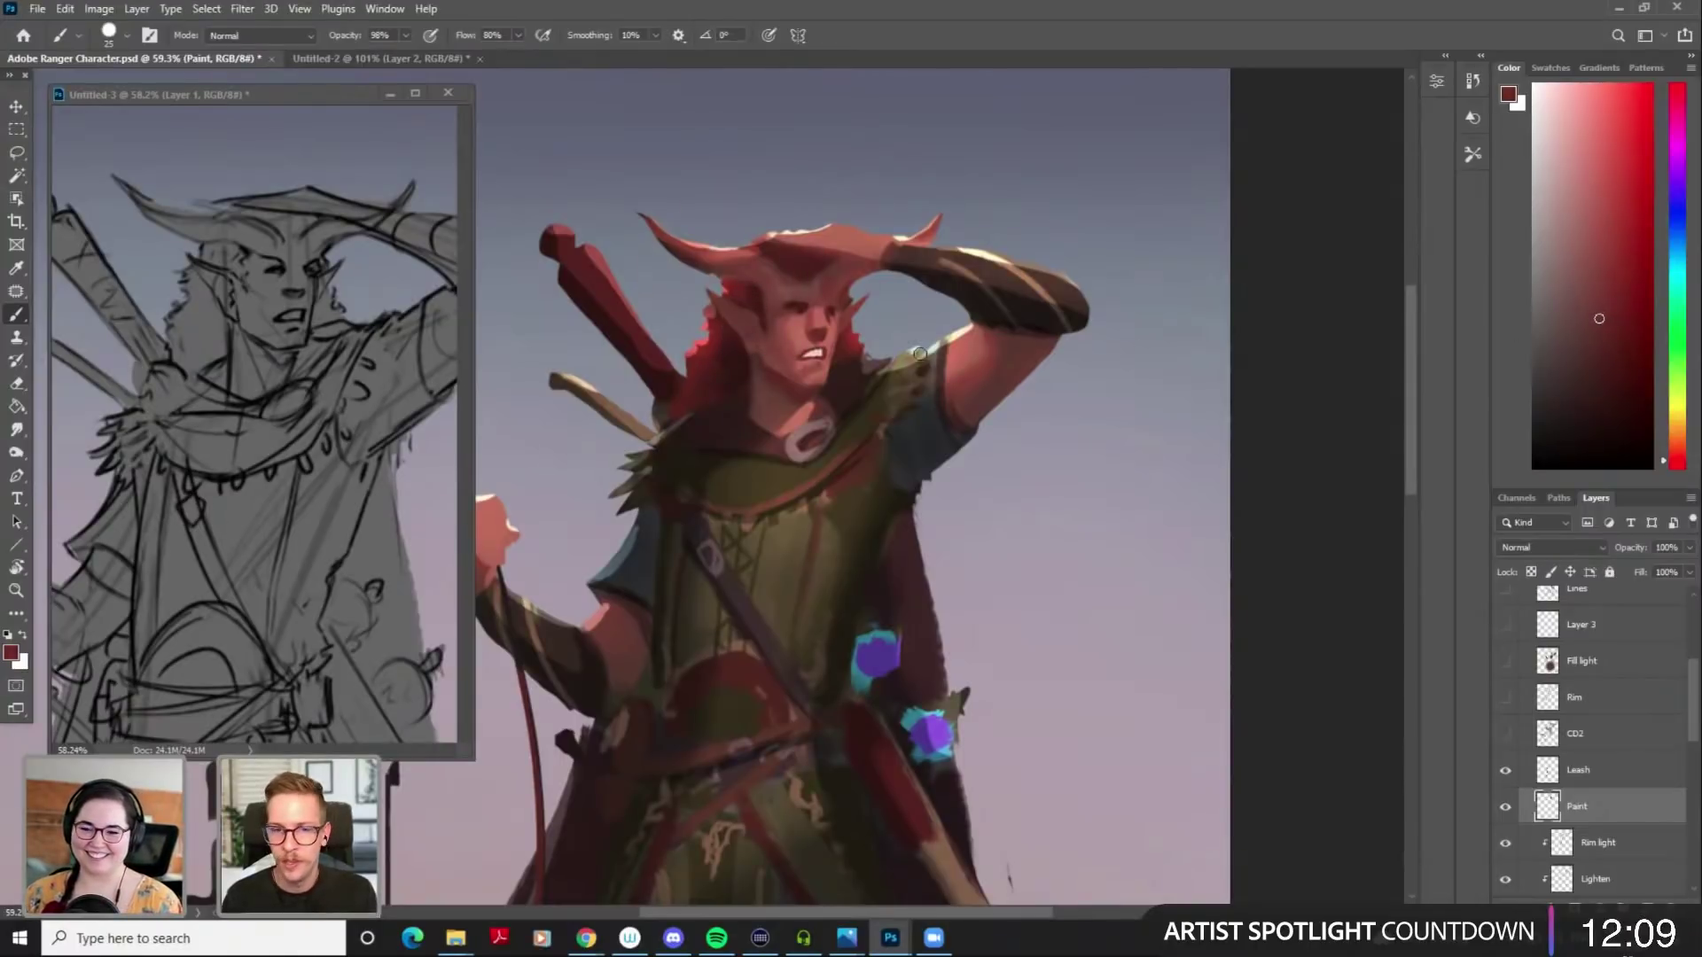
left_click(742, 297, "alt")
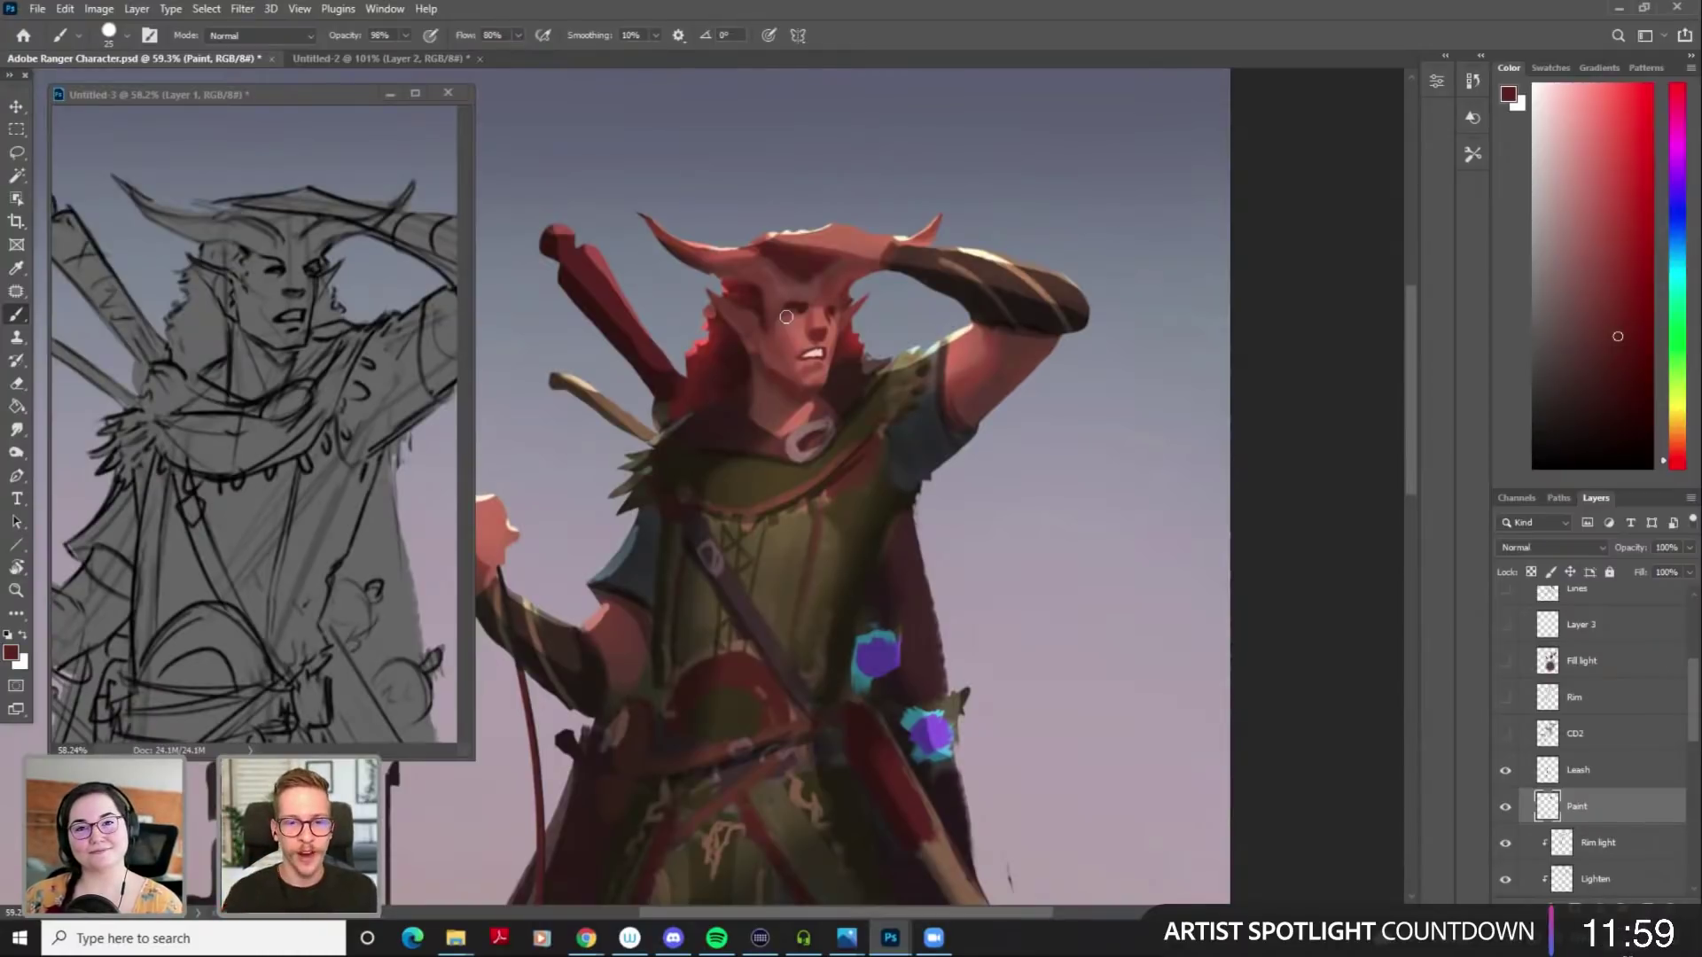
Refine the shading on the ranger's cheek, jaw and neck with reds sampled from the surrounding skin
scroll(820, 423, "down", 5)
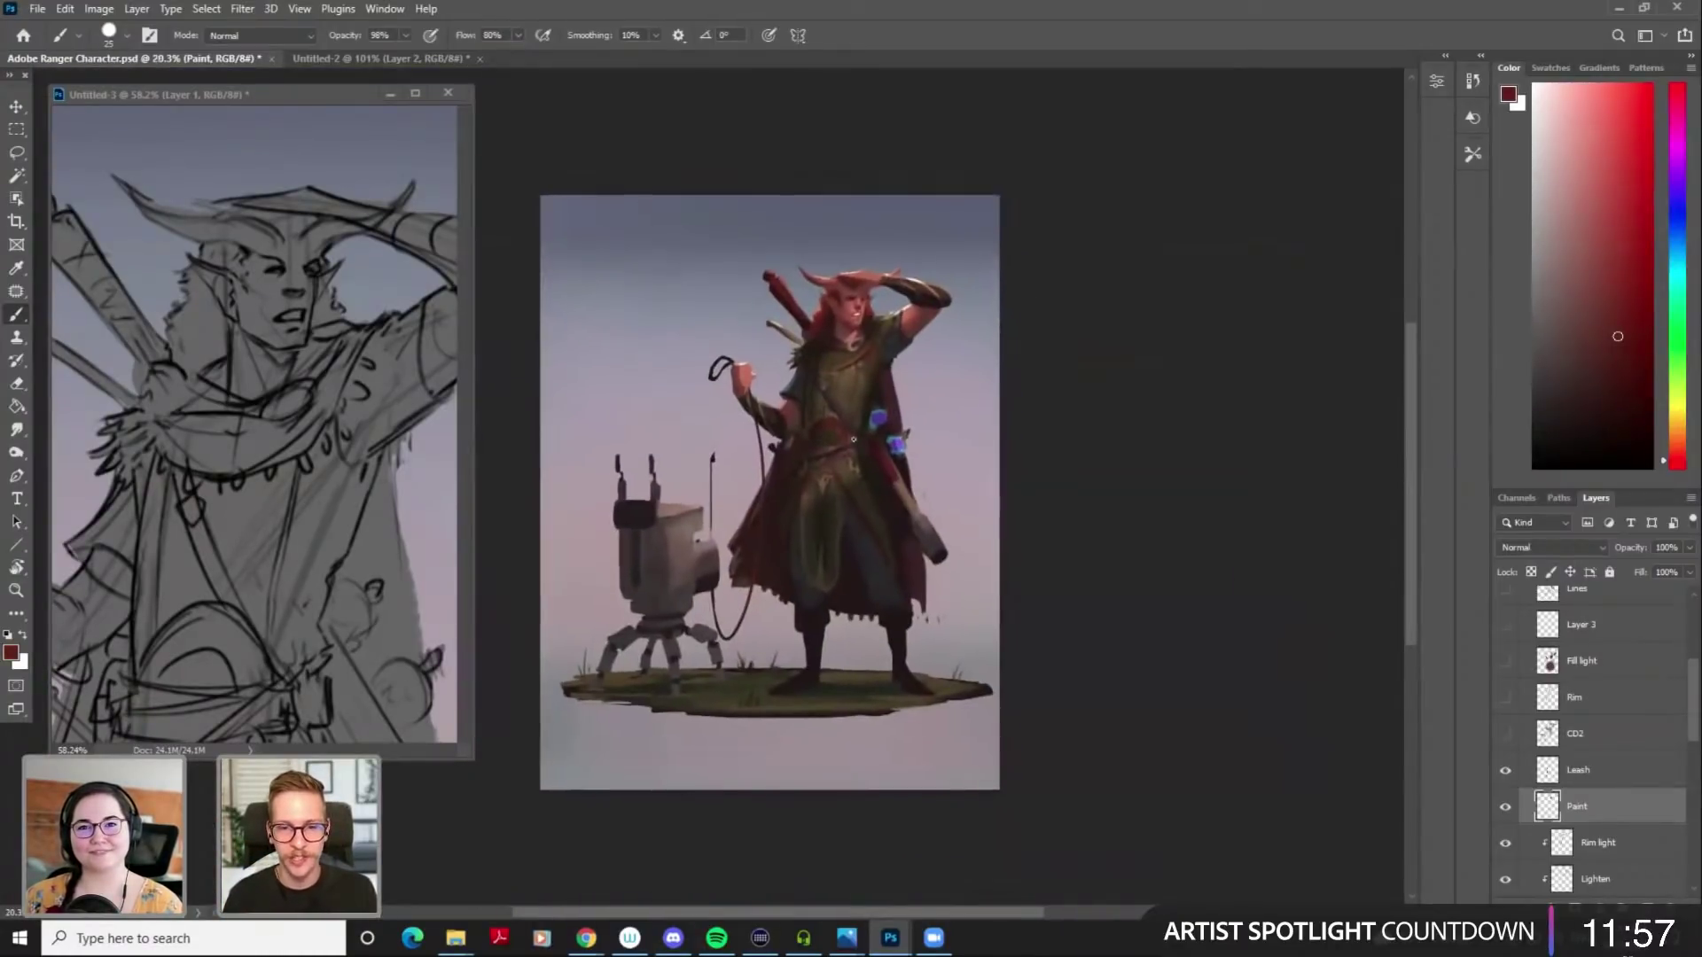
scroll(847, 433, "up", 5)
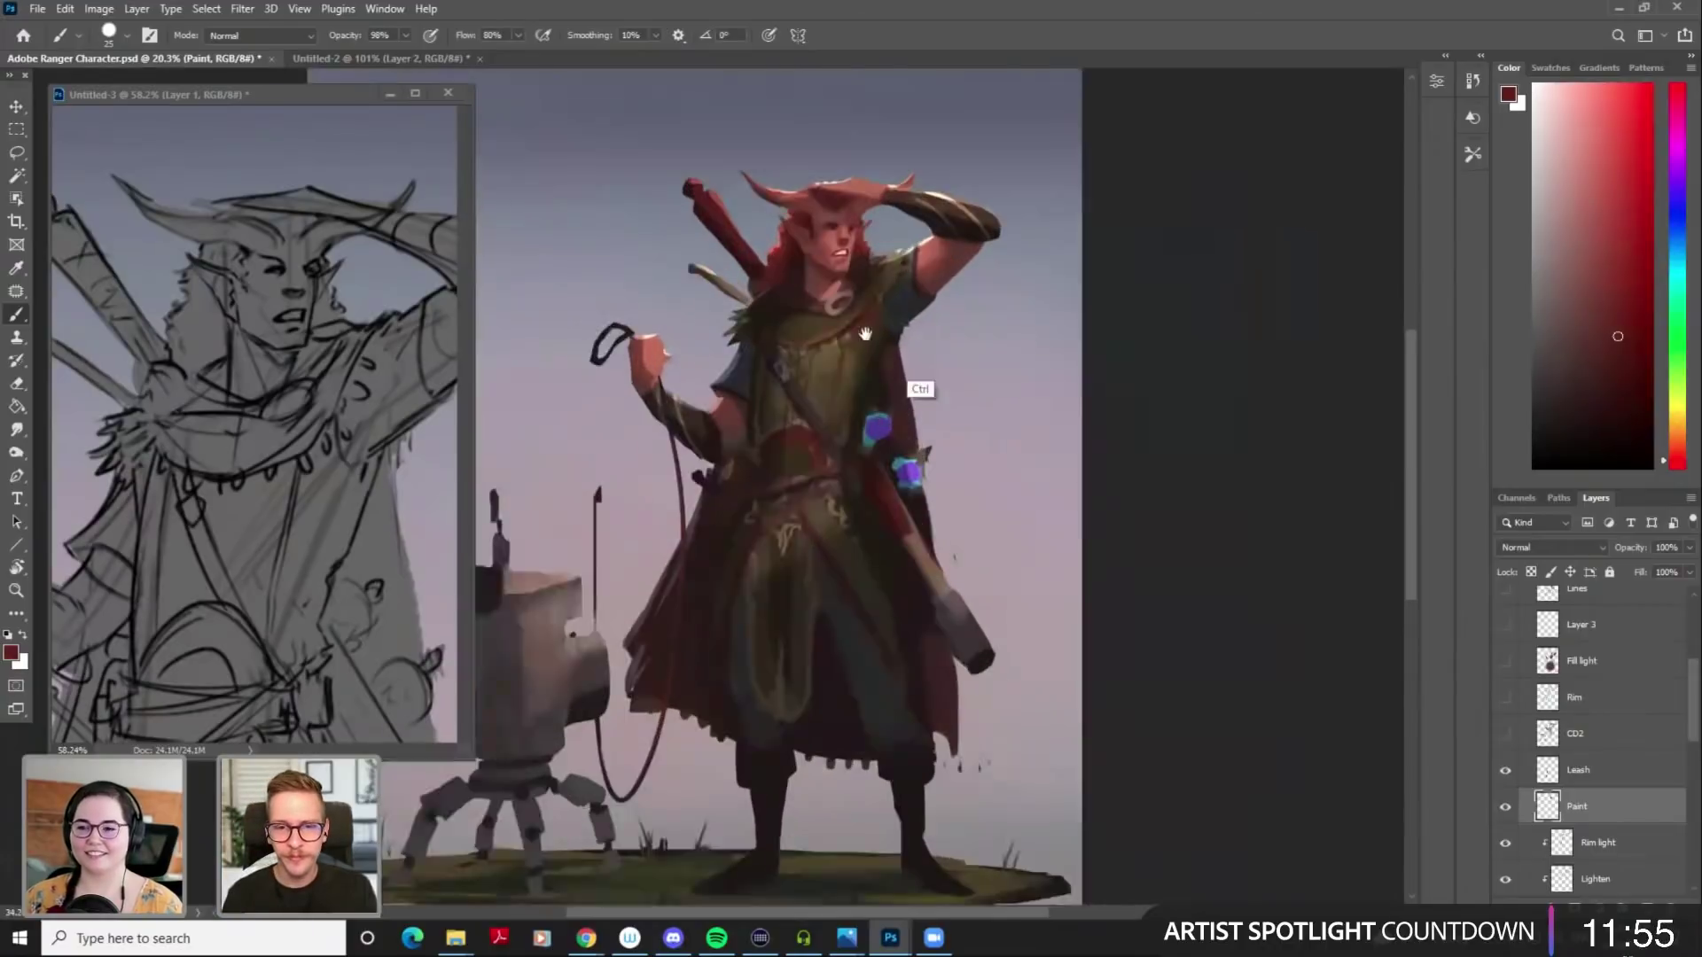
left_click(806, 317, "alt")
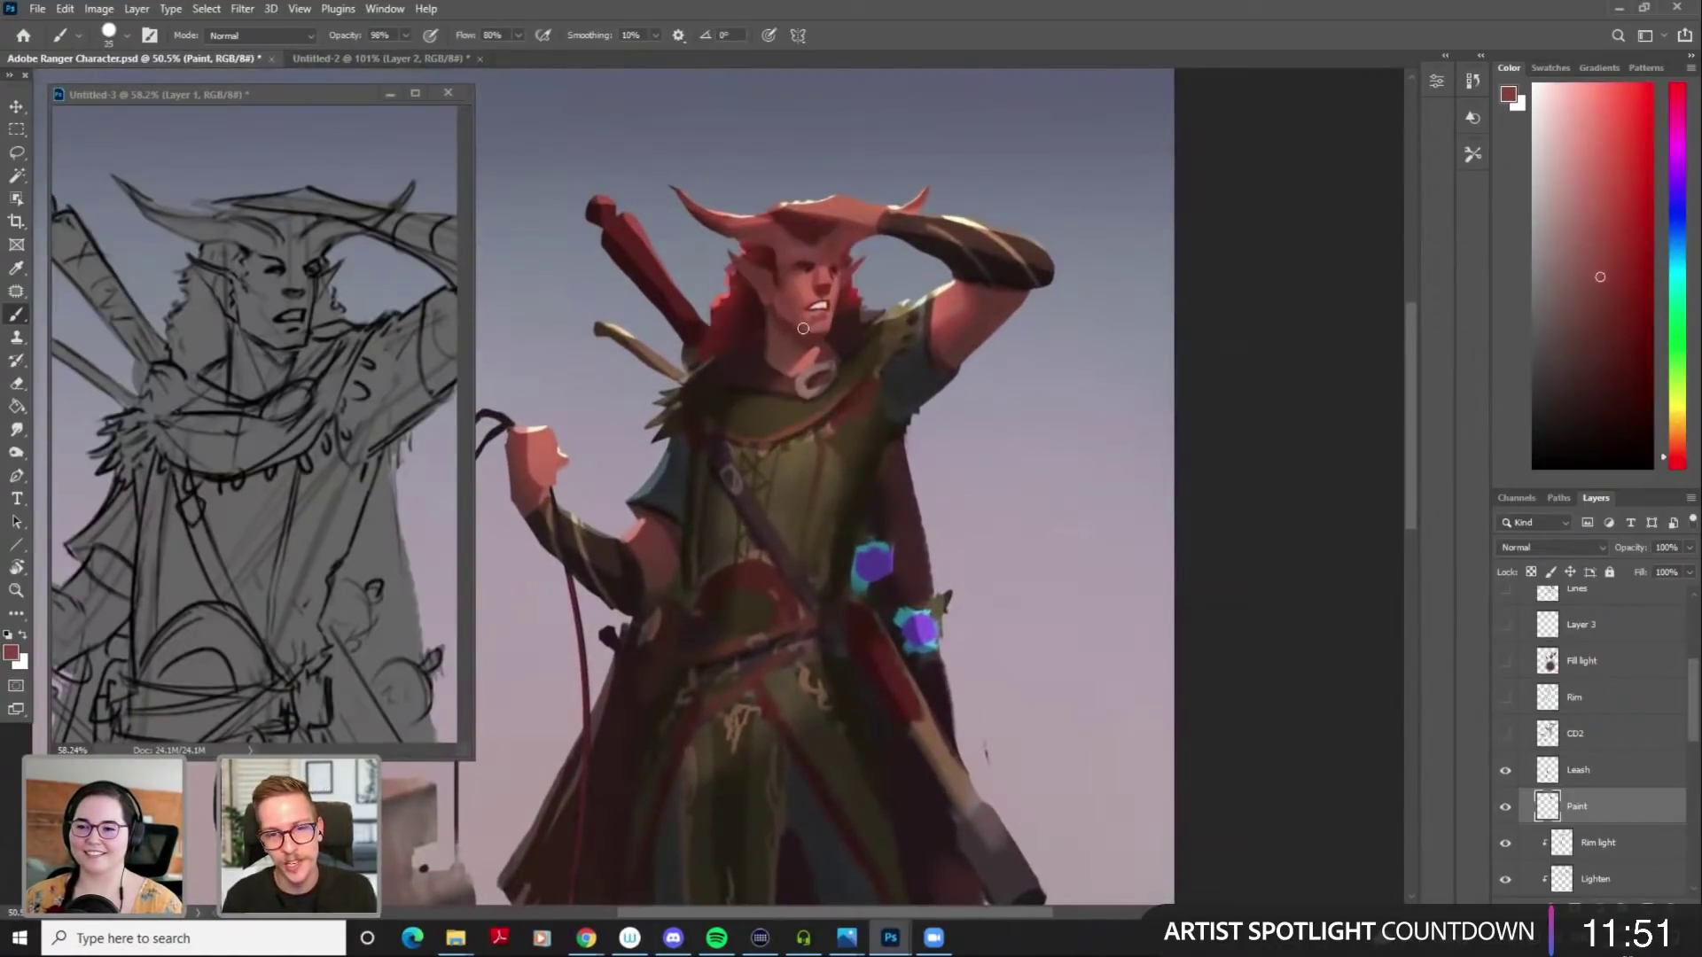
left_click(796, 323, "alt")
key("ctrl")
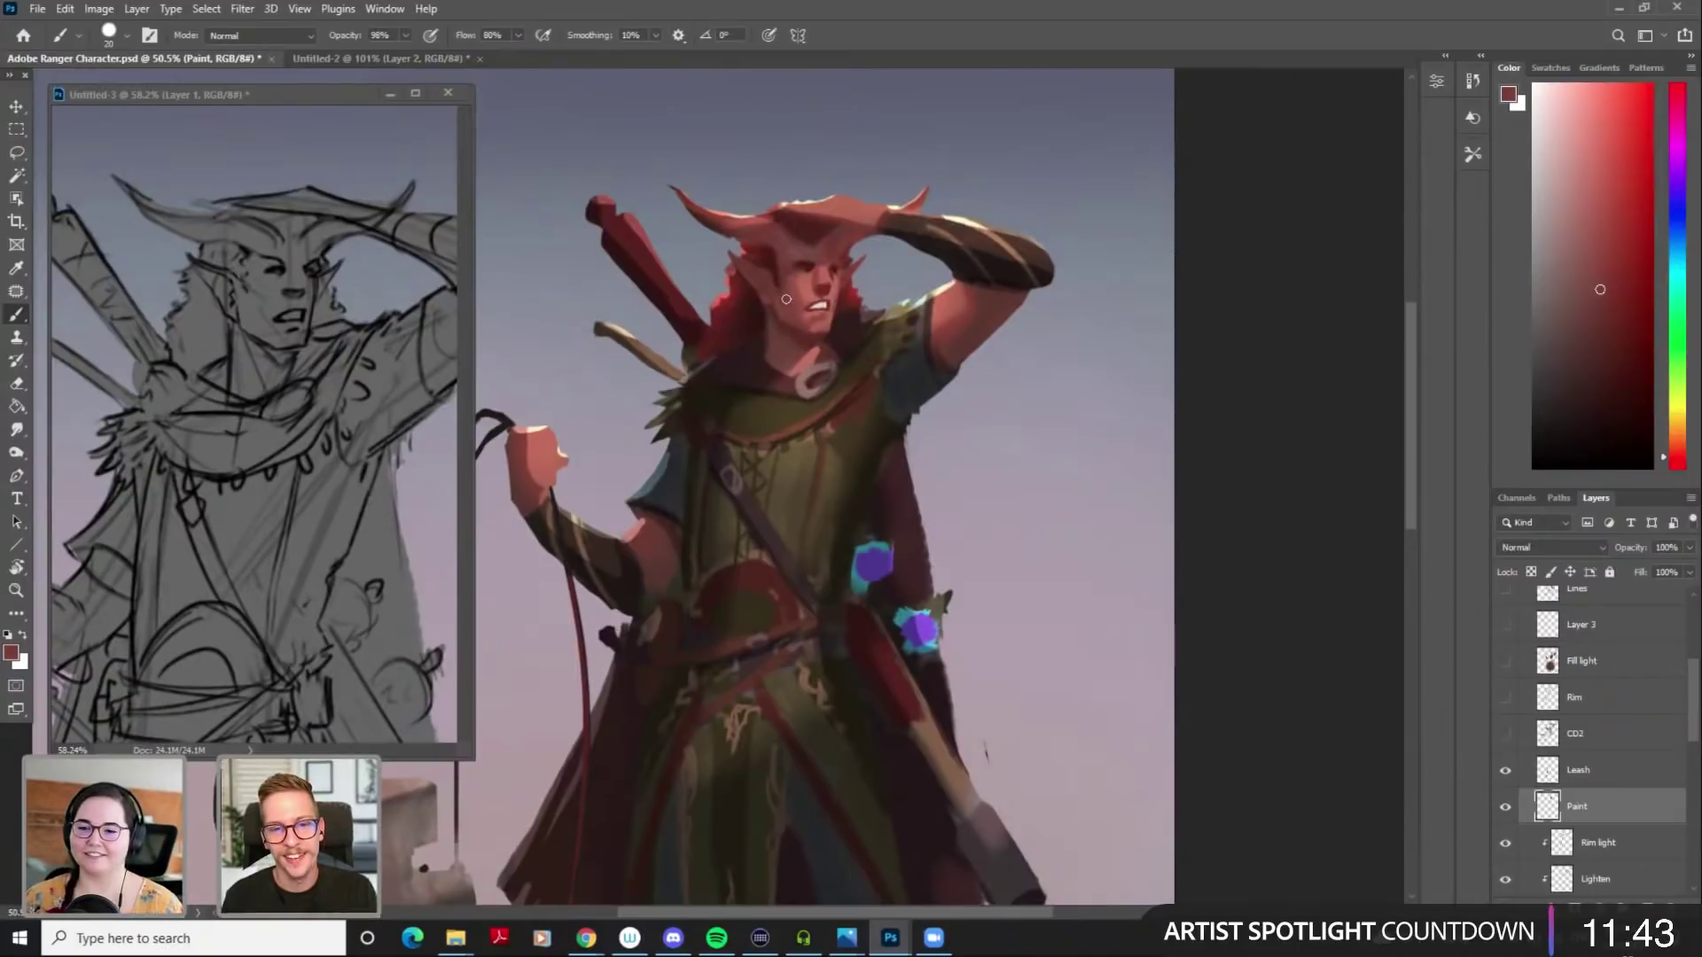
left_click(792, 344, "alt")
left_click(776, 347, "alt")
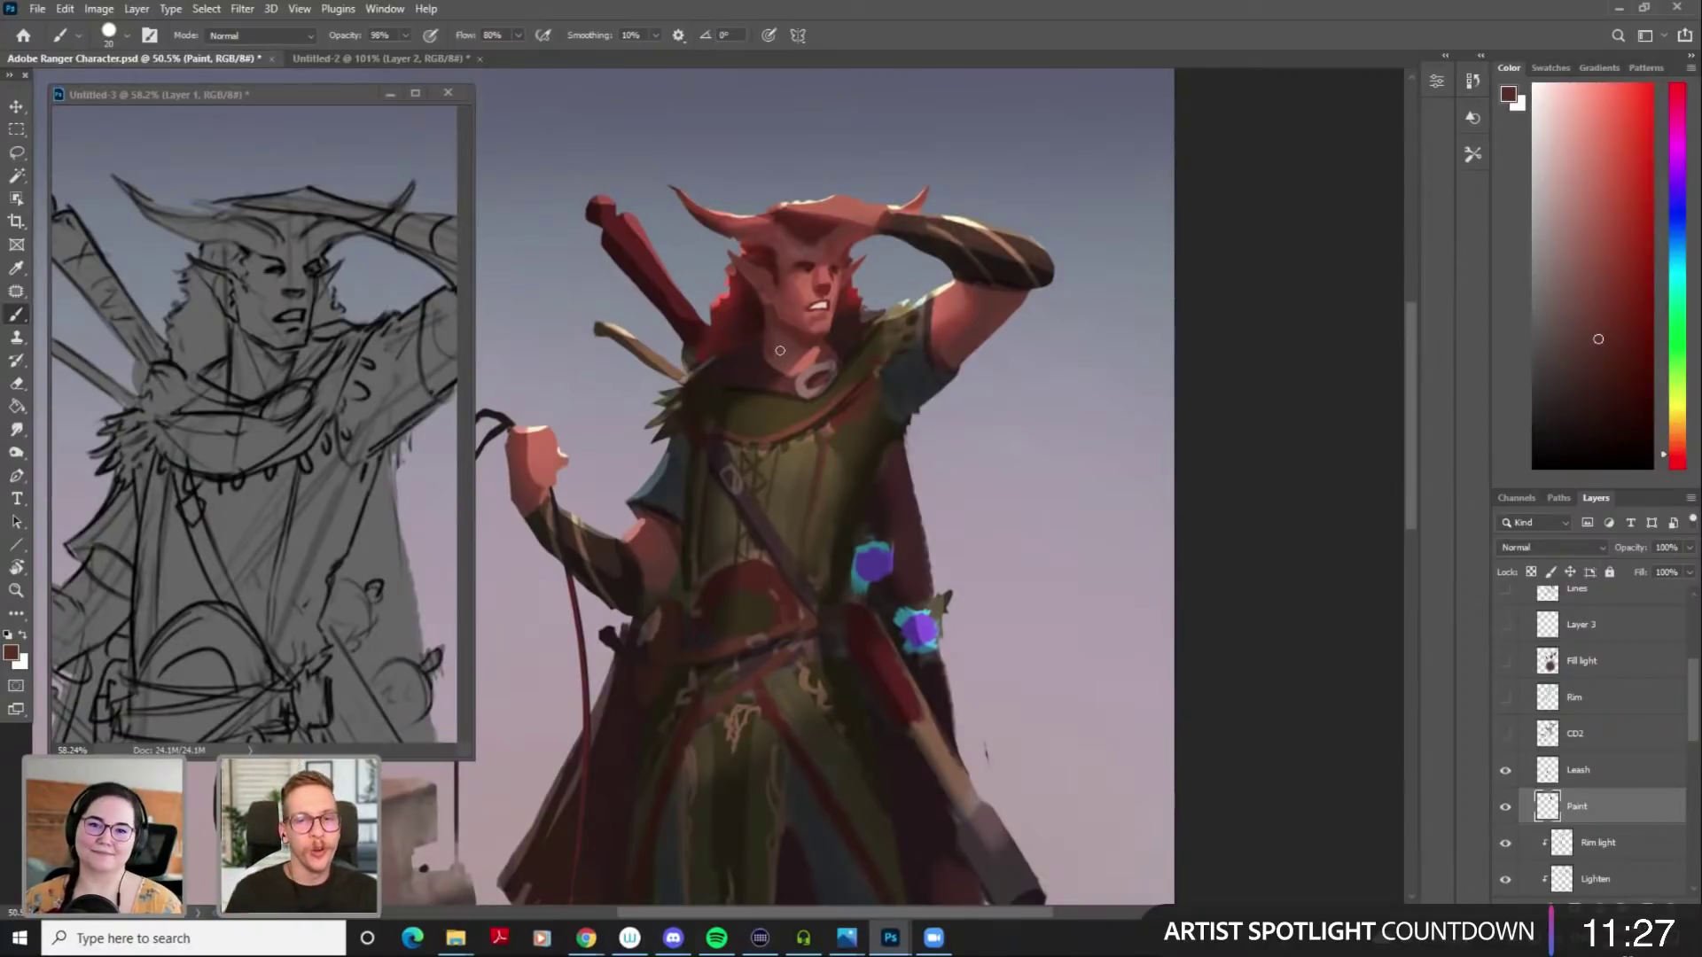
Shade the ranger's forehead below the near horn with sampled dark reds and blend the edge with a smaller Smudge tool
left_click(782, 236, "alt")
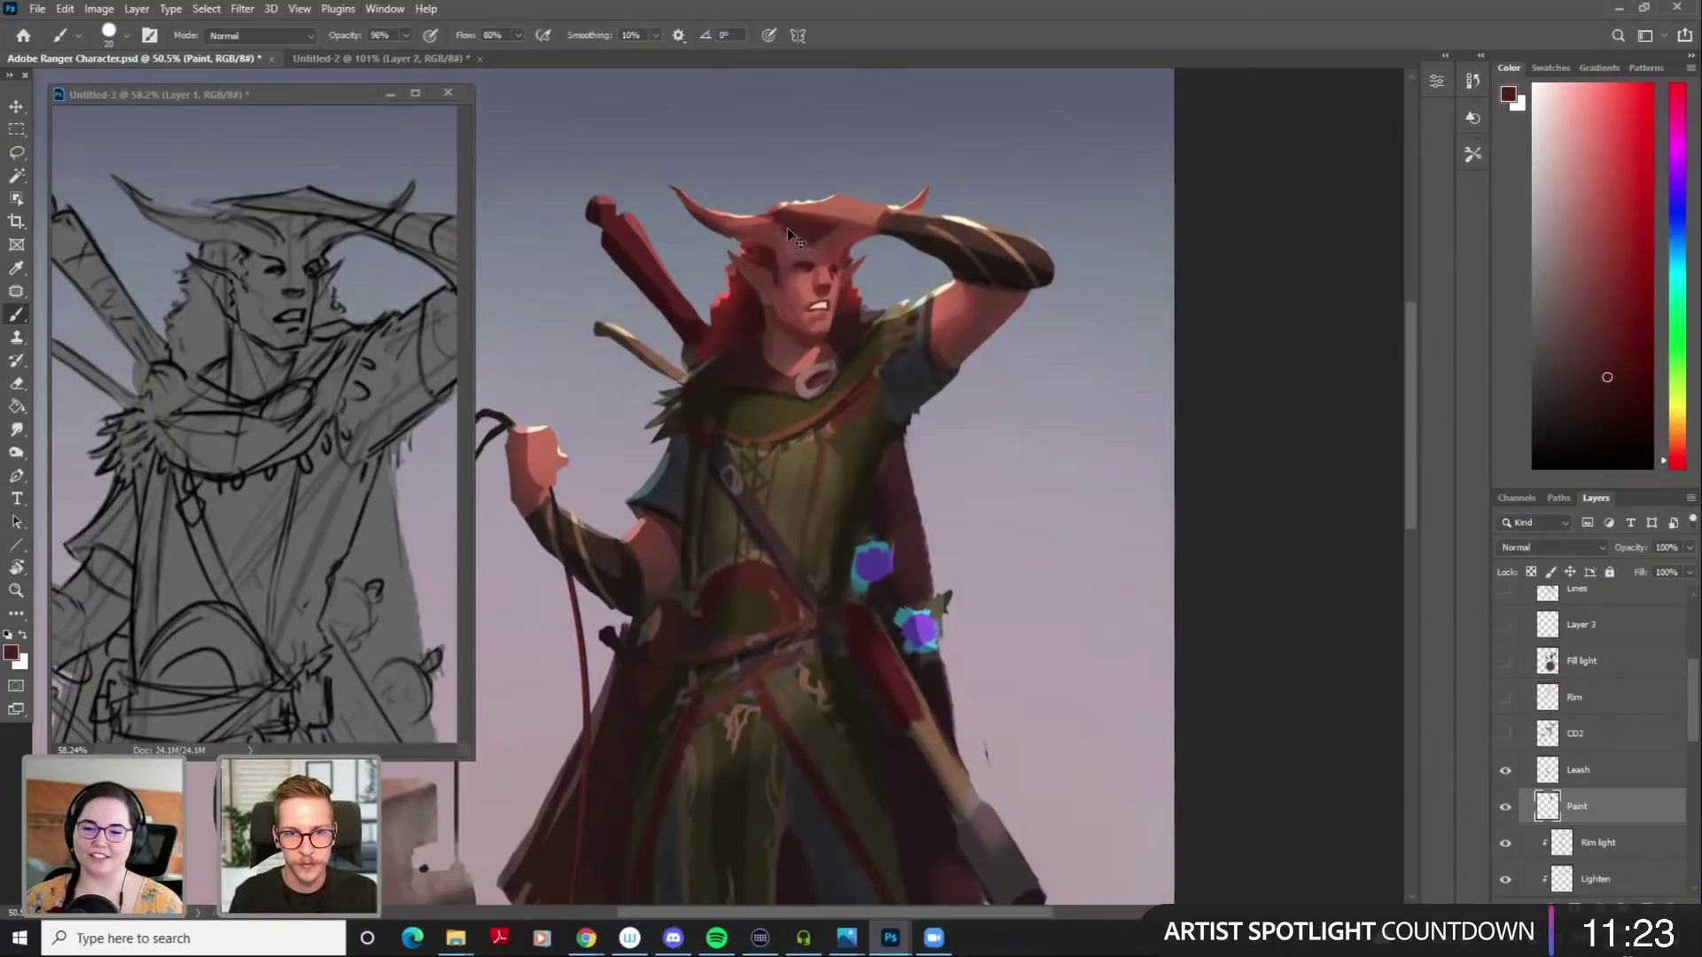
left_click(783, 245, "alt")
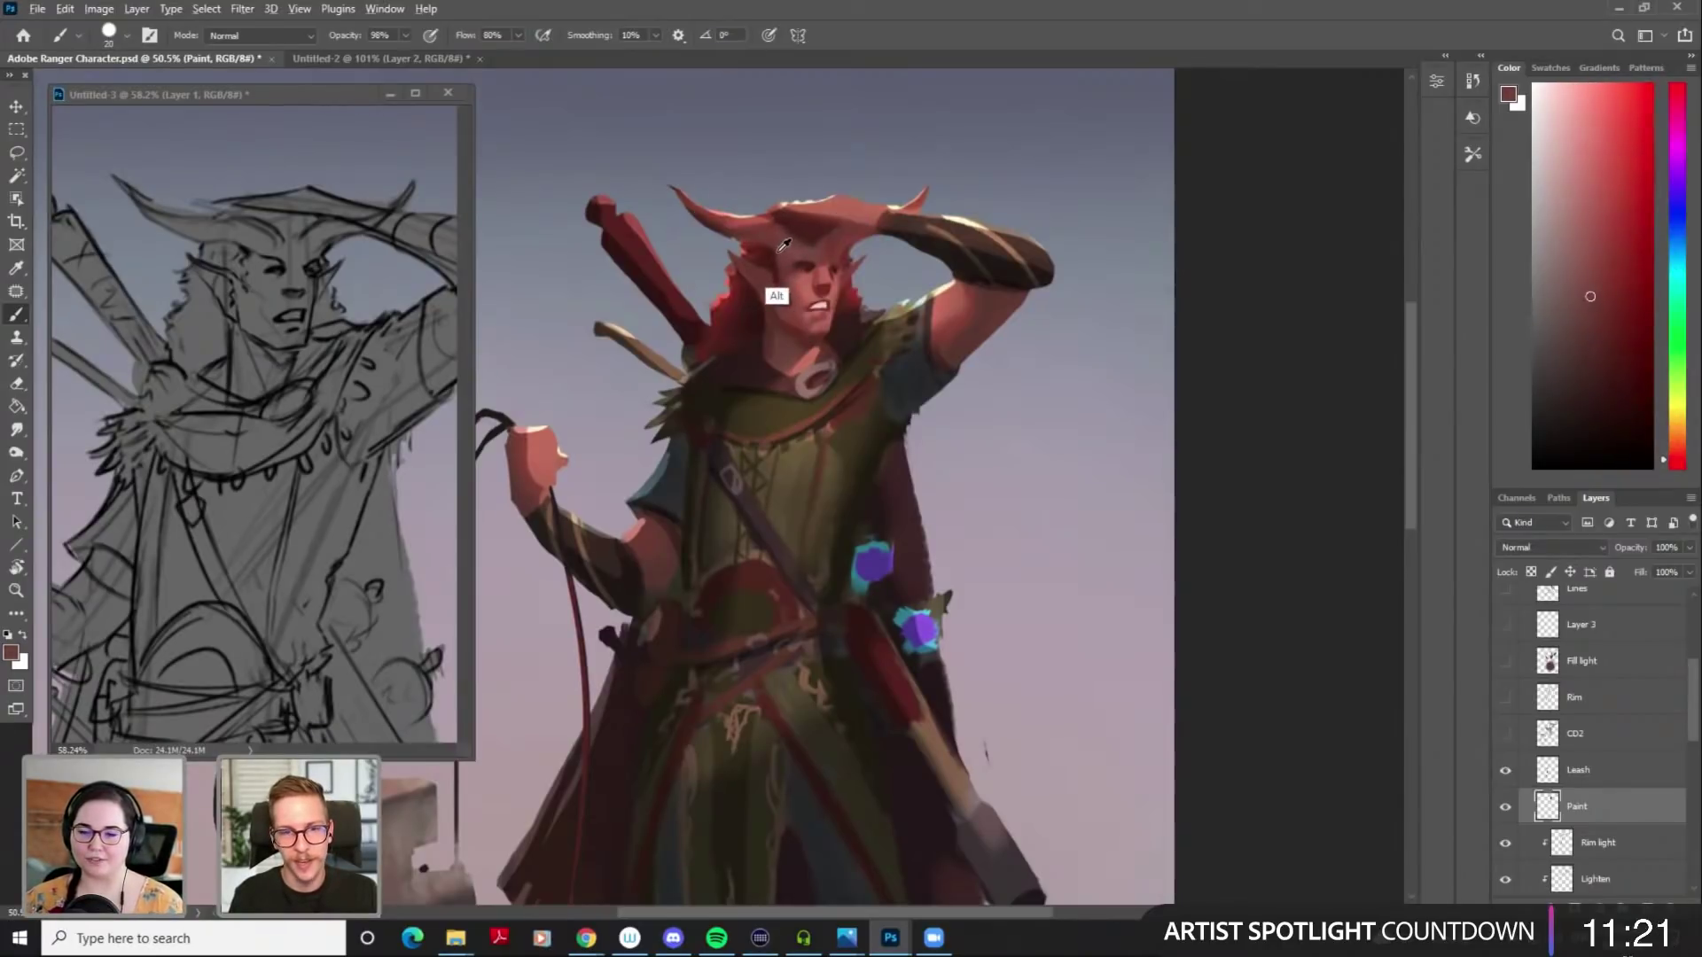
mouse_move(795, 223)
left_mouse_down()
mouse_move(766, 246)
mouse_move(780, 238)
left_mouse_up()
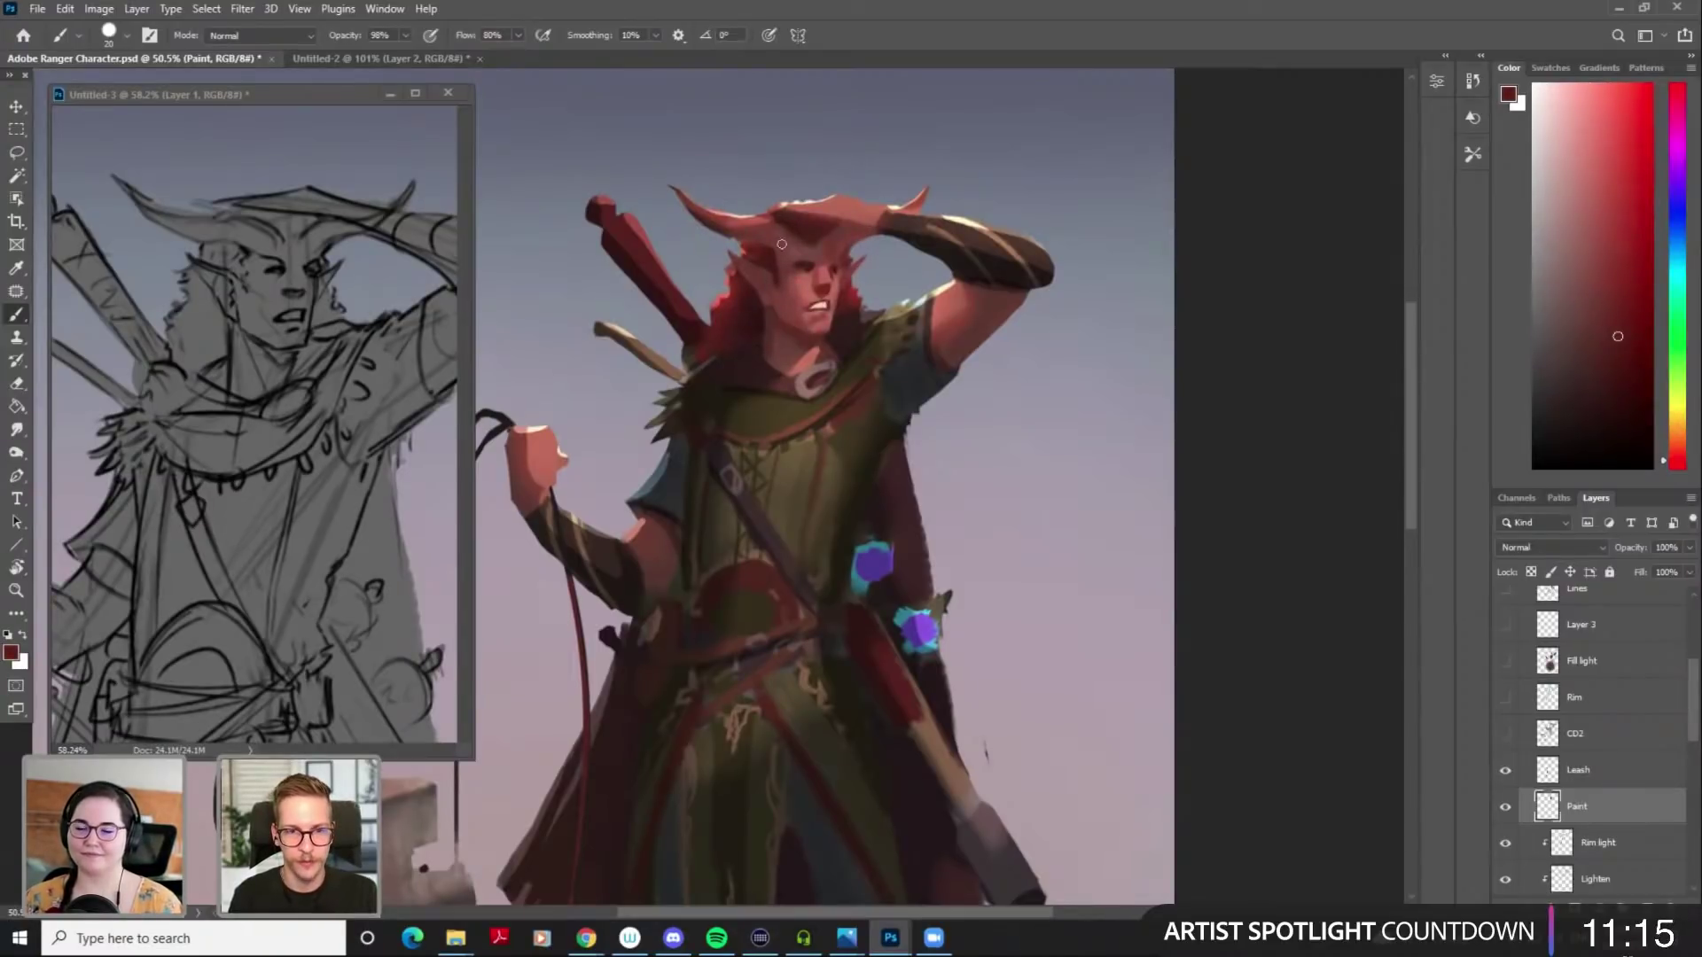
left_click(799, 238, "alt")
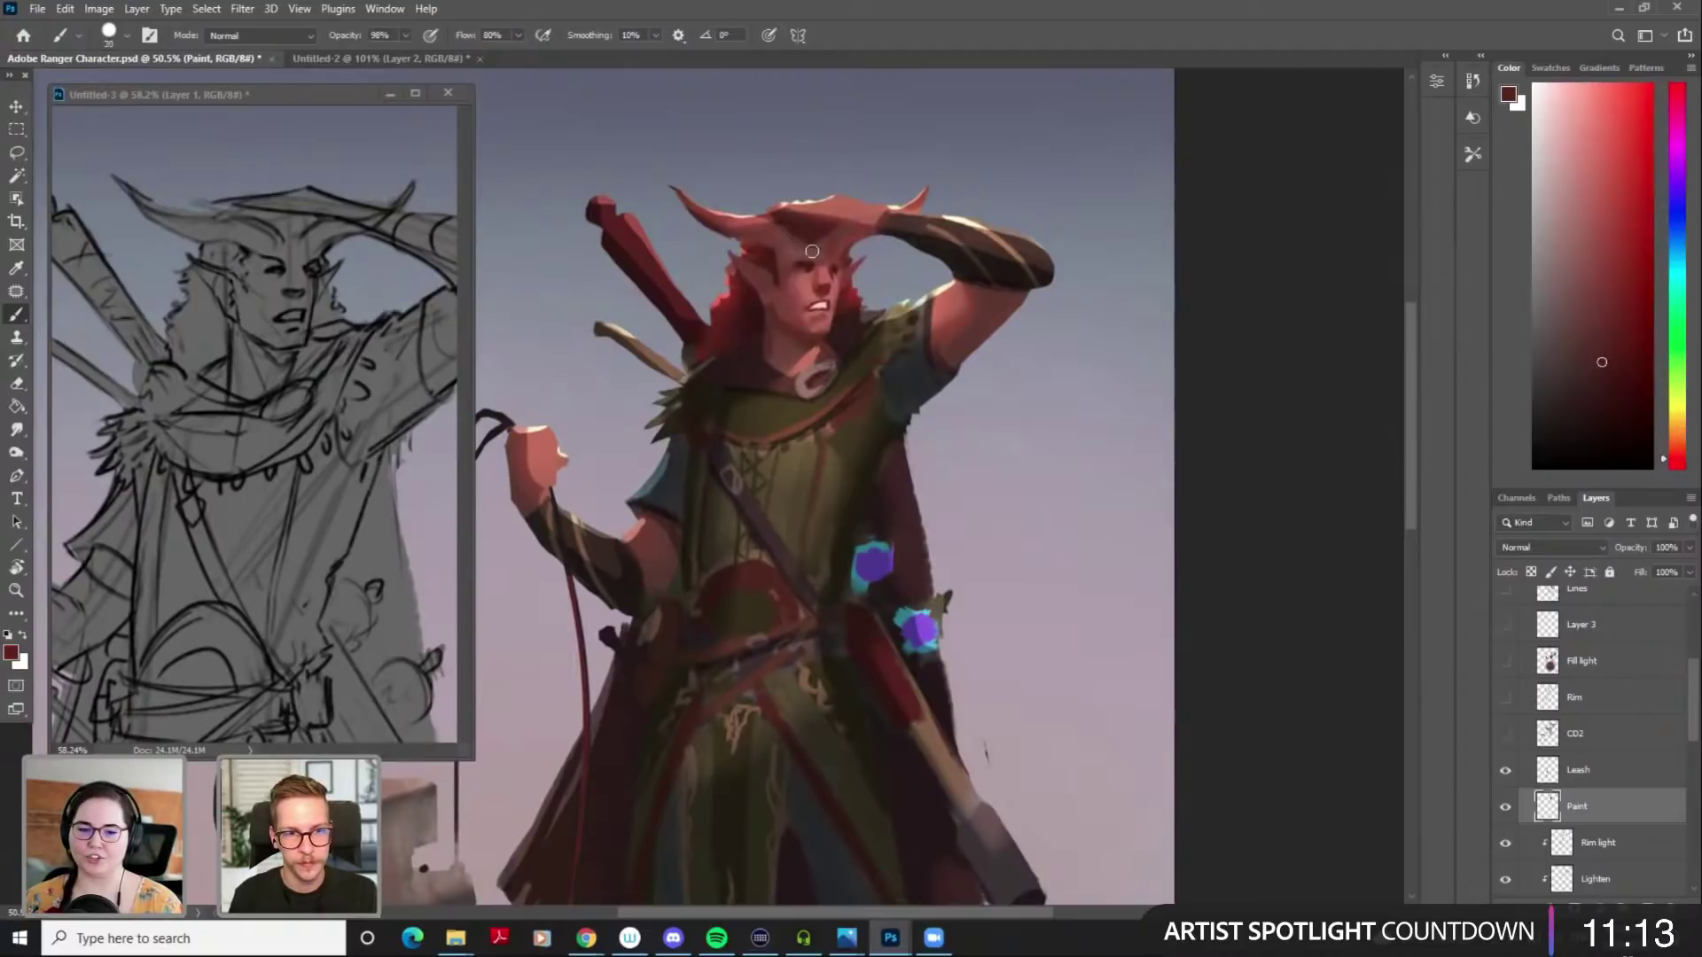
key("bracketleft")
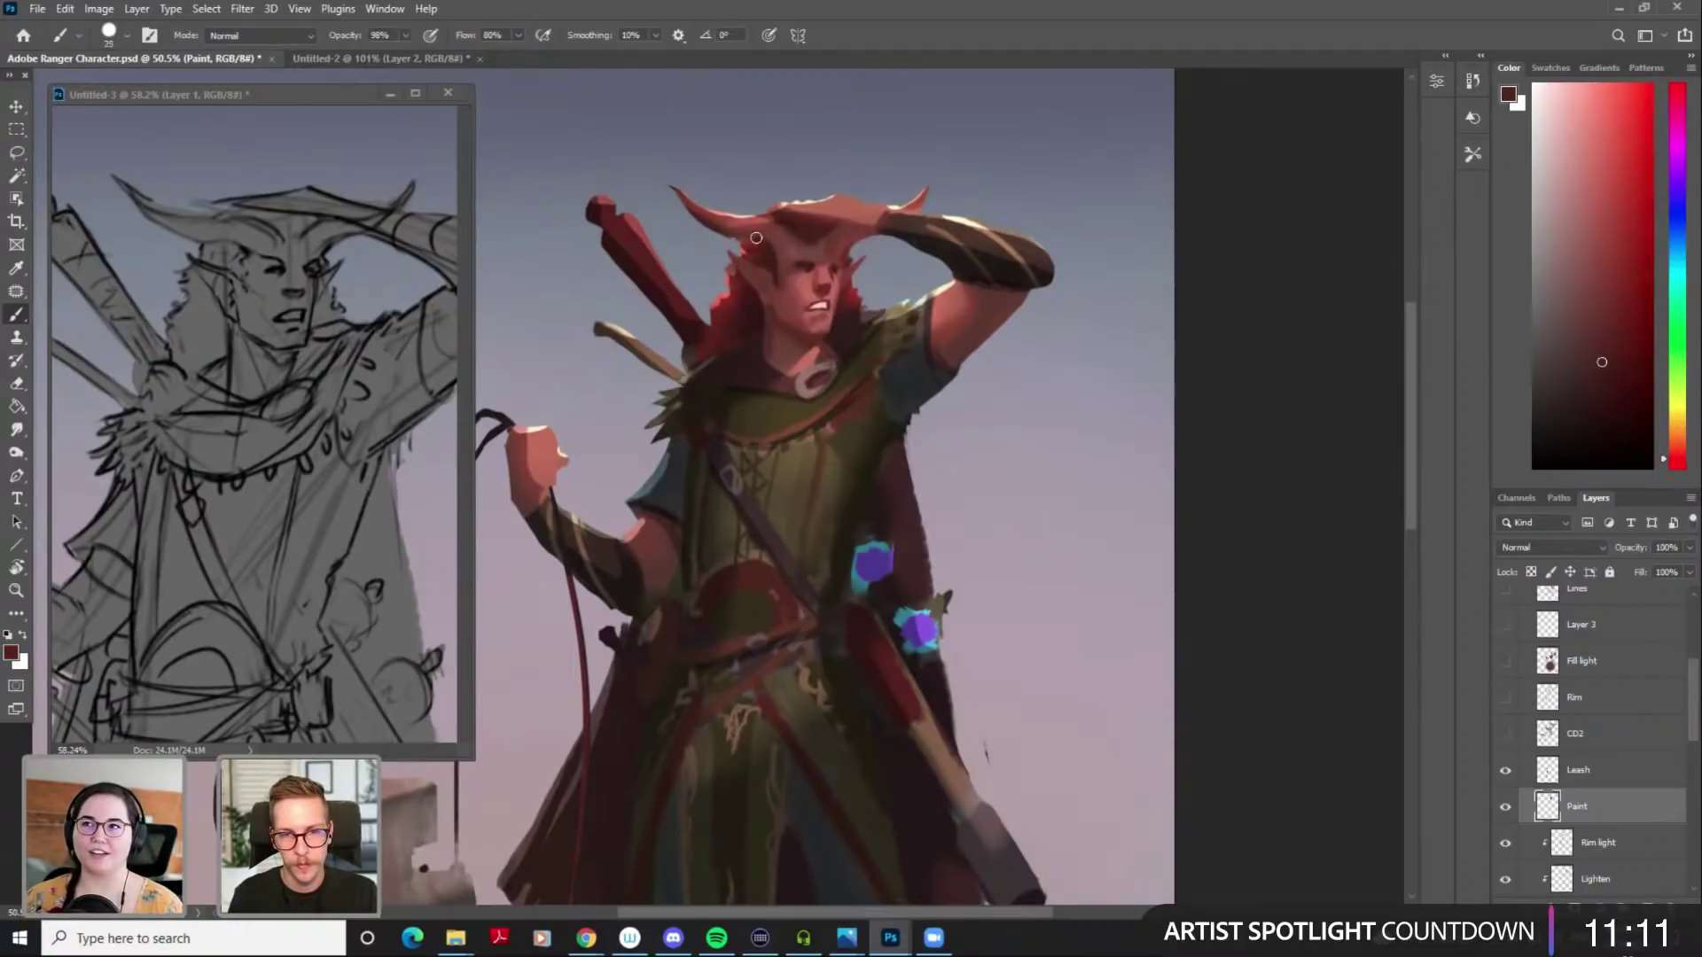
key("r")
key("bracketleft")
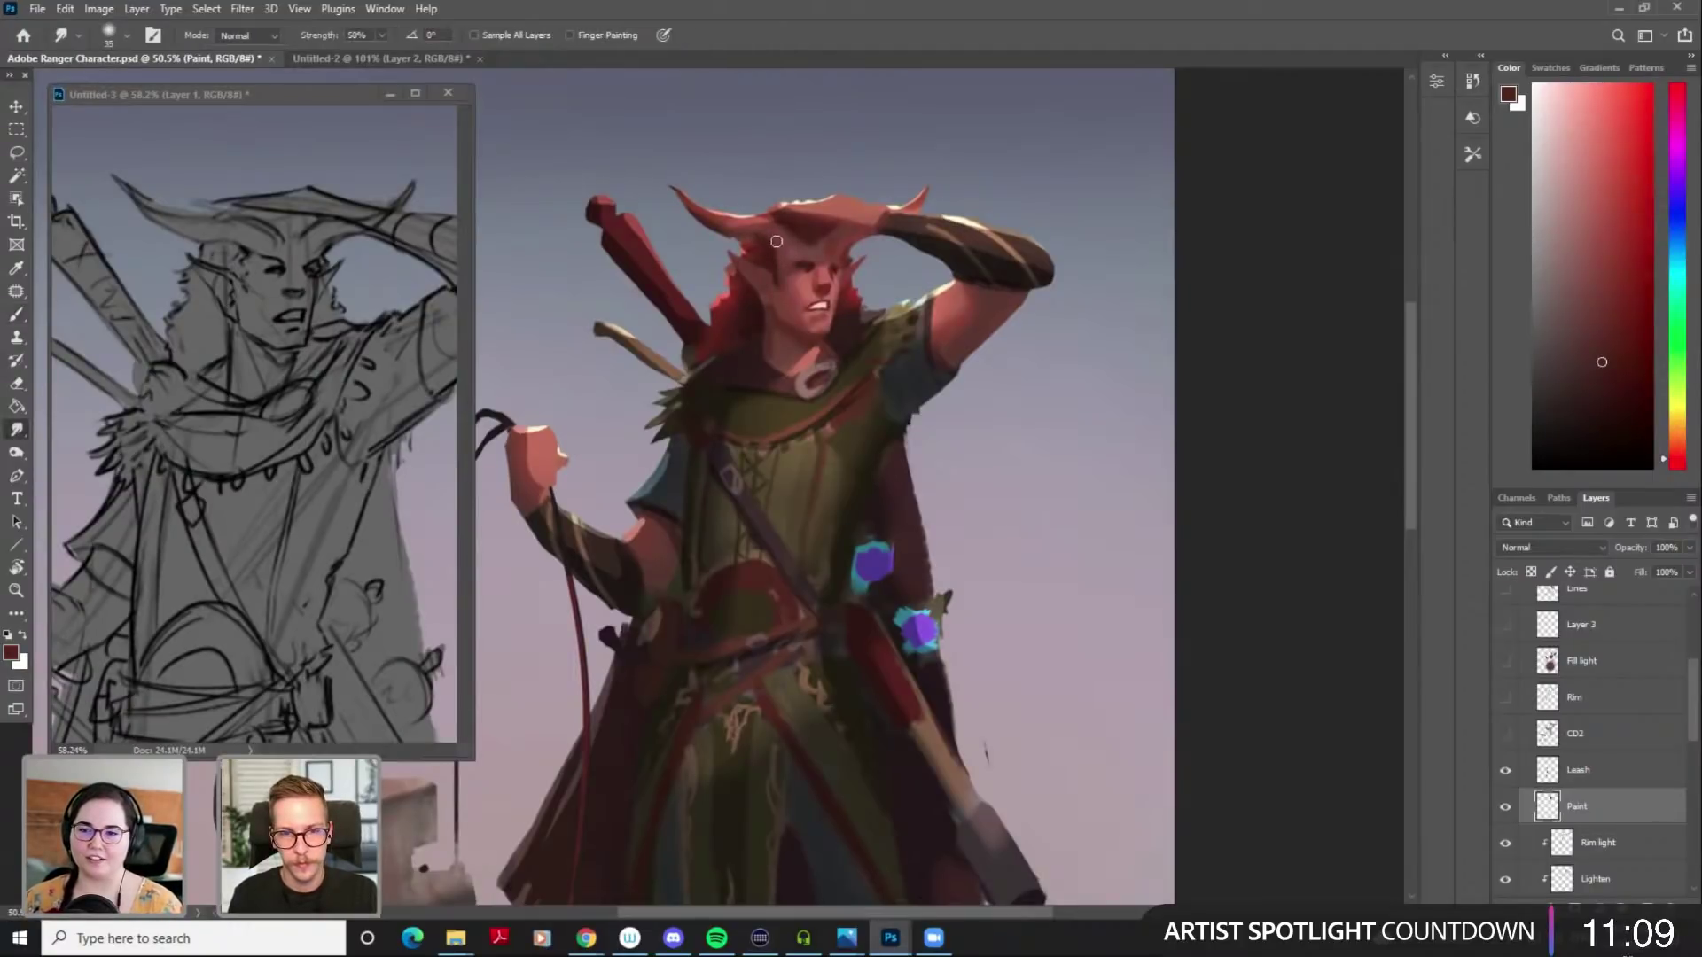
Refine the ranger's brow and the skin around the eyes with sampled mid reds, varying the brush size for details
key("b")
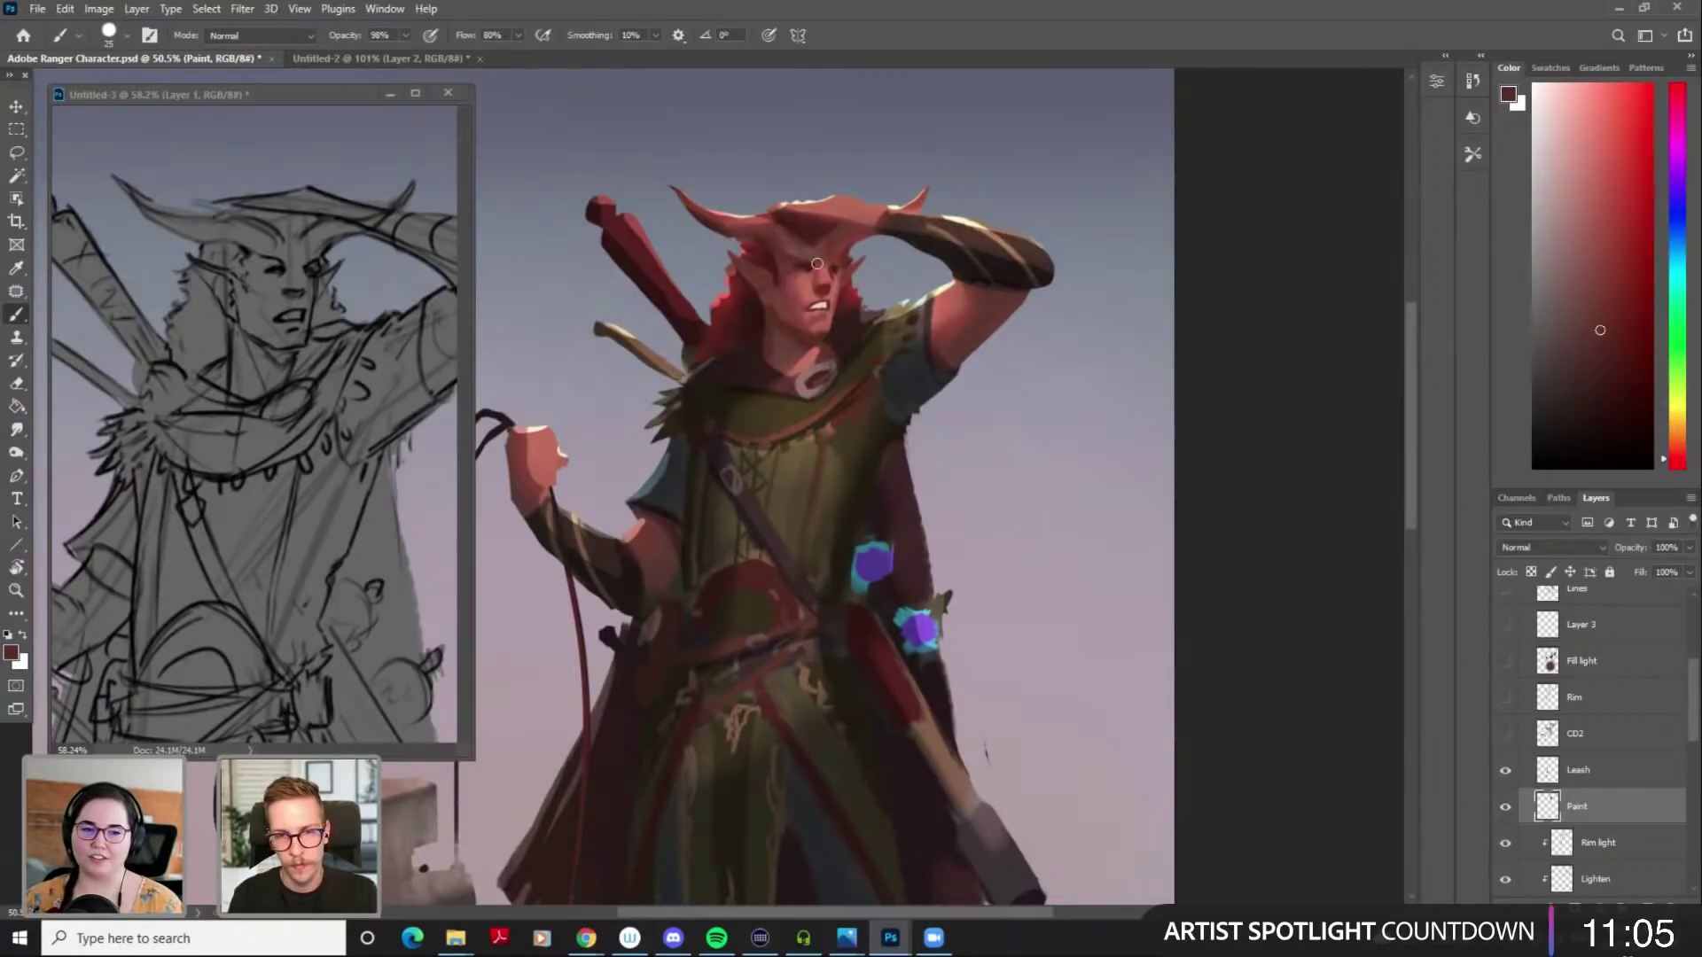
key("bracketleft")
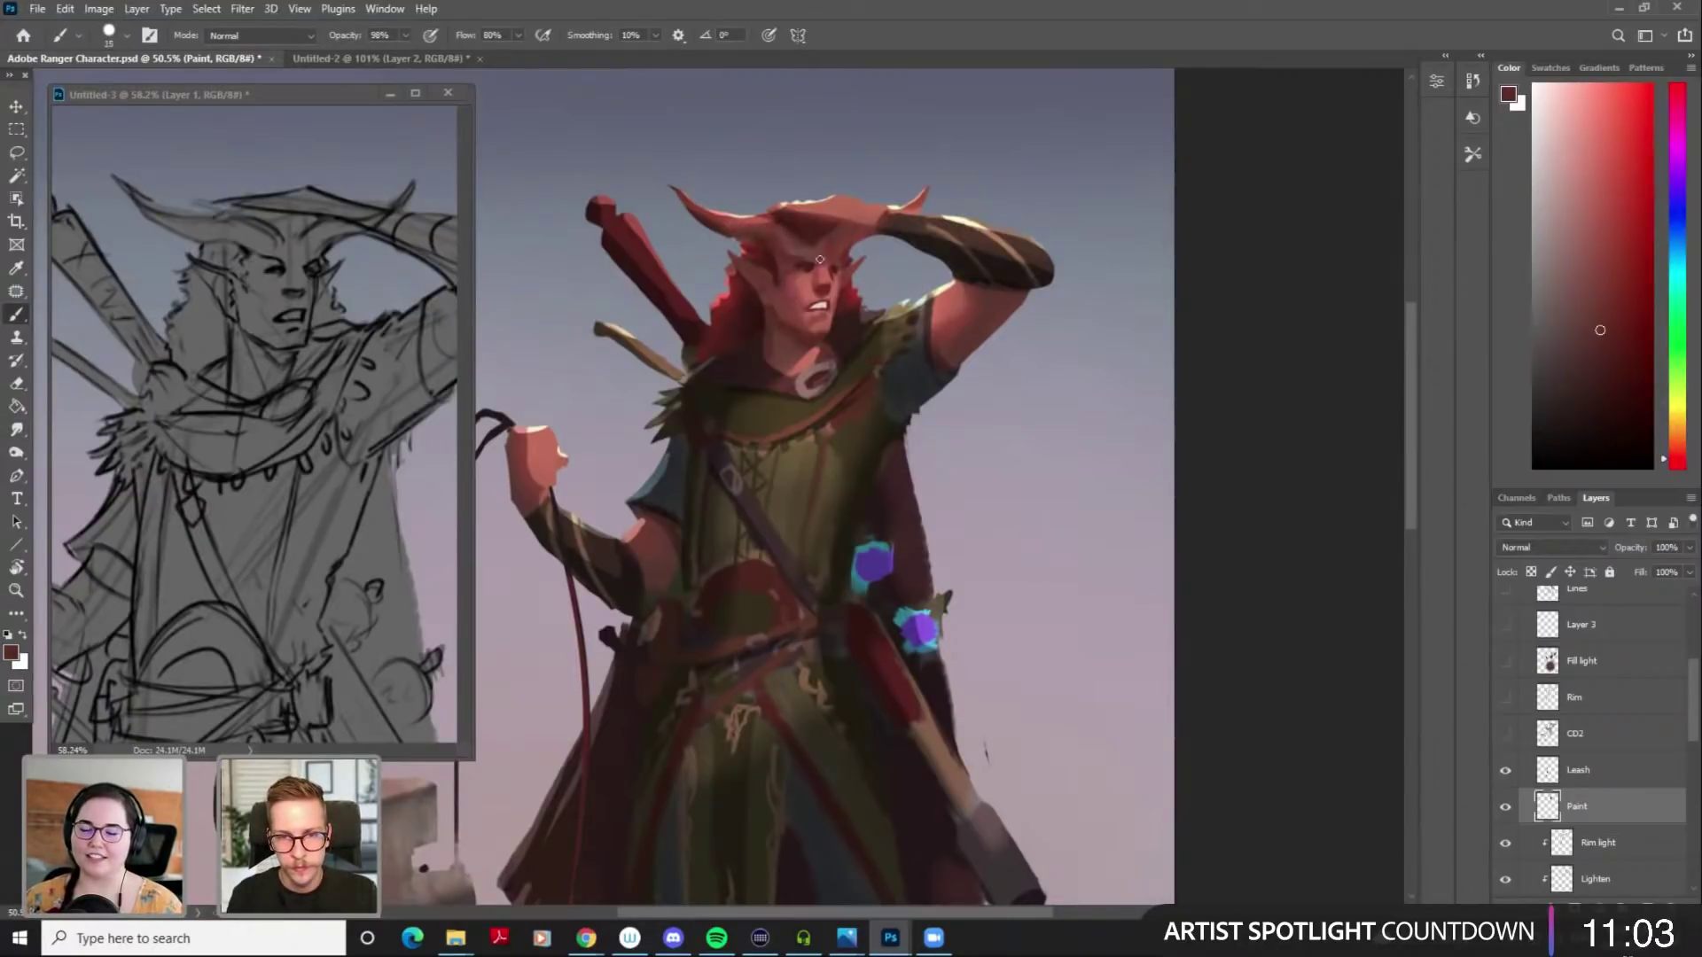
key("bracketright")
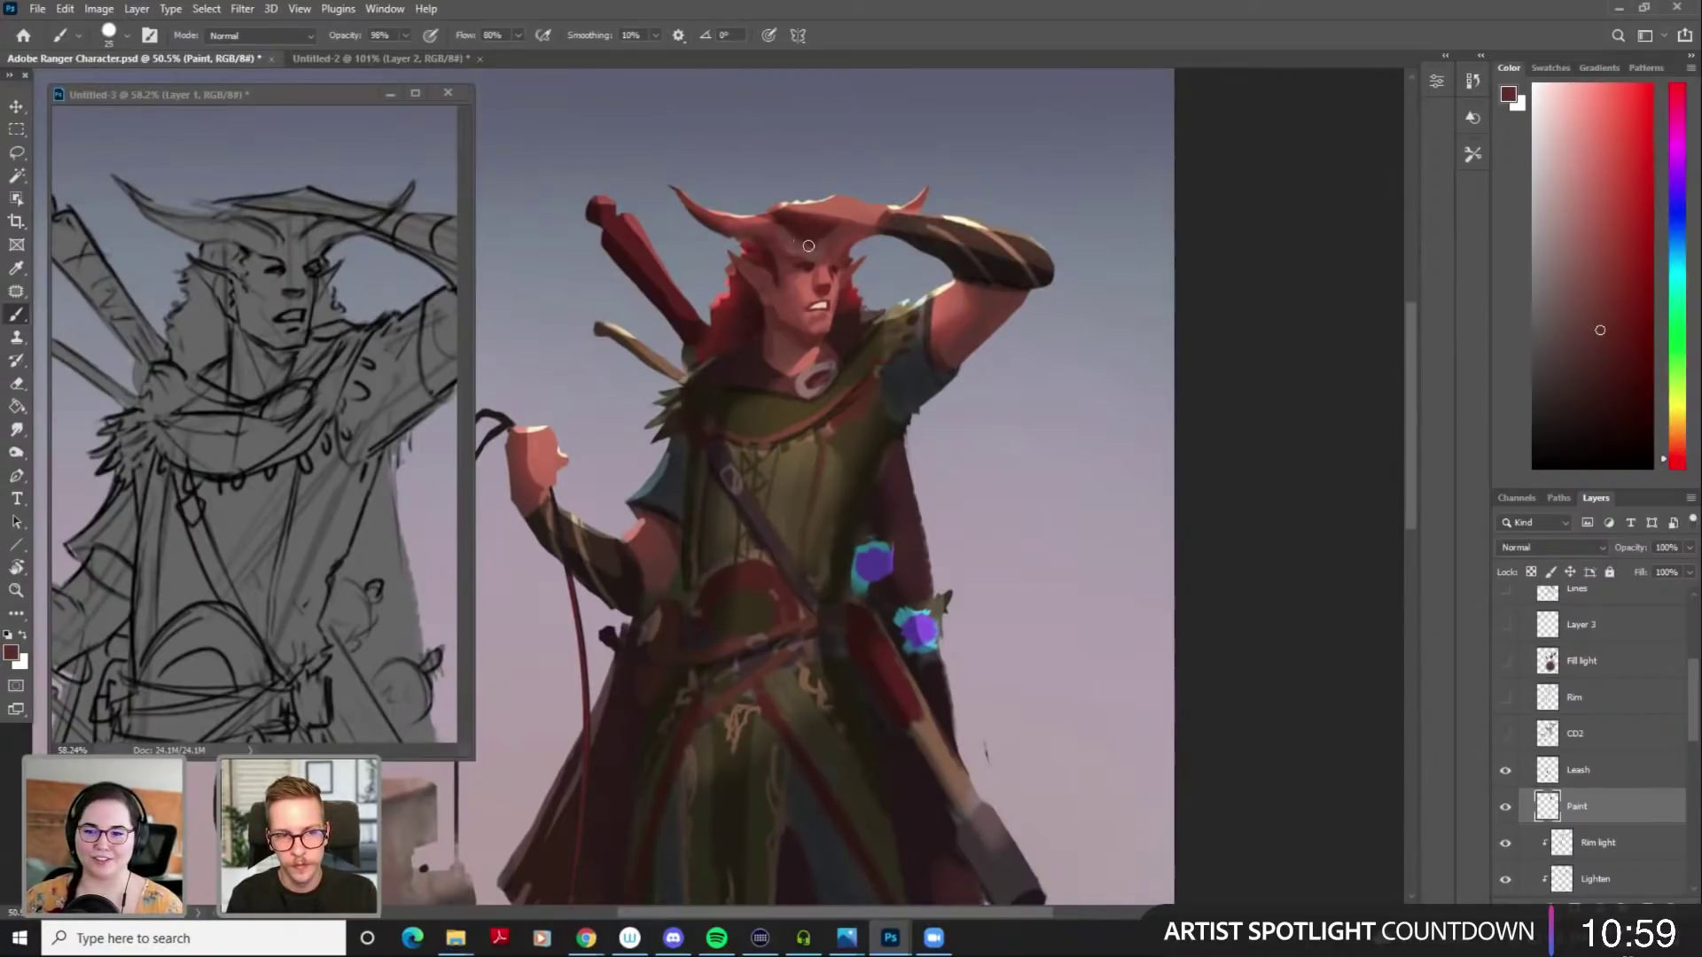
key("ctrl")
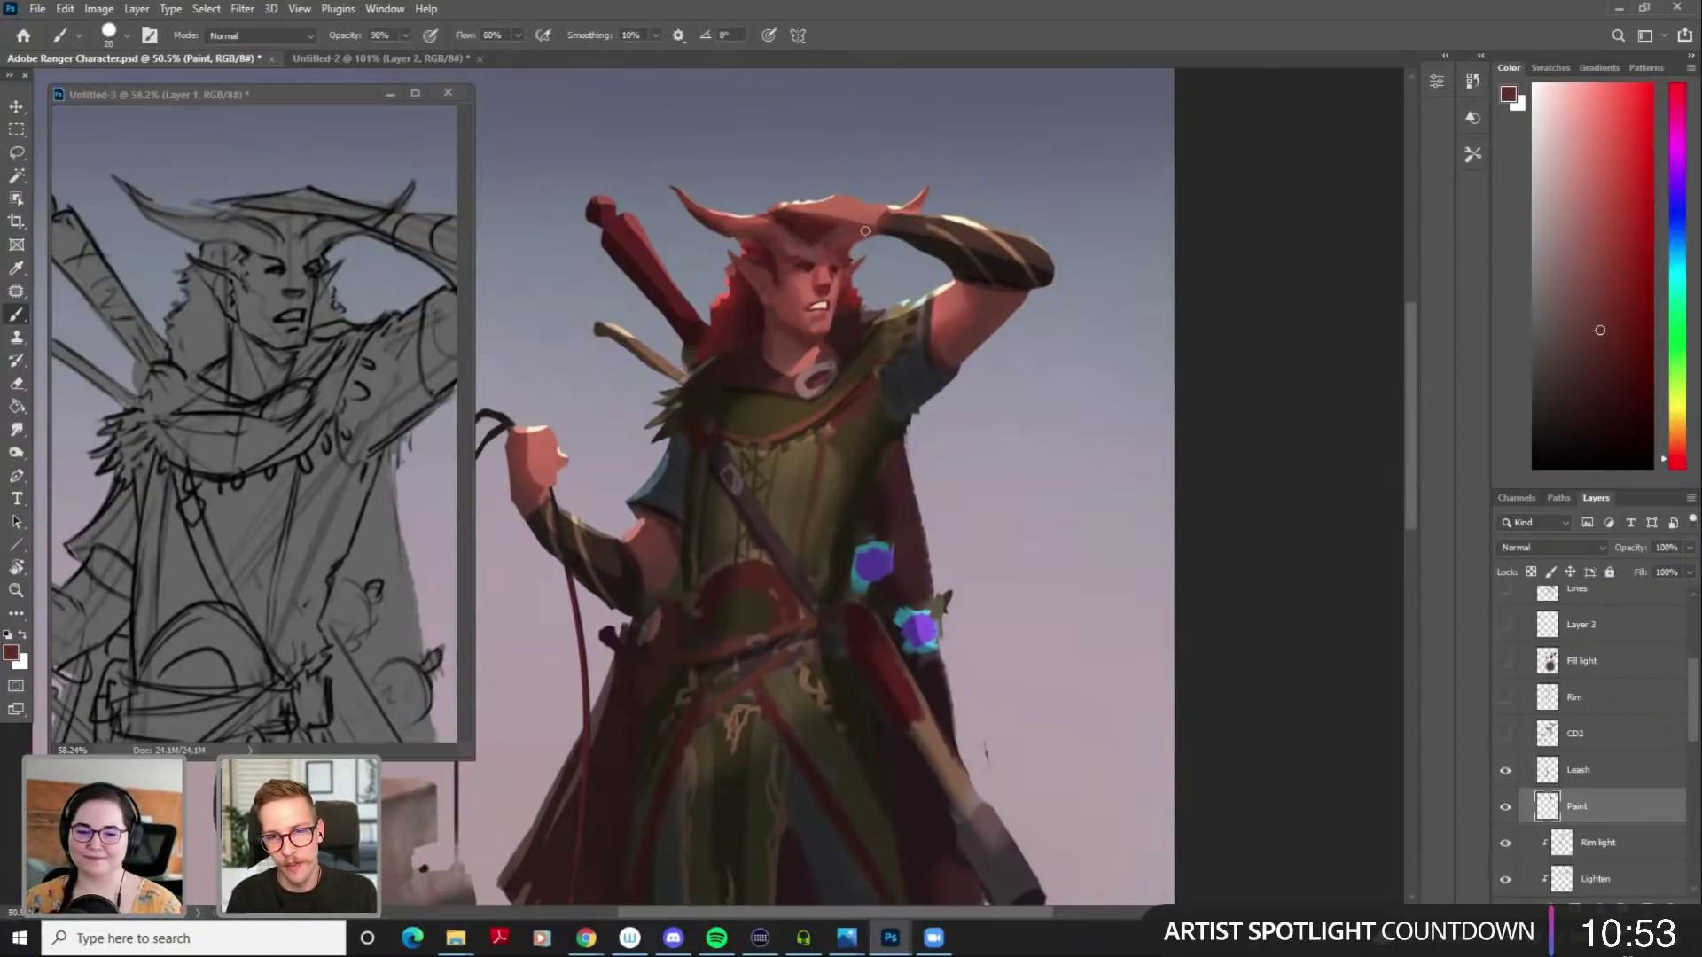
left_click(828, 254, "alt")
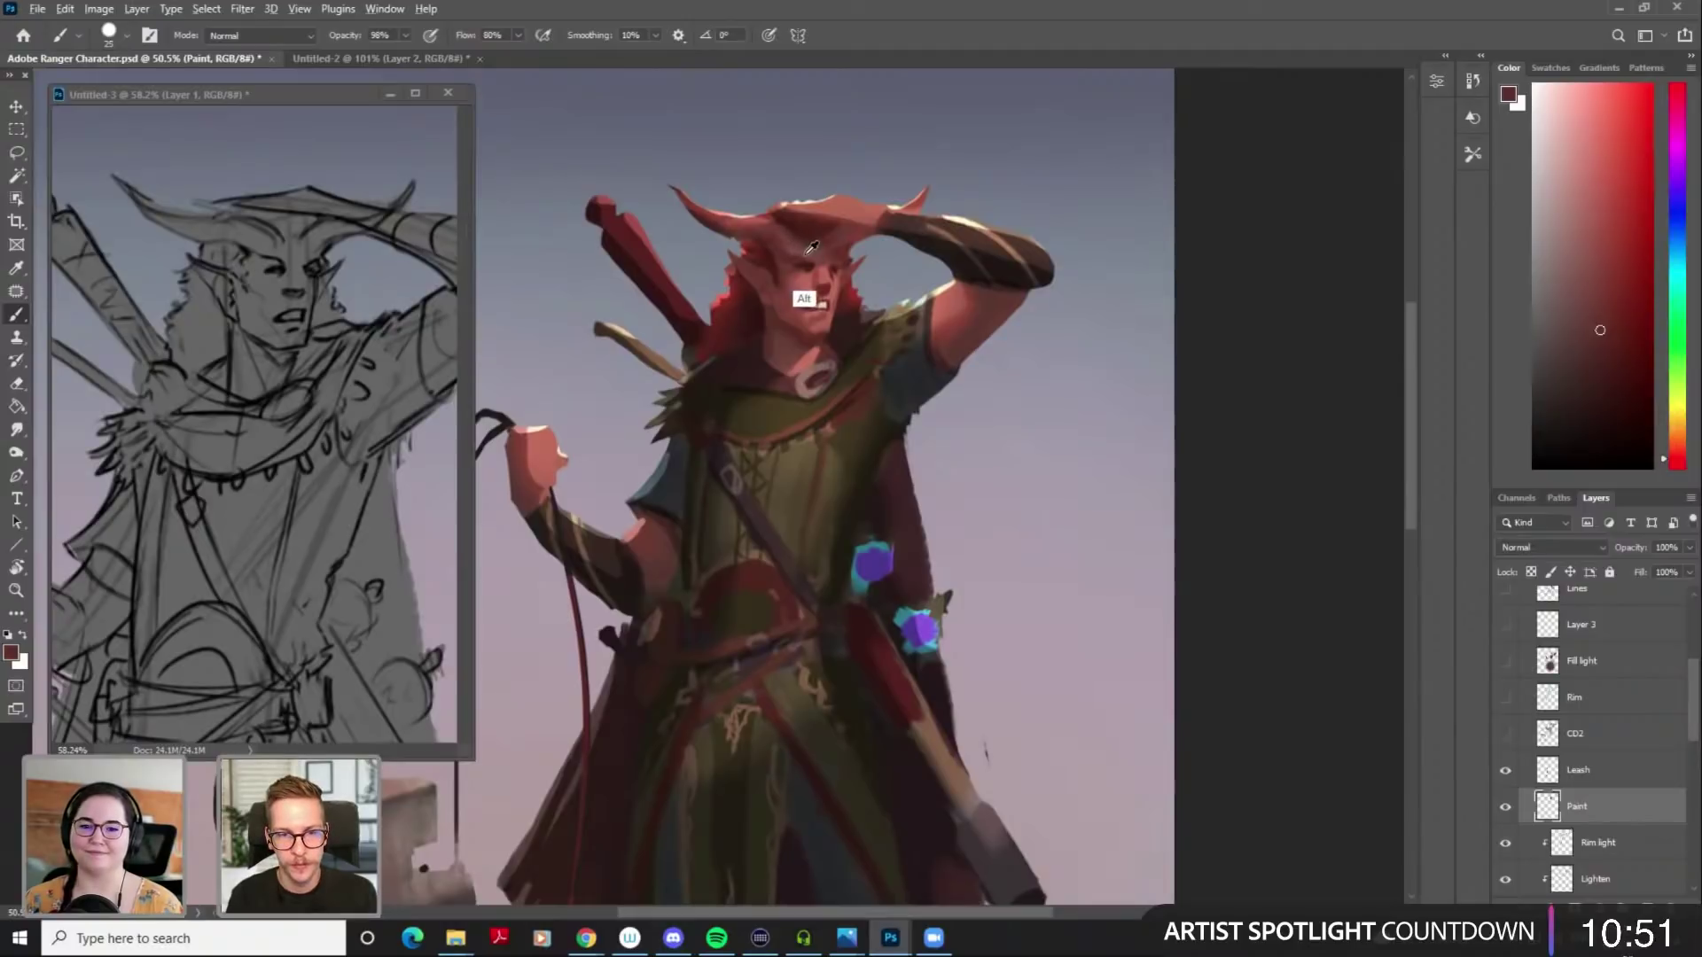
left_click(826, 265, "alt")
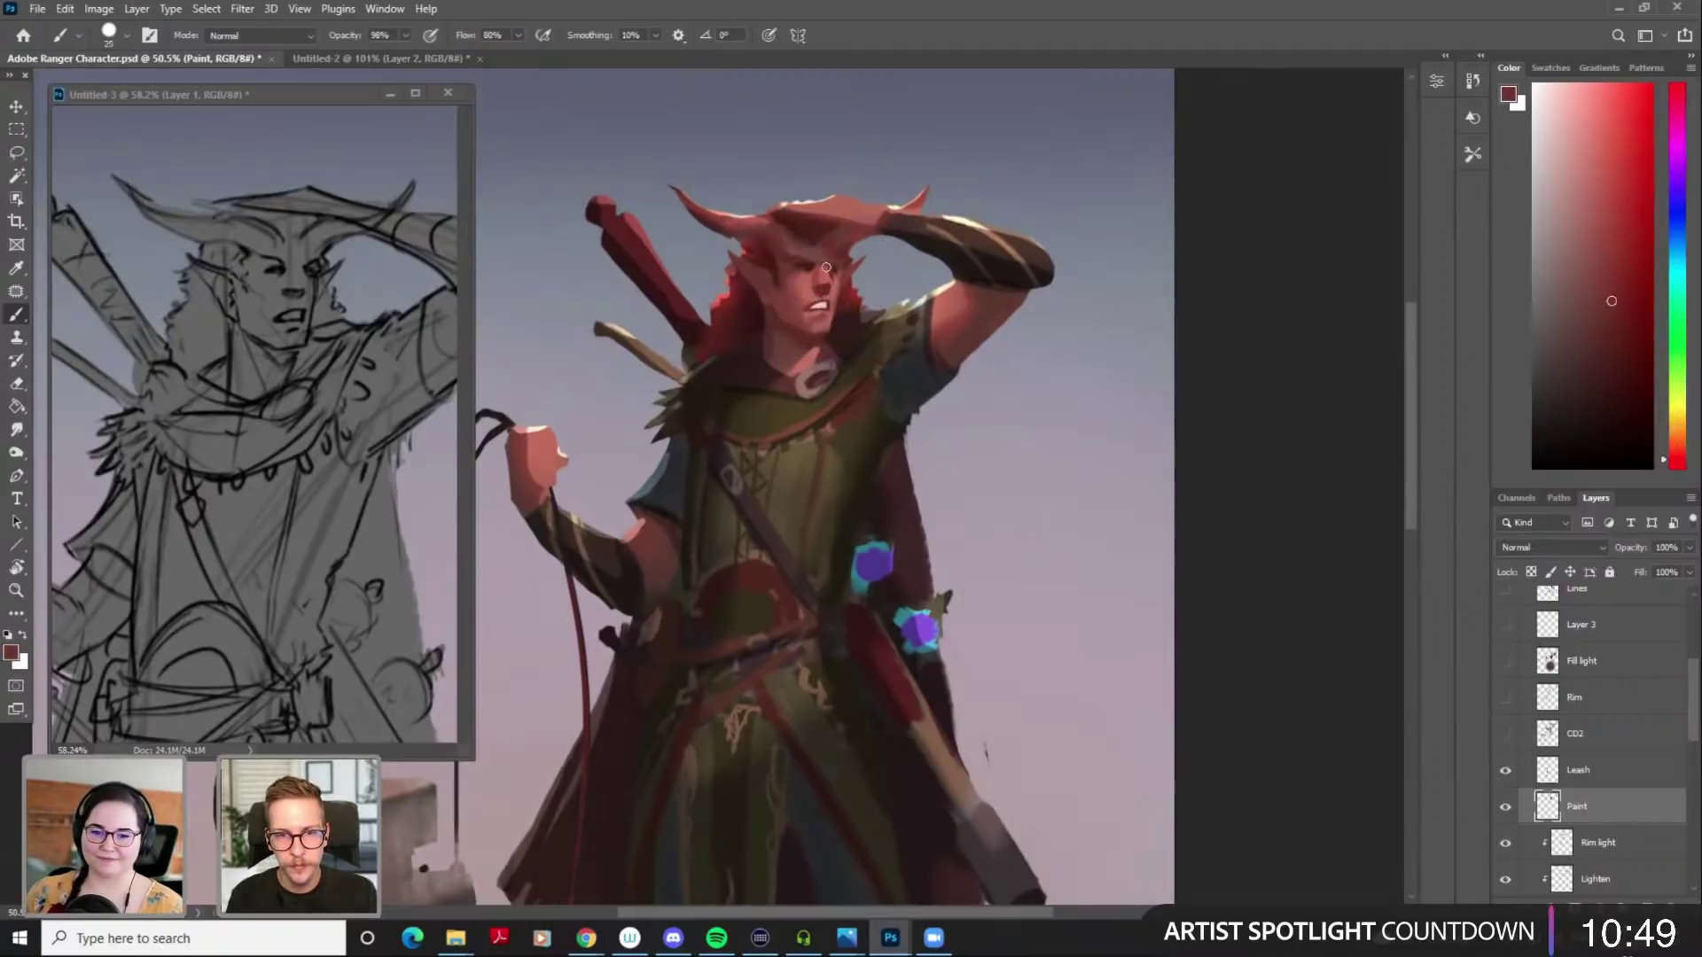
left_click(833, 254, "alt")
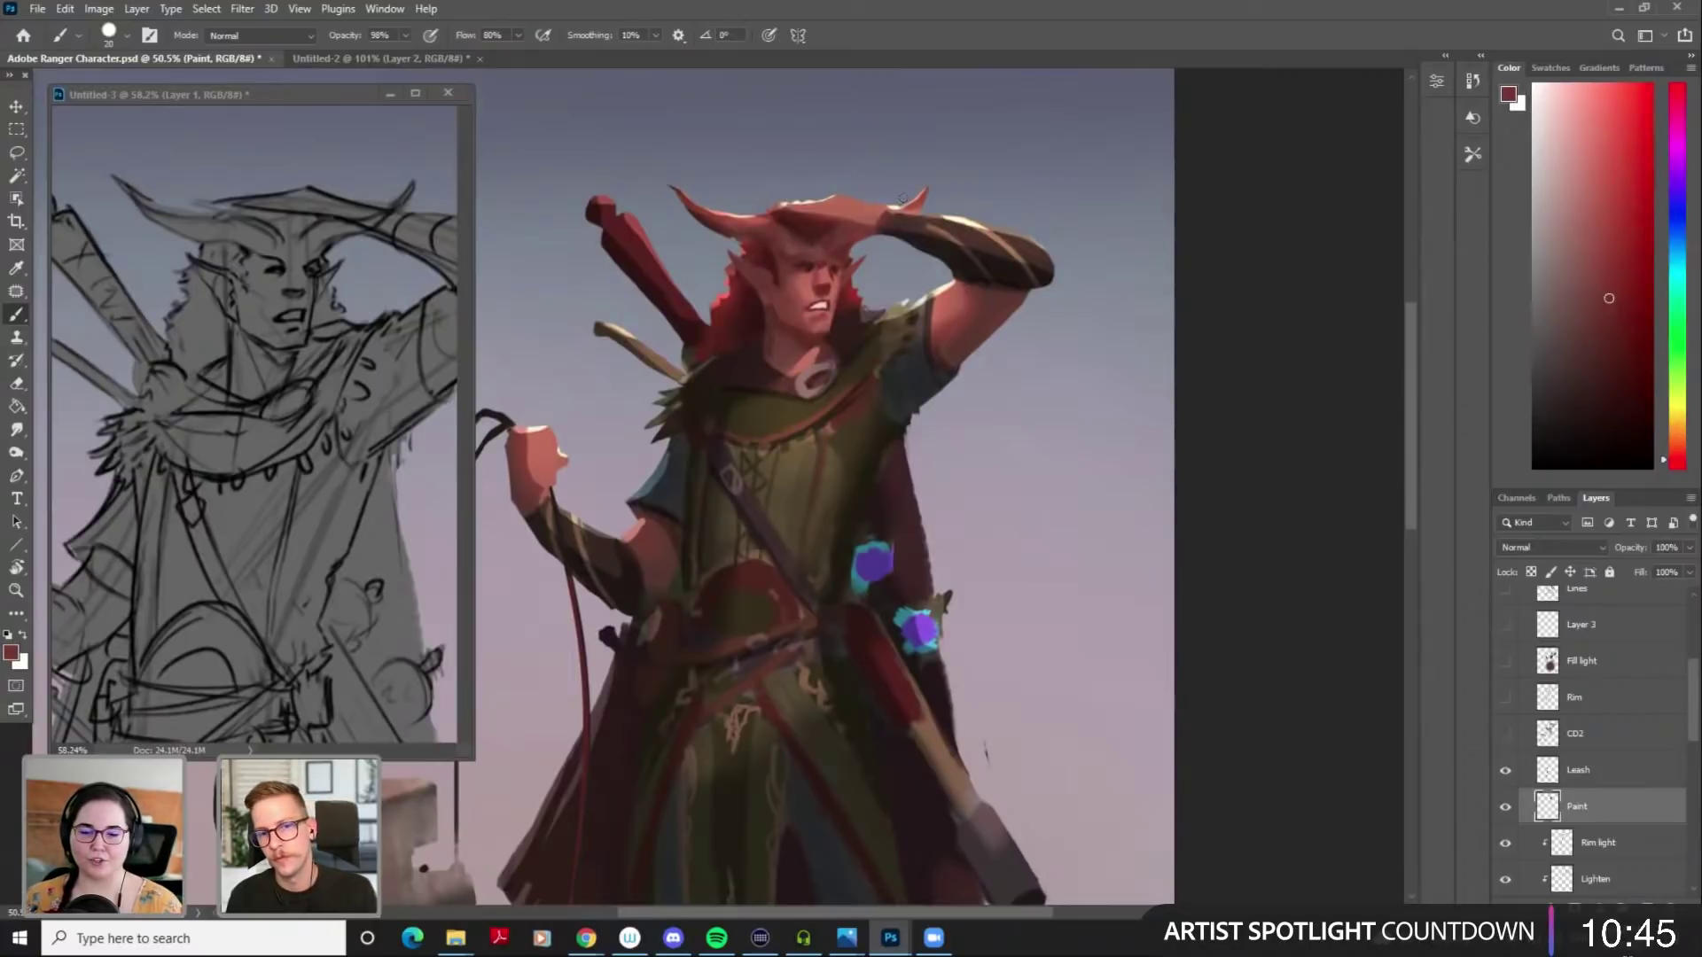
Touch up the ranger's neck and the hair behind the jaw with dark reds sampled from both areas
left_click(787, 335, "alt")
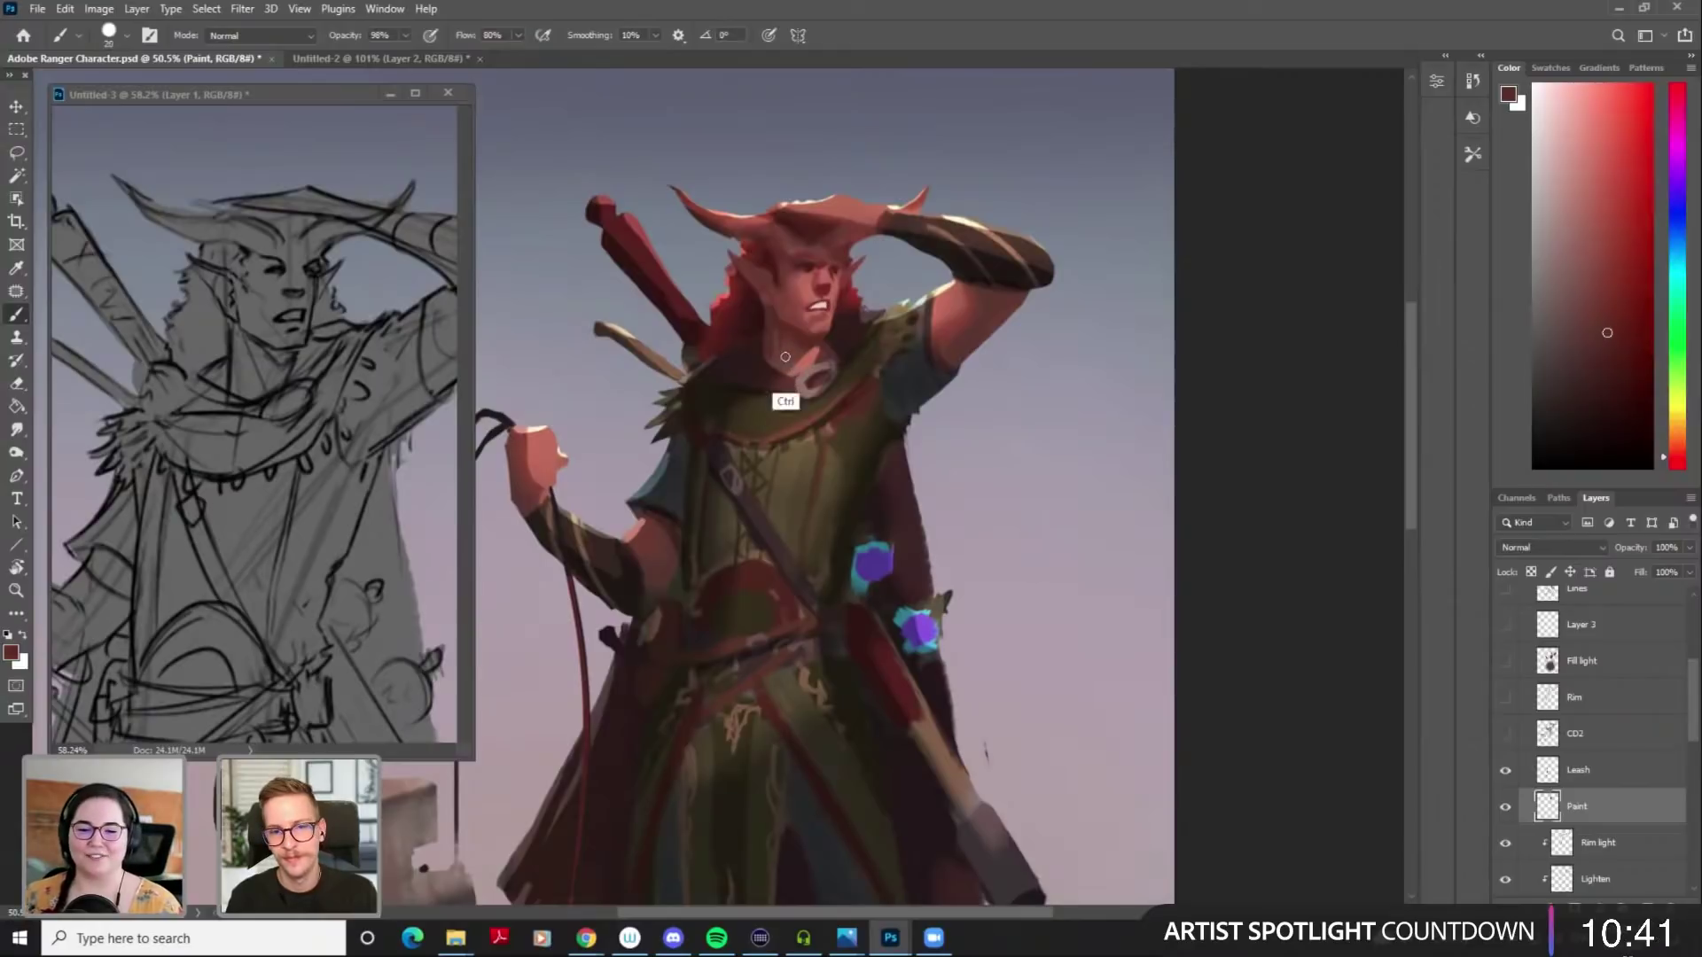
left_click(767, 369, "alt")
left_click(759, 317, "alt")
left_click(732, 307, "alt")
left_click(745, 312, "alt")
left_click(743, 314, "alt")
left_click(722, 335, "alt")
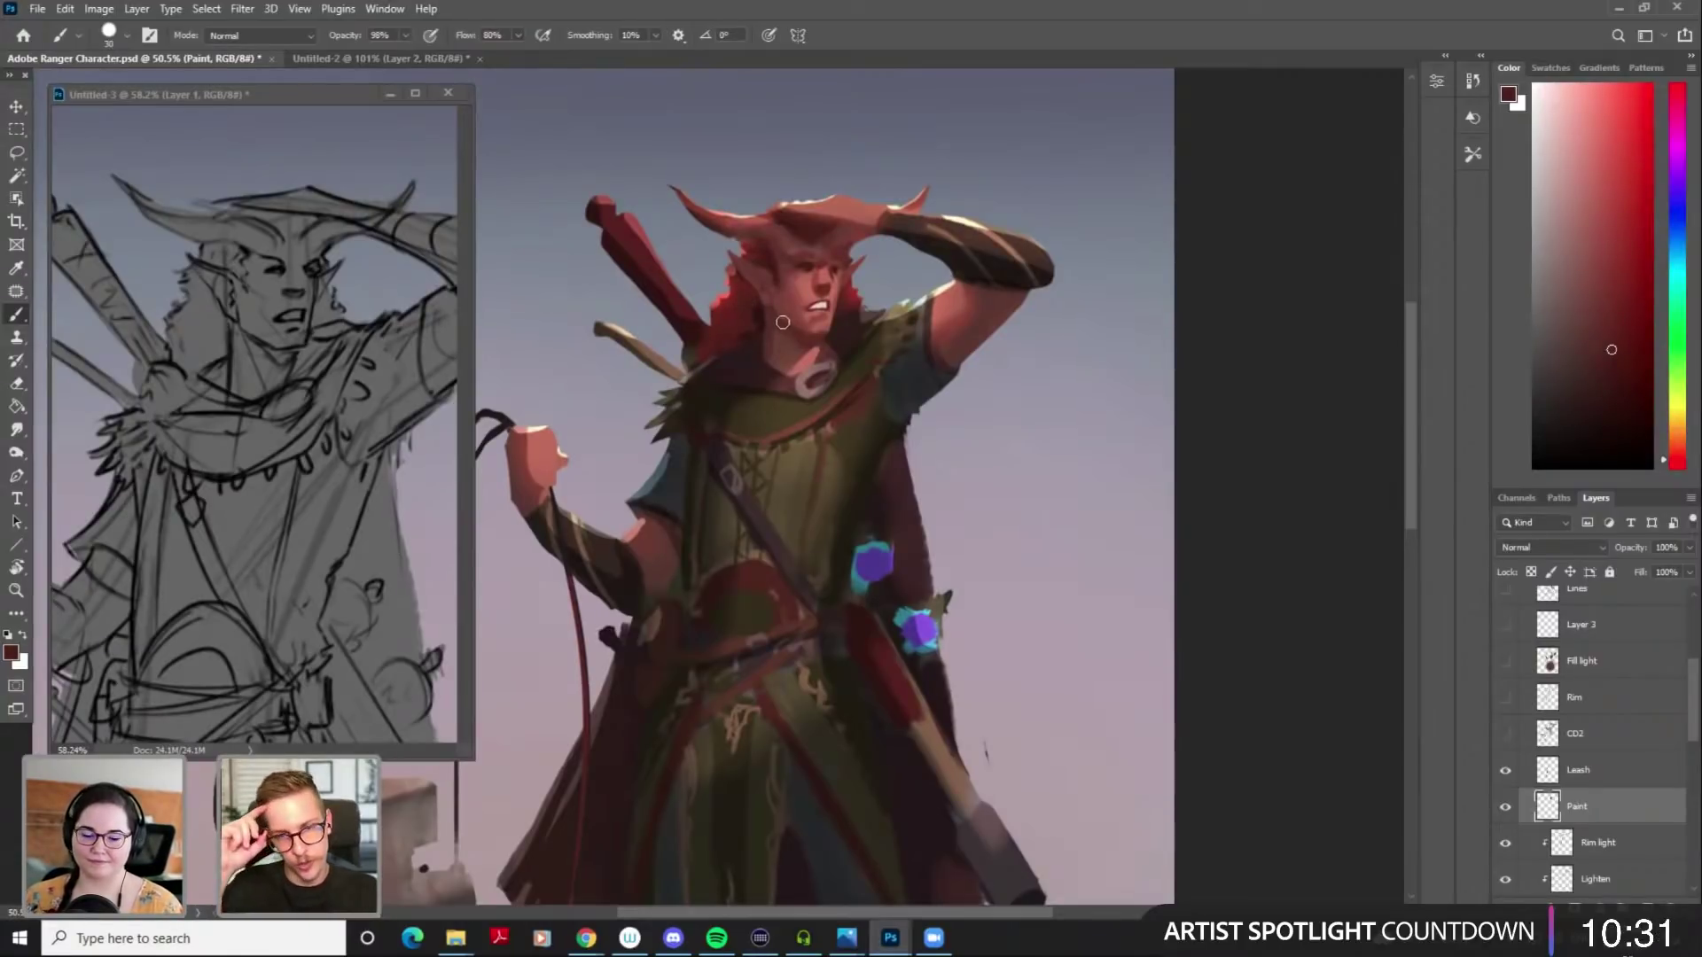
Deepen the hair shadow beside the ranger's neck, starting from sampled dark reds and choosing progressively darker reds
left_click_drag(975, 413, 900, 365)
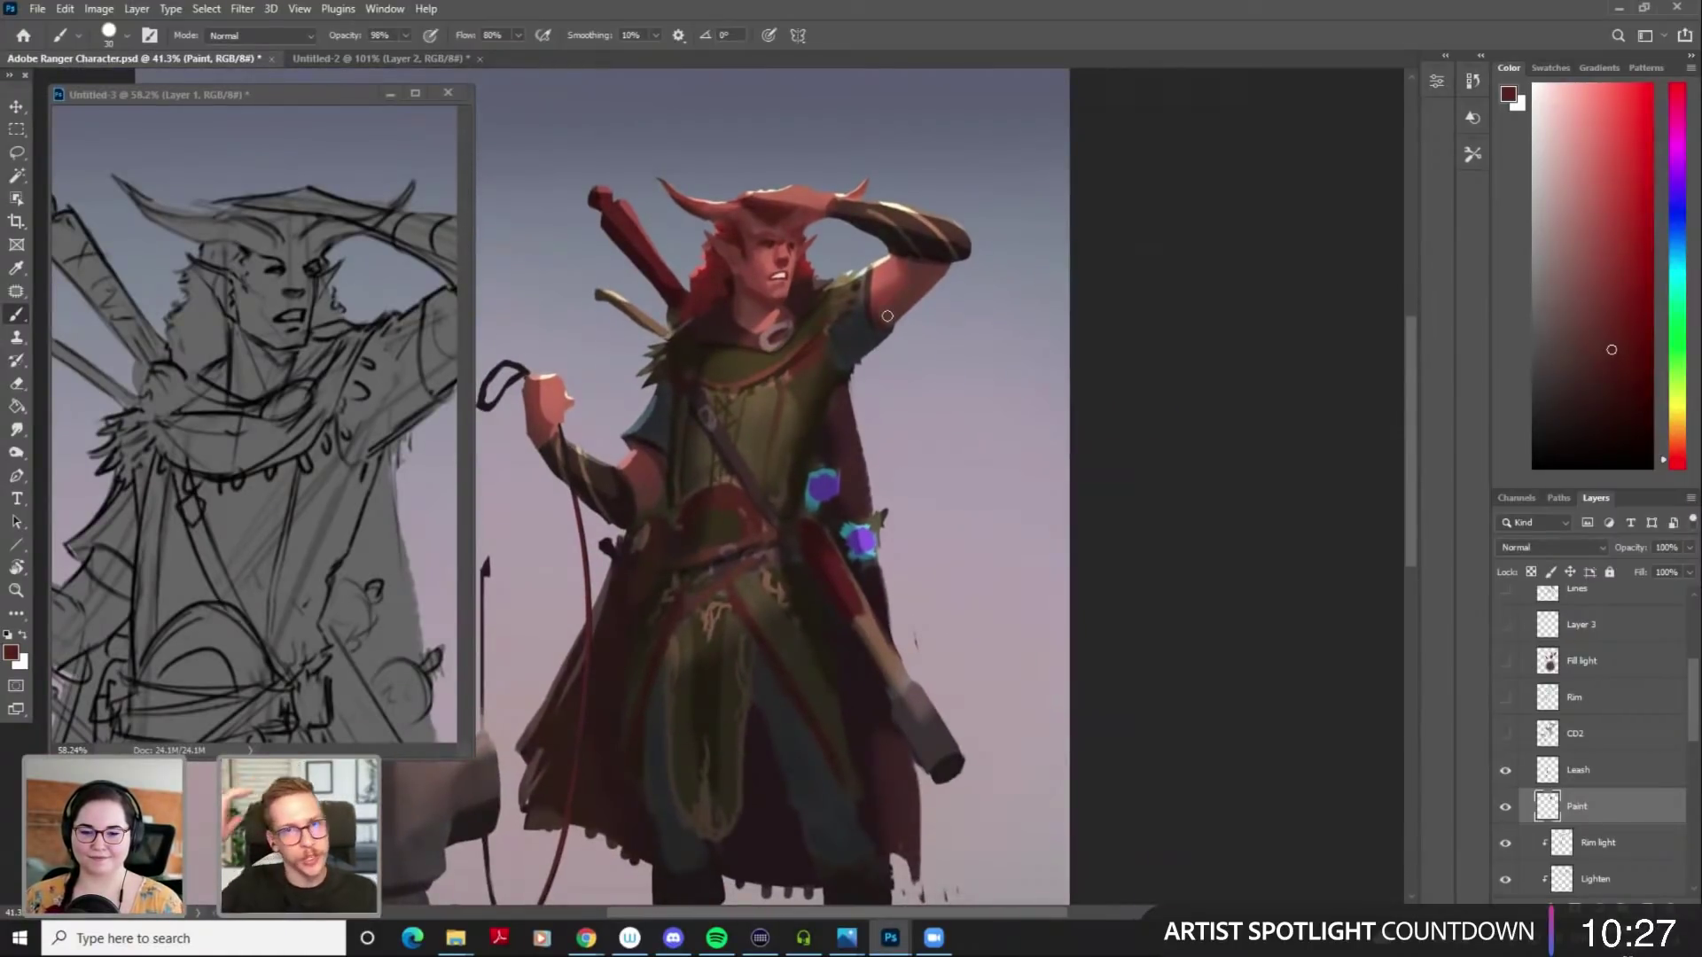
left_click(801, 271, "alt")
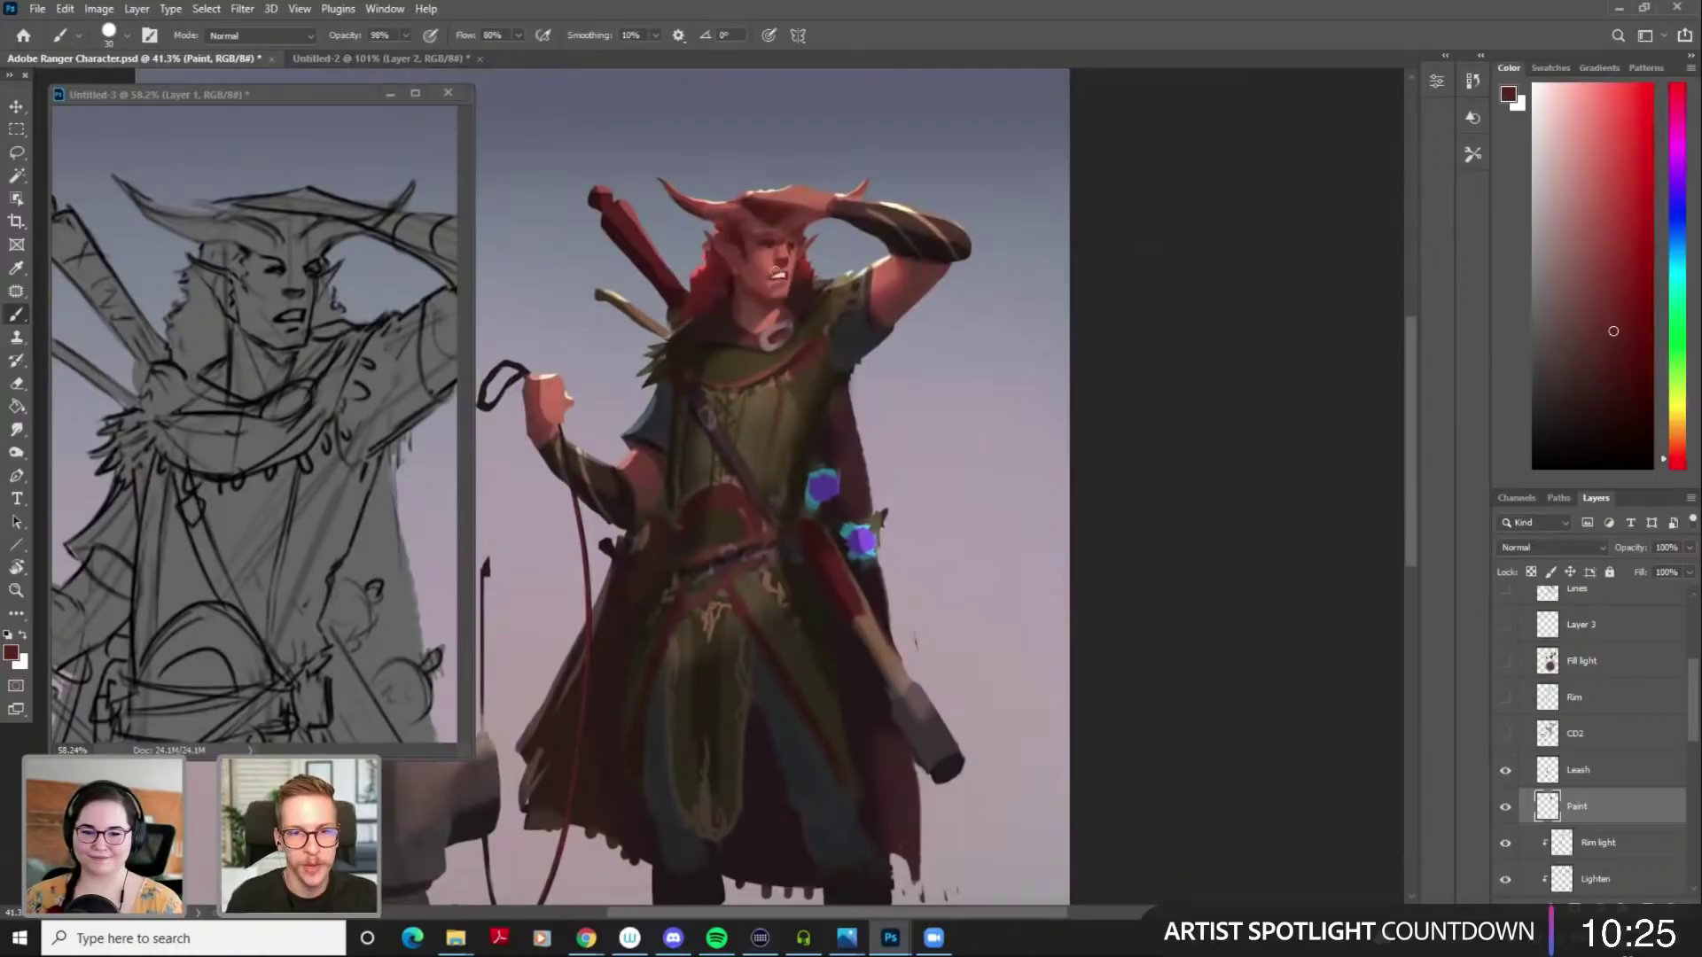
left_click(725, 281, "alt")
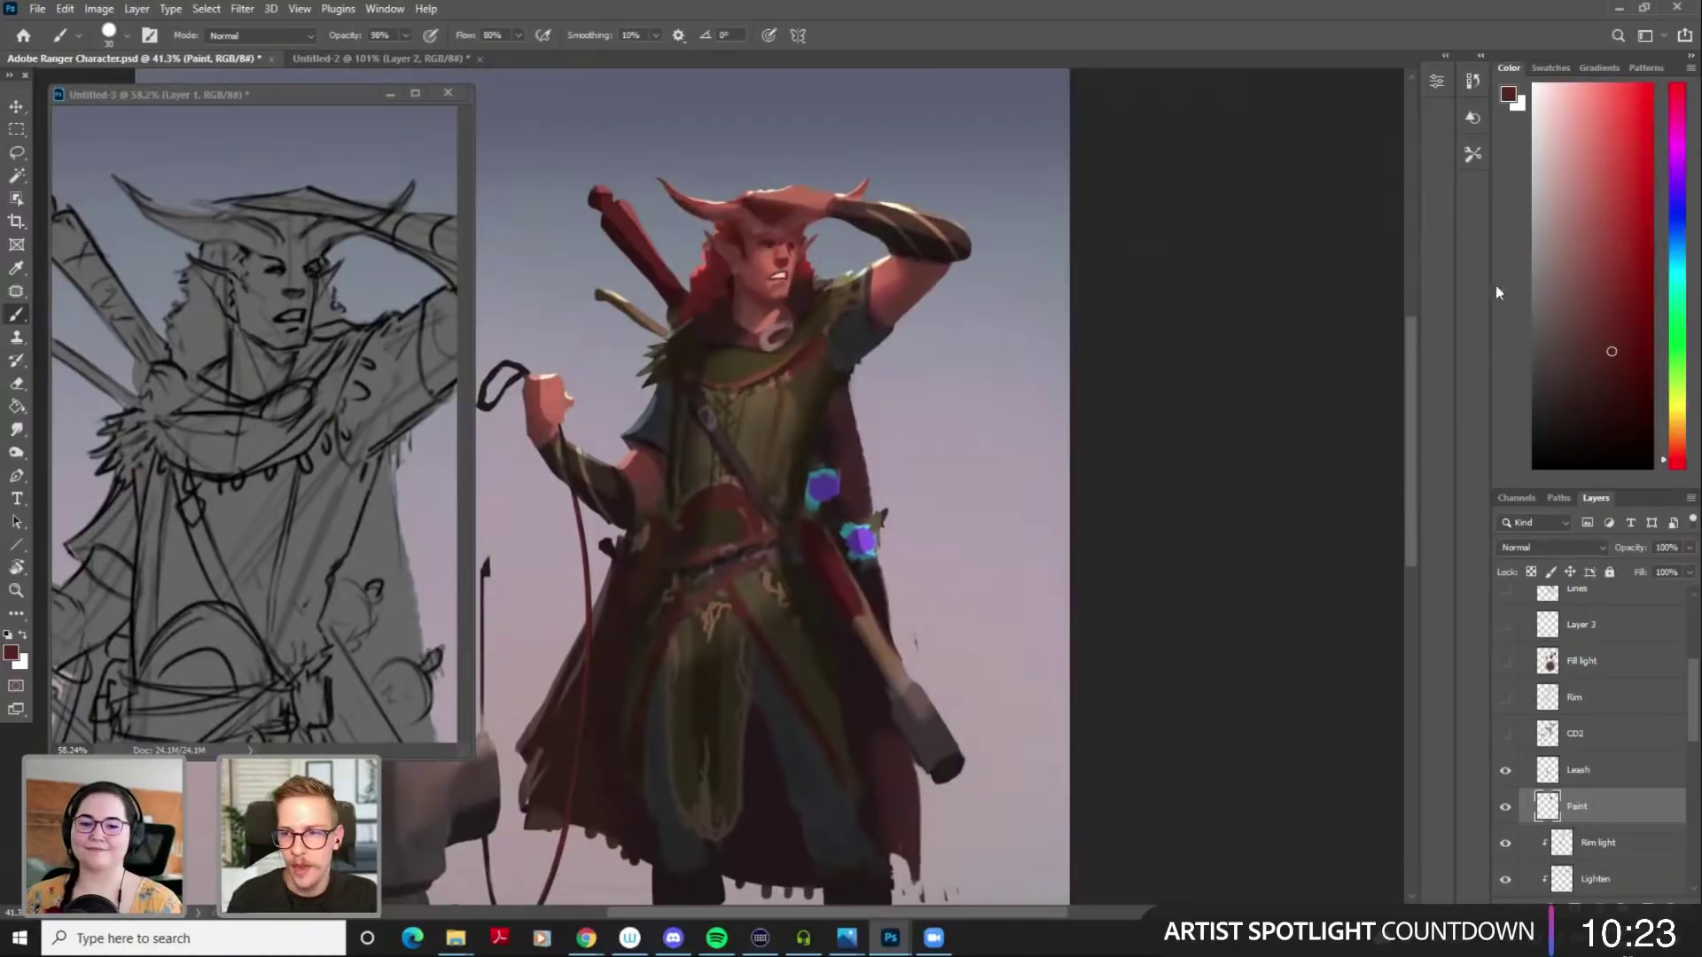
left_click(1614, 365)
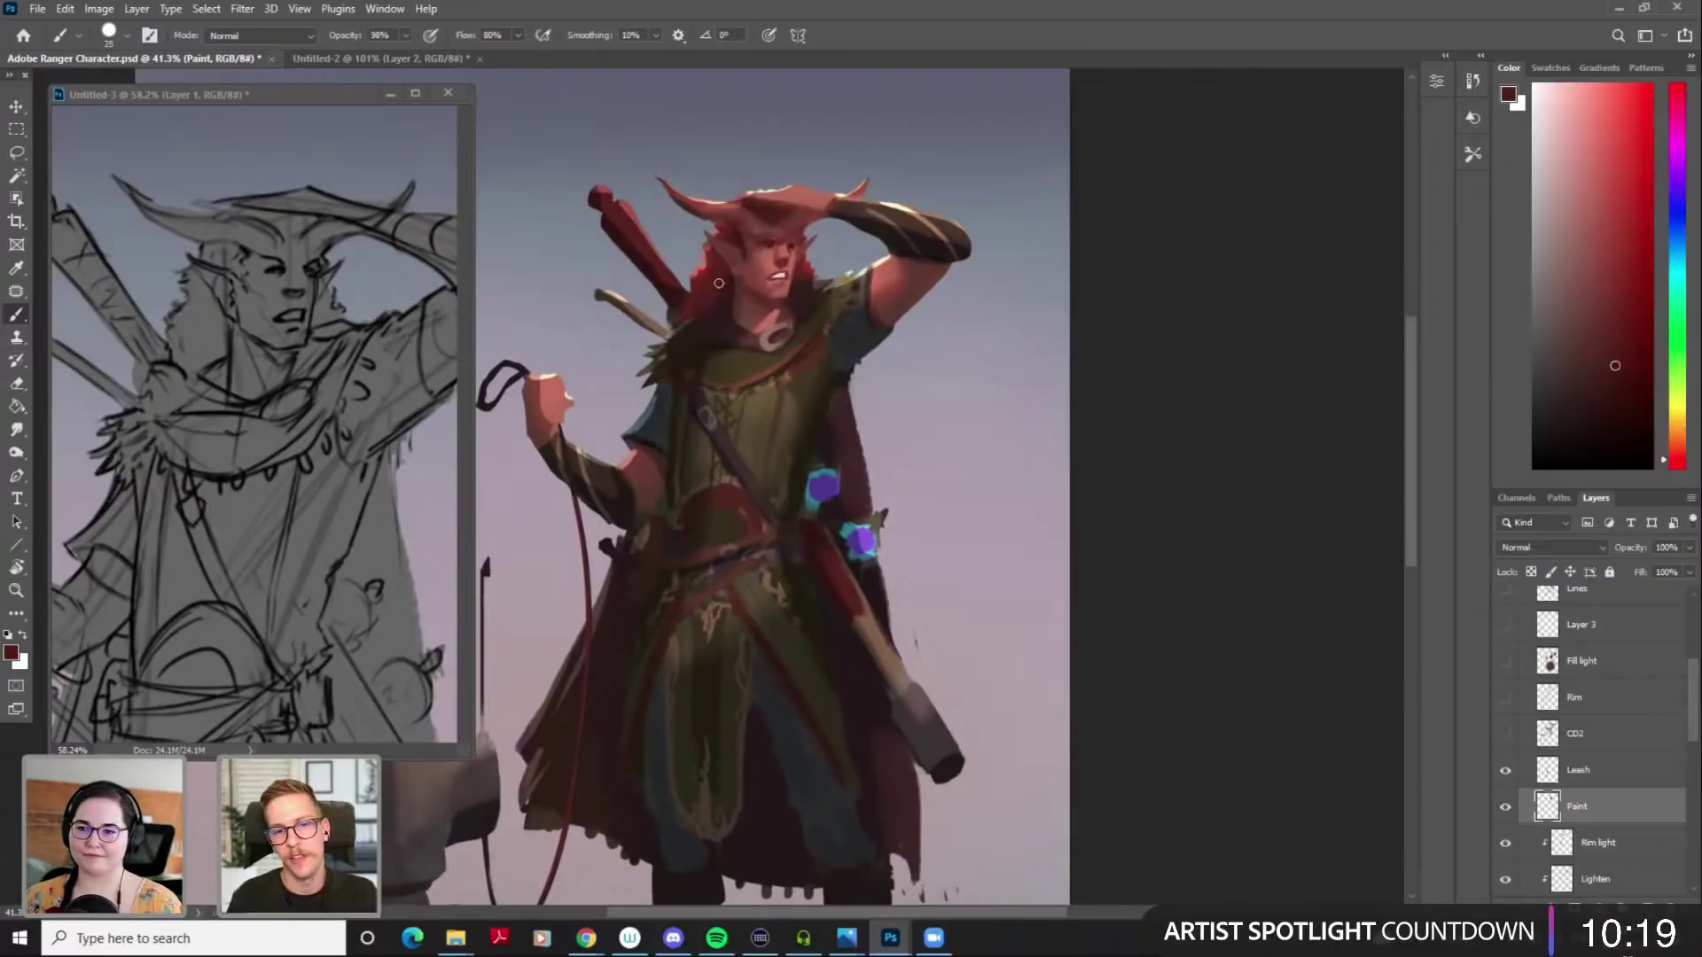
left_click(1604, 395)
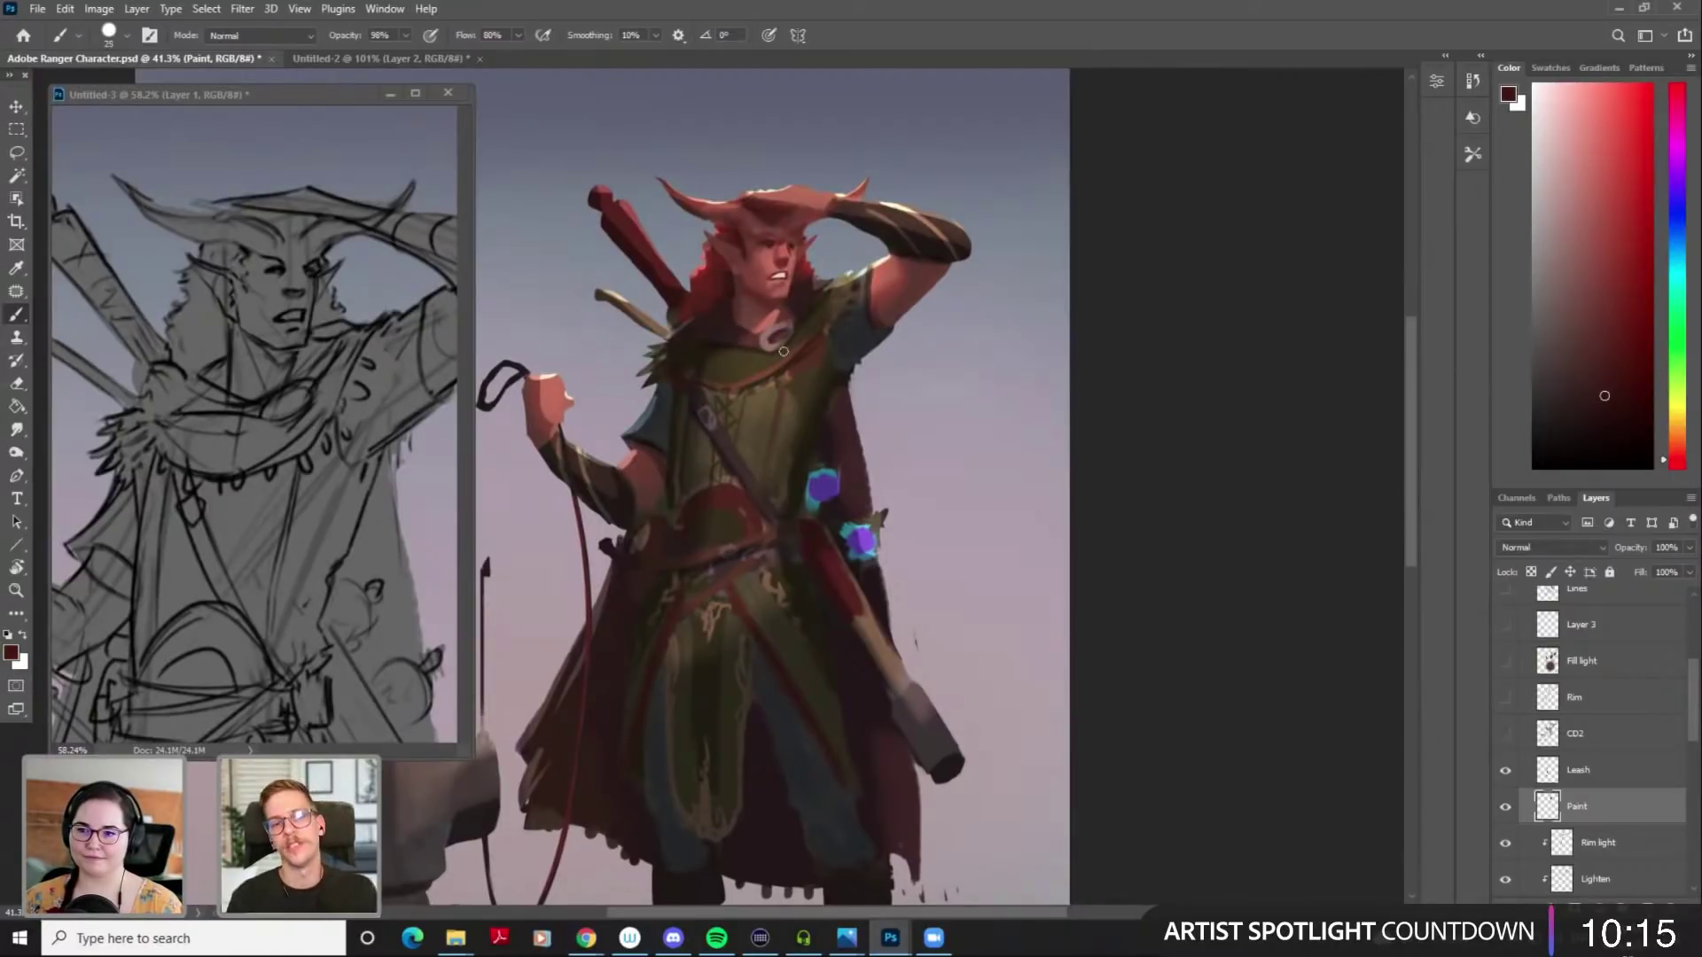
Refine the hair locks behind the ranger's near ear with sampled reds, using the Brush and Smudge tools
left_click(724, 276, "alt")
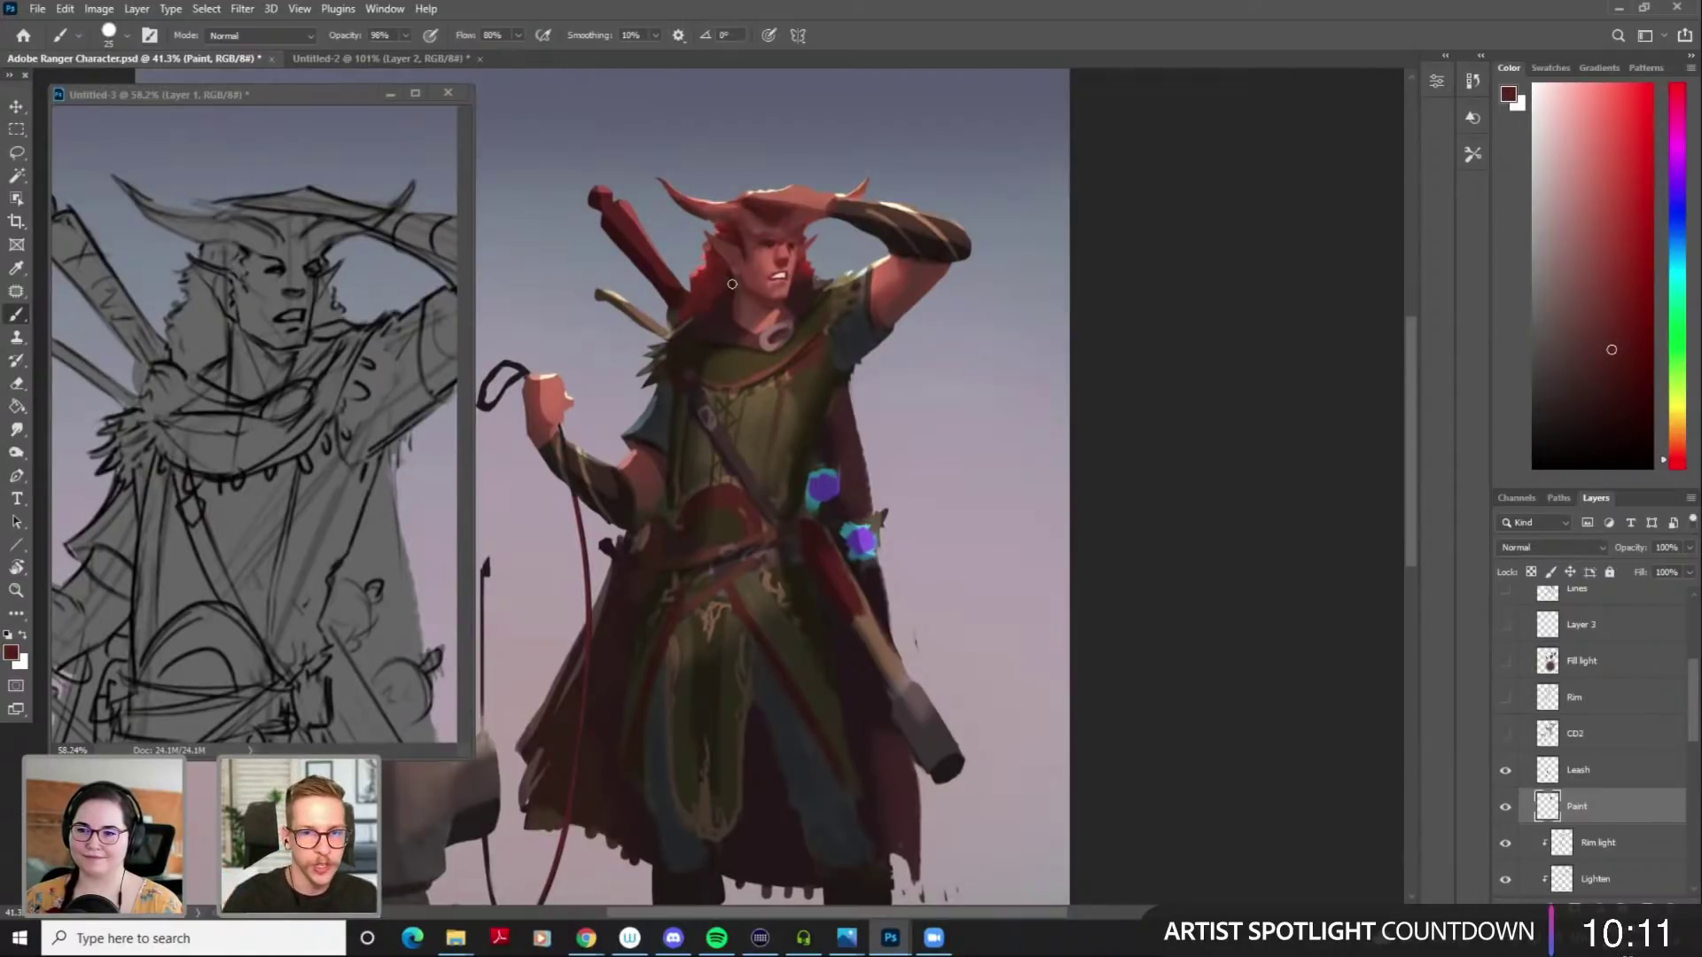
left_click(709, 261, "alt")
left_click(709, 262, "alt")
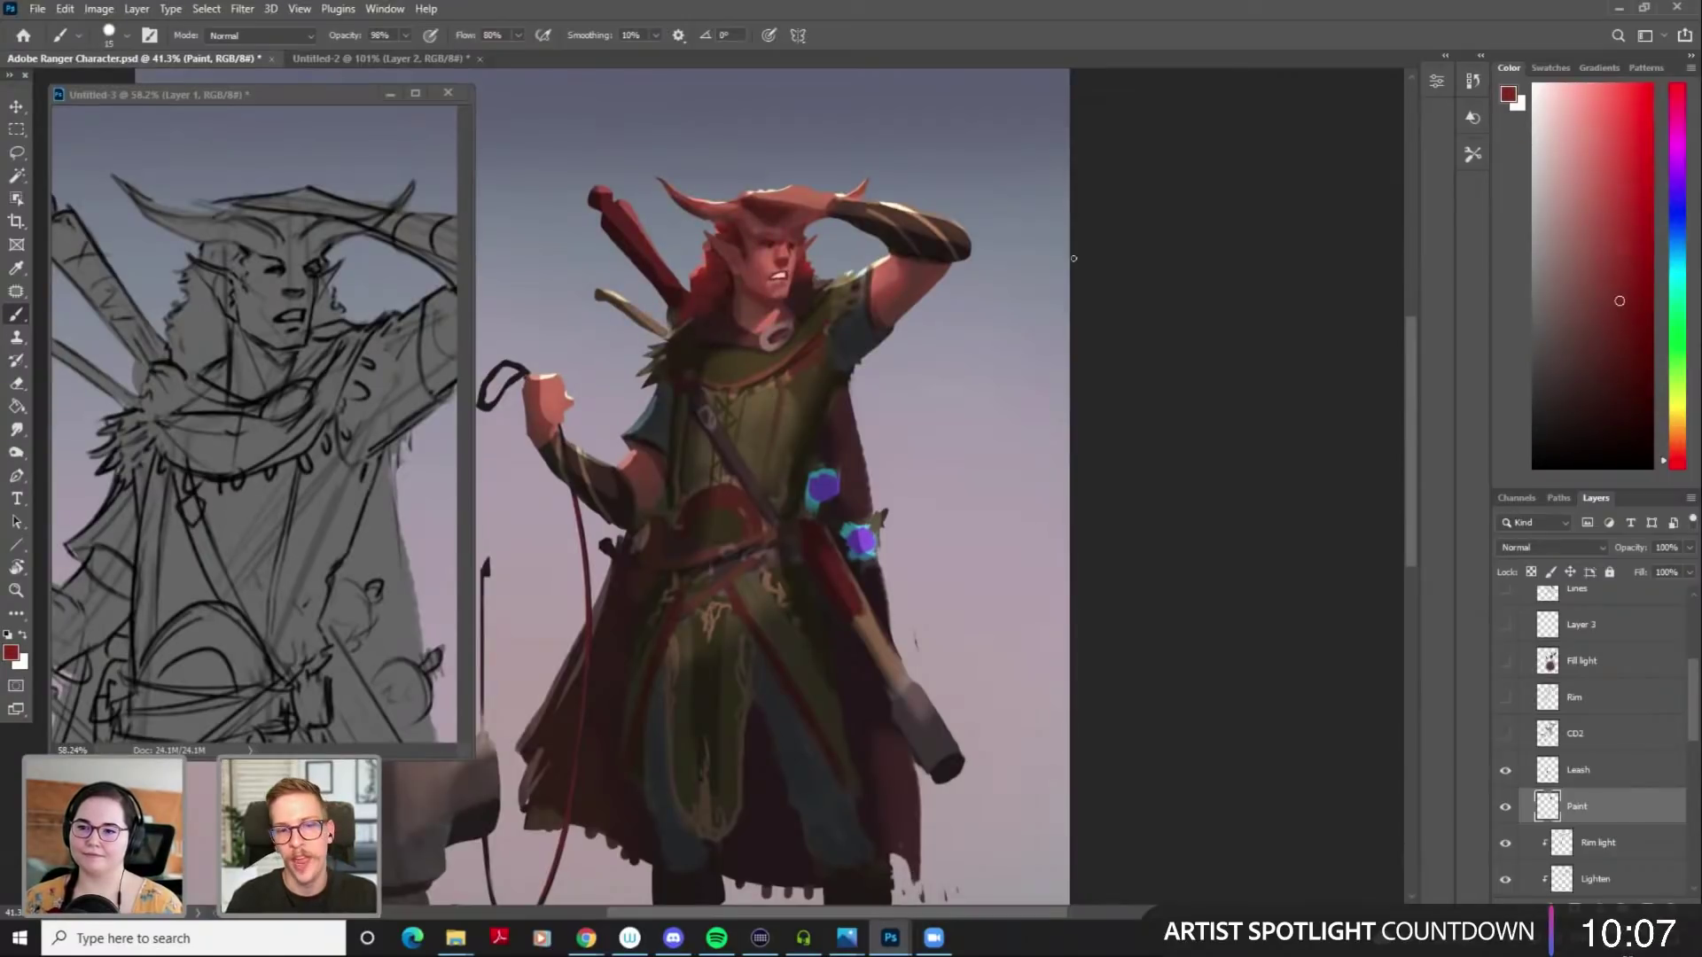
left_click(722, 295, "alt")
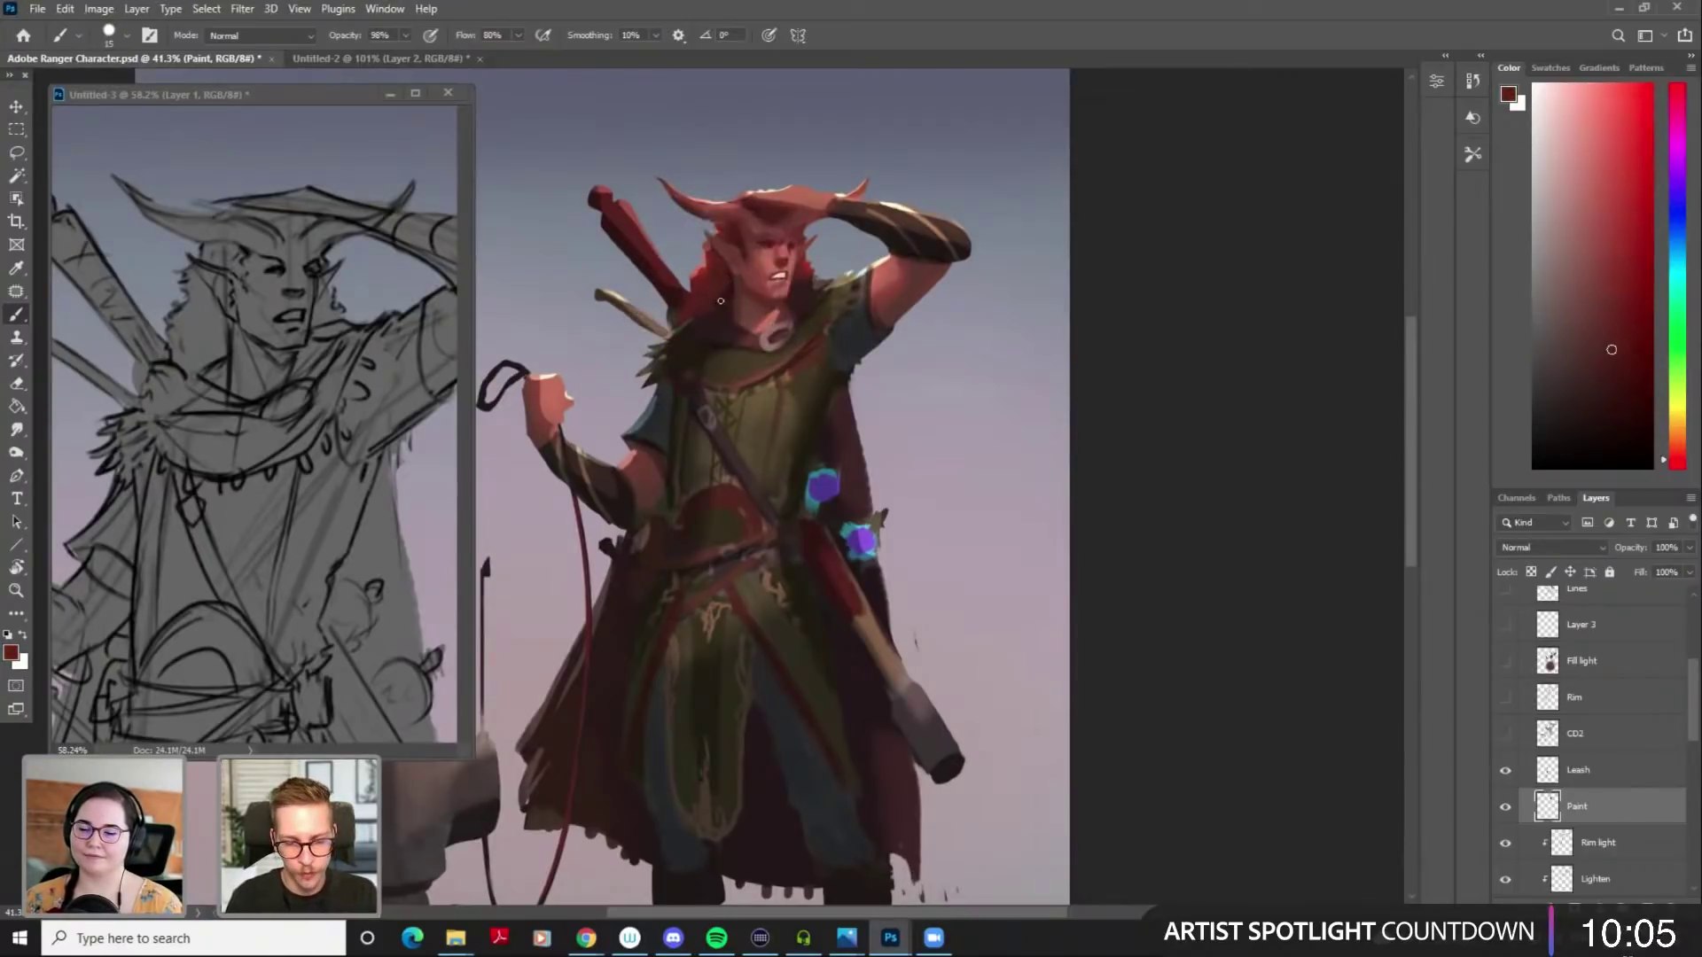
key("r")
key("b")
left_click(714, 299, "alt")
key("bracketright")
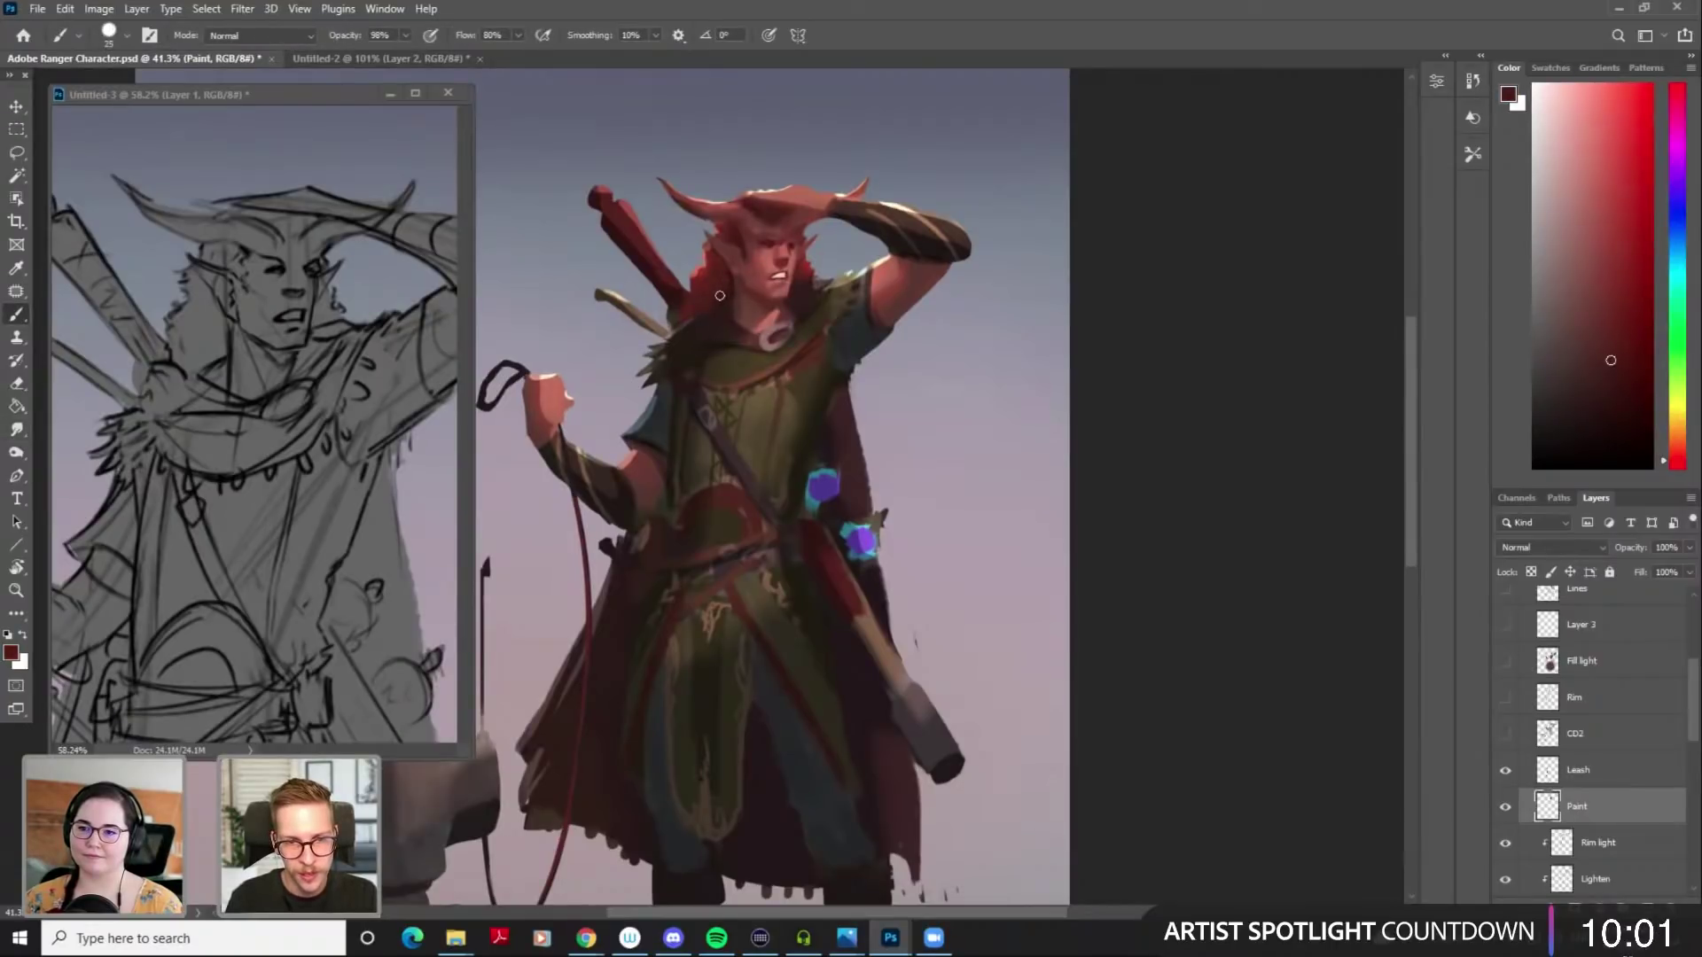
Choose a near-black red to darken the hair under the near ear, then smudge and rework it with sampled tones
left_click(1609, 388)
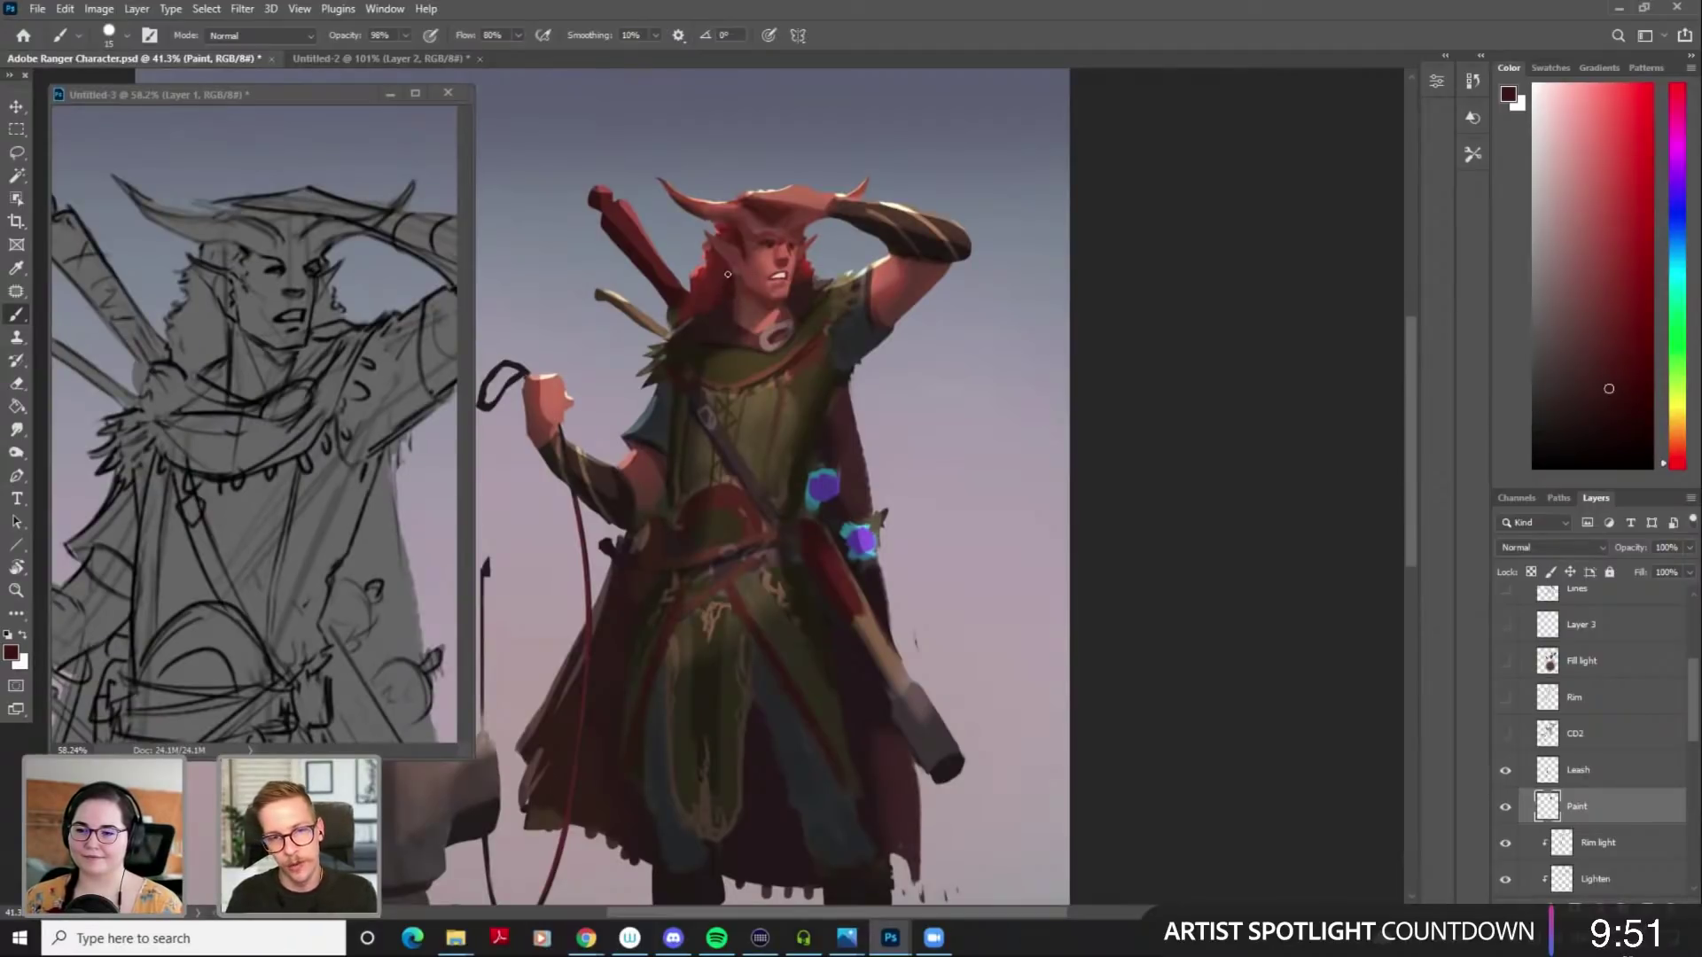
key("r")
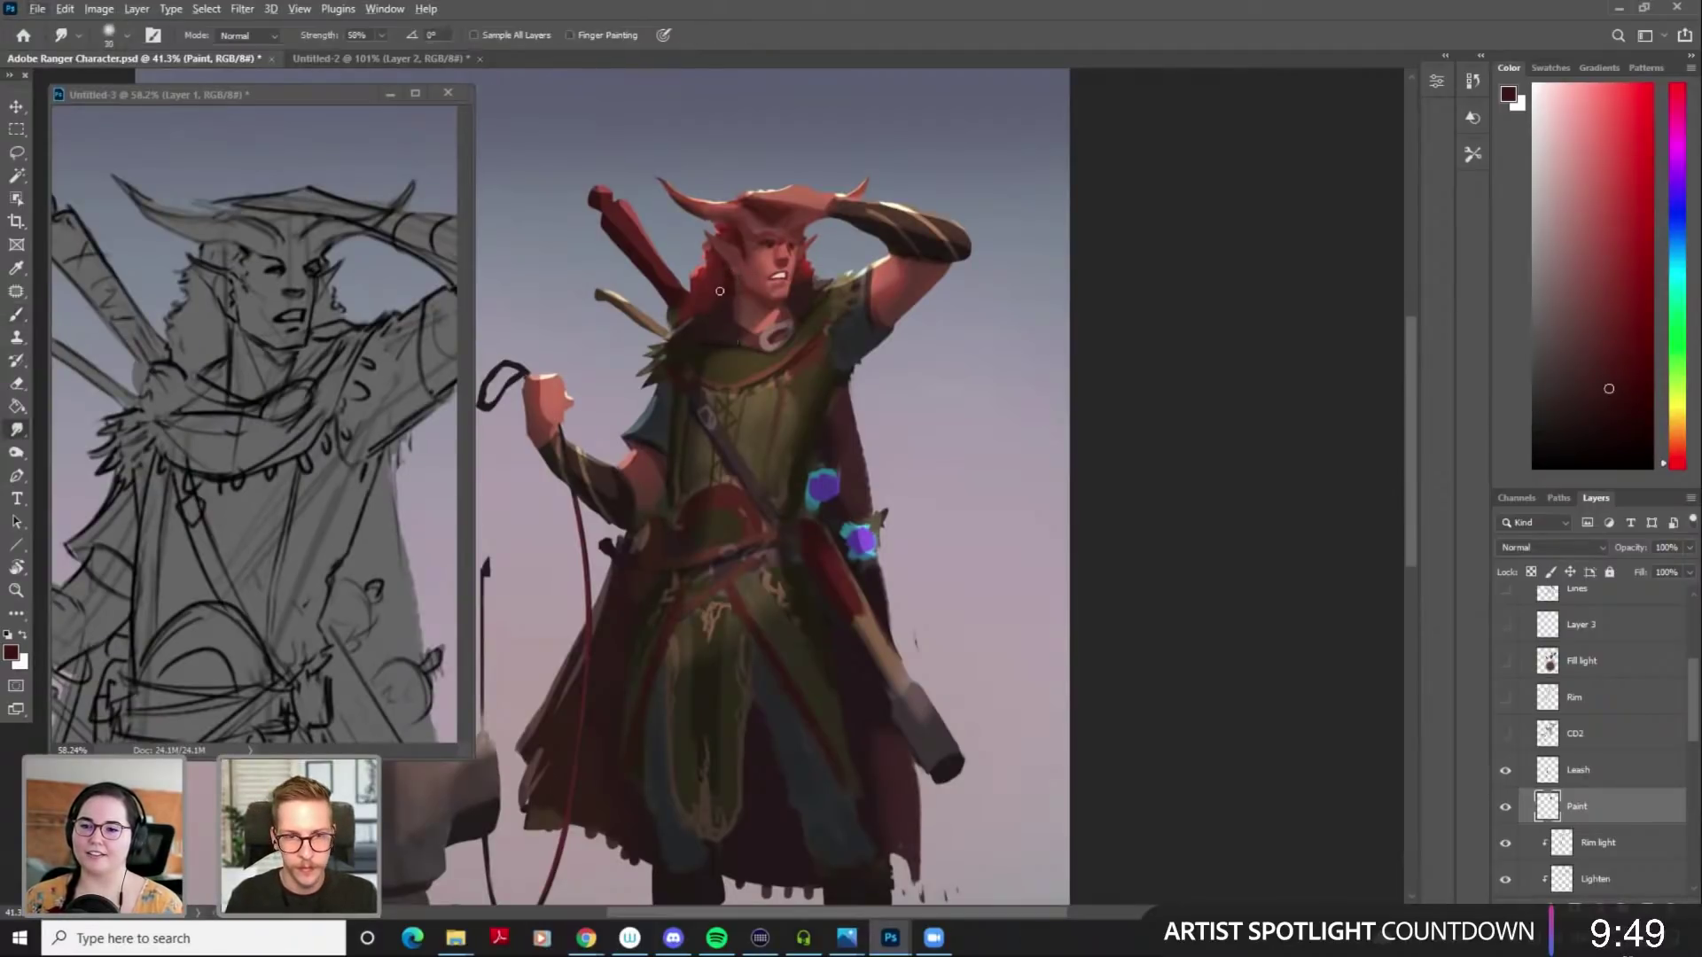
key("b")
left_click(724, 285, "alt")
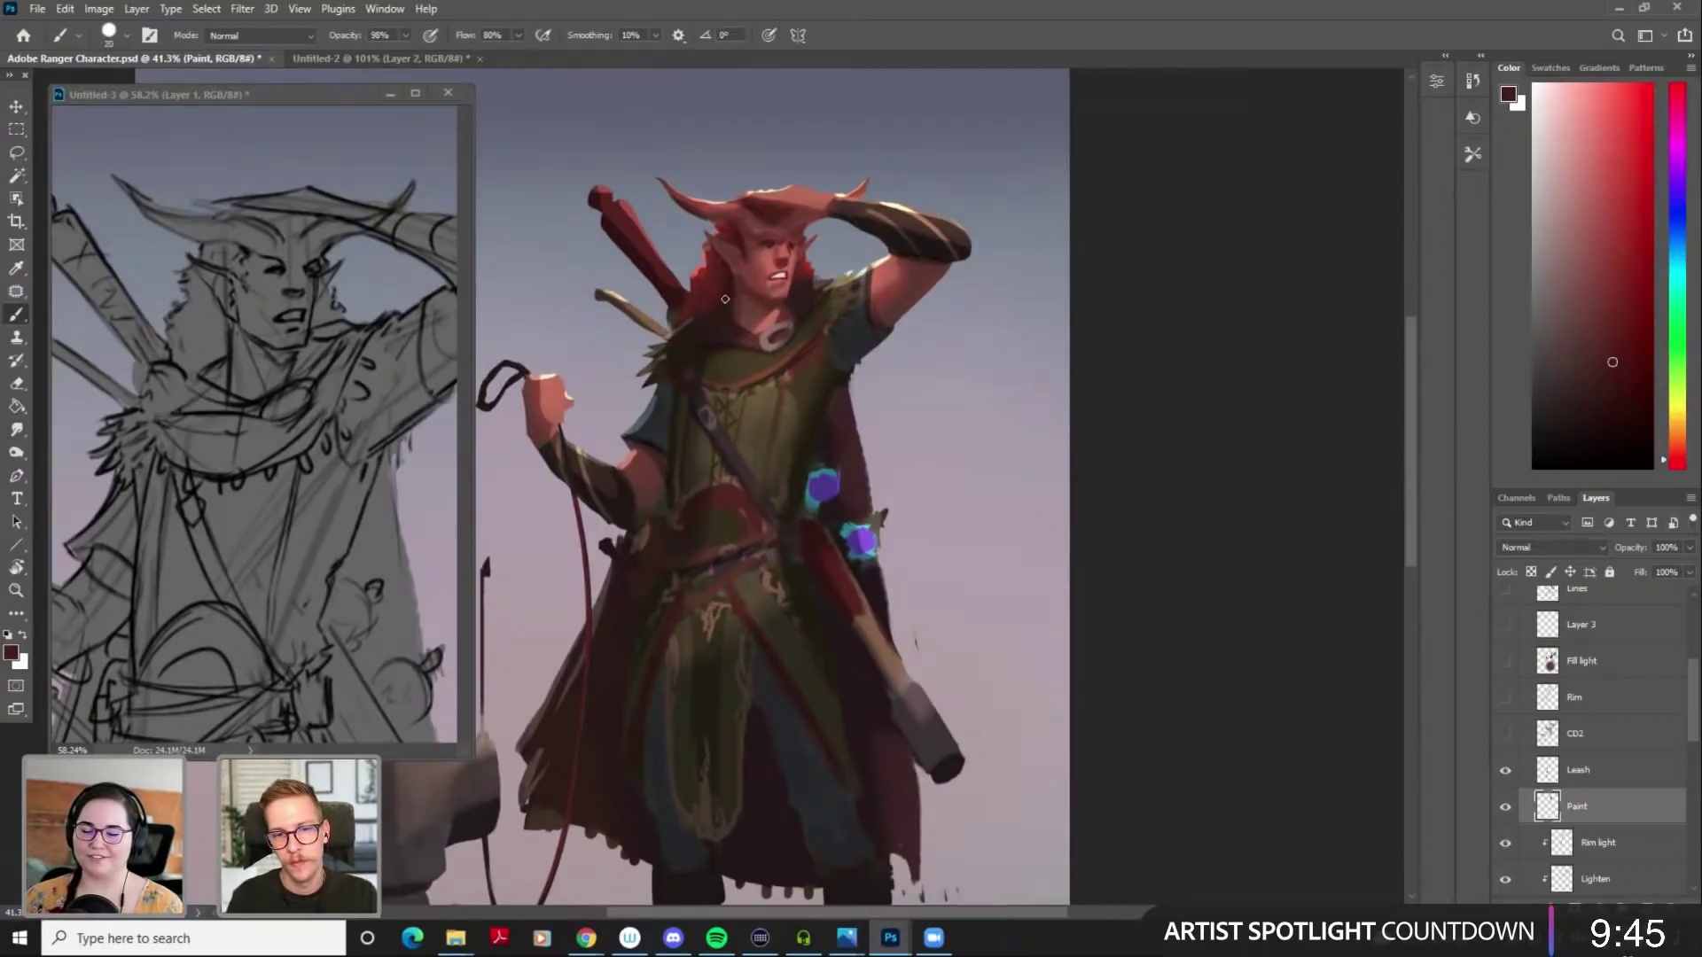
left_click(729, 297, "alt")
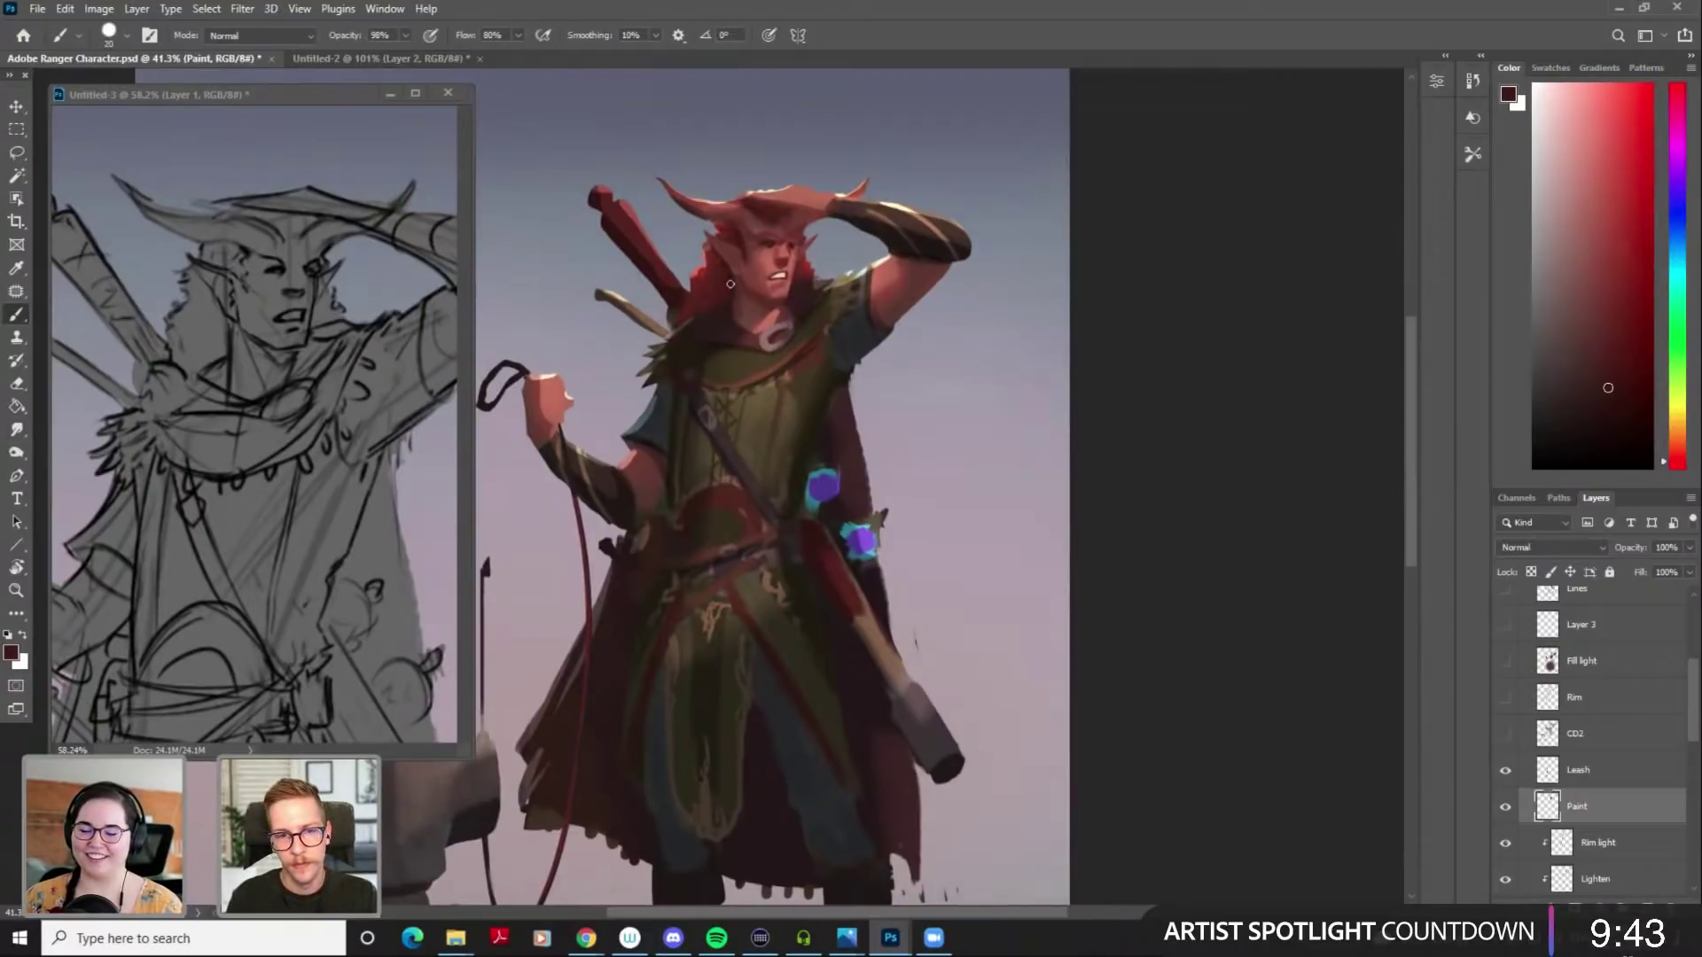
Touch up the hair locks below the ranger's near ear with dark and mid reds sampled from the hair
left_click(711, 301, "alt")
key("bracketright")
left_click(710, 302, "alt")
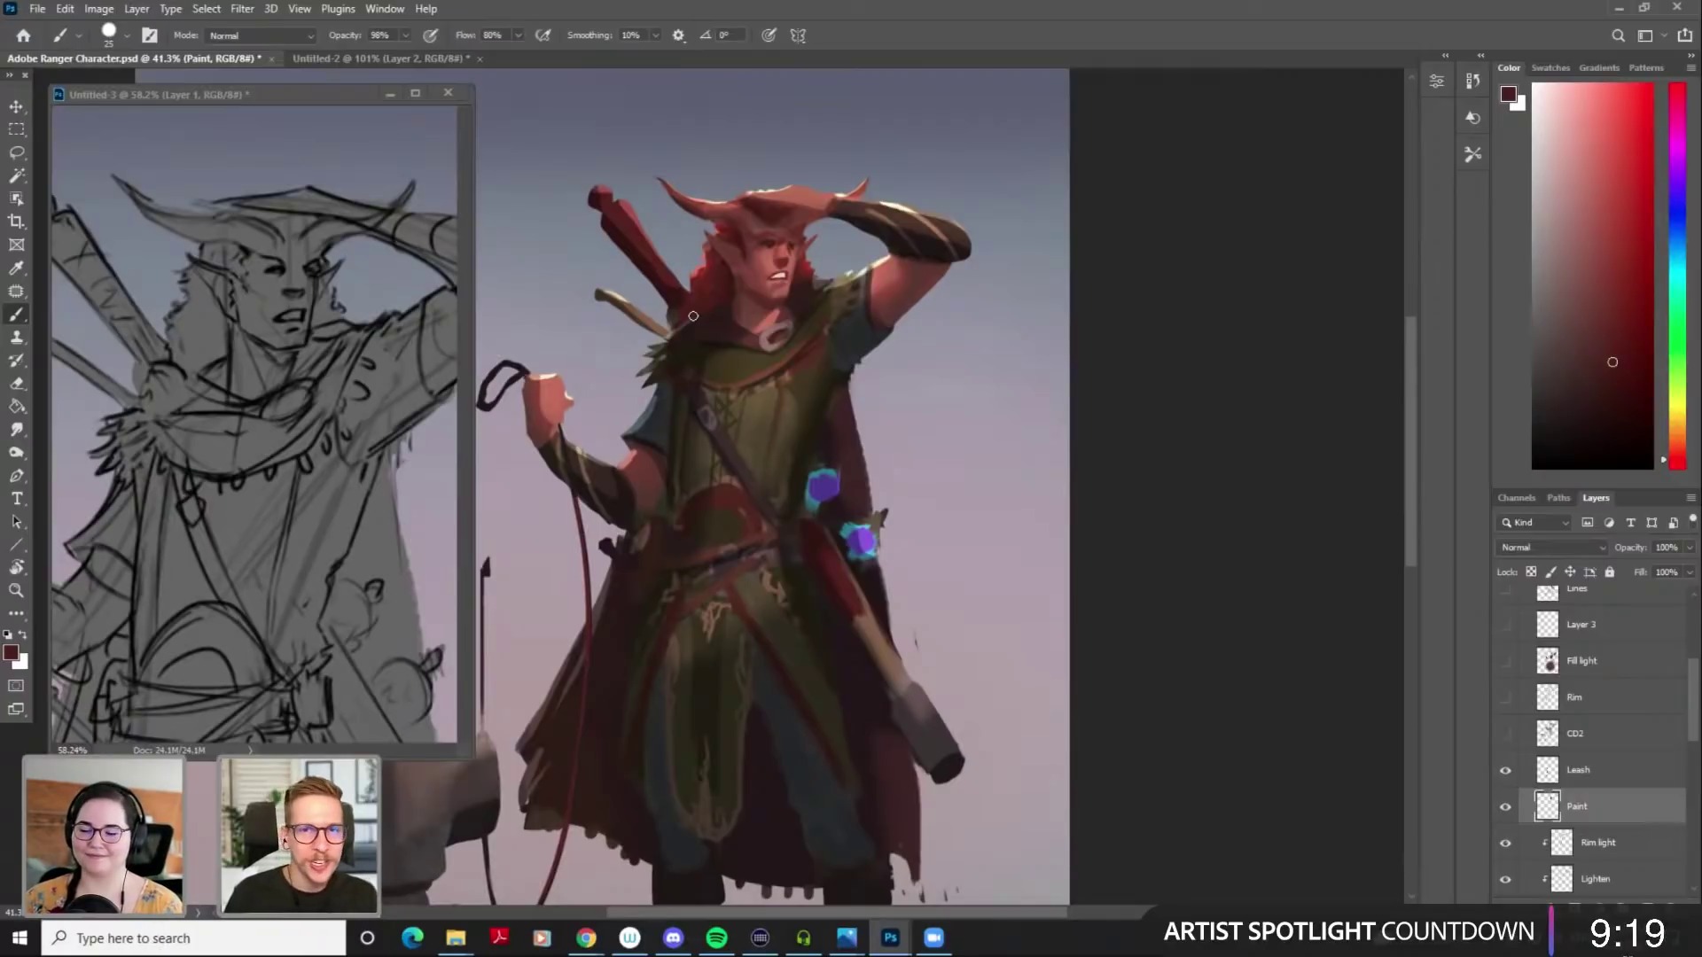
left_click(701, 280, "alt")
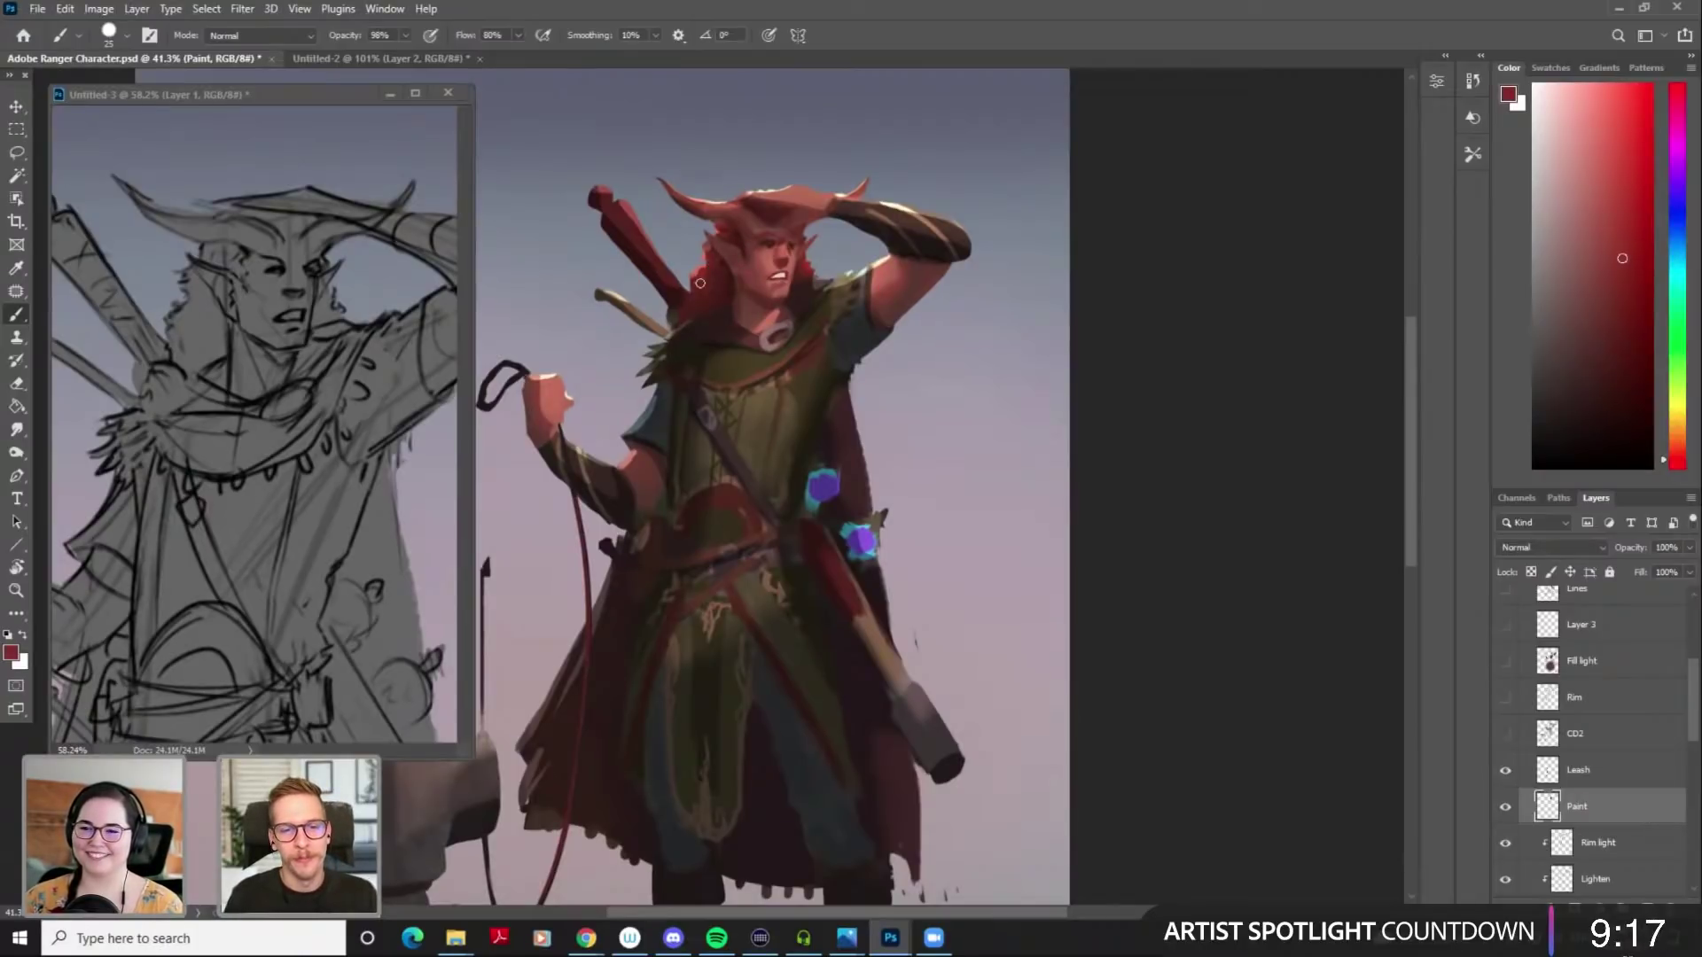
key("[")
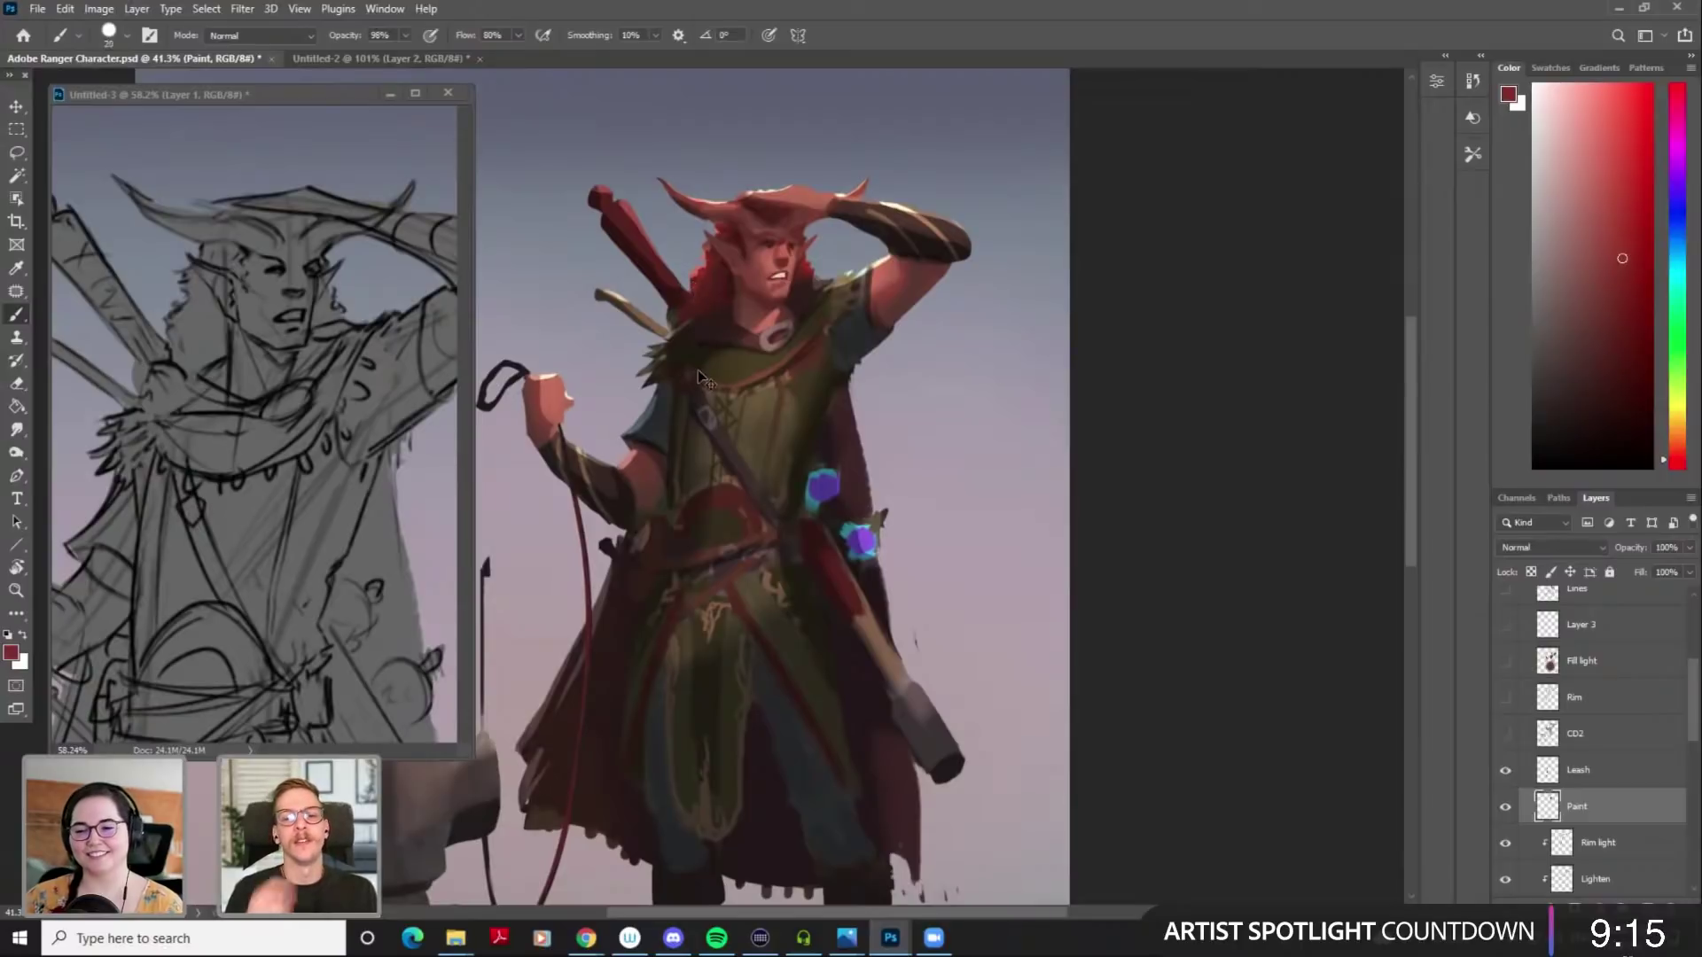
mouse_move(924, 372)
left_mouse_down()
mouse_move(895, 370)
mouse_move(913, 390)
left_mouse_up()
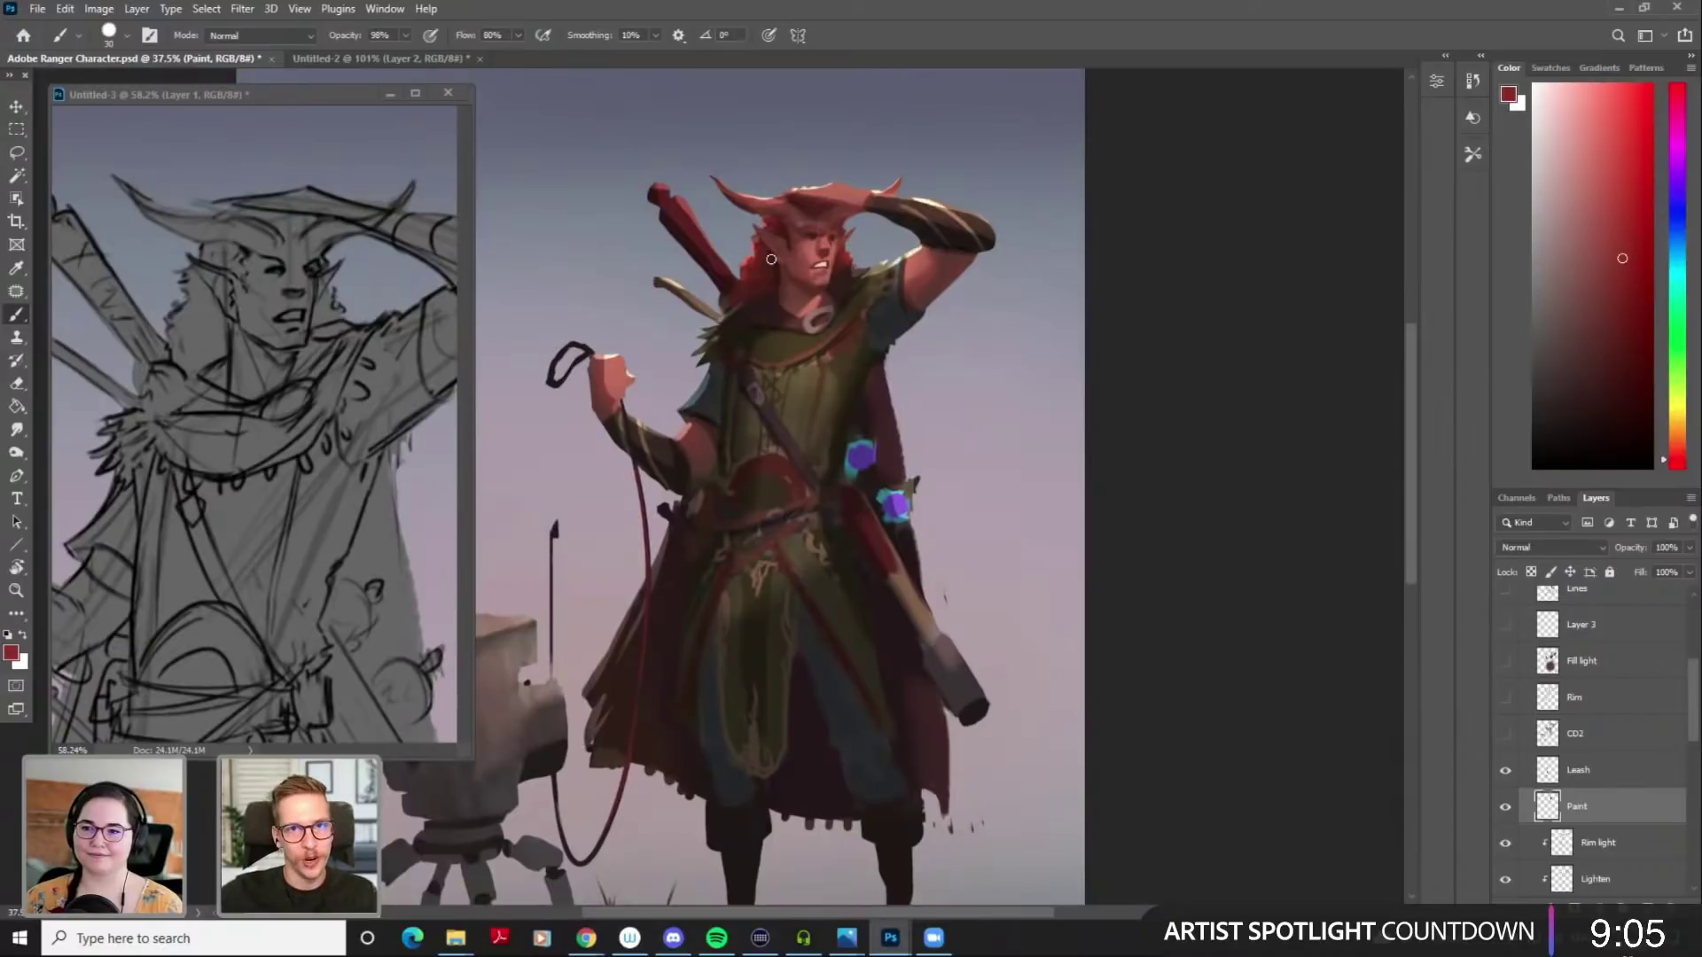
Paint a dark red test swatch on the sky above the raised forearm, using a larger brush and darker reds
key("bracketright")
left_click(781, 266, "alt")
key("bracketright")
key("bracketright")
mouse_move(968, 154)
left_mouse_down()
mouse_move(981, 130)
mouse_move(972, 167)
mouse_move(987, 123)
mouse_move(982, 166)
mouse_move(958, 161)
mouse_move(977, 135)
mouse_move(978, 174)
left_mouse_up()
left_click(1609, 413)
key("bracketright")
left_click(1617, 368)
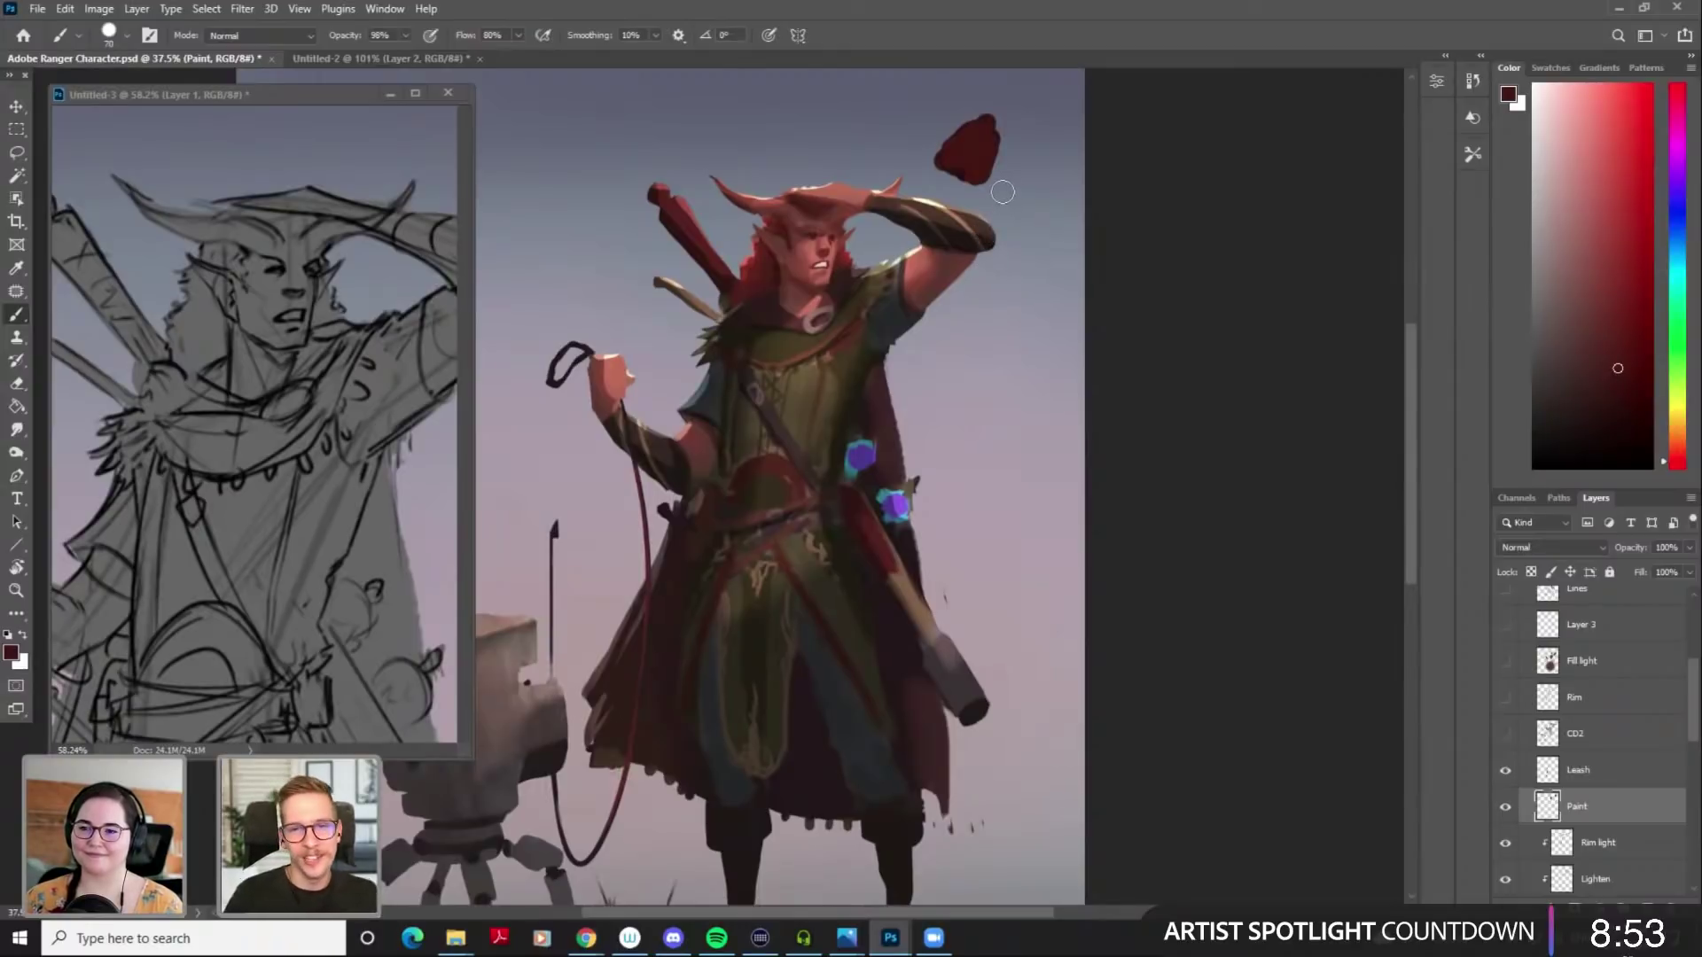
Carve the swatch's edges with the Eraser, then lasso the swatch and delete it
key("e")
mouse_move(969, 146)
left_mouse_down()
mouse_move(995, 132)
mouse_move(1010, 170)
mouse_move(944, 176)
mouse_move(982, 188)
left_mouse_up()
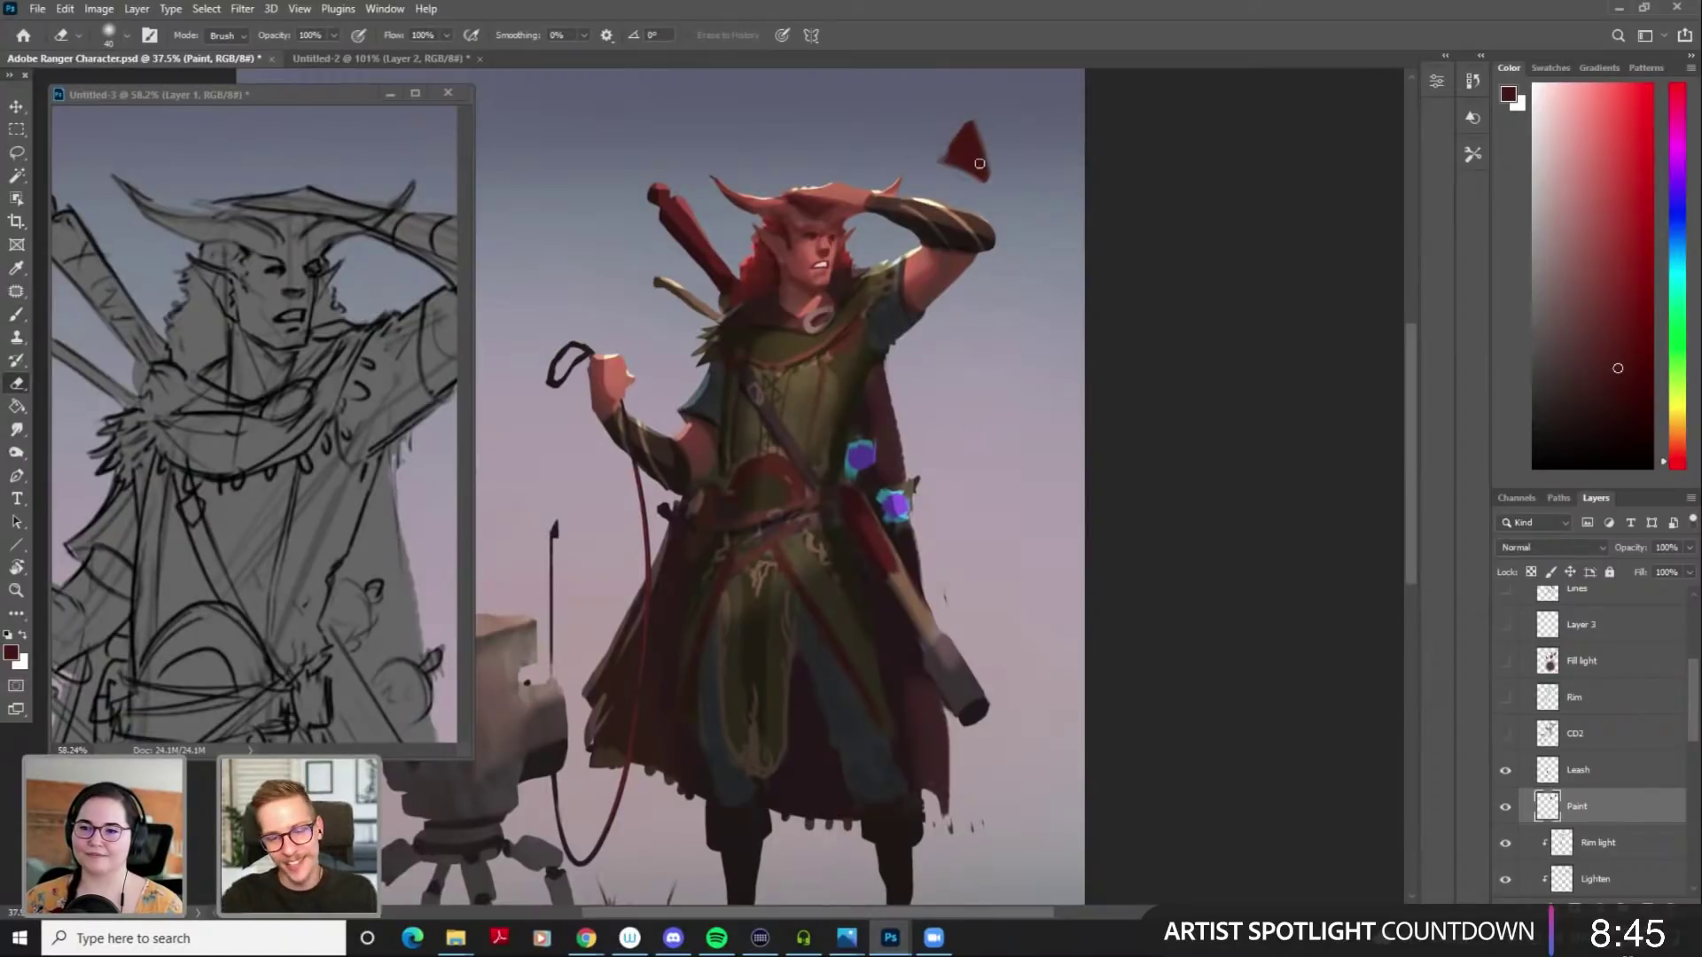
key("l")
mouse_move(1006, 109)
left_mouse_down()
mouse_move(953, 114)
mouse_move(975, 191)
mouse_move(1024, 200)
mouse_move(1011, 111)
left_mouse_up()
key("Delete")
key("ctrl+d")
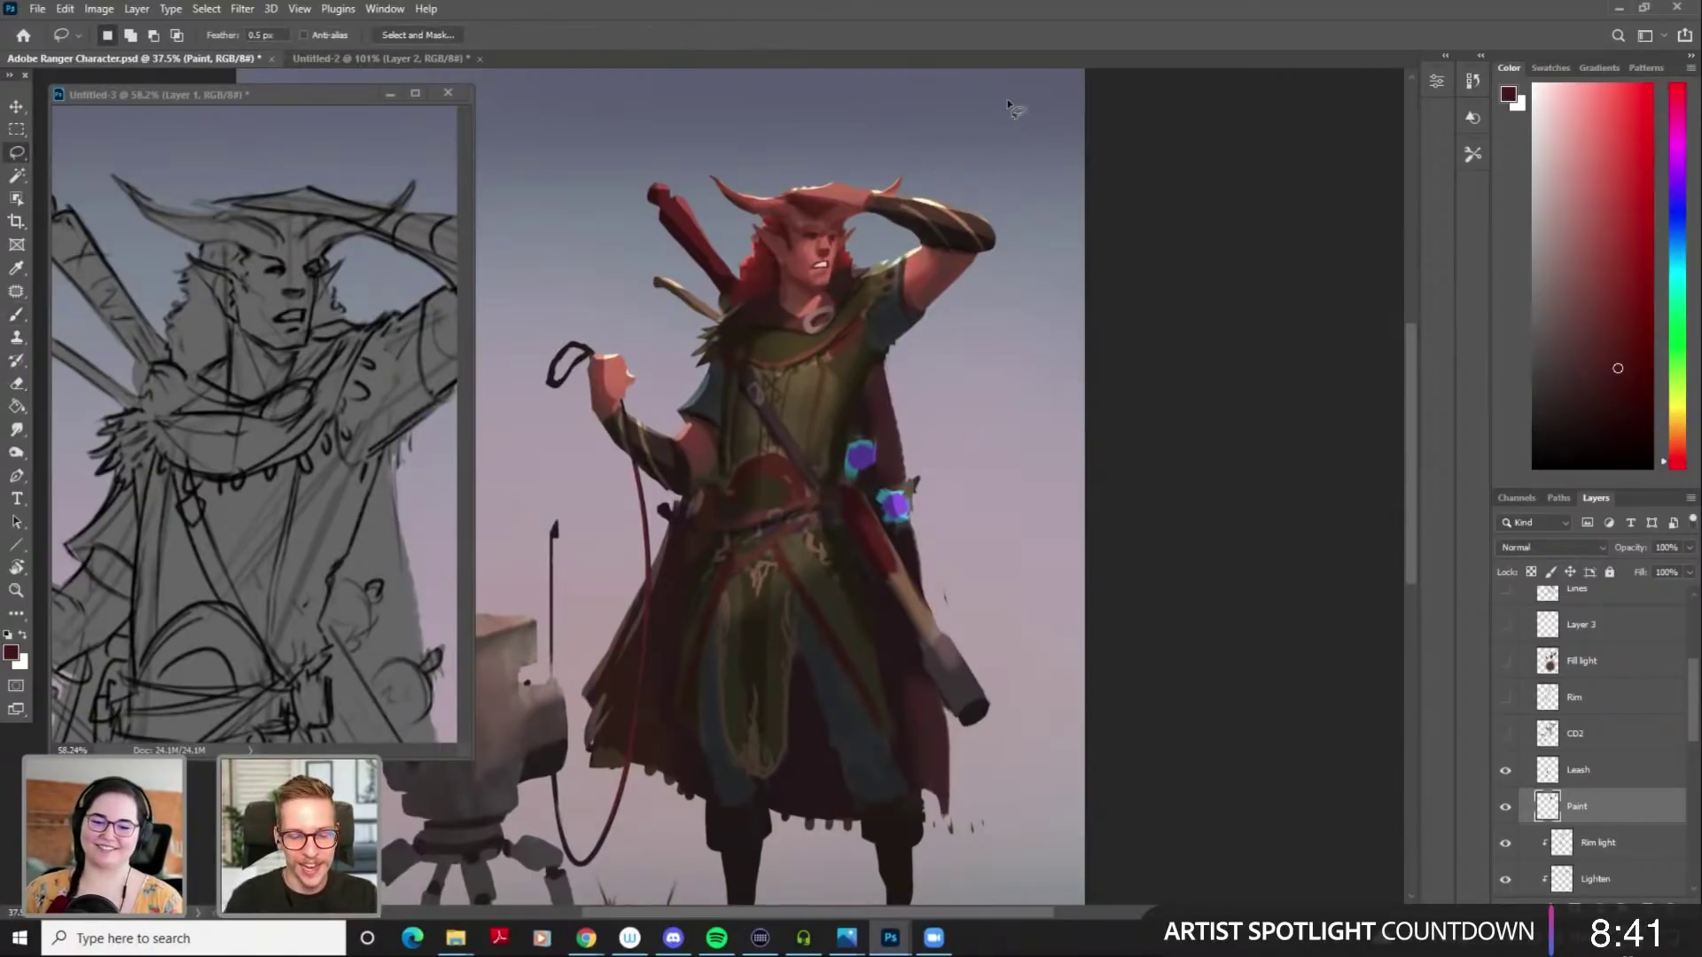
Rework the hair behind the ranger's jaw and near ear with the Brush, using reds sampled from the hair
key("b")
scroll(746, 281, "up", 2)
left_click(740, 290, "alt")
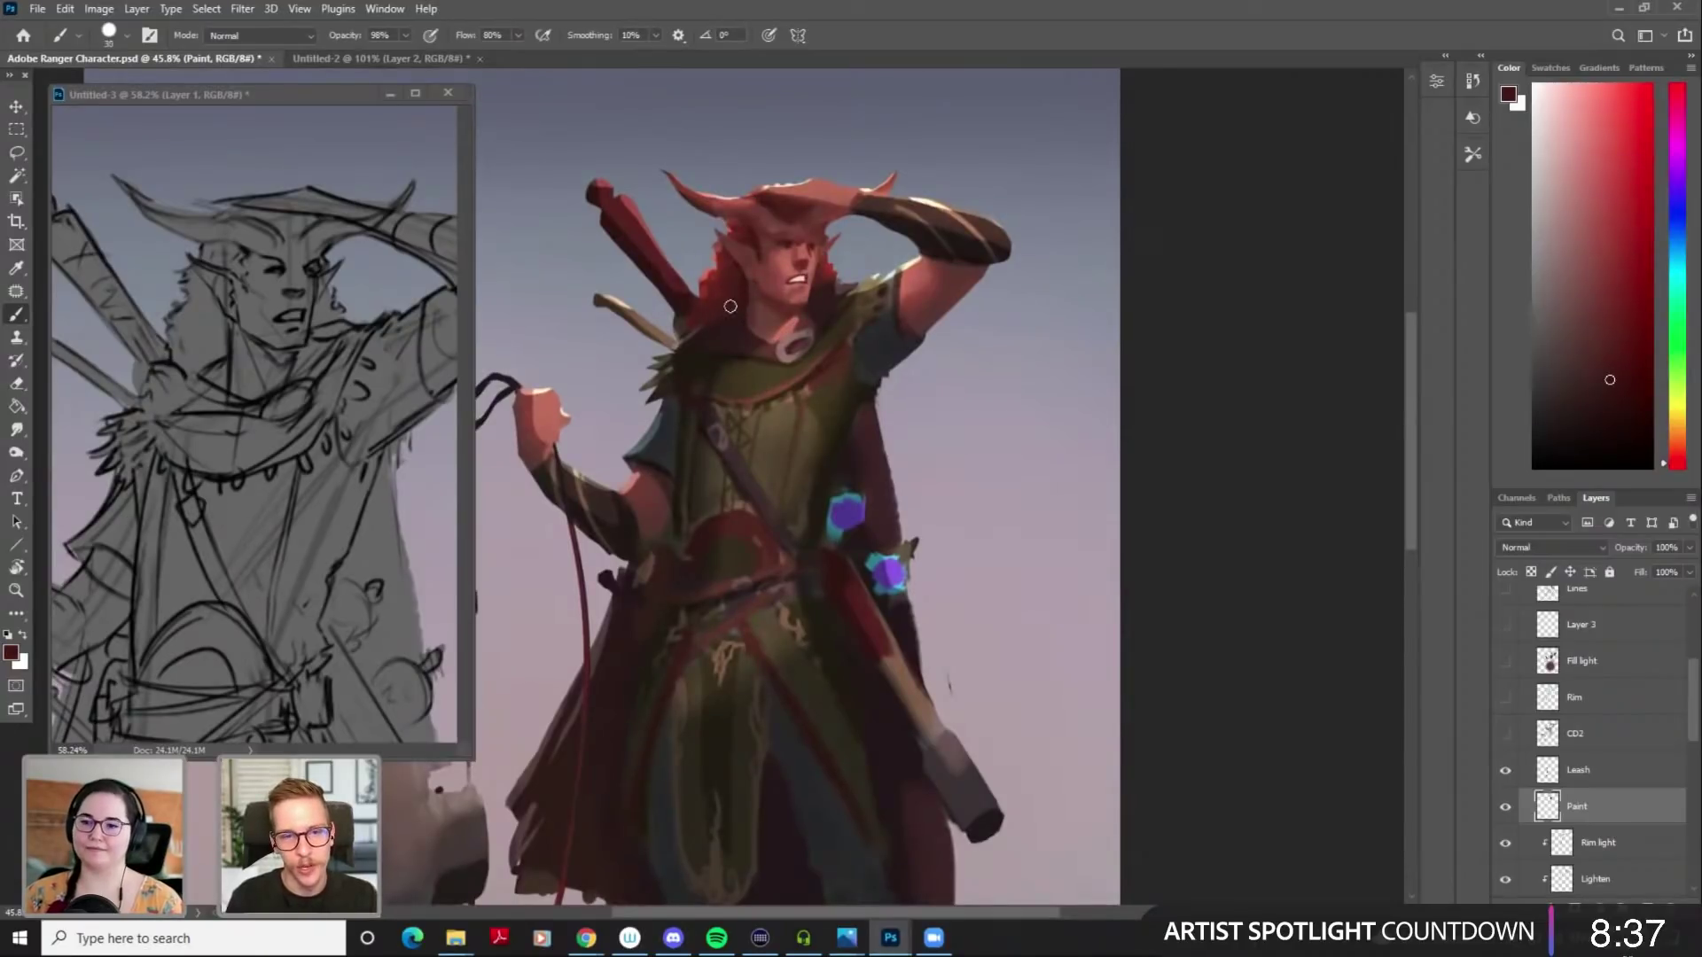
left_click(720, 269, "alt")
left_click(725, 272, "alt")
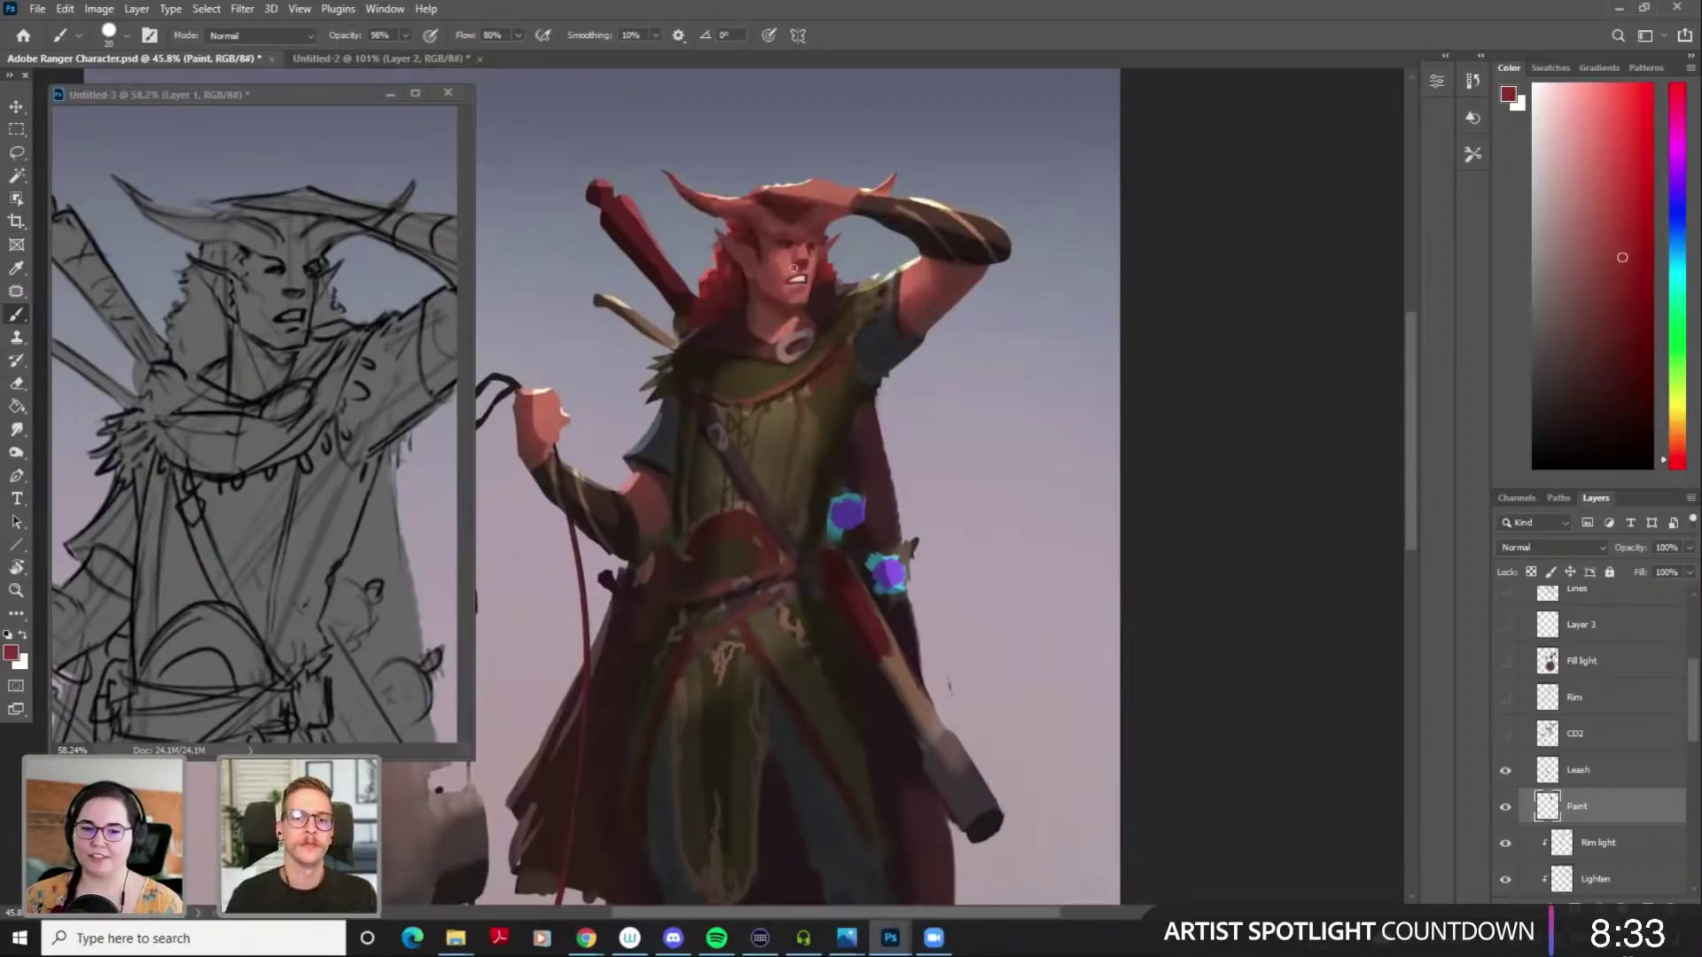
Refine the near ear with sampled face tones and a smaller brush, and paint its opening in a dark red
left_click(768, 266, "alt")
key("bracketleft")
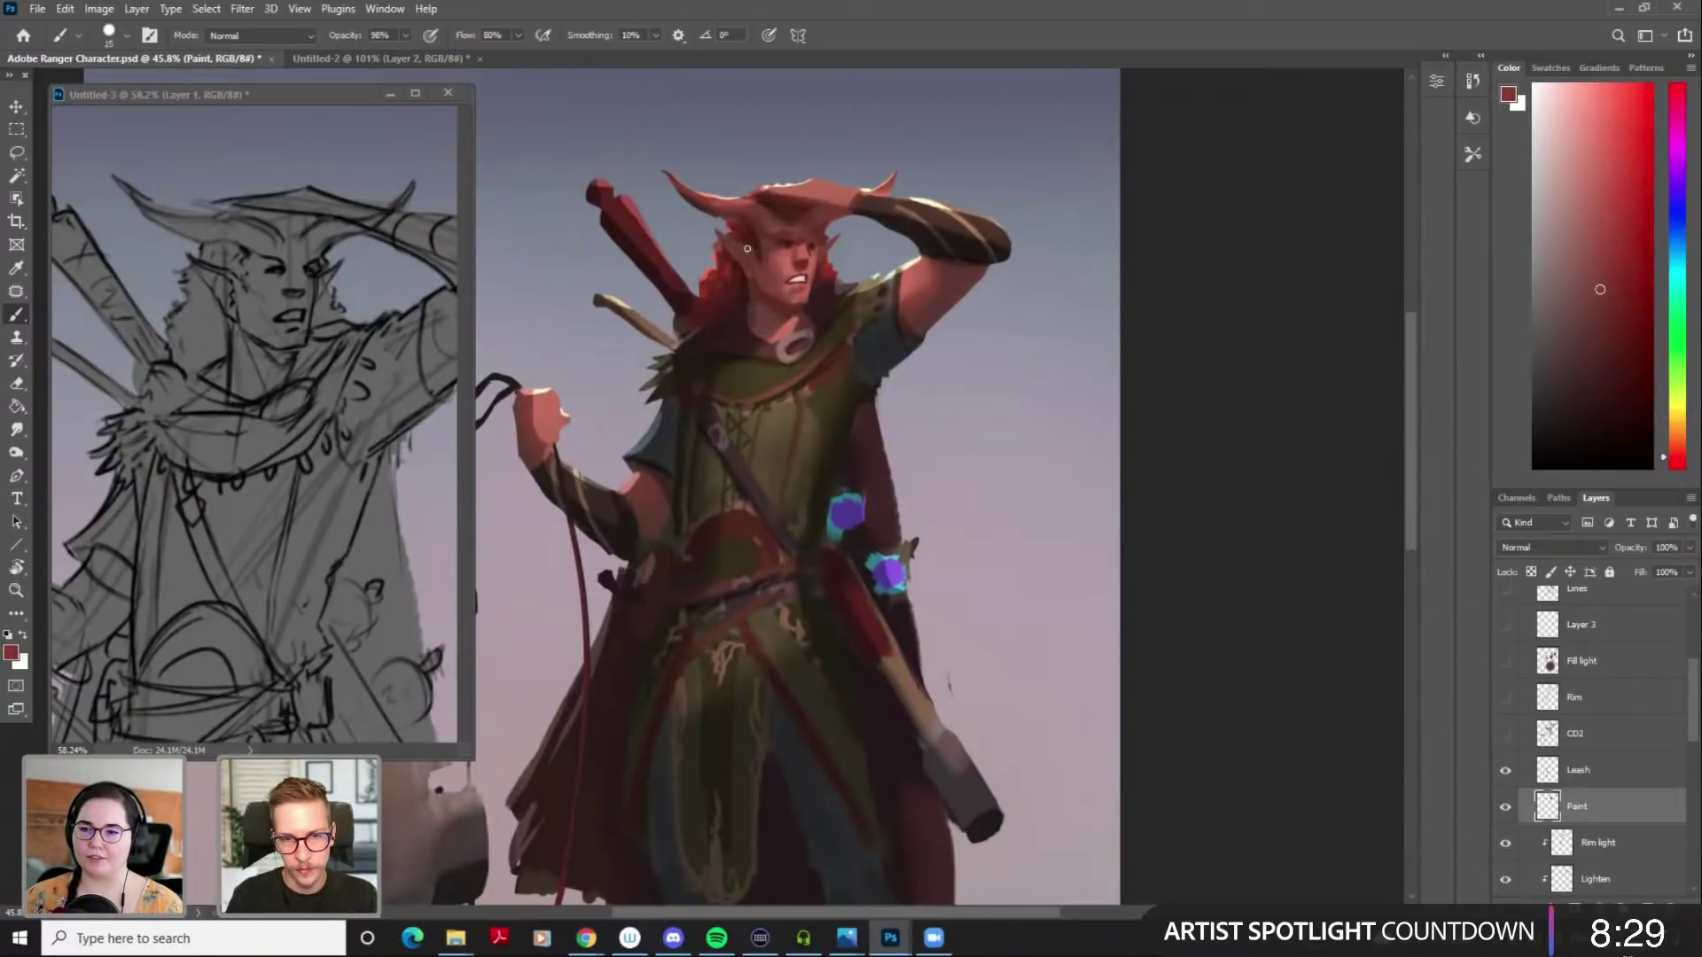
left_click(778, 284, "alt")
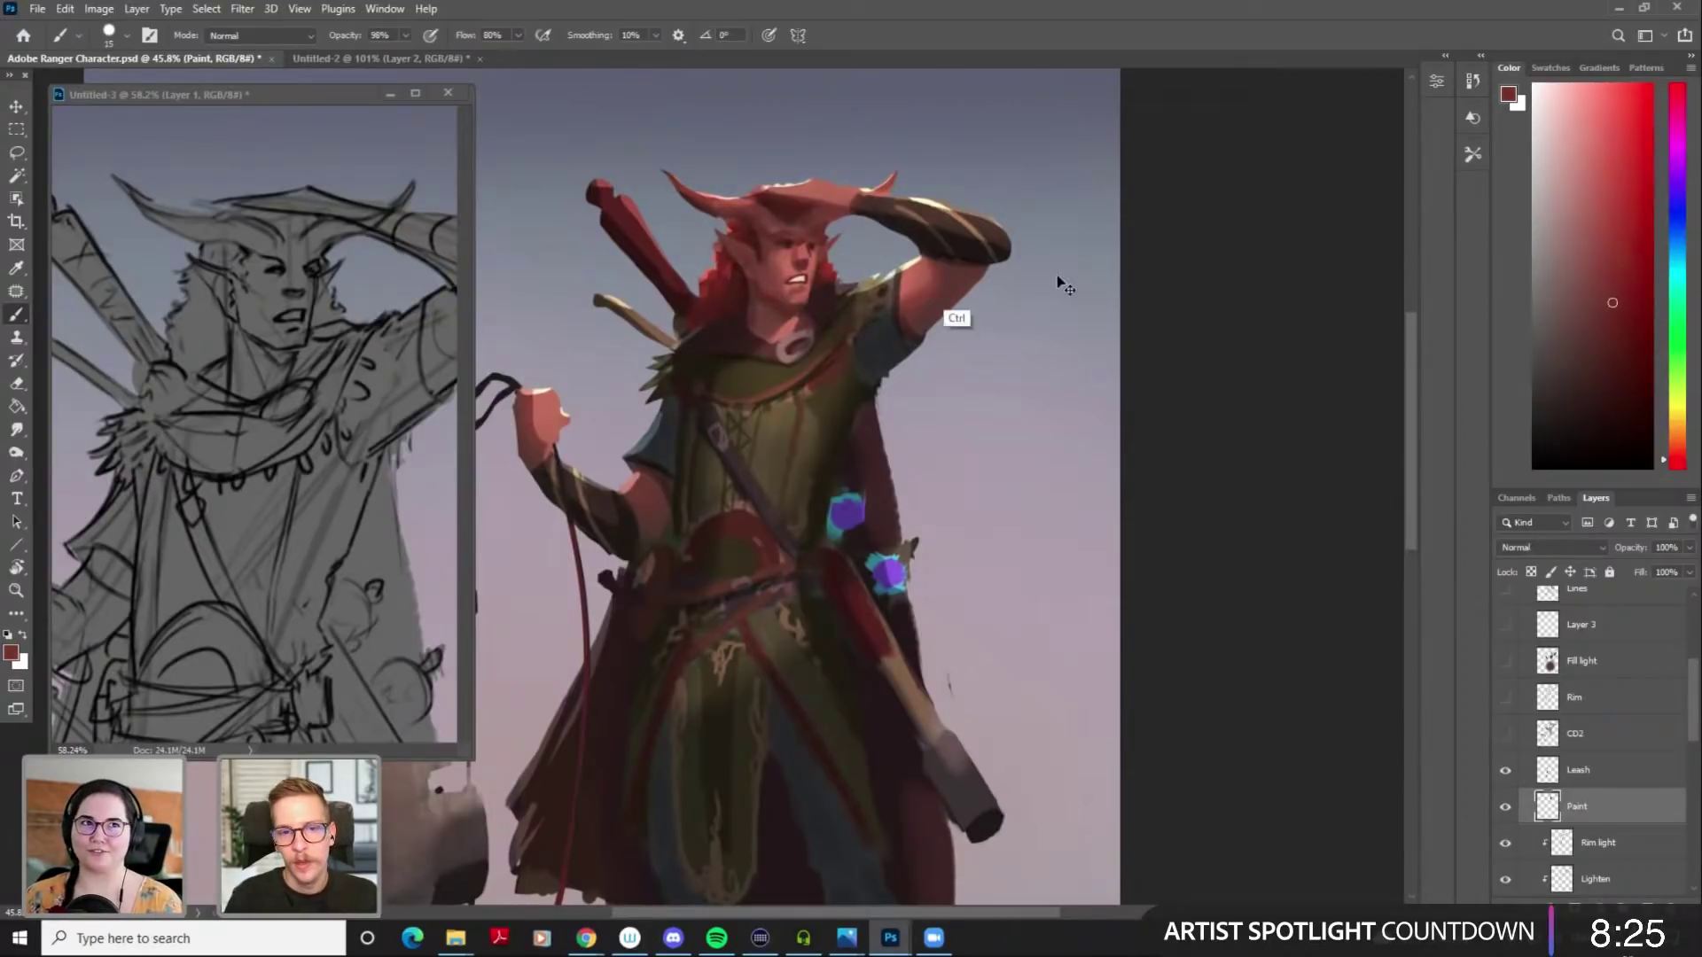
left_click(1609, 365)
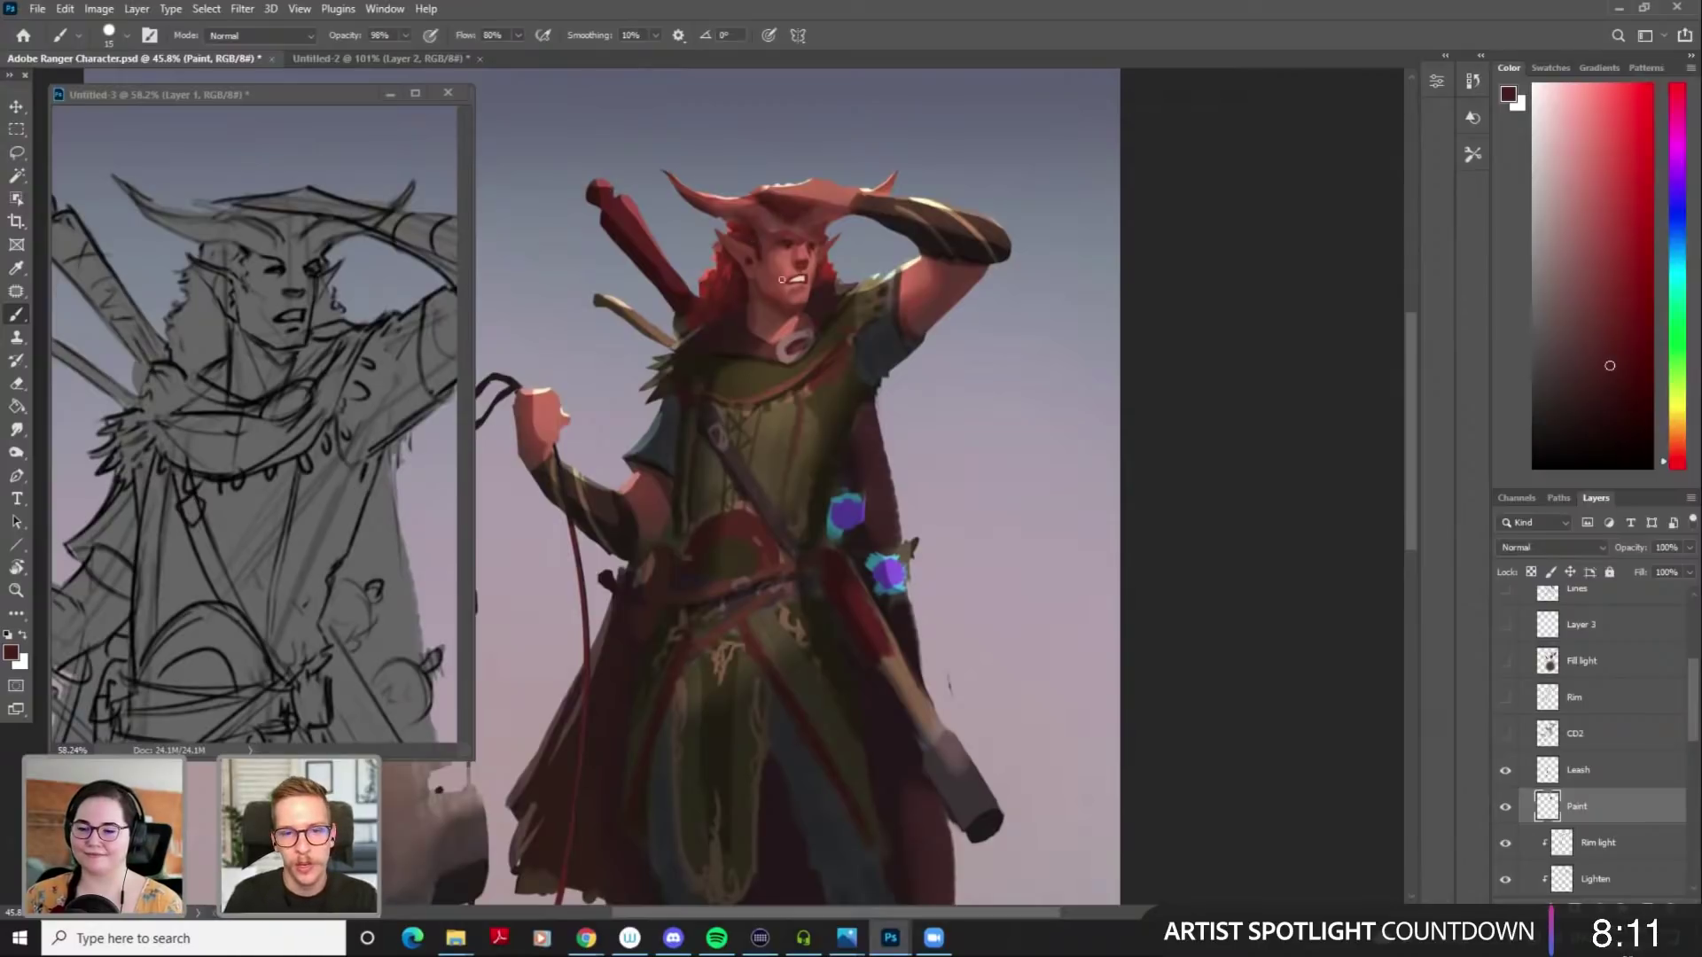
Touch up the shading around the face and near ear with a dark red sampled from the hair, and blend it
key("]")
left_click(726, 284, "alt")
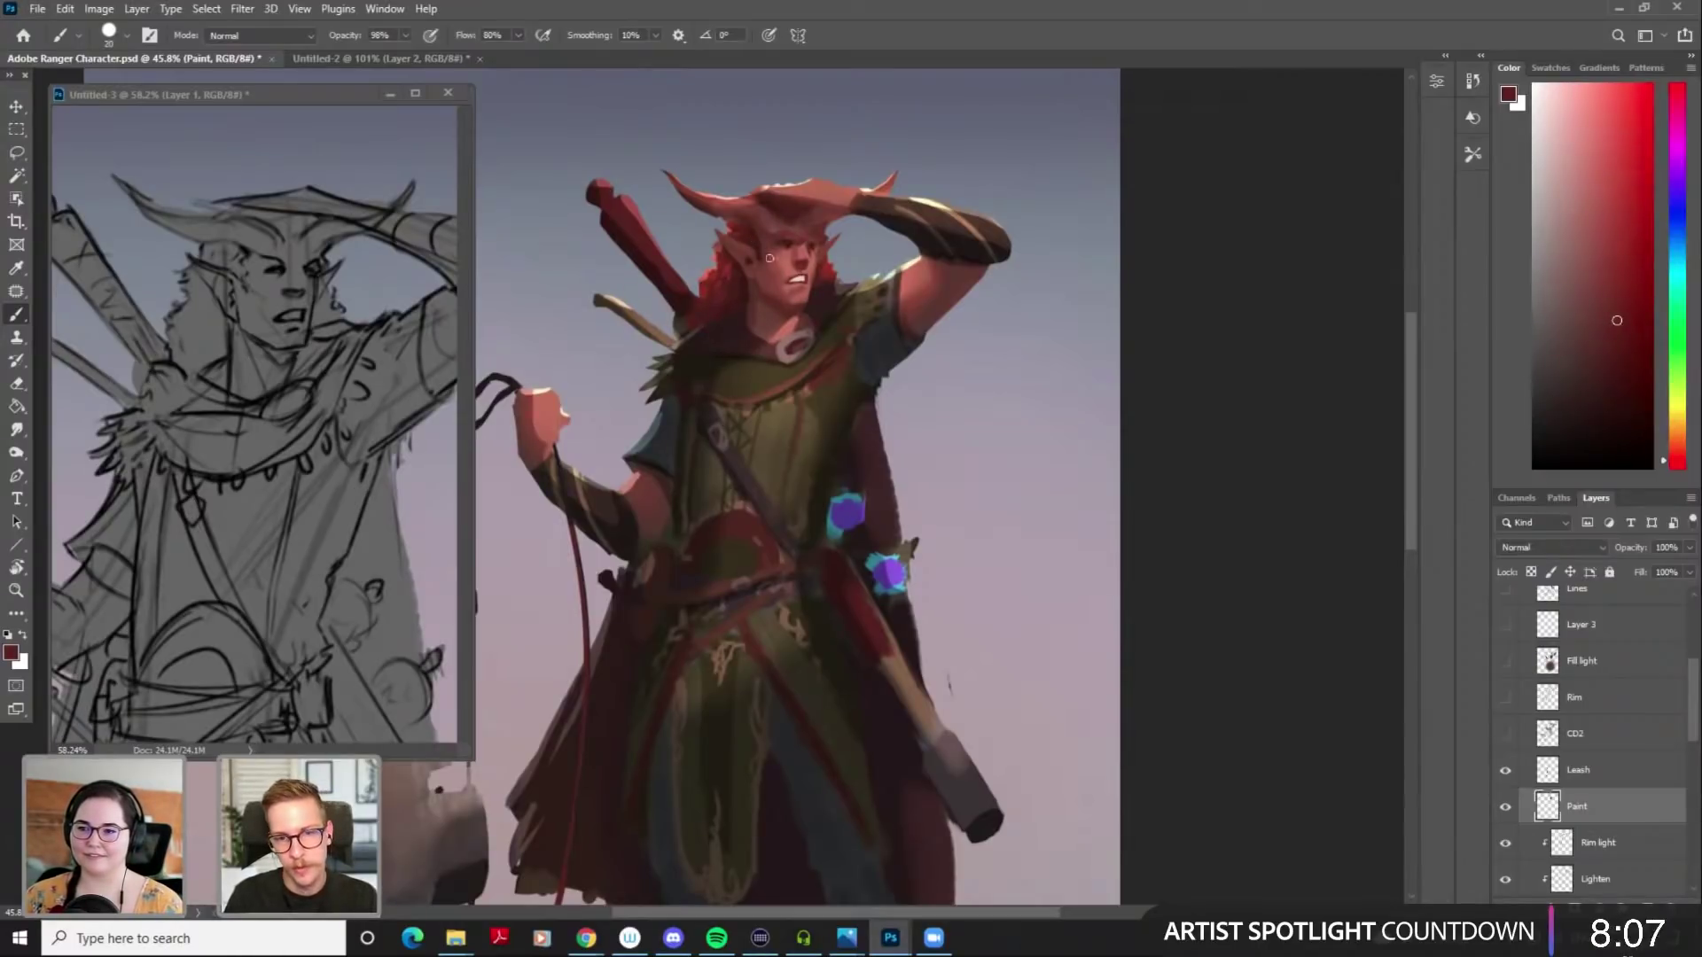
mouse_move(712, 288)
left_mouse_down()
mouse_move(813, 319)
mouse_move(866, 423)
left_mouse_up()
mouse_move(788, 374)
left_mouse_down()
mouse_move(906, 369)
mouse_move(848, 454)
mouse_move(729, 418)
mouse_move(710, 434)
left_mouse_up()
key("]")
left_click_drag(802, 386, 753, 408)
mouse_move(840, 340)
left_mouse_down()
mouse_move(843, 364)
mouse_move(809, 391)
mouse_move(775, 345)
mouse_move(847, 406)
mouse_move(828, 429)
mouse_move(804, 355)
left_mouse_up()
key("r")
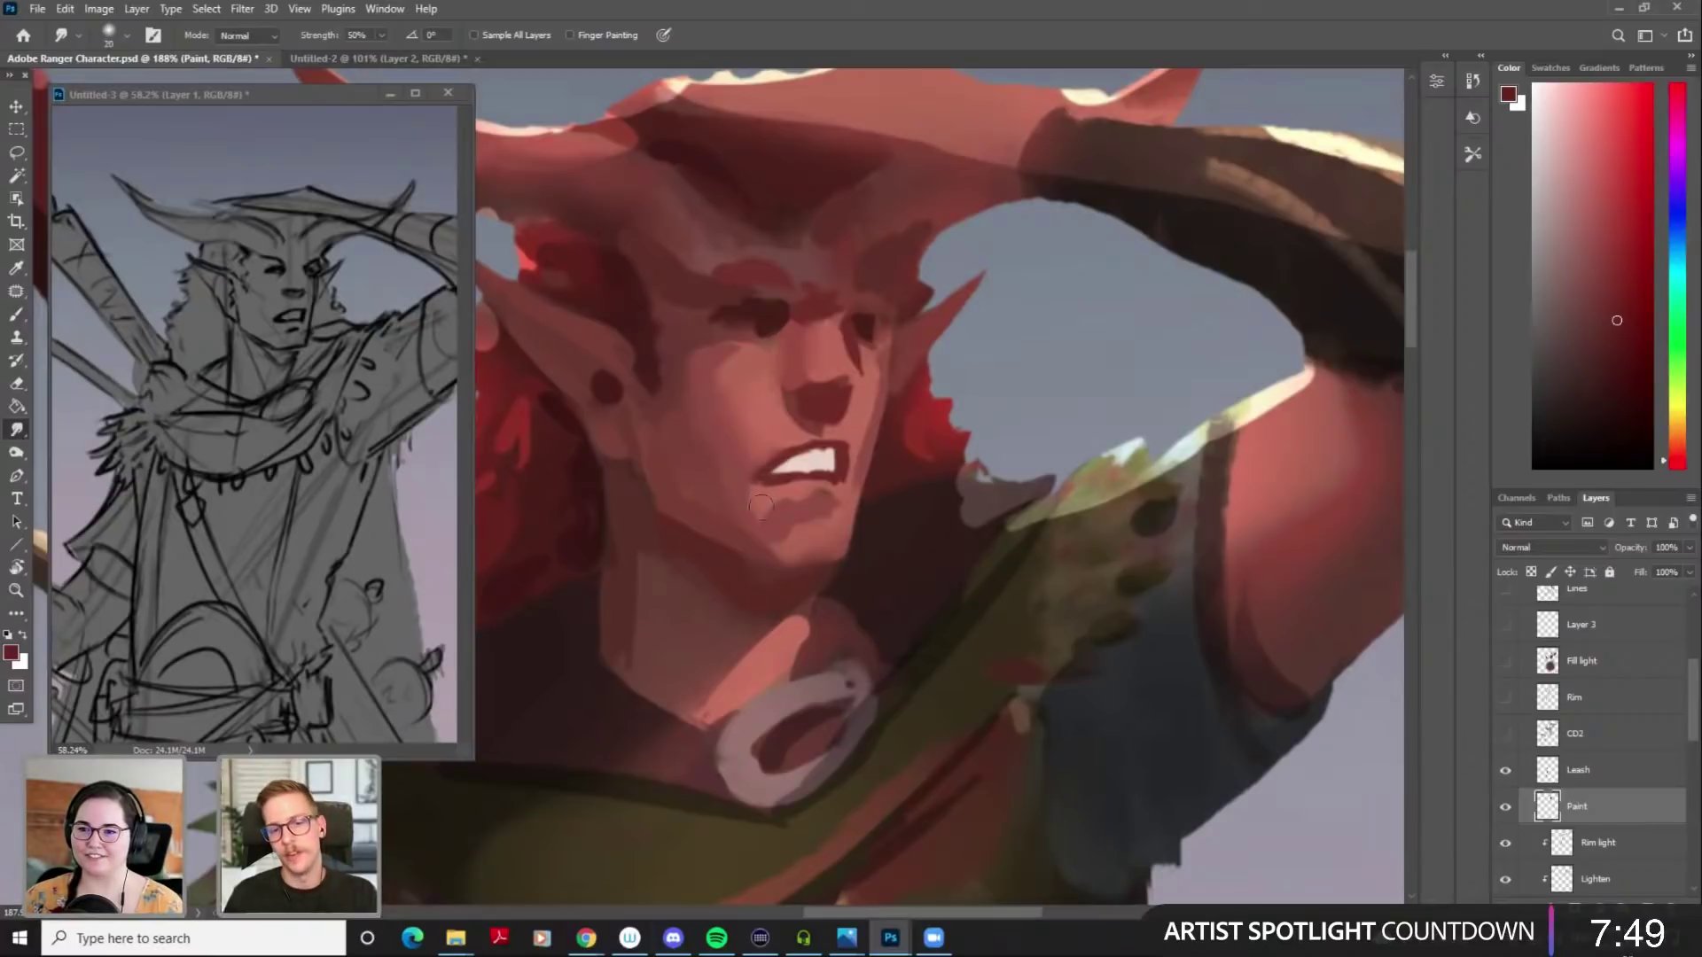
Darken the nostril and the underside of the ranger's nose with a dark red and a very small brush
key("b")
left_click(1614, 366)
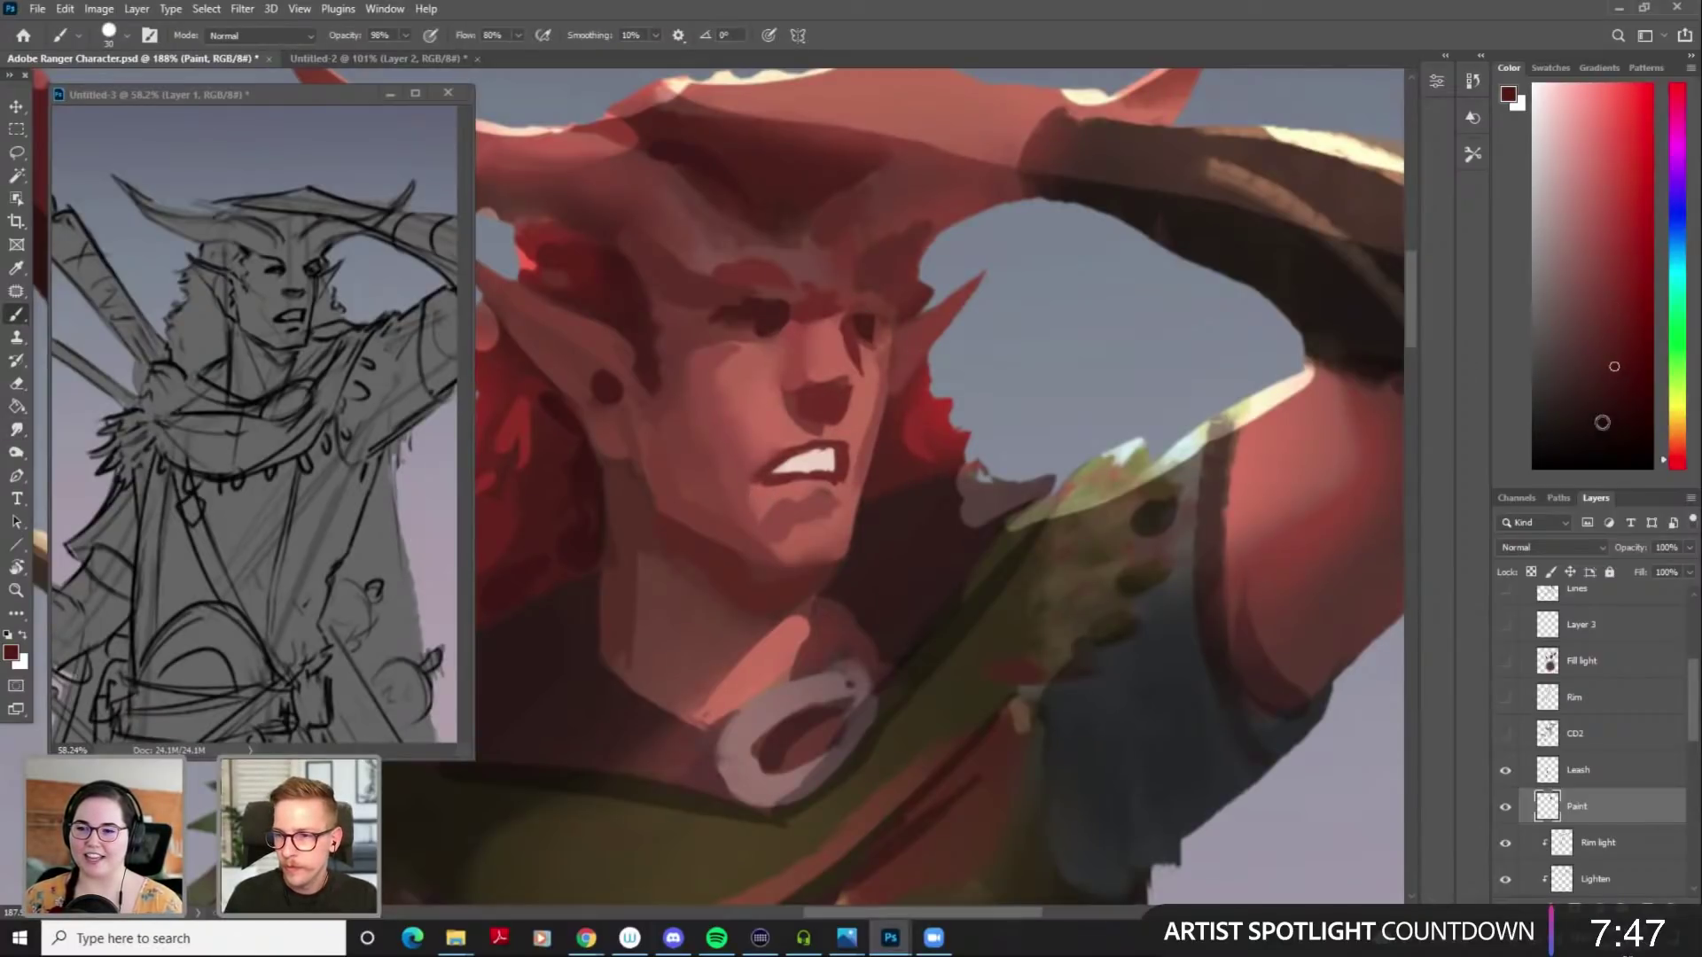
key("bracketleft")
key("bracketleft")
key("bracketleft")
key("bracketleft")
key("bracketleft")
key("bracketleft")
key("bracketleft")
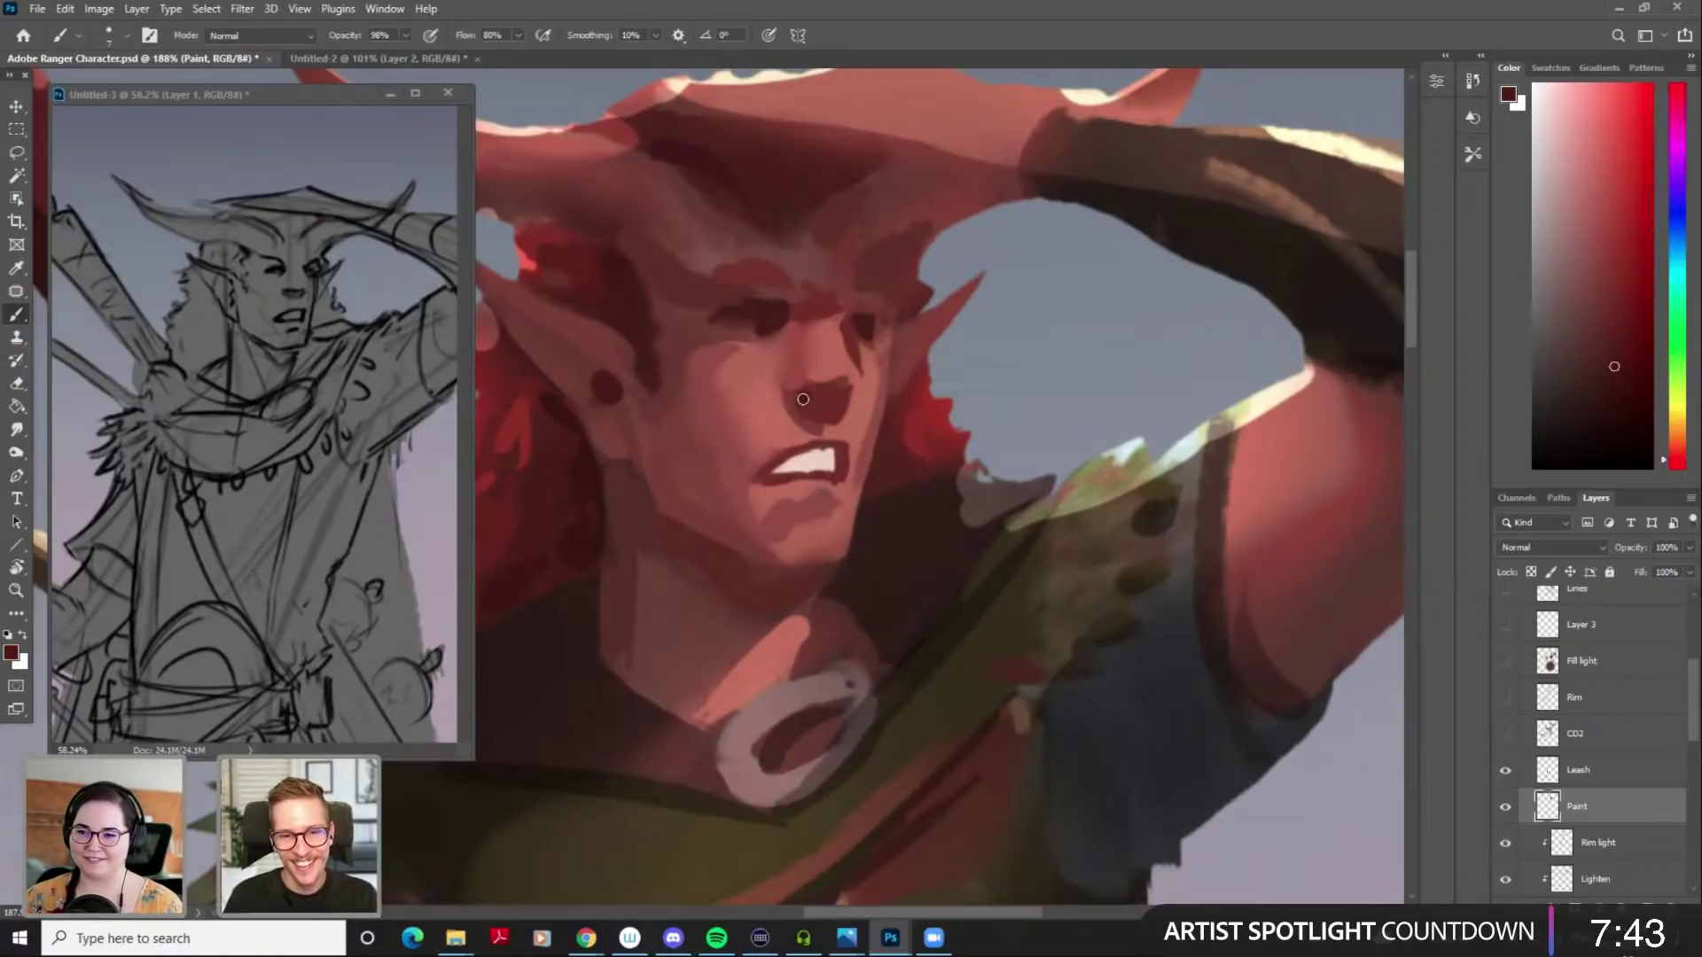
key("ctrl")
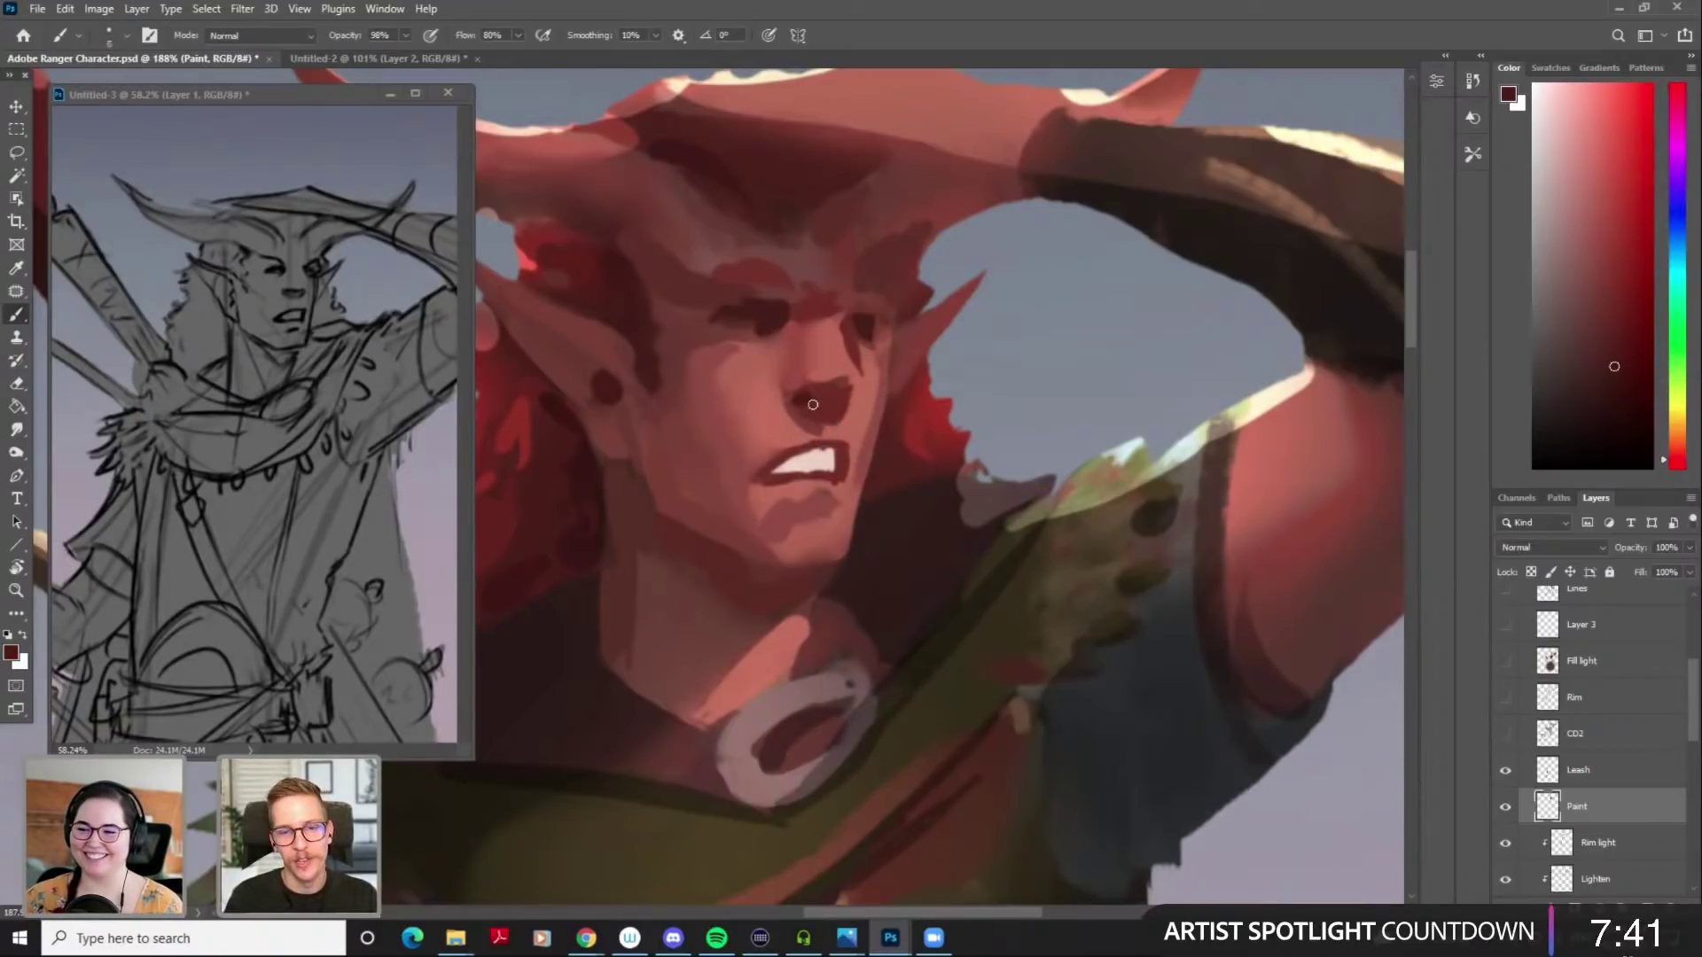
key("[")
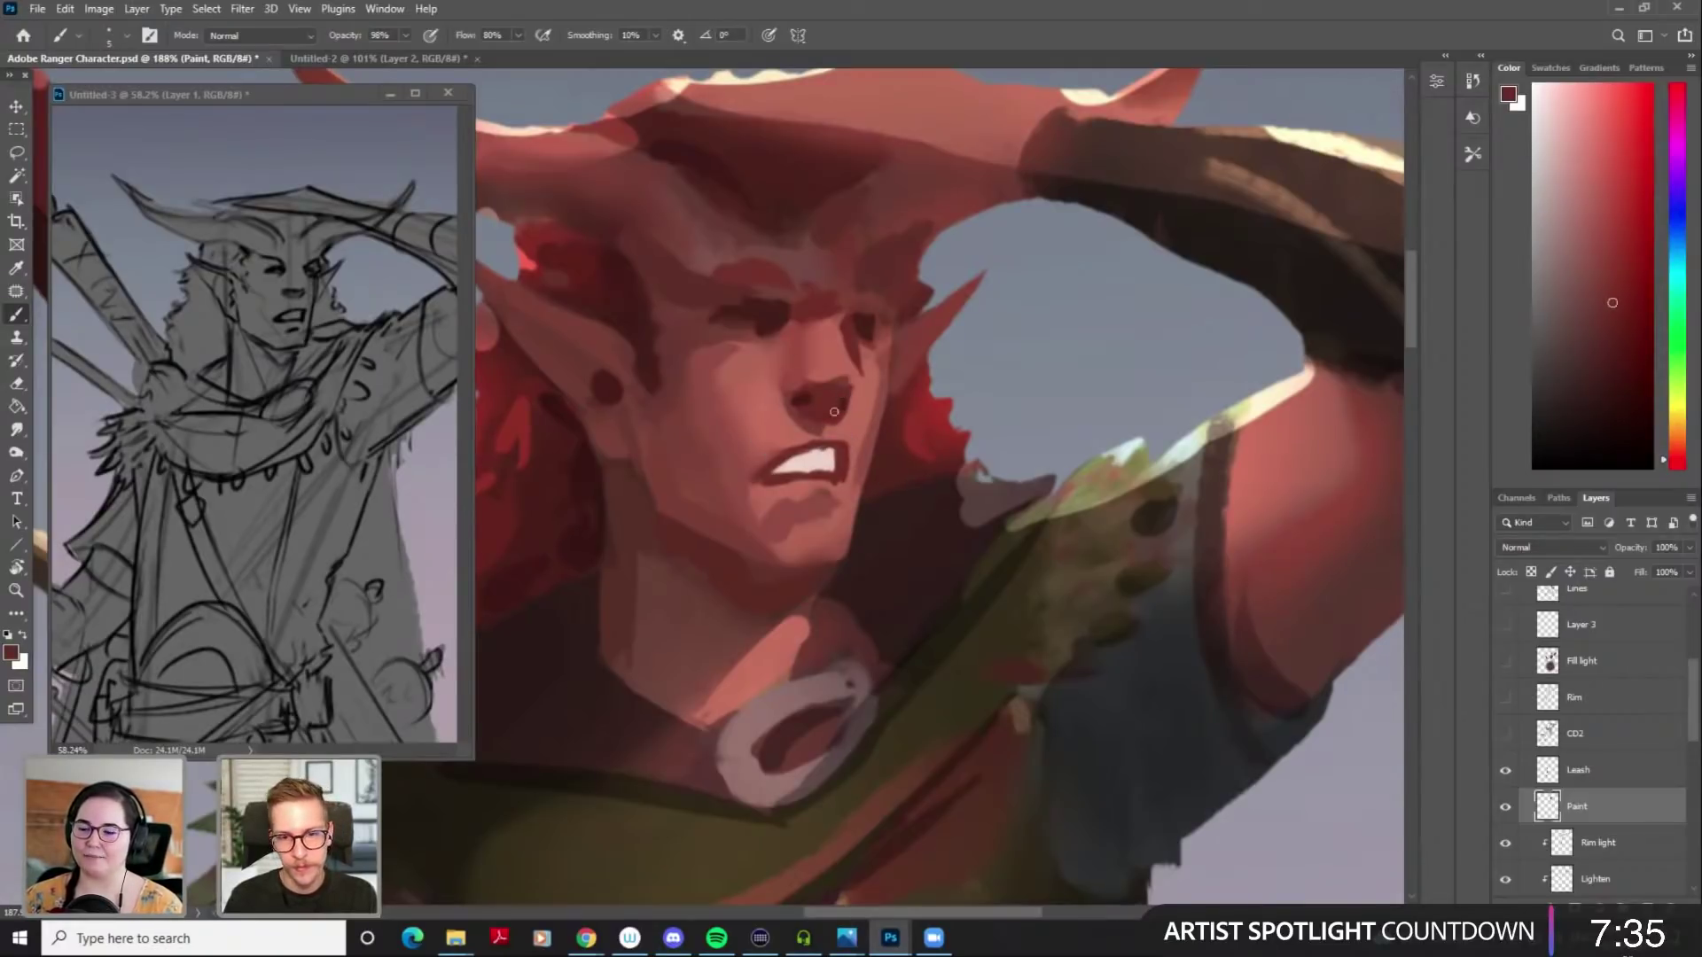
Clean up the edges of the nose tip and nostril shadow with tones sampled from the nose
left_click(815, 395, "alt")
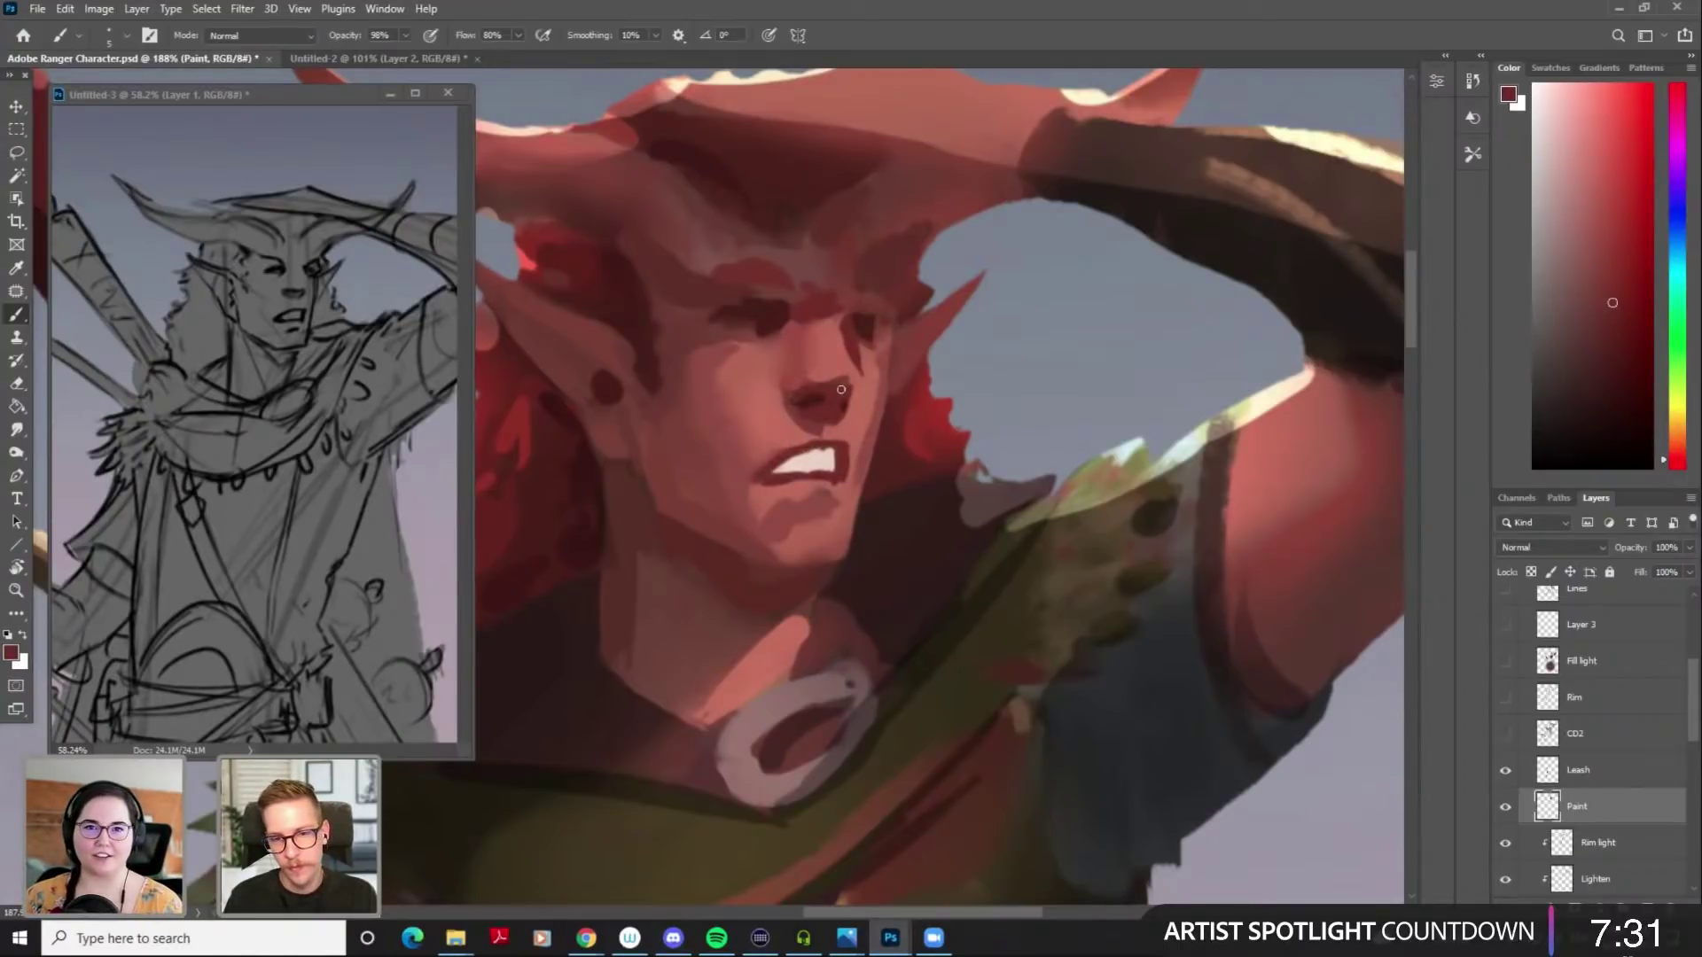
left_click(793, 387, "alt")
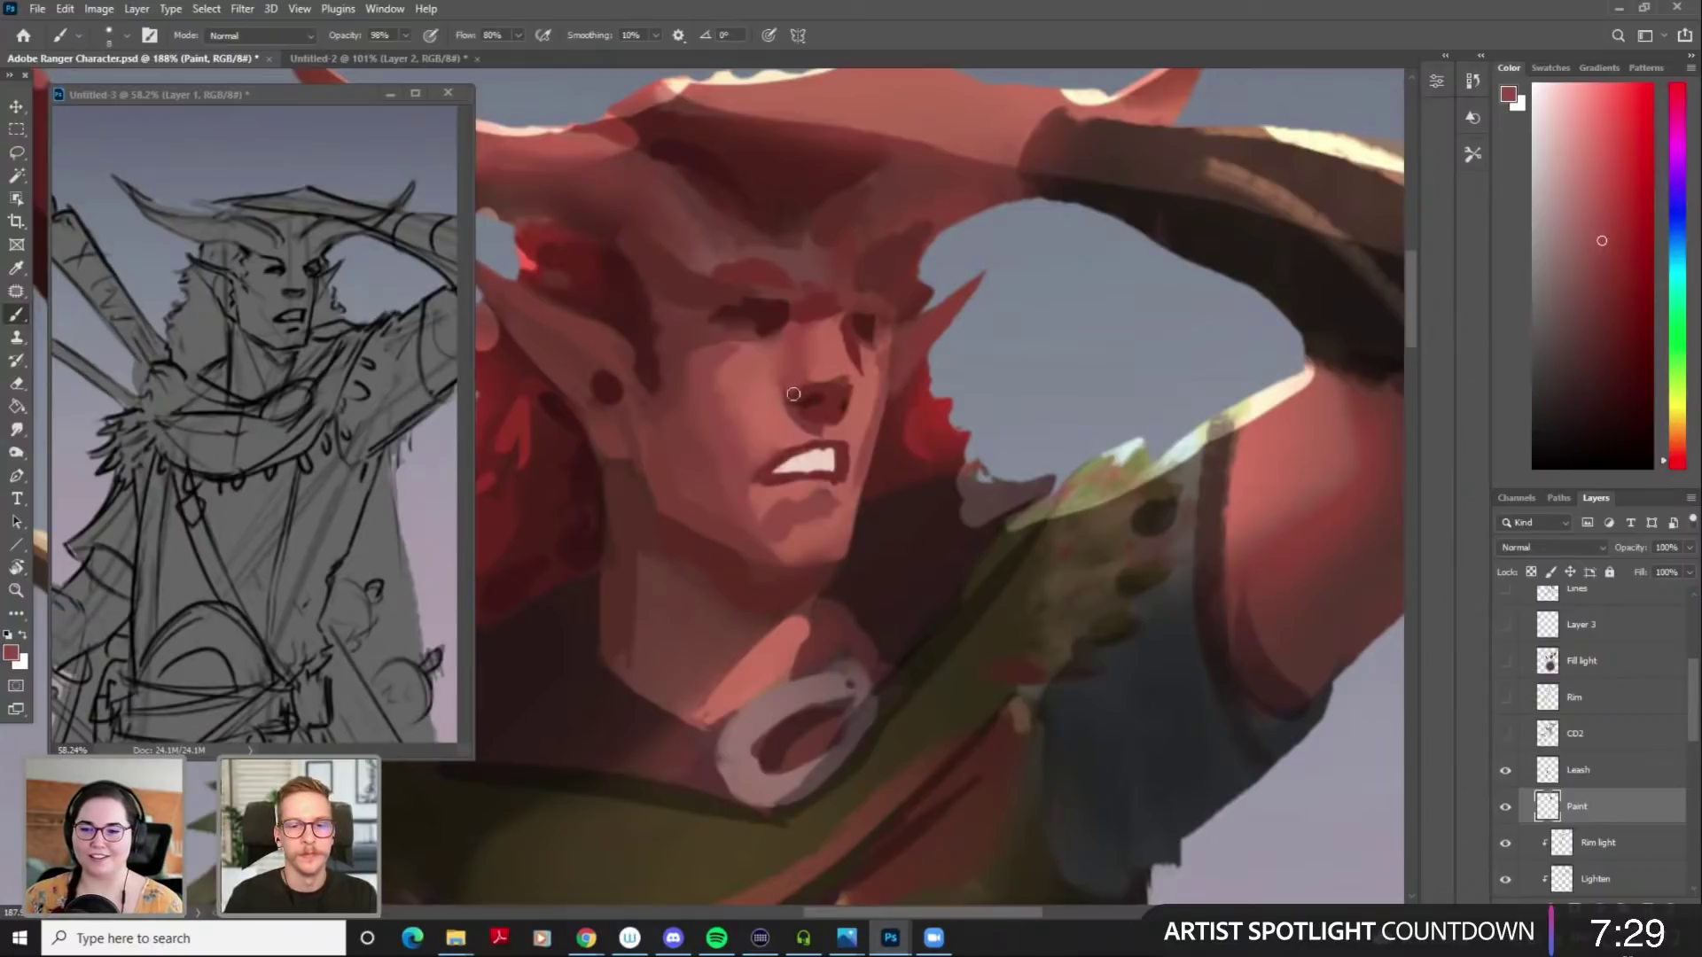
left_click(849, 377, "alt")
left_click(844, 385, "alt")
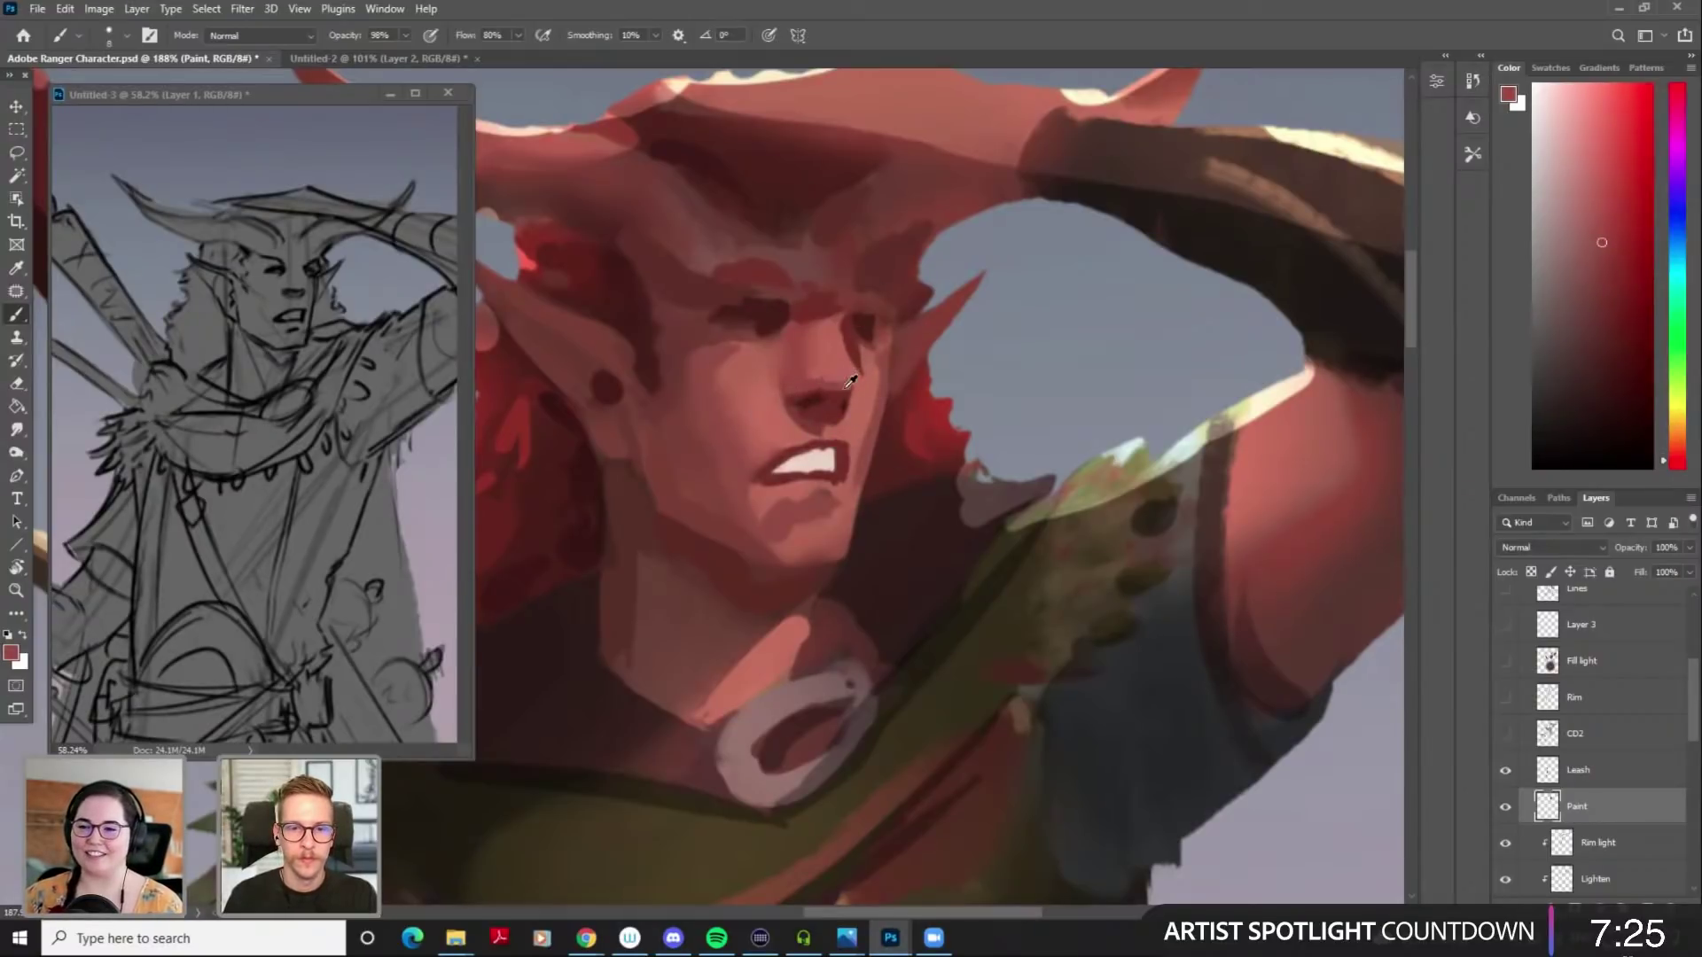
left_click(848, 375, "alt")
left_click(842, 383, "alt")
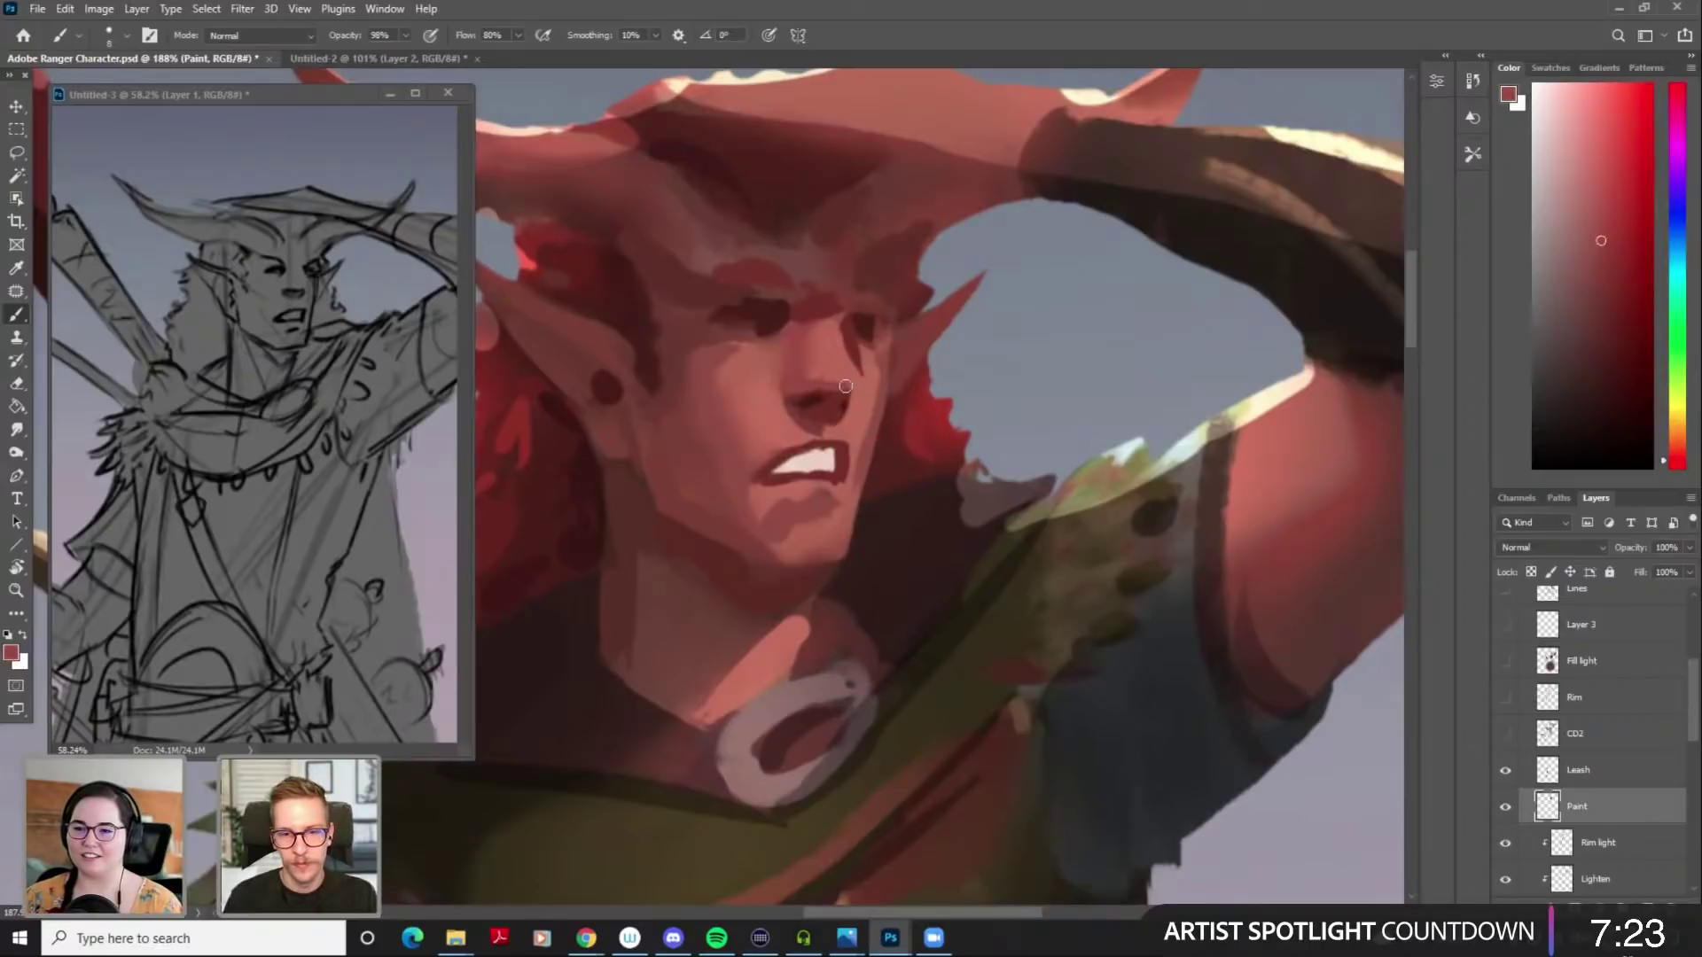
Refine the upper lip and the far corner of the mouth with skin and teeth tones sampled around them
left_click(751, 447, "alt")
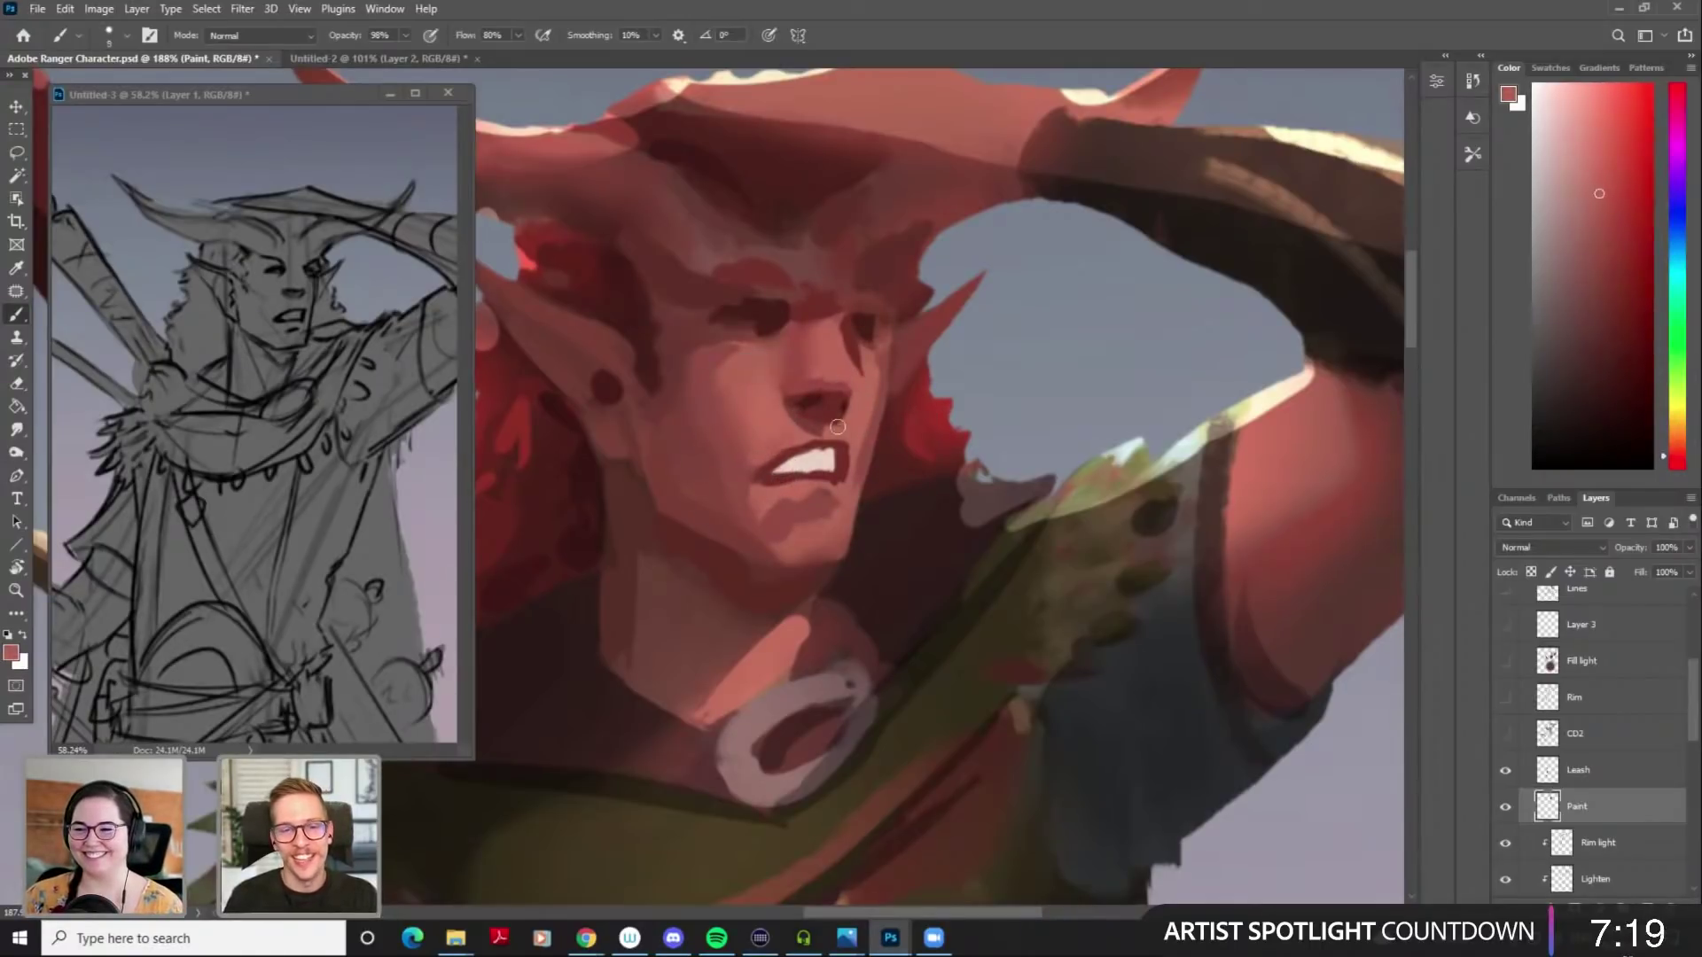
left_click(824, 490, "alt")
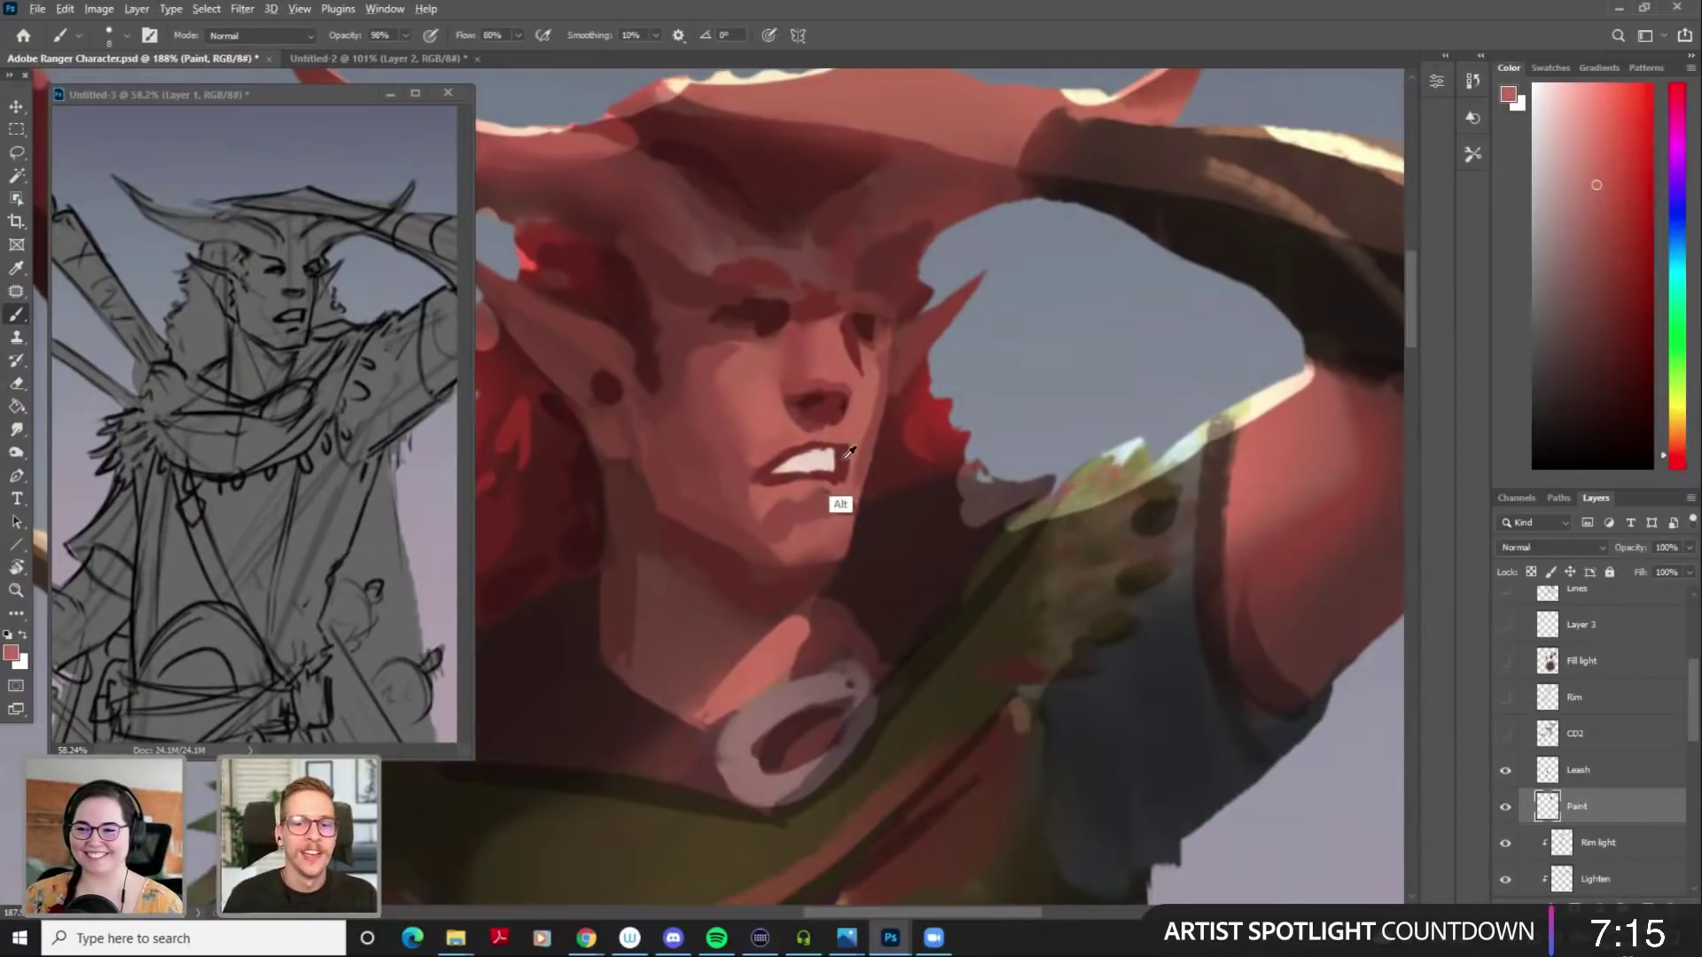
left_click(833, 459, "alt")
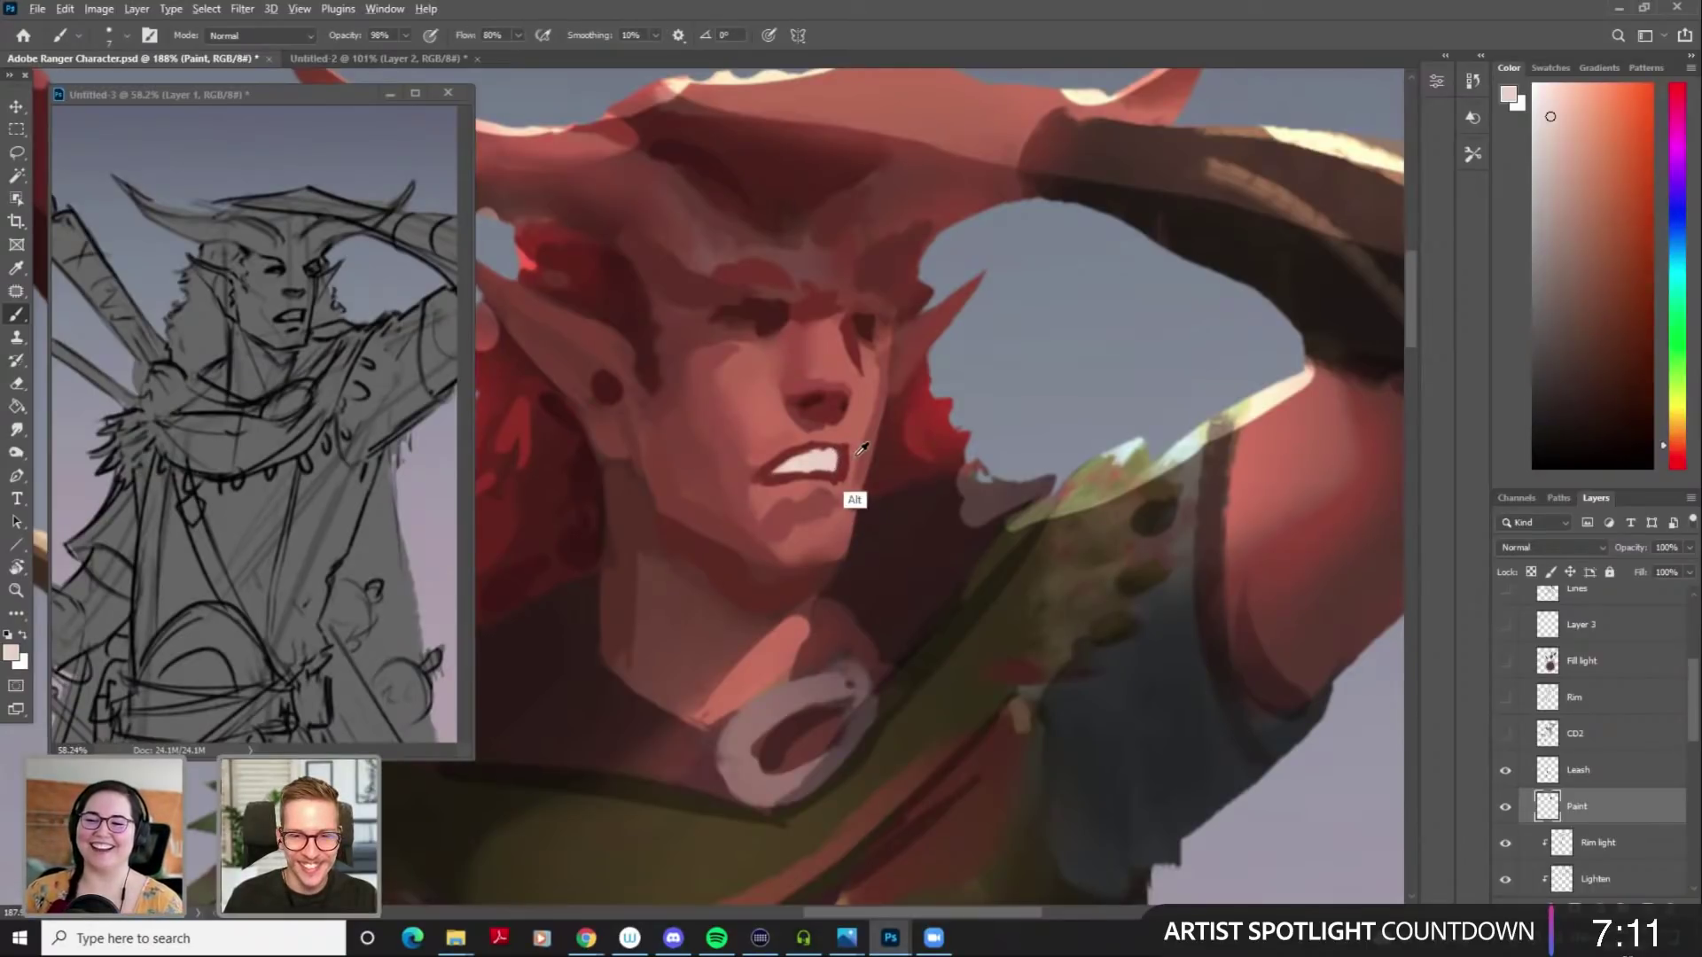
left_click(851, 494, "alt")
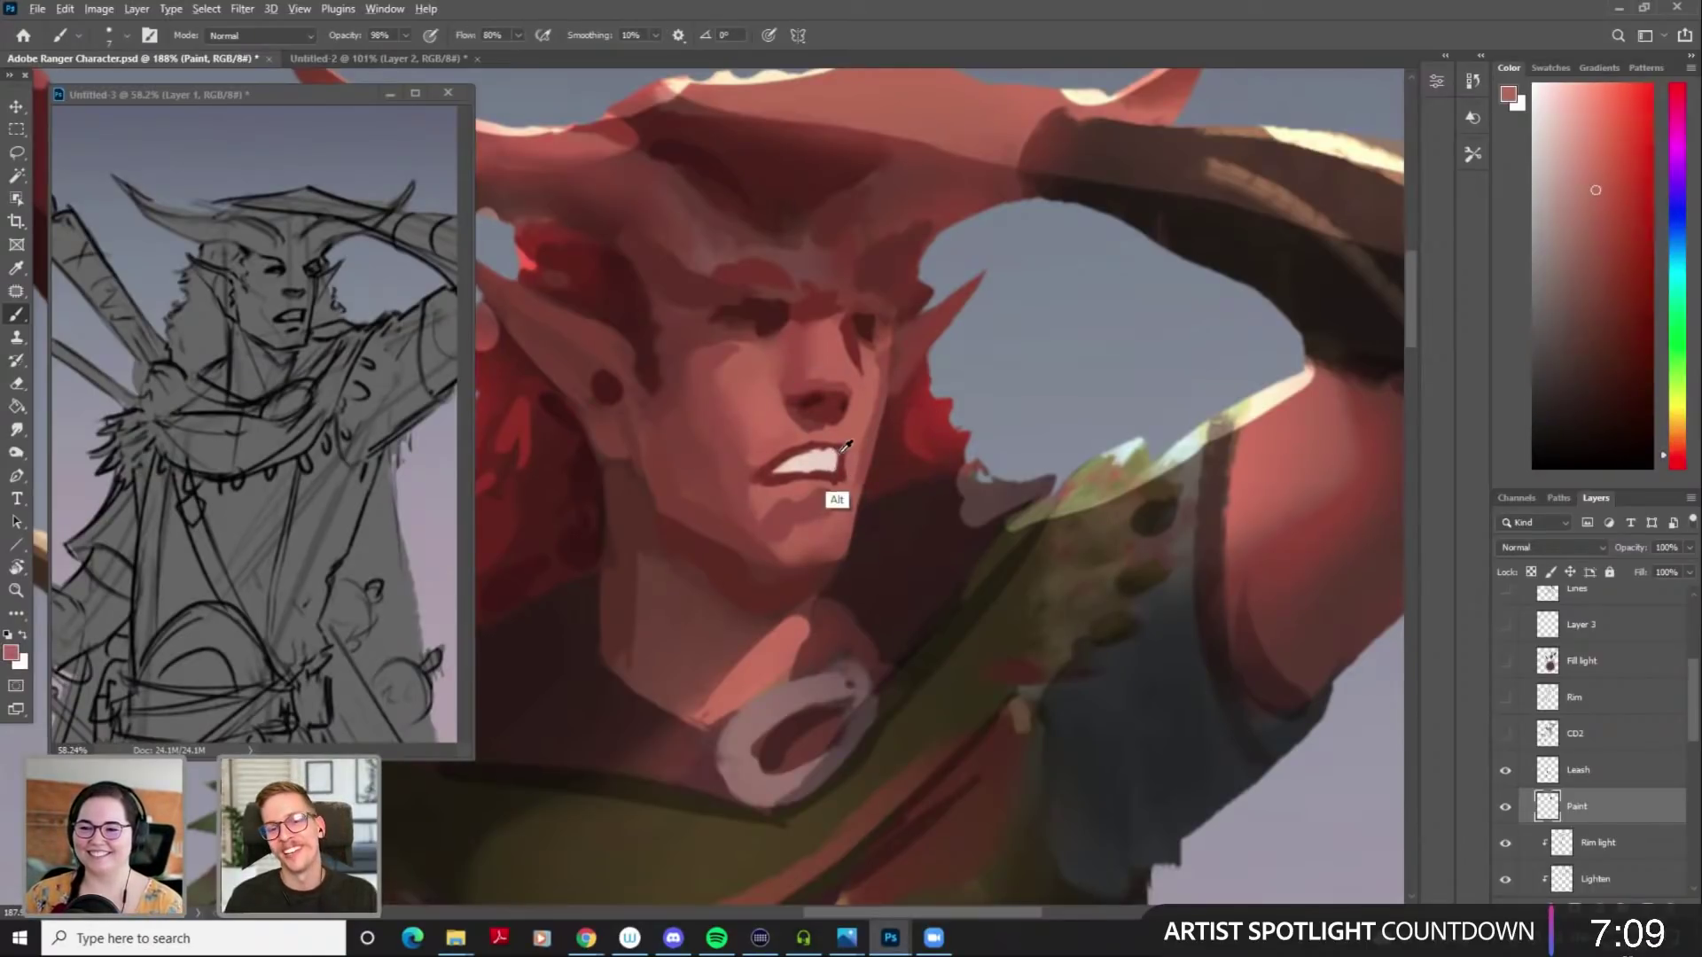
Try marking the teeth with a dark red sampled beside the mouth, and soften the marks with the Smudge tool
left_click(837, 500, "alt")
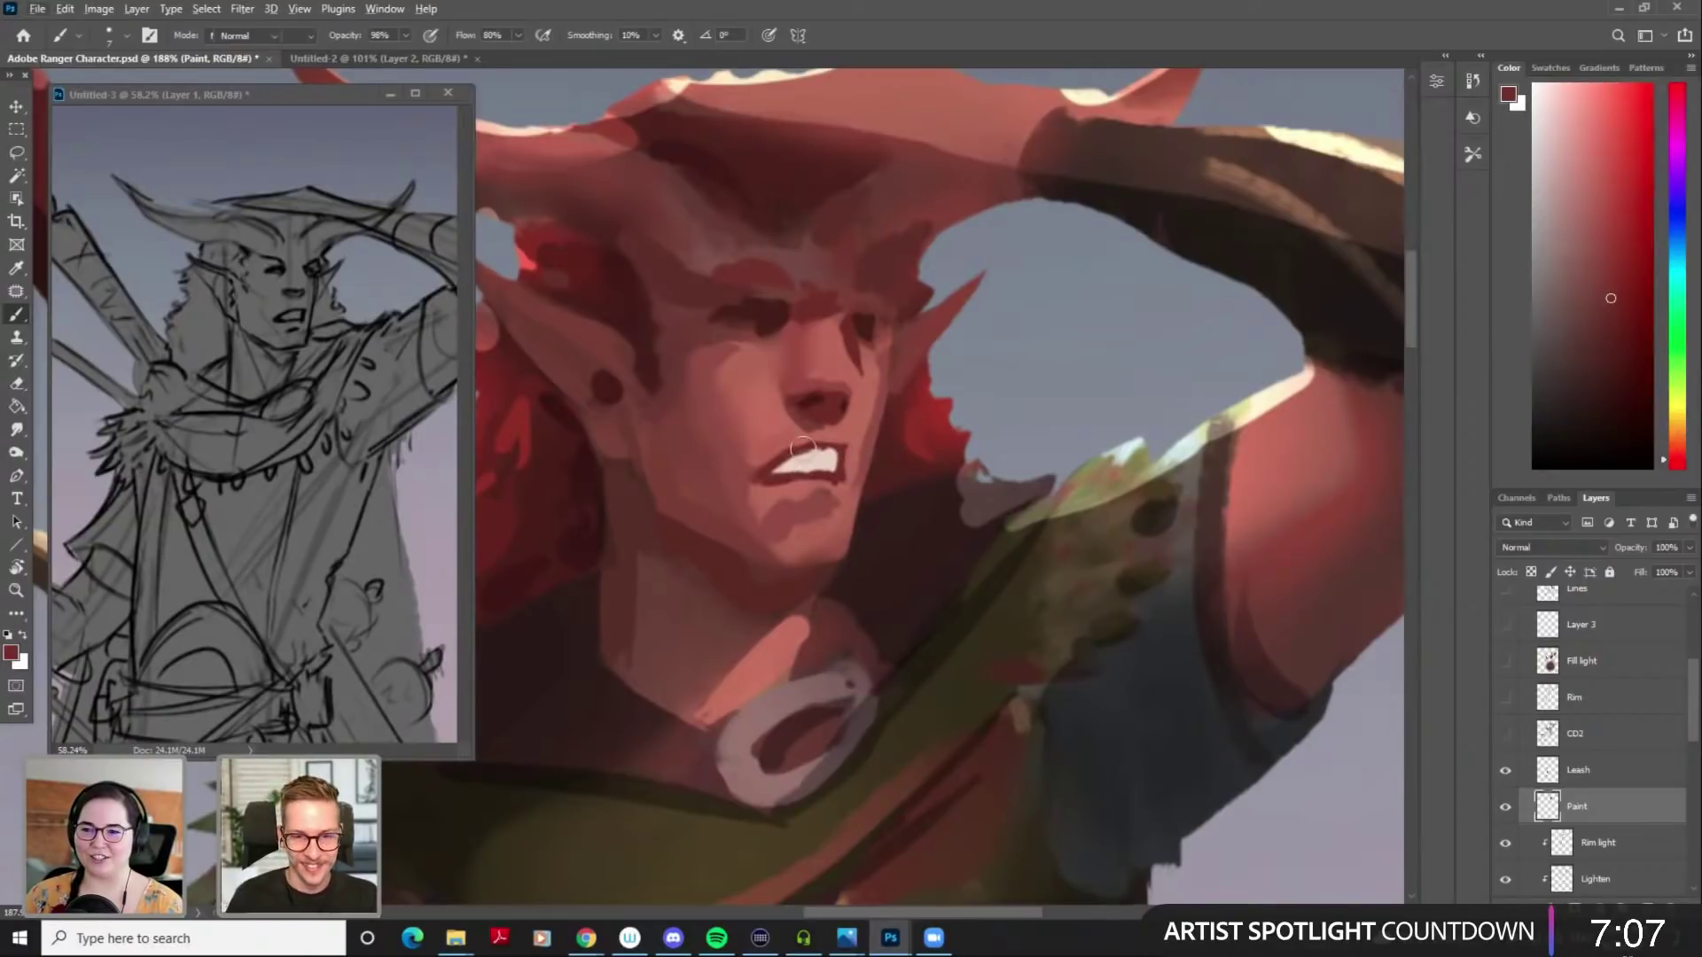
key("r")
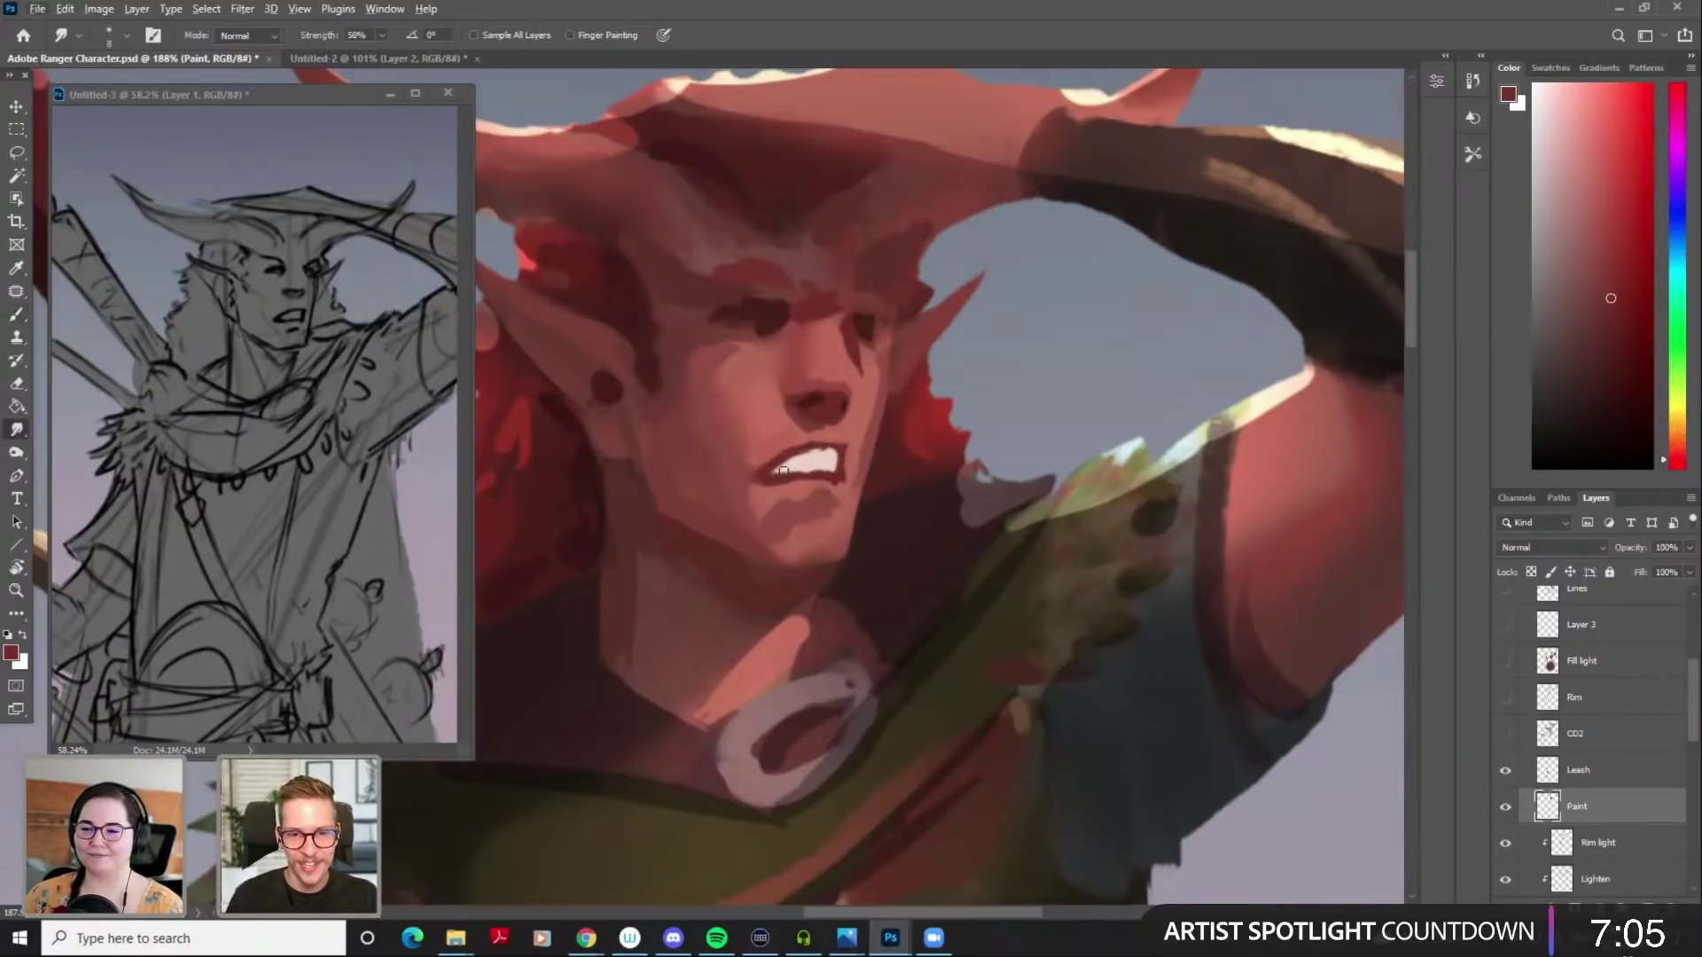
key("bracketright")
left_click_drag(806, 459, 776, 474)
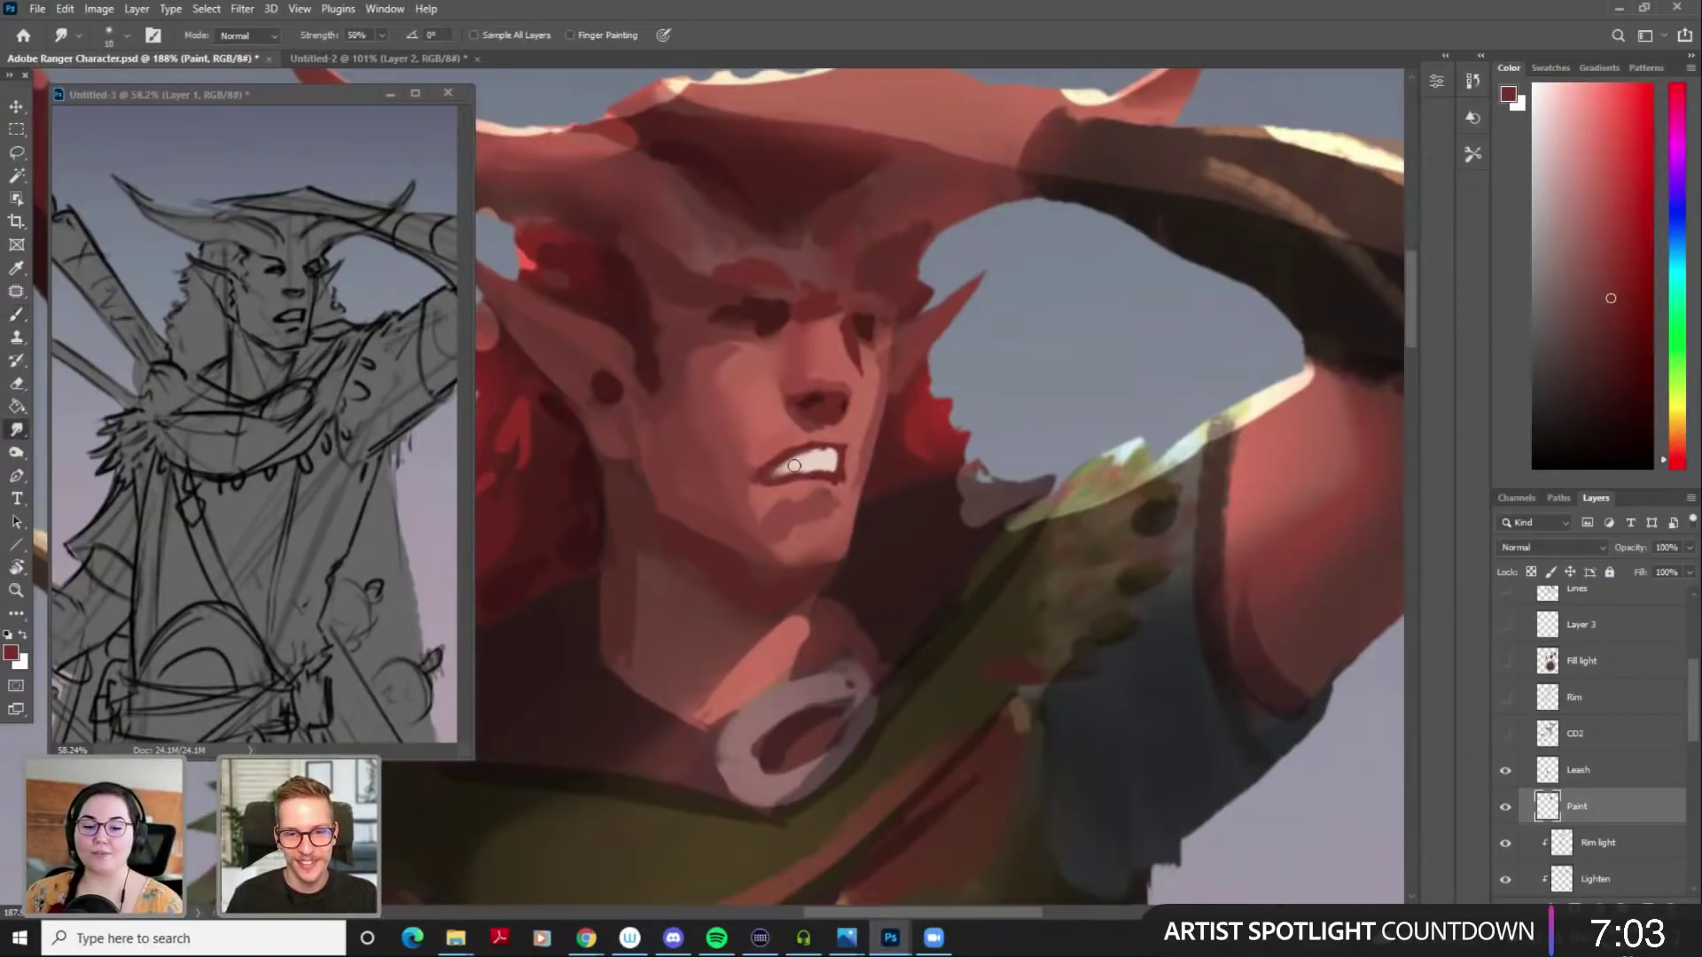
Shade the upper and near-side part of the teeth with a muted greyish red
key("b")
left_click(782, 473, "alt")
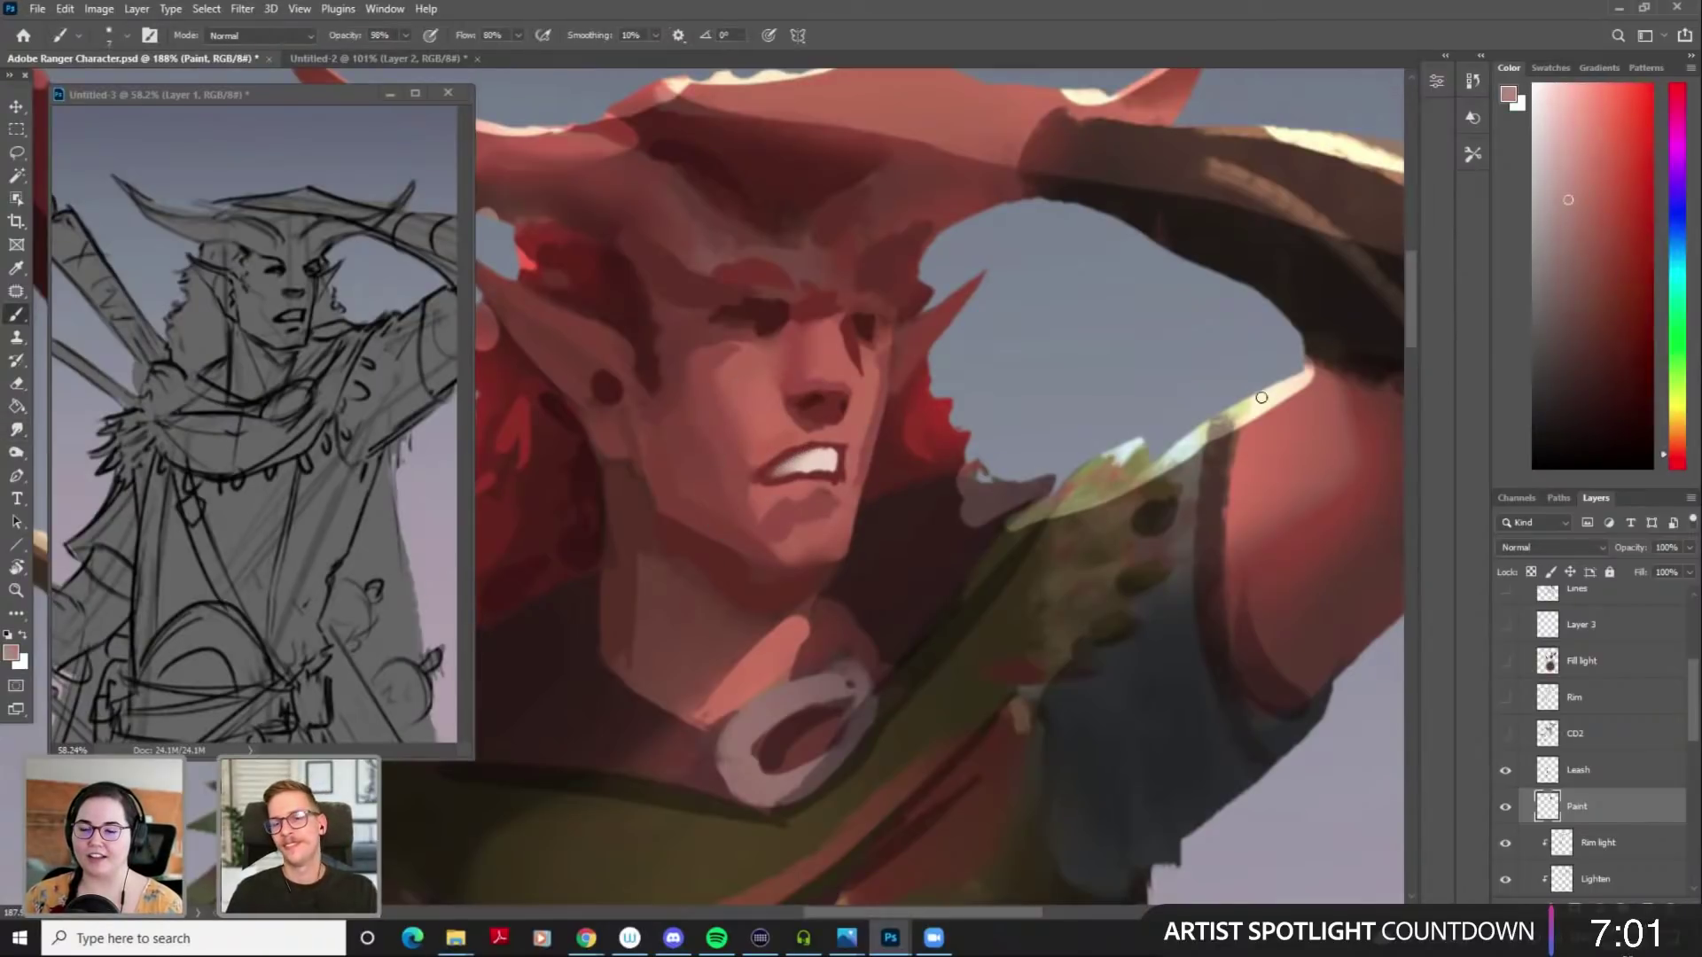
left_click(1564, 259)
left_click(1676, 464)
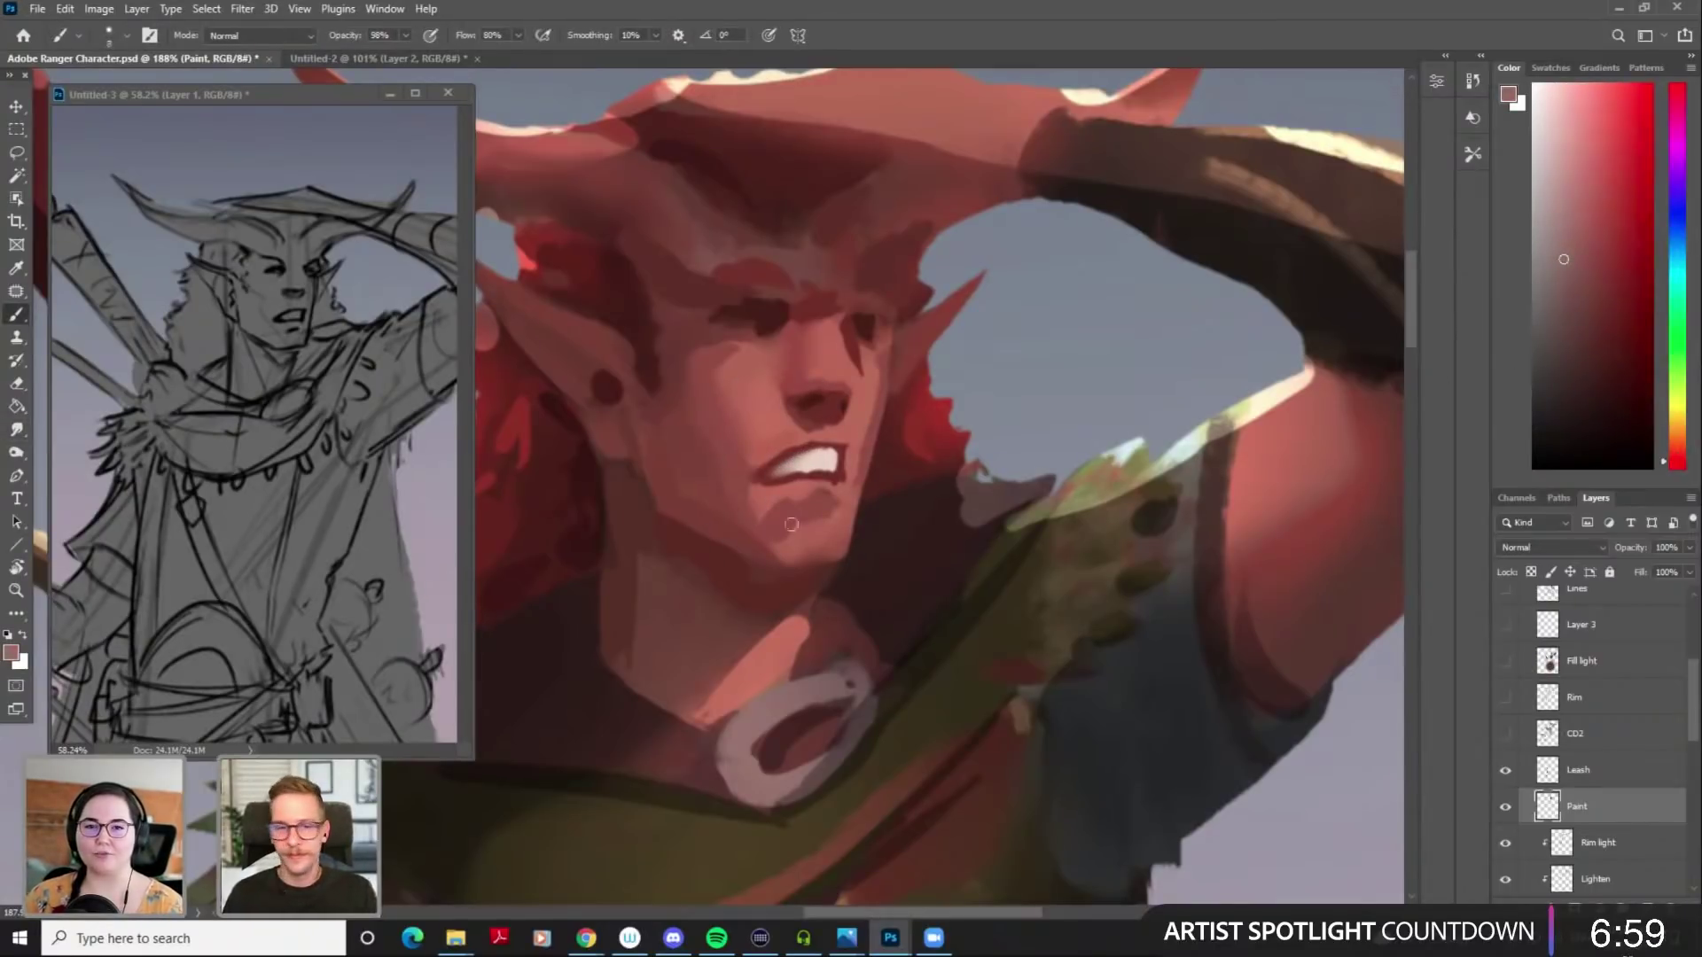
left_click_drag(795, 467, 803, 459)
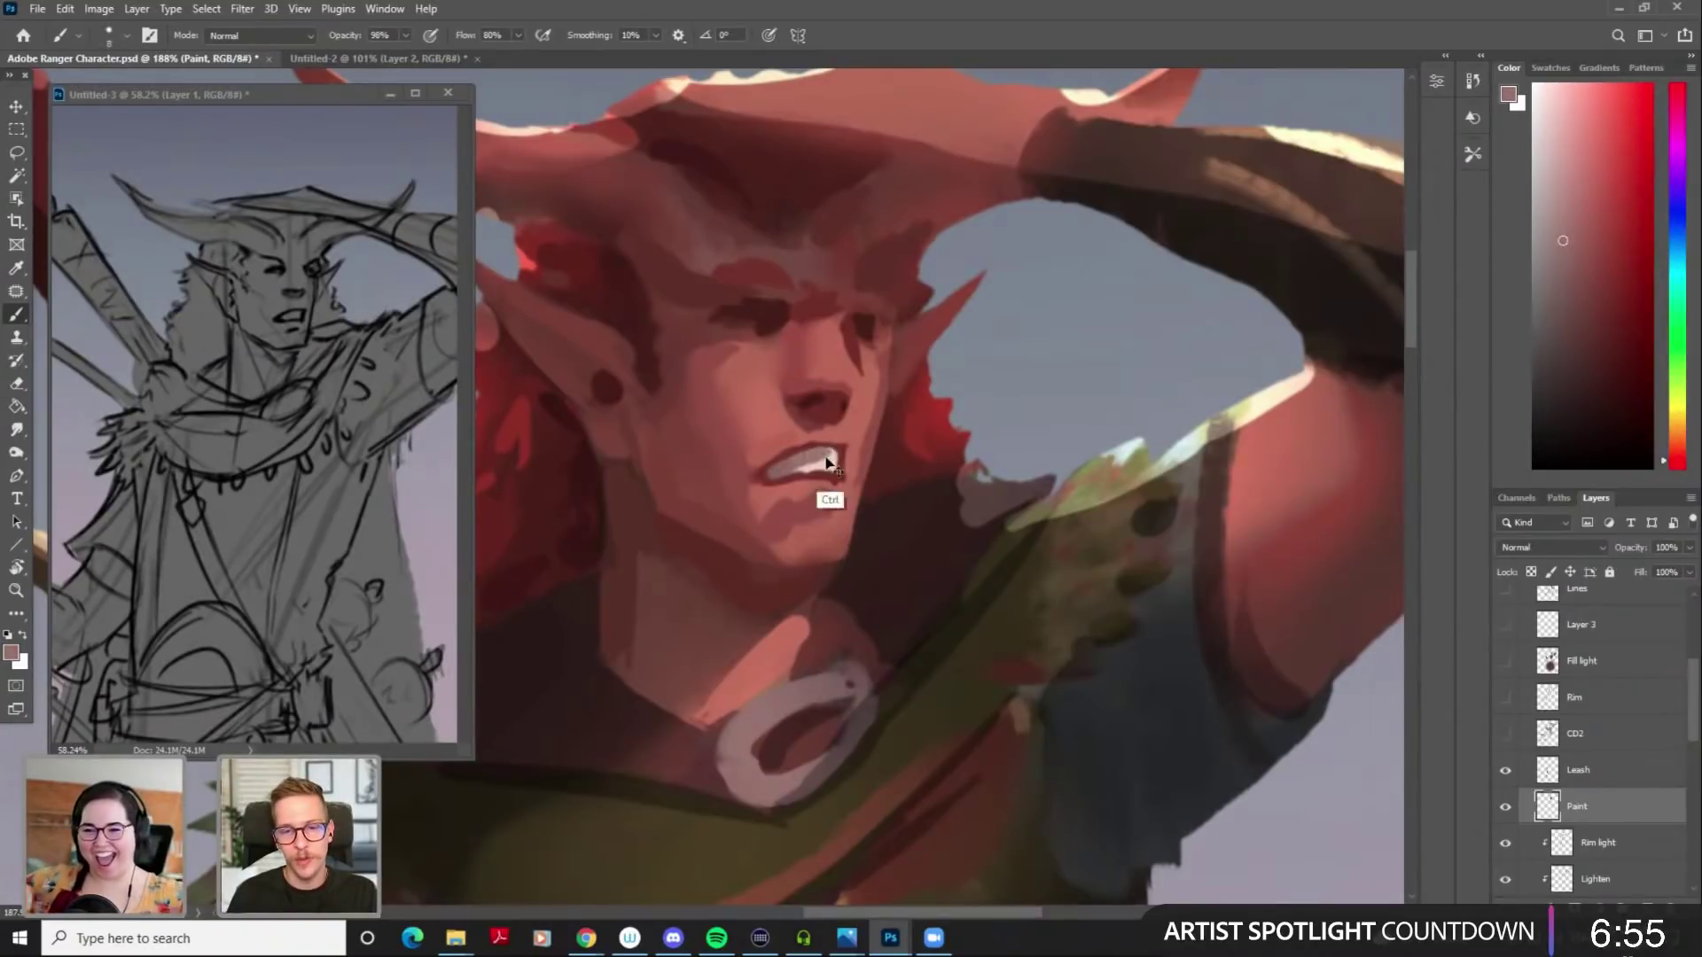
left_click(804, 453, "alt")
mouse_move(804, 452)
left_mouse_down()
mouse_move(829, 456)
mouse_move(774, 470)
mouse_move(832, 465)
mouse_move(799, 452)
mouse_move(779, 550)
left_mouse_up()
Refine the edges of the teeth and lips with tones sampled from the mouth, using a smaller brush
left_click(809, 465, "alt")
key("[")
left_click(786, 454, "alt")
left_click_drag(853, 597, 820, 407)
left_click_drag(855, 484, 826, 492)
left_click_drag(837, 521, 797, 428)
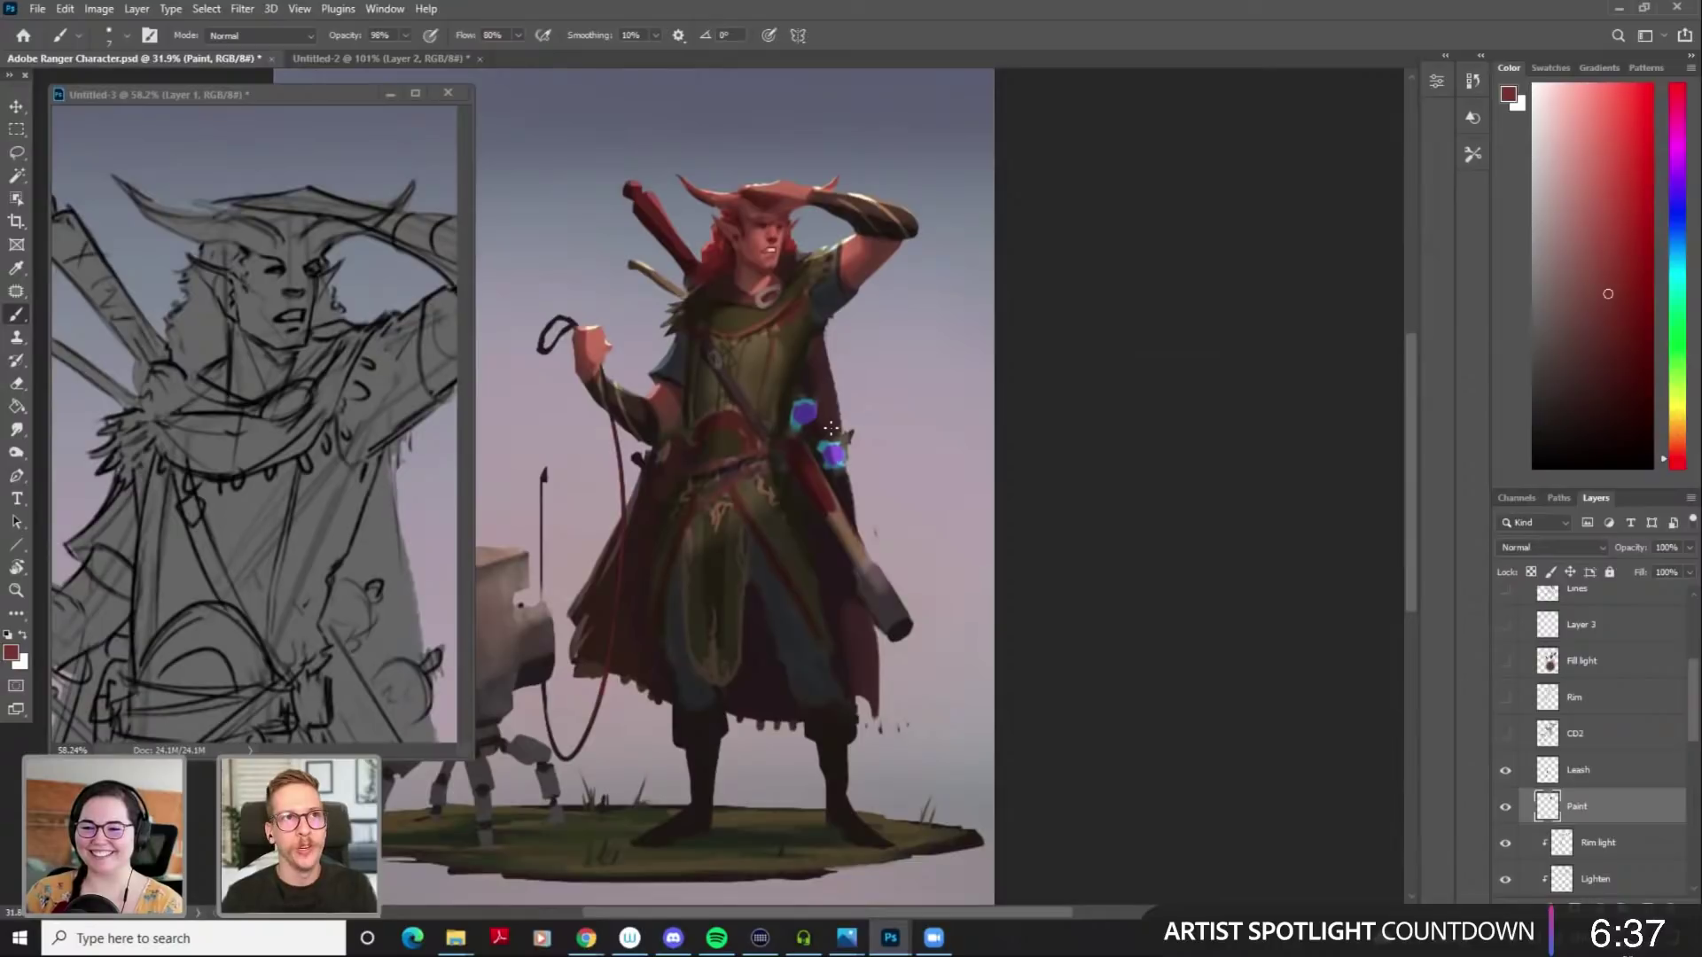
scroll(853, 463, "left", 2)
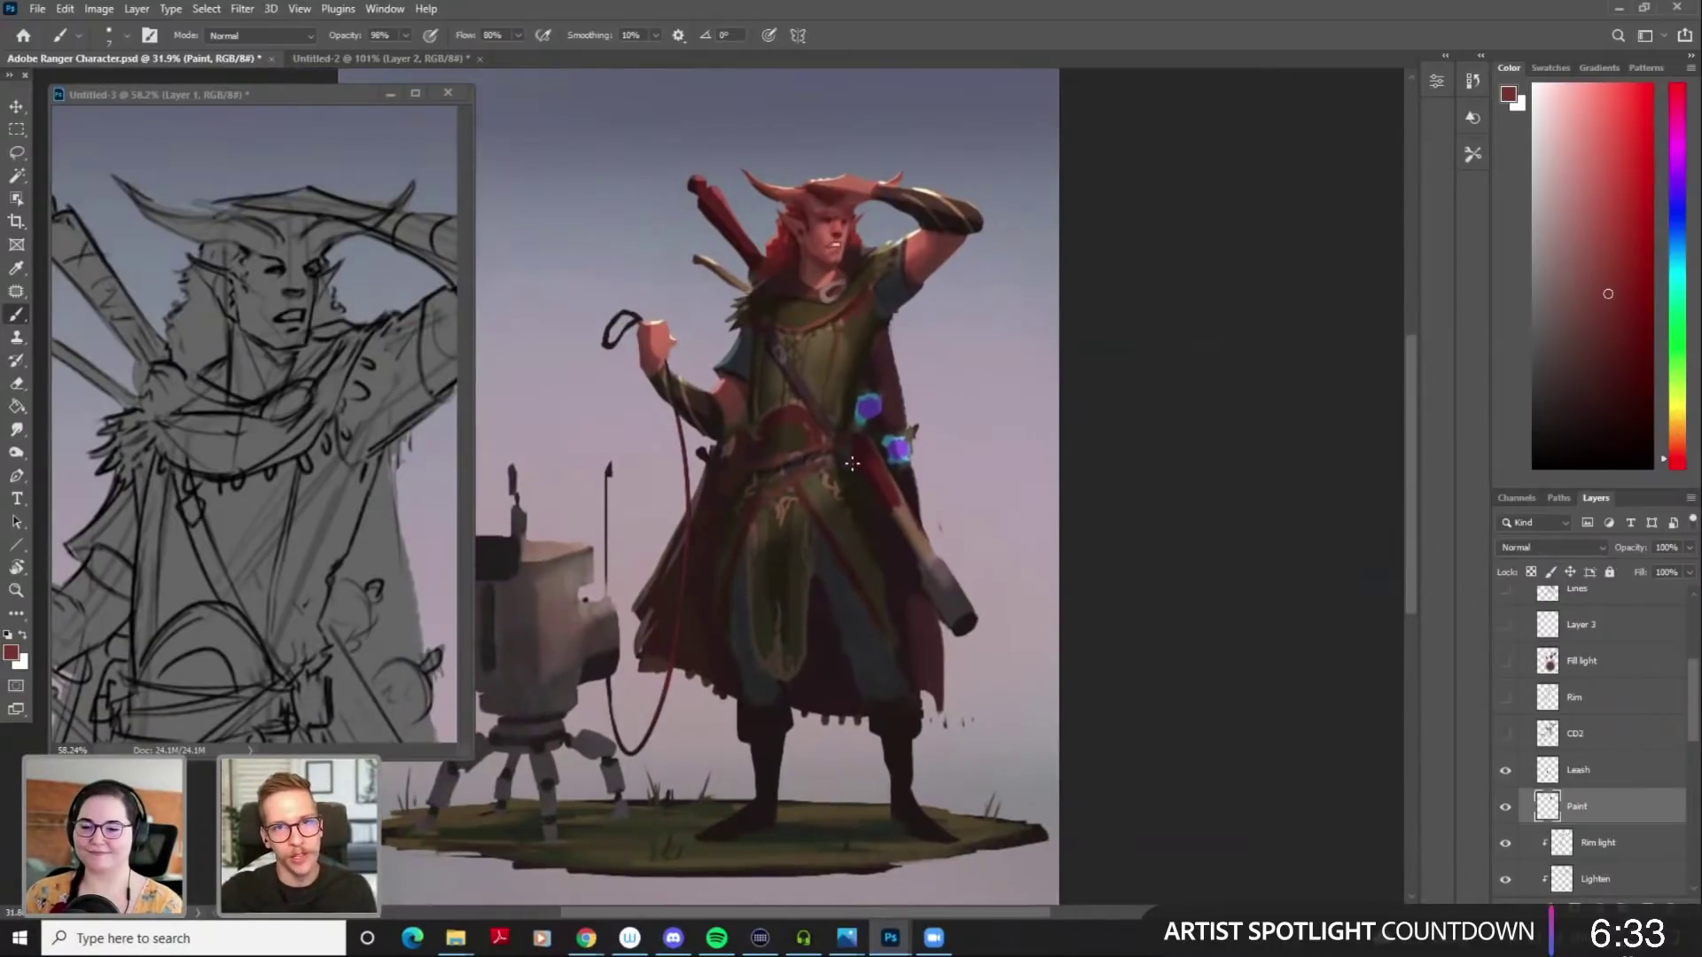
scroll(891, 452, "up", 3)
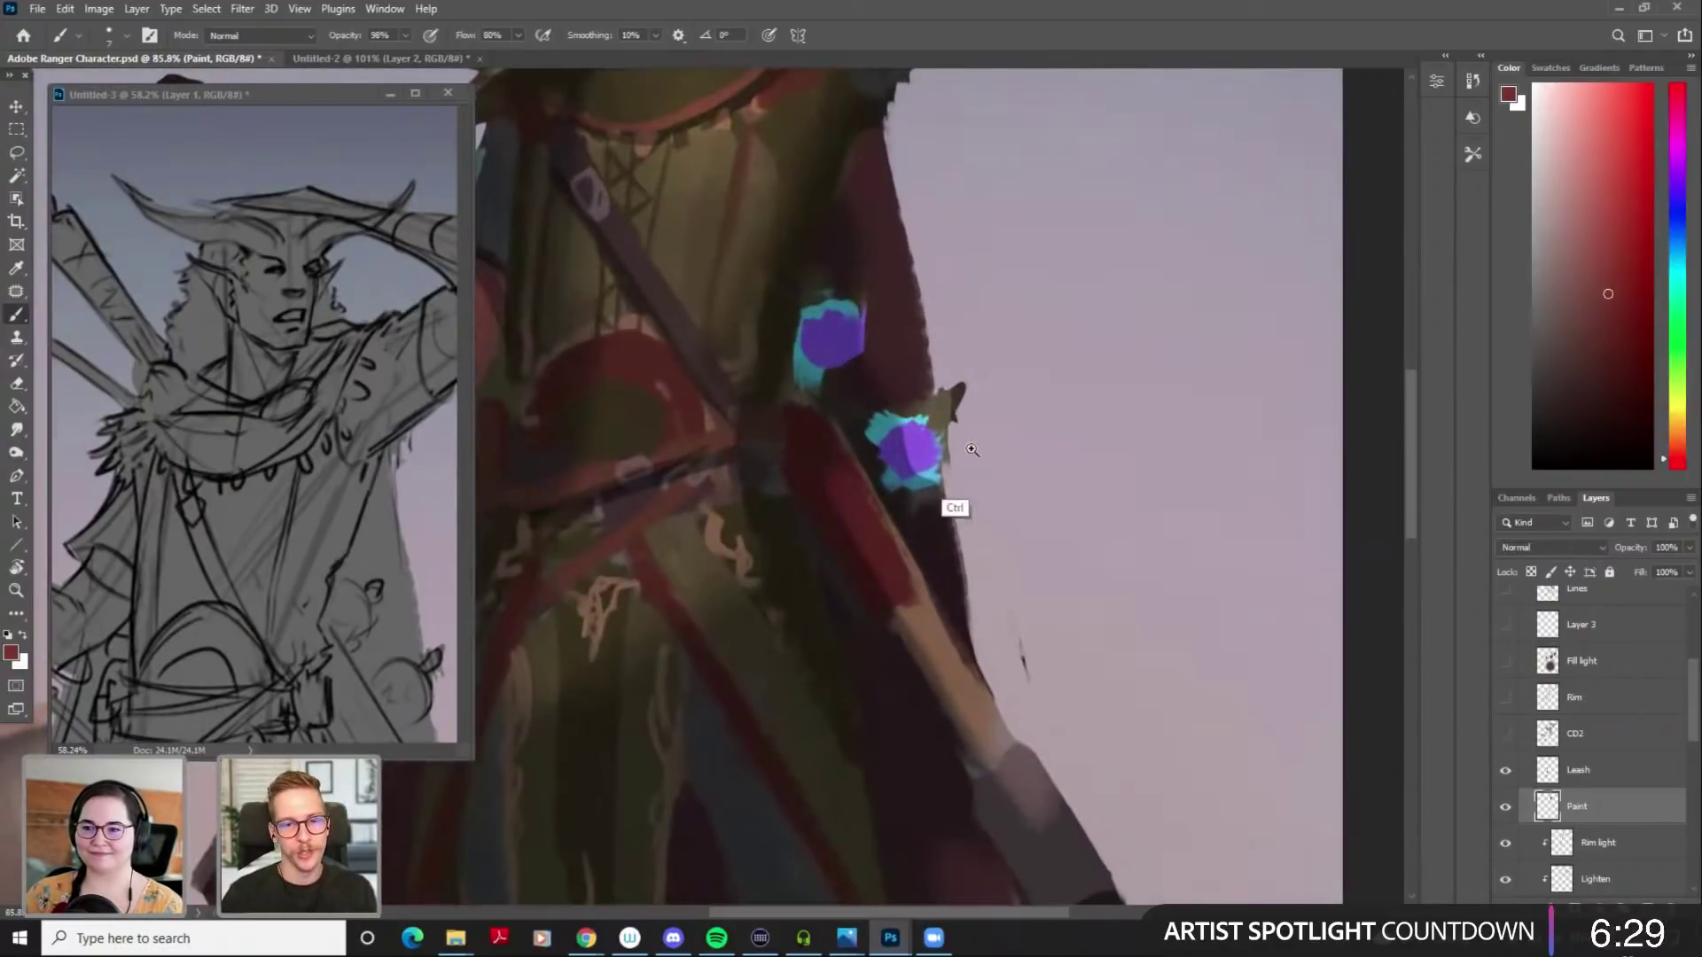
Create a new layer named Screen above the Leash layer, with its blend mode set to Screen
scroll(920, 501, "down", 5)
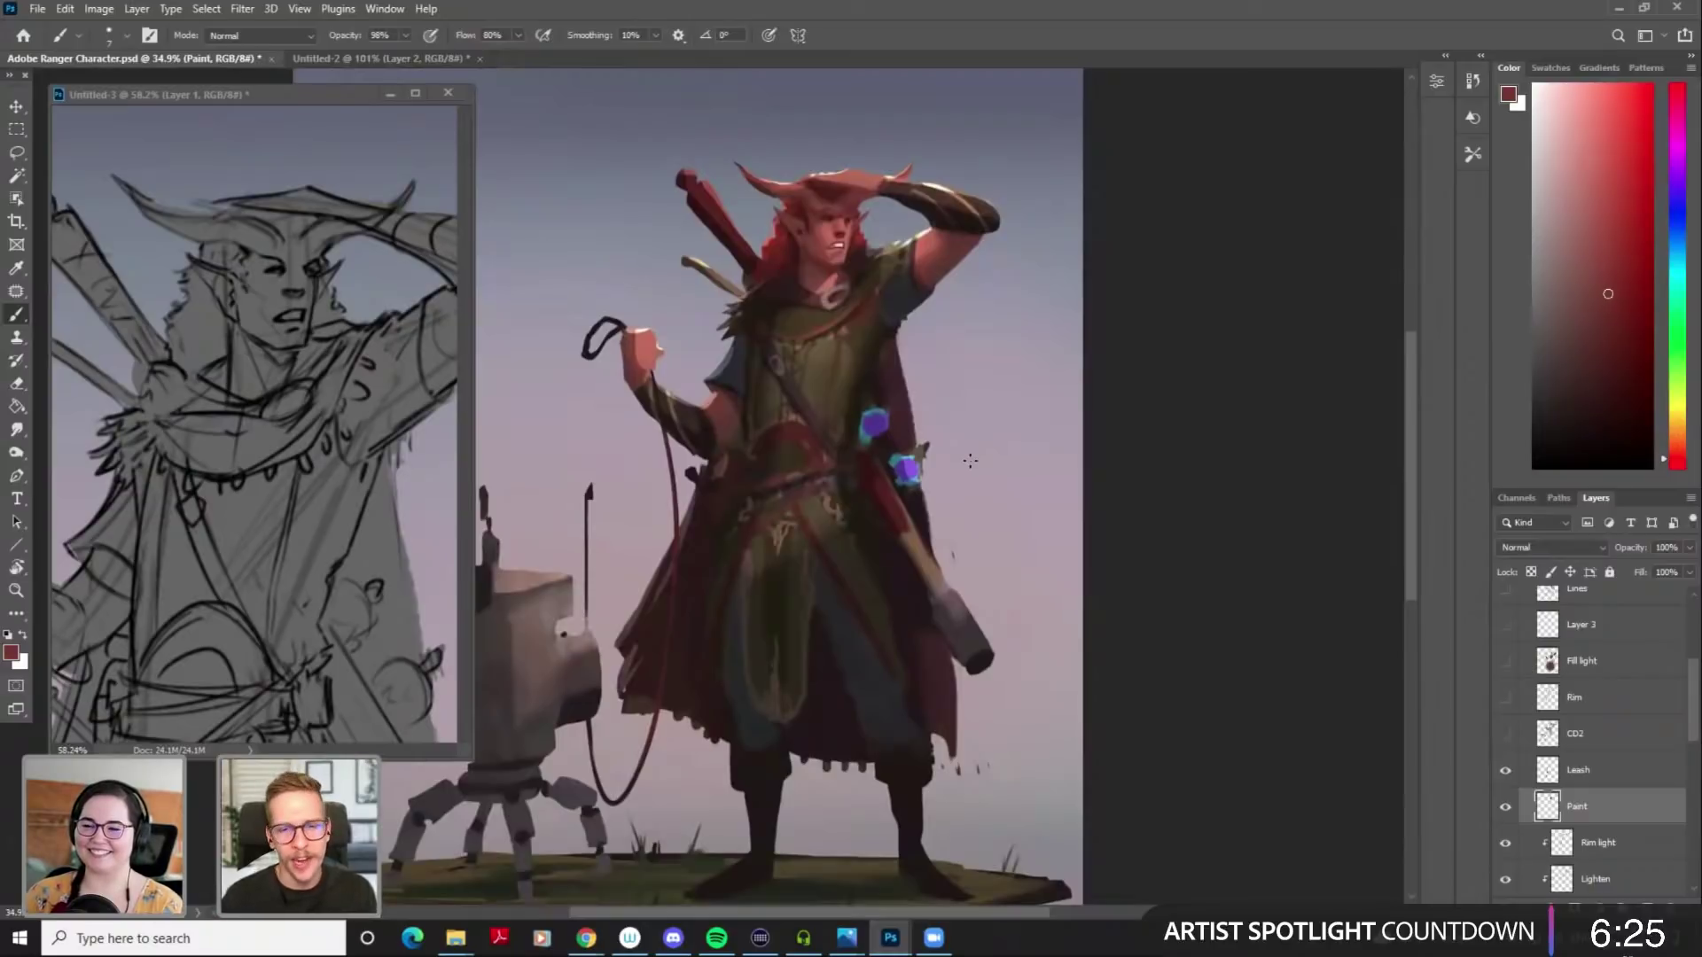
left_click(1586, 775)
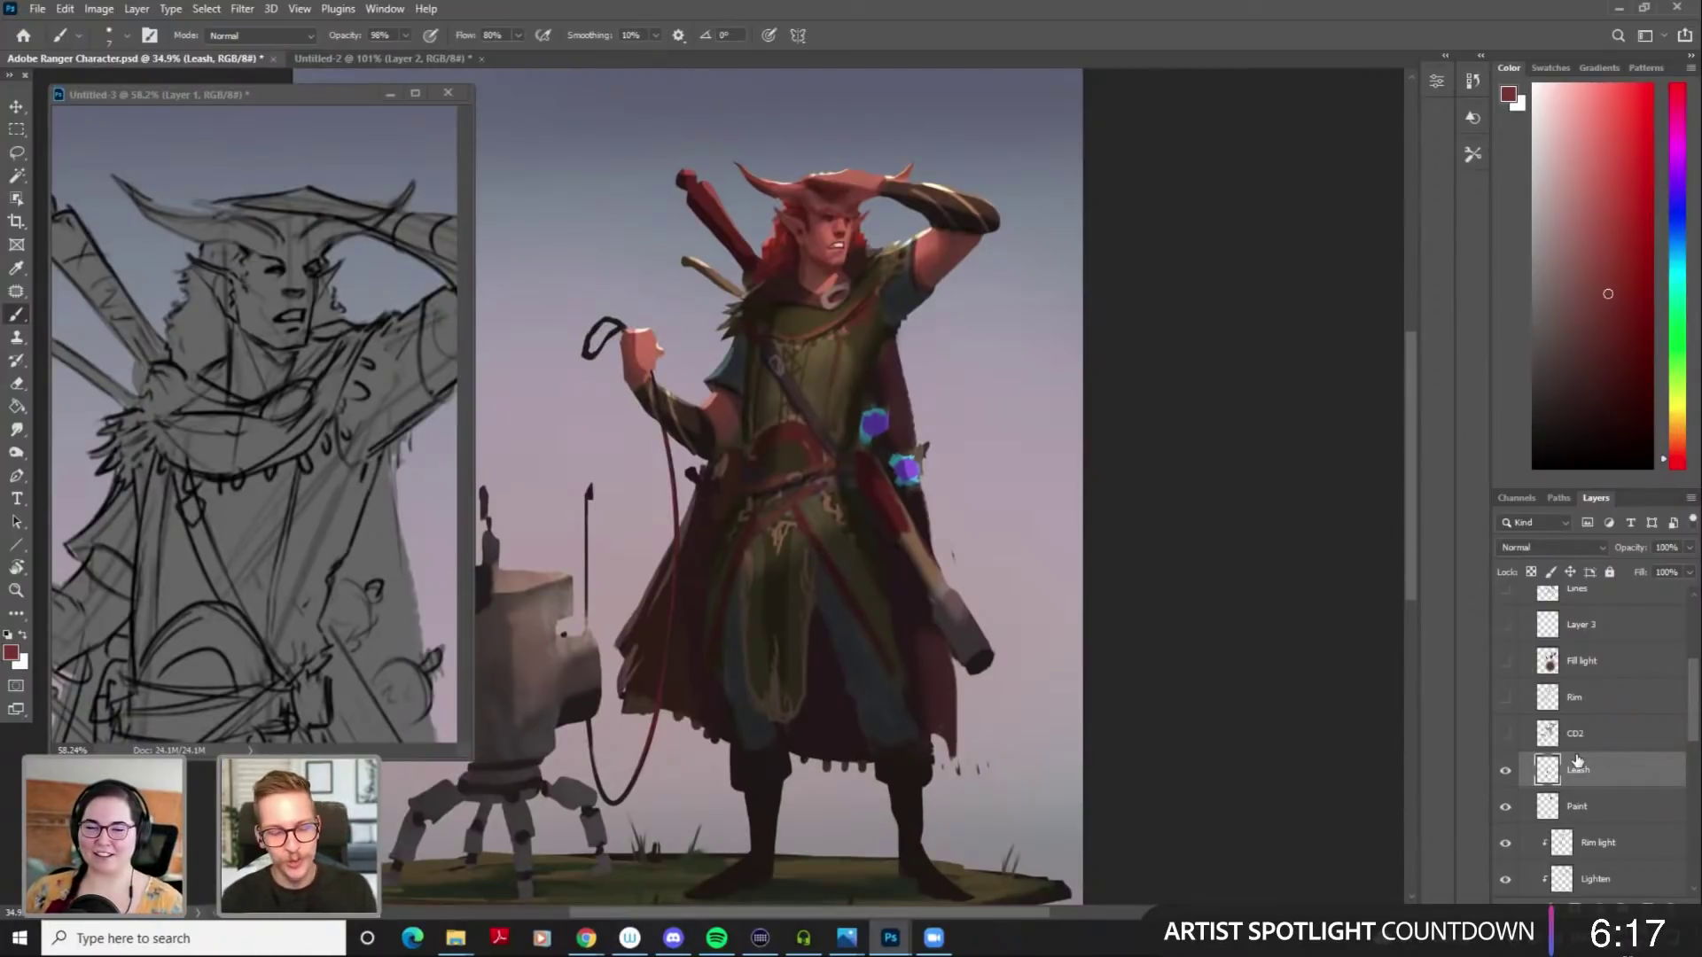
key("ctrl+shift+n")
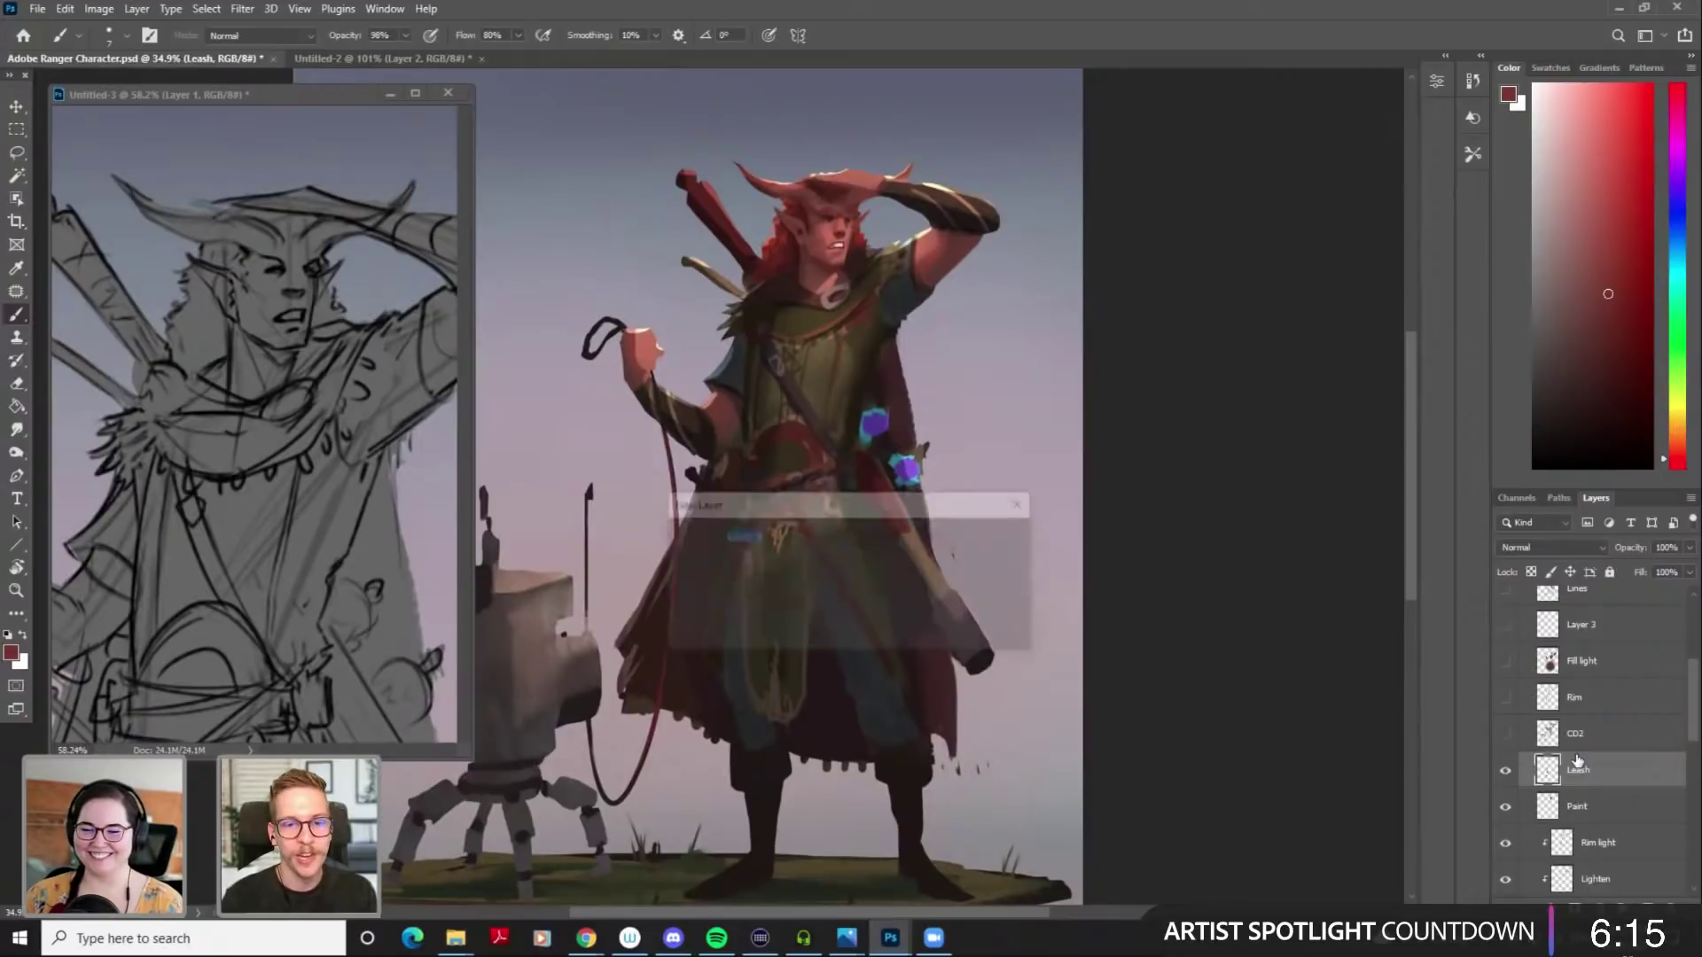
type("Screen")
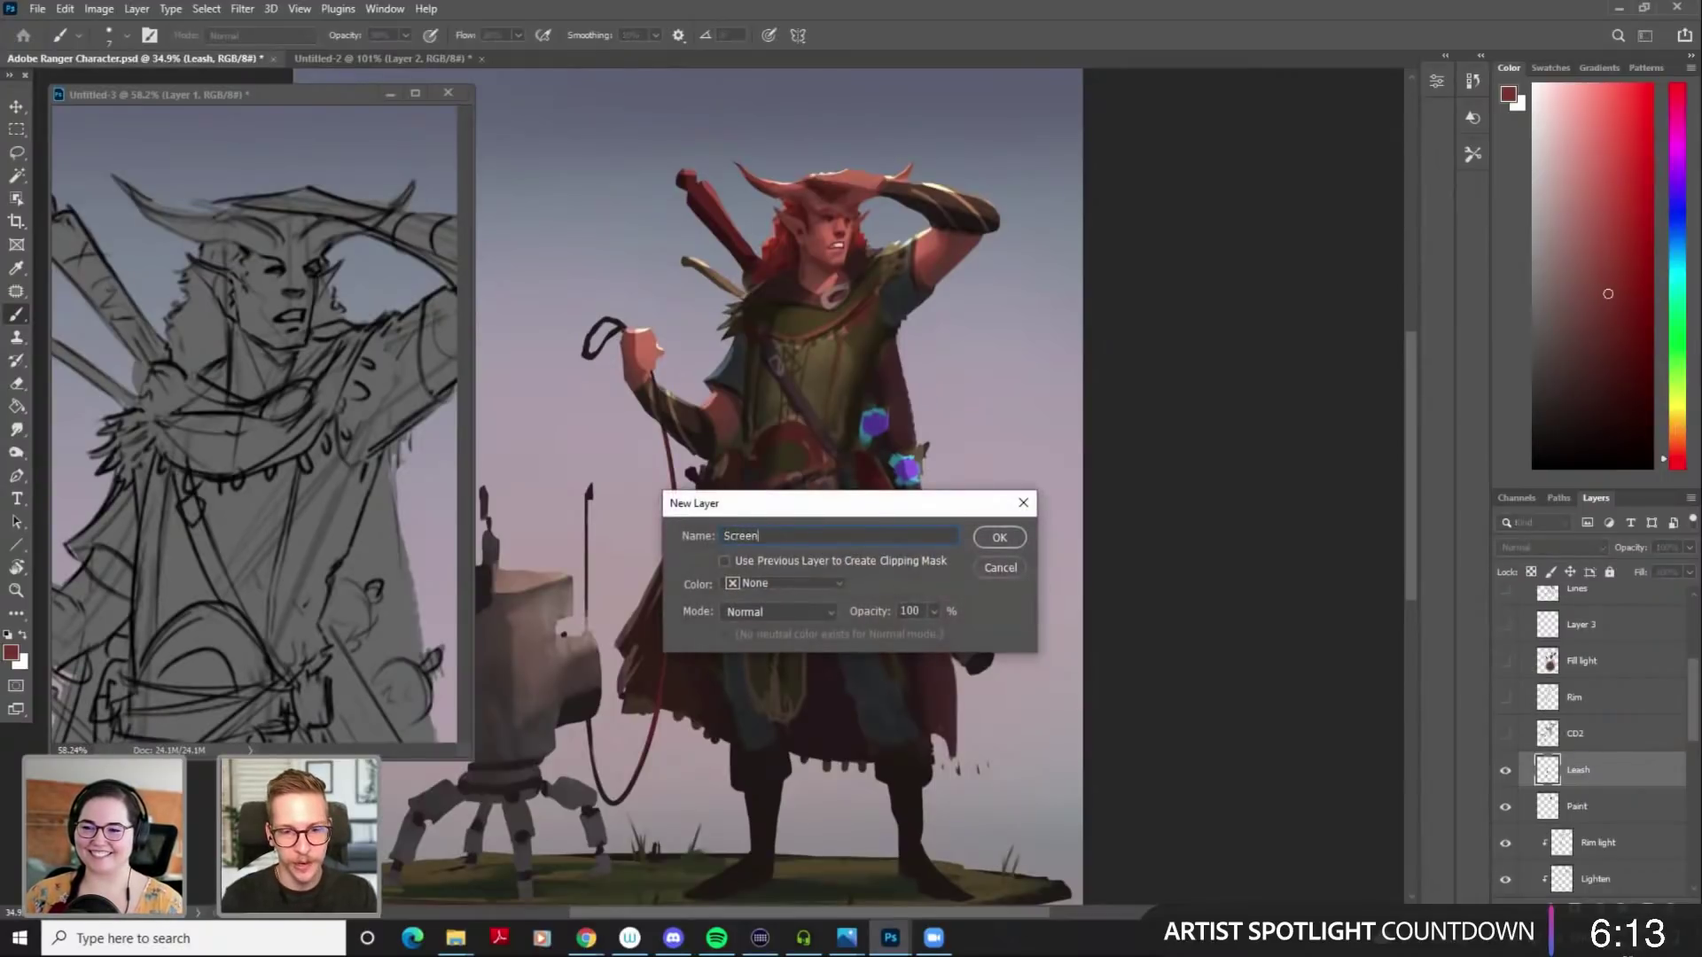
left_click(786, 620)
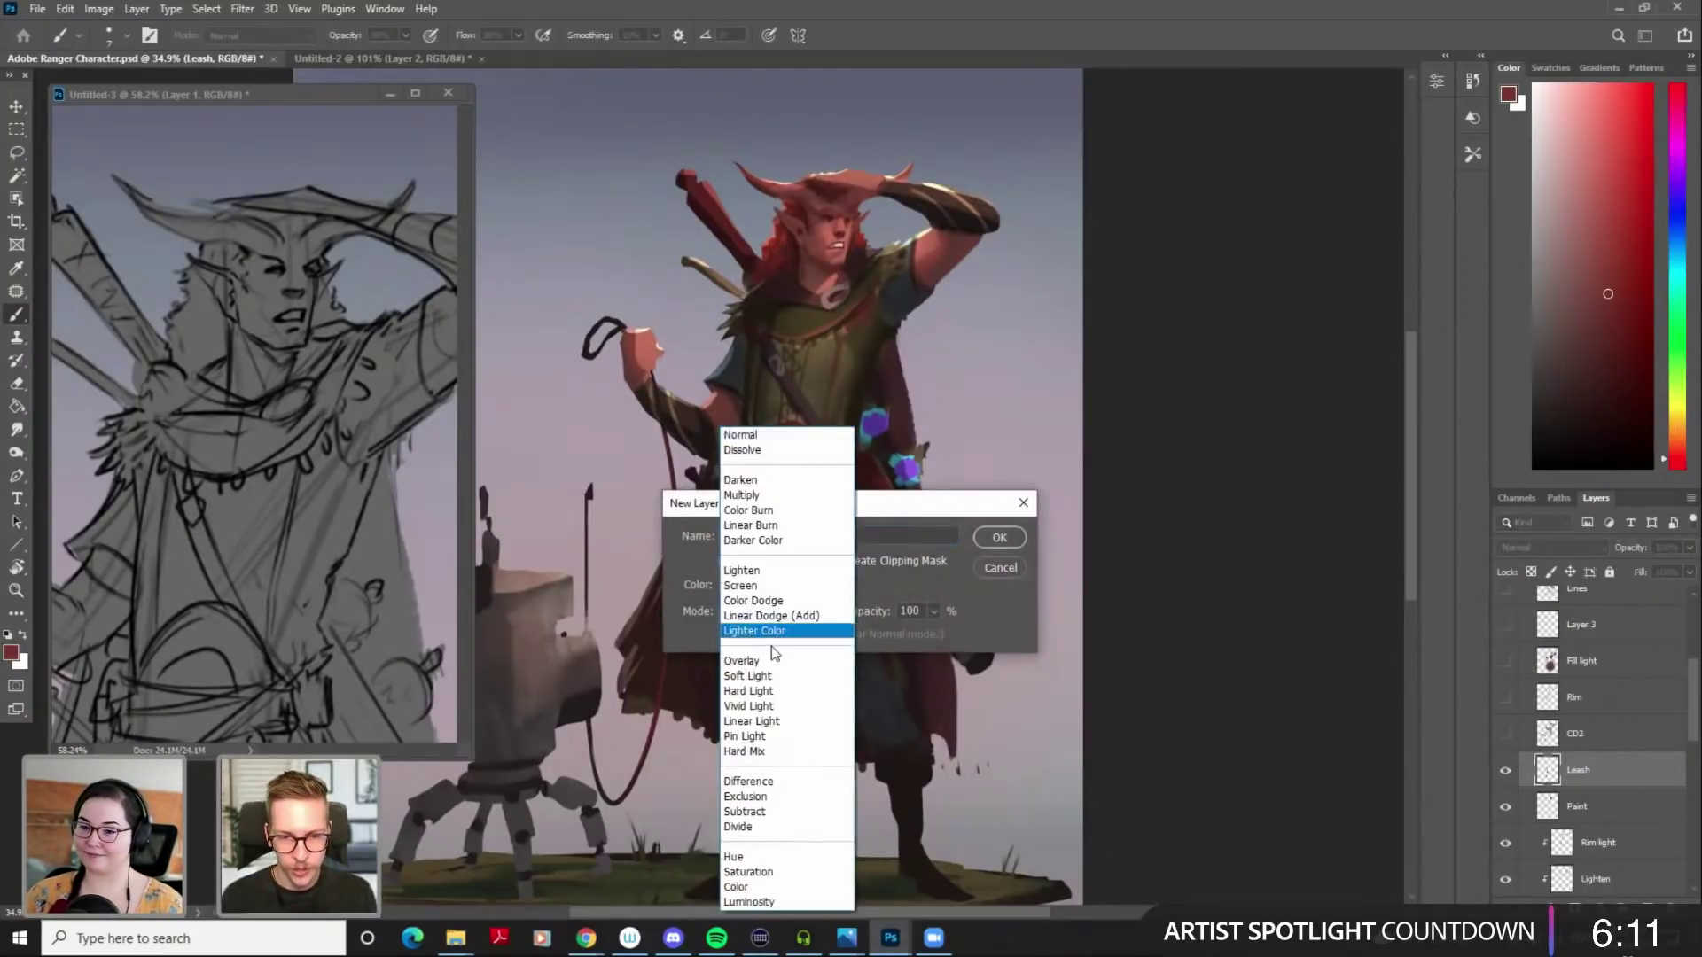
left_click(762, 577)
left_click(996, 538)
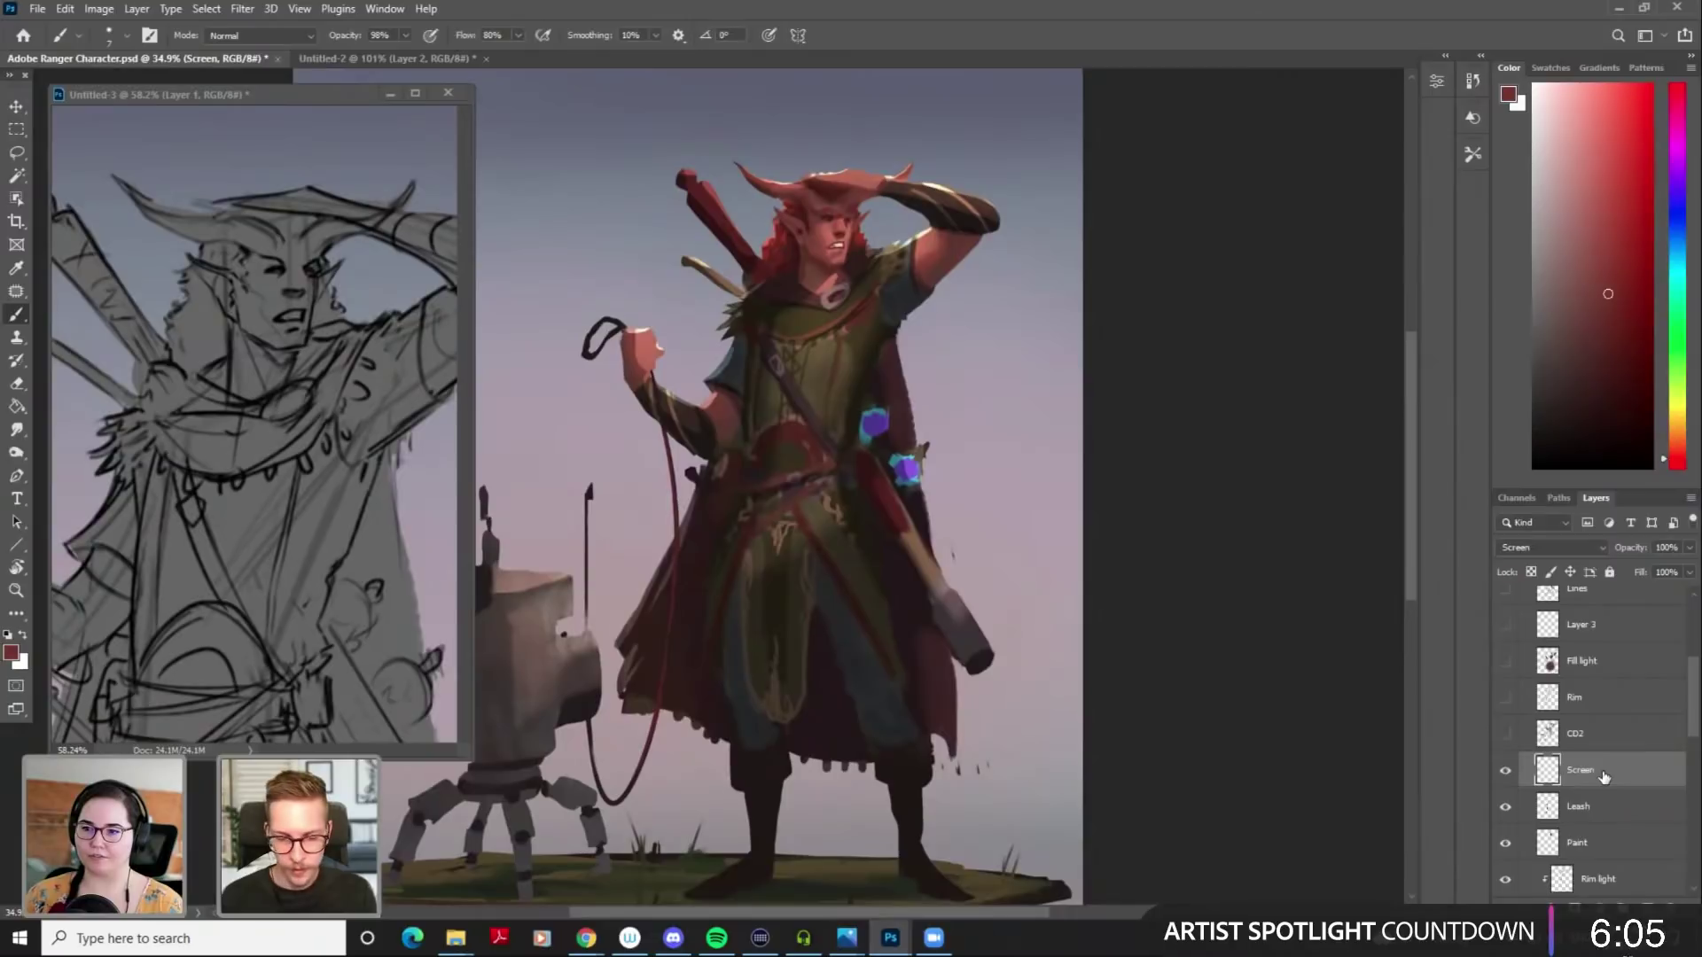
Fill the Screen layer with the default black foreground colour using the Paint Bucket tool
key("g")
key("d")
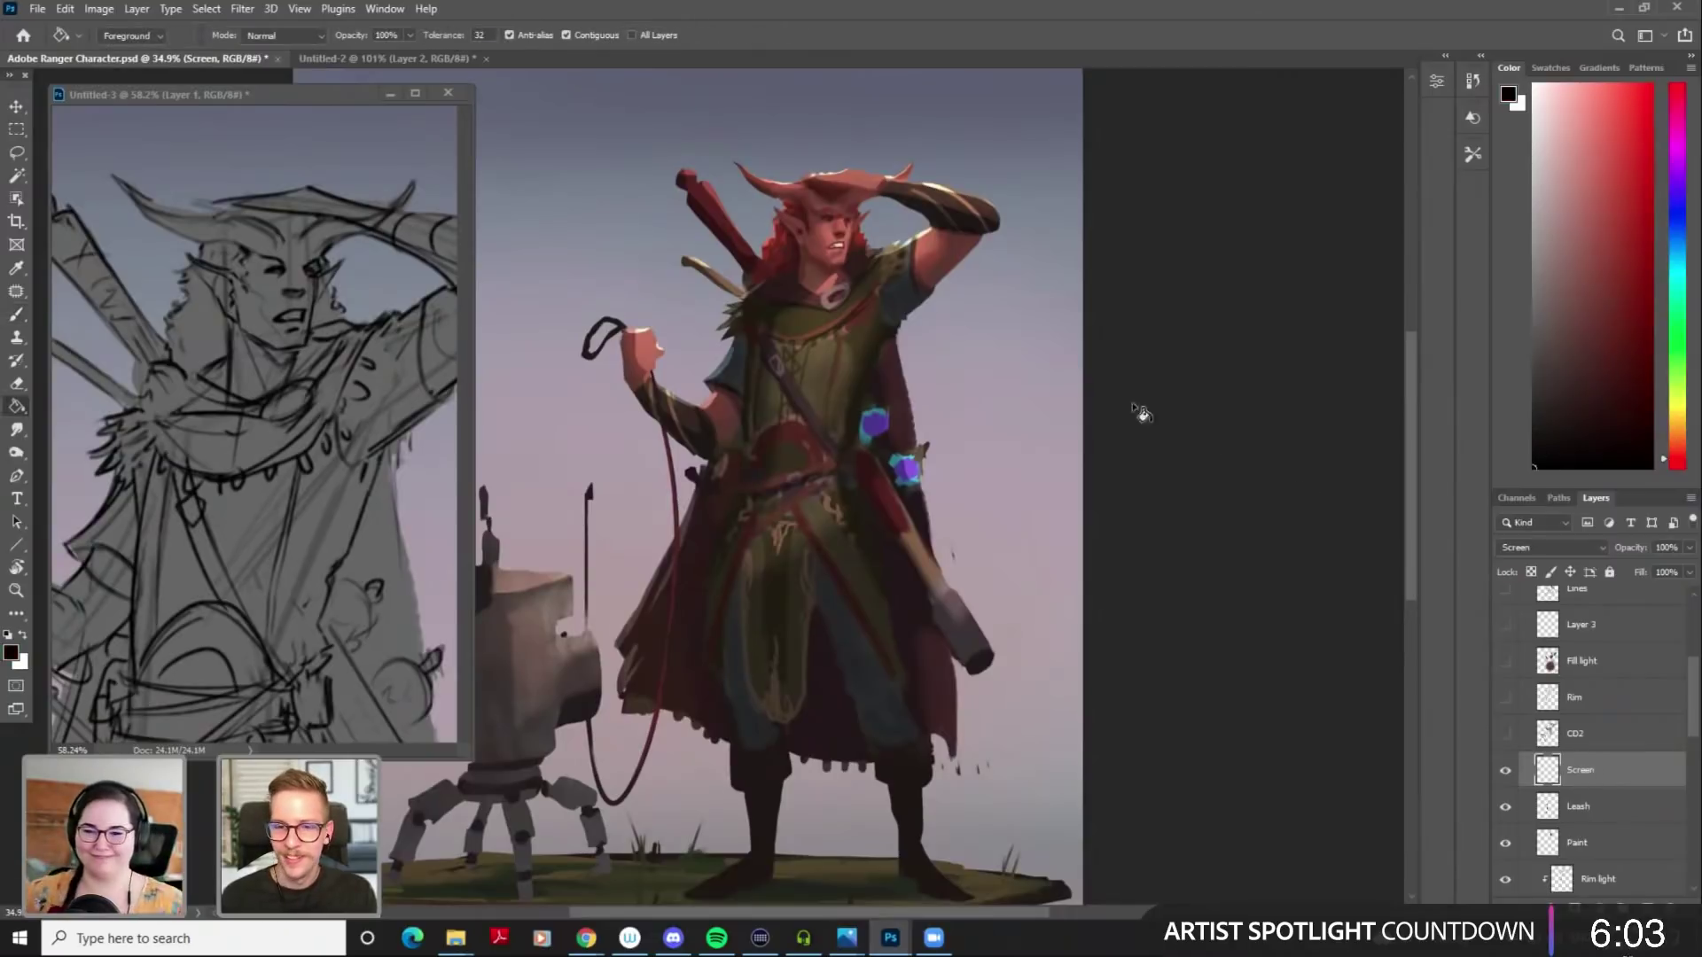
left_click(947, 386)
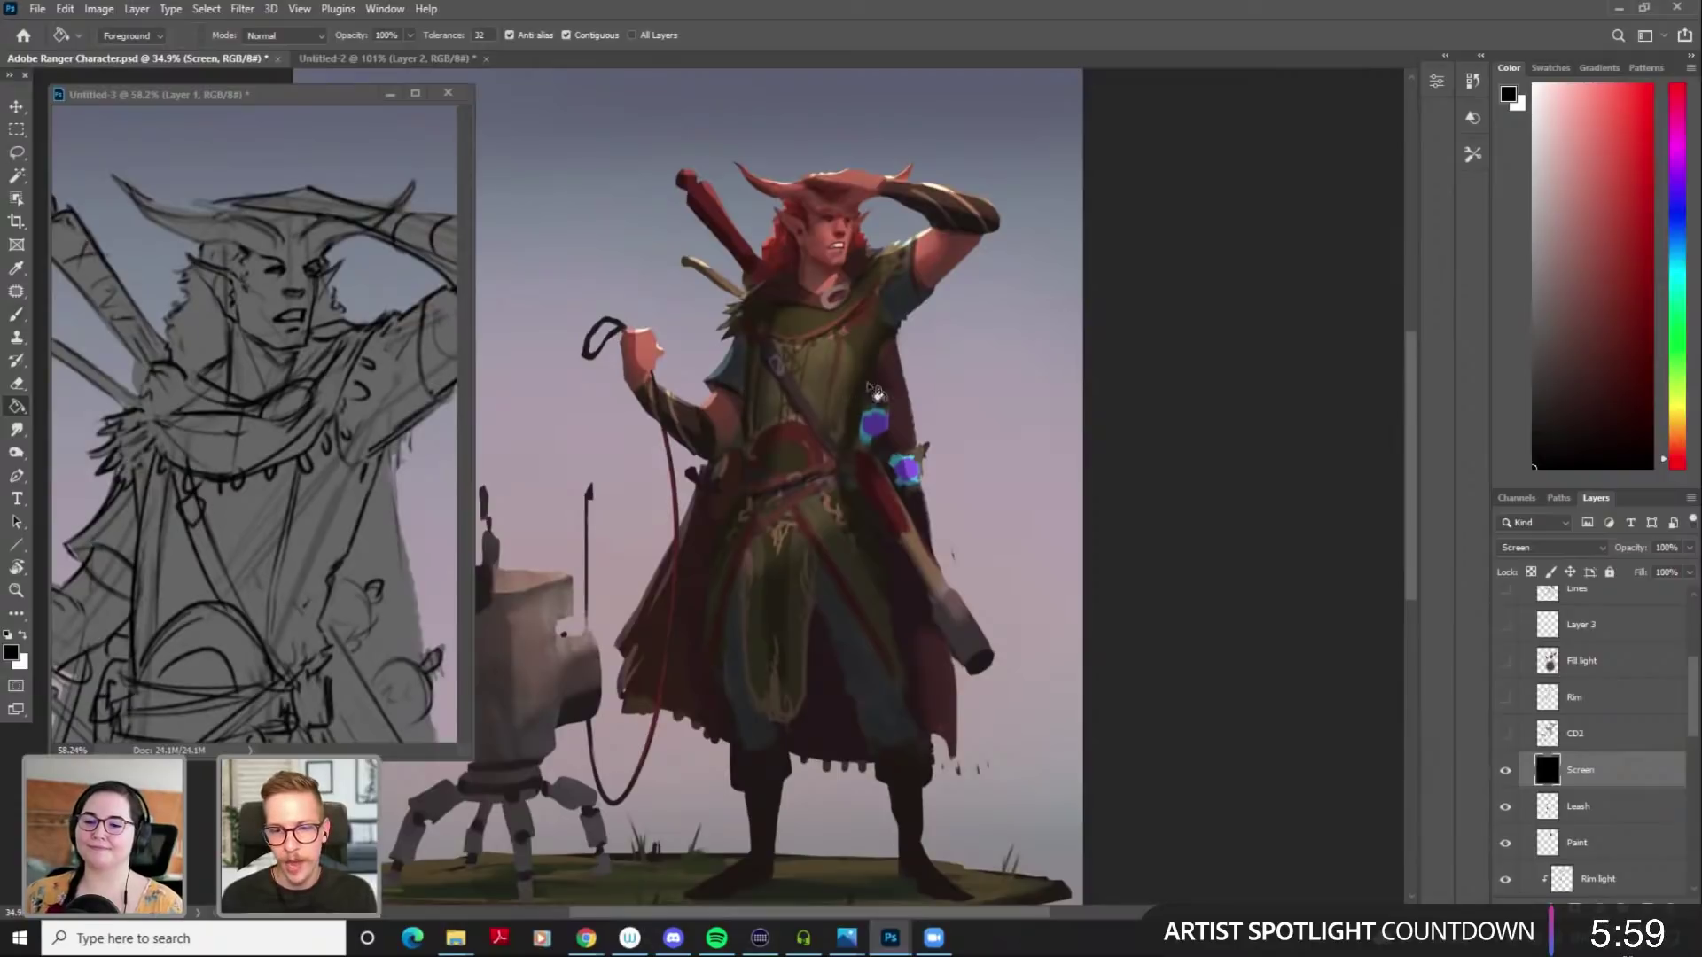
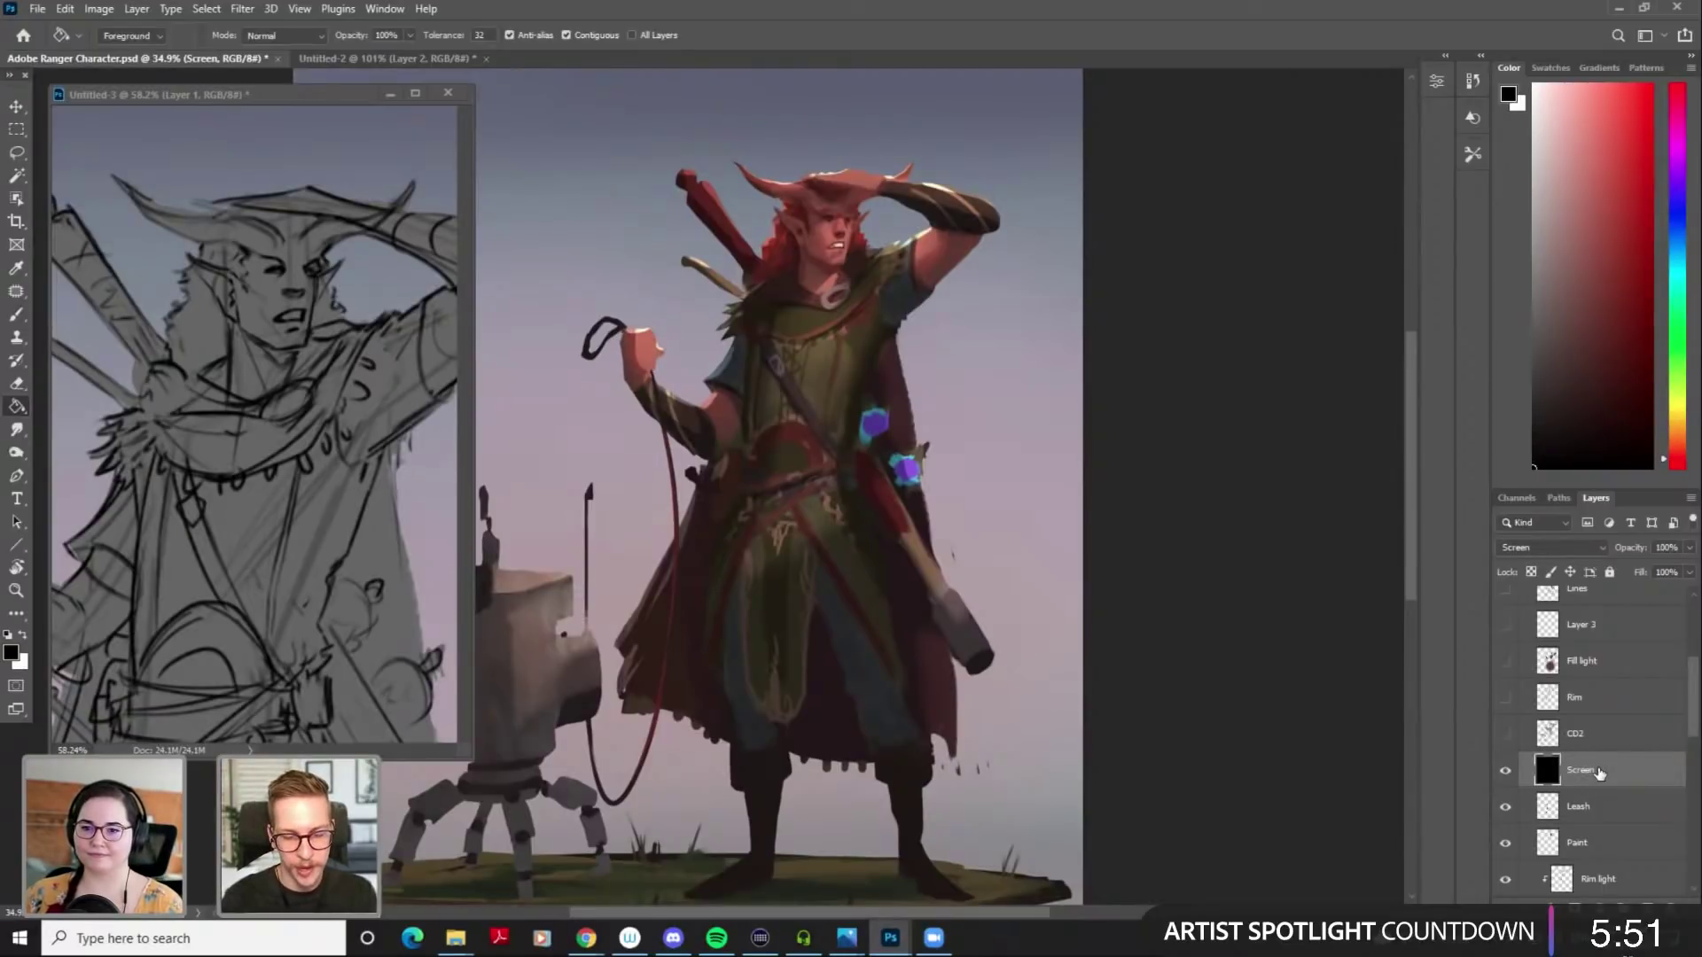
Add a new Normal-mode layer named Painting above the Screen layer
key("ctrl+shift+n")
type("Painting")
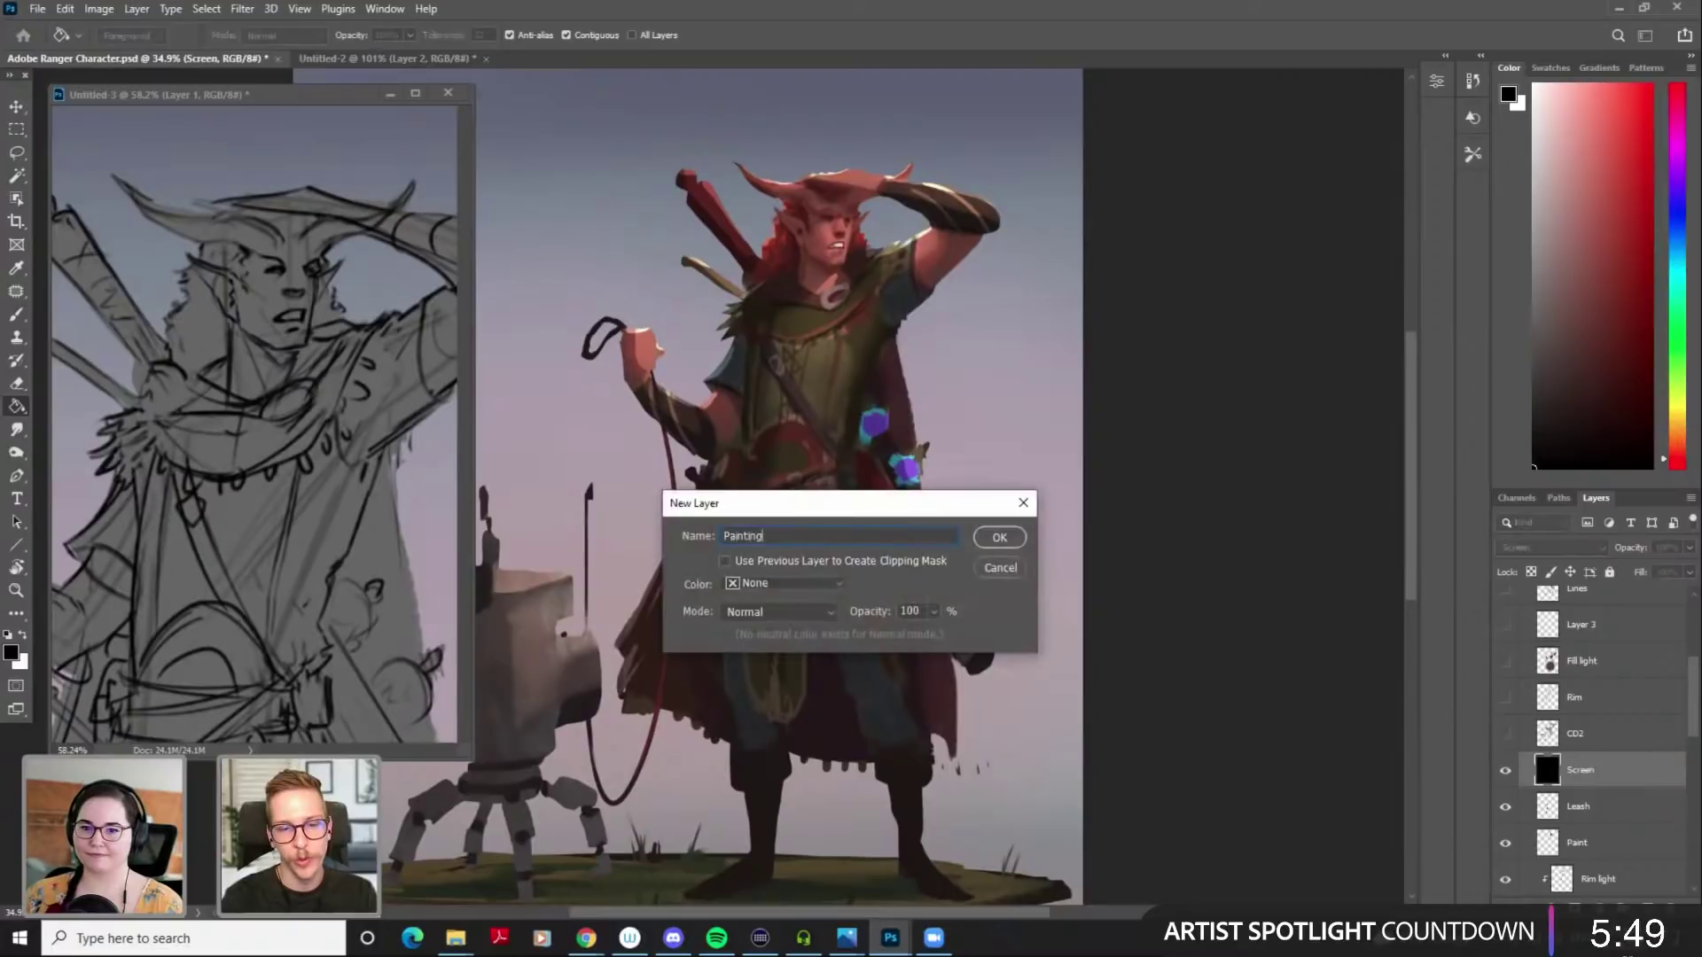
key("Return")
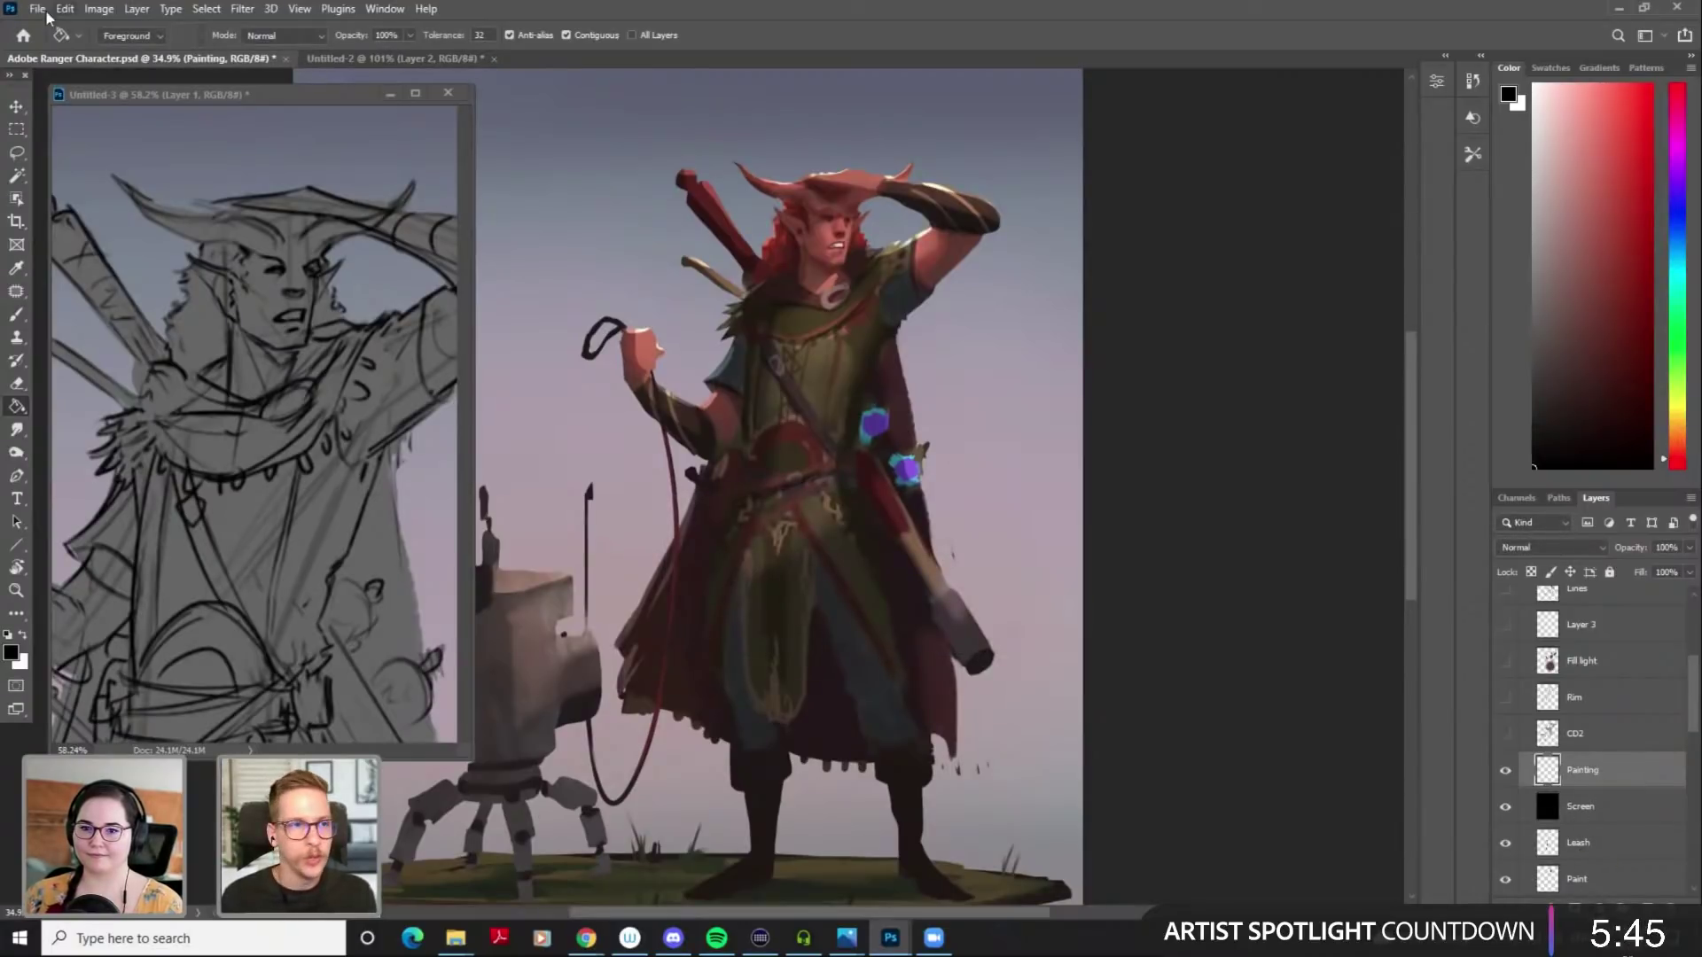
Add a Gradient Map adjustment layer above the Painting layer
left_click(139, 10)
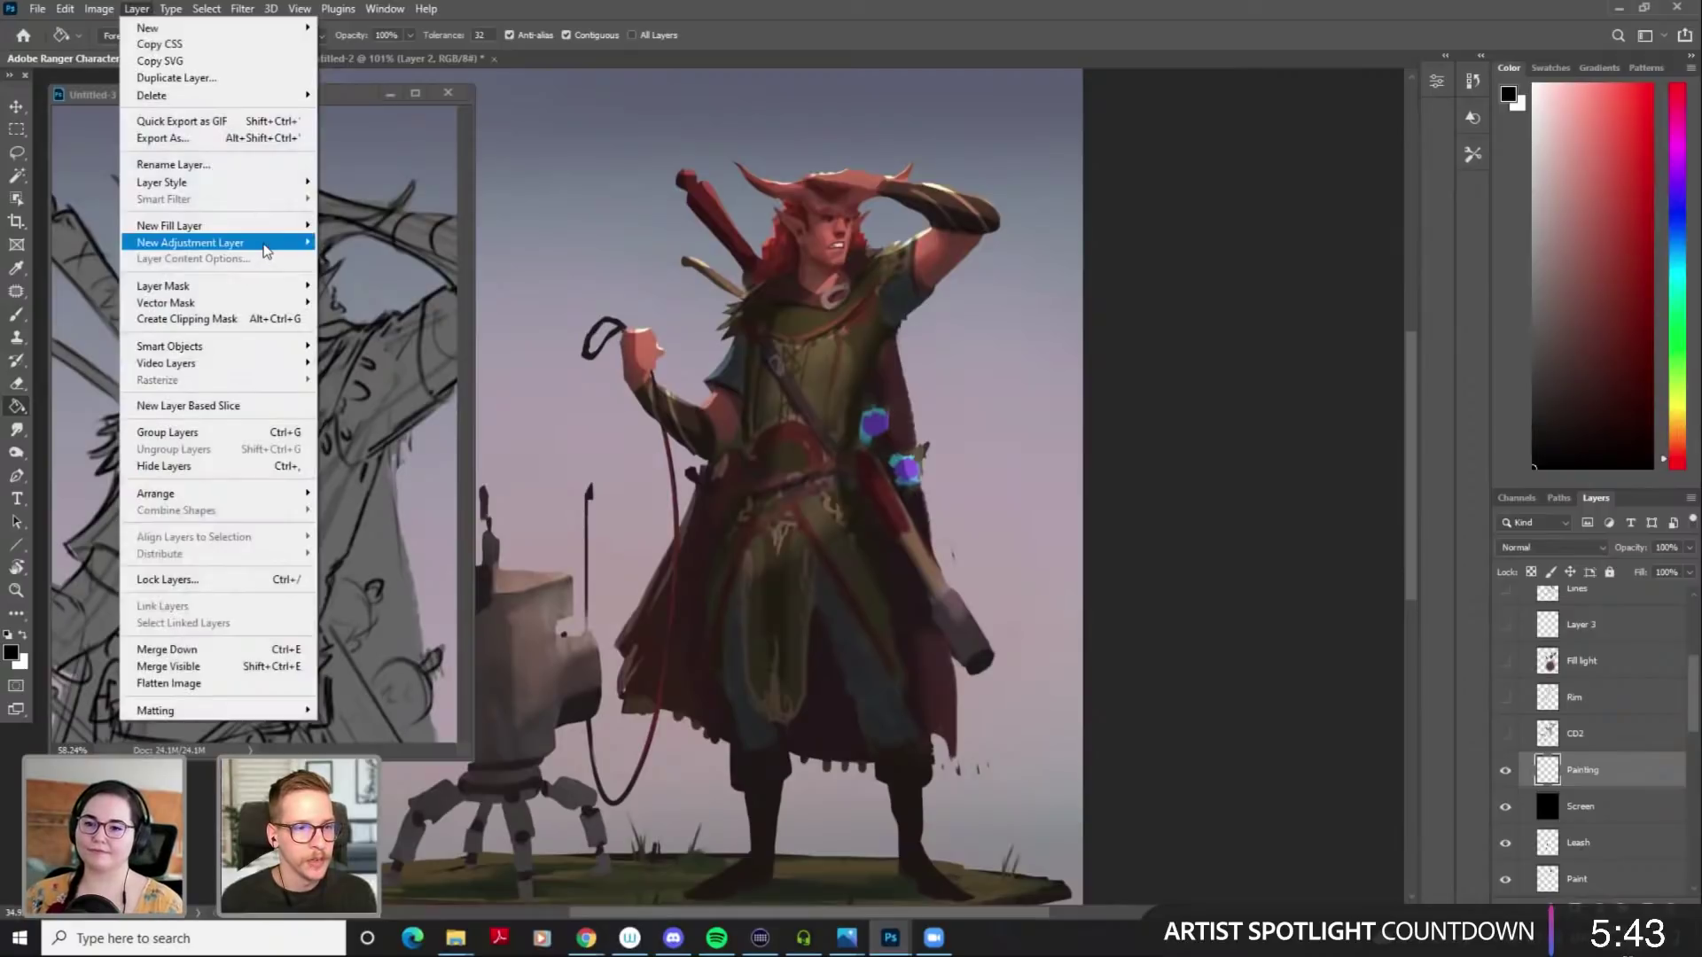
mouse_move(221, 242)
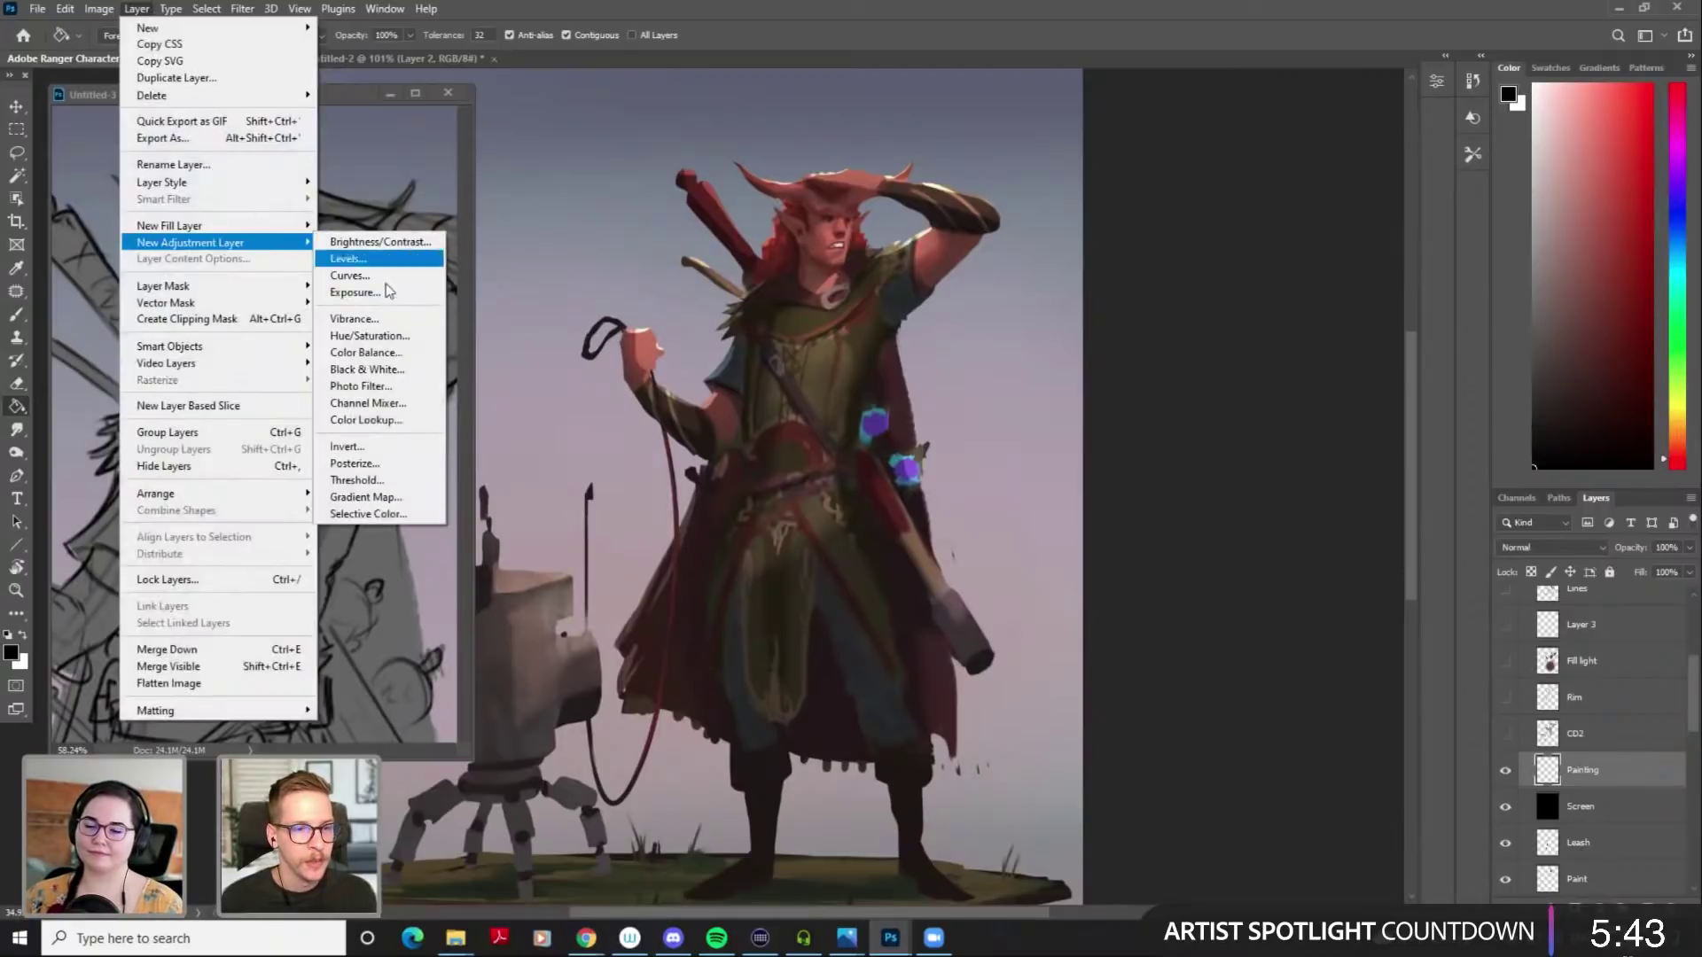
left_click(390, 498)
left_click(988, 542)
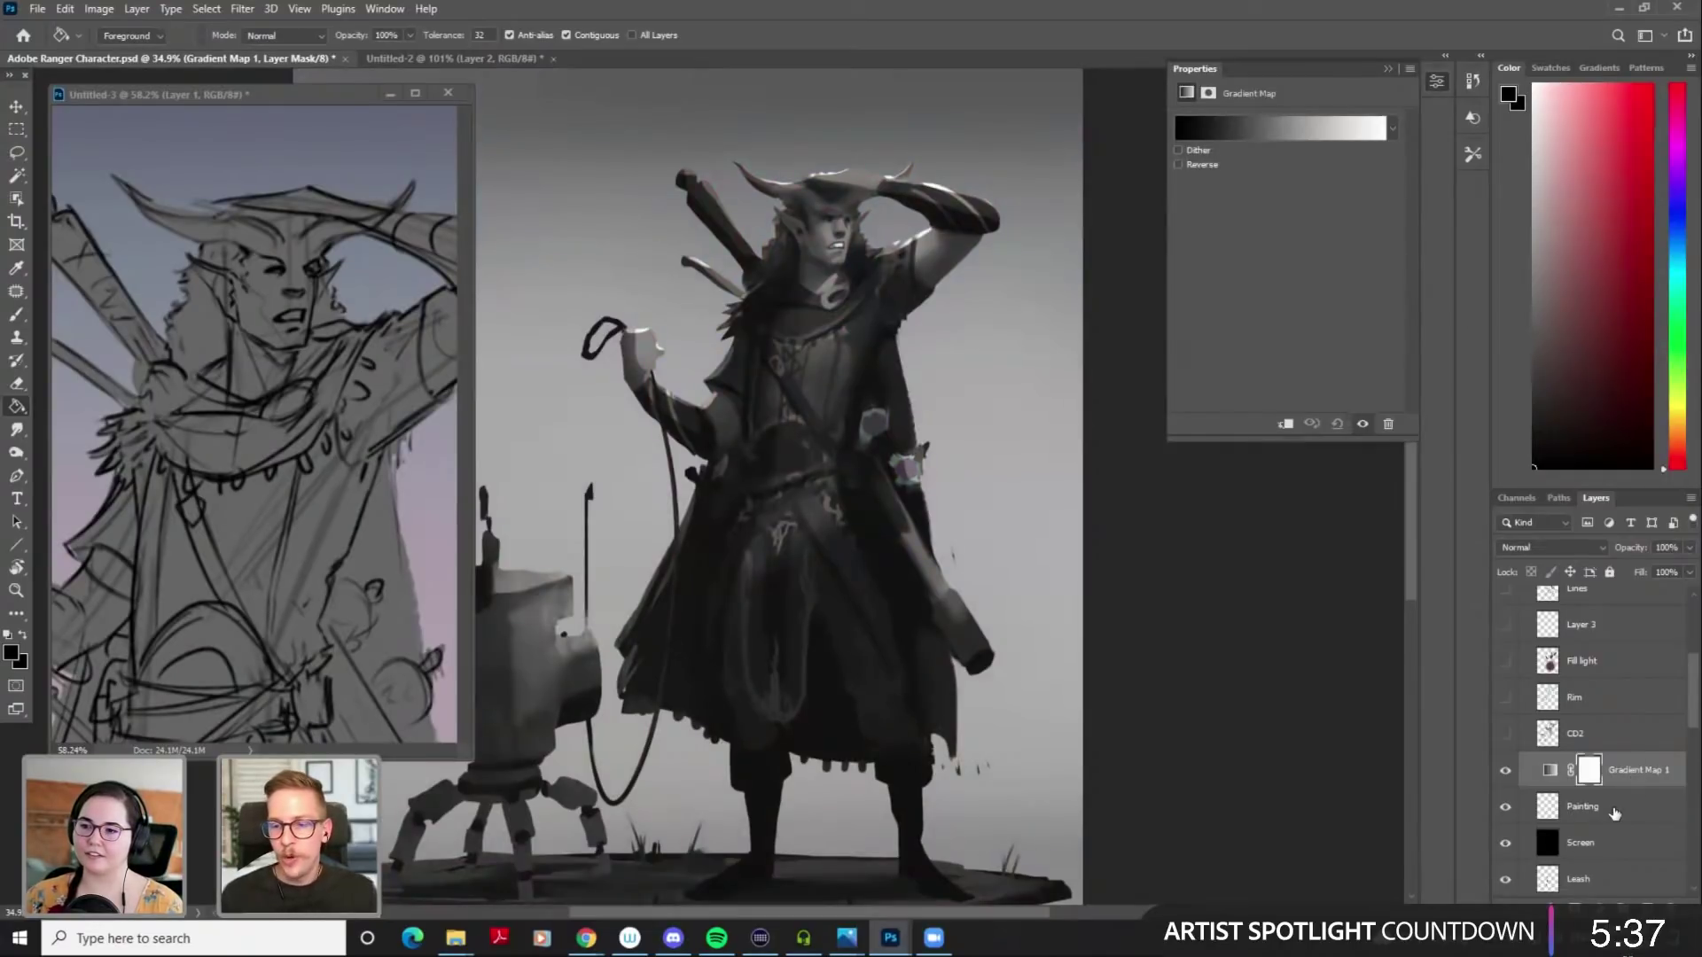
left_click(1614, 813)
right_click(1614, 813)
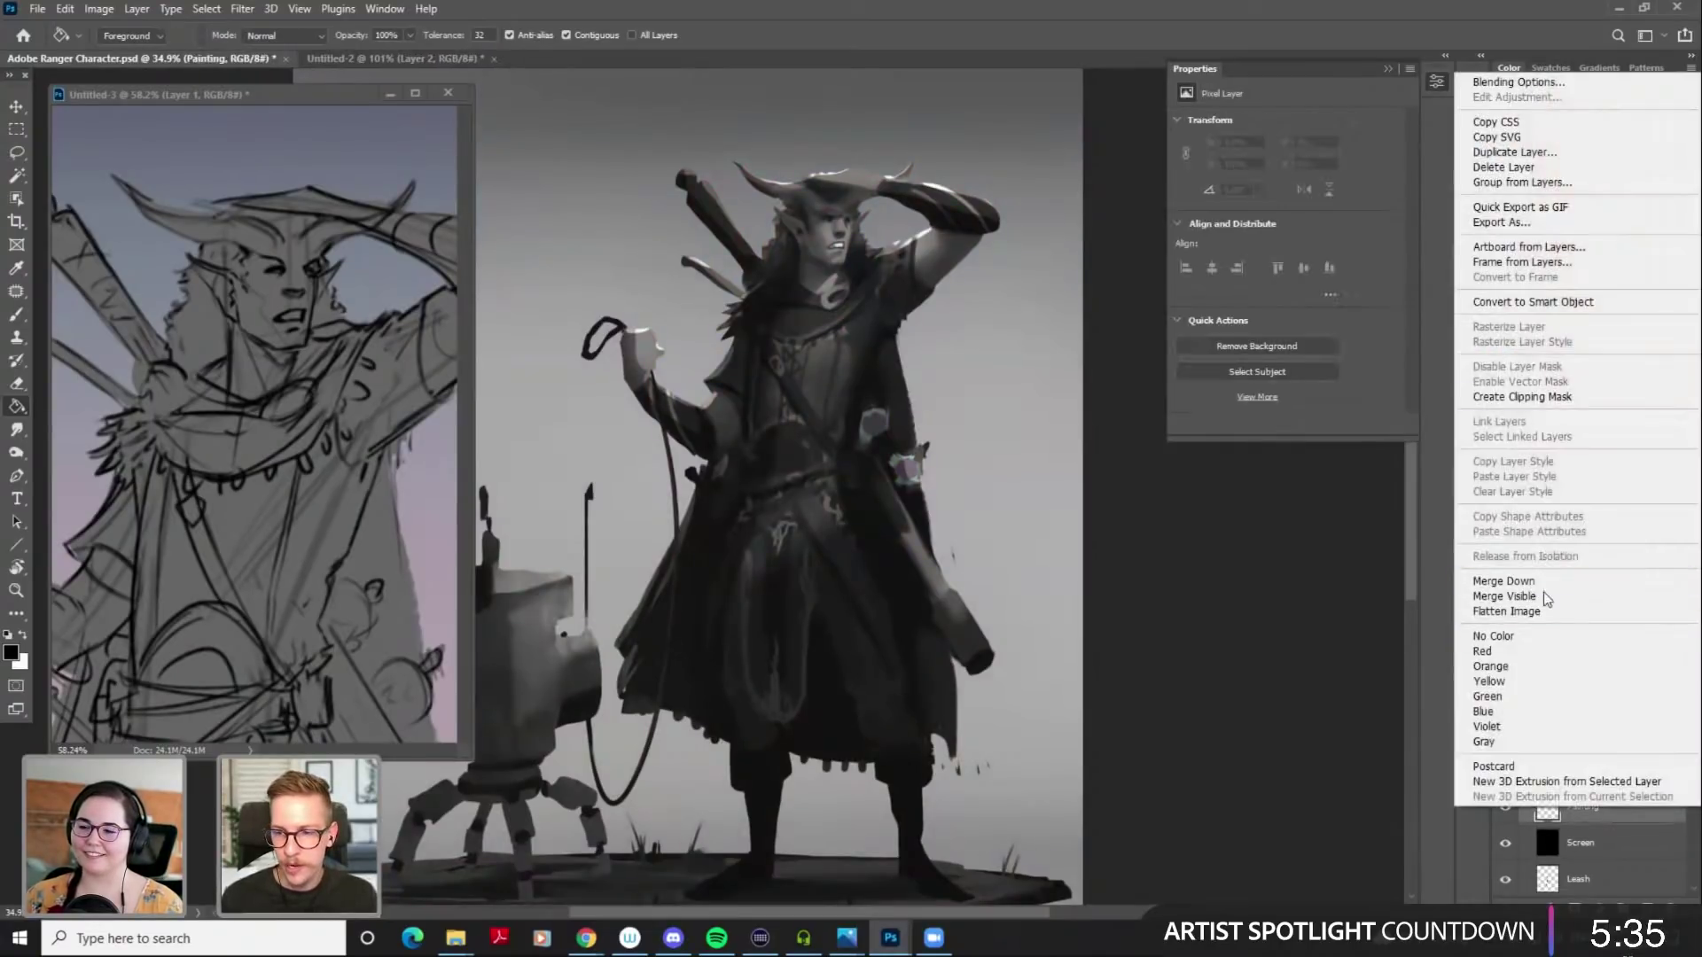
left_click(1549, 582)
left_click(1634, 770)
right_click(1632, 771)
left_click(1632, 774)
key("ctrl+z")
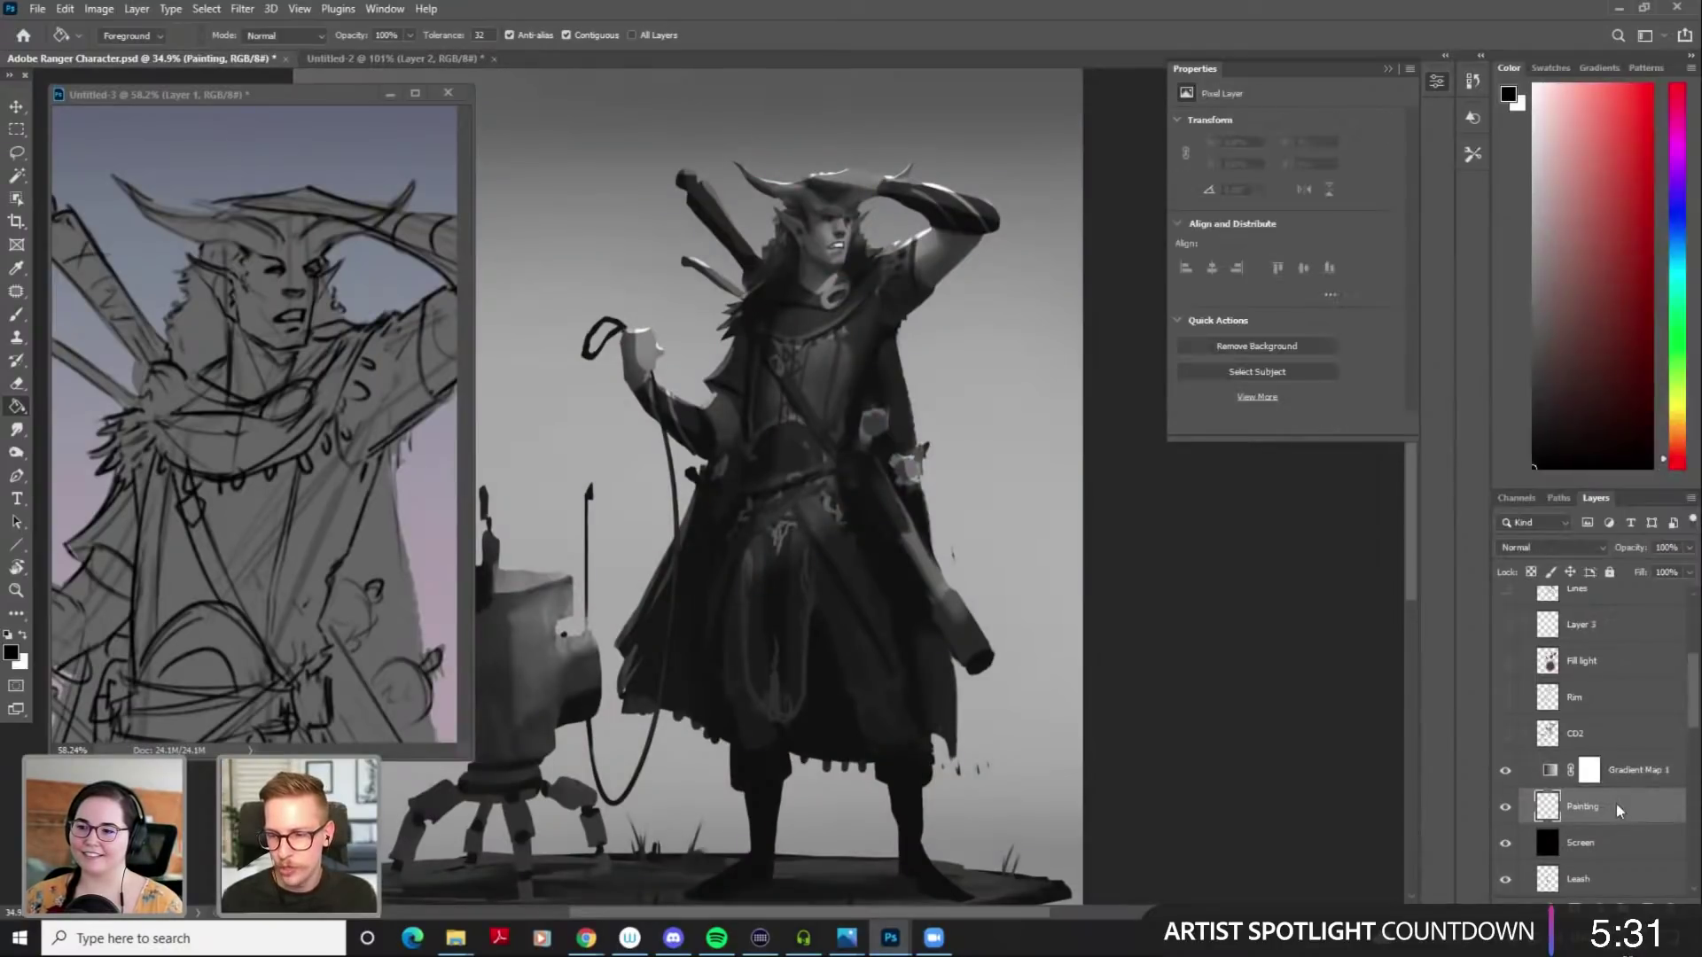
Clip both the Painting layer and the gradient map adjustment to the black Screen layer
right_click(1615, 803)
left_click(1541, 395)
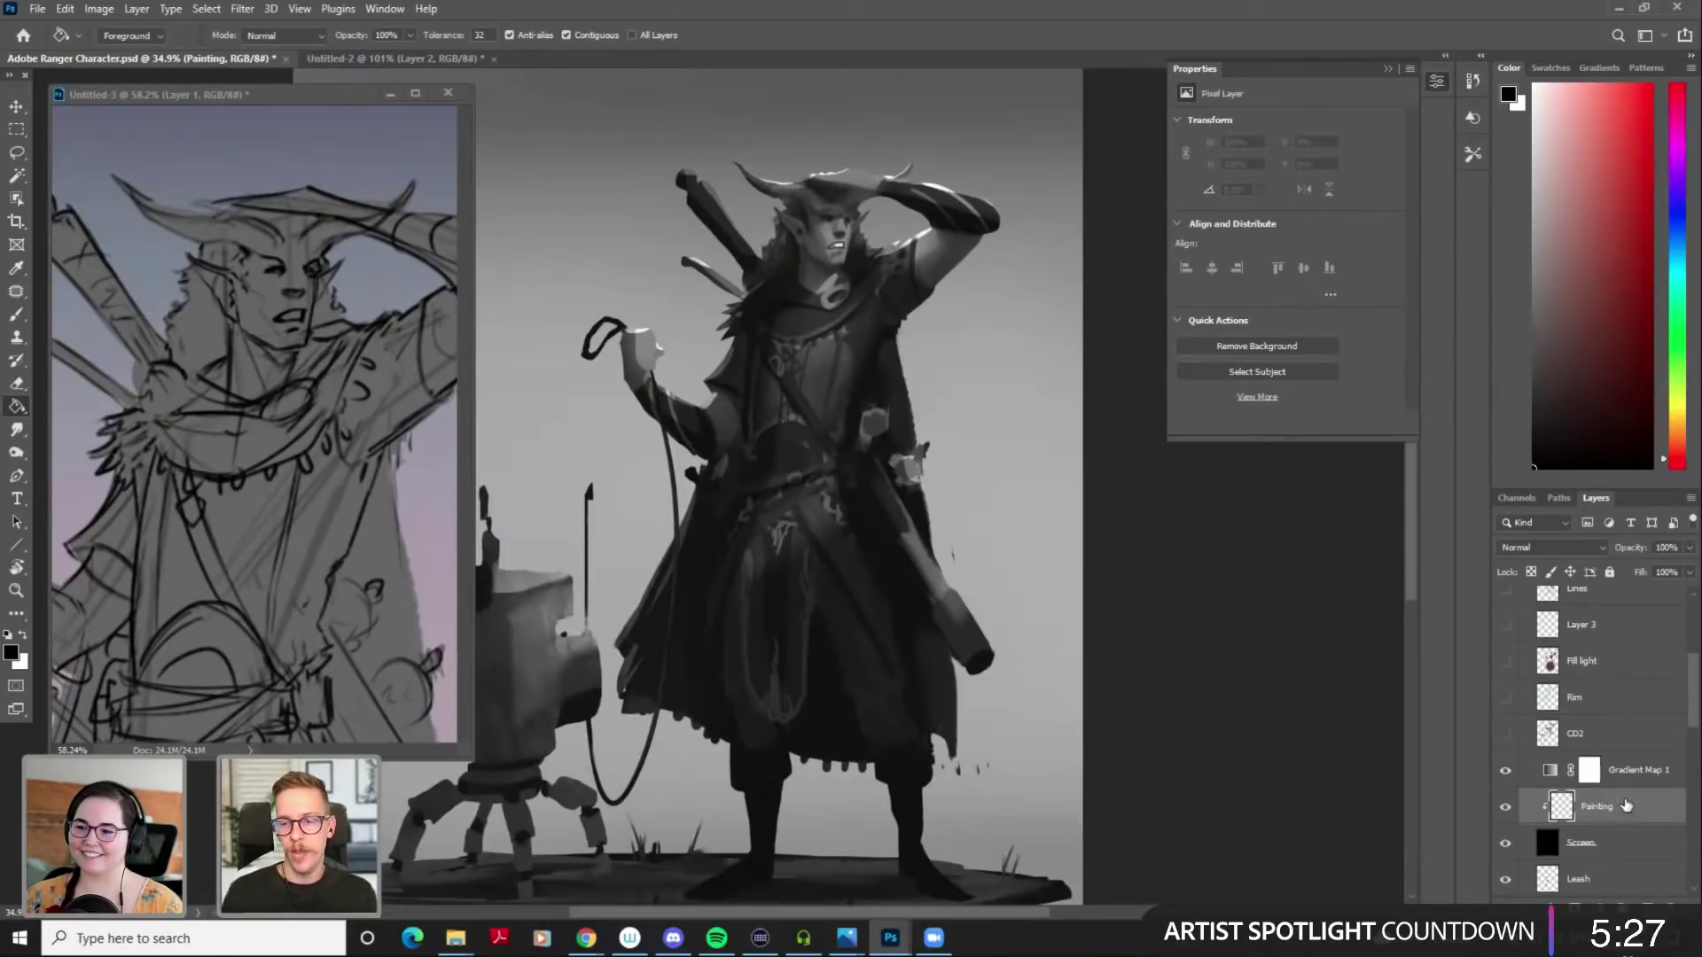
left_click(1633, 778)
right_click(1633, 771)
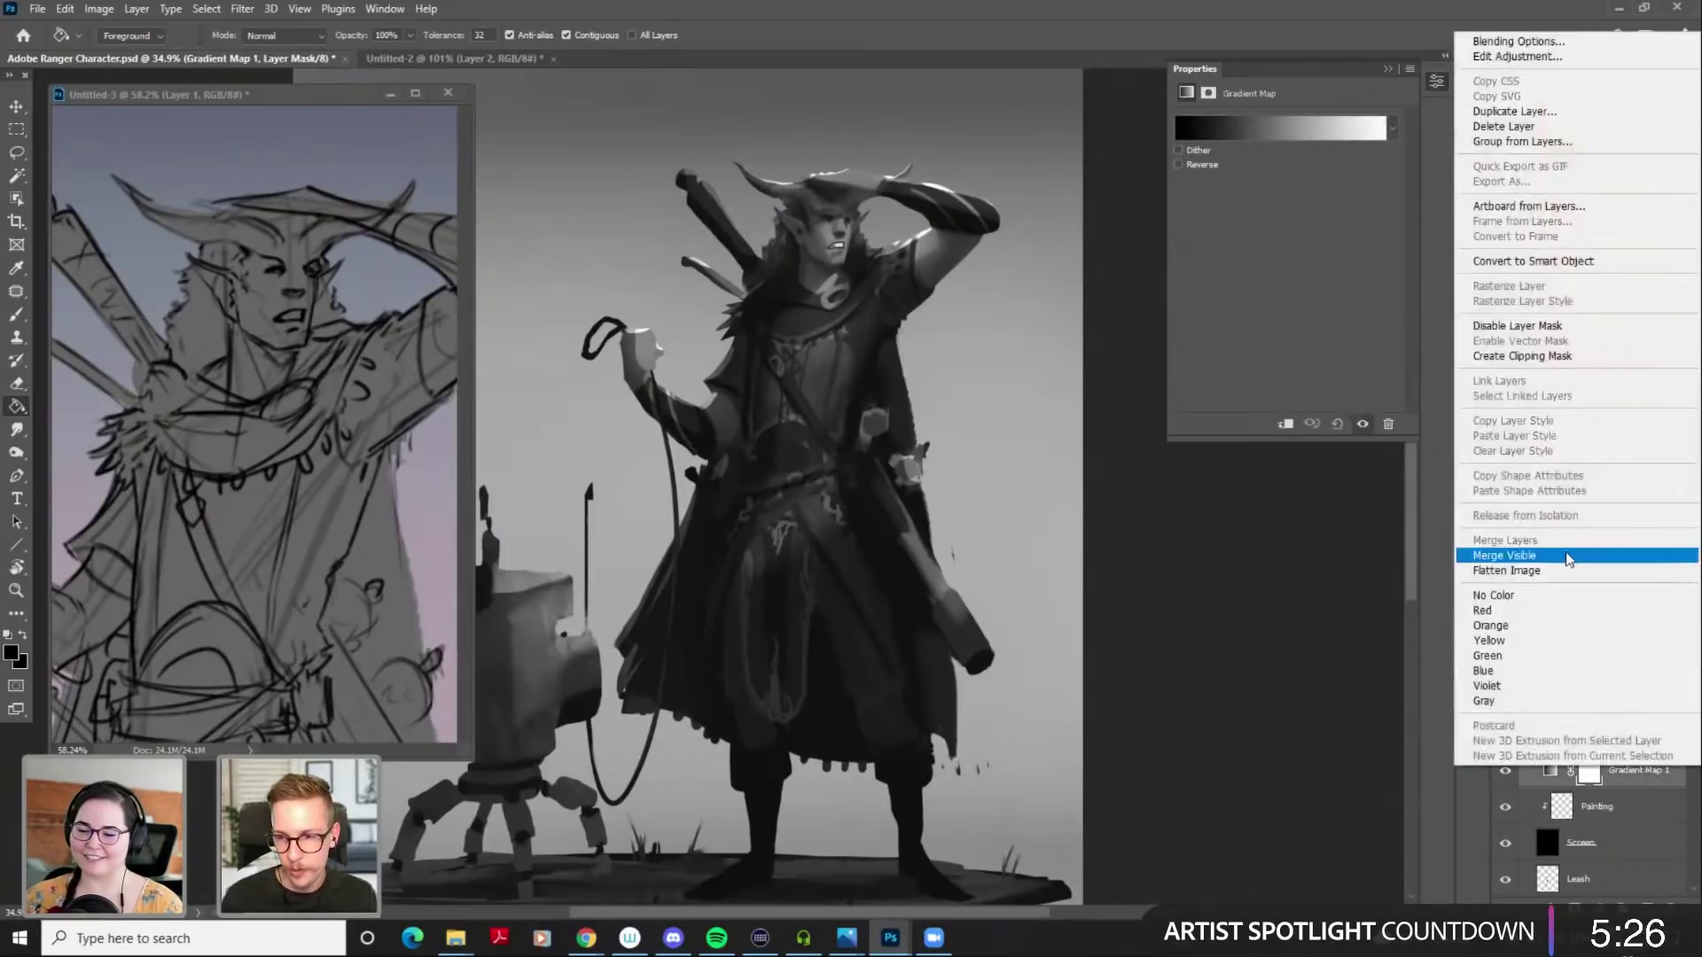
left_click(1520, 356)
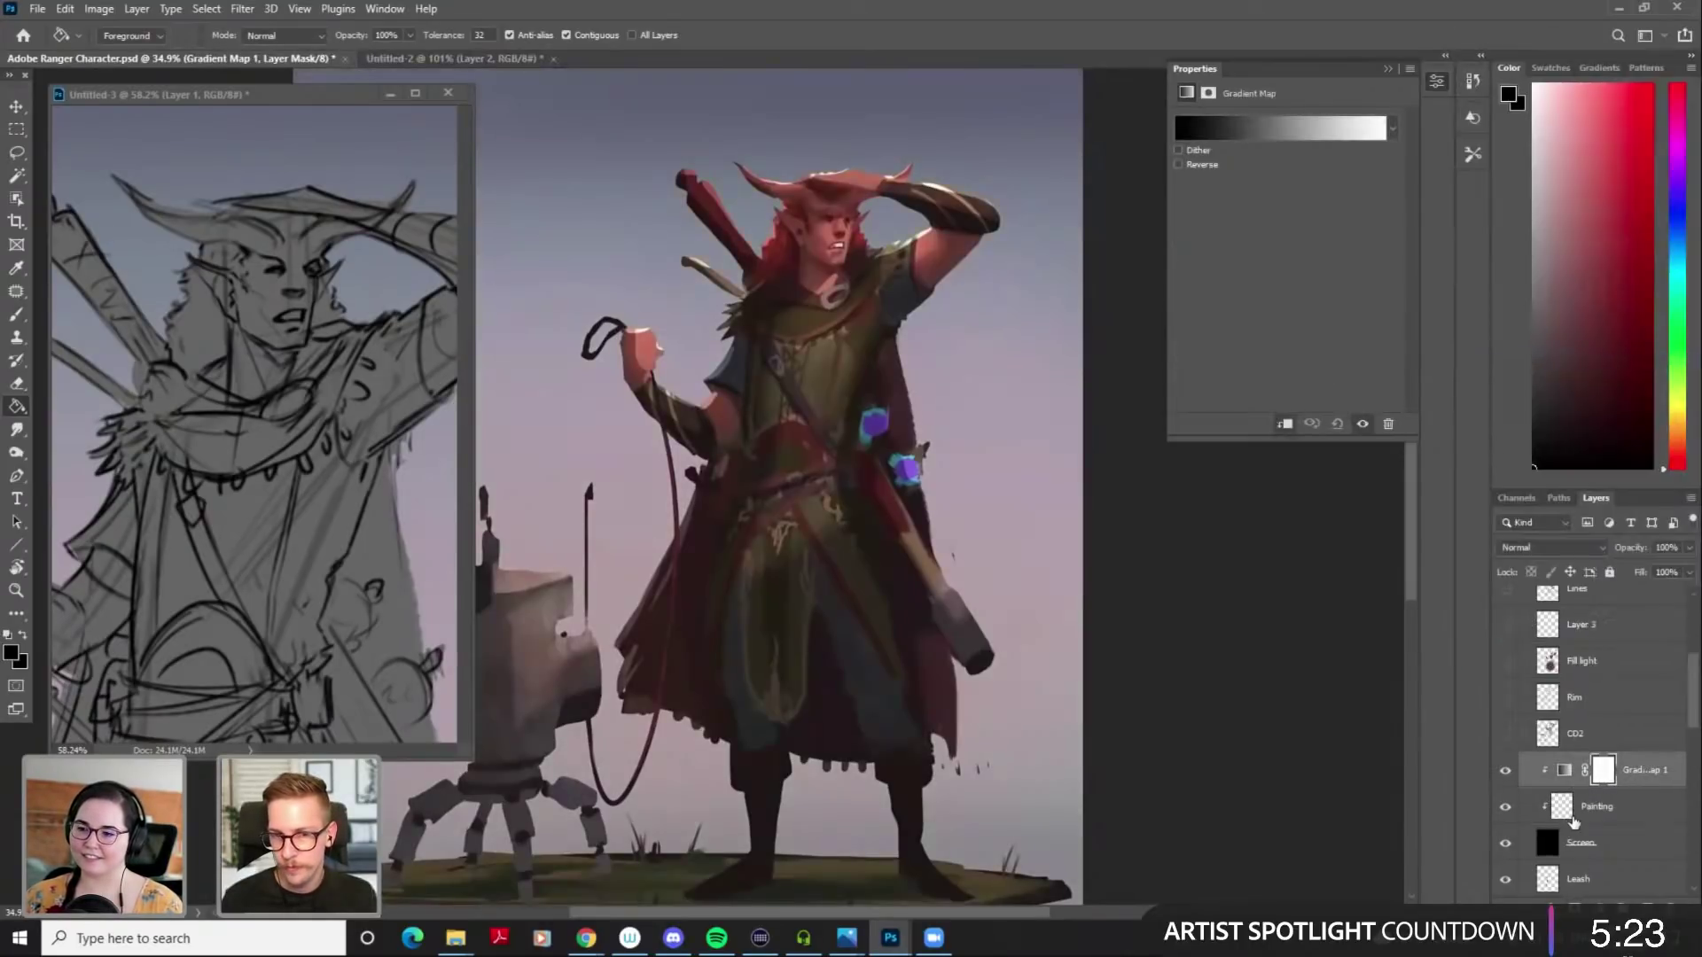
Lock the black Screen layer, make Painting the active layer, and ready a larger brush
left_click(1609, 808)
left_click(1610, 771)
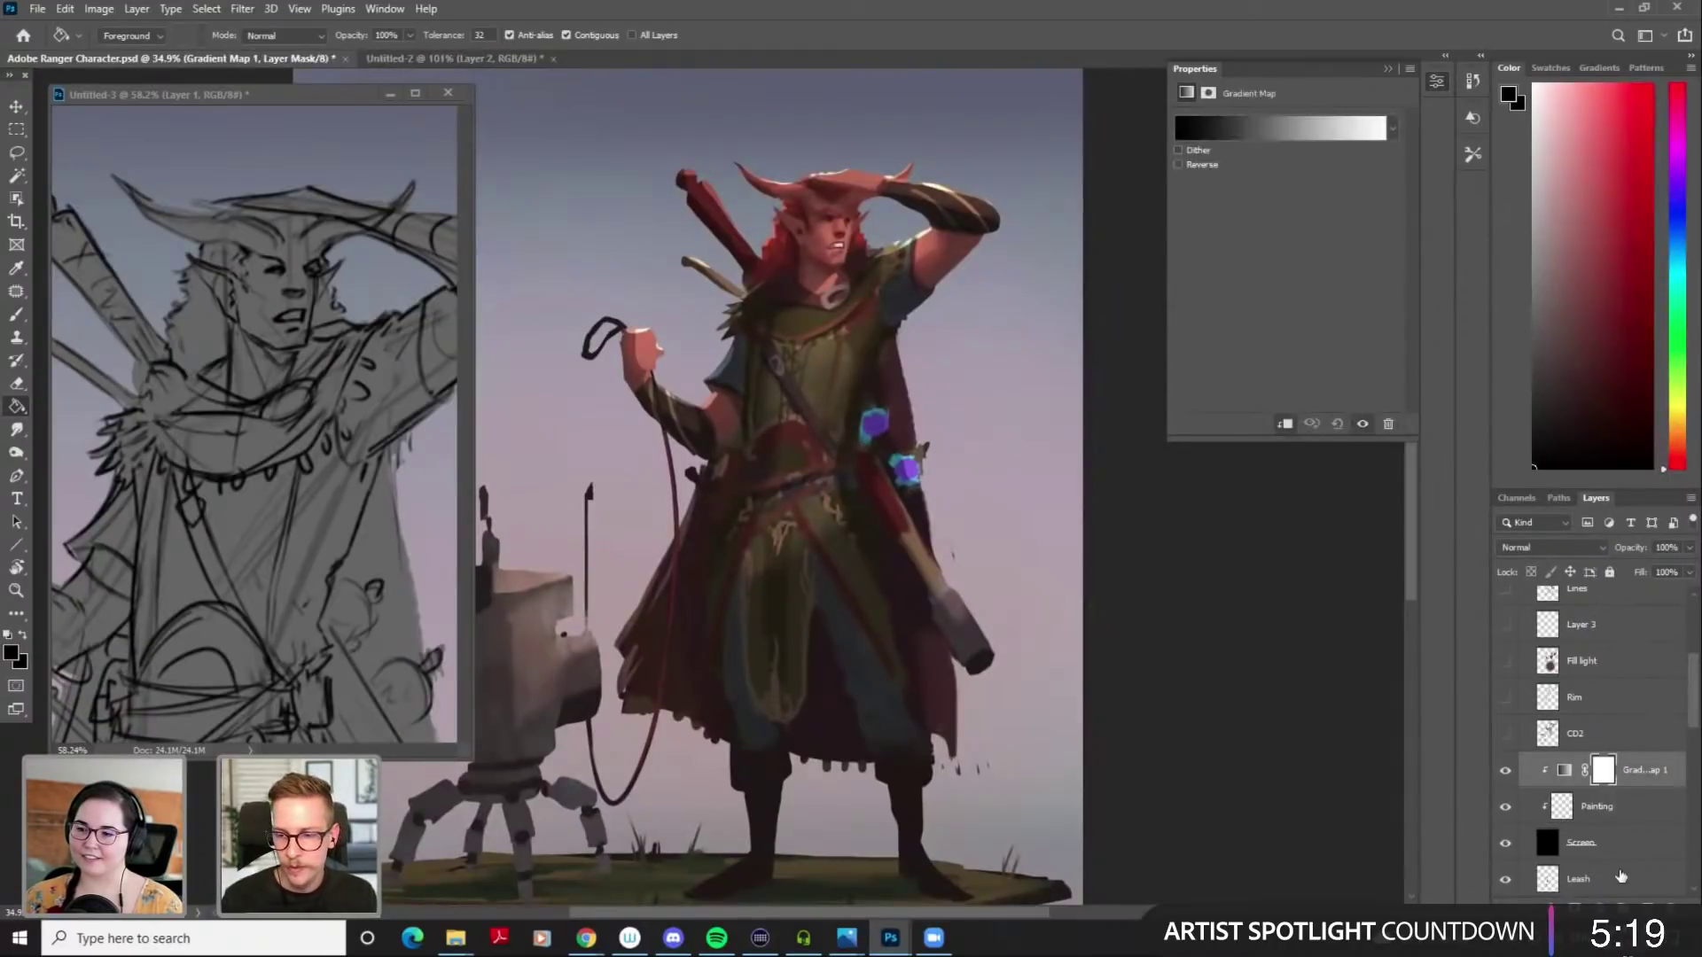
left_click(1615, 849)
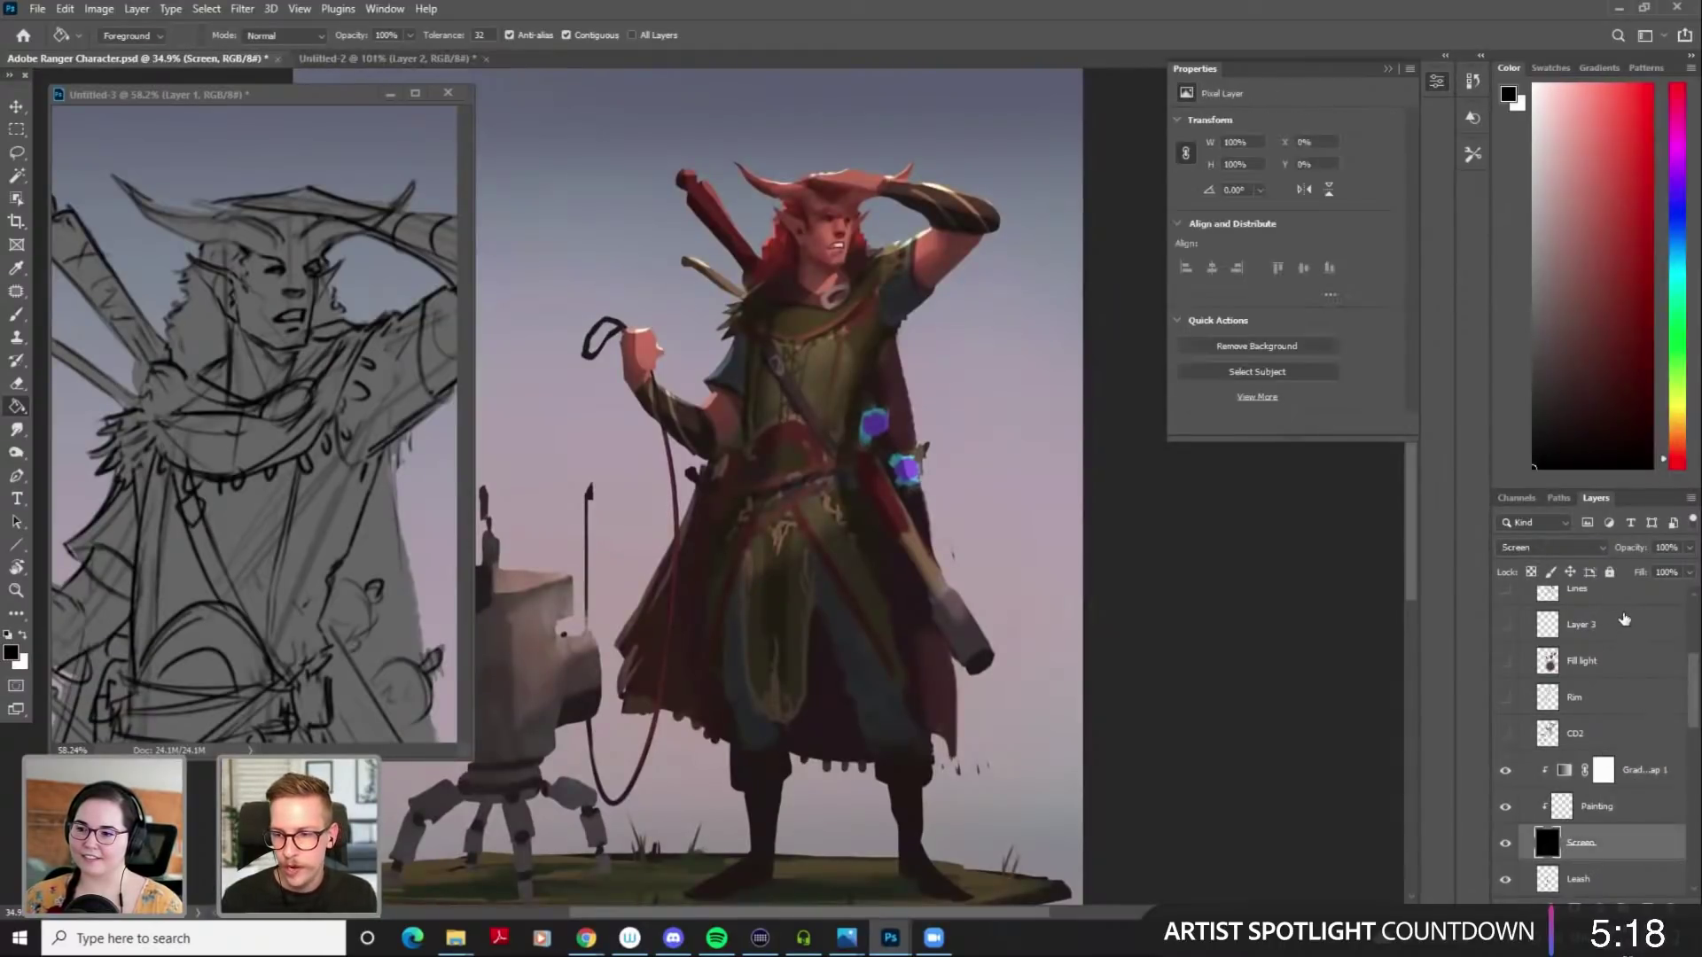
left_click(1611, 808)
key("b")
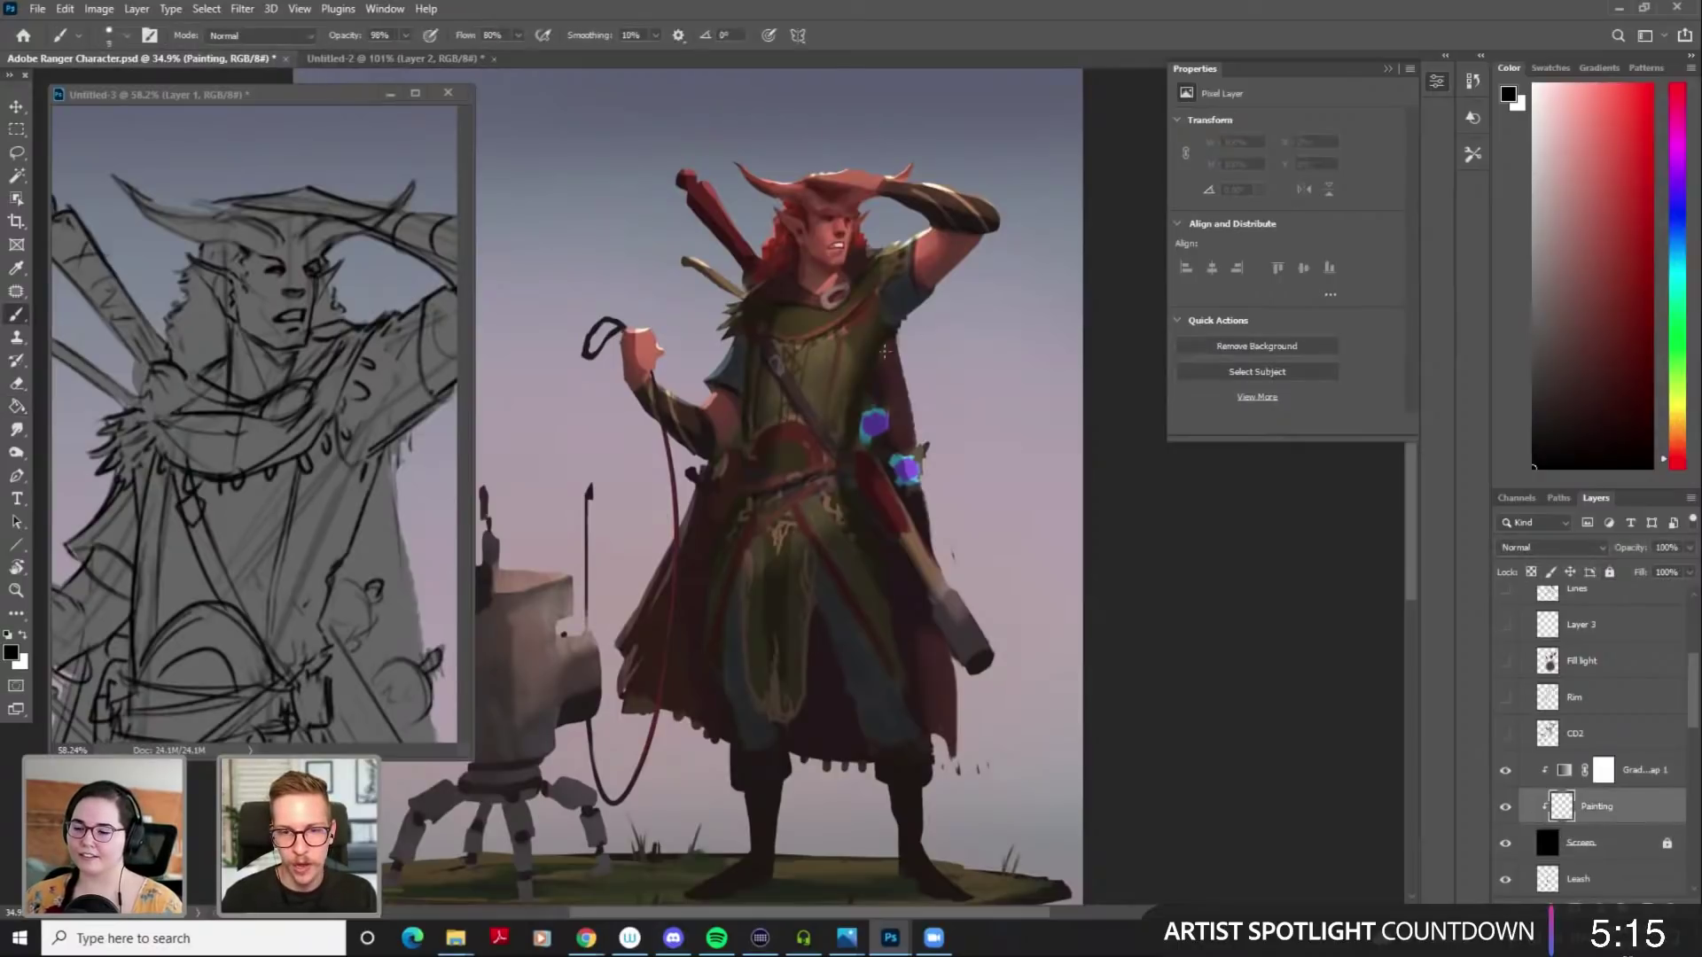
left_click_drag(806, 344, 960, 413)
key("bracketright")
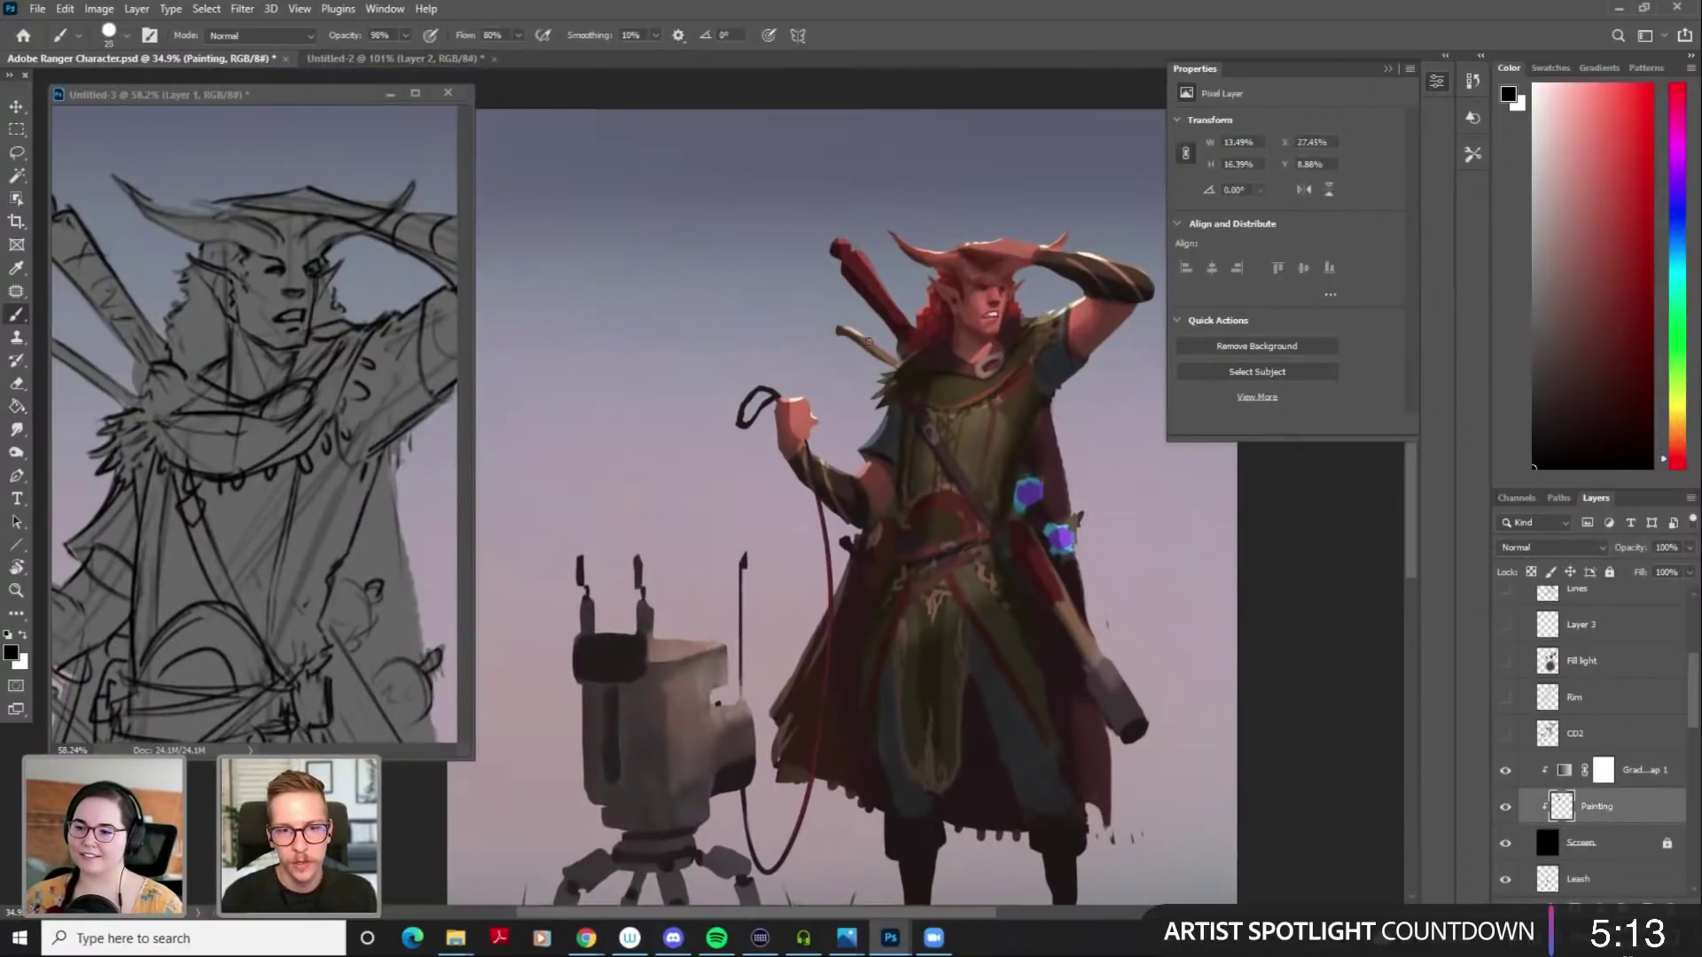
Open the clipped gradient map's gradient for editing and apply the Fire preset
left_click(1565, 770)
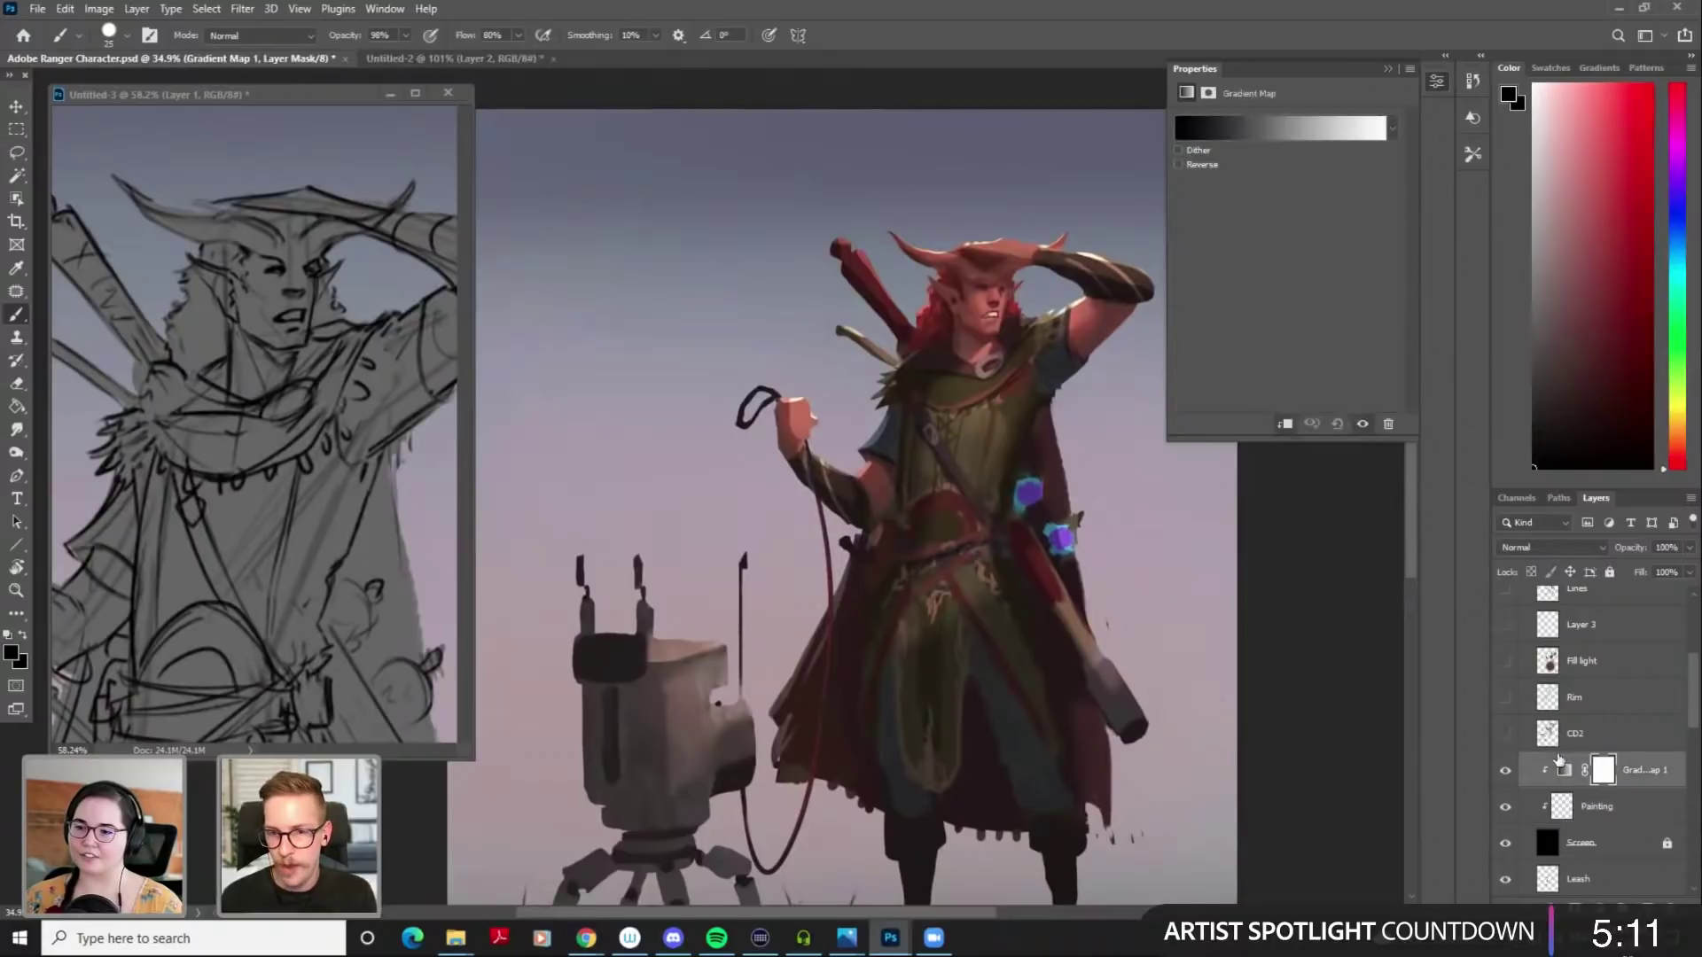
left_click(1290, 130)
left_click_drag(1272, 164, 1010, 168)
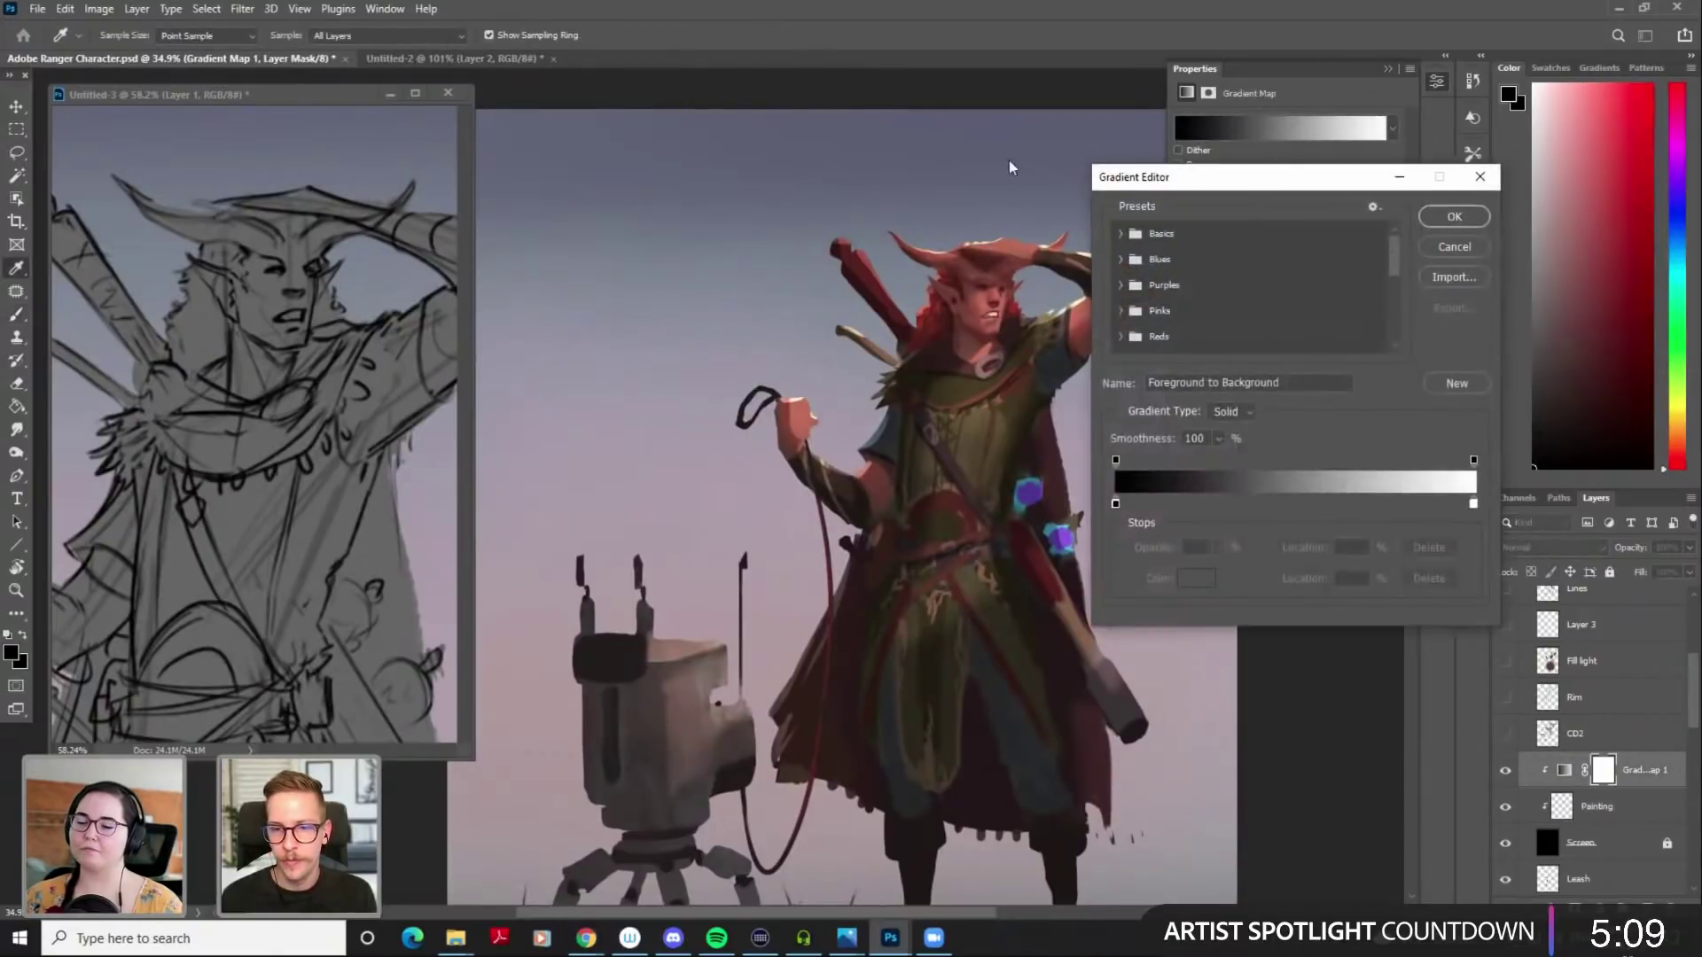
scroll(1019, 293, "down", 5)
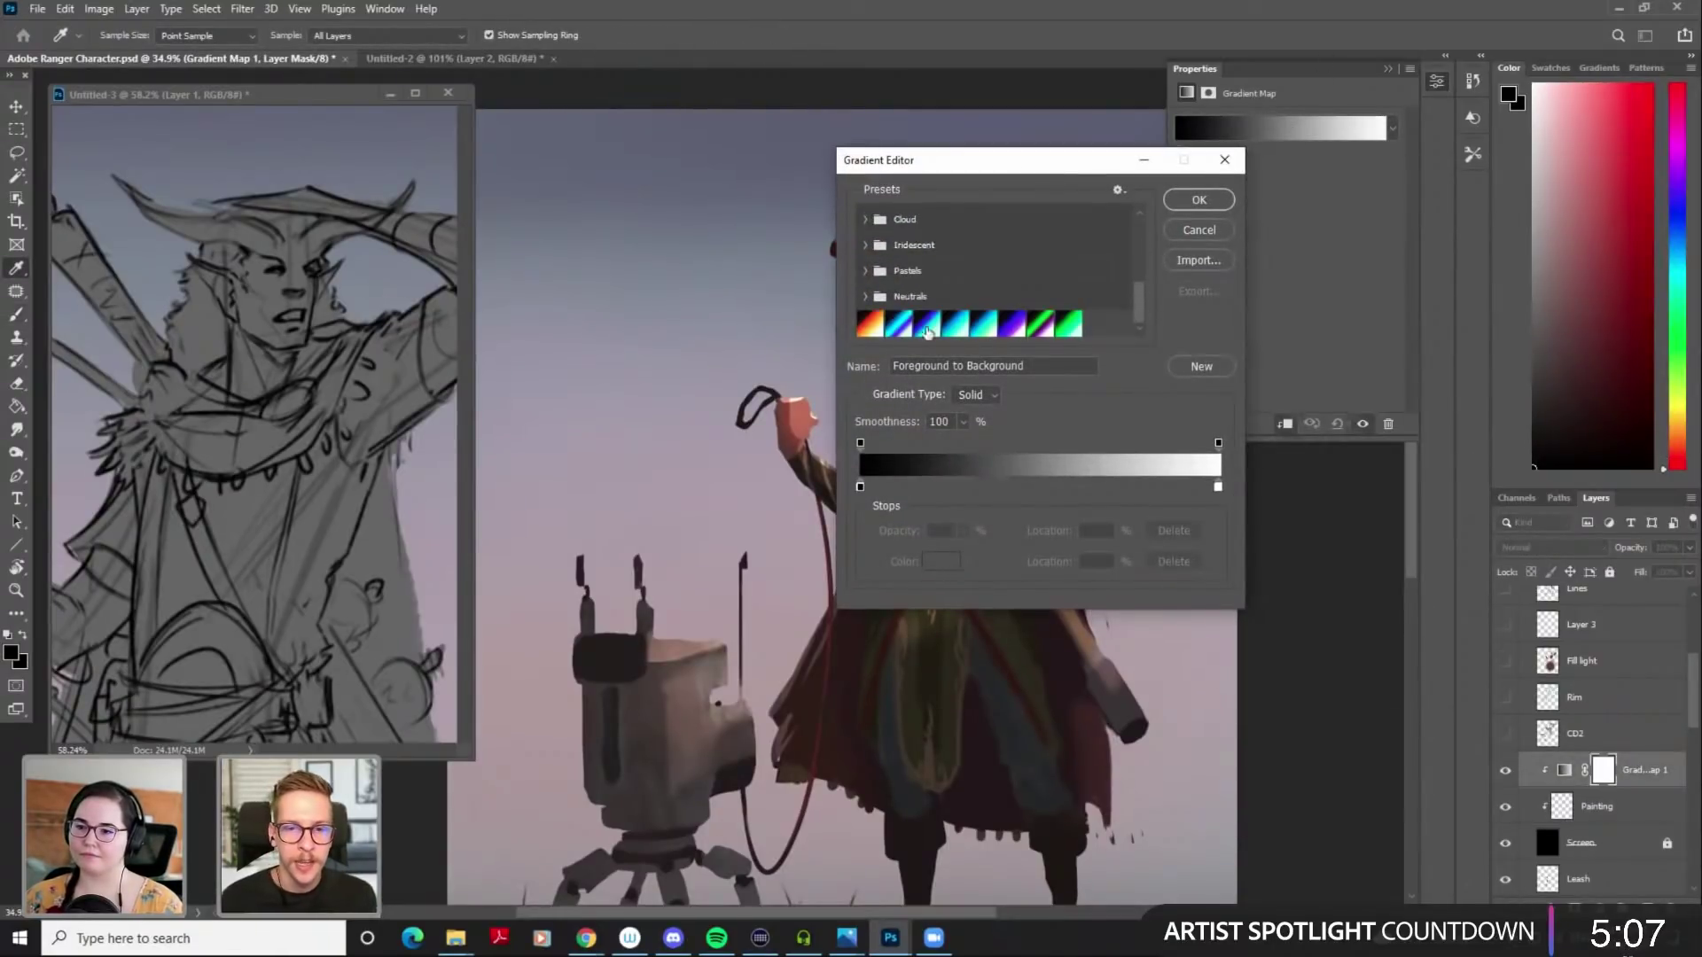
left_click(868, 326)
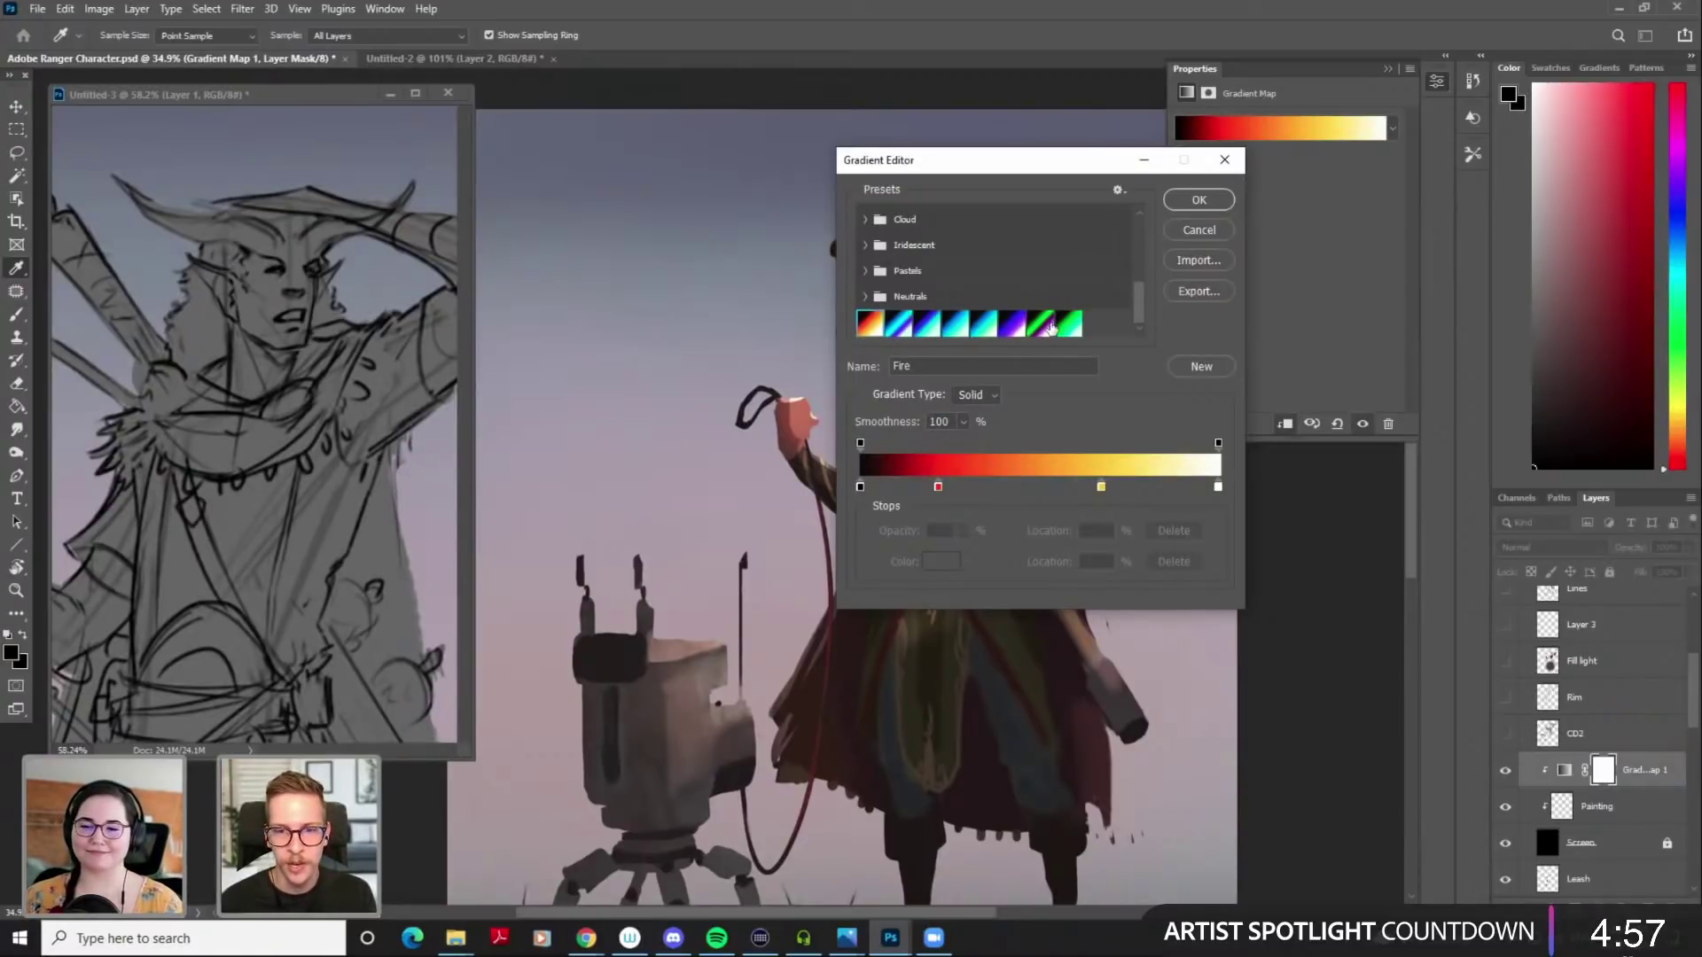
Try the Test Effect 03, Pastels_03 and Pastels_06 presets on the gradient map
left_click(925, 328)
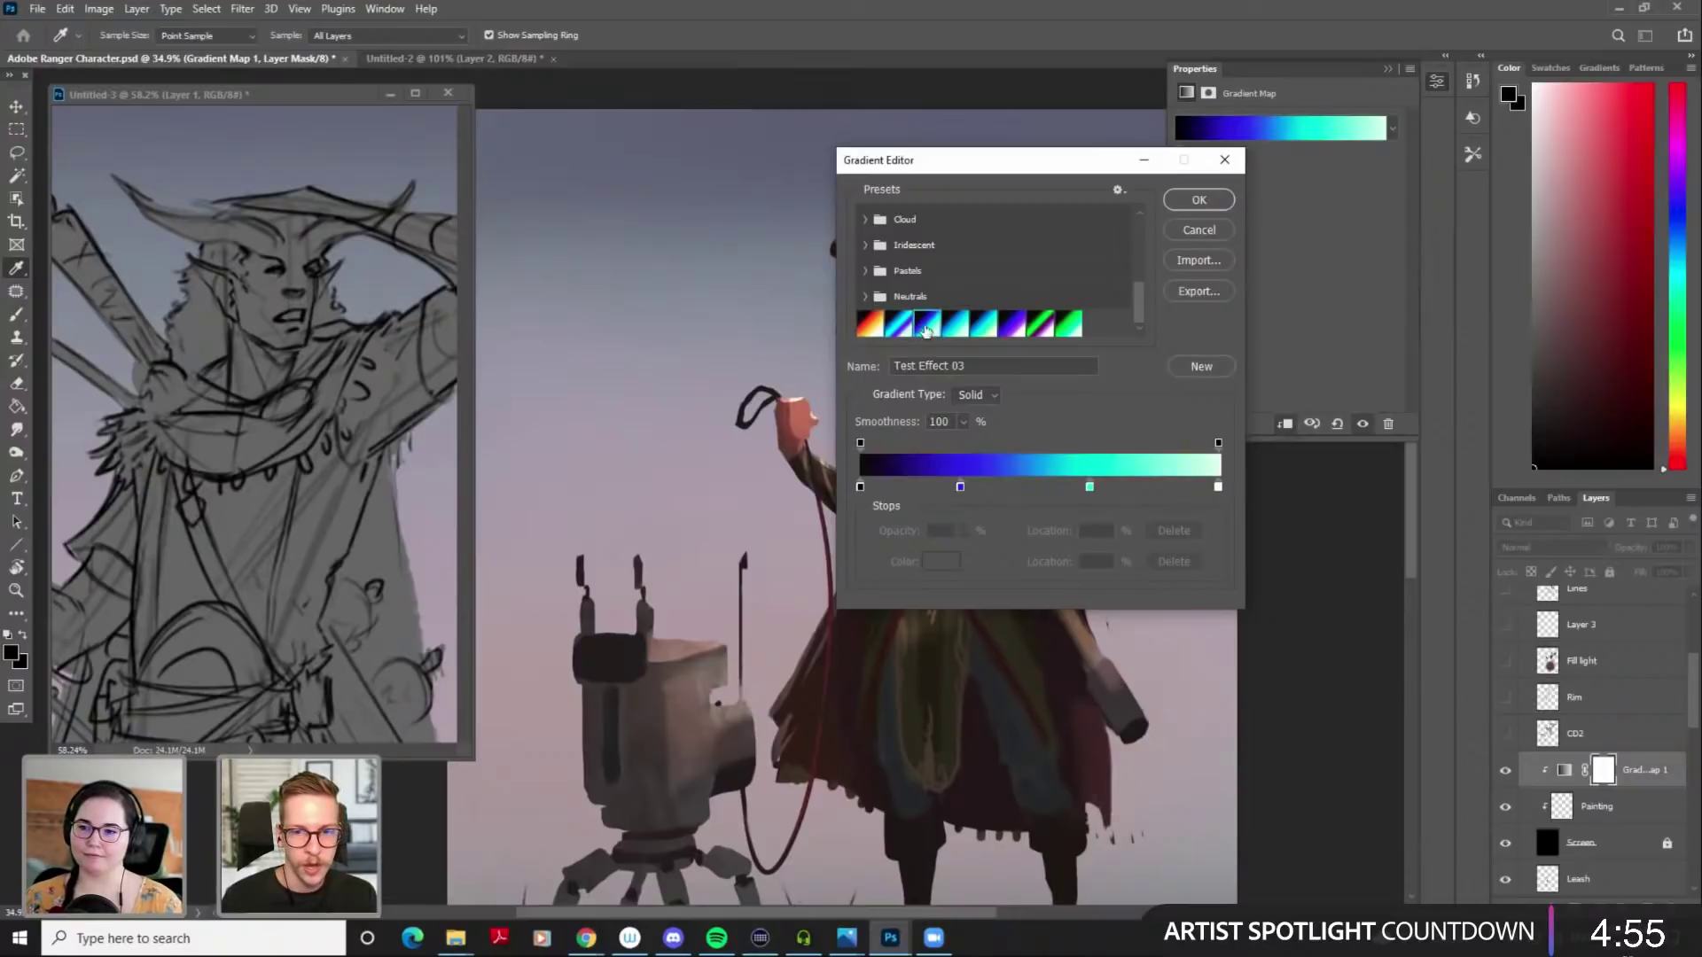
scroll(941, 262, "up", 2)
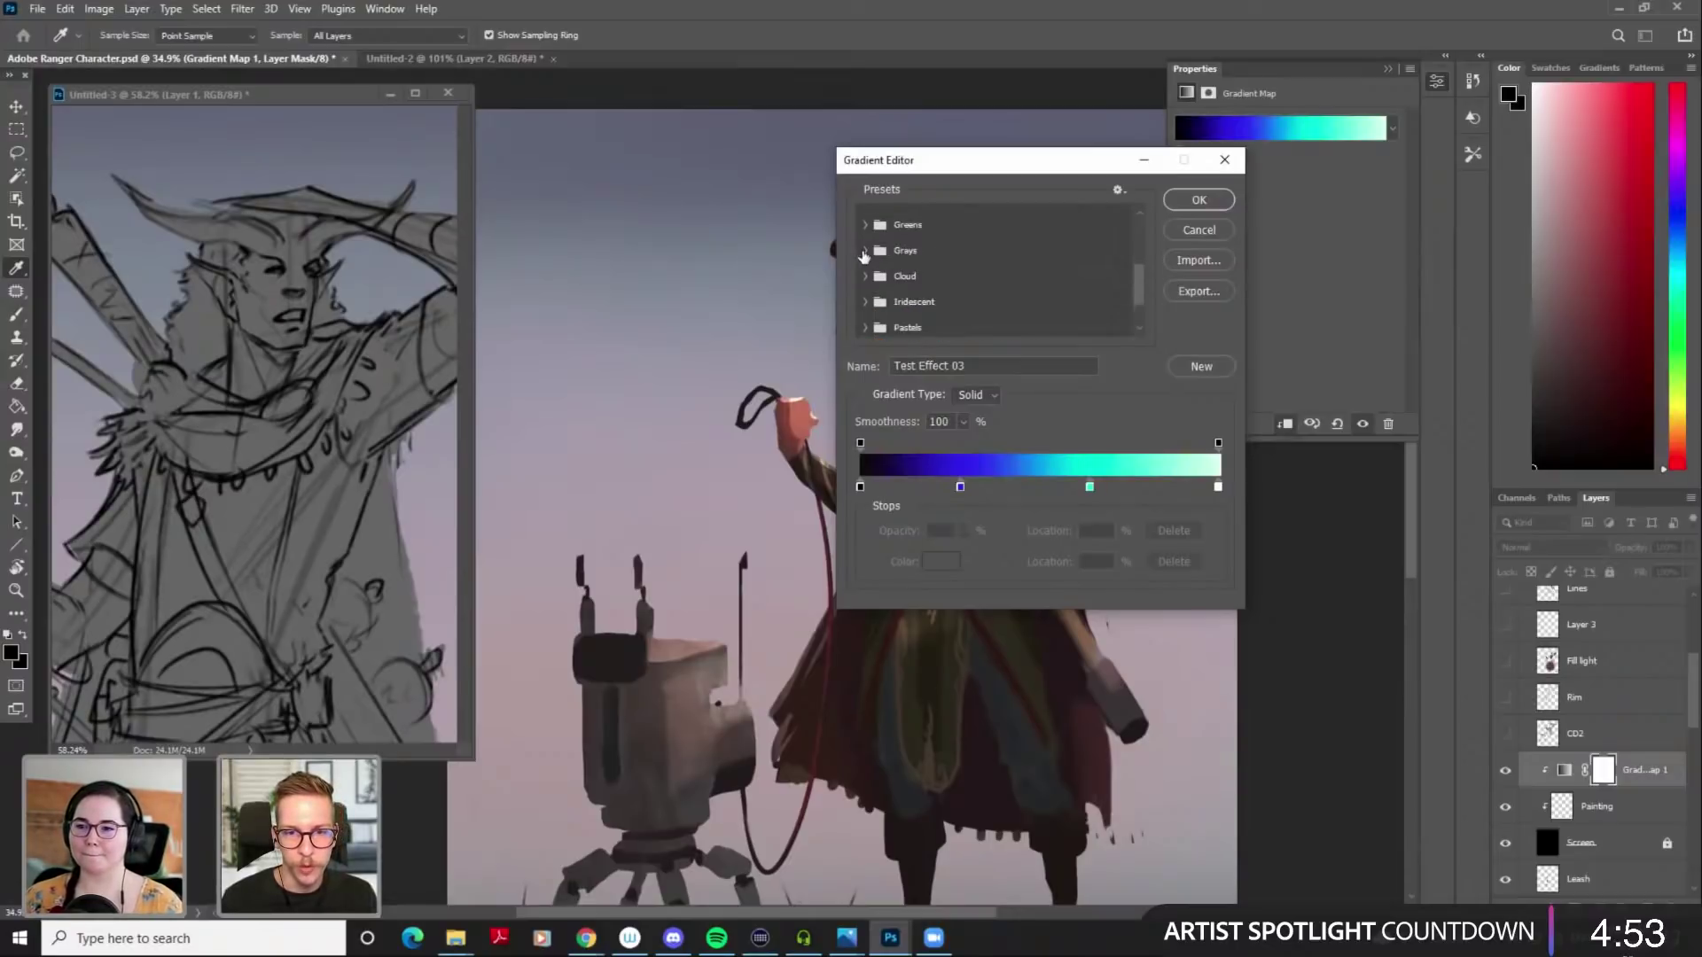
left_click(865, 253)
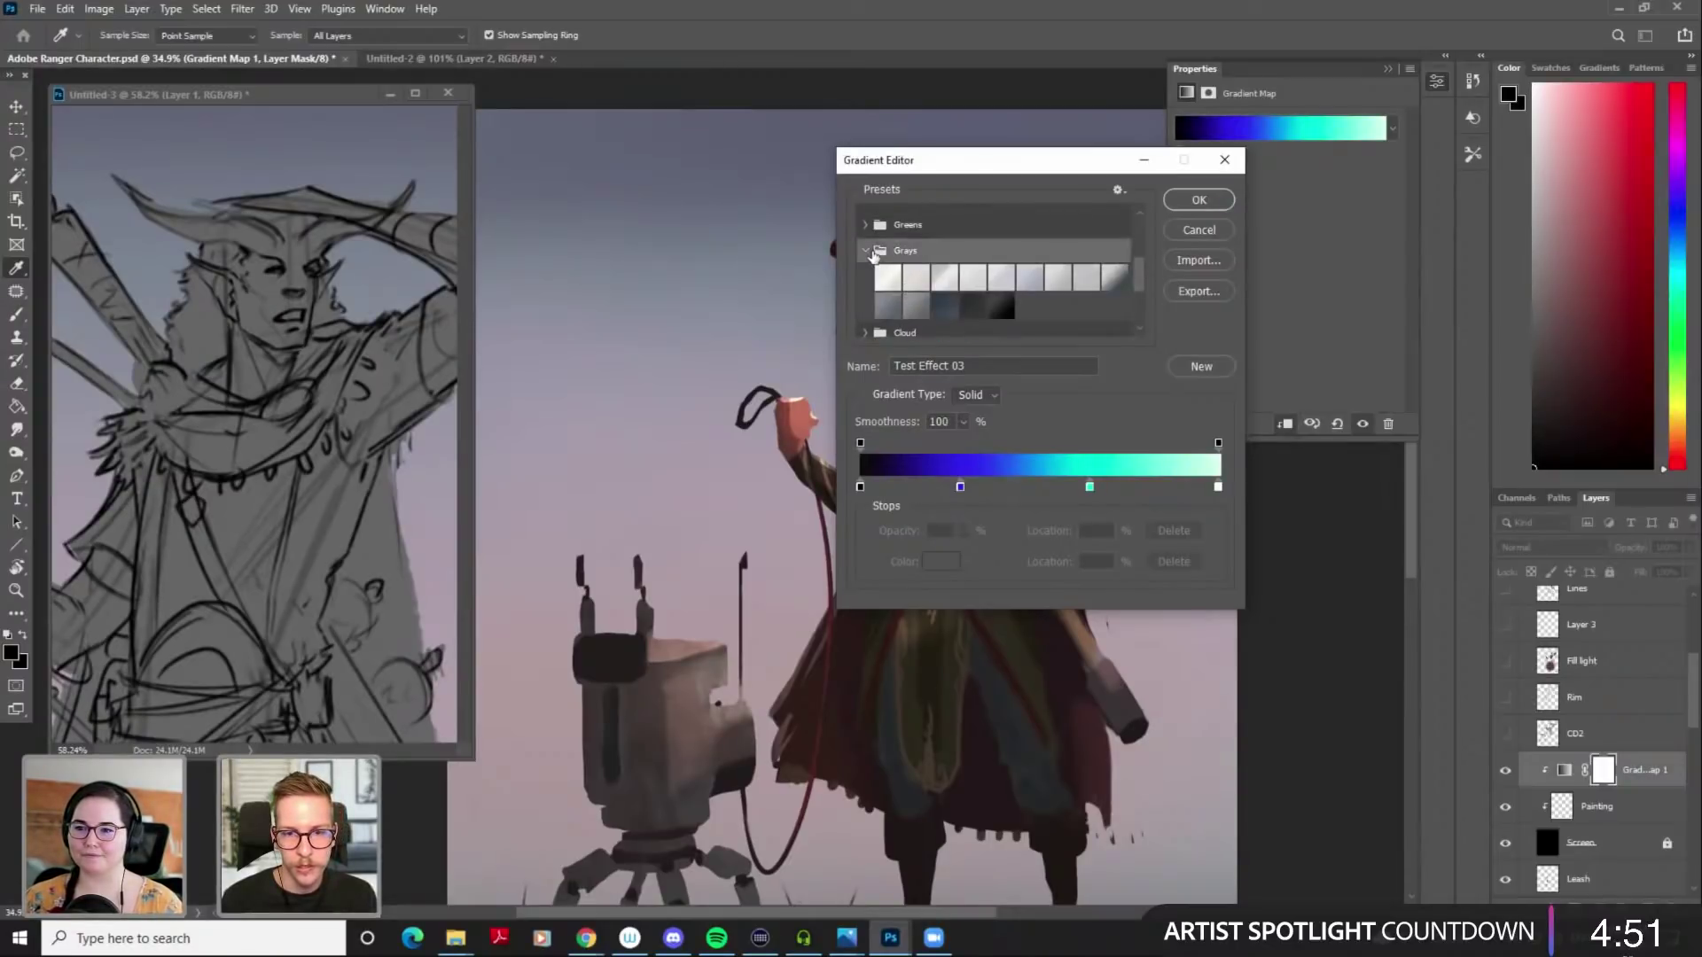
left_click(866, 251)
scroll(886, 300, "down", 1)
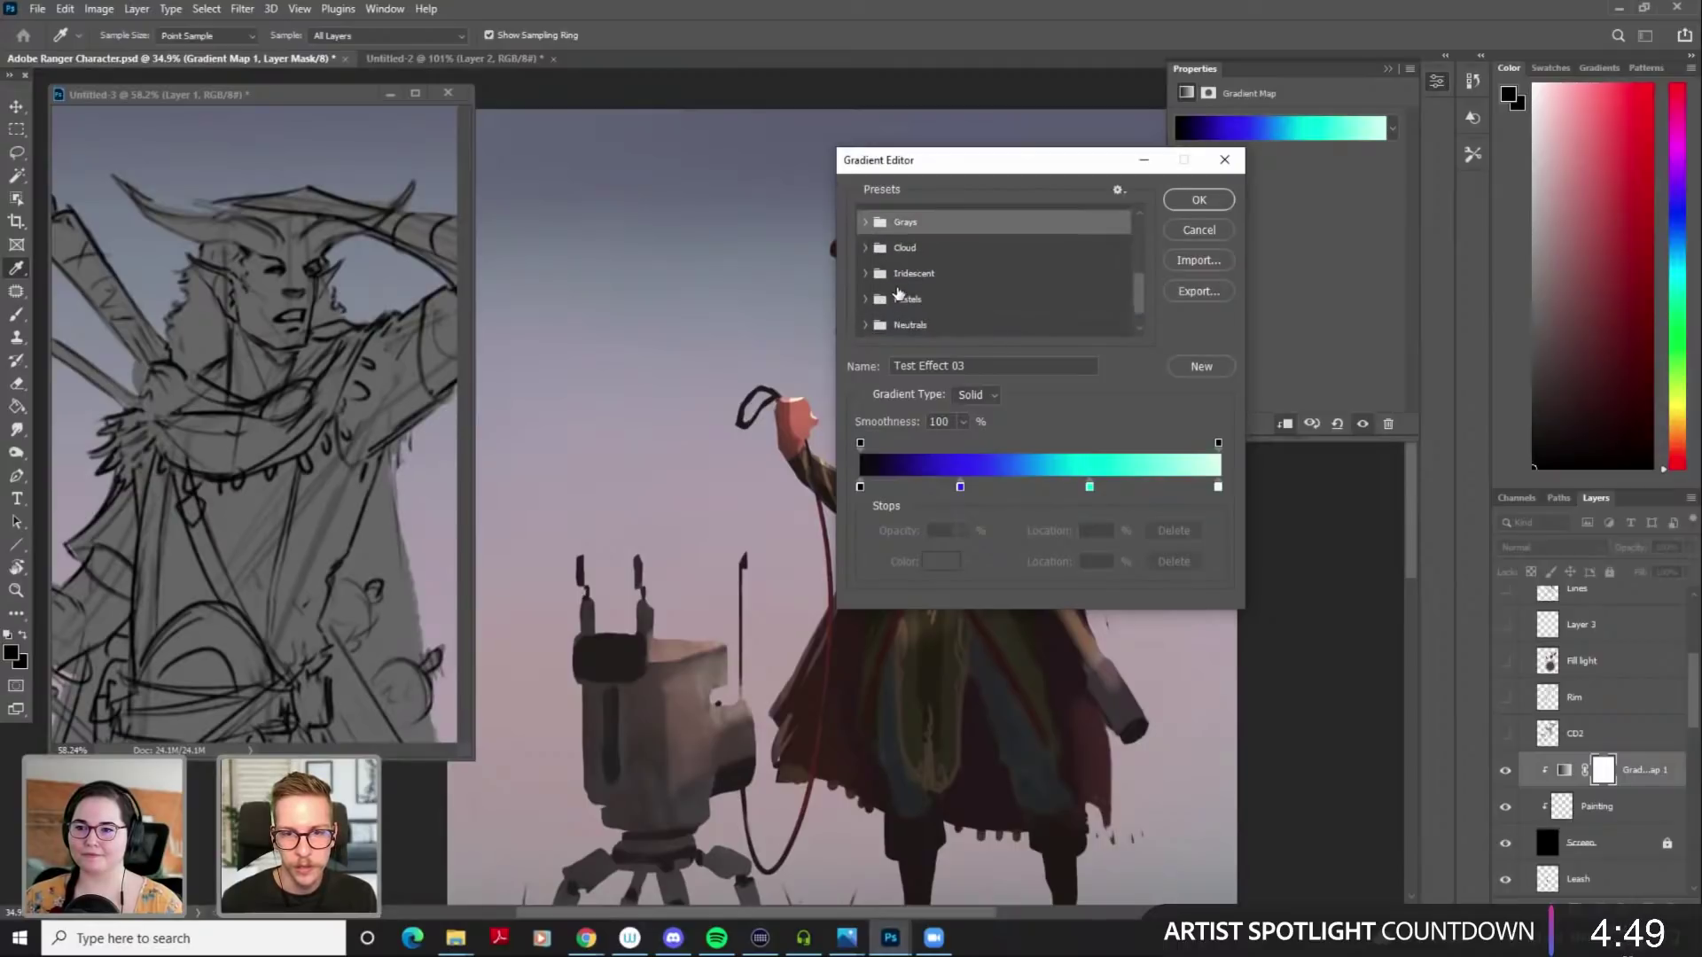
left_click(866, 302)
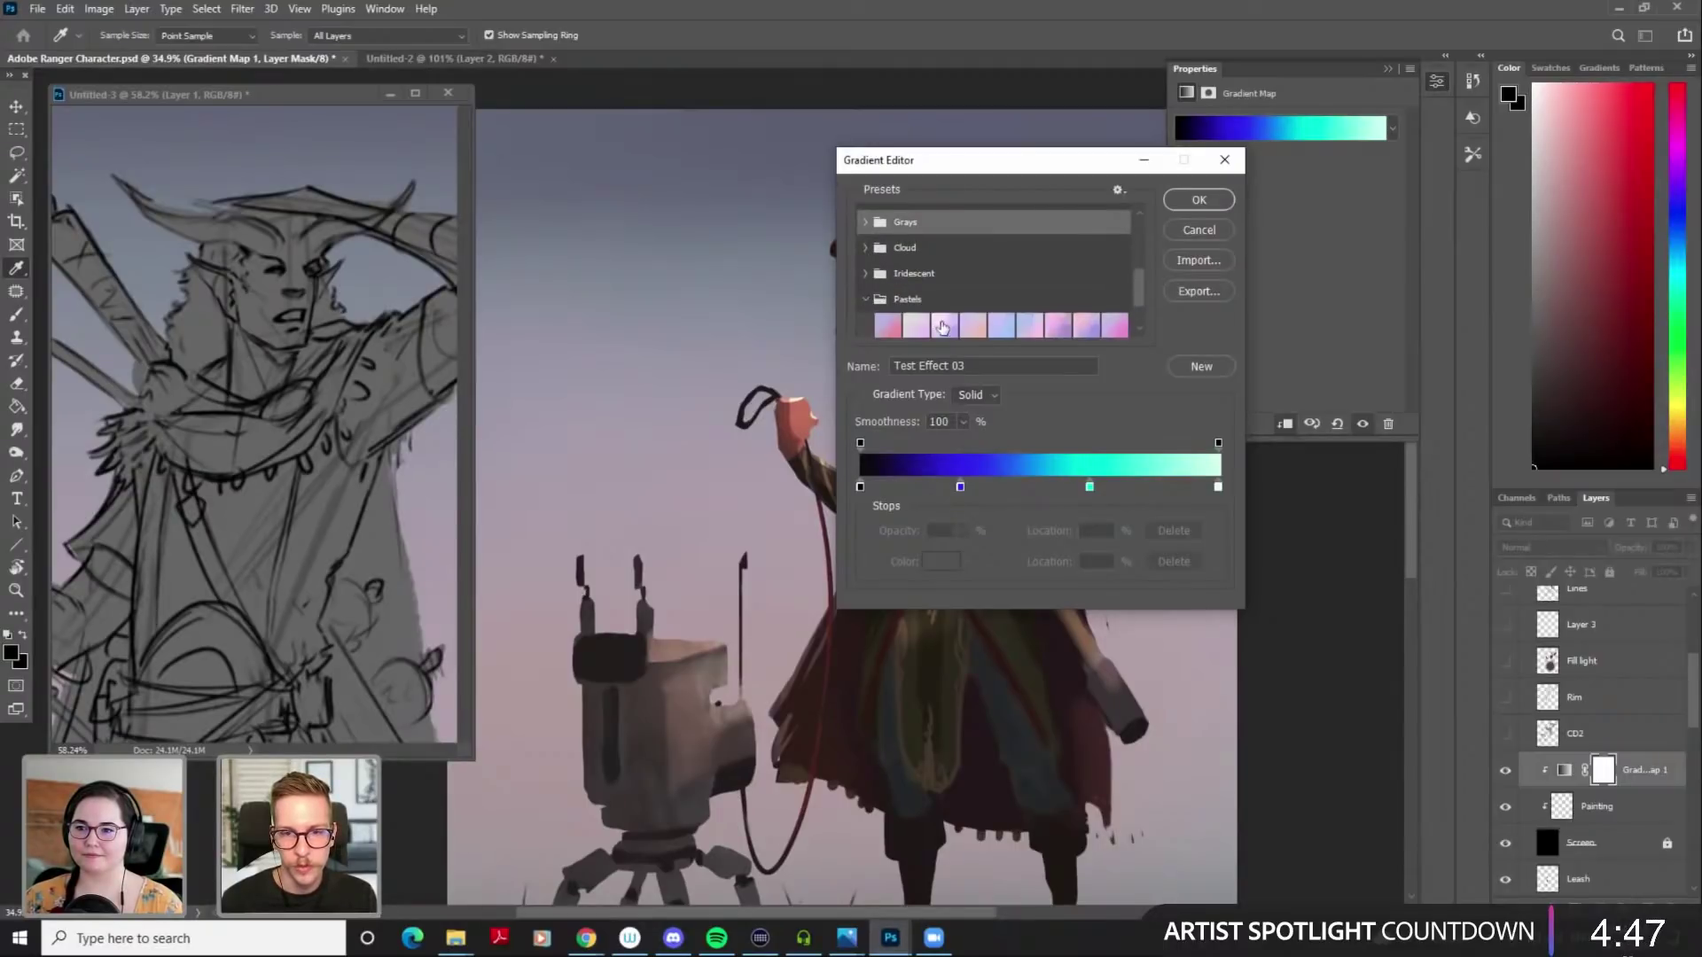
left_click(944, 326)
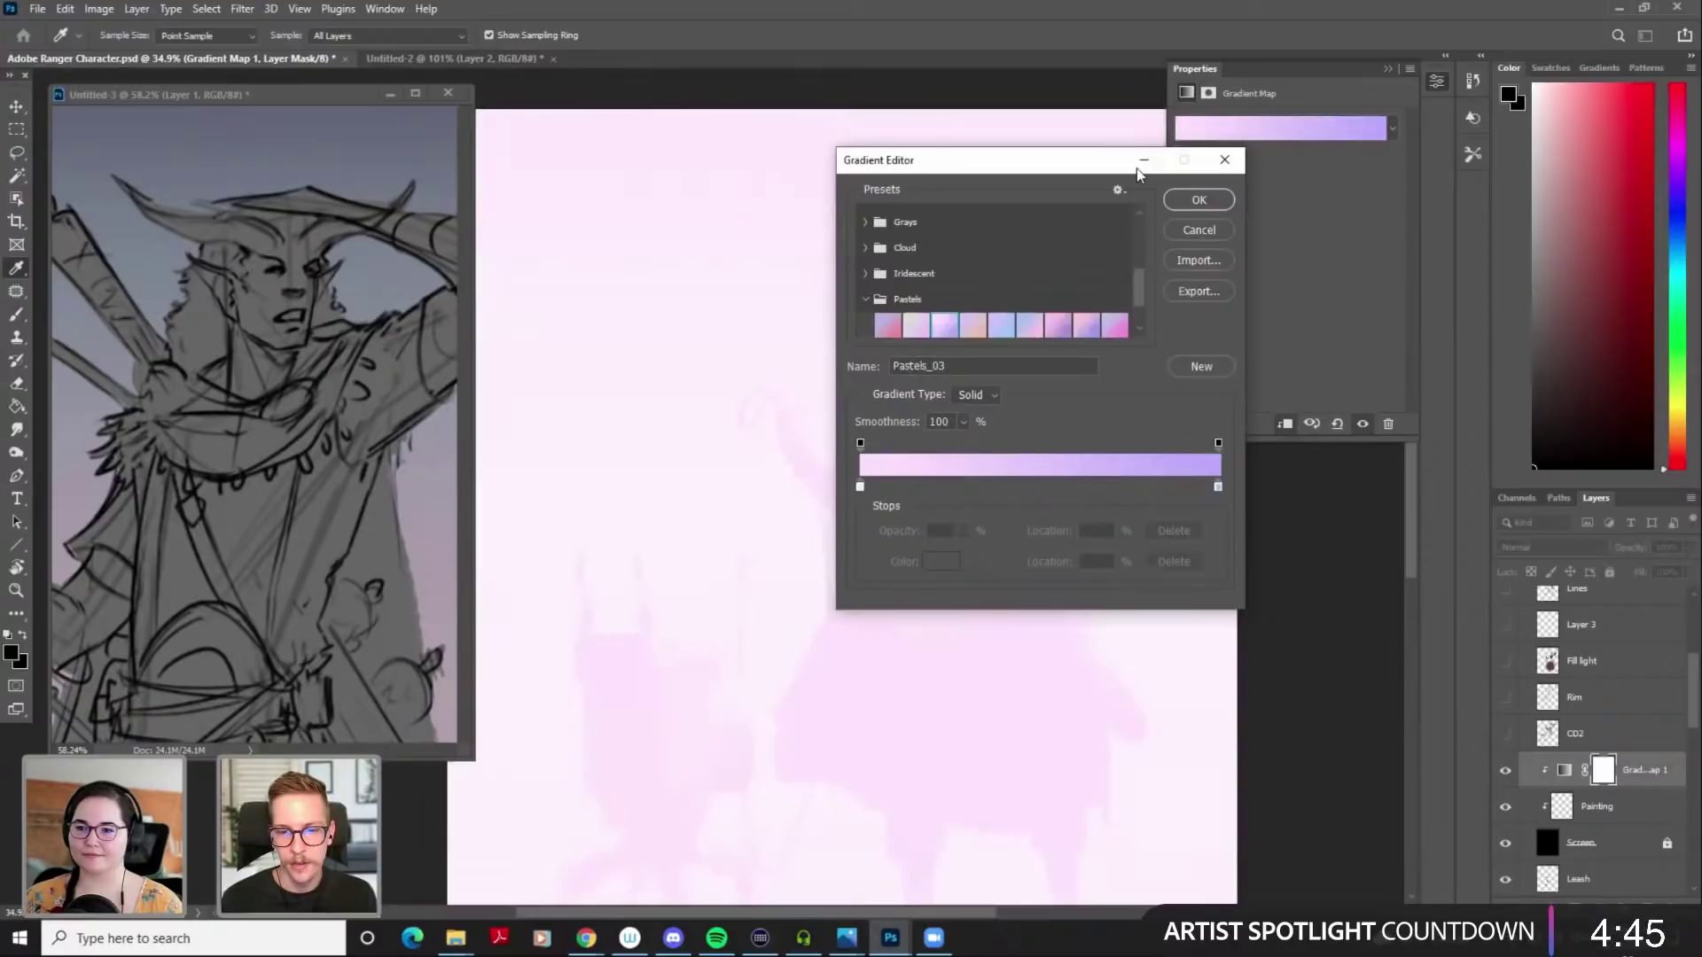
left_click_drag(1113, 160, 1381, 175)
left_click(1297, 341)
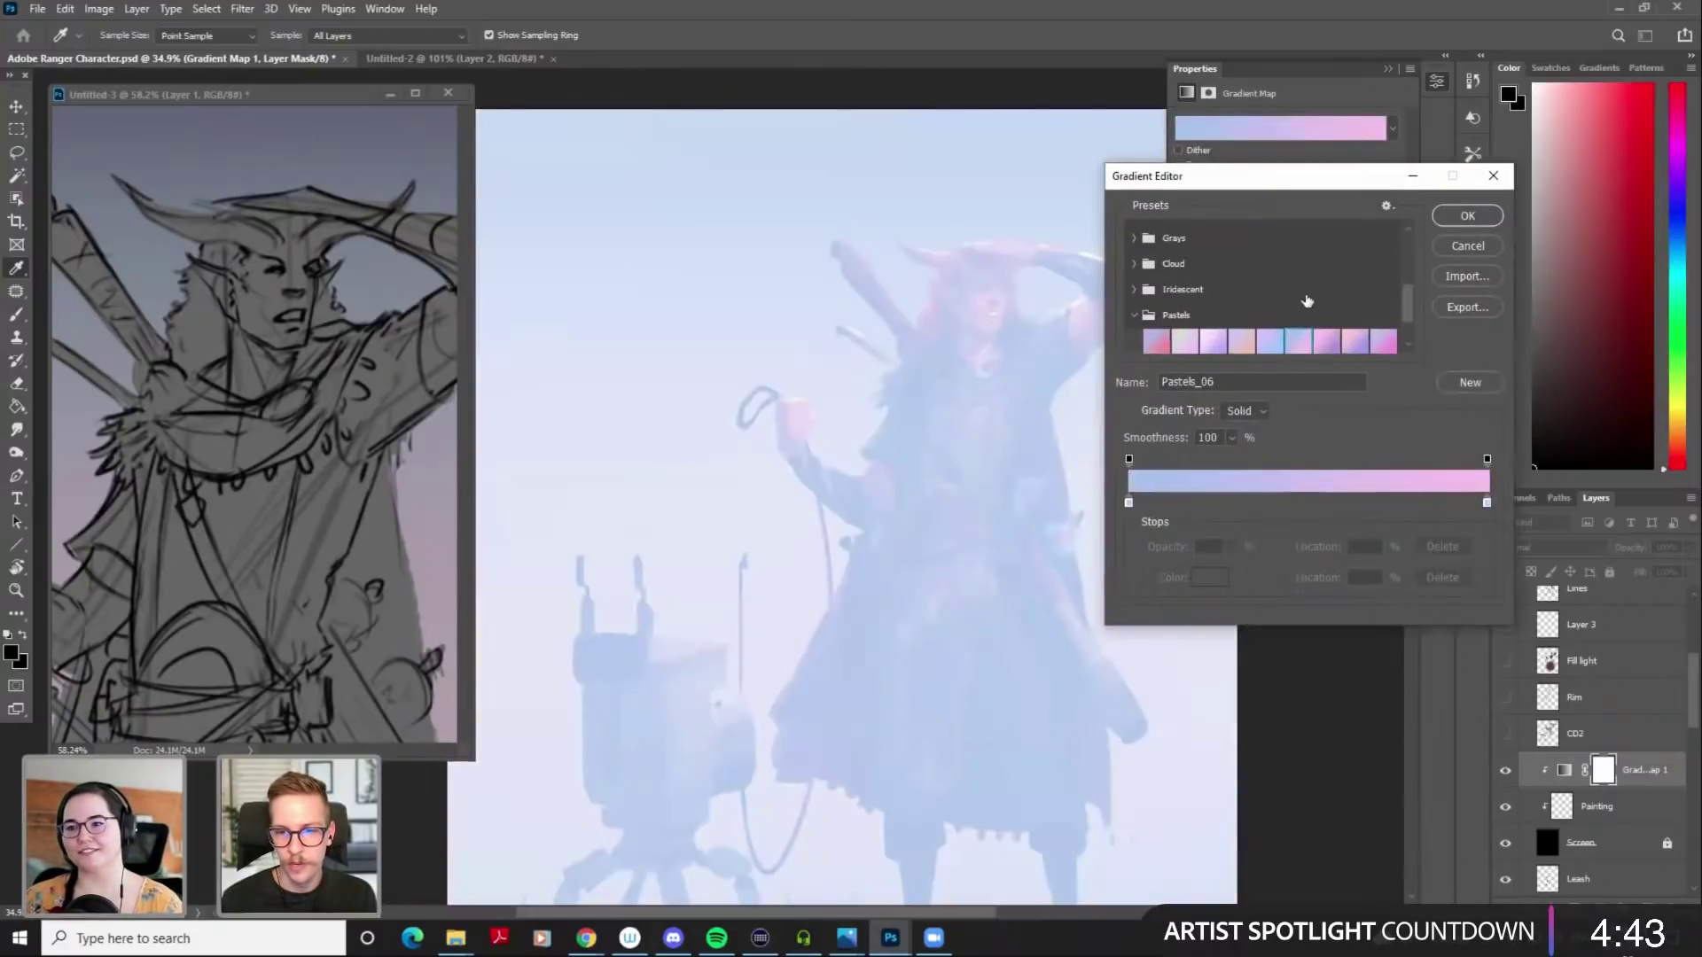
Apply the Fire preset to the gradient map and accept the gradient
scroll(1223, 288, "down", 2)
scroll(1224, 288, "down", 1)
left_click(1145, 341)
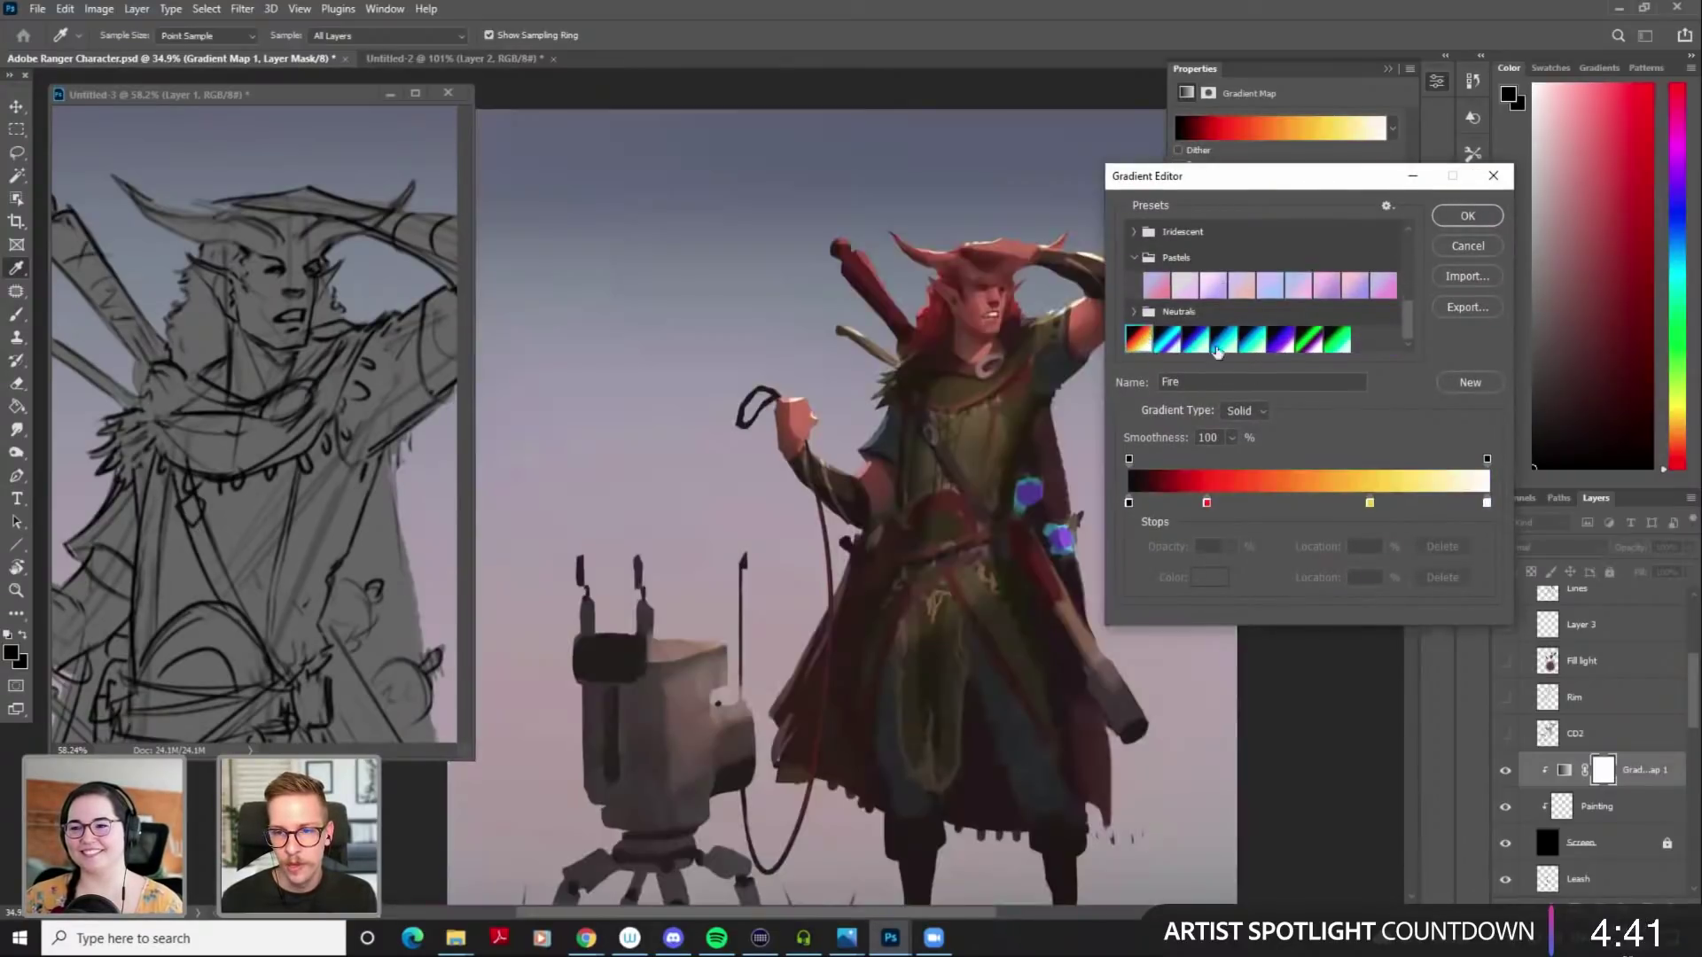
left_click(1457, 220)
Enlarge the brush and make the Painting layer active
left_click_drag(923, 464, 755, 320)
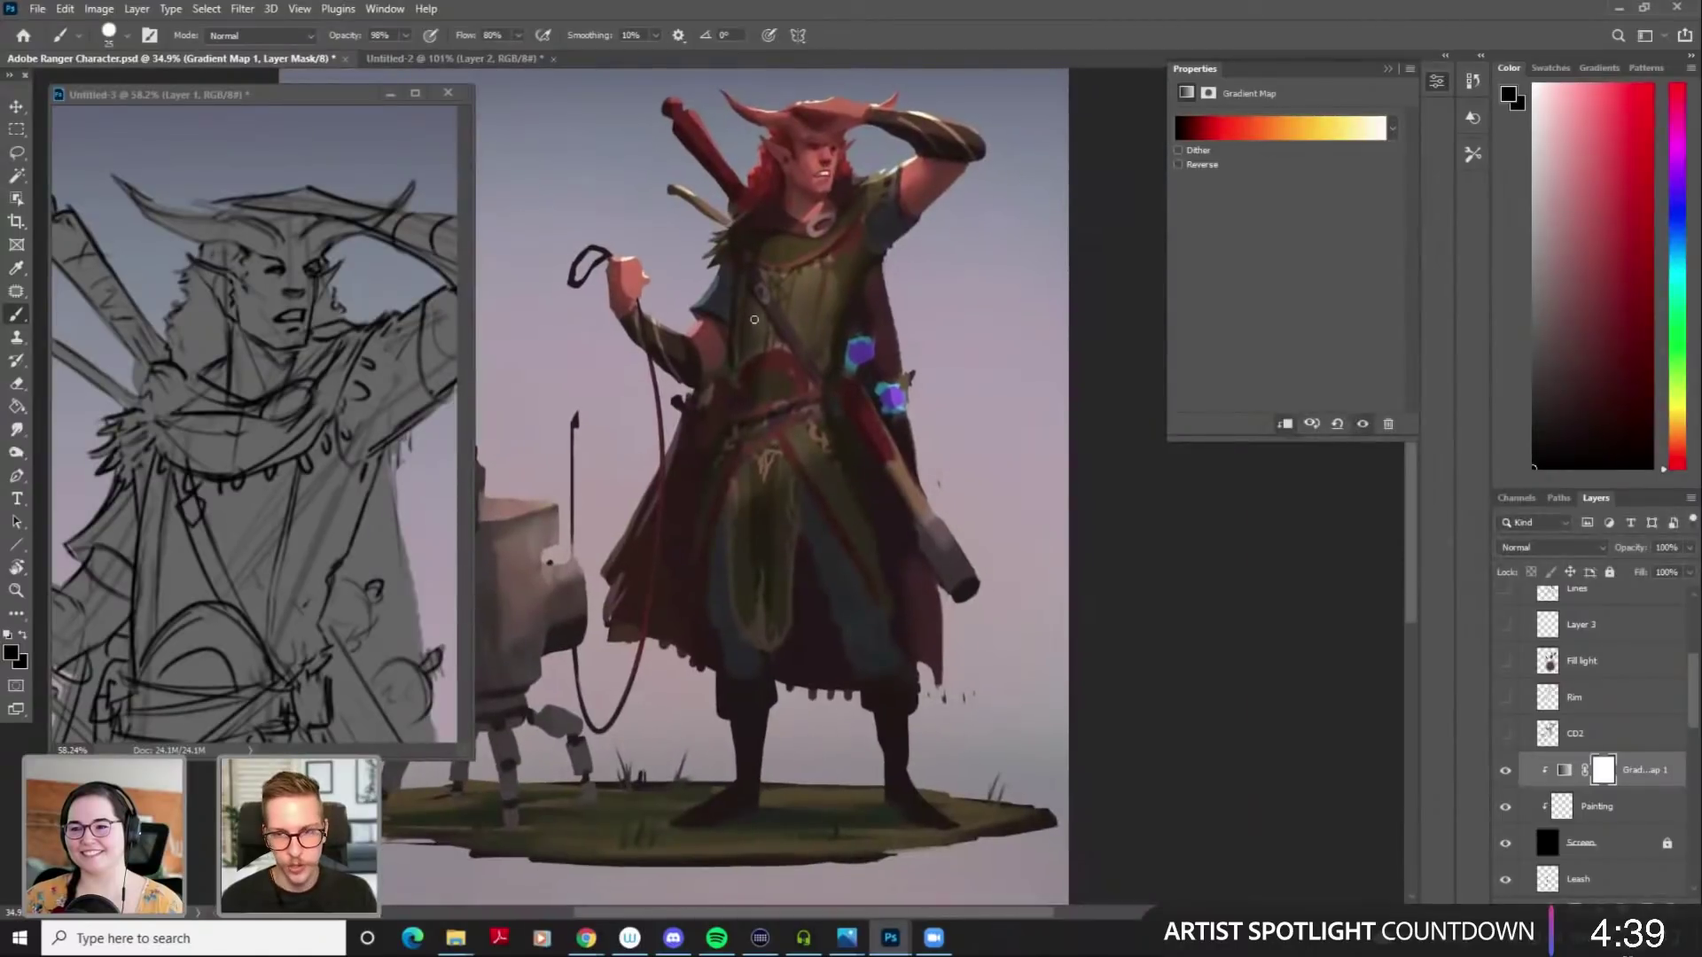
key("]")
key("]")
key("]")
key("]")
key("]")
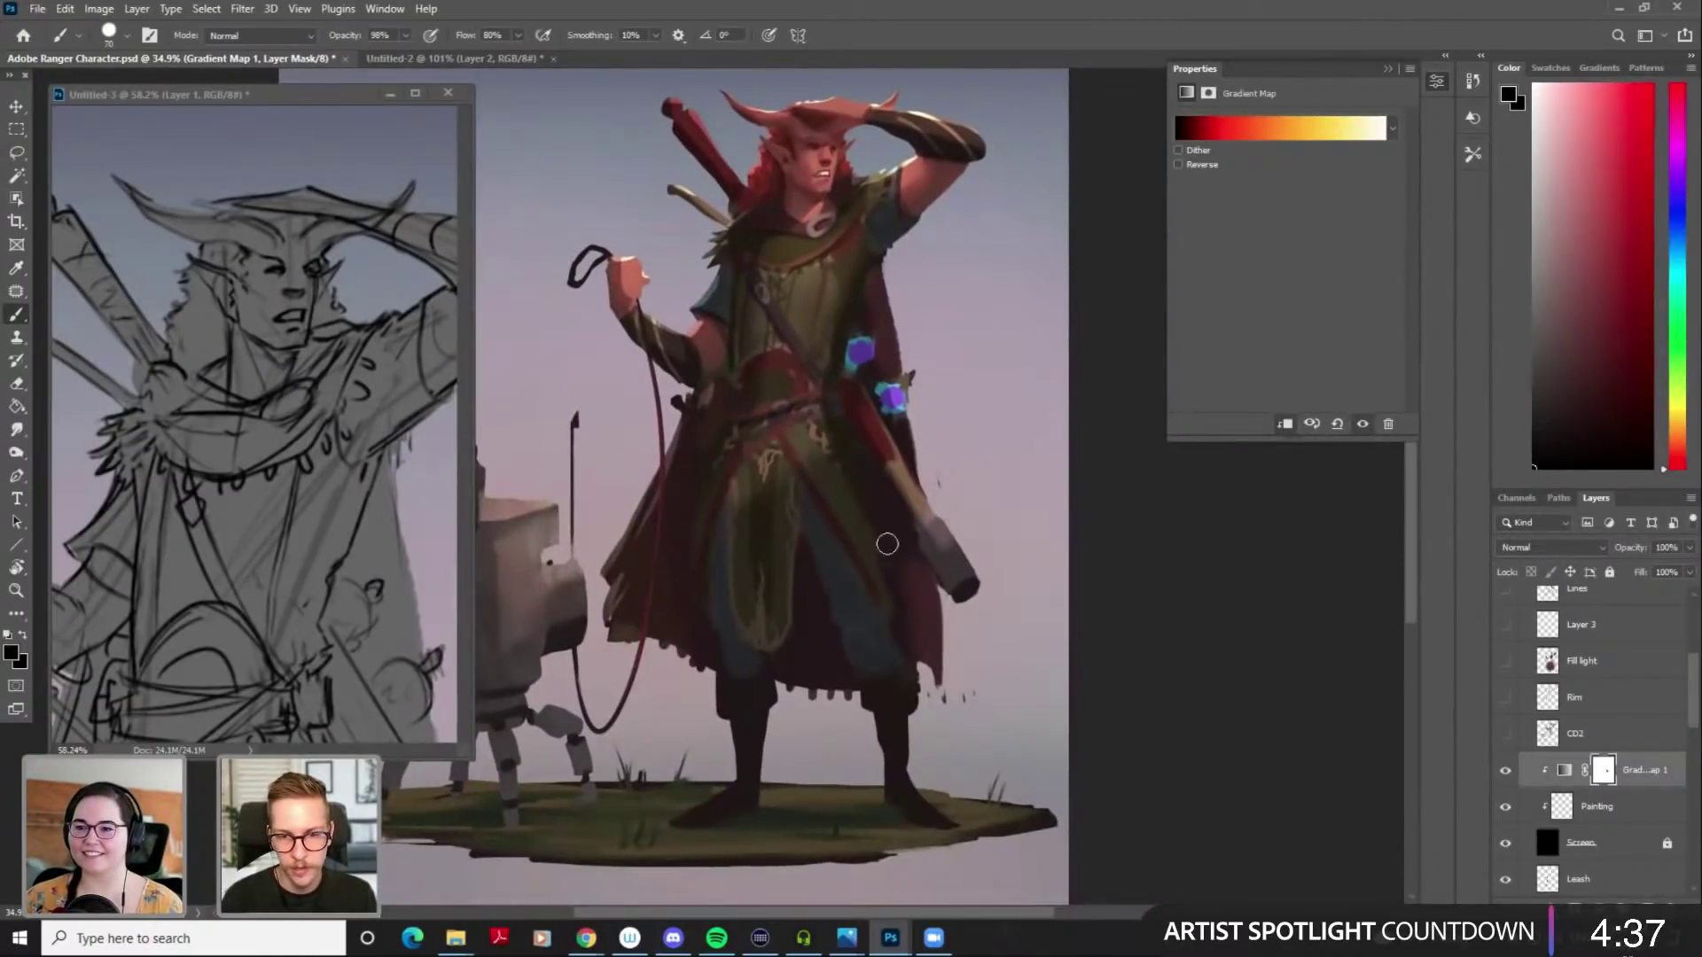
left_click(1567, 806)
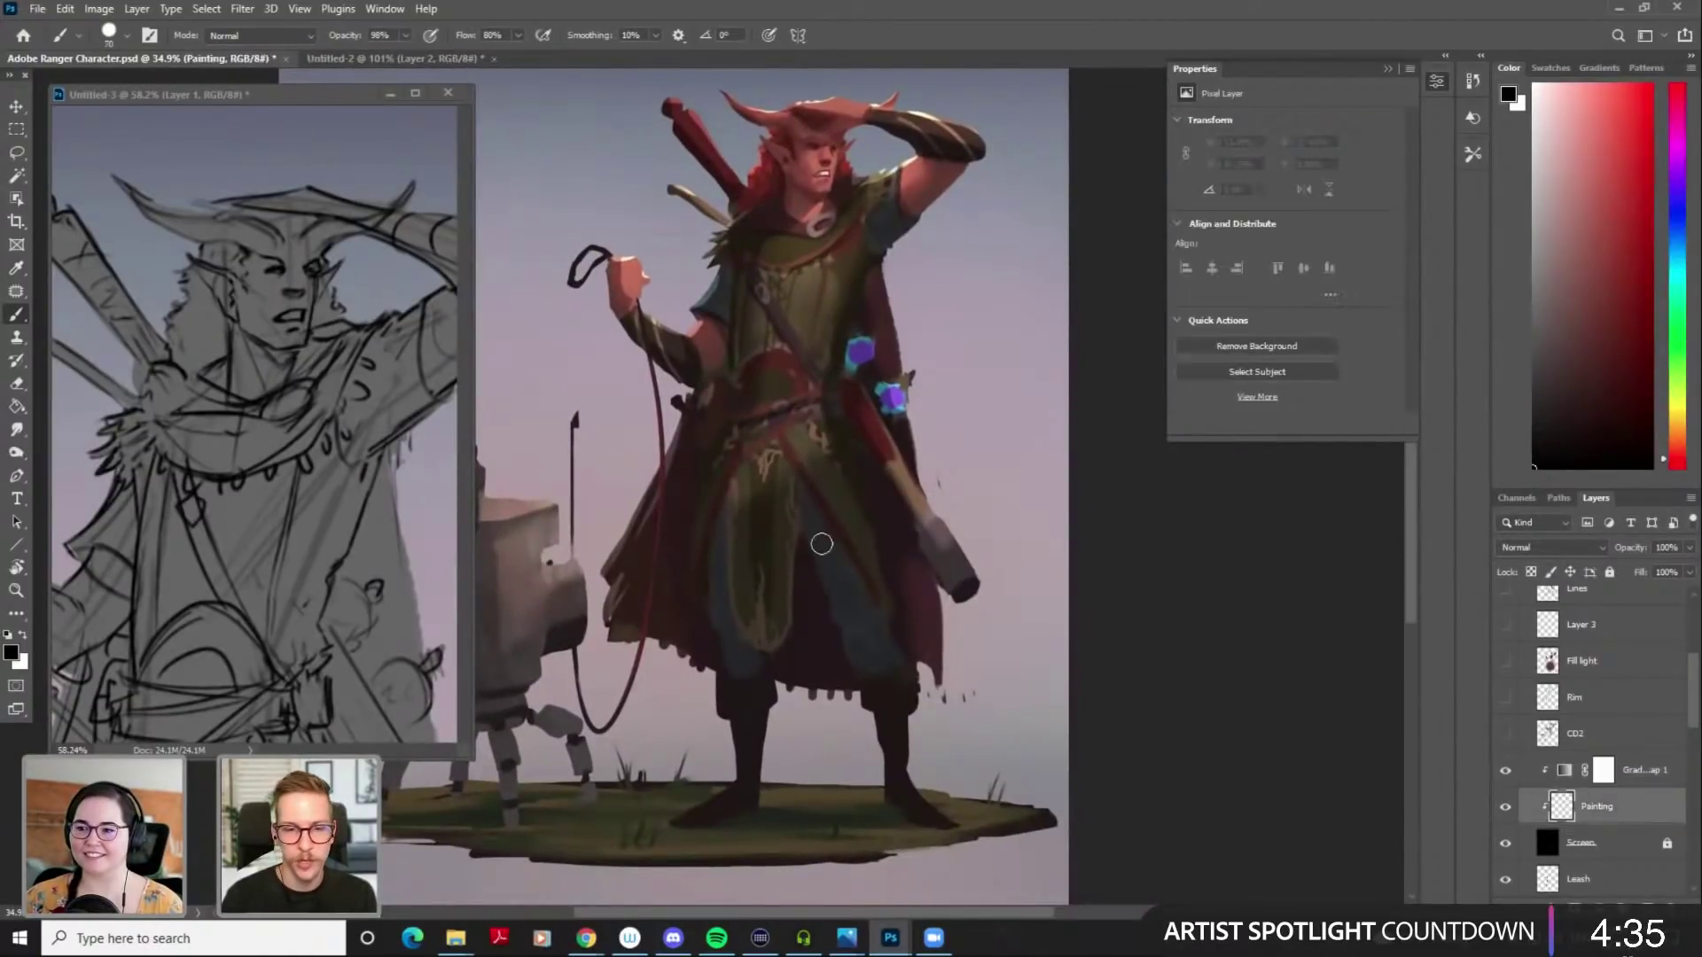
Paint loose white squiggles on the Painting layer over the ranger's lower tunic and thighs
key("x")
mouse_move(838, 498)
left_mouse_down()
mouse_move(818, 528)
mouse_move(858, 547)
left_mouse_up()
key("ctrl+z")
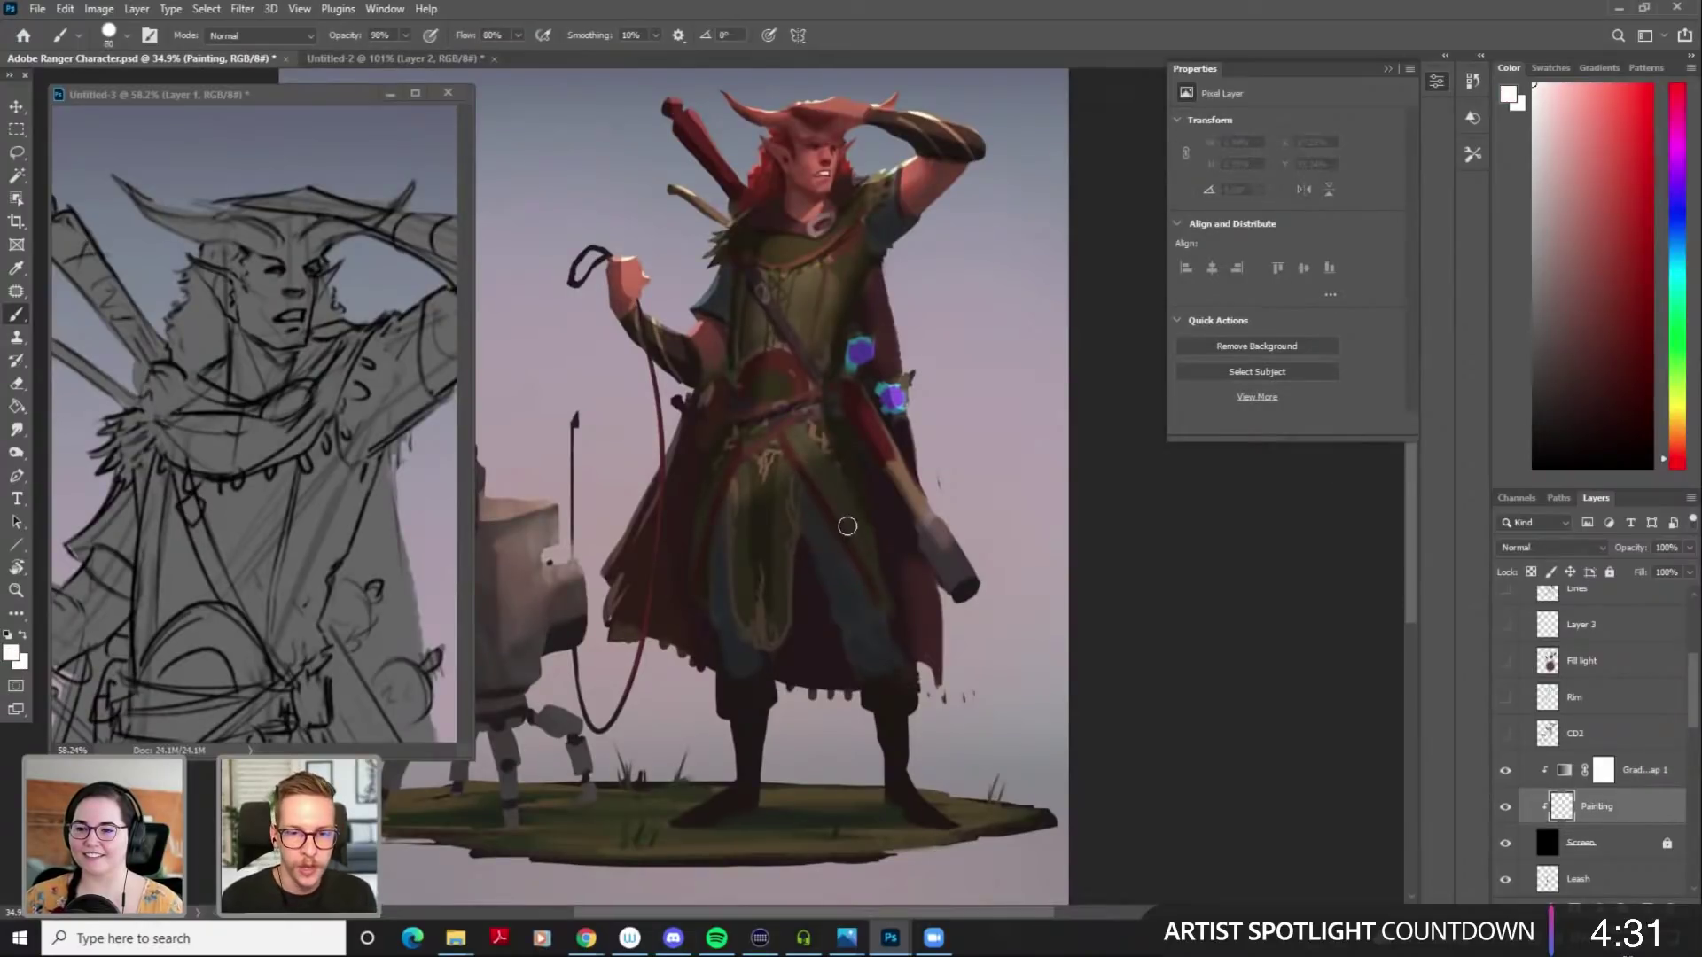
mouse_move(820, 502)
left_mouse_down()
mouse_move(843, 544)
mouse_move(808, 549)
mouse_move(848, 537)
left_mouse_up()
left_click_drag(865, 550, 890, 573)
key("]")
mouse_move(744, 490)
left_mouse_down()
mouse_move(738, 574)
mouse_move(702, 538)
left_mouse_up()
left_click_drag(703, 558, 746, 602)
left_click_drag(751, 606, 735, 625)
left_click_drag(767, 619, 848, 654)
Smudge the S-shaped squiggle on the tunic with an enlarged Smudge tool to form flames
key("r")
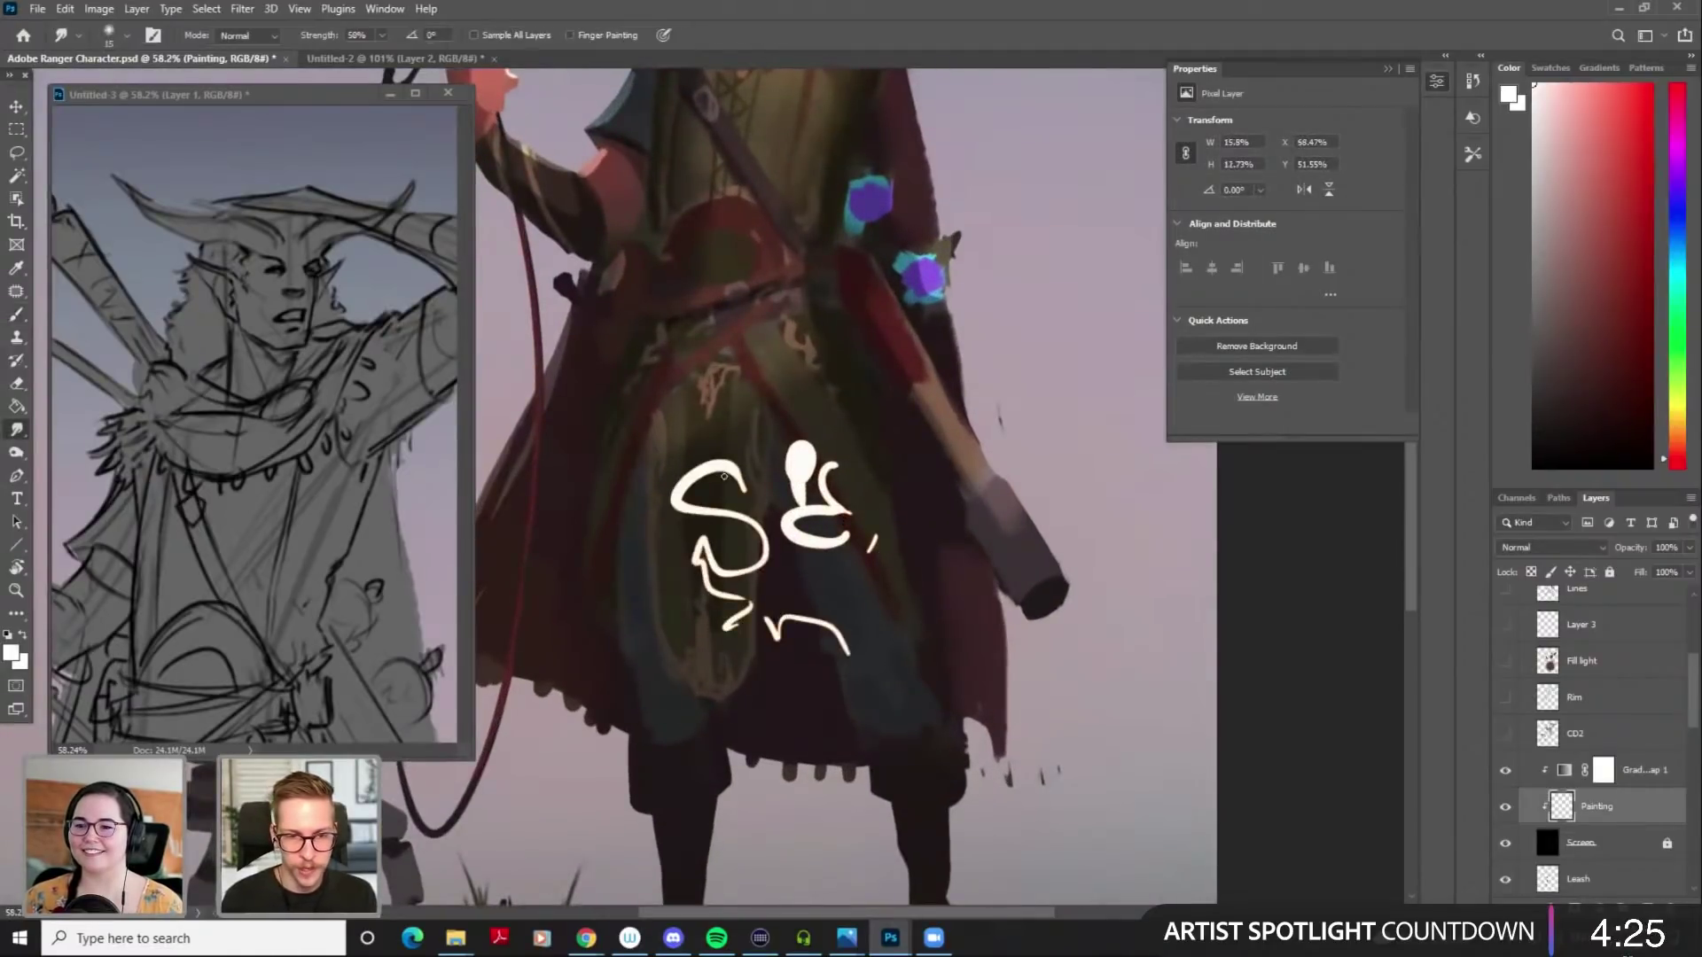
key("]")
key("]")
key("]")
key("]")
key("]")
mouse_move(739, 474)
left_mouse_down()
mouse_move(676, 499)
mouse_move(754, 528)
mouse_move(765, 548)
mouse_move(725, 565)
mouse_move(705, 547)
mouse_move(749, 621)
left_mouse_up()
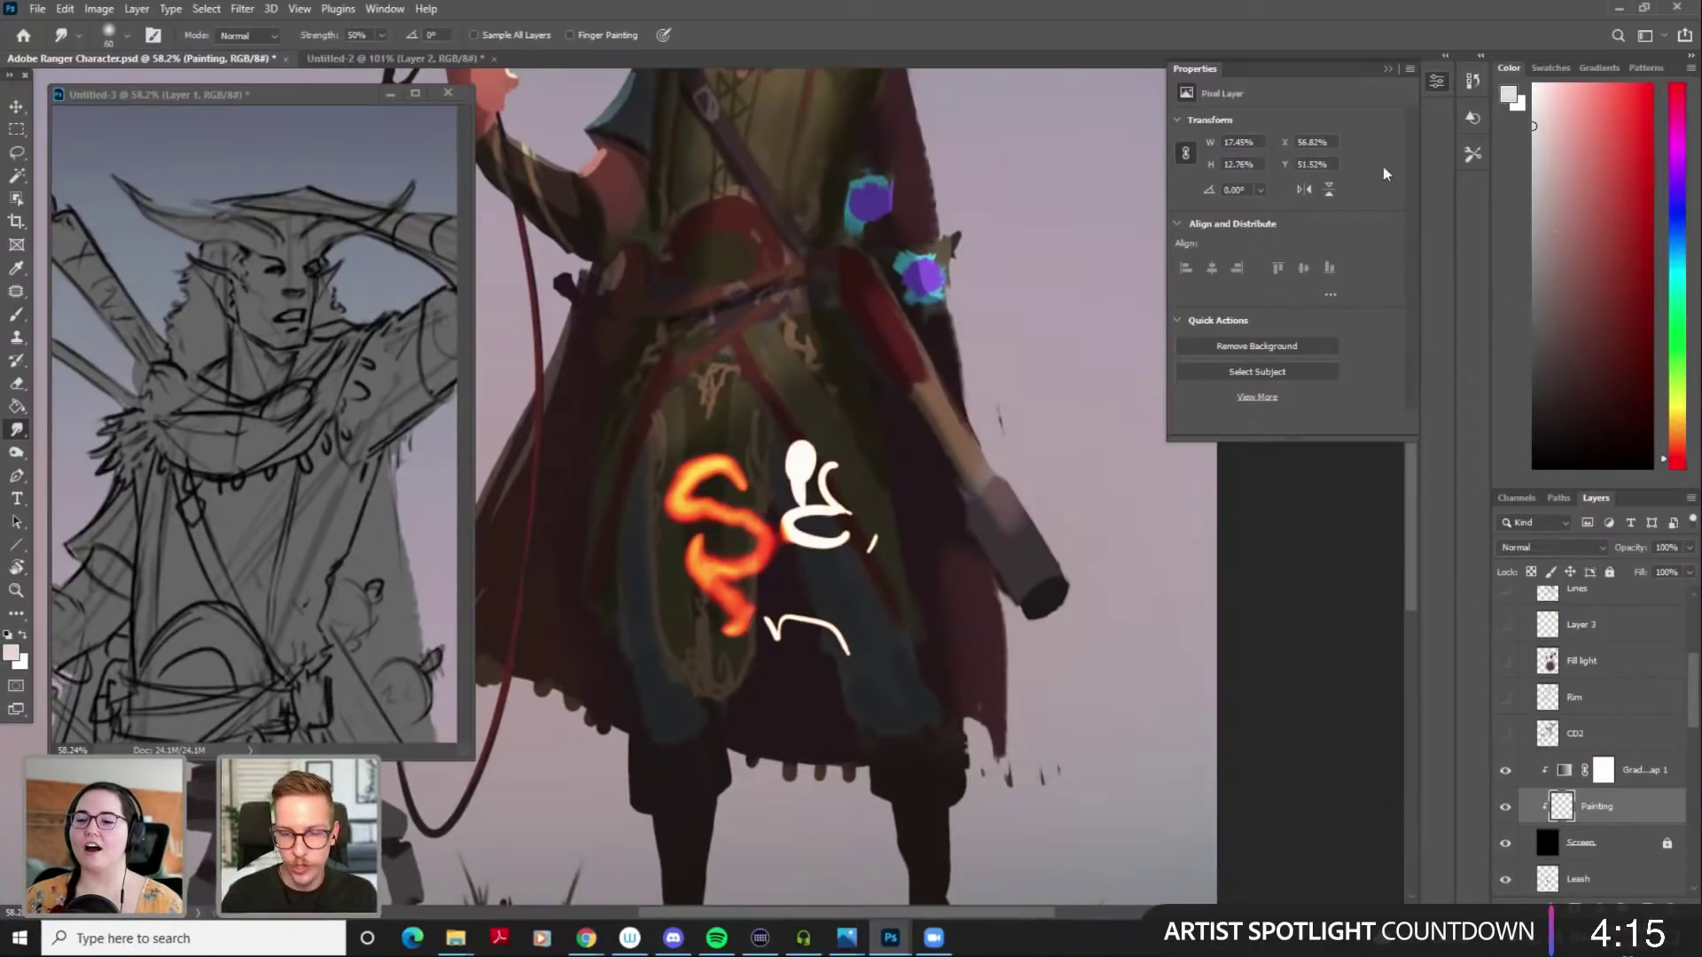
Paint three sample spots below the belt in white, a mid-tone and a near-black colour
key("b")
mouse_move(1545, 173)
left_mouse_down()
mouse_move(1562, 141)
mouse_move(1533, 84)
left_mouse_up()
left_click_drag(760, 316, 753, 333)
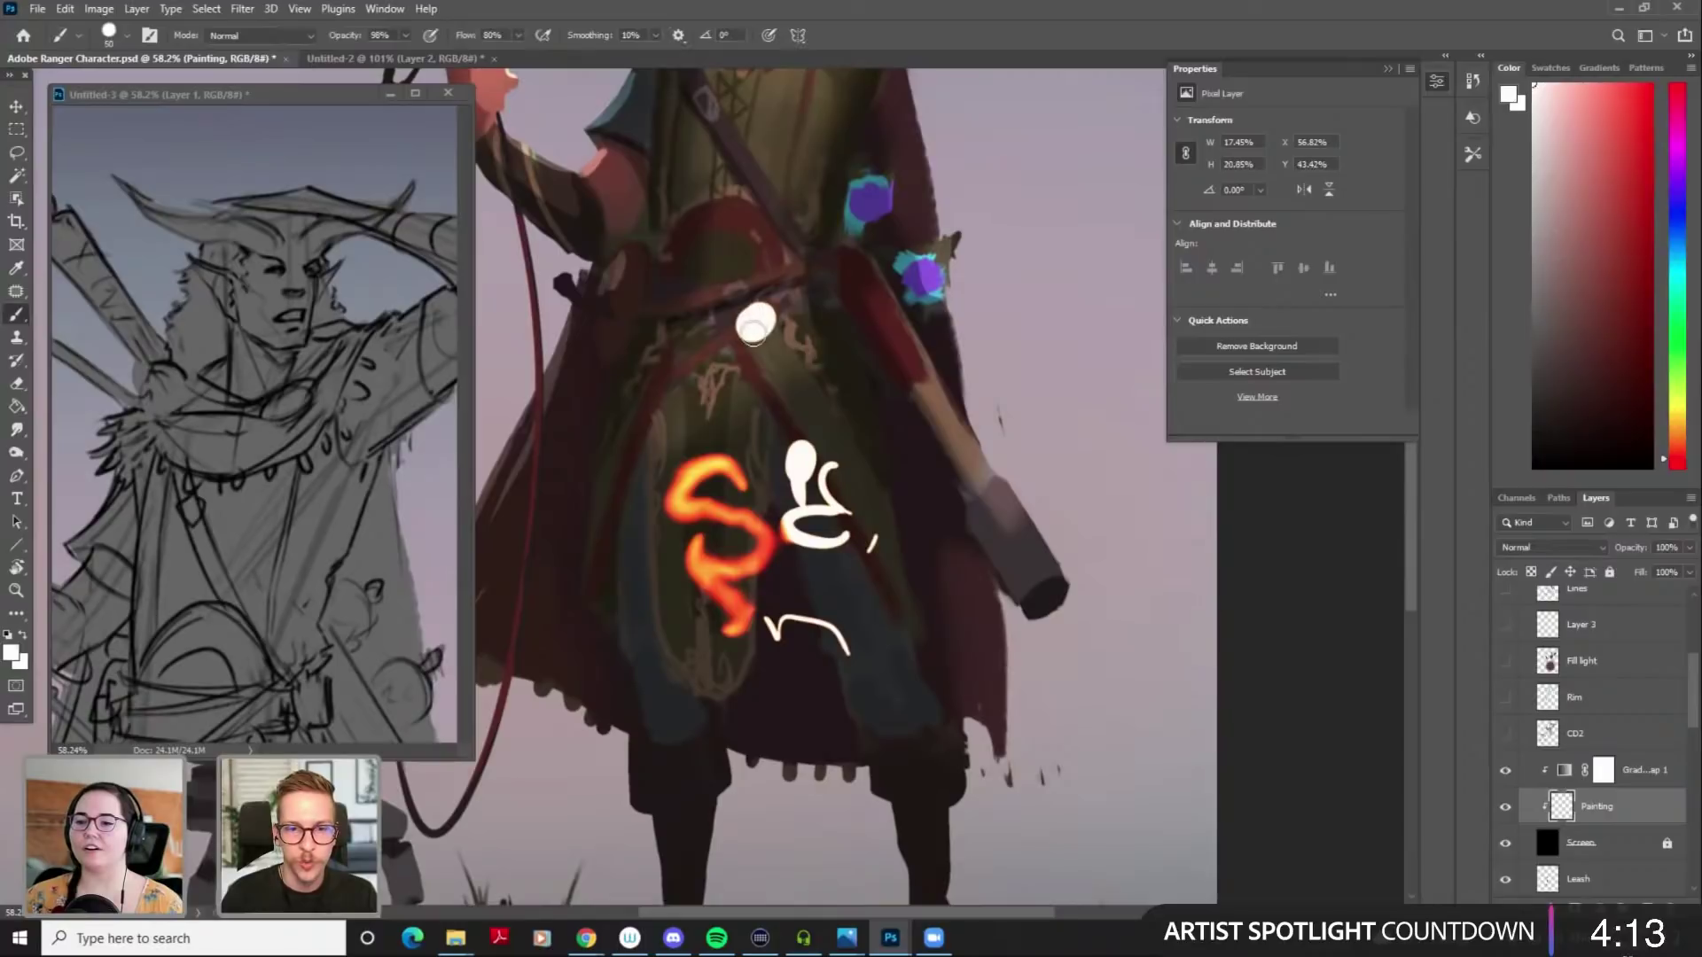
left_click_drag(1561, 166, 1503, 219)
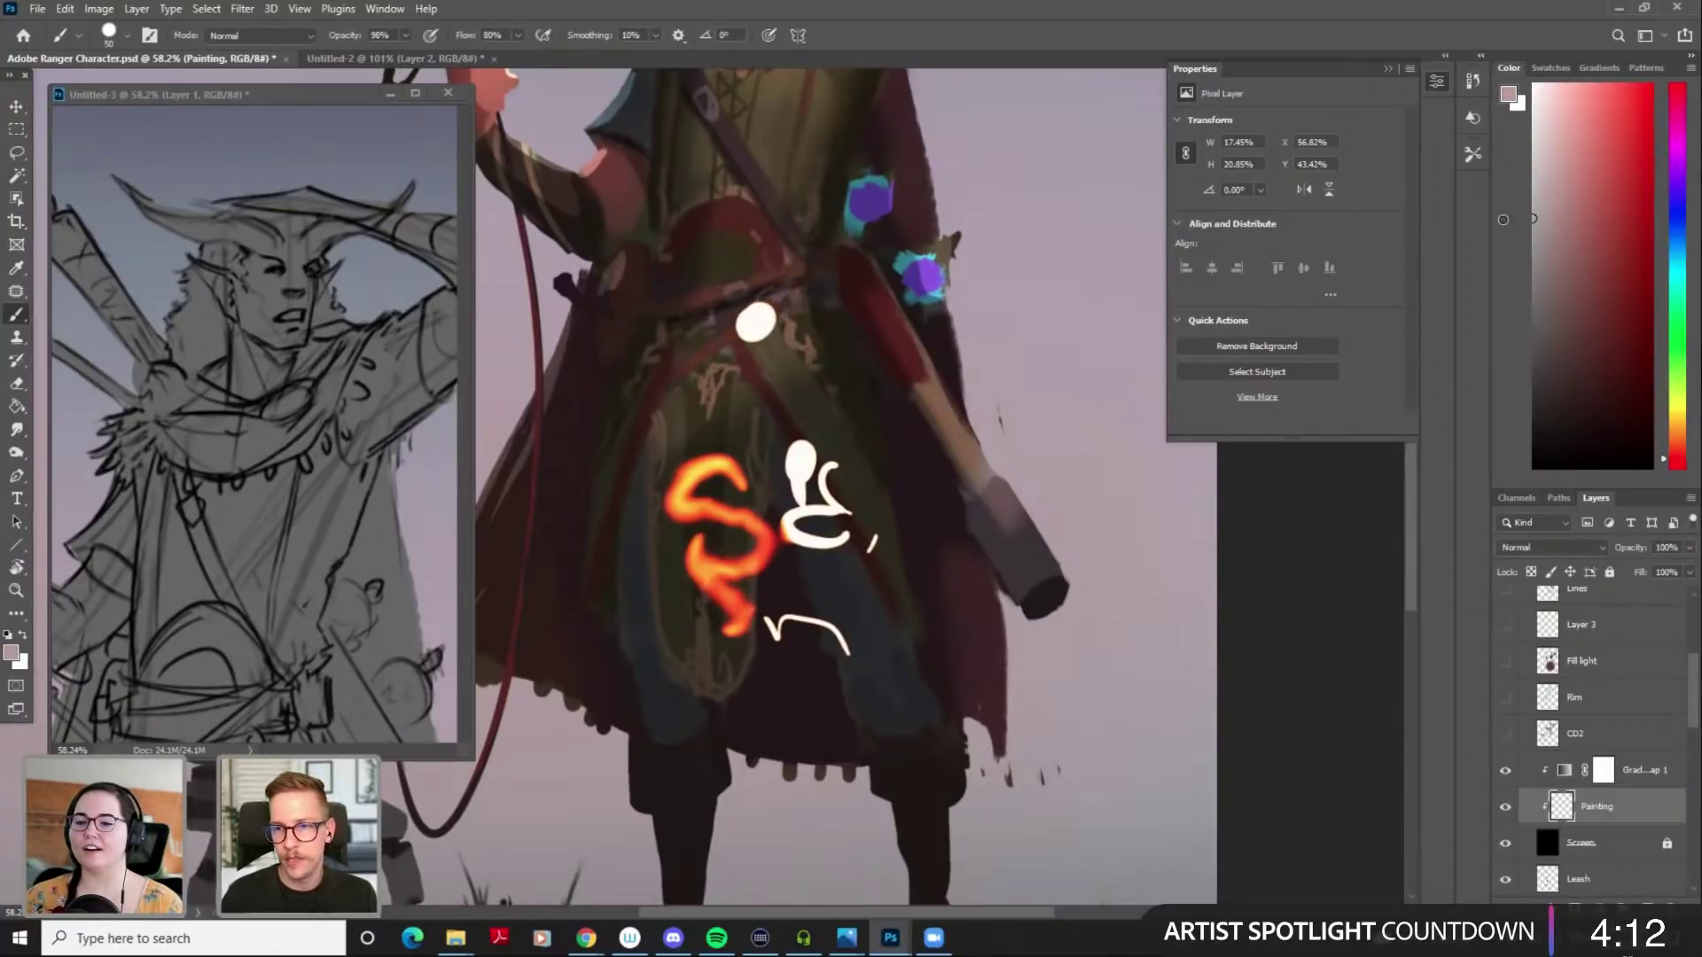
left_click(816, 353)
mouse_move(1535, 408)
left_mouse_down()
mouse_move(1496, 411)
mouse_move(1487, 432)
left_mouse_up()
left_click_drag(709, 421, 709, 377)
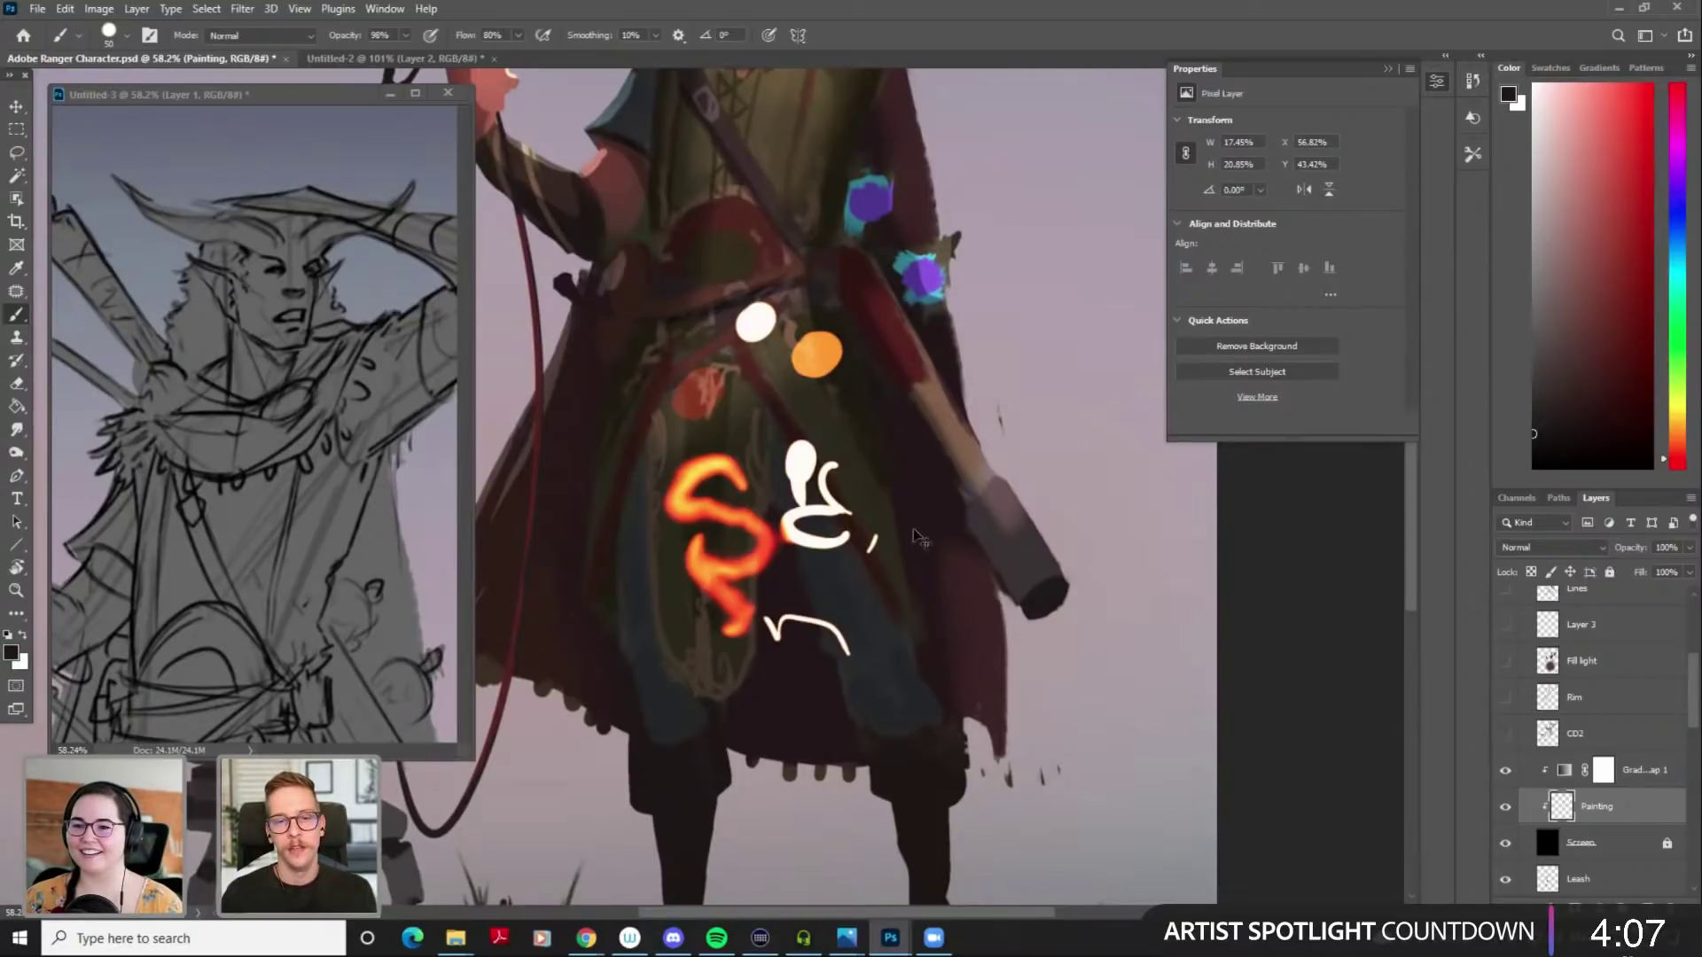
Smudge the remaining white squiggles on the tunic into flames, and try a dark brush stroke over them
key("r")
left_click_drag(801, 449, 813, 458)
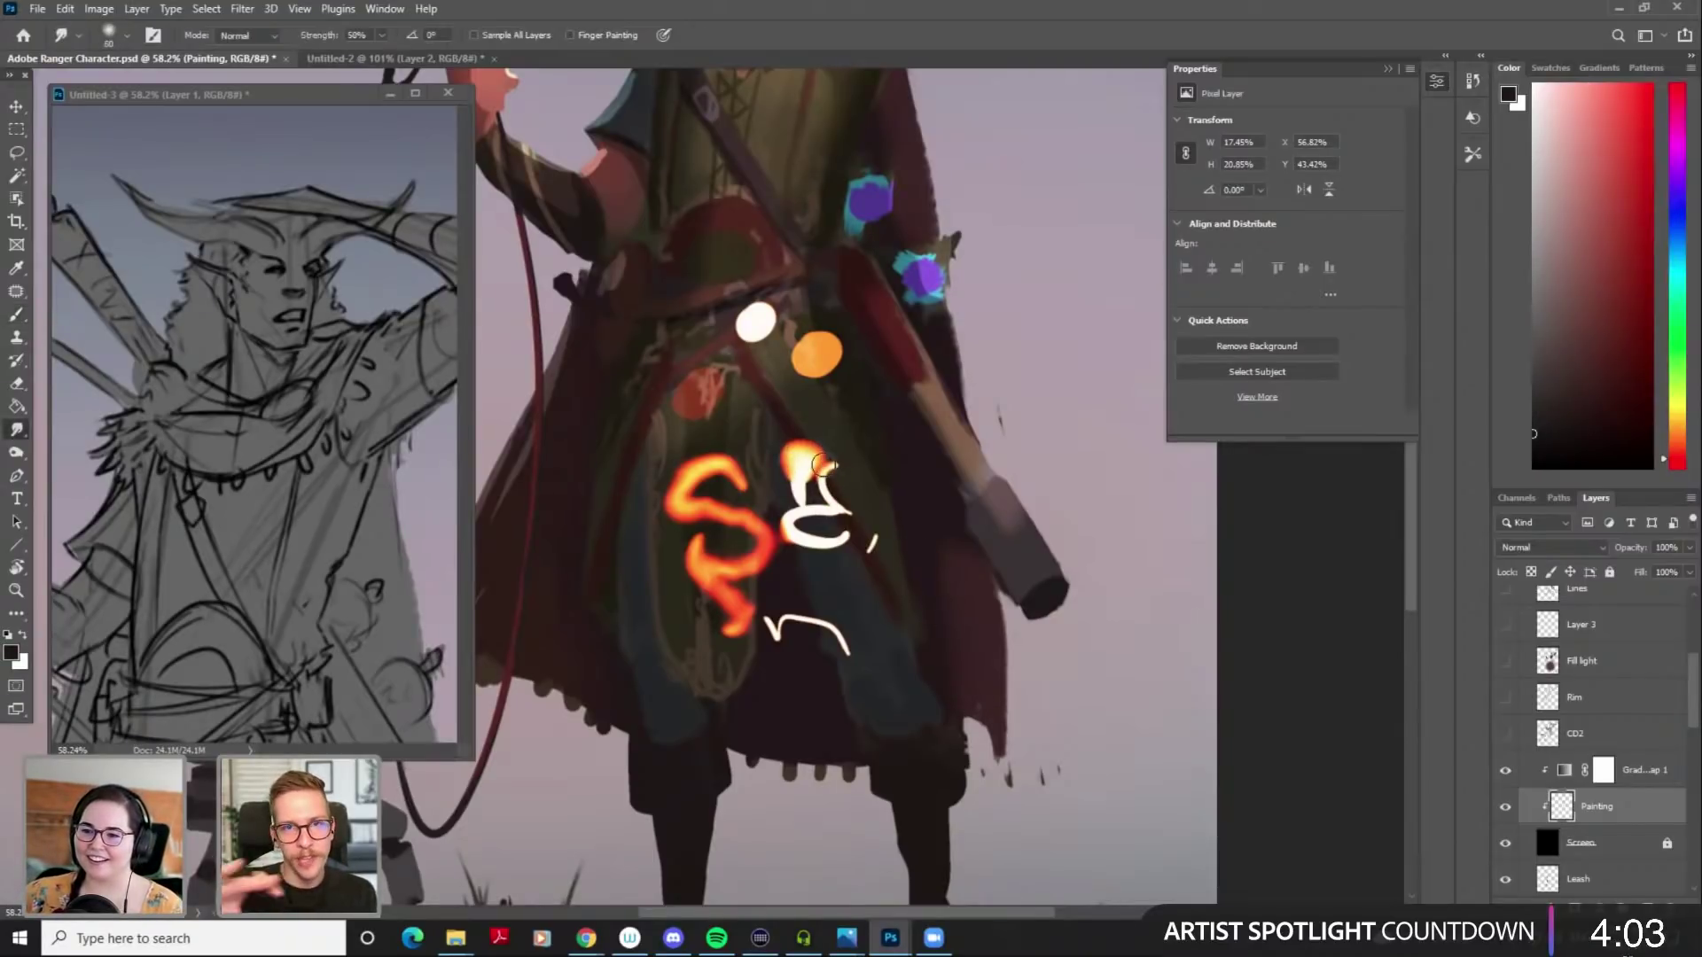
mouse_move(809, 467)
left_mouse_down()
mouse_move(782, 509)
mouse_move(871, 608)
mouse_move(824, 644)
mouse_move(764, 640)
mouse_move(717, 584)
mouse_move(703, 472)
mouse_move(788, 530)
left_mouse_up()
key("b")
left_click_drag(821, 466, 795, 502)
key("ctrl+z")
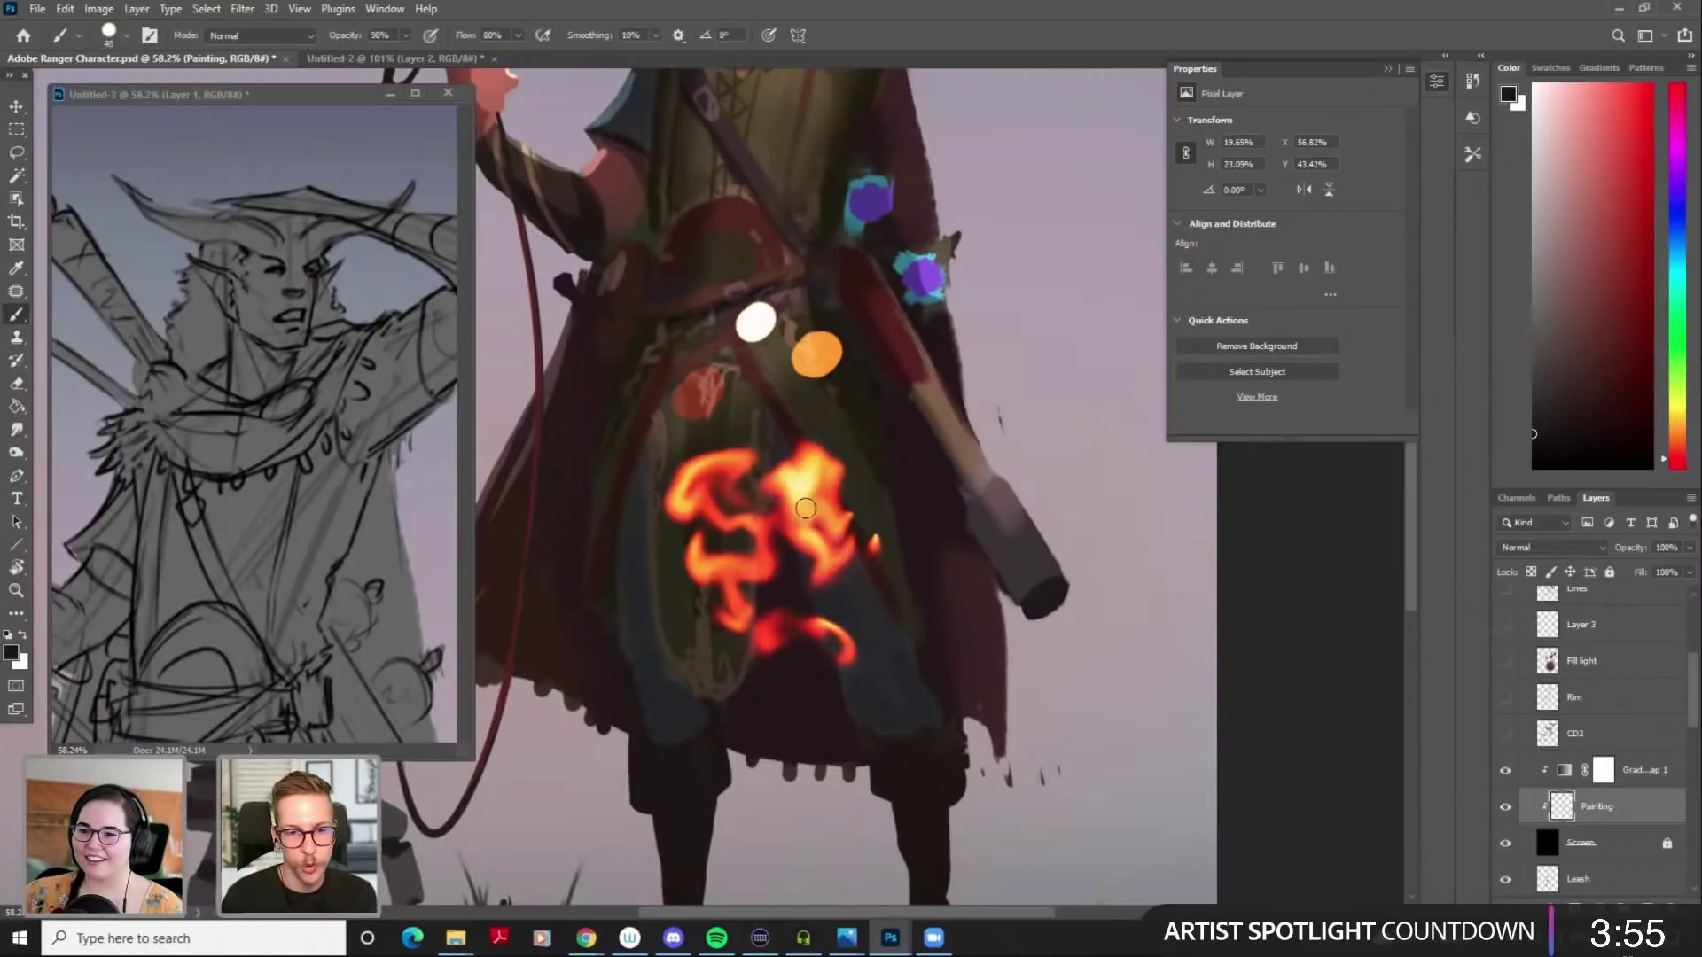
Switch the foreground to white, and undo and redo the recent flame edits to compare them
key("x")
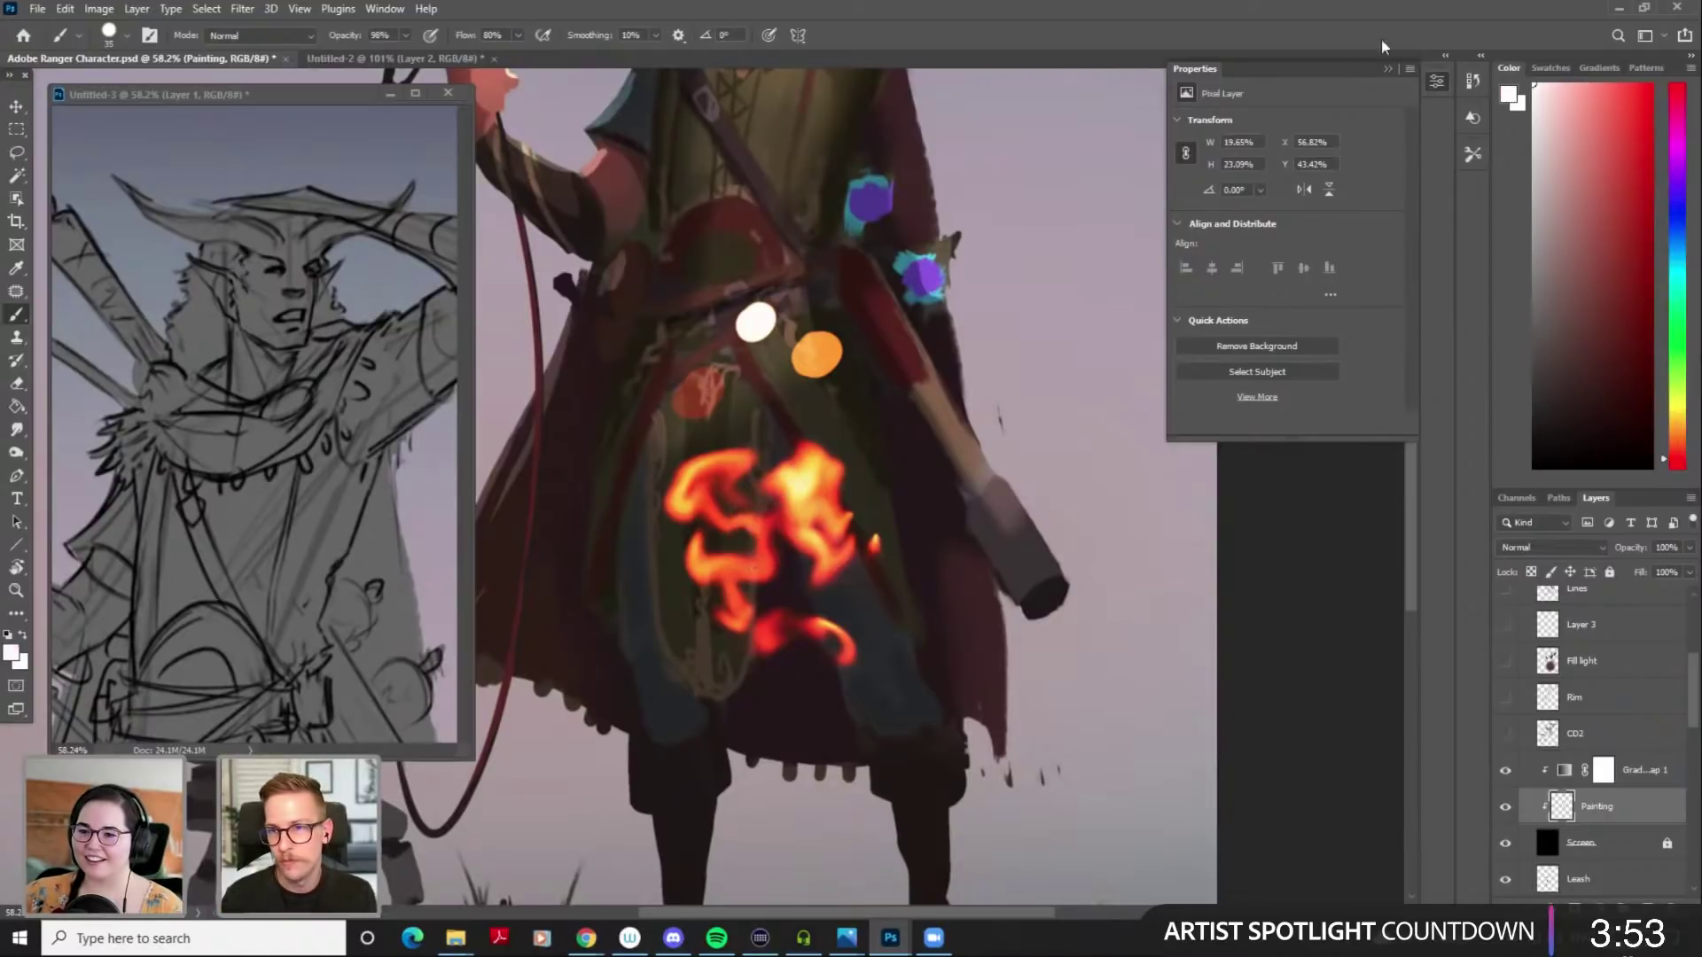
key("ctrl+z")
key("ctrl+z")
key("ctrl+z")
key("ctrl+z")
key("ctrl+z")
key("ctrl+shift+z")
key("ctrl+shift+z")
key("ctrl+shift+z")
key("ctrl+shift+z")
key("ctrl+shift+z")
Paint another white stroke along the tunic's outer edge beside the flames and smudge it into fire
mouse_move(681, 445)
left_mouse_down()
mouse_move(638, 474)
mouse_move(676, 488)
left_mouse_up()
mouse_move(678, 501)
left_mouse_down()
mouse_move(645, 531)
mouse_move(634, 600)
left_mouse_up()
key("r")
mouse_move(677, 447)
left_mouse_down()
mouse_move(623, 523)
mouse_move(637, 612)
left_mouse_up()
Paint thin white zigzag lines across the belt and up towards the ranger's lowered forearm
key("b")
left_click_drag(699, 202, 691, 252)
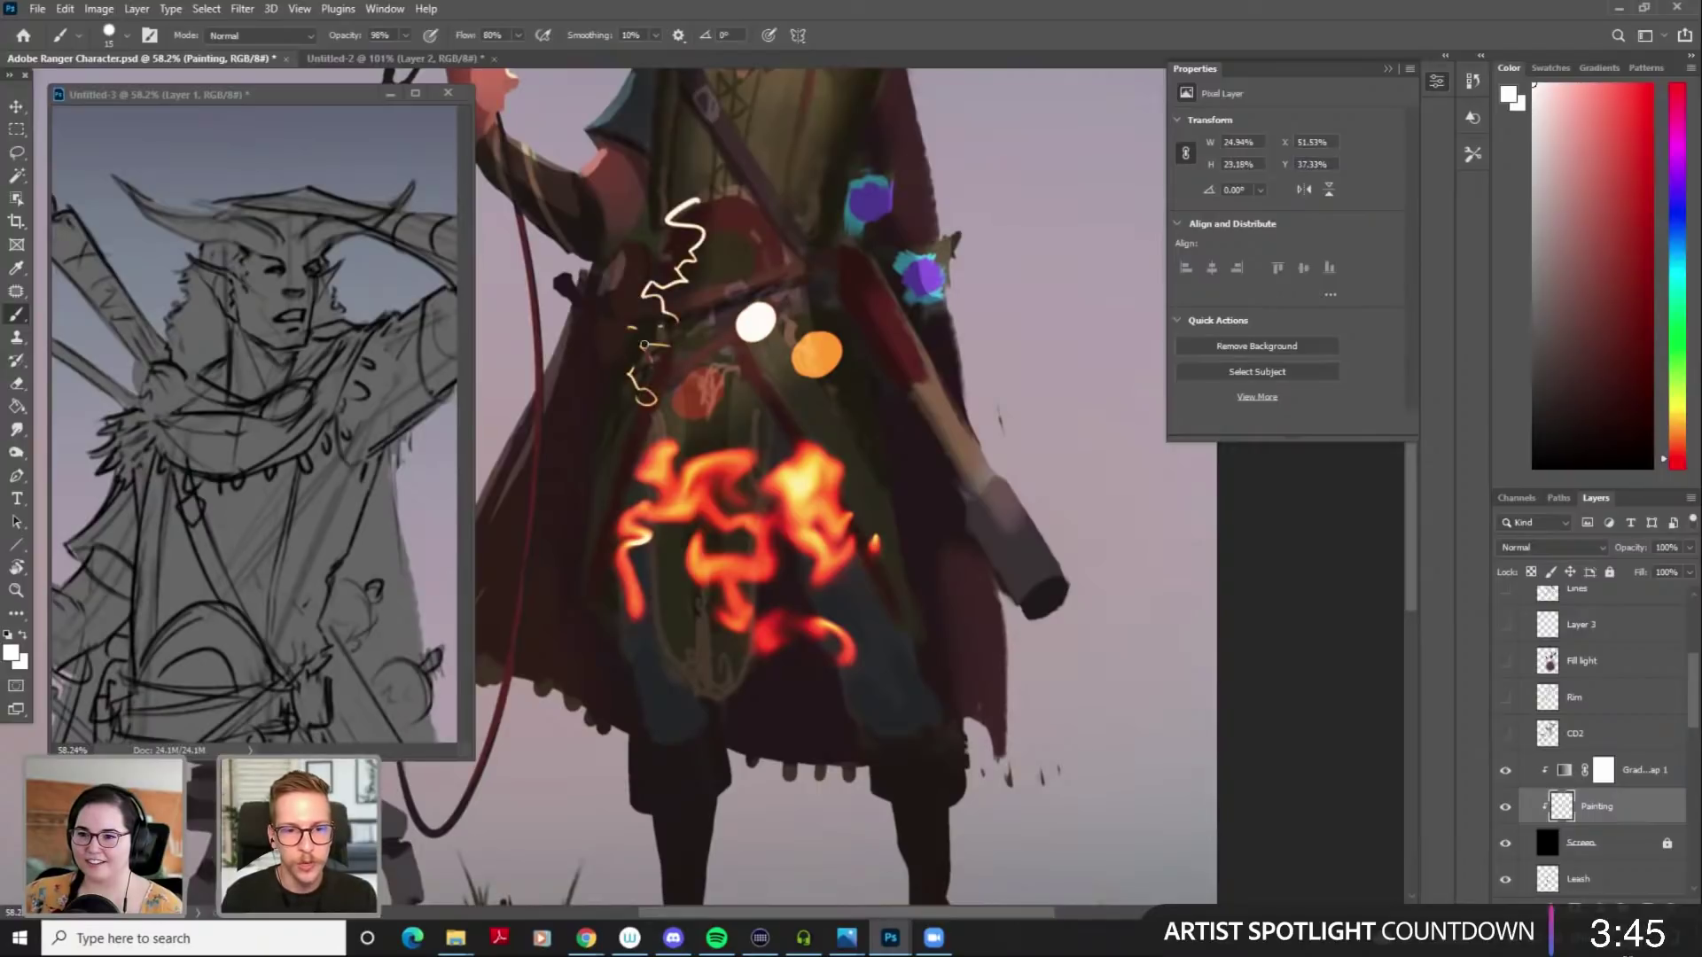
mouse_move(624, 291)
left_mouse_down()
mouse_move(659, 243)
mouse_move(622, 163)
left_mouse_up()
Smudge the thin zigzag lines around the belt into flame wisps, using a larger smudge brush for softer glow
key("r")
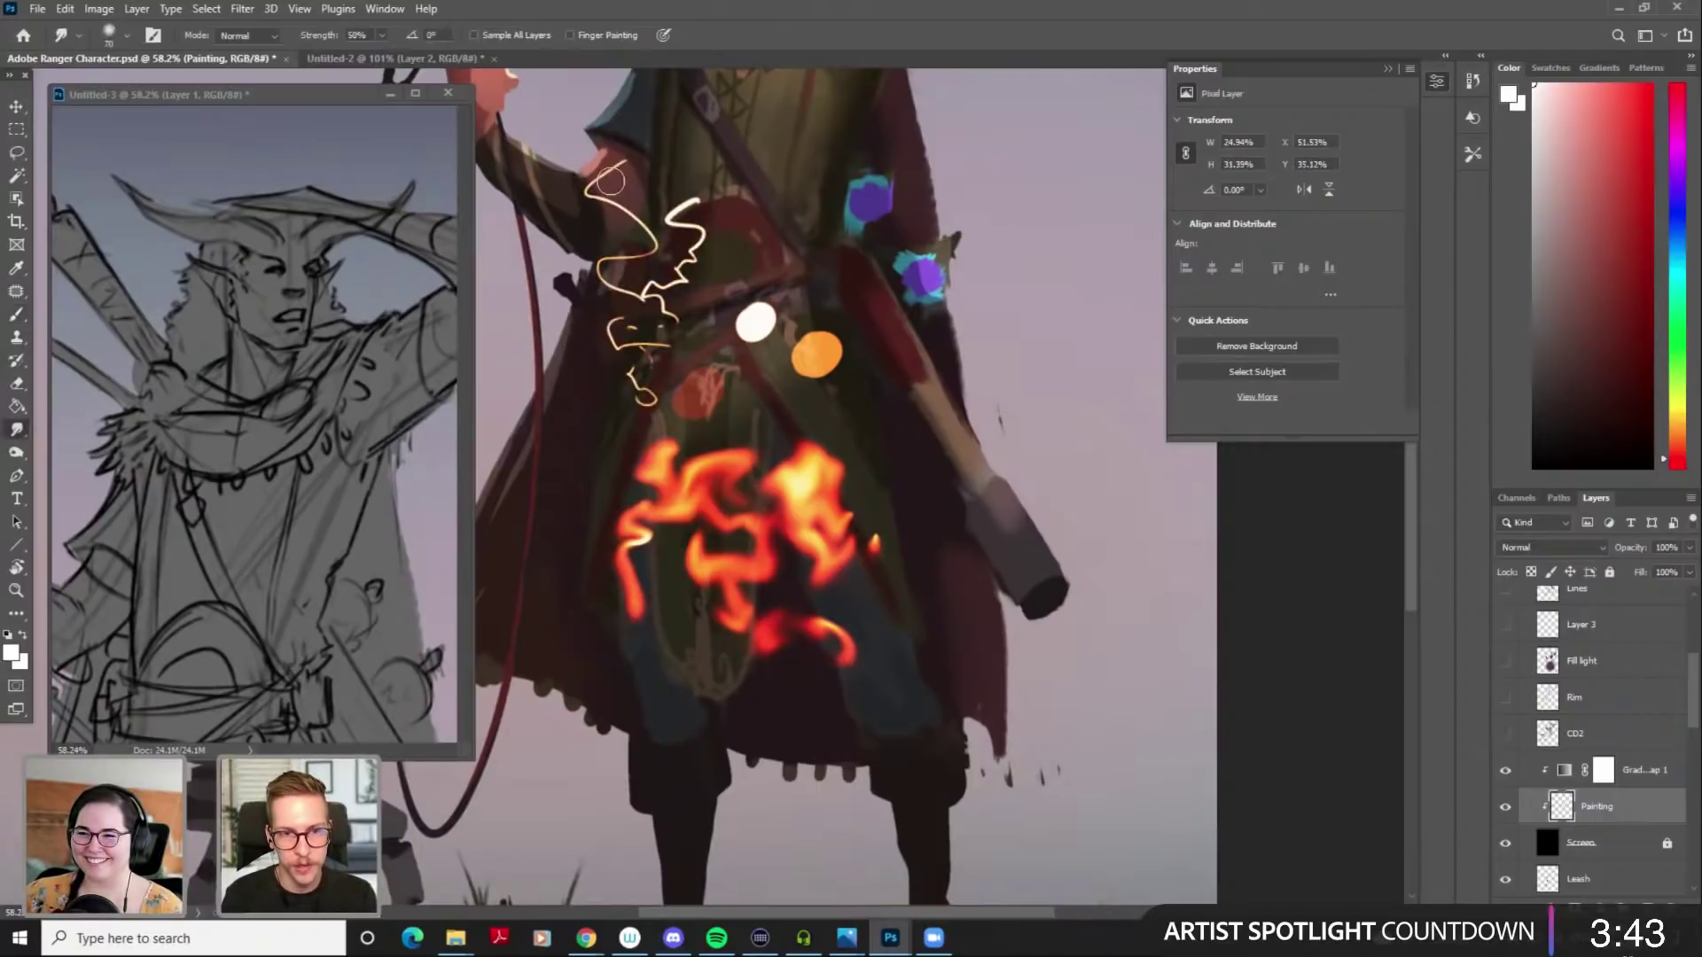
left_click_drag(621, 165, 600, 182)
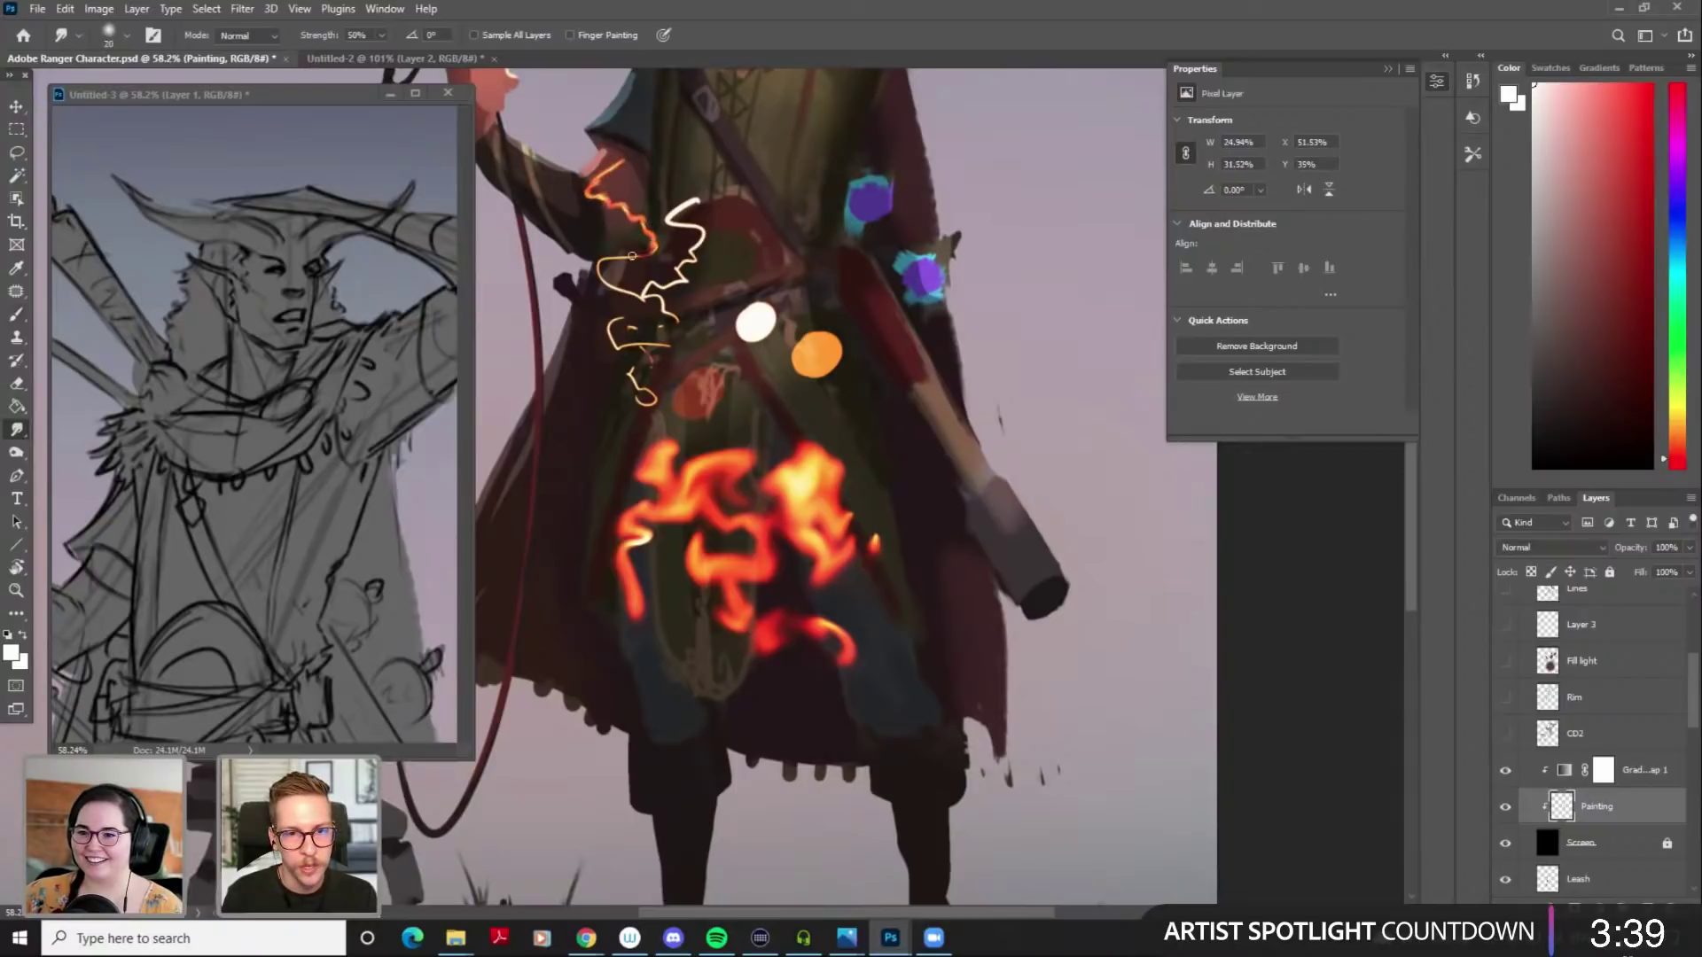
left_click_drag(604, 273, 644, 303)
mouse_move(697, 204)
left_mouse_down()
mouse_move(658, 218)
mouse_move(697, 265)
mouse_move(669, 287)
mouse_move(667, 326)
mouse_move(648, 300)
mouse_move(635, 353)
mouse_move(620, 304)
mouse_move(661, 405)
left_mouse_up()
key("bracketright")
key("bracketright")
key("bracketright")
key("bracketright")
key("bracketright")
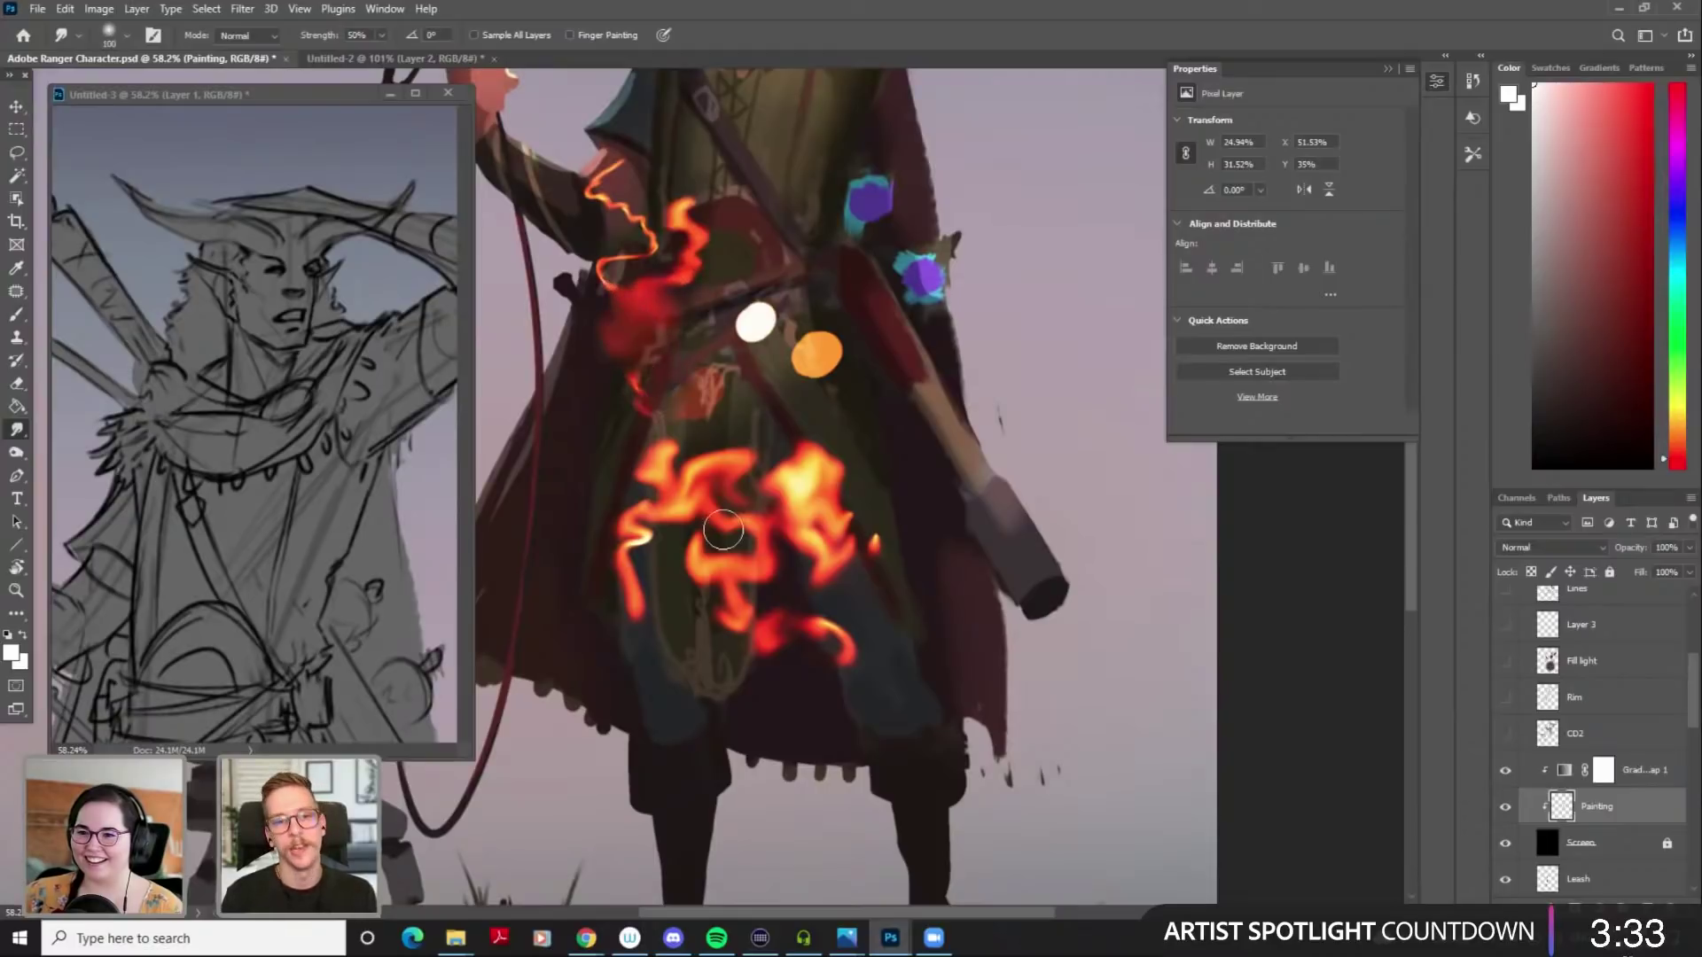
Select the entire Painting layer and clear all its test strokes
key("b")
left_click_drag(775, 305, 798, 415)
key("ctrl+a")
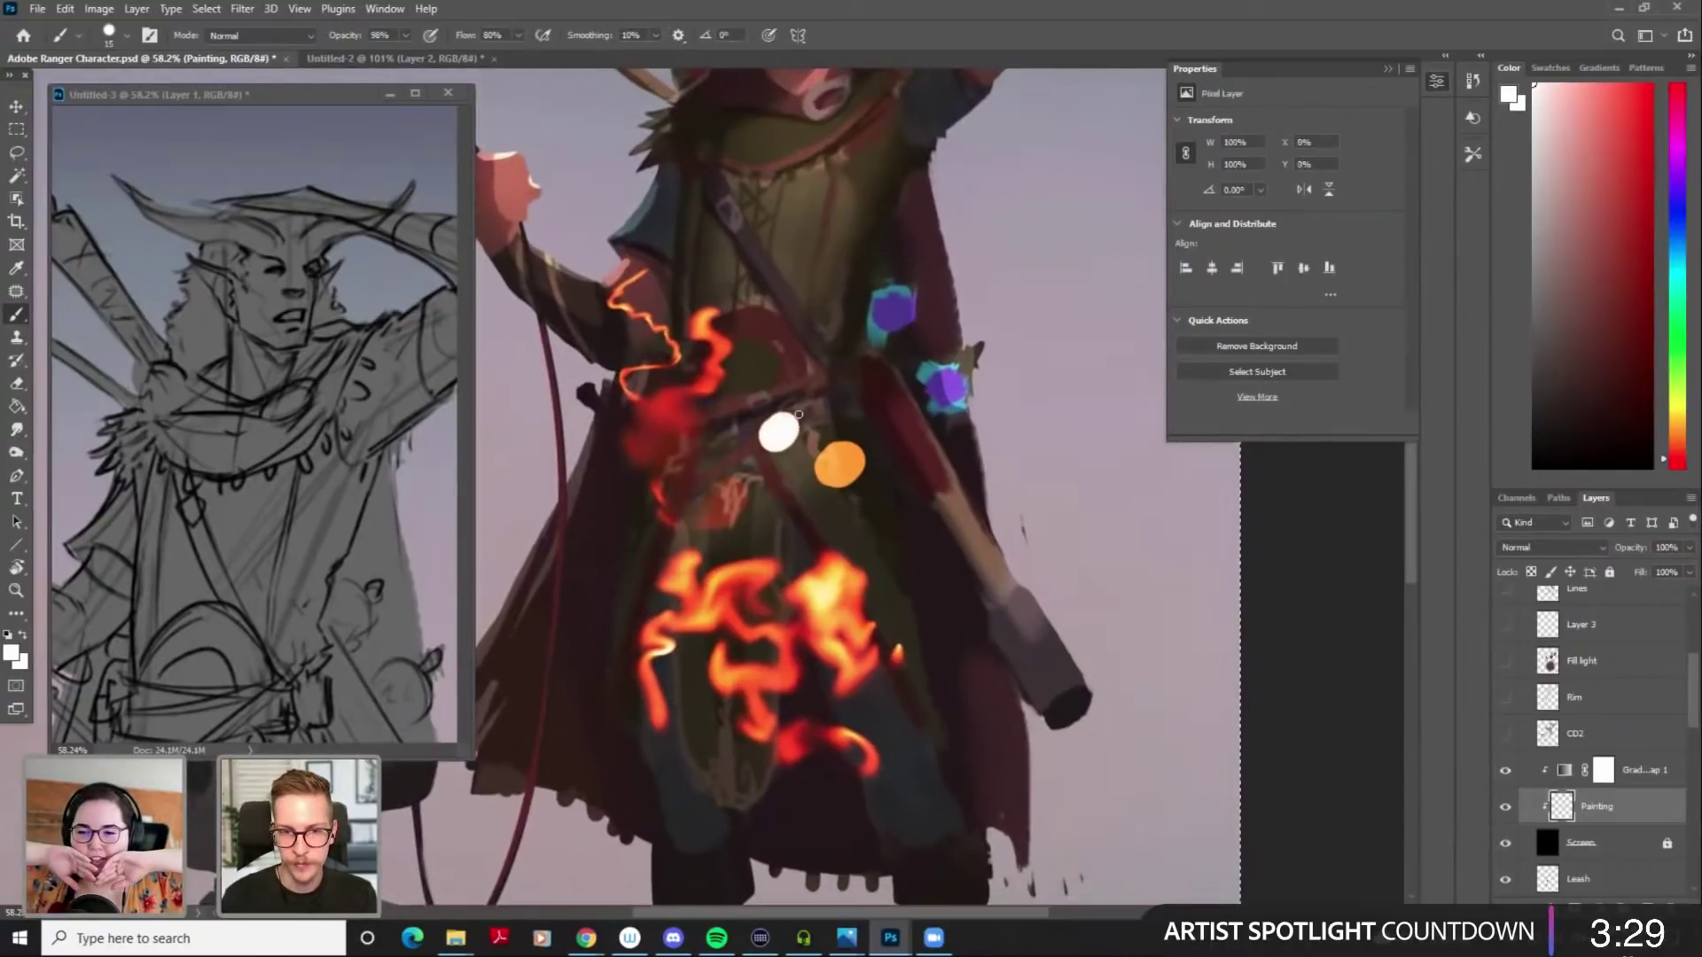
key("Delete")
Paint a white zigzag down the ranger's torso to the tunic and smudge it with a smaller smudge brush
mouse_move(769, 225)
left_mouse_down()
mouse_move(730, 255)
mouse_move(796, 338)
mouse_move(725, 399)
mouse_move(761, 436)
mouse_move(727, 466)
mouse_move(718, 511)
mouse_move(760, 592)
mouse_move(704, 496)
mouse_move(764, 477)
mouse_move(771, 455)
mouse_move(727, 417)
mouse_move(801, 341)
mouse_move(756, 312)
mouse_move(762, 283)
mouse_move(740, 259)
mouse_move(787, 212)
left_mouse_up()
key("r")
key("bracketleft")
key("bracketleft")
key("bracketleft")
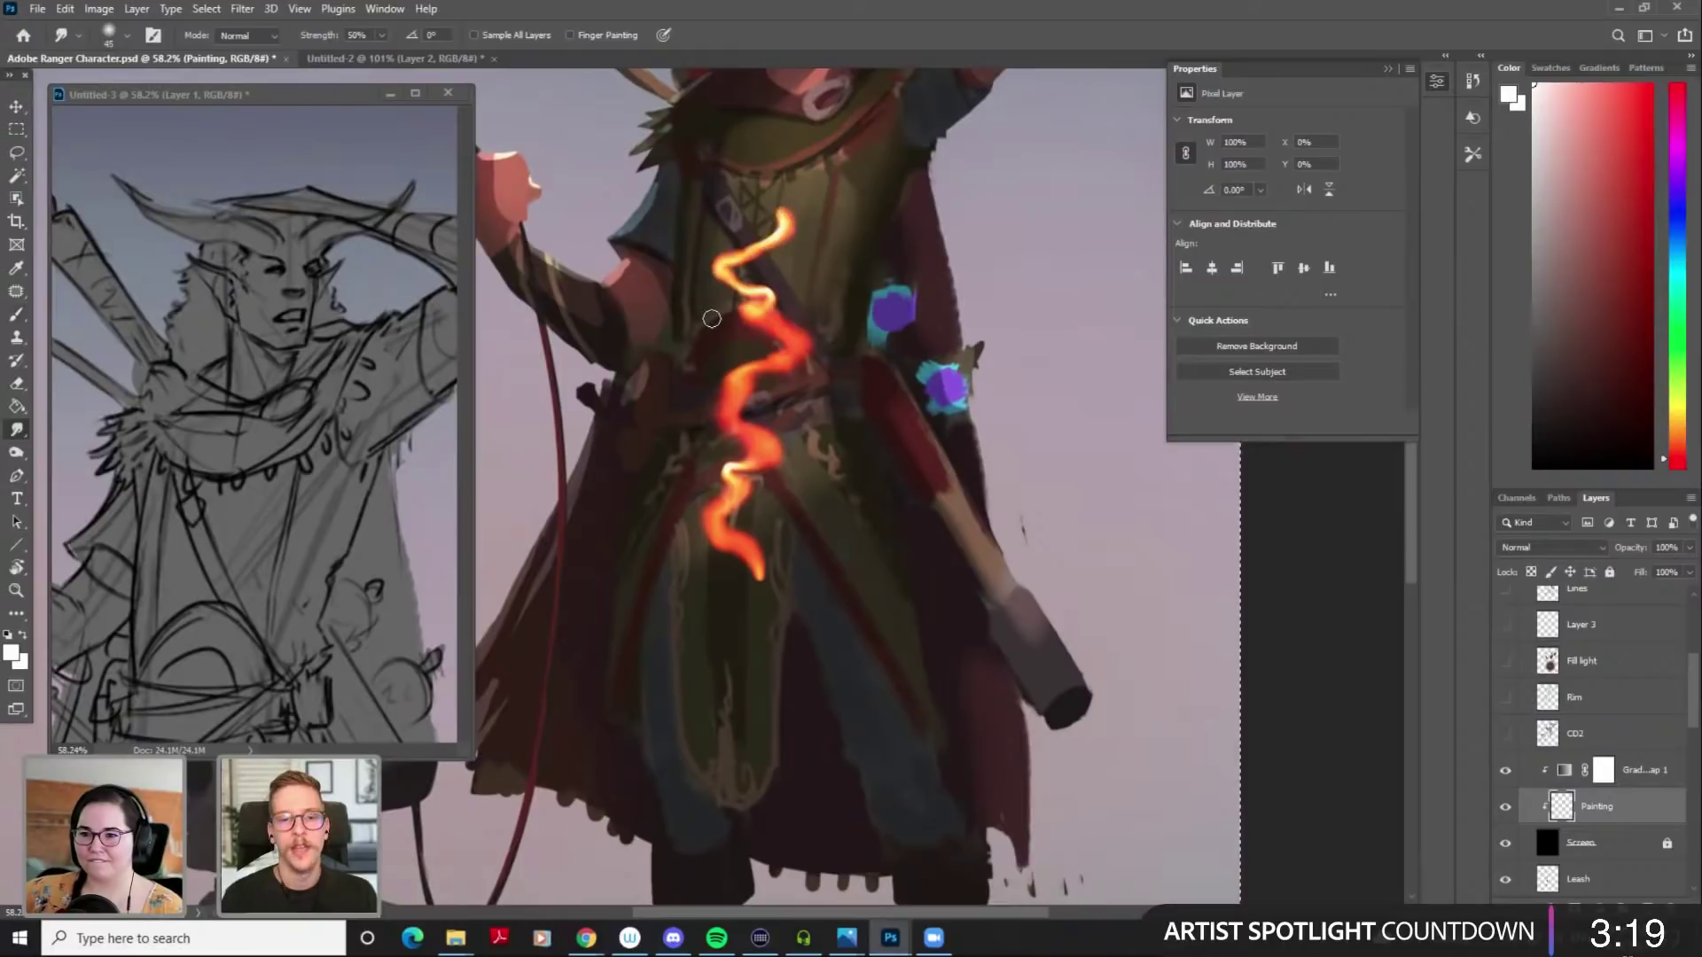
Try presets including Test Effect 03, Green Magic and Purple Magic on the gradient map, and apply Crazy Colors
left_click(1573, 776)
left_click(1232, 124)
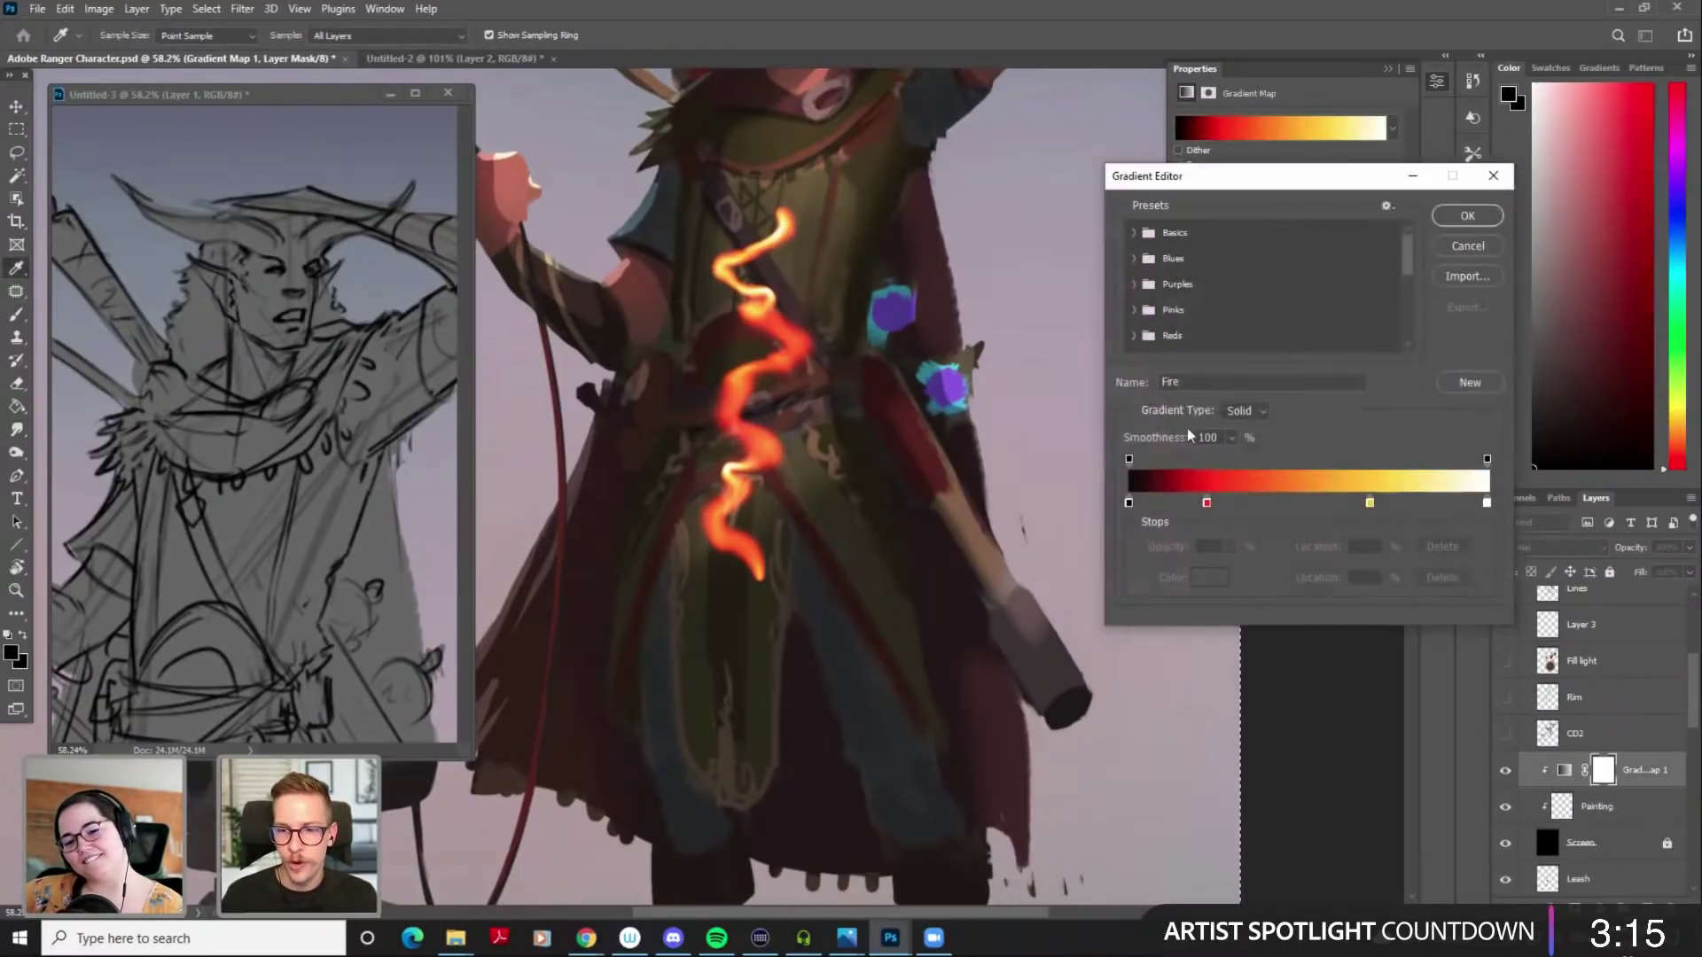
scroll(1259, 301, "down", 5)
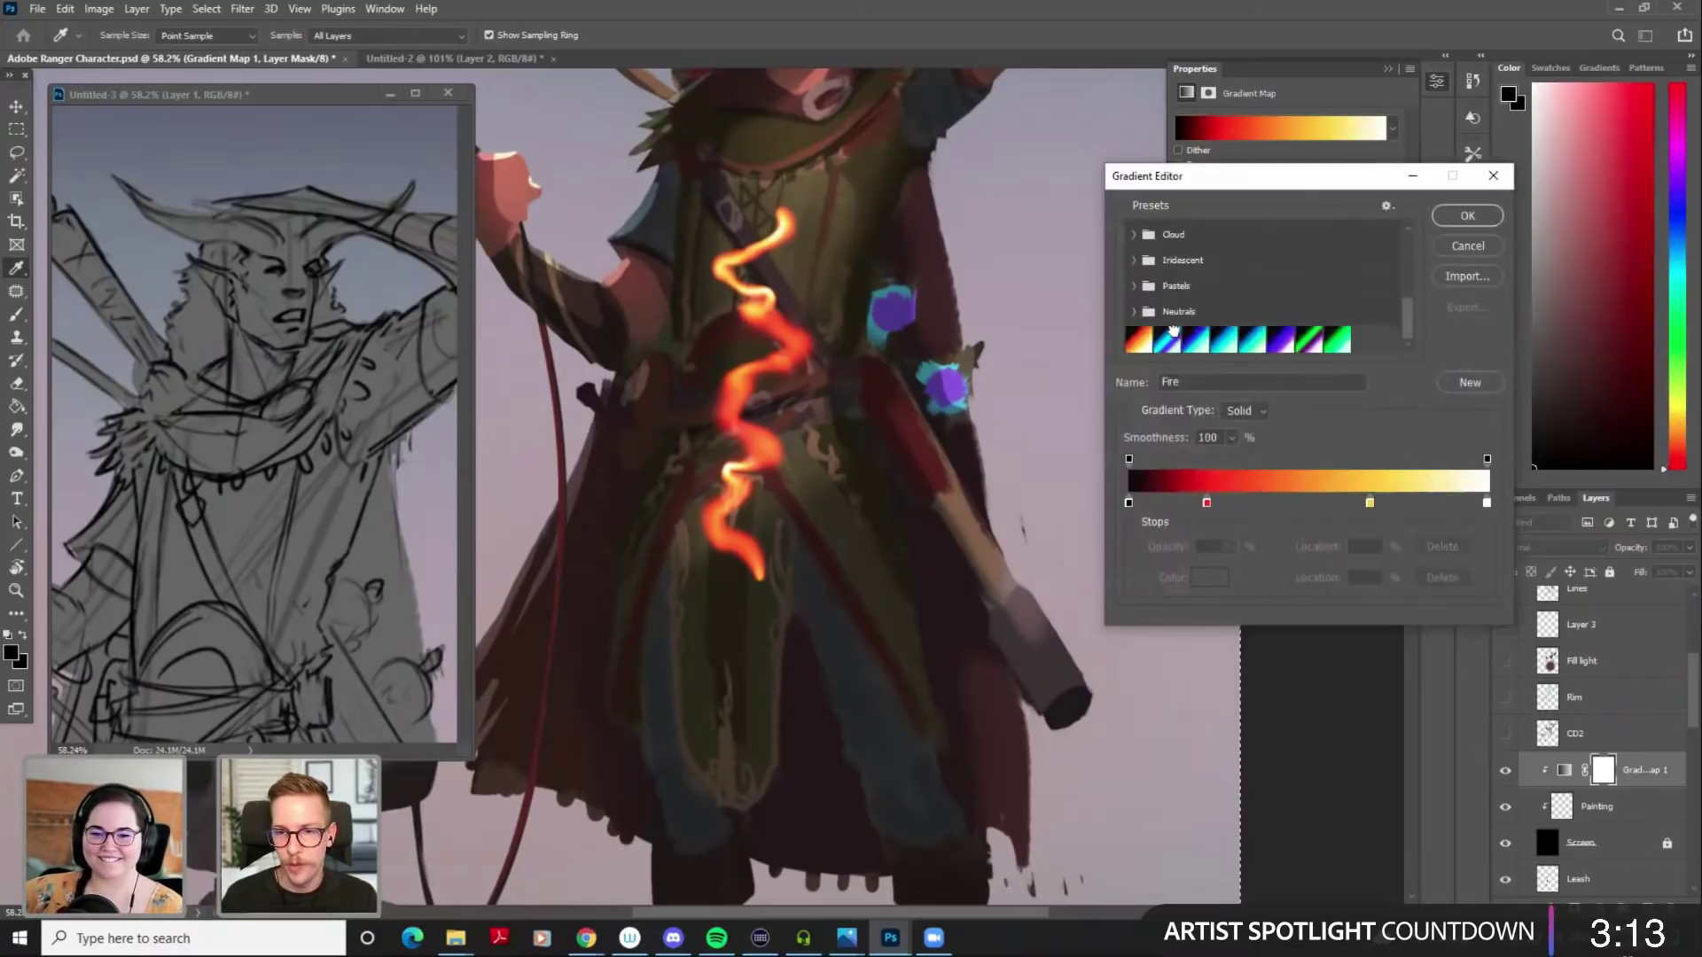
left_click(1168, 339)
left_click(1198, 341)
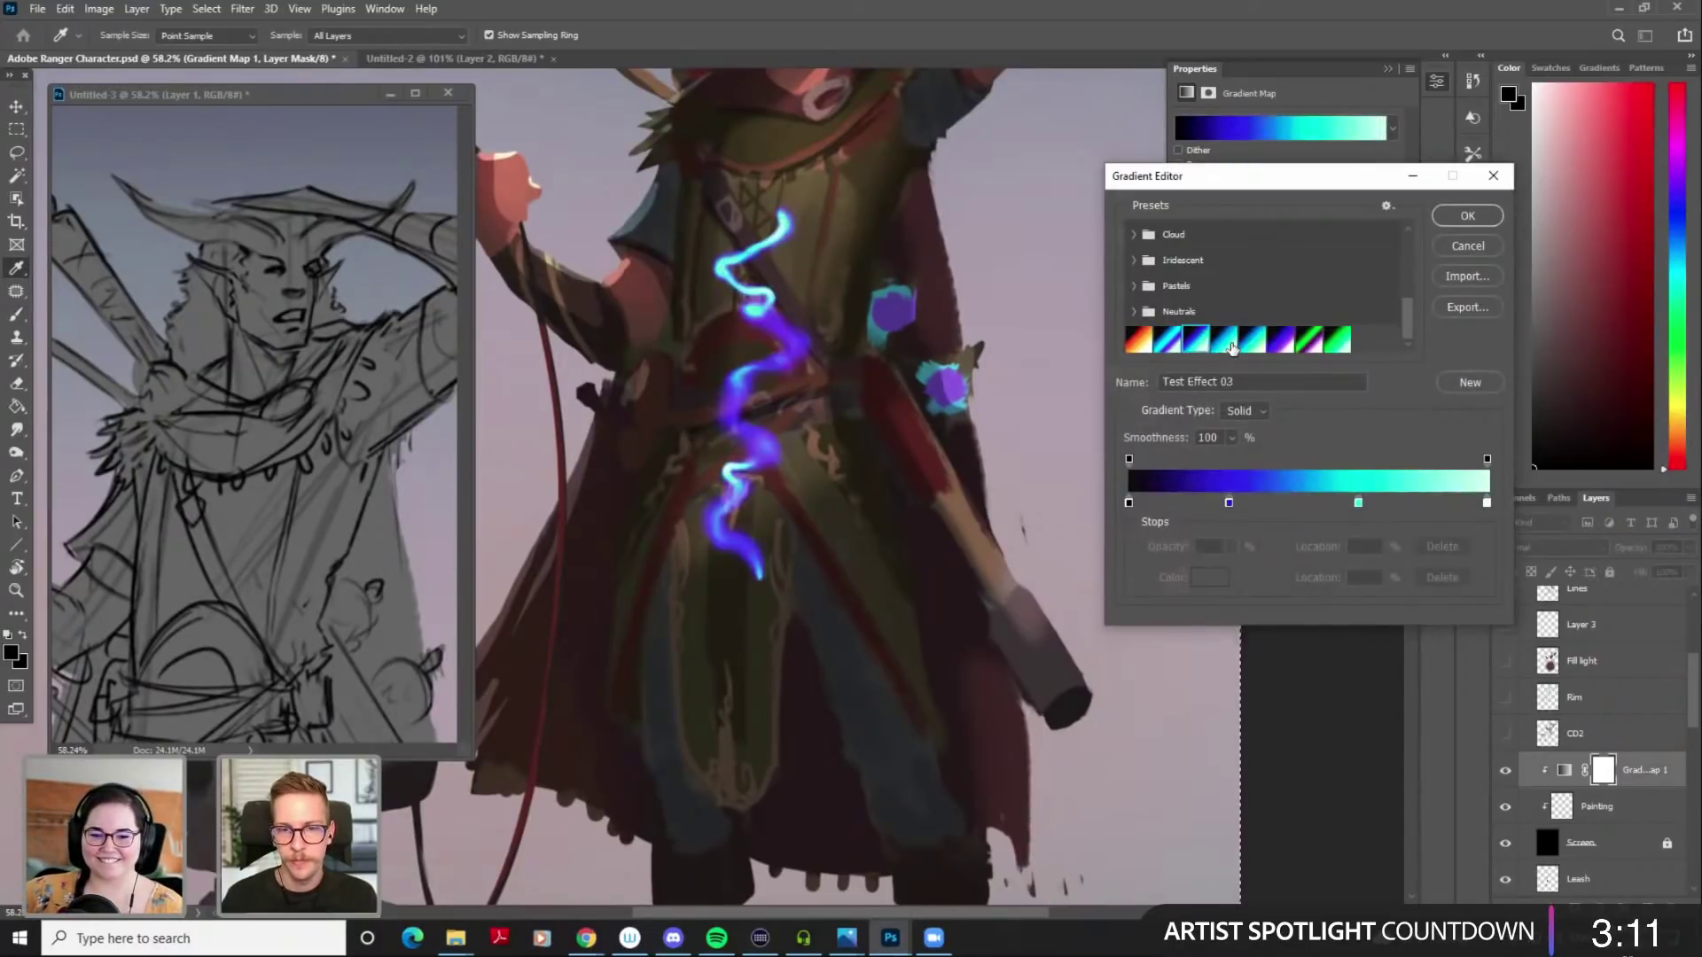
left_click(1227, 340)
left_click(1254, 342)
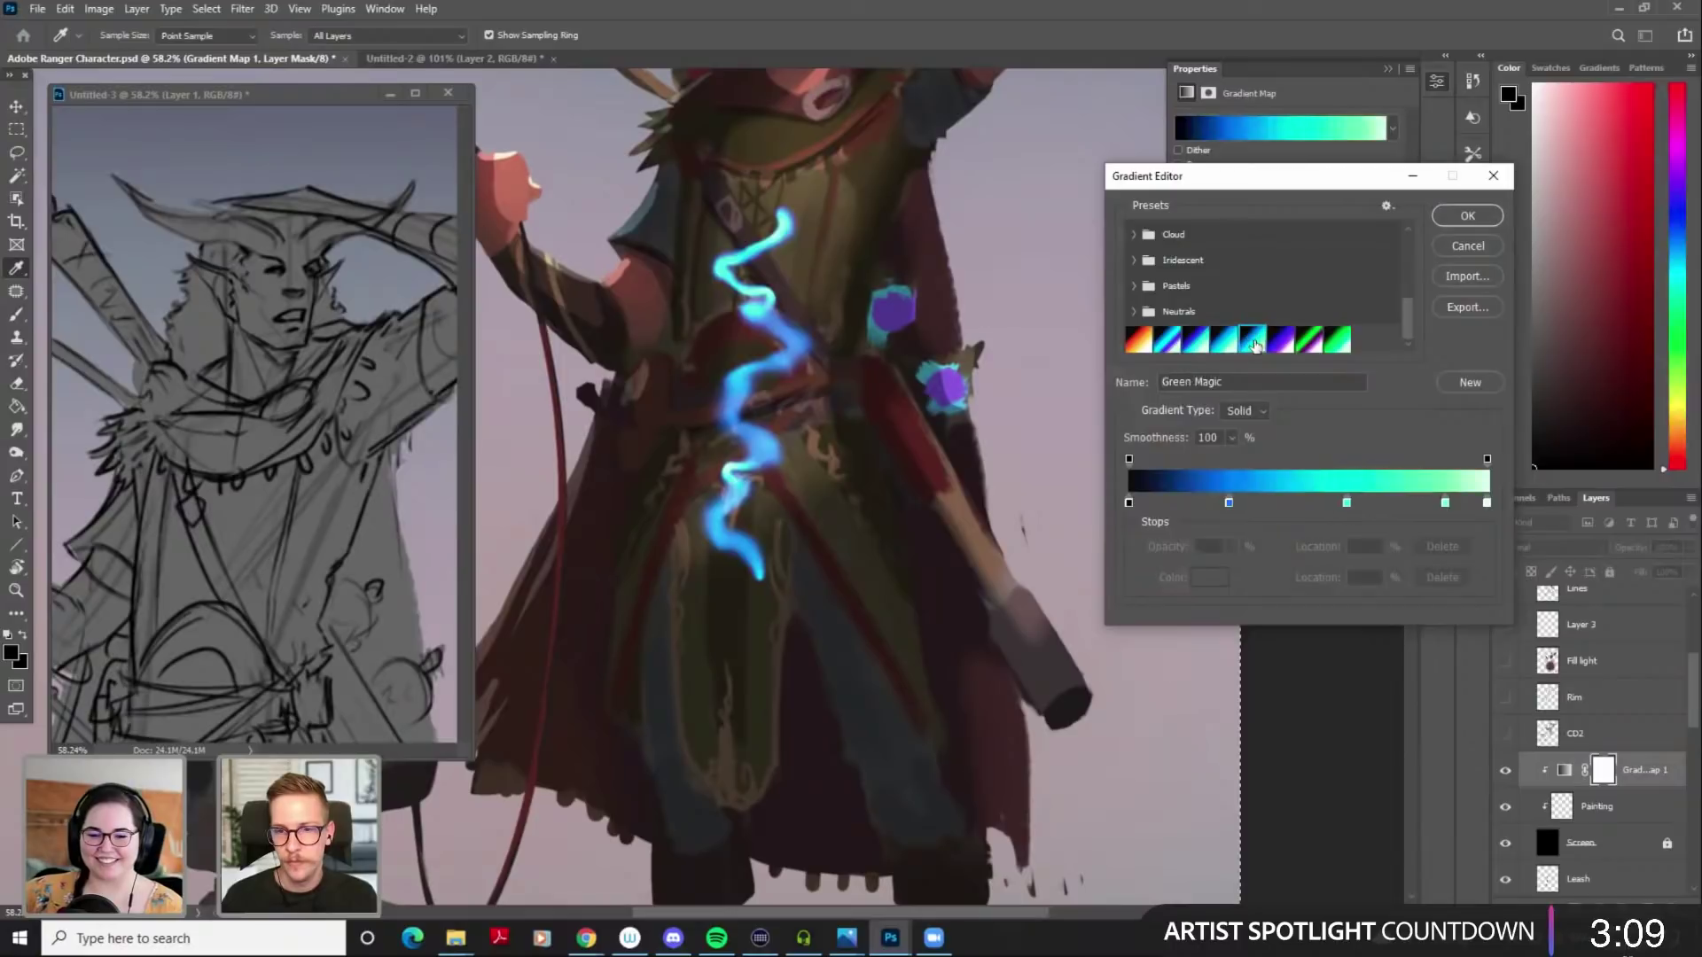
left_click(1282, 342)
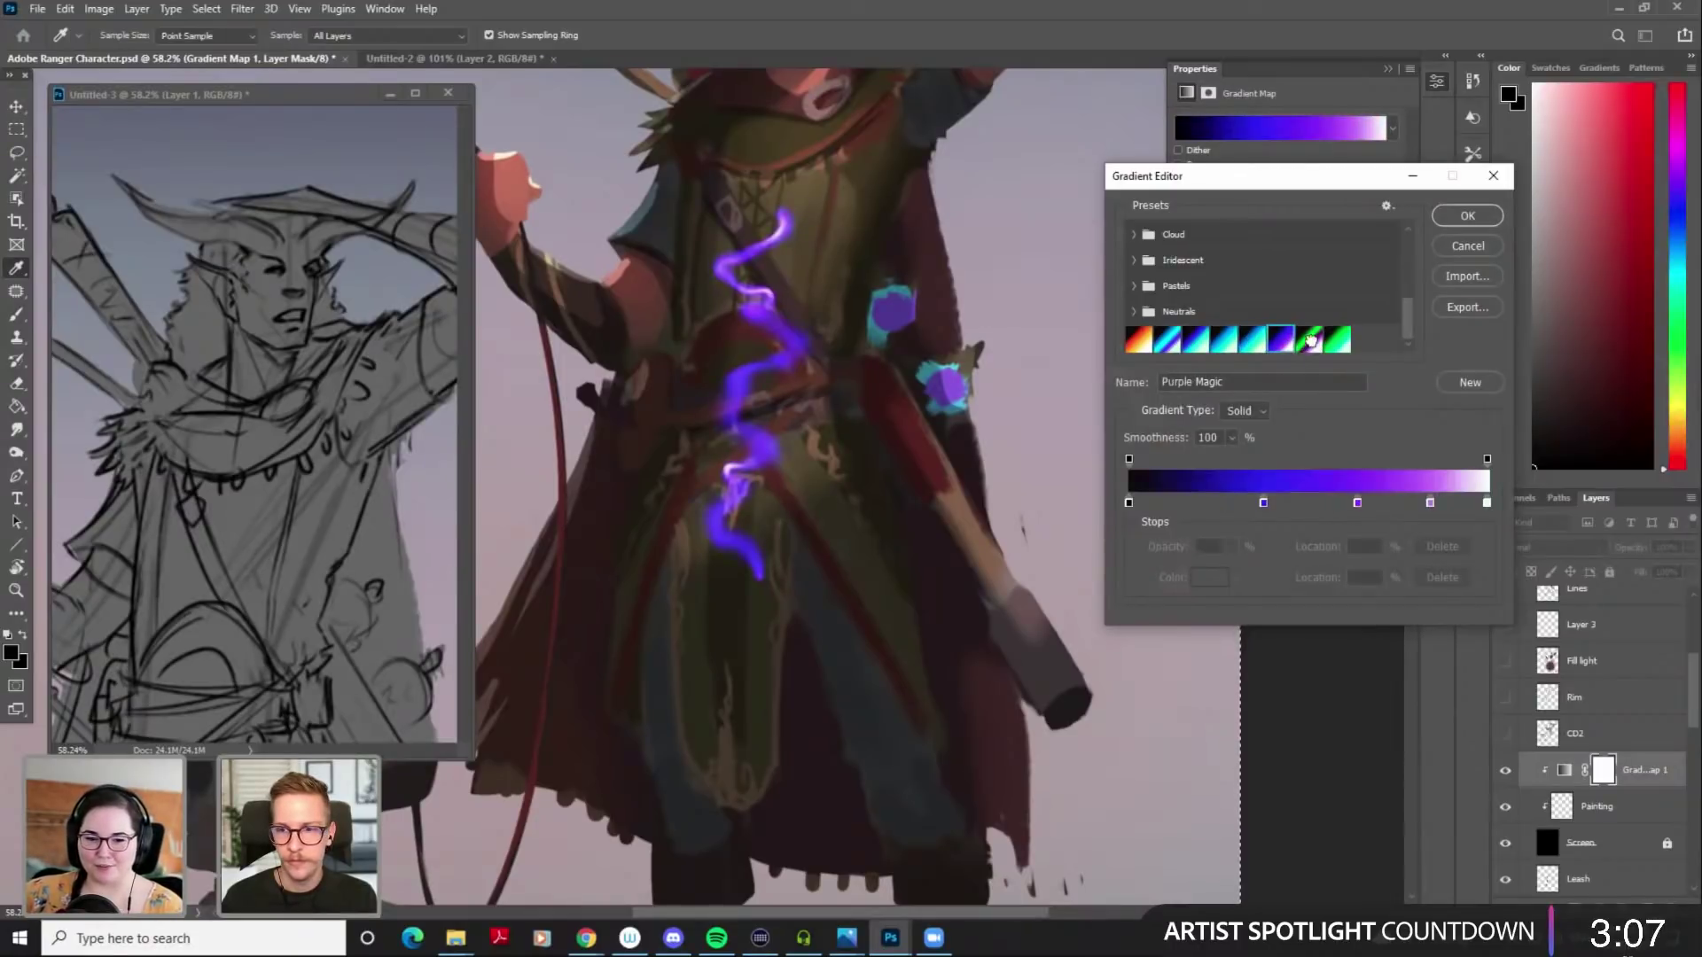
left_click(1310, 341)
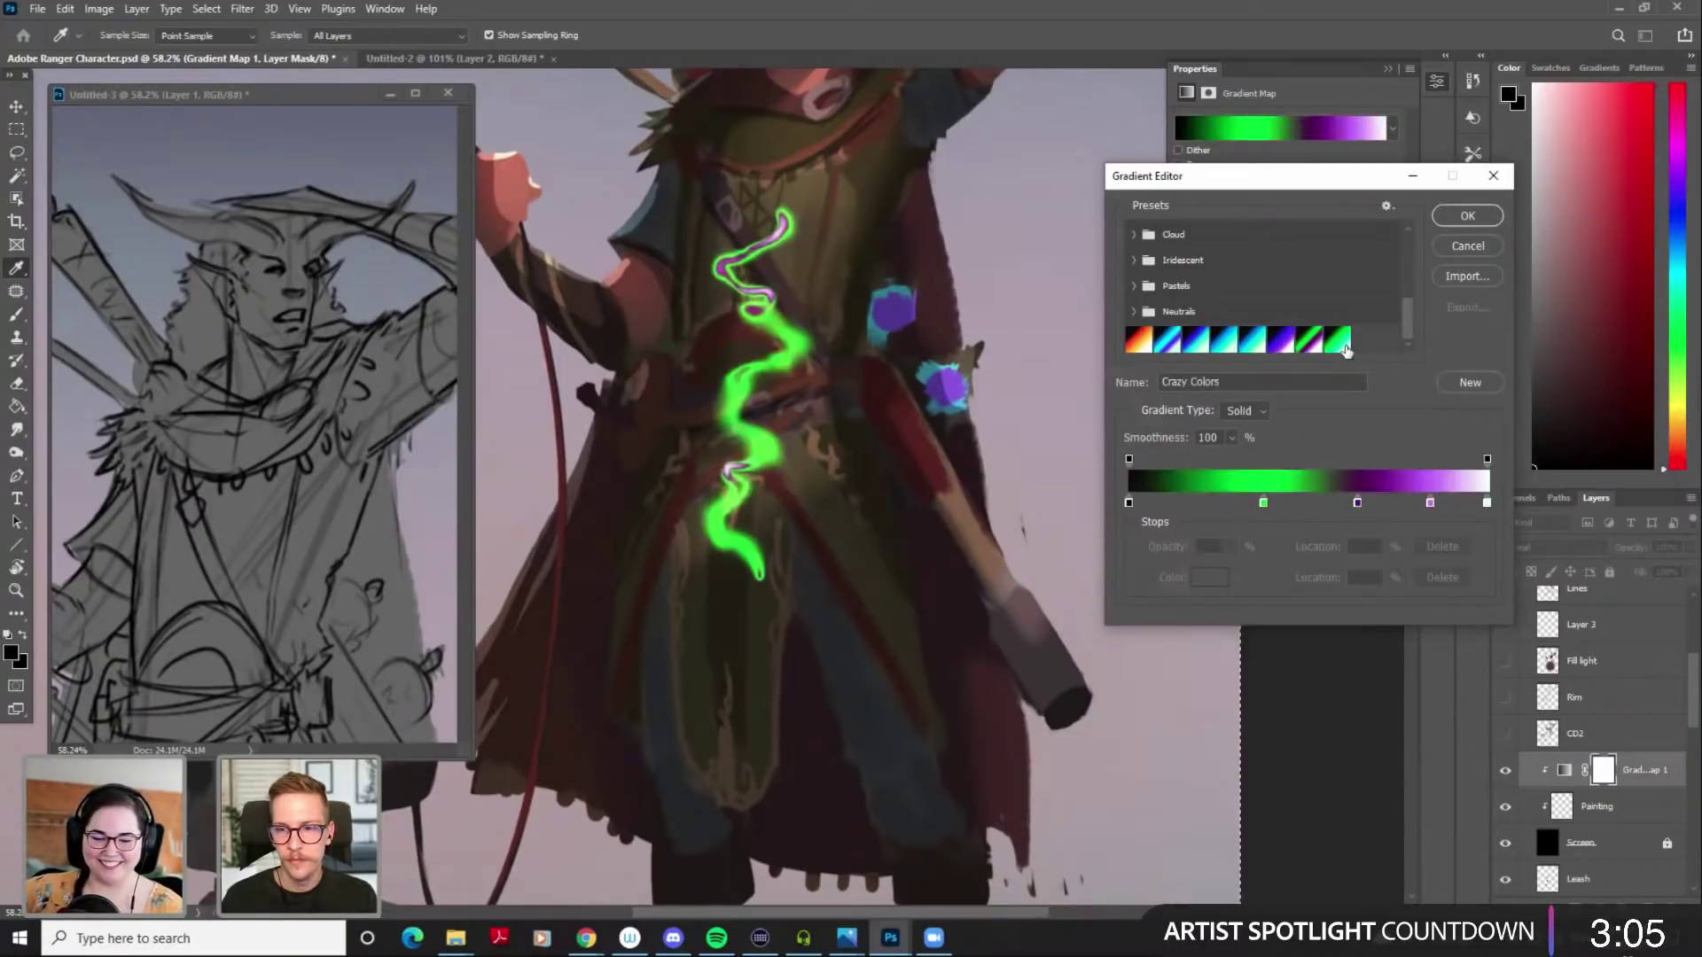
left_click(1336, 349)
left_click(1310, 341)
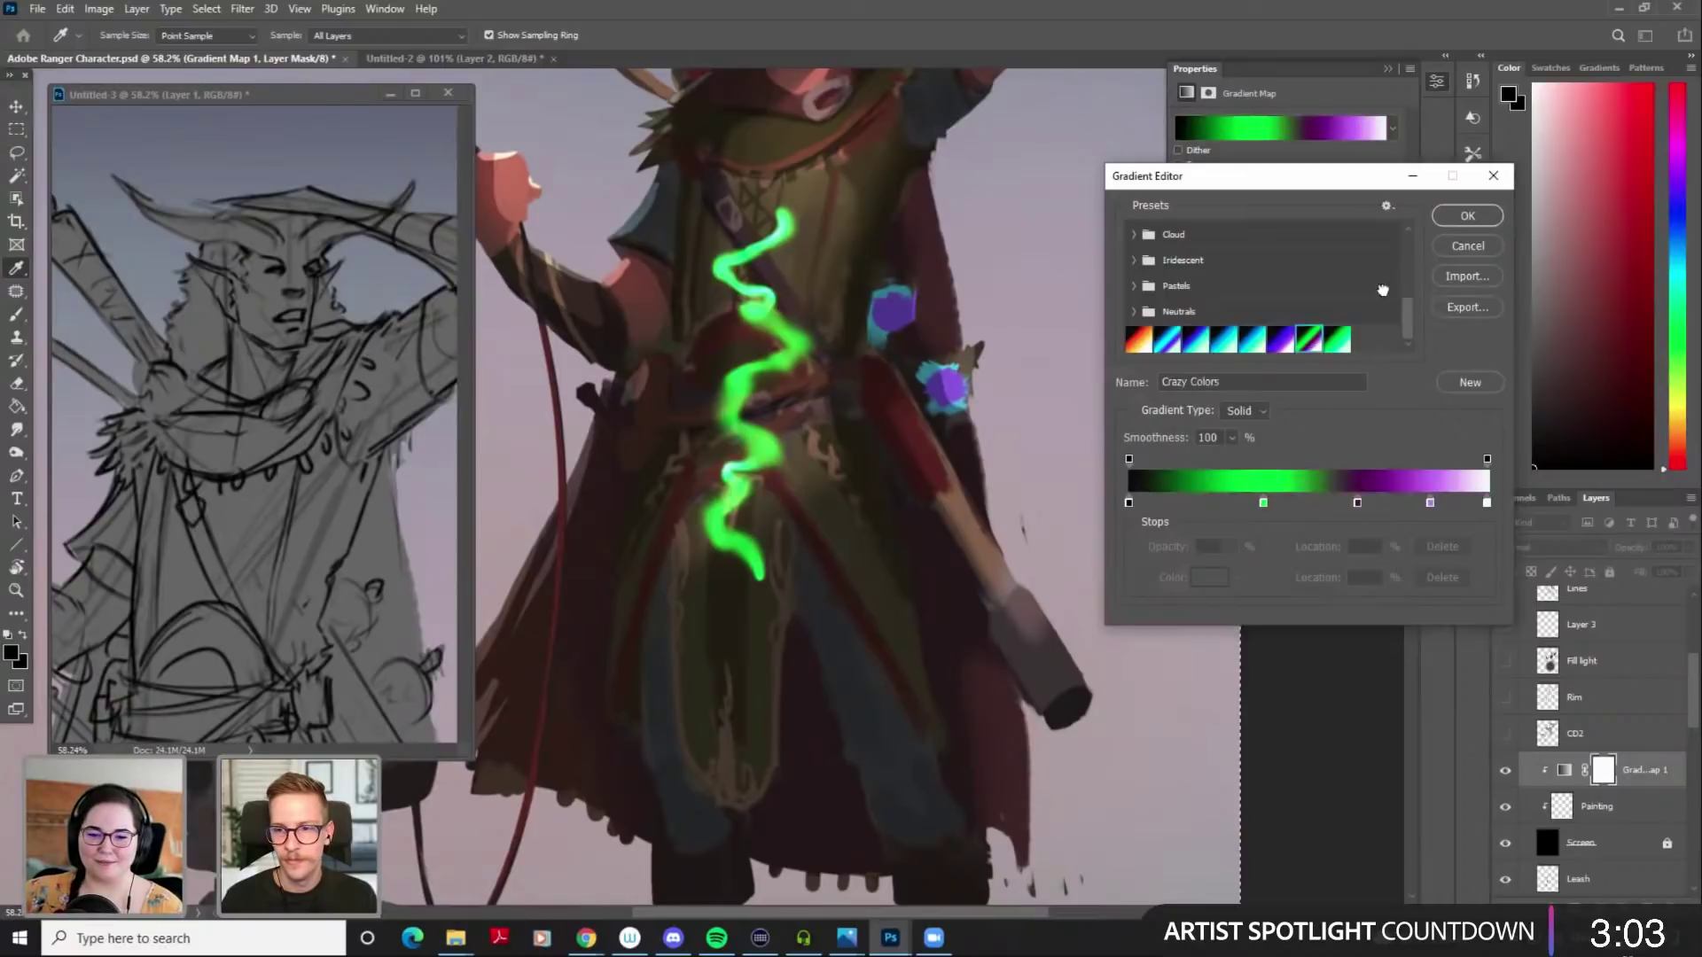
left_click(1446, 215)
Make the Painting layer active and try white zigzag strokes on the tunic beside the green glow
key("b")
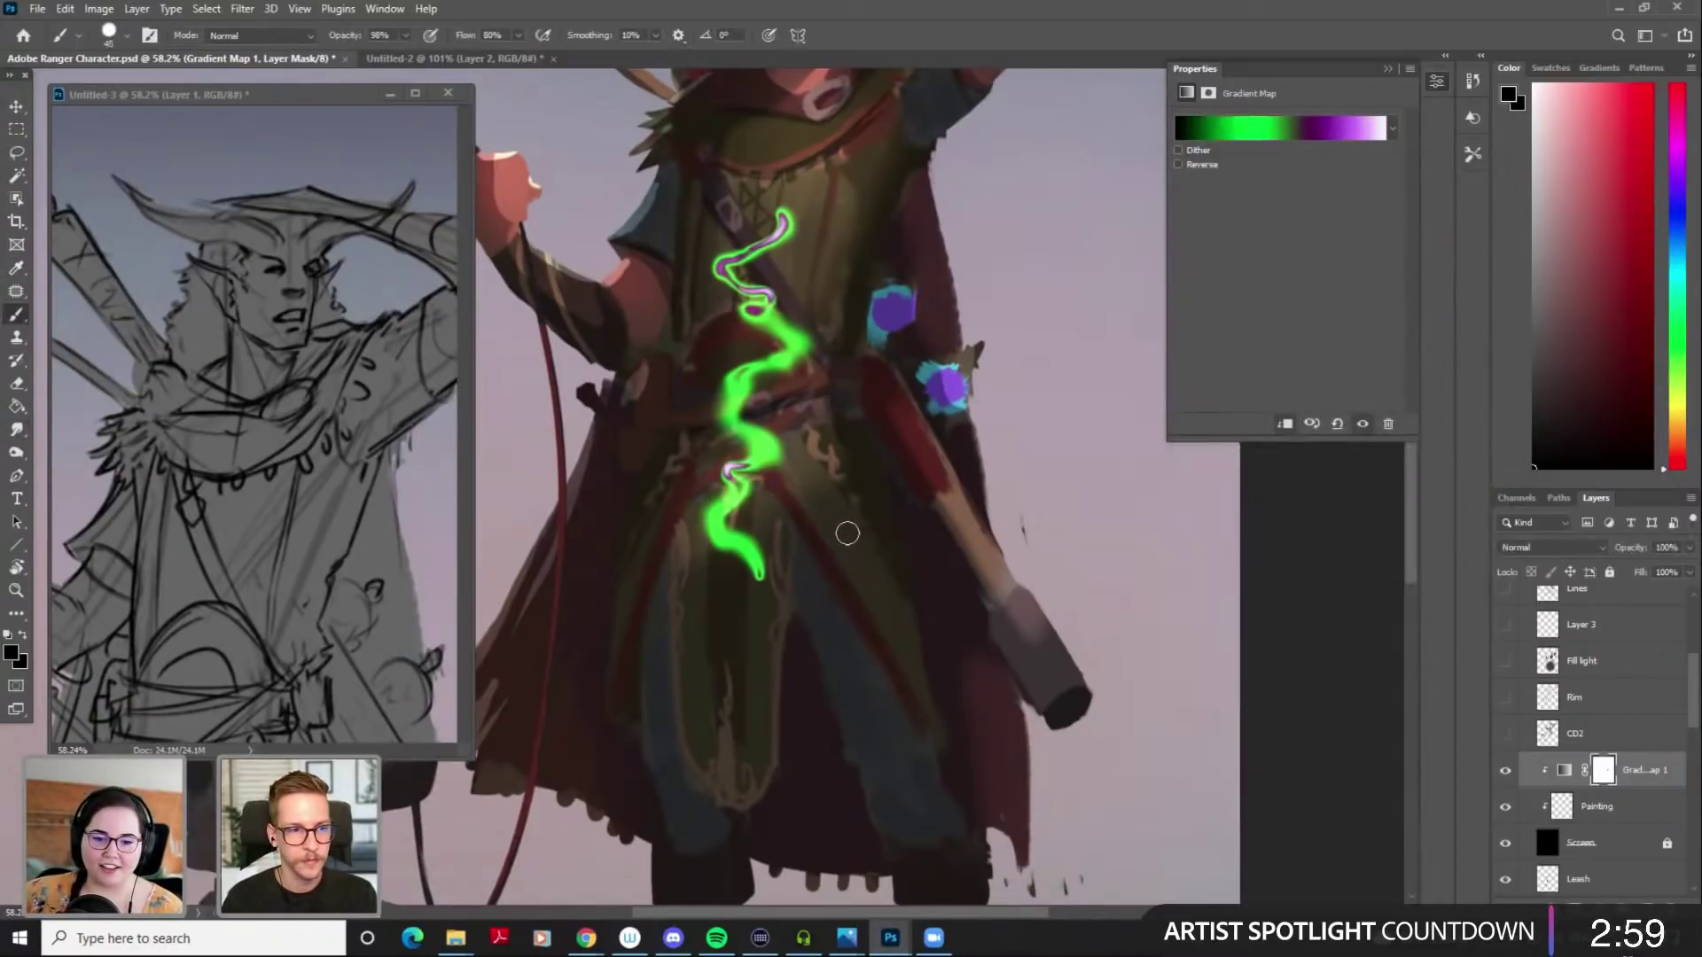
left_click(1529, 806)
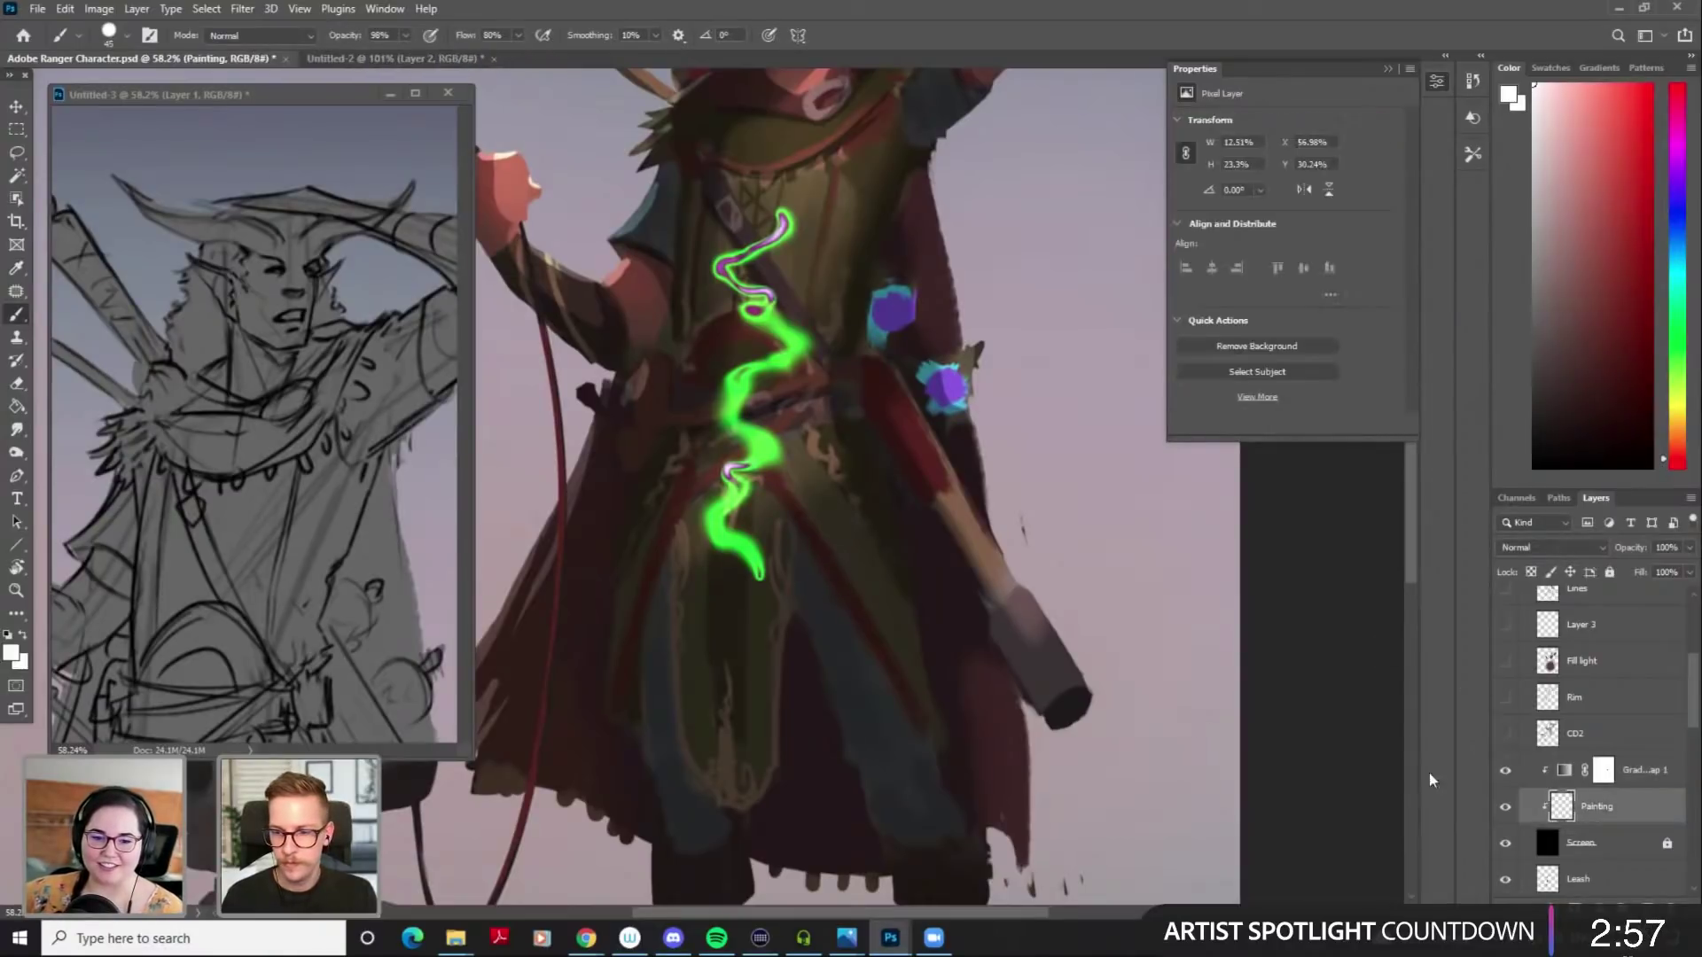
mouse_move(829, 507)
left_mouse_down()
mouse_move(795, 517)
mouse_move(860, 570)
mouse_move(812, 545)
mouse_move(860, 508)
mouse_move(834, 492)
mouse_move(862, 509)
mouse_move(832, 531)
mouse_move(856, 561)
mouse_move(838, 591)
left_mouse_up()
key("ctrl+z")
key("bracketleft")
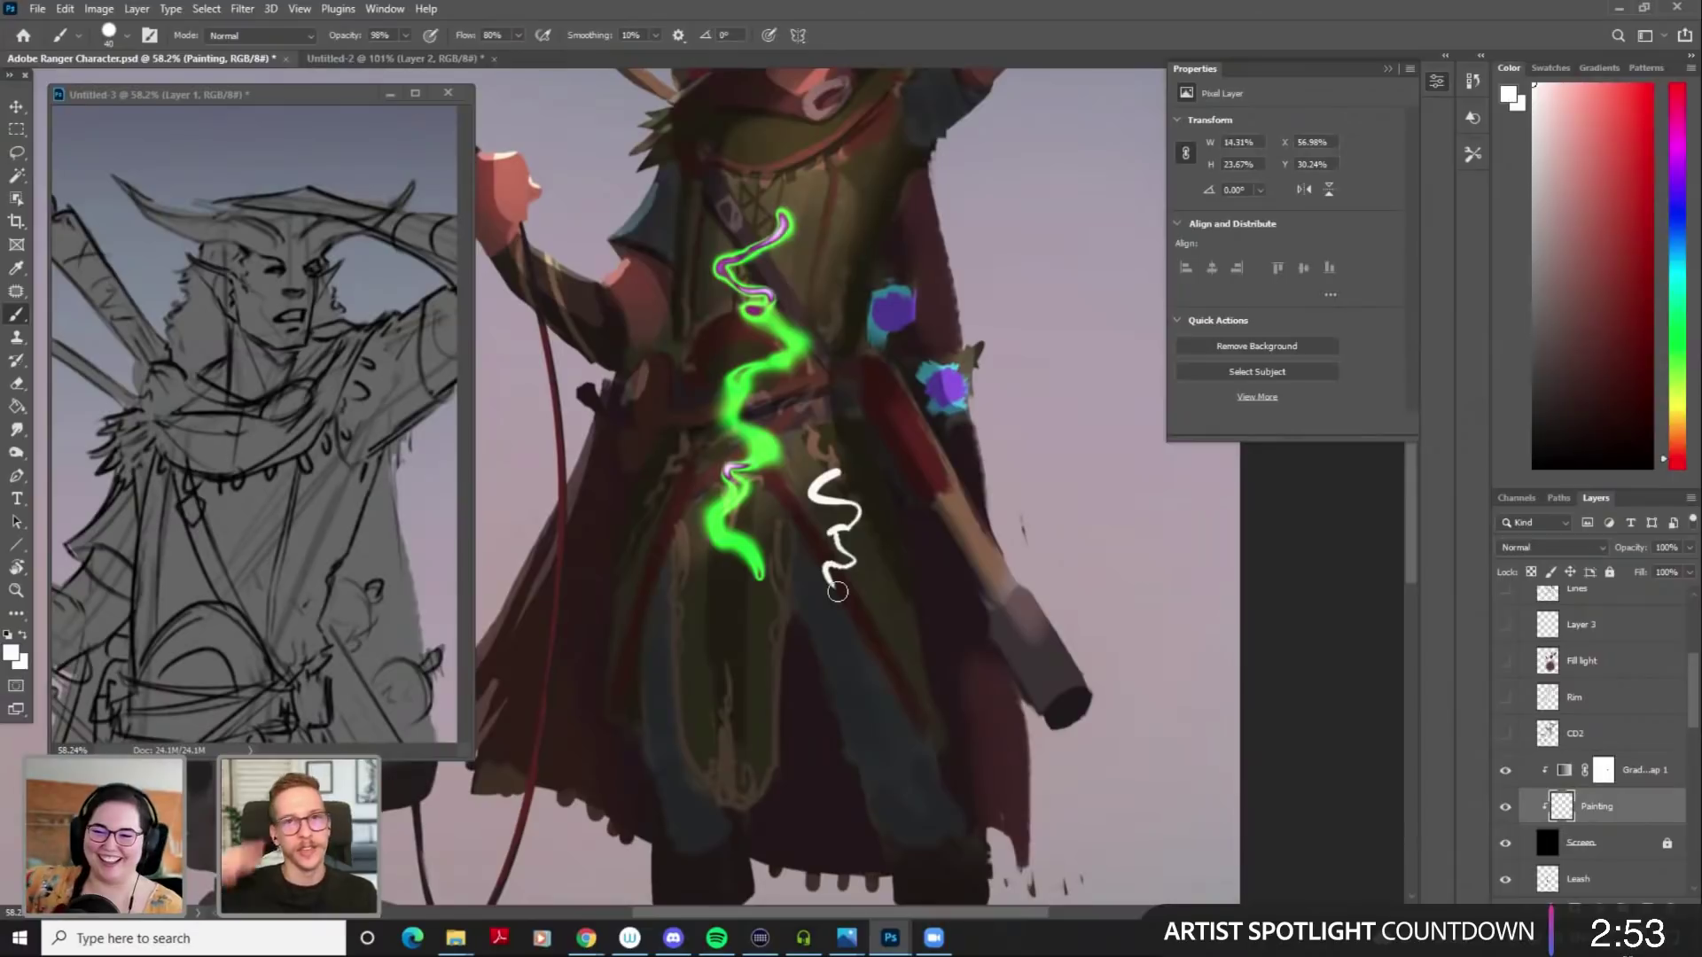
key("r")
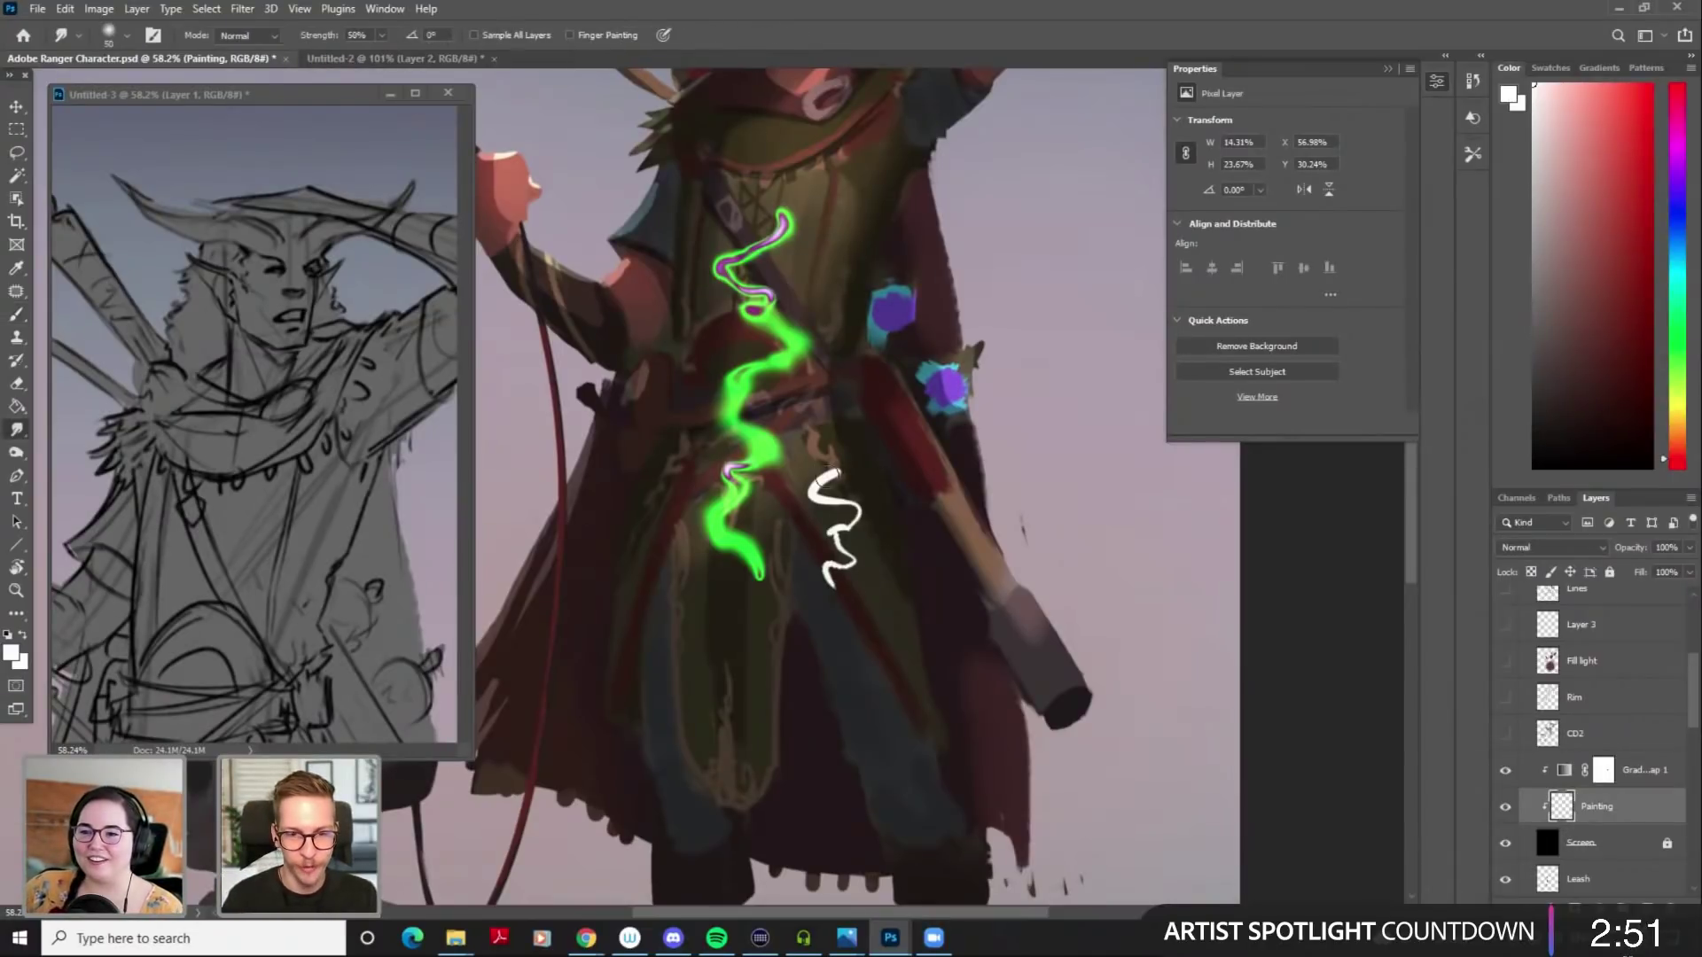
key("bracketright")
key("ctrl+z")
key("b")
mouse_move(802, 468)
left_mouse_down()
mouse_move(829, 499)
mouse_move(809, 562)
left_mouse_up()
key("ctrl+z")
Paint a wavy stroke beside the green glow, on the side of the lowered arm, and smudge it
mouse_move(681, 404)
left_mouse_down()
mouse_move(664, 527)
mouse_move(657, 466)
mouse_move(678, 536)
left_mouse_up()
key("r")
left_click_drag(679, 436, 667, 376)
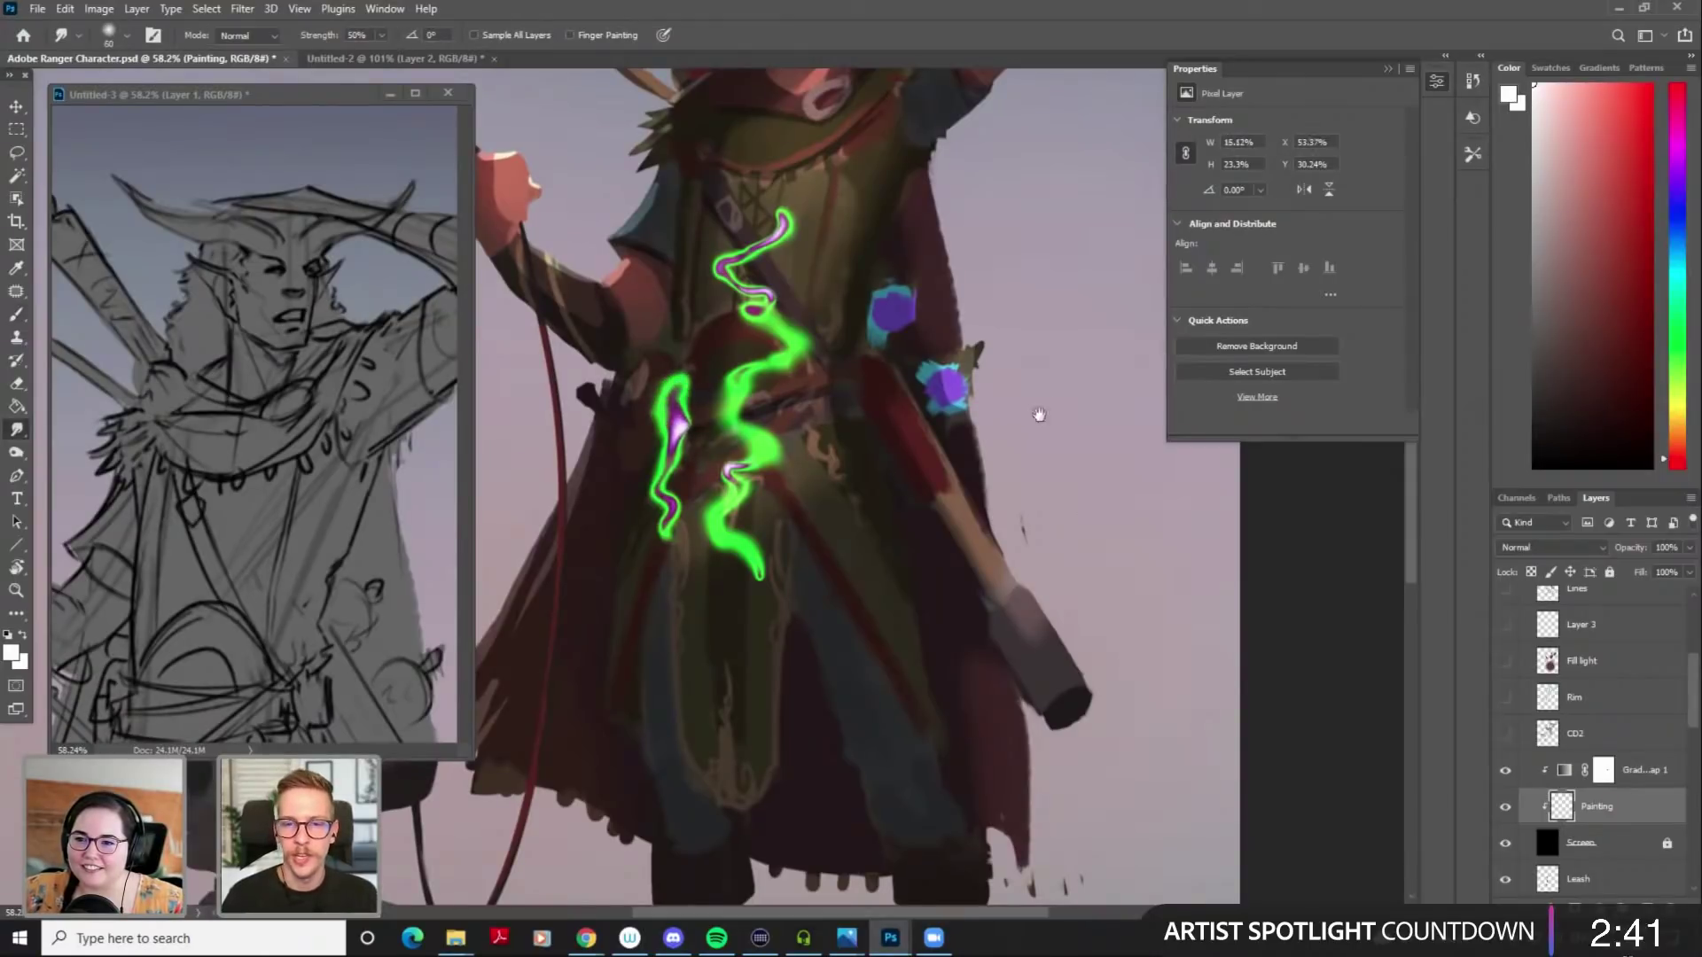
Clear the Painting layer's green glow strokes and remove the selection
left_click_drag(1019, 415, 992, 460)
key("ctrl+a")
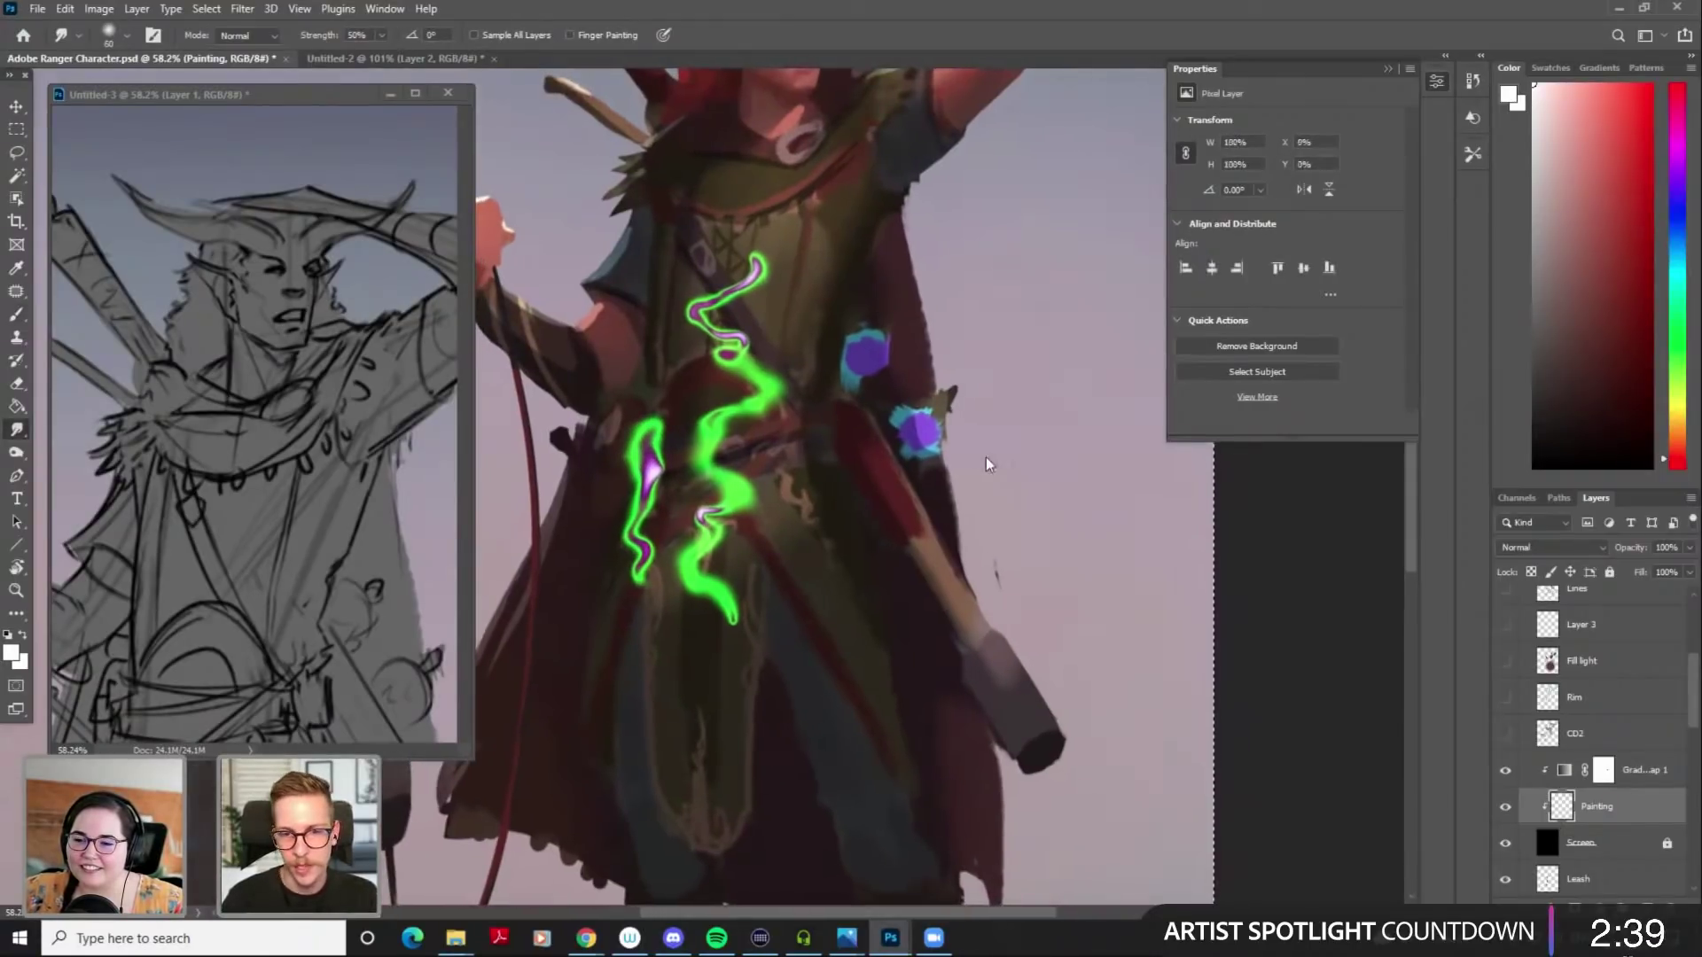
key("Delete")
key("ctrl+d")
Paint new curling strokes over the torso and belt, blending them into a green glow with a purple core
key("b")
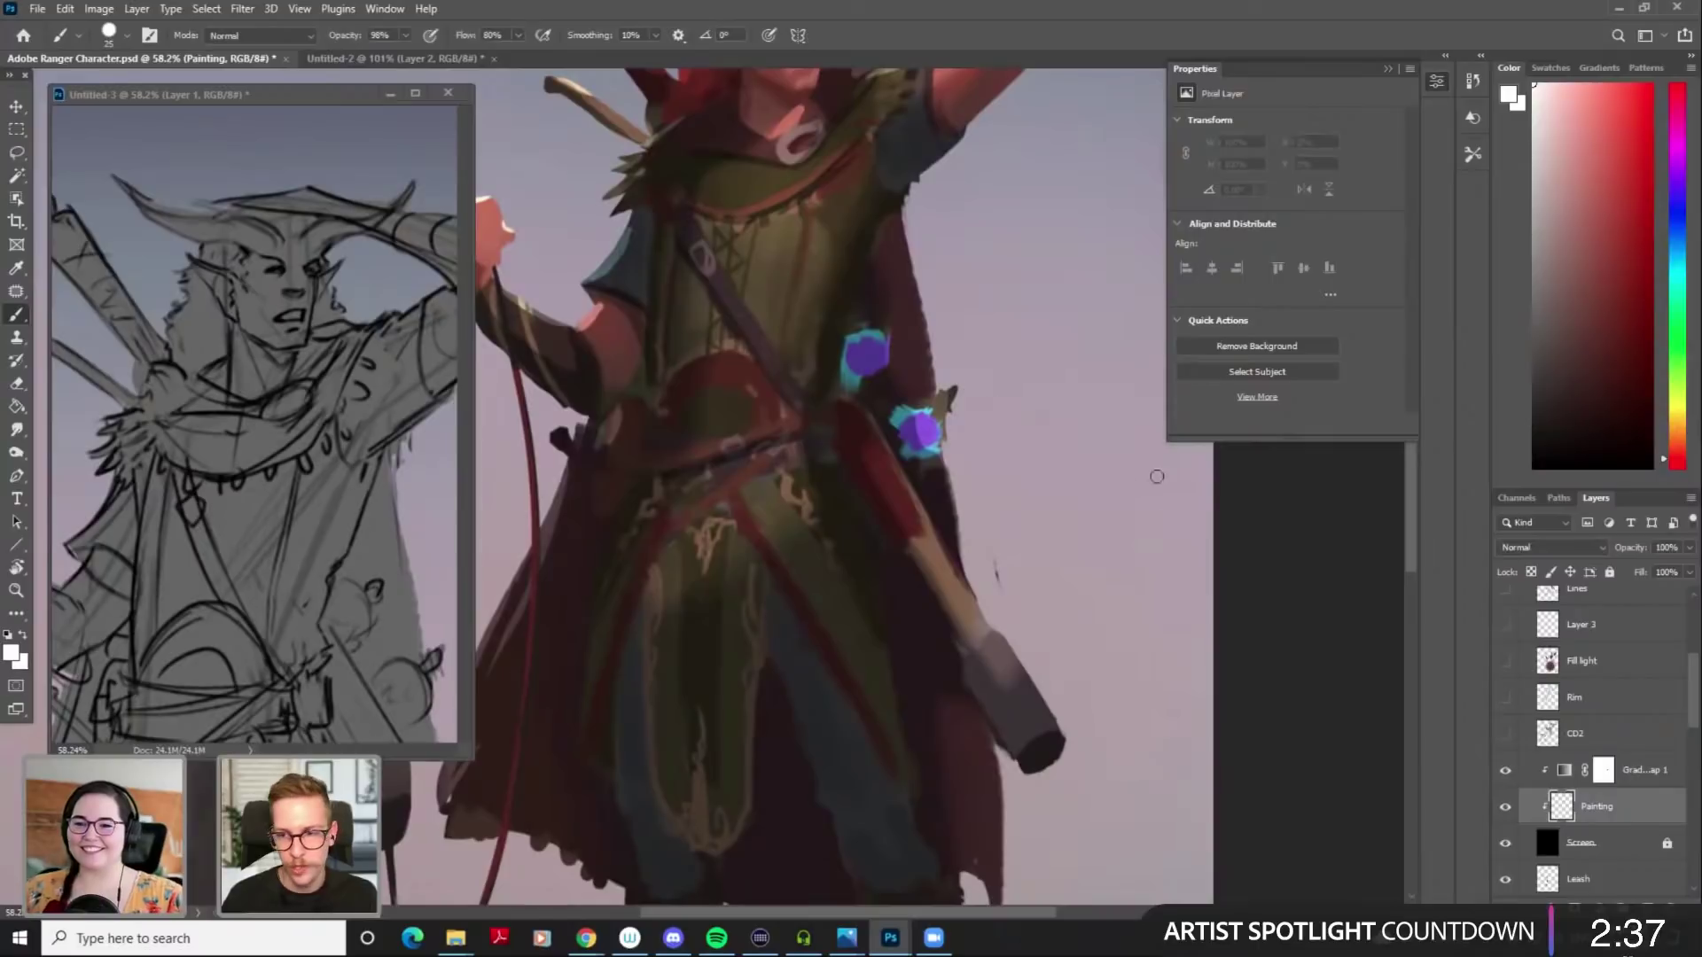
mouse_move(784, 456)
left_mouse_down()
mouse_move(758, 523)
mouse_move(724, 477)
mouse_move(753, 478)
mouse_move(713, 466)
mouse_move(756, 446)
mouse_move(718, 385)
mouse_move(719, 309)
left_mouse_up()
mouse_move(708, 385)
left_mouse_down()
mouse_move(715, 425)
mouse_move(765, 497)
mouse_move(702, 500)
mouse_move(718, 530)
mouse_move(717, 478)
mouse_move(735, 542)
mouse_move(724, 502)
mouse_move(695, 539)
mouse_move(740, 509)
mouse_move(720, 431)
mouse_move(745, 414)
mouse_move(688, 310)
mouse_move(745, 452)
mouse_move(733, 491)
mouse_move(718, 445)
mouse_move(768, 492)
mouse_move(753, 554)
mouse_move(756, 502)
mouse_move(719, 525)
mouse_move(760, 509)
mouse_move(675, 523)
mouse_move(680, 492)
mouse_move(718, 512)
mouse_move(687, 515)
mouse_move(731, 548)
mouse_move(721, 516)
mouse_move(755, 543)
mouse_move(684, 485)
mouse_move(704, 560)
mouse_move(673, 506)
mouse_move(731, 472)
mouse_move(683, 510)
mouse_move(647, 492)
mouse_move(705, 561)
mouse_move(697, 477)
left_mouse_up()
key("r")
key("e")
key("r")
key("b")
key("r")
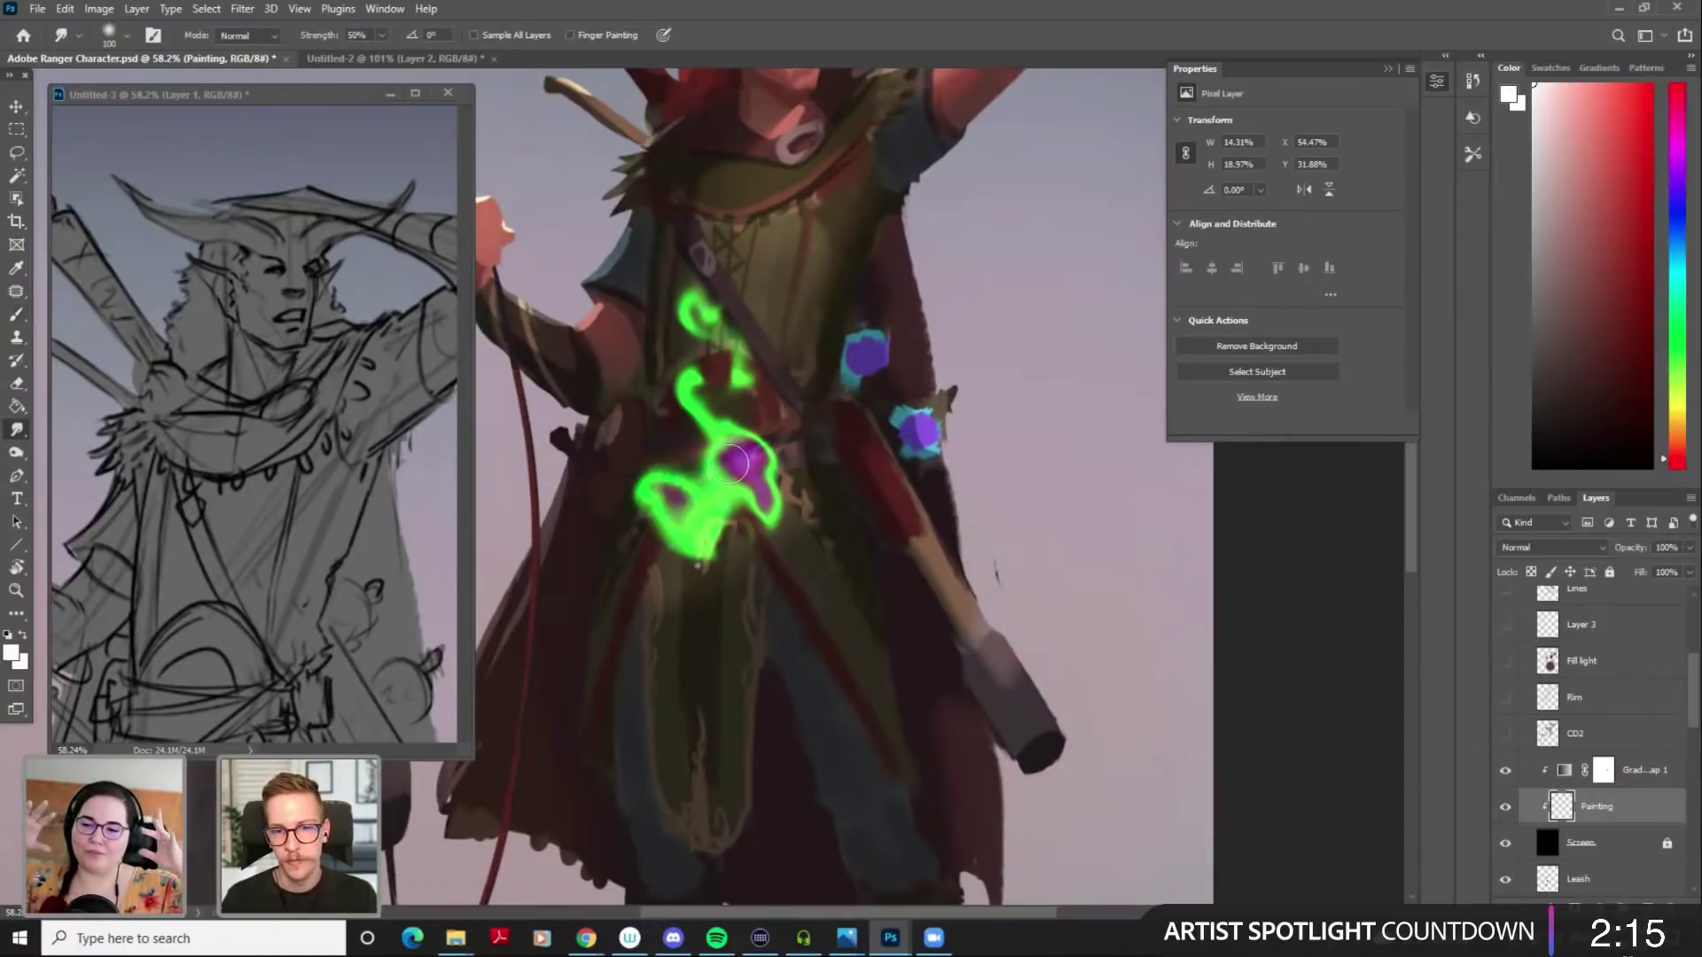
Change the gradient map above the Painting layer to the blue and purple Test effect 02 preset
left_click(1567, 771)
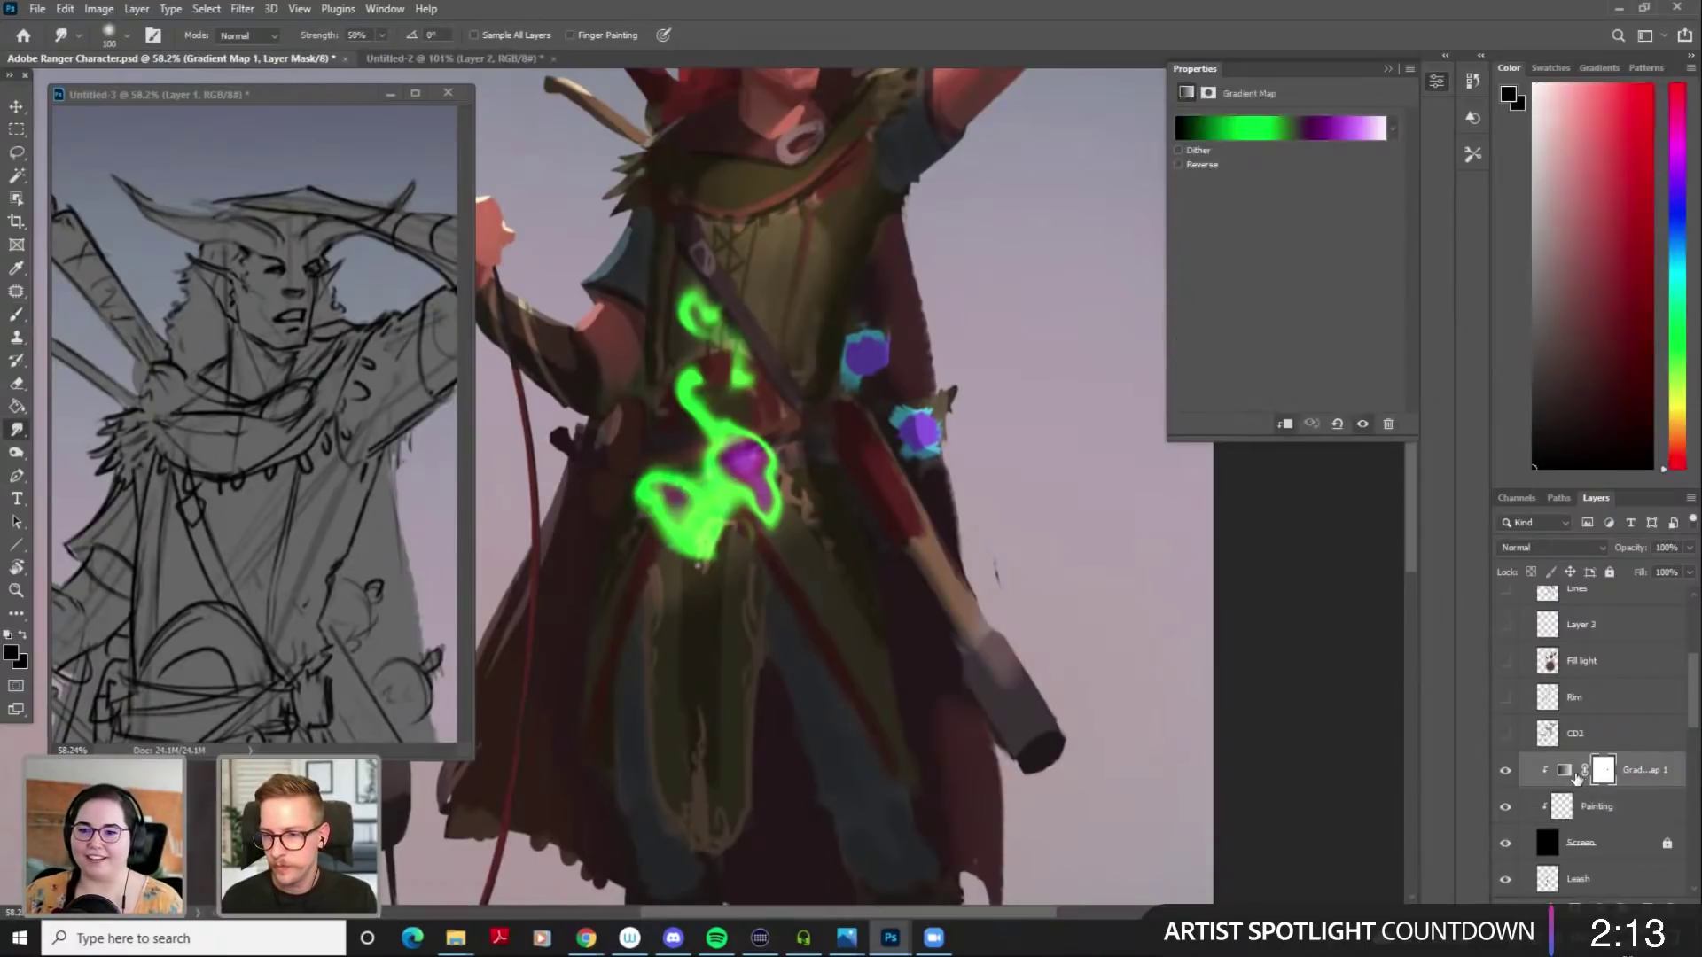
left_click(1304, 128)
scroll(1257, 301, "down", 3)
left_click(1149, 342)
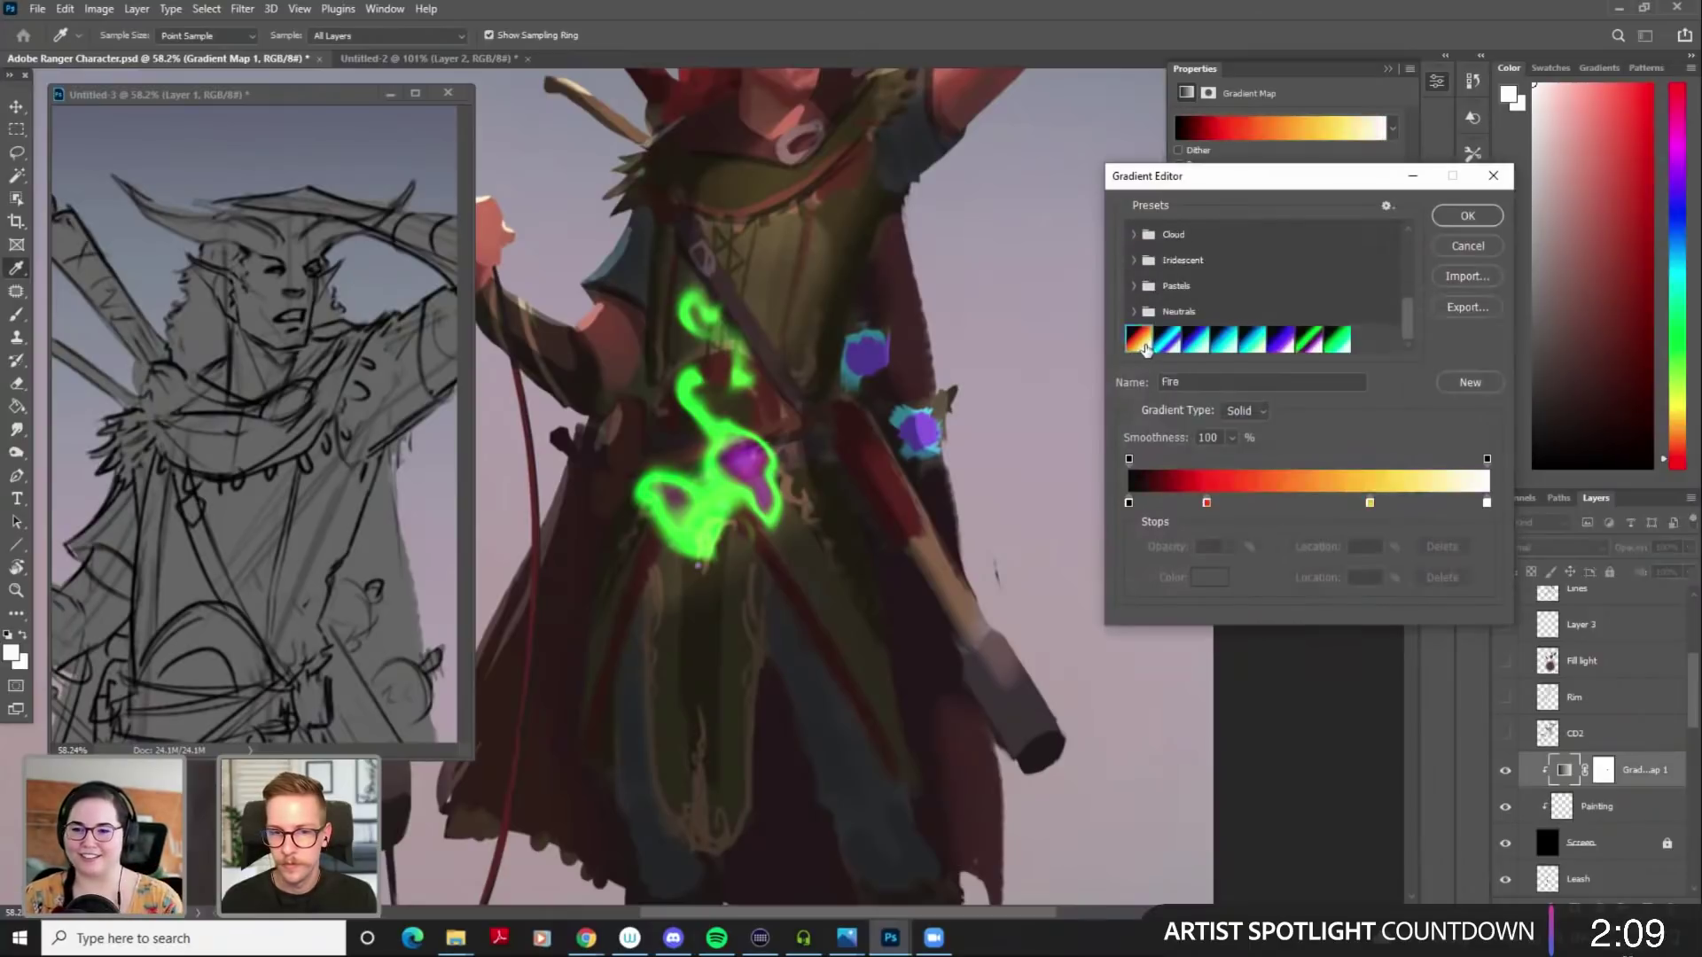
left_click(1177, 346)
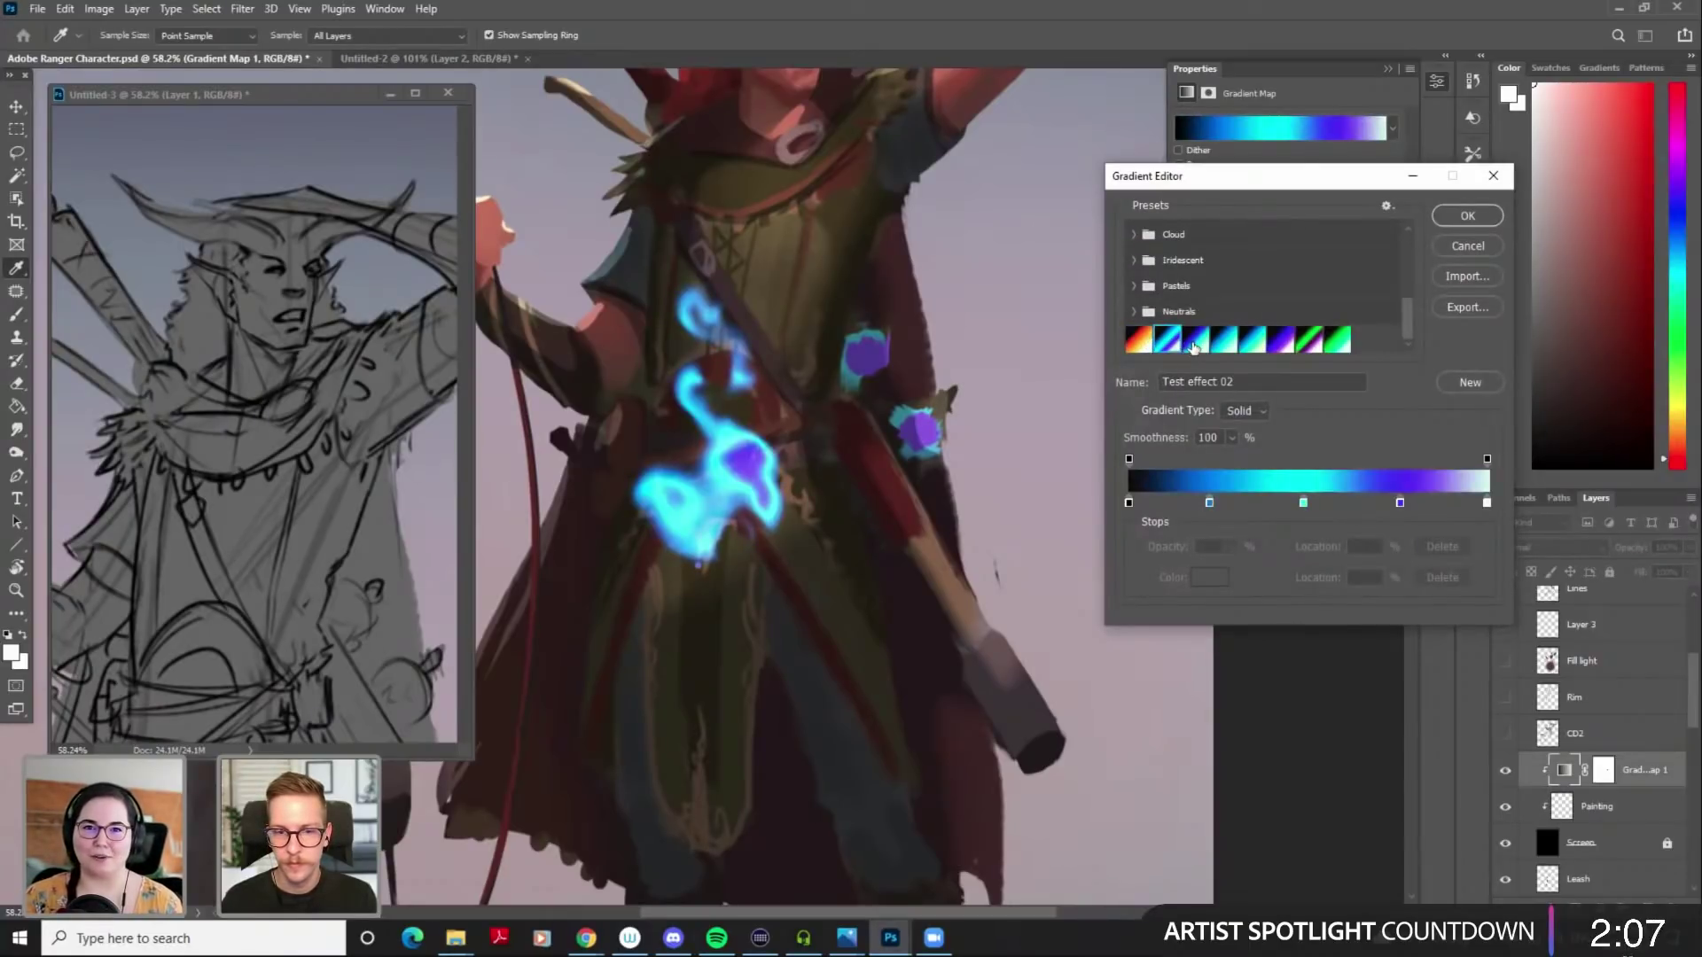
left_click(1467, 216)
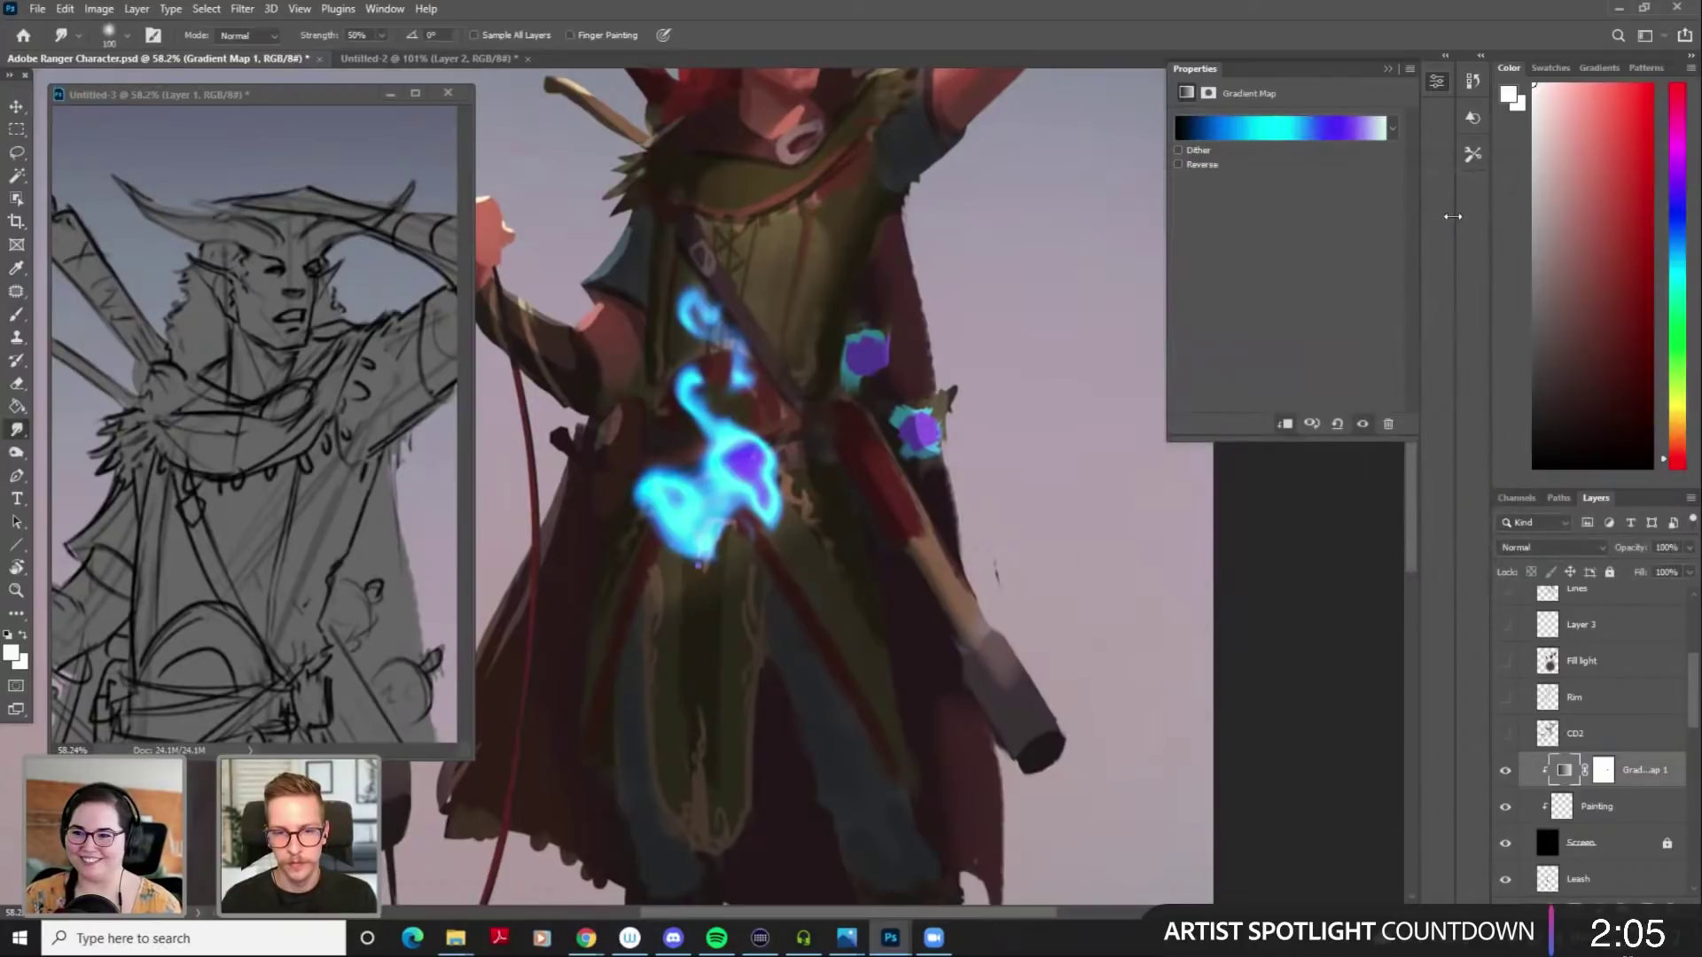
Lasso the blue glow over the torso and belt, clear it from the Painting layer, and remove the selection
key("l")
mouse_move(825, 275)
left_mouse_down()
mouse_move(665, 266)
mouse_move(866, 330)
left_mouse_up()
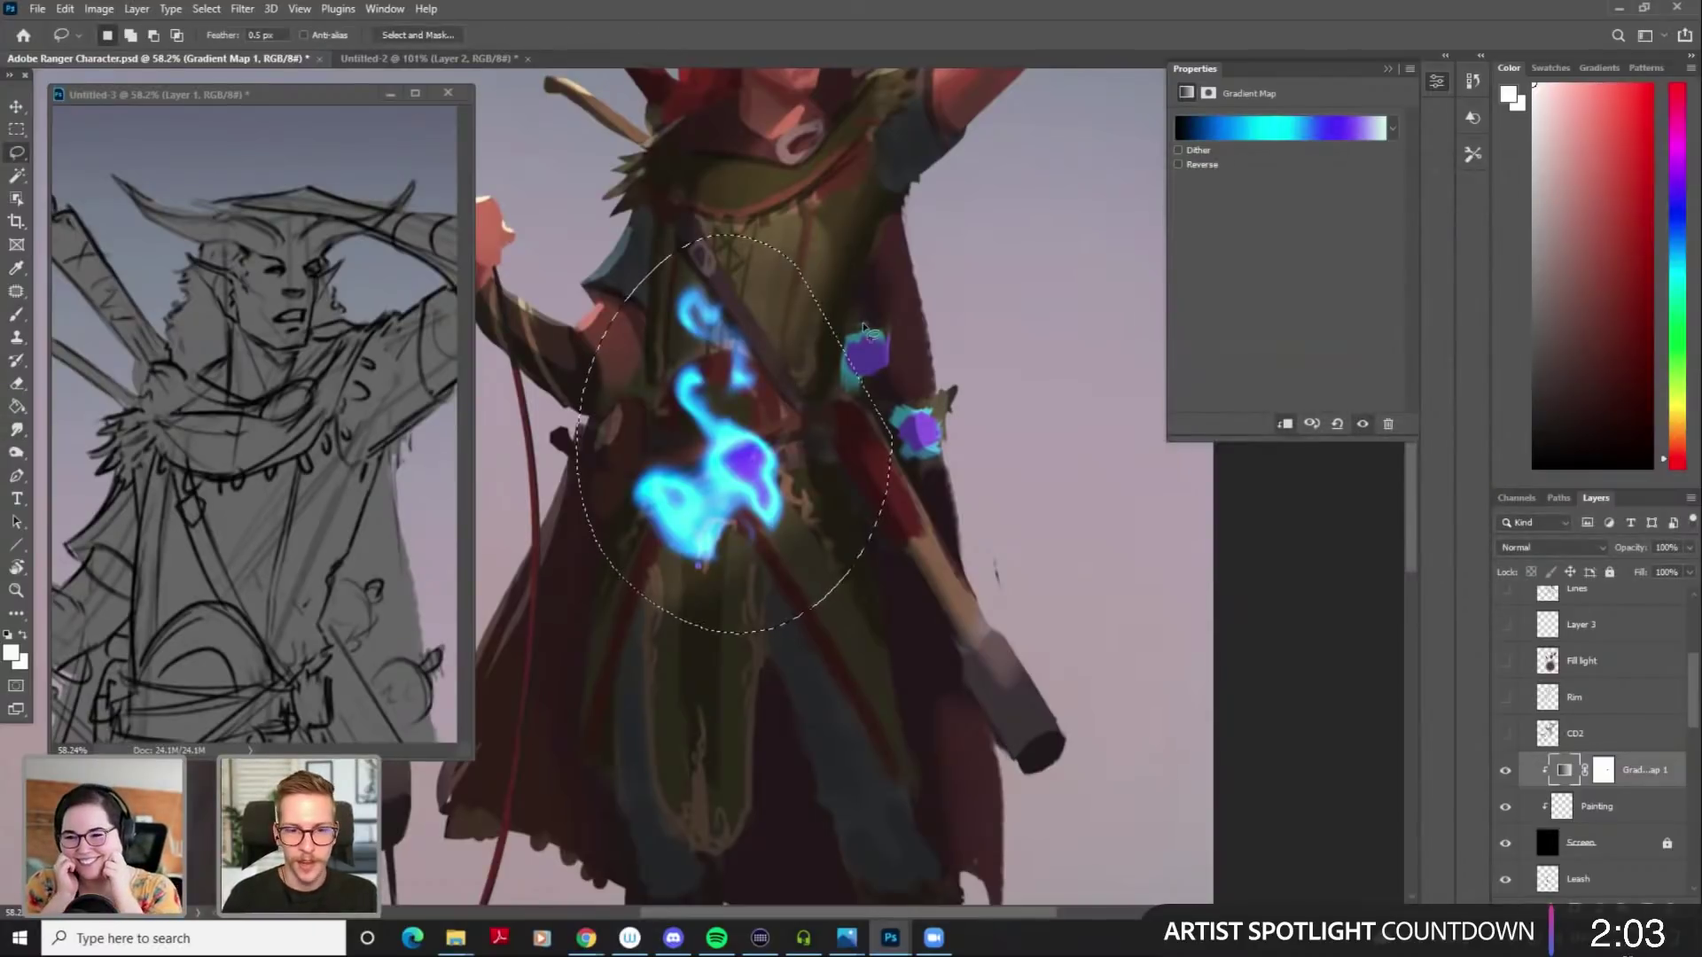
key("ctrl+t")
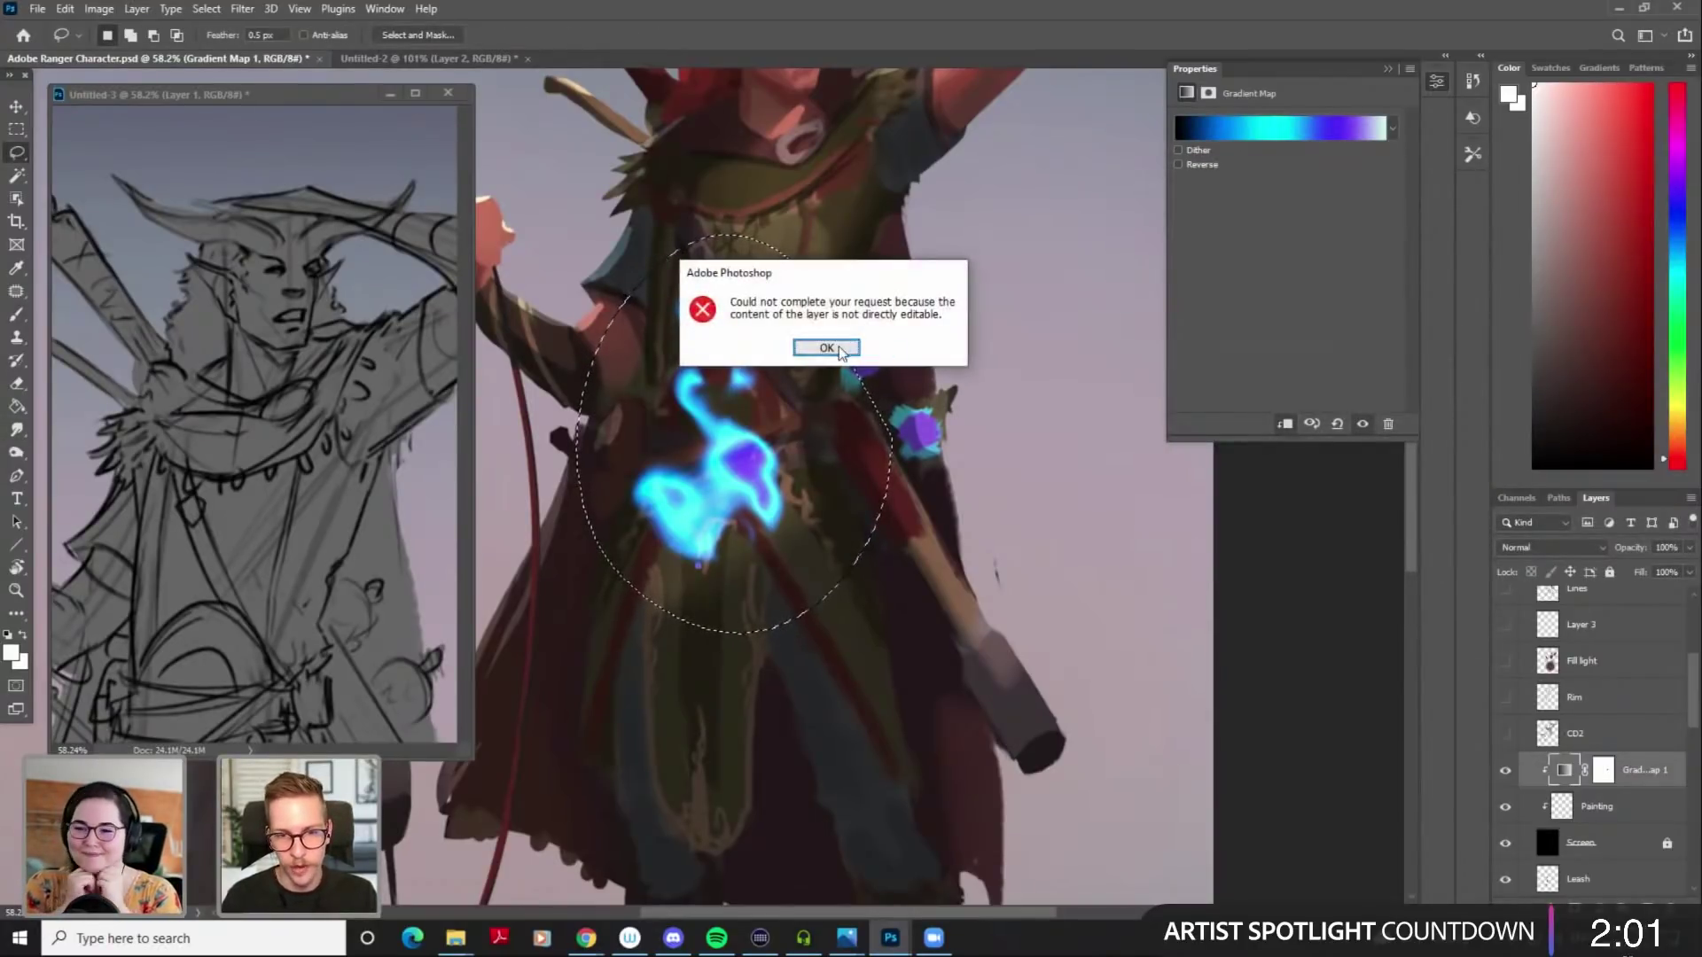
left_click(831, 348)
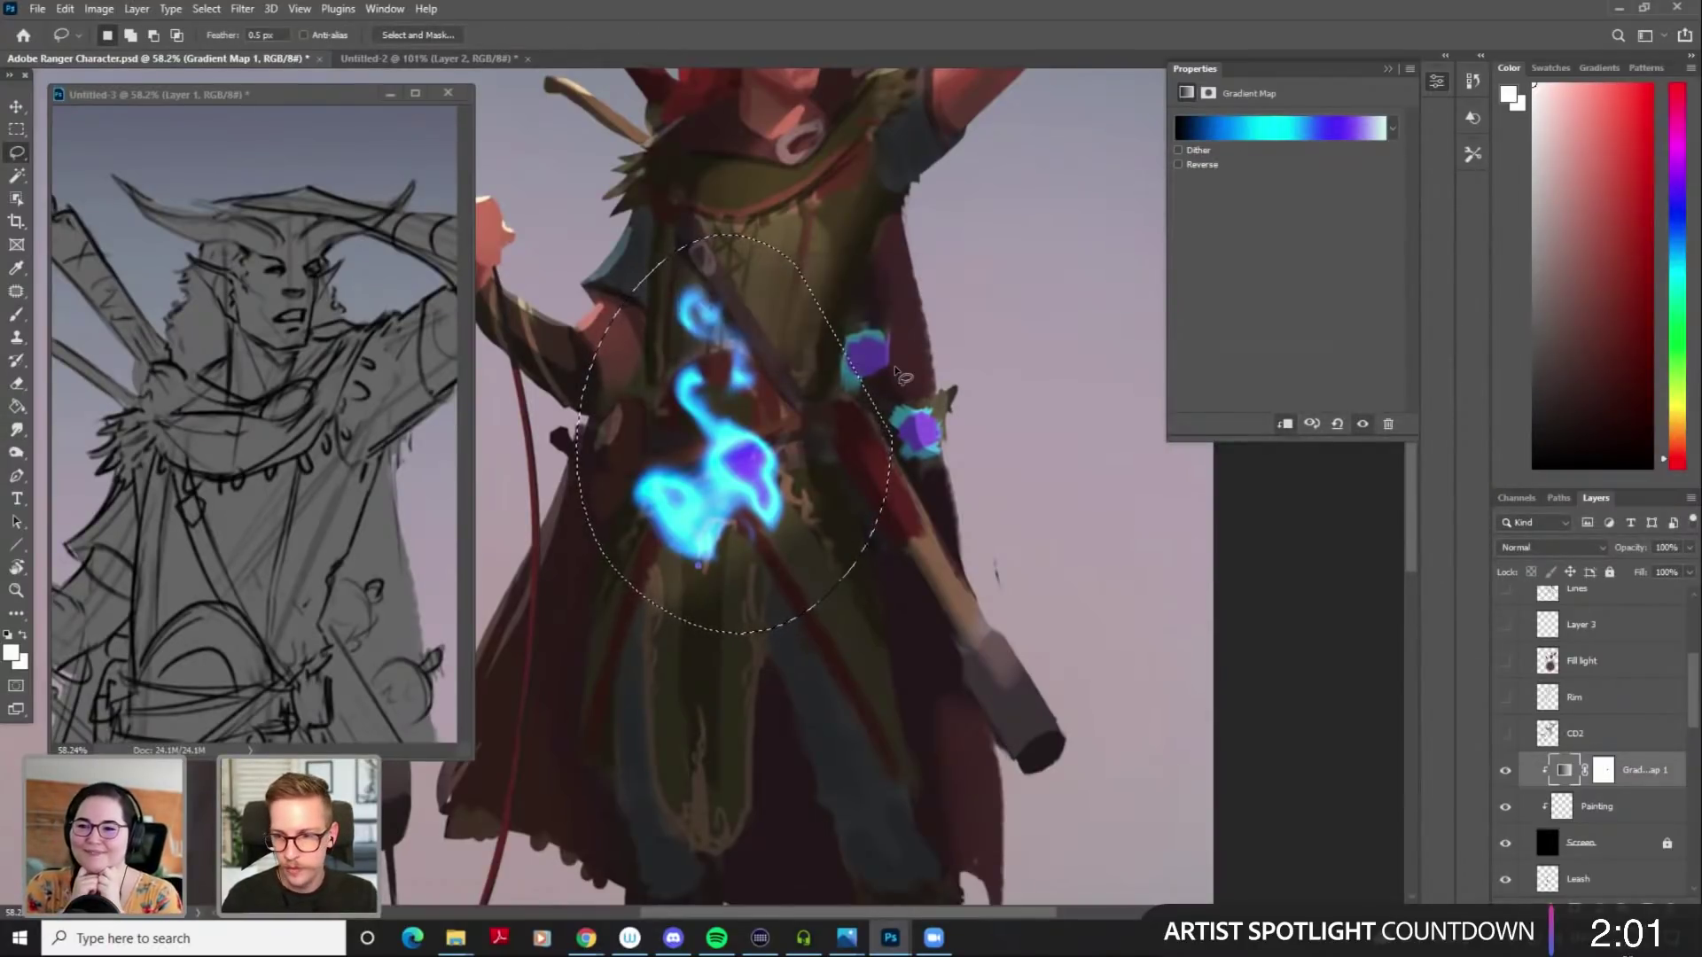
left_click(1609, 808)
key("Delete")
key("ctrl+d")
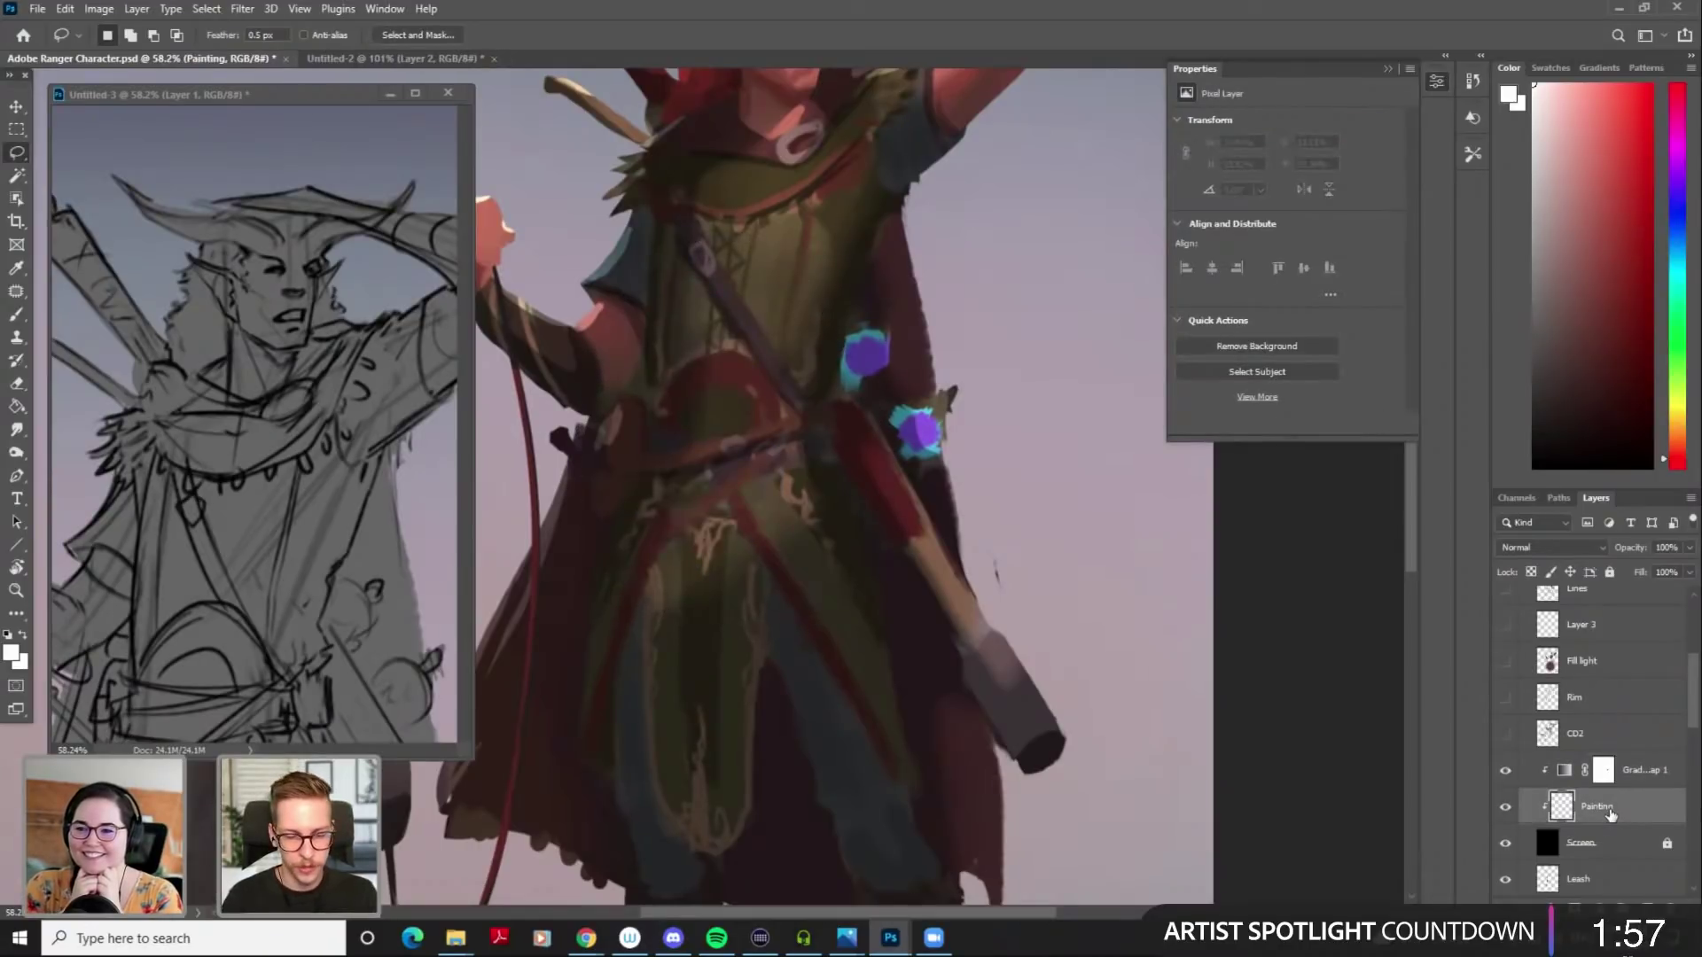
Paint white dabs on the two purple gems with a wavy wisp above the lower one, and smudge the dabs into blue glows
key("b")
mouse_move(874, 438)
left_mouse_down()
mouse_move(804, 445)
mouse_move(810, 463)
mouse_move(834, 405)
mouse_move(749, 398)
left_mouse_up()
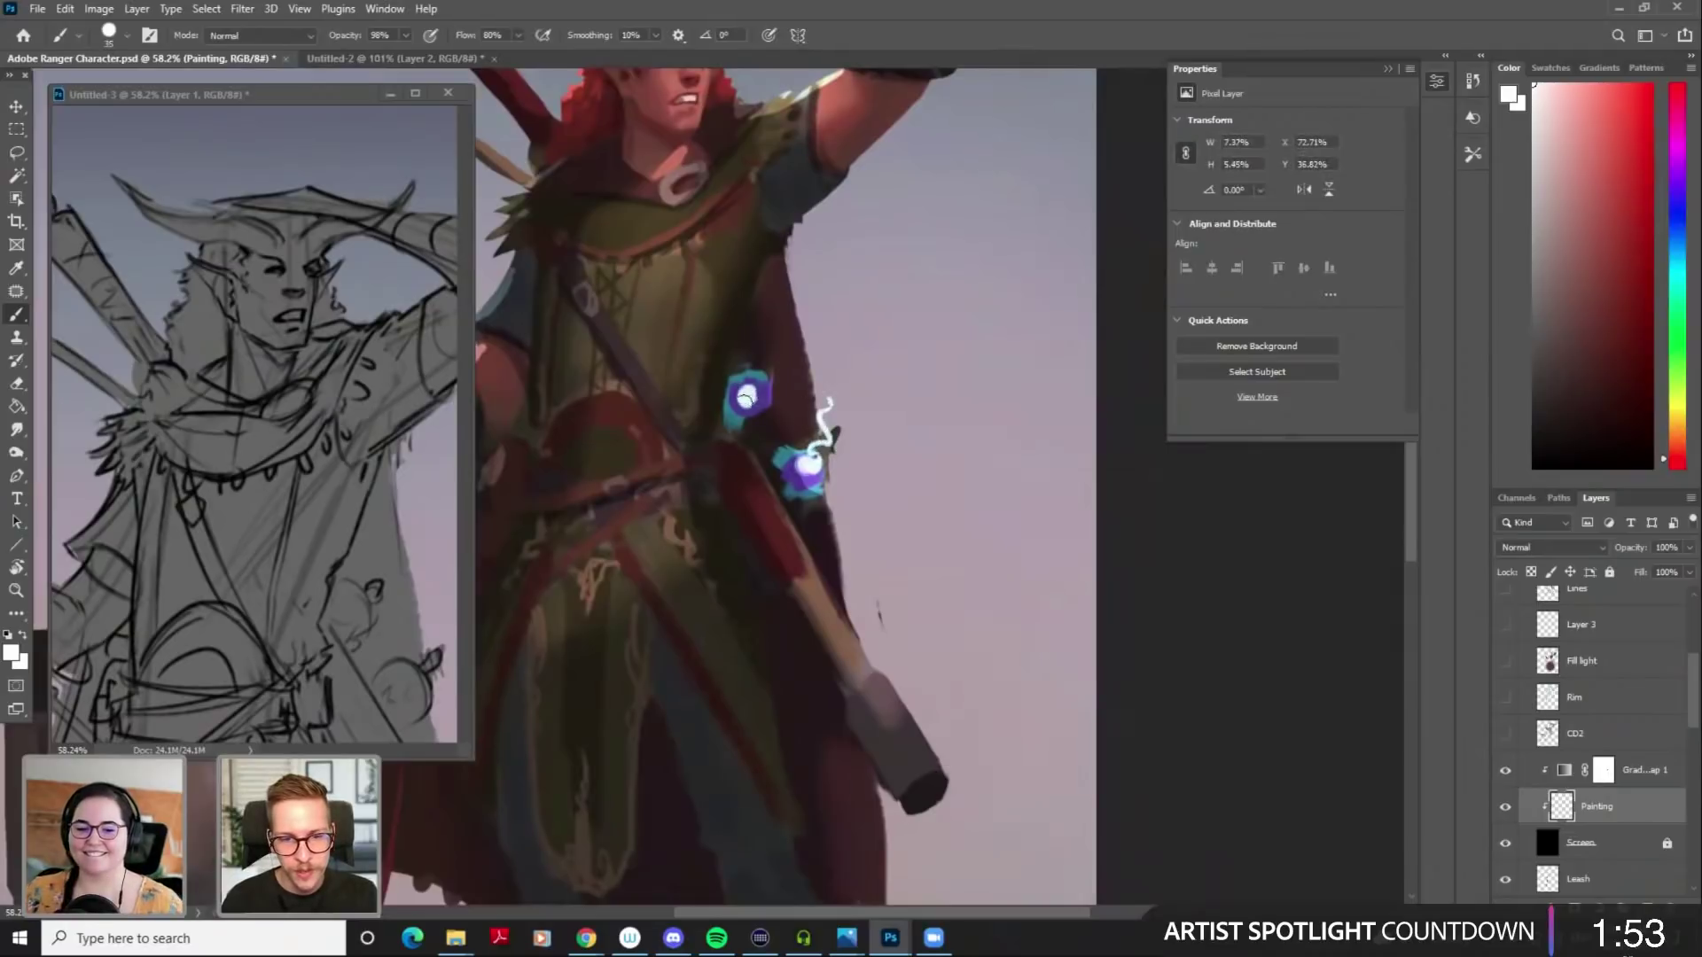
left_click_drag(803, 465, 803, 490)
key("r")
left_click_drag(735, 390, 746, 394)
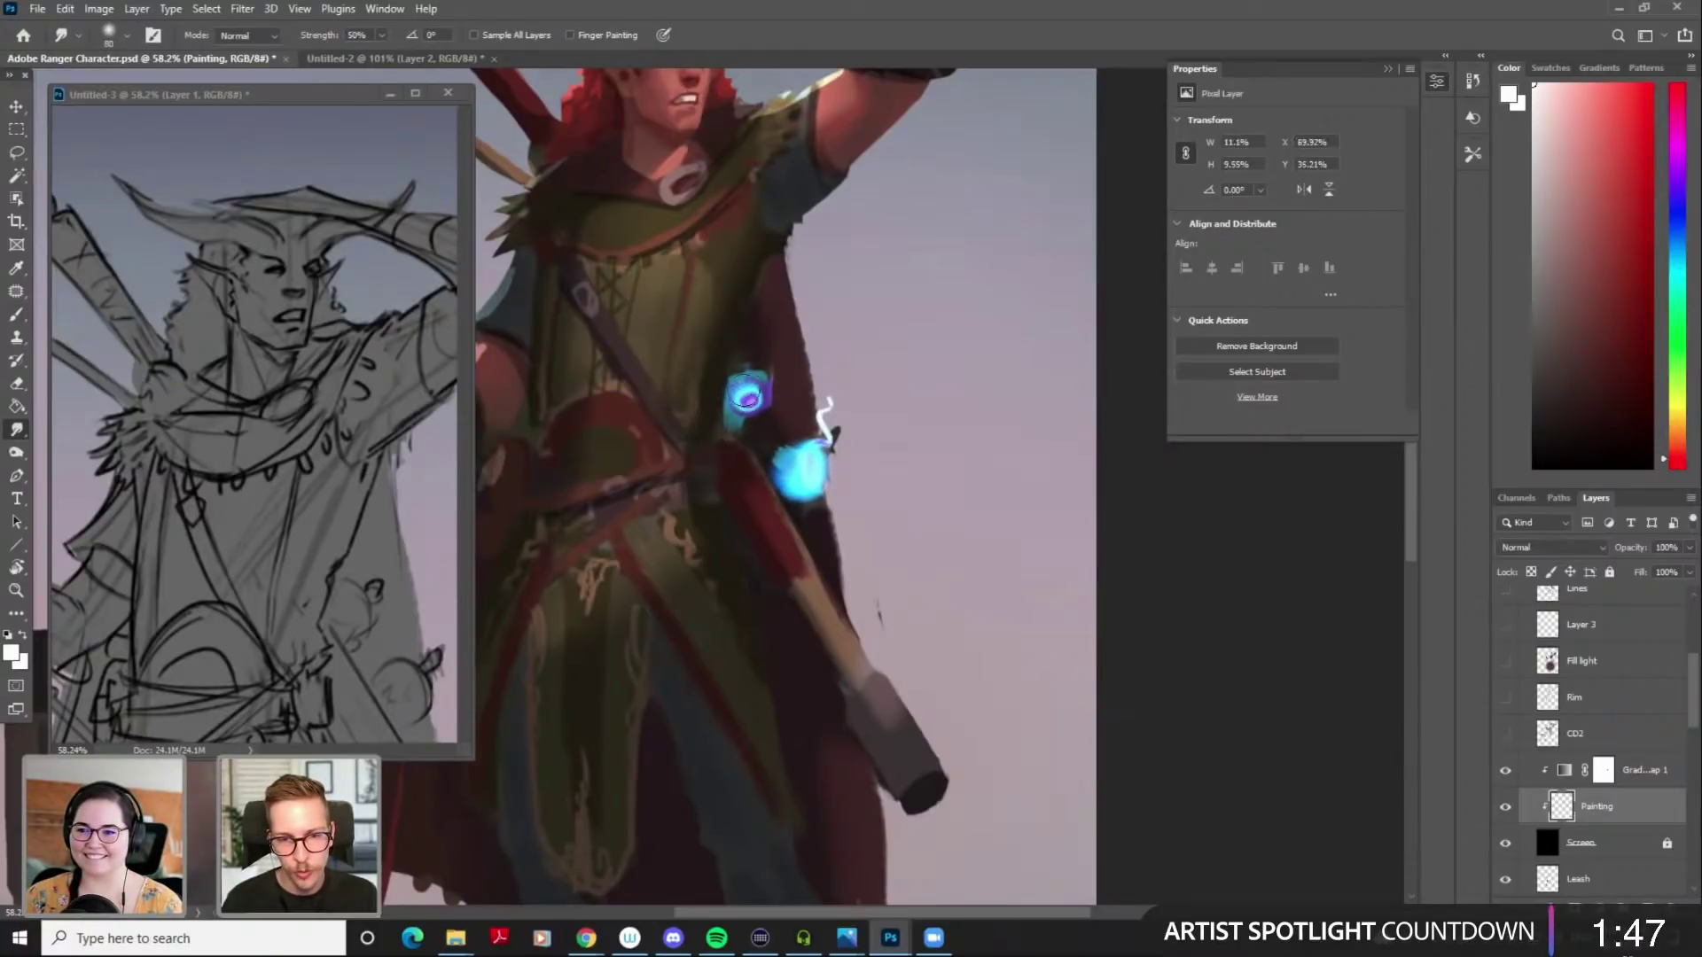
Add a bright centre to the upper gem and smudge the lower gem's glow upward into its wisp
key("b")
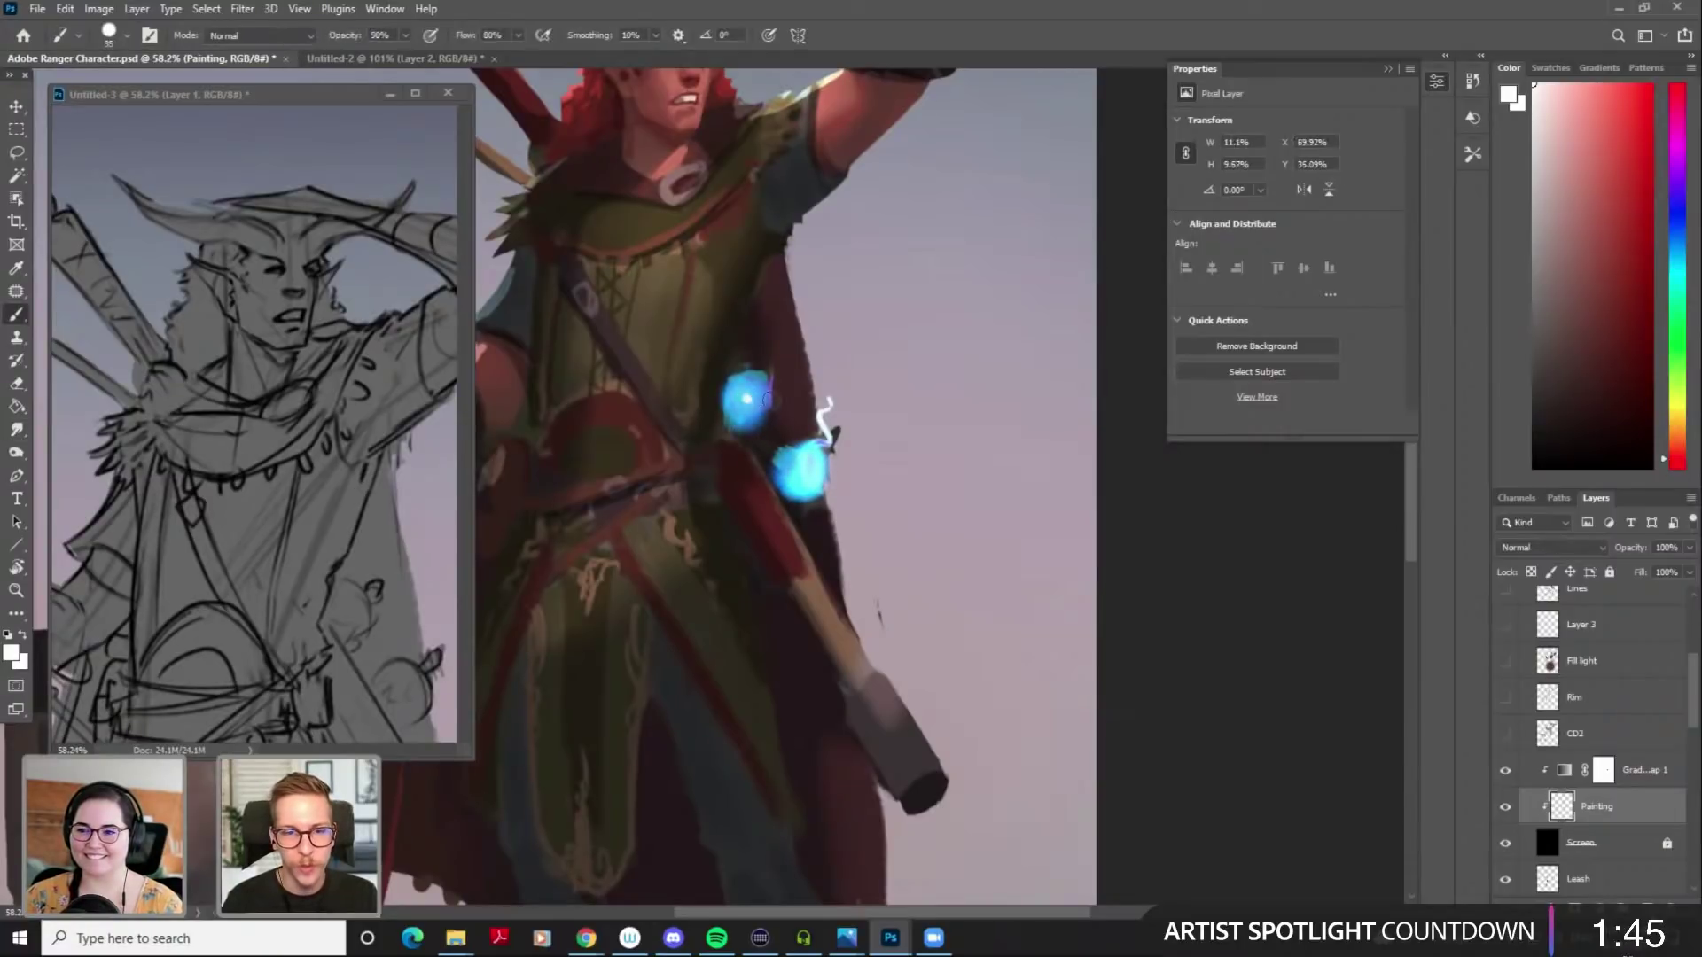
key("r")
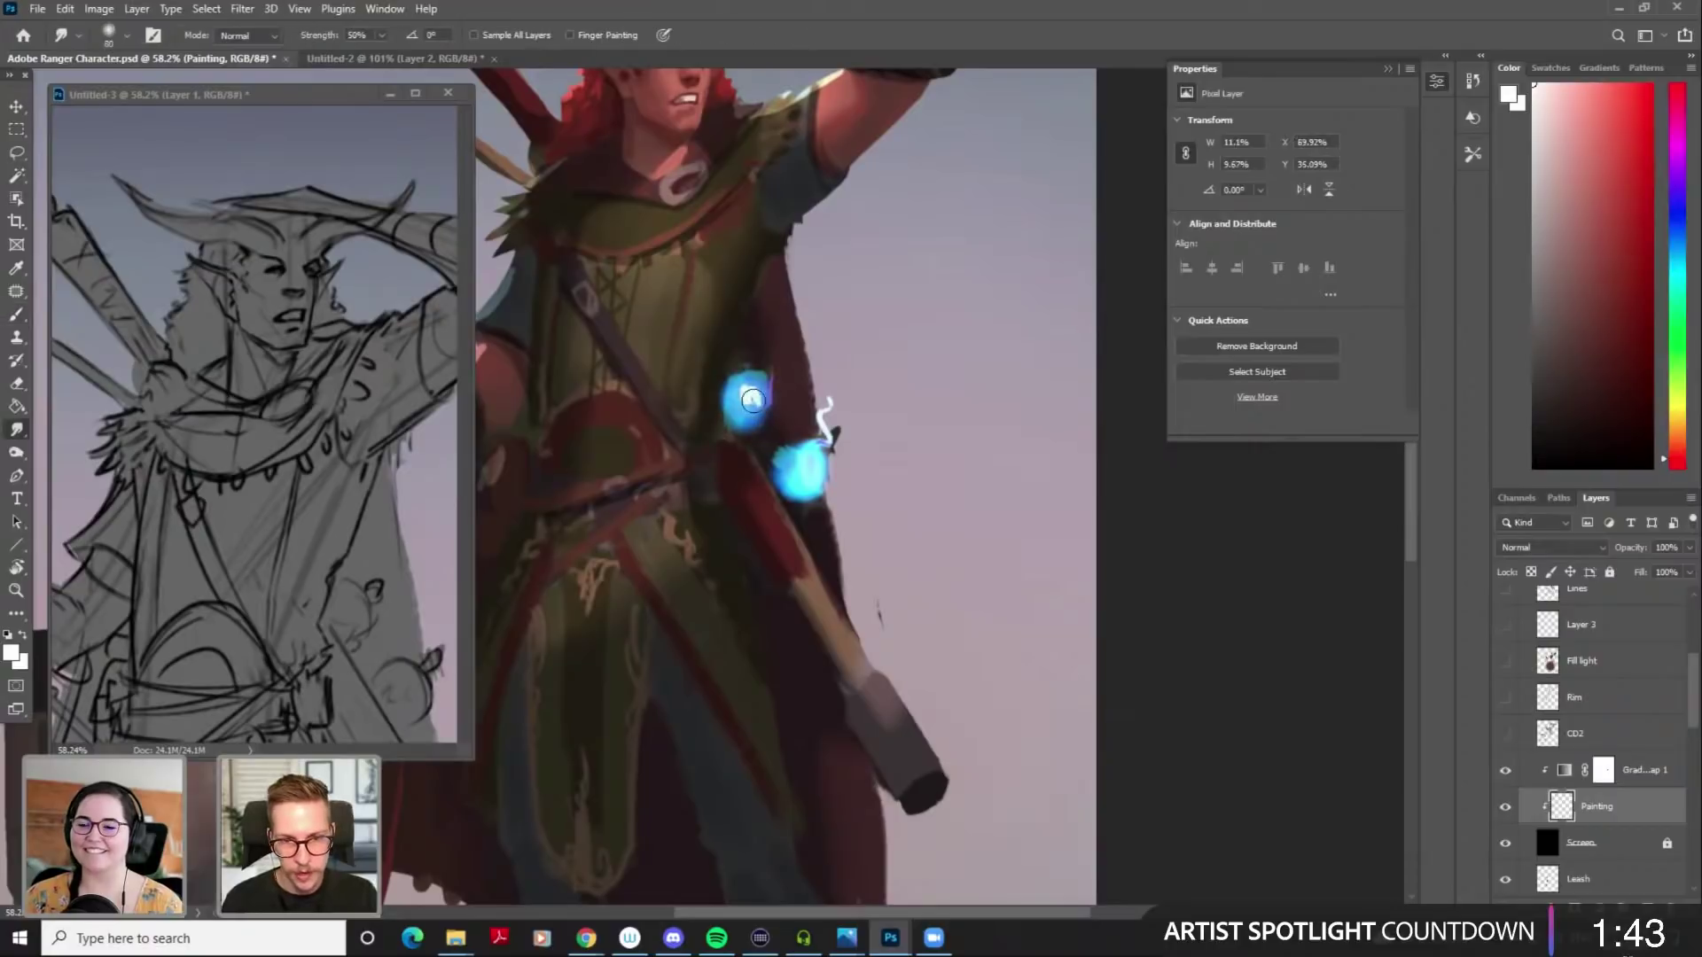
left_click_drag(748, 397, 763, 403)
left_click_drag(809, 465, 833, 381)
Trim the upper gem's glow with the Eraser, smudge it upward into a flame, and add a small bright core
key("e")
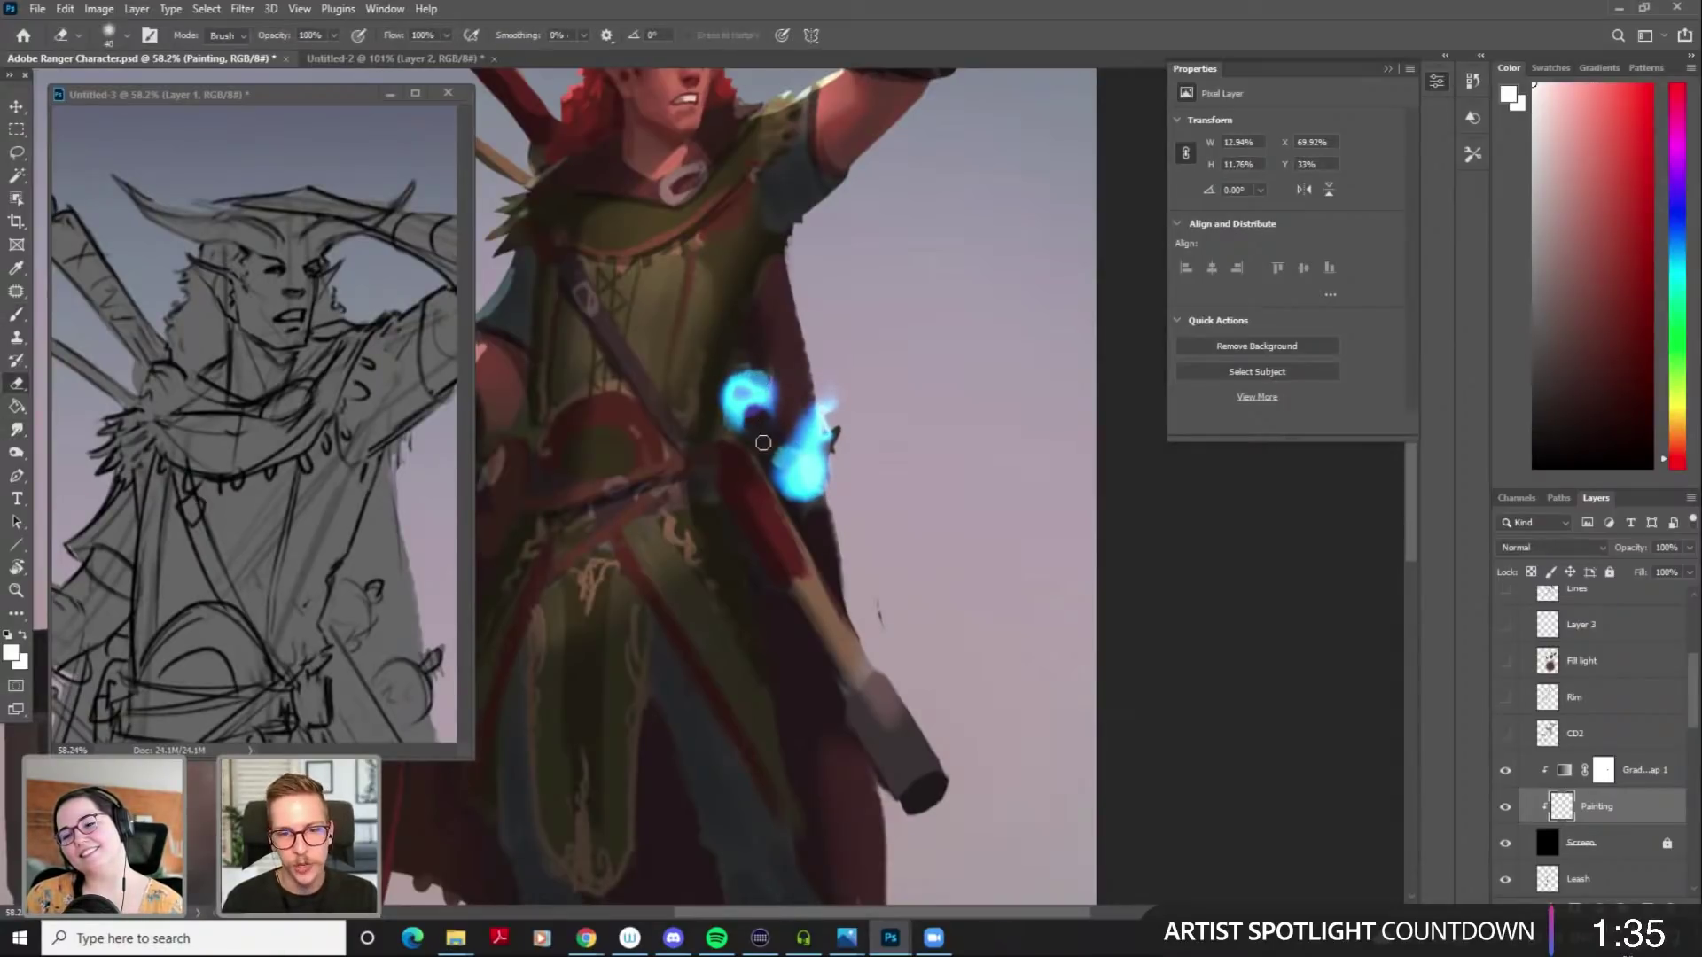
key("r")
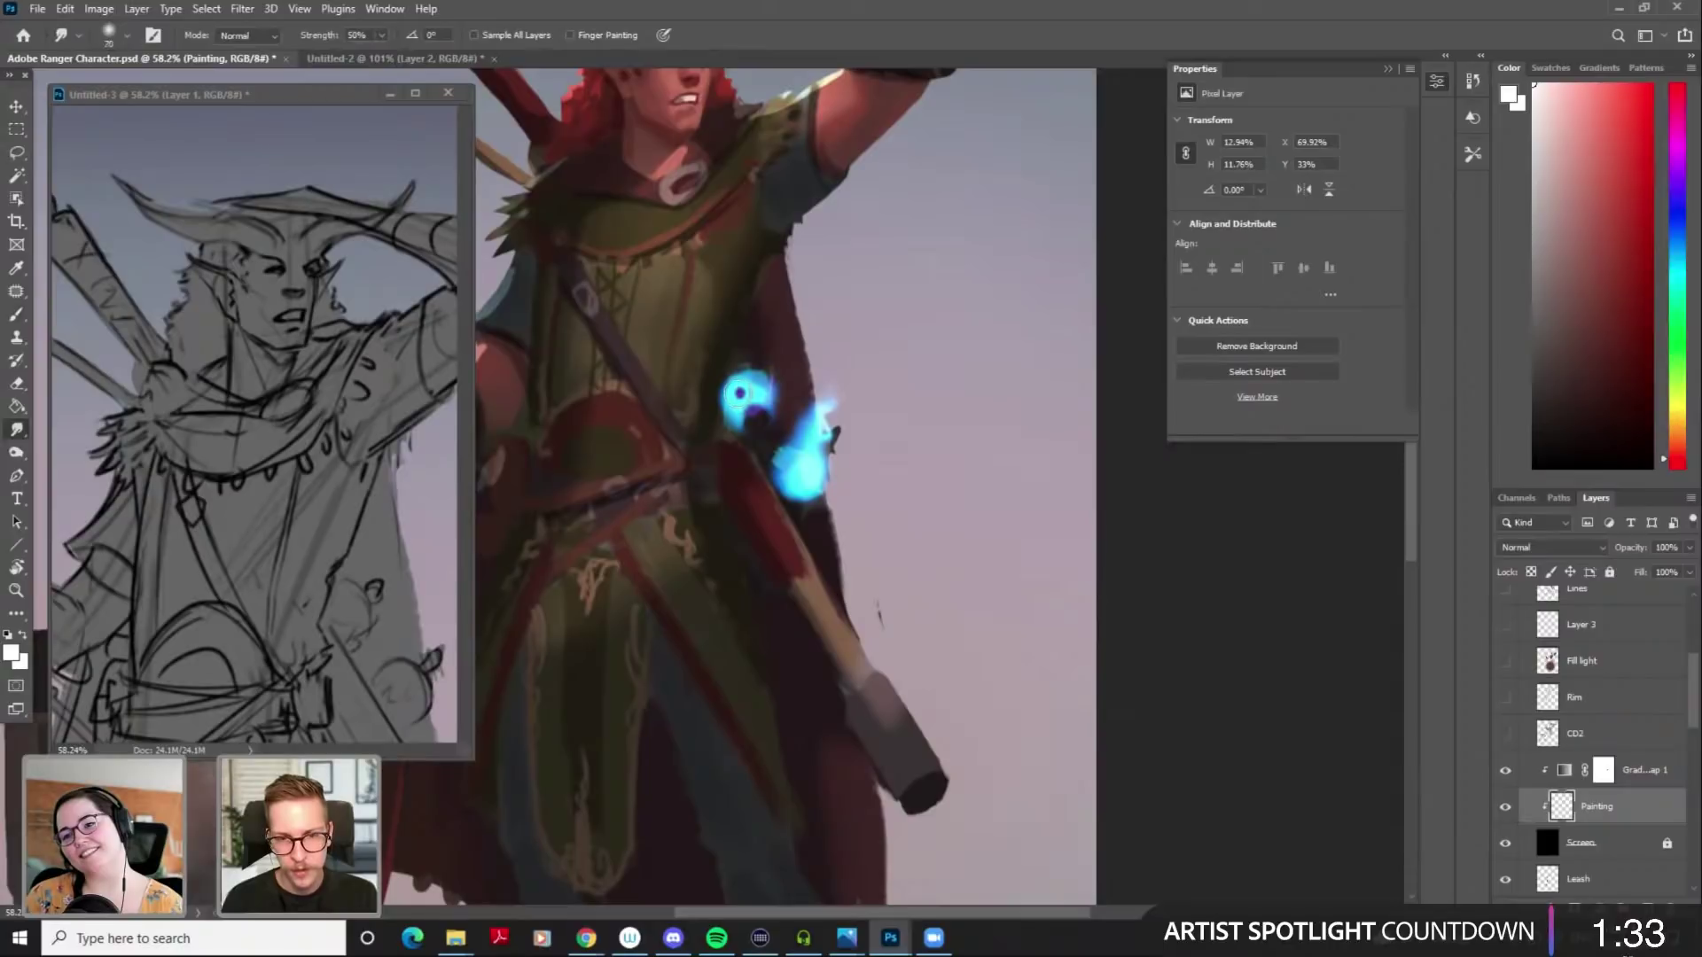
mouse_move(748, 391)
left_mouse_down()
mouse_move(753, 325)
mouse_move(783, 297)
mouse_move(769, 356)
mouse_move(747, 336)
mouse_move(765, 370)
mouse_move(755, 330)
mouse_move(779, 339)
mouse_move(755, 337)
mouse_move(763, 285)
mouse_move(742, 327)
mouse_move(769, 351)
left_mouse_up()
key("b")
key("r")
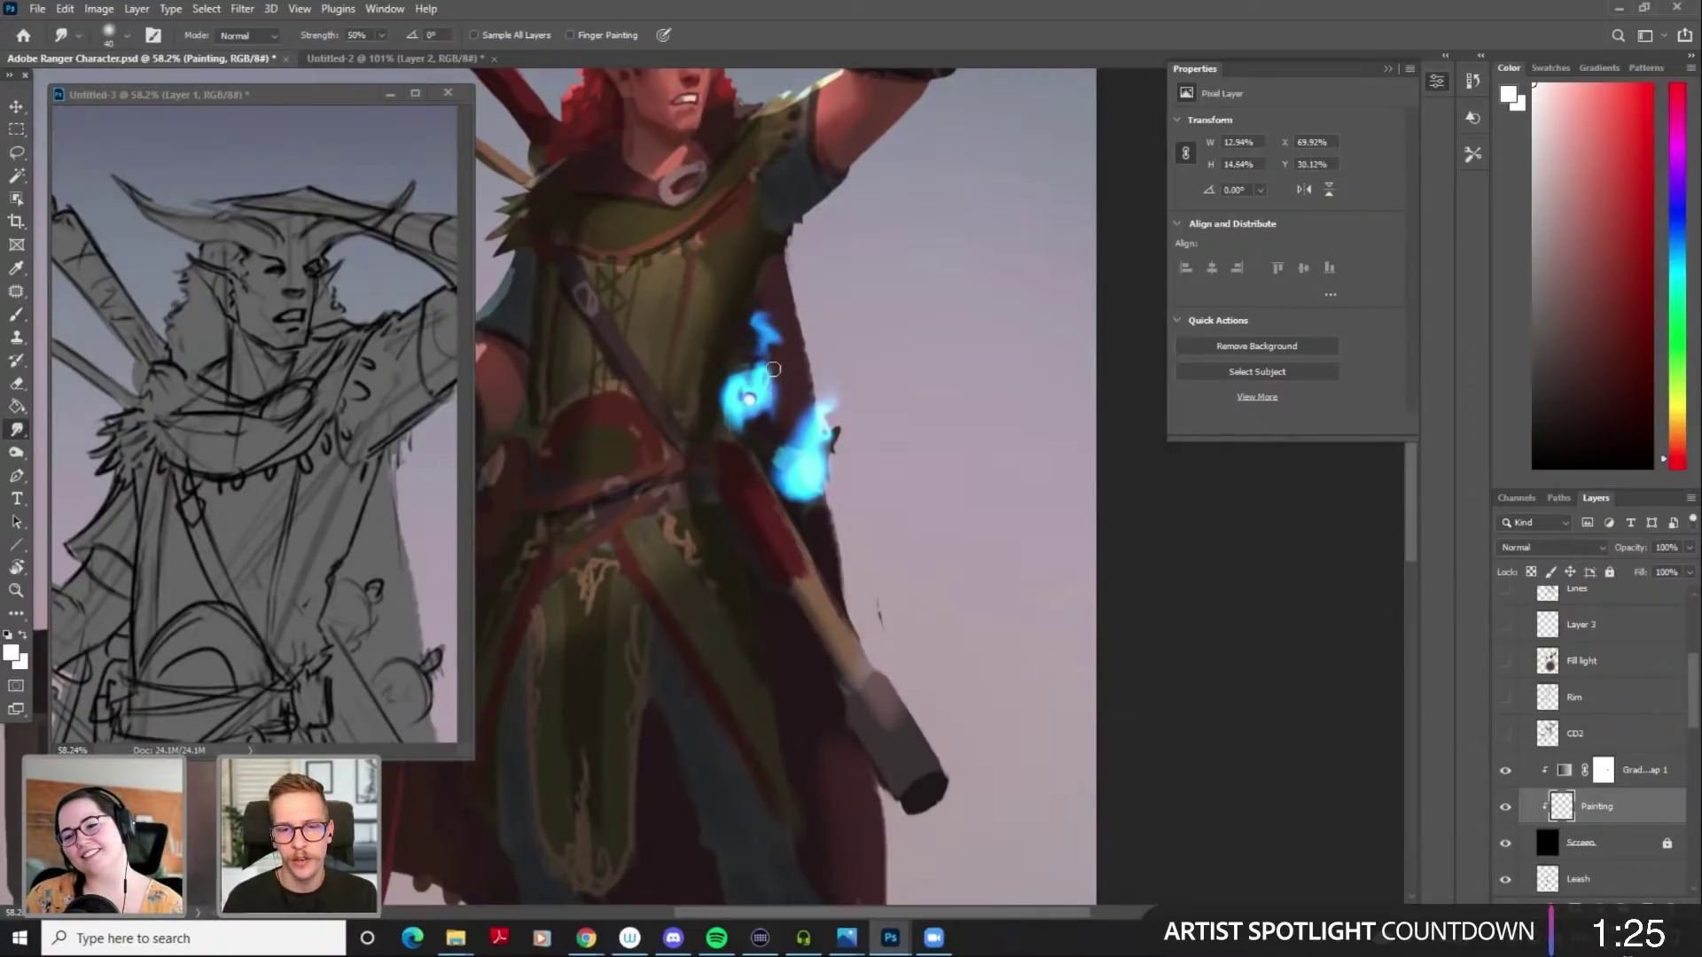
Erase the blue flame from around the lower purple gem on the Painting layer
scroll(836, 482, "down", 5)
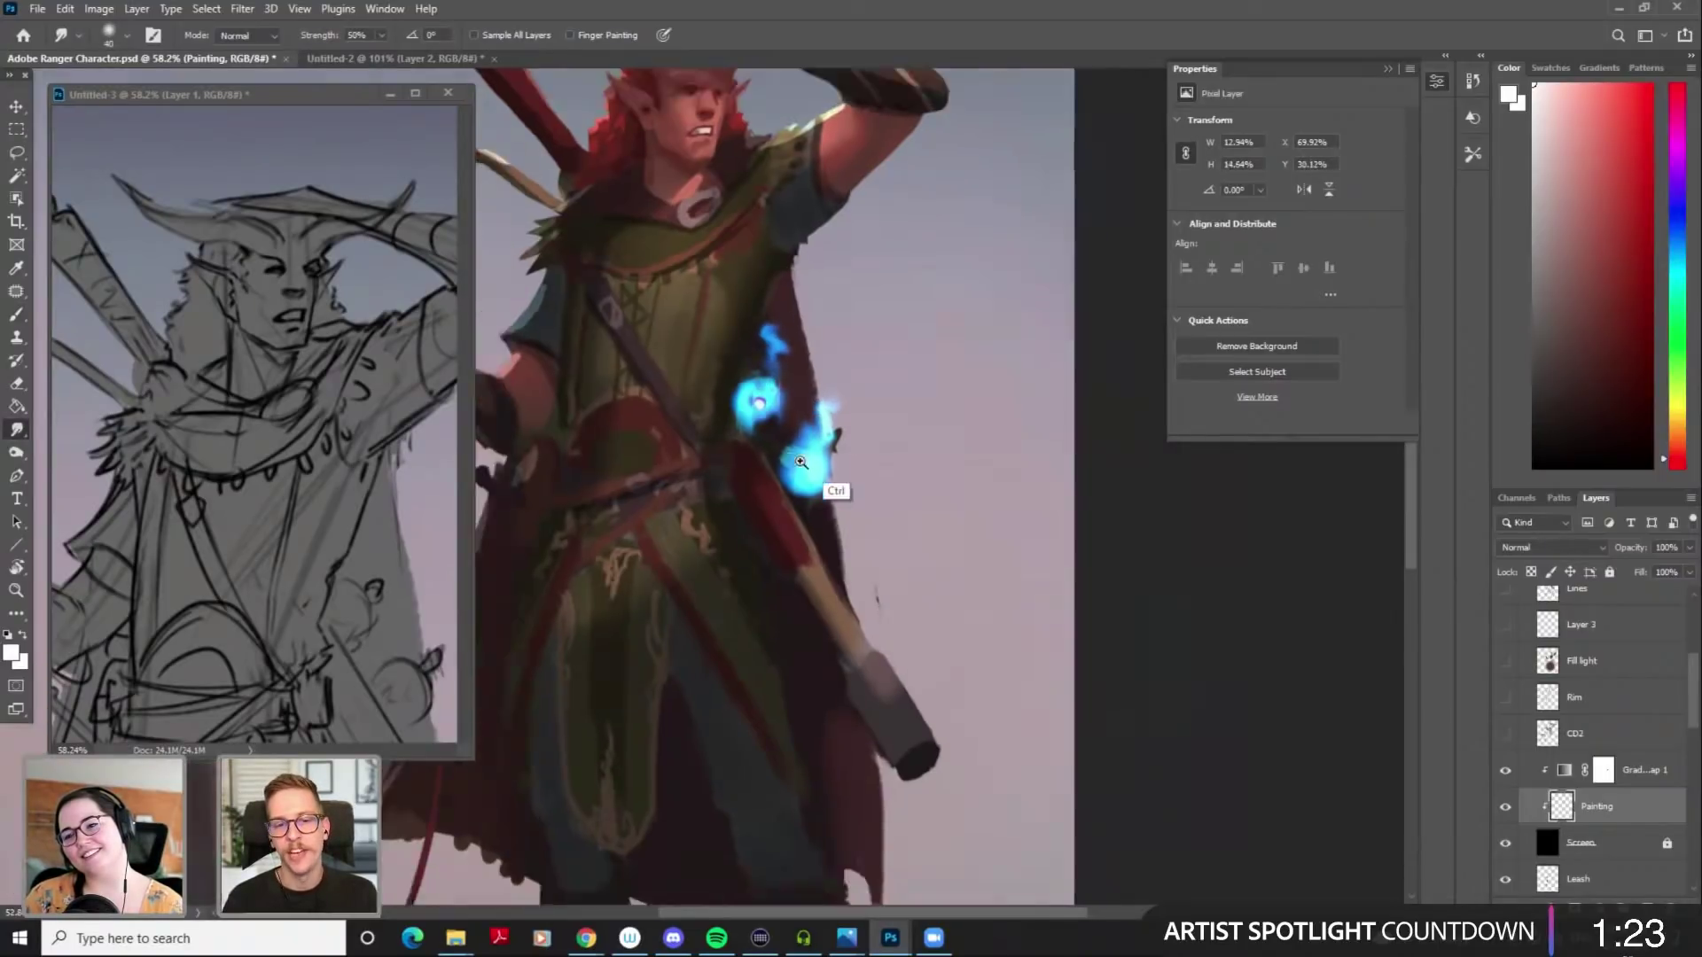
scroll(855, 494, "up", 3)
key("e")
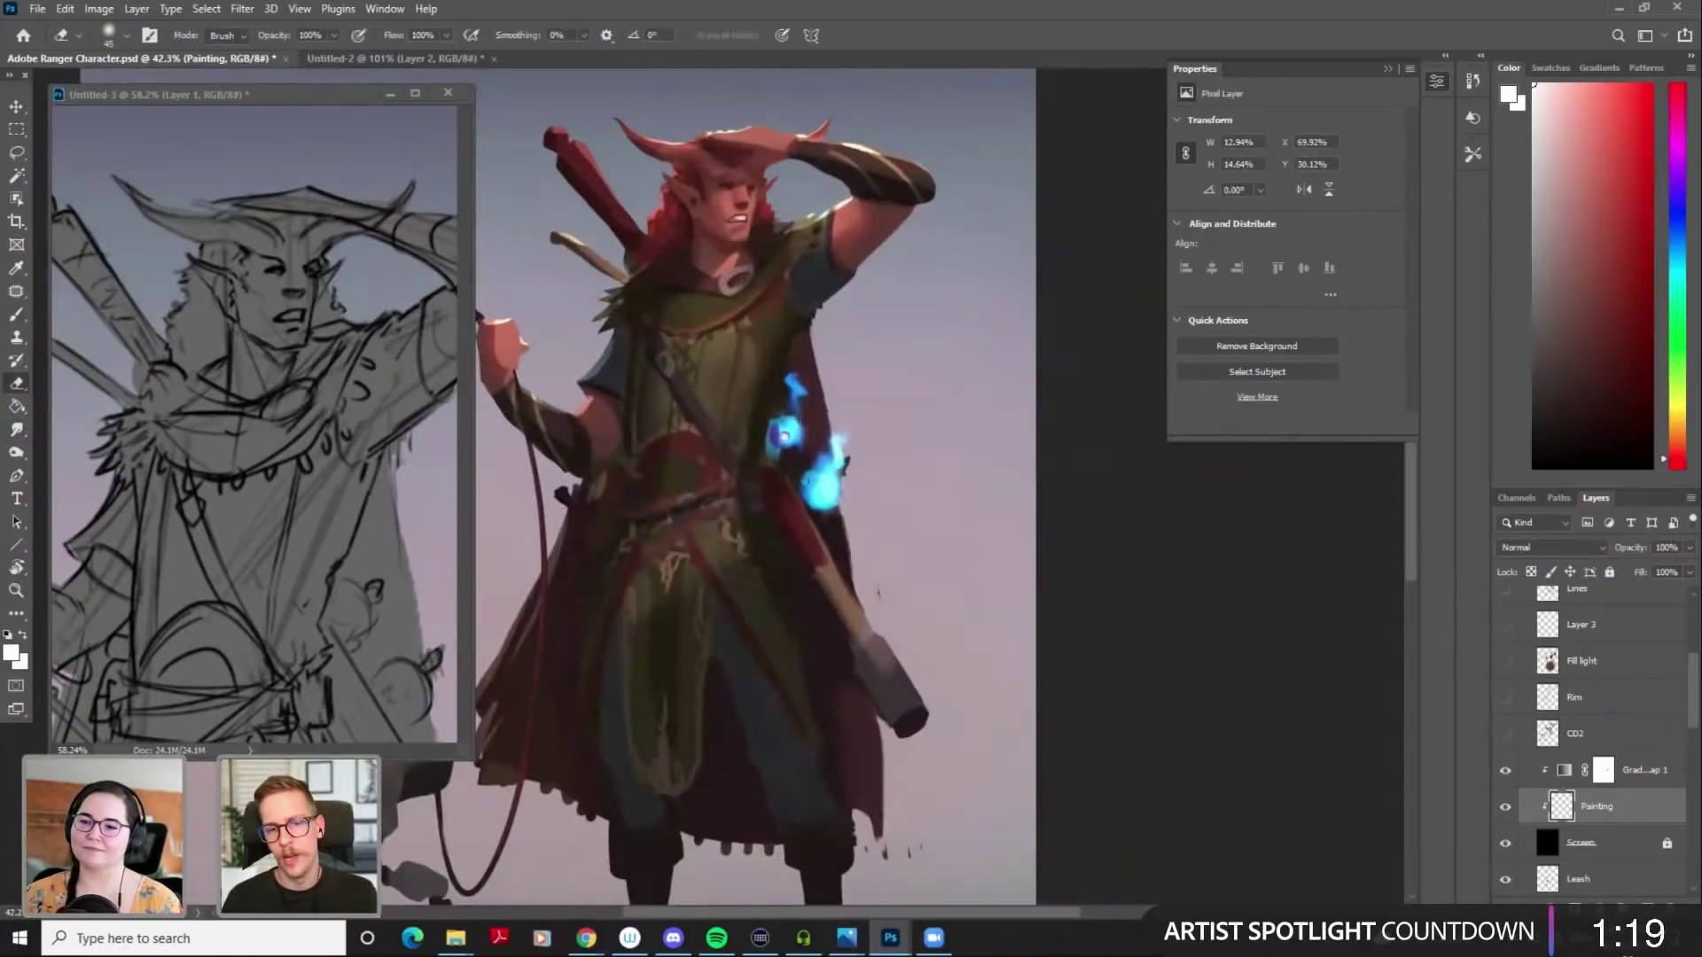
mouse_move(809, 498)
left_mouse_down()
mouse_move(844, 489)
mouse_move(843, 446)
left_mouse_up()
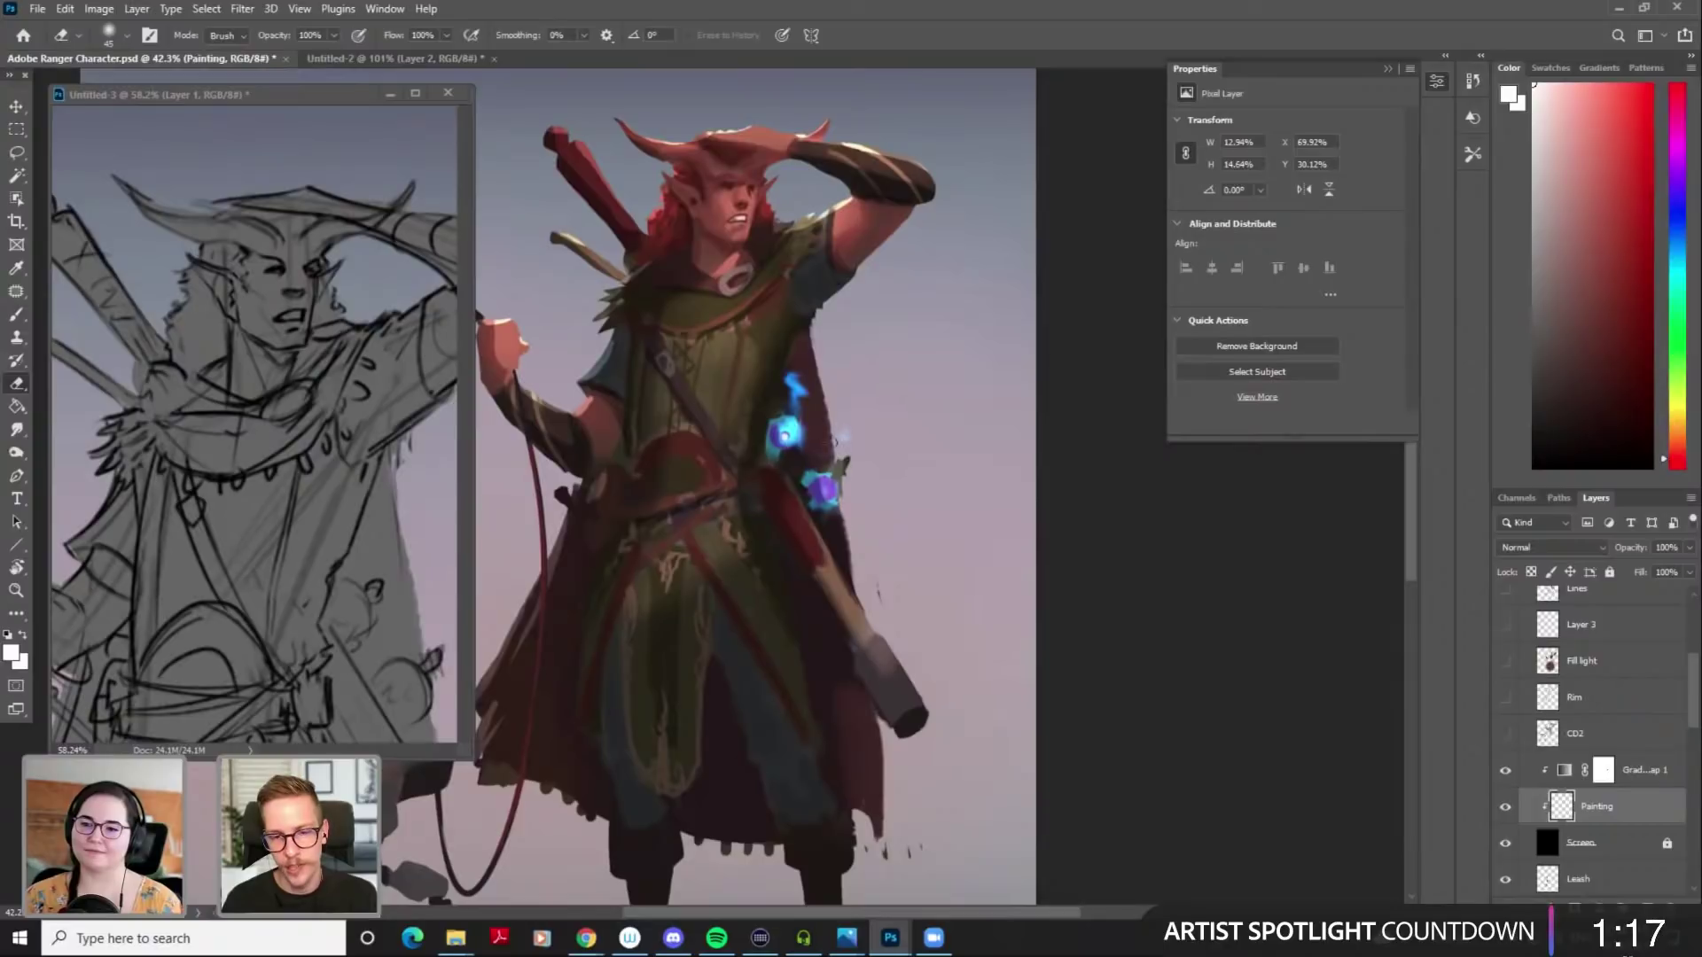
left_click_drag(833, 504, 895, 501)
Paint small white accents at the gems and blend them with the Smudge tool, adjusting its brush size
key("b")
left_click(801, 468)
mouse_move(801, 467)
left_mouse_down()
mouse_move(789, 447)
mouse_move(818, 459)
mouse_move(821, 443)
mouse_move(803, 456)
left_mouse_up()
key("r")
key("bracketright")
key("b")
left_click(796, 465)
key("r")
key("bracketleft")
key("bracketleft")
key("bracketleft")
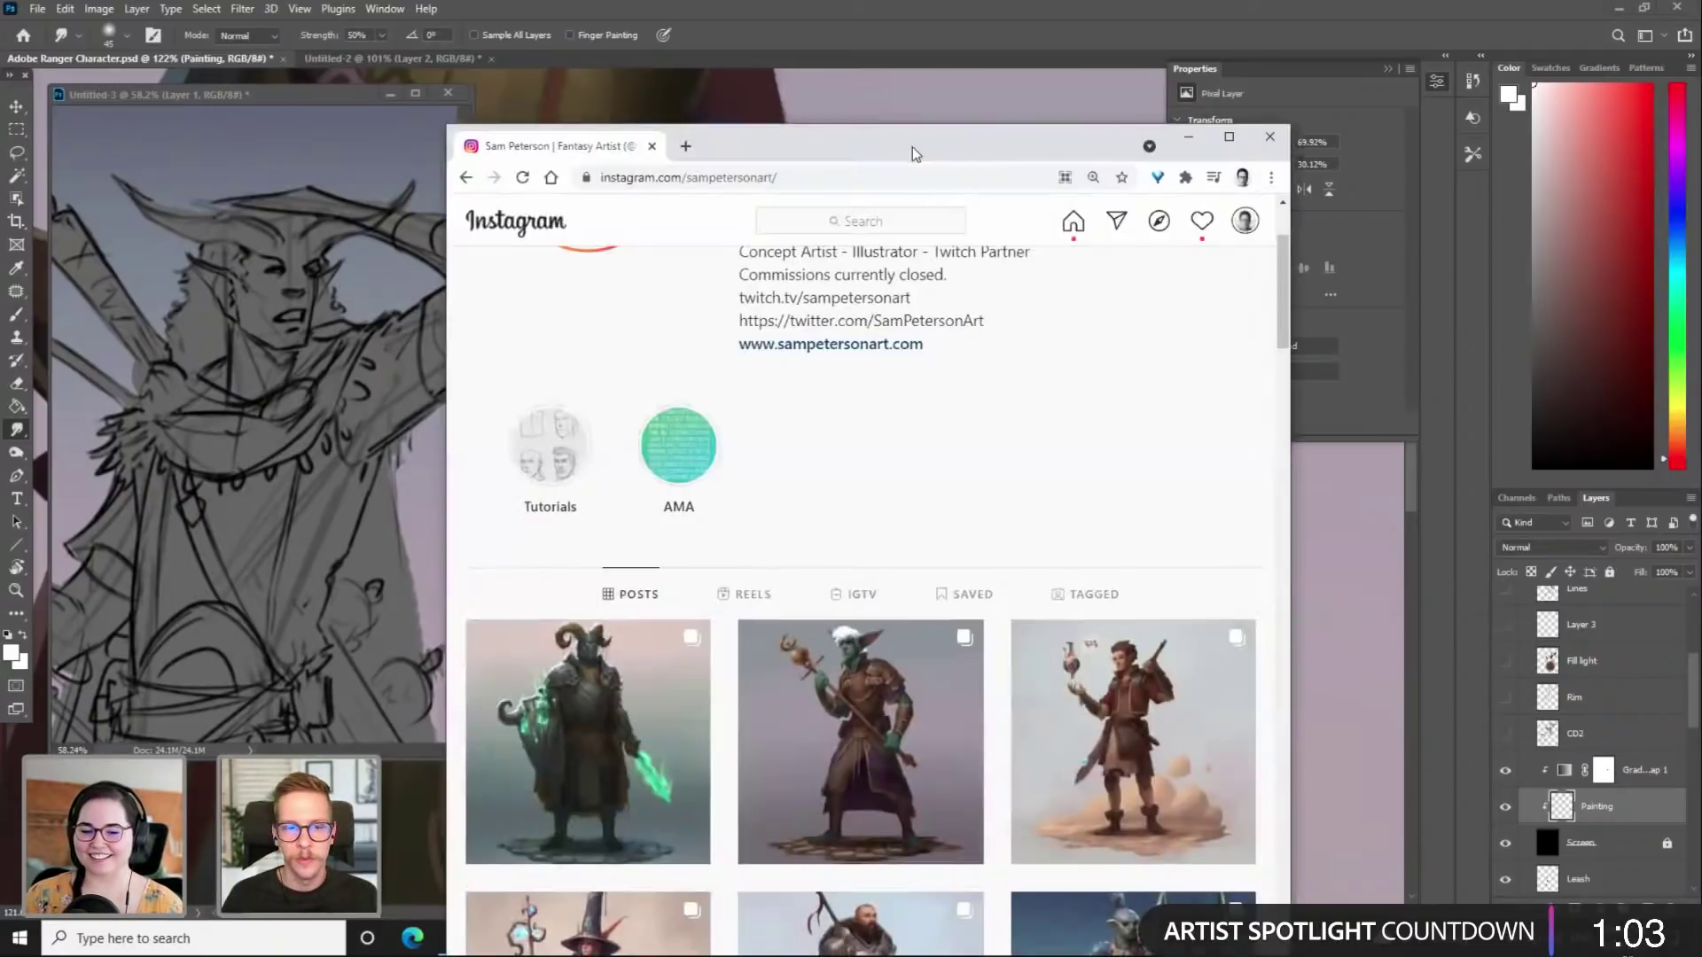
Switch to the Instagram gallery in the browser and view the horned knight post with green magic glow, including its close-up
left_click_drag(912, 147, 912, 1)
scroll(577, 464, "down", 4)
left_click(524, 228)
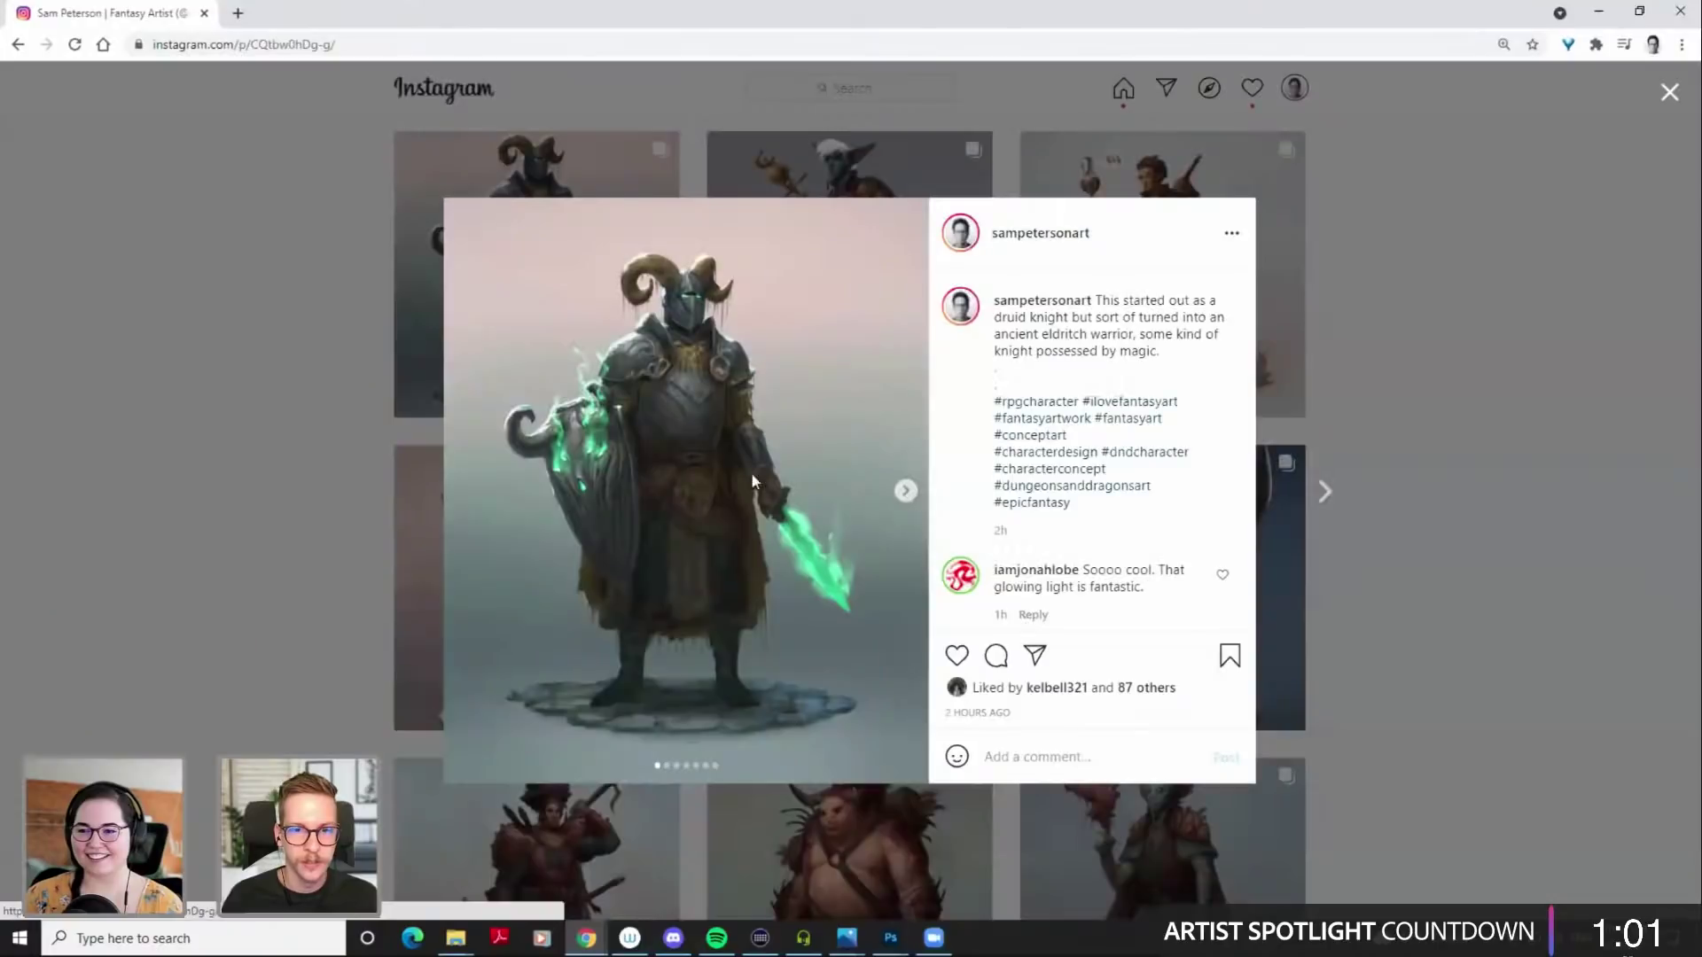
left_click(906, 492)
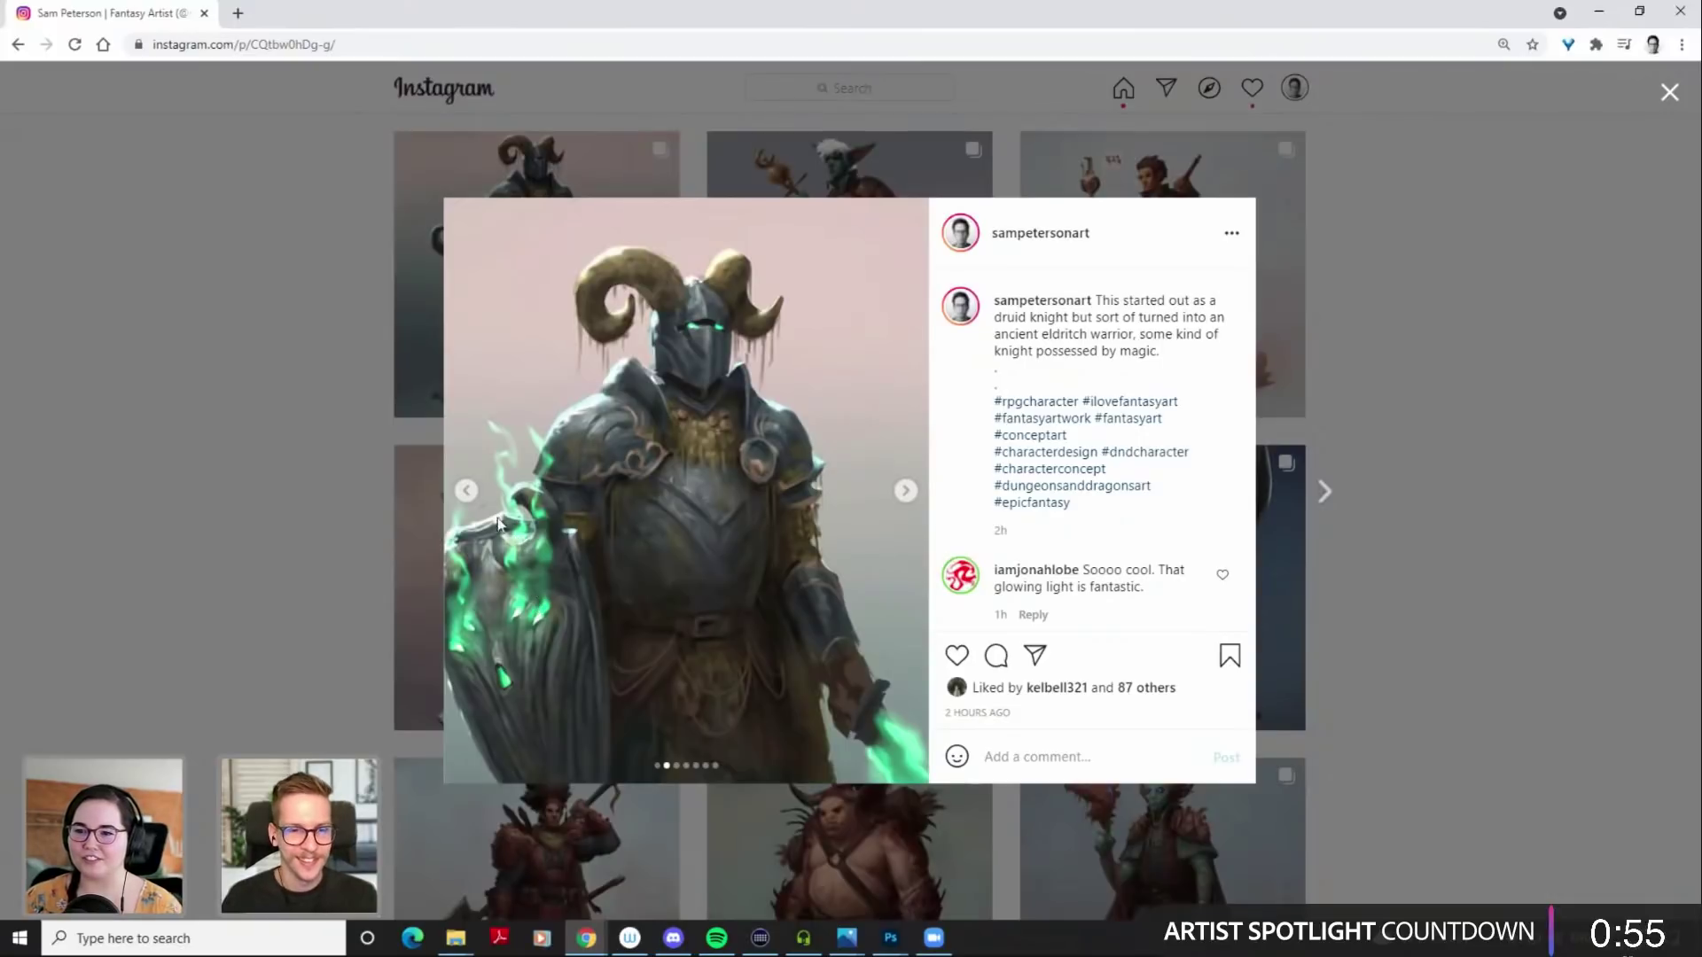
left_click(466, 490)
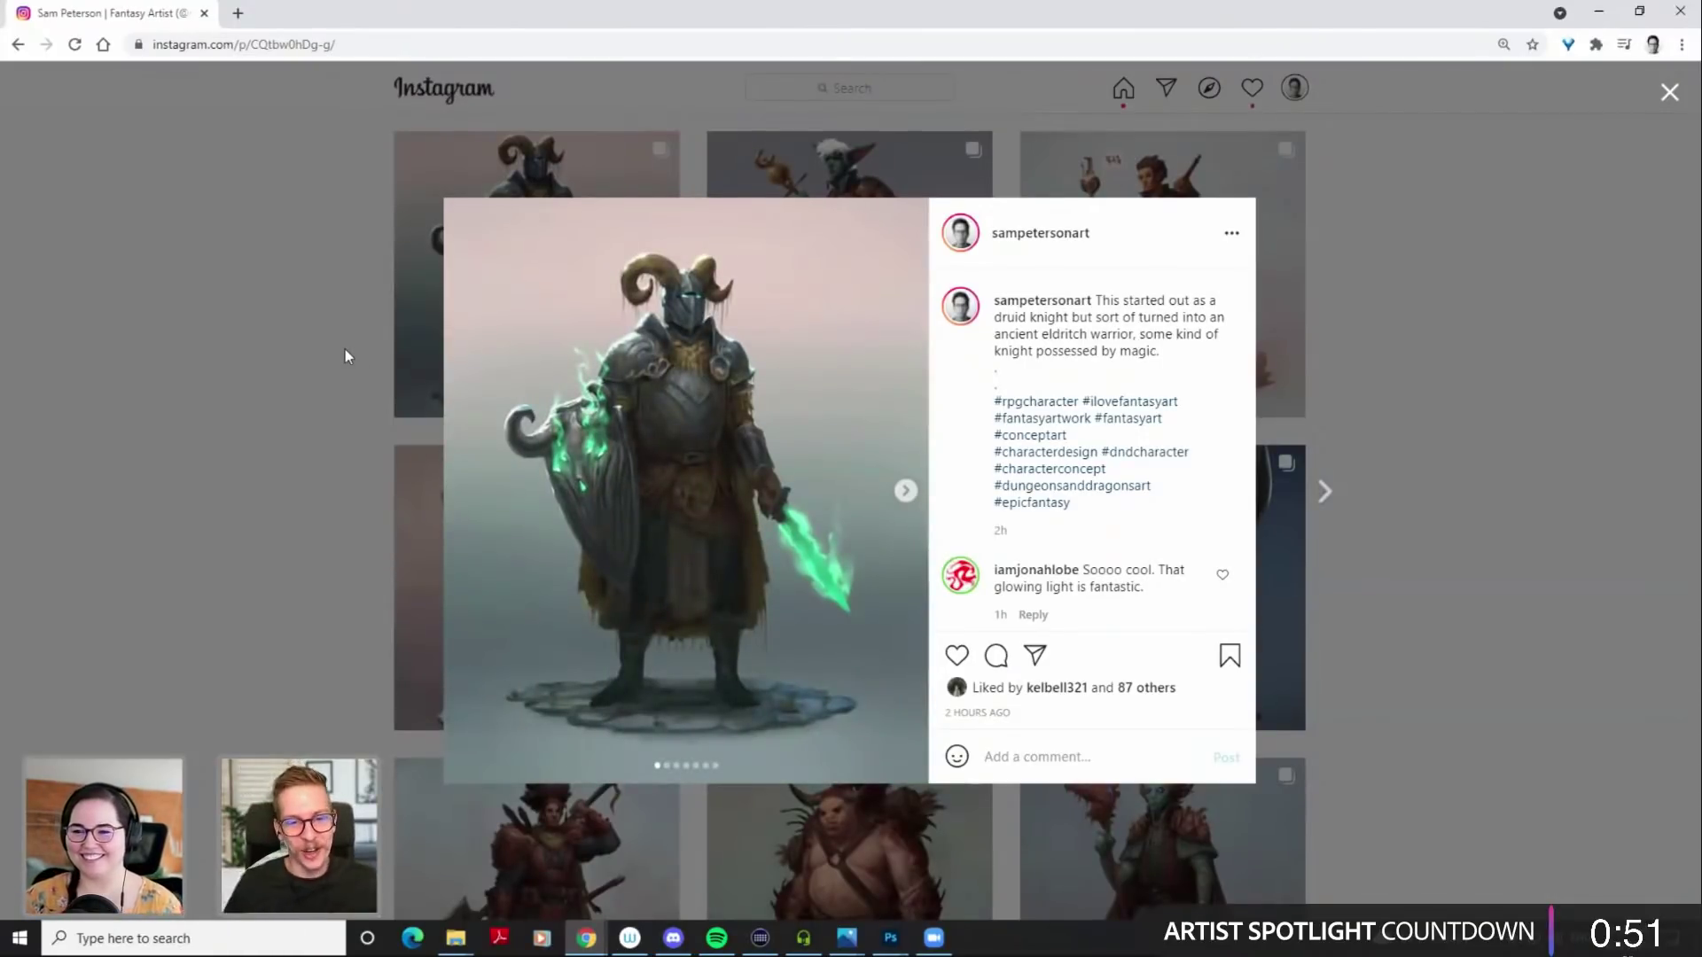
left_click(308, 329)
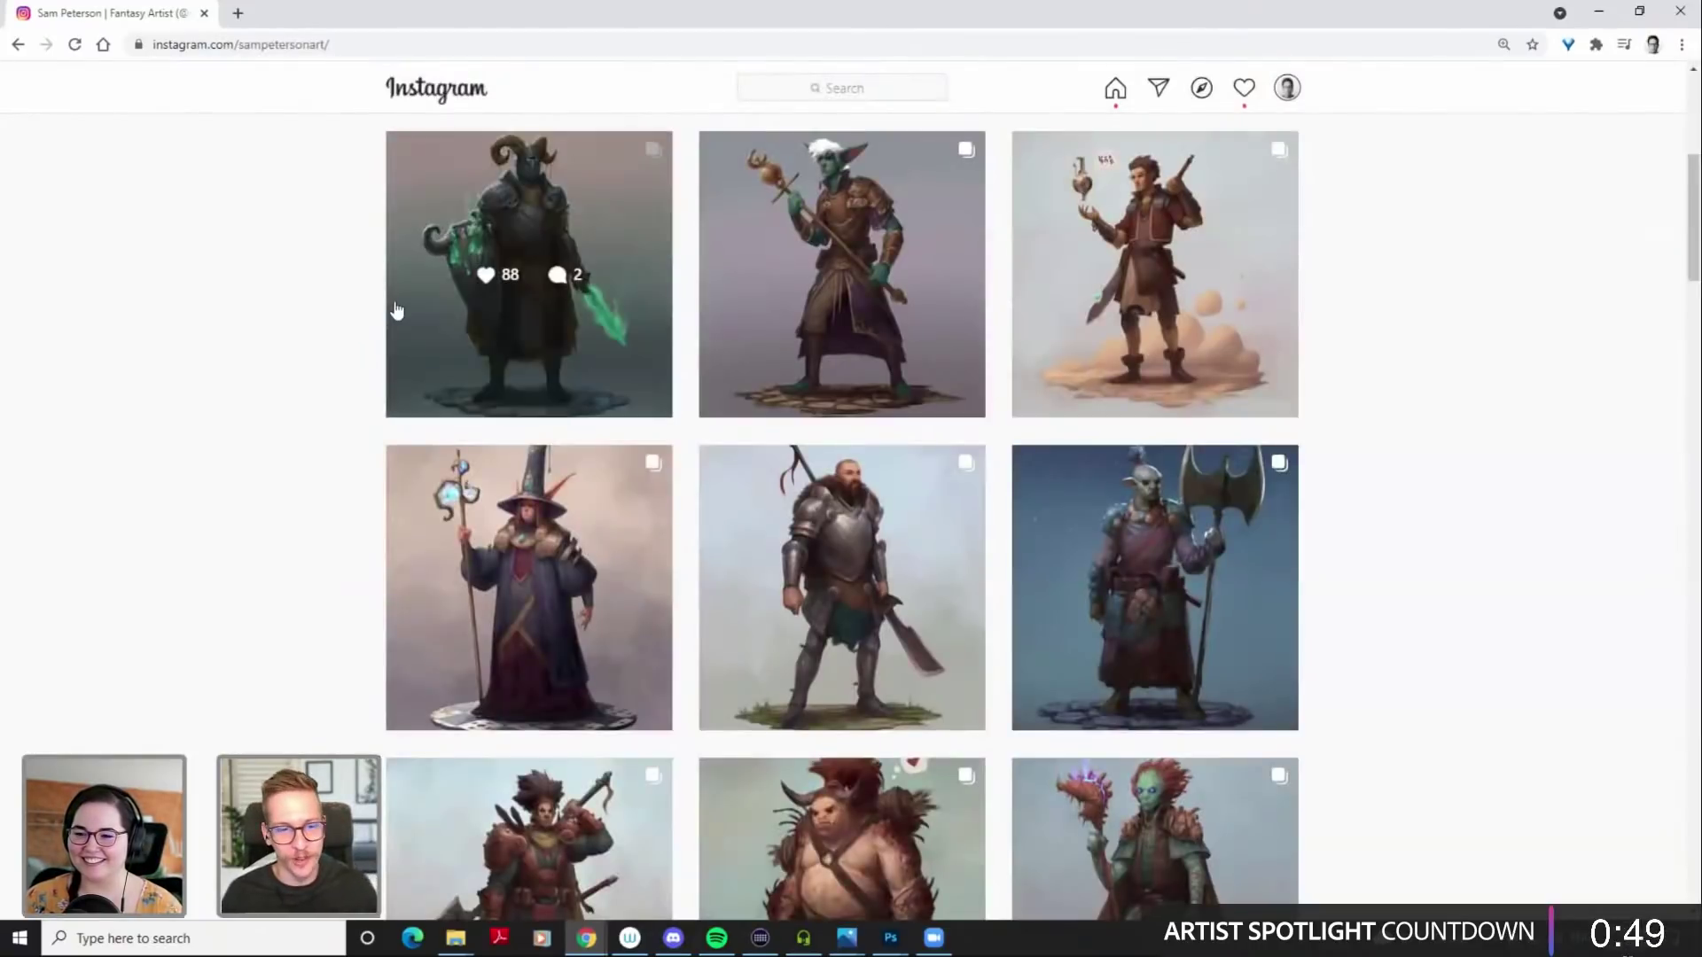
Open the elf wizard post in the Instagram profile grid, view its second image and close the post
scroll(544, 330, "down", 2)
left_click(543, 329)
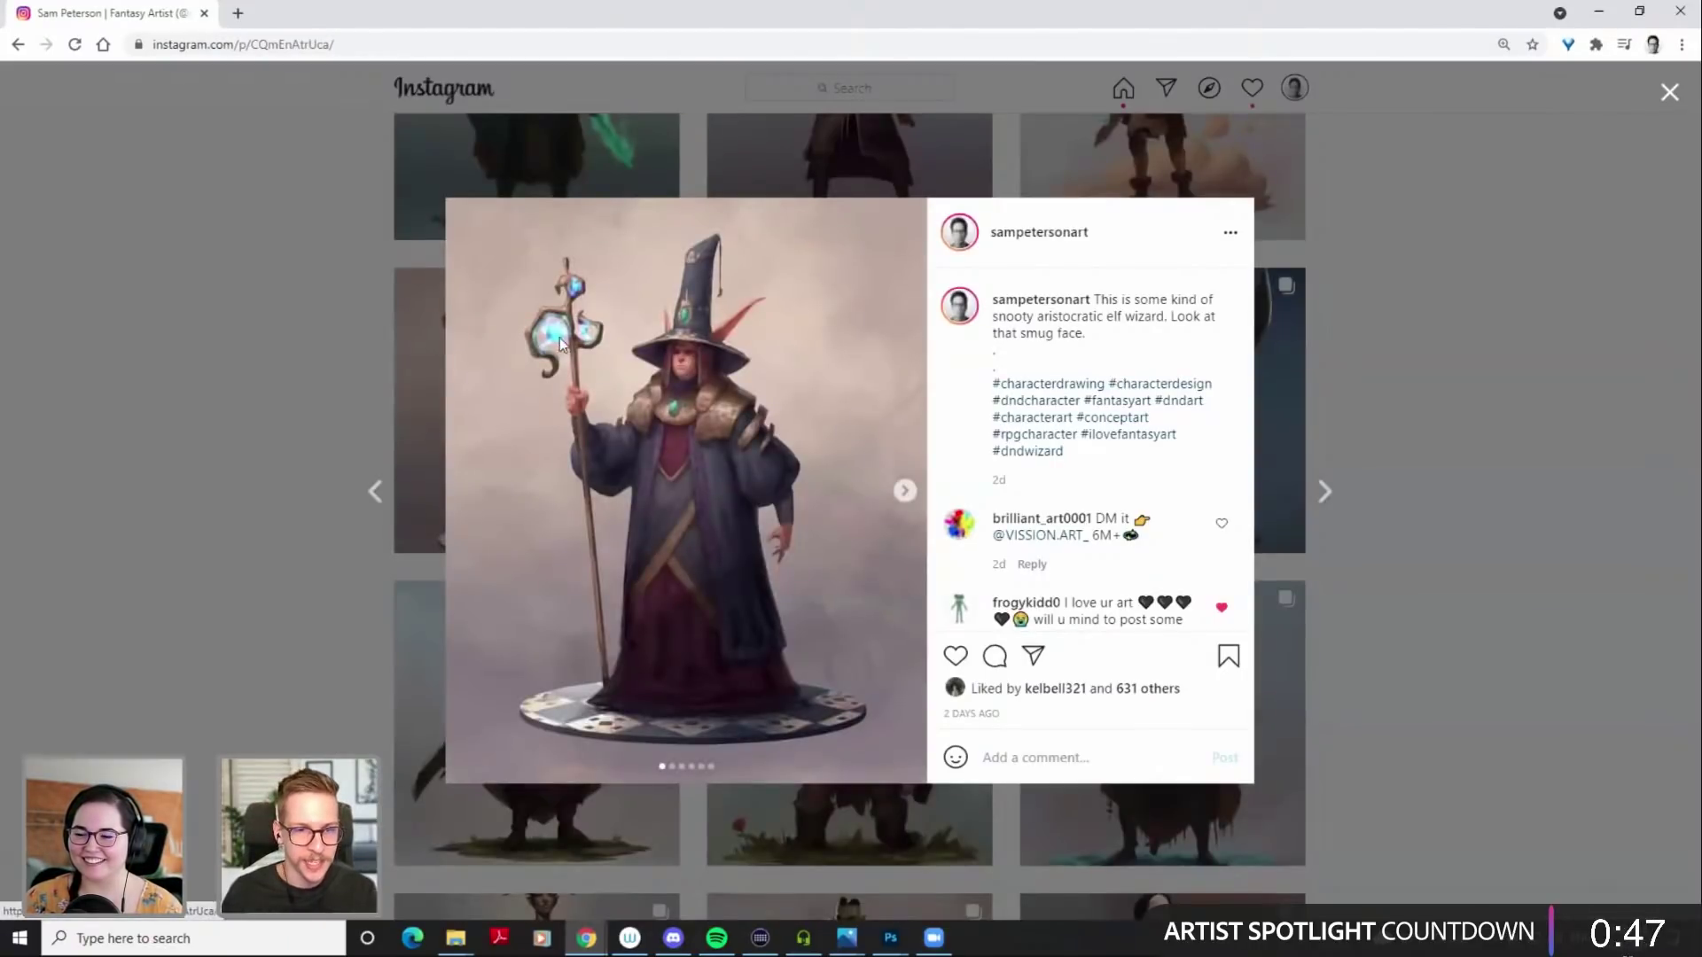
left_click(902, 492)
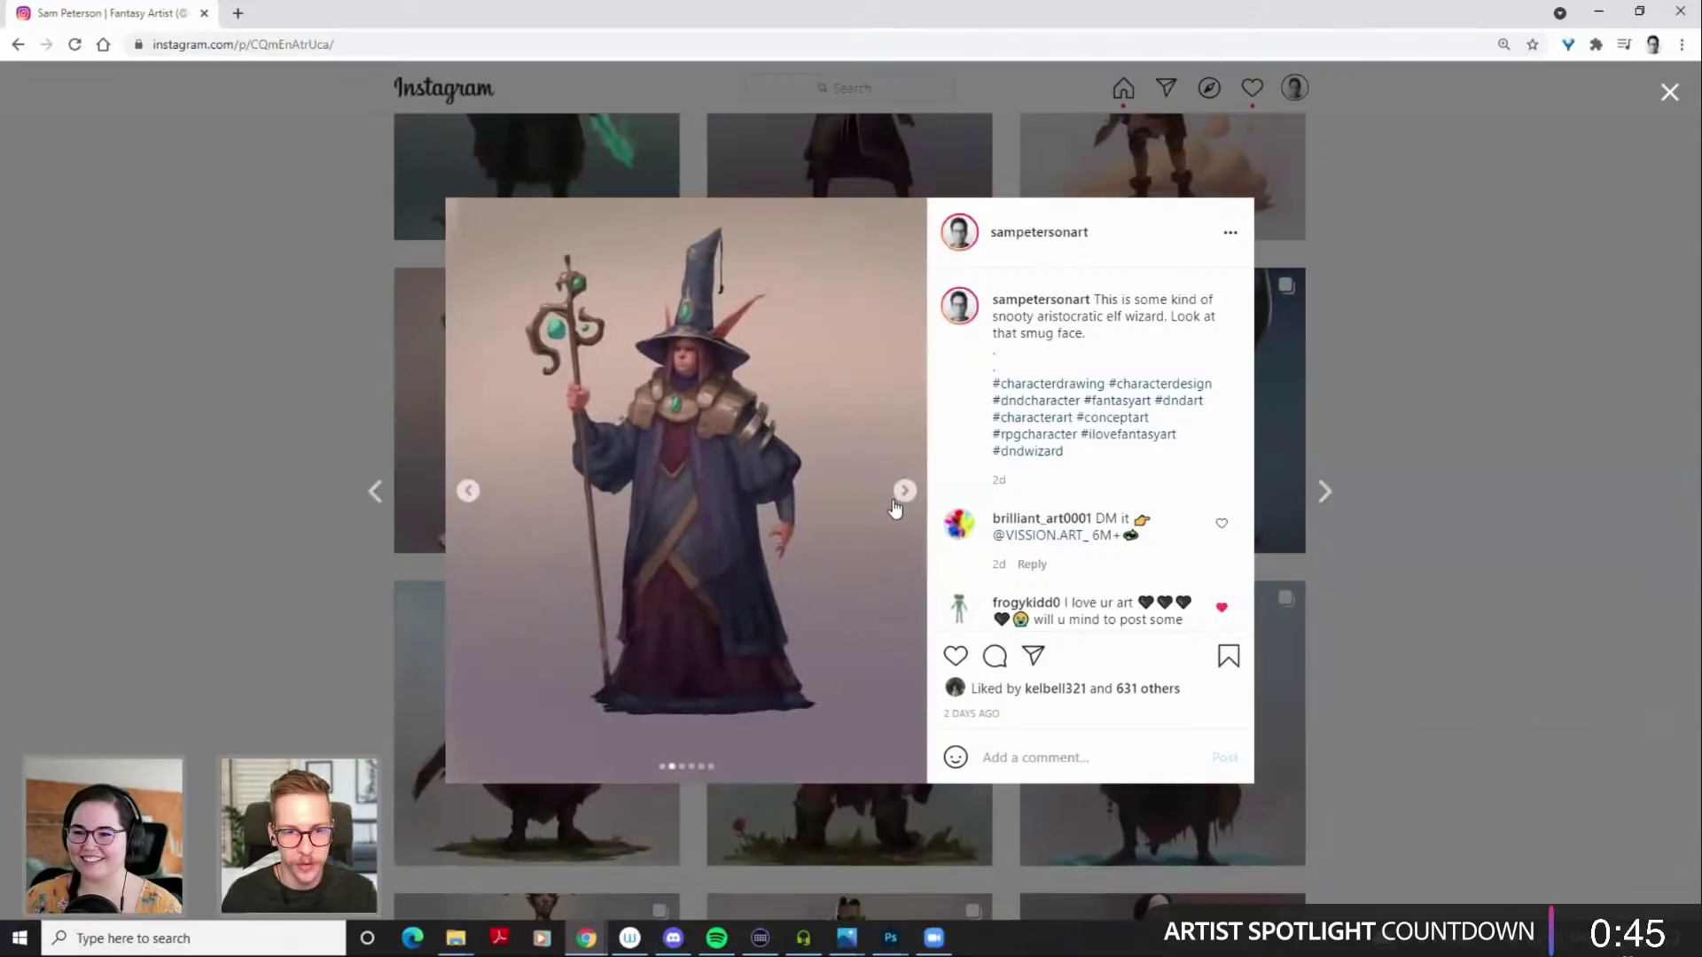
left_click(221, 234)
Open the Triton character post in the profile grid, look at the painting and close the post
scroll(839, 503, "down", 1)
left_click(904, 511)
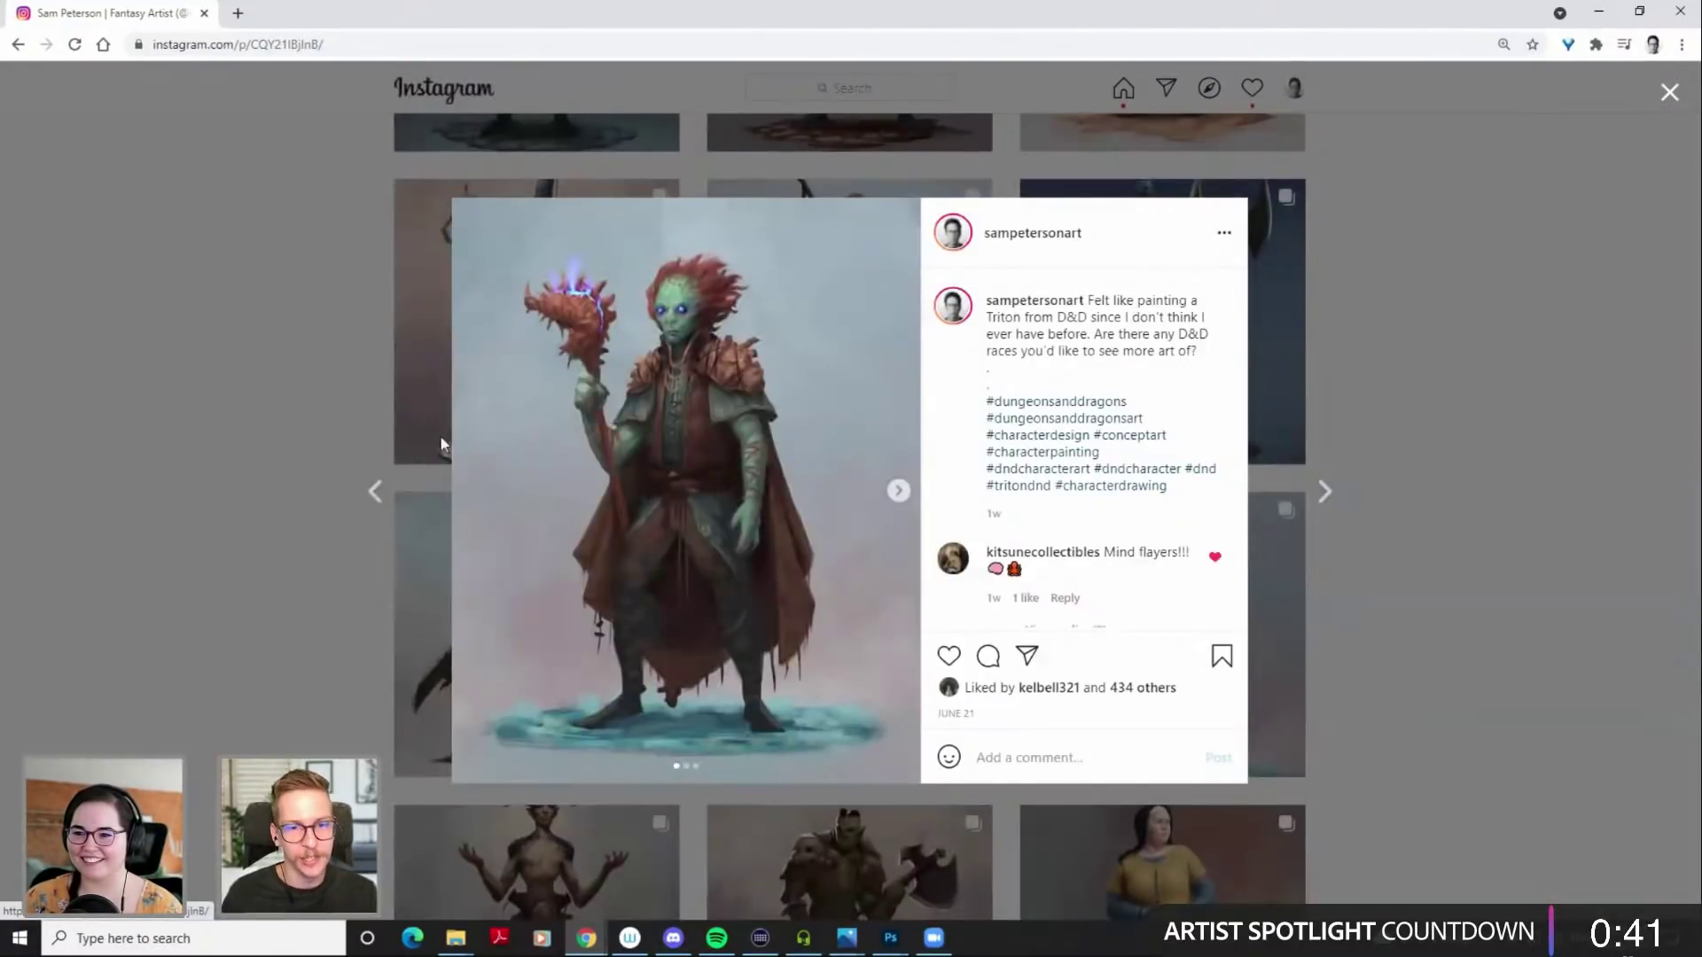
left_click(352, 296)
Open the horned demon character post further down the profile, view its images through to the last one and close it
scroll(368, 330, "down", 8)
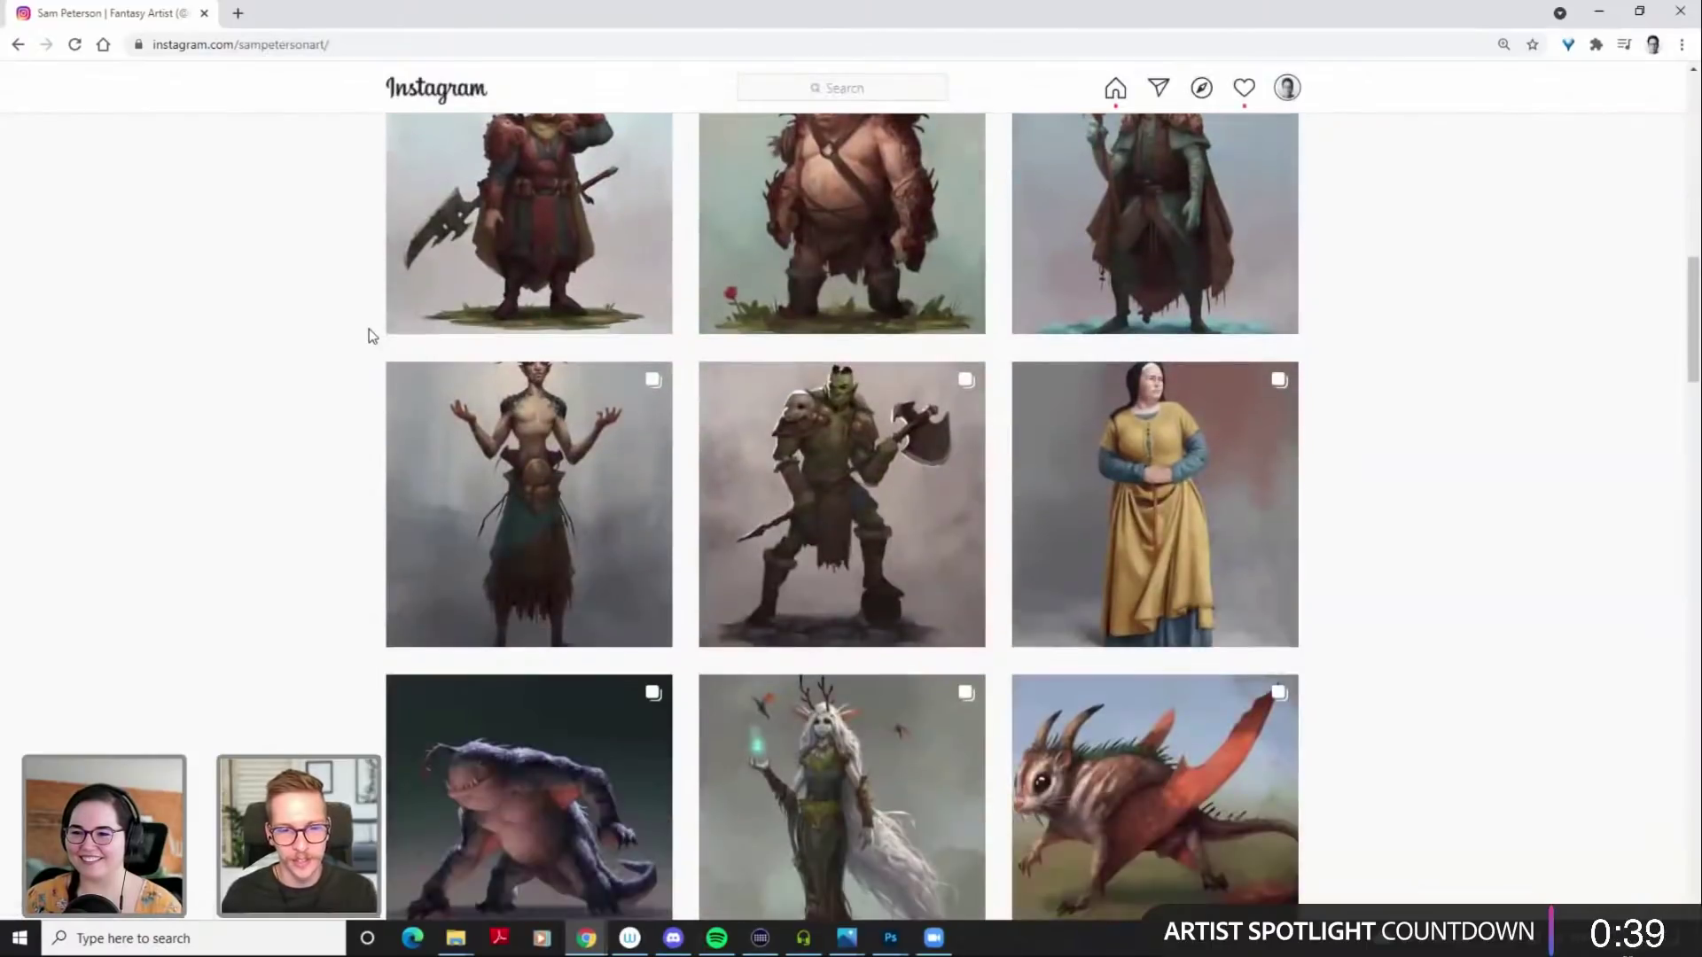
scroll(380, 329, "up", 3)
scroll(382, 341, "down", 9)
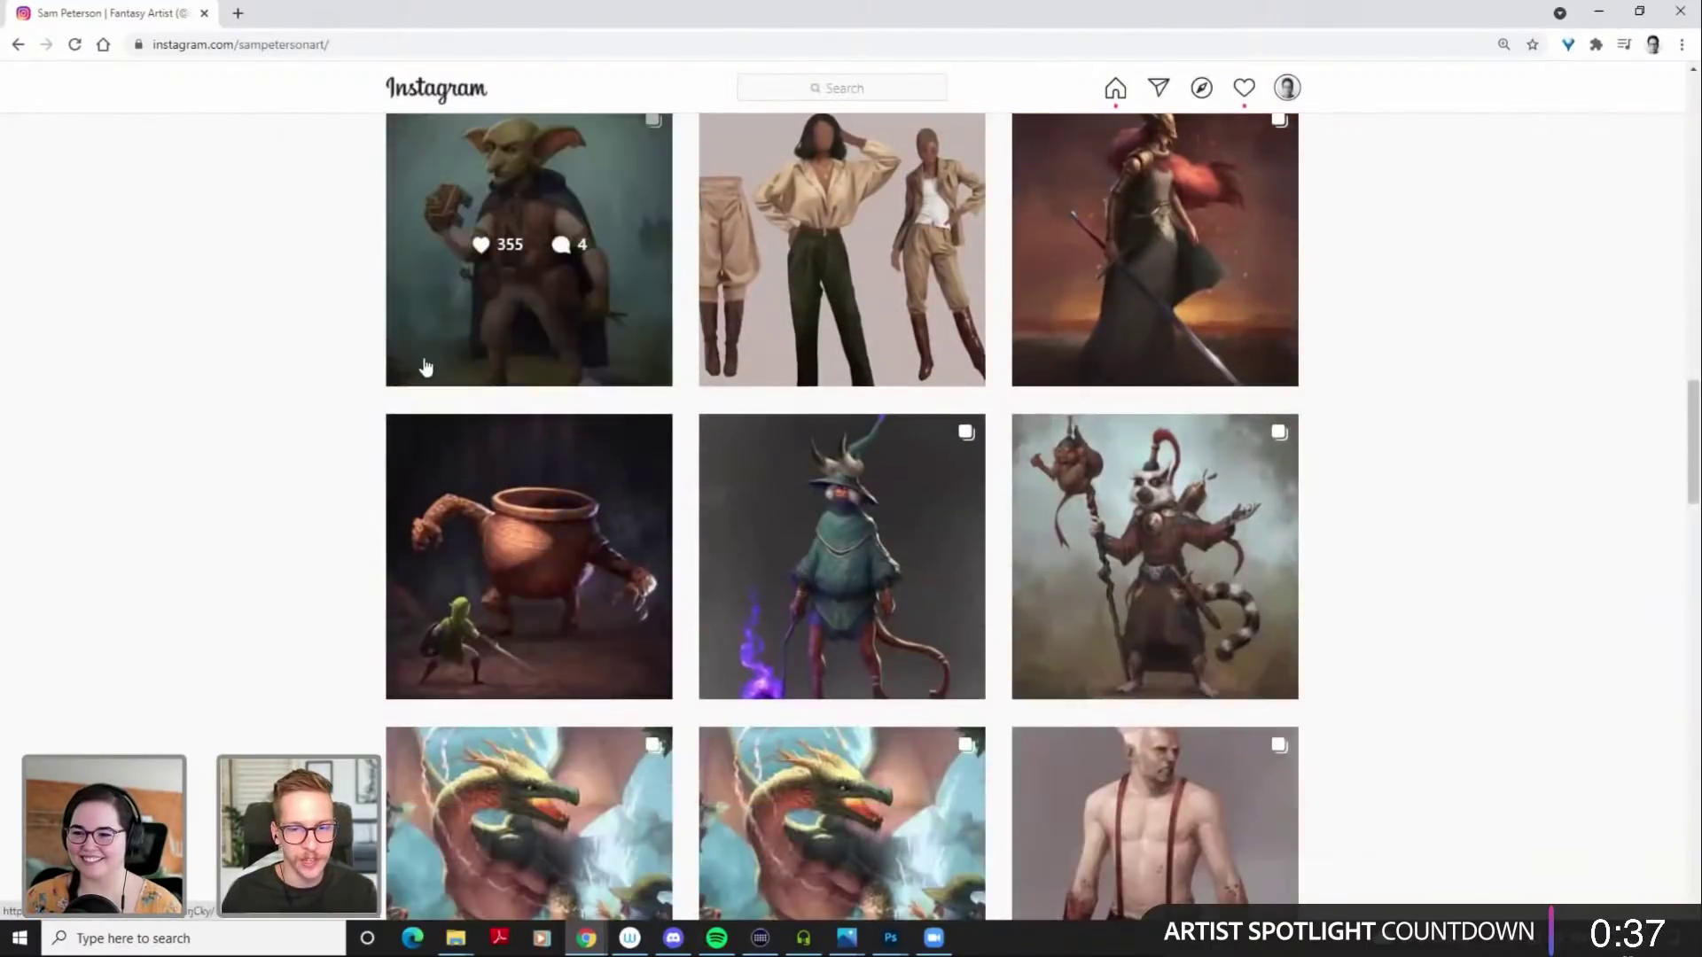
left_click(885, 514)
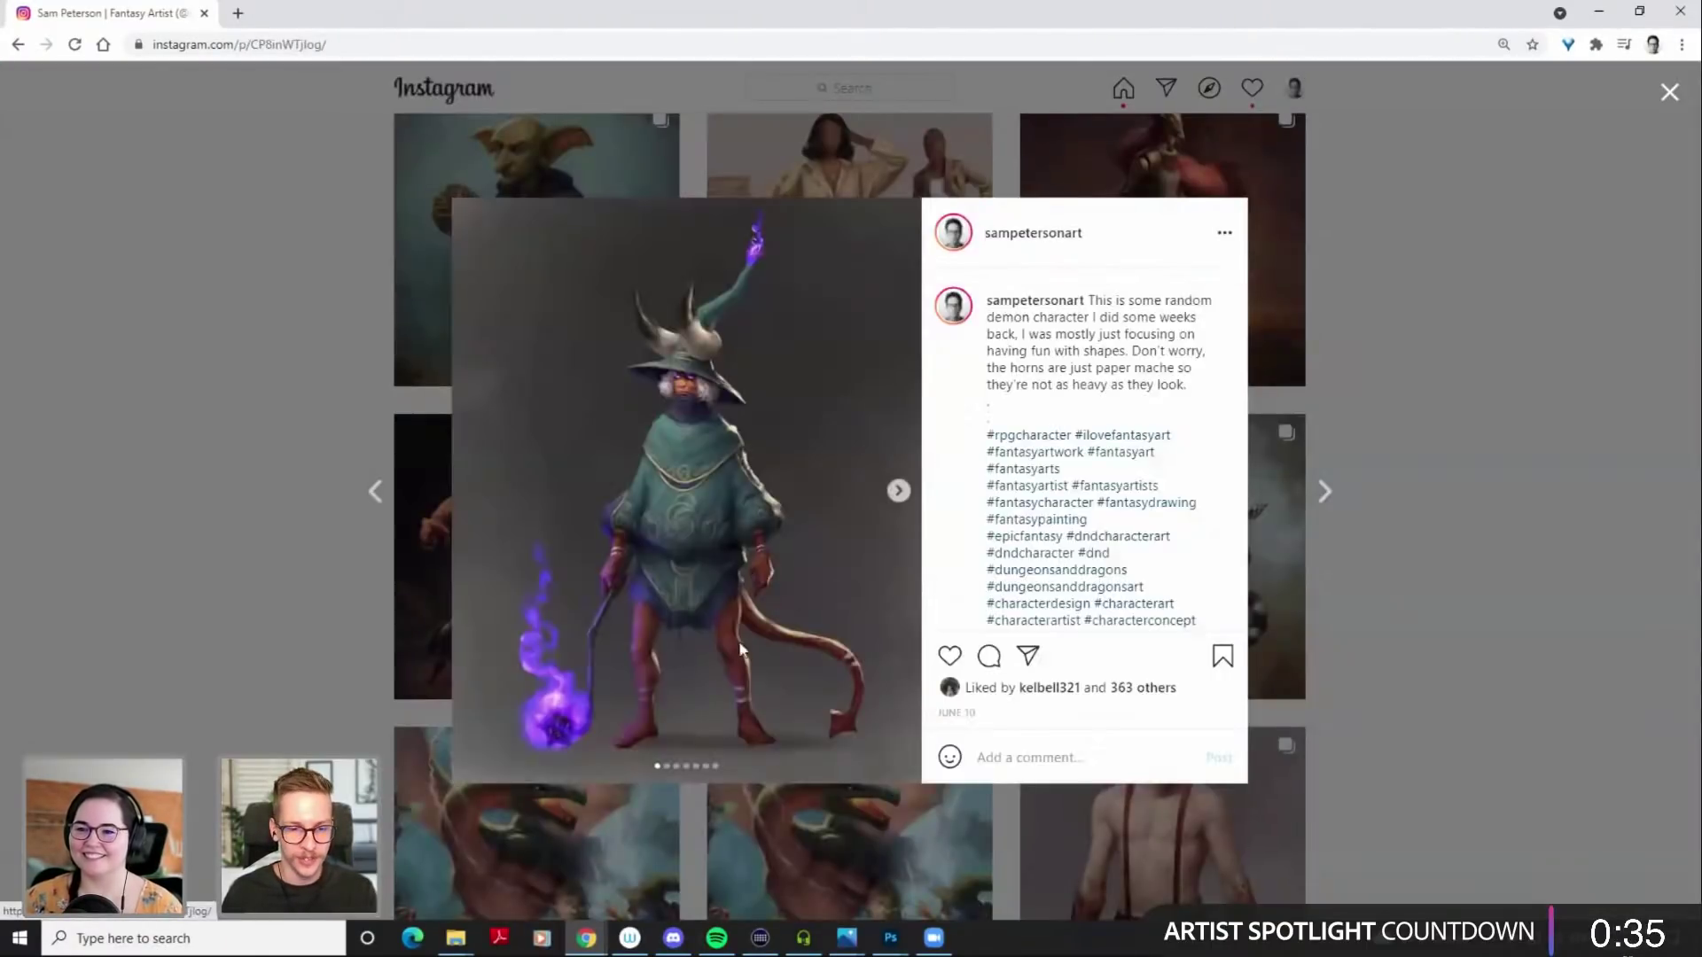
left_click(900, 493)
left_click(904, 499)
left_click(905, 502)
left_click(904, 501)
left_click(904, 503)
left_click(904, 503)
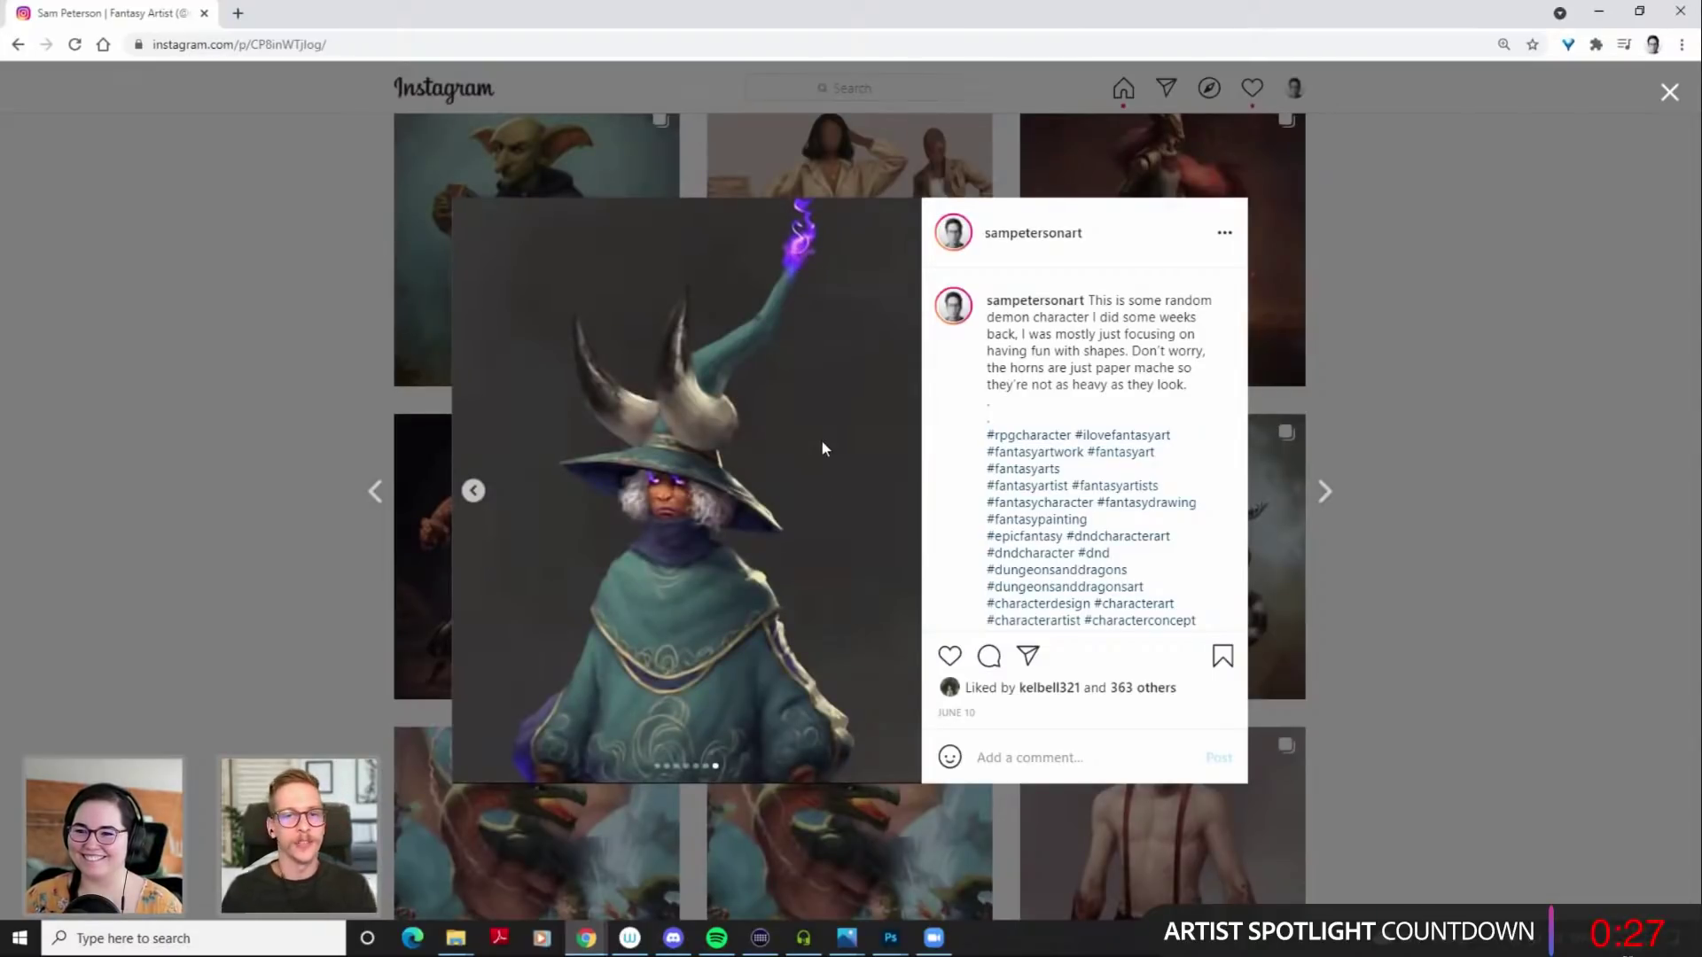
left_click(1372, 218)
Switch to Photoshop, activate the Brush tool on the ranger painting and save Adobe Ranger Character.psd
key("alt+Tab")
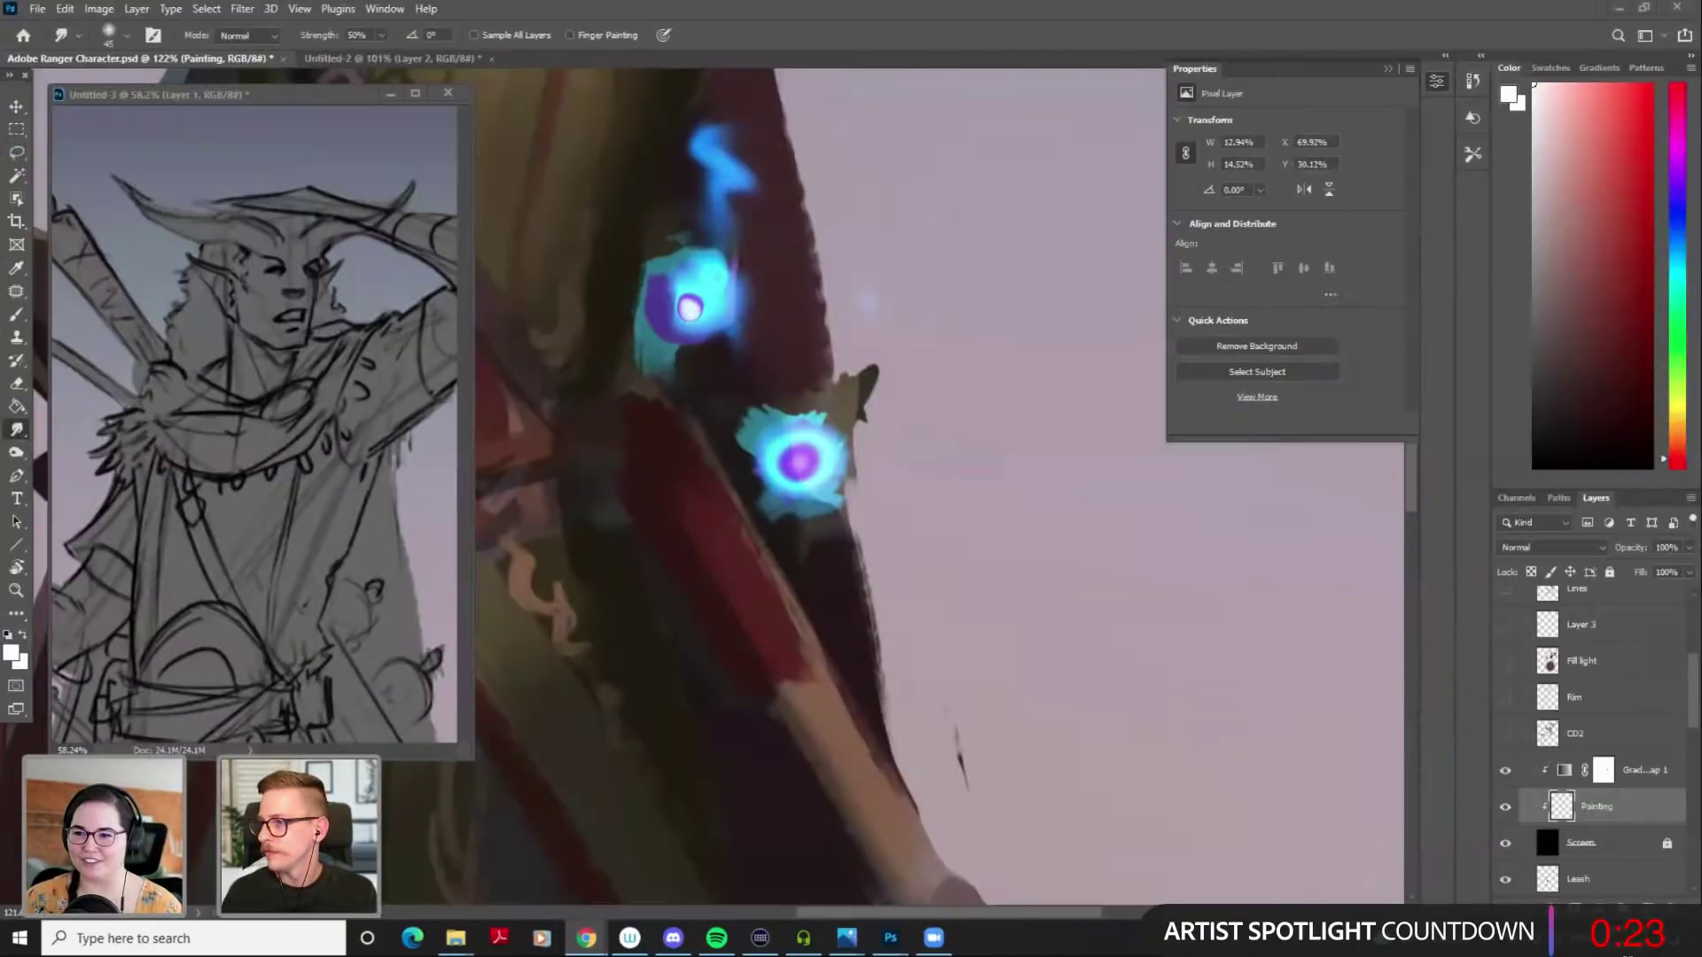
scroll(995, 326, "down", 5)
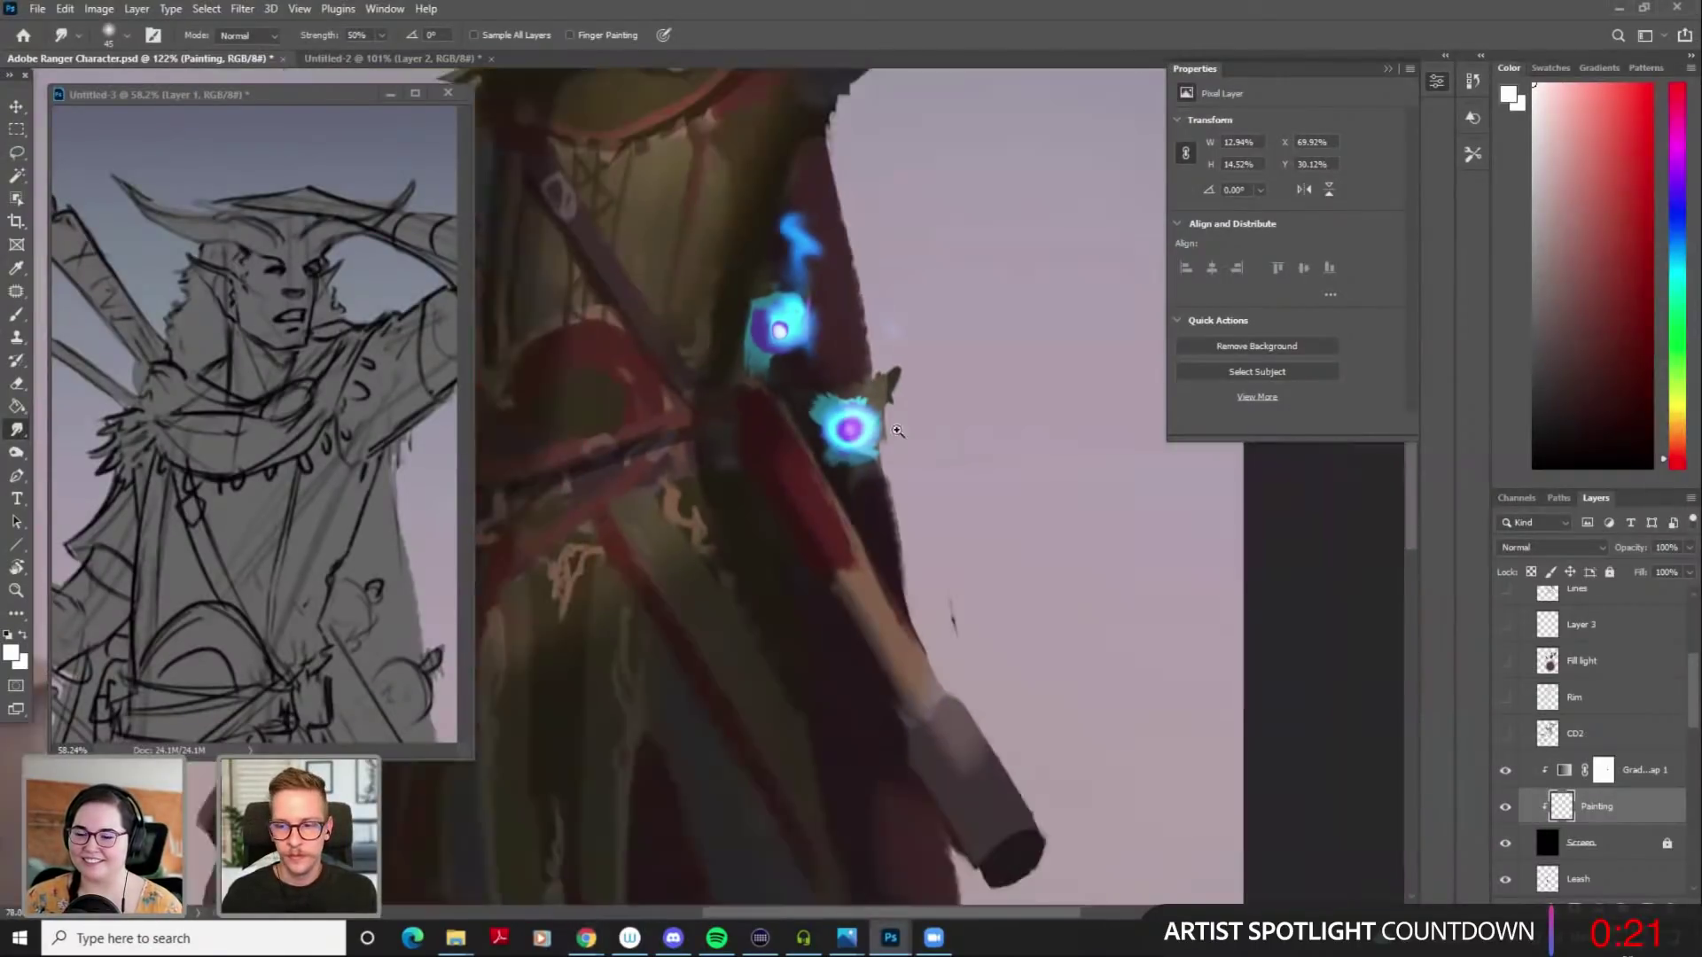
key("l")
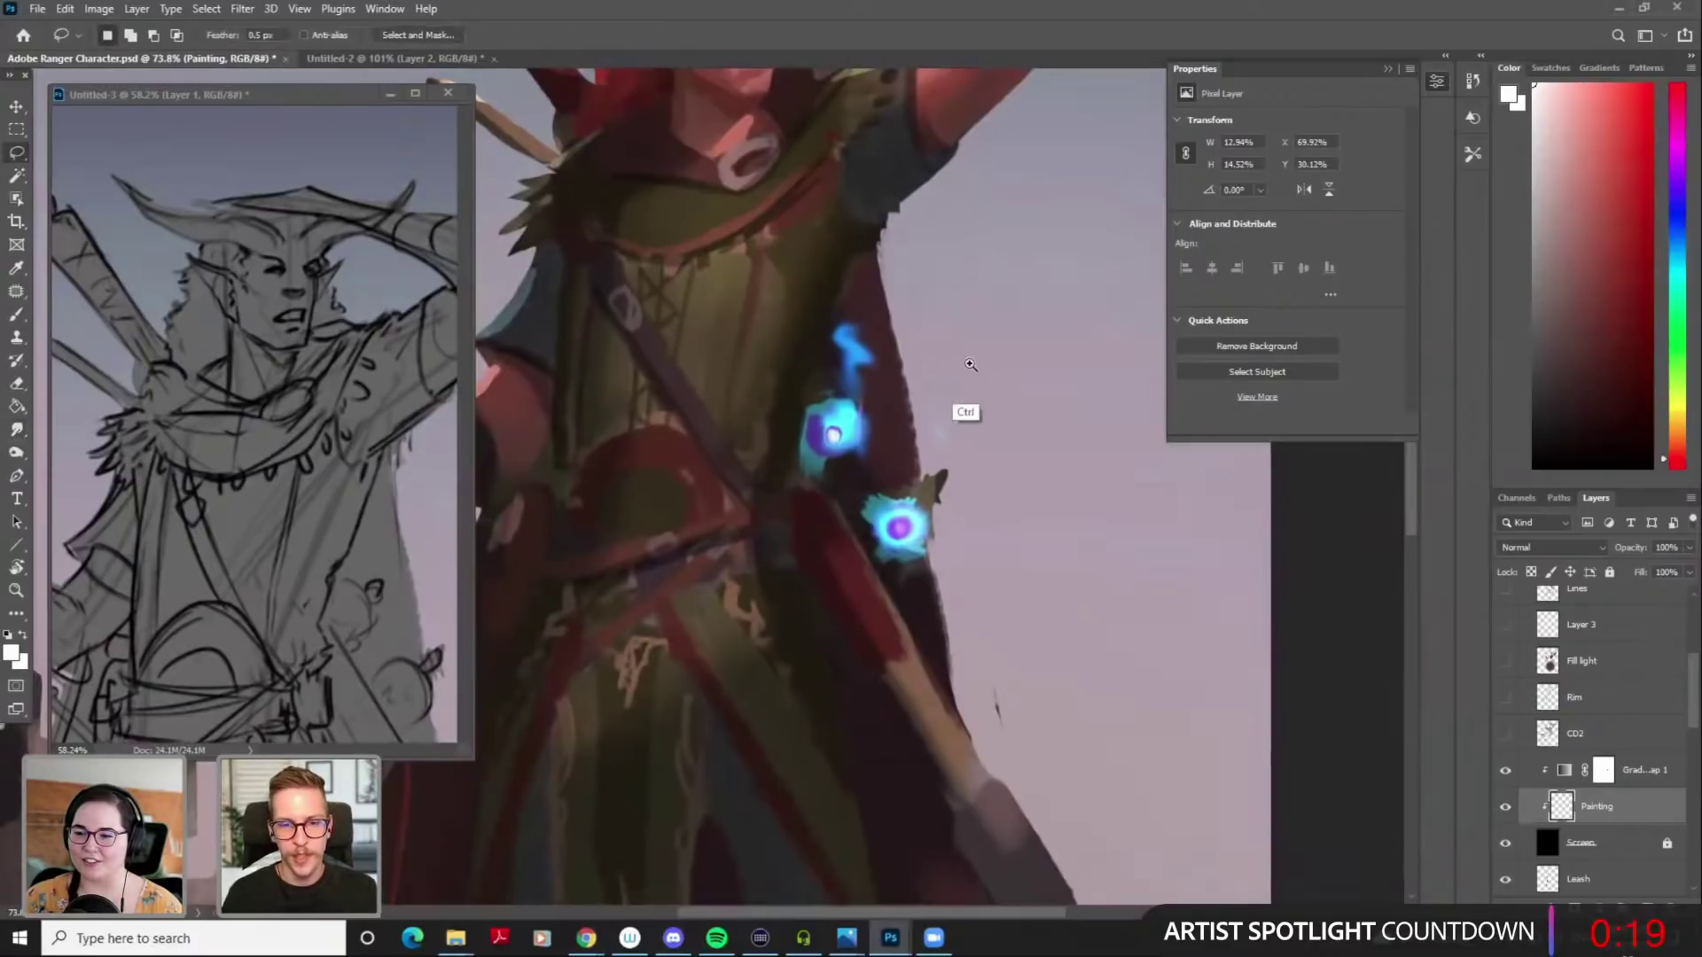
scroll(955, 441, "down", 2)
scroll(954, 441, "down", 2)
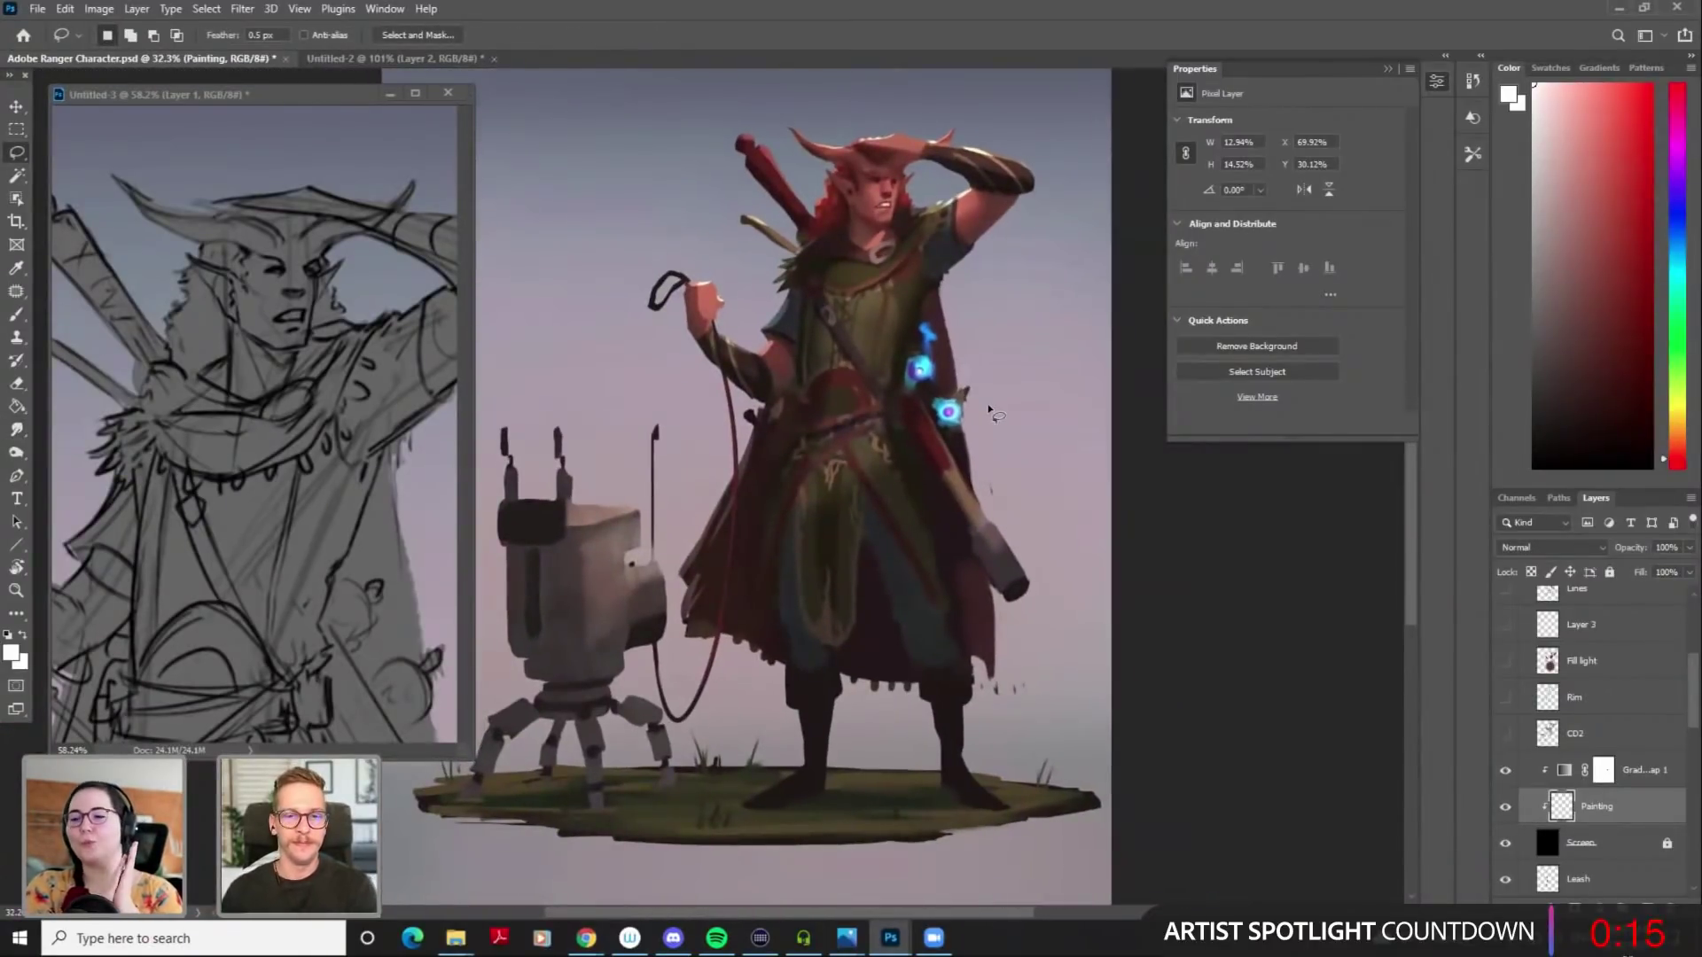
key("b")
scroll(984, 433, "down", 1)
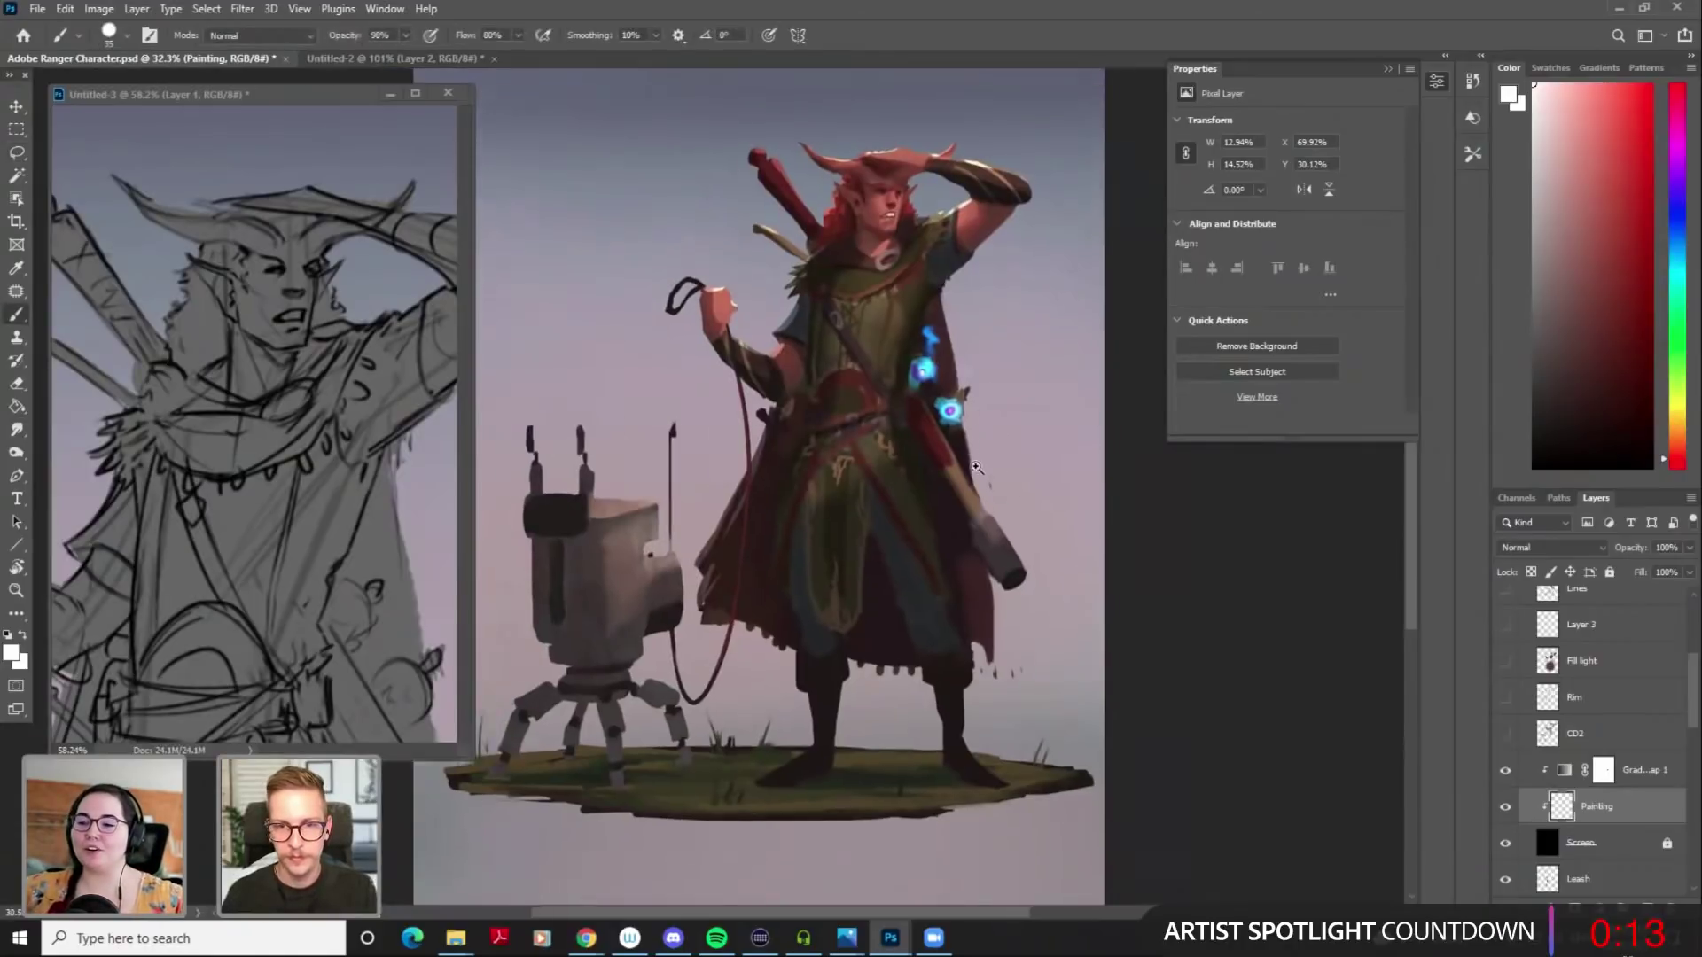
left_click_drag(982, 434, 956, 469)
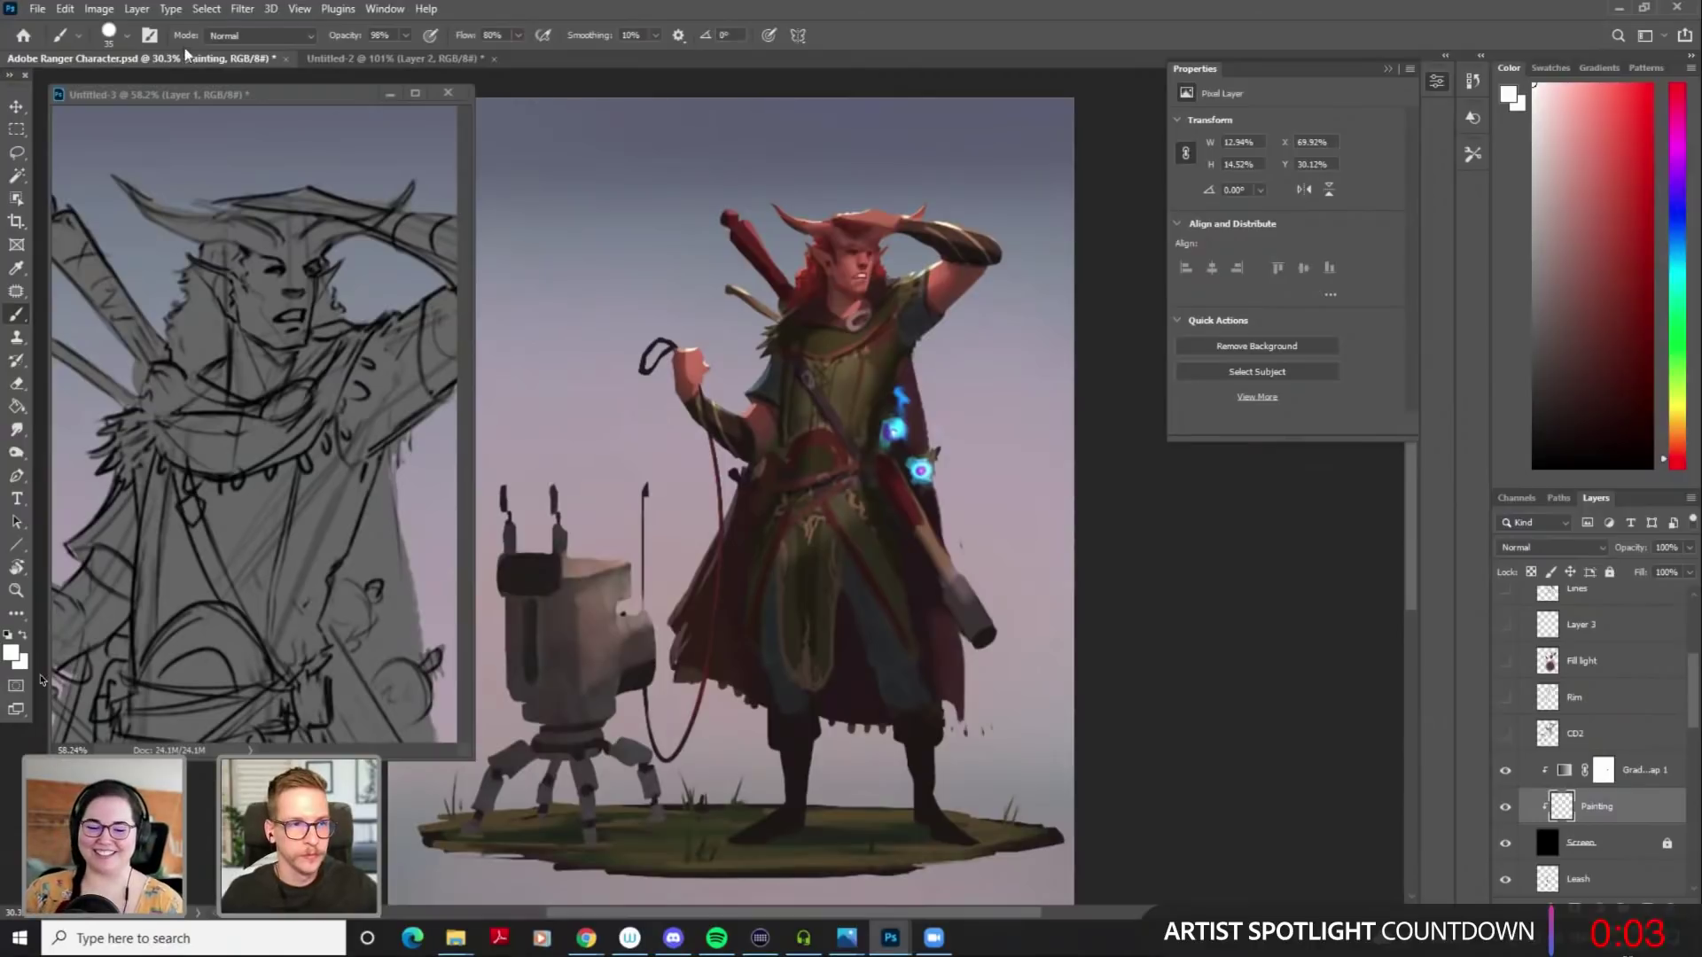
key("ctrl+s")
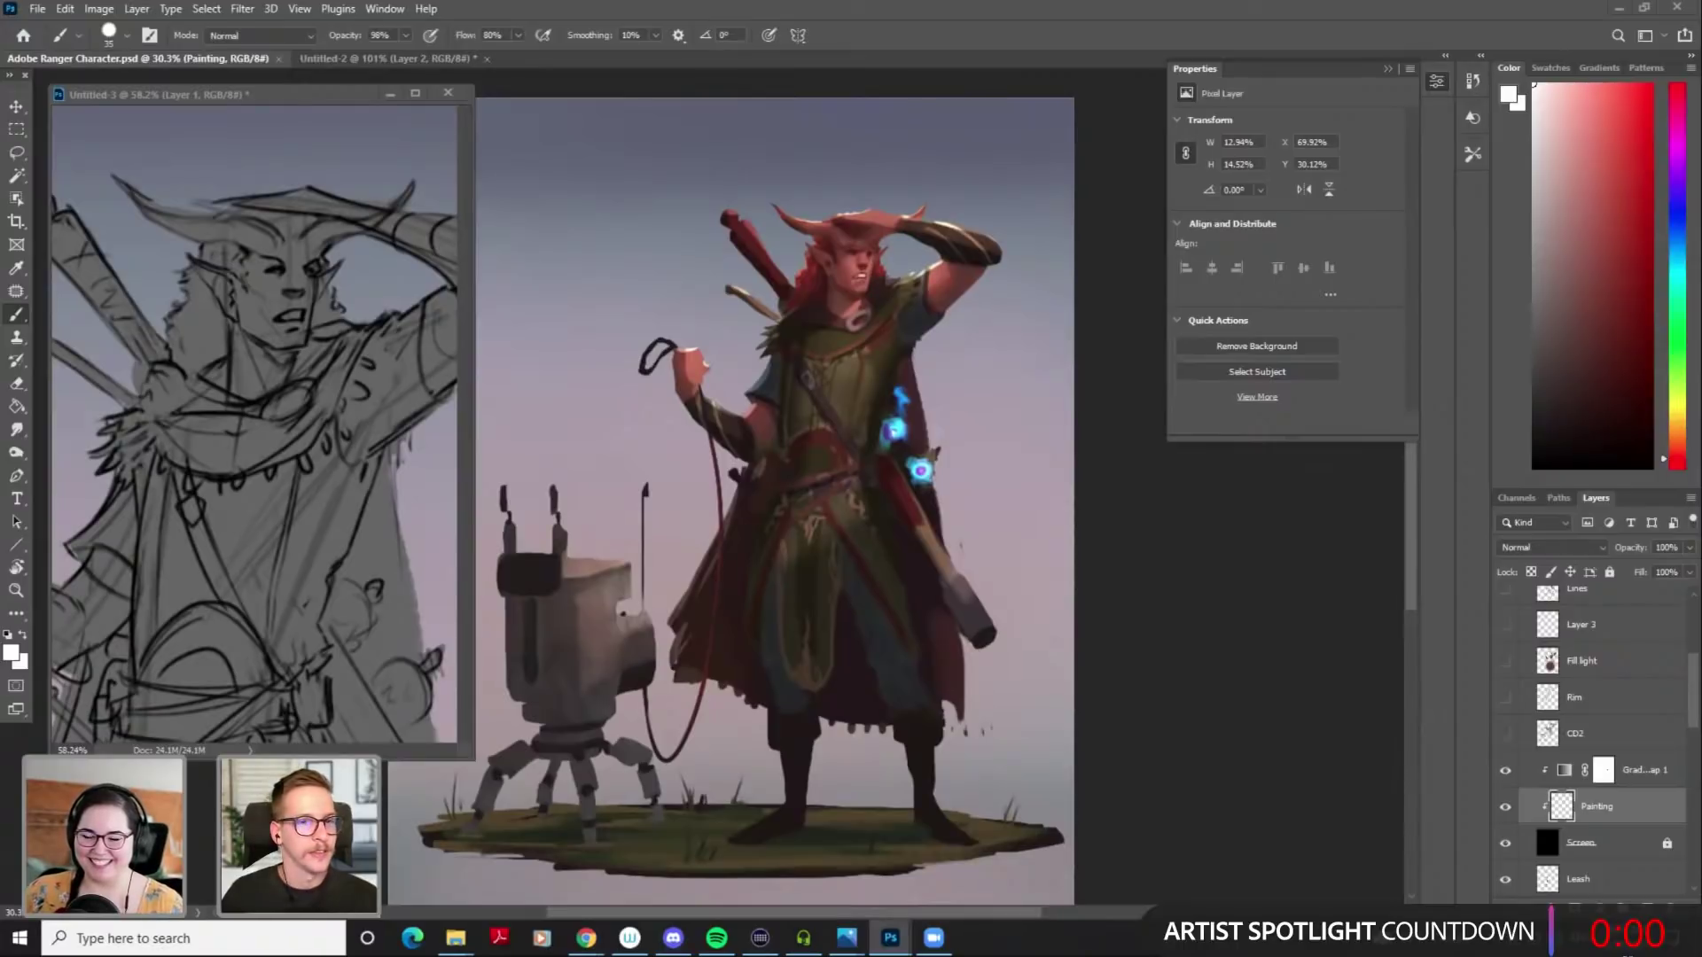
Switch to the browser and examine the spotlighted artist's Behance project gallery down to its last row
key("alt+Tab")
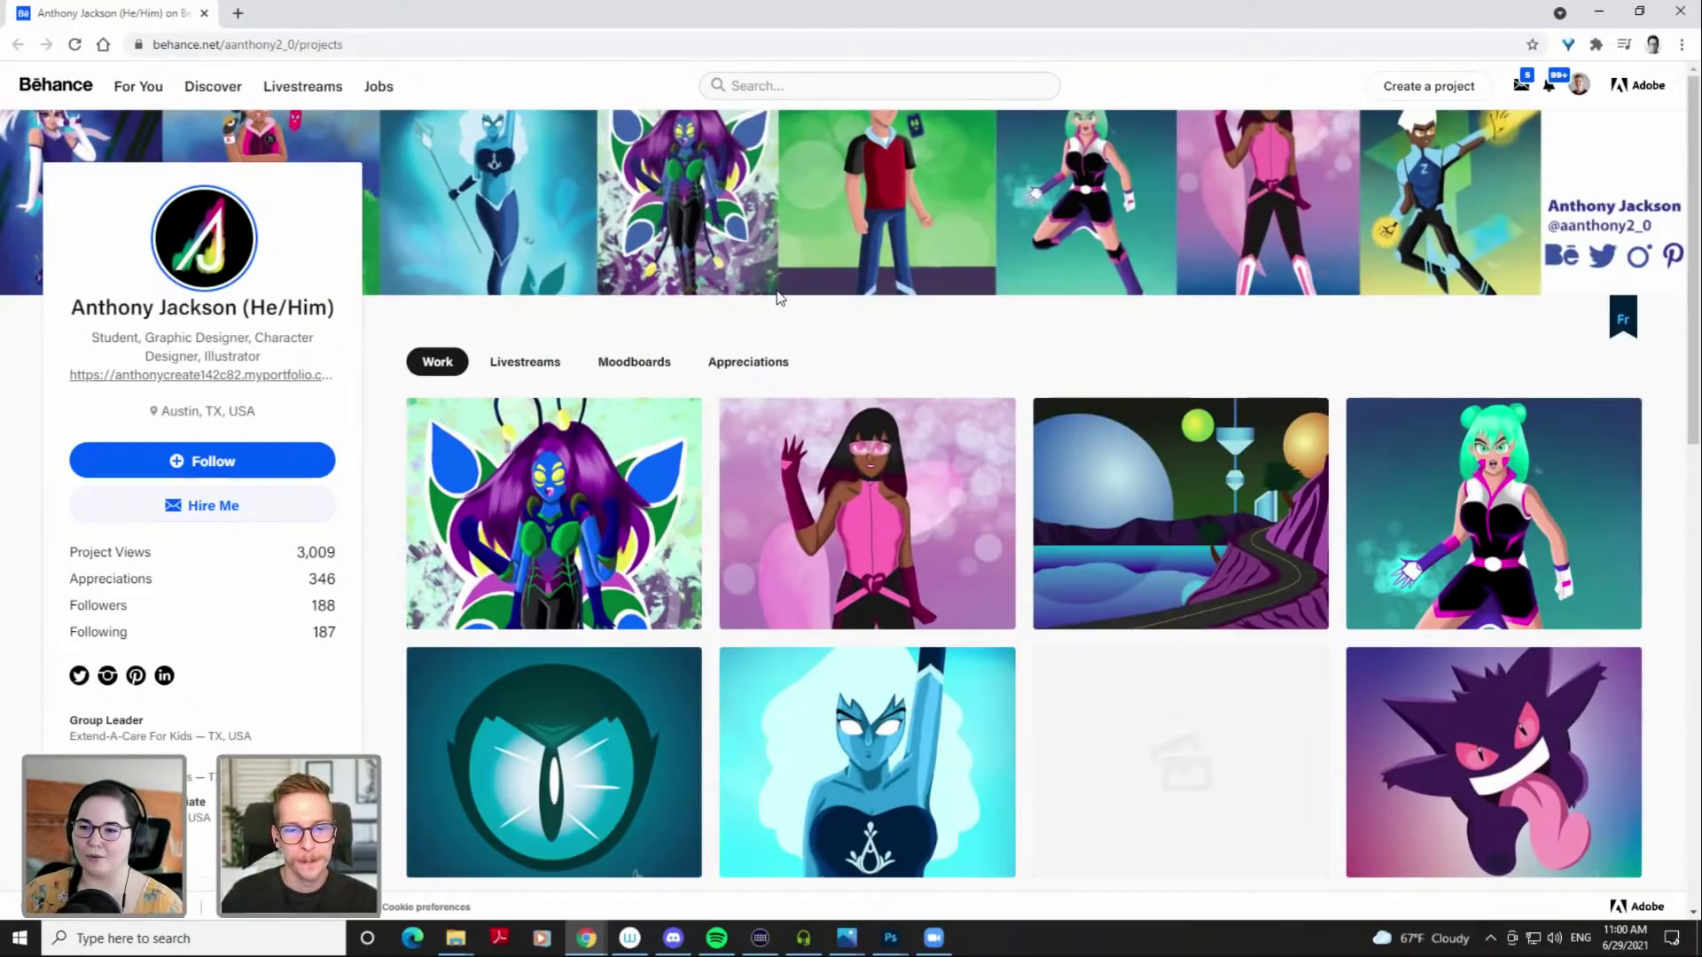
scroll(780, 299, "down", 4)
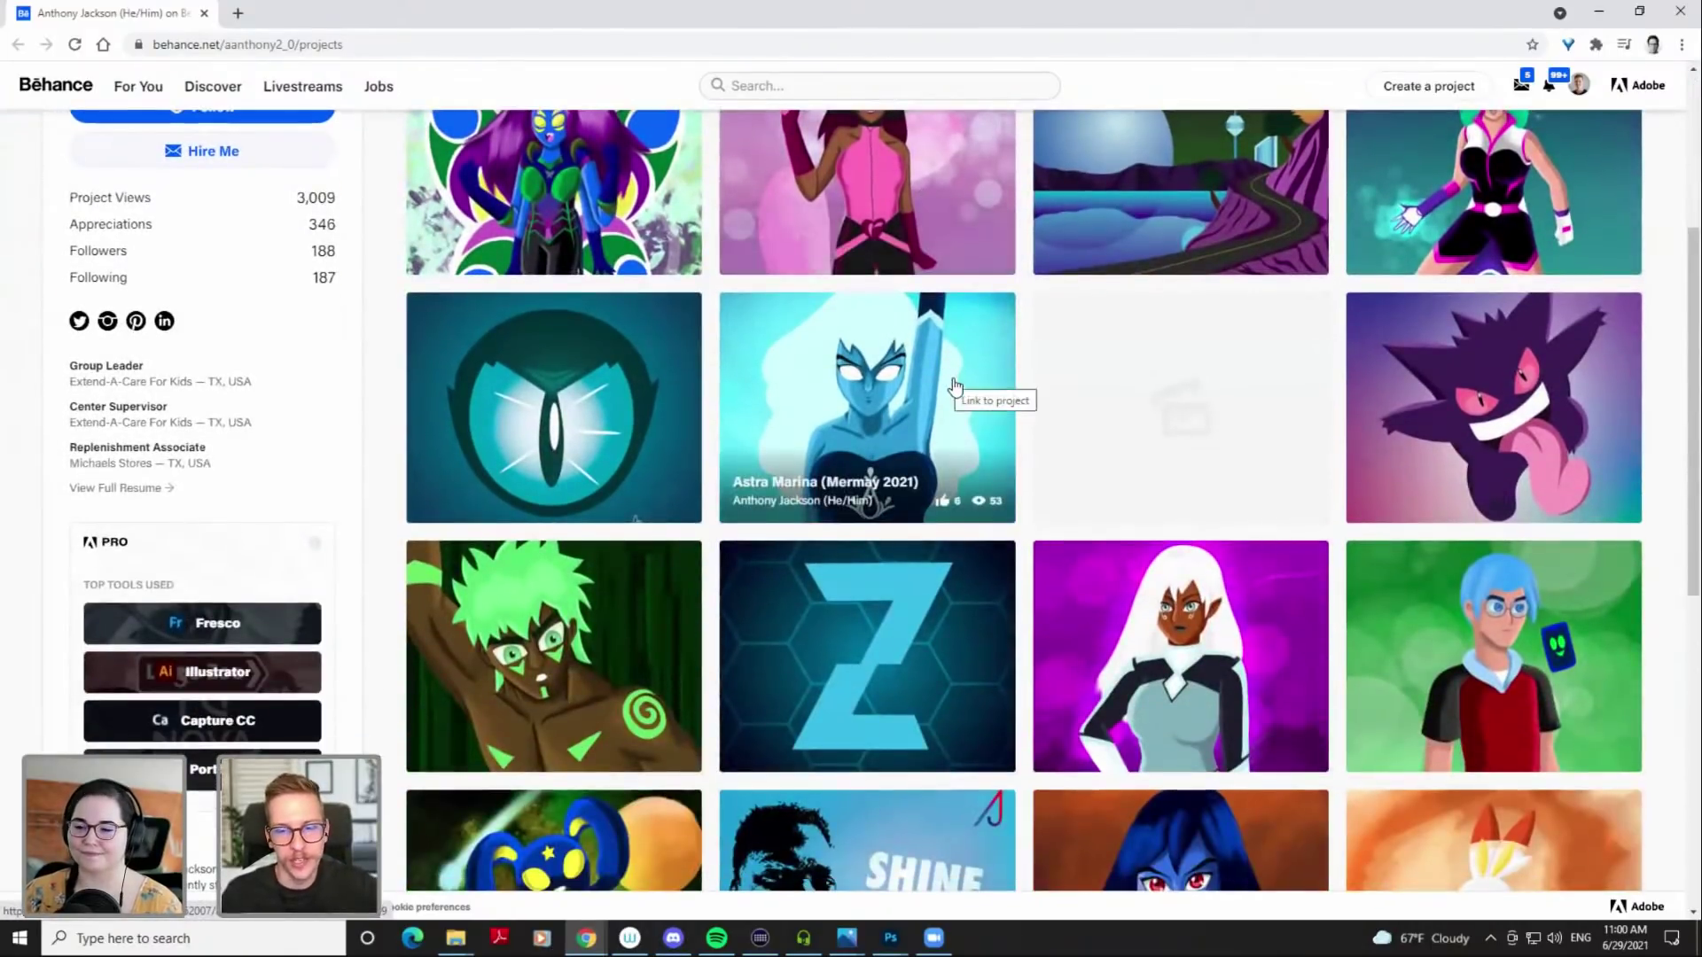
scroll(1043, 454, "up", 1)
scroll(1043, 455, "up", 1)
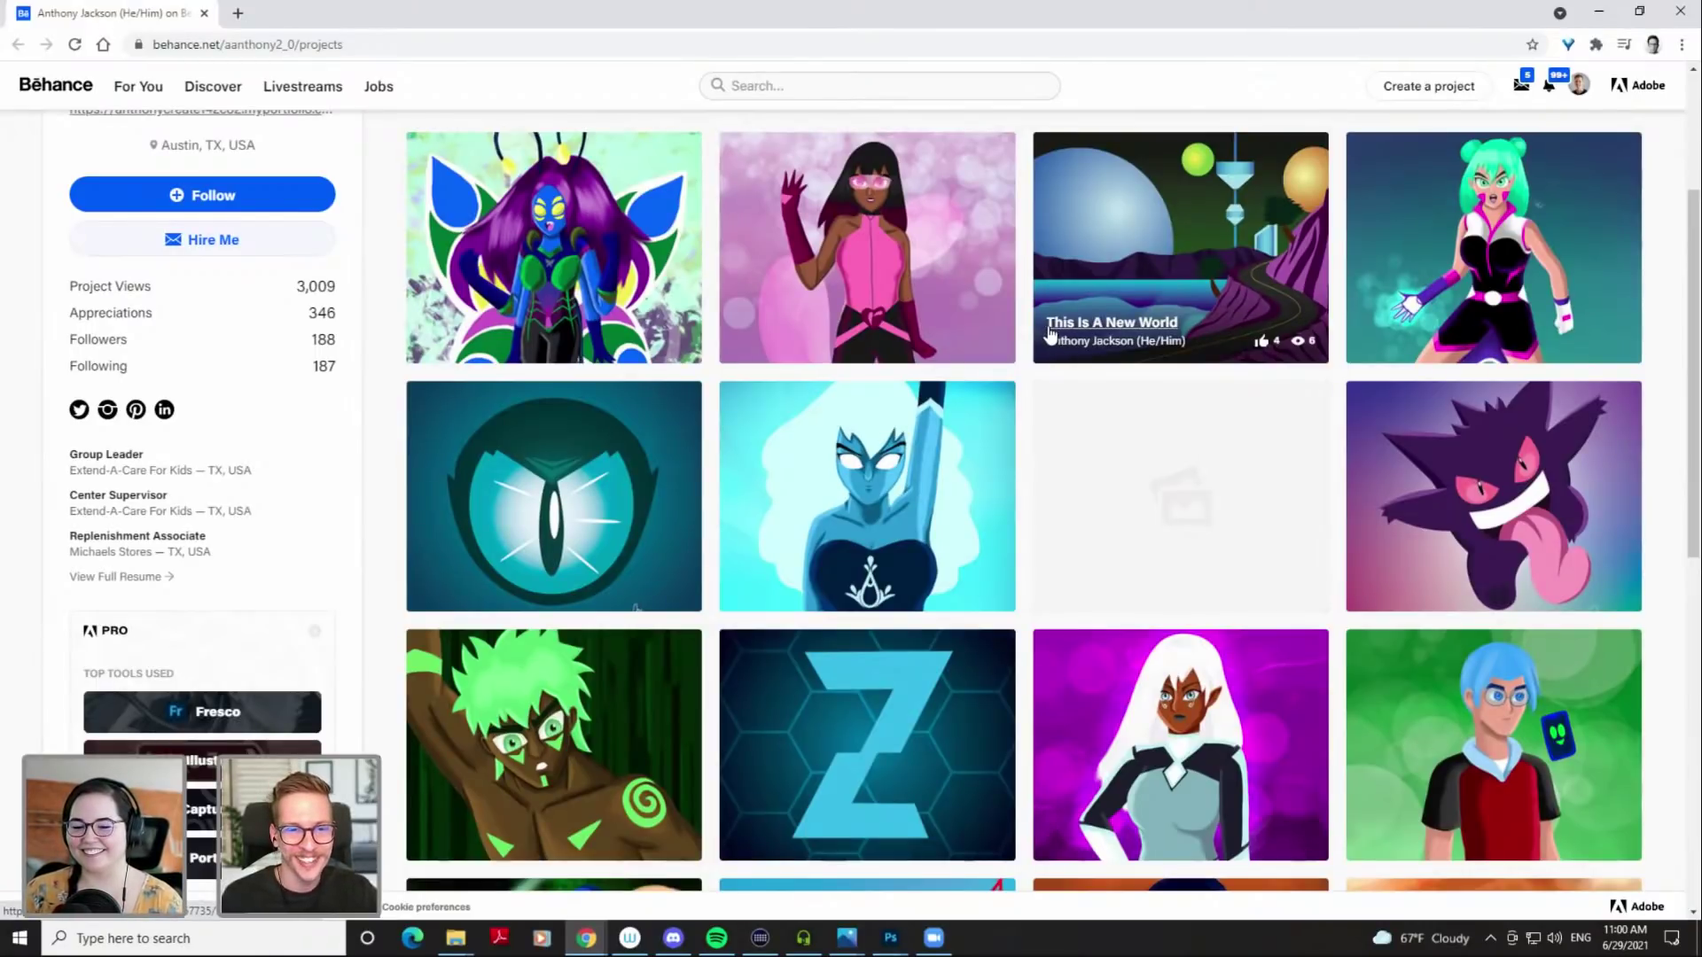
scroll(978, 413, "down", 3)
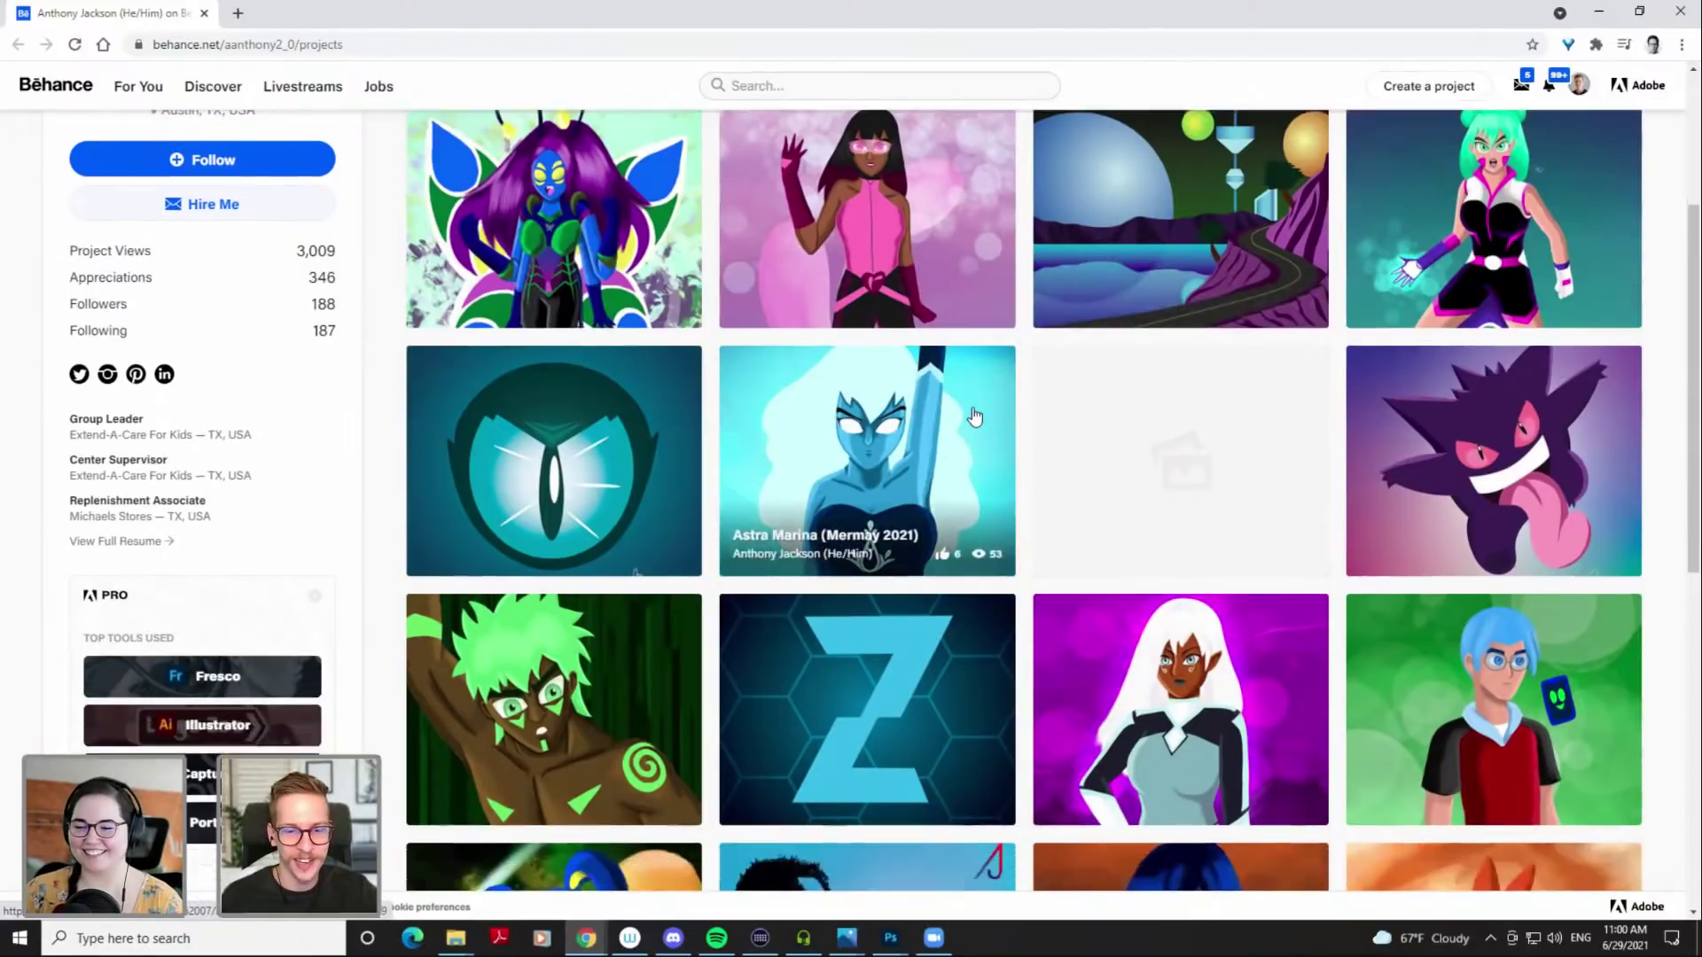
scroll(978, 413, "down", 7)
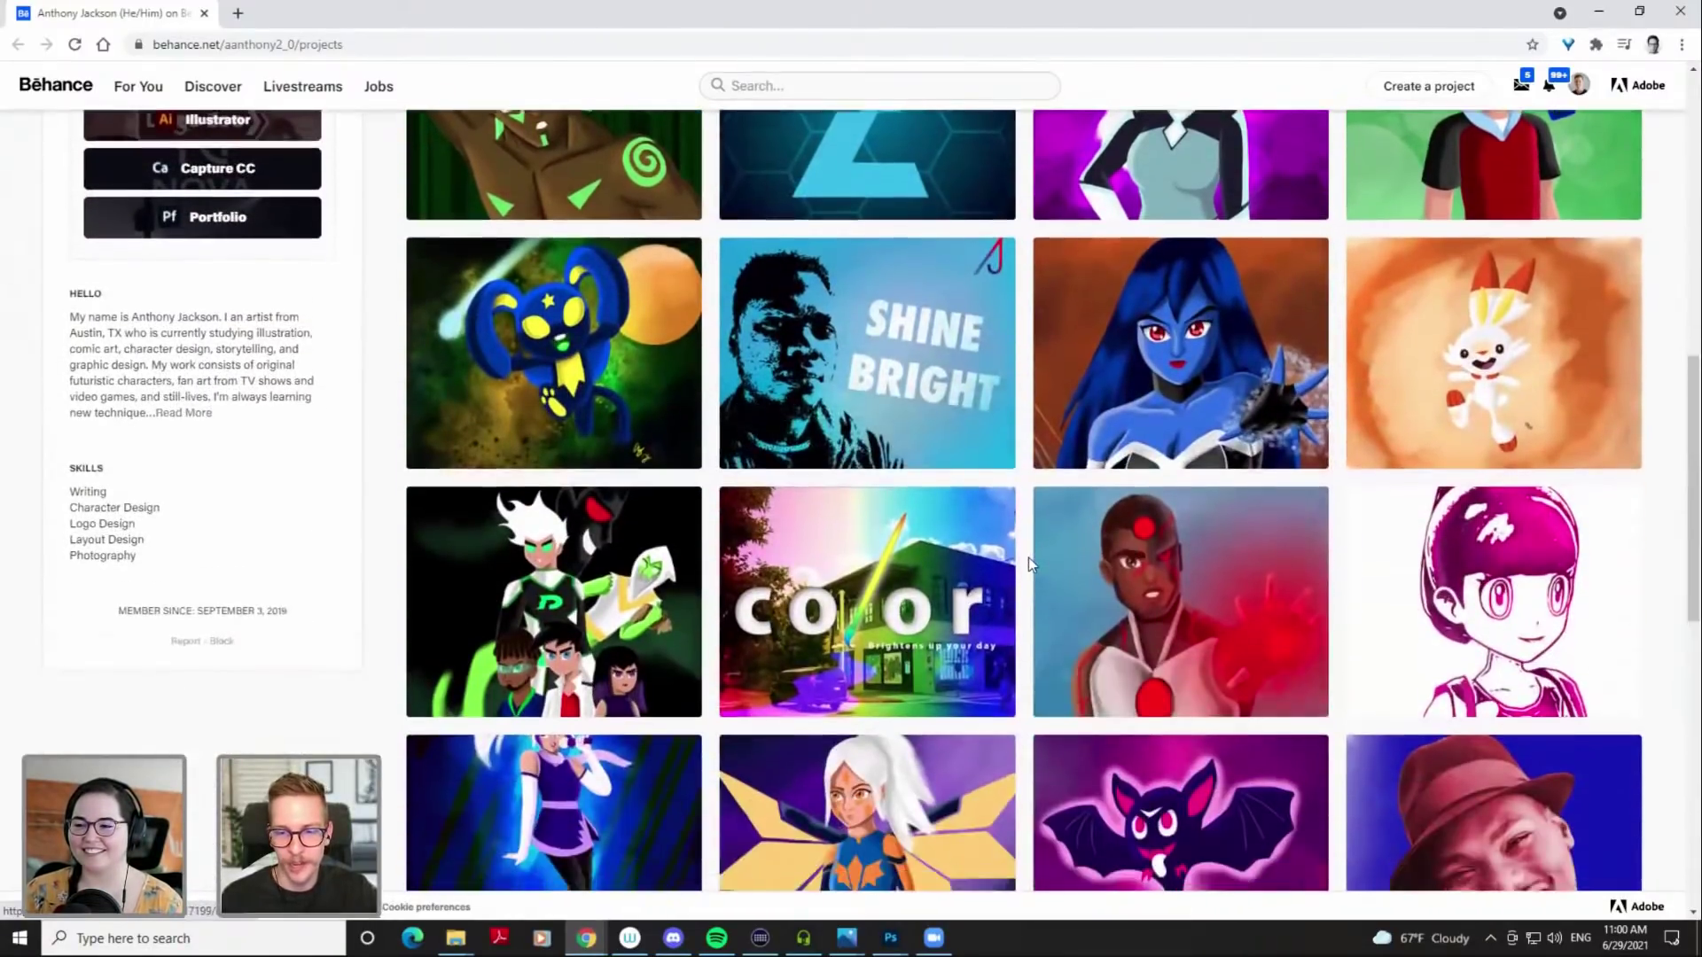
scroll(1028, 556, "down", 5)
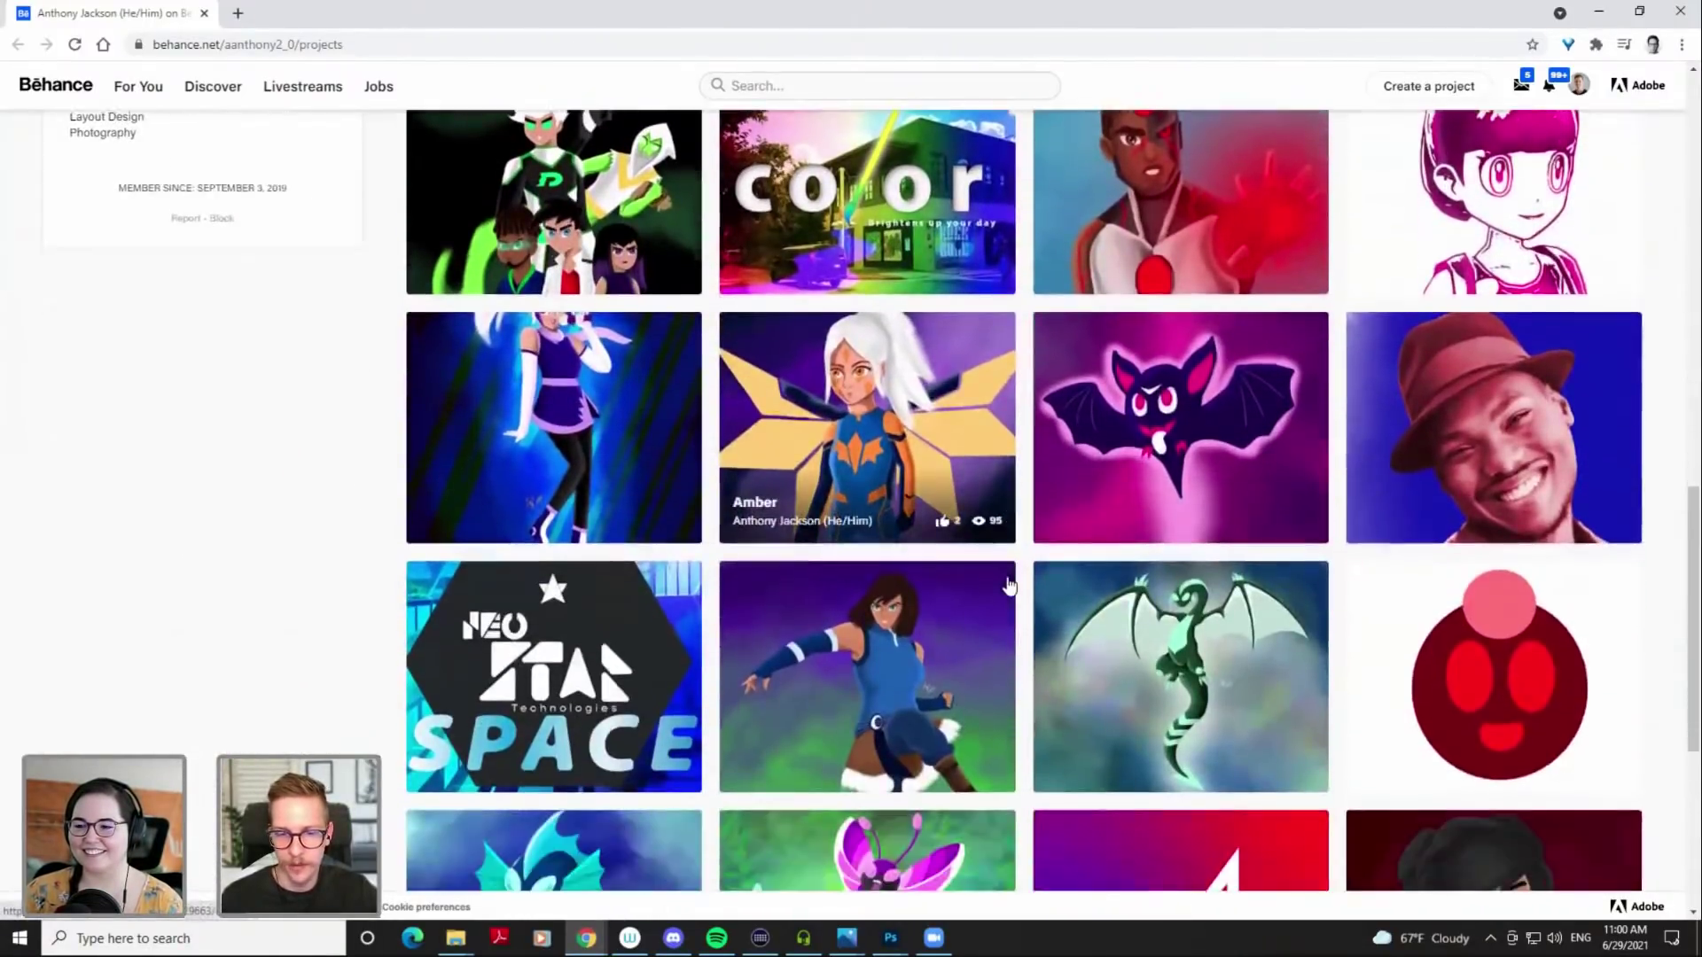
scroll(1009, 585, "down", 5)
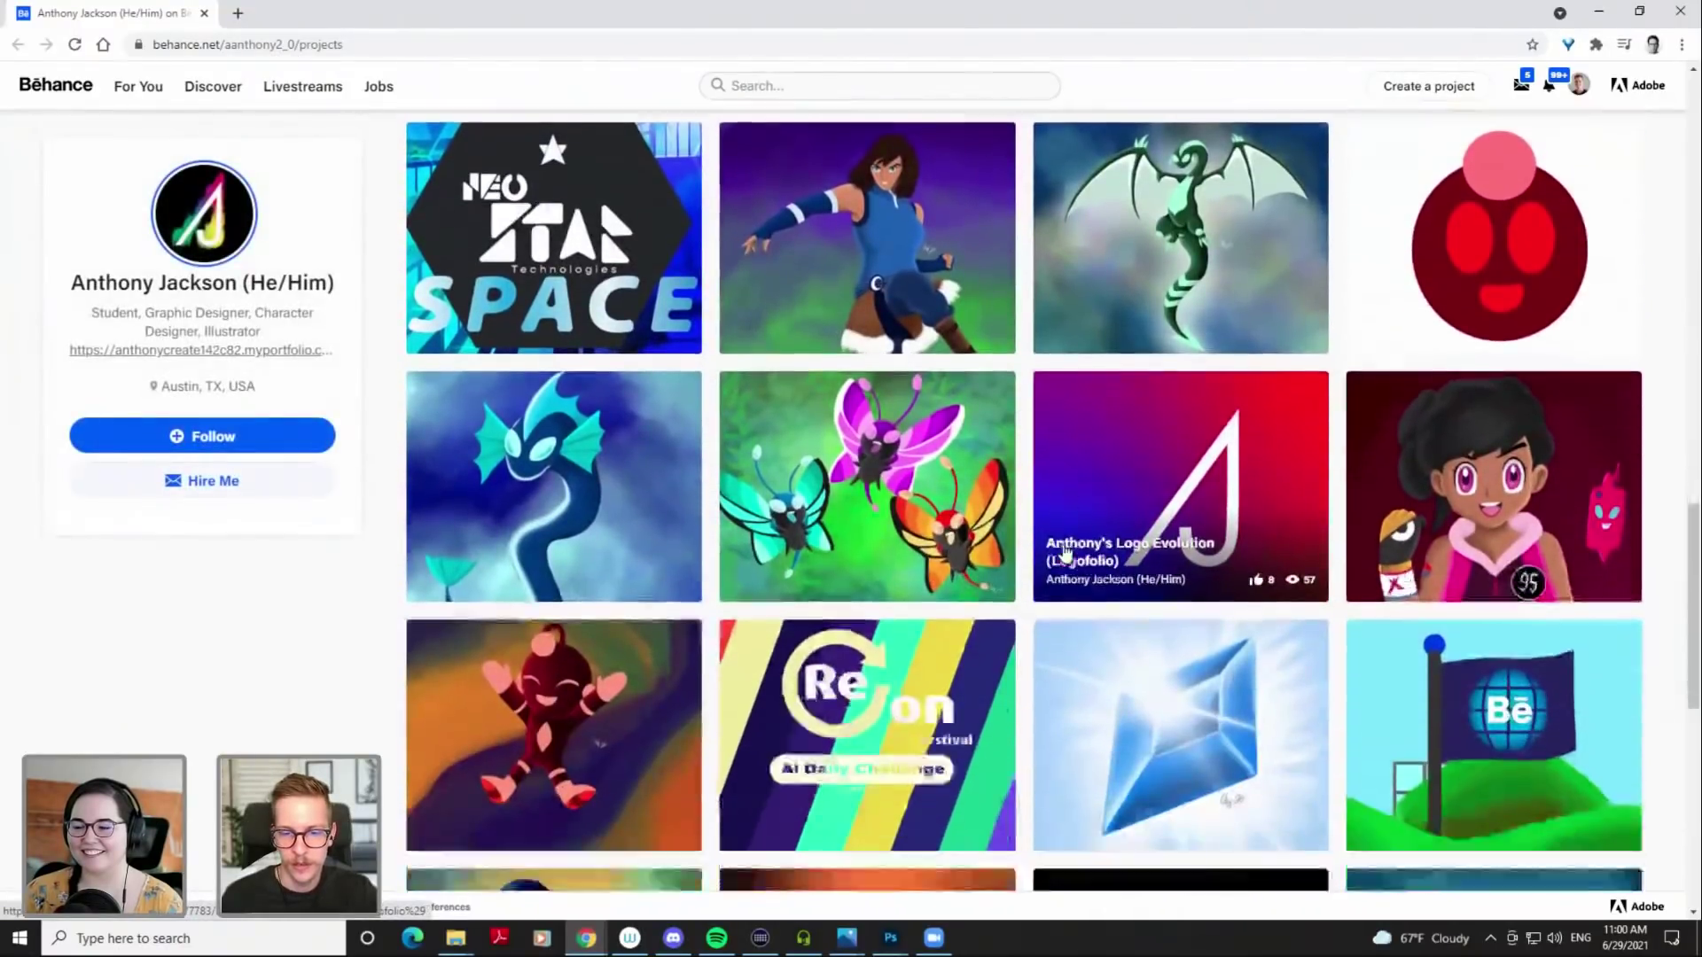
scroll(1065, 551, "down", 6)
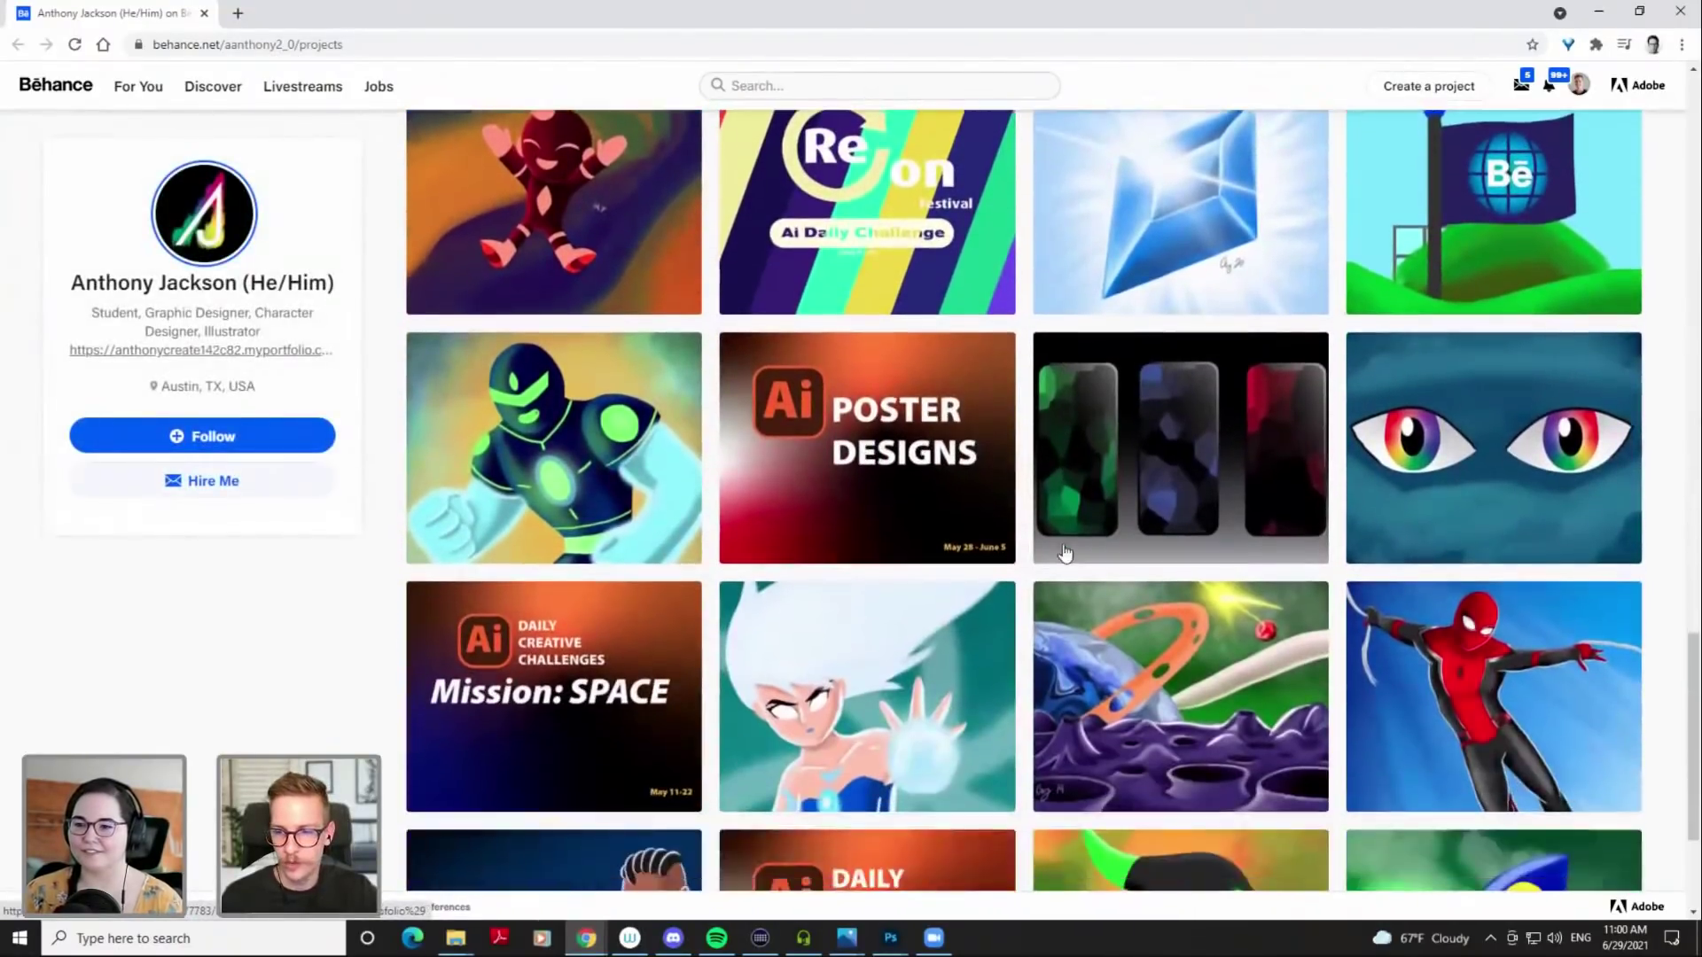
scroll(1065, 553, "down", 5)
scroll(1066, 553, "down", 3)
scroll(1025, 475, "down", 5)
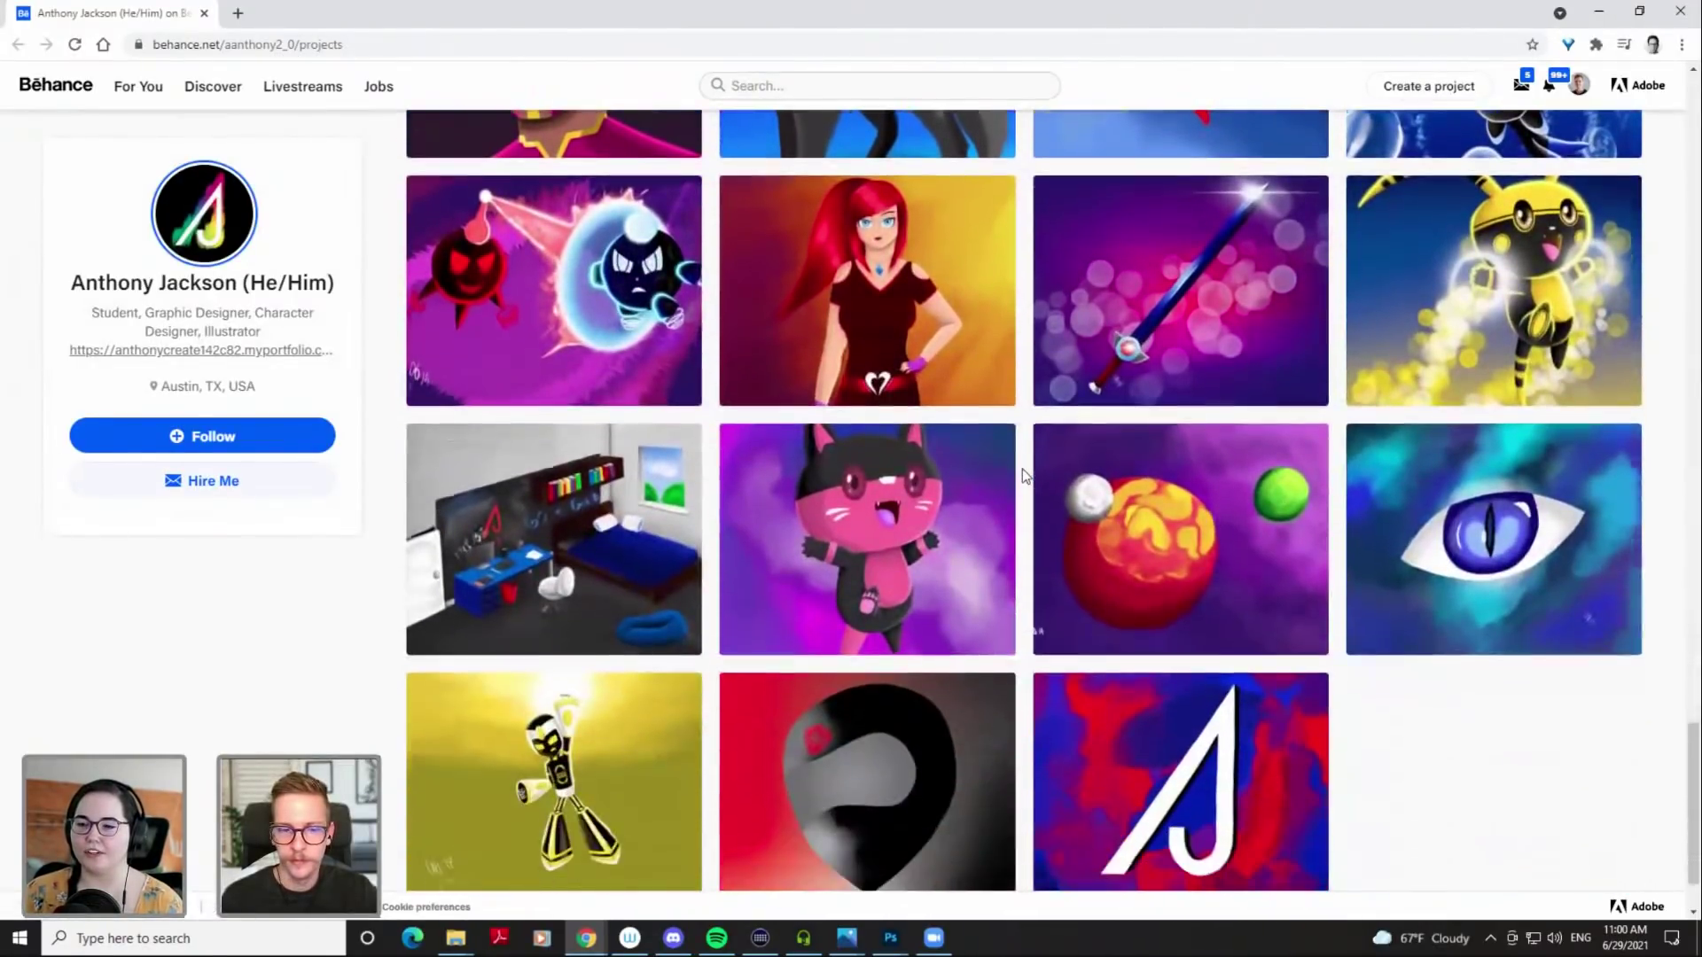
scroll(1024, 475, "down", 2)
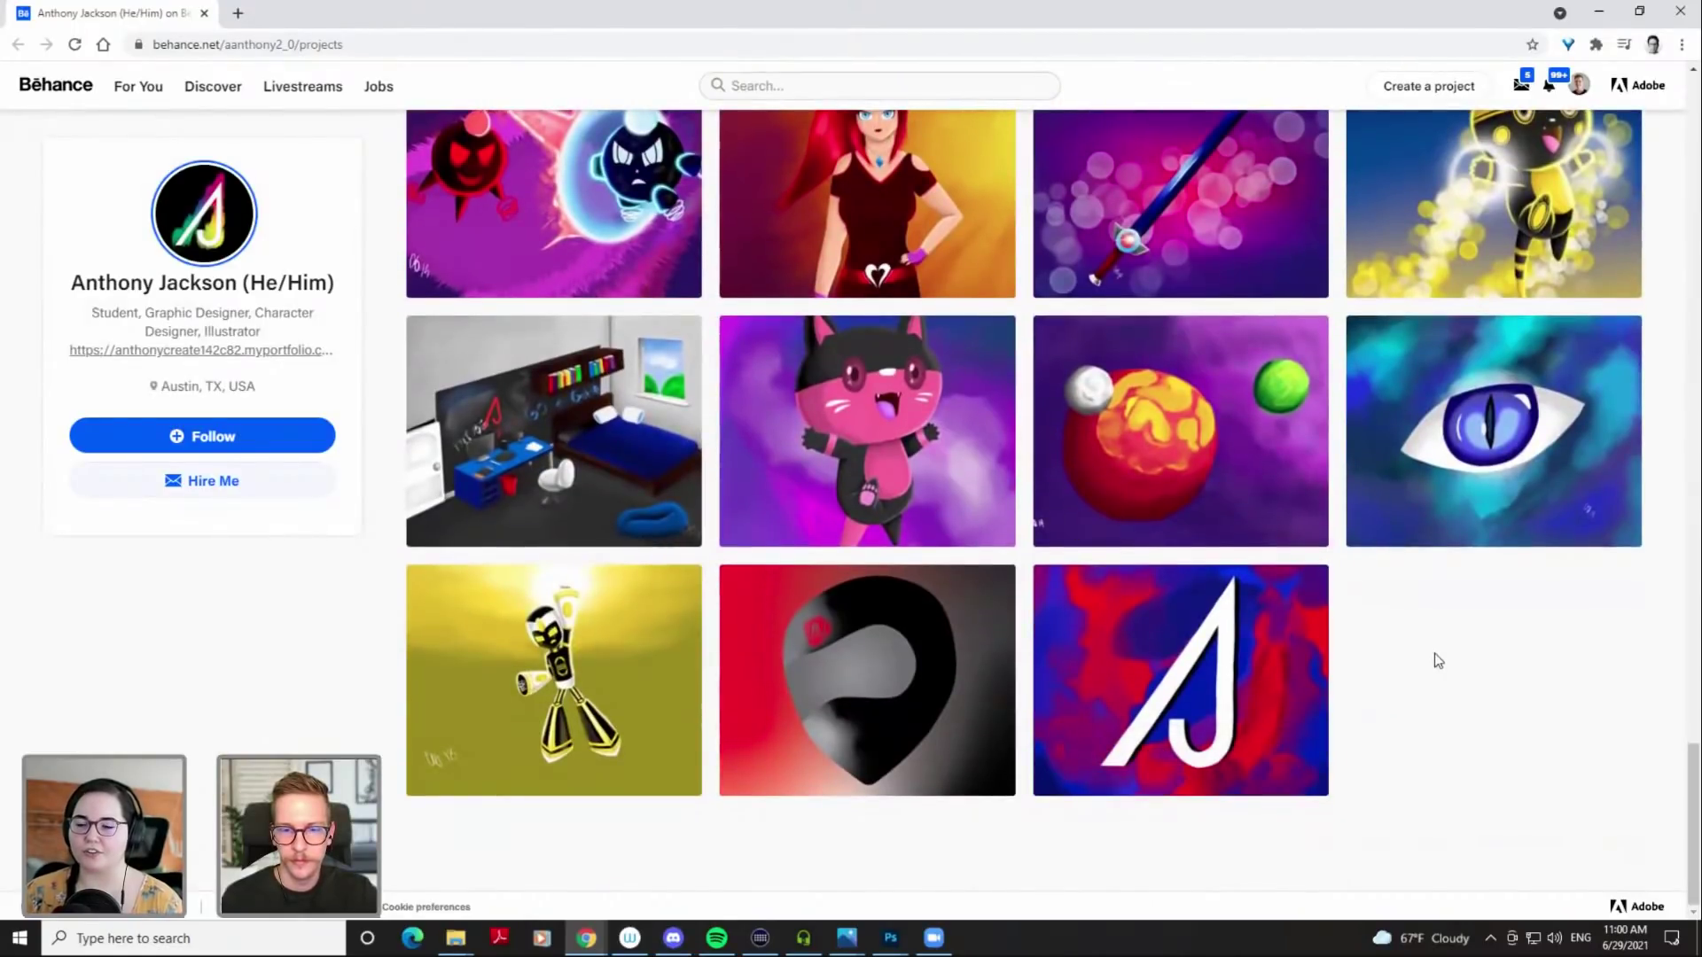
Review the Behance projects again from the last row back up to the profile's bio and top tools used
scroll(1436, 660, "up", 1)
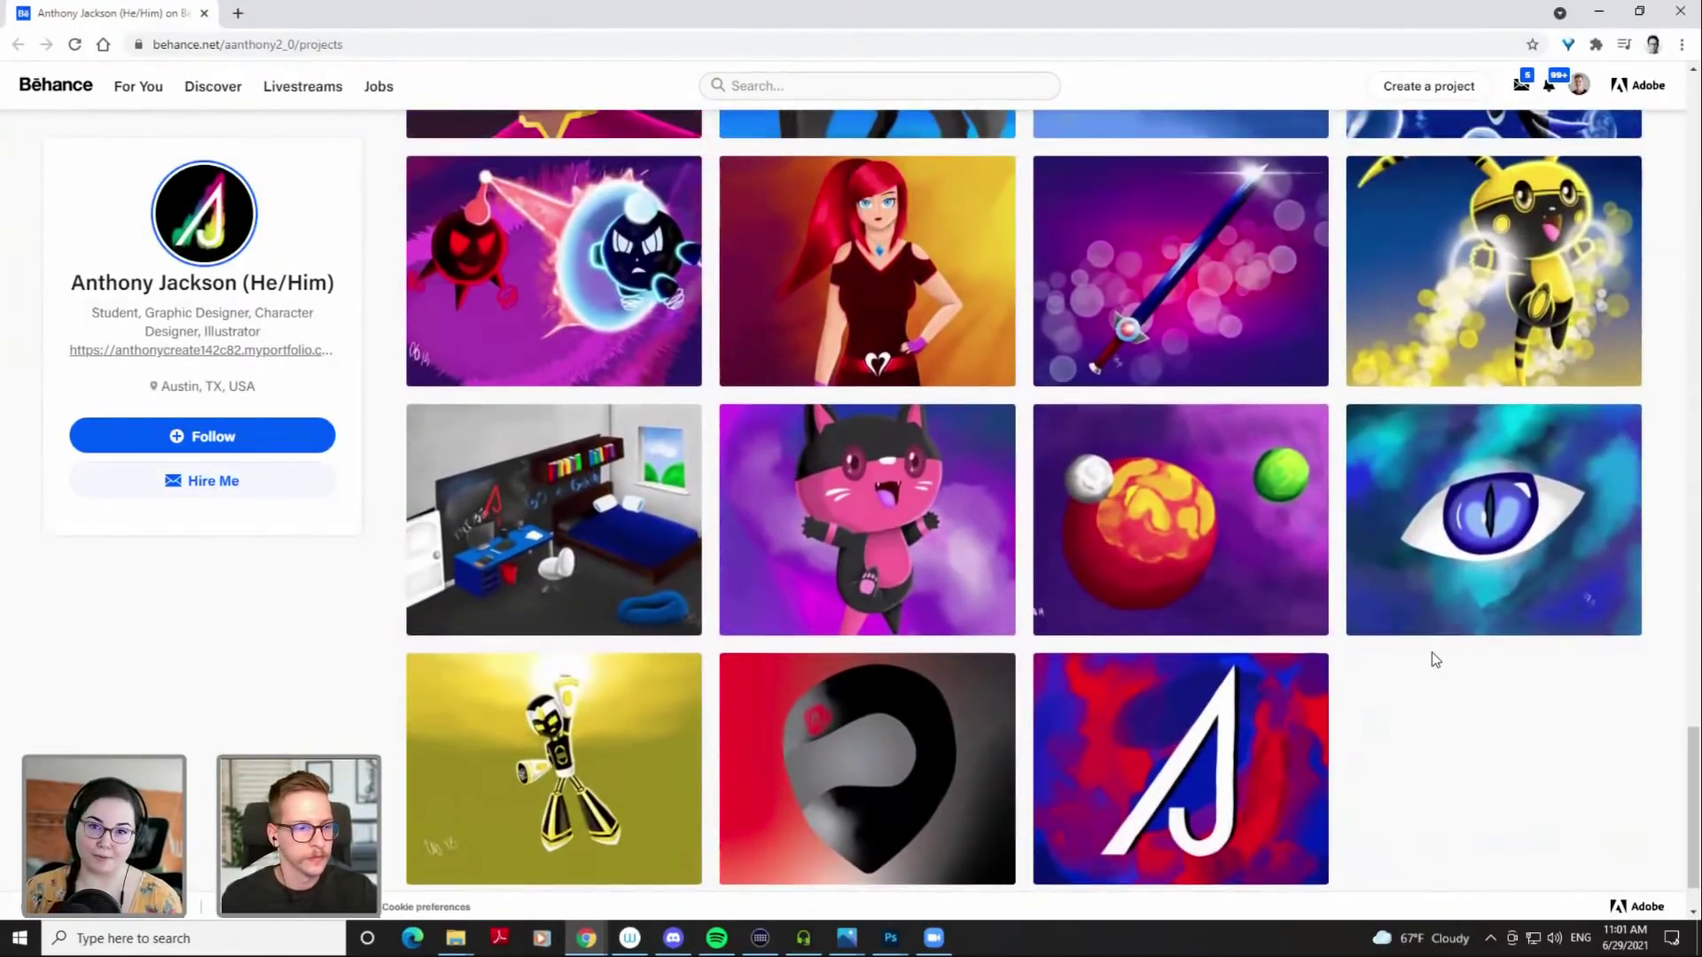
scroll(1436, 660, "up", 5)
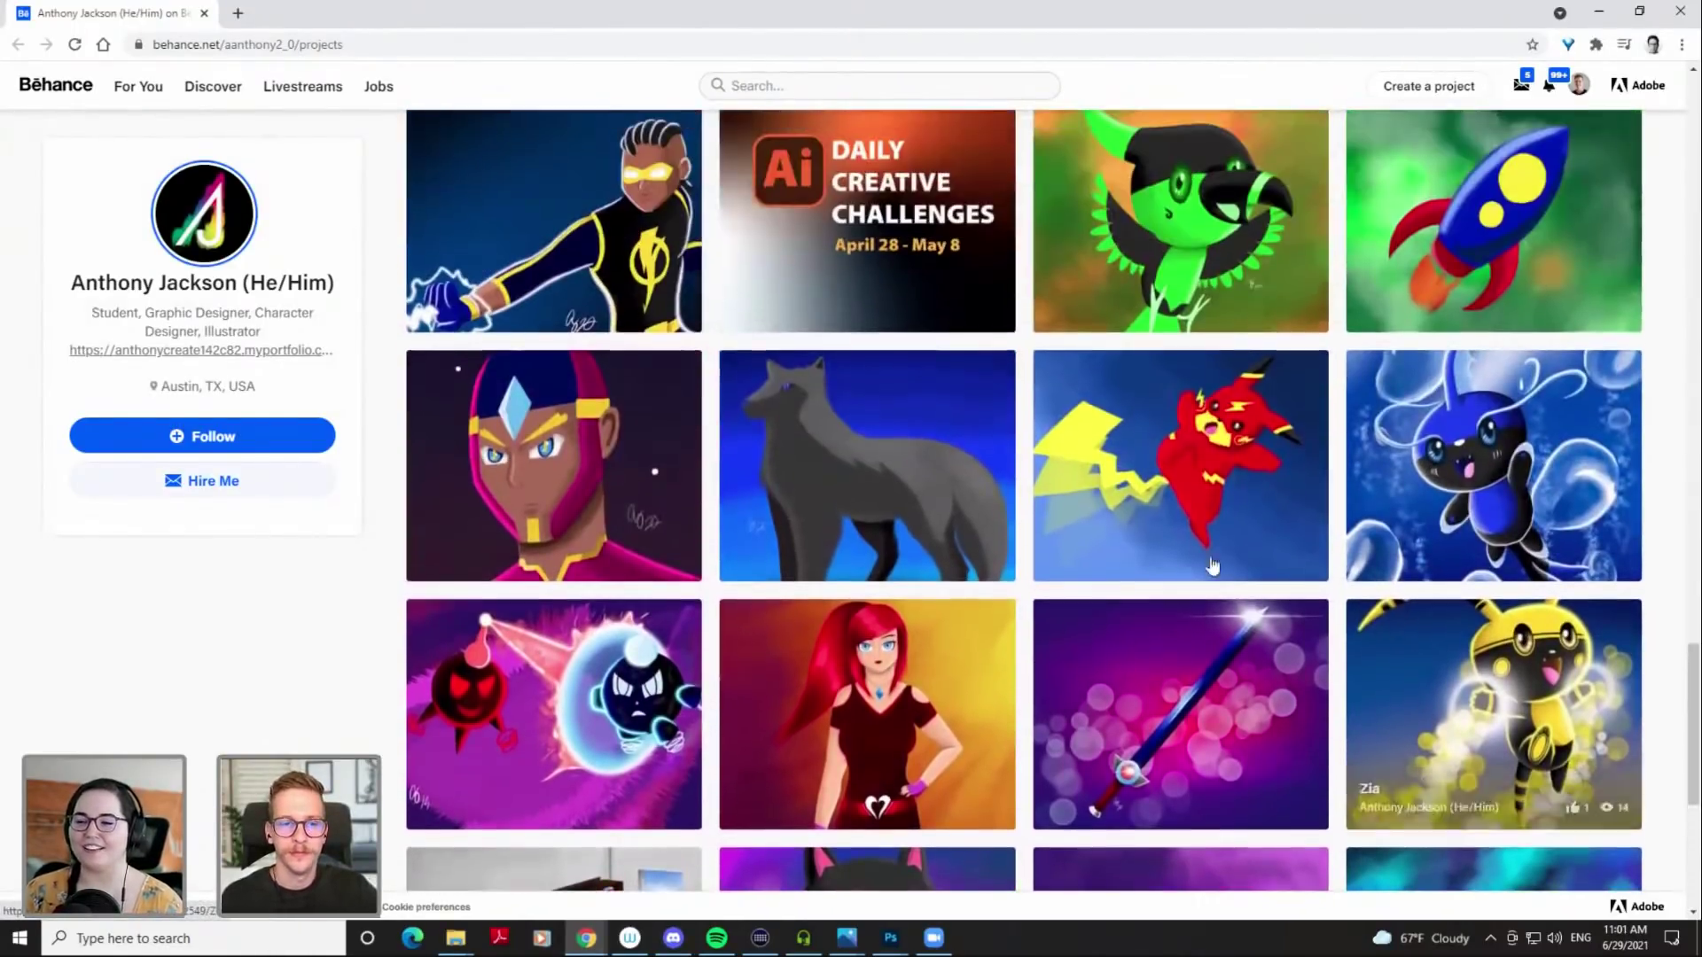
scroll(542, 416, "up", 1)
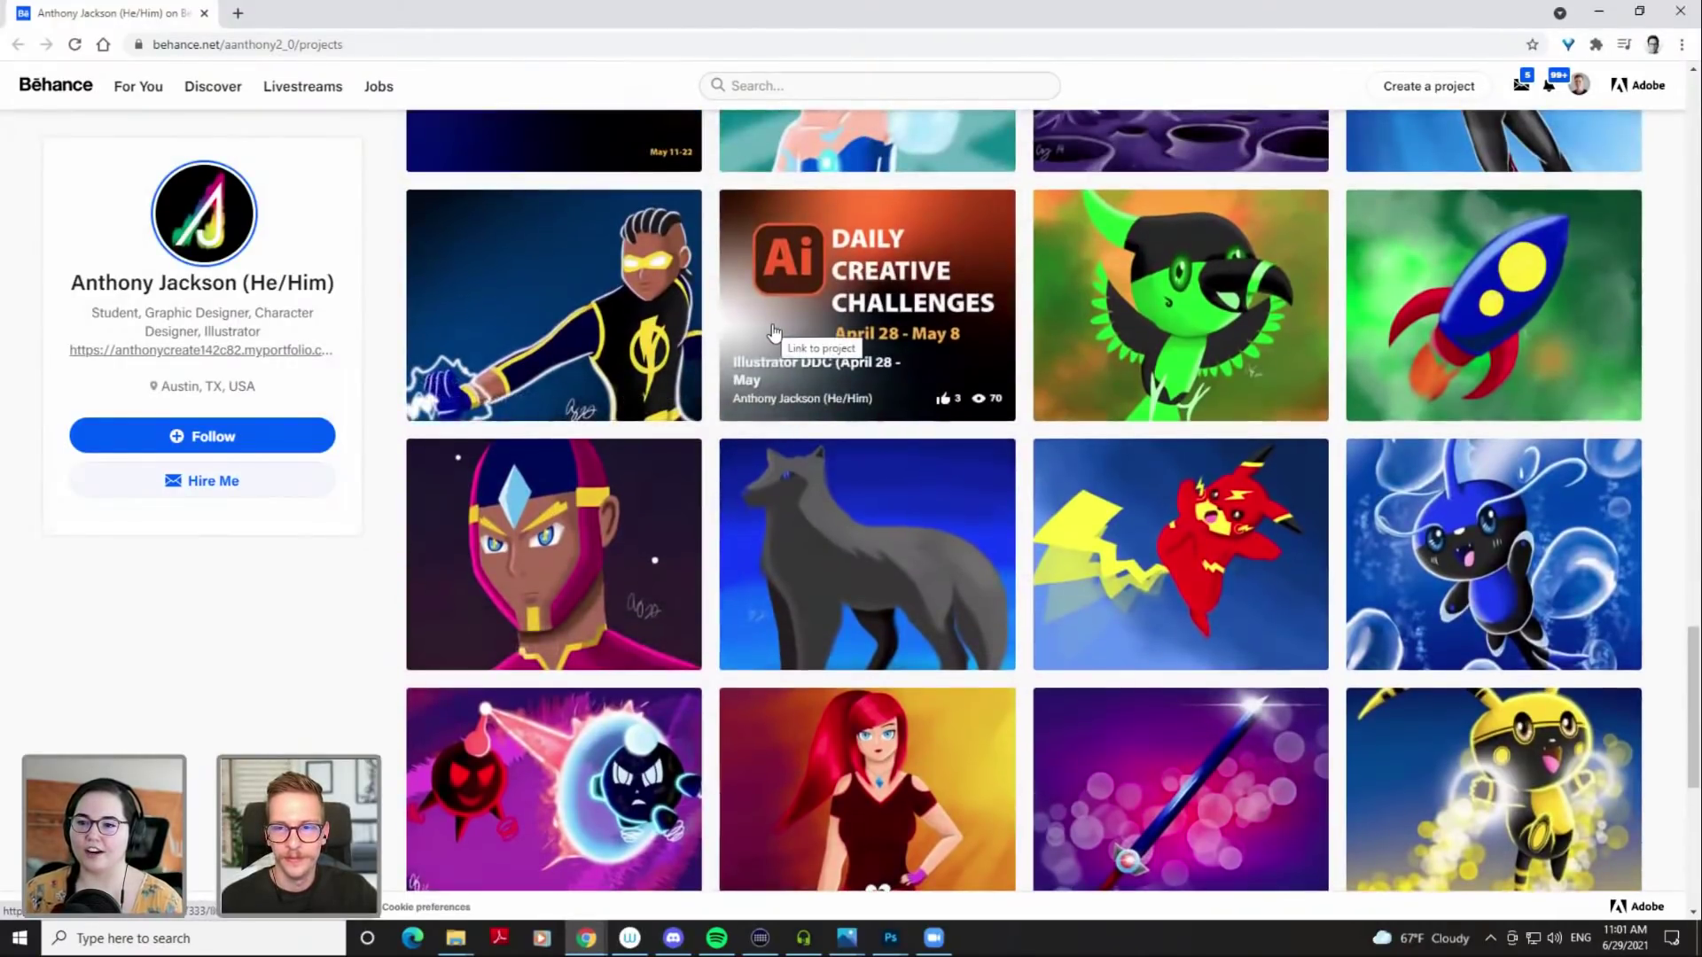
scroll(773, 332, "up", 2)
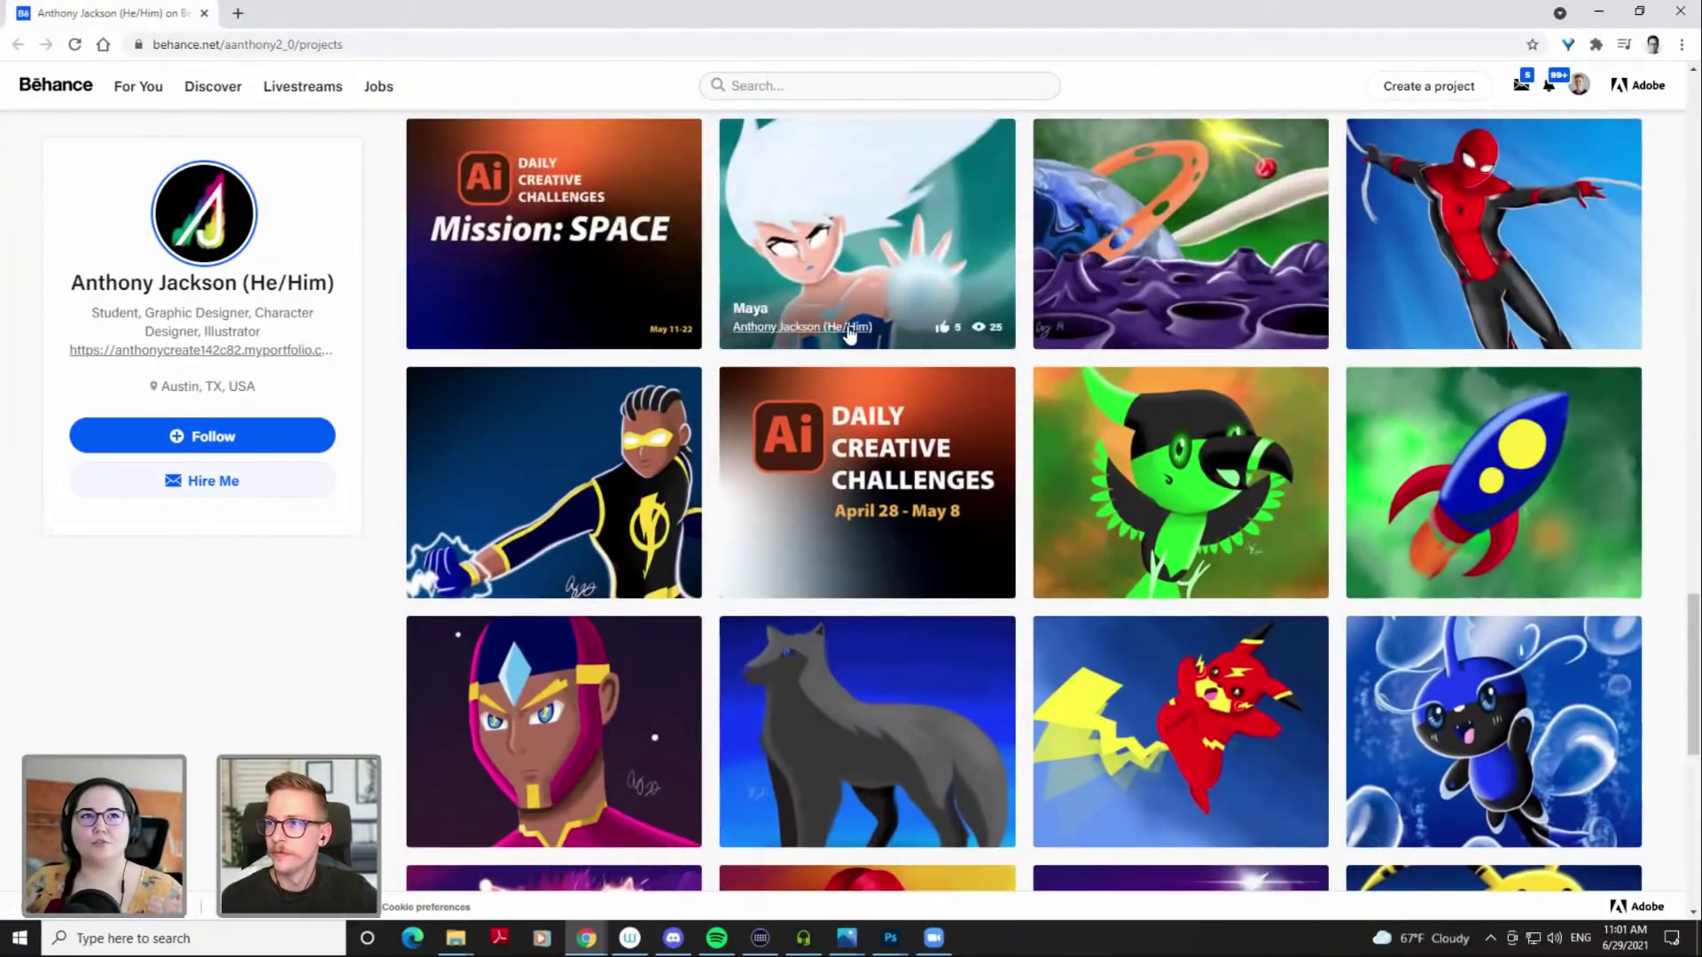
mouse_move(819, 309)
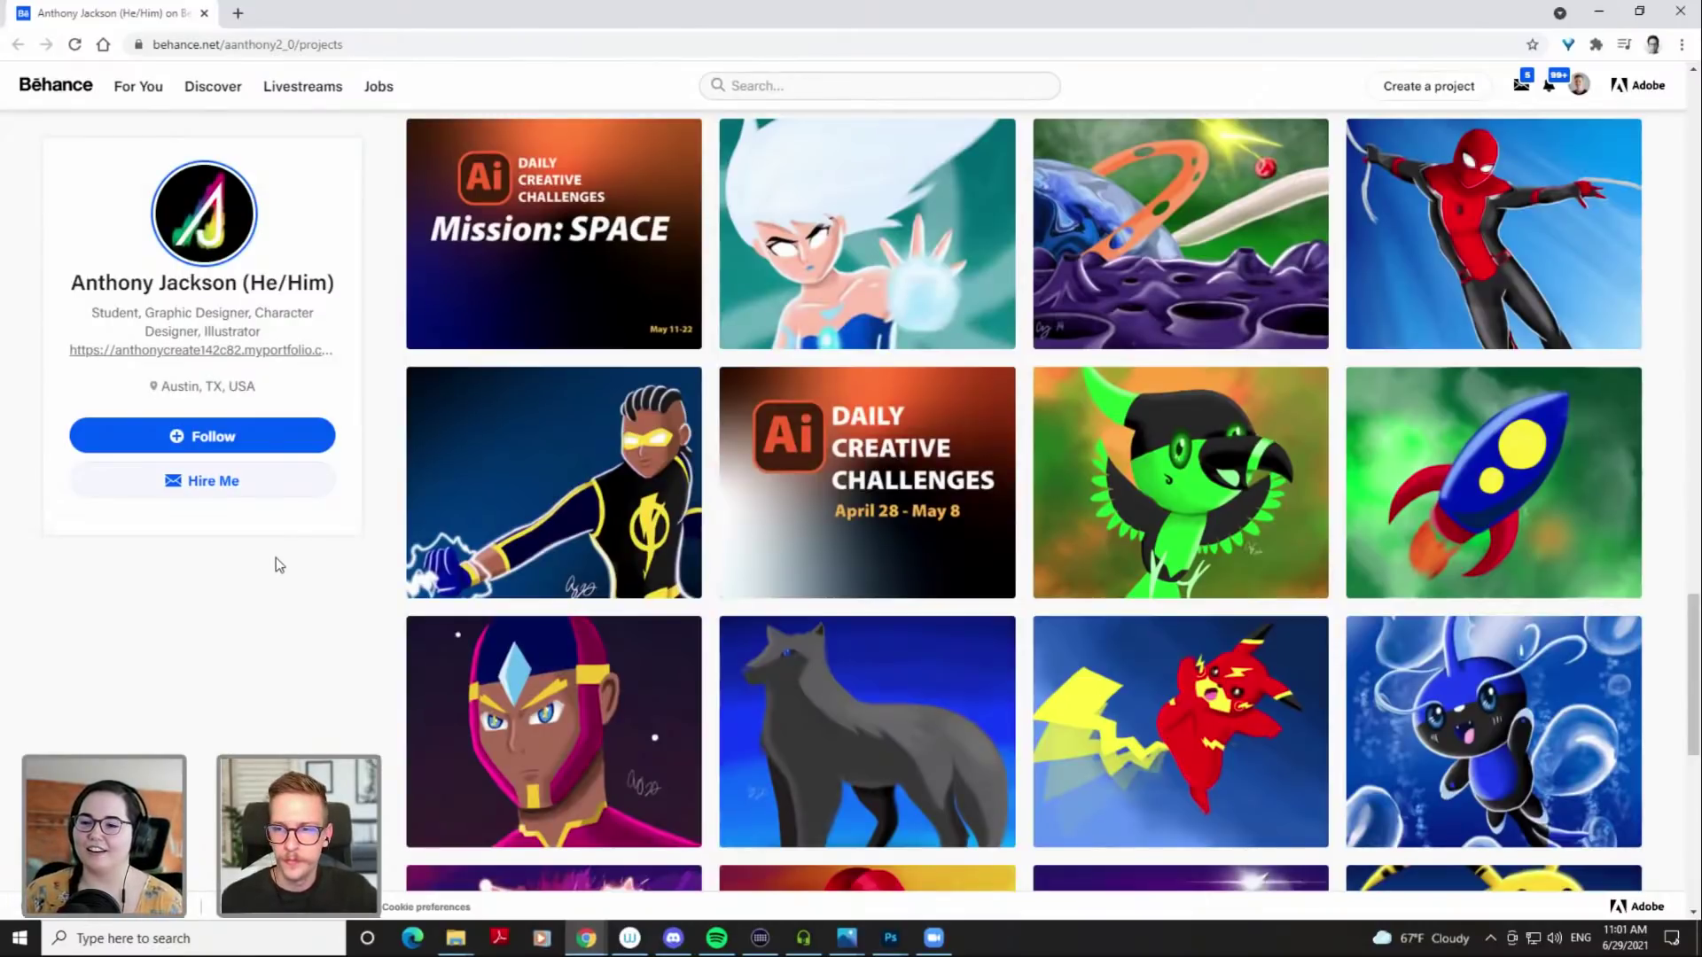
scroll(275, 557, "up", 3)
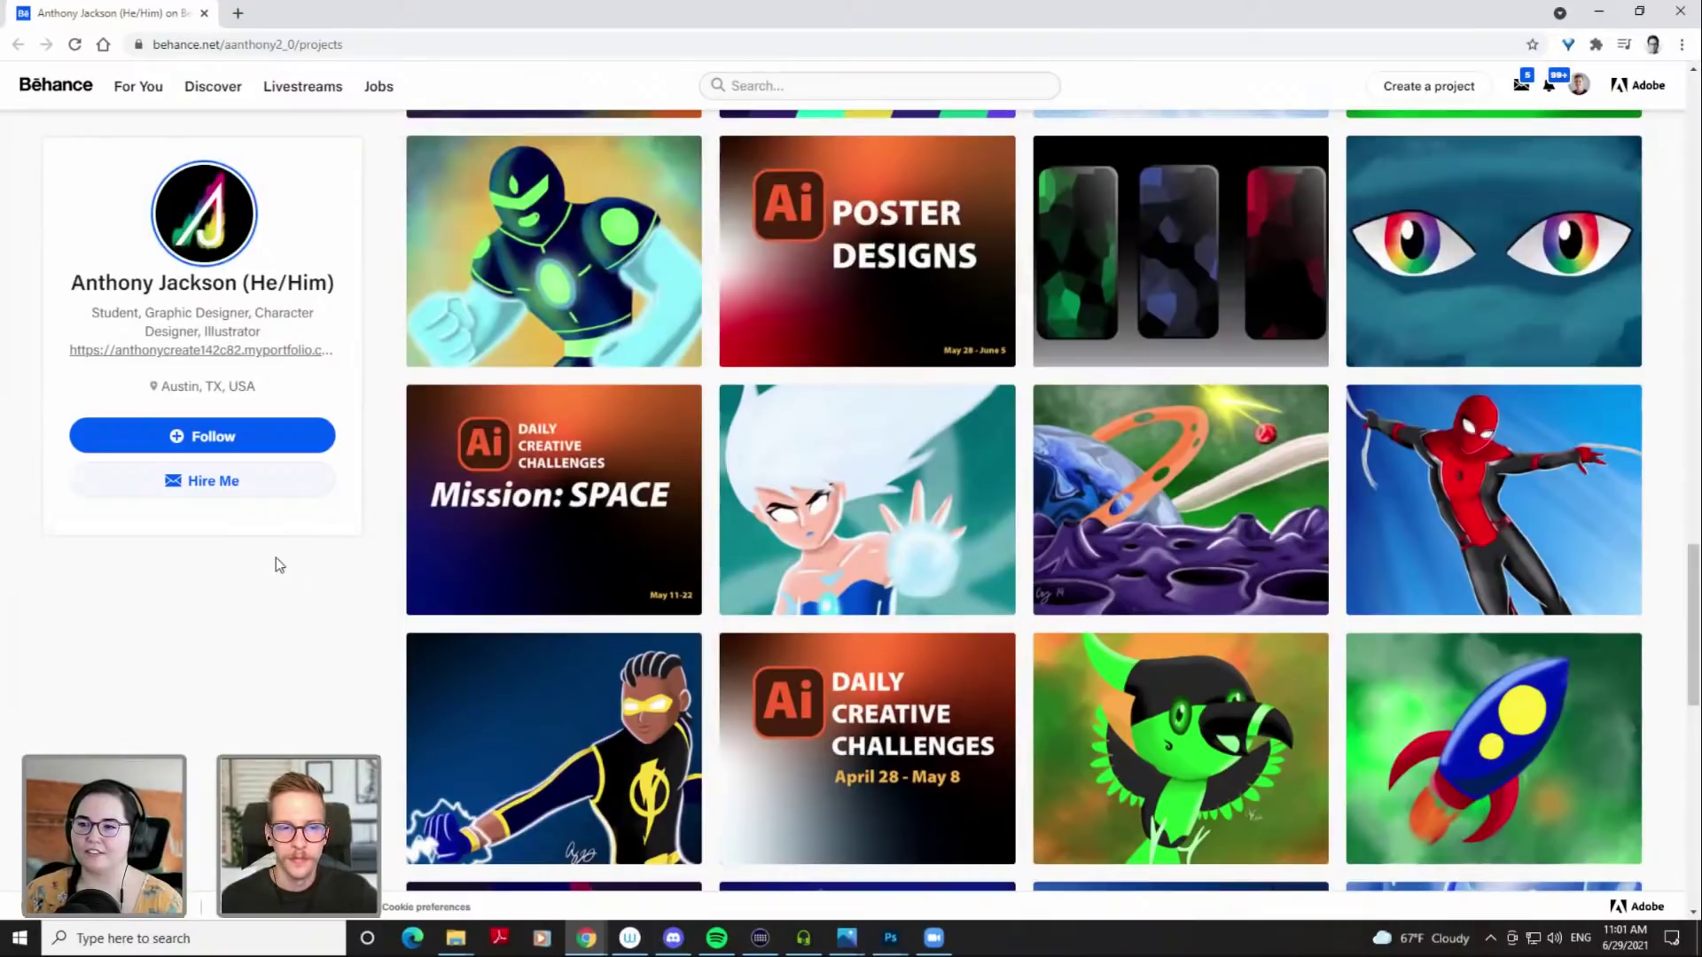
scroll(275, 559, "up", 3)
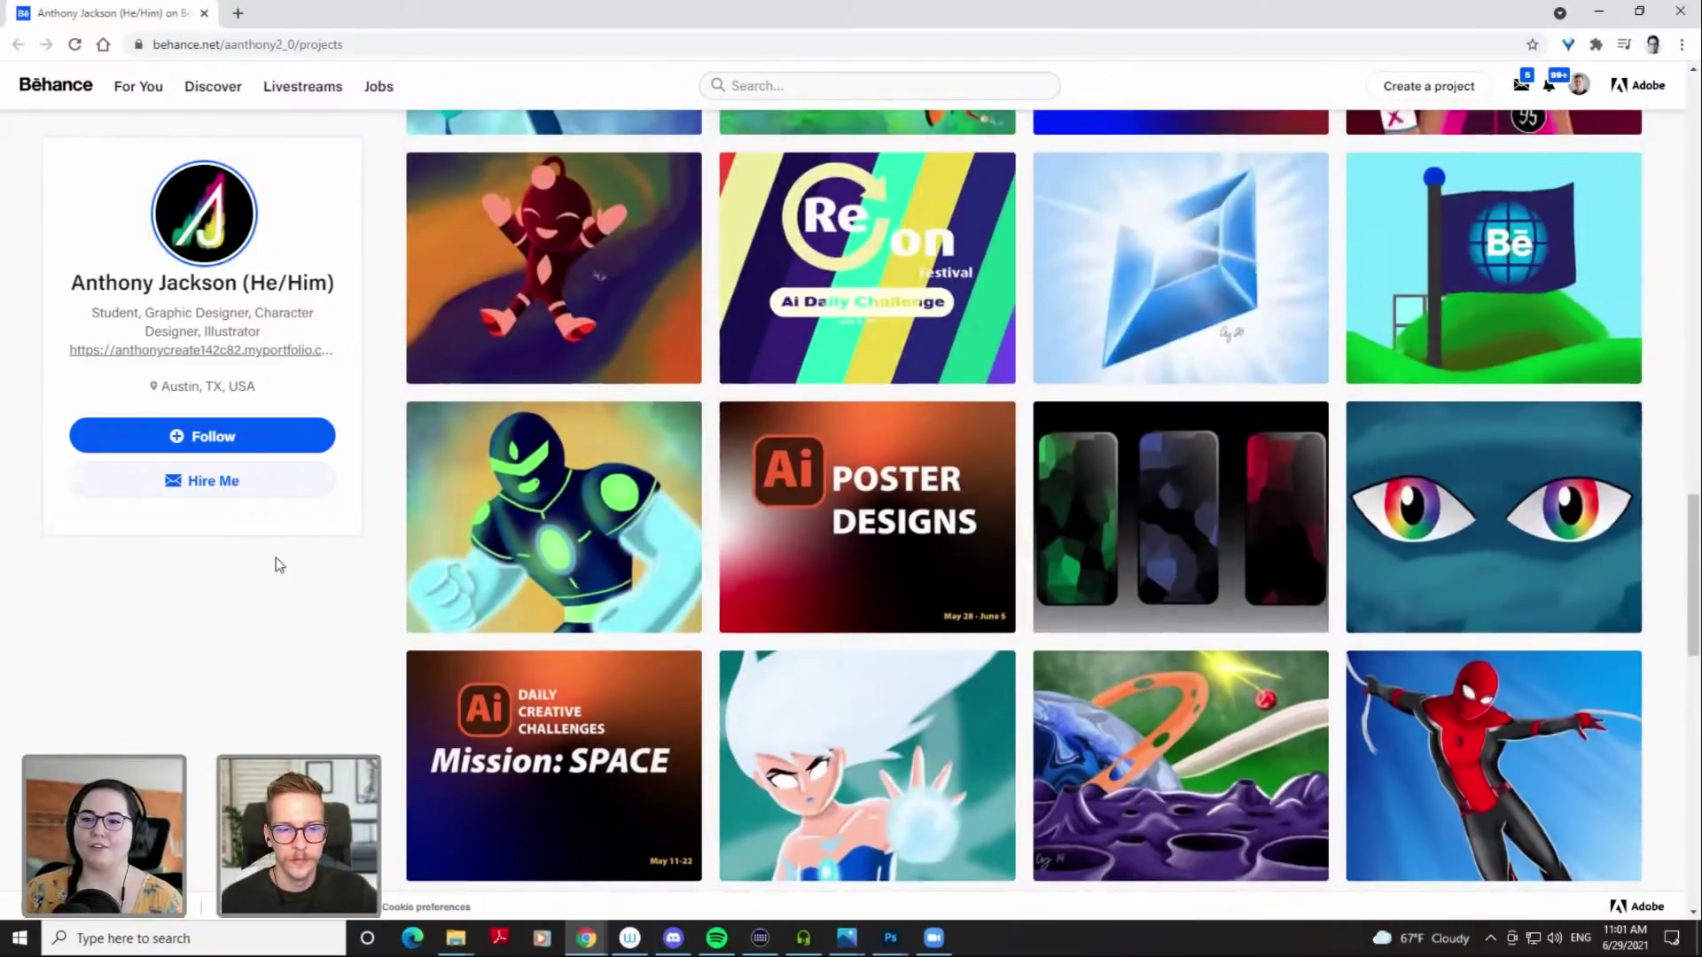
scroll(275, 564, "up", 5)
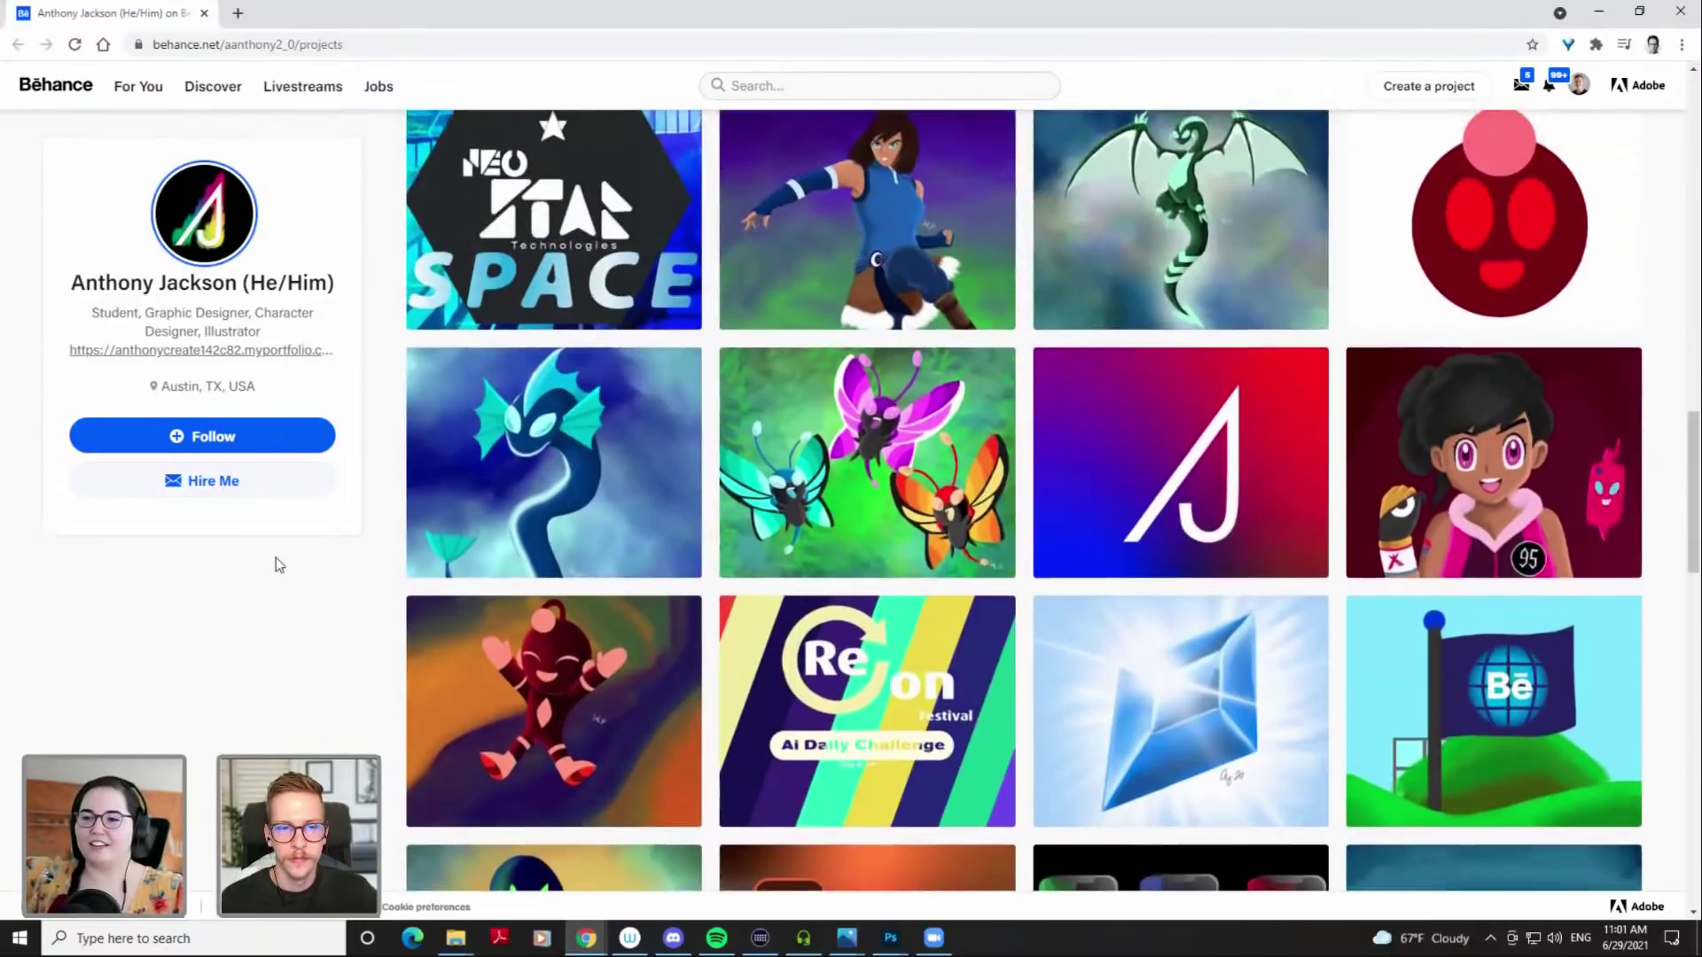
scroll(279, 565, "up", 5)
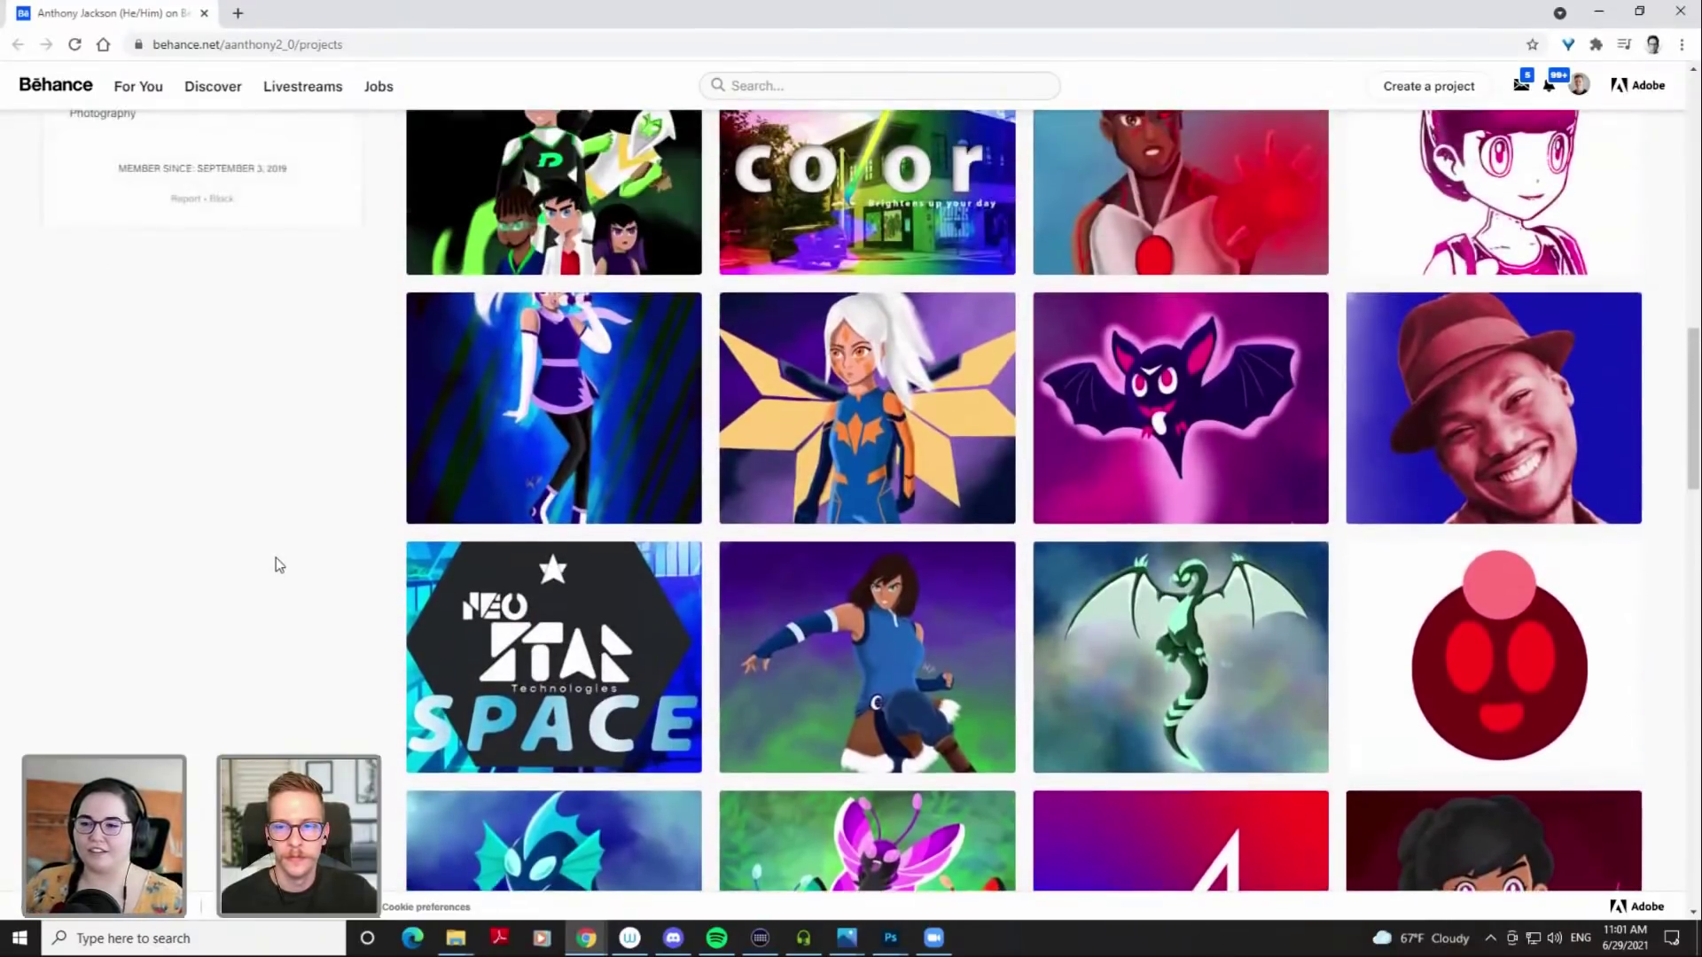
scroll(280, 565, "up", 3)
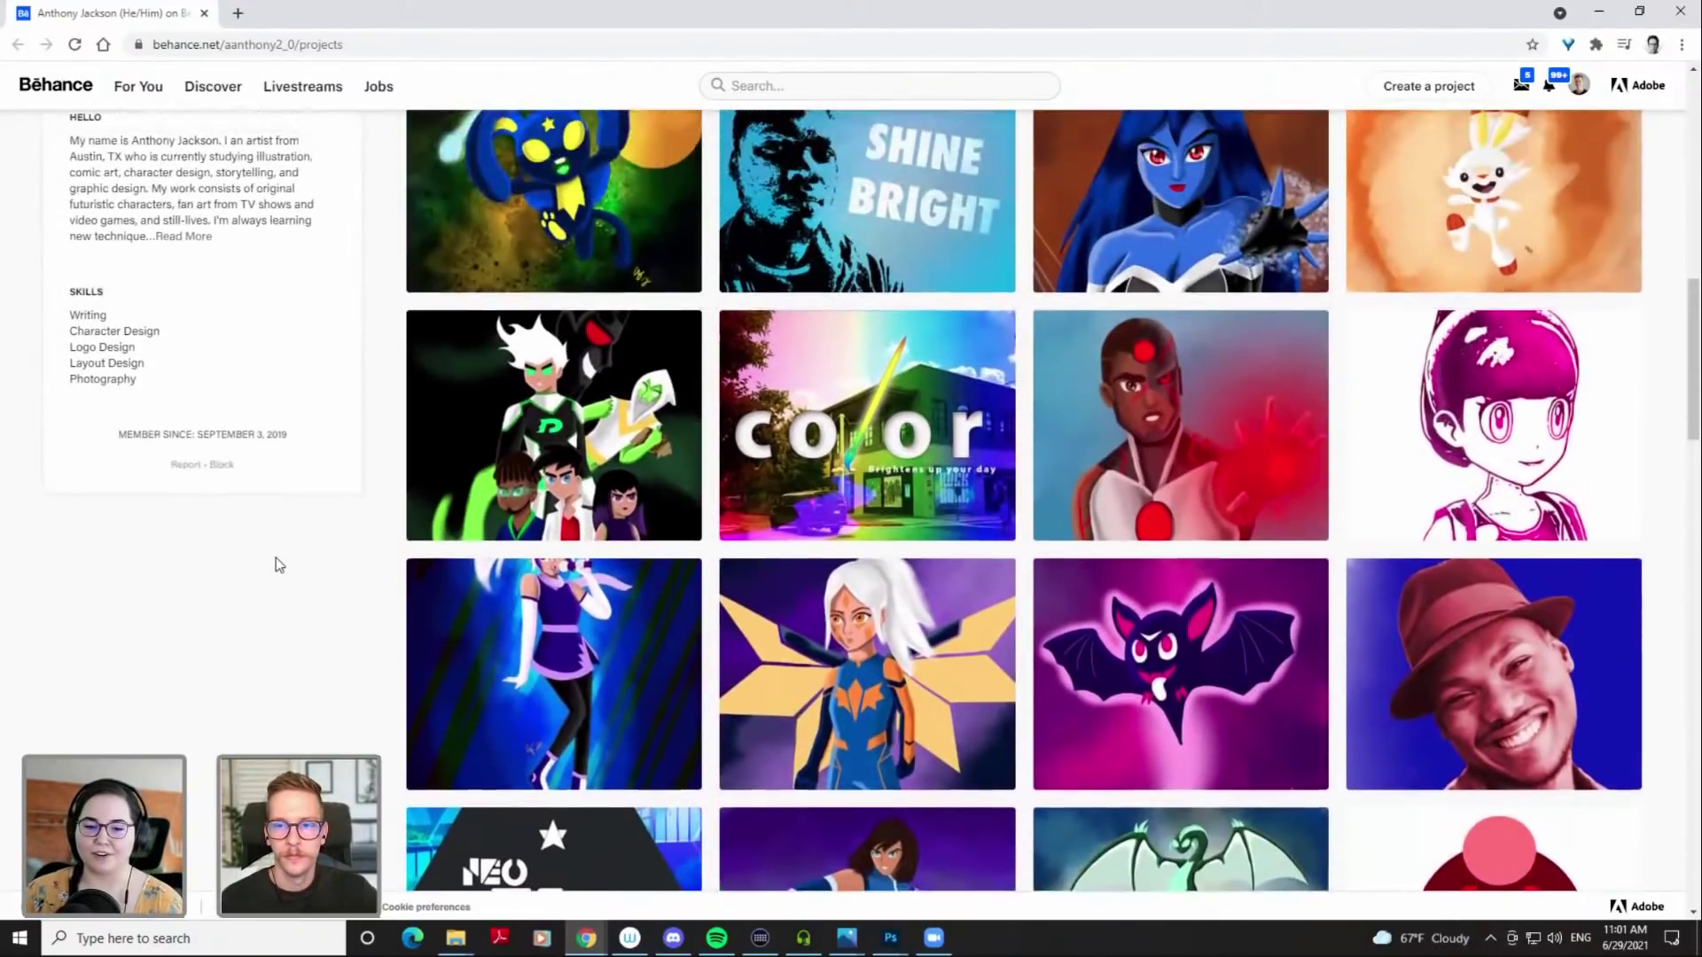
scroll(279, 565, "up", 4)
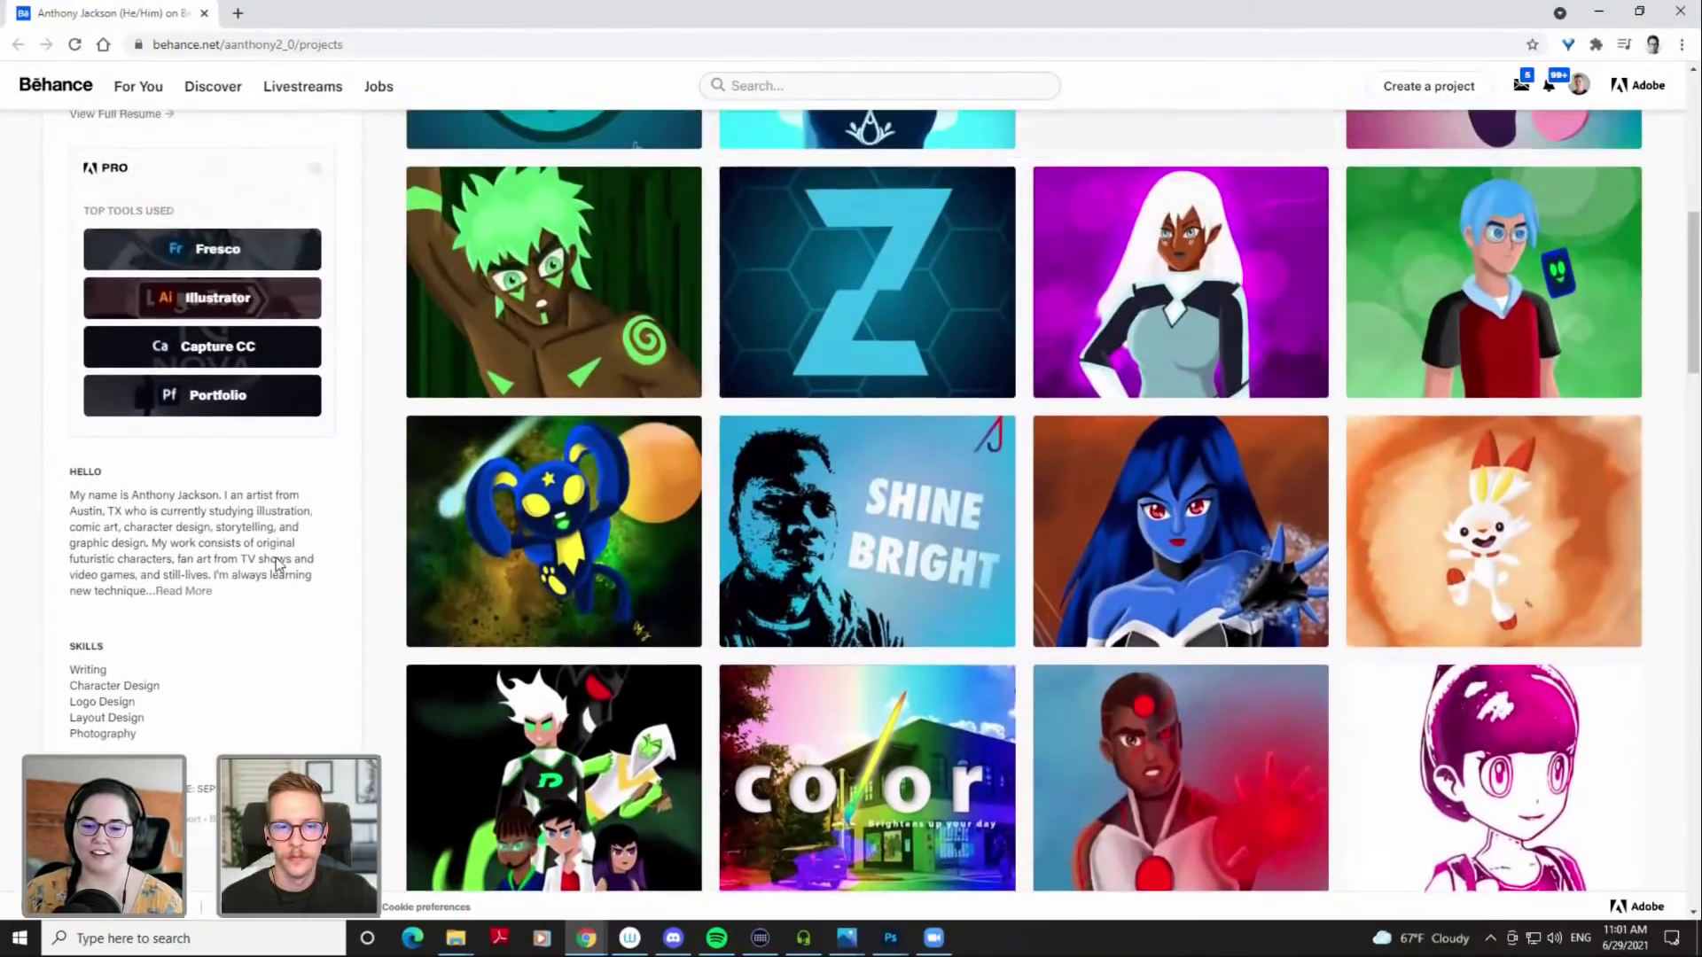
Look over the artist's profile header, browse the Behance projects down past the Daily Creative Challenges rows, and return to the top
scroll(275, 557, "up", 7)
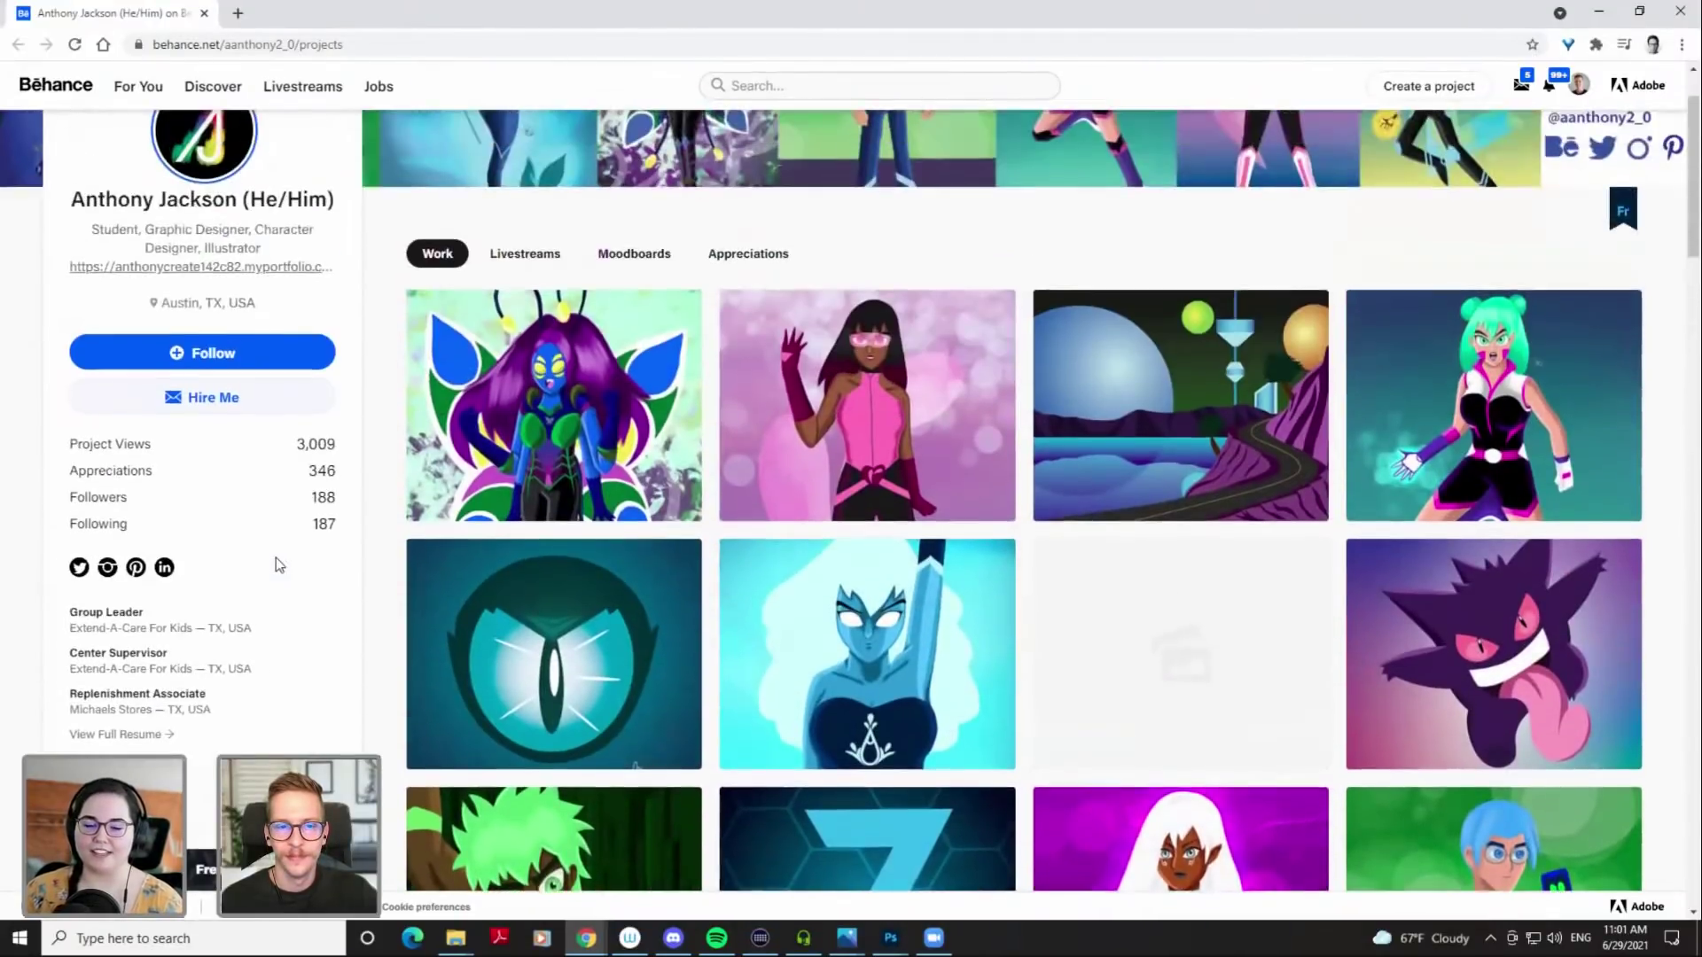
scroll(278, 564, "up", 2)
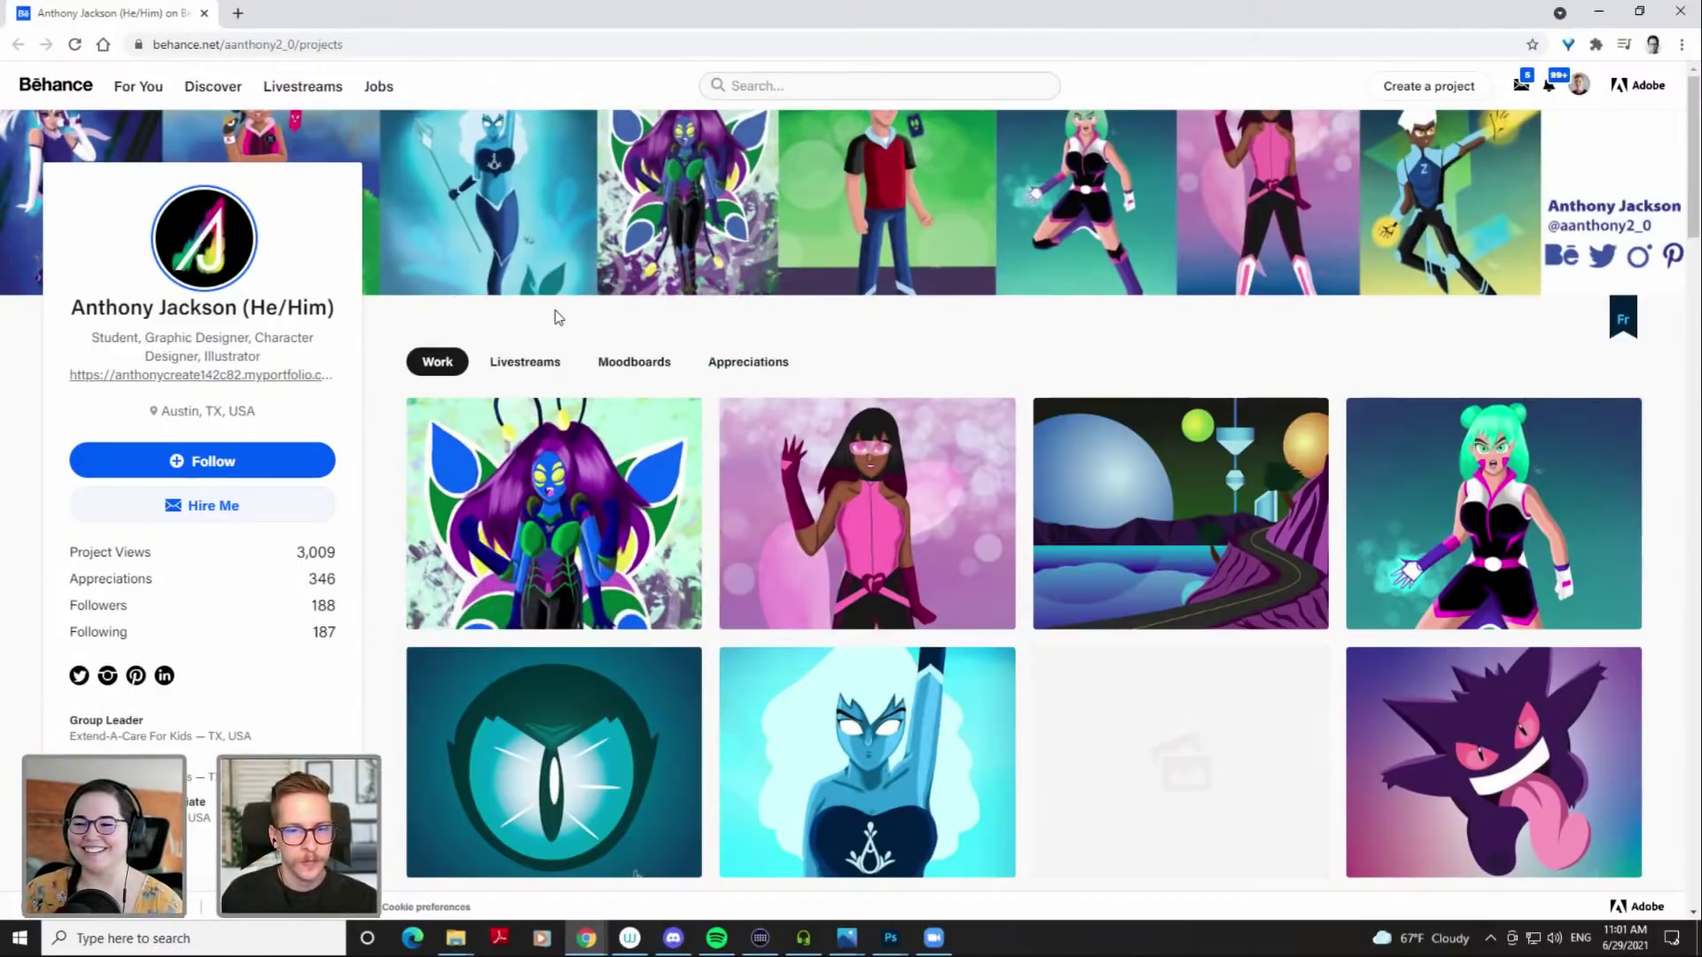
scroll(567, 337, "down", 2)
scroll(576, 357, "down", 12)
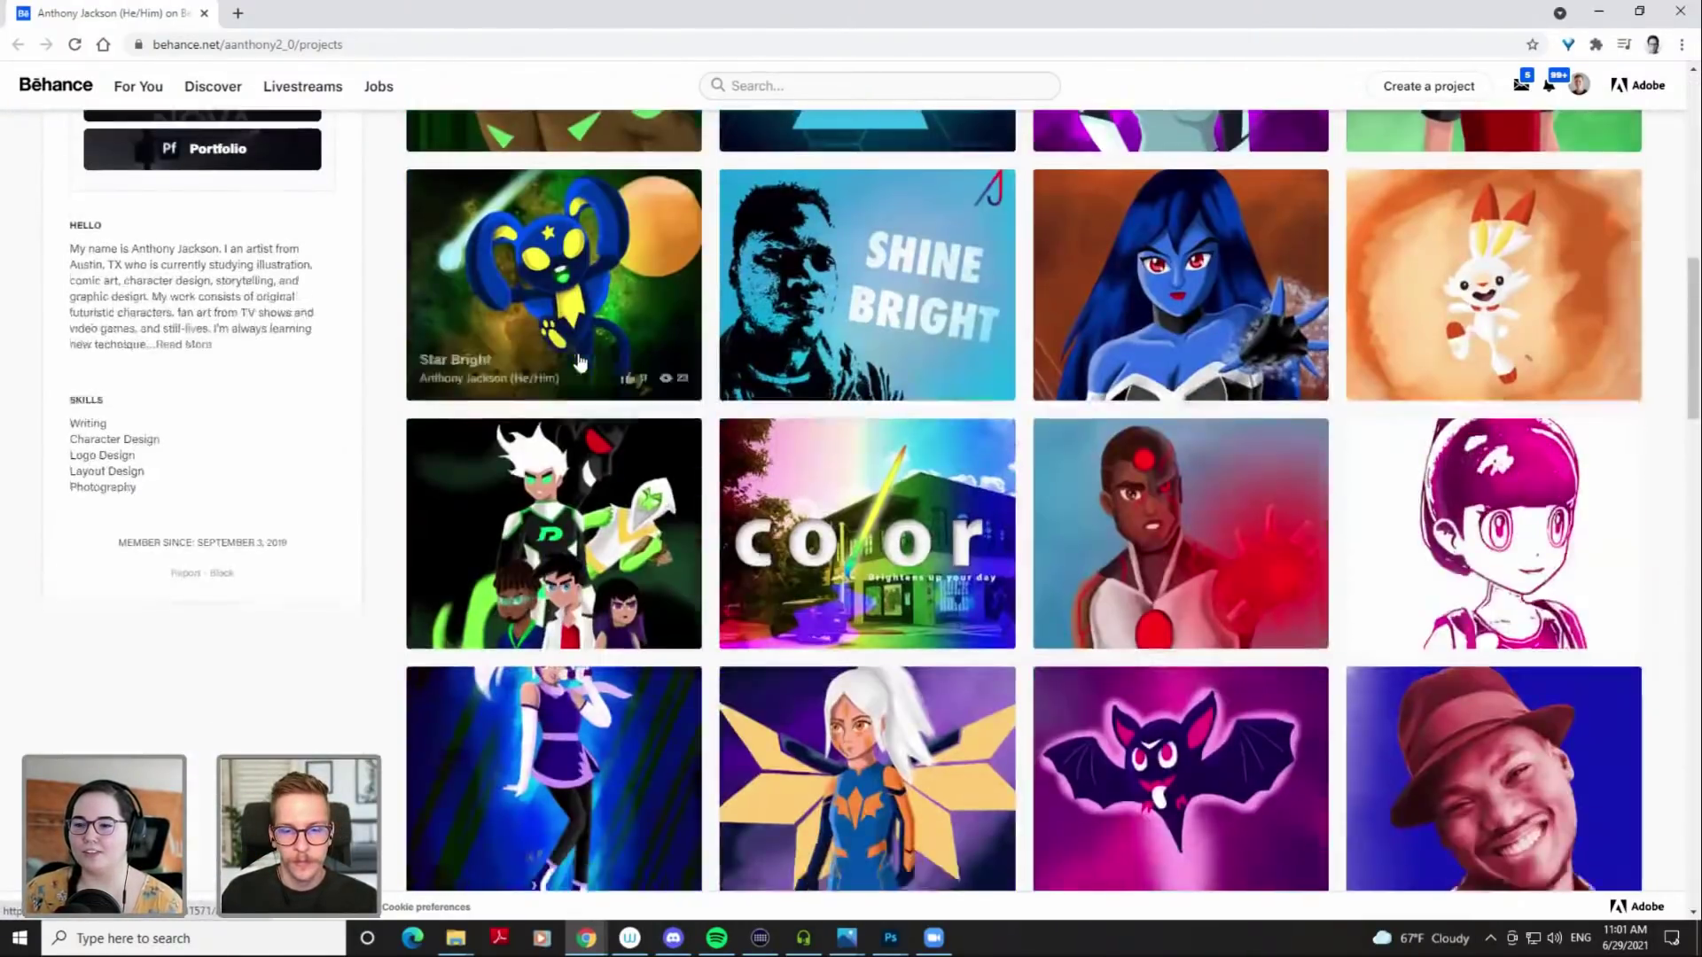
scroll(579, 361, "down", 15)
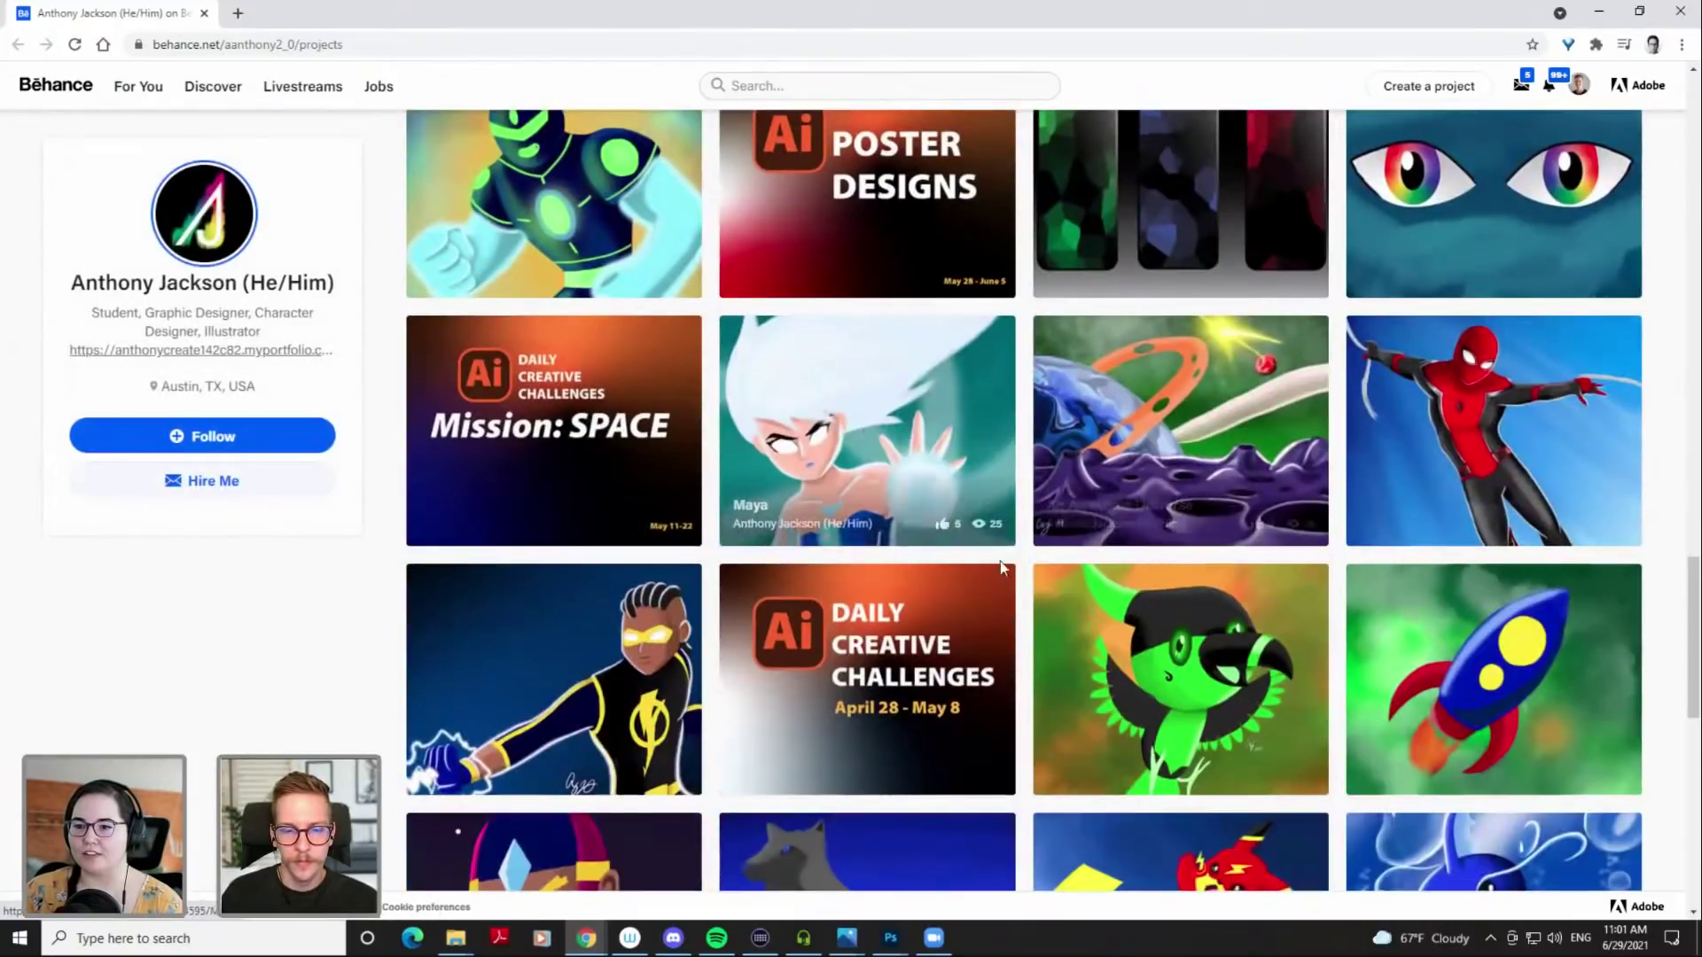
scroll(1047, 537, "down", 1)
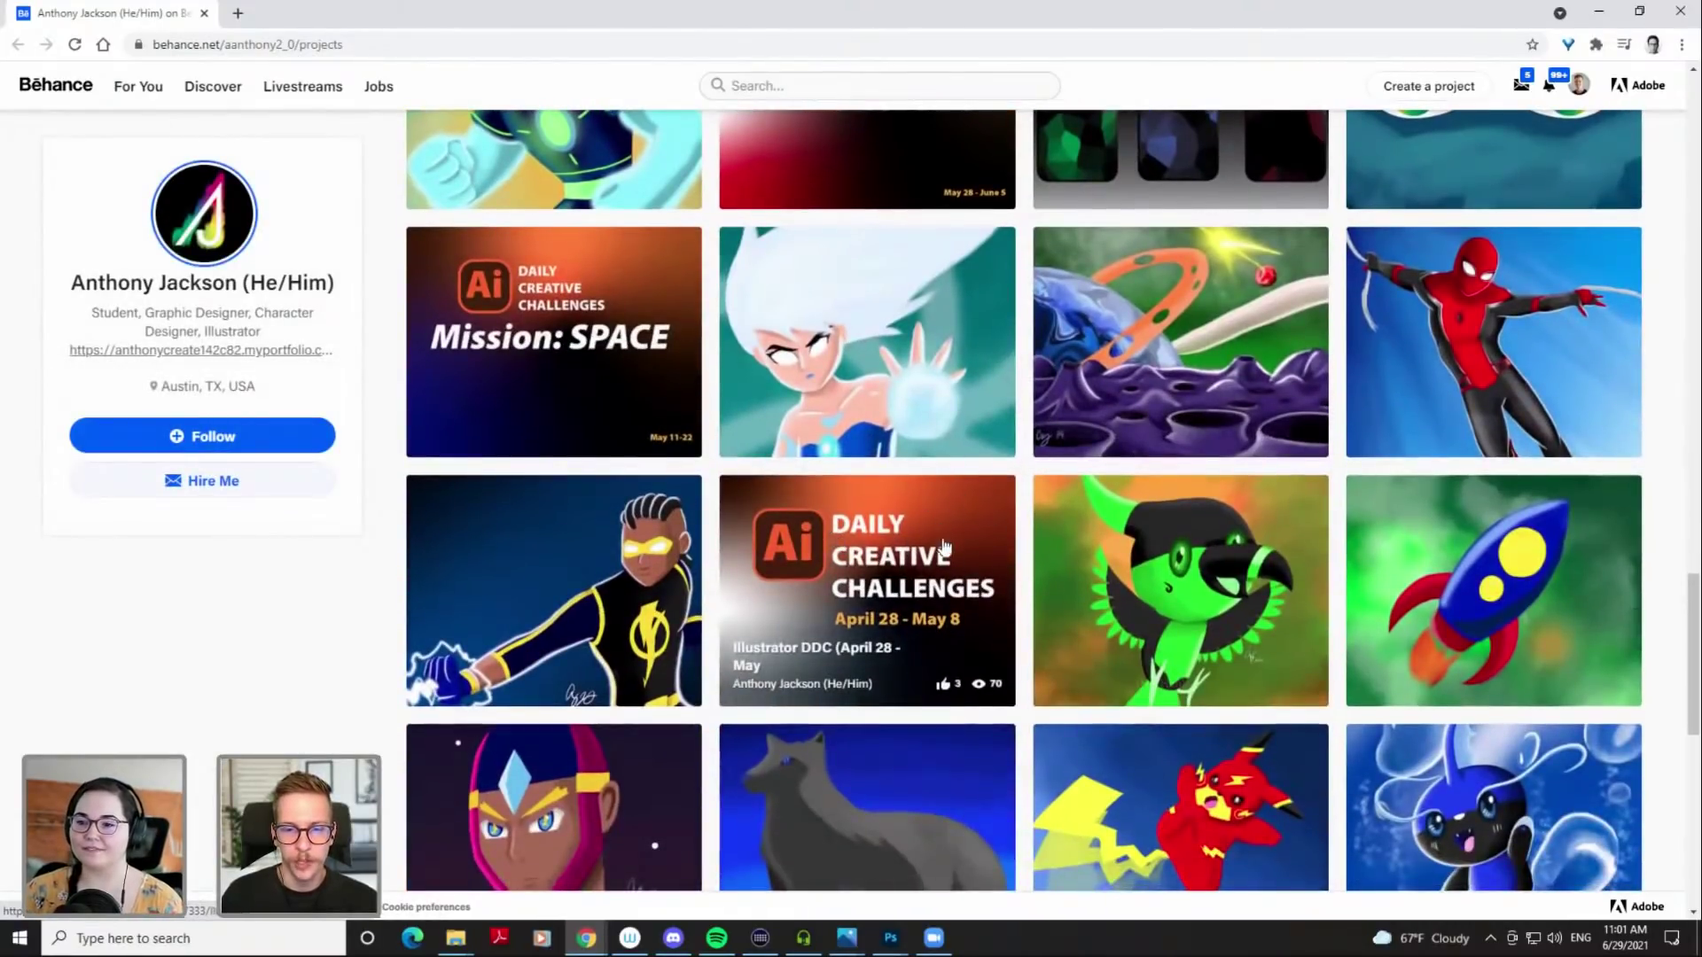
scroll(916, 596, "down", 6)
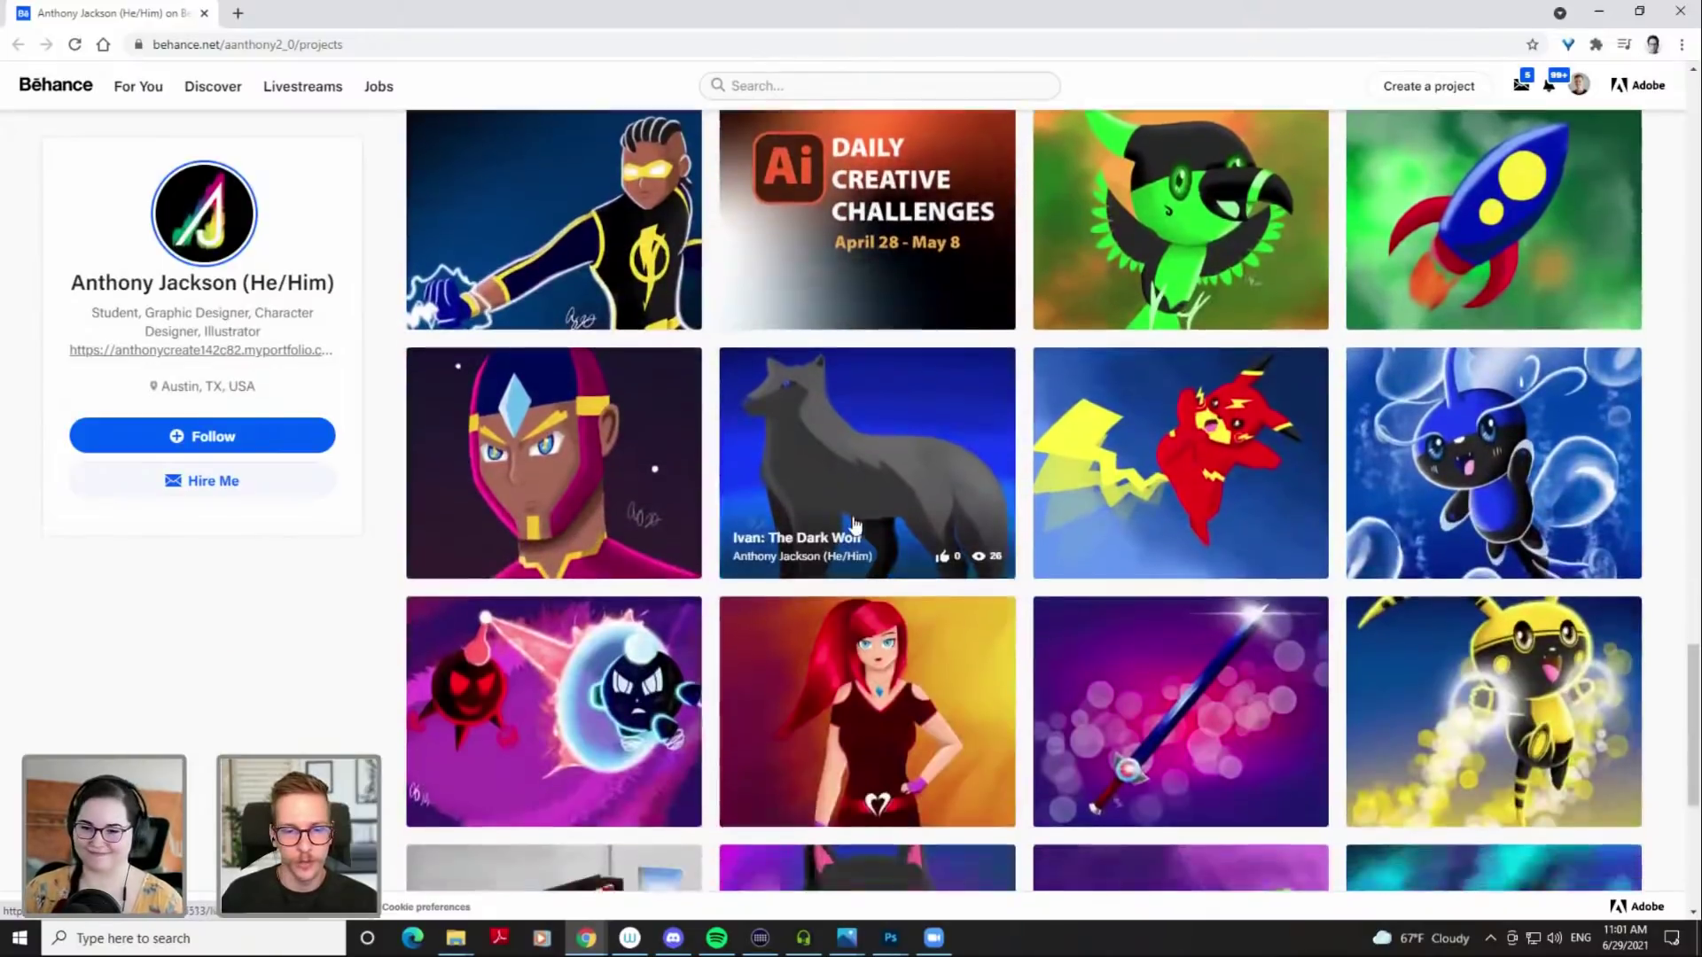
scroll(845, 547, "up", 8)
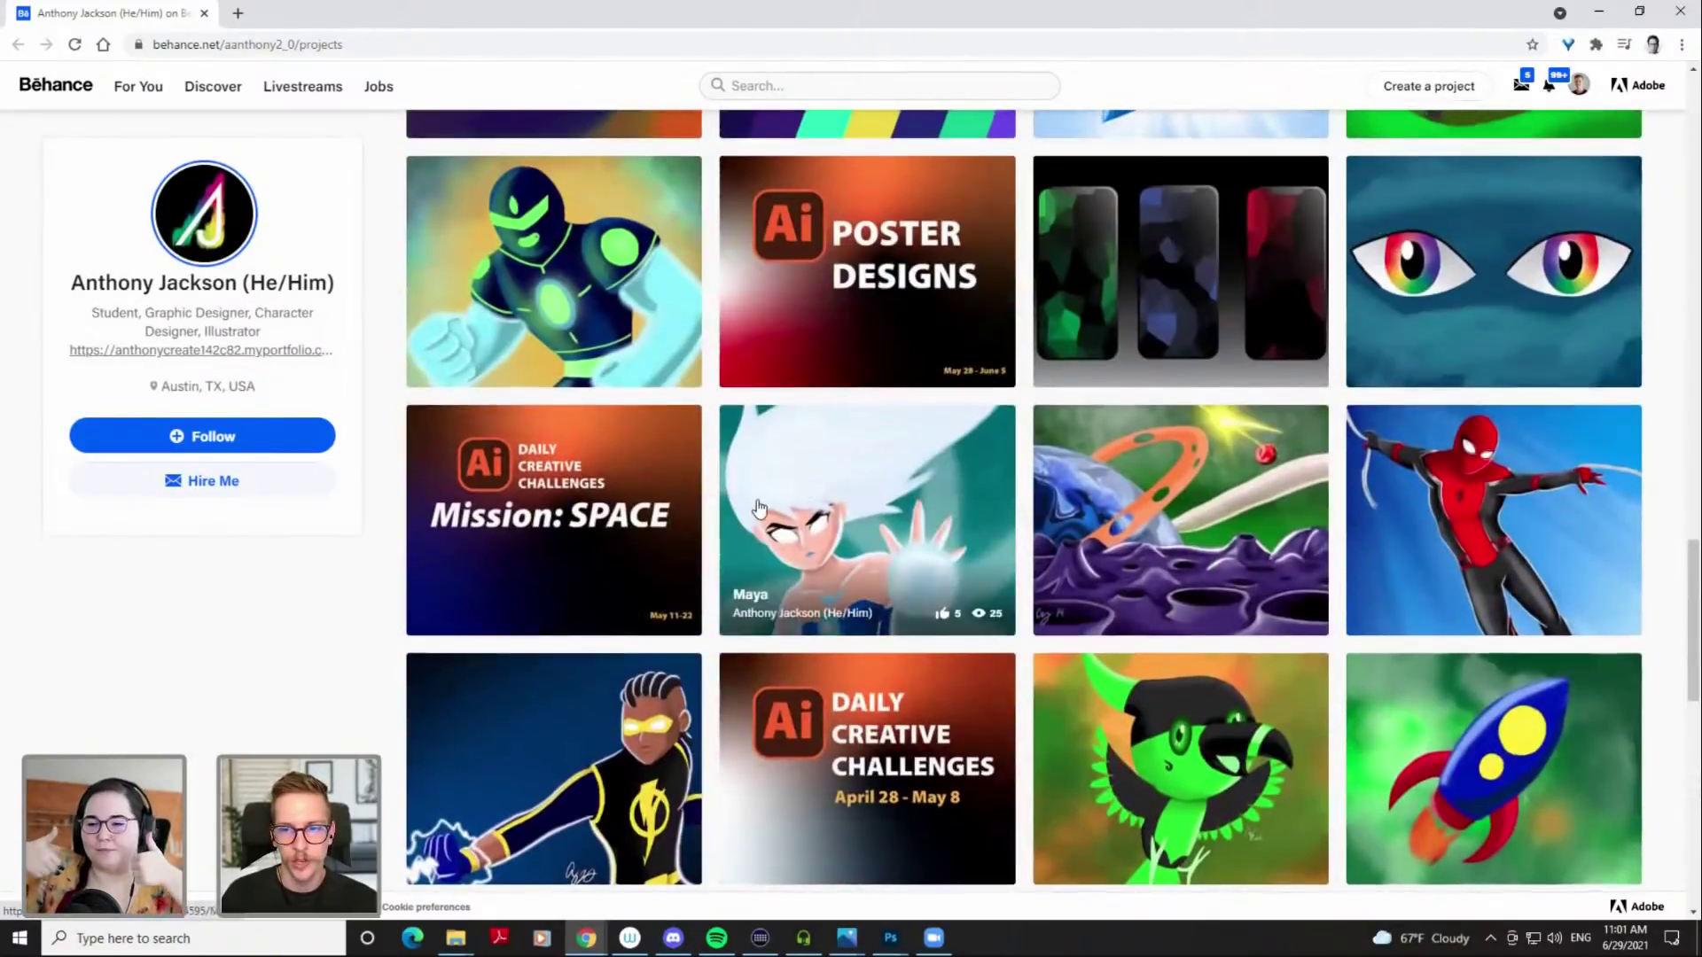
scroll(749, 580, "up", 5)
scroll(749, 580, "up", 15)
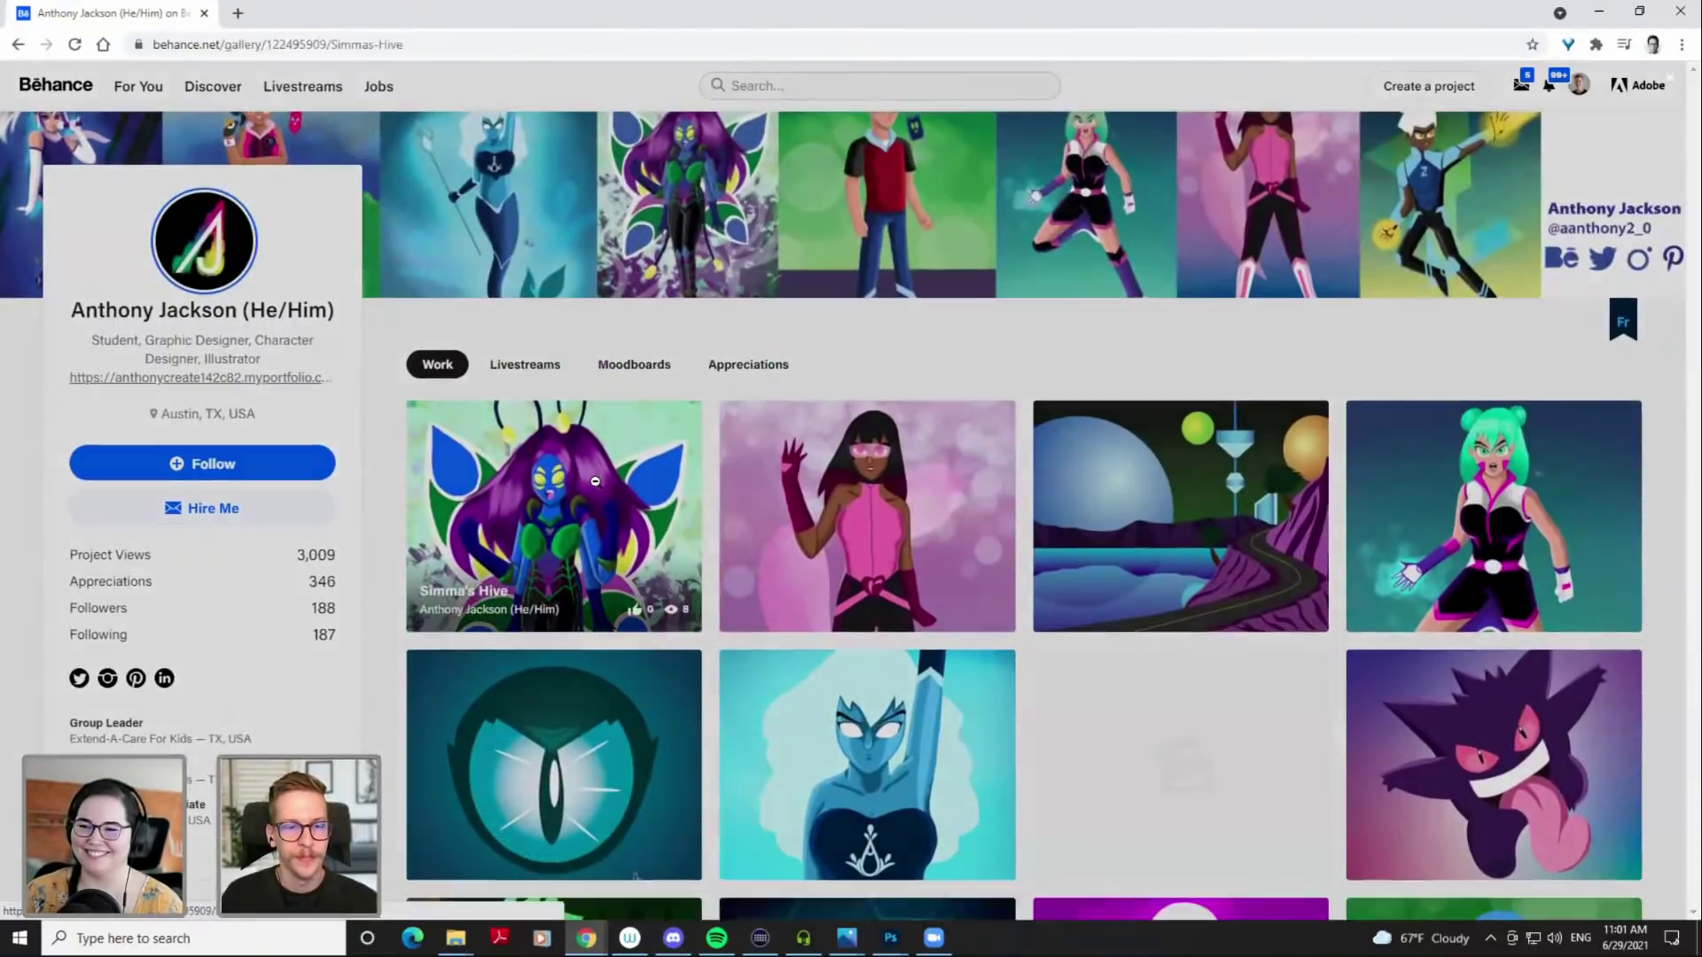
Open the Simma's Hive project and examine the winged queen illustration from the antennae down to the legs
left_click(594, 480)
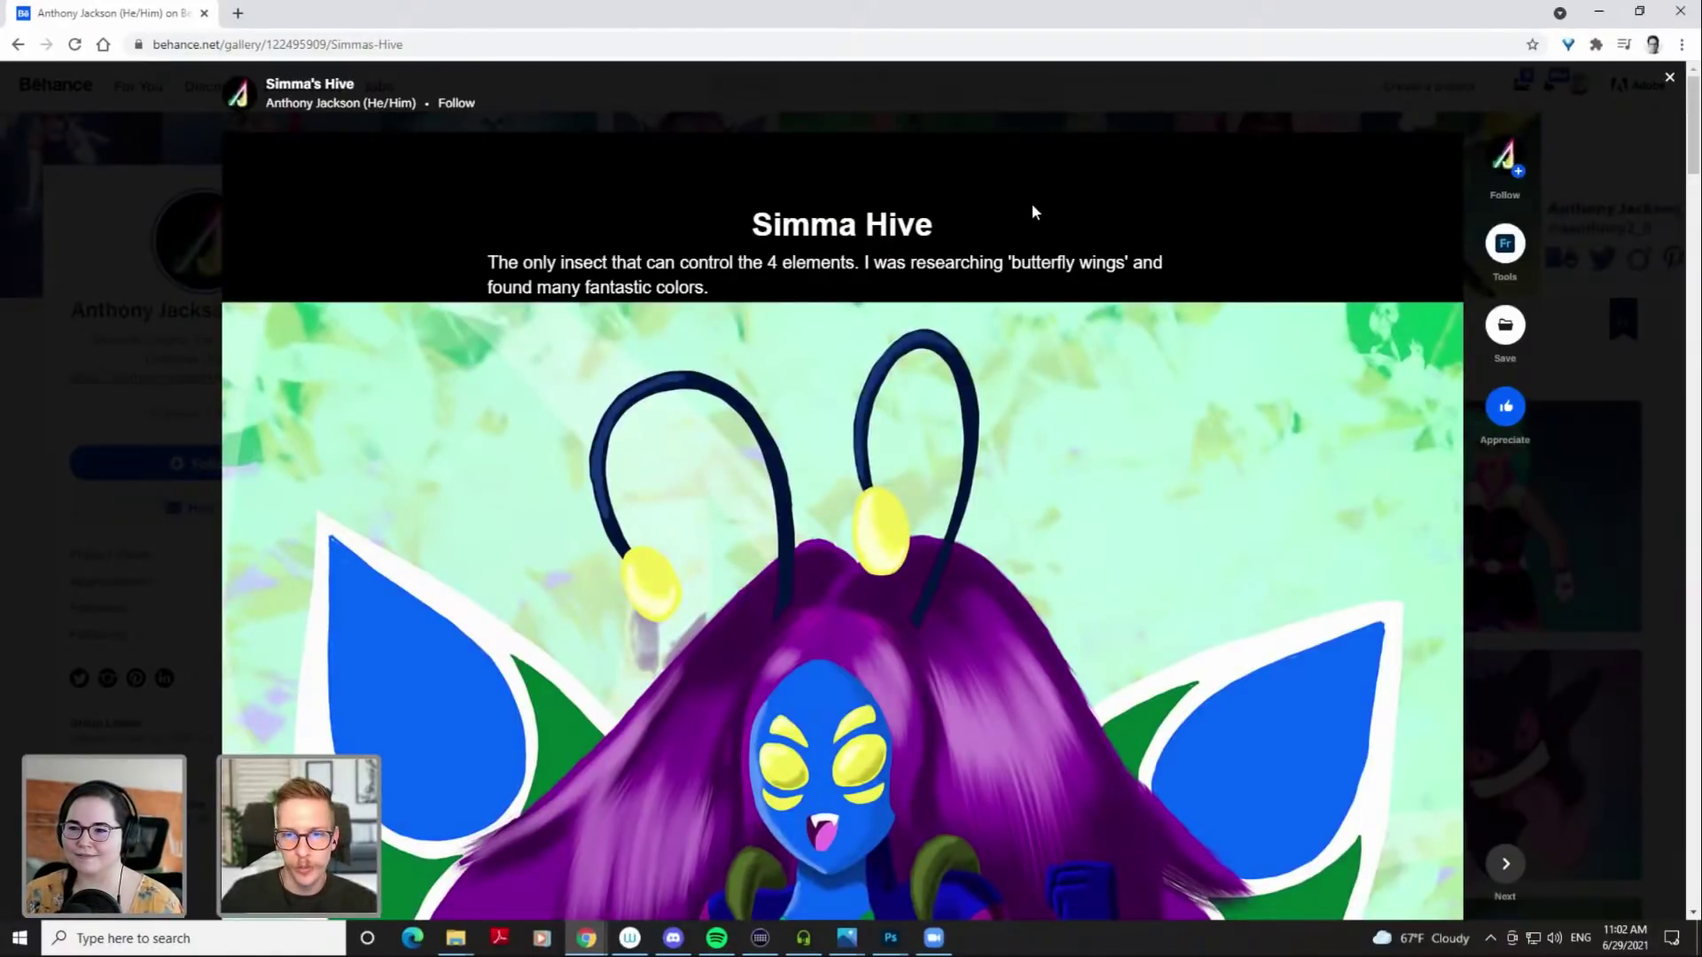
scroll(942, 266, "down", 5)
scroll(1114, 328, "up", 2)
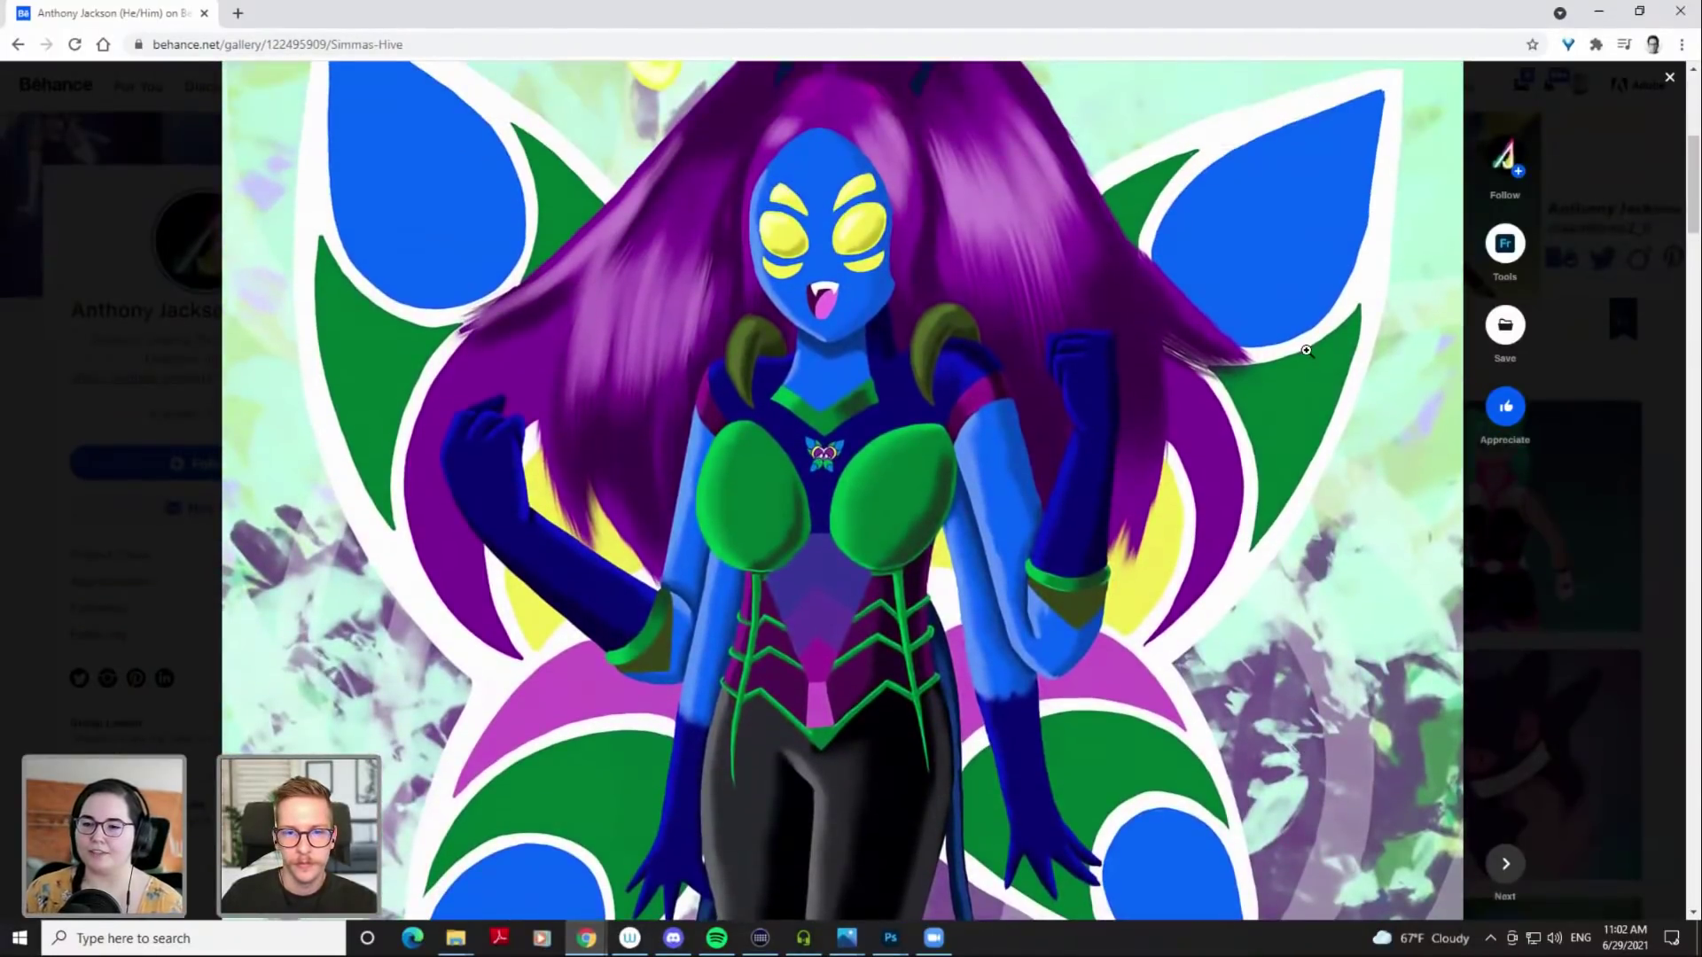
scroll(1306, 350, "up", 1)
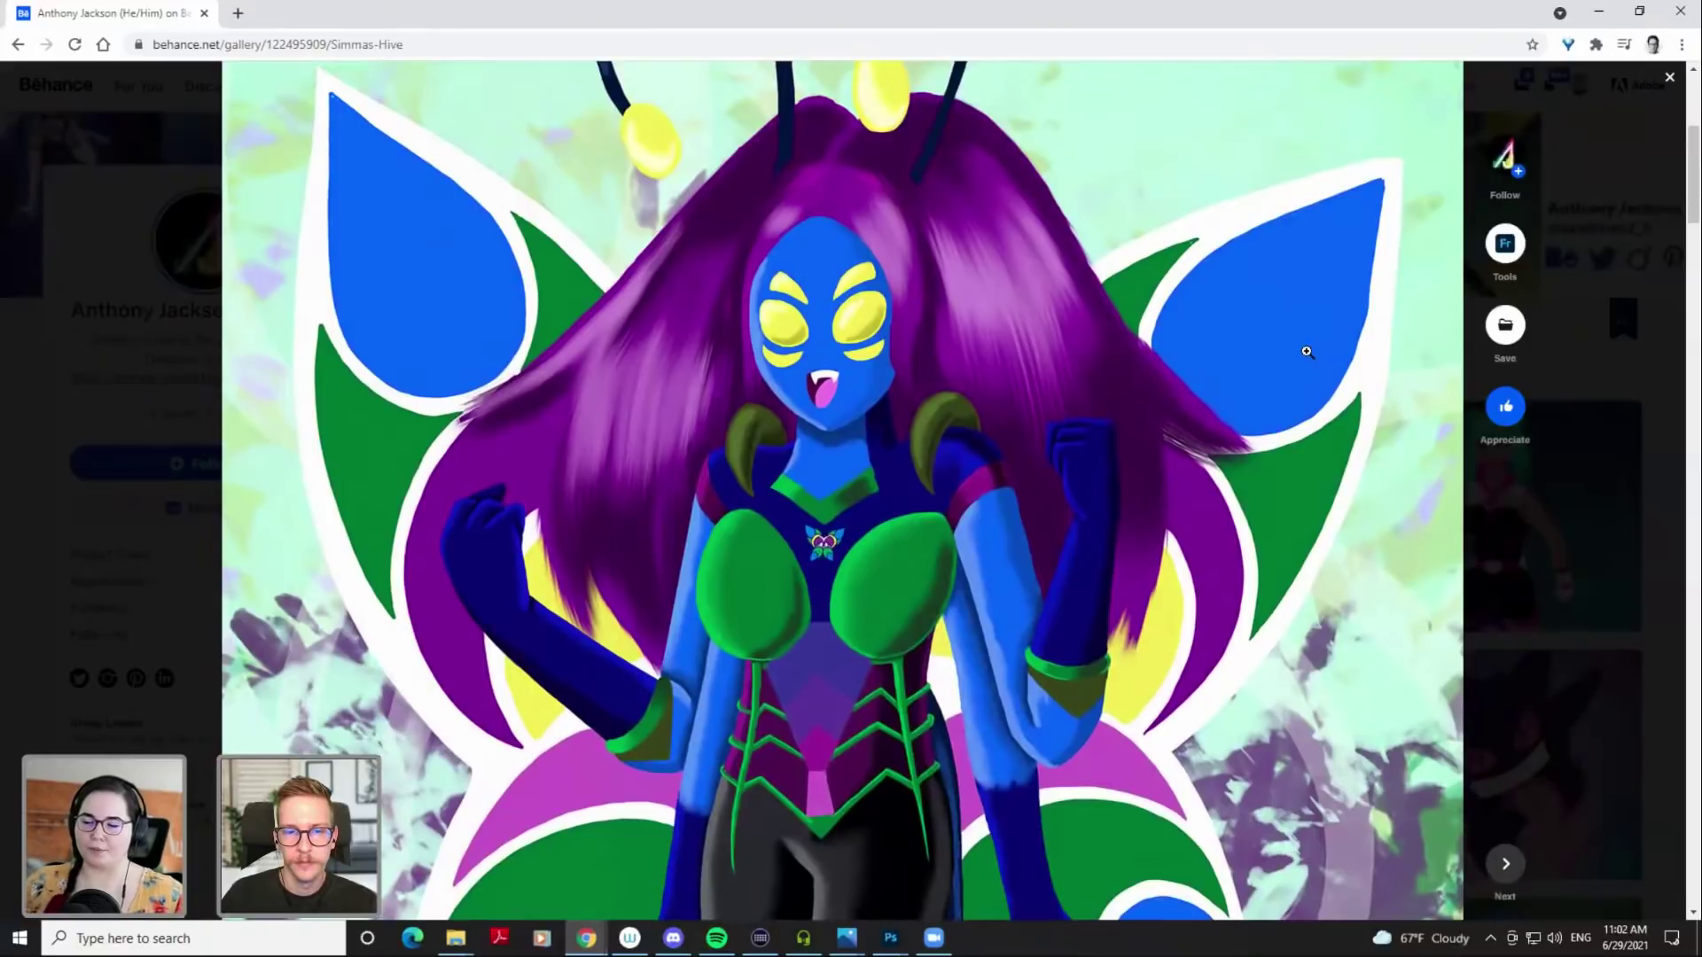
scroll(1306, 352, "down", 3)
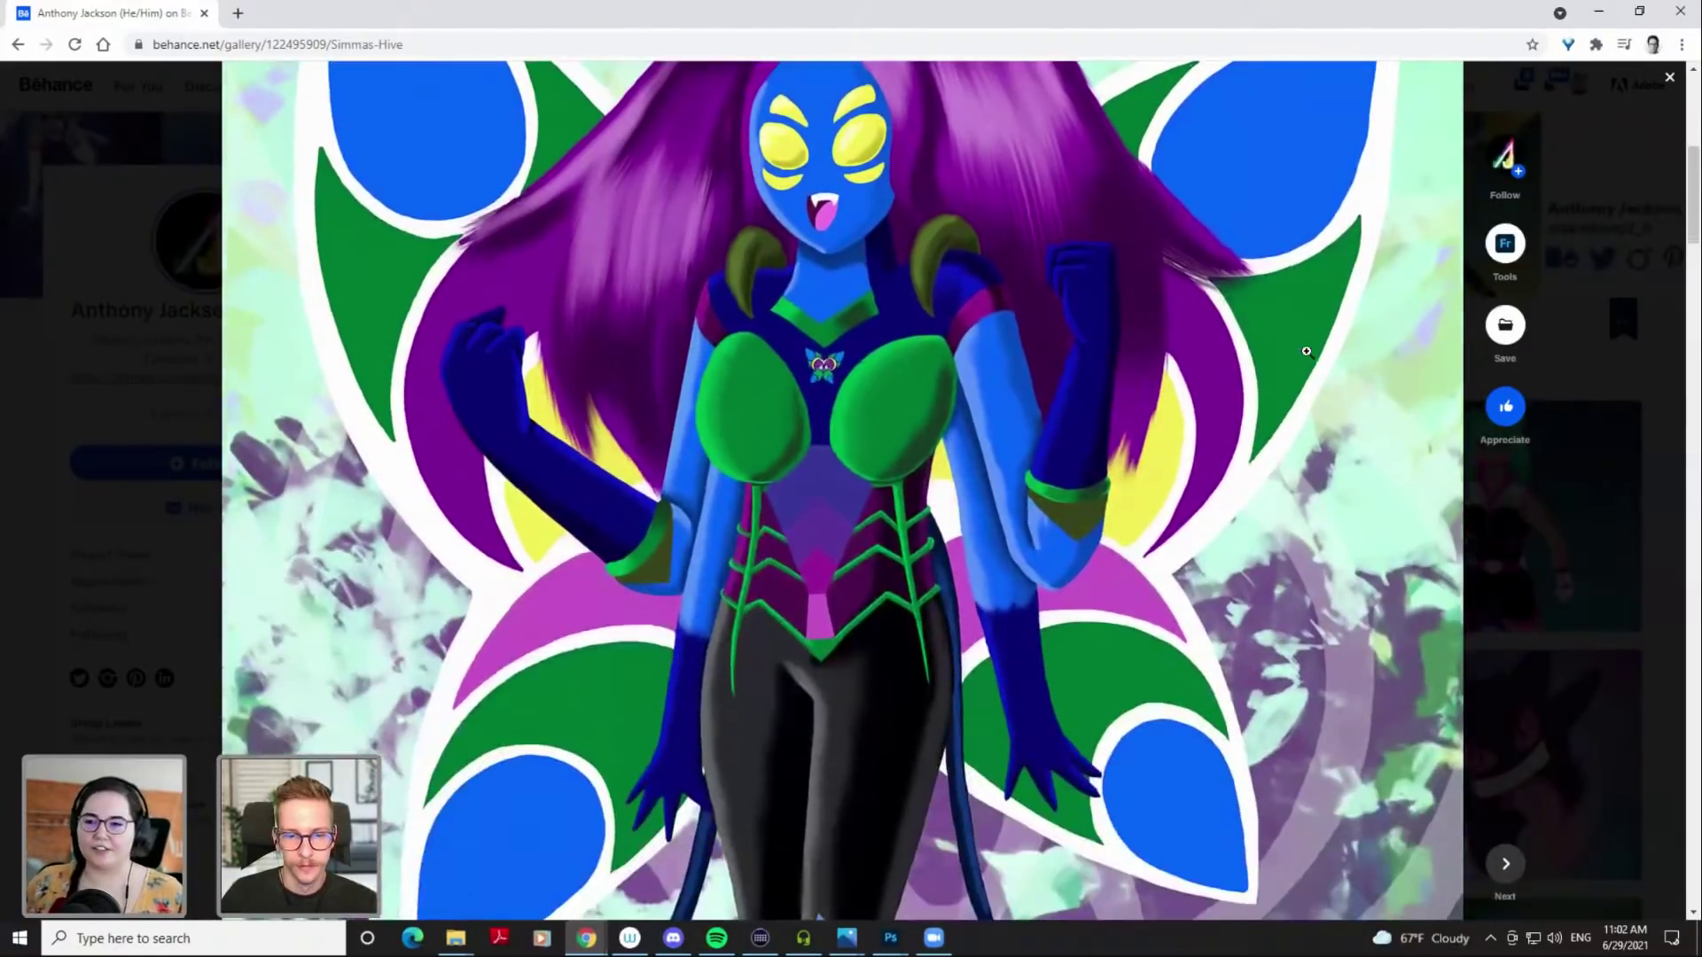
scroll(1305, 352, "down", 3)
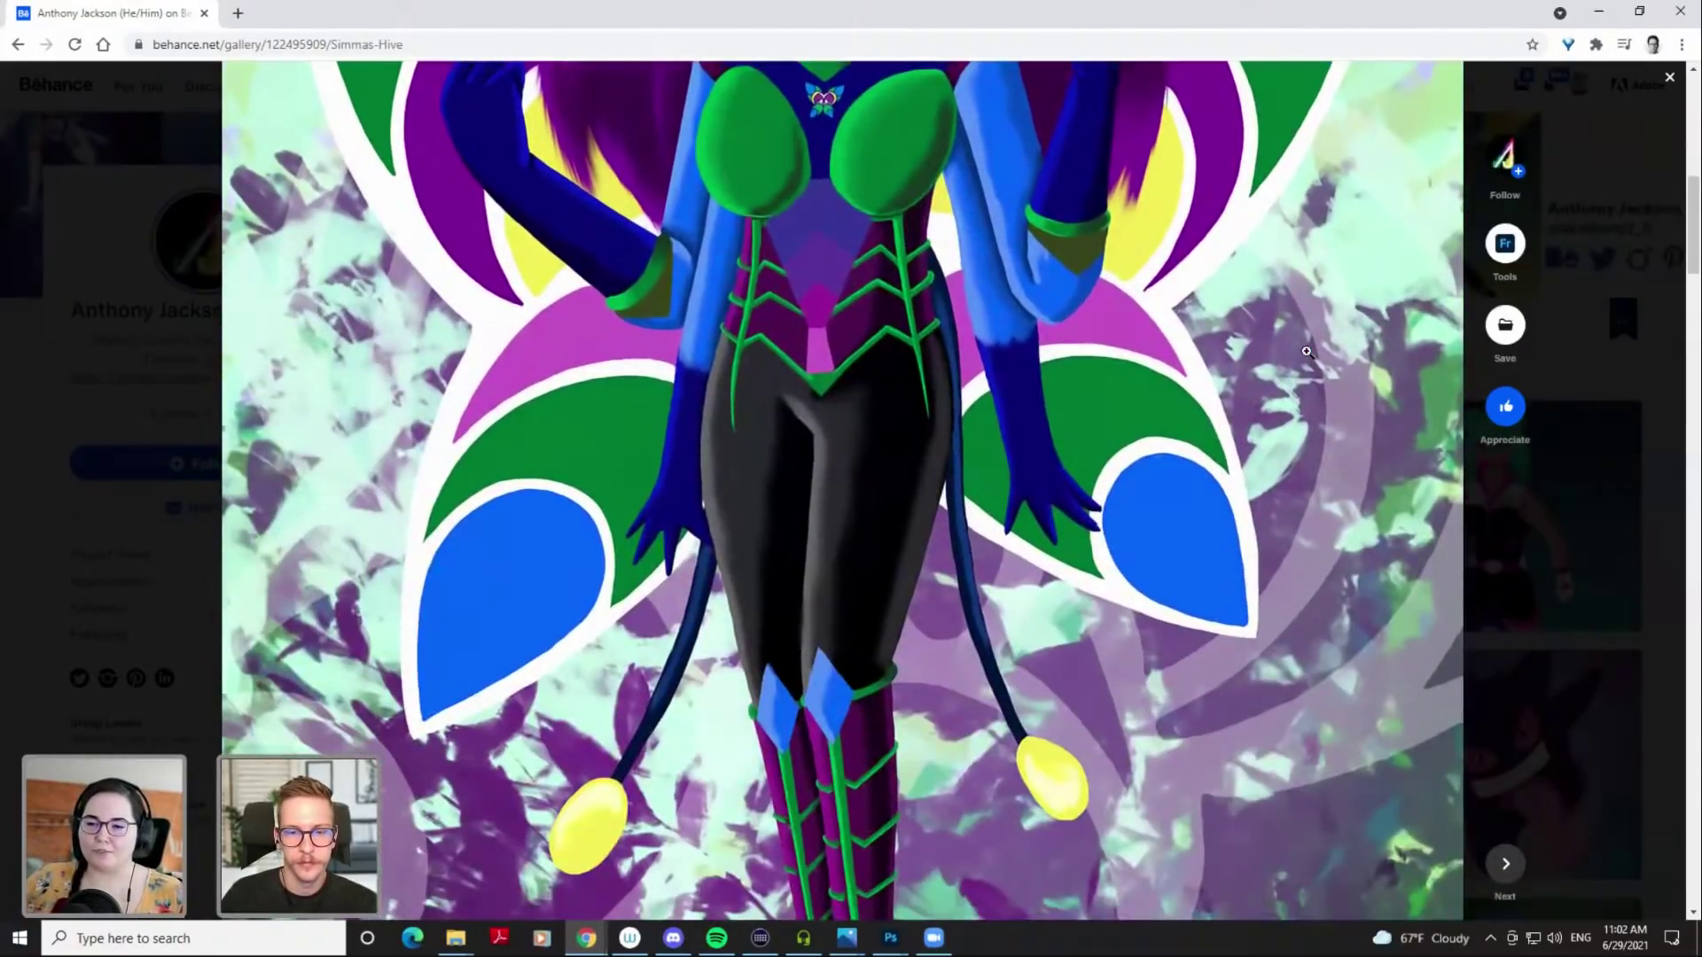
scroll(1305, 352, "up", 5)
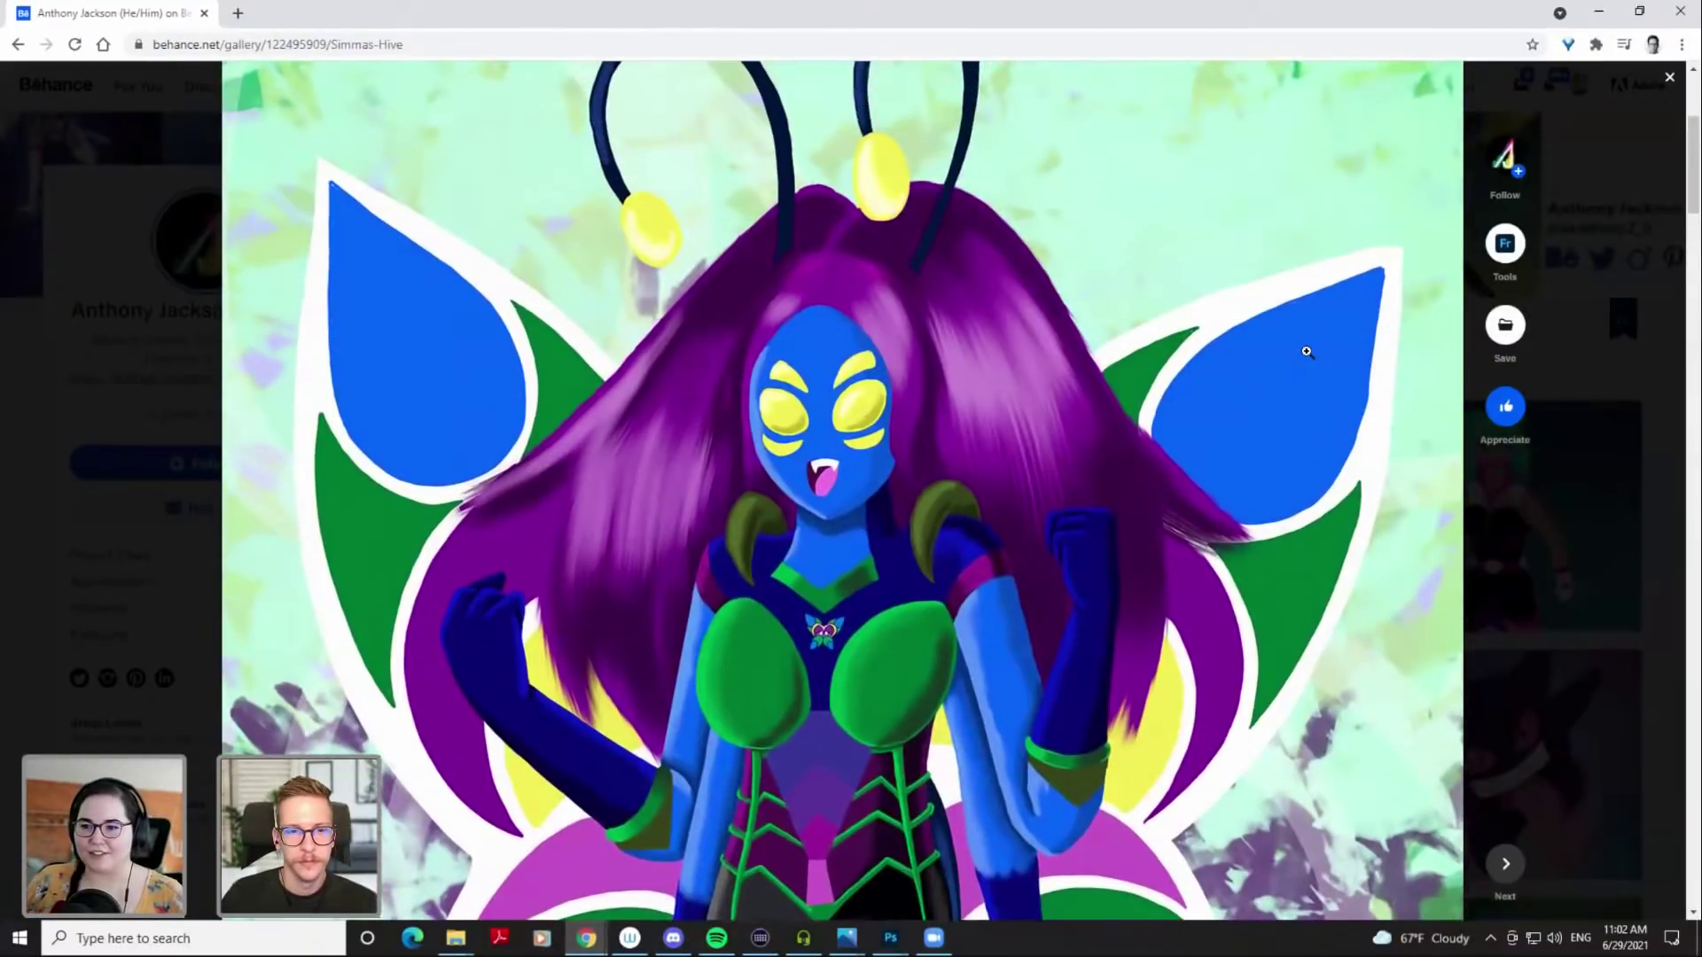
scroll(1304, 208, "down", 4)
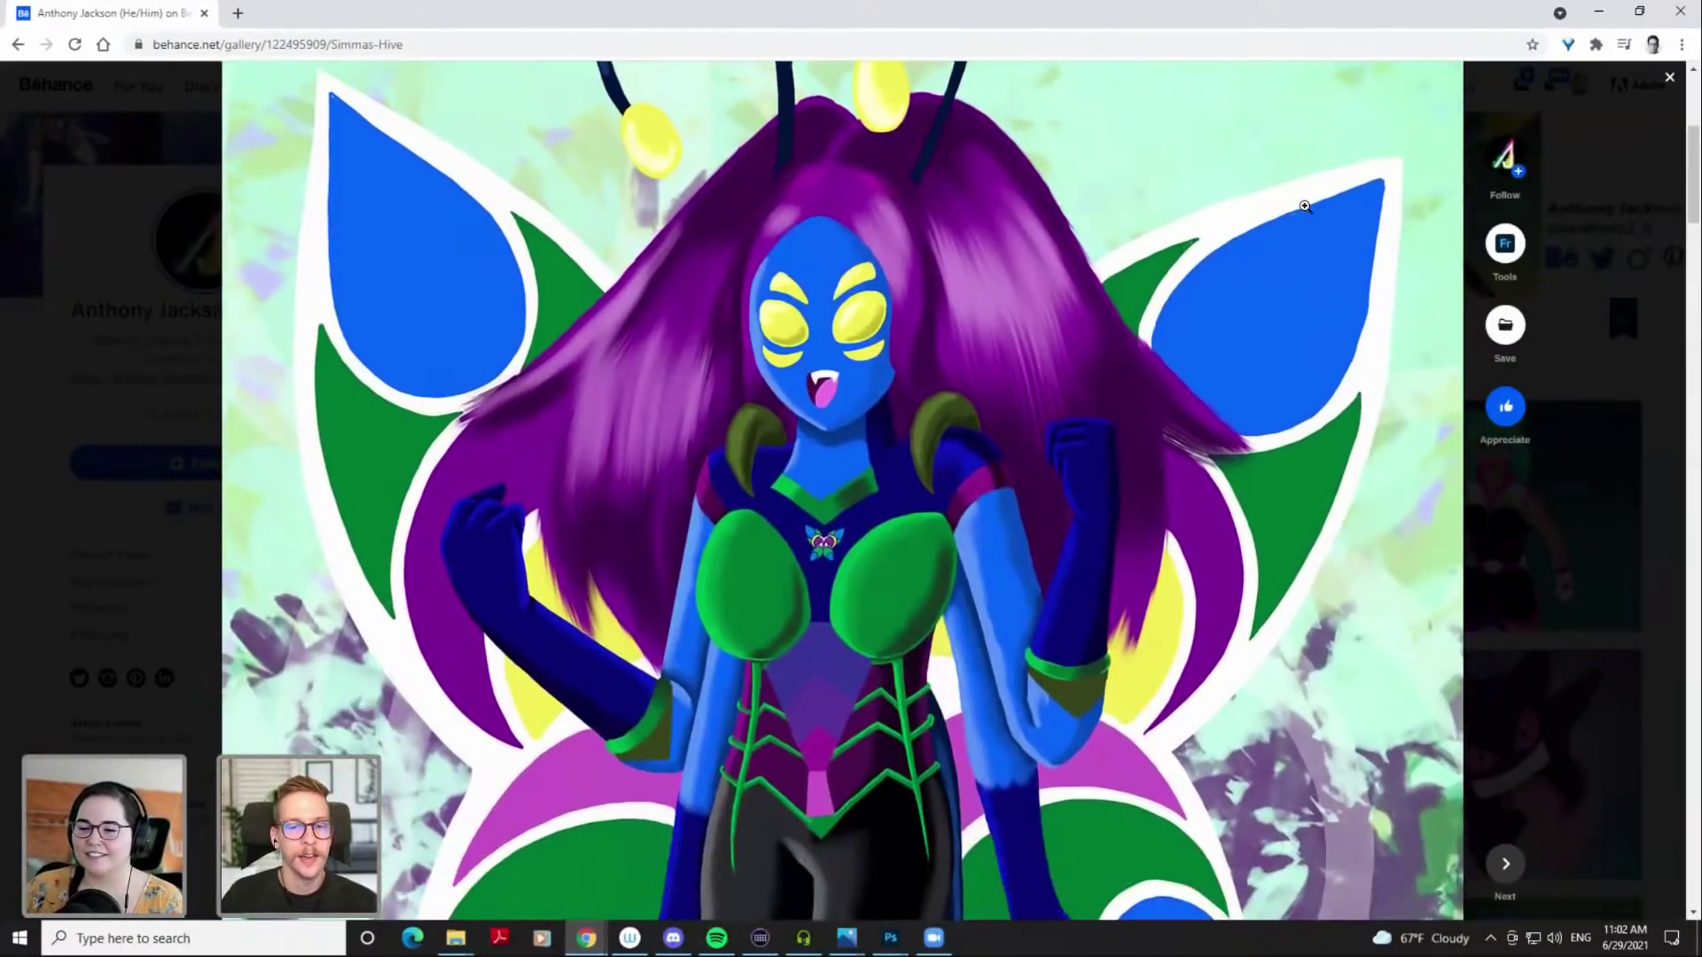
scroll(1304, 266, "down", 2)
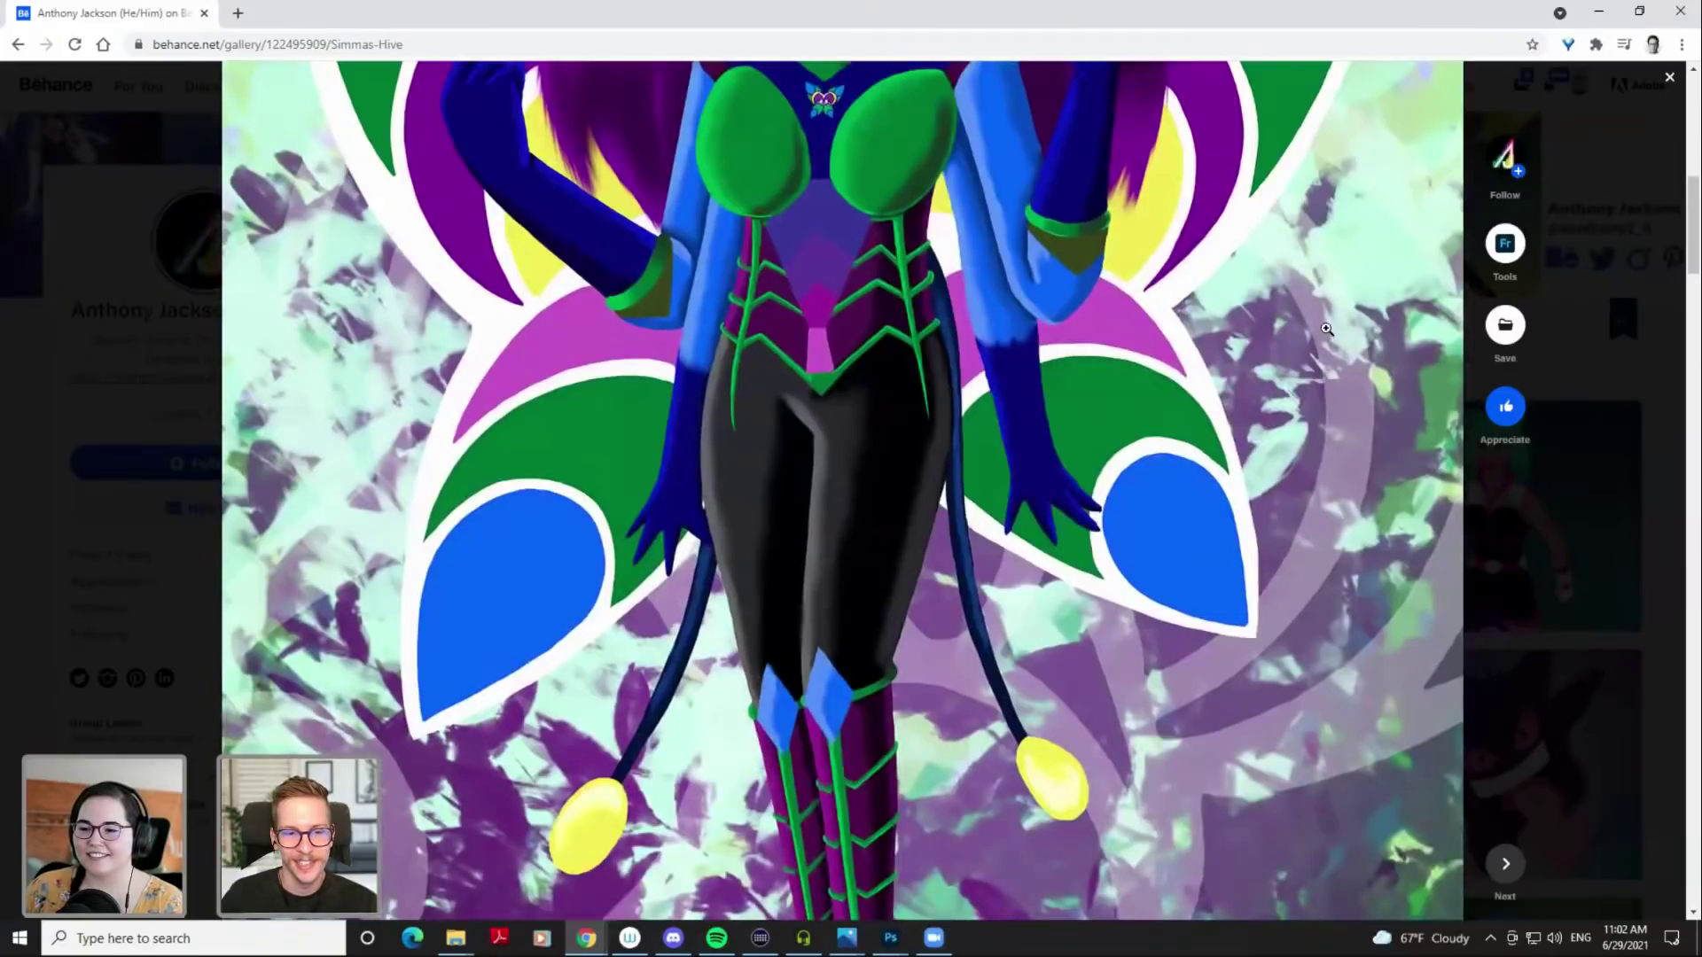
View the rest of the queen illustration and examine the two rows of four coloured insect characters beneath it
scroll(1341, 460, "down", 3)
scroll(1341, 459, "down", 8)
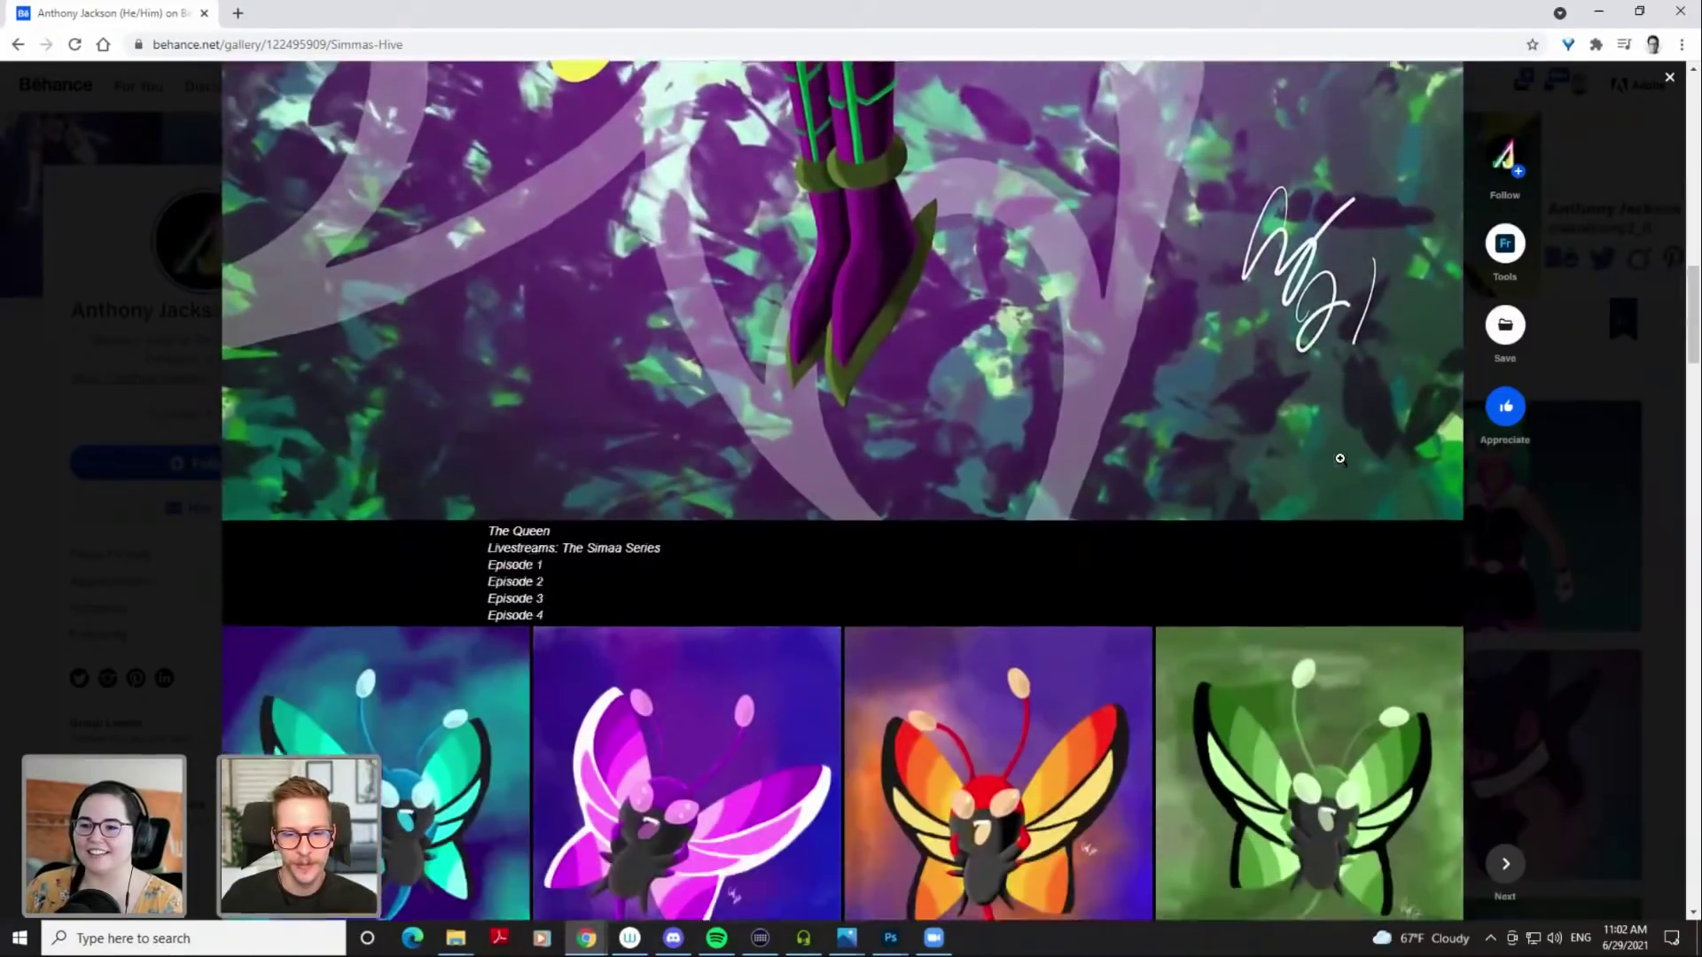
scroll(1325, 463, "down", 2)
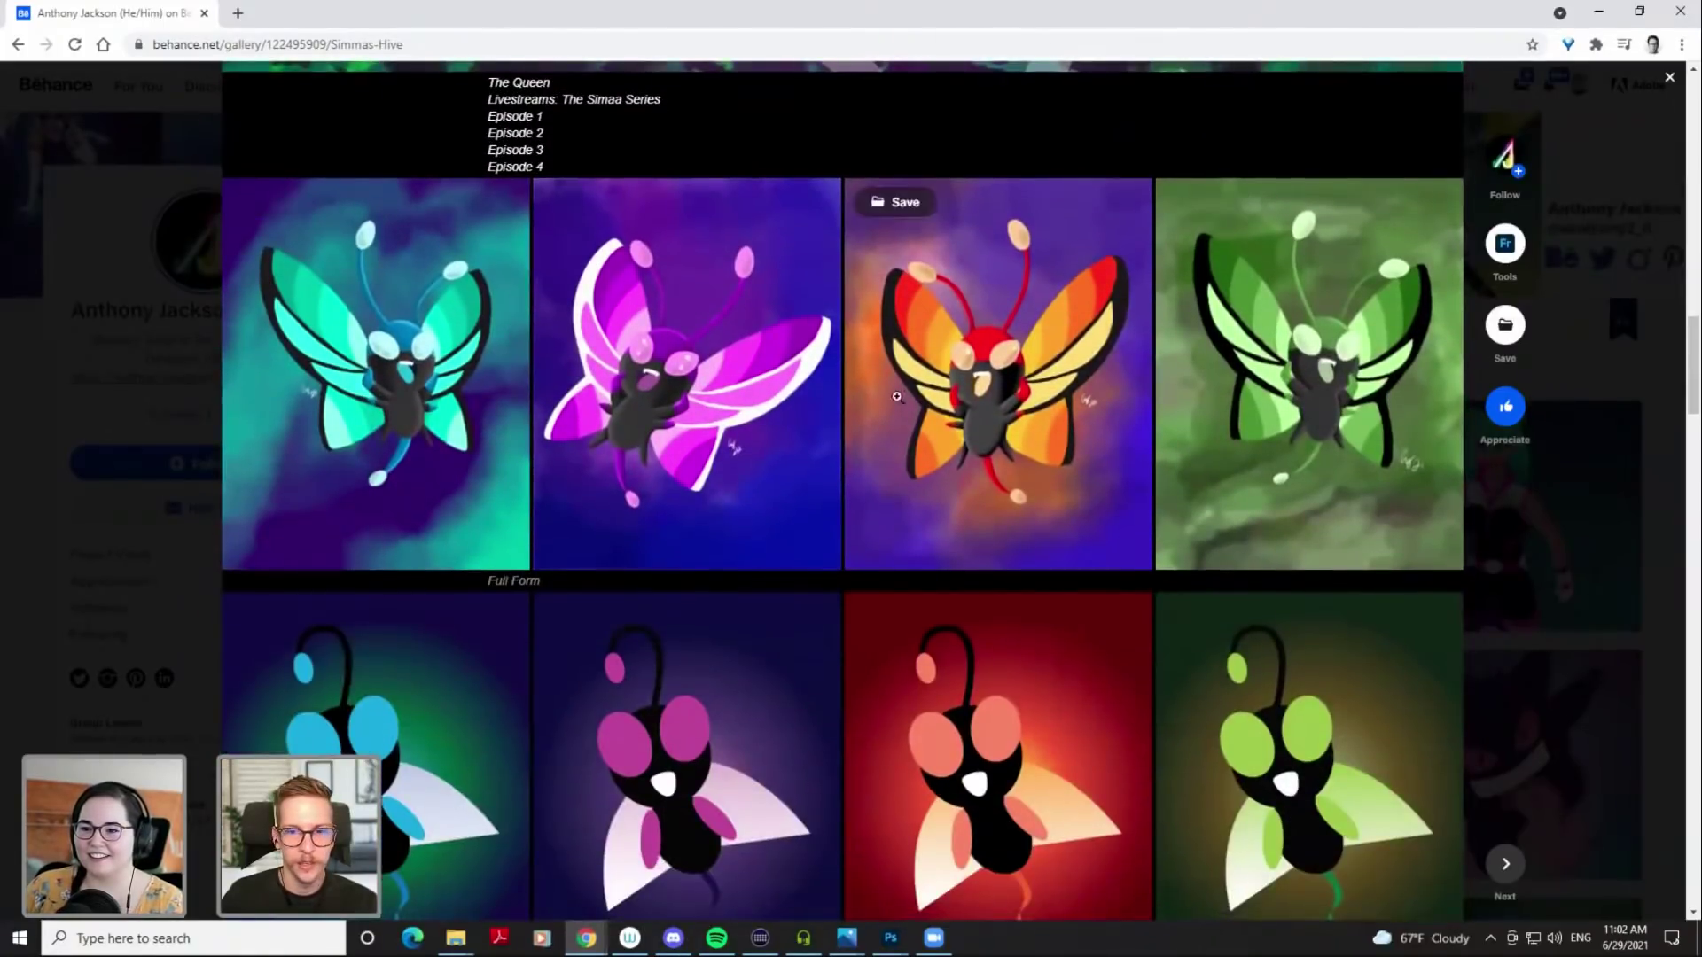
scroll(904, 489, "down", 1)
scroll(904, 488, "down", 1)
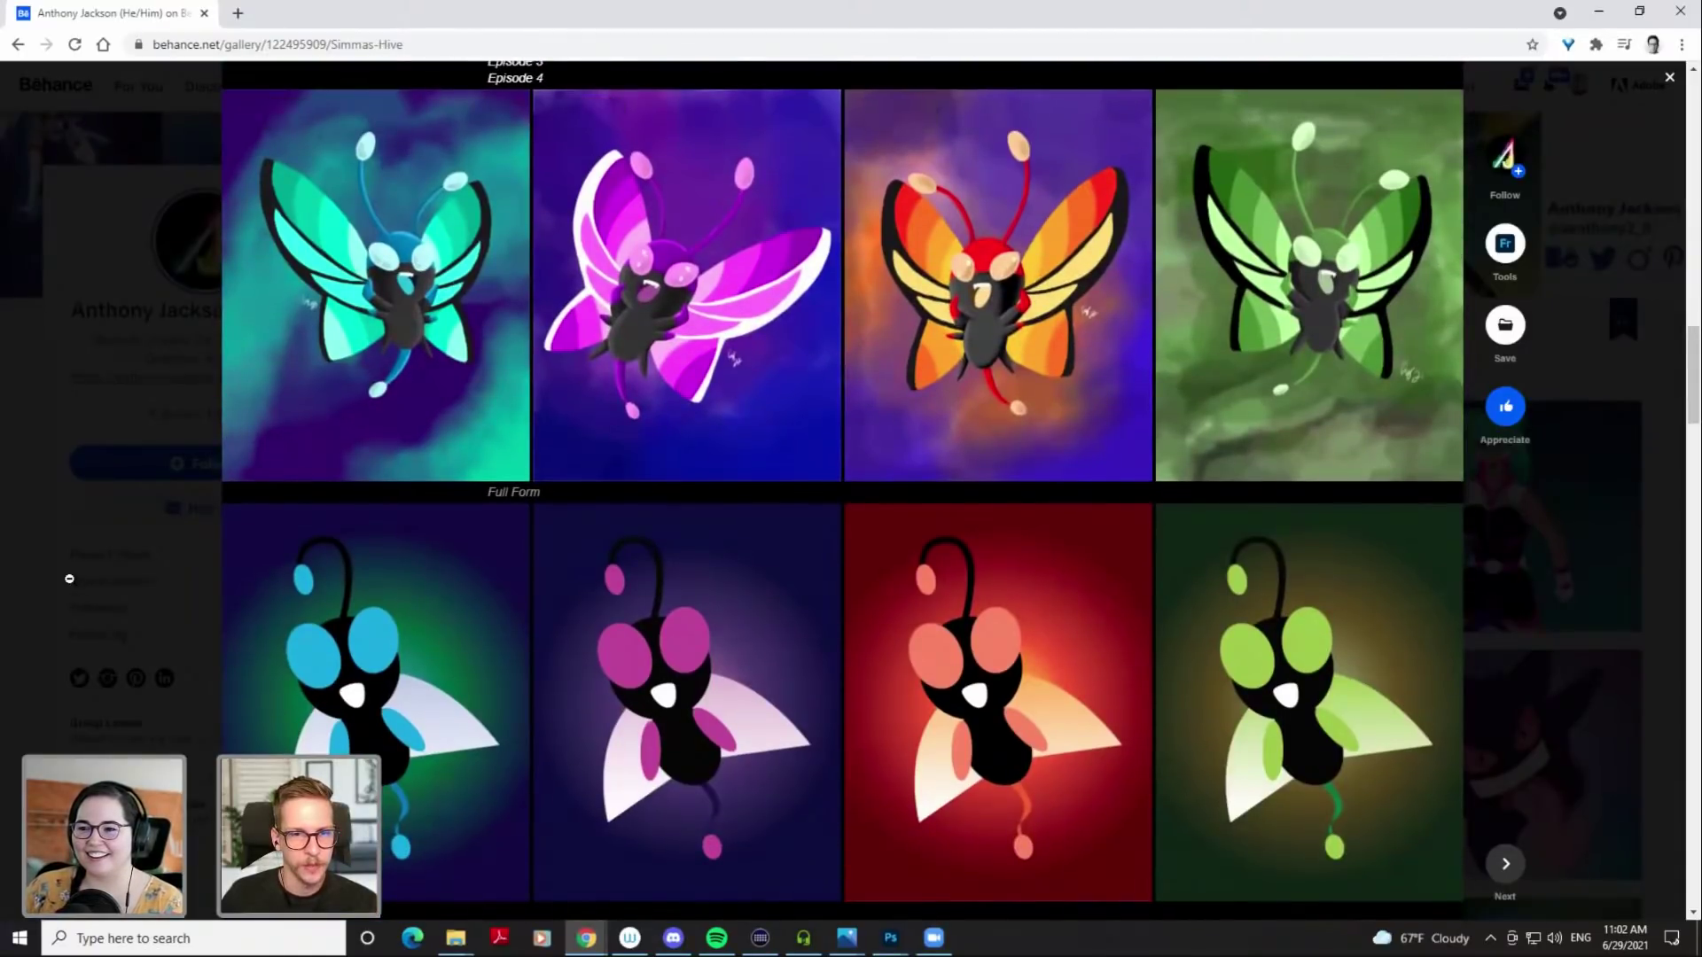
scroll(87, 480, "down", 1)
scroll(88, 480, "up", 1)
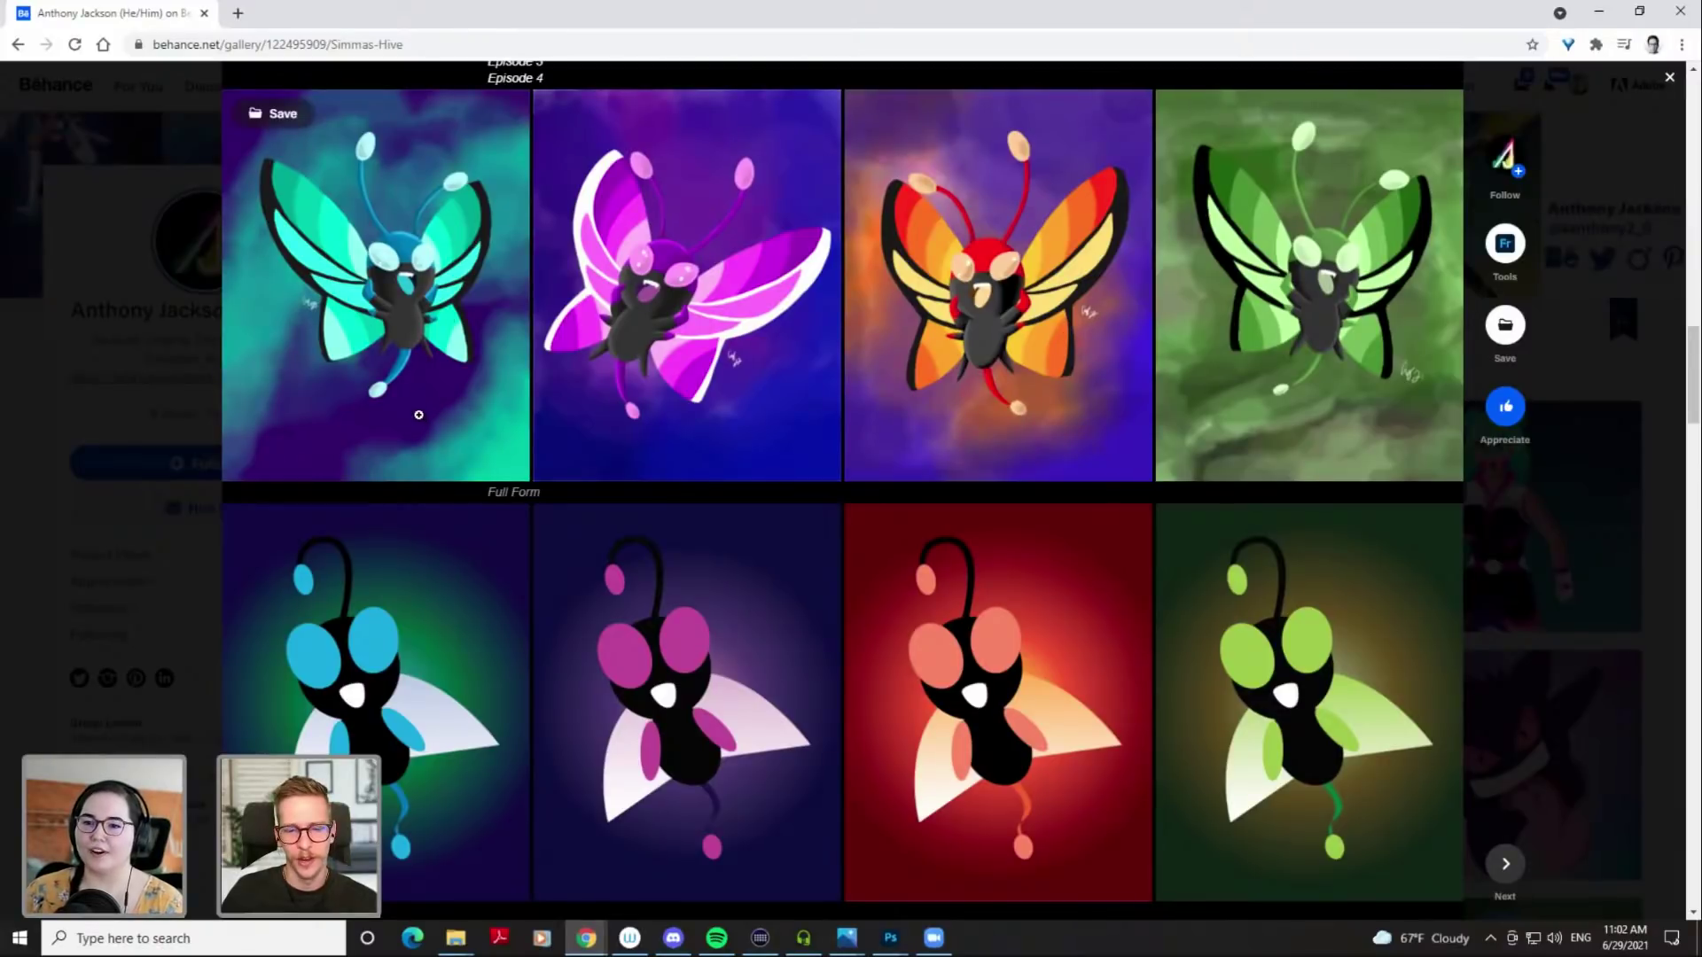
scroll(163, 347, "down", 4)
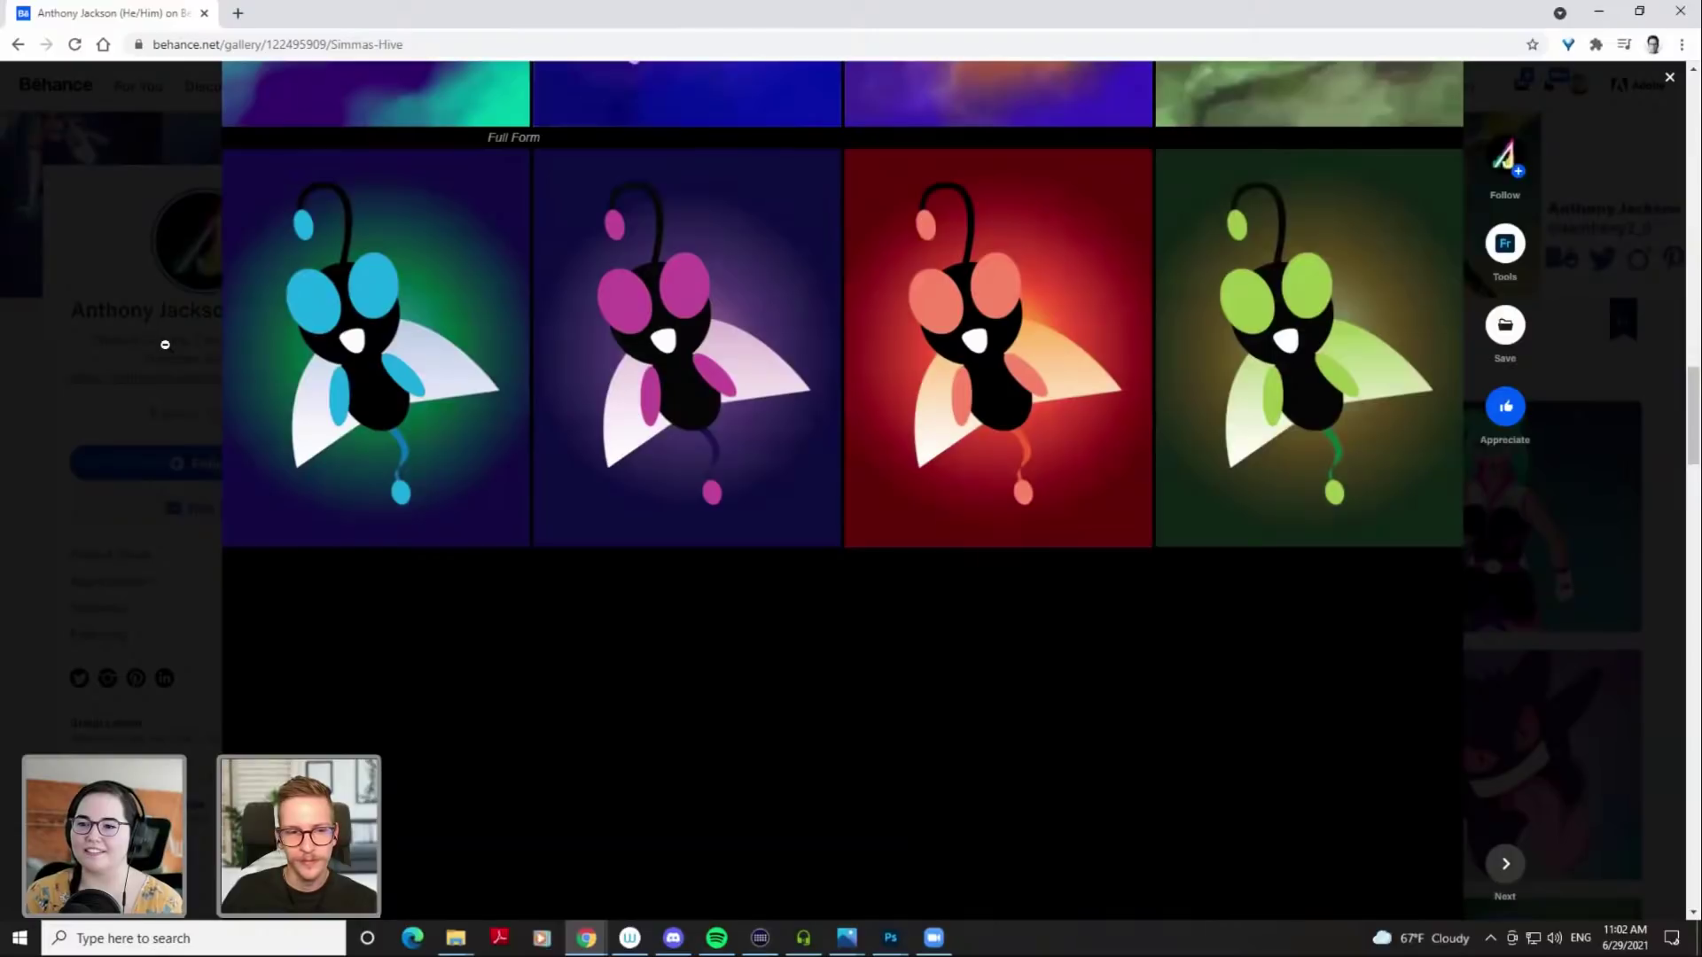
Examine the flat-coloured butterfly wing design on black further down the Simma's Hive project
scroll(165, 345, "down", 8)
scroll(165, 345, "down", 1)
scroll(486, 552, "up", 3)
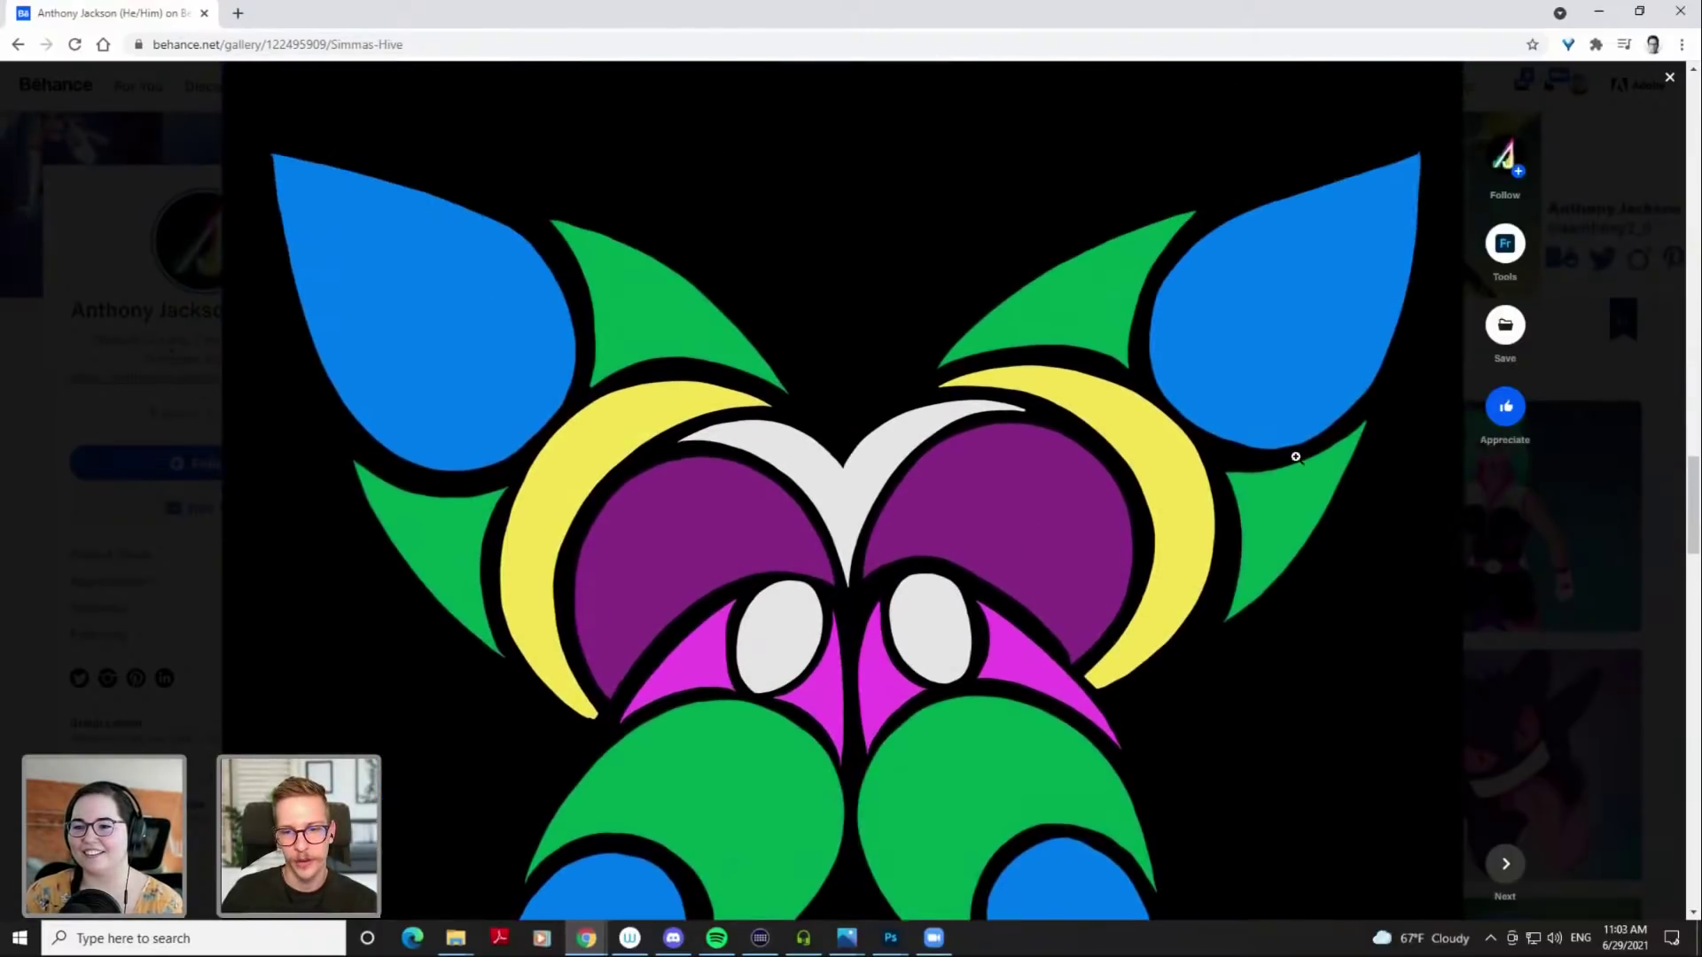
scroll(1347, 455, "down", 2)
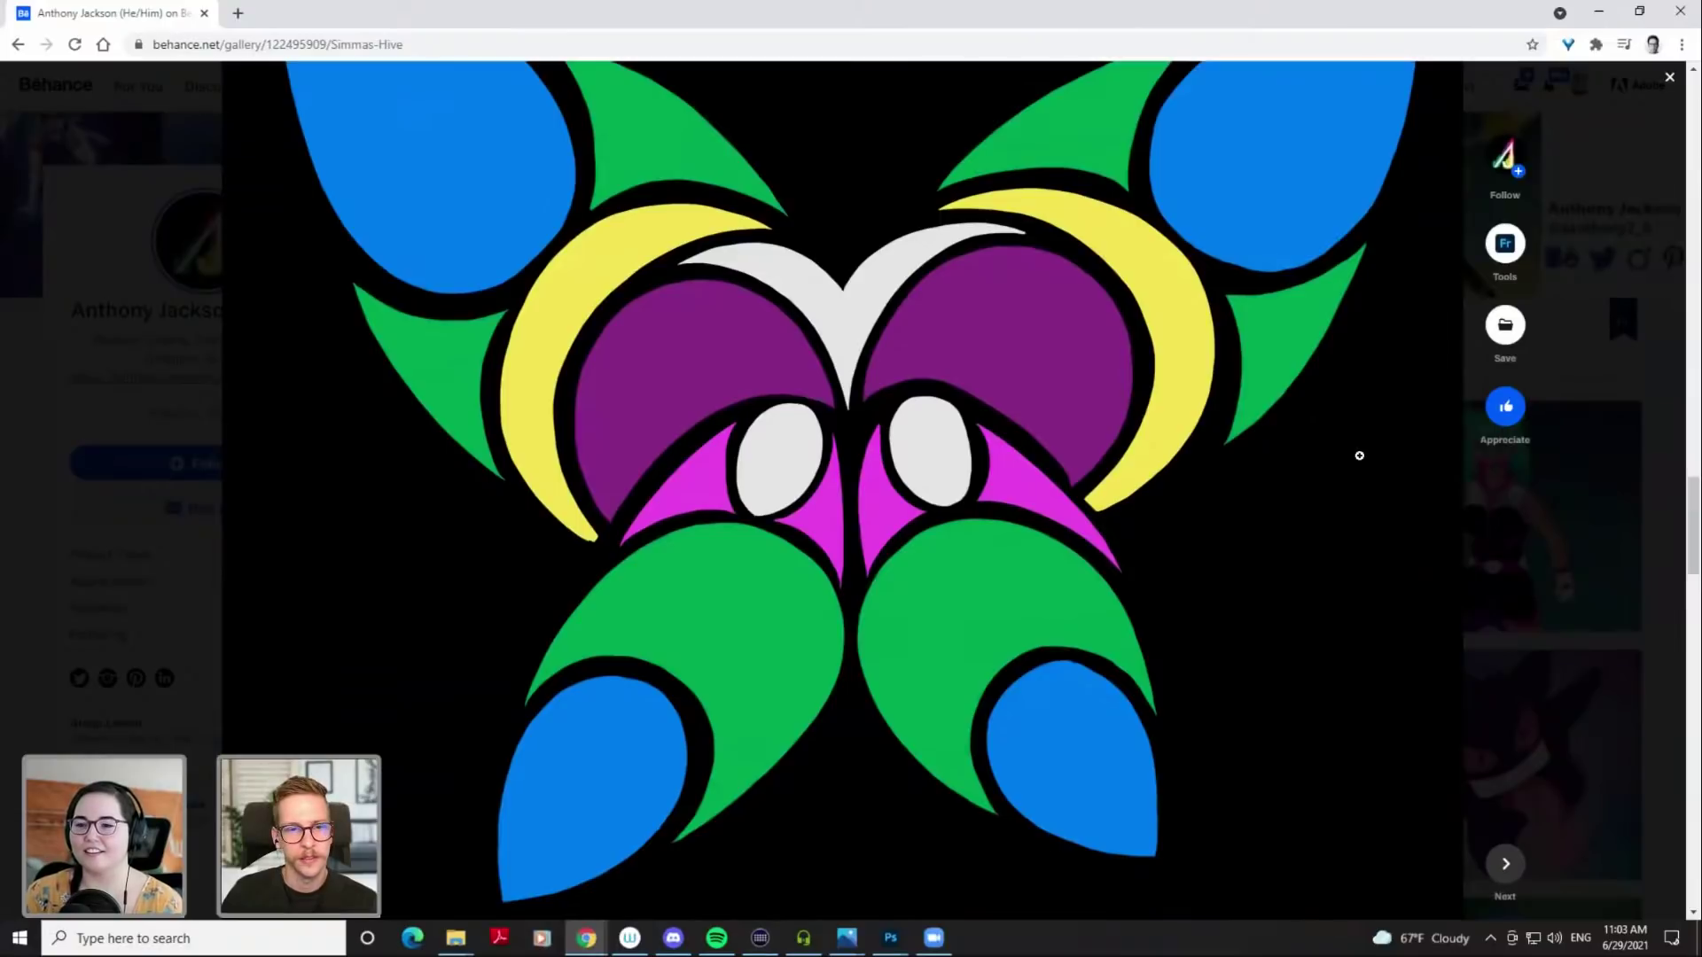
scroll(1359, 455, "up", 1)
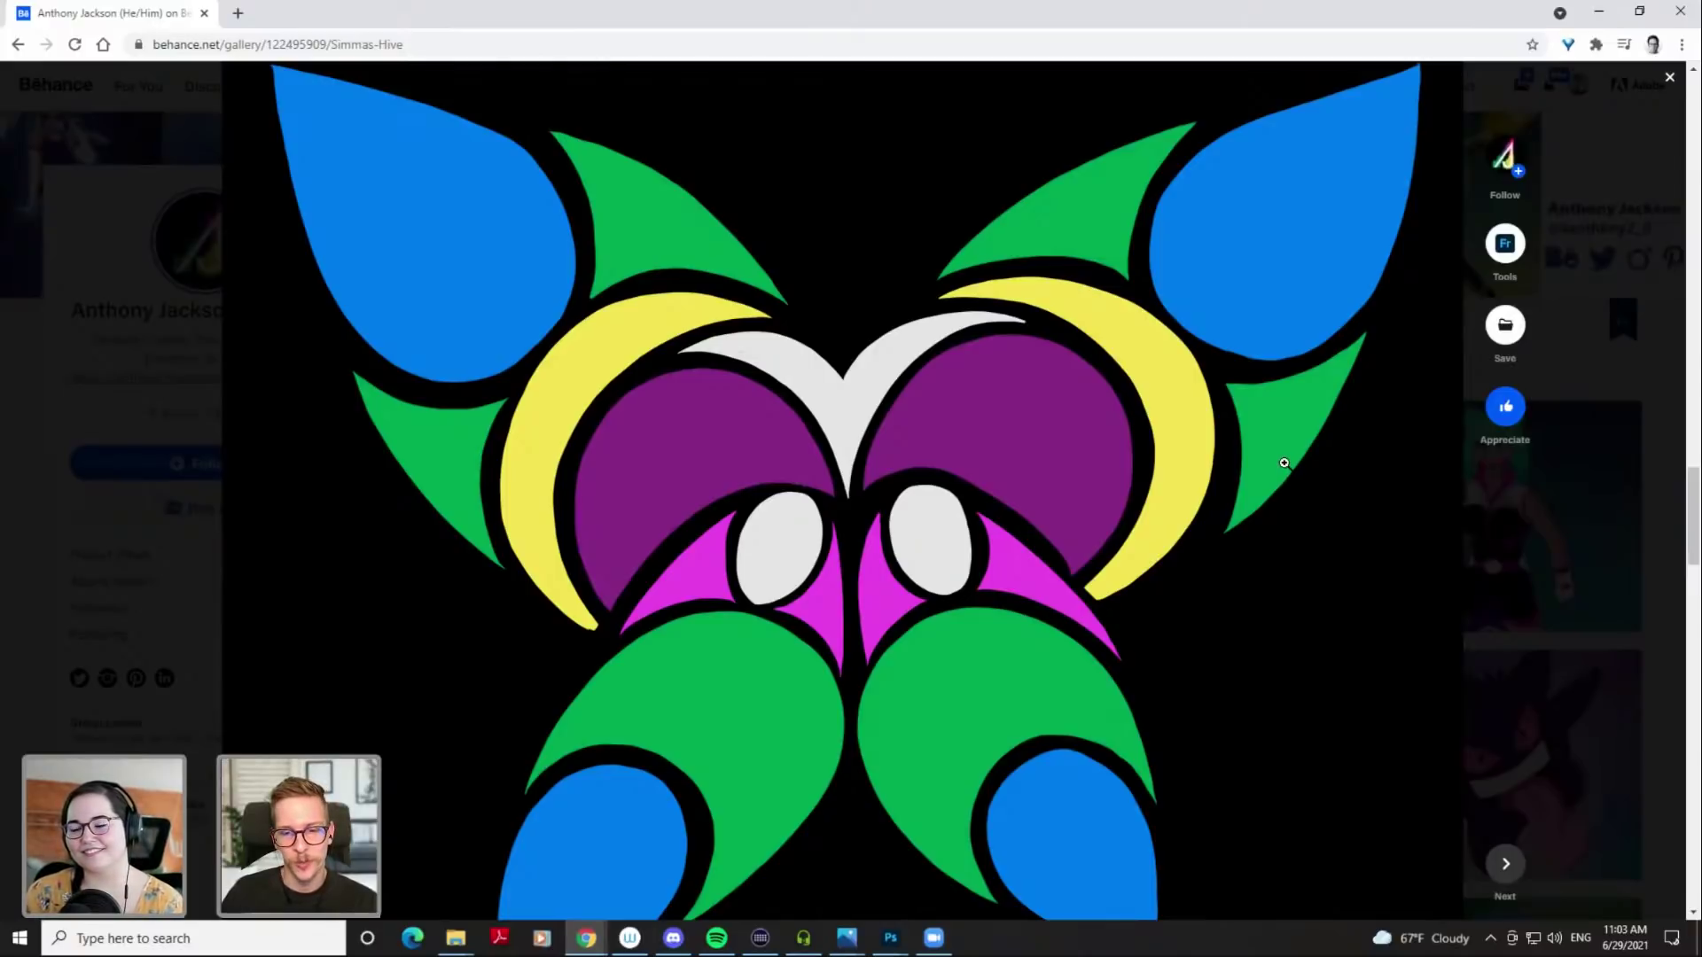
scroll(1285, 463, "down", 10)
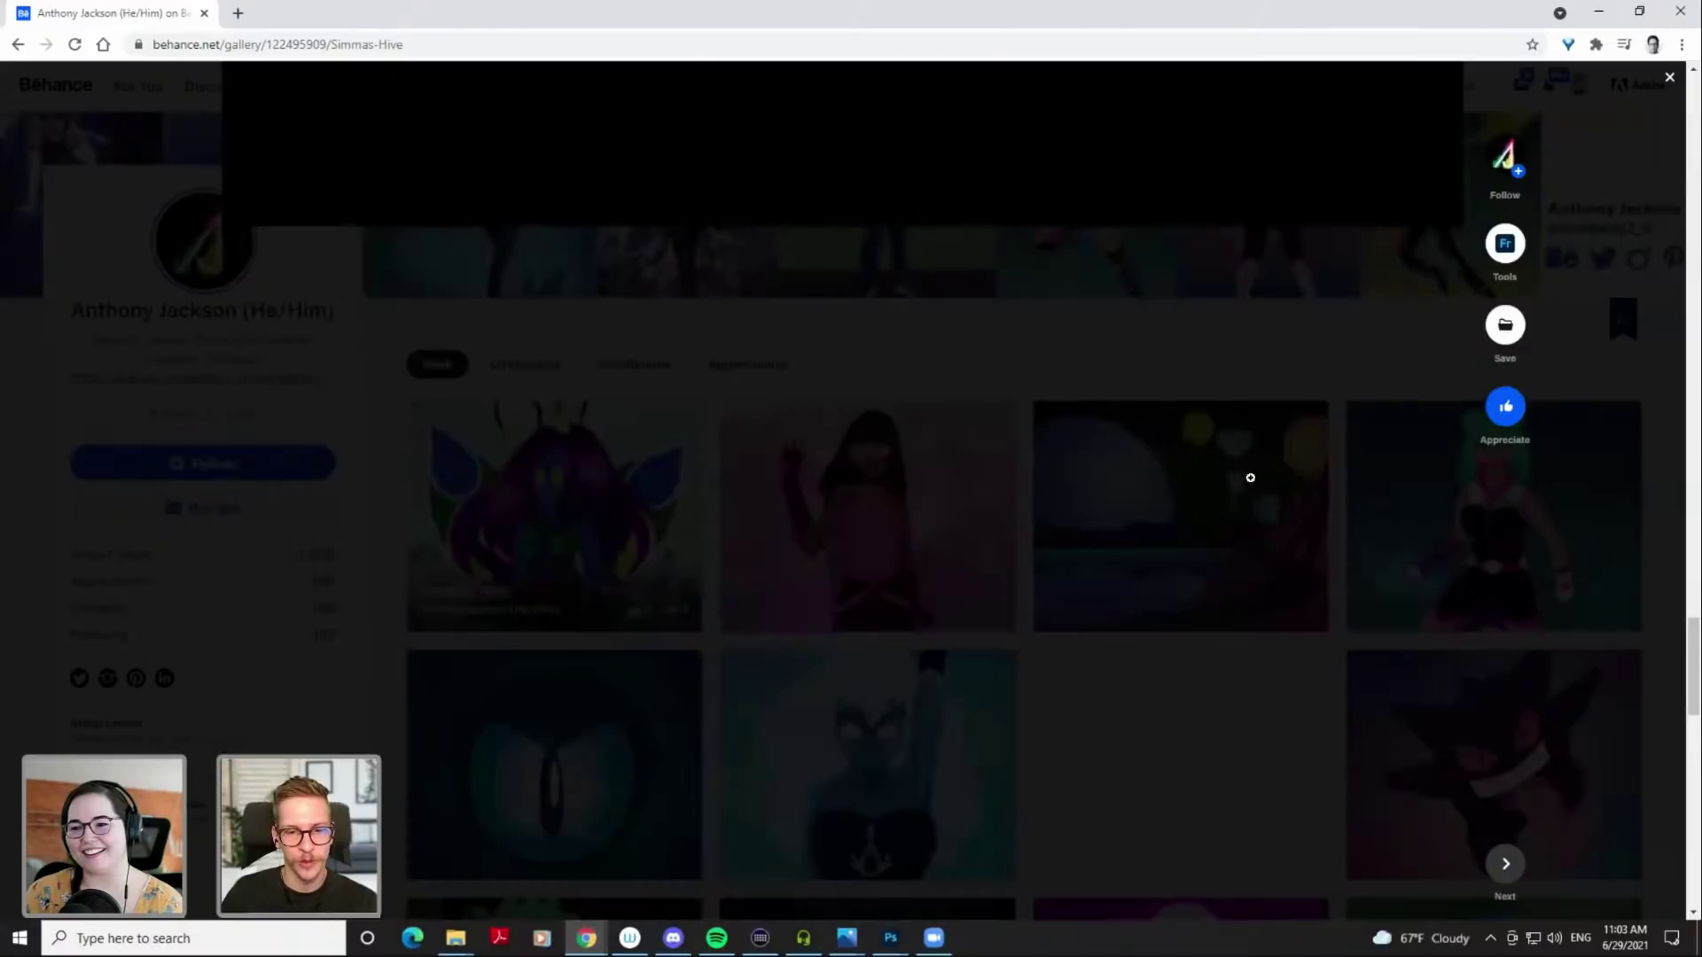
Examine the four pencil sketches of the characters and wings near the end of the Simma's Hive project
scroll(1272, 468, "up", 8)
scroll(1212, 502, "down", 4)
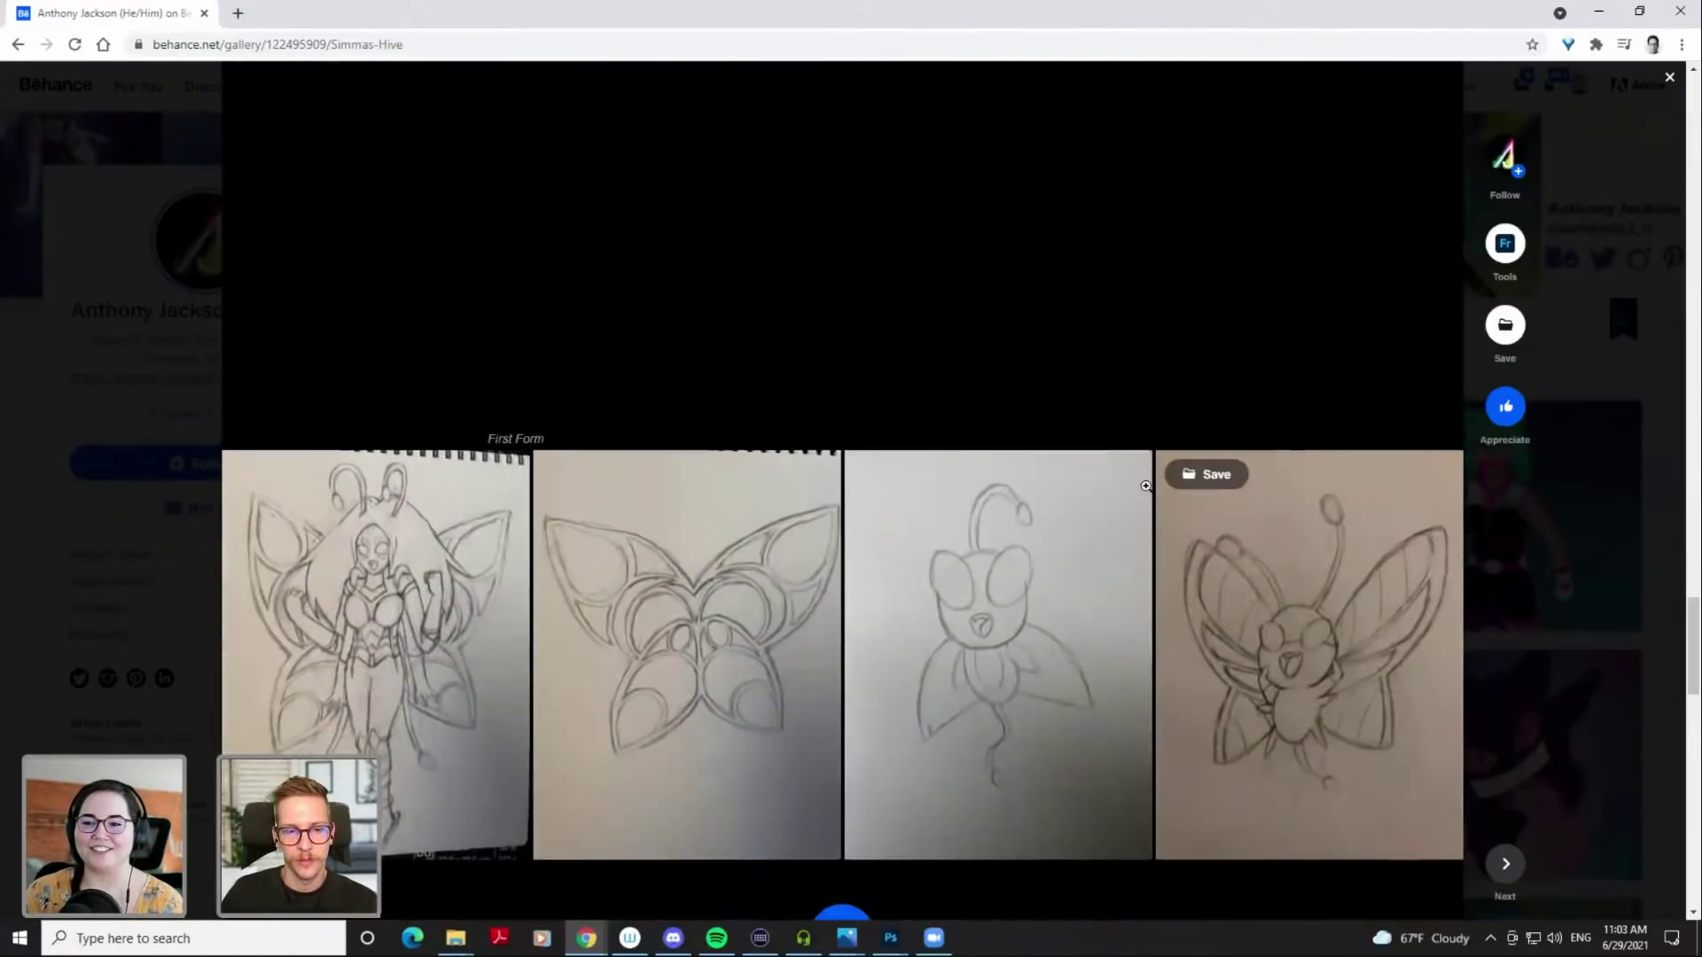
scroll(1155, 494, "down", 2)
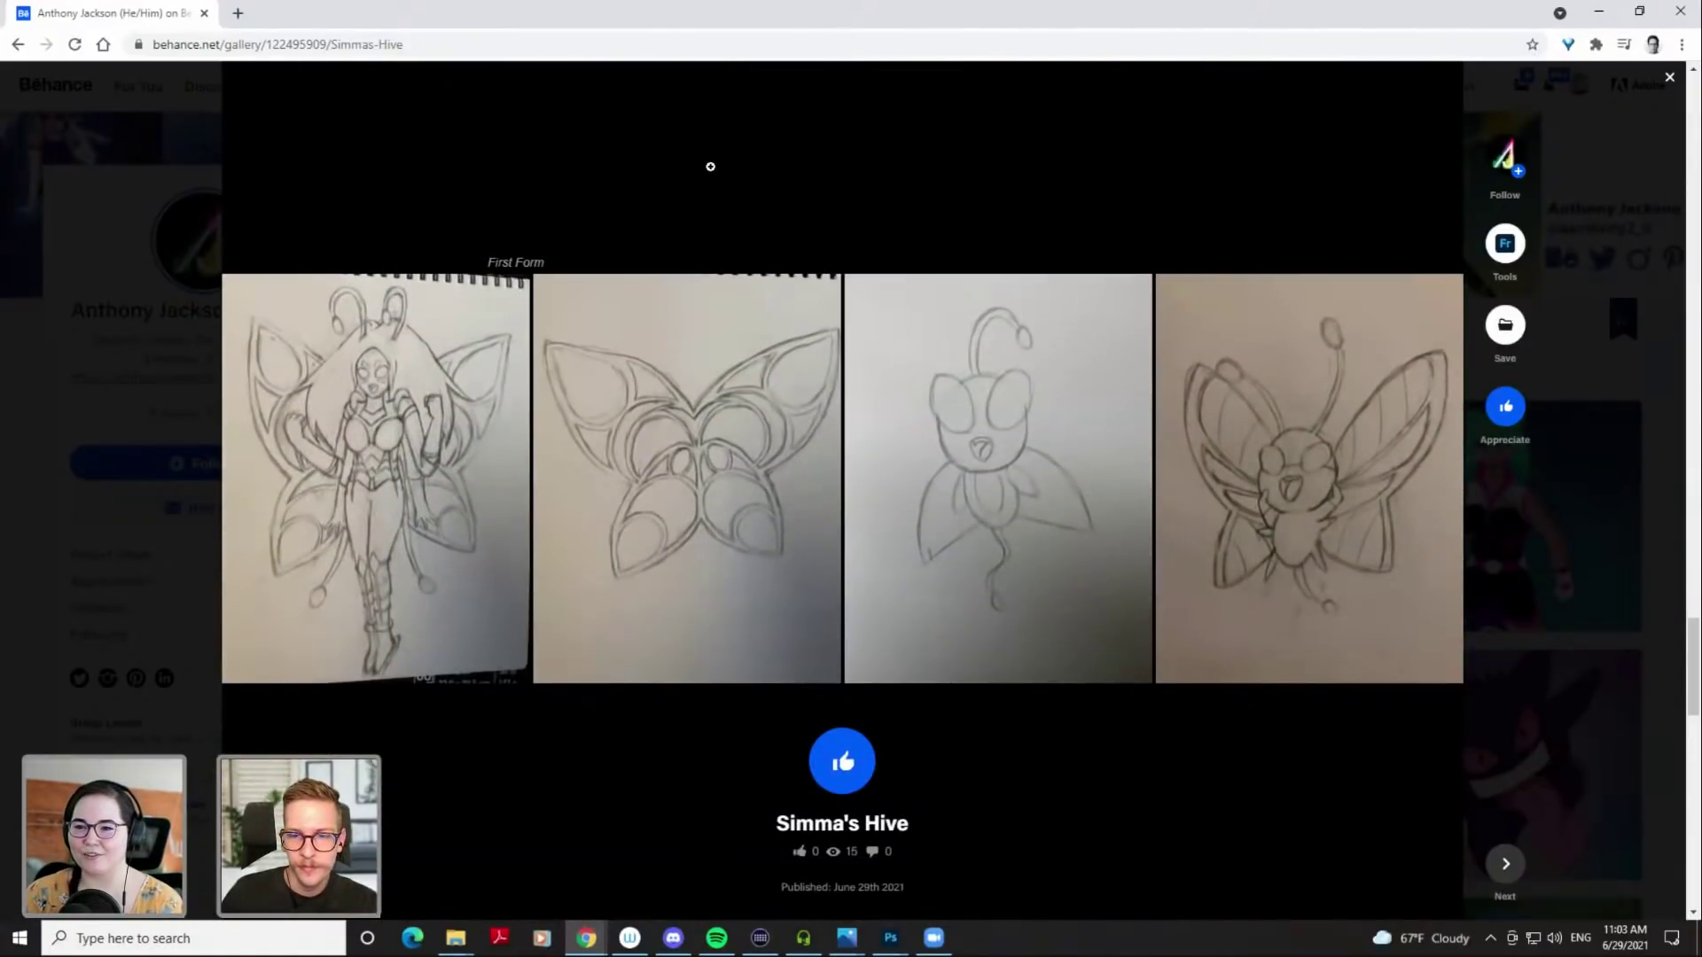
scroll(653, 158, "down", 1)
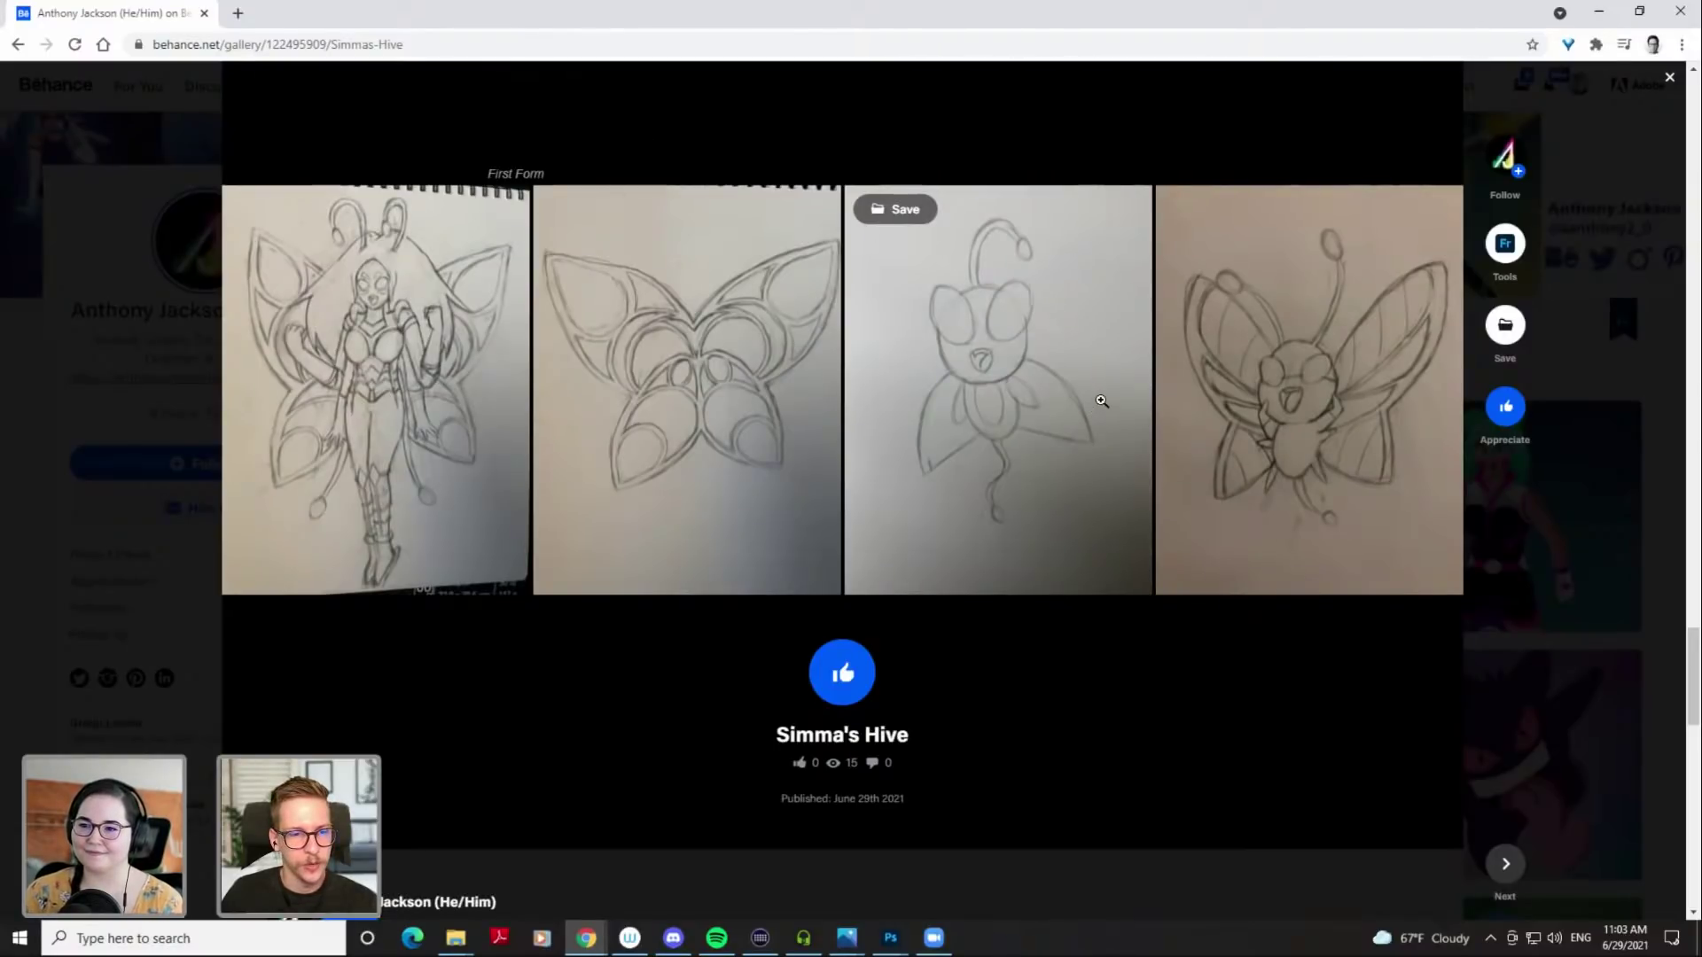
scroll(1100, 401, "down", 7)
Return to the Simma Hive introduction and review the queen illustration again down to the row of butterfly characters
scroll(1092, 399, "up", 15)
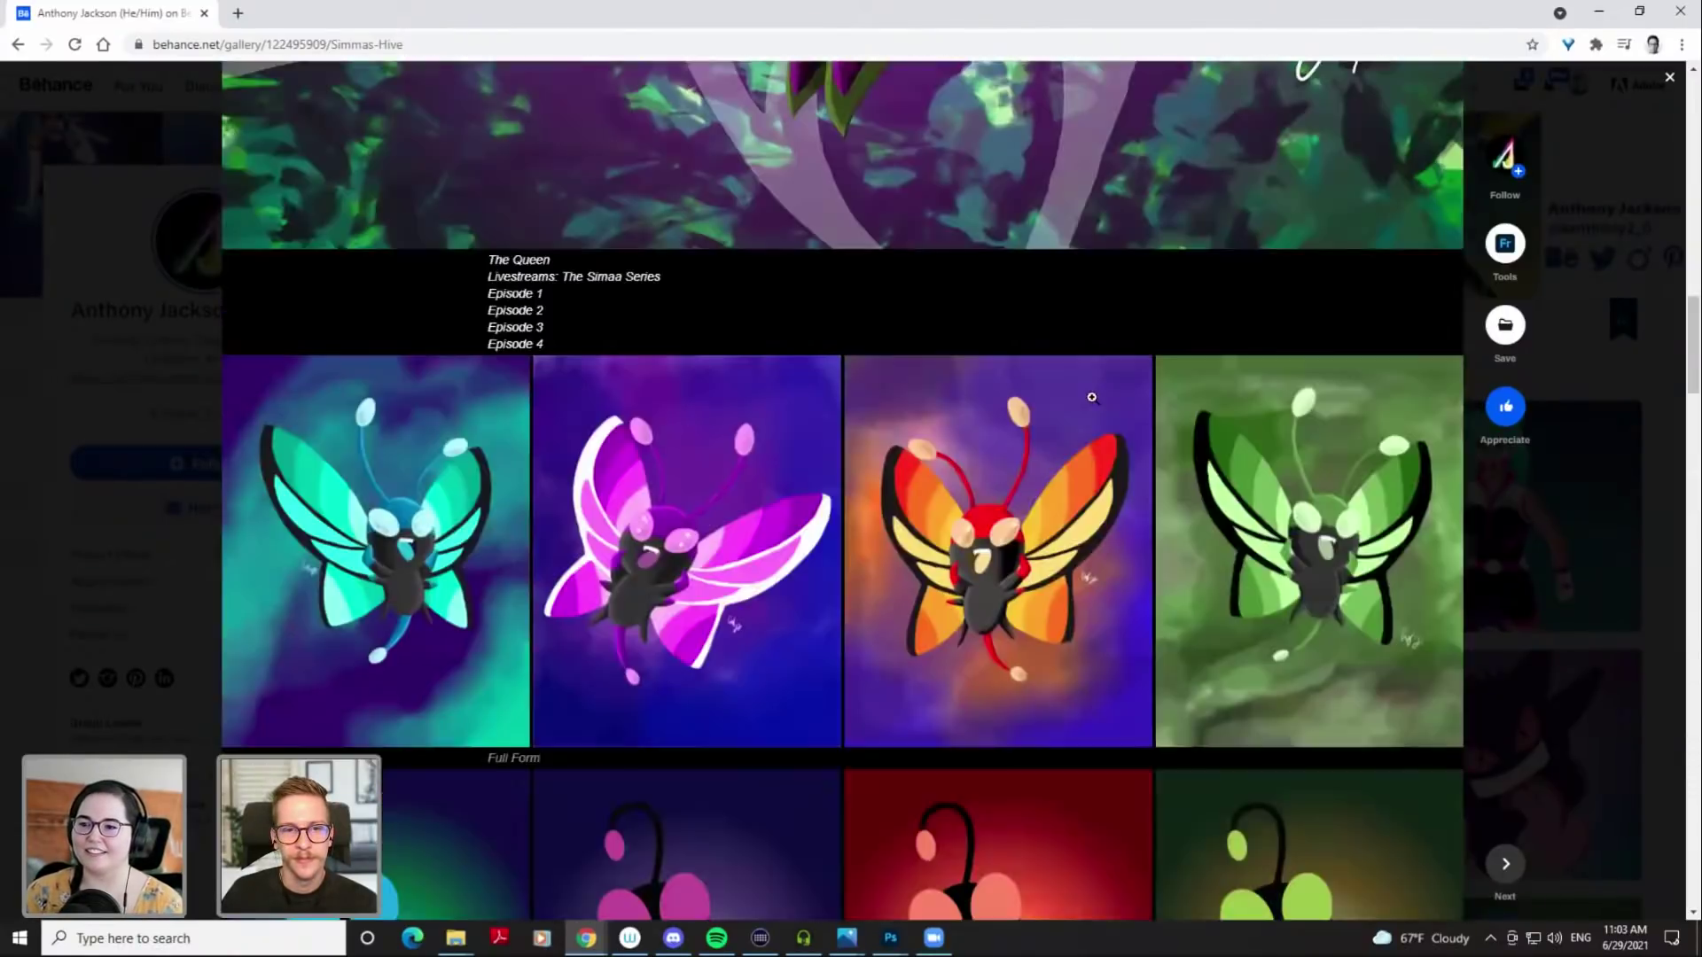
scroll(1092, 397, "up", 12)
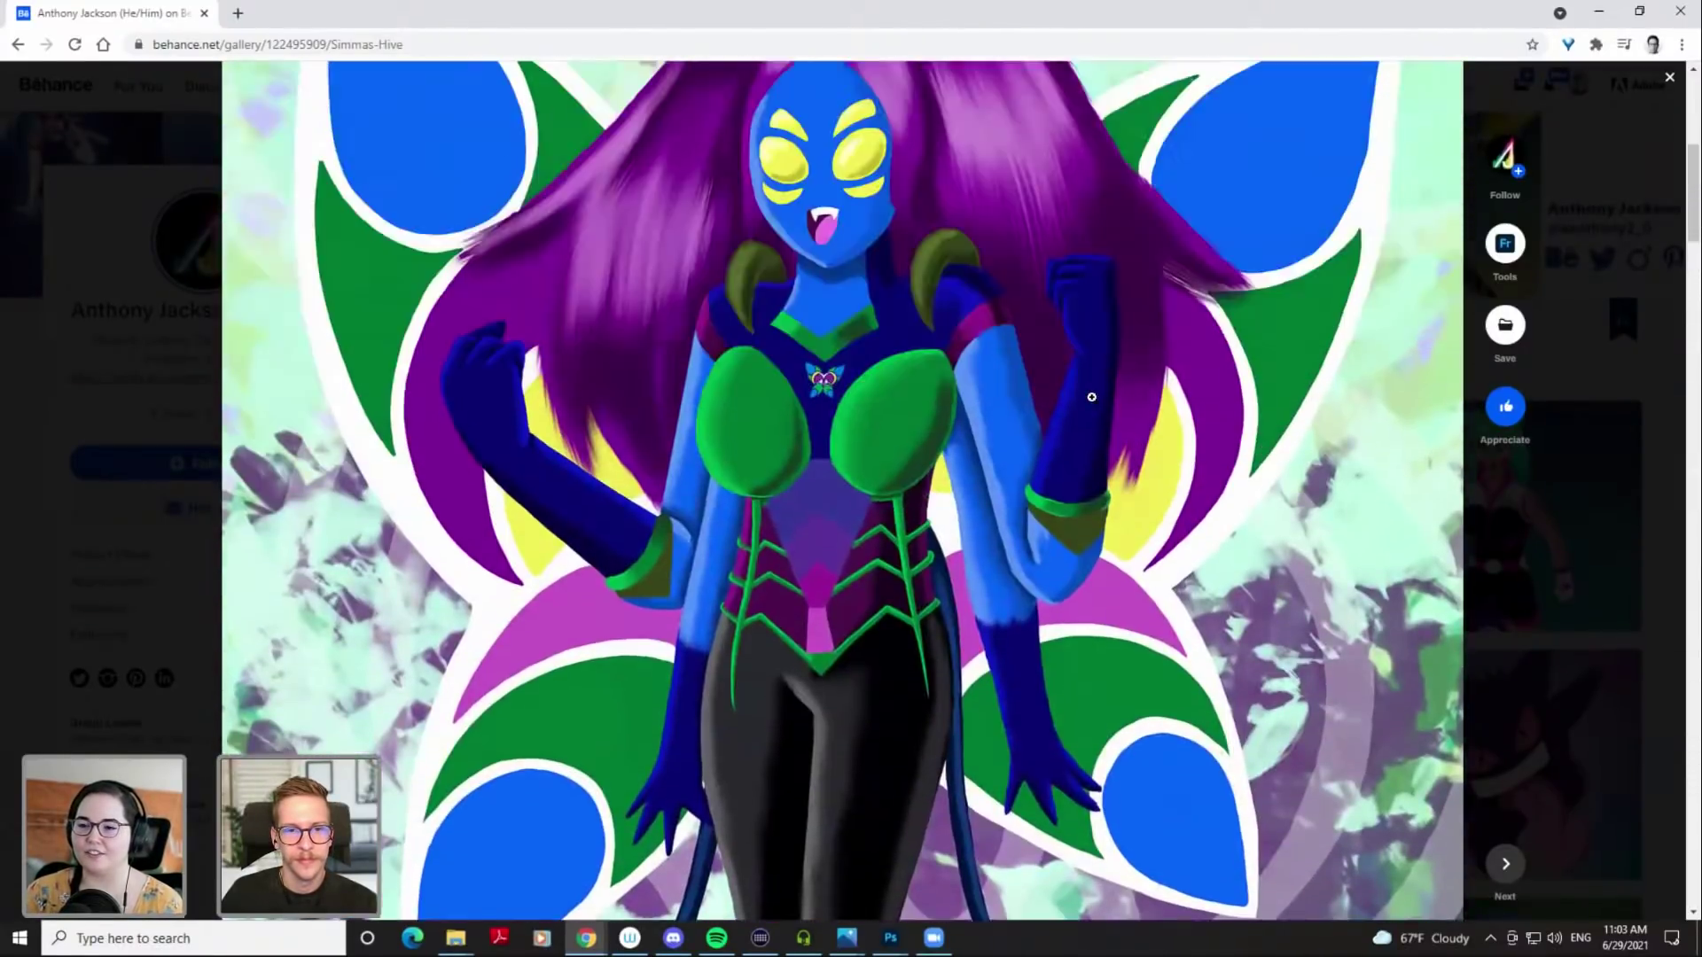
scroll(1092, 397, "up", 10)
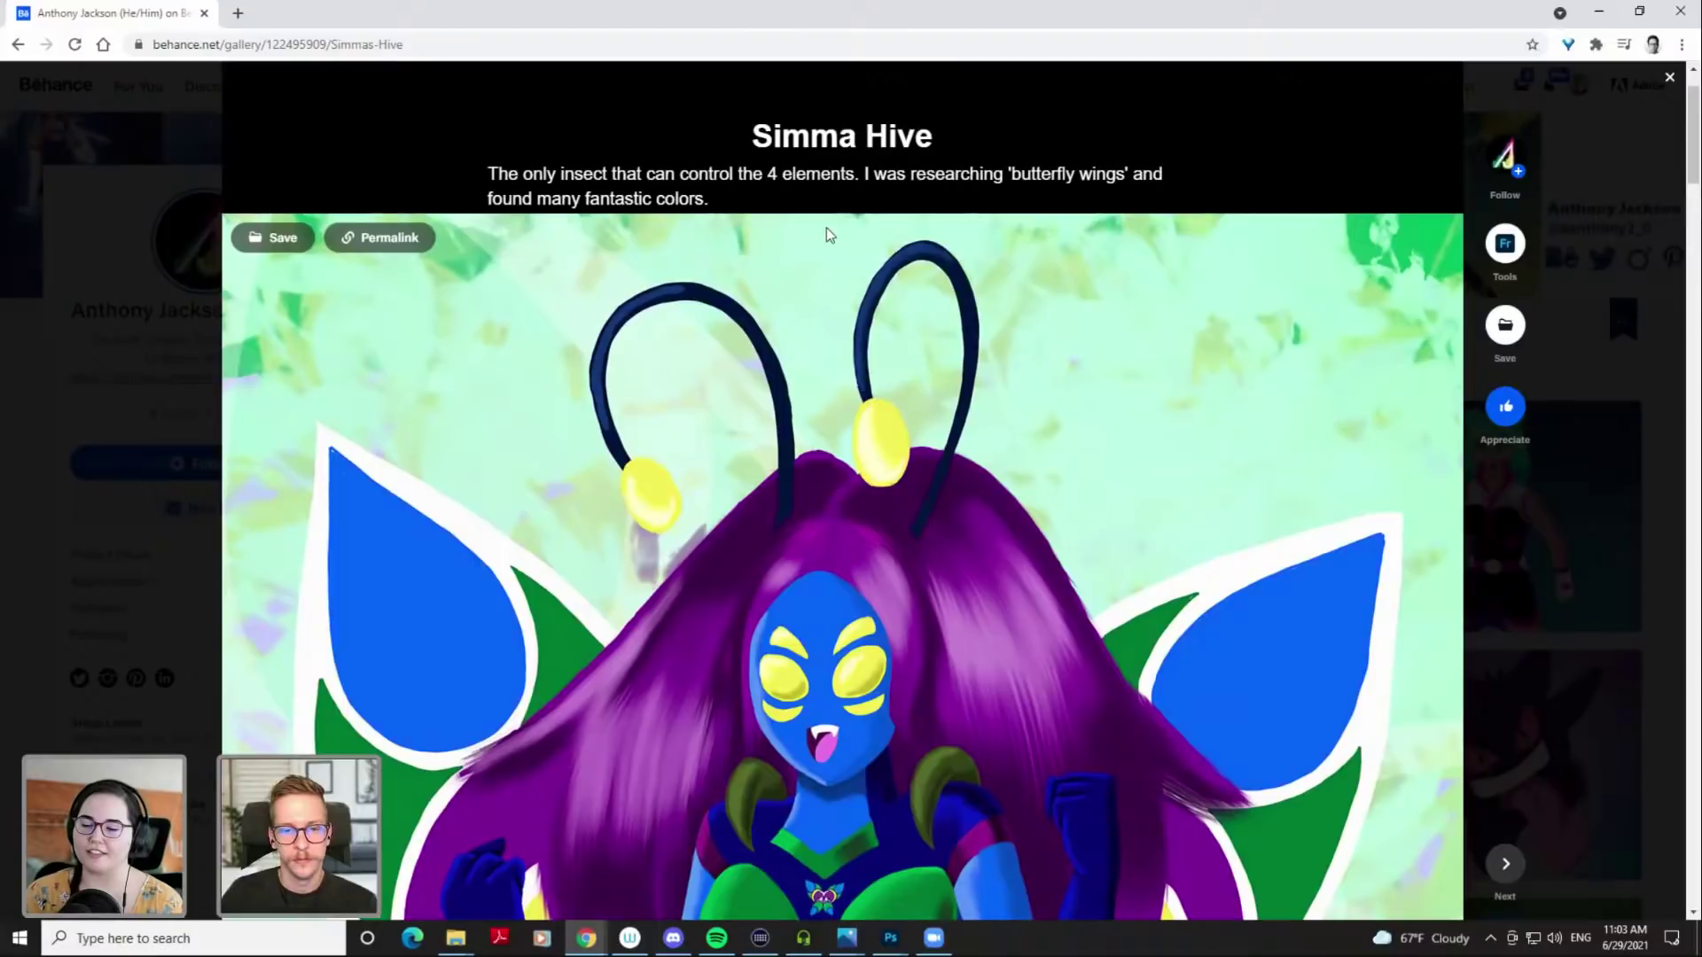
scroll(826, 227, "down", 3)
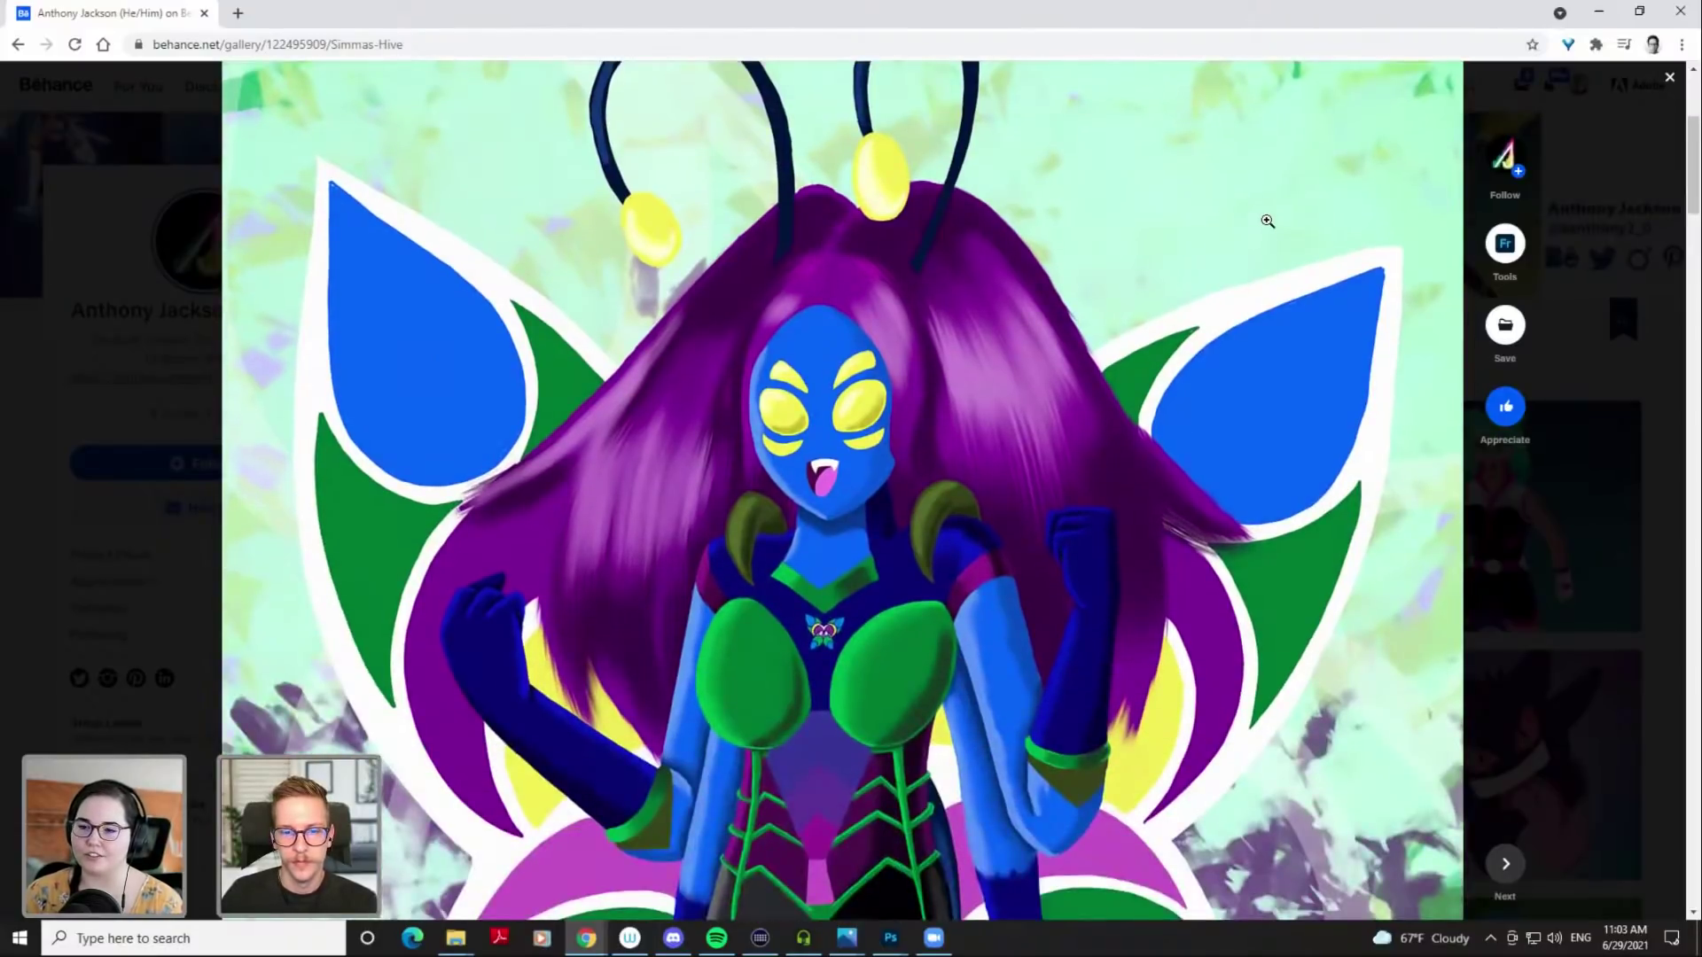
scroll(1267, 221, "down", 1)
scroll(1267, 221, "down", 12)
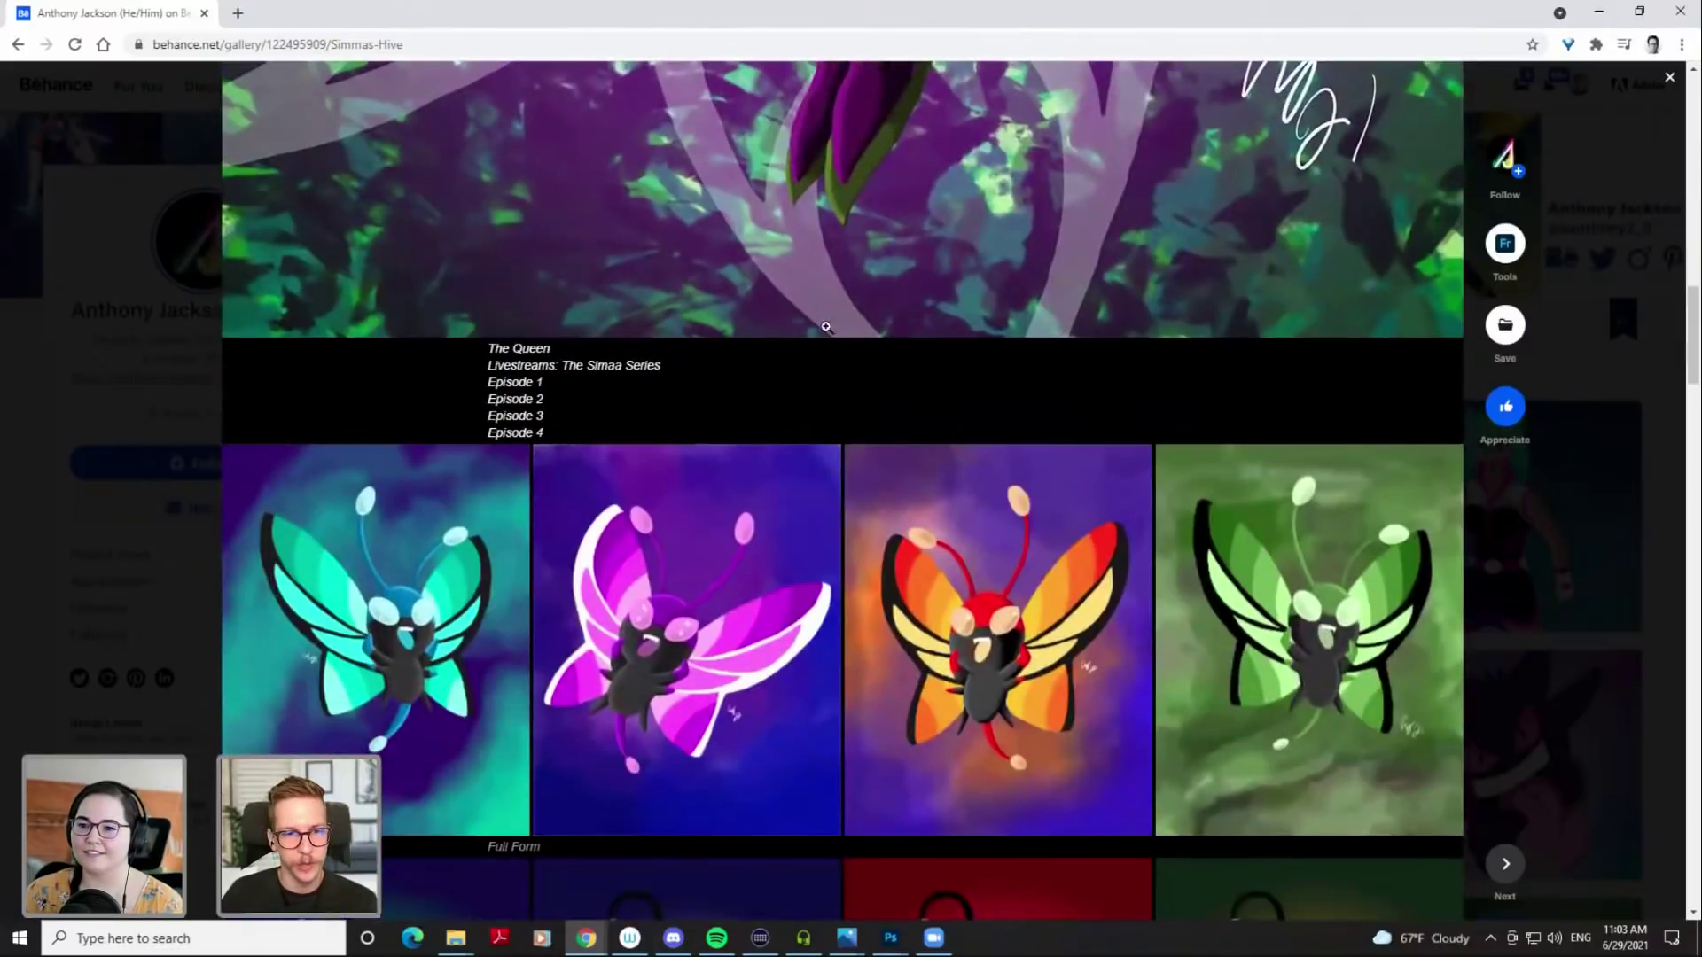
scroll(825, 327, "up", 6)
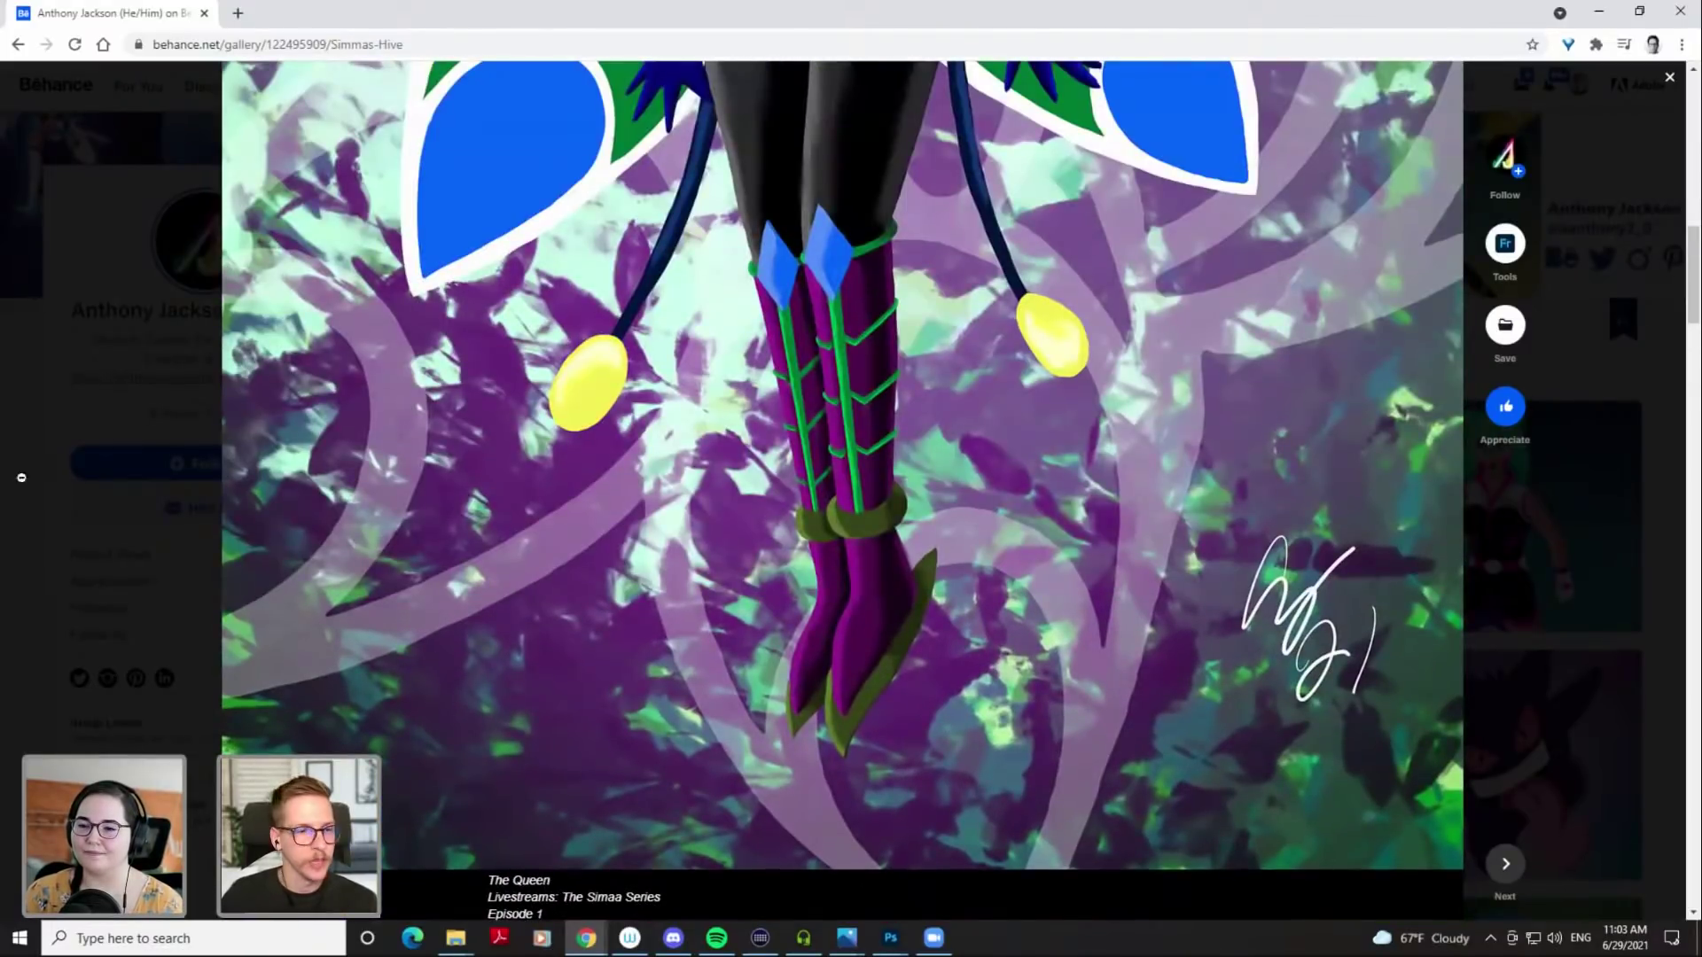
Close the Simma's Hive project and open the Rose Knight project from the artist's gallery
left_click(151, 372)
left_click(878, 432)
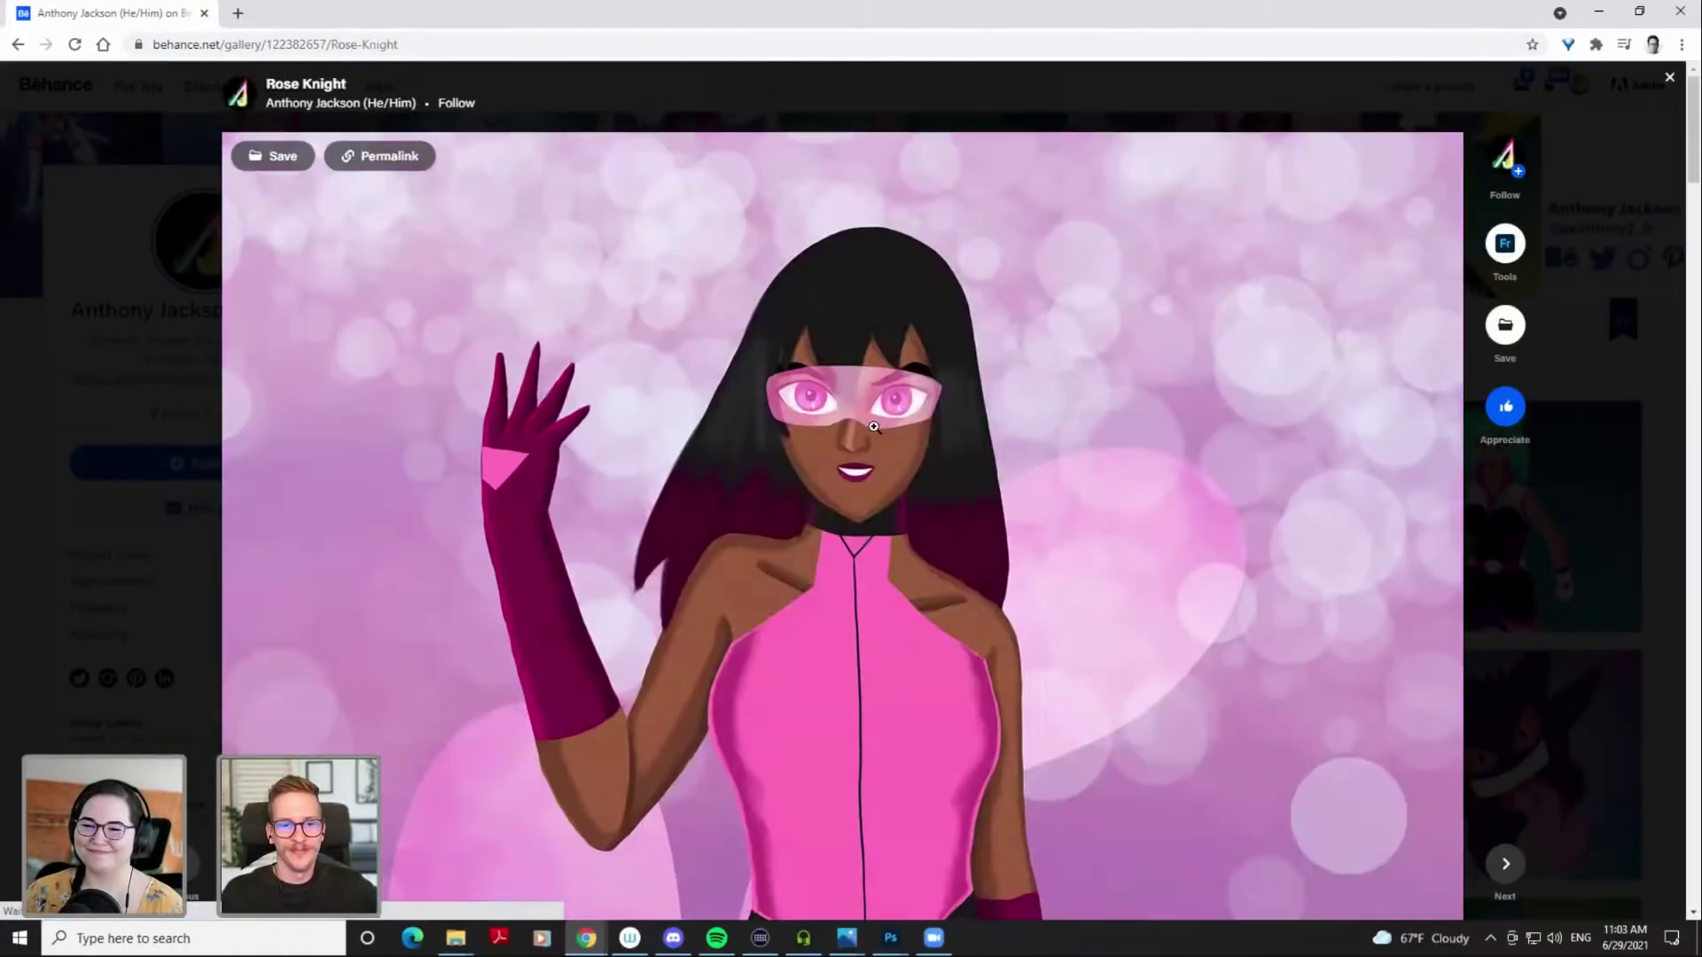
Examine the large waving-character illustration at the start of the Rose Knight project
scroll(886, 416, "down", 2)
scroll(895, 407, "down", 3)
scroll(896, 395, "up", 6)
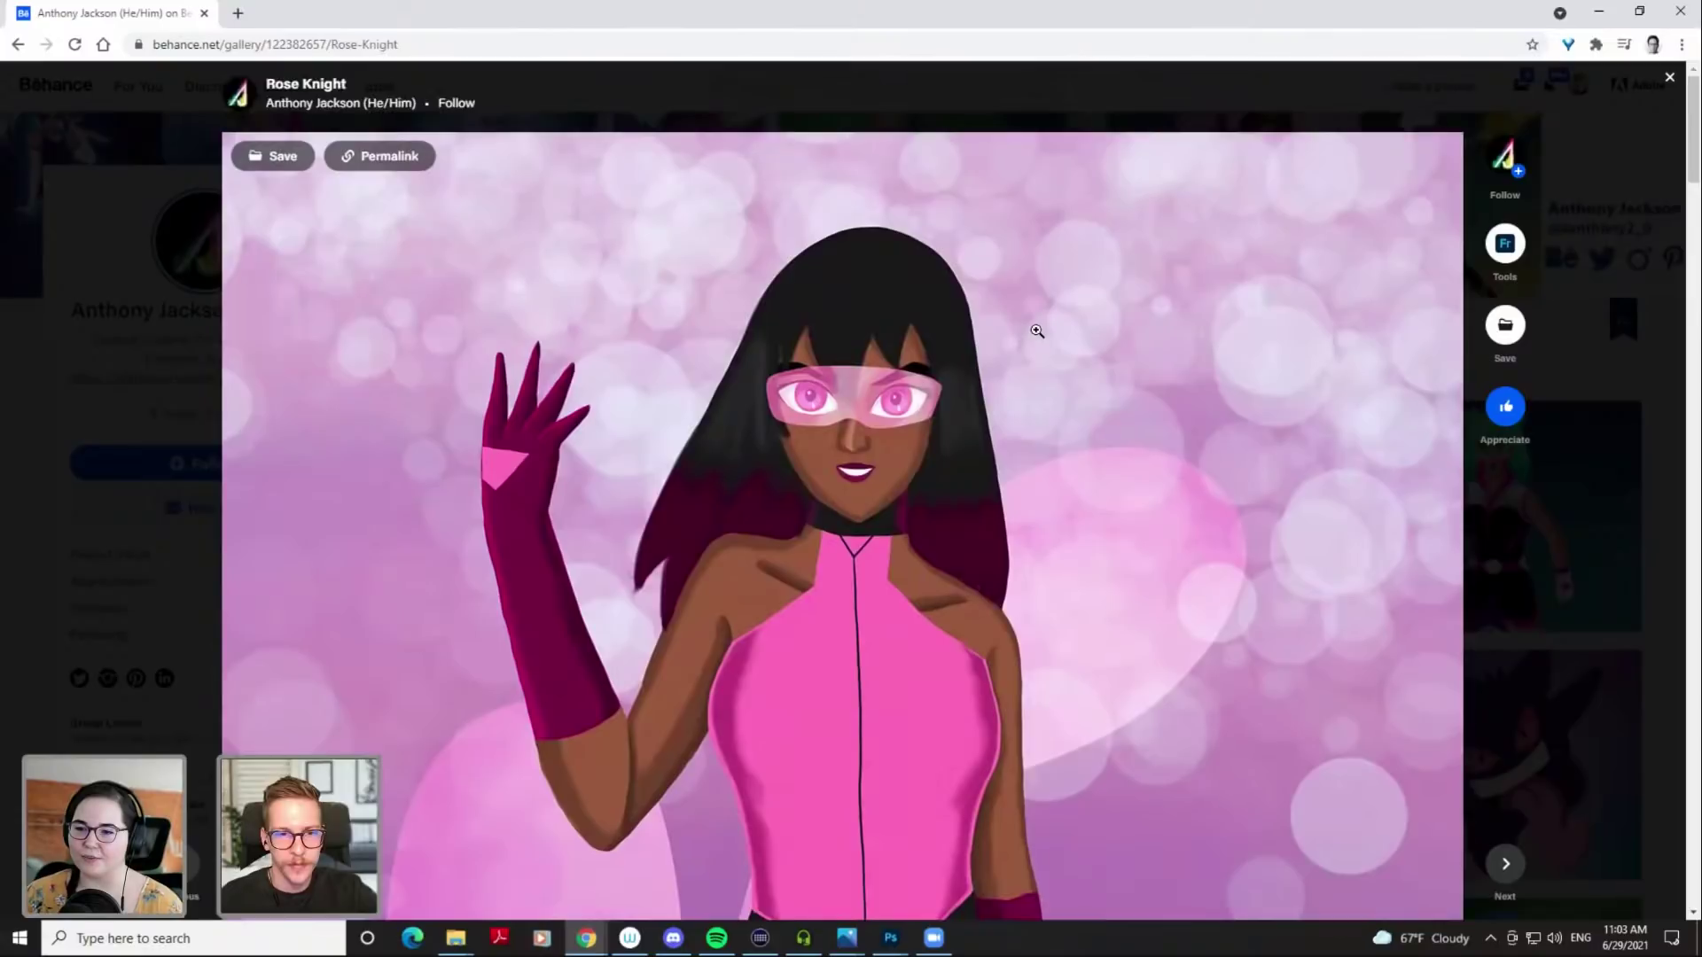
scroll(1037, 331, "down", 3)
scroll(1035, 331, "up", 3)
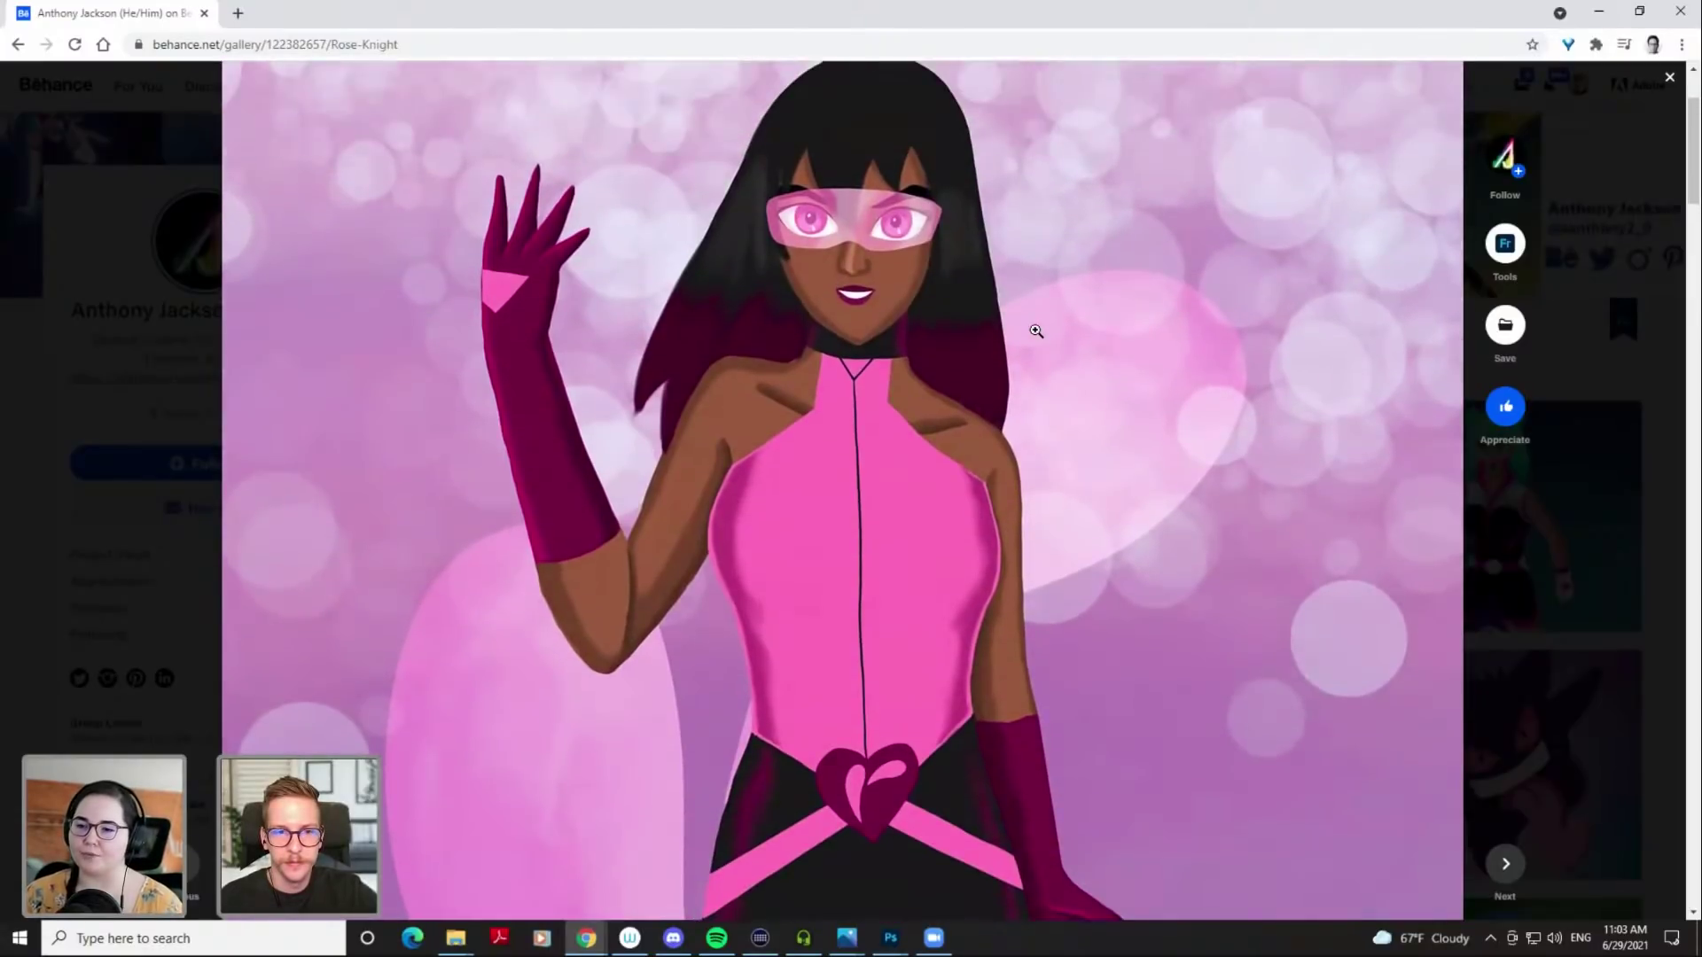
Read the Rose Knight character description and review the three pencil sketches and coloured outfit versions below it
scroll(1028, 337, "down", 9)
scroll(1019, 346, "down", 10)
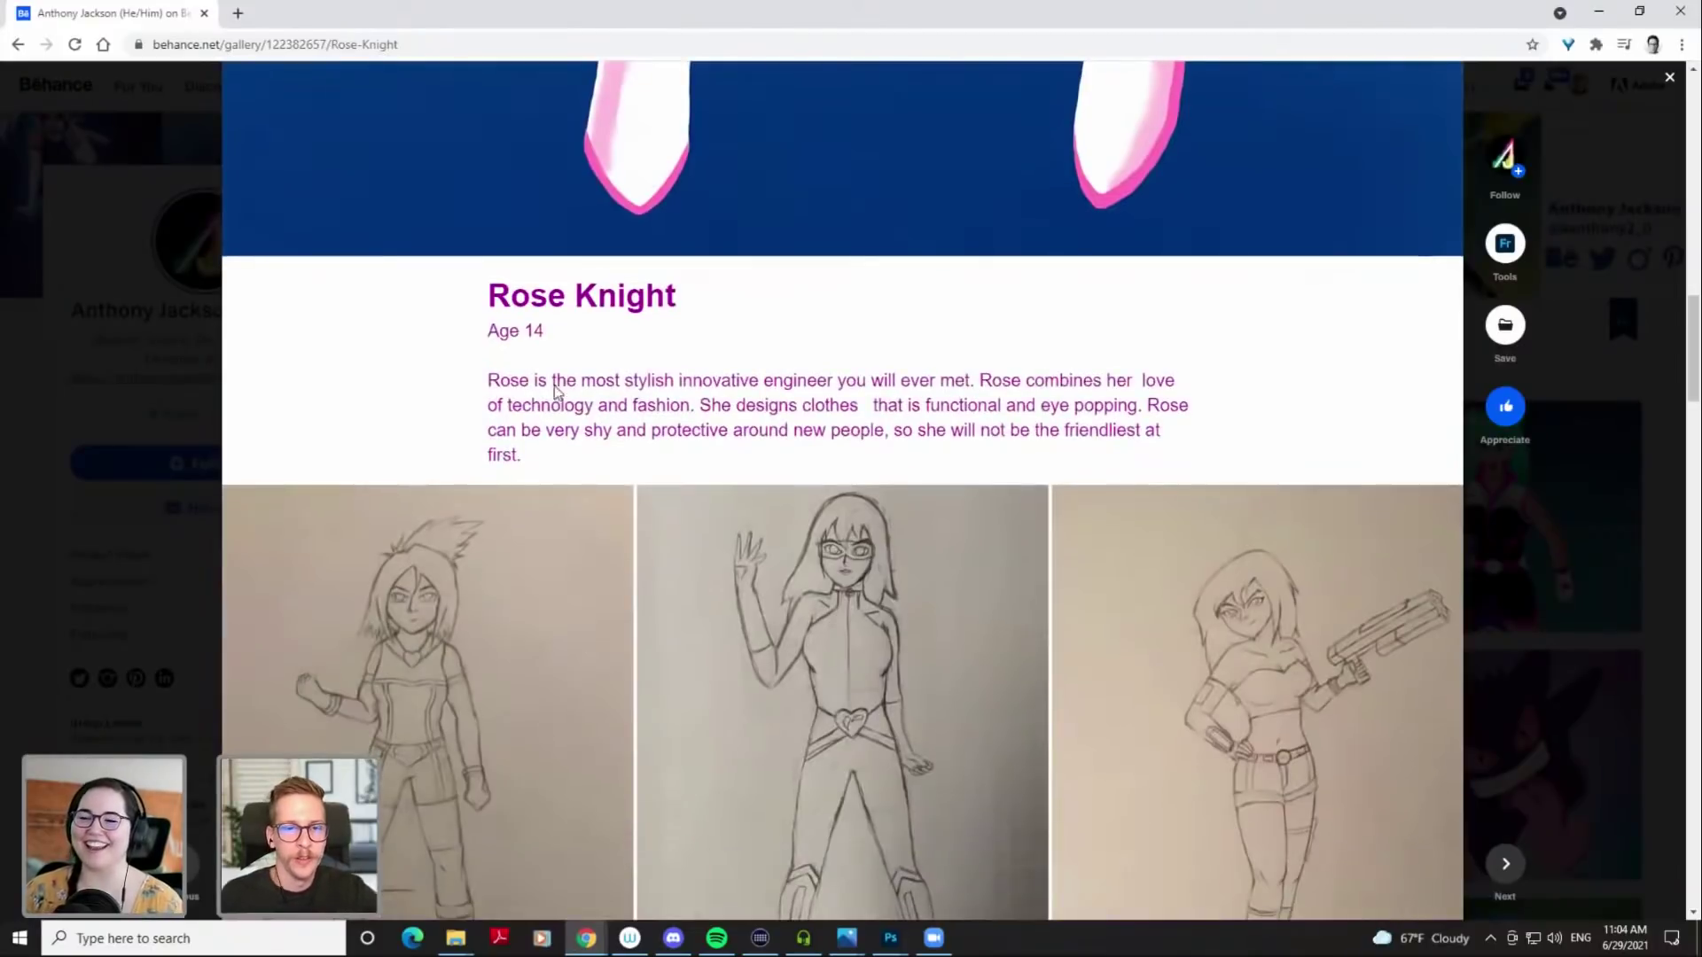
scroll(532, 390, "down", 2)
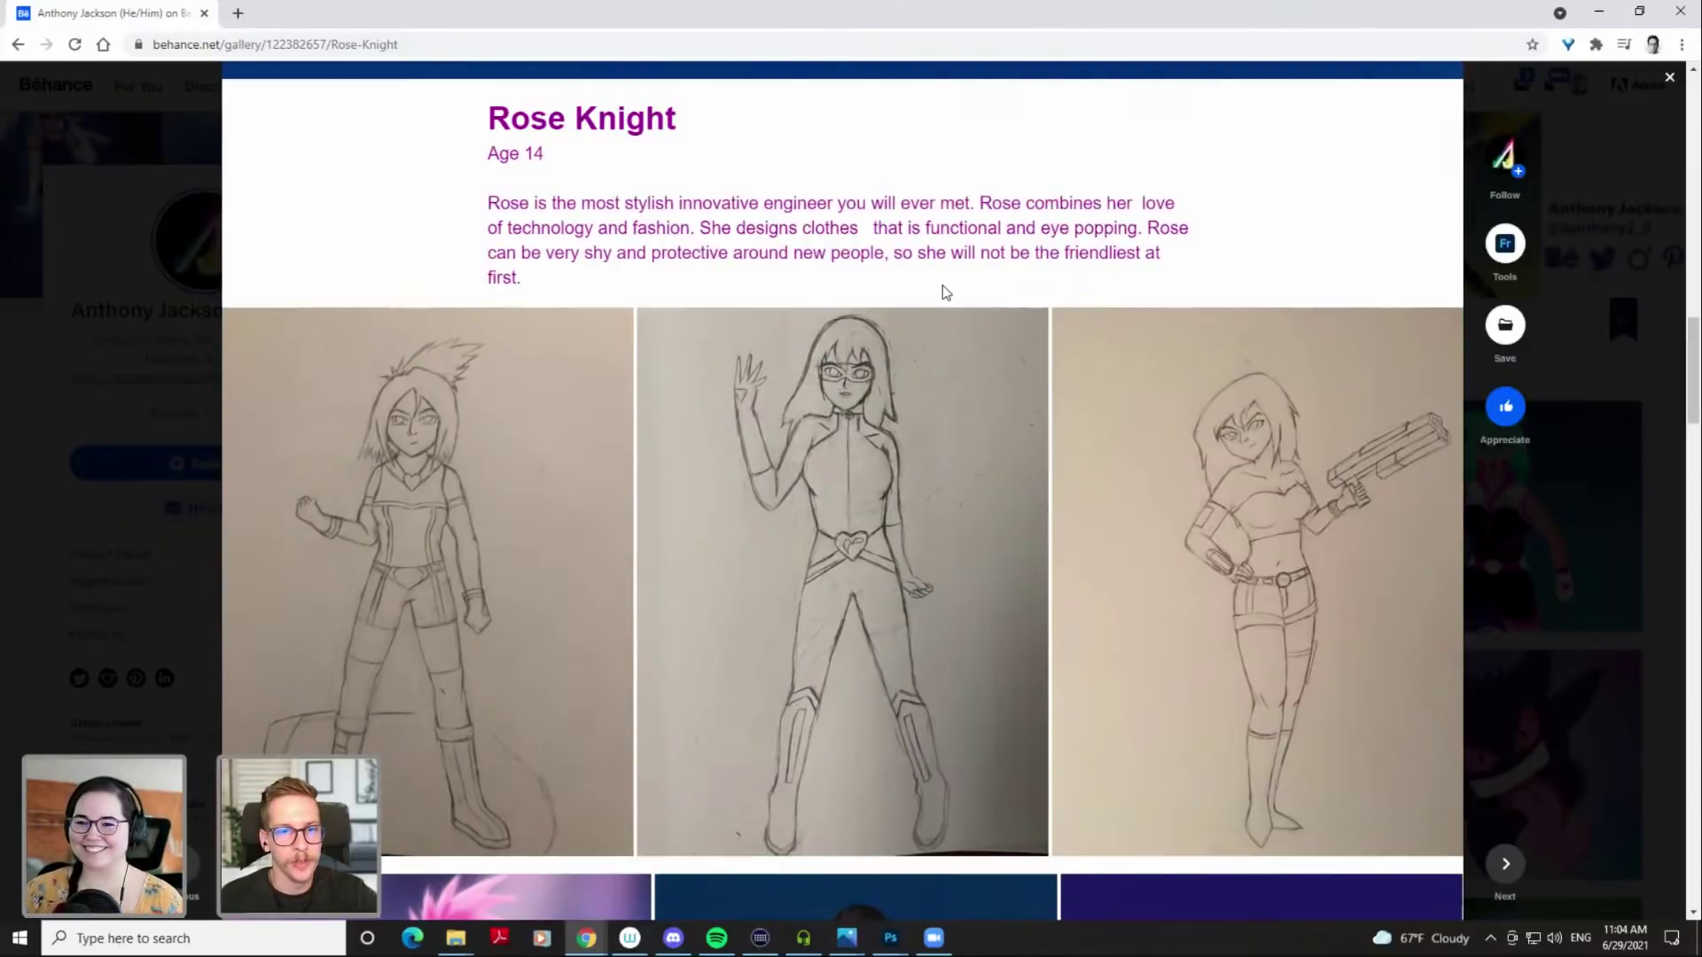
scroll(910, 294, "down", 2)
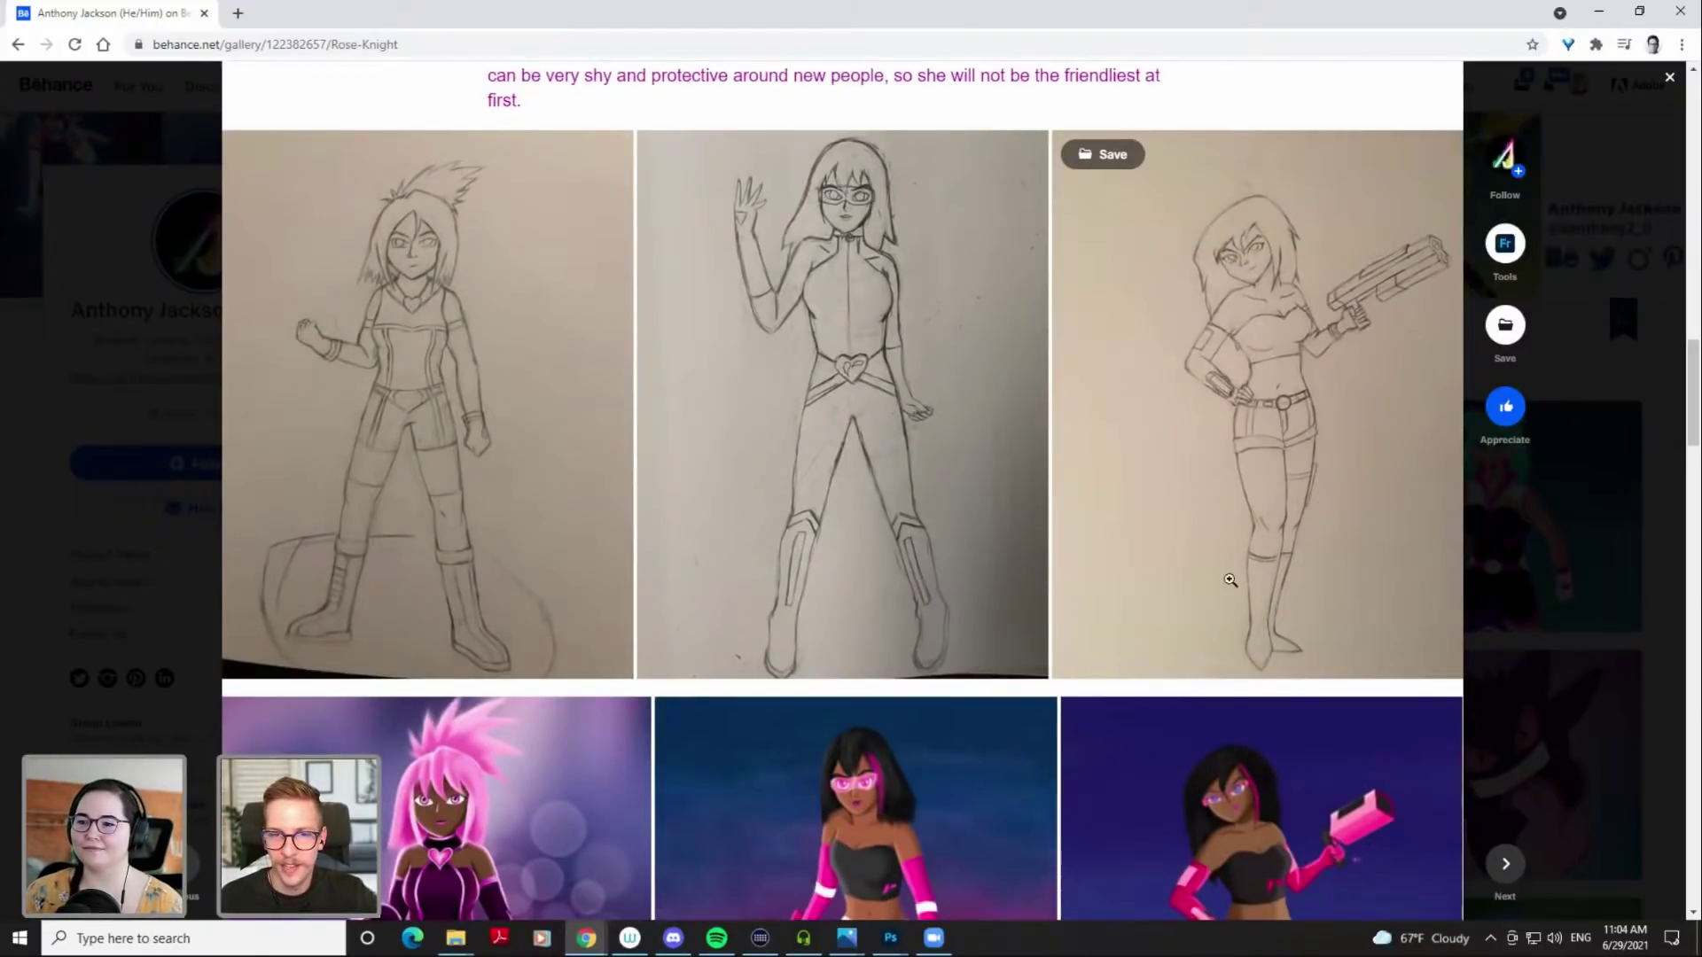
scroll(750, 426, "down", 3)
scroll(752, 417, "down", 3)
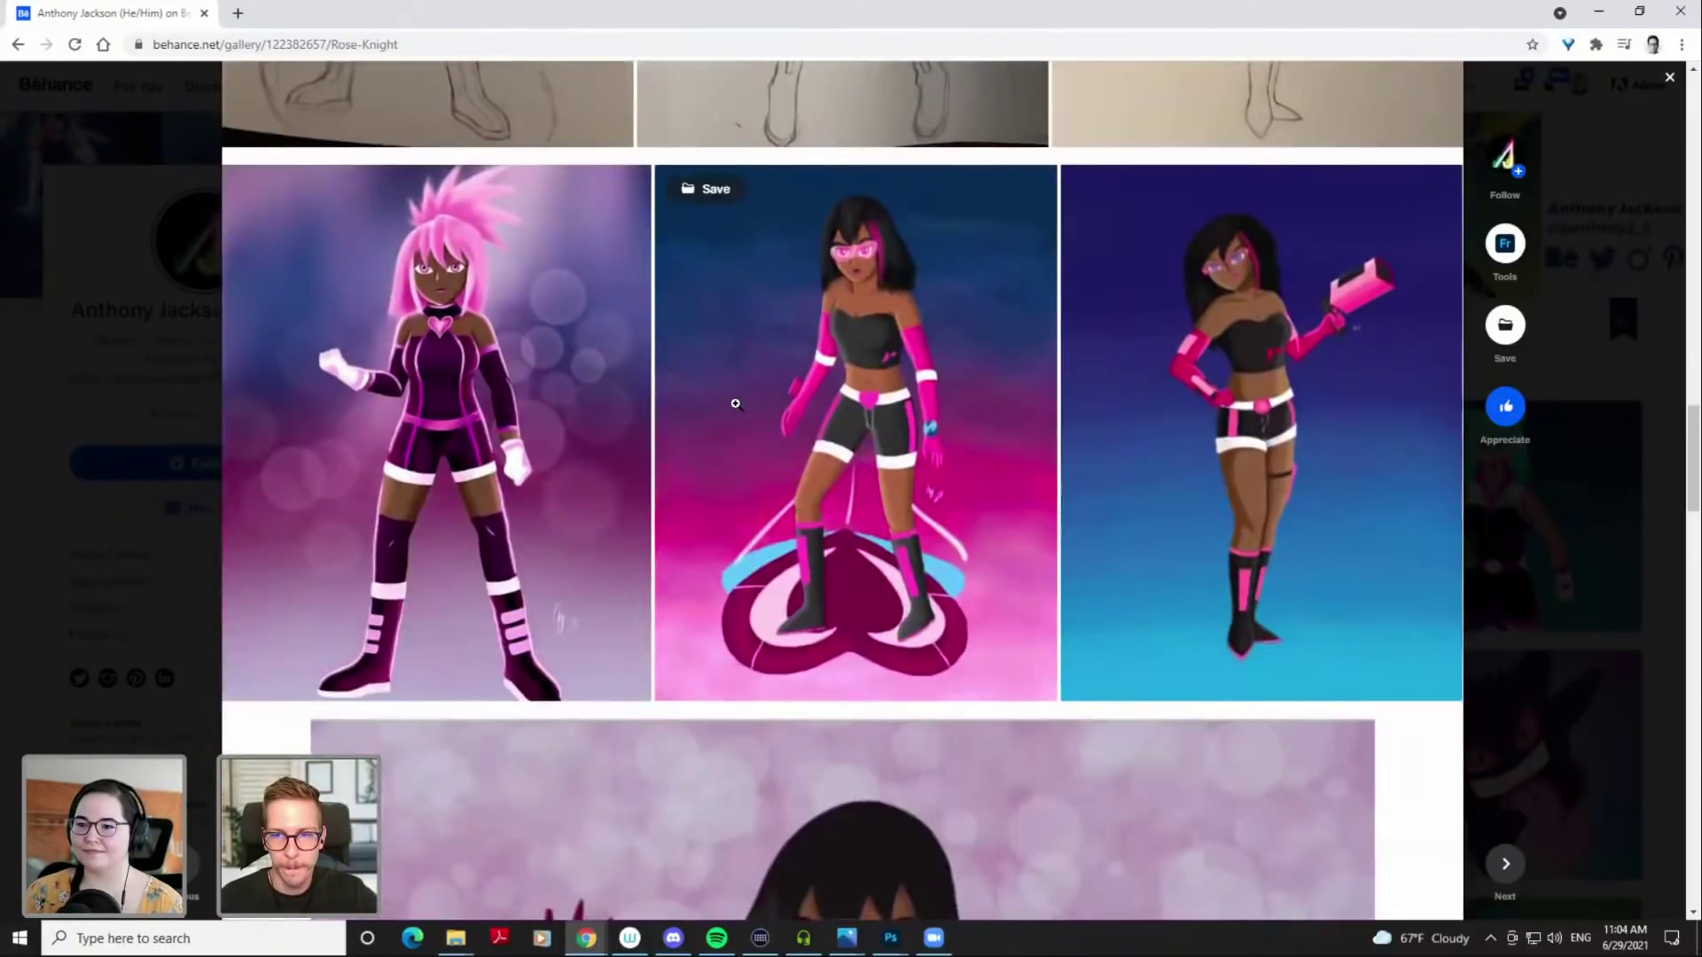
View the Rose Knight drawing-process video below the three coloured outfit versions
scroll(581, 445, "down", 6)
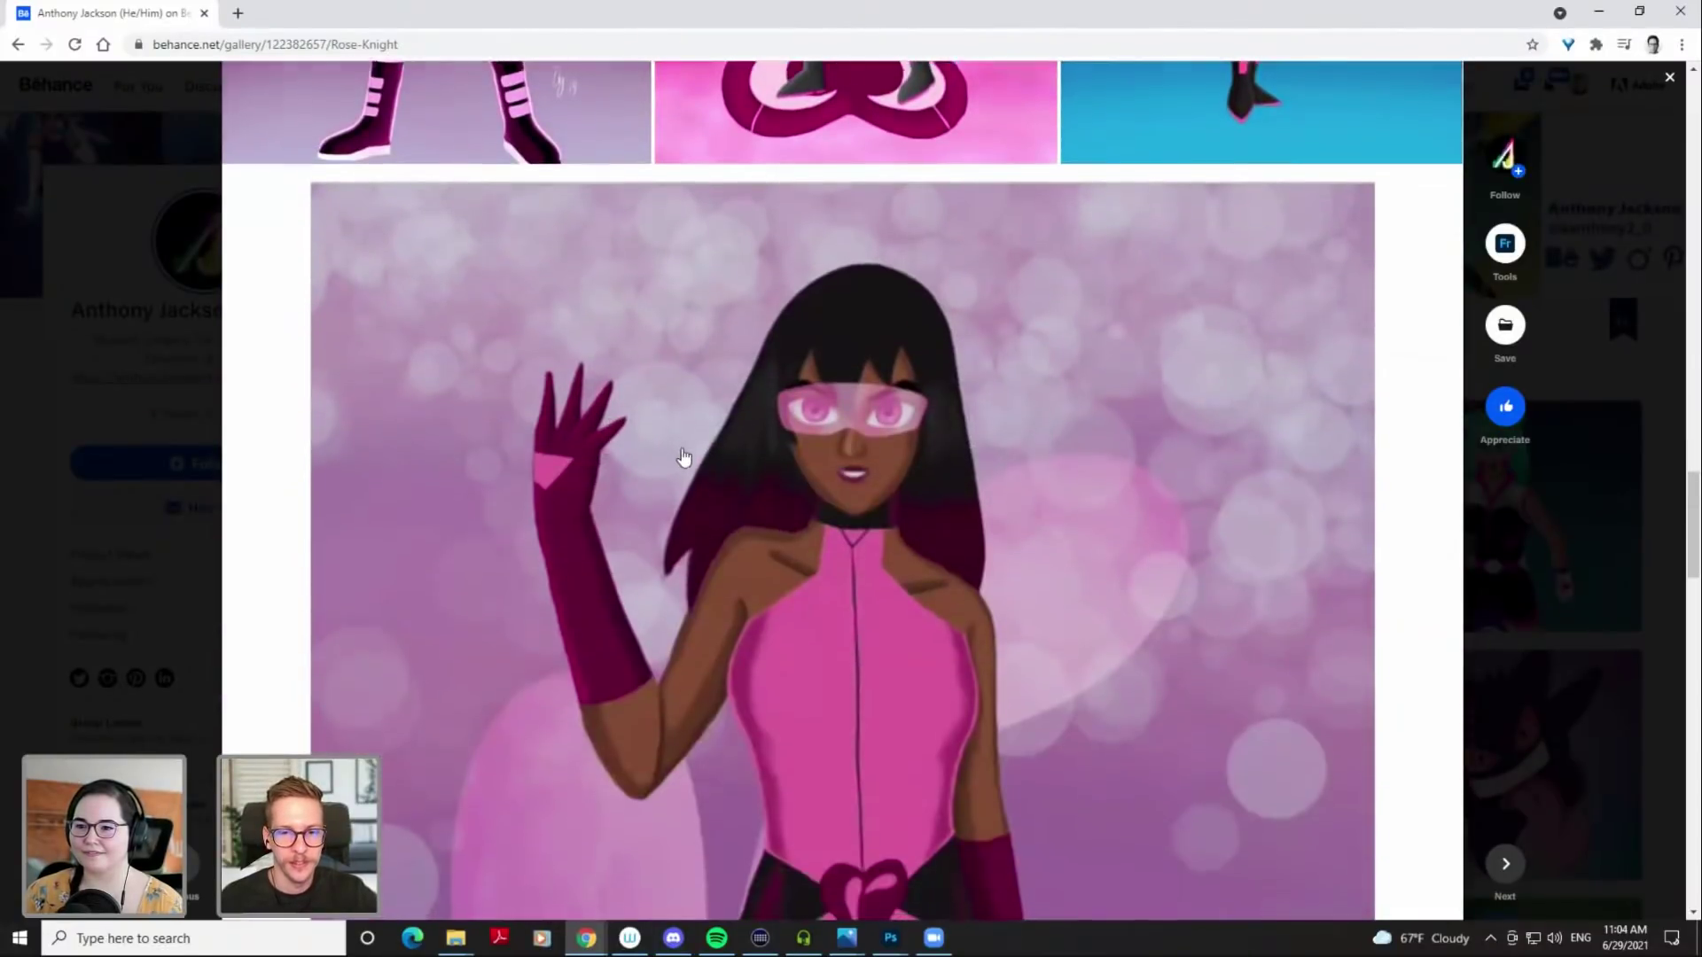
scroll(1204, 227, "down", 1)
scroll(1208, 319, "down", 1)
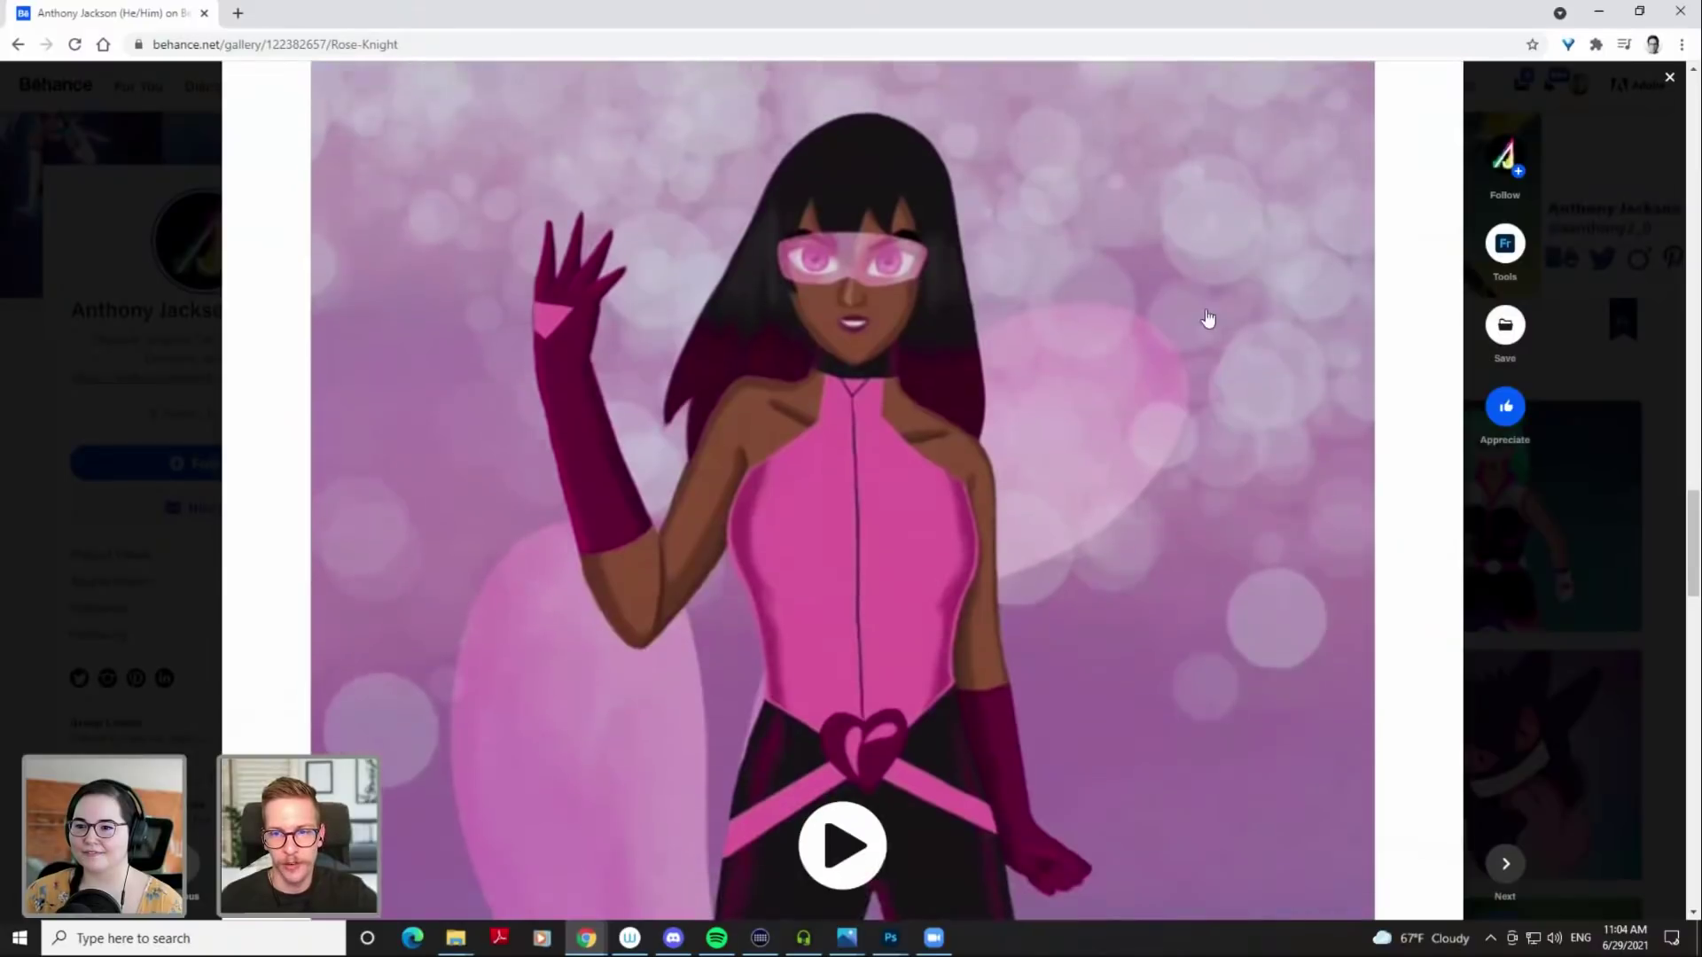
scroll(1215, 293, "up", 1)
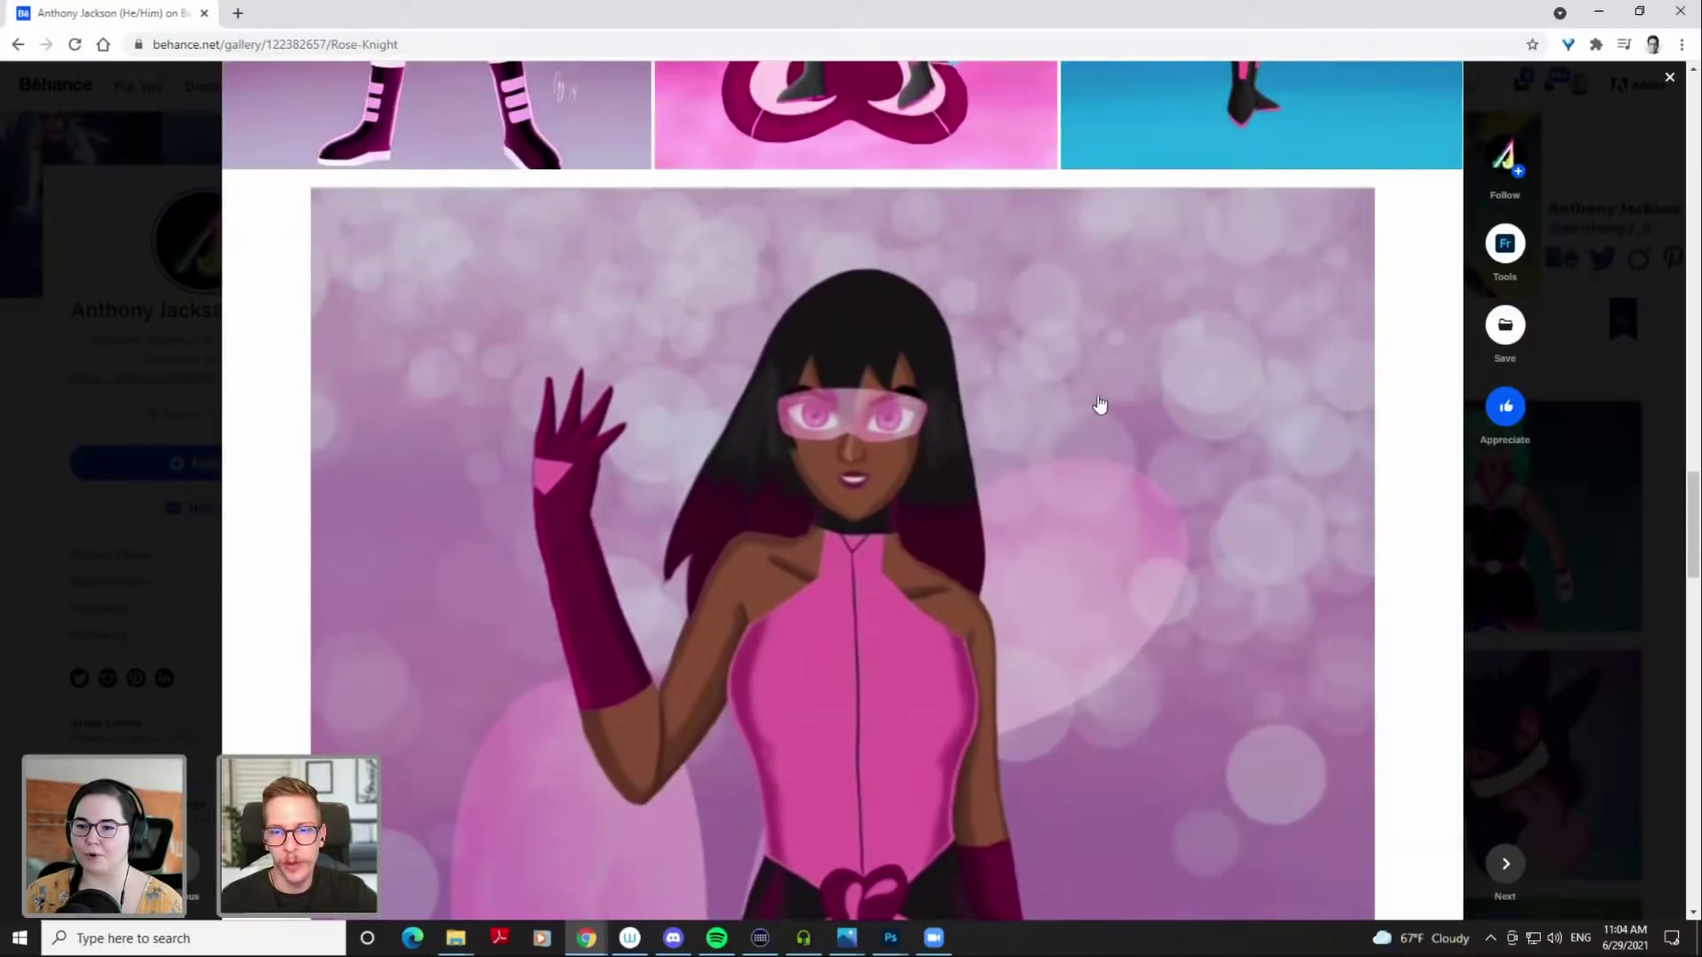
scroll(1107, 630, "down", 5)
scroll(1063, 549, "down", 8)
scroll(1028, 550, "up", 5)
scroll(946, 565, "up", 8)
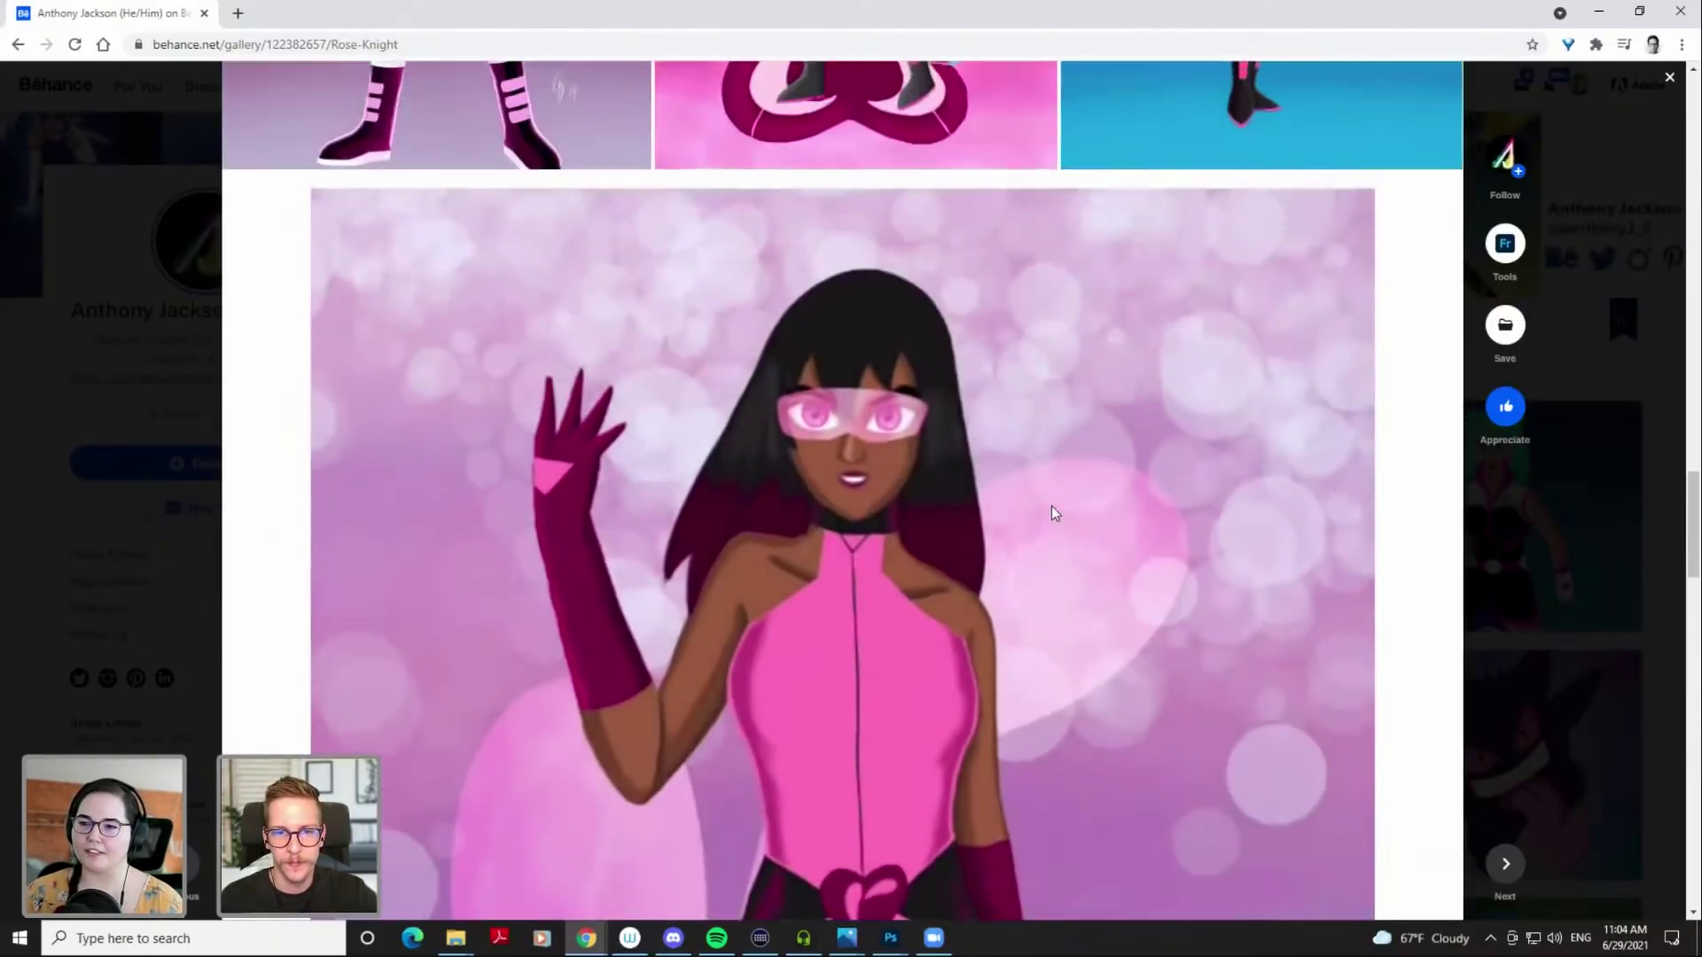
scroll(1051, 507, "down", 2)
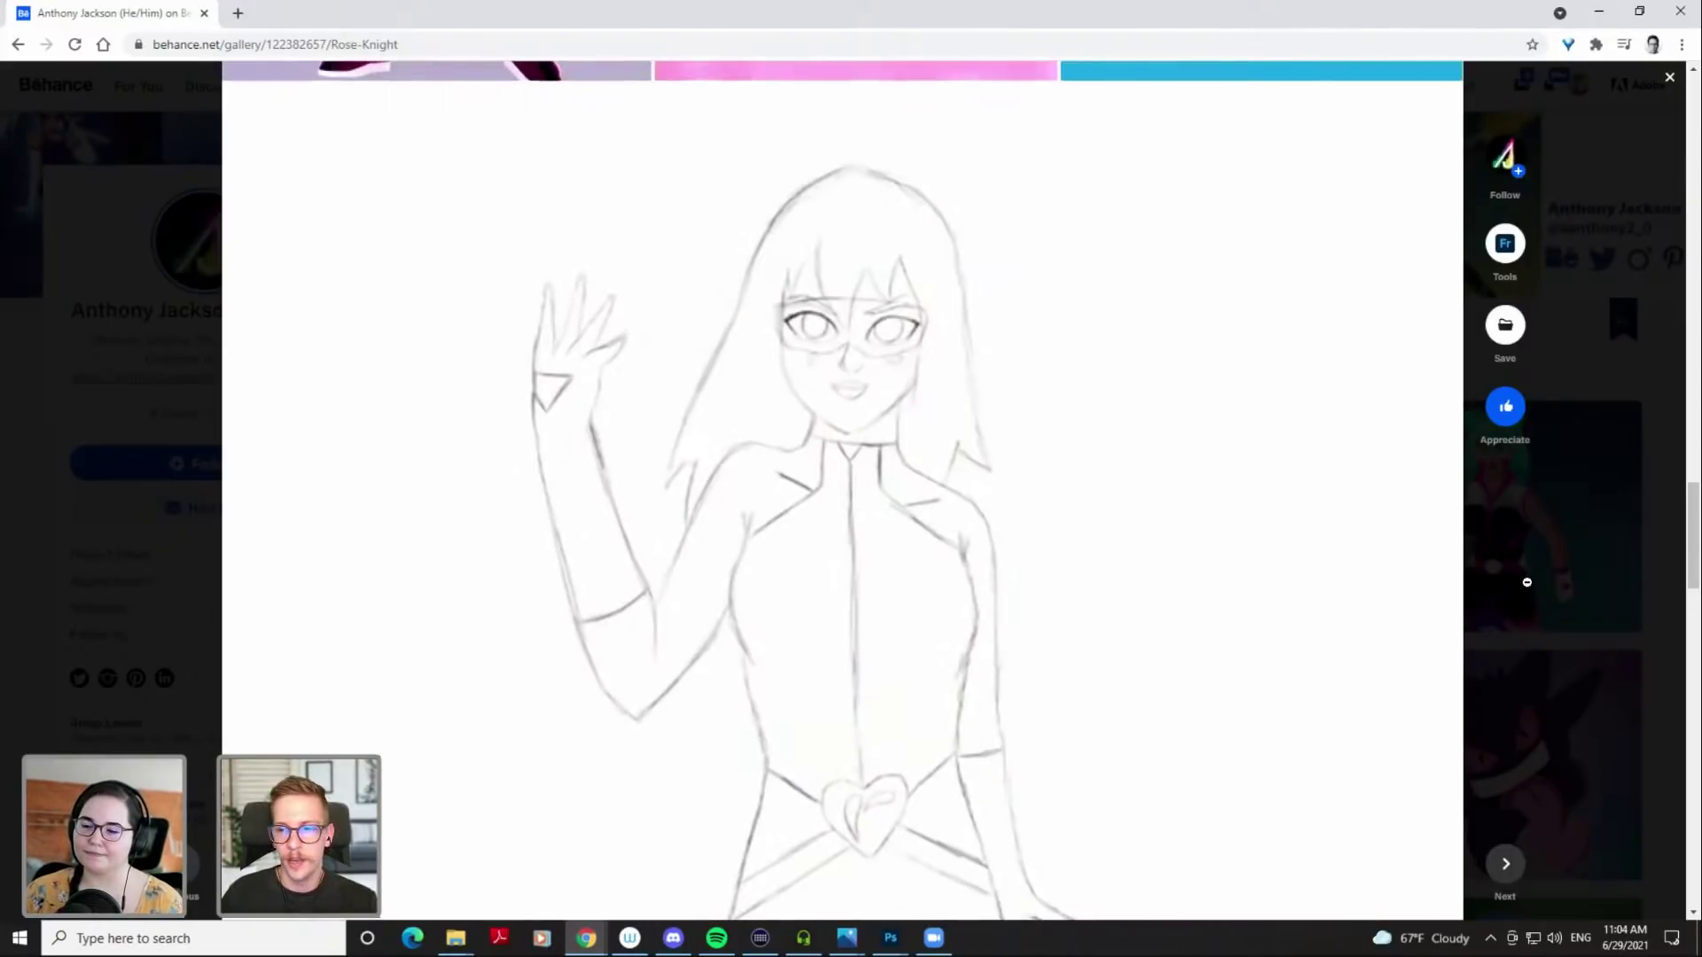
Close the Rose Knight project and open the This Is A New World project from the artist's gallery
left_click(1398, 573)
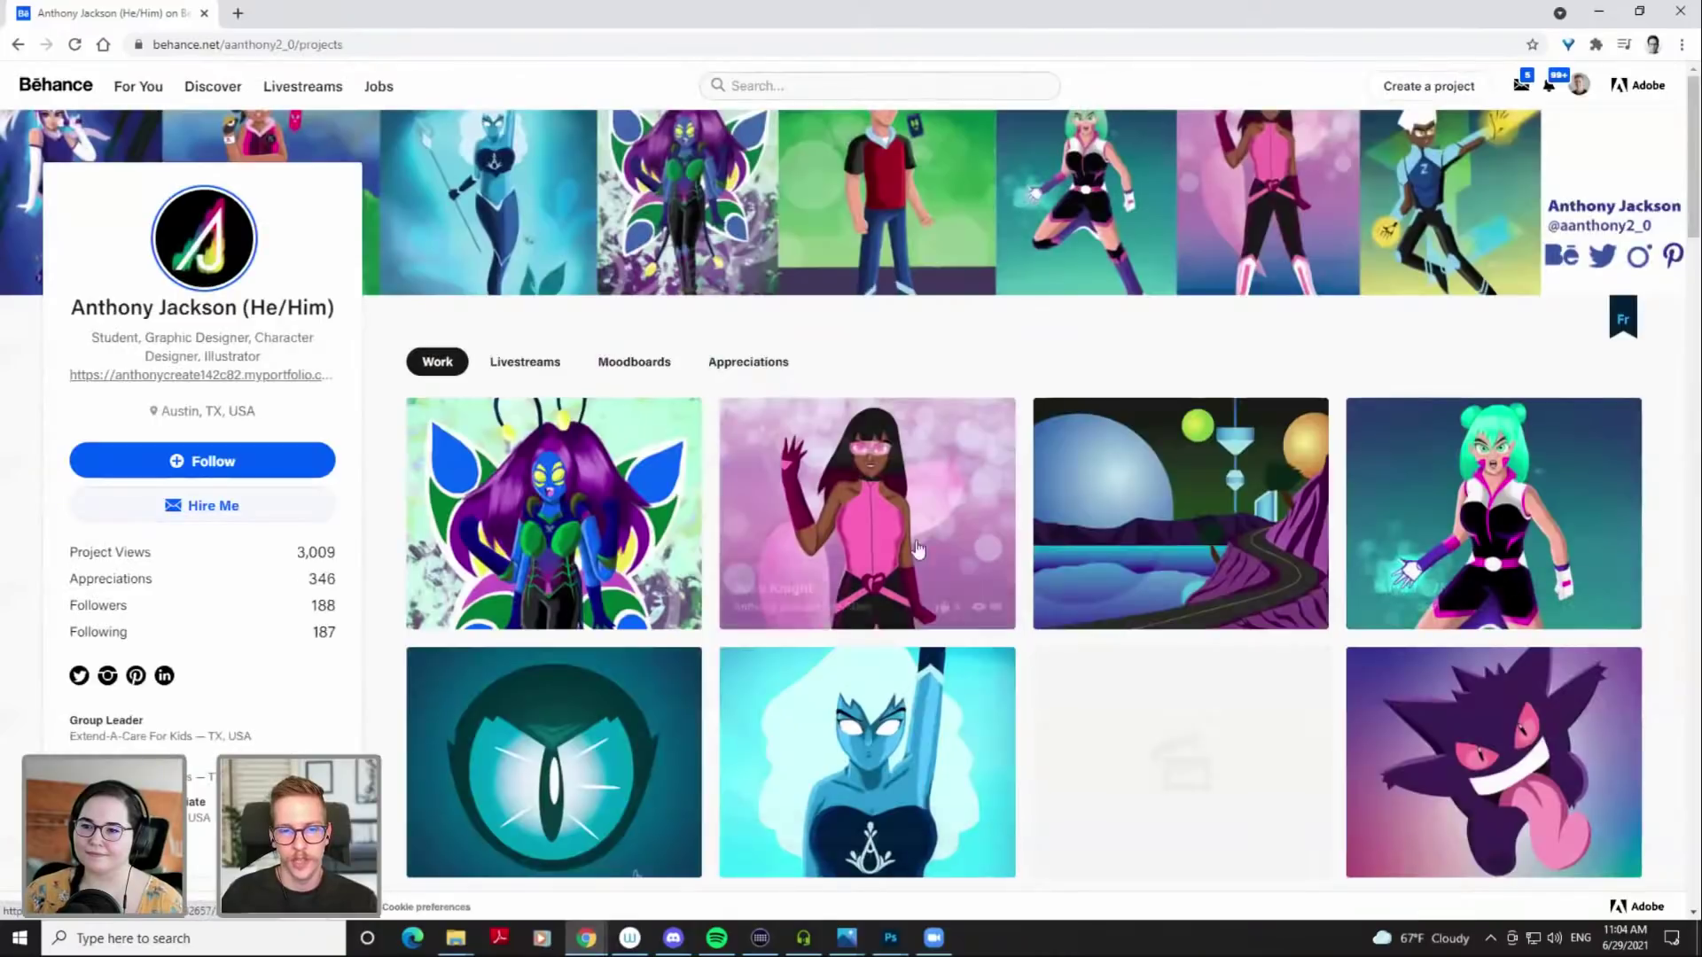
scroll(1111, 368, "down", 2)
left_click(1184, 260)
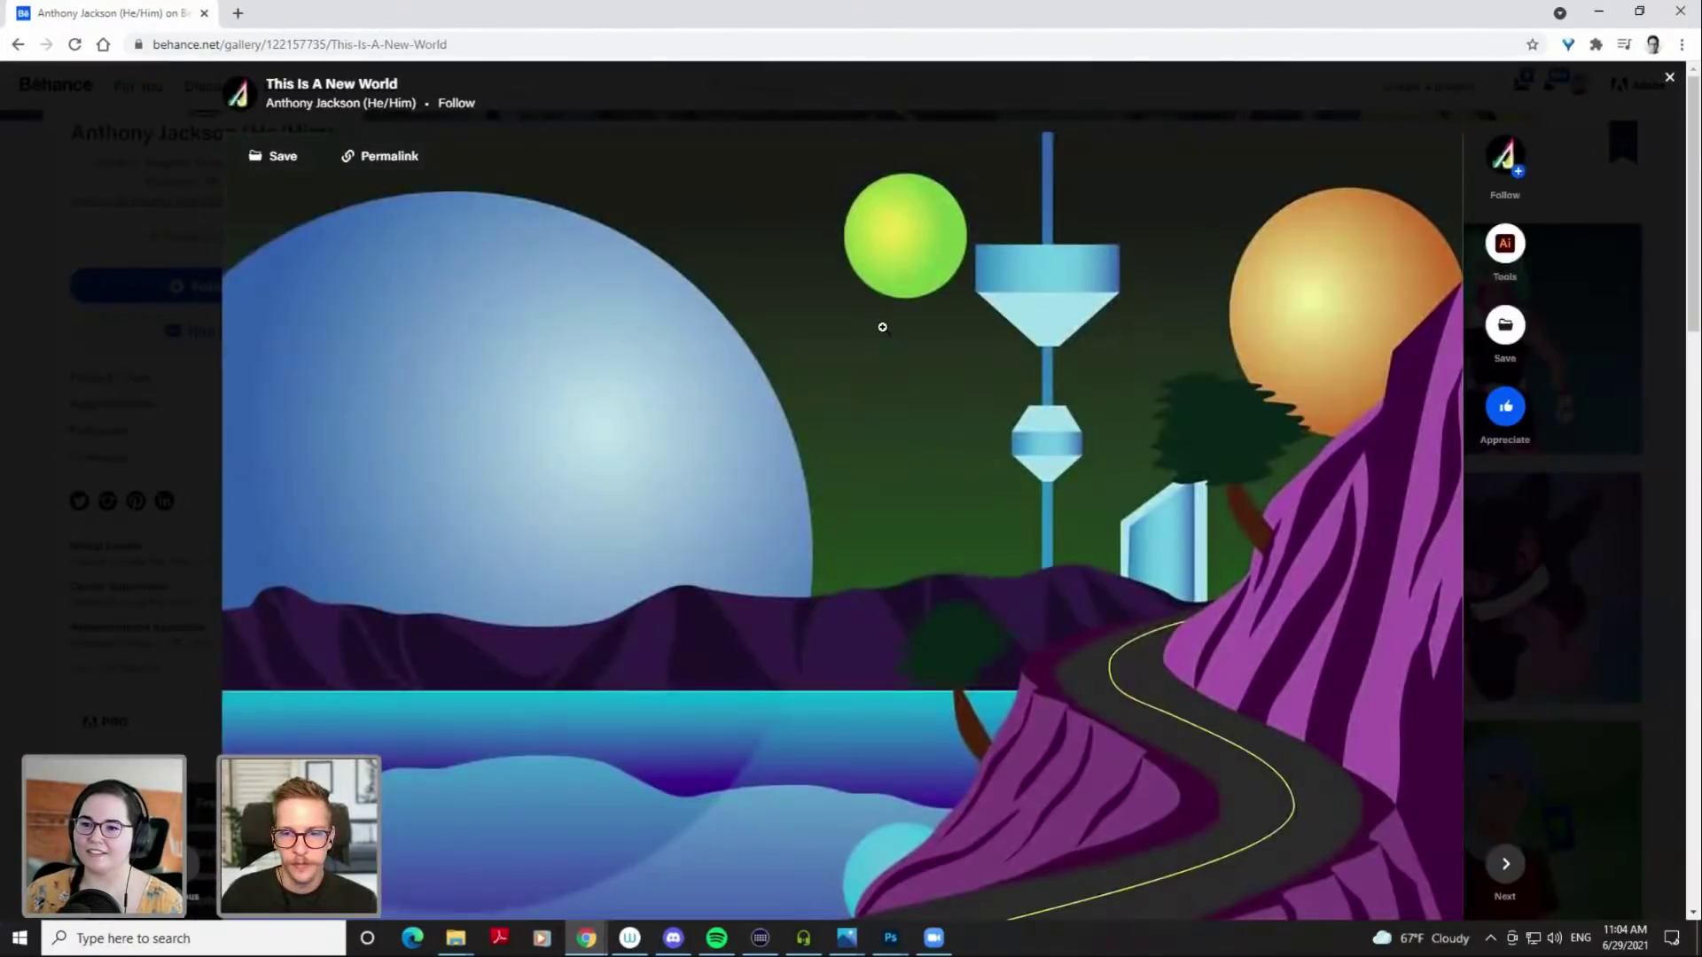
Examine the planets, towers, lake and winding road in the This Is A New World landscape
scroll(878, 337, "down", 2)
scroll(876, 342, "up", 2)
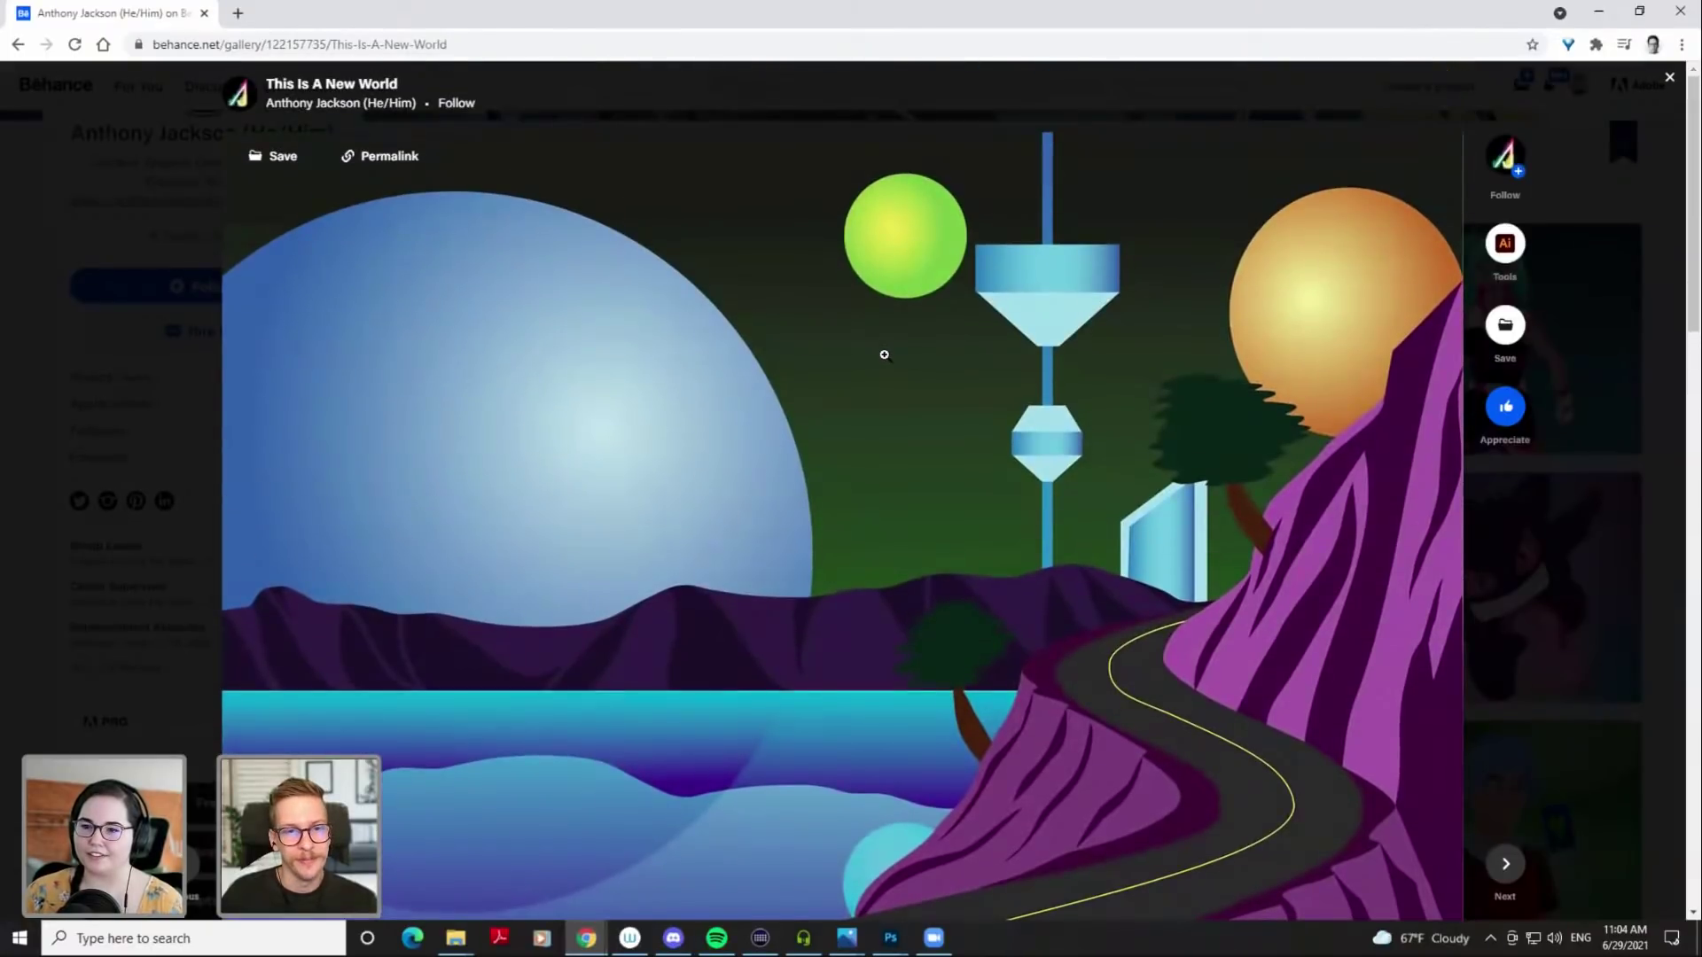
scroll(962, 367, "down", 1)
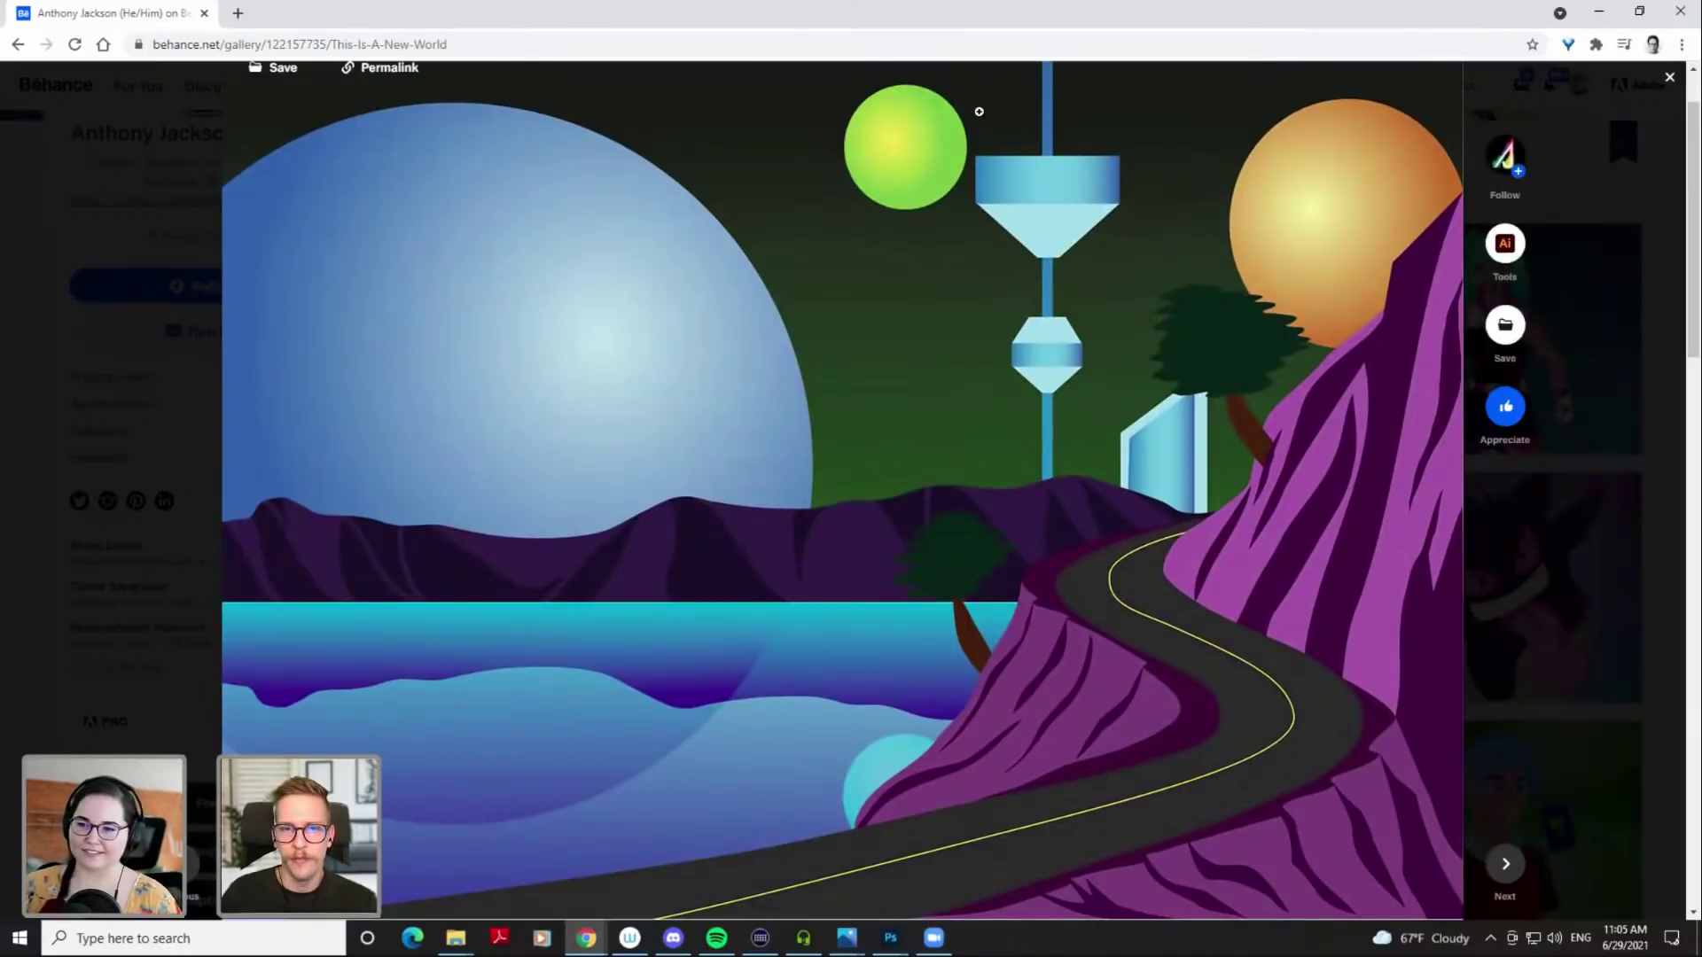
scroll(1106, 536, "down", 2)
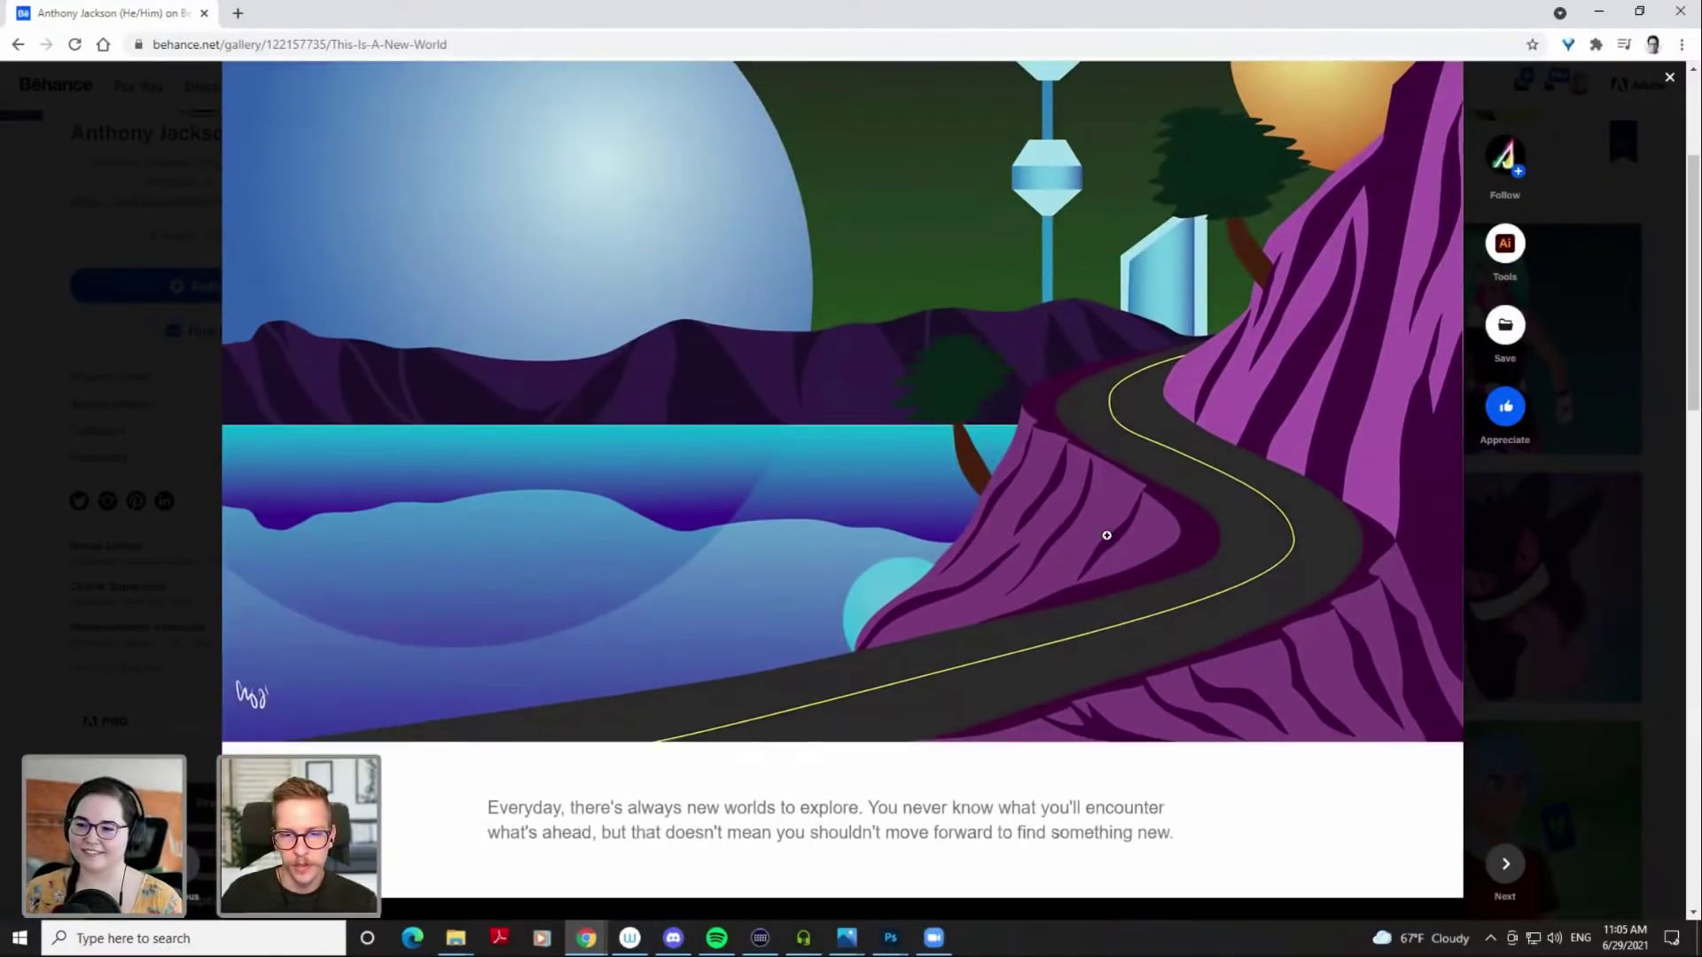
scroll(1108, 537, "up", 1)
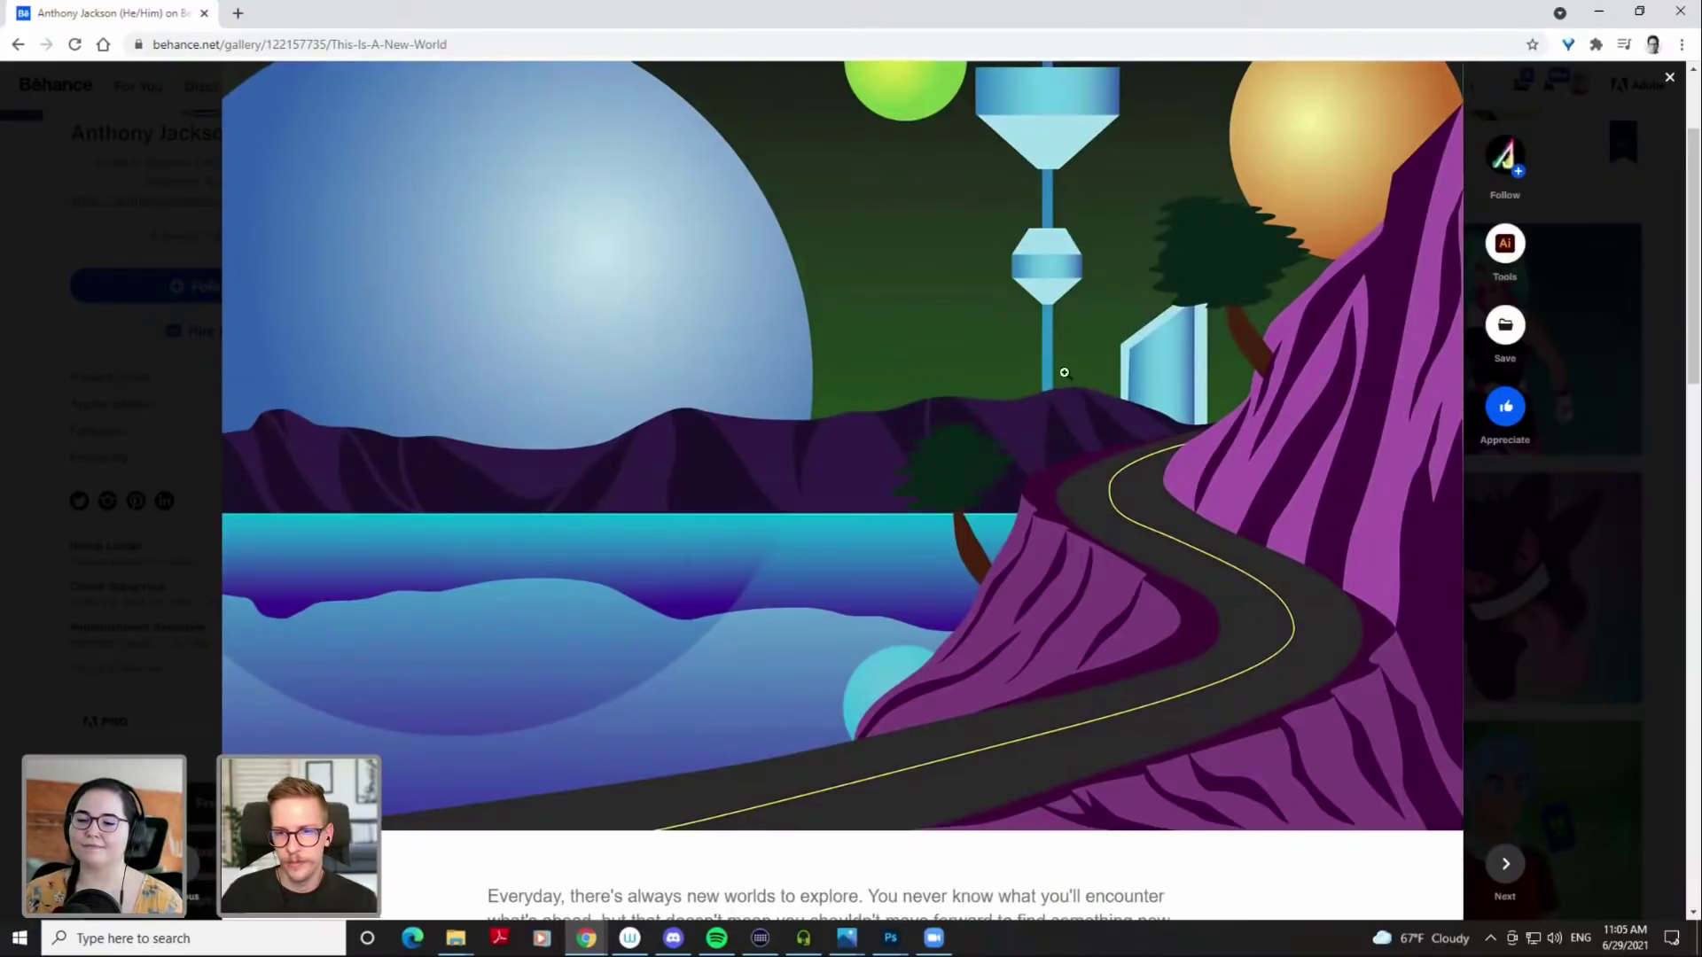
Read the caption beneath the This Is A New World landscape and return to the artwork
scroll(1063, 356, "down", 4)
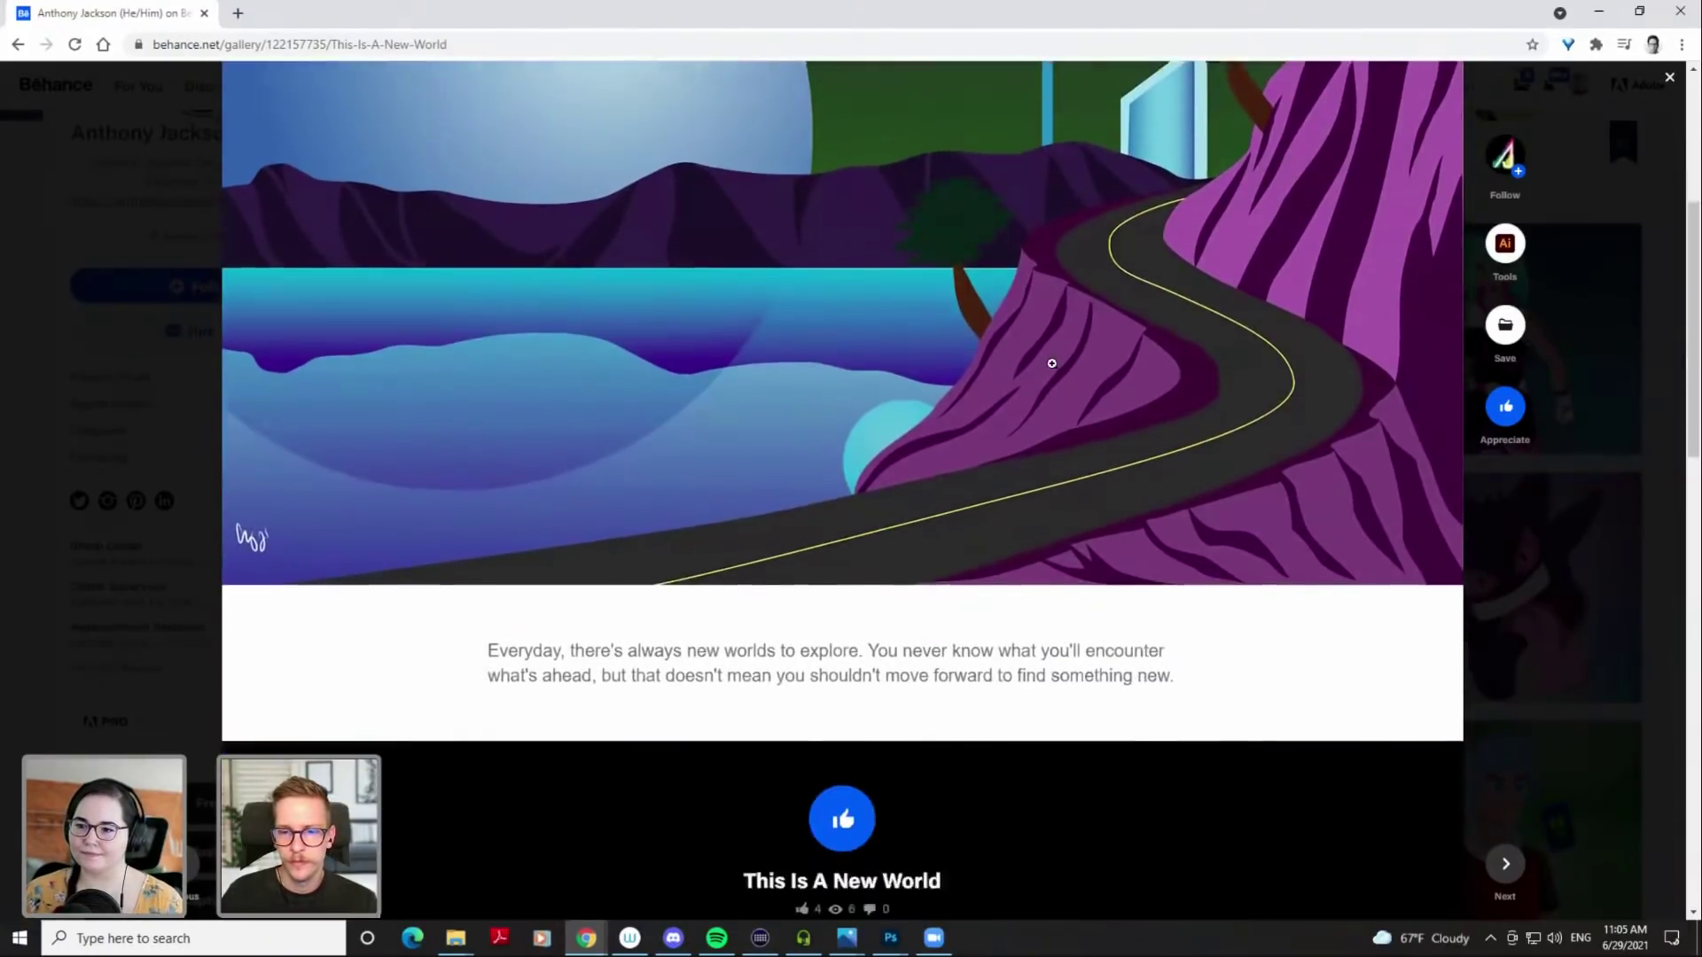
scroll(1108, 470, "down", 1)
scroll(1132, 560, "down", 3)
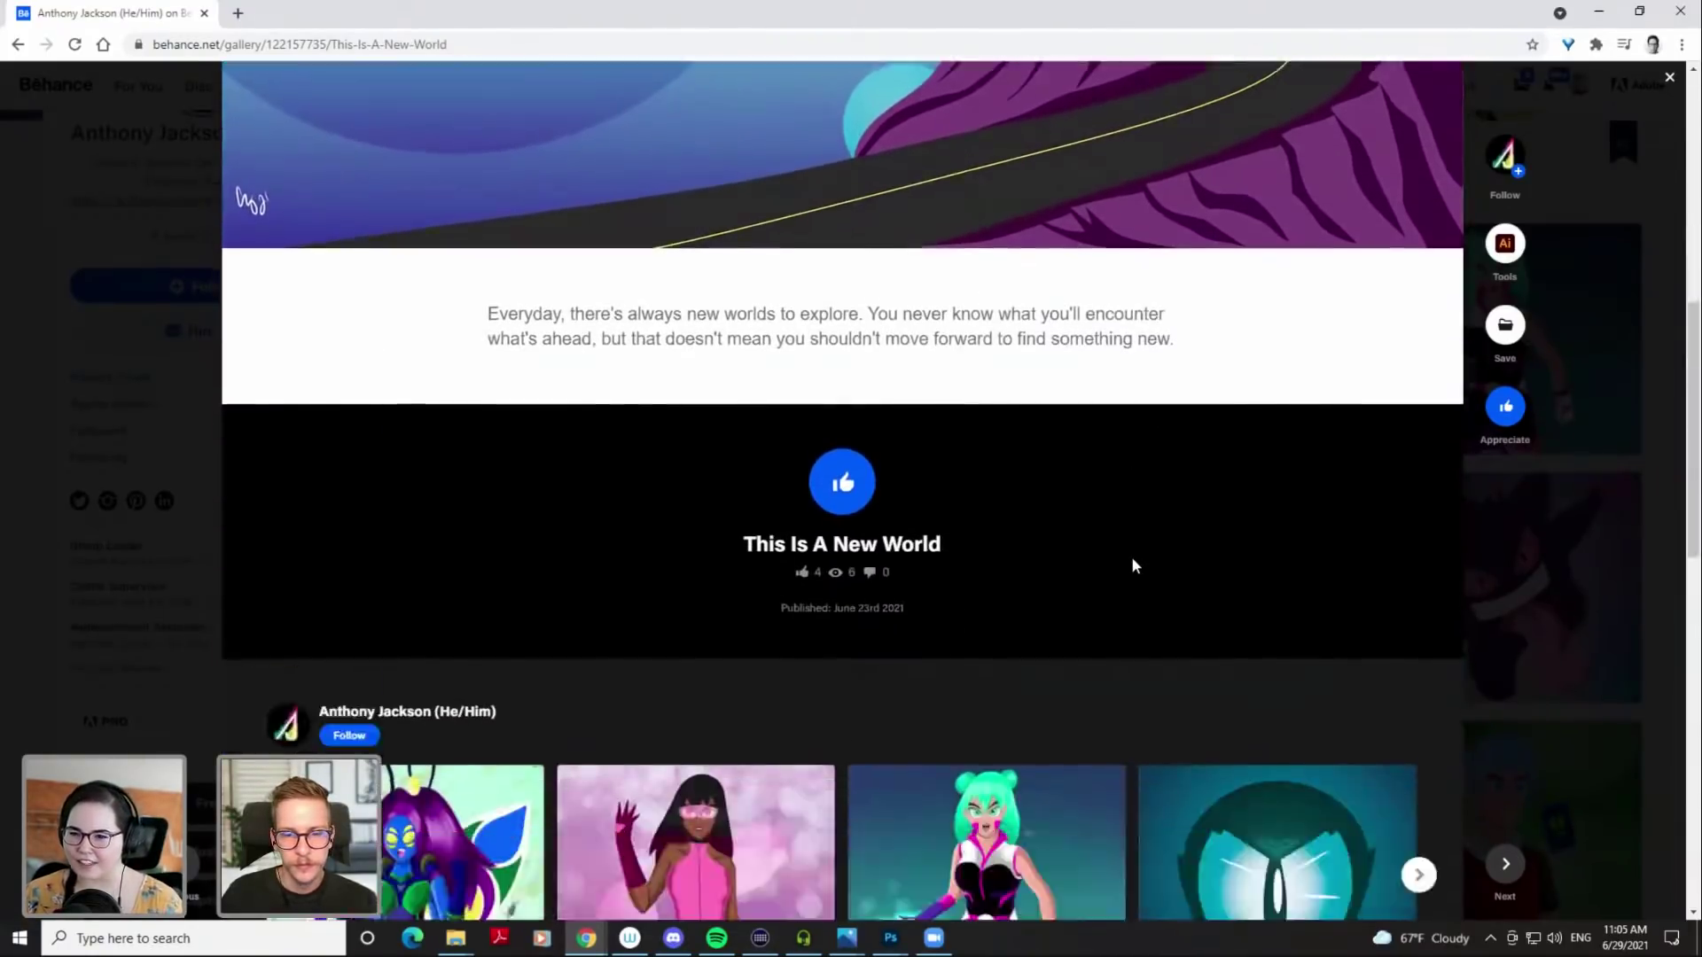
scroll(1099, 561, "up", 2)
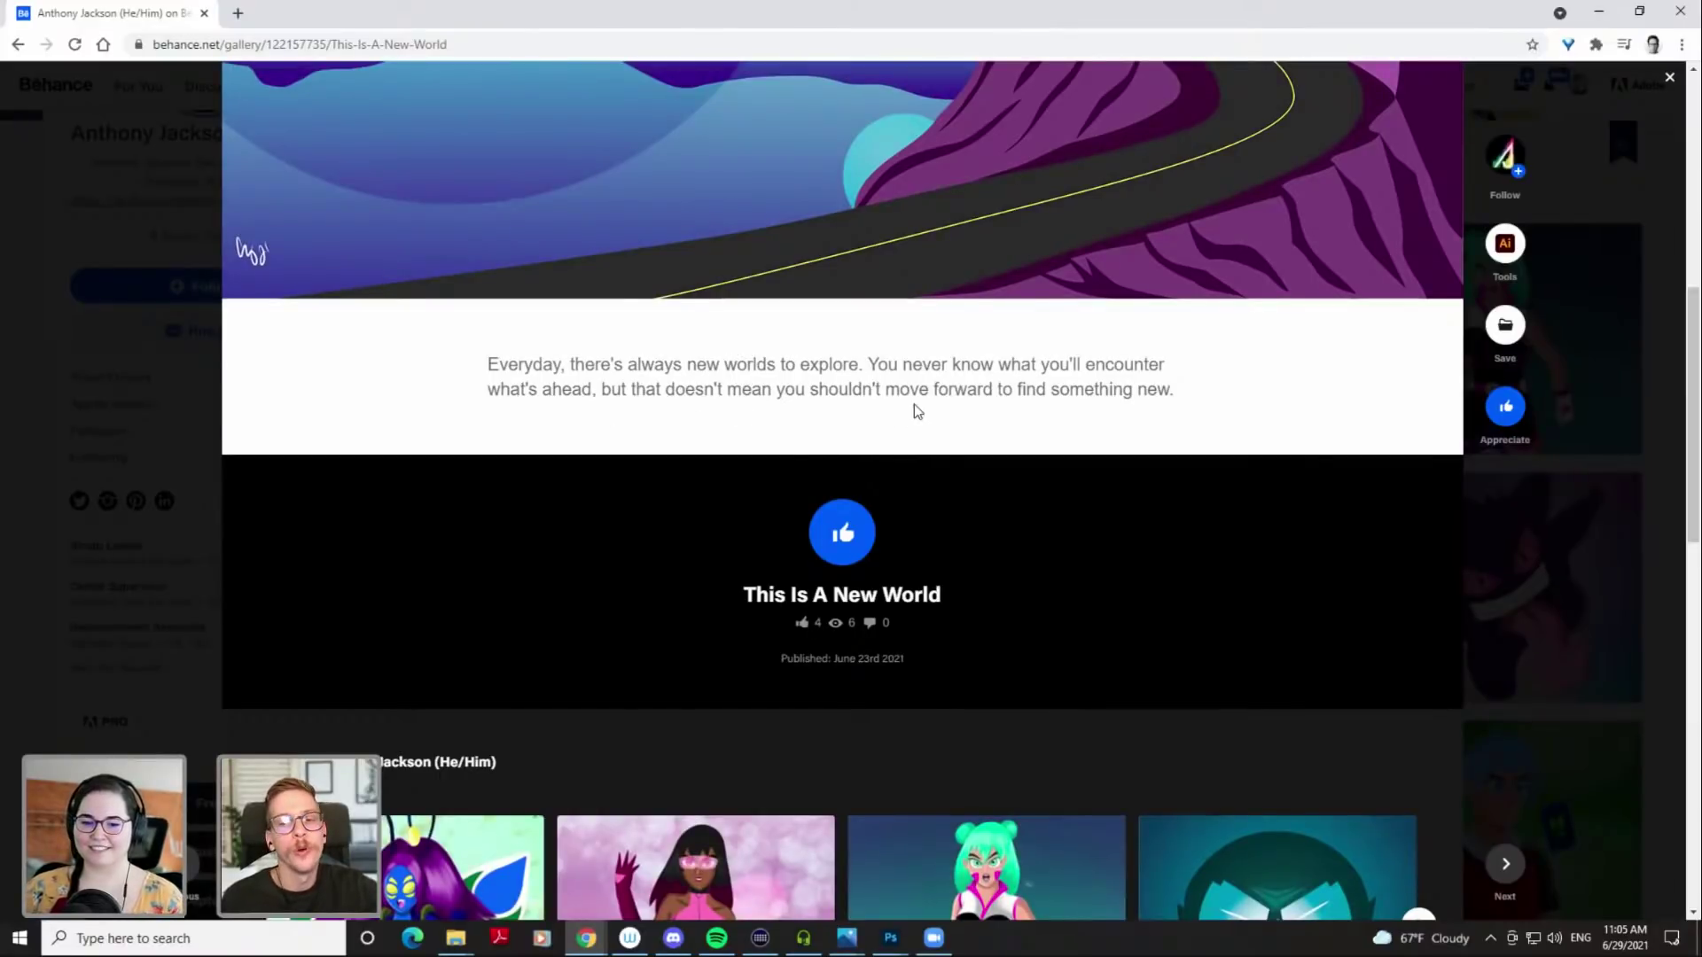
scroll(917, 412, "up", 7)
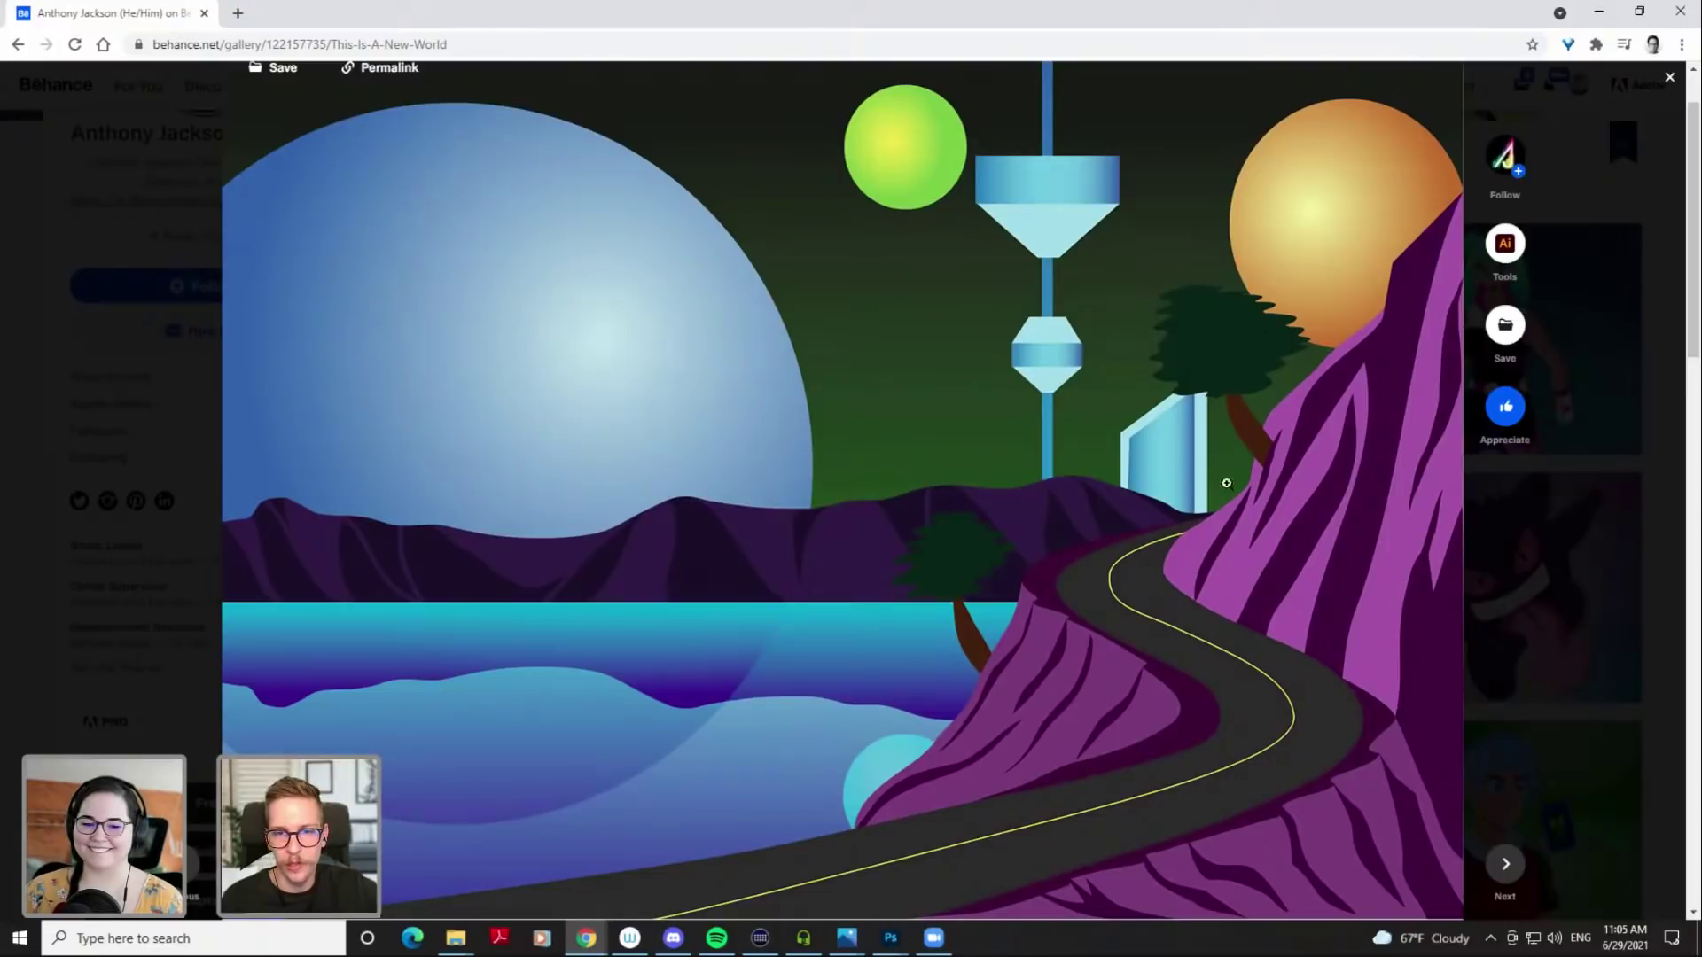
Close the This Is A New World project and open the Jacklyn Joy/Nightingale project from the artist's gallery
left_click(1599, 591)
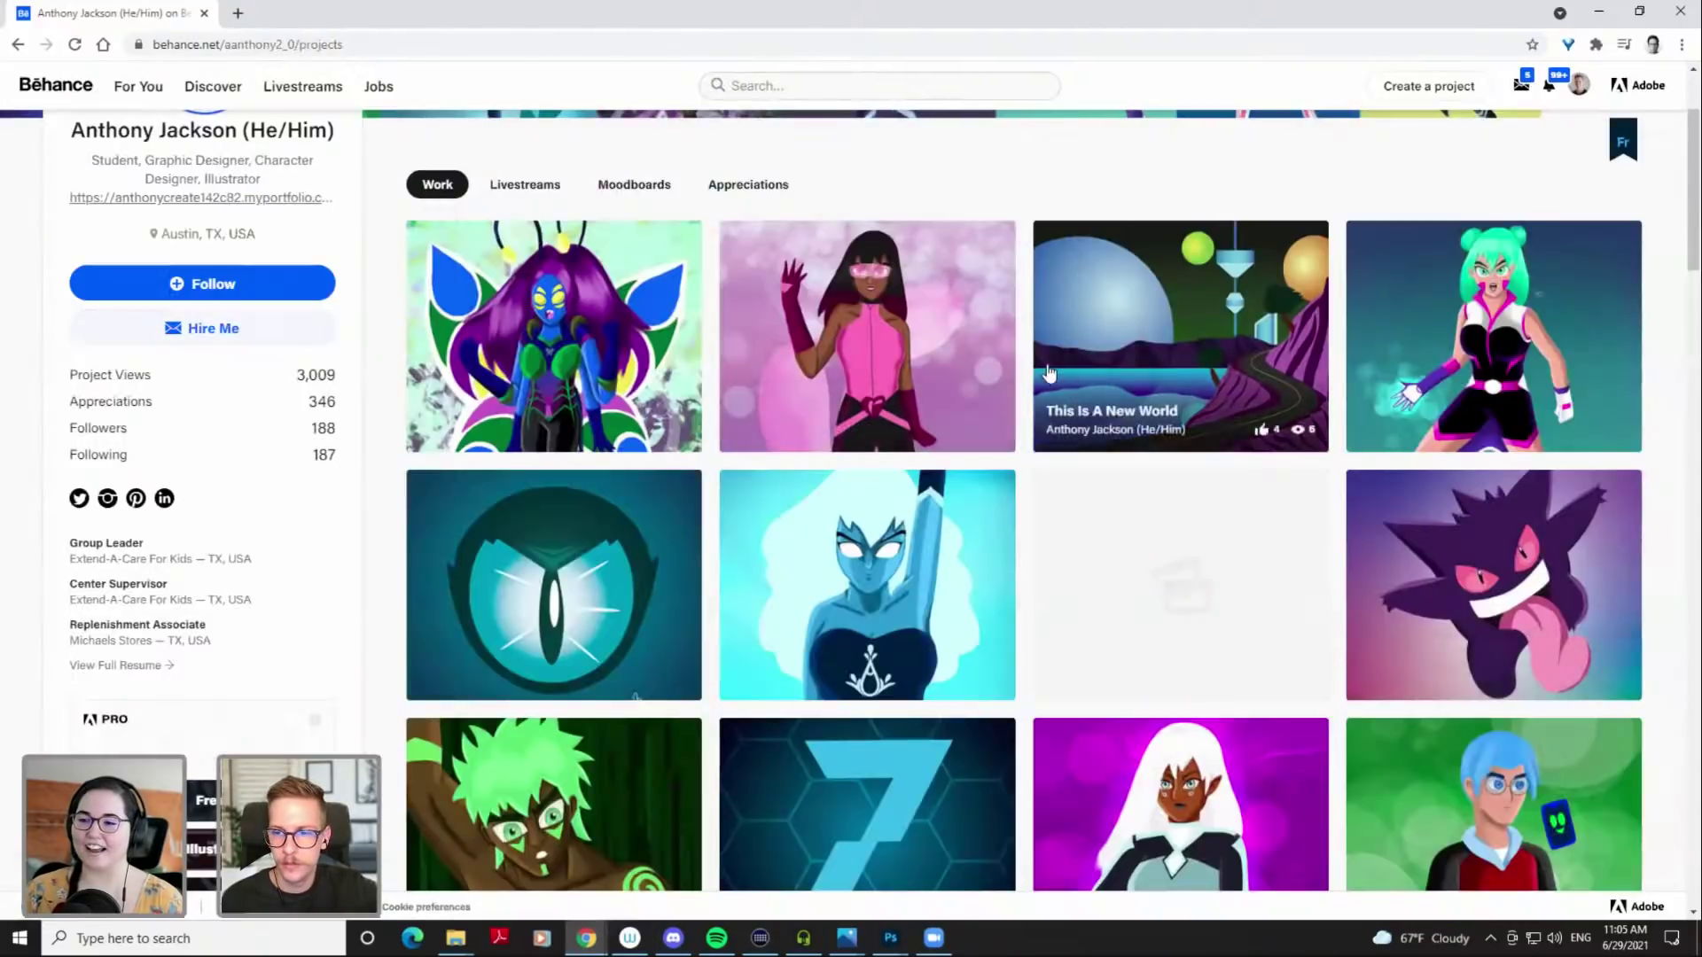
scroll(906, 381, "down", 1)
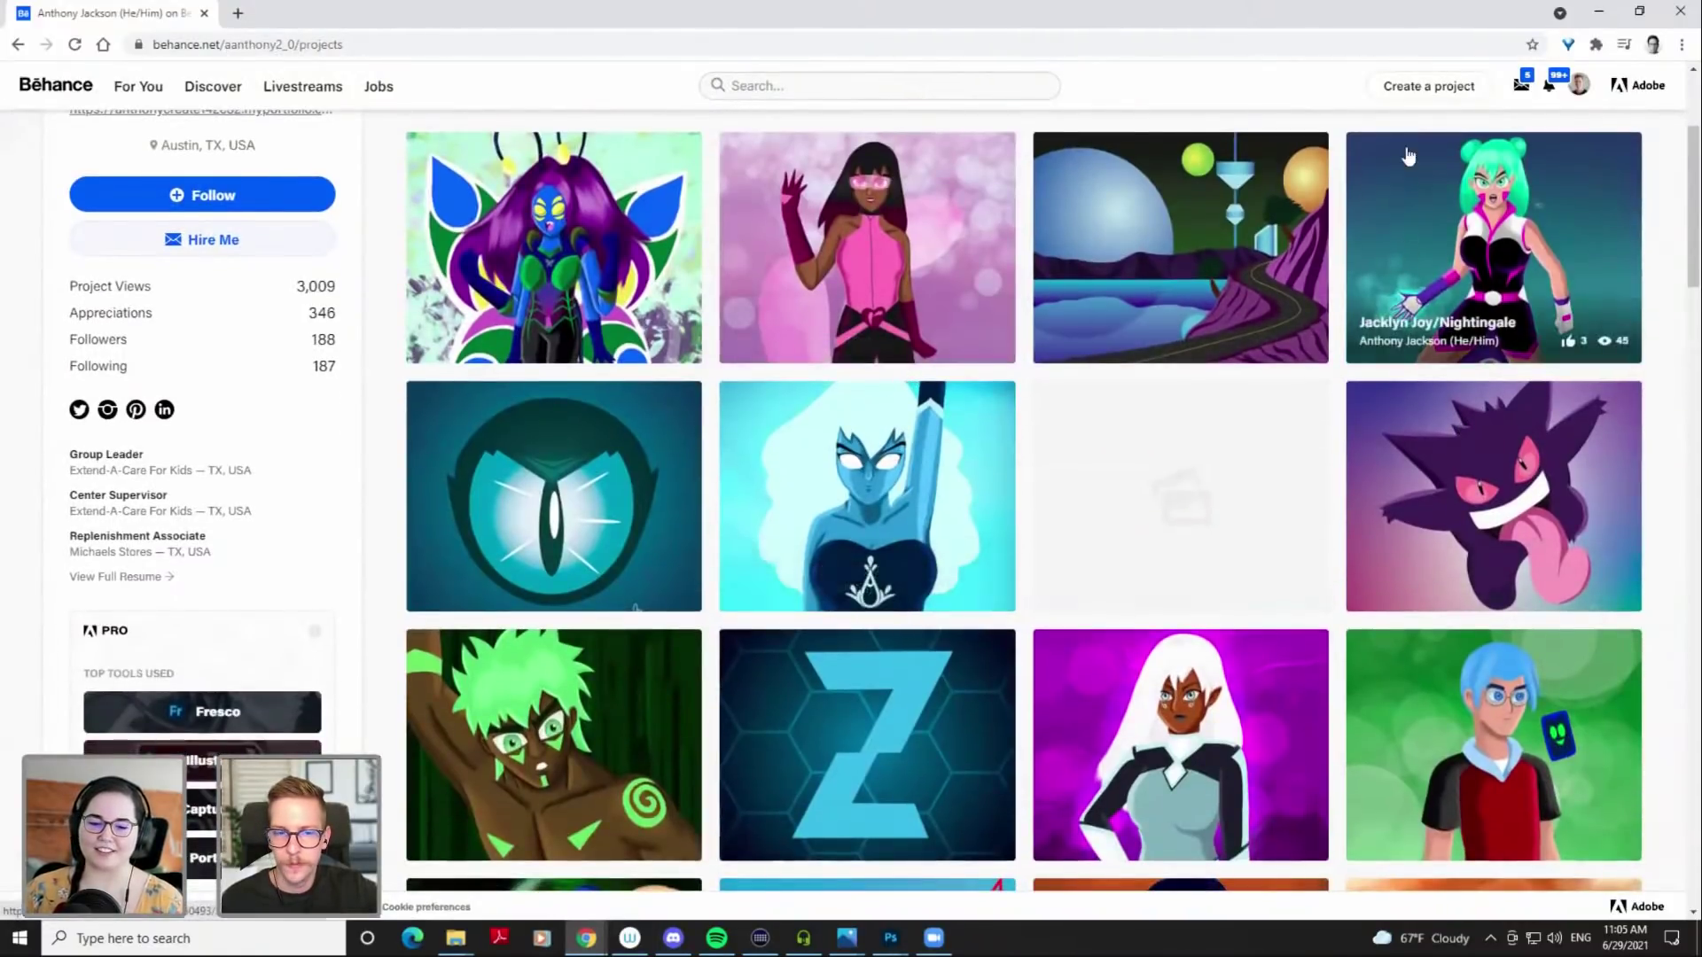
left_click(1444, 138)
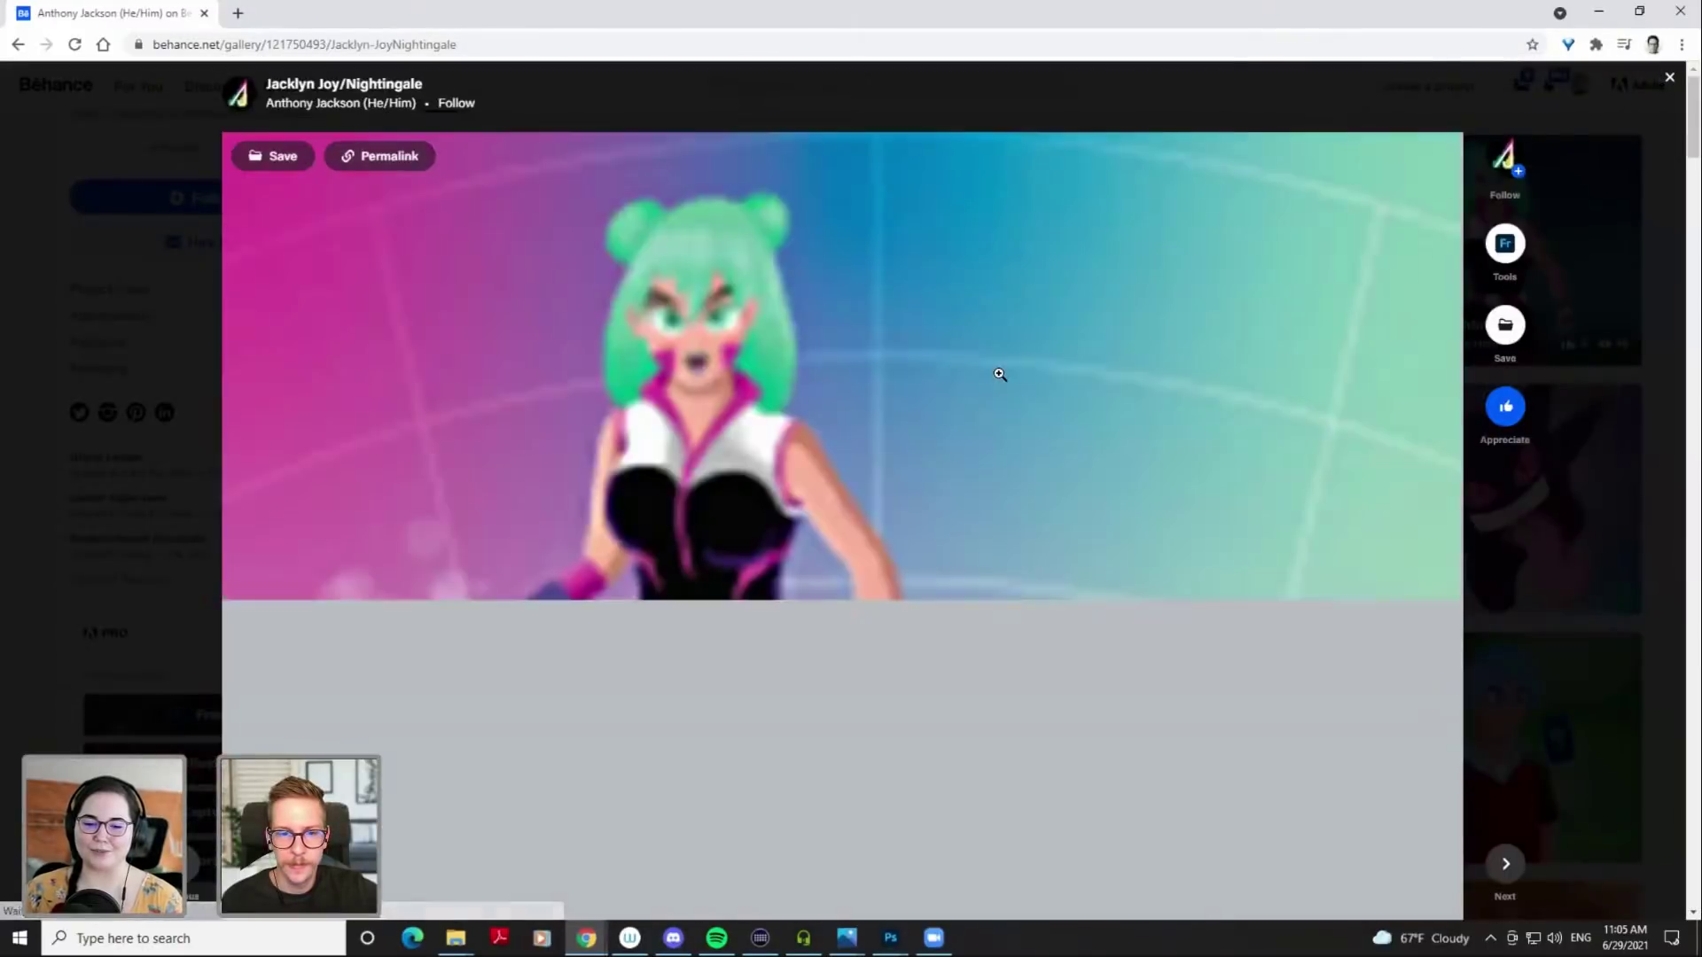
Examine the opening illustration showing both green-haired forms of the Jacklyn Joy/Nightingale character
scroll(999, 374, "down", 2)
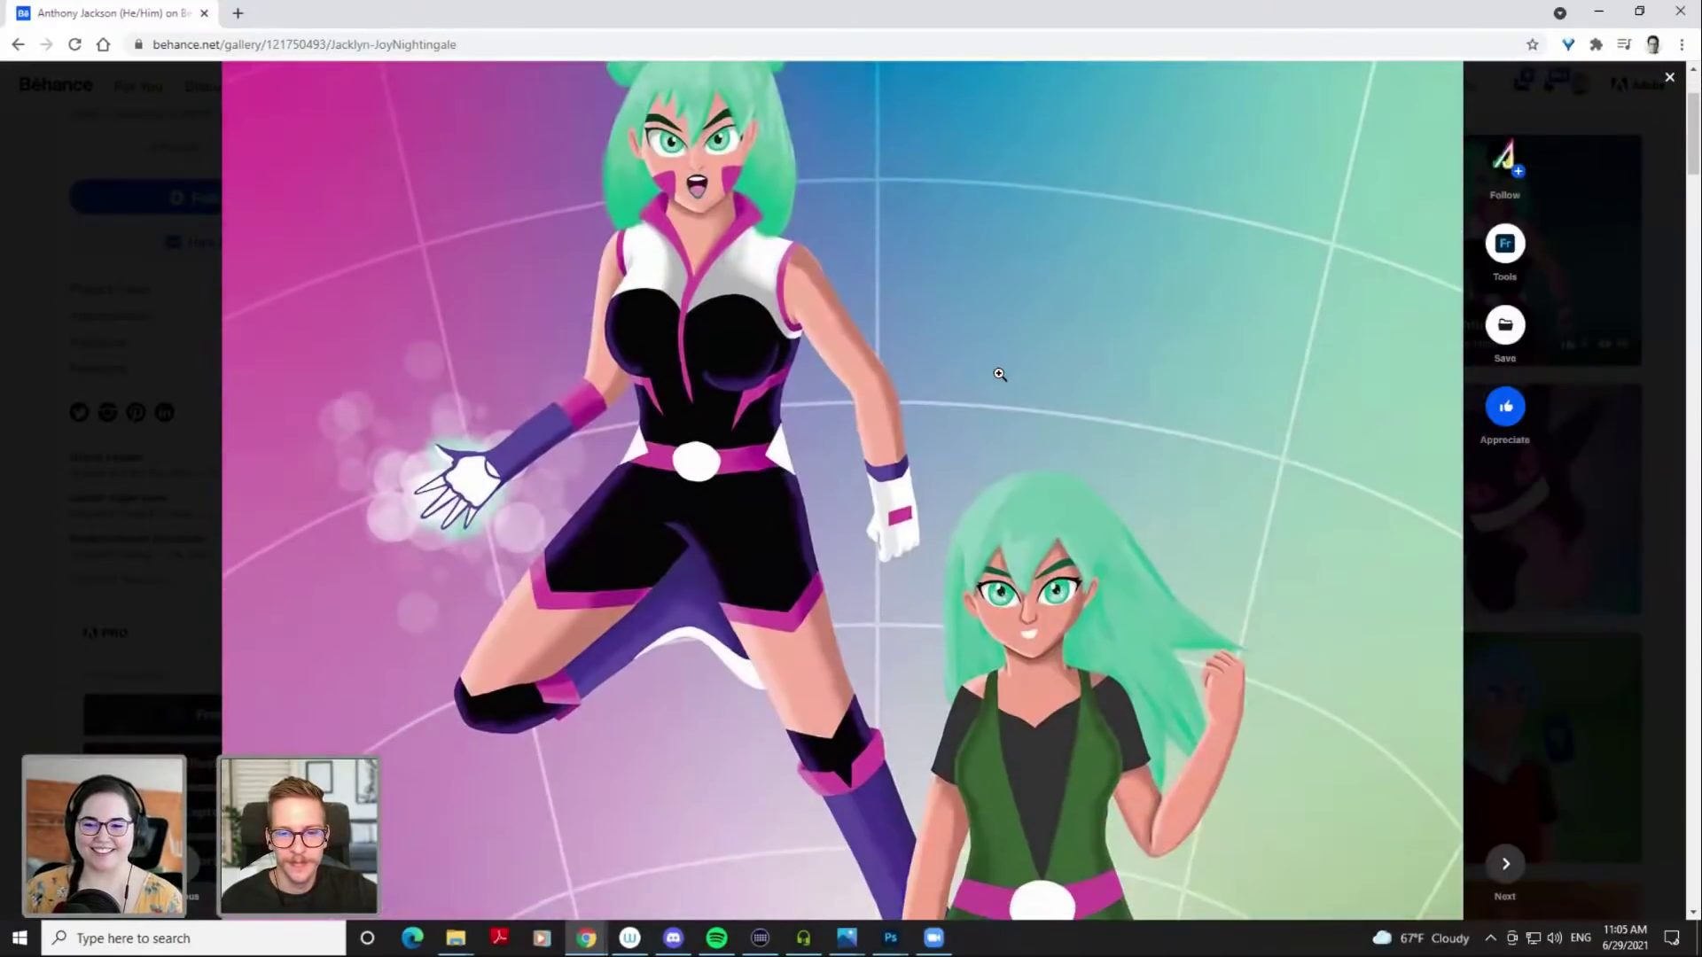
scroll(999, 374, "down", 3)
scroll(999, 374, "down", 1)
scroll(1020, 266, "up", 4)
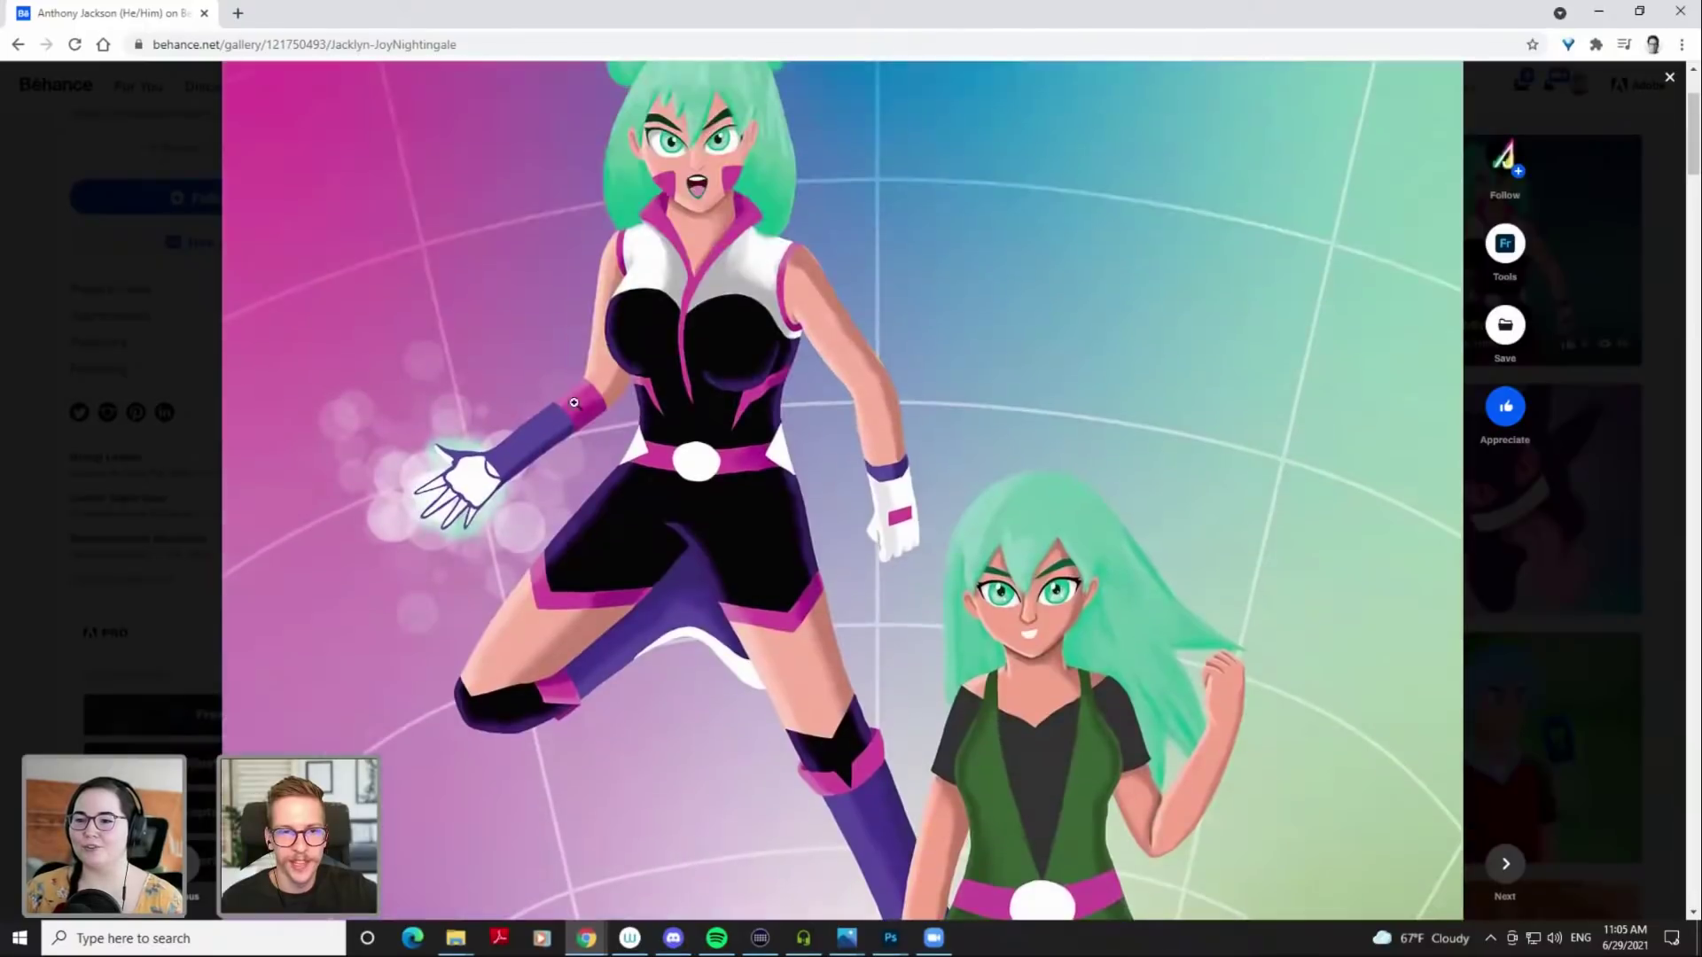
scroll(975, 284, "down", 4)
scroll(960, 292, "up", 5)
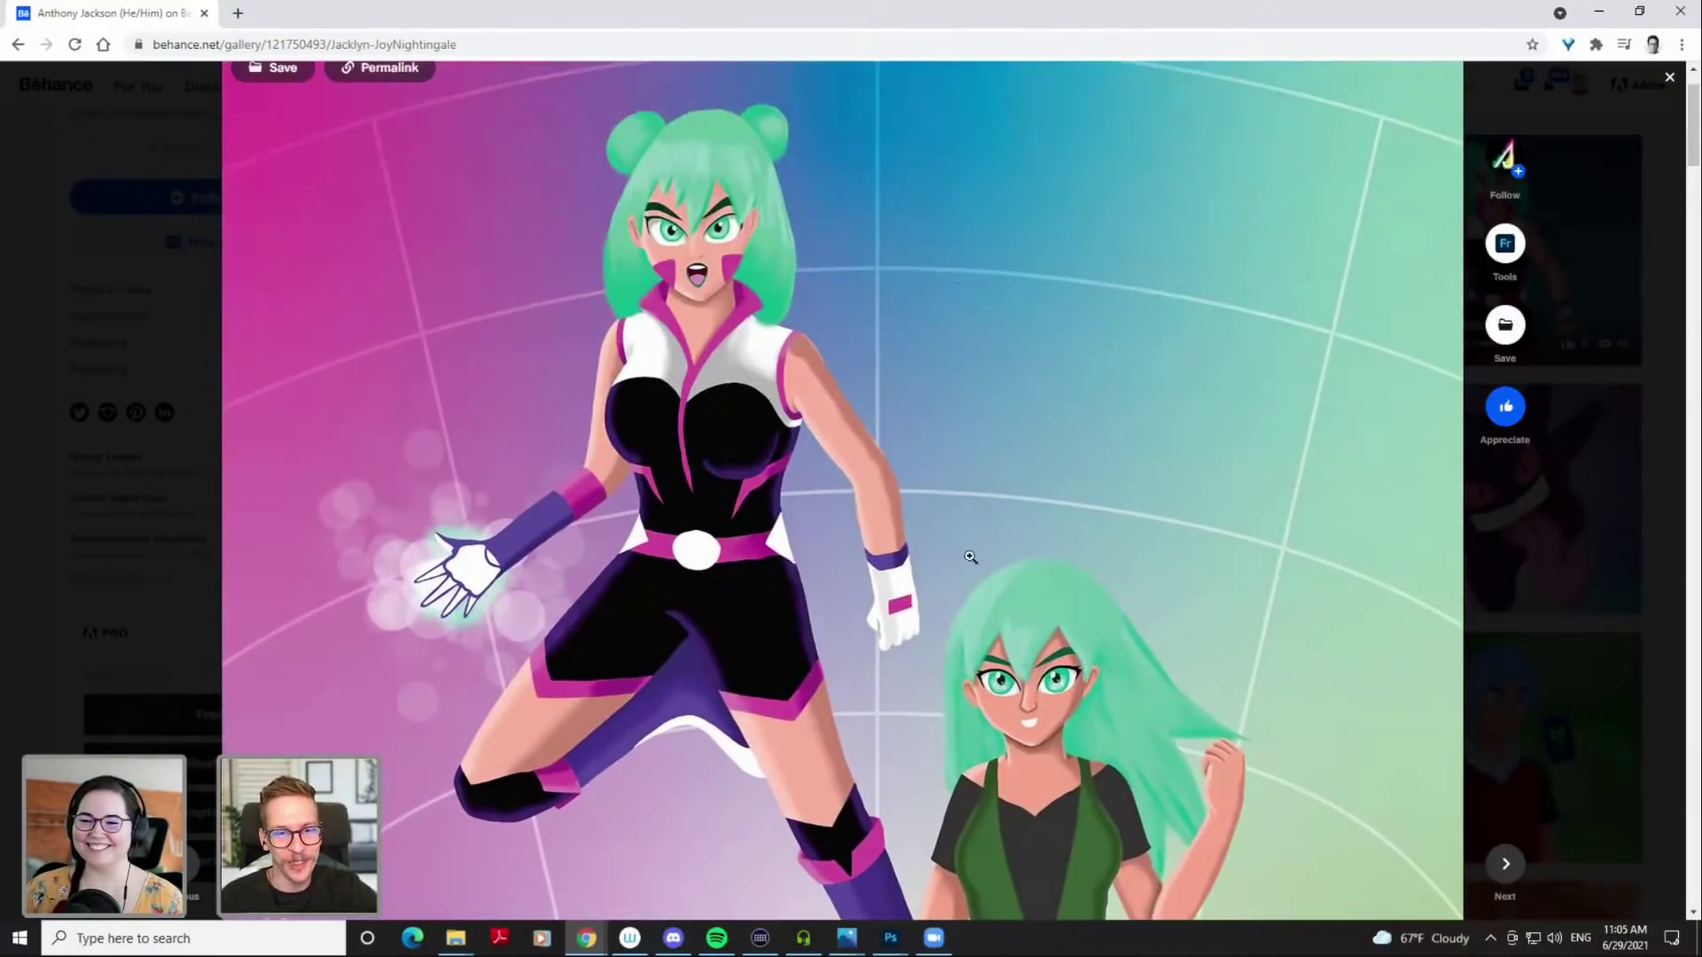
Read the Jacklyn Joy / Nightingale description and review the two coloured character versions and four pencil sketches below it
scroll(953, 443, "down", 10)
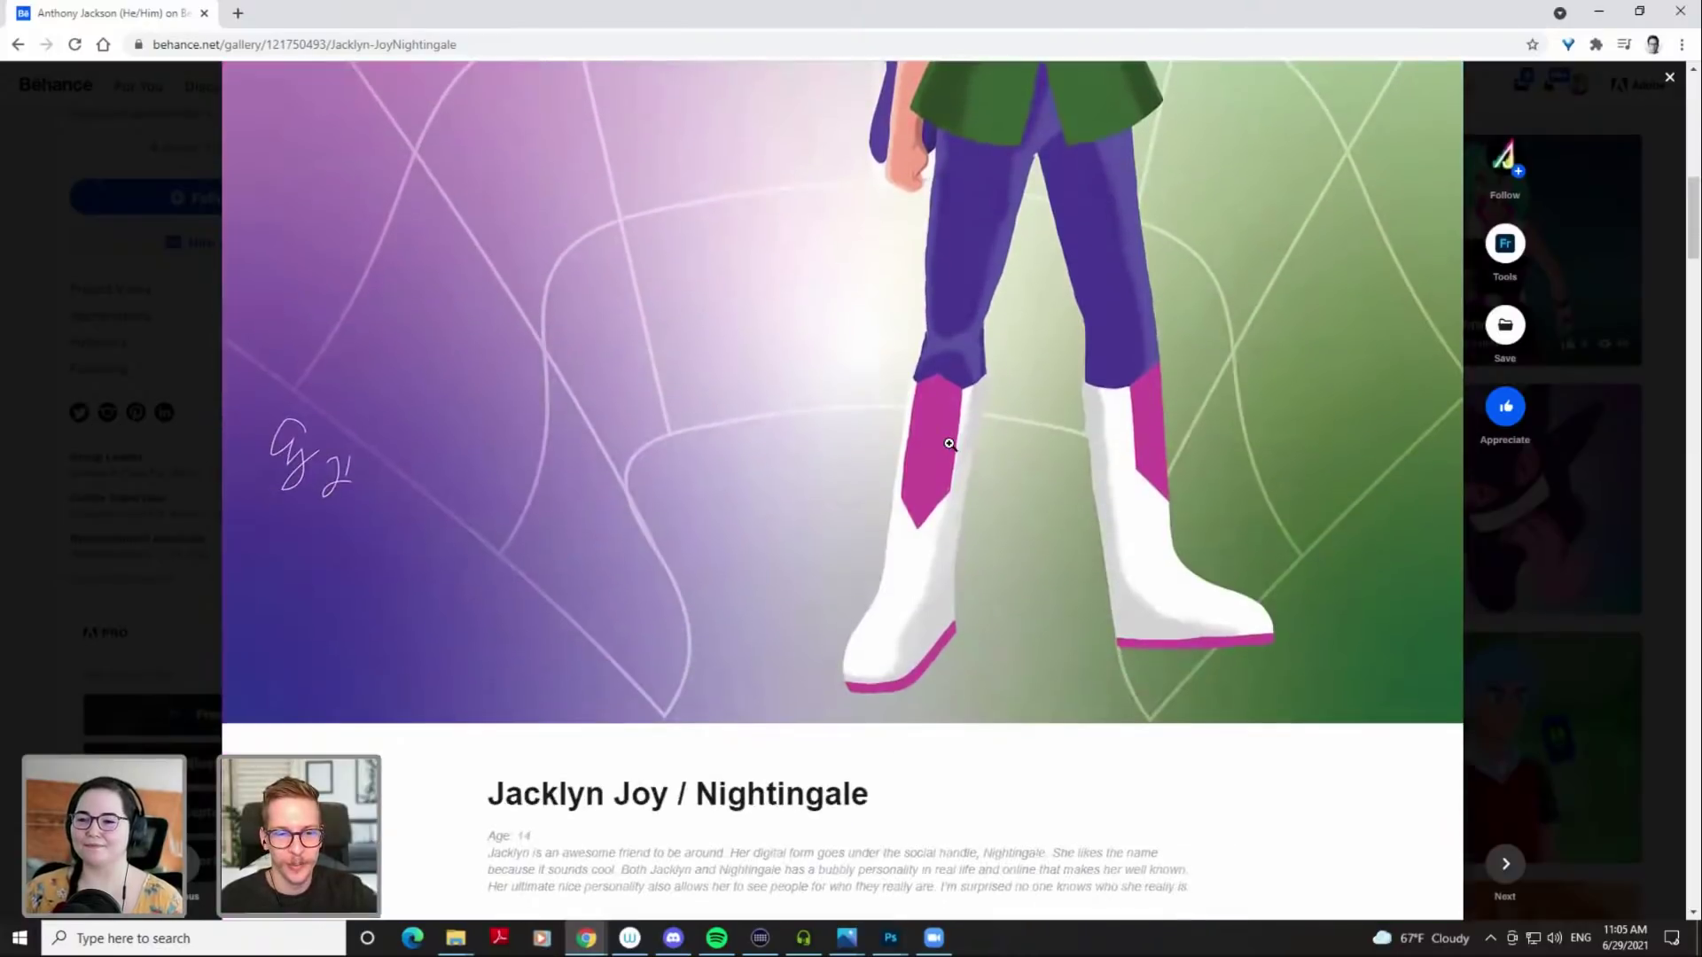
scroll(815, 490, "down", 5)
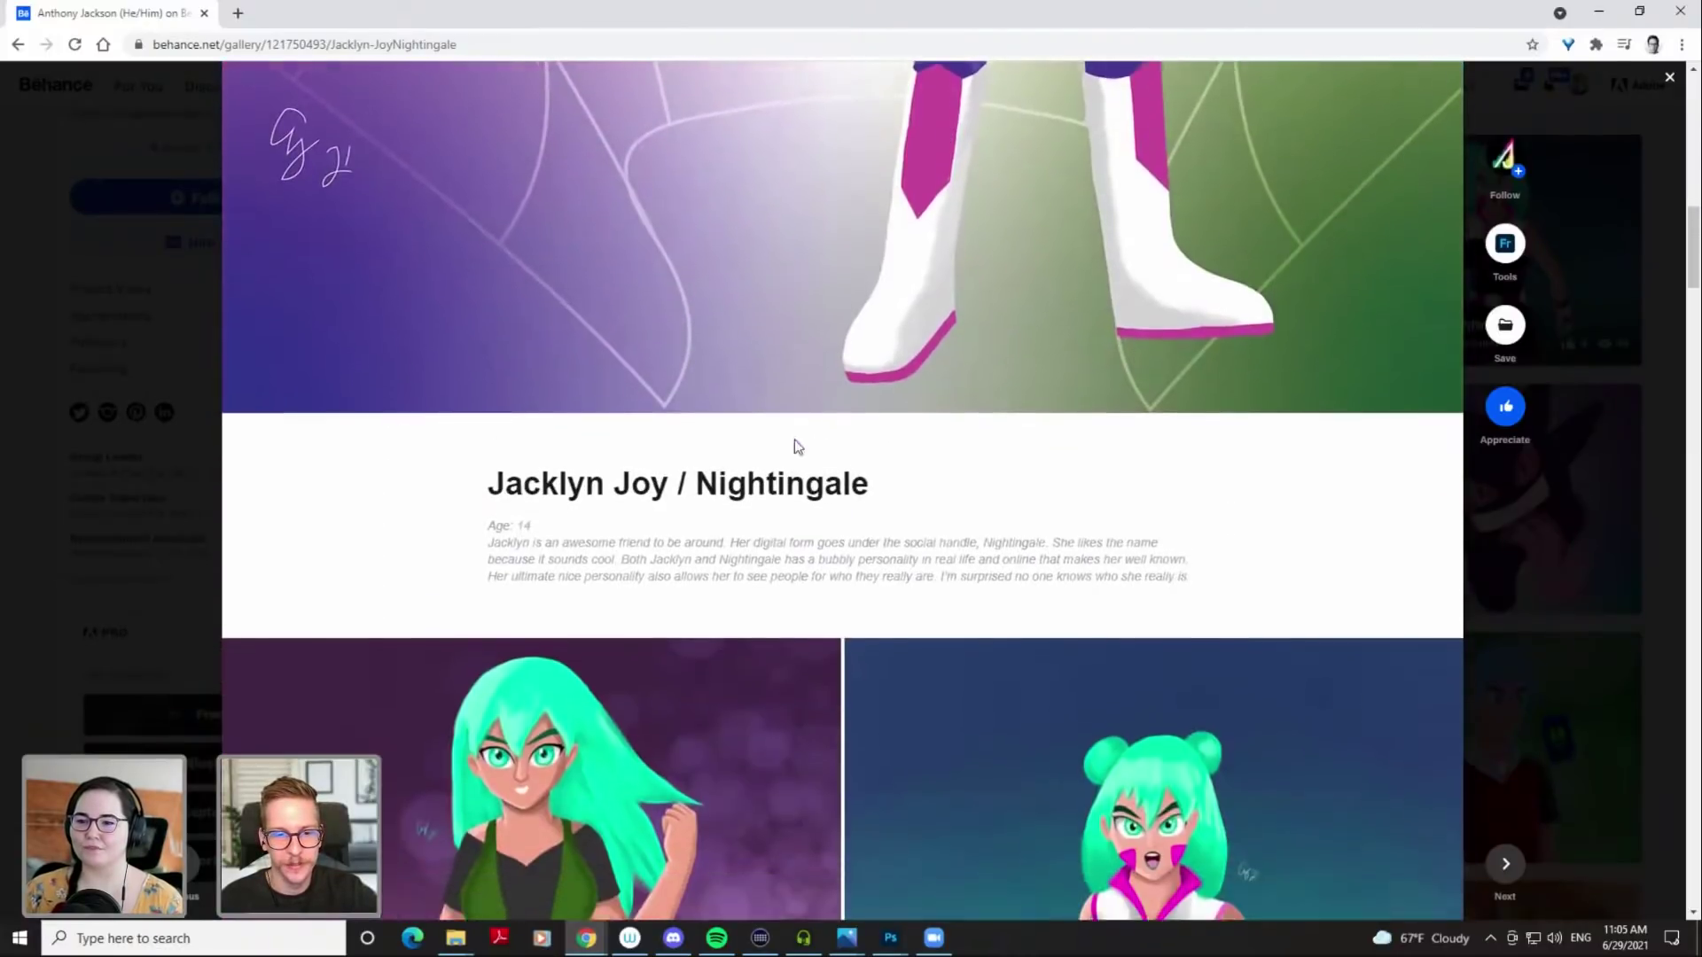
scroll(749, 425, "down", 5)
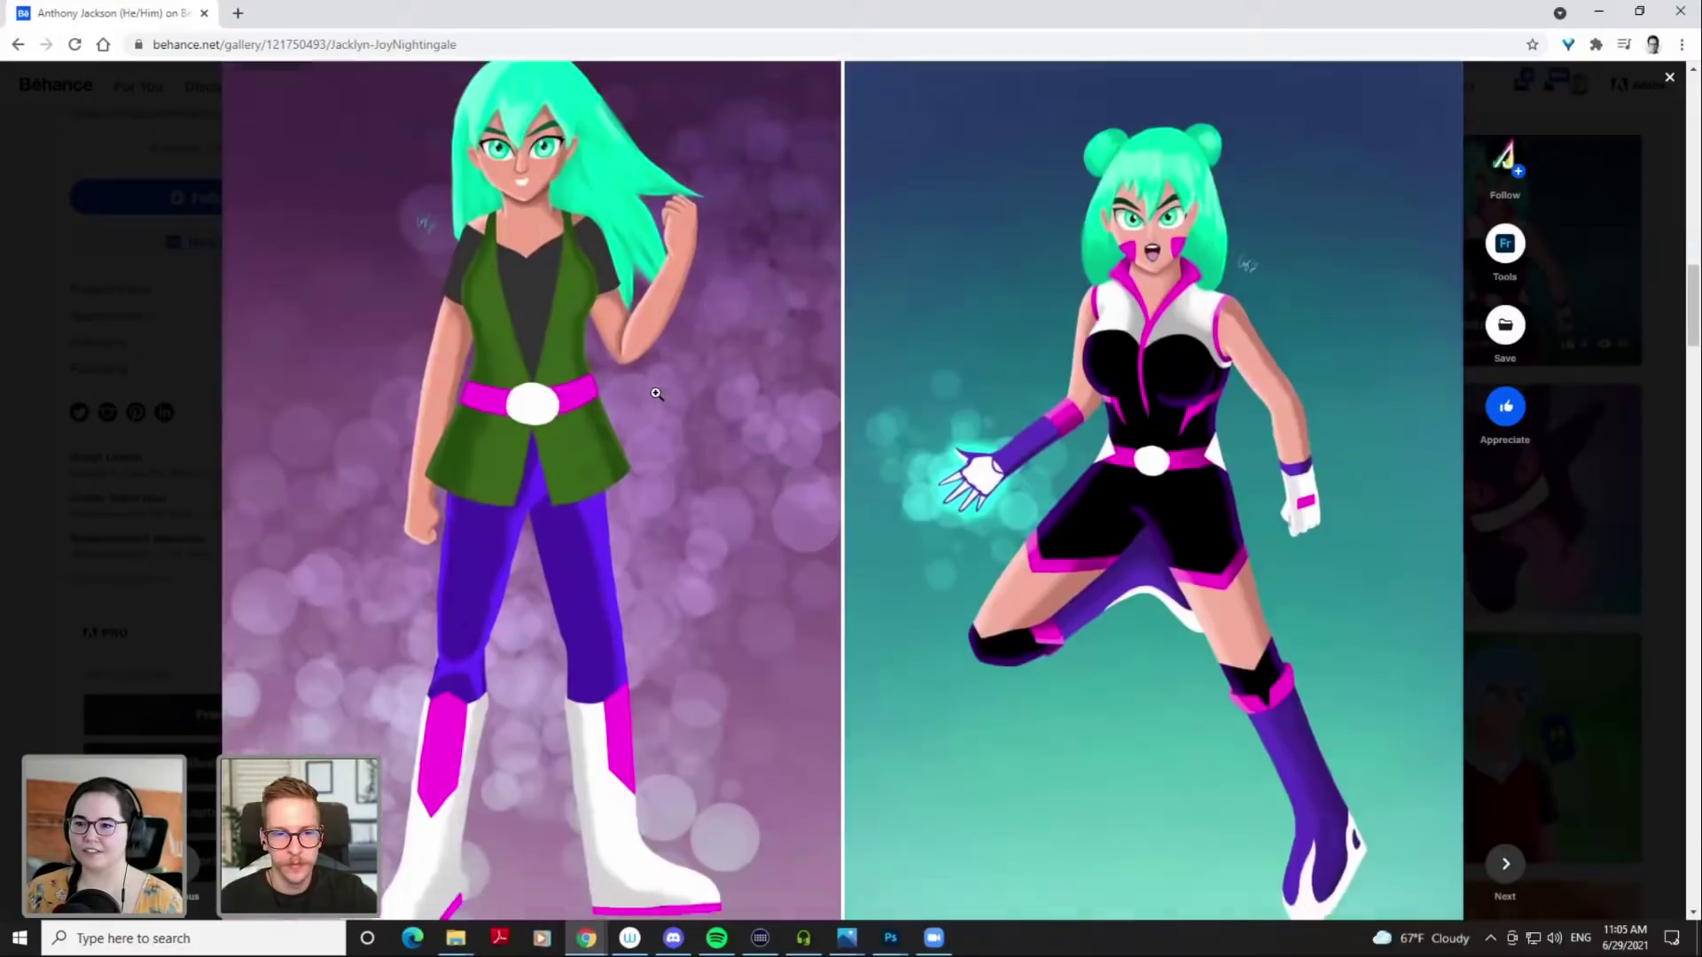
scroll(673, 407, "down", 10)
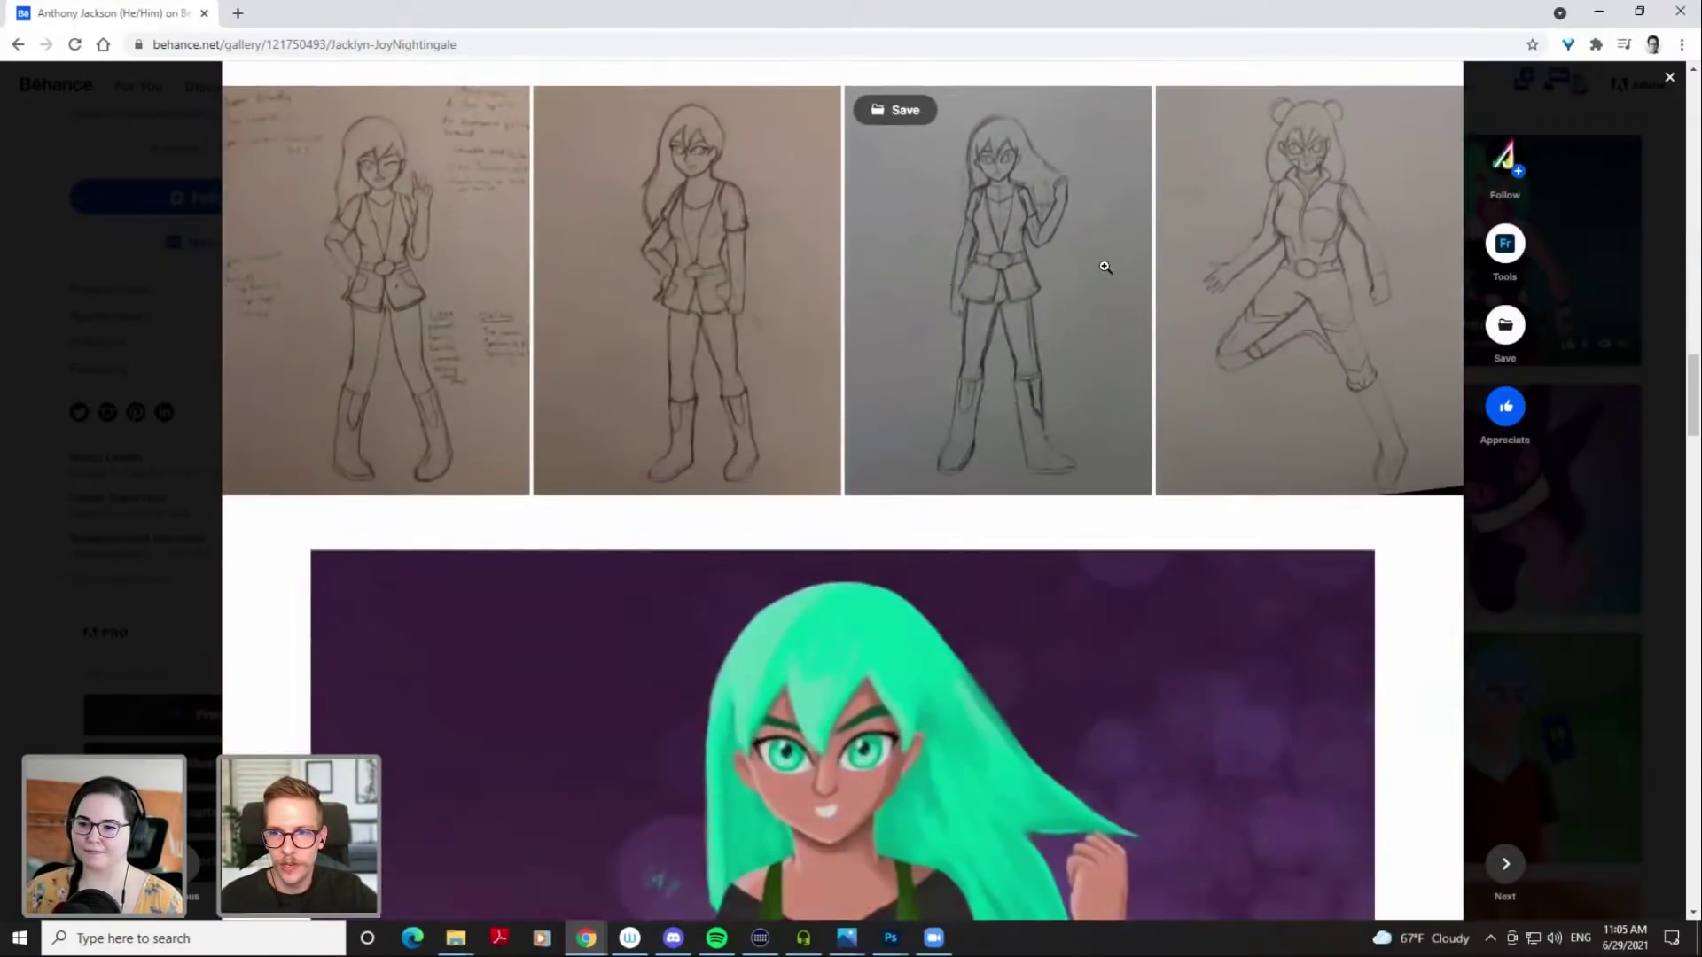
scroll(1103, 268, "down", 3)
scroll(1102, 269, "up", 4)
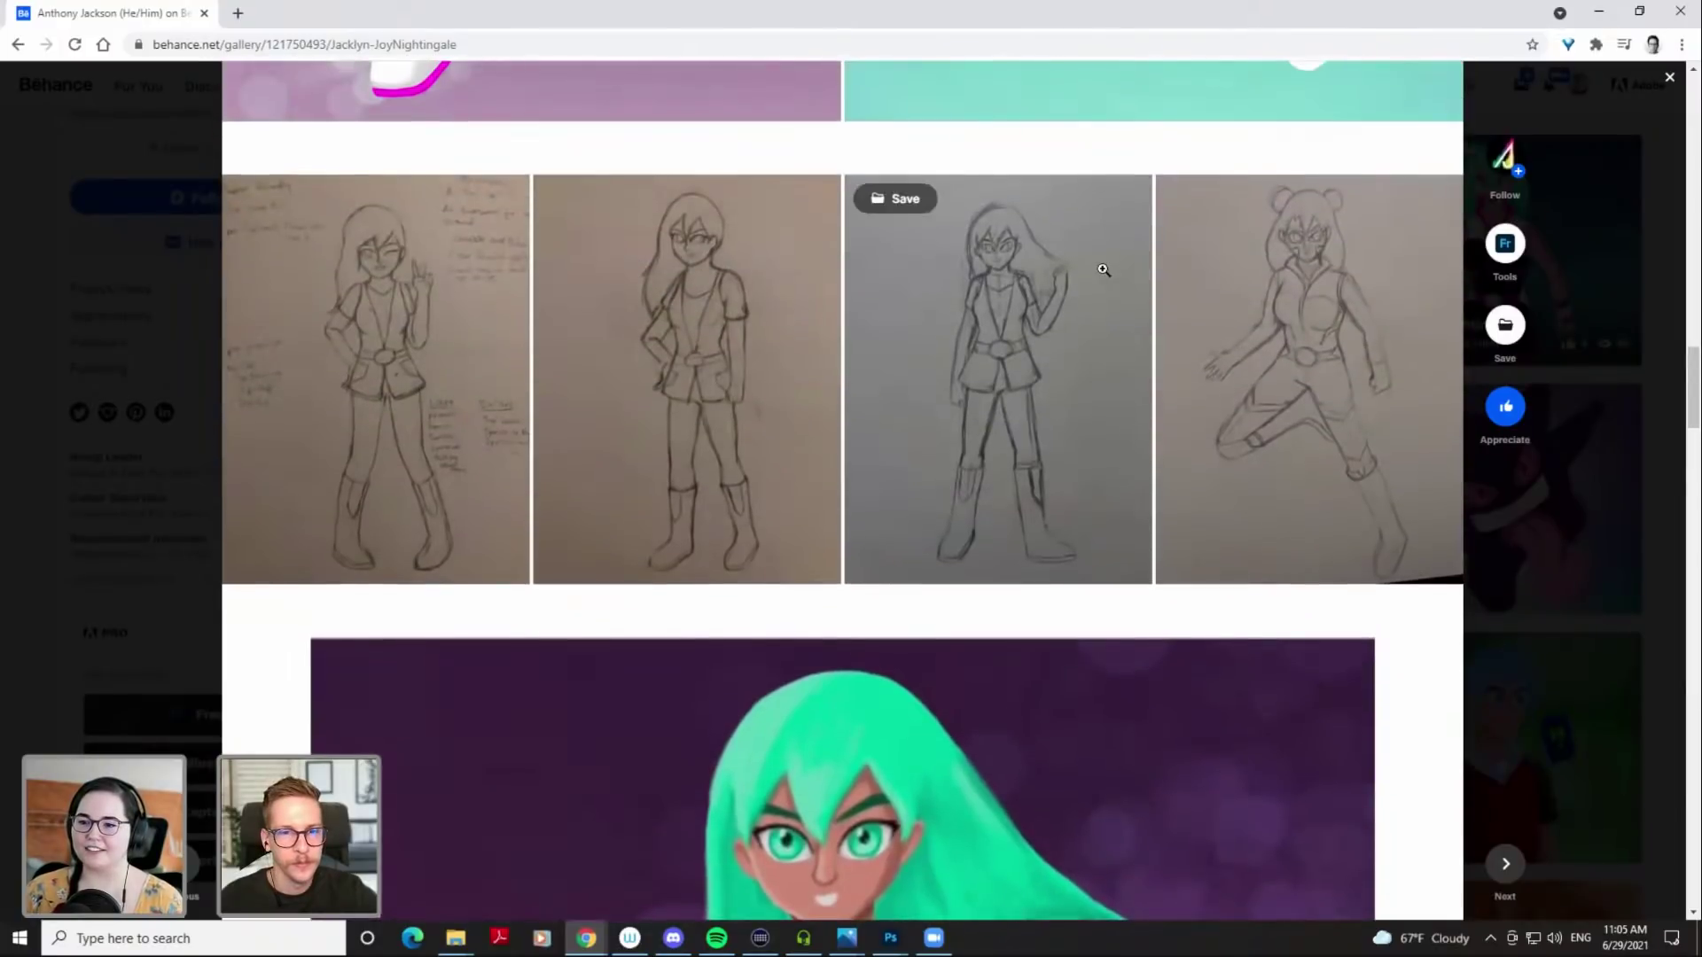
Look over the Jacklyn Joy video below the sketches and continue to the Nightingale one beneath it
scroll(1102, 269, "down", 12)
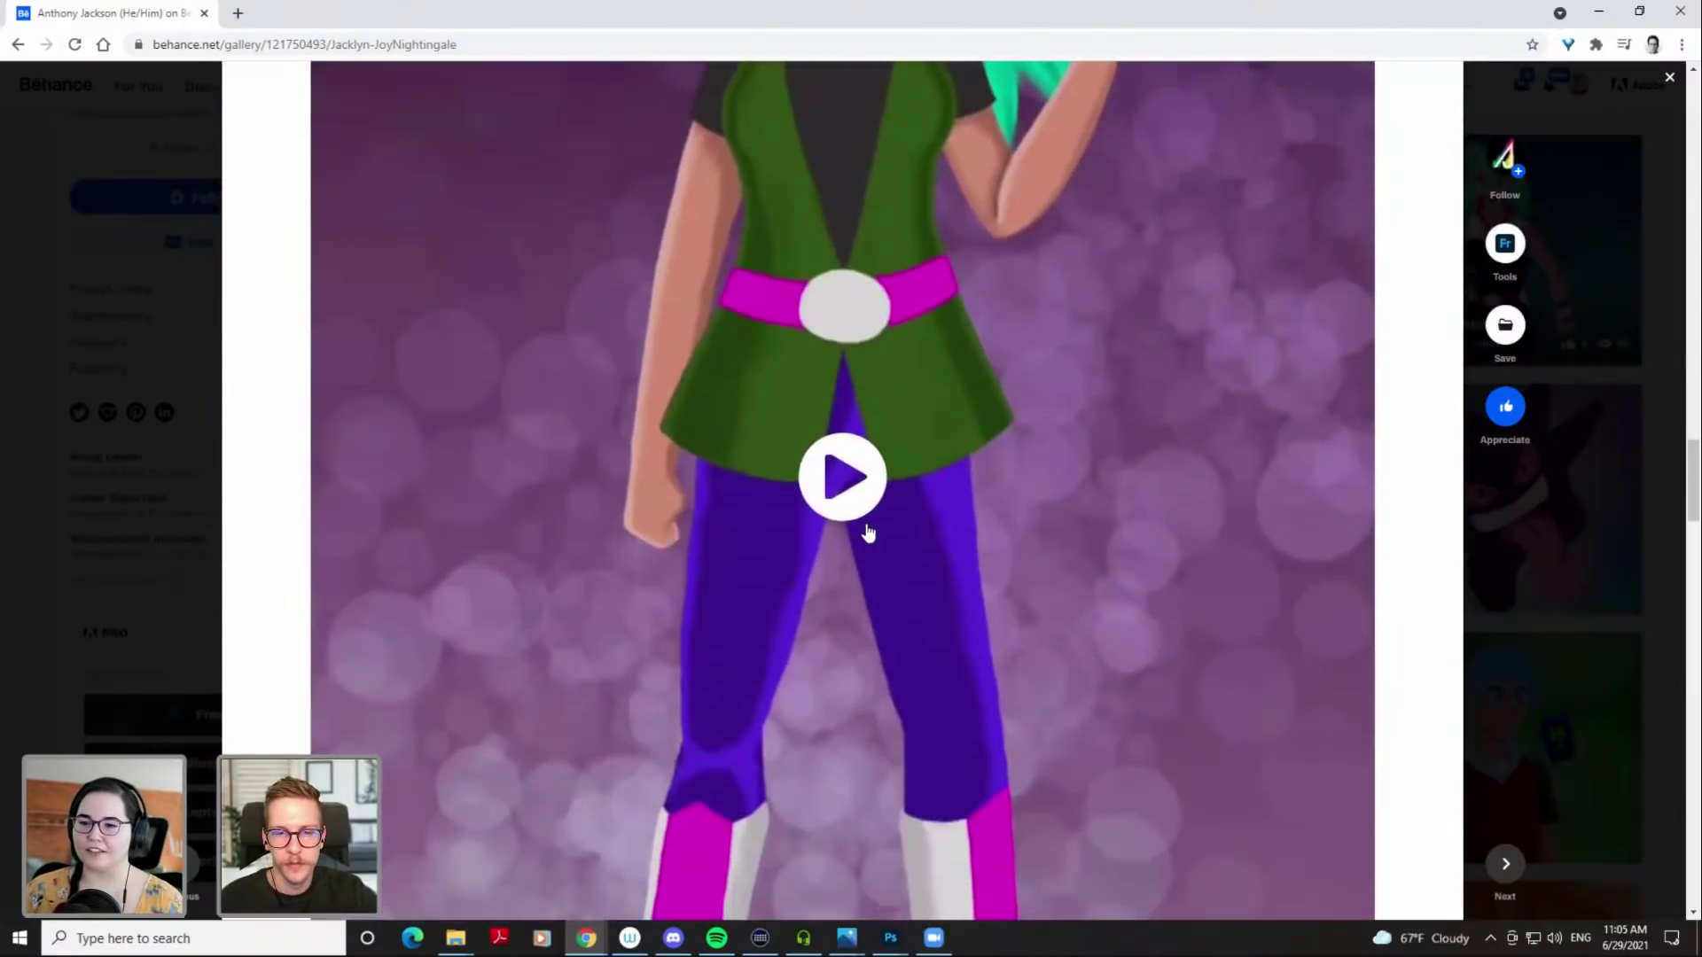
scroll(869, 532, "up", 13)
scroll(866, 523, "up", 5)
scroll(866, 521, "down", 11)
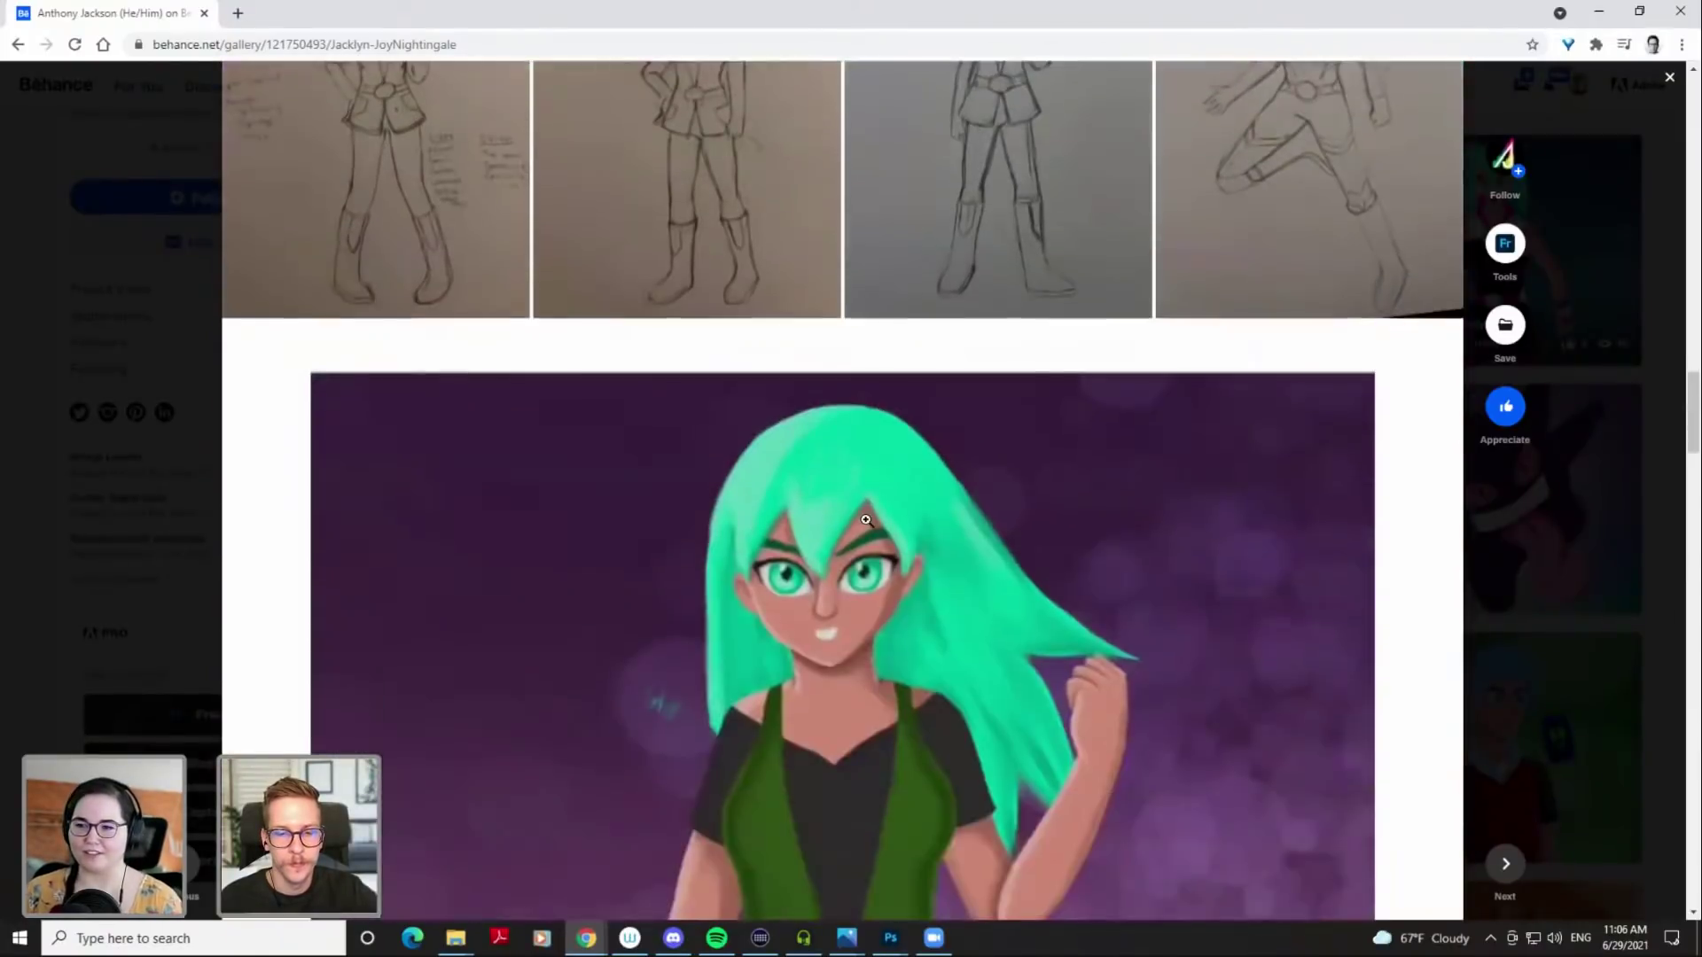
scroll(866, 523, "down", 17)
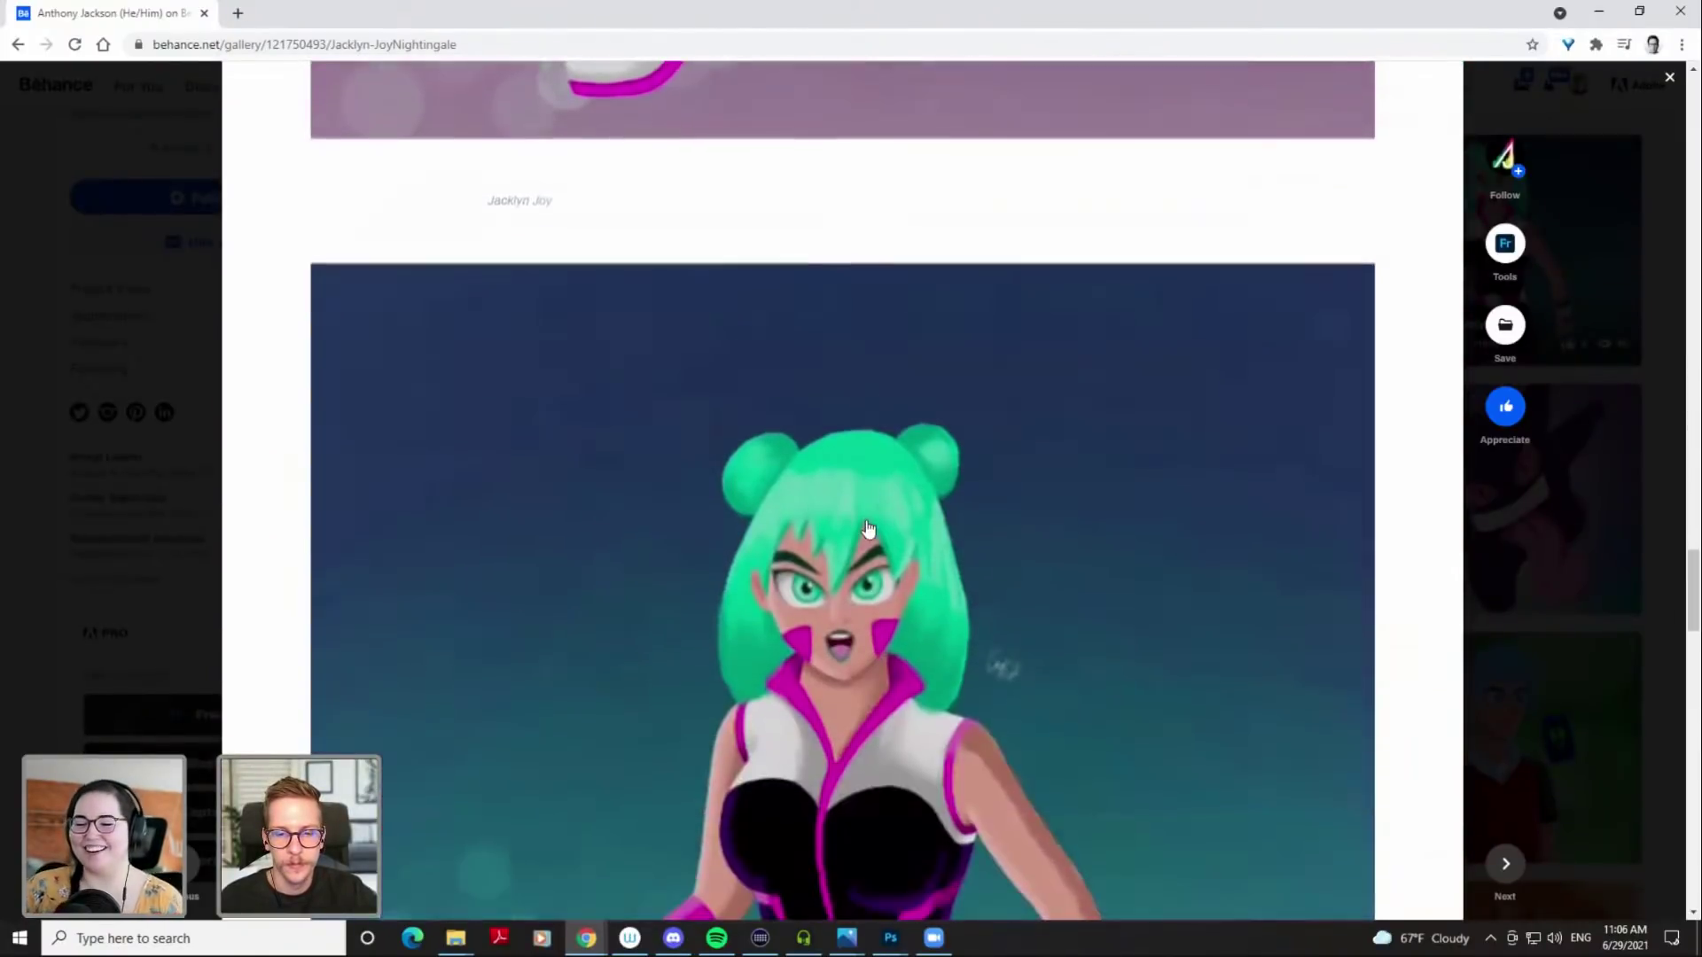
View the rest of the Nightingale video, then close the project and open All Seeing Eye from the artist's gallery
scroll(868, 530, "down", 4)
scroll(1076, 523, "down", 4)
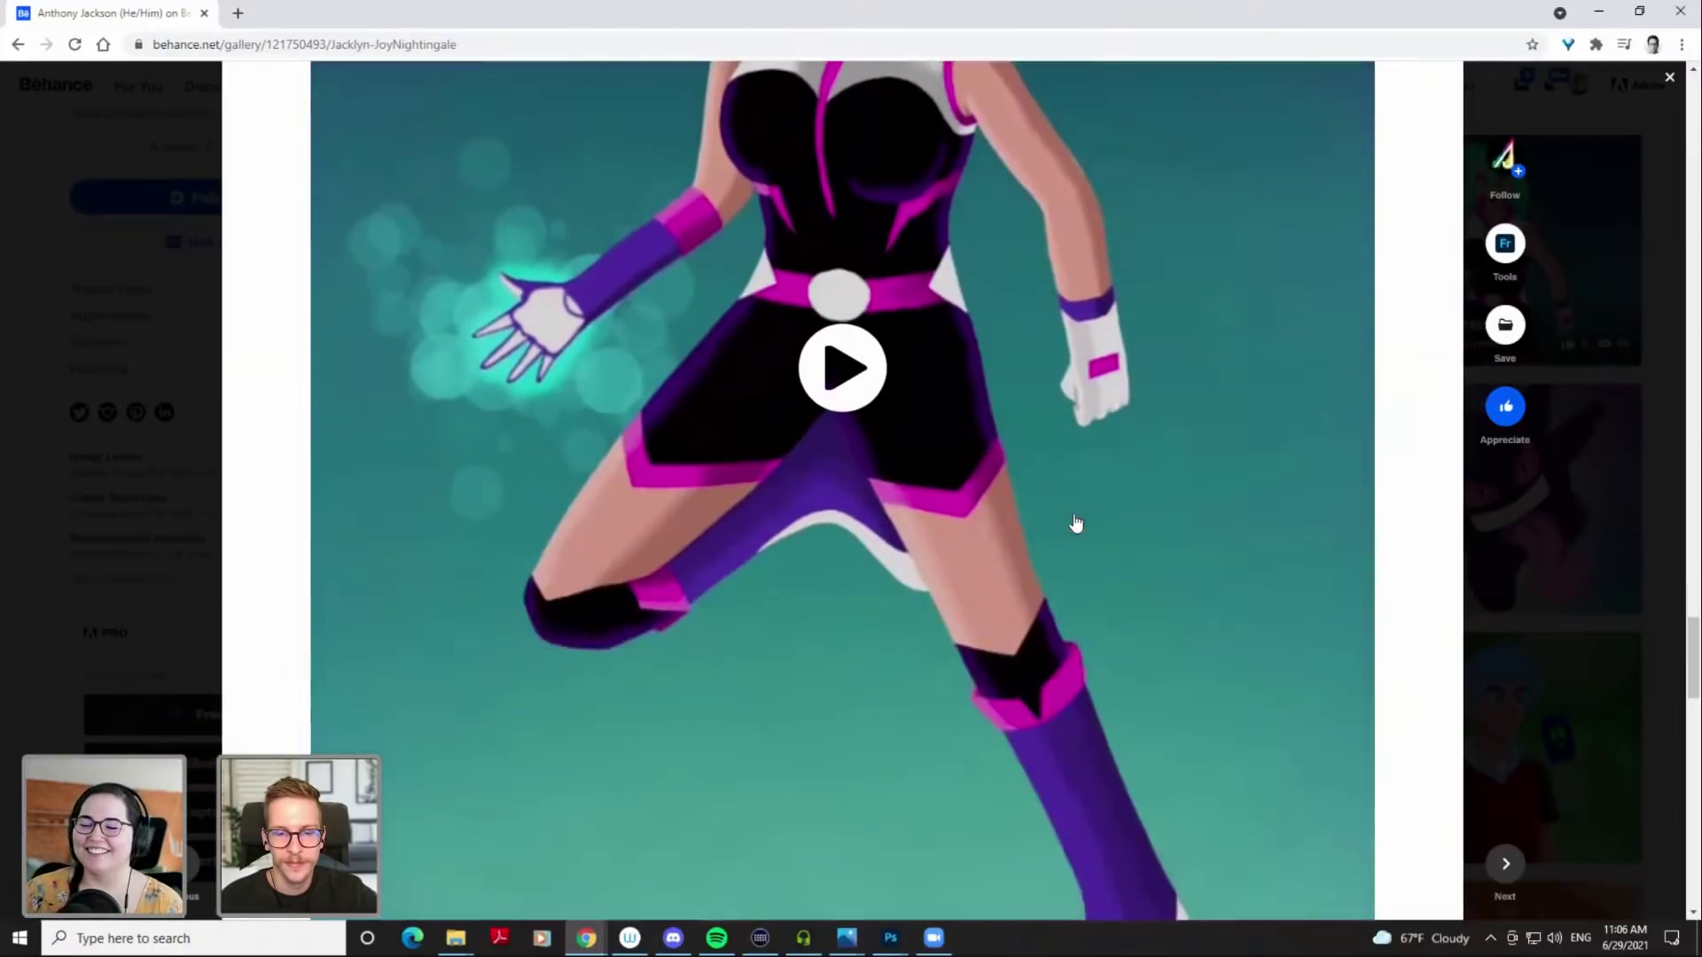
scroll(1076, 523, "down", 8)
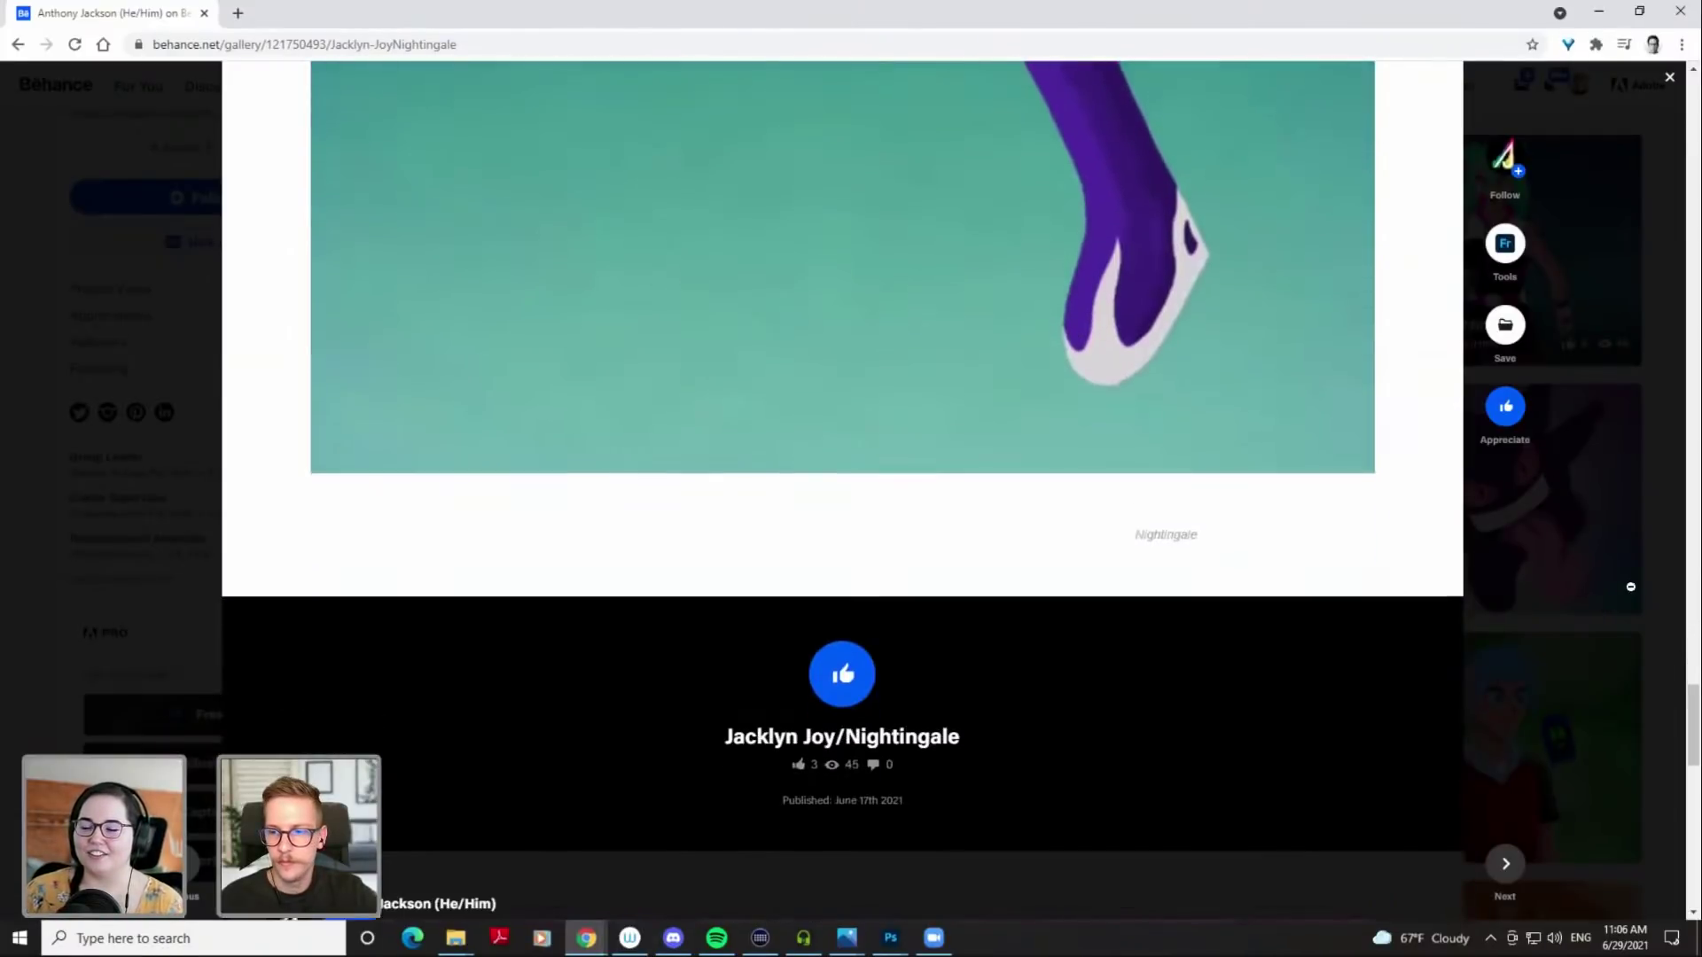
left_click(1600, 577)
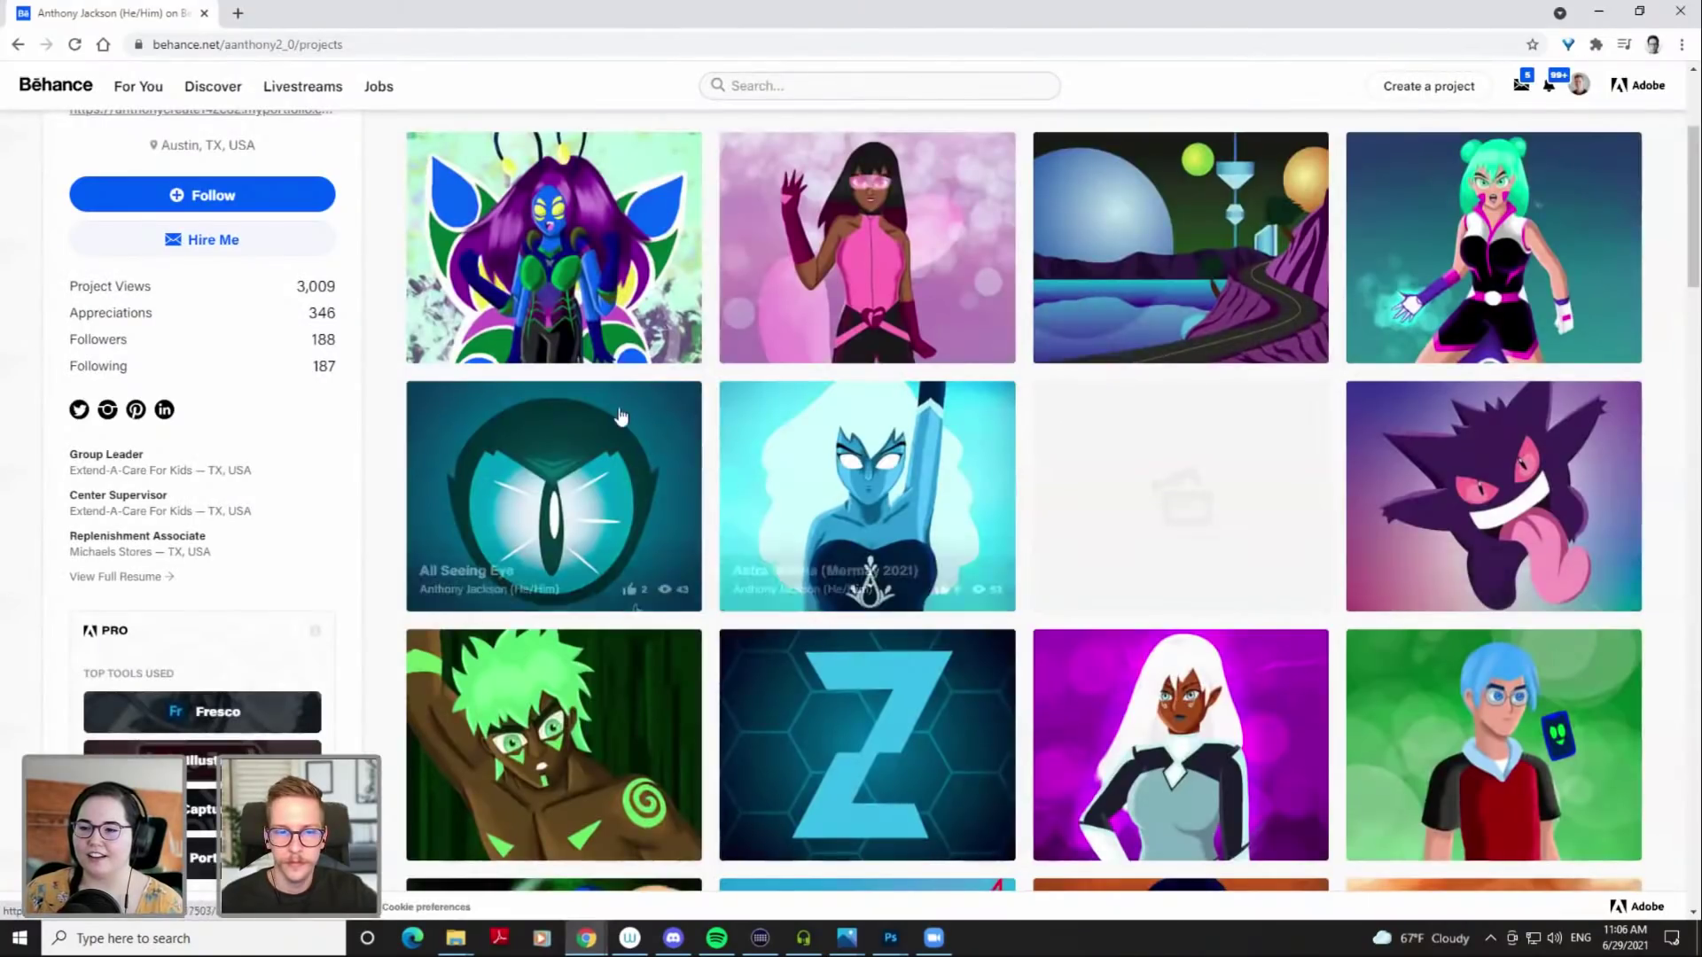
left_click(620, 417)
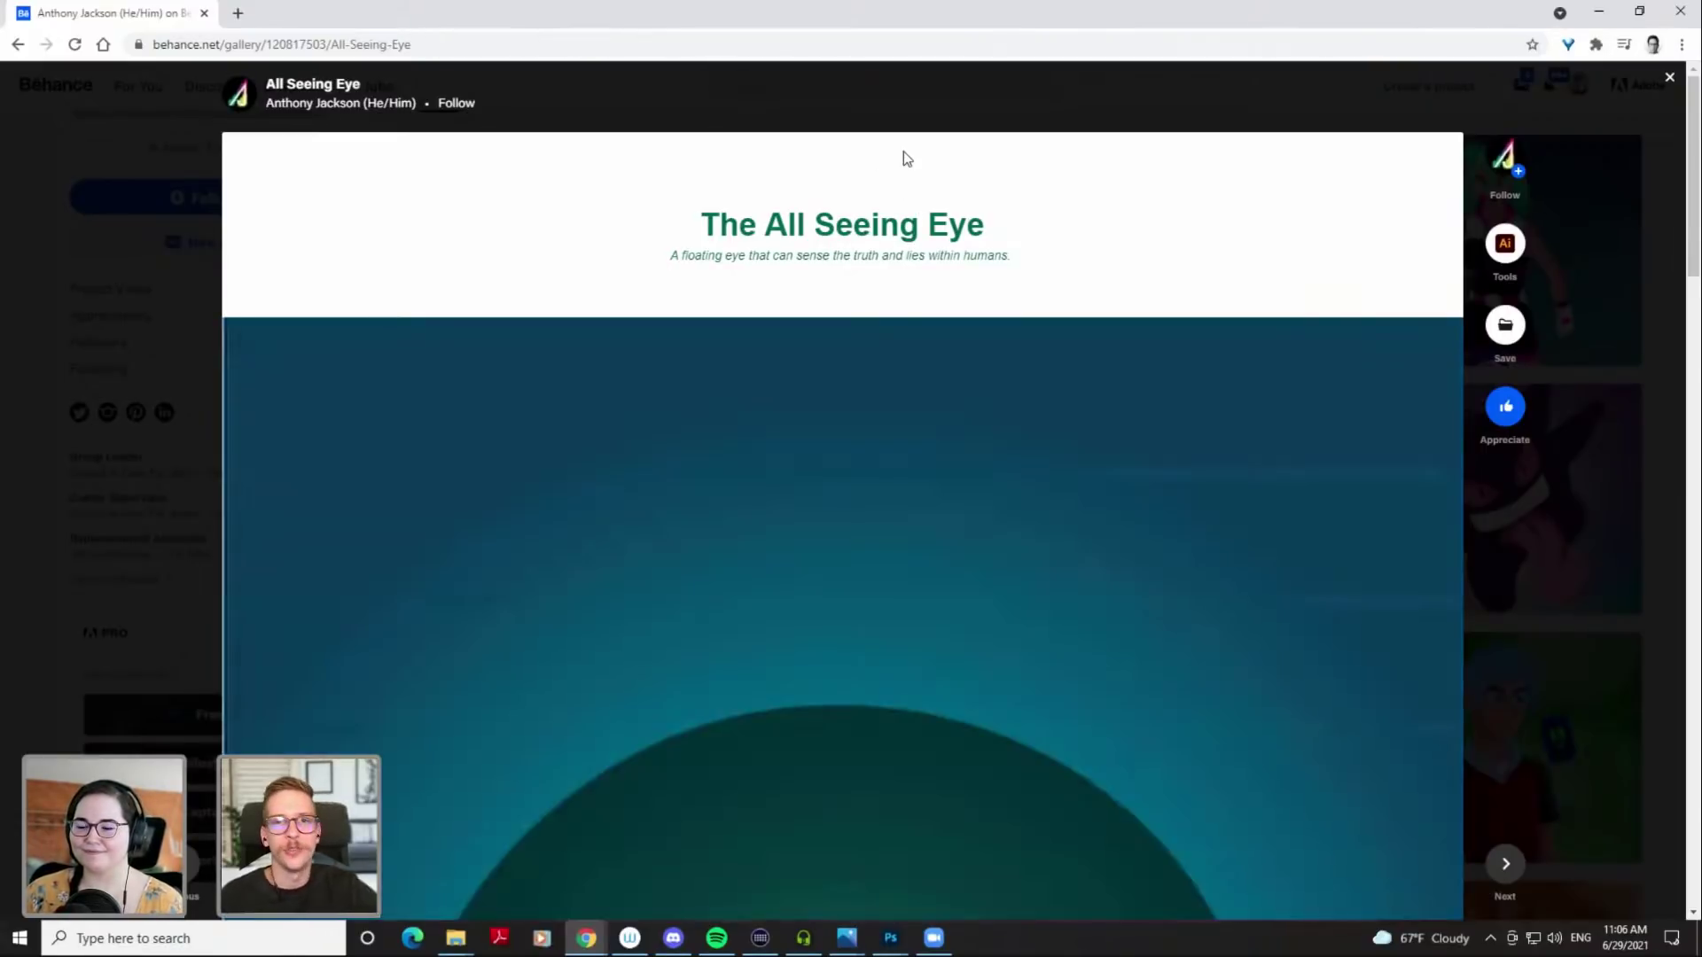
Examine the All Seeing Eye illustration from its title and tagline down to the artist's signature and the project footer
scroll(964, 213, "down", 6)
scroll(962, 211, "down", 2)
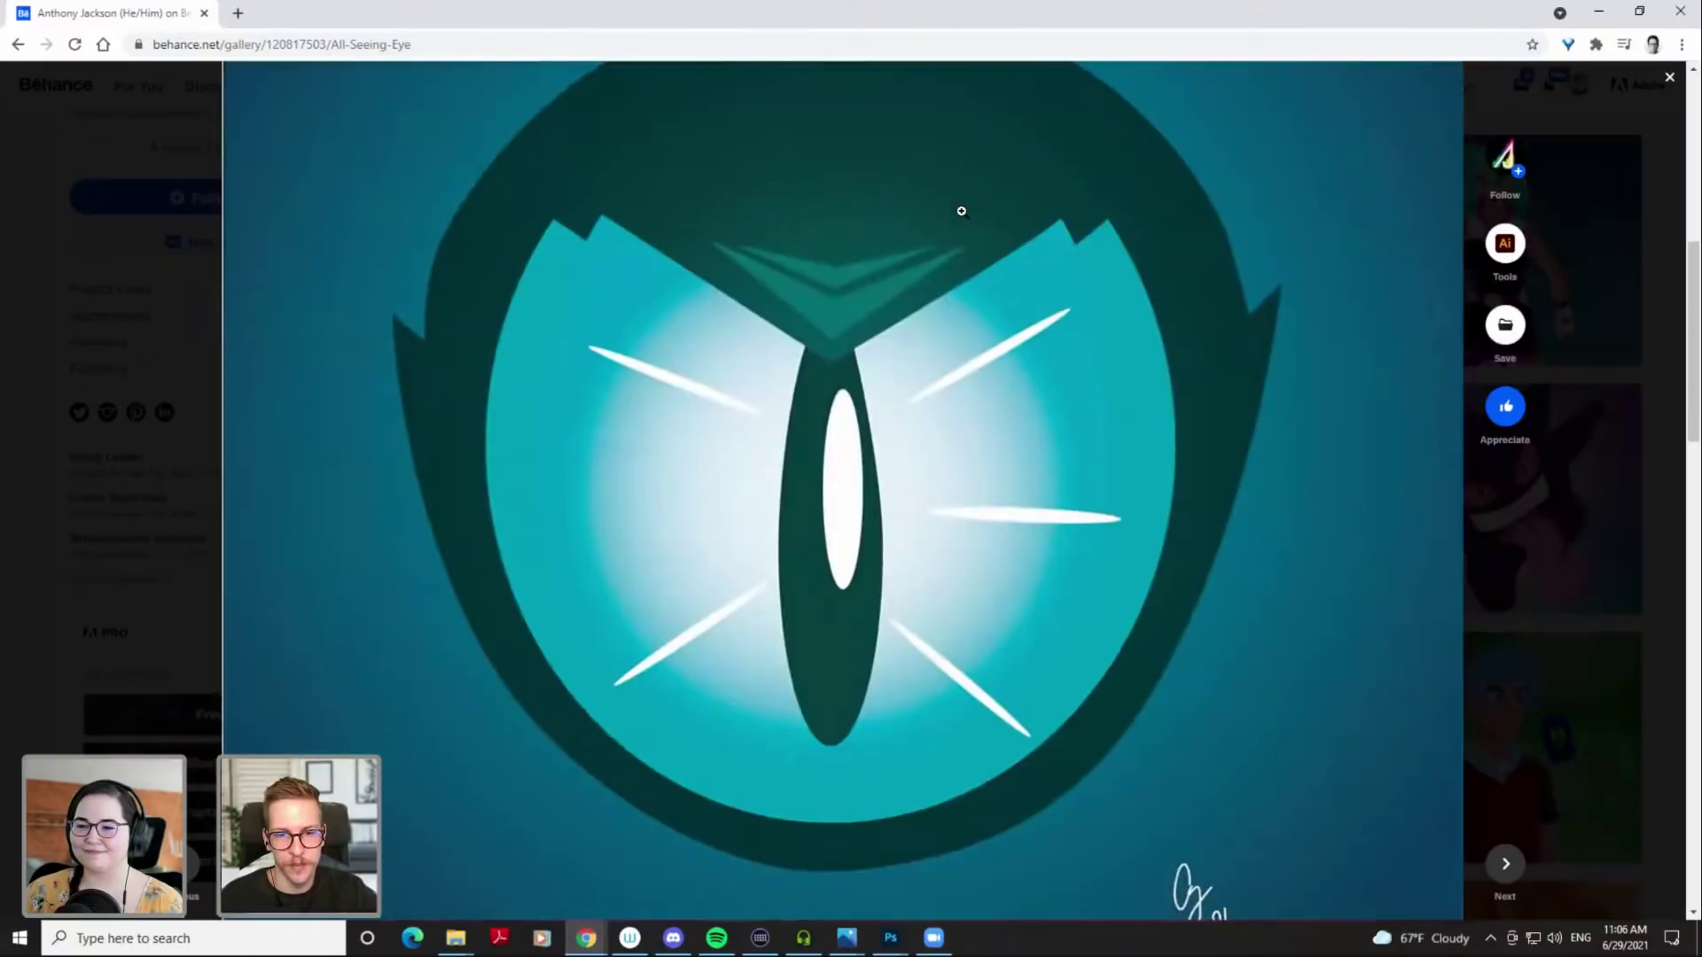
scroll(961, 211, "up", 1)
scroll(1033, 188, "up", 7)
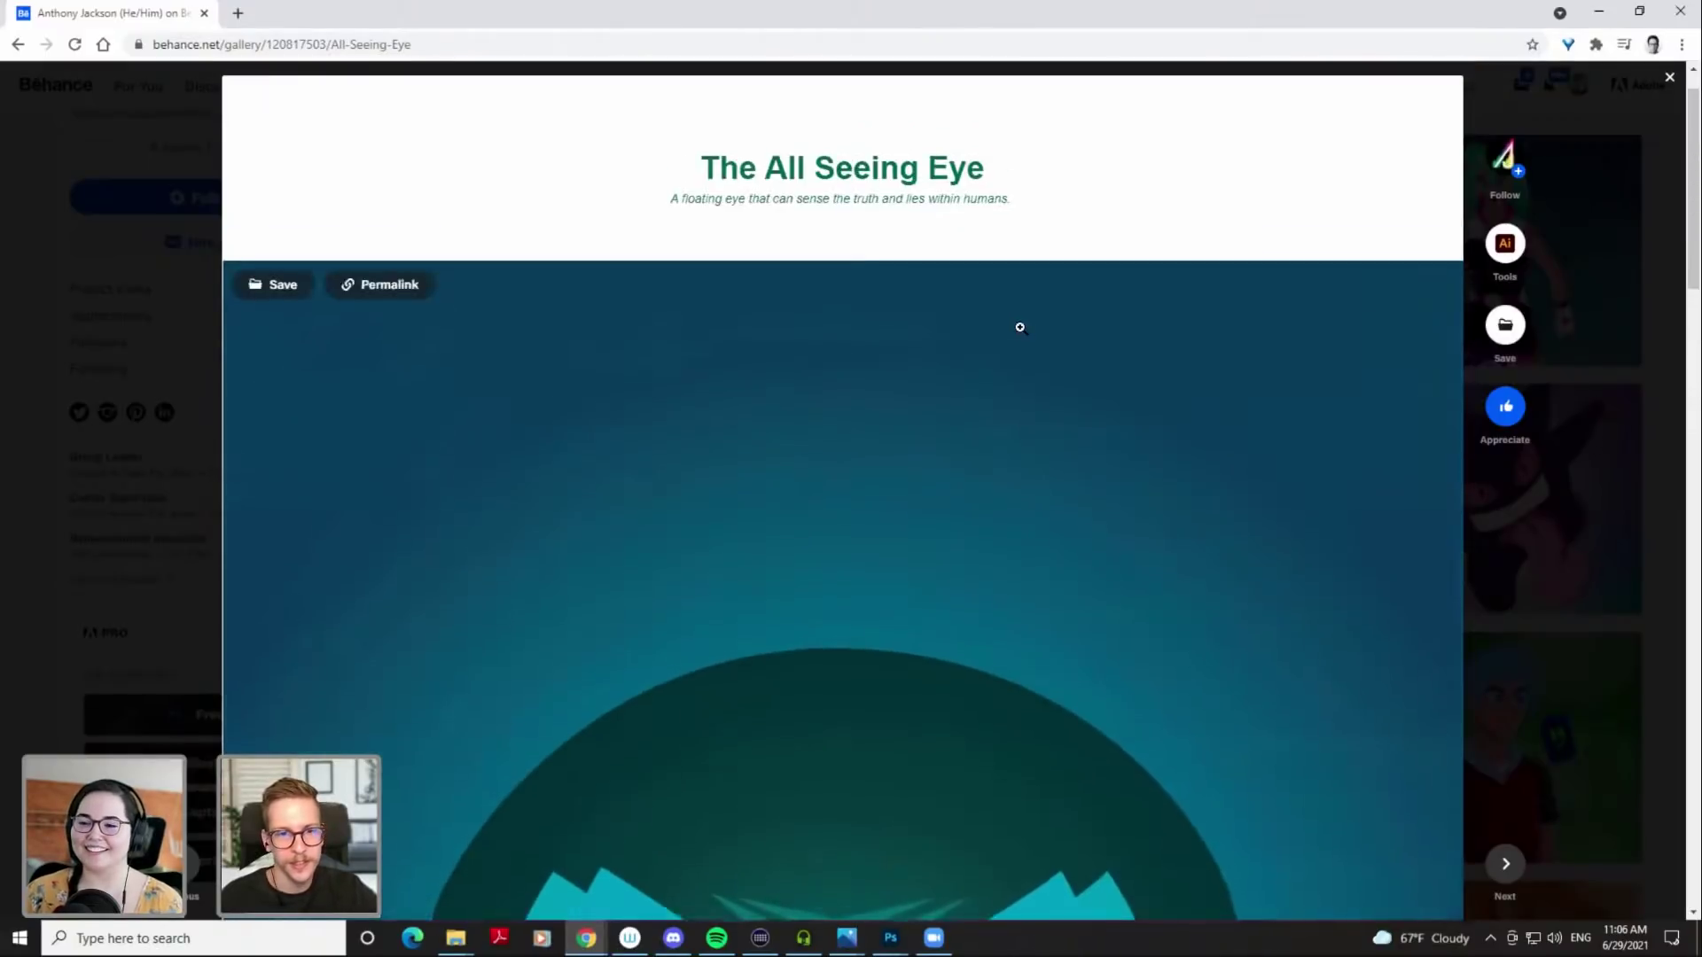
scroll(1008, 360, "down", 4)
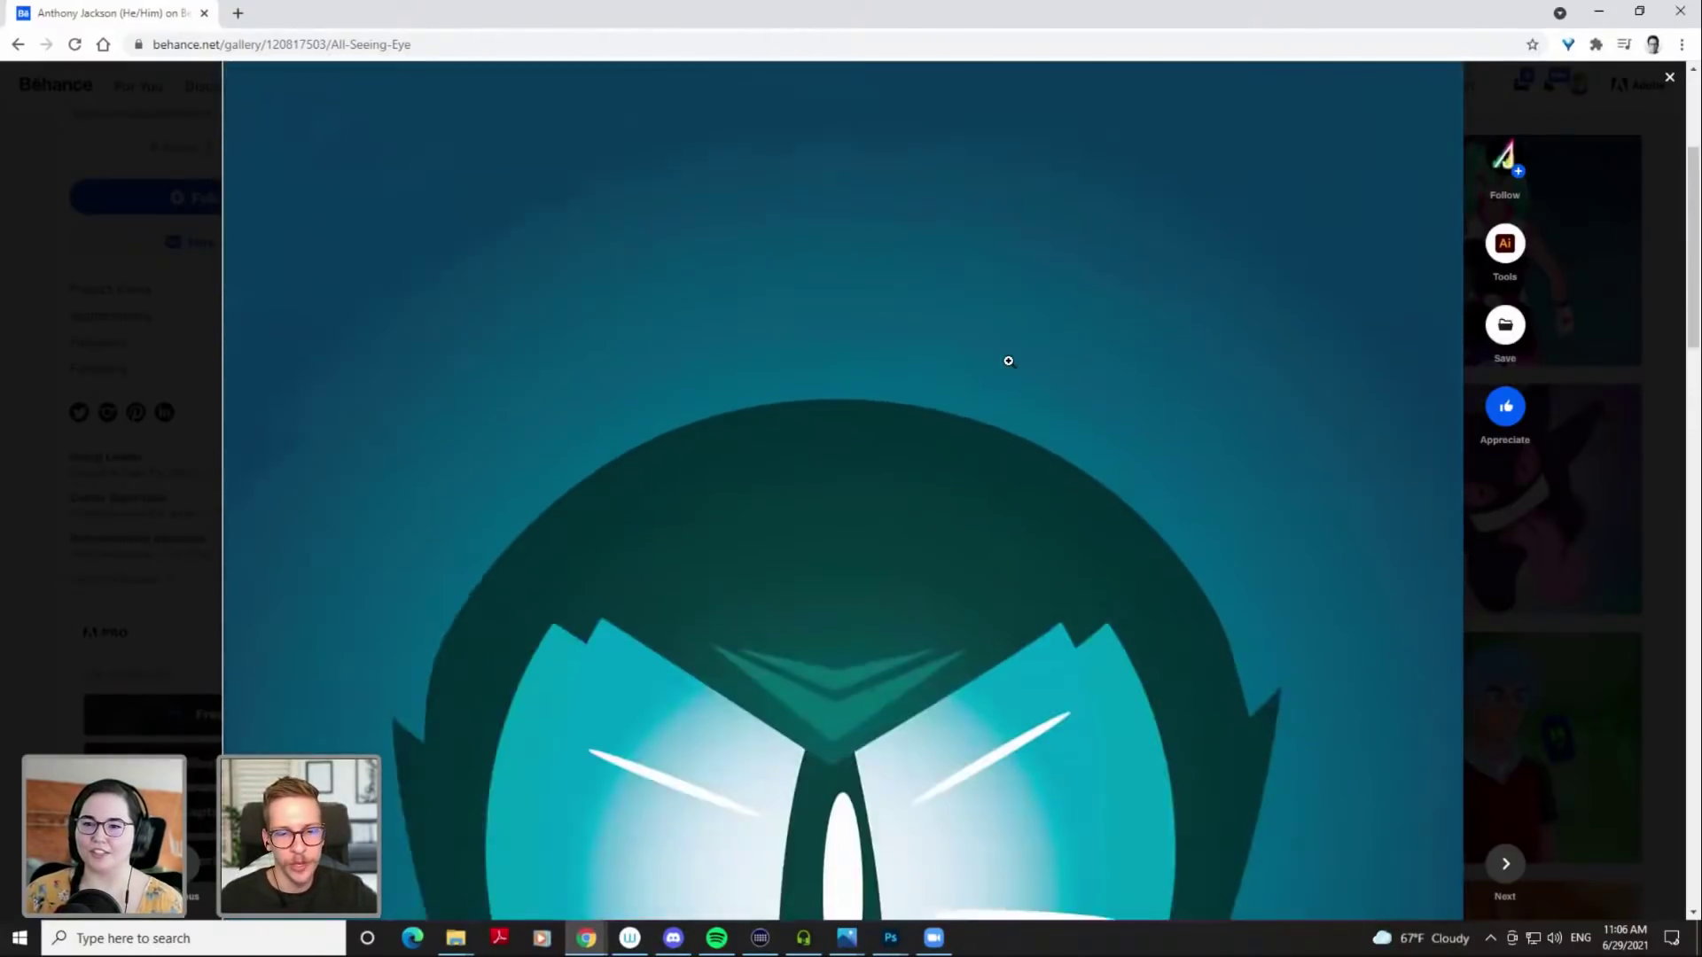
scroll(1114, 312, "down", 4)
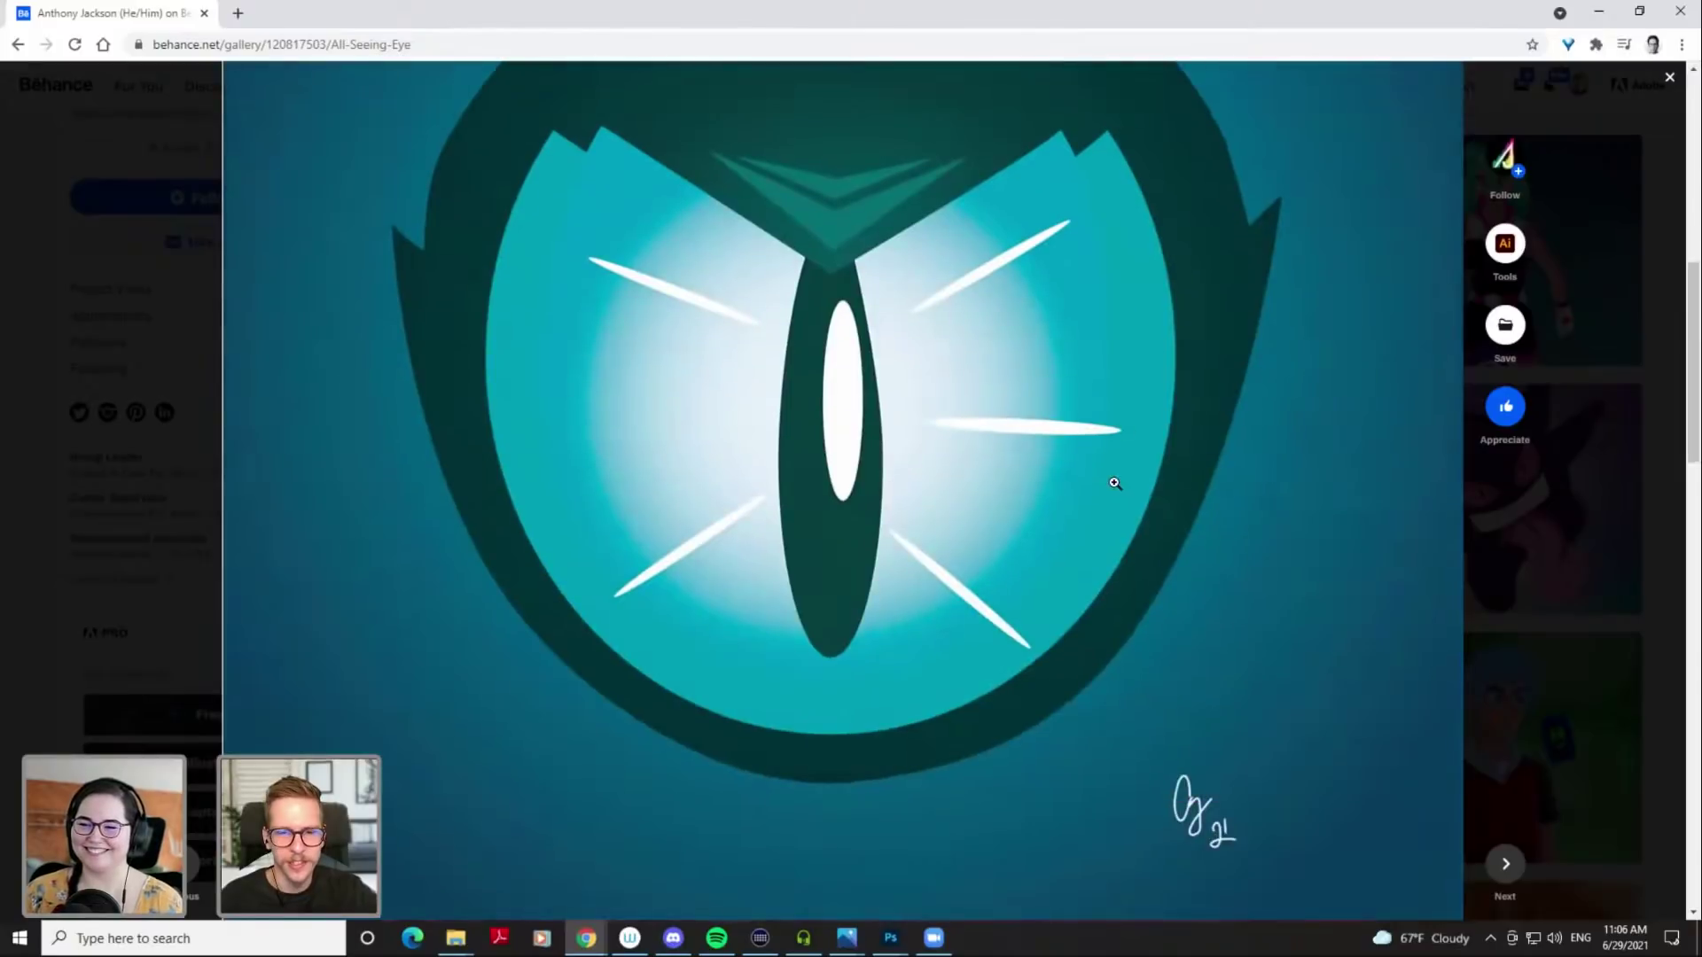
scroll(1104, 460, "down", 3)
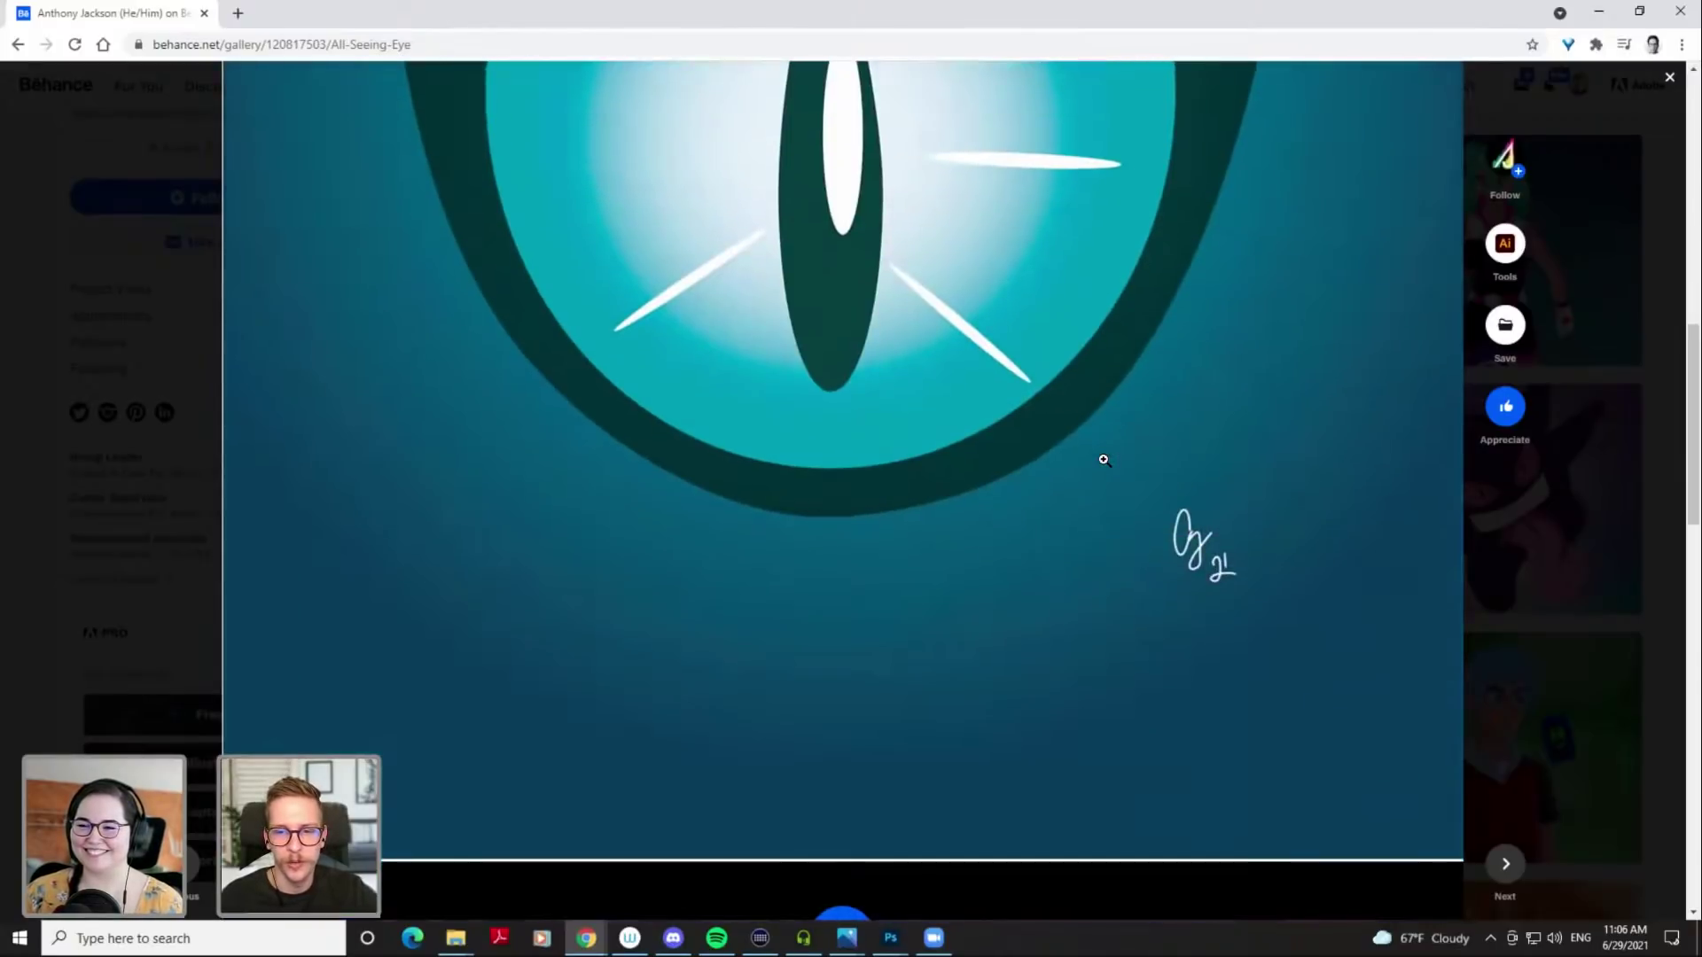
scroll(1103, 460, "up", 5)
scroll(1276, 460, "down", 10)
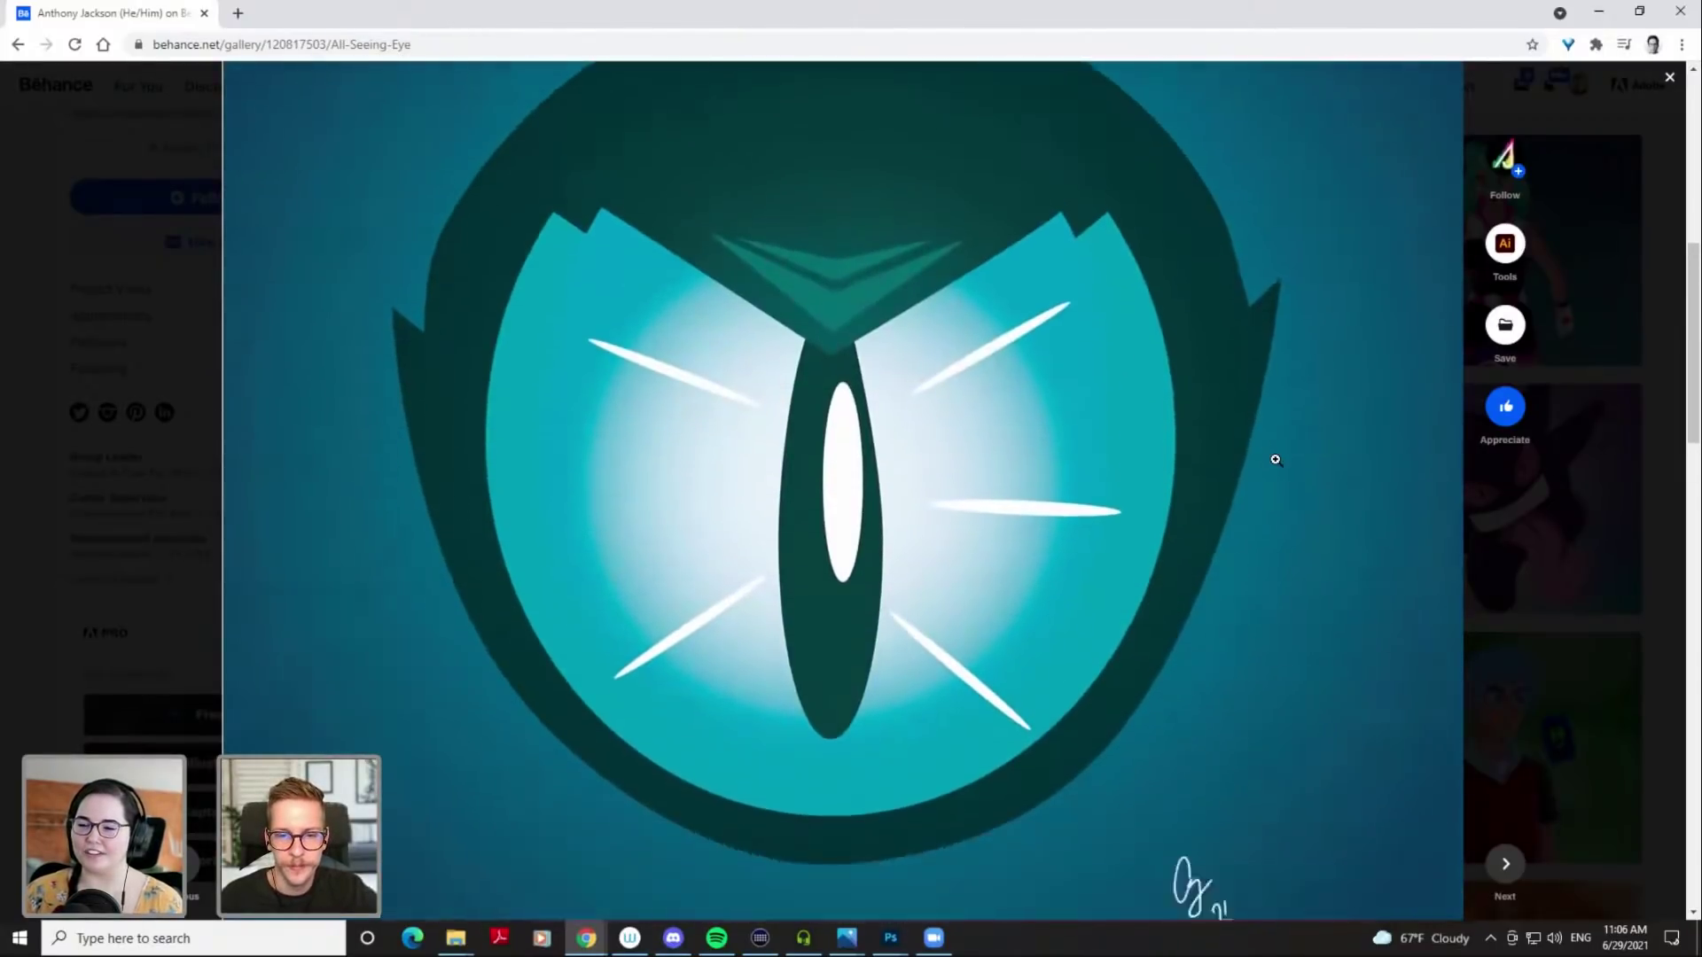
scroll(1275, 459, "down", 6)
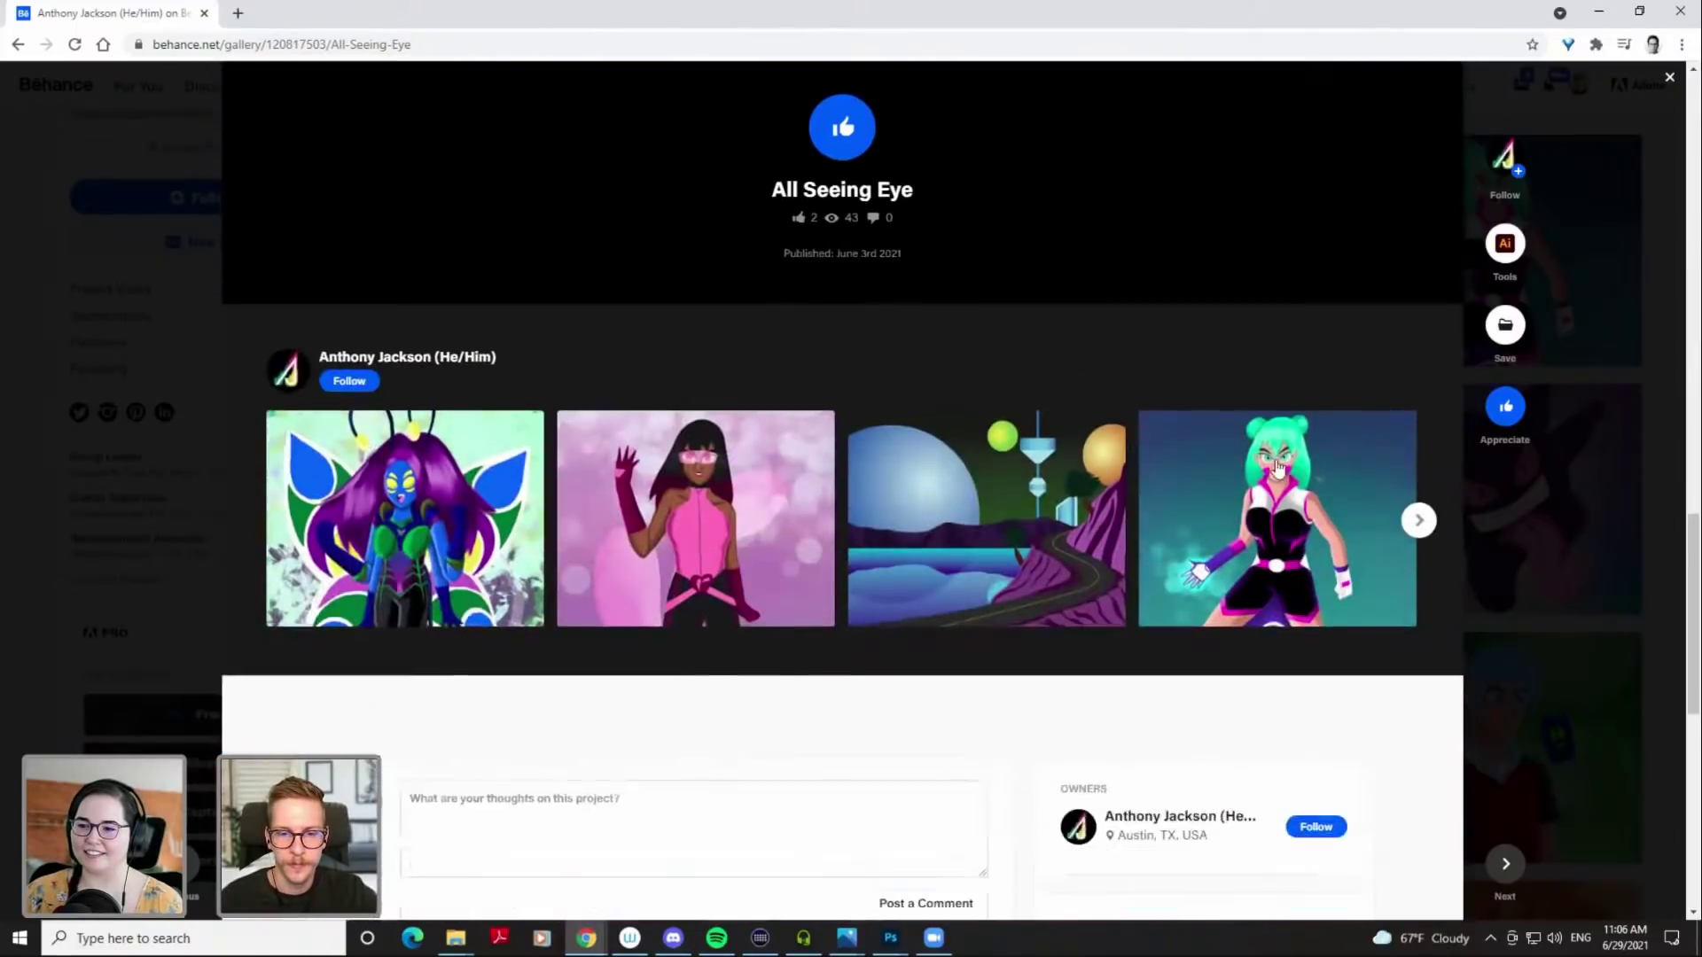
Close All Seeing Eye, open the Astra Marina (Mermay 2021) project and look over its mermaid illustration
left_click(1609, 582)
left_click(887, 448)
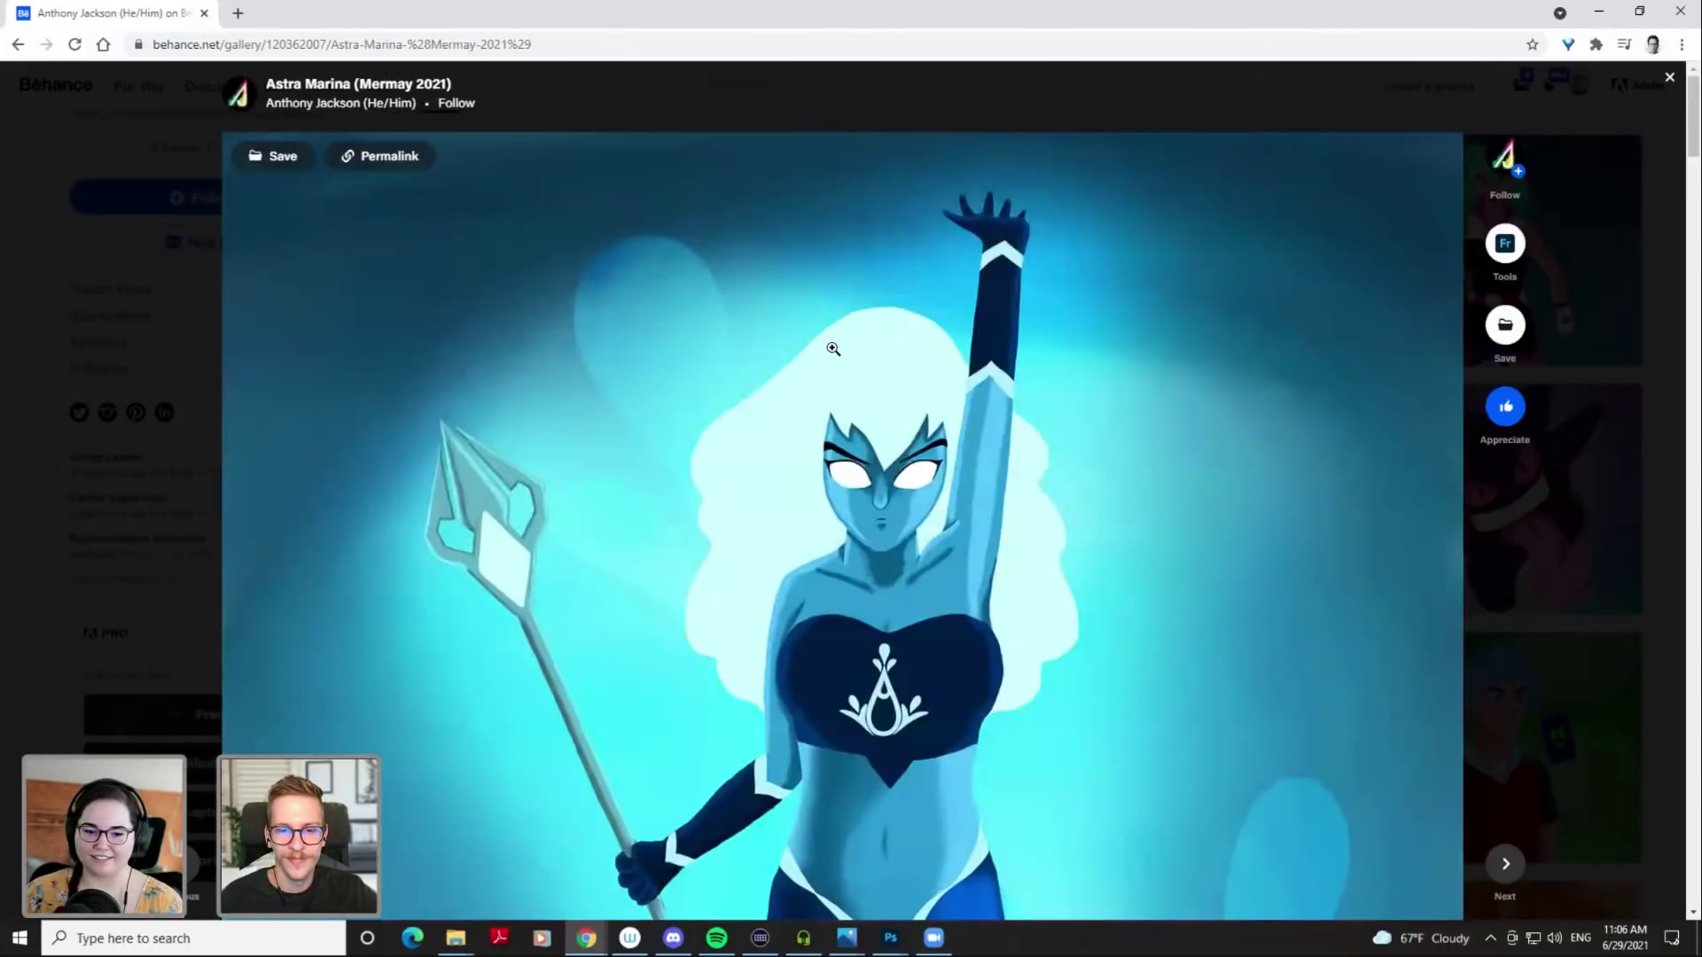
scroll(833, 348, "down", 3)
scroll(833, 348, "up", 3)
scroll(834, 348, "down", 8)
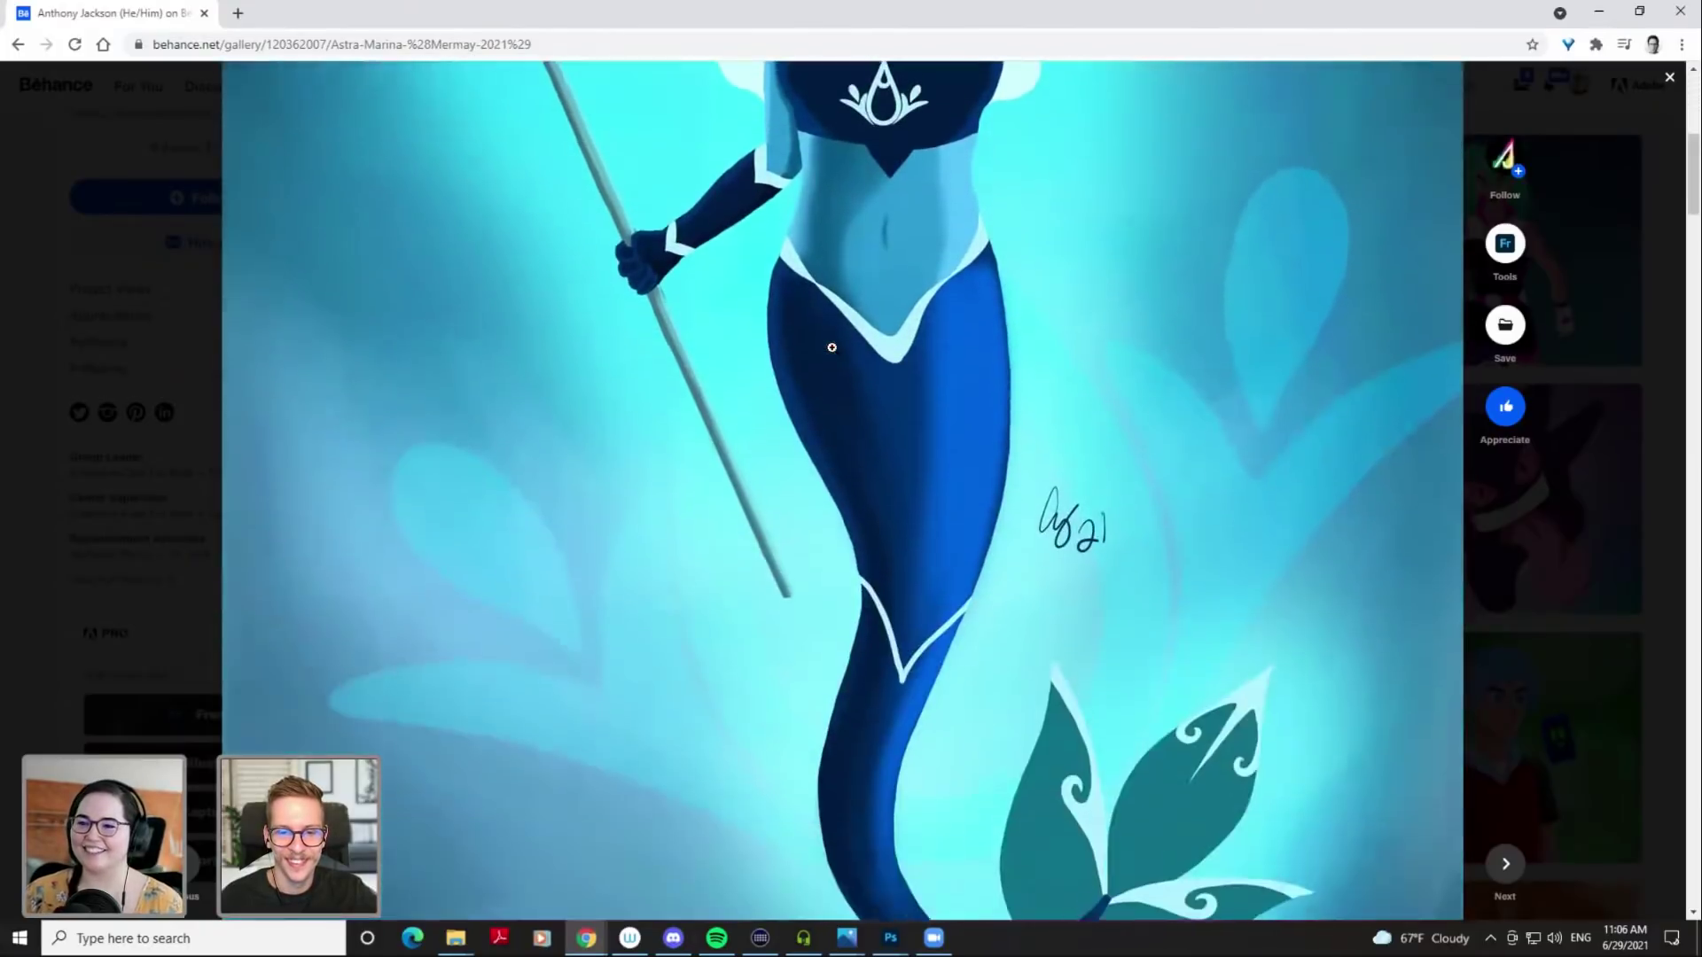
scroll(833, 348, "up", 8)
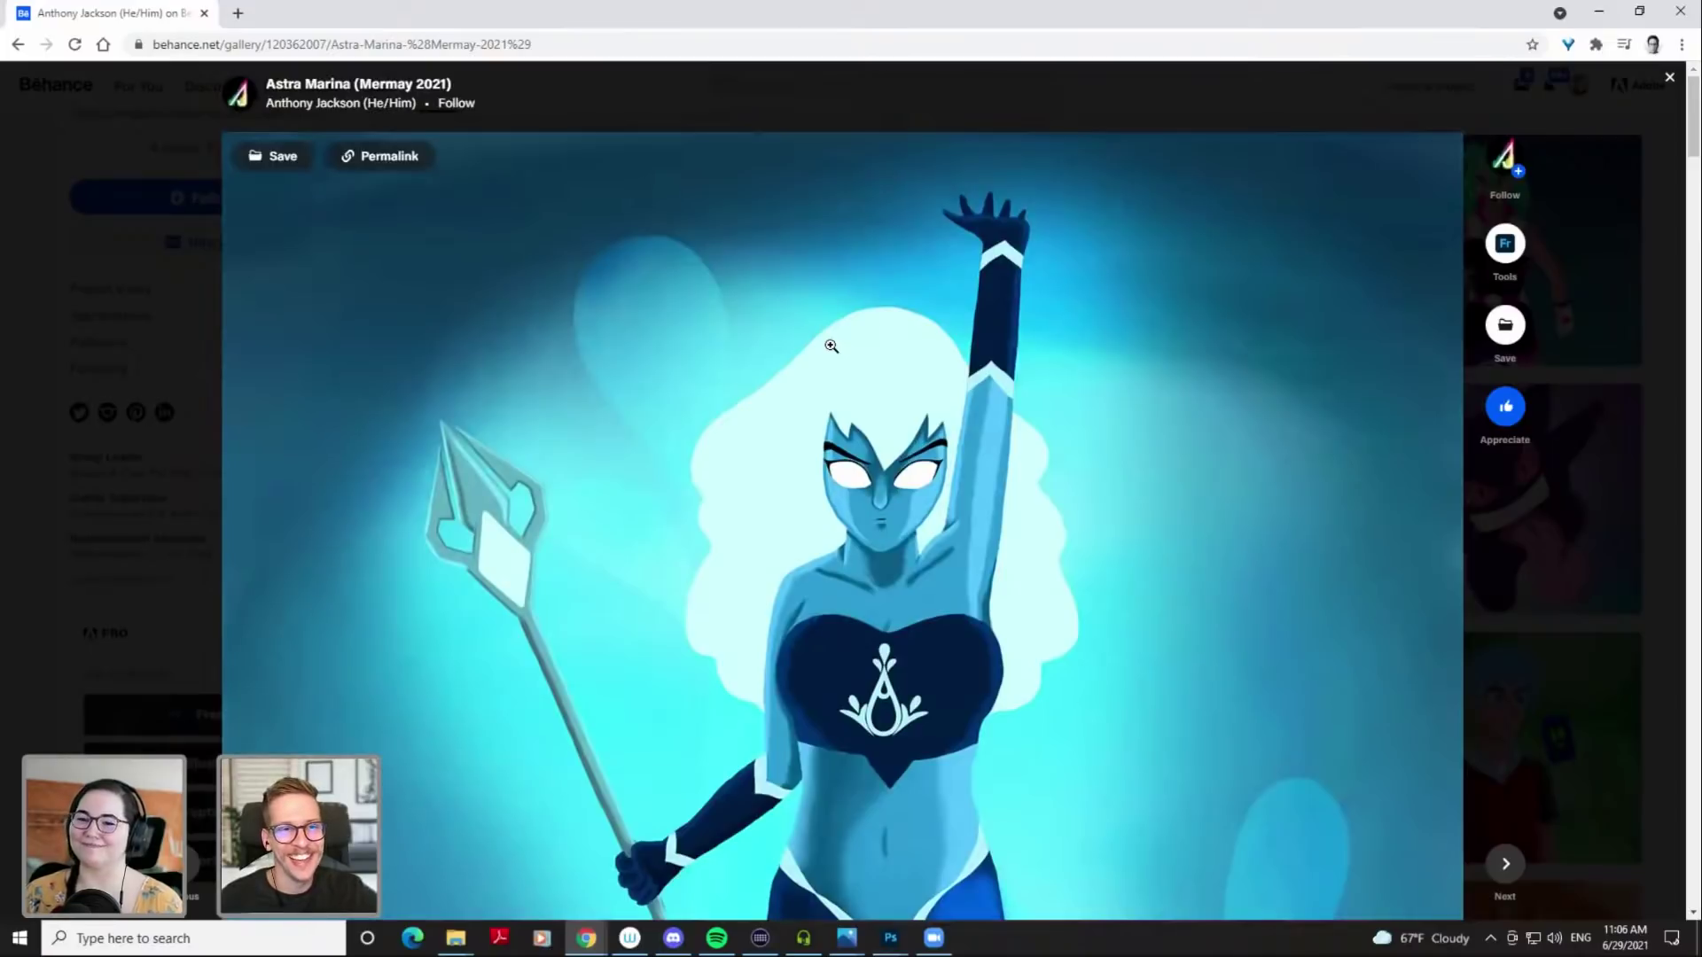
Examine the mermaid's raised arm, trident, chest emblem and tail, along with the droplet shapes in the background
scroll(832, 346, "down", 4)
scroll(966, 365, "up", 3)
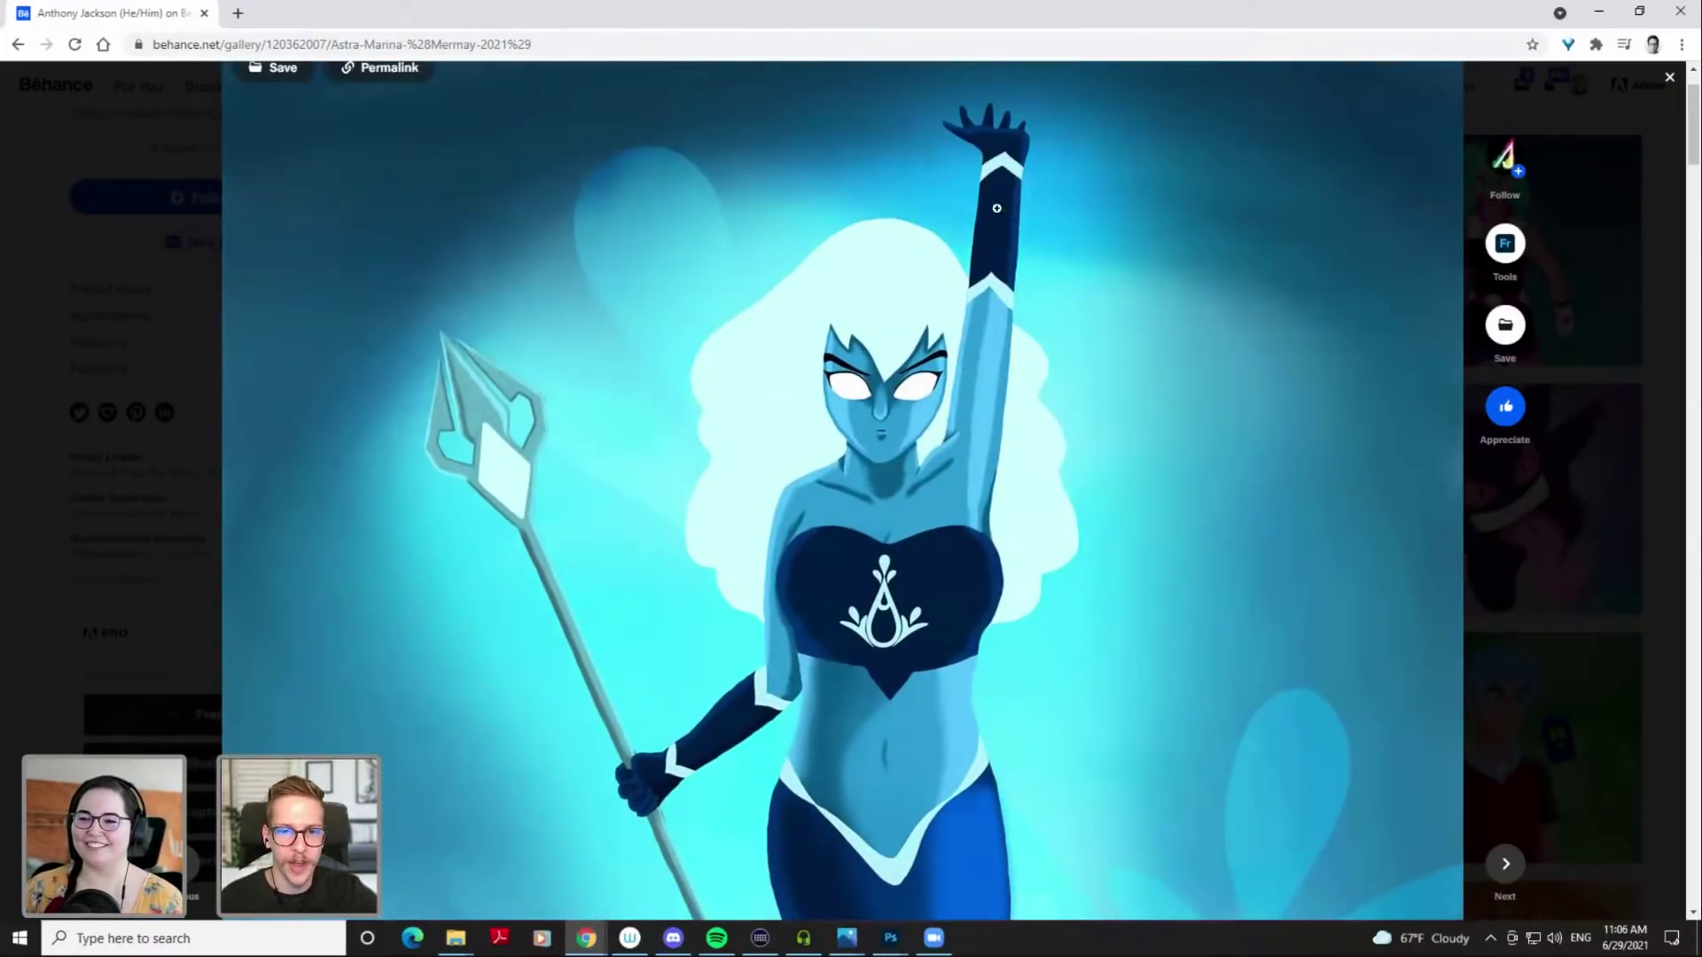
scroll(1091, 363, "down", 4)
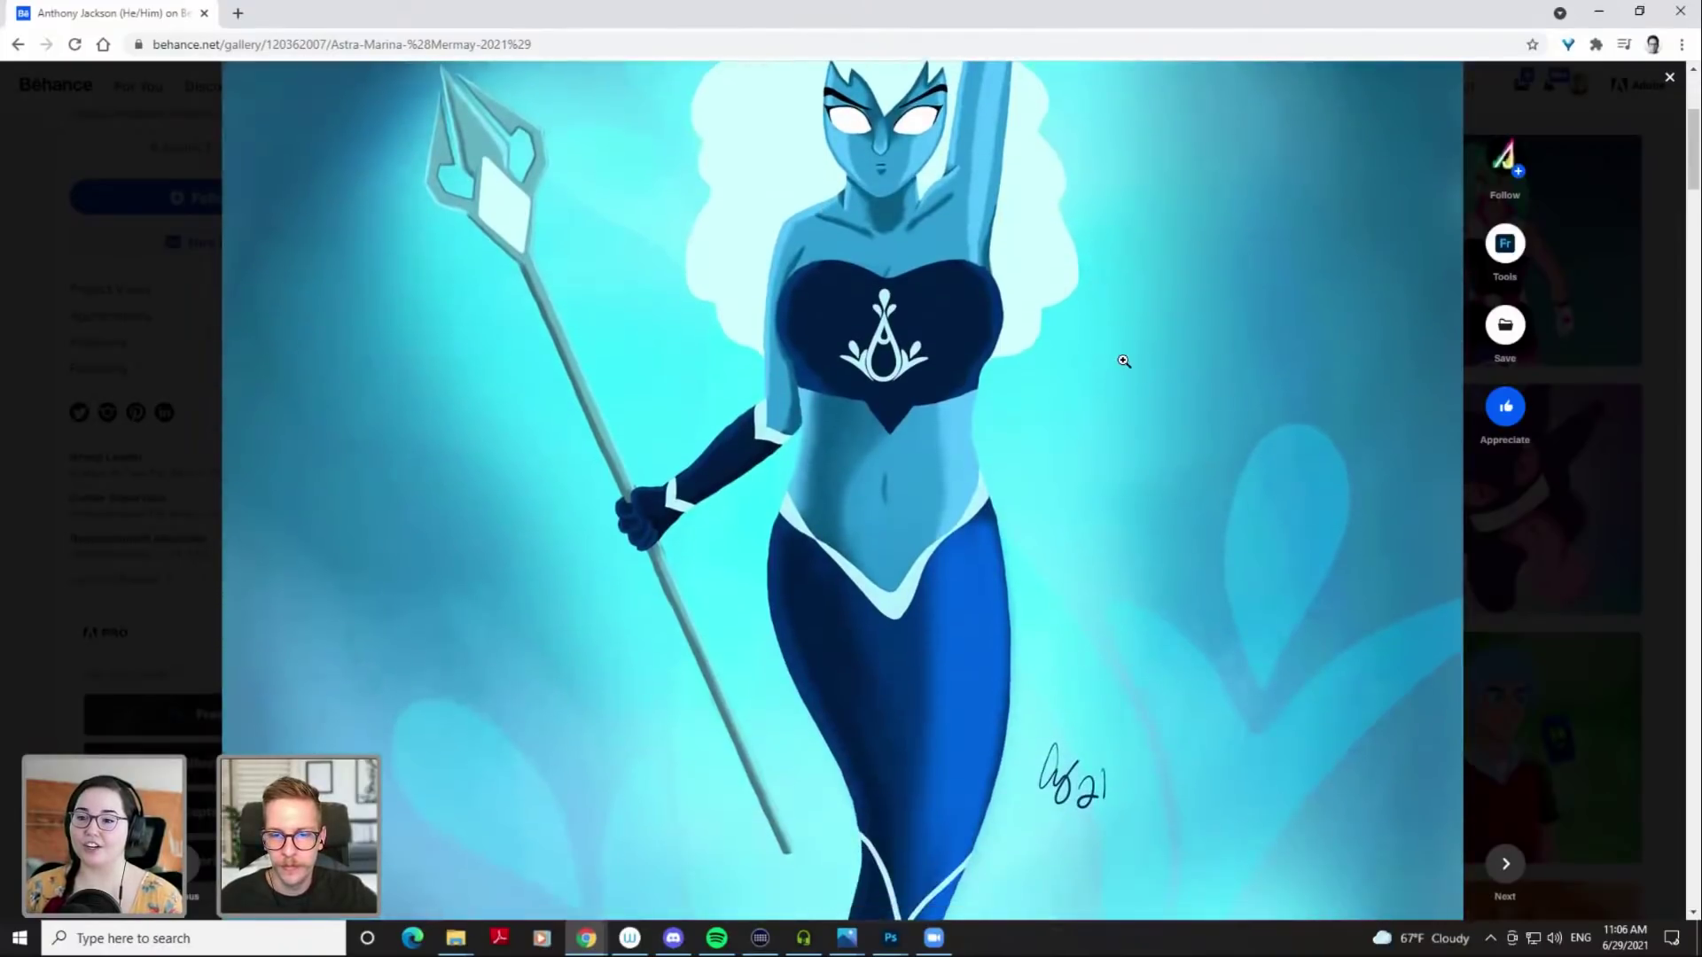
scroll(1124, 361, "up", 3)
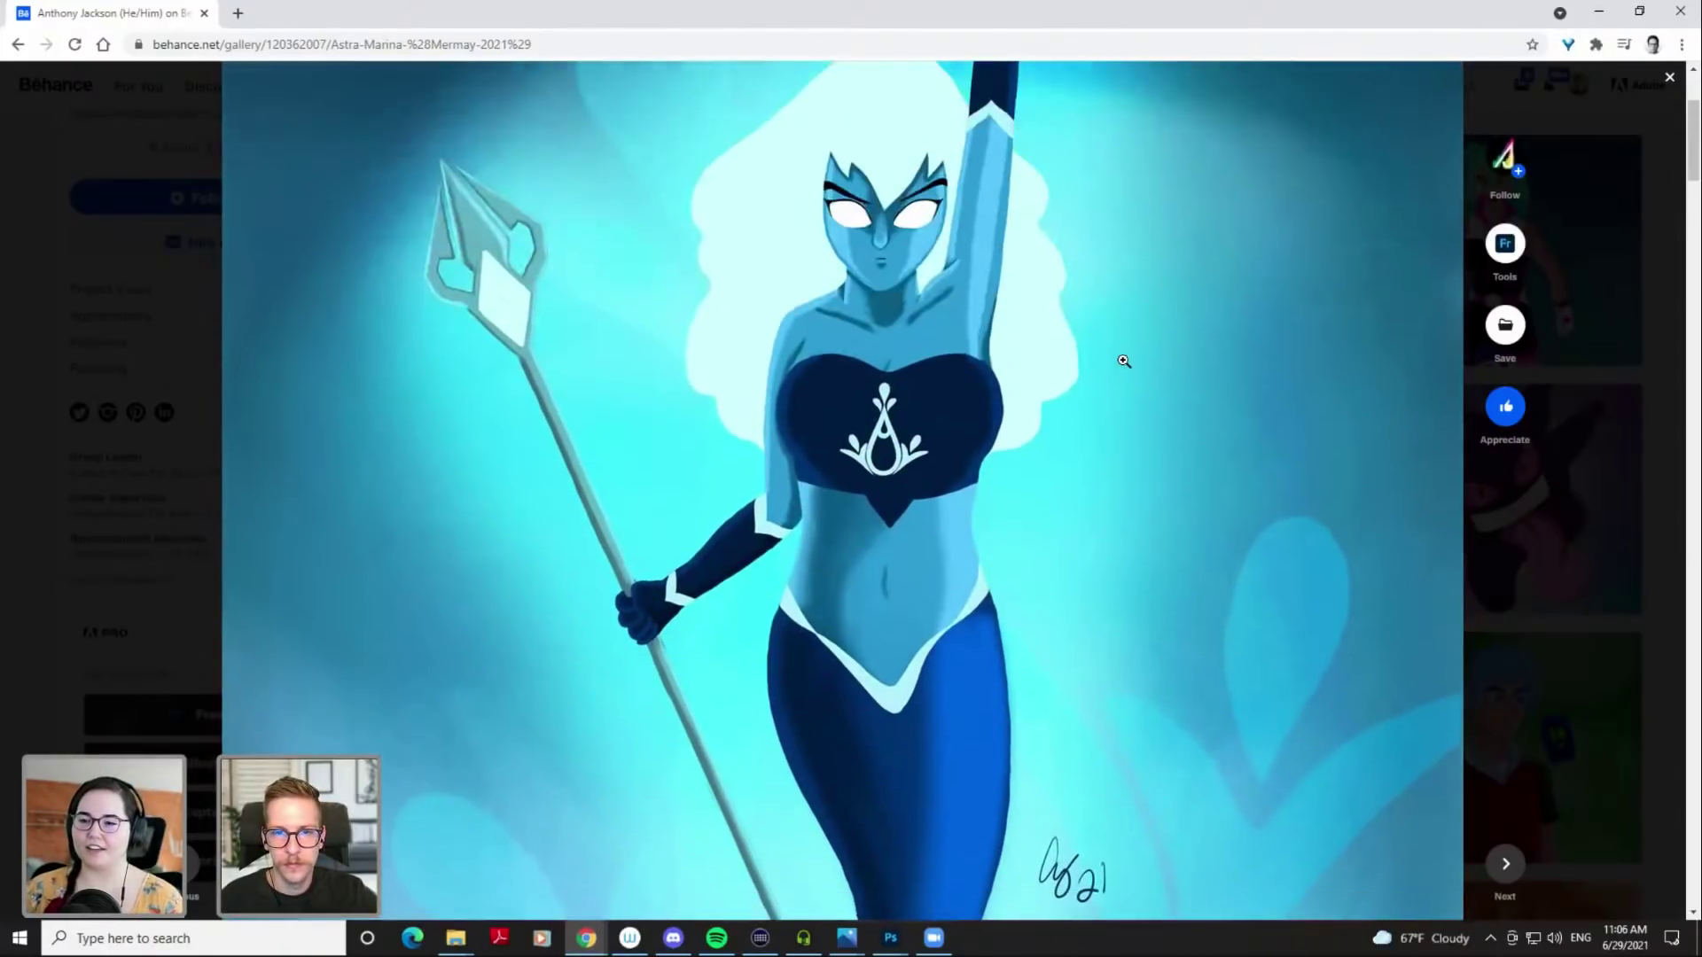
scroll(1124, 361, "up", 1)
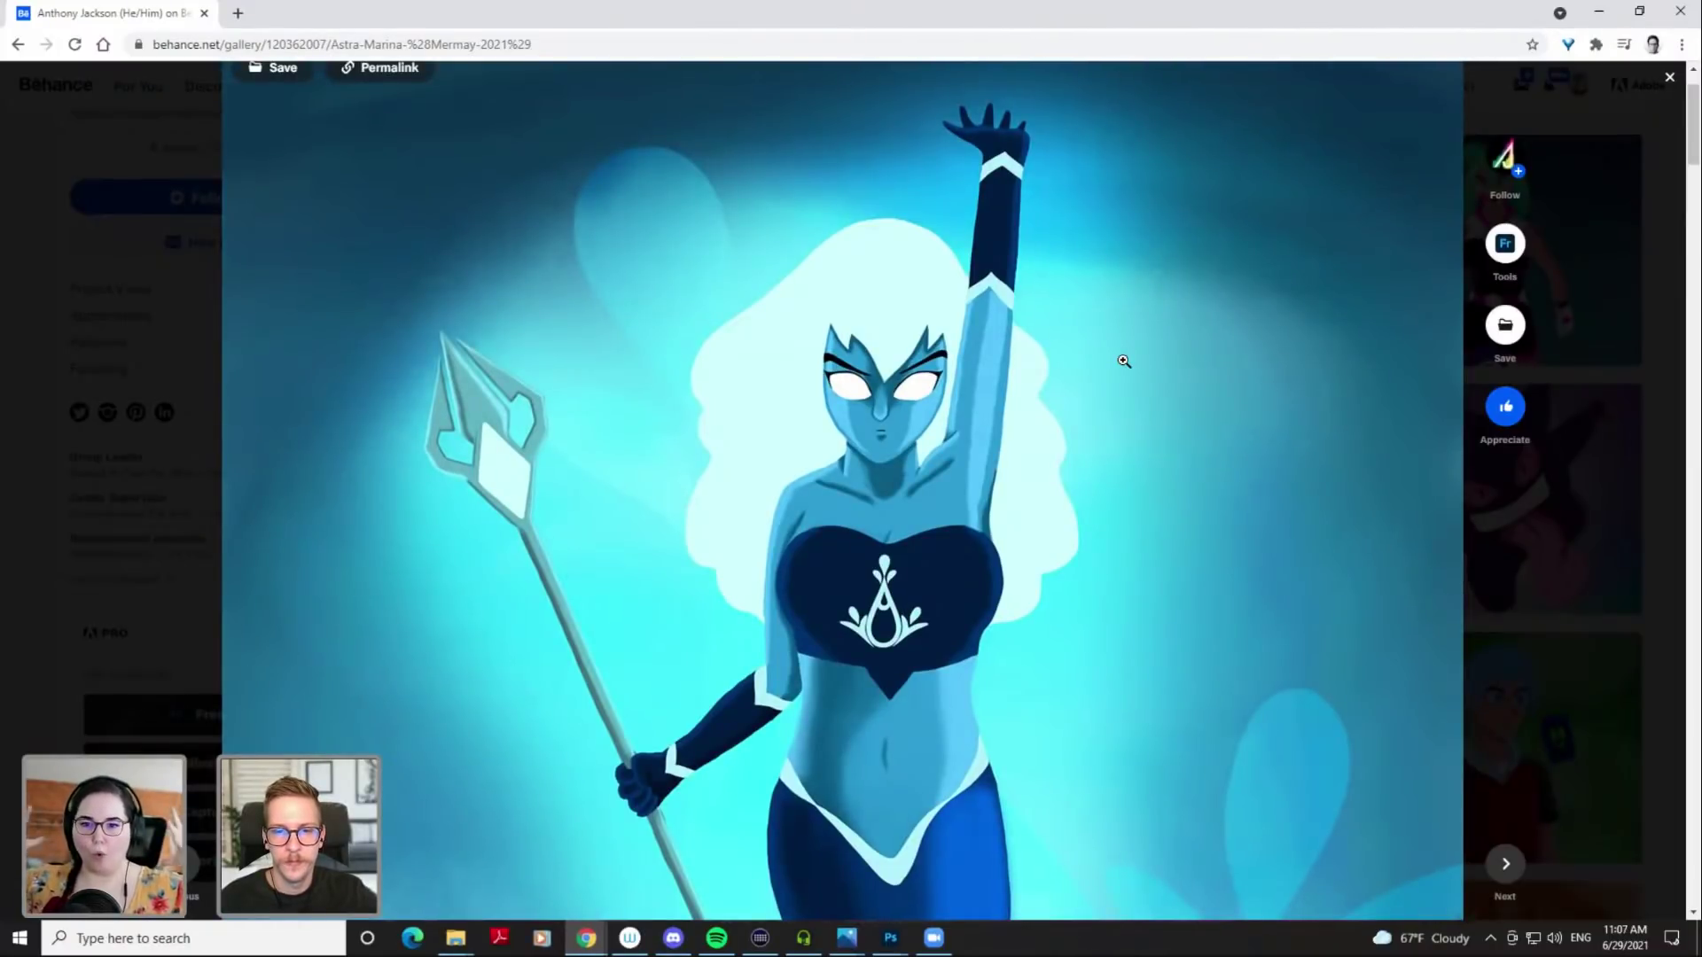
scroll(1124, 361, "down", 10)
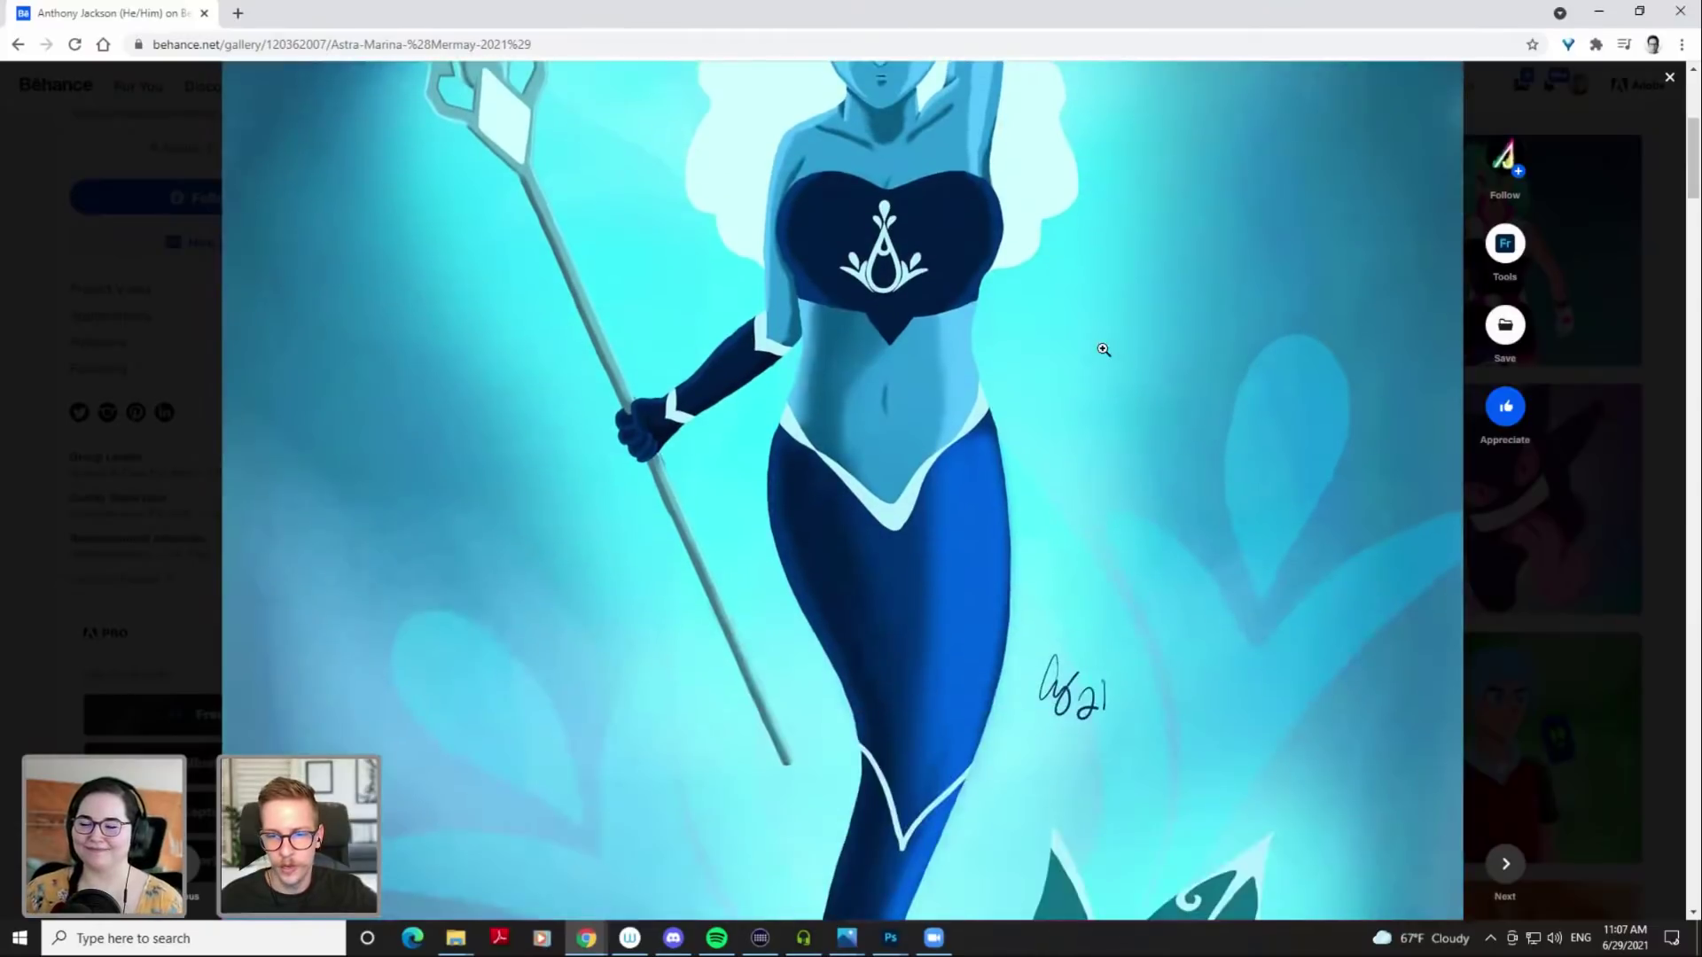
scroll(553, 567, "up", 4)
scroll(584, 606, "up", 2)
scroll(516, 711, "down", 3)
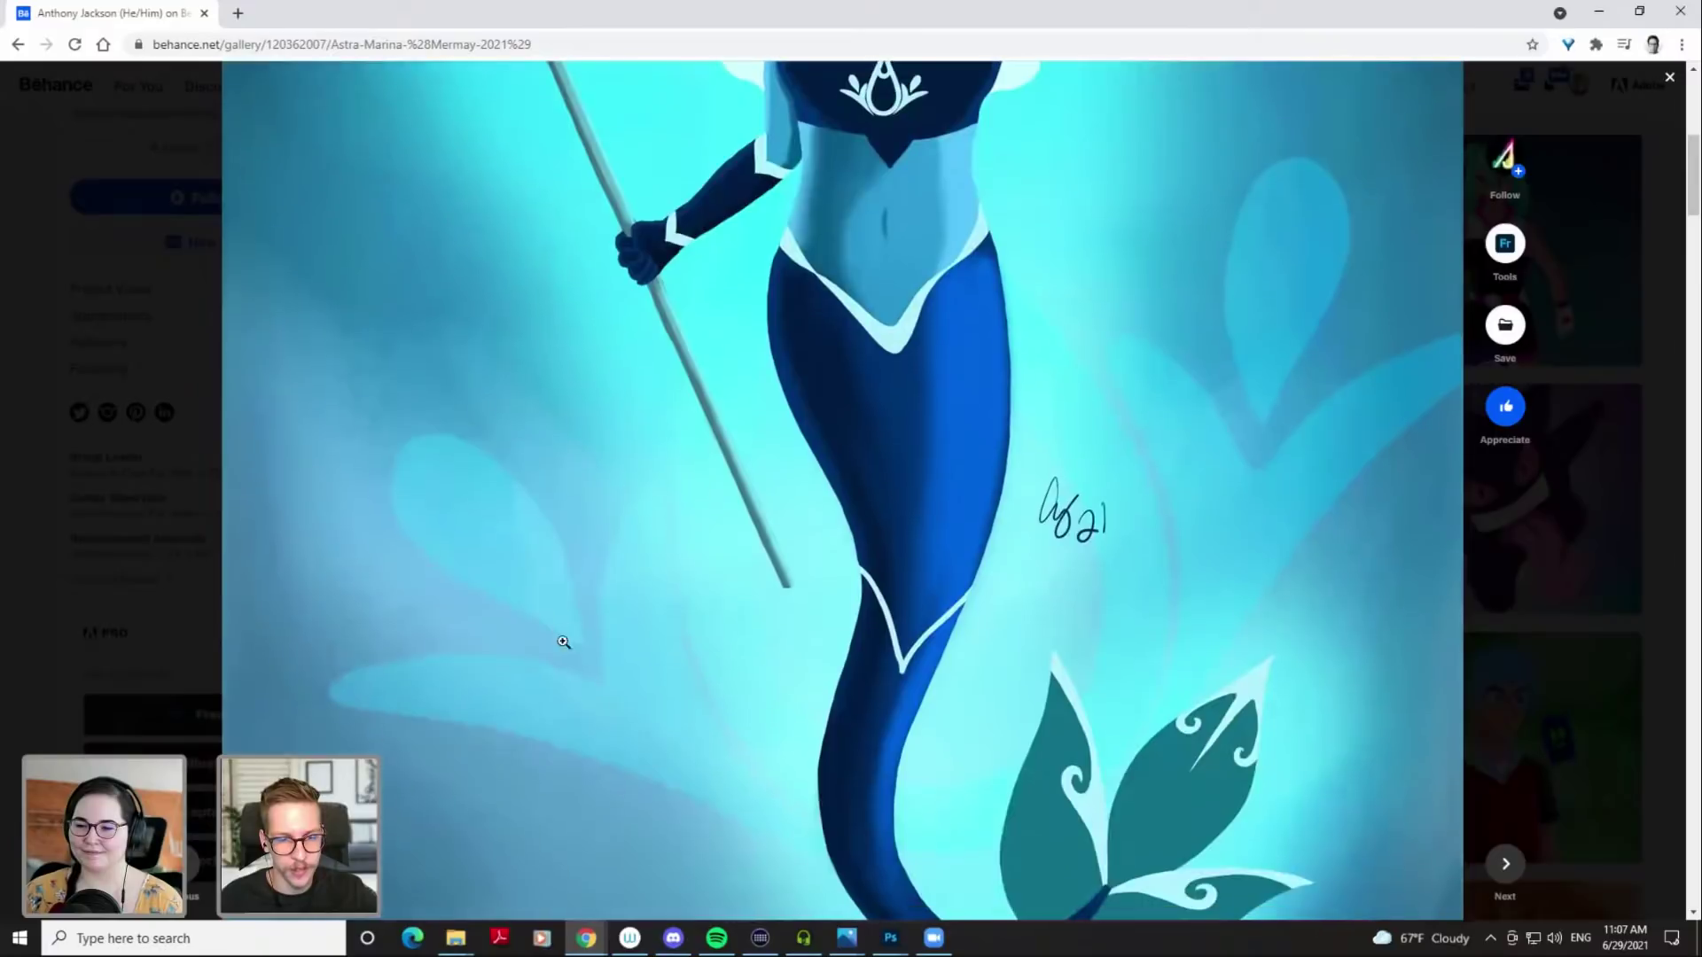
scroll(1092, 481, "up", 6)
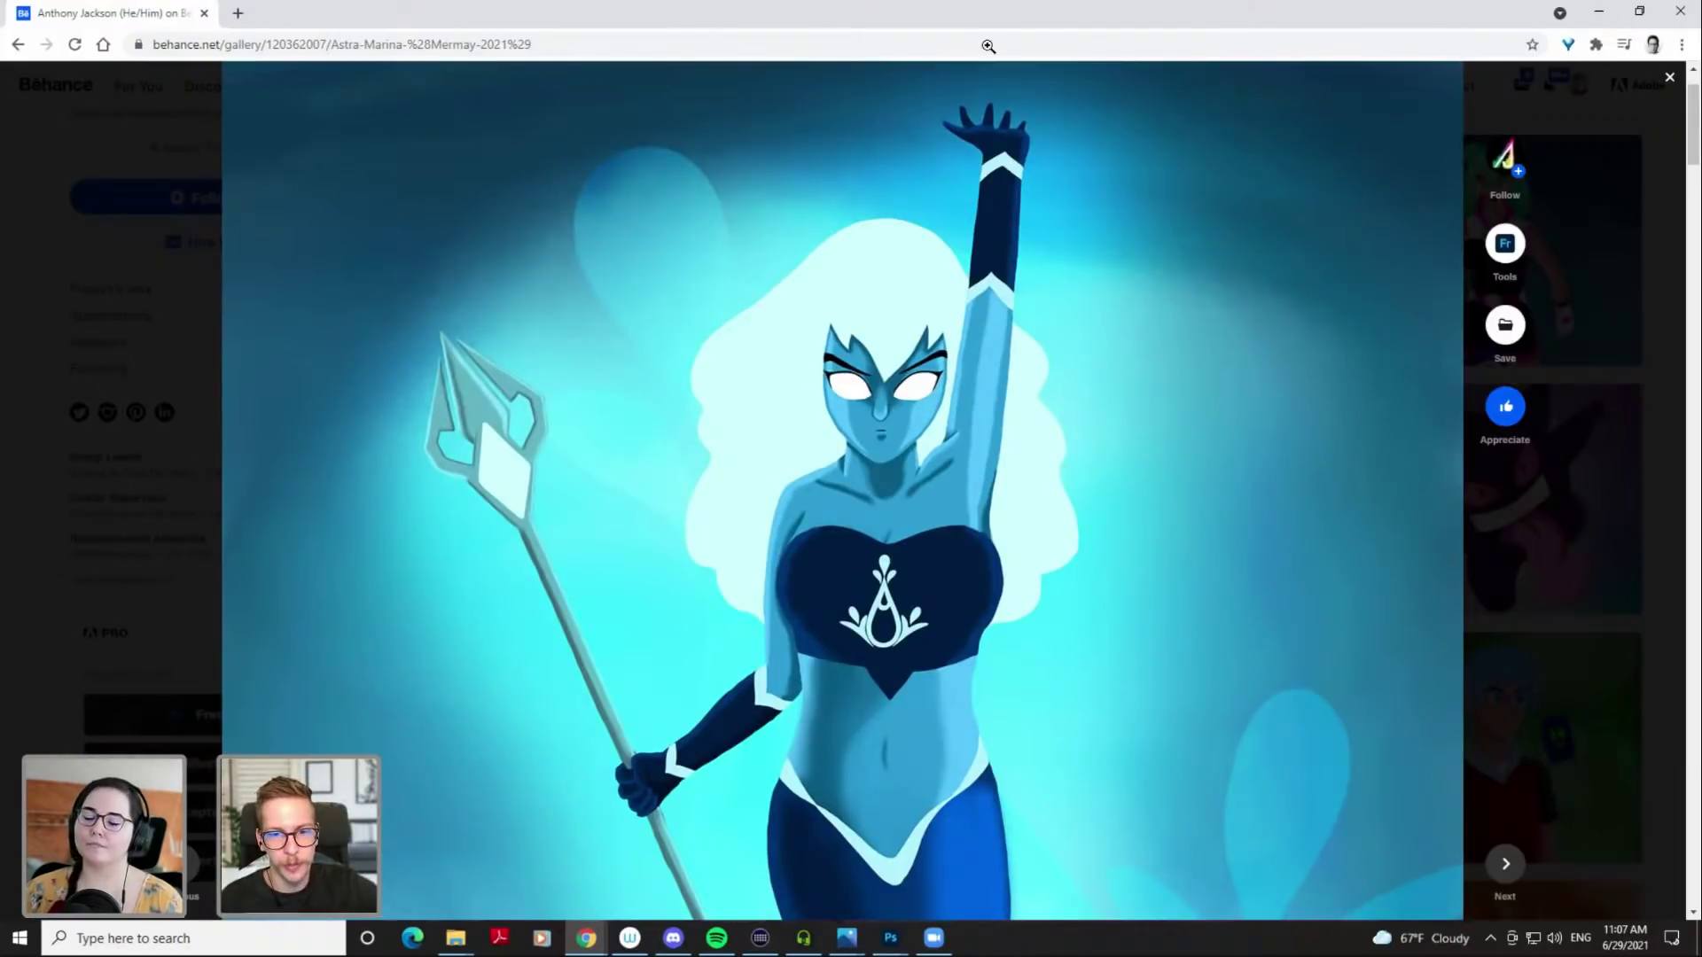
Read the Astra Marina character description and review the pencil sketch of the mermaid below it
scroll(985, 474, "down", 15)
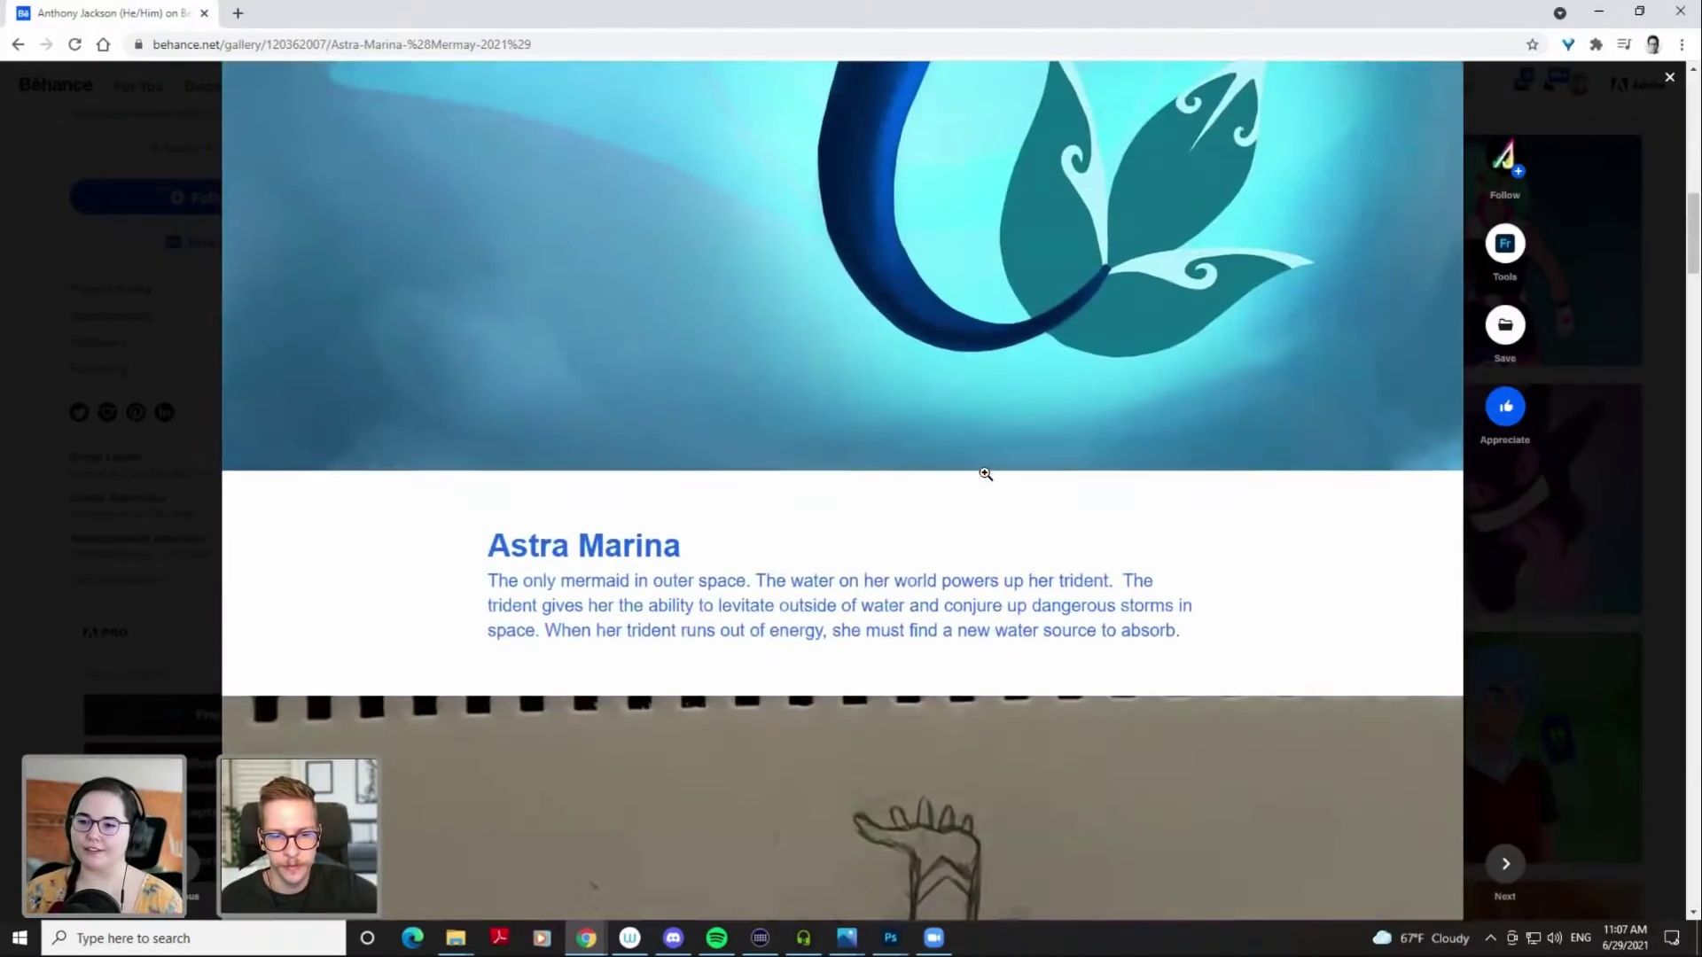
scroll(986, 474, "down", 8)
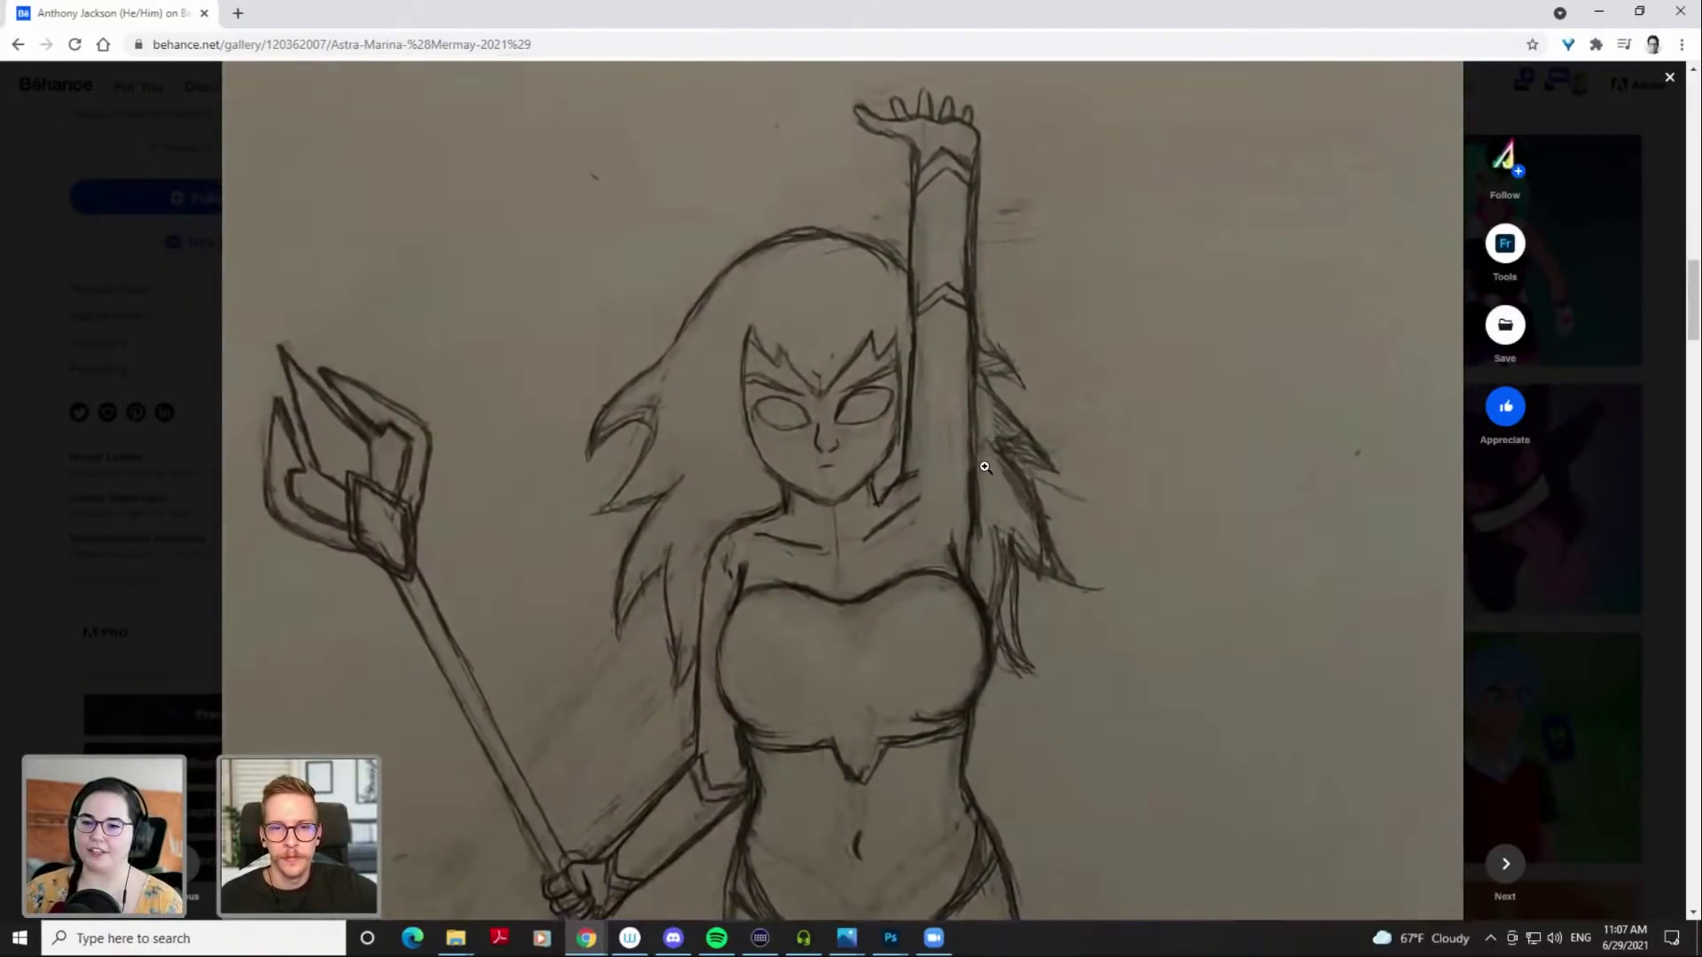
scroll(985, 467, "up", 1)
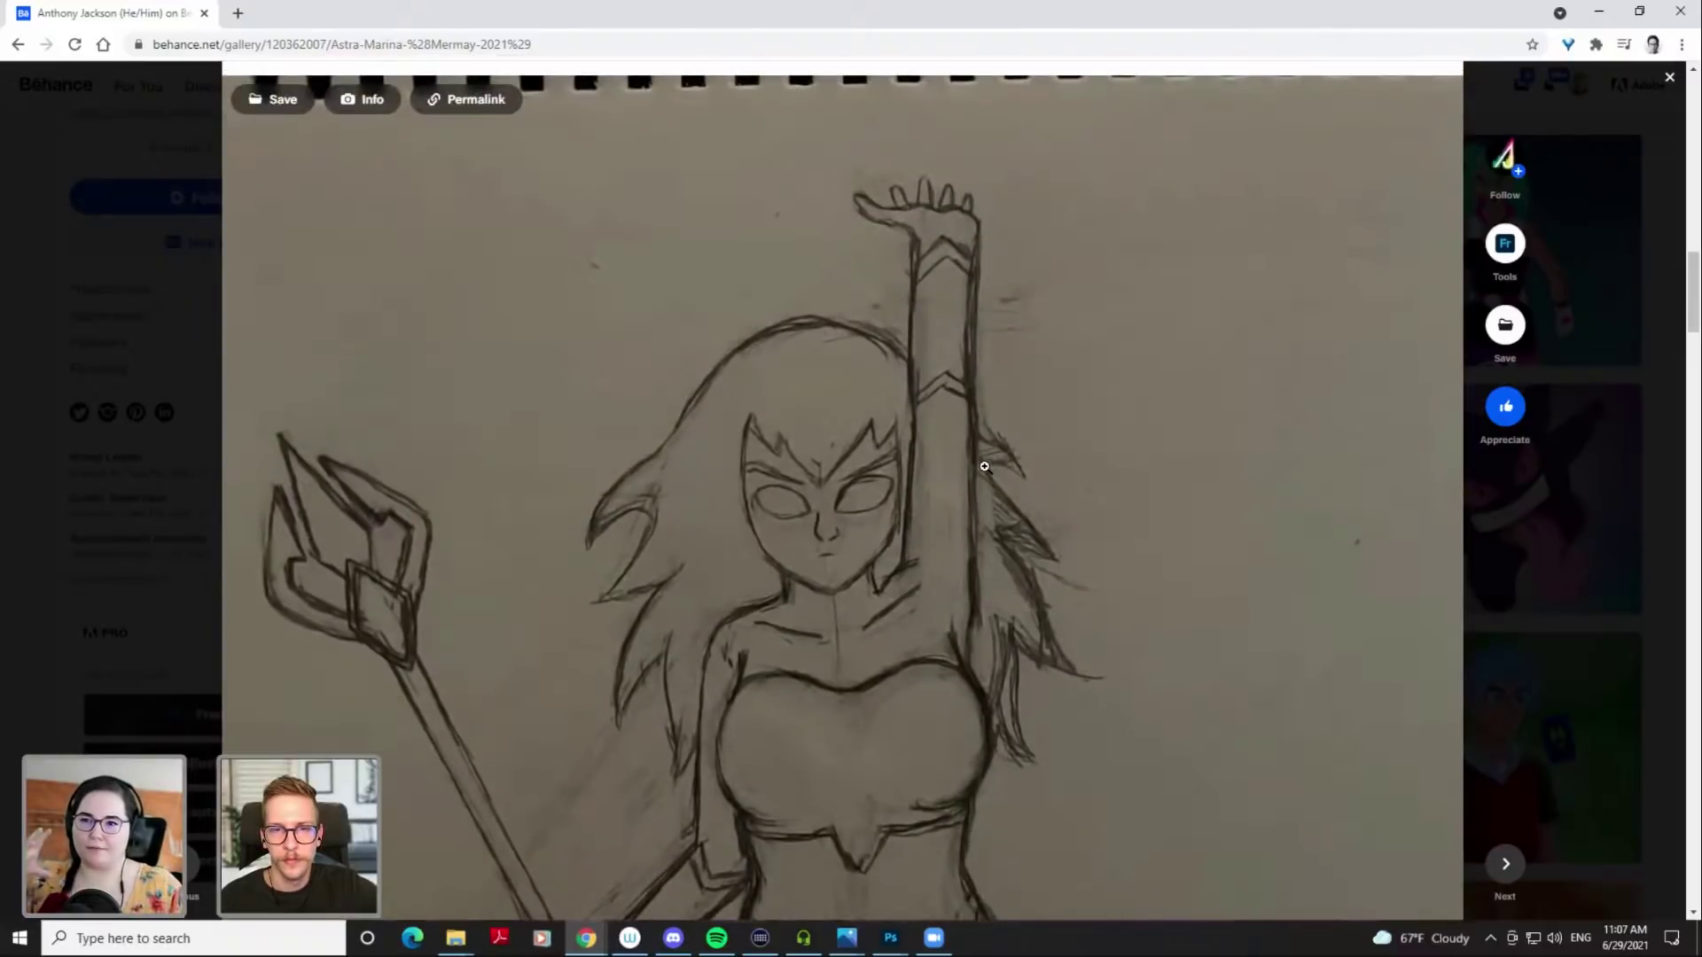
scroll(985, 463, "down", 8)
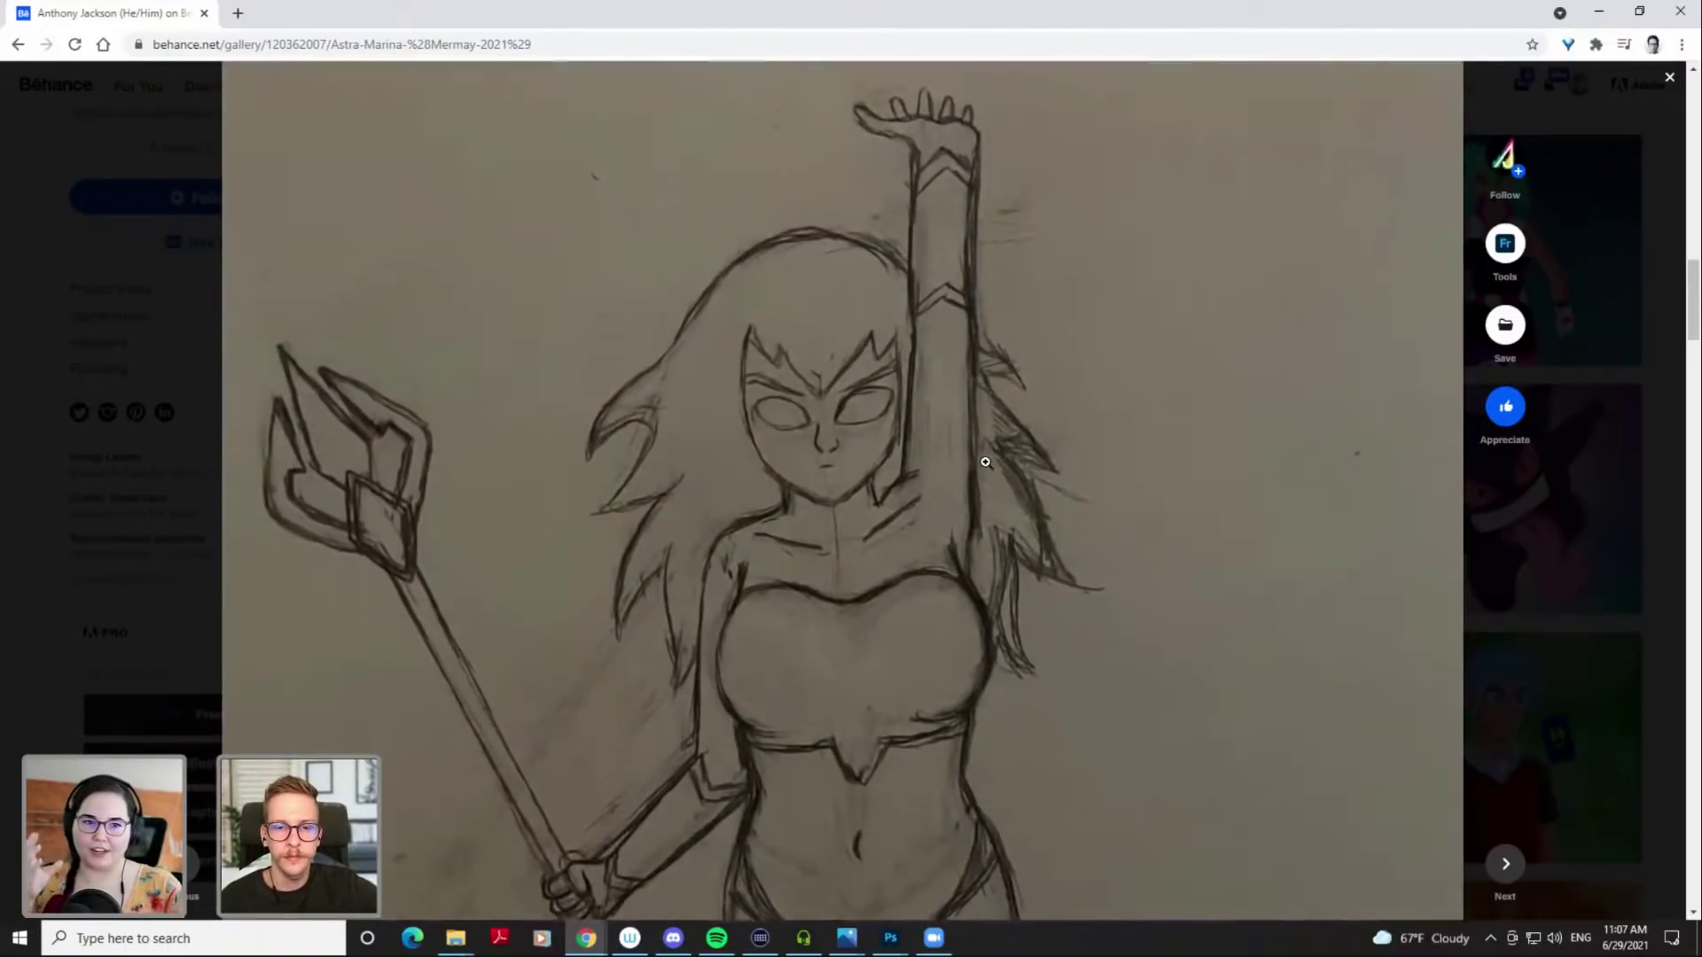
Continue past the sketch to the light-blue water-drop emblem and study its full shape, from upper droplets to side splashes
scroll(984, 462, "down", 10)
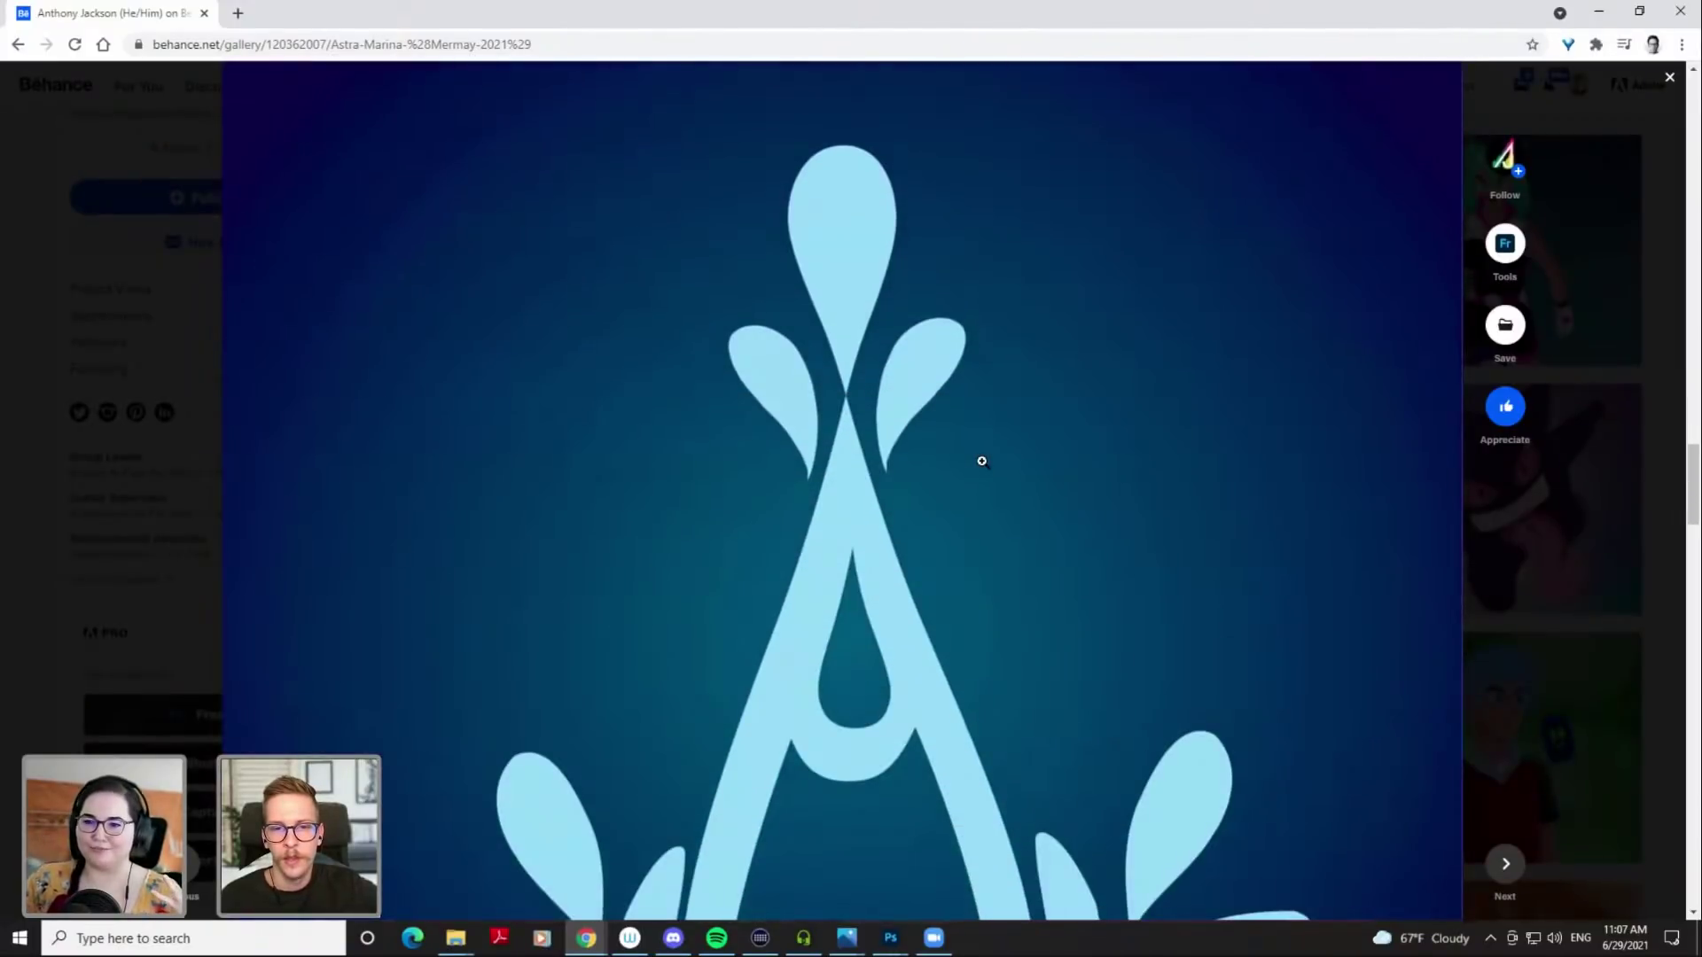
scroll(981, 461, "down", 6)
scroll(981, 461, "up", 4)
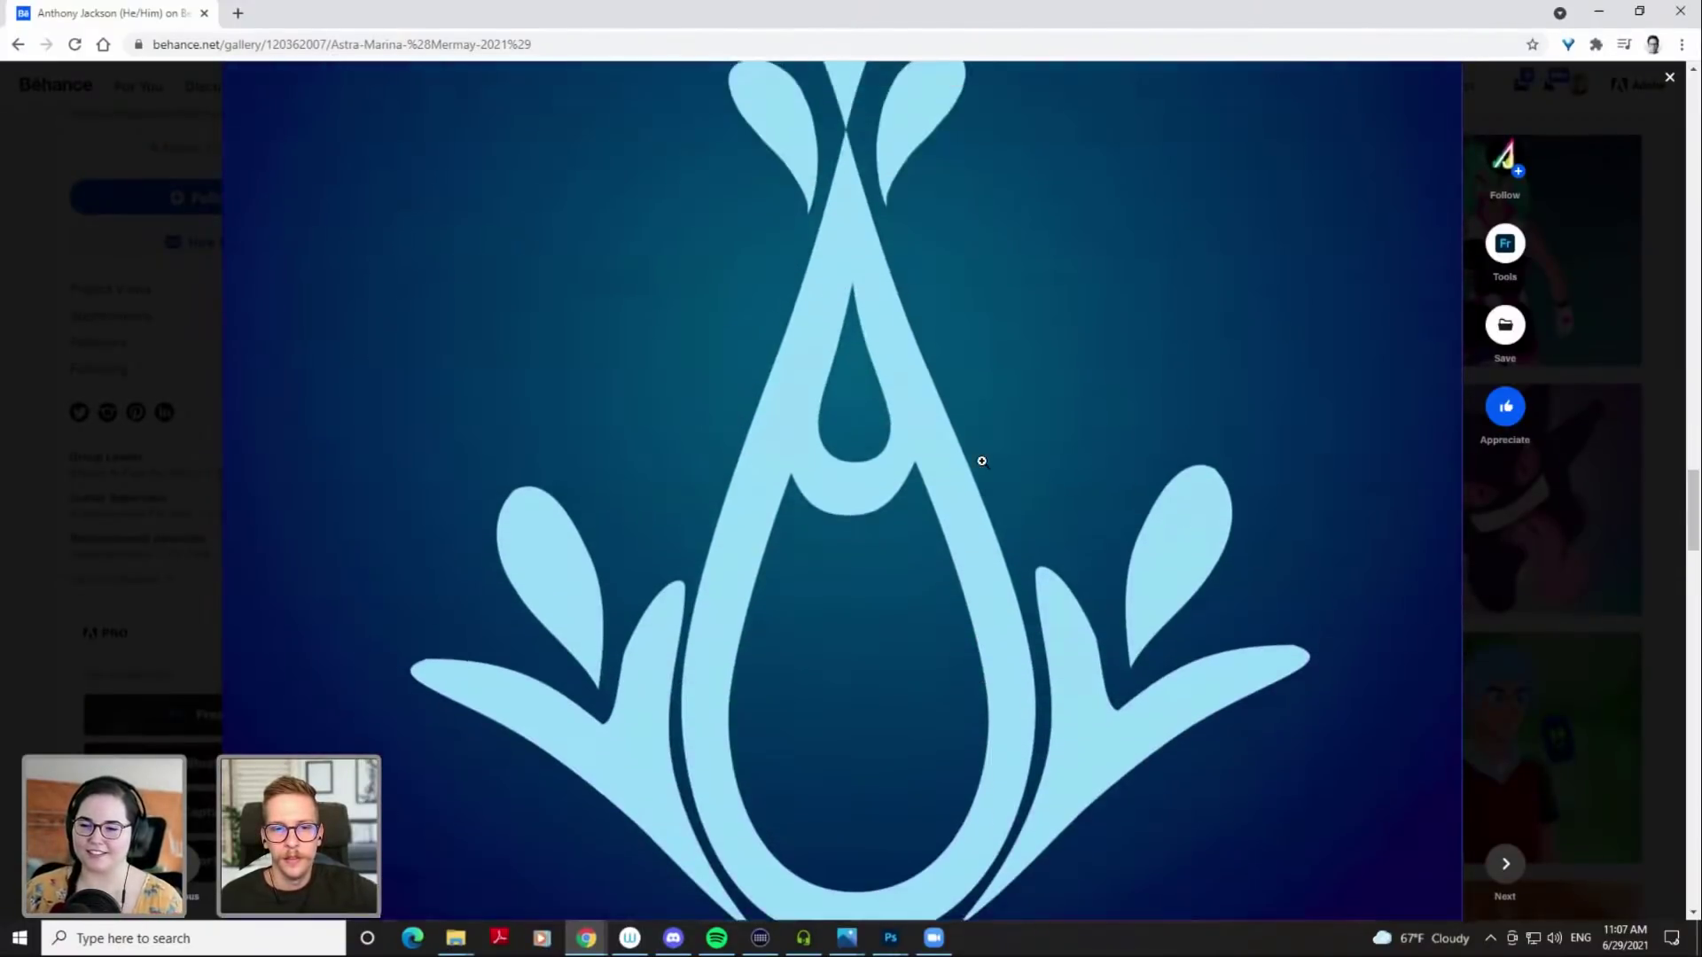
scroll(981, 461, "up", 4)
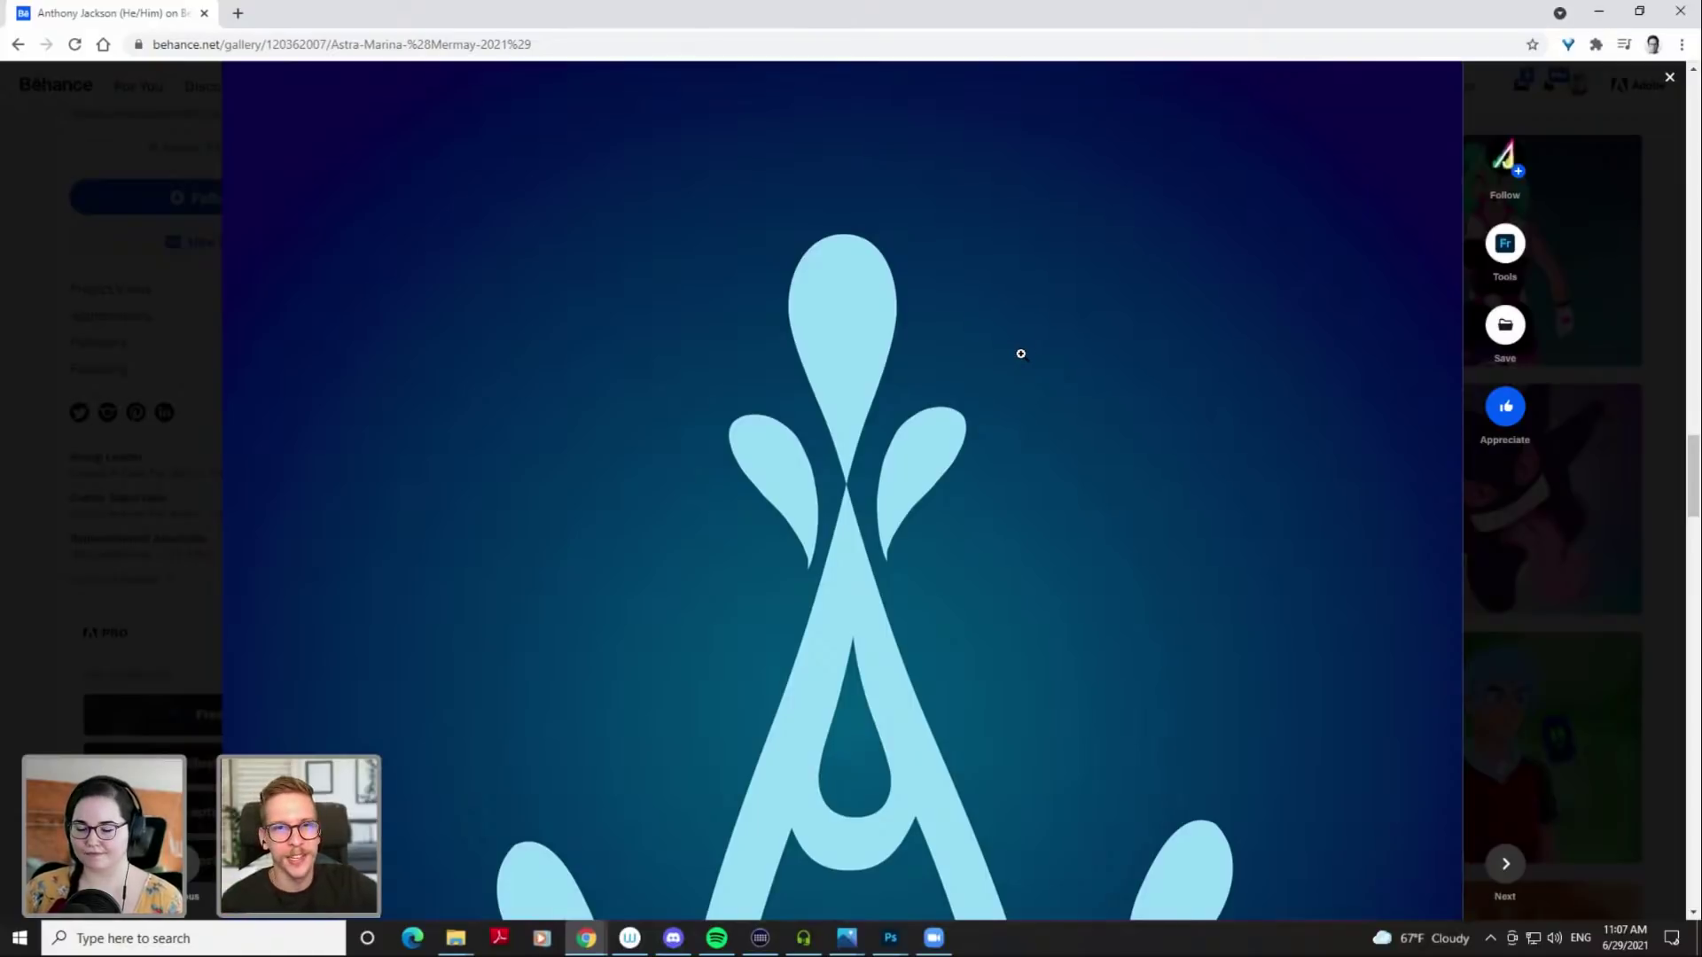
scroll(1022, 319, "down", 5)
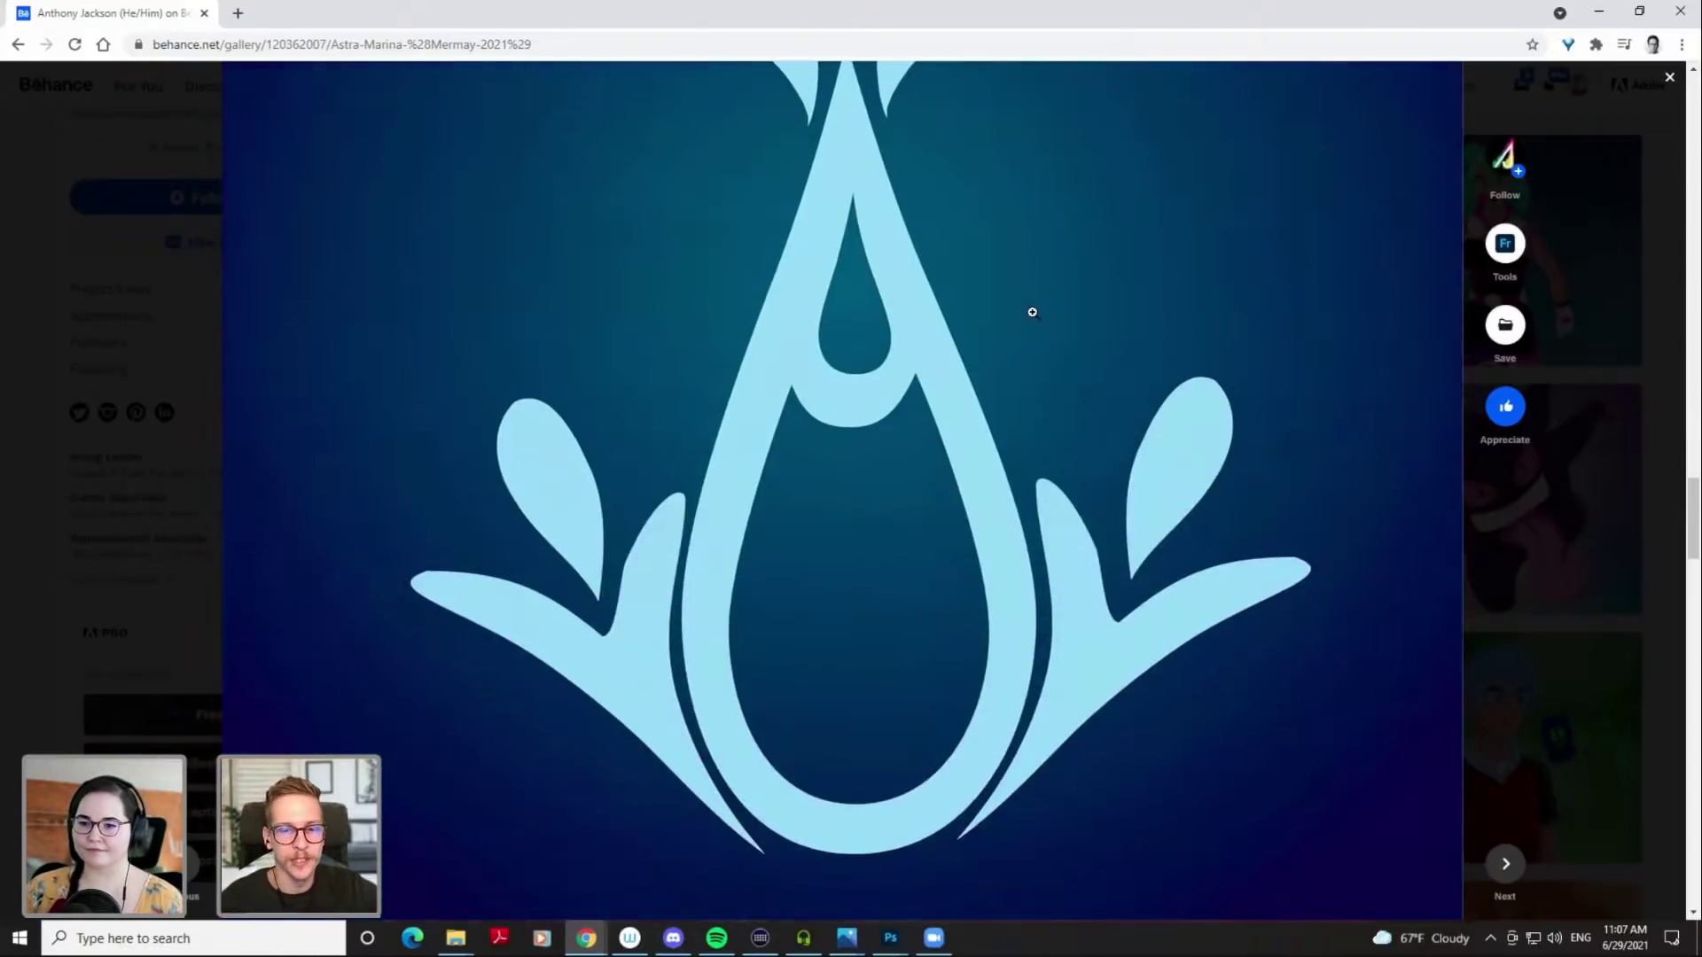
scroll(1063, 304, "up", 1)
scroll(1046, 292, "up", 2)
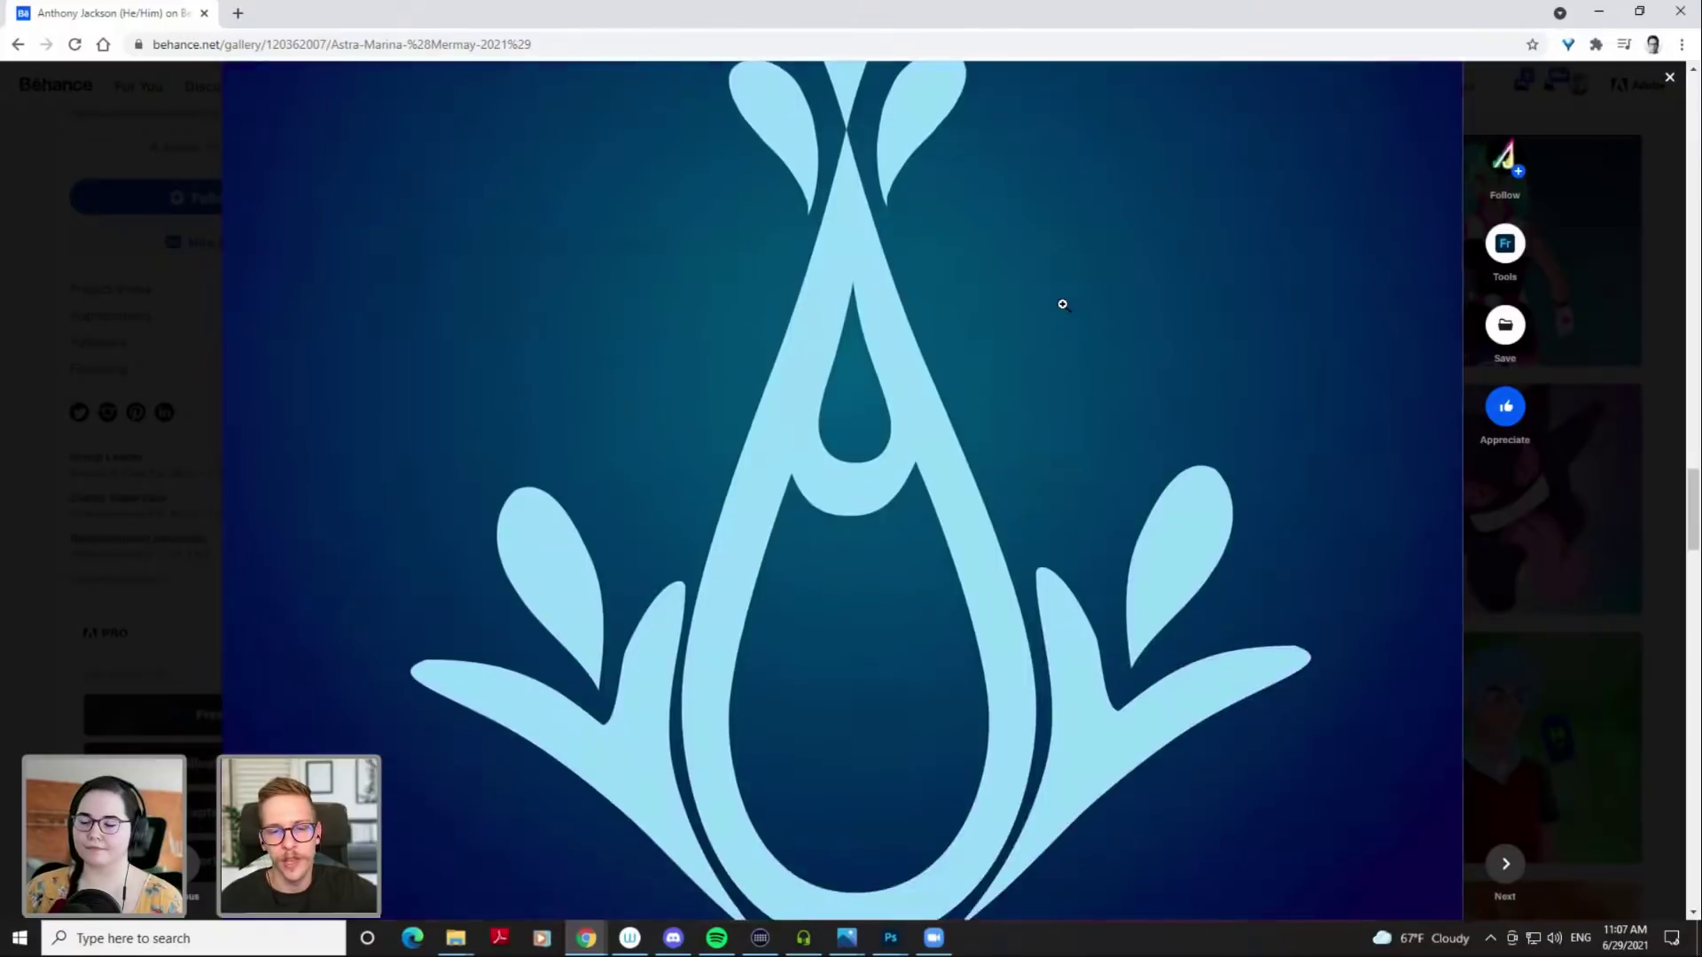
scroll(846, 536, "down", 3)
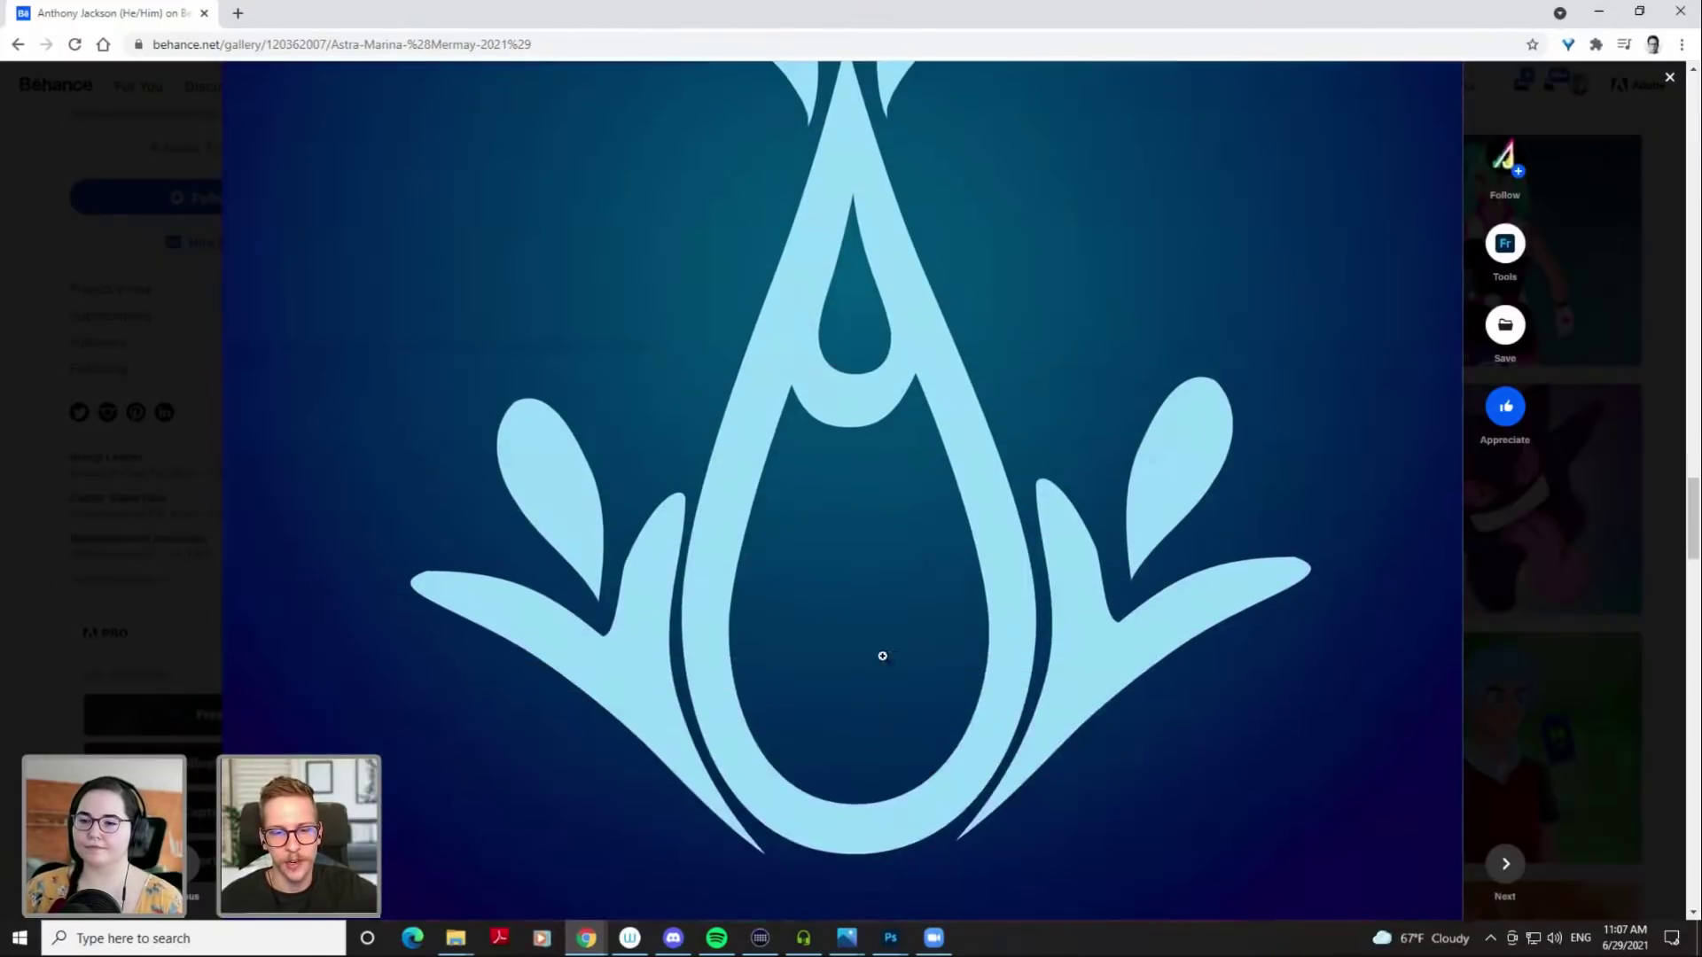
scroll(1024, 808, "down", 3)
scroll(1064, 797, "up", 2)
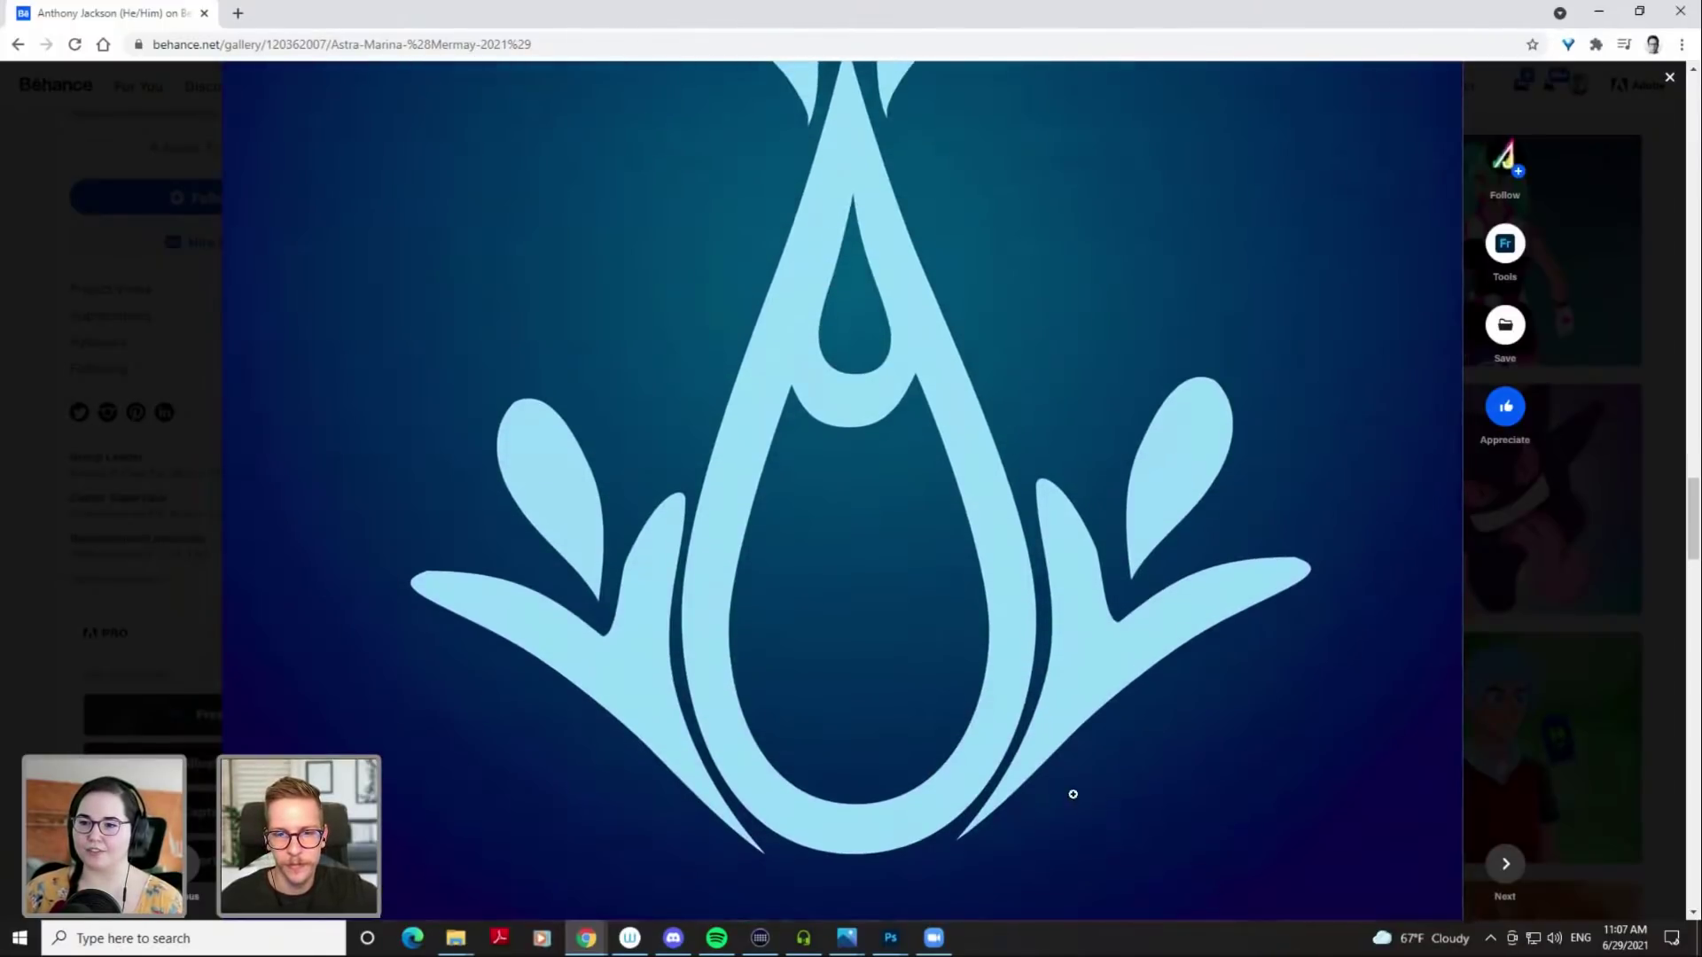
scroll(1188, 372, "up", 5)
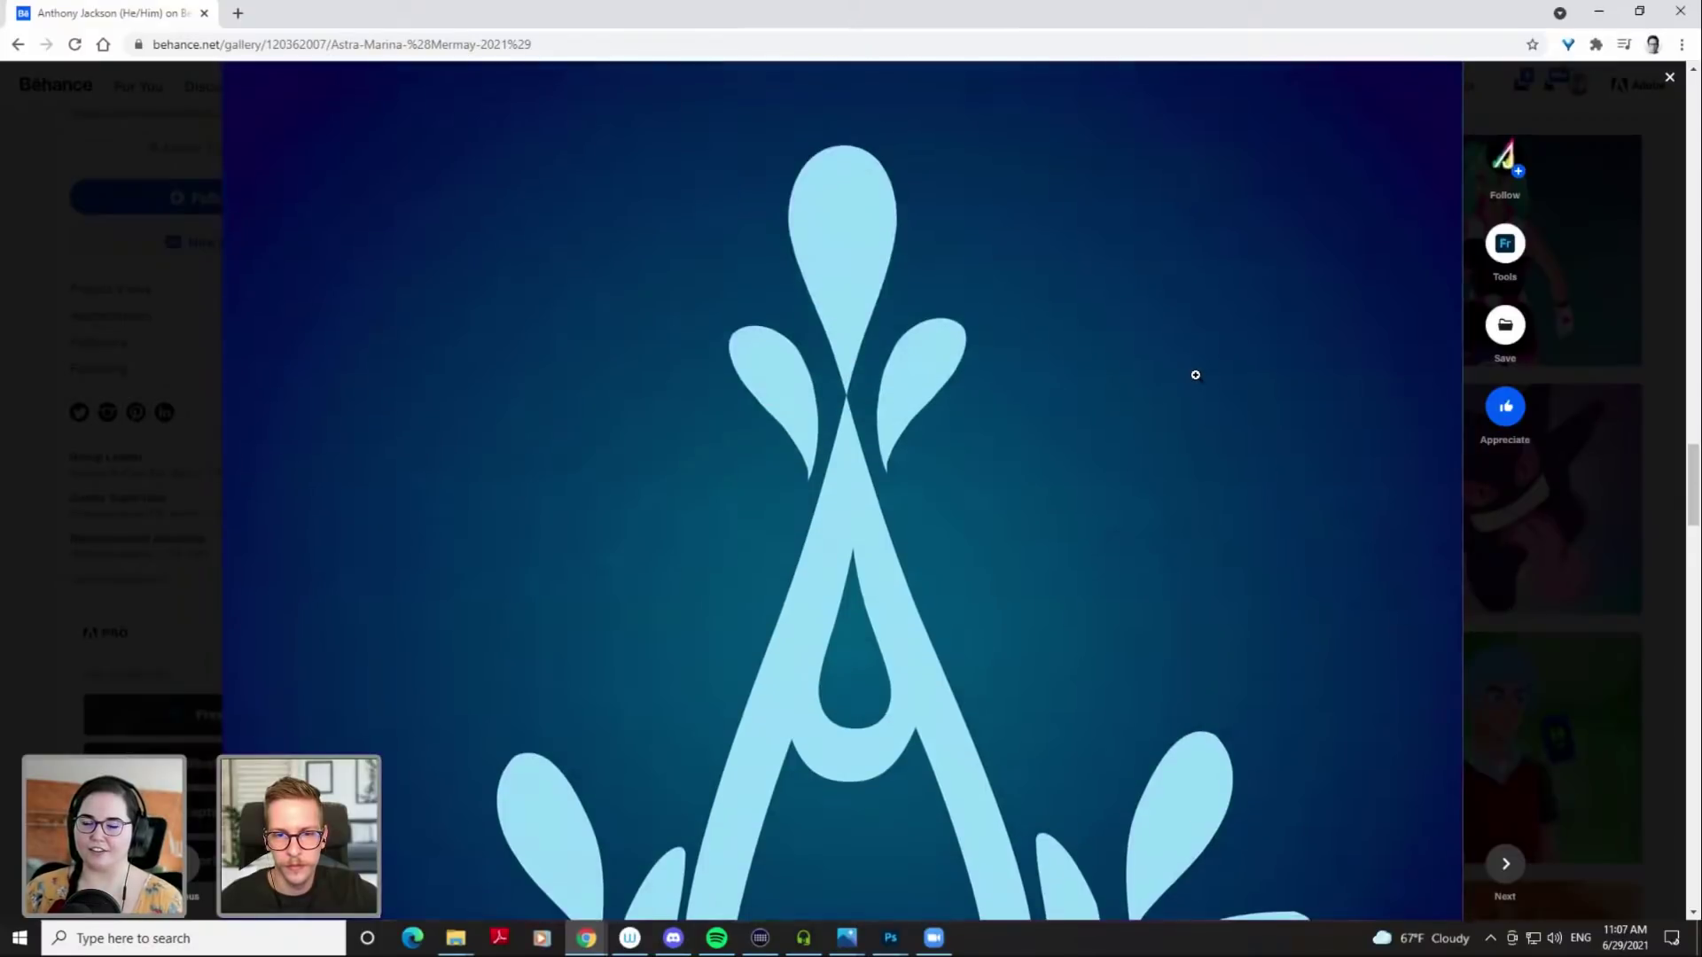
scroll(1195, 374, "down", 3)
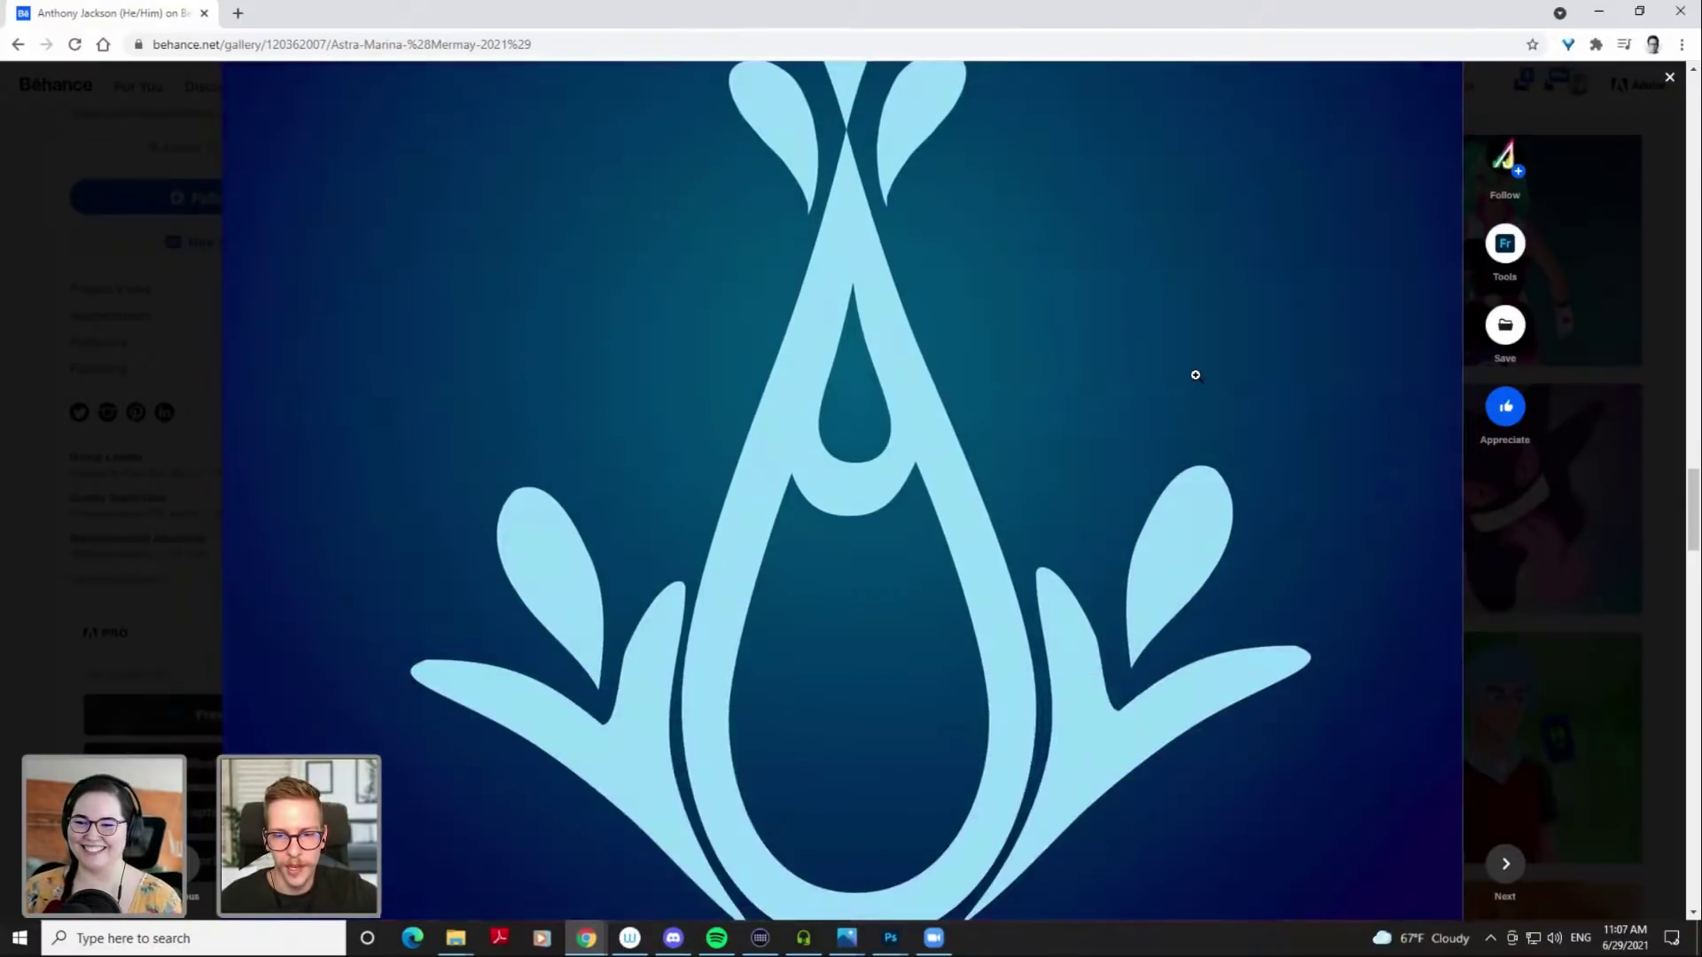
scroll(1193, 372, "up", 3)
scroll(827, 484, "down", 5)
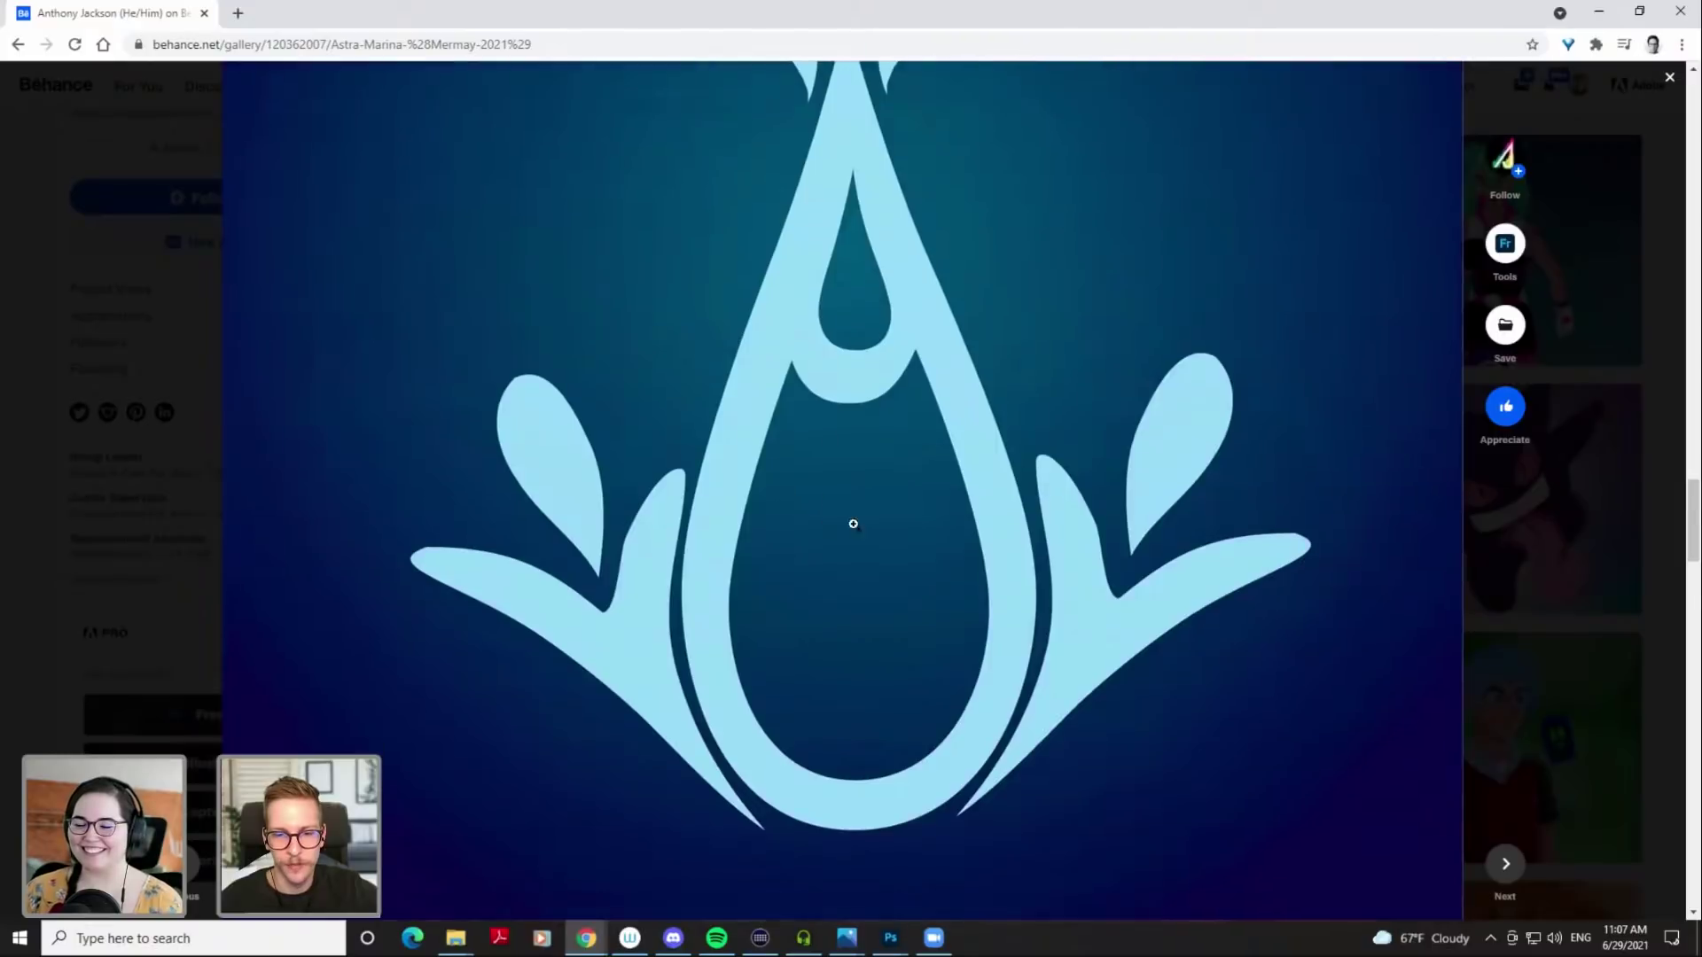
Take a last look at the light-blue water-drop emblem from its base to the upper droplets, and close the Astra Marina project
scroll(829, 520, "down", 3)
scroll(905, 555, "up", 3)
scroll(833, 229, "up", 3)
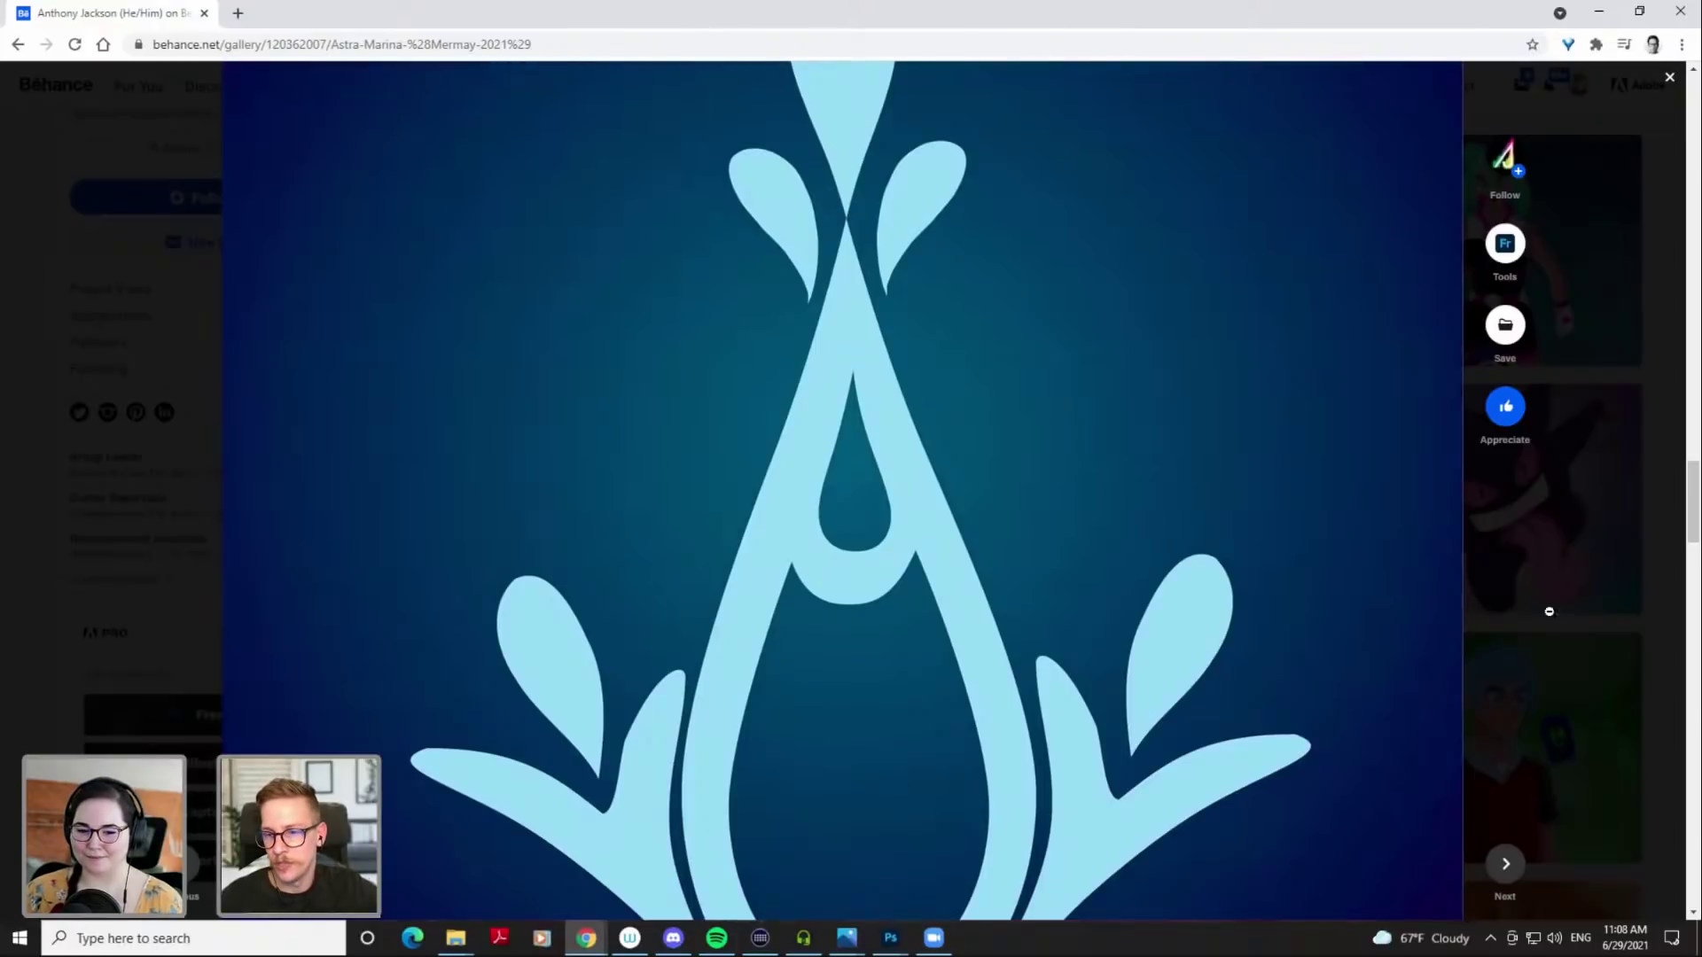
left_click(1572, 588)
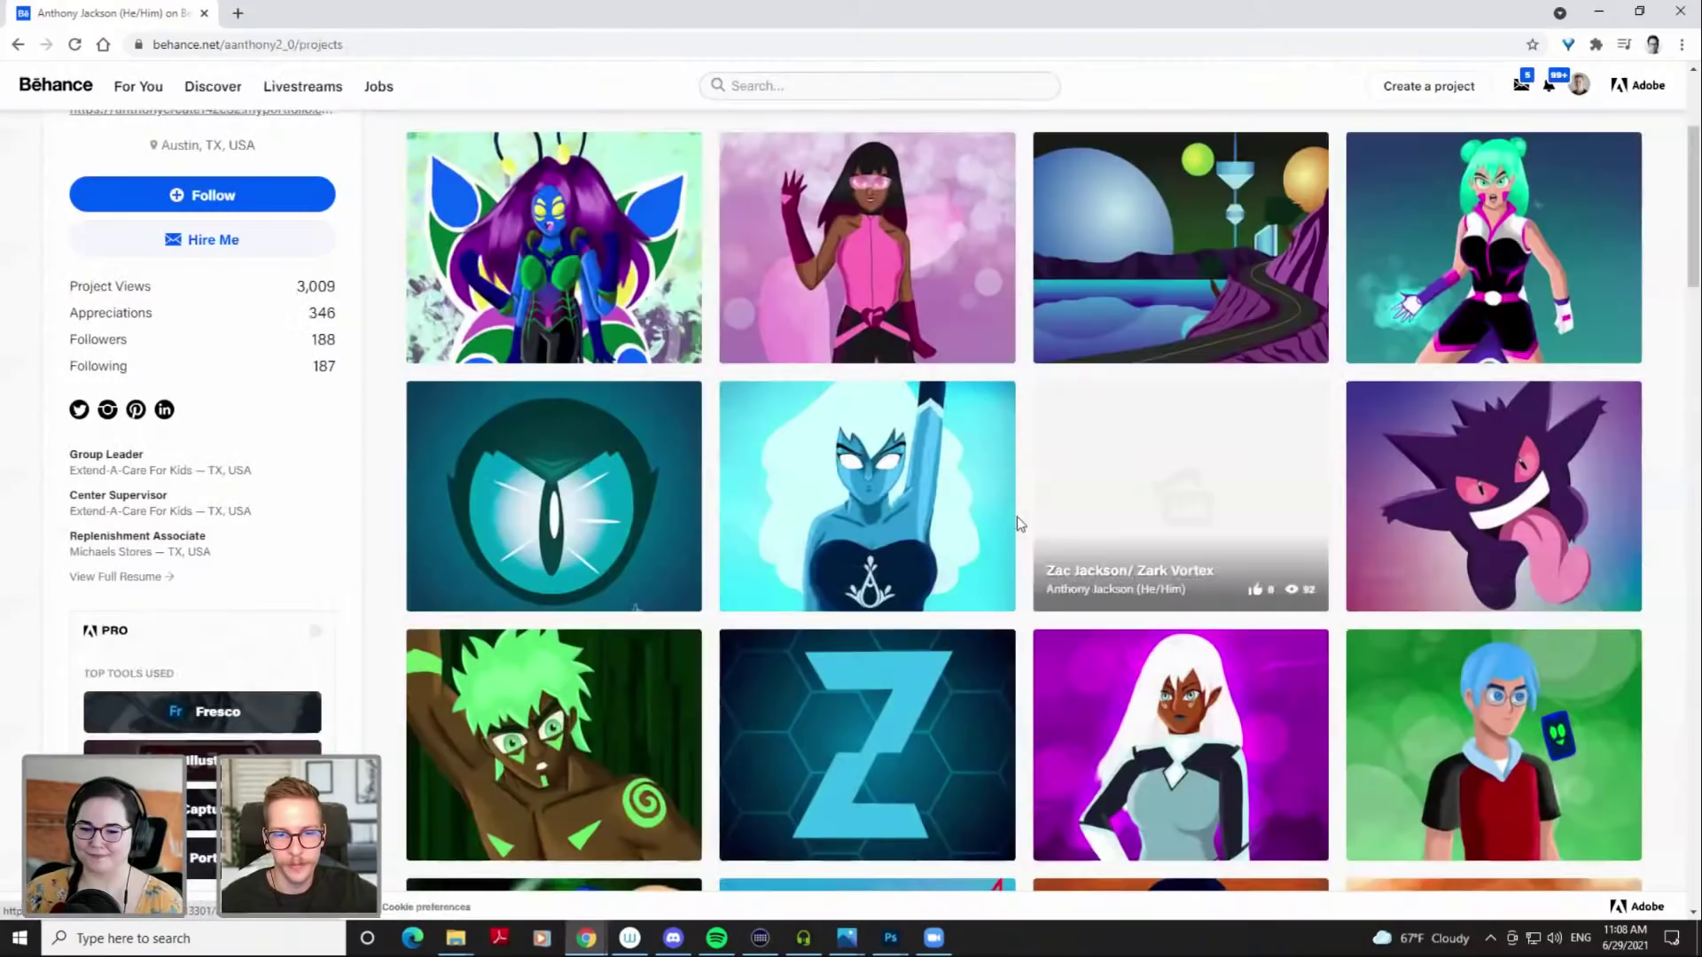
Open the Zark Vortex project and look over its two-figure illustration, character description and pencil sketches
left_click(1132, 410)
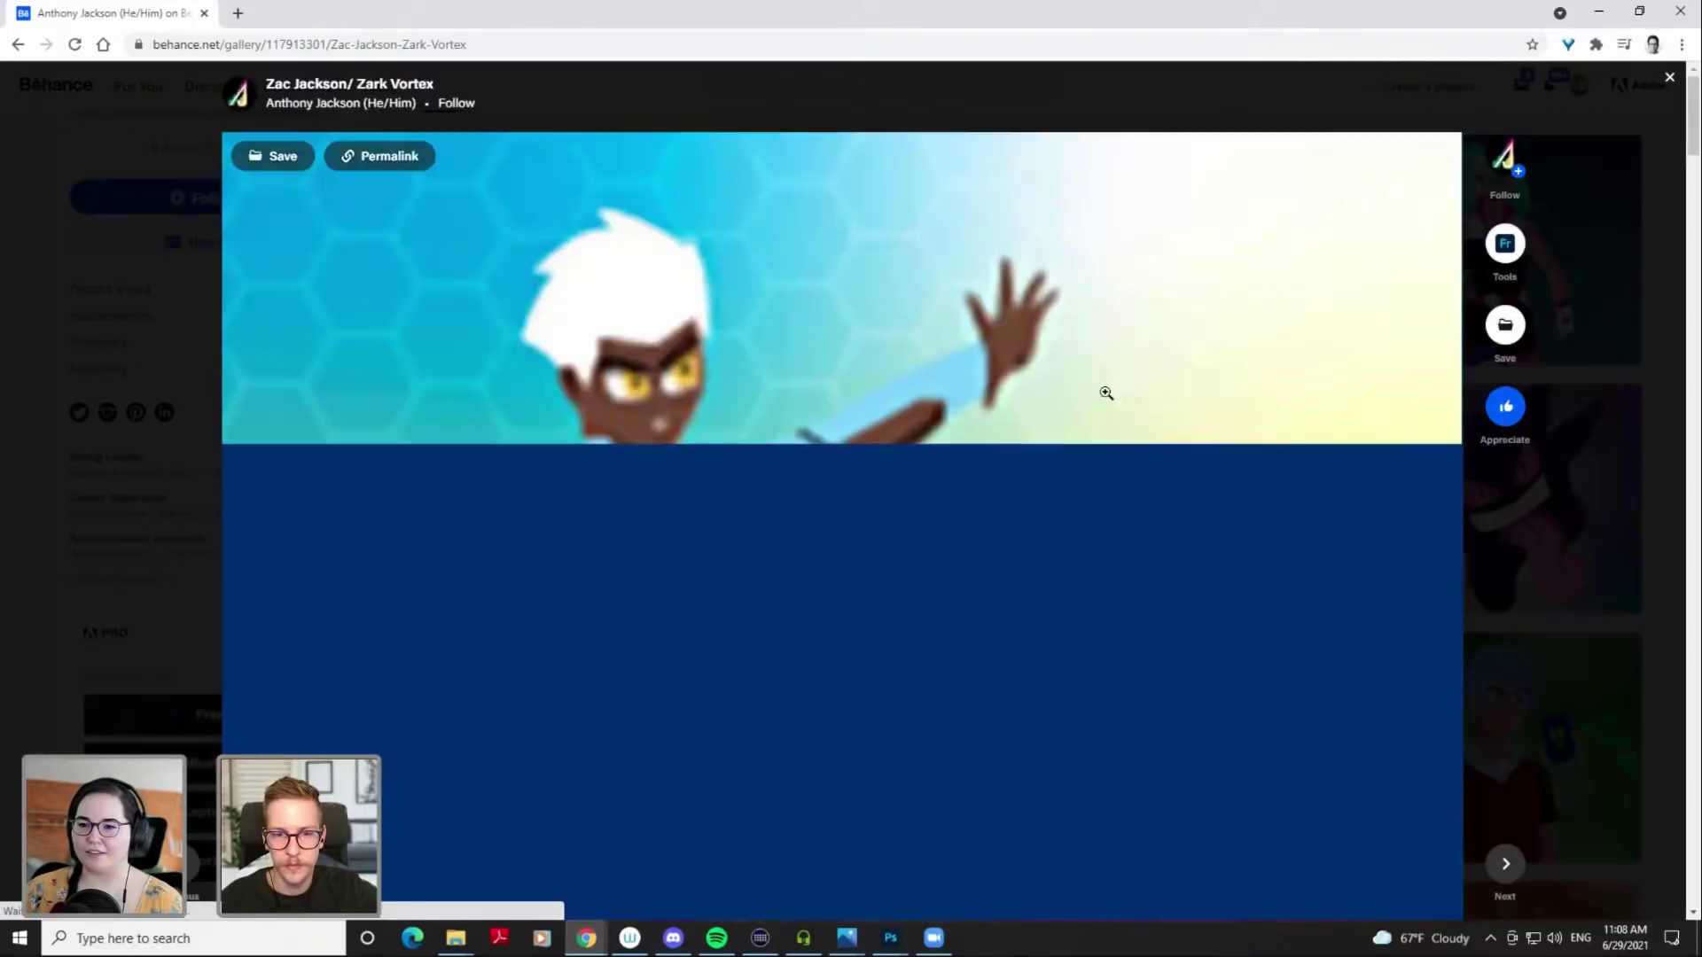
scroll(1333, 418, "down", 5)
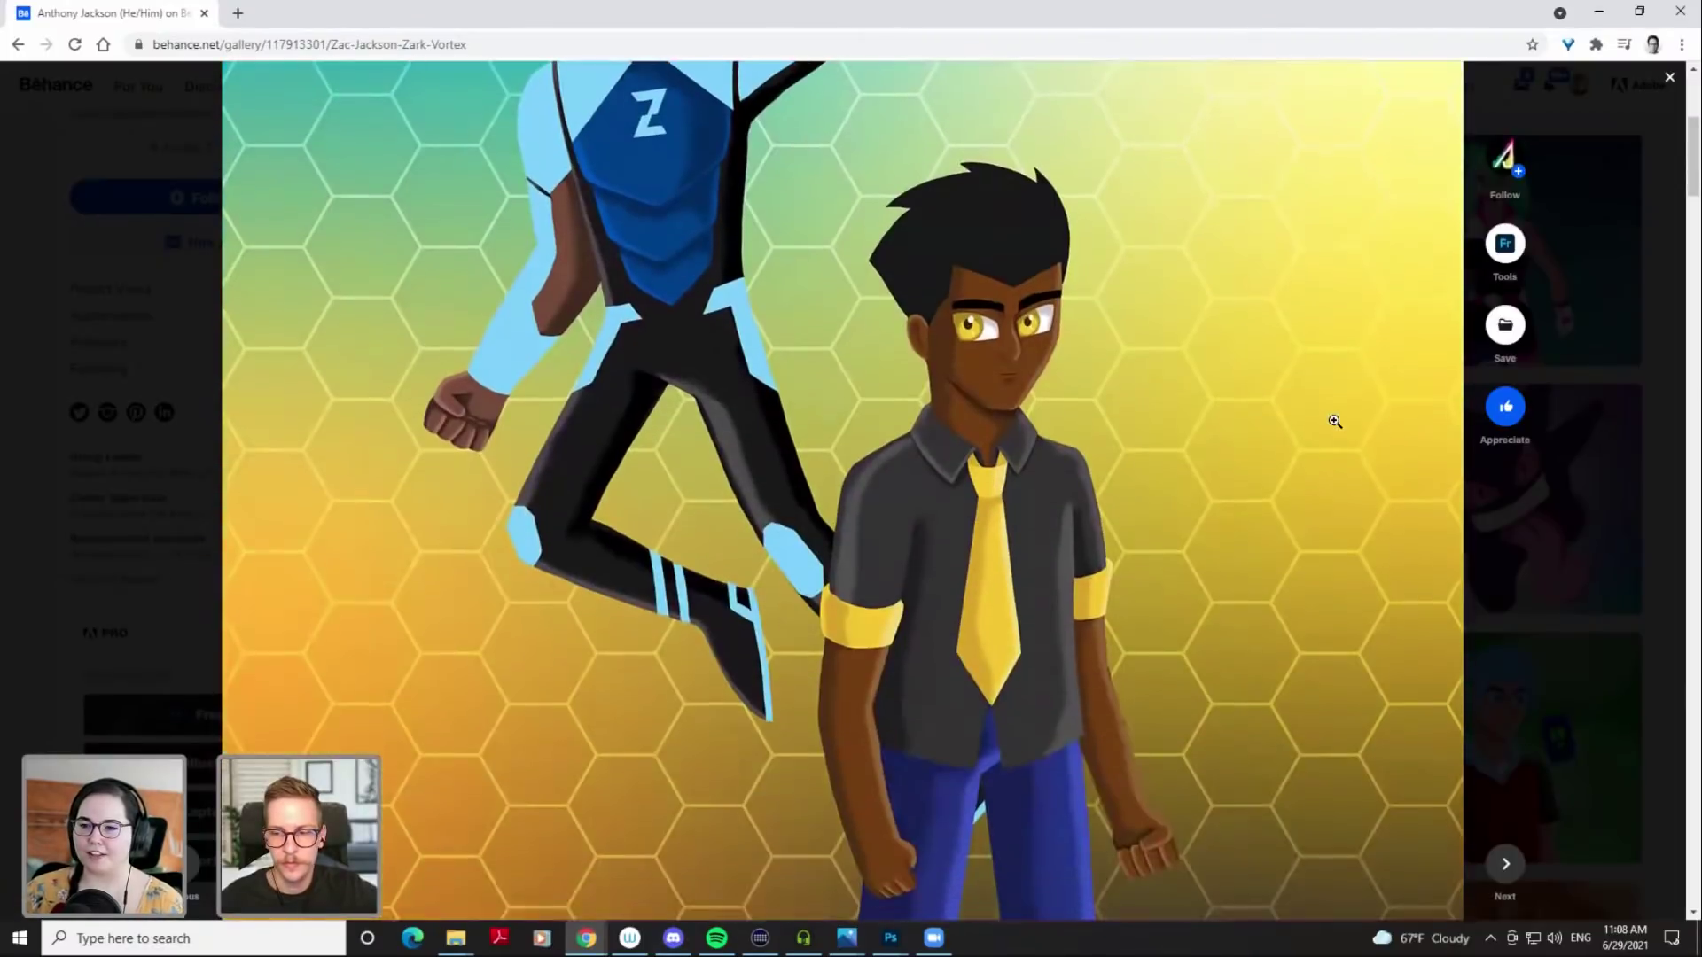
scroll(1335, 421, "down", 8)
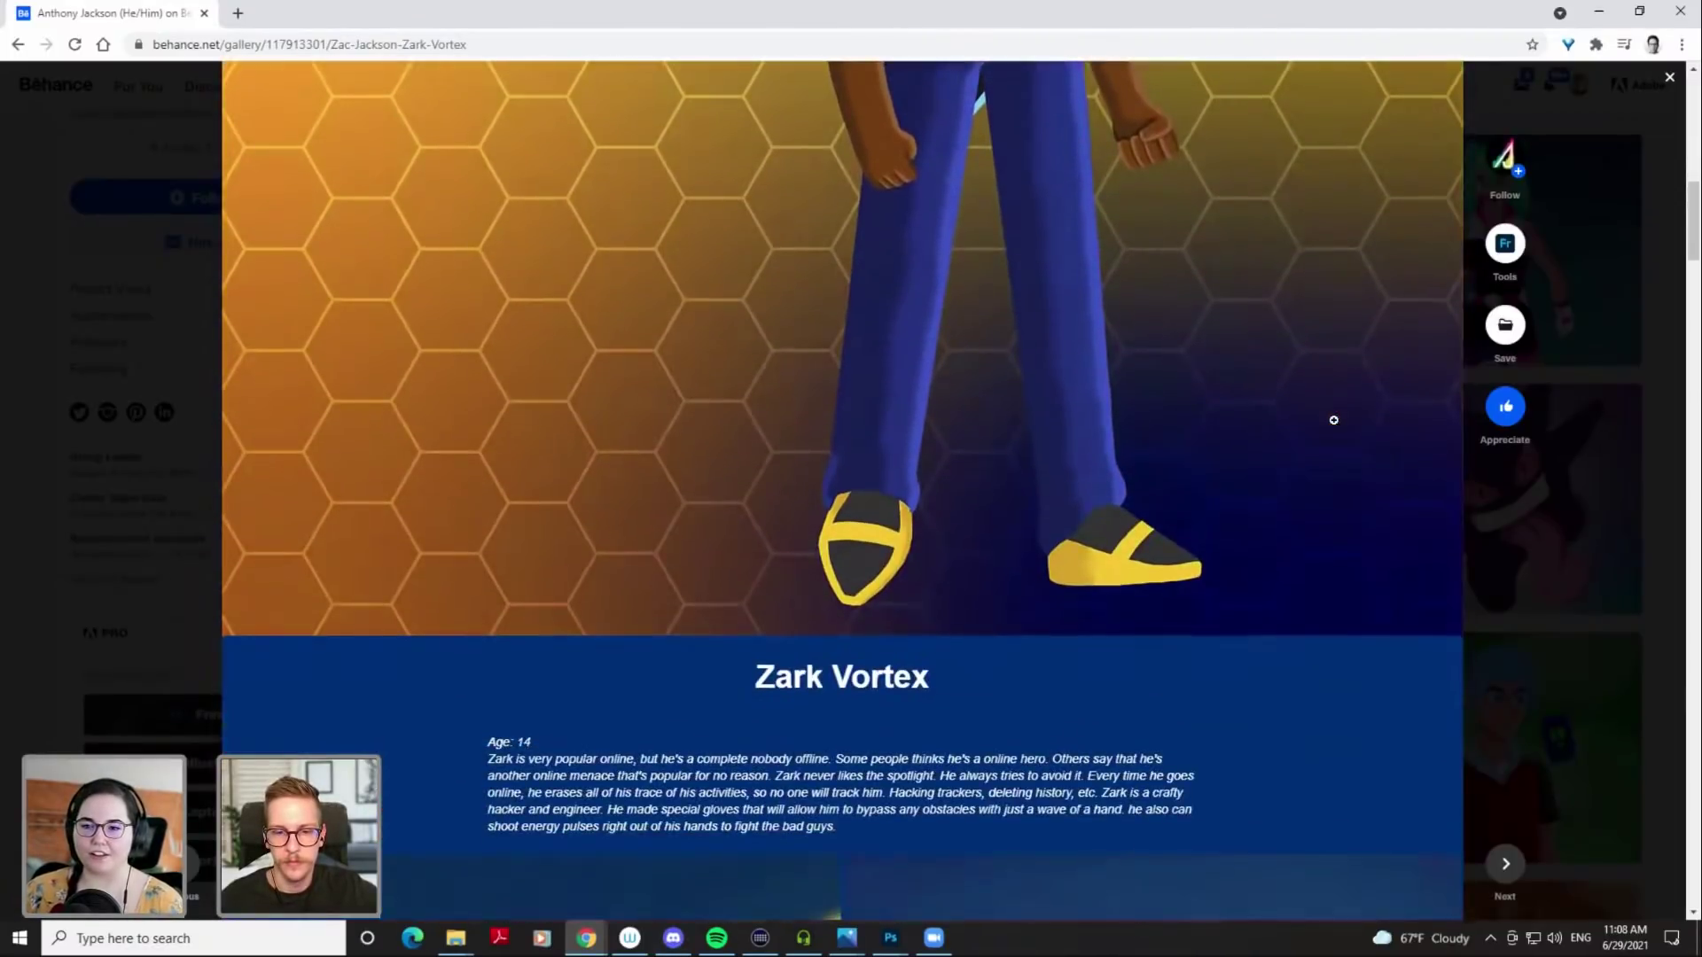
scroll(1333, 419, "down", 11)
scroll(1437, 478, "down", 9)
scroll(1371, 484, "down", 9)
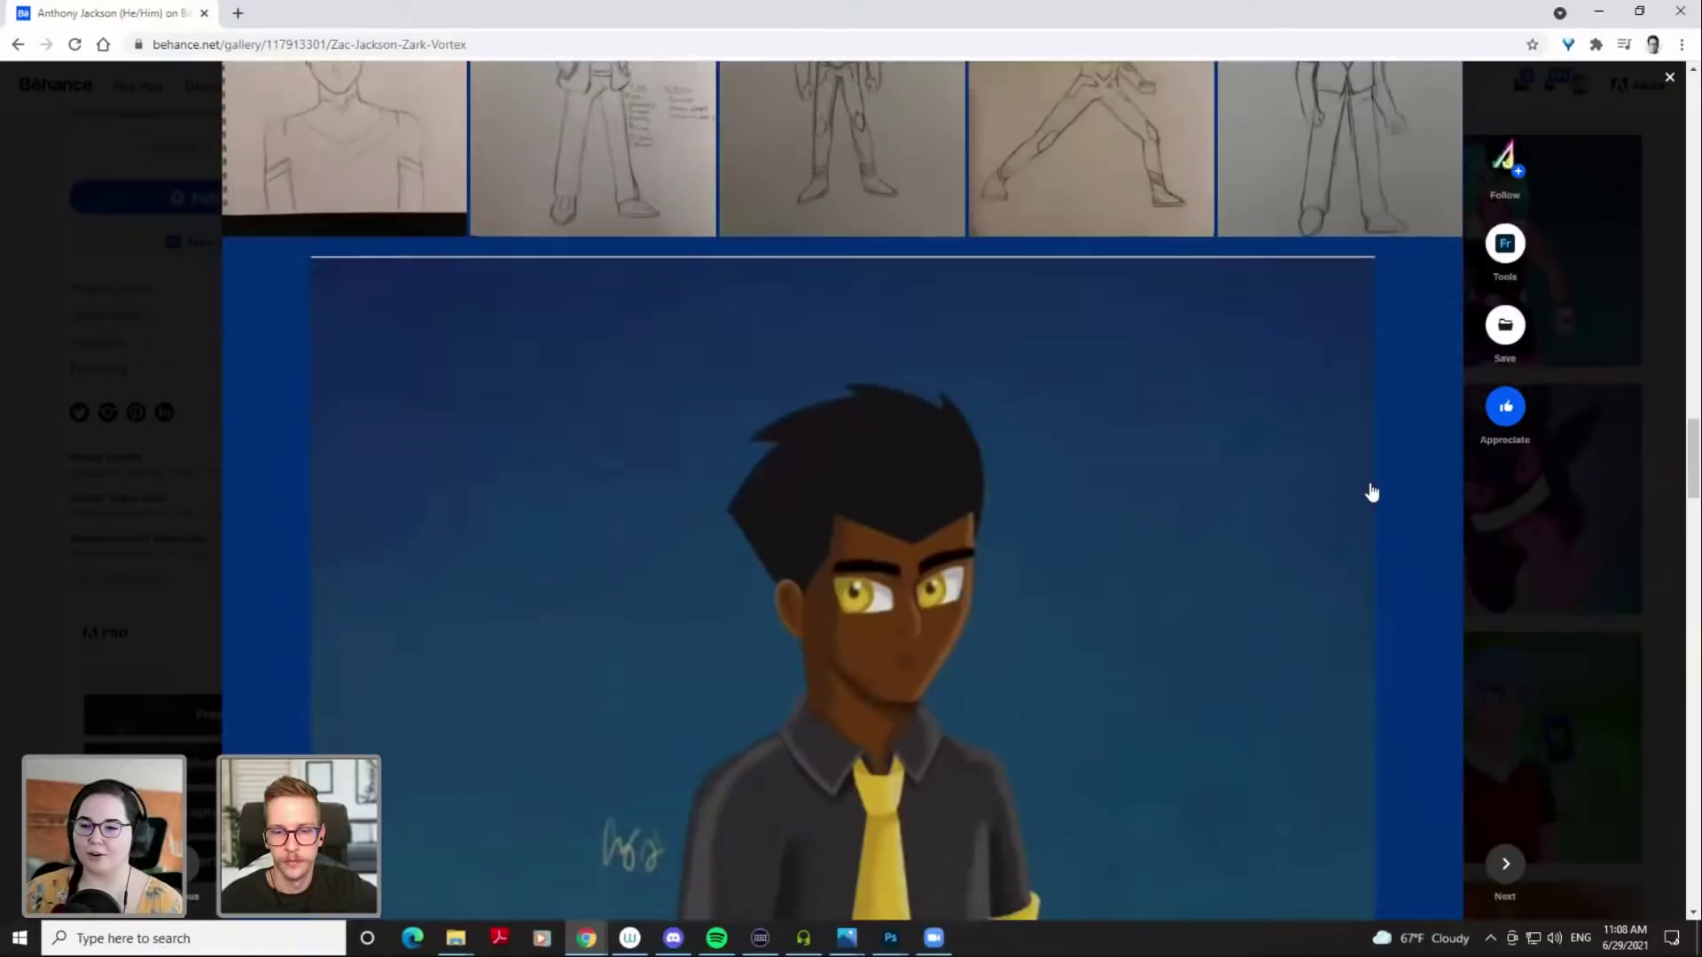
View the Zark Vortex video previews of the civilian and hero versions, and close the project
scroll(1372, 491, "down", 6)
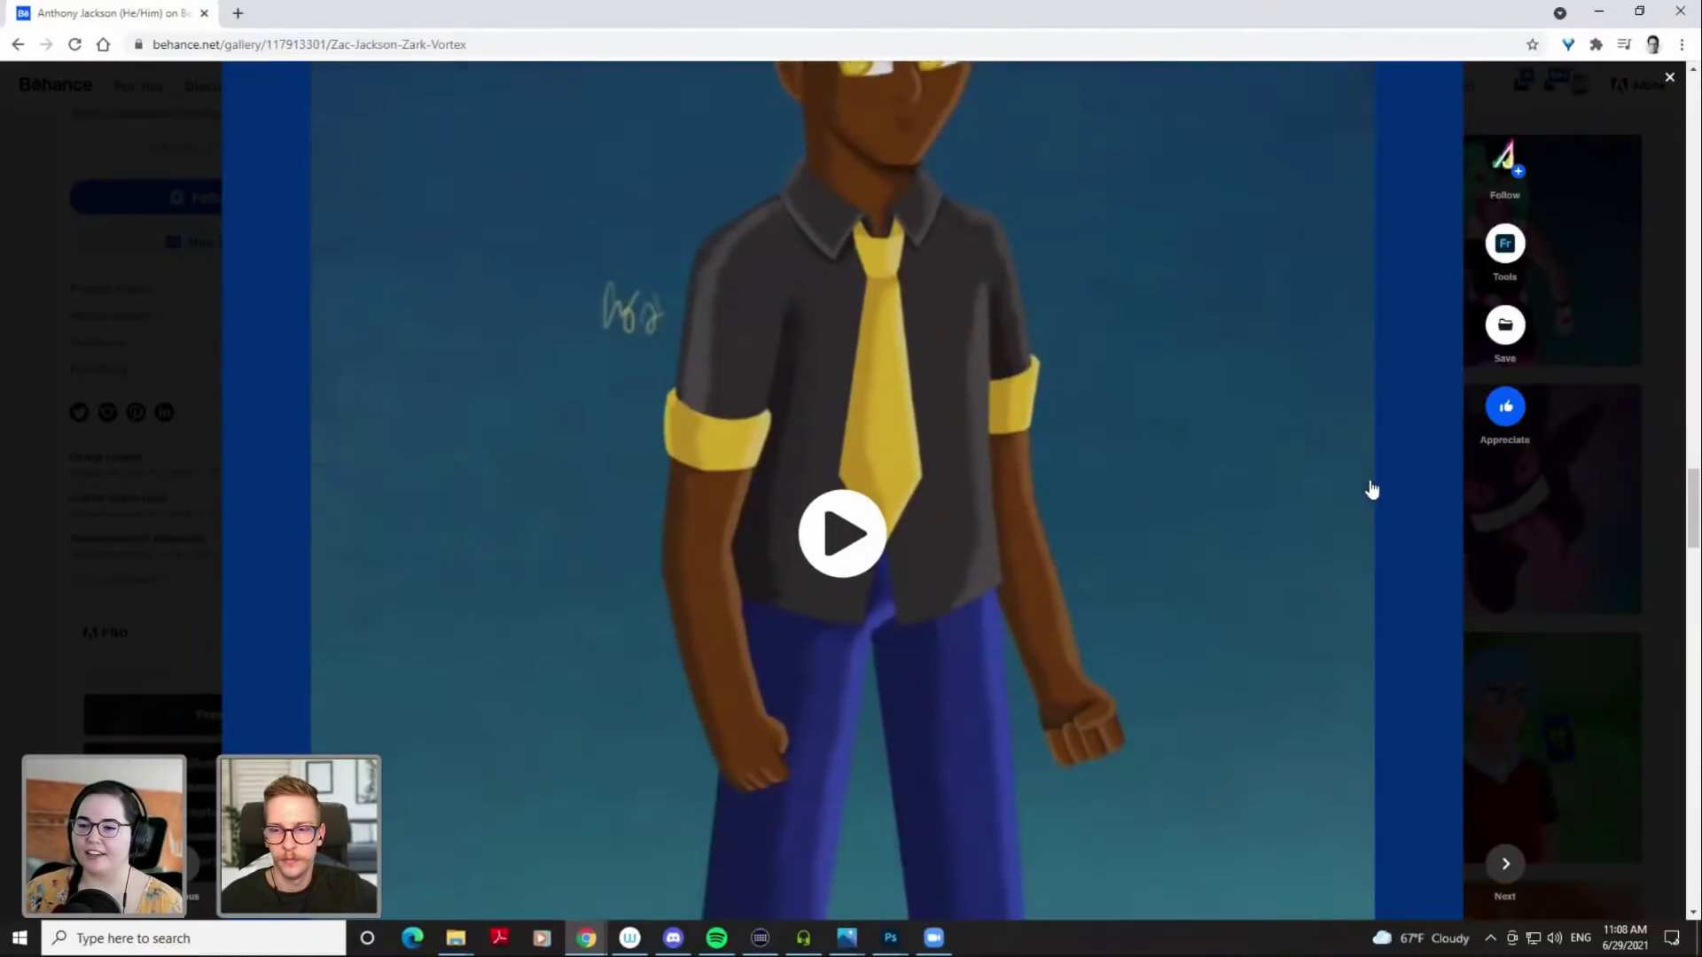
scroll(1371, 490, "down", 12)
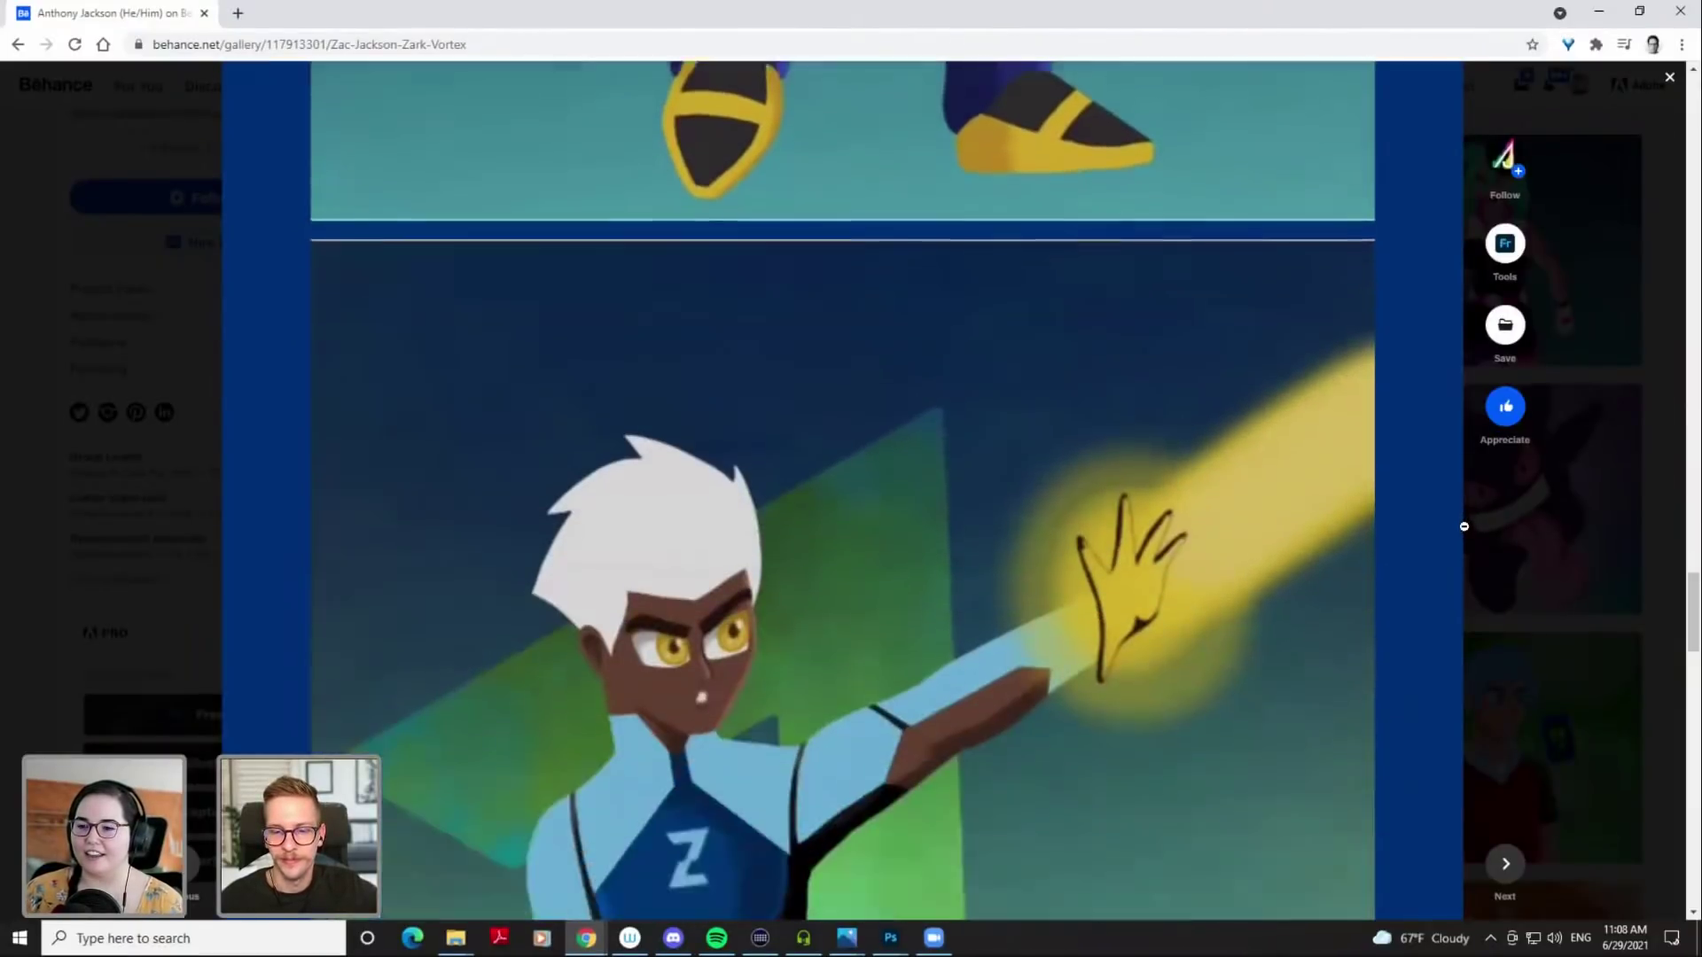
scroll(1464, 526, "down", 12)
scroll(1522, 579, "down", 4)
scroll(1560, 590, "up", 10)
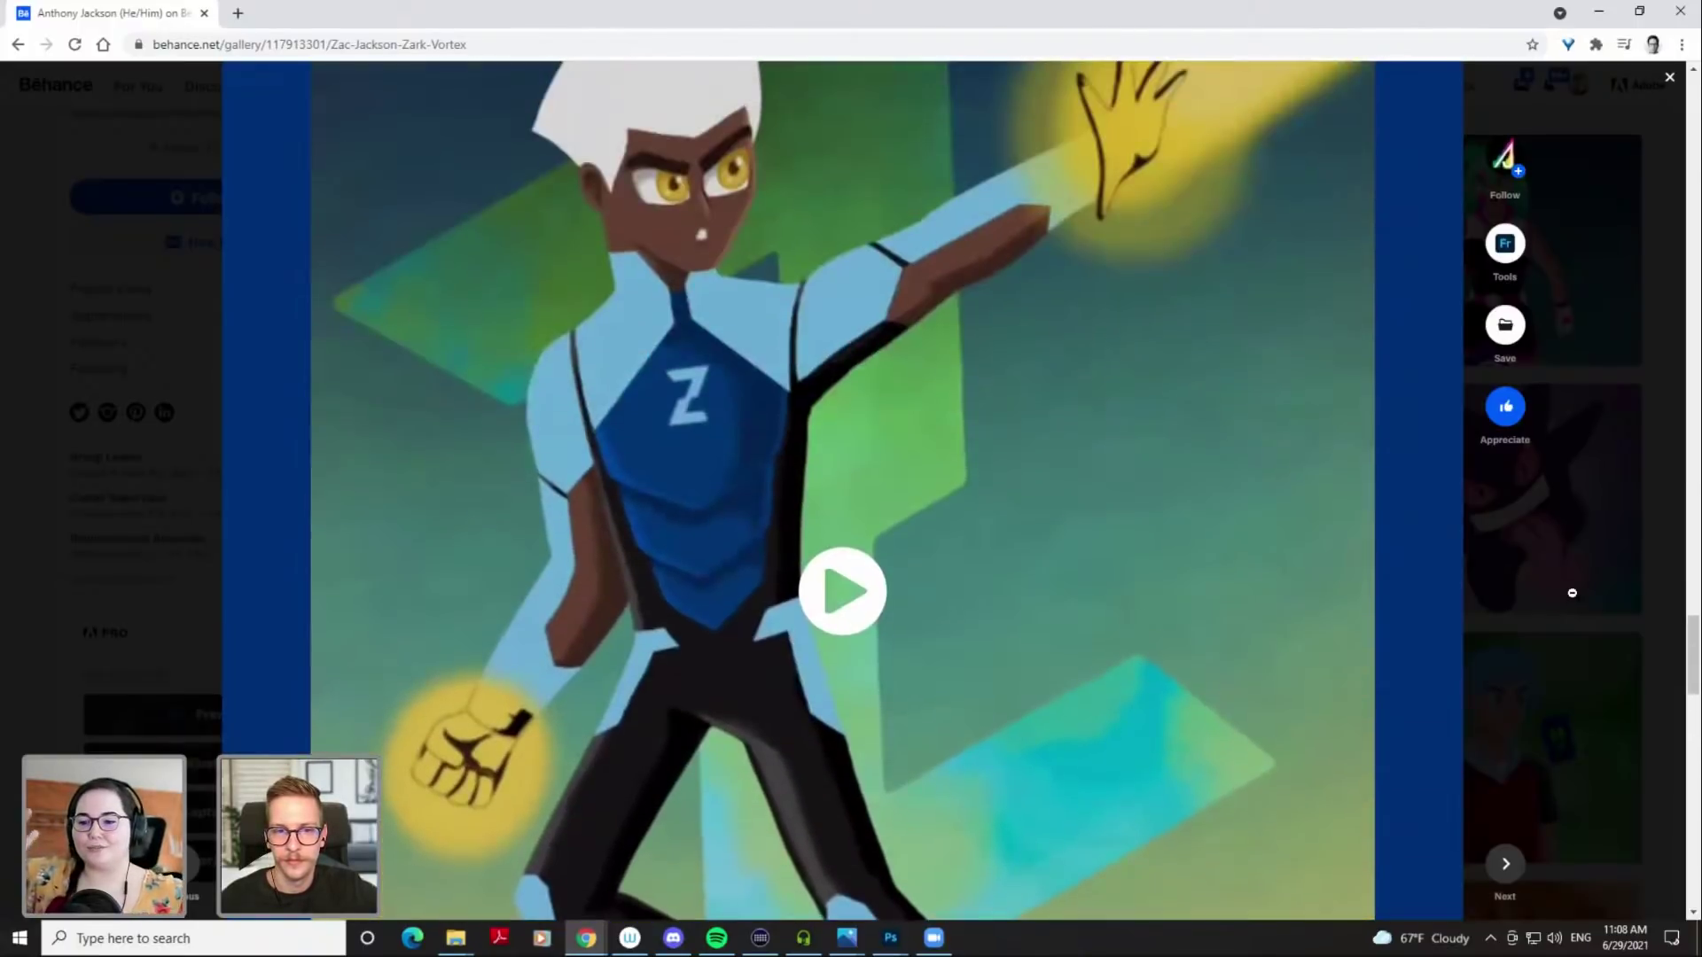
left_click(1574, 585)
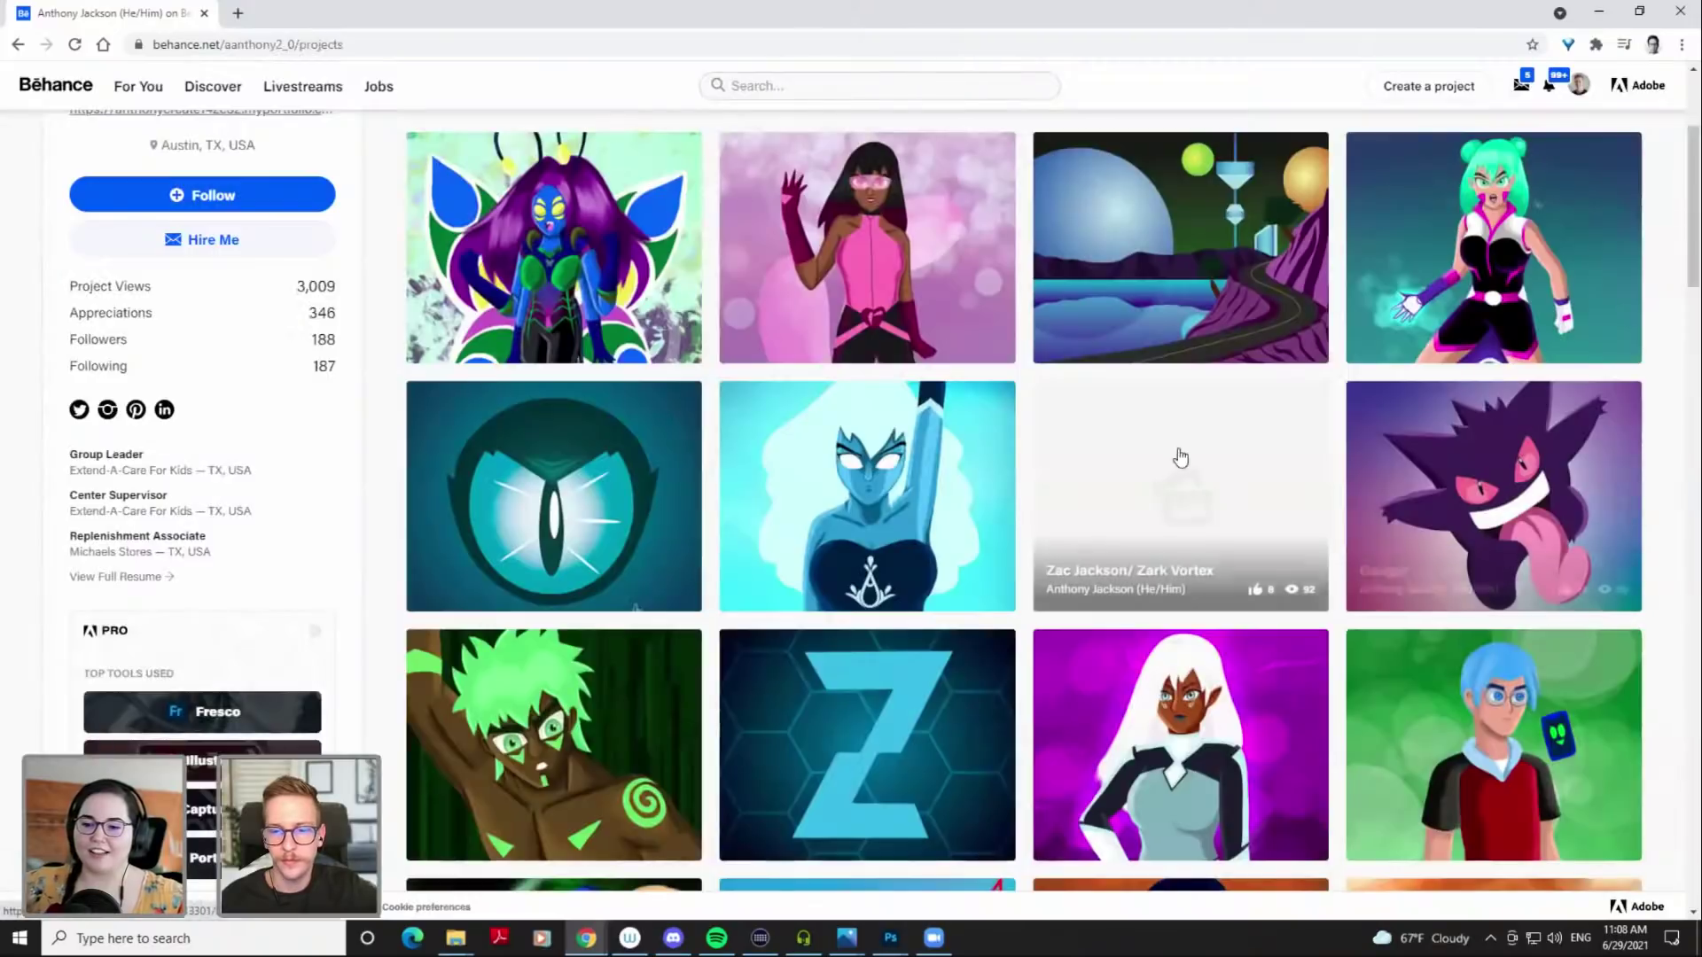
Browse the artist's Behance project grid, from the profile header to the older character and logo work
scroll(1063, 399, "down", 1)
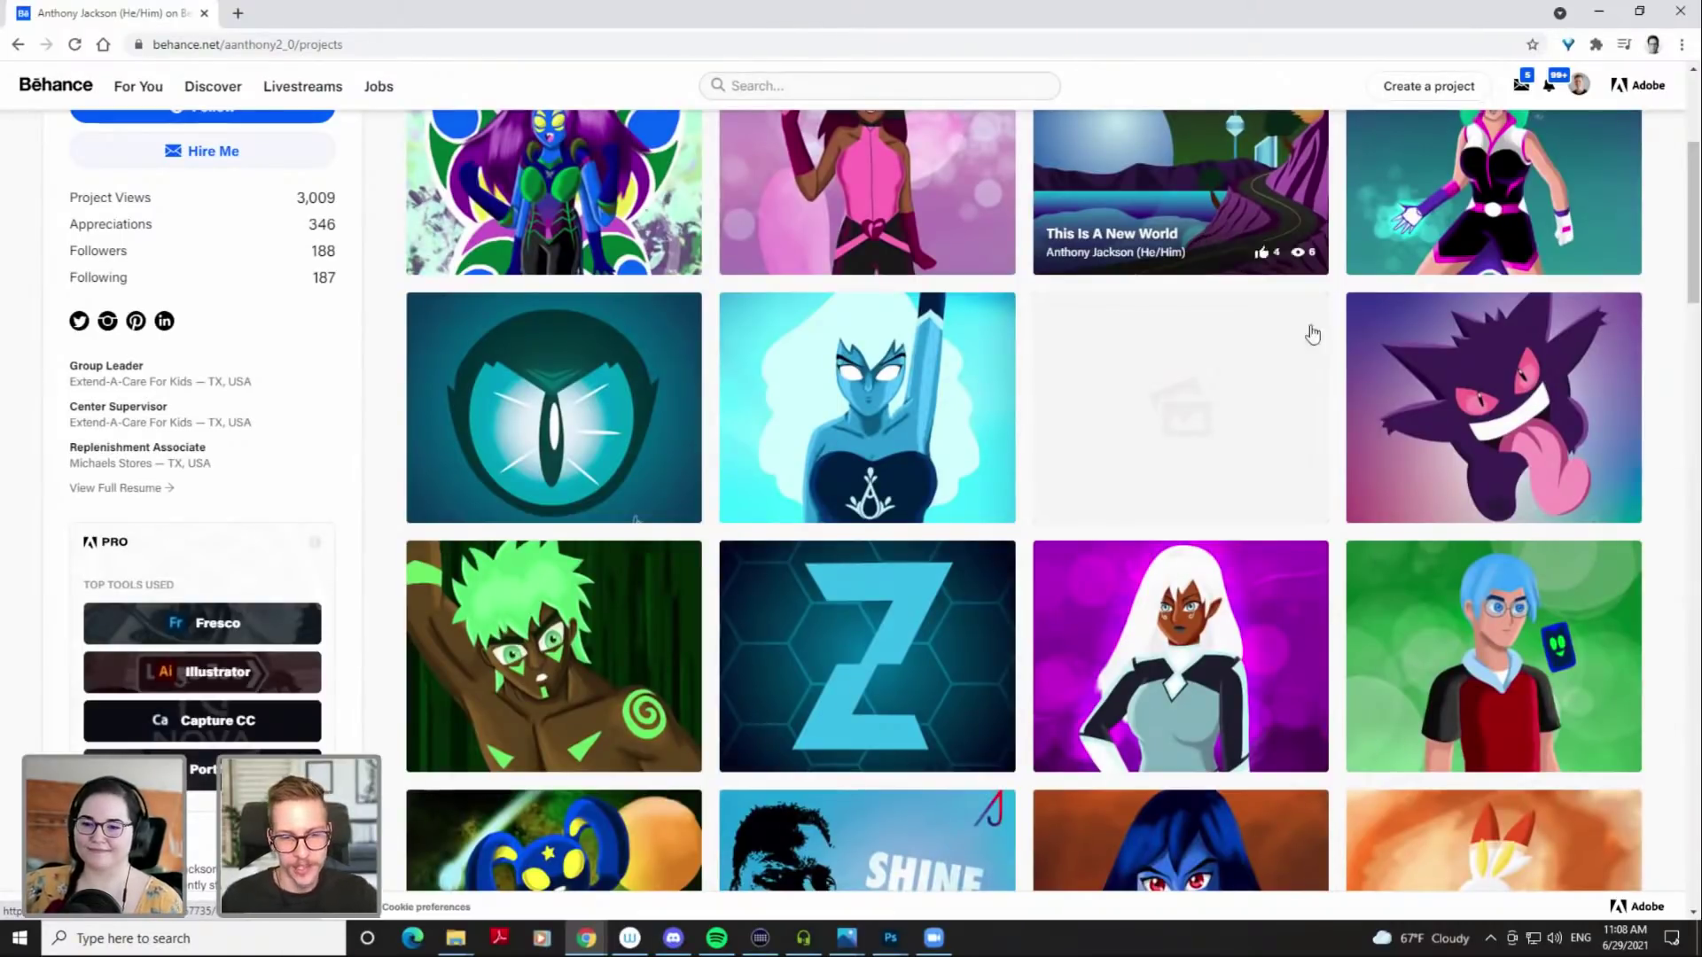
scroll(939, 416, "up", 3)
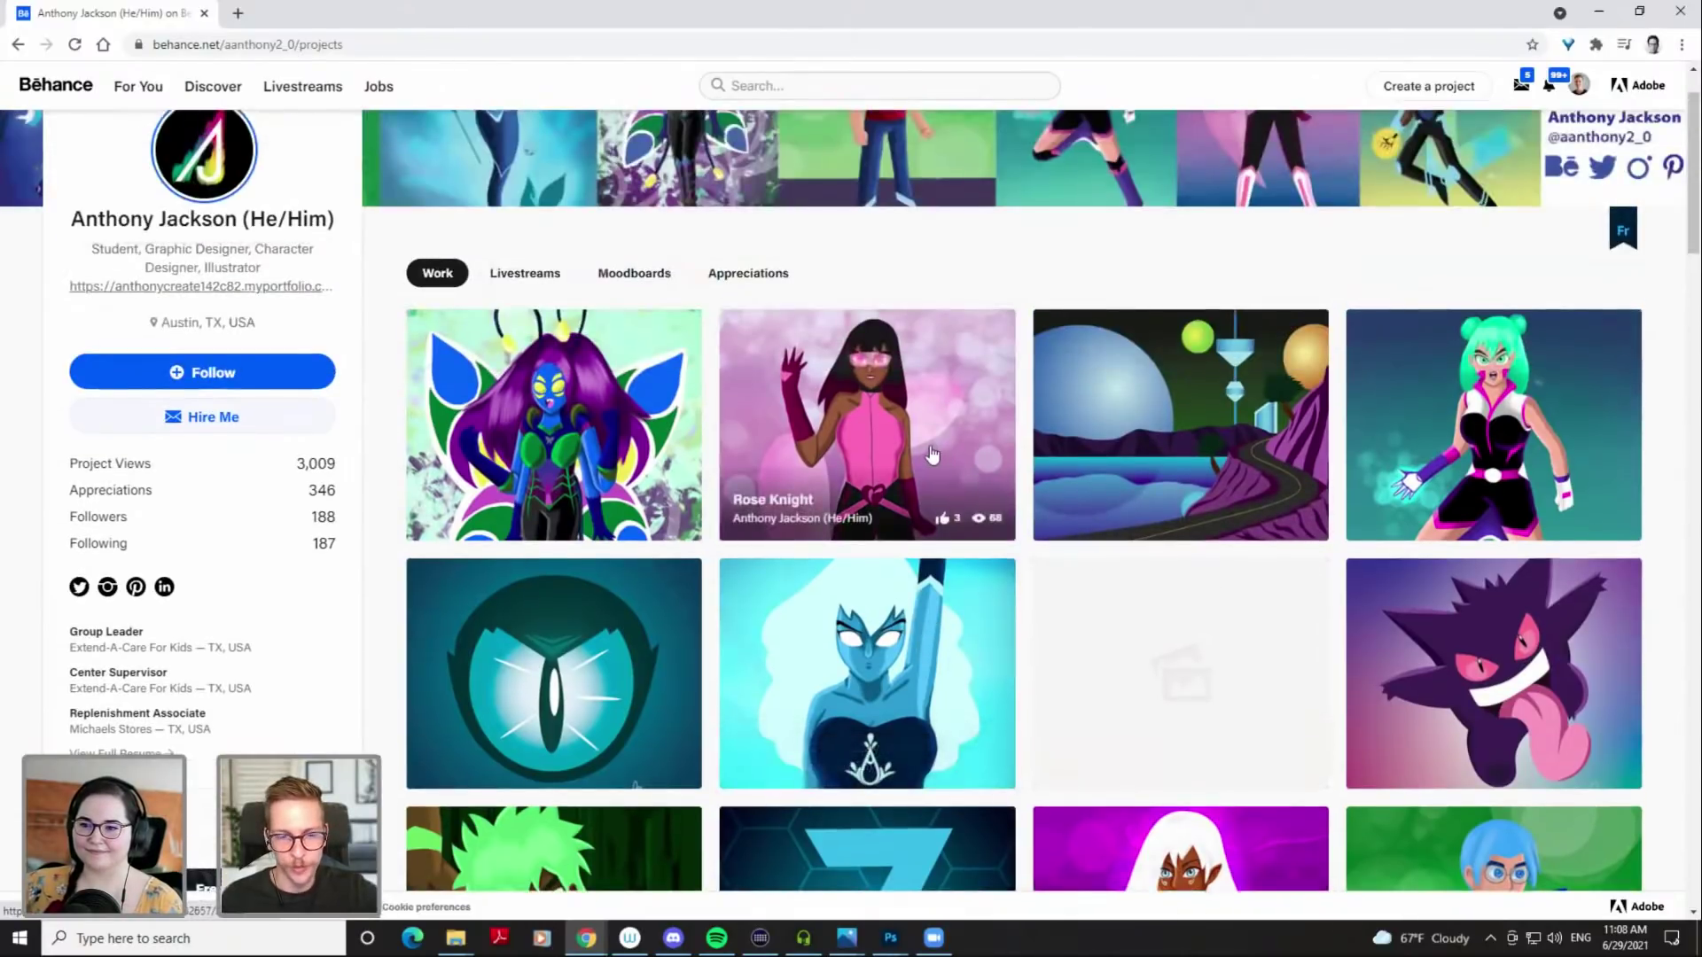
scroll(940, 447, "down", 3)
scroll(531, 230, "up", 5)
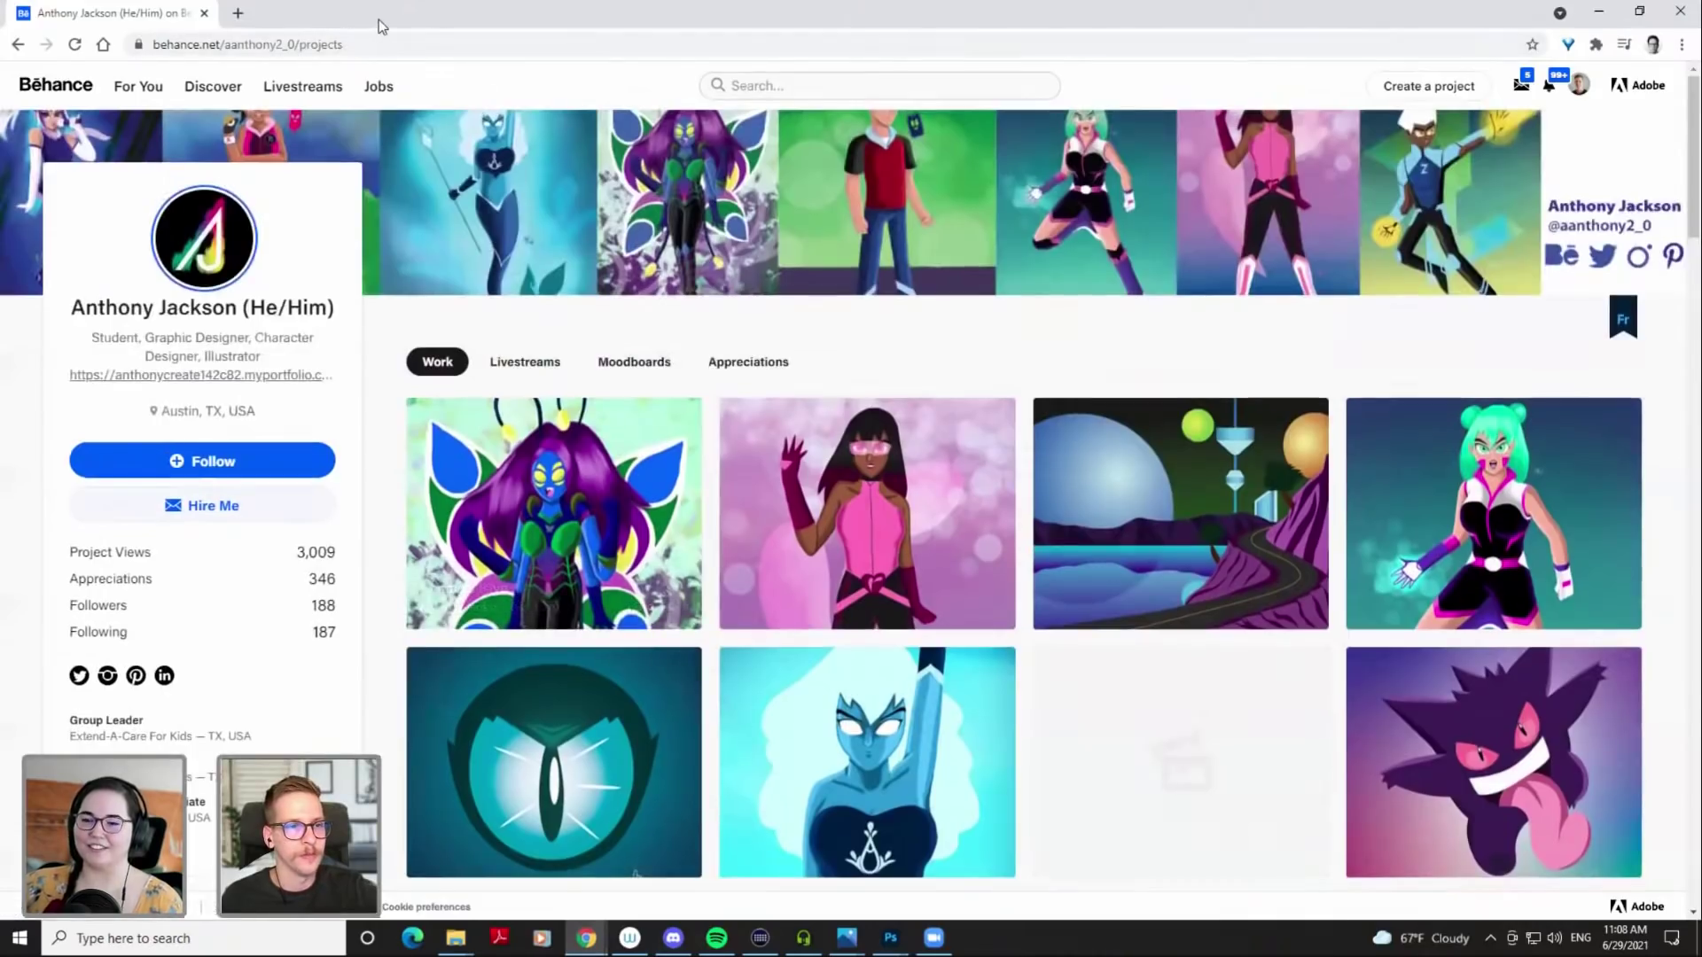
scroll(727, 260, "down", 5)
scroll(726, 259, "down", 9)
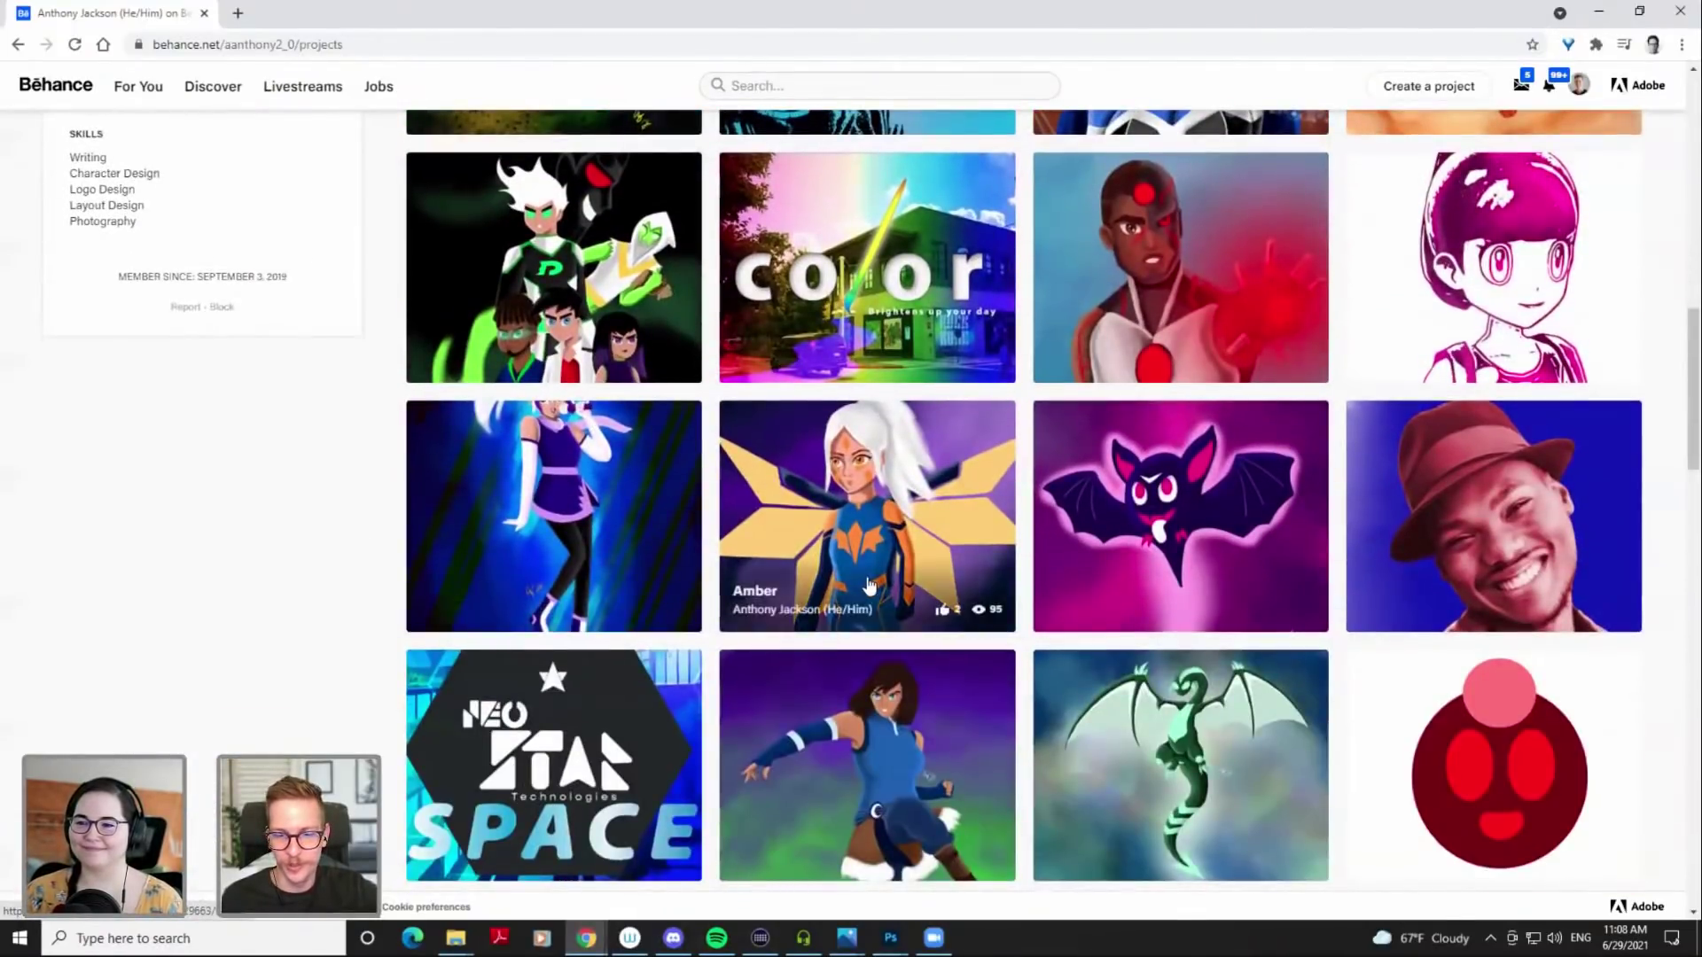
scroll(866, 550, "down", 2)
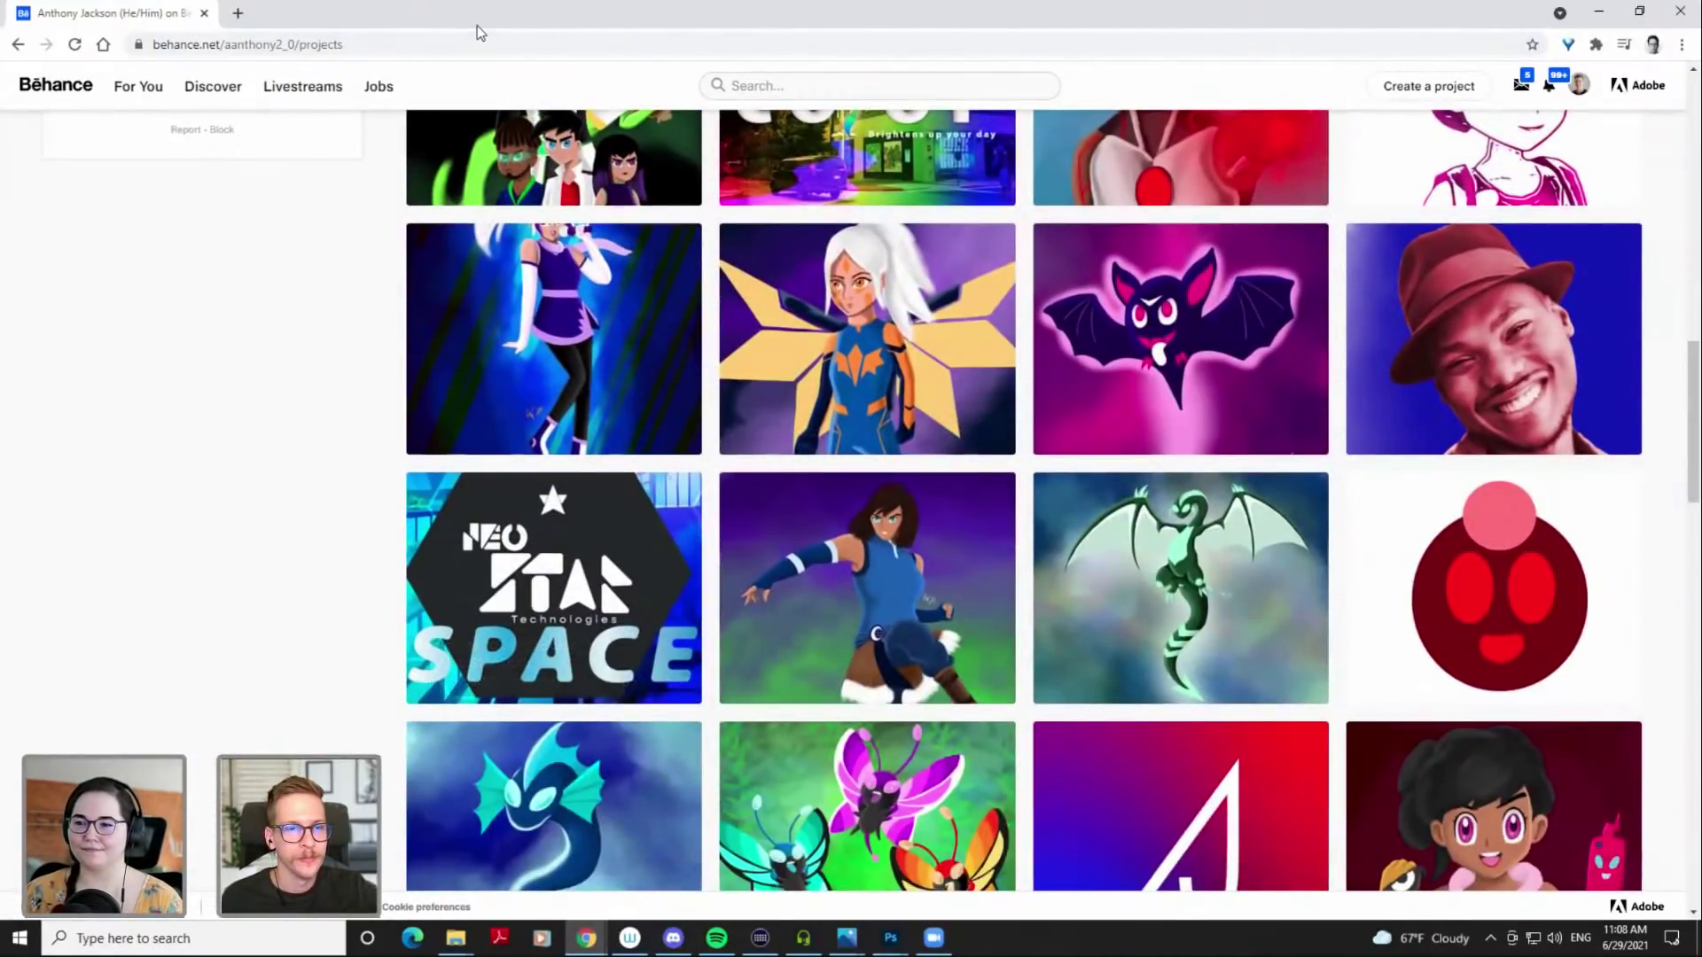
Switch to Photoshop, shrink the floating sketch reference window and return to the Adobe Ranger Character painting
key("alt+Tab")
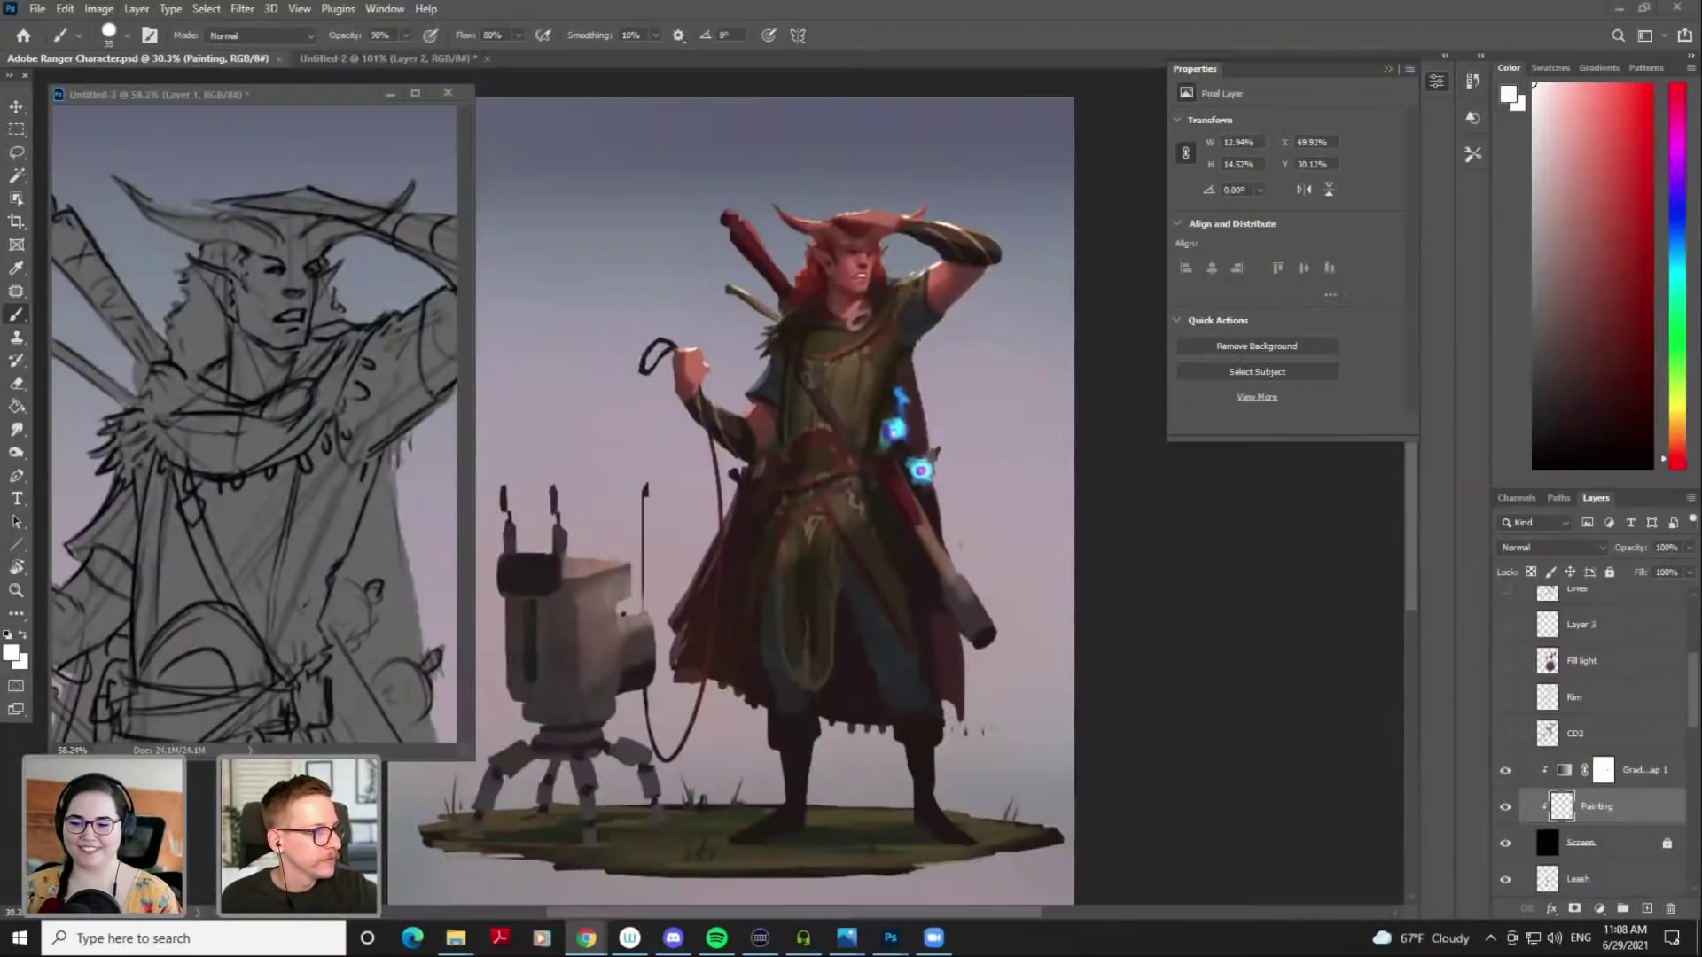
key("alt+Tab")
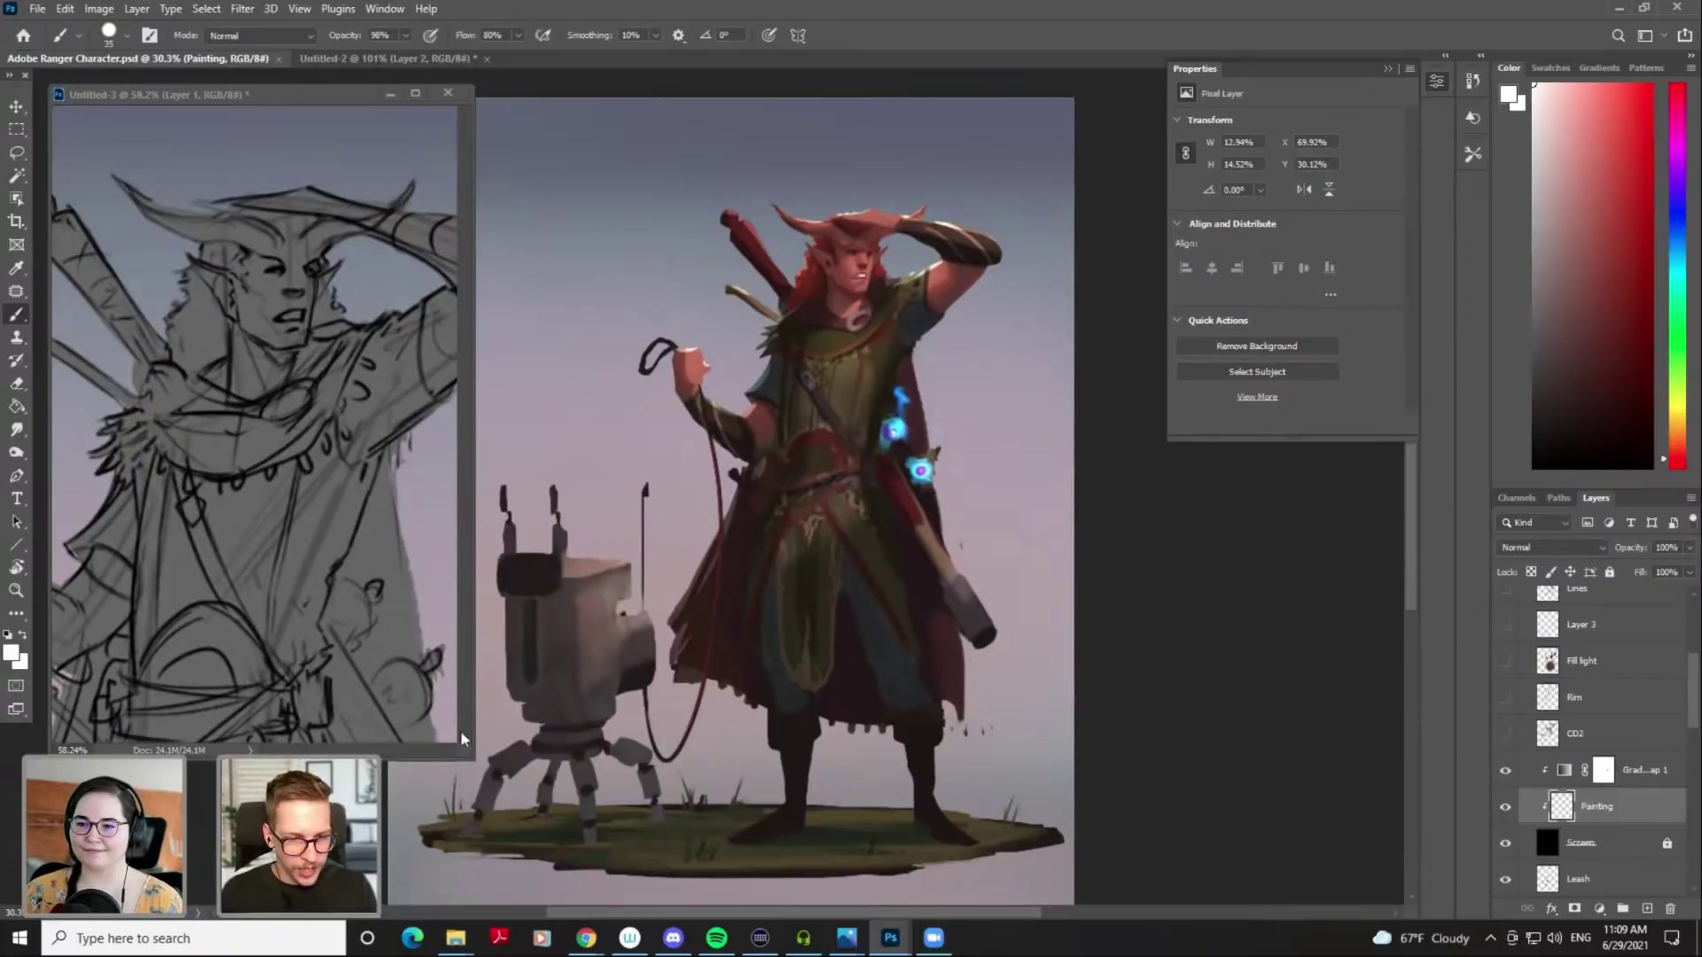
mouse_move(470, 753)
left_mouse_down()
mouse_move(312, 374)
mouse_move(308, 410)
left_mouse_up()
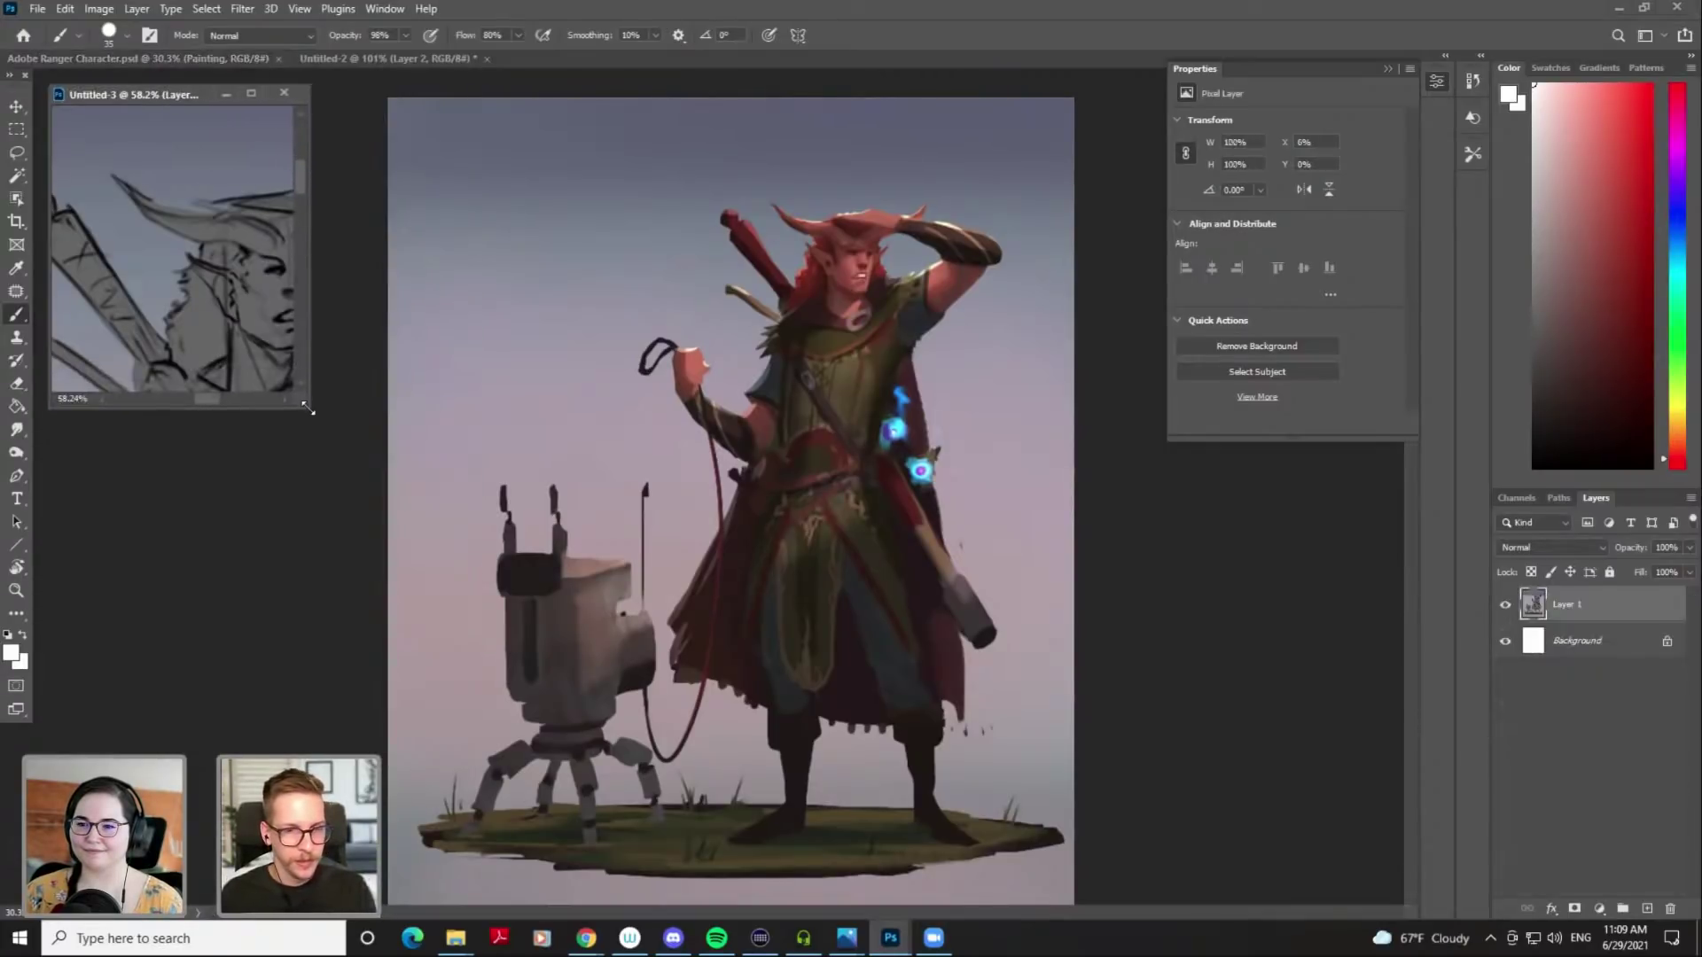
left_click(1148, 674)
left_click_drag(968, 448, 923, 441)
left_click_drag(933, 436, 910, 459)
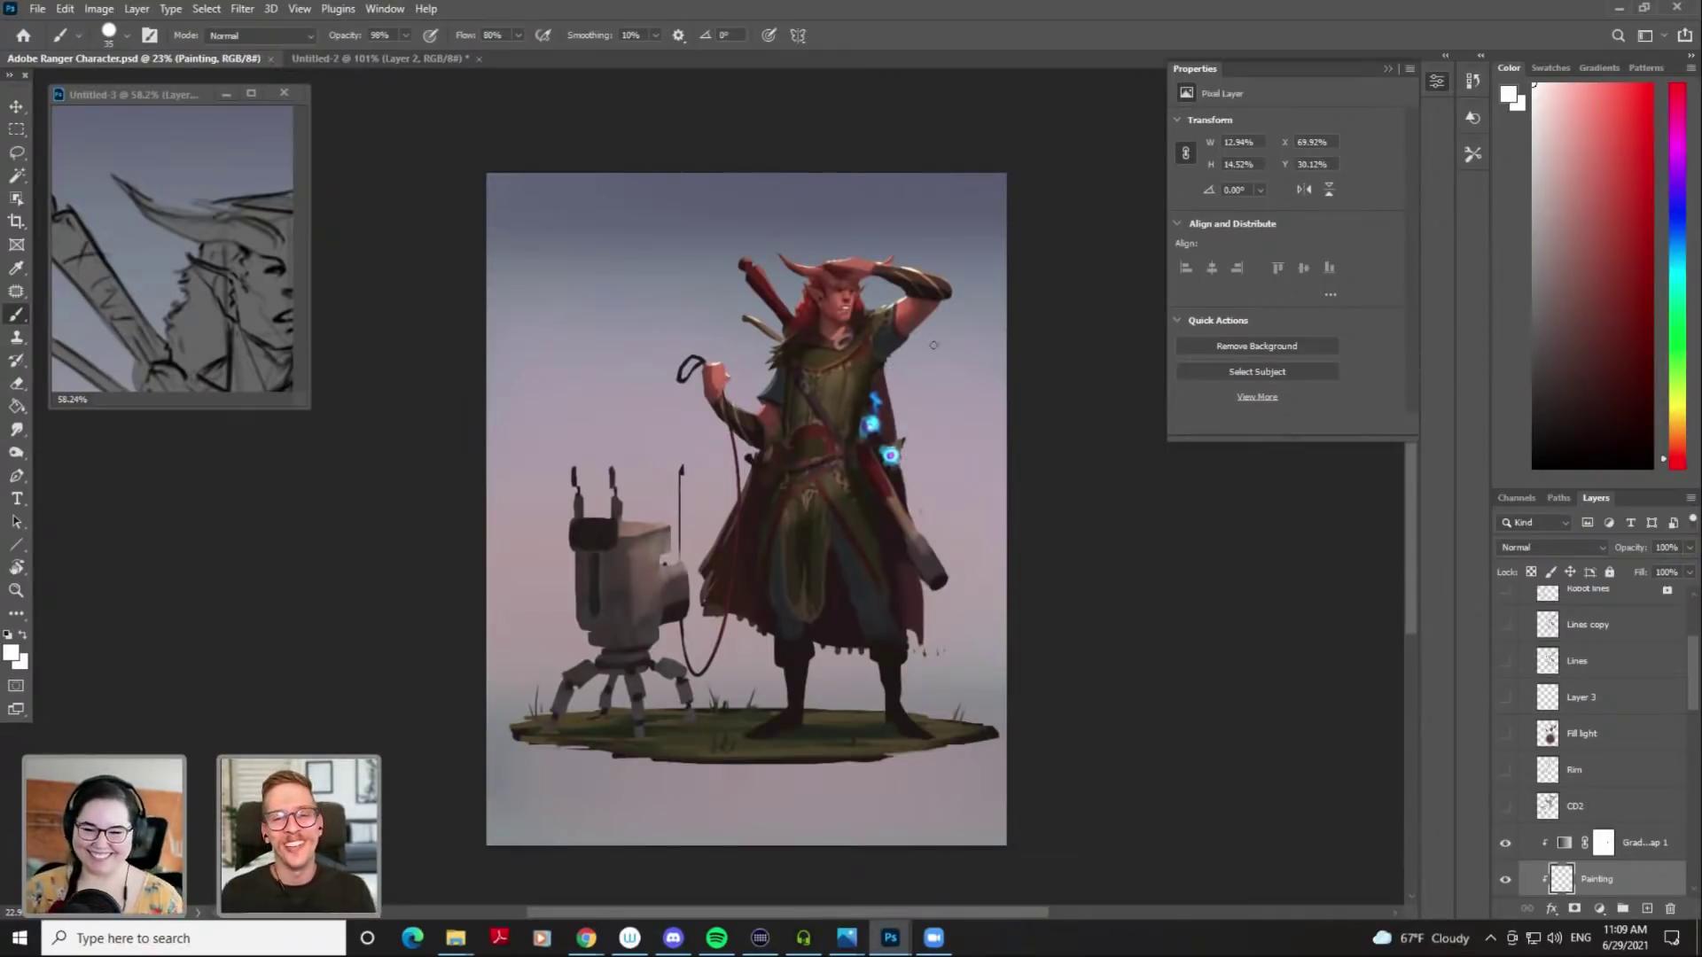
Compare the ranger's upper body with the Painting layer hidden and shown
scroll(877, 362, "up", 3)
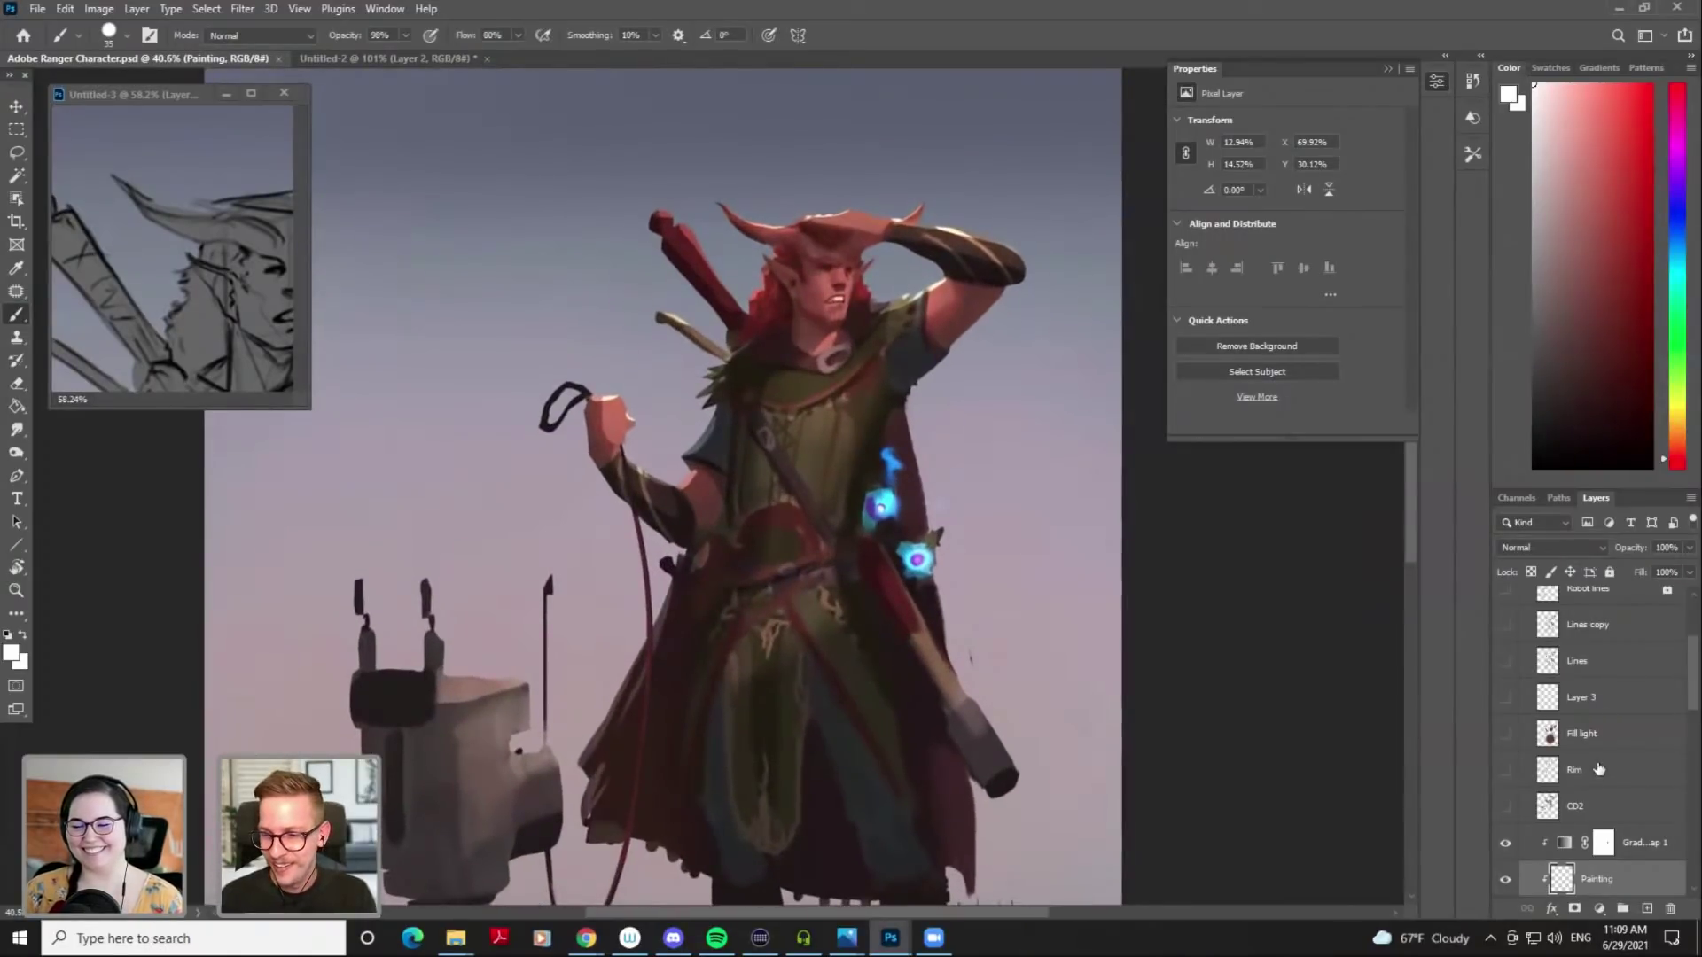
scroll(1599, 769, "down", 3)
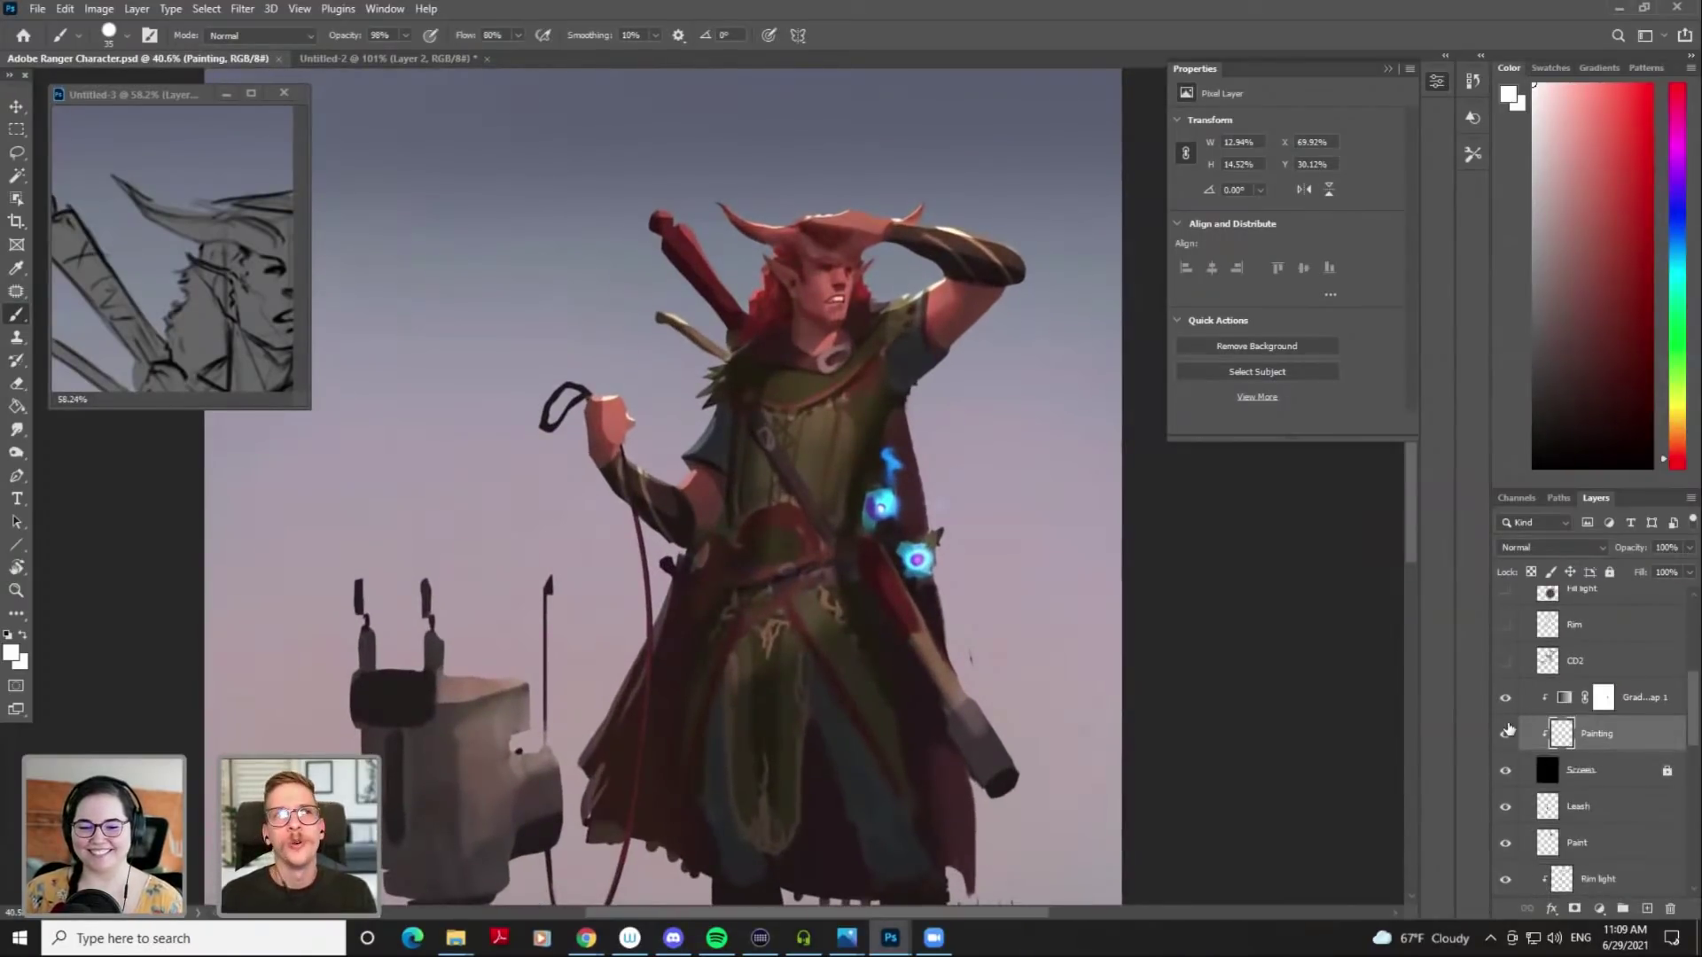
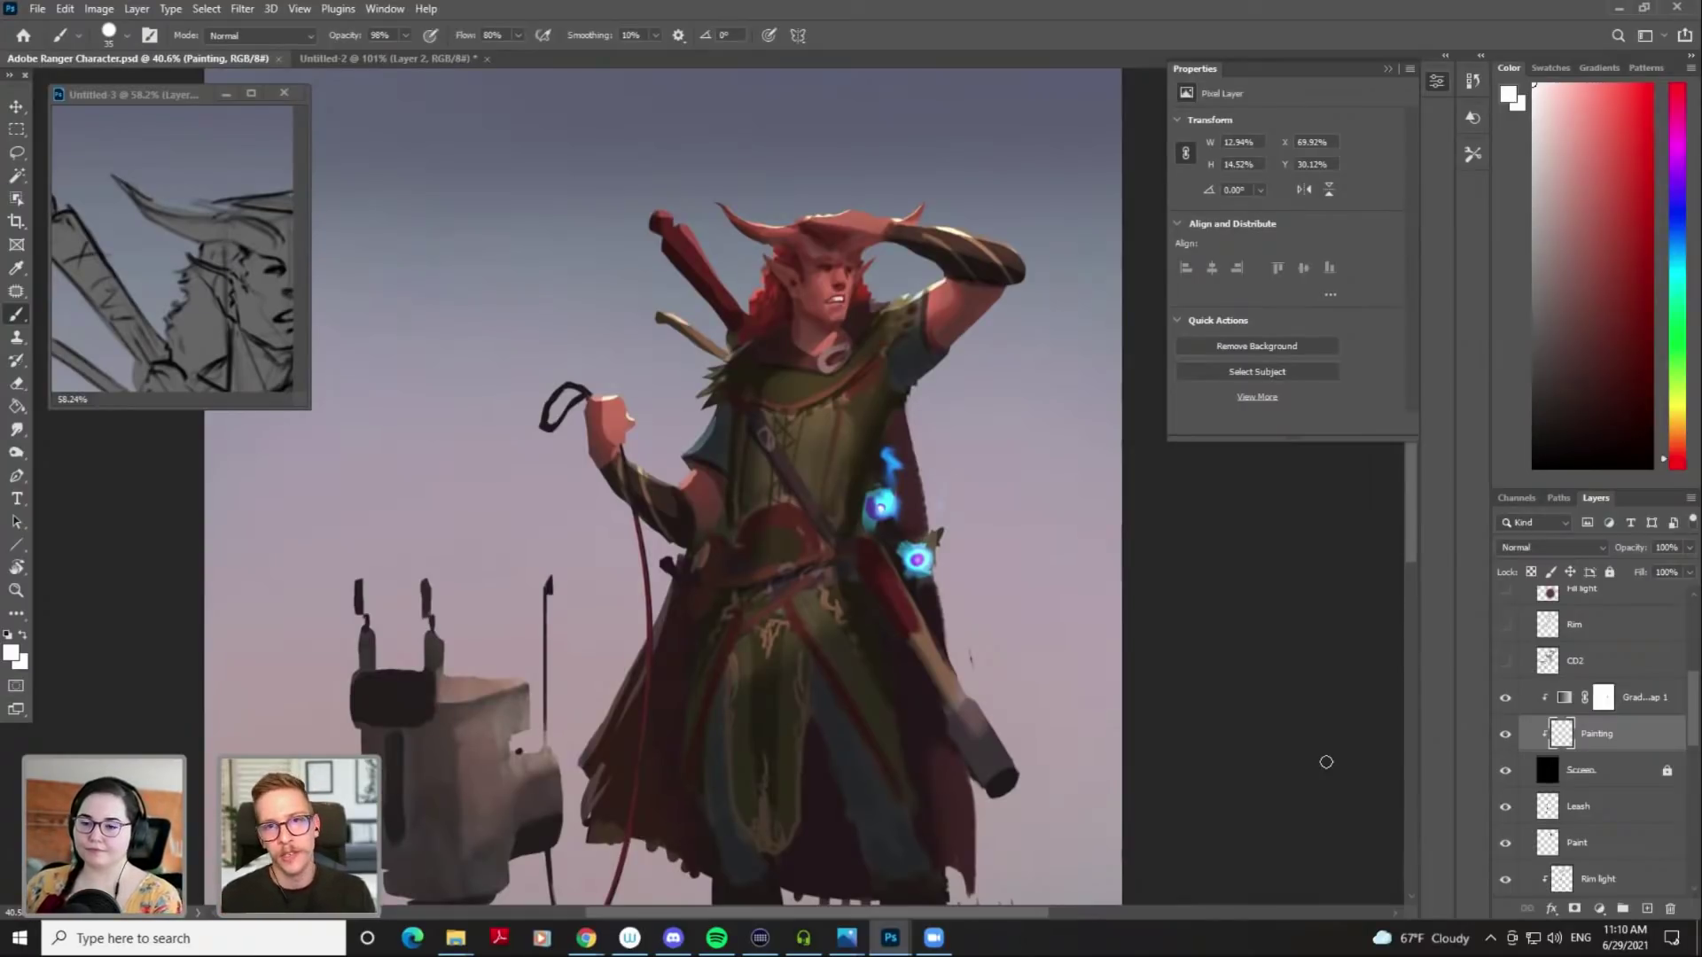
mouse_move(1291, 676)
left_mouse_down()
mouse_move(1128, 589)
mouse_move(1113, 627)
mouse_move(1159, 652)
mouse_move(1138, 639)
left_mouse_up()
mouse_move(814, 392)
left_mouse_down()
mouse_move(859, 372)
mouse_move(897, 488)
left_mouse_up()
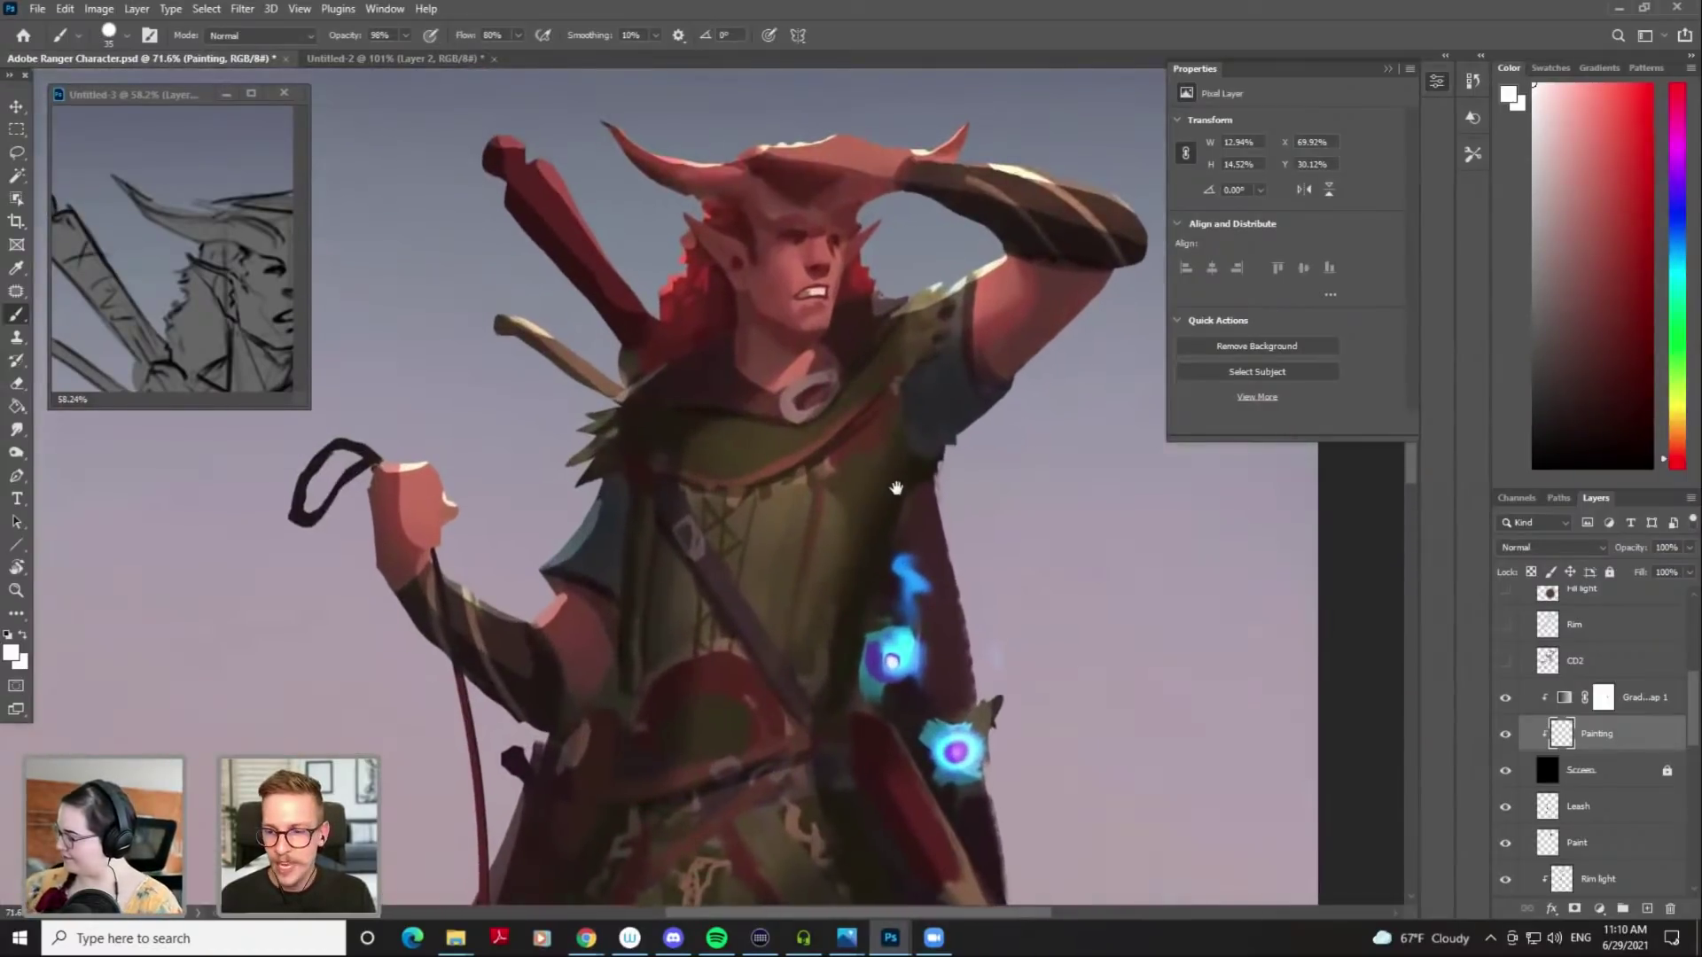
left_click(1505, 734)
left_click(1505, 734)
left_click_drag(1164, 601, 1135, 615)
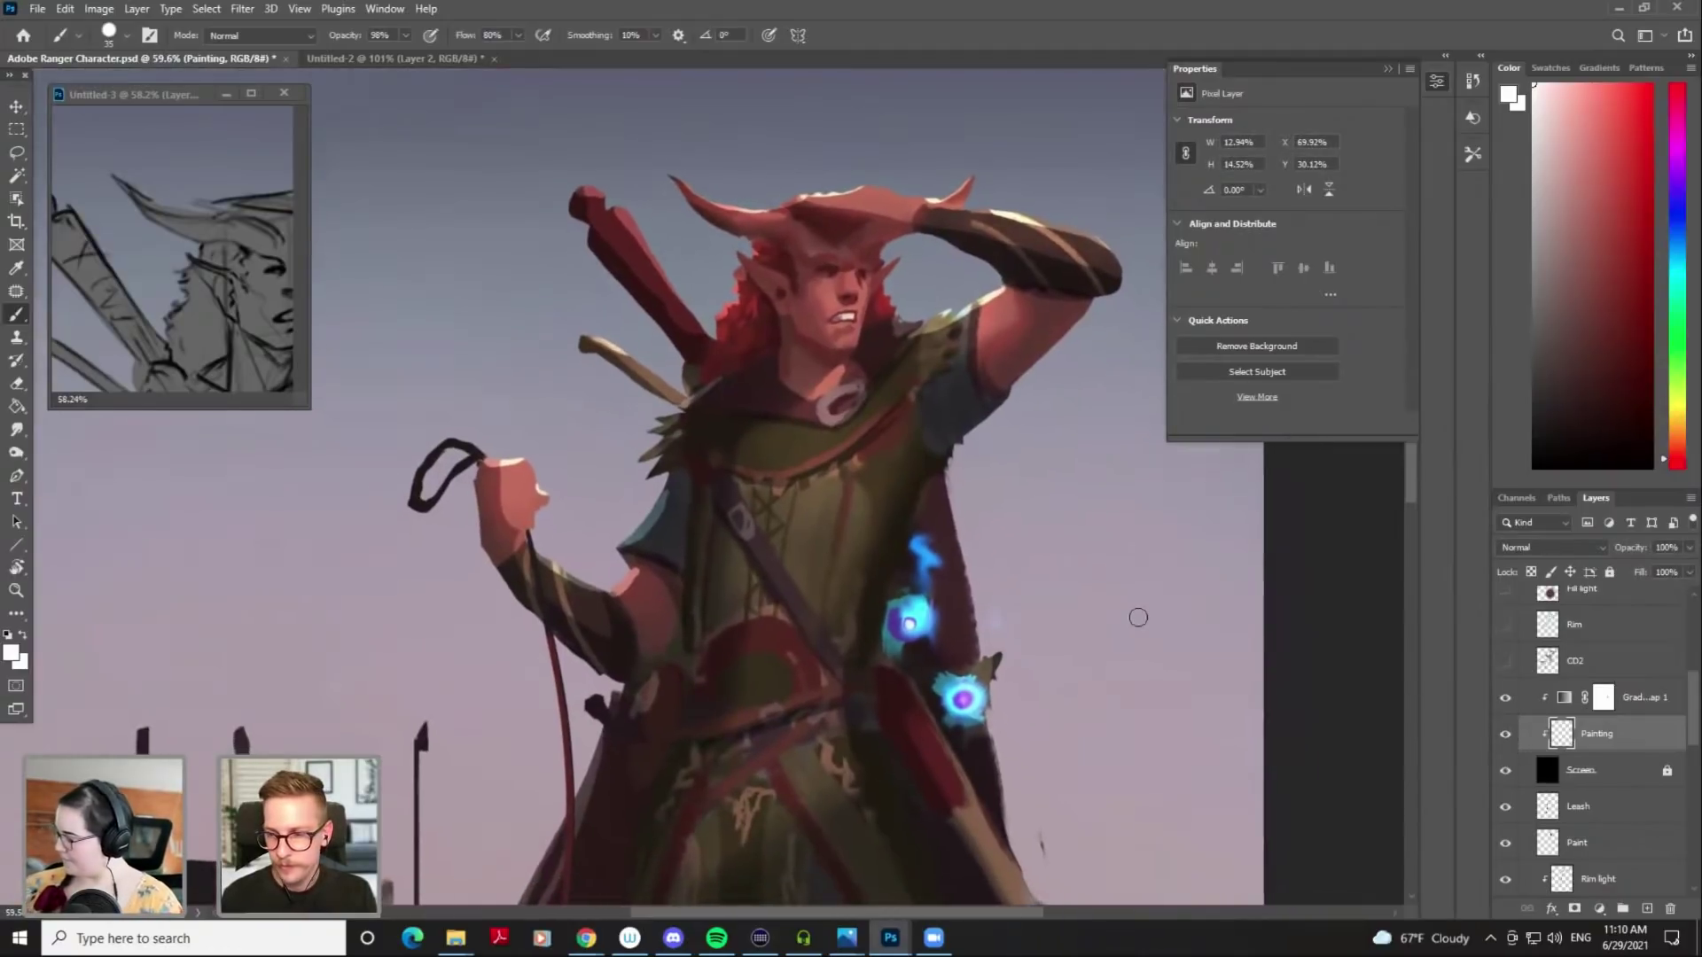
Group the gradient map, Painting and Screen layers and name the group Magic
left_click(1599, 767, "shift")
left_click(1648, 705, "shift")
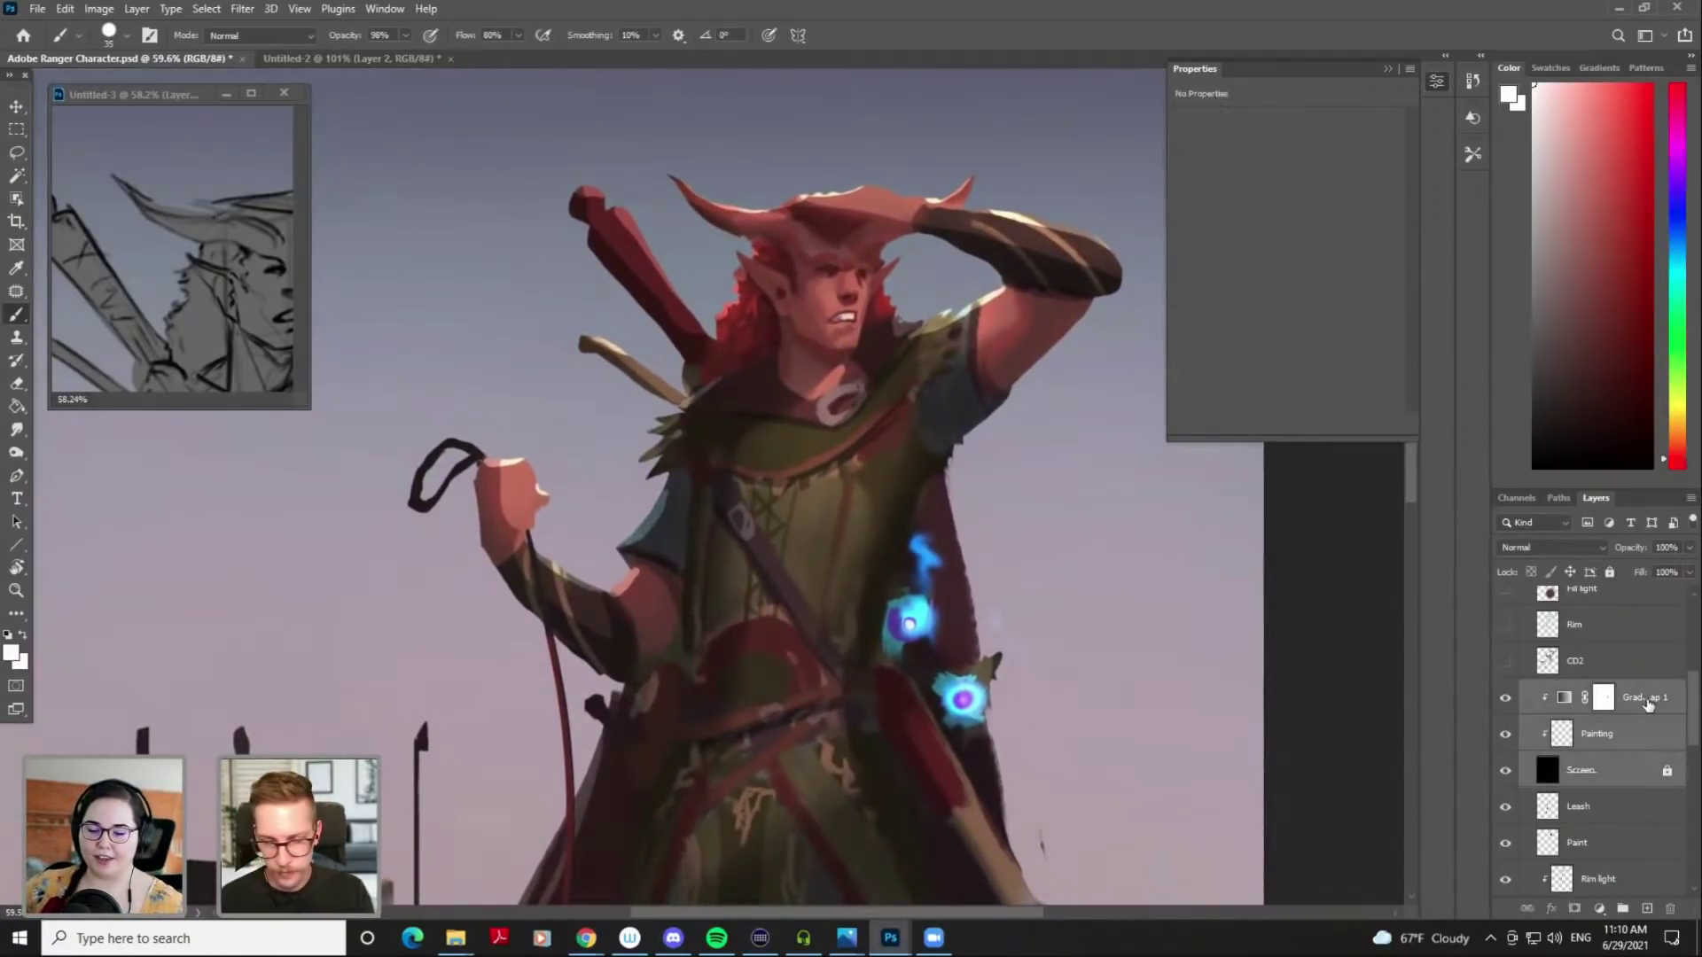
key("ctrl+g")
double_click(1583, 691)
type("Ma")
key("BackSpace")
key("BackSpace")
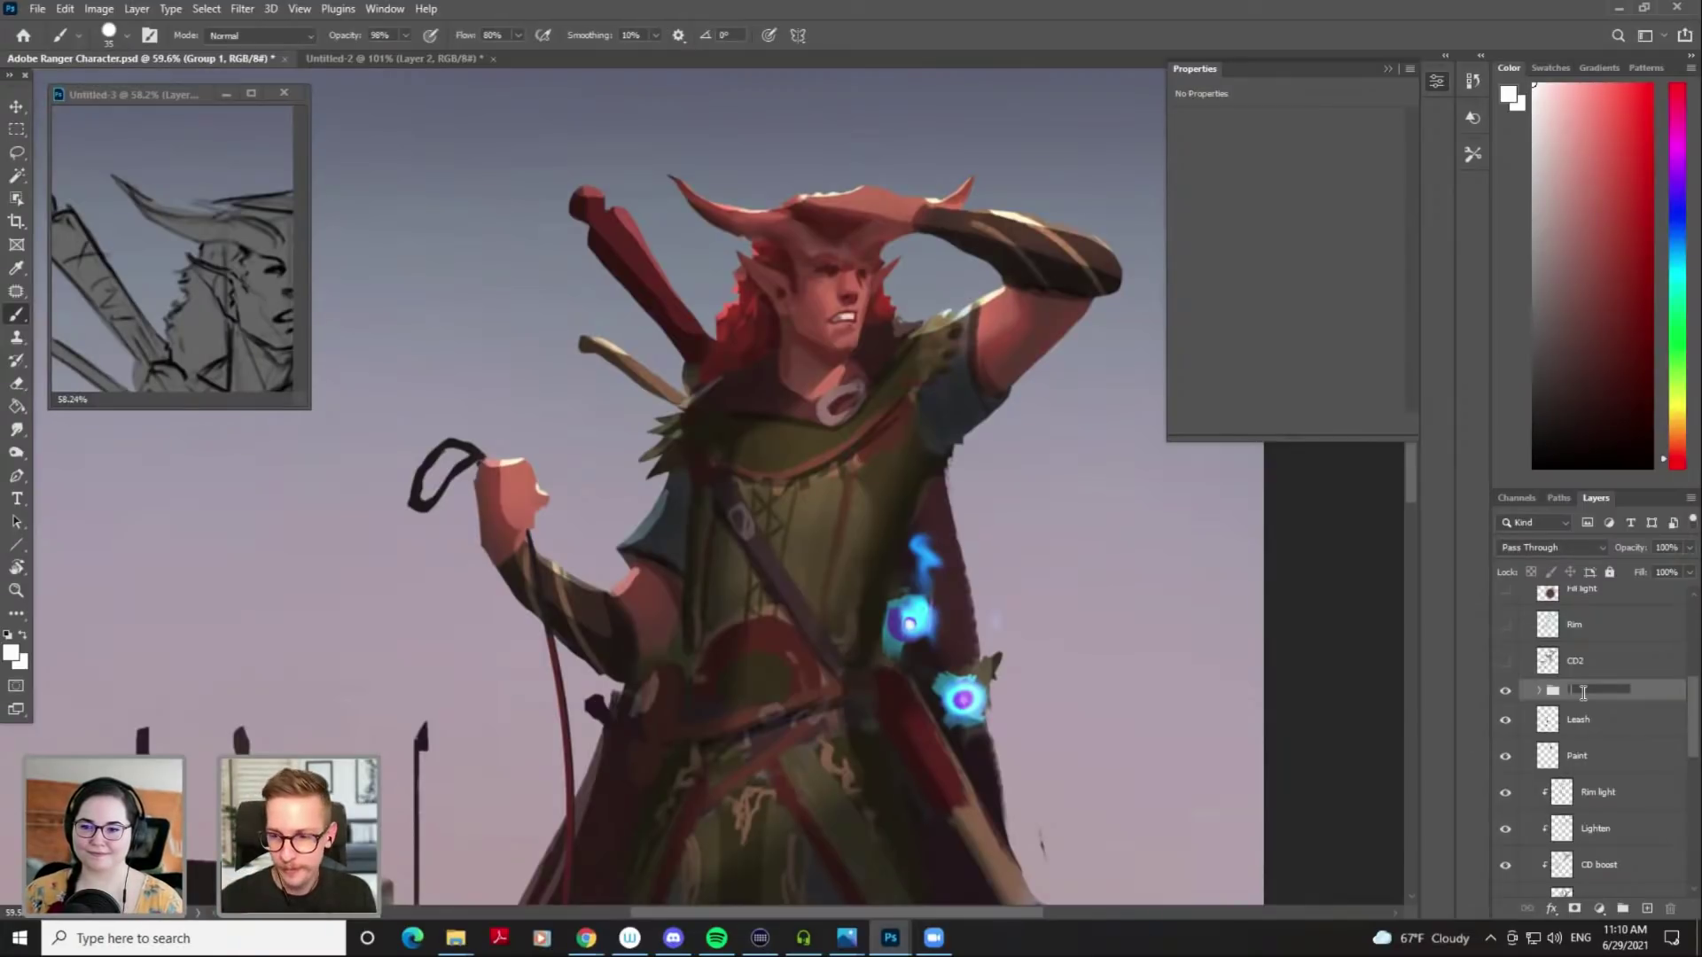
type("Magic")
key("Return")
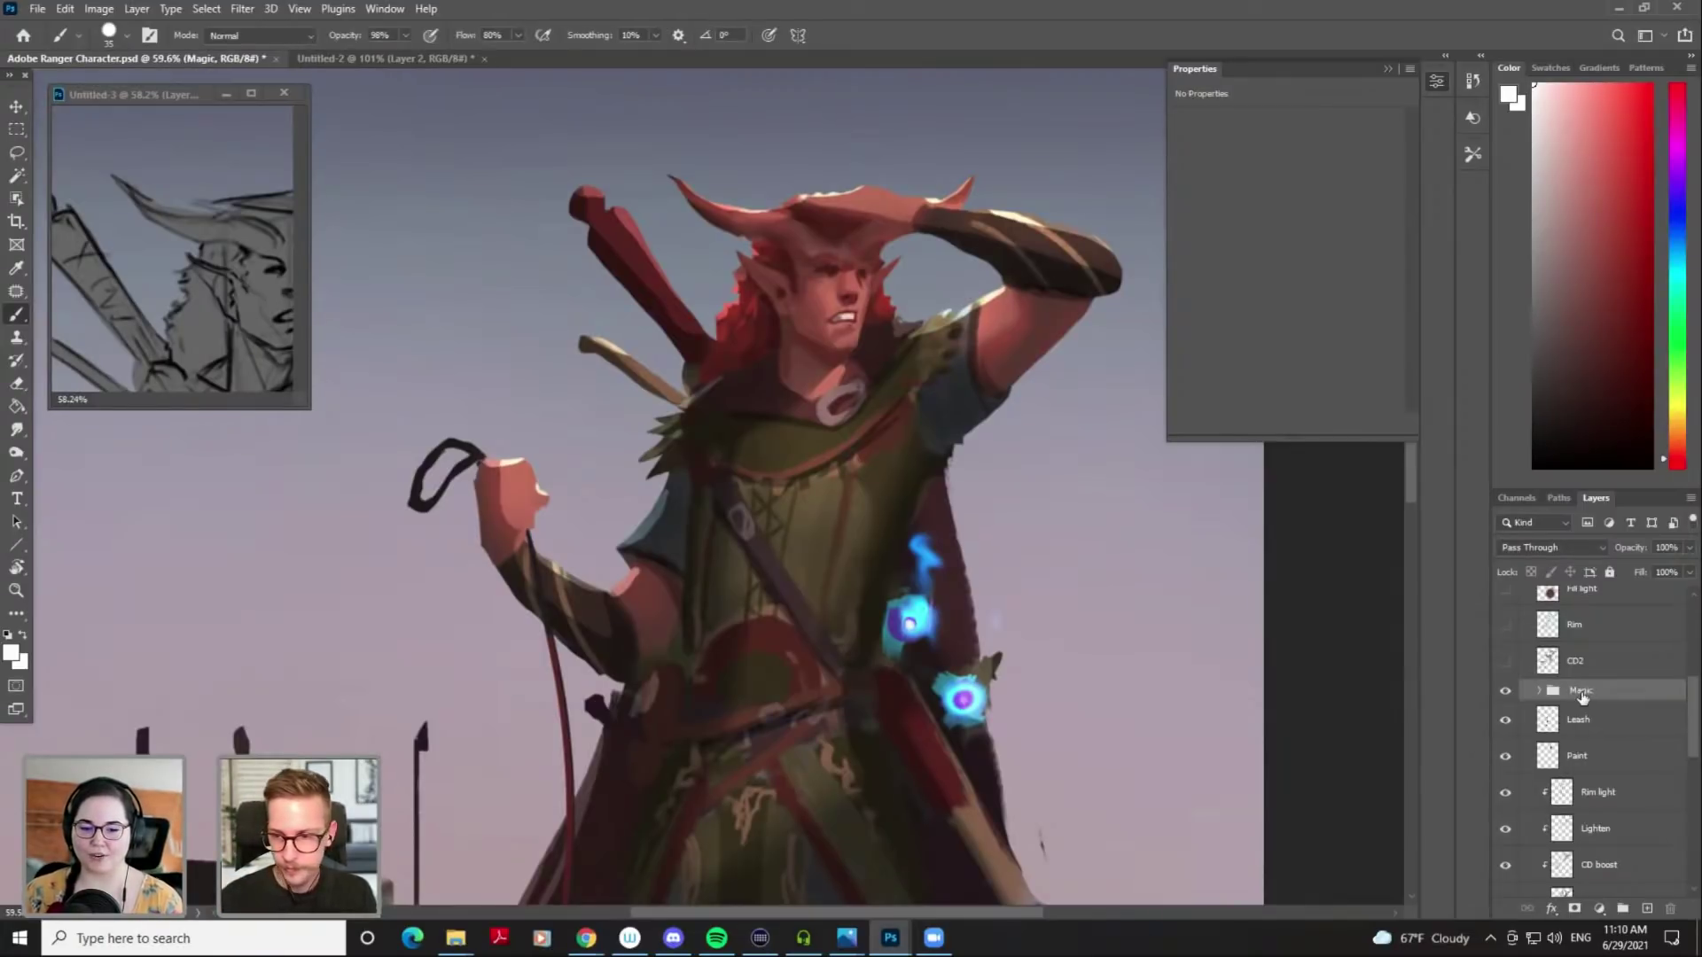
Activate the Paint layer and, with a smaller brush, sample the ranger's reddish skin tones to touch up the cheek
scroll(1562, 732, "down", 1)
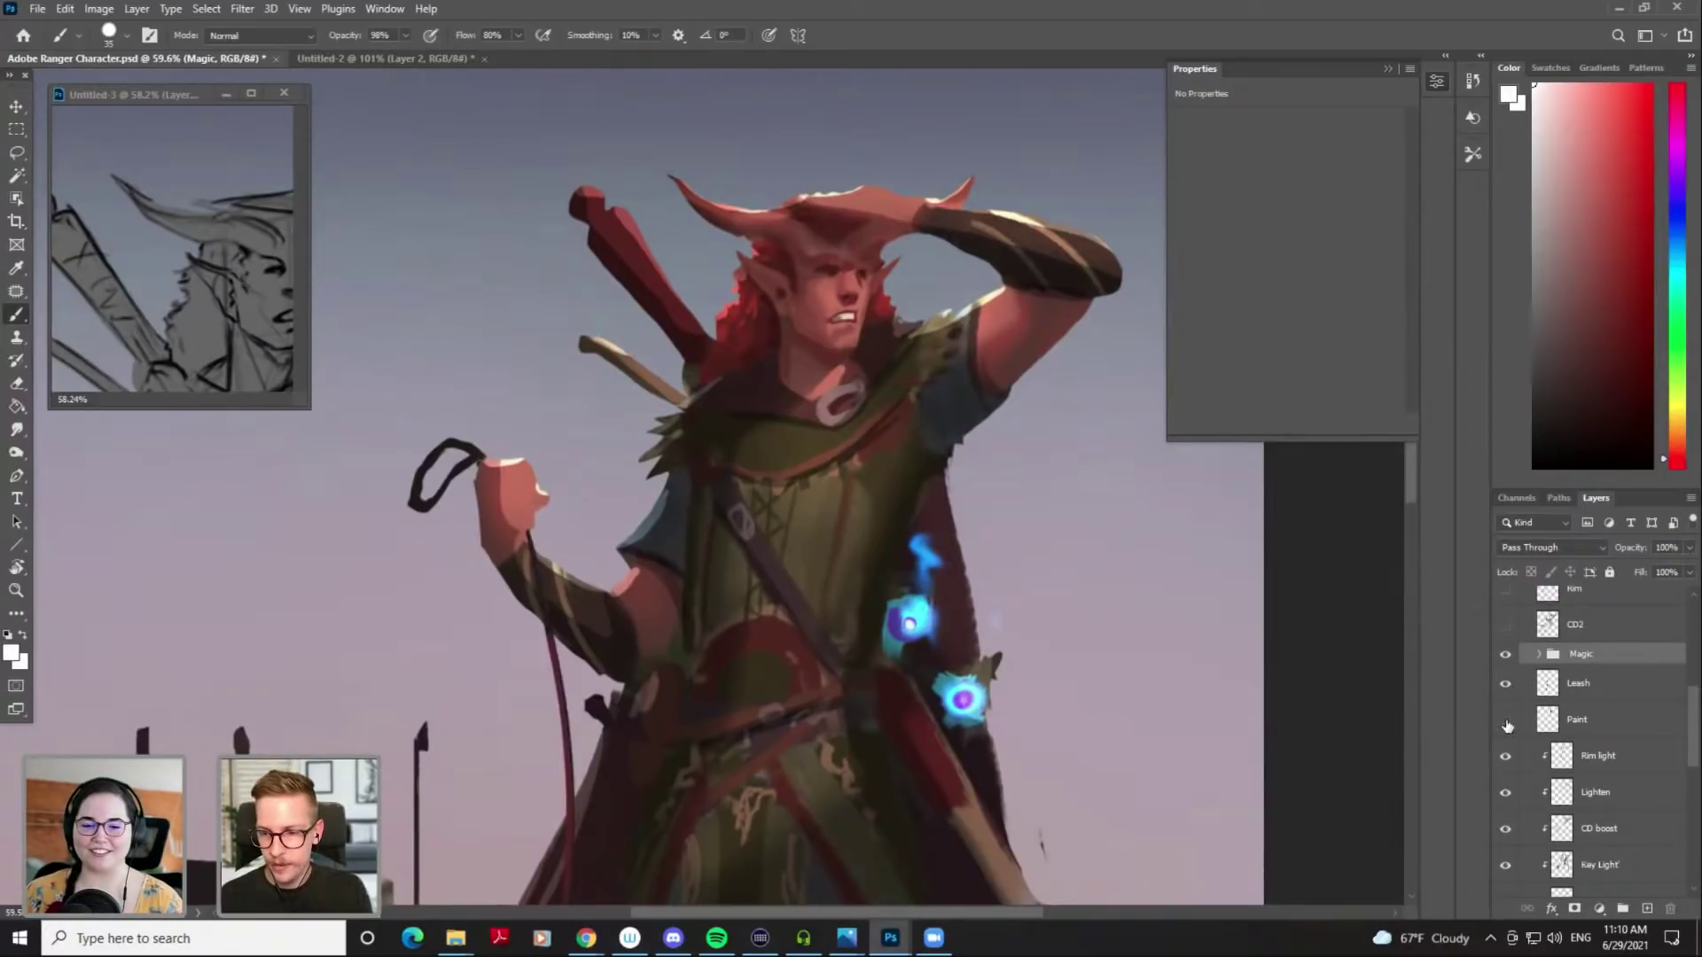
left_click(1570, 725)
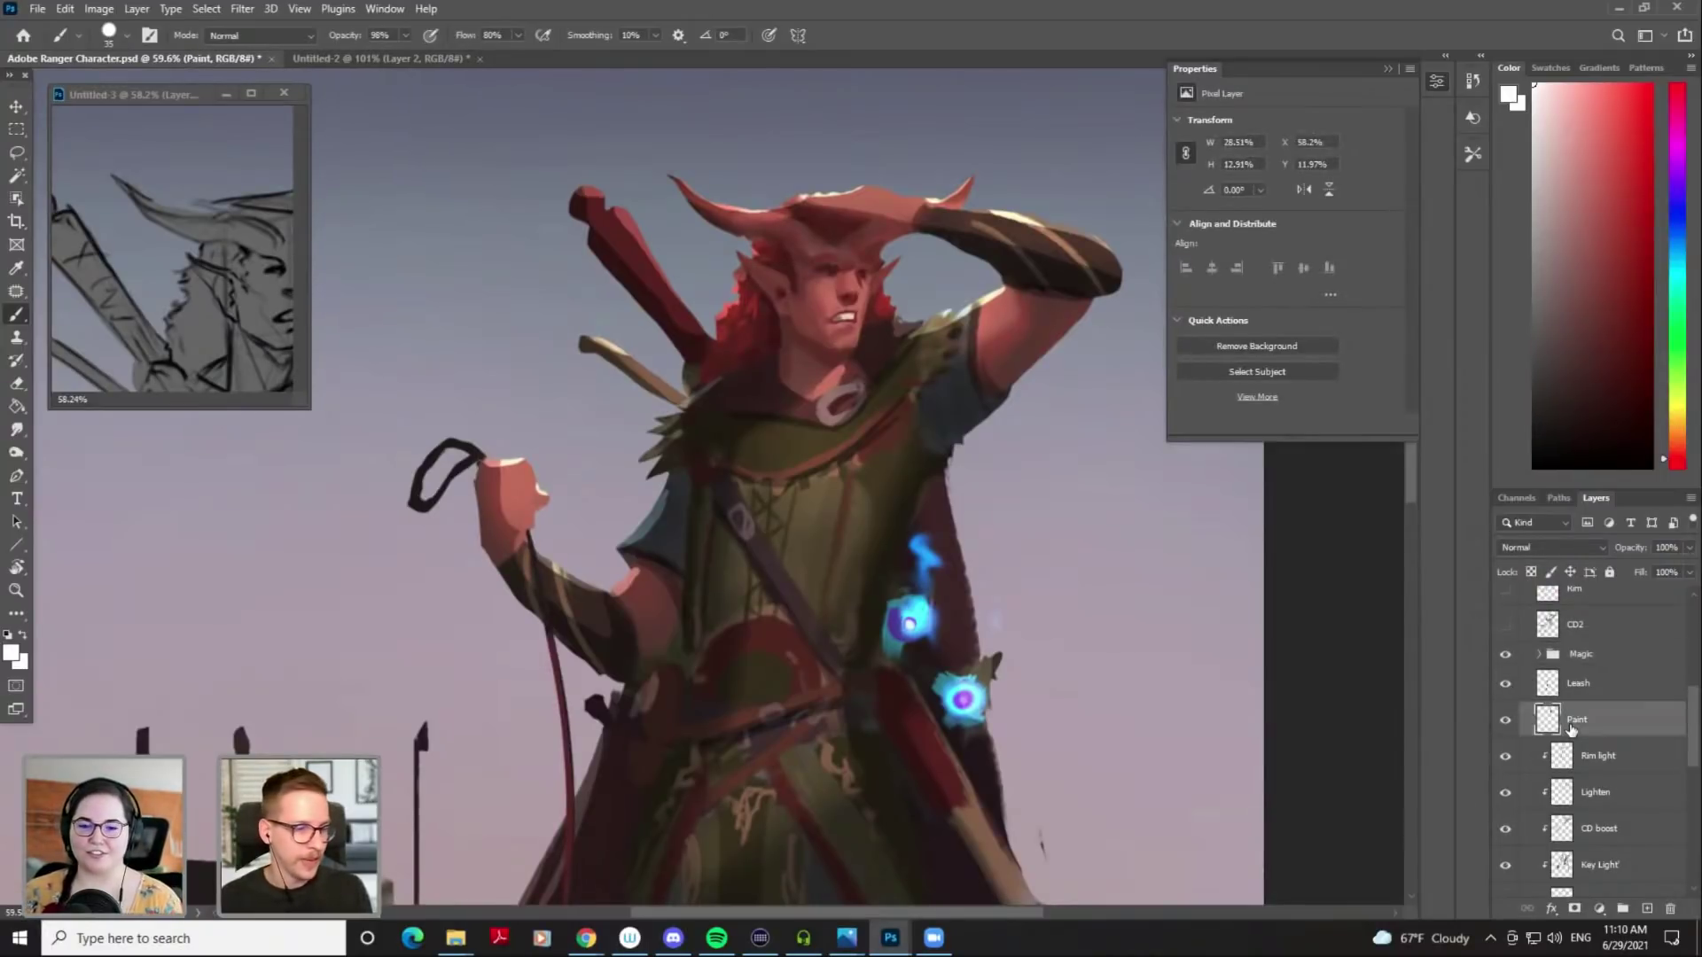
left_click_drag(814, 319, 762, 348)
left_click(762, 349, "alt")
key("bracketleft")
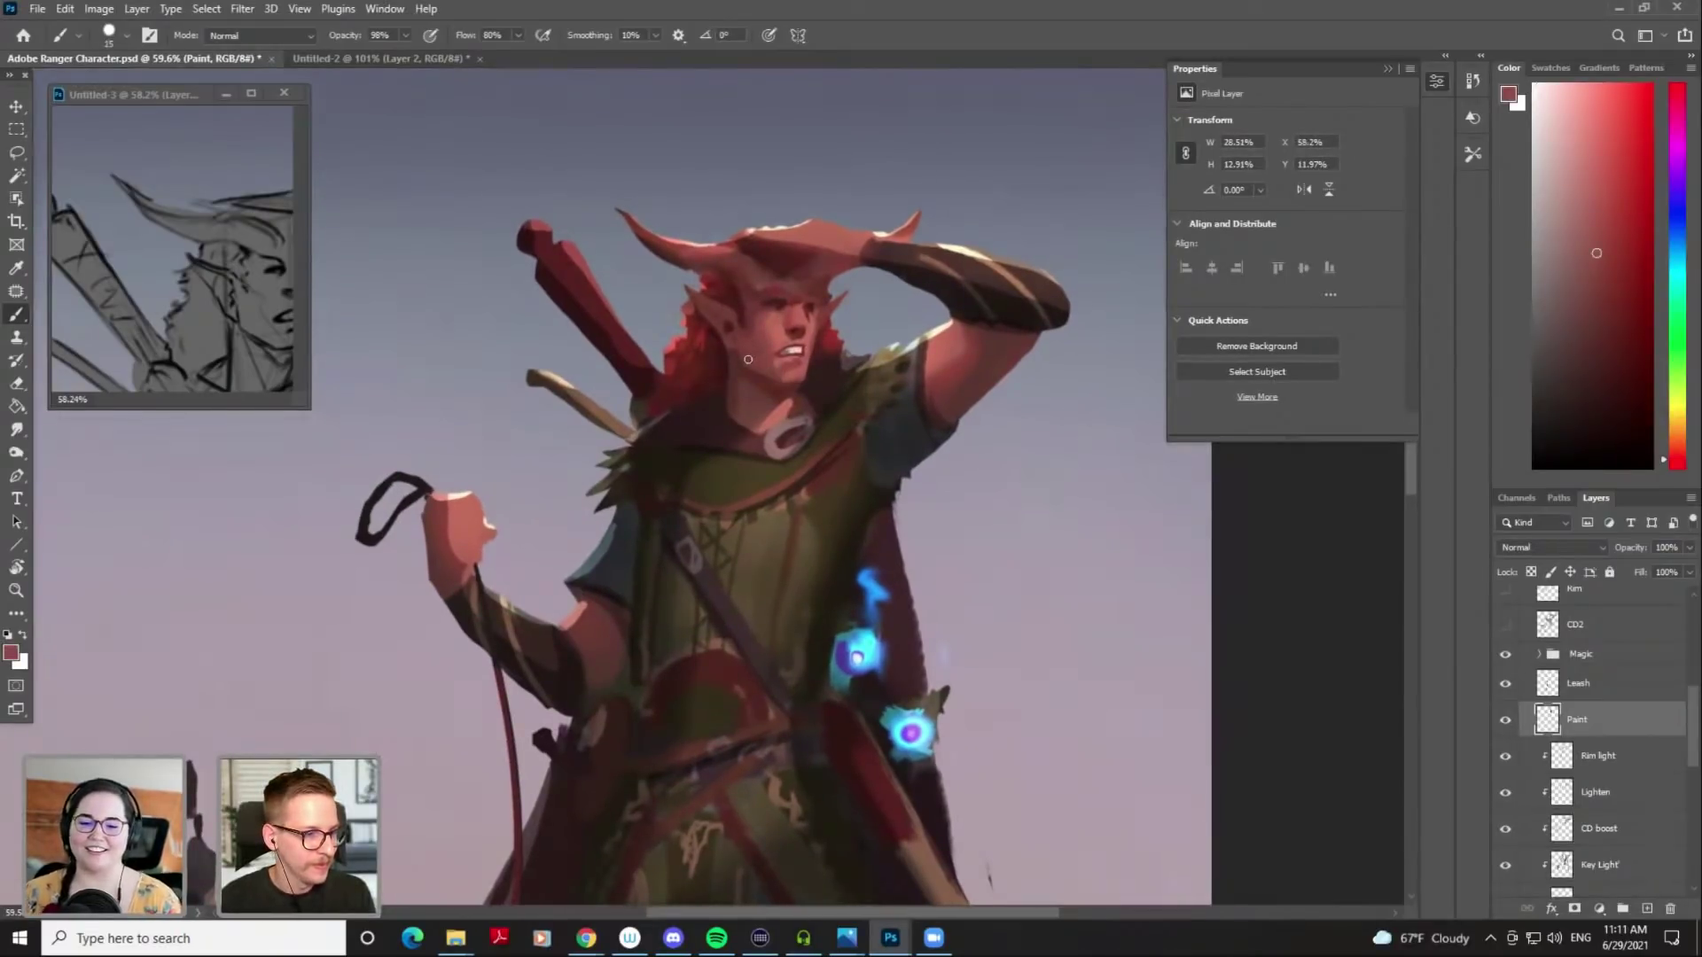
key("bracketleft")
left_click(756, 351, "alt")
left_click(770, 351, "alt")
key("bracketright")
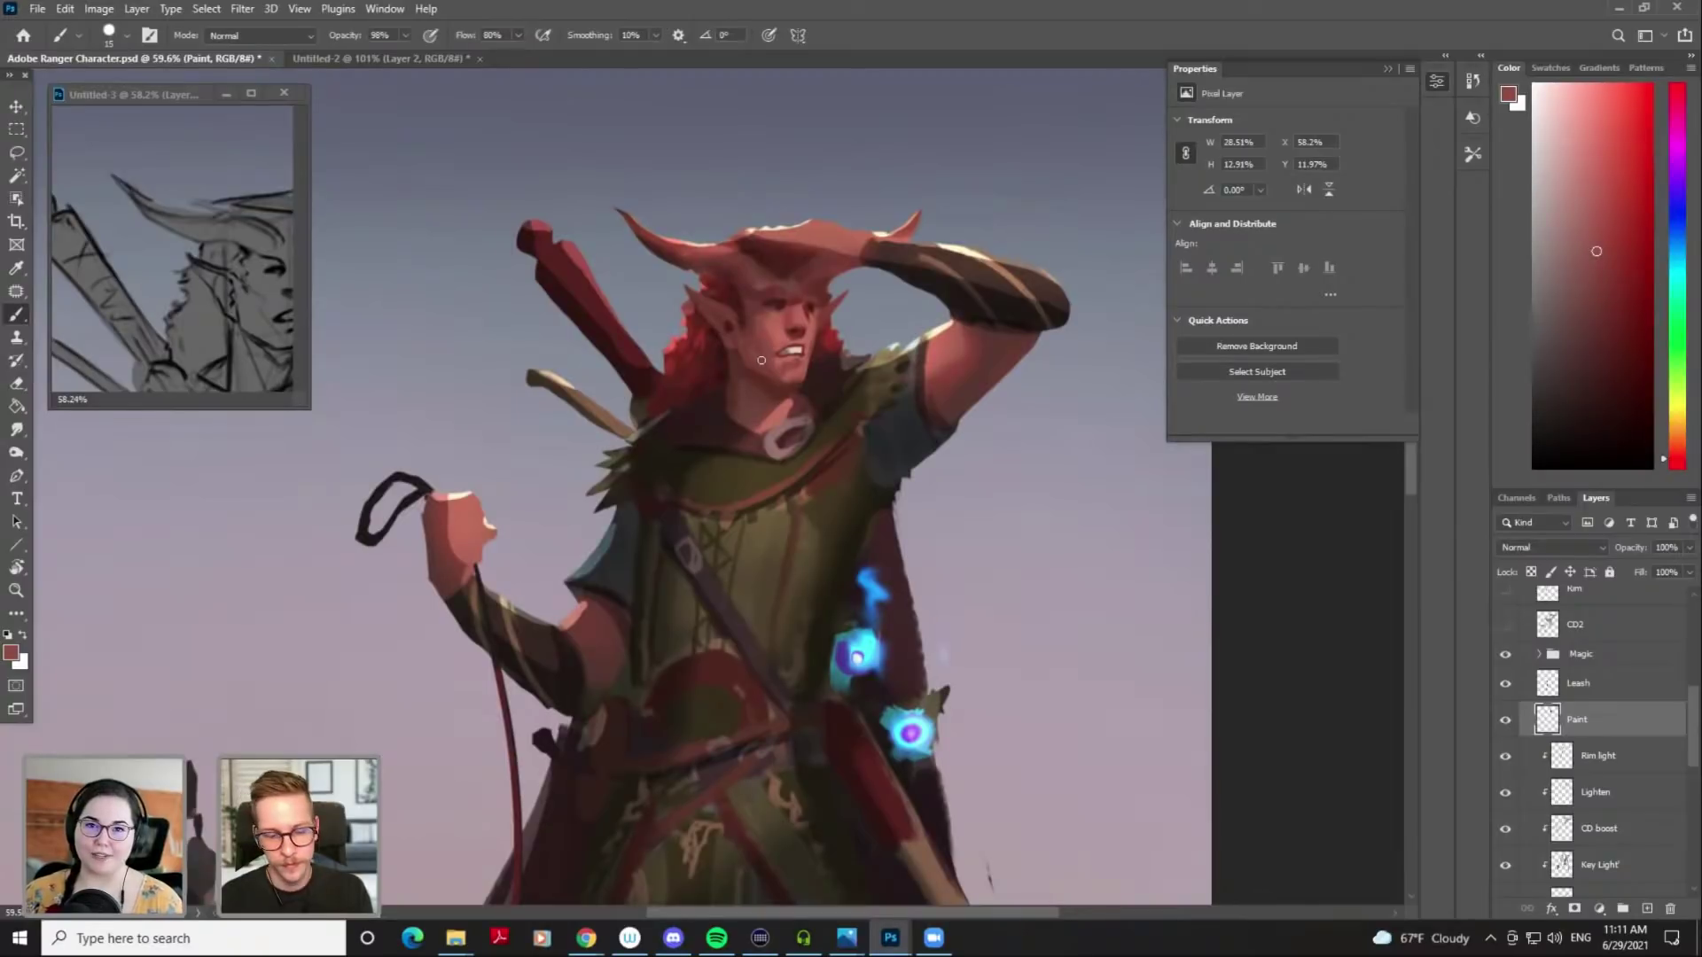
Blend the ranger's cheek using the Smudge tool at 50% strength with a reduced brush size
key("r")
key("bracketleft")
key("bracketleft")
key("bracketleft")
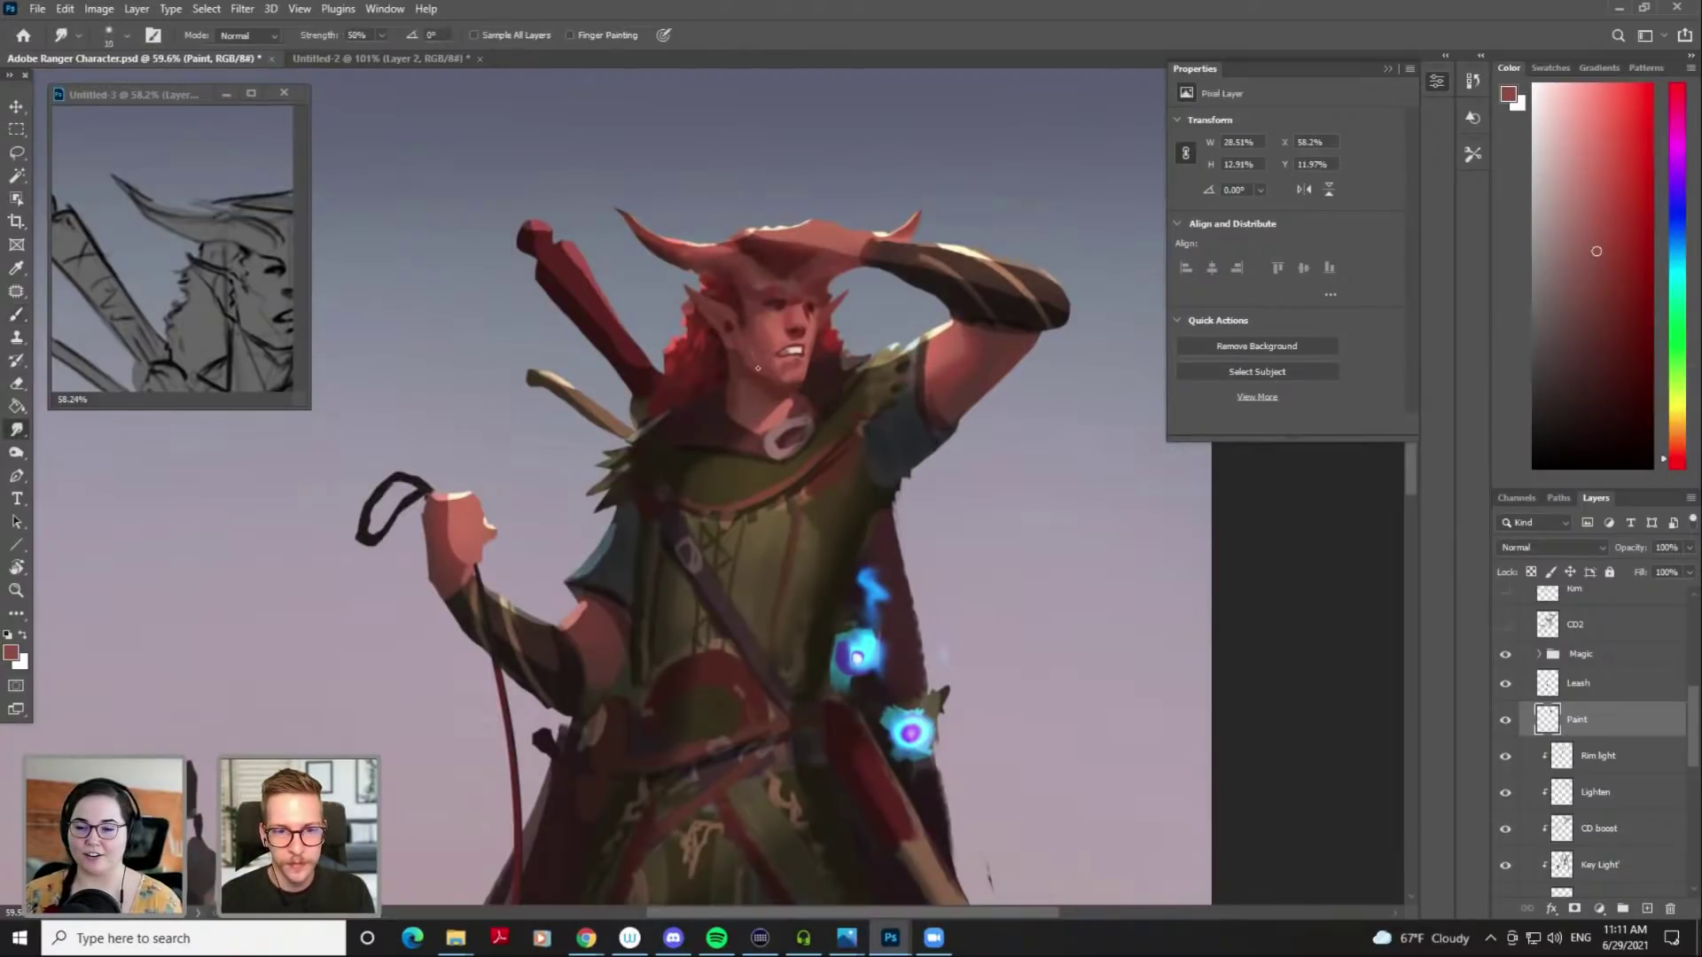
Sample the reddish skin tones beside the ranger's mouth and touch up the lower cheek with a slightly larger brush
key("b")
left_click(757, 362, "alt")
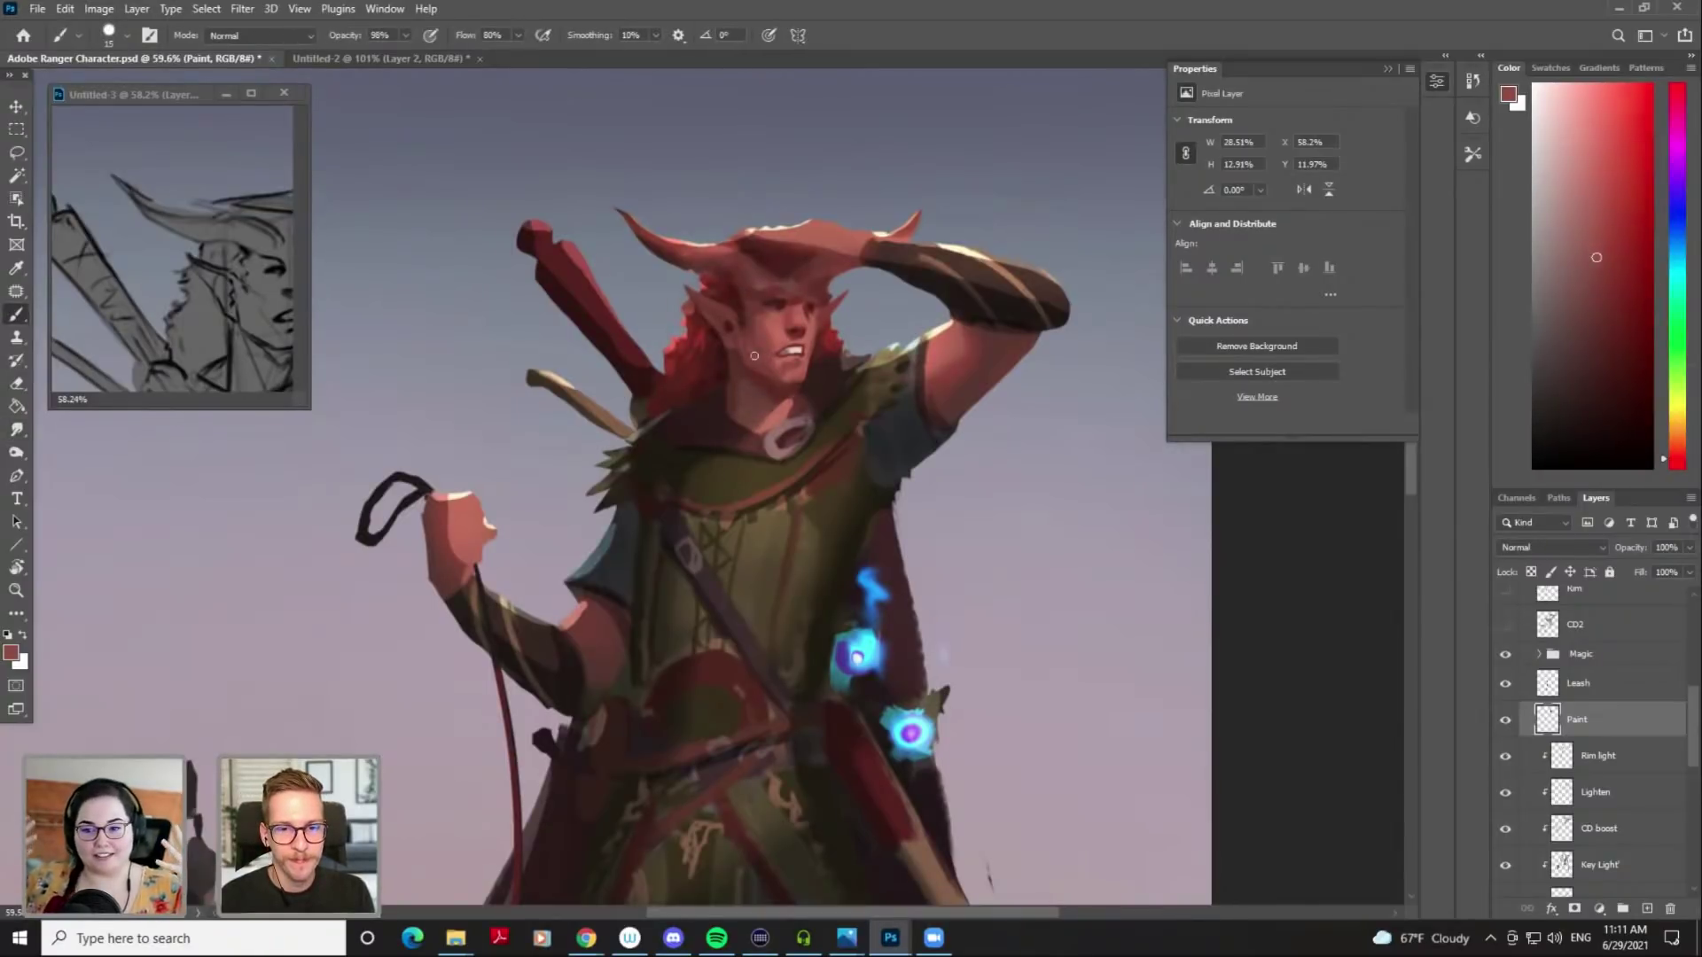
left_click(757, 354, "alt")
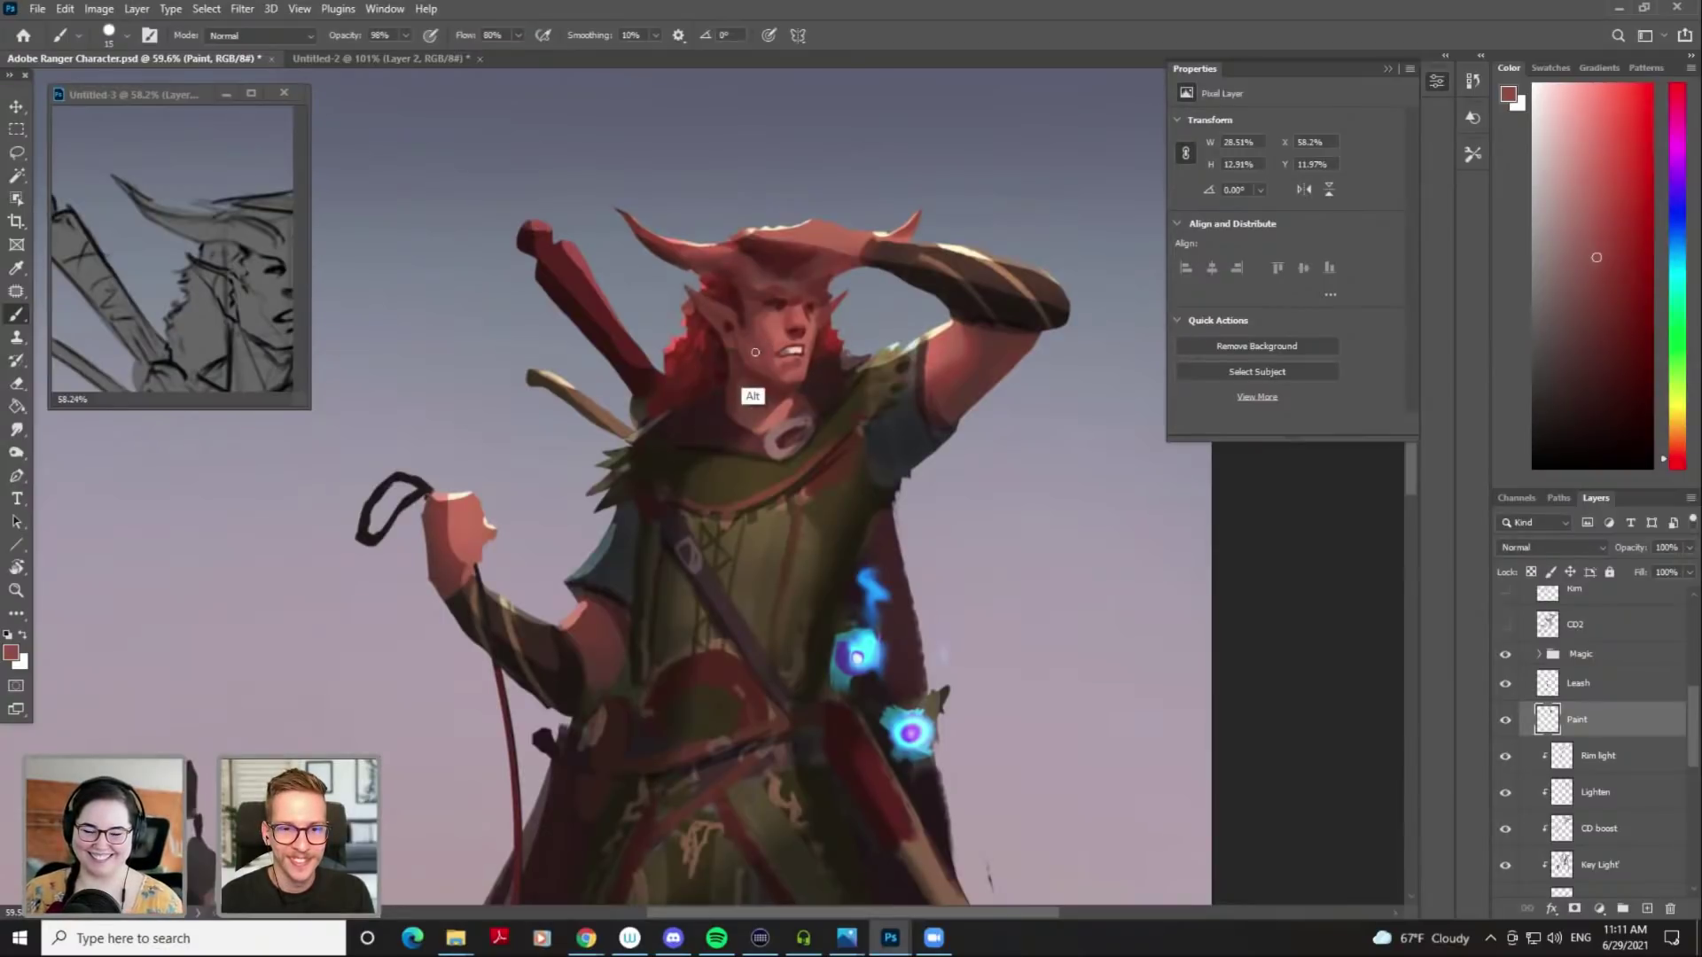
key("bracketright")
key("bracketright")
key("bracketright")
left_click(777, 379, "alt")
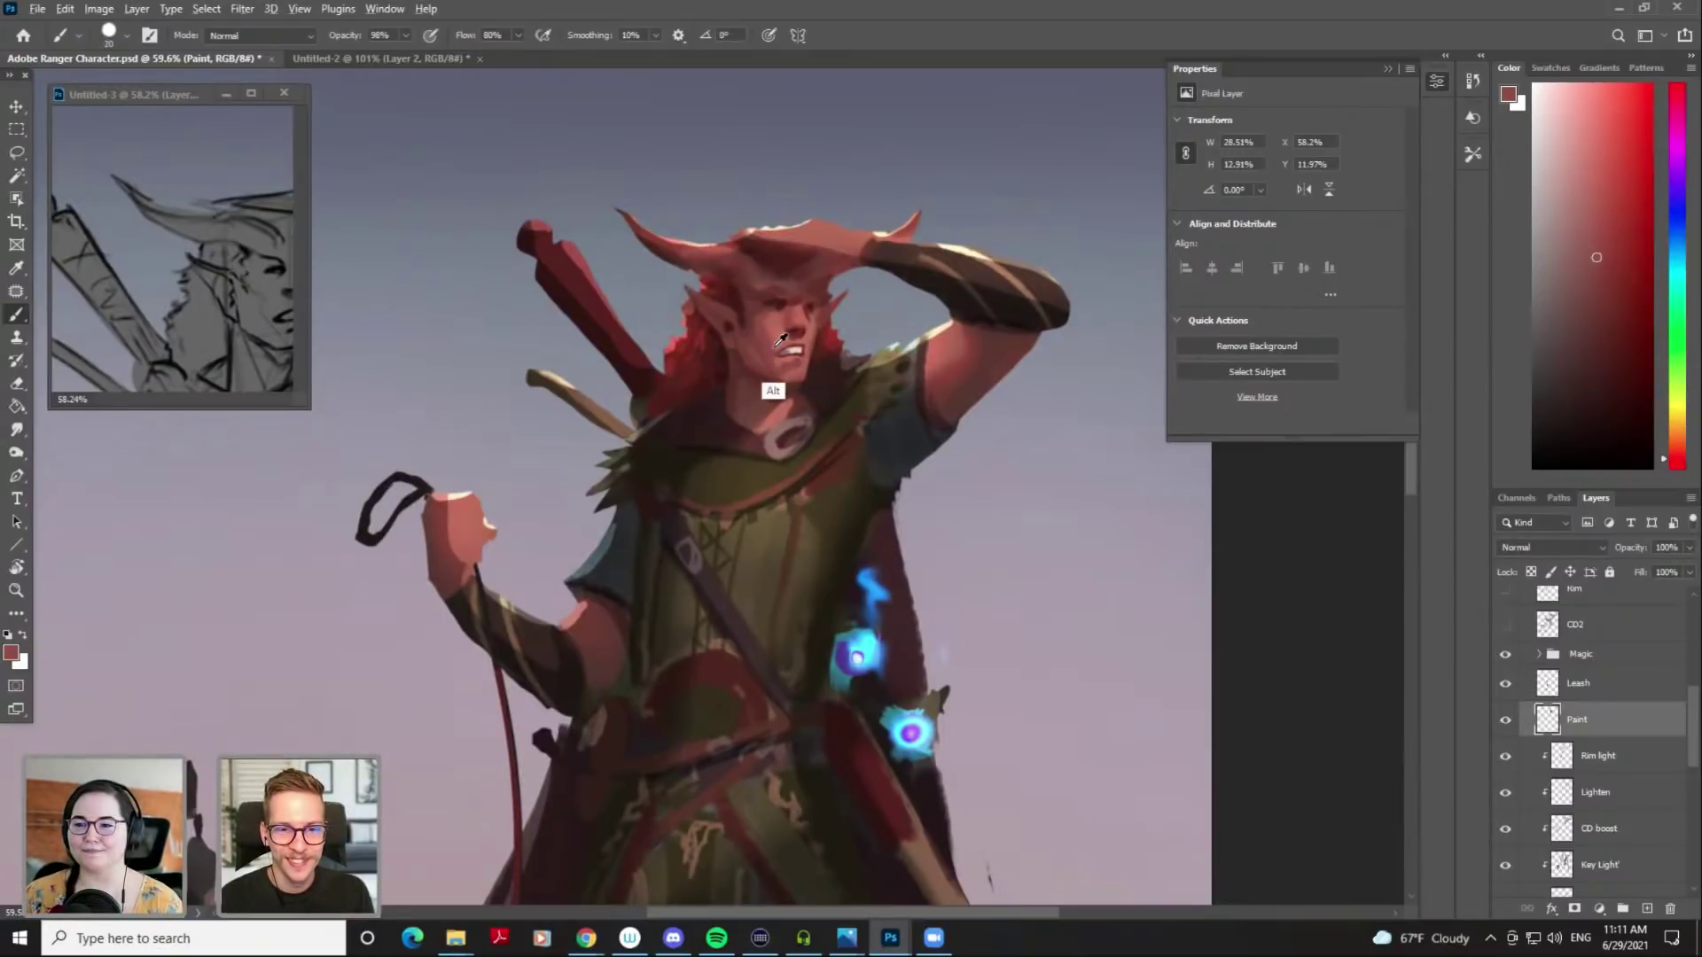
With a smaller brush, sample lighter skin tones between the nose and mouth and touch up the upper lip area
key("bracketleft")
key("bracketleft")
key("bracketleft")
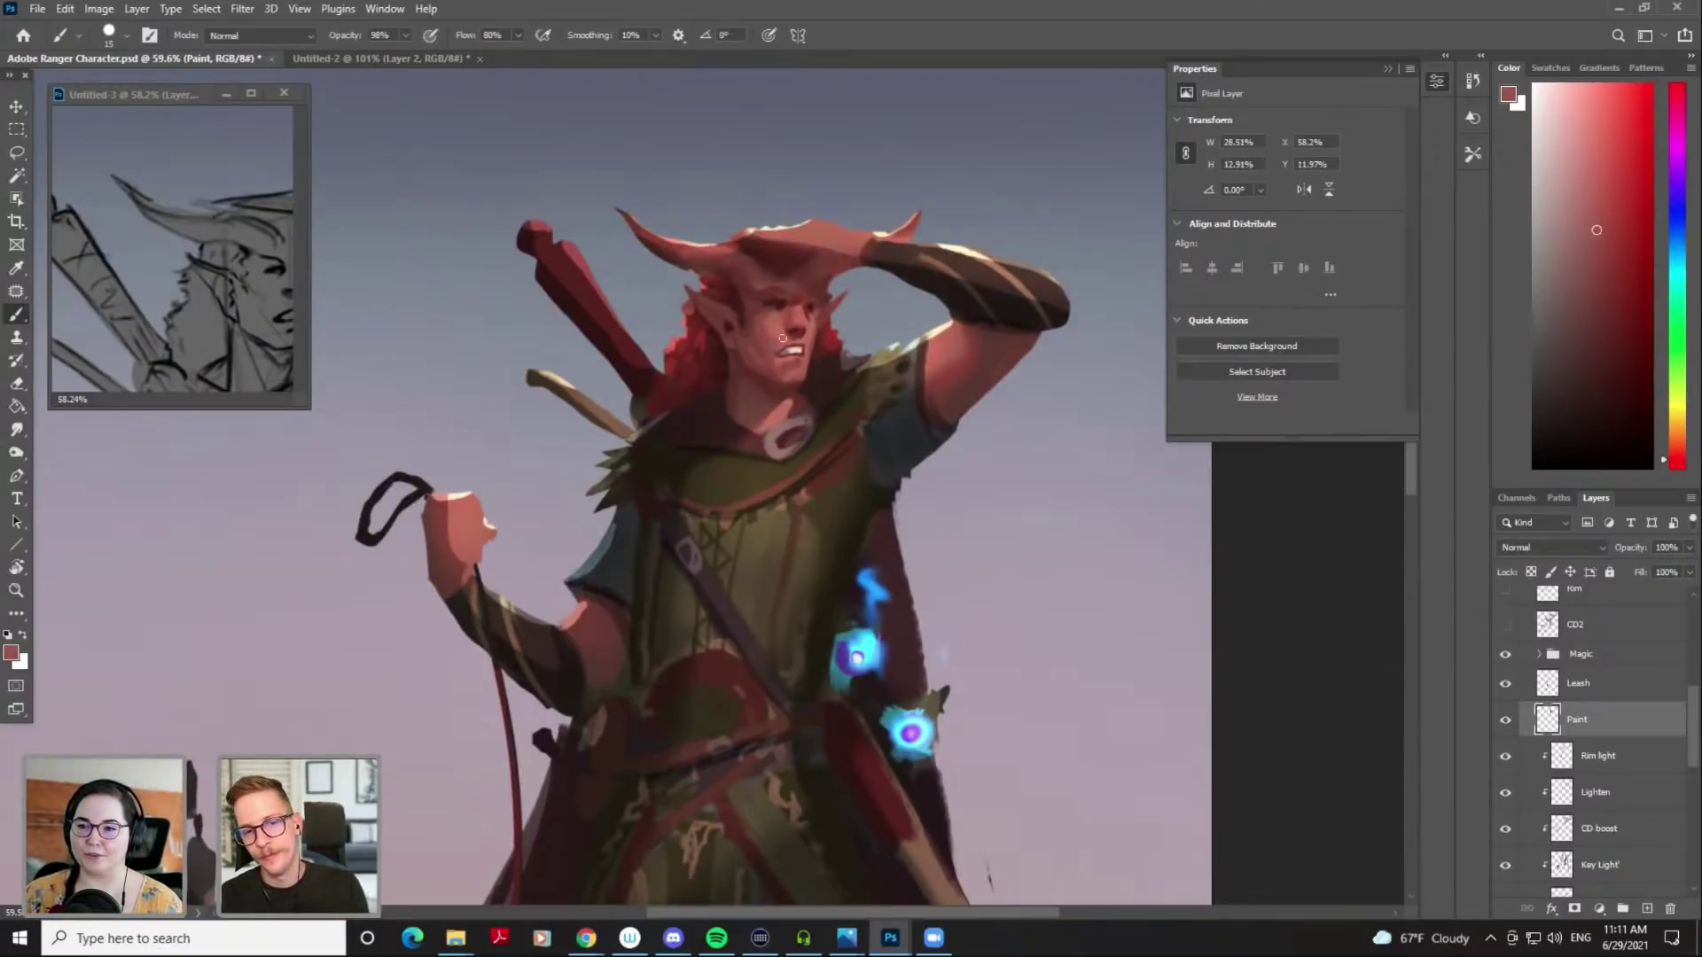
left_click_drag(790, 361, 812, 400)
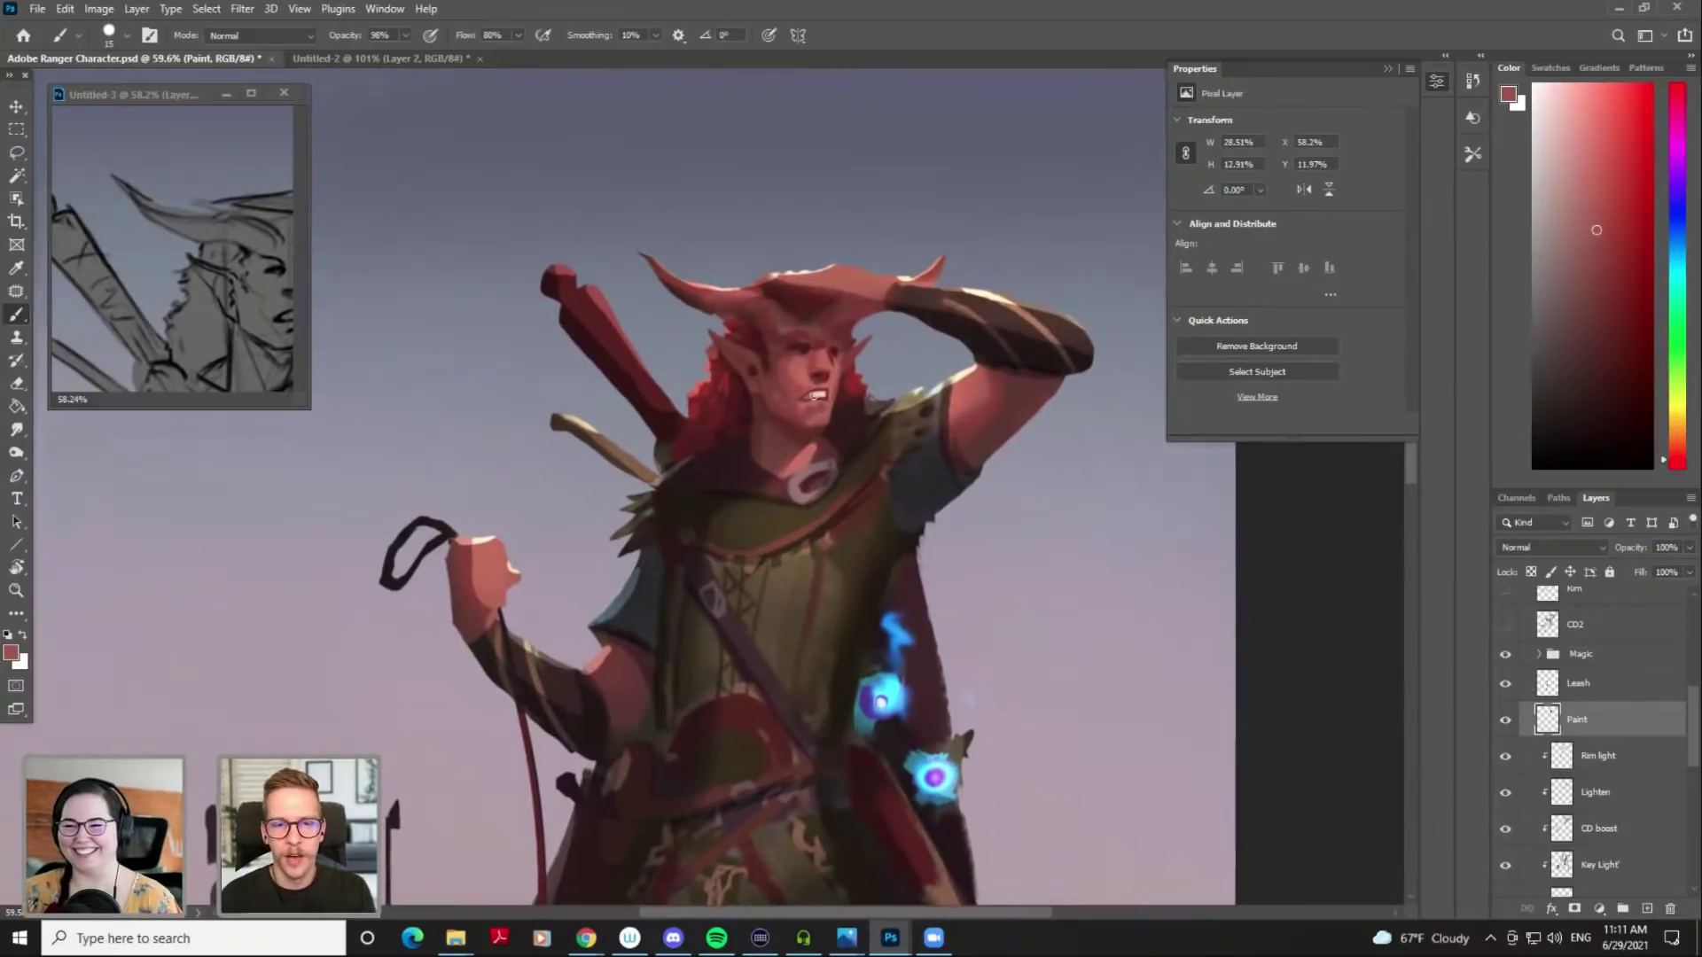
left_click(809, 384, "alt")
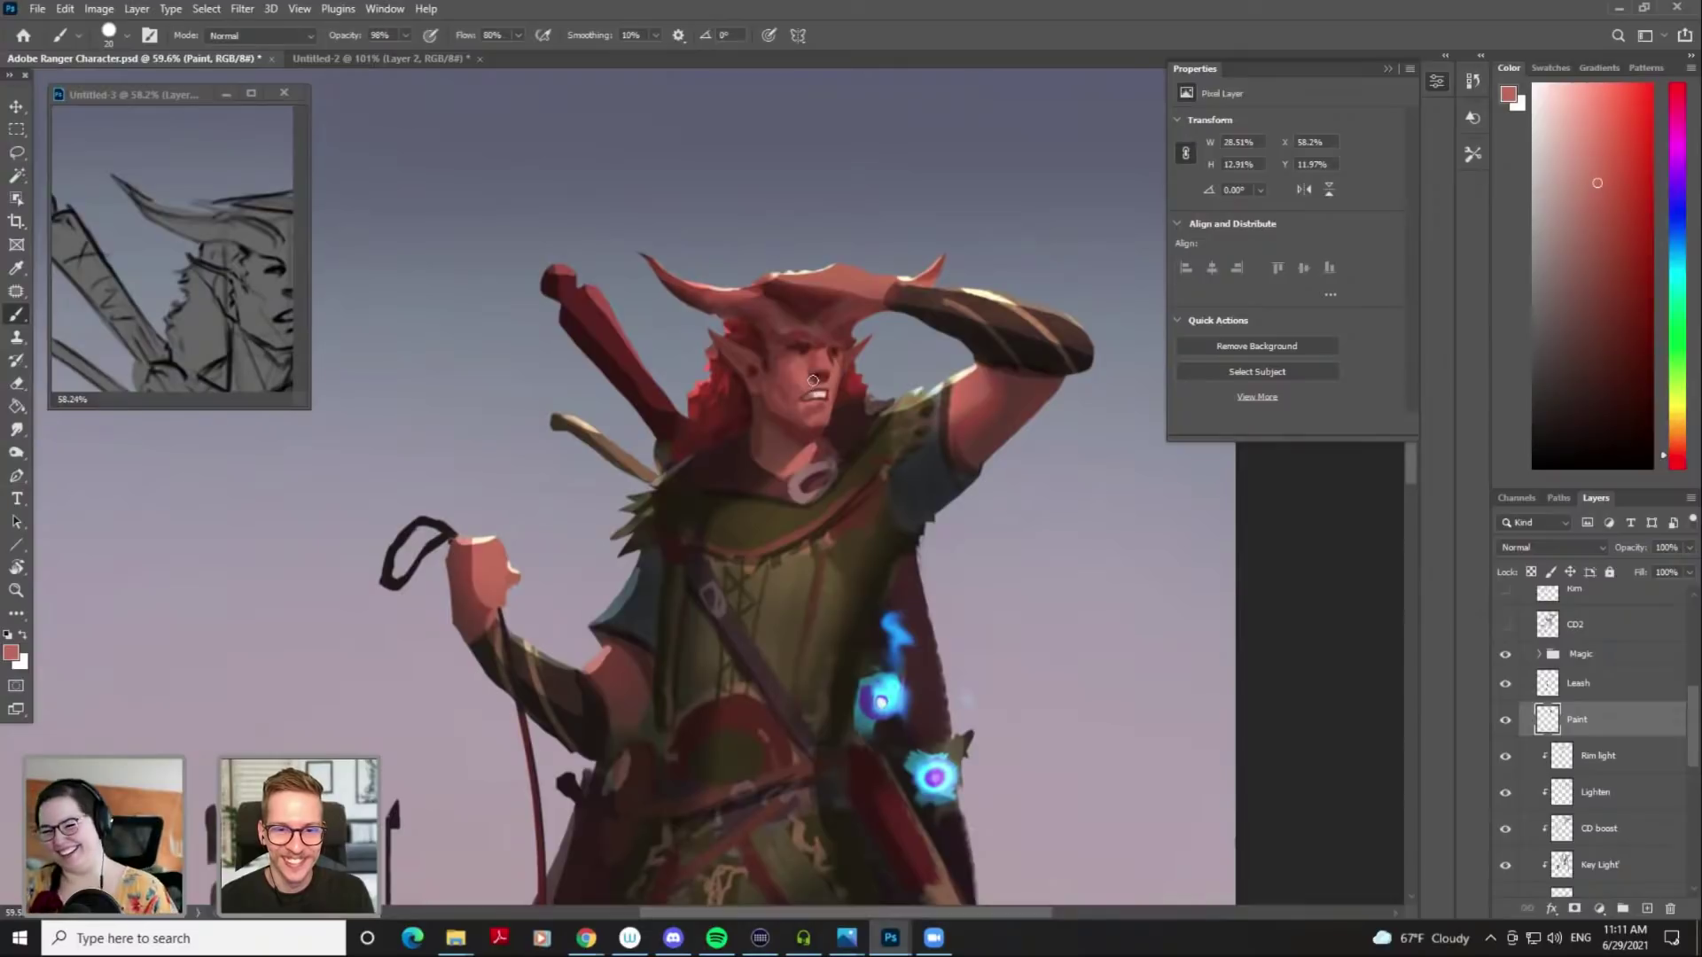
Sample the ranger's tooth color, darken it and shift its hue toward red, and repaint the teeth with a smaller brush
left_click(813, 392, "alt")
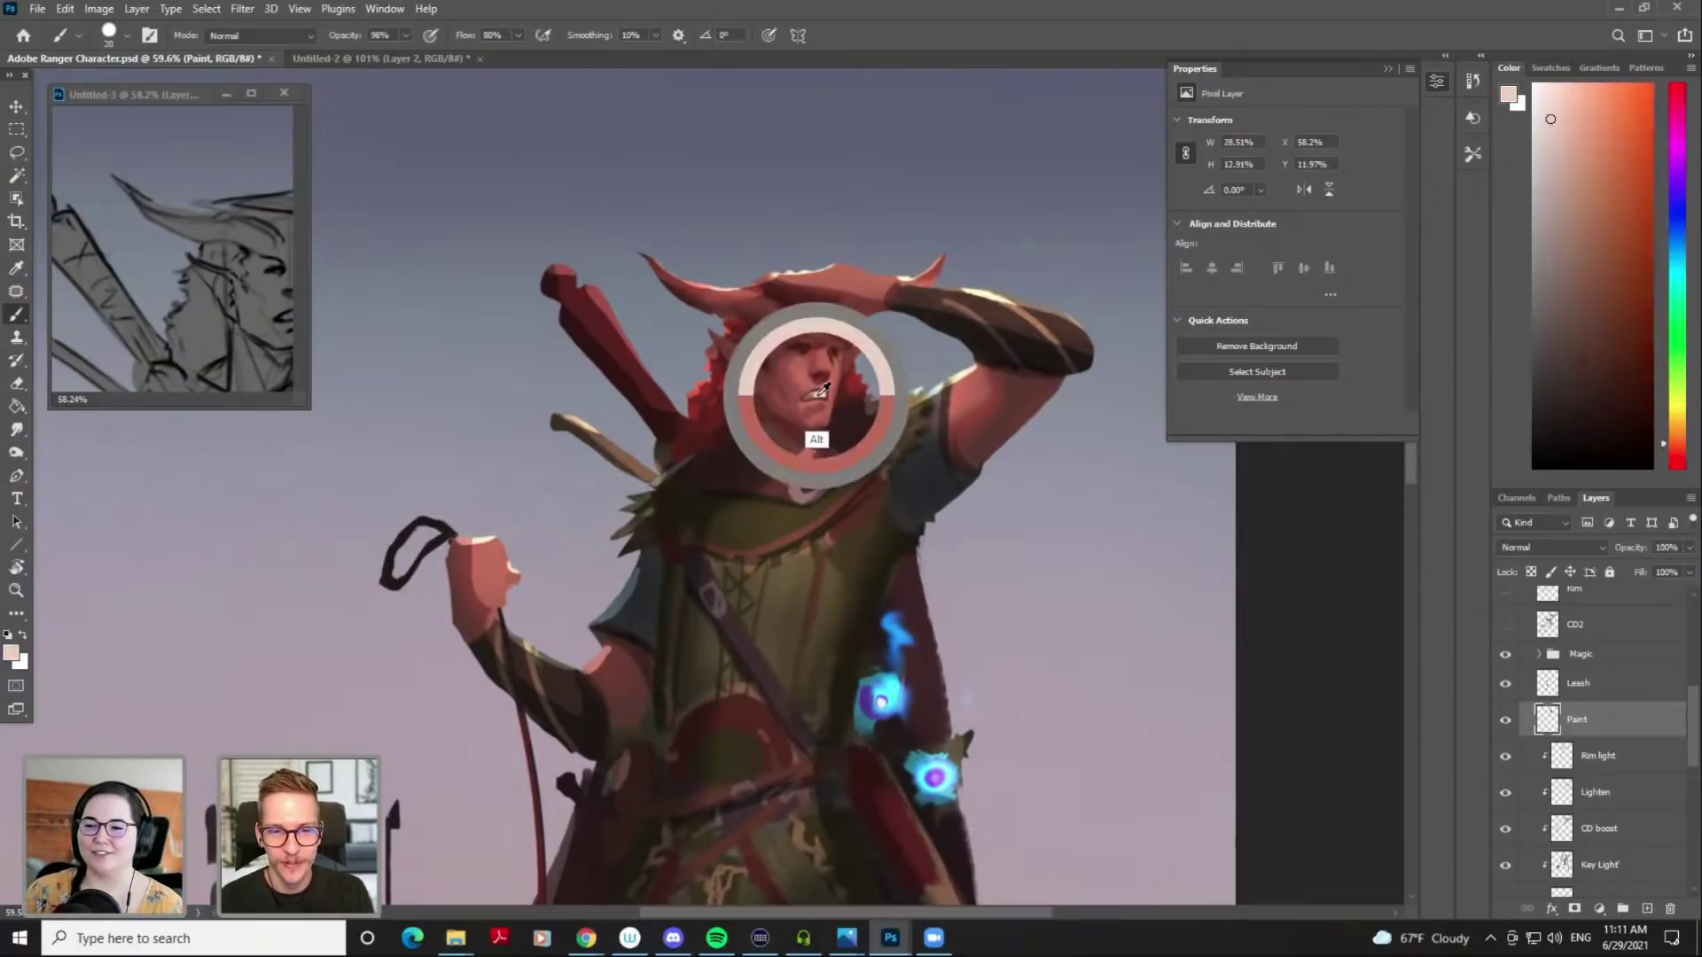
left_click(1558, 163)
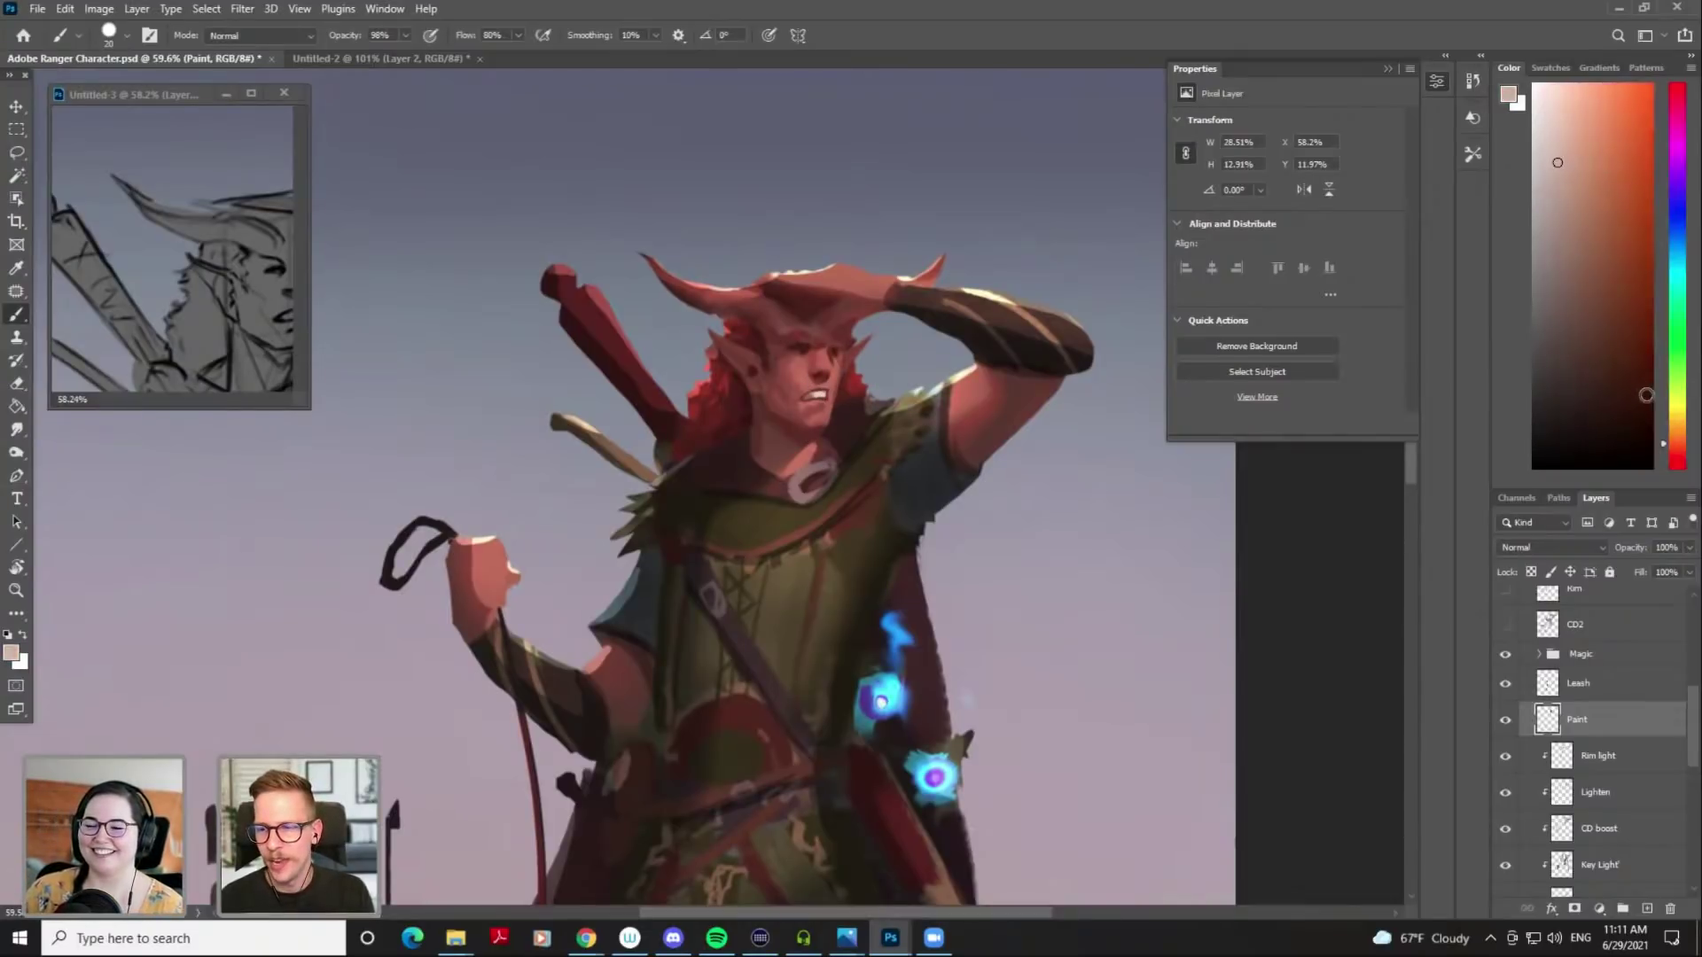
left_click(1676, 455)
left_click_drag(1676, 452, 1676, 454)
key("bracketleft")
key("bracketleft")
key("bracketleft")
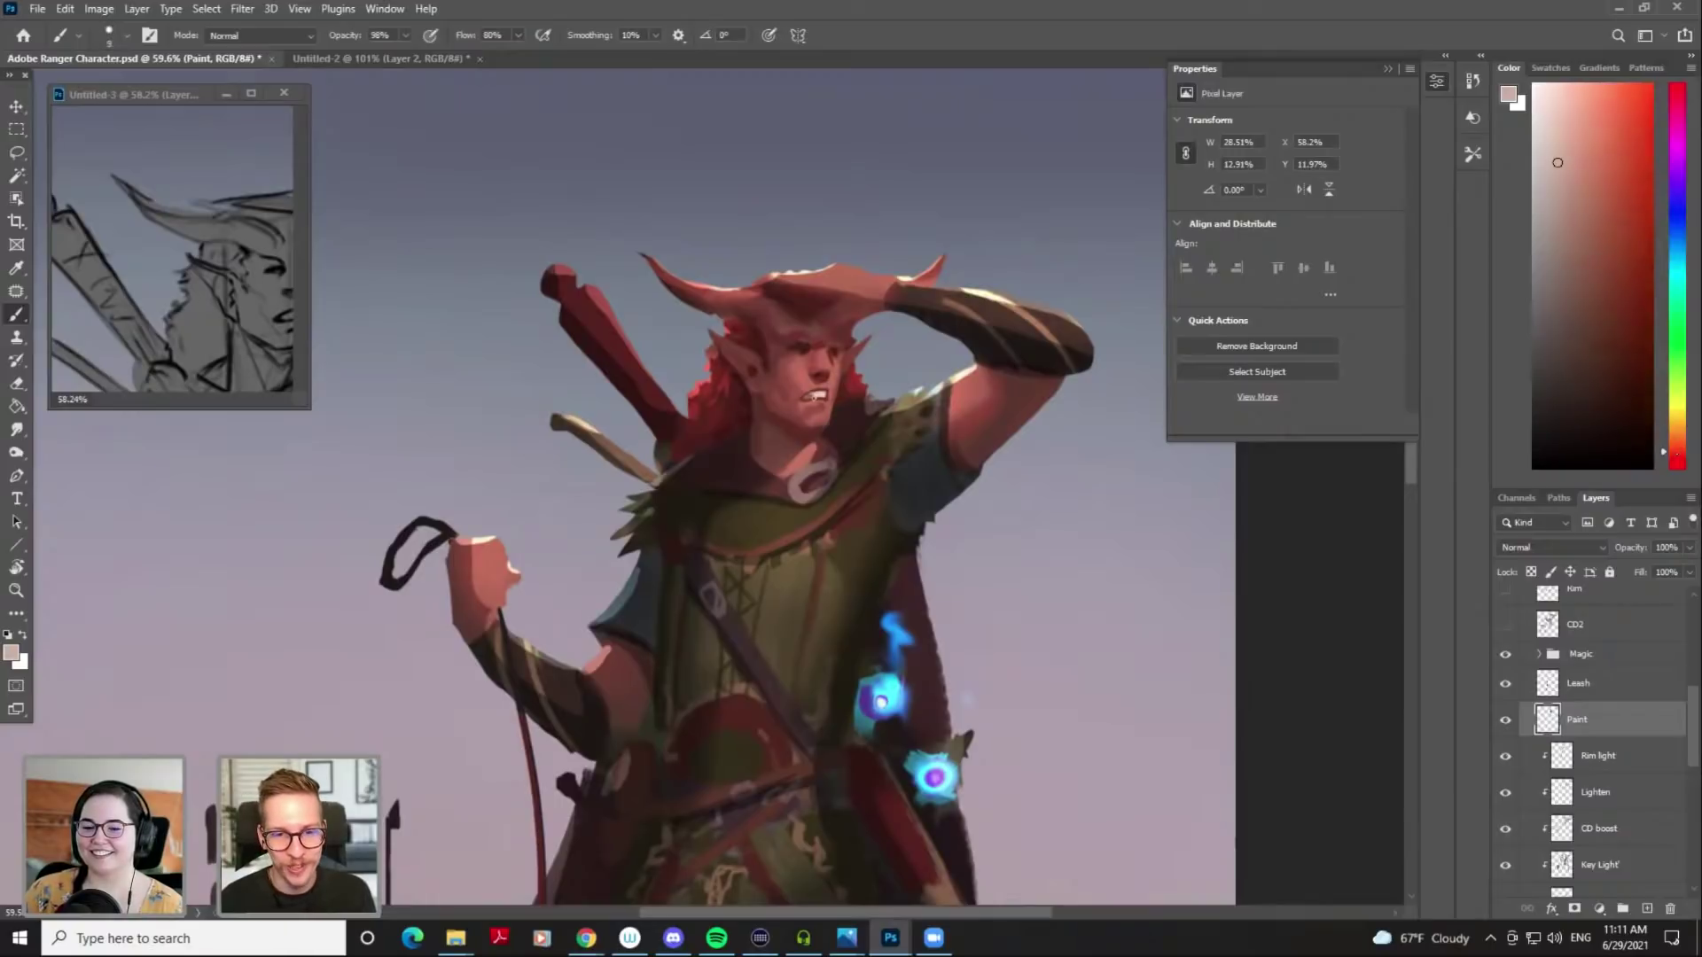
left_click_drag(817, 396, 814, 395)
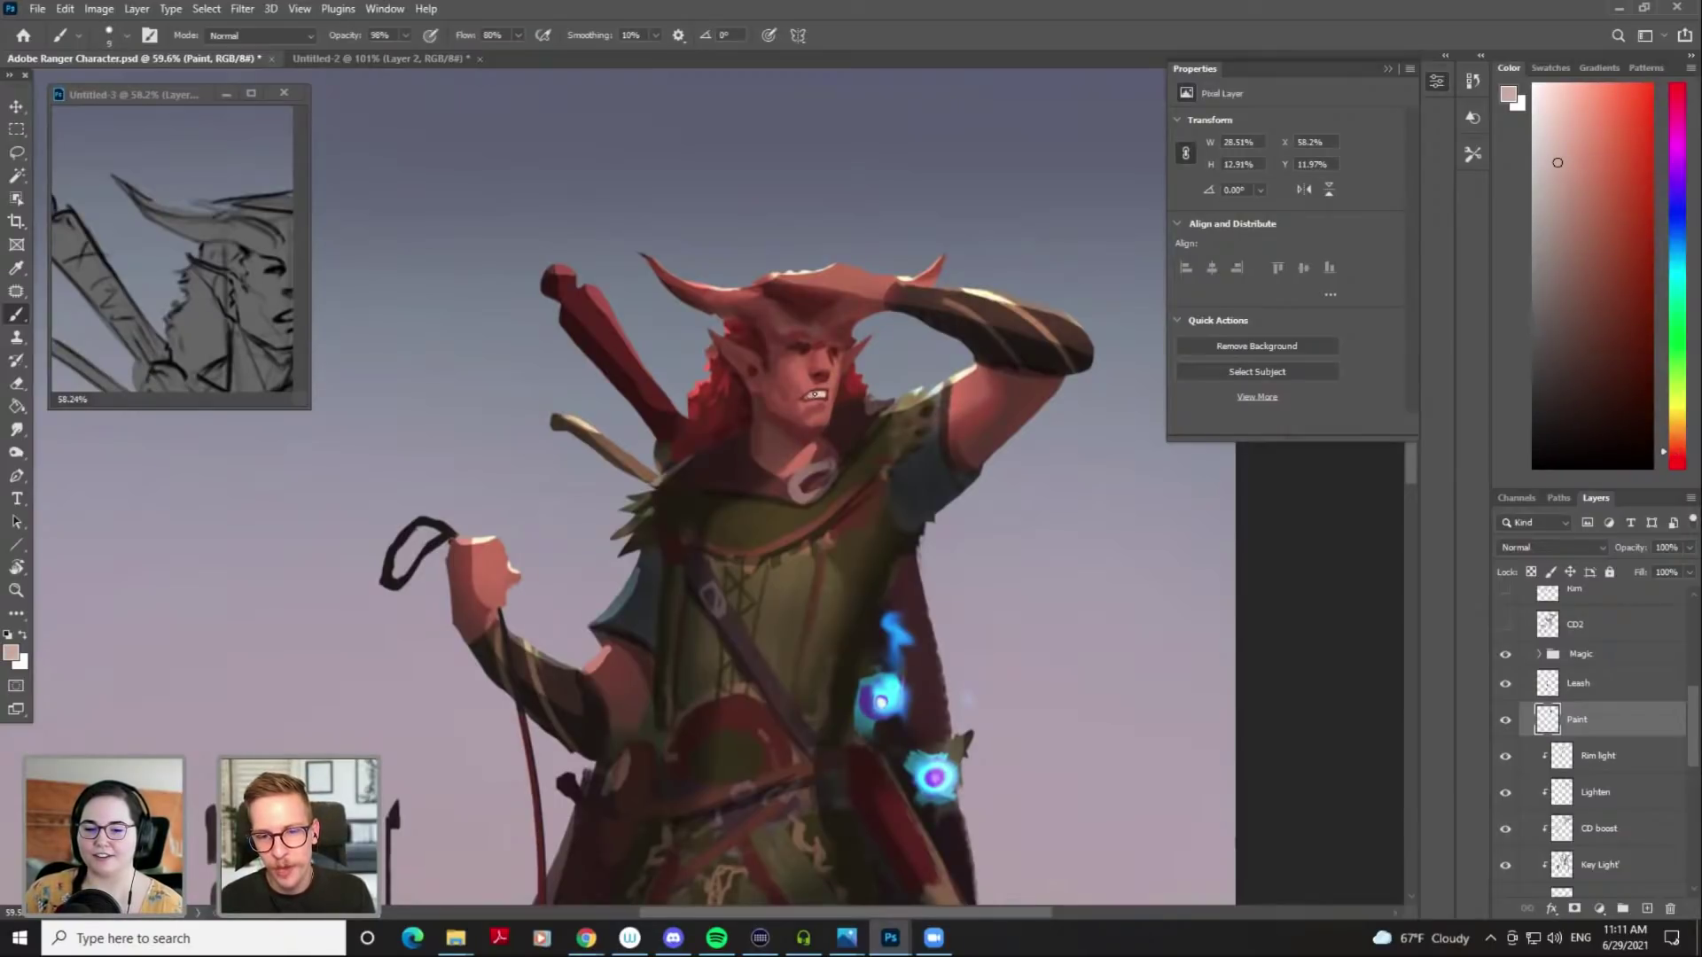
left_click(809, 396, "alt")
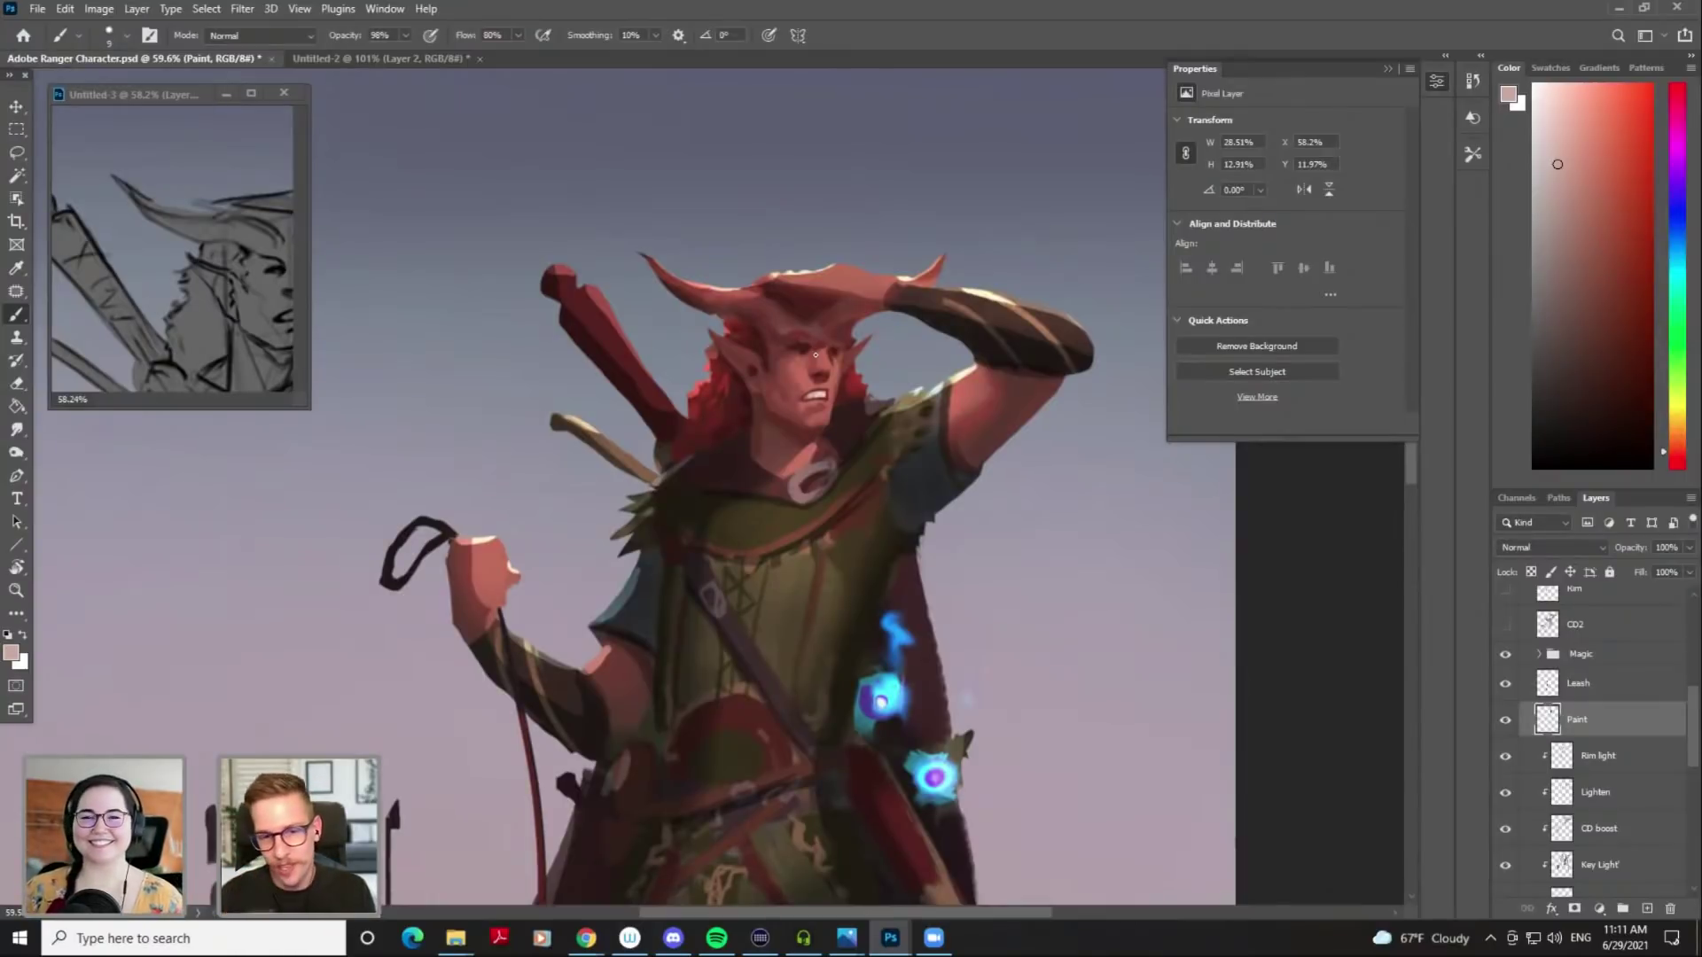
Sample the skin tones at the corner of the ranger's mouth and touch up around the lips with a larger brush
scroll(868, 419, "up", 2)
key("bracketright")
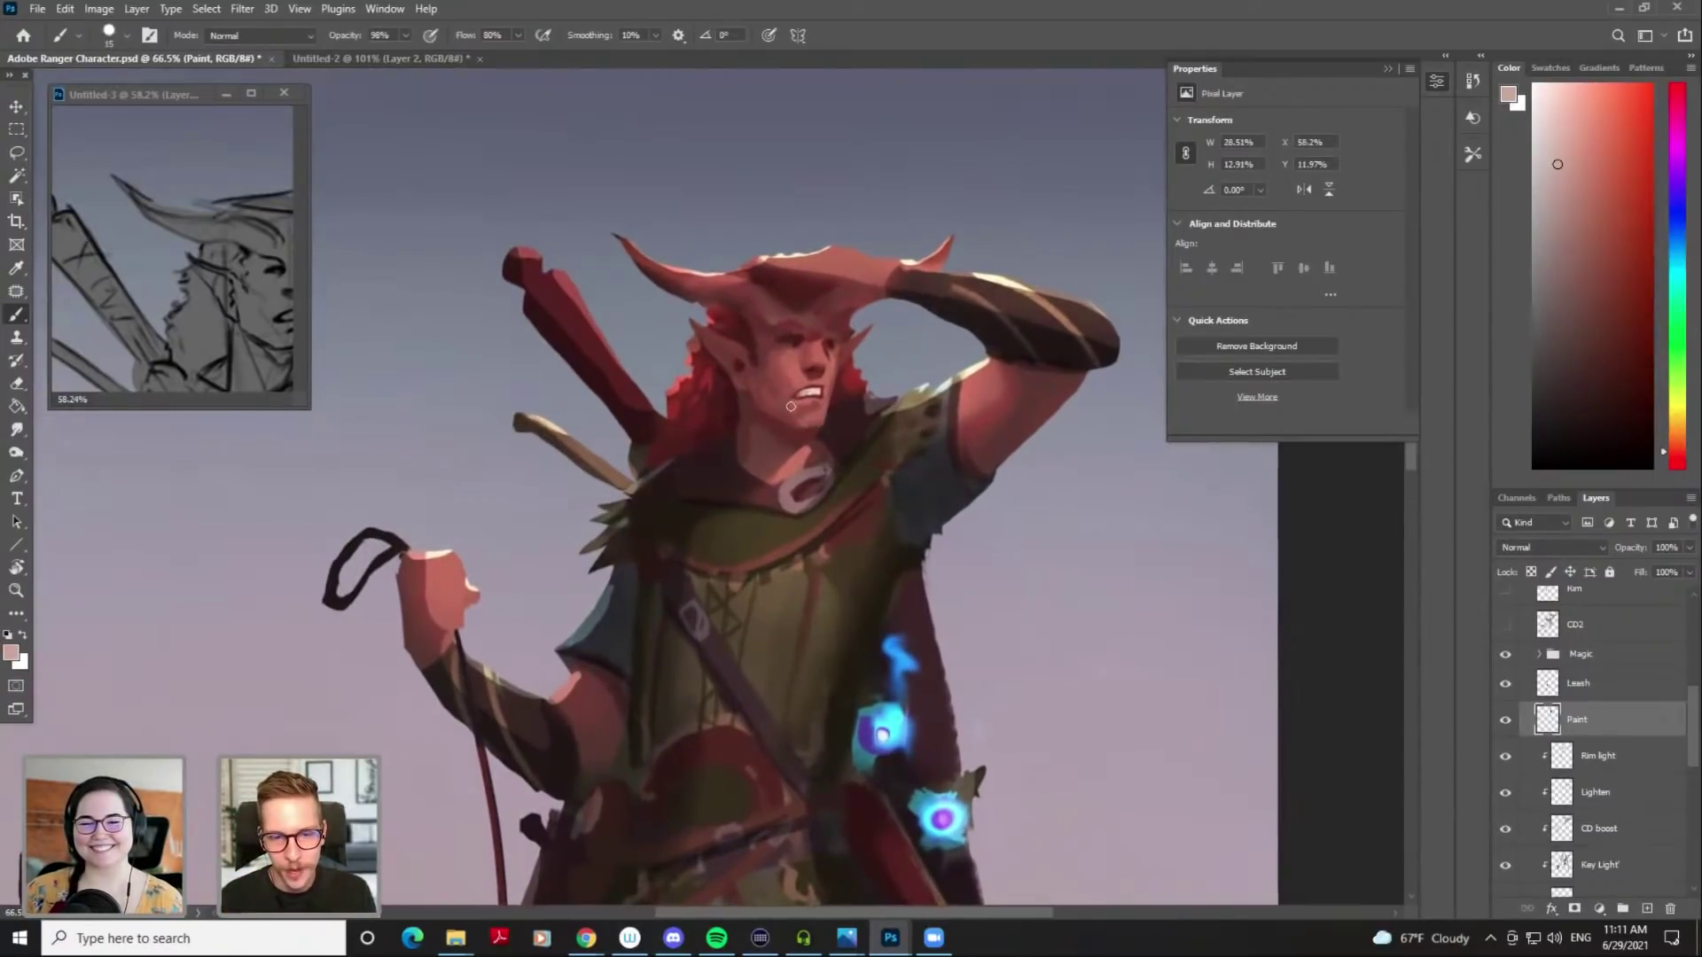
left_click(795, 394, "alt")
left_click(793, 402, "alt")
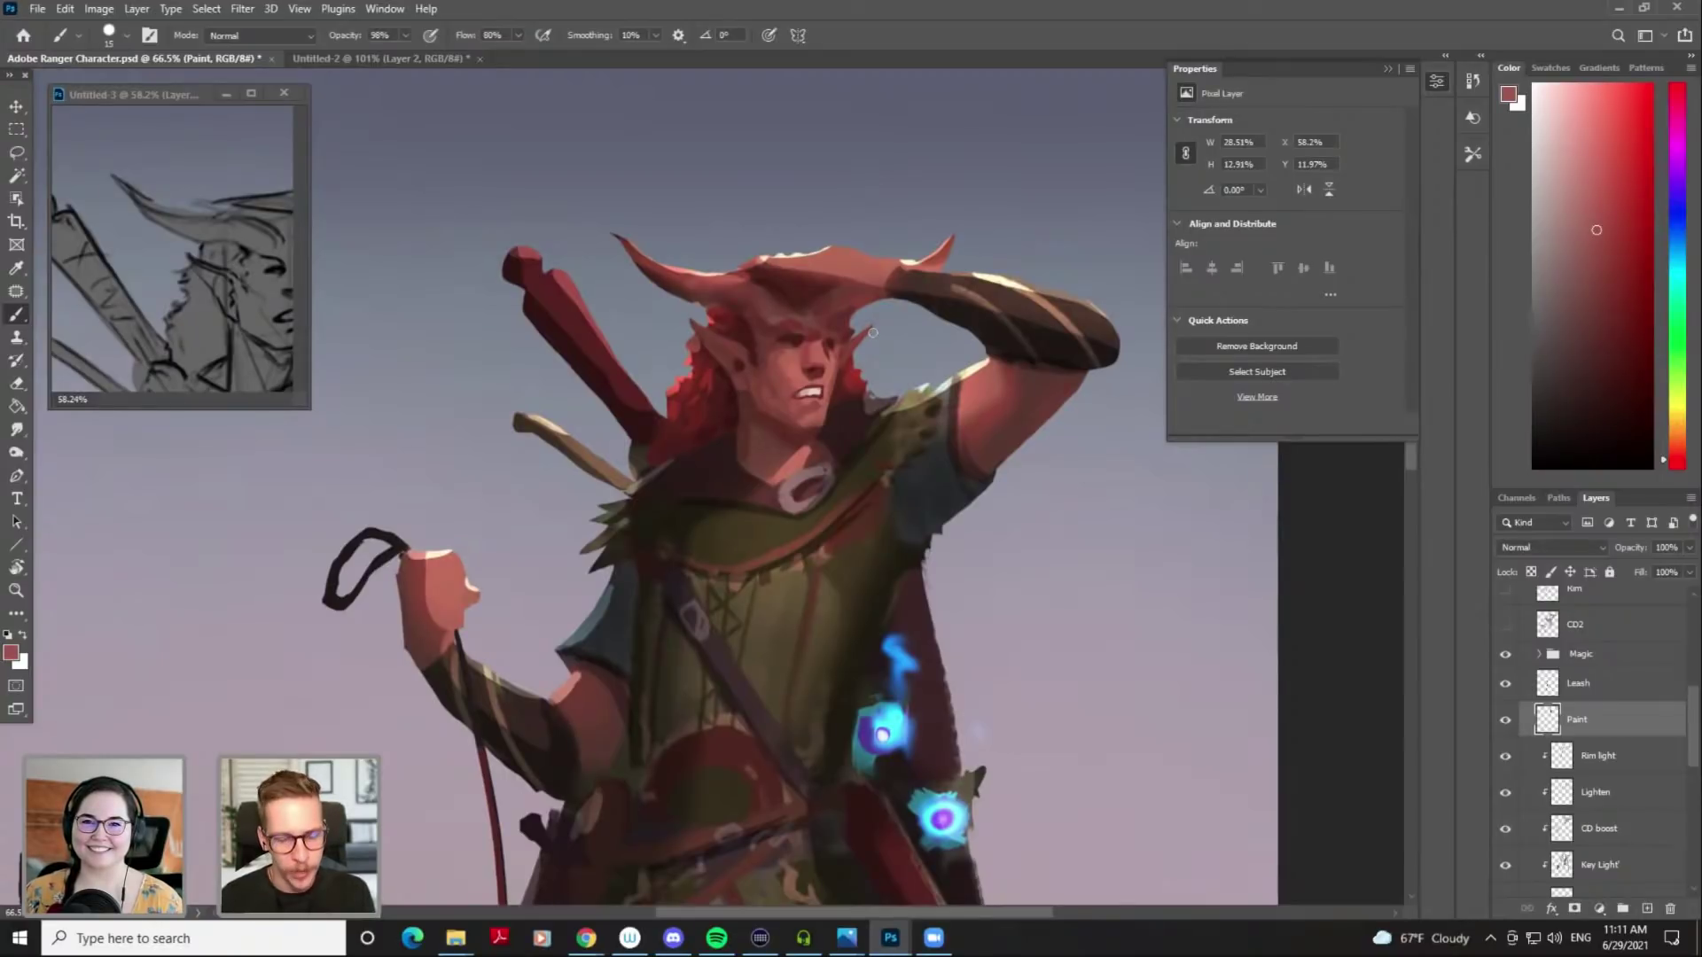
Sample the skin beside the ranger's nose, choose a lighter red and refine the far side of the face with a small brush
left_click_drag(873, 406, 740, 415)
left_click(727, 392, "alt")
left_click(739, 399, "alt")
key("[")
left_click(1600, 204)
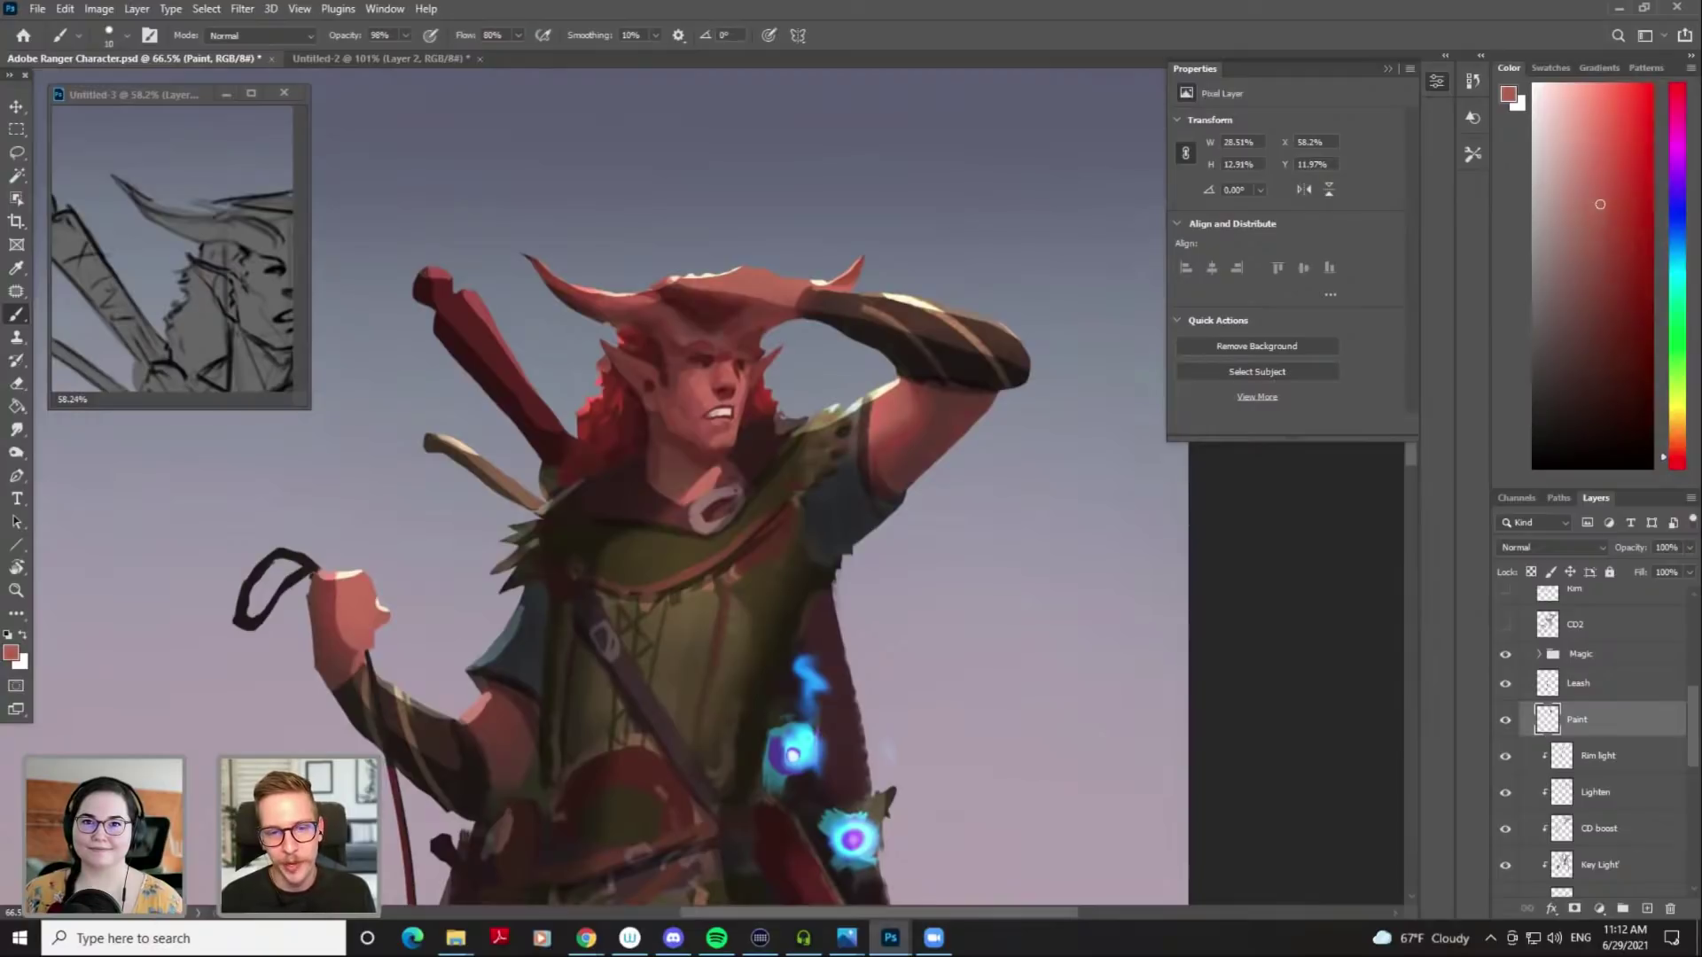
key("bracketleft")
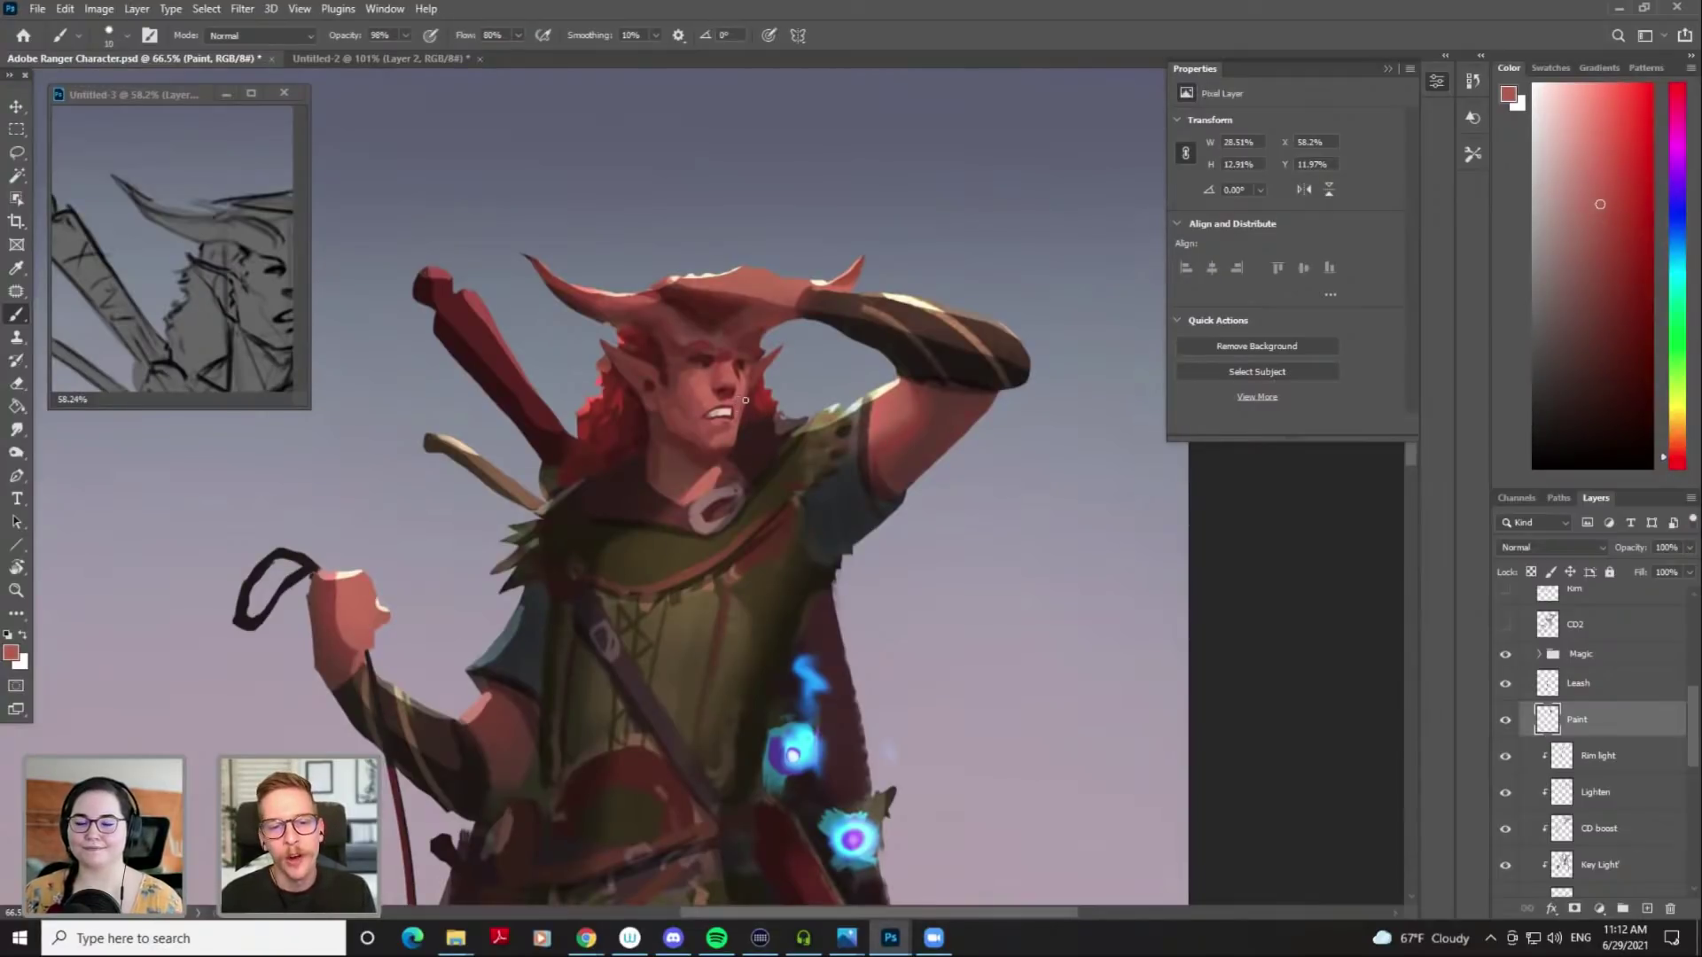
key("bracketright")
key("bracketleft")
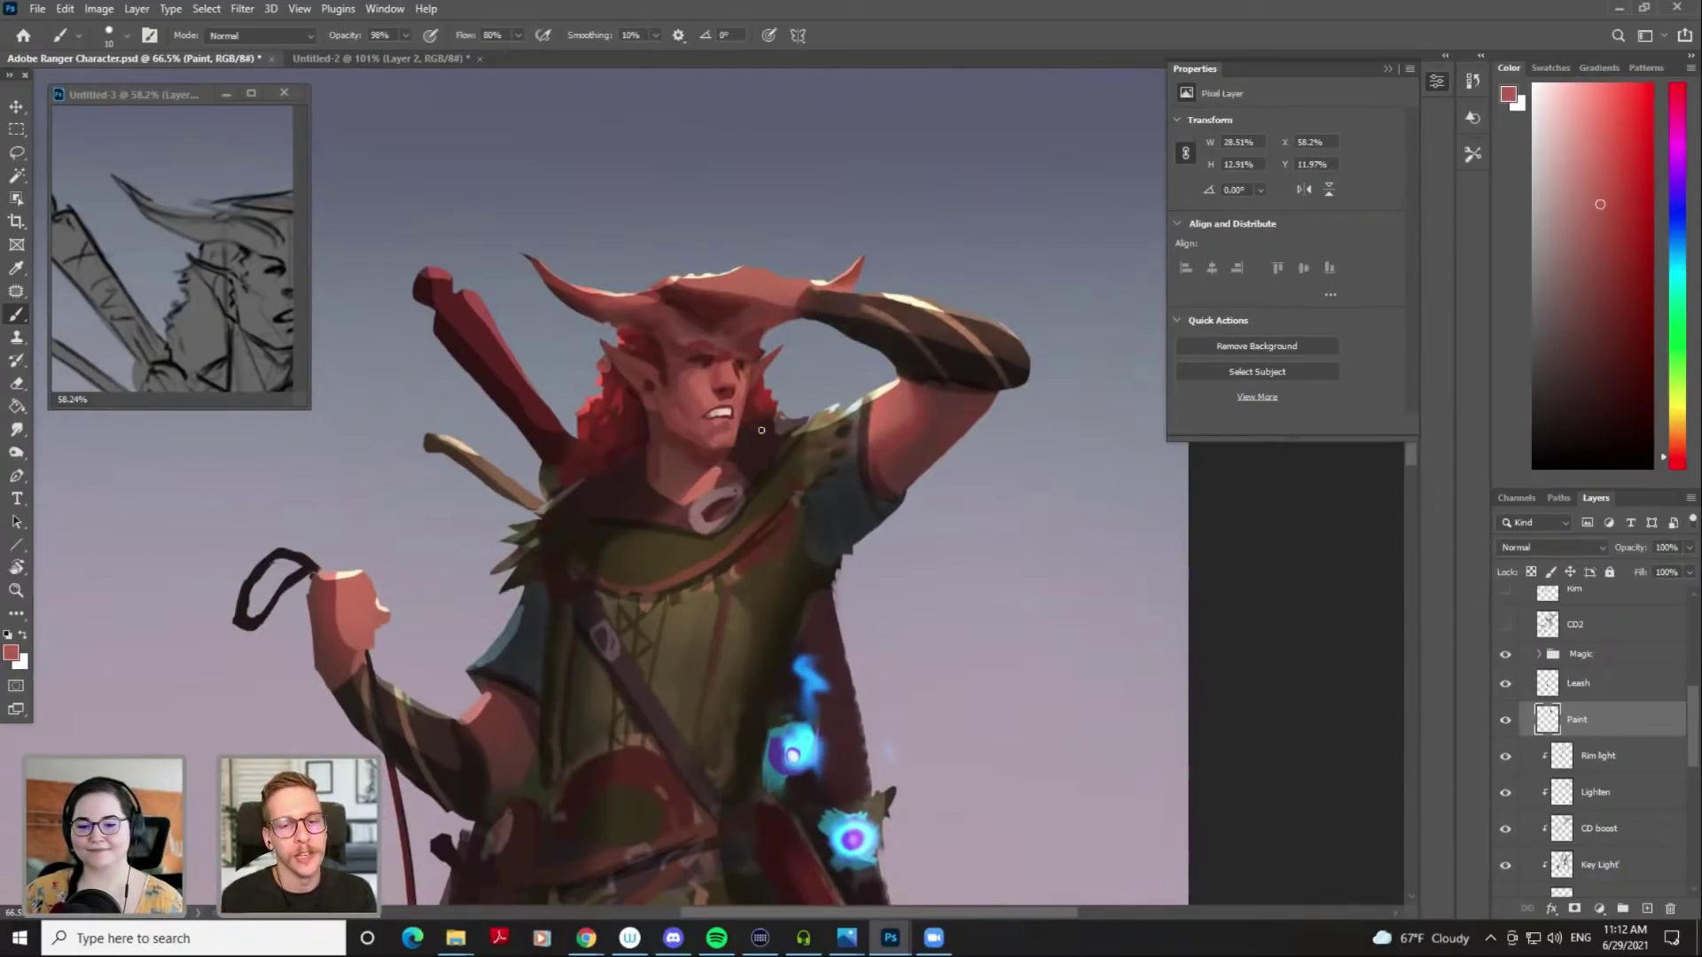
Refine the chin, far cheek and area below the far eye using skin tones sampled from the ranger's face
left_click(722, 435, "alt")
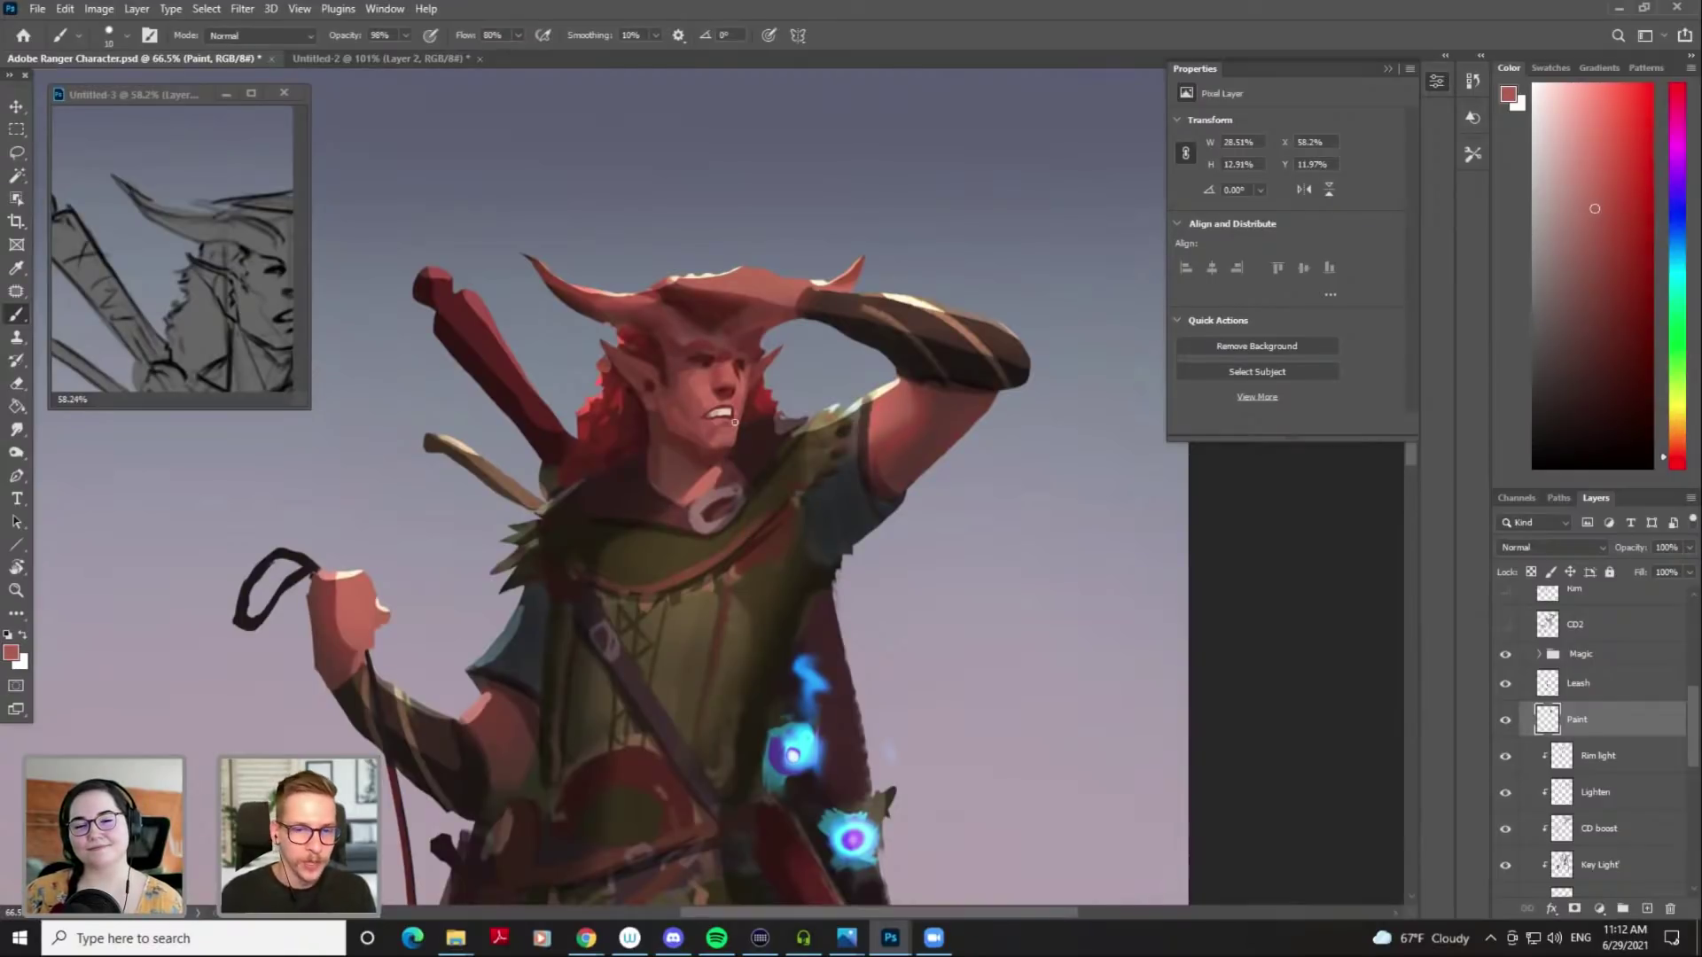
left_click(734, 414, "alt")
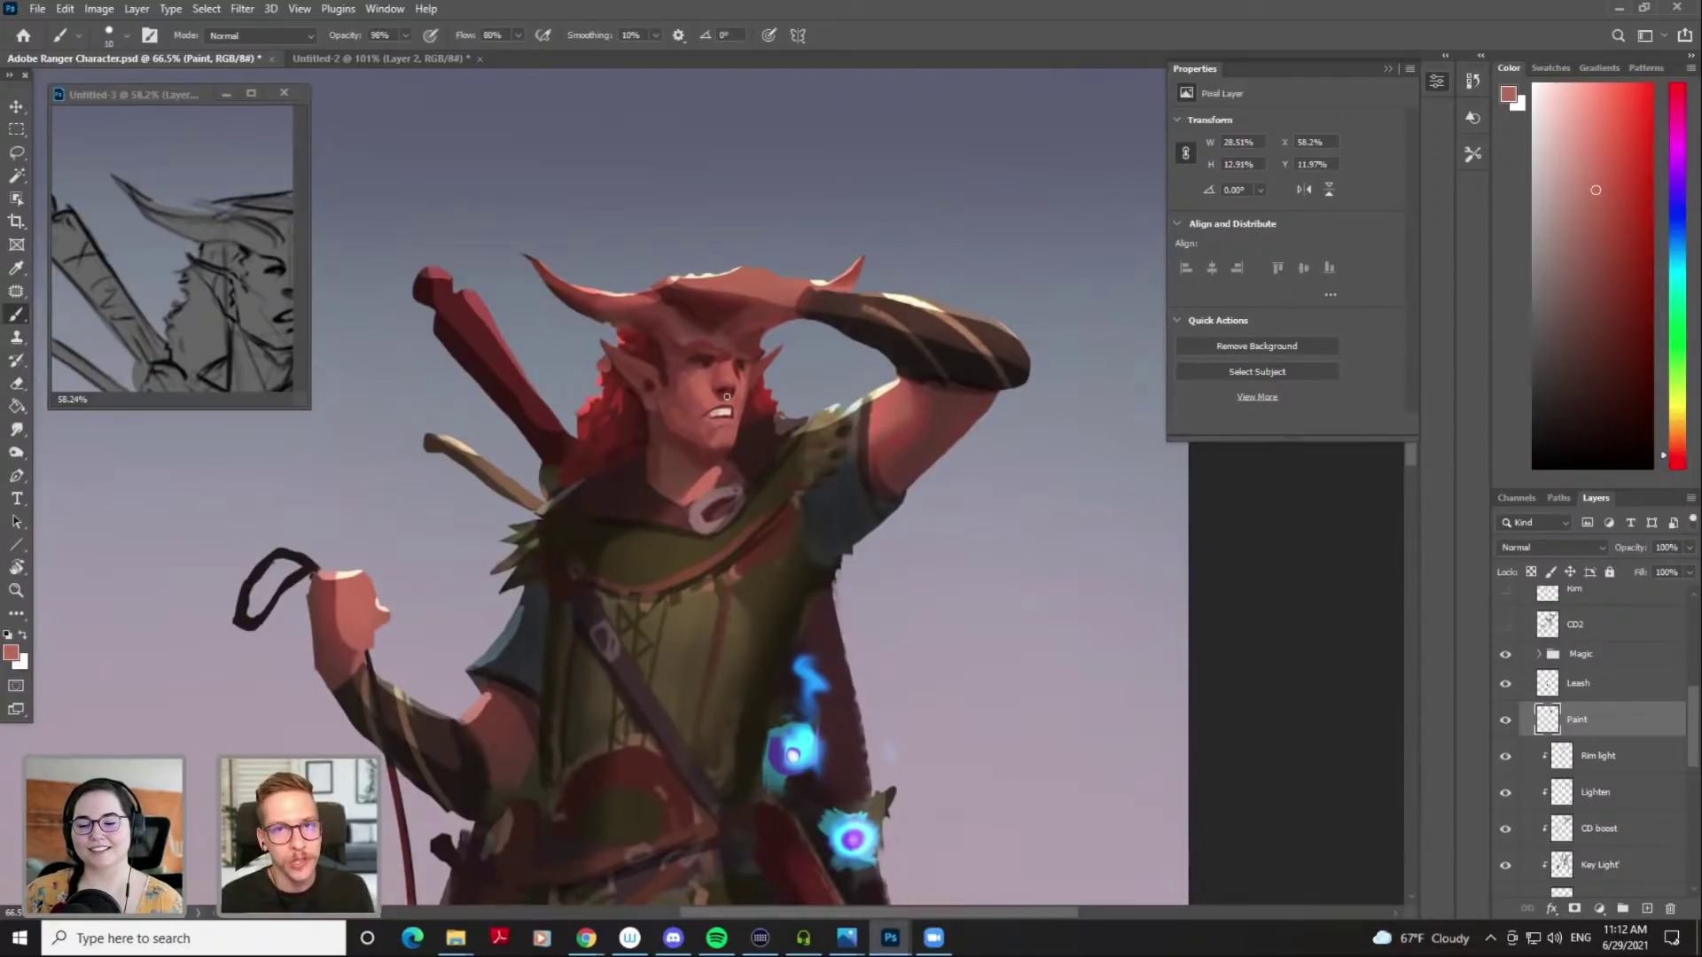
key("bracketright")
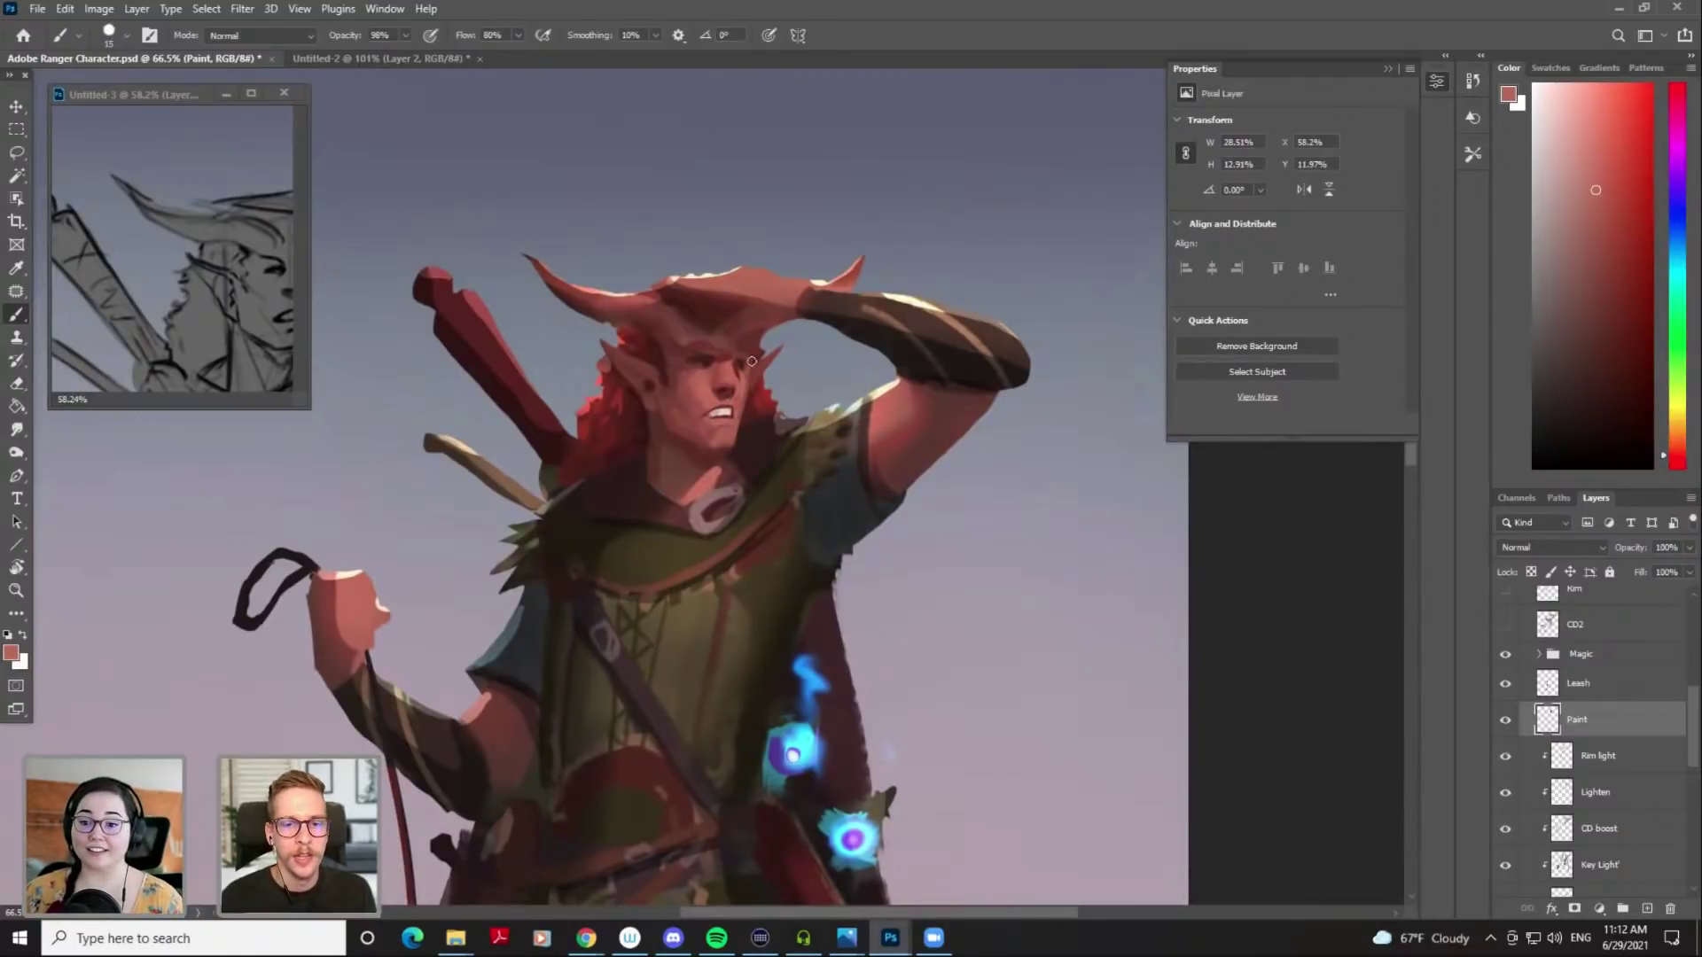
key("bracketright")
left_click(739, 383, "alt")
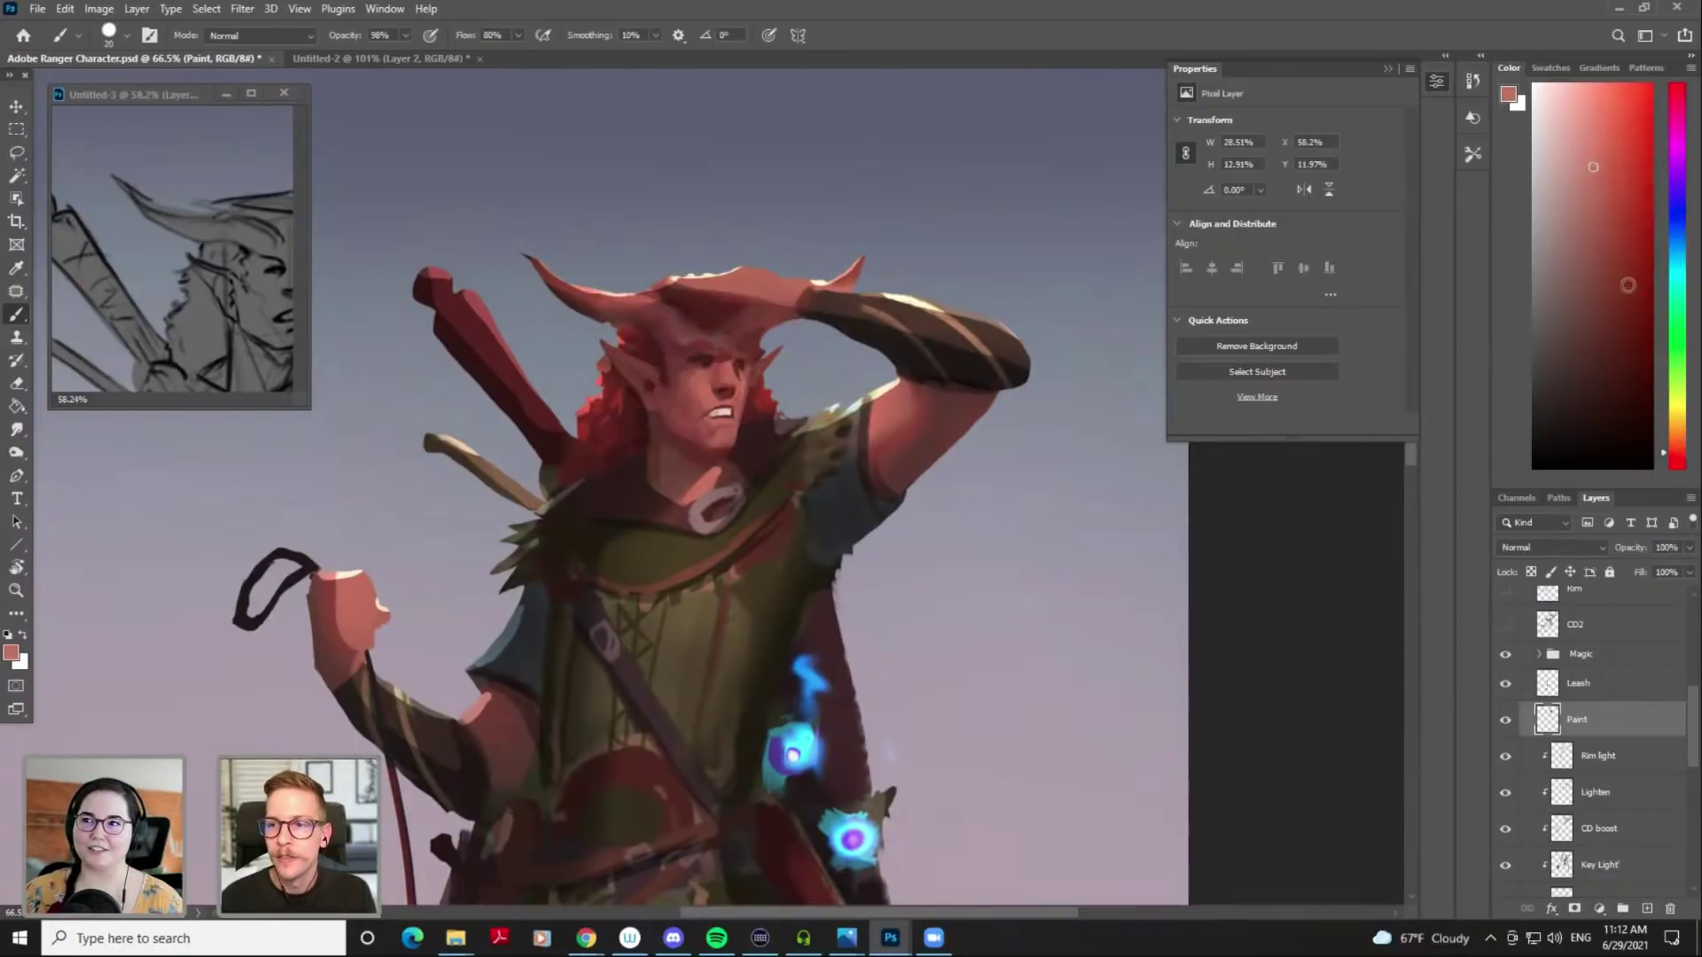
Shift the skin color toward orange, pick a lighter salmon tone and touch up the ranger's face below the near eye
left_click(1676, 448)
key("bracketleft")
key("bracketleft")
left_click(698, 381, "alt")
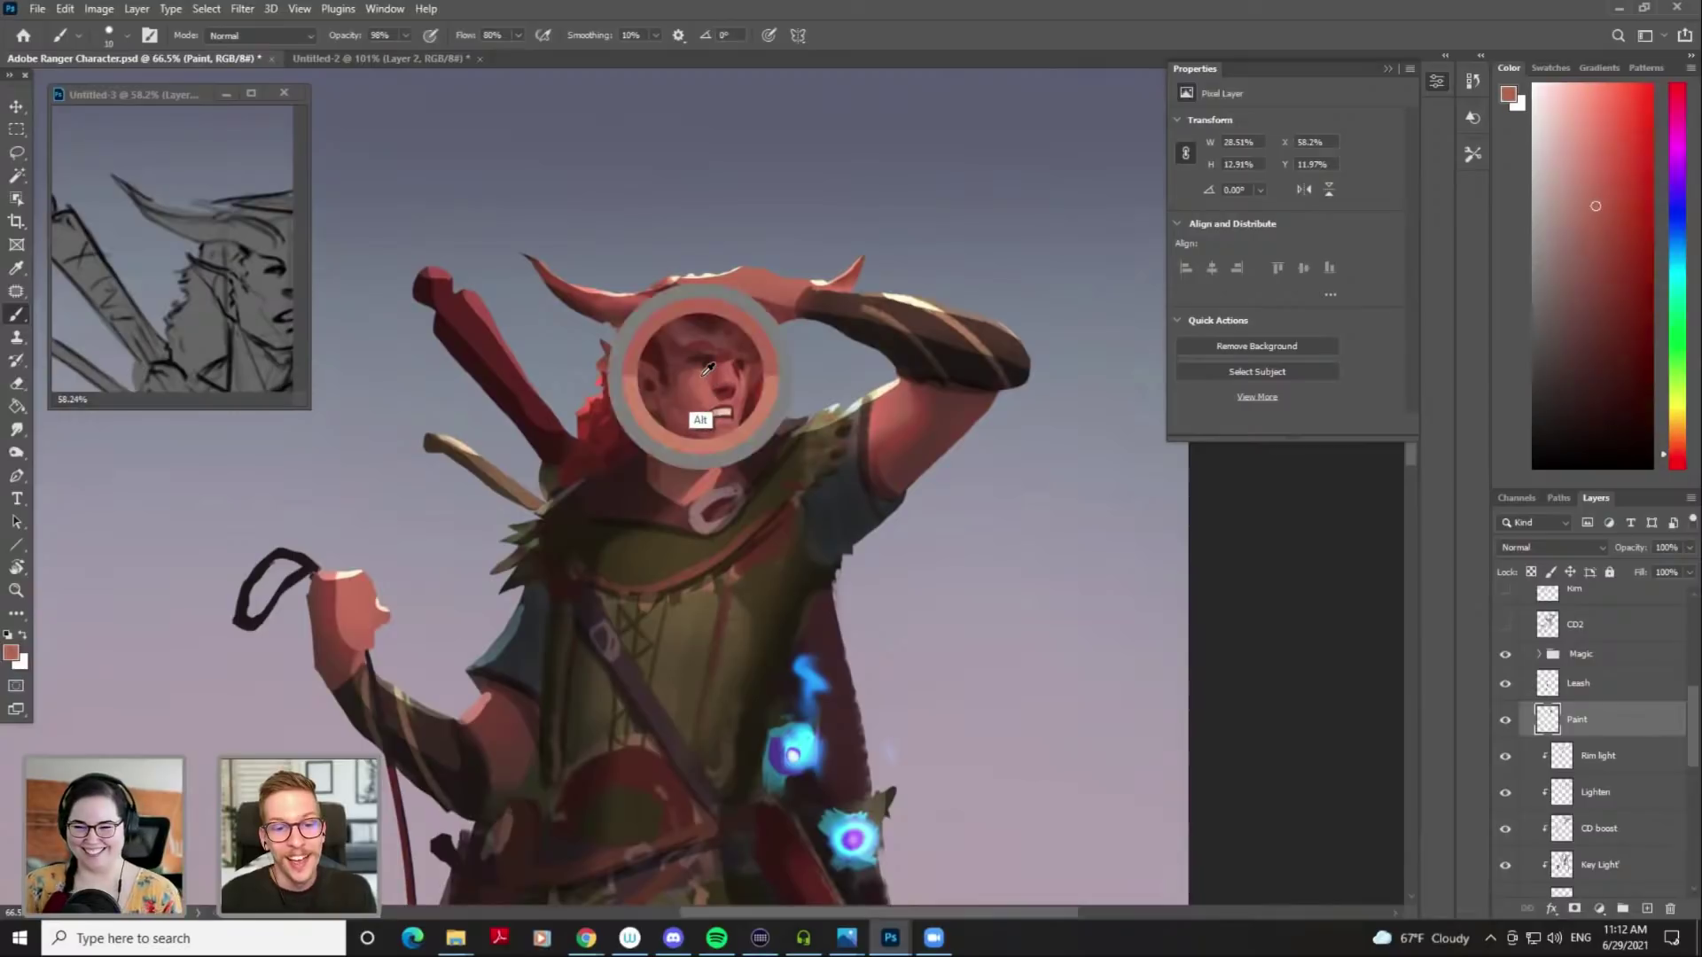
left_click(1595, 168)
left_click(1680, 450)
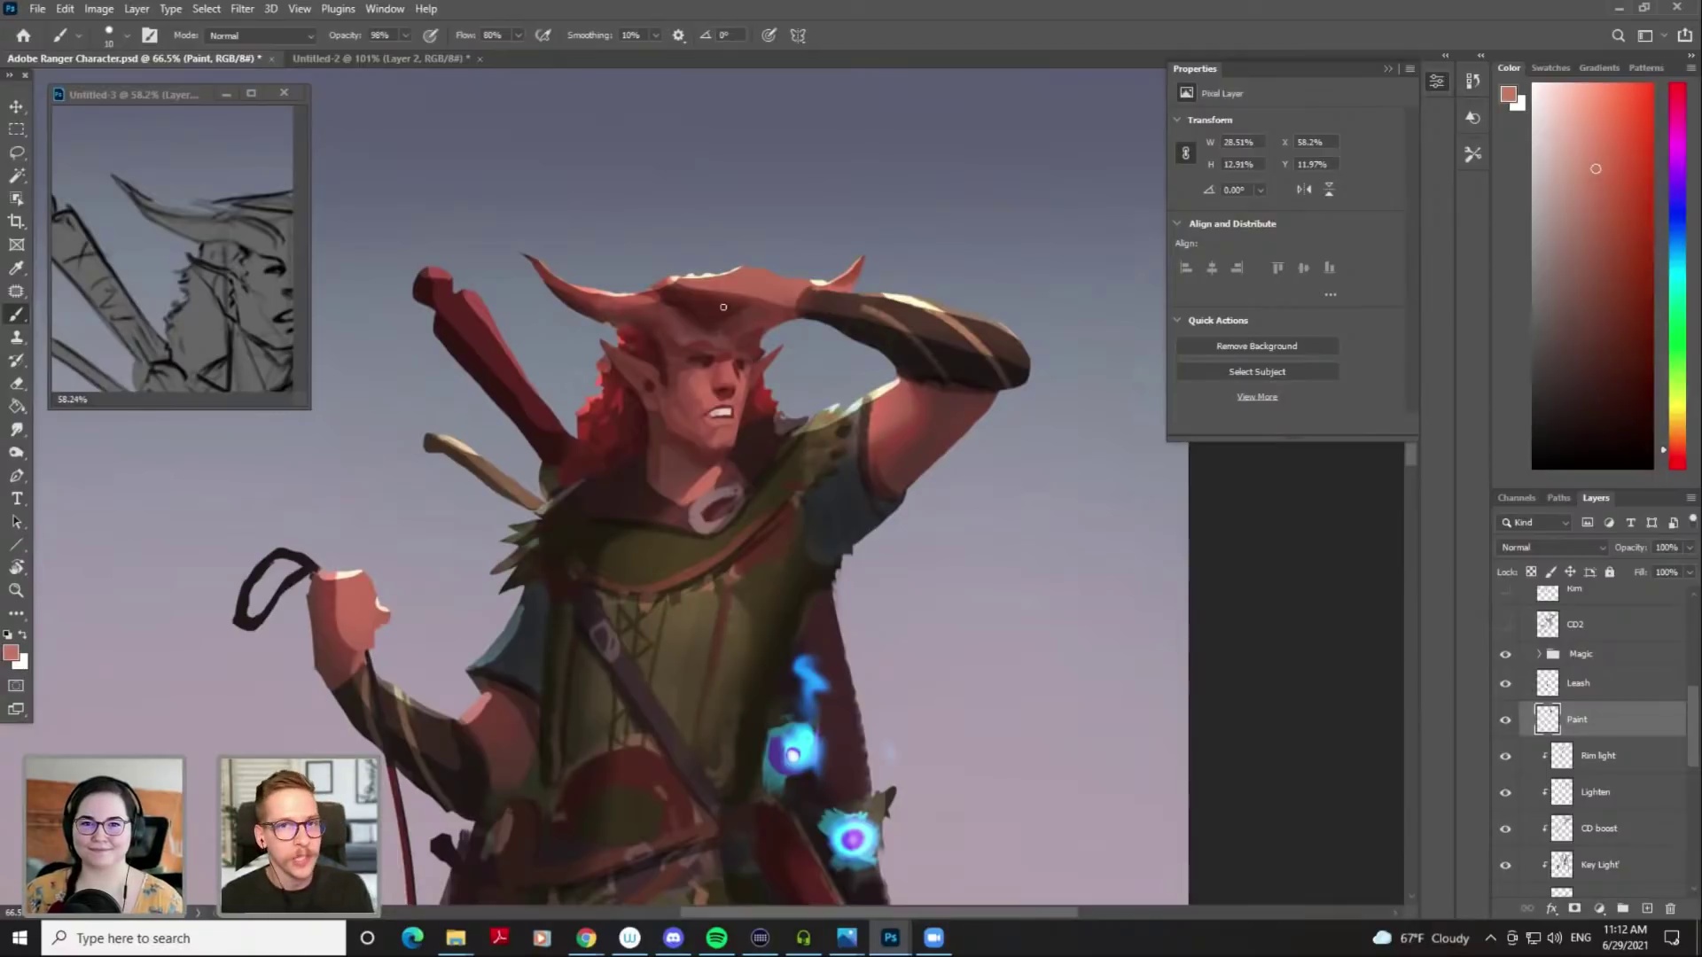
key("bracketright")
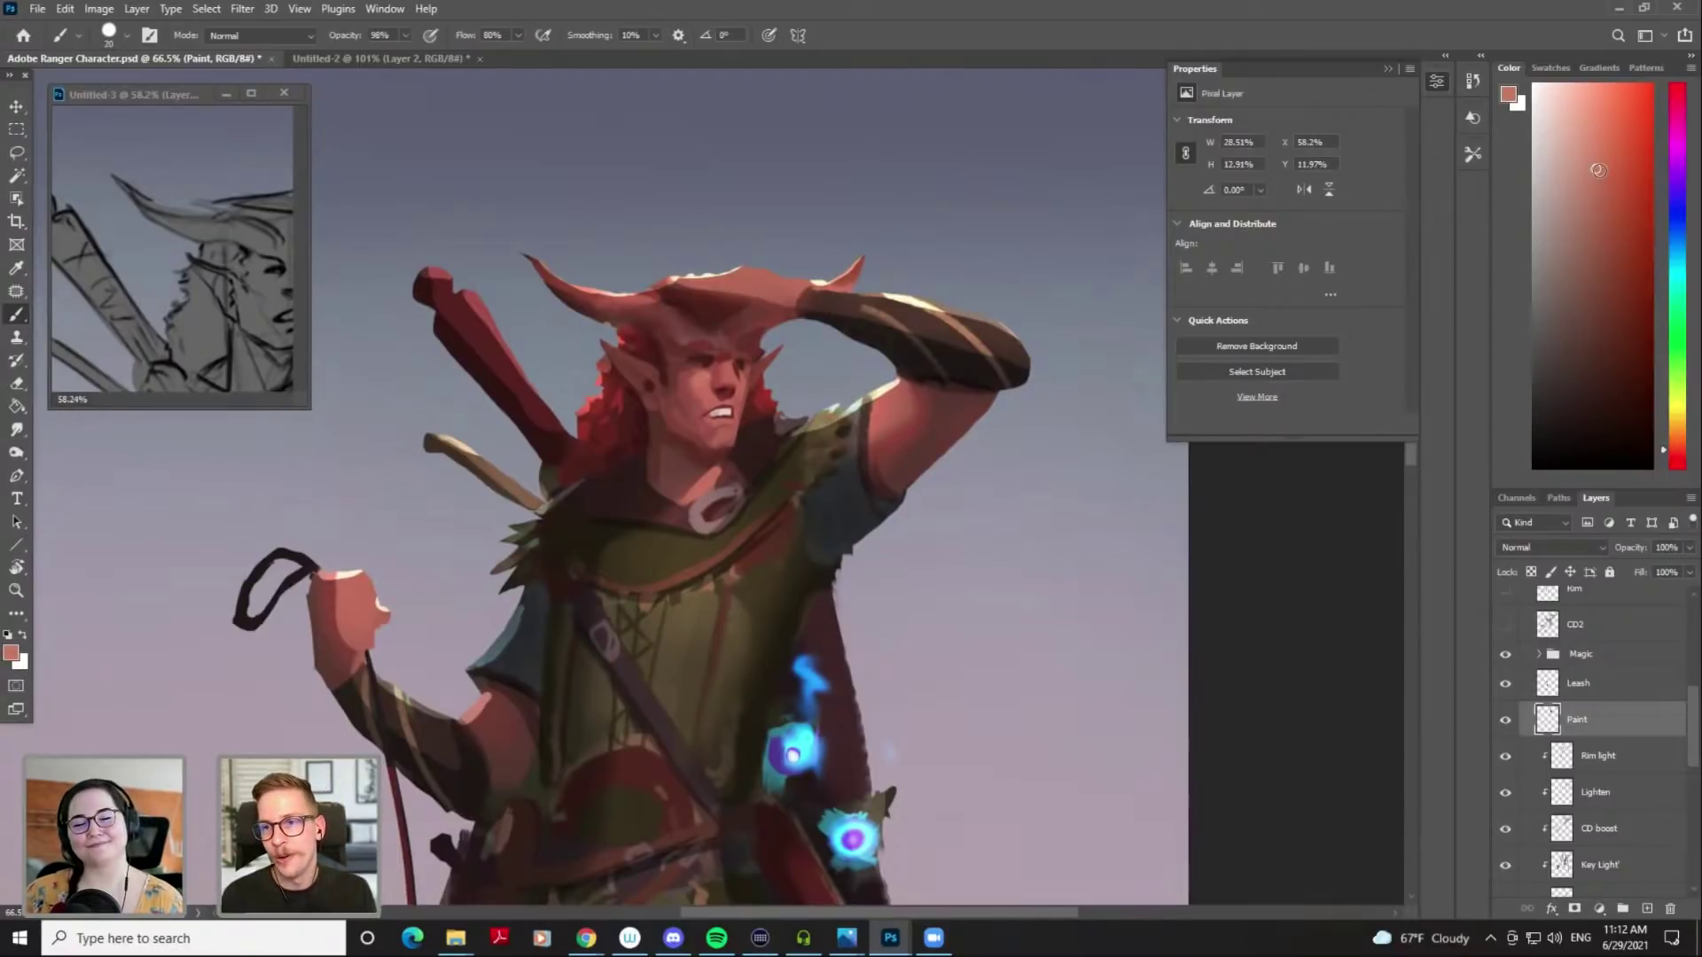
key("bracketleft")
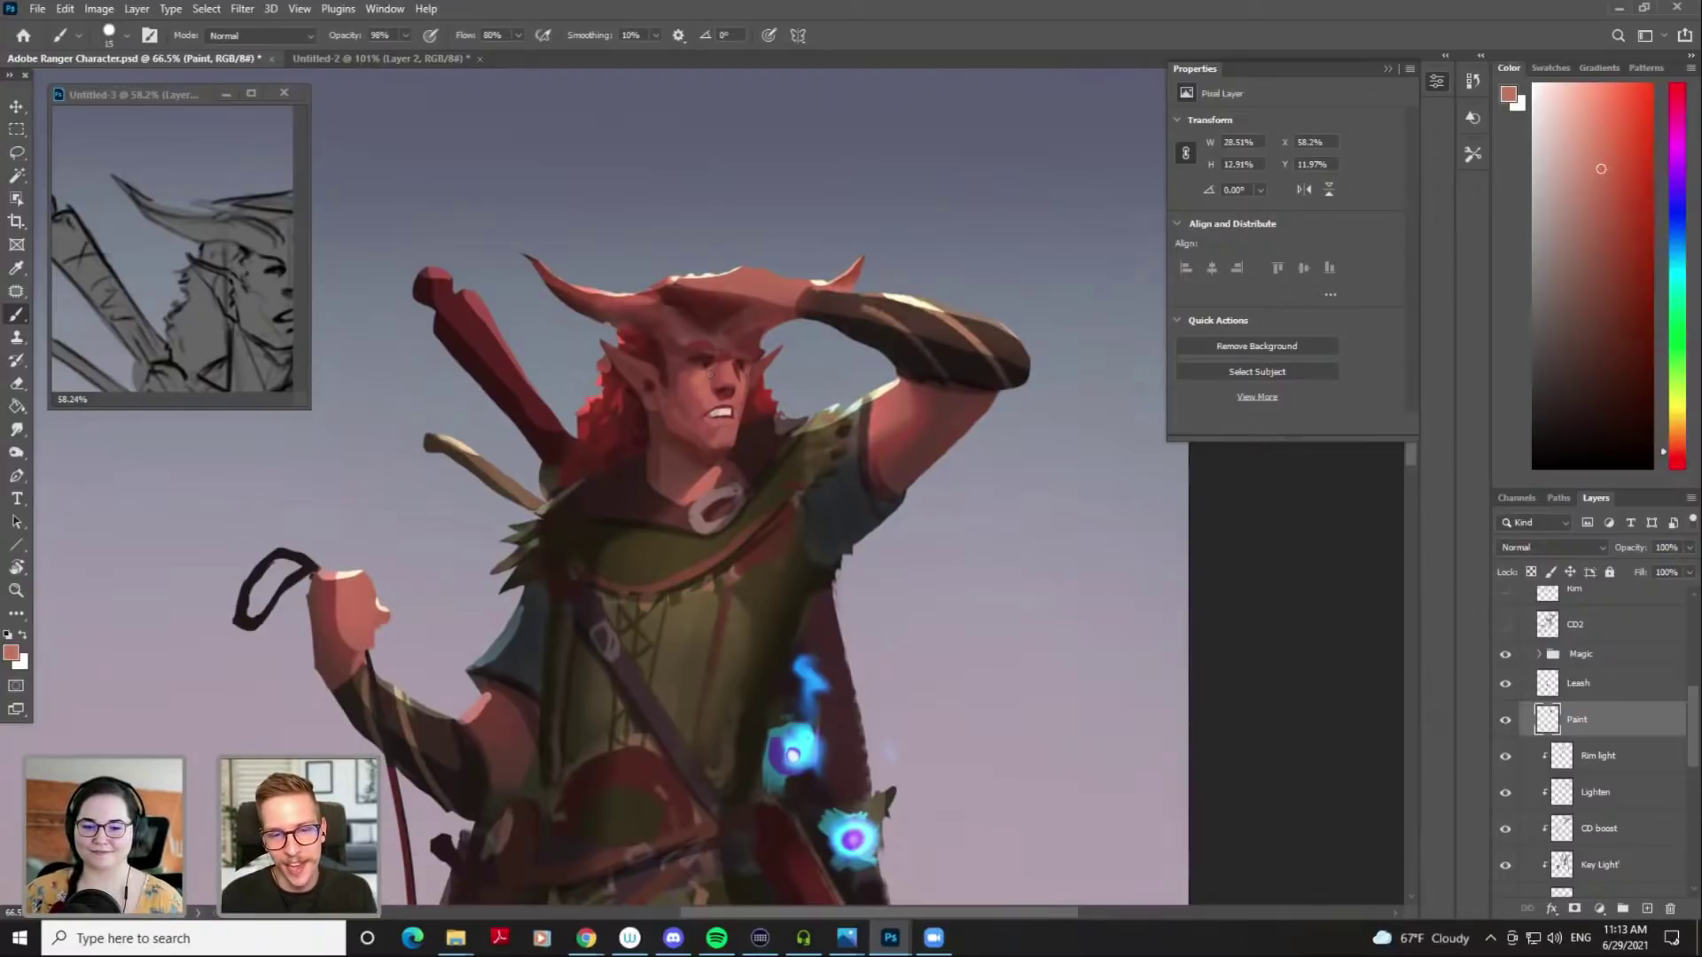
Paint sampled mid and light skin tones over the near cheek and blend them with the Smudge tool at 50% strength
left_click(695, 381, "alt")
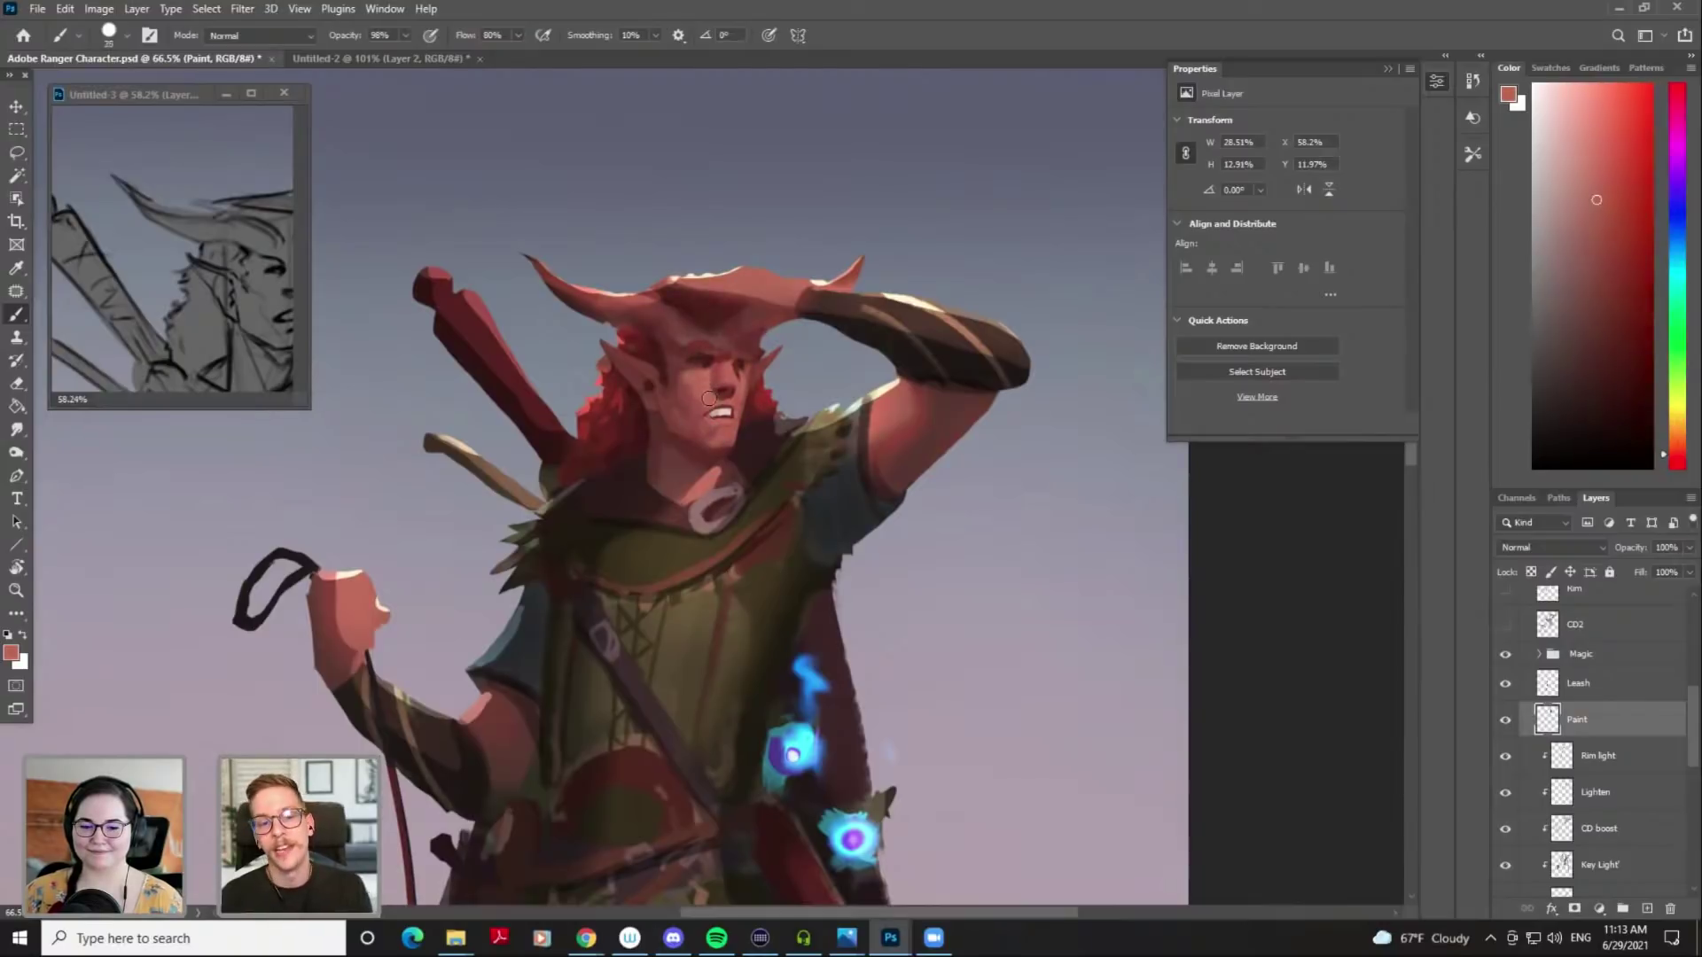
left_click(706, 381, "alt")
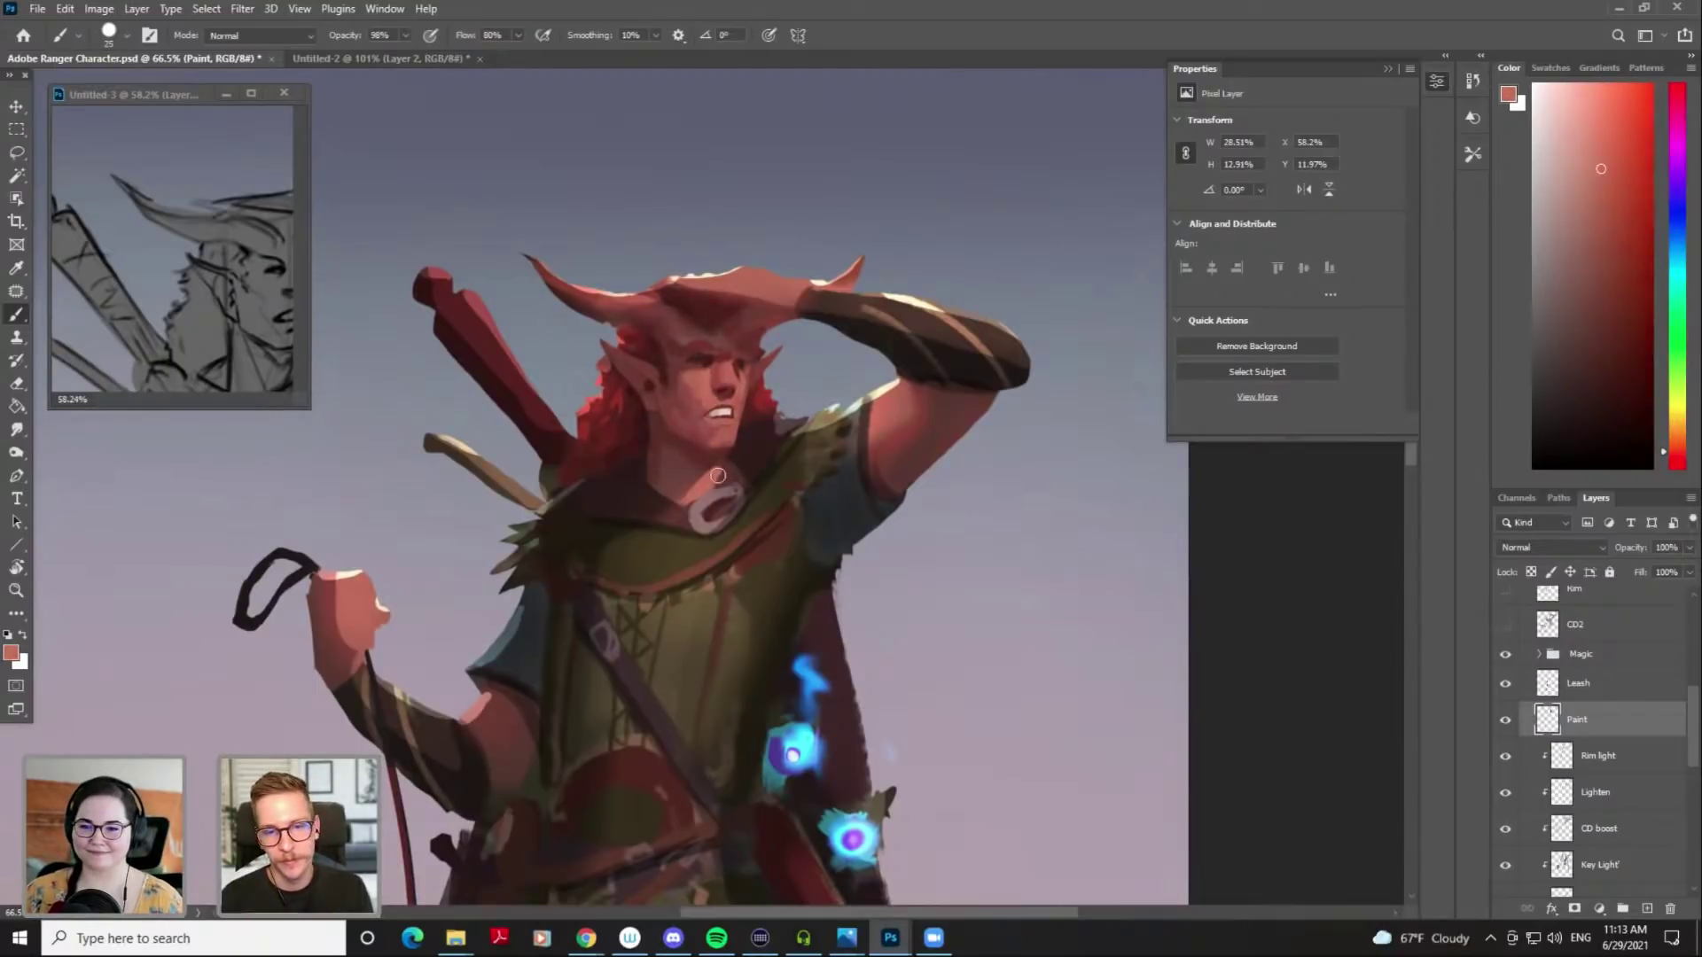
left_click(698, 410, "alt")
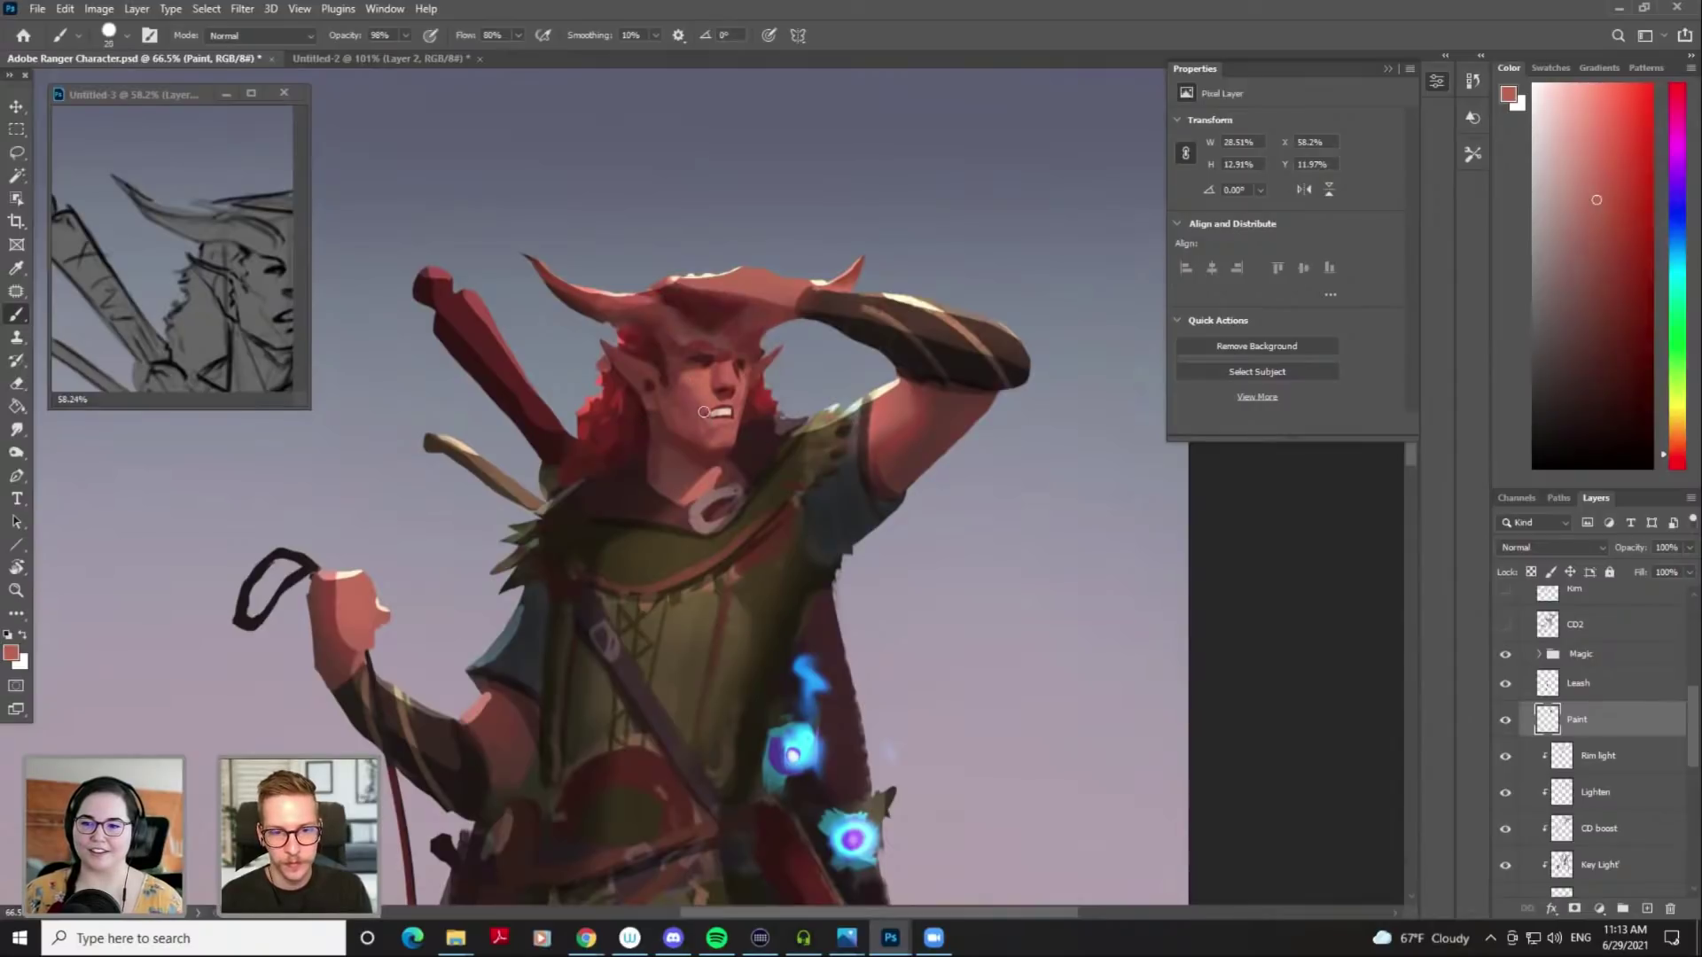
key("r")
key("bracketright")
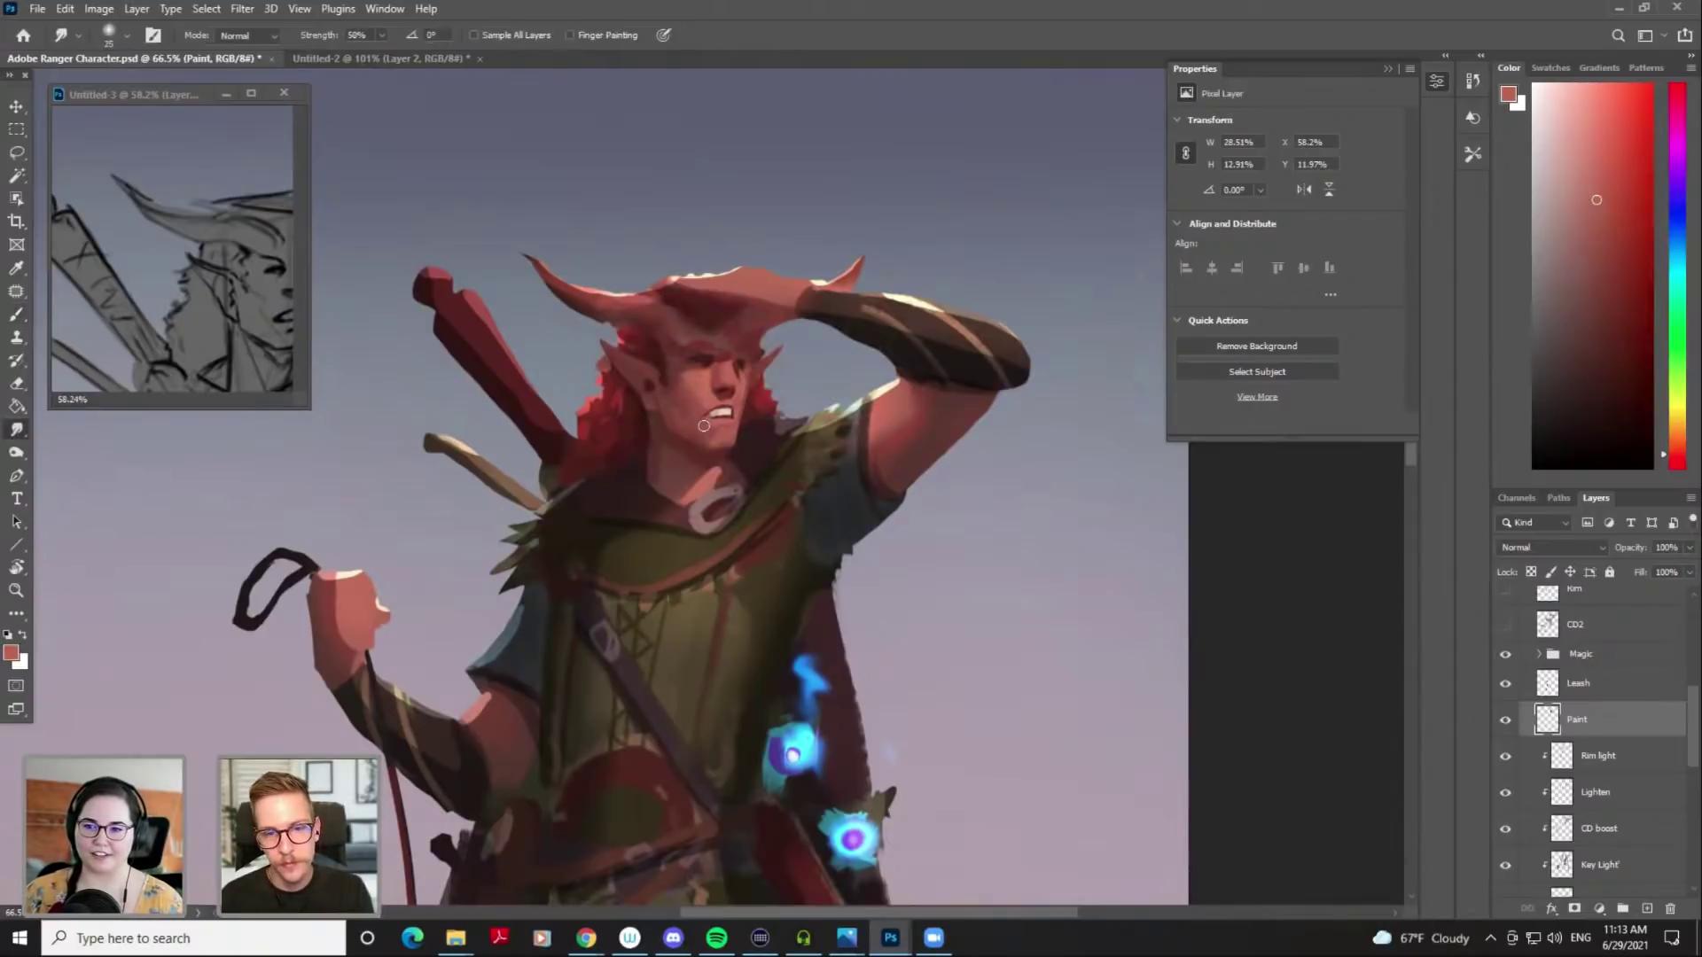
Resample the light skin tone beside the nose, repaint the cheek highlight and soften it with the Smudge tool
key("b")
left_click(707, 390, "alt")
left_click(705, 392, "alt")
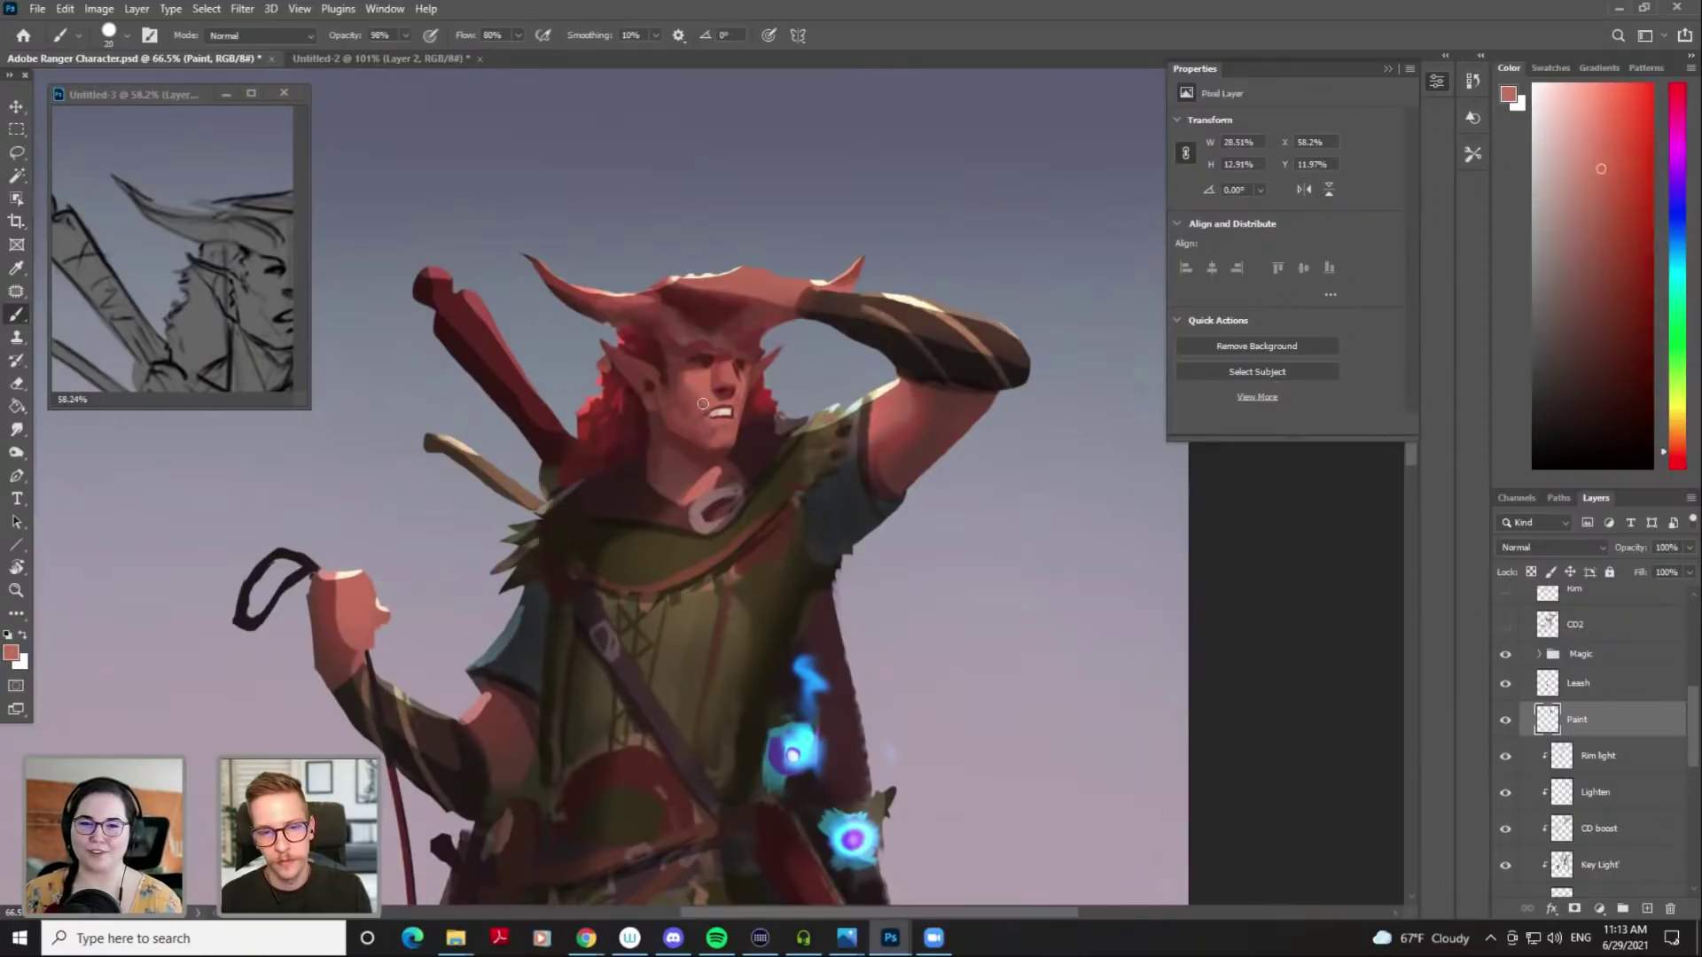
key("r")
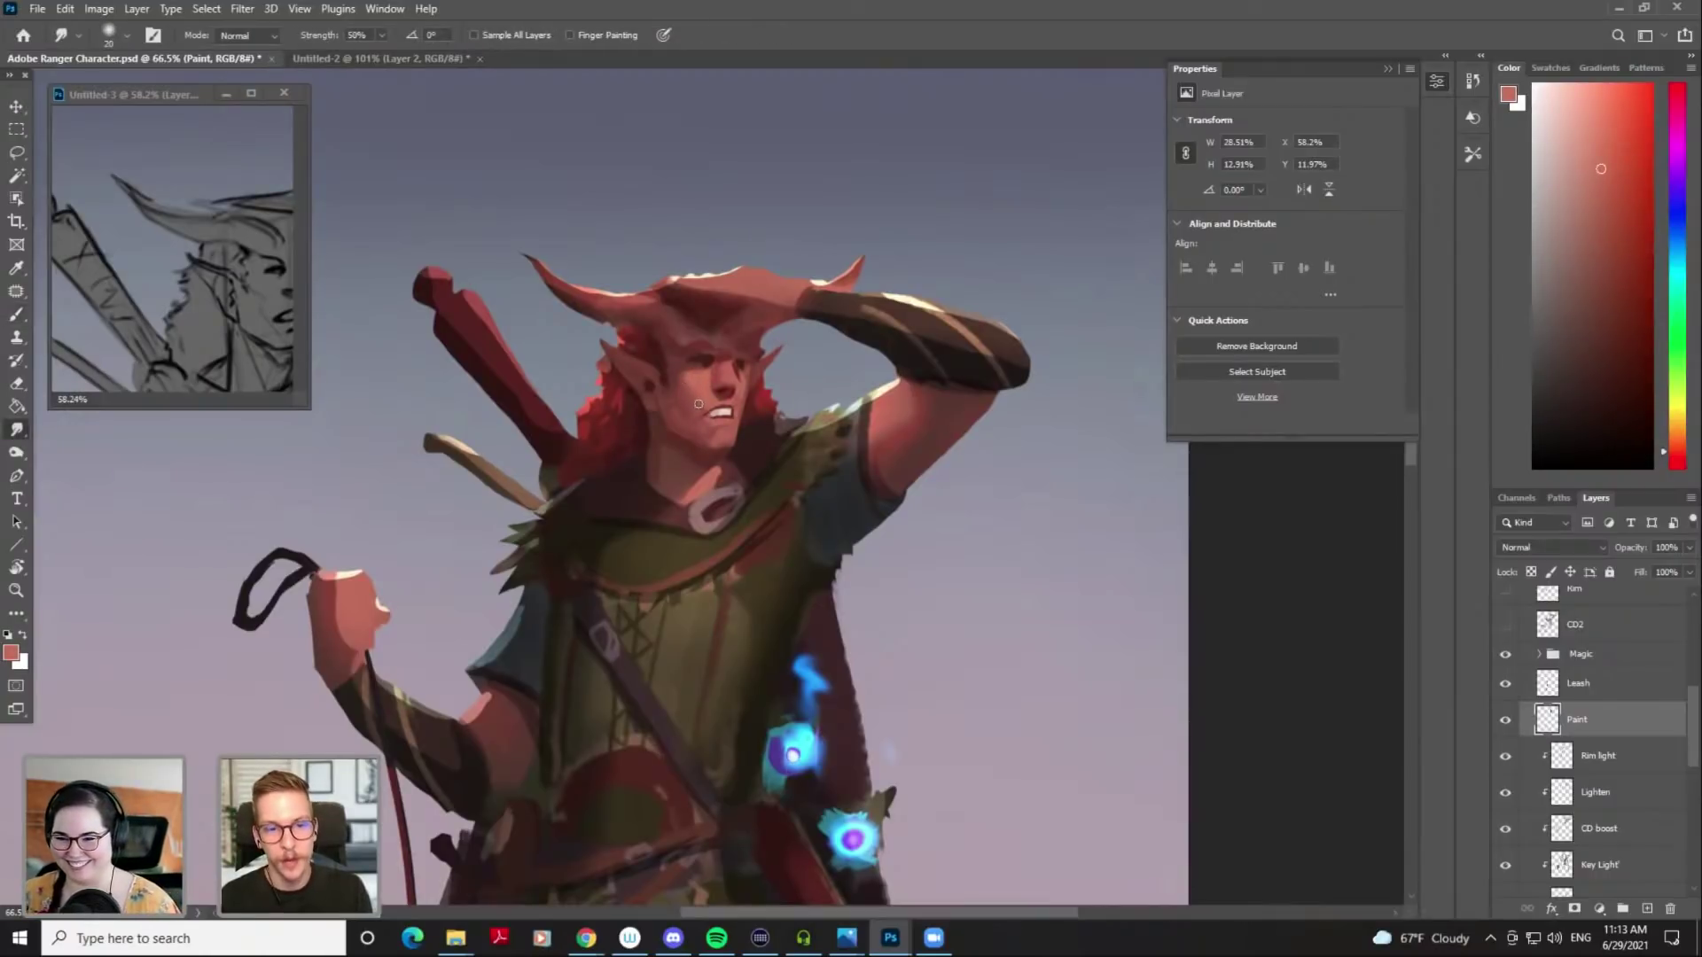
Sample the dark red shadow tone under the ranger's nose with the Brush tool and touch up the nostril
key("b")
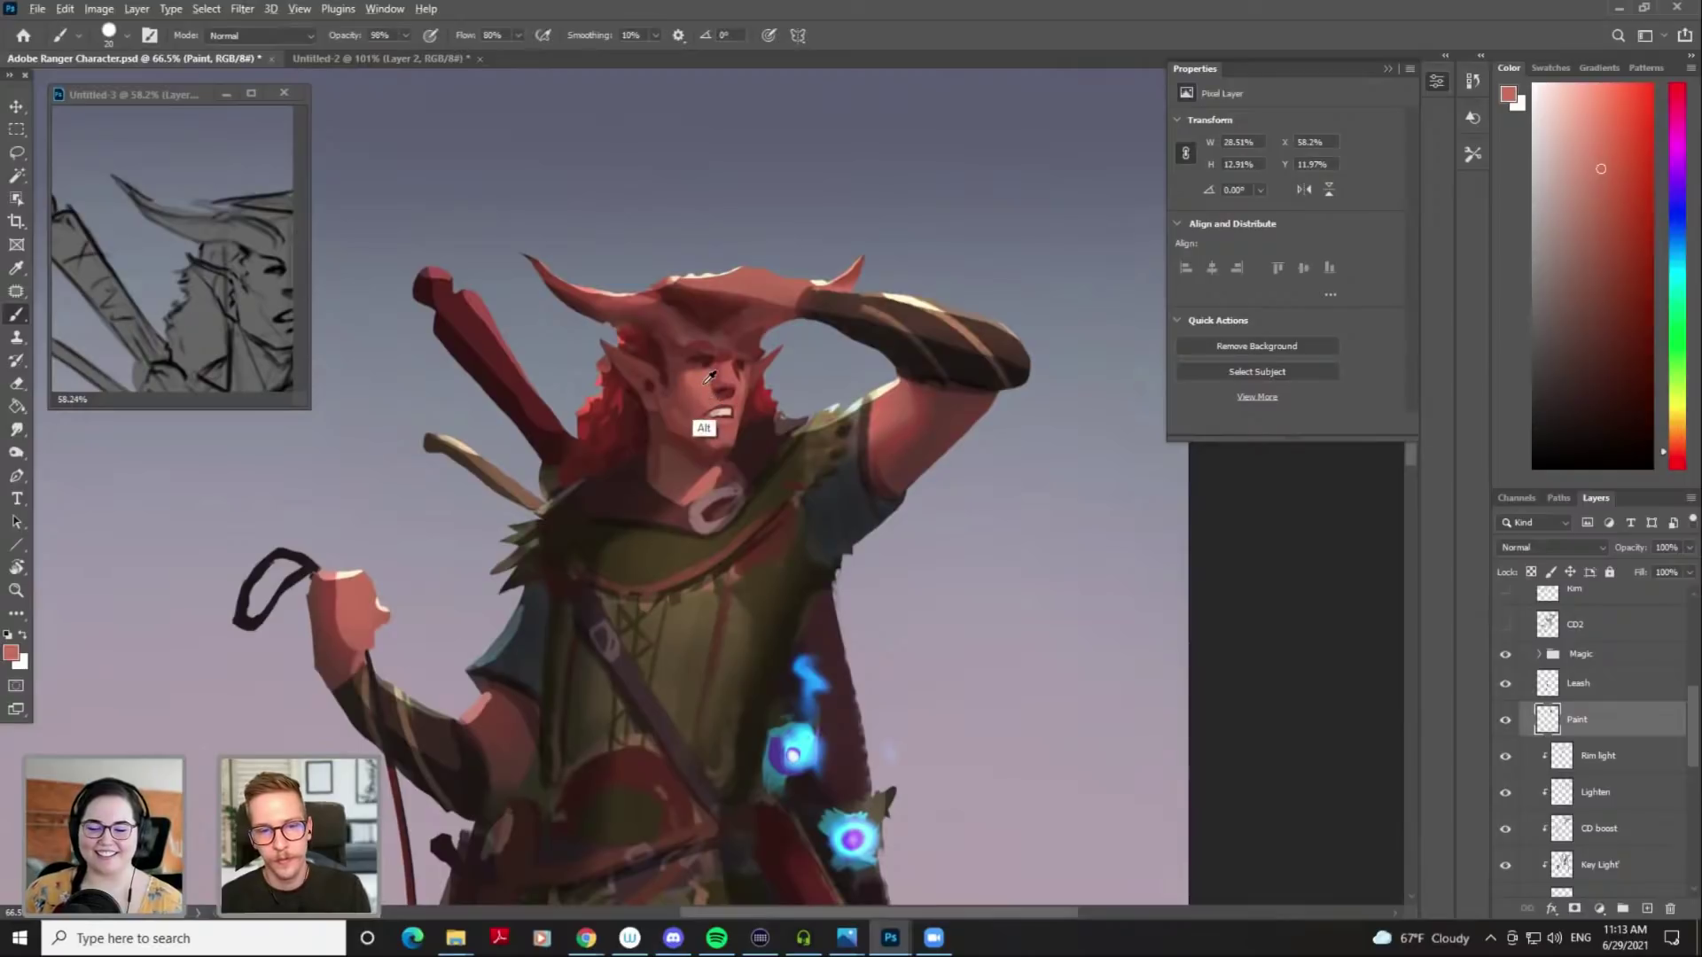
key("alt")
left_click(726, 392, "alt")
left_click(725, 388, "alt")
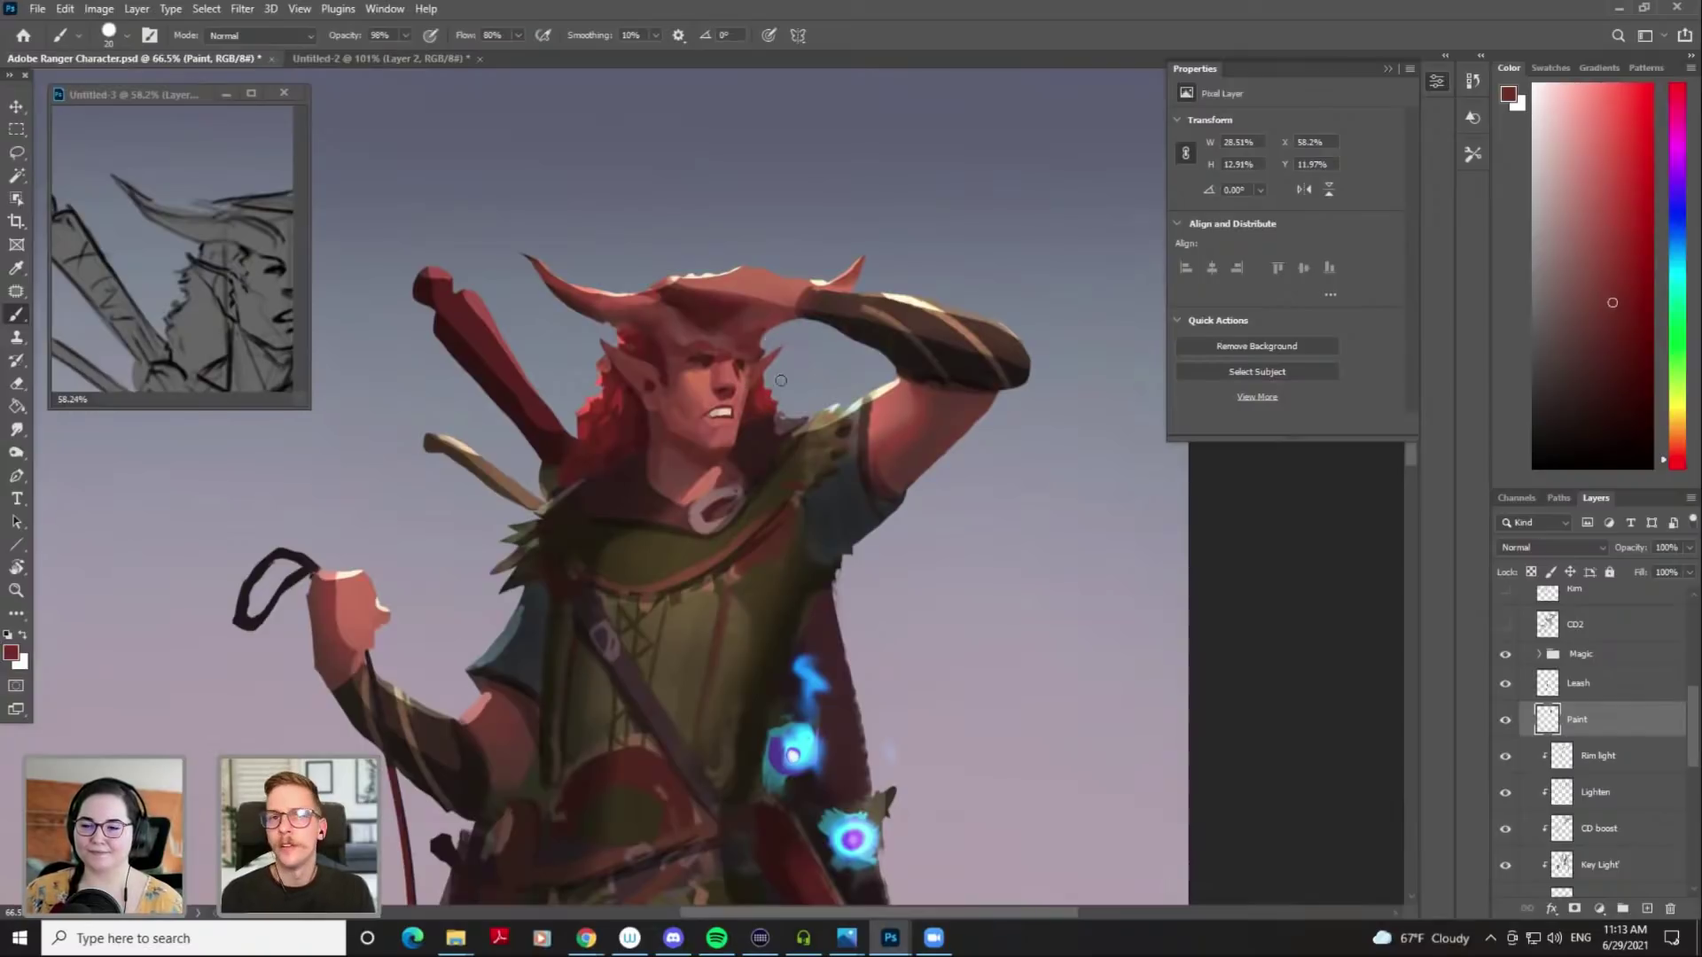
Sample red and dark red tones beside the ranger's far cheek and touch up the hair and face edge there
left_click(765, 391, "alt")
key("[")
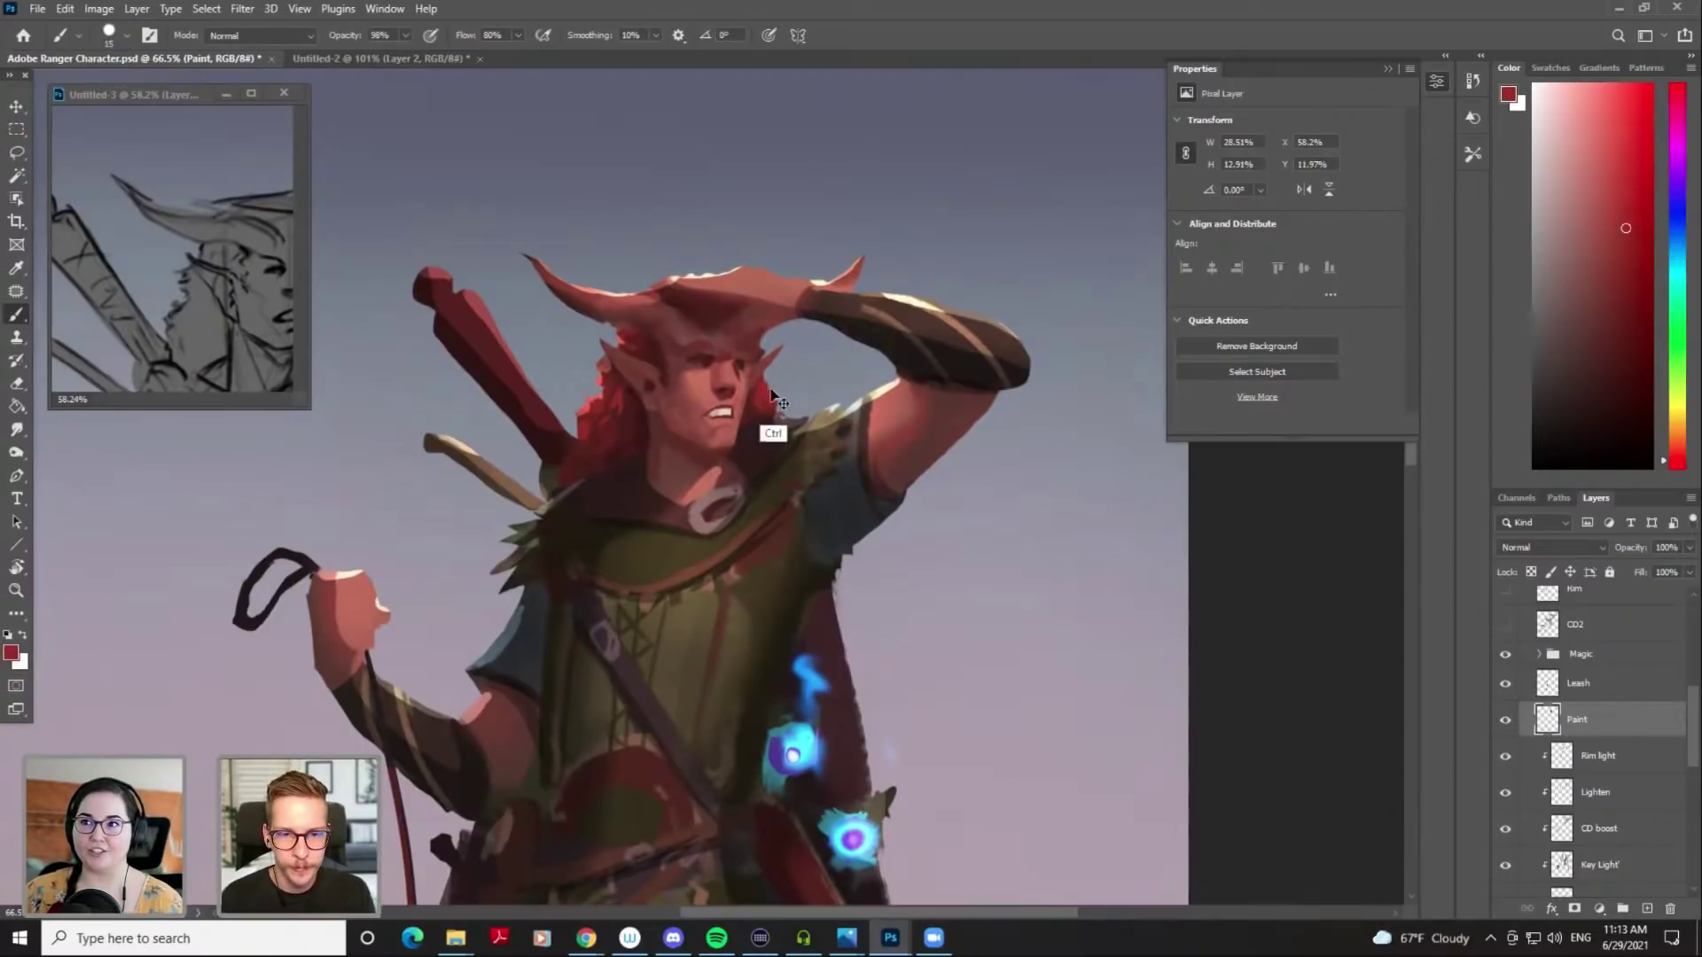
left_click(758, 398, "alt")
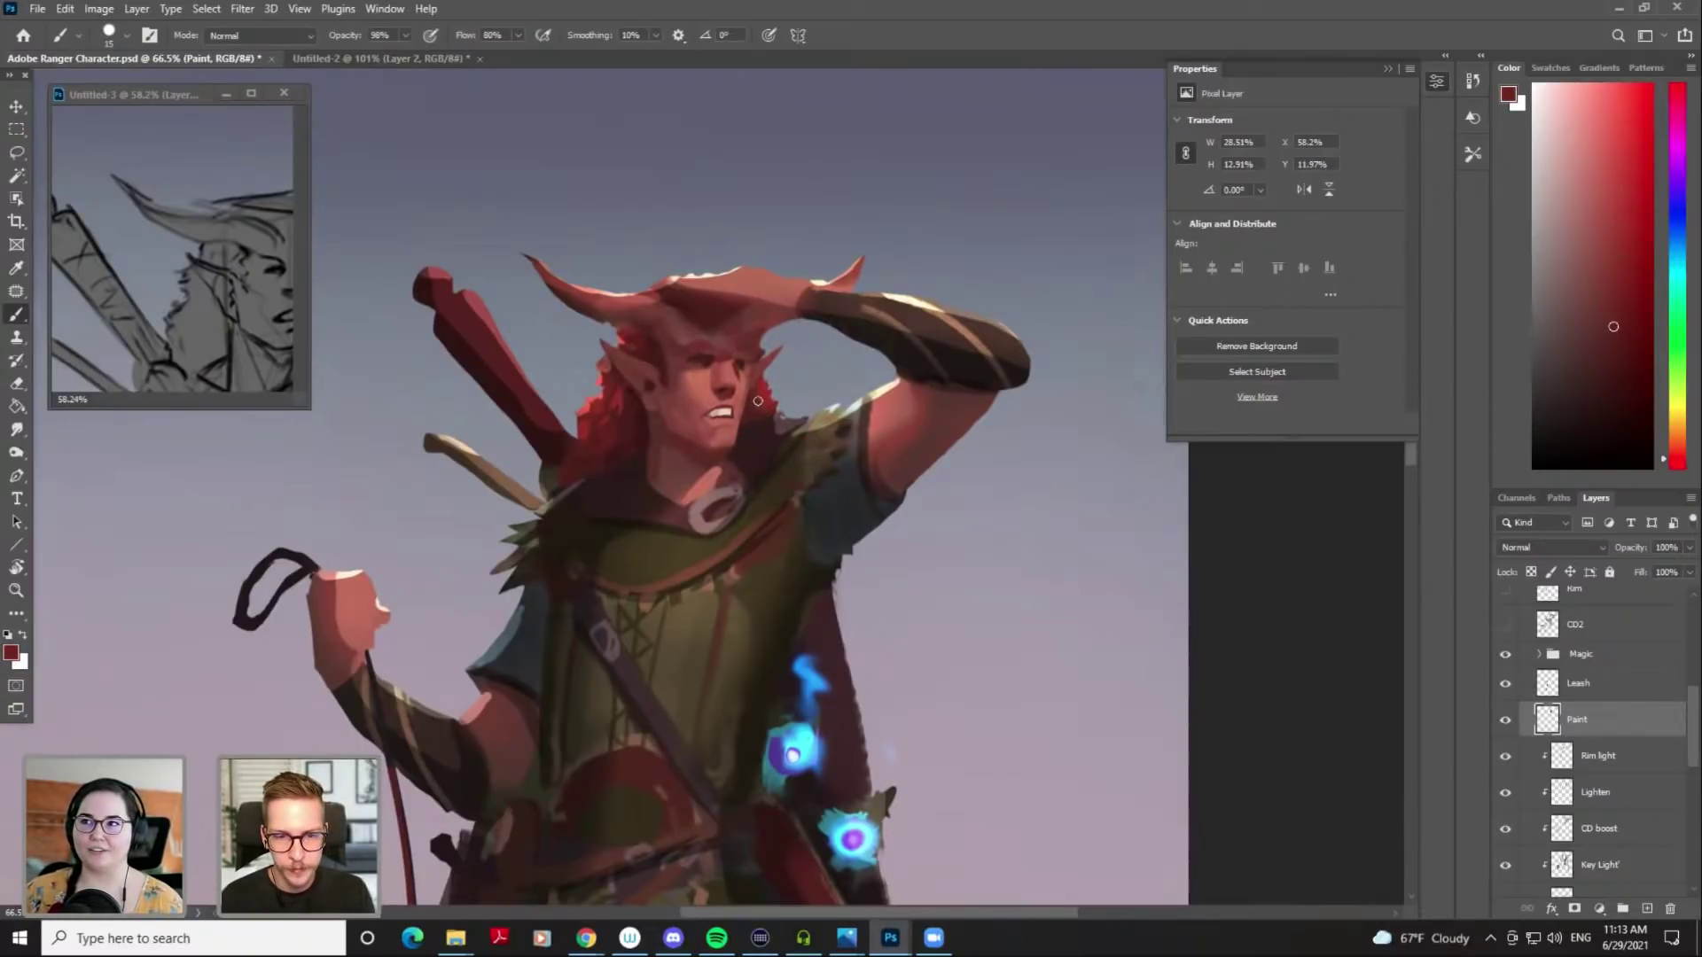
left_click(755, 404, "alt")
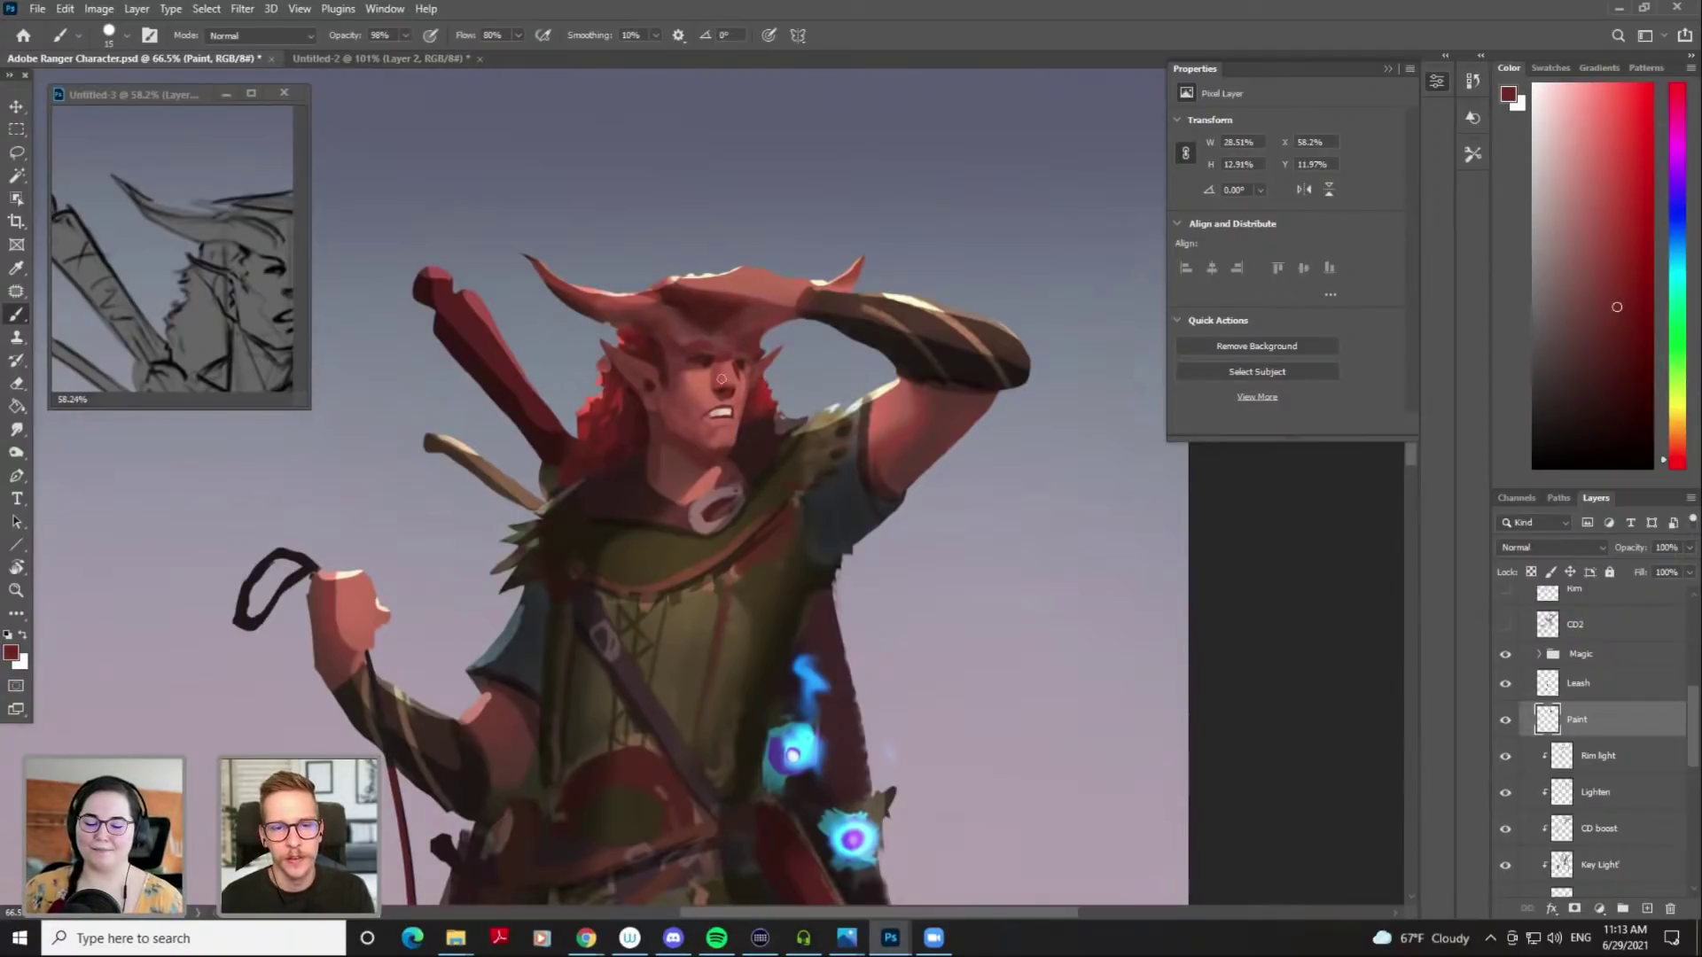
Sample skin and shadow tones around the jaw, near ear and brow and refine the side of the face beside the ear
left_click(674, 445, "alt")
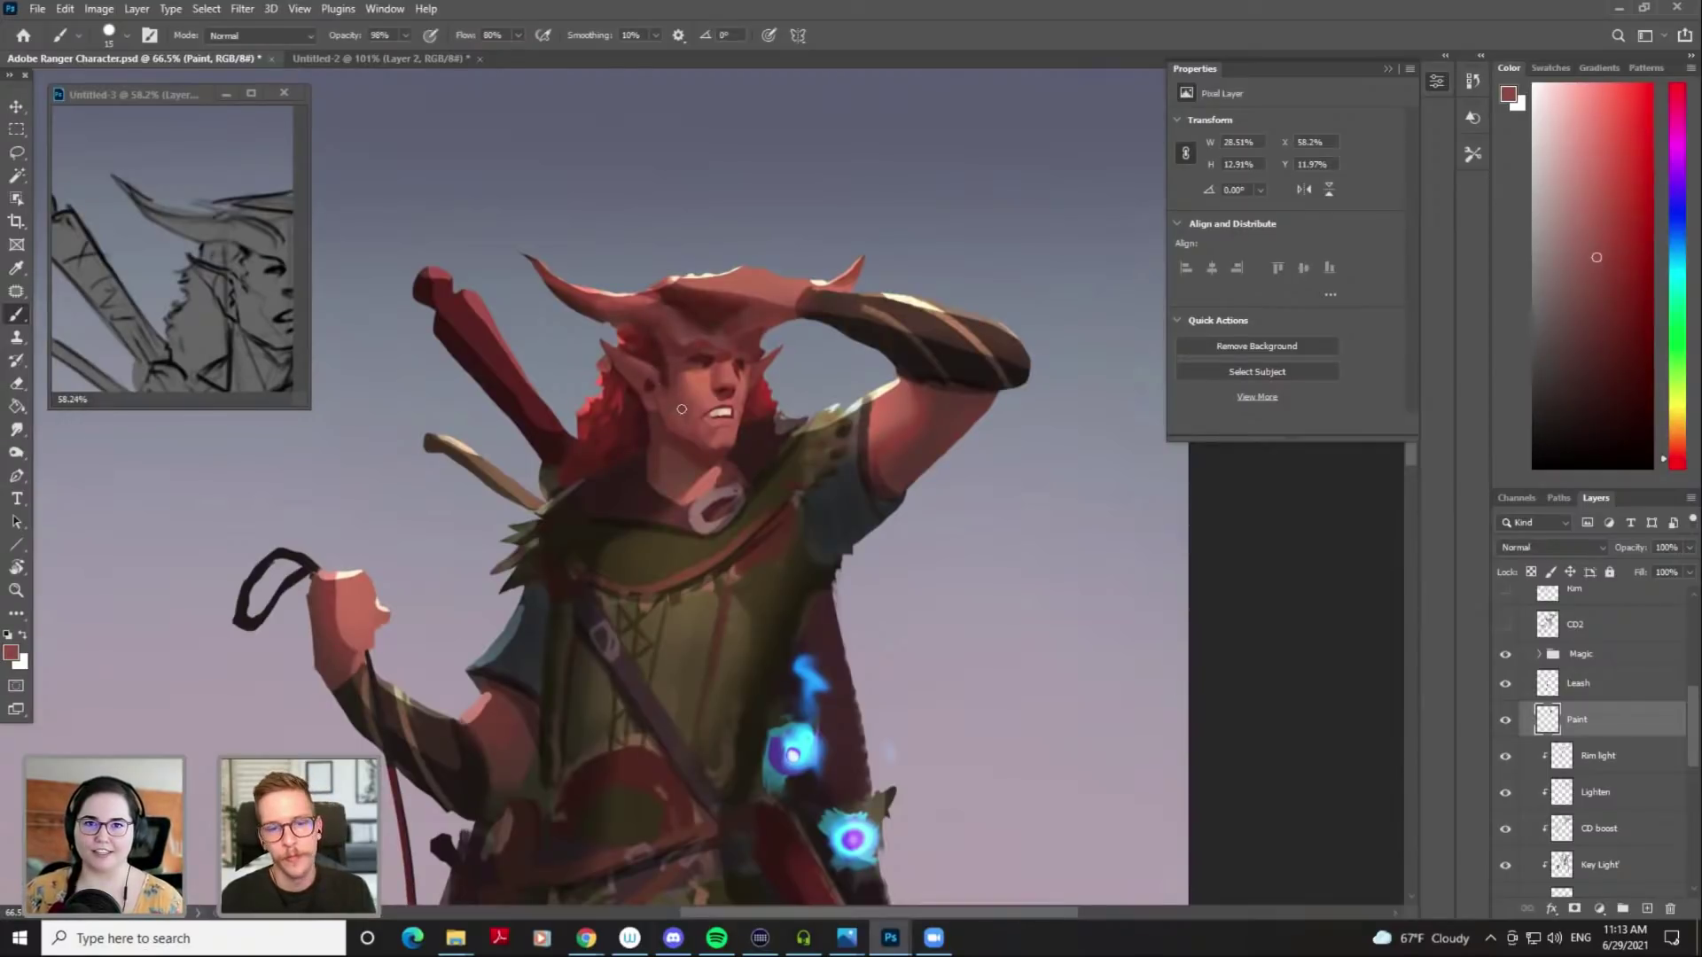
left_click(642, 413, "alt")
key("bracketleft")
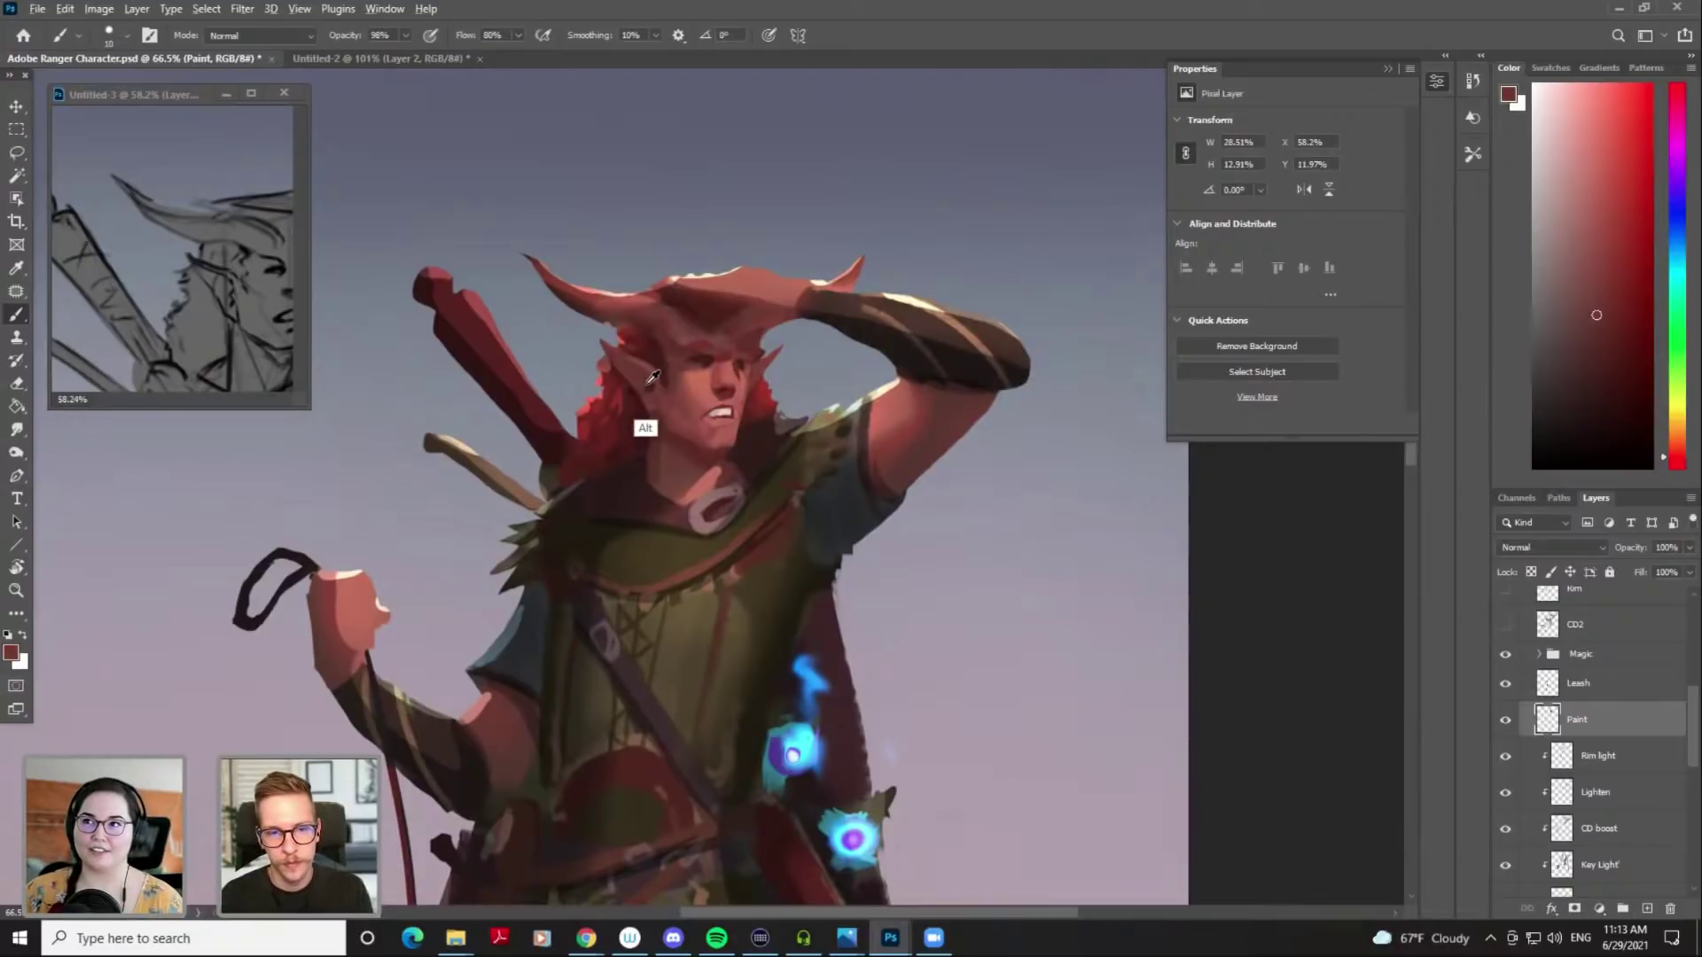
left_click(625, 370, "alt")
left_click(679, 363, "alt")
key("bracketright")
key("bracketright")
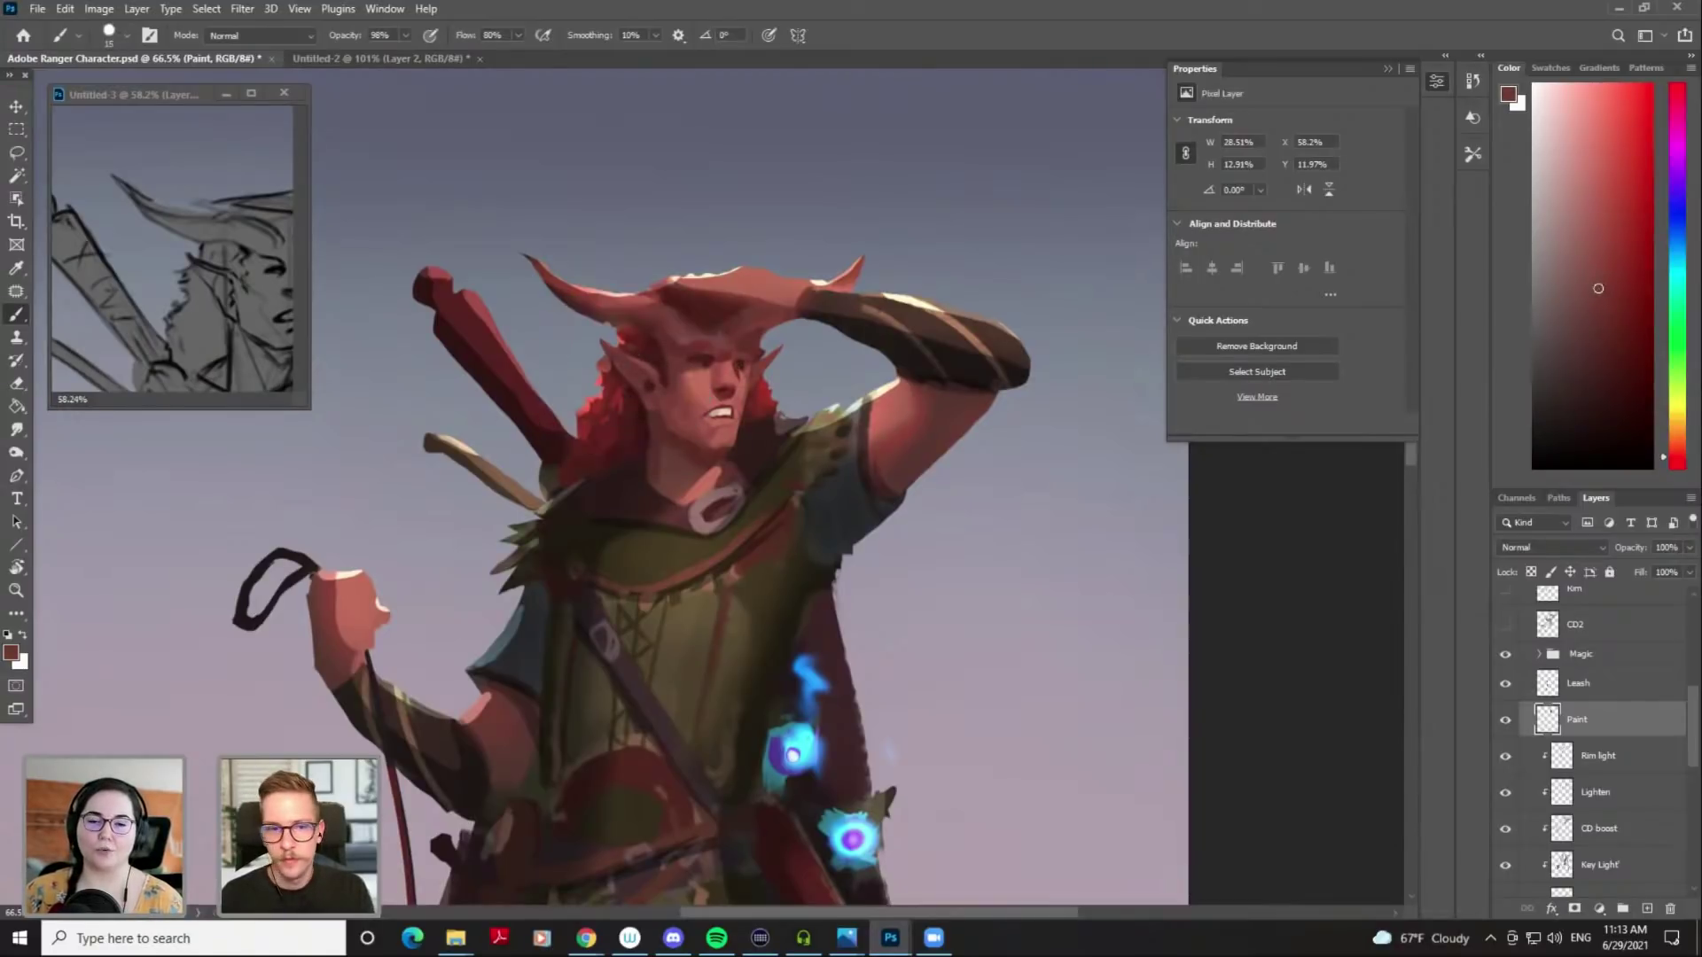
key("bracketleft")
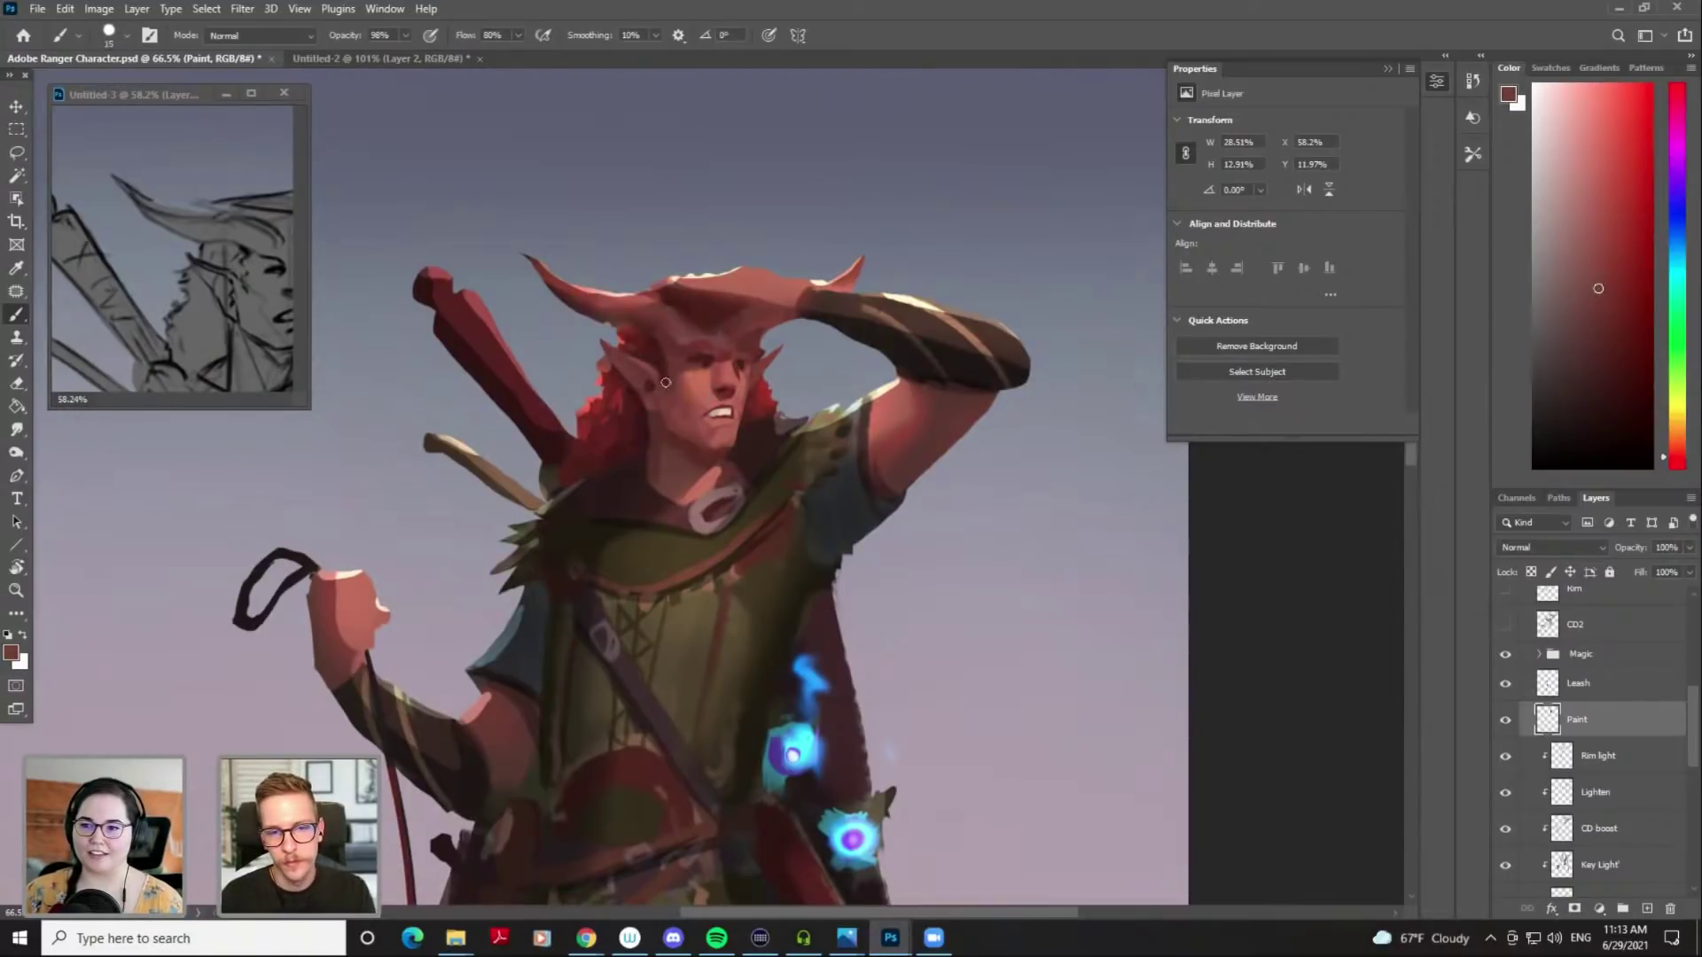
Sample the far cheek's light skin tone, shift it to a paler salmon and paint highlights on the lower lip and chin
left_click(752, 373, "alt")
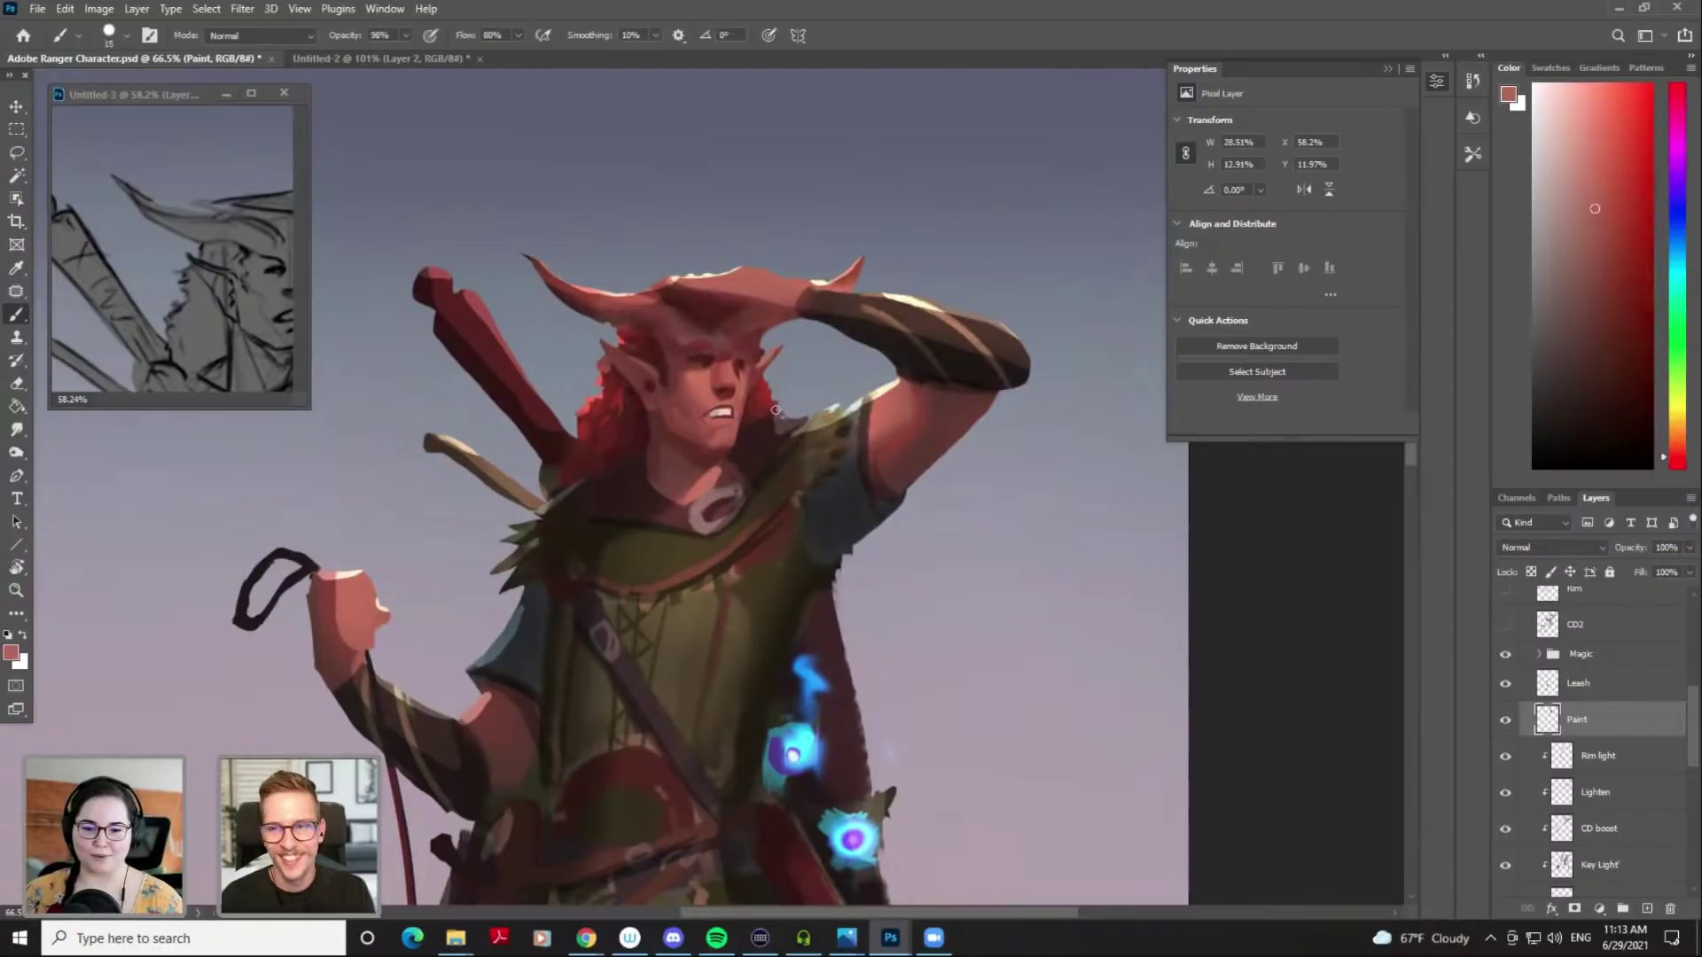
left_click(1581, 206)
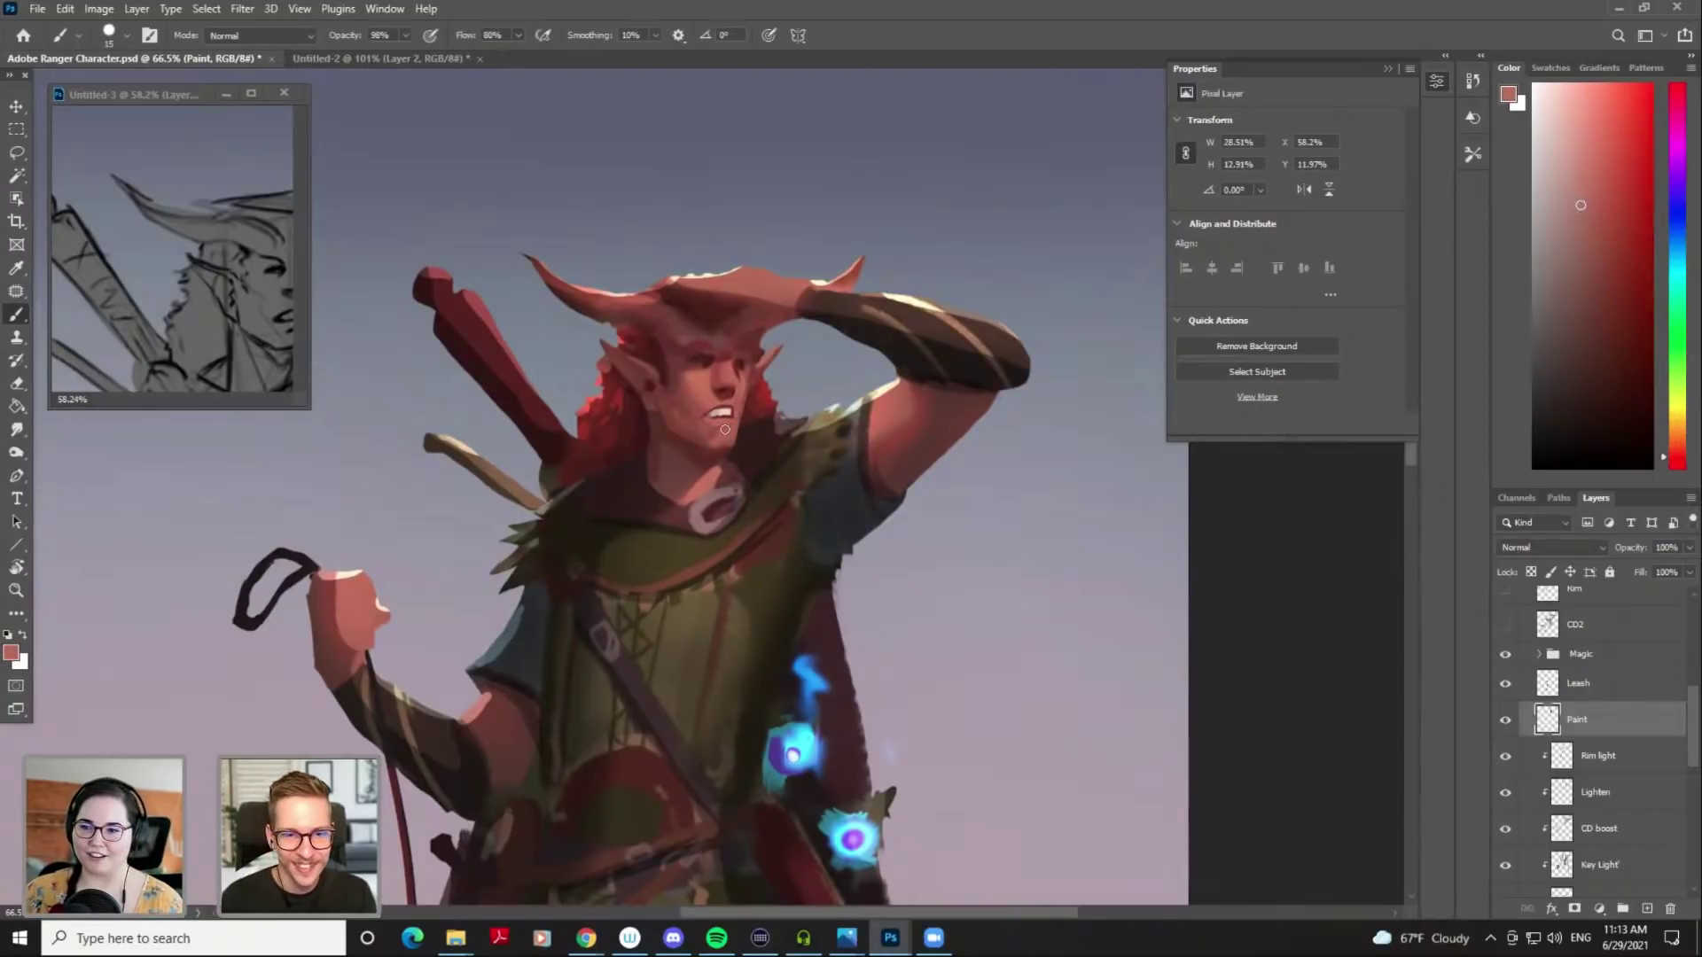
key("bracketleft")
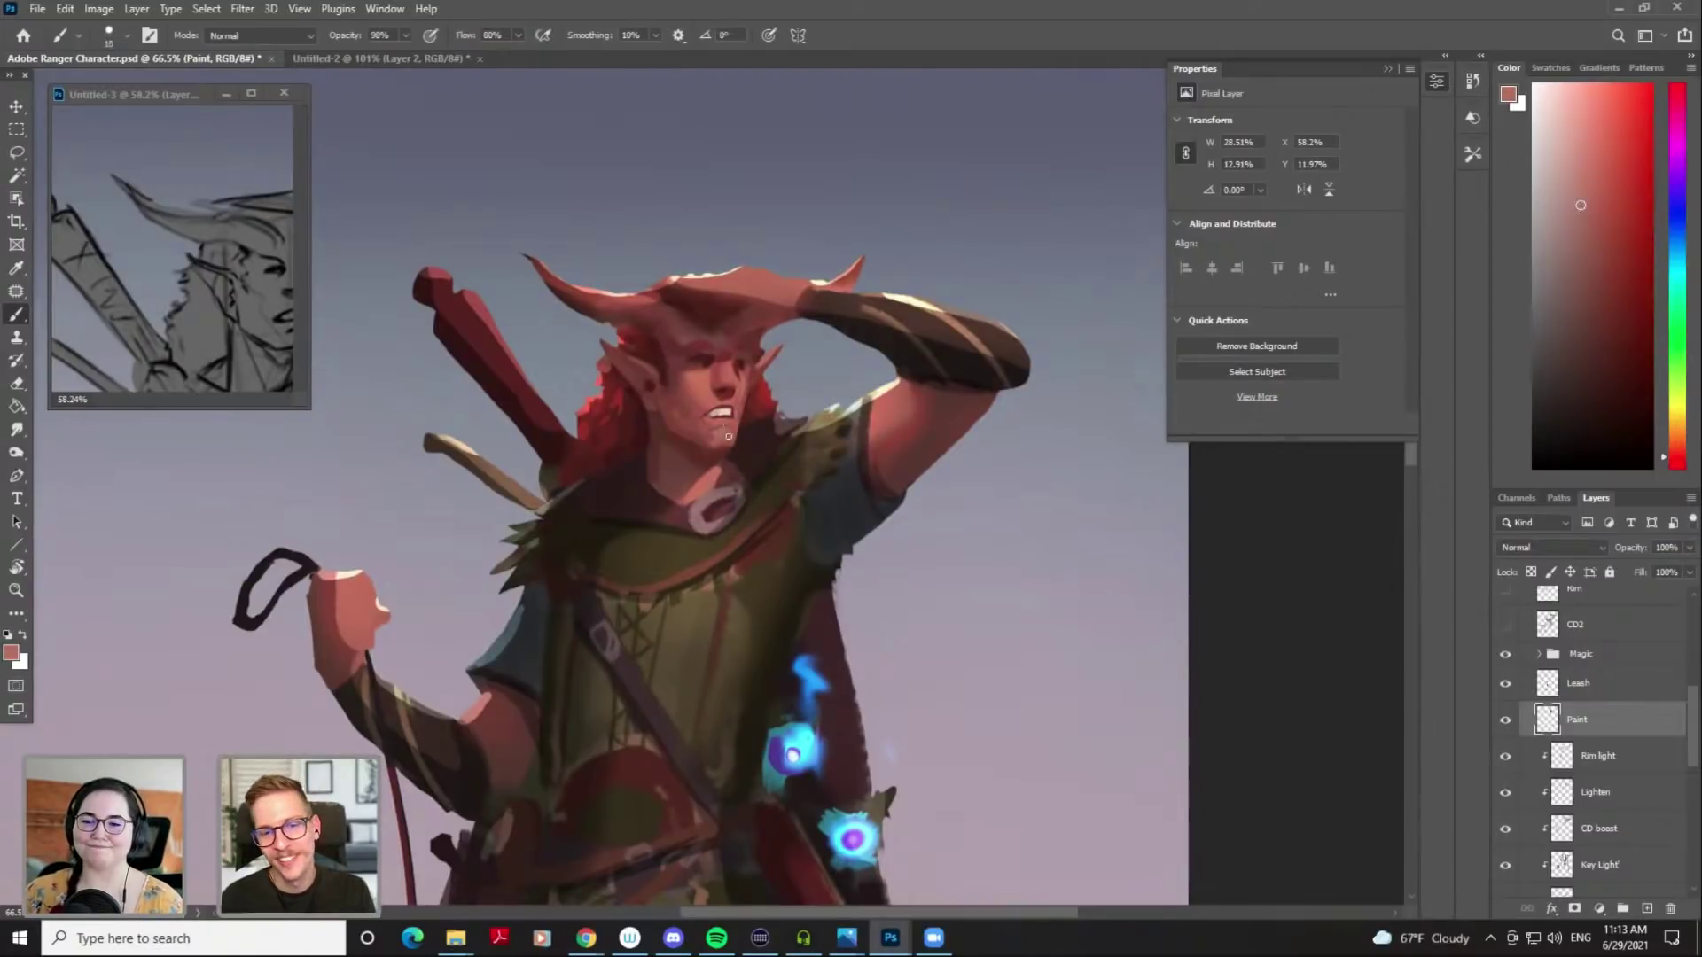
left_click(714, 441, "alt")
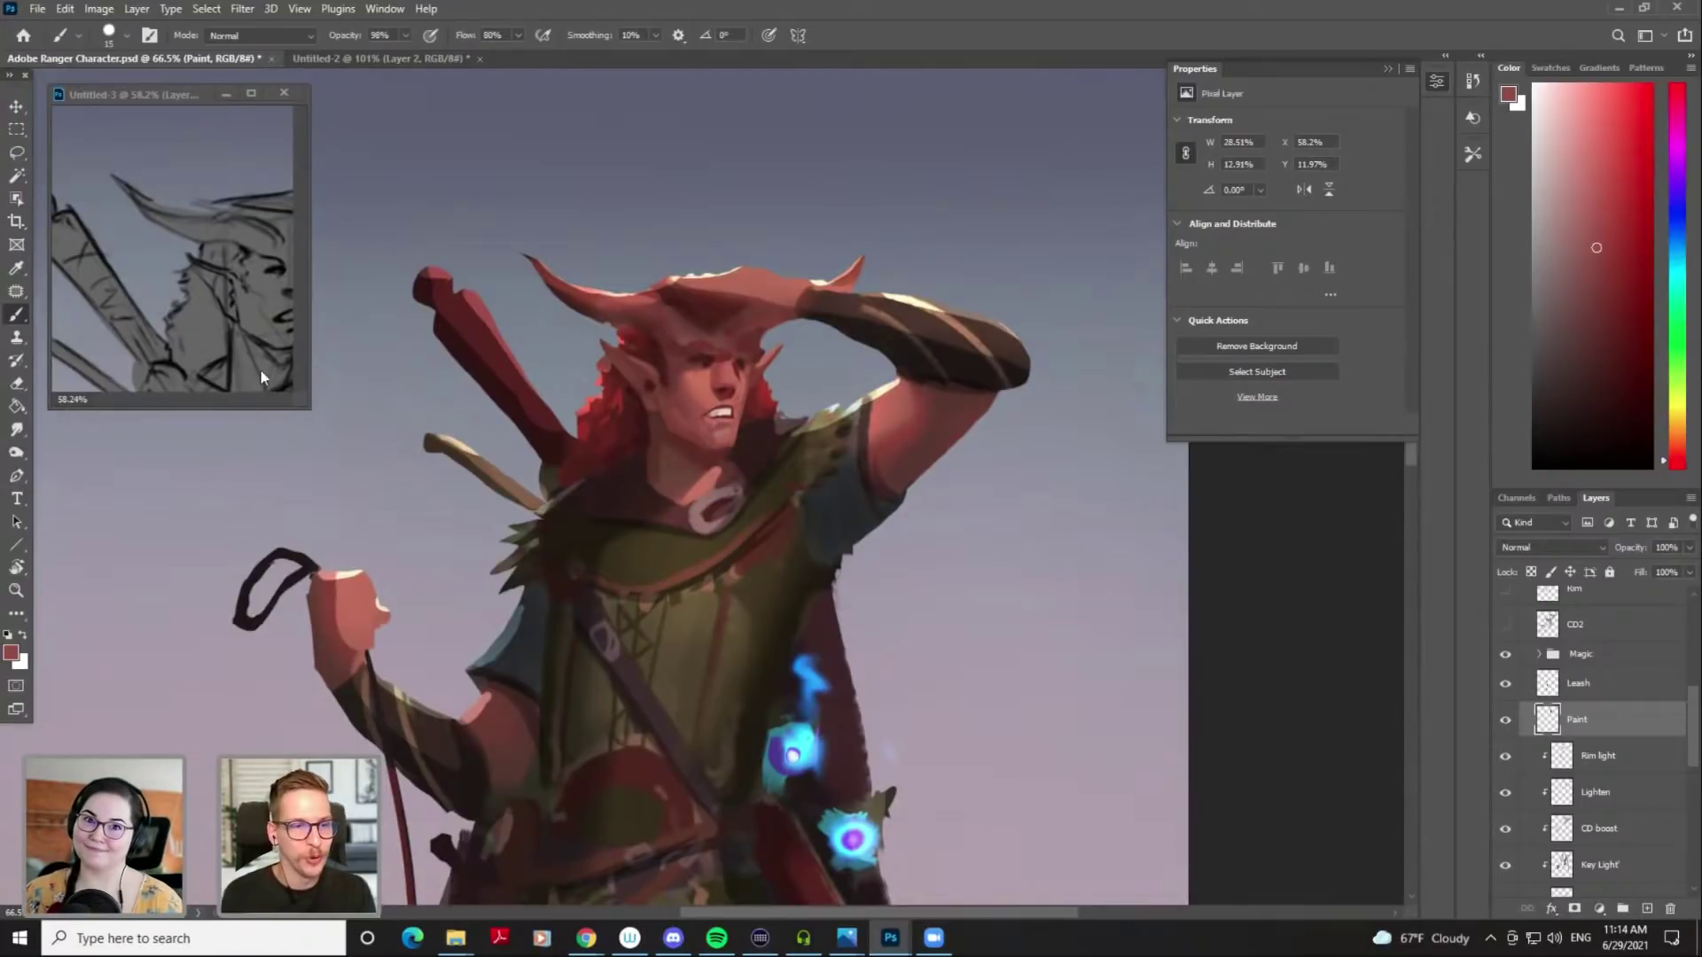
Enlarge the floating sketch reference window to show the ranger's whole head and shoulders, and return to the painting
left_click(295, 403)
left_click_drag(309, 408, 372, 493)
left_click(703, 429)
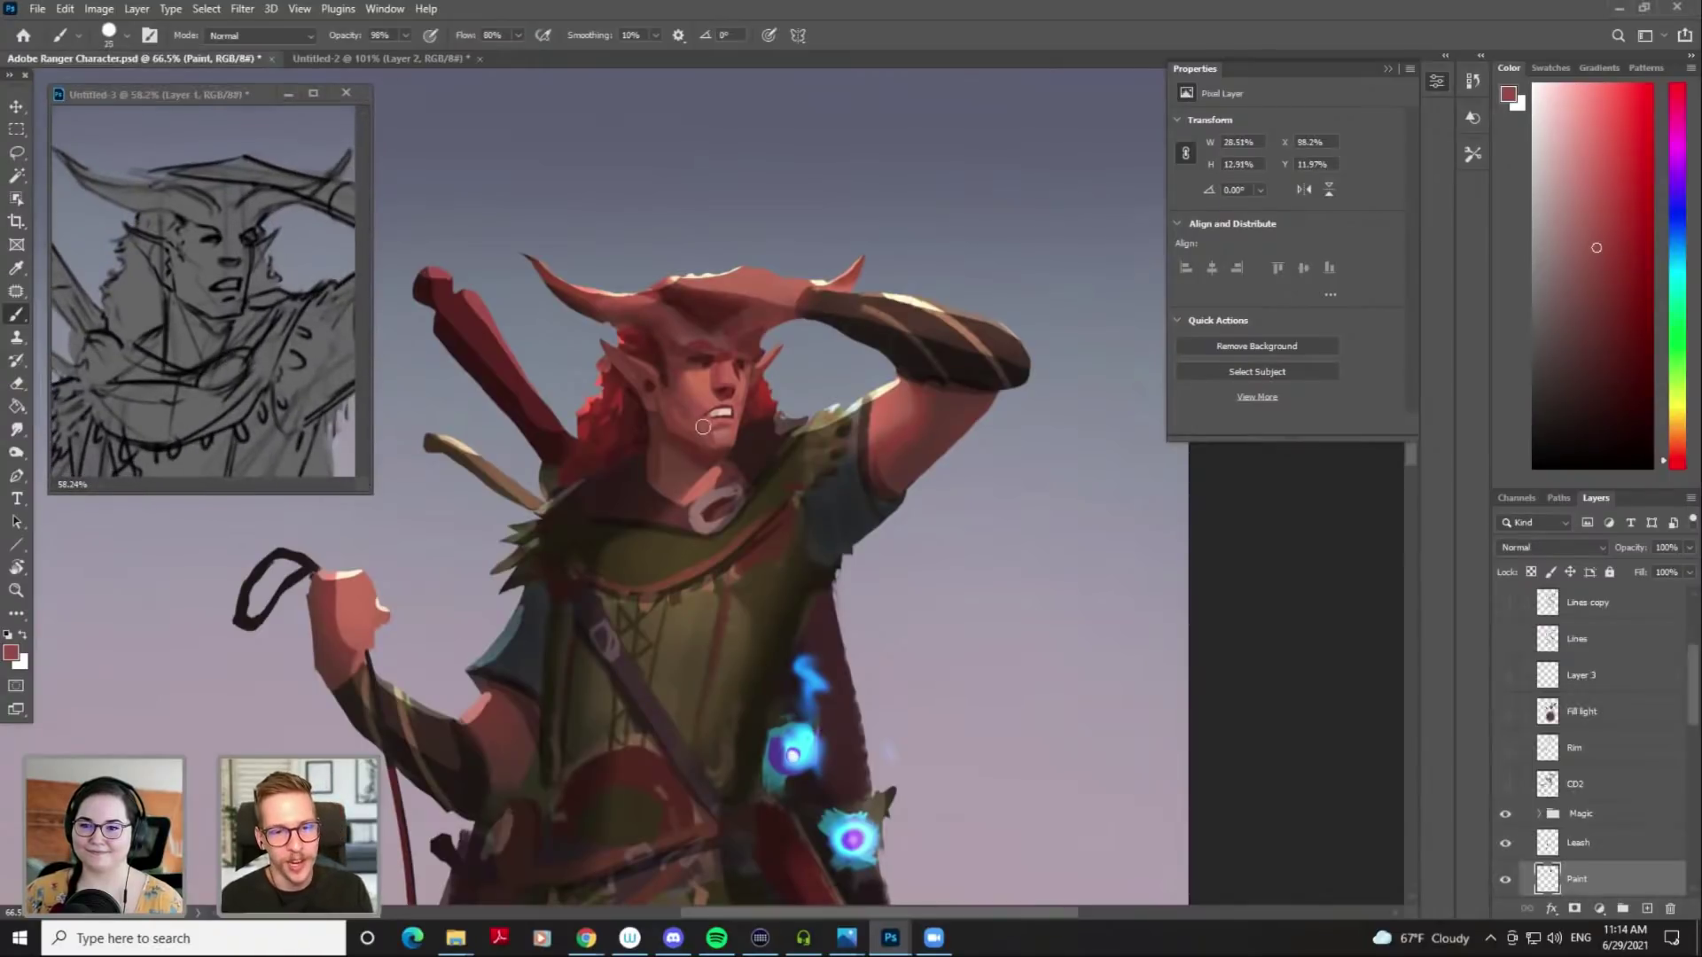
Sample mid skin tones around the mouth corner and near cheek and repaint the area between cheek and chin
left_click(700, 429, "alt")
key("bracketleft")
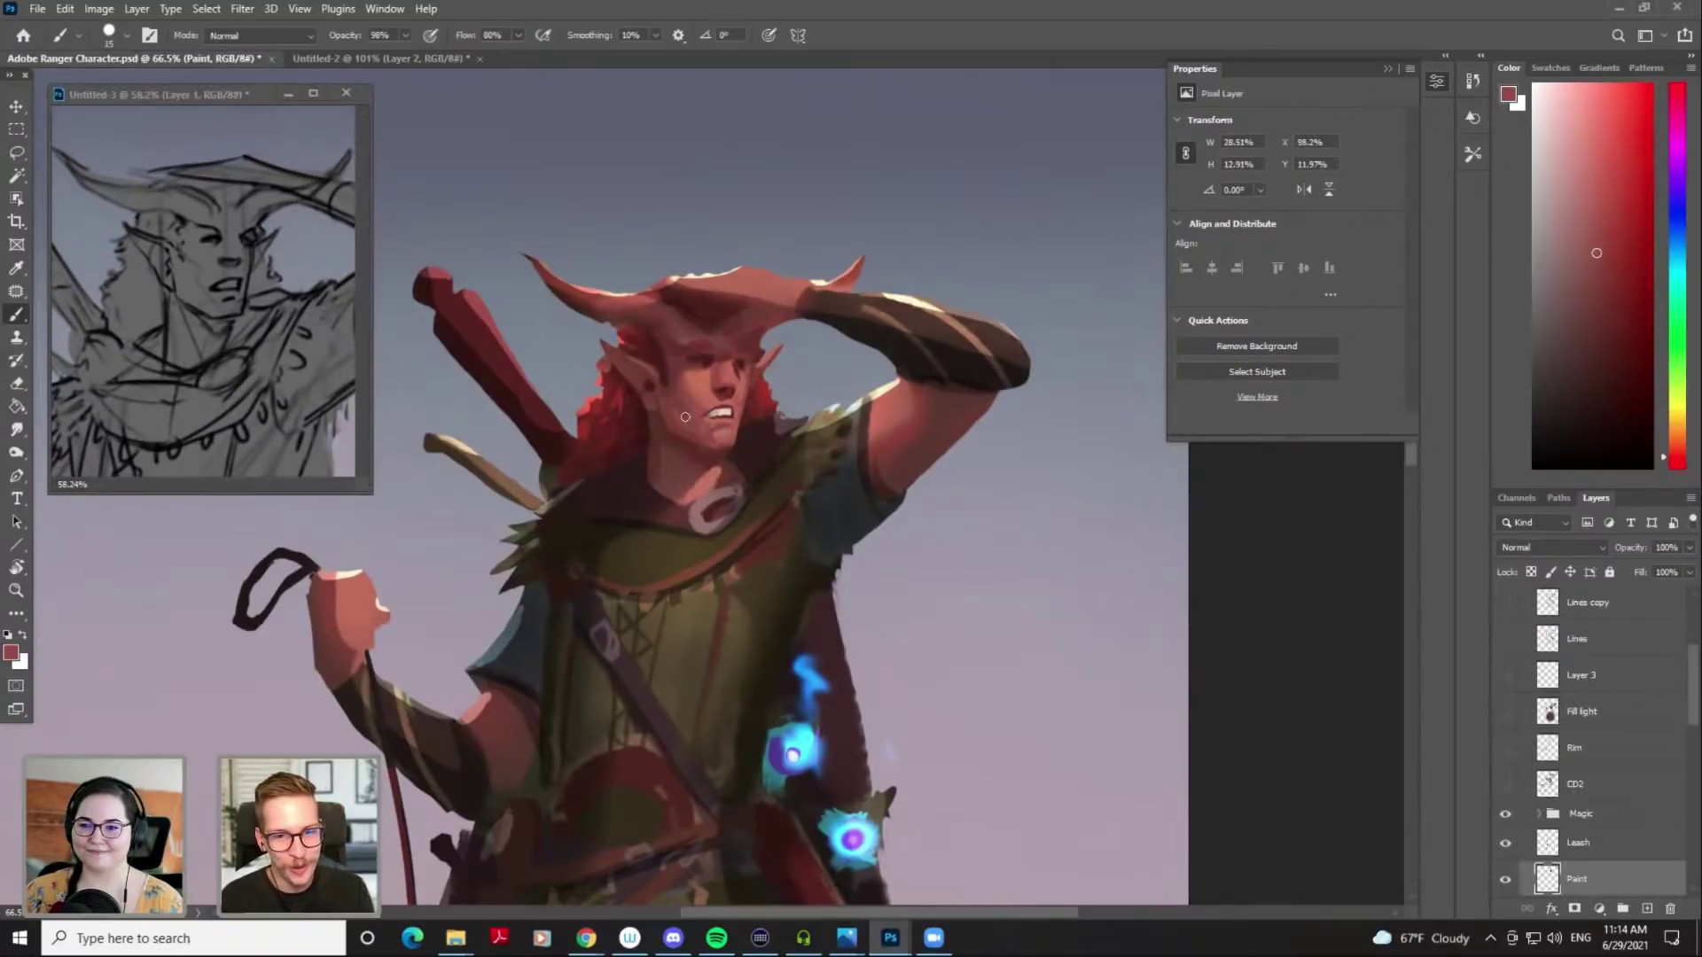
left_click(701, 429, "alt")
left_click(688, 408, "alt")
left_click(683, 412, "alt")
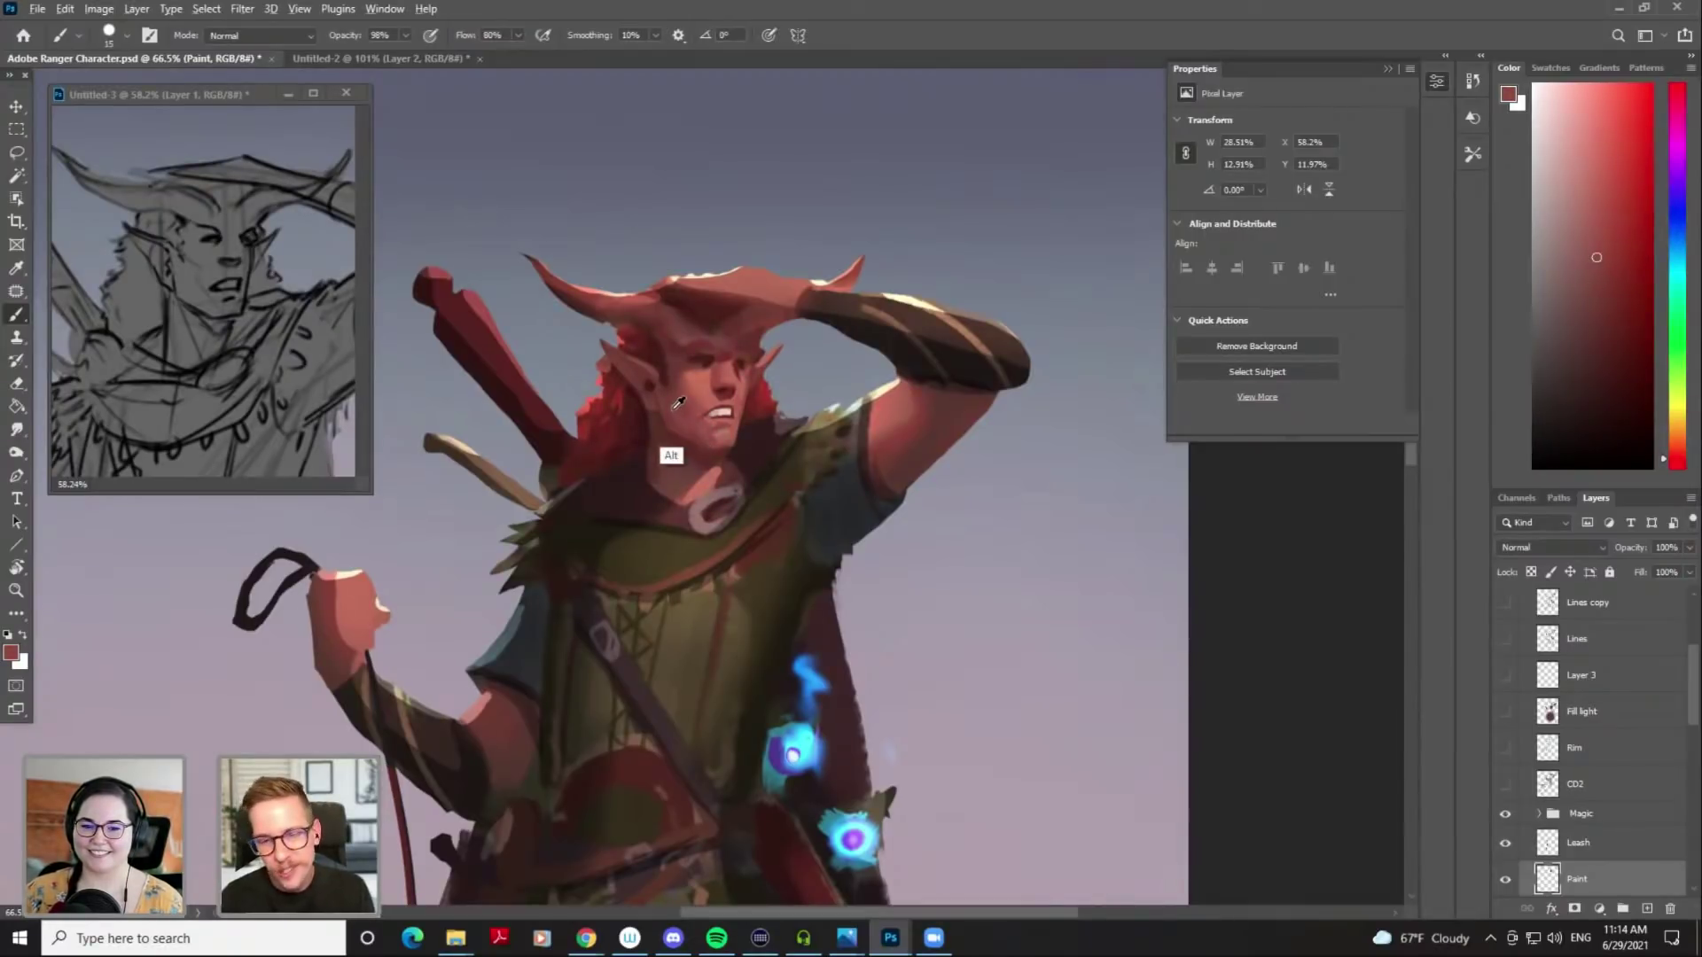
Sample the dark red under the jaw, pick a darker shade and paint the shadow along the jawline with a small brush
left_click(686, 445, "alt")
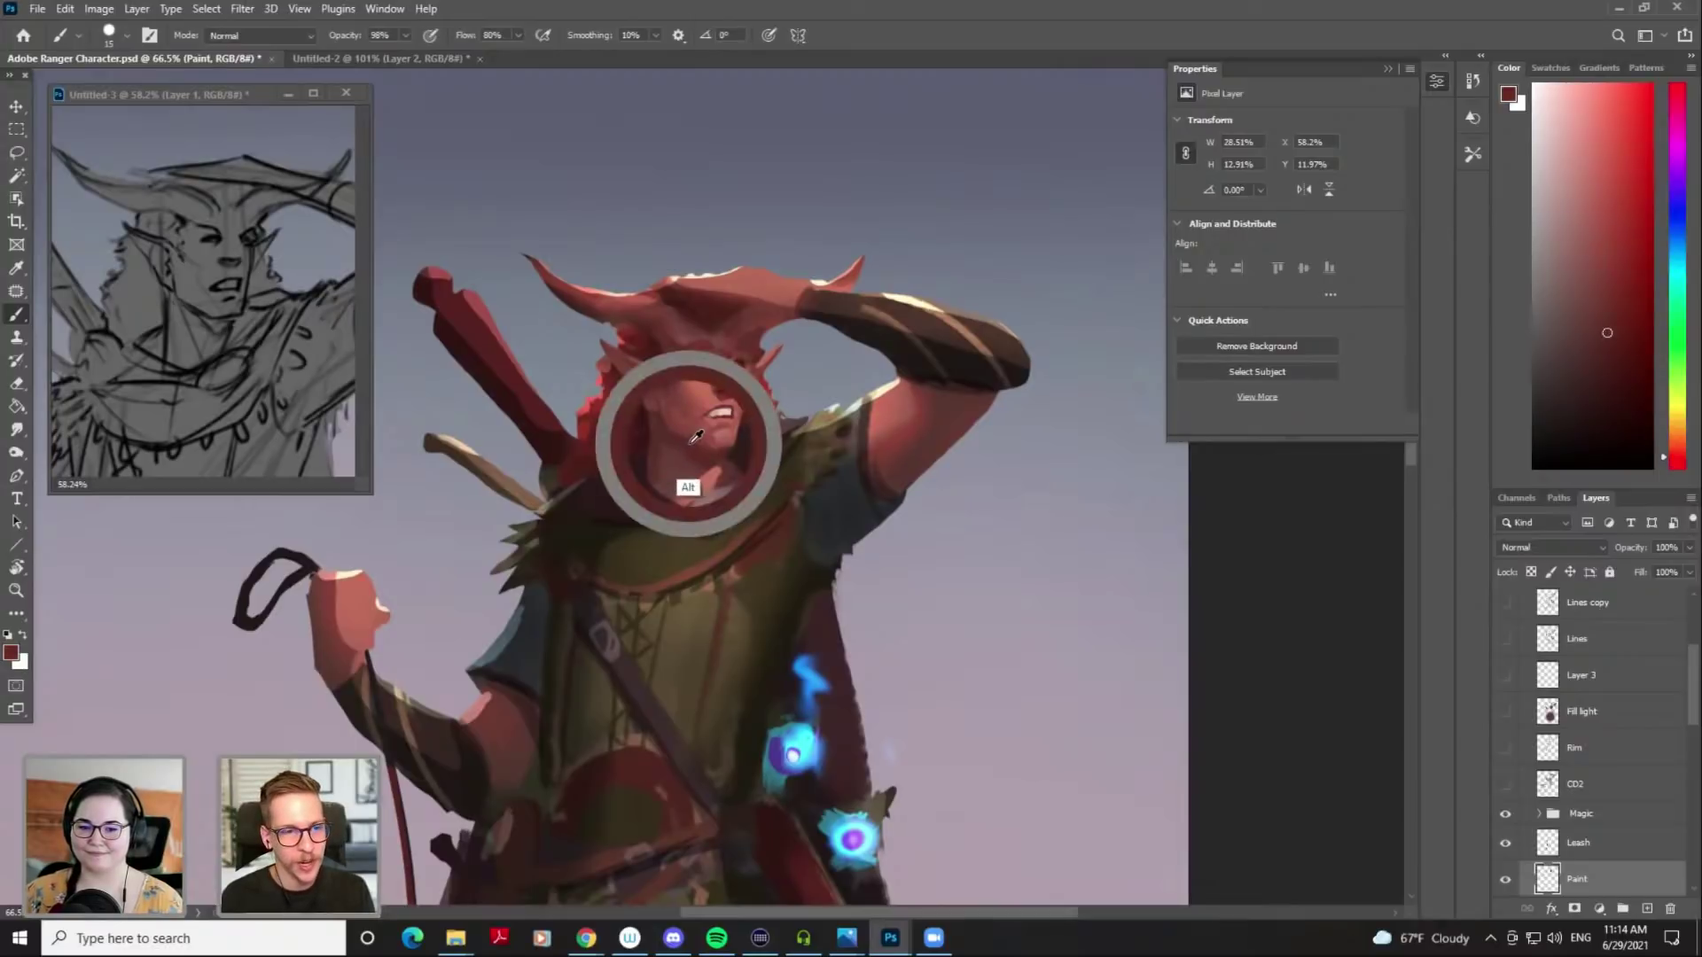
left_click(1605, 386)
key("]")
key("[")
key("[")
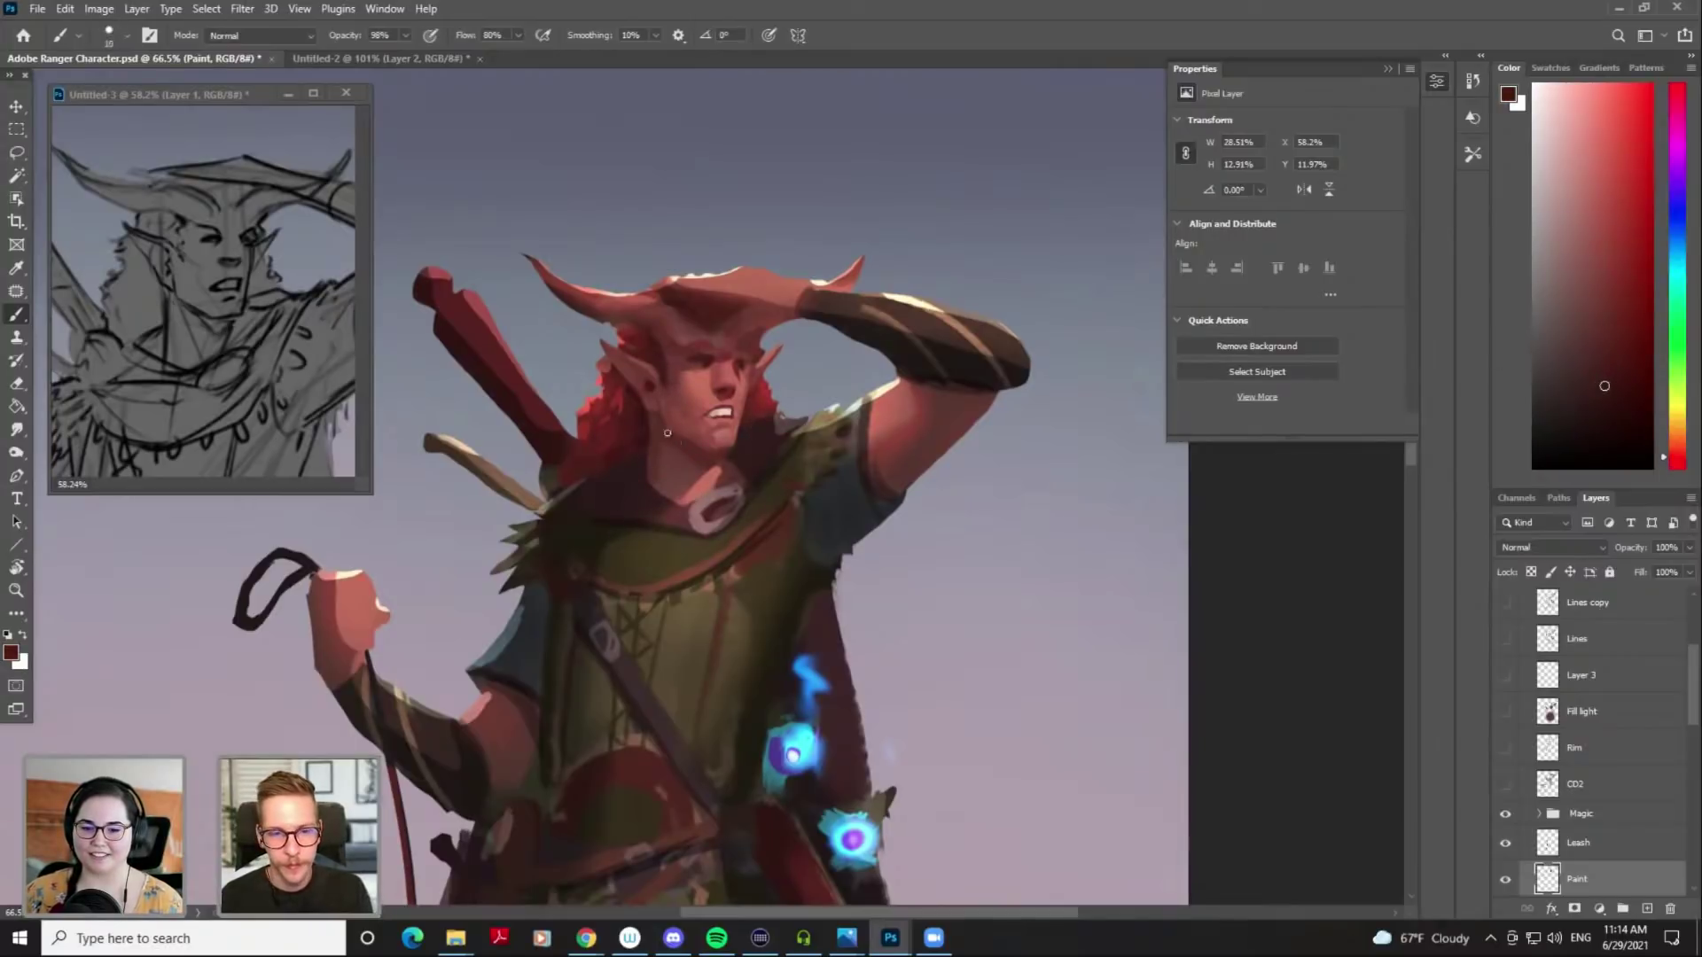
key("]")
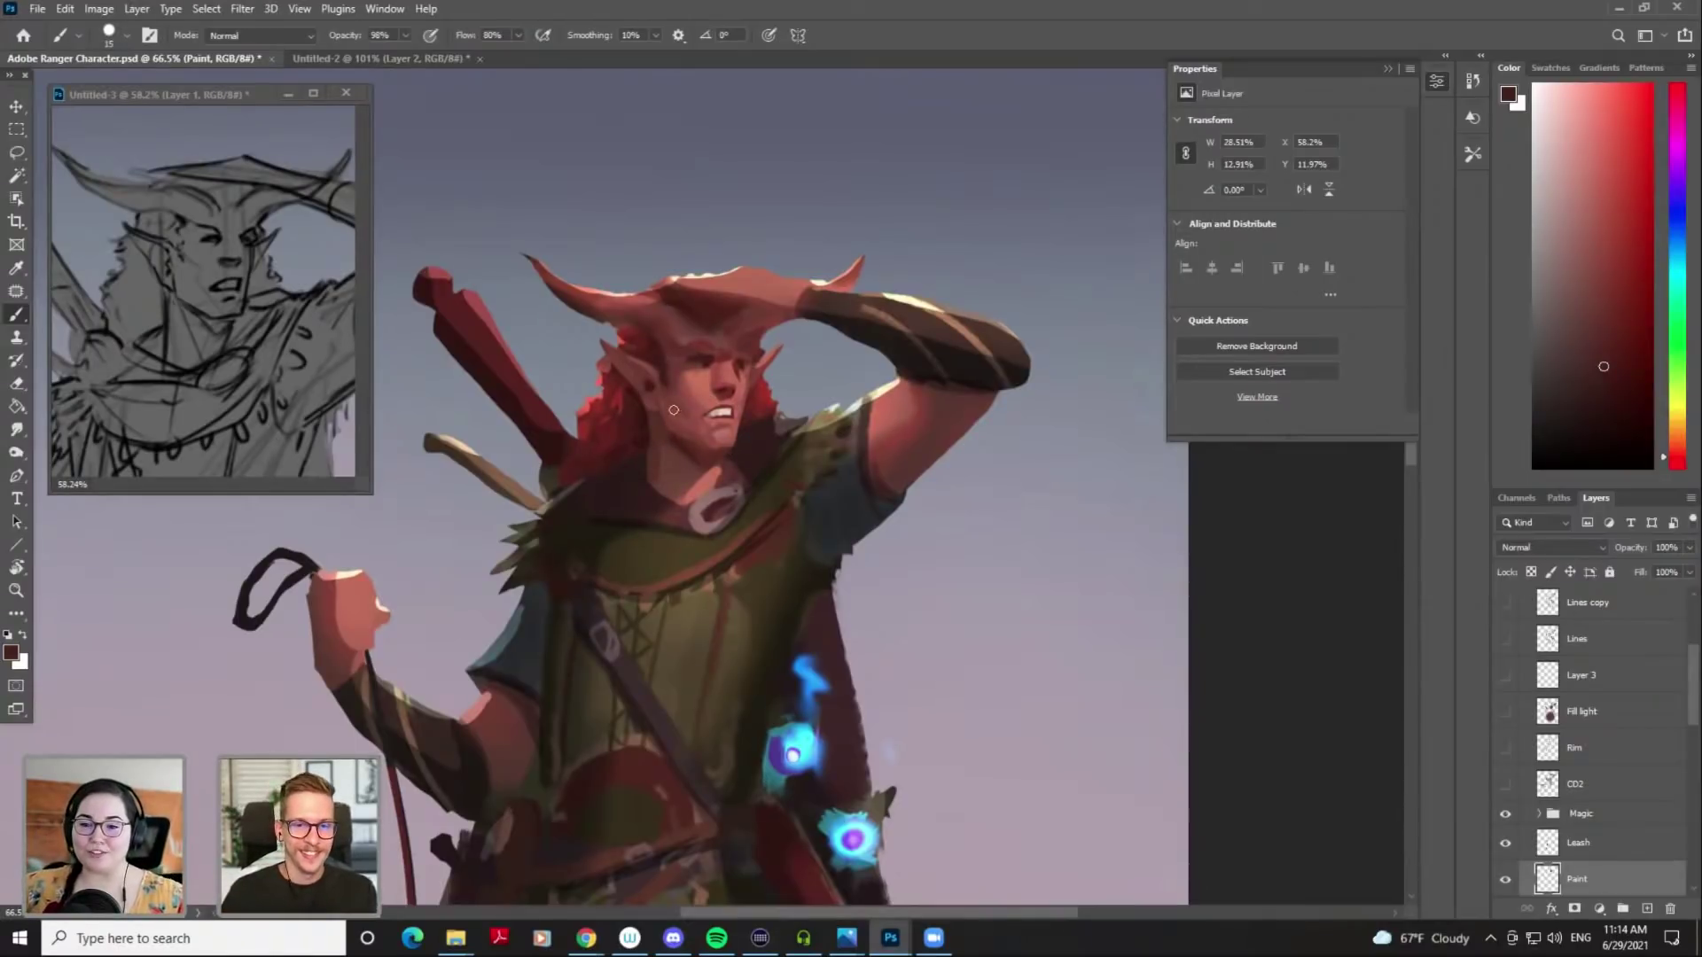
Sample the dark hair shadow tone and deepen the hair beside the ranger's neck and jaw
left_click(636, 434, "alt")
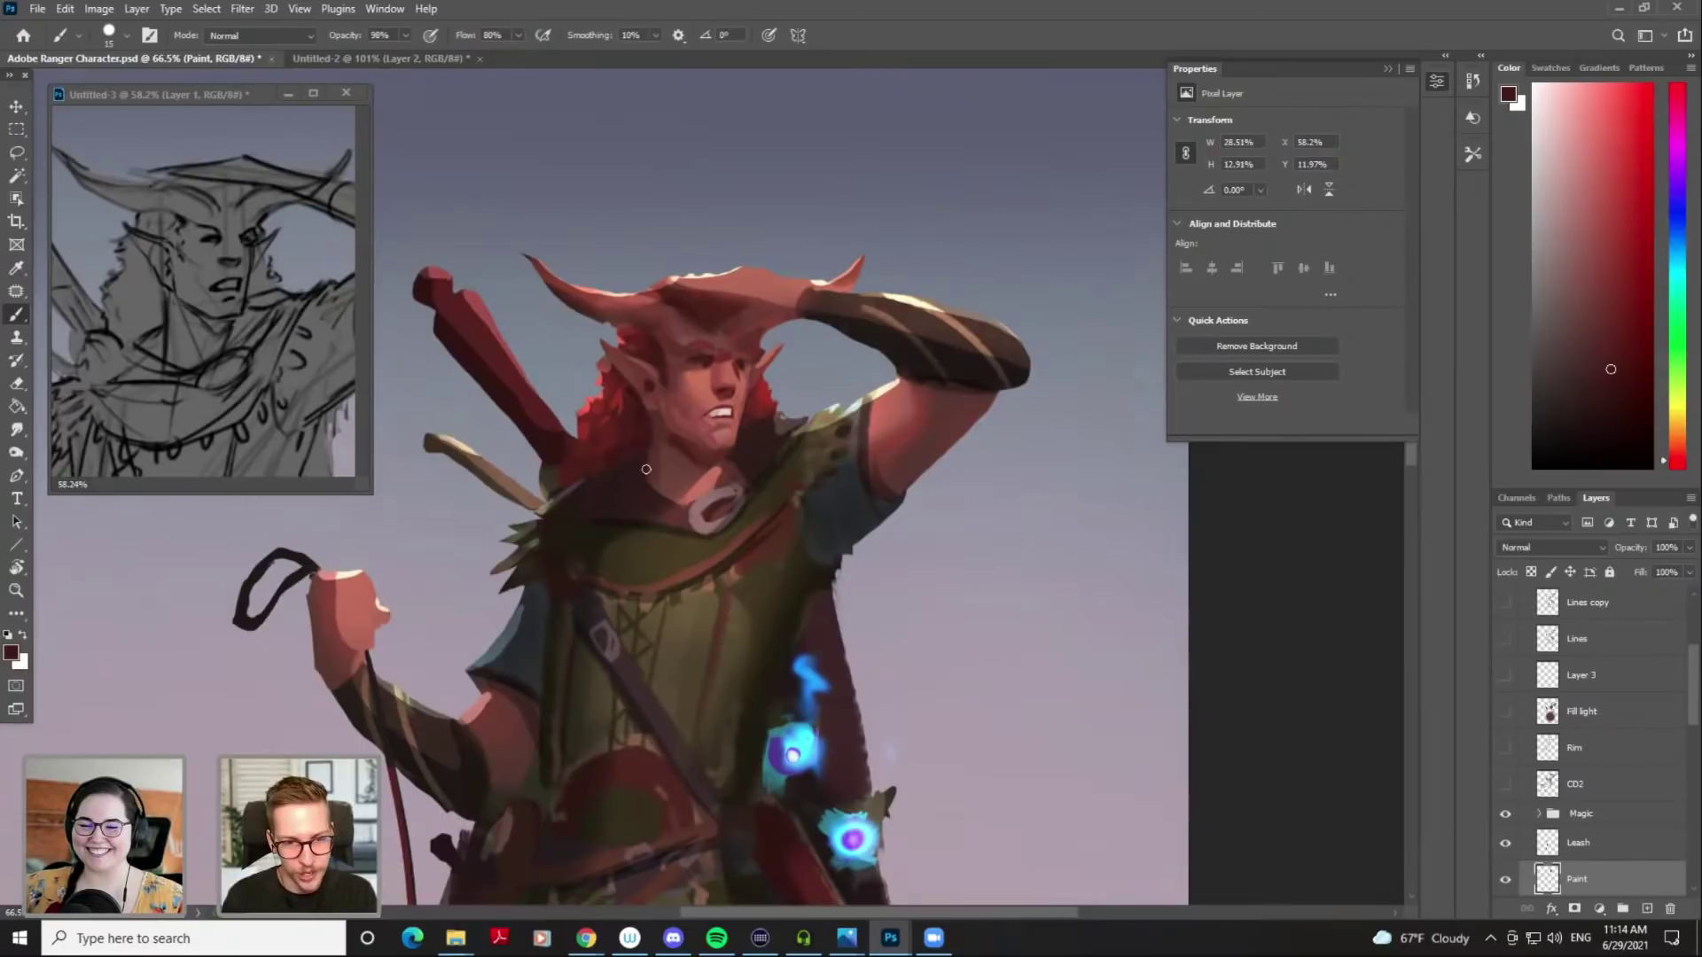
left_click(646, 415, "alt")
key("bracketleft")
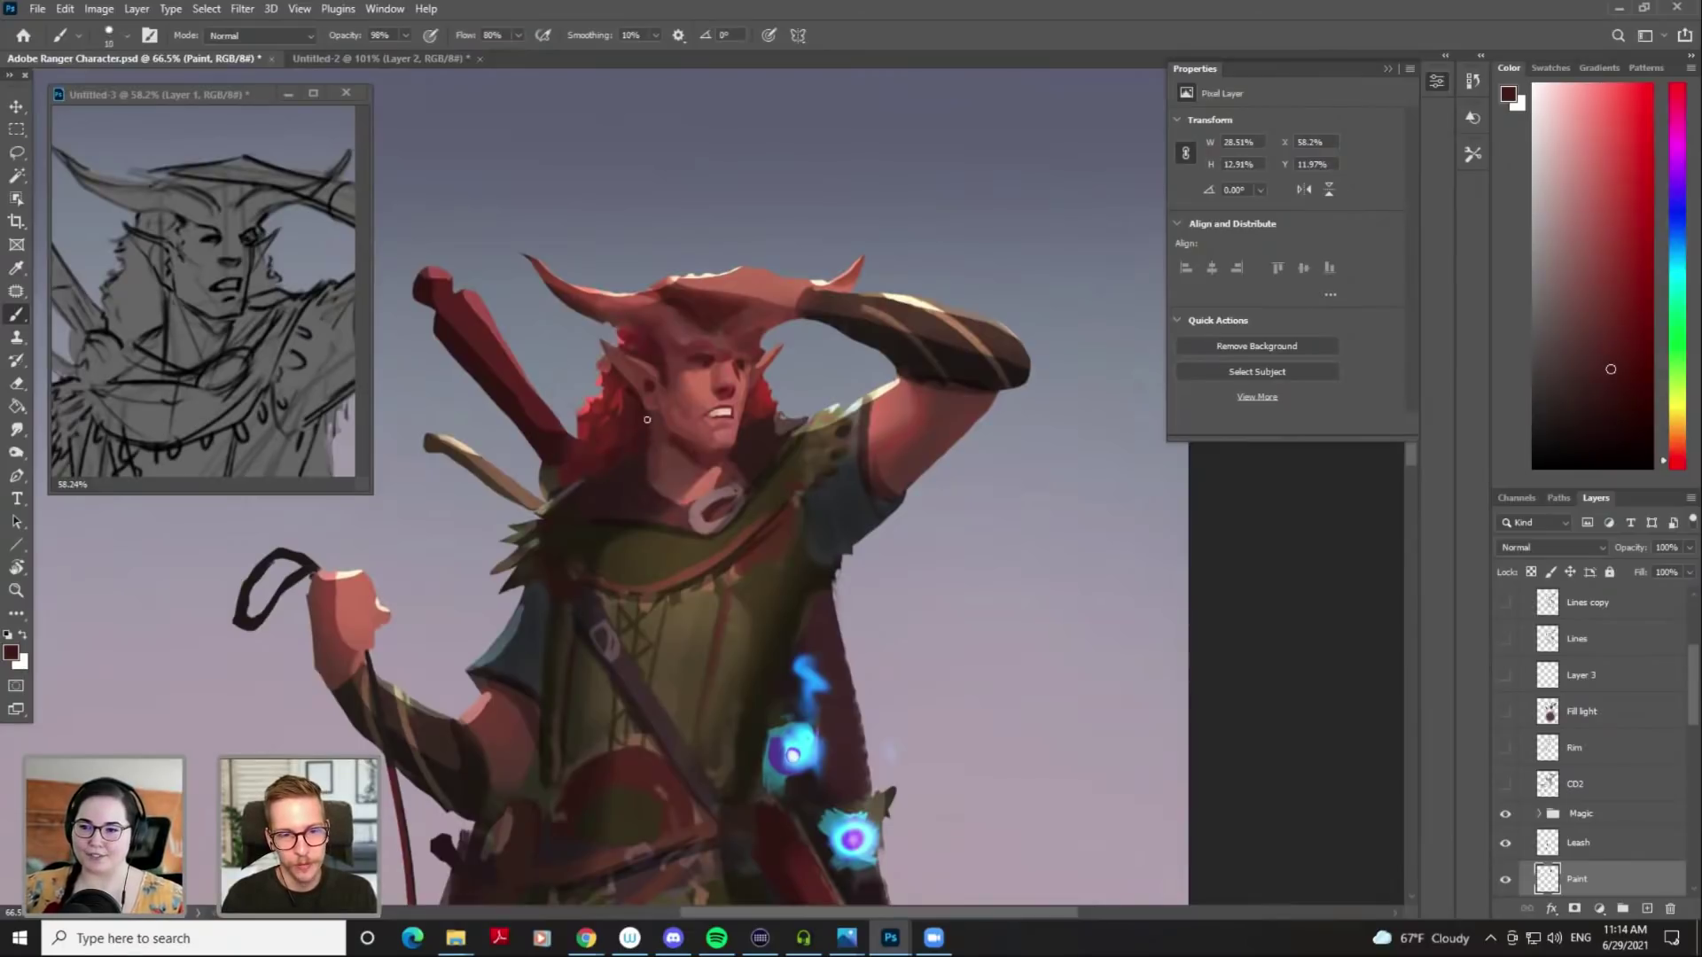
key("bracketright")
key("bracketright")
key("bracketright")
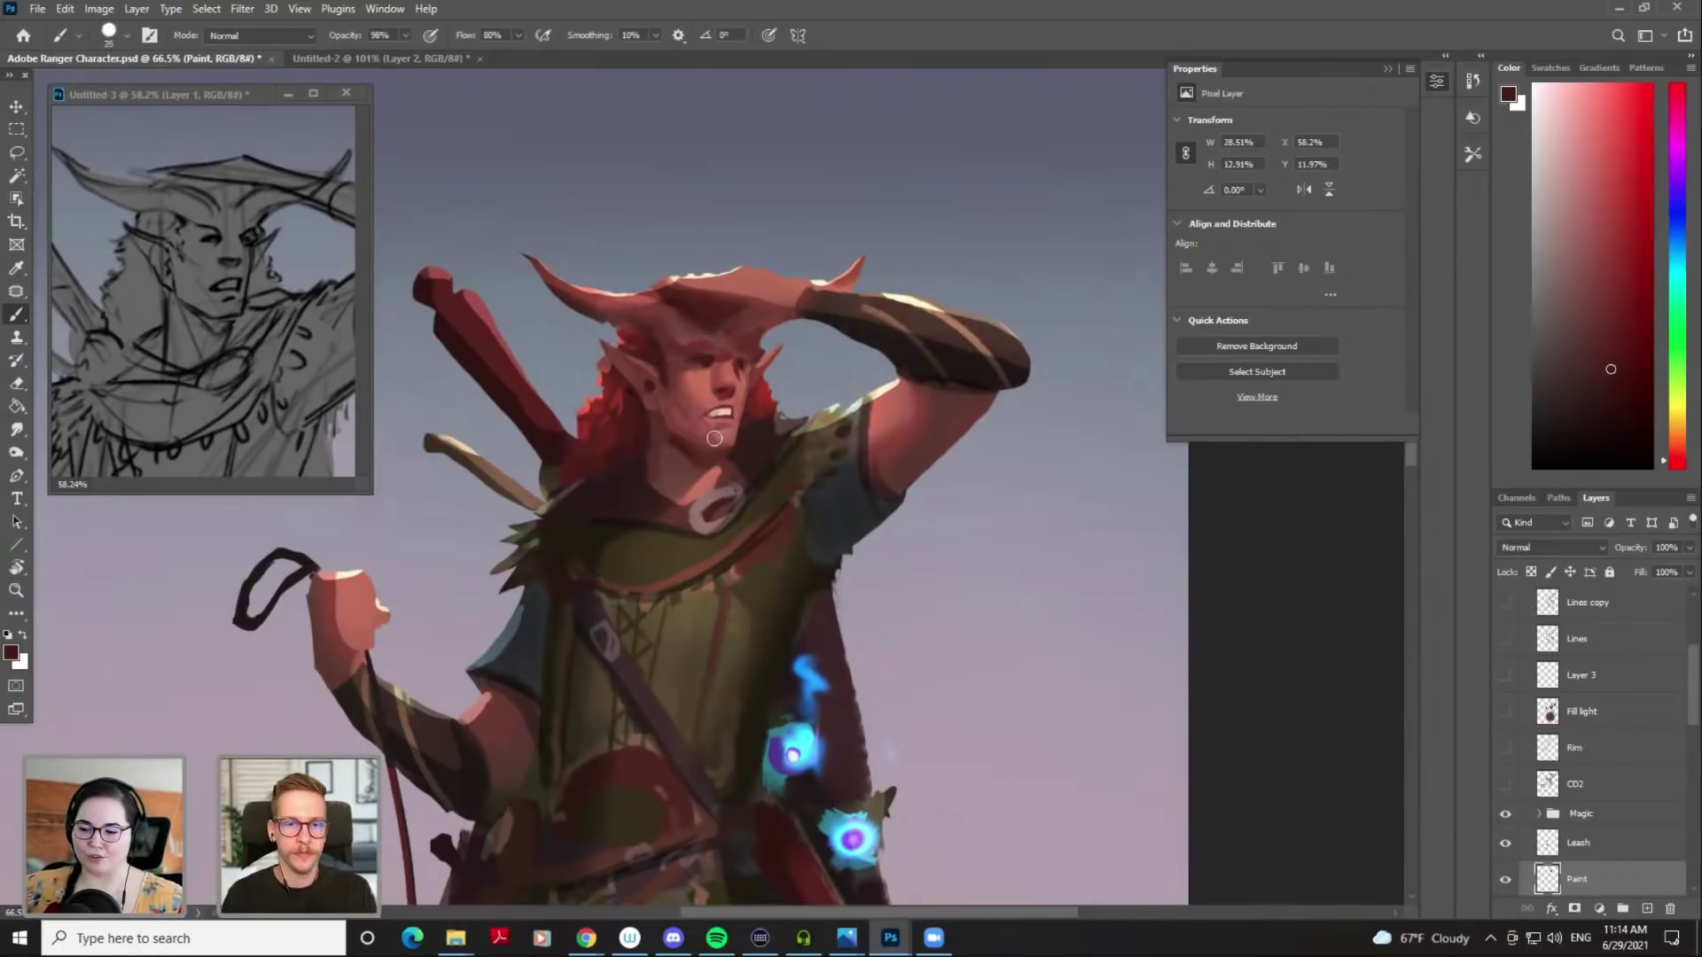
right_click(691, 400)
left_click(832, 608)
left_click(1332, 557)
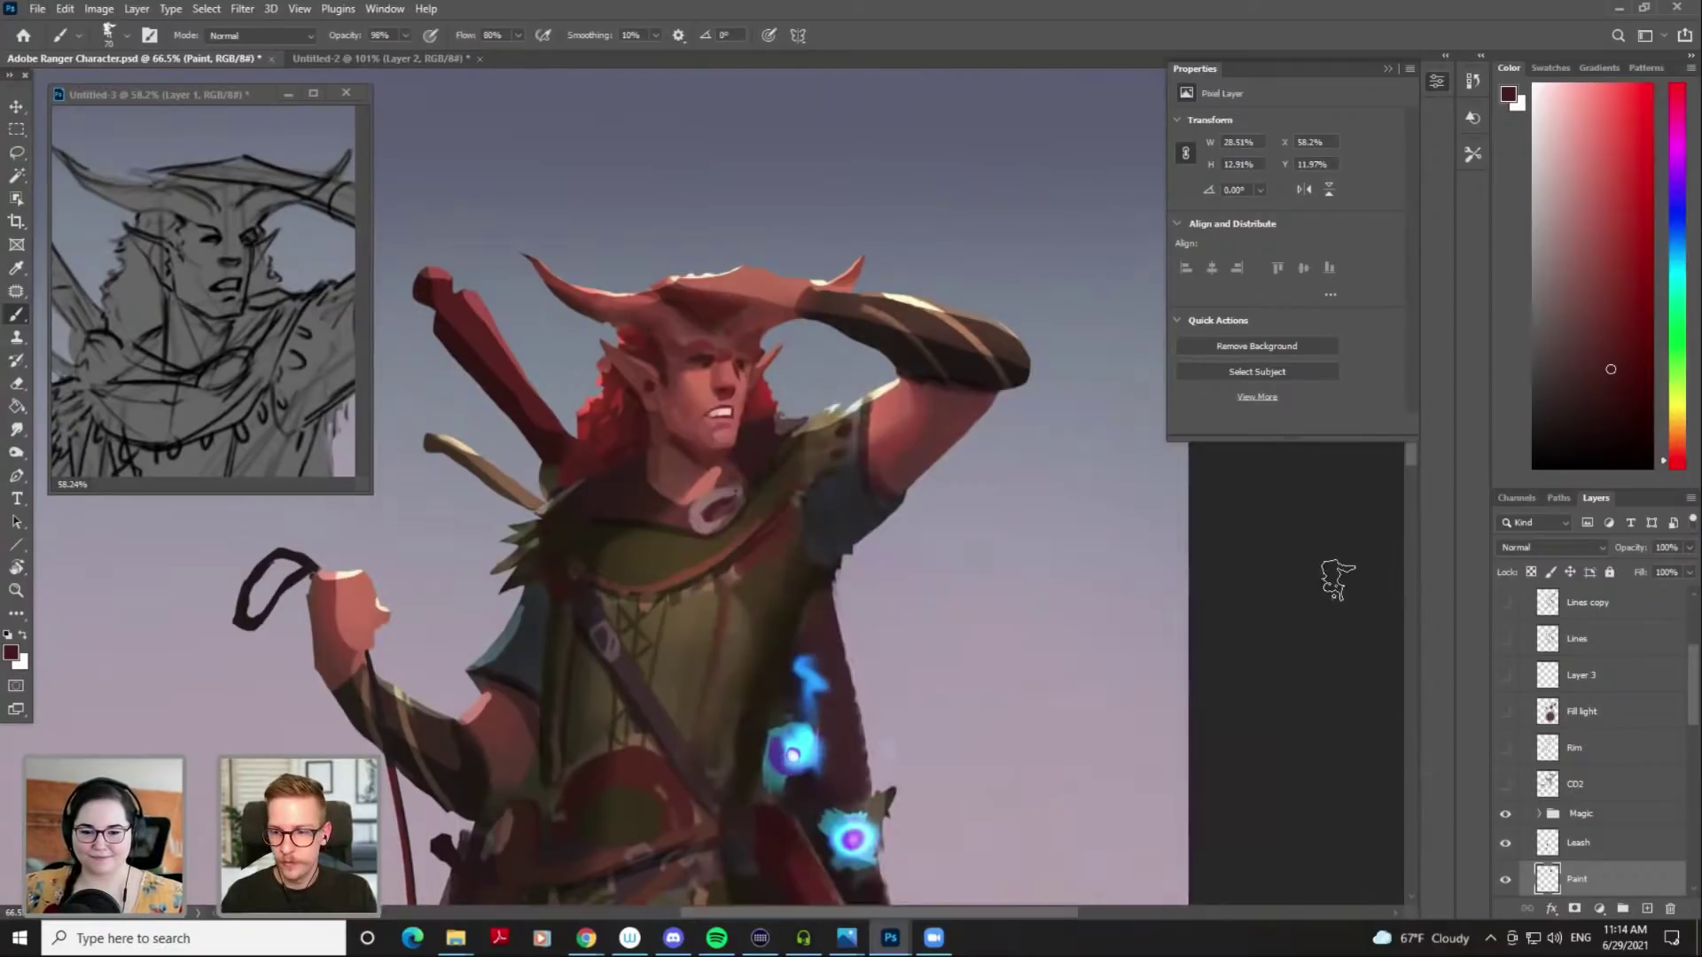
scroll(895, 514, "down", 2)
scroll(877, 490, "down", 1)
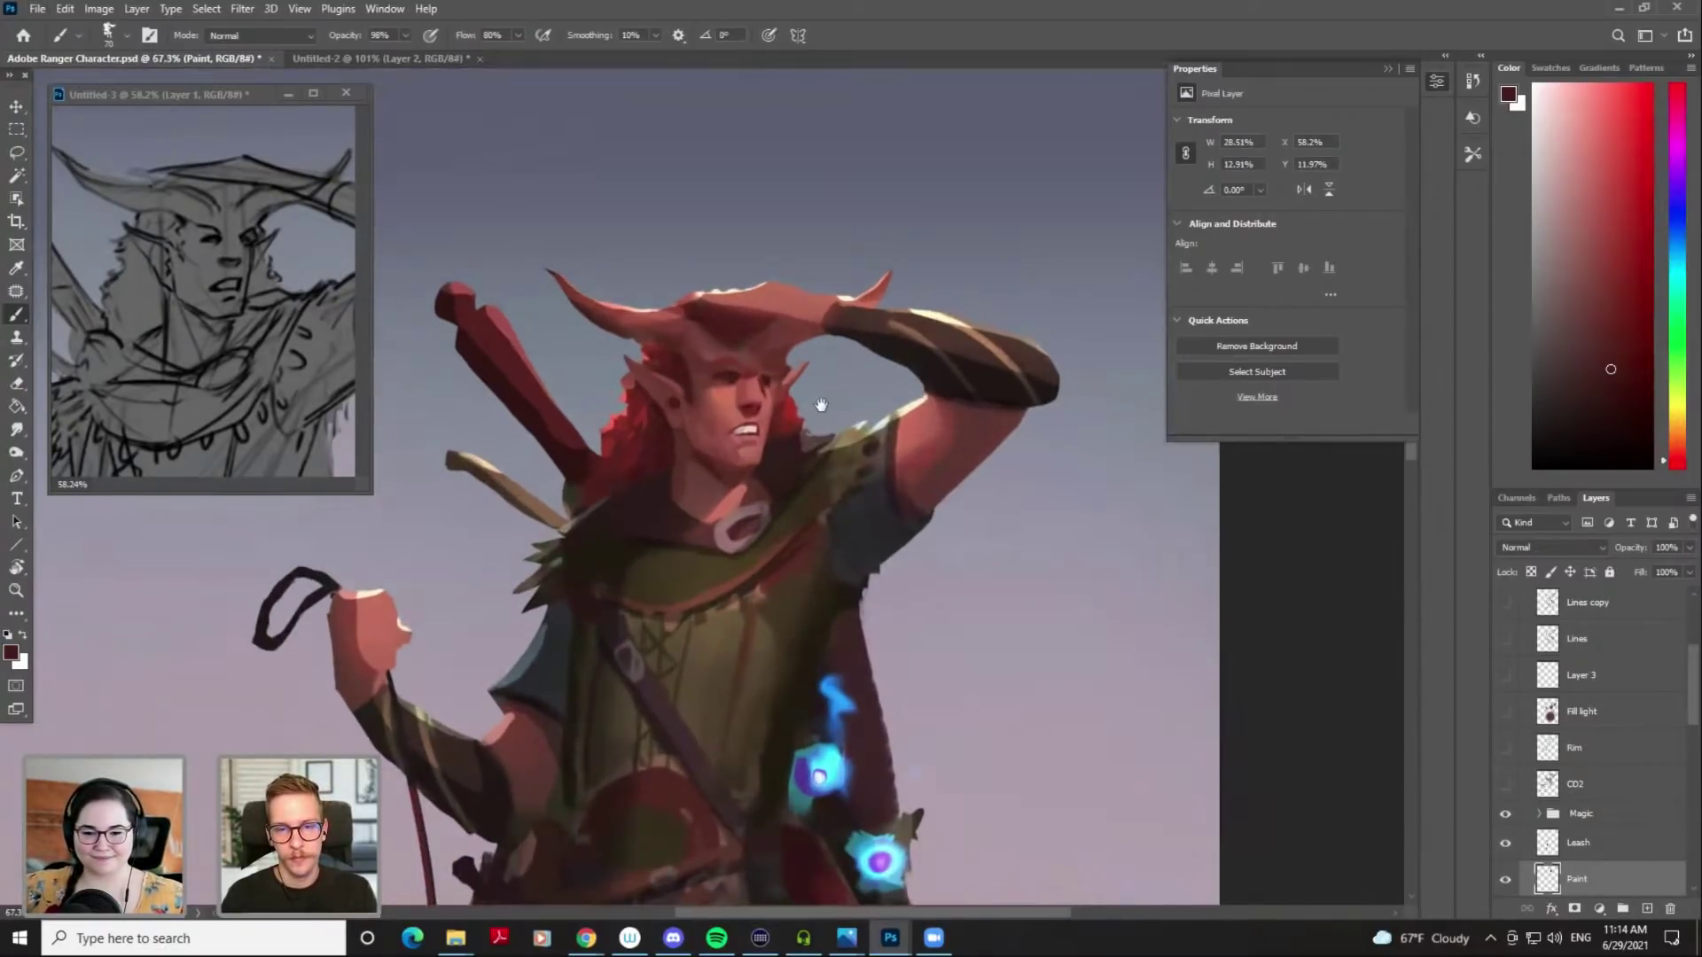
scroll(889, 486, "down", 1)
scroll(887, 483, "up", 3)
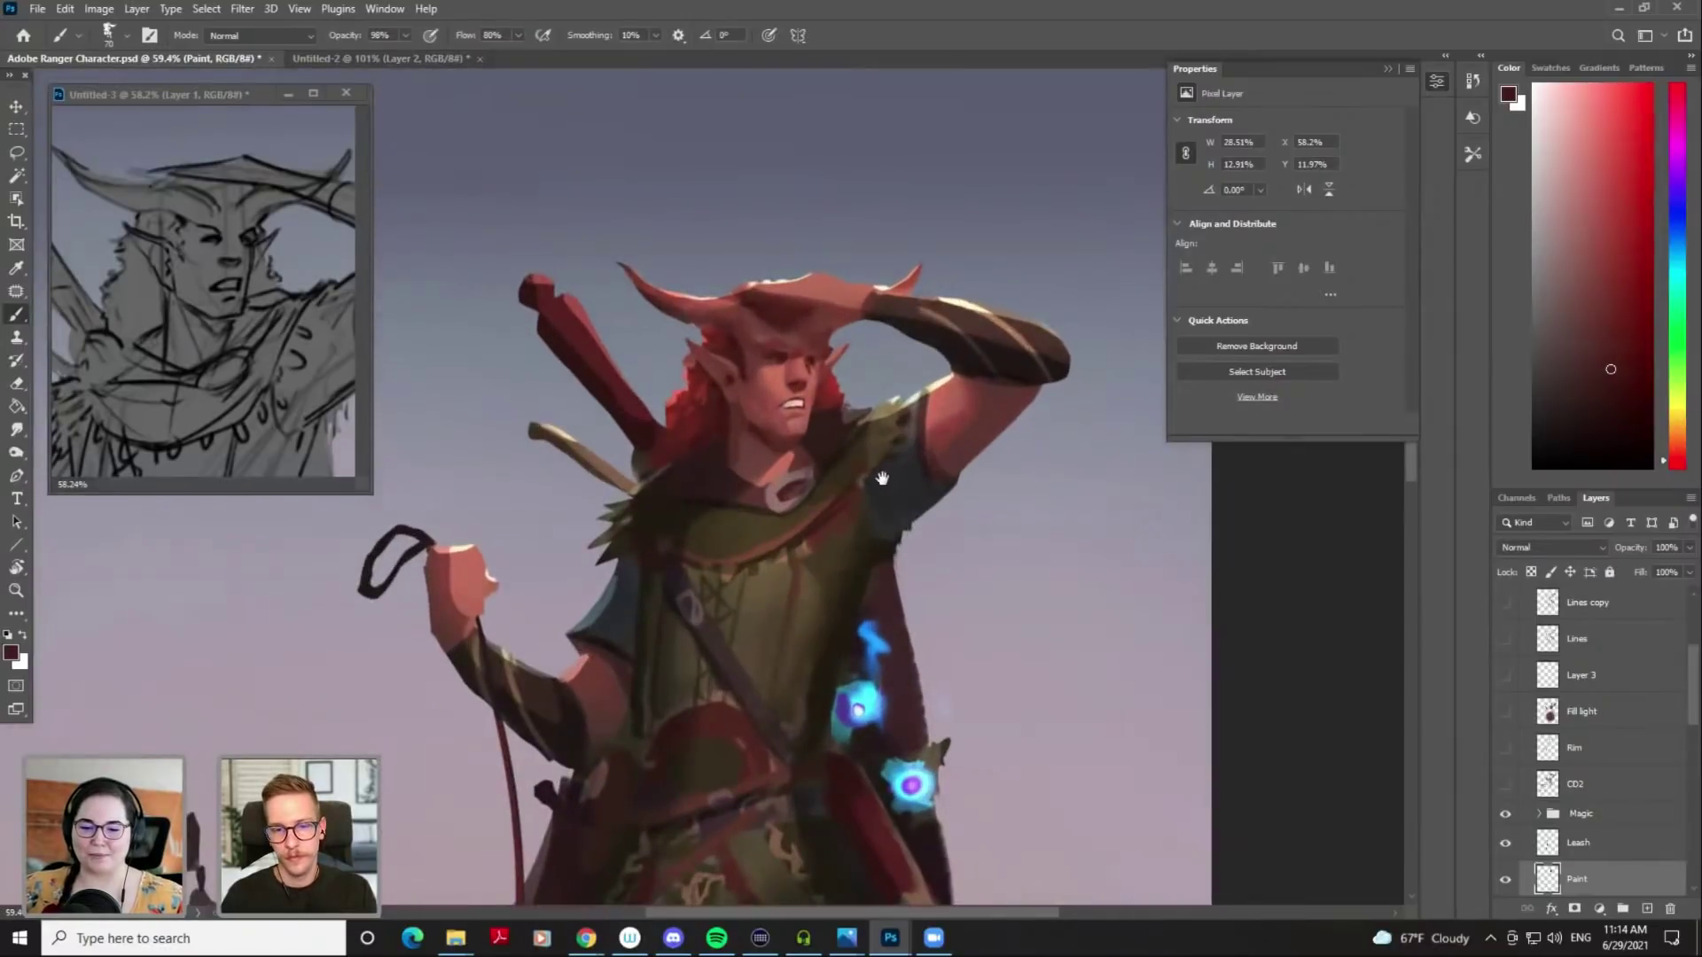
Switch to a round brush preset and reduce its size for painting the neck
right_click(787, 475)
left_click(1097, 602)
left_click(1010, 603)
left_click(1388, 558)
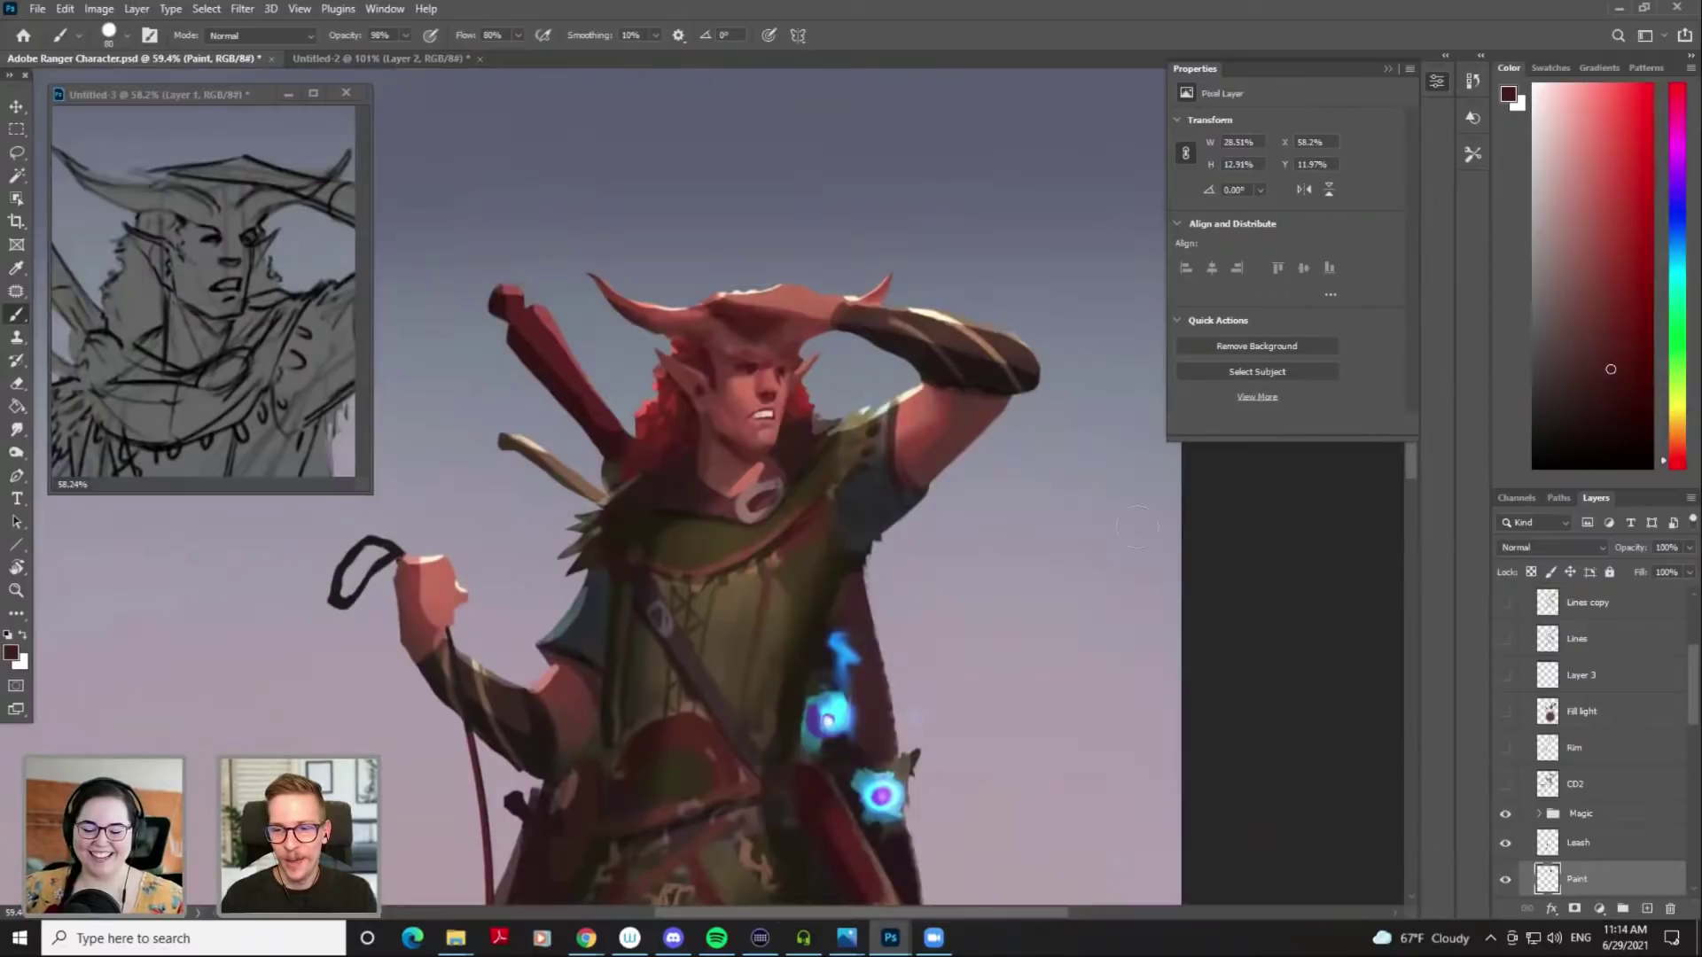
key("bracketleft")
key("bracketleft")
key("bracketleft")
key("bracketleft")
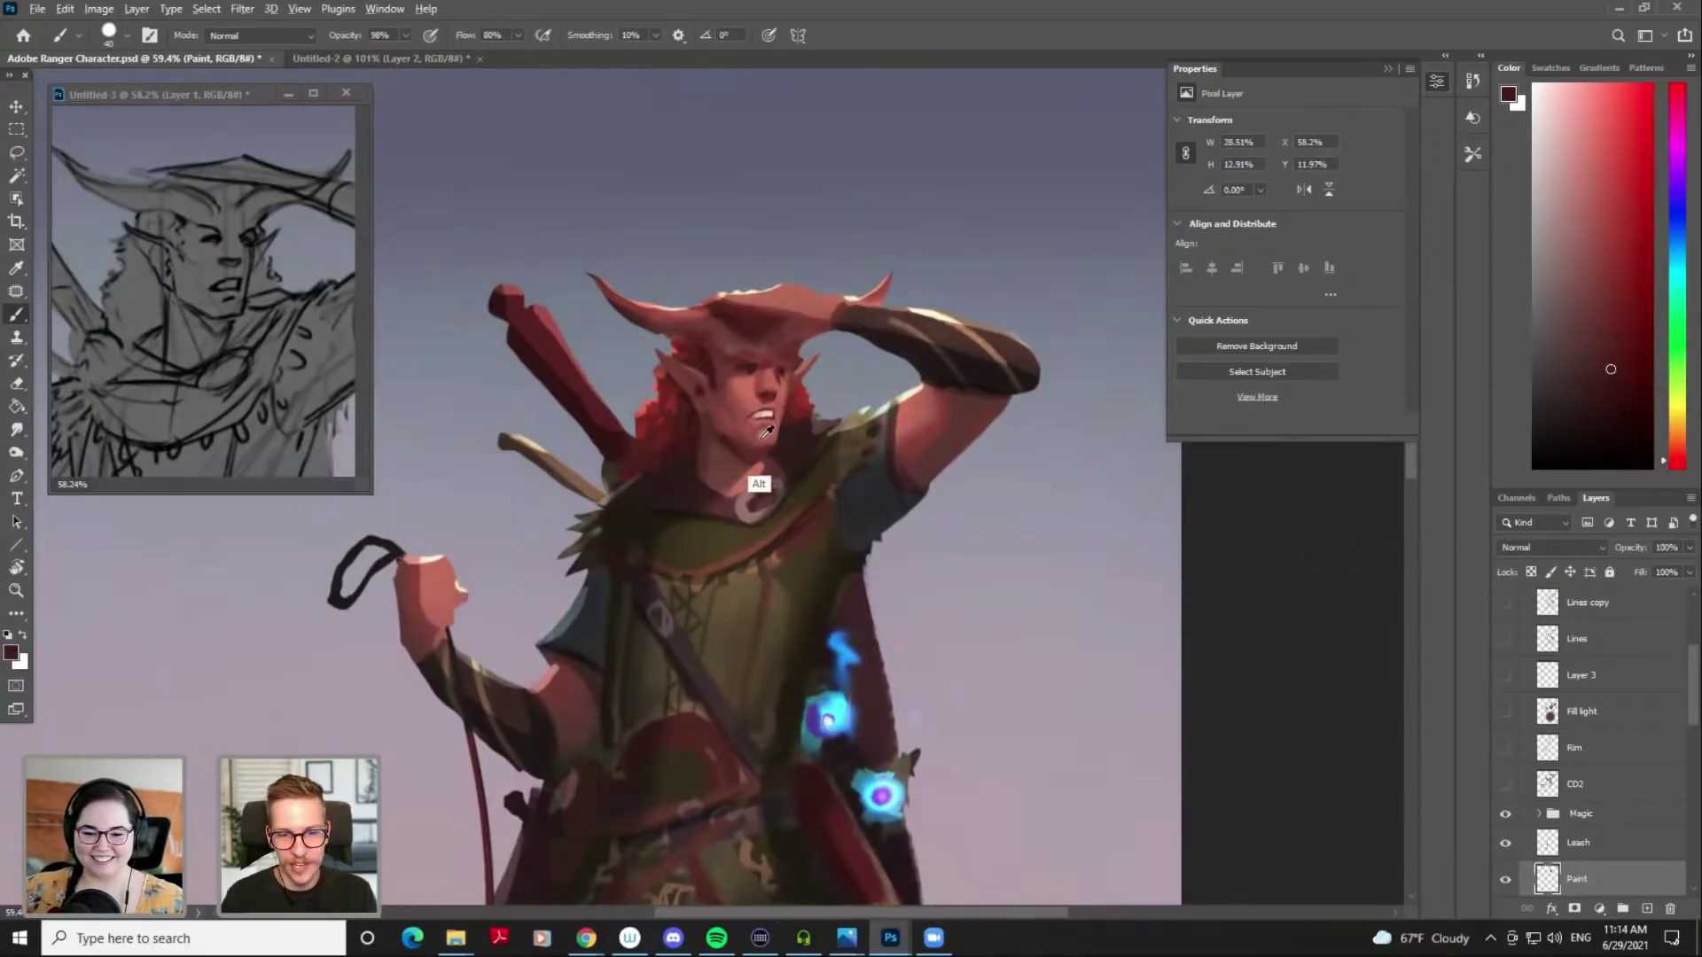
Sample the near cheek's skin tone and repaint the lit part of the neck above the ring clasp with a smaller brush
left_click(747, 412, "alt")
key("bracketleft")
key("bracketleft")
left_click_drag(739, 481, 770, 456)
key("ctrl+z")
key("ctrl+z")
key("bracketleft")
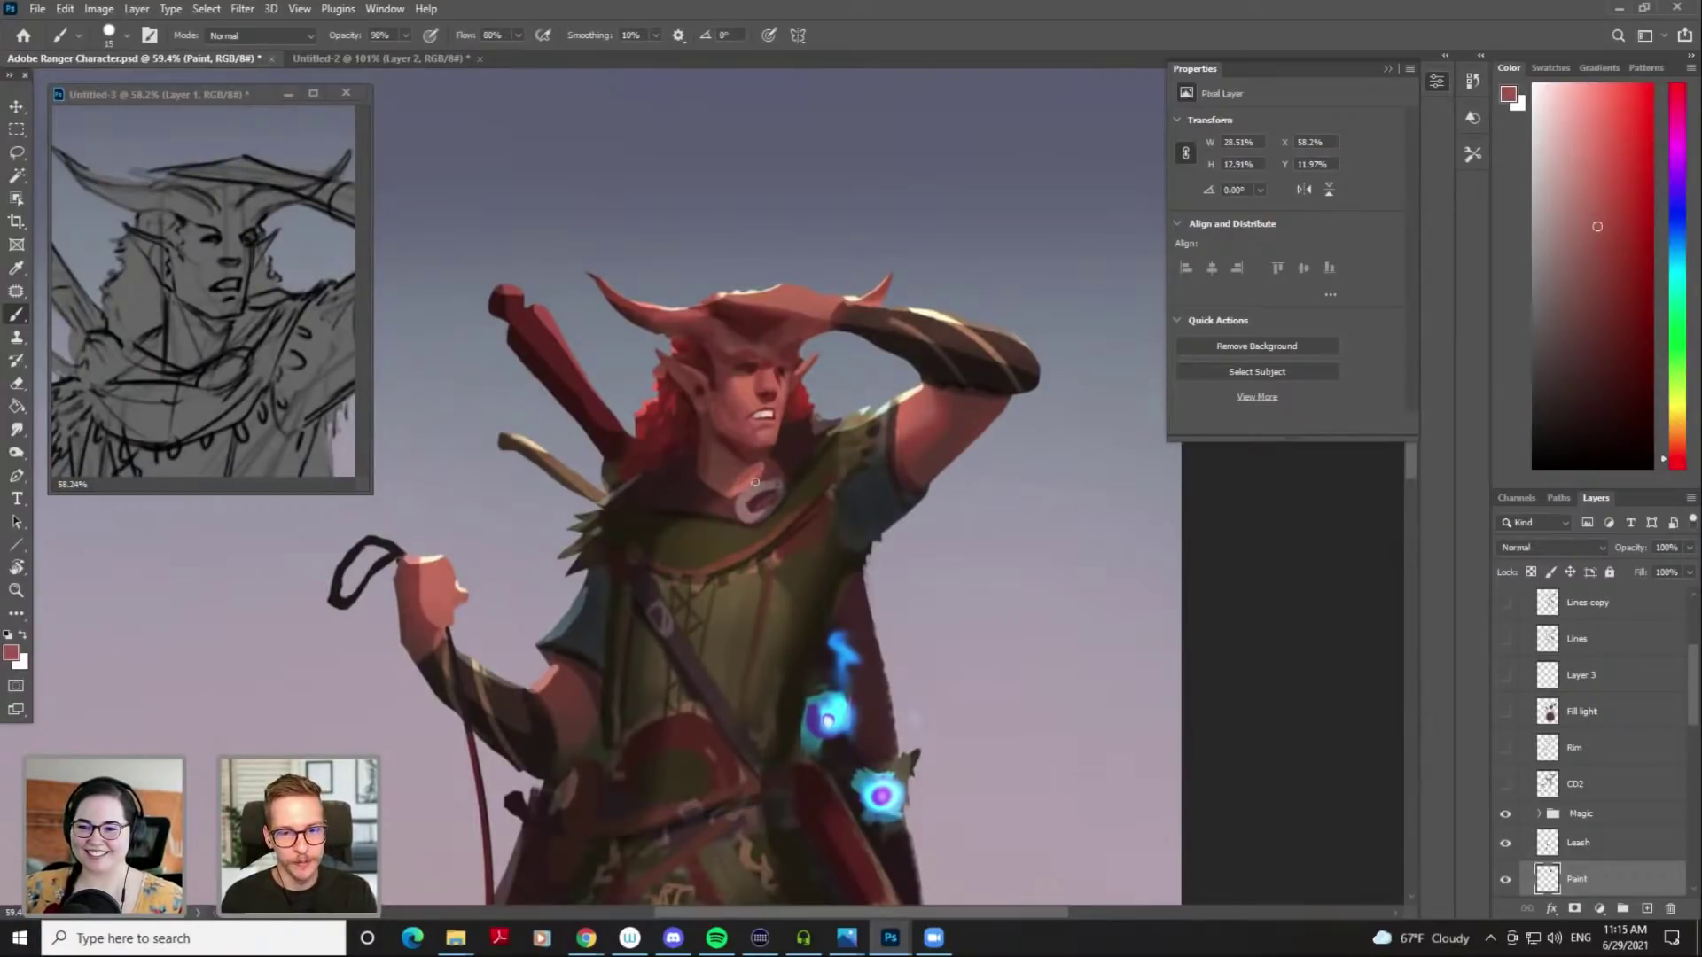
key("bracketleft")
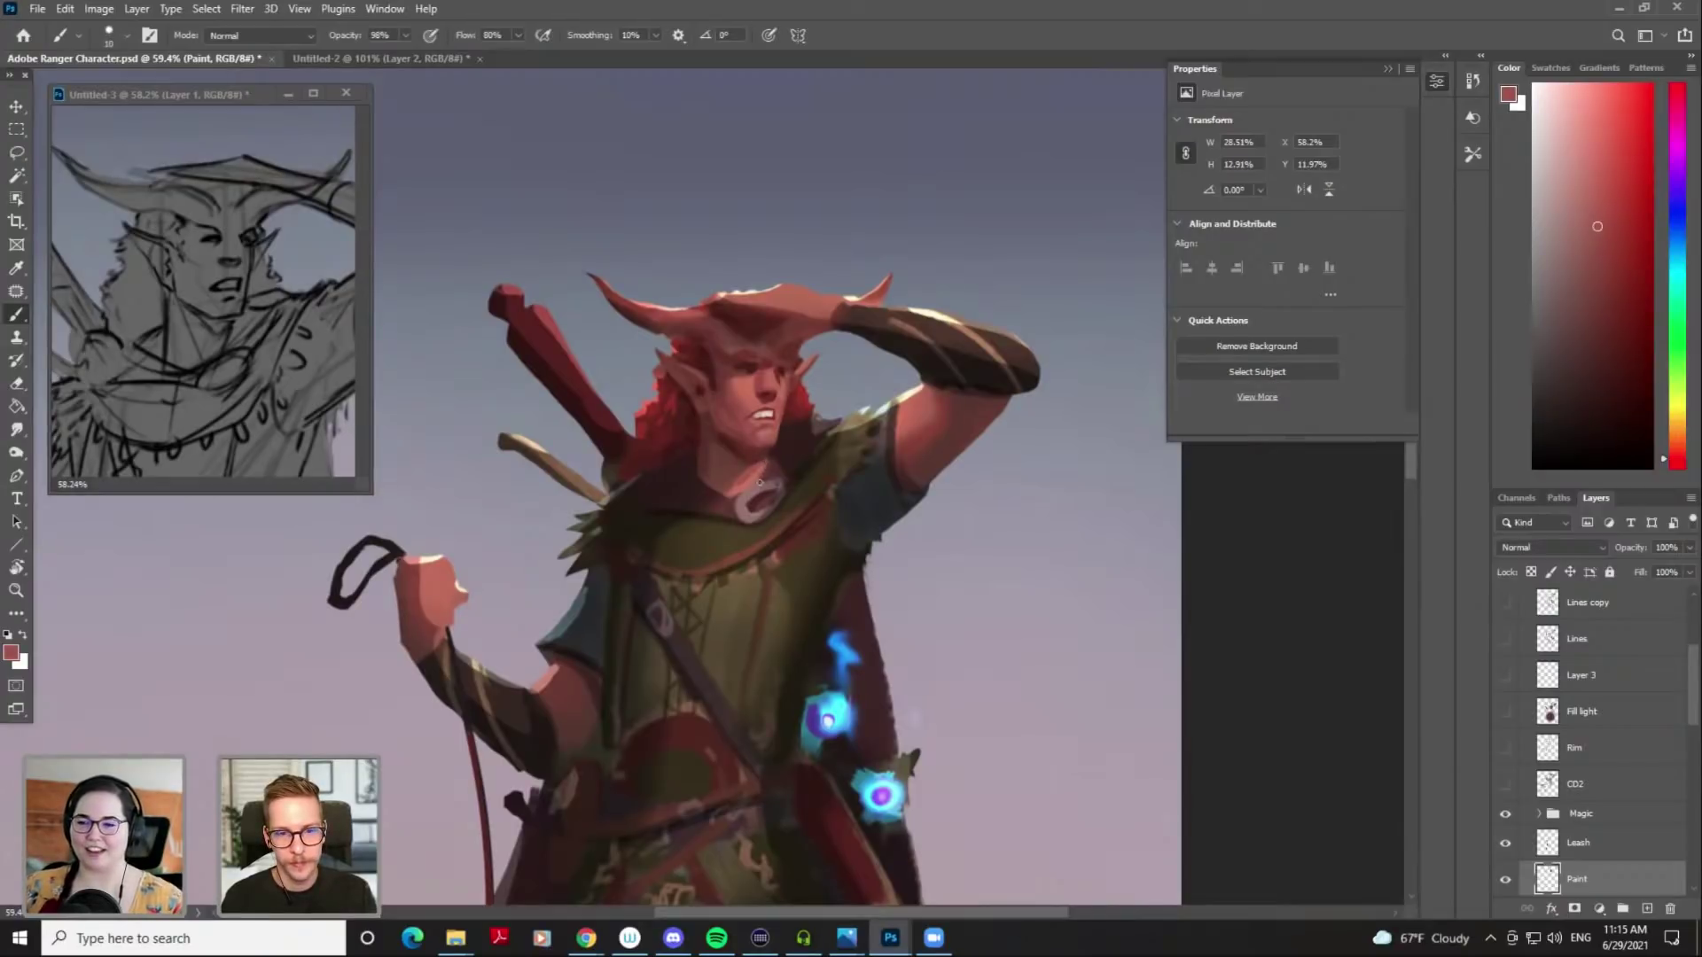
key("bracketright")
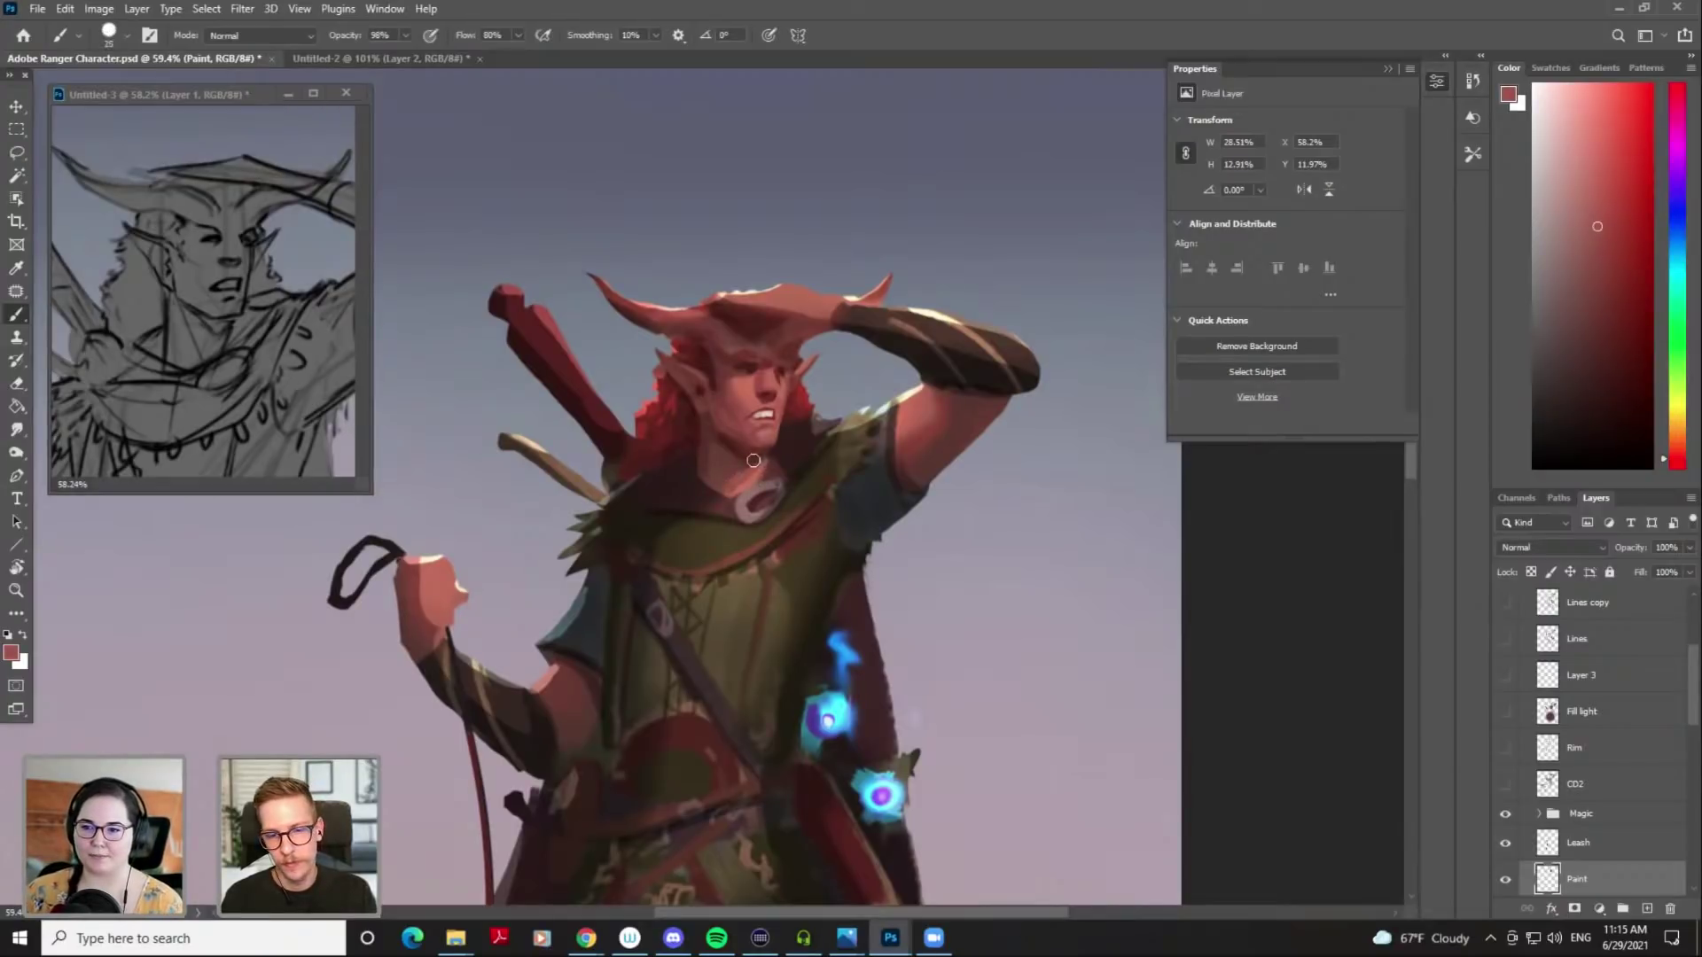
Pick a muted brown-red, resample tones under the jaw and shade the side of the neck, undoing the last stroke
left_click_drag(1609, 295, 1579, 304)
key("bracketleft")
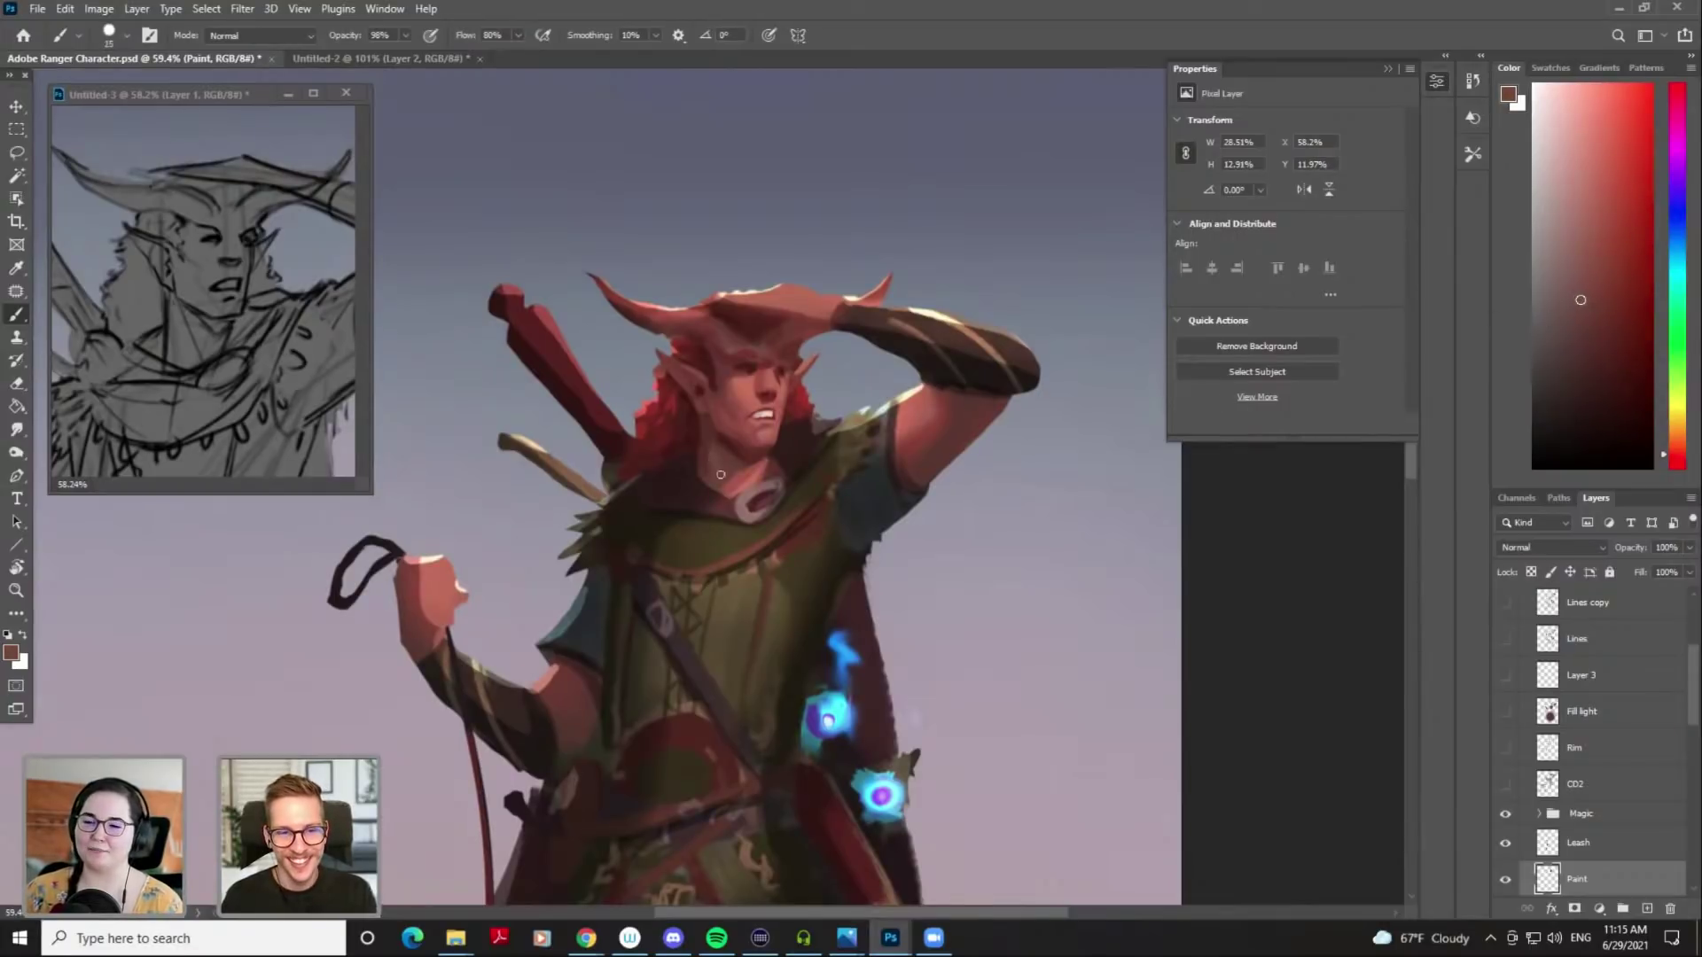
left_click(718, 438, "alt")
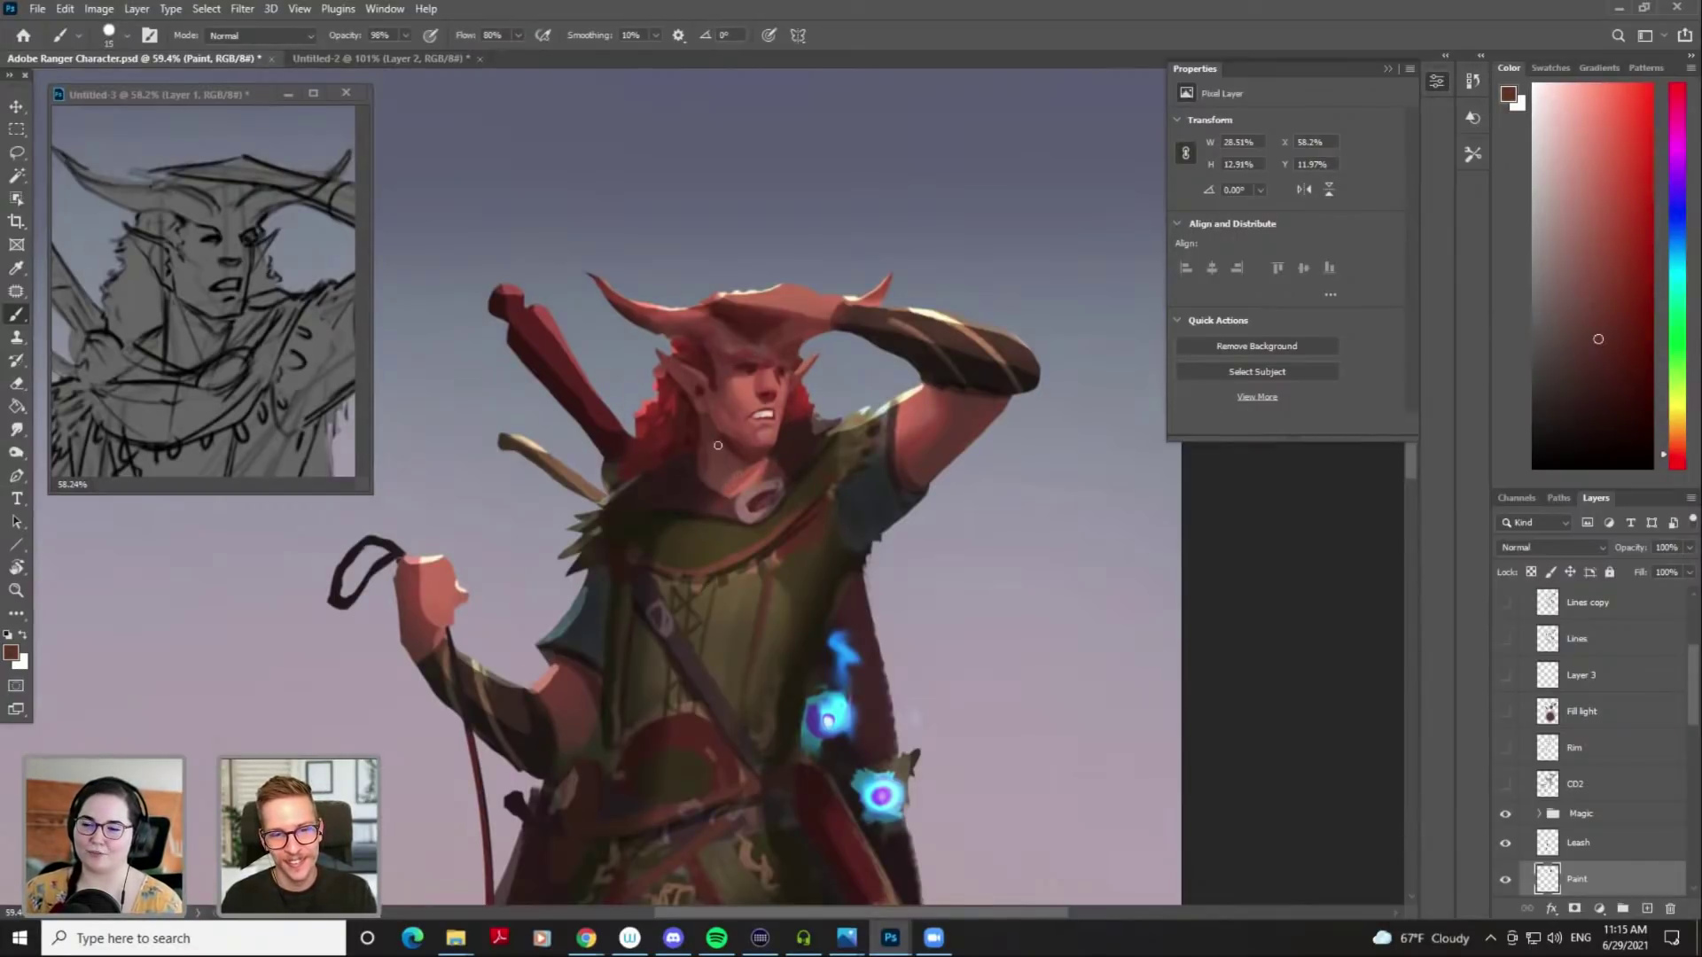
left_click(728, 463, "alt")
left_click(716, 455, "alt")
mouse_move(712, 440)
left_mouse_down()
mouse_move(726, 498)
mouse_move(718, 483)
left_mouse_up()
key("ctrl+z")
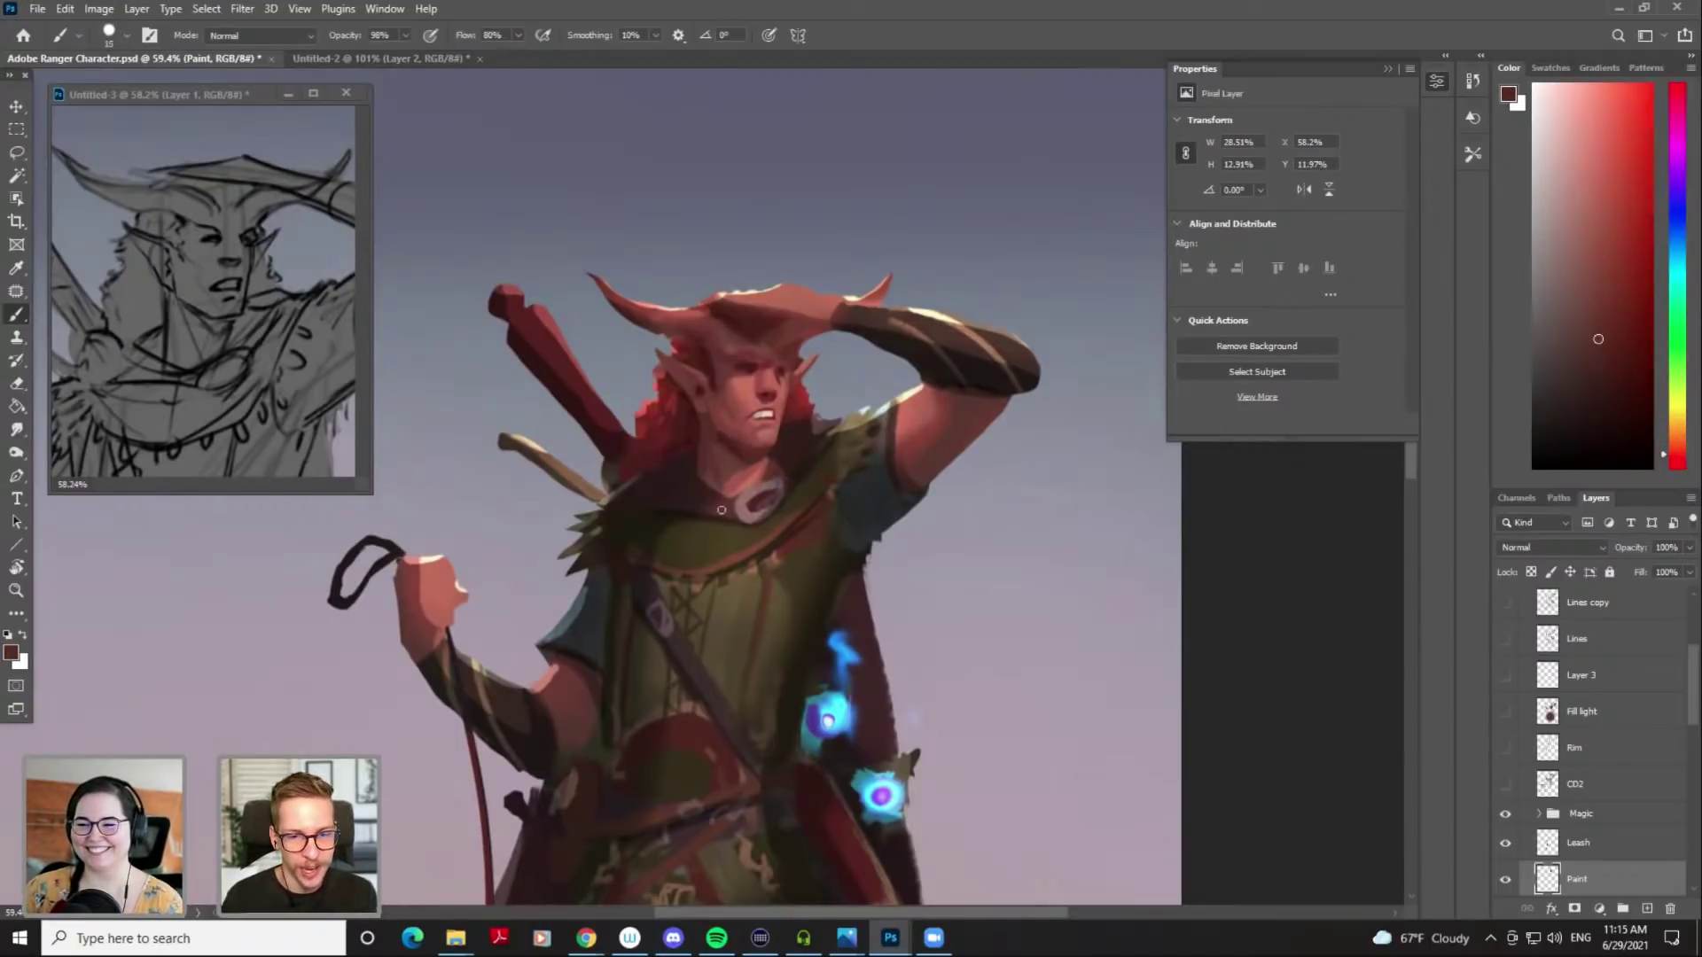
Resample the brownish shadow tones on the neck and even out the shading below the jaw
left_click(718, 451, "alt")
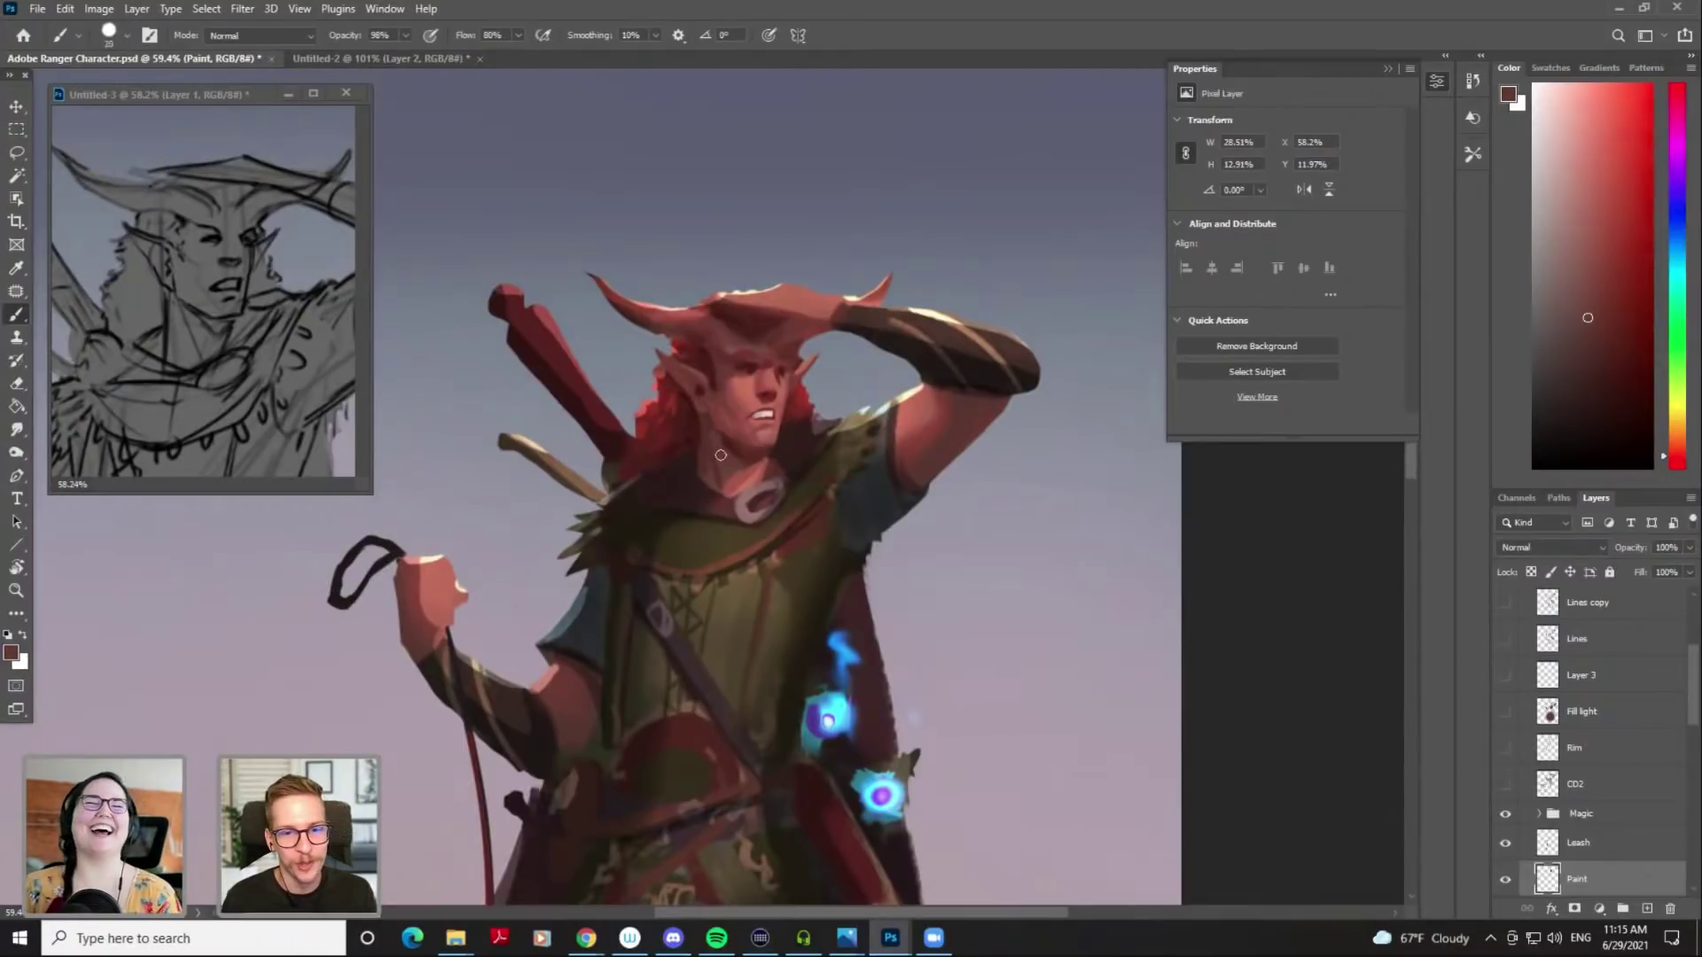
left_click(725, 454, "alt")
left_click(728, 454, "alt")
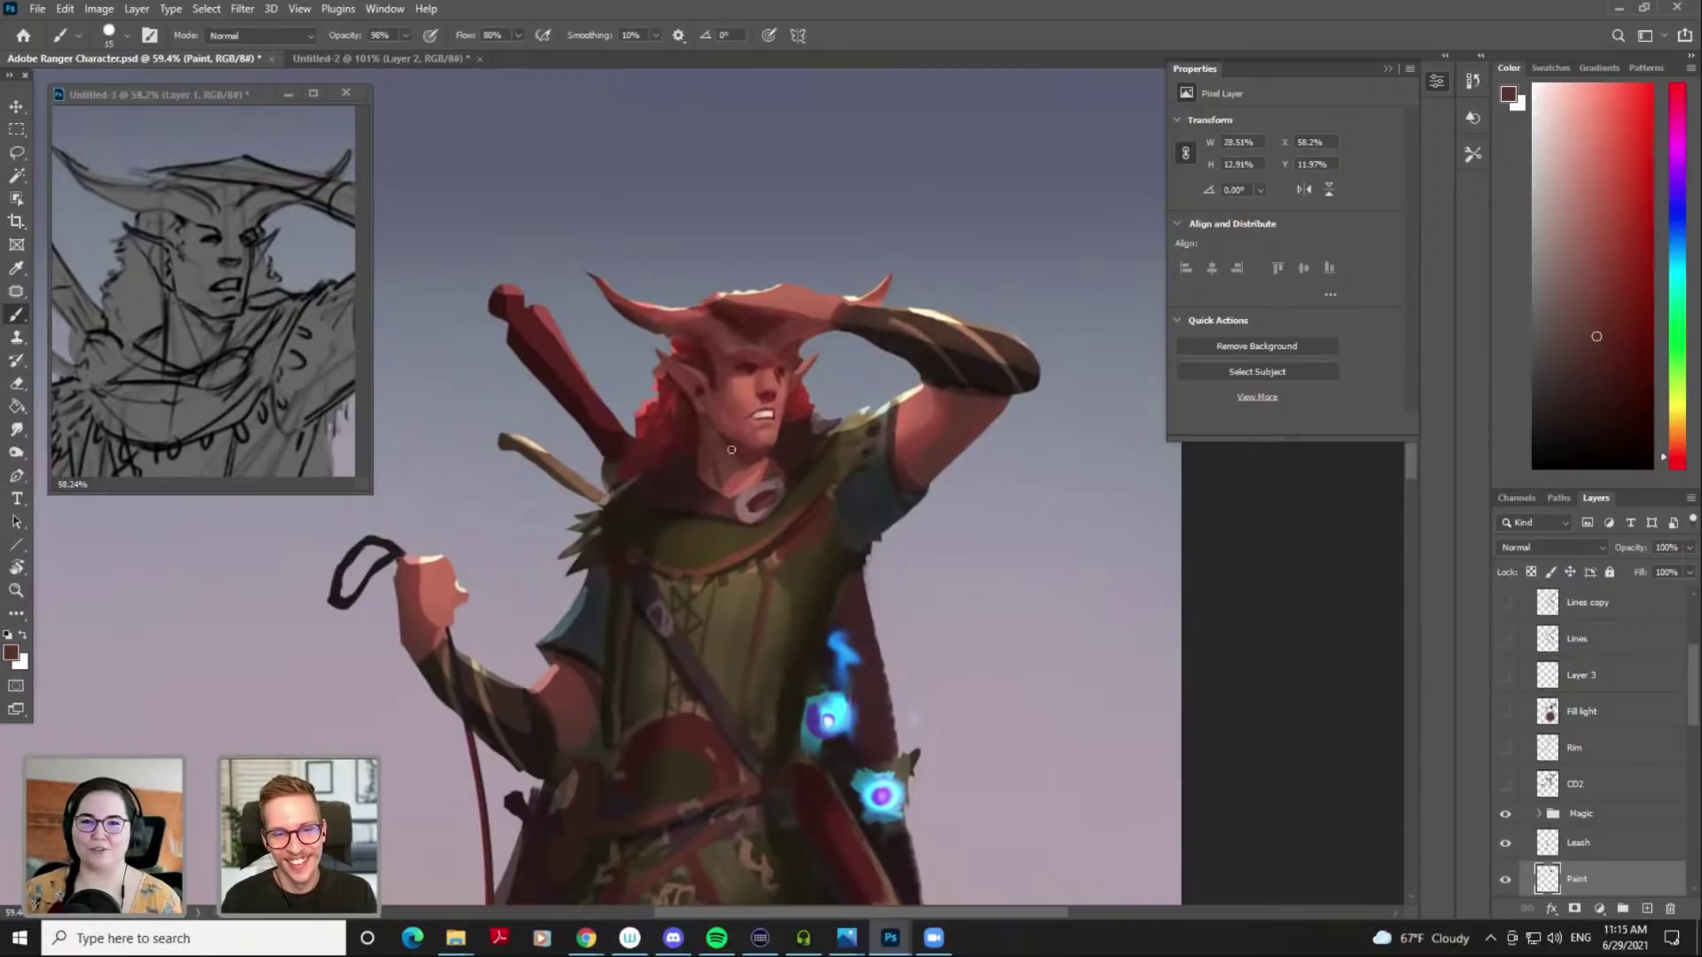
Sample the shadowed skin tone beside the jaw, touch up the neck shading and smudge it with a larger brush
left_click(705, 413, "alt")
key("bracketleft")
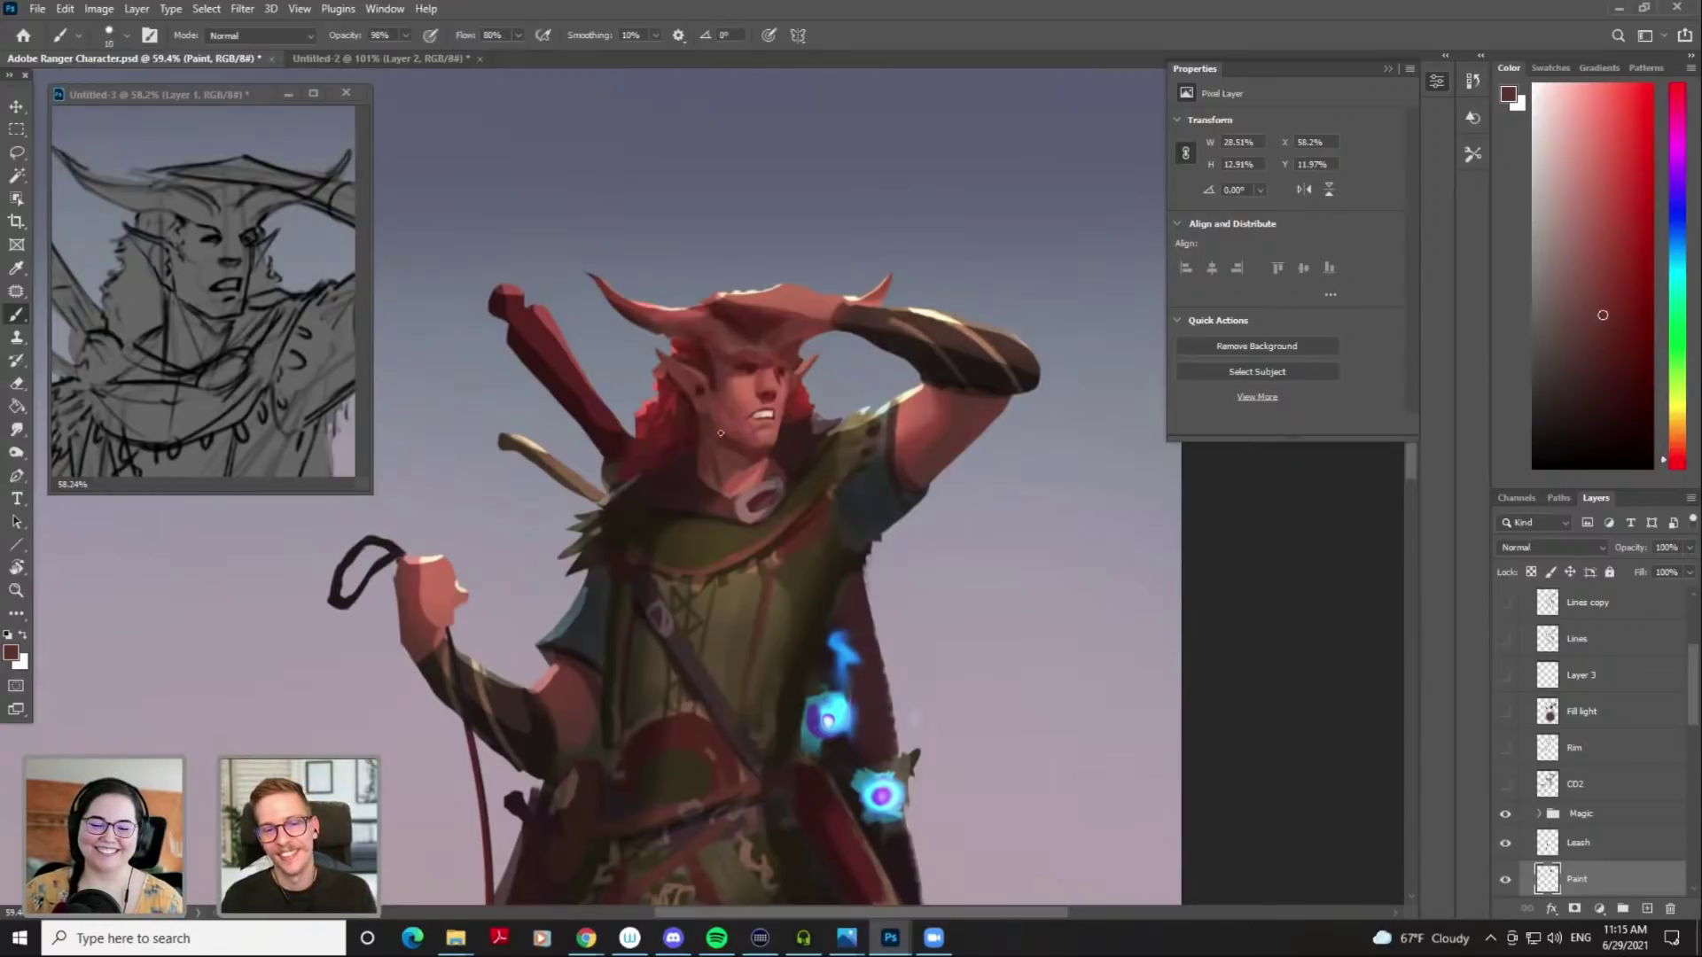
key("bracketright")
key("bracketright")
key("r")
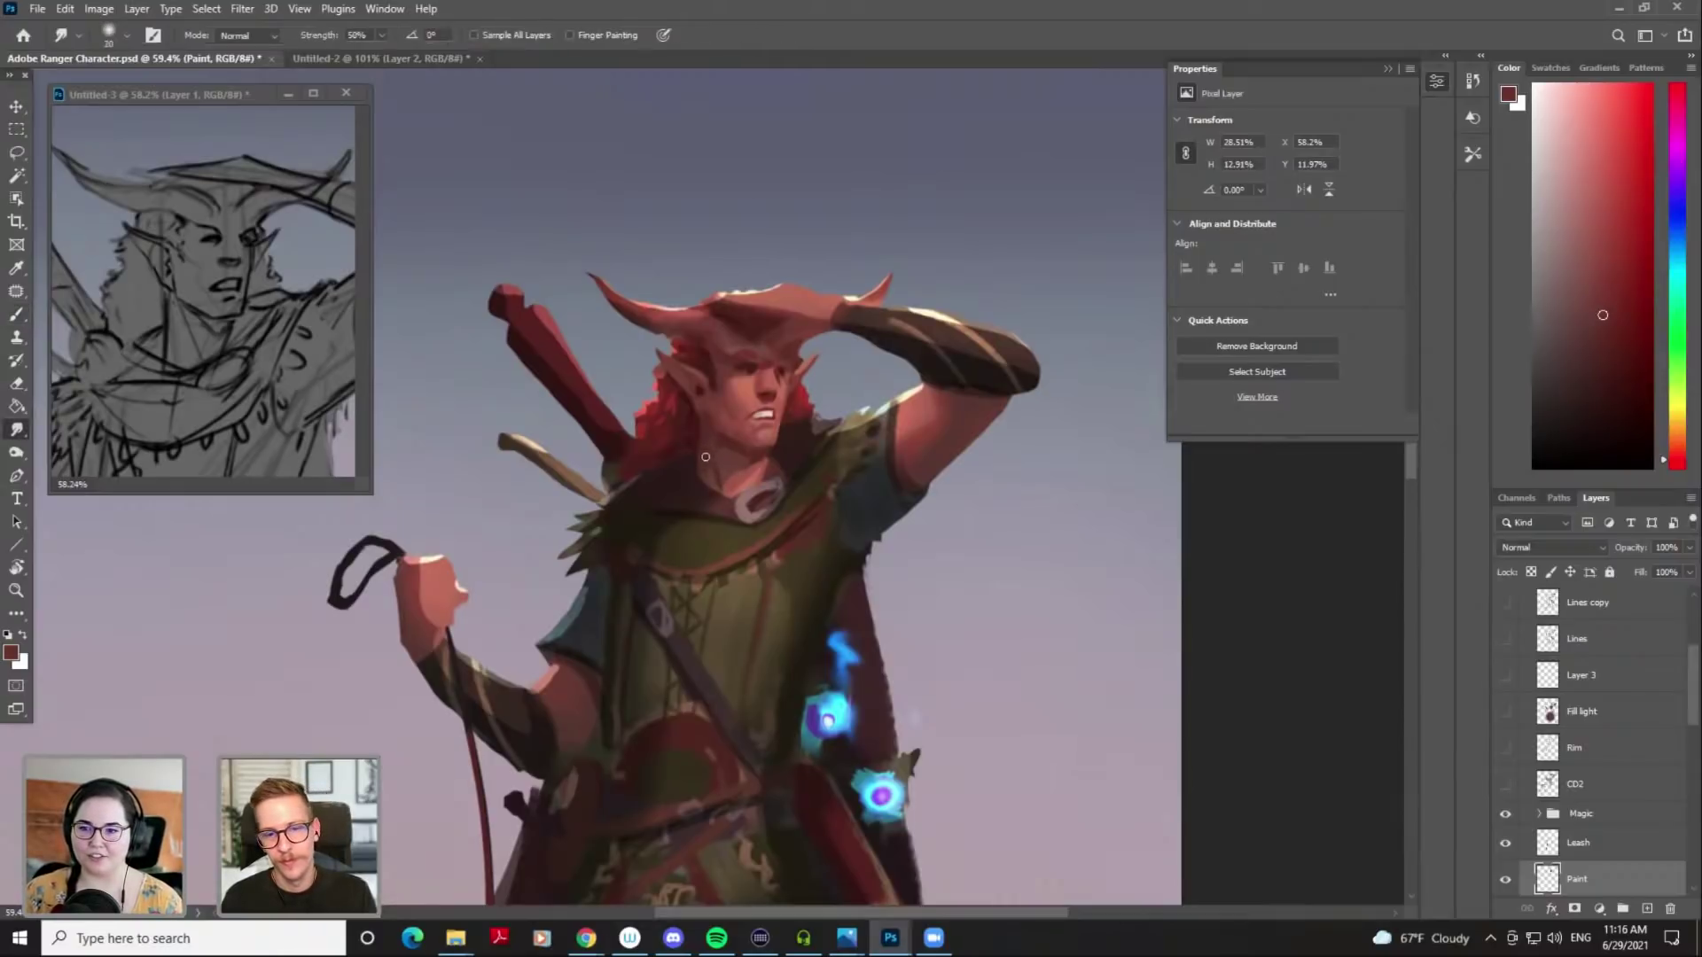
Sample the reddish brow and forehead tones with a larger brush and repaint the forehead below the raised hand
key("b")
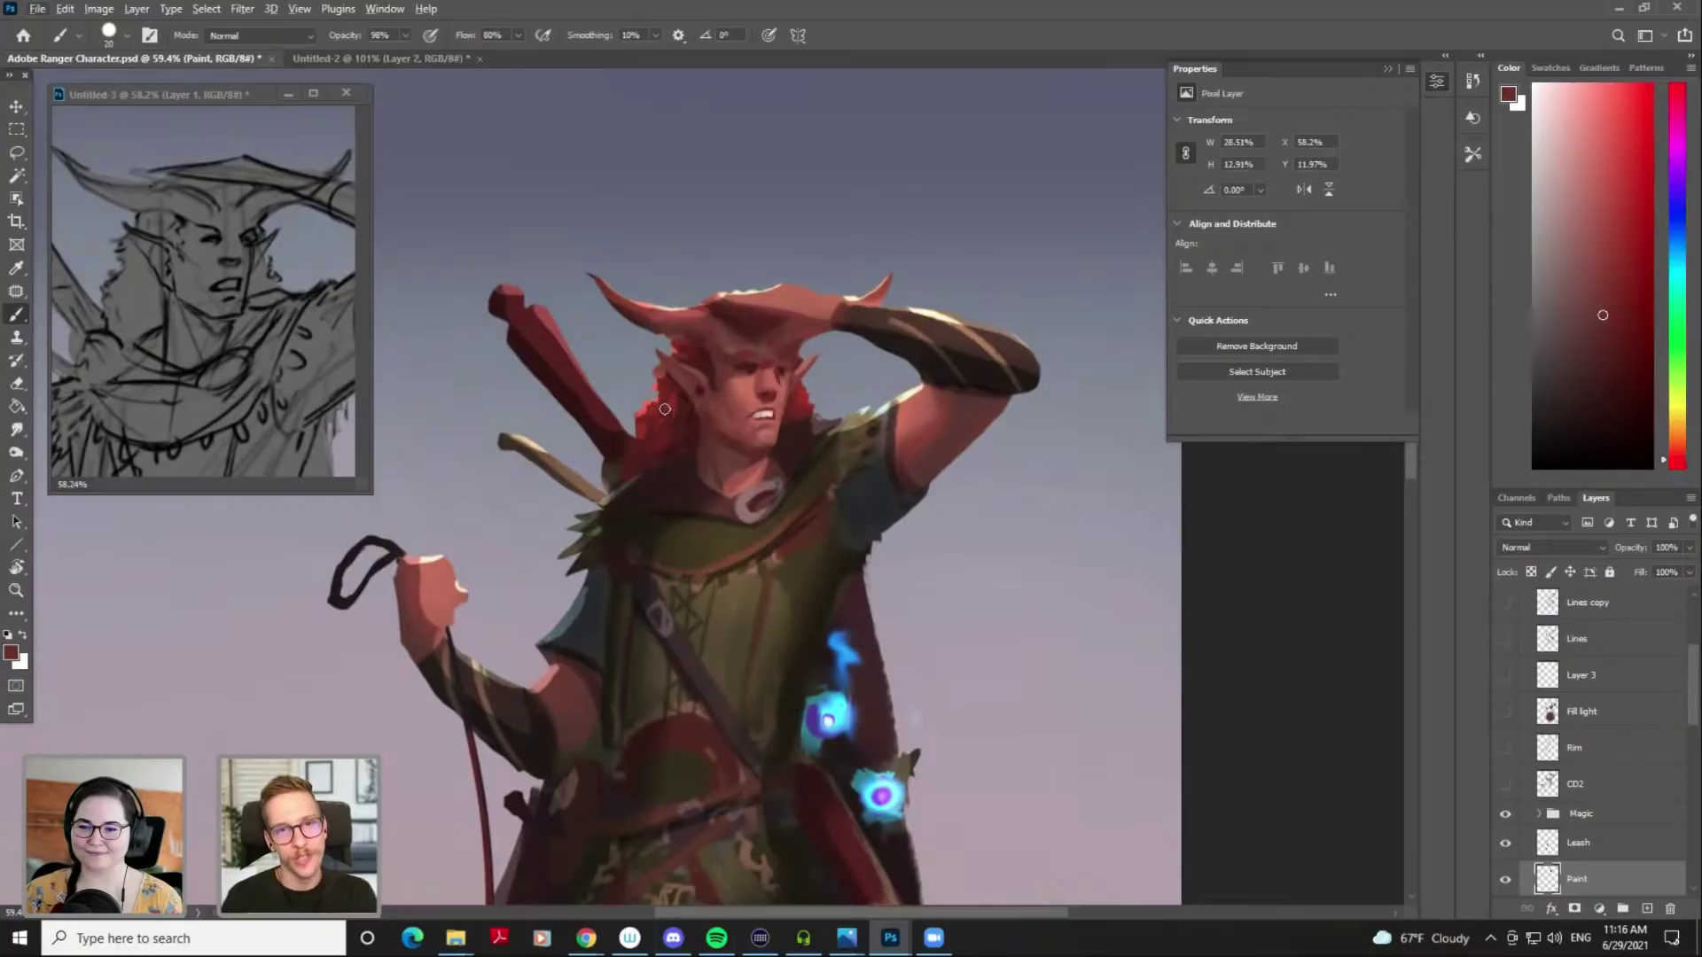
left_click(728, 345, "alt")
key("bracketright")
left_click(743, 342, "alt")
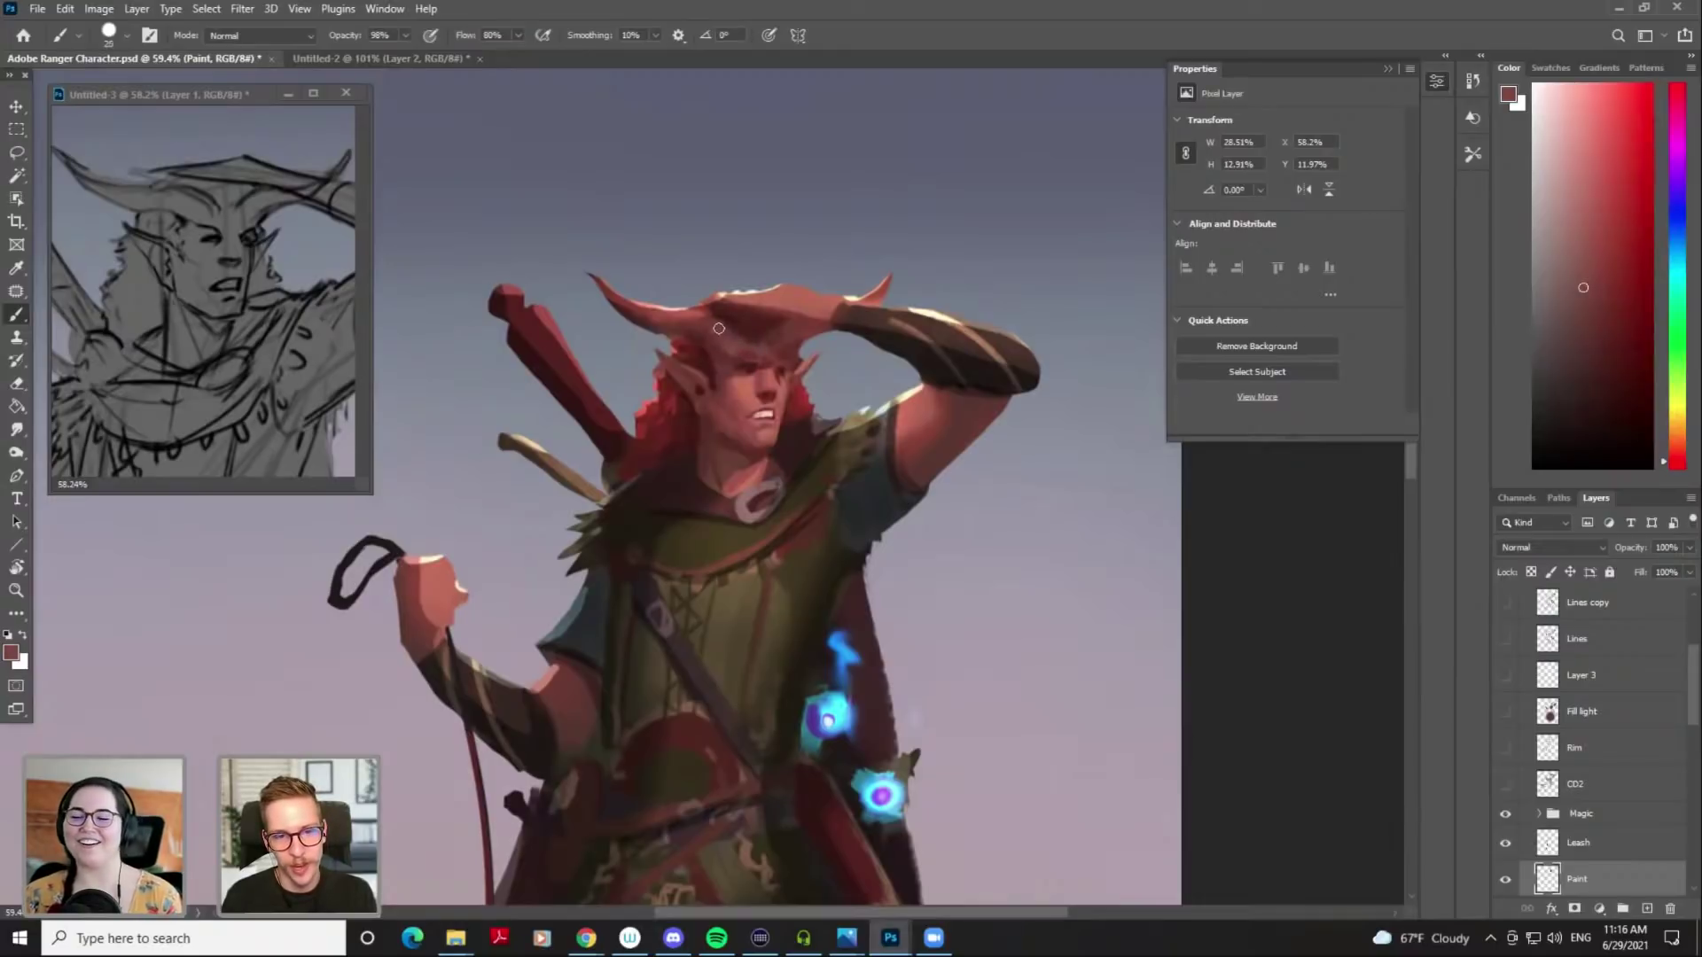
left_click(719, 335, "alt")
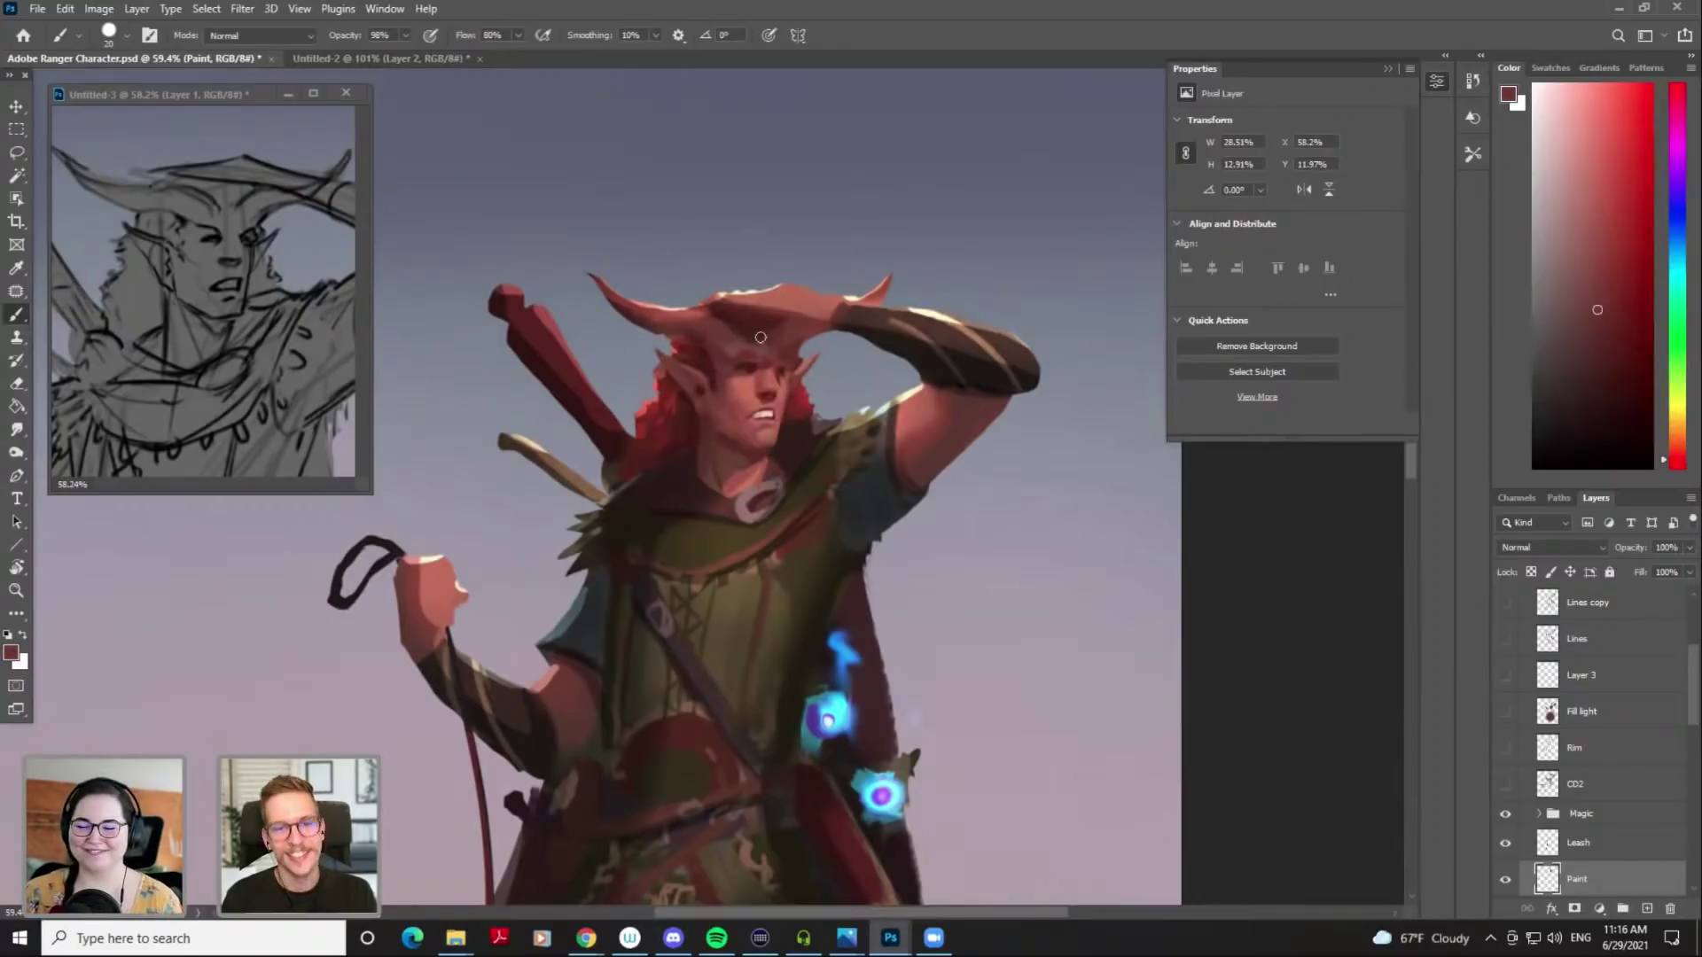
left_click(725, 348, "alt")
left_click(719, 335, "alt")
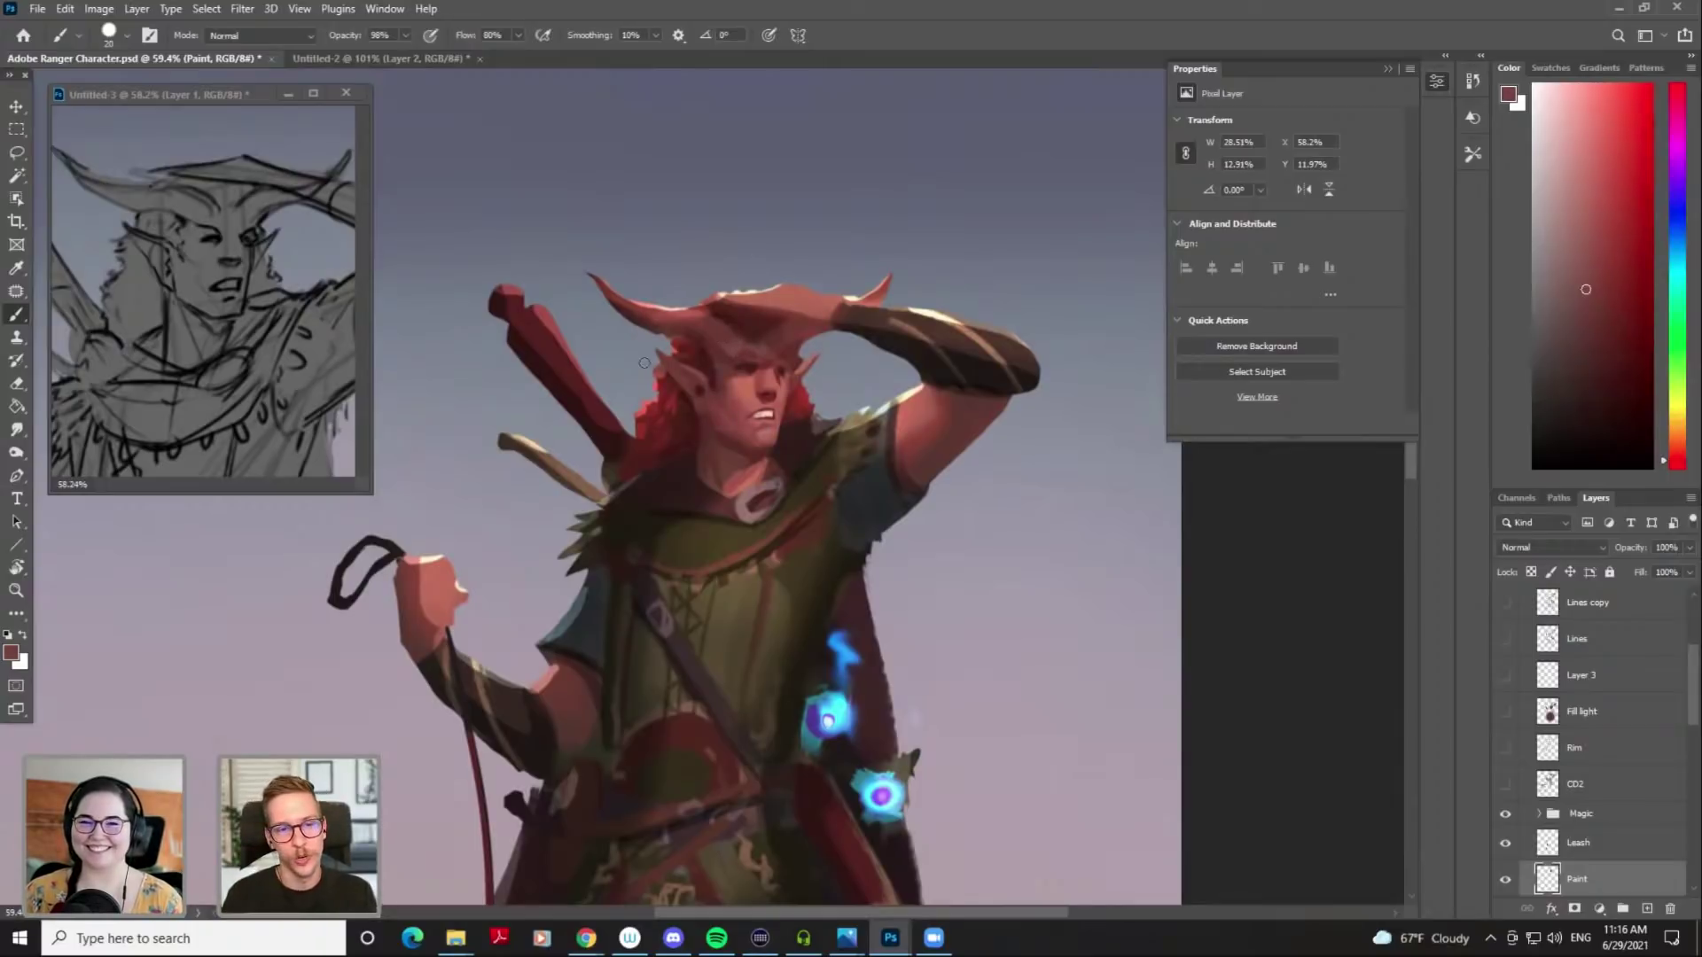
Resample red-brown tones from the horn on the quiver side and the hand's shadow, and repaint the horn's curve
left_click(645, 321, "alt")
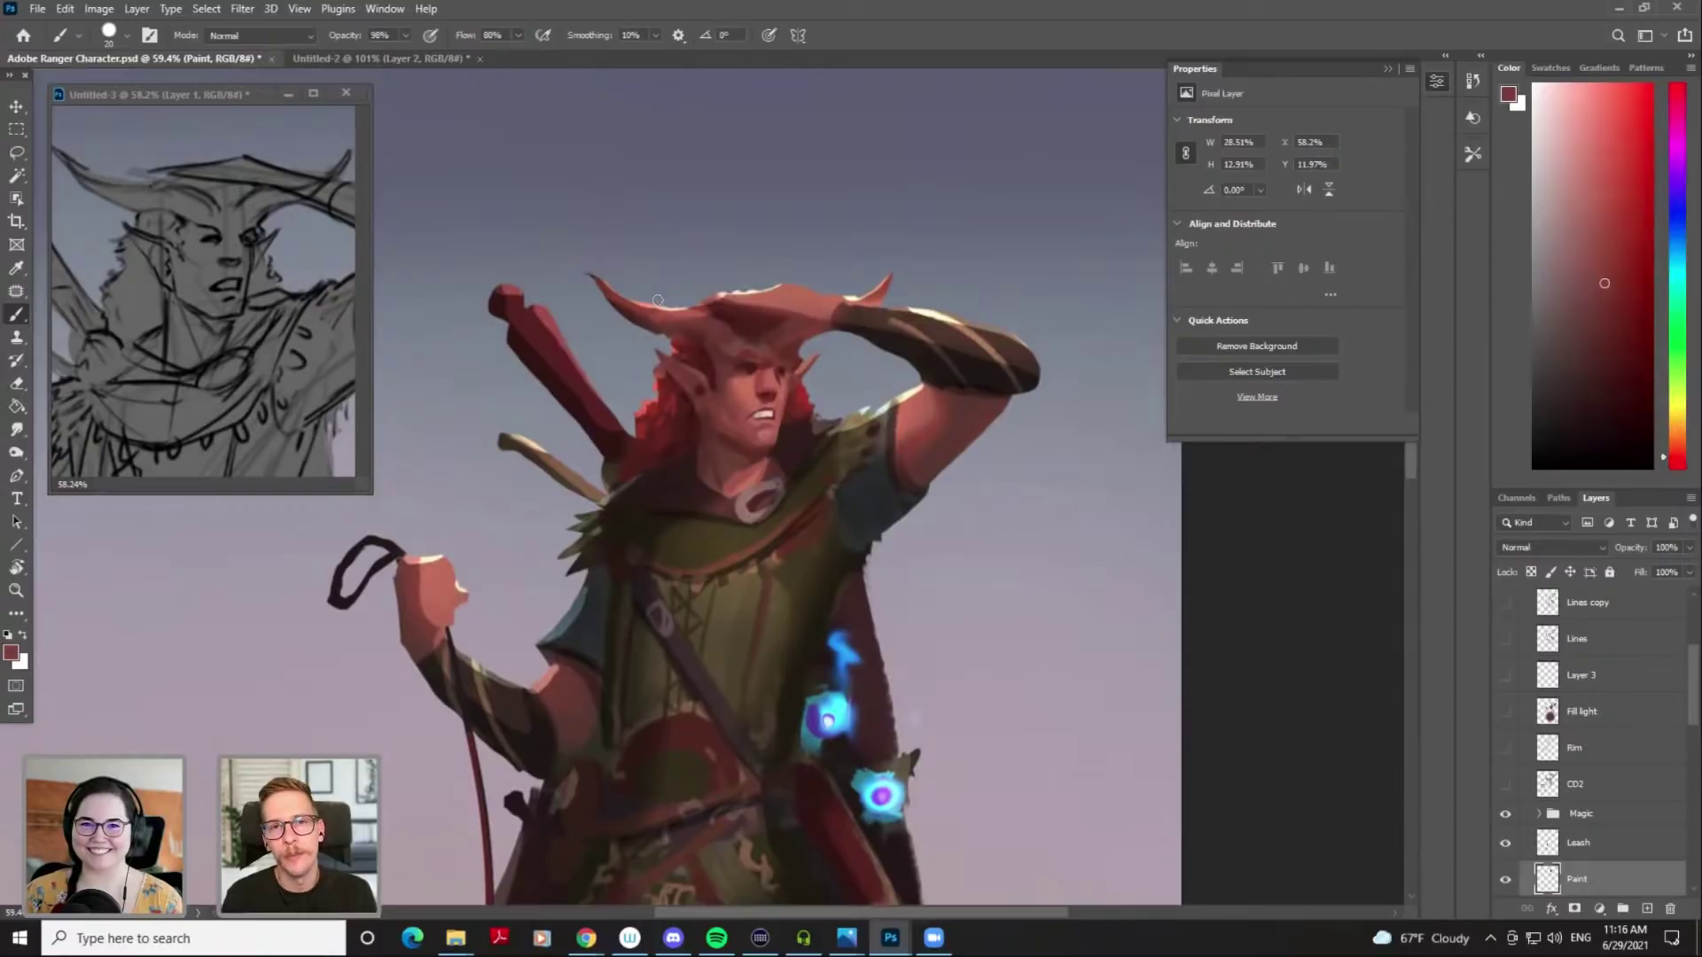
left_click(653, 325, "alt")
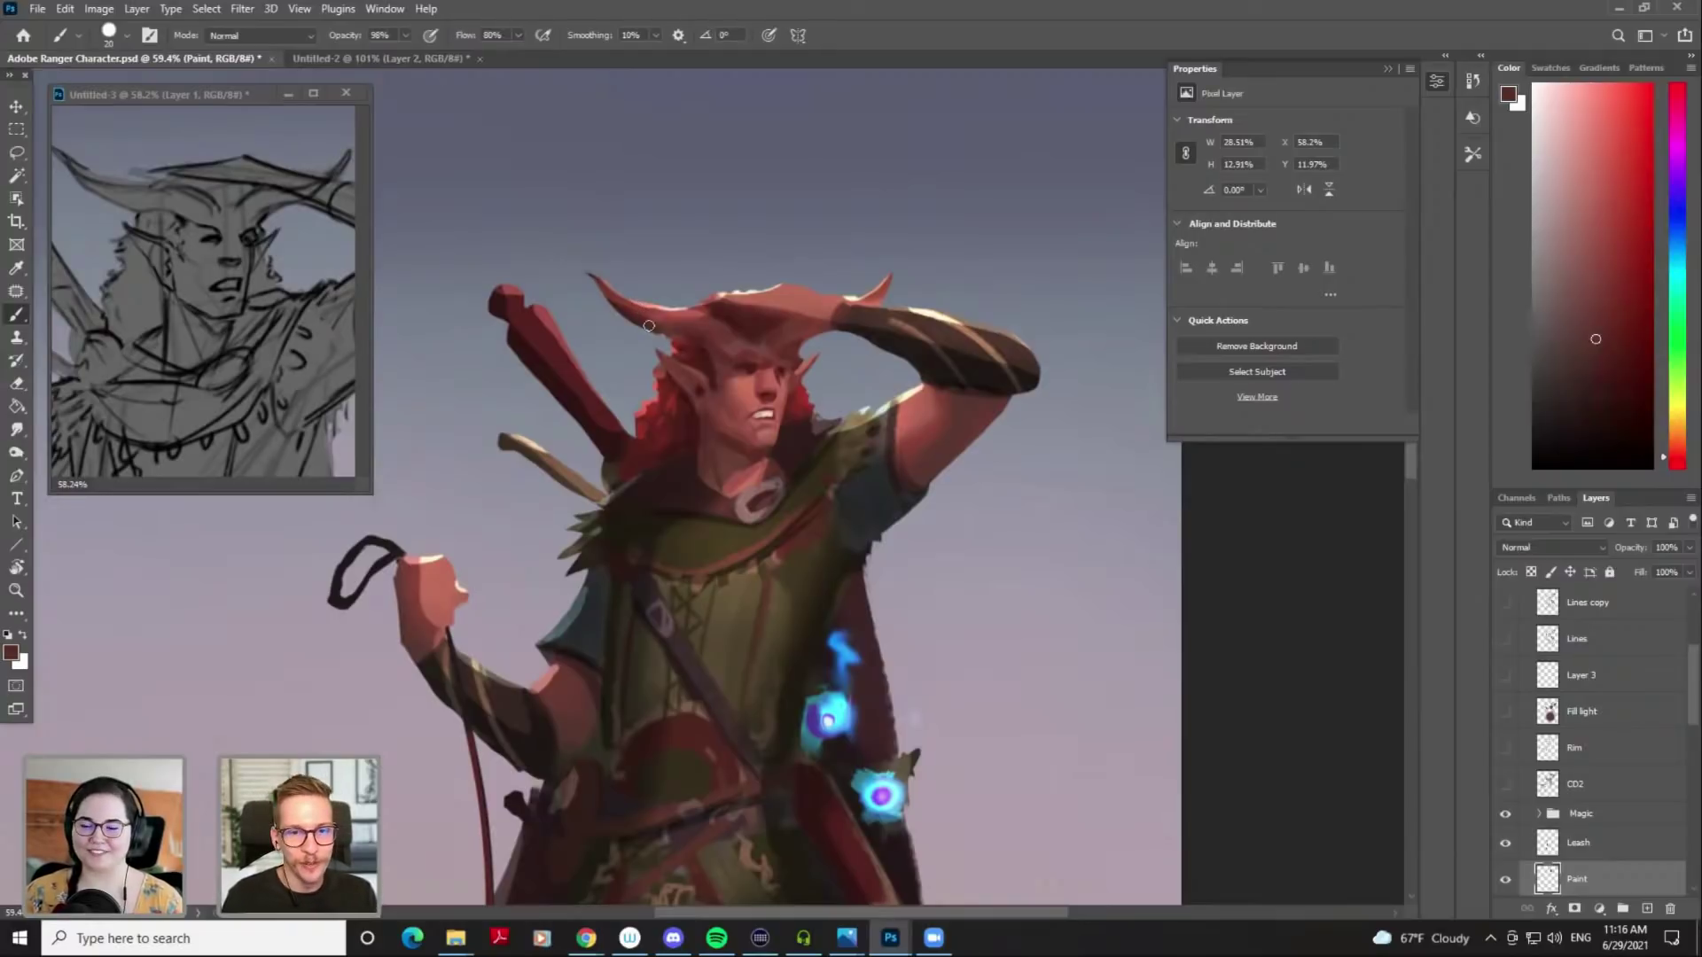
left_click(685, 323, "alt")
left_click(742, 319, "alt")
left_click(742, 319, "alt")
key("[")
left_click_drag(618, 307, 634, 321)
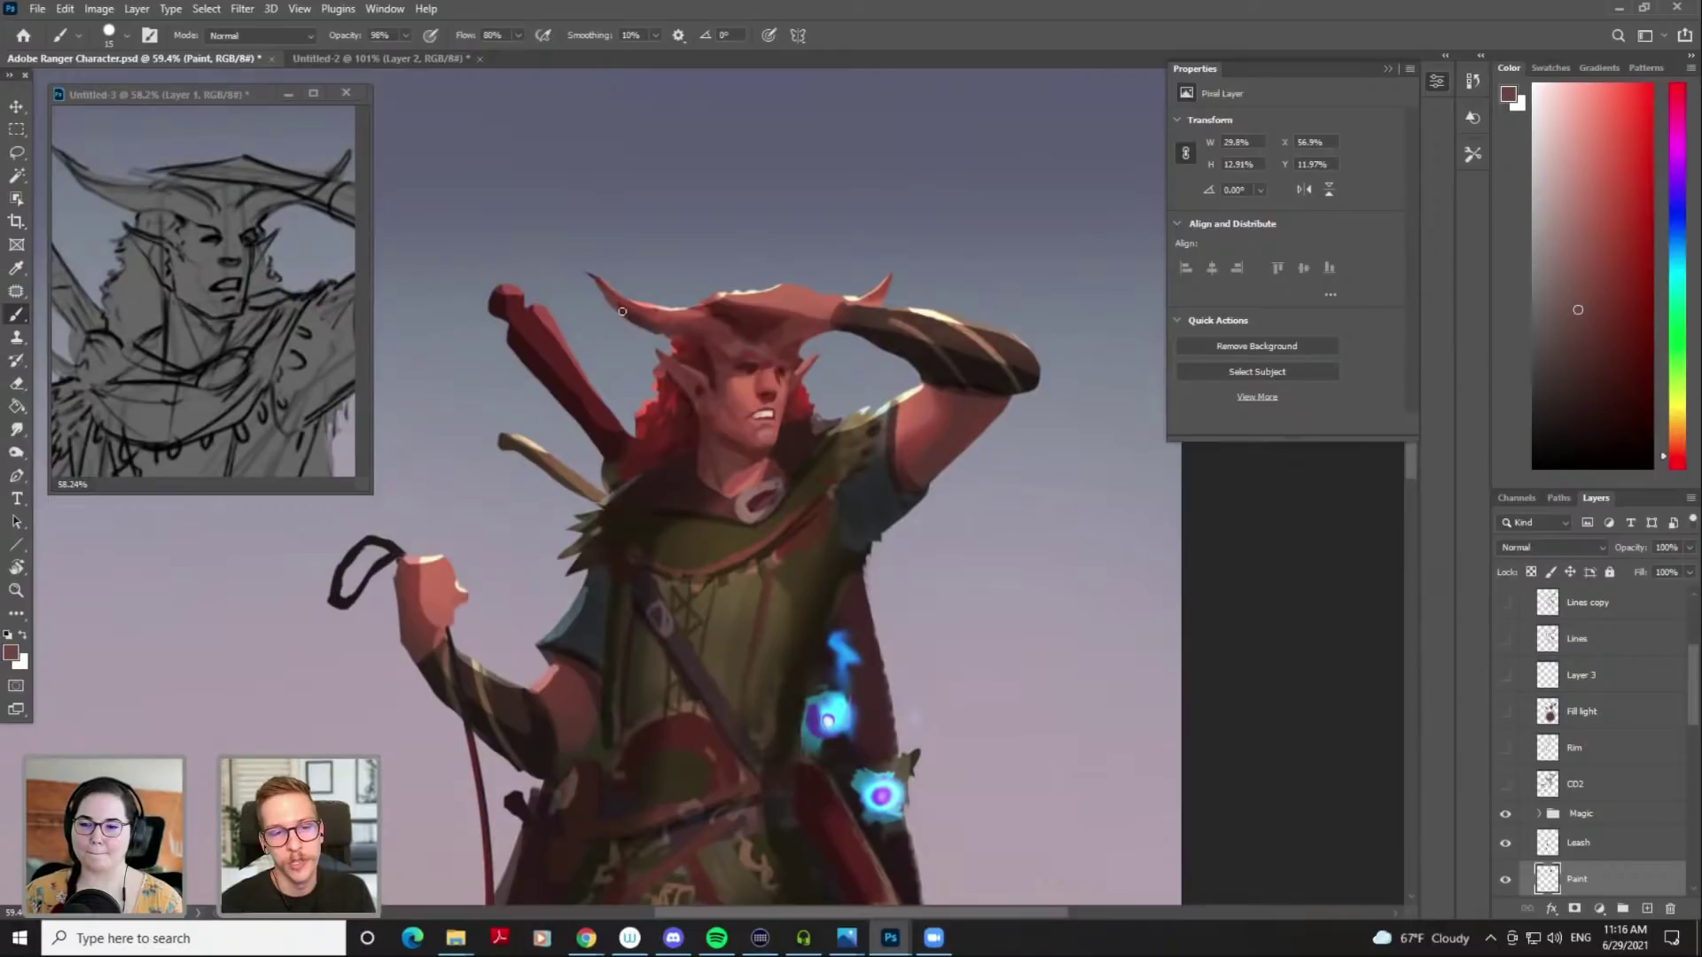
Paint along the underside of the quiver-side horn and sample darker tones to shade where it meets the head
left_click_drag(620, 311, 665, 332)
left_click(673, 332, "alt")
left_click(704, 342, "alt")
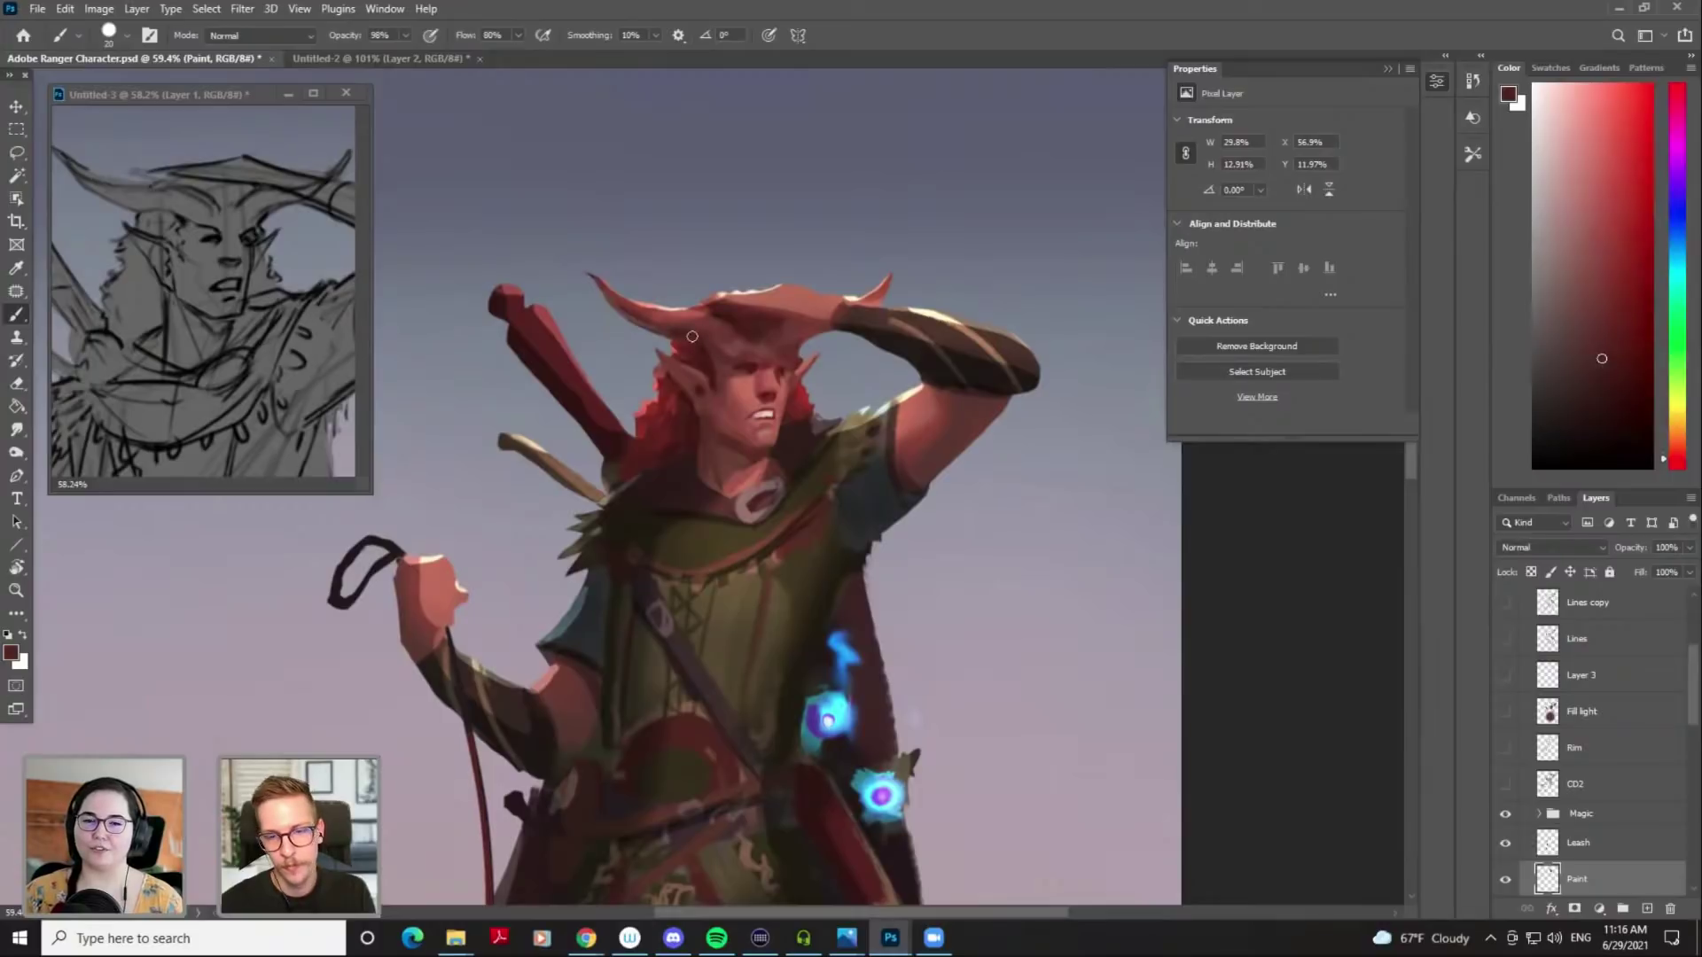
key("bracketleft")
left_click(675, 335, "alt")
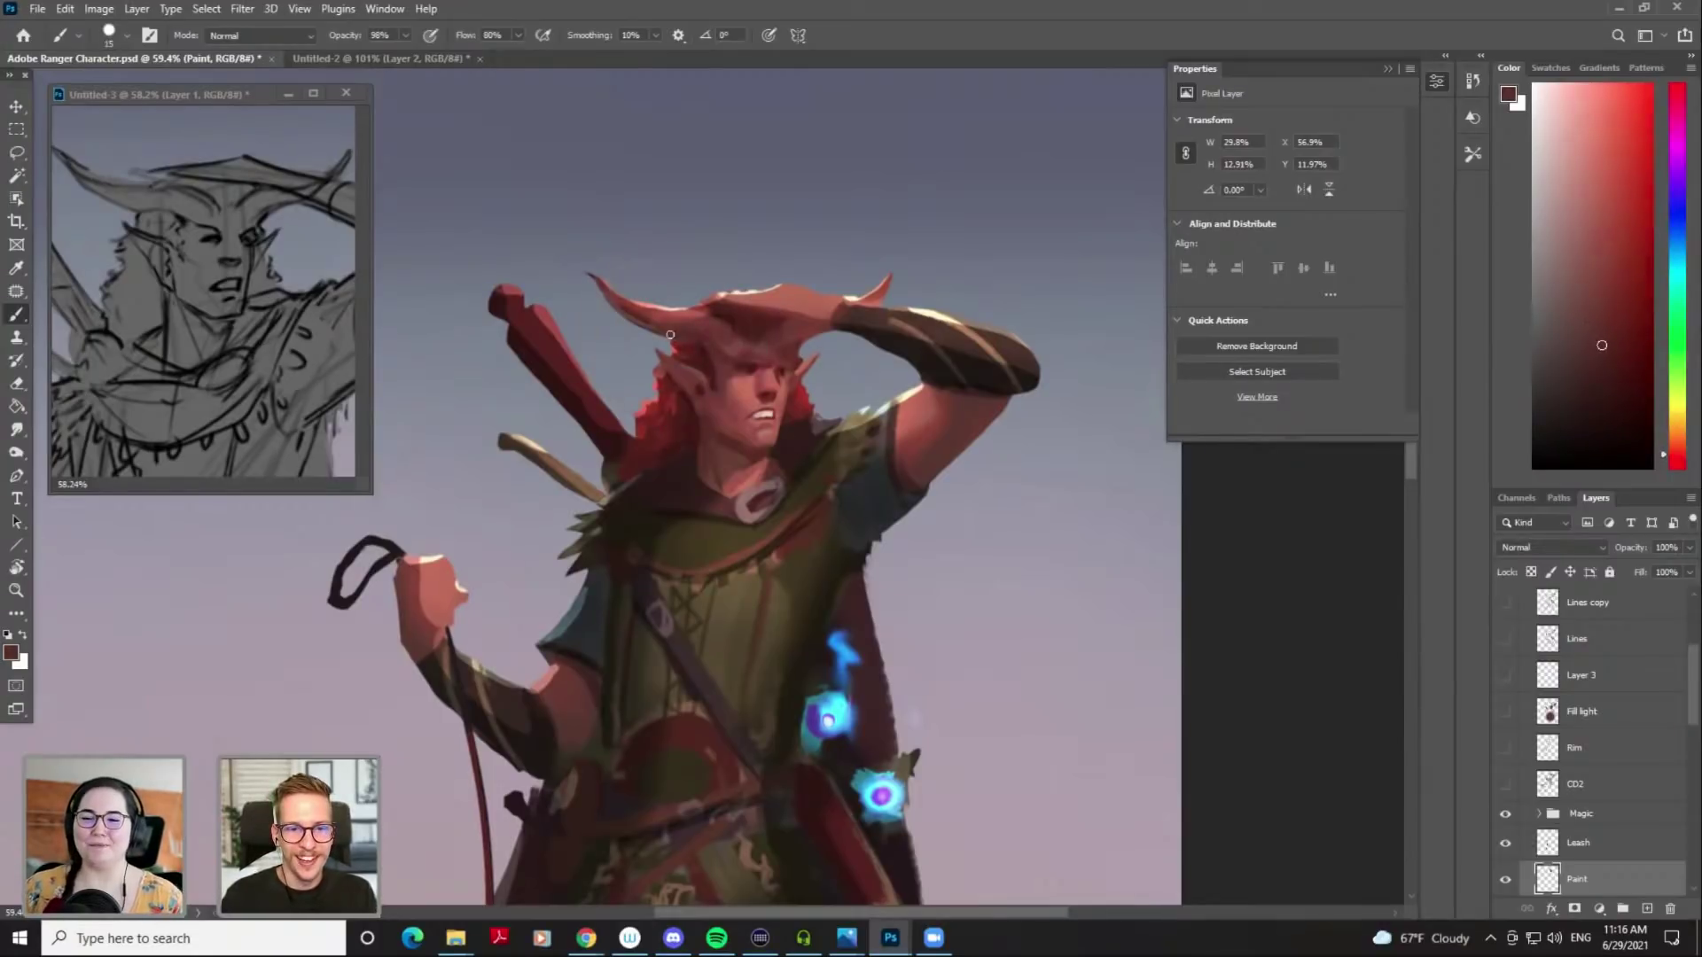
left_click(695, 334, "alt")
Adjust the brush size, sample the horn's brown-red and carry its shading out to the tip
key("bracketright")
left_click(659, 326, "alt")
key("bracketleft")
left_click_drag(657, 326, 591, 274)
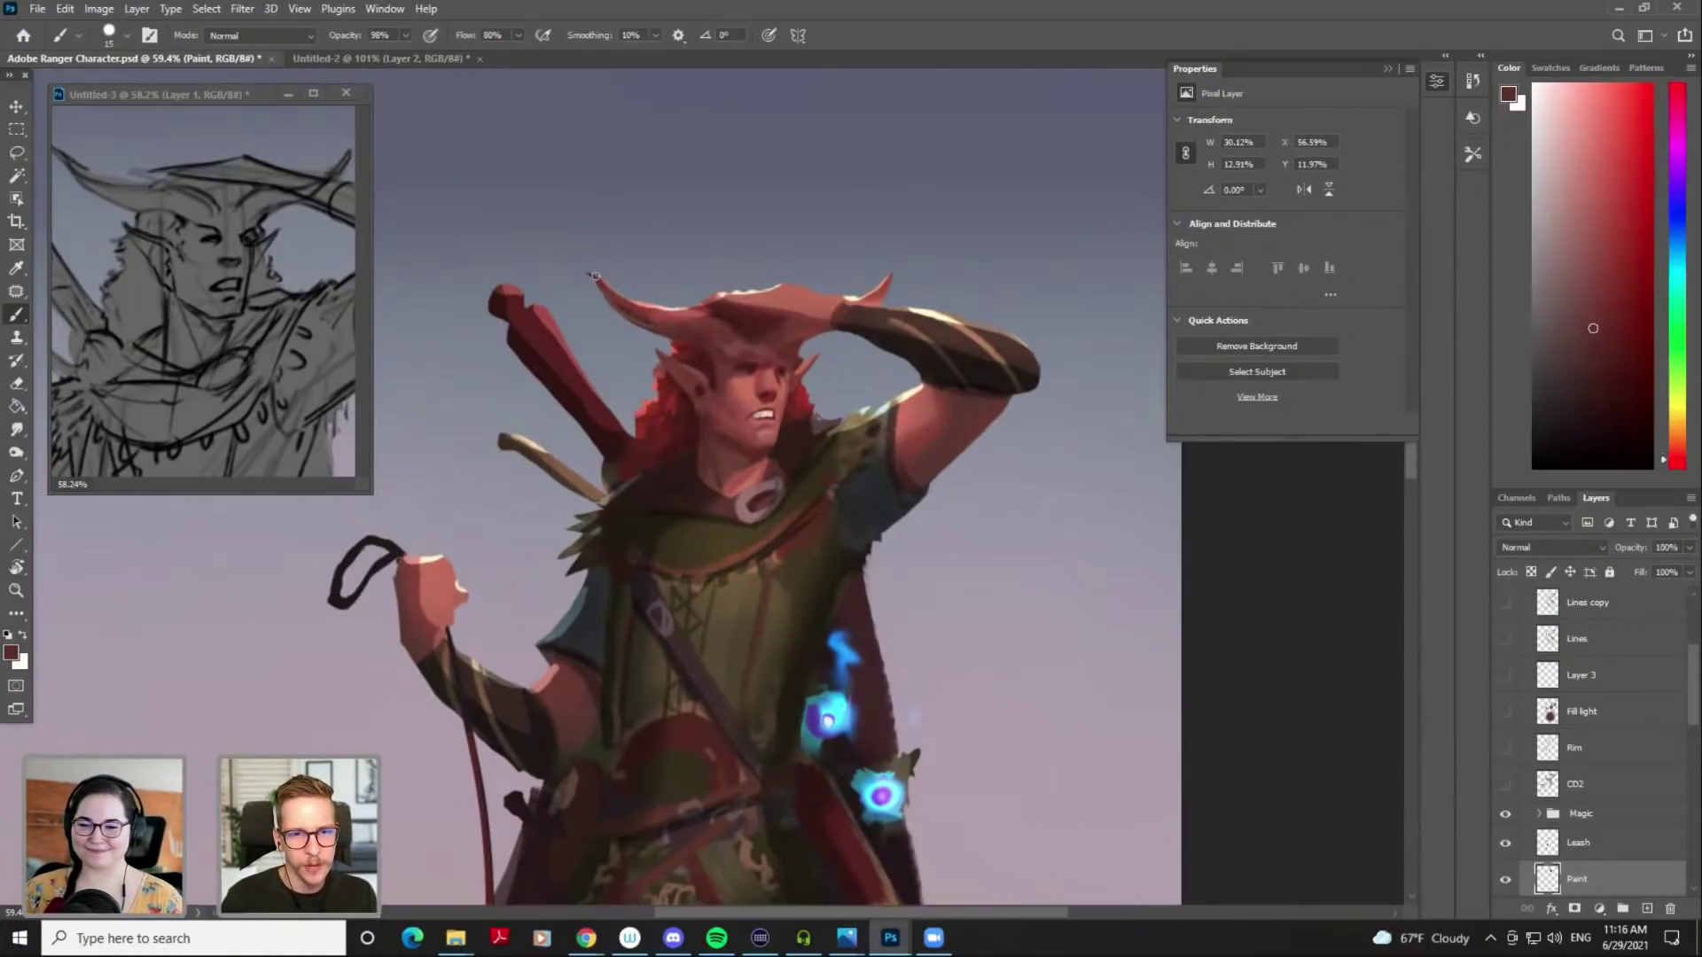
Sample the horn's light upper-edge and mid-red tones and refine the transition along its lit edge
left_click(659, 315, "alt")
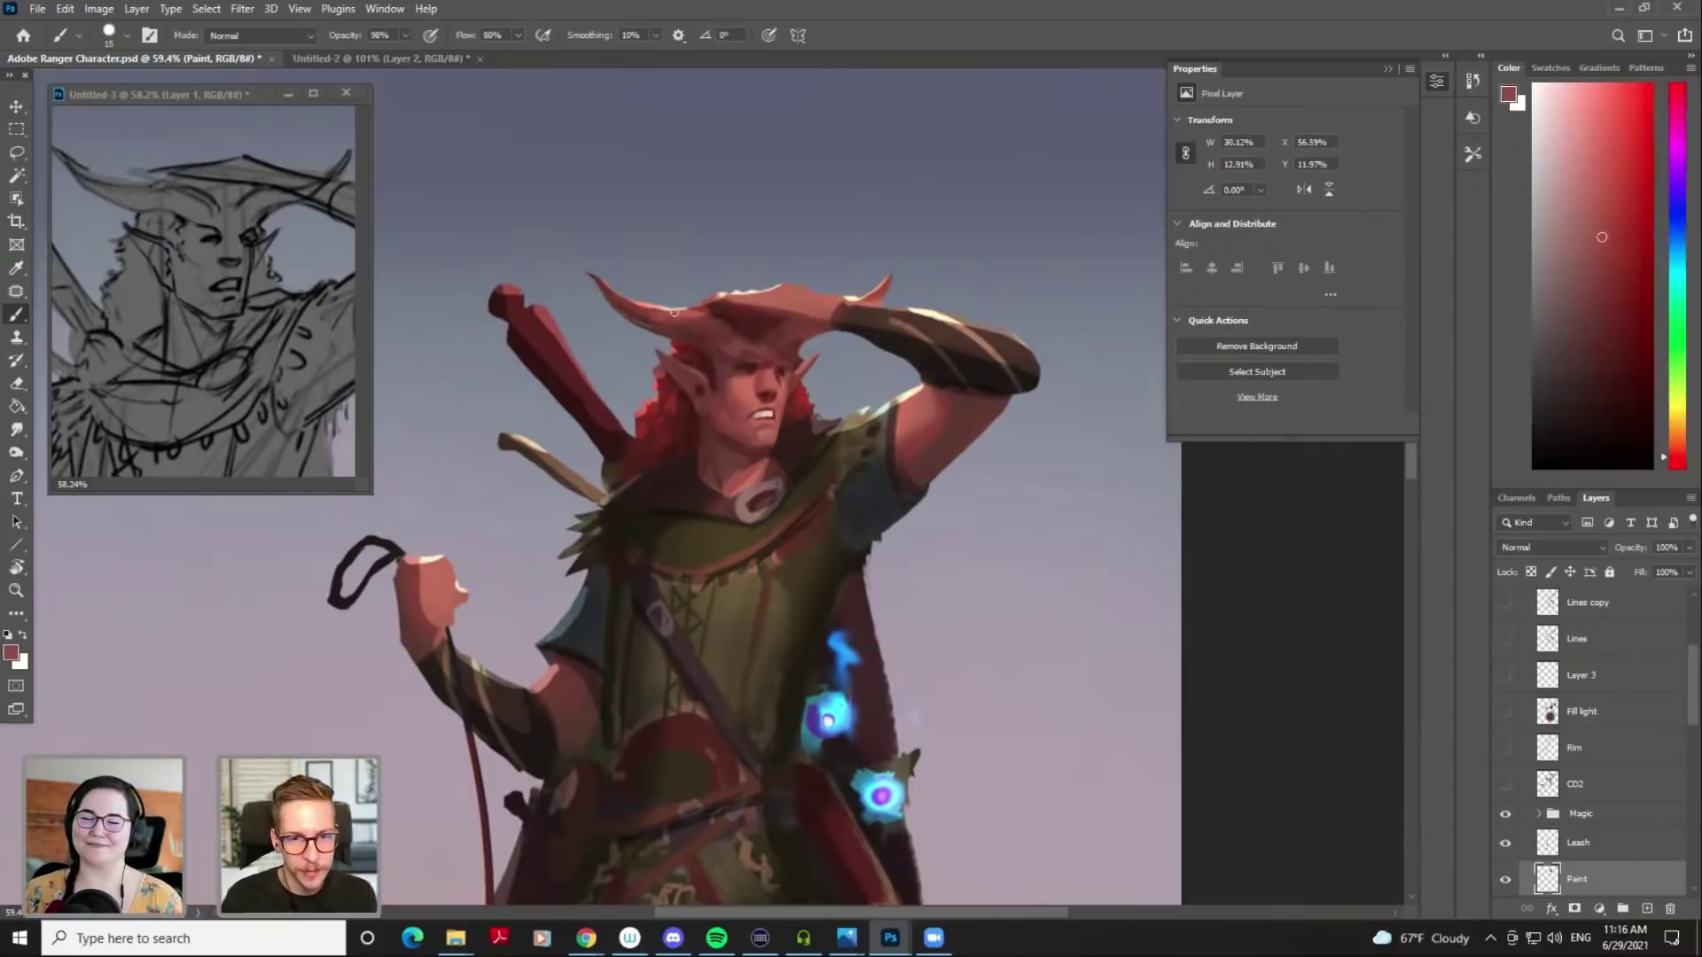
left_click(678, 312, "alt")
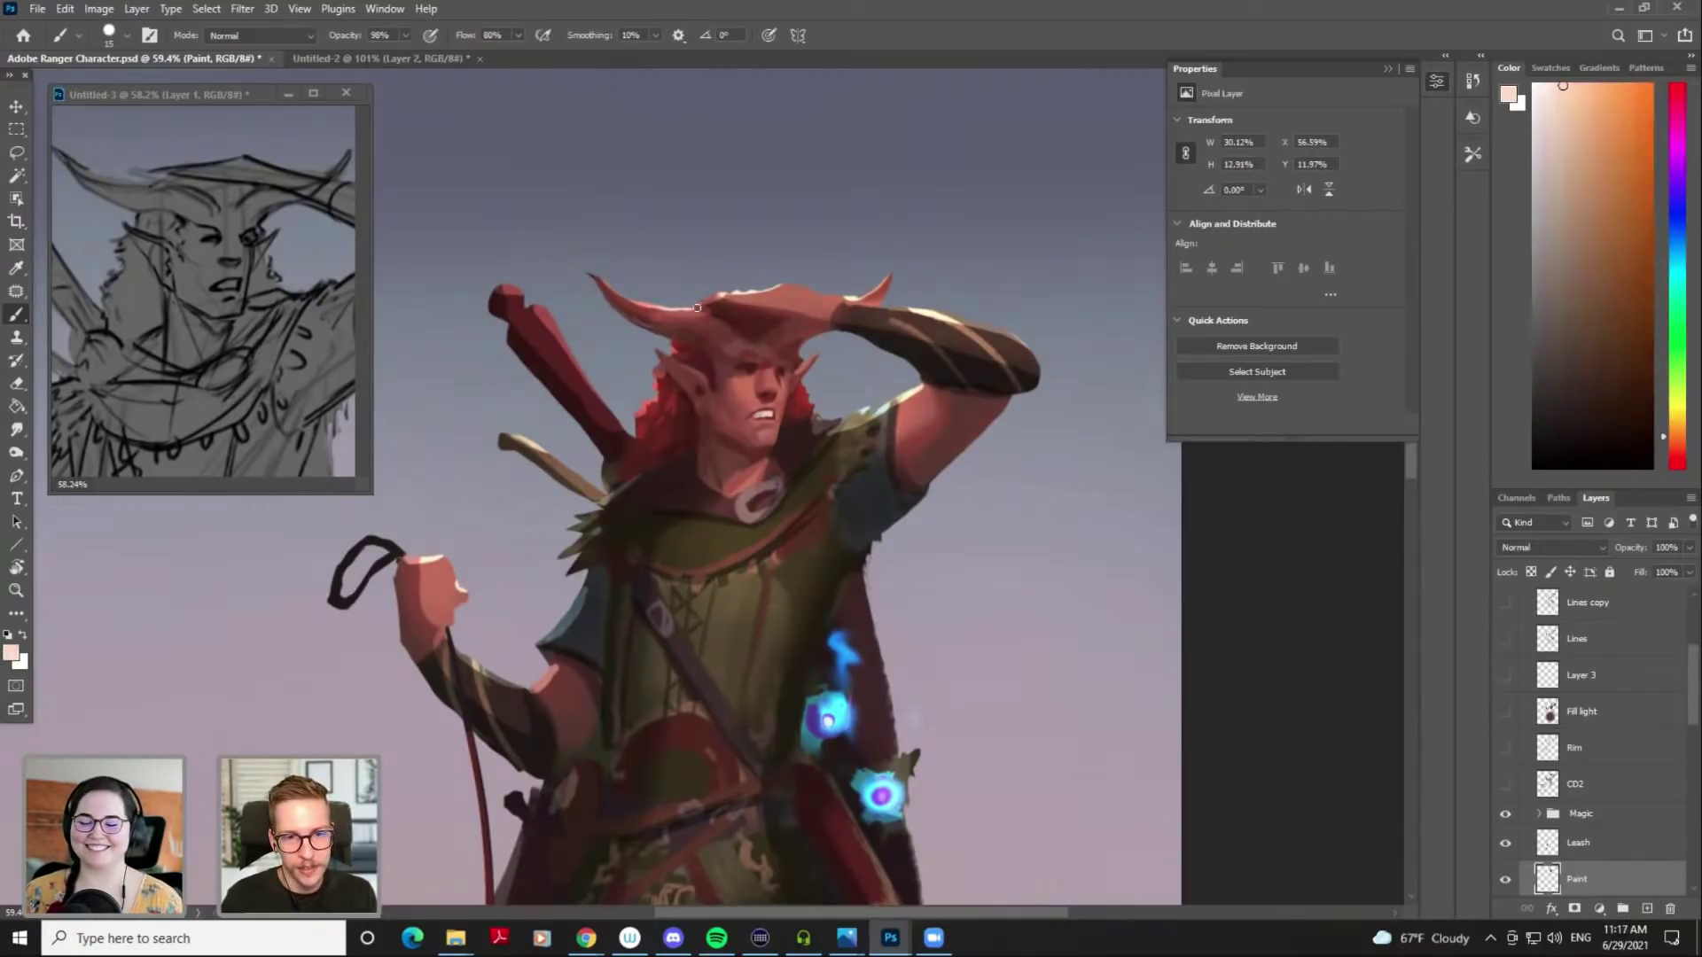
left_click(630, 306, "alt")
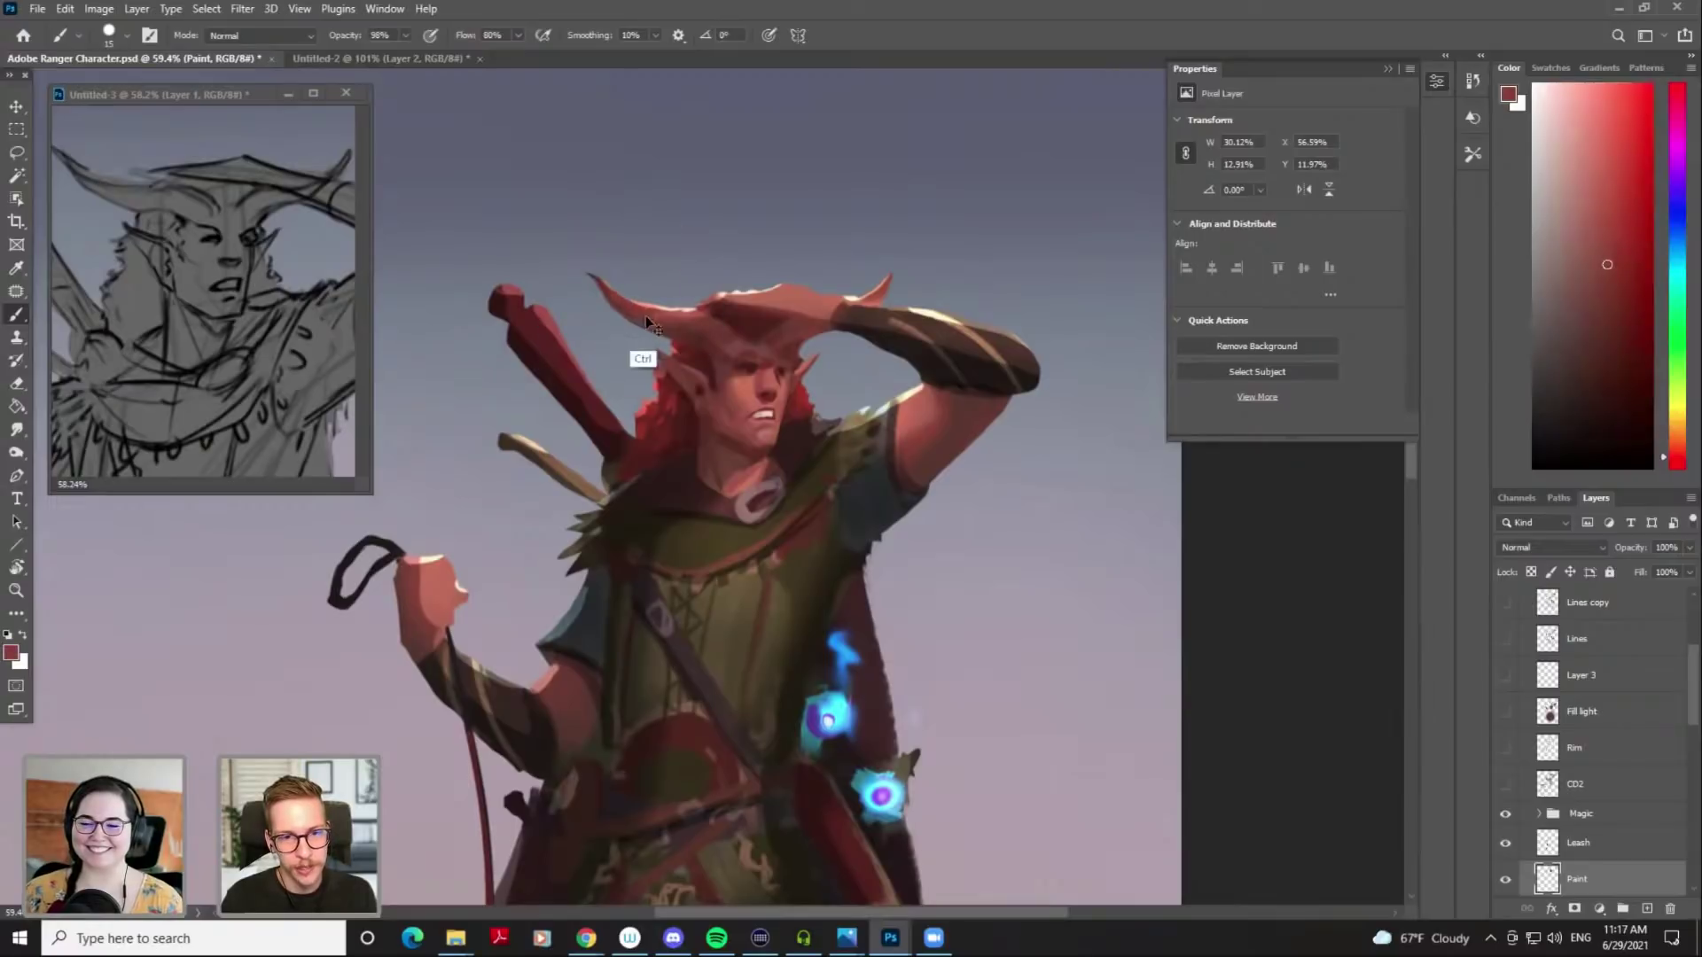
left_click(676, 330, "alt")
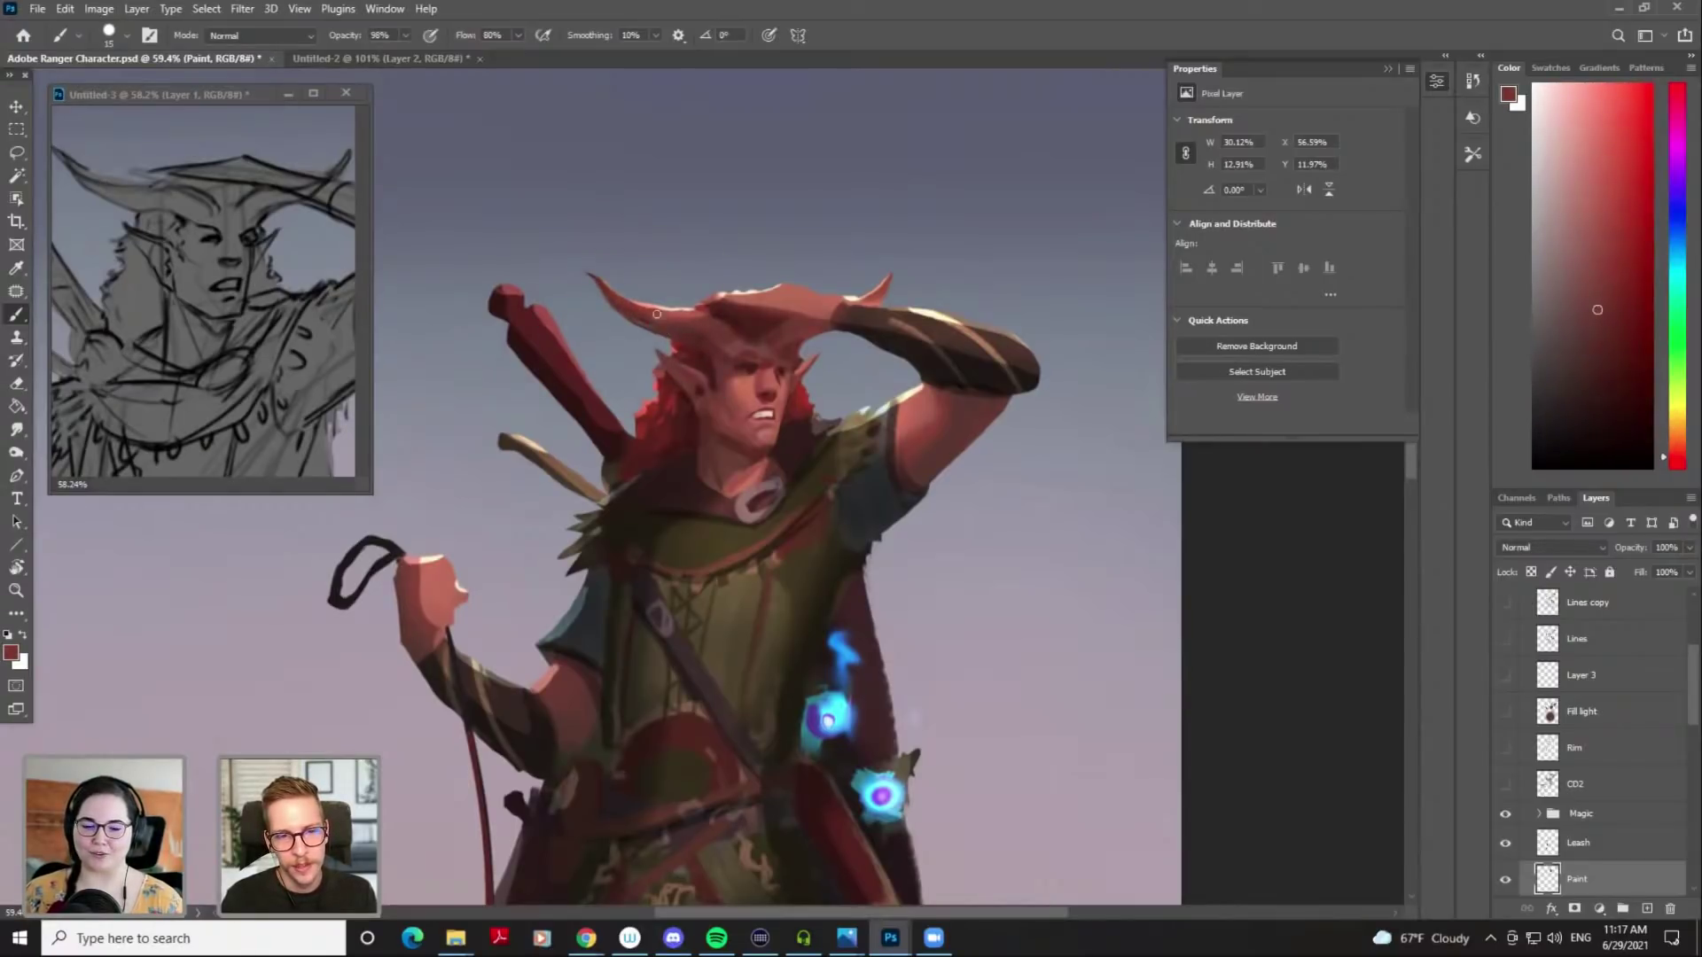
Resample tones near the base of the quiver-side horn and paint lighter ridges across it
left_click(684, 330, "alt")
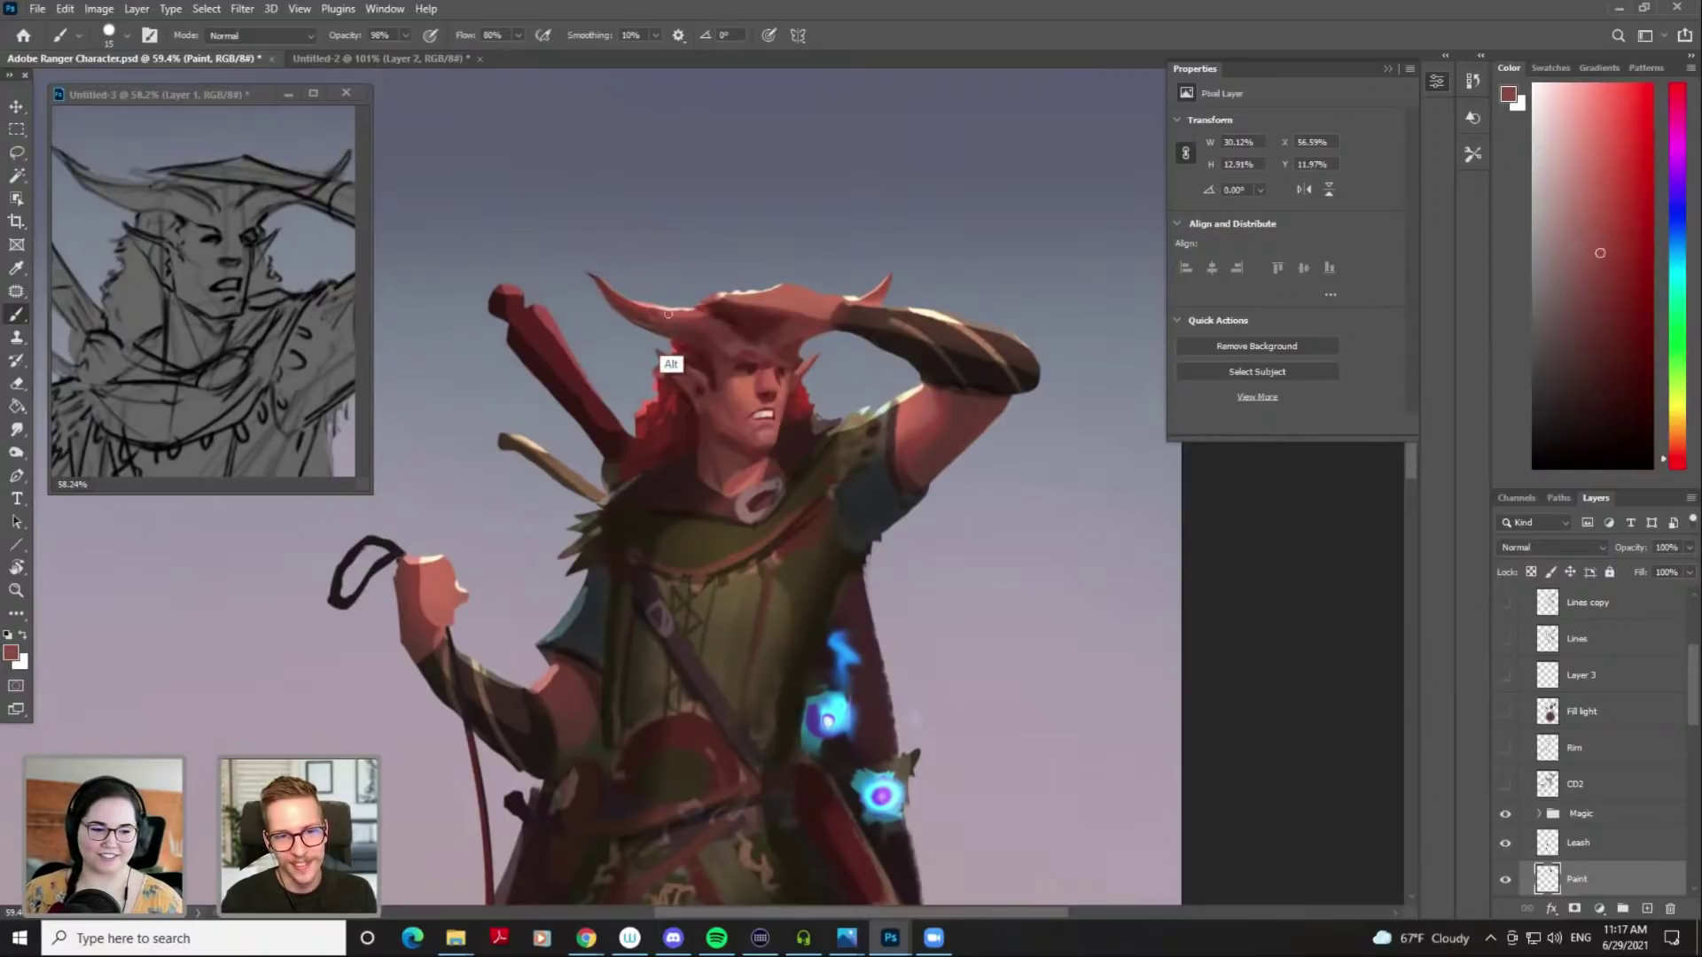
left_click(696, 325, "alt")
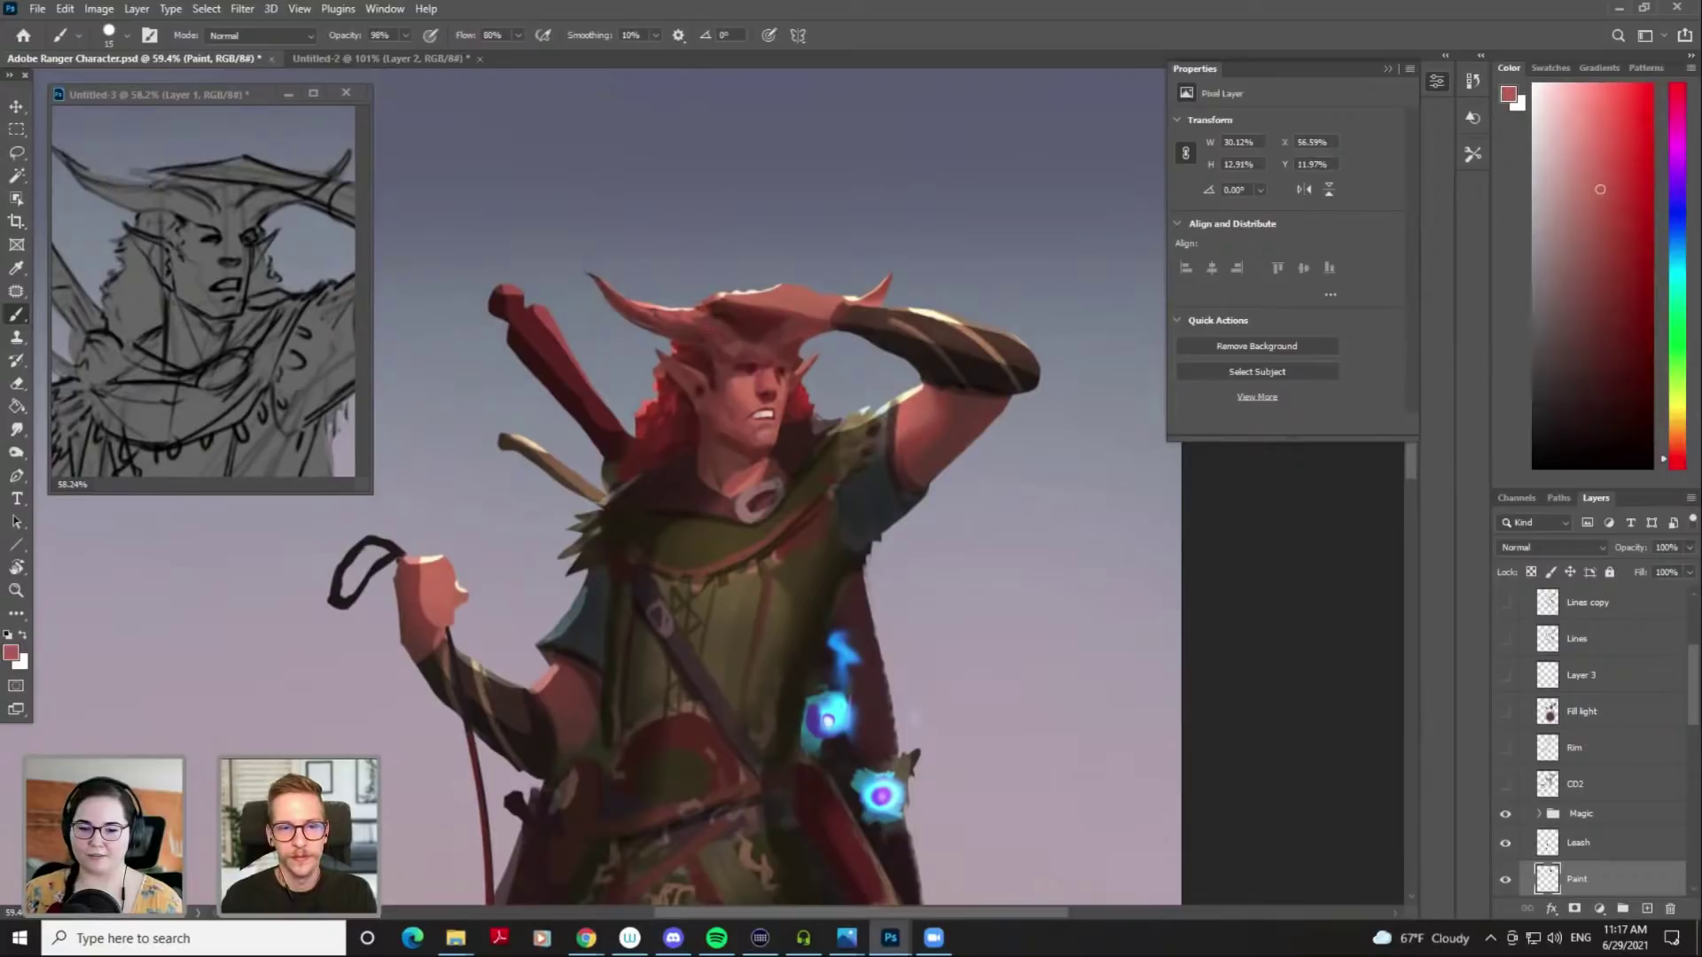
left_click(695, 324, "alt")
left_click(703, 311, "alt")
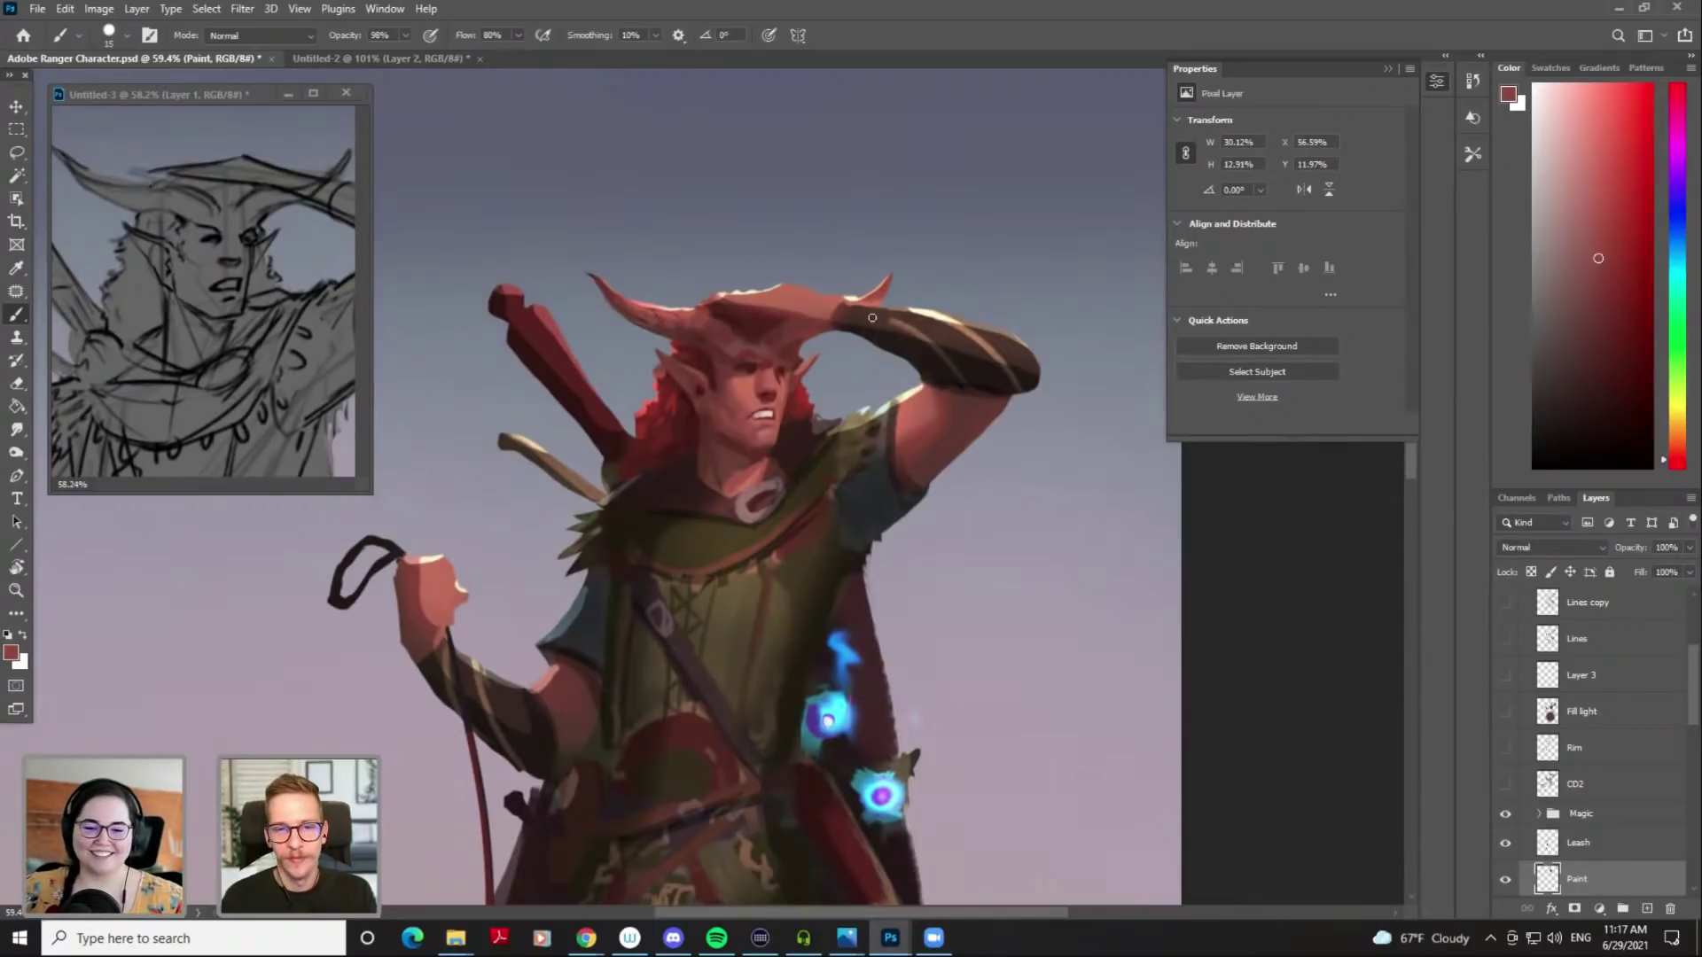
Sample dark red-browns around the temple and deepen the hairline between the horn base and ear with a smaller brush
left_click(700, 335, "alt")
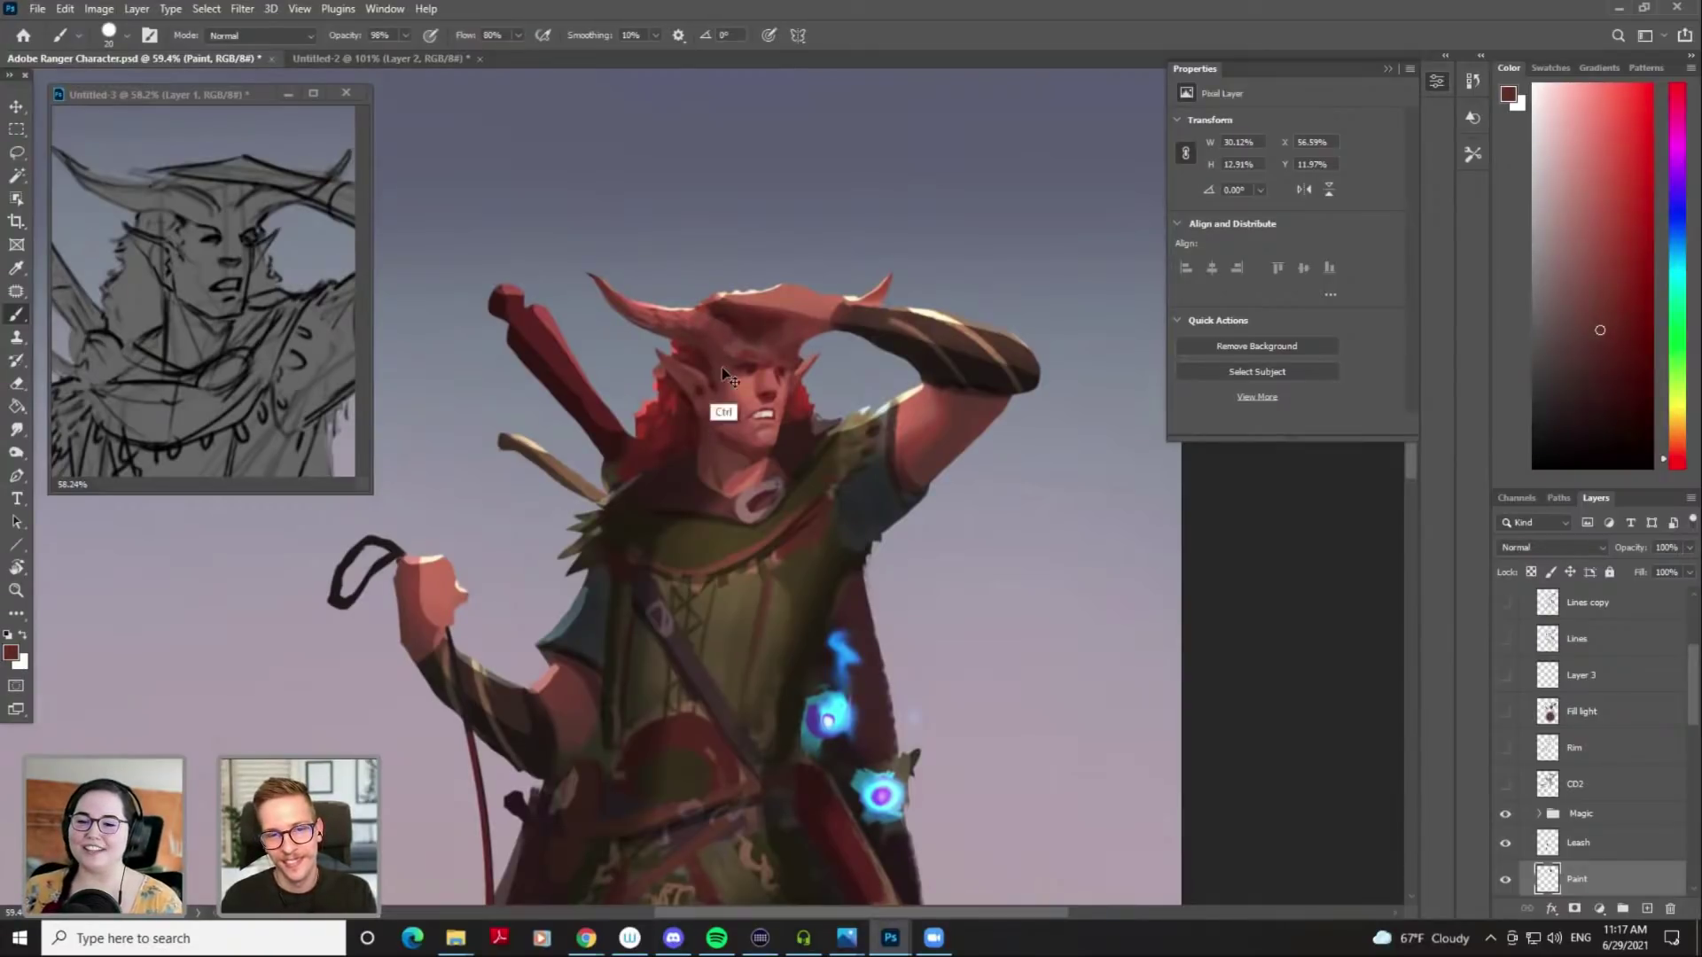
left_click(720, 367, "alt")
key("bracketleft")
left_click(705, 346, "alt")
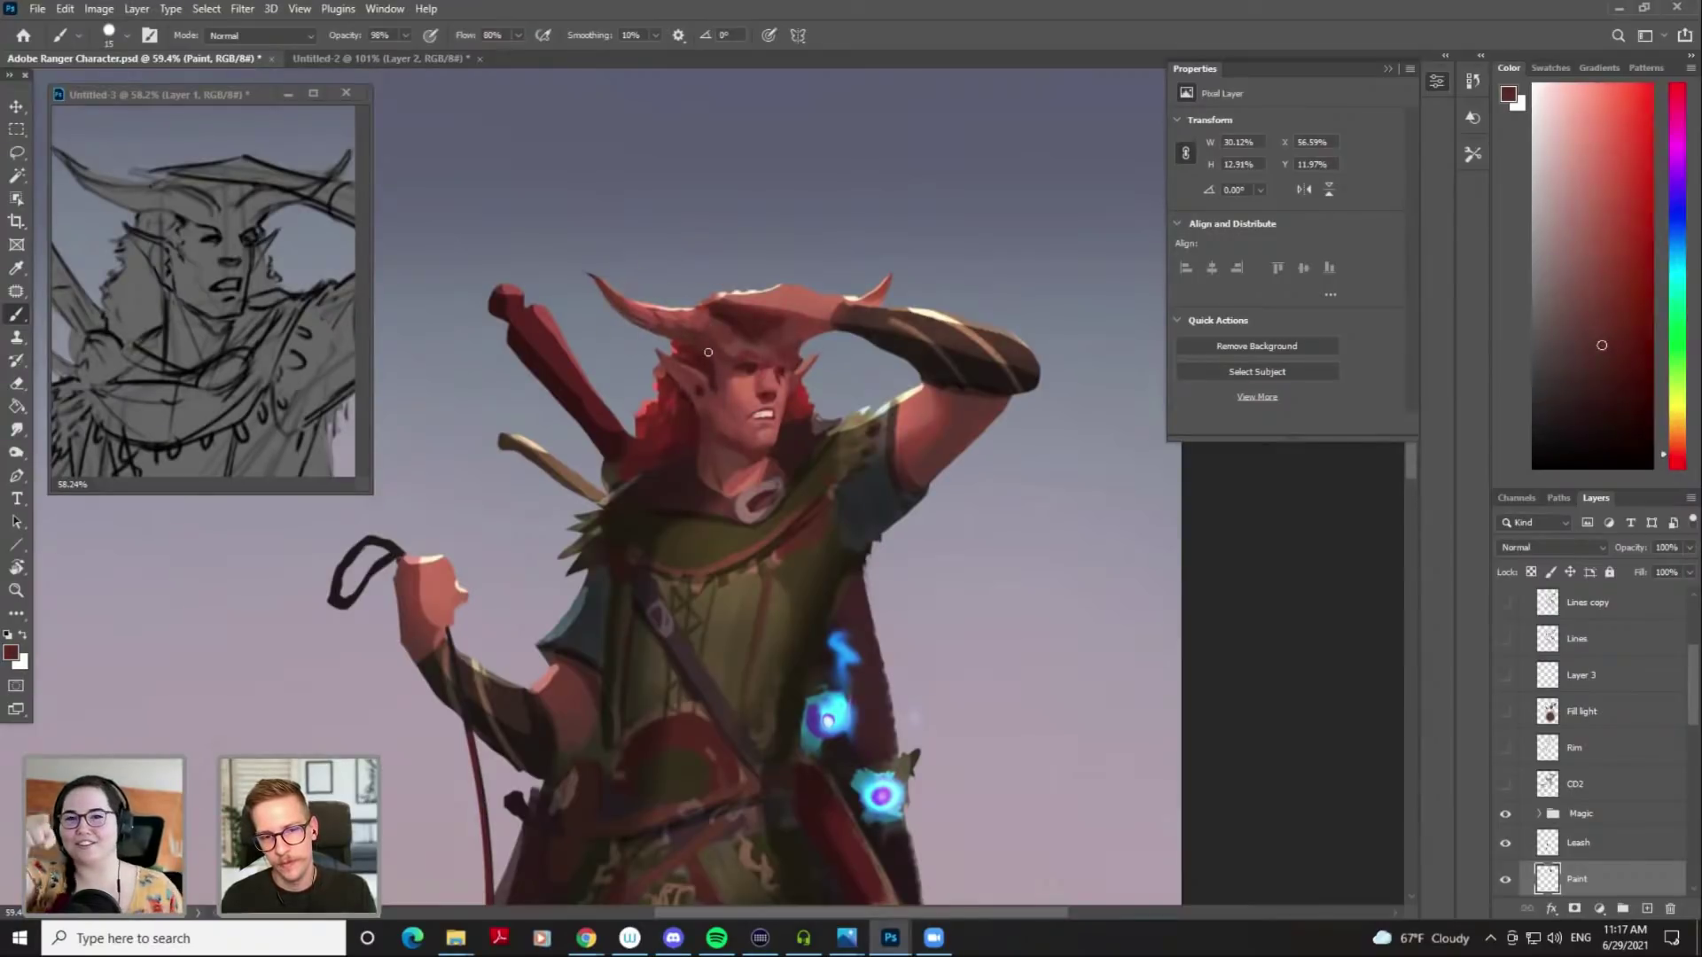
left_click(697, 355, "alt")
left_click(690, 349, "alt")
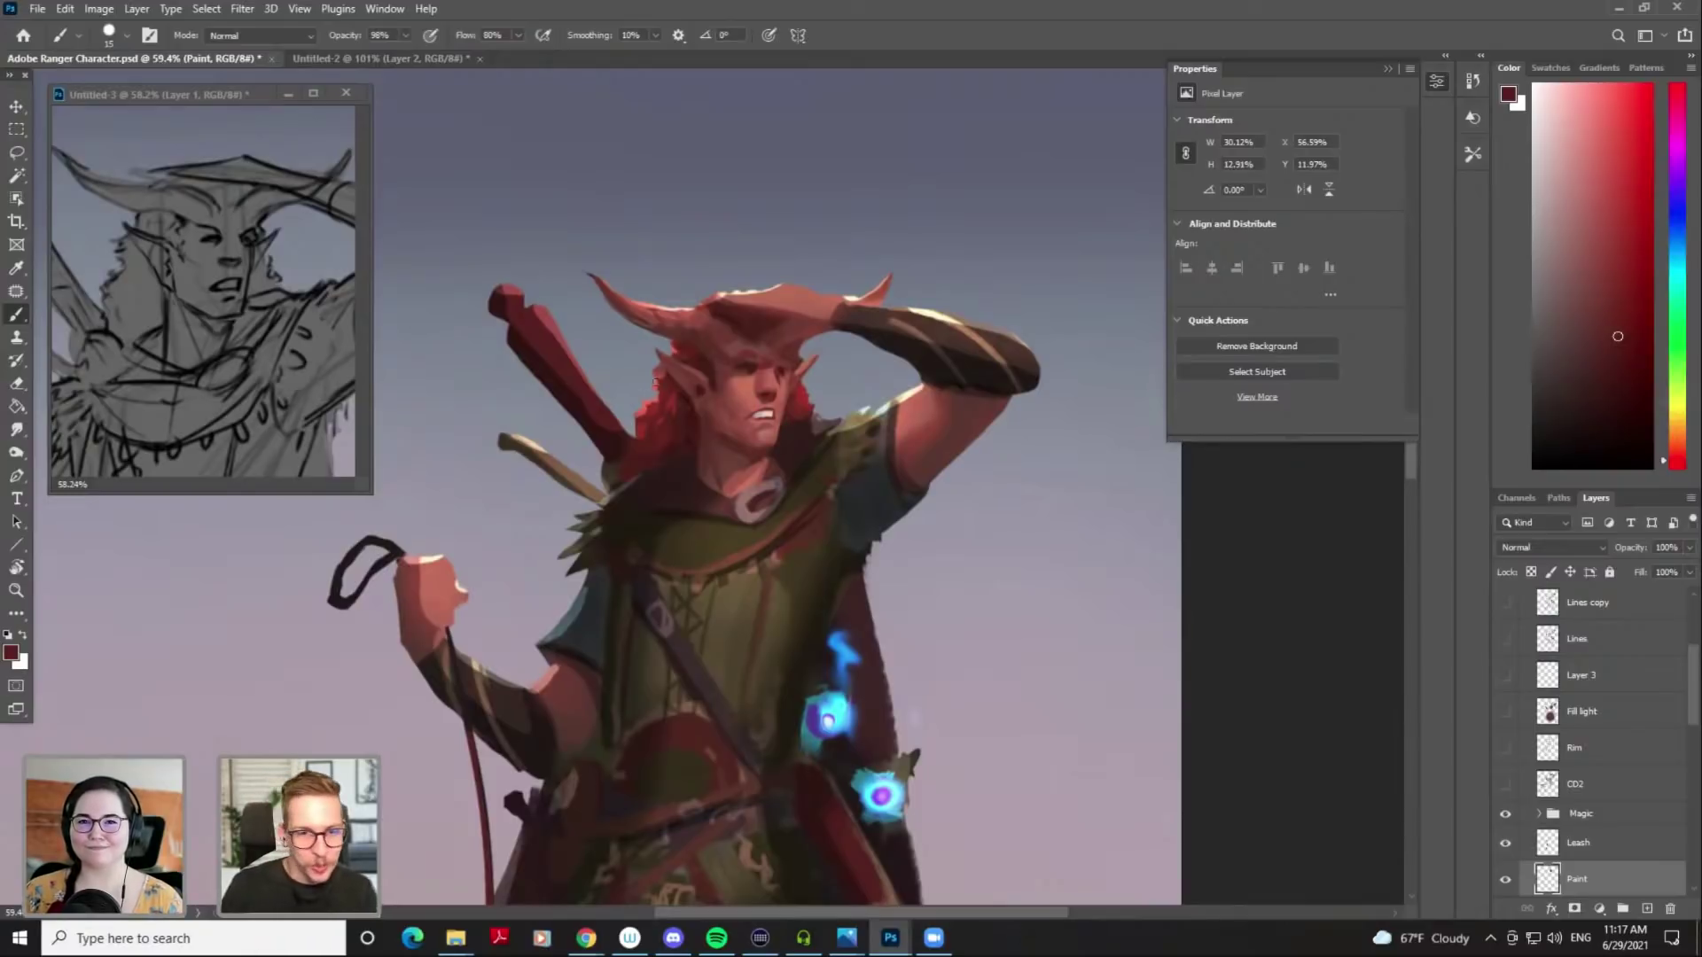
Sample the bright red of the hair and refine its outer edge with a much smaller brush
left_click(649, 411, "alt")
key("bracketleft")
key("bracketleft")
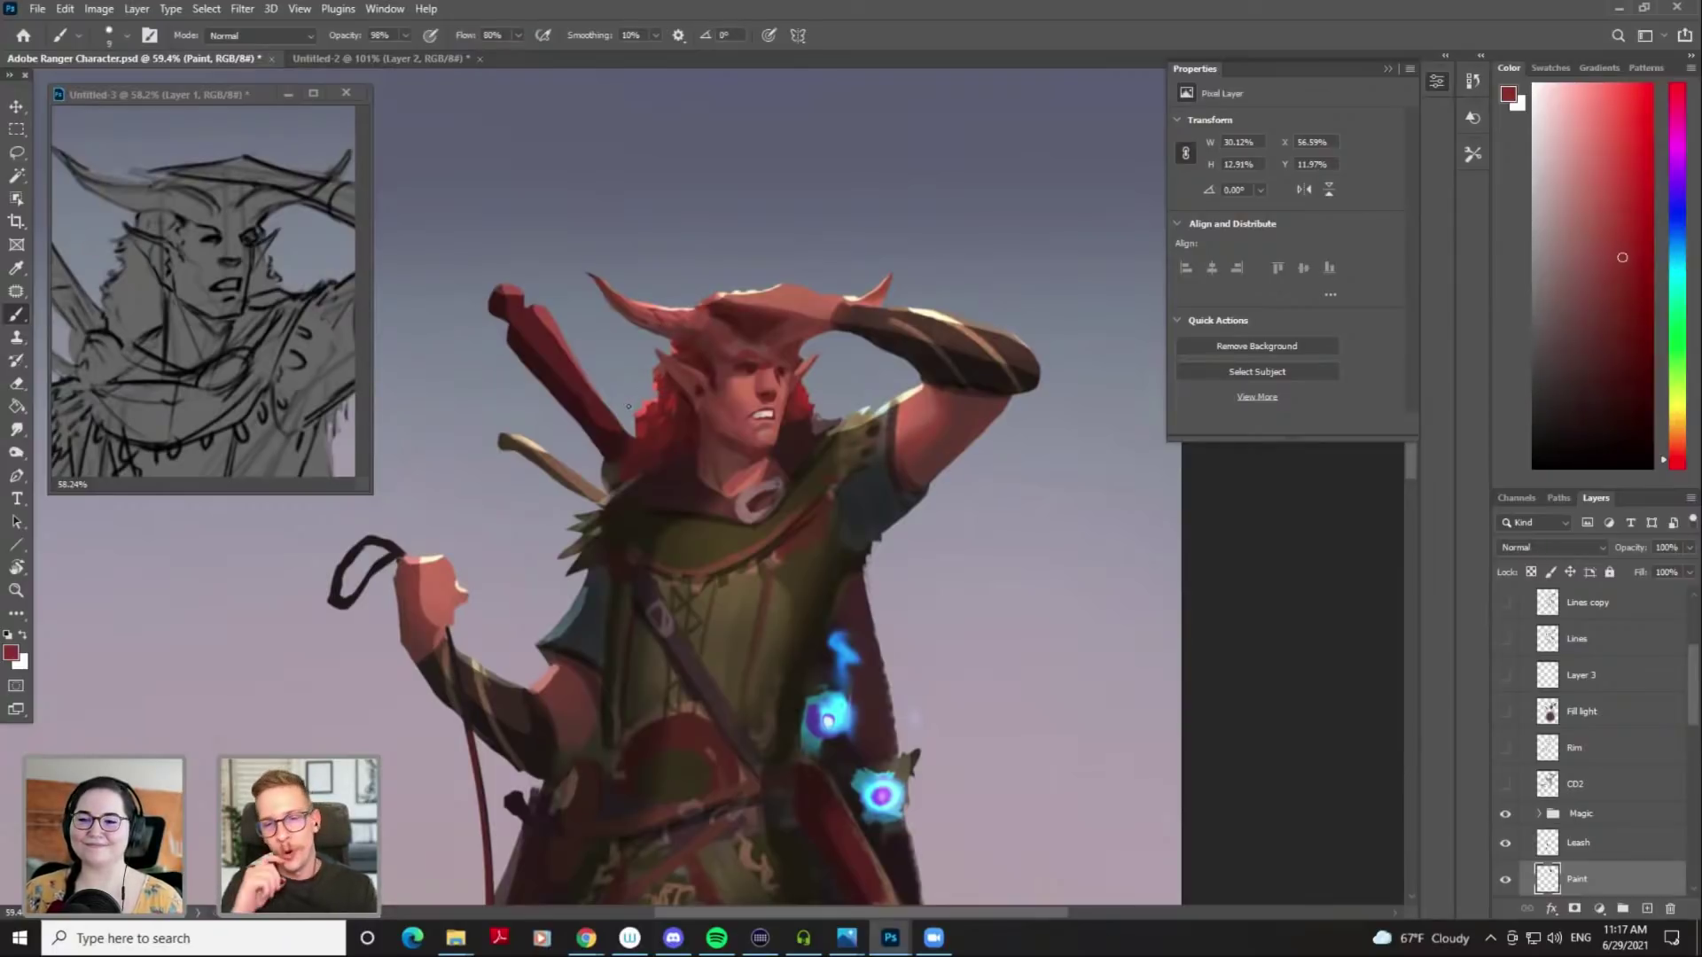
Sample the raised bracer's dark brown and compare the figure with Paint, Rim light, Lighten and CD boost individually hidden and shown
left_click(966, 354, "alt")
left_click_drag(1028, 383, 875, 434)
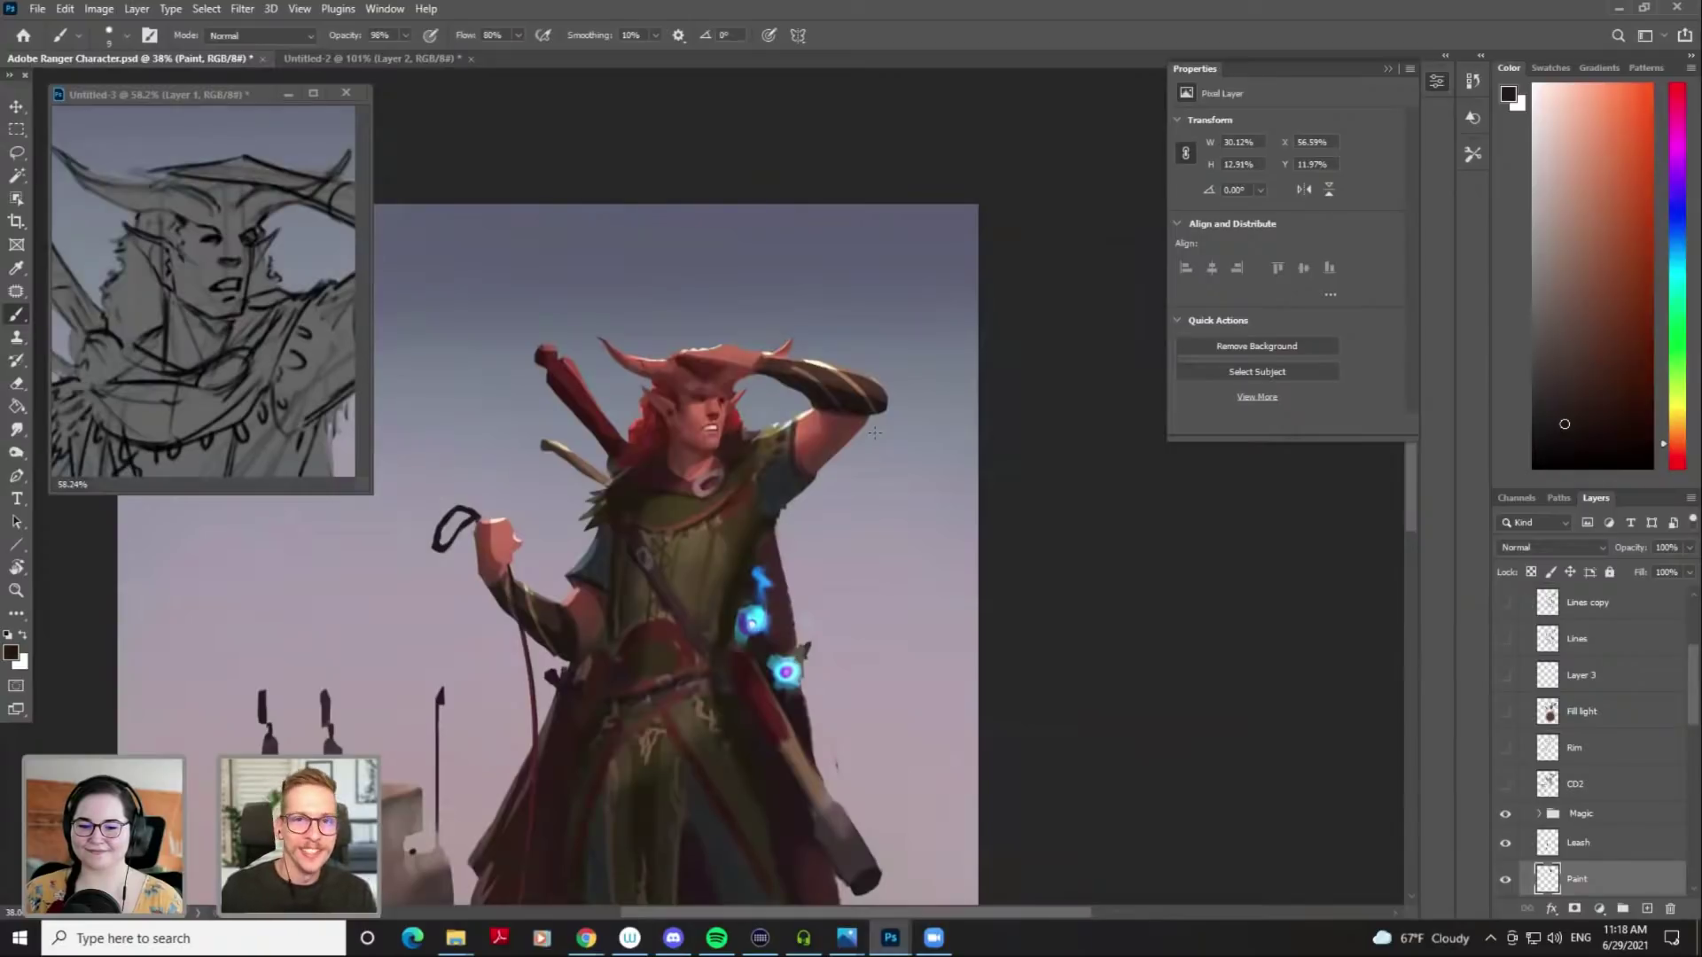
scroll(1574, 743, "down", 5)
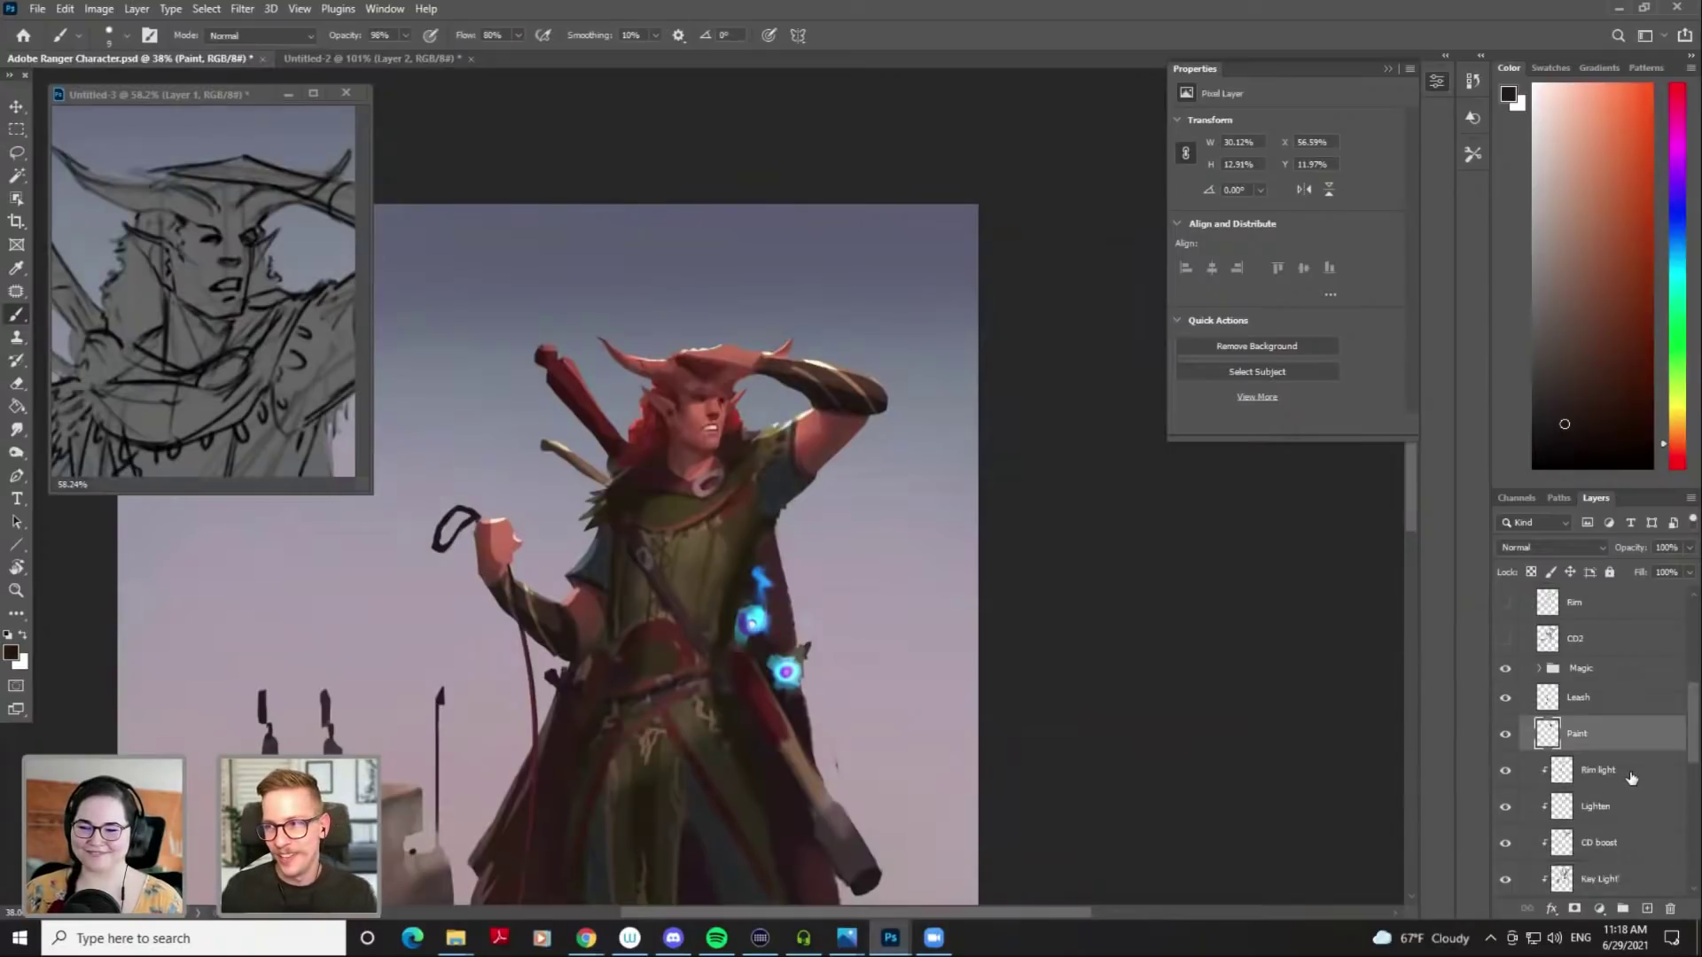
left_click(1505, 734)
left_click(1505, 734)
left_click(1504, 770)
left_click(1504, 770)
left_click(1505, 807)
left_click(1505, 806)
left_click(1504, 844)
left_click(1505, 844)
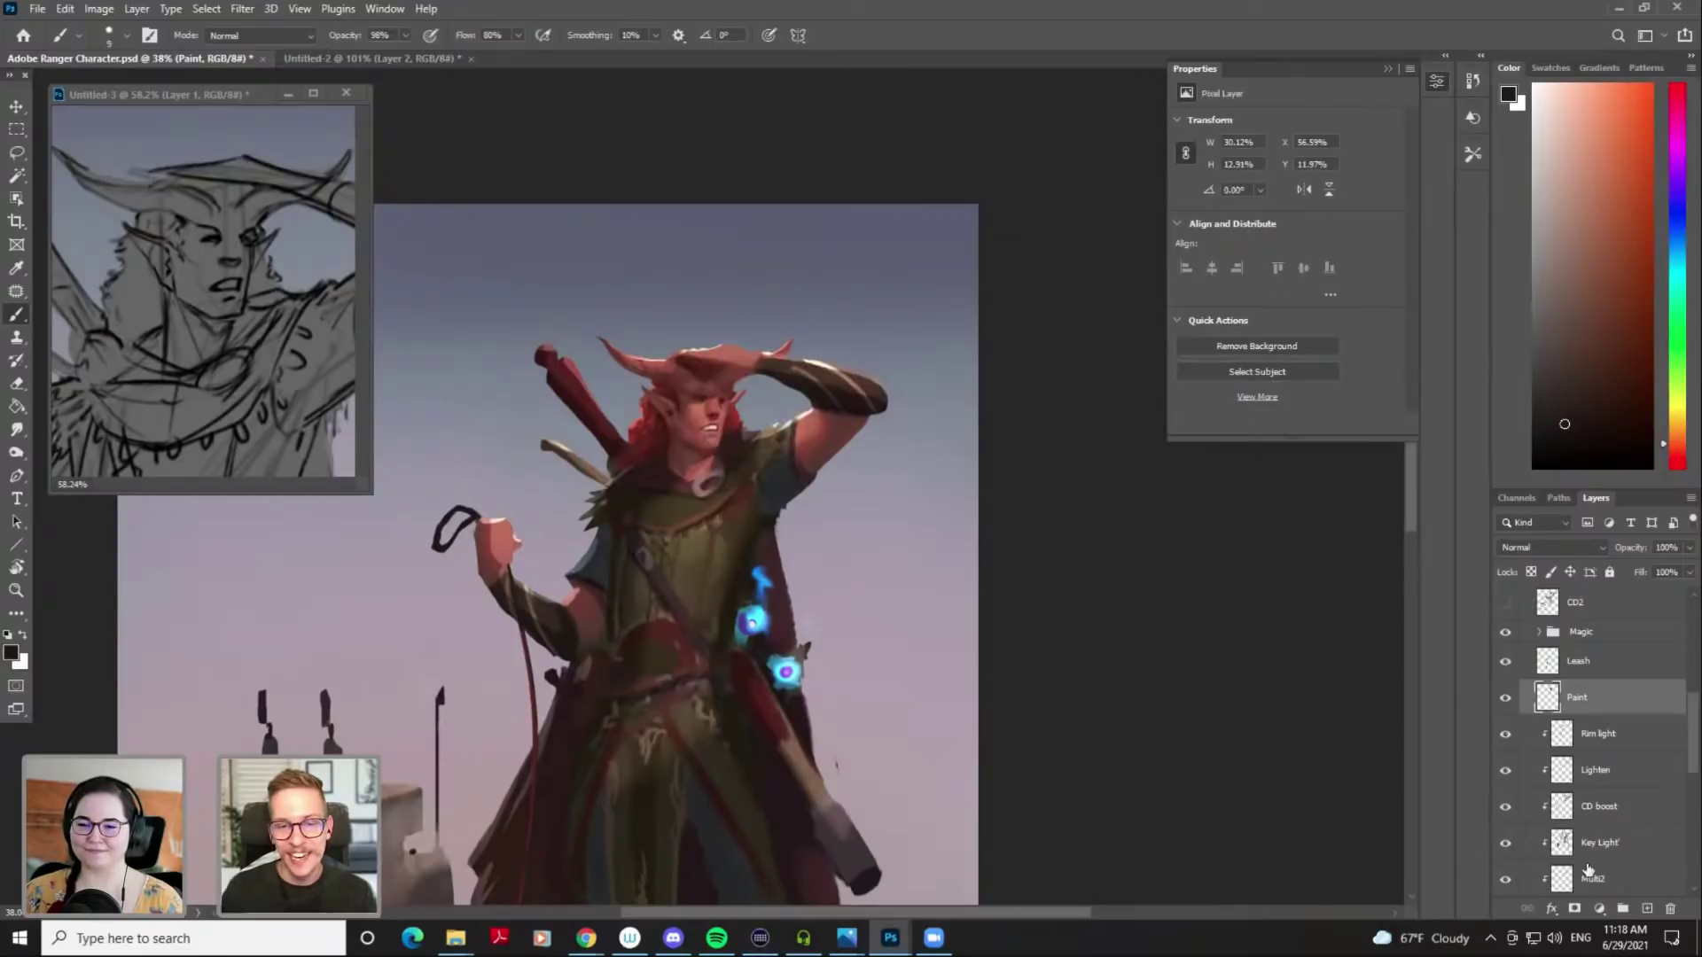
Smudge the lighting on the raised bracer near the elbow on the Key Light layer, using a larger brush
left_click(1588, 849)
scroll(1018, 558, "up", 3)
key("r")
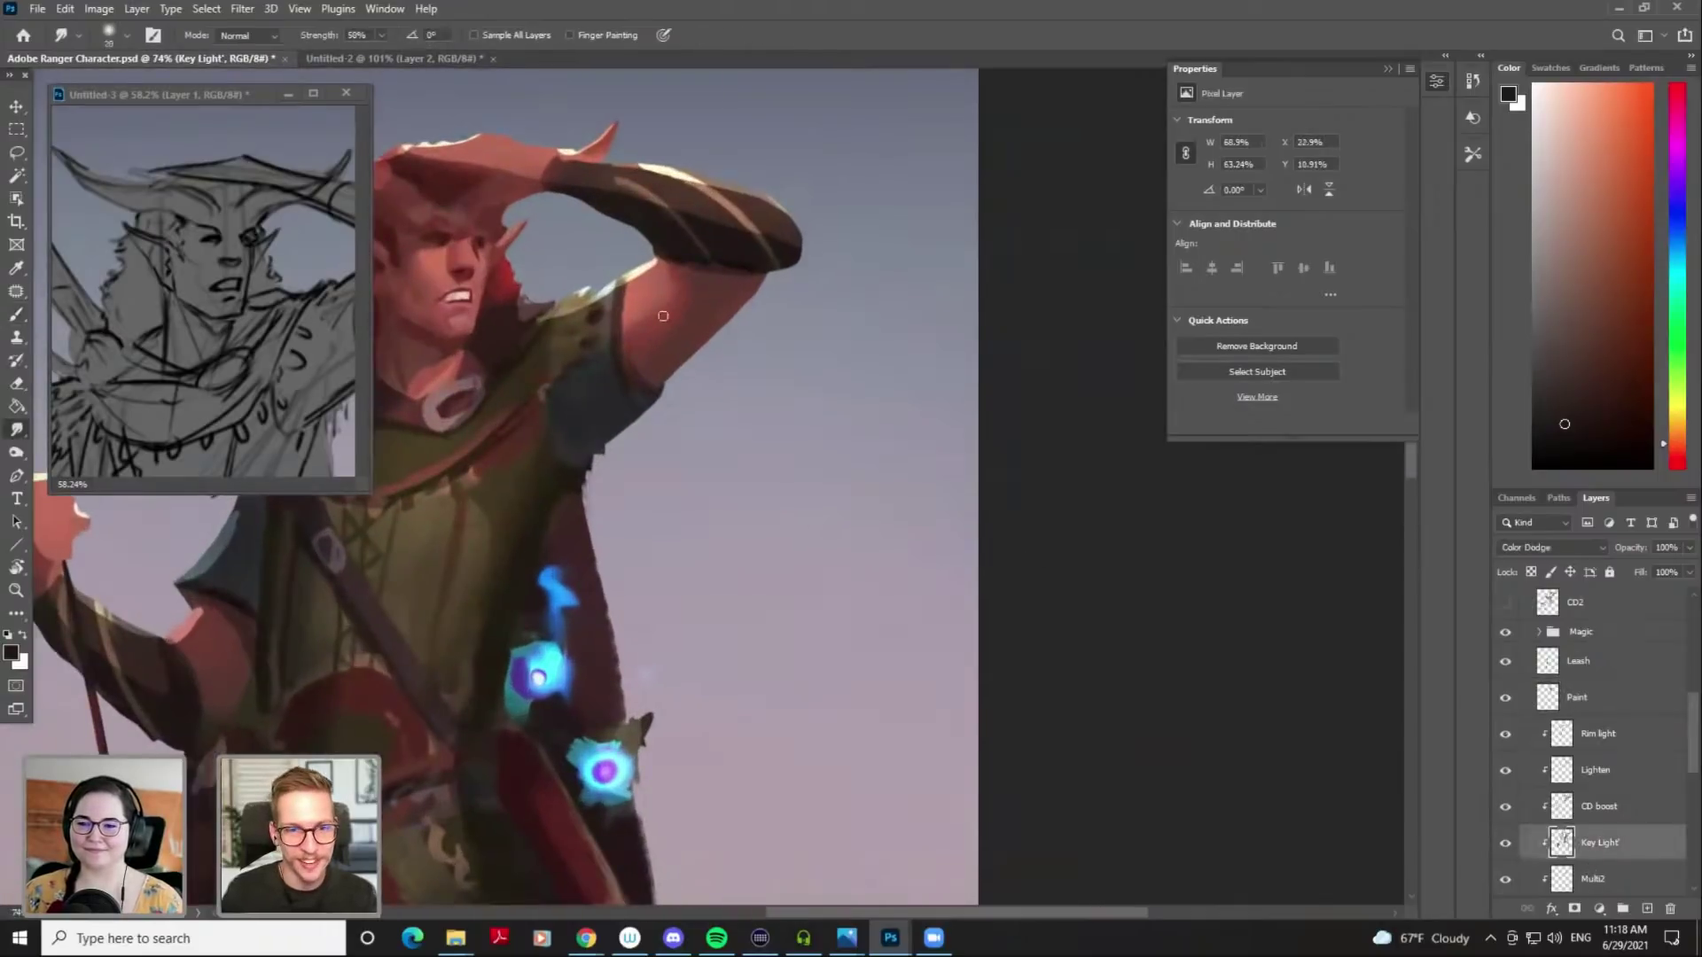
key("bracketright")
key("bracketright")
key("bracketright")
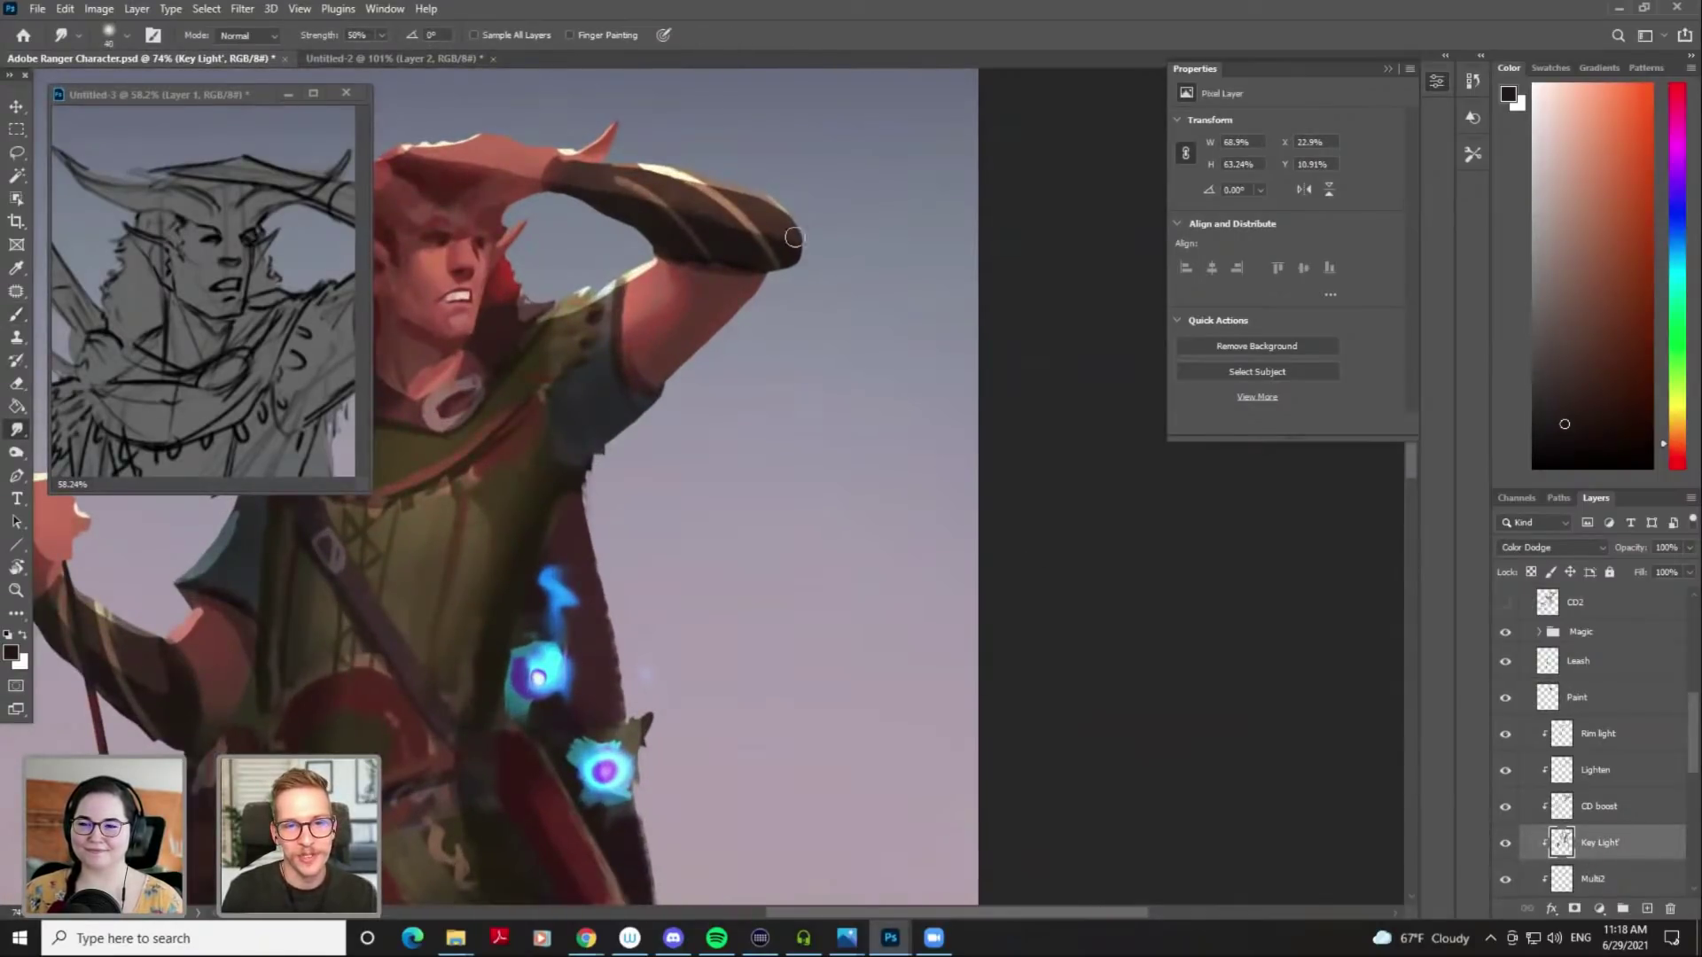
mouse_move(782, 256)
left_mouse_down()
mouse_move(902, 265)
mouse_move(1057, 333)
left_mouse_up()
key("bracketleft")
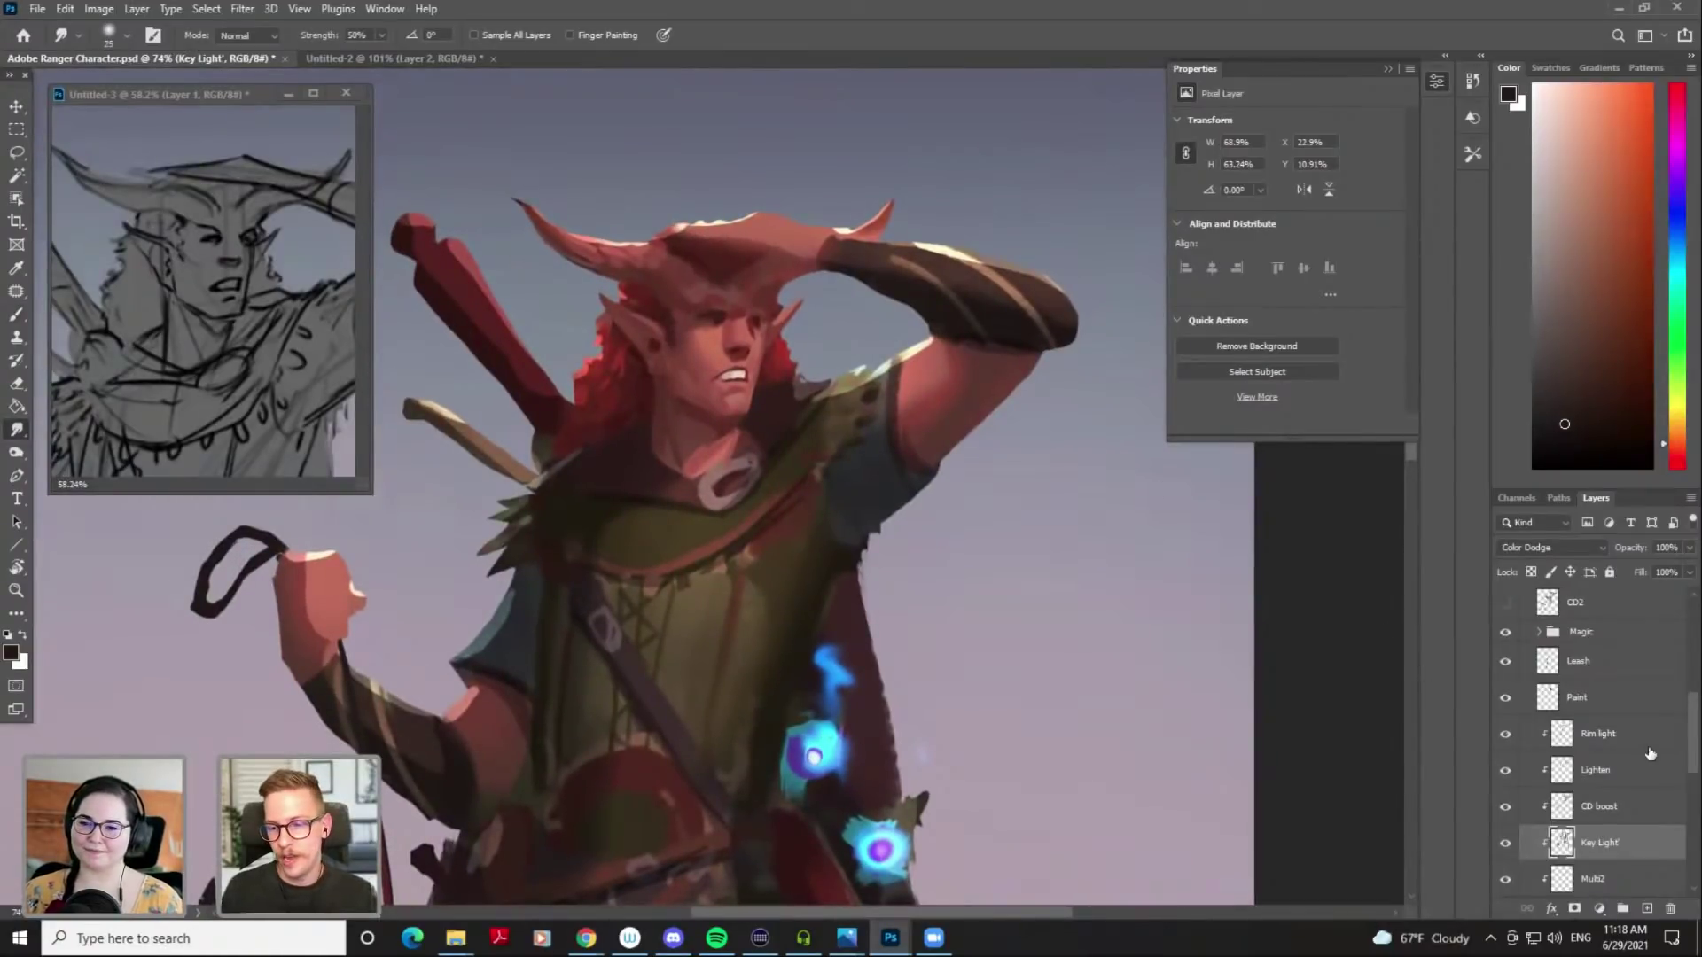
With the Brush on the Paint layer, sample the cheek's skin tone, make it slightly more saturated and repaint the cheek with a larger brush
scroll(1629, 772, "up", 2)
scroll(1609, 820, "down", 2)
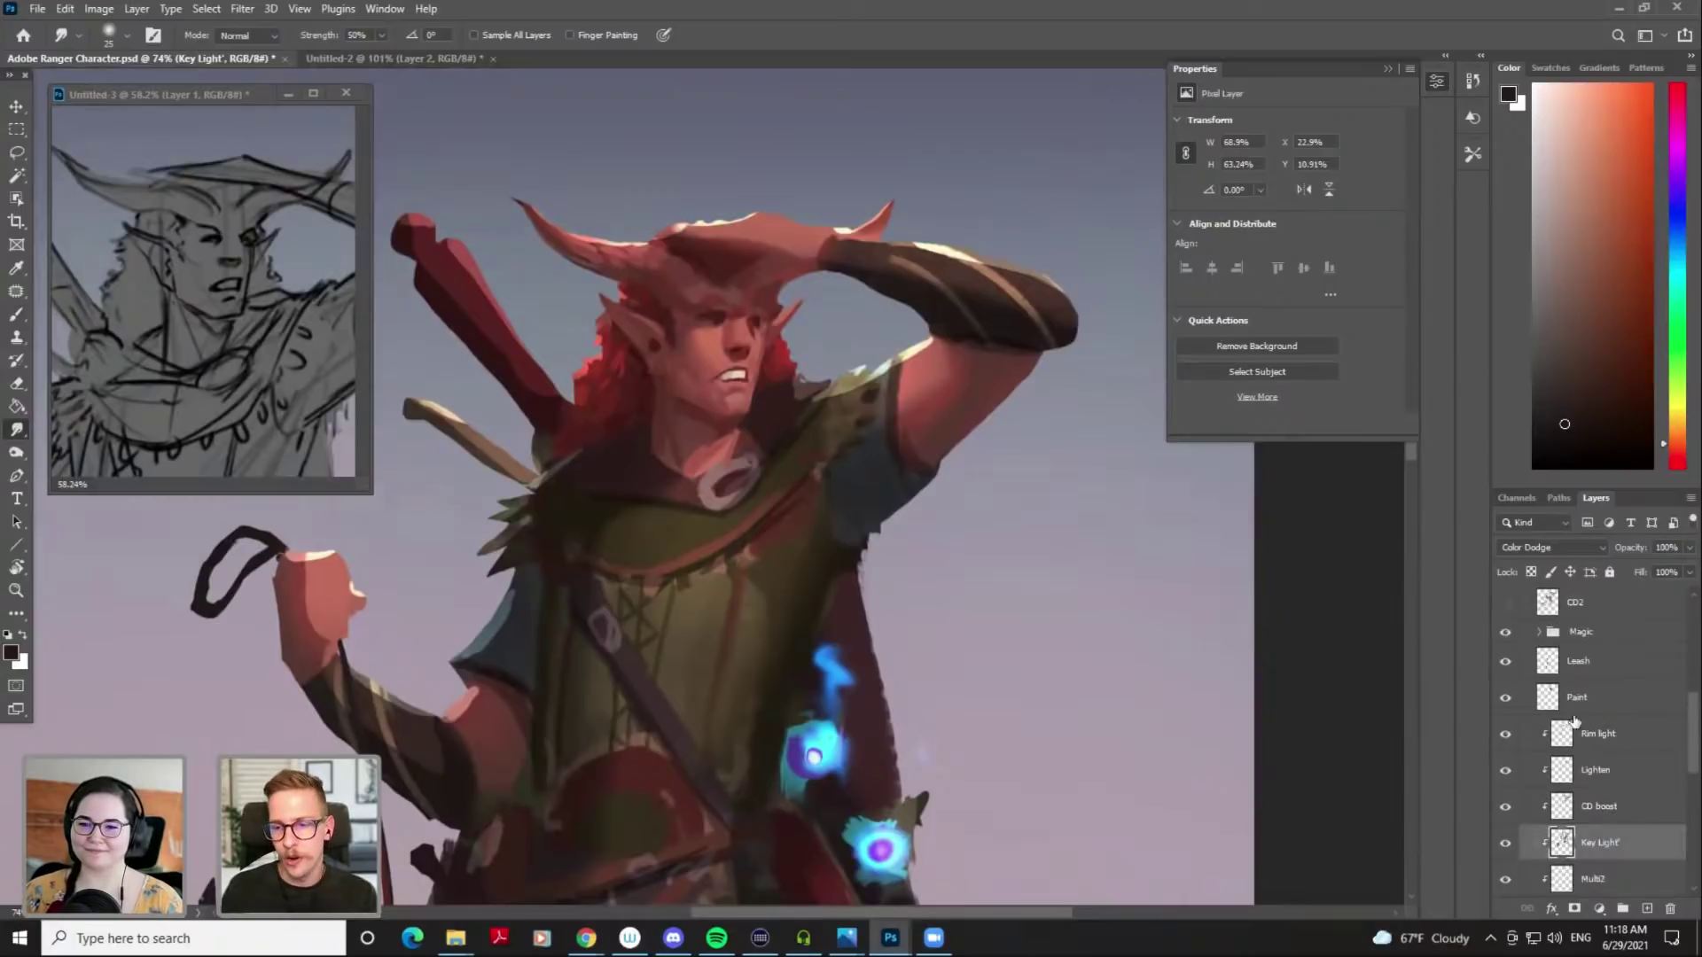
left_click(1582, 701)
key("b")
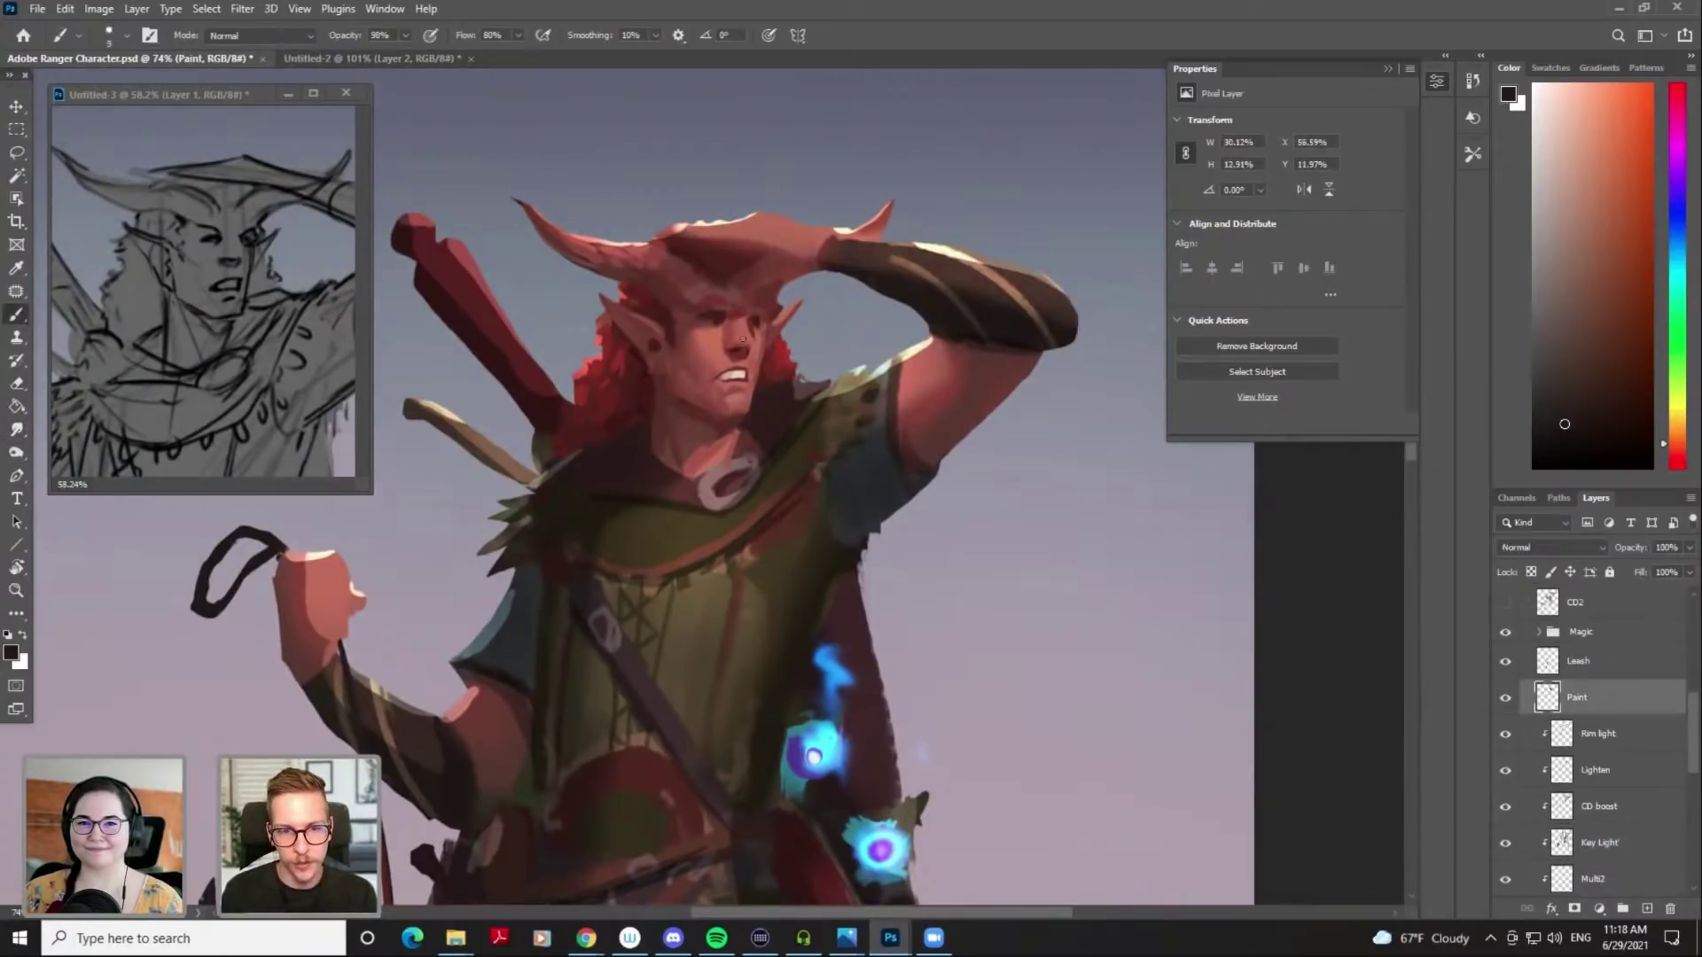
left_click(695, 344, "alt")
key("bracketright")
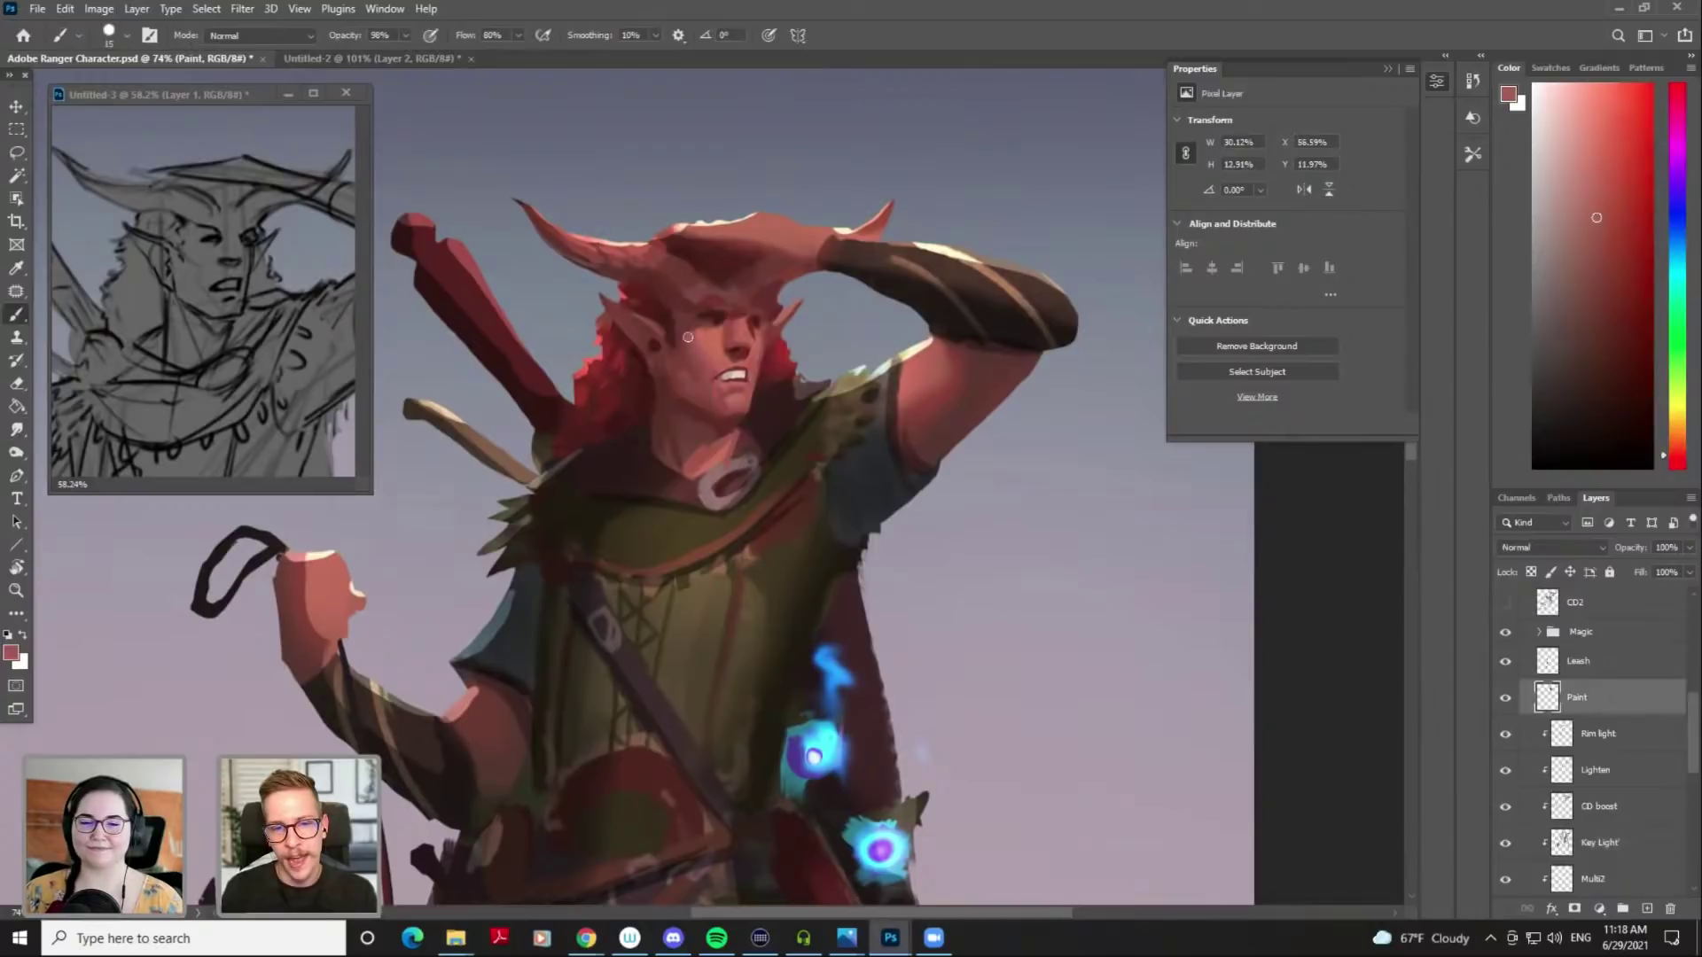
left_click(1607, 218)
key("bracketright")
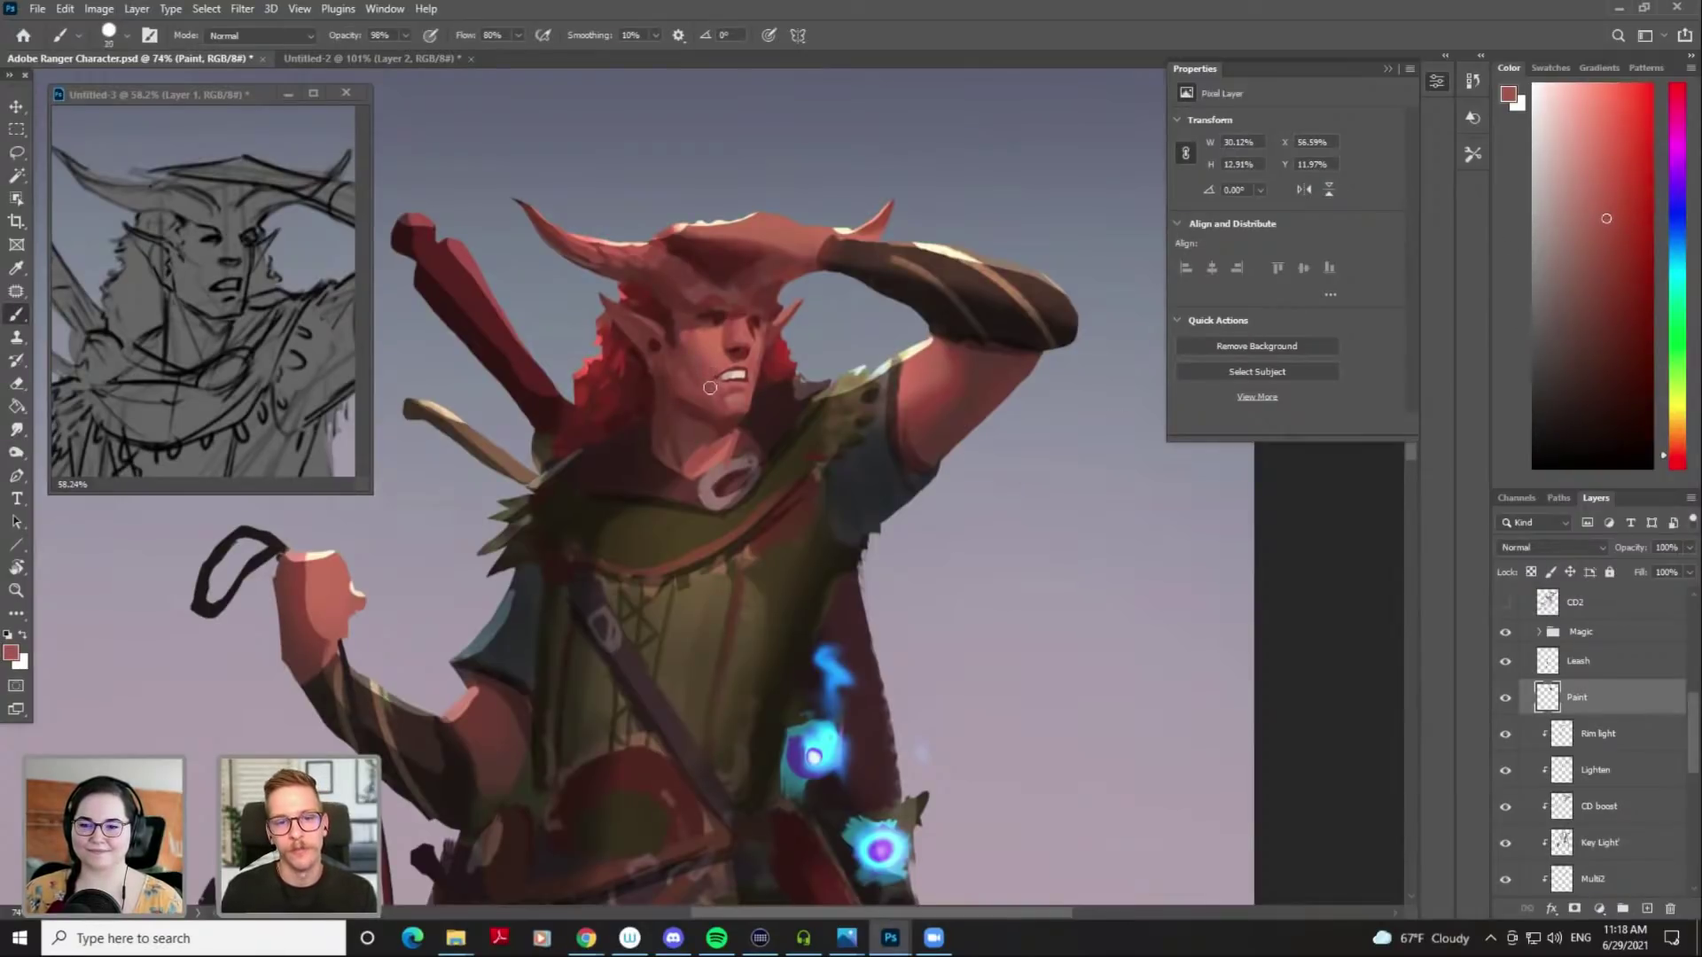
left_click(695, 353, "alt")
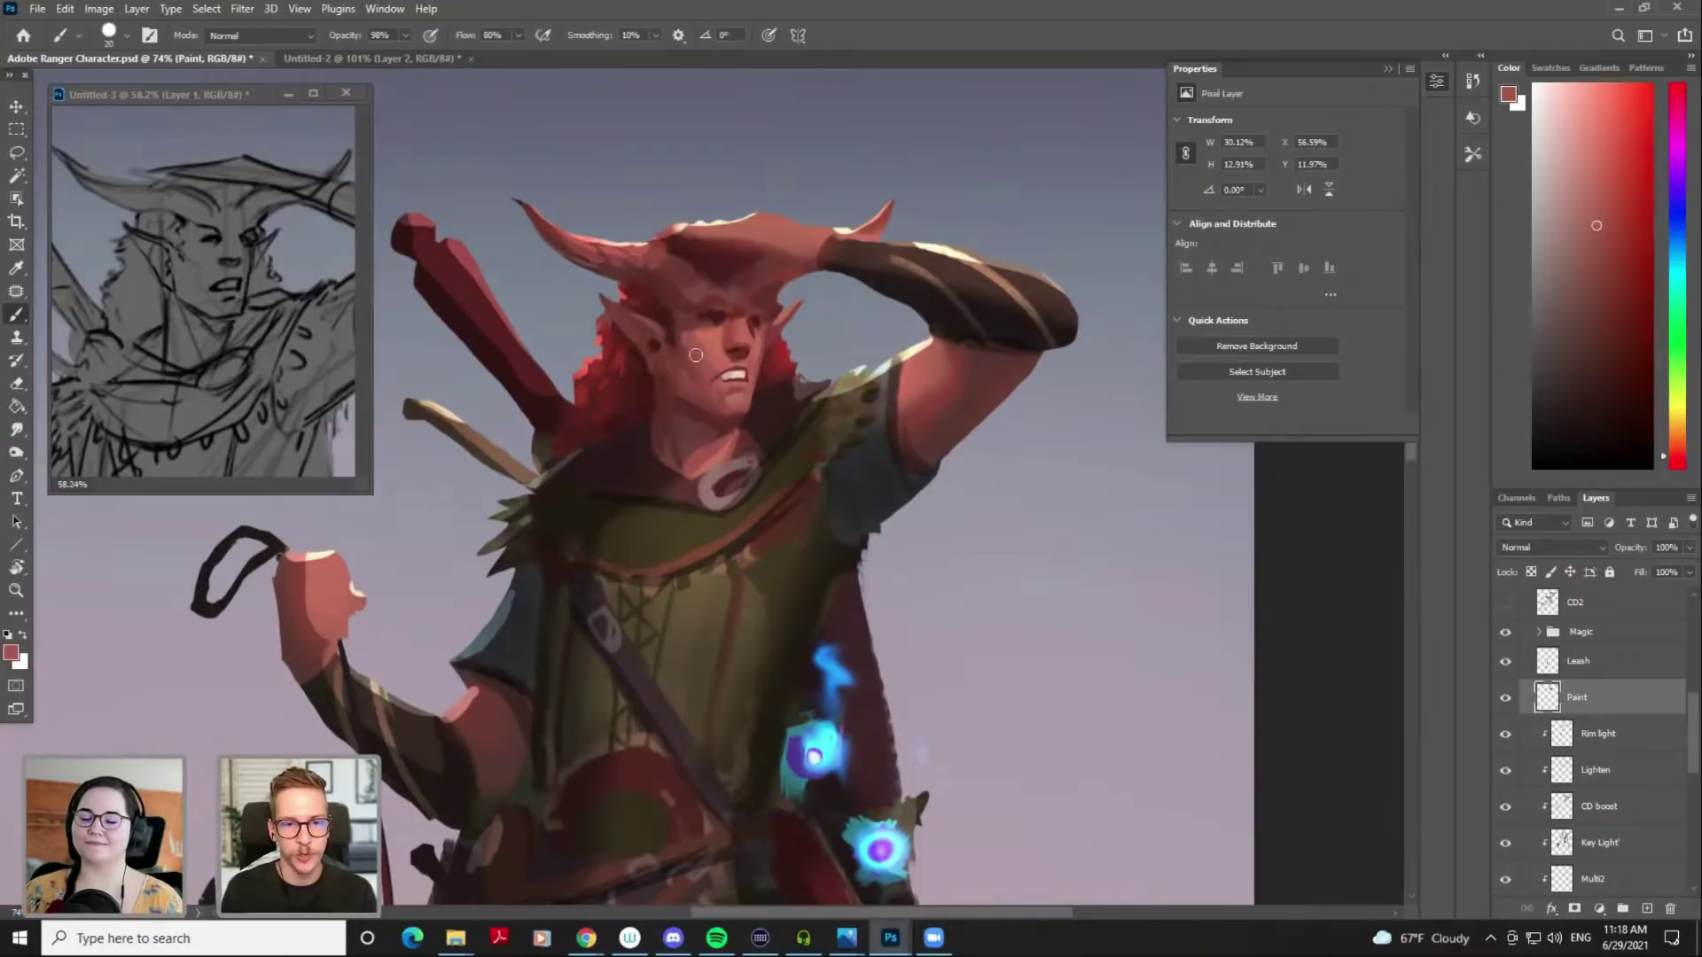
key("ctrl")
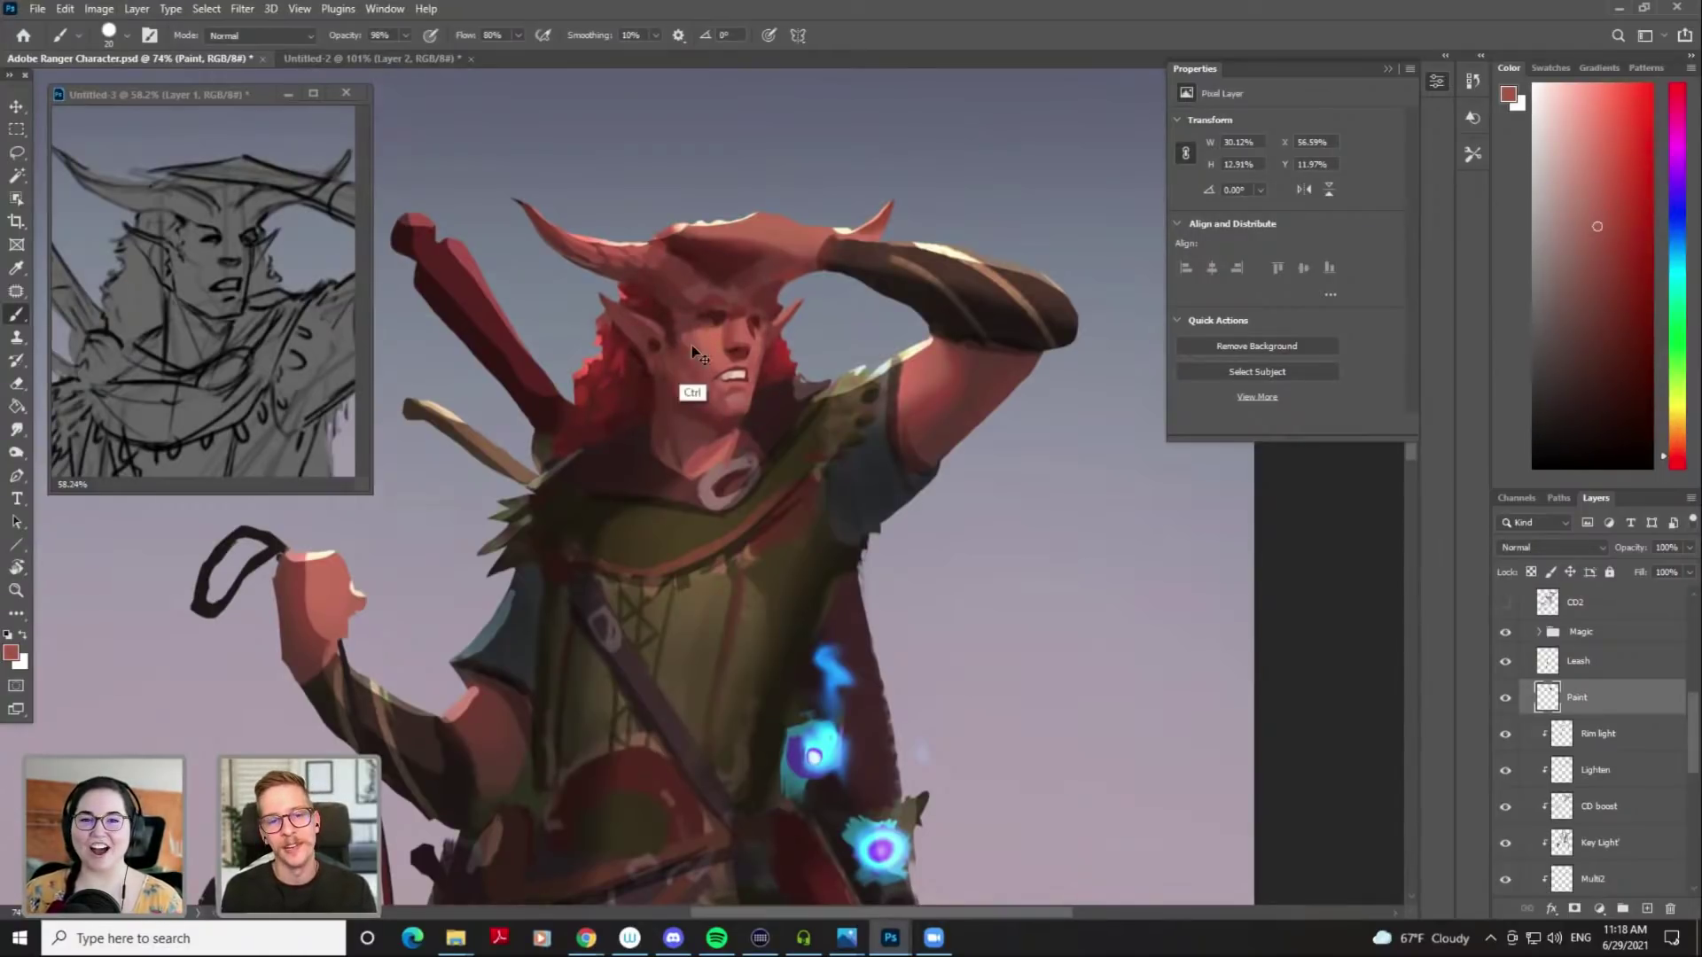
Sample darker red-browns from the cheek and temple and shade the side of the face beside the ear
left_click(686, 357, "alt")
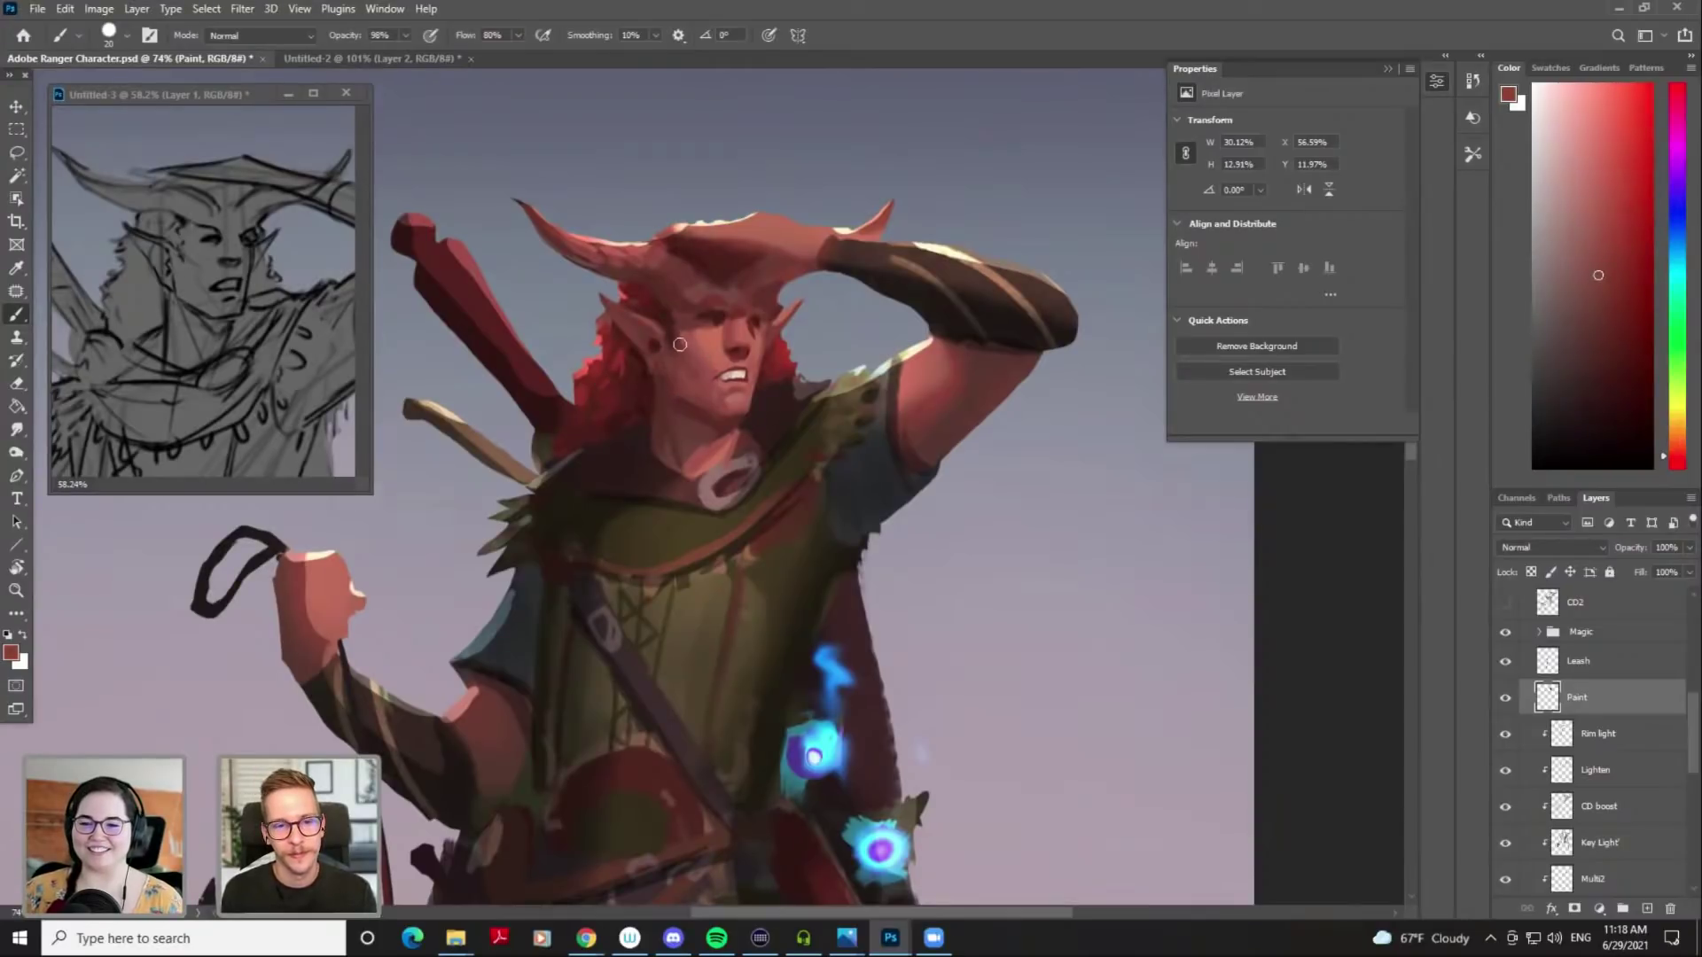
left_click(684, 326, "alt")
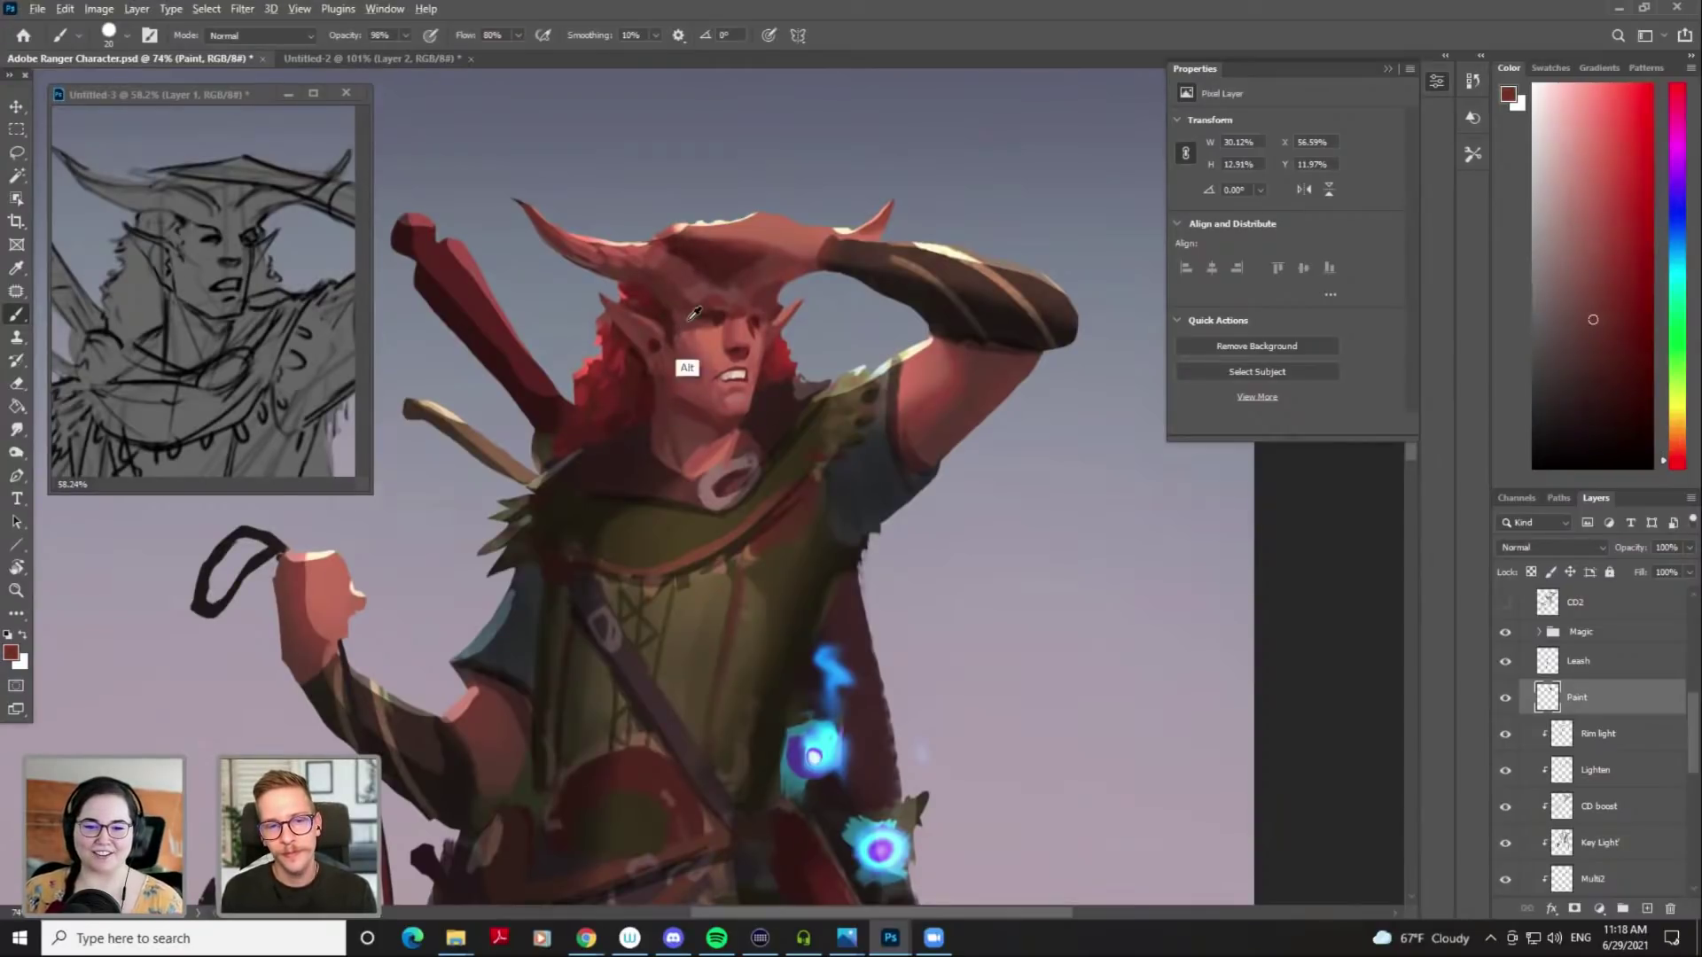
left_click(688, 319, "alt")
left_click(688, 308, "alt")
left_click_drag(687, 322, 677, 334)
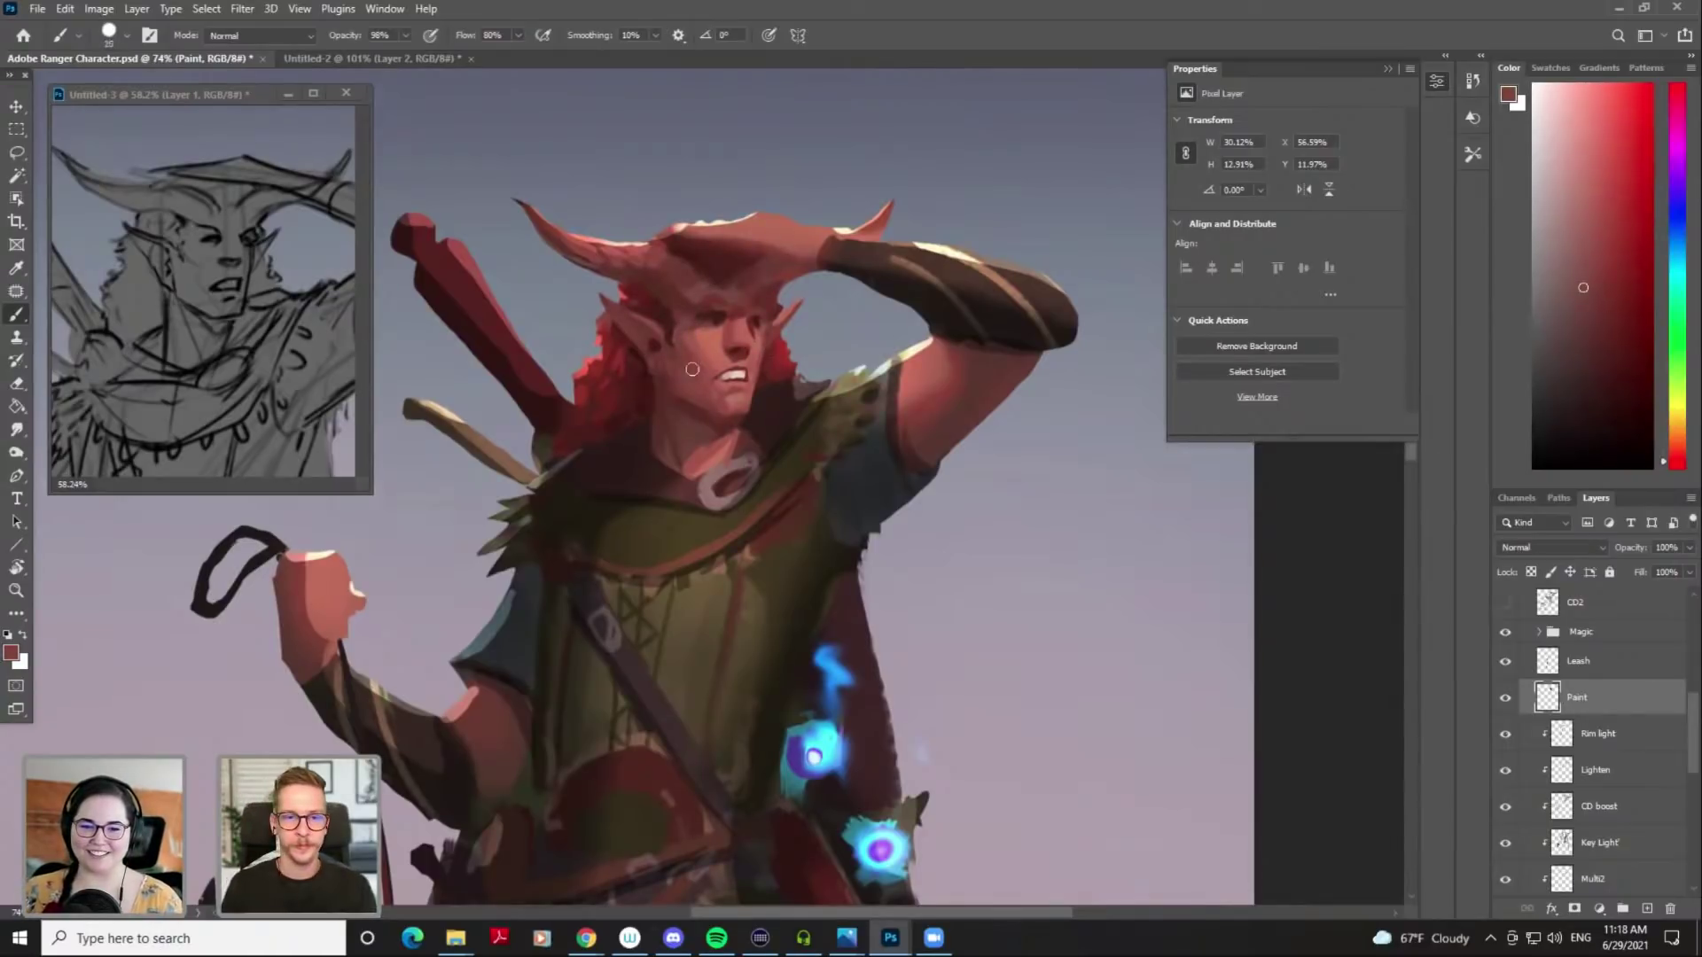
left_click(682, 345, "alt")
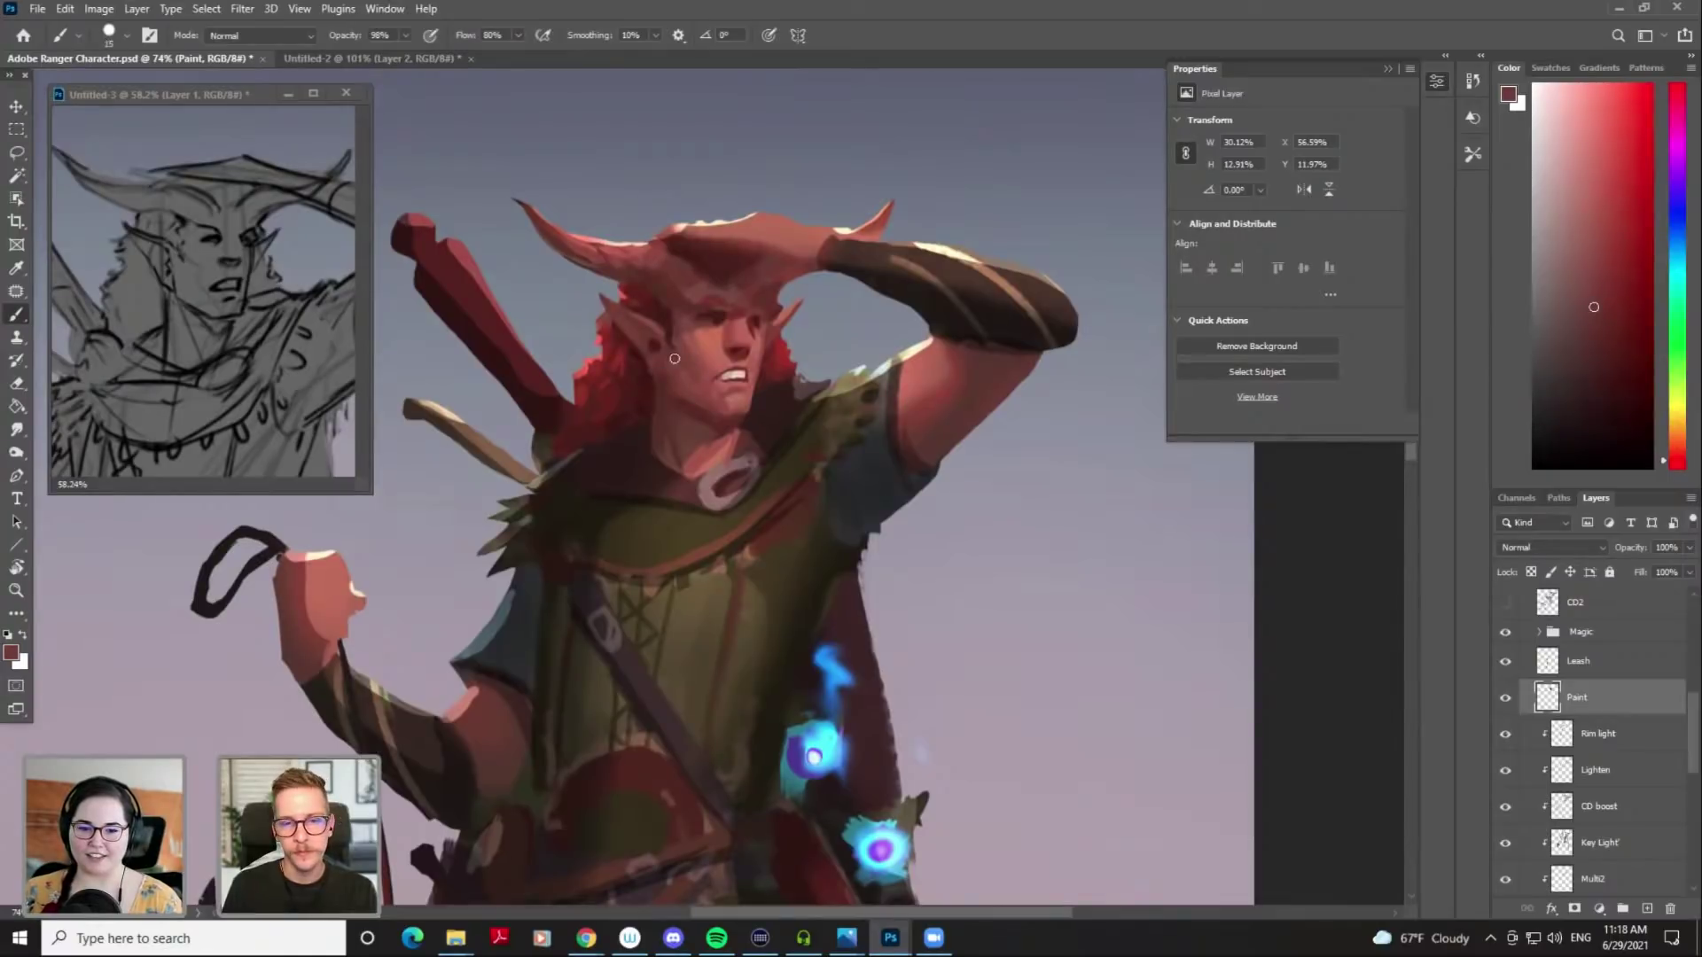
Reduce the brush and repaint the jawline and chin with muted reds sampled along the jaw
left_click_drag(697, 387, 694, 475)
left_click_drag(723, 408, 705, 452)
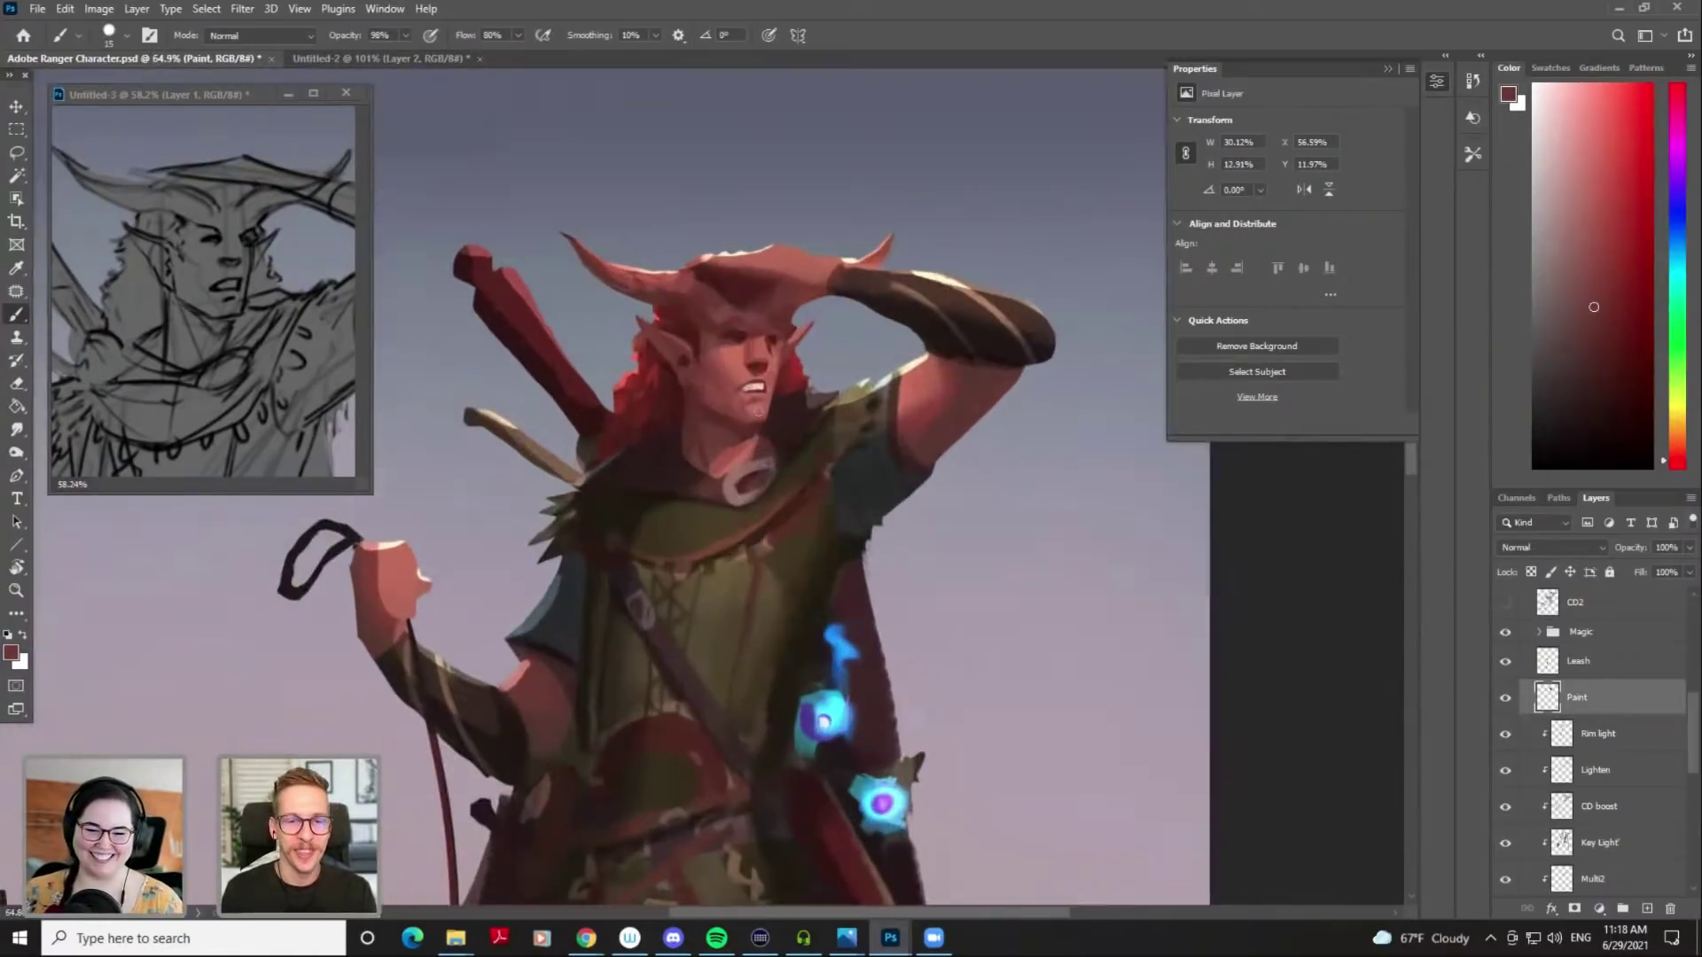
key("bracketleft")
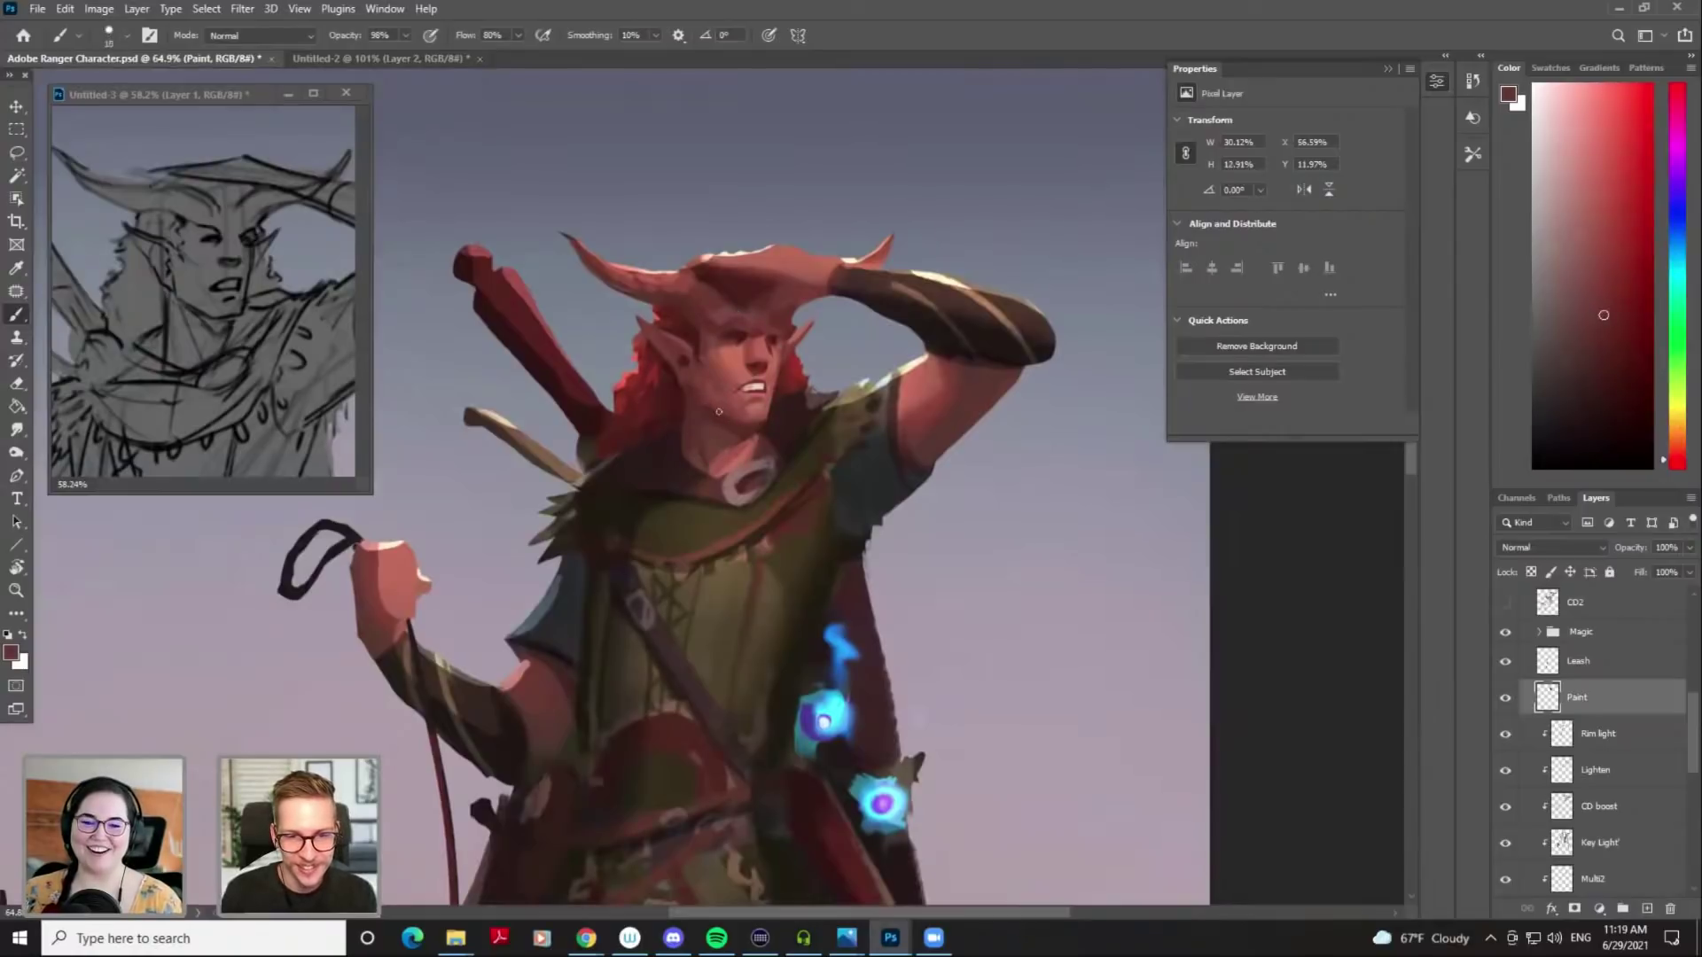
left_click(731, 413, "alt")
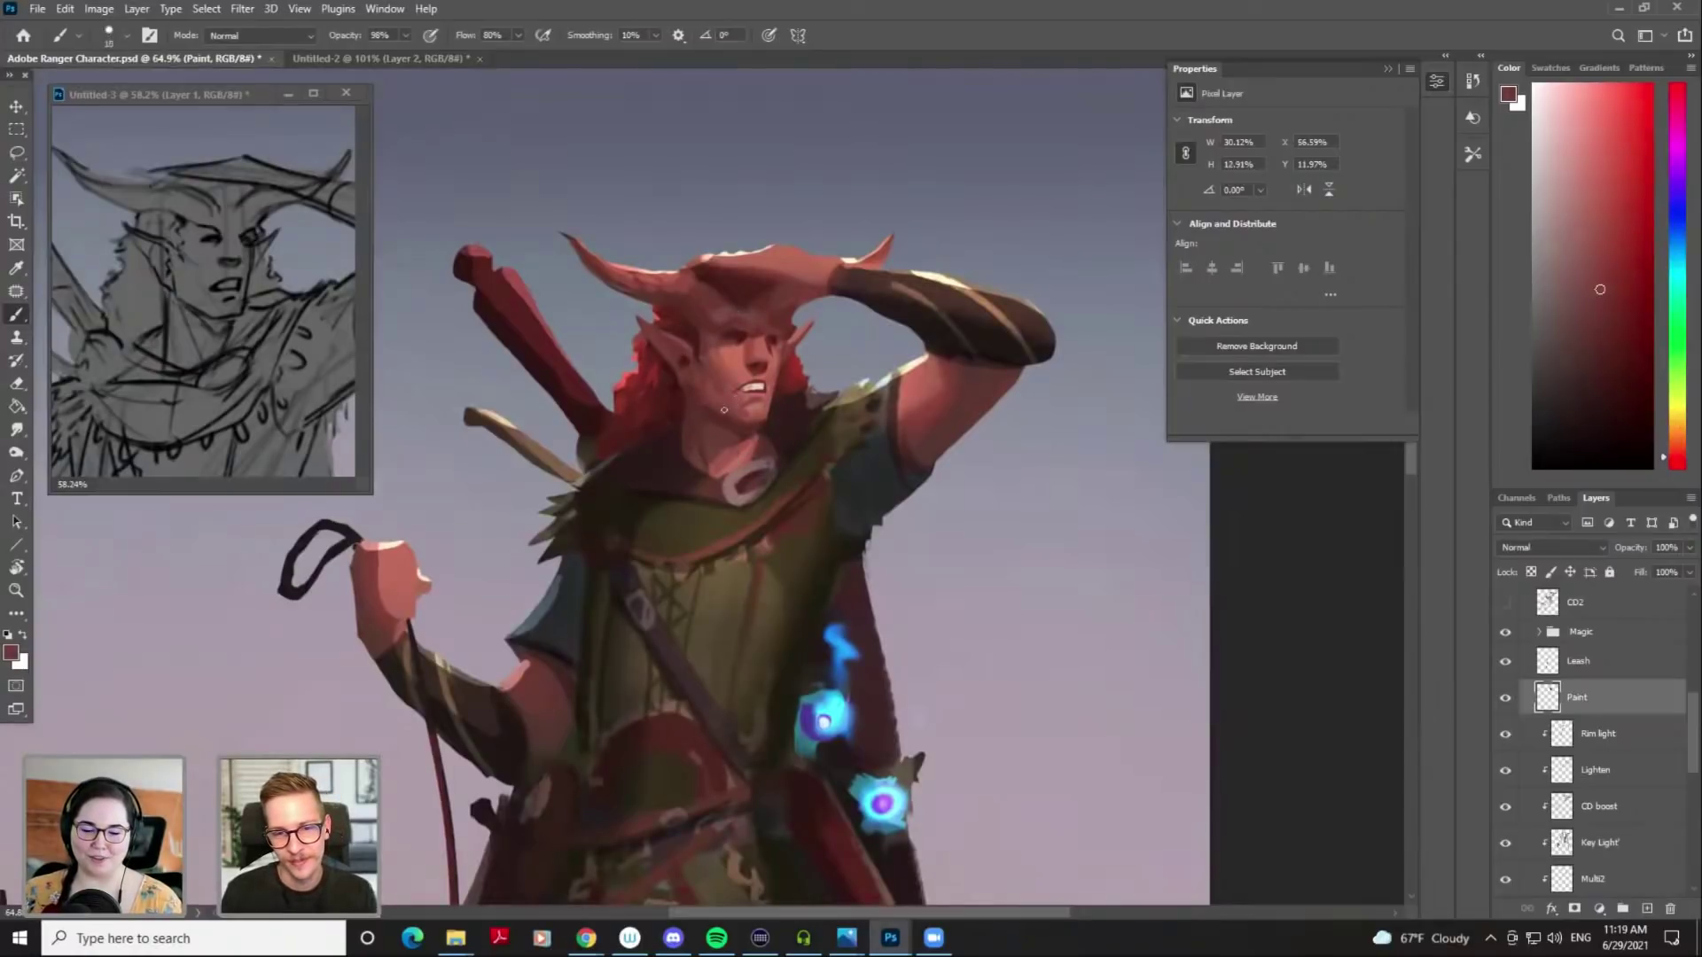
left_click(703, 397, "alt")
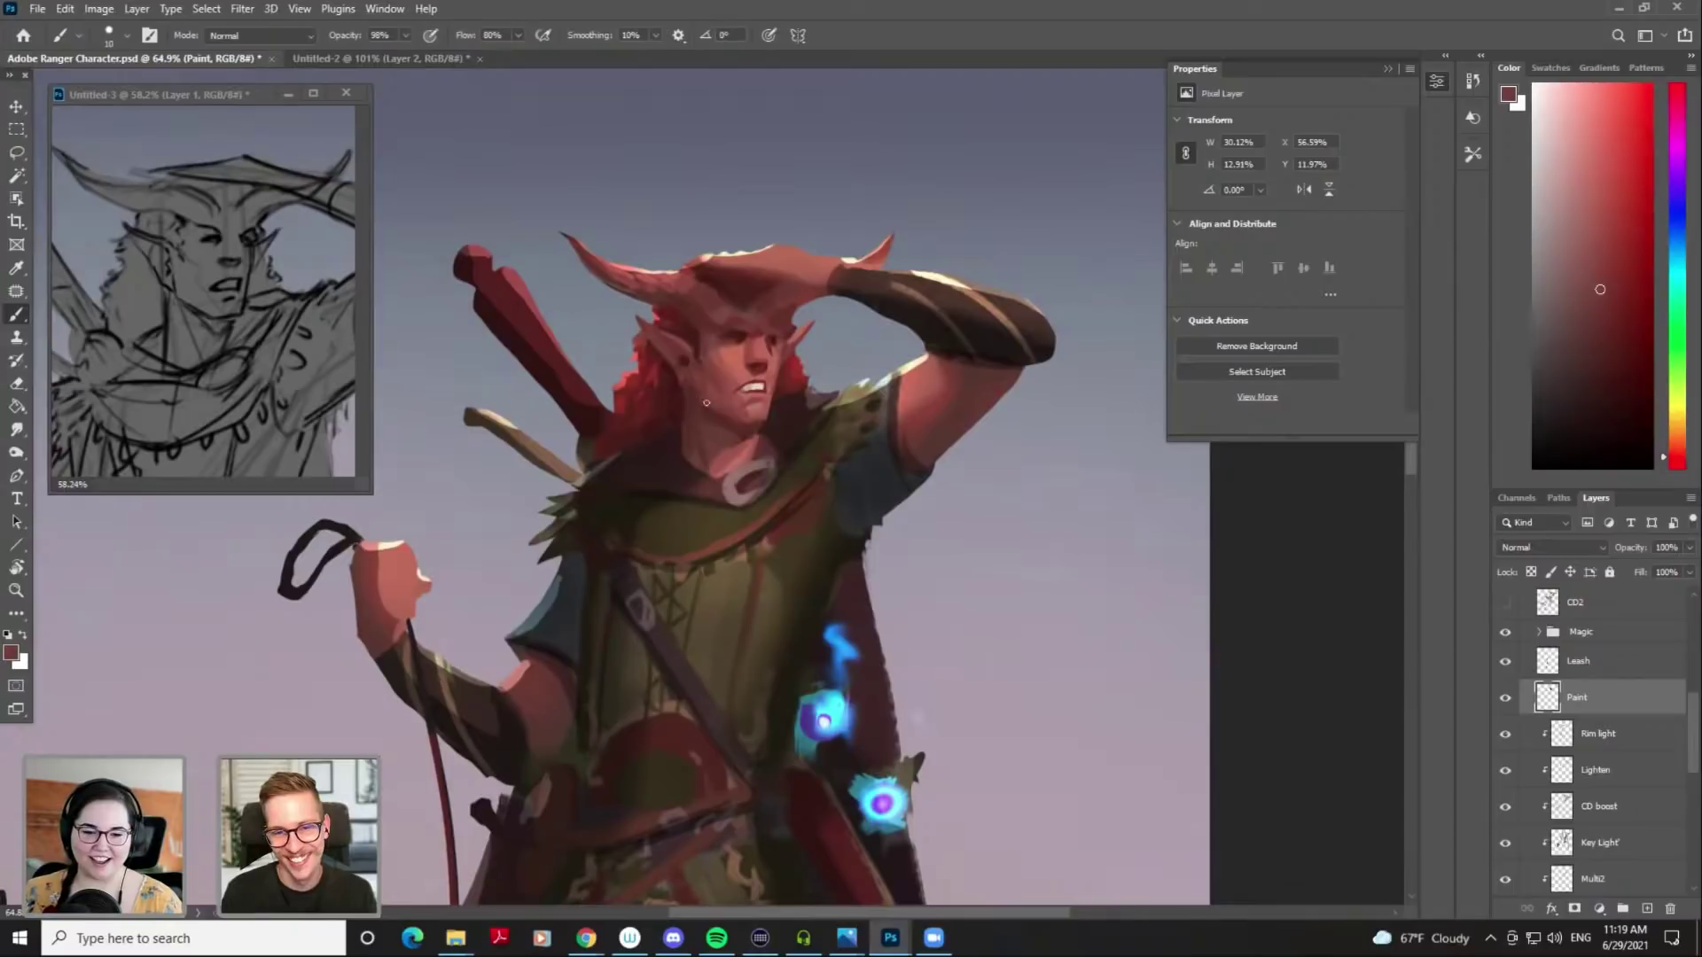
left_click(734, 415, "alt")
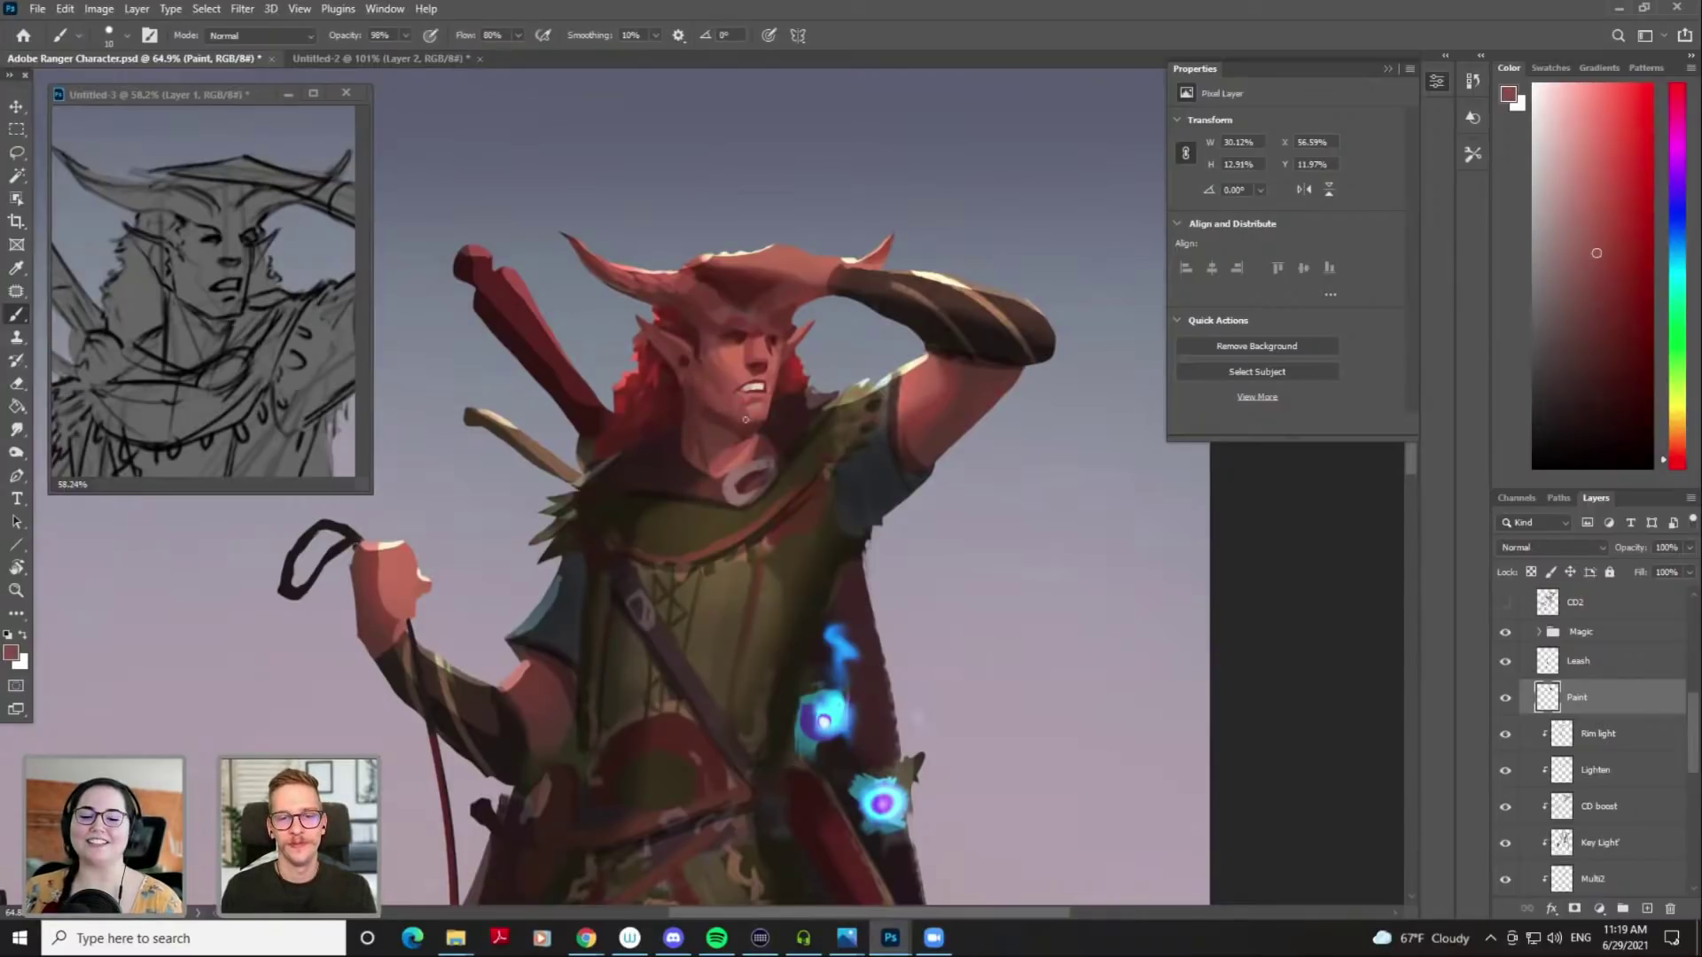
Blend the lower cheek into the jaw near the mouth with resampled skin reds, varying the brush size between strokes
left_click_drag(721, 402, 740, 379)
key("bracketright")
left_click(709, 379, "alt")
left_click(716, 390, "alt")
key("bracketleft")
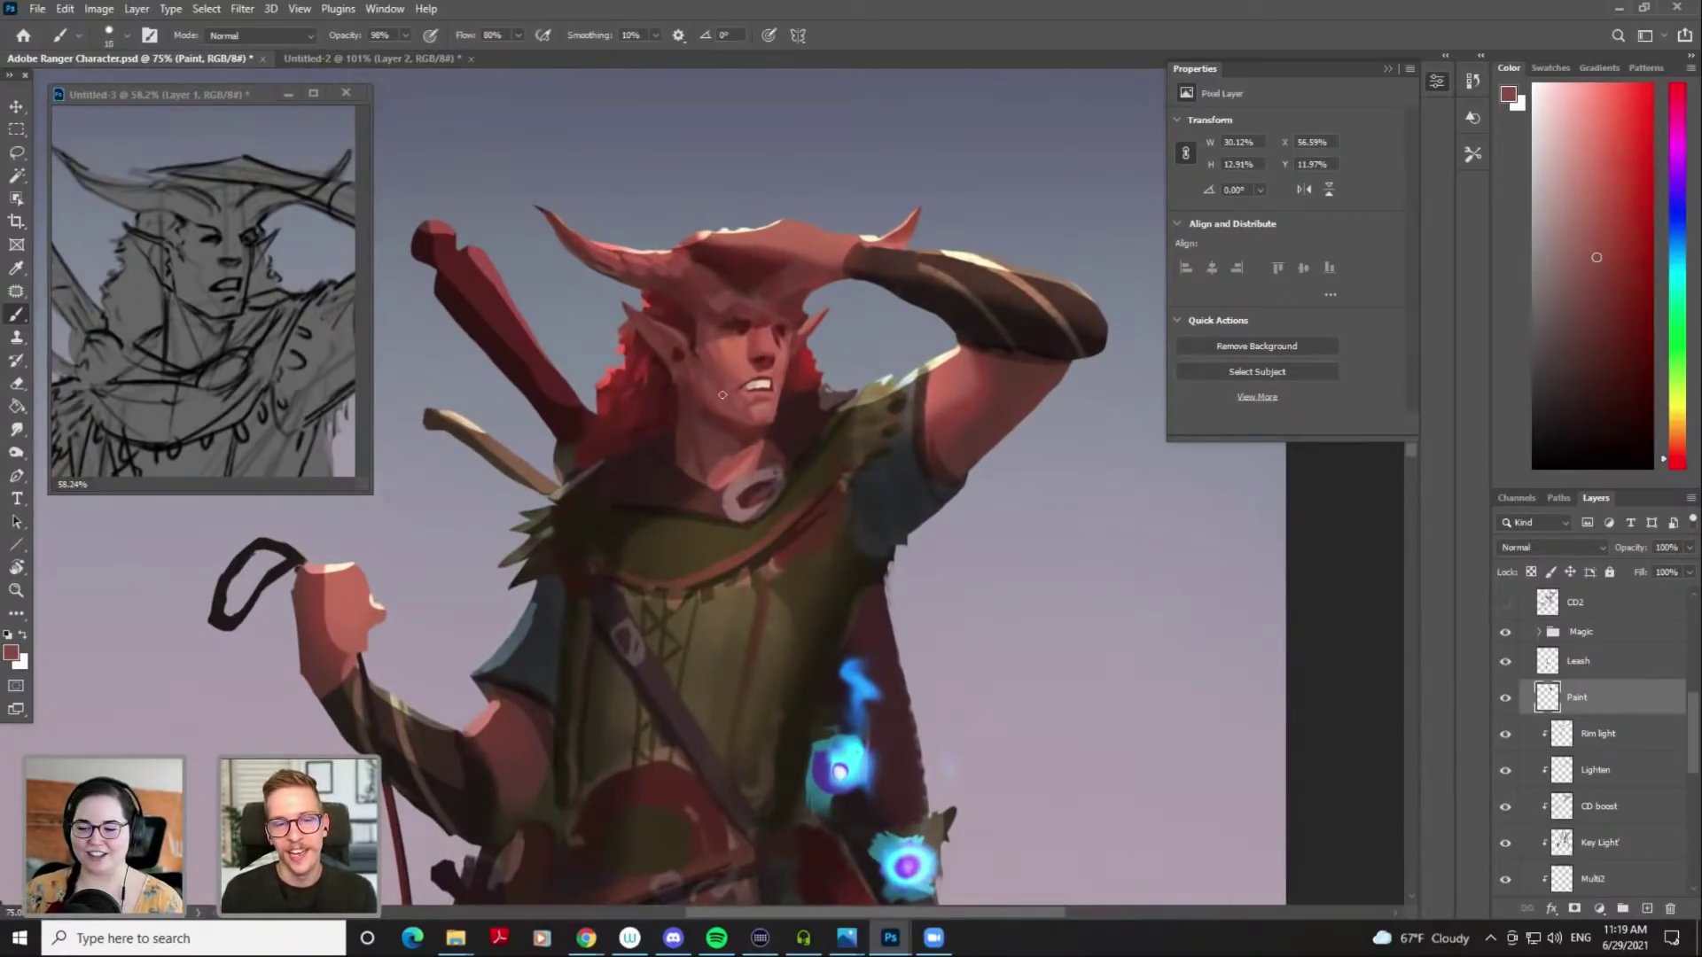
key("bracketright")
left_click(709, 387, "alt")
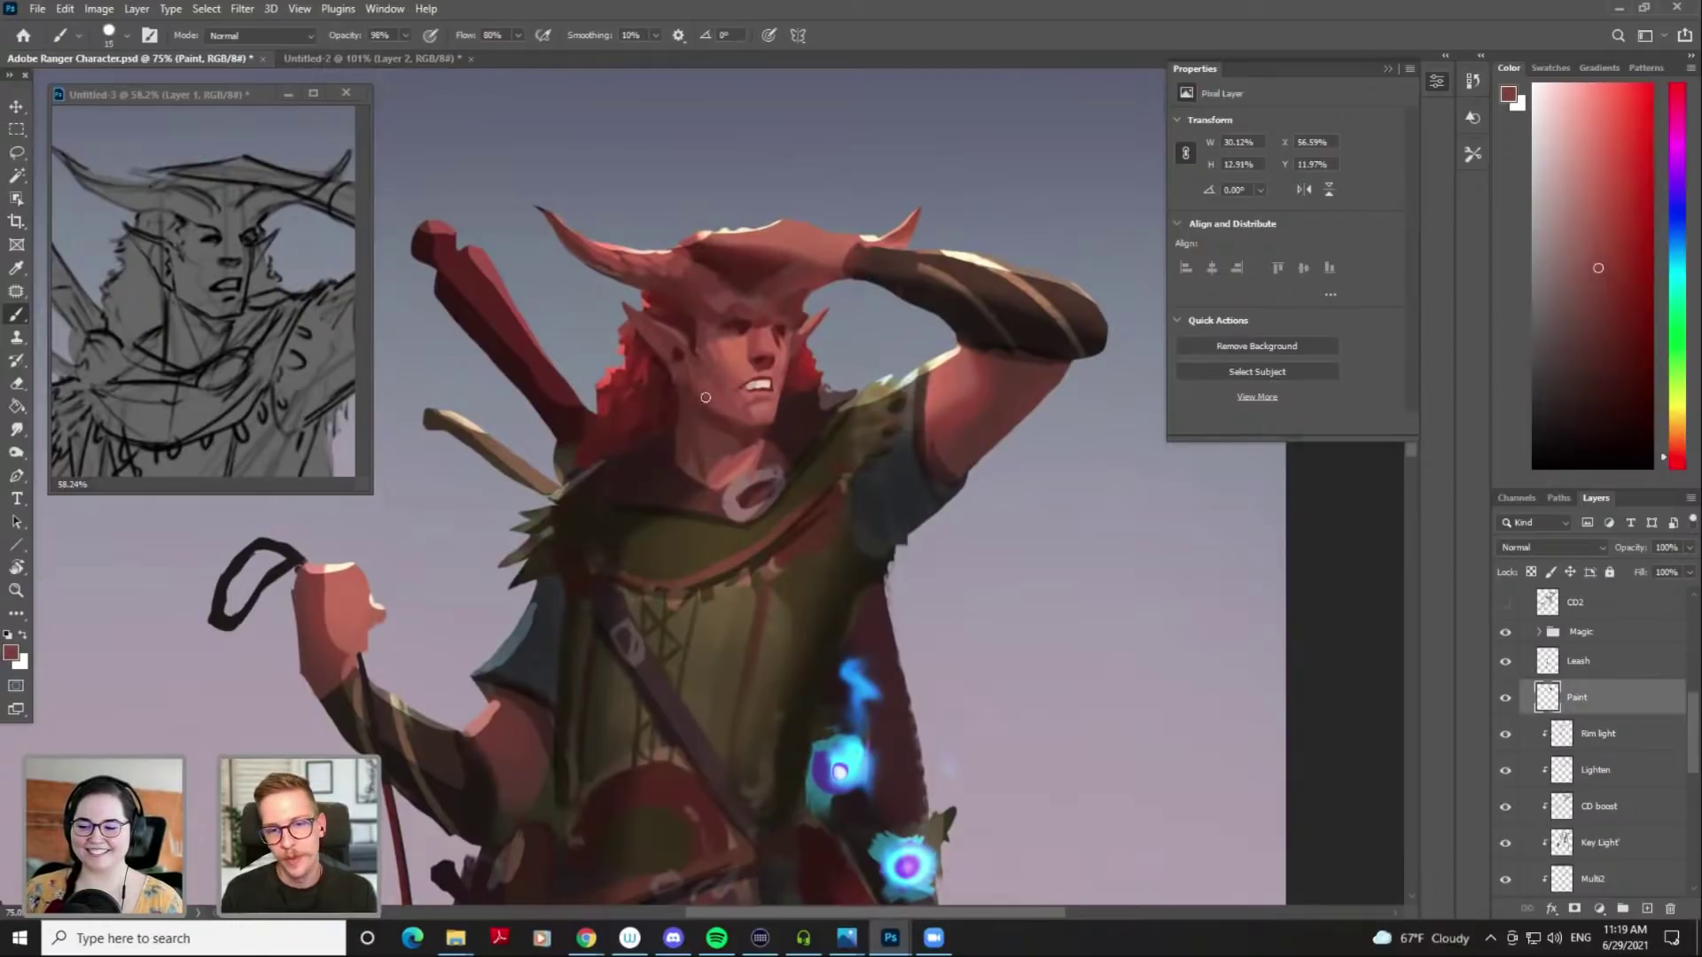
left_click(708, 371, "alt")
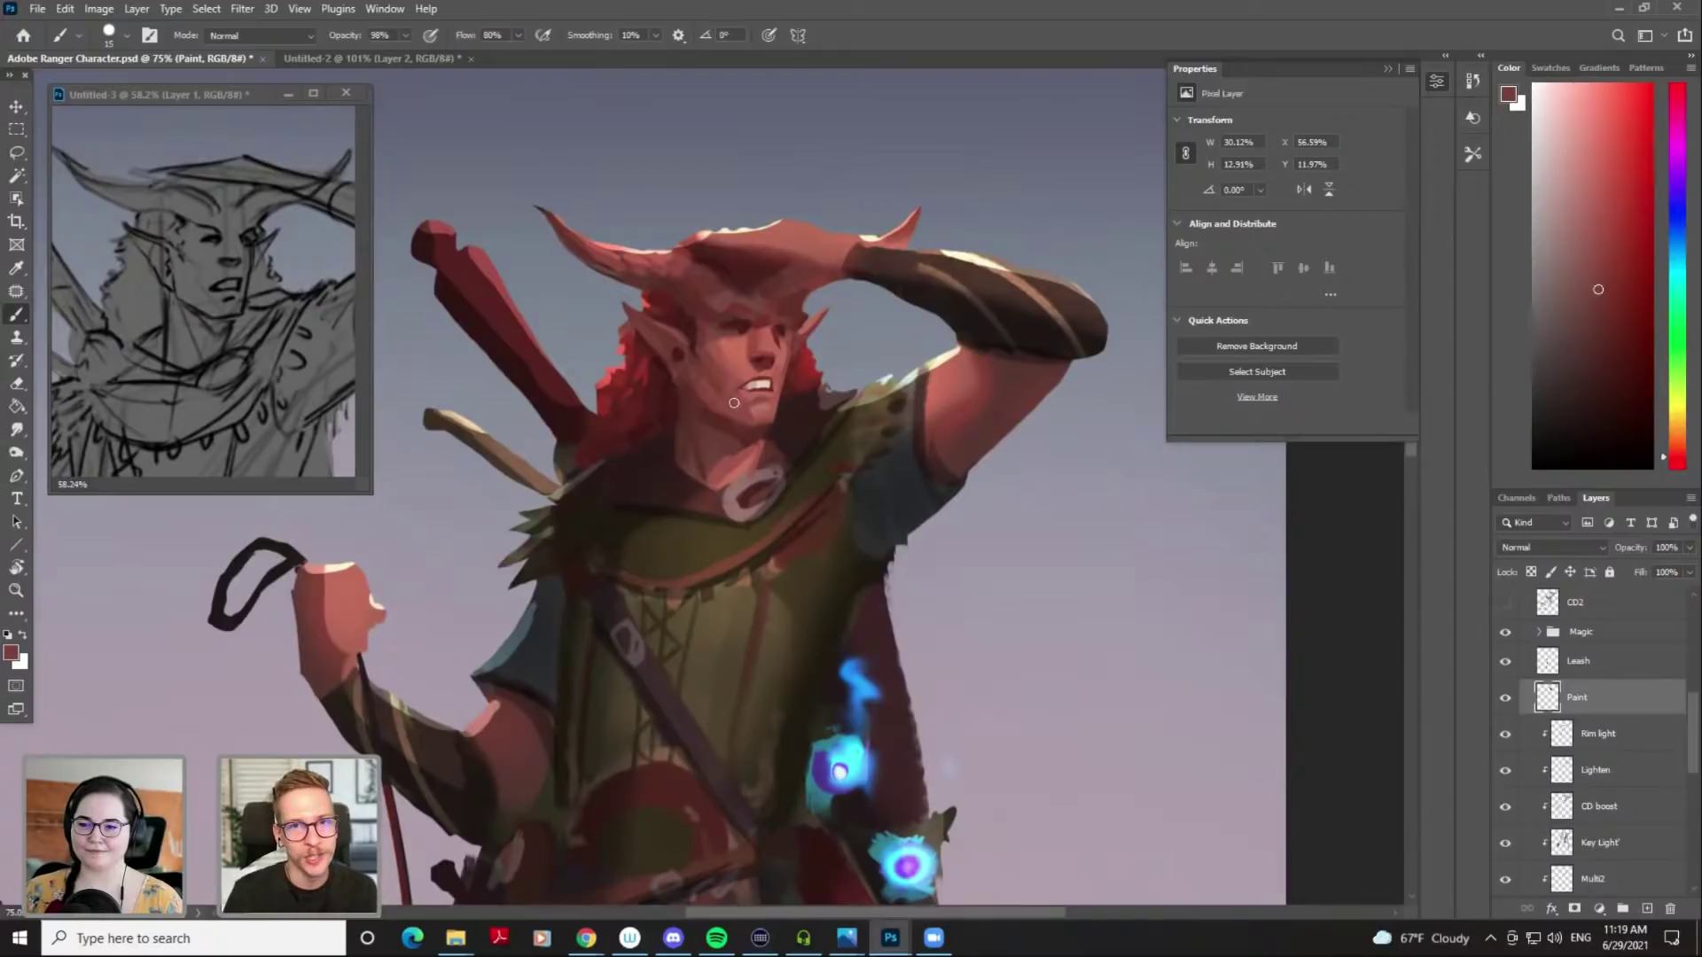
Sample dark reds around the temple and hair and deepen the hairline above the near ear
left_click(709, 353, "alt")
left_click(683, 324, "alt")
key("bracketleft")
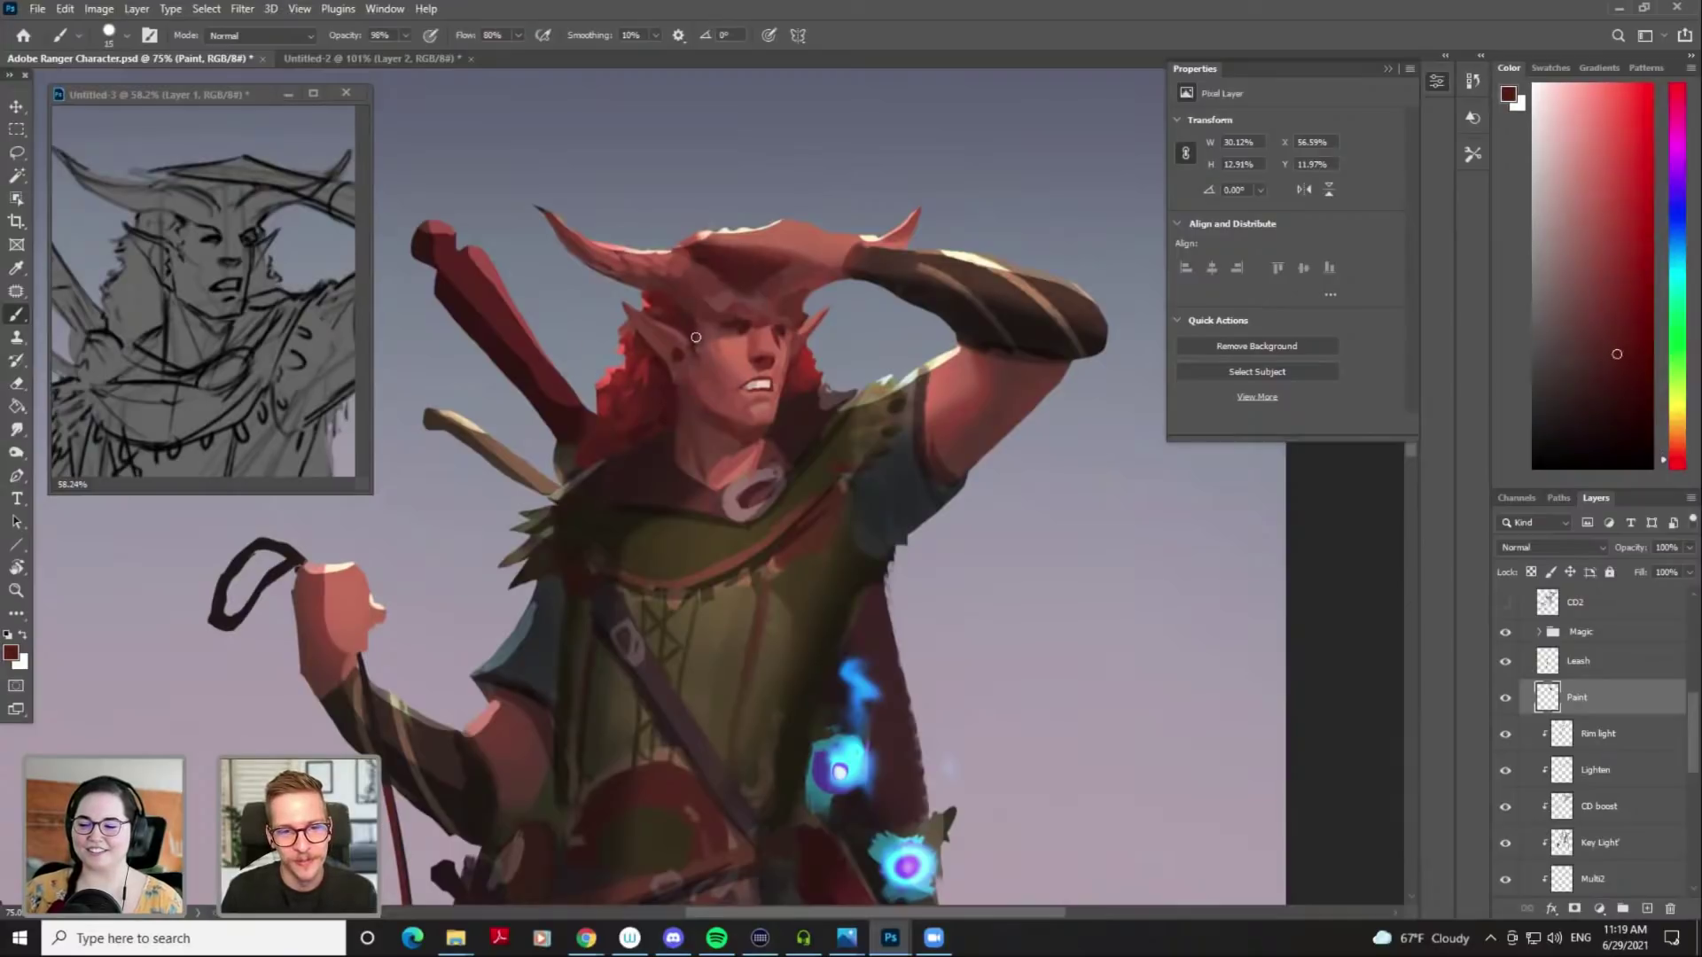
key("bracketright")
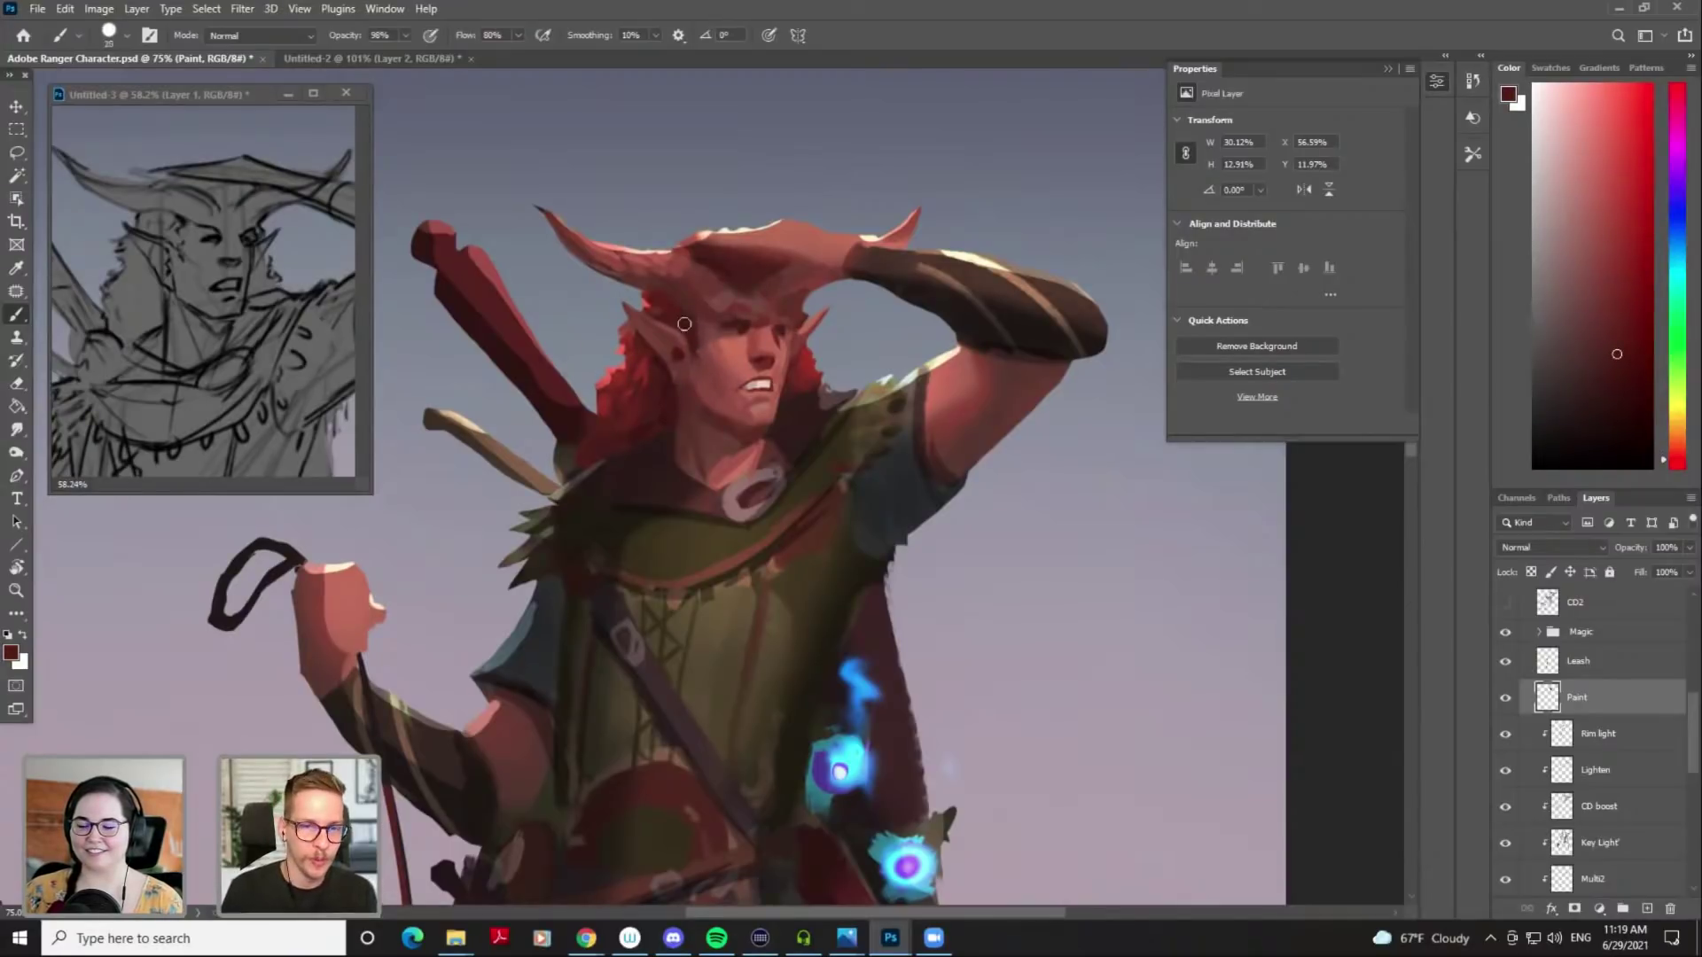
left_click(672, 317, "alt")
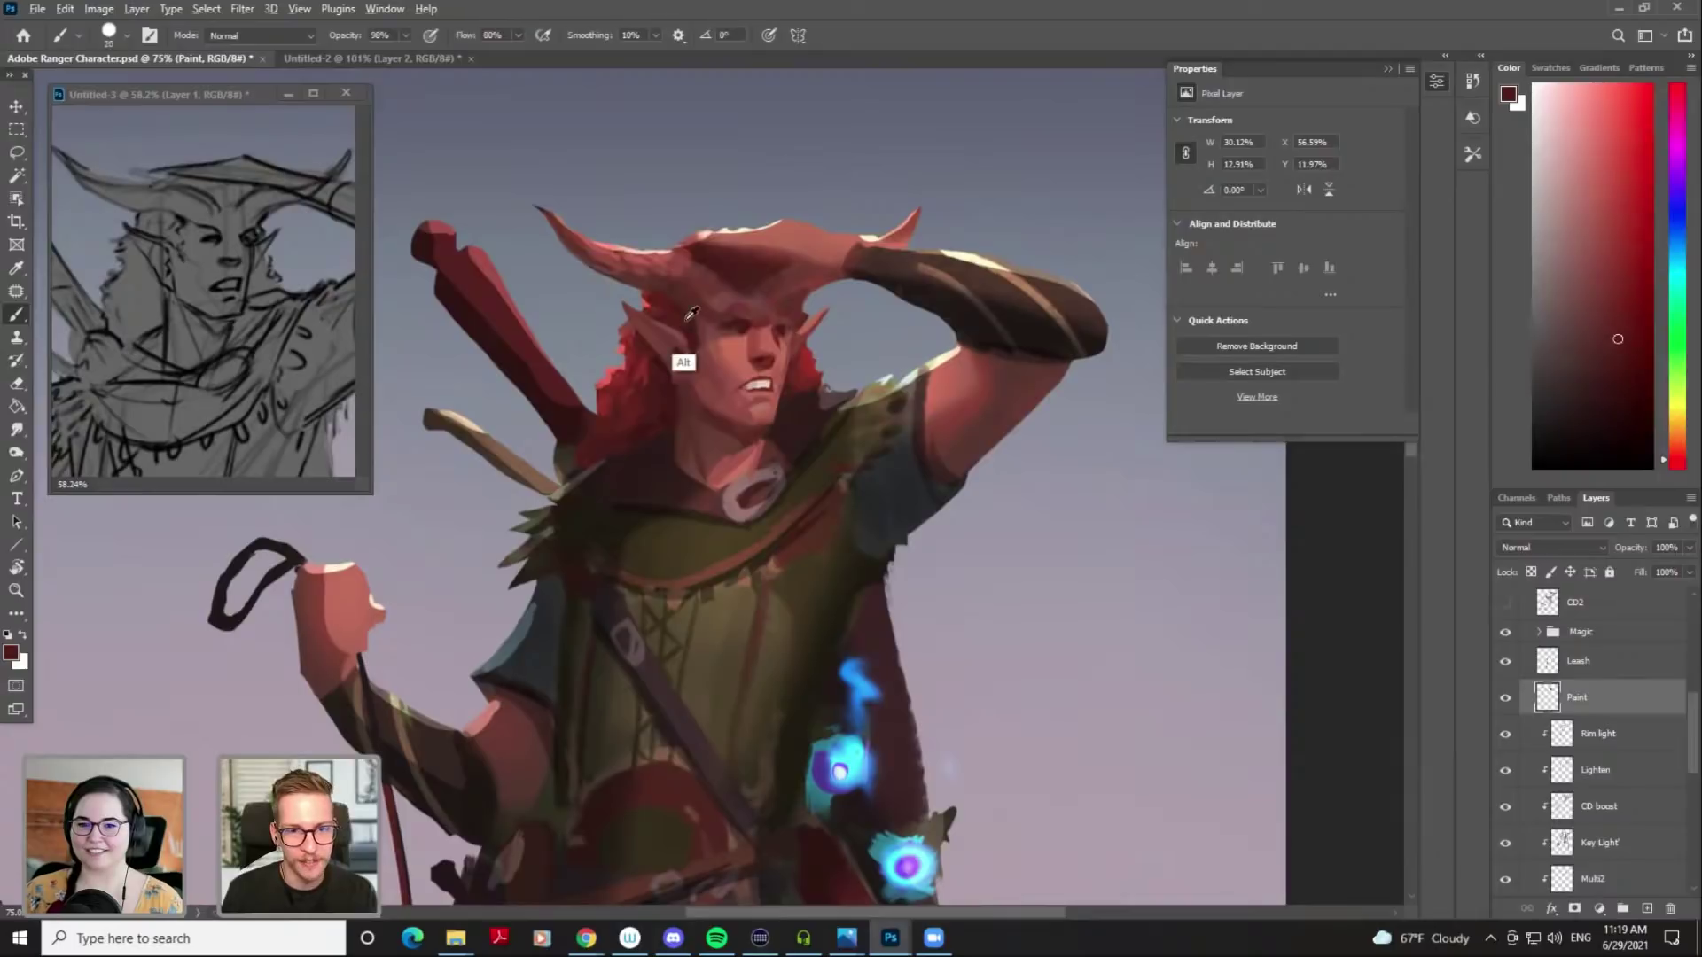
left_click(678, 321, "alt")
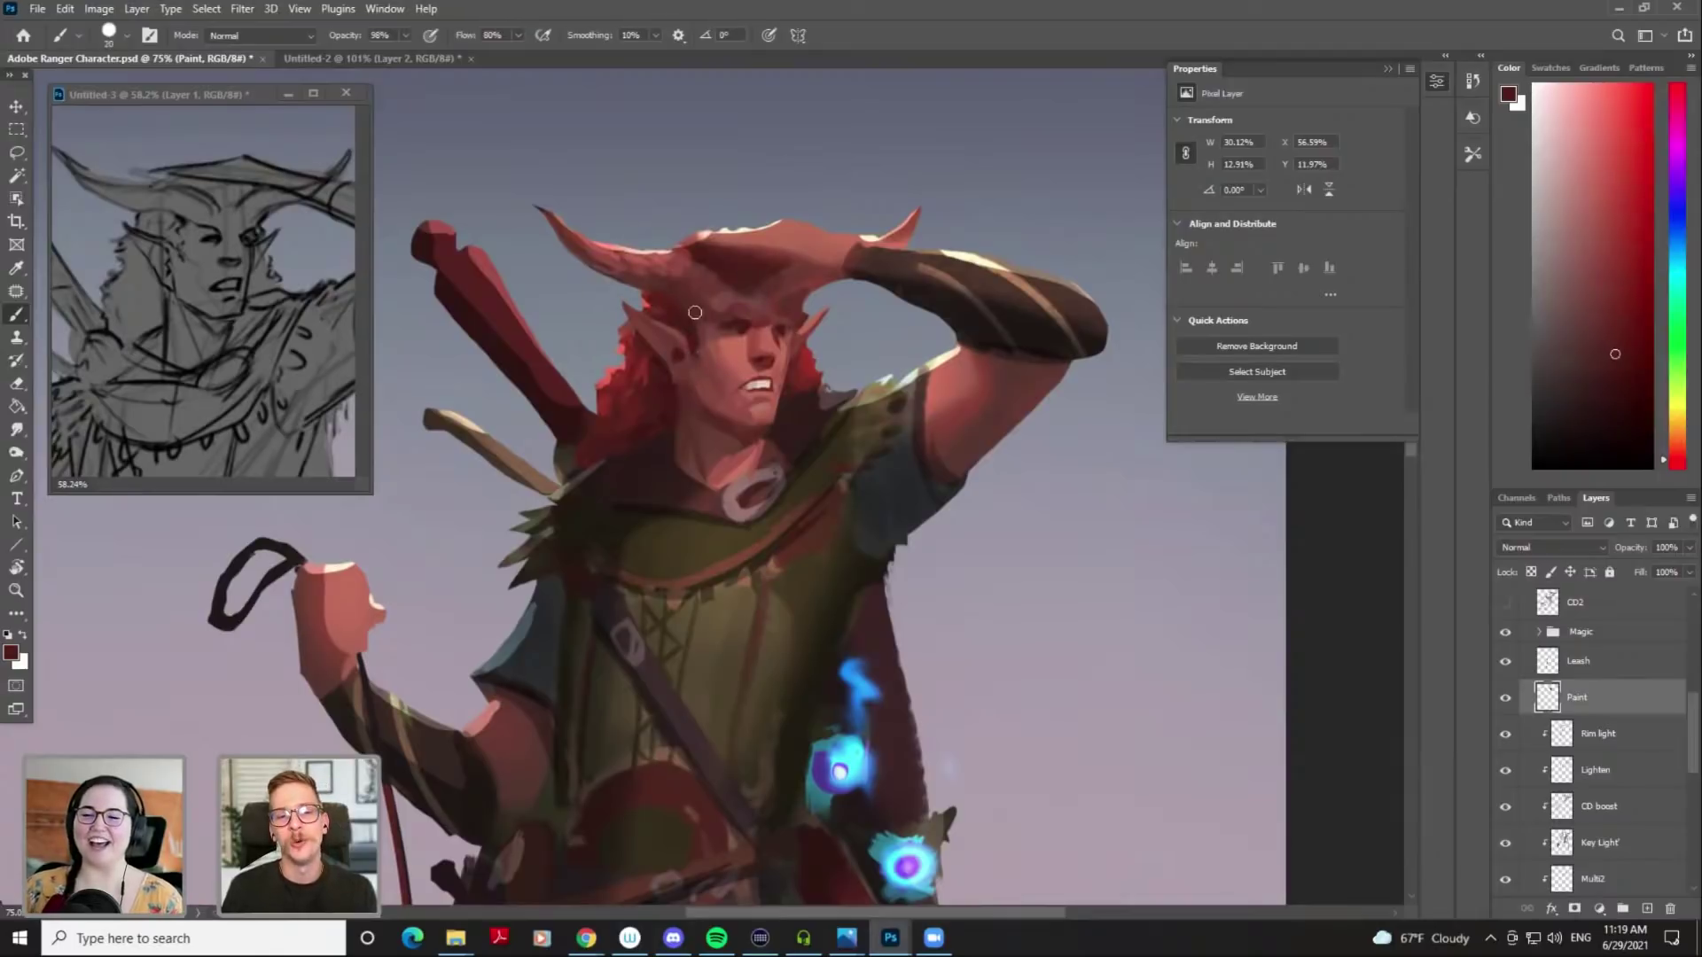
left_click(665, 305, "alt")
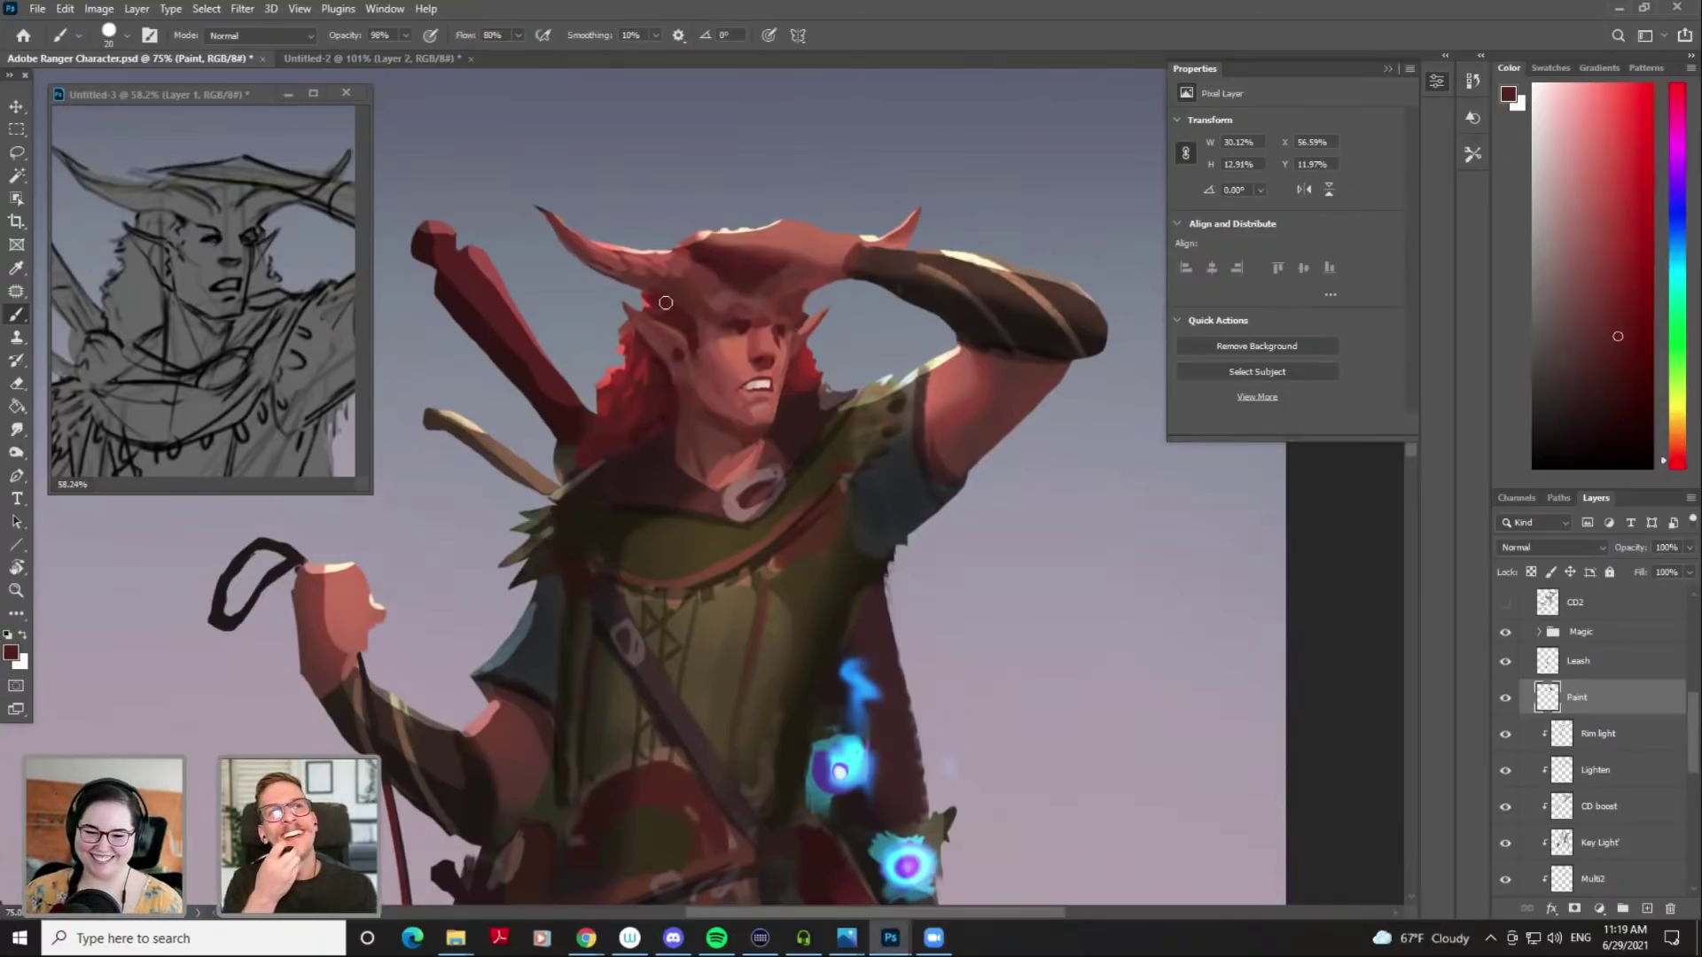
left_click(597, 450, "alt")
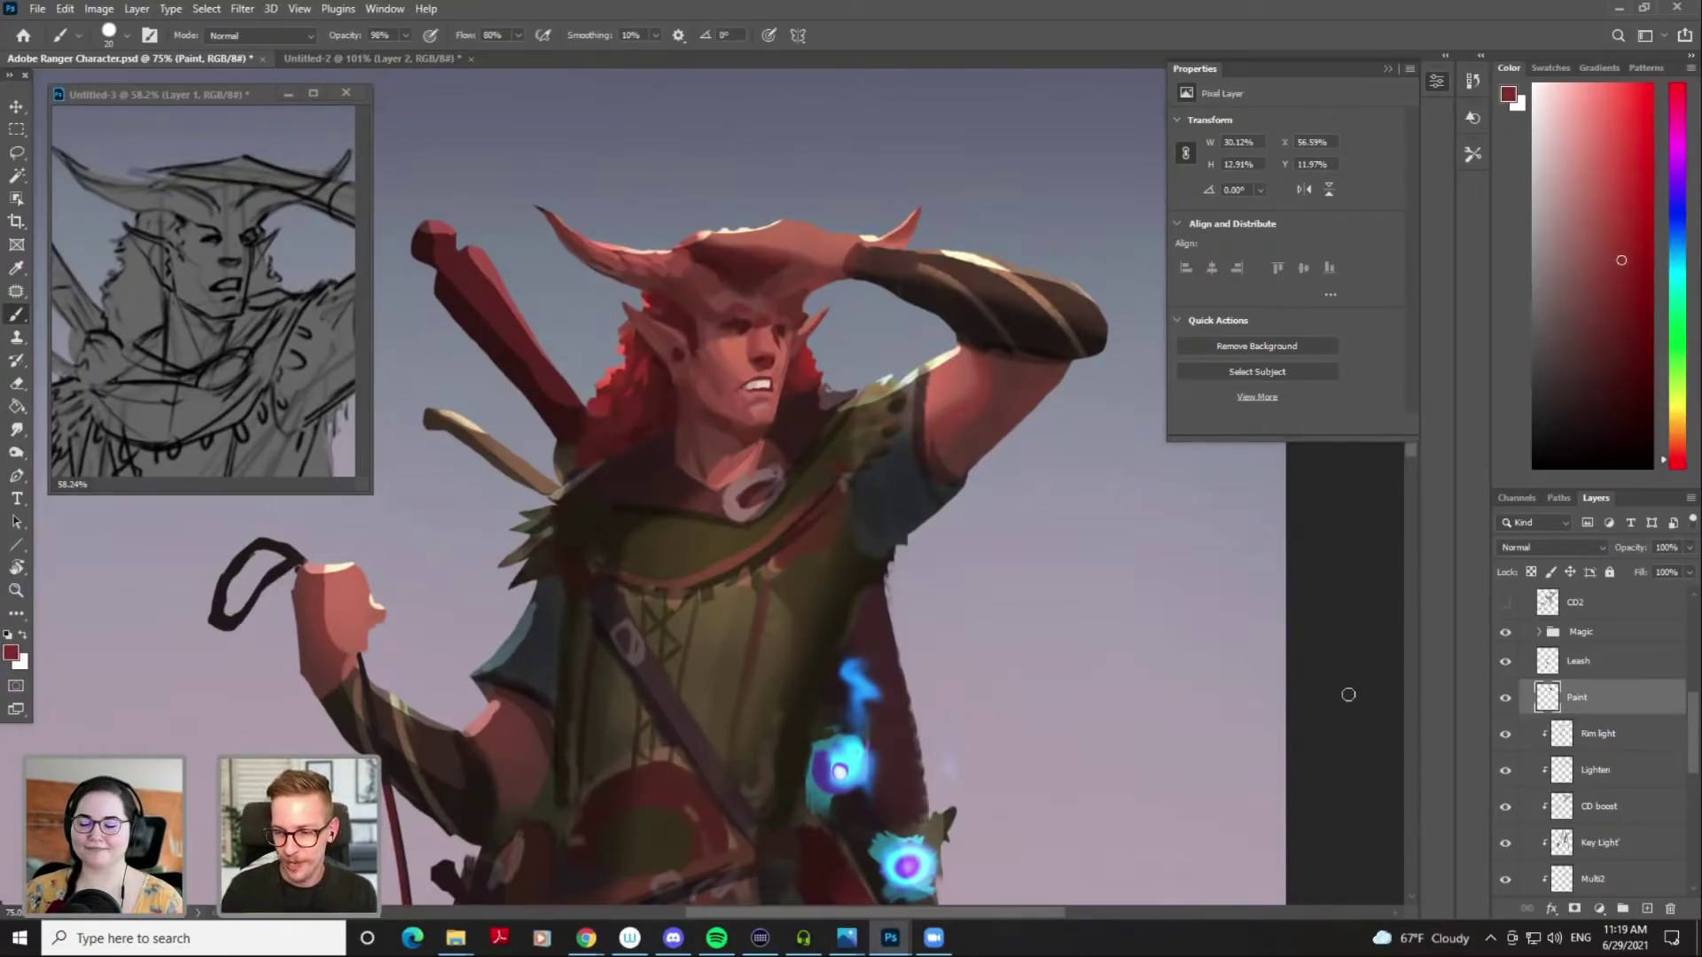
Create a new layer named Paint, choose a textured brush preset, and undo its test stroke on the jaw
key("ctrl+shift+n")
type("Paint")
key("Return")
right_click(730, 478)
left_click(820, 601)
key("Return")
mouse_move(706, 395)
left_mouse_down()
mouse_move(707, 351)
mouse_move(713, 413)
left_mouse_up()
key("ctrl+z")
Touch up the cheek beside the ear on the new Paint layer with sampled reds, readjusting the size of the textured brush
left_click(698, 376, "alt")
key("bracketleft")
key("bracketleft")
key("bracketleft")
key("bracketleft")
key("bracketleft")
key("bracketleft")
key("bracketleft")
key("bracketleft")
key("bracketleft")
left_click(699, 370, "alt")
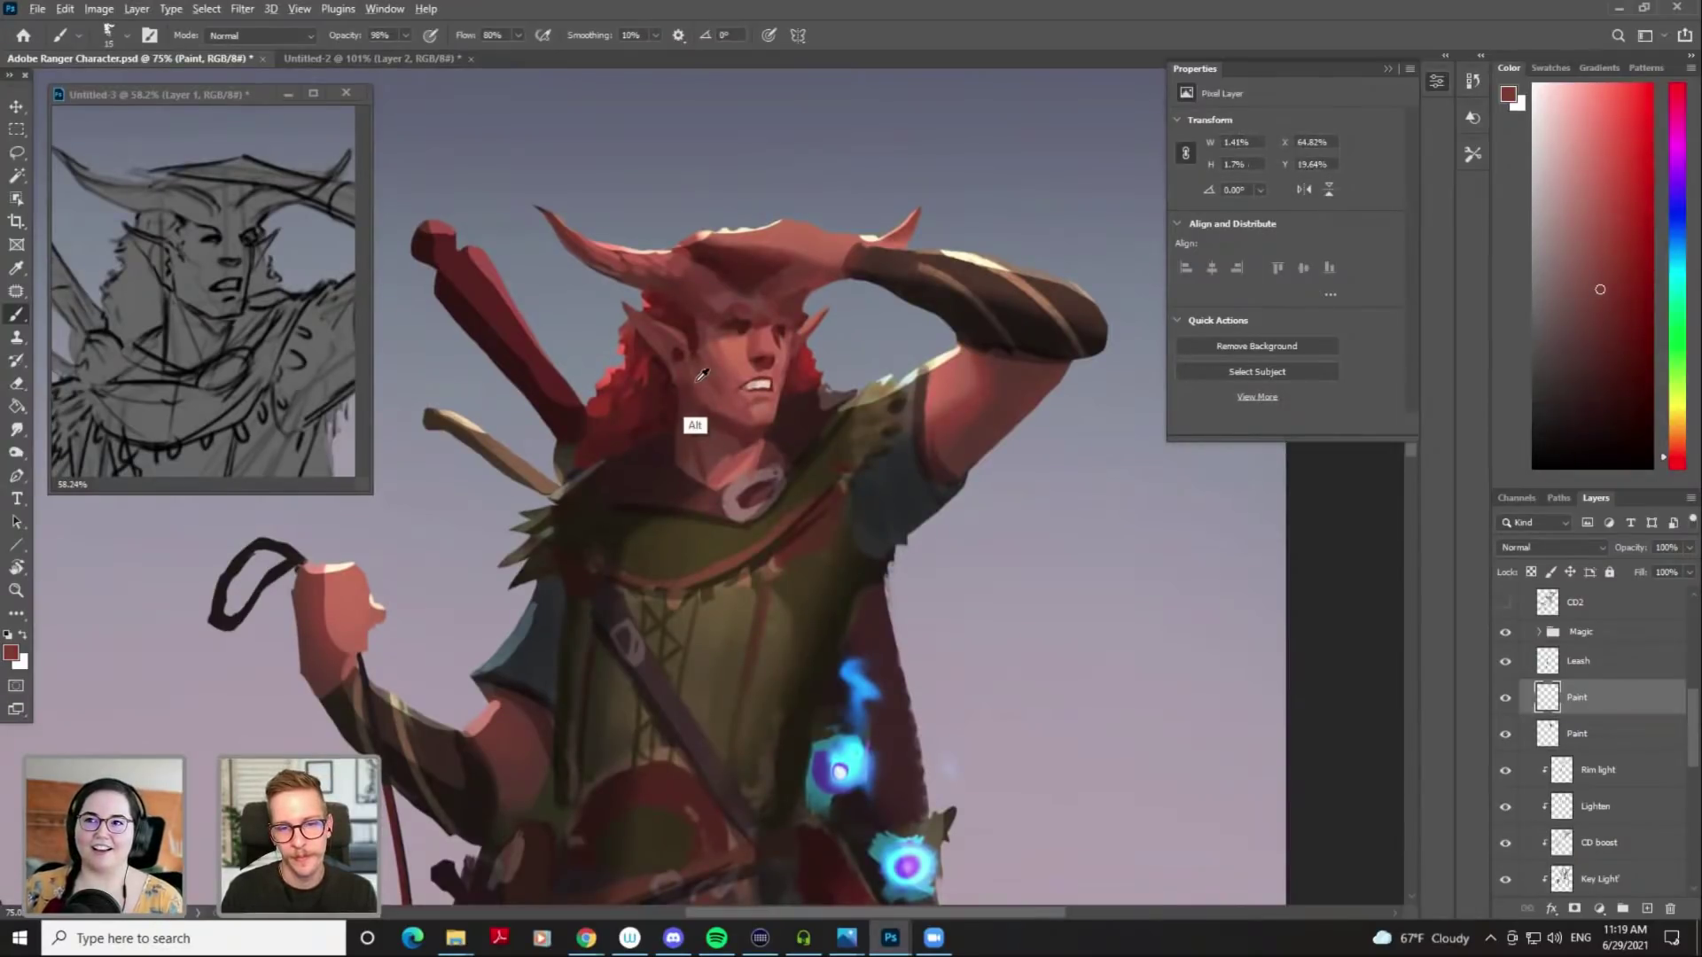
left_click(692, 388, "alt")
key("bracketleft")
key("bracketright")
key("bracketright")
key("bracketright")
key("bracketright")
left_click(810, 361, "alt")
left_click_drag(808, 356, 826, 381)
key("ctrl+z")
Pick a lighter orange-red and paint textured strokes in the hair below the far ear, resampling darker hair red for the shadows
left_click(1602, 200)
left_click(1677, 459)
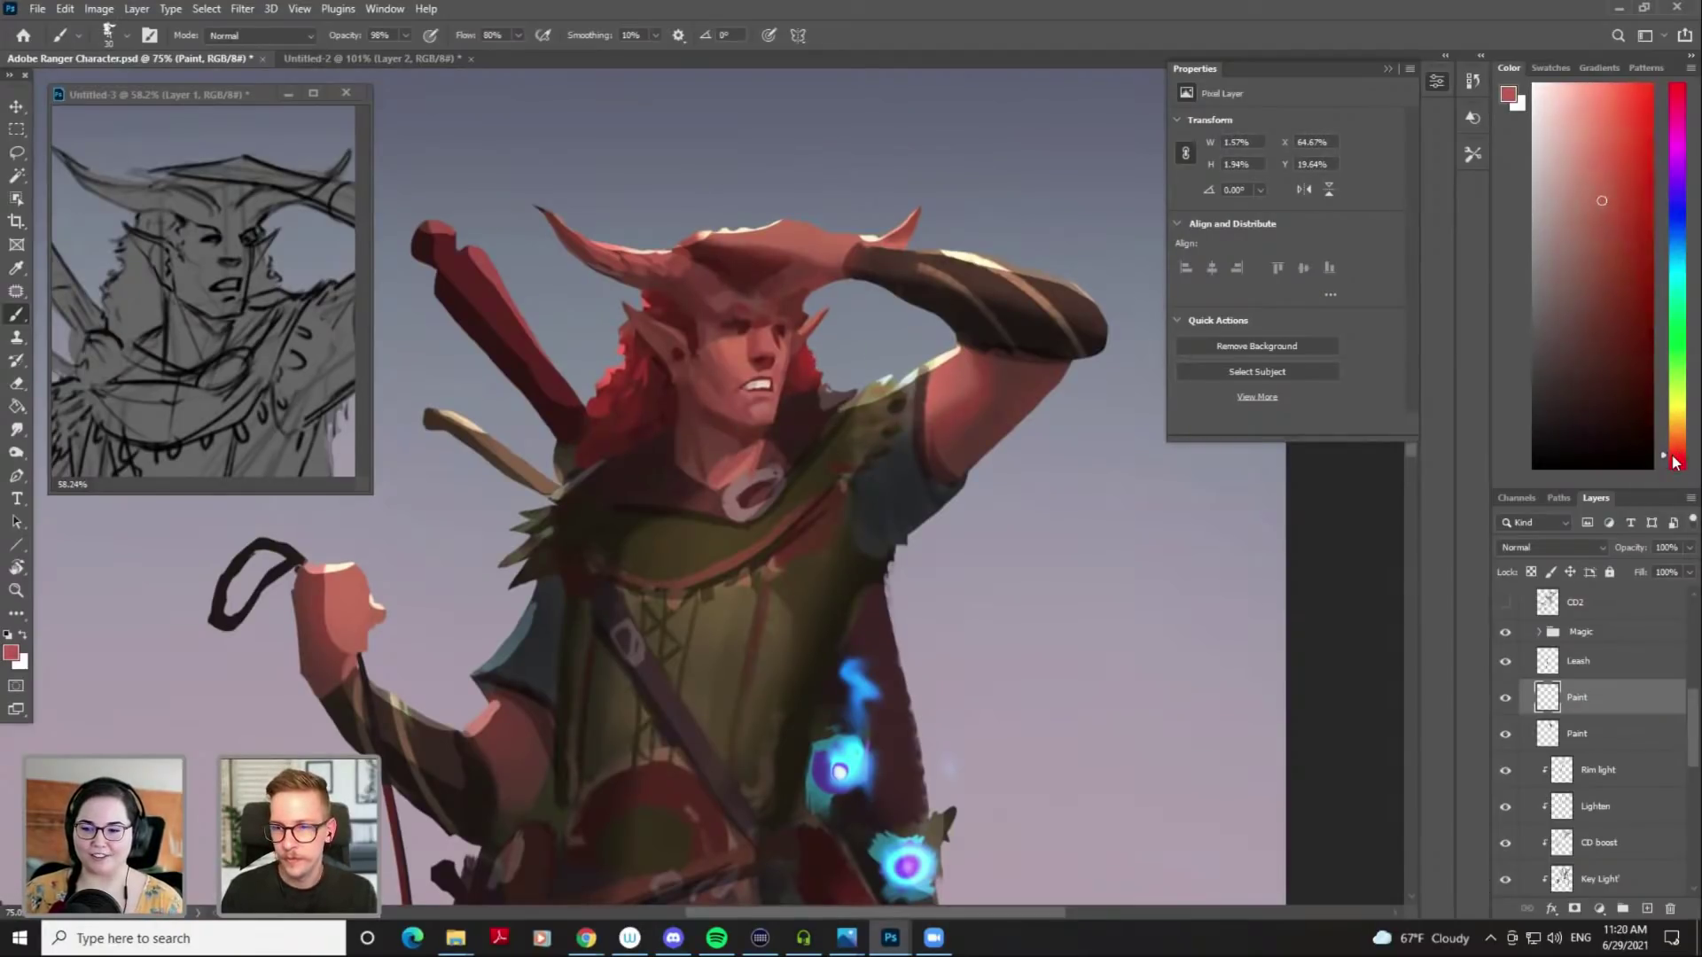
key("bracketleft")
mouse_move(805, 346)
left_mouse_down()
mouse_move(821, 383)
mouse_move(805, 375)
left_mouse_up()
left_click(800, 375, "alt")
key("bracketright")
left_click(804, 373, "alt")
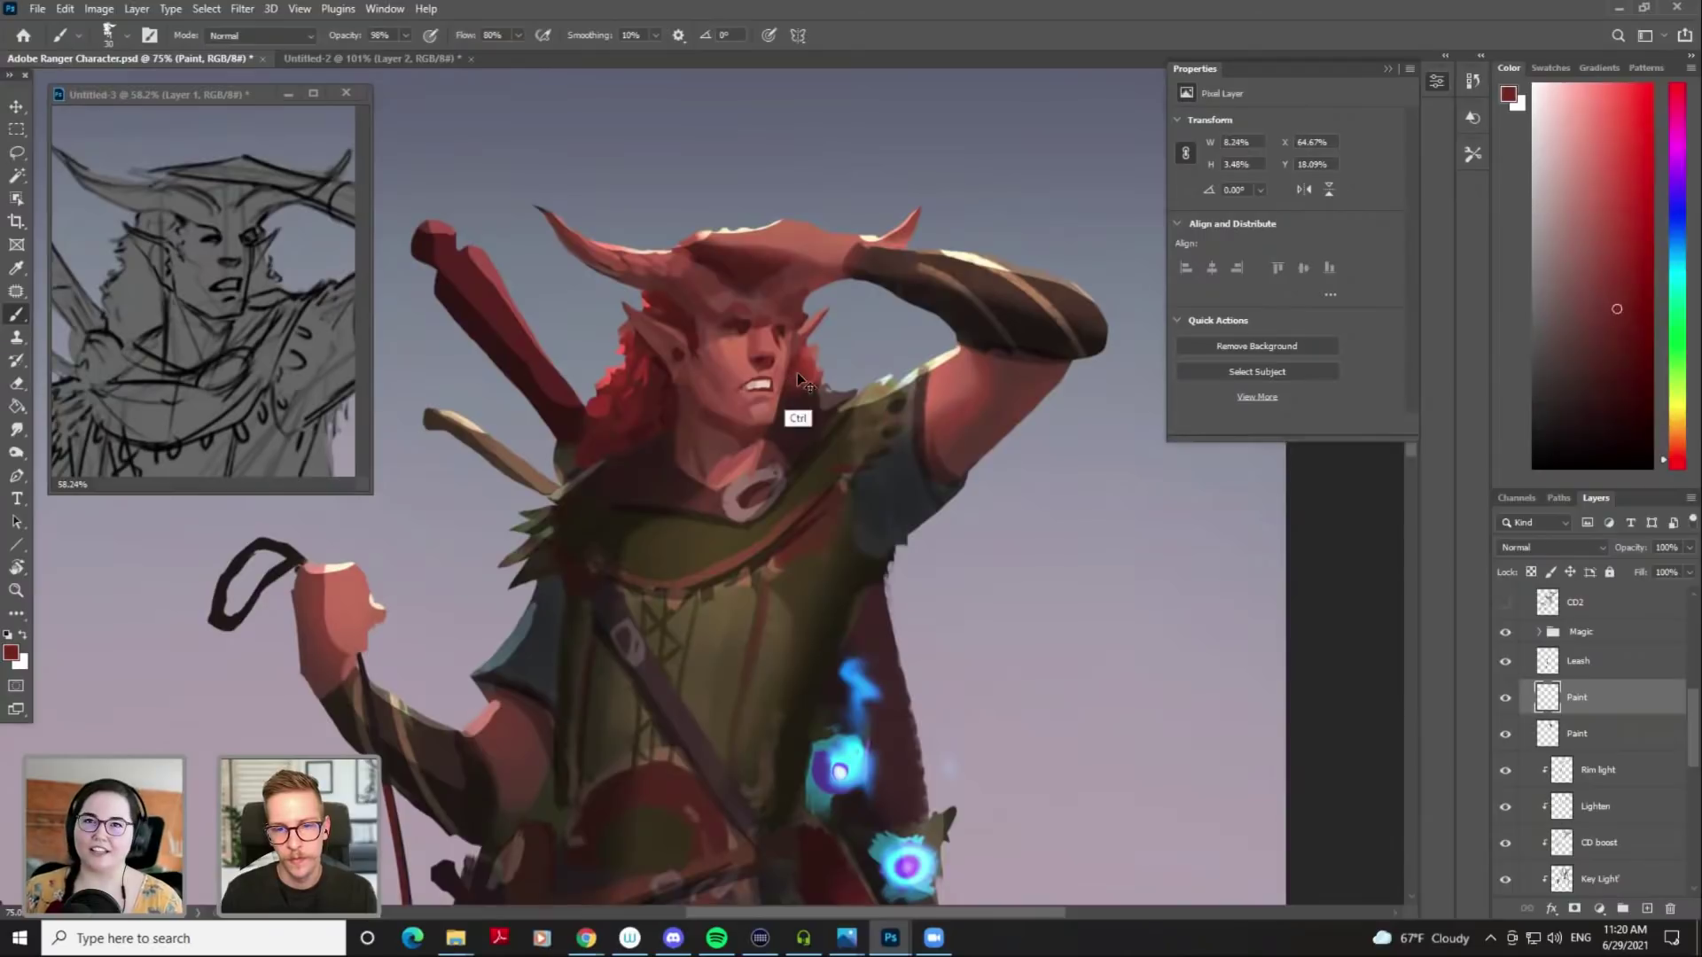
Paint textured strand highlights on the hair behind the near ear with sampled reds and a brighter orange-red
left_click(617, 369, "alt")
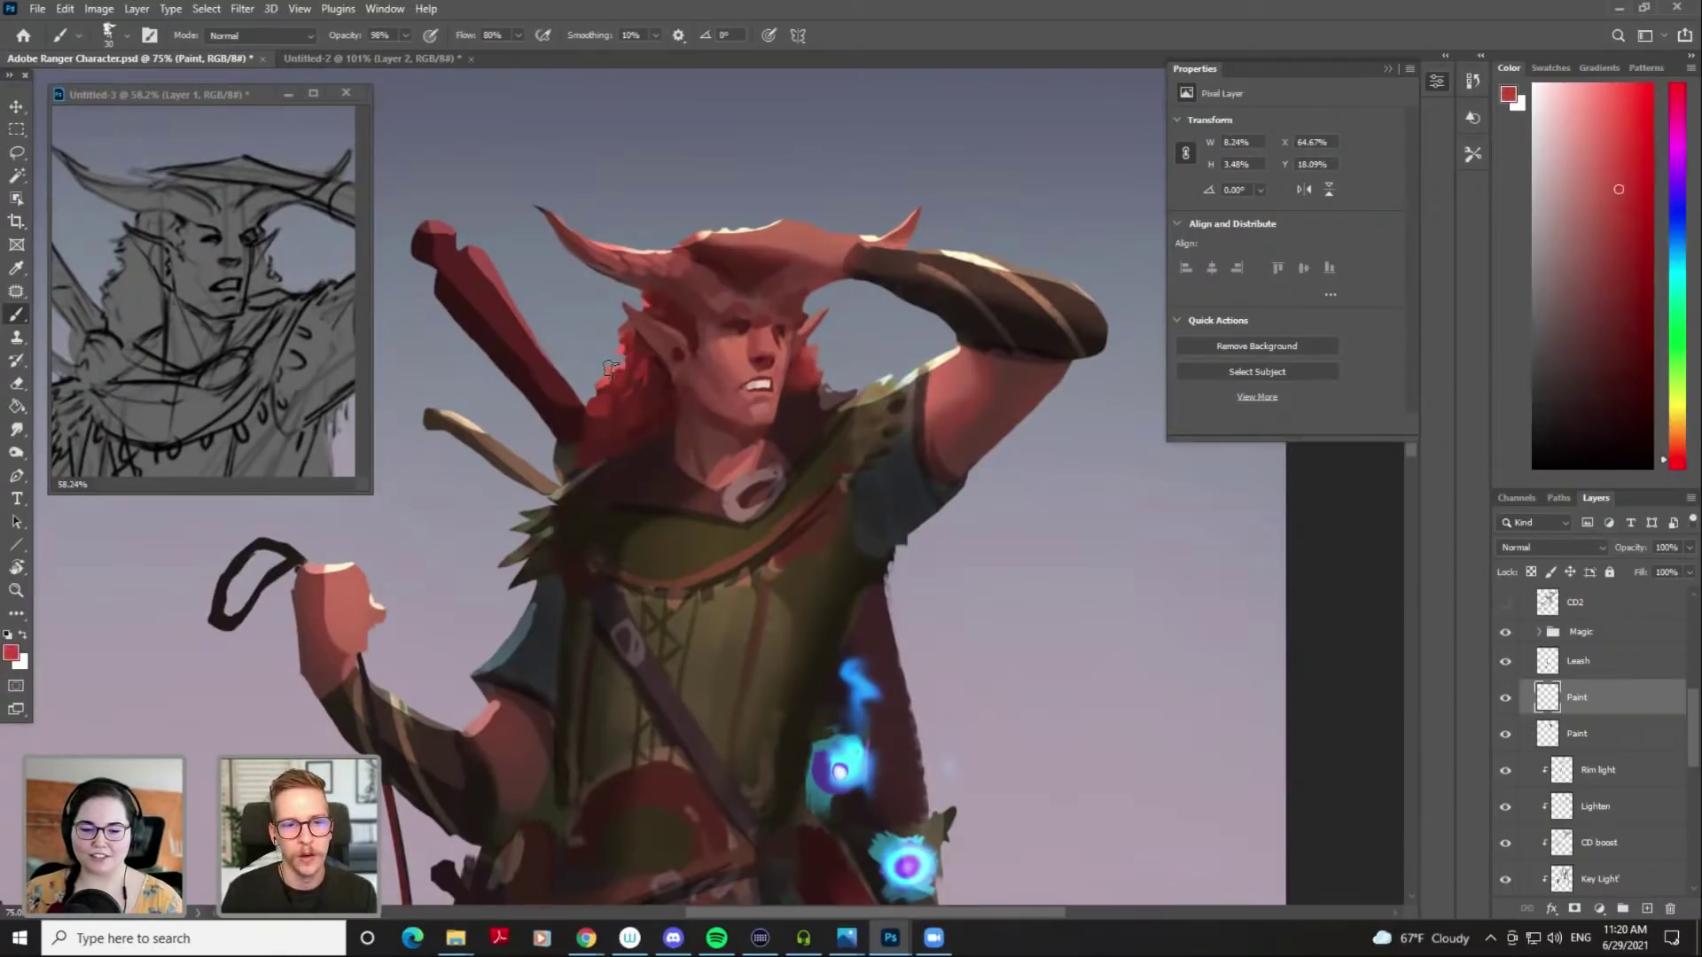
left_click_drag(619, 363, 611, 366)
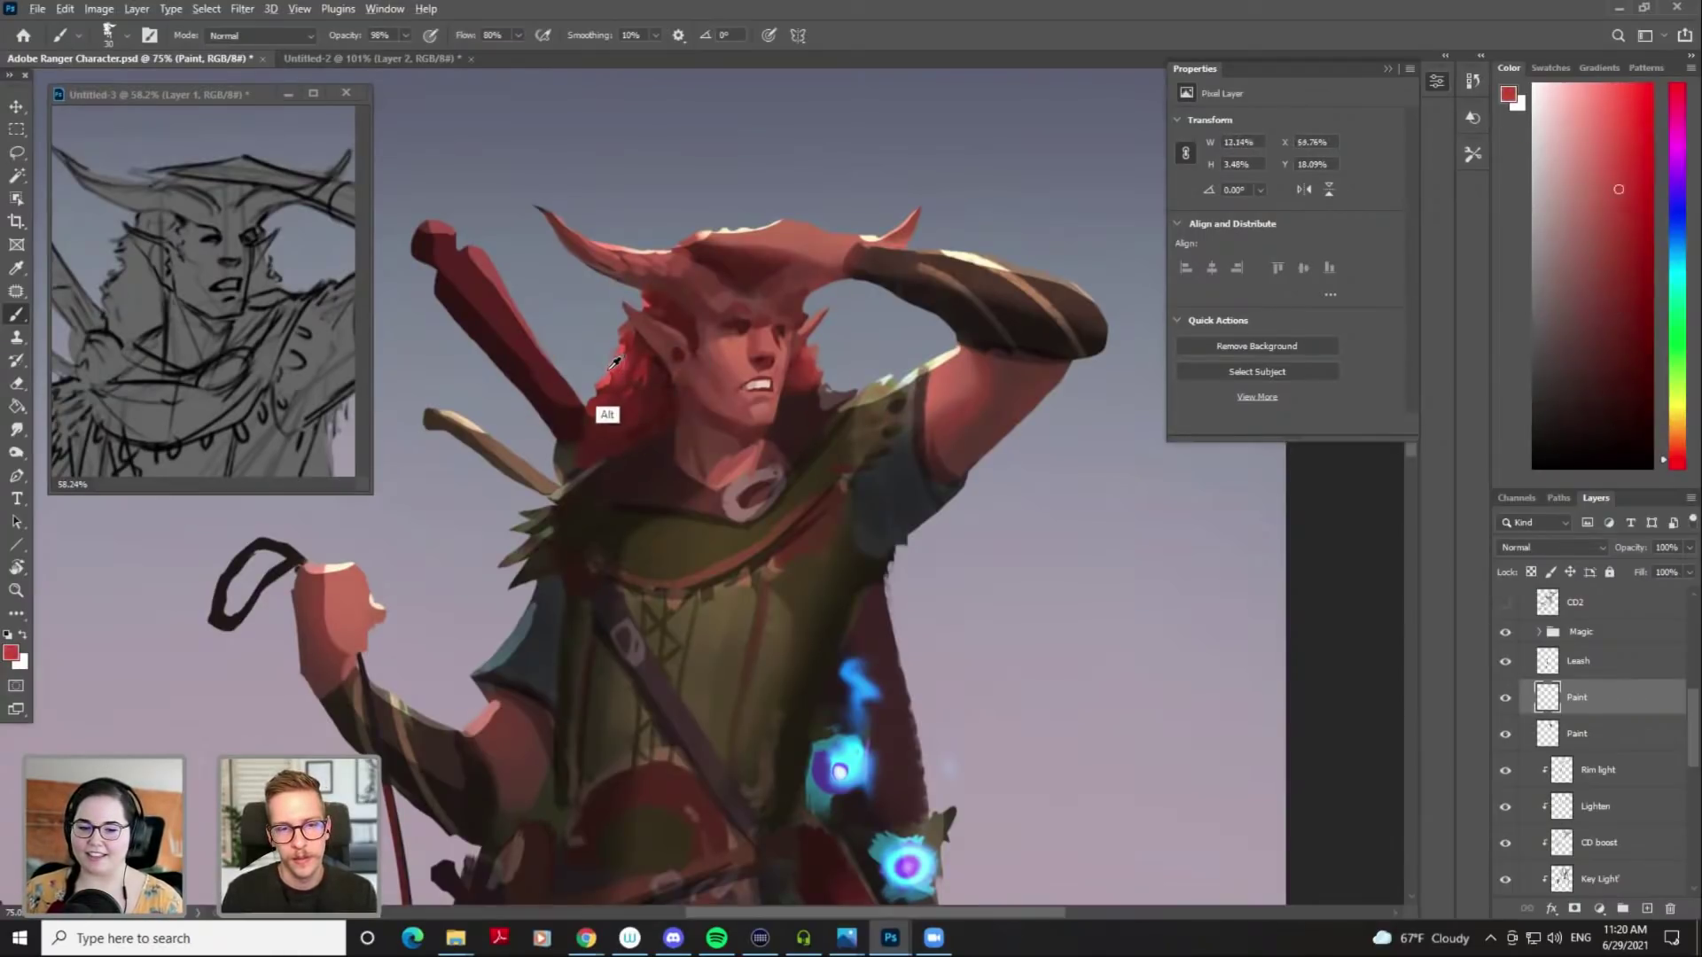
left_click(609, 369, "alt")
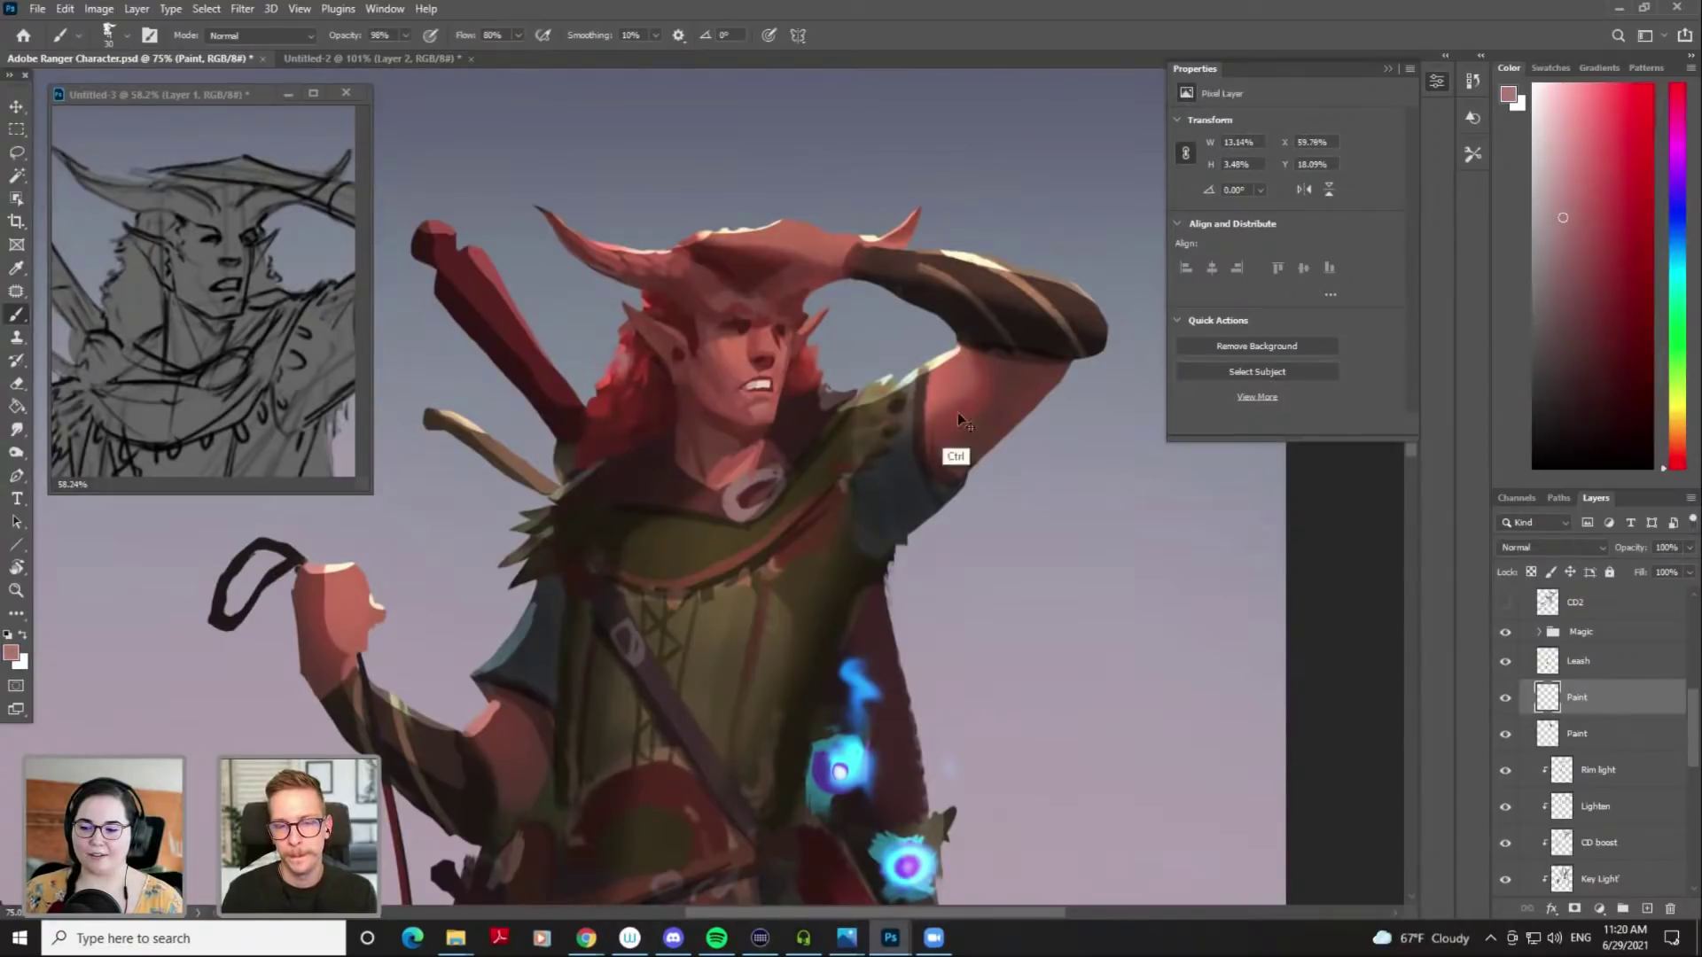
left_click(806, 372, "alt")
left_click(1609, 175)
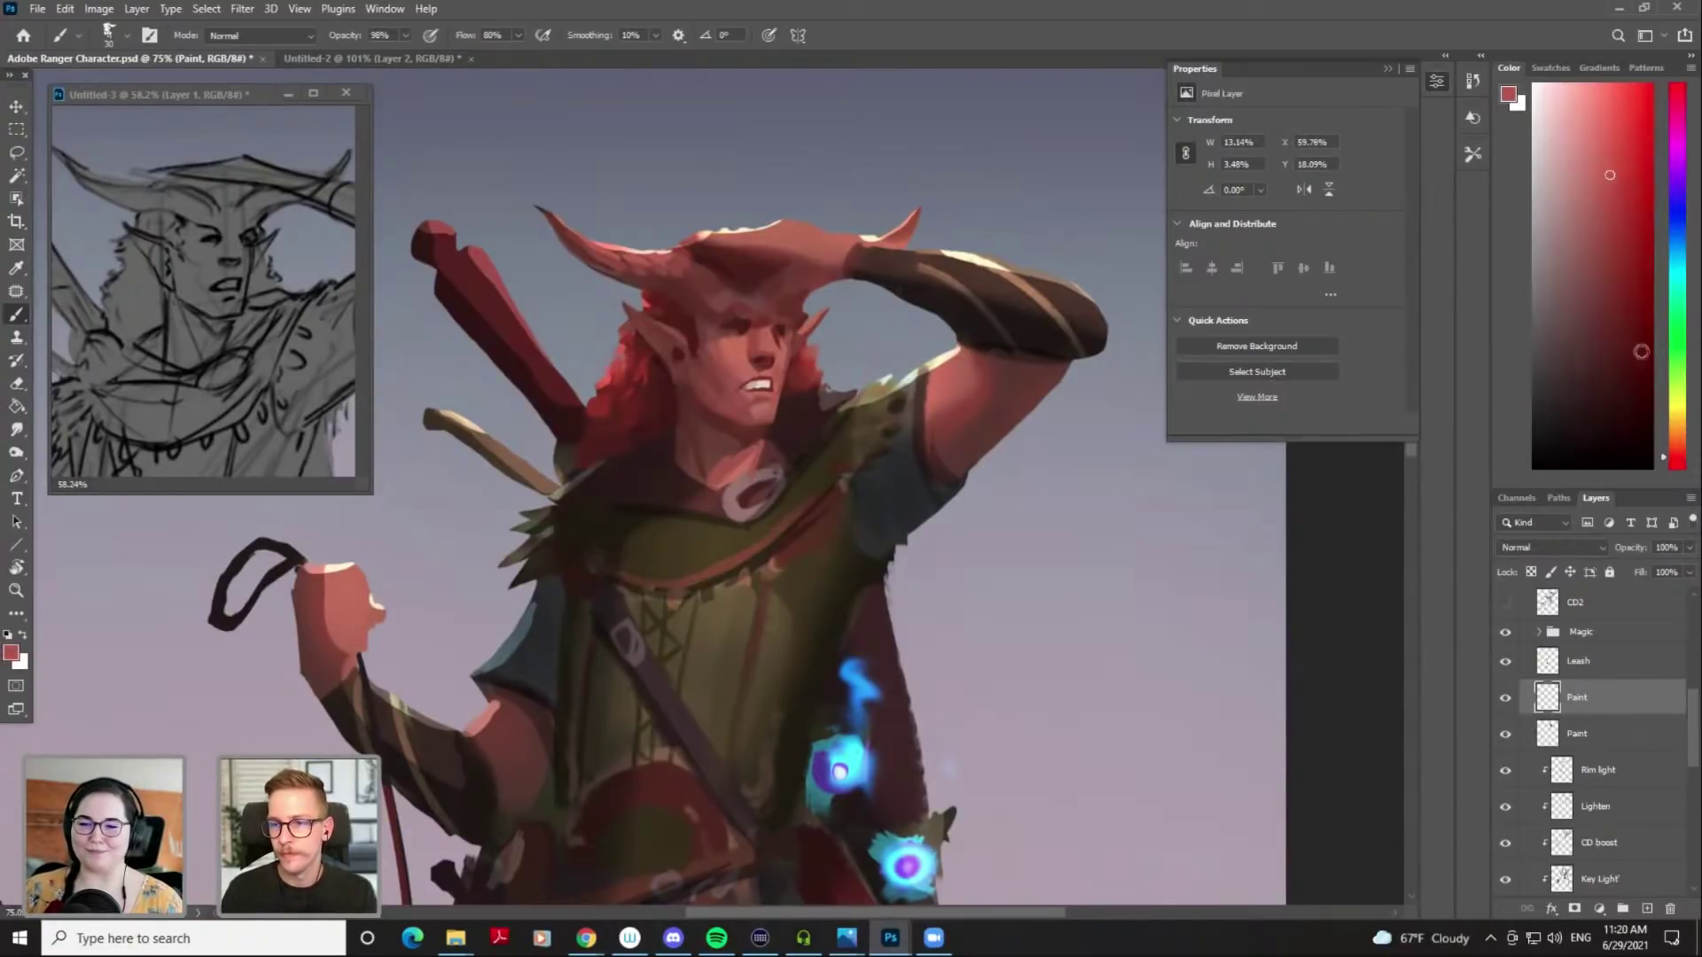
left_click(1678, 450)
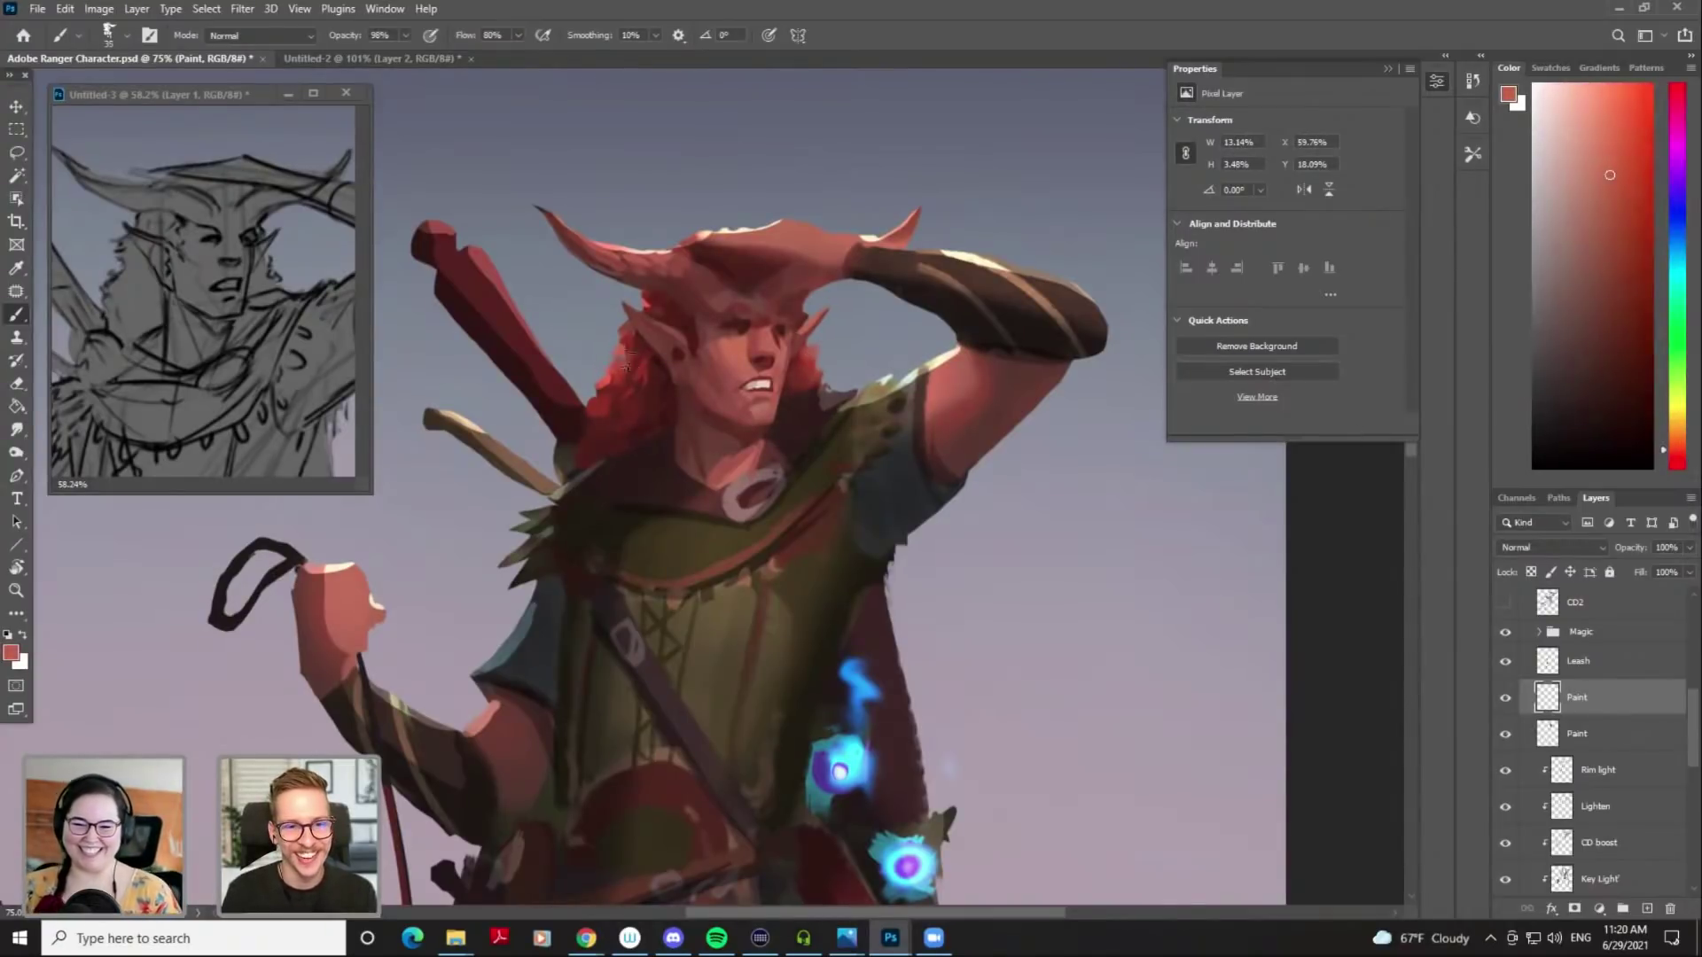
mouse_move(616, 366)
left_mouse_down()
mouse_move(592, 412)
mouse_move(612, 425)
left_mouse_up()
Paint textured strokes in the lower hair behind the near ear, alternating sampled dark shadow reds and mid reds
left_click(611, 424, "alt")
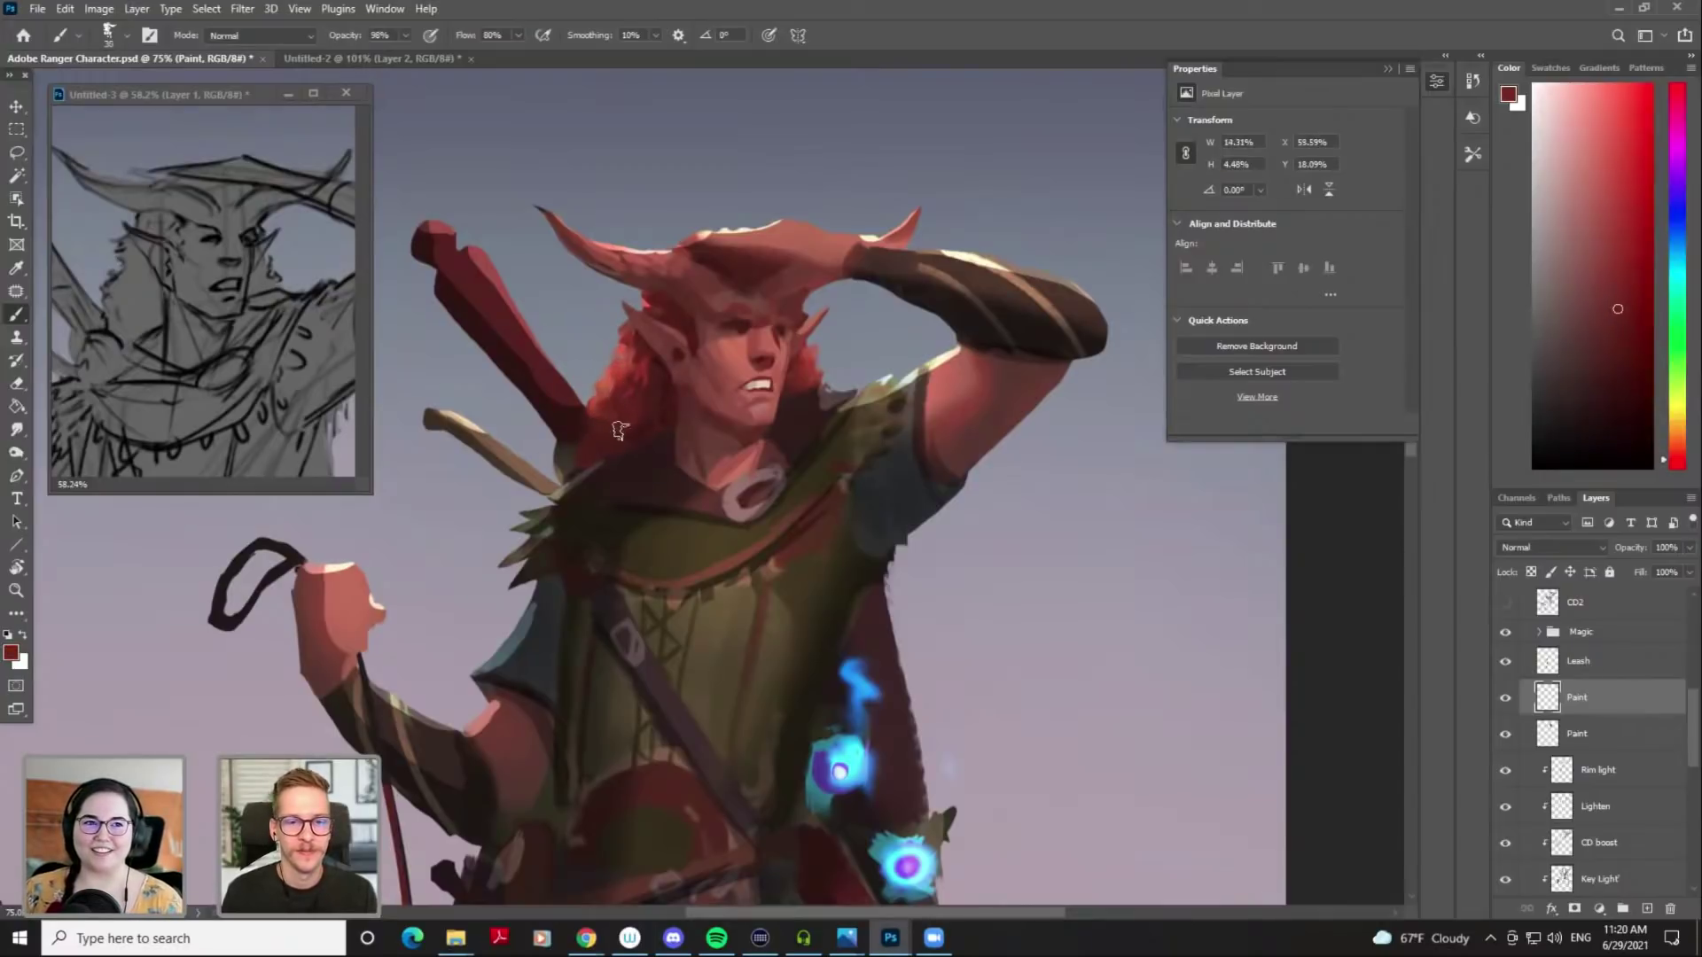
scroll(612, 430, "down", 3)
left_click(652, 369, "alt")
left_click(640, 384, "alt")
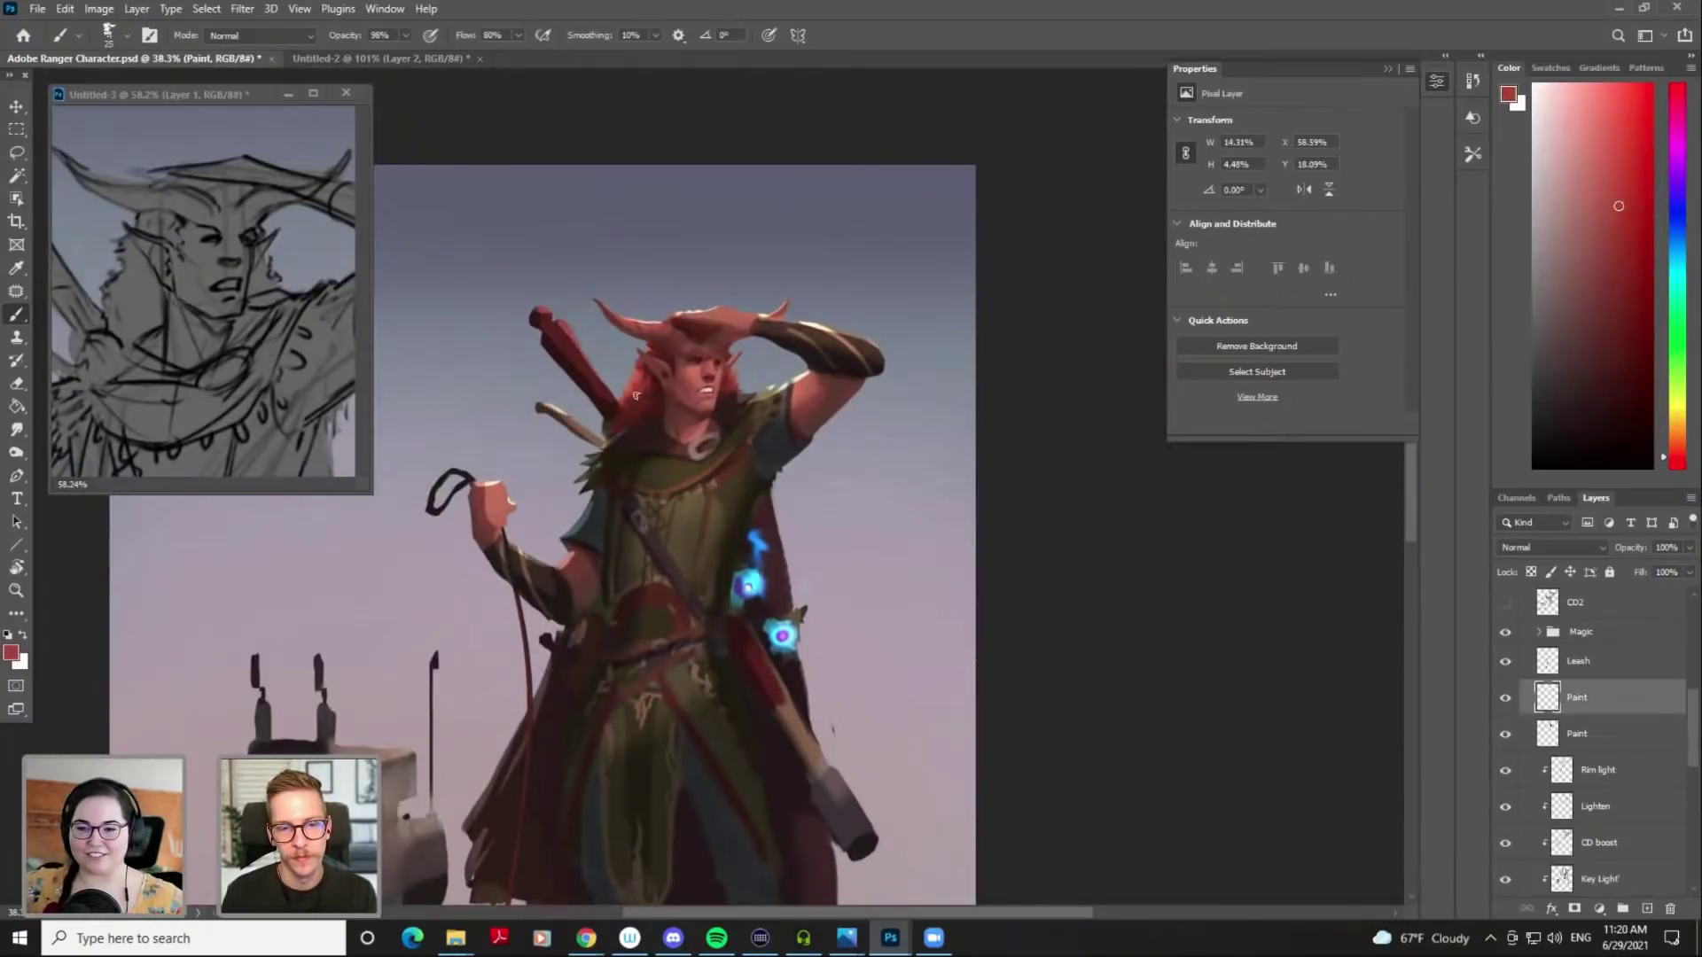
left_click(641, 390, "alt")
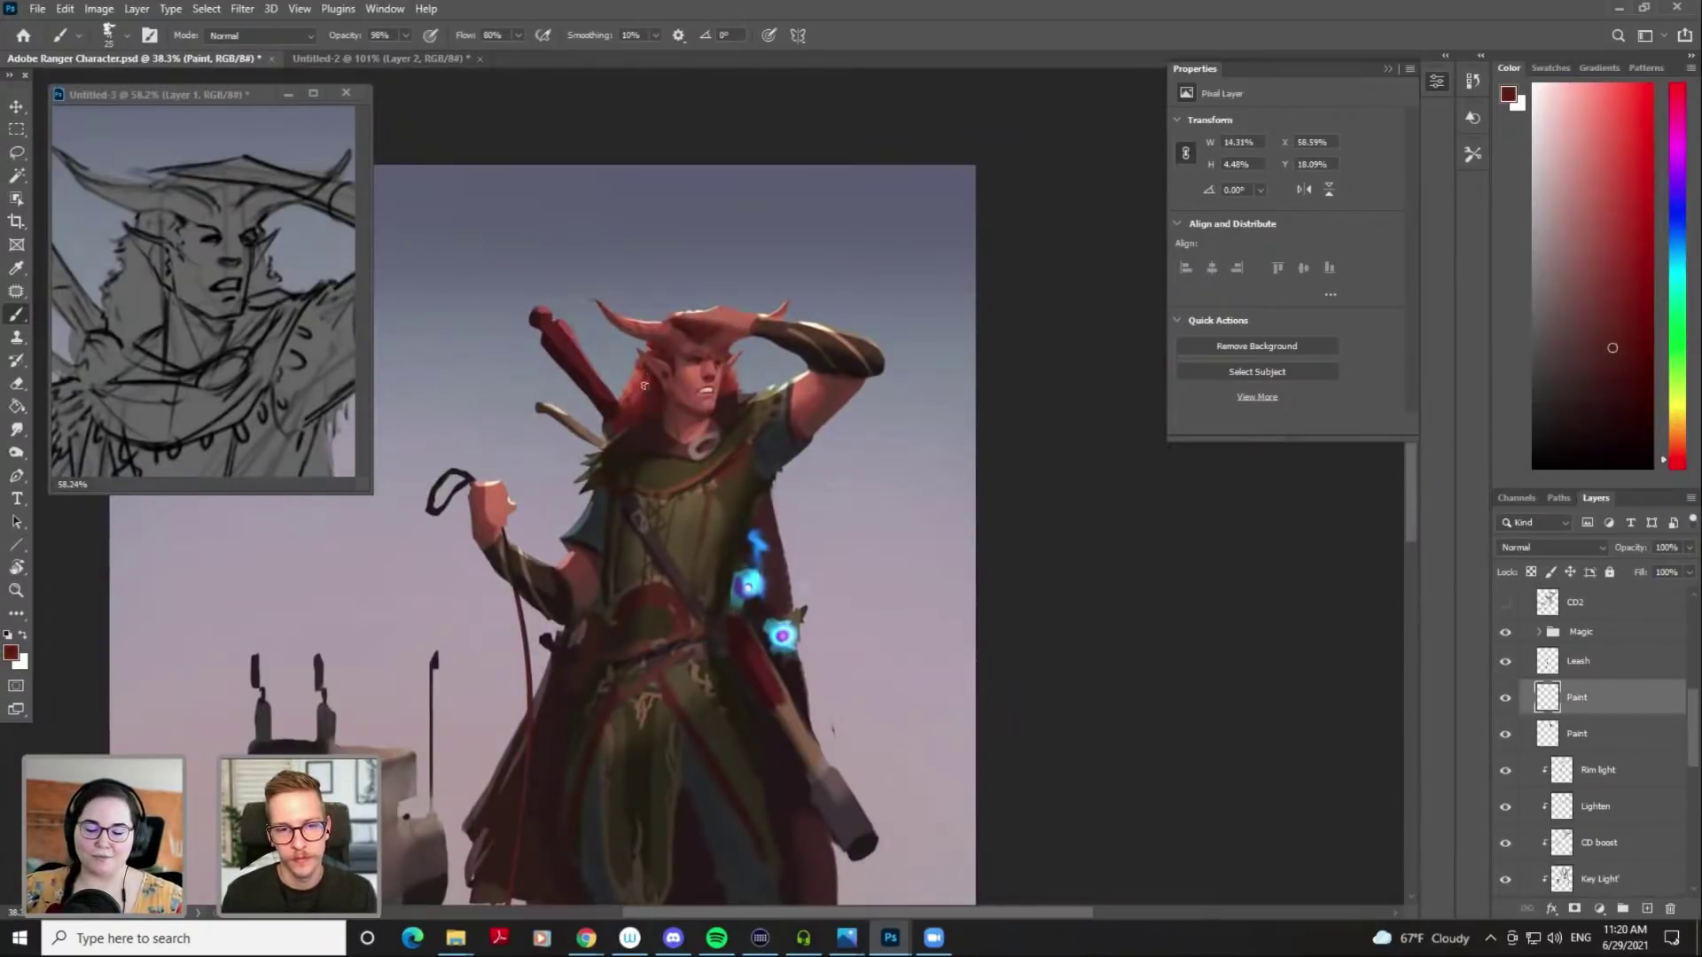
left_click(647, 381, "alt")
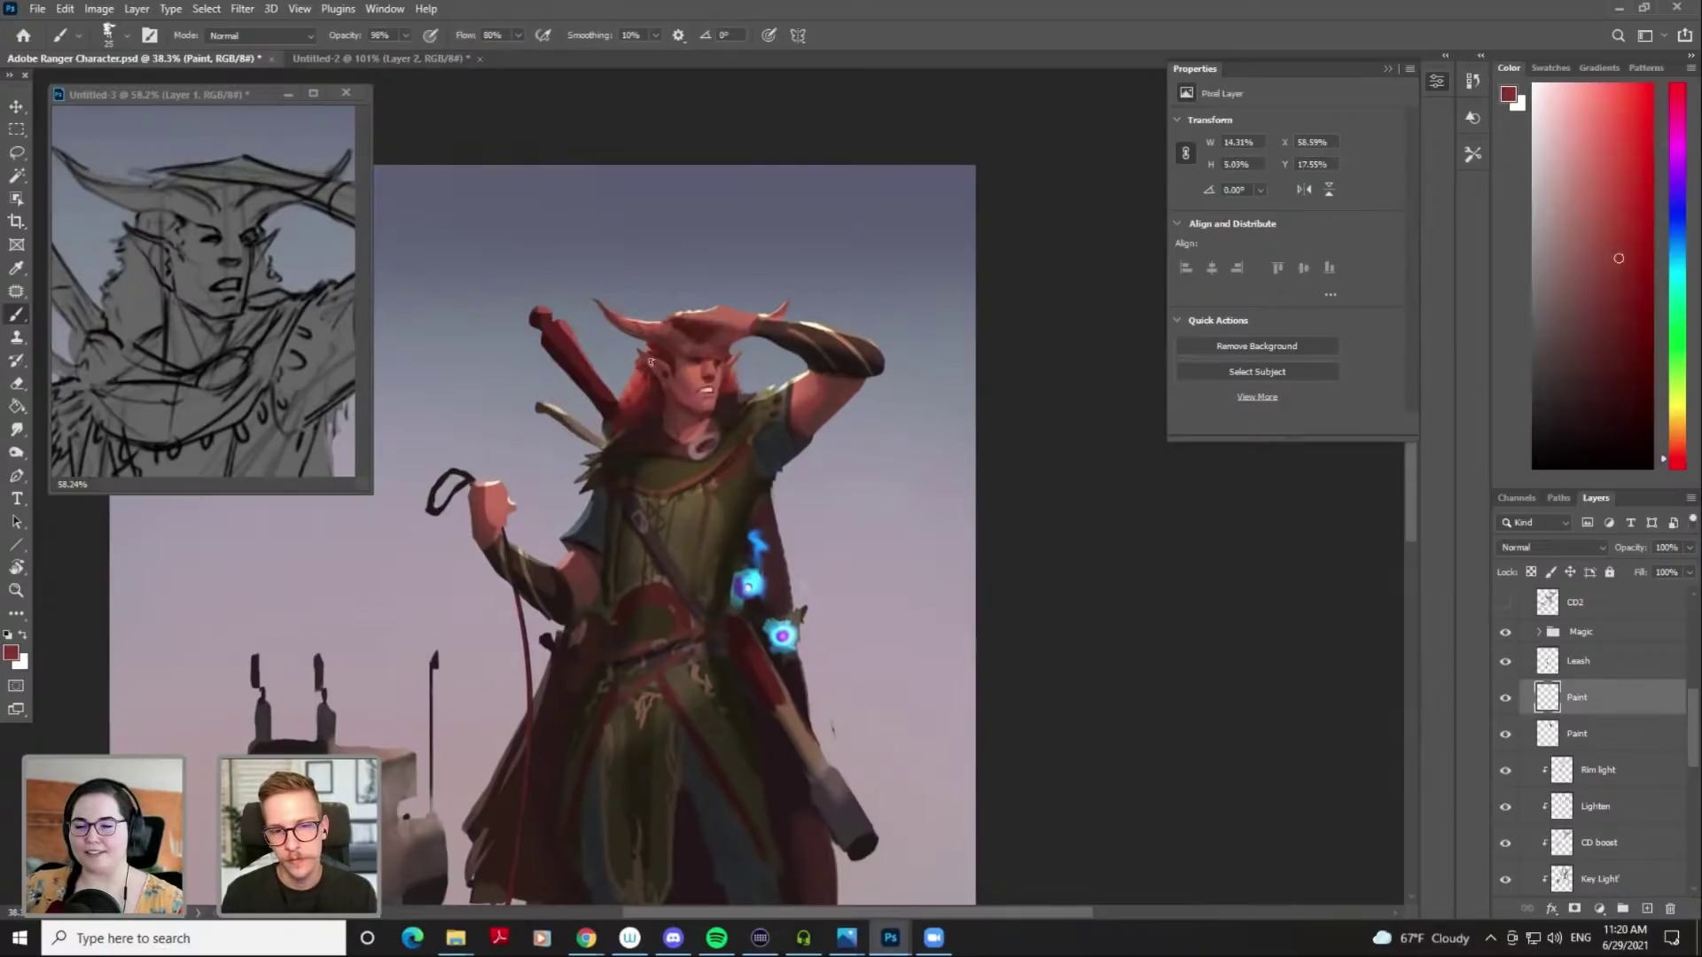
Undo the stray strokes near the base of the horn and rework the hair beside the near ear with resampled reds
key("ctrl+z")
left_click_drag(652, 353, 648, 347)
key("ctrl+z")
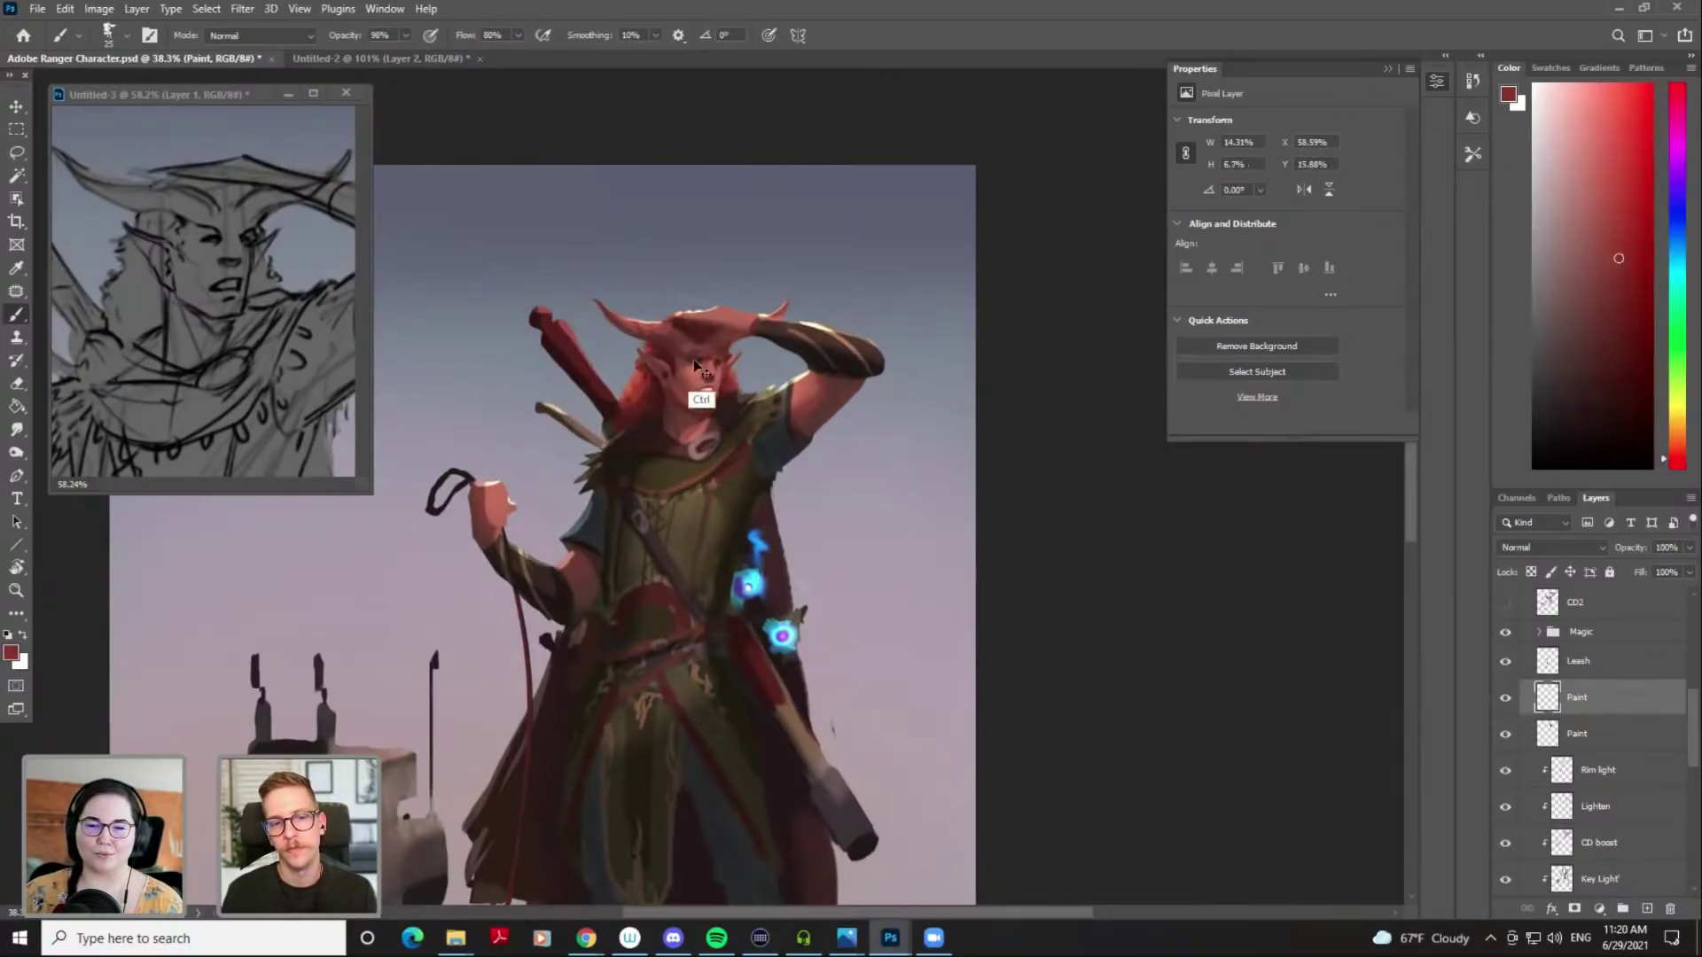
left_click(645, 441, "alt")
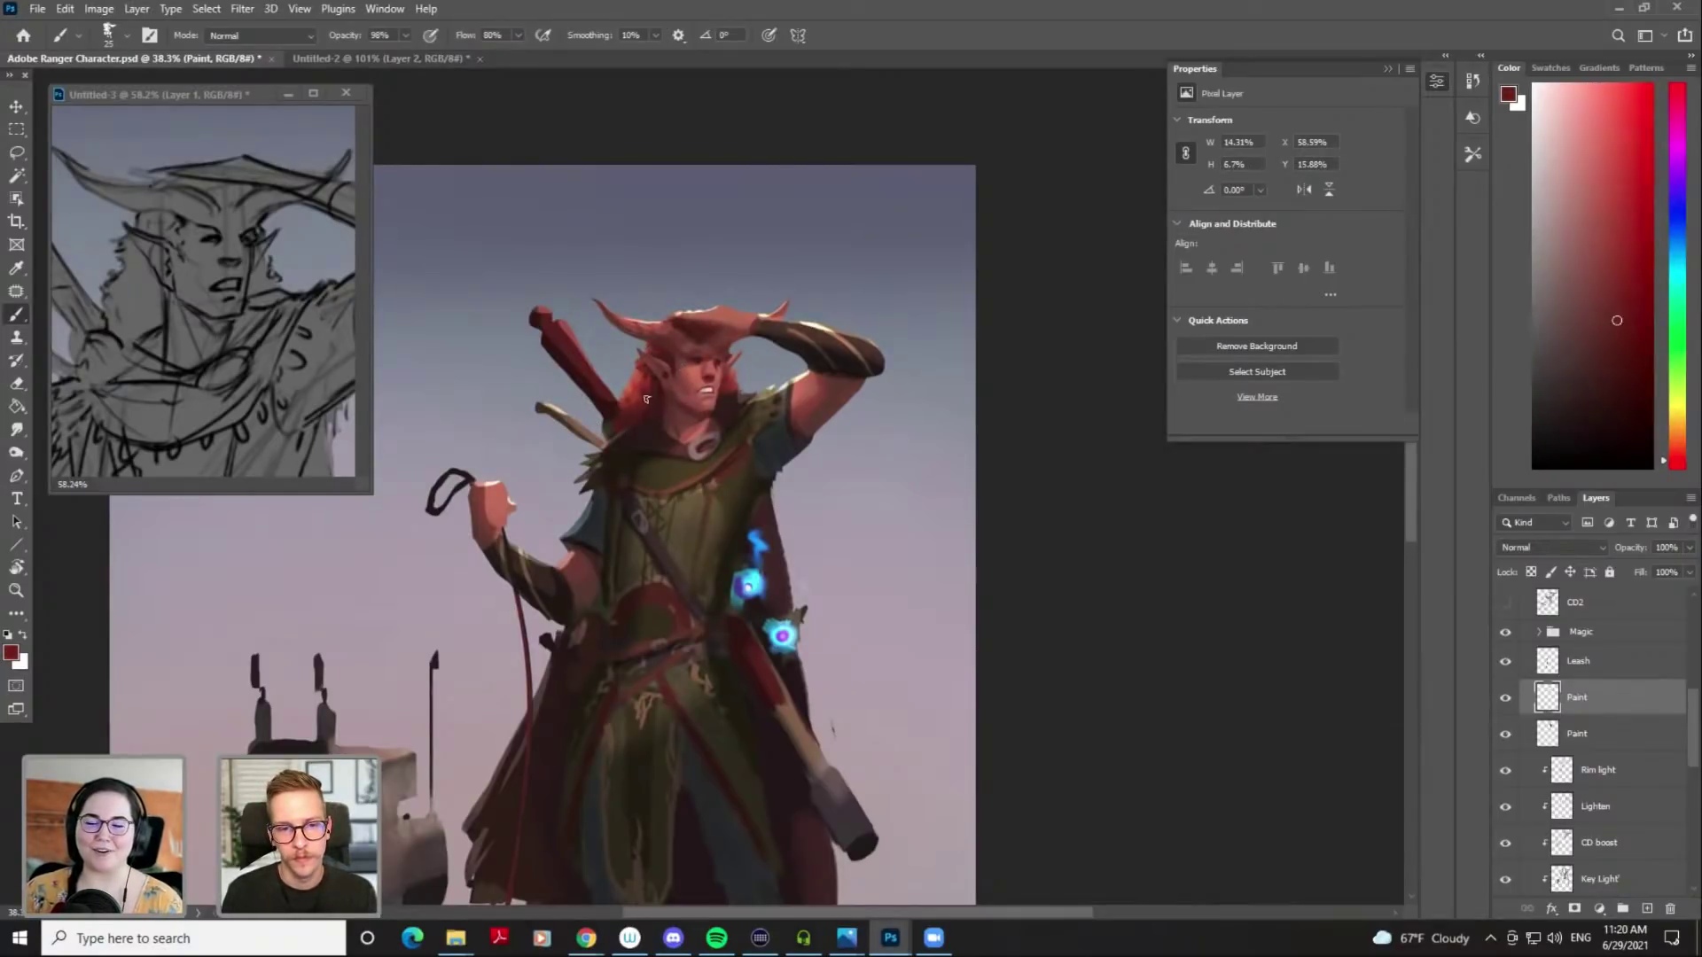
left_click(652, 372, "alt")
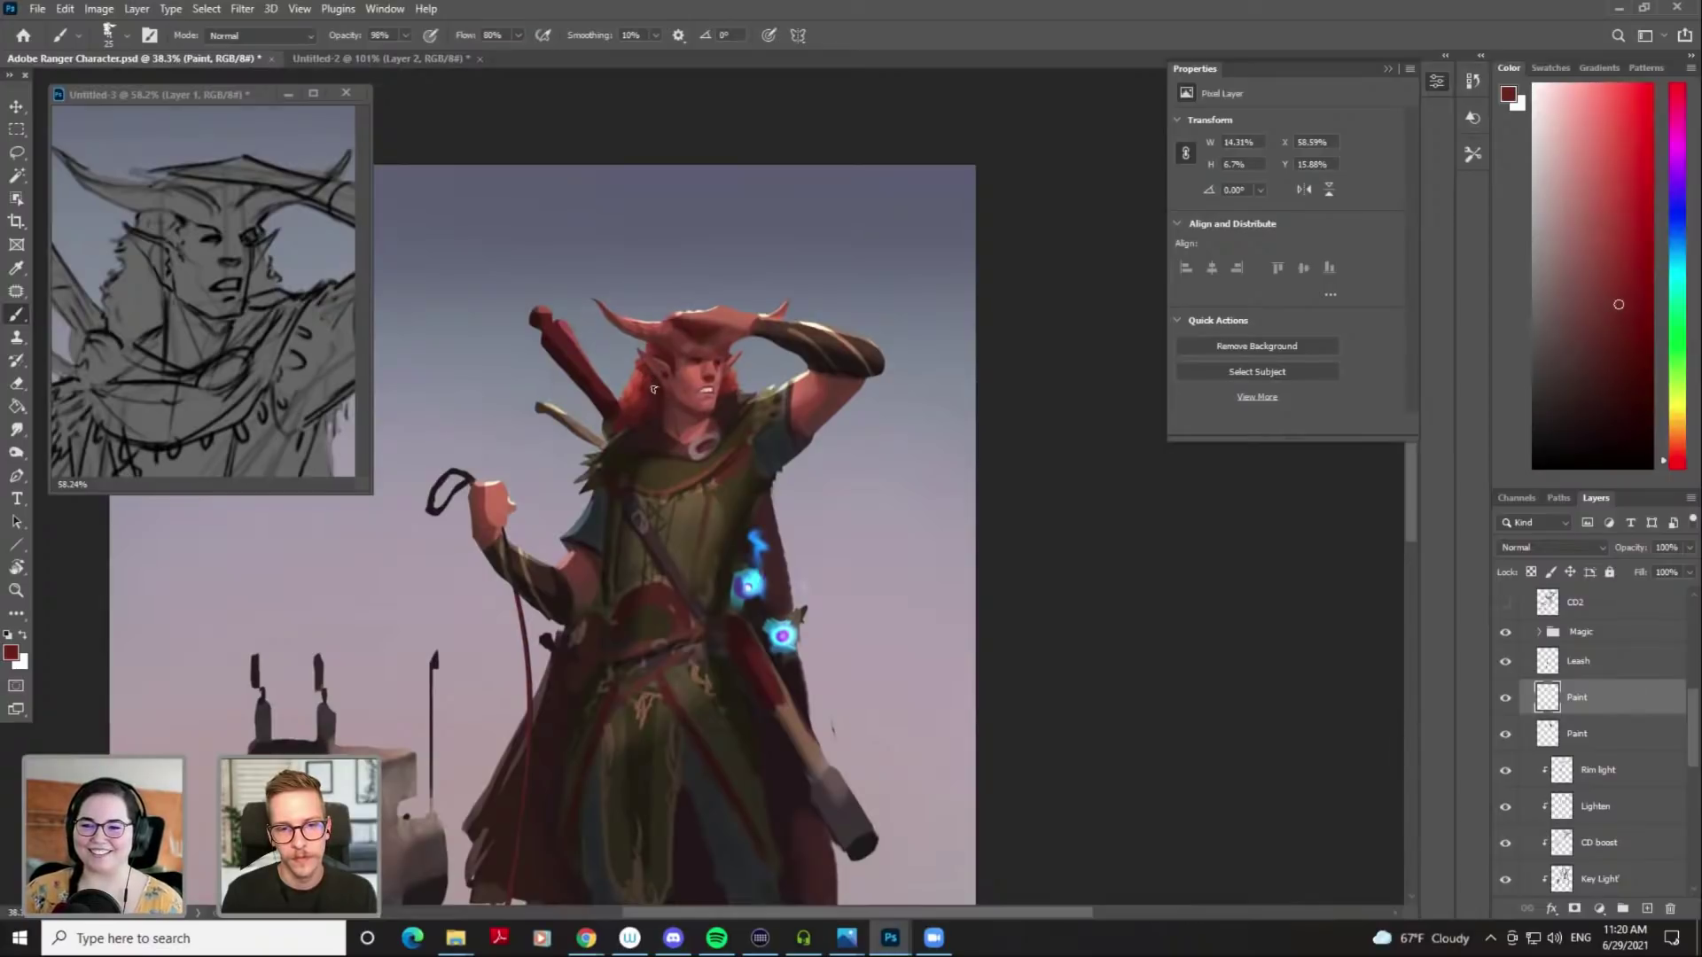
left_click(645, 411, "alt")
left_click(648, 384, "alt")
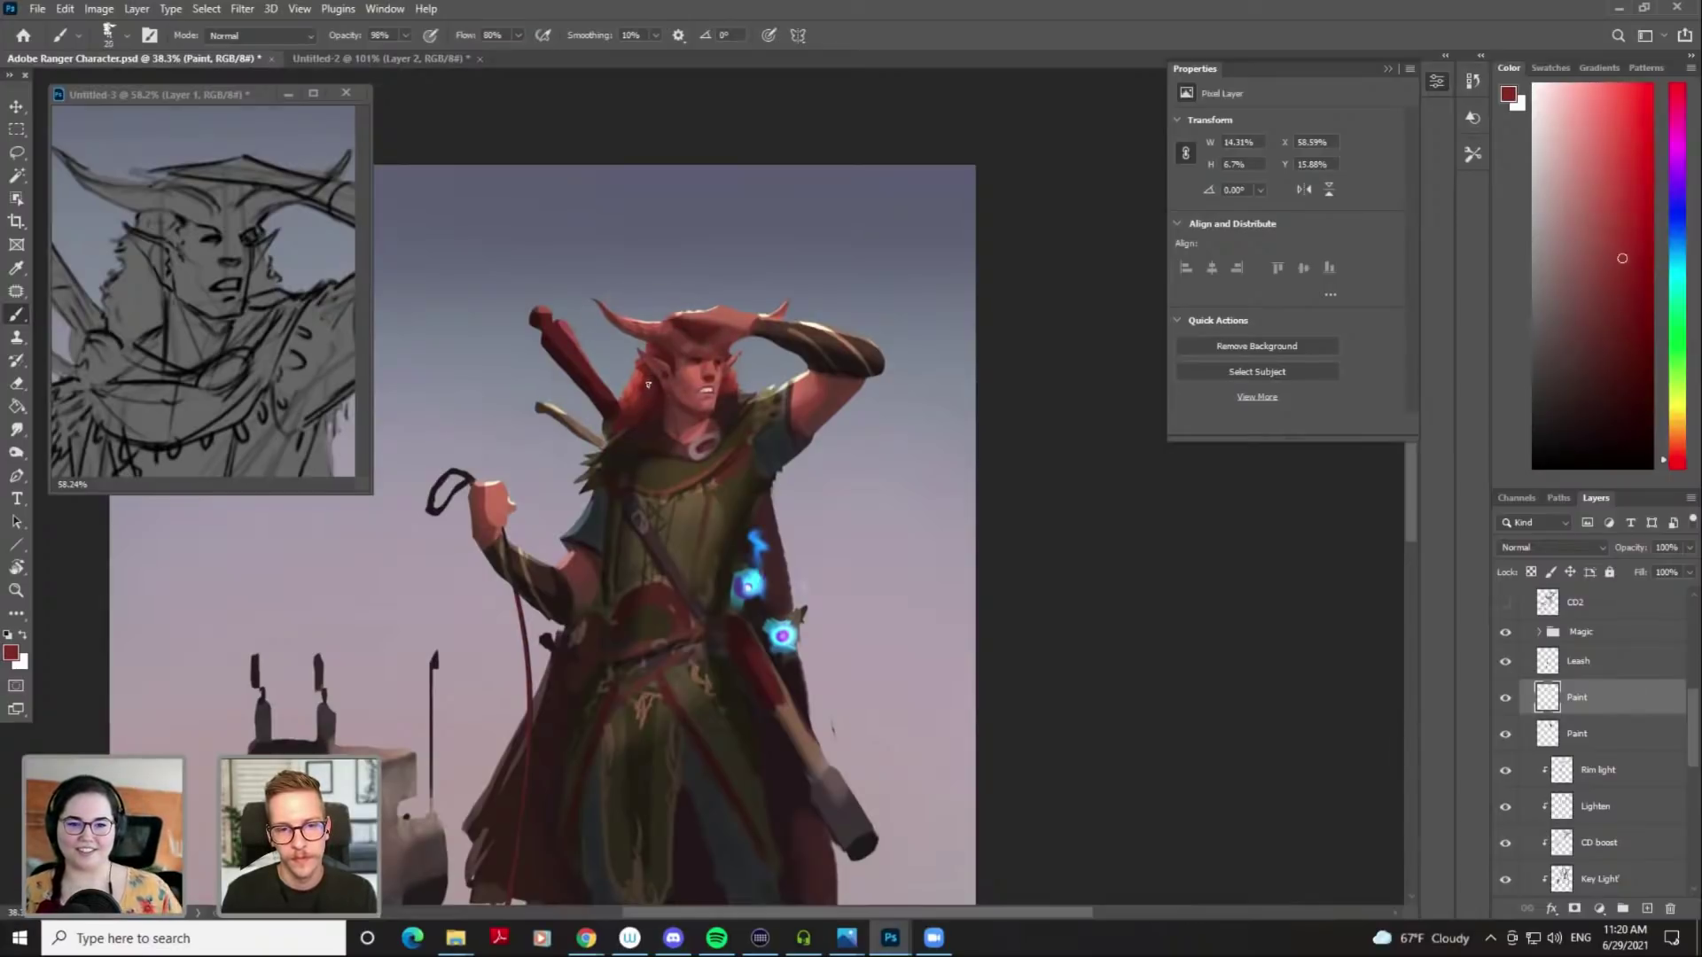
Blend the hair between the neck and the red hilt behind the shoulder with sampled dark and brighter reds
left_click(653, 404, "alt")
left_click(648, 401, "alt")
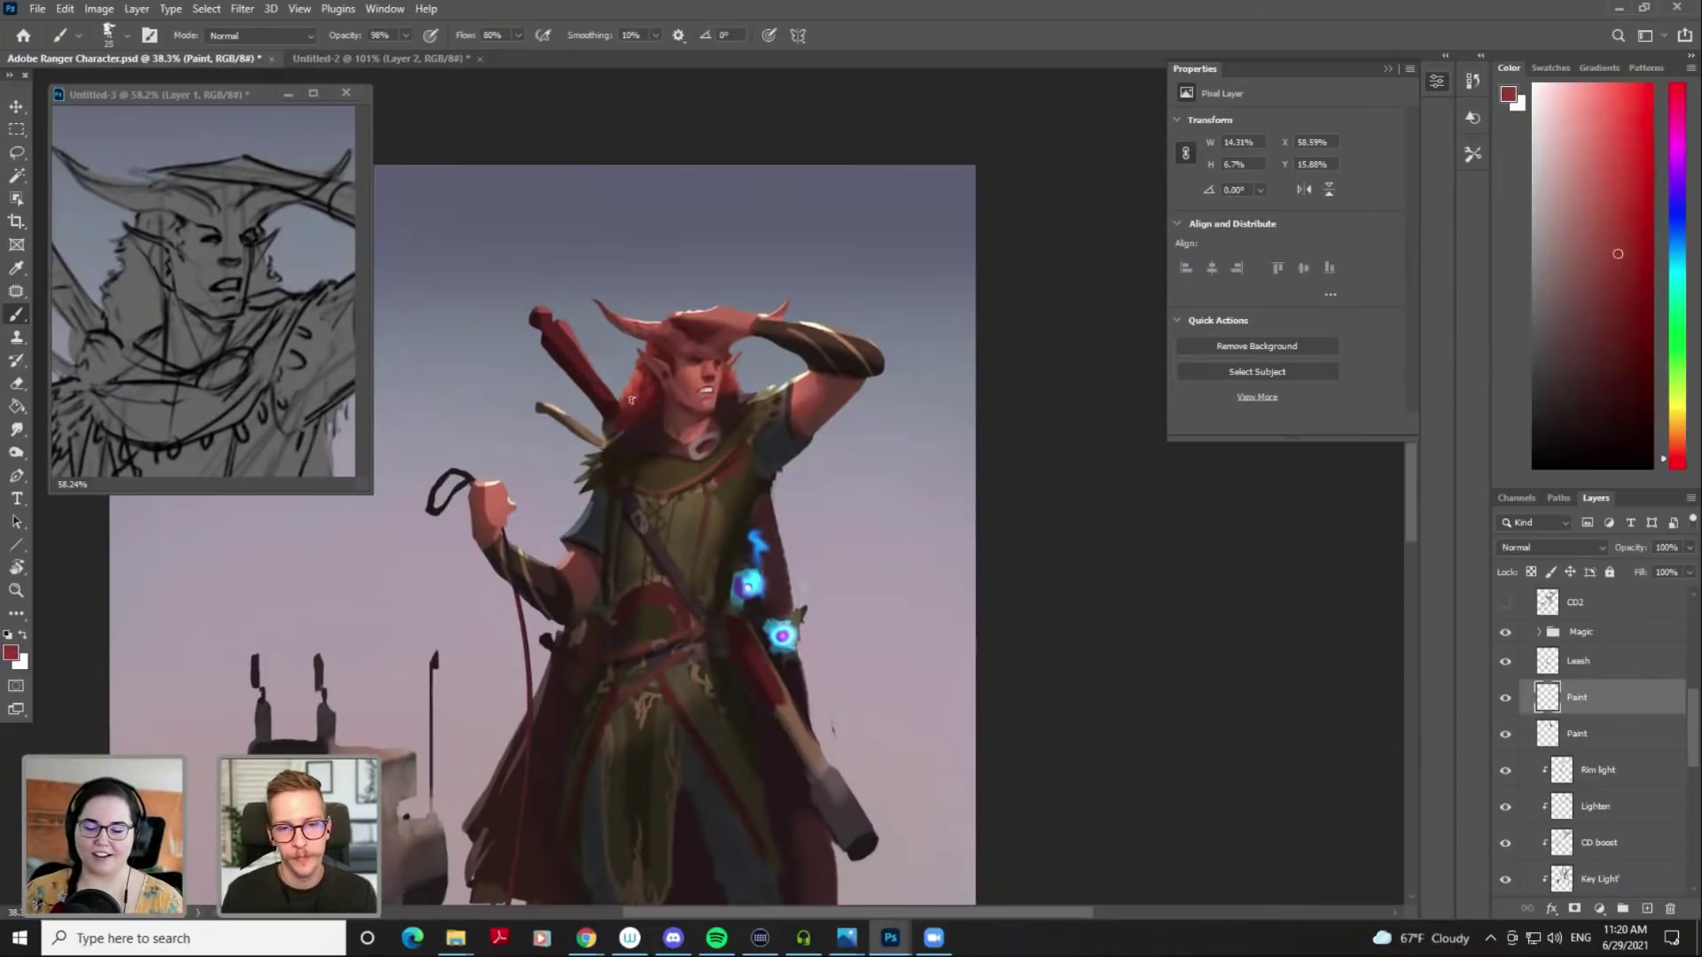
left_click(638, 404, "alt")
left_click(644, 390, "alt")
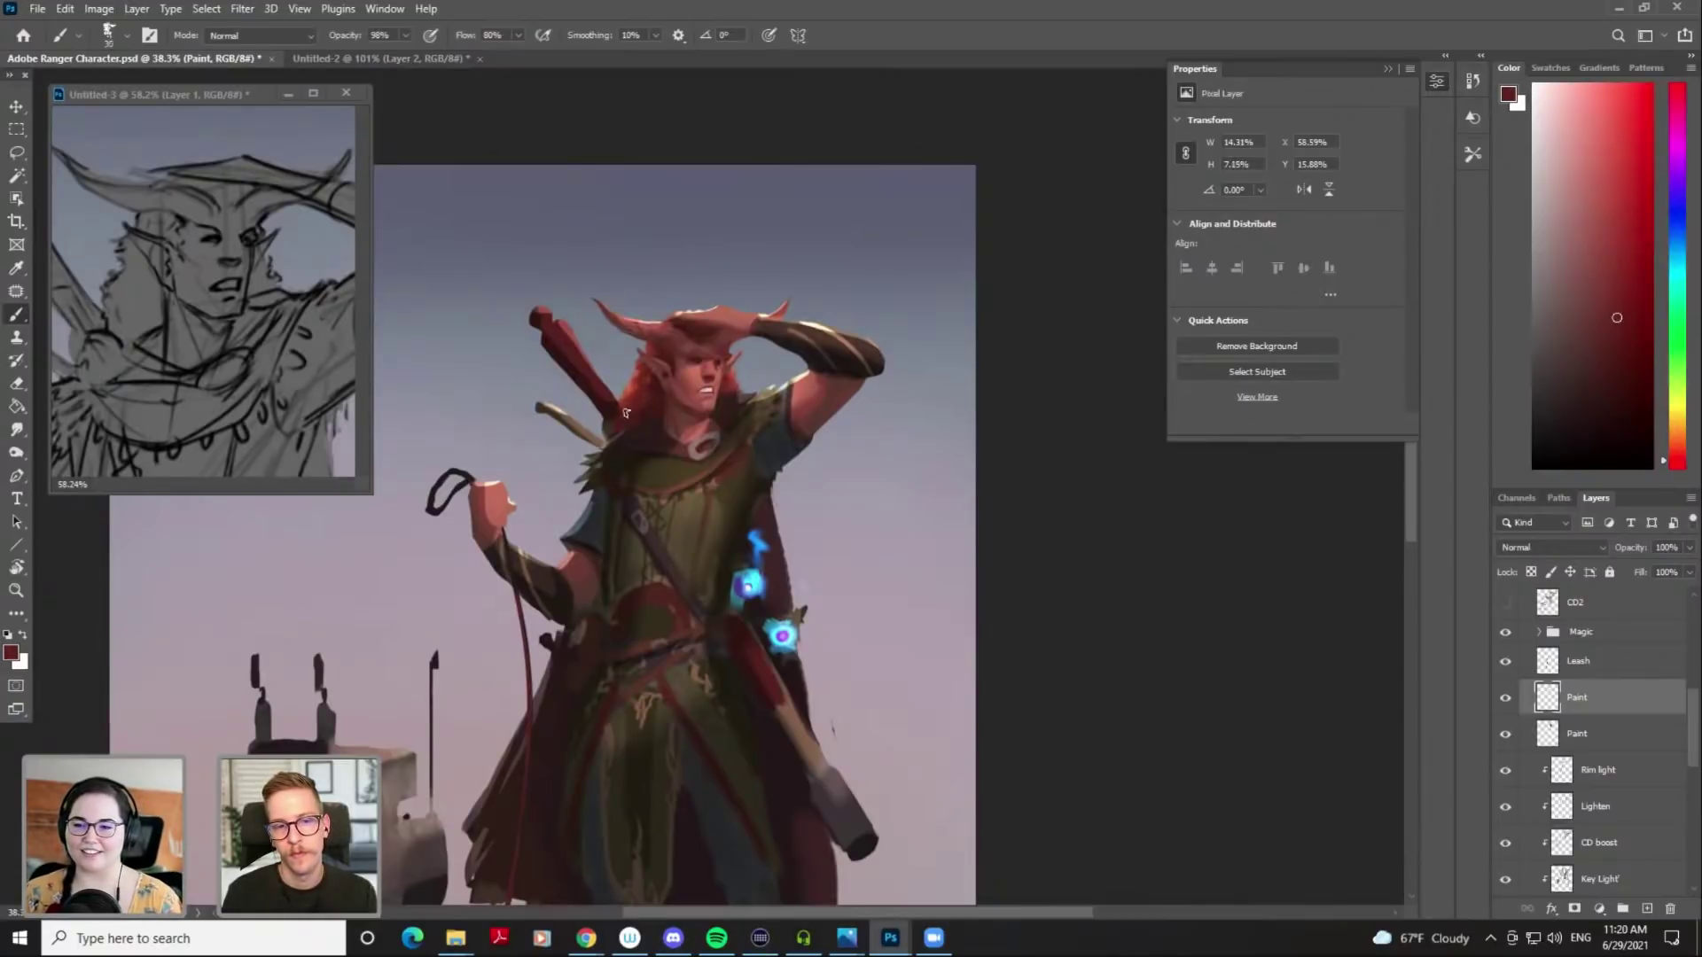
left_click(625, 413, "alt")
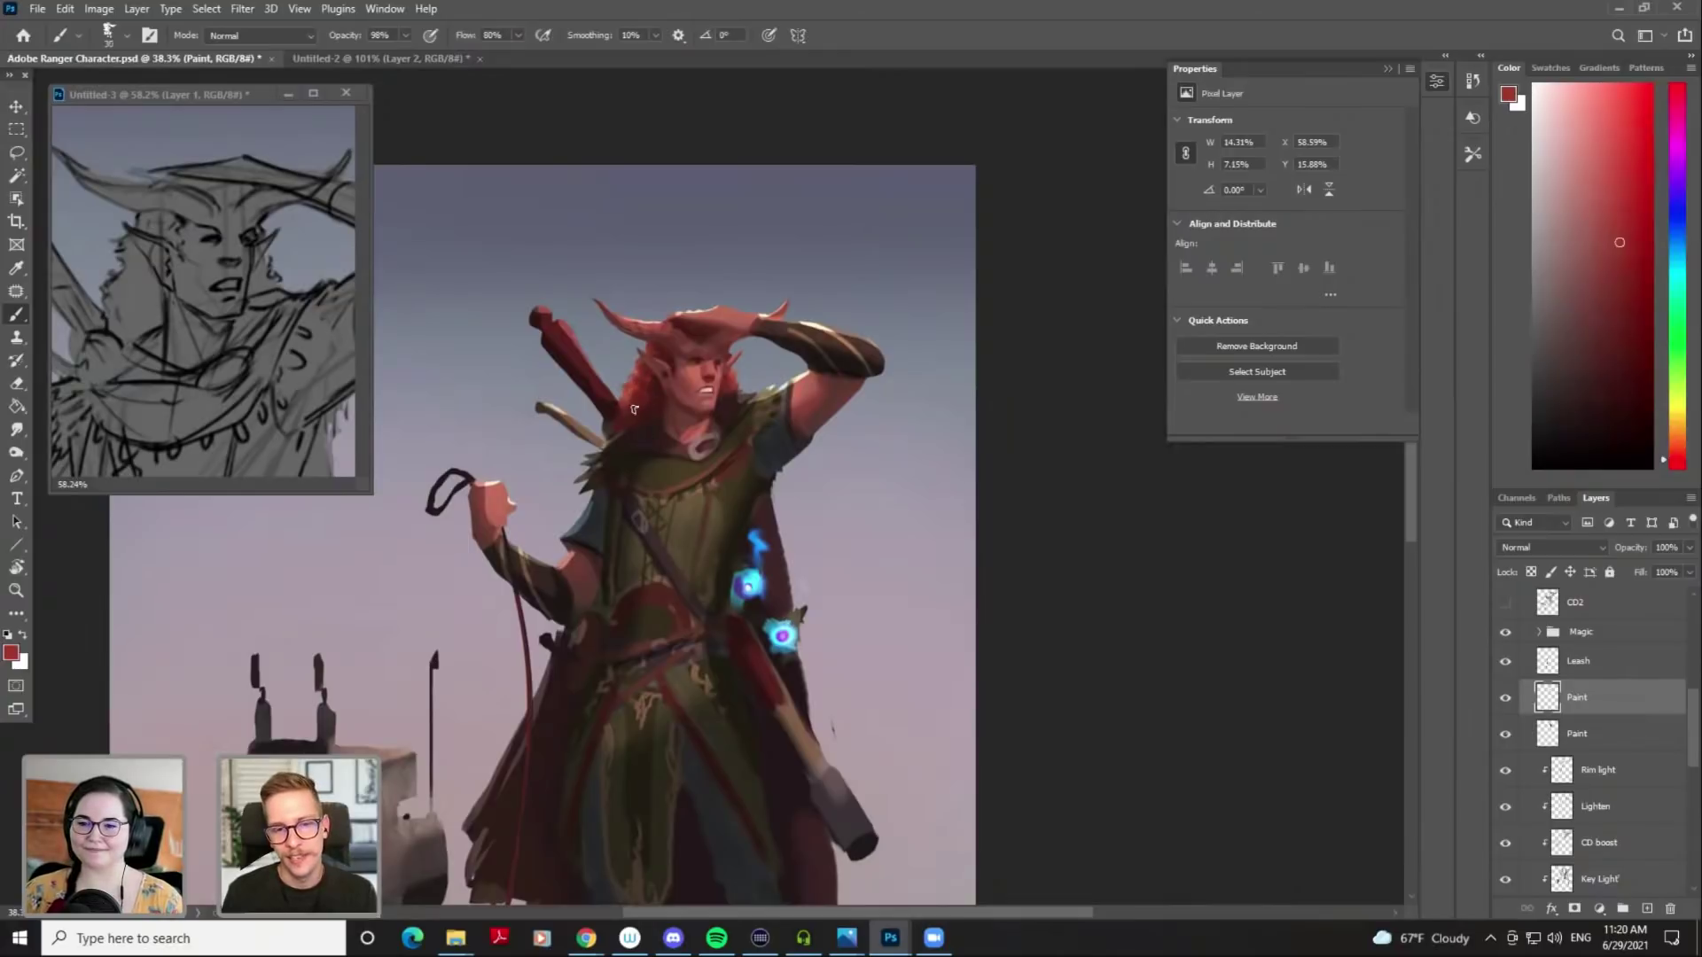
left_click(634, 372, "alt")
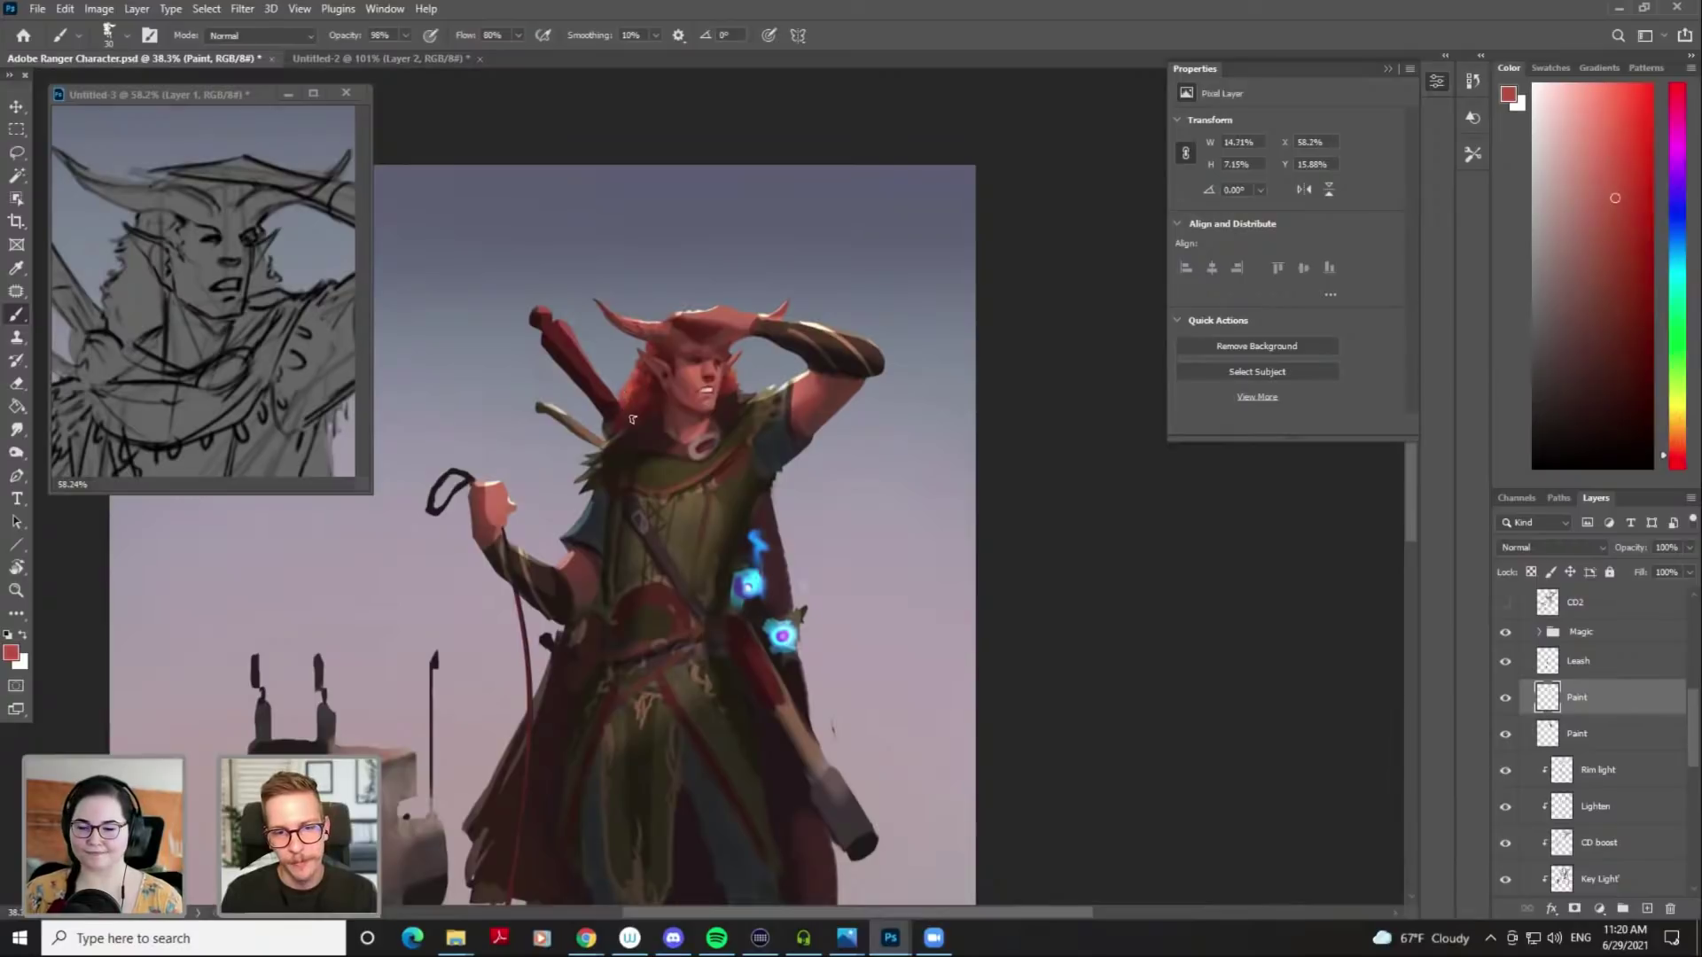
Refine the curls below the near ear with a smaller textured brush and closely matched dark reds sampled from the hair
left_click(627, 401, "alt")
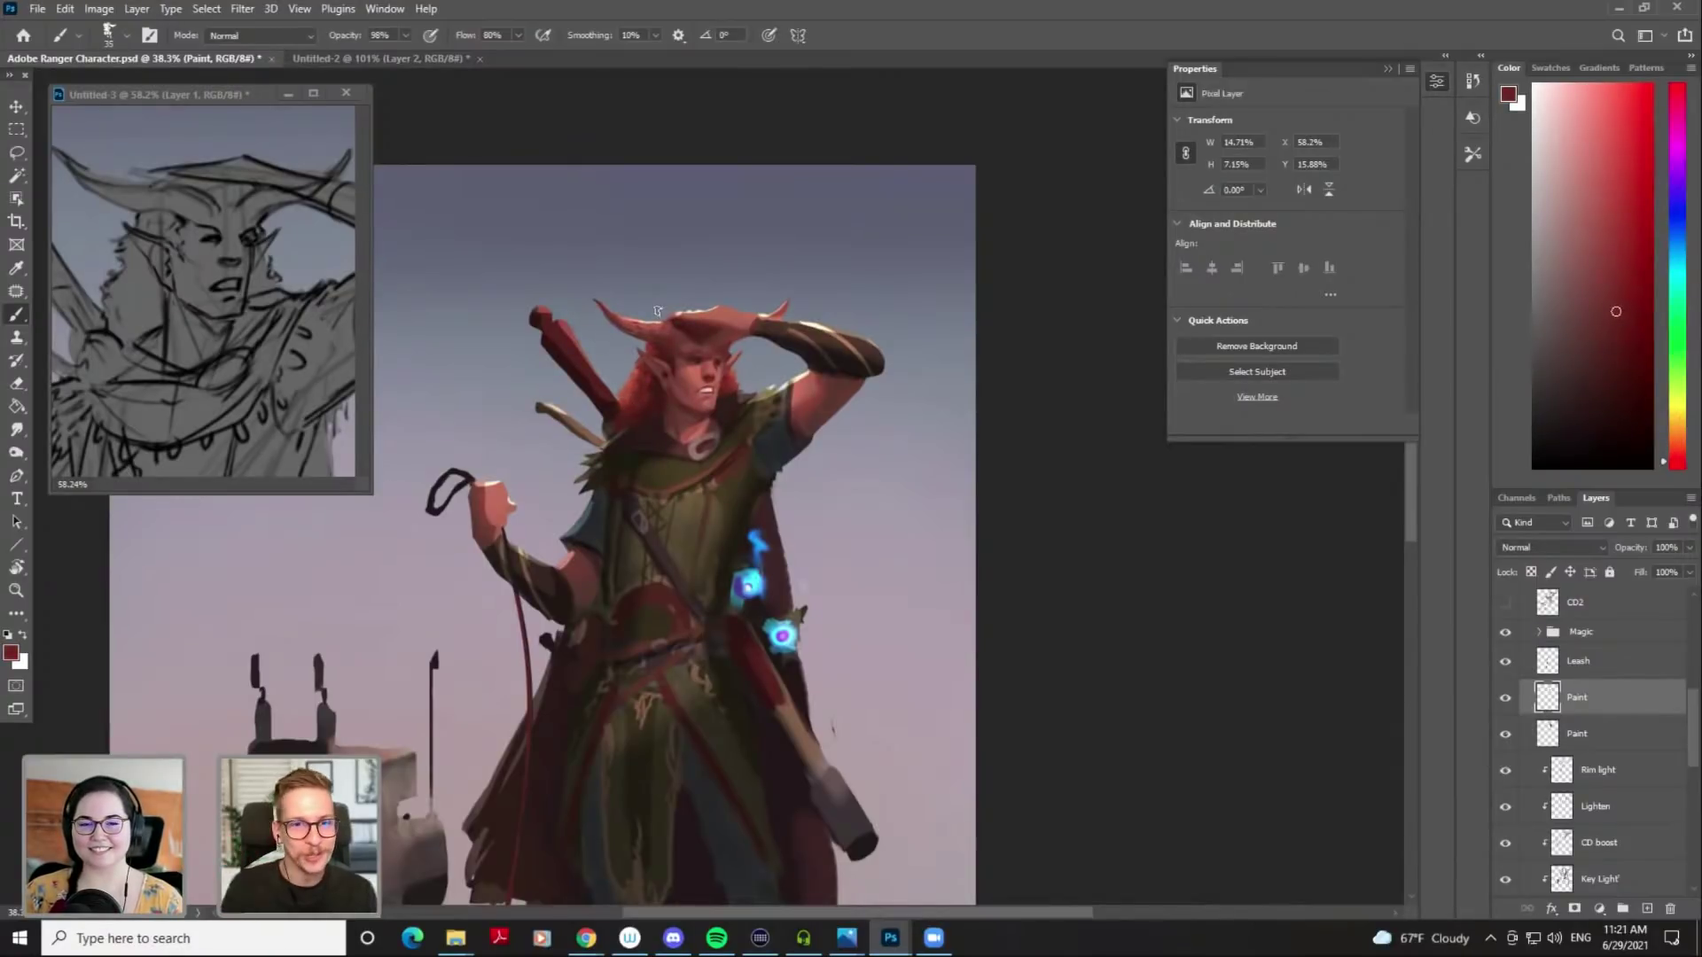
left_click(628, 396, "alt")
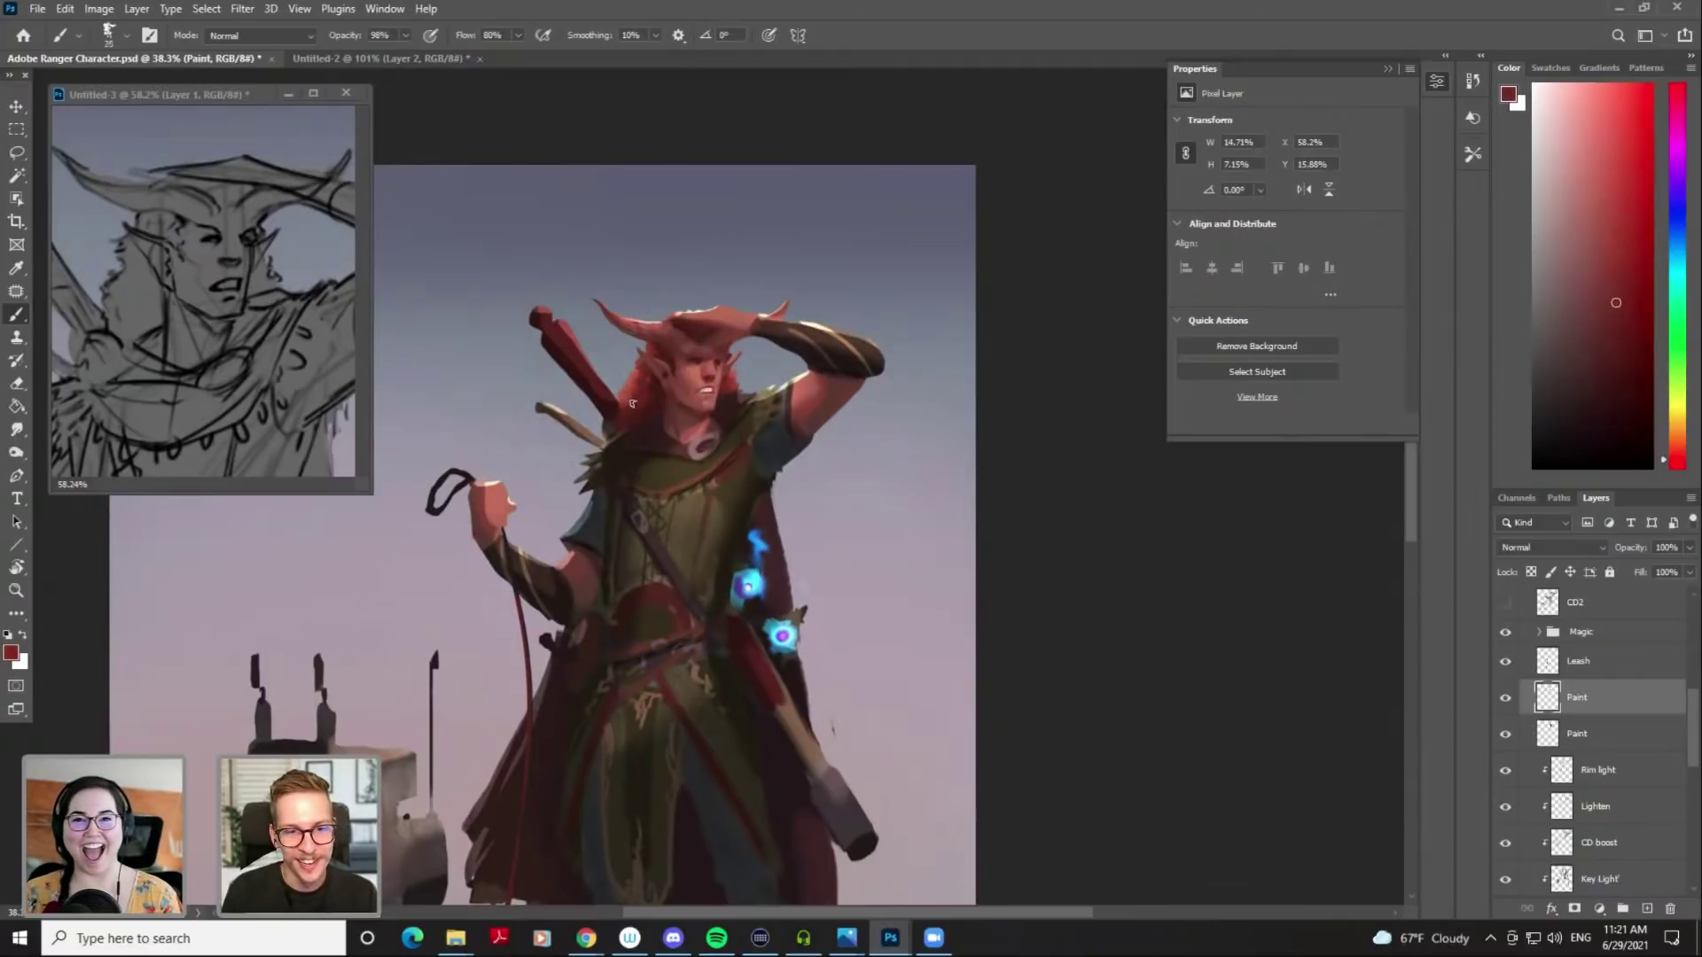
left_click(643, 407, "alt")
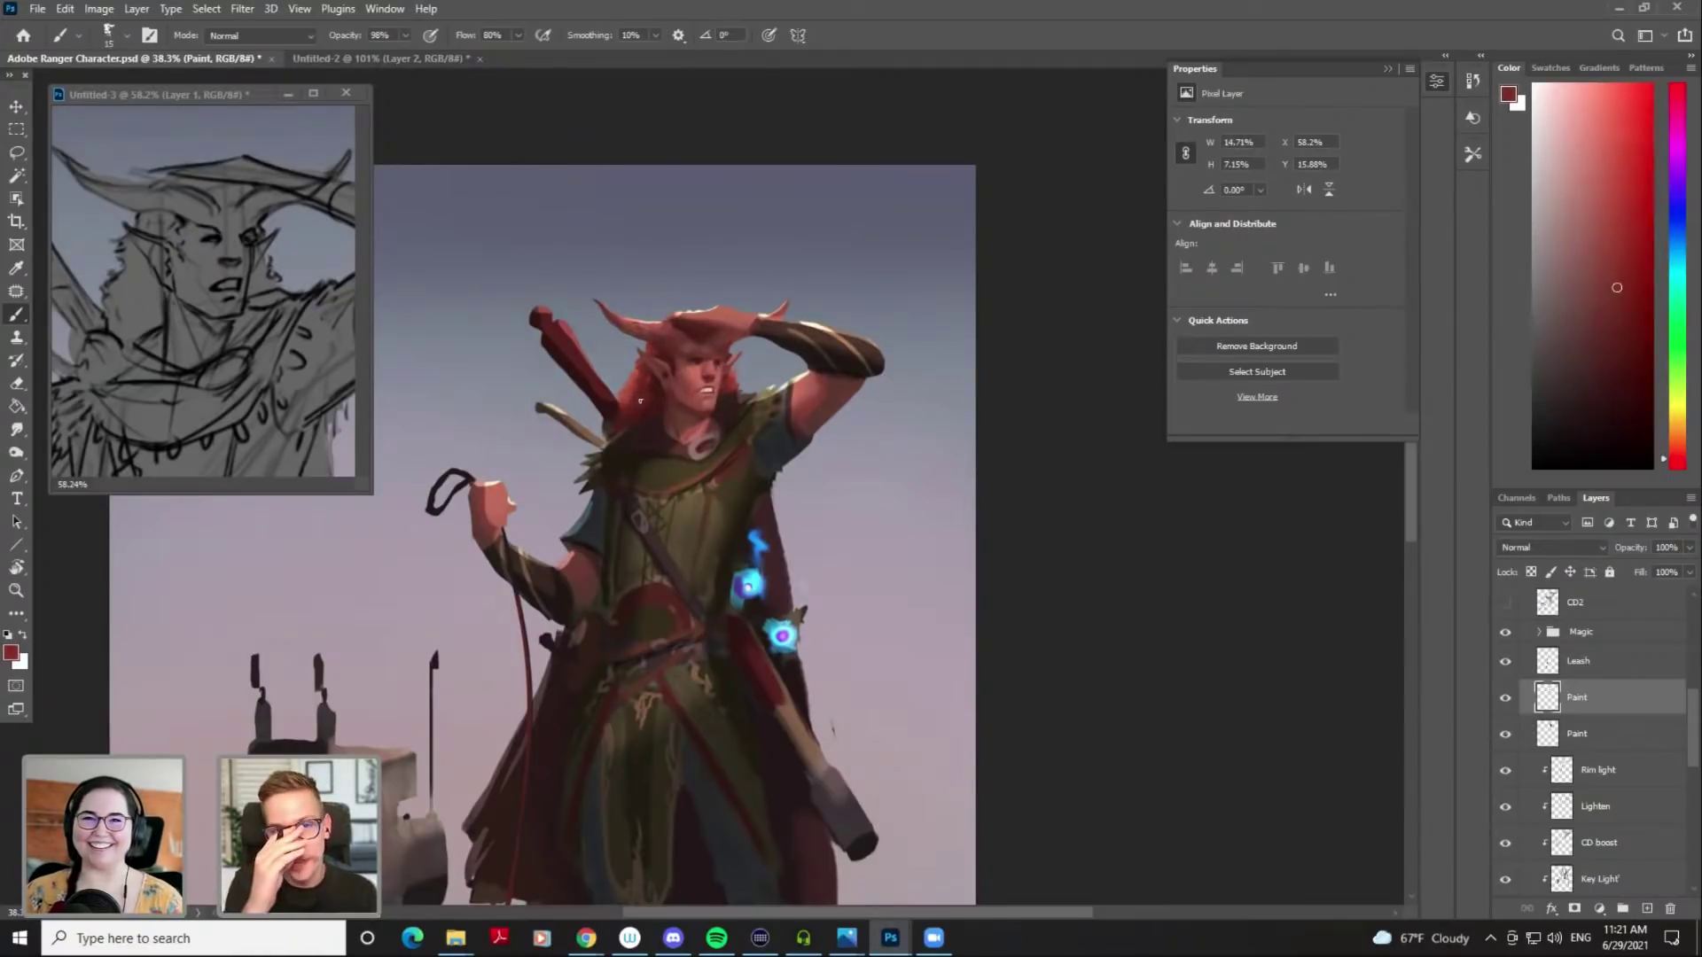
left_click(650, 376, "alt")
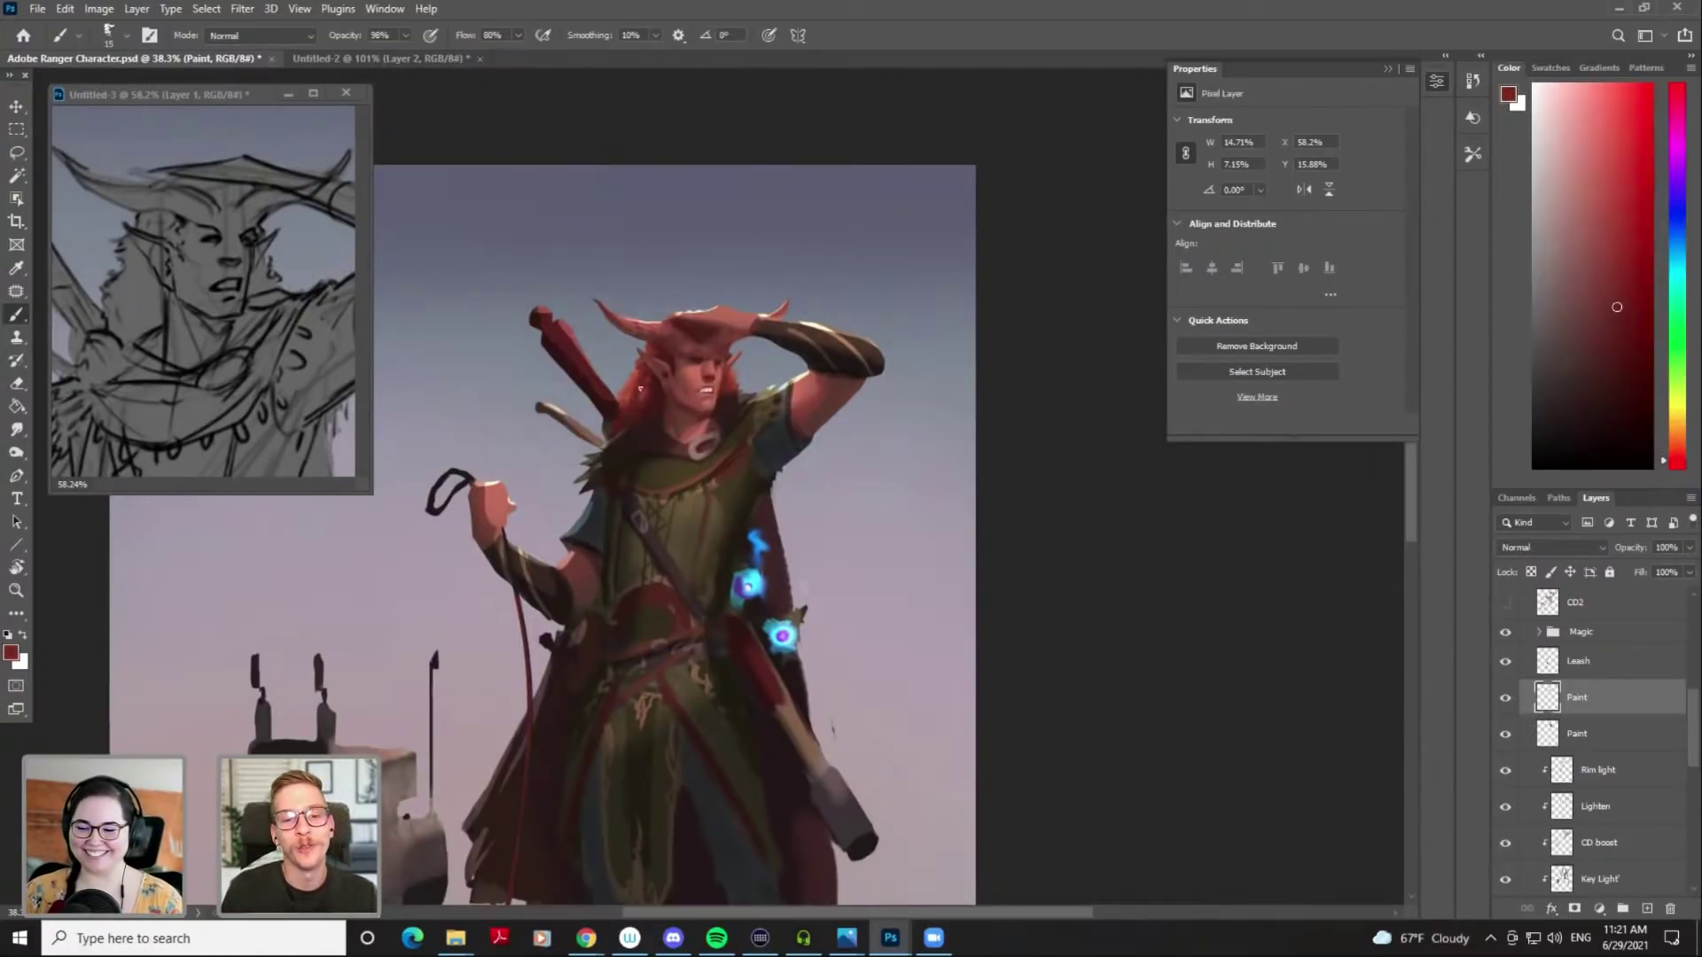
left_click(653, 396, "alt")
left_click(651, 392, "alt")
left_click_drag(653, 391, 645, 383)
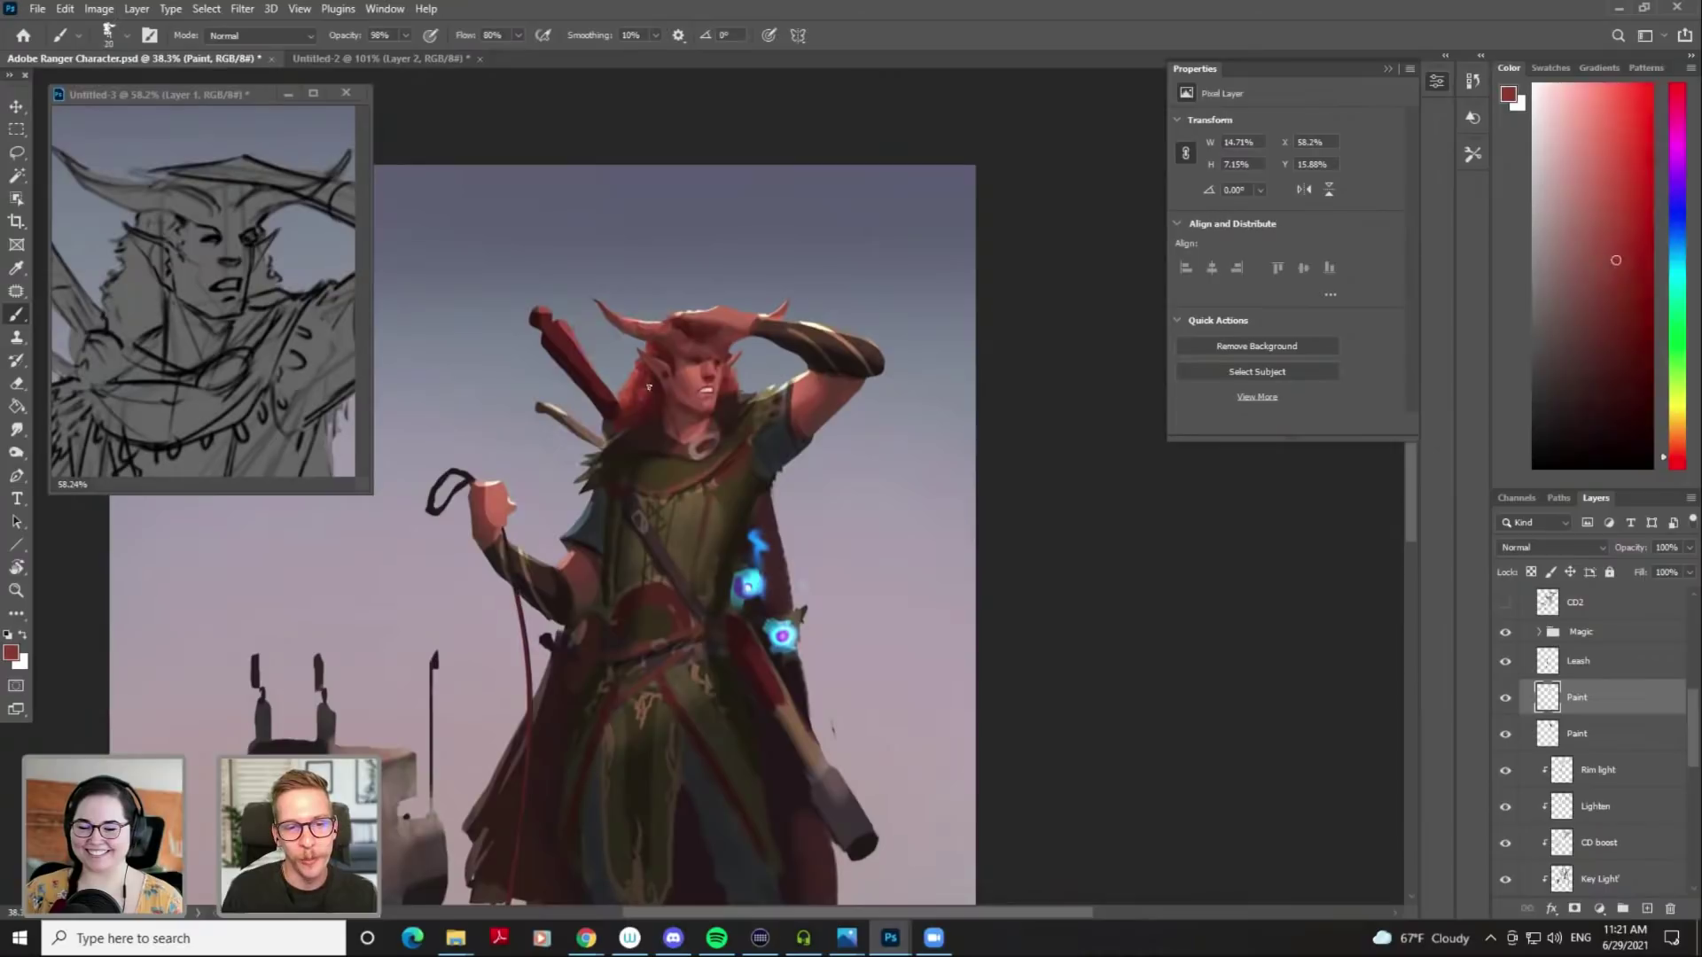
Deepen the shadows in the hair above the collar with sampled dark reds and undo the last stroke
left_click(645, 390, "alt")
left_click(651, 404, "alt")
left_click(646, 402, "alt")
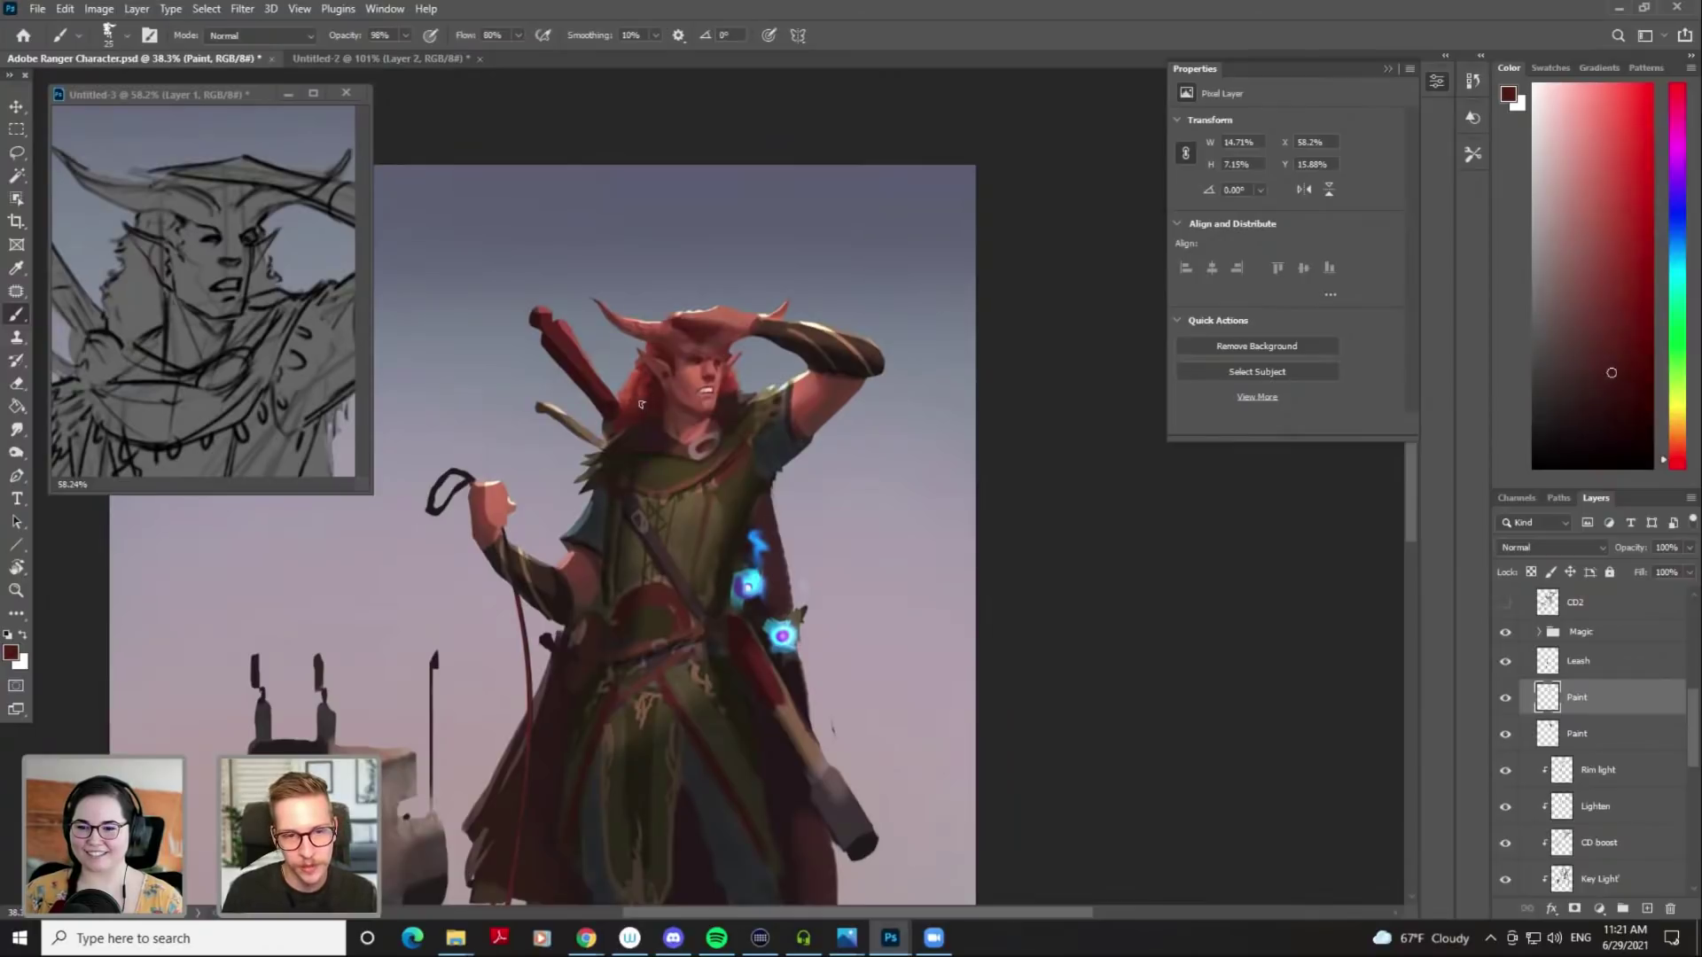
left_click(629, 425, "alt")
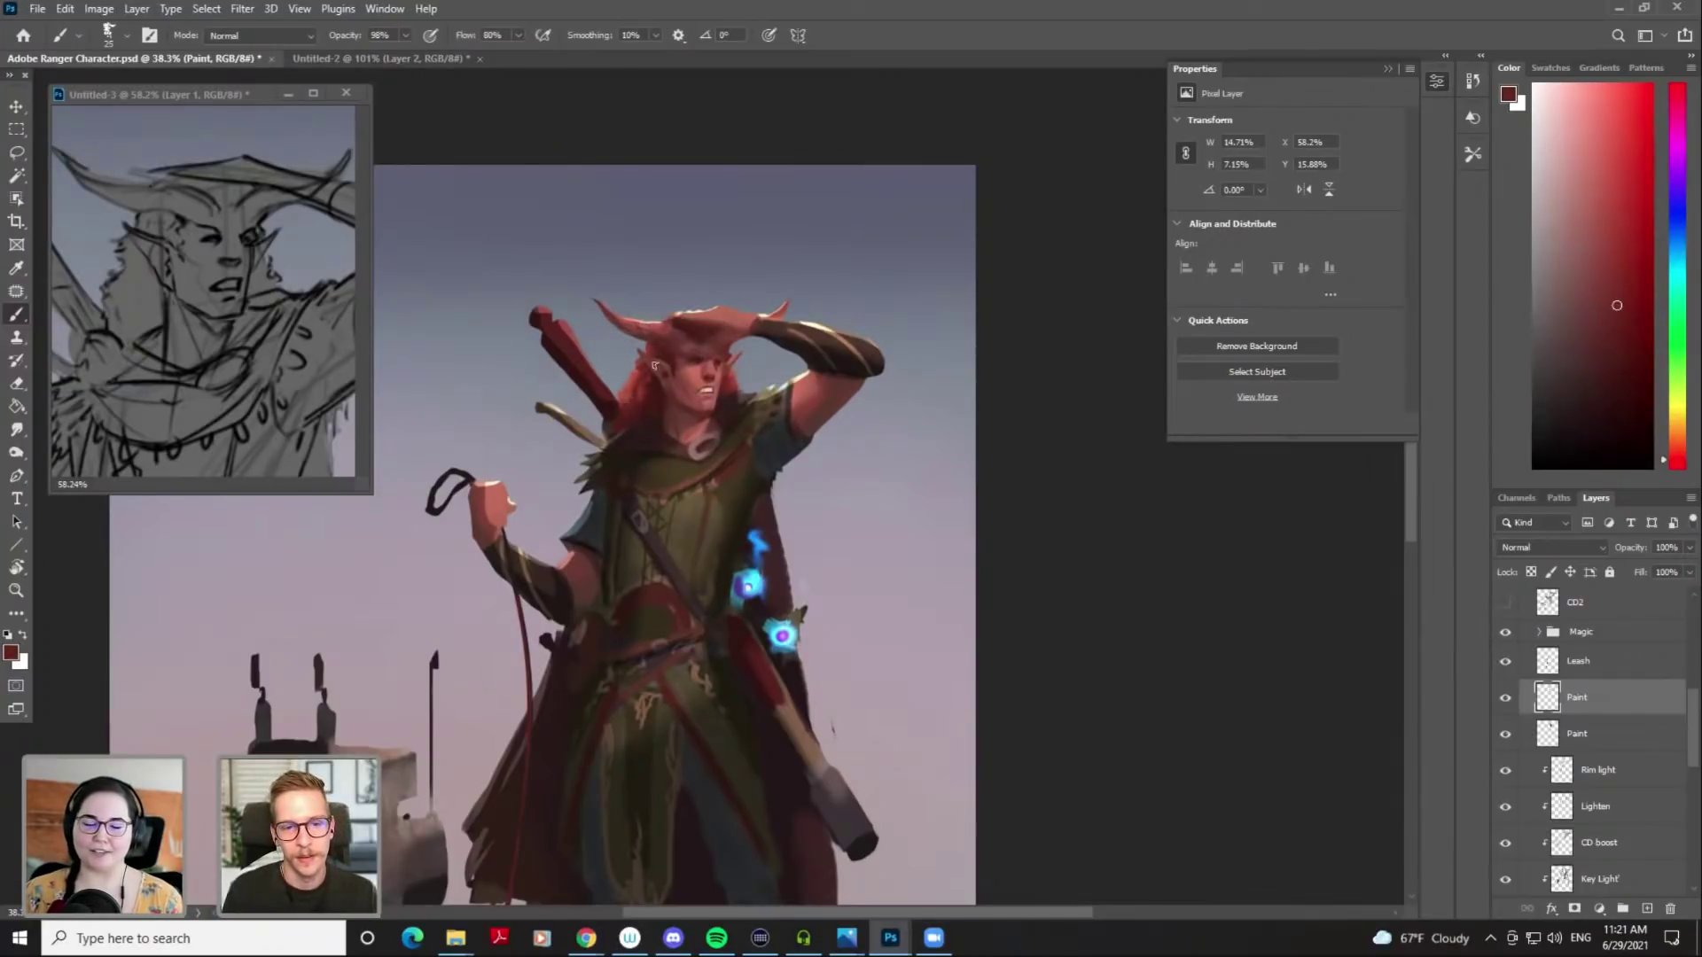
left_click(633, 378, "alt")
key("ctrl+z")
Pick a light salmon red, reduce the brush size, and paint thin curl highlights along the hair and beside the red hilt
left_click(735, 379, "alt")
left_click(1599, 145)
left_click(1677, 450)
key("bracketleft")
key("bracketleft")
key("bracketleft")
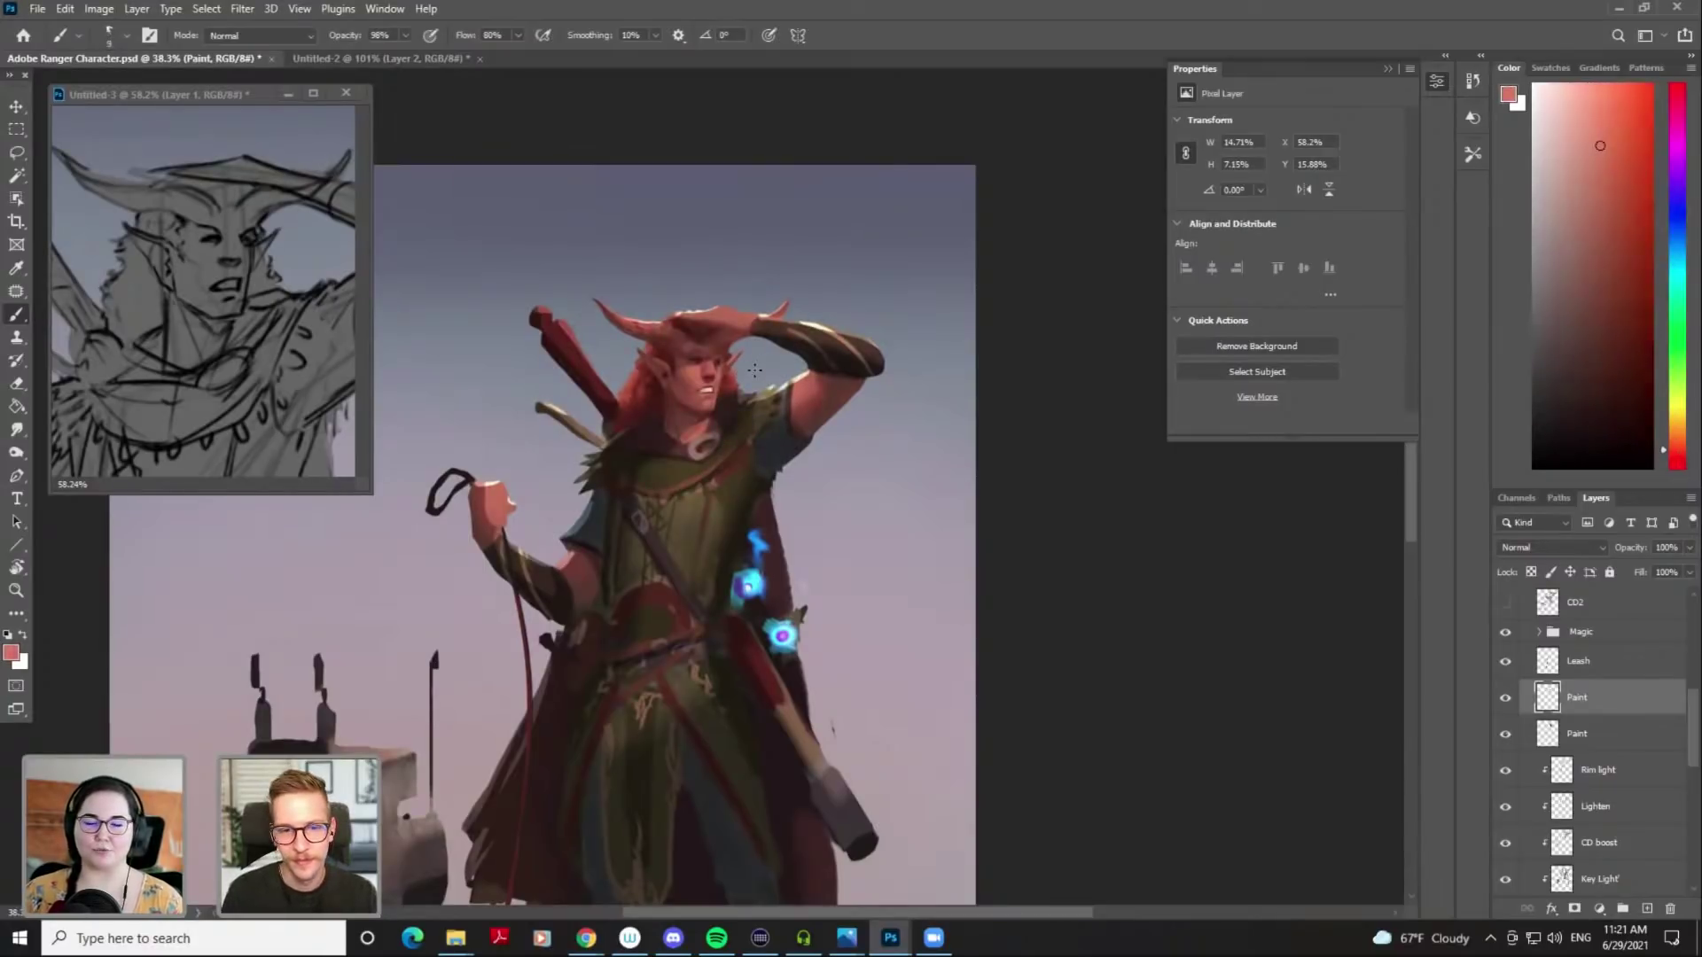
scroll(757, 367, "up", 3)
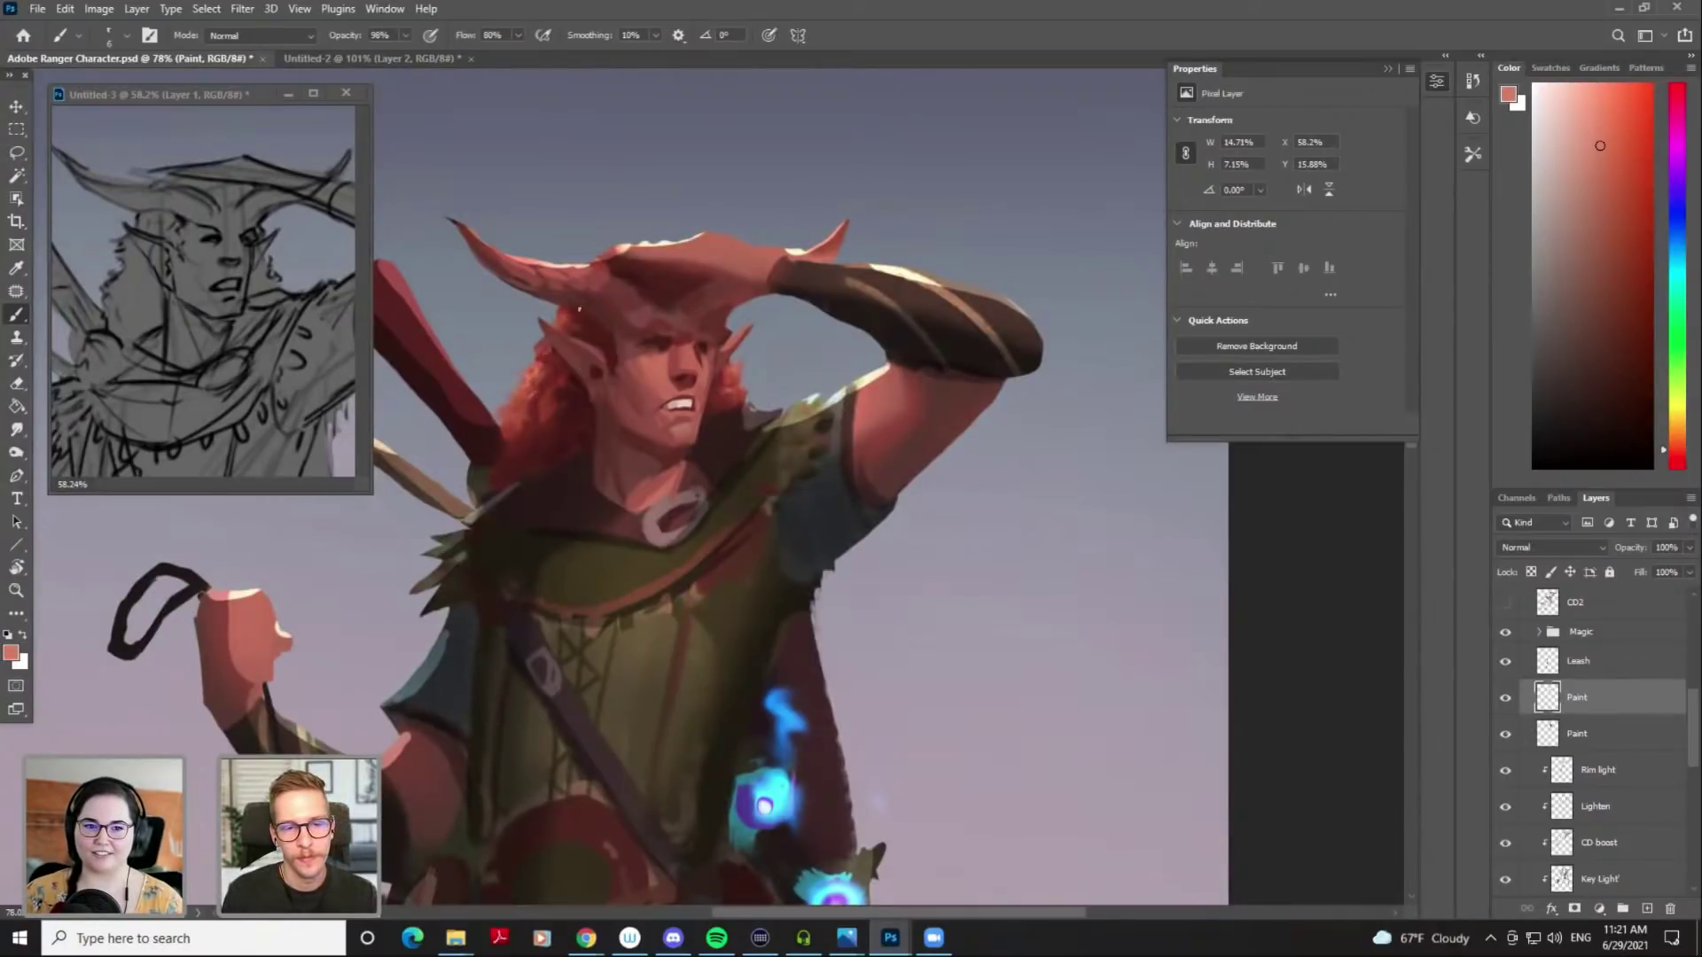
mouse_move(497, 450)
left_mouse_down()
mouse_move(487, 439)
mouse_move(490, 470)
left_mouse_up()
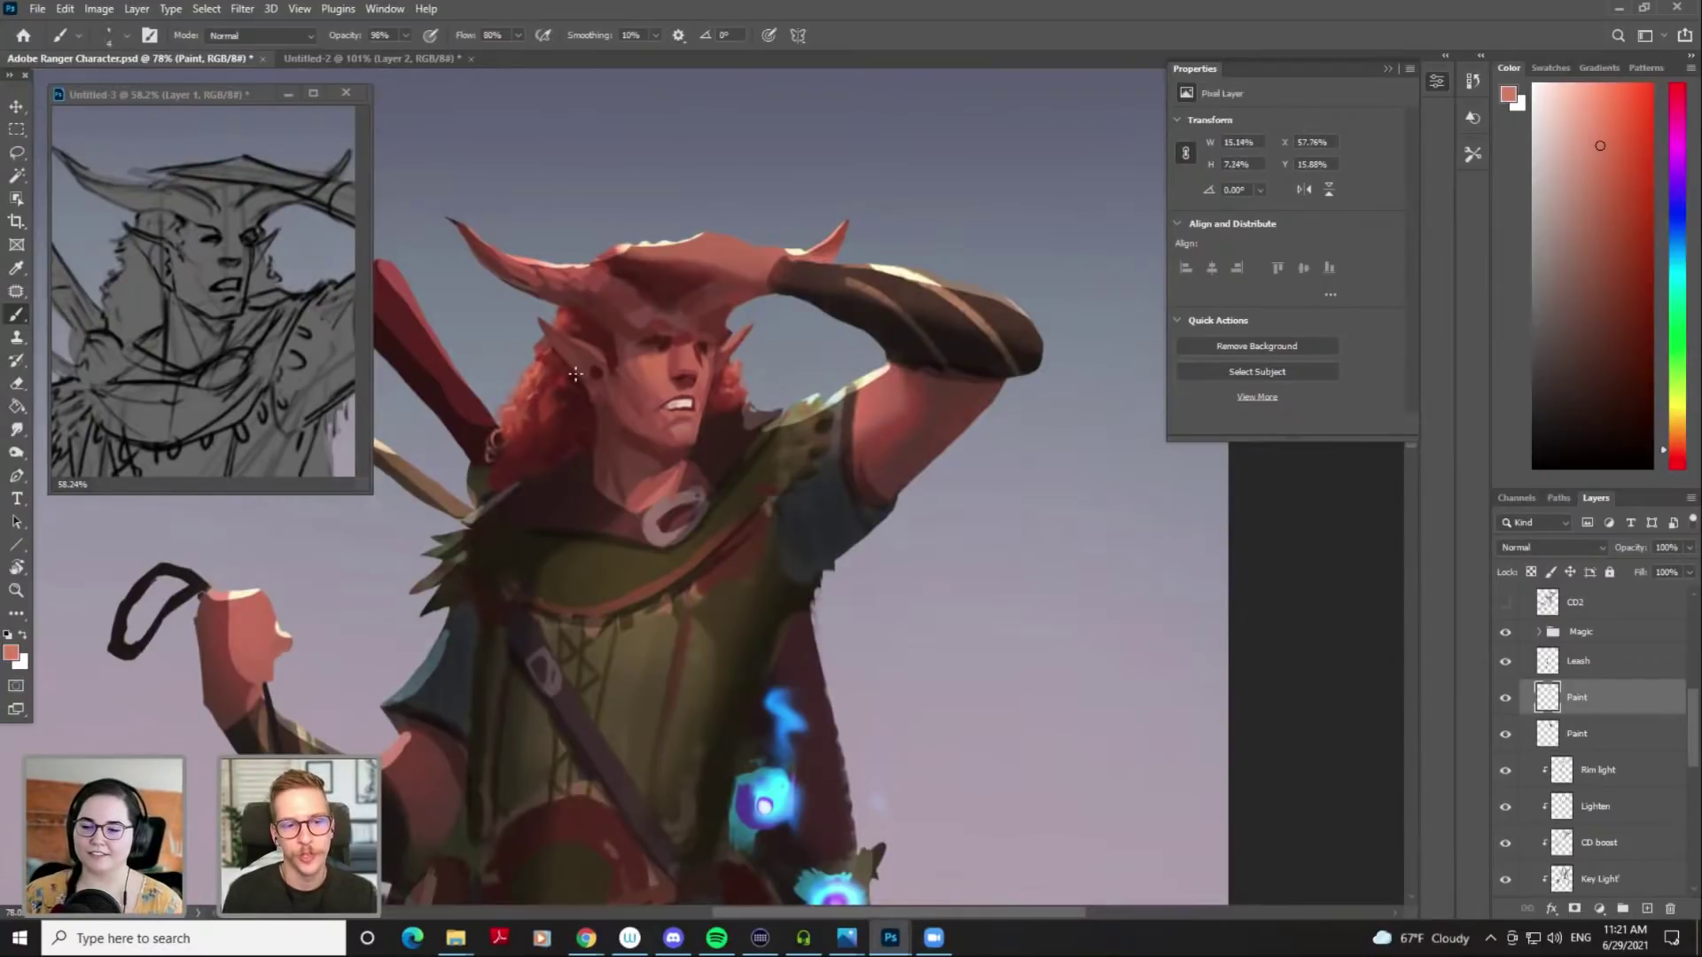
Pick a brighter peach orange, add fine highlights to the outer hair curls behind the near ear, and undo a stray stroke
left_click(1596, 116)
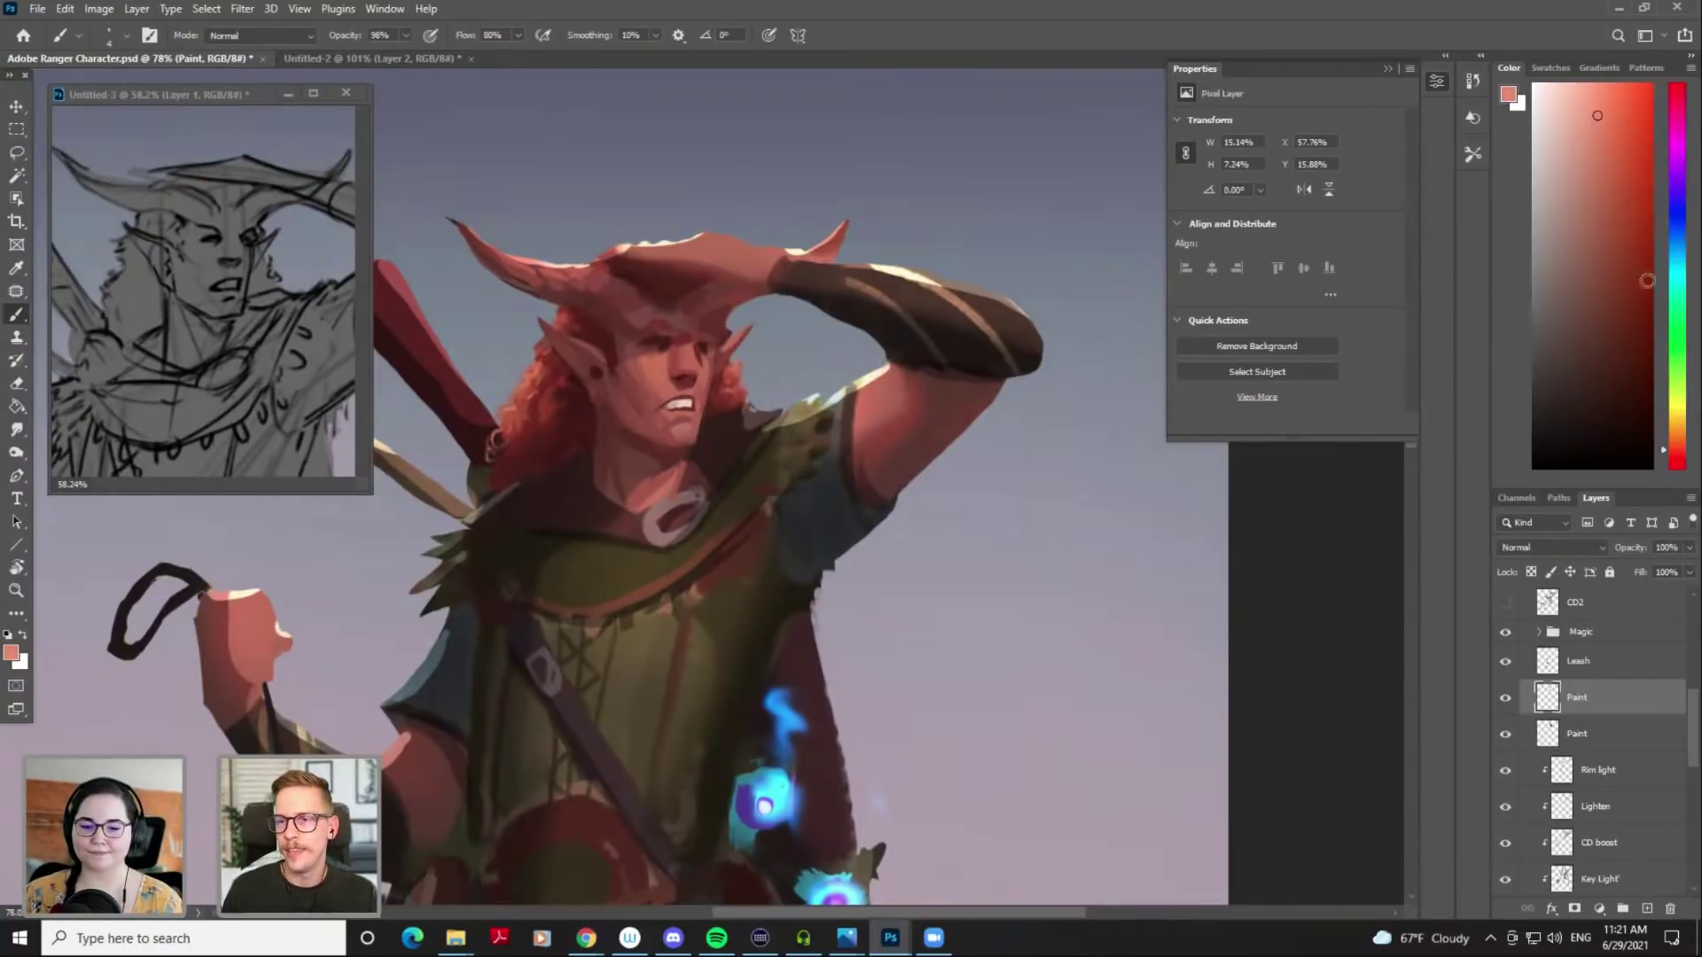
left_click(1674, 449)
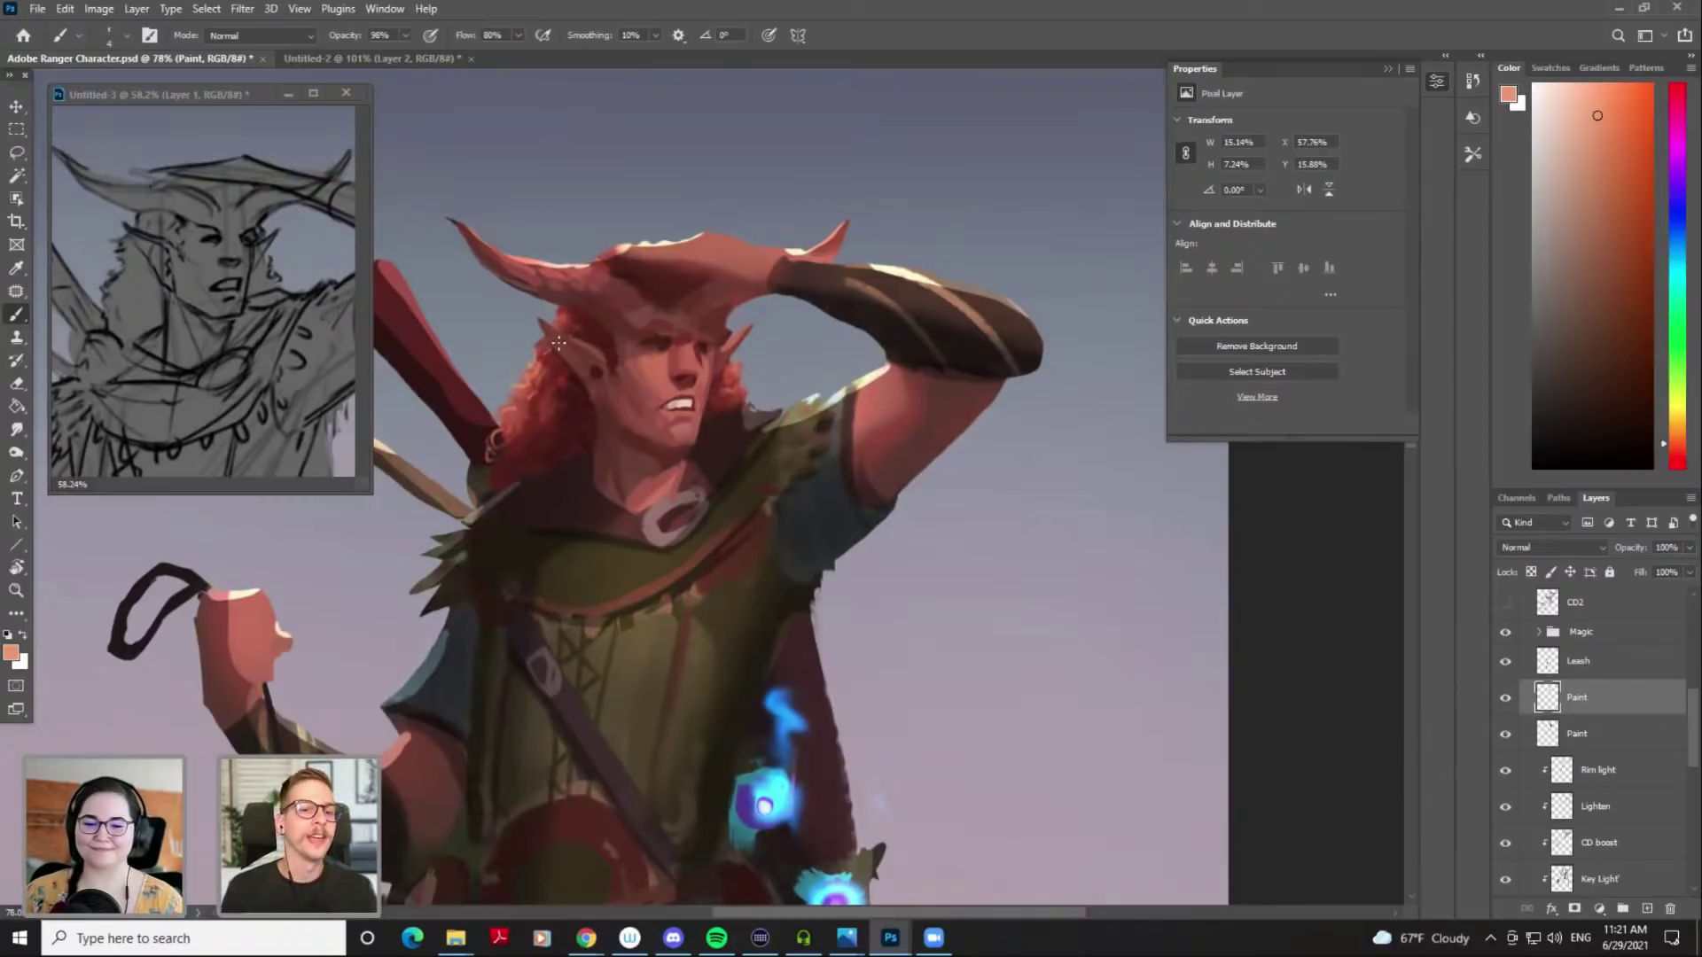
key("ctrl+z")
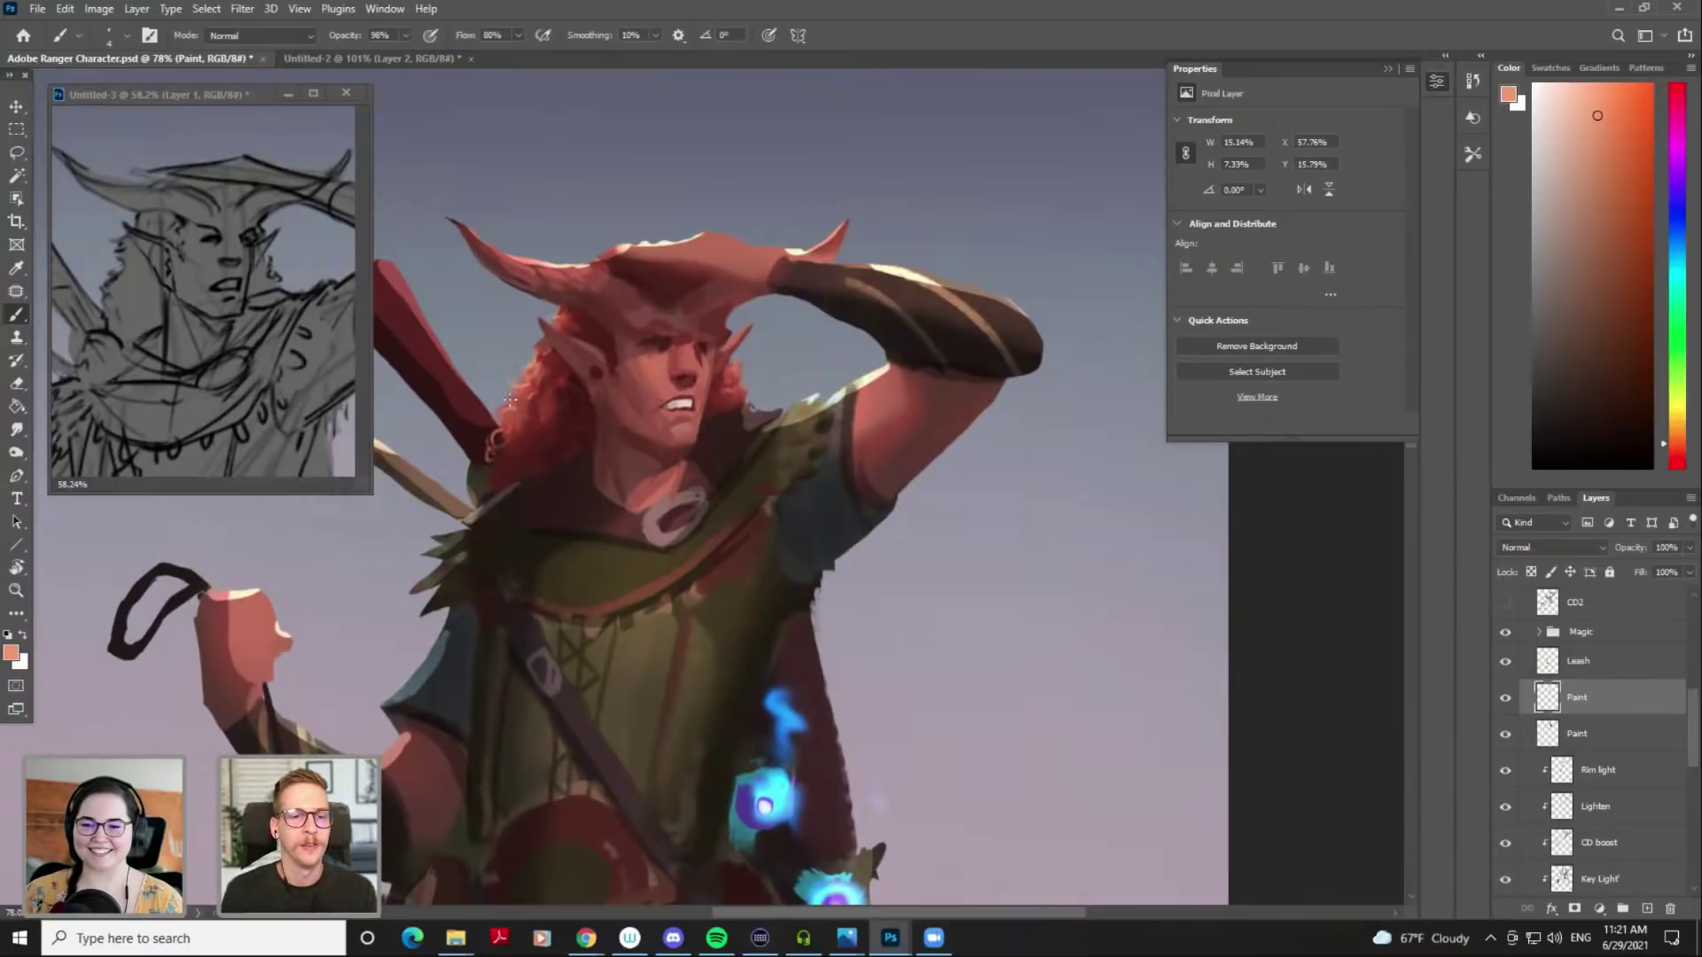
Soften the curl highlights with sampled reds and darken the hair's lower edge near the collar using a larger brush
left_click(529, 386, "alt")
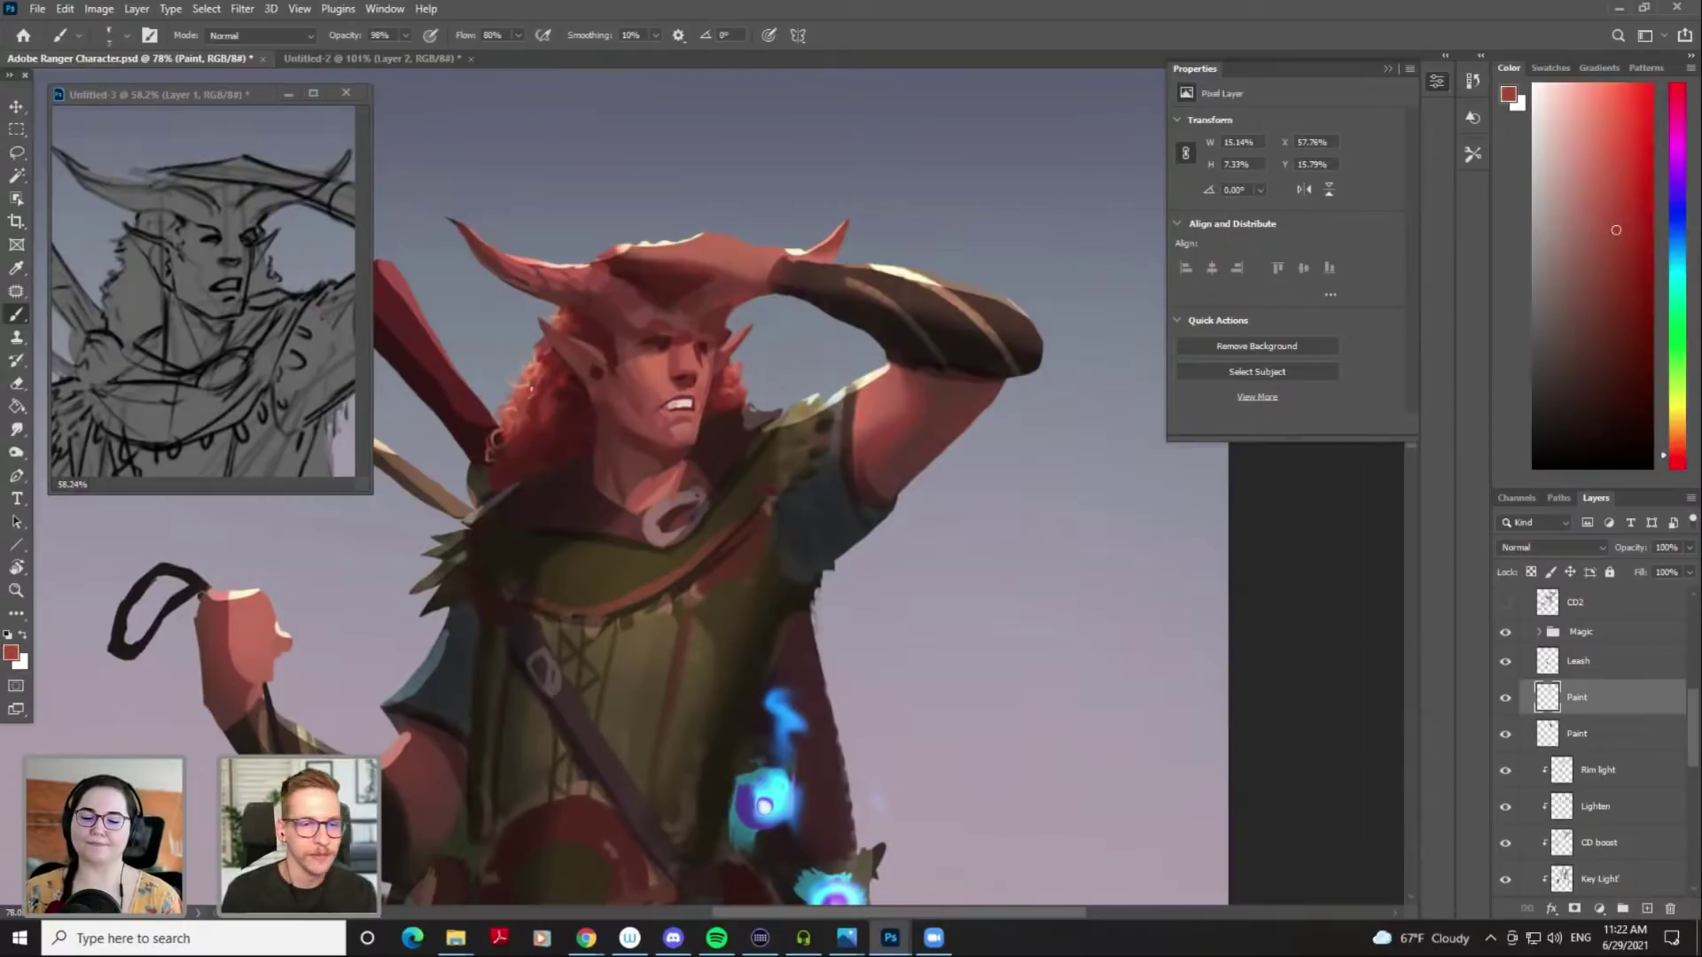
left_click(537, 383, "alt")
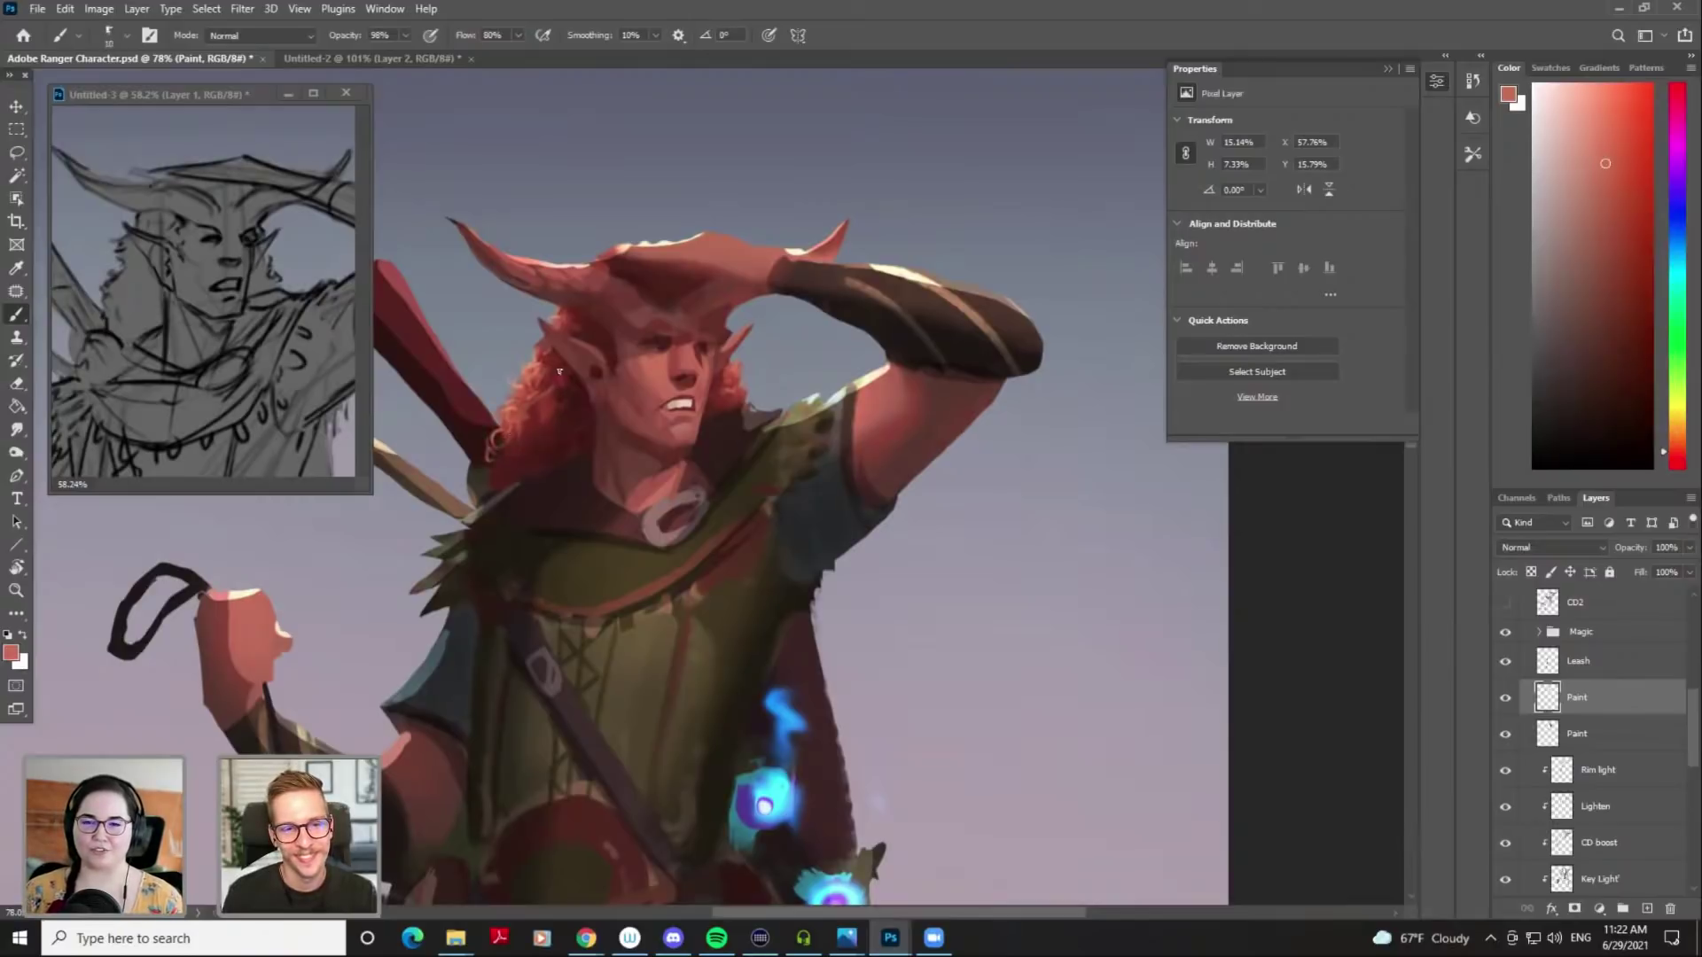
left_click(559, 372, "alt")
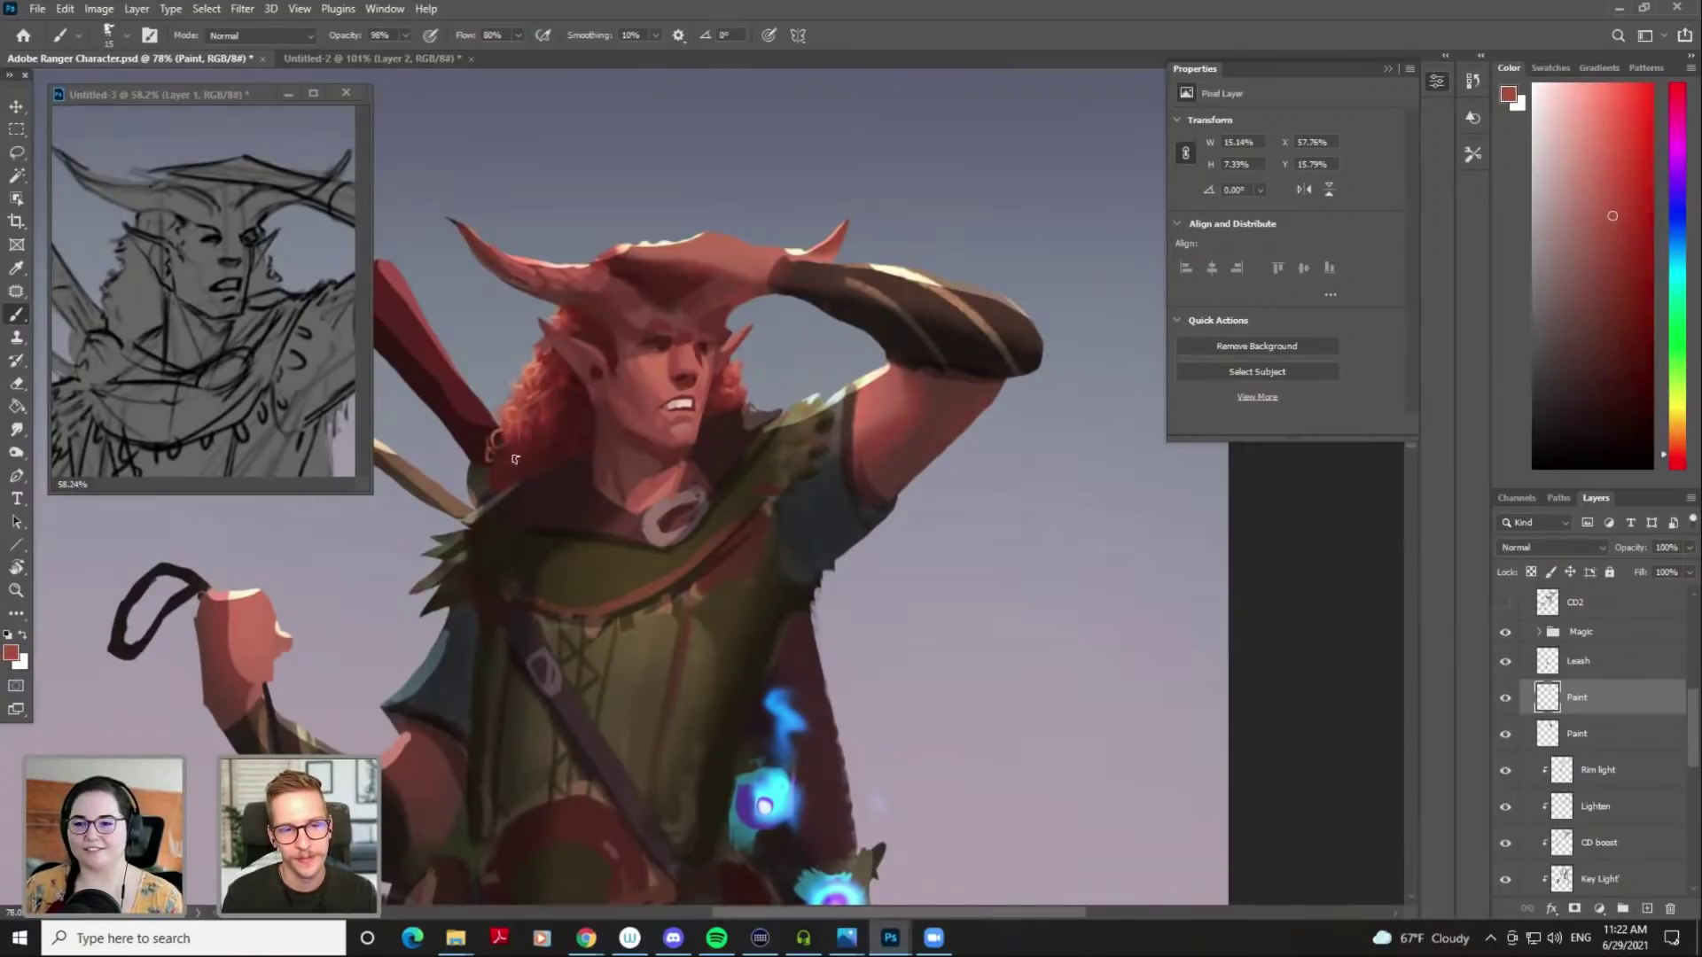
left_click(488, 483, "alt")
key("bracketright")
mouse_move(492, 443)
left_mouse_down()
mouse_move(484, 467)
mouse_move(525, 487)
left_mouse_up()
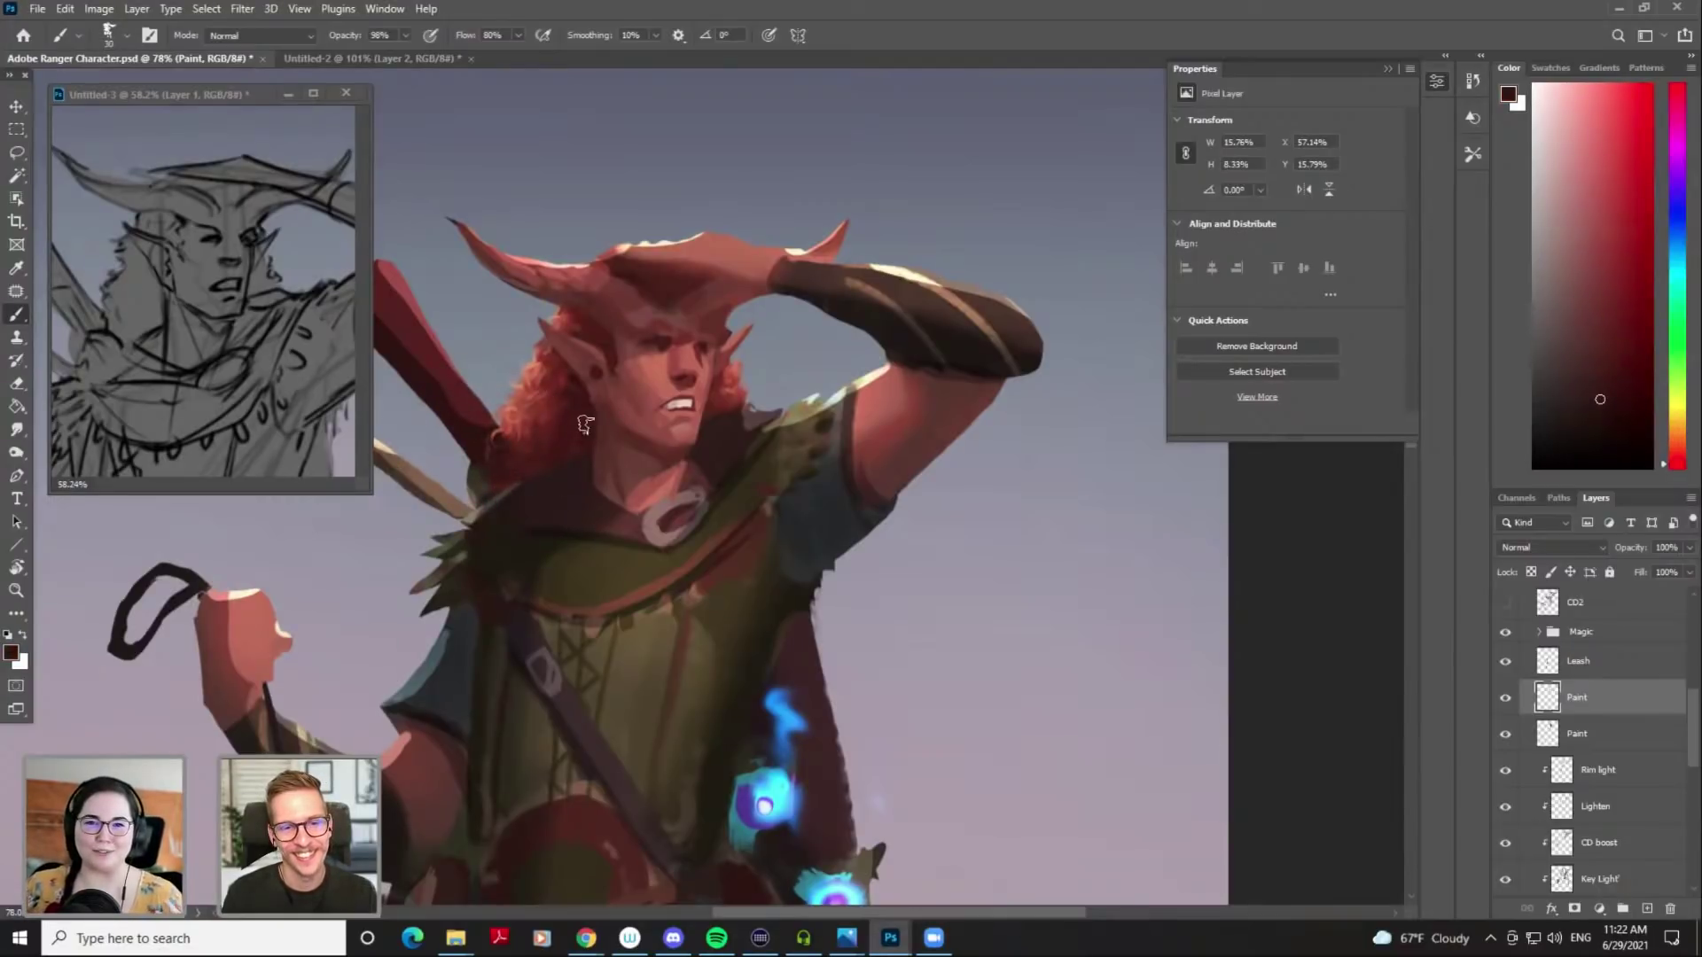
Reduce the brush size and paint dark red shadow strands in the hair beneath the near ear
left_click(572, 429, "alt")
key("bracketleft")
key("bracketleft")
key("bracketleft")
key("bracketleft")
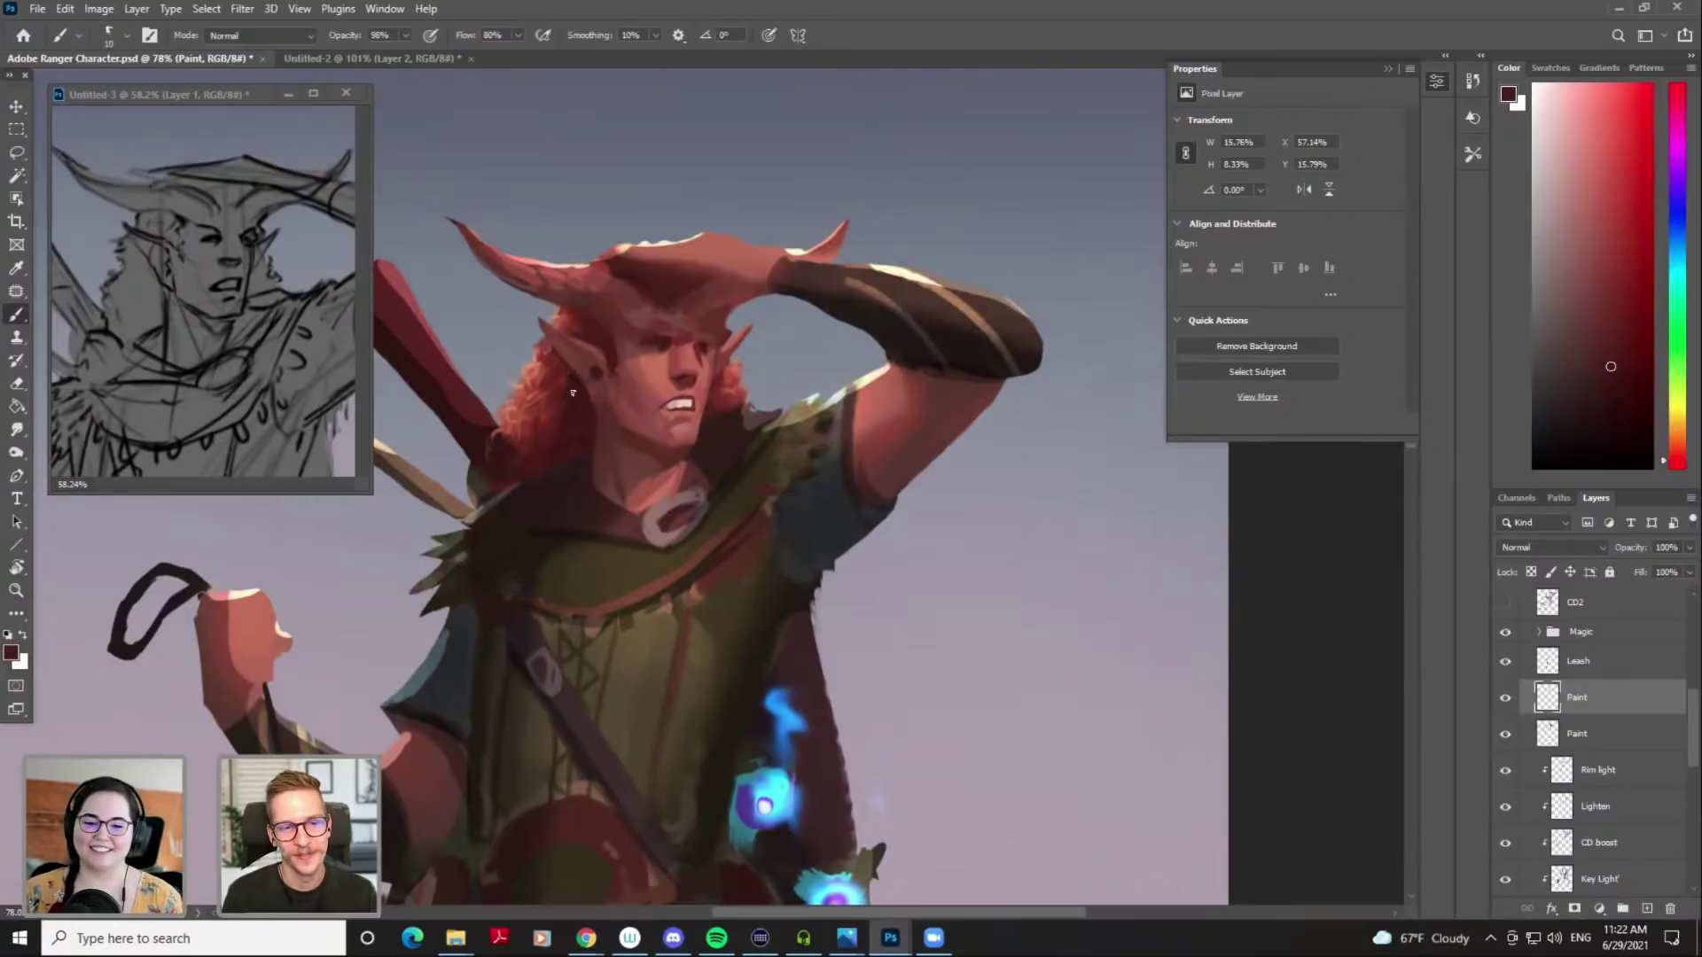
left_click(585, 387, "alt")
key("bracketright")
mouse_move(767, 446)
left_mouse_down()
mouse_move(708, 499)
mouse_move(736, 404)
left_mouse_up()
Shade the lower hair and the red hilt behind the shoulder with dark reds sampled from both areas
left_click(675, 344, "alt")
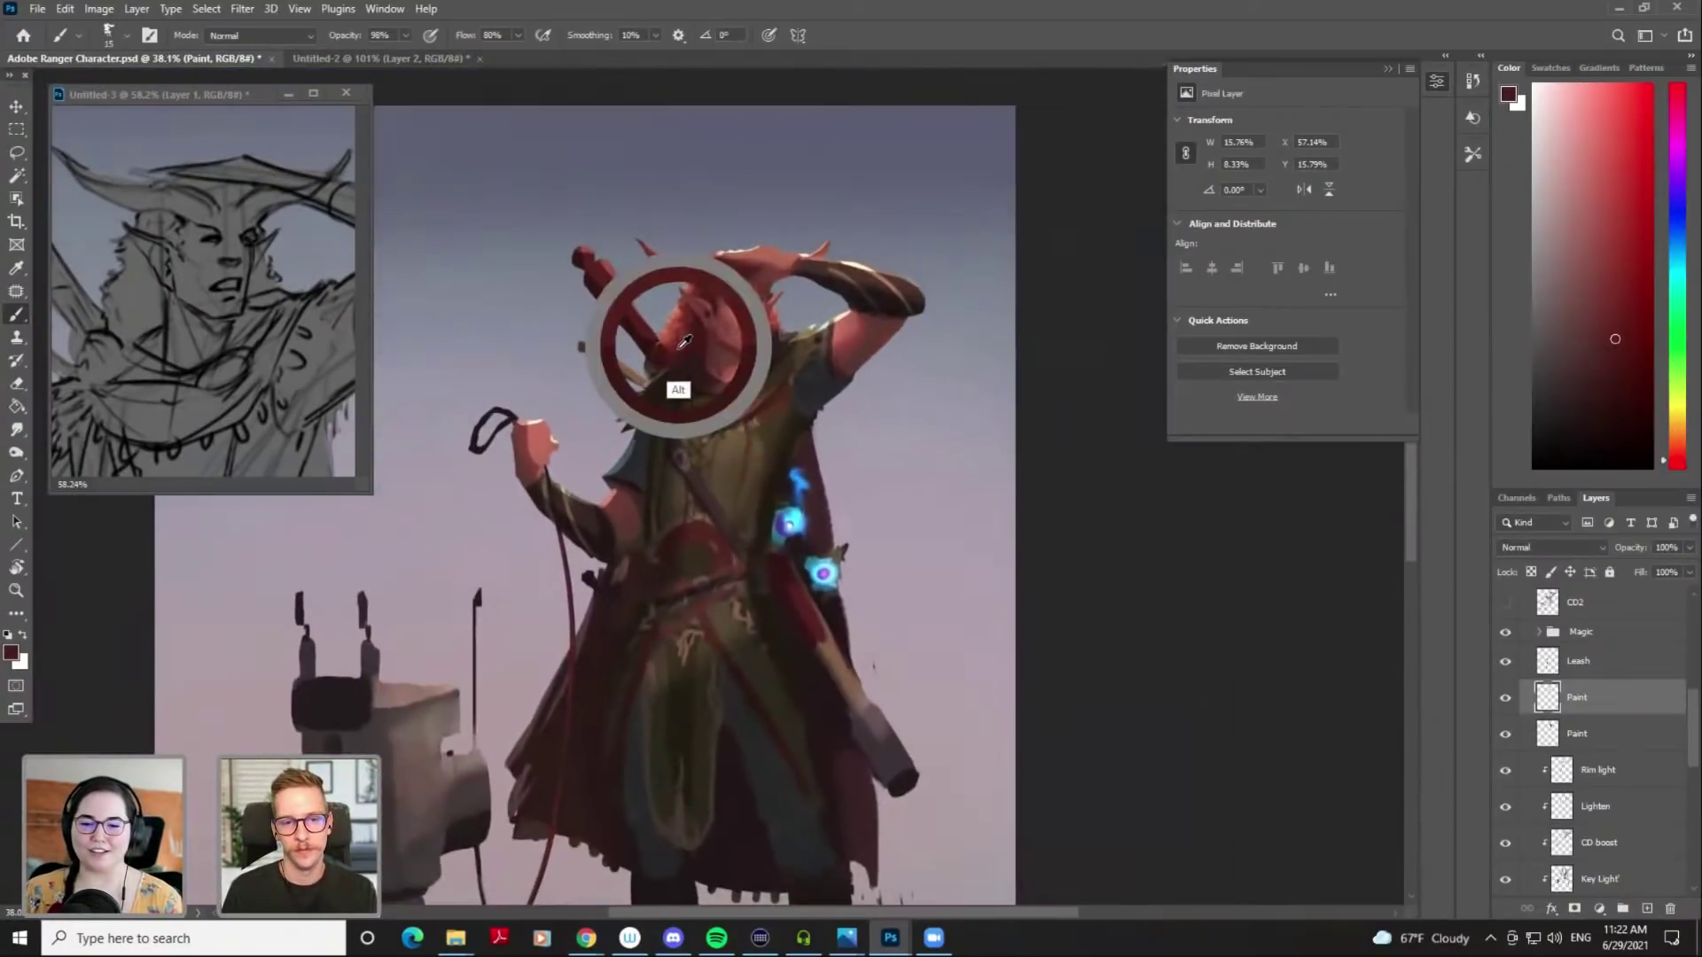
key("ctrl")
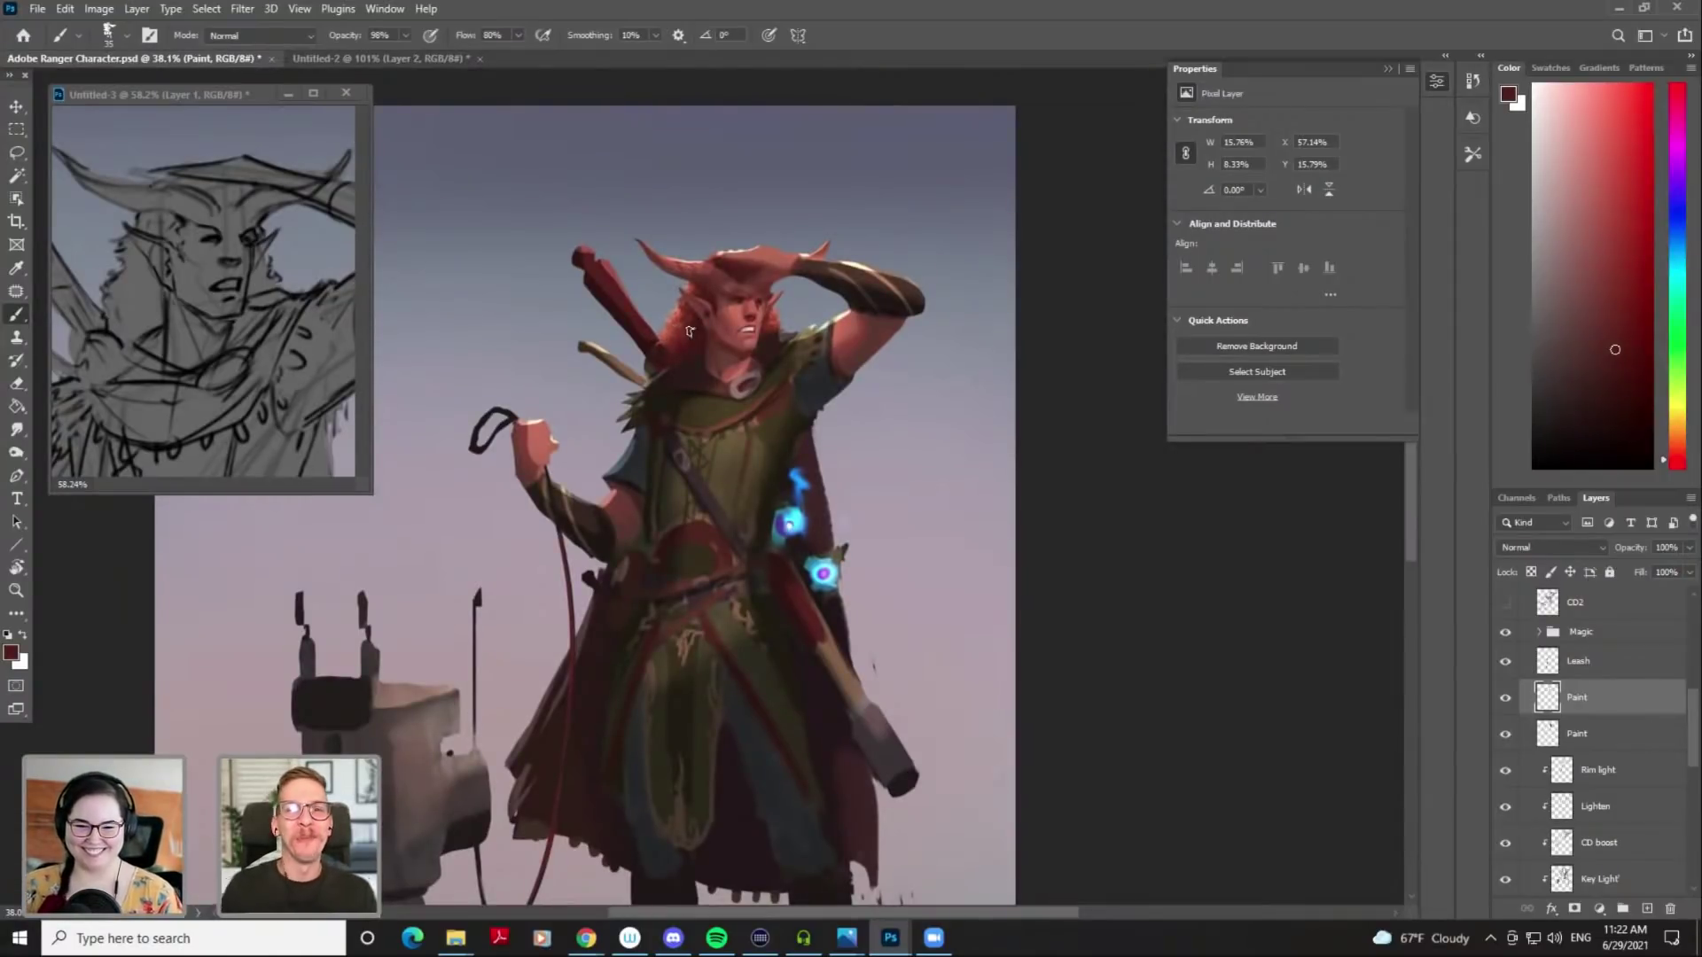
left_click(652, 347, "alt")
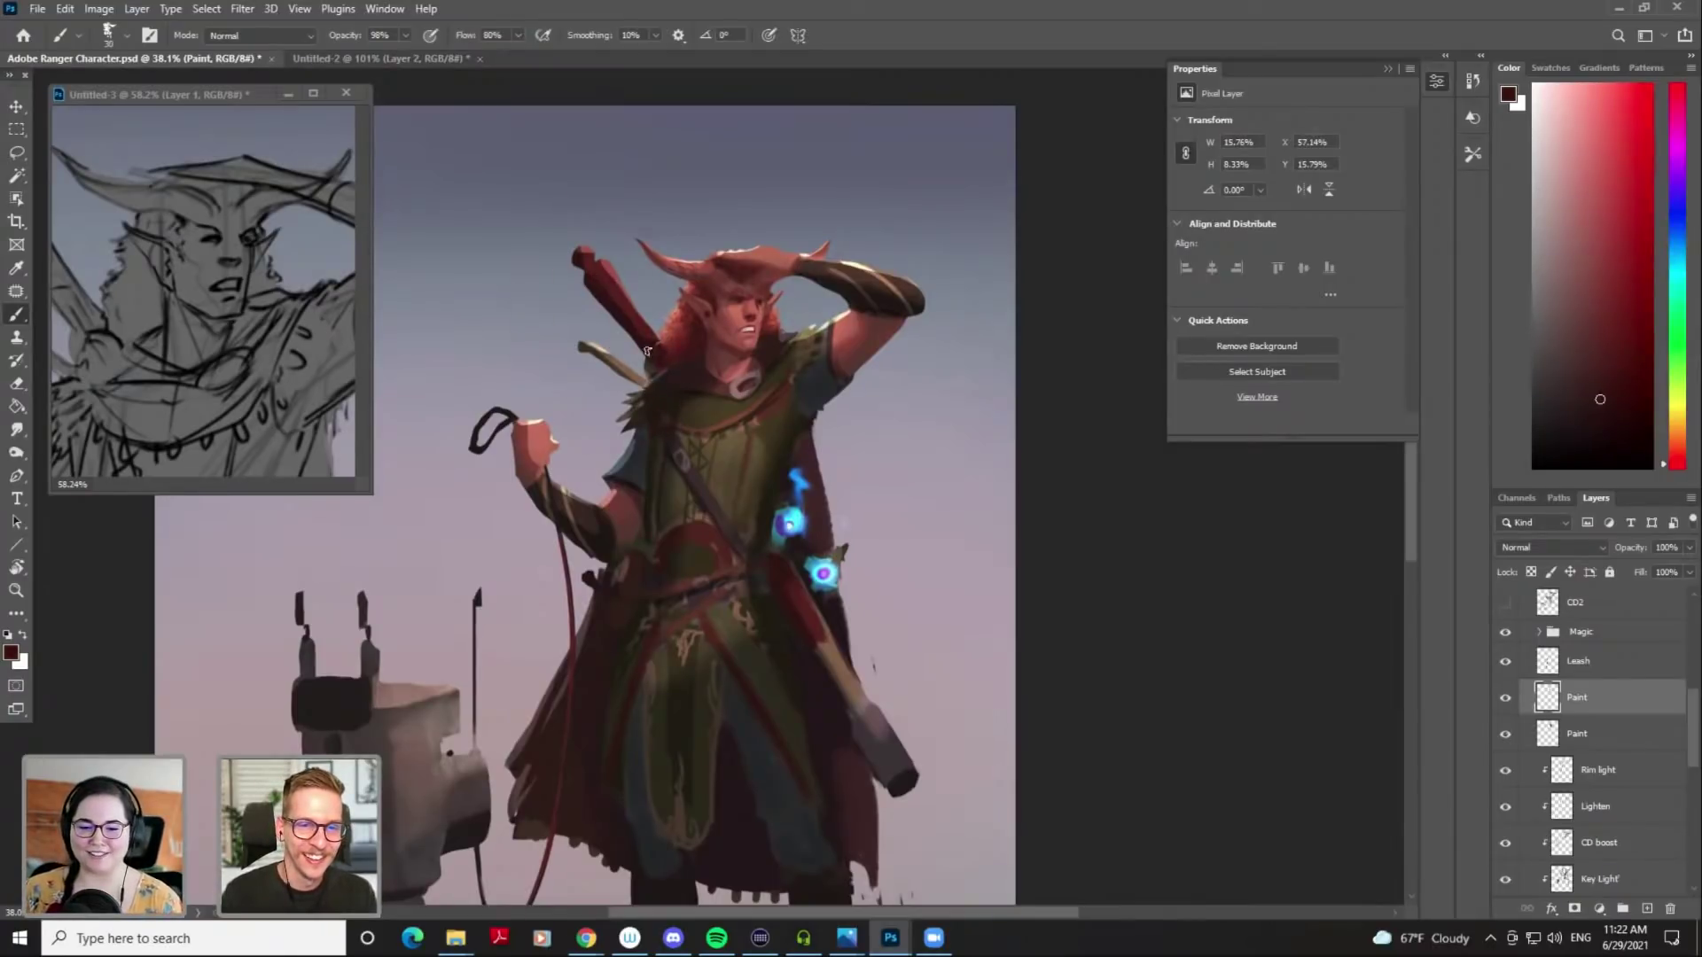
left_click(611, 288, "alt")
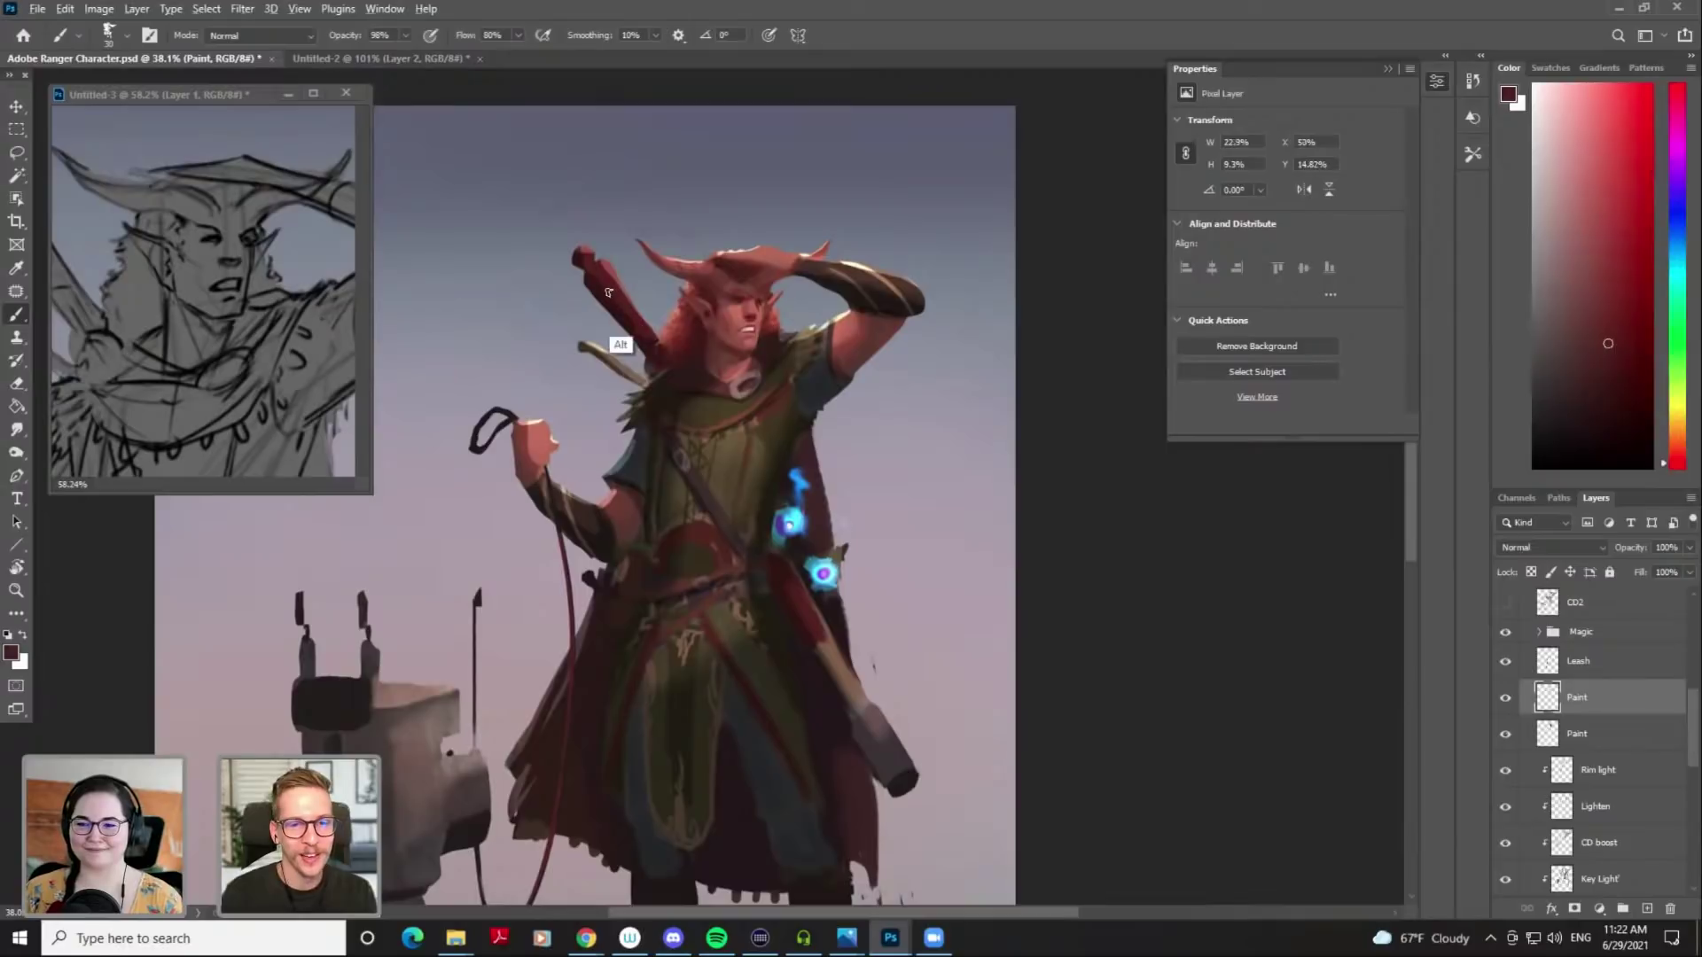
left_click(632, 316, "alt")
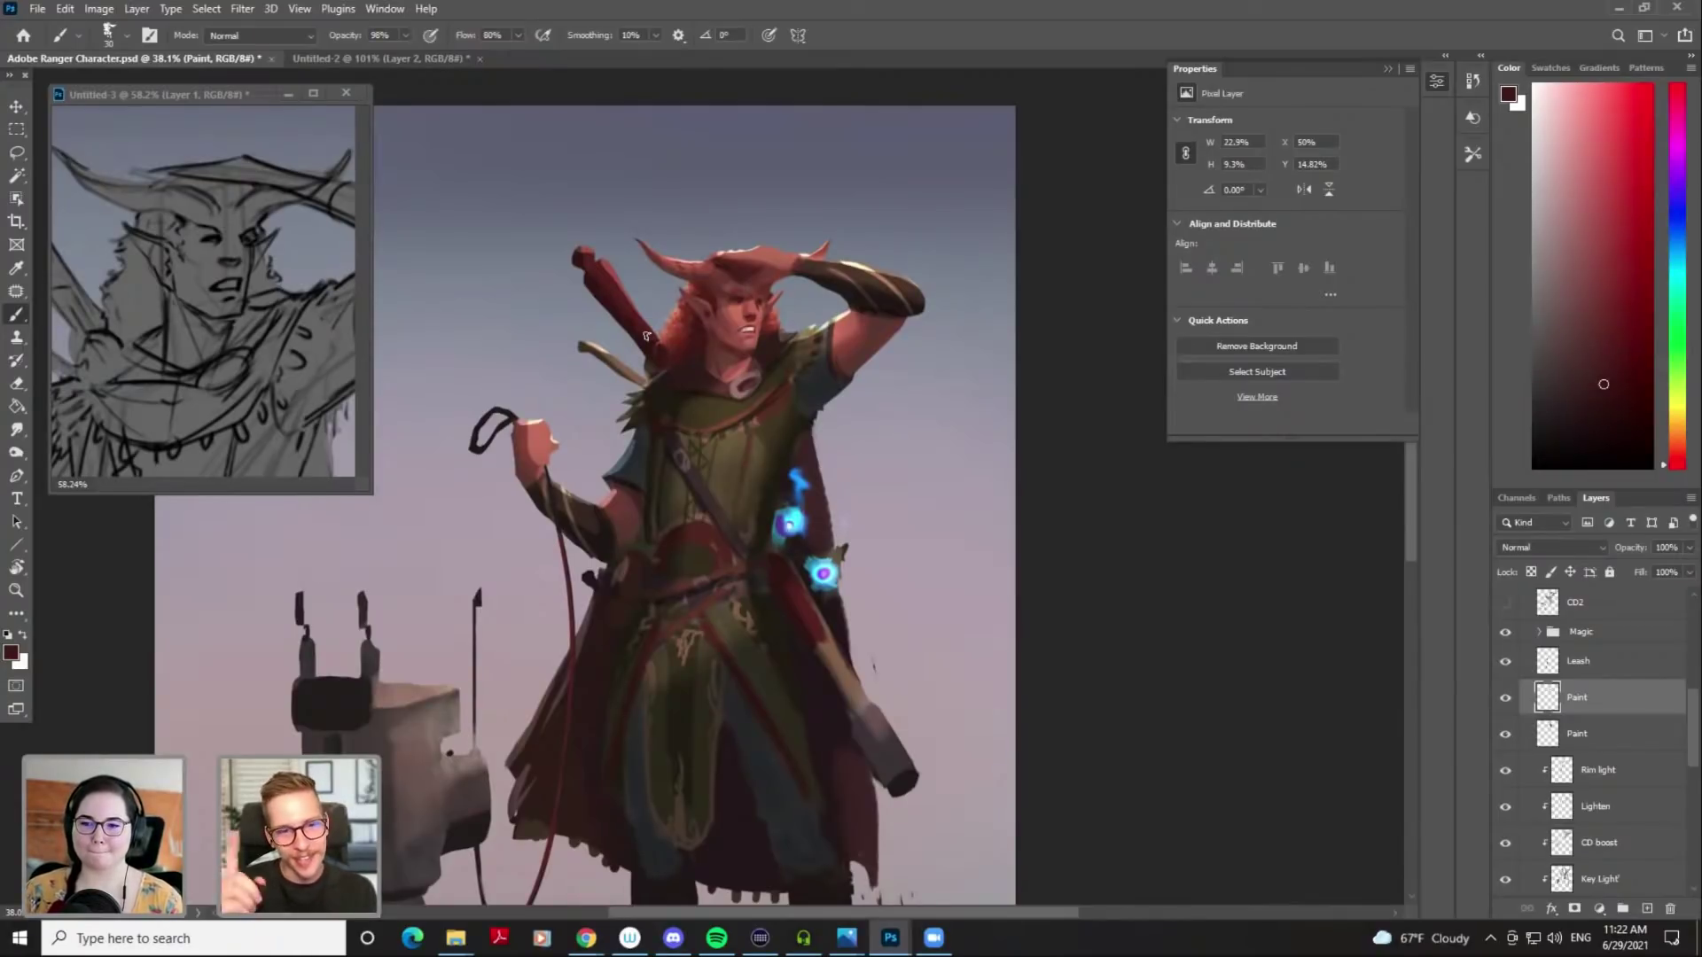
Pick a lighter salmon red, enlarge the brush and paint a highlight along the top edge of the head
left_click(666, 357, "alt")
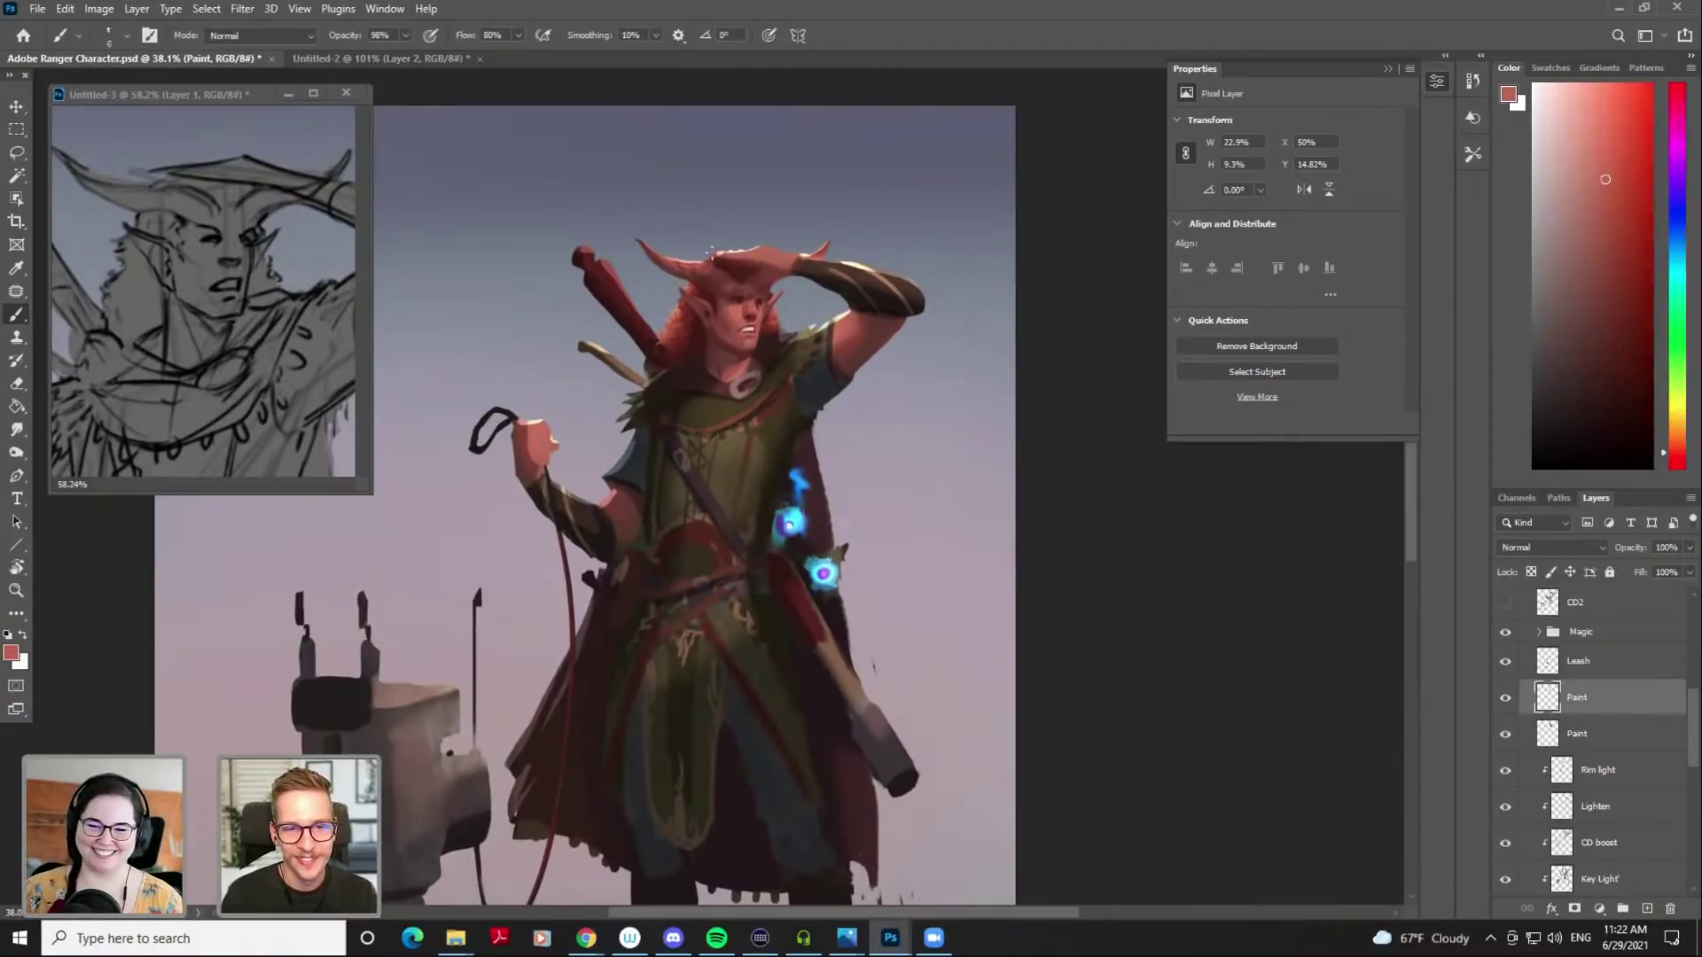
left_click(1598, 125)
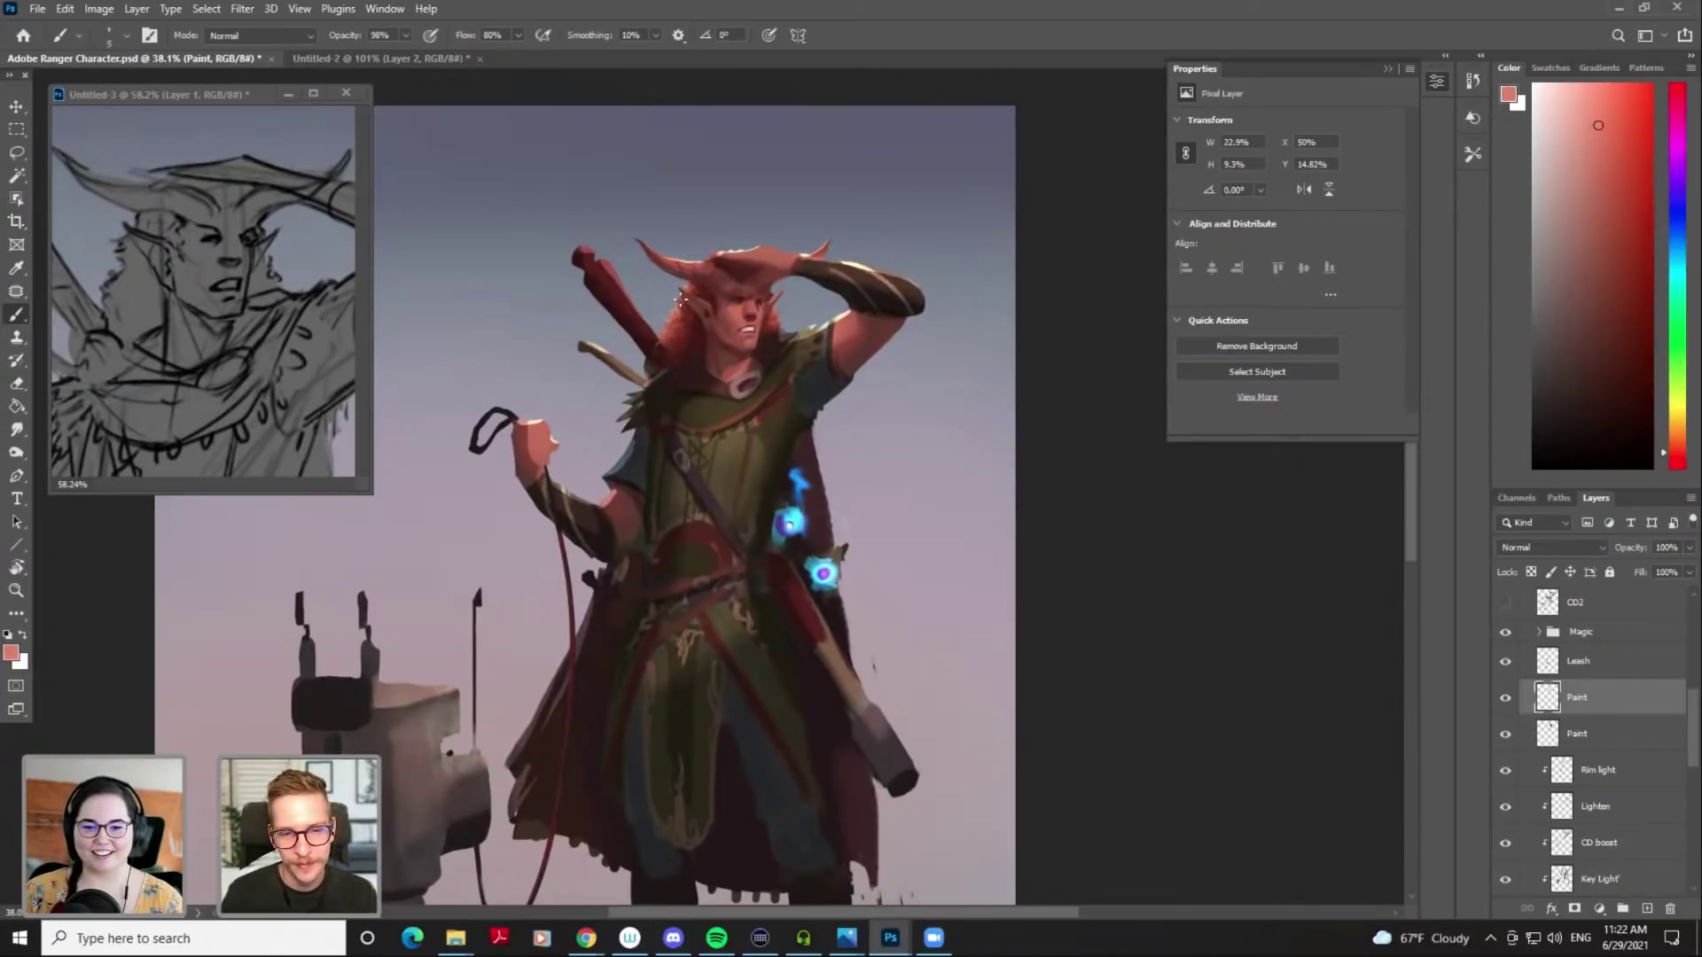
key("bracketright")
left_click_drag(711, 253, 739, 250)
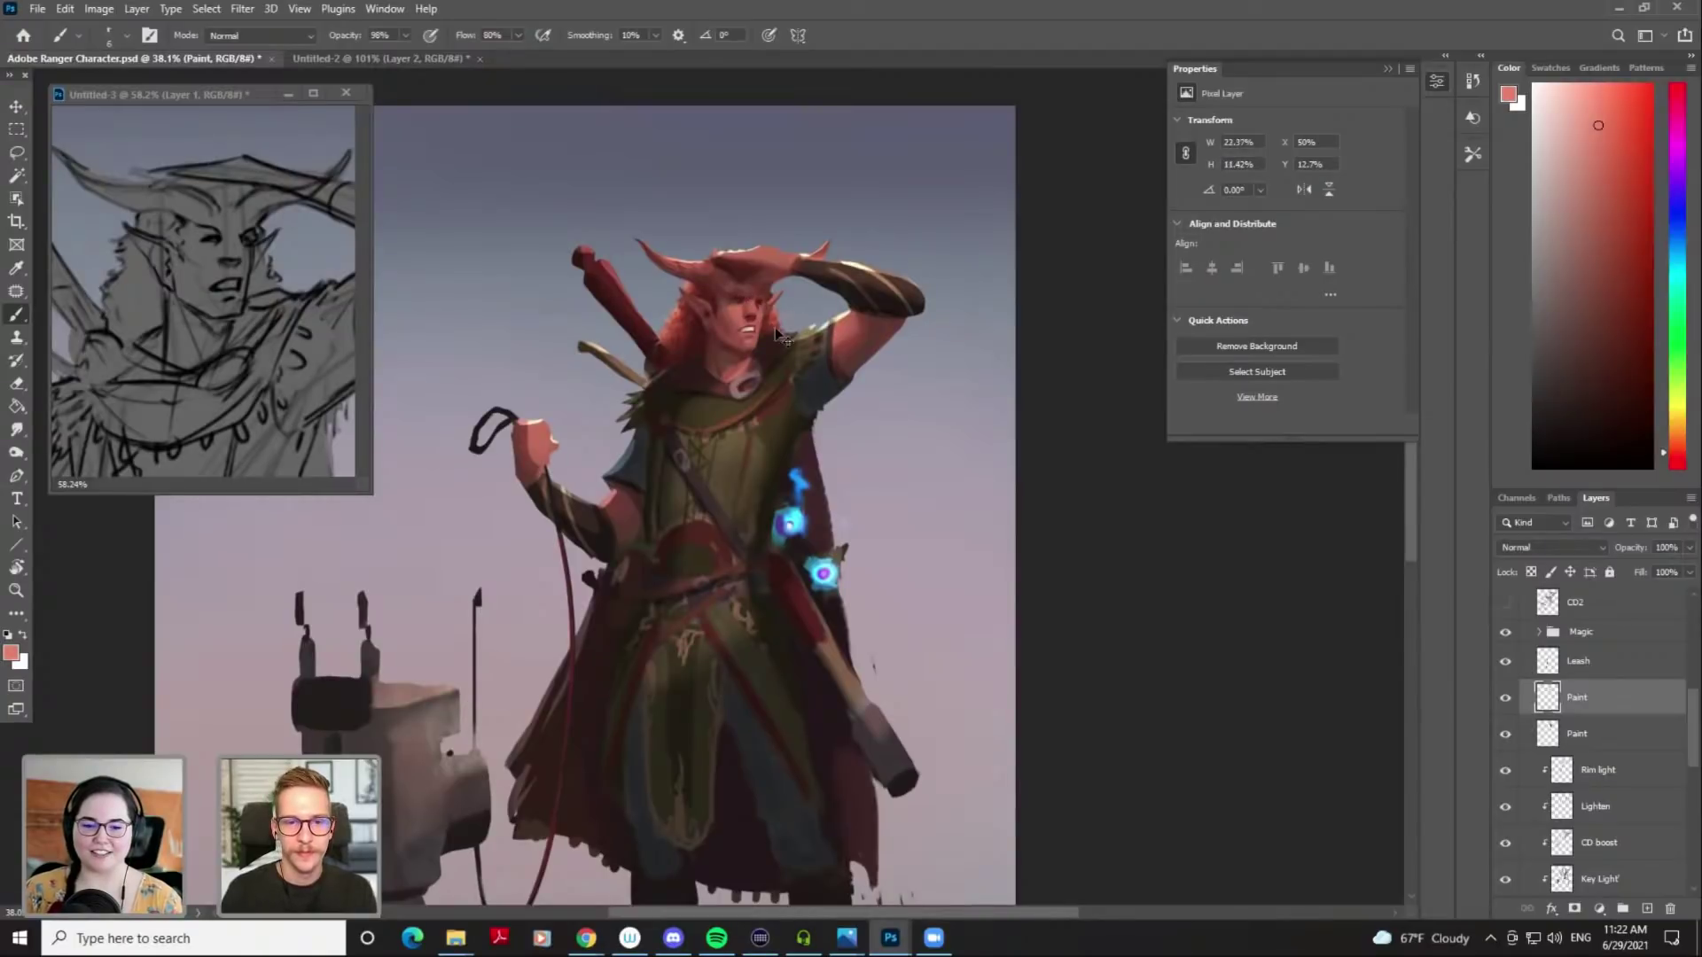
Add fine light curls to the outer hair with a smaller brush, and soften them with a sampled dark red
left_click_drag(813, 465, 783, 472, "ctrl")
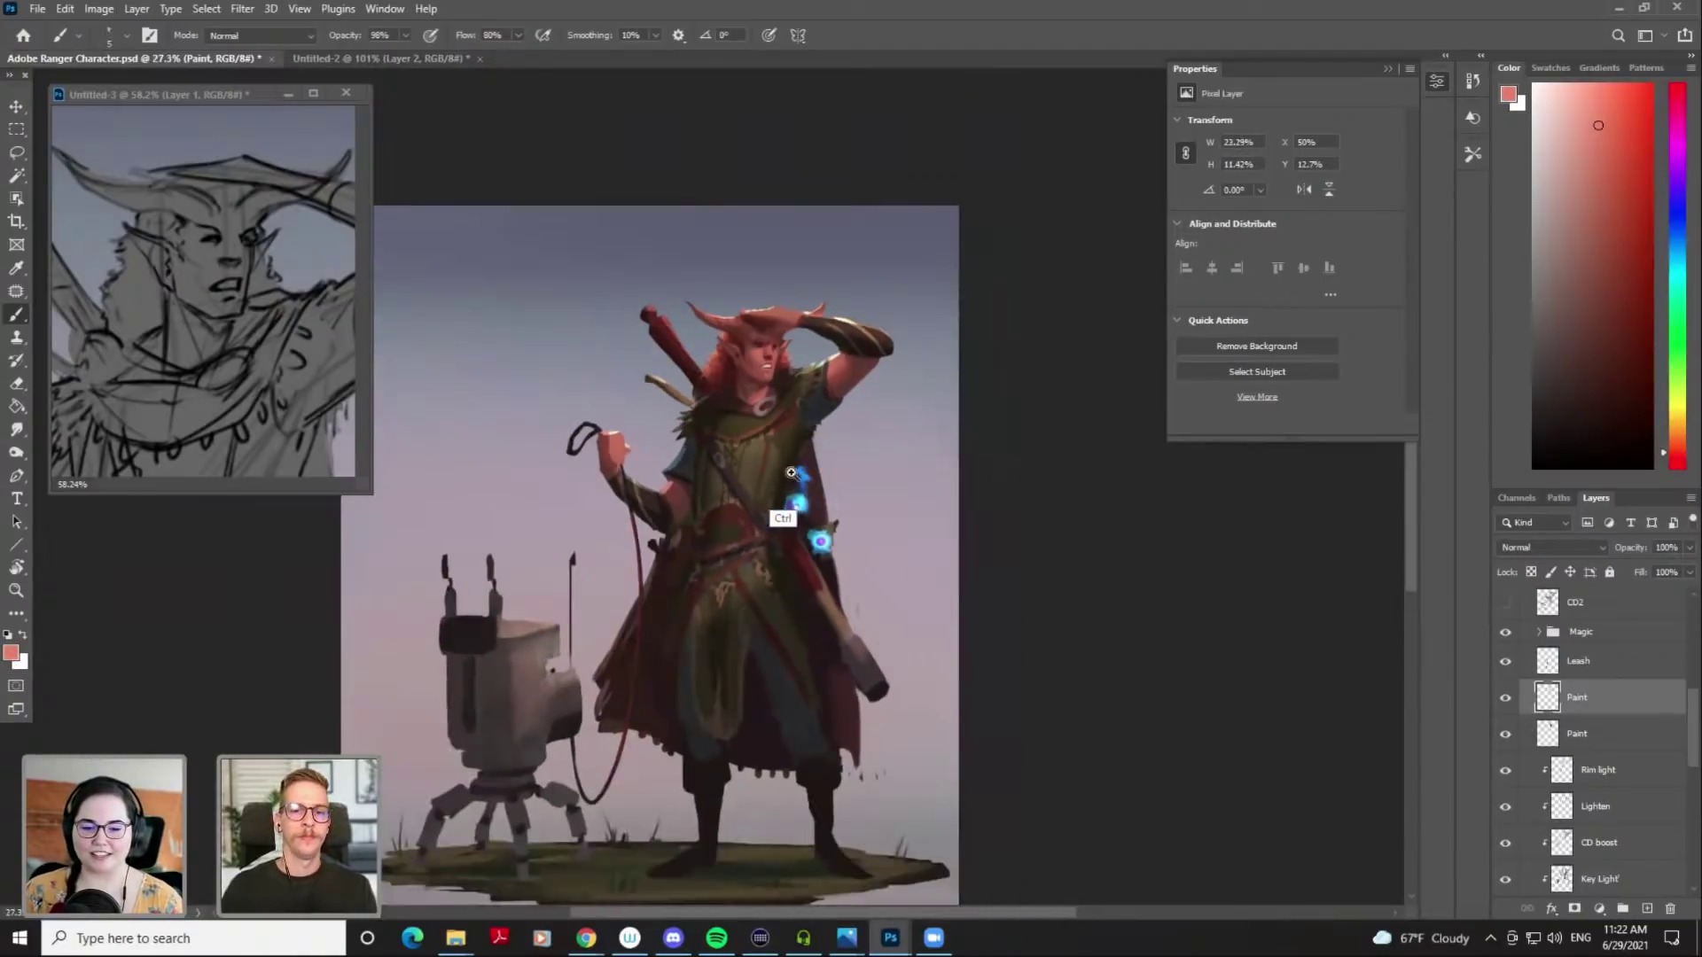
left_click_drag(707, 378, 769, 375, "ctrl")
key("bracketleft")
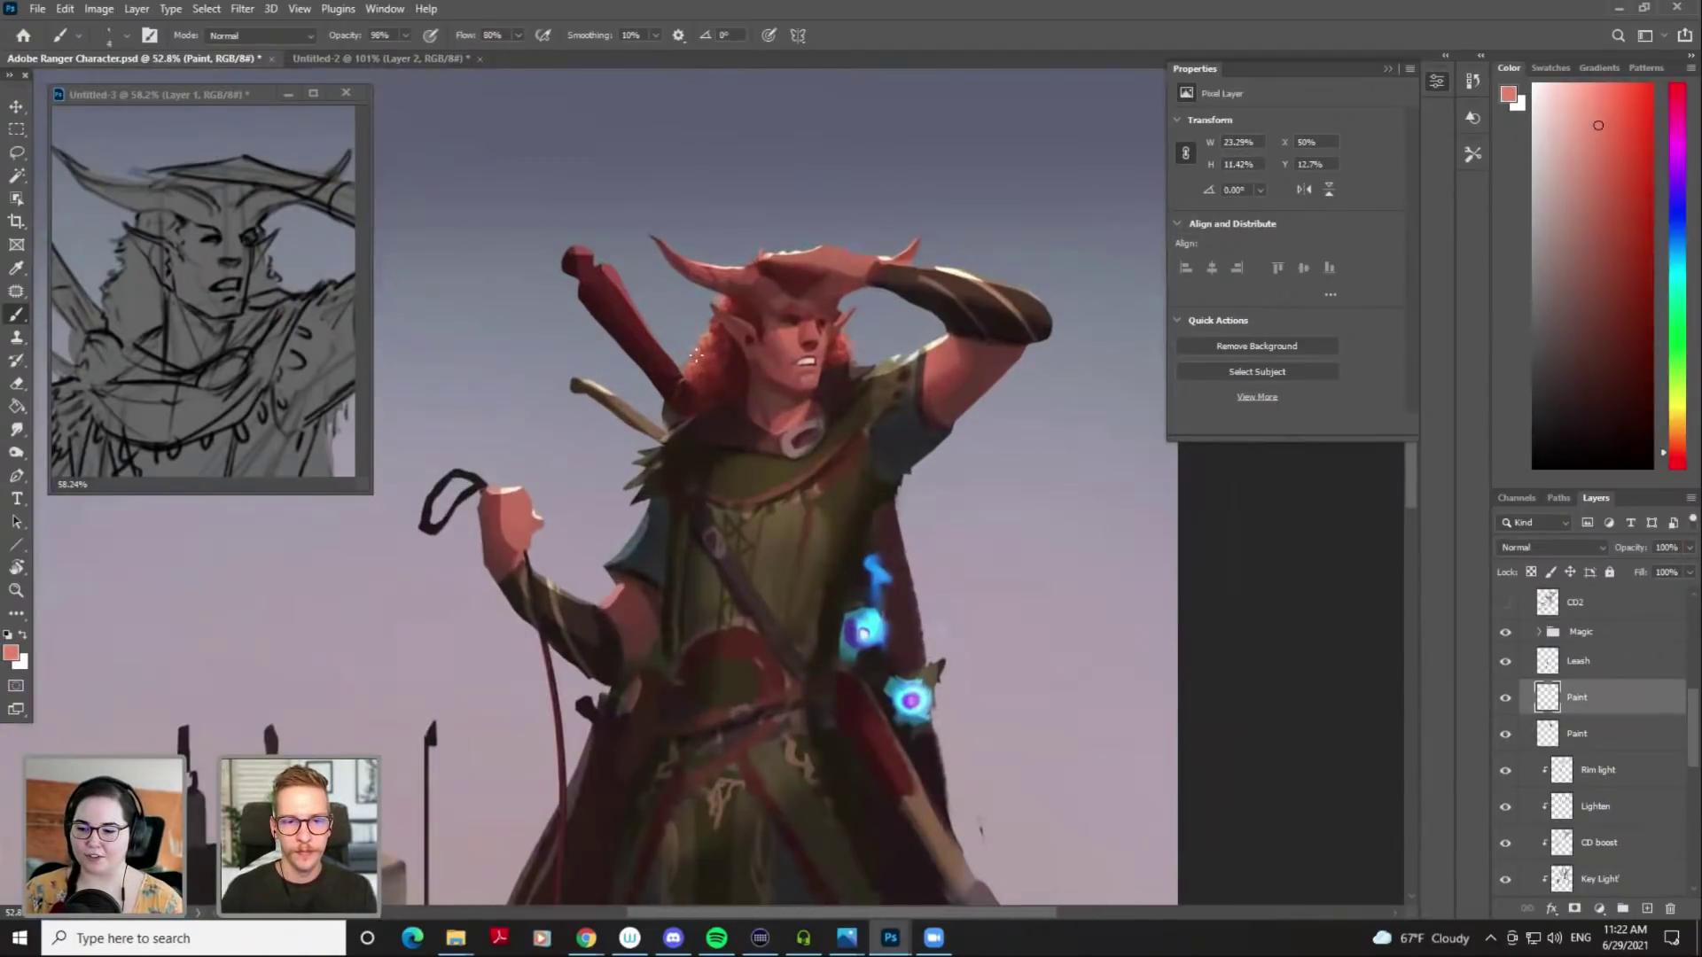
left_click(729, 352, "alt")
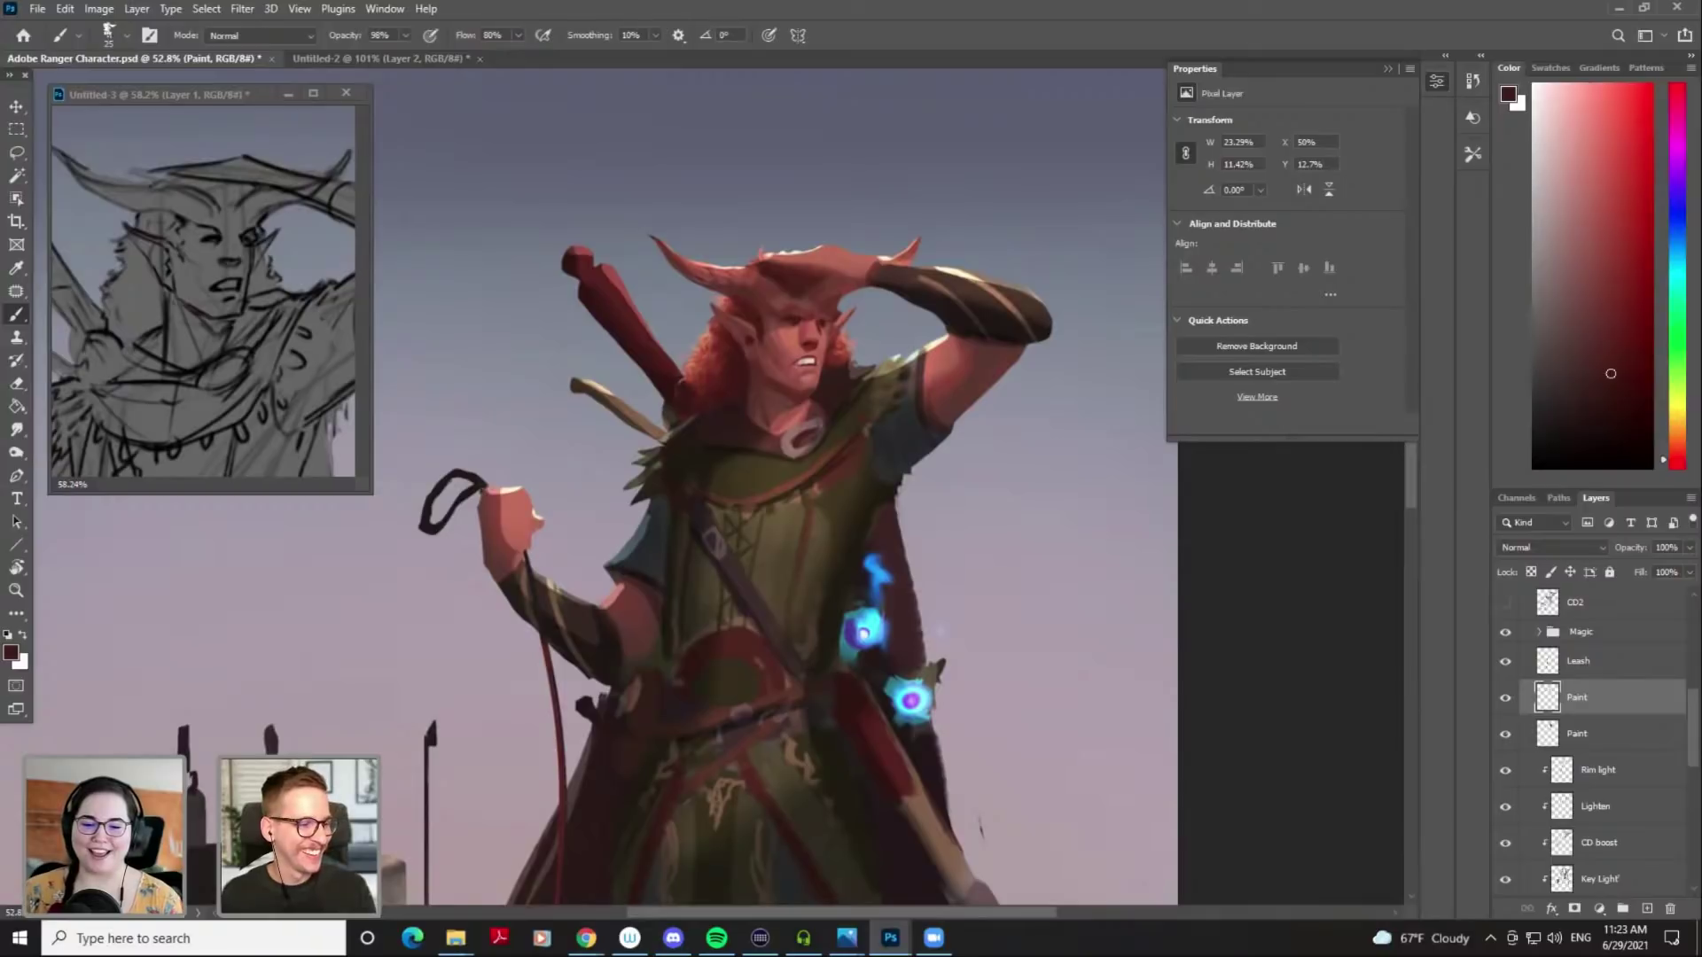
key("alt+Tab")
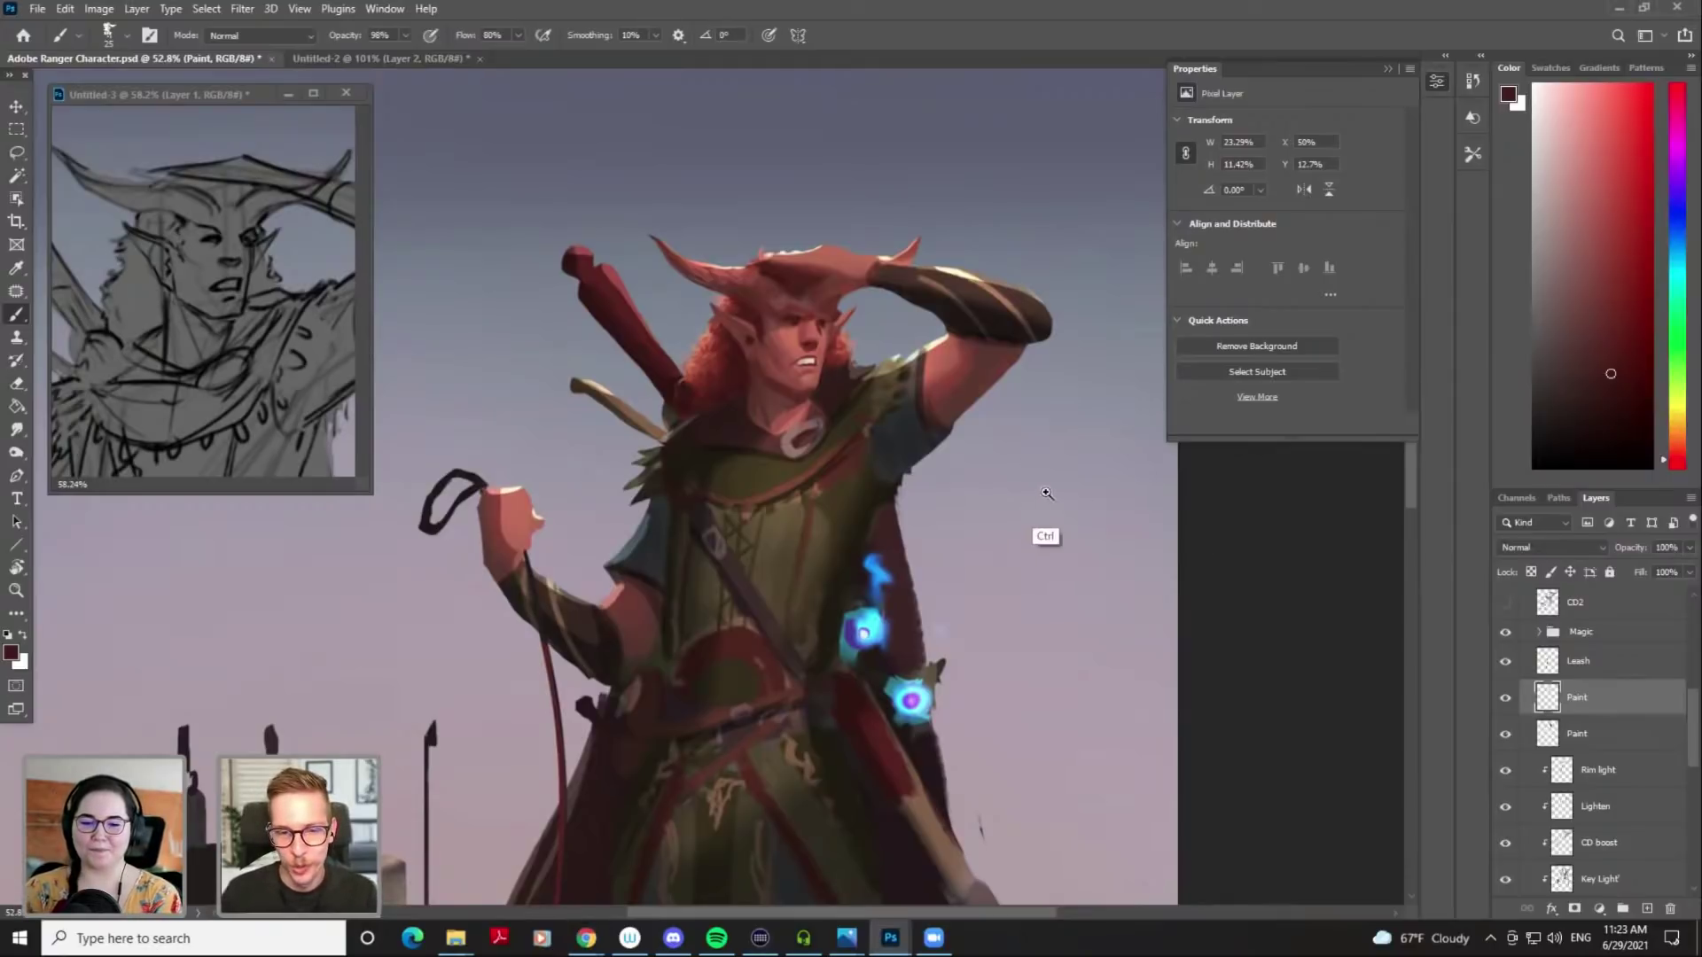
Shade the near blue sleeve below the ragged shoulder edge with dark blue-greys sampled from it
scroll(961, 436, "down", 2)
scroll(942, 449, "down", 2)
scroll(746, 375, "up", 3)
left_click(702, 379, "alt")
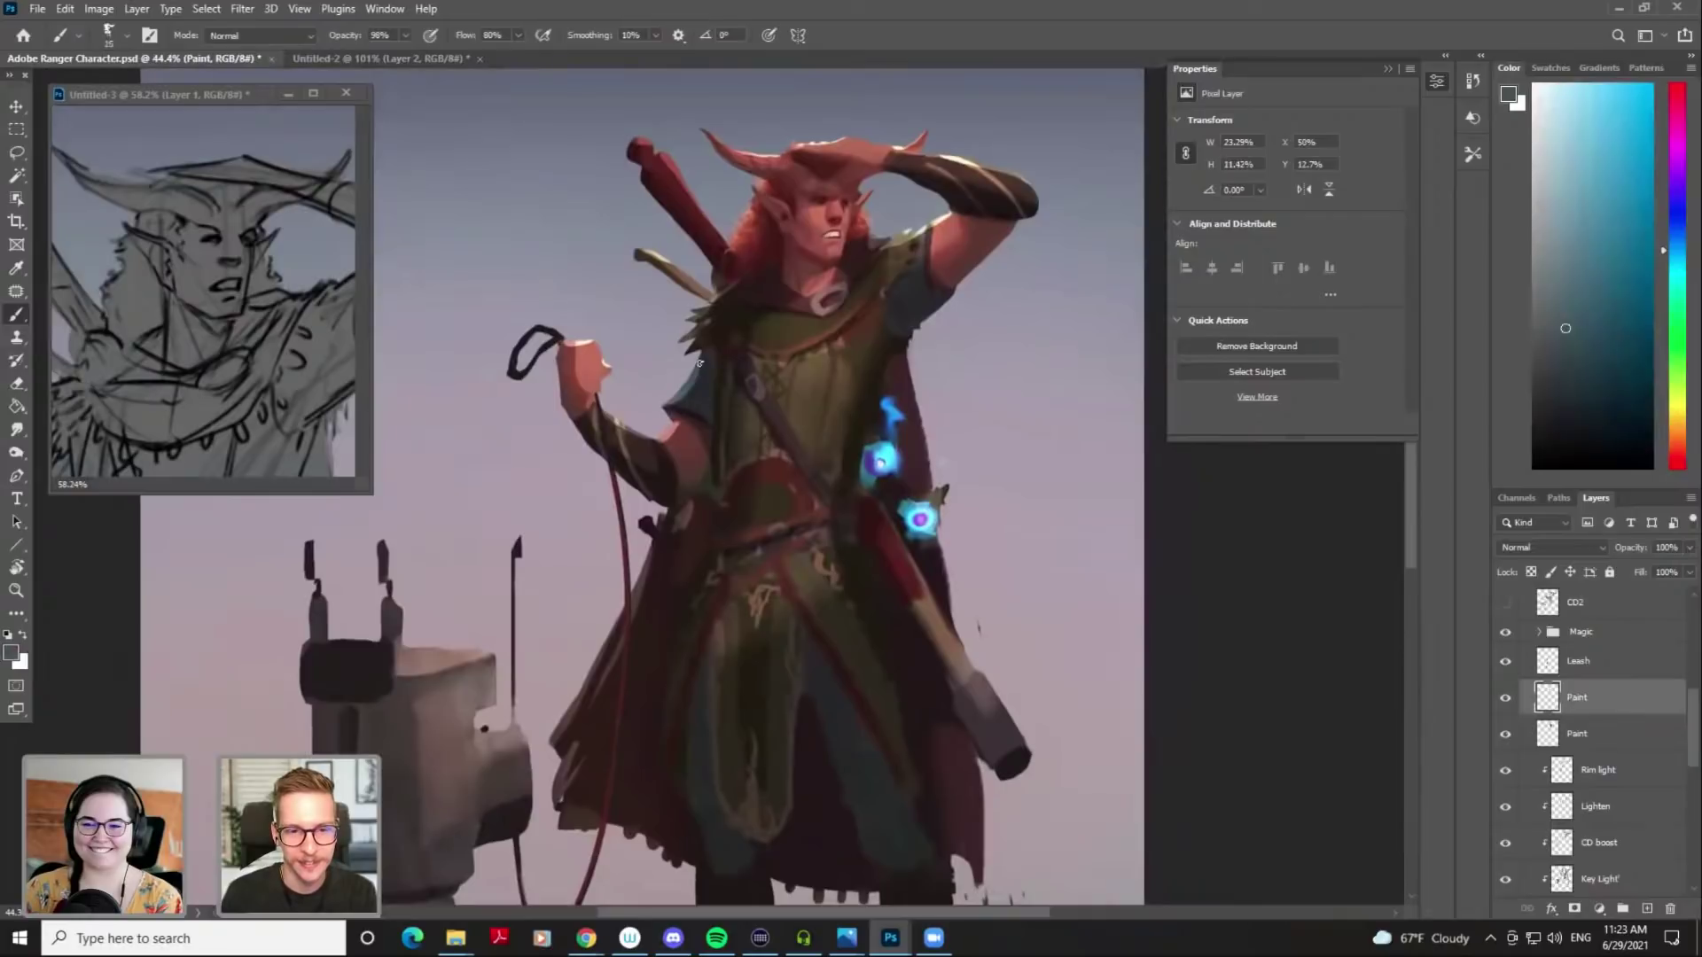
left_click(687, 406, "alt")
left_click(707, 373, "alt")
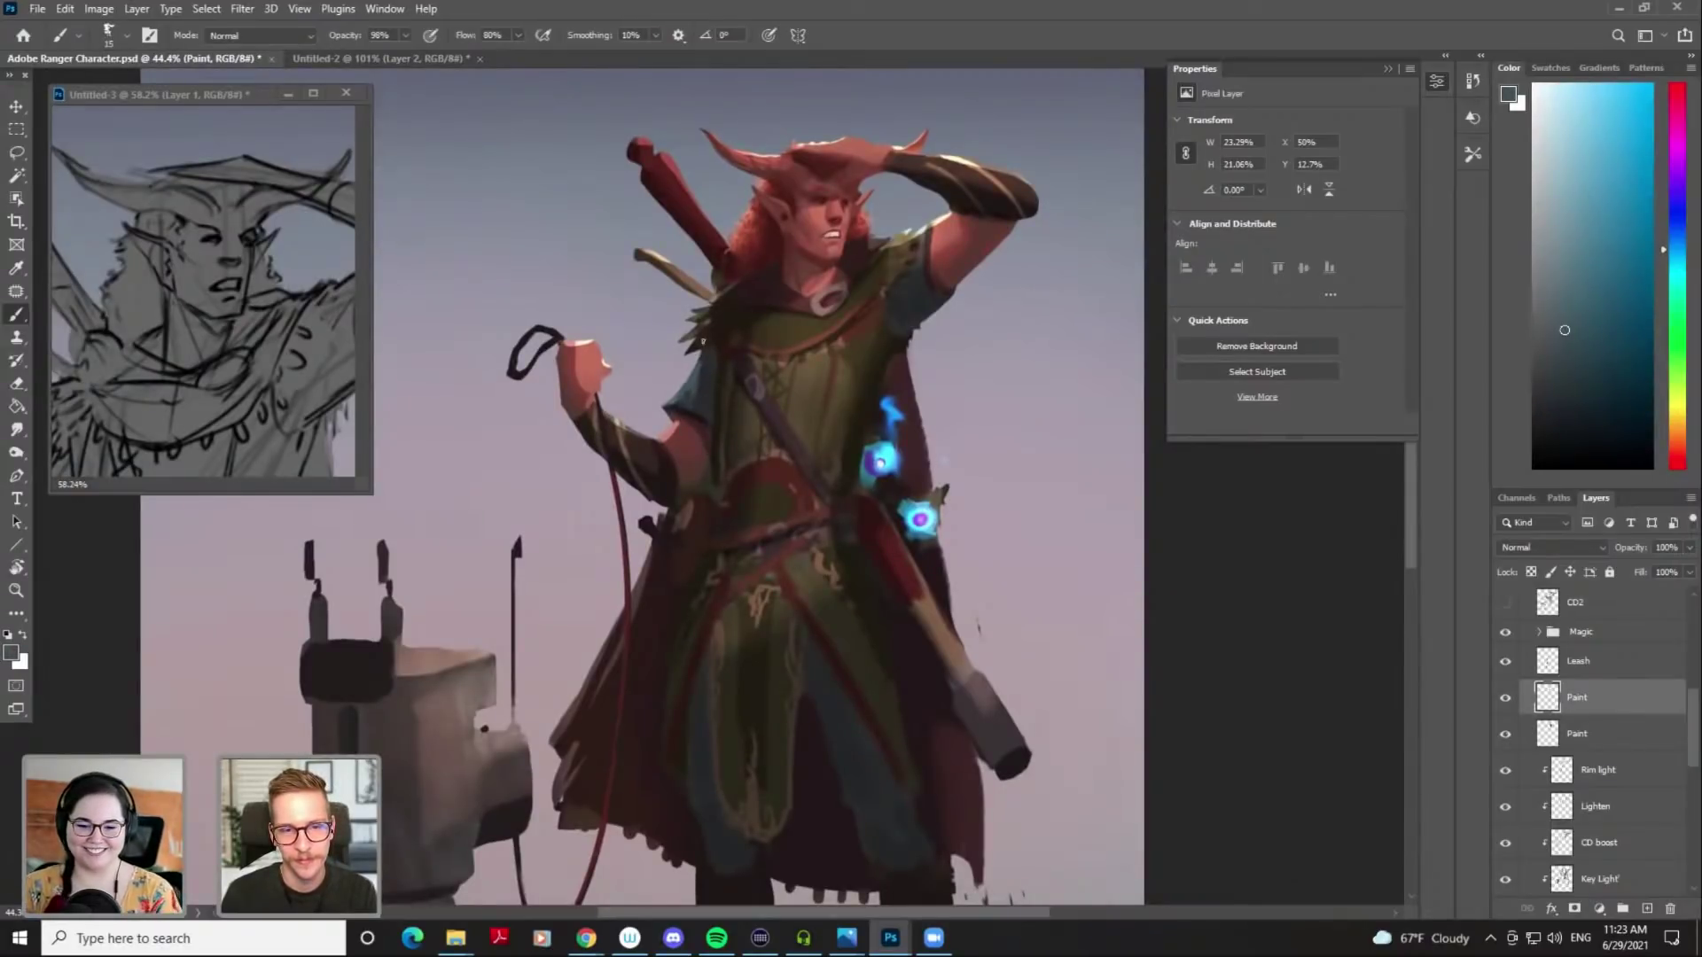
left_click(703, 379, "alt")
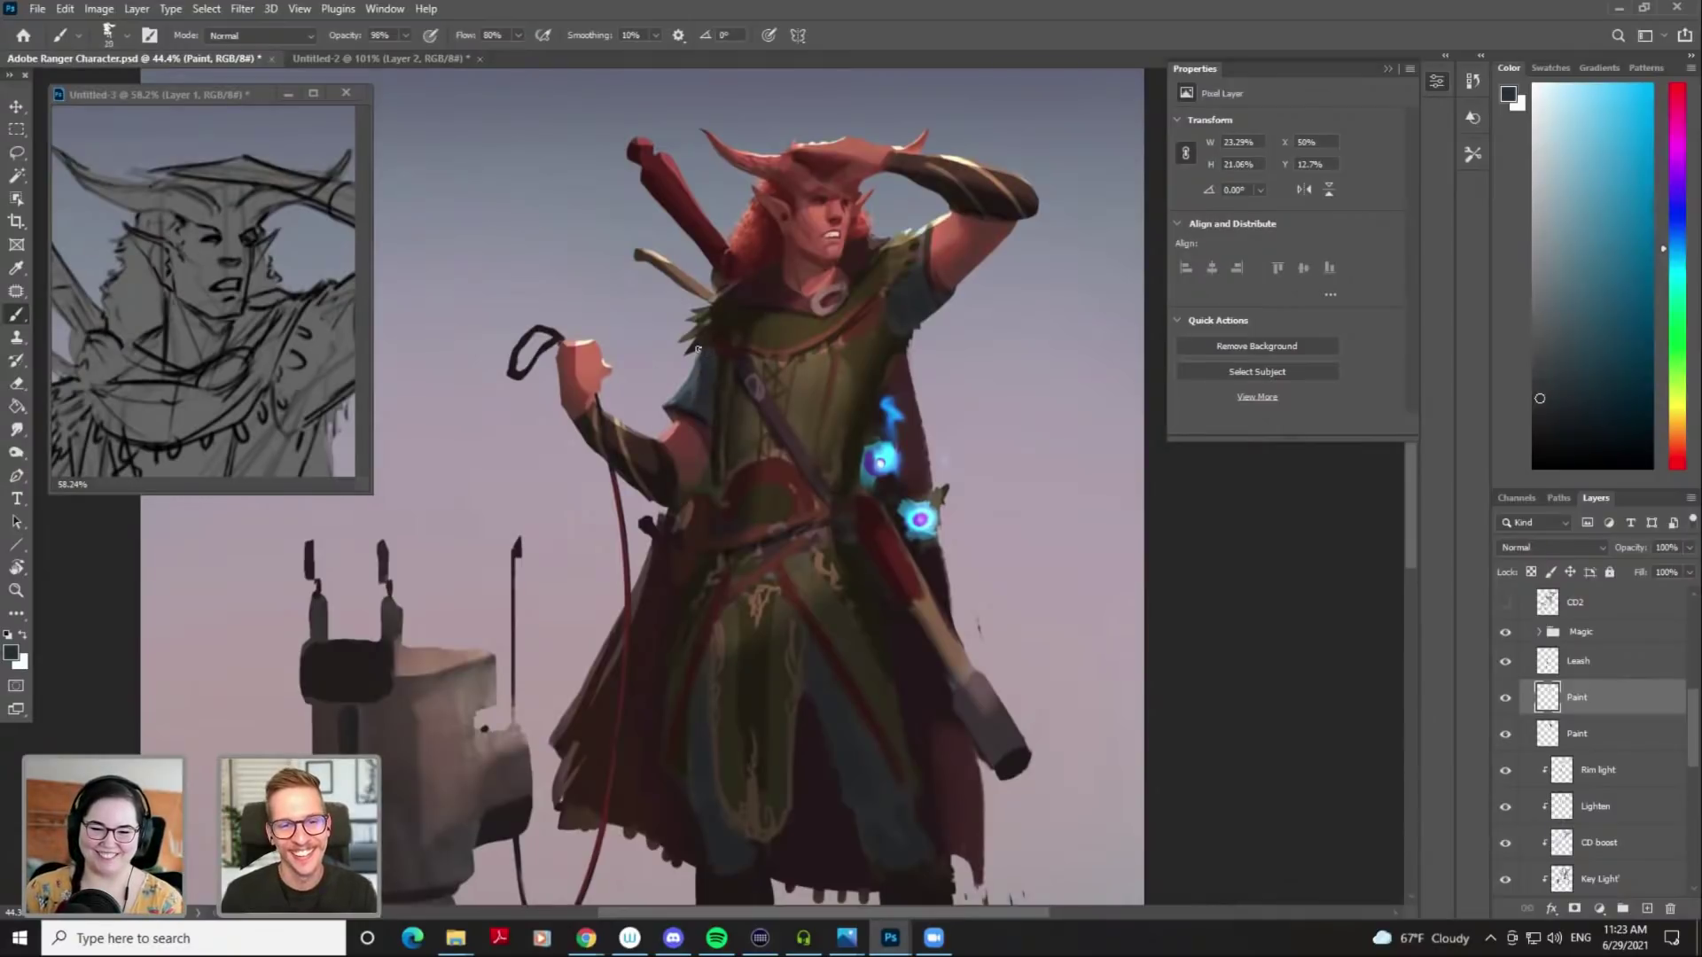
left_click(706, 363, "alt")
left_click(707, 363, "alt")
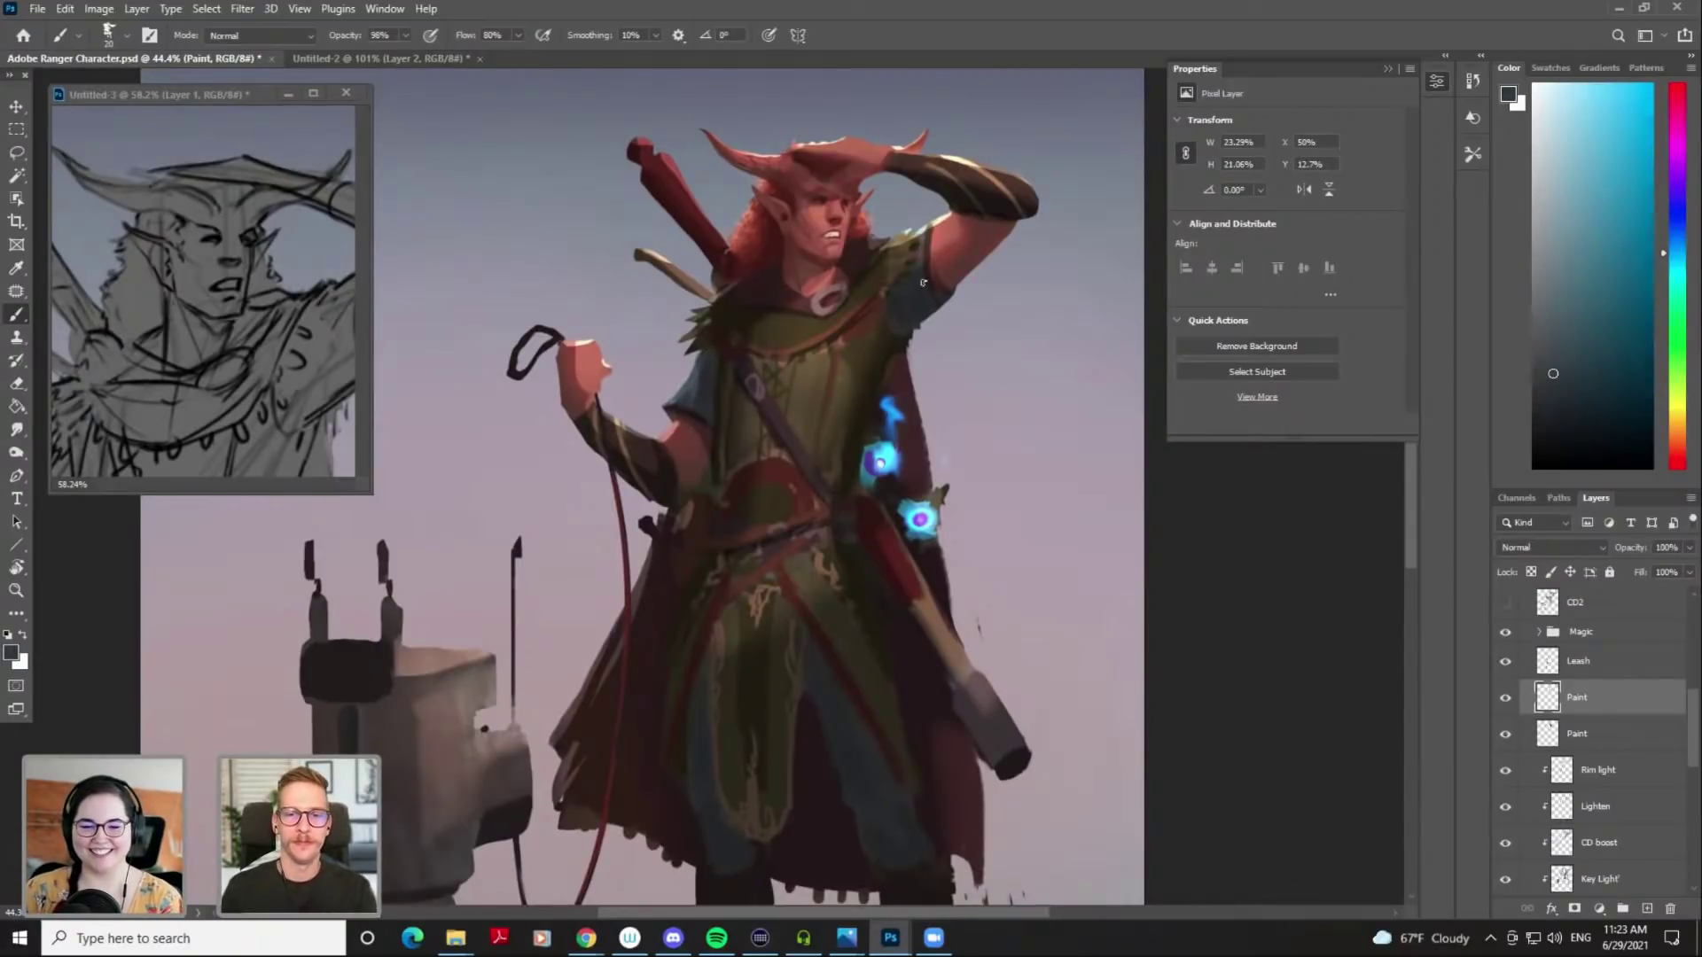
Sample greens and browns across the cowl and blend its folds over the upper chest
left_click(759, 317, "alt")
left_click(773, 319, "alt")
left_click(785, 324, "alt")
left_click(786, 334, "alt")
left_click(862, 293, "alt")
key("[")
left_click(816, 328, "alt")
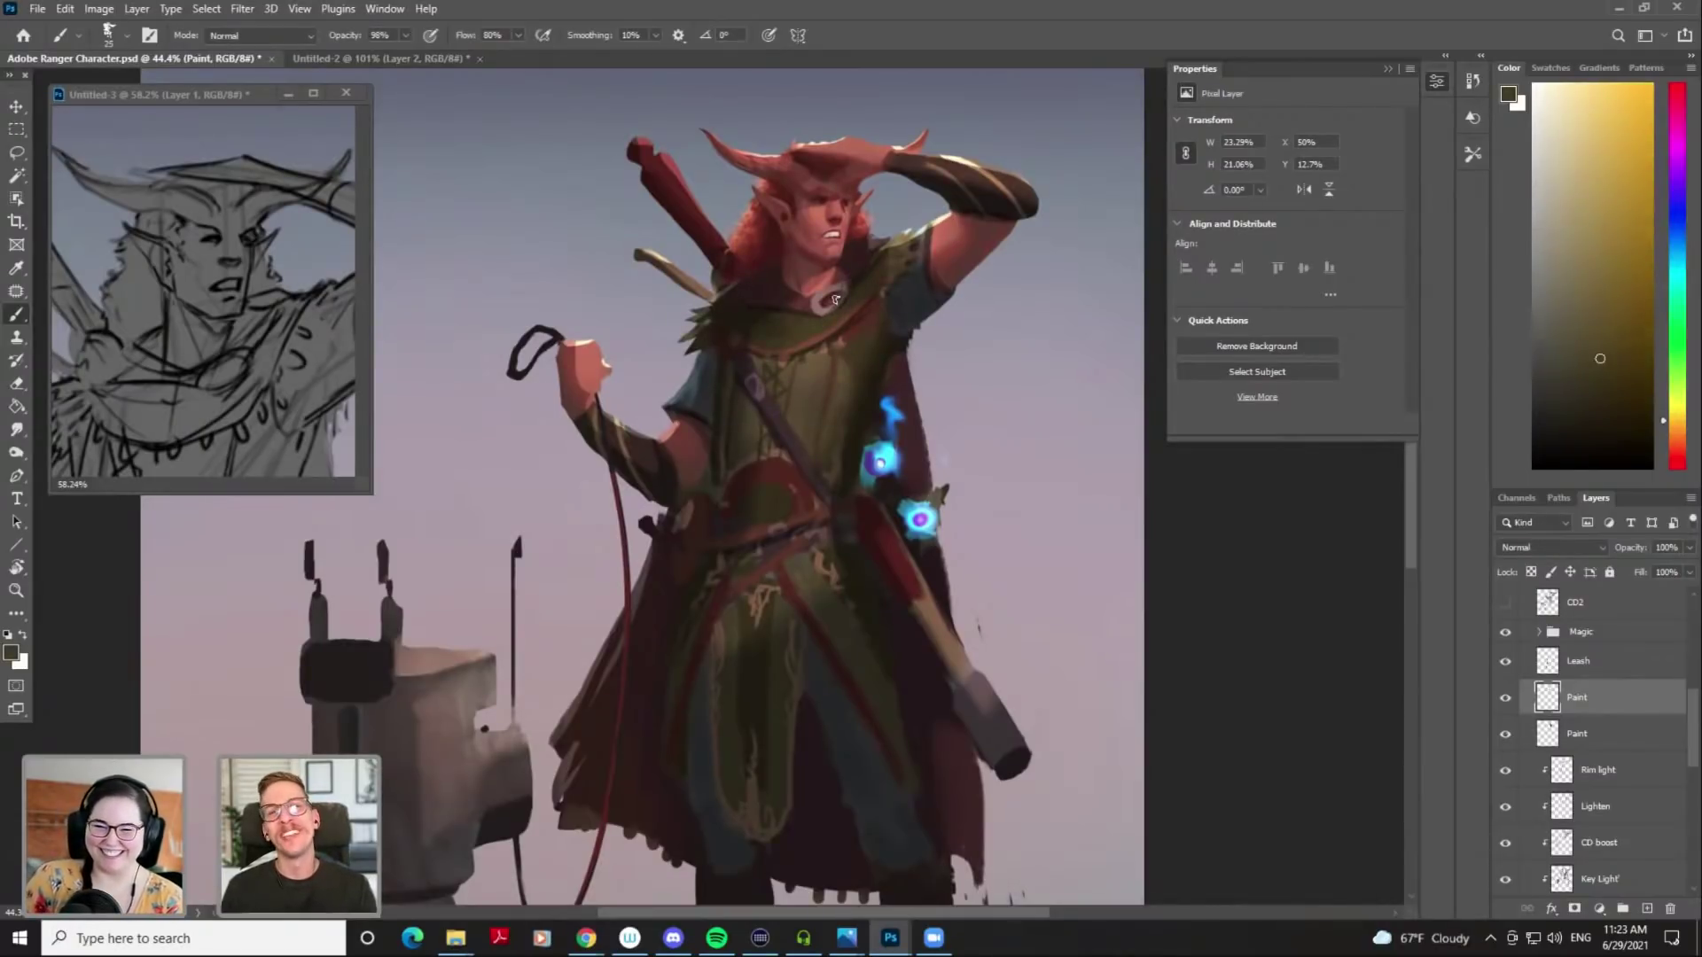
Darken the cowl beside the far side of the neck with sampled dark olives and a smaller brush
left_click(866, 277, "alt")
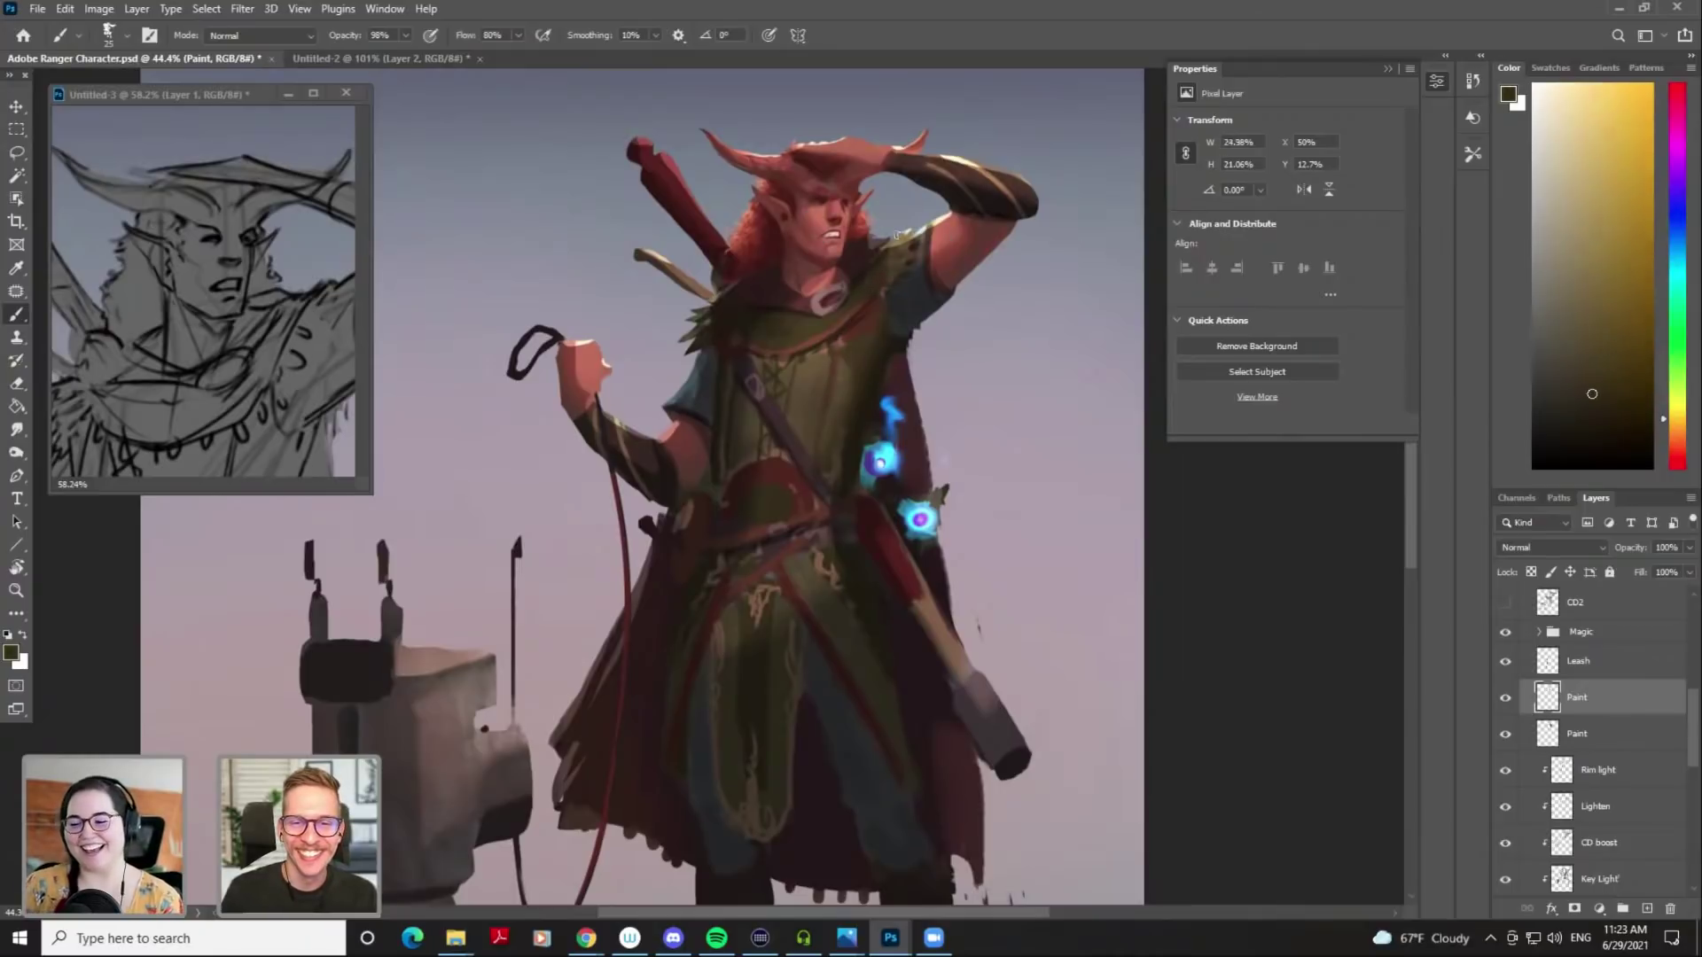
left_click(876, 261, "alt")
key("bracketleft")
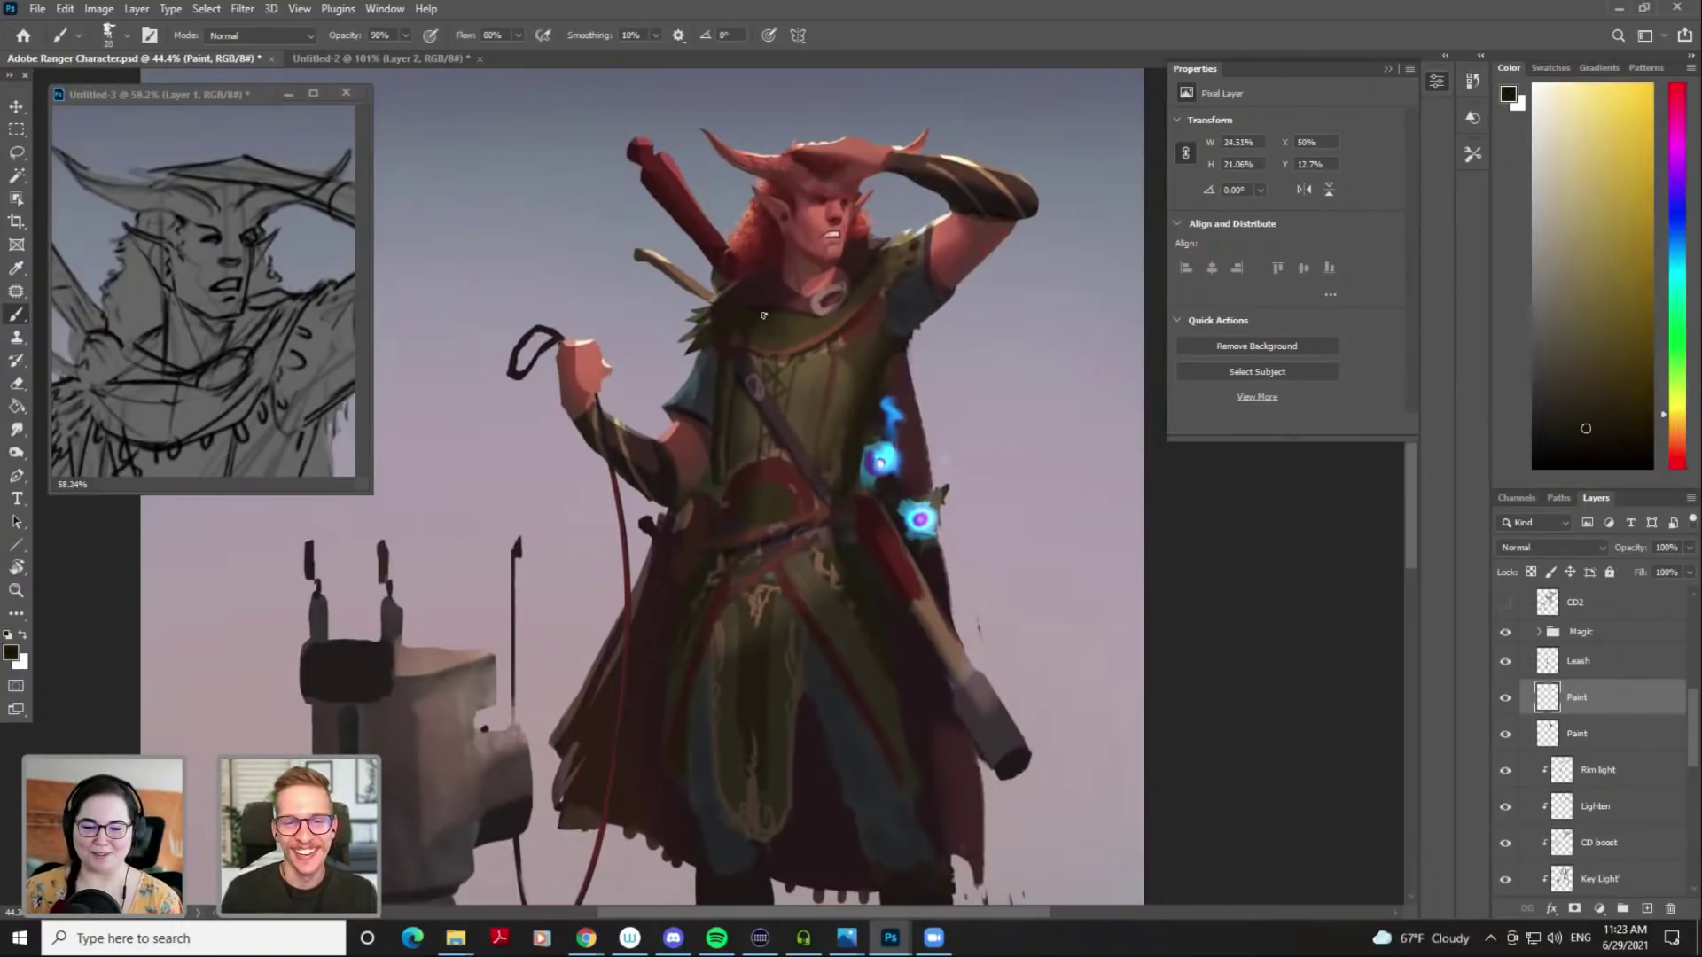
Shade the cowl beneath the near hair with sampled near-black browns, and deepen the far-side hair with dark reds
left_click(782, 310, "alt")
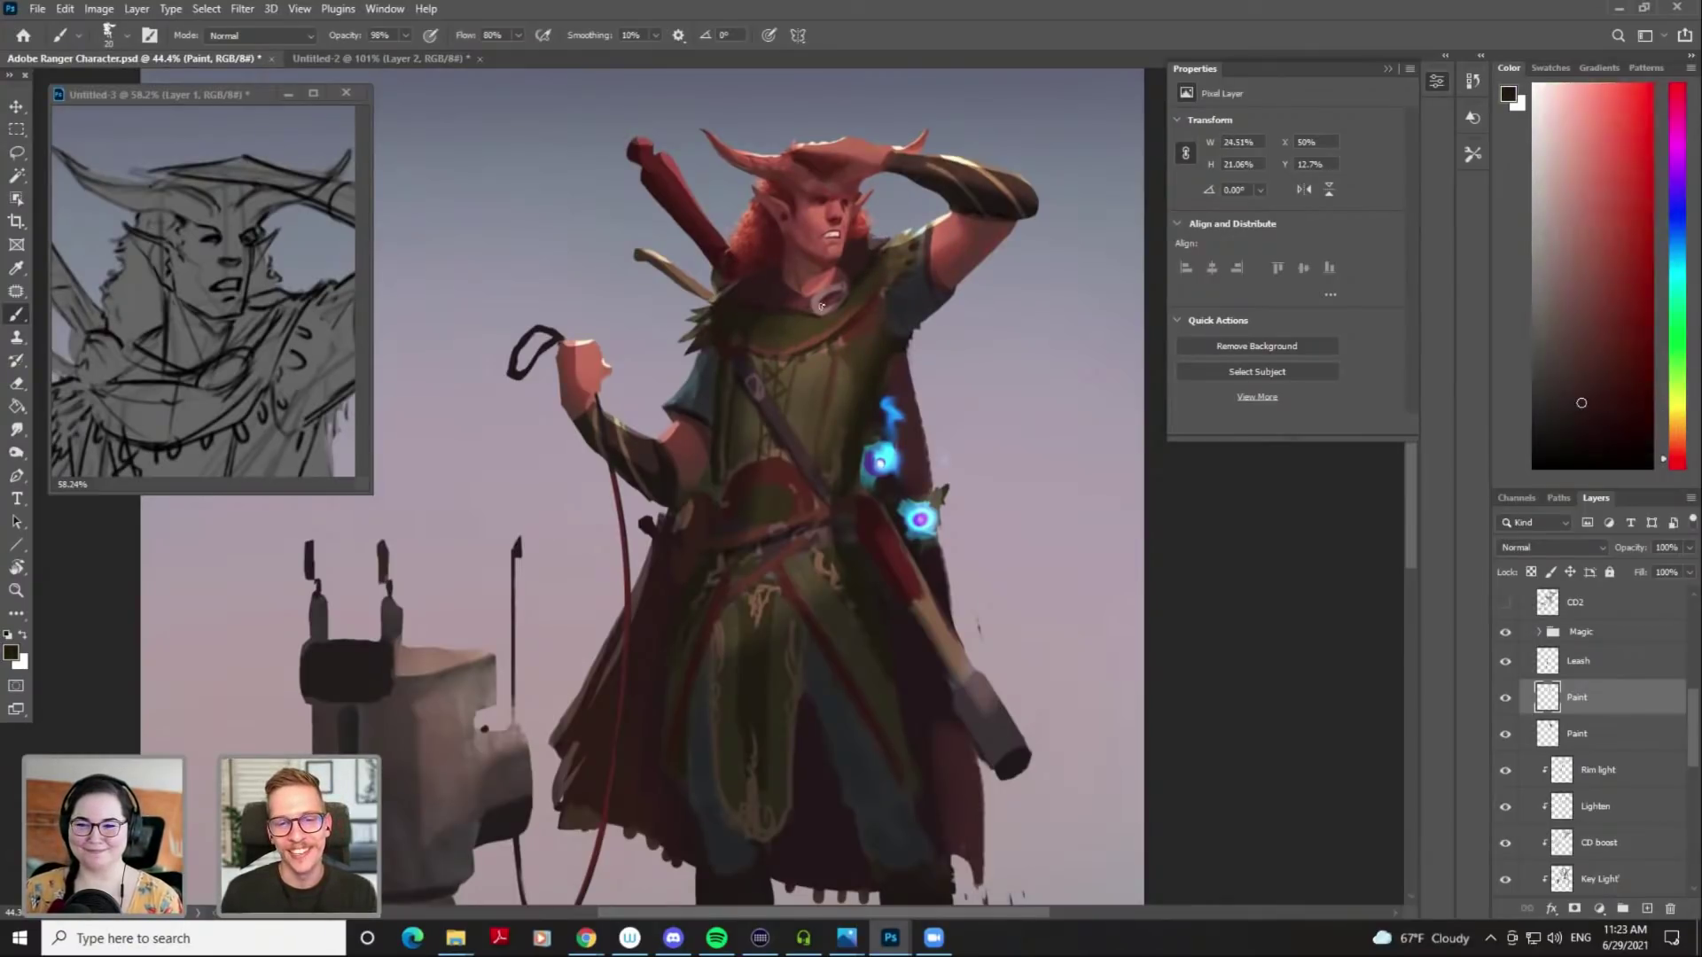
left_click(737, 299, "alt")
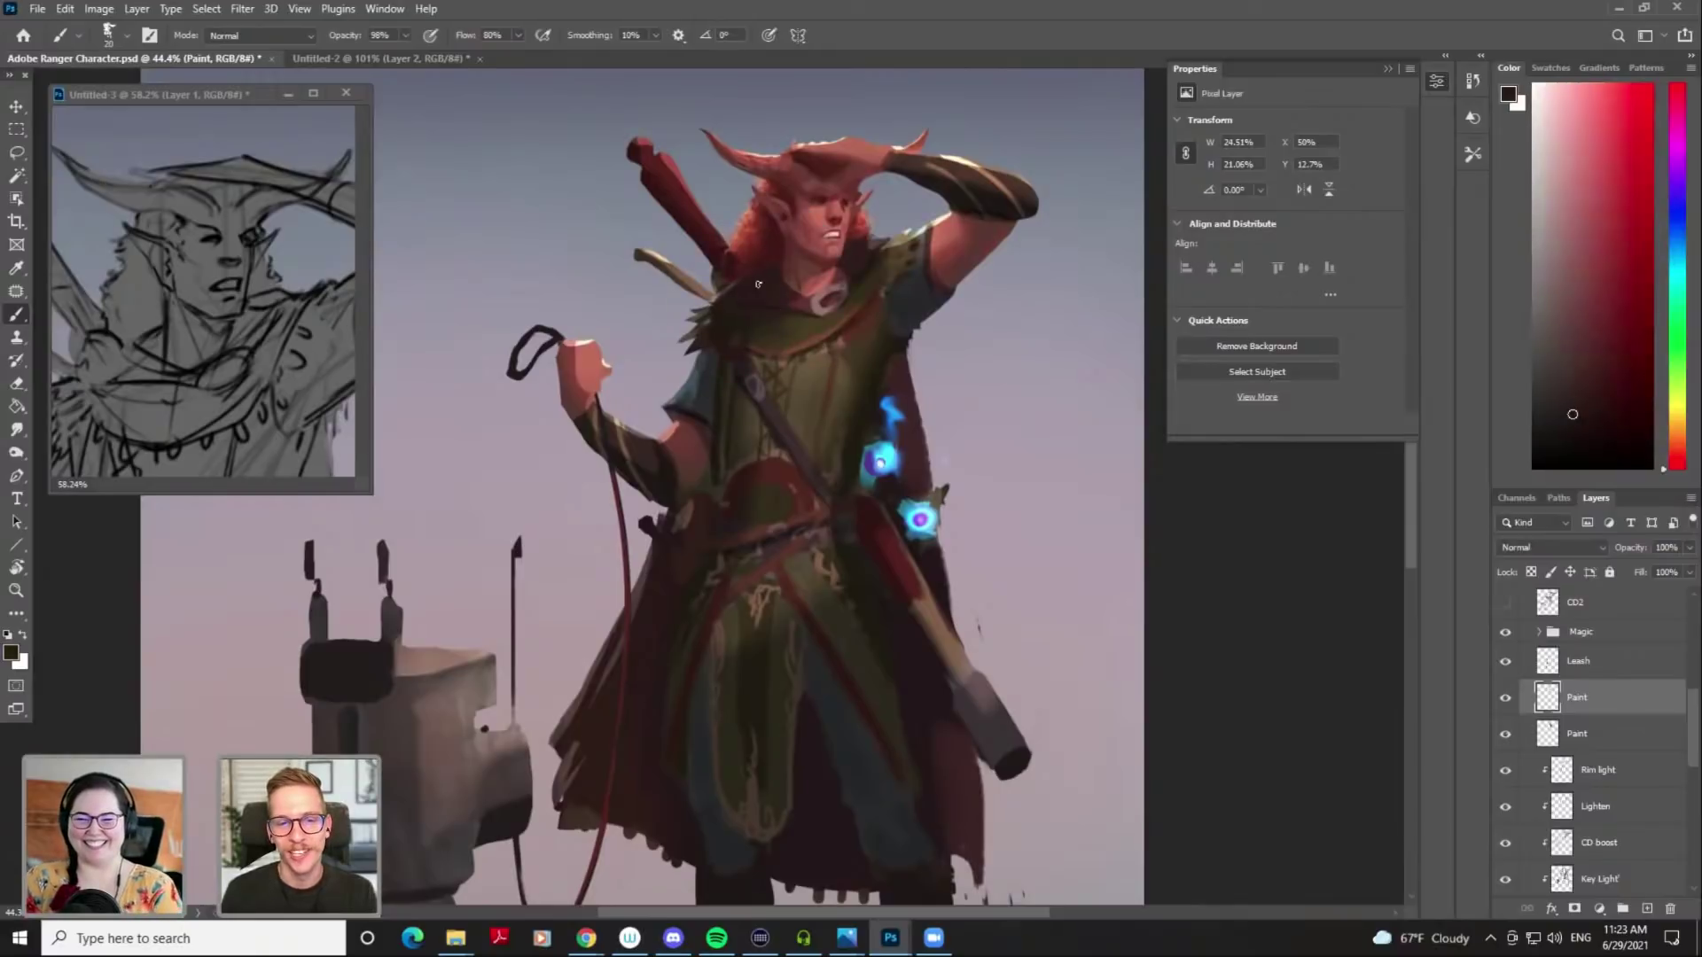
key("bracketright")
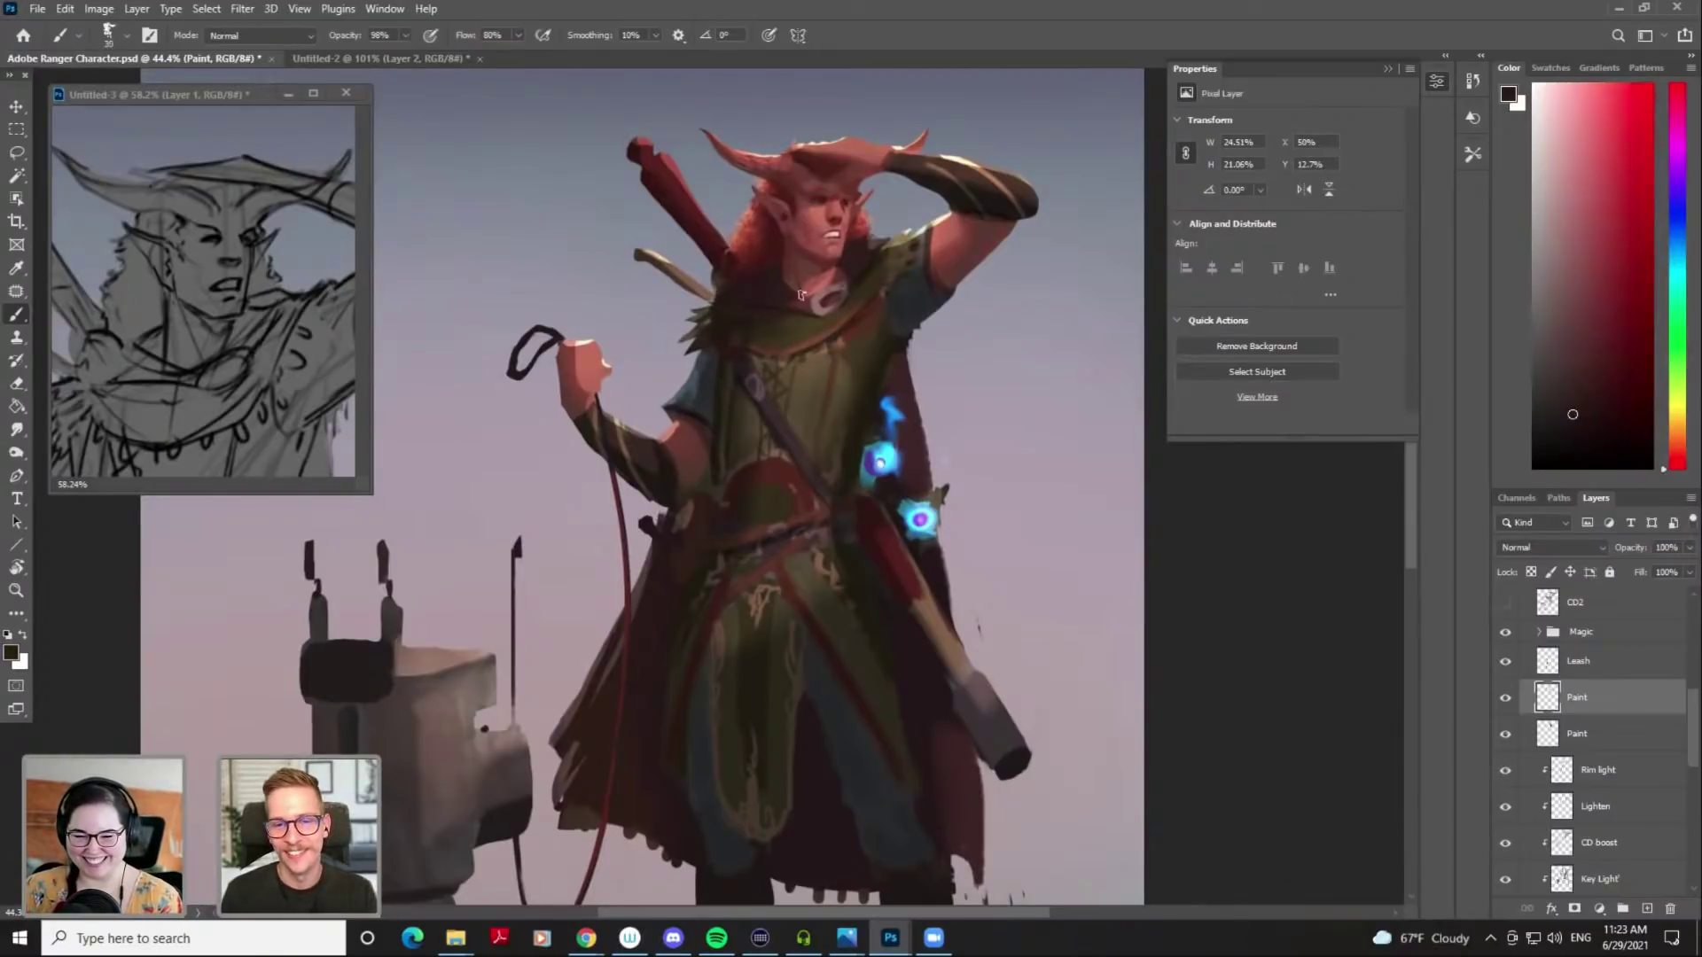
left_click(867, 248, "alt")
left_click(865, 239, "alt")
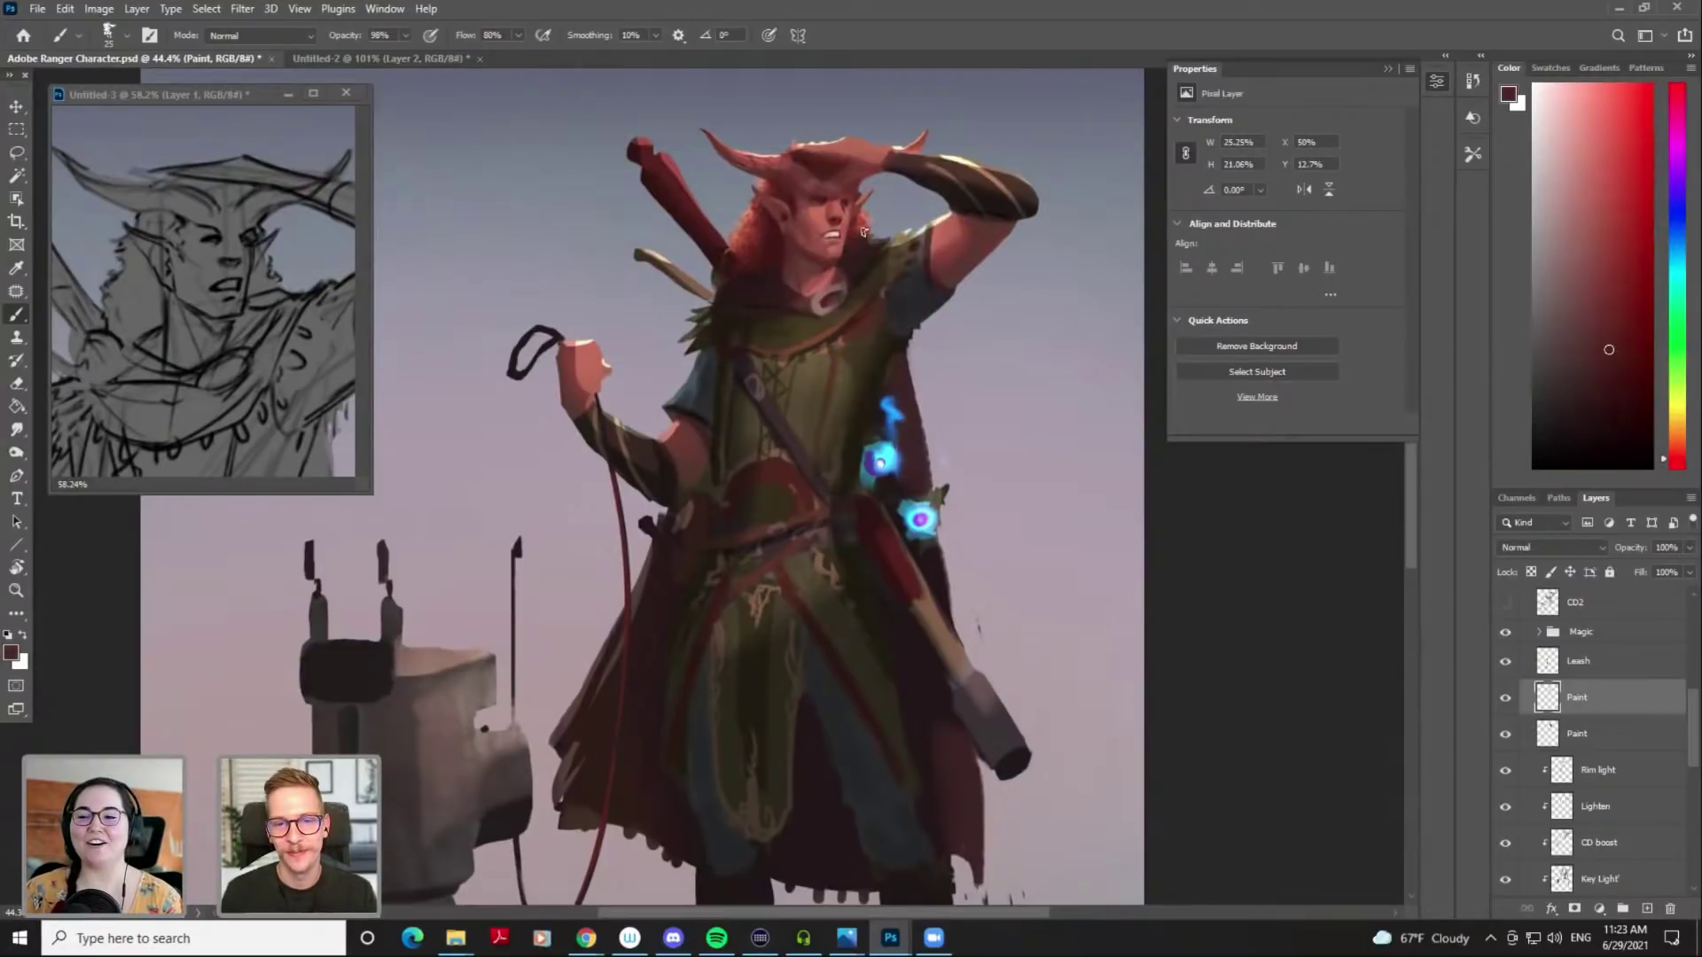
Refine the forehead and the base of the near horn with mid and dark reds sampled from the head
left_click(794, 158, "alt")
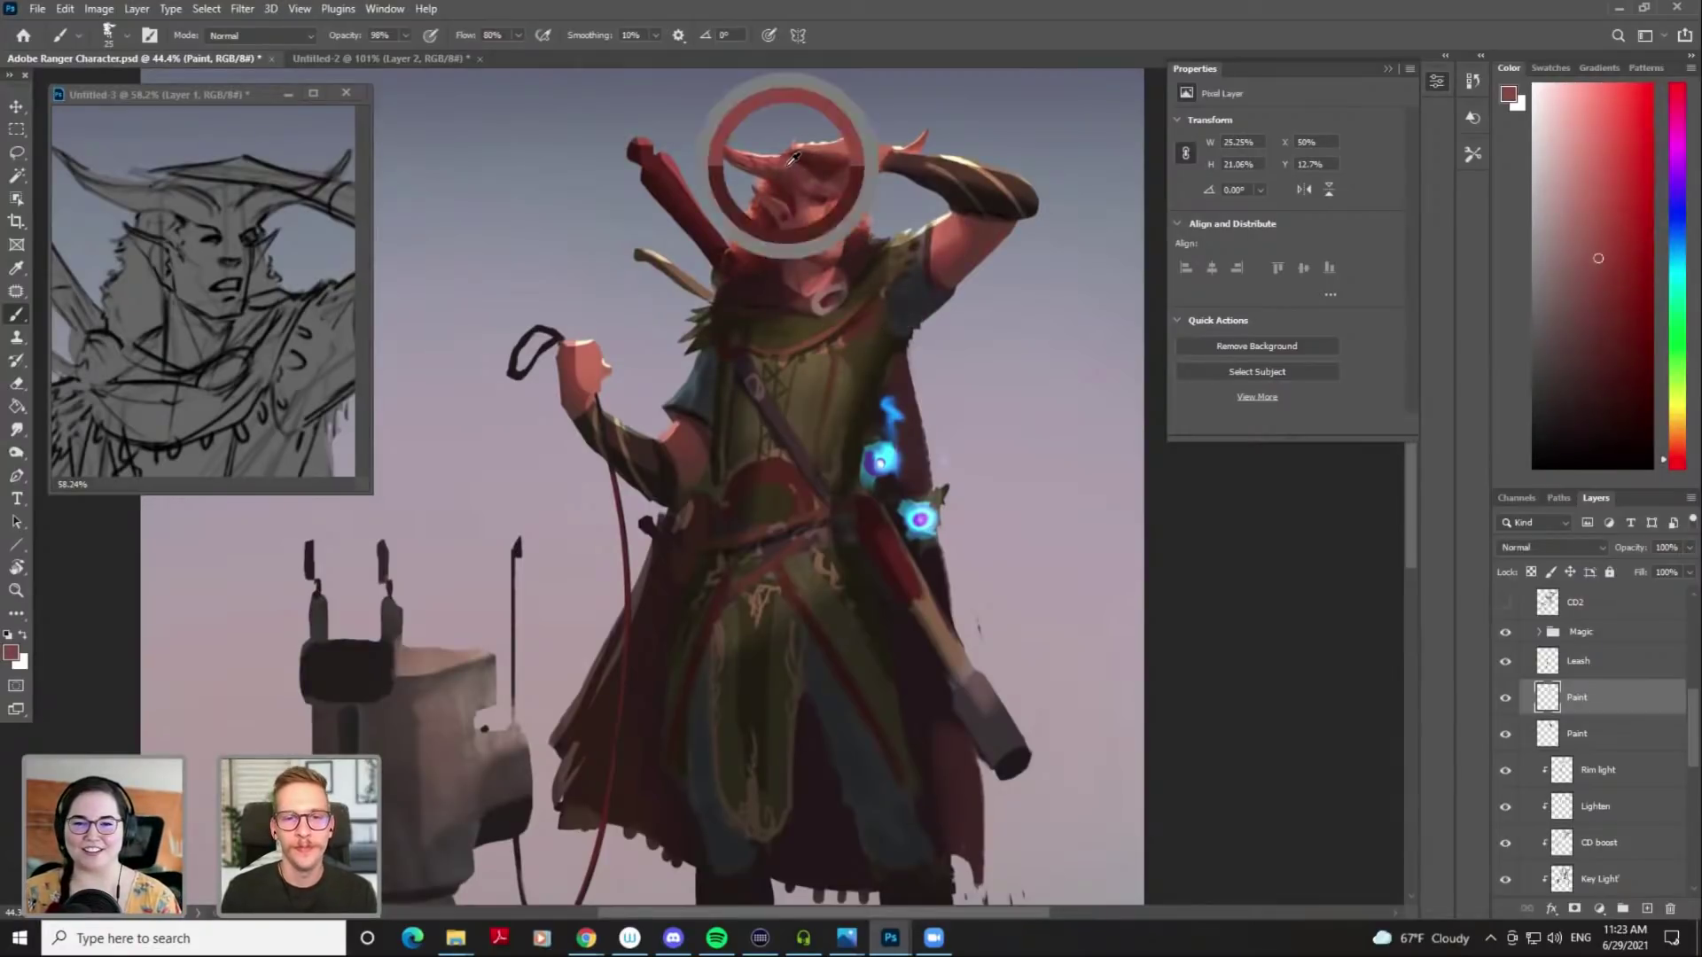
left_click(787, 169, "alt")
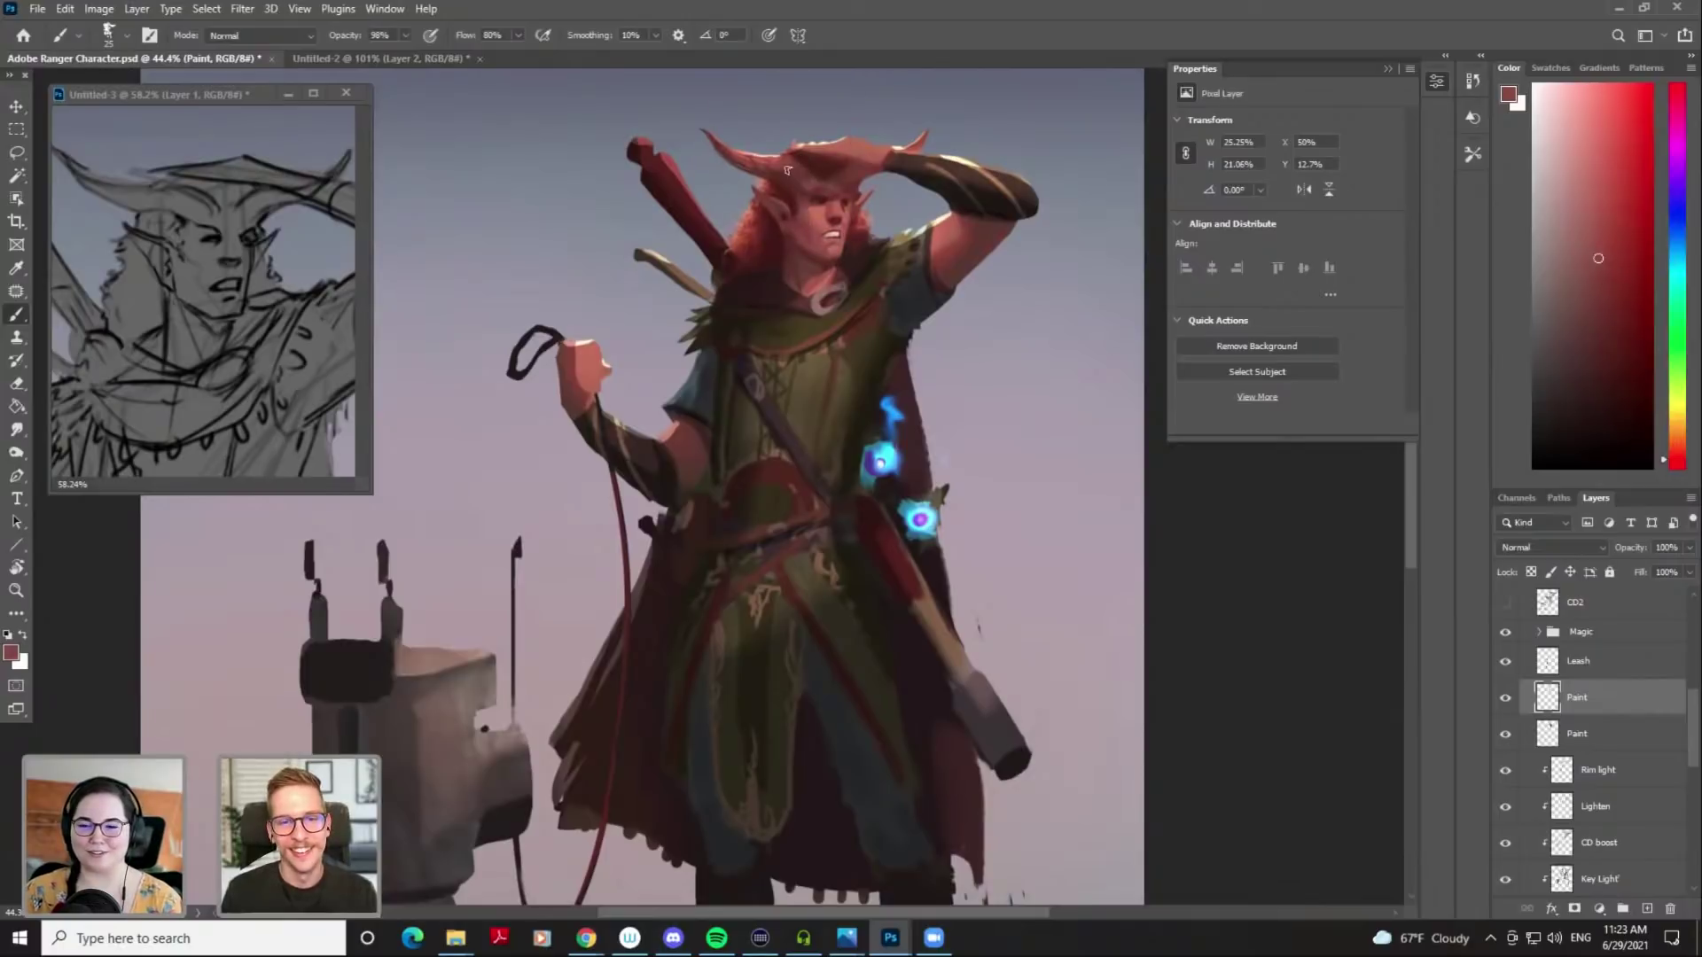
left_click(793, 167, "alt")
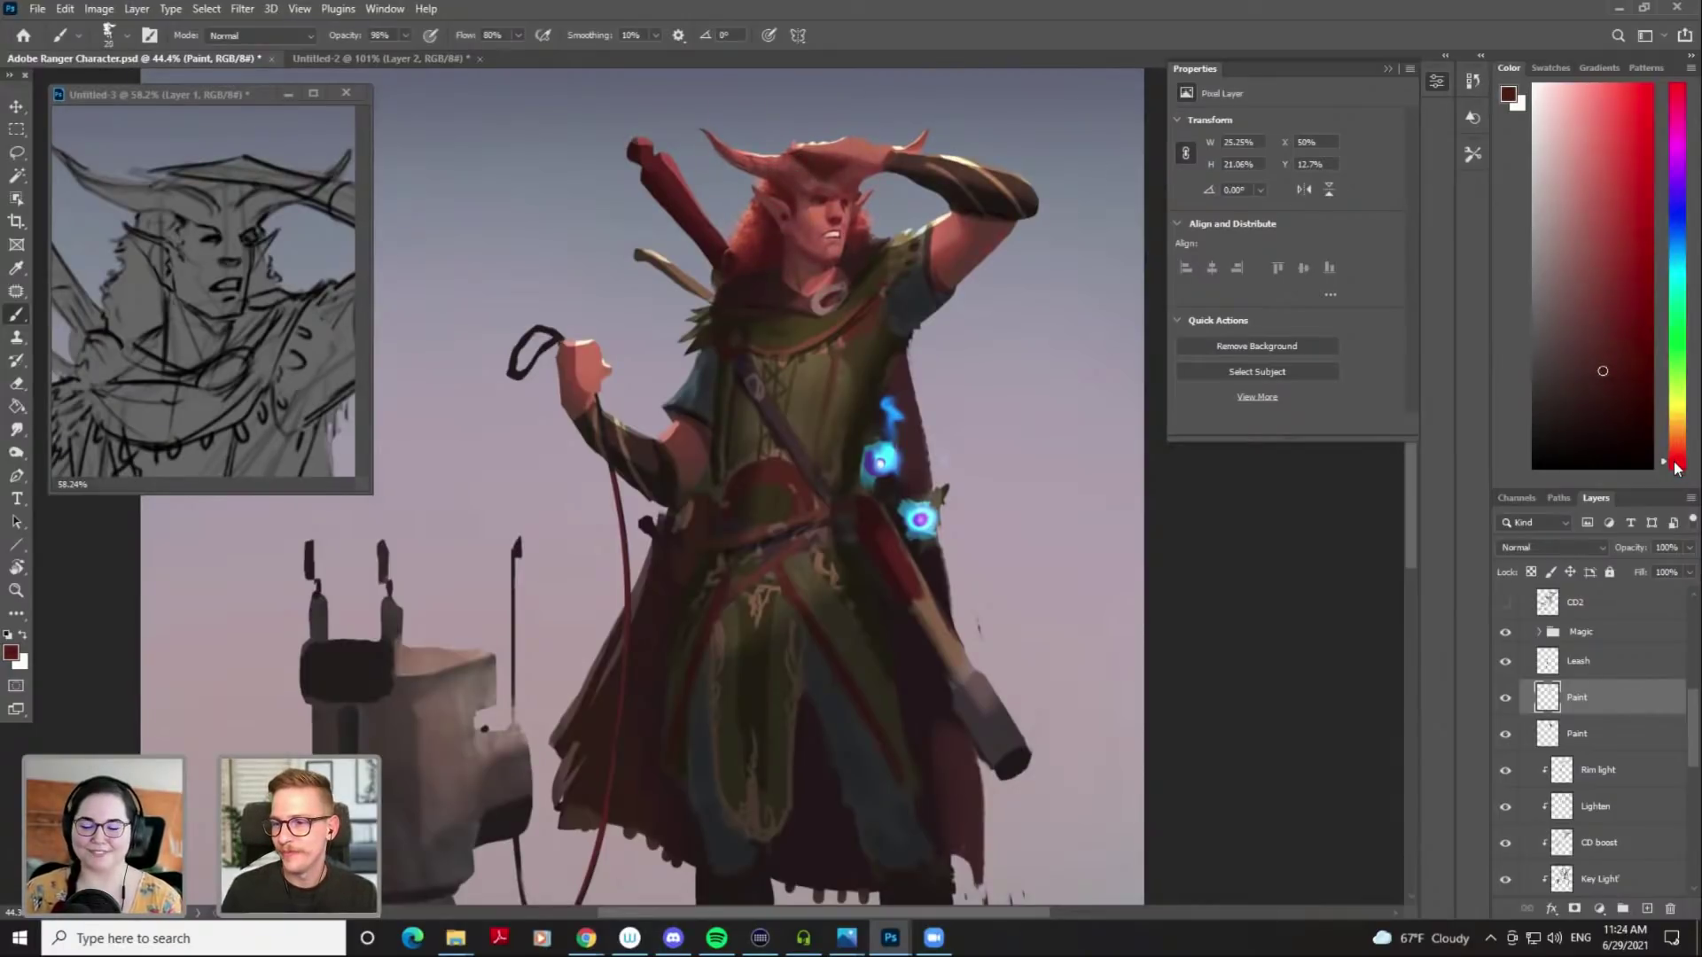
left_click_drag(759, 167, 787, 174)
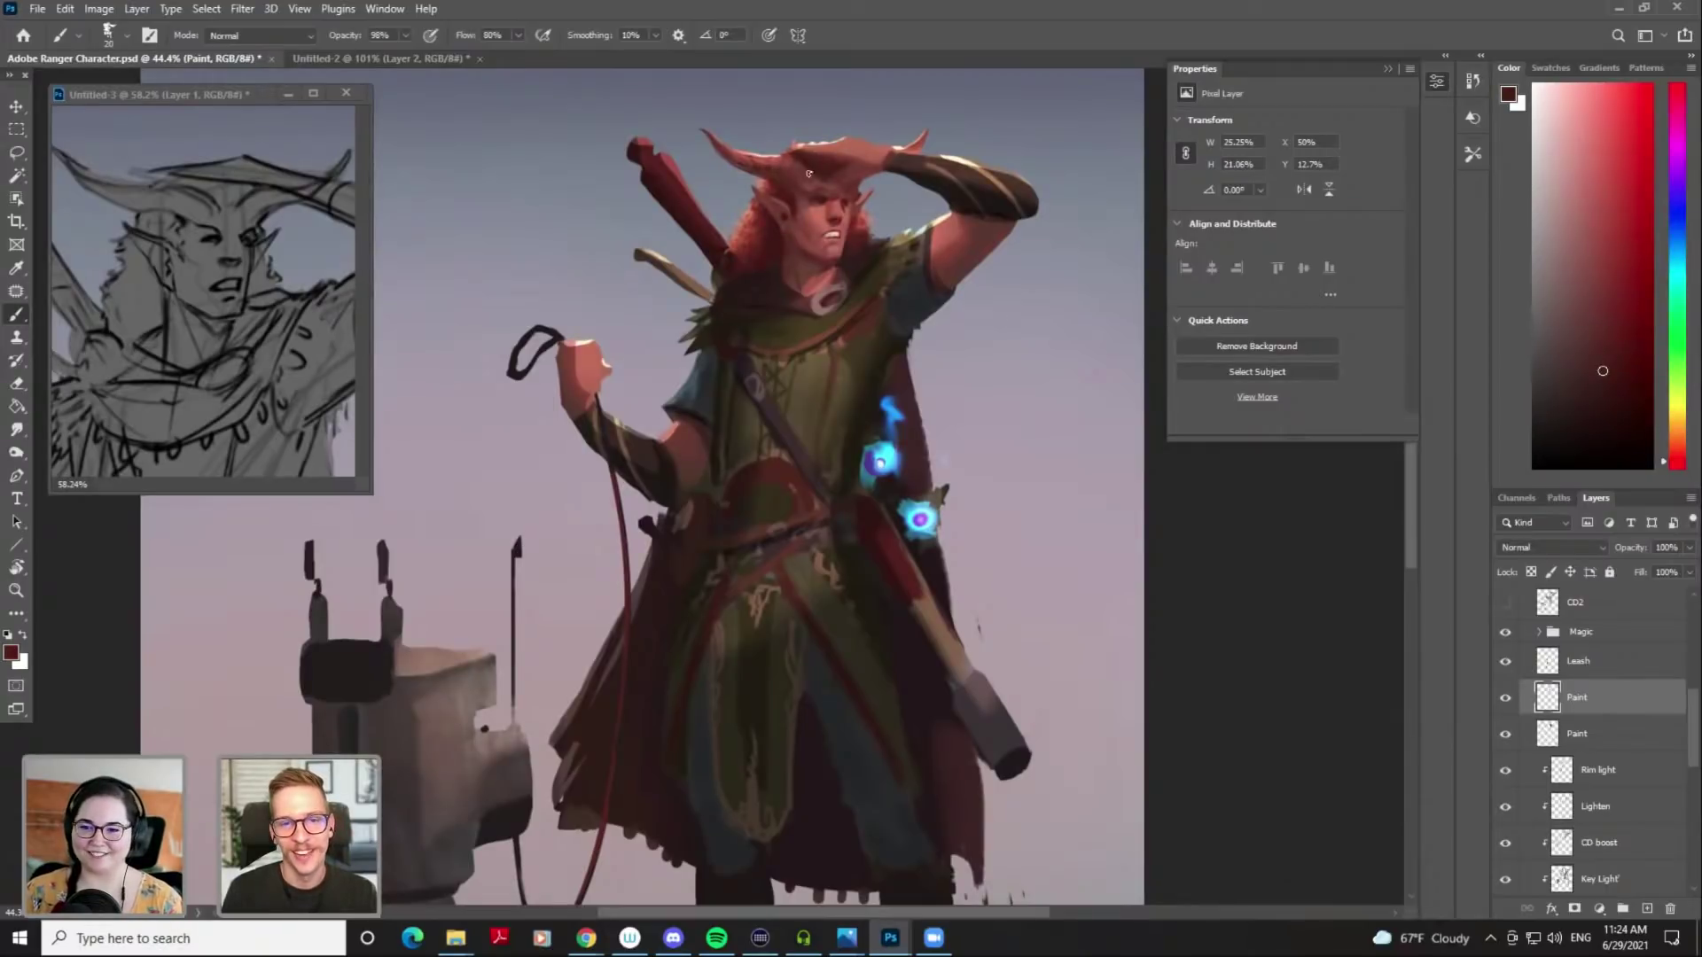
left_click(737, 161, "alt")
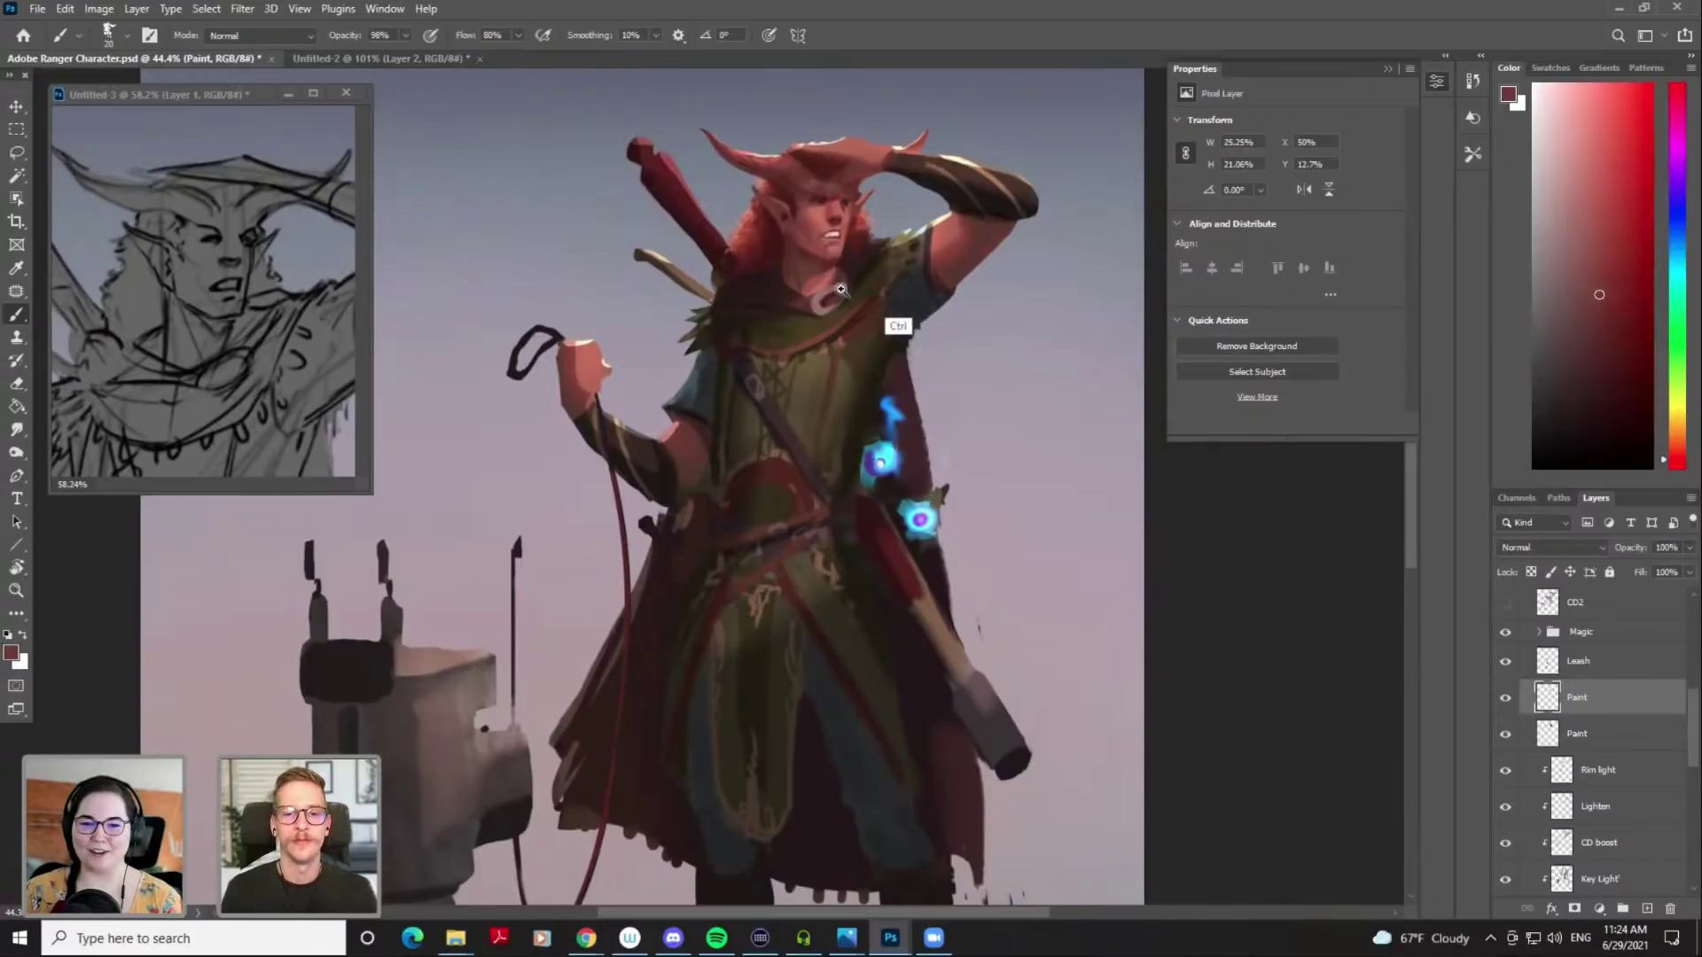
Sample a dark red near the waist and shade the cloak around the hips
left_click_drag(892, 287, 893, 374)
scroll(904, 392, "up", 3)
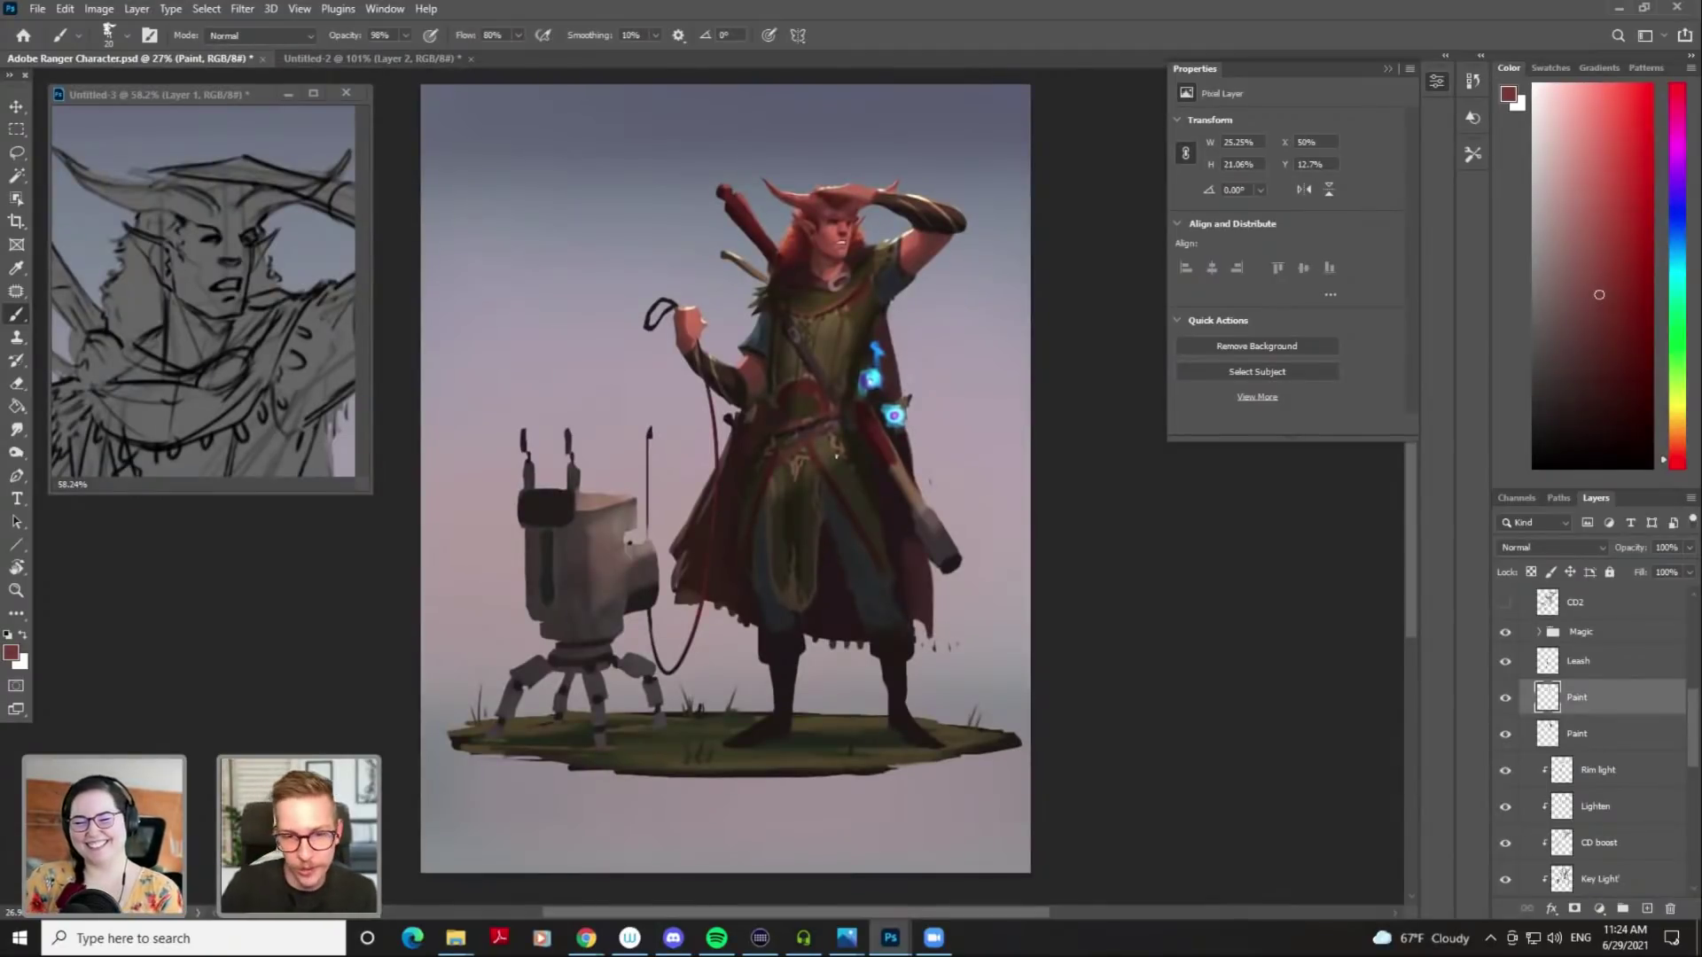
left_click(768, 471, "alt")
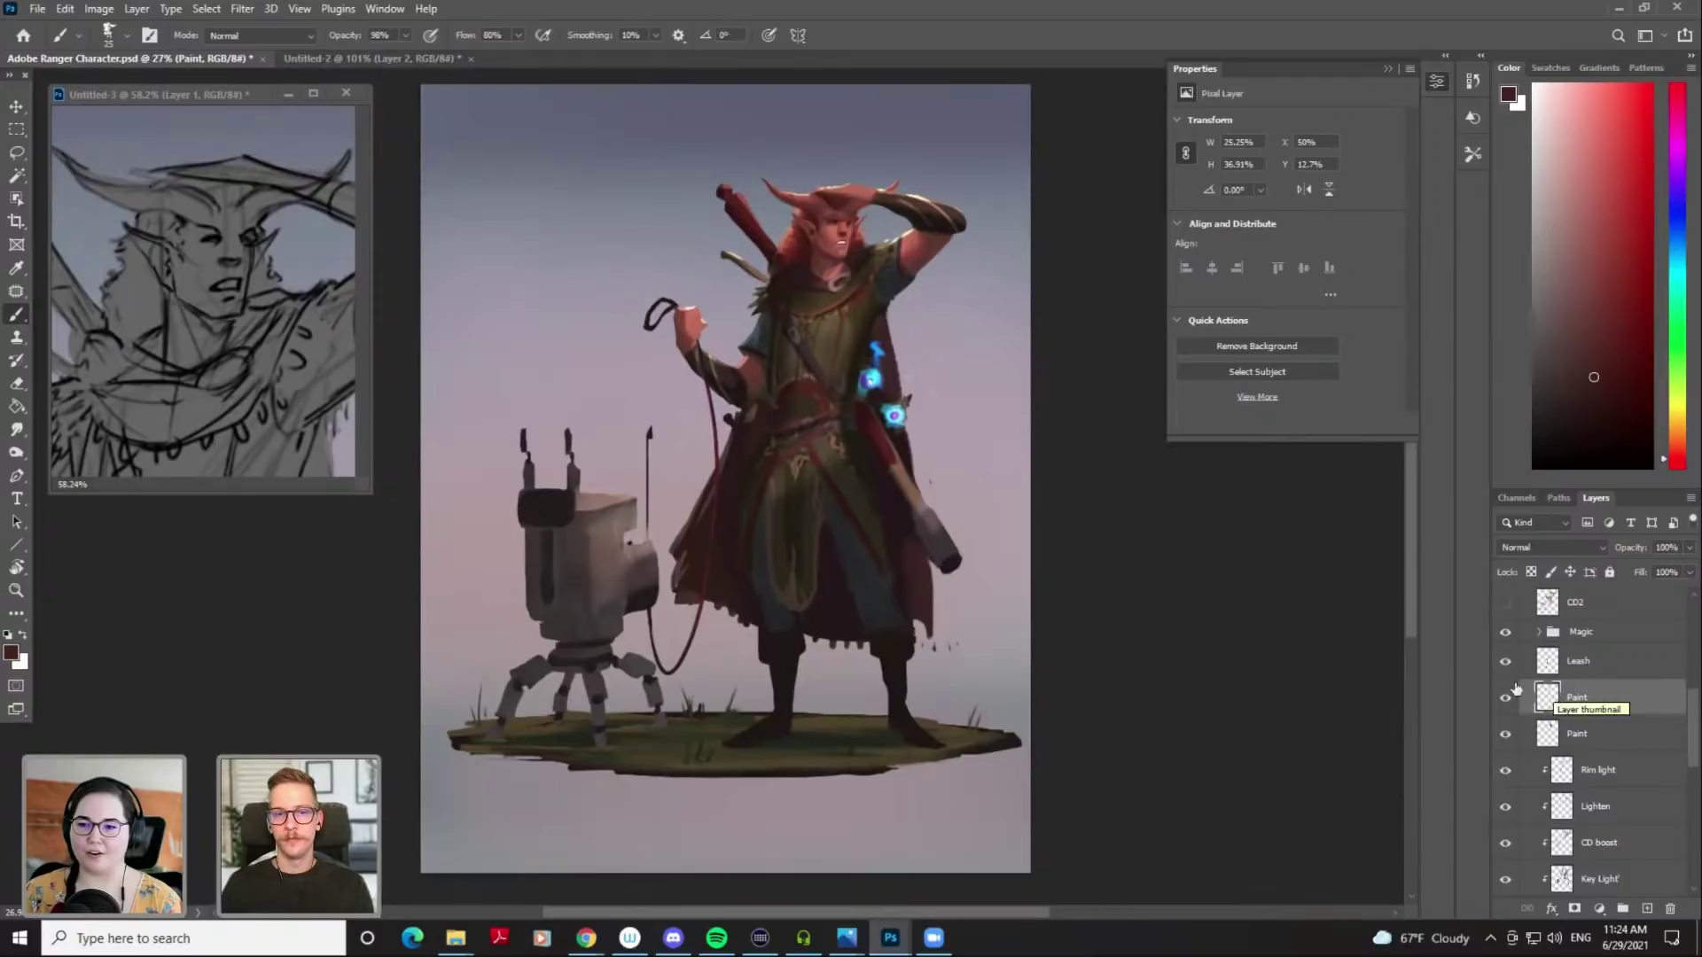
Save the Adobe Ranger Character painting
left_click_drag(850, 382, 882, 387)
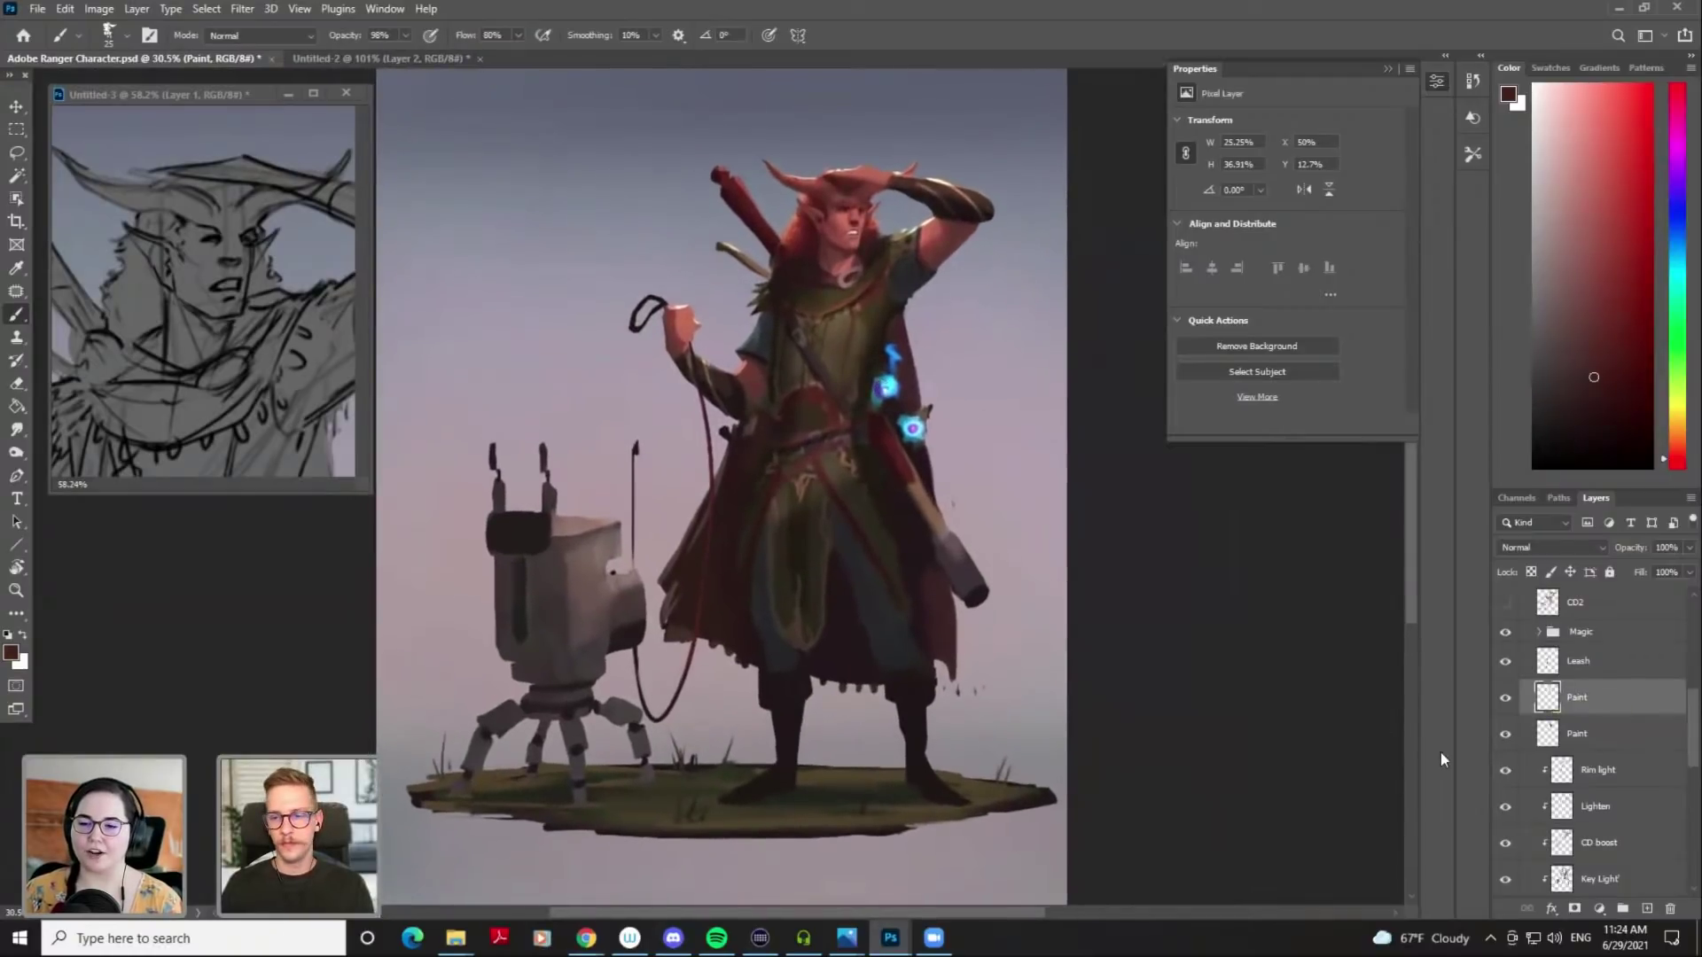
key("ctrl+s")
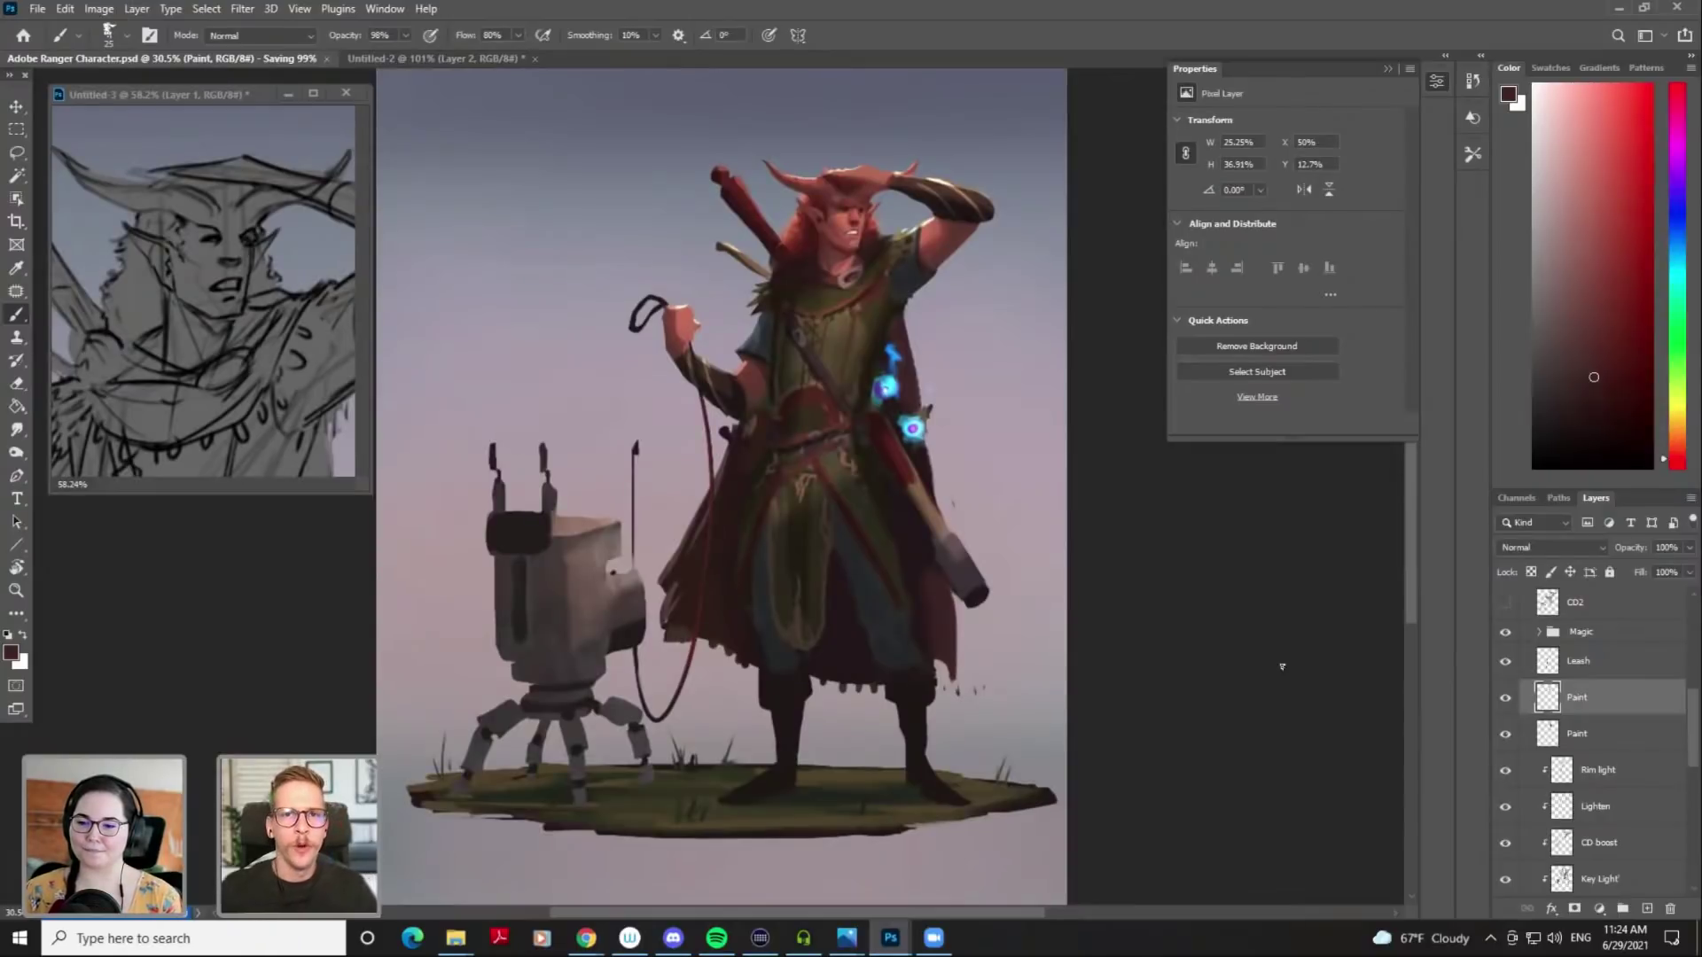